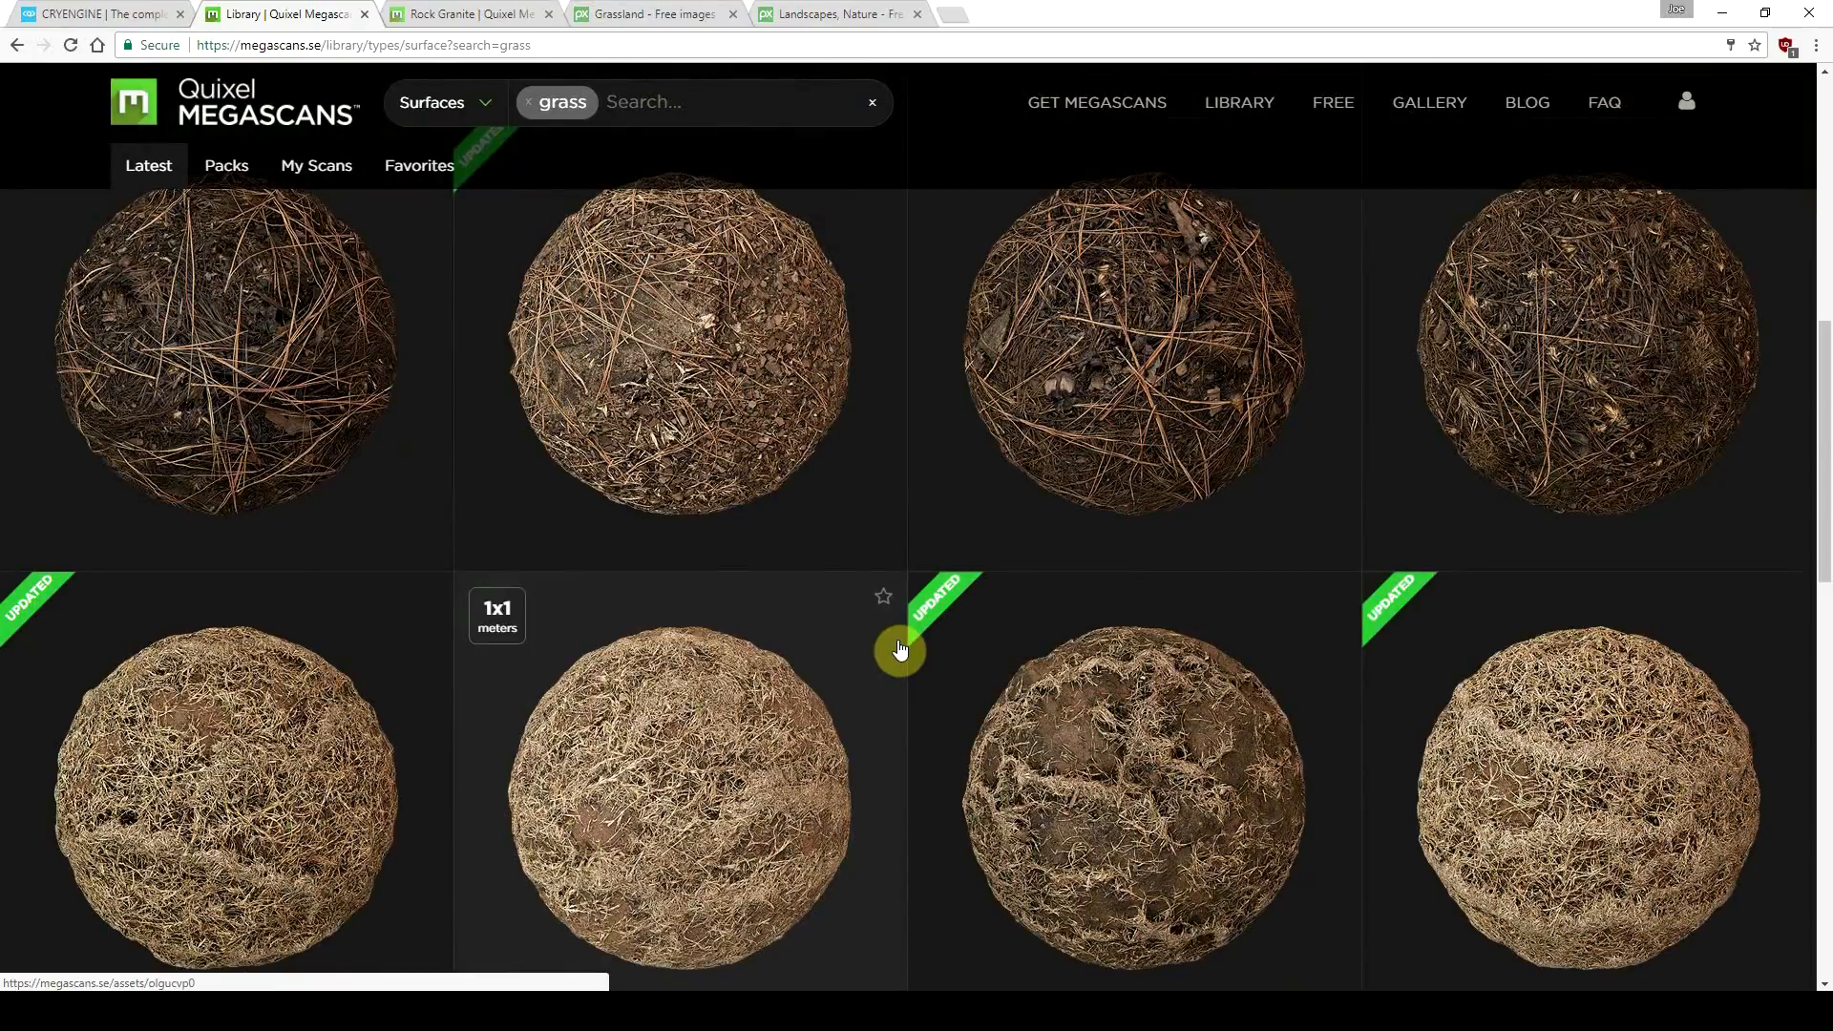
# Step: Open the Grass Uncut surface from the grass results and set its download to 4096x4096 resolution with Realtime context
pyautogui.scroll(-10, 898, 649)
pyautogui.click(258, 663)
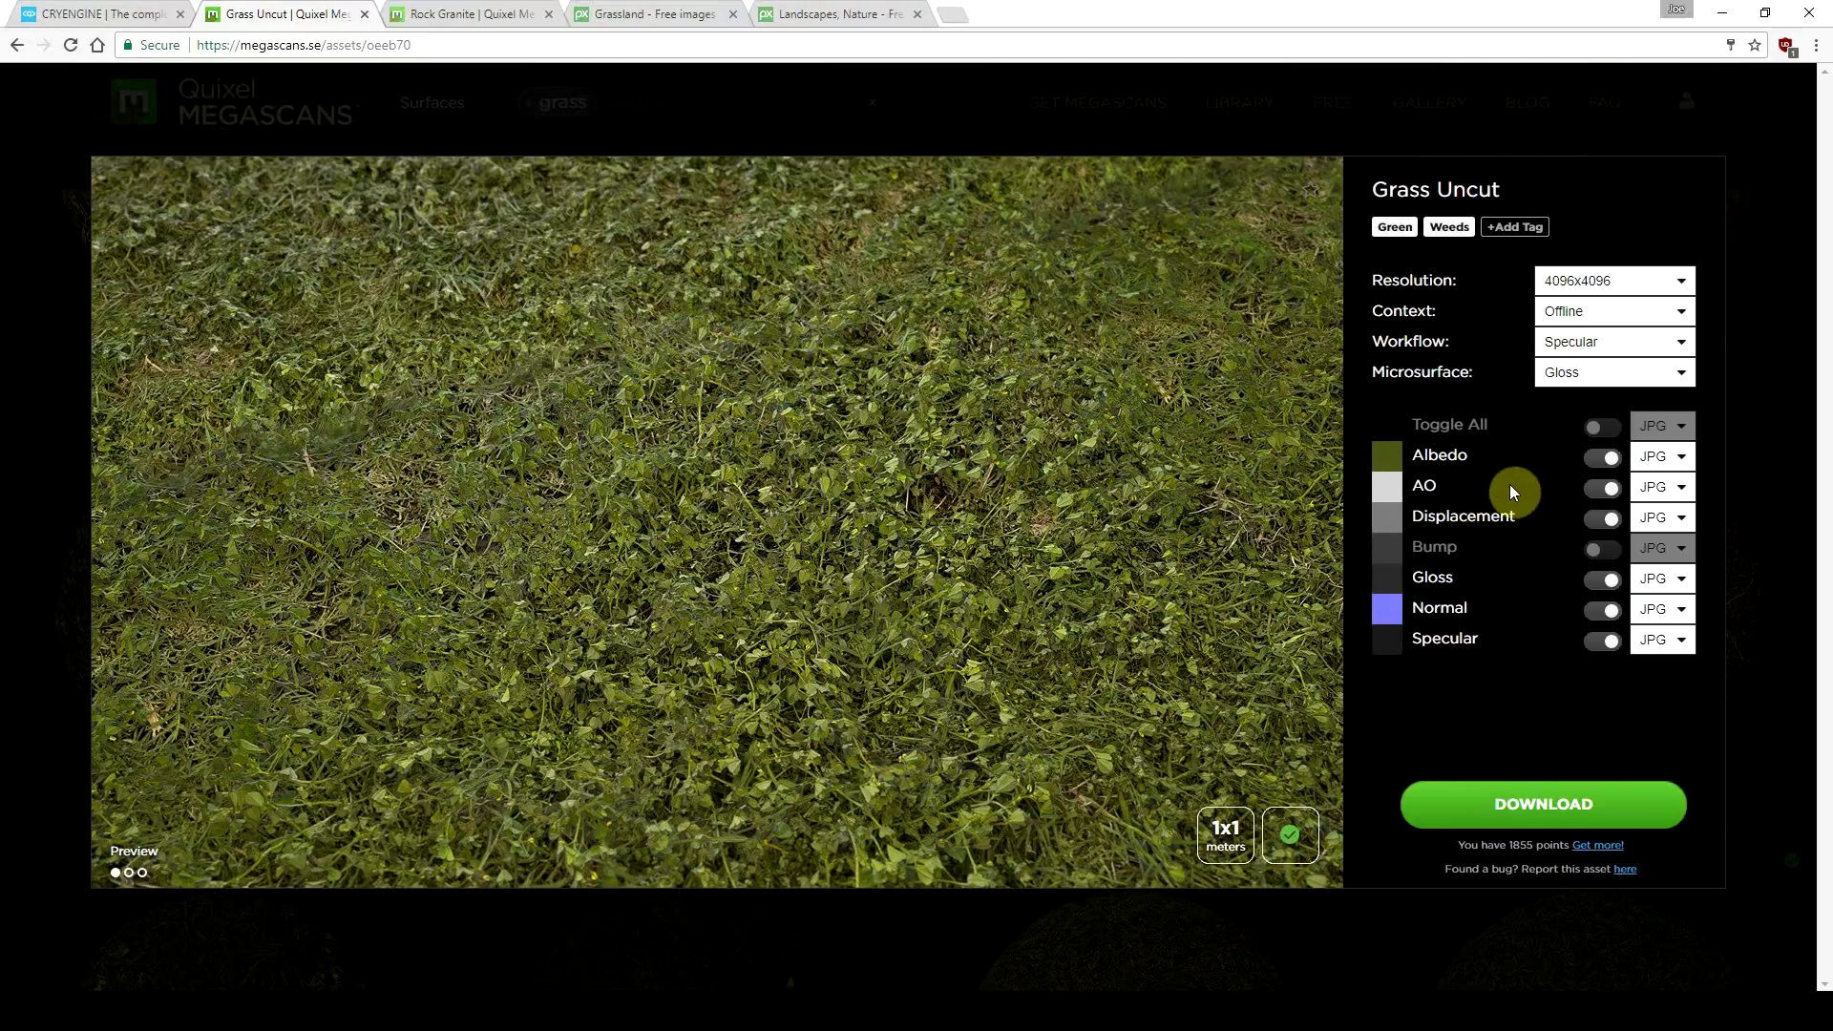
pyautogui.click(1605, 283)
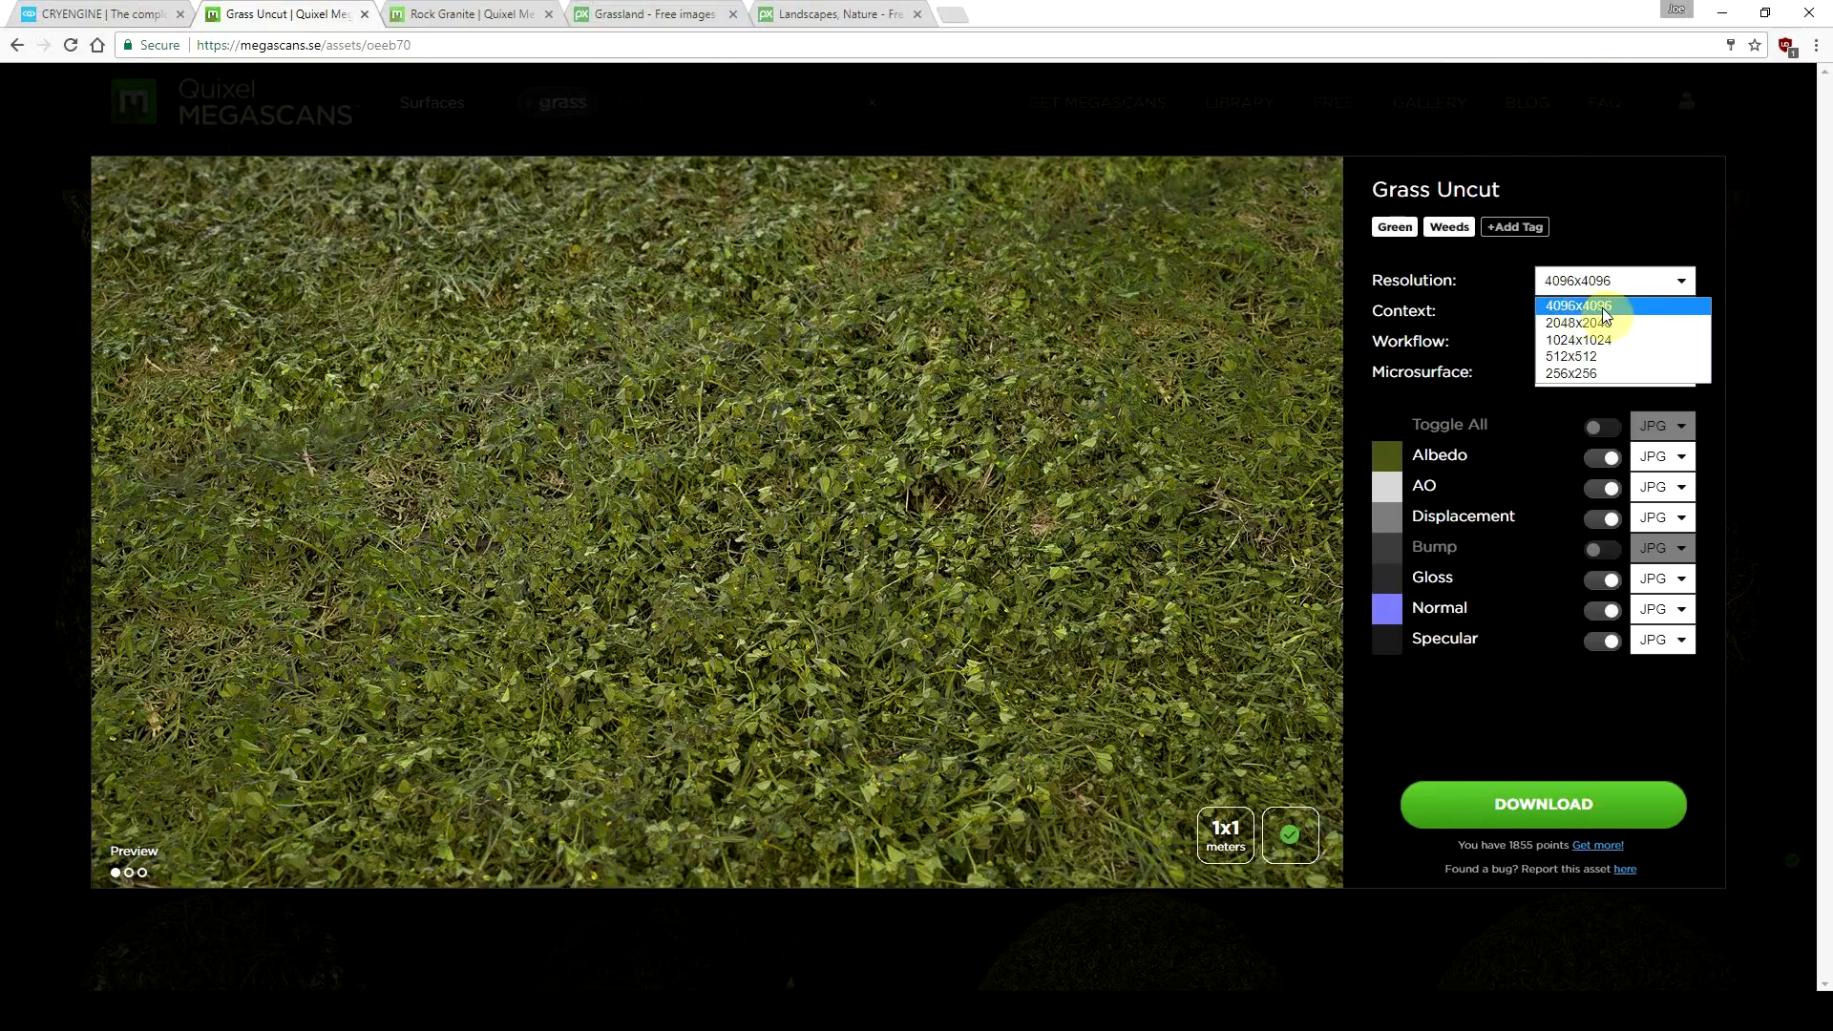
pyautogui.click(1578, 307)
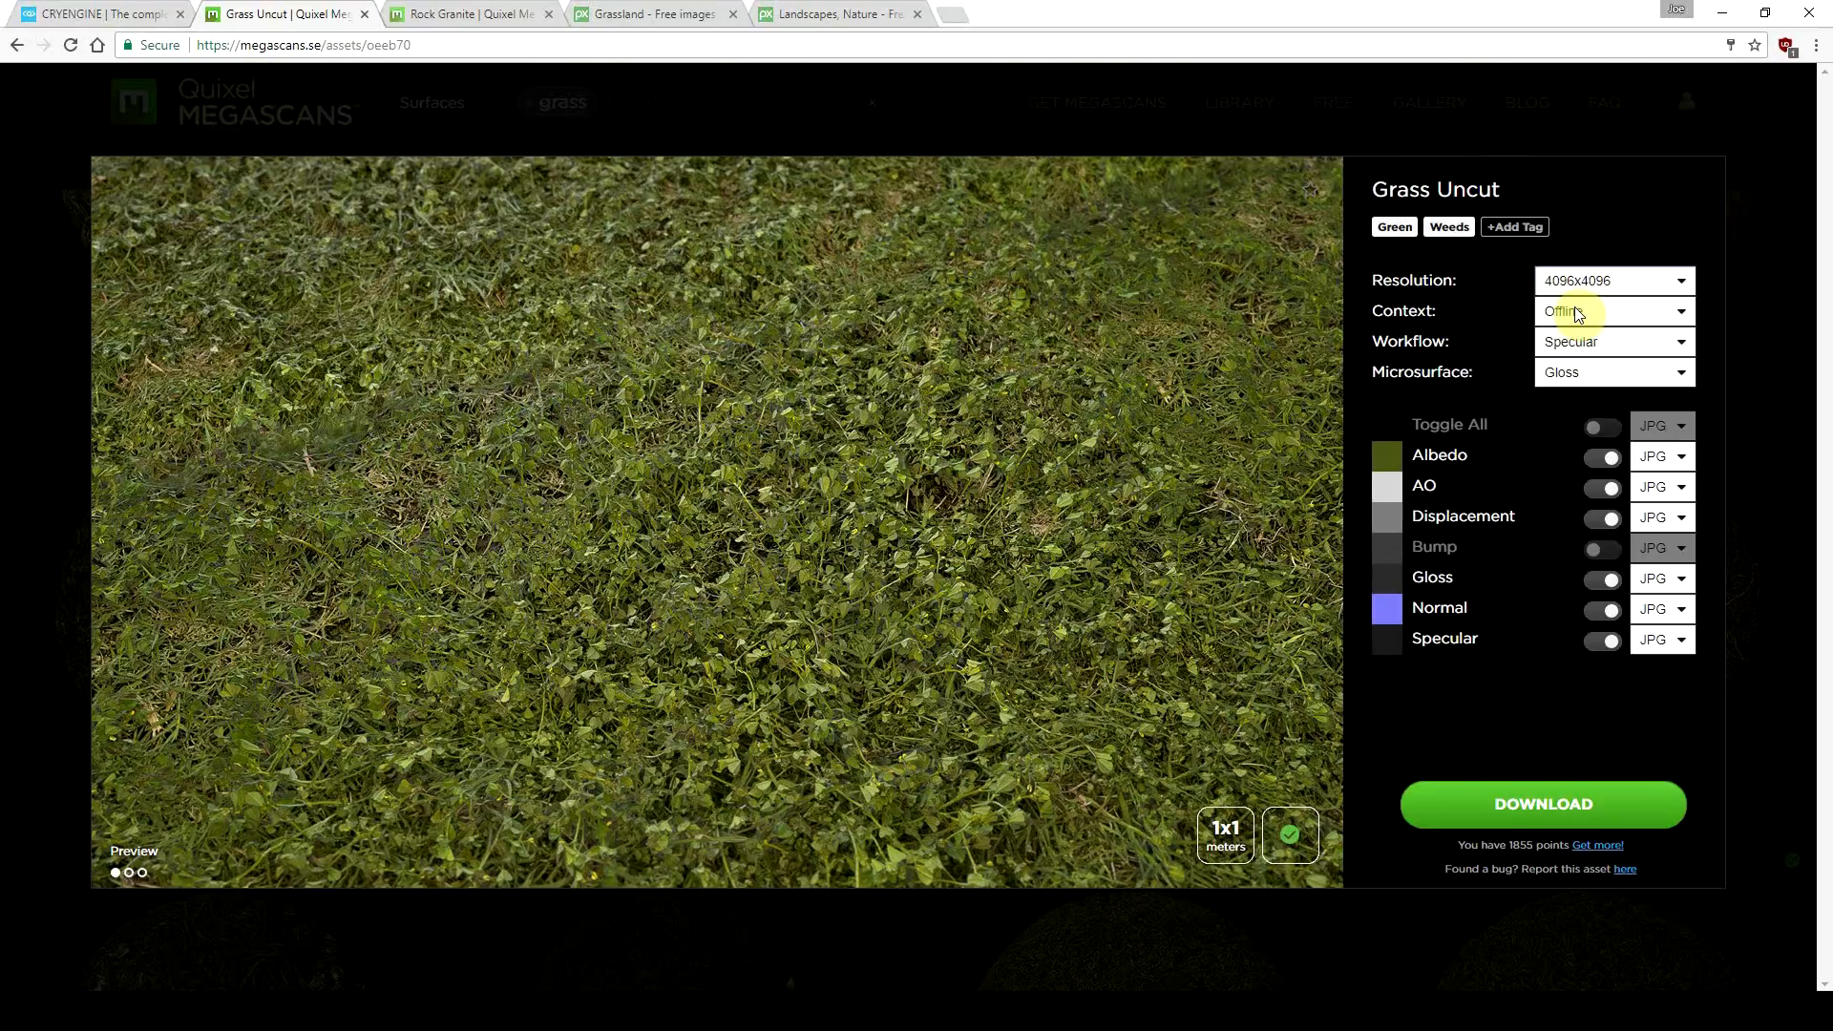
pyautogui.click(1578, 314)
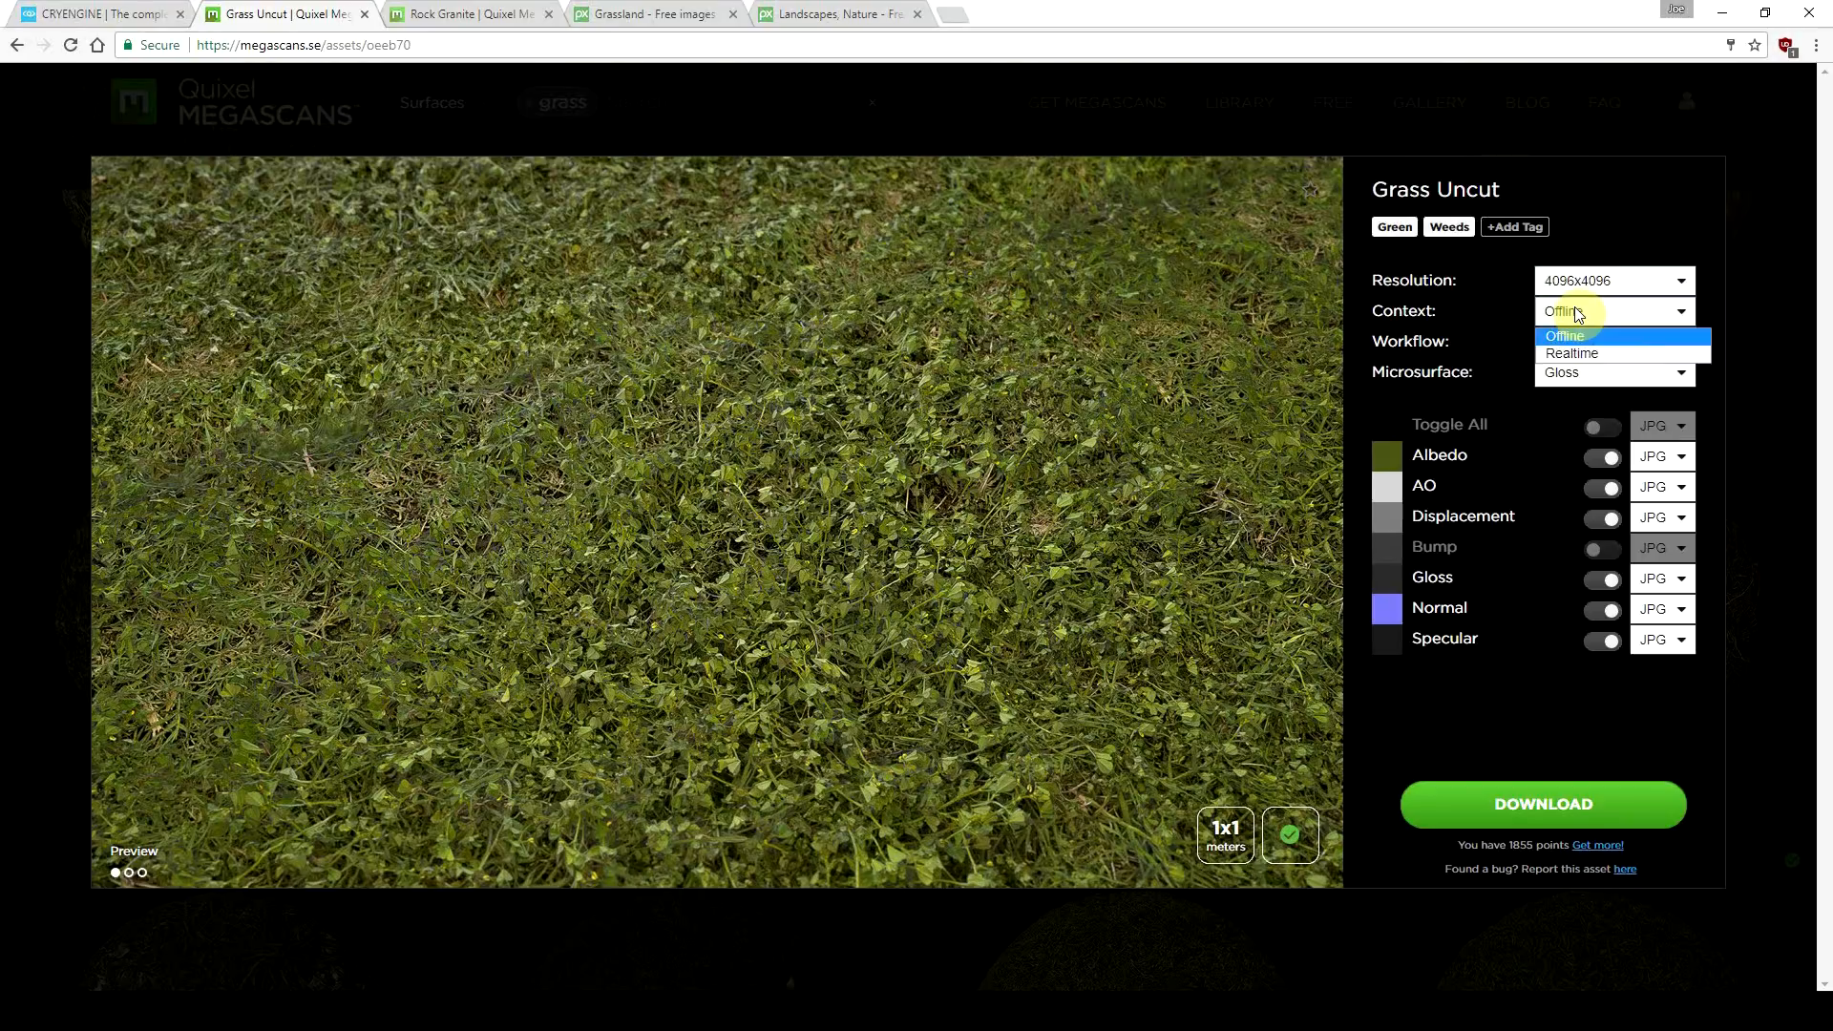
pyautogui.click(1585, 353)
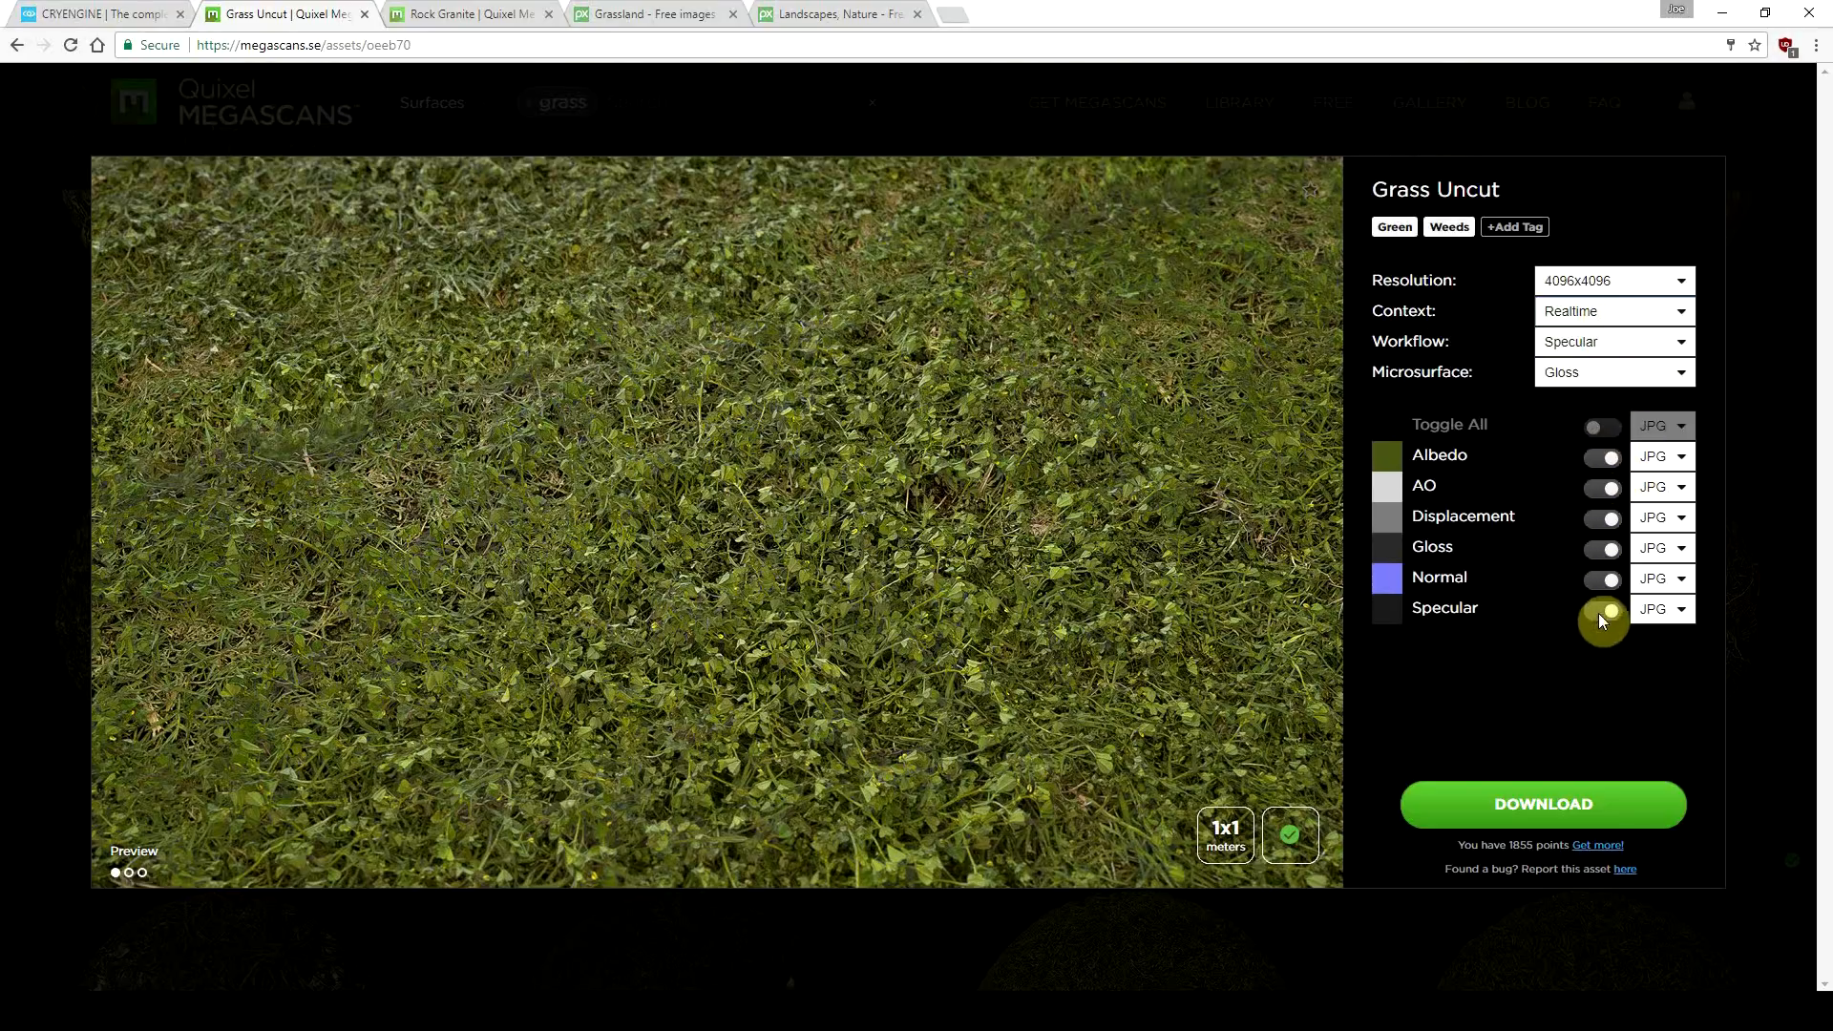
# Step: Choose the Specular workflow and Gloss microsurface for Grass Uncut, and download the texture archive
pyautogui.click(1592, 353)
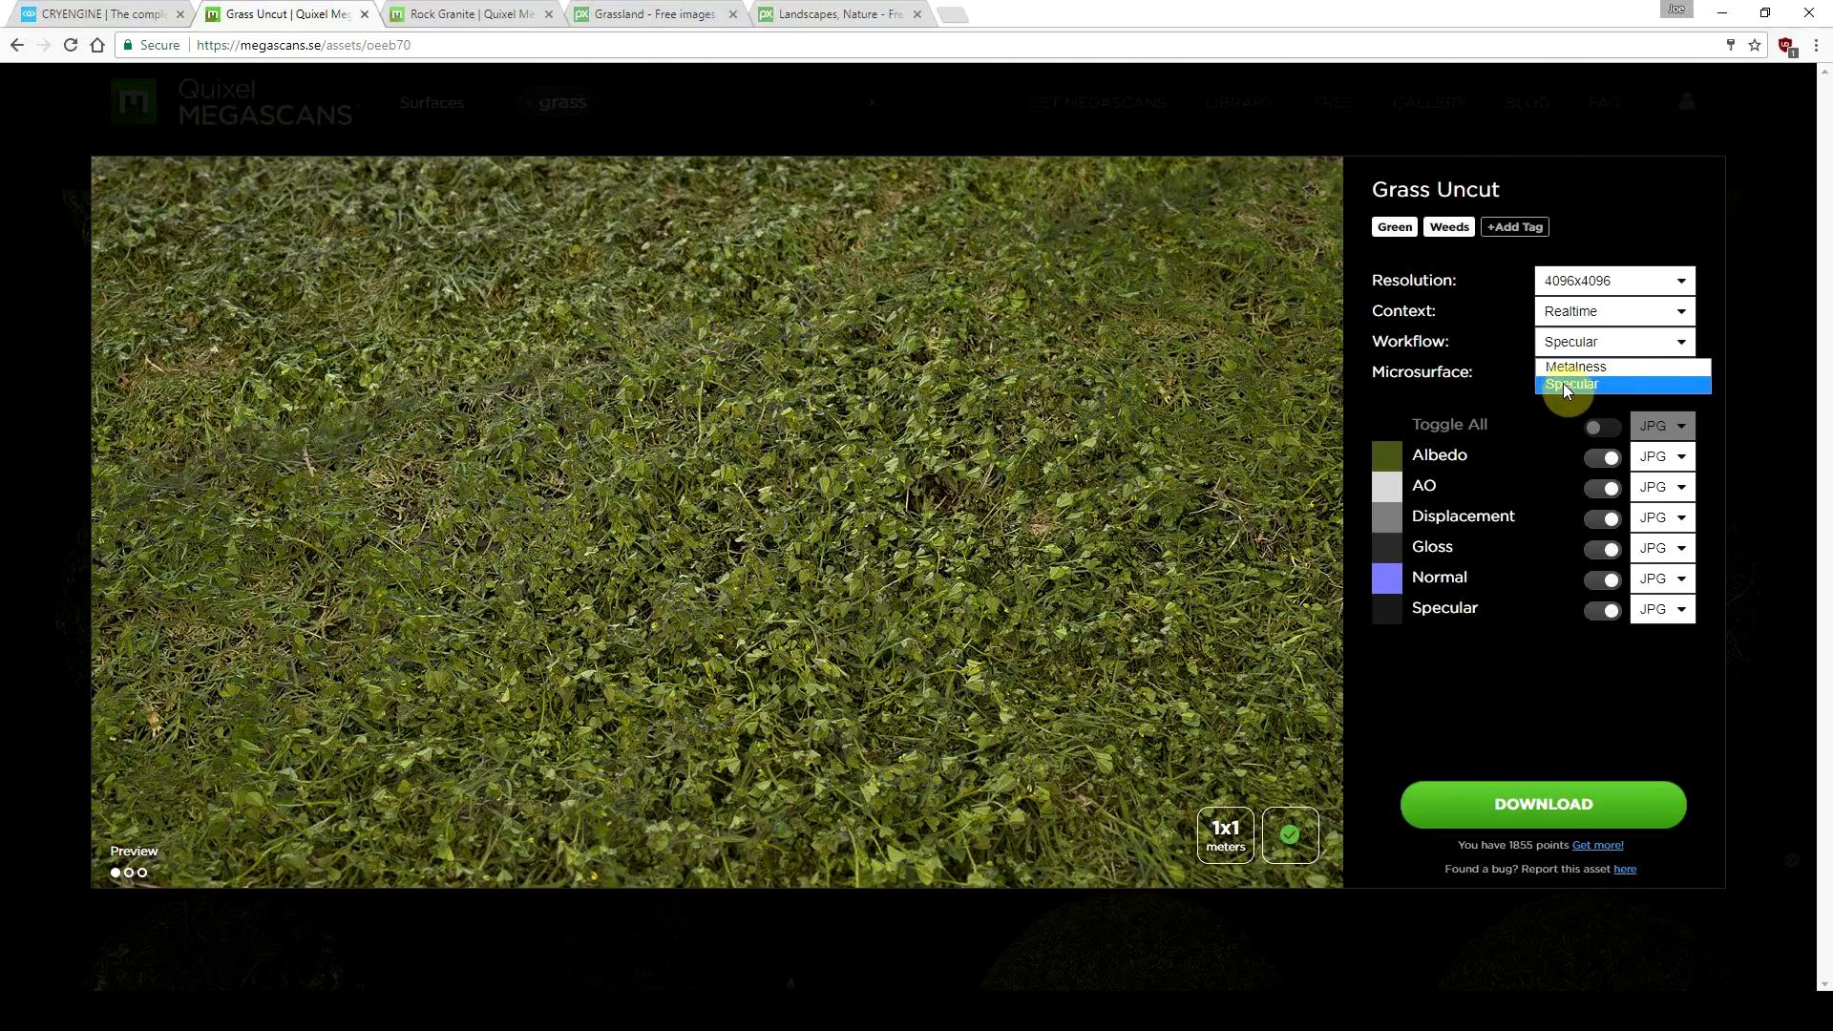
pyautogui.click(1567, 383)
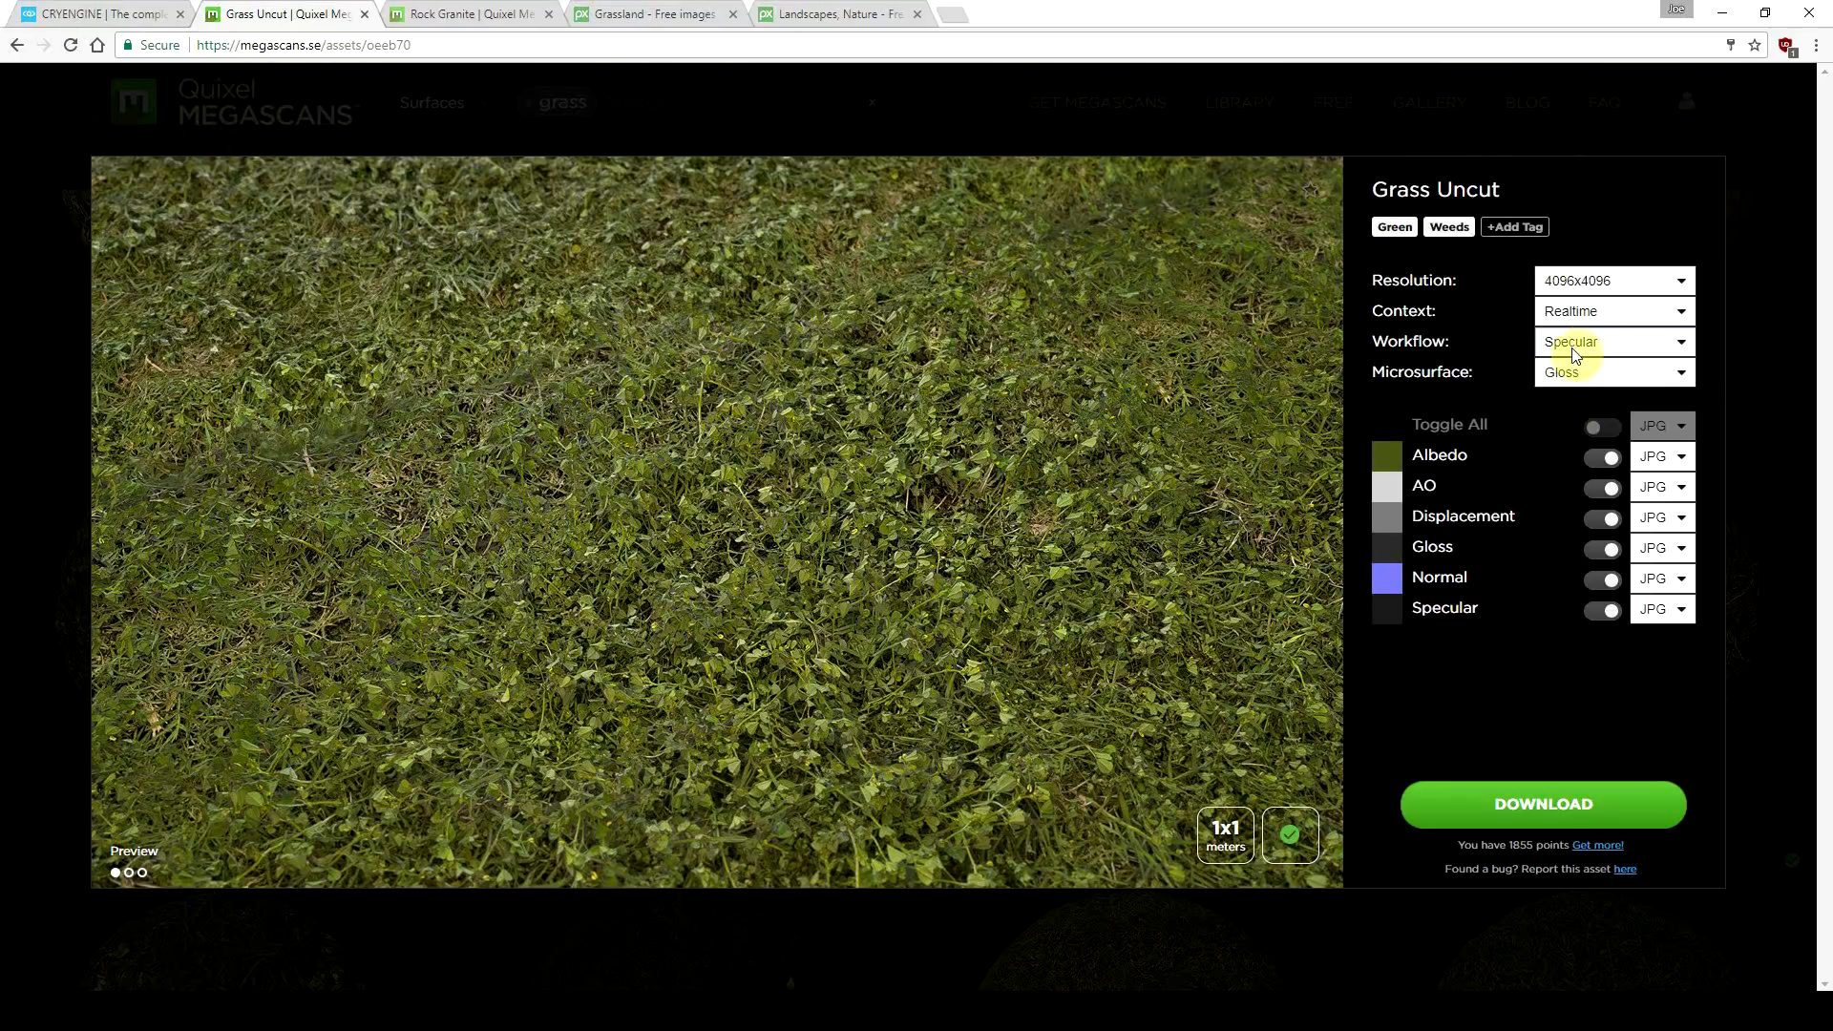
pyautogui.click(1571, 373)
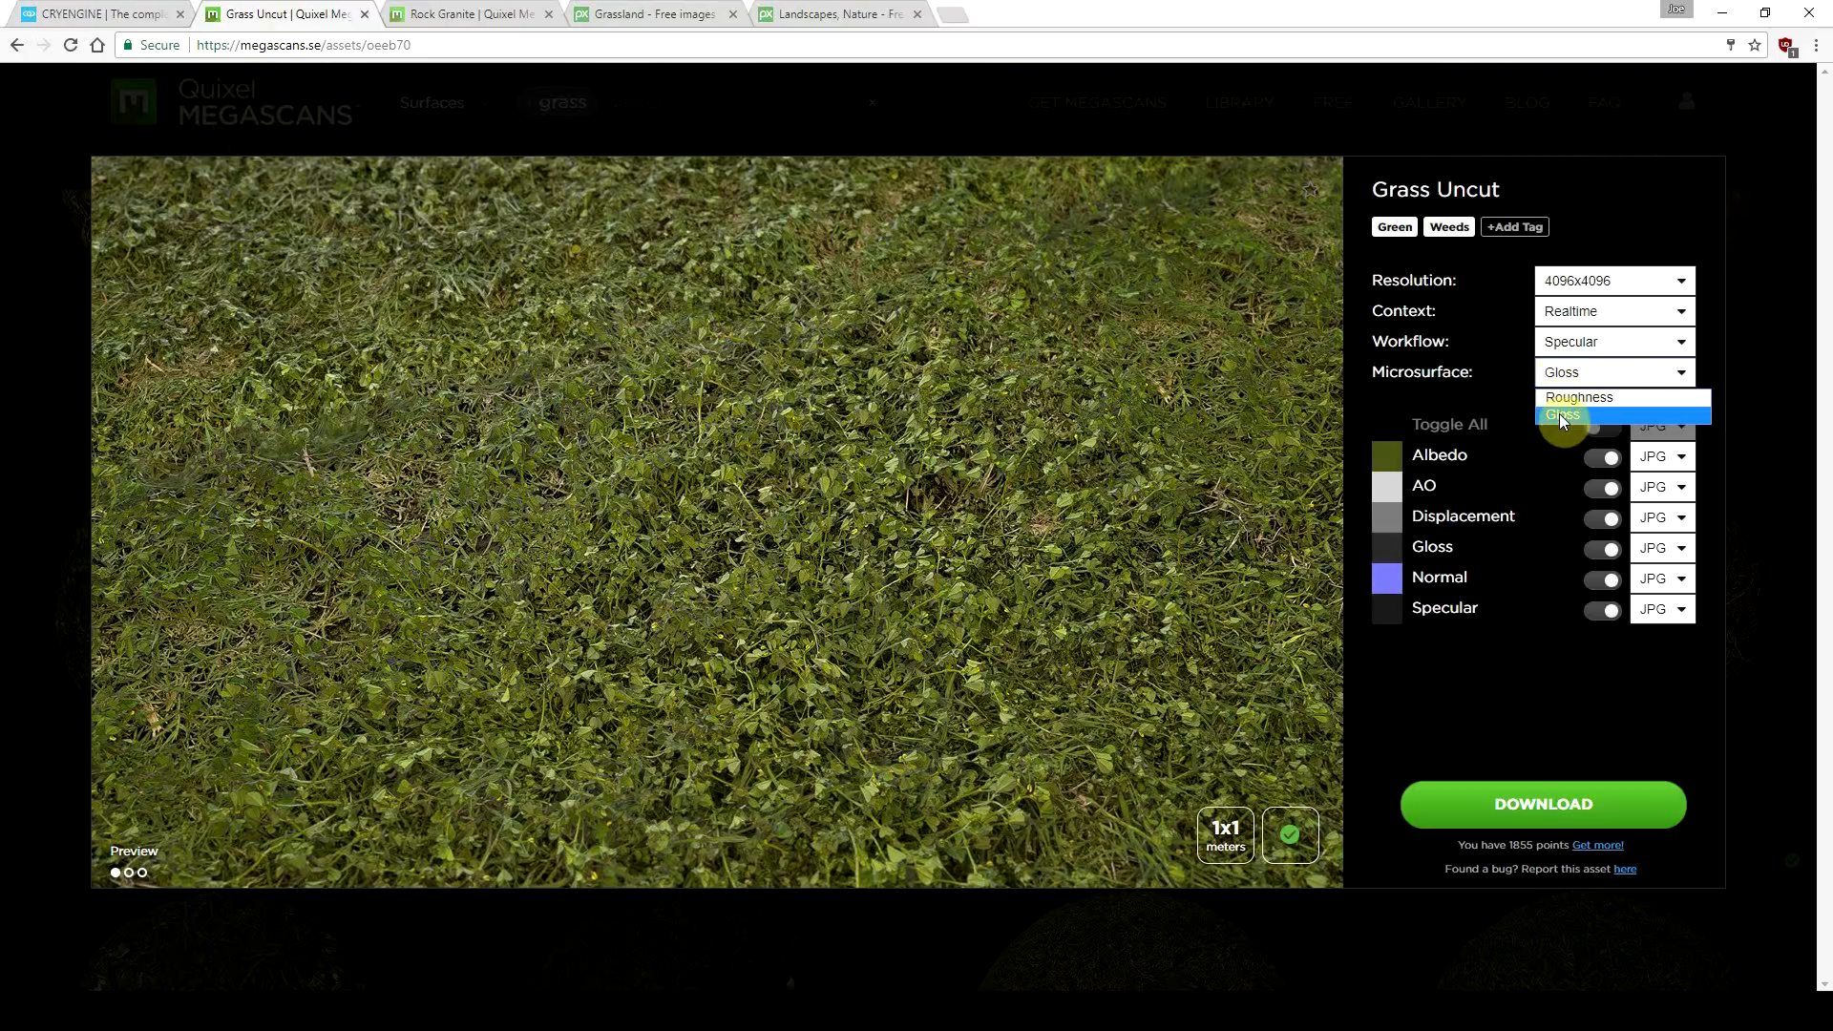
pyautogui.click(1562, 416)
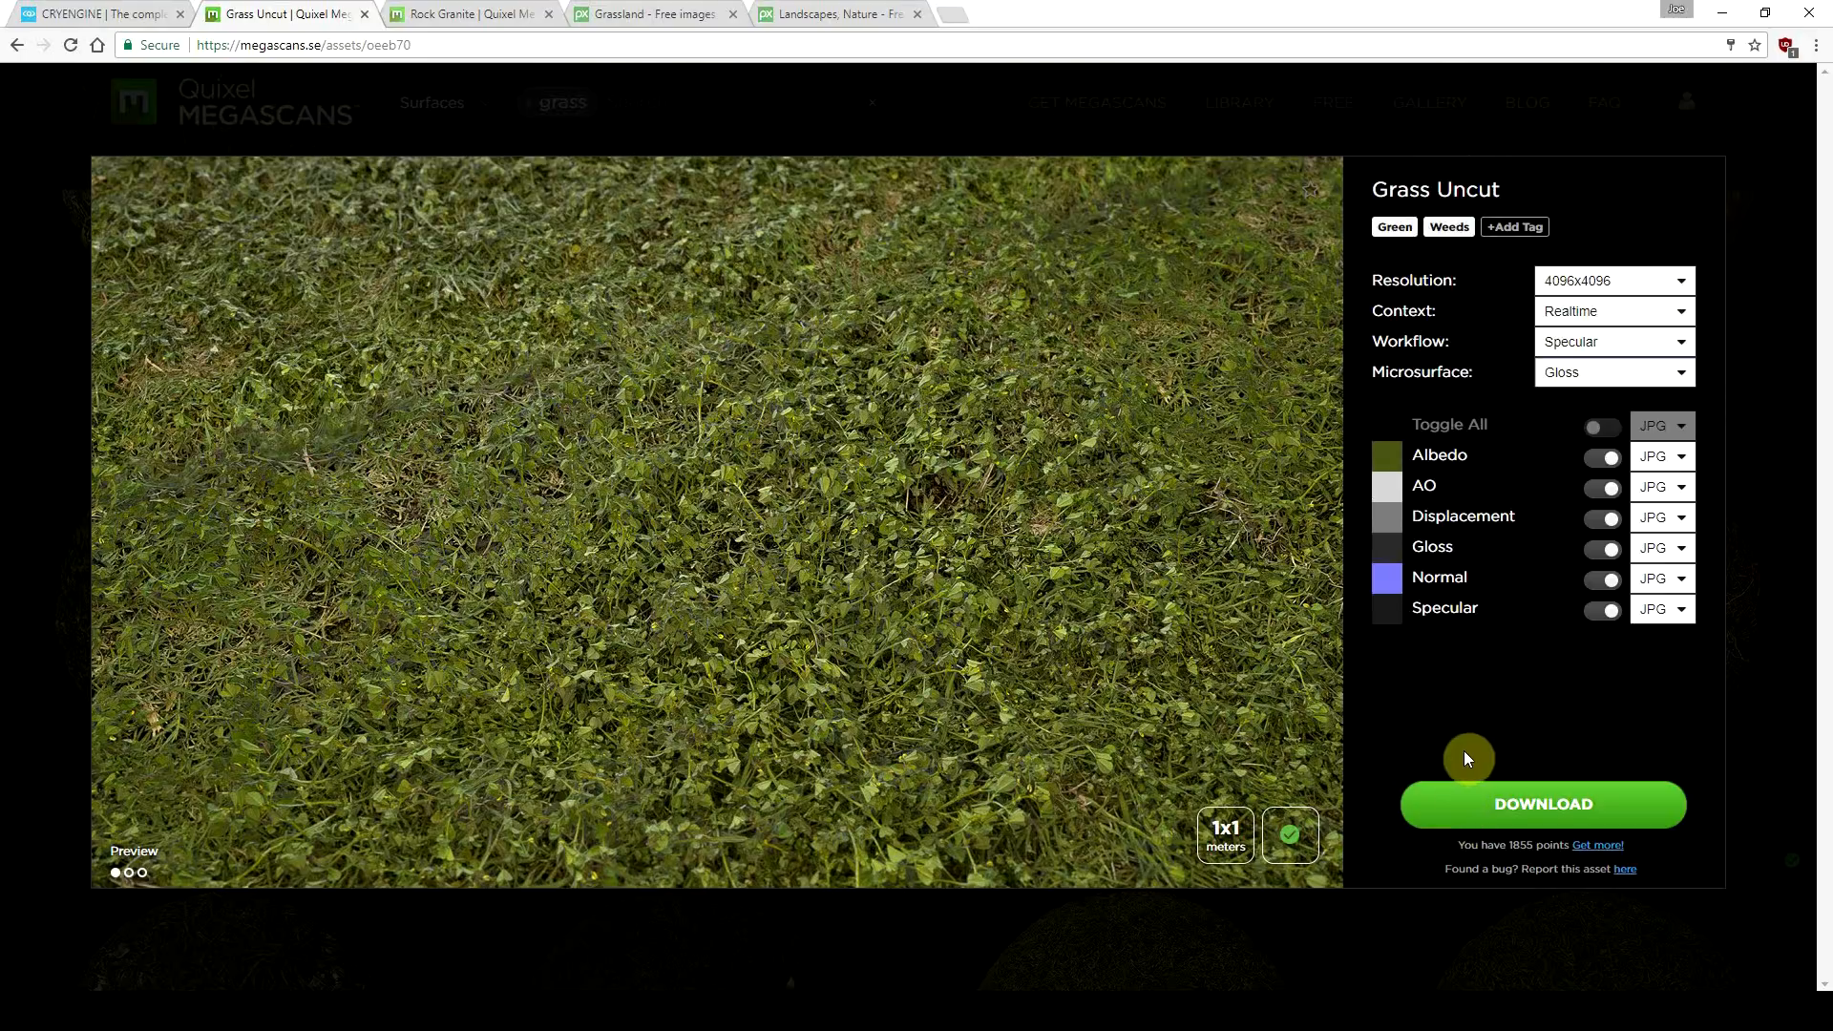
pyautogui.click(1522, 806)
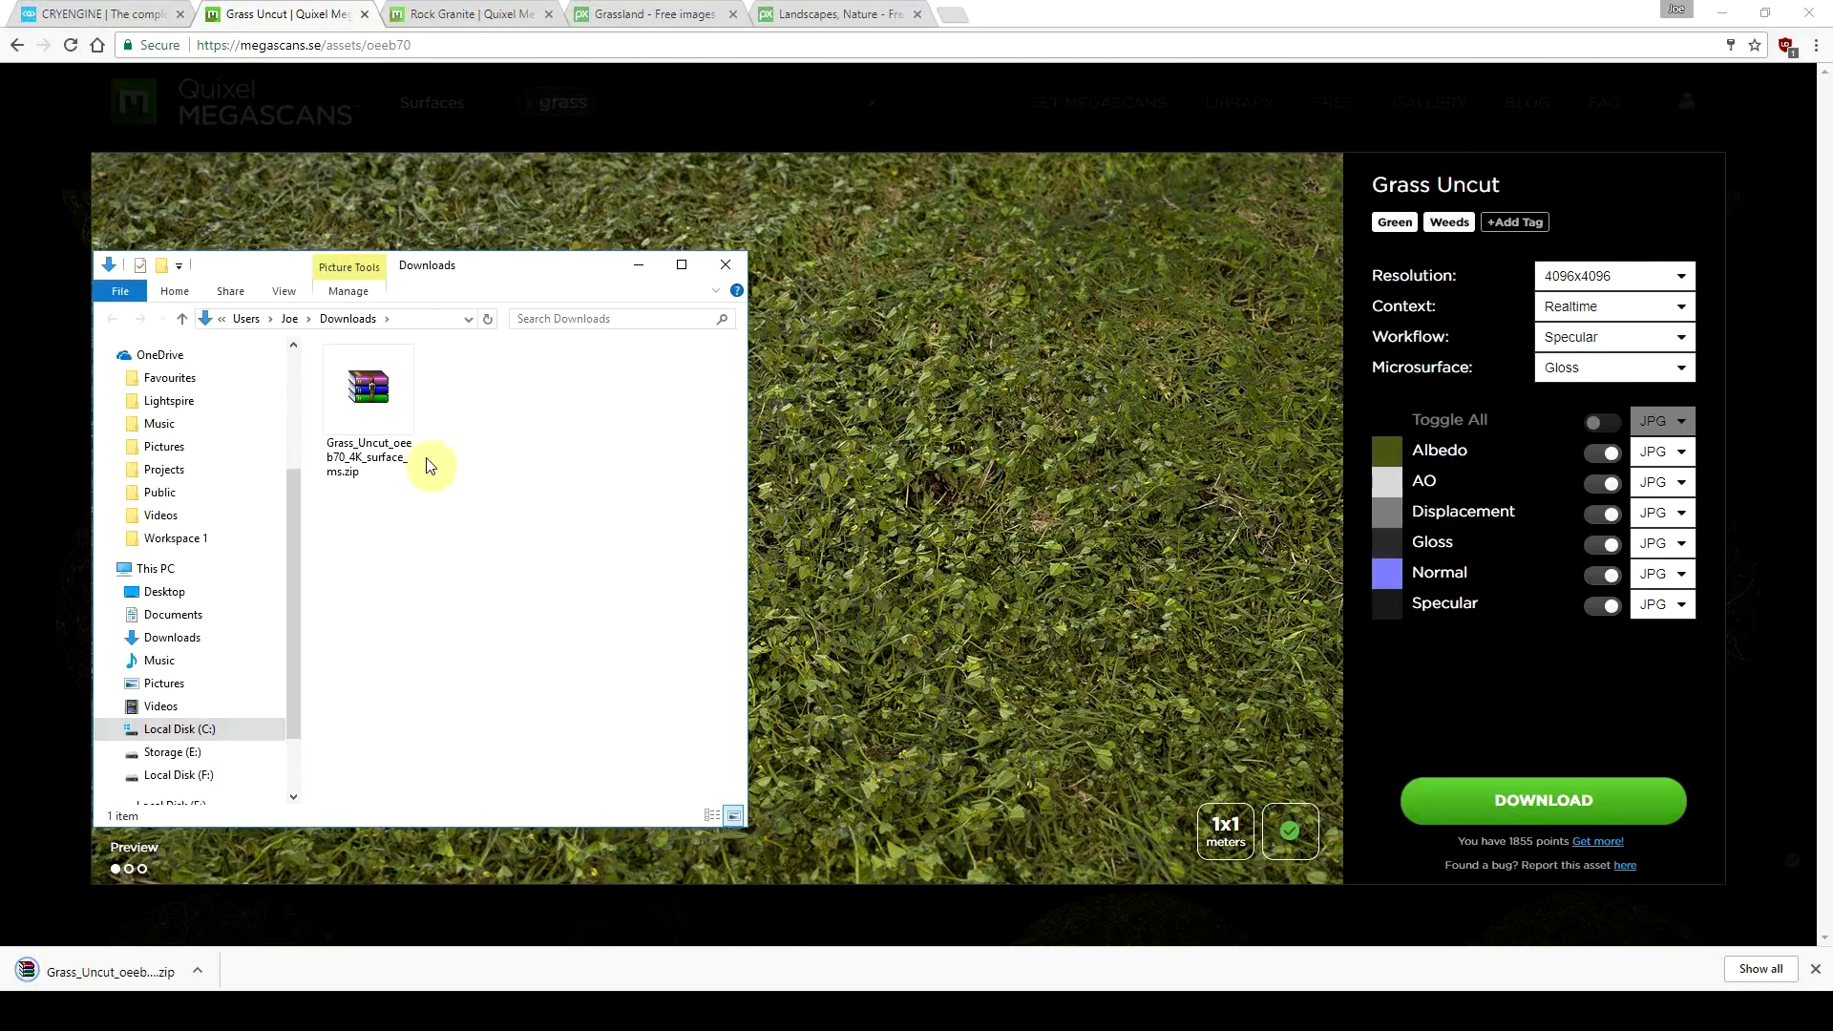
# Step: Extract the downloaded Grass_Uncut_oeeb70_4K_surface_ms.zip in Downloads and open the extracted folder
pyautogui.rightClick(389, 421)
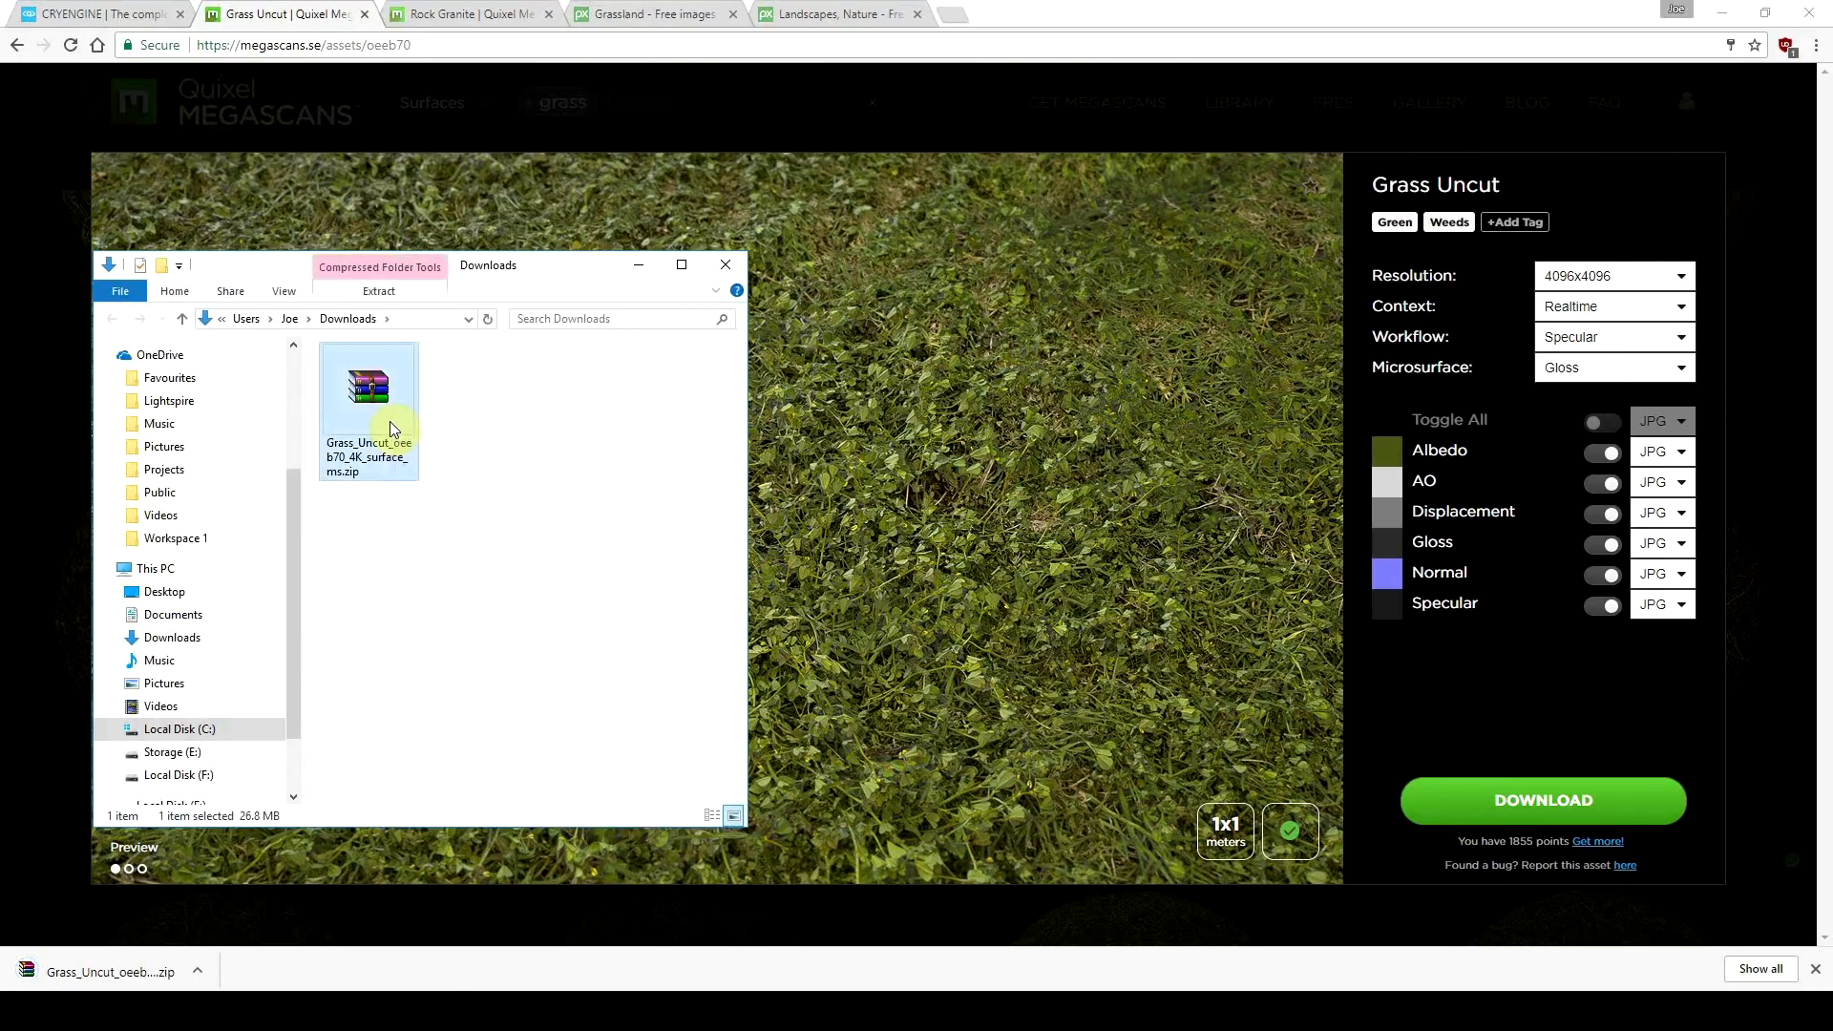
pyautogui.click(432, 435)
pyautogui.doubleClick(472, 406)
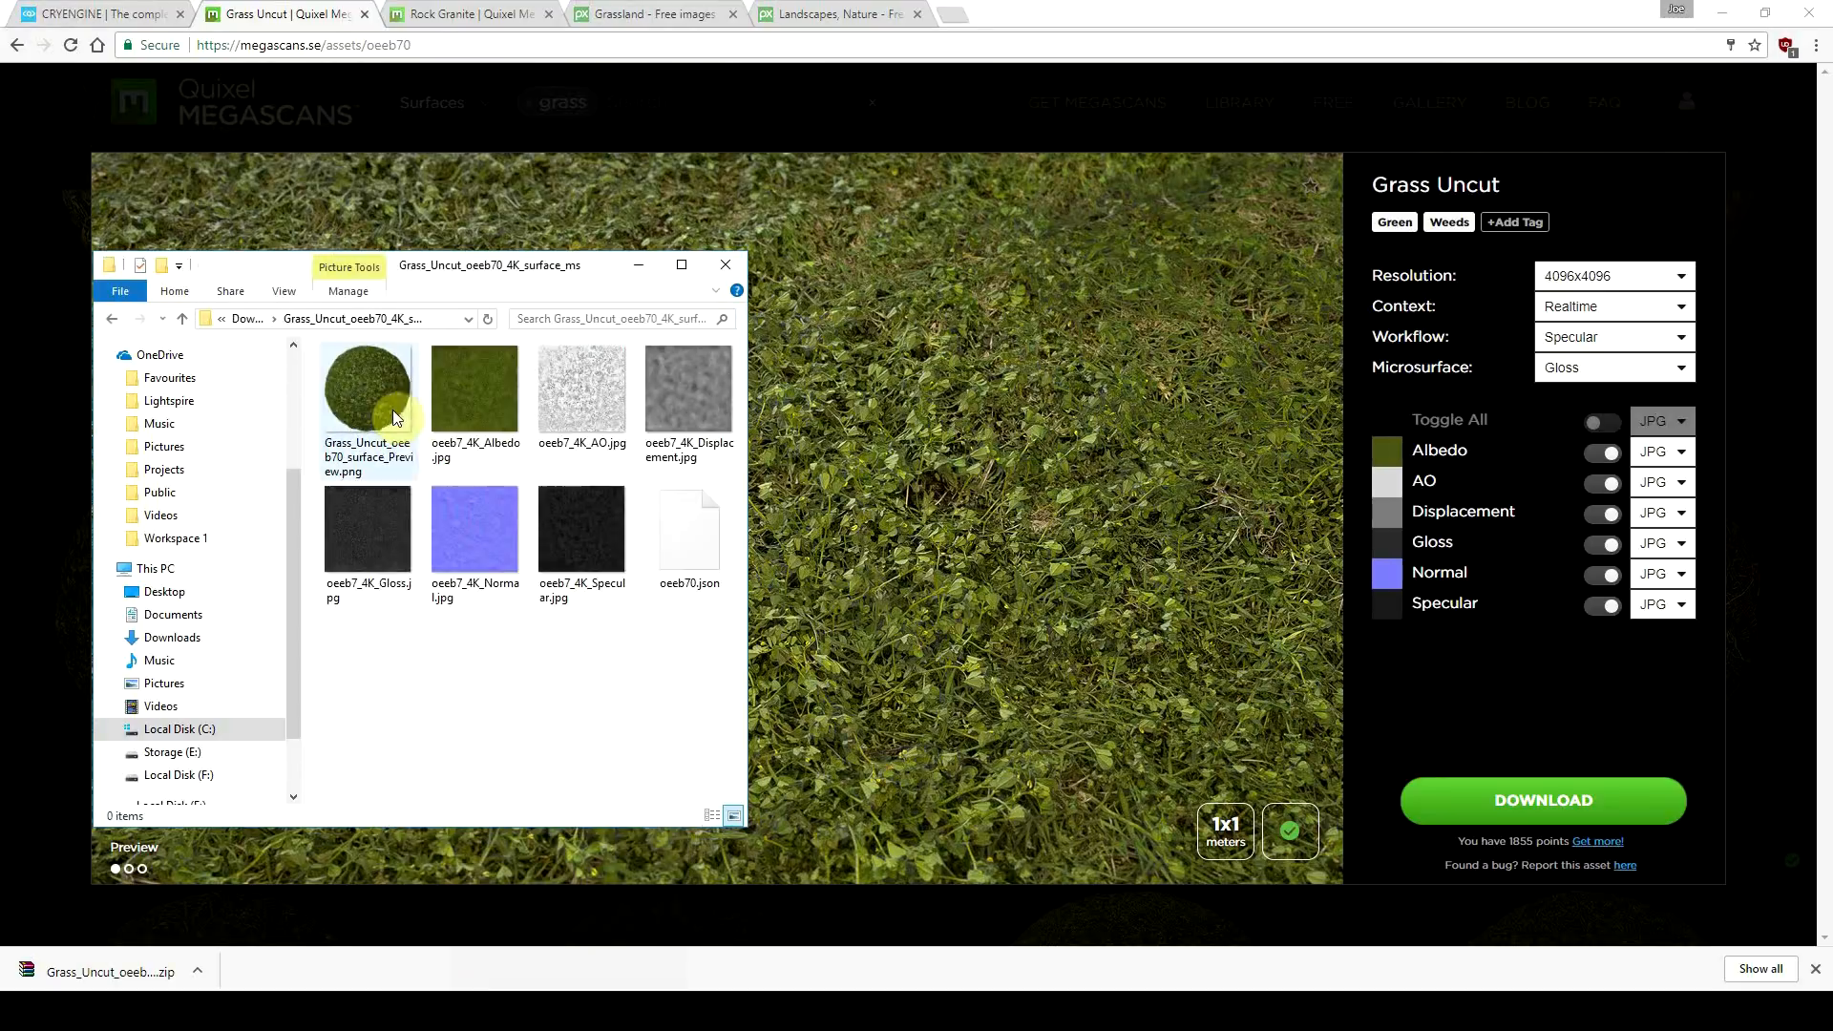
# Step: View the Grass_Uncut_oeeb70_surface_Preview.png image at full size and close the viewer
pyautogui.click(378, 396)
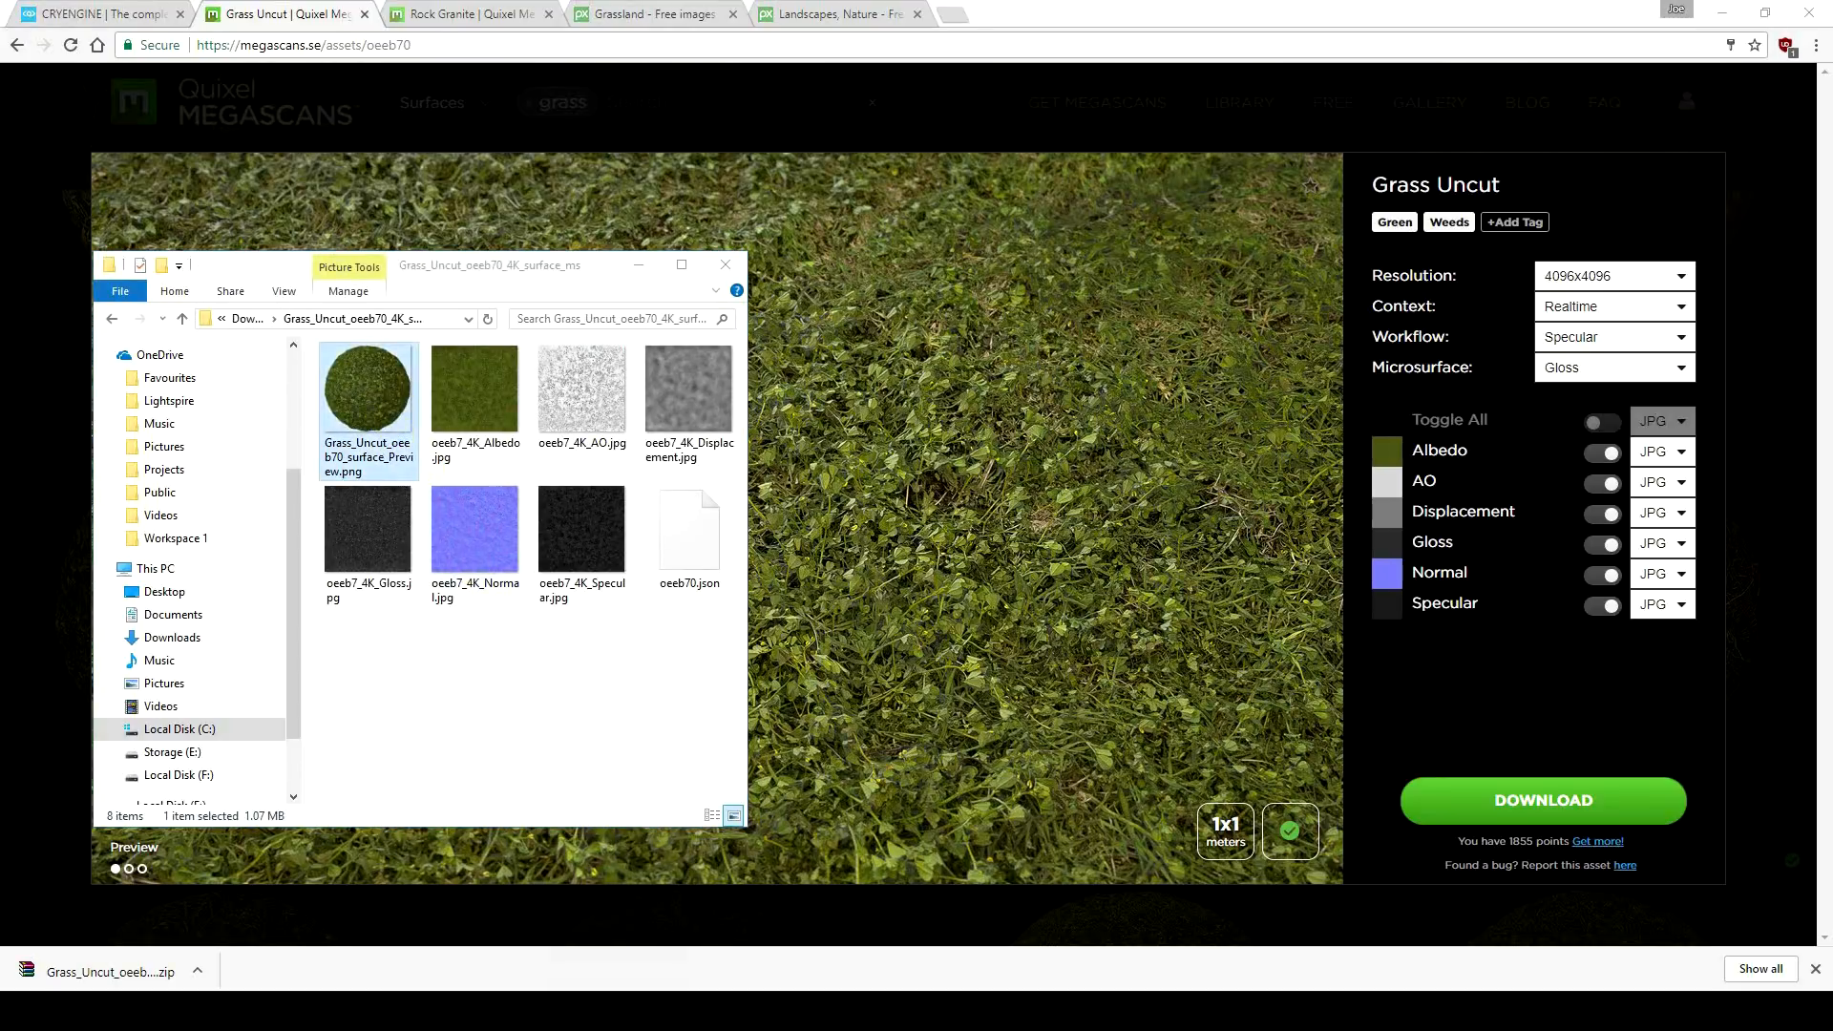
pyautogui.doubleClick(1153, 249)
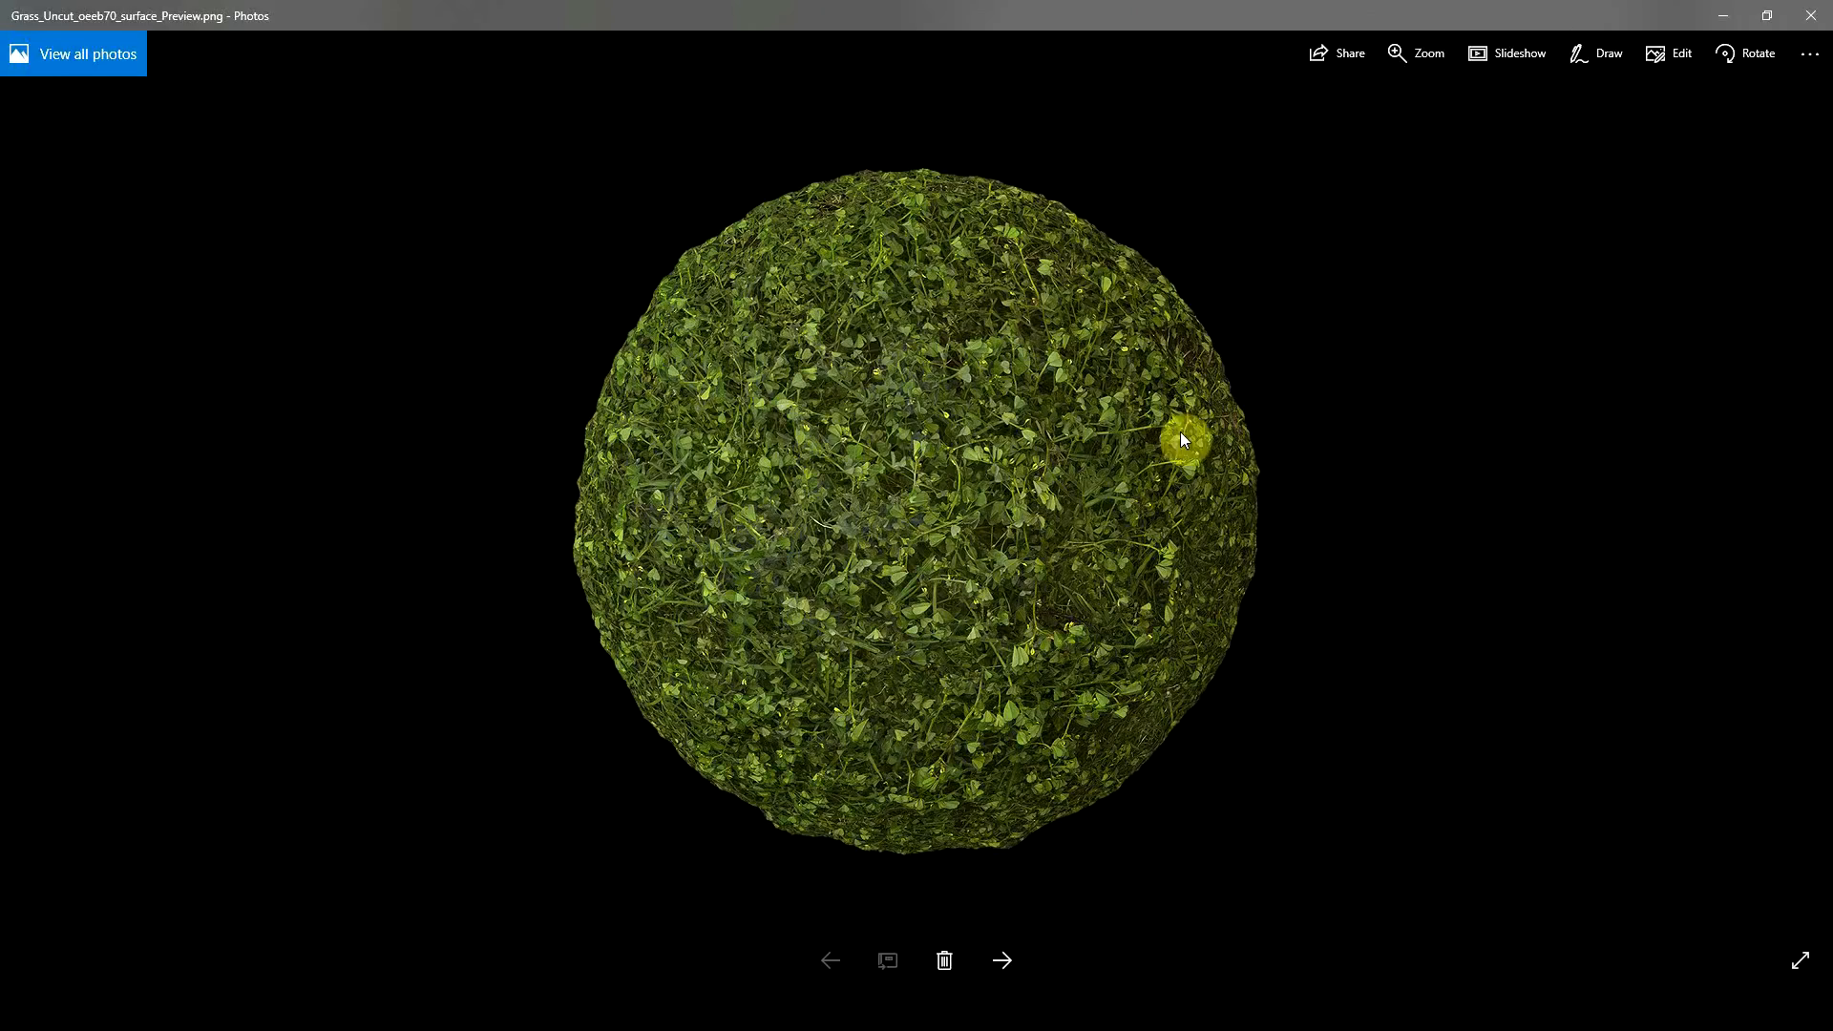
pyautogui.click(1811, 15)
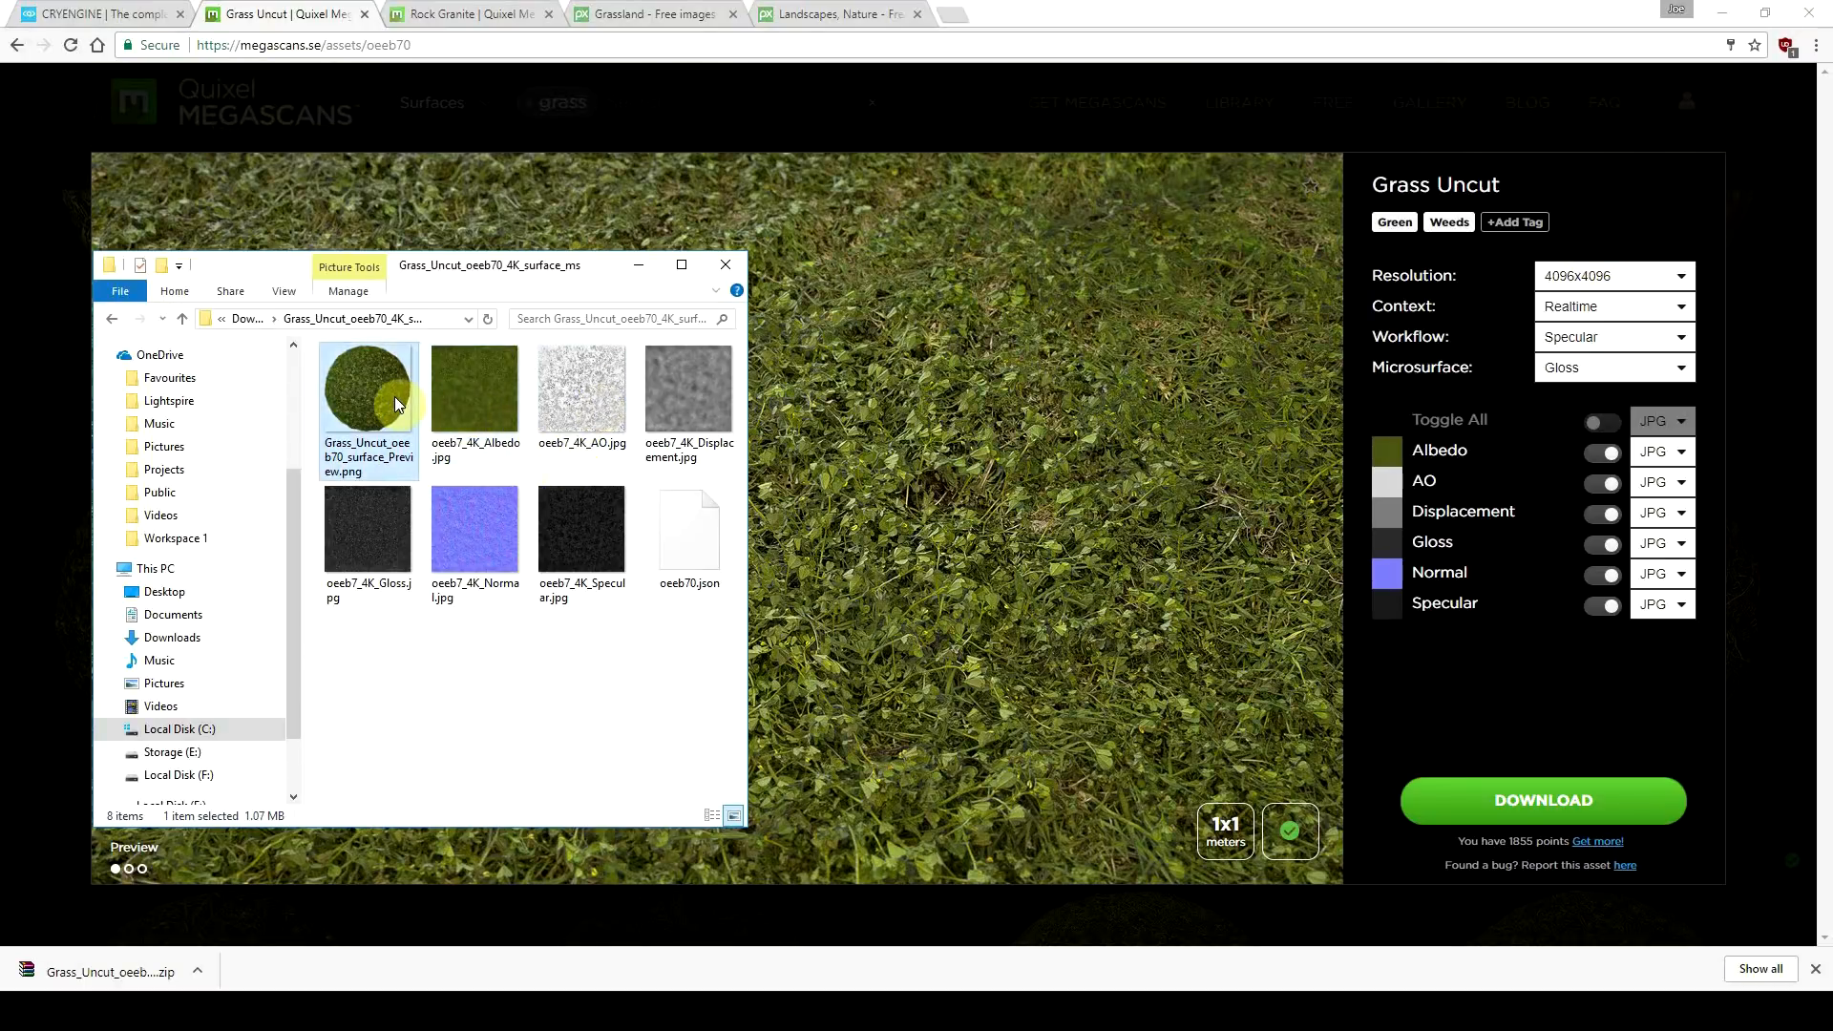
# Step: Delete the surface preview PNG and oeeb70.json from the extracted folder, and select all remaining texture maps
pyautogui.press('Delete')
pyautogui.press('Return')
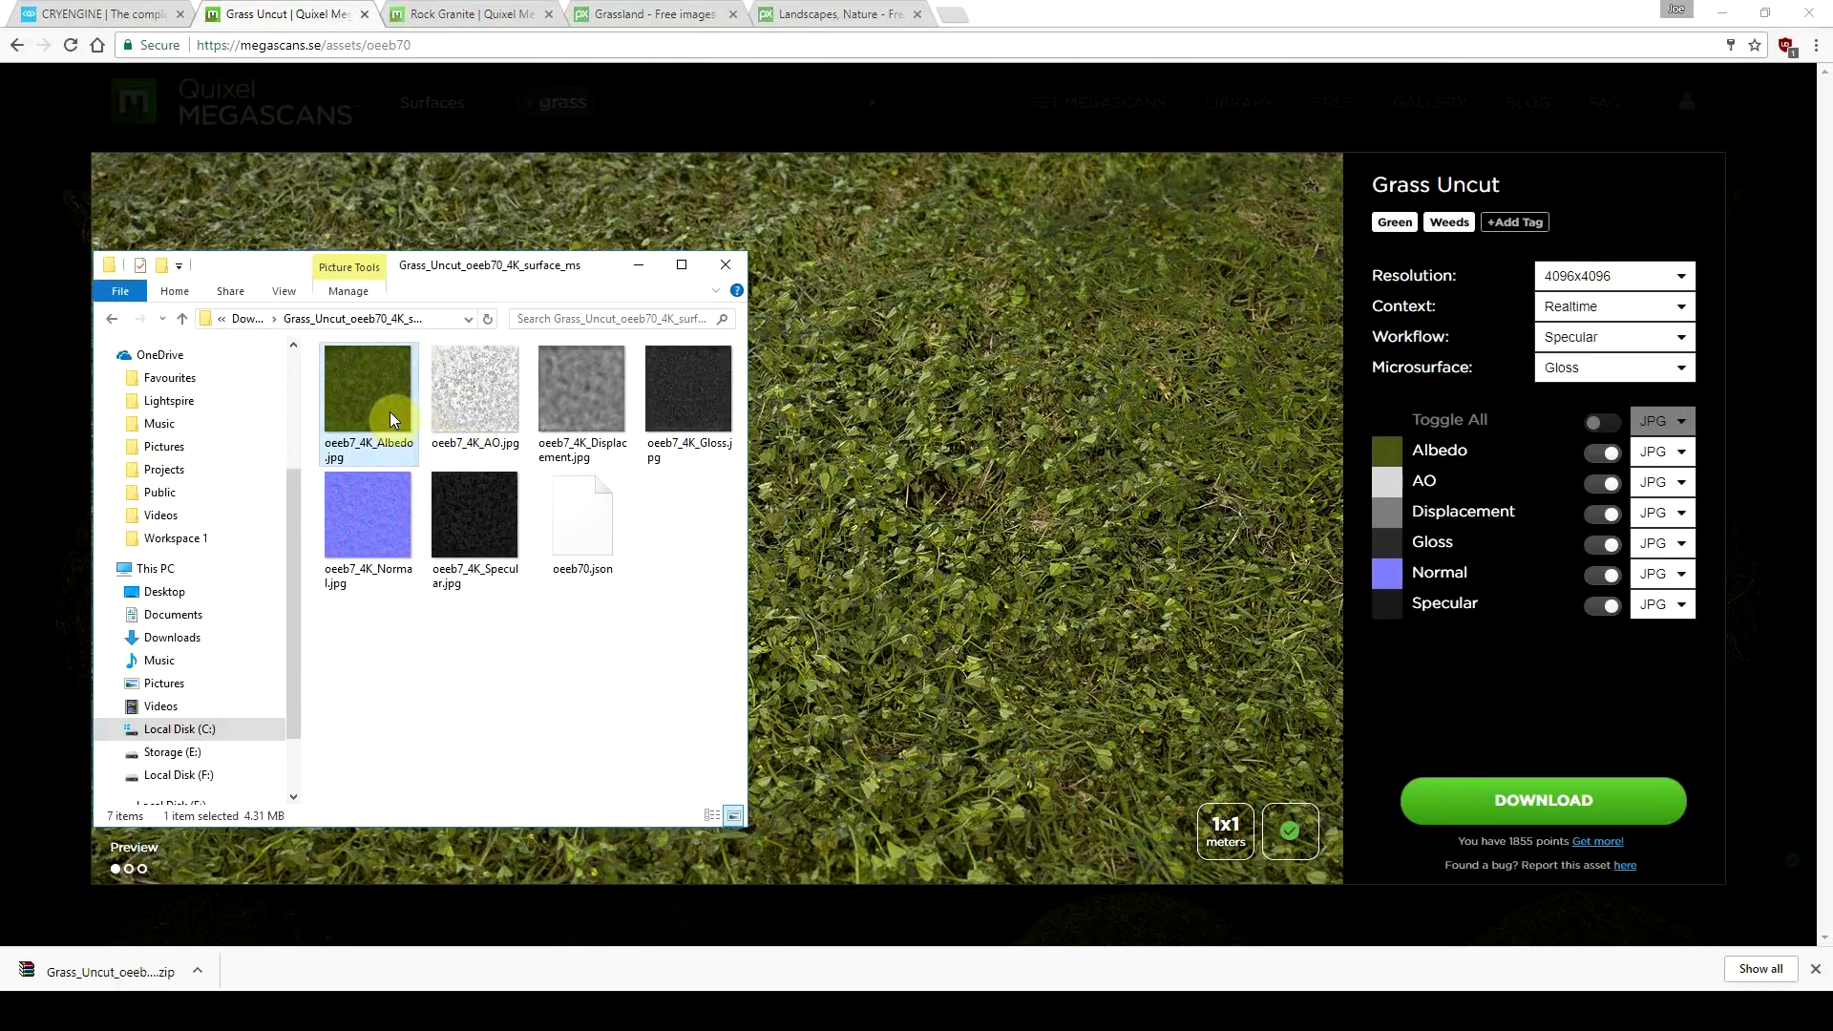
pyautogui.click(587, 547)
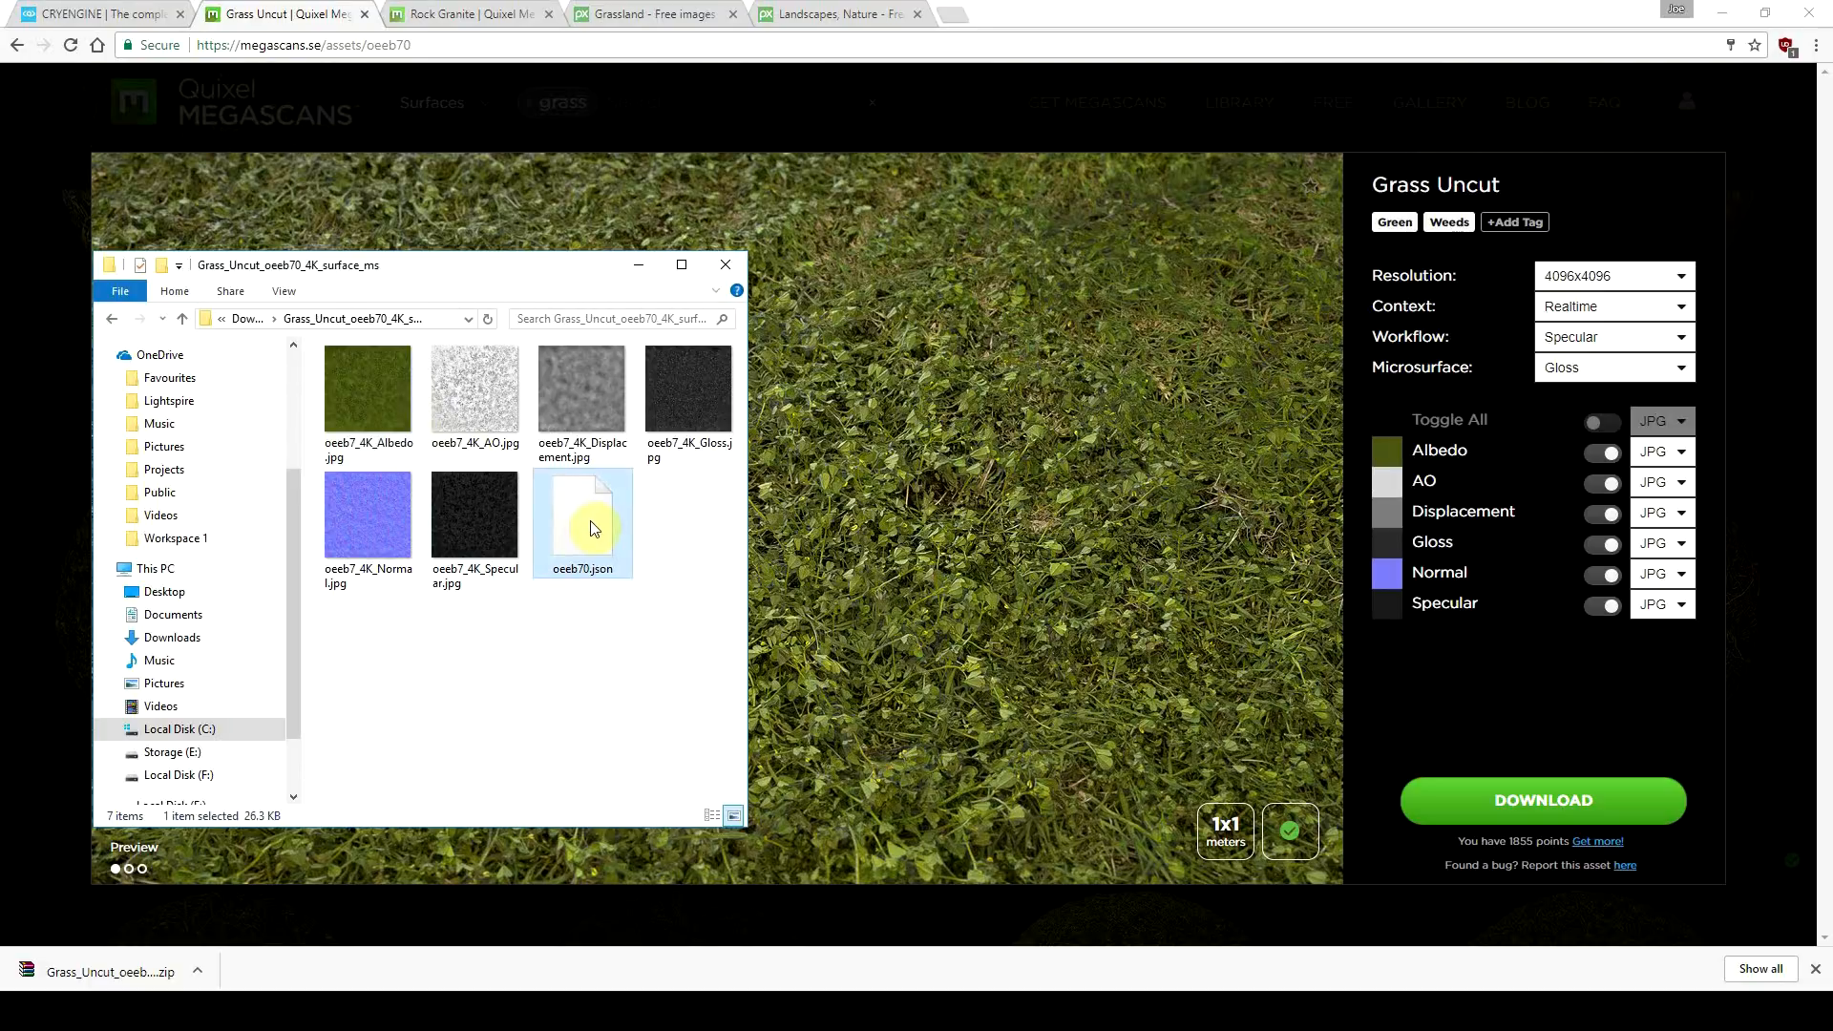
pyautogui.press('Delete')
pyautogui.click(992, 582)
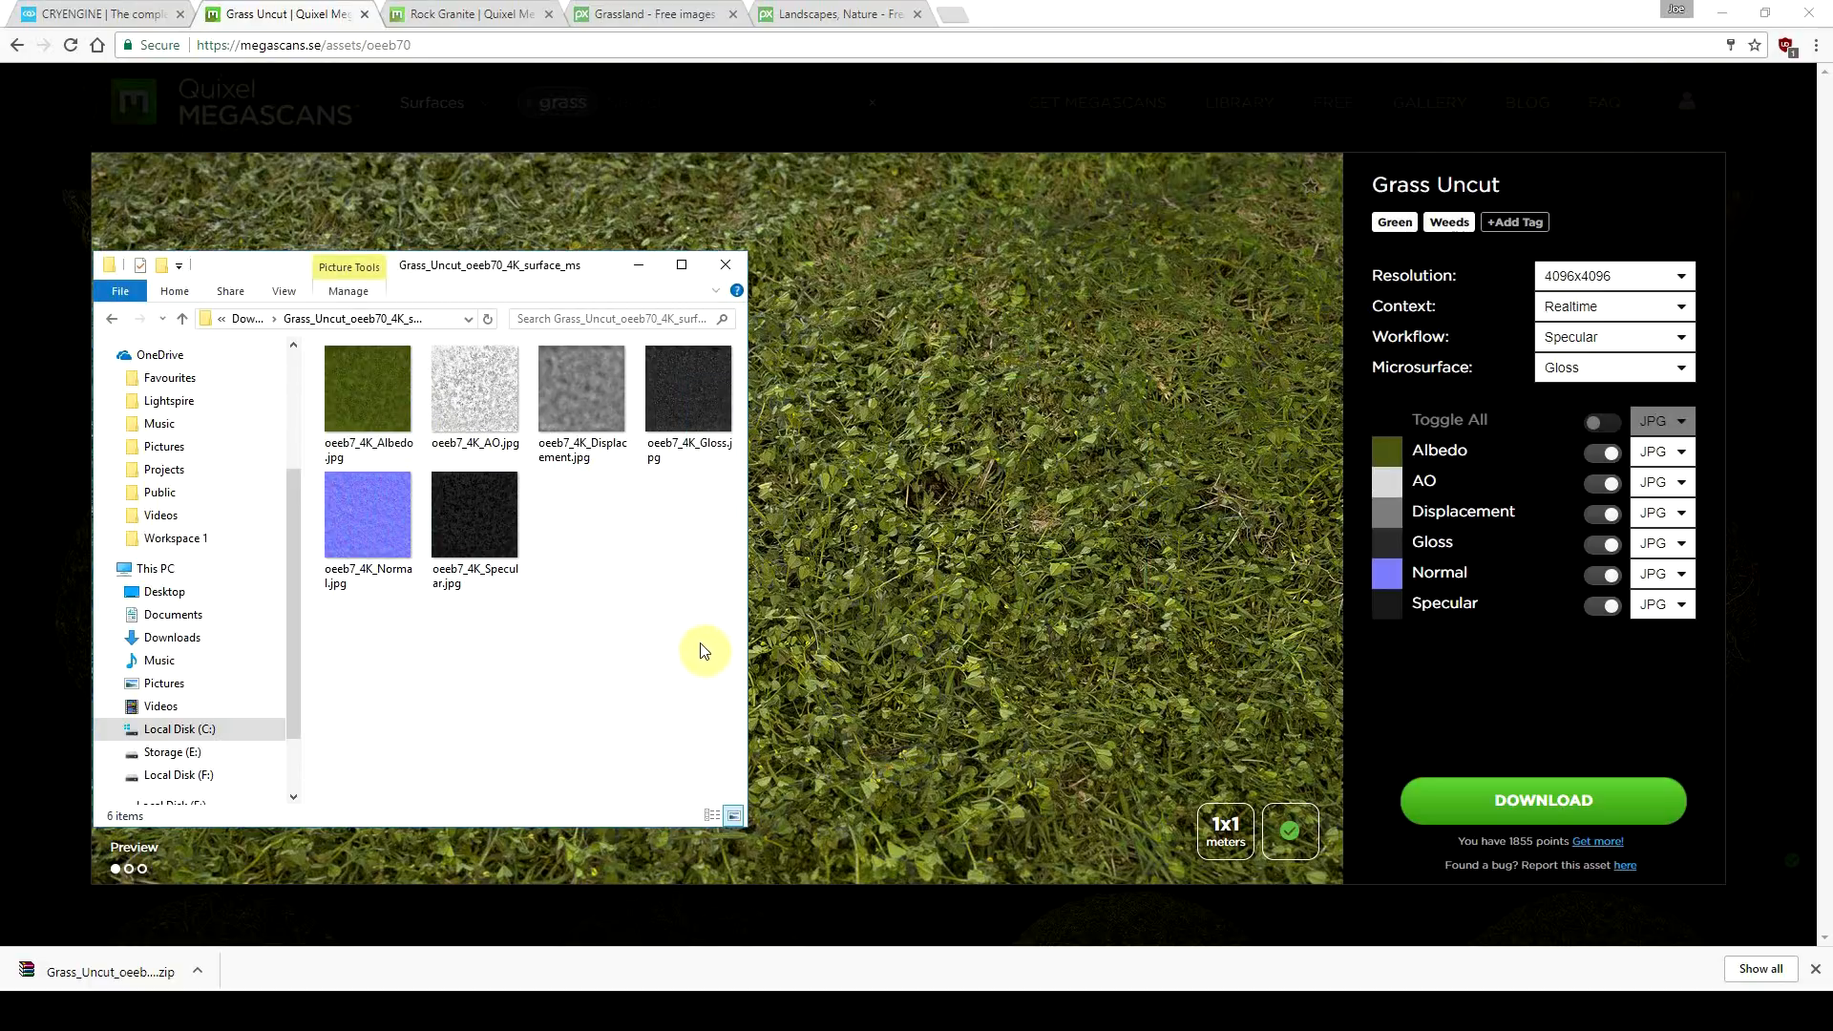
pyautogui.hotkey('ctrl', 'a')
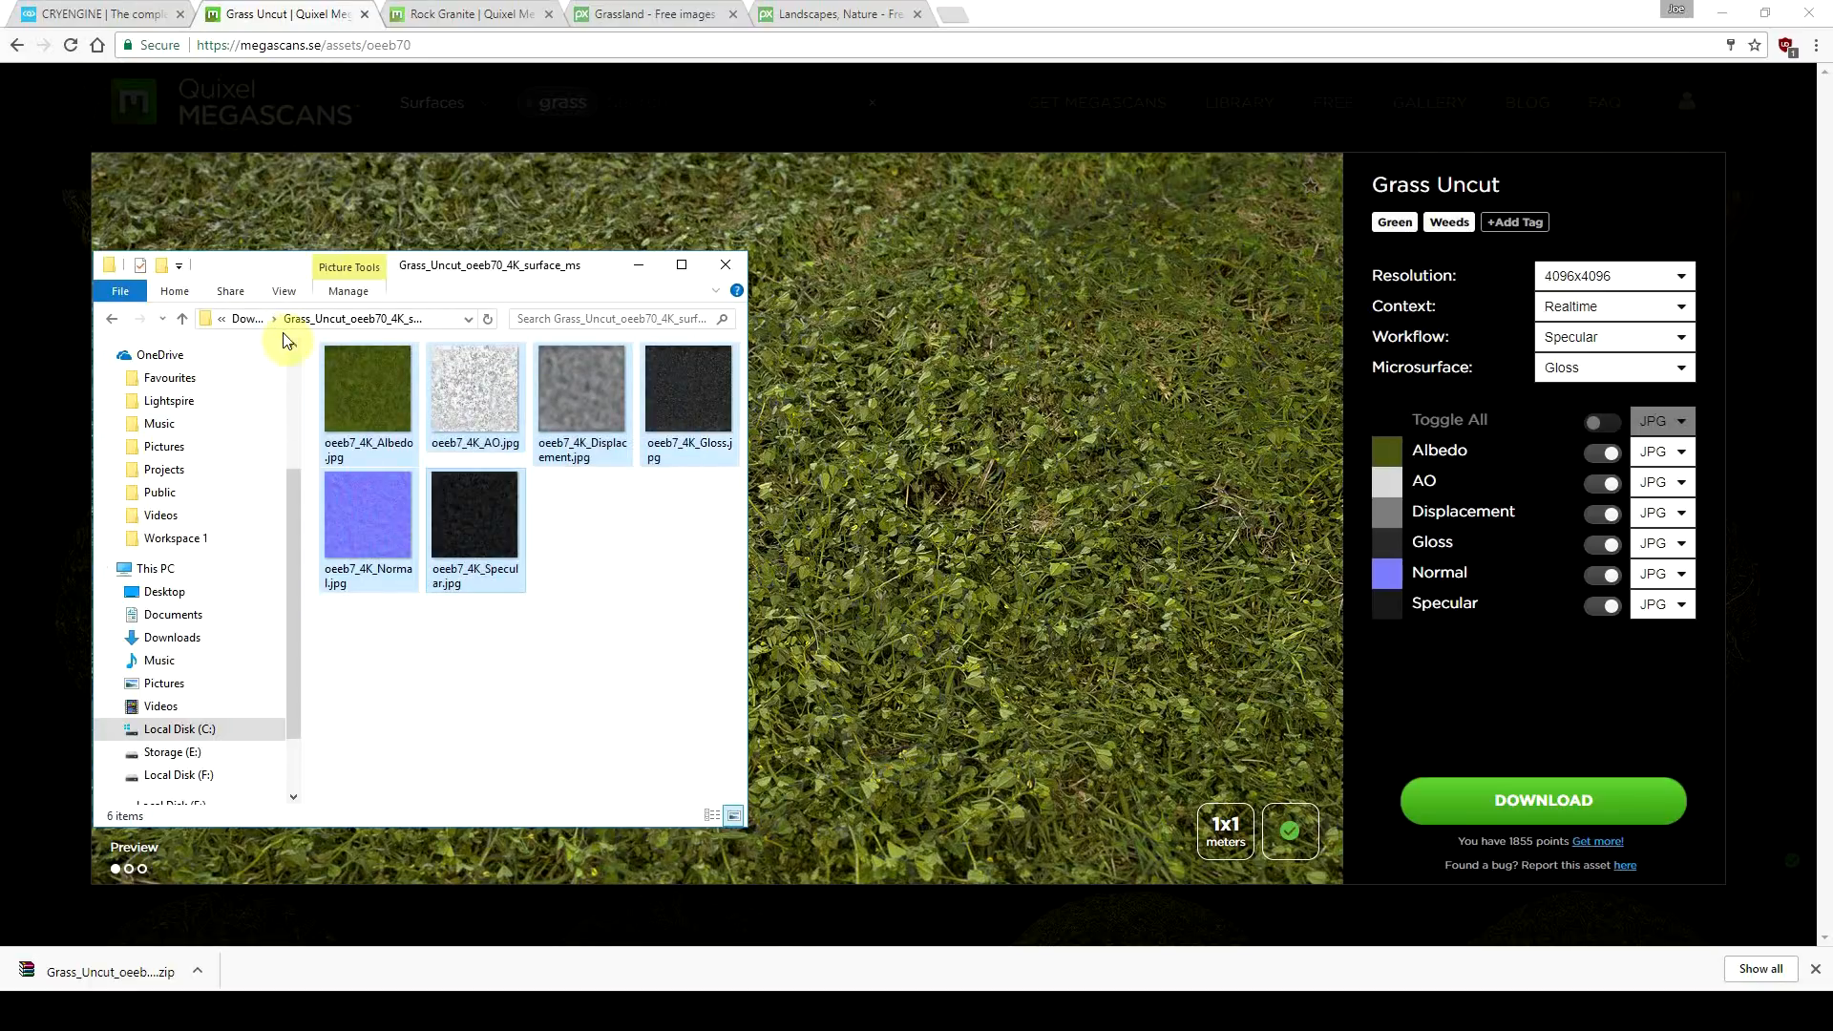
# Step: Switch to the File Explorer window showing the trees folder, go up to CRYENGINE_release_pc_(84)_07_24_profile, and widen the window beside the texture folder
pyautogui.hotkey('alt', 'Tab')
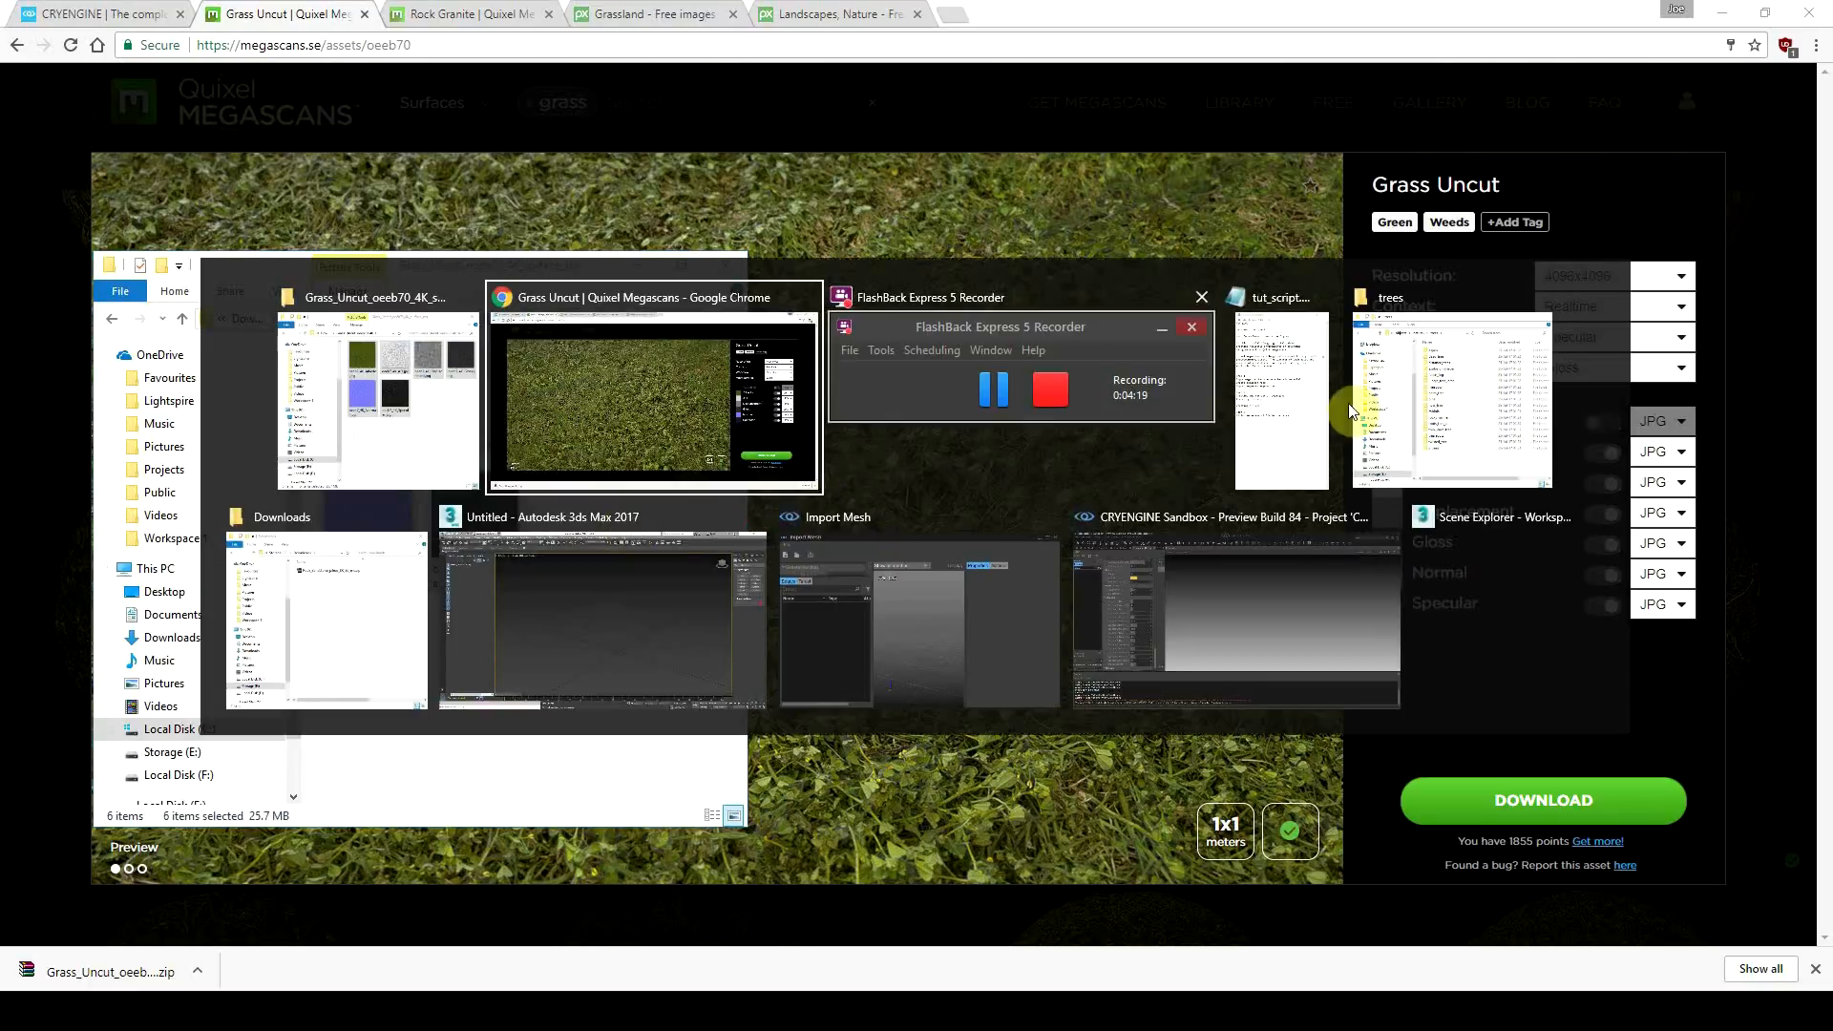
pyautogui.click(1407, 417)
pyautogui.click(1070, 294)
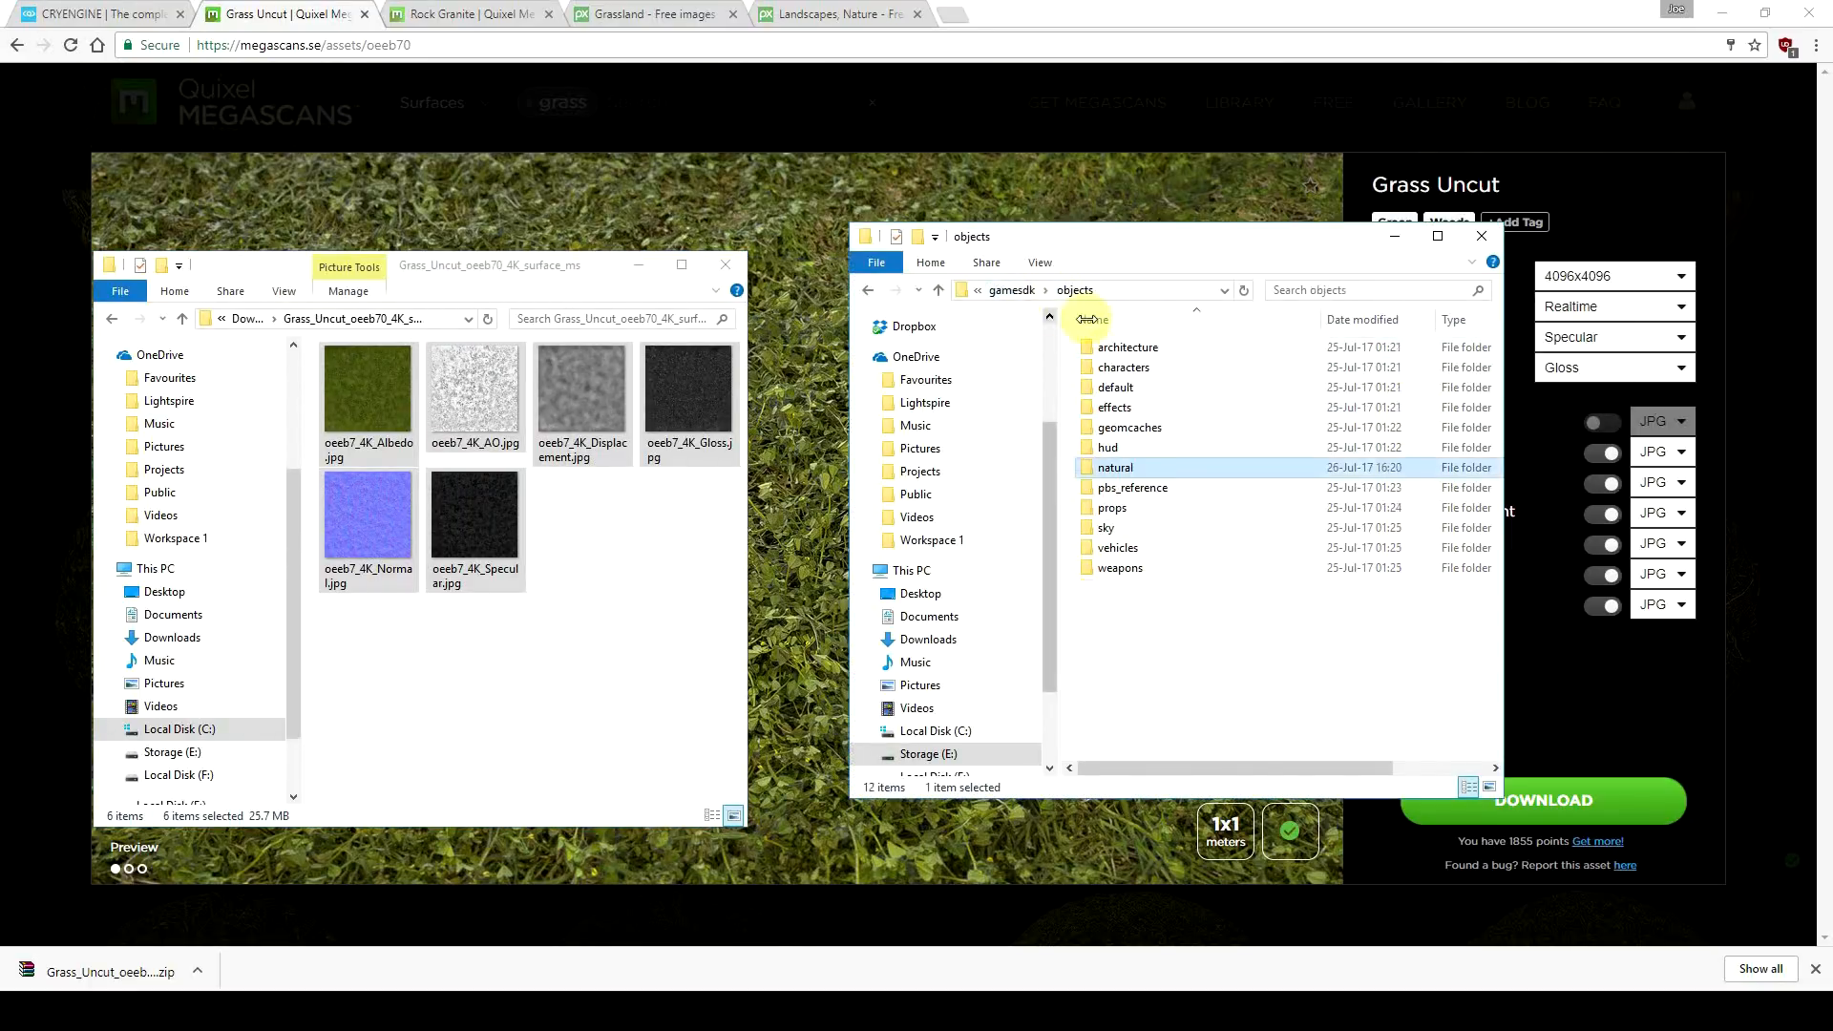
pyautogui.click(1012, 291)
pyautogui.click(1045, 292)
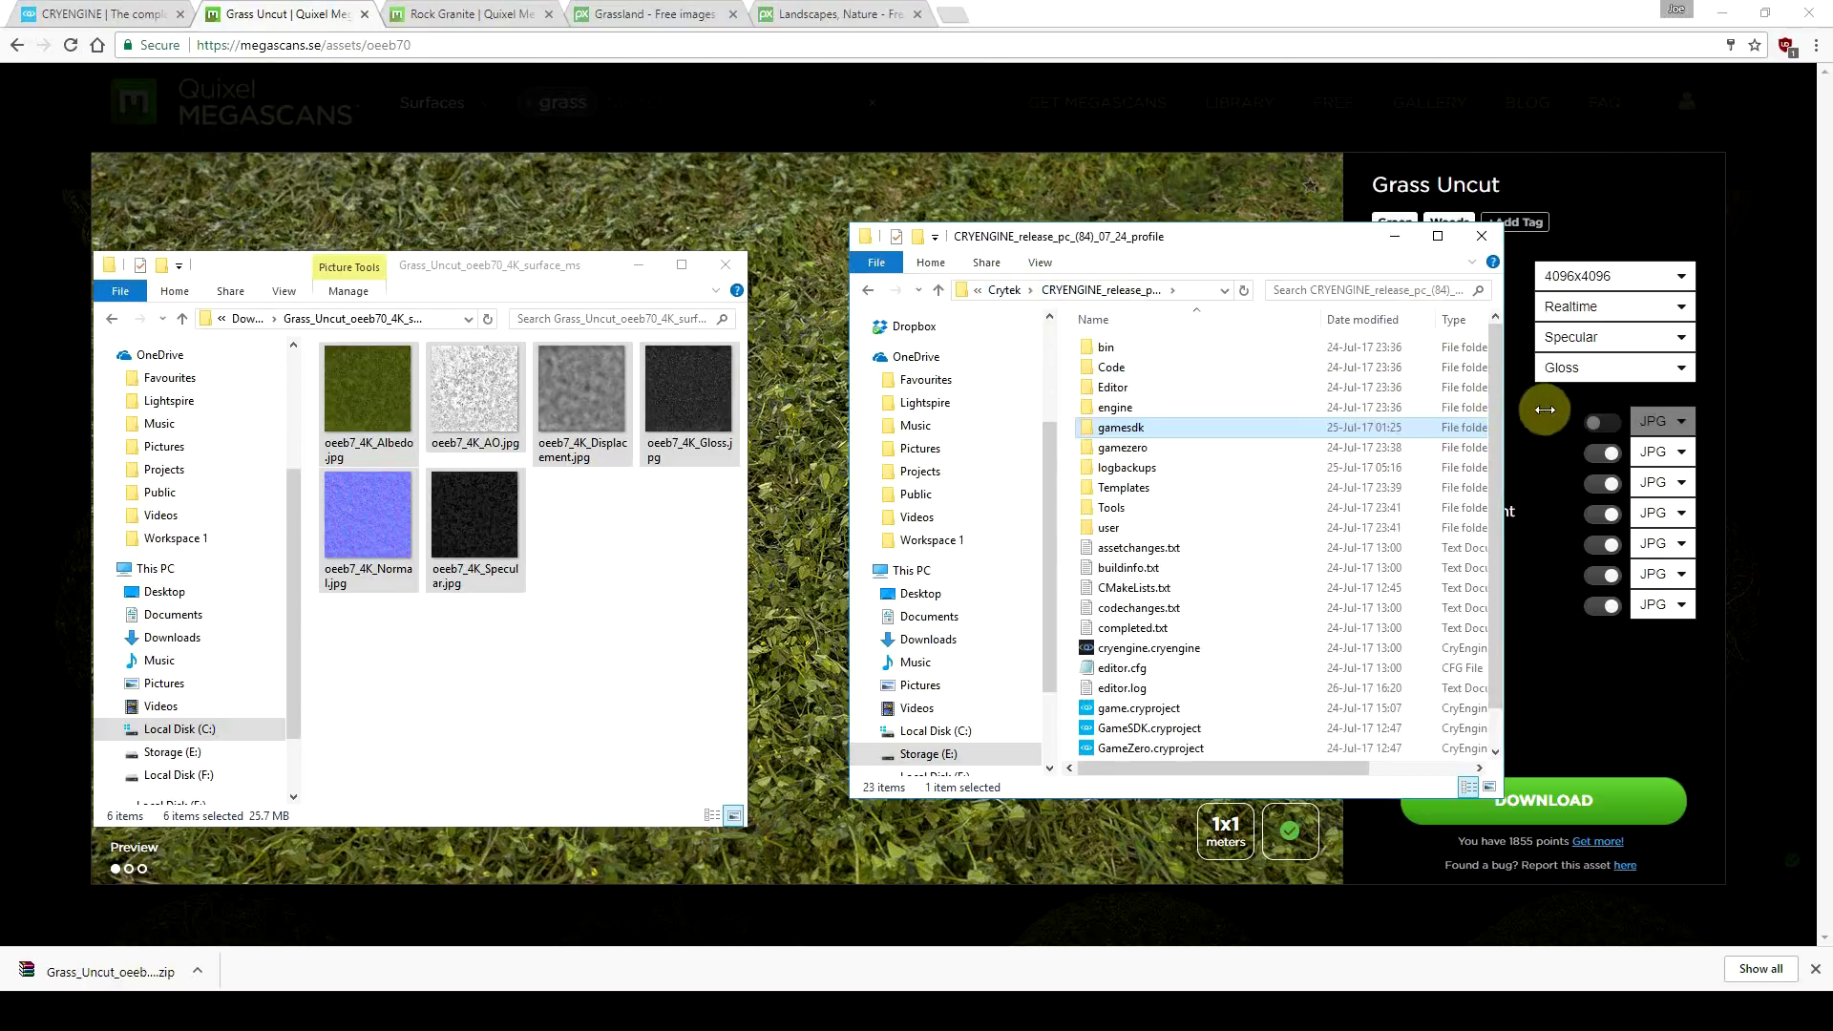
pyautogui.moveTo(1544, 408); pyautogui.dragTo(1723, 438)
pyautogui.moveTo(1403, 257); pyautogui.dragTo(1330, 250)
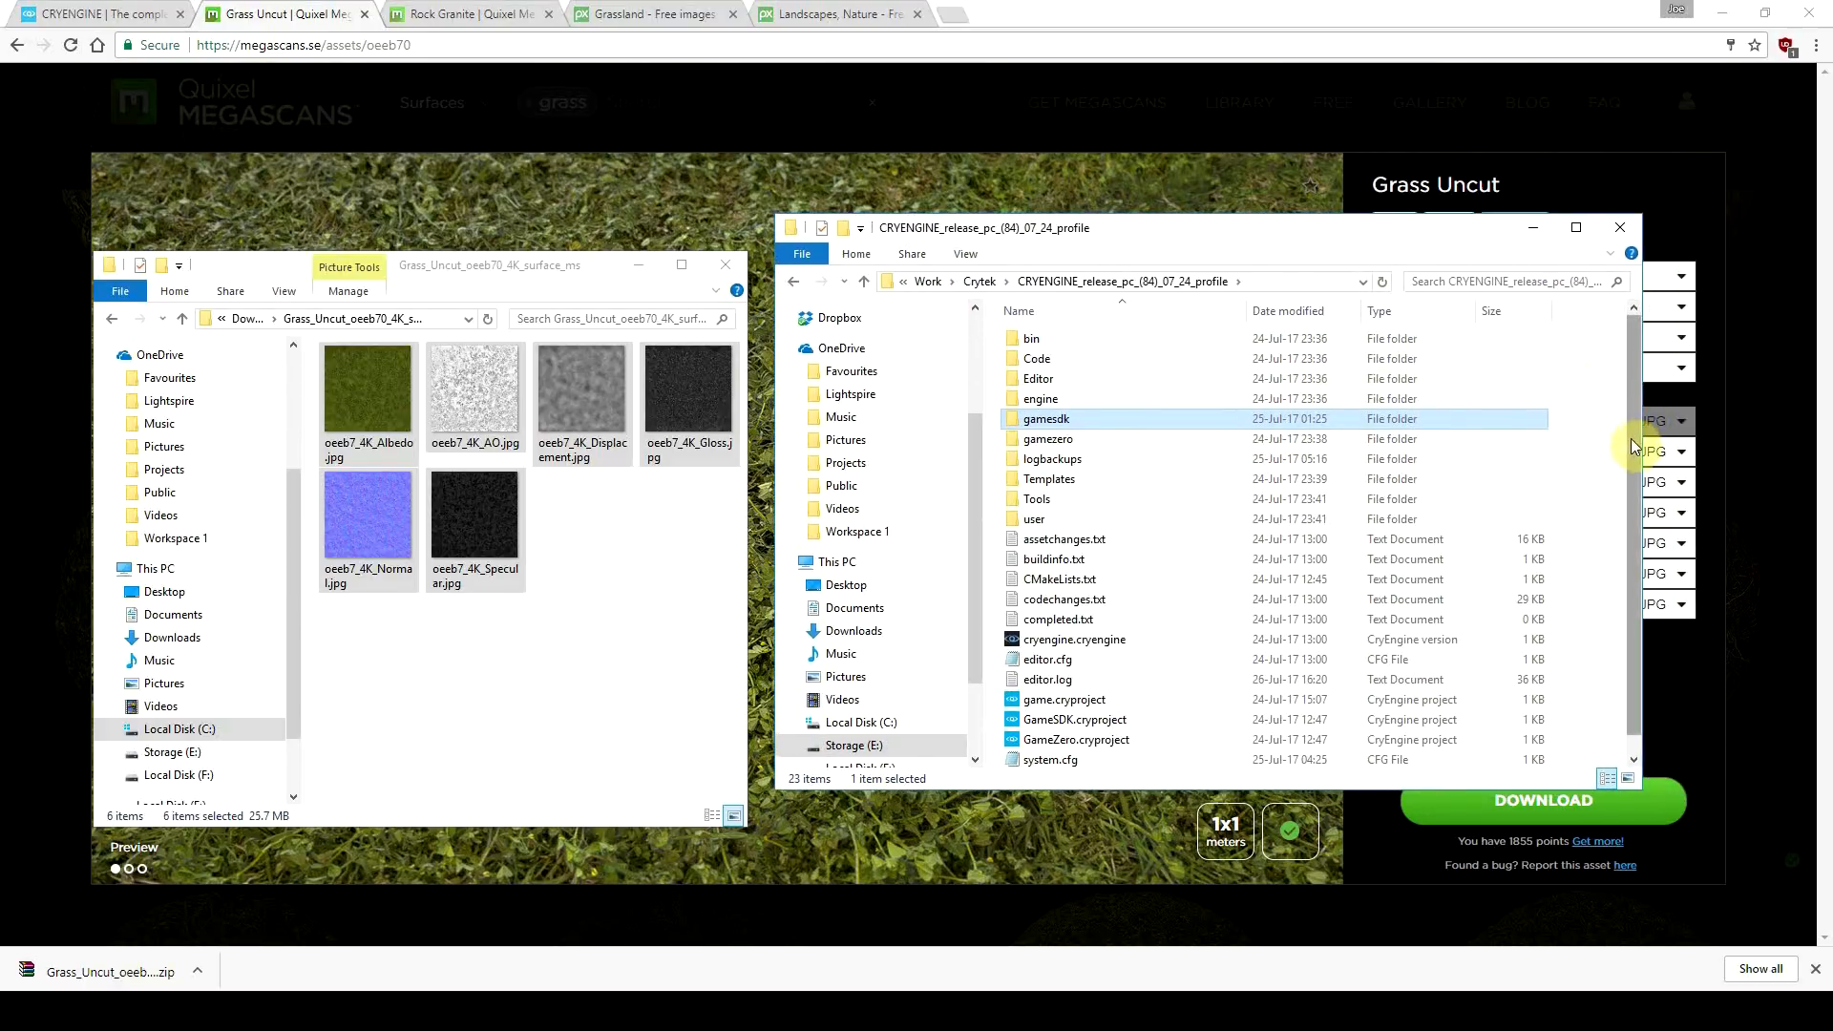
pyautogui.moveTo(1634, 445); pyautogui.dragTo(1776, 456)
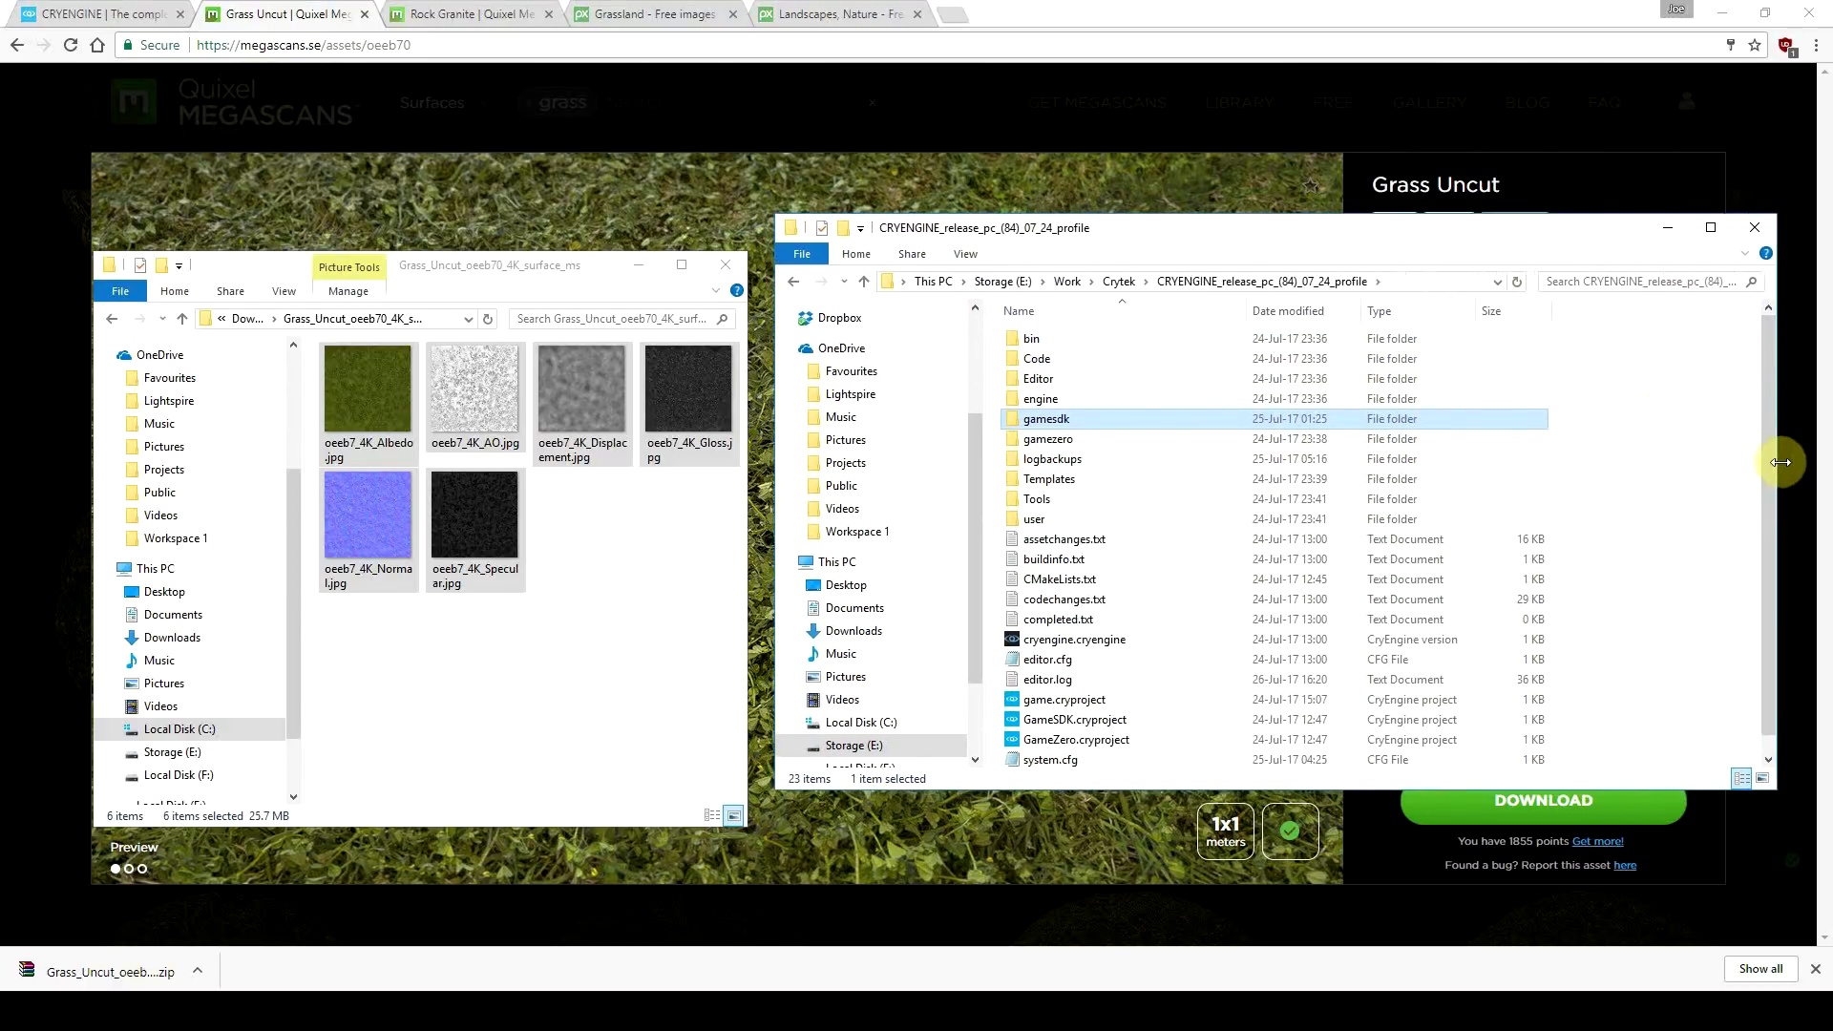
# Step: Open the gamesdk\textures\terrain\detail folder inside the CRYENGINE release folder
pyautogui.doubleClick(1070, 420)
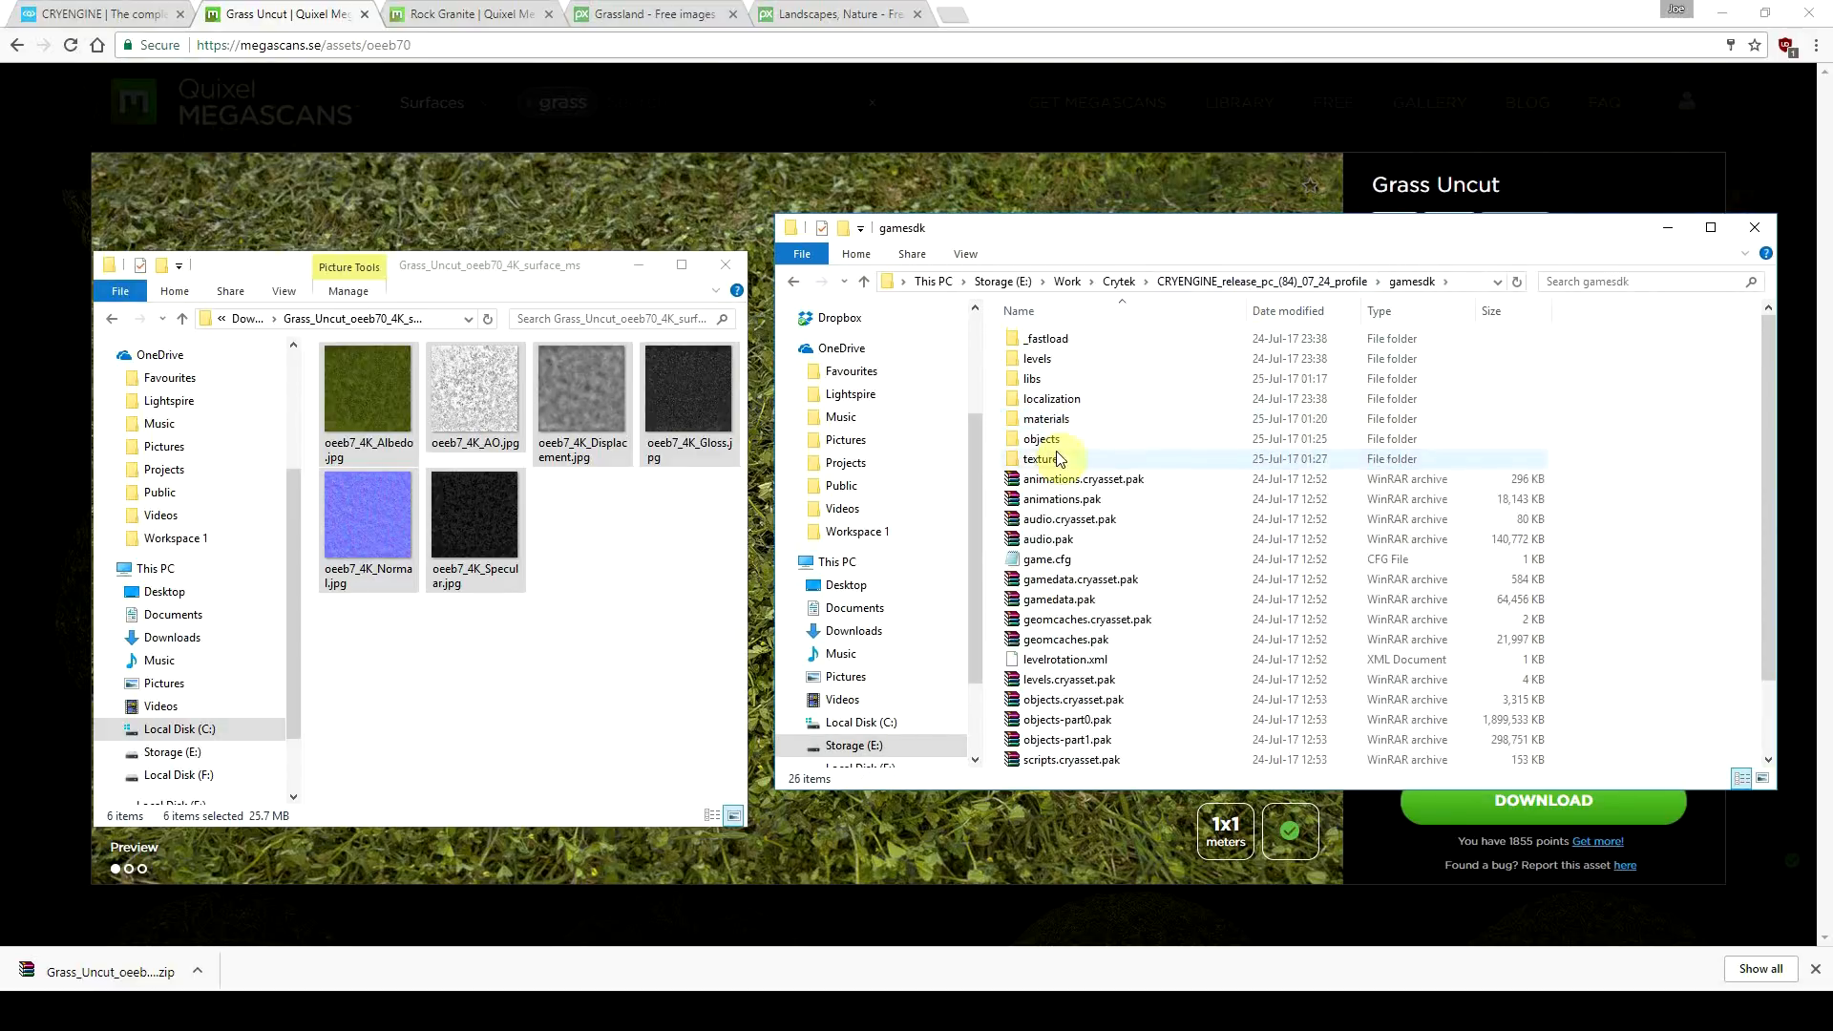
pyautogui.doubleClick(1046, 461)
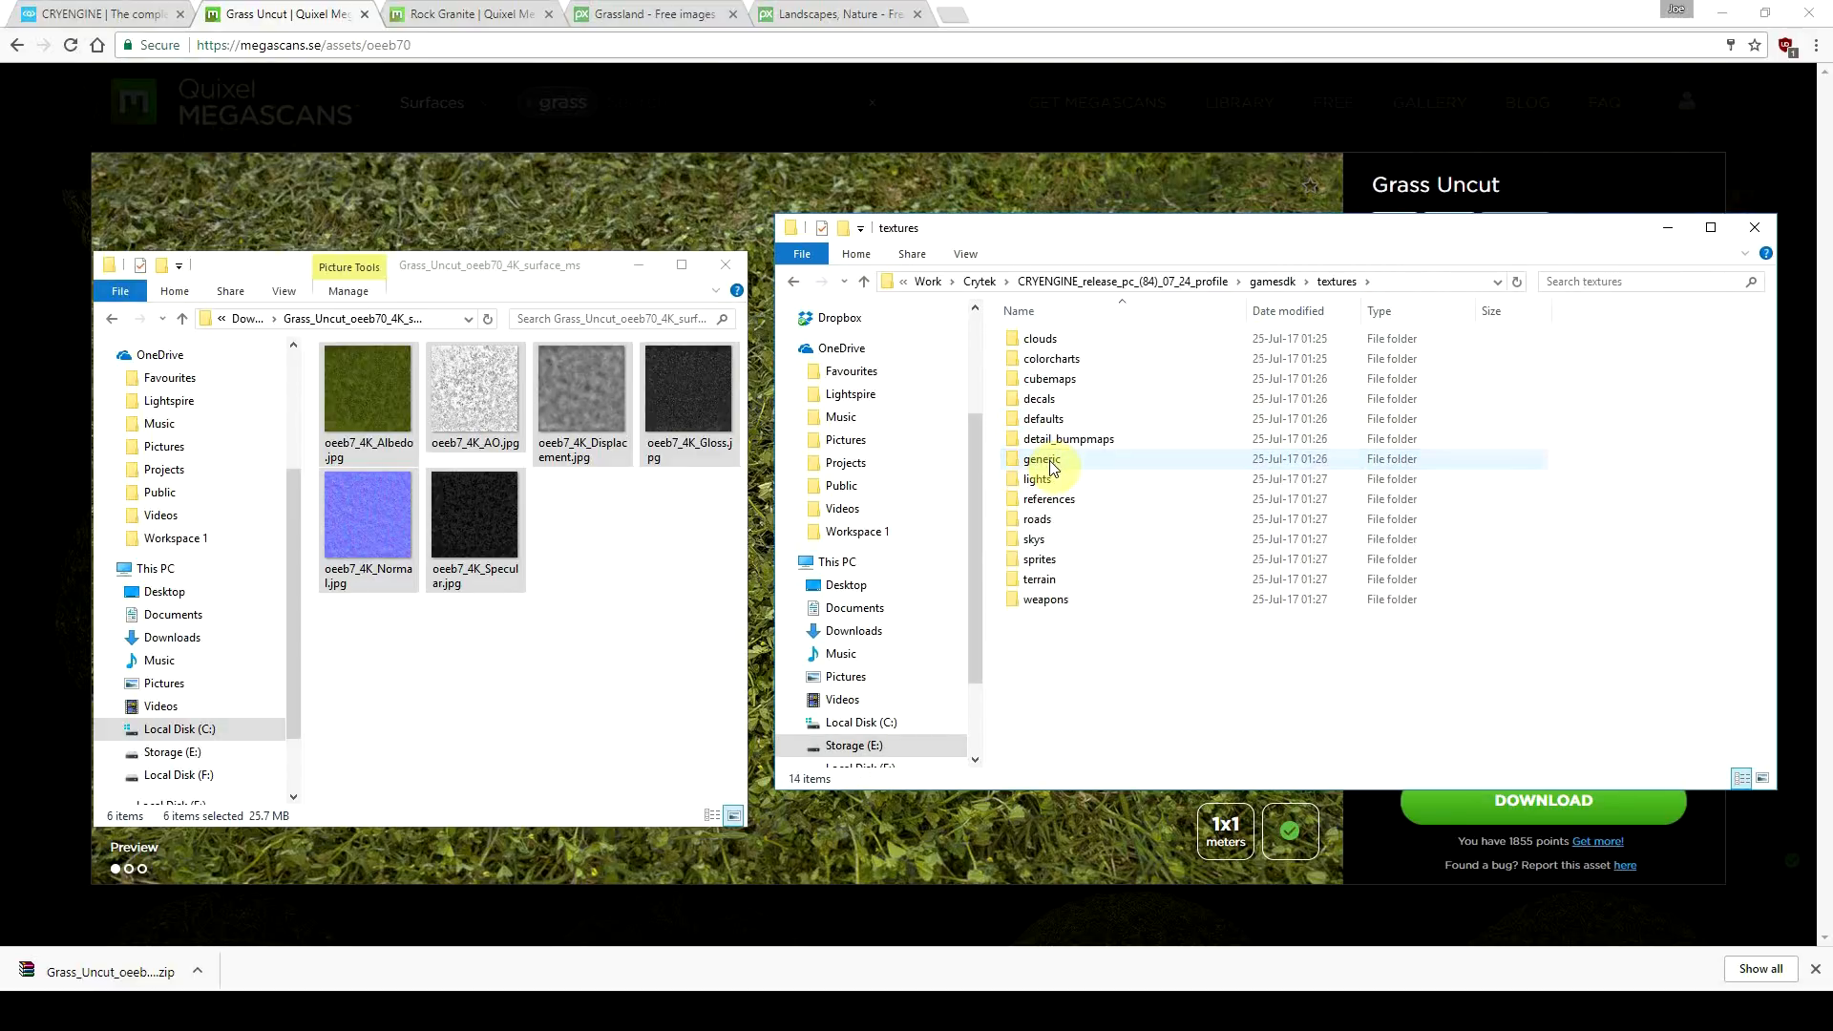
pyautogui.doubleClick(1040, 580)
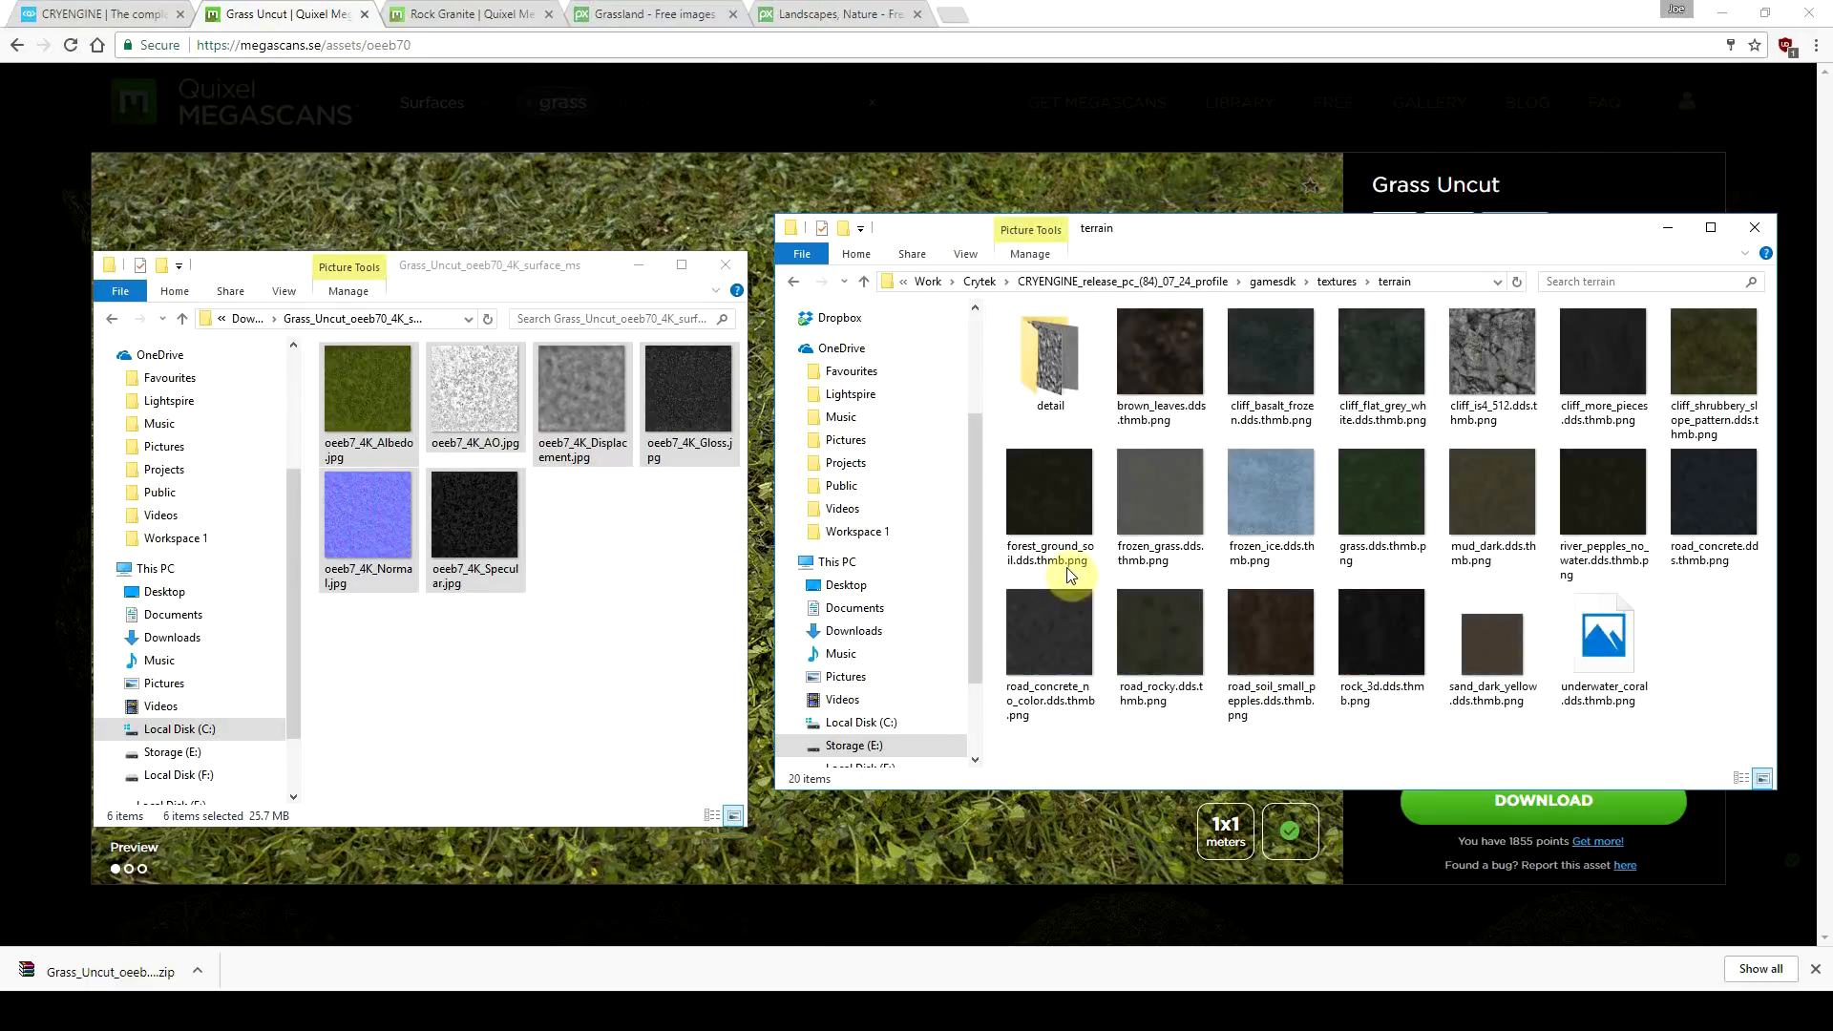
pyautogui.doubleClick(1060, 382)
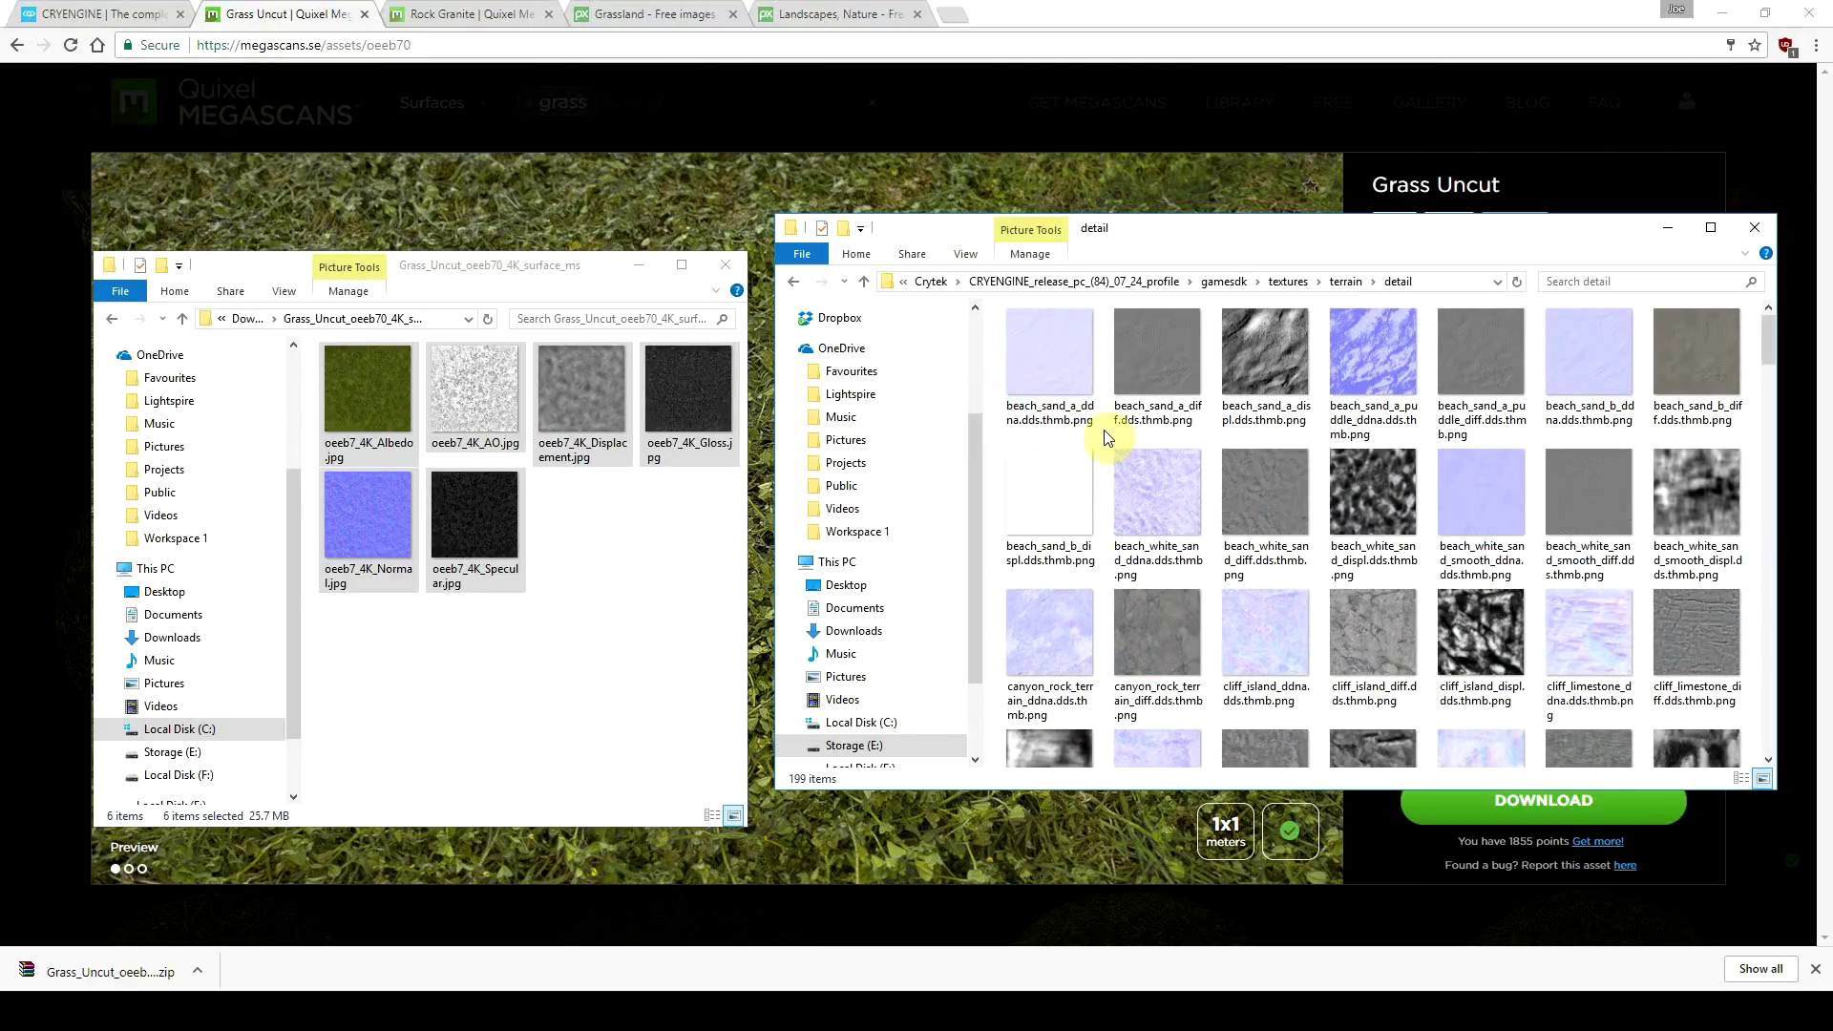
# Step: Create a folder named megascans inside the terrain detail folder and open it
pyautogui.scroll(-15, 1107, 435)
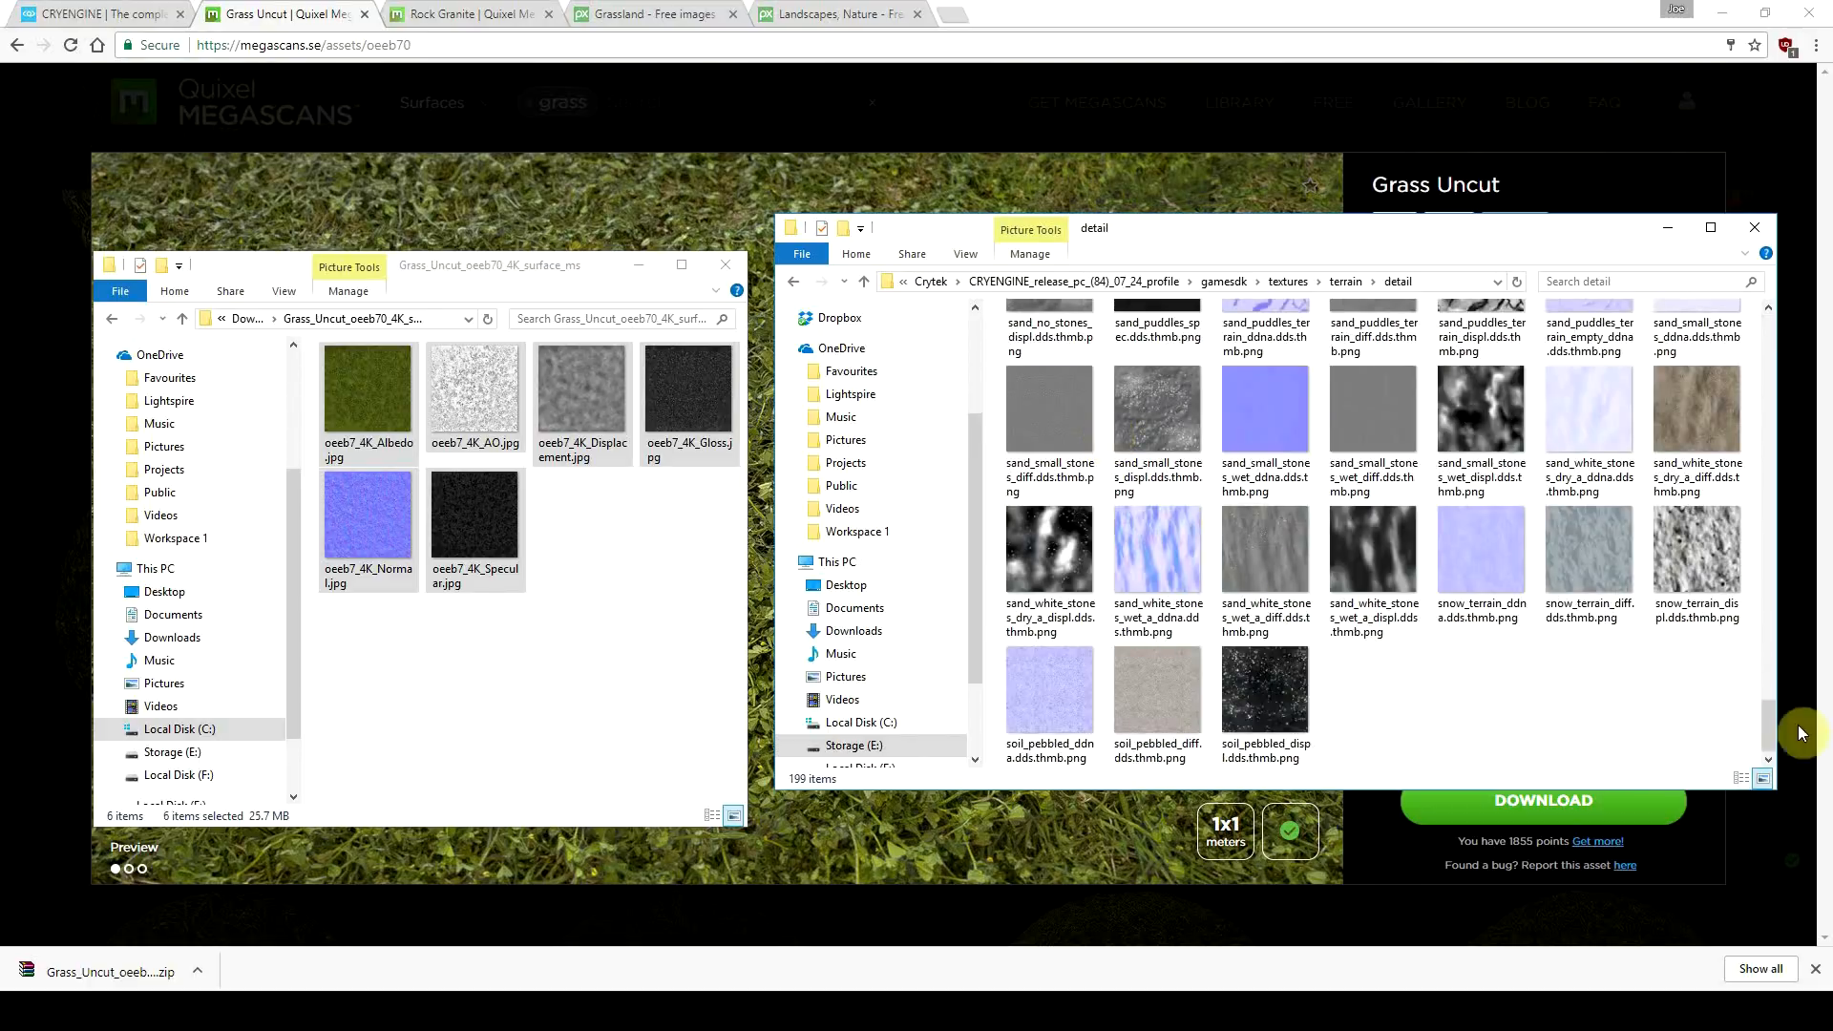
pyautogui.moveTo(1771, 731)
pyautogui.mouseDown()
pyautogui.moveTo(1765, 330)
pyautogui.moveTo(1764, 759)
pyautogui.mouseUp()
pyautogui.rightClick(1356, 702)
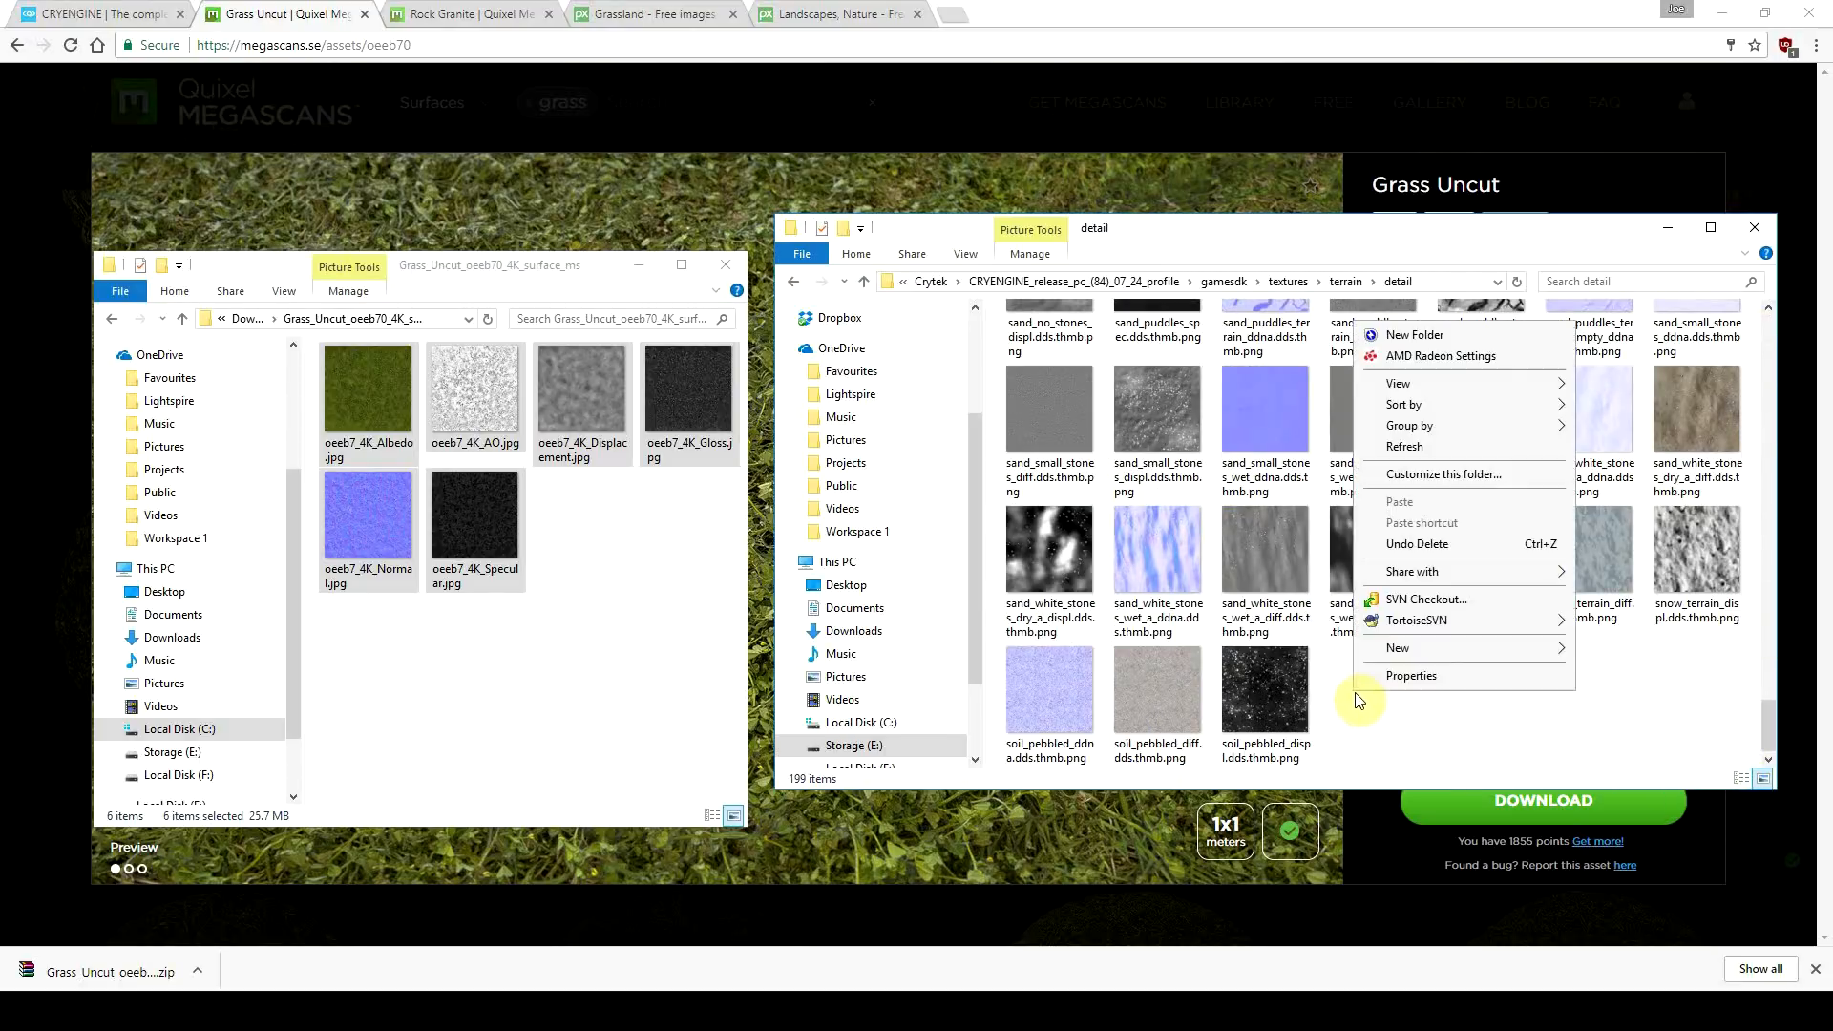
pyautogui.moveTo(1428, 645)
pyautogui.click(1278, 646)
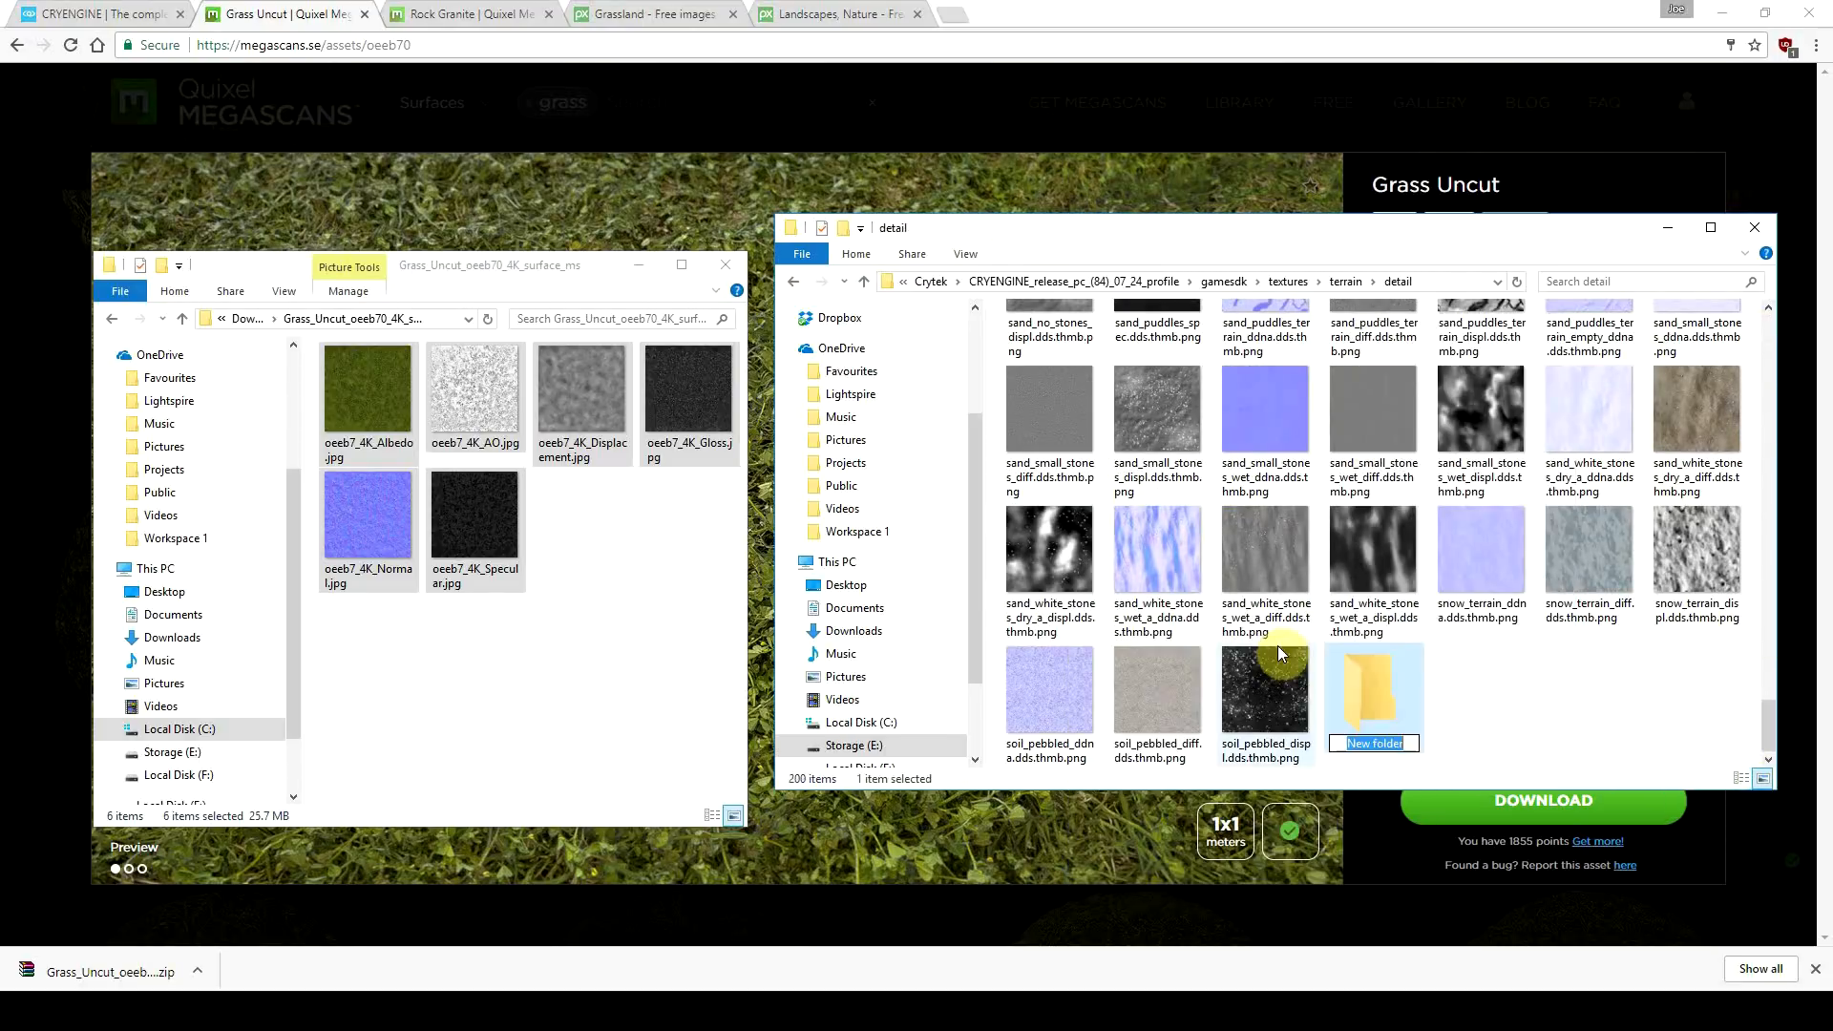
pyautogui.write('g')
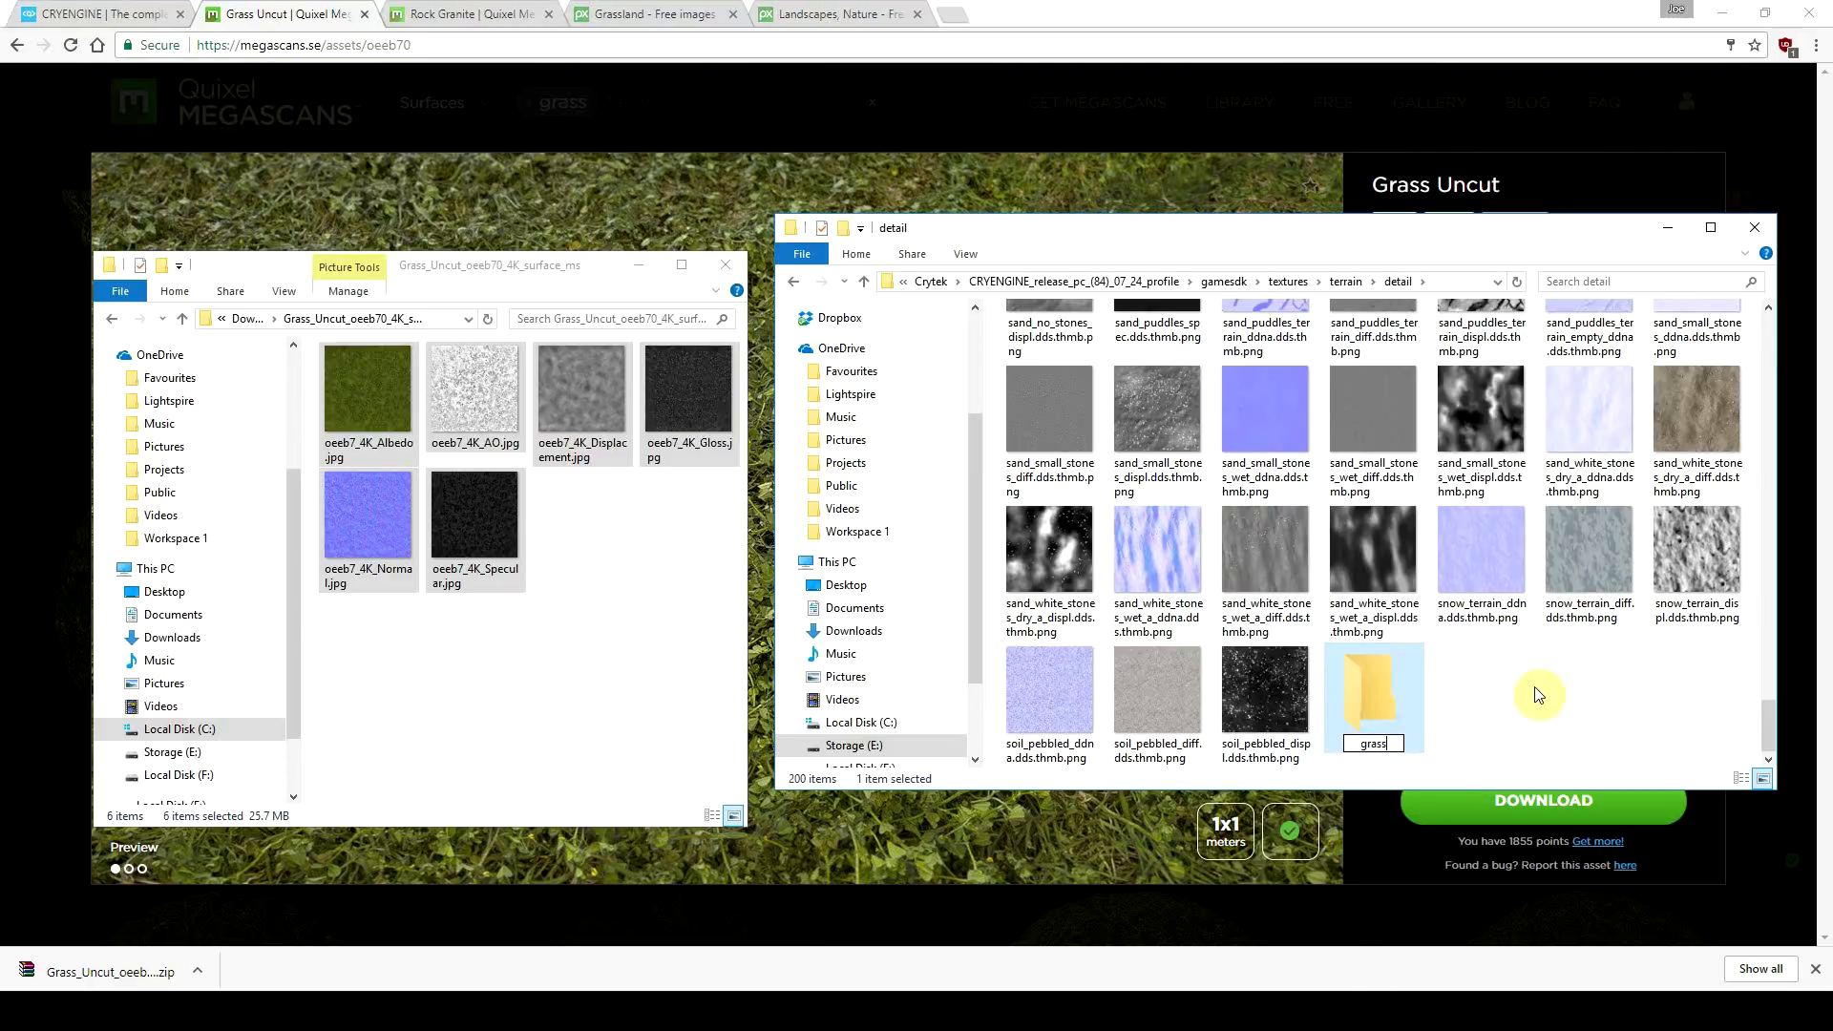
pyautogui.write('ra')
pyautogui.press('BackSpace')
pyautogui.press('BackSpace')
pyautogui.press('BackSpace')
pyautogui.write('megascans')
pyautogui.press('Return')
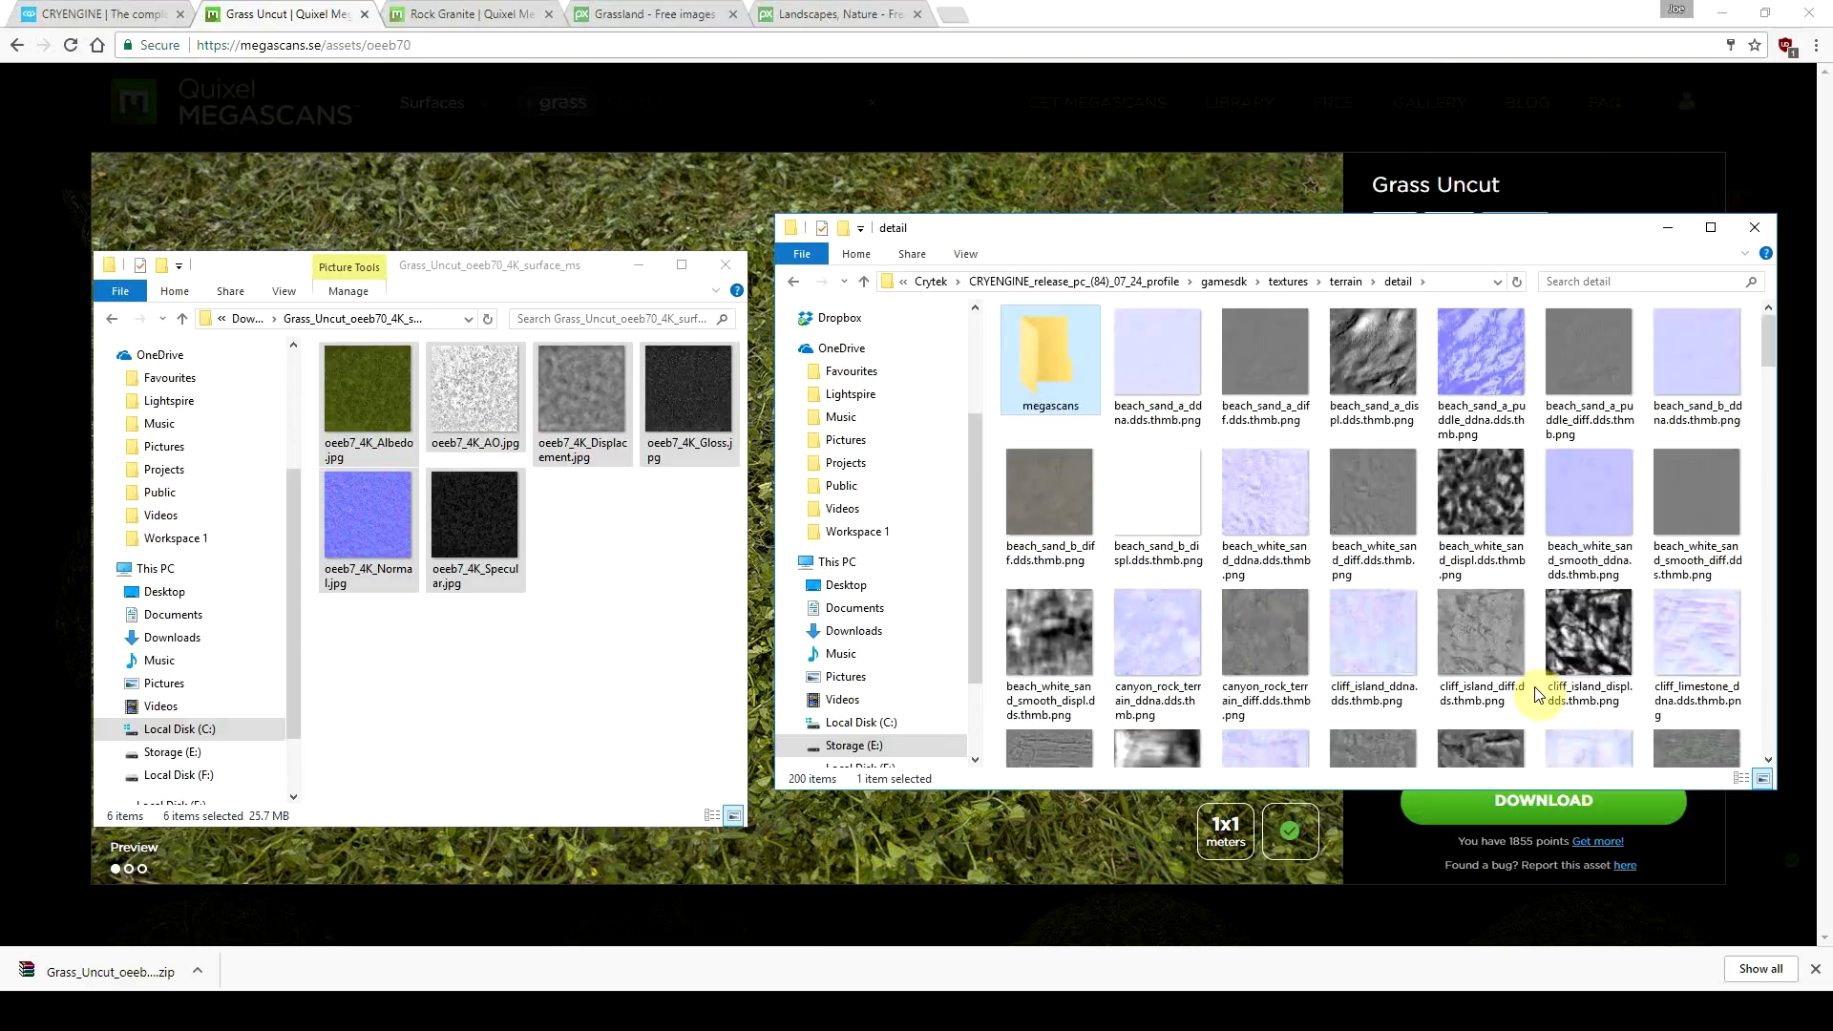
pyautogui.click(1211, 437)
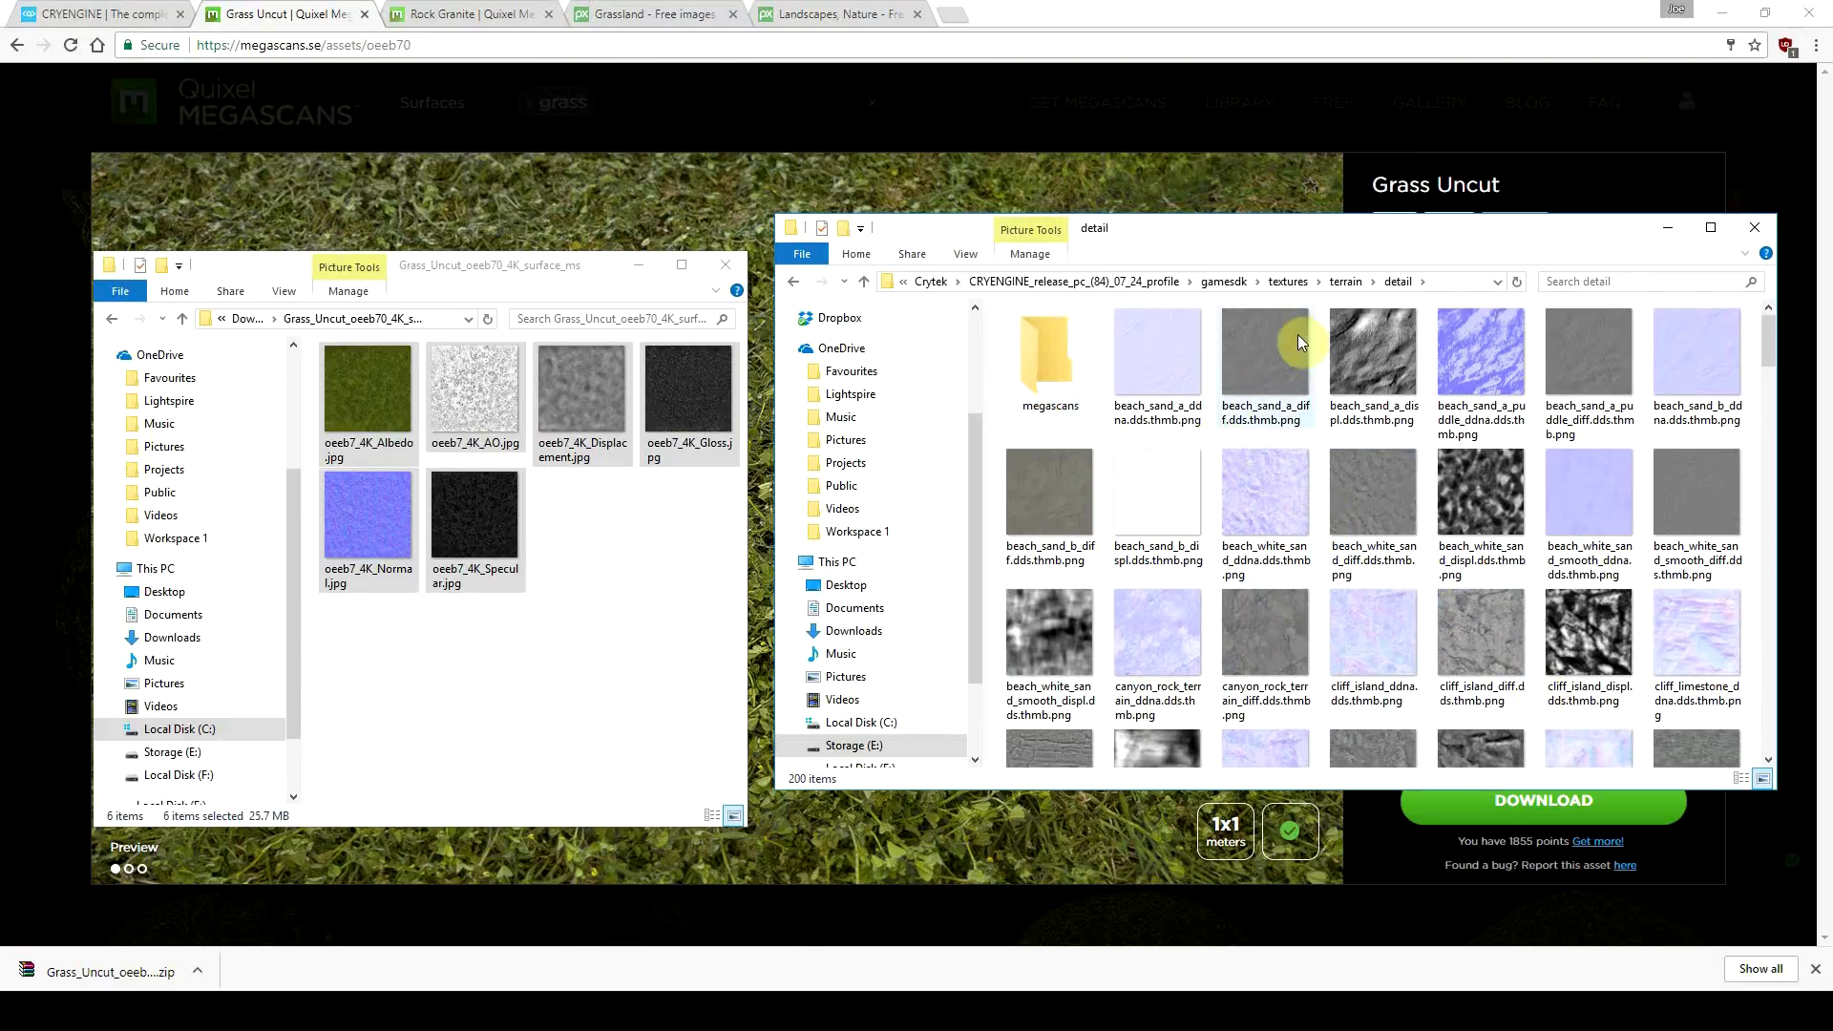
pyautogui.doubleClick(1065, 365)
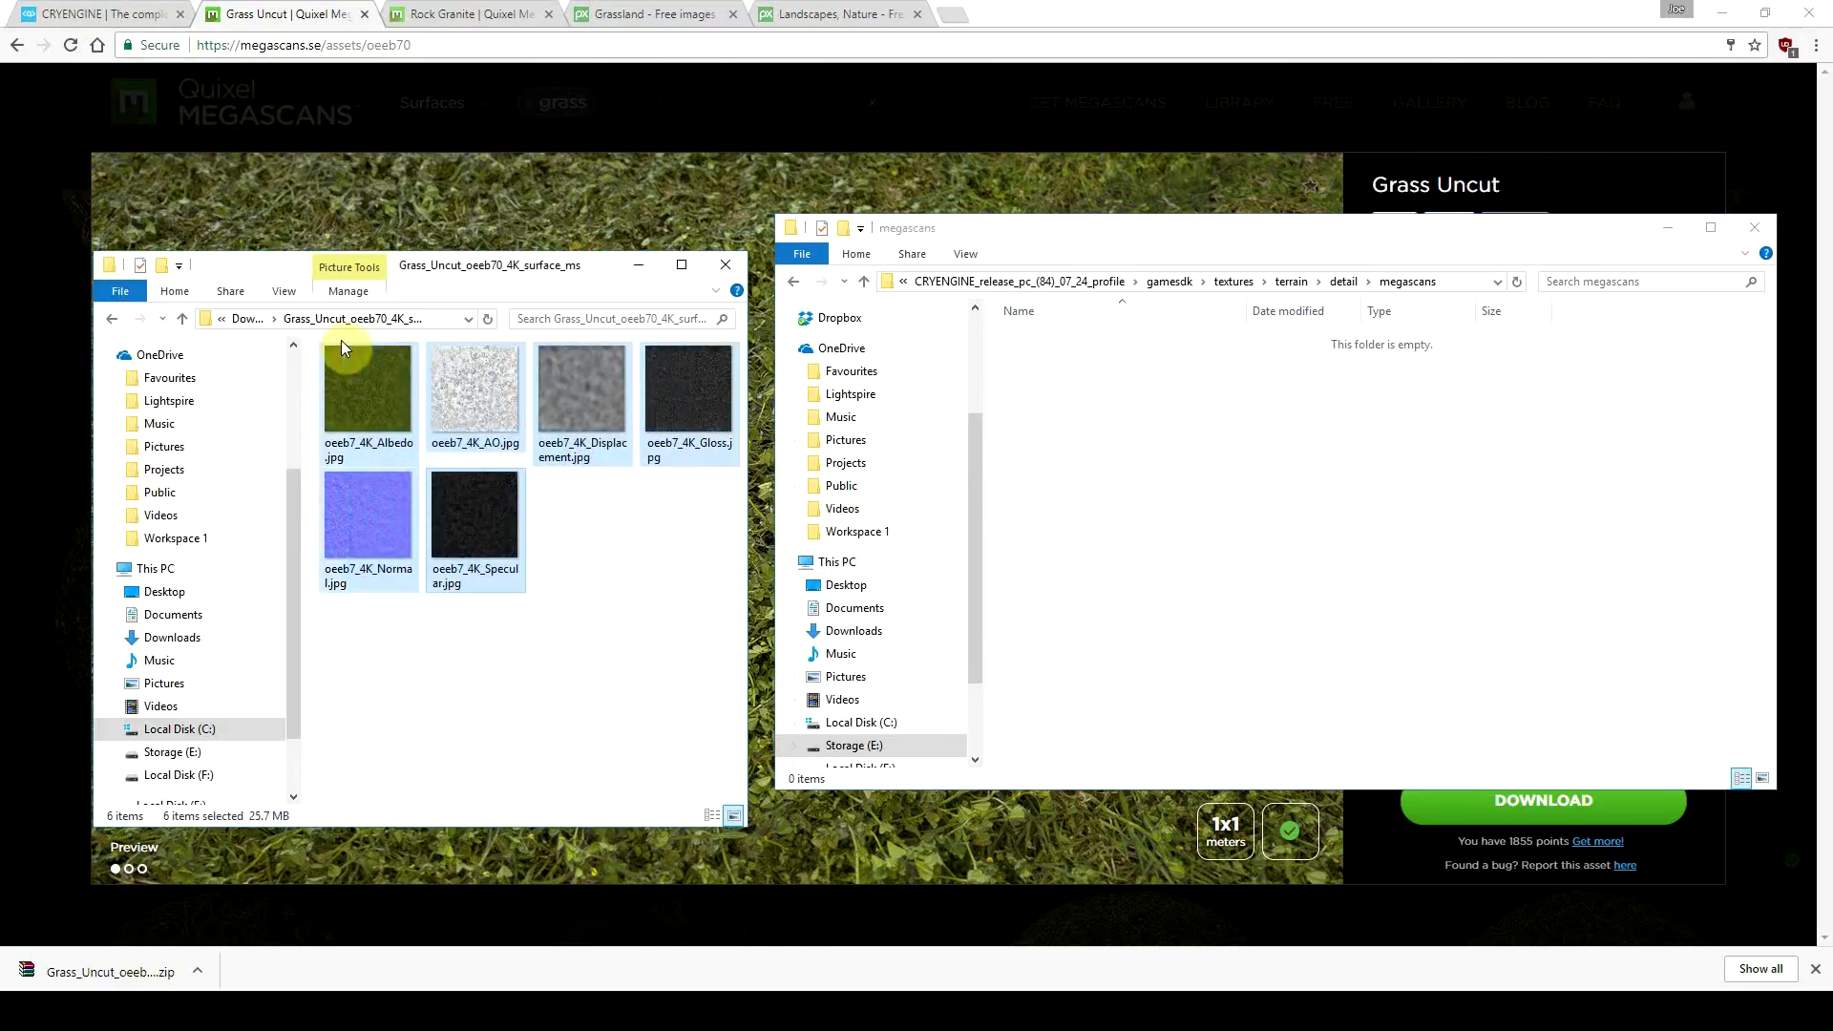
# Step: Paste the texture maps into the megascans folder and open oeeb7_4K_Albedo.jpg from there in Adobe Photoshop CC 2014
pyautogui.hotkey('ctrl', 'v')
pyautogui.click(1098, 466)
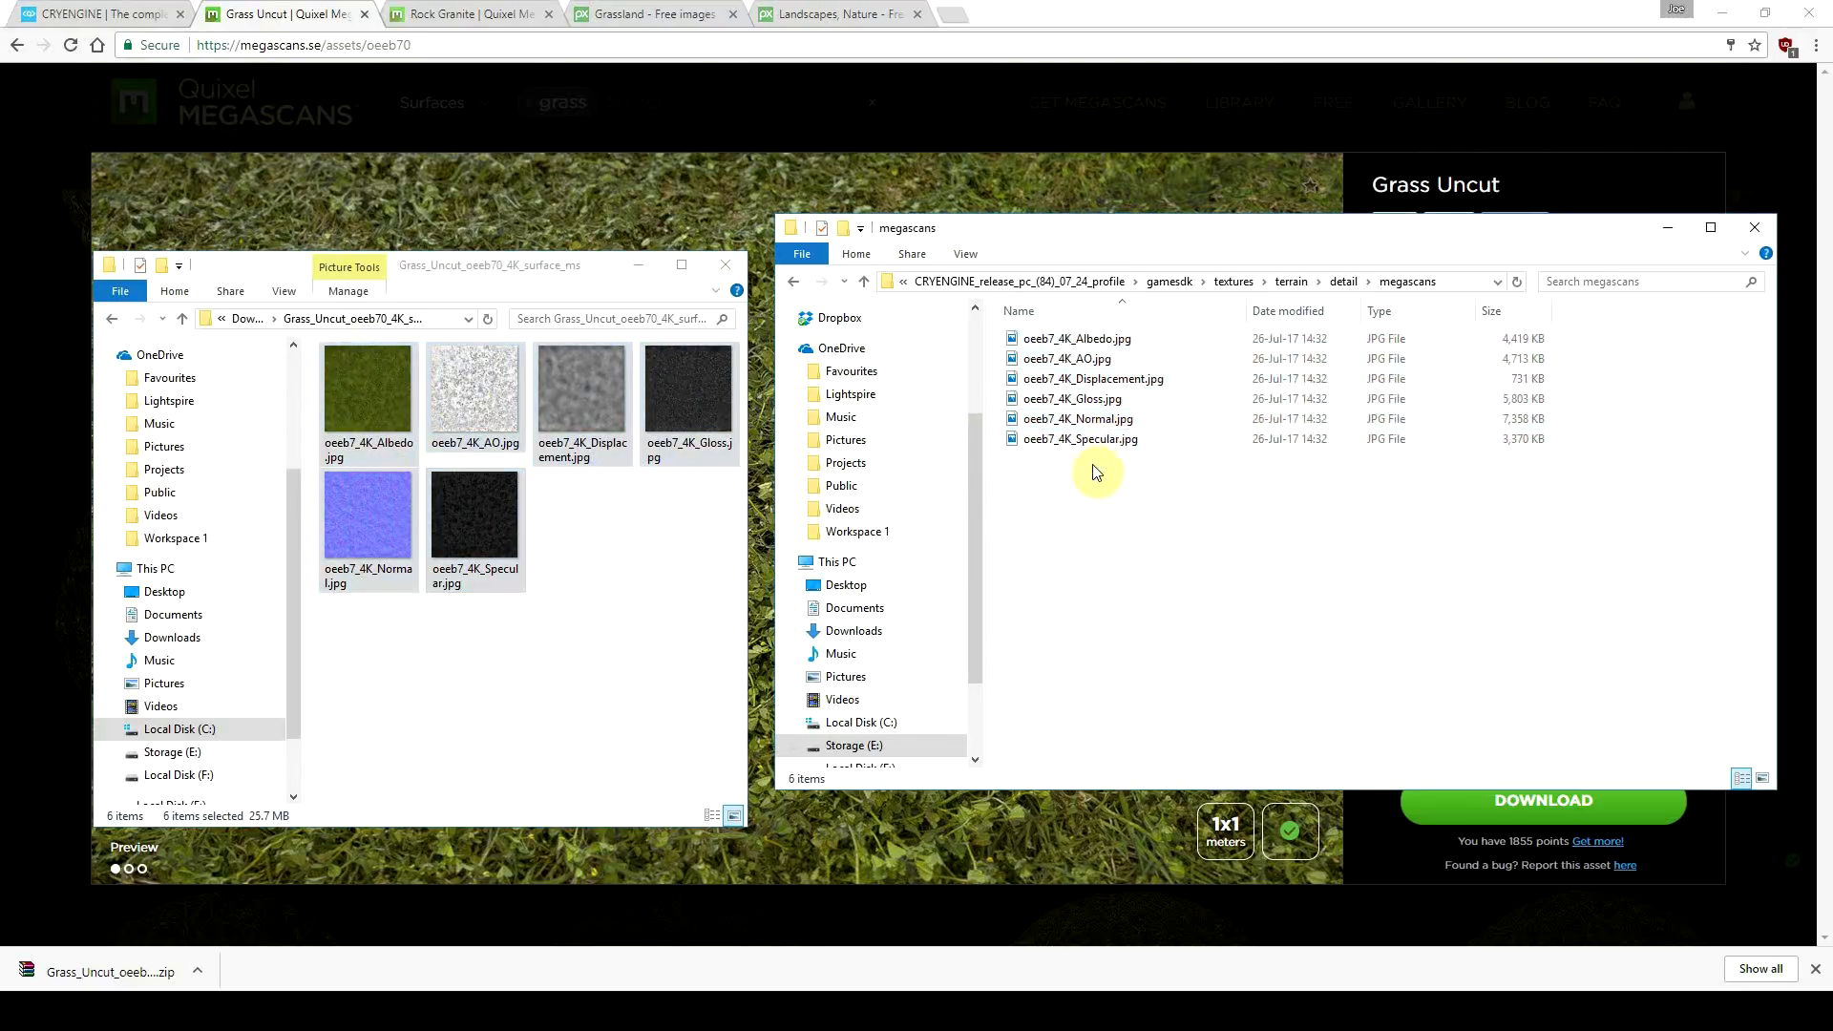
pyautogui.click(1115, 342)
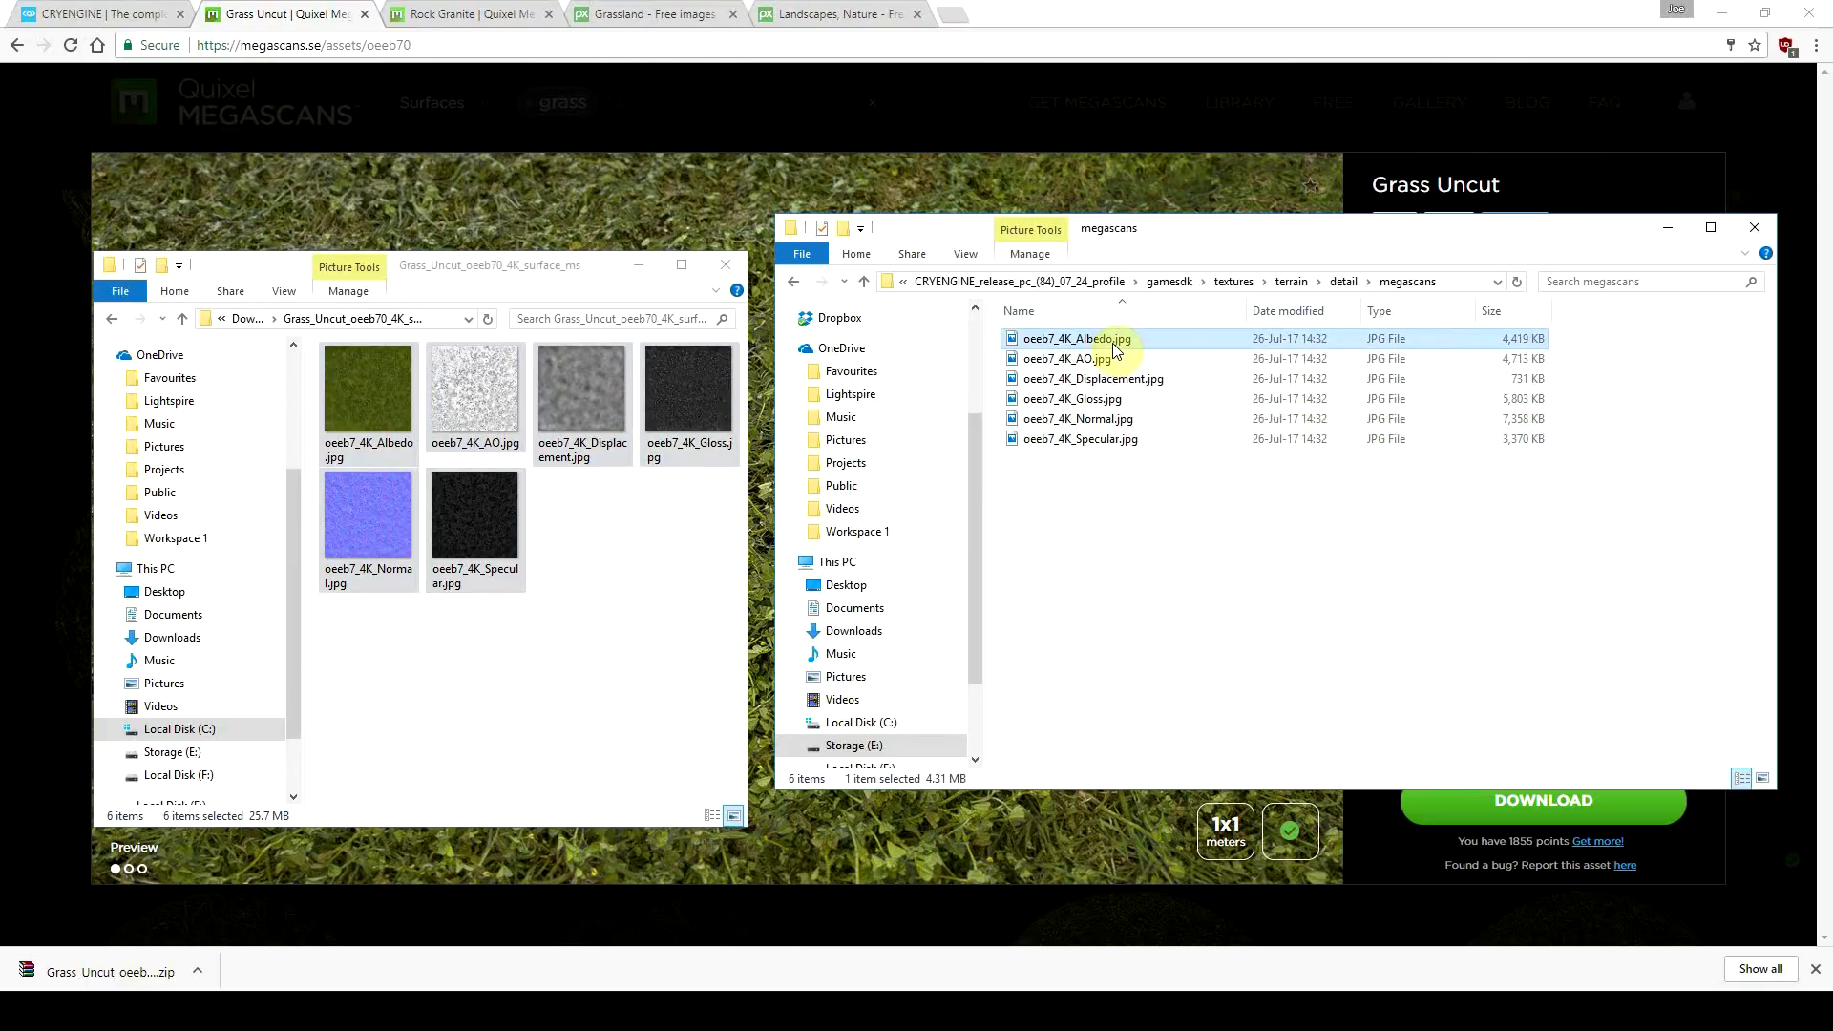
pyautogui.rightClick(1116, 349)
pyautogui.moveTo(1342, 666)
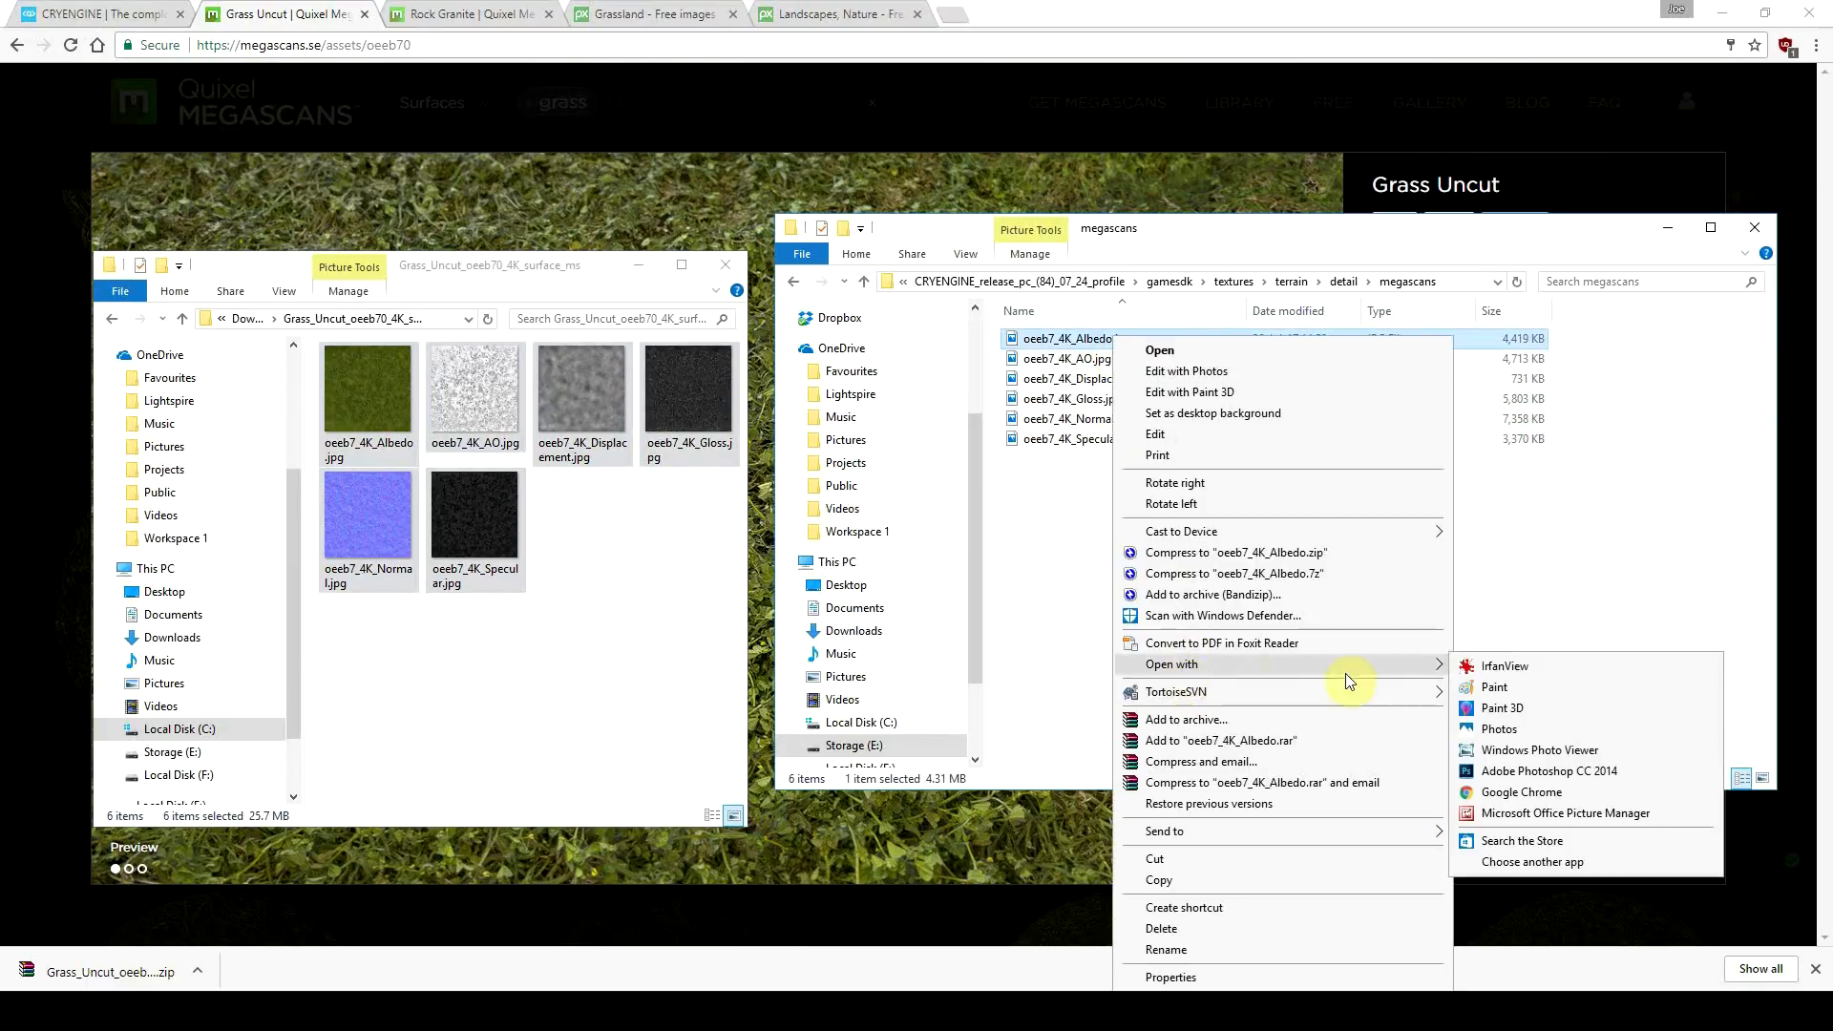
pyautogui.click(1527, 749)
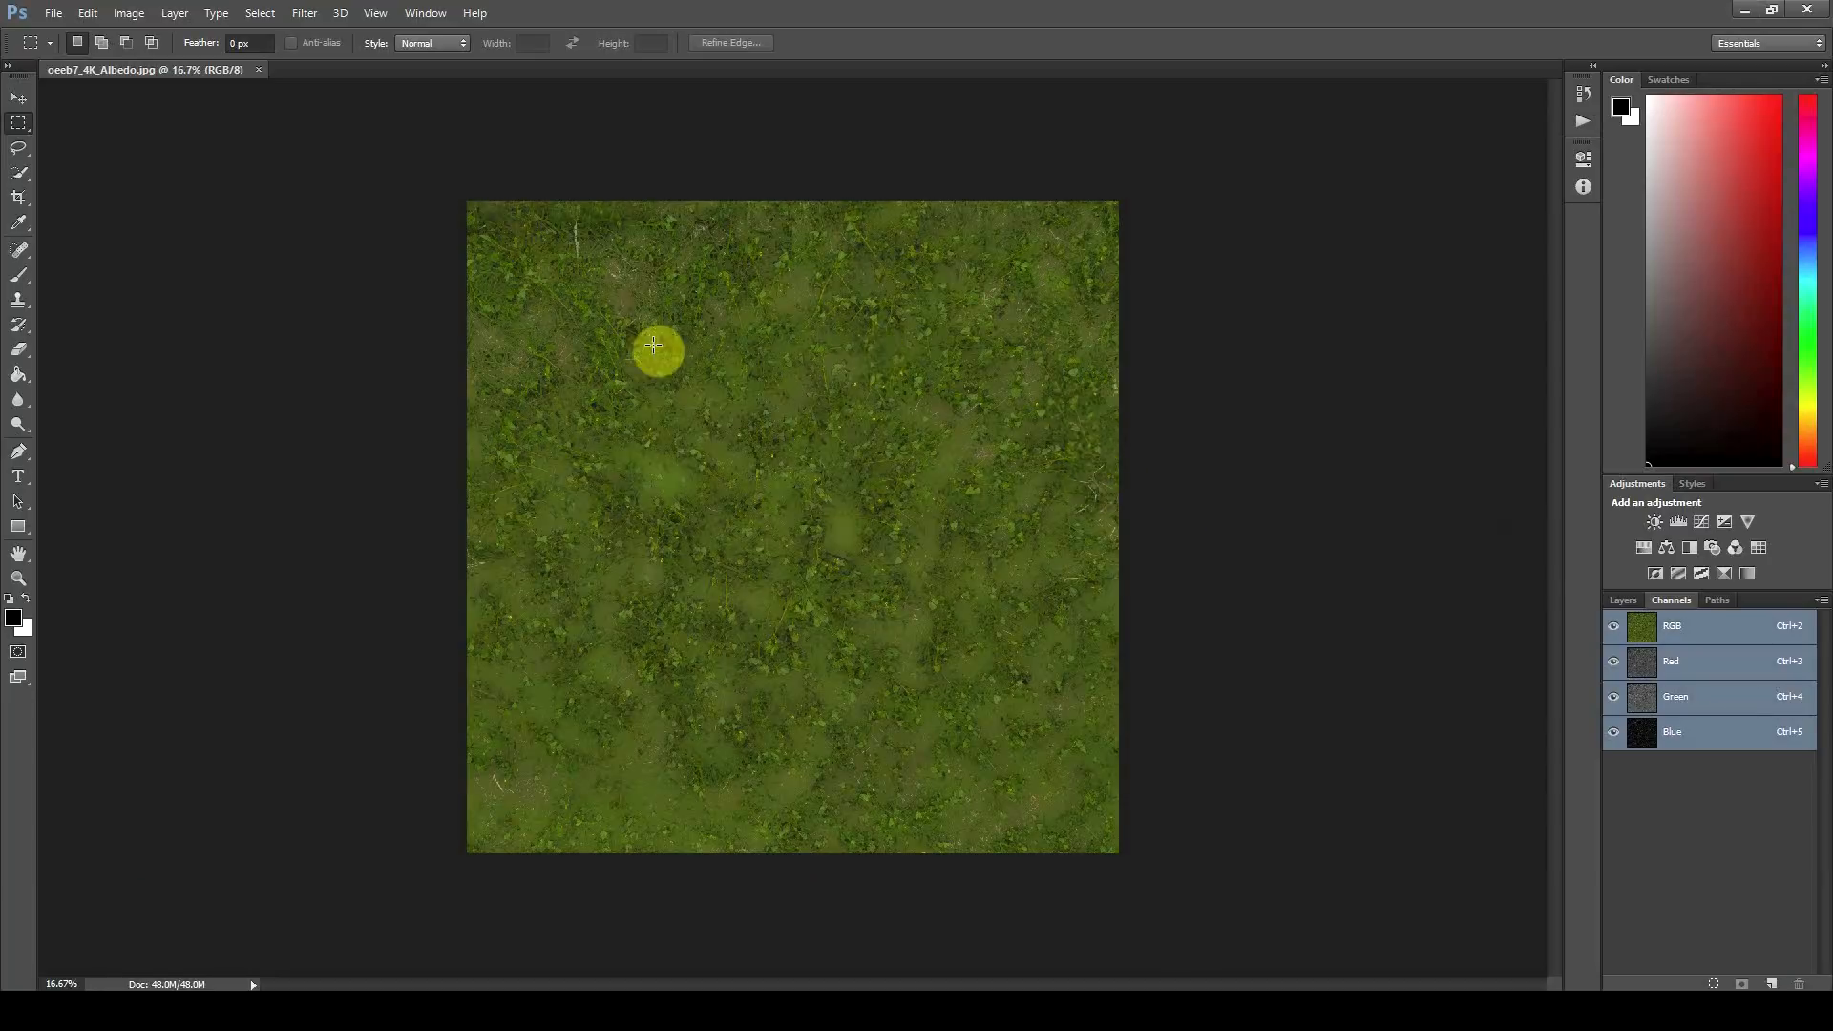
pyautogui.keyDown('alt'); pyautogui.scroll(8, 756, 542); pyautogui.keyUp('alt')
pyautogui.keyDown('alt'); pyautogui.scroll(-5, 778, 315); pyautogui.keyUp('alt')
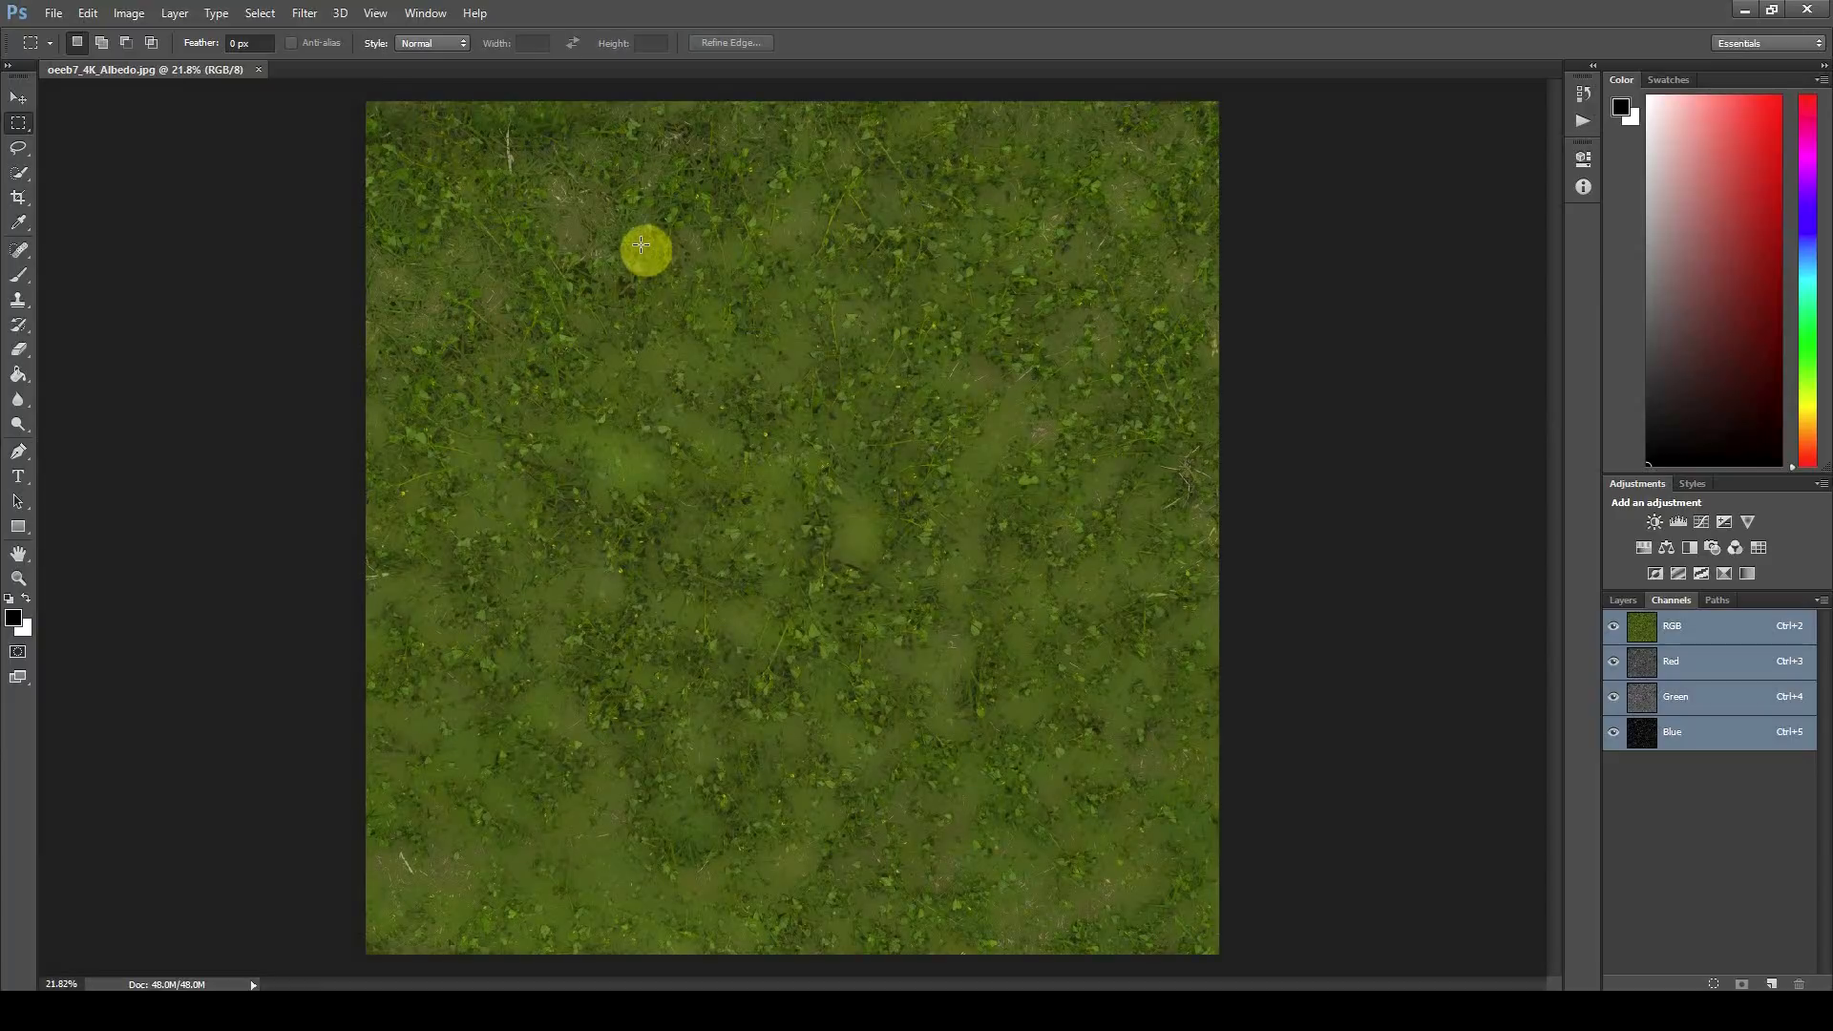
# Step: Set the RGB working space to sRGB IEC61966-2.1 in the Color Settings and apply them
pyautogui.click(96, 21)
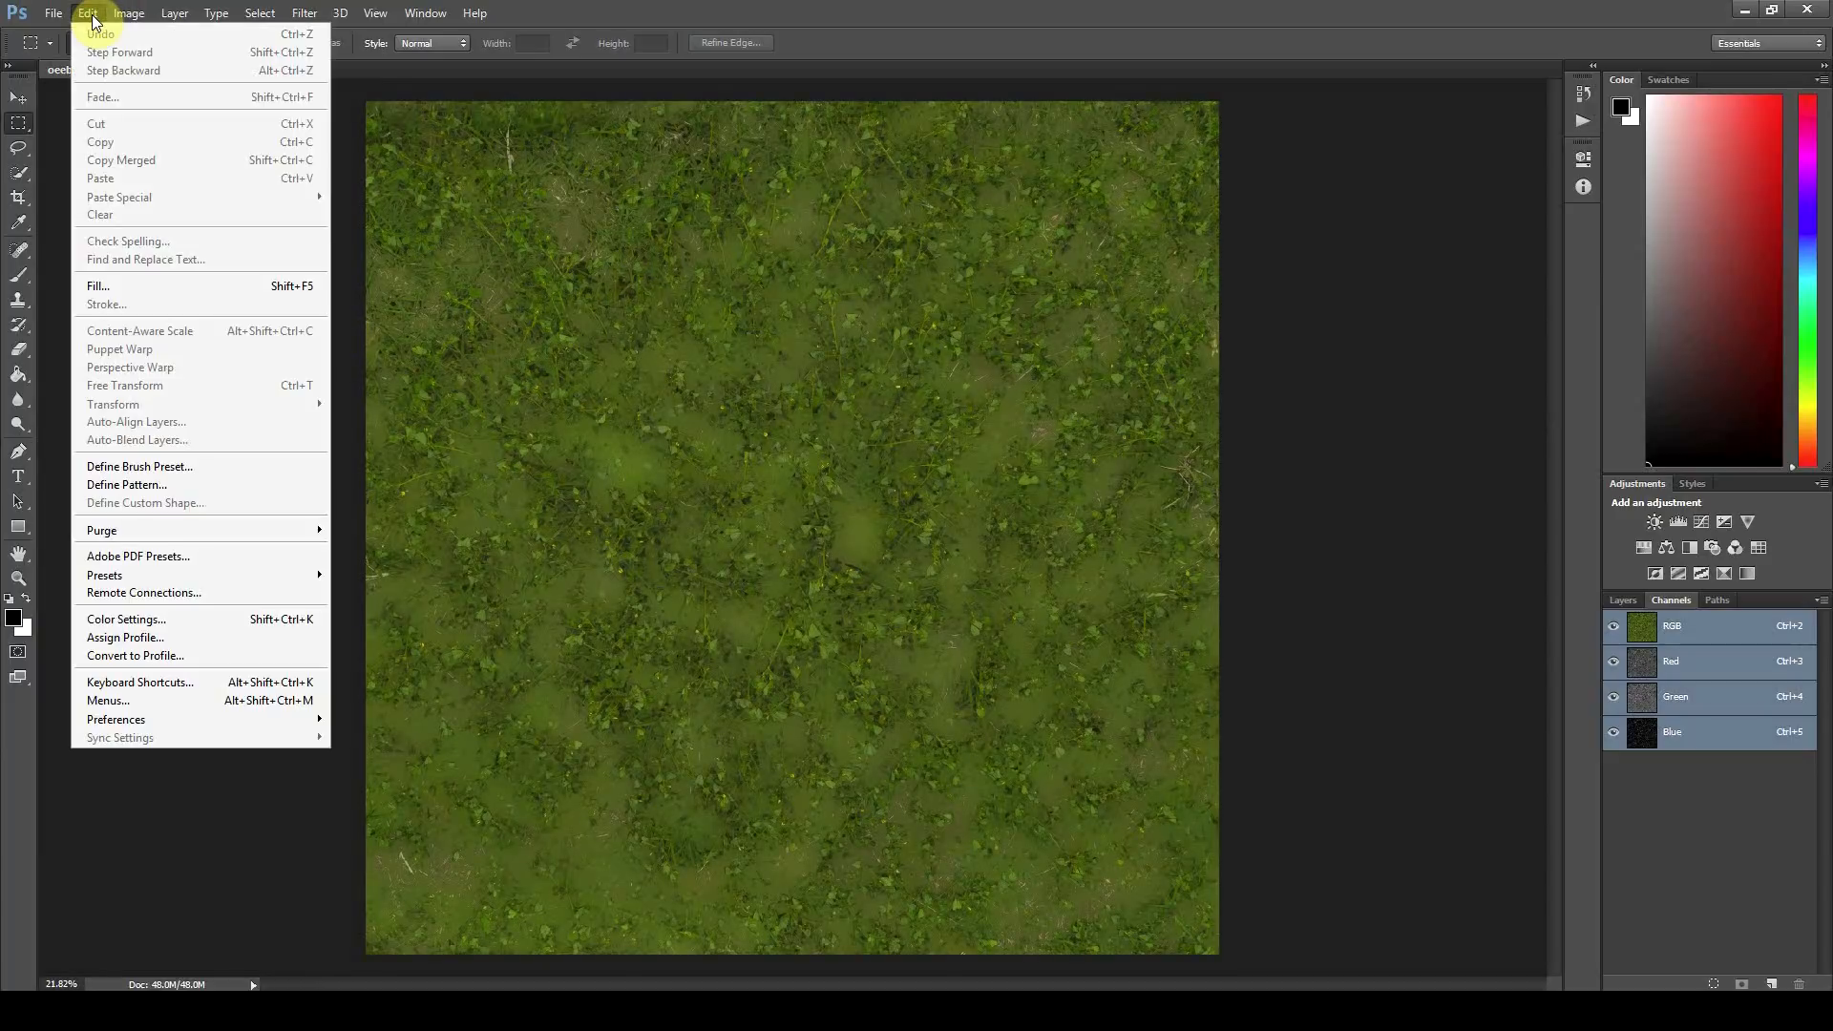
pyautogui.click(143, 627)
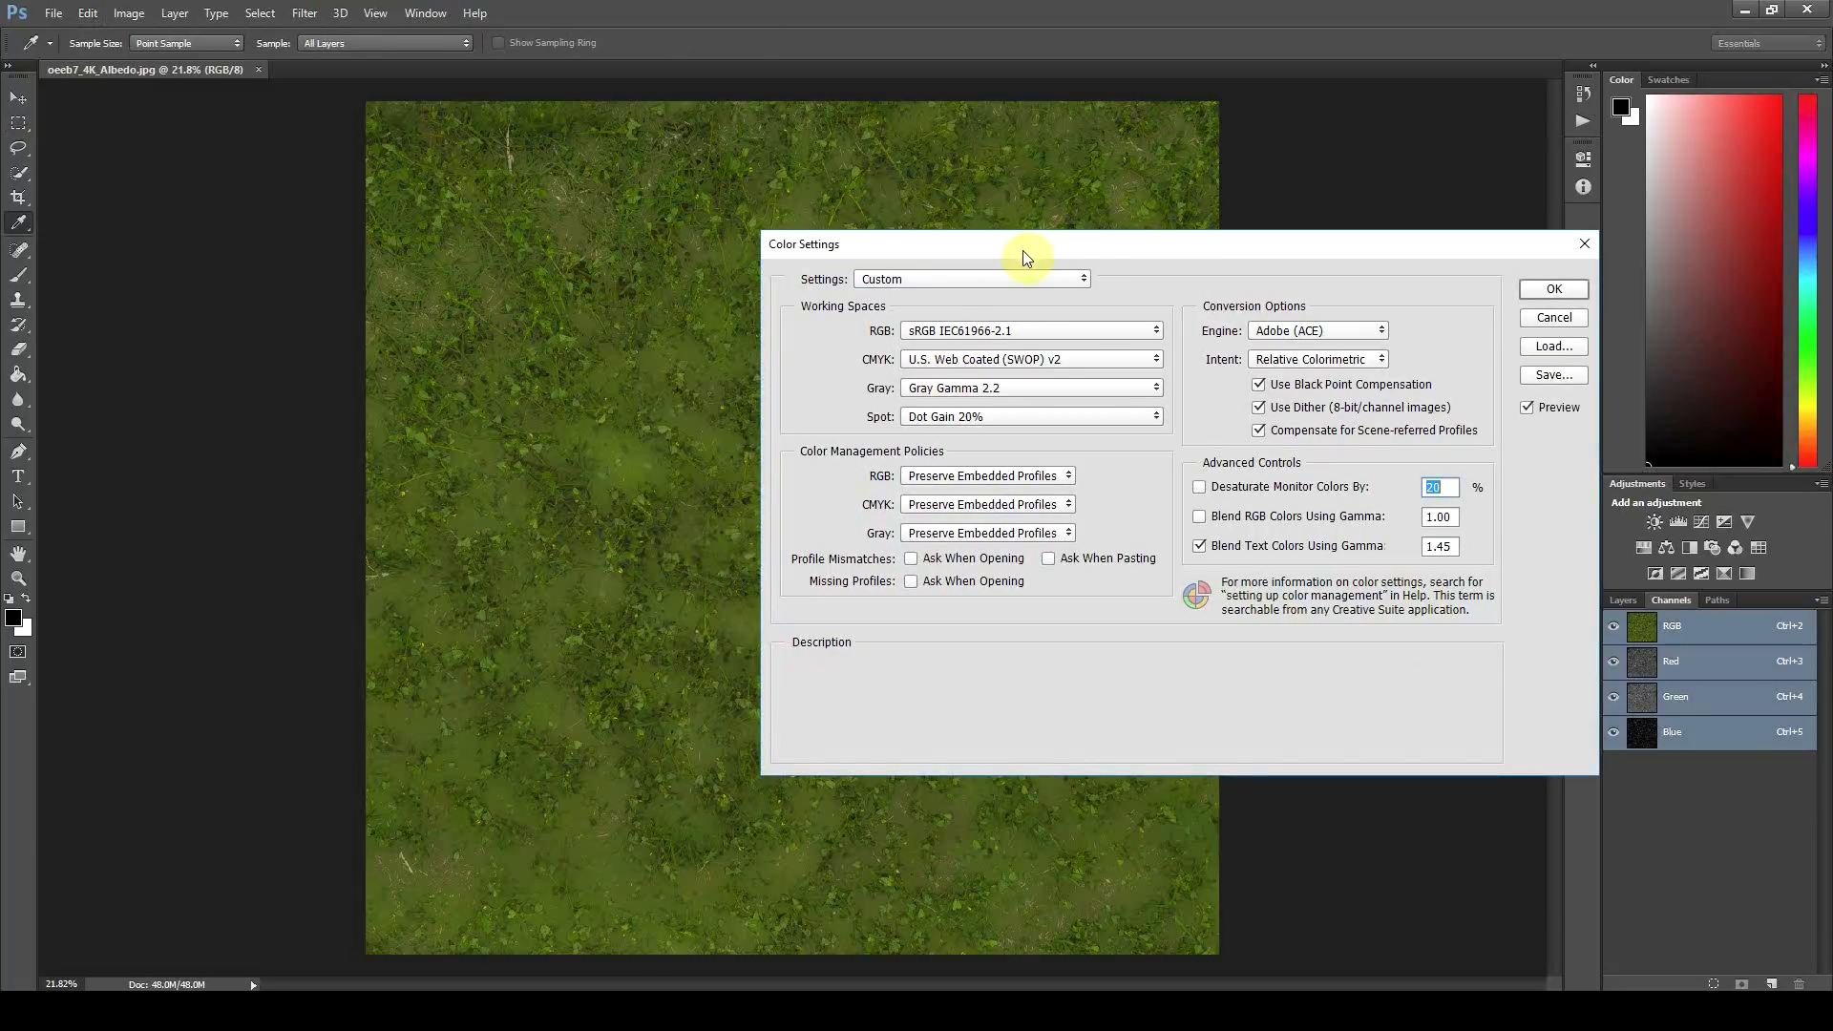
pyautogui.moveTo(1024, 248); pyautogui.dragTo(667, 318)
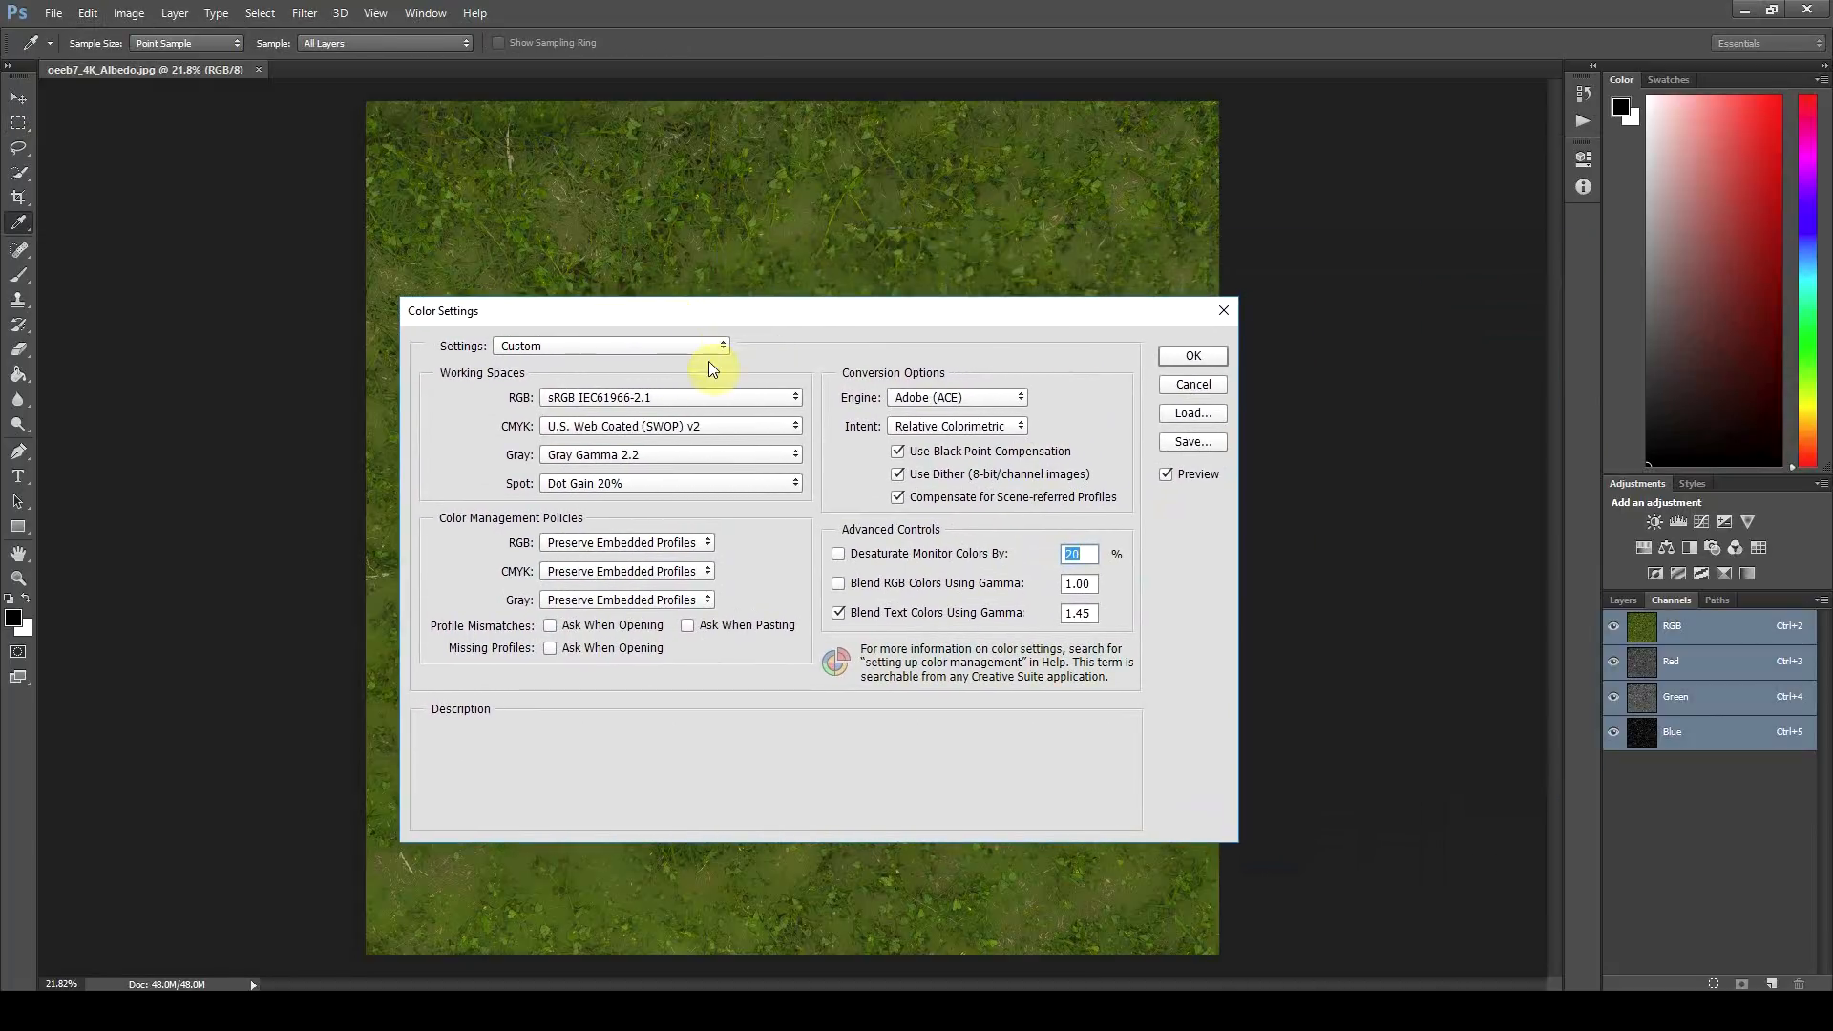
pyautogui.click(590, 399)
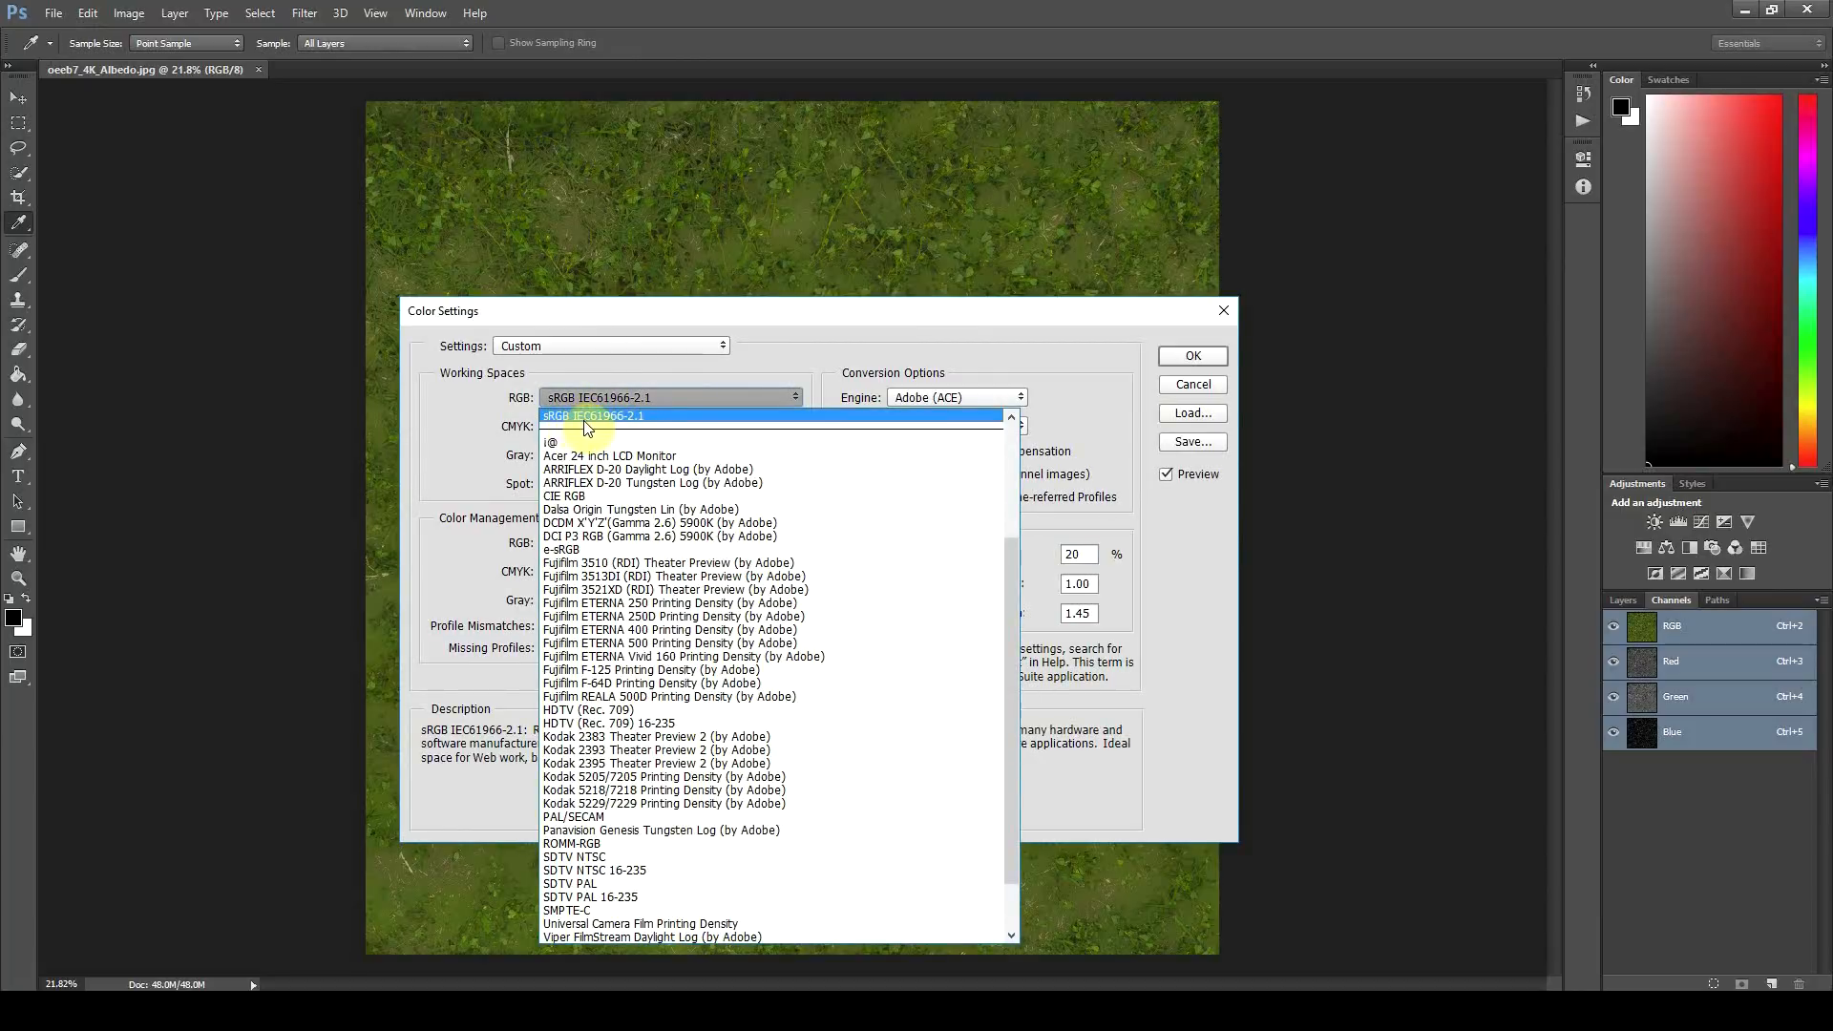
pyautogui.click(649, 420)
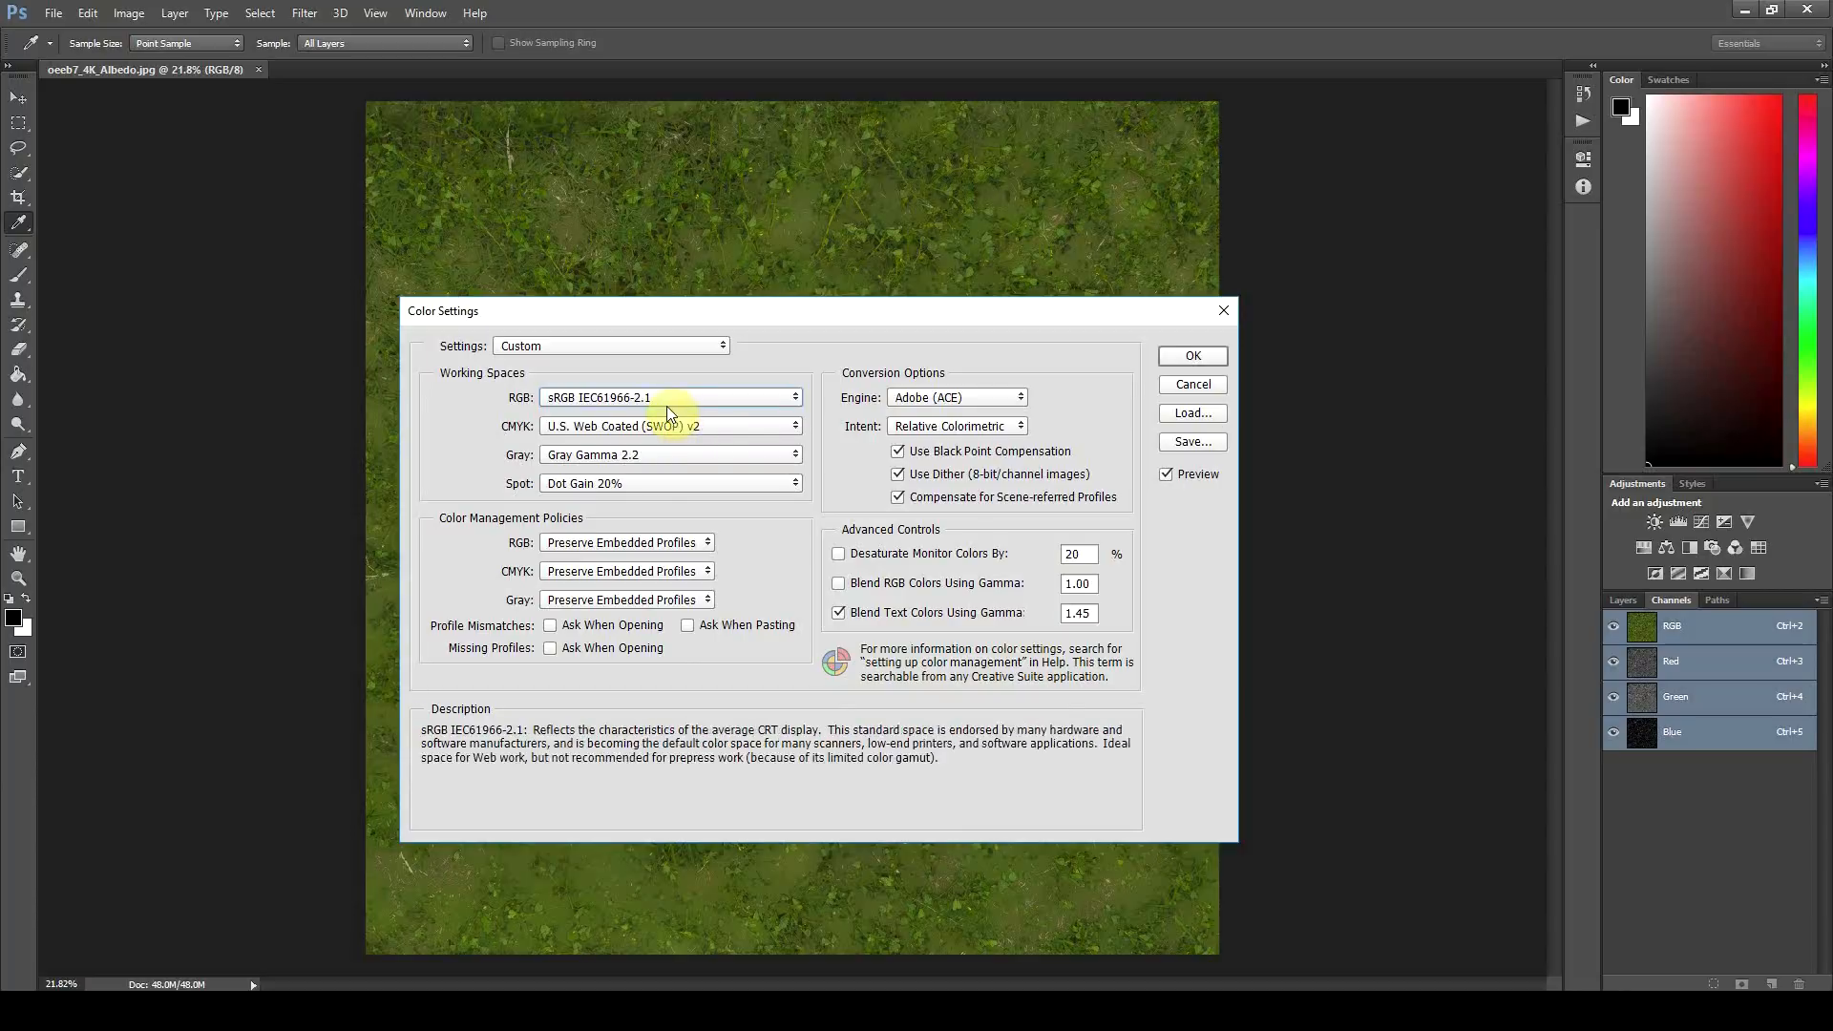
pyautogui.click(1192, 356)
# Step: Show the layers of the albedo image and add a new empty layer above the background
pyautogui.click(375, 13)
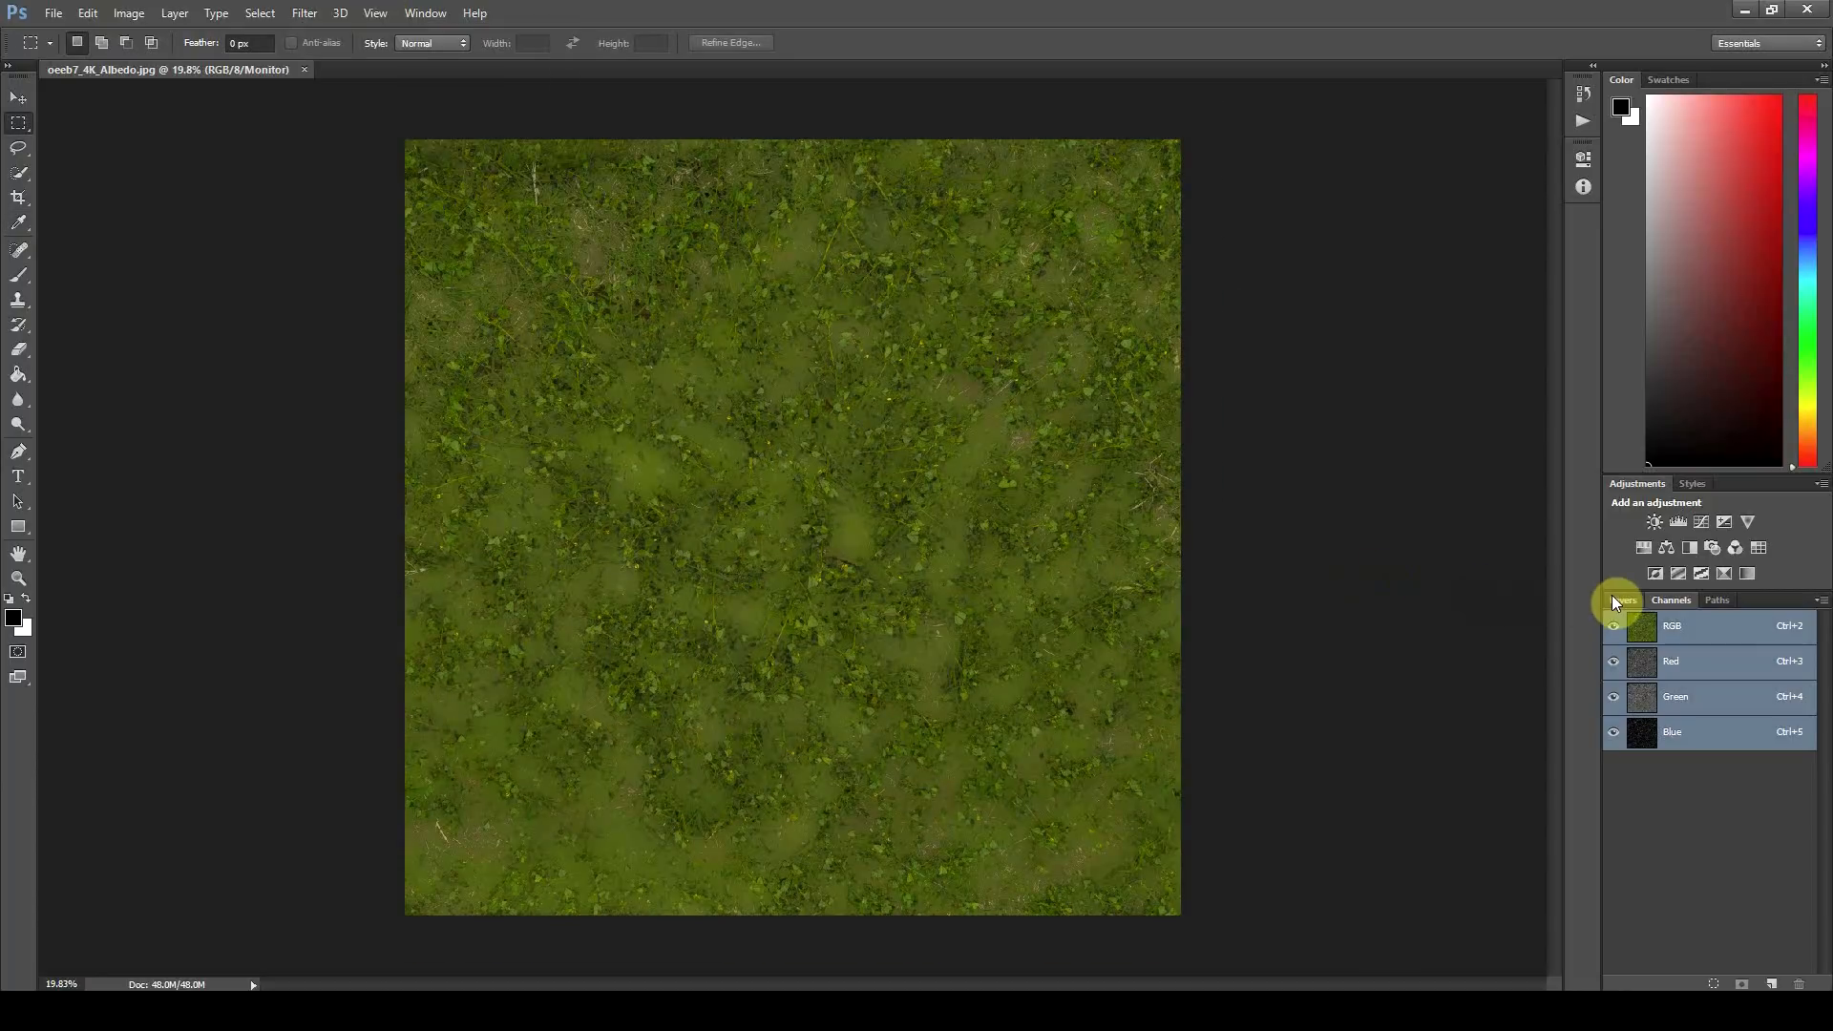
pyautogui.click(1616, 600)
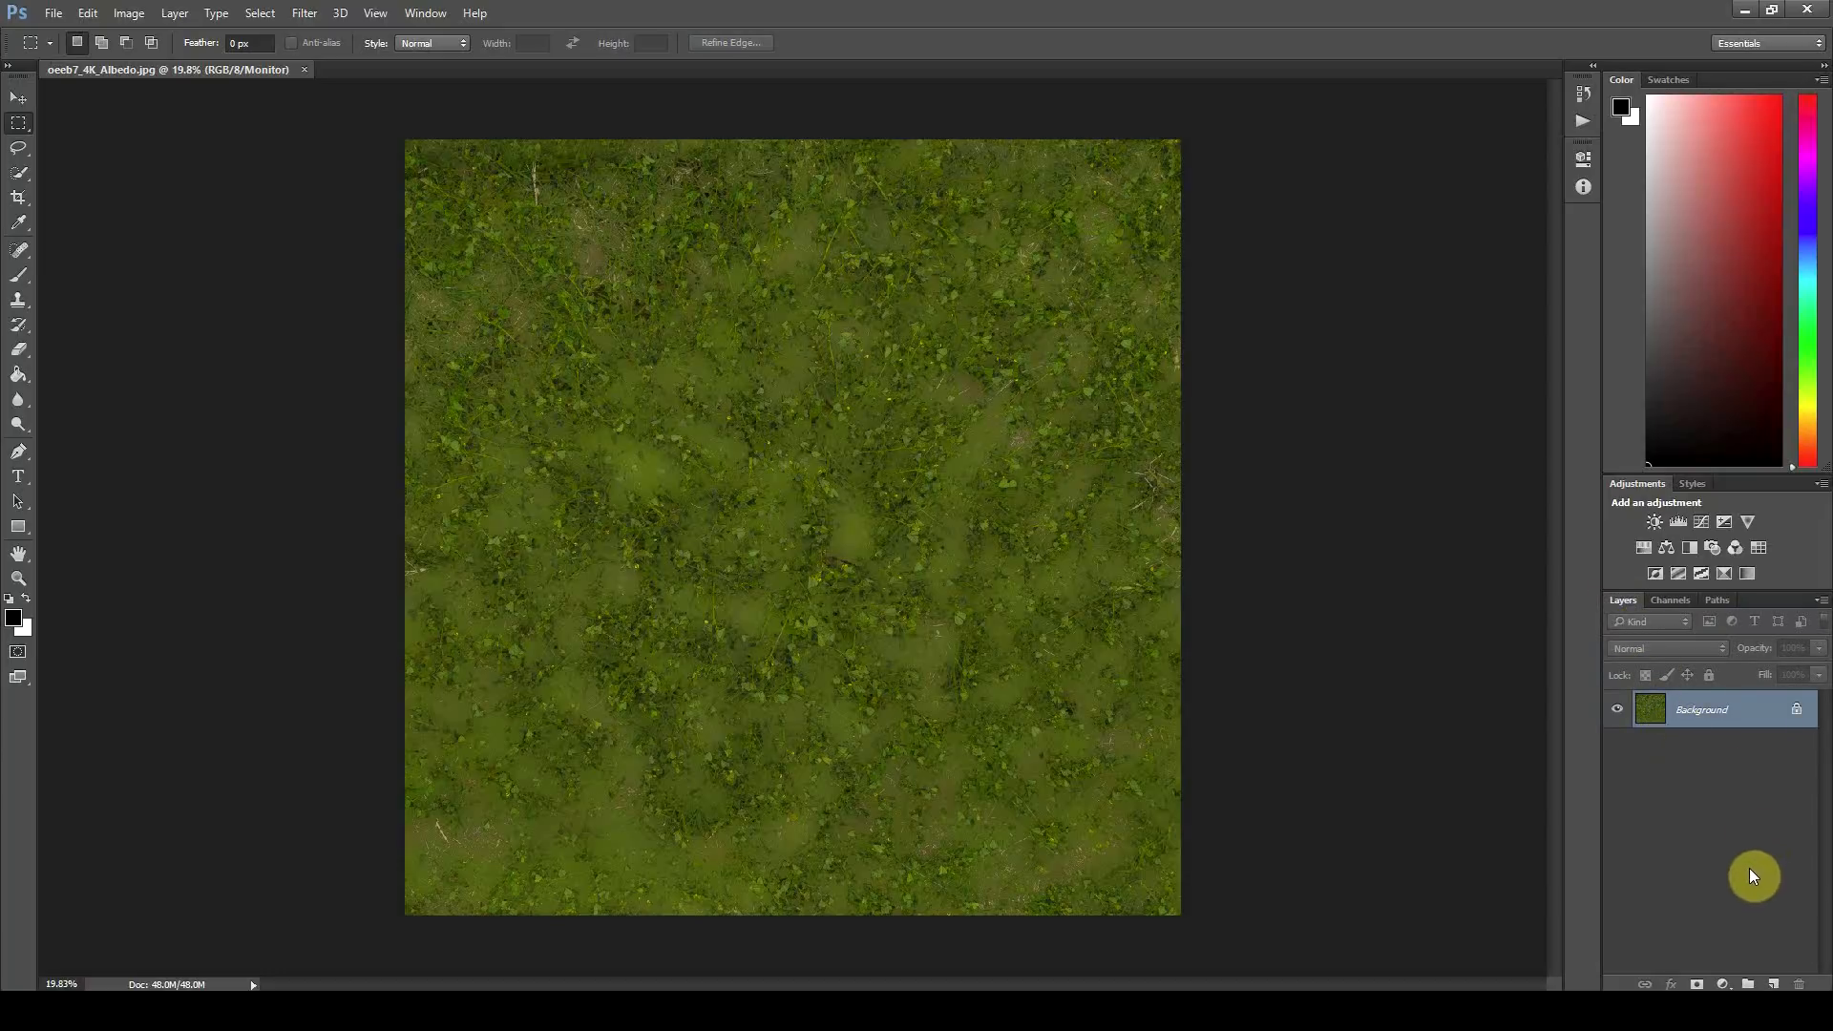
pyautogui.keyDown('alt'); pyautogui.scroll(3, 858, 602); pyautogui.keyUp('alt')
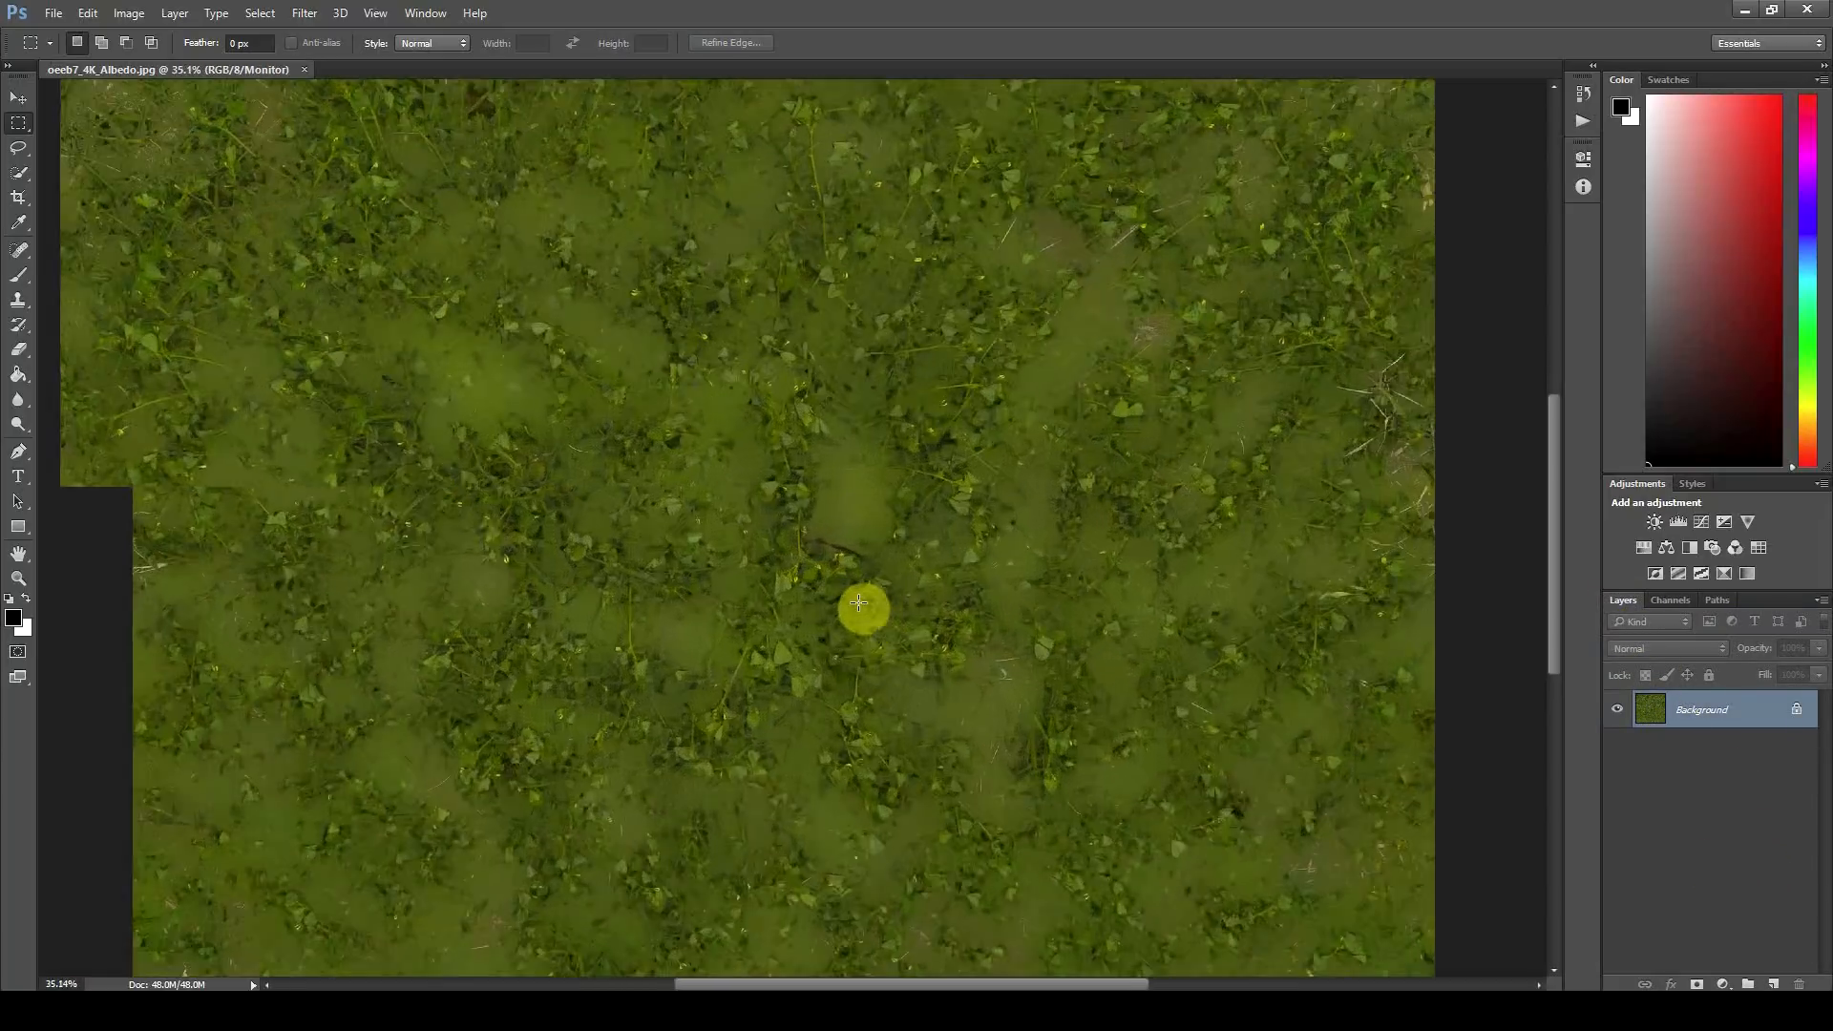
pyautogui.keyDown('alt'); pyautogui.scroll(4, 859, 603); pyautogui.keyUp('alt')
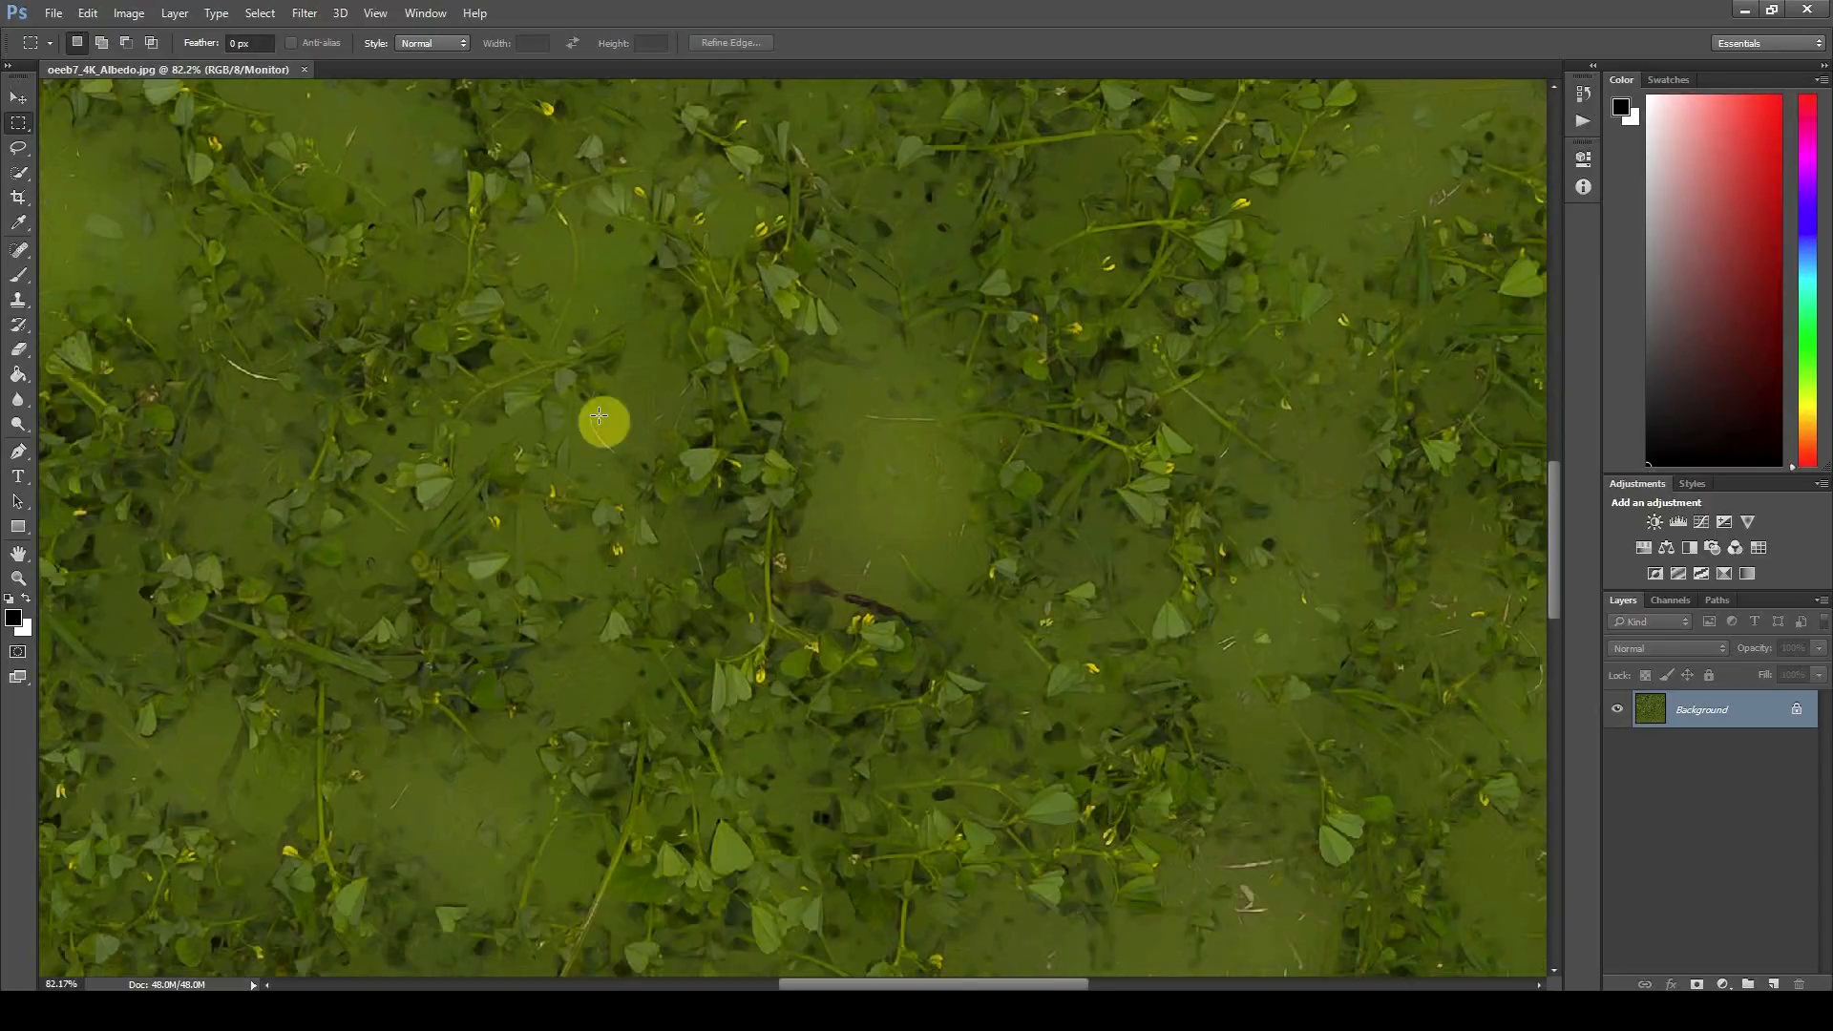
pyautogui.keyDown('alt'); pyautogui.scroll(-3, 845, 609); pyautogui.keyUp('alt')
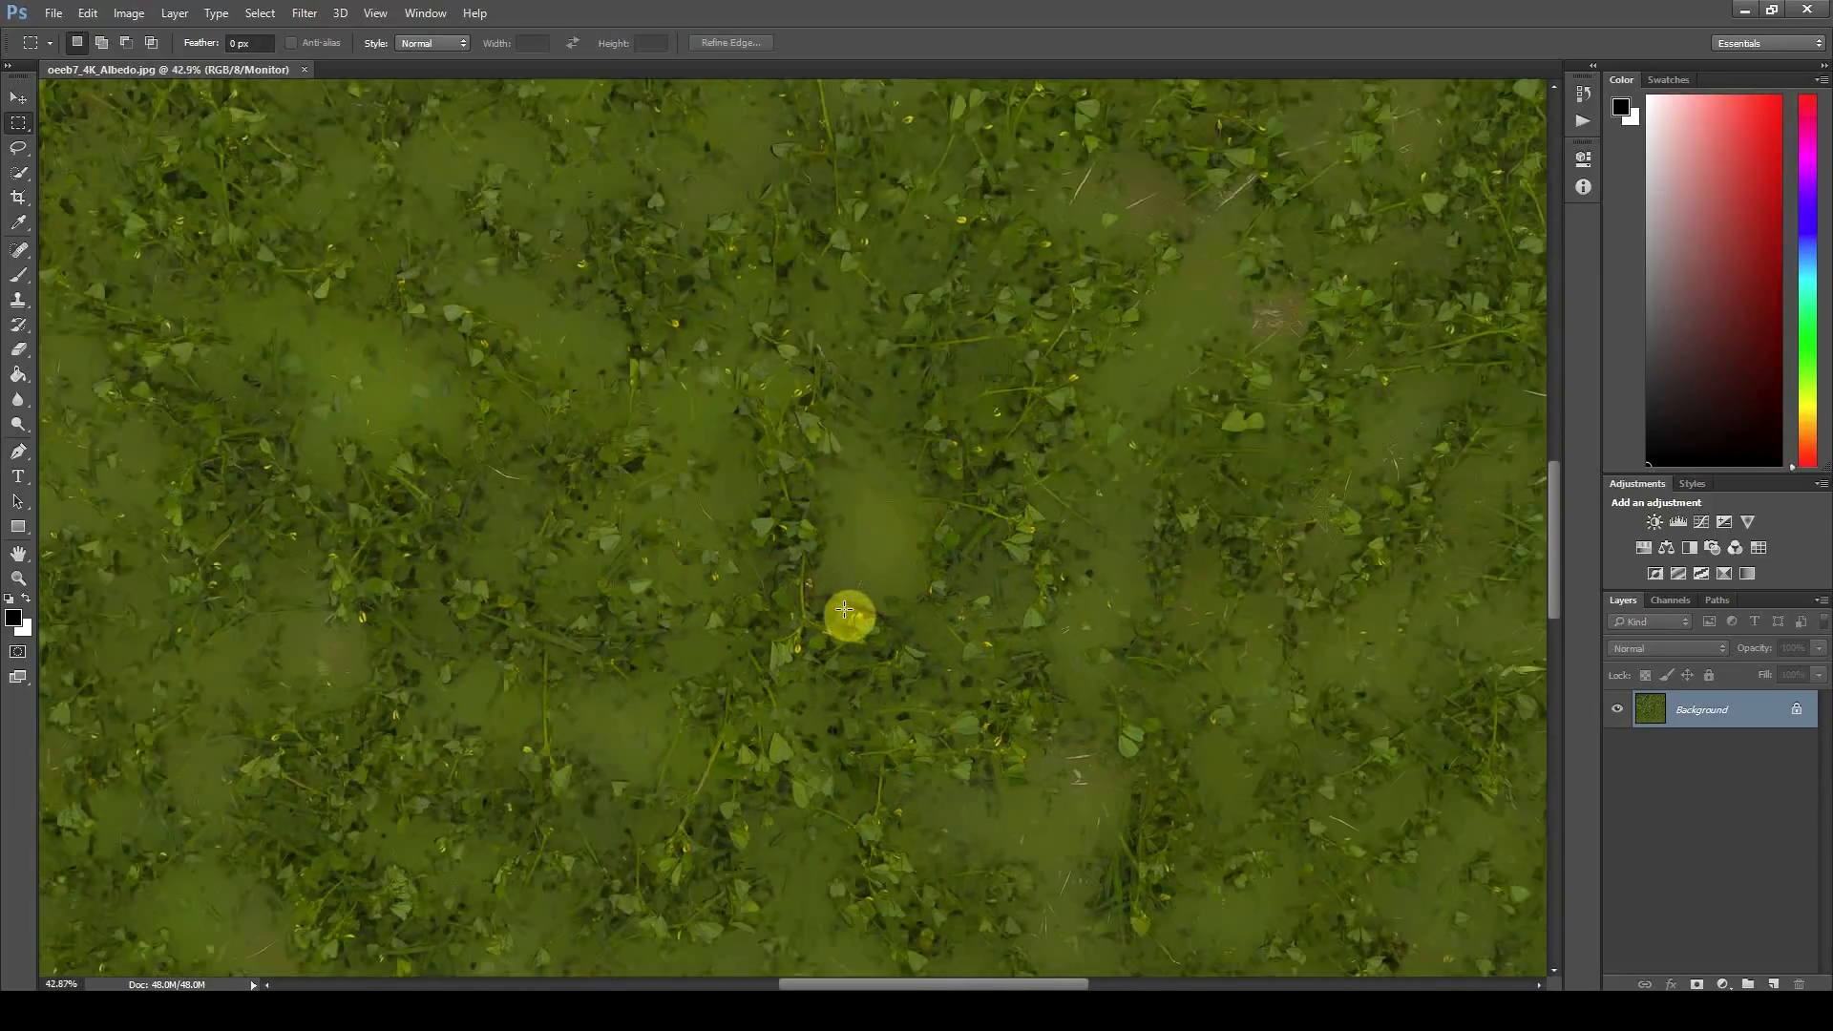
pyautogui.keyDown('alt'); pyautogui.scroll(-3, 845, 609); pyautogui.keyUp('alt')
pyautogui.keyDown('alt'); pyautogui.scroll(2, 843, 610); pyautogui.keyUp('alt')
pyautogui.keyDown('alt'); pyautogui.scroll(-1, 841, 609); pyautogui.keyUp('alt')
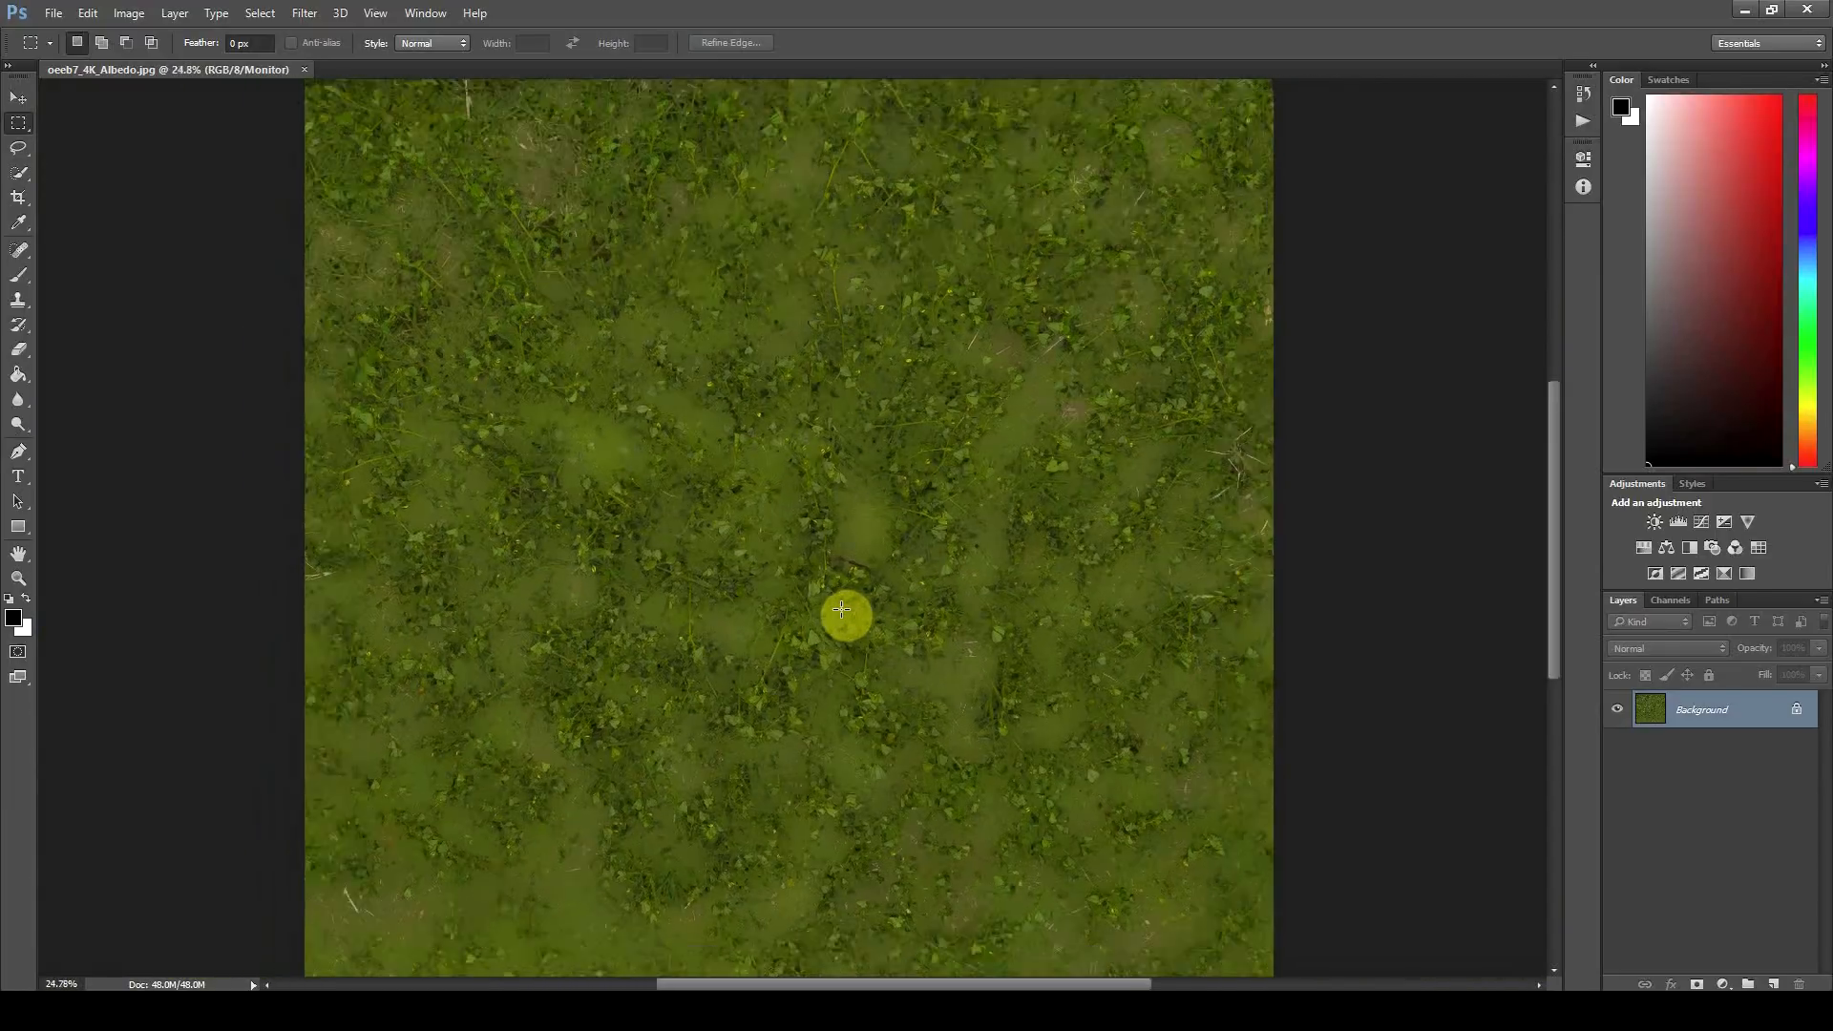
pyautogui.click(1773, 985)
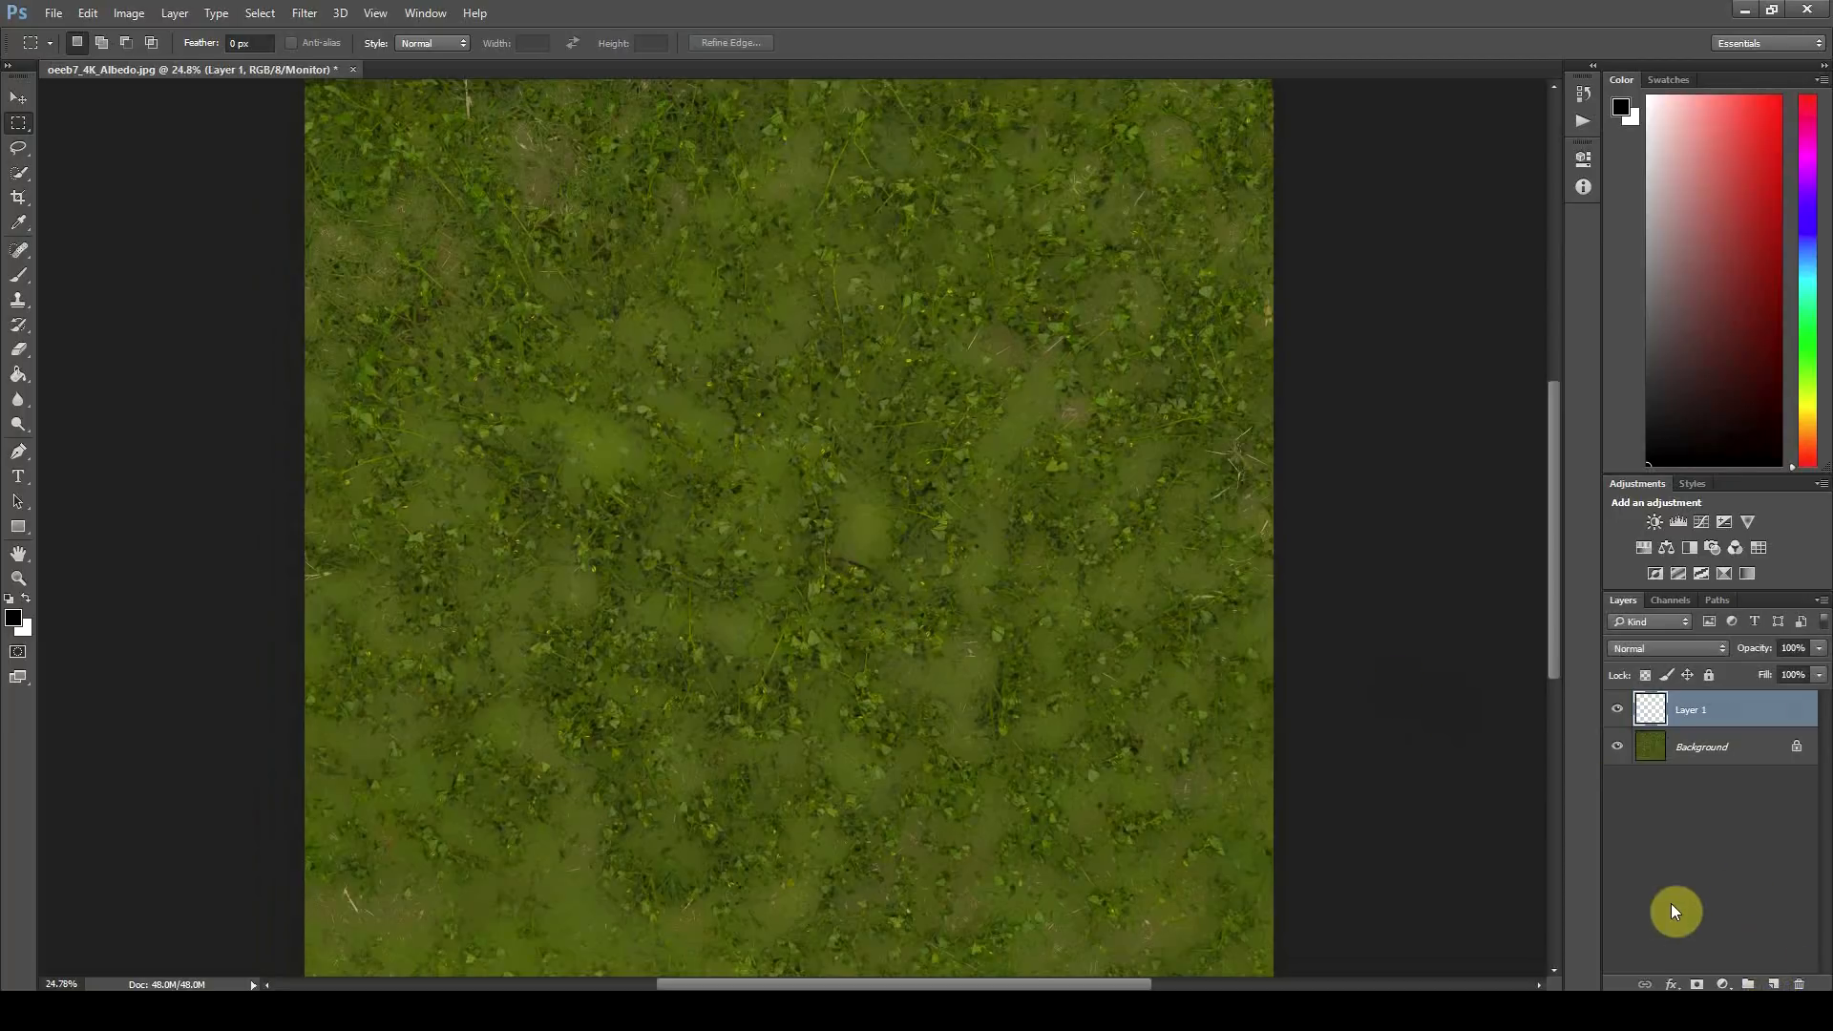
# Step: Switch to the File Explorer window with the extracted surface maps and open oeeb7_4K_AO.jpg in Adobe Photoshop CC 2014
pyautogui.hotkey('alt', 'Tab')
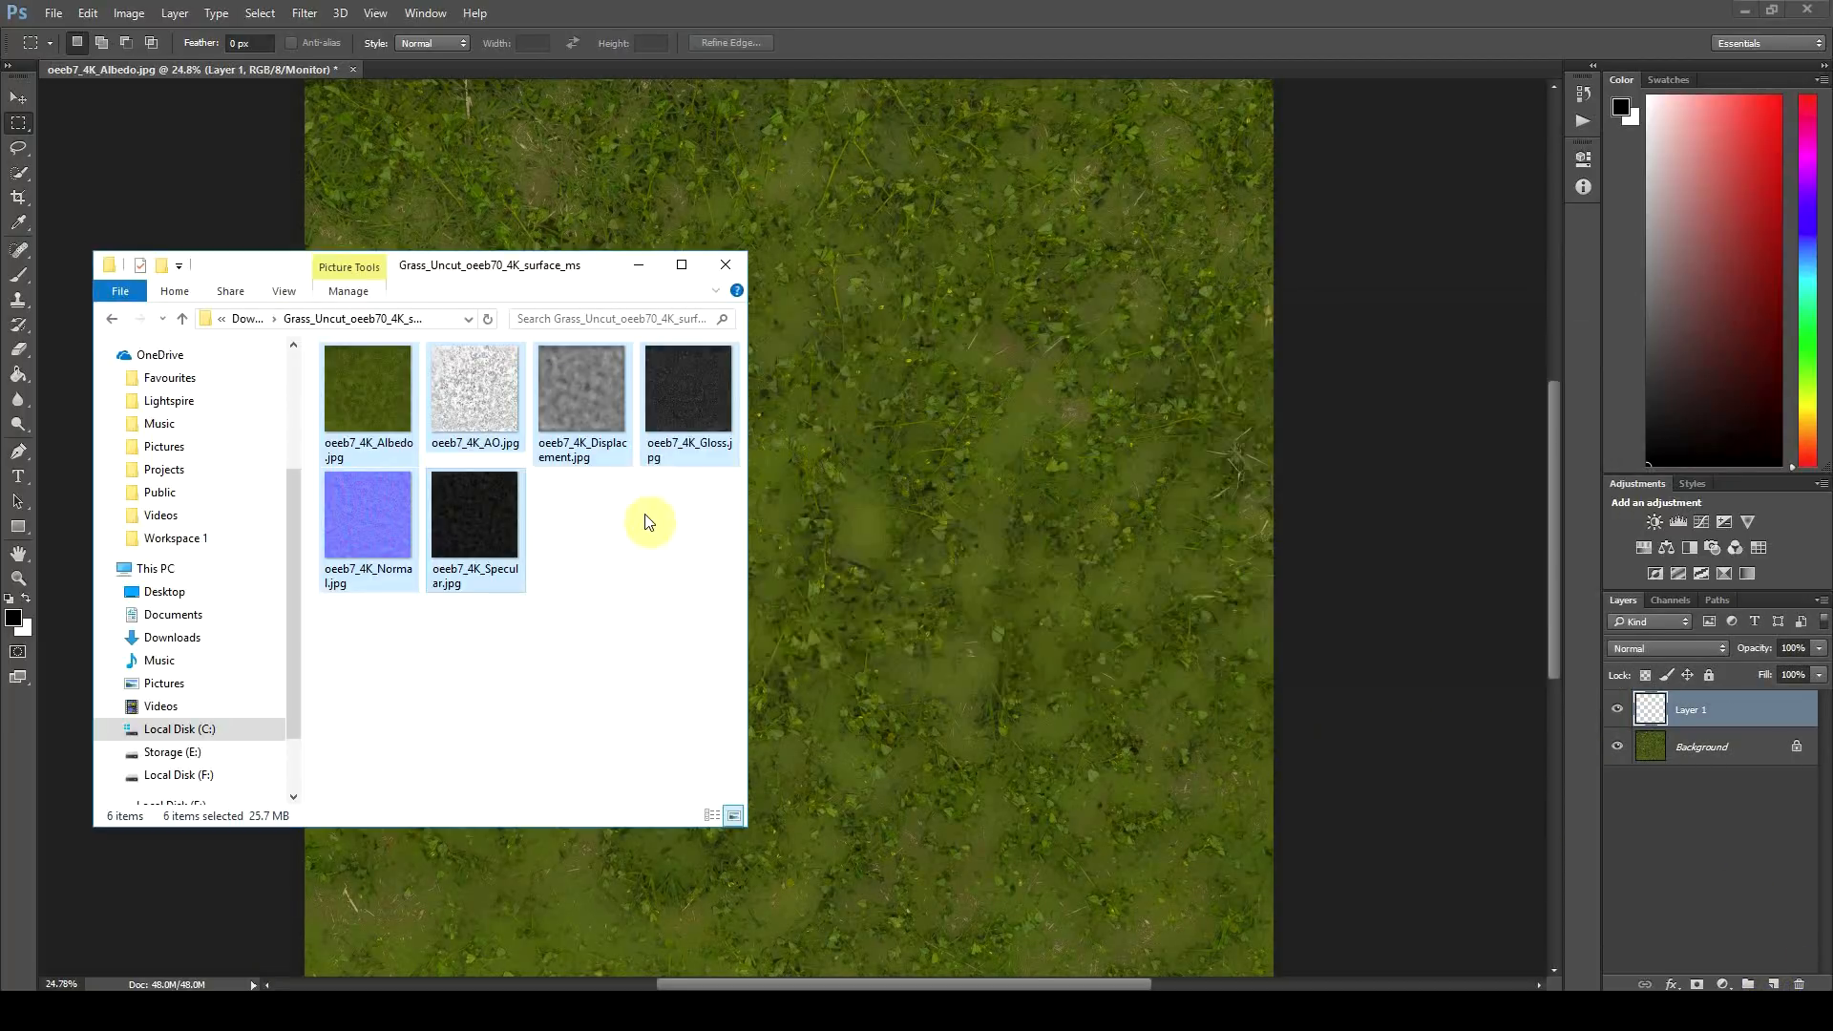
pyautogui.click(517, 410)
pyautogui.rightClick(517, 410)
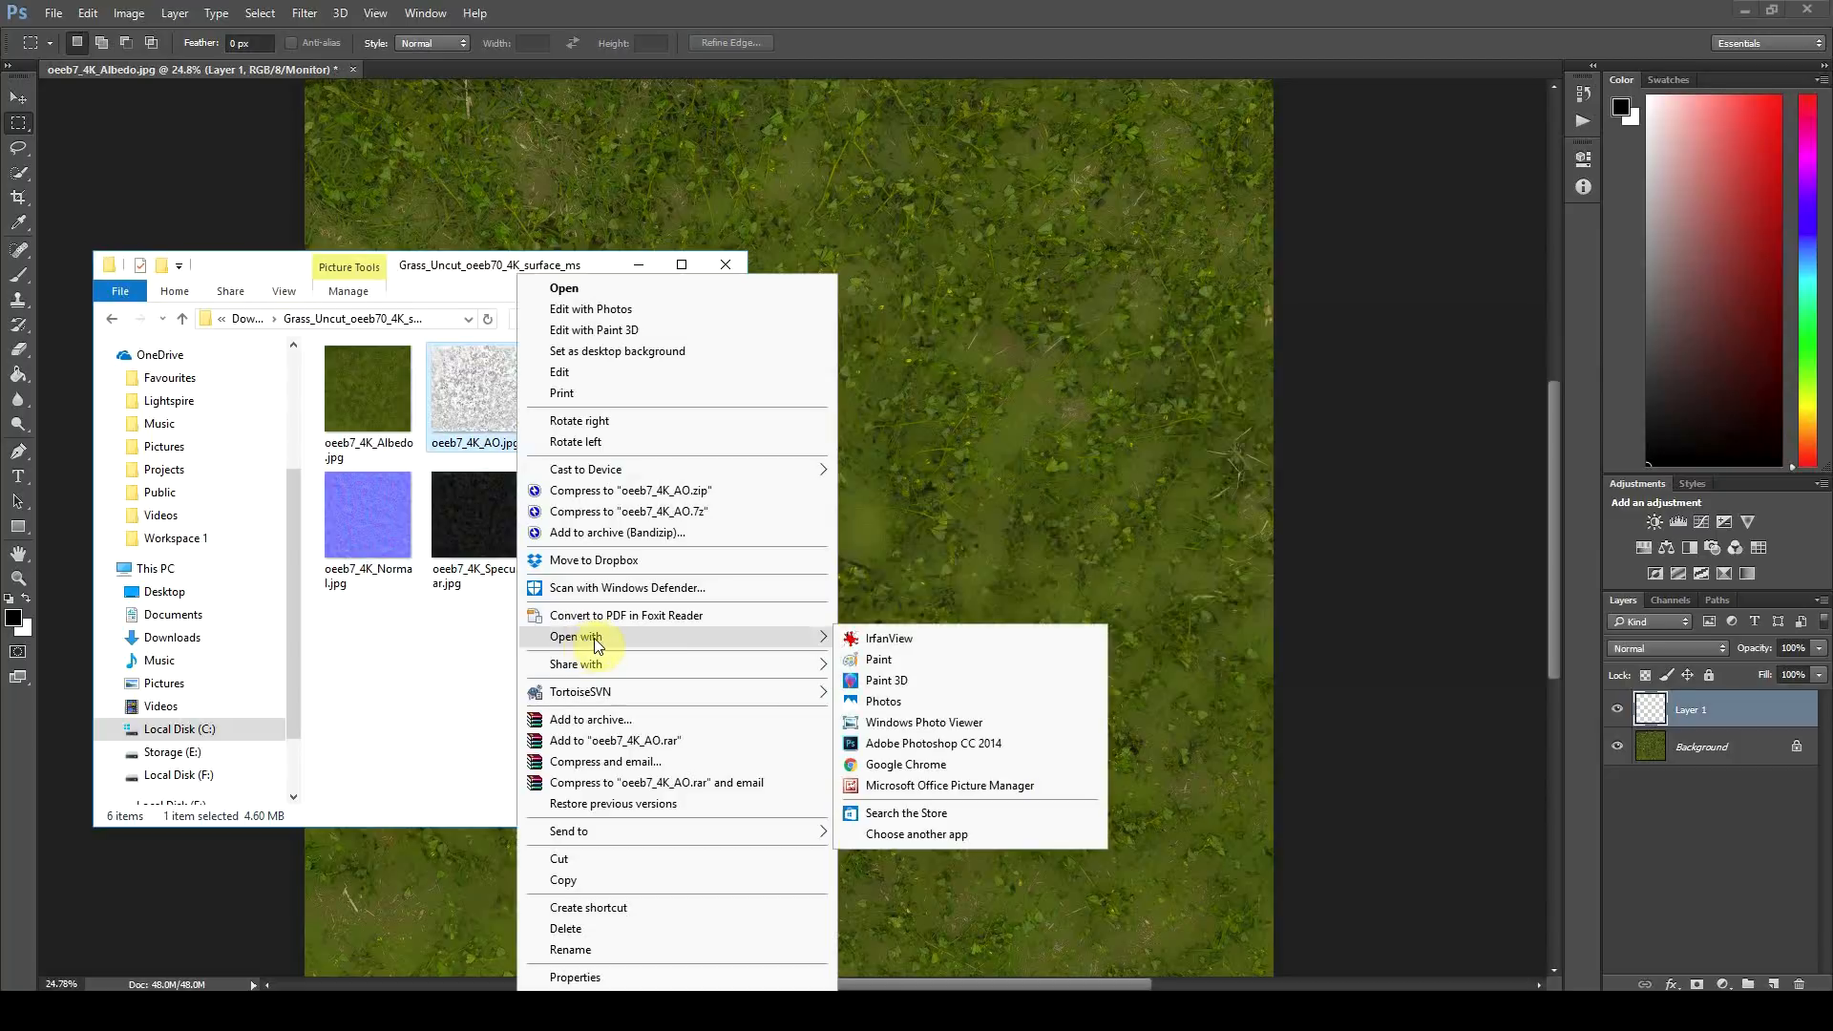
pyautogui.click(919, 743)
pyautogui.hotkey('alt', 'Tab')
pyautogui.click(175, 142)
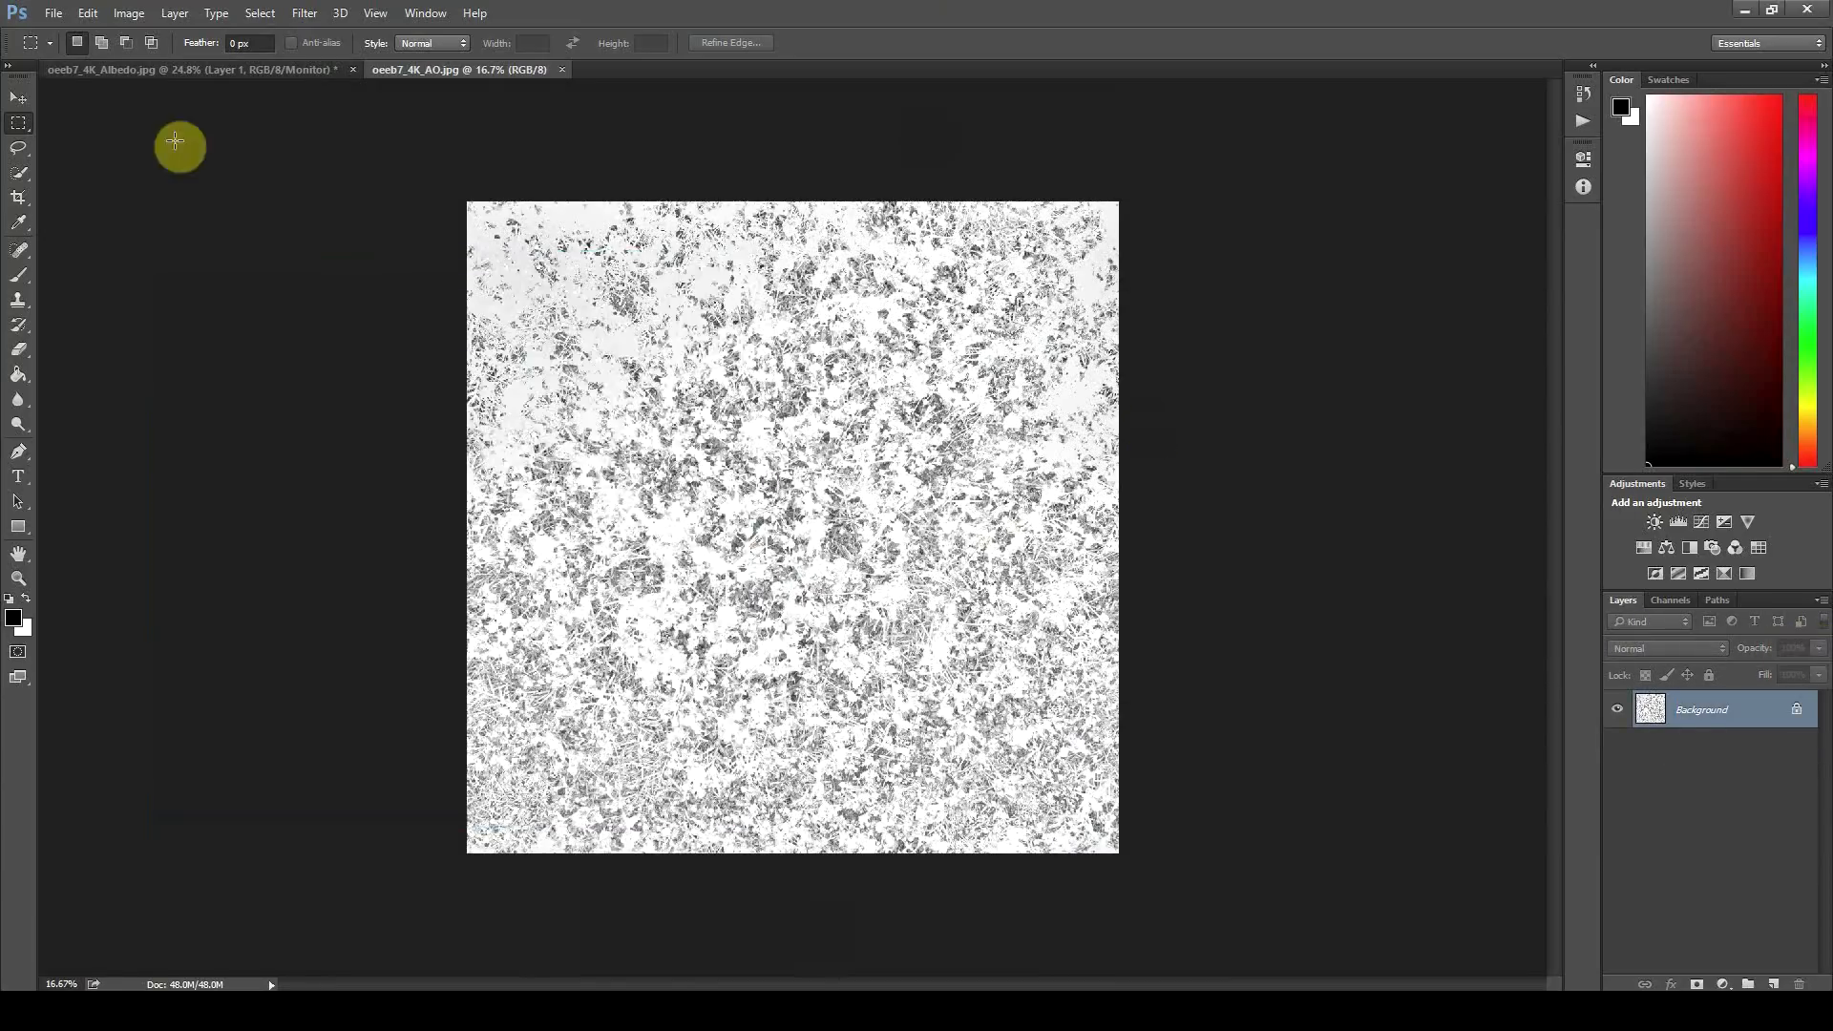
# Step: Copy the whole AO map and paste it into the empty layer of the albedo image
pyautogui.hotkey('ctrl', 'a')
pyautogui.click(12, 100)
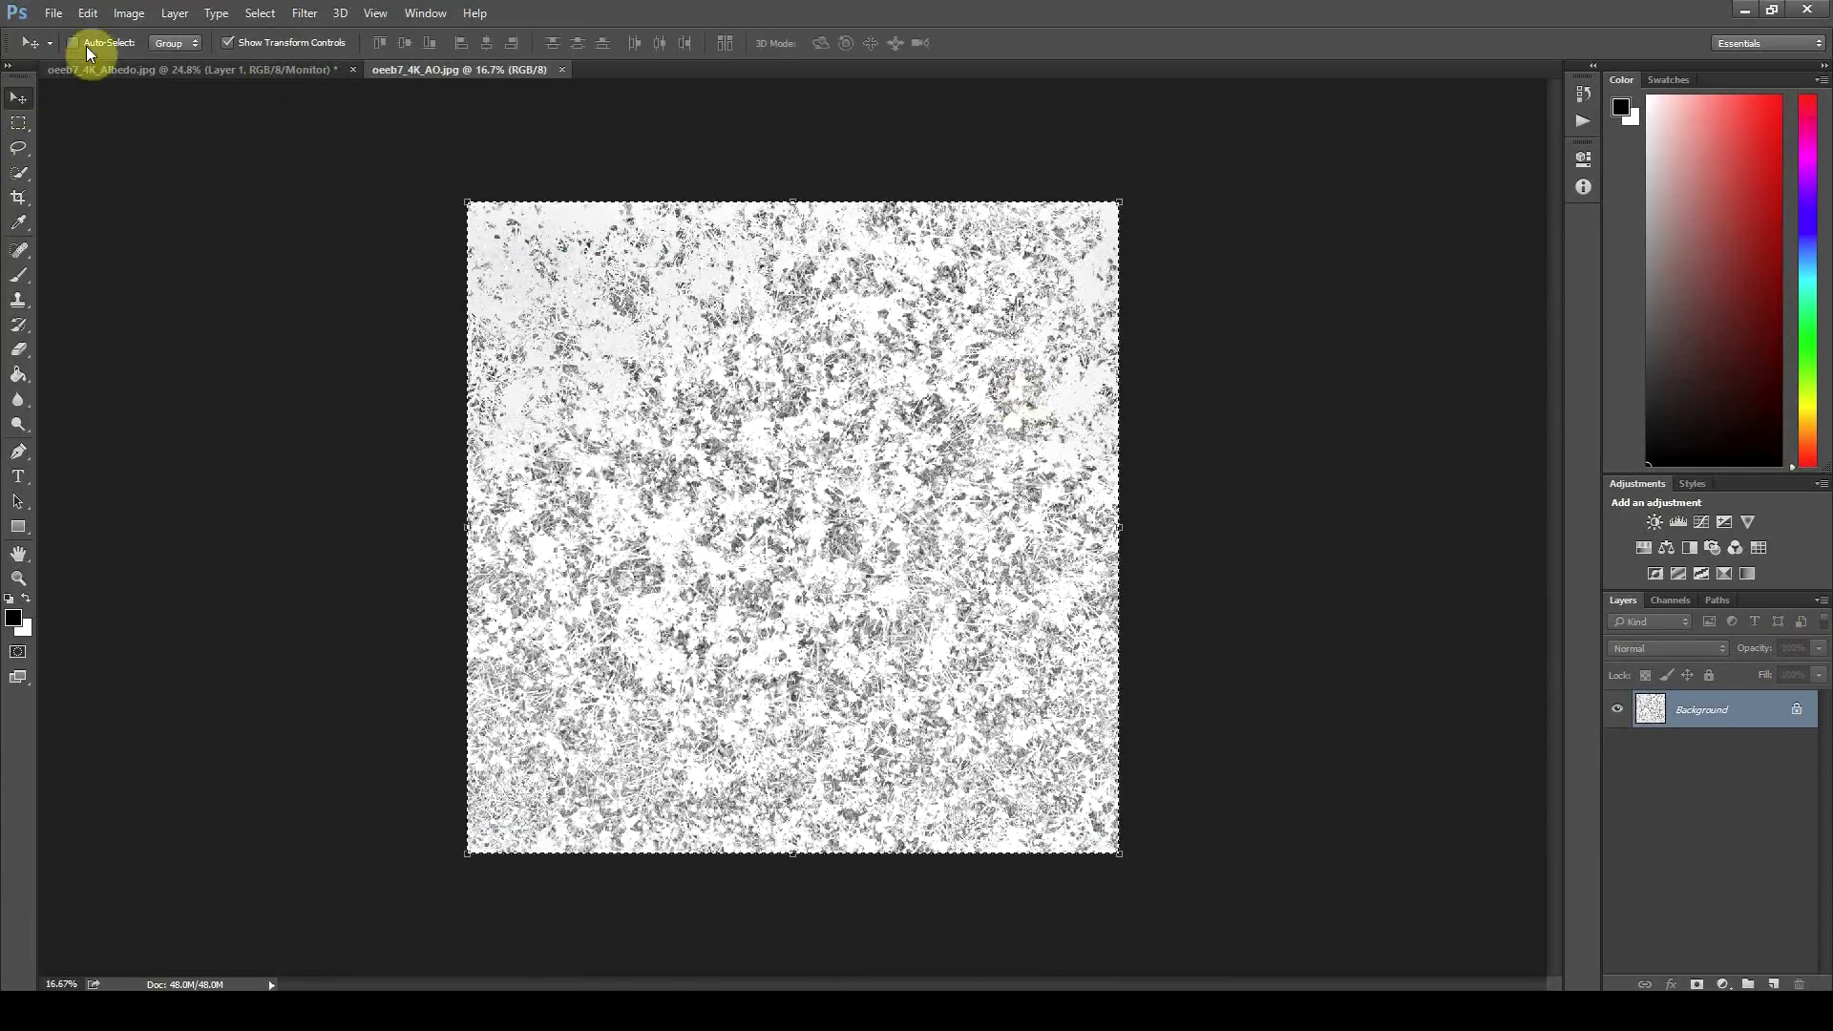
pyautogui.click(87, 14)
pyautogui.click(107, 141)
pyautogui.click(210, 73)
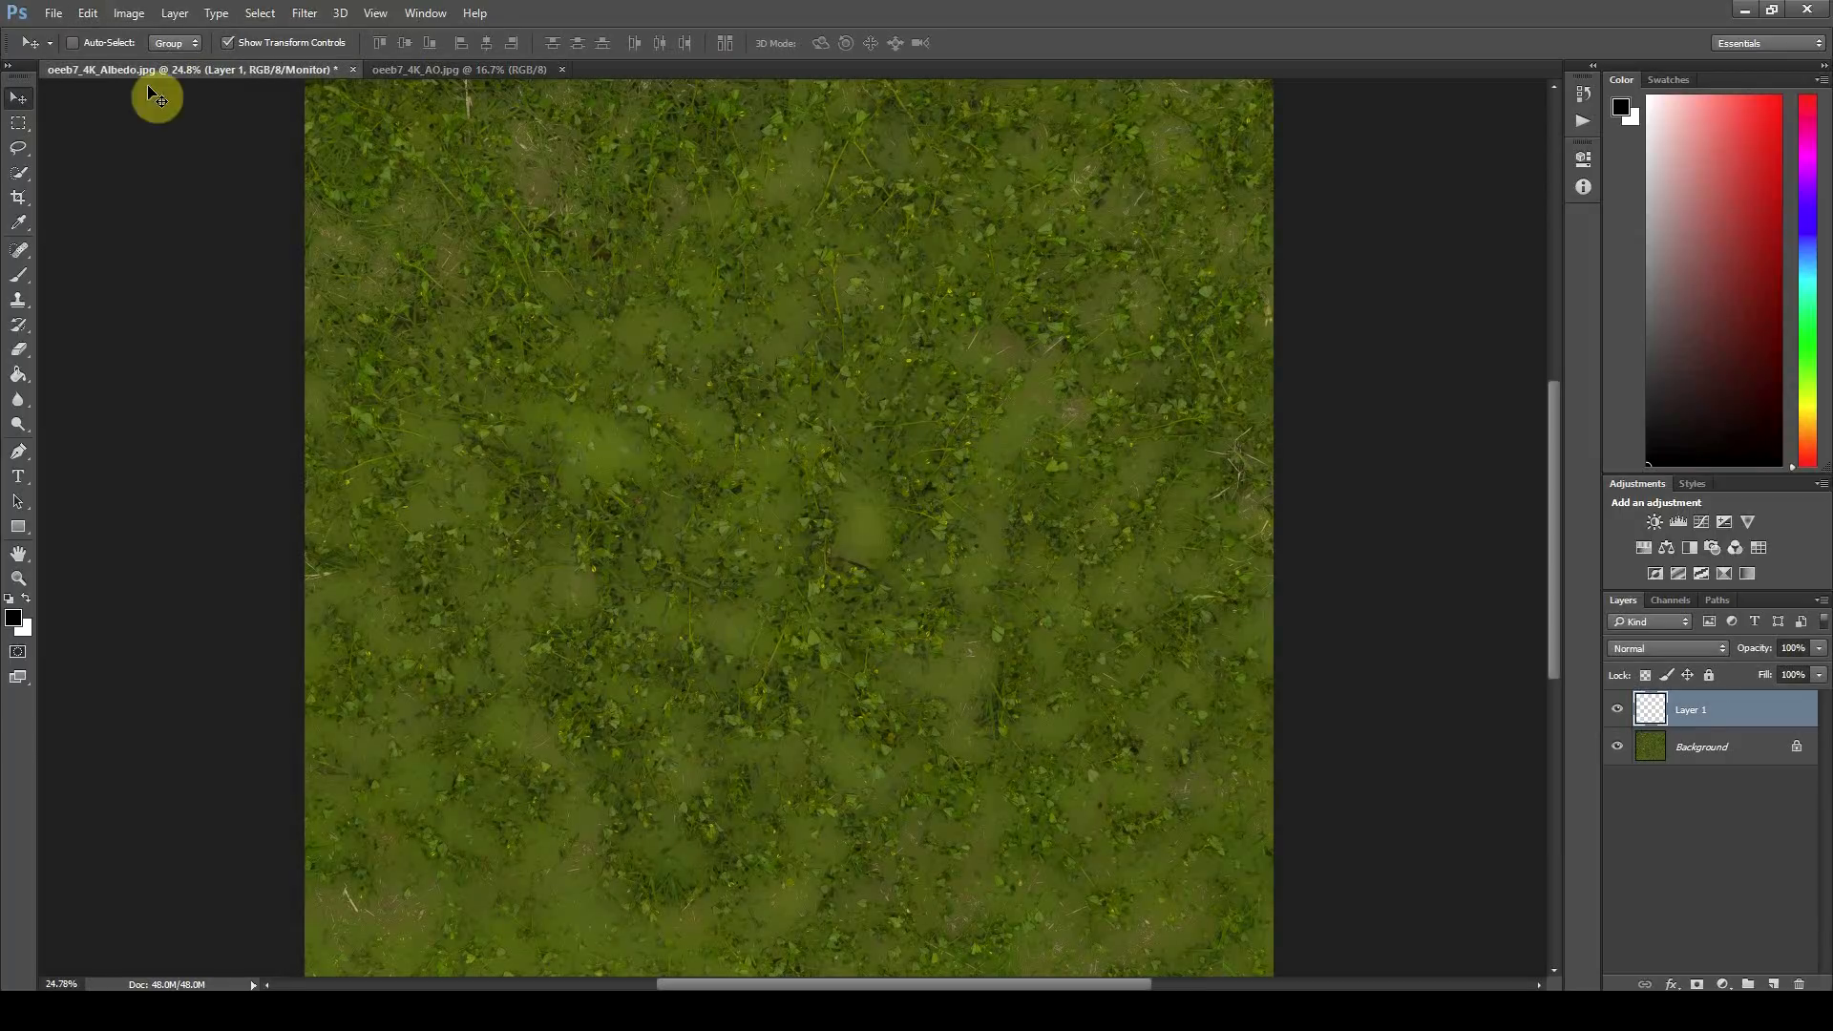
pyautogui.click(87, 13)
pyautogui.click(134, 180)
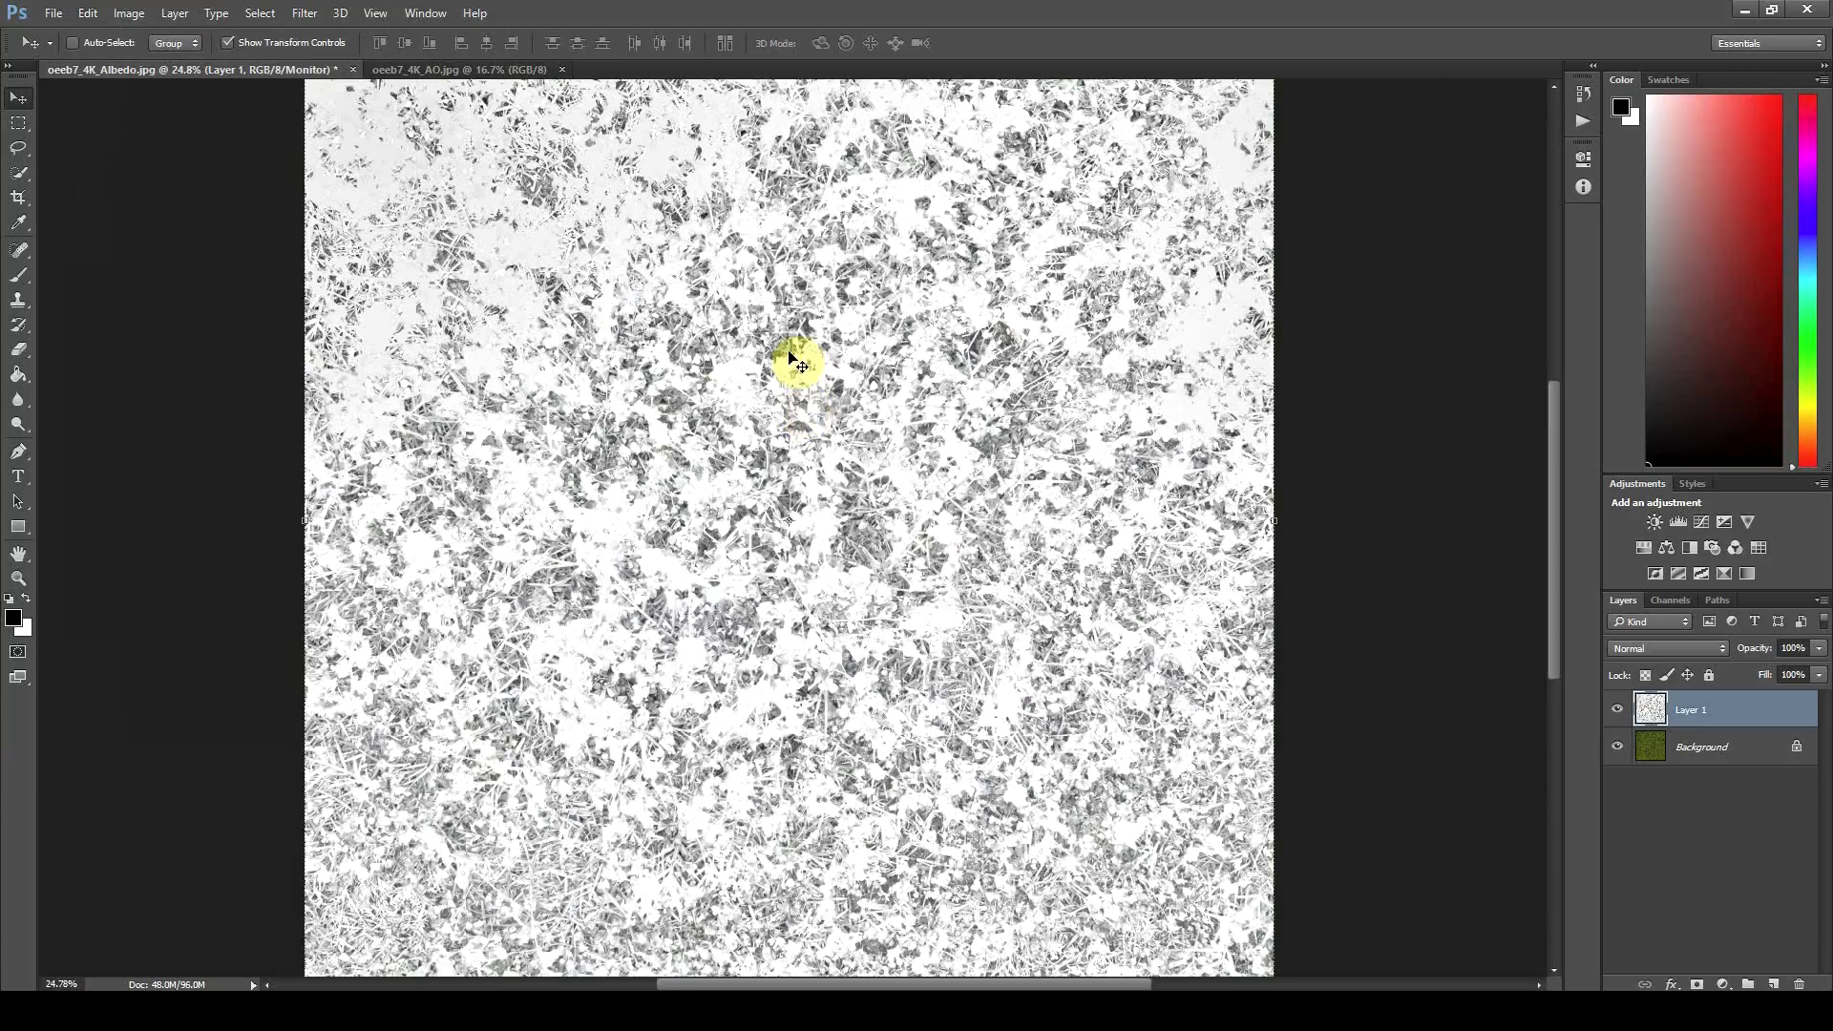
pyautogui.hotkey('ctrl', '0')
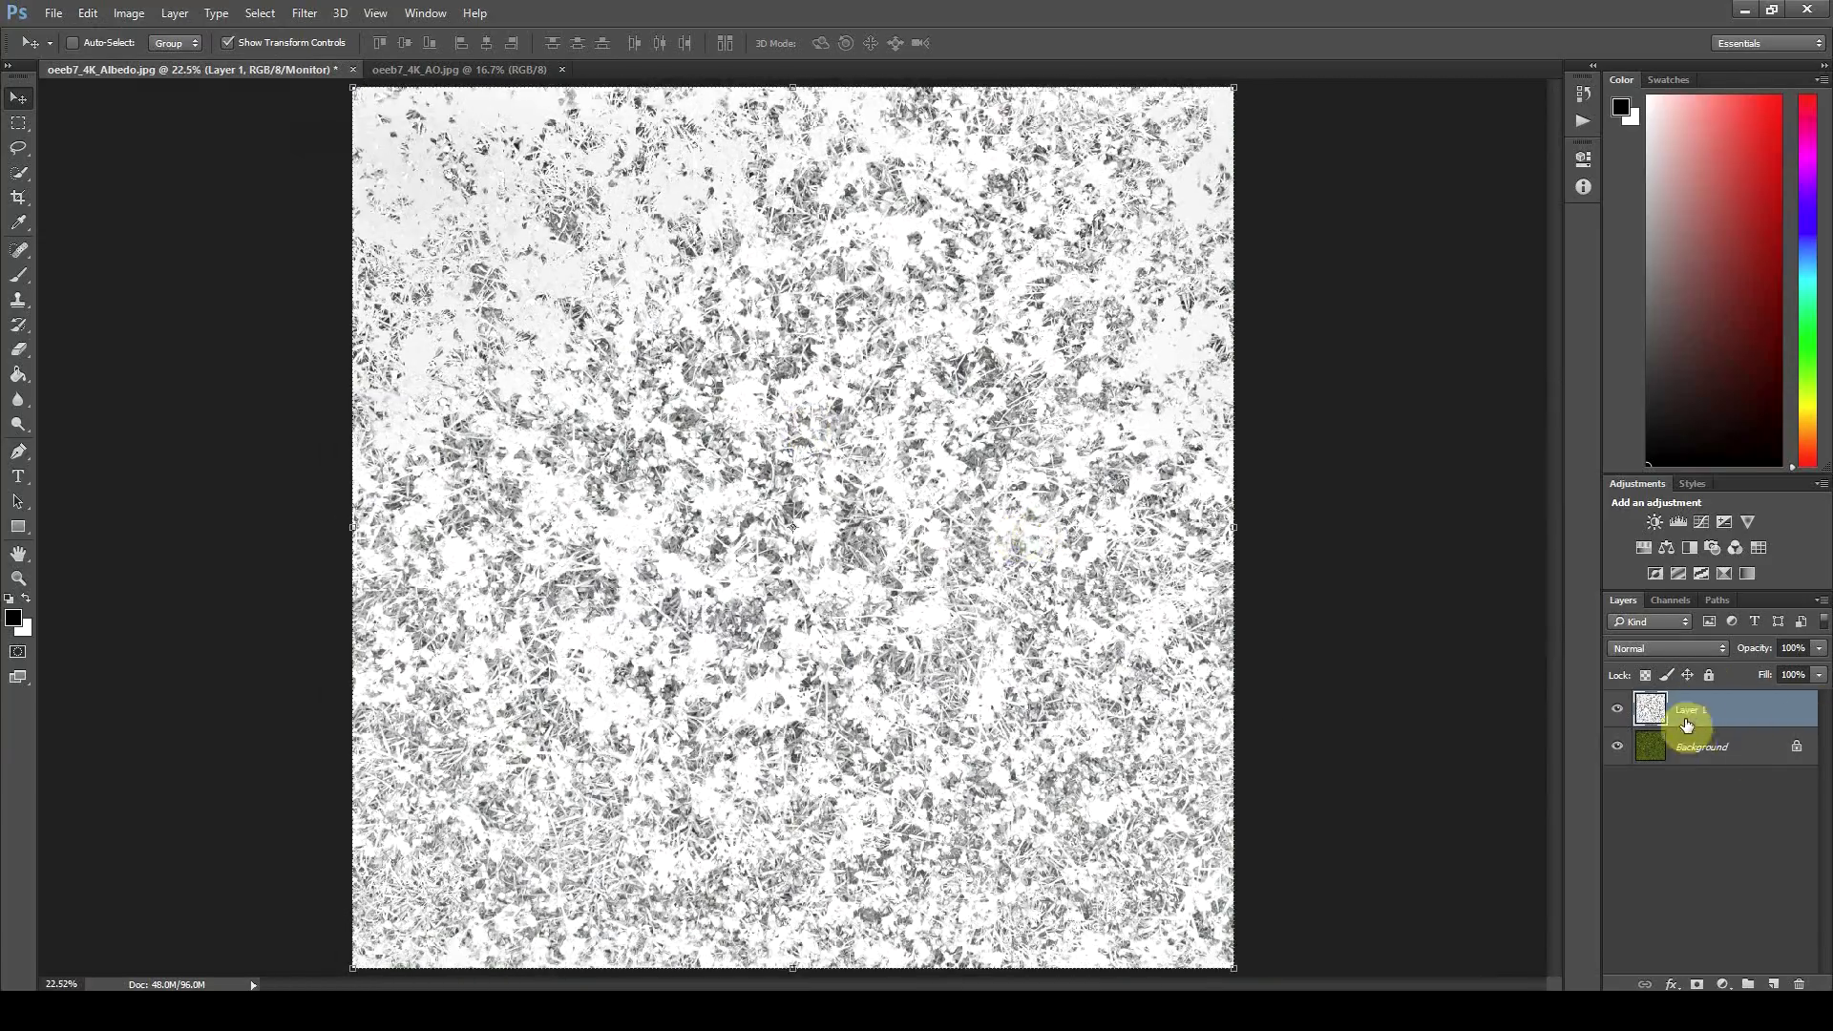
# Step: Set the blend mode of the AO layer to Multiply over the albedo background
pyautogui.click(1665, 651)
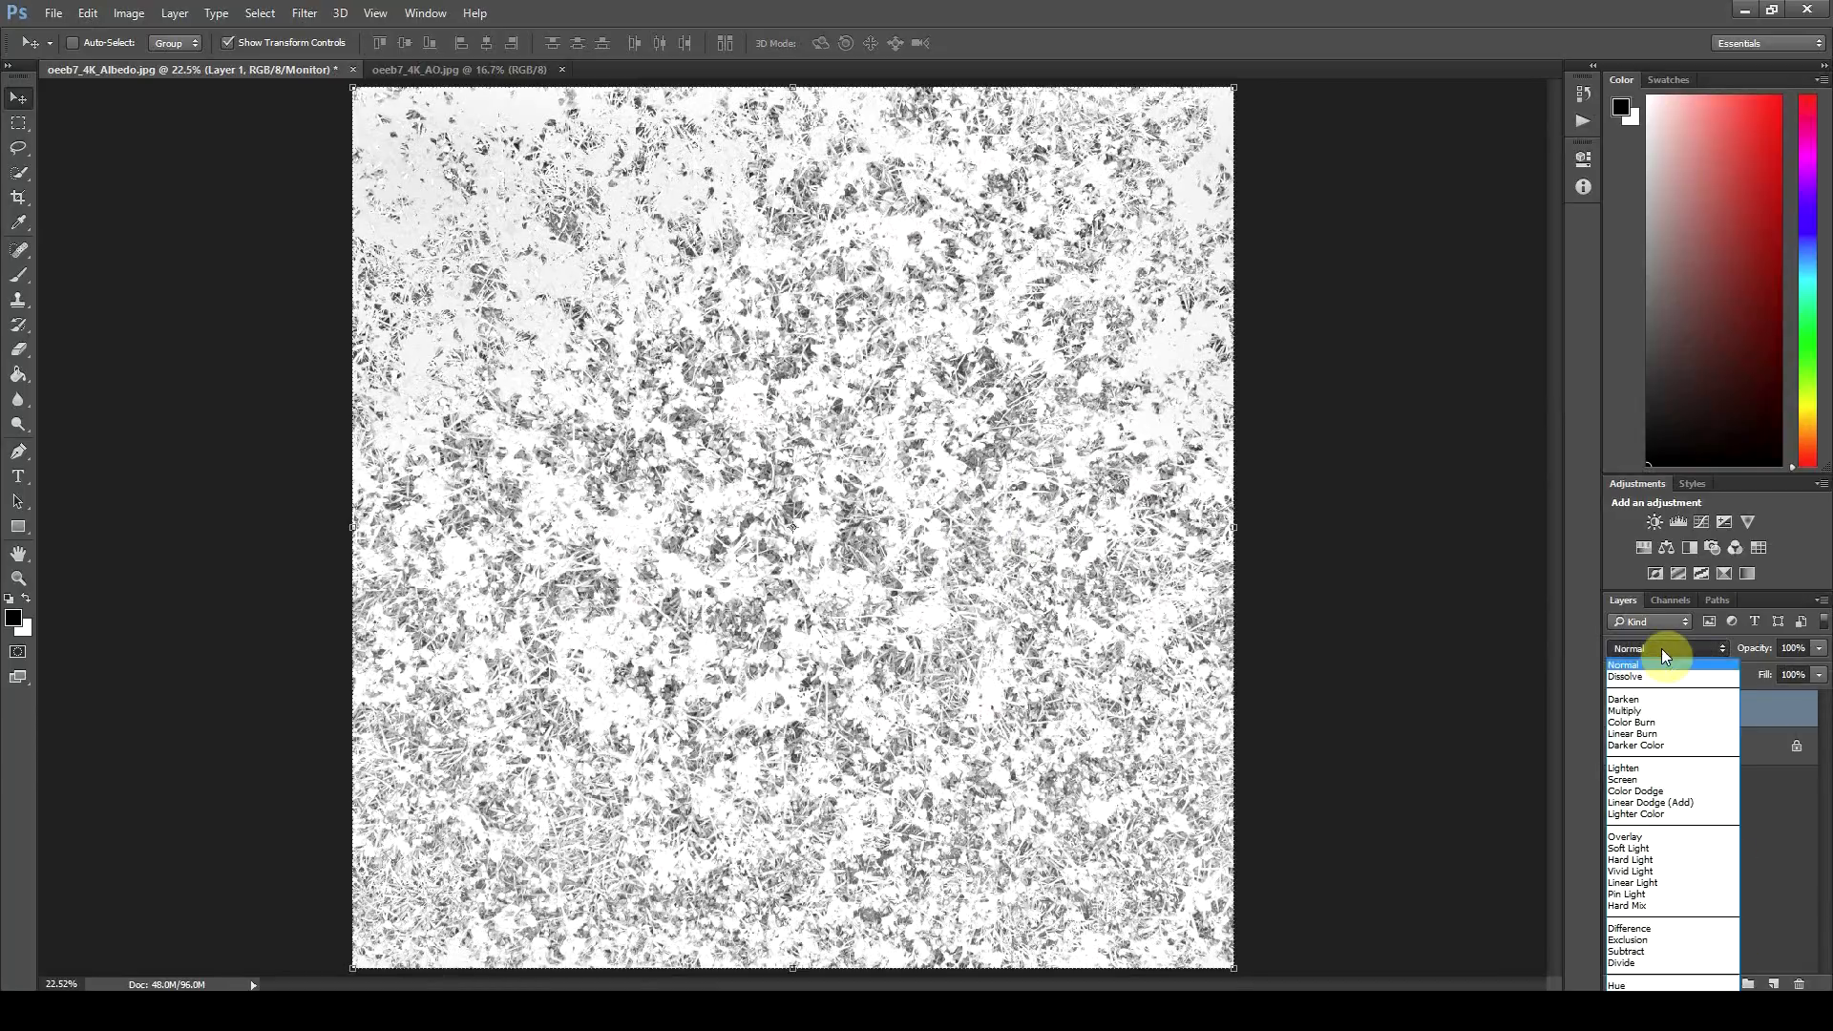
pyautogui.click(1668, 666)
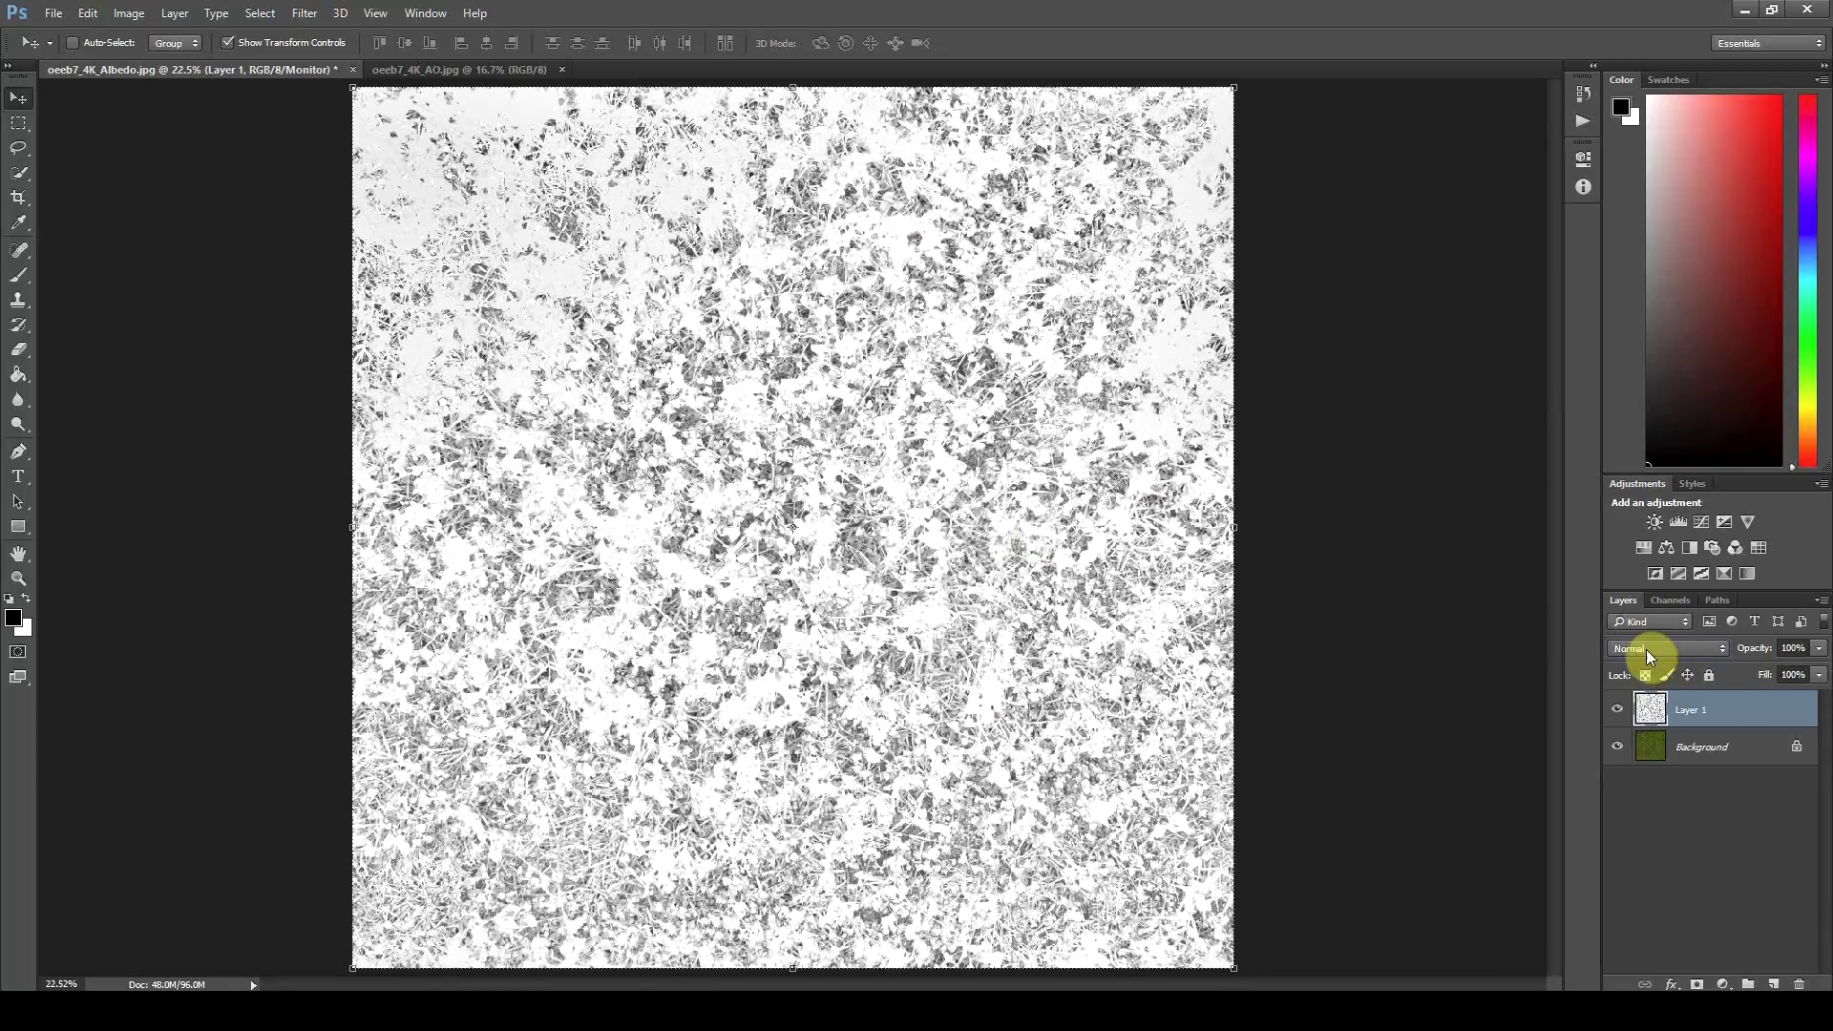
pyautogui.click(1653, 651)
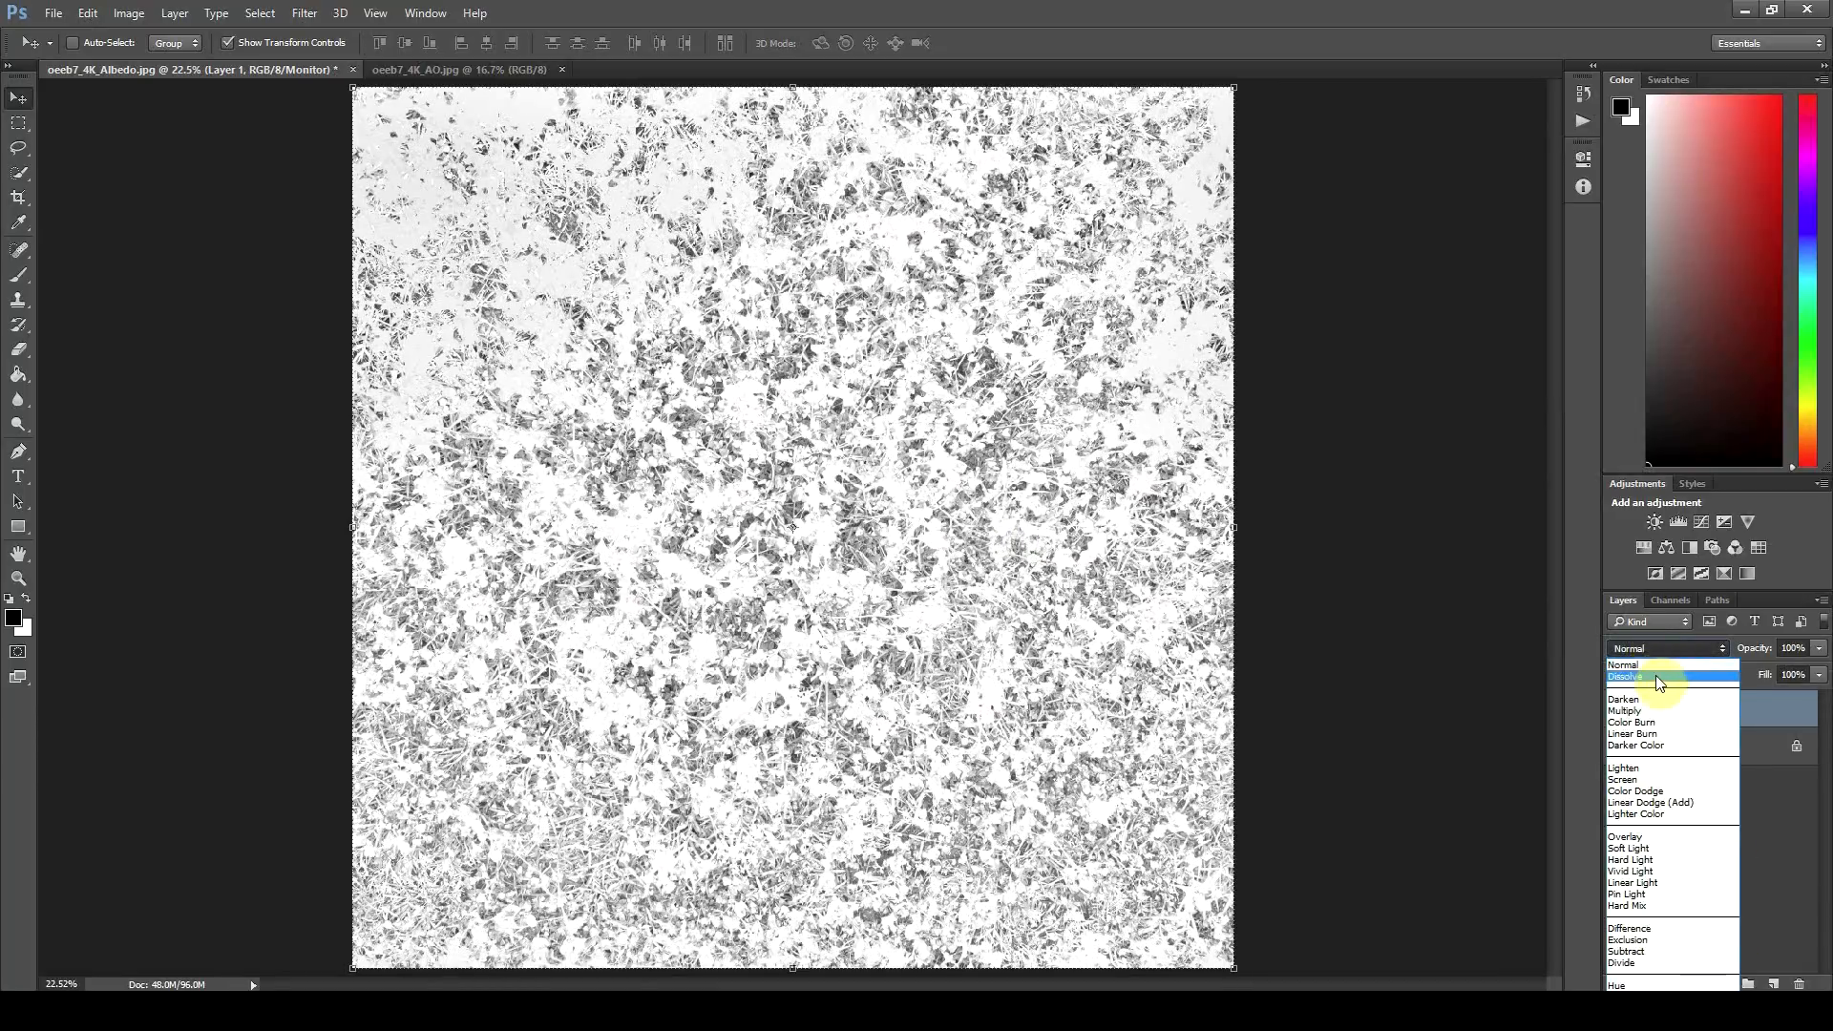
pyautogui.click(1658, 678)
pyautogui.press('Down')
pyautogui.press('Down')
pyautogui.press('Down')
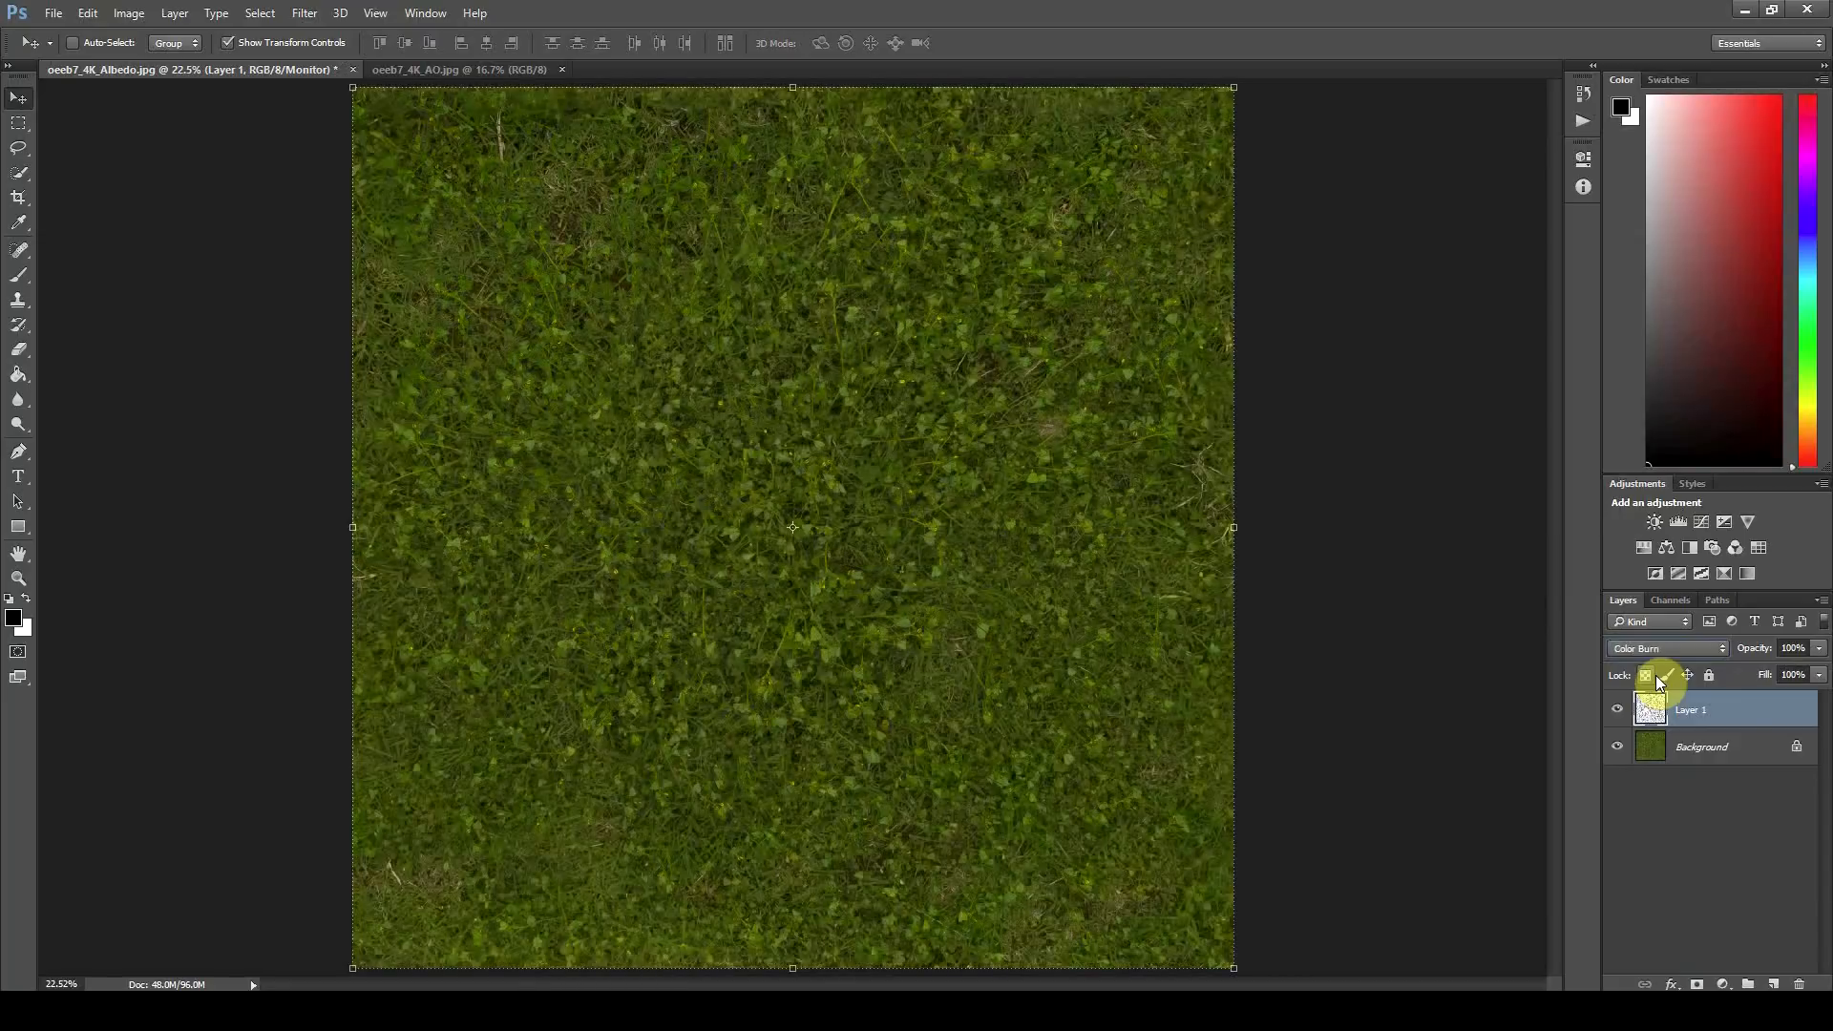
pyautogui.press('Up')
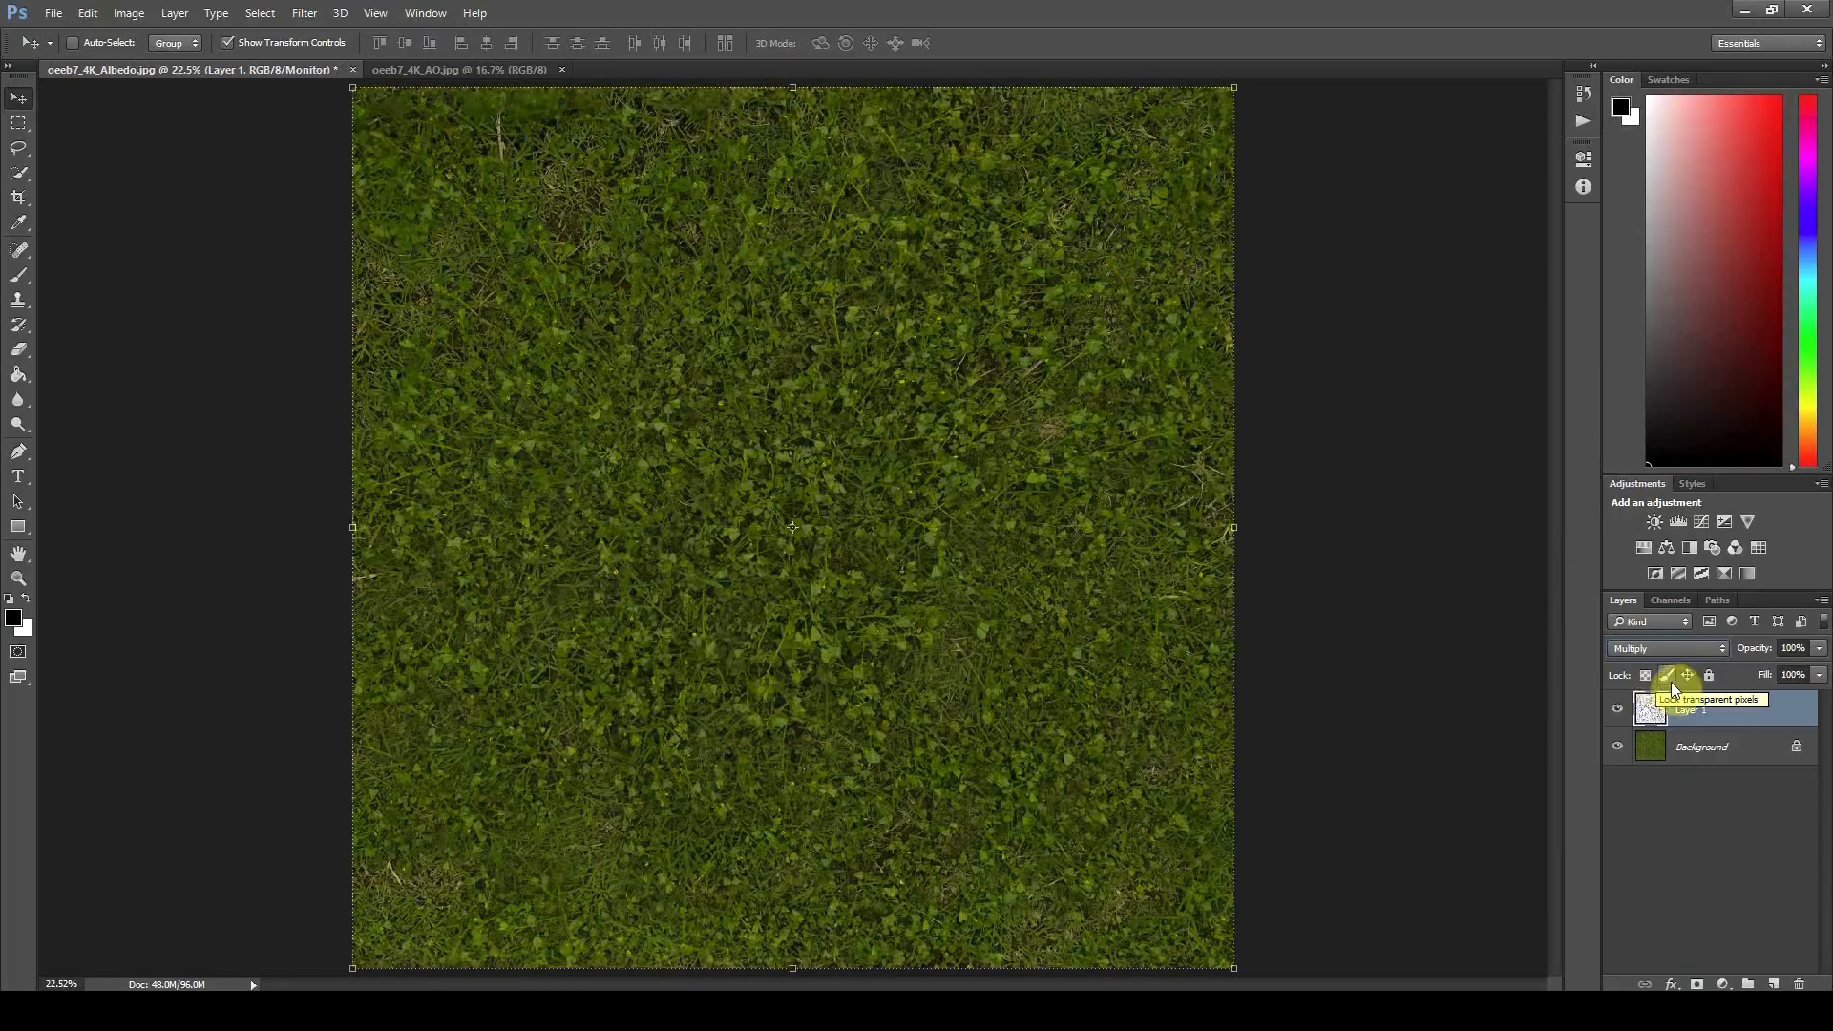
# Step: Compare the albedo texture with and without the multiplied AO layer, both up close and as a whole
pyautogui.click(1615, 716)
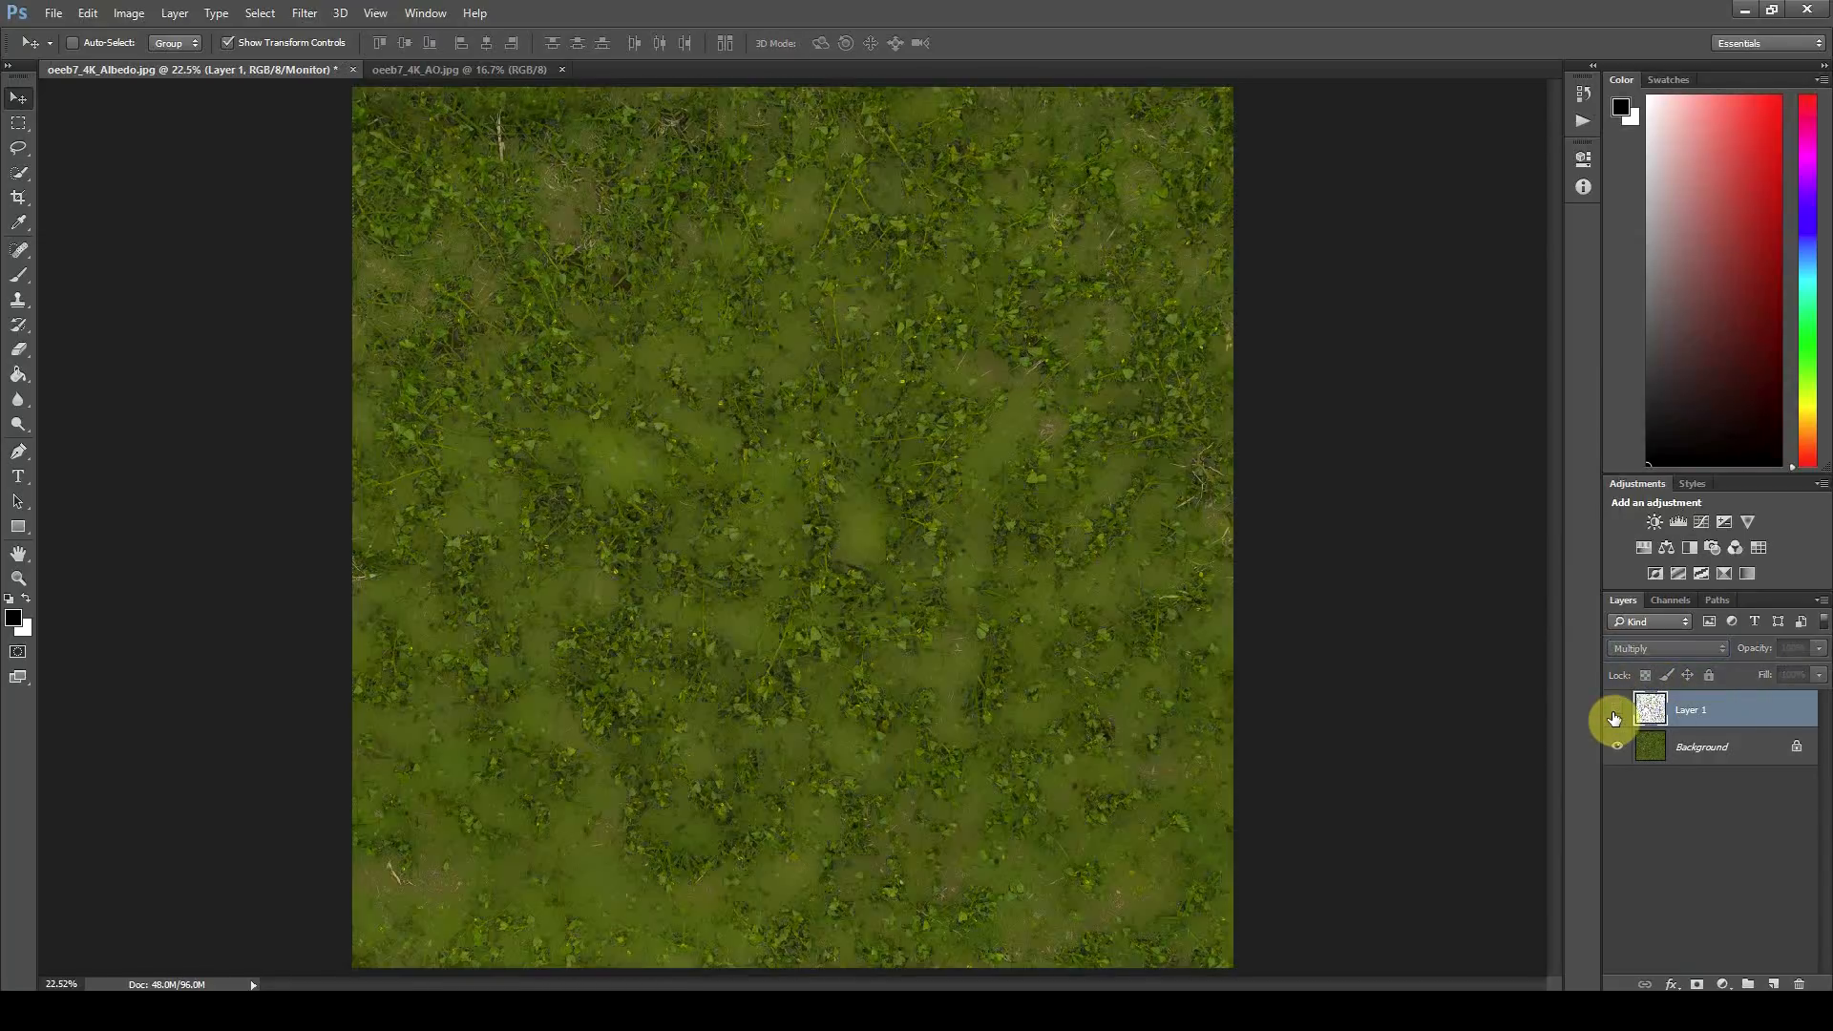
pyautogui.click(1616, 716)
pyautogui.click(1615, 716)
pyautogui.click(1616, 717)
pyautogui.keyDown('alt'); pyautogui.scroll(5, 726, 516); pyautogui.keyUp('alt')
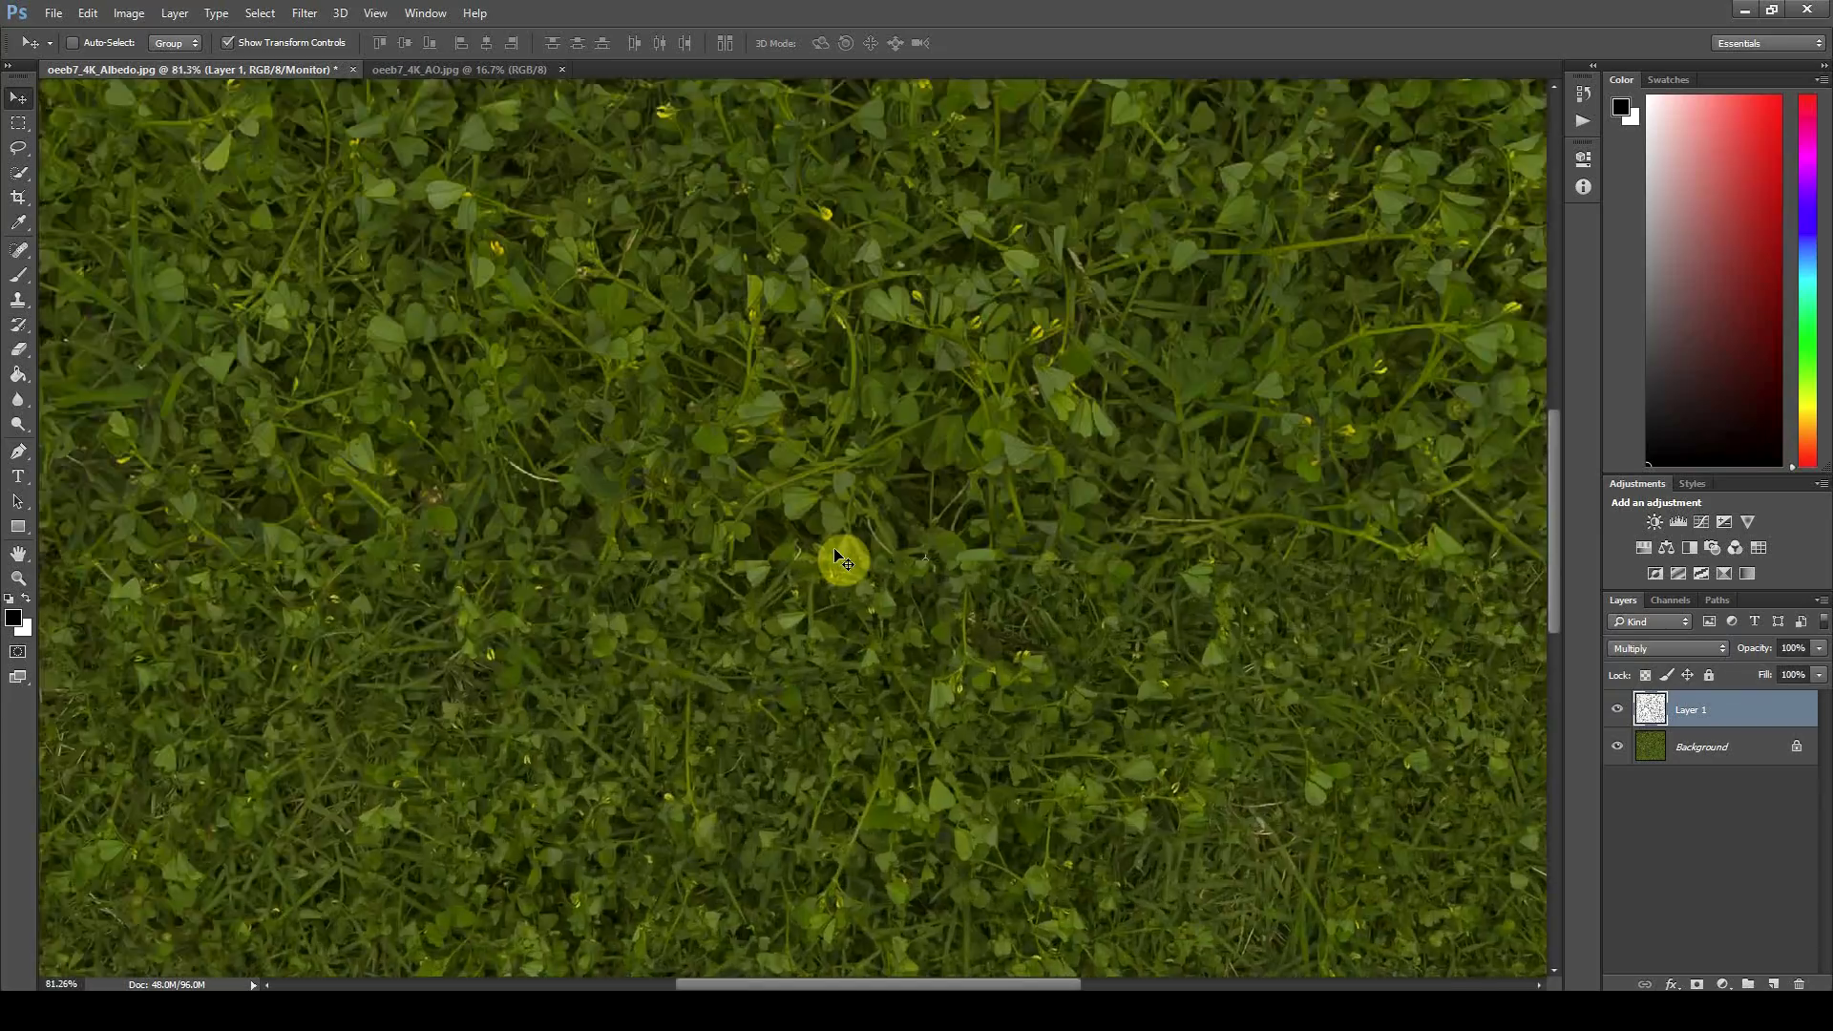
pyautogui.click(1620, 712)
pyautogui.click(1618, 710)
pyautogui.click(1618, 710)
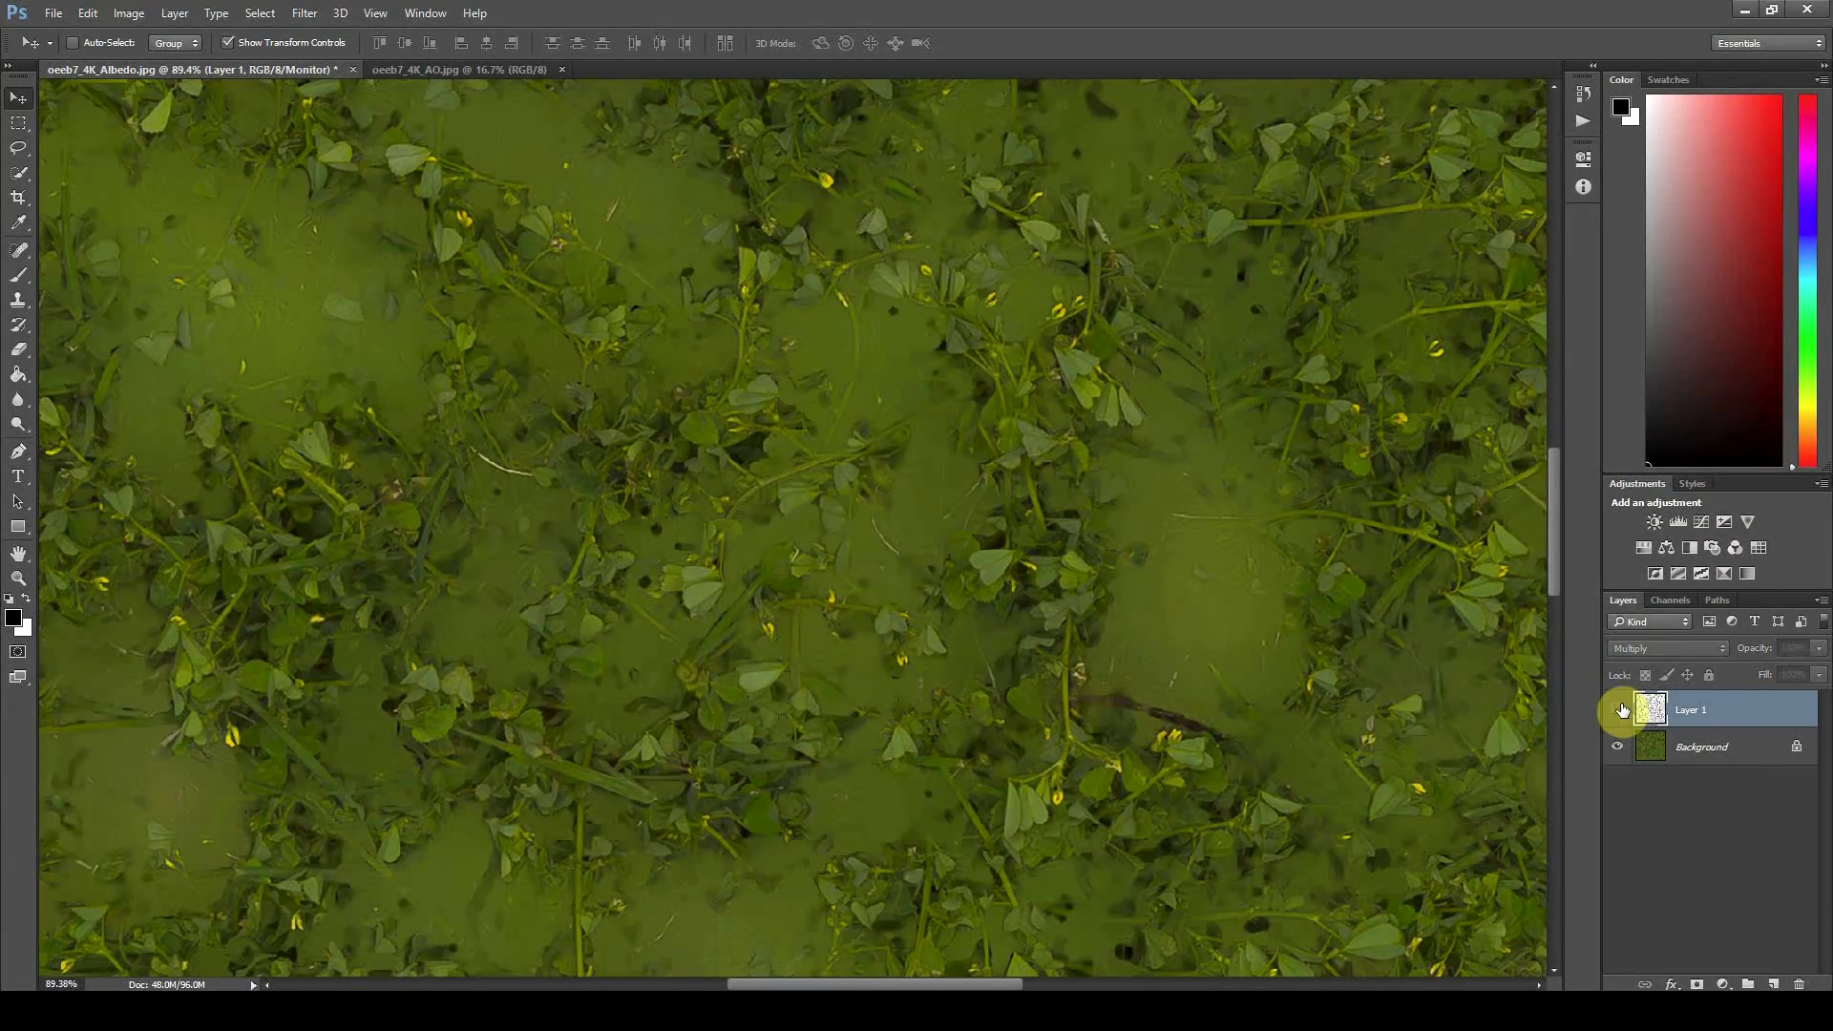
pyautogui.click(1618, 710)
pyautogui.click(1618, 711)
pyautogui.click(1619, 710)
pyautogui.click(1619, 711)
pyautogui.click(1618, 710)
pyautogui.click(1619, 710)
pyautogui.click(1619, 710)
pyautogui.hotkey('ctrl', '0')
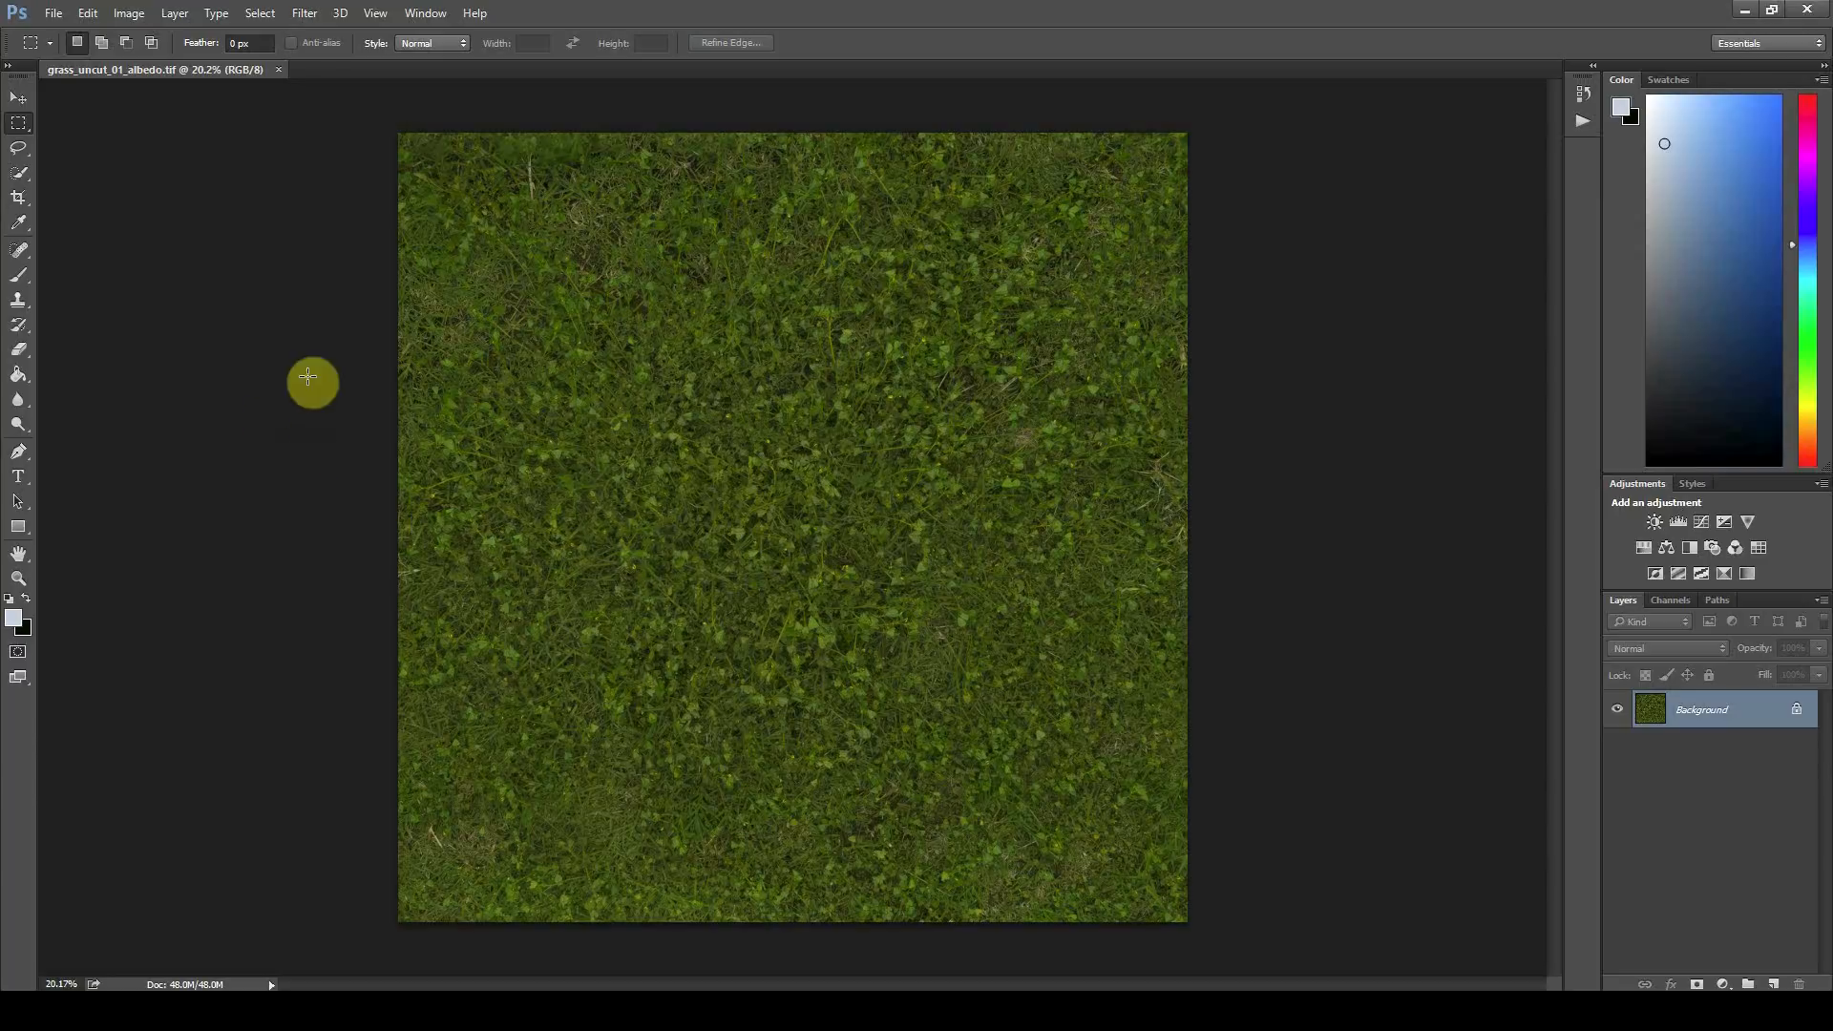
# Step: Apply a High Pass filter with a radius of 1000 pixels to the albedo texture
pyautogui.click(301, 19)
pyautogui.moveTo(342, 373)
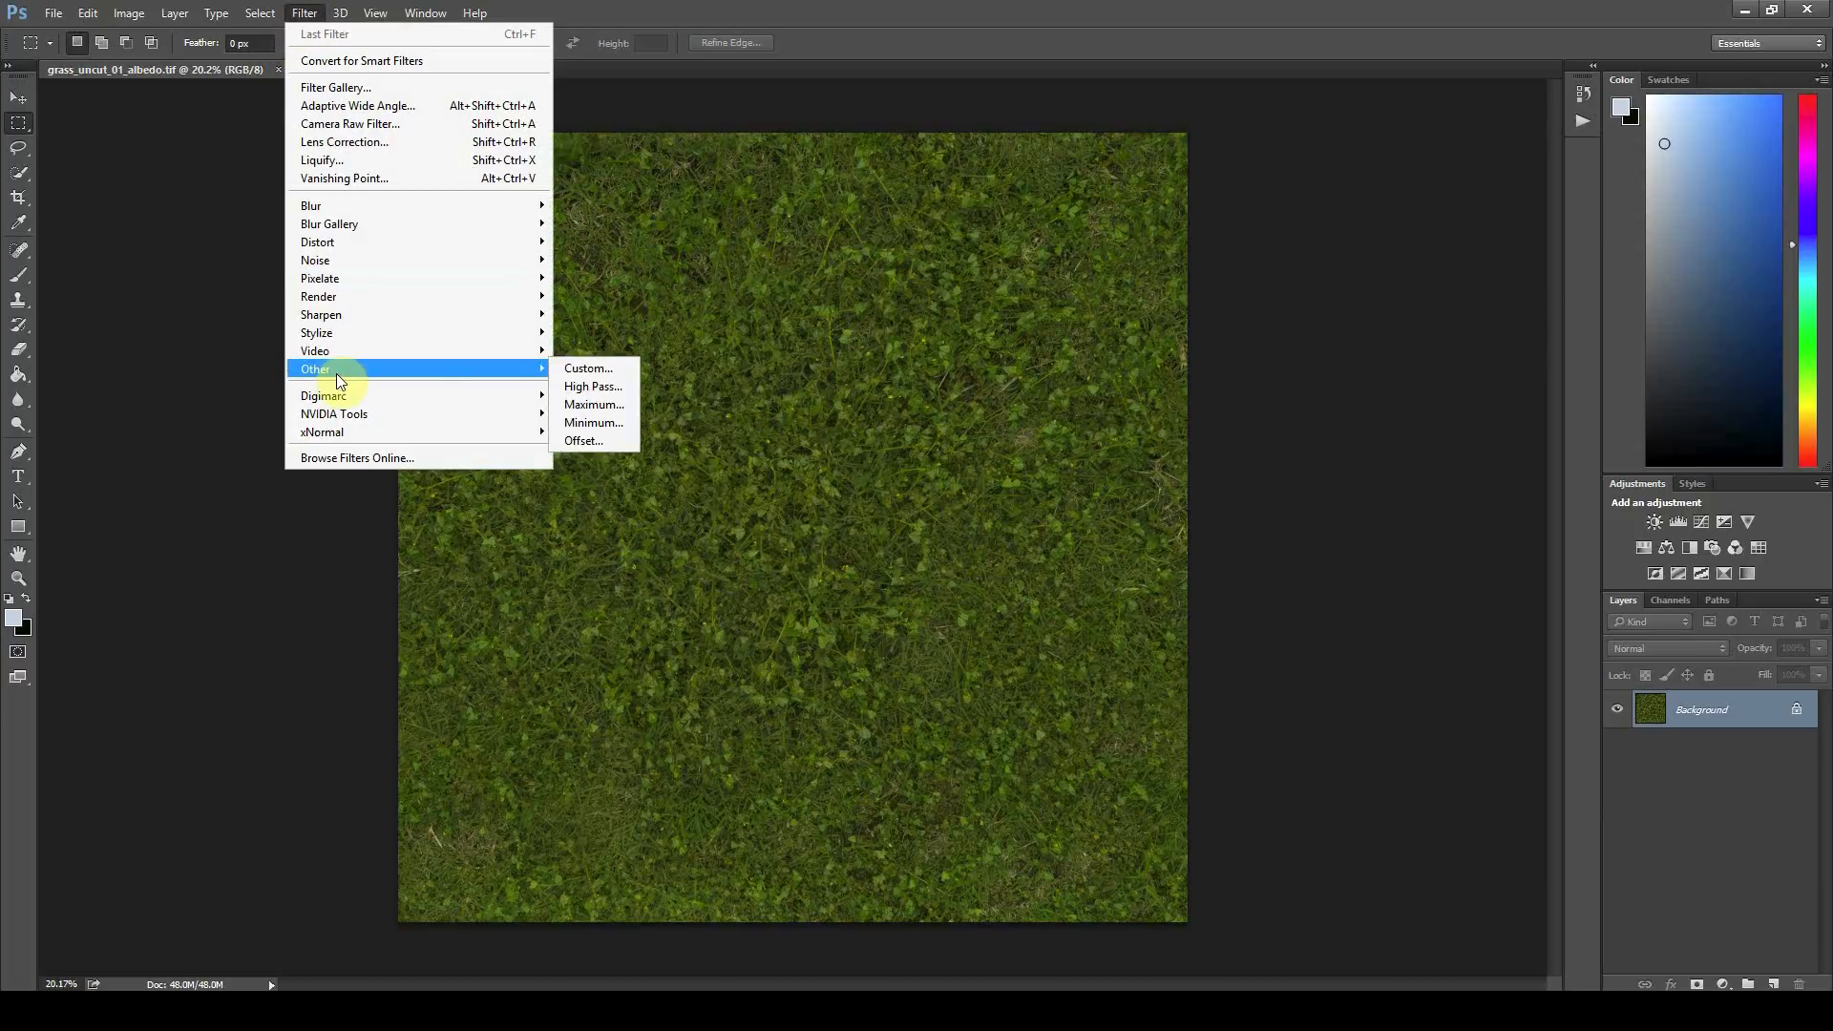
pyautogui.click(594, 387)
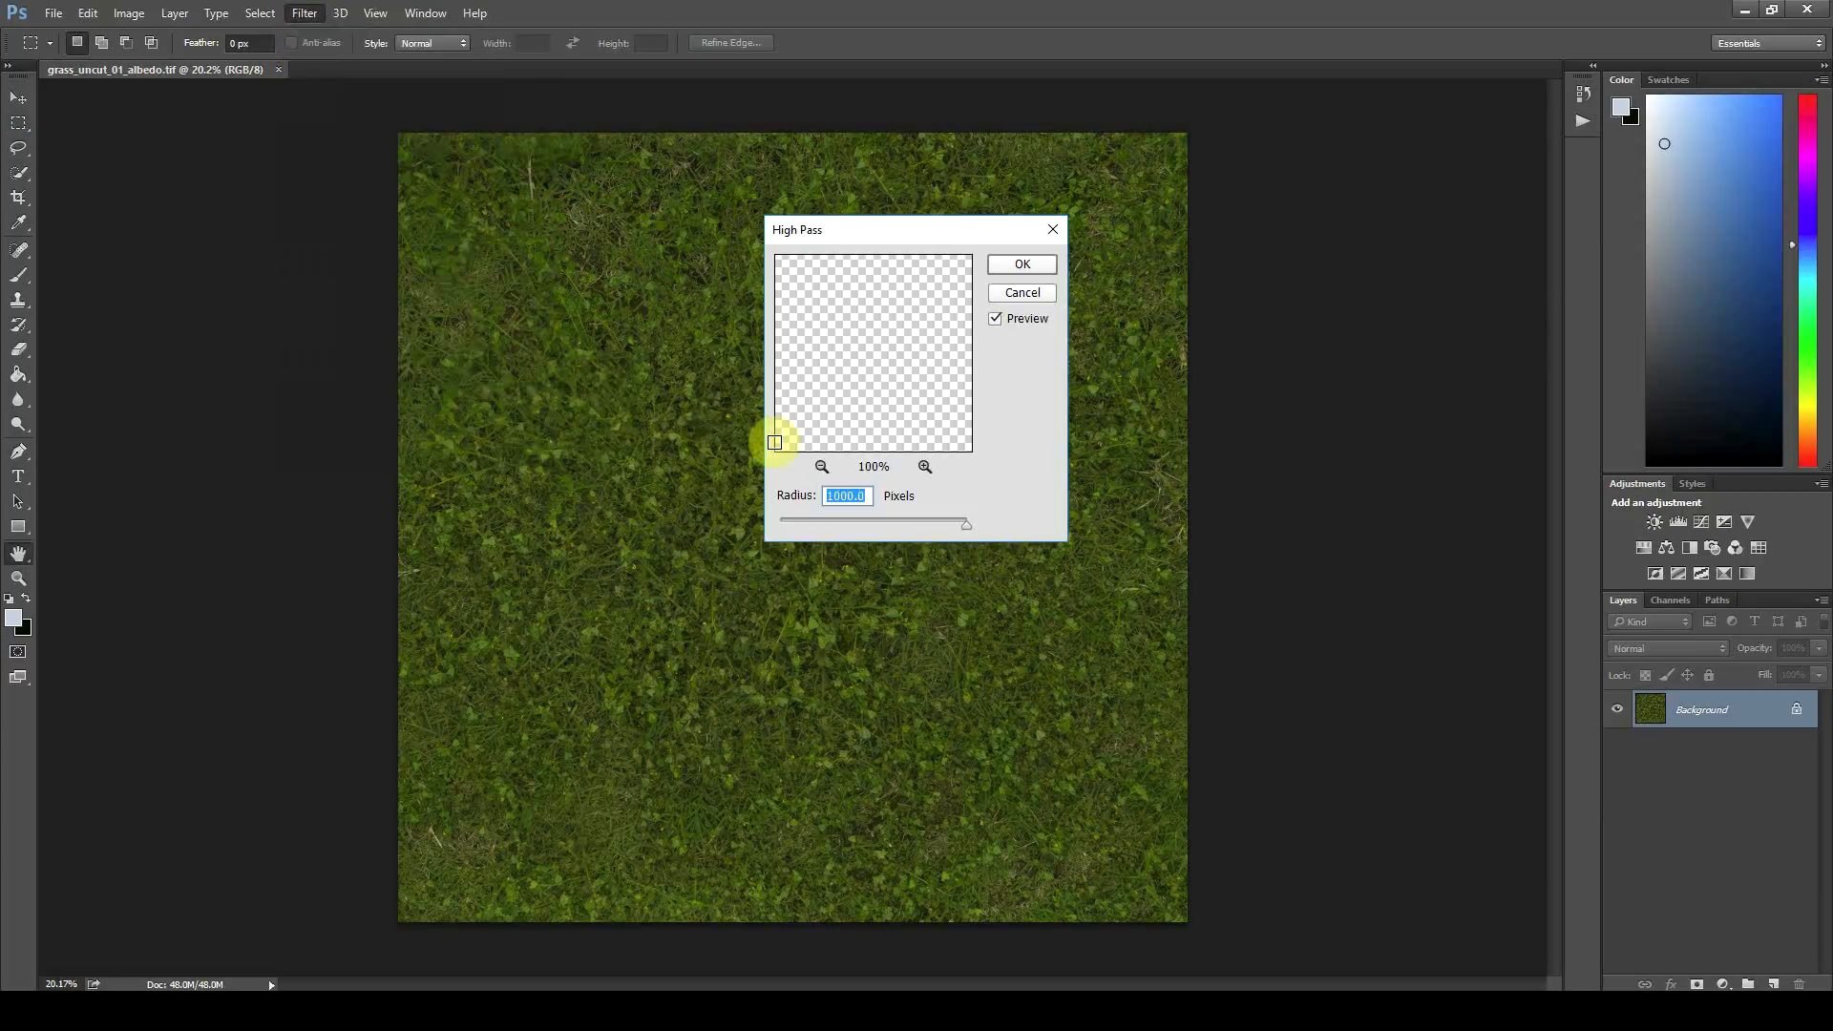
pyautogui.moveTo(884, 235); pyautogui.dragTo(1357, 382)
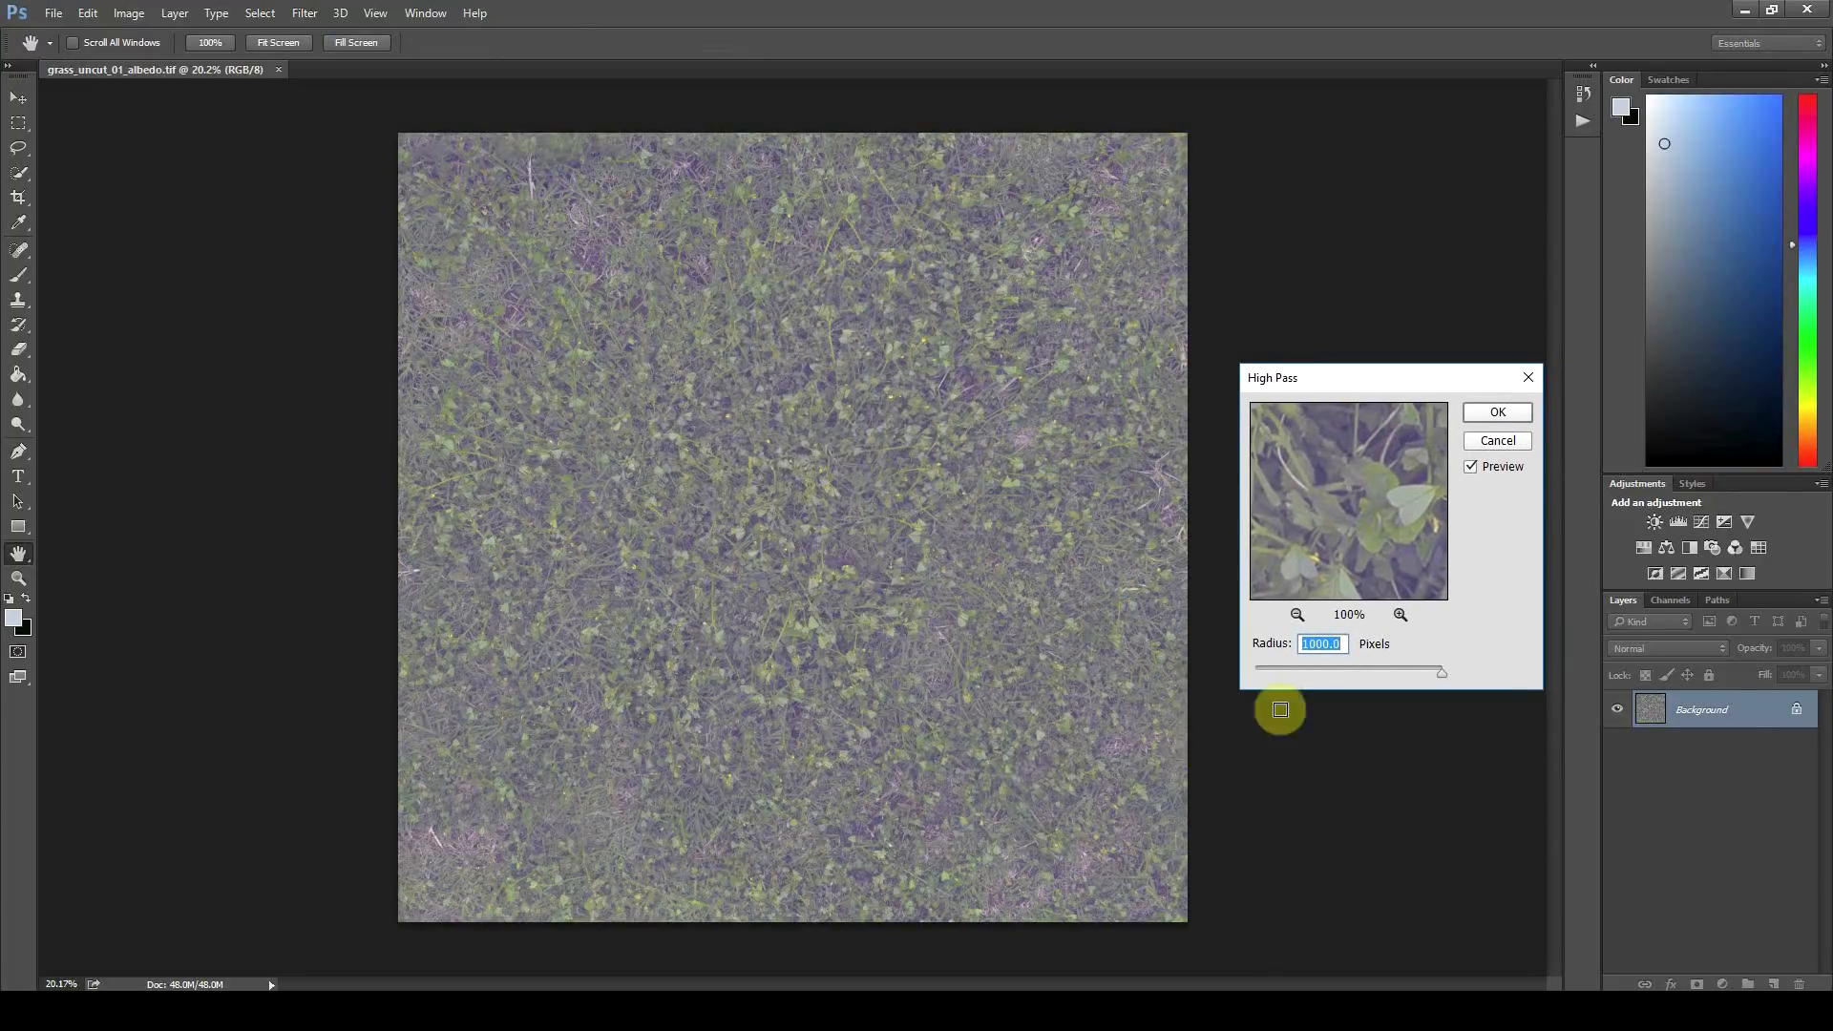
pyautogui.click(1304, 672)
pyautogui.click(1380, 674)
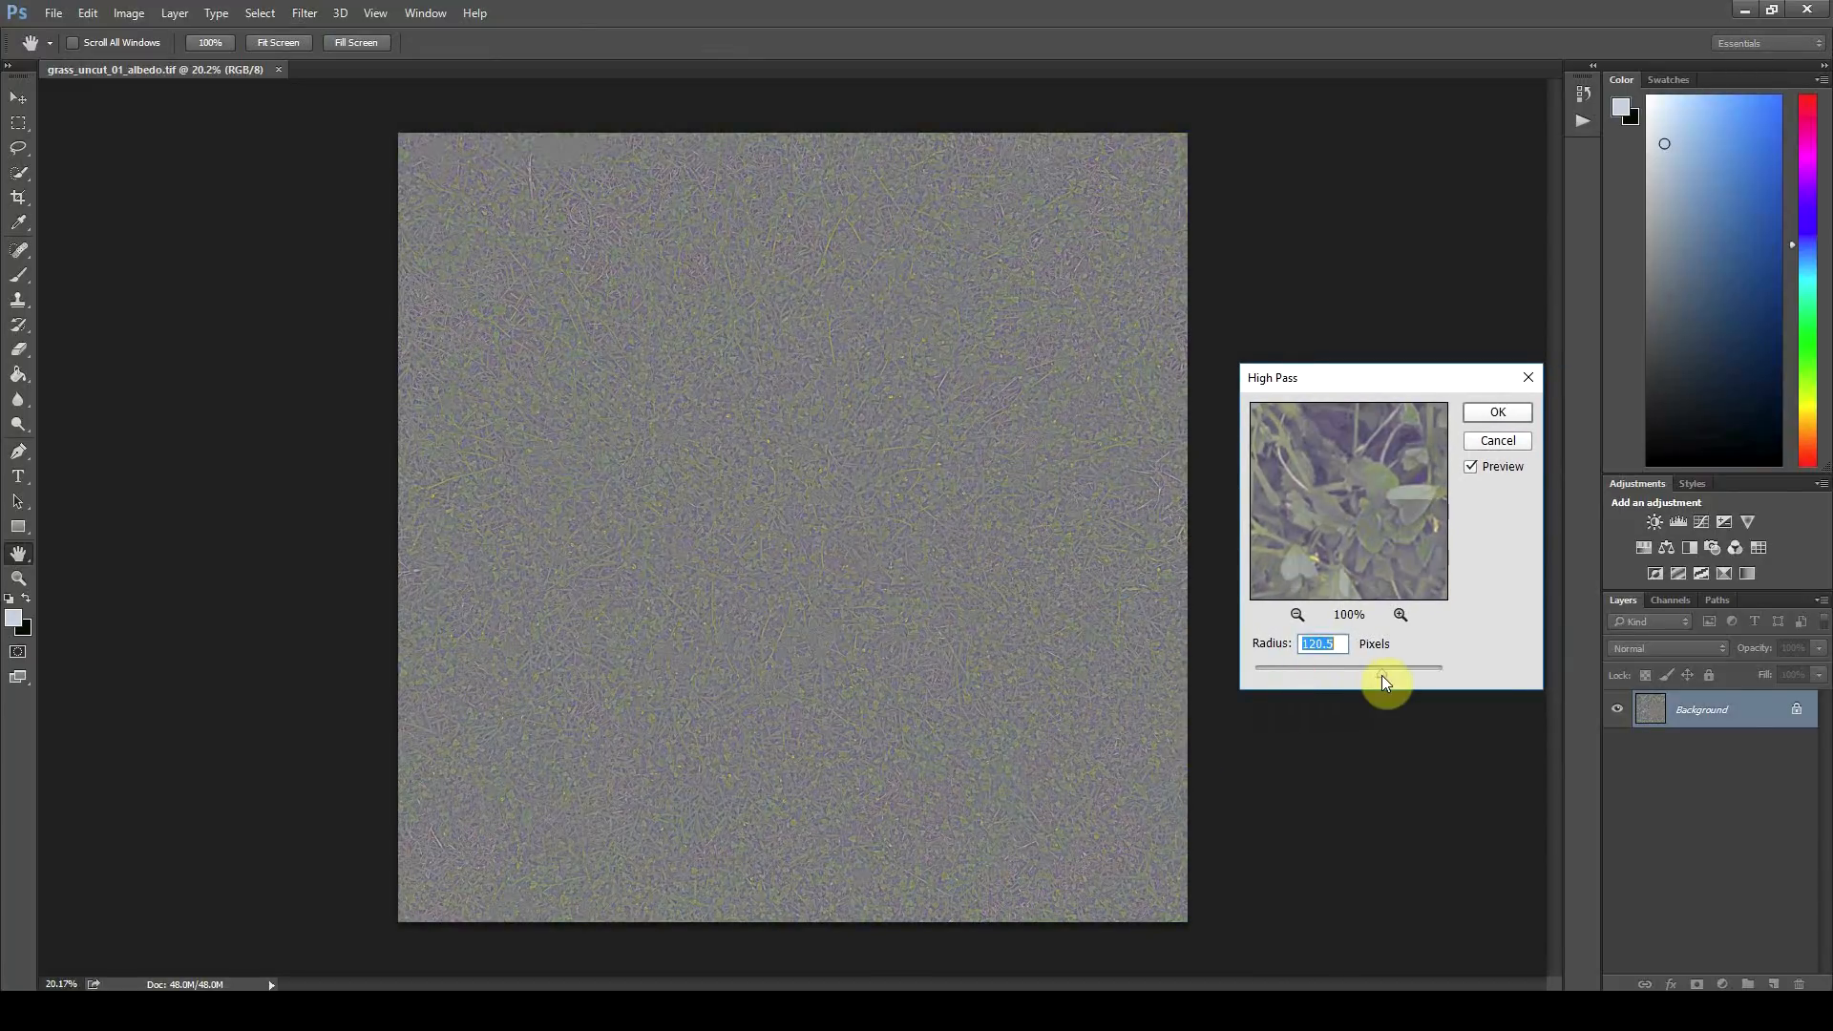
pyautogui.moveTo(1468, 674); pyautogui.dragTo(1482, 678)
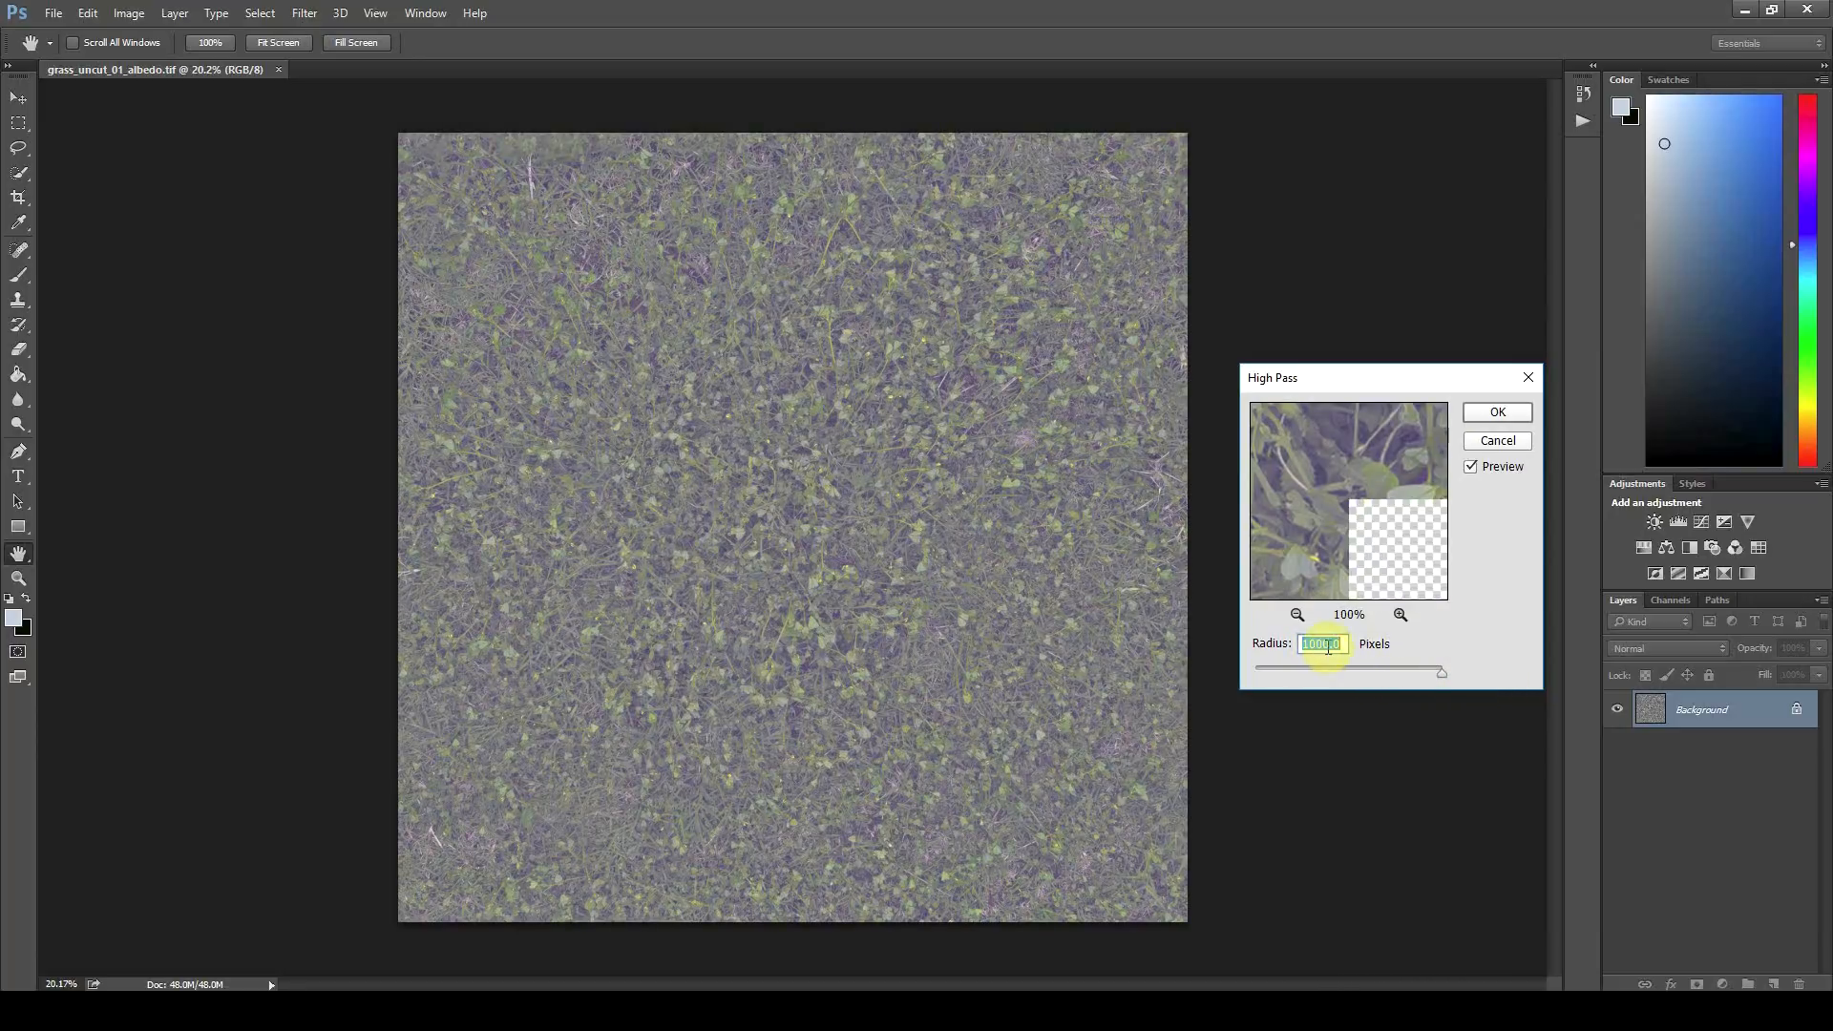
pyautogui.click(1486, 421)
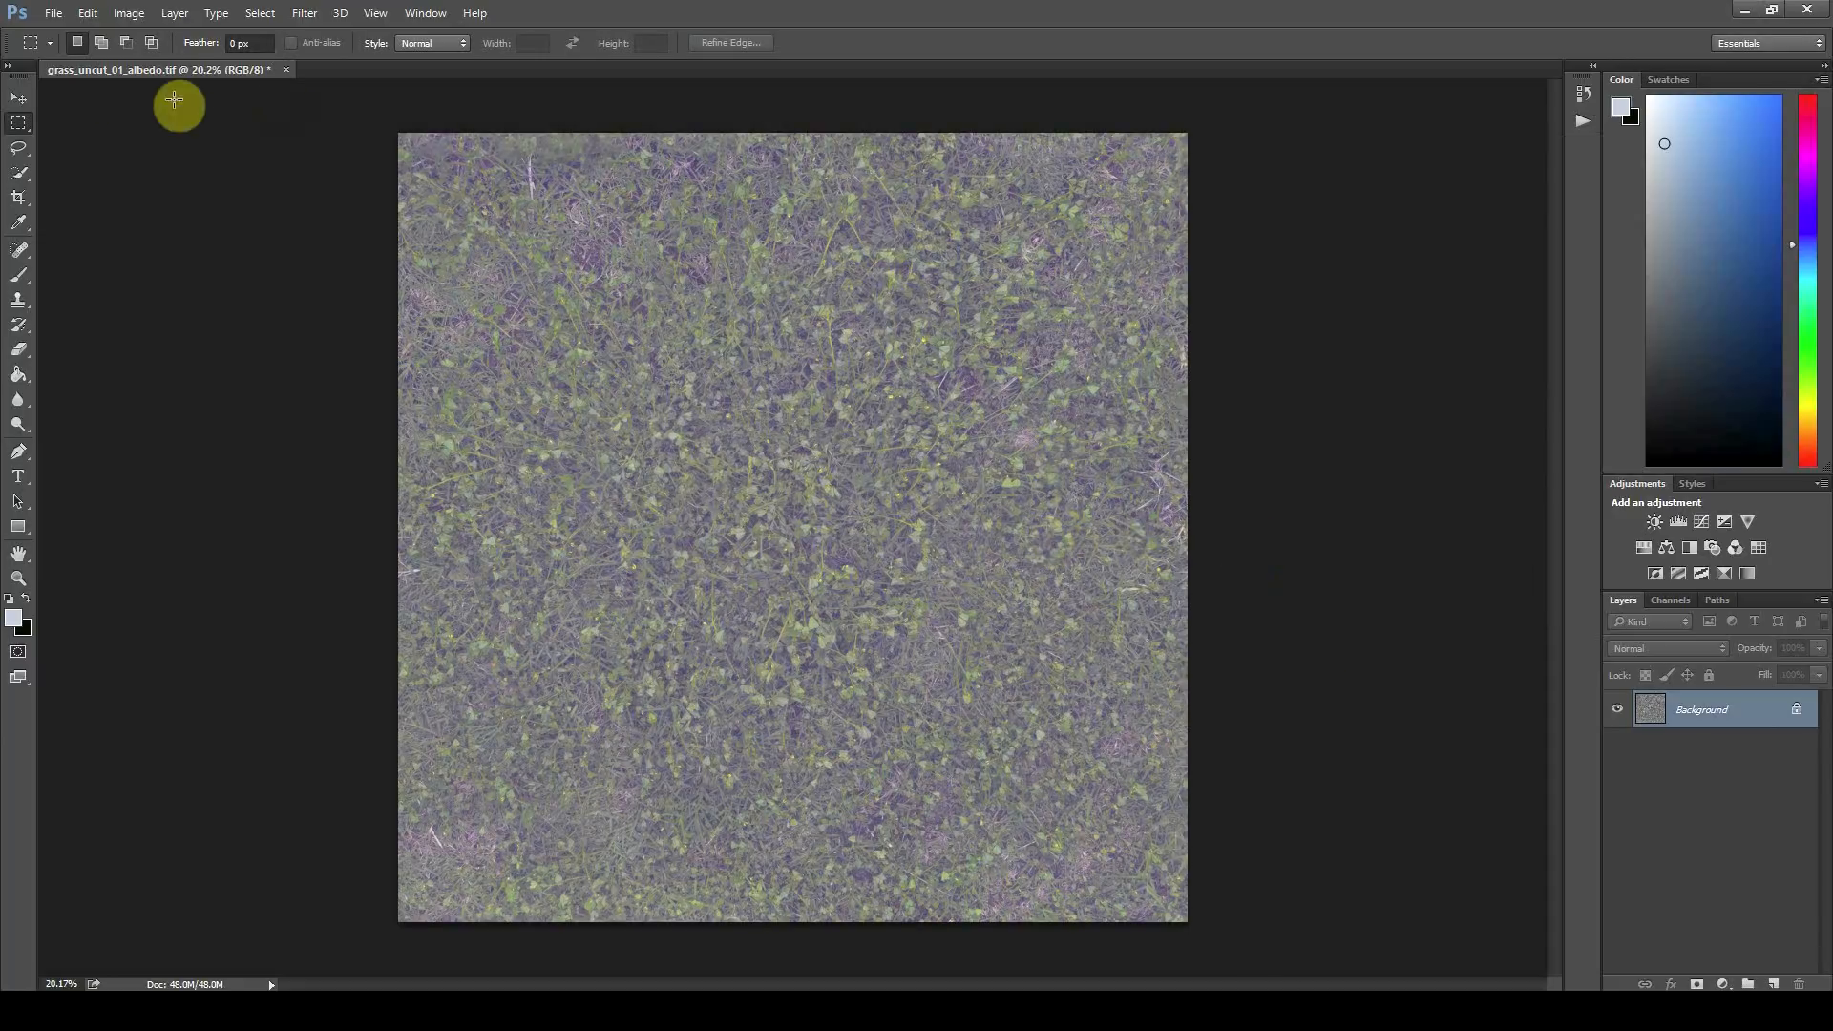
# Step: Save the filtered image in CryTIFPlugin format over the existing grass_uncut_01_albedo.tif in the megascans grass folder
pyautogui.click(56, 18)
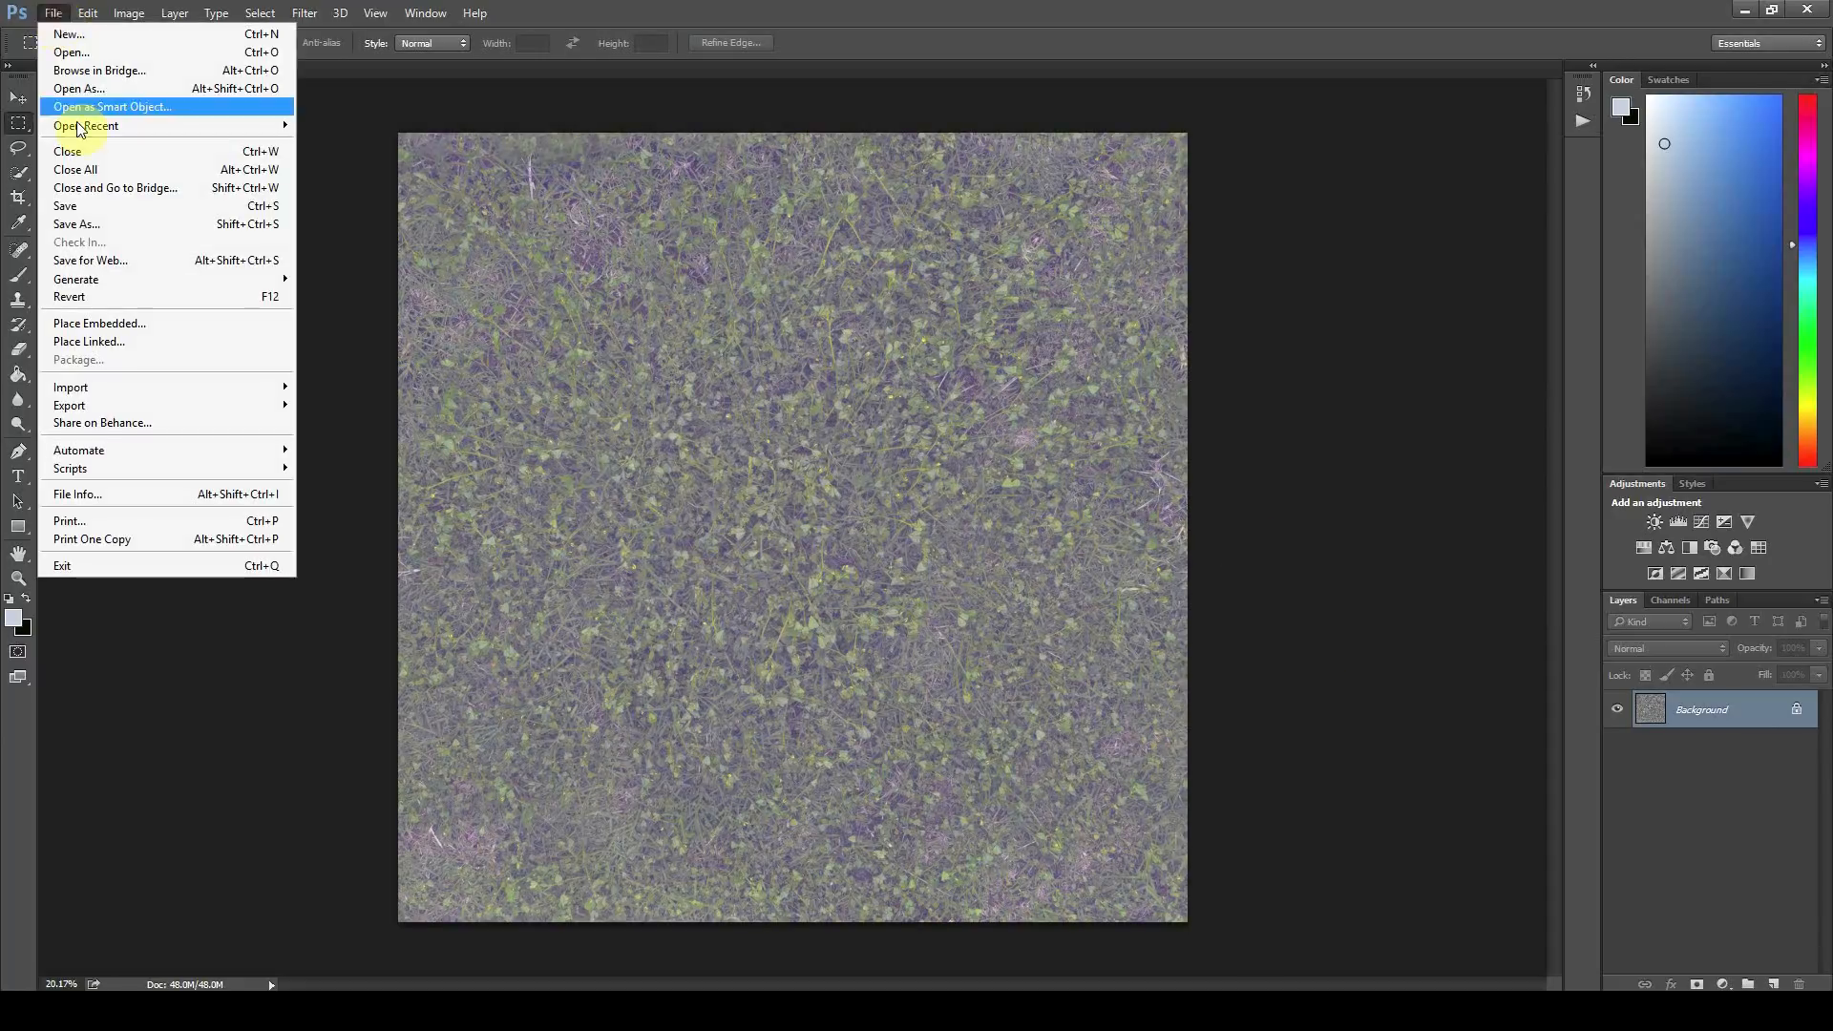
pyautogui.click(89, 225)
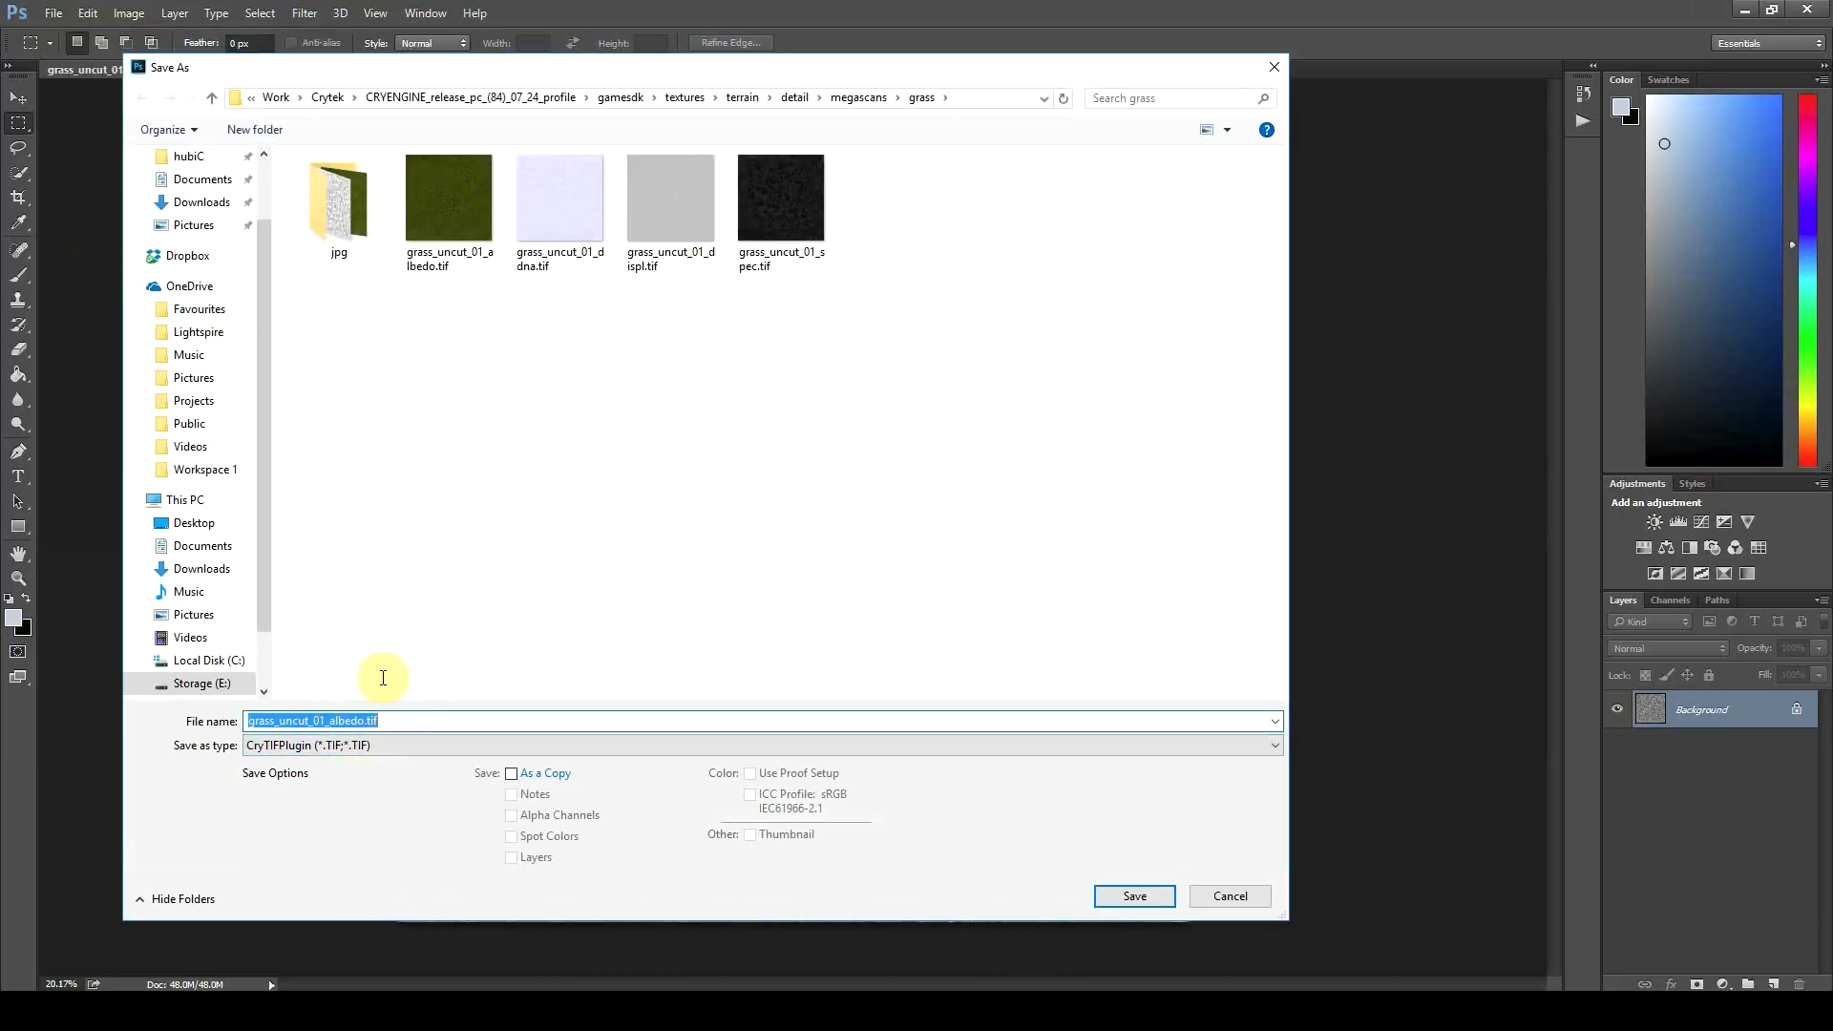
pyautogui.doubleClick(459, 195)
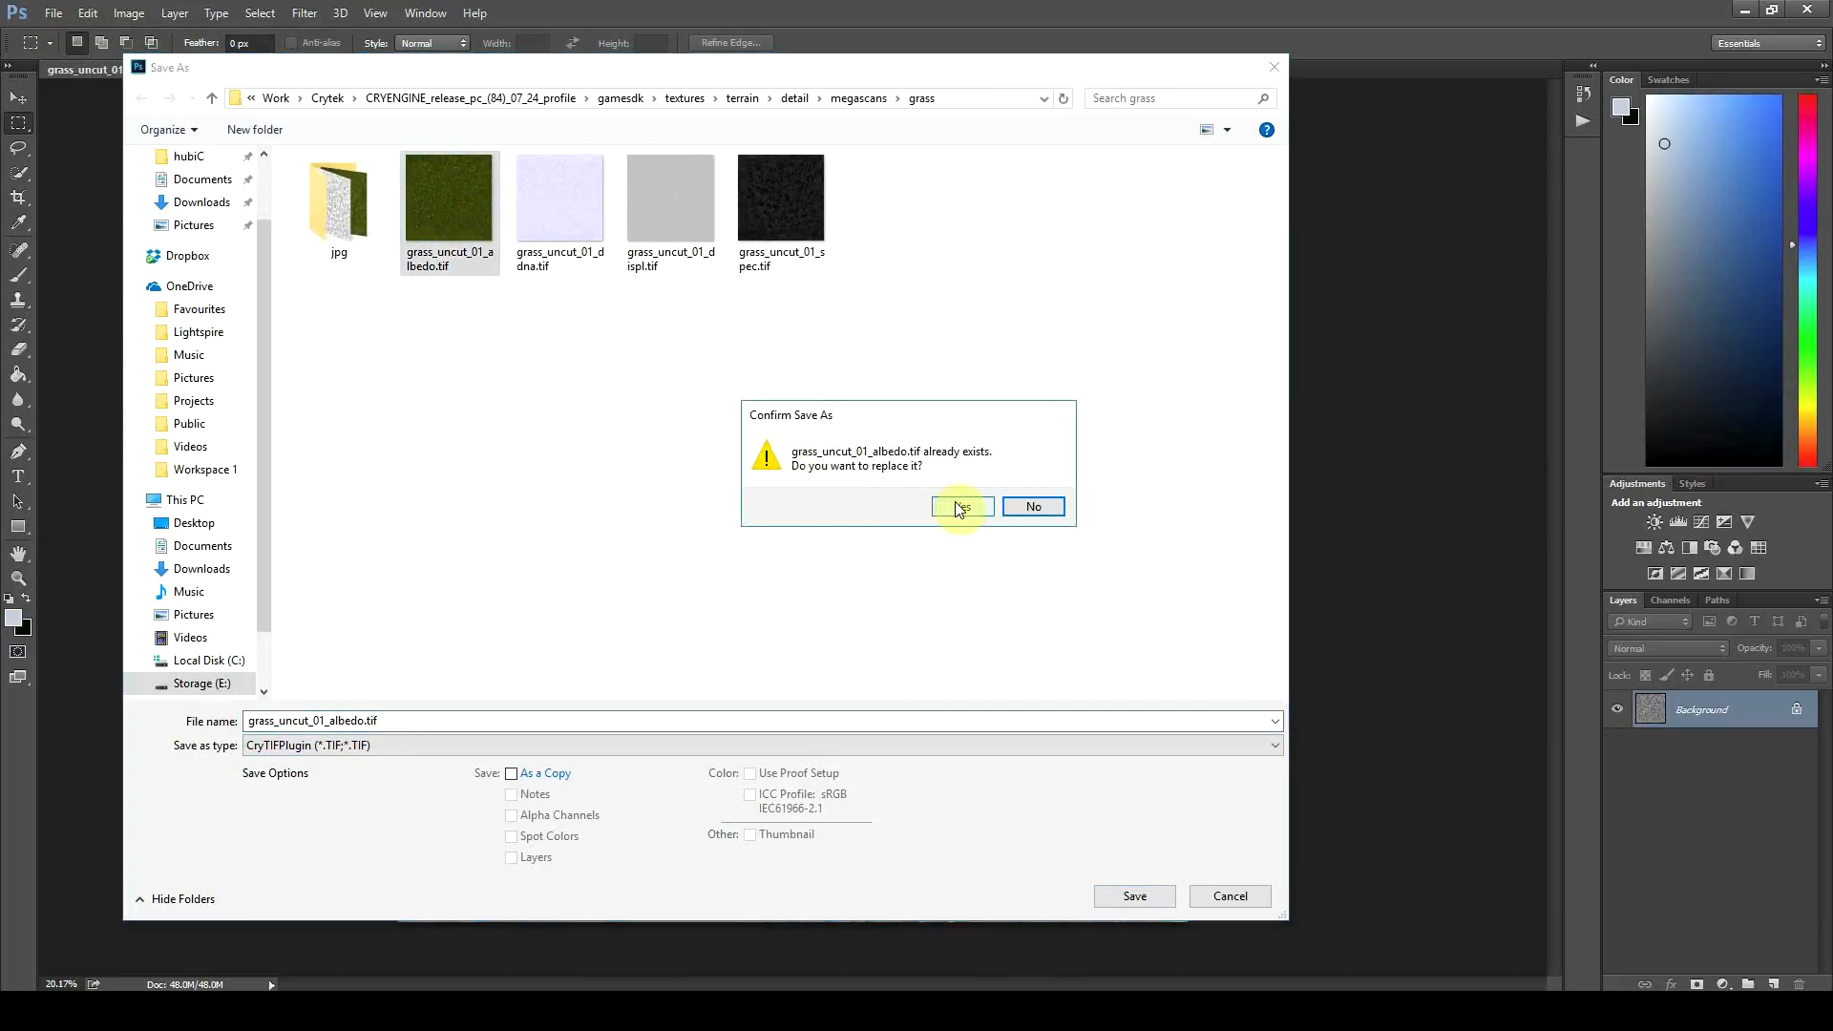
pyautogui.click(963, 507)
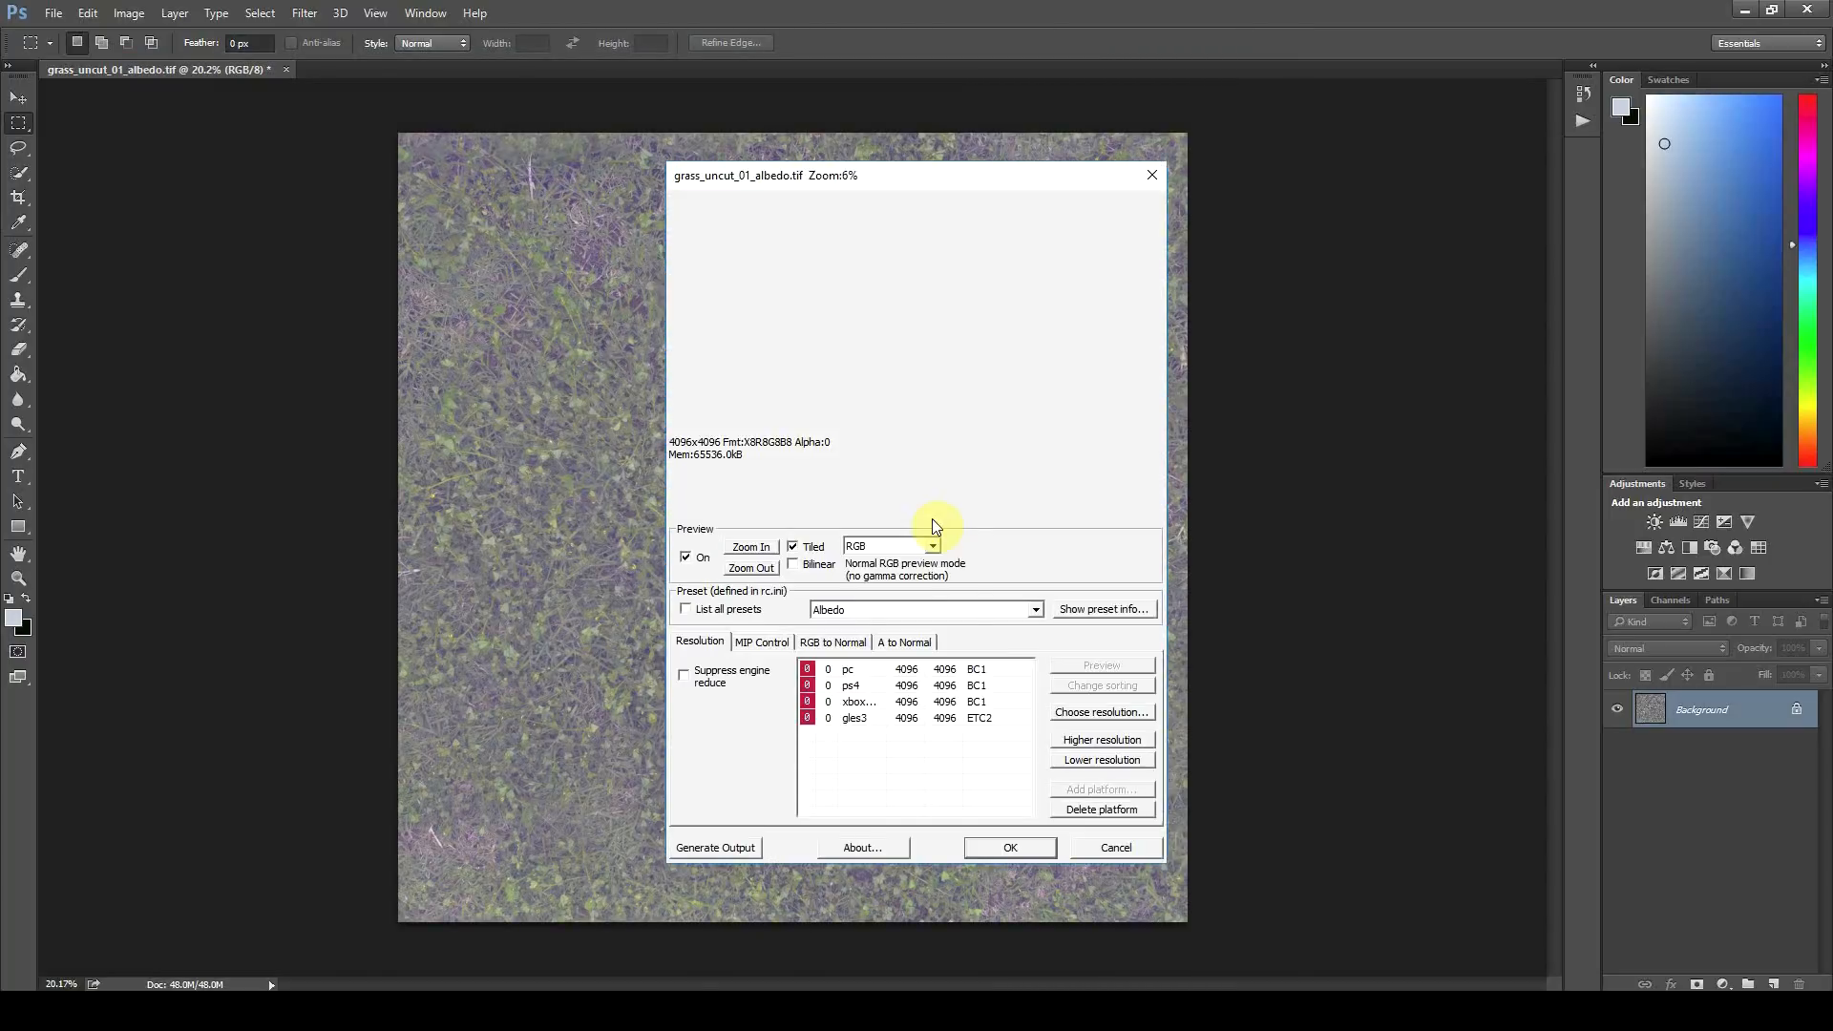
# Step: Set the CryTIF preset of the albedo texture to Terrain_Albedo_HighPassed and accept the export settings
pyautogui.click(946, 605)
pyautogui.click(938, 605)
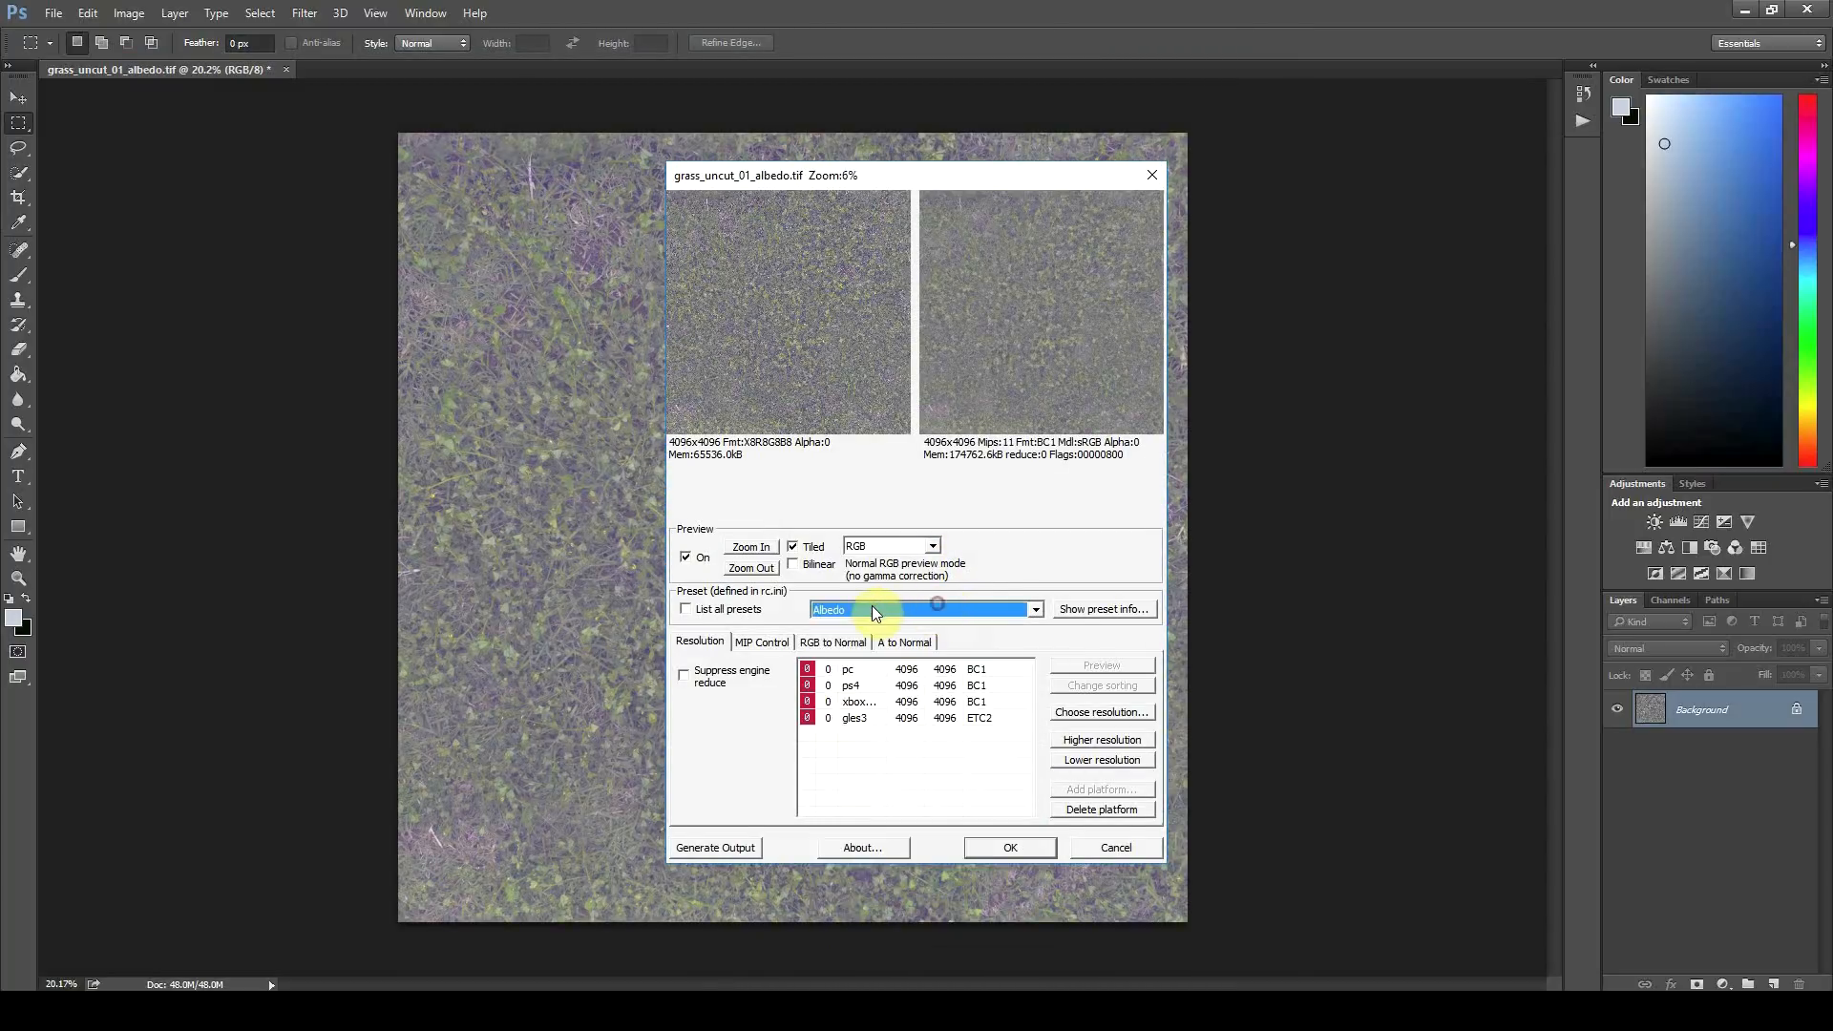
pyautogui.click(841, 614)
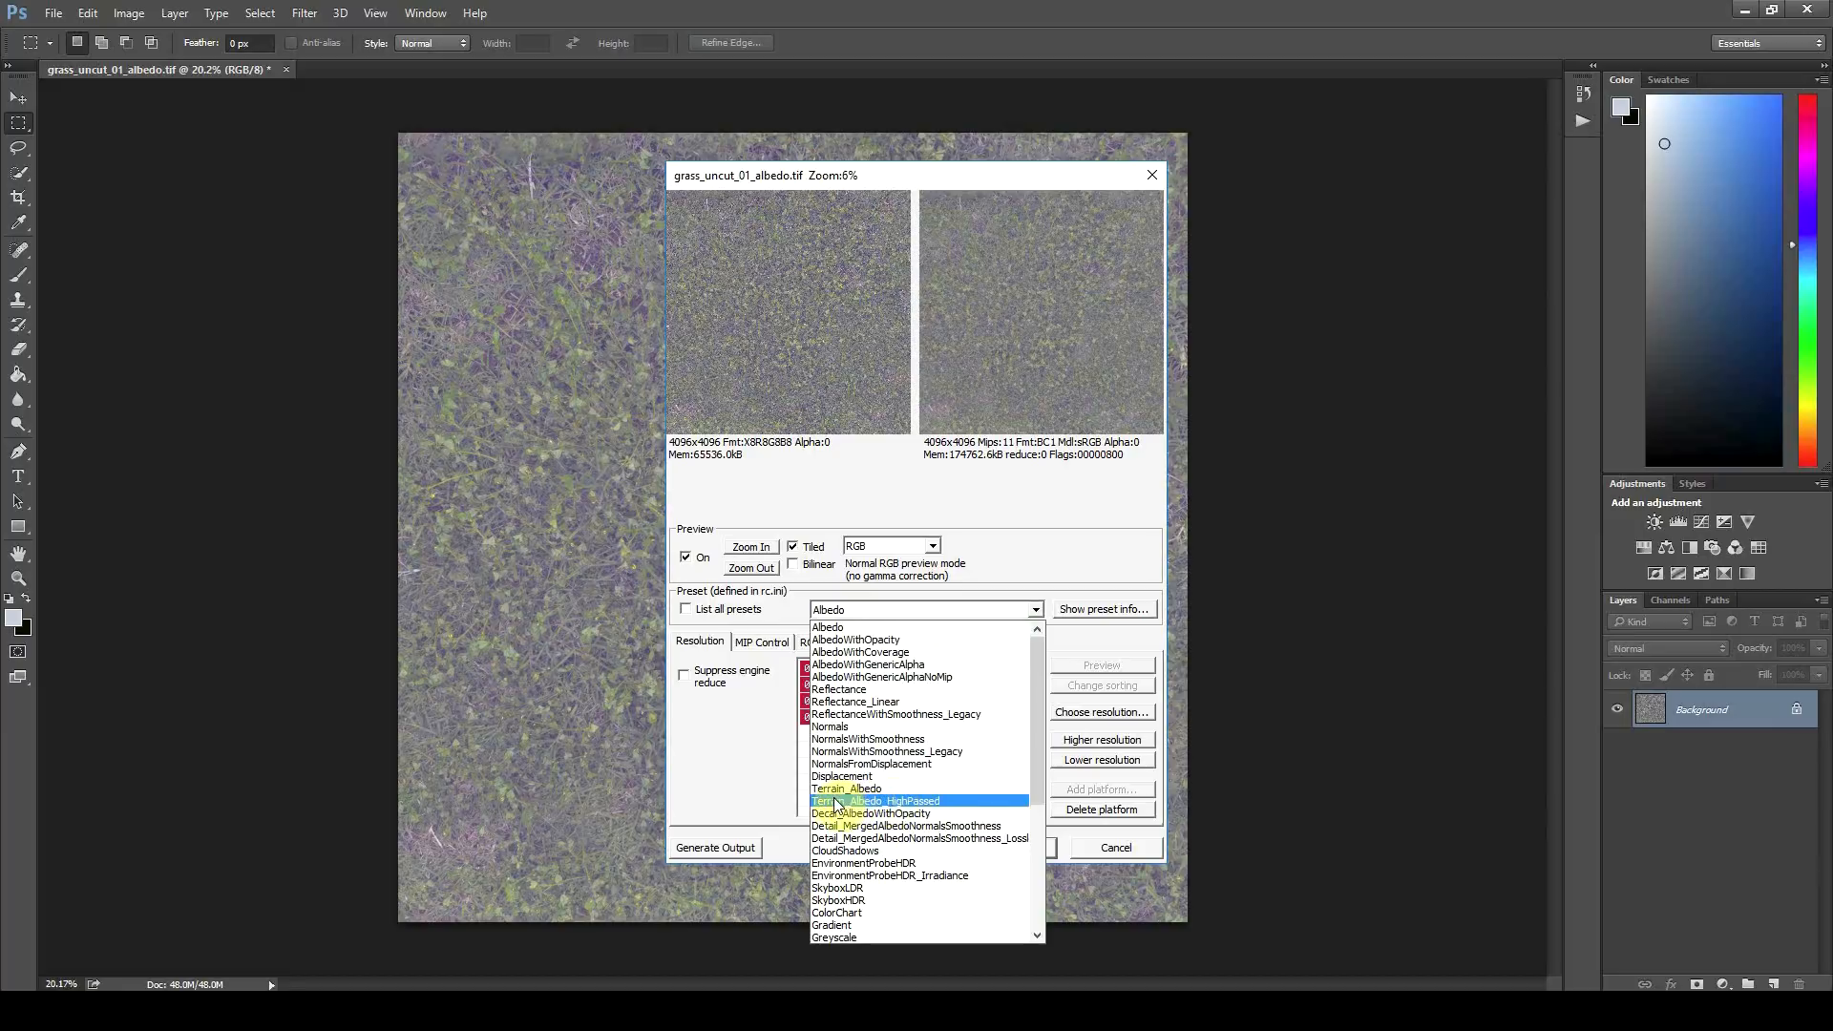
pyautogui.click(943, 802)
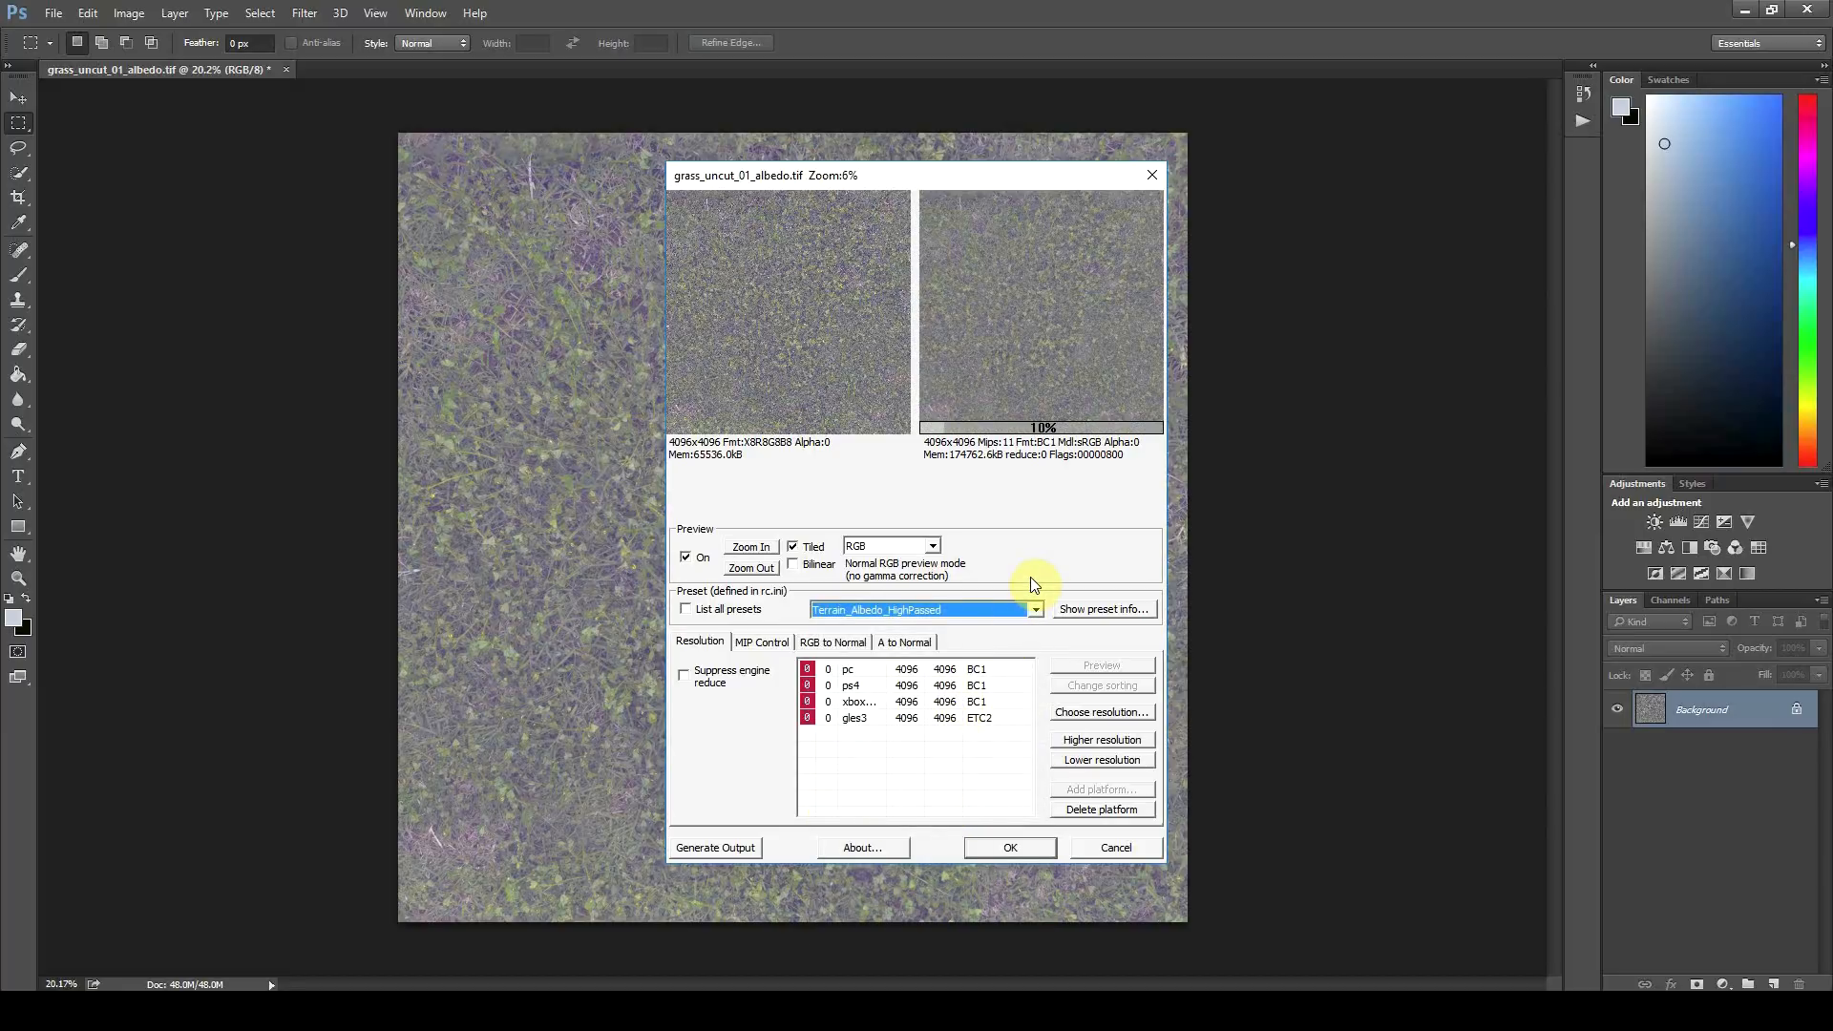
pyautogui.click(1010, 848)
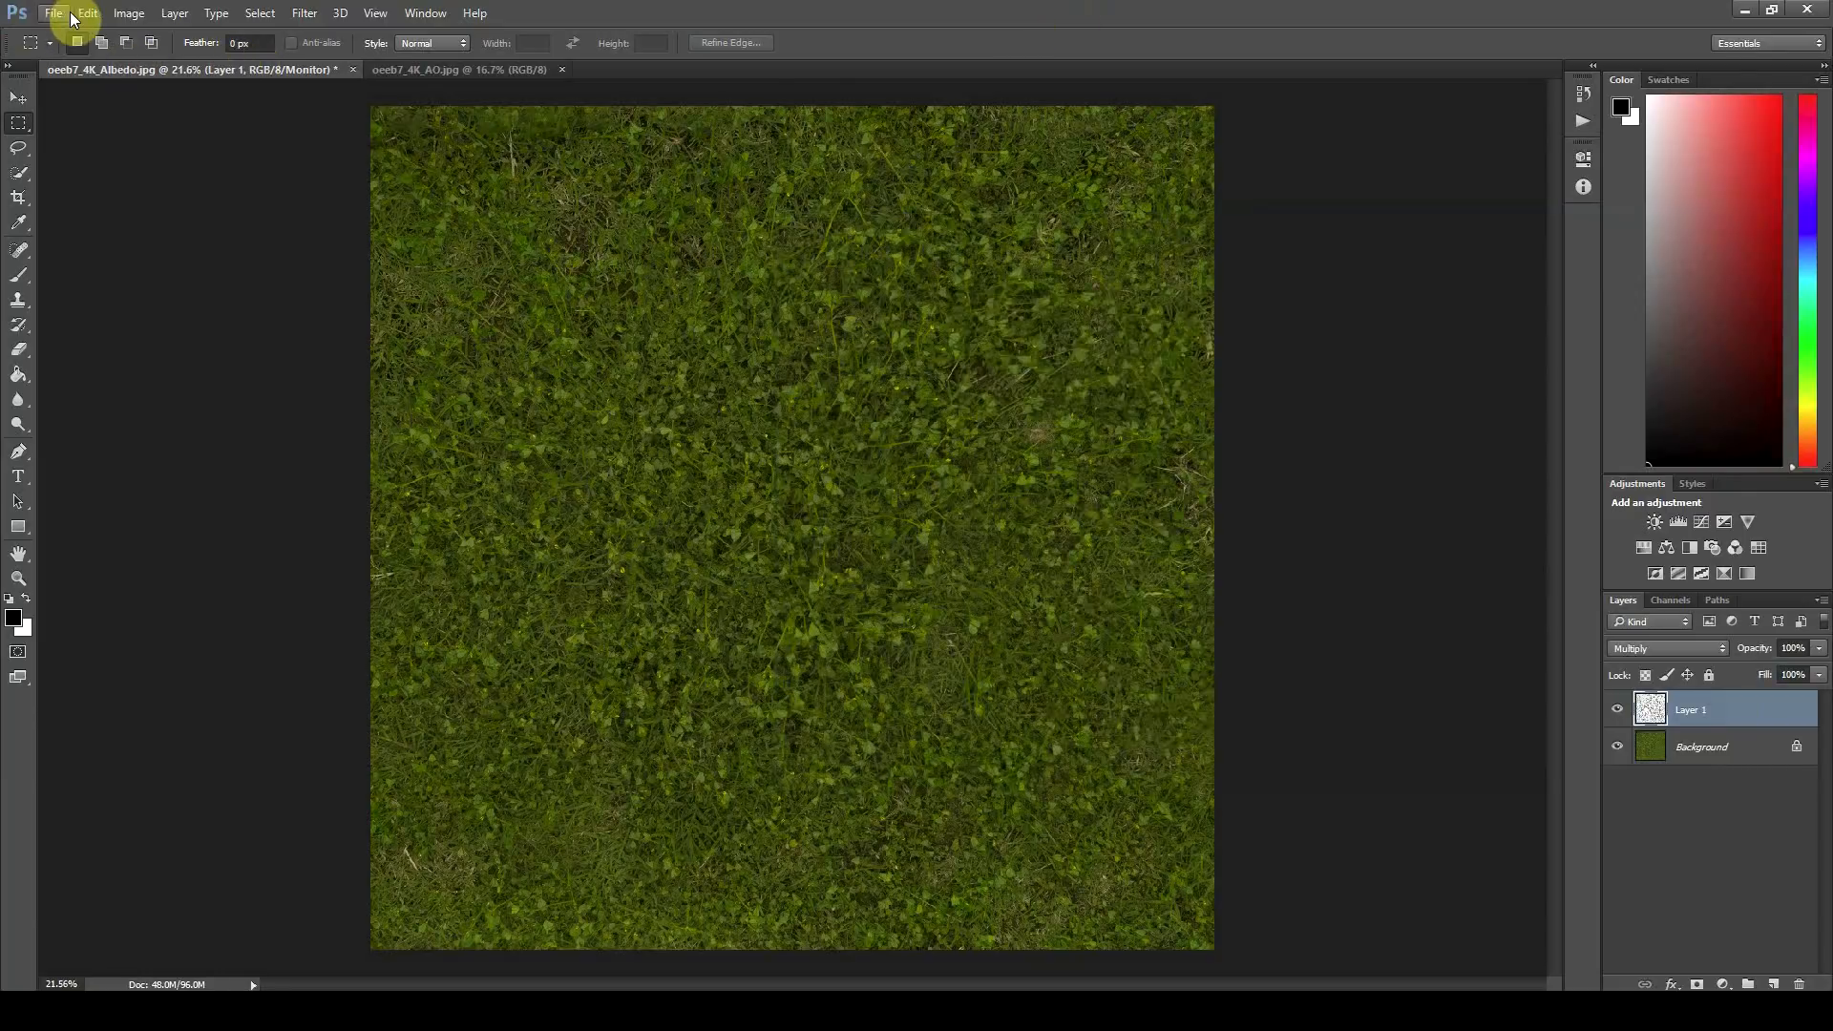
# Step: Switch to the File Explorer window of the grass folder and open oeeb7_4K_Normal.jpg in Adobe Photoshop CC 2014
pyautogui.click(68, 13)
pyautogui.hotkey('alt', 'Tab')
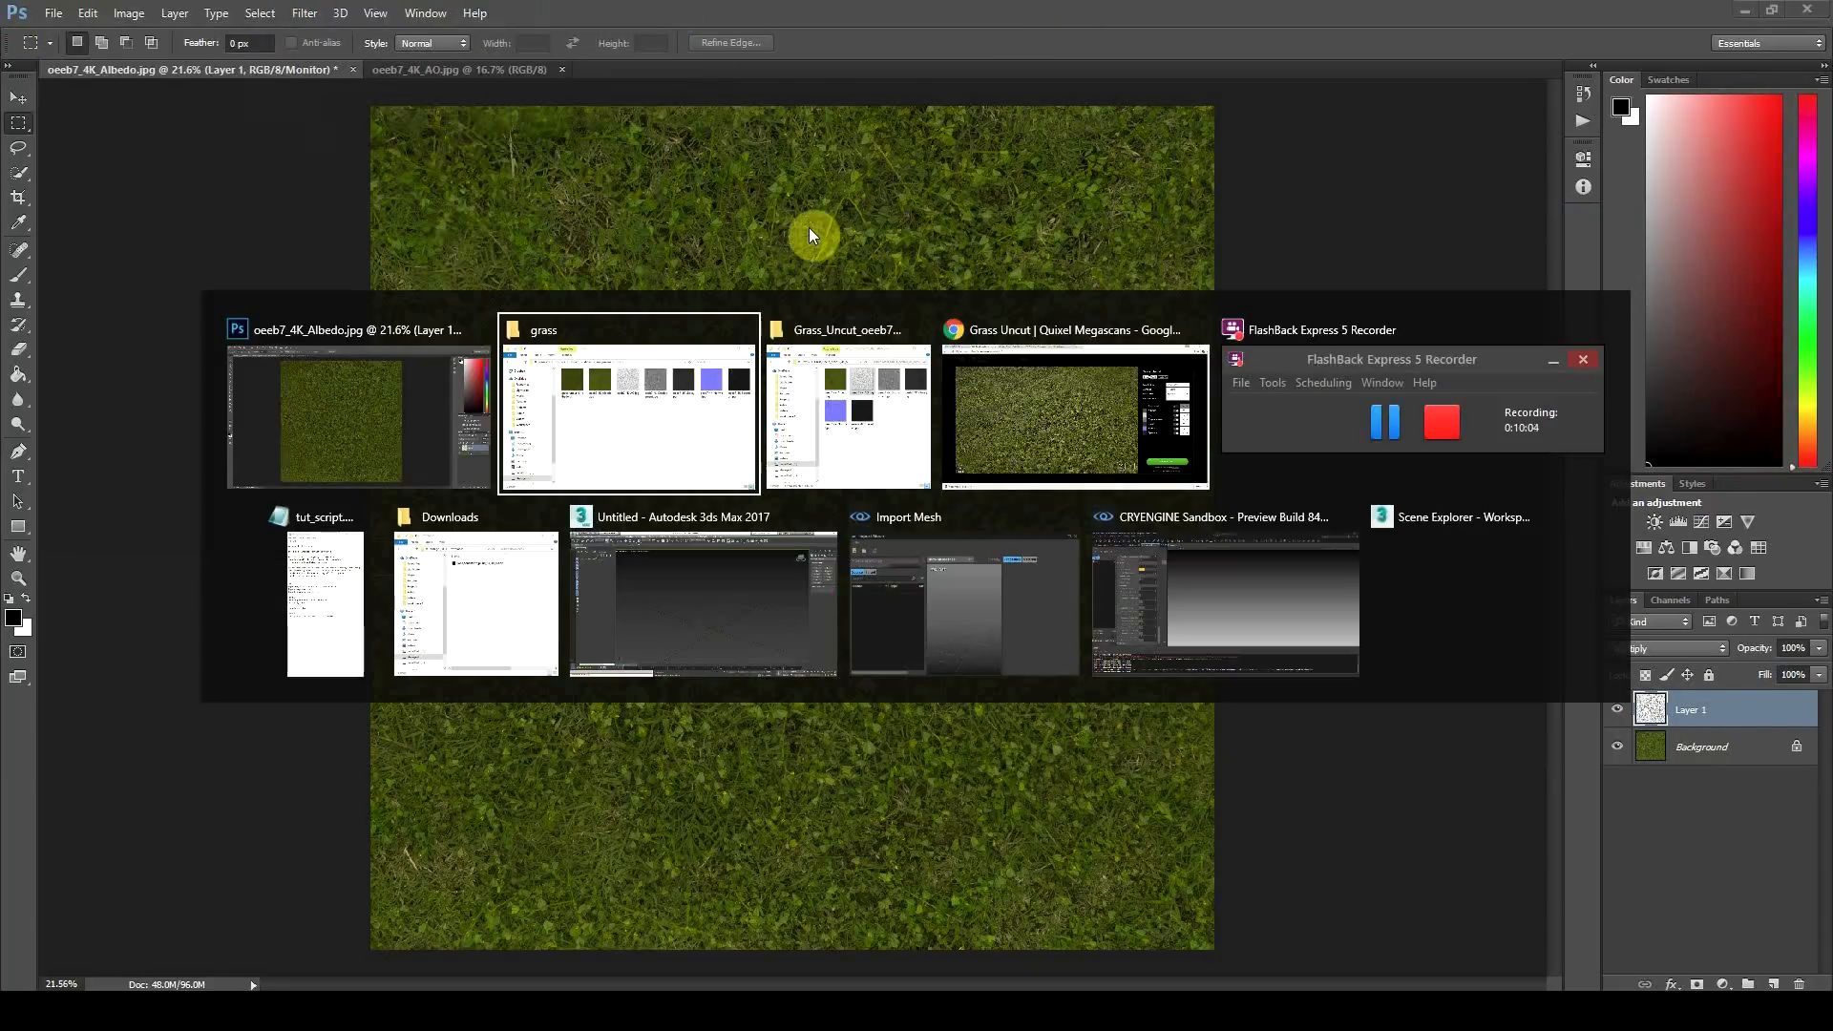
pyautogui.rightClick(1607, 377)
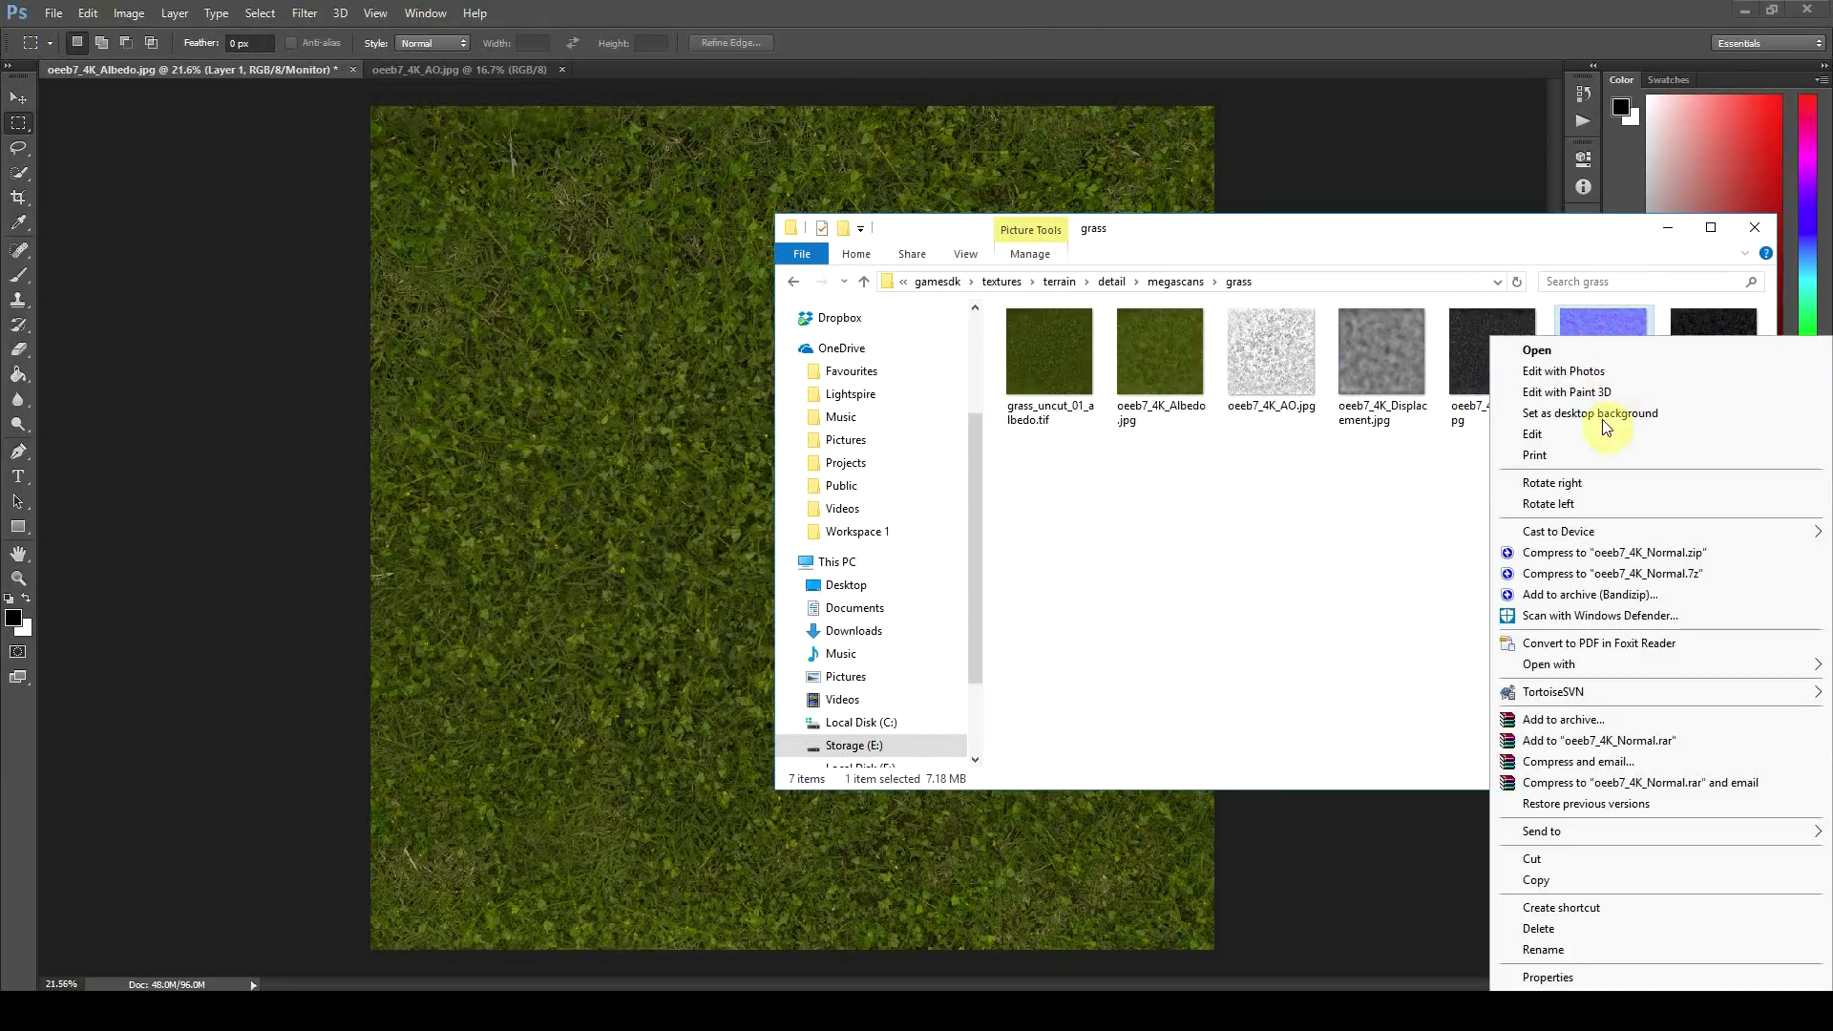
pyautogui.click(1546, 663)
pyautogui.click(1398, 551)
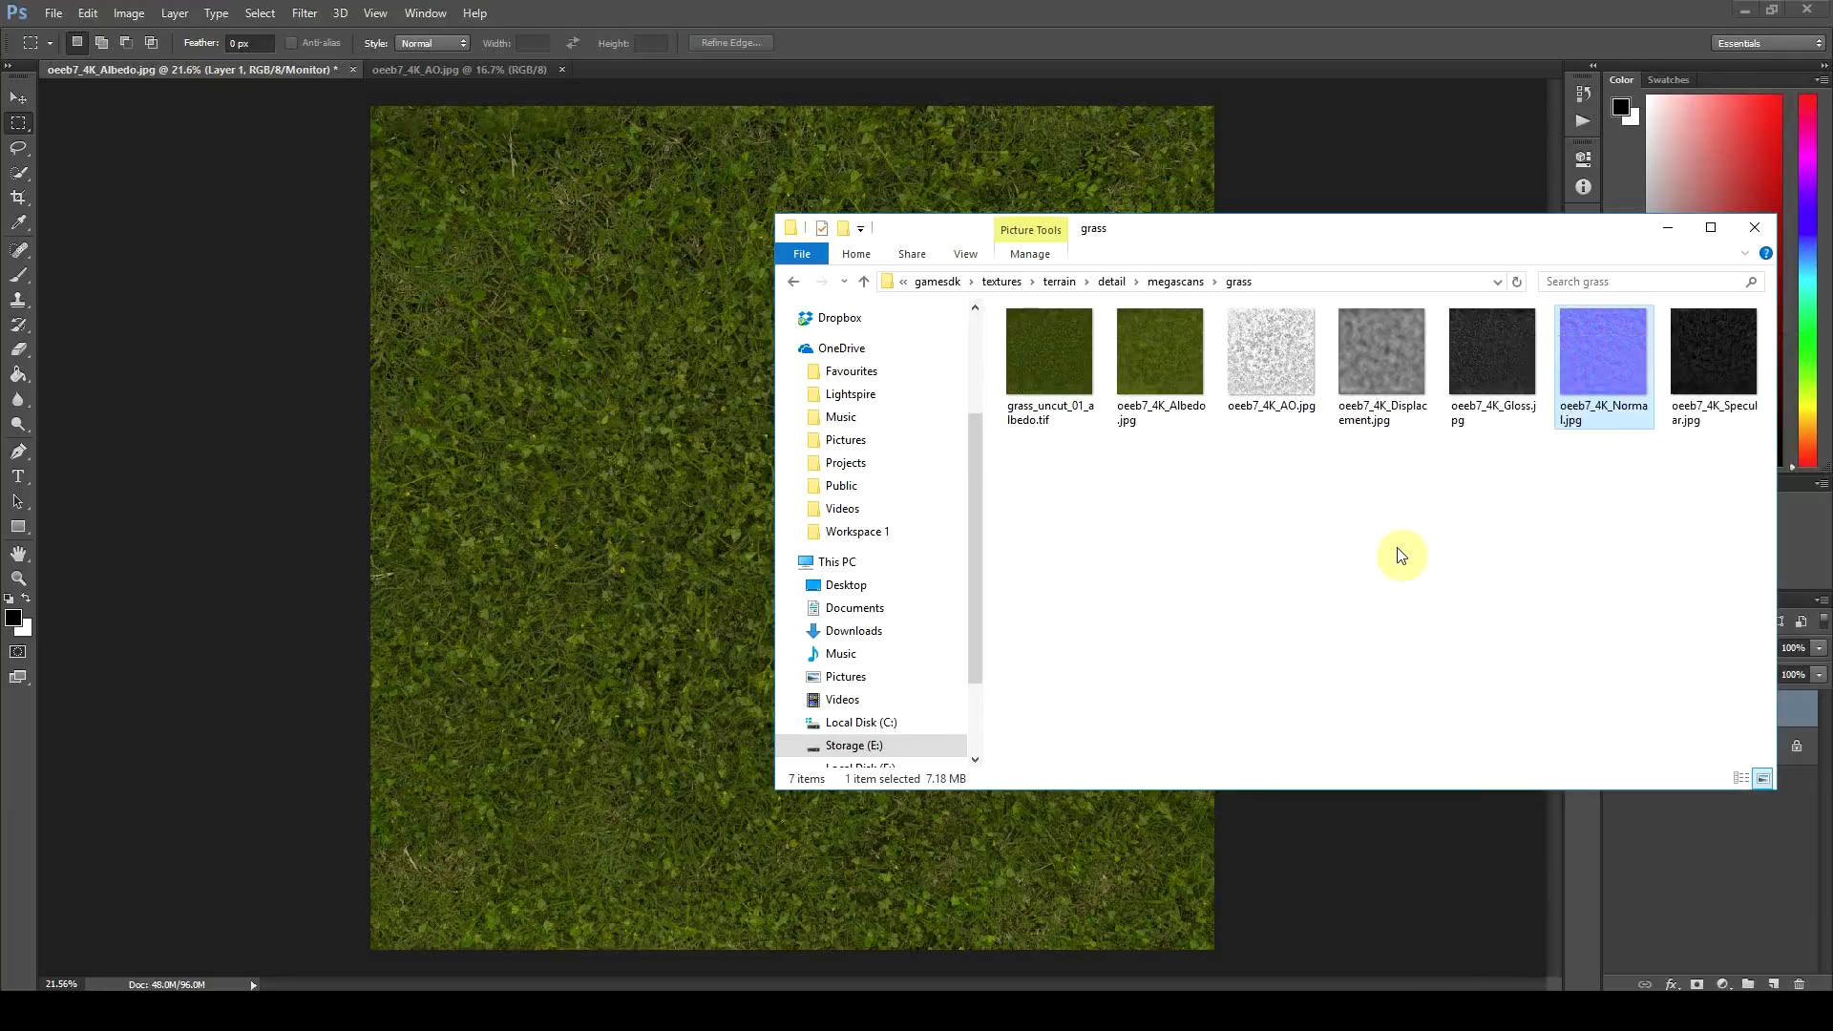
pyautogui.rightClick(1625, 366)
pyautogui.moveTo(1528, 663)
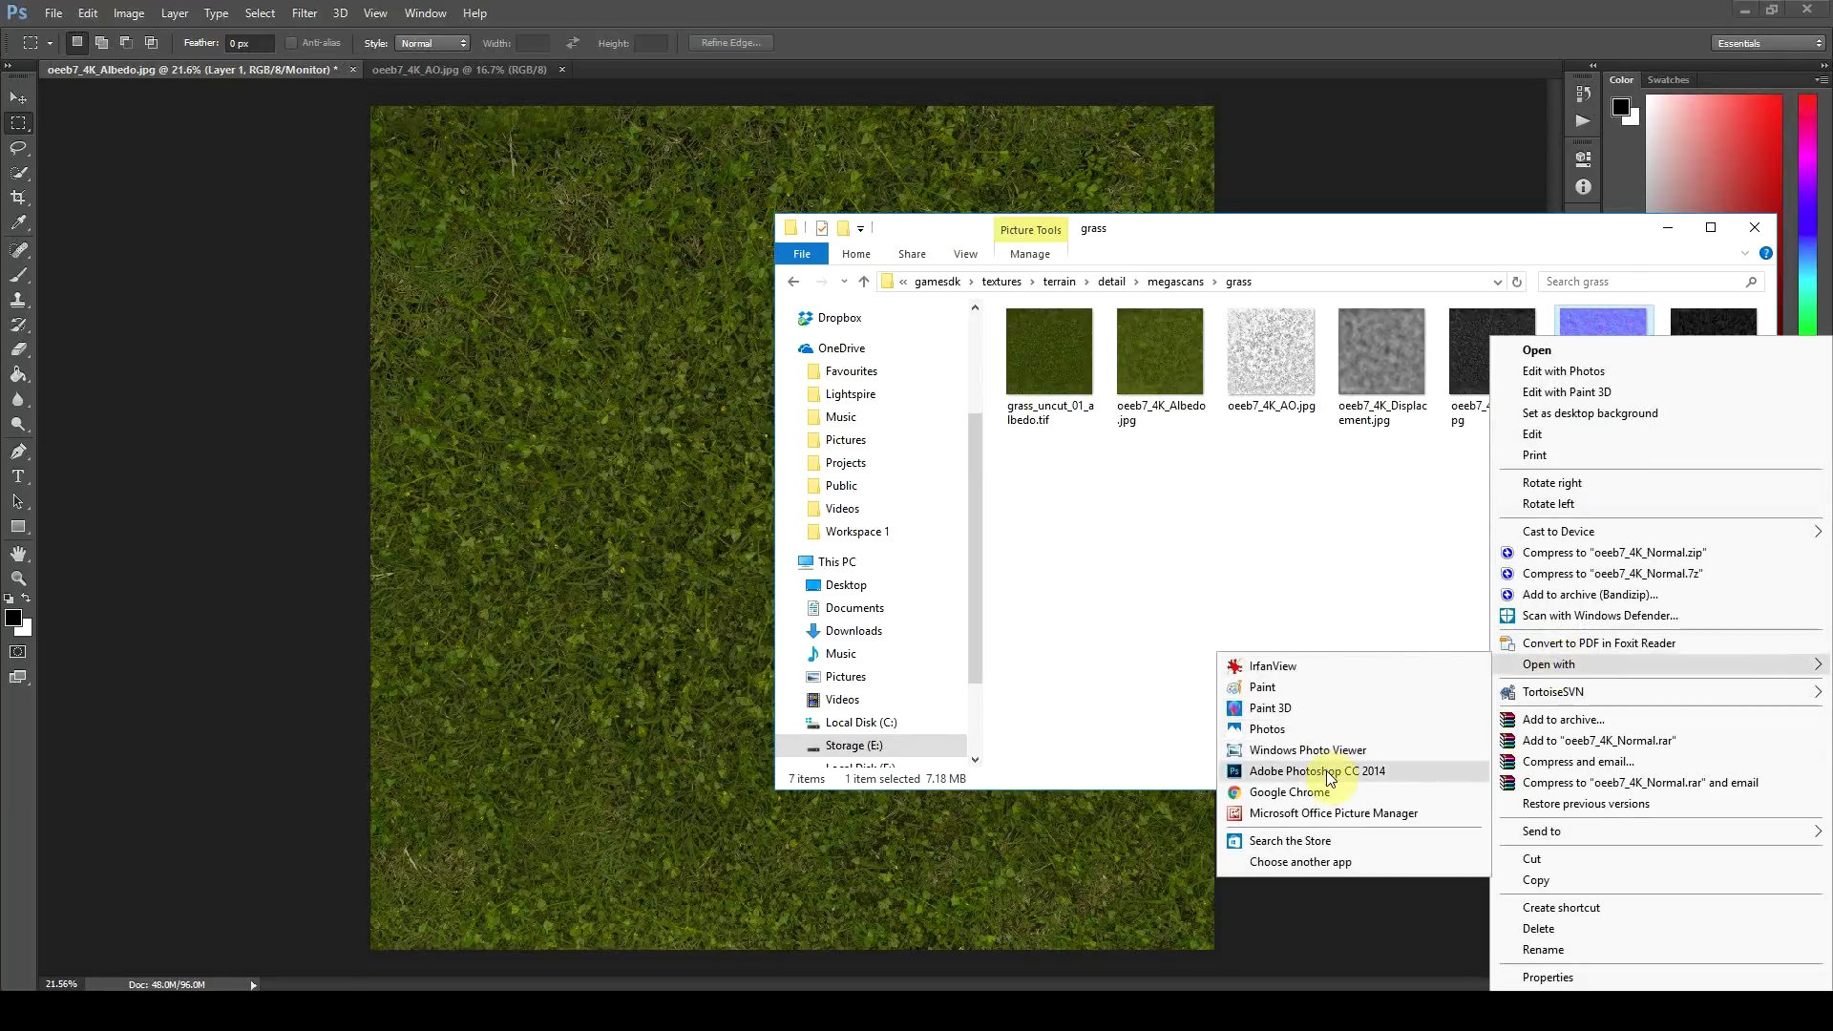
pyautogui.click(1350, 762)
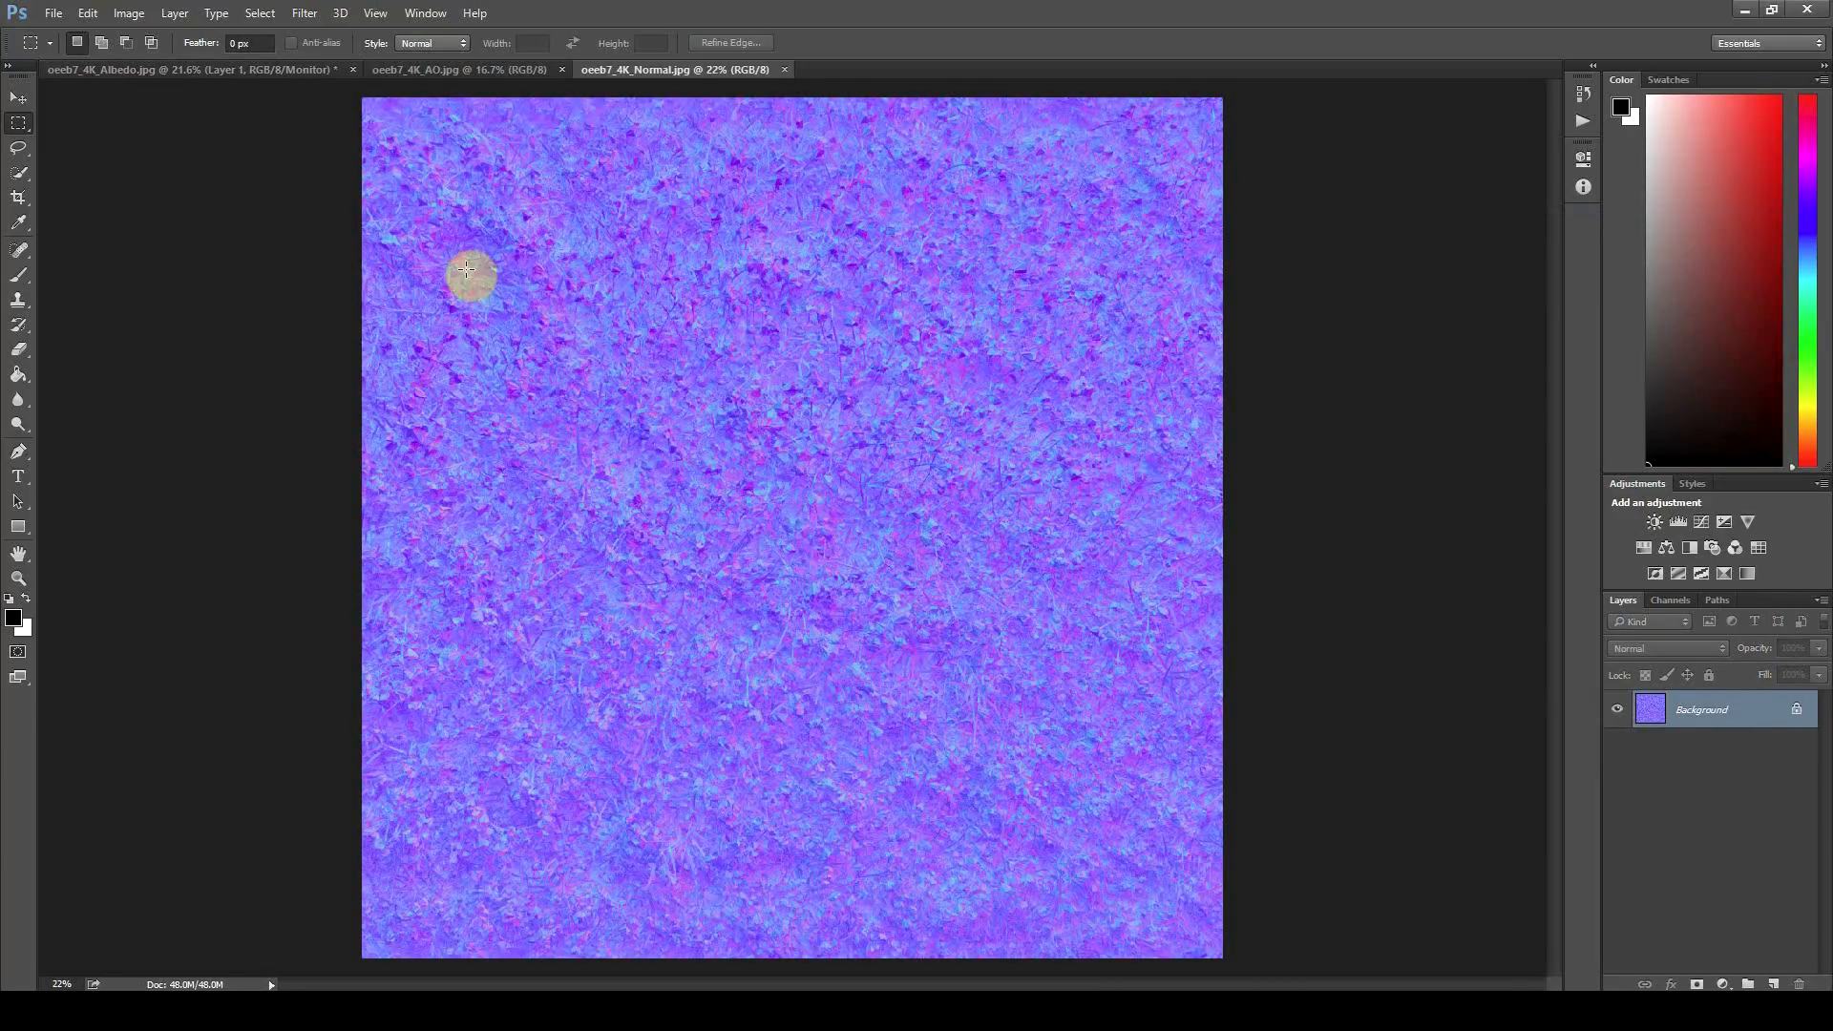
# Step: Add a new alpha channel to the normal map
pyautogui.keyDown('alt'); pyautogui.scroll(-1, 872, 498); pyautogui.keyUp('alt')
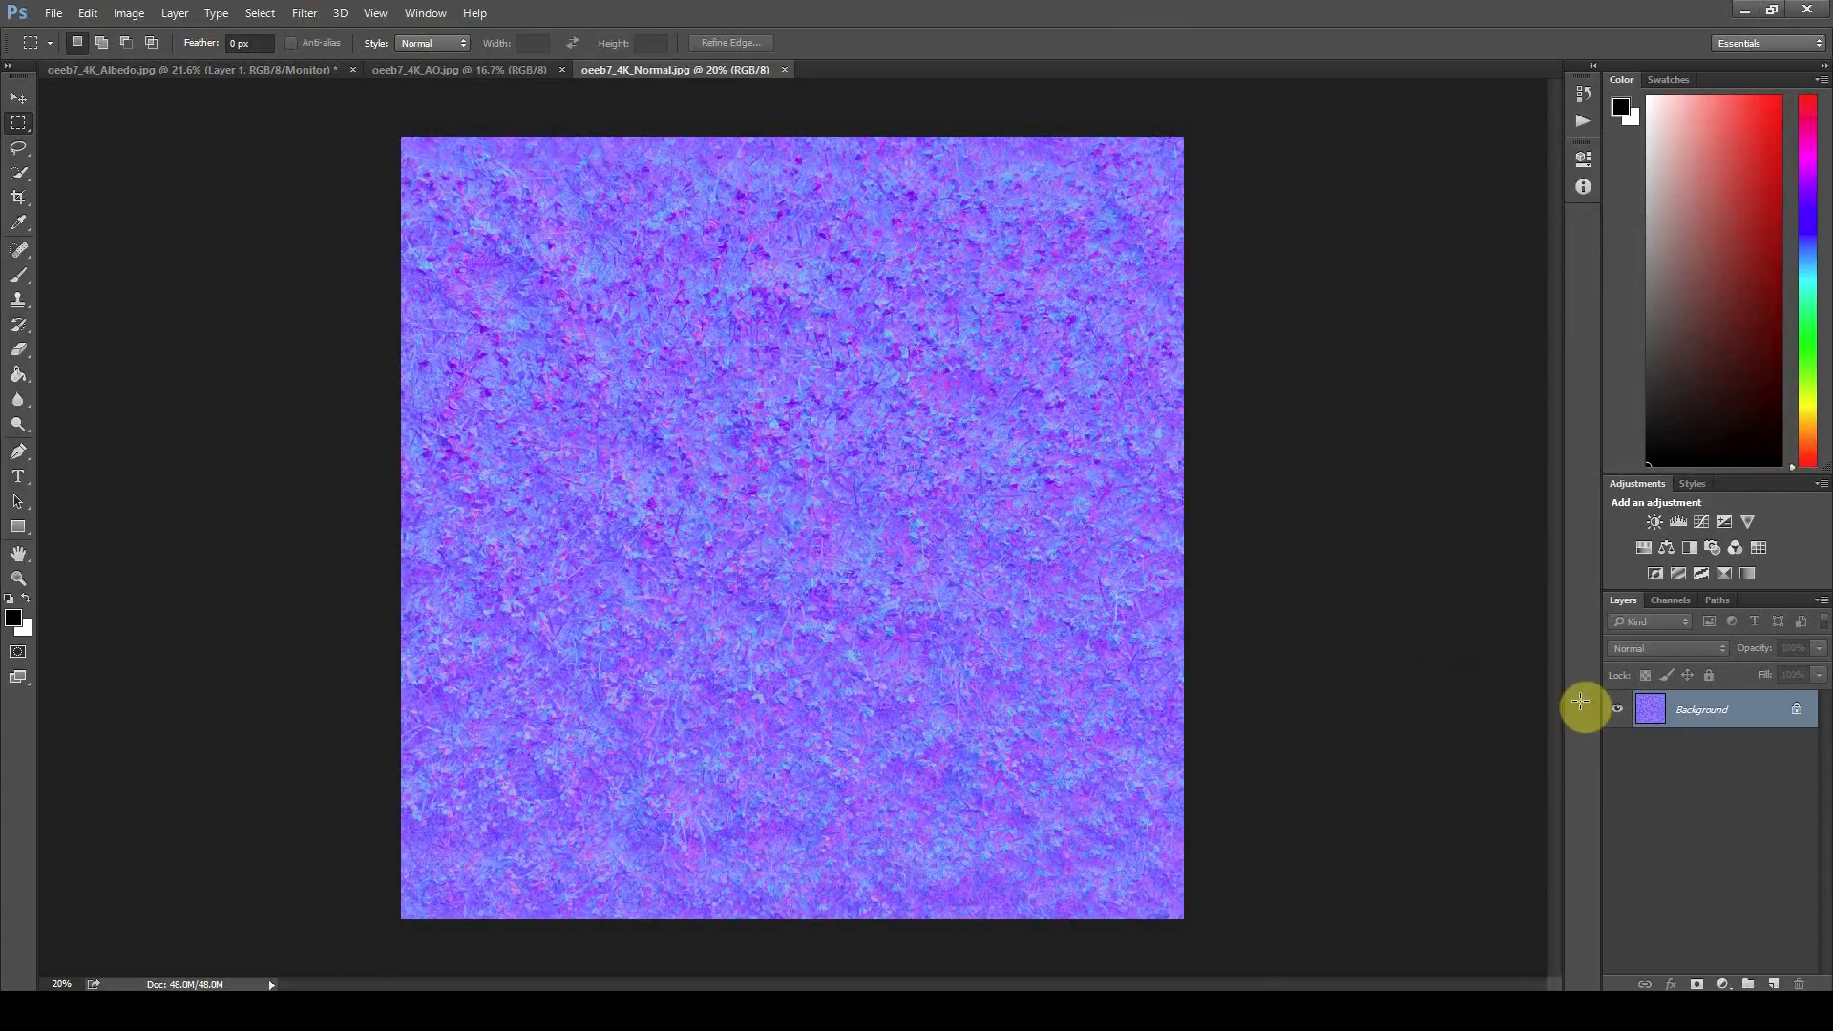
pyautogui.click(1680, 599)
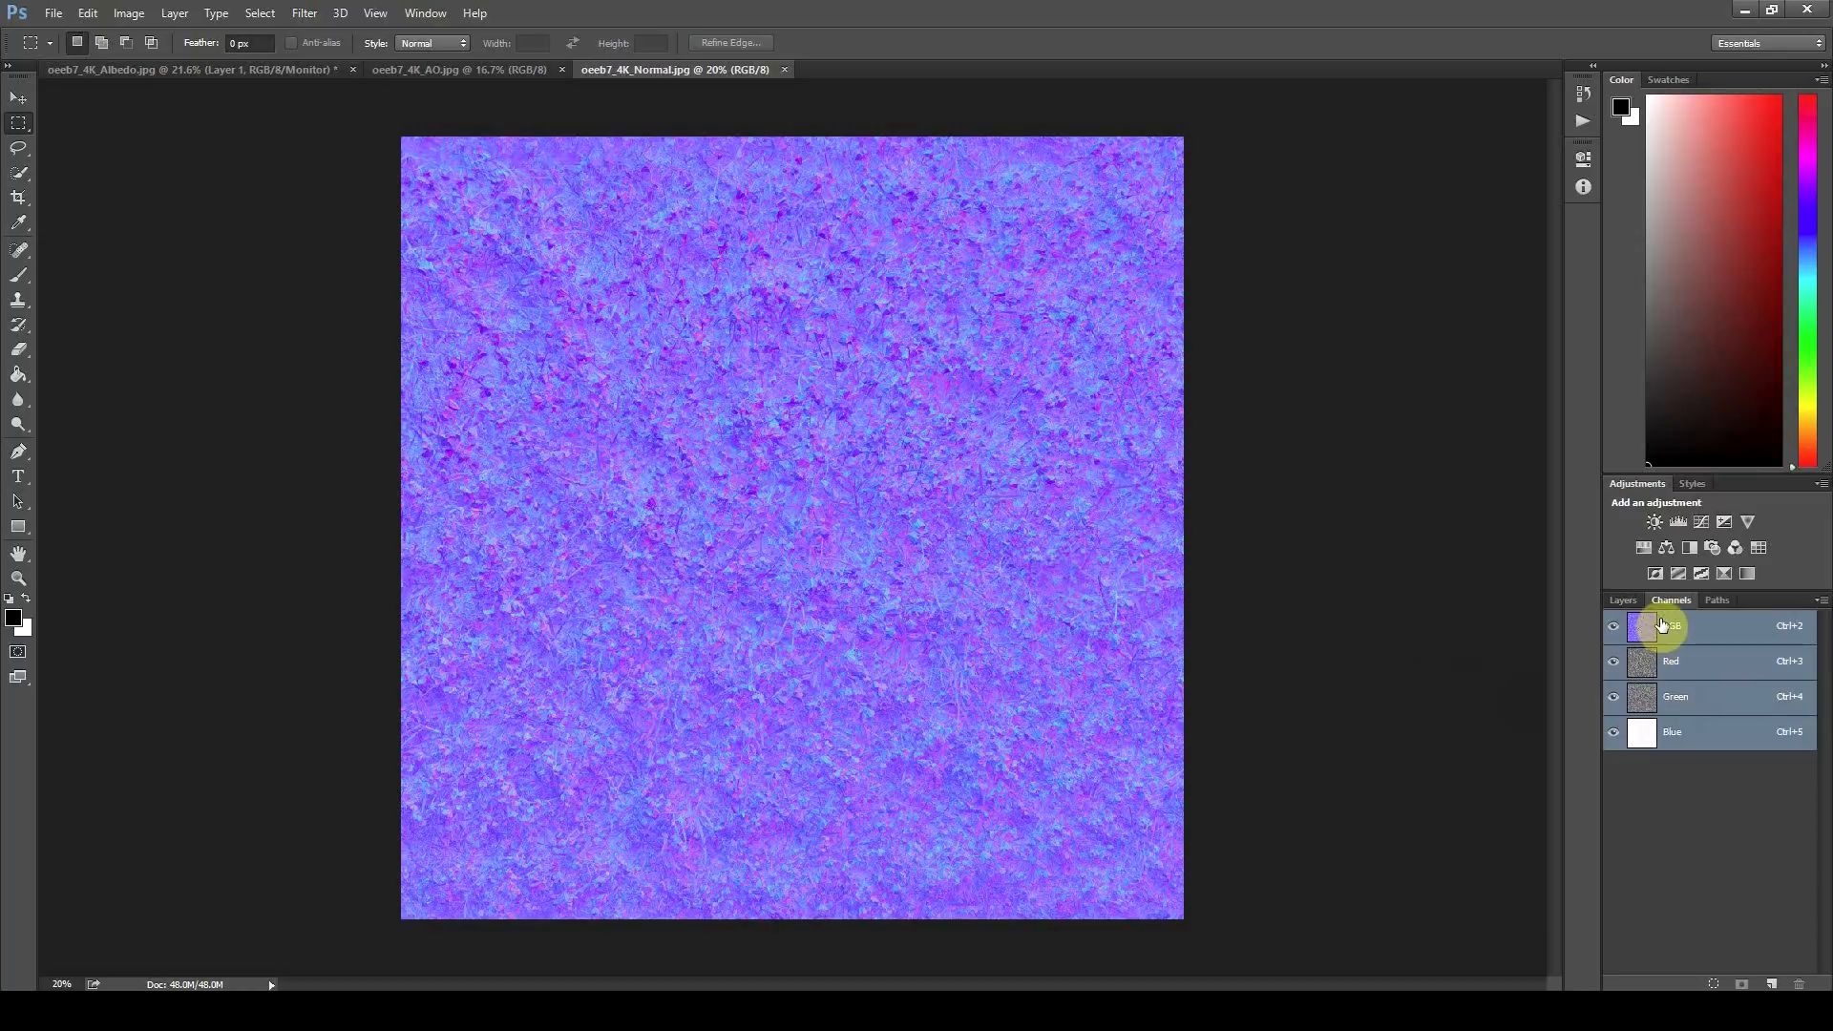
pyautogui.click(1772, 985)
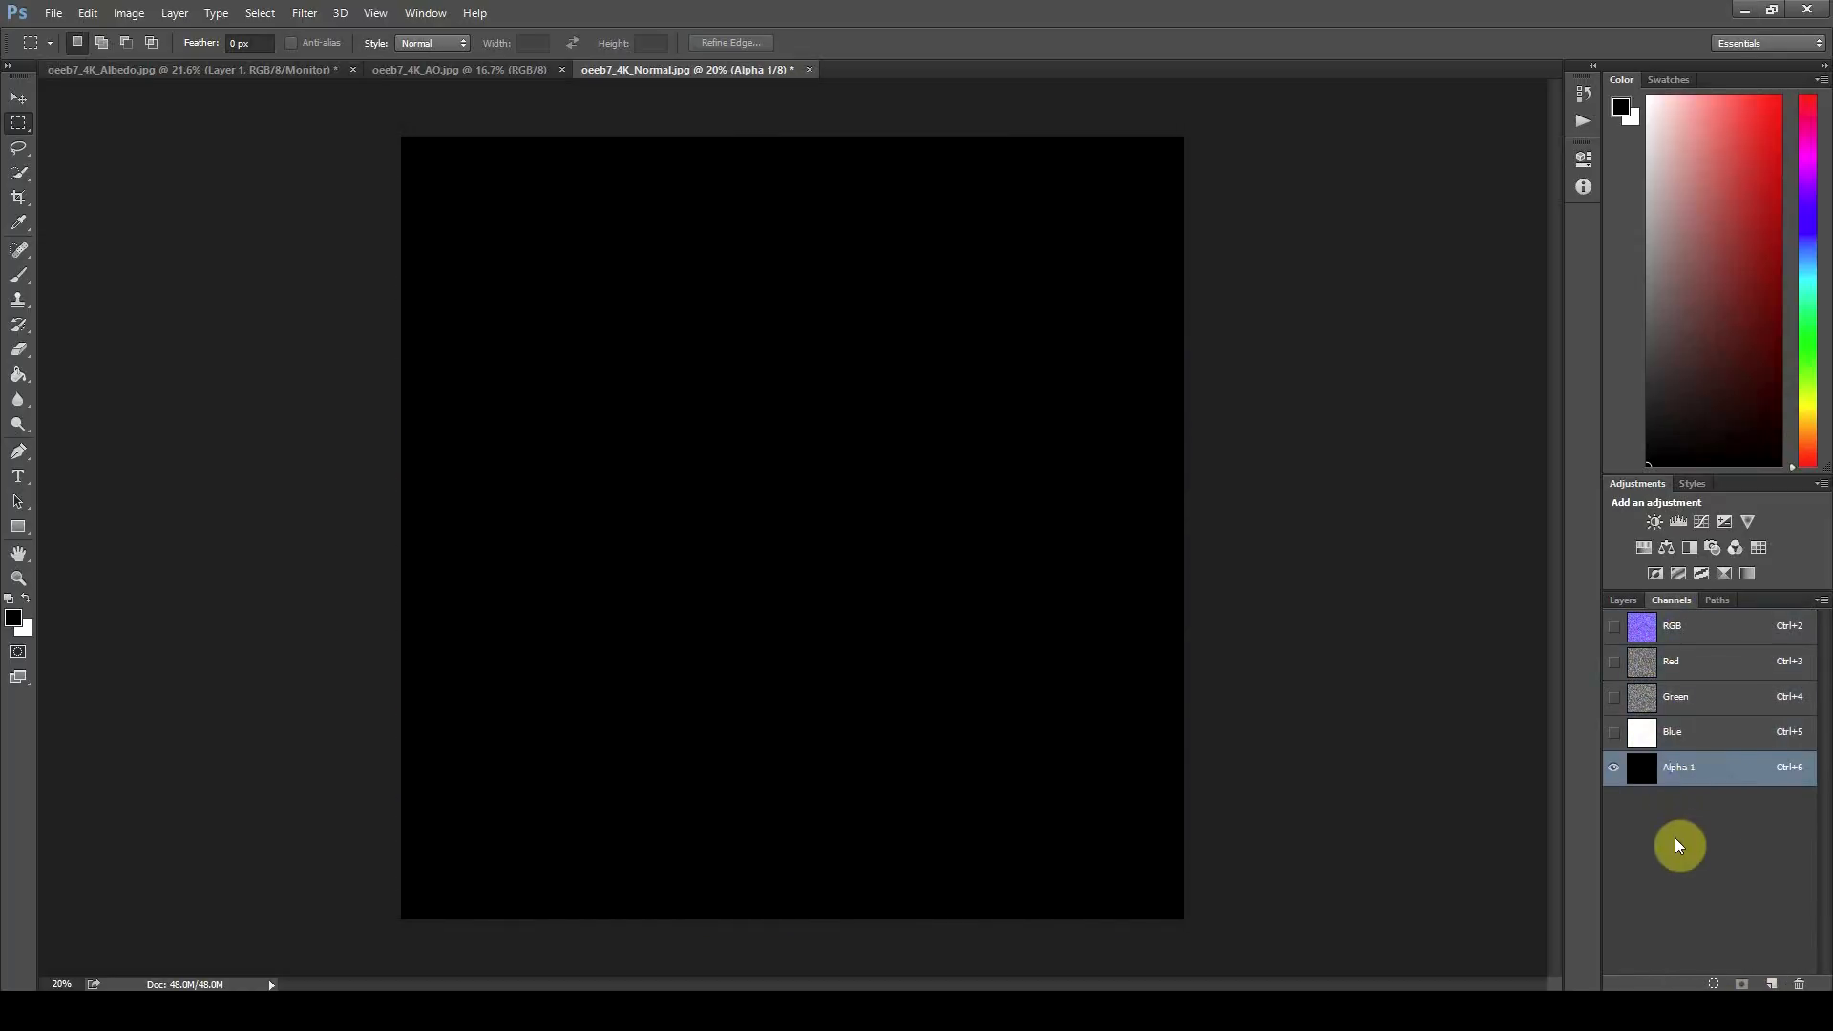
# Step: Switch back to File Explorer and open oeeb7_4K_Gloss.jpg in Adobe Photoshop CC 2014
pyautogui.hotkey('alt', 'Tab')
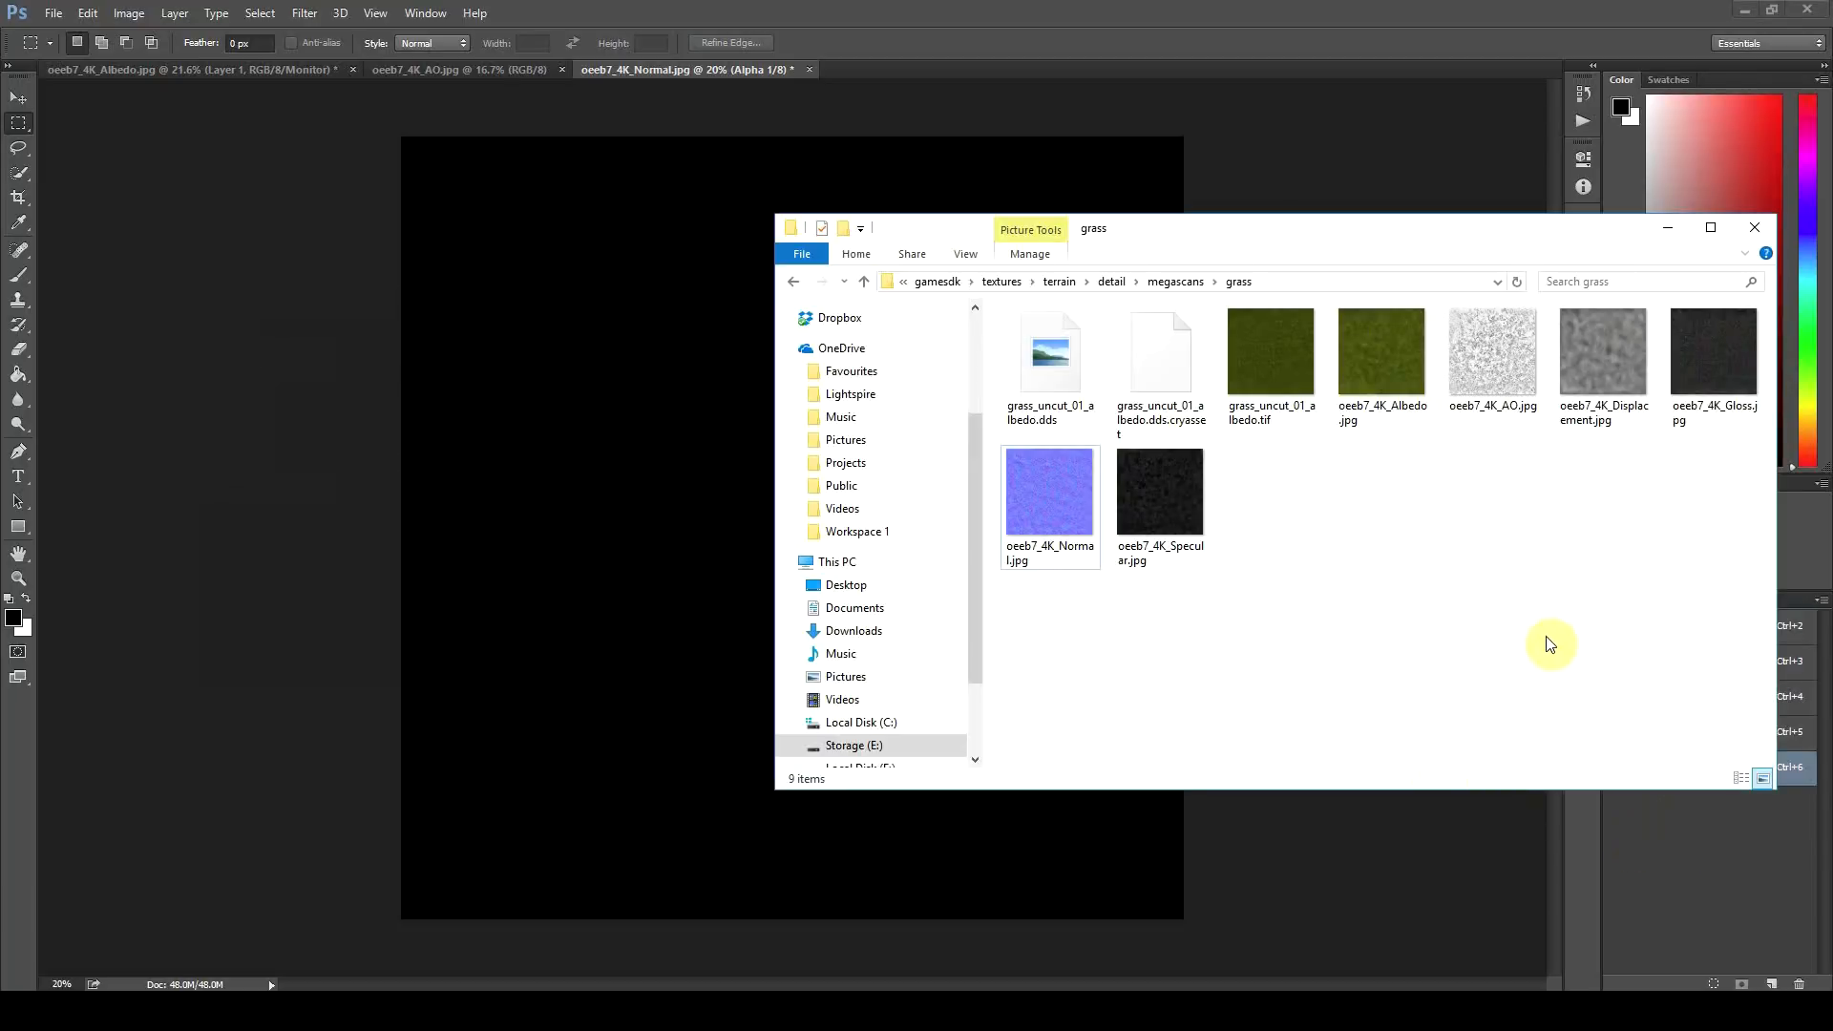
pyautogui.rightClick(1720, 382)
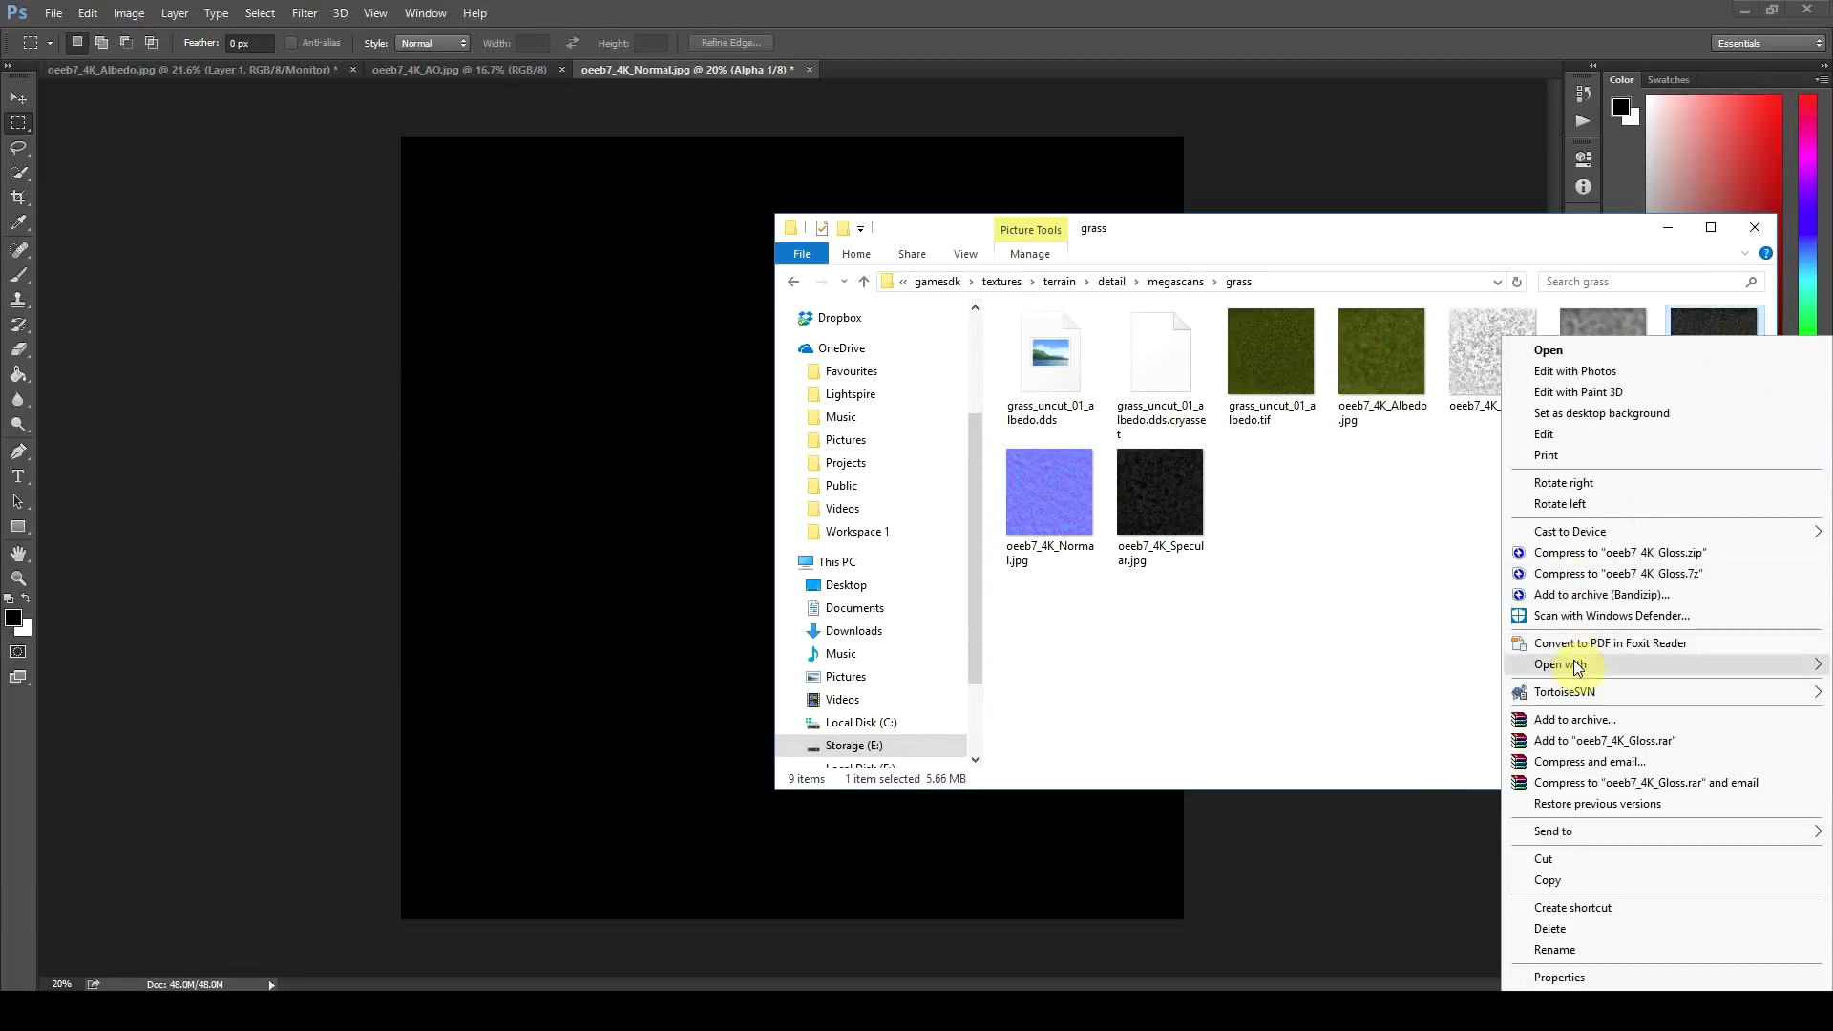
pyautogui.moveTo(1566, 665)
pyautogui.click(1165, 771)
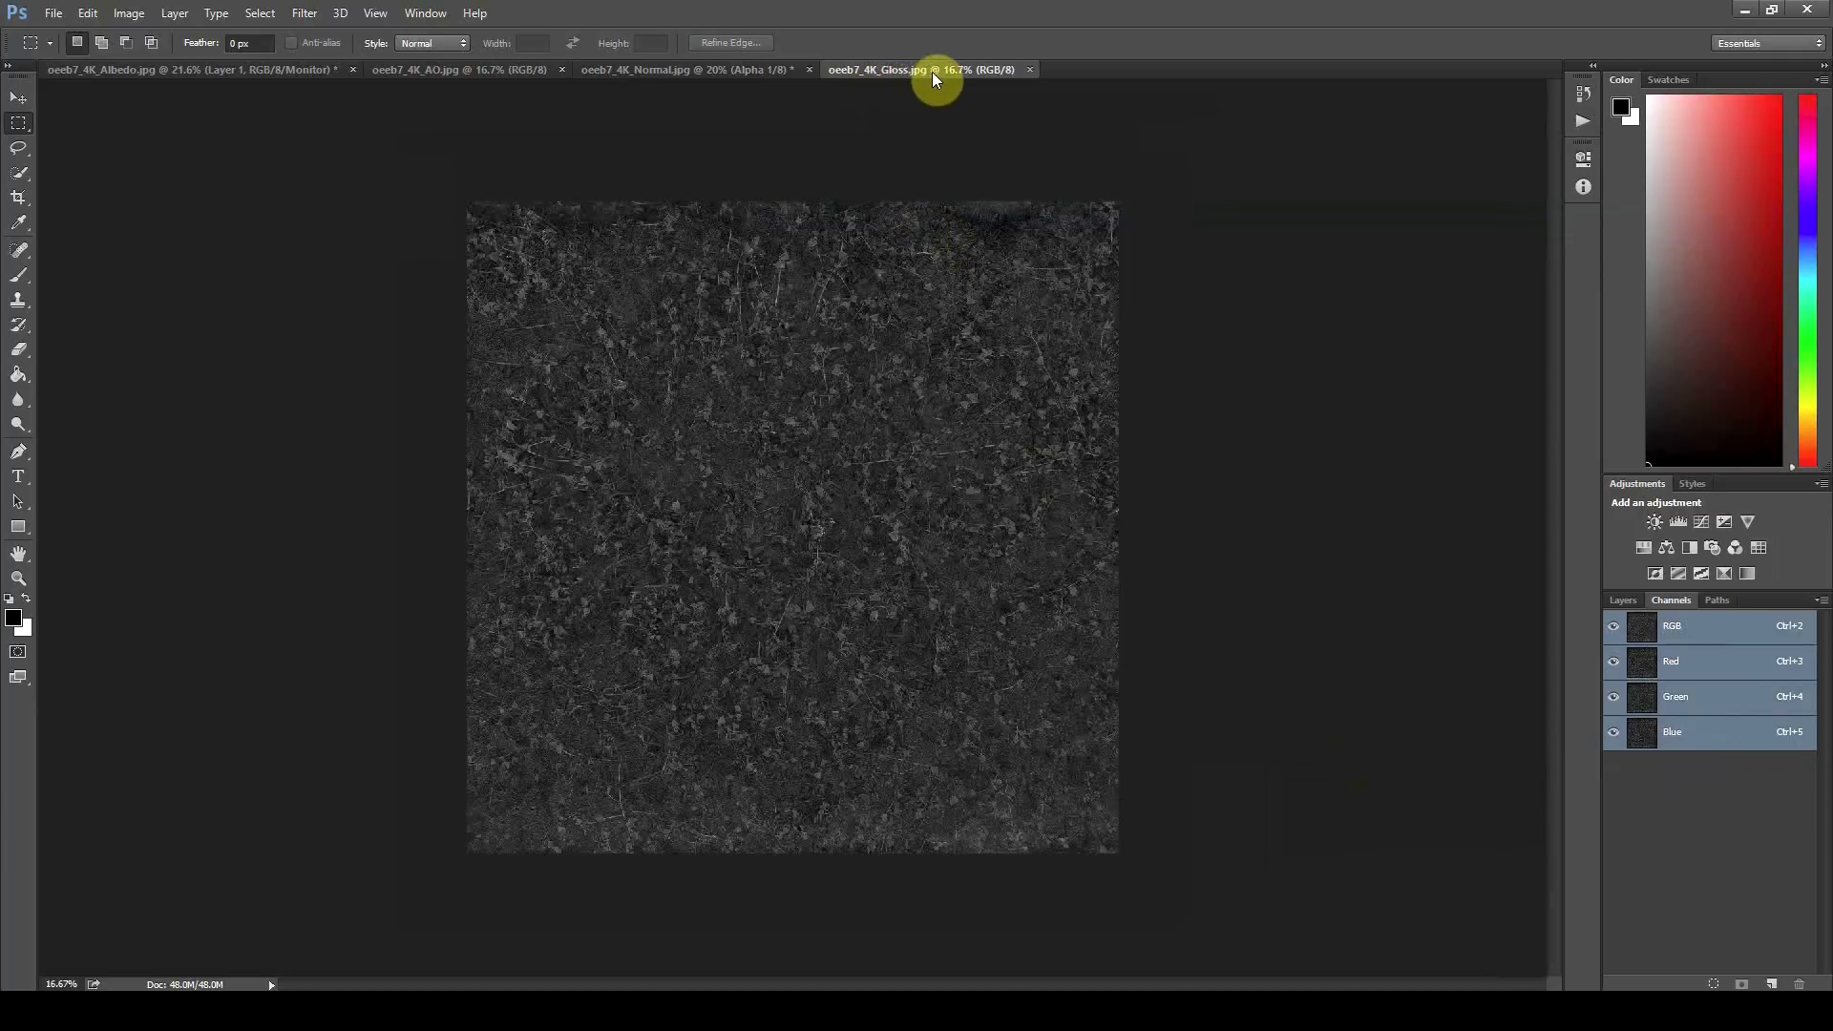
# Step: Copy the whole gloss map, paste it into the alpha channel of the normal map and deselect
pyautogui.hotkey('ctrl', 'a')
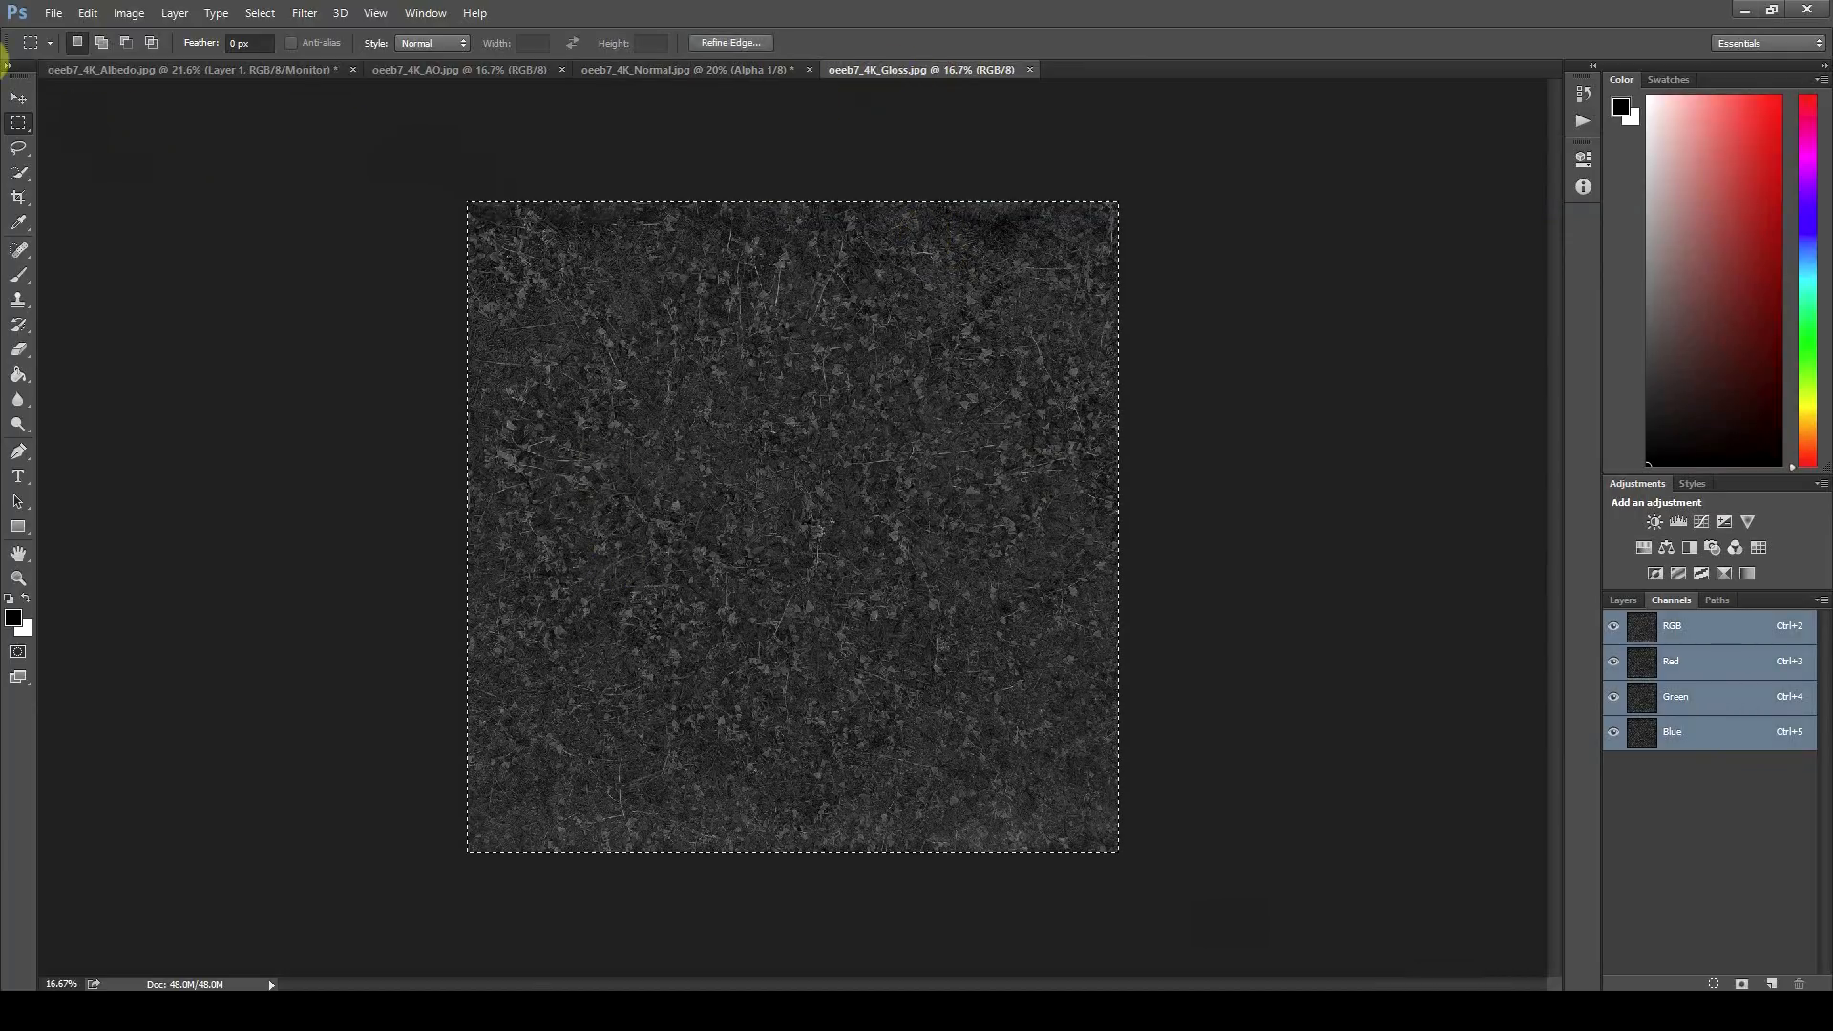
pyautogui.click(87, 19)
pyautogui.click(118, 134)
pyautogui.click(695, 70)
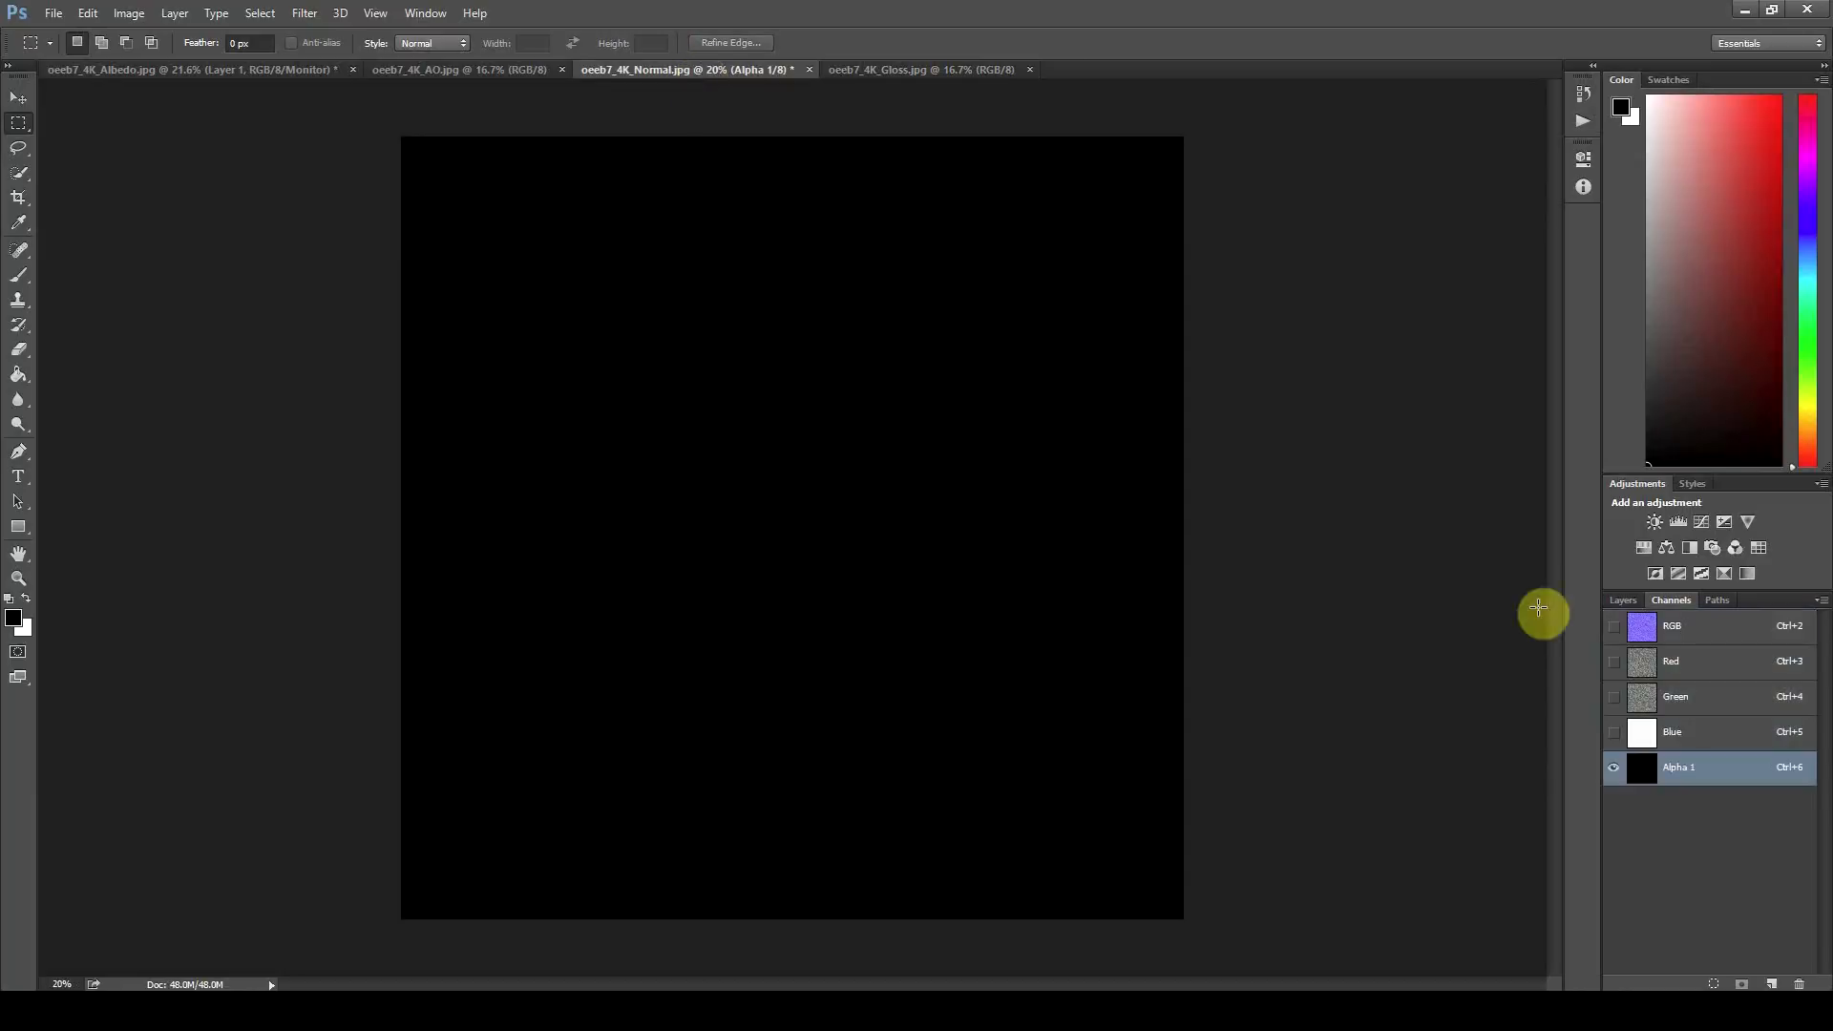
pyautogui.click(1709, 737)
pyautogui.click(1685, 768)
pyautogui.click(87, 14)
pyautogui.click(244, 181)
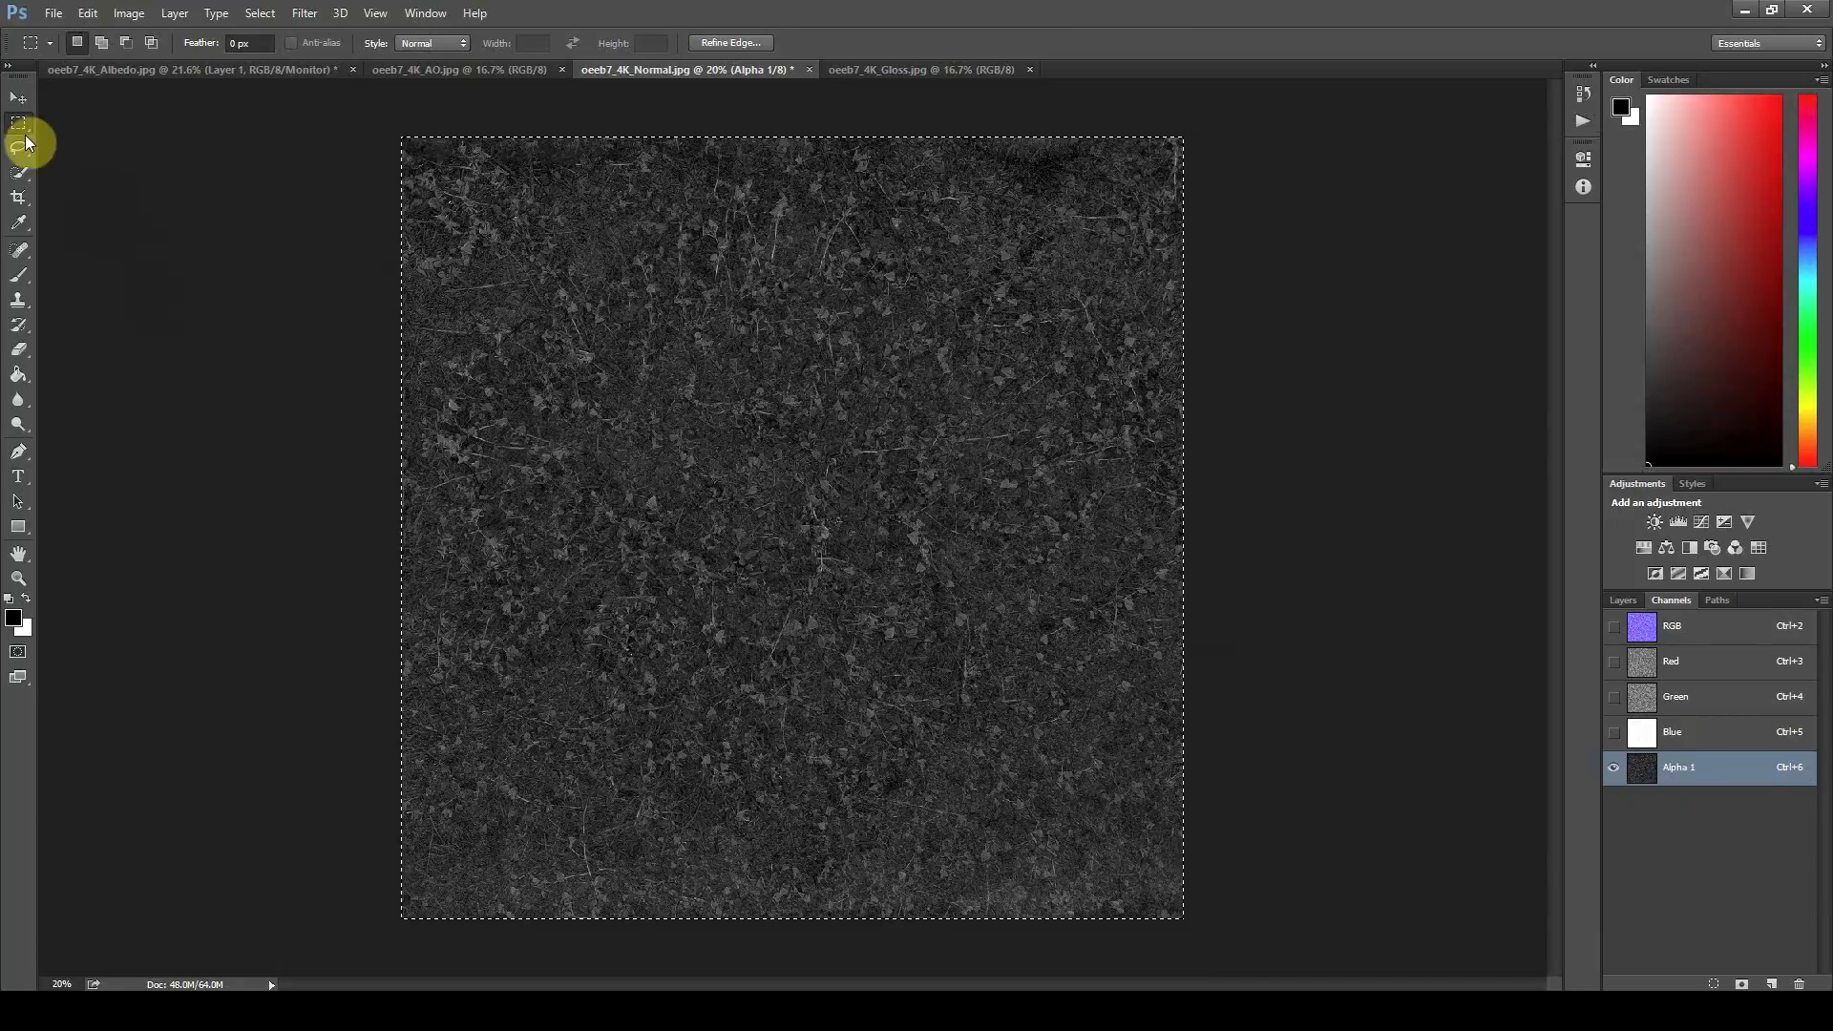
pyautogui.hotkey('ctrl', 'd')
# Step: Compare the normal map's RGB and alpha channels, and examine the gloss detail in the alpha up close and as a whole
pyautogui.click(1674, 630)
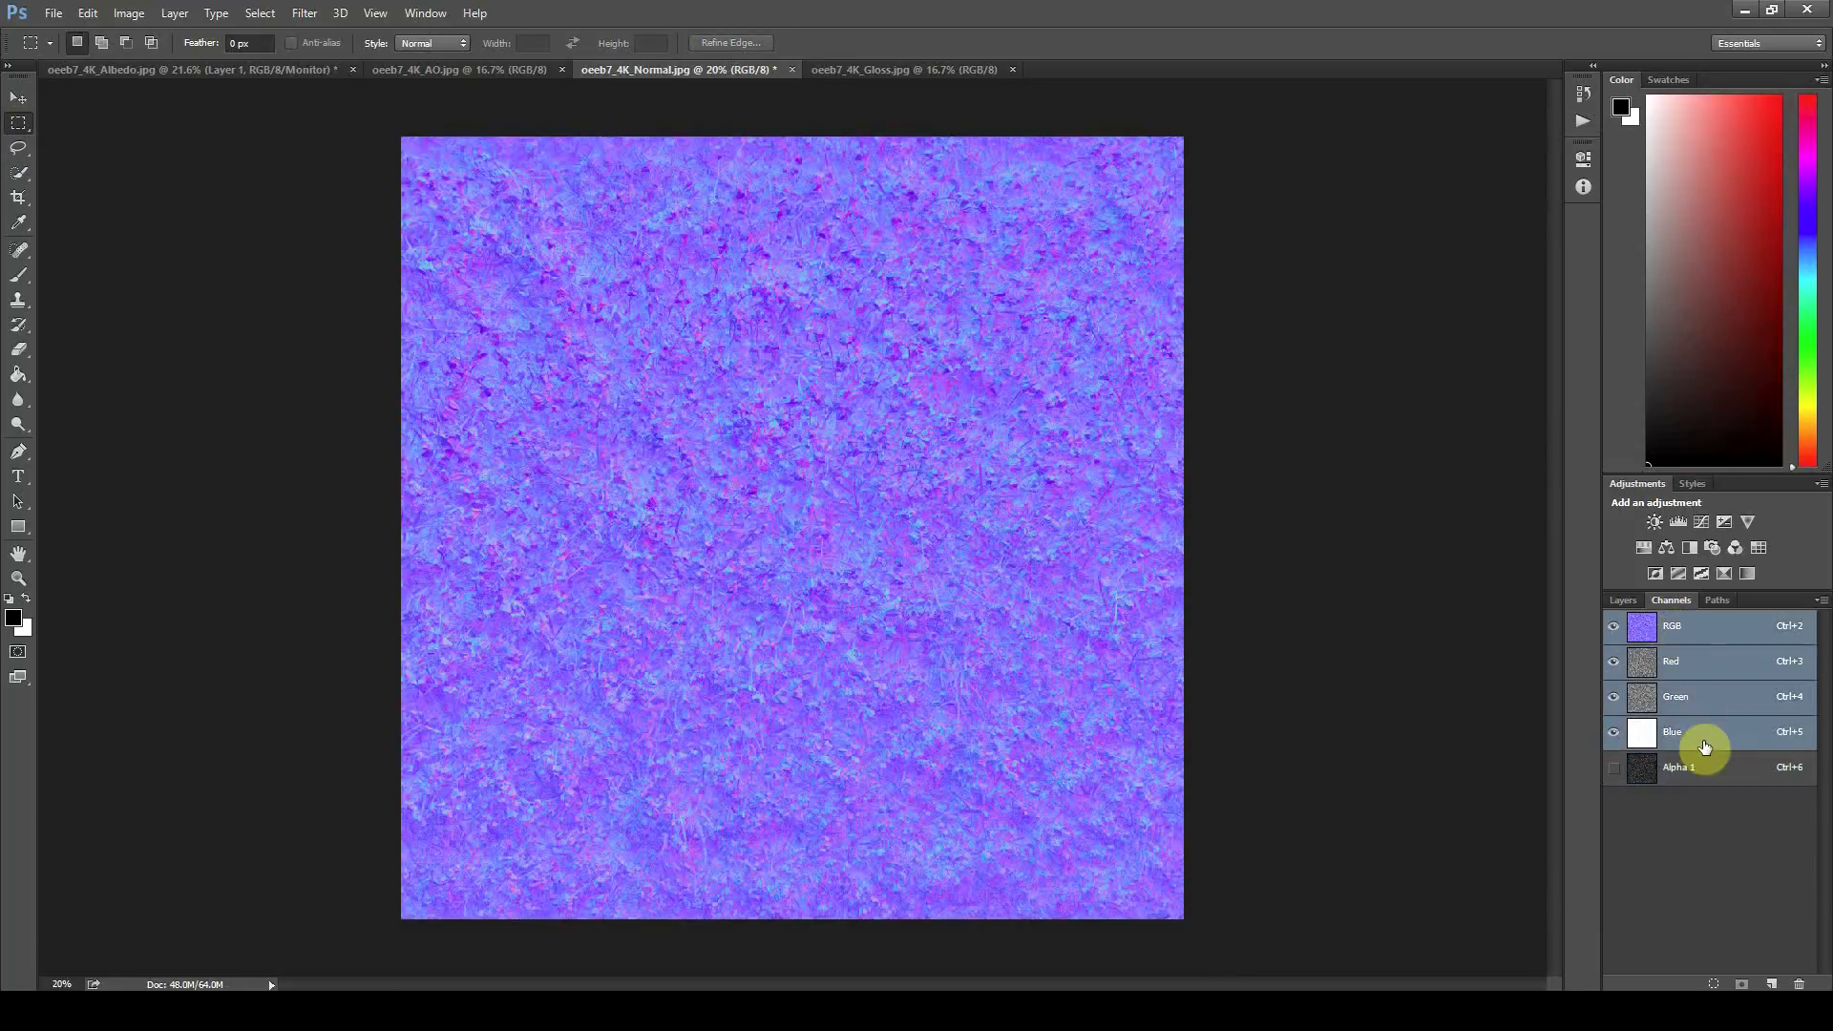
pyautogui.click(1690, 775)
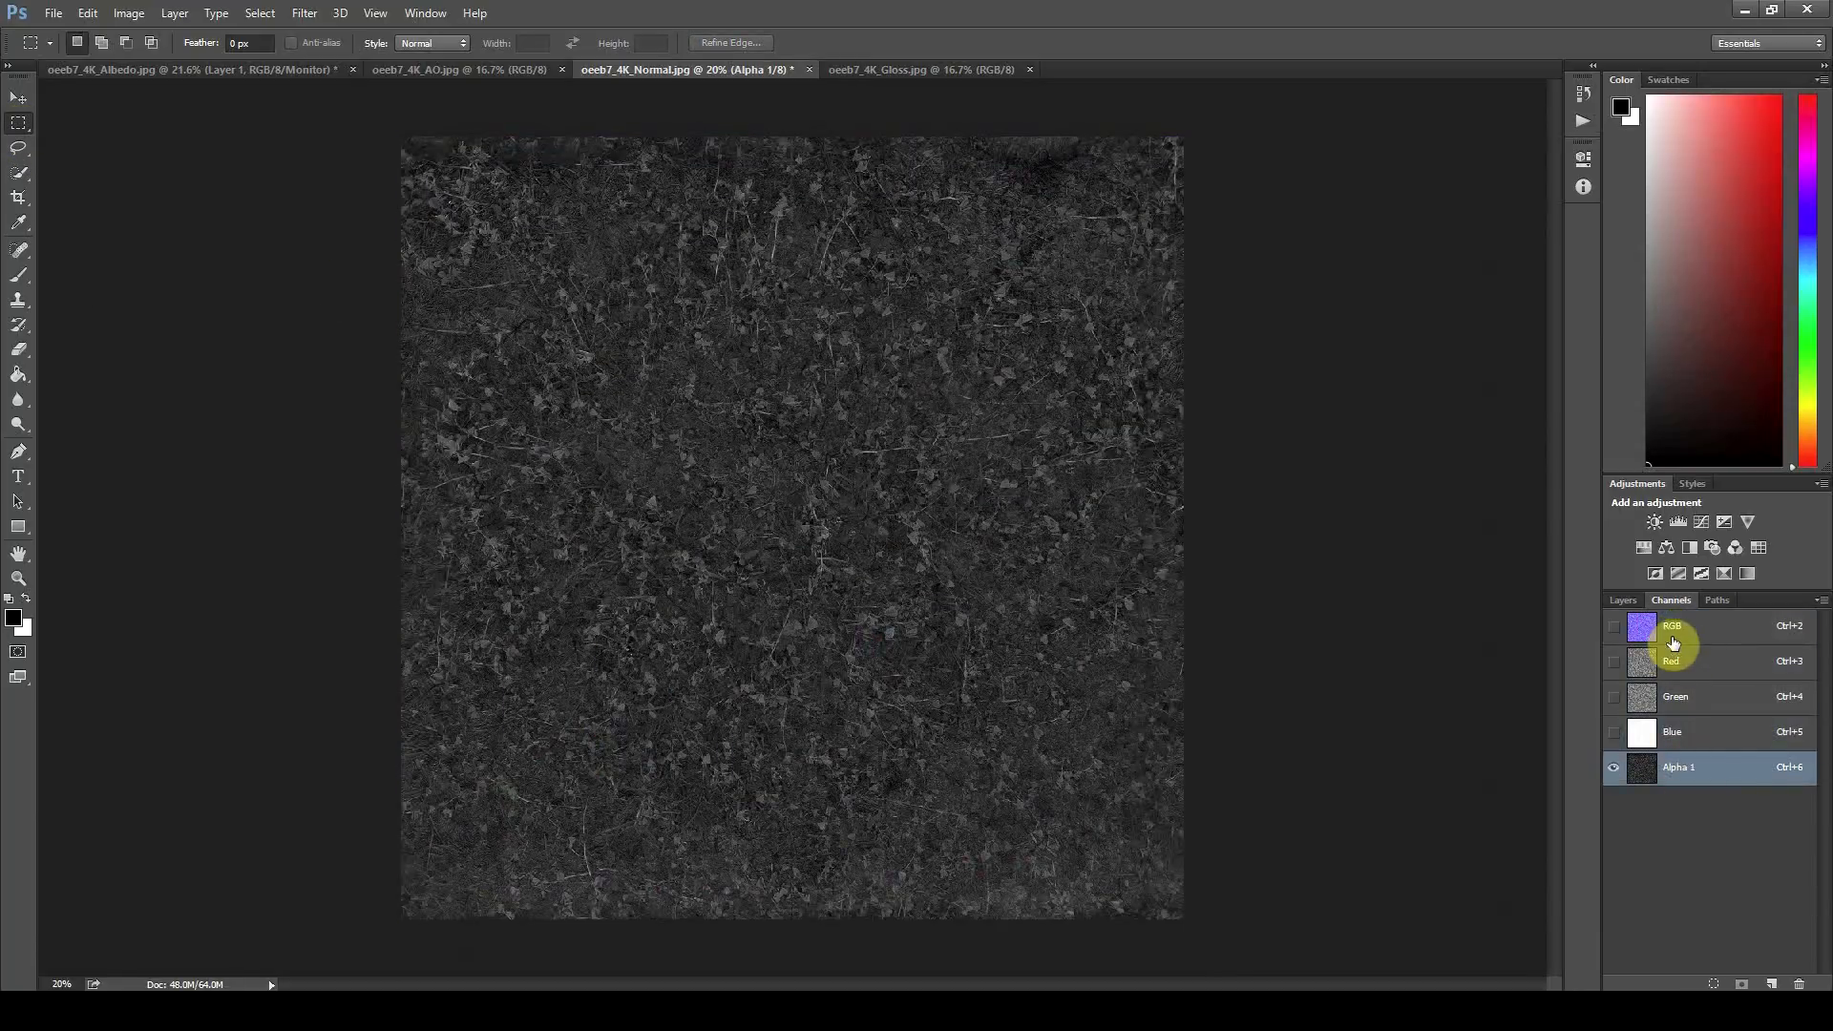
pyautogui.click(1675, 632)
pyautogui.click(1697, 771)
pyautogui.keyDown('alt'); pyautogui.scroll(3, 762, 540); pyautogui.keyUp('alt')
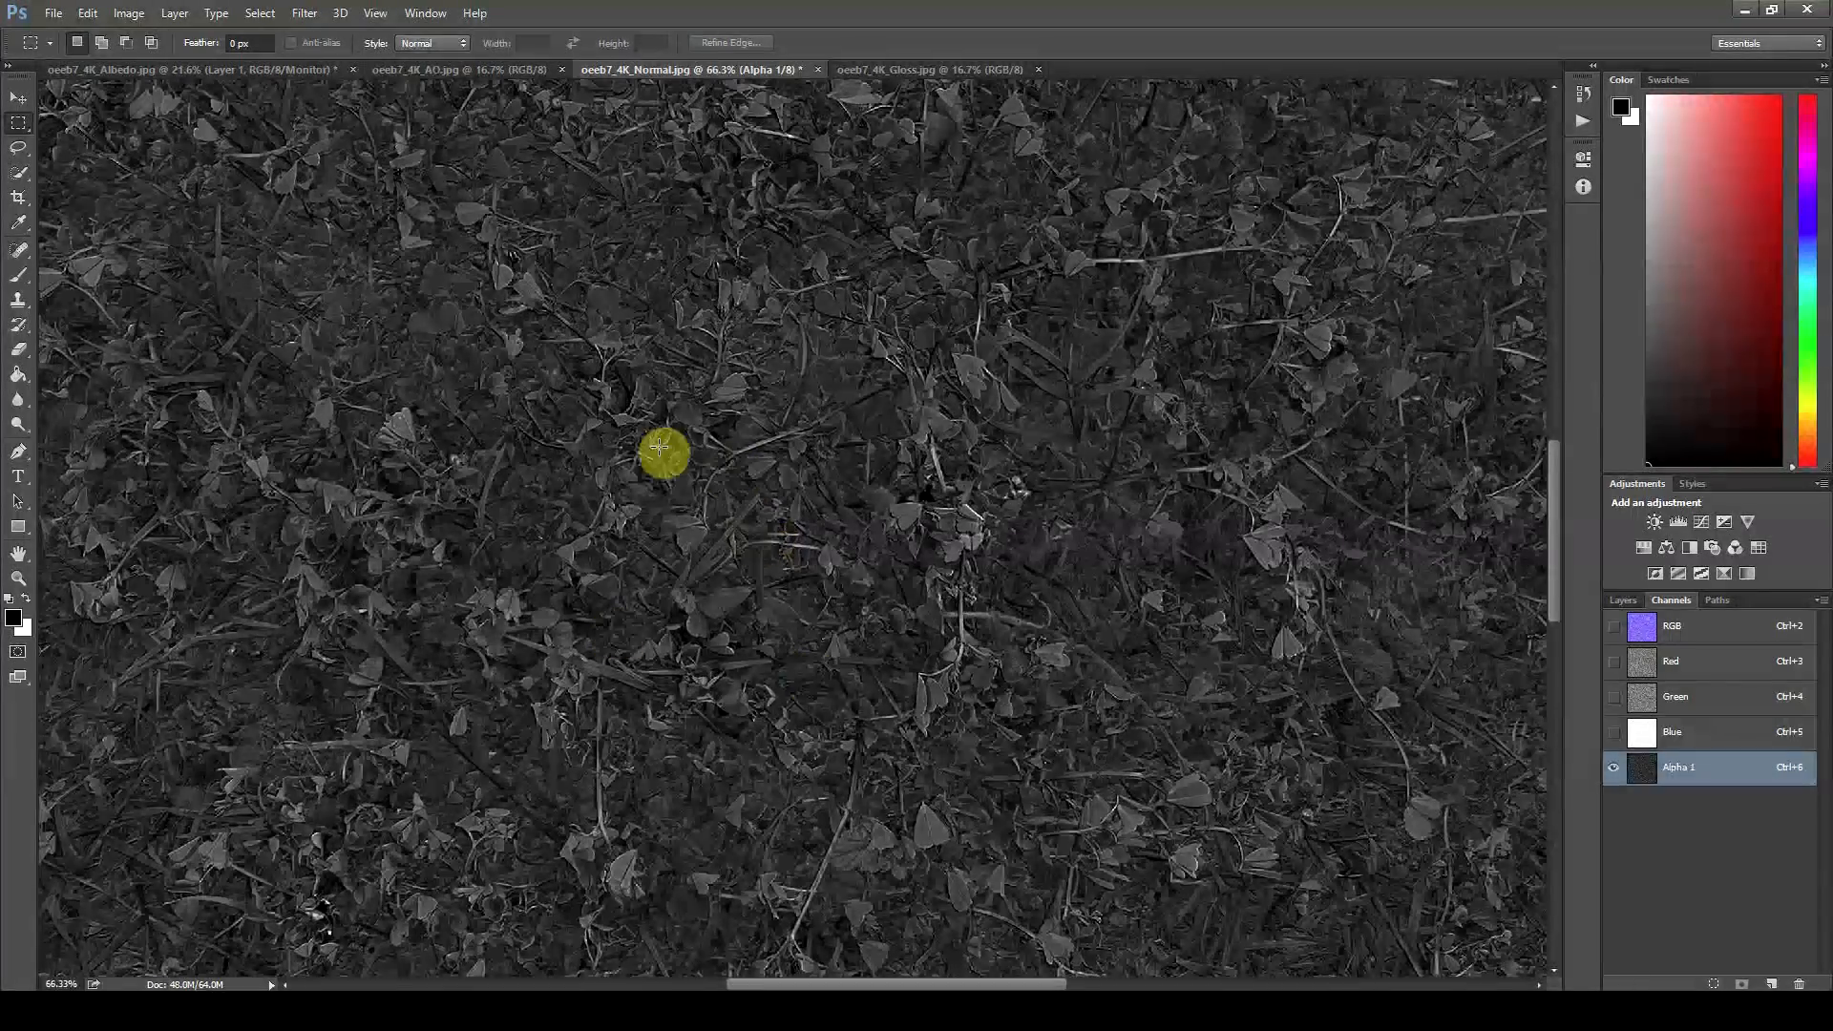
pyautogui.keyDown('alt'); pyautogui.scroll(1, 697, 531); pyautogui.keyUp('alt')
pyautogui.keyDown('alt'); pyautogui.scroll(4, 729, 626); pyautogui.keyUp('alt')
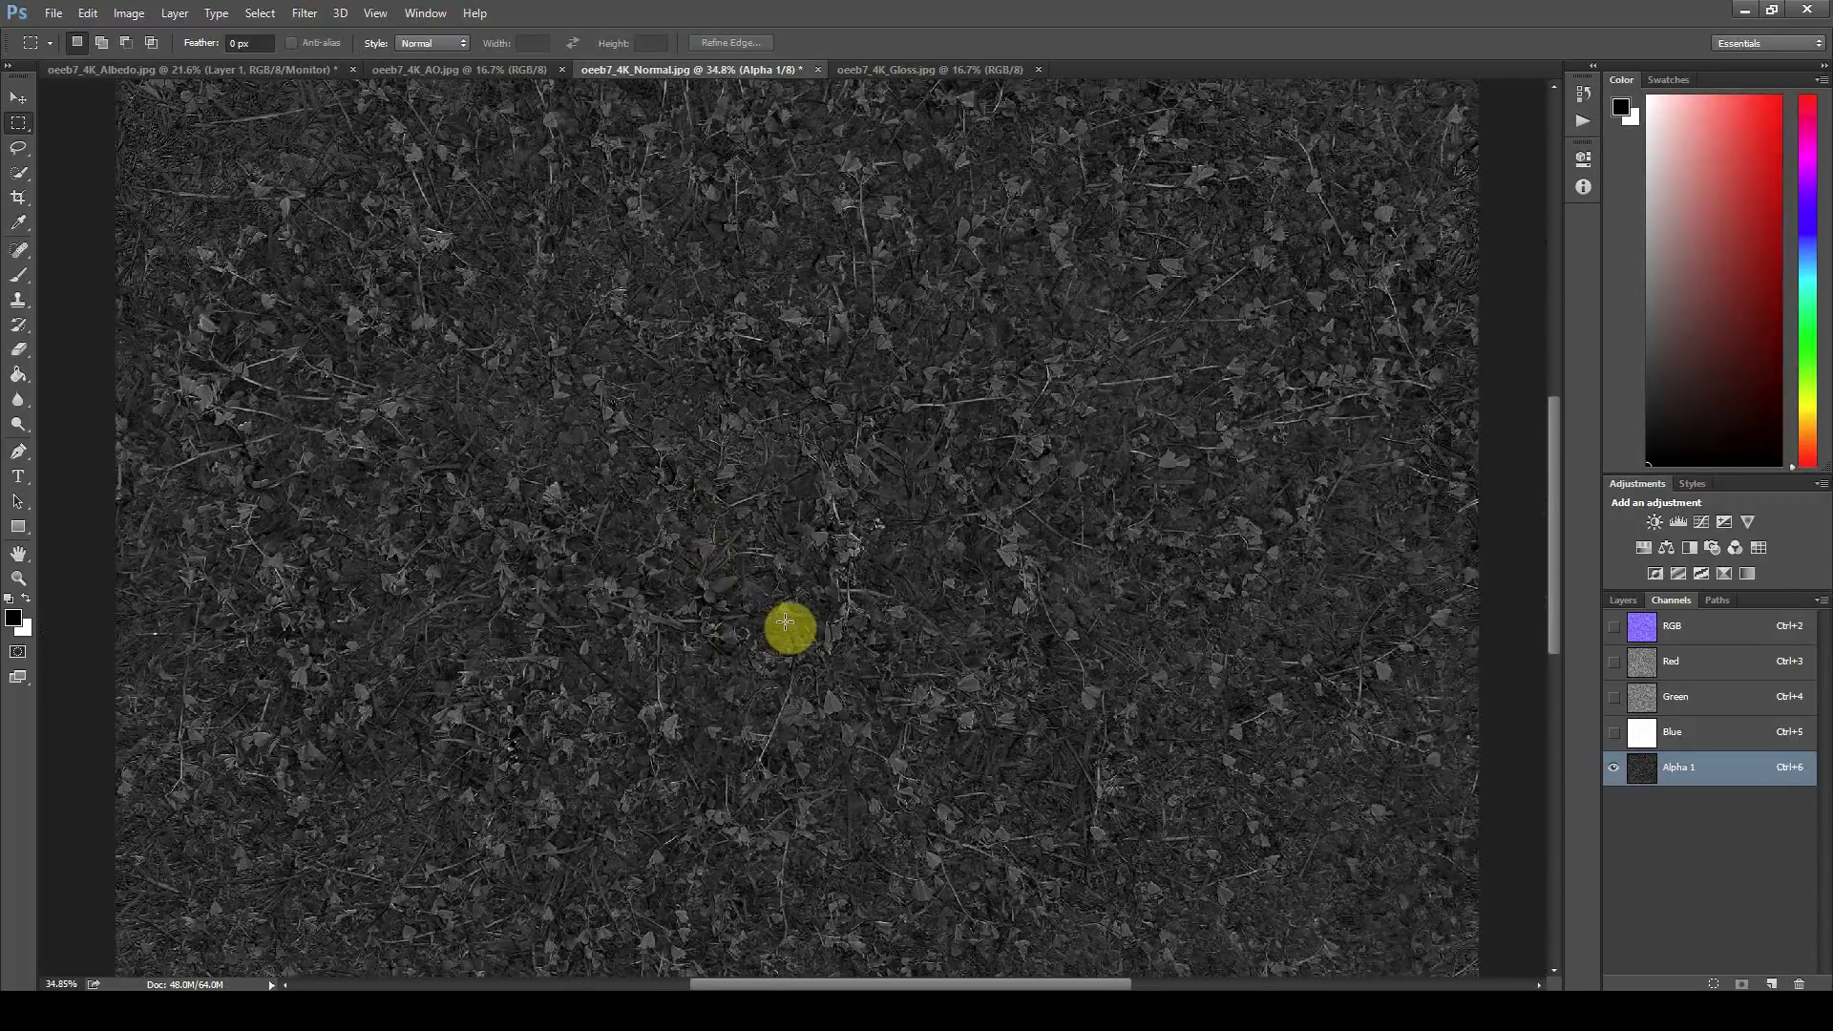
pyautogui.keyDown('alt'); pyautogui.scroll(-5, 766, 501); pyautogui.keyUp('alt')
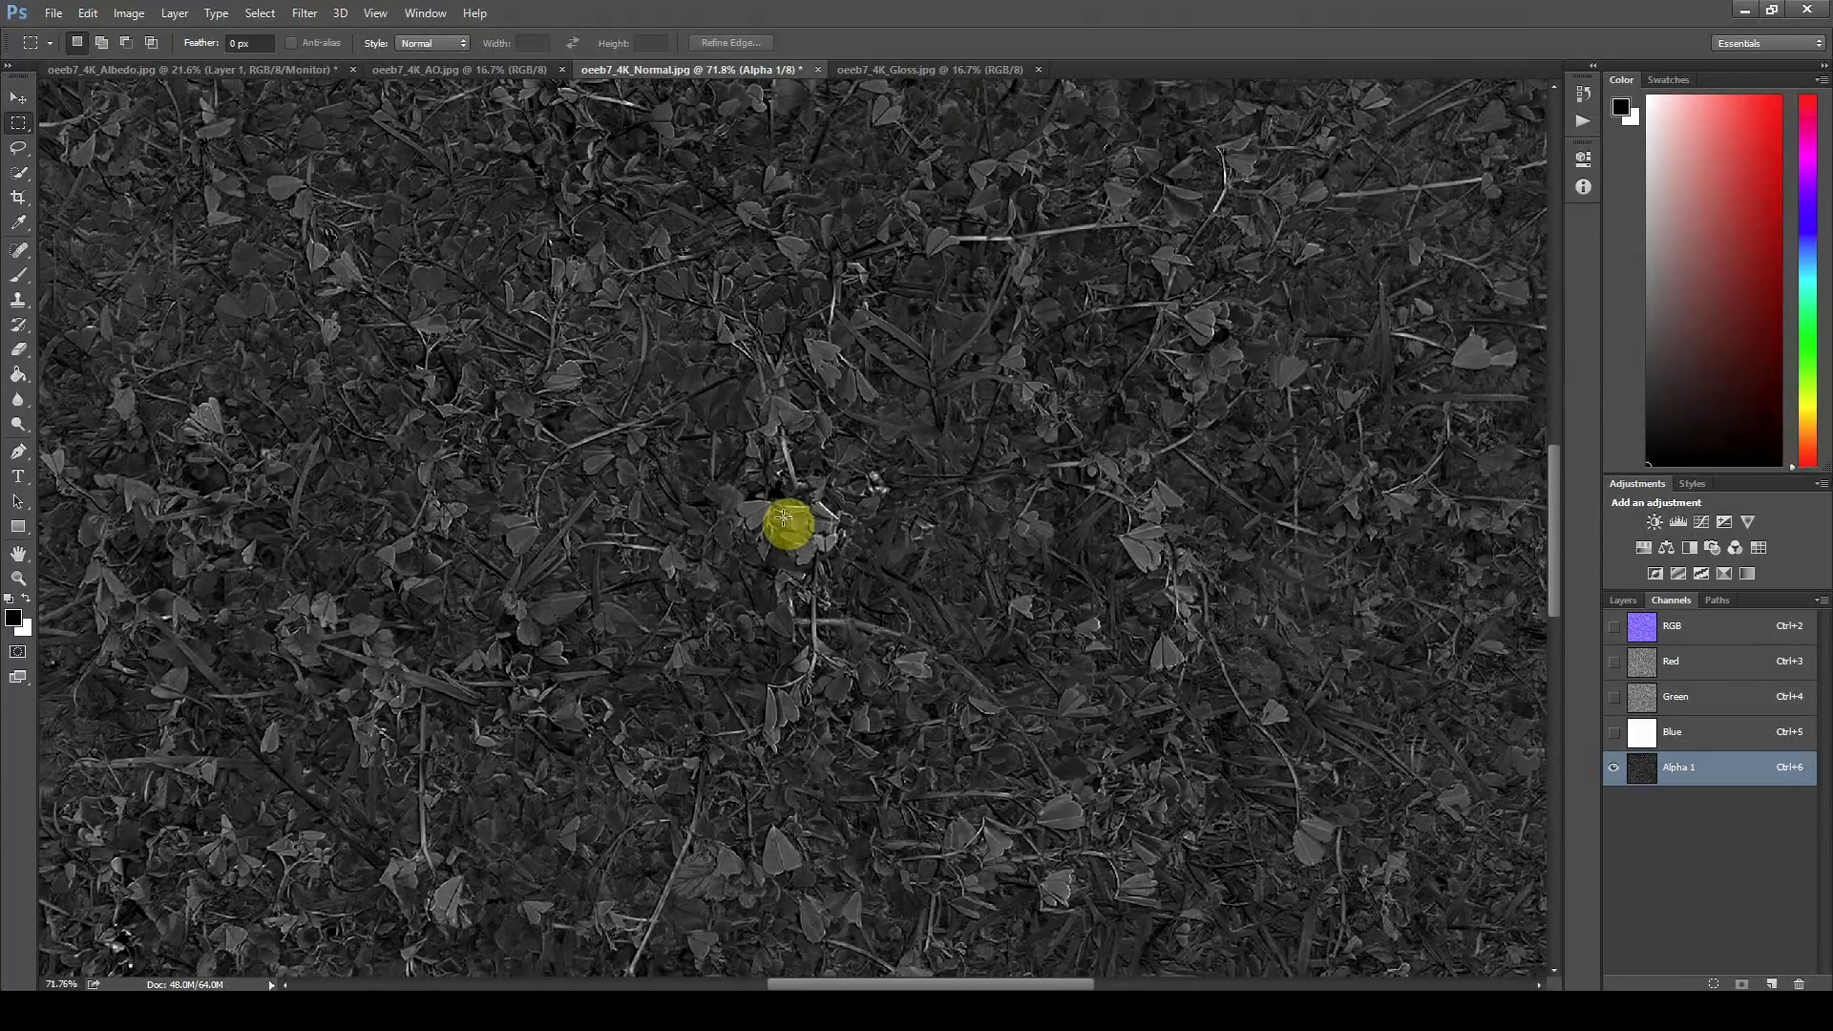
pyautogui.keyDown('alt'); pyautogui.scroll(-1, 783, 518); pyautogui.keyUp('alt')
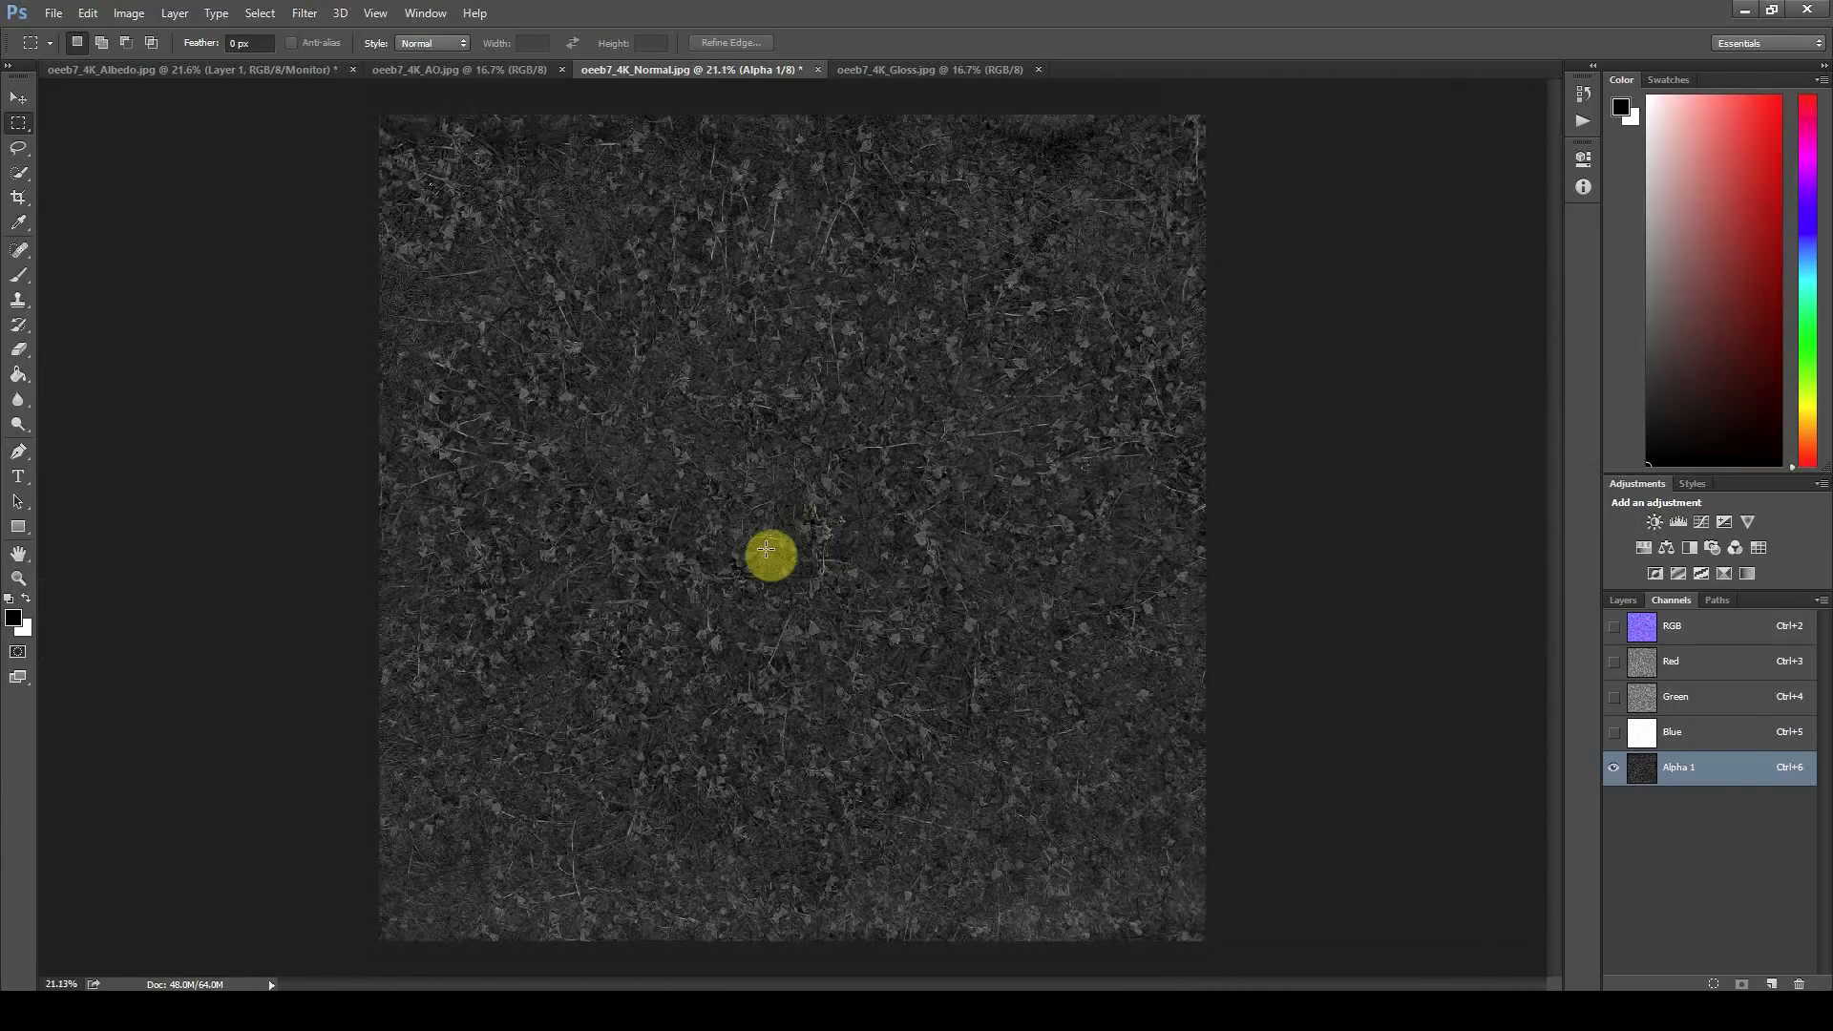
pyautogui.click(129, 13)
pyautogui.moveTo(257, 61)
pyautogui.click(401, 61)
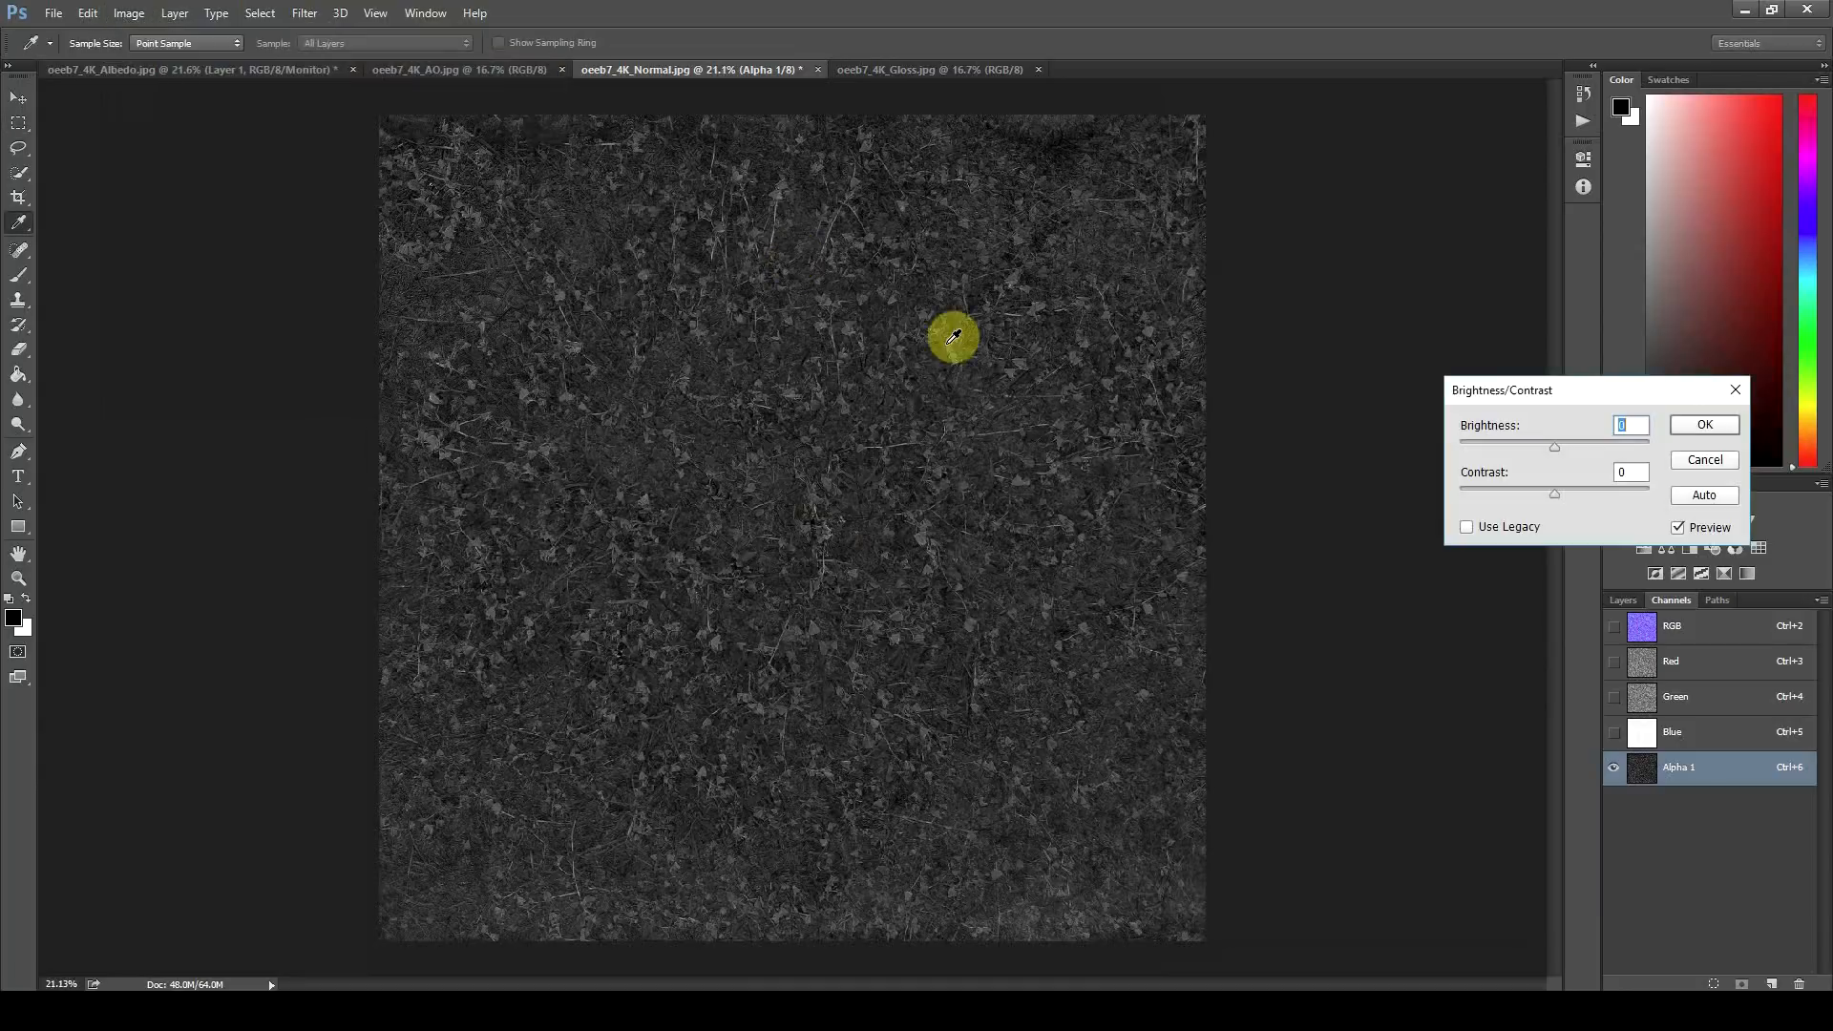
pyautogui.moveTo(1556, 444); pyautogui.dragTo(1587, 516)
pyautogui.click(1700, 462)
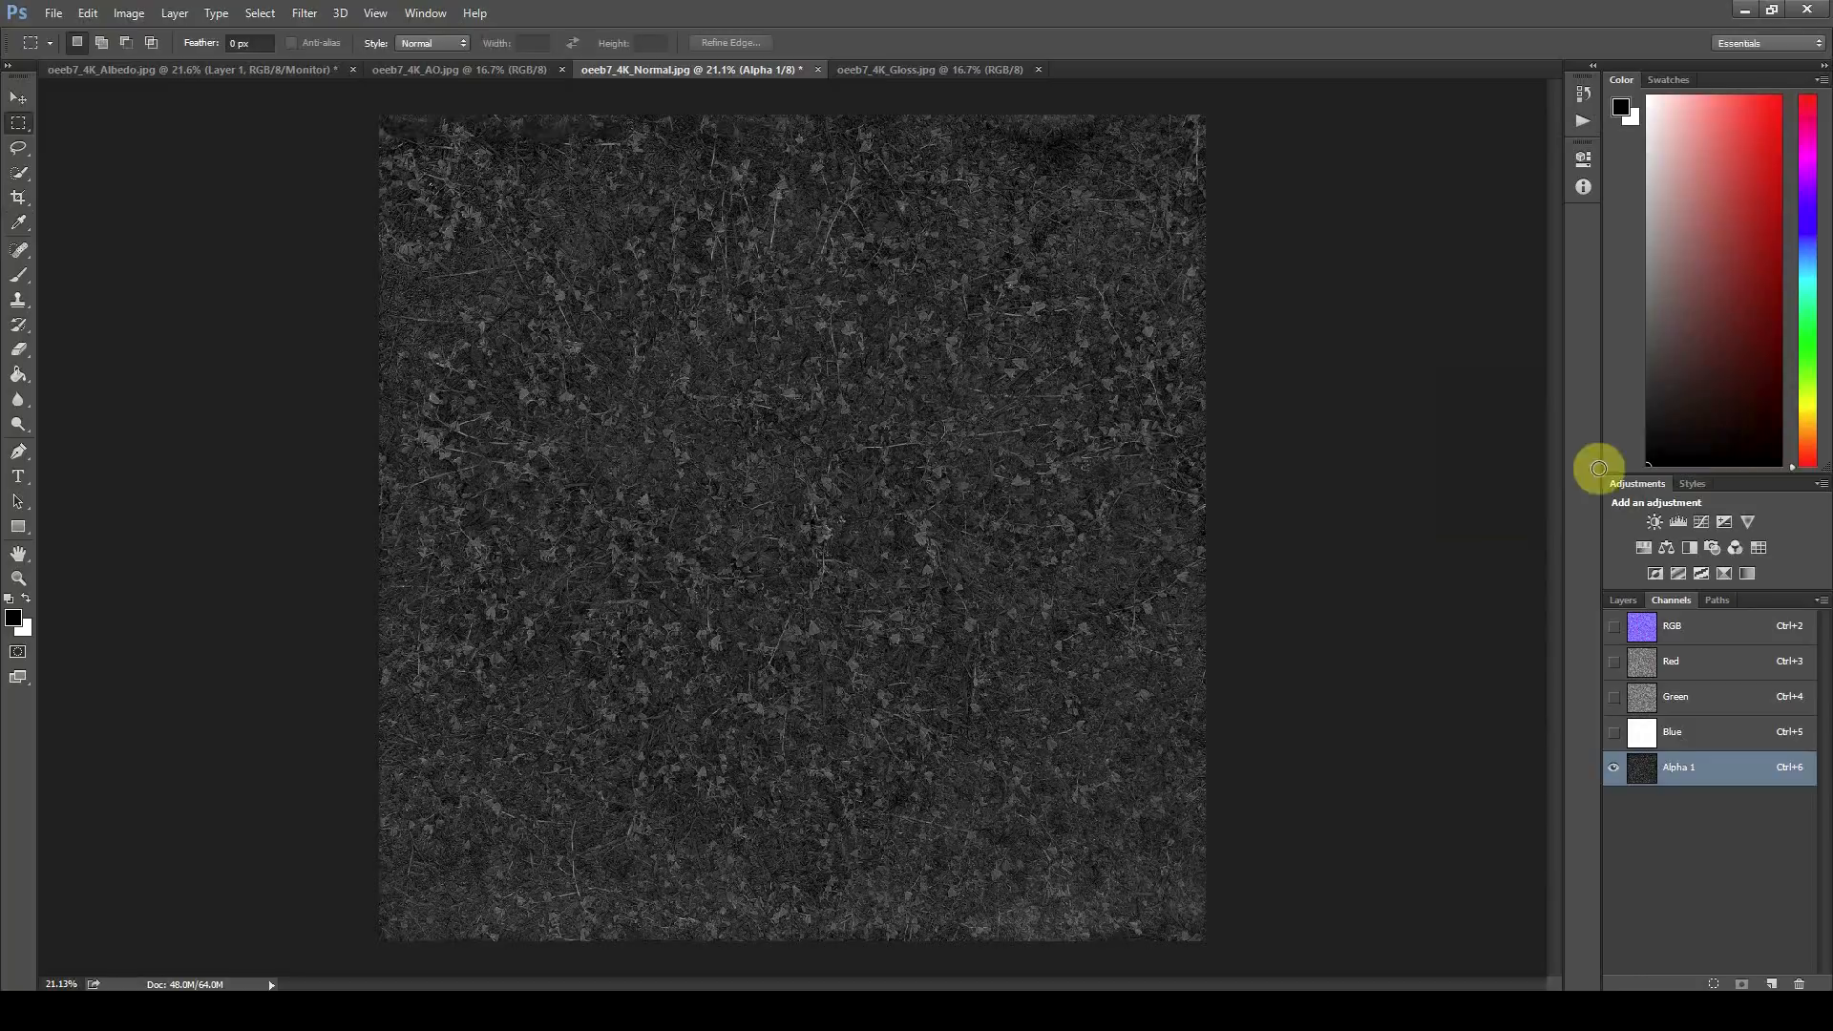
# Step: Switch the normal map from its alpha channel back to the composite RGB channels
pyautogui.scroll(-1, 975, 524)
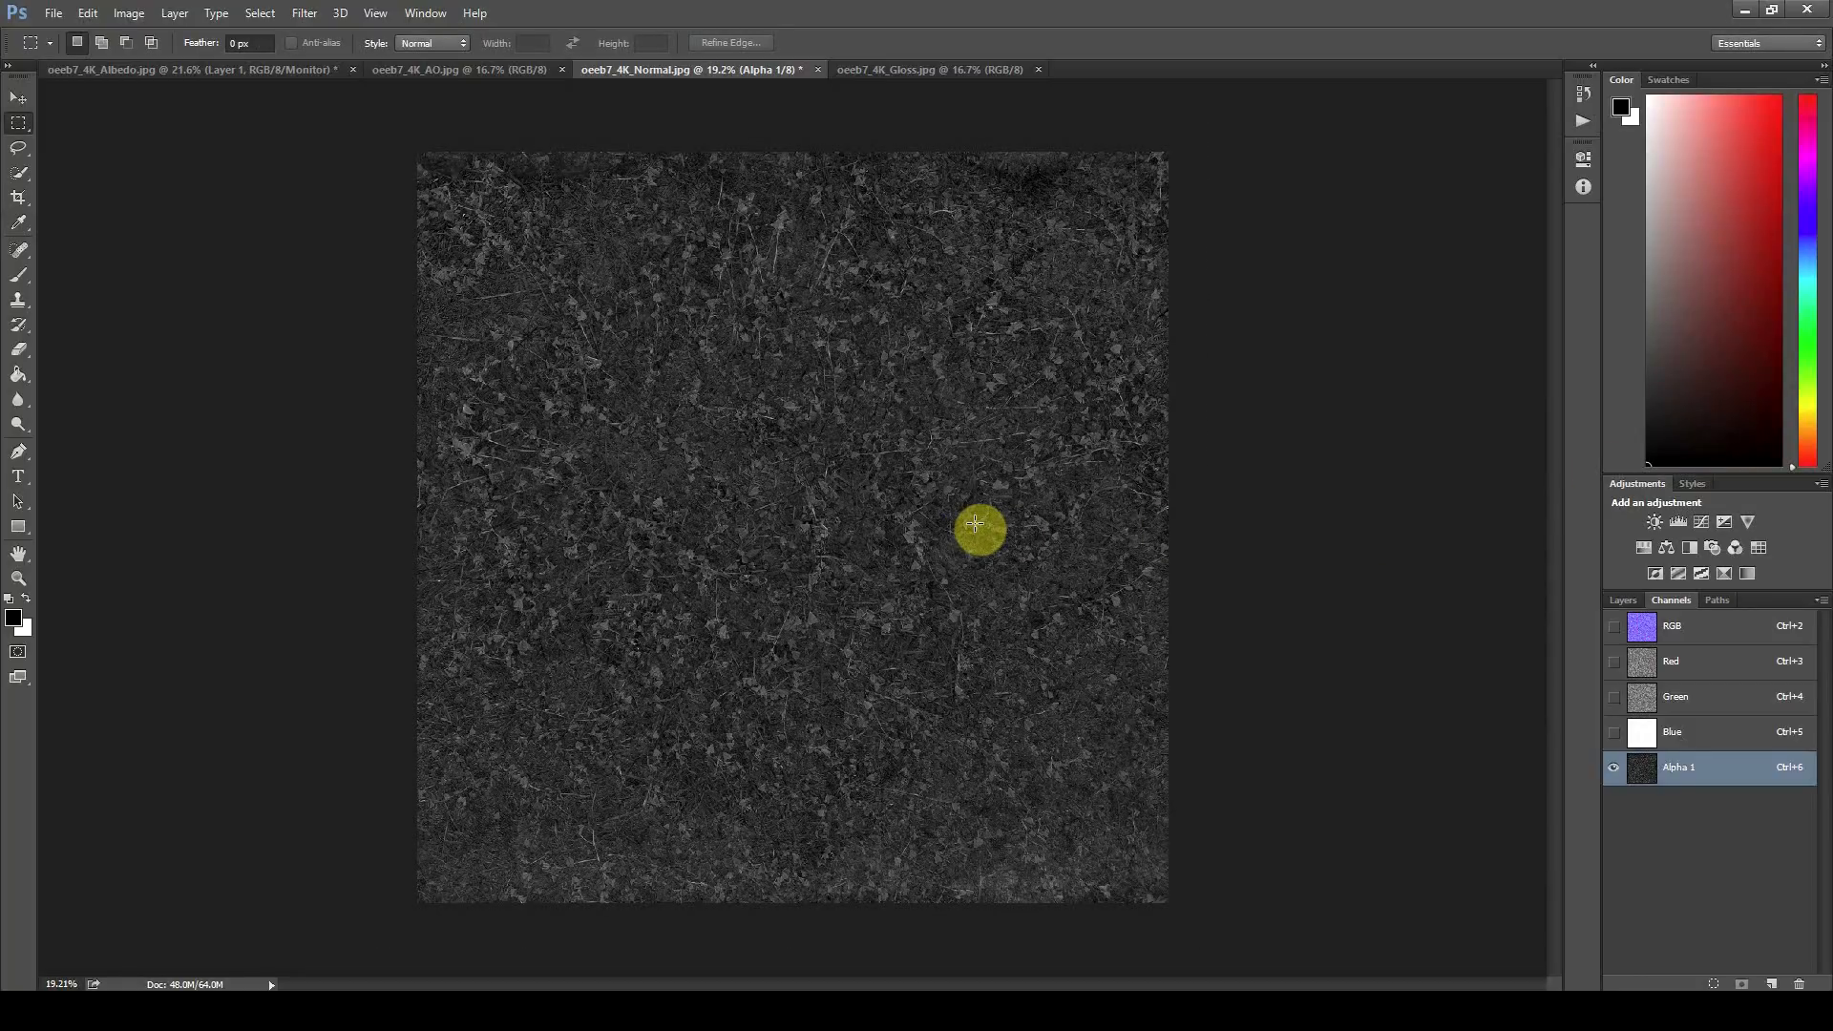
pyautogui.click(1675, 637)
pyautogui.scroll(1, 967, 659)
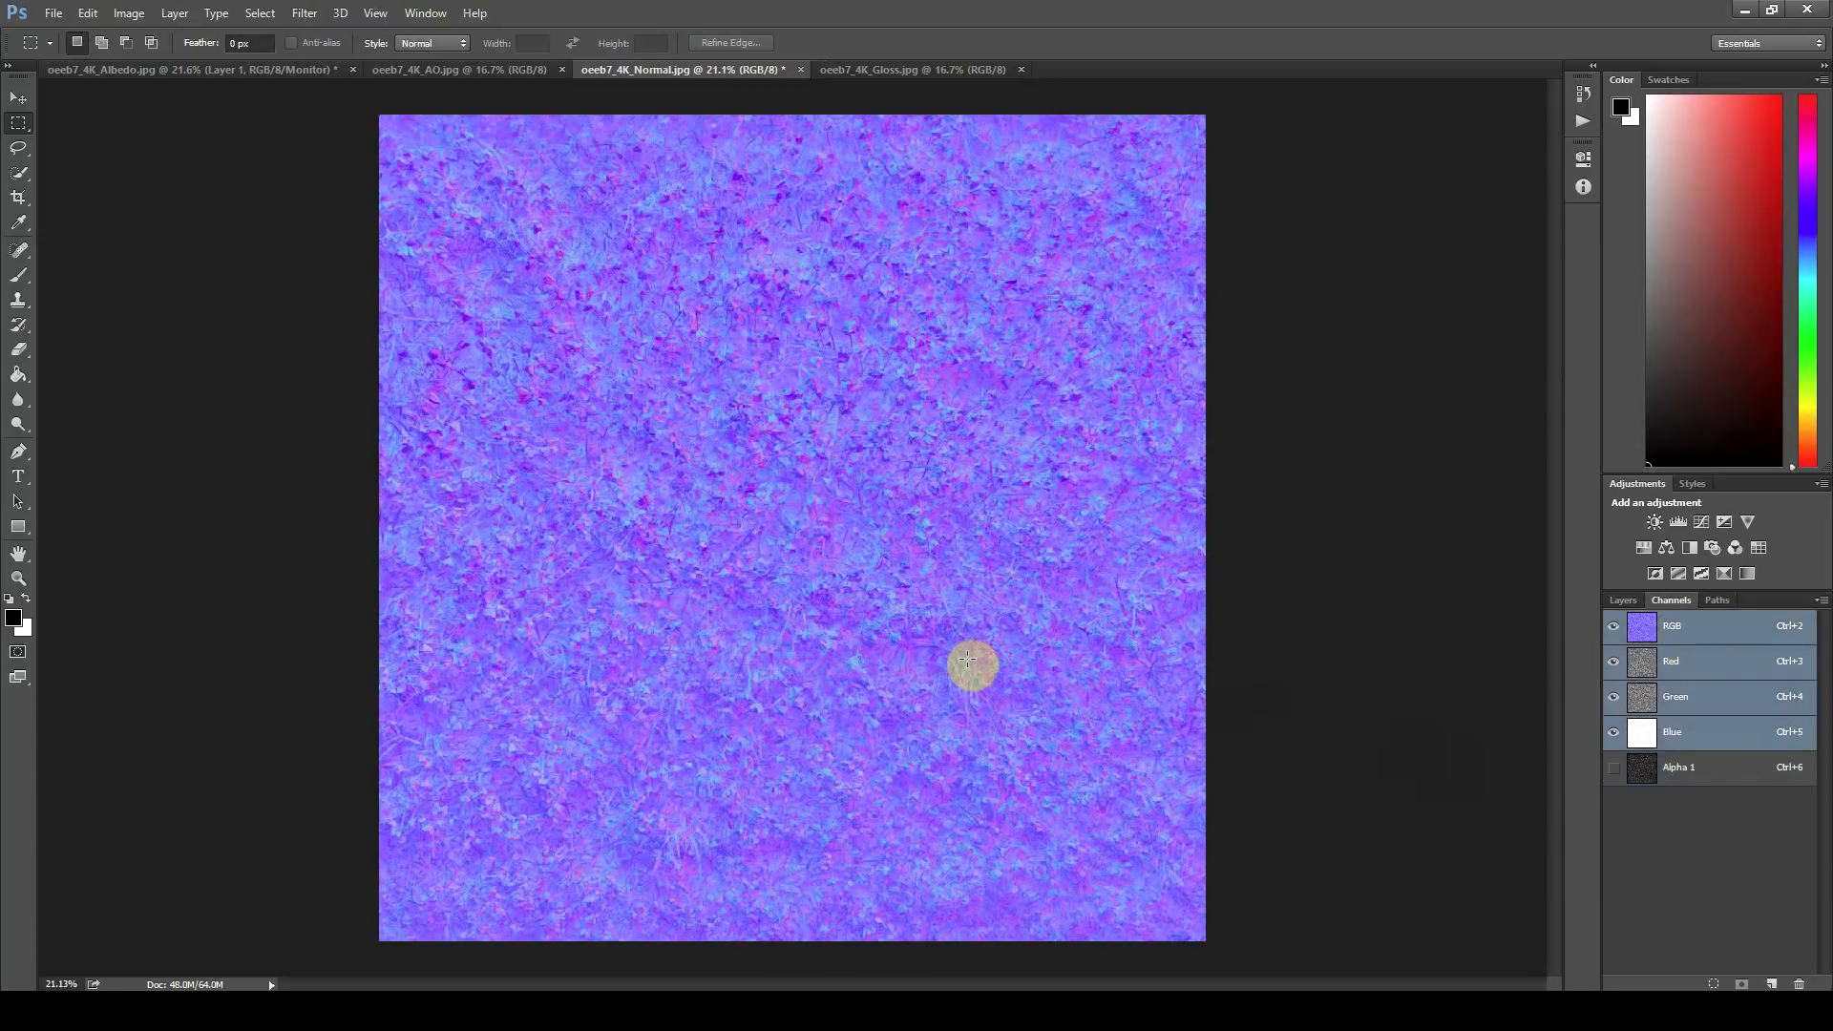
pyautogui.scroll(-1, 967, 659)
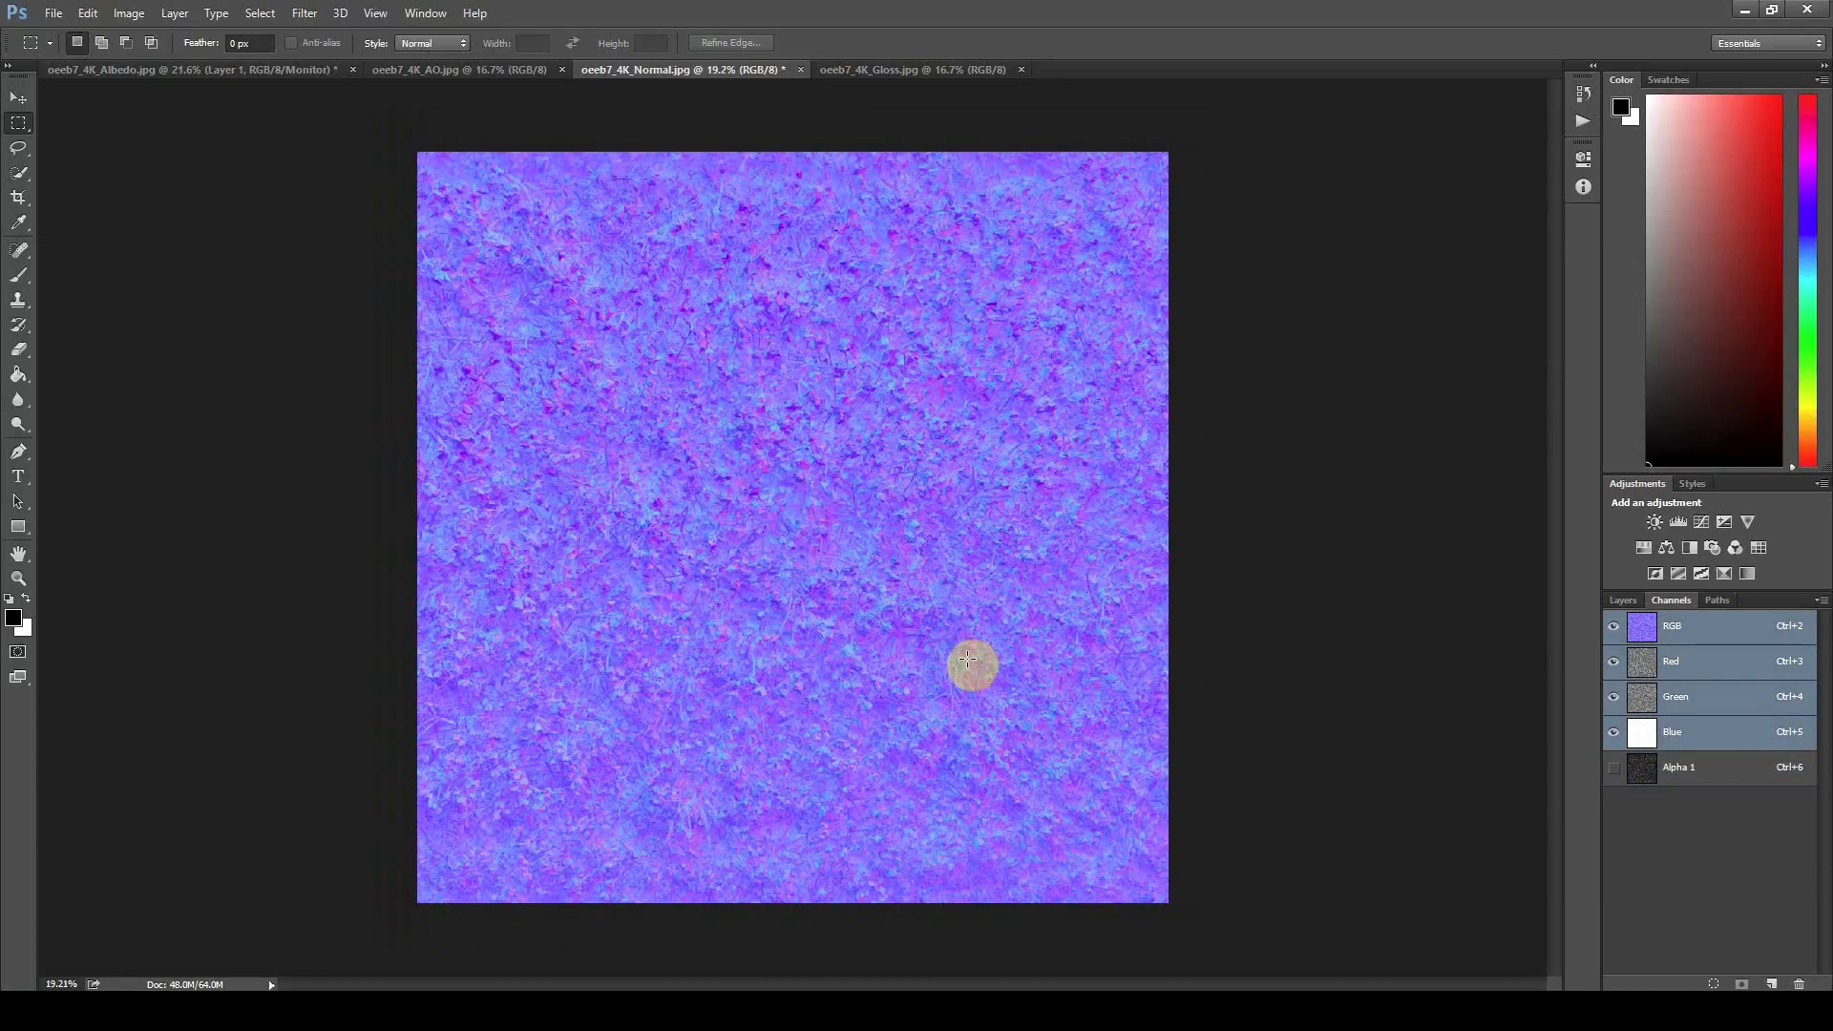
# Step: Save the normal map with its alpha channel as grass_uncut_01_ddna.tif in CryTIFPlugin format in the megascans grass folder
pyautogui.click(65, 19)
pyautogui.click(84, 225)
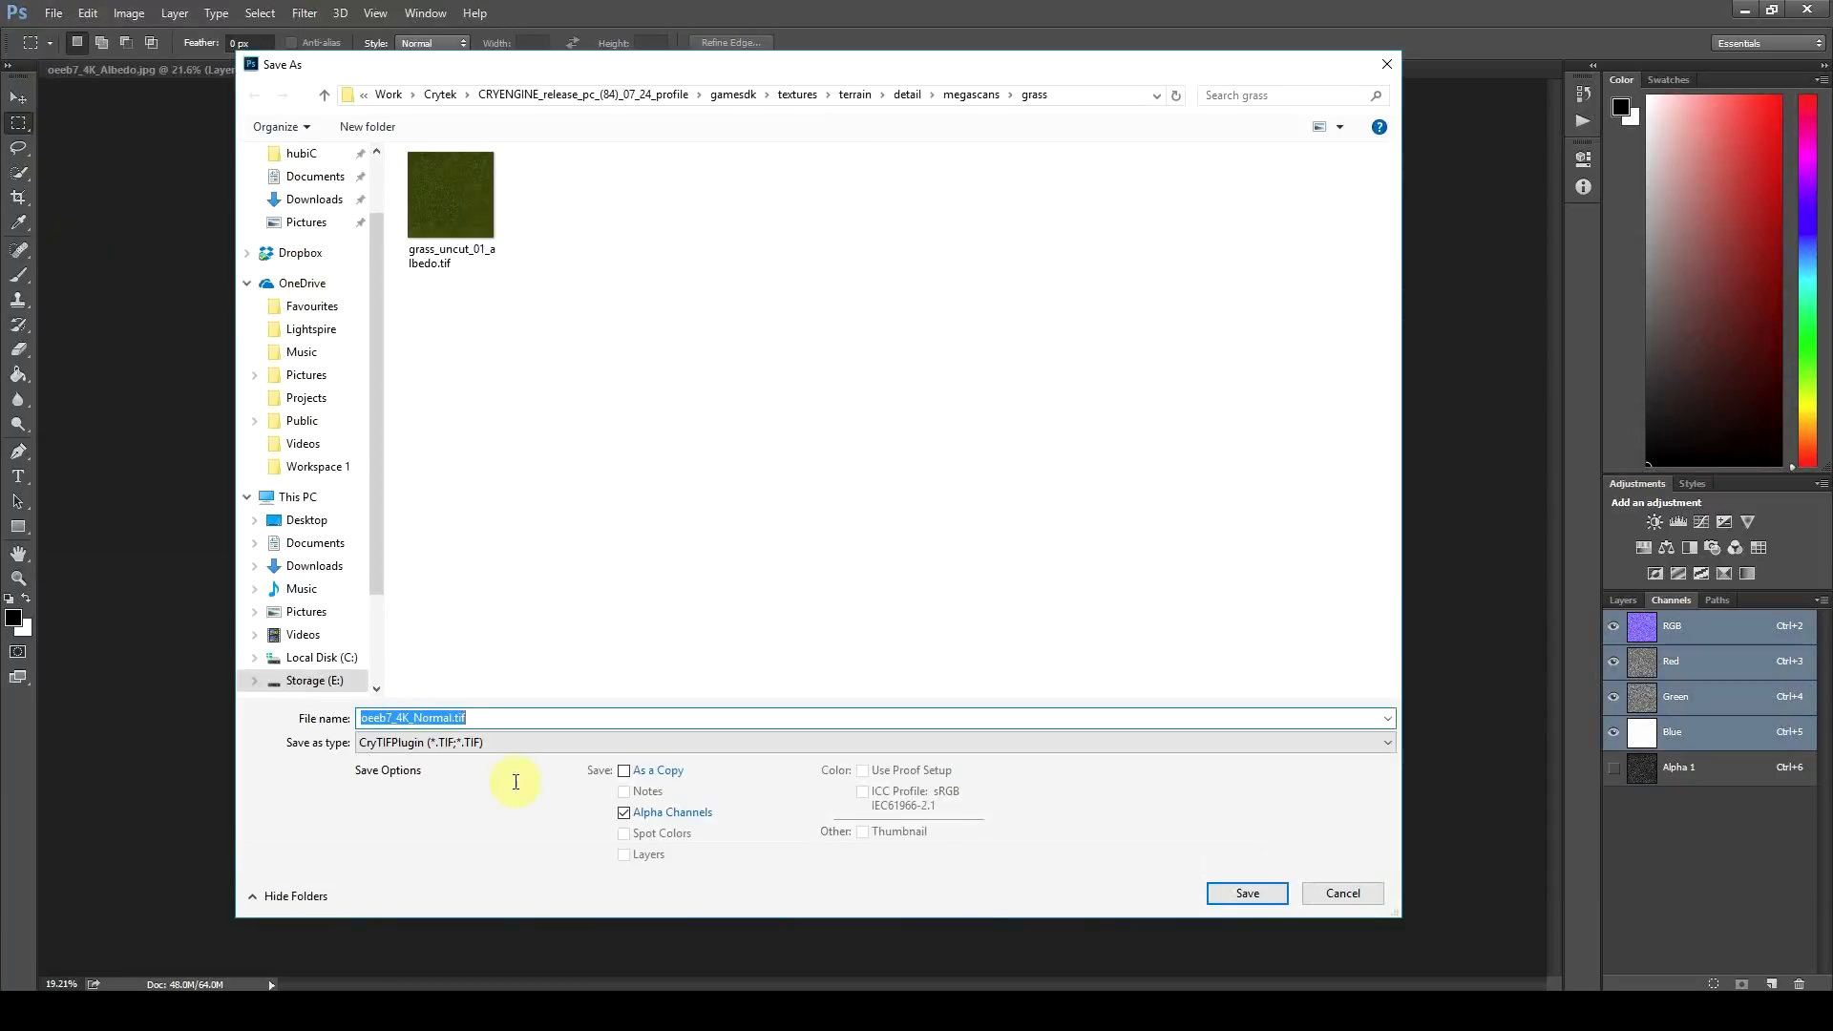
pyautogui.click(444, 252)
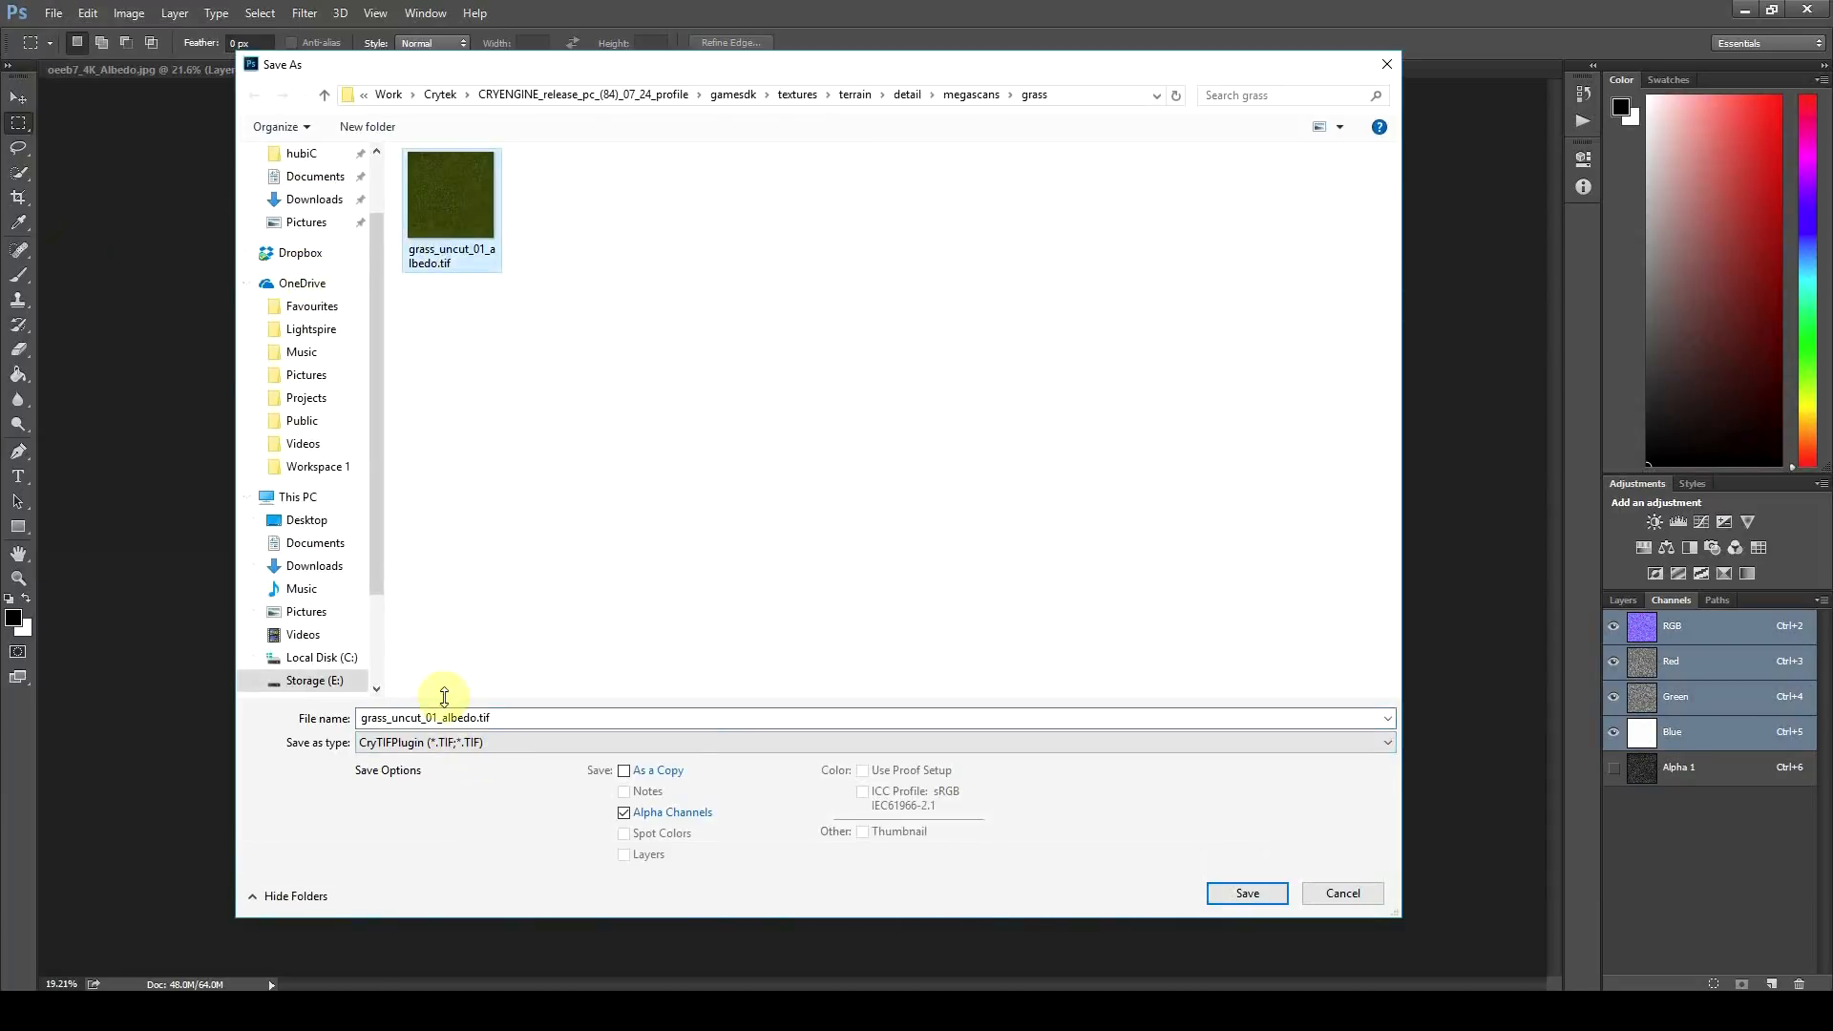
pyautogui.doubleClick(420, 718)
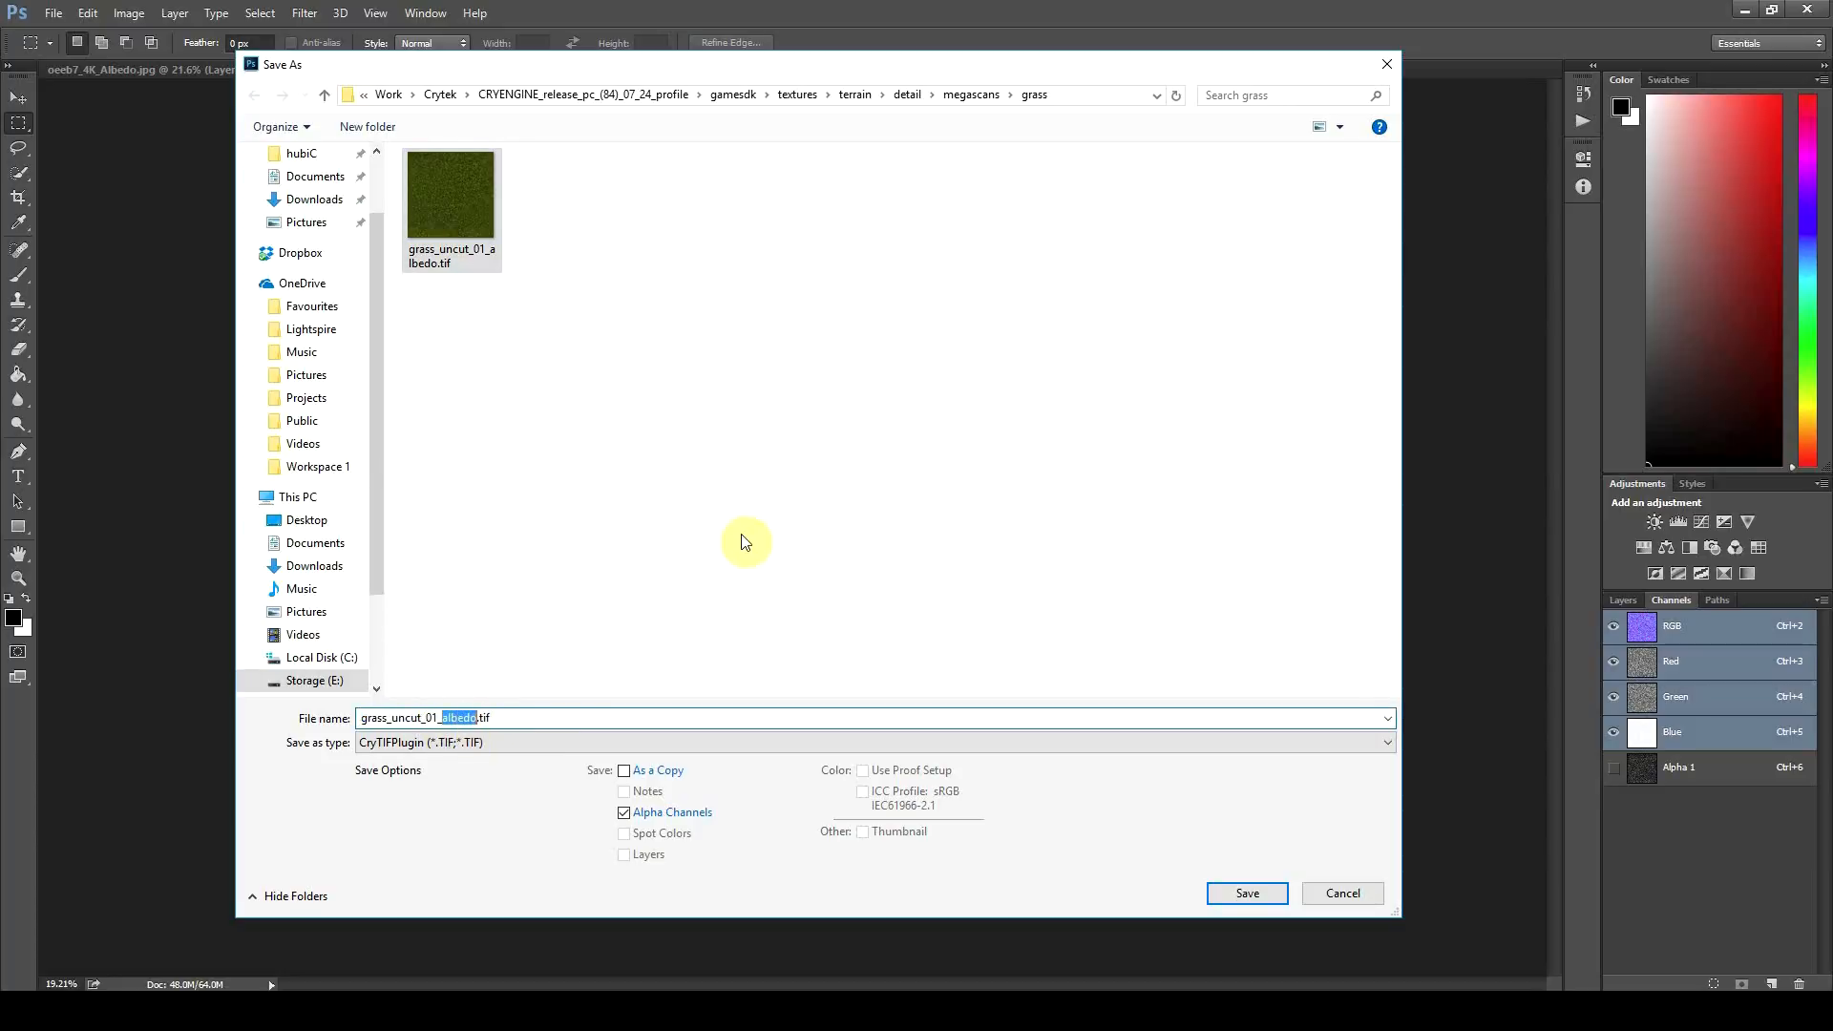
pyautogui.write('ddn')
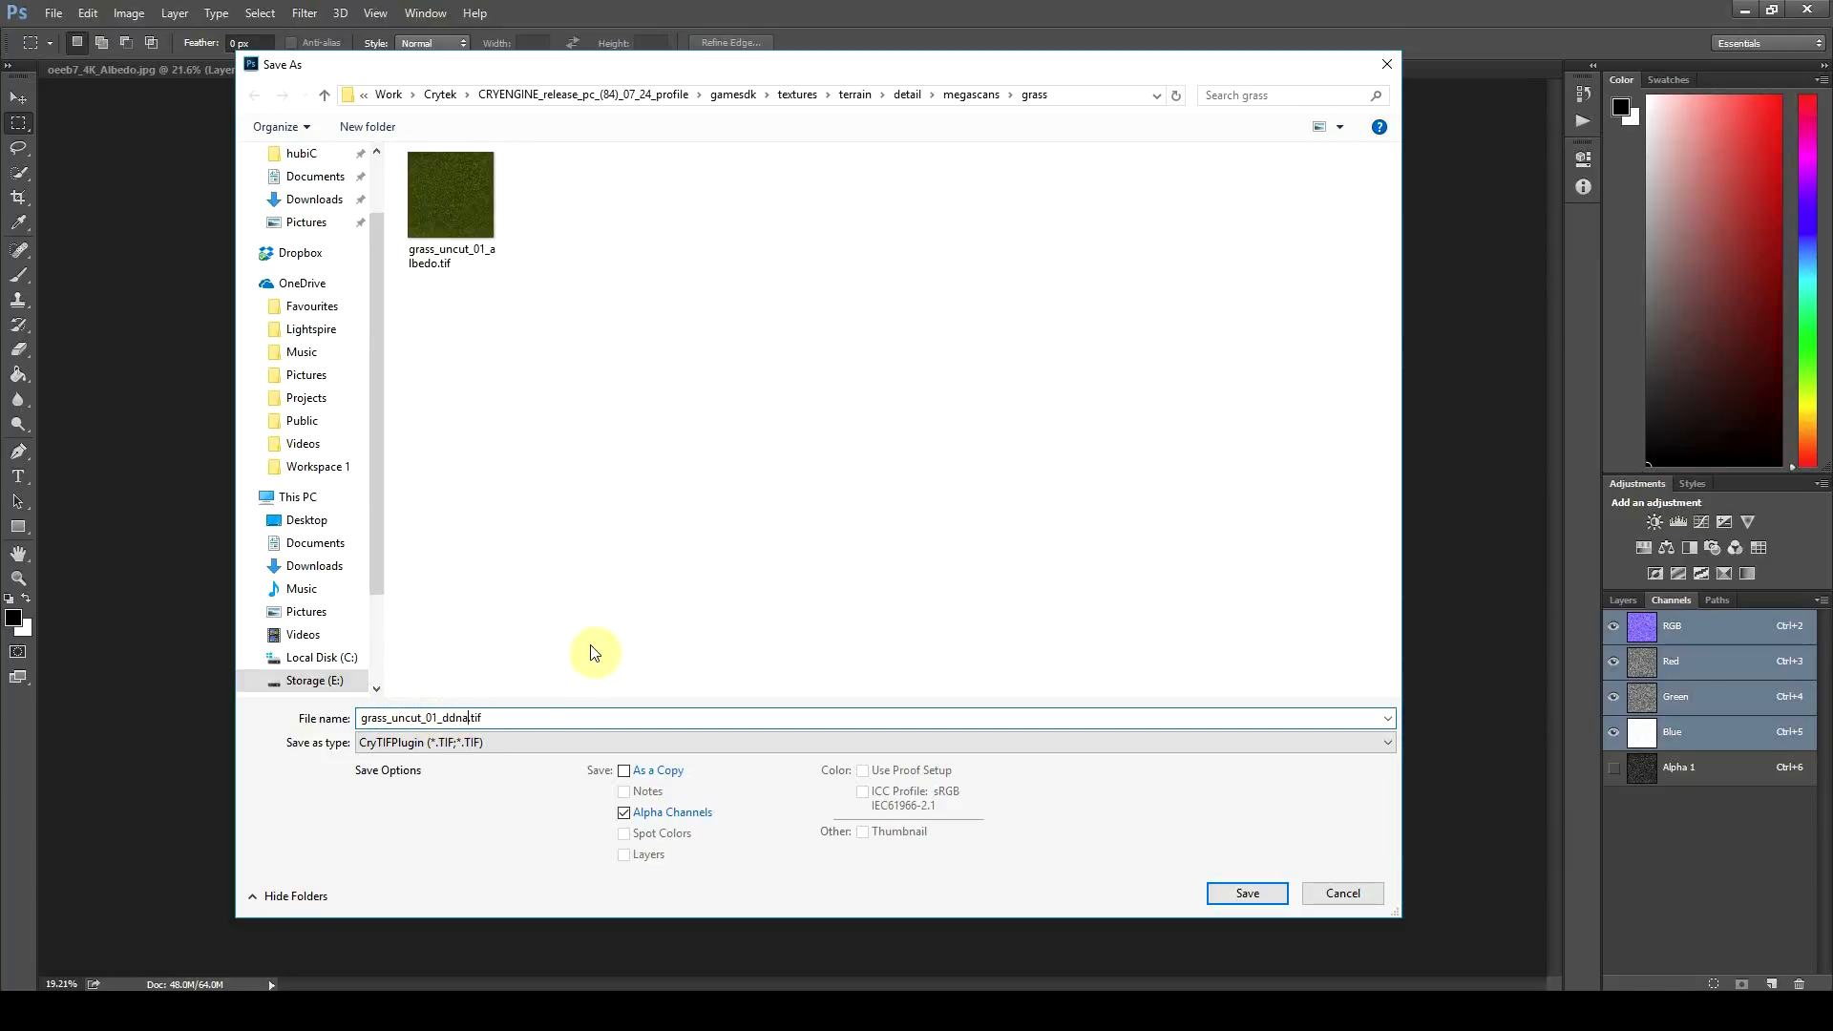
pyautogui.click(1243, 893)
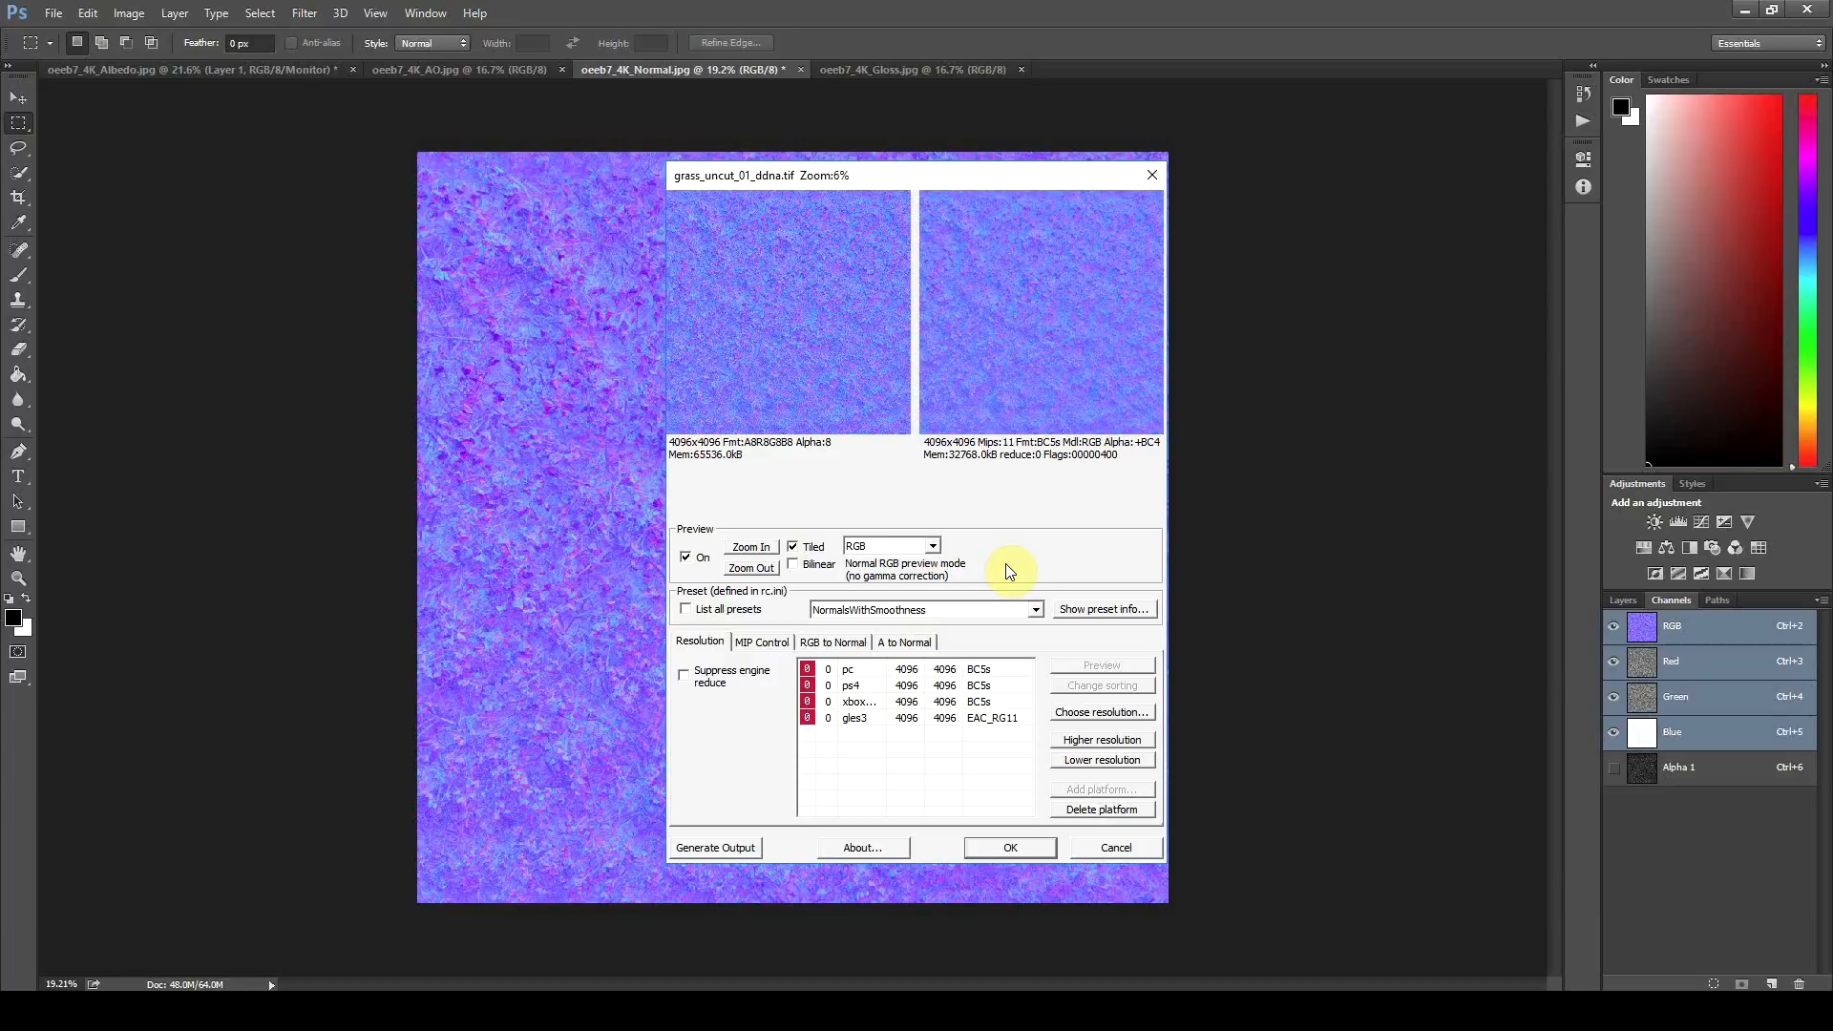
# Step: Choose the NormalsWithSmoothness_Legacy preset for the ddna texture and confirm the CryTIF export
pyautogui.click(989, 612)
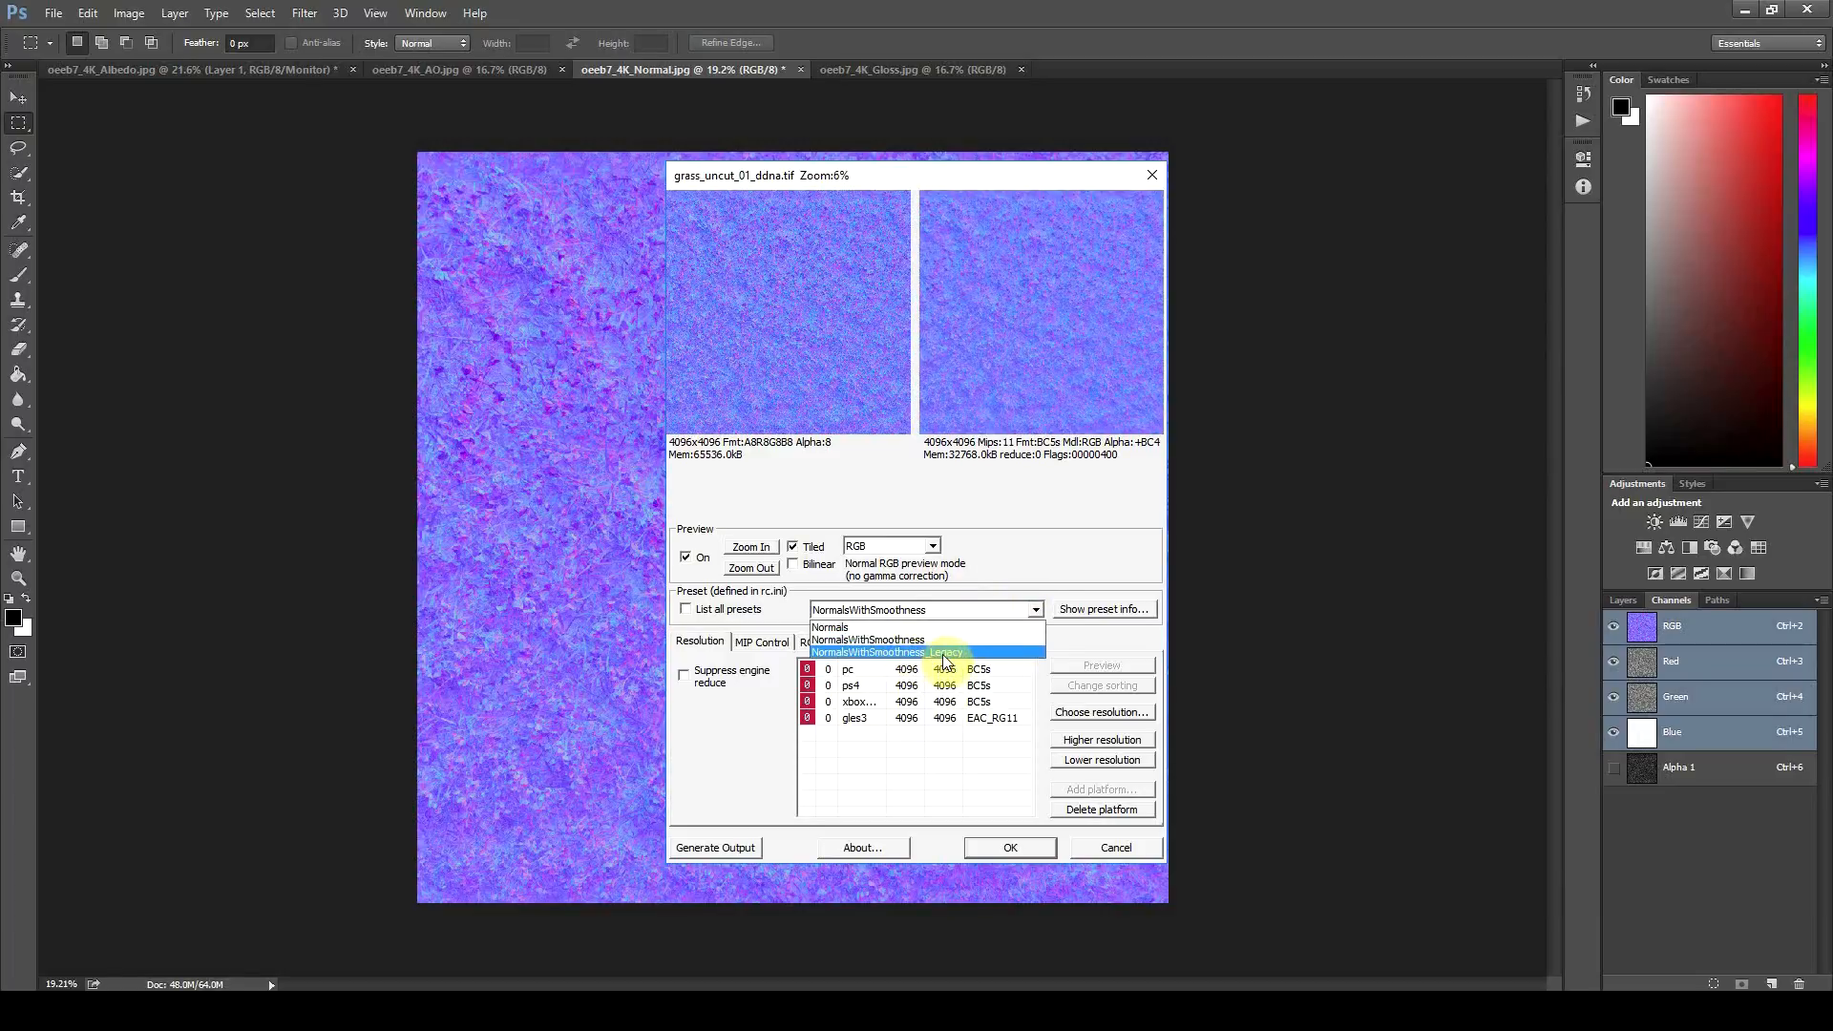
pyautogui.click(969, 666)
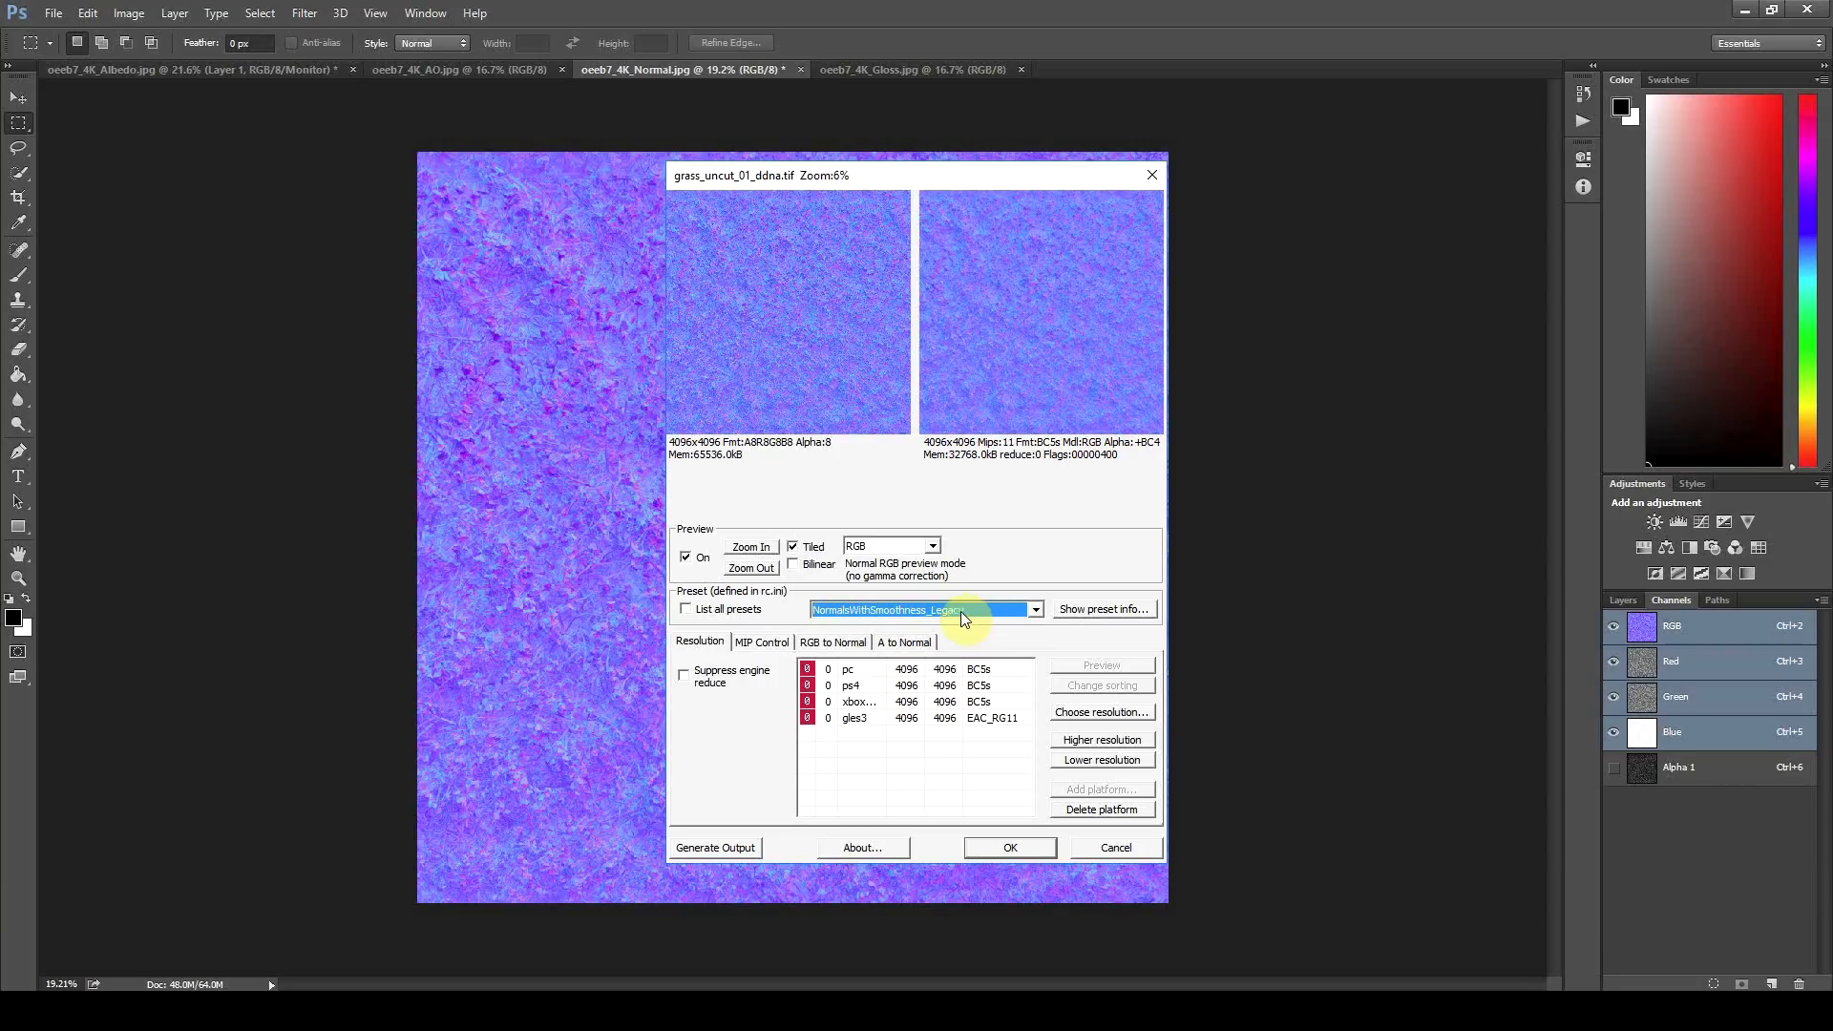
pyautogui.click(952, 670)
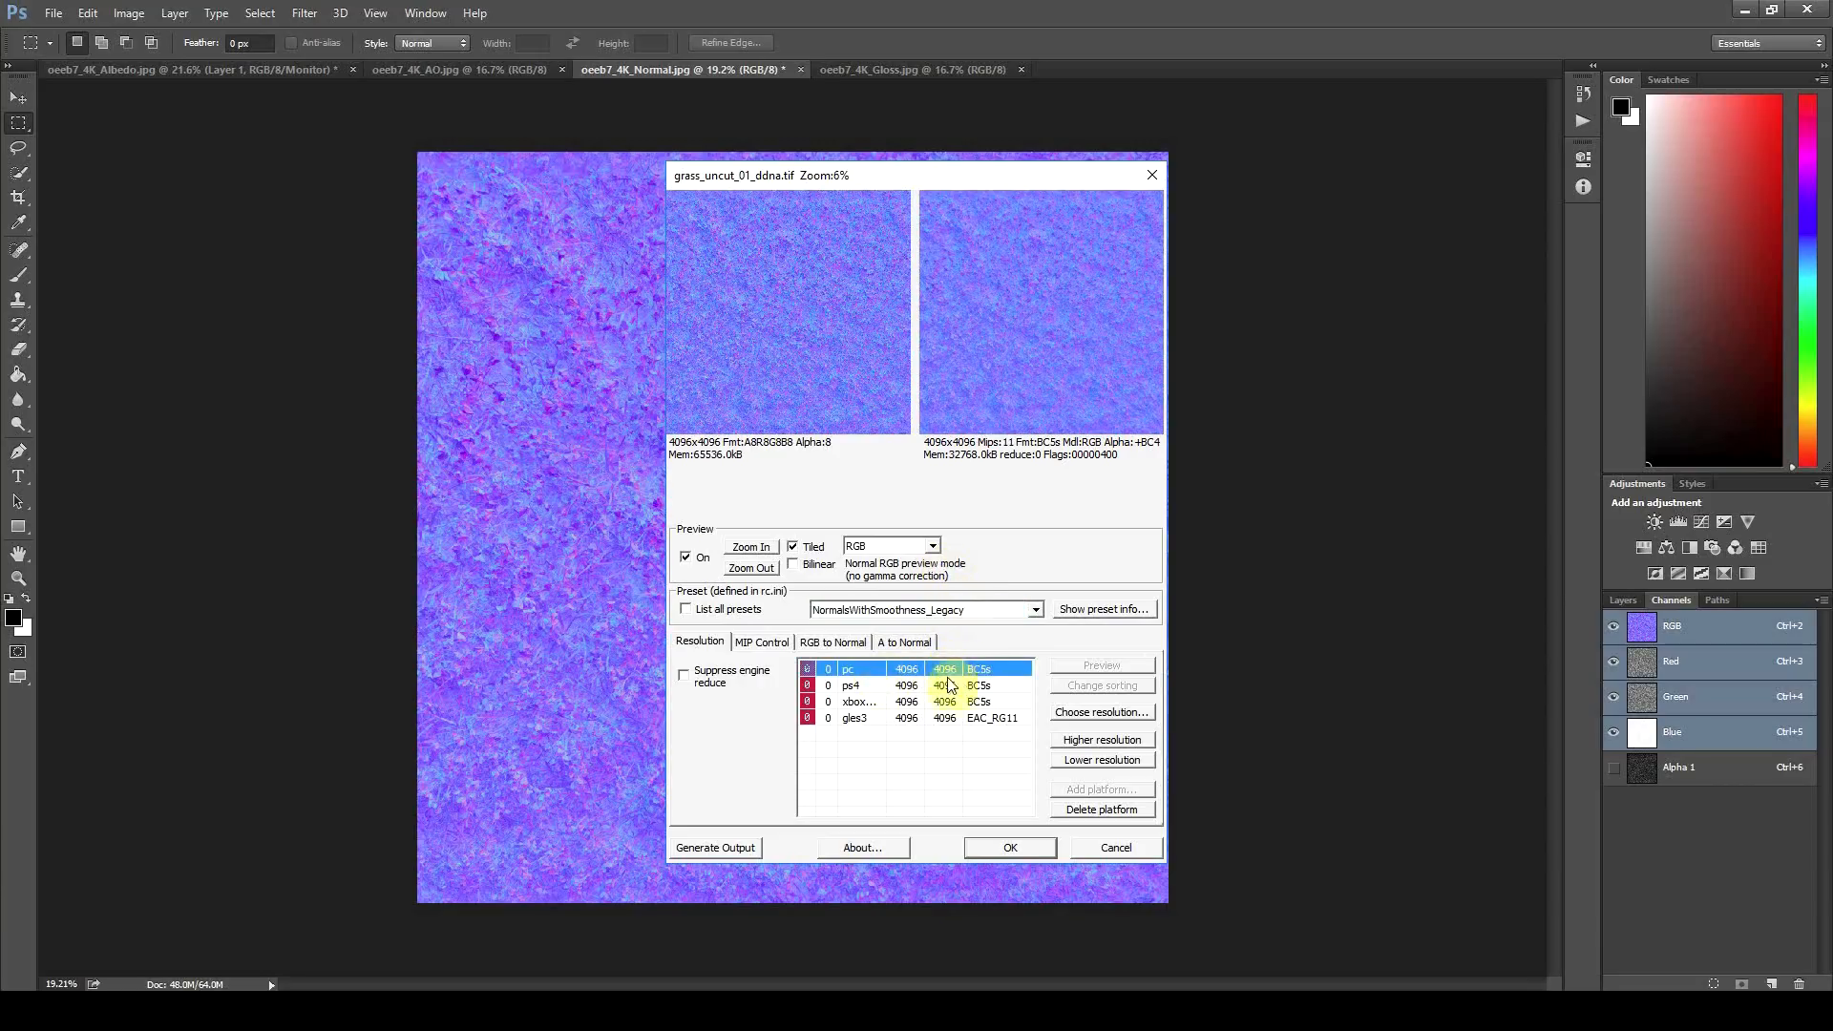
pyautogui.click(1012, 848)
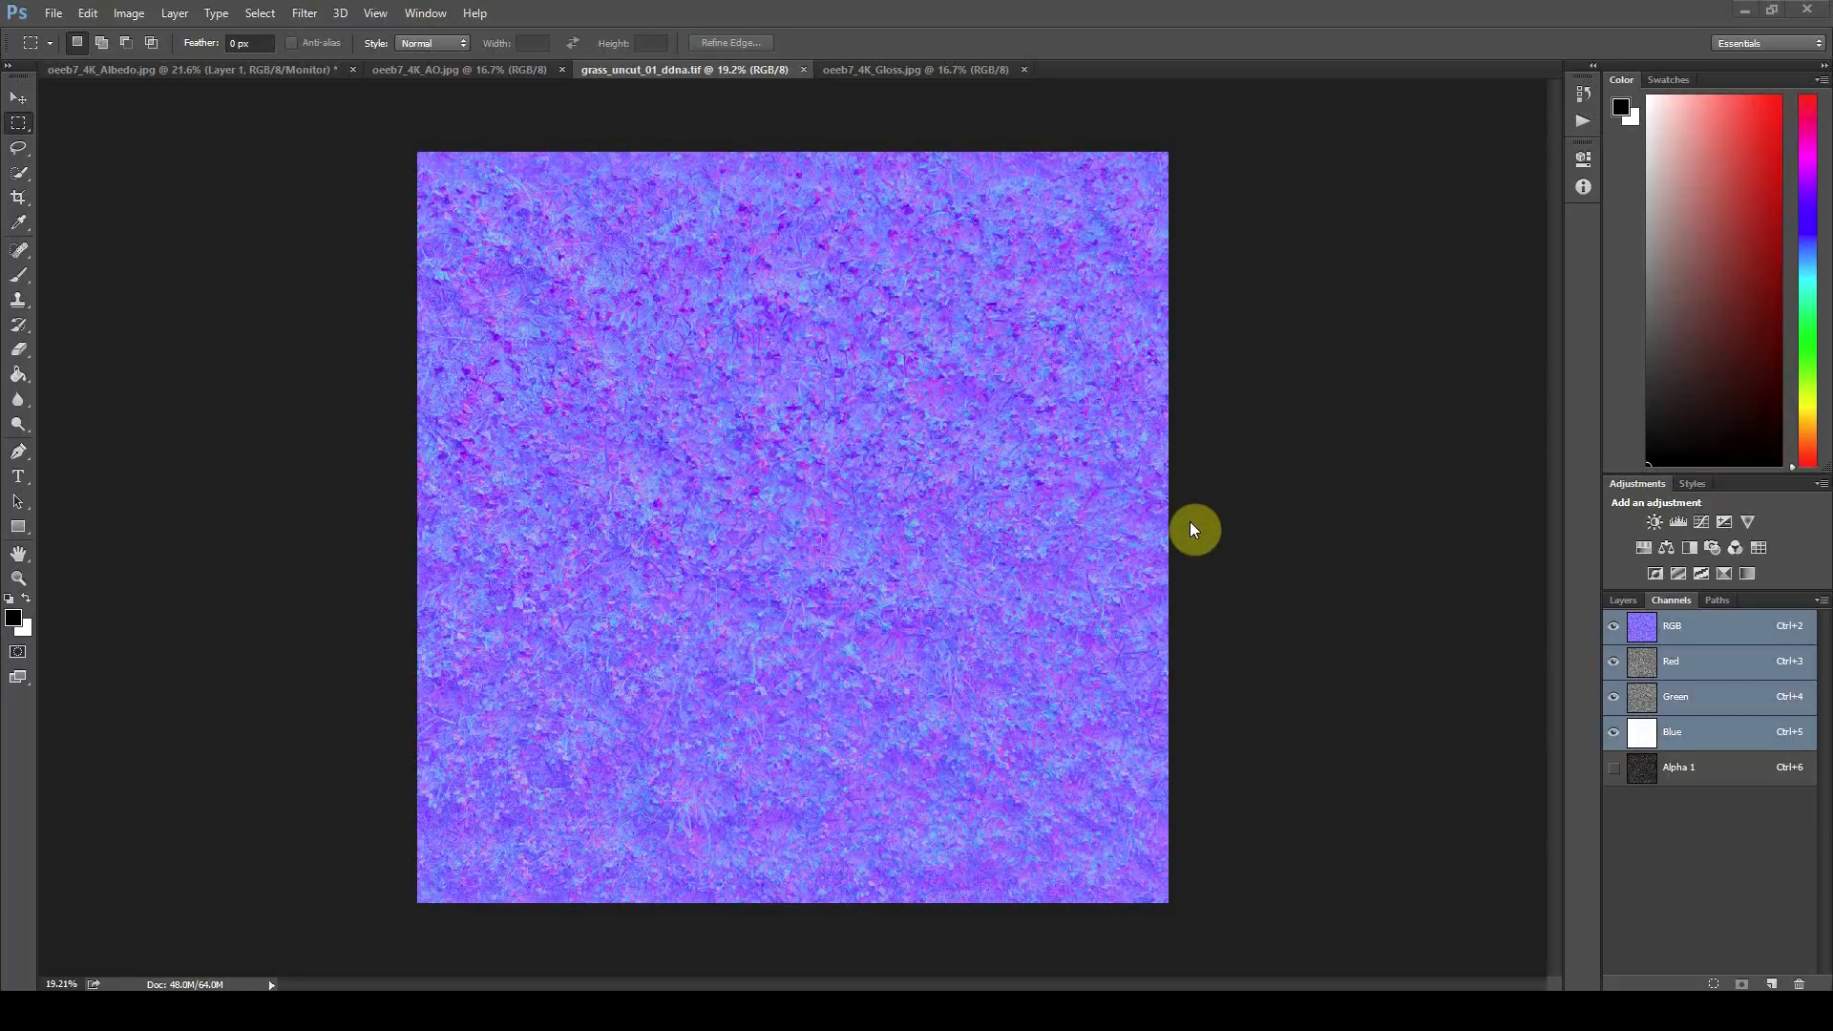
# Step: Switch to File Explorer, check the exported texture files in the grass folder and return to Photoshop
pyautogui.moveTo(457, 990)
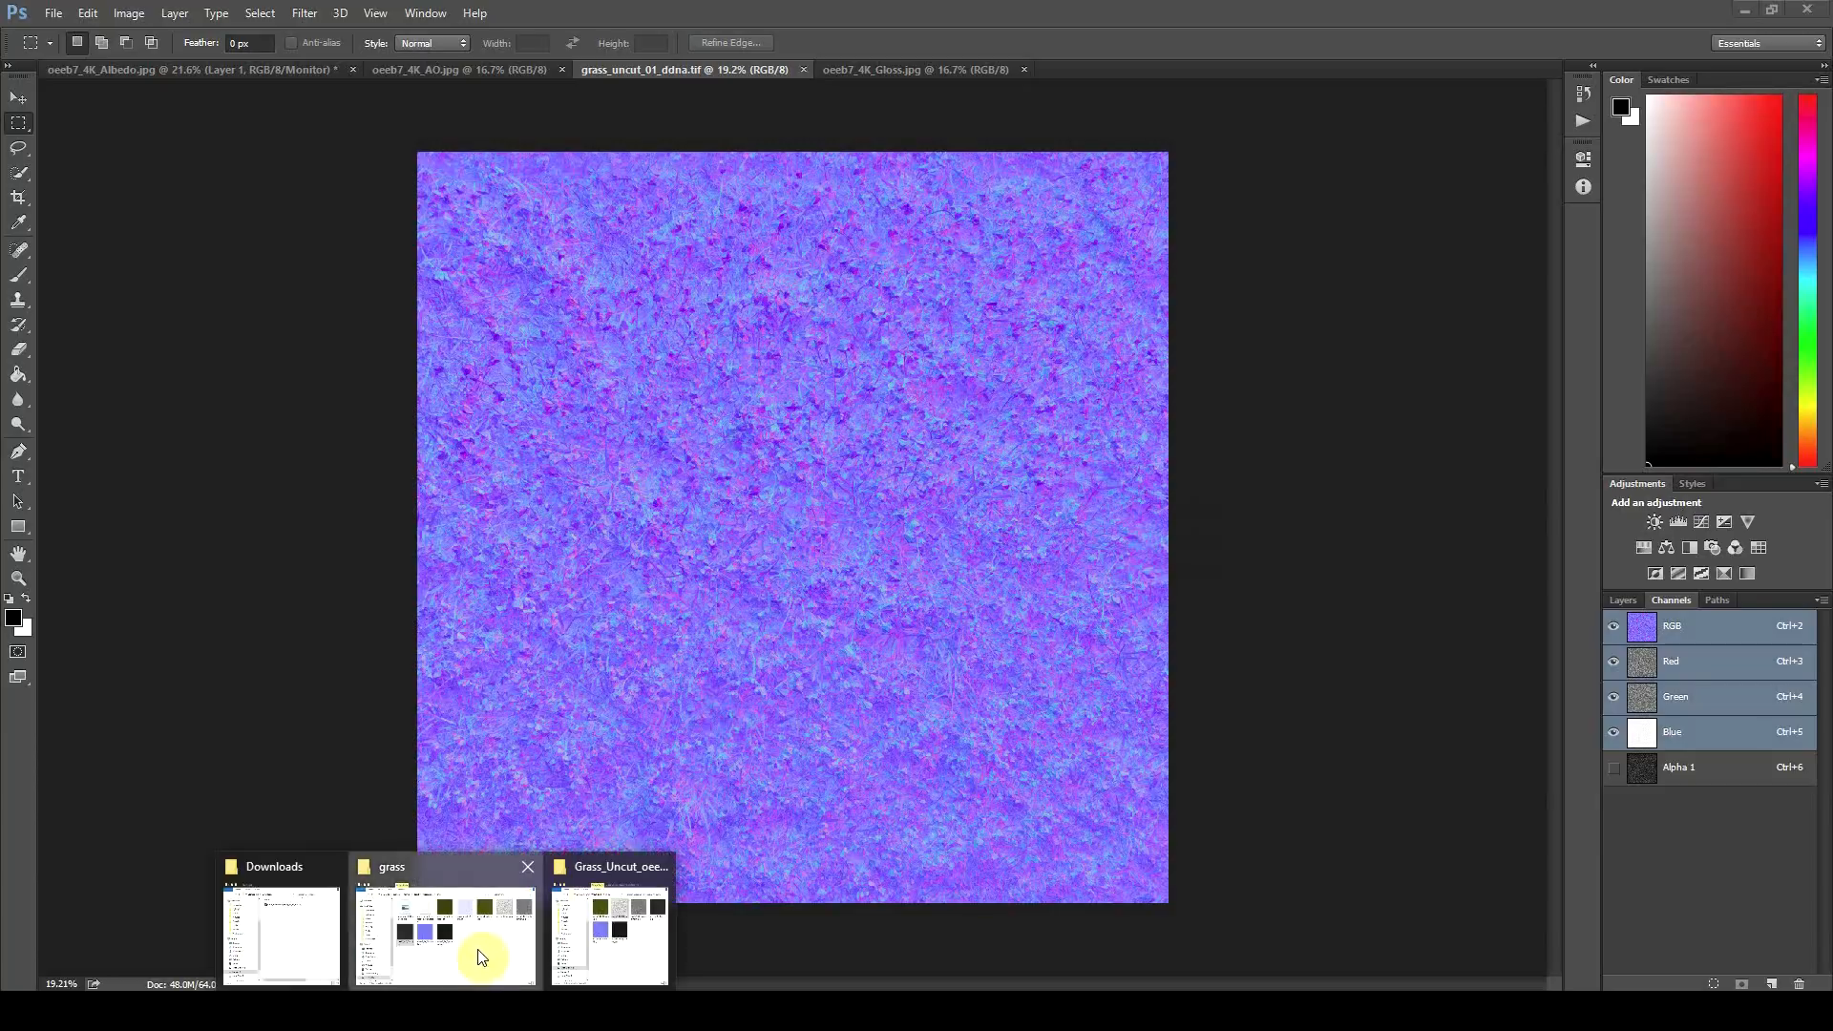
pyautogui.click(479, 950)
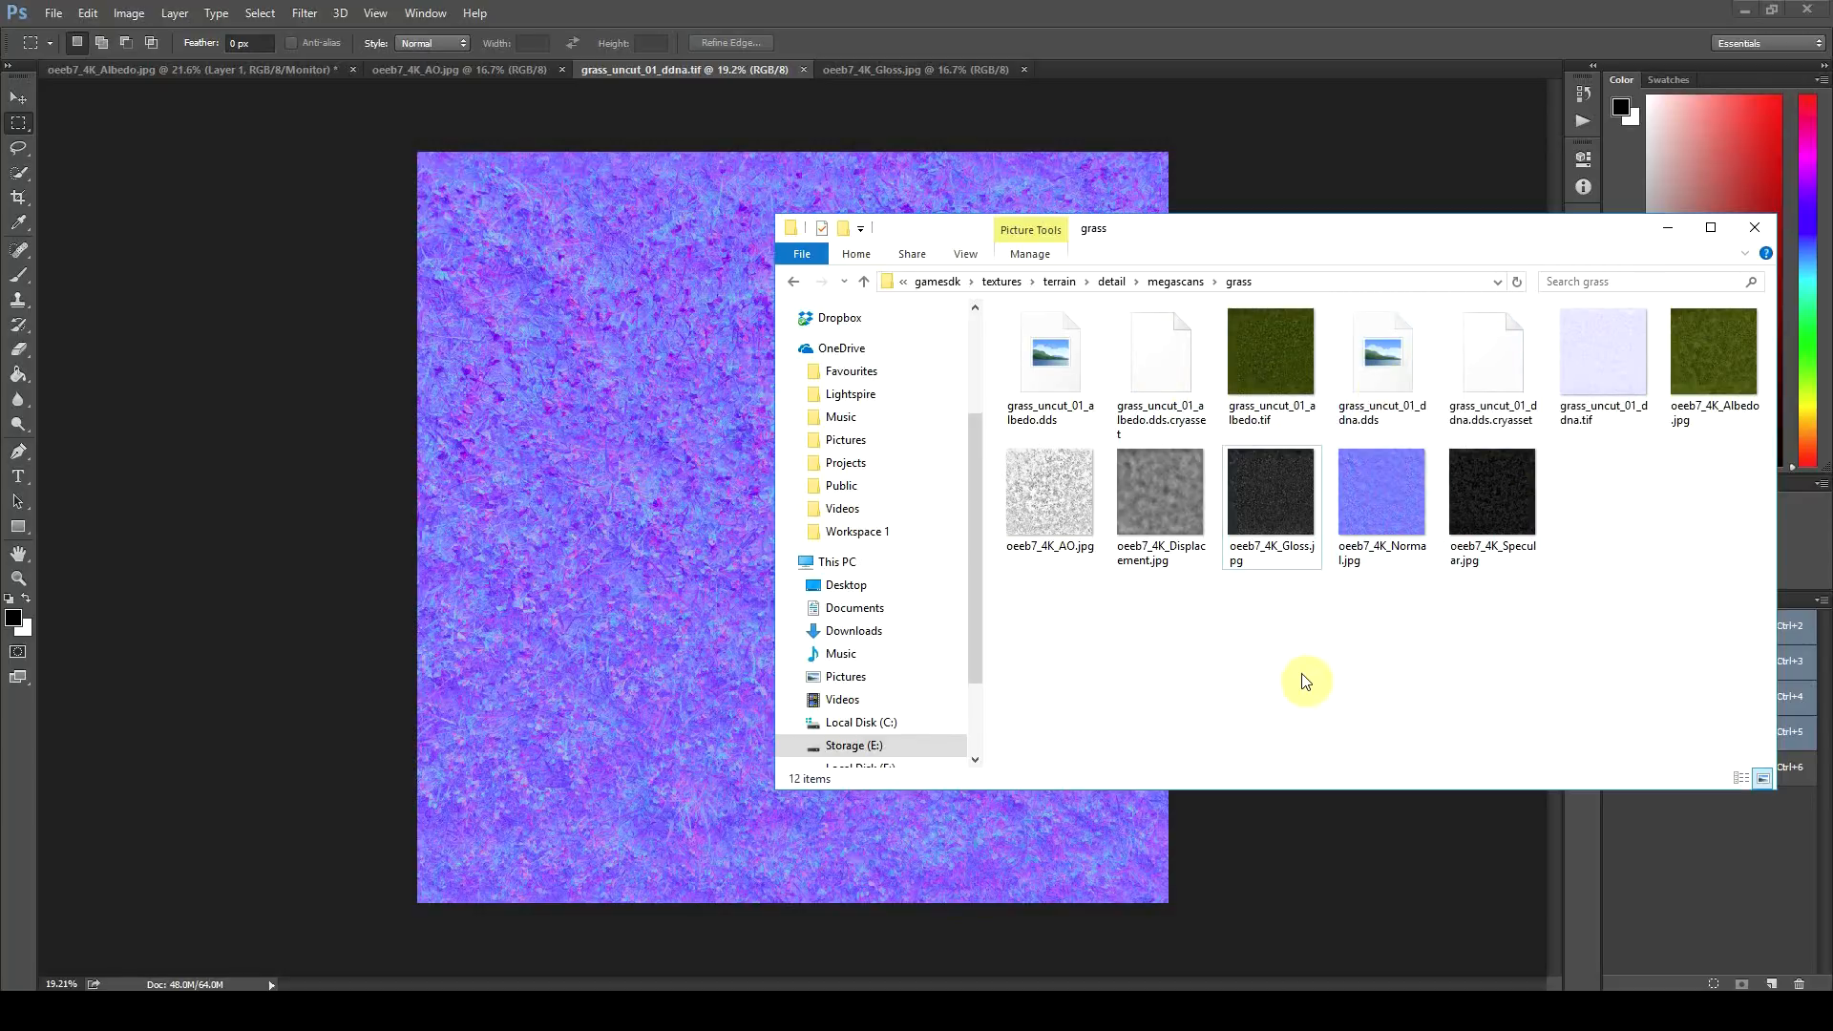
pyautogui.click(1020, 29)
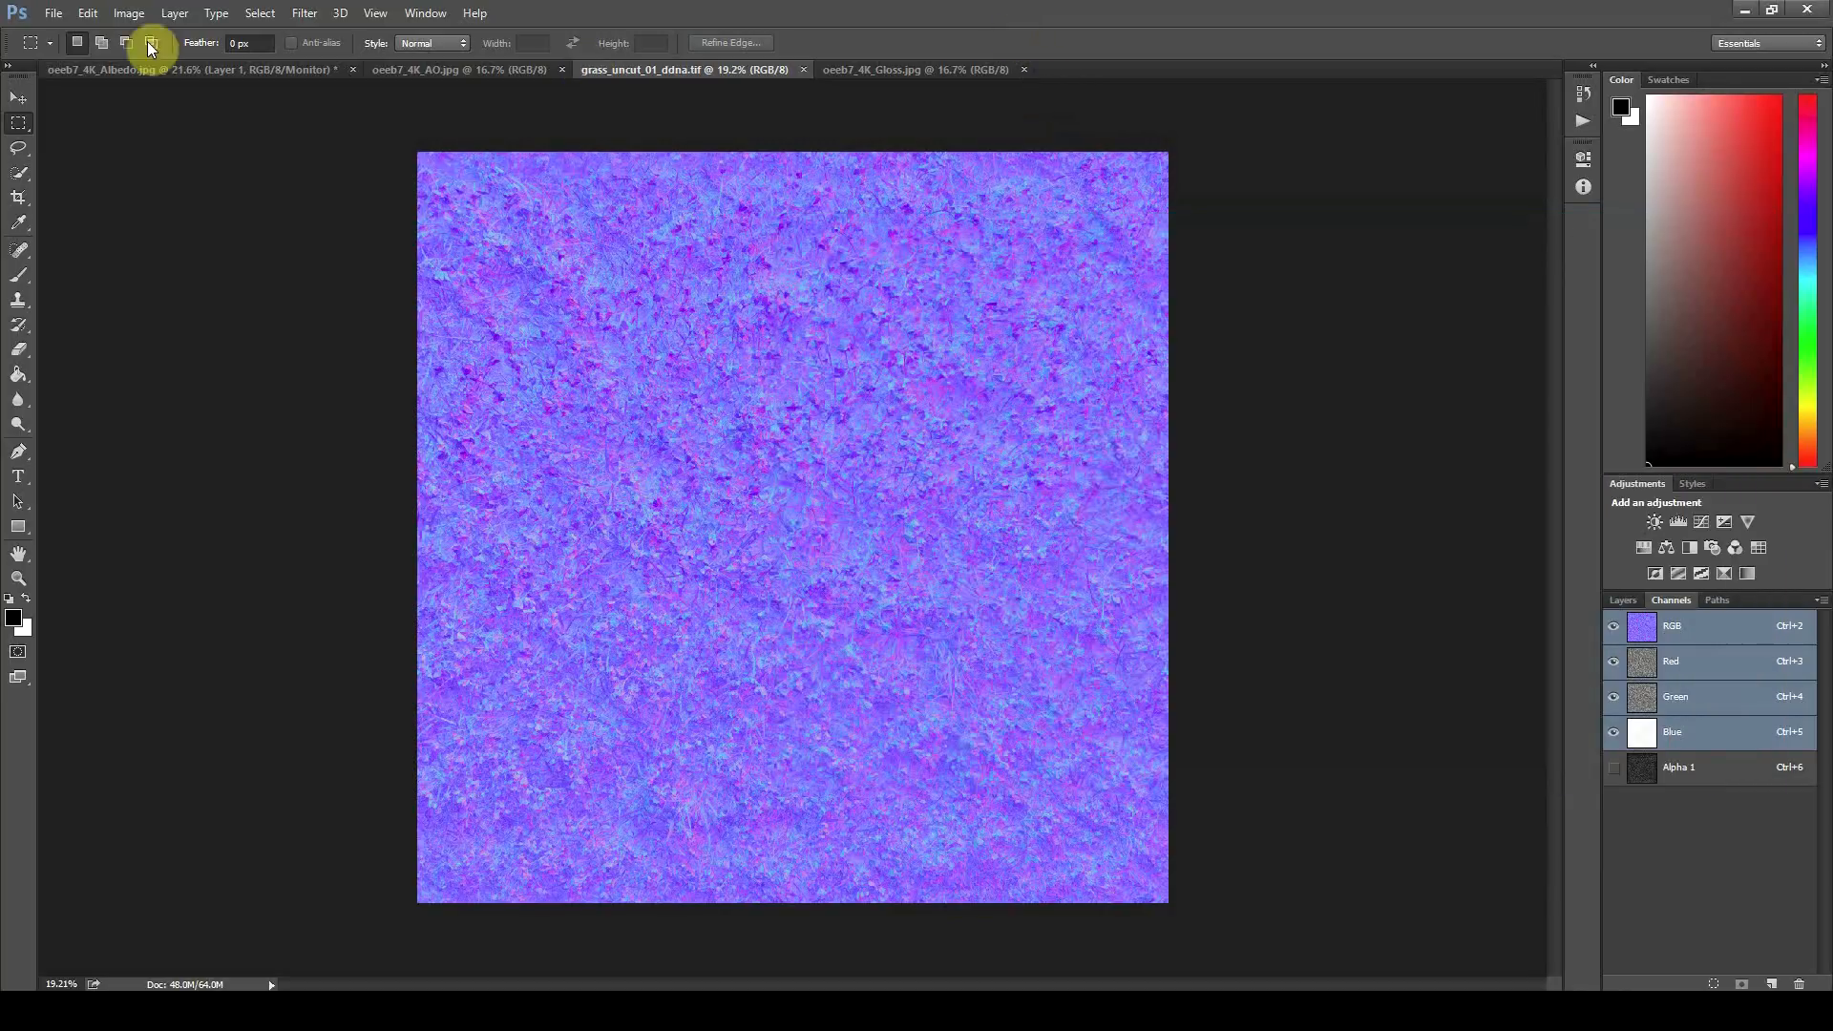
# Step: Open the specular map oeeb7_4K_Specular.jpg from the grass folder
pyautogui.click(53, 13)
pyautogui.click(71, 54)
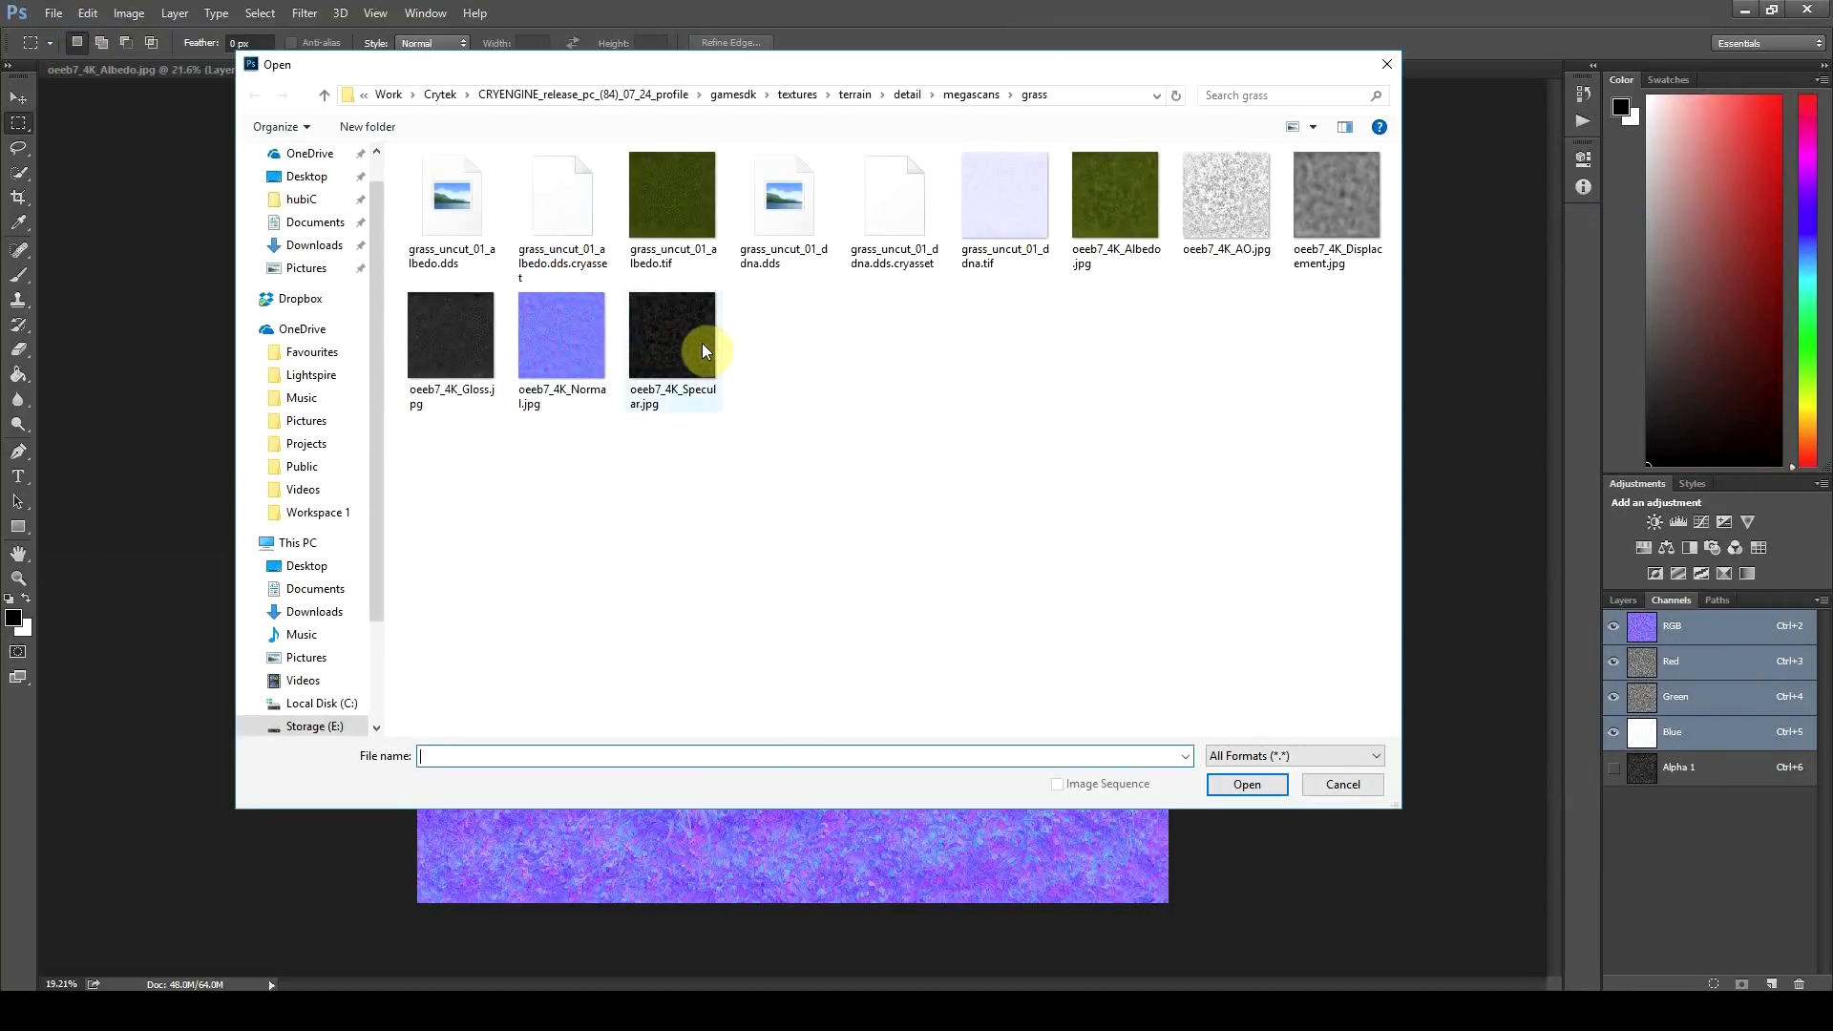
pyautogui.doubleClick(701, 342)
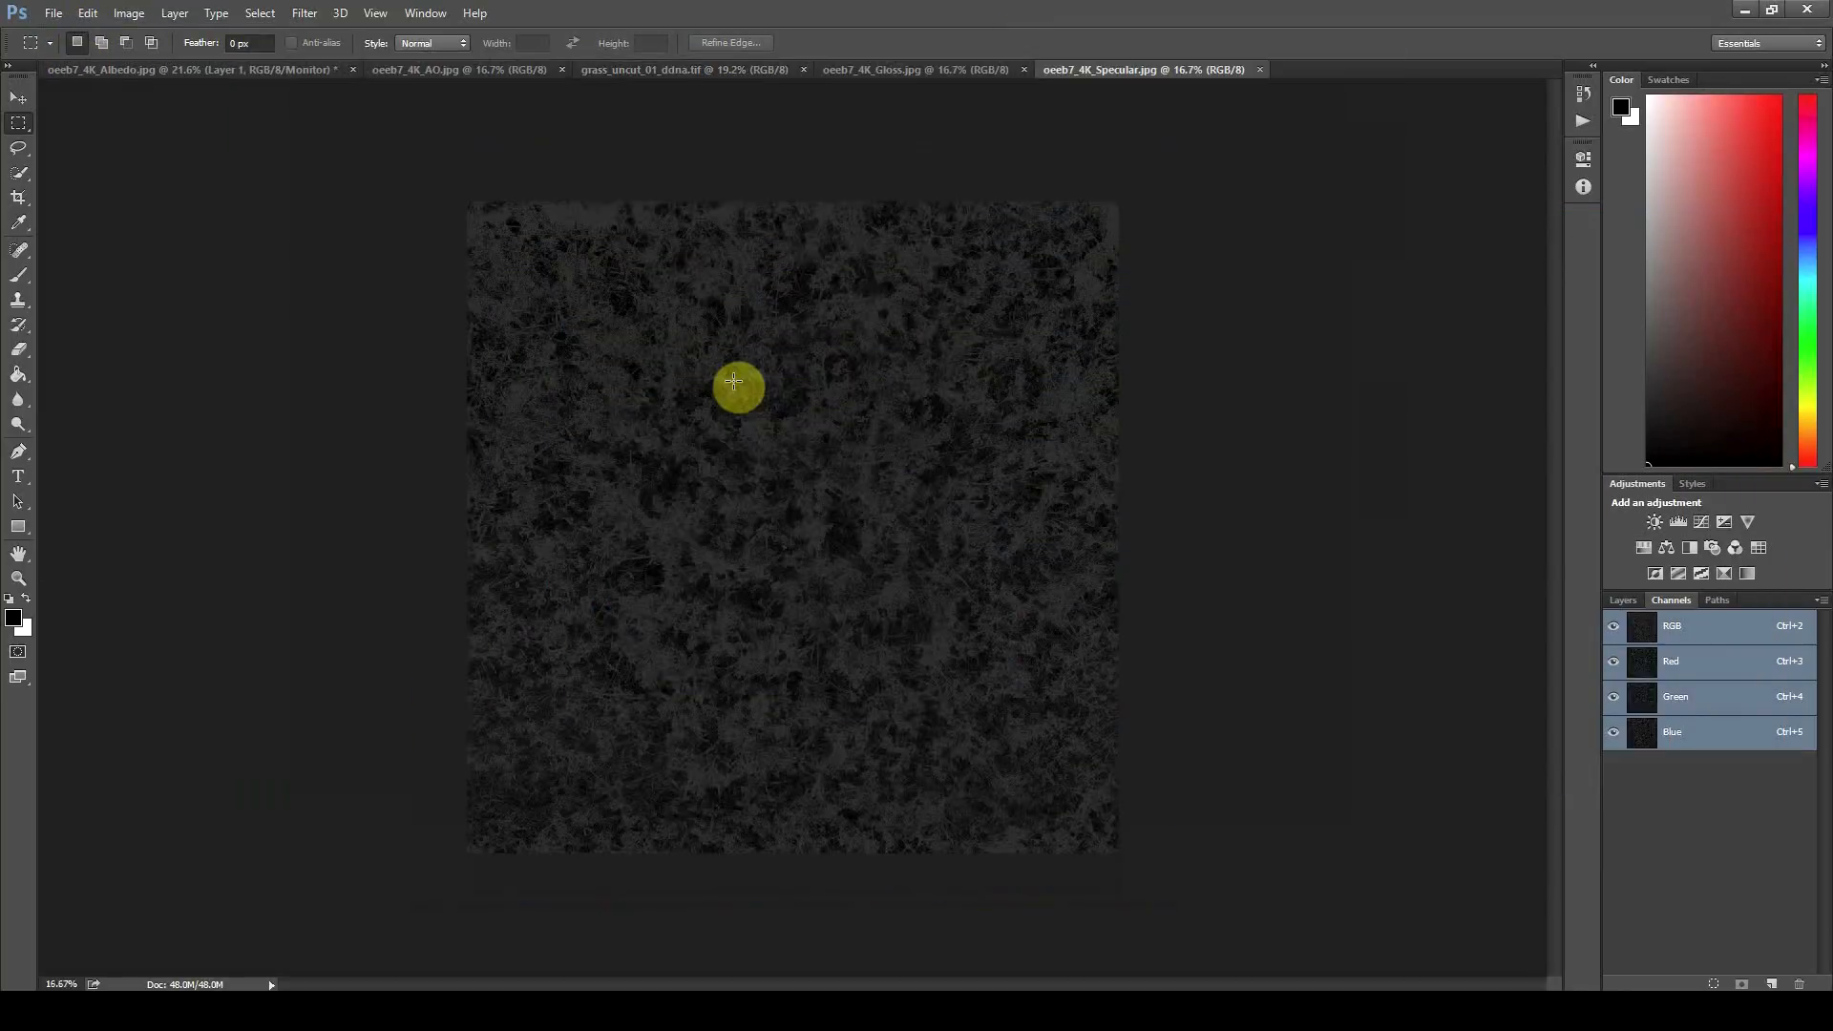
pyautogui.keyDown('alt'); pyautogui.scroll(1, 731, 401); pyautogui.keyUp('alt')
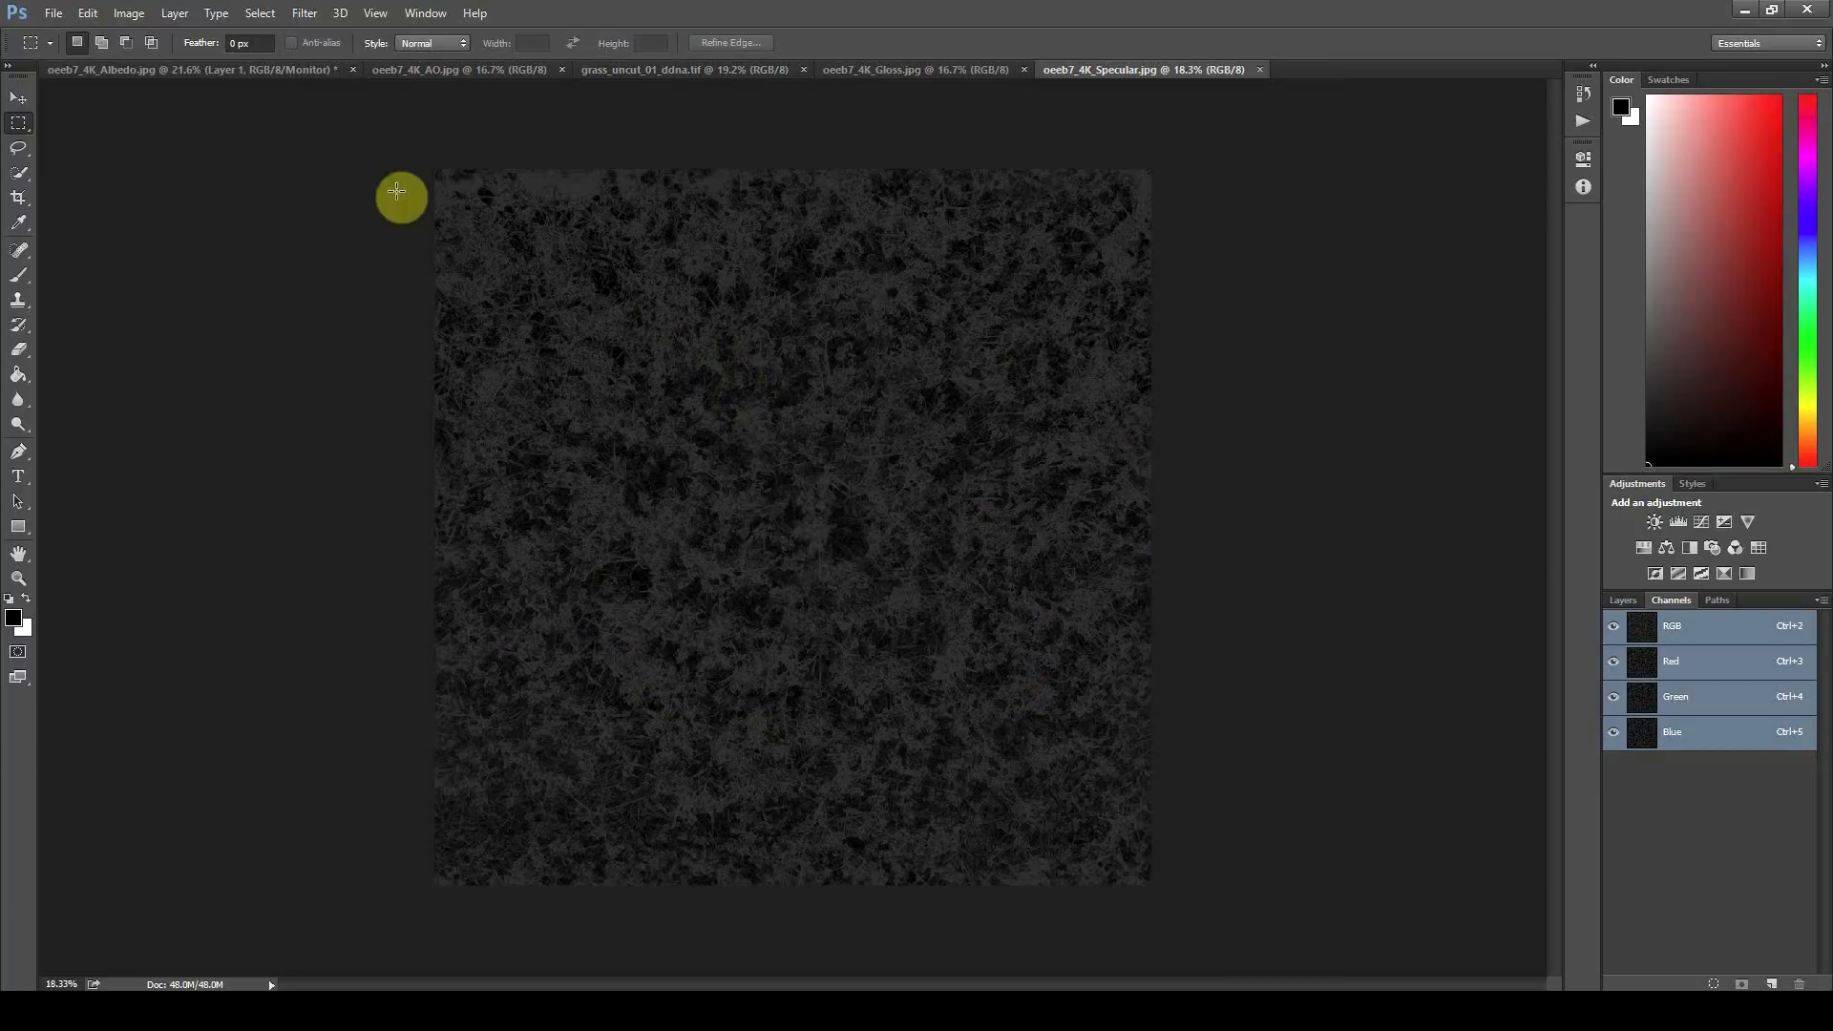
# Step: Save the specular map as grass_uncut_01_spec.tif in CryTIFPlugin format in the grass folder
pyautogui.click(56, 17)
pyautogui.click(100, 226)
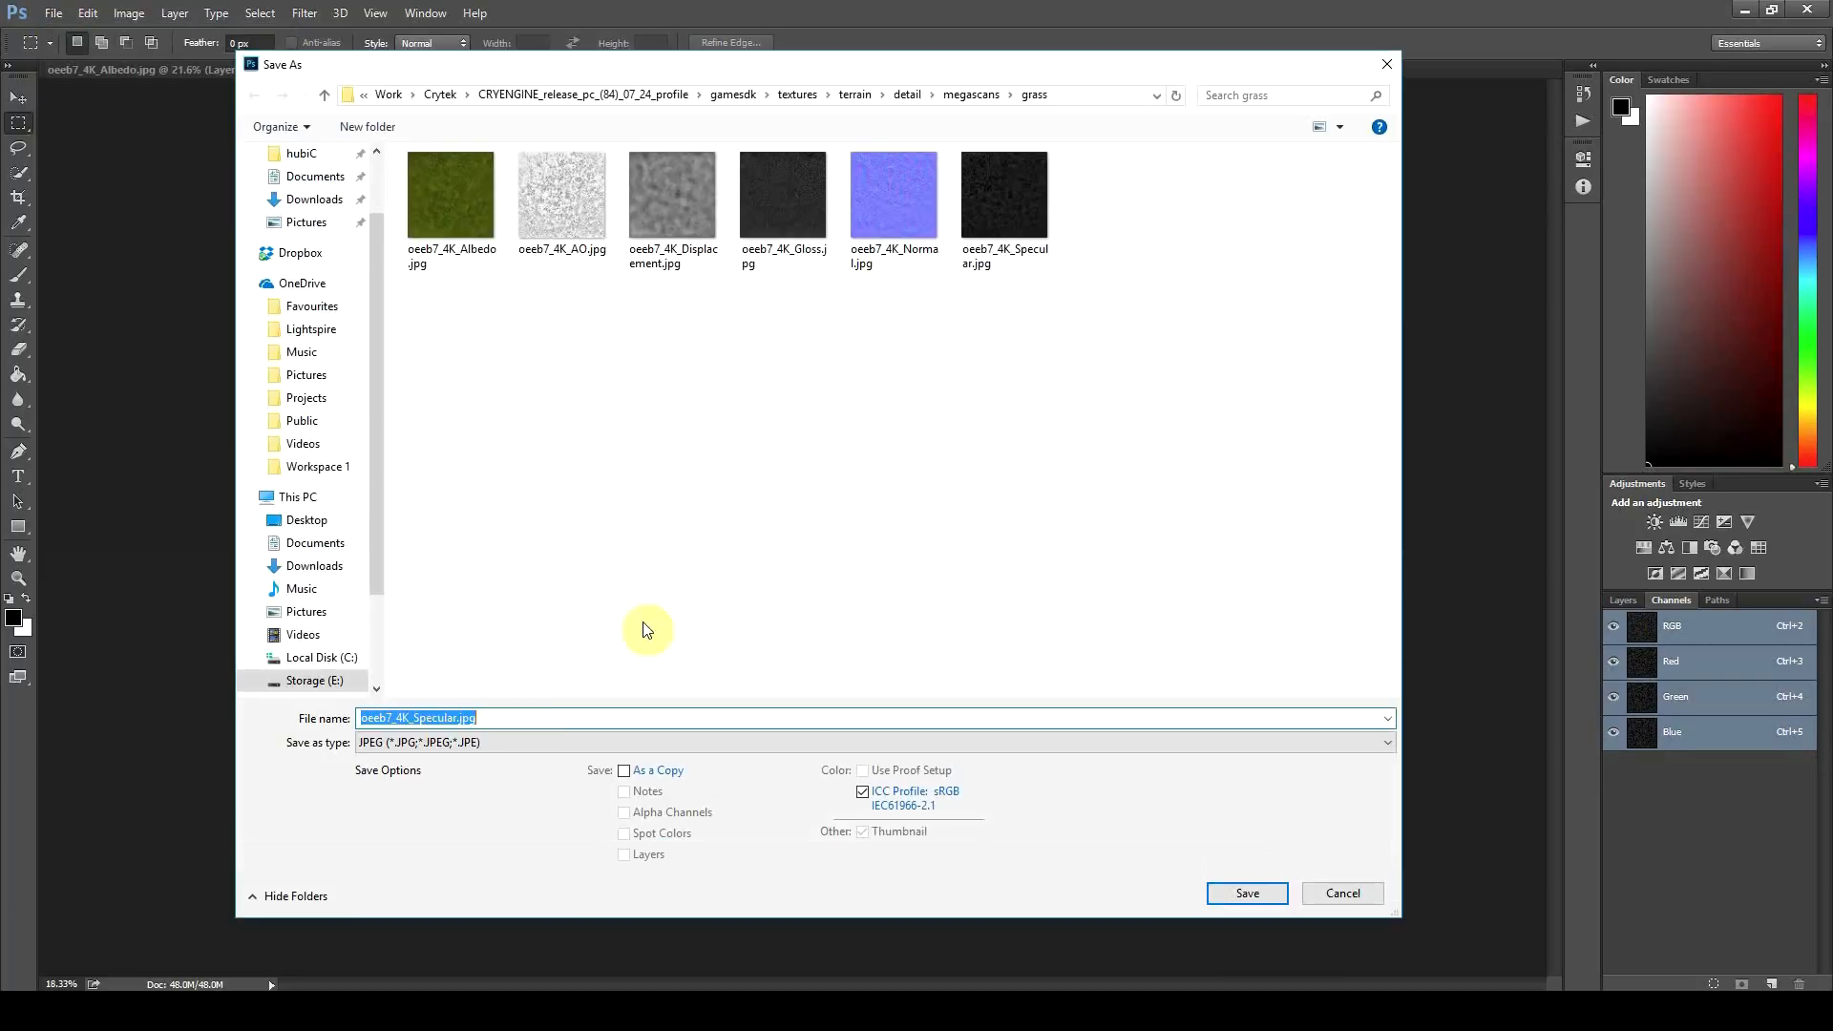
pyautogui.click(501, 741)
pyautogui.click(426, 480)
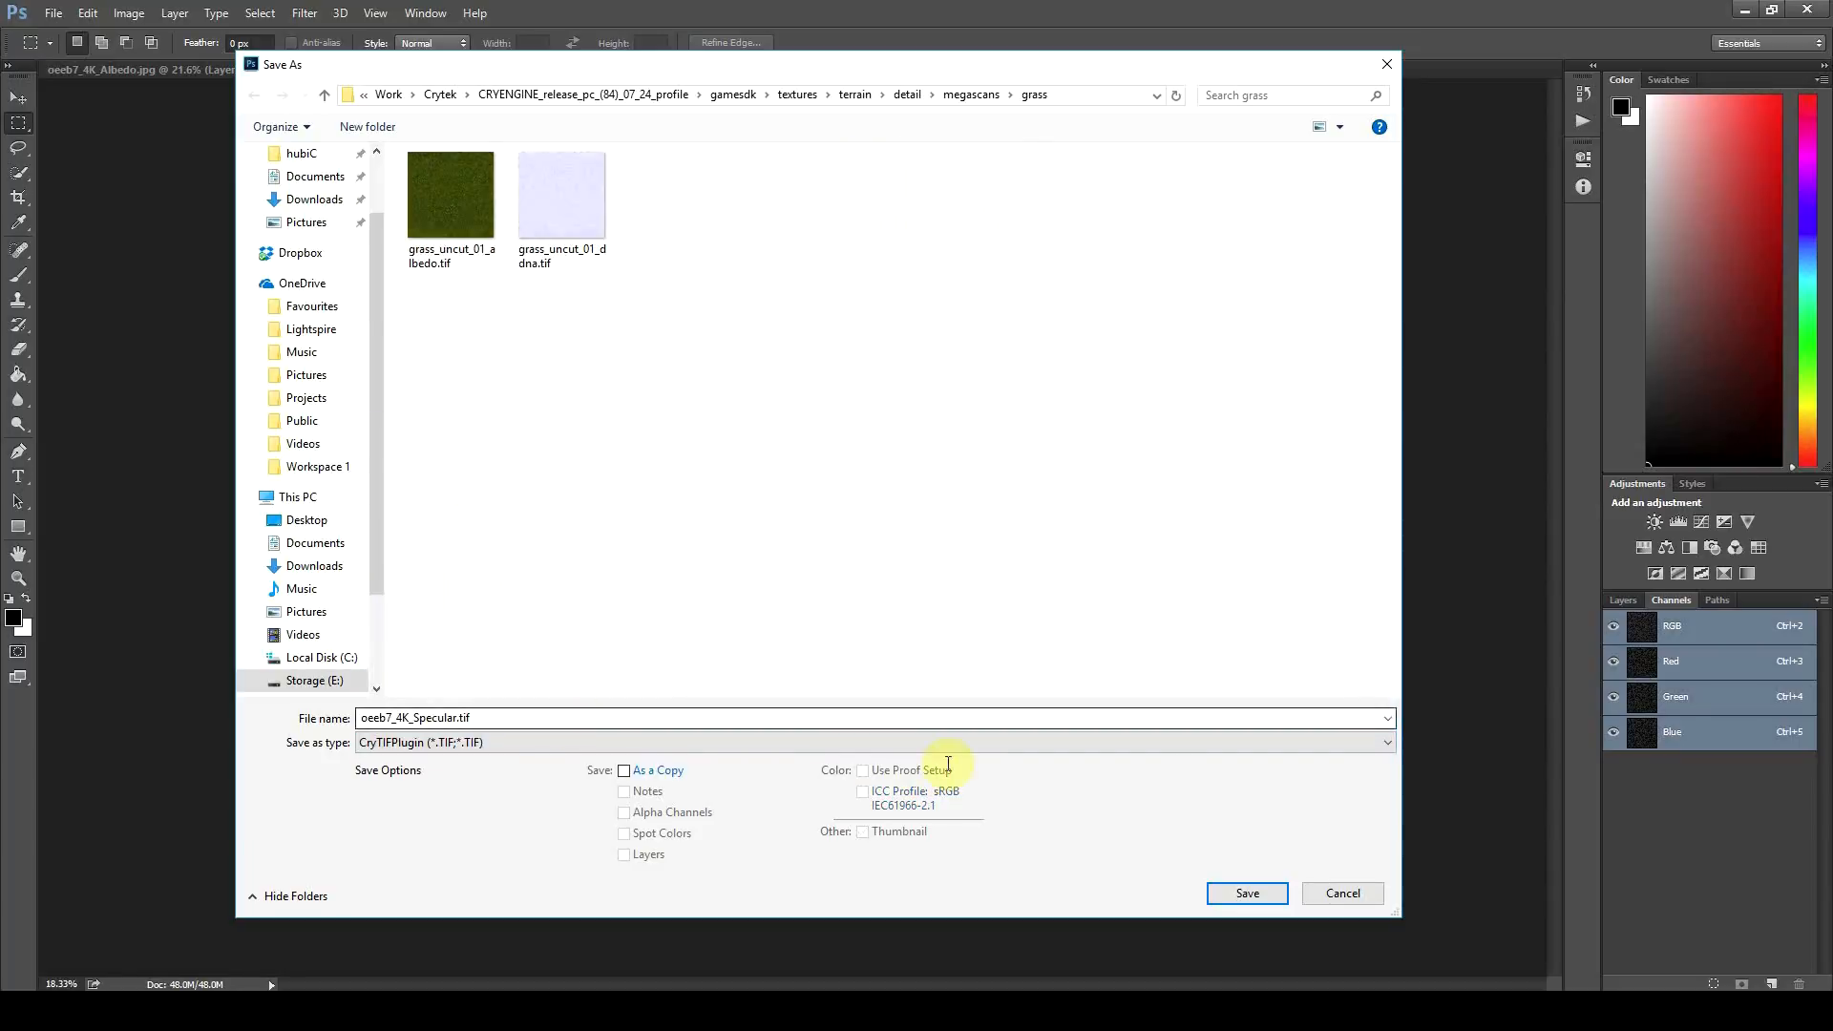
pyautogui.click(562, 196)
pyautogui.moveTo(442, 718); pyautogui.dragTo(468, 720)
pyautogui.write('spec')
pyautogui.press('Return')
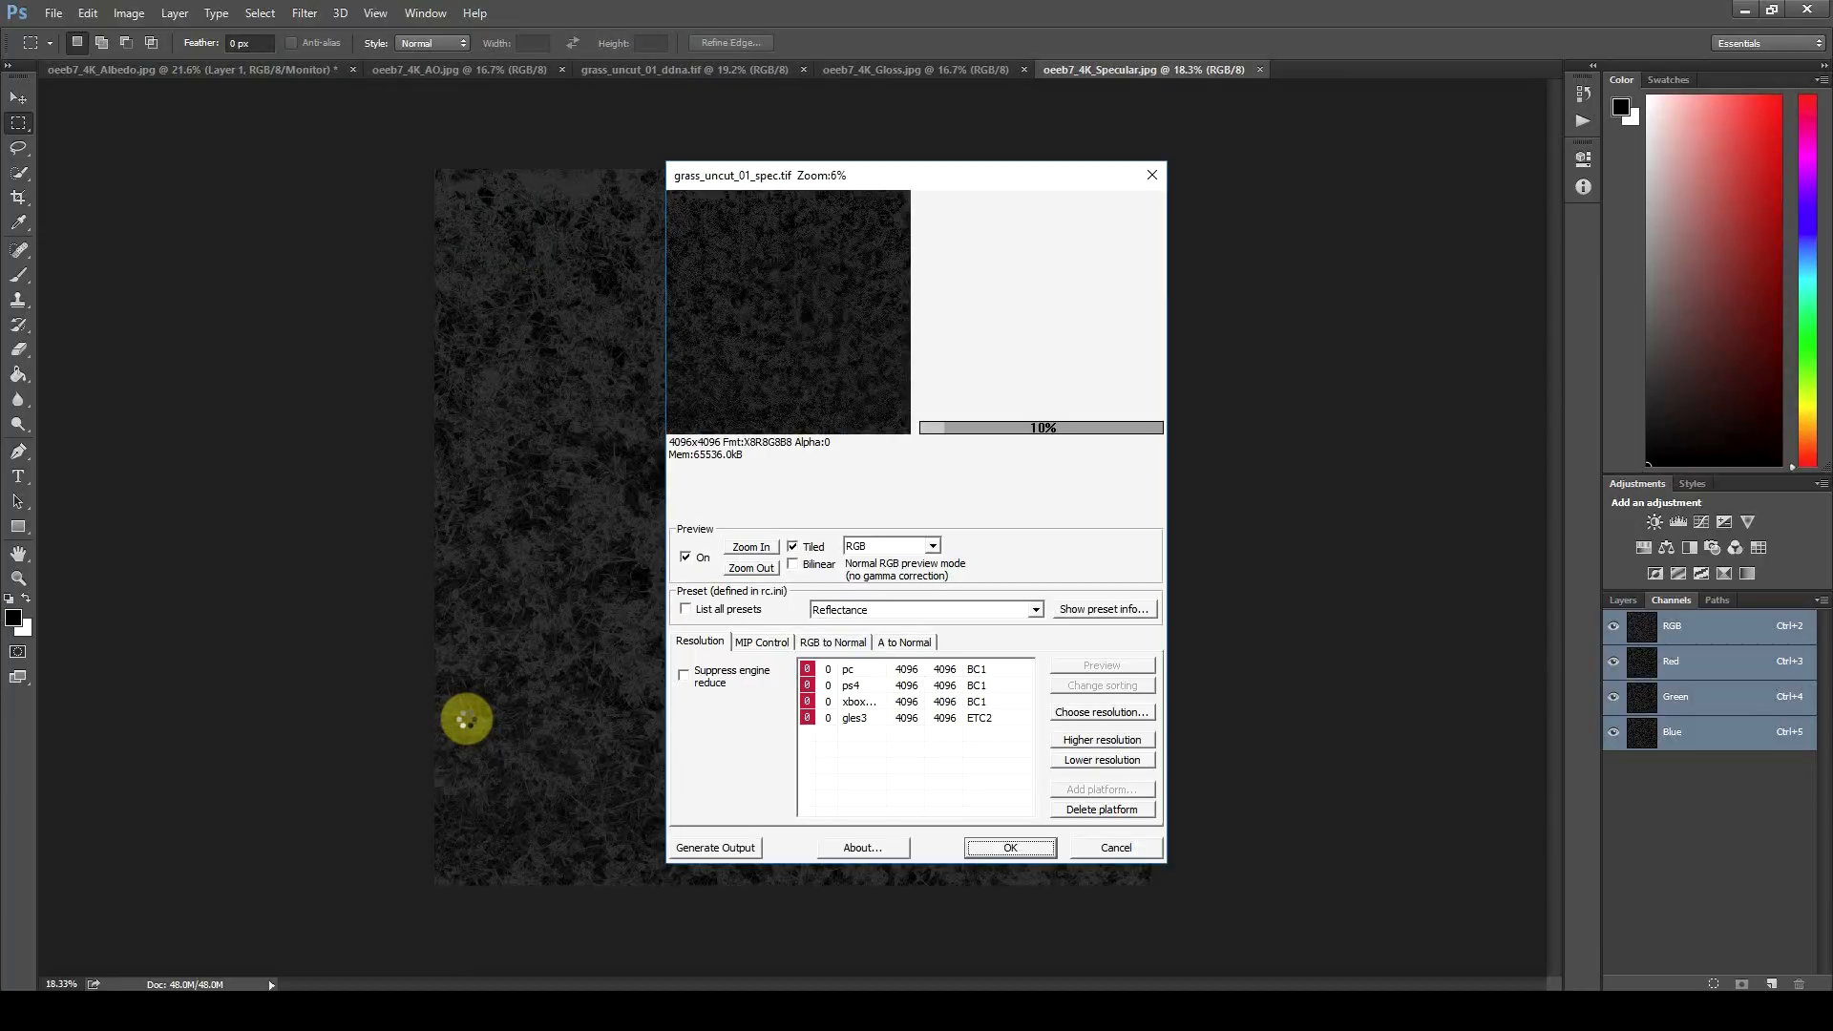
# Step: Use the Reflectance preset for the spec texture and confirm the CryTIF export
pyautogui.click(845, 616)
pyautogui.click(845, 626)
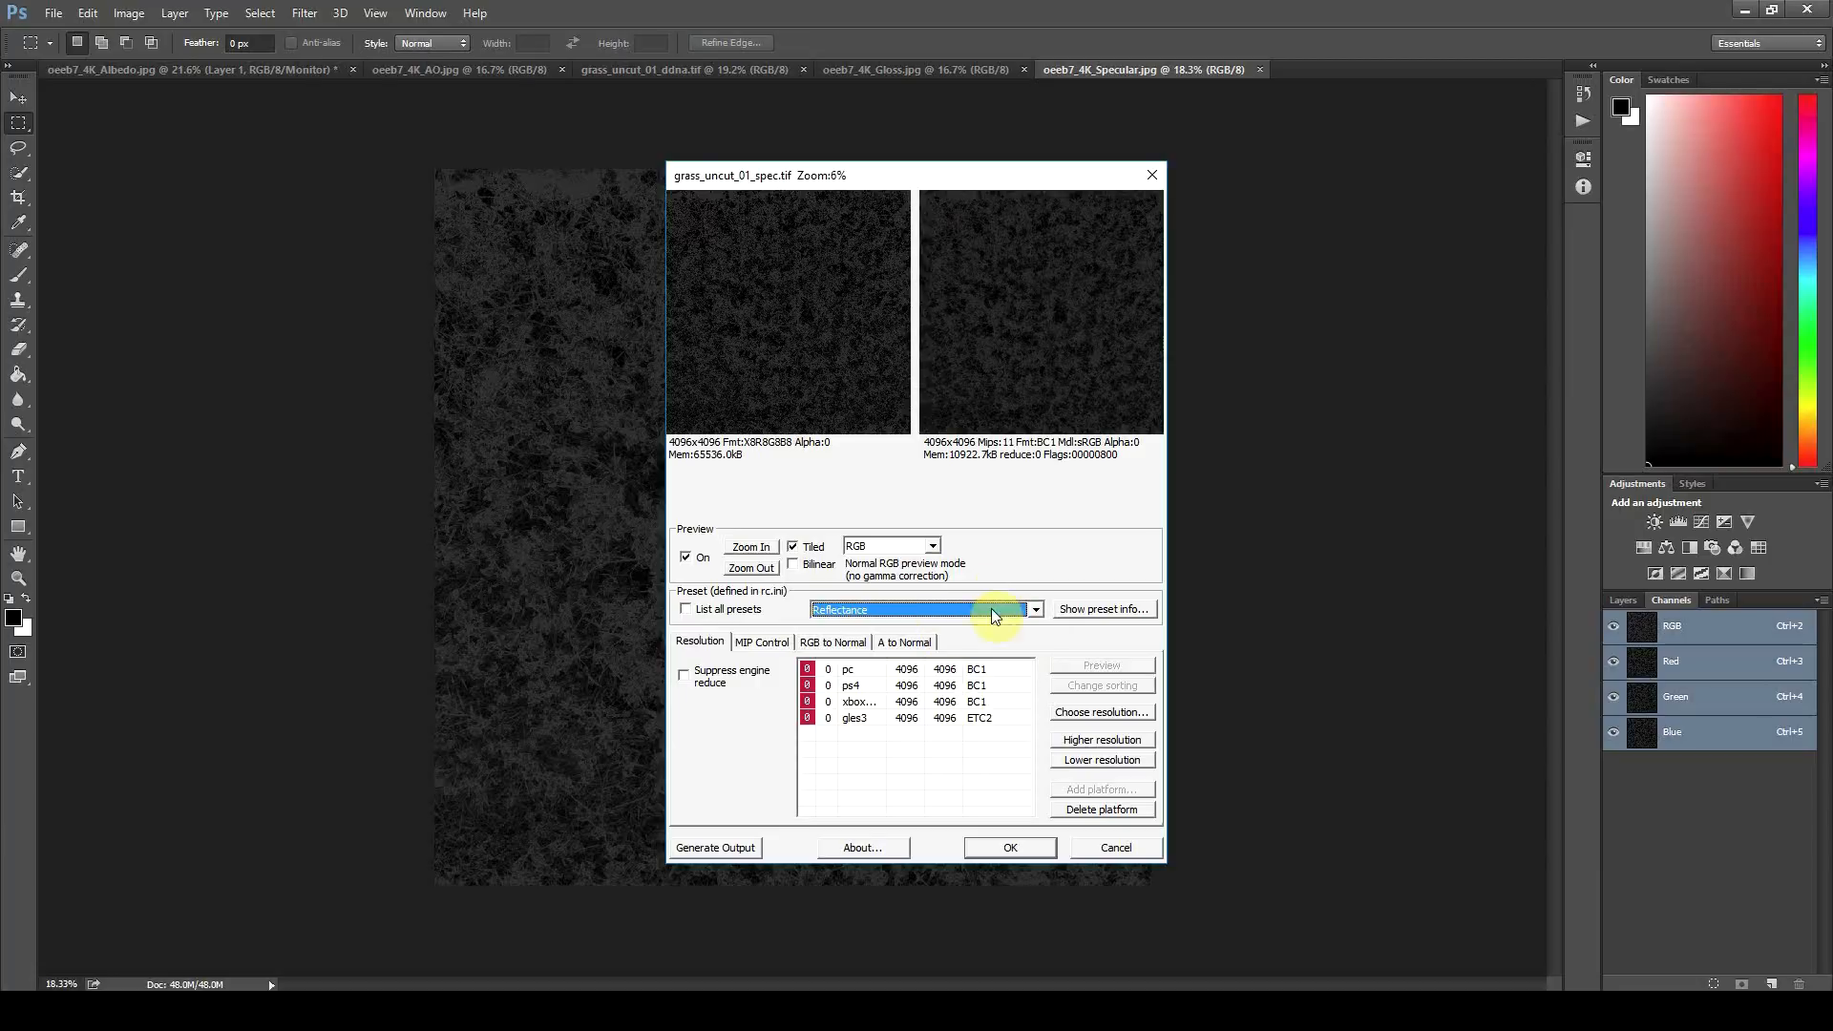
pyautogui.click(1003, 844)
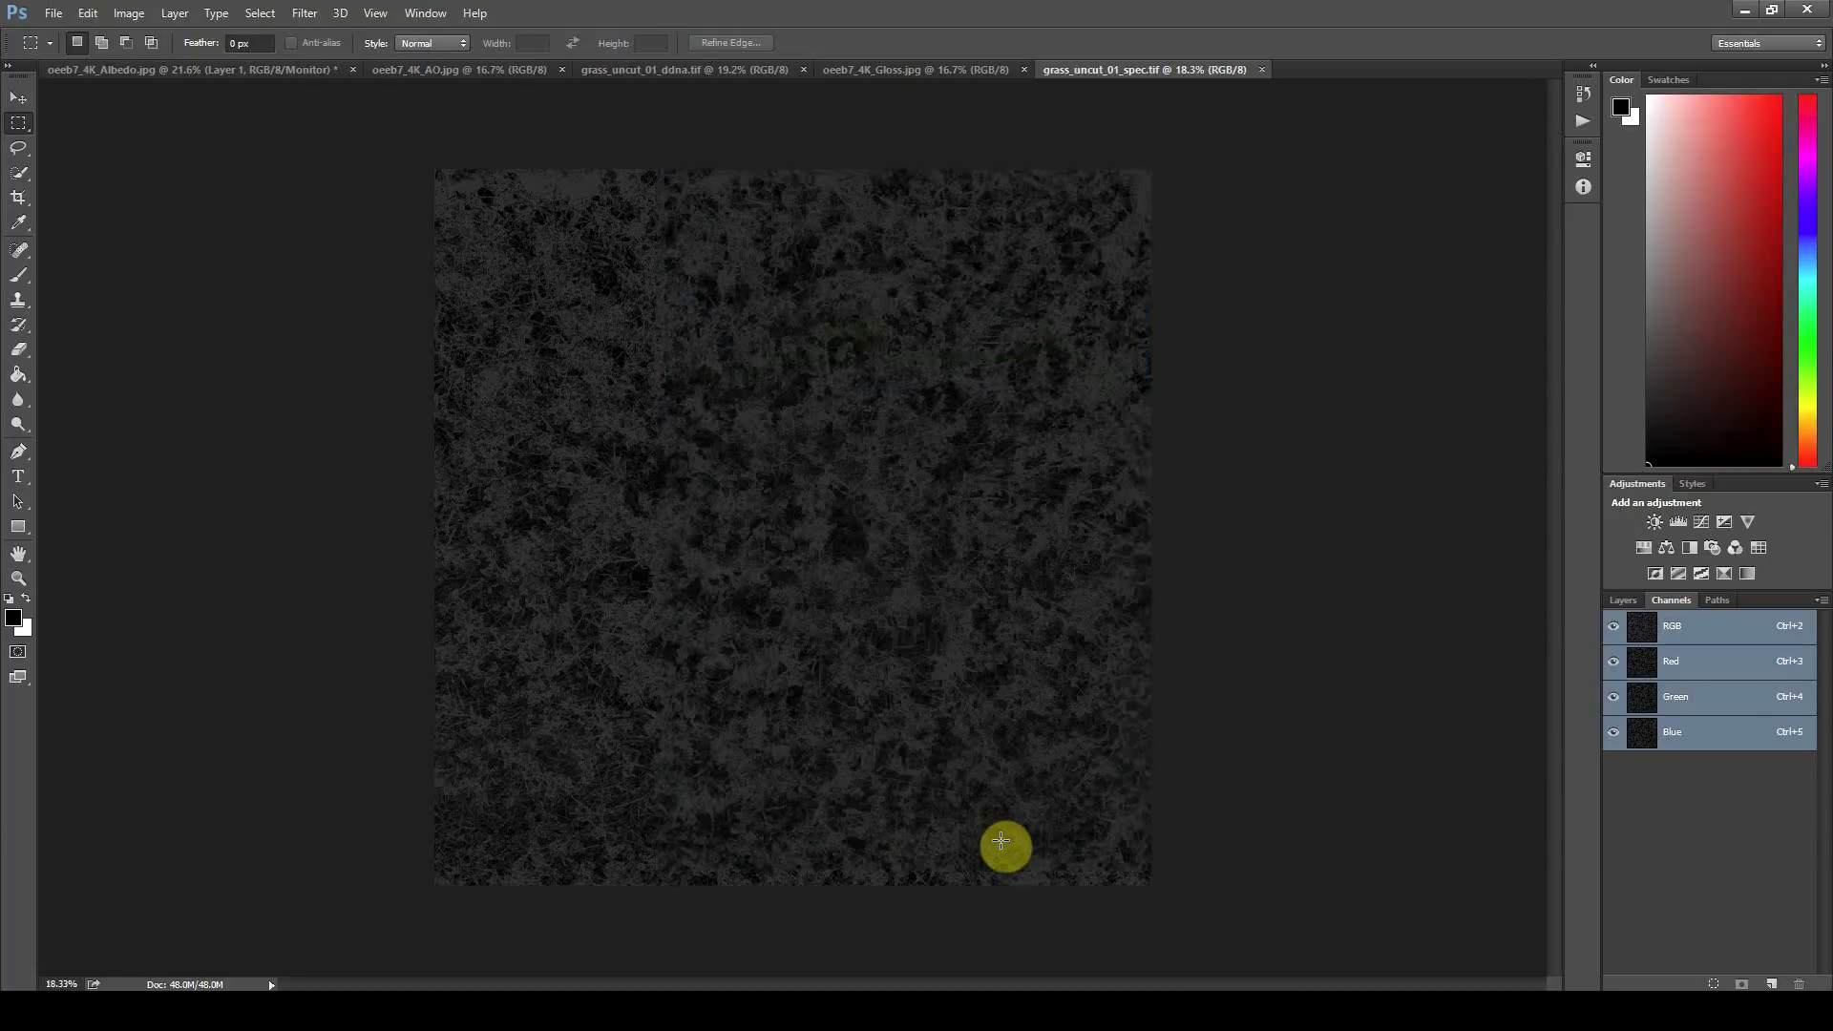
# Step: Switch to File Explorer and open oeeb7_4K_Displacement.jpg in Adobe Photoshop CC 2014
pyautogui.hotkey('alt', 'Tab')
pyautogui.rightClick(788, 484)
pyautogui.moveTo(941, 663)
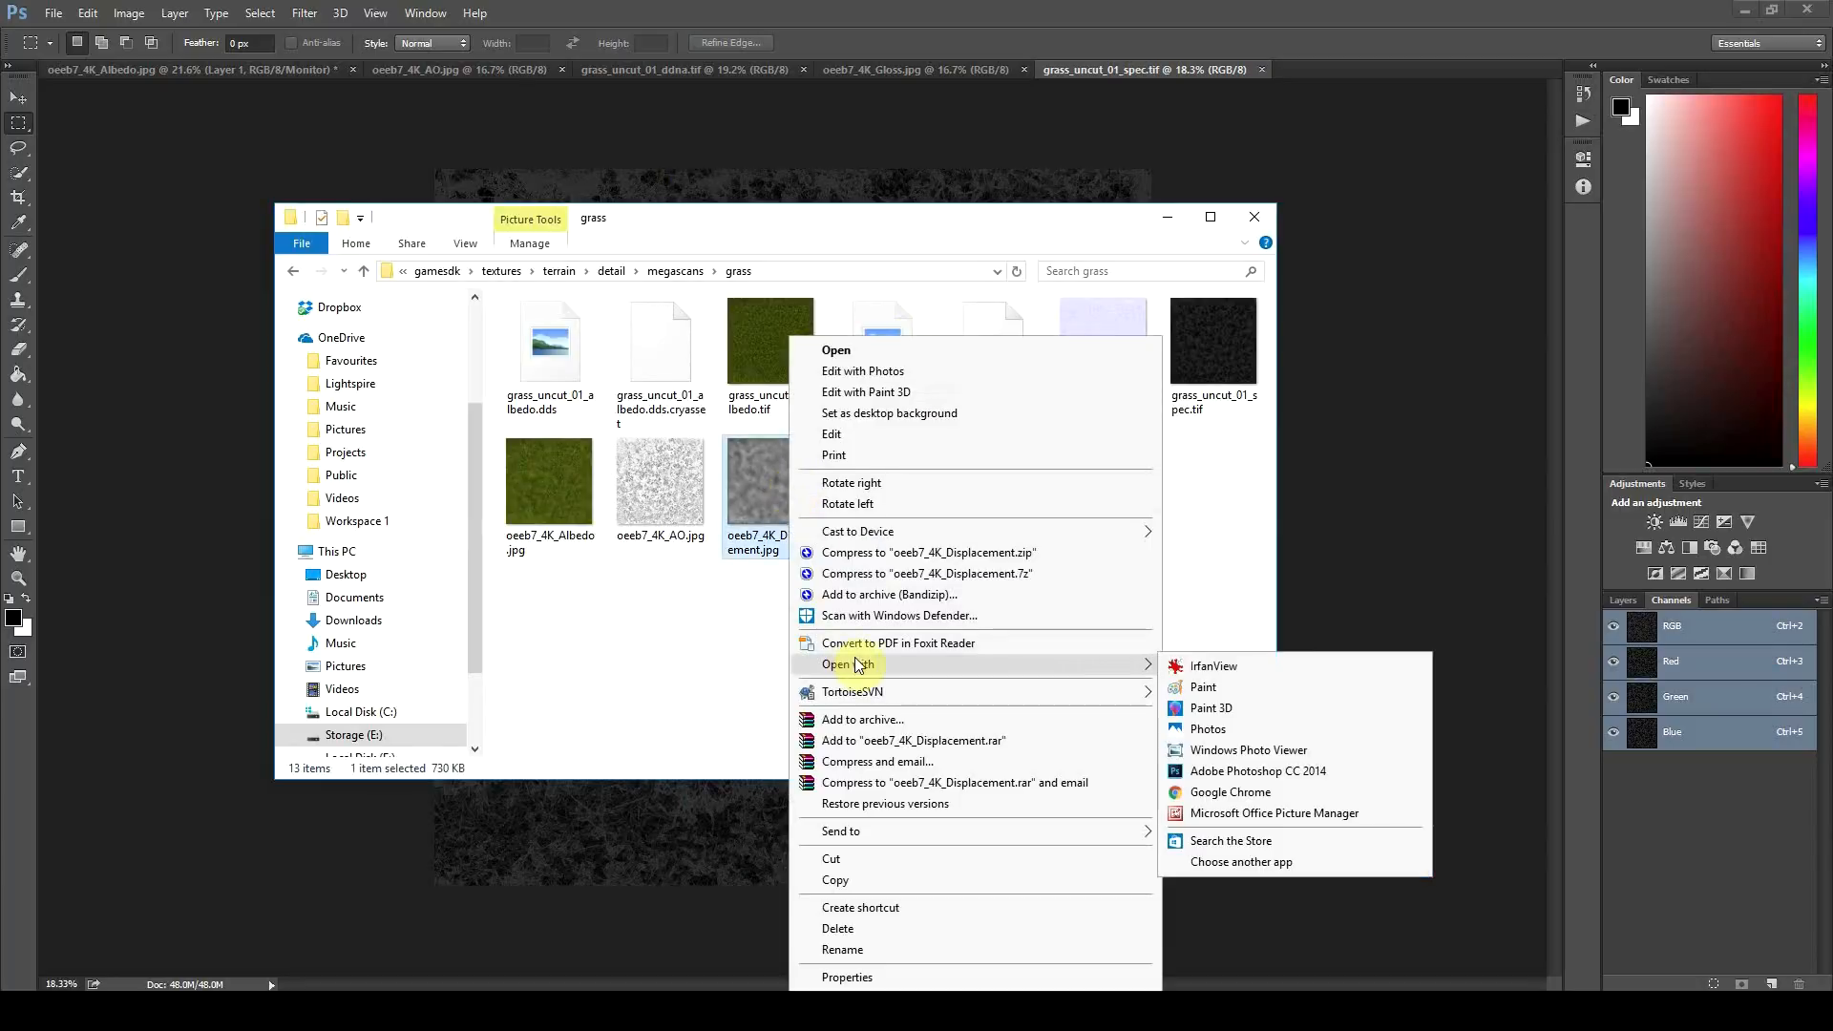
pyautogui.click(1275, 770)
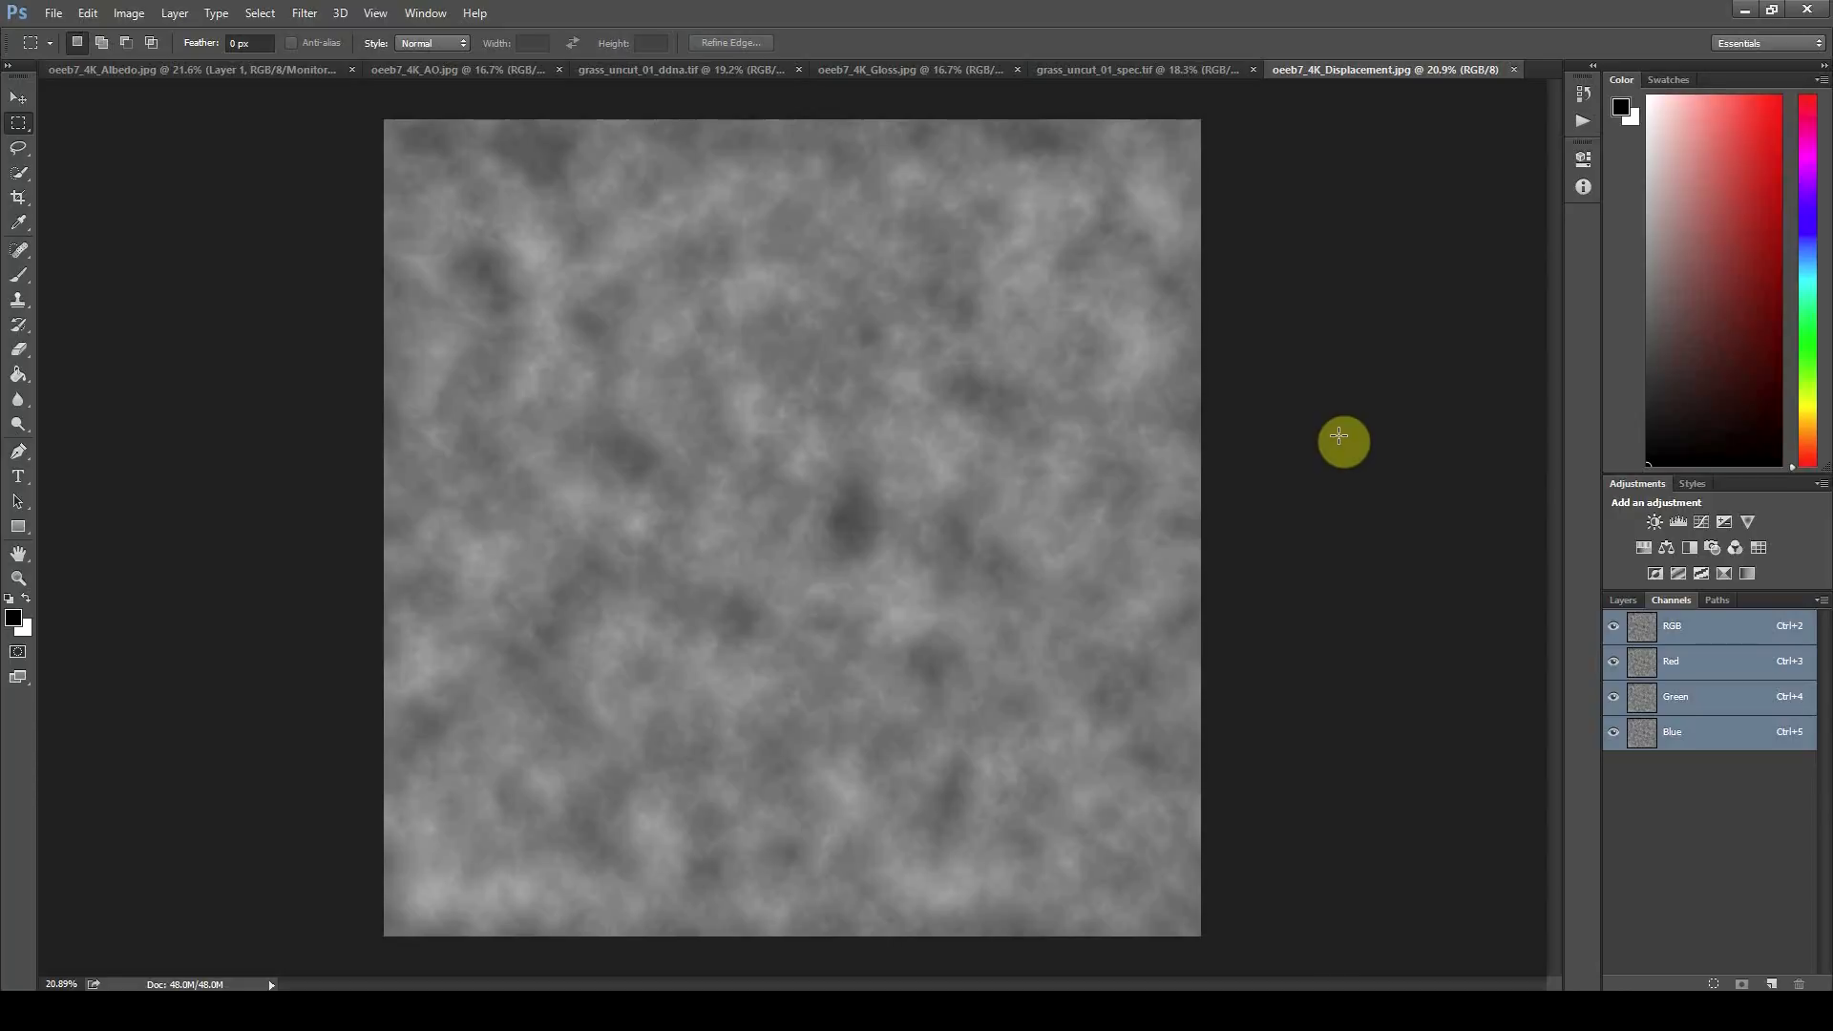
pyautogui.keyDown('alt'); pyautogui.scroll(-1, 1085, 446); pyautogui.keyUp('alt')
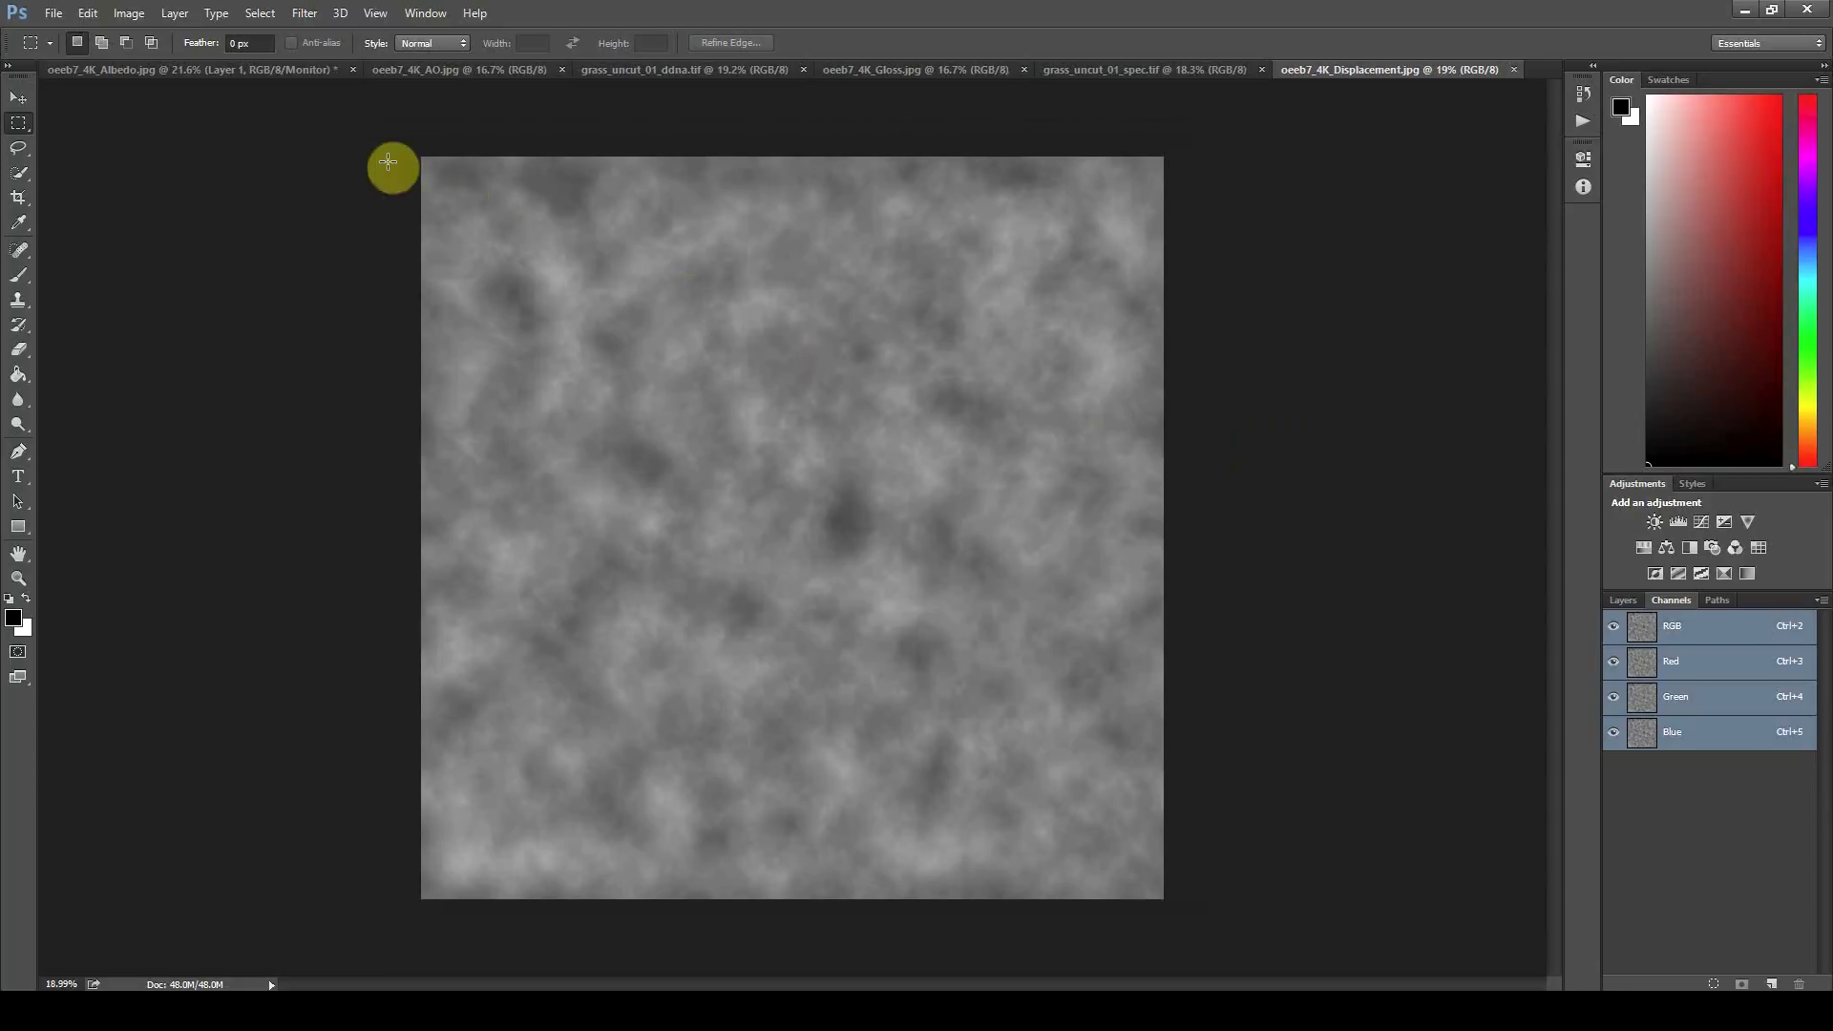
# Step: Copy the whole displacement map, paste it into a new alpha channel of the same image and deselect
pyautogui.moveTo(425, 136); pyautogui.dragTo(1375, 945)
pyautogui.click(21, 97)
pyautogui.click(1742, 984)
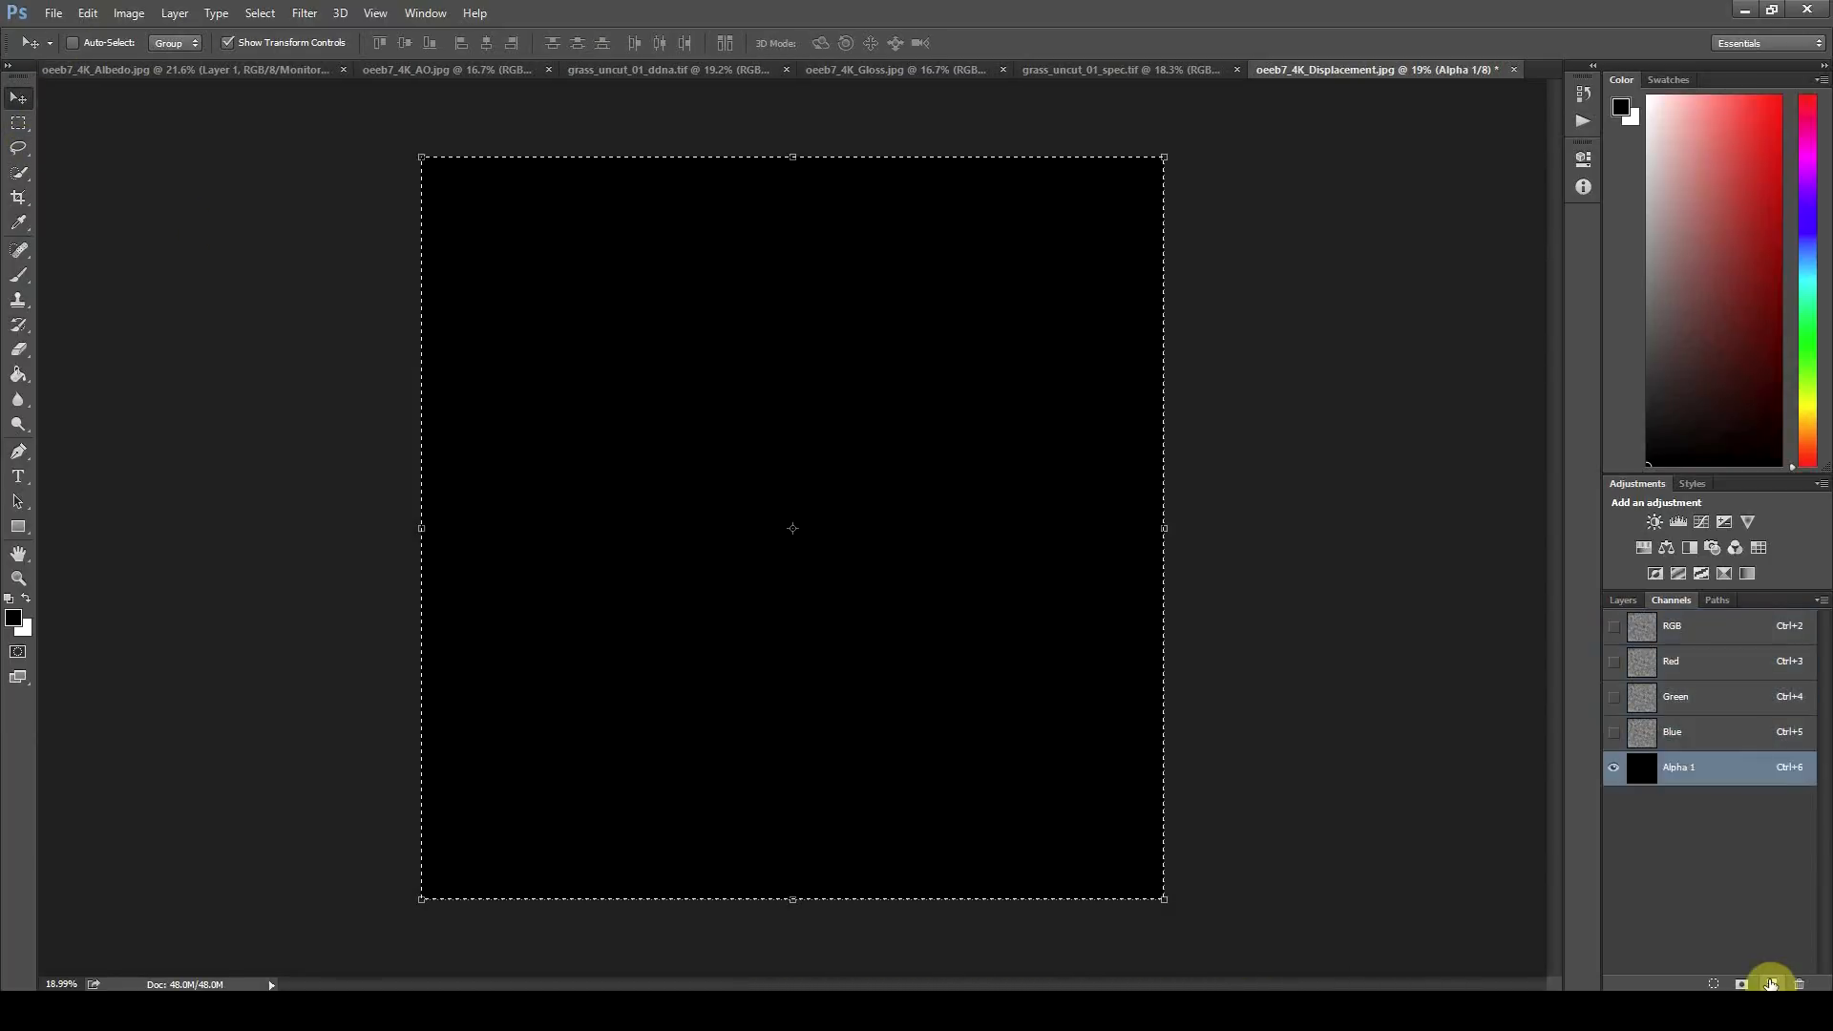
pyautogui.hotkey('ctrl', 'v')
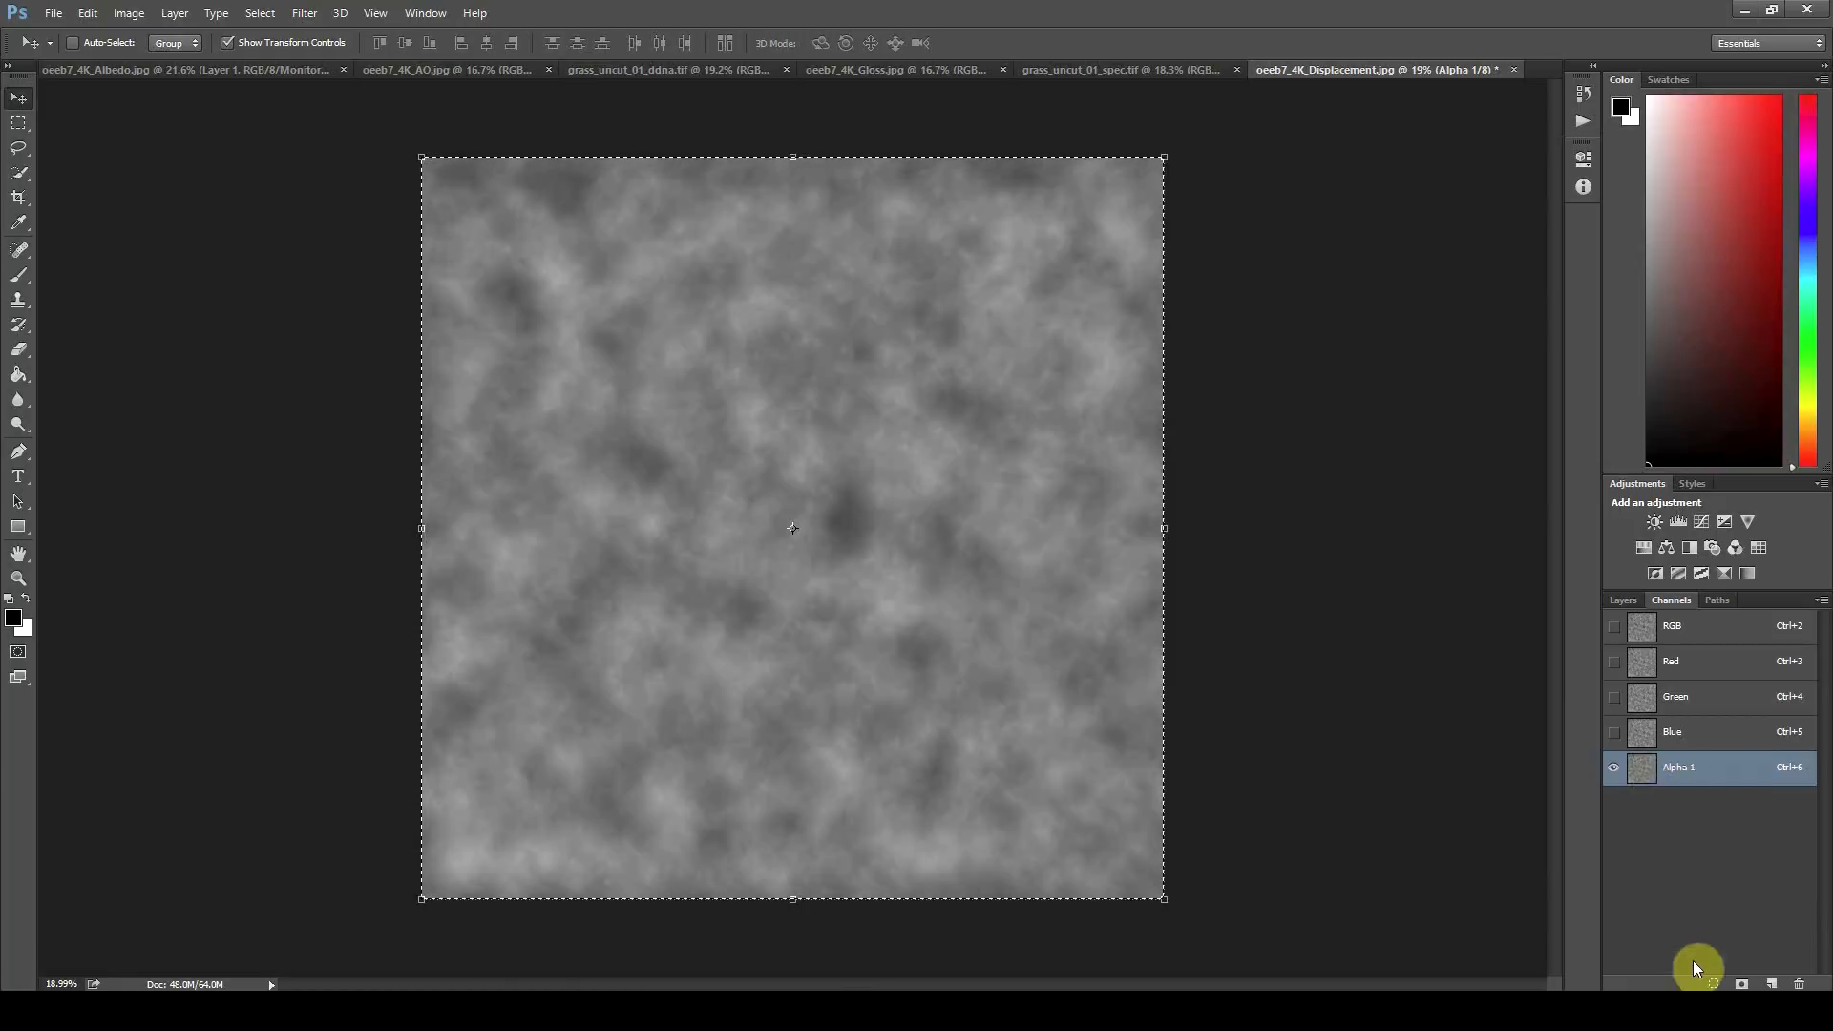
pyautogui.click(18, 124)
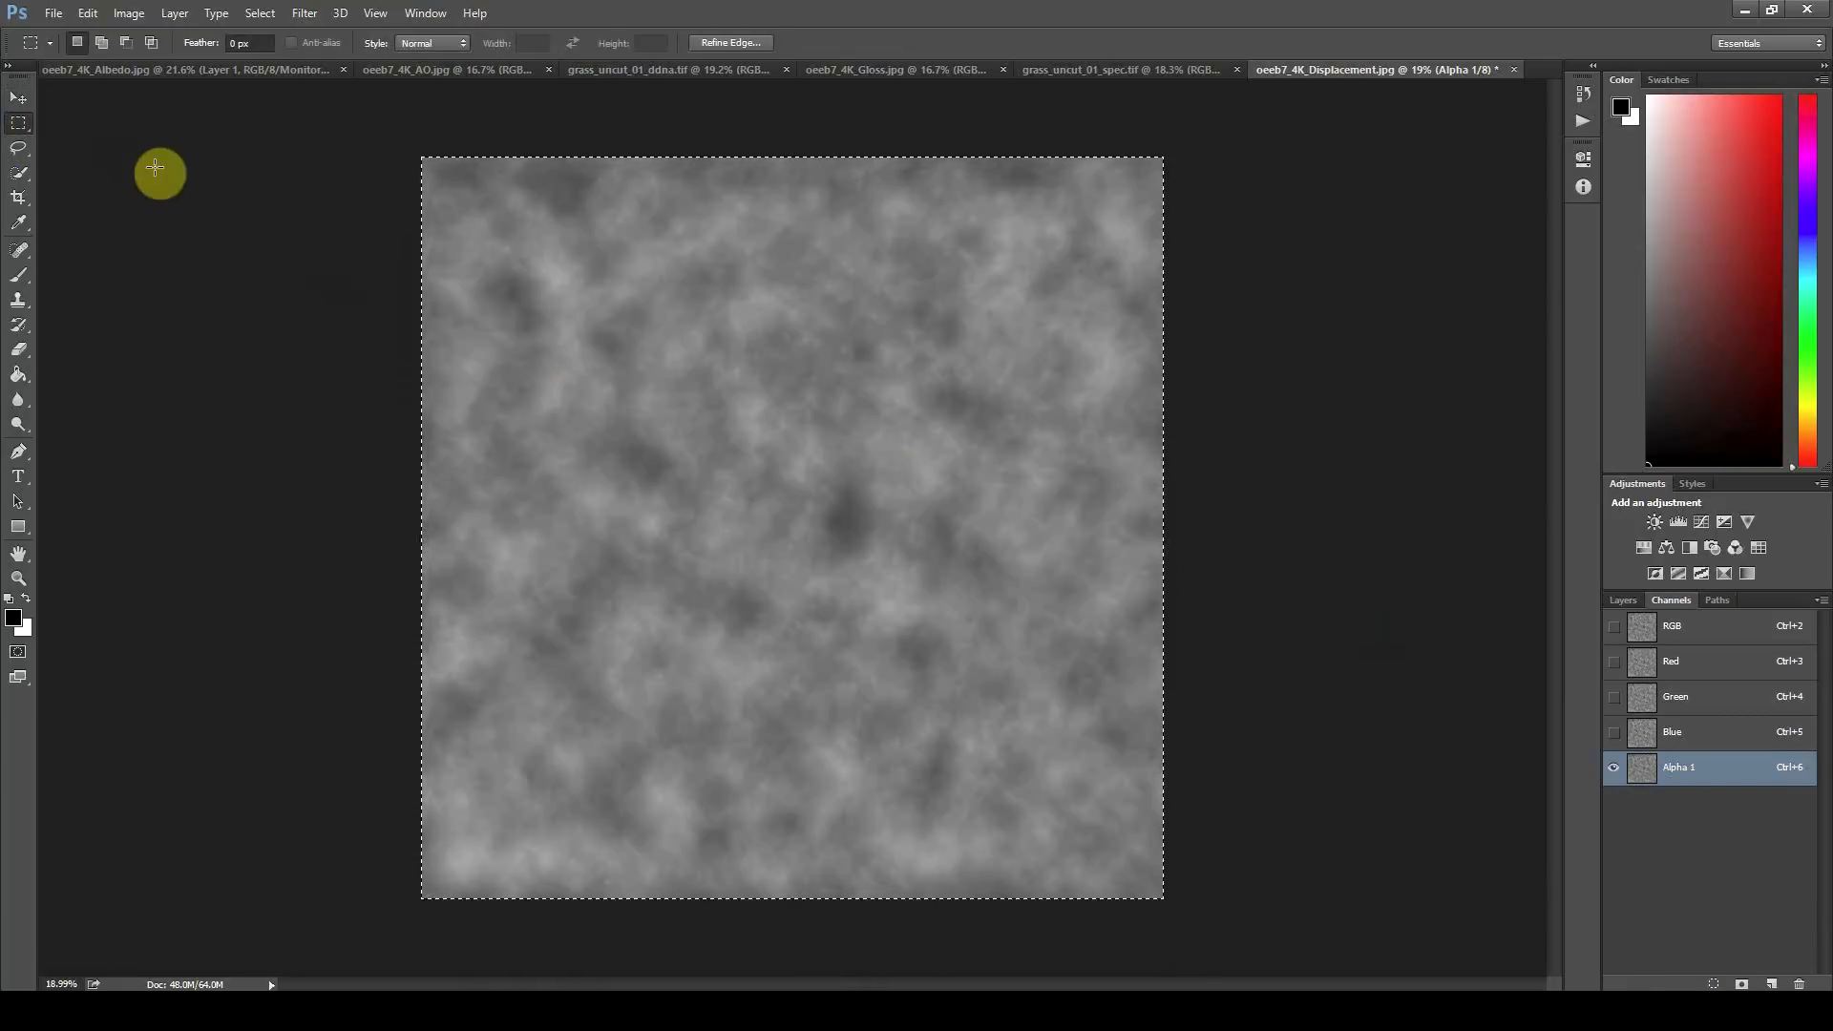
pyautogui.click(155, 168)
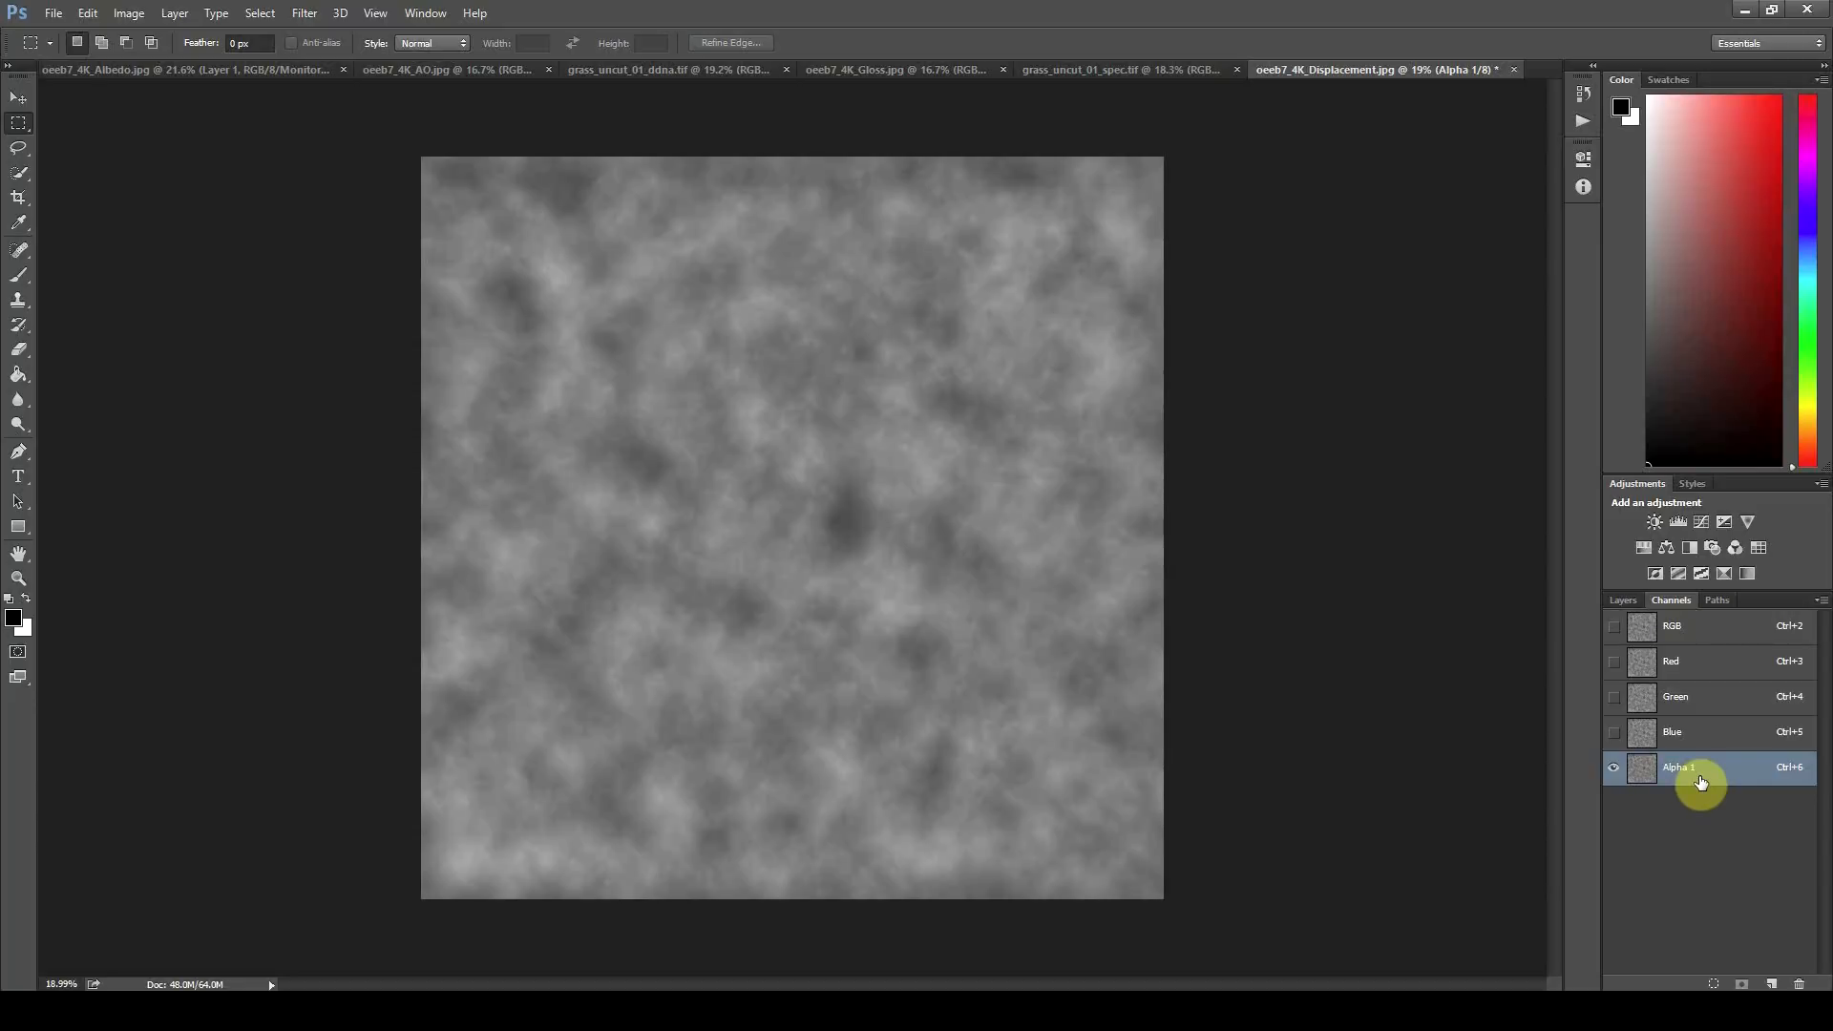
# Step: Save the full RGB displacement image as grass_uncut_01_displ.tif in CryTIFPlugin format in the grass folder
pyautogui.hotkey('ctrl', '2')
pyautogui.click(57, 15)
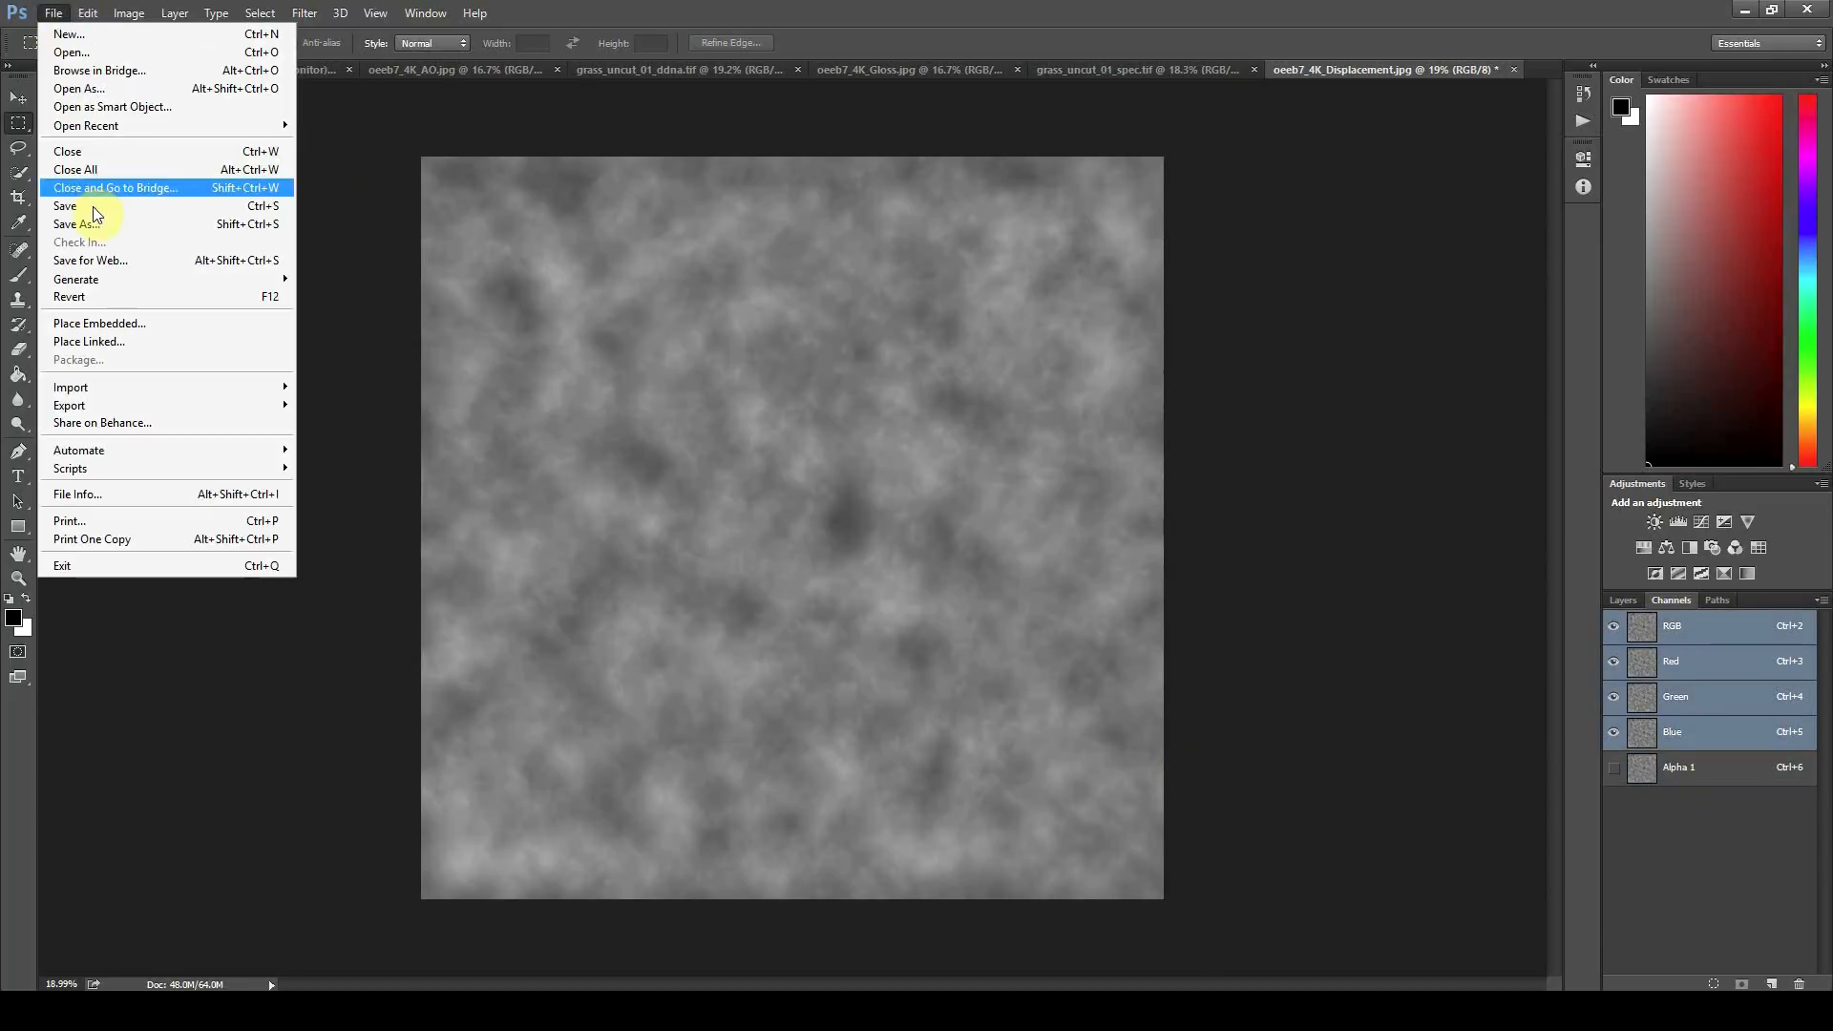
pyautogui.click(91, 222)
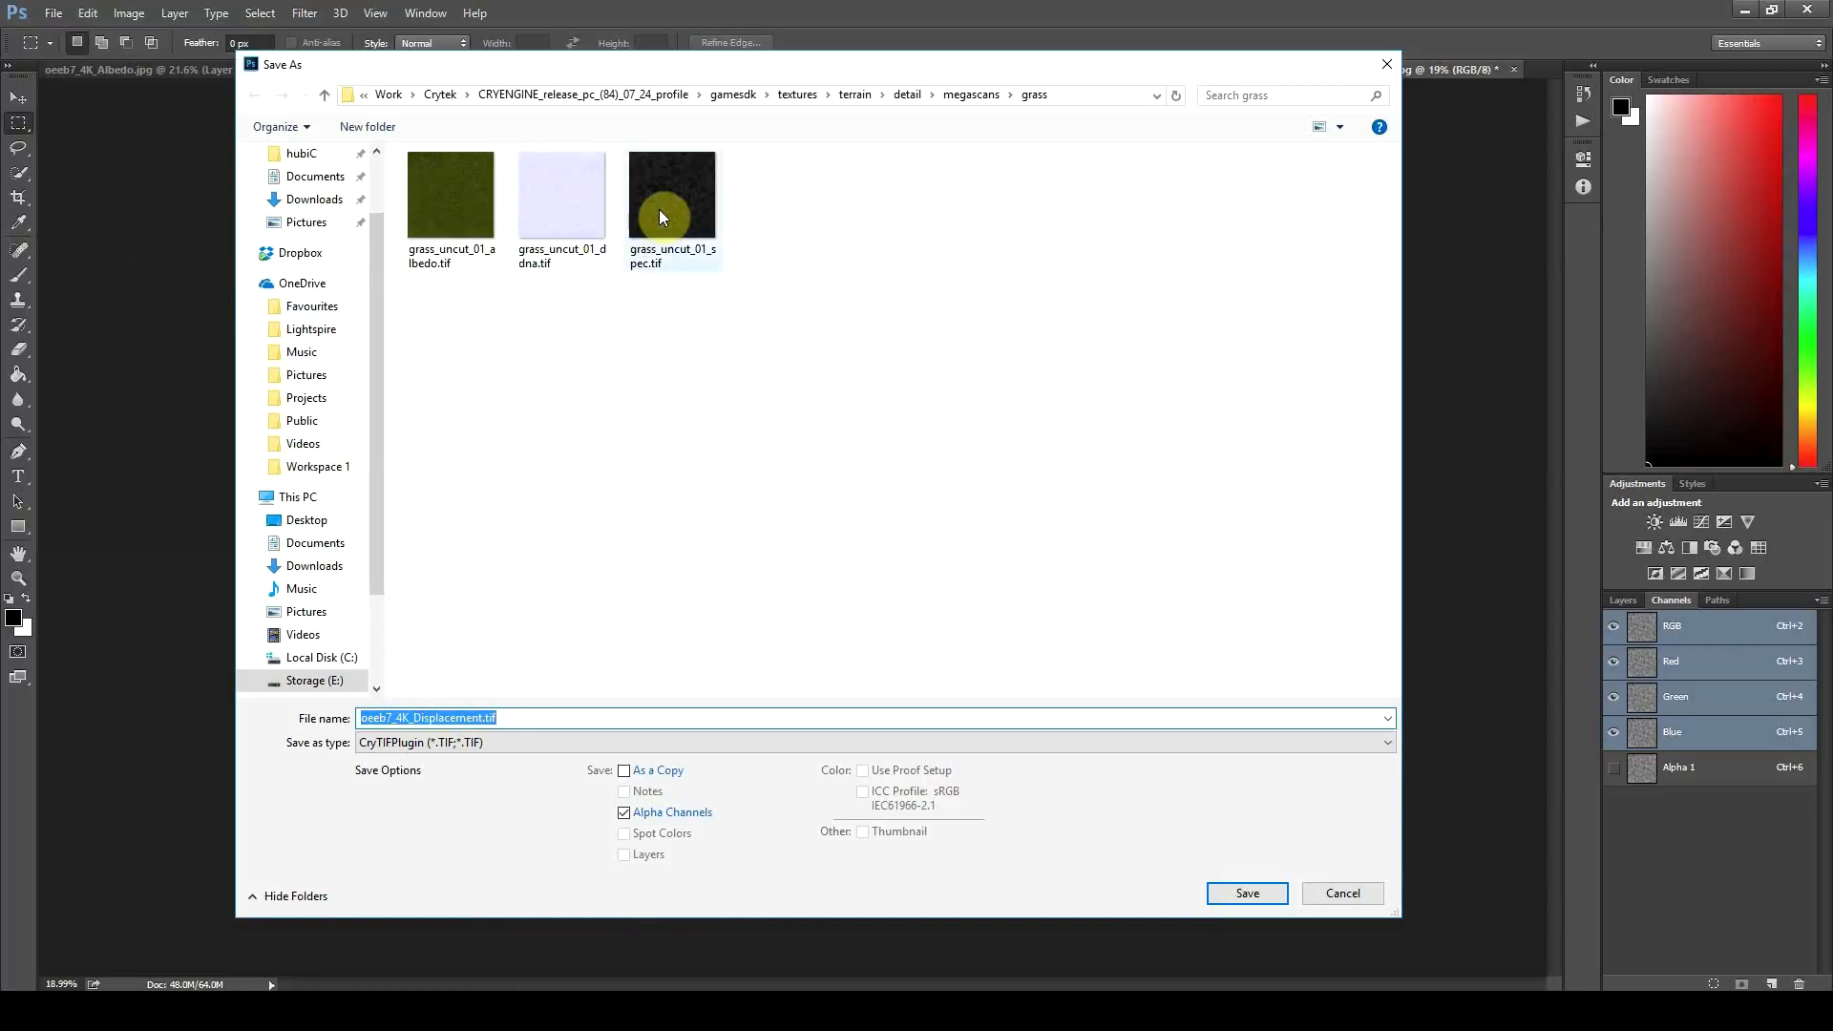
pyautogui.click(667, 216)
pyautogui.doubleClick(438, 718)
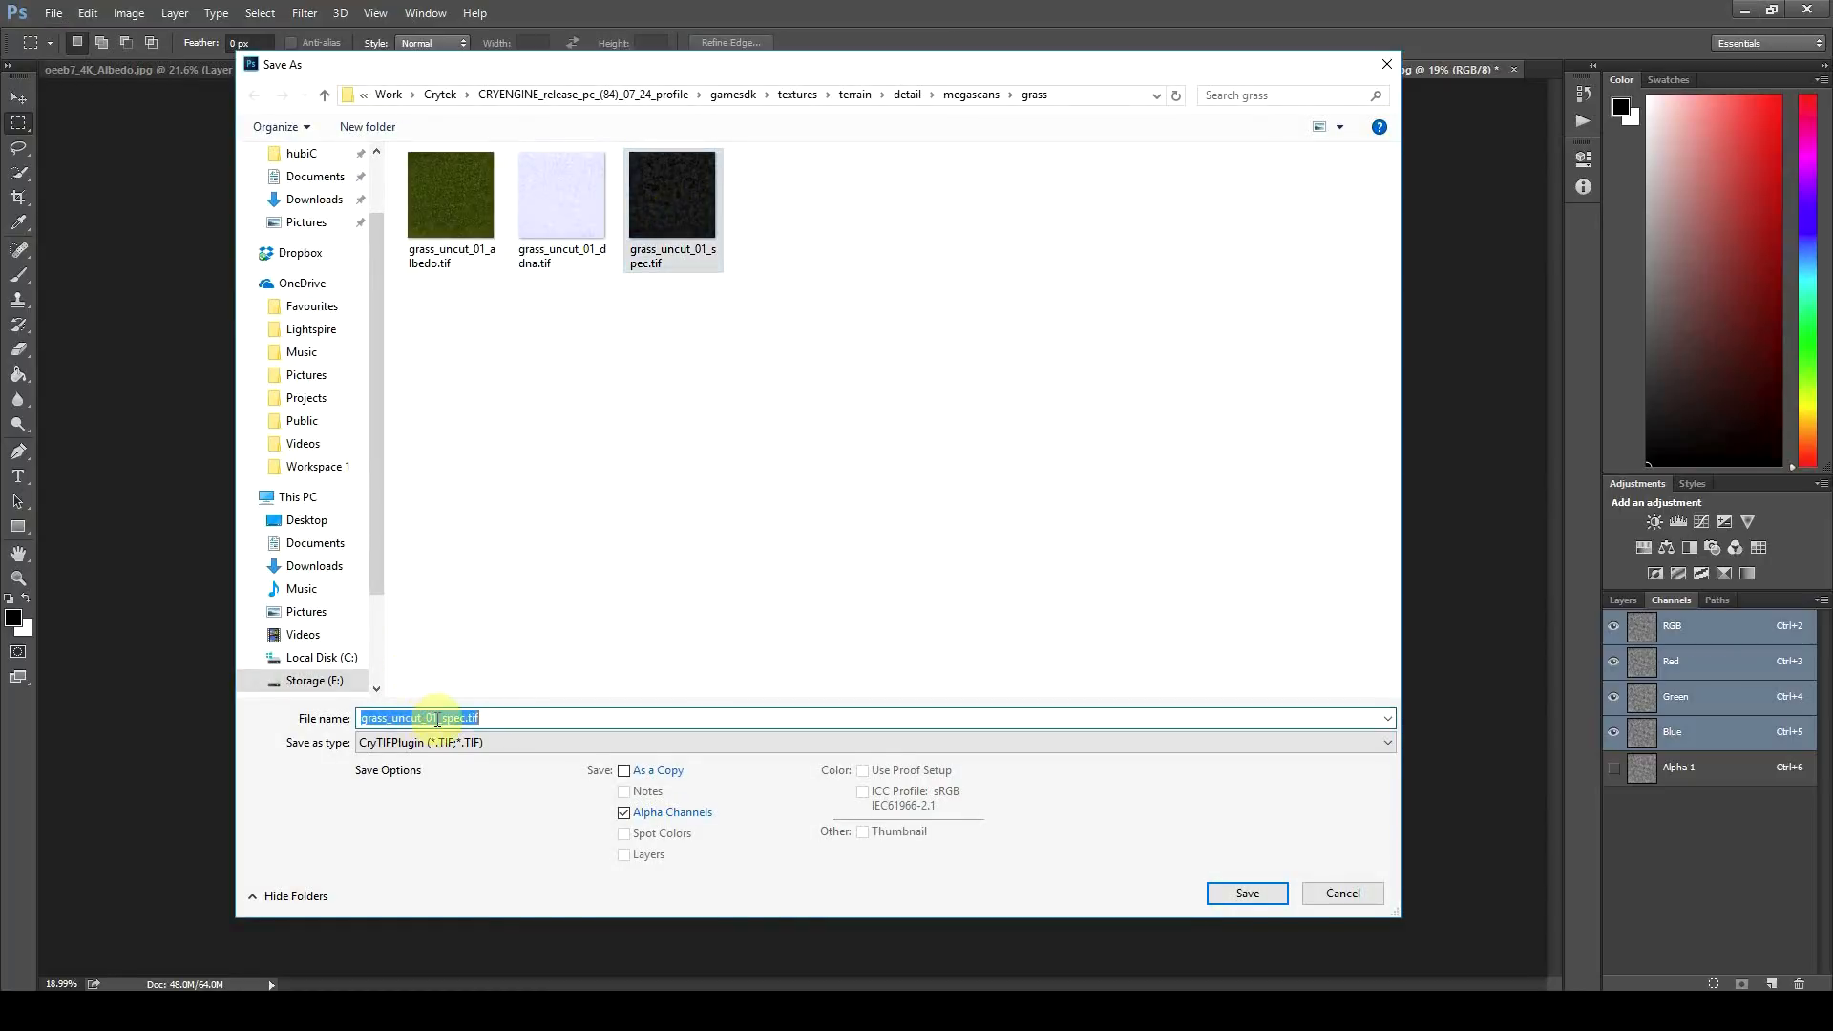
pyautogui.moveTo(441, 723); pyautogui.dragTo(458, 723)
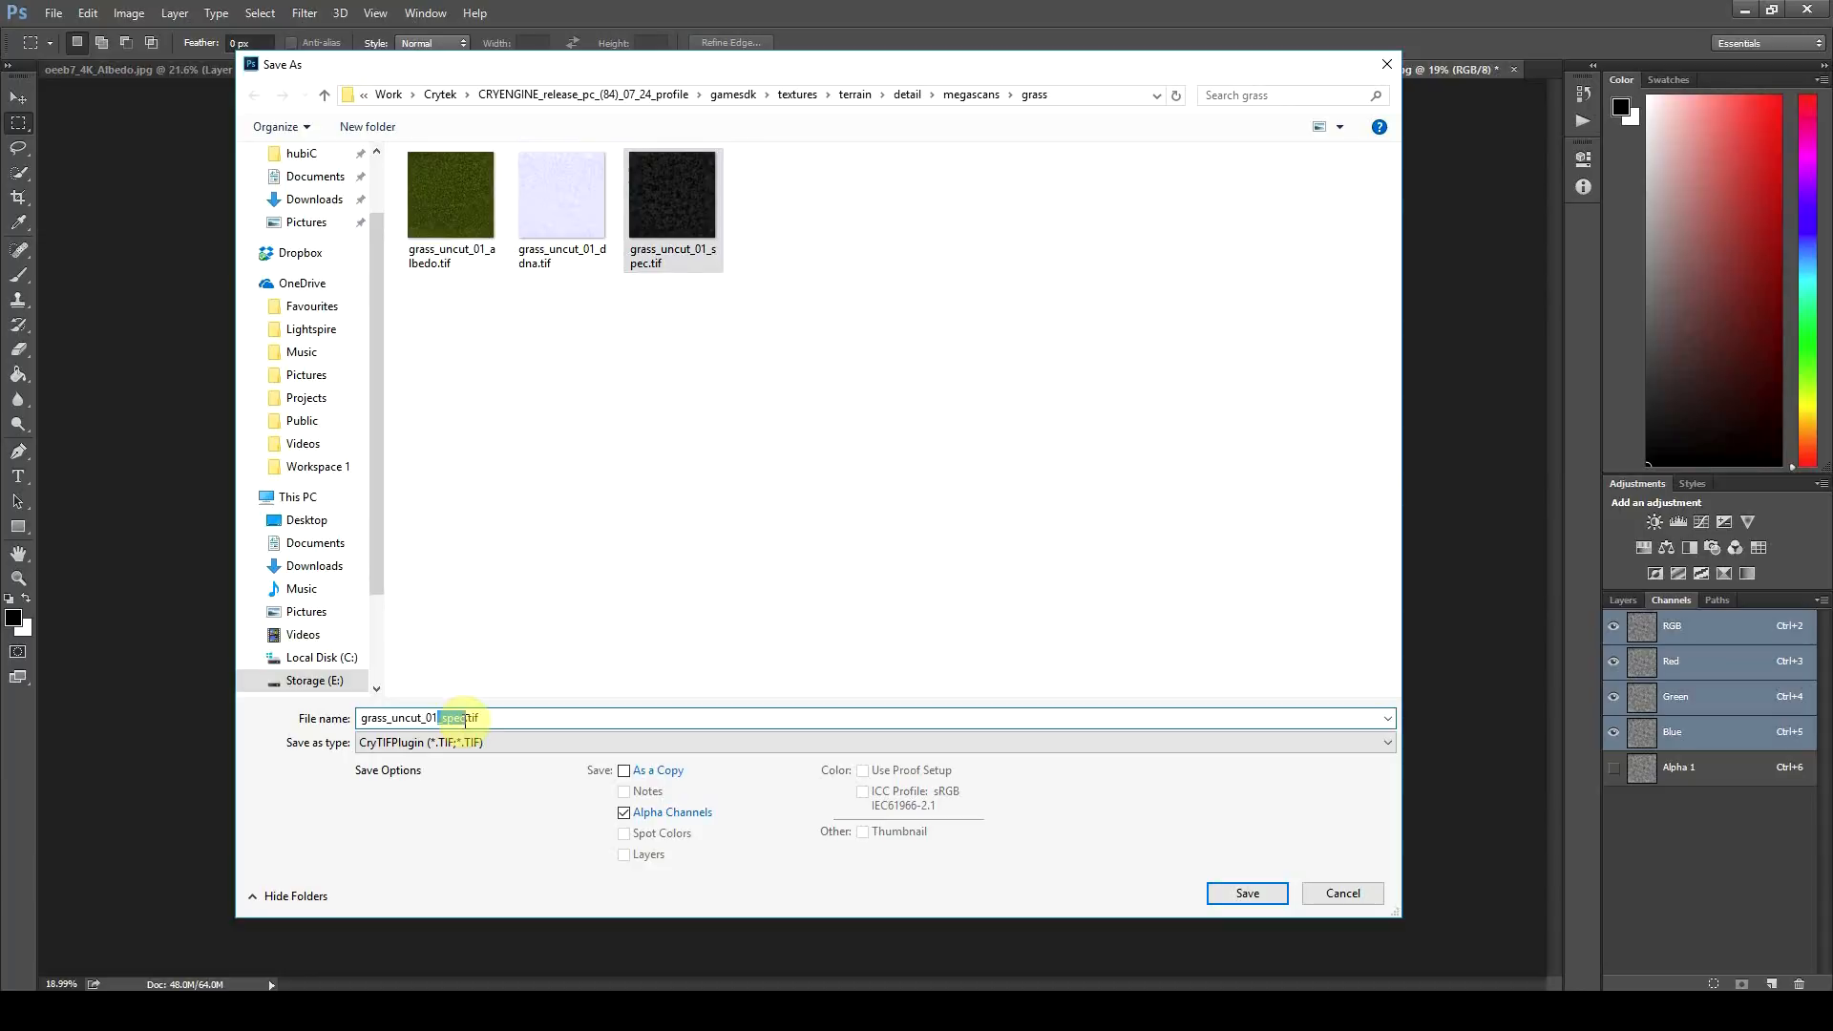
pyautogui.press('BackSpace')
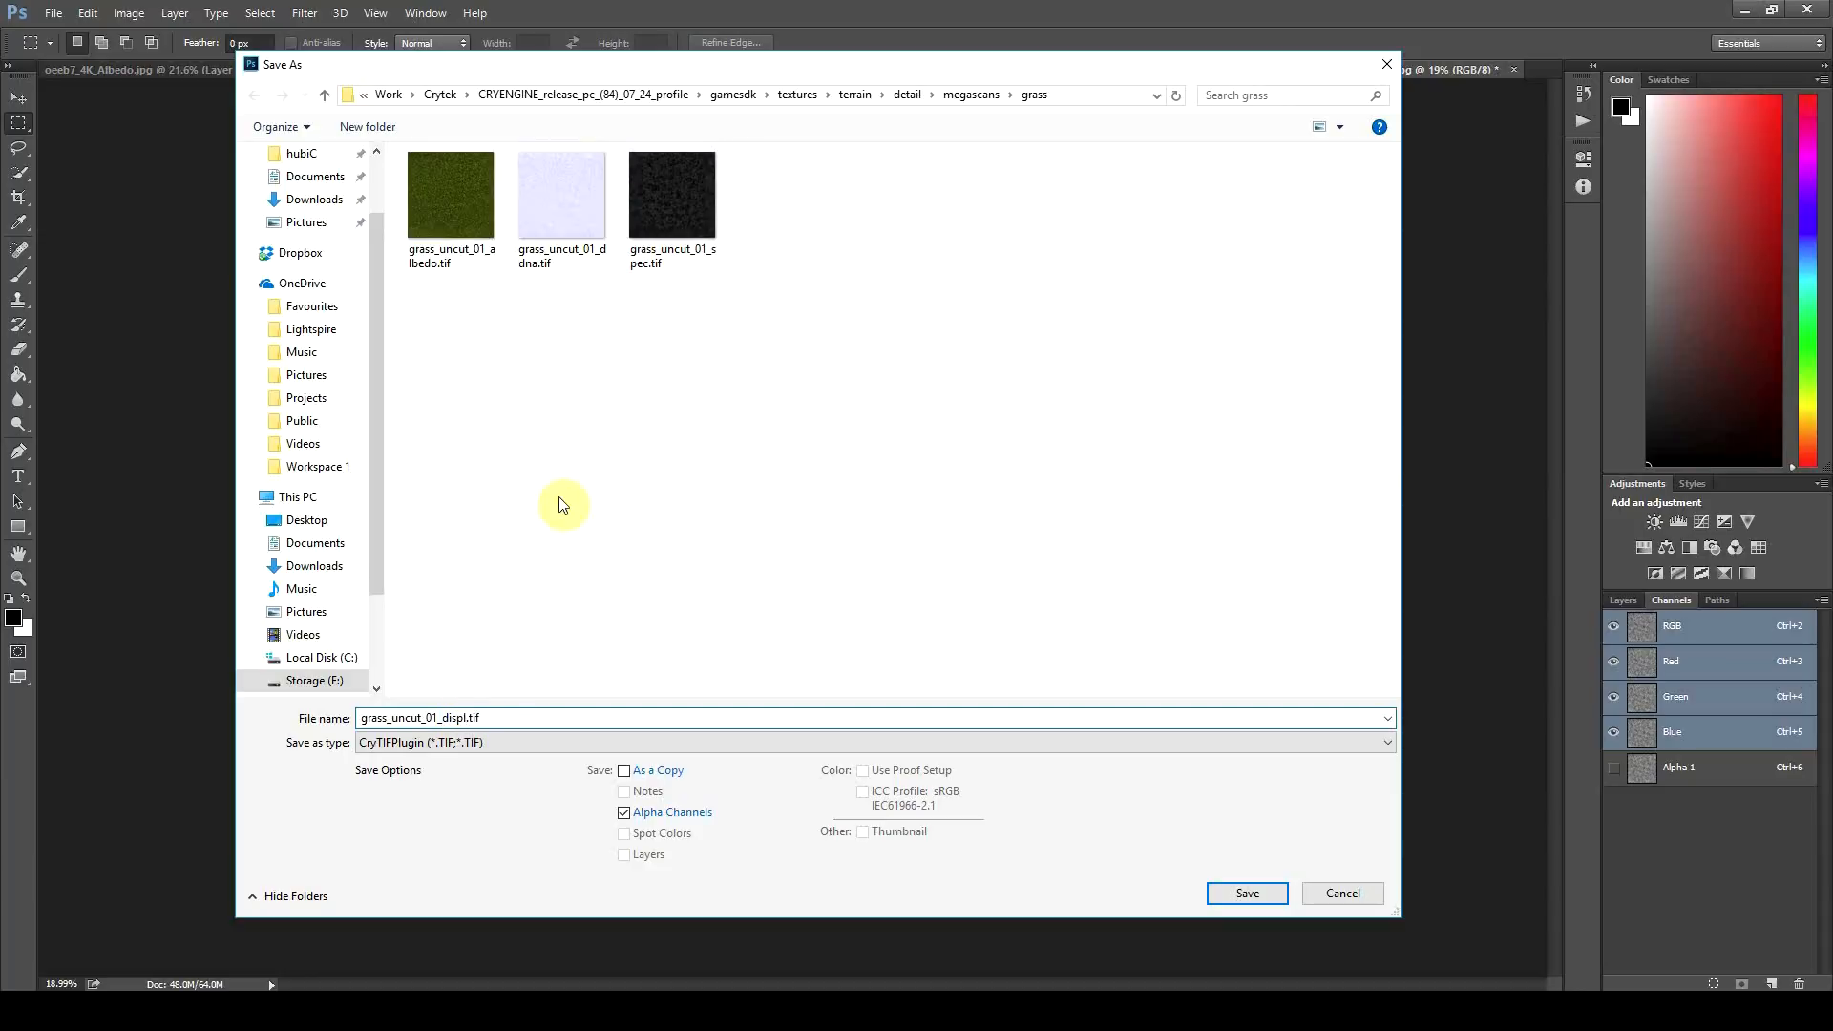
pyautogui.click(1246, 895)
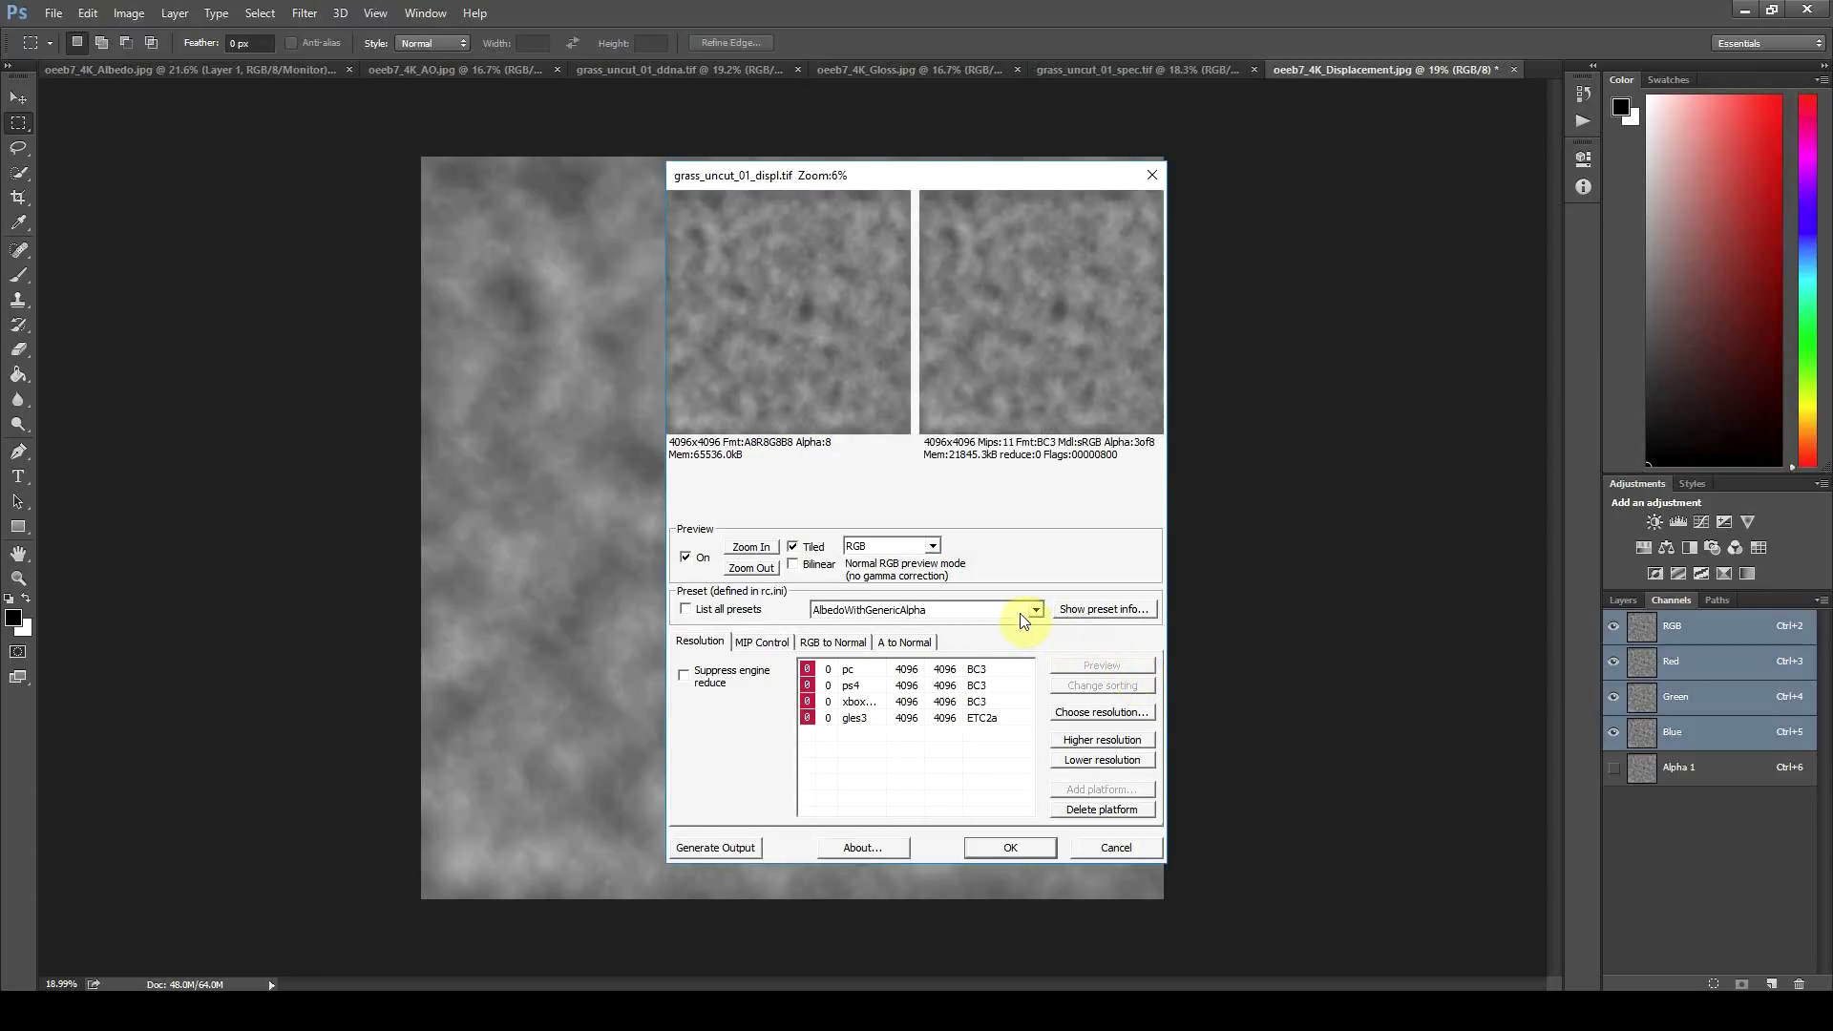
# Step: Use the Displacement preset for the displ texture and confirm the CryTIF export
pyautogui.click(1035, 610)
pyautogui.click(937, 621)
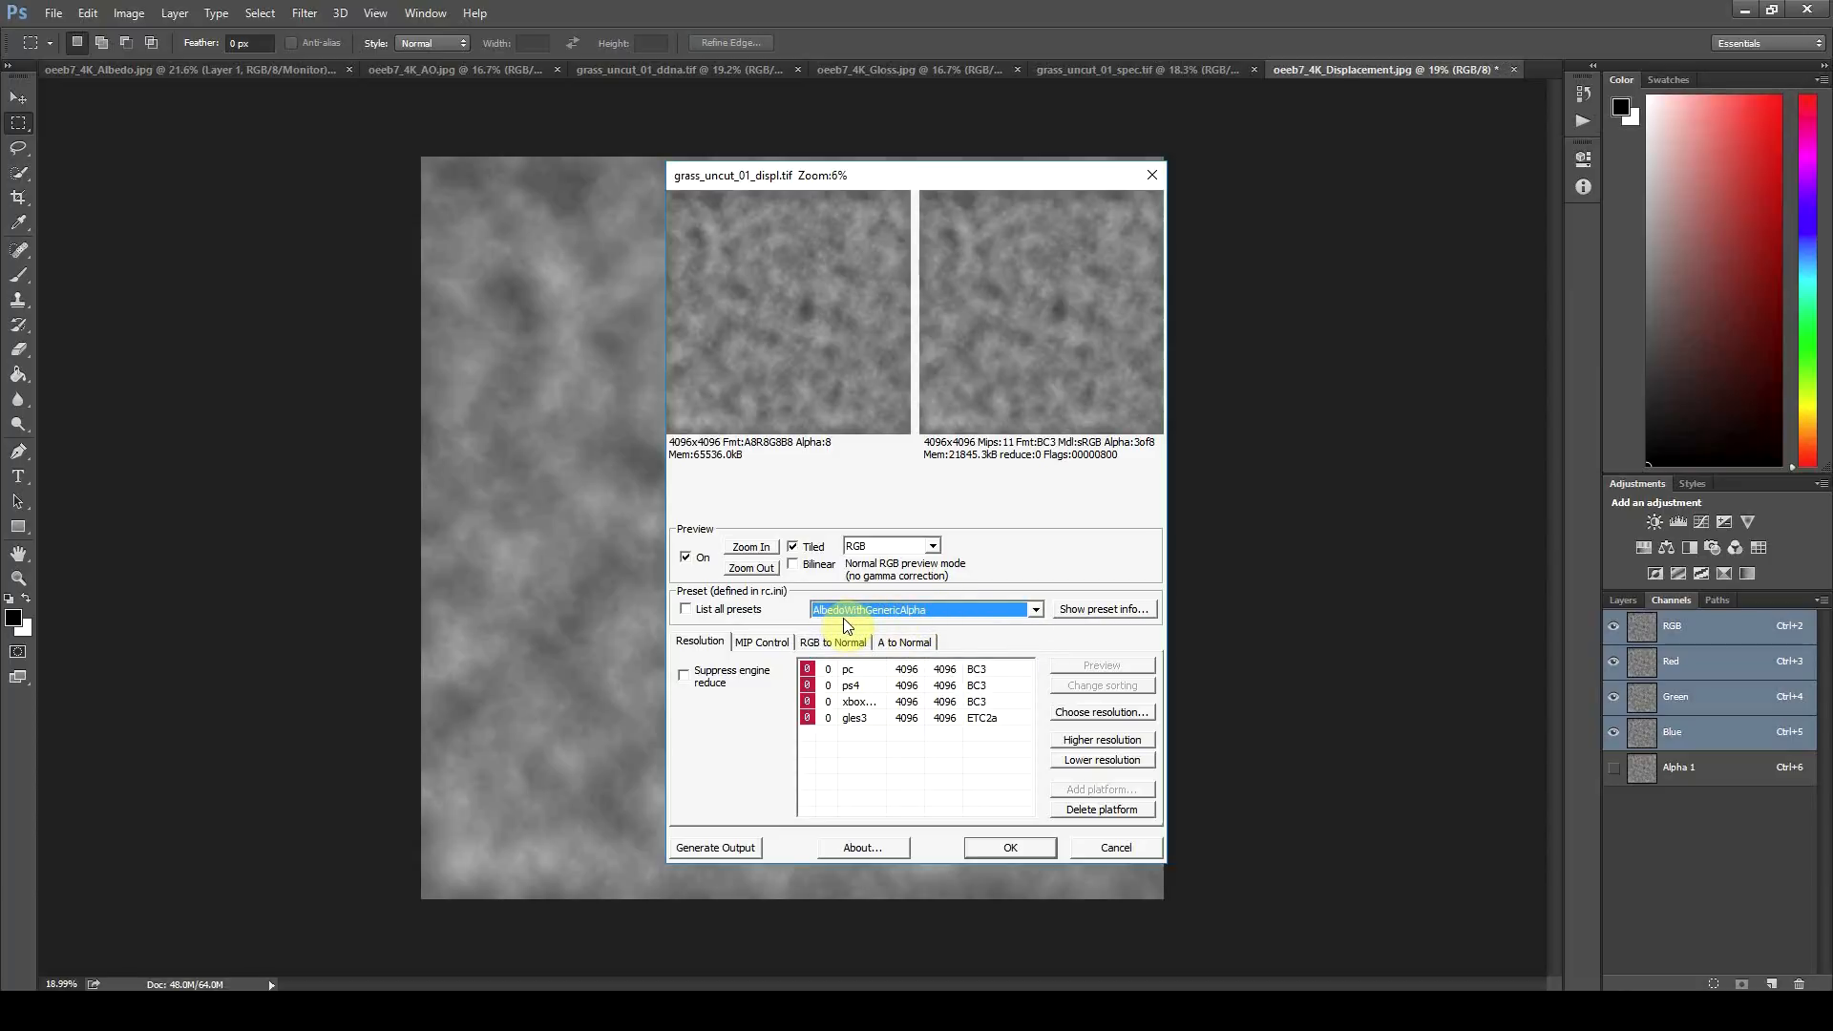
pyautogui.click(926, 611)
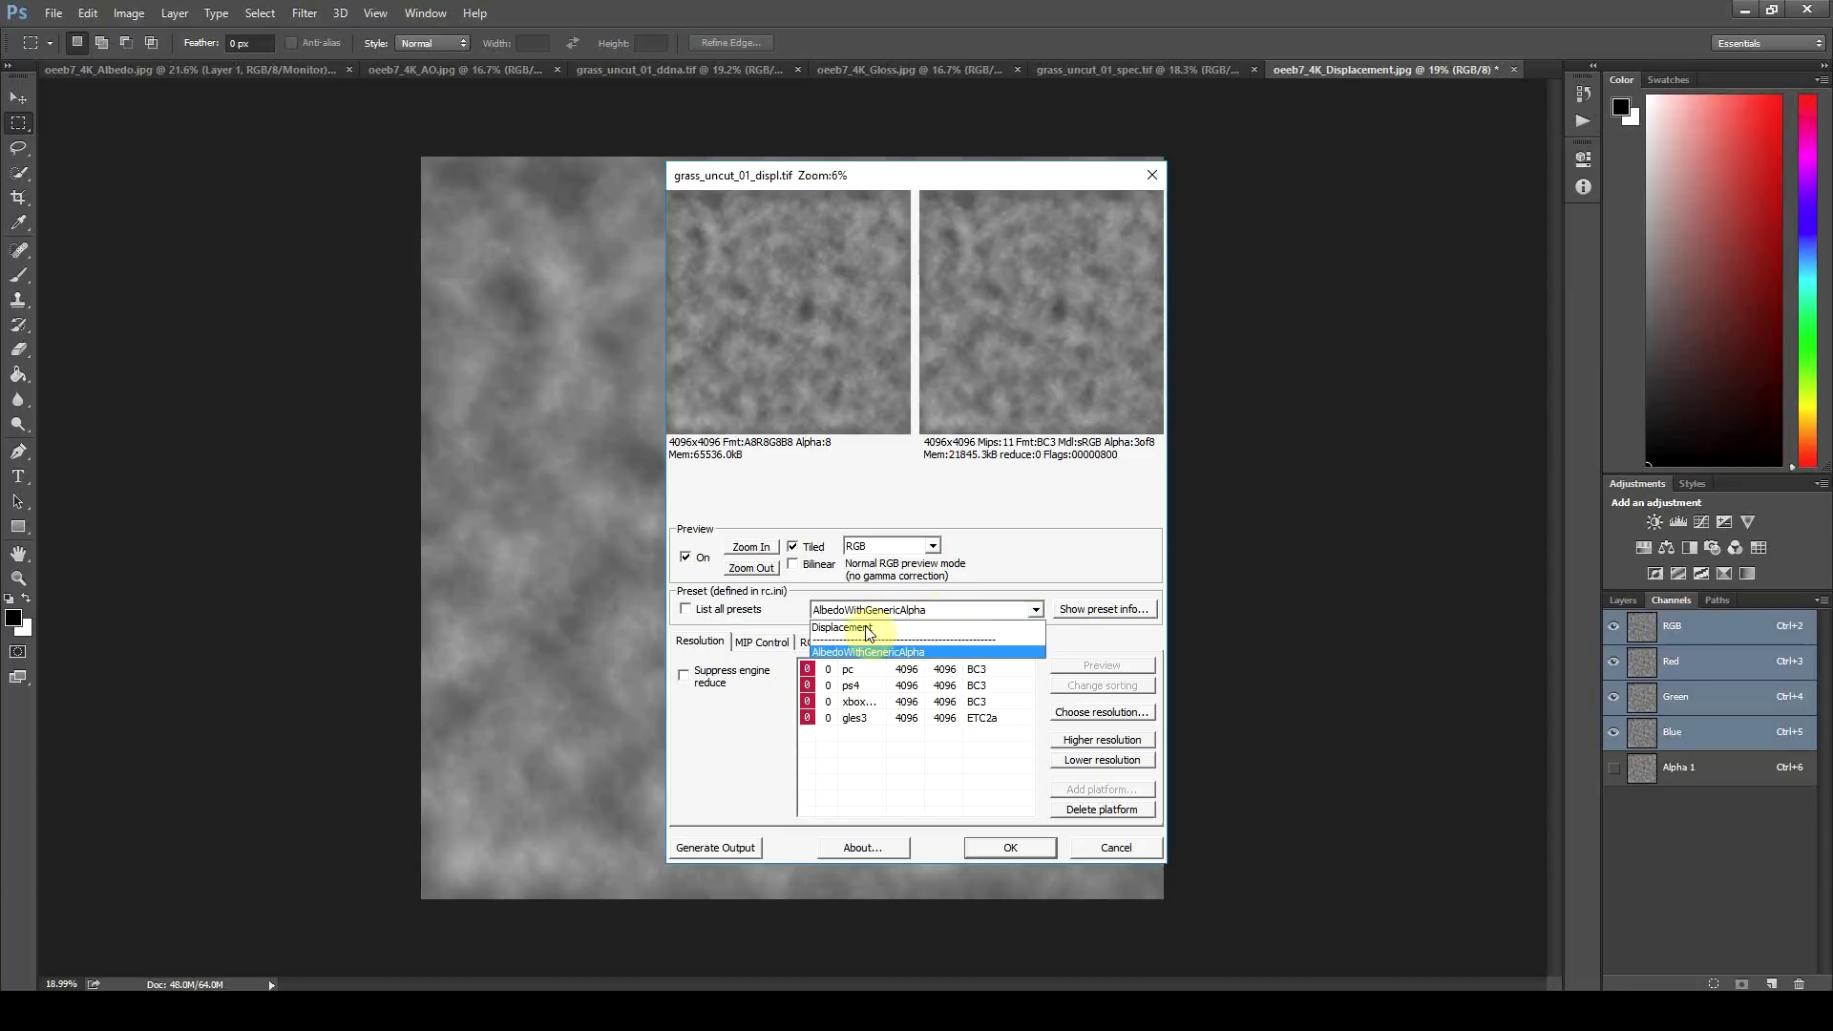
pyautogui.click(855, 635)
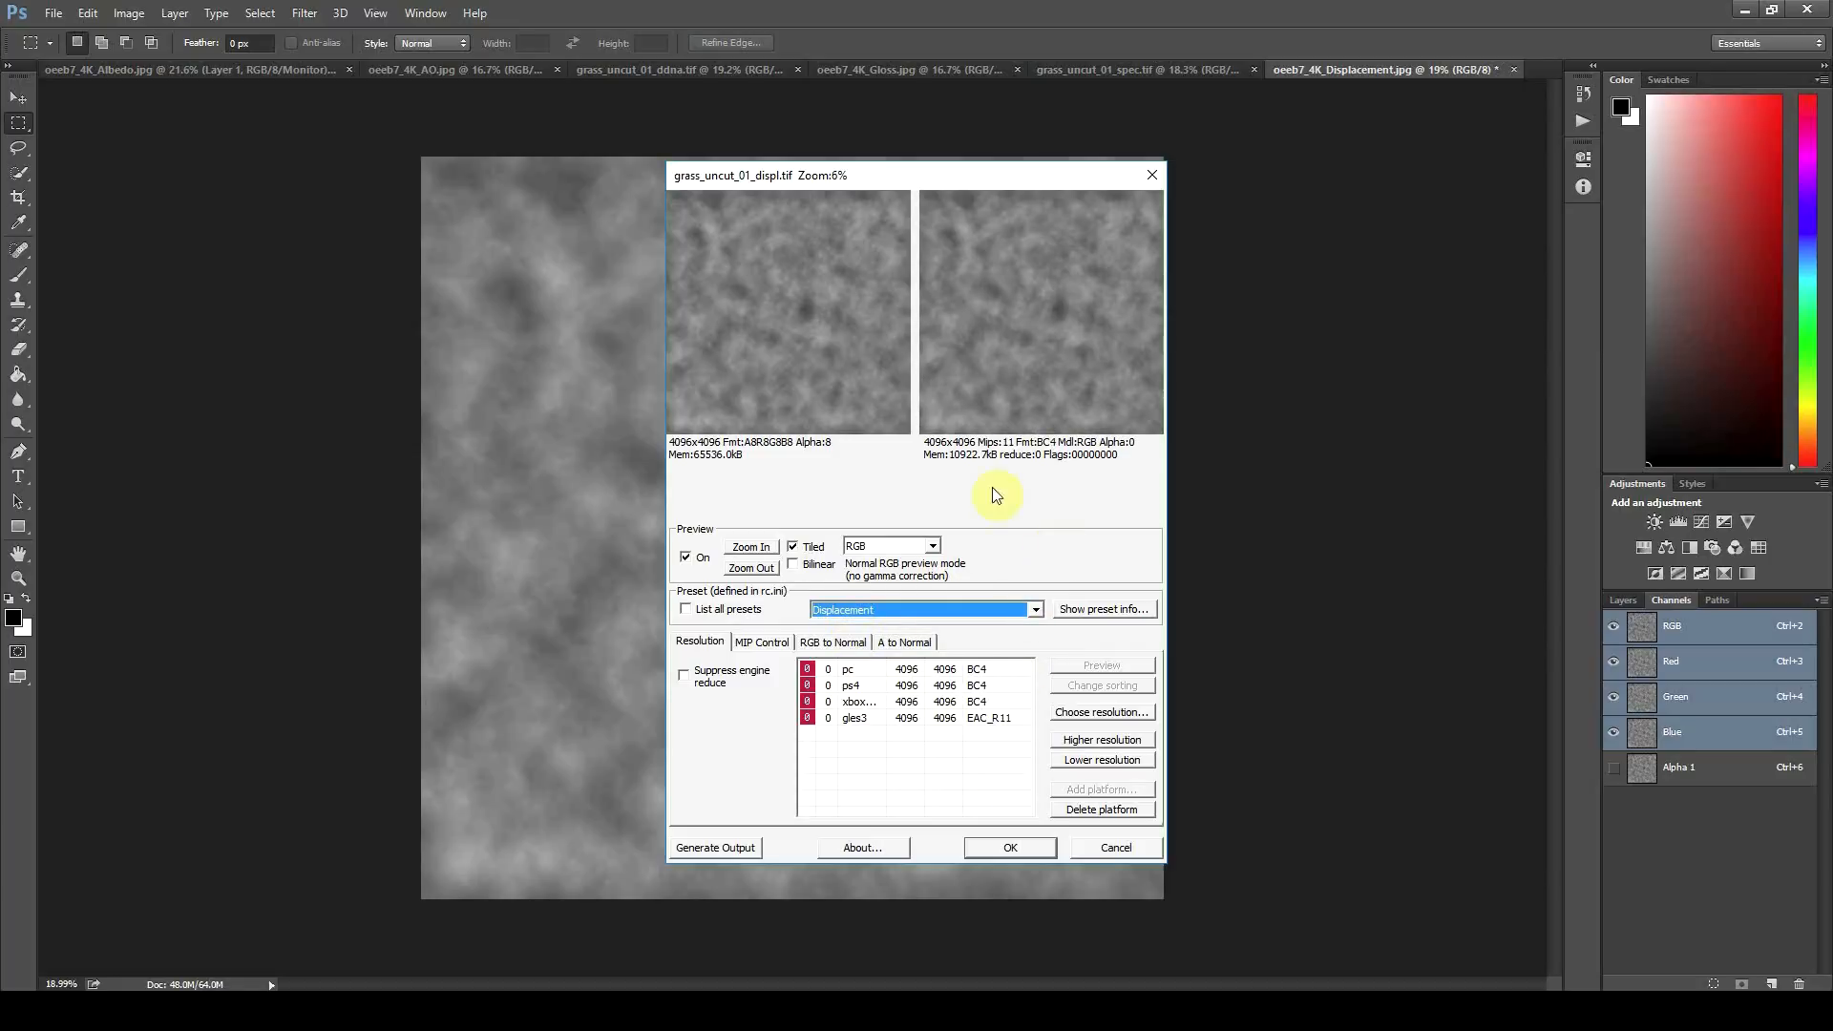
pyautogui.click(995, 849)
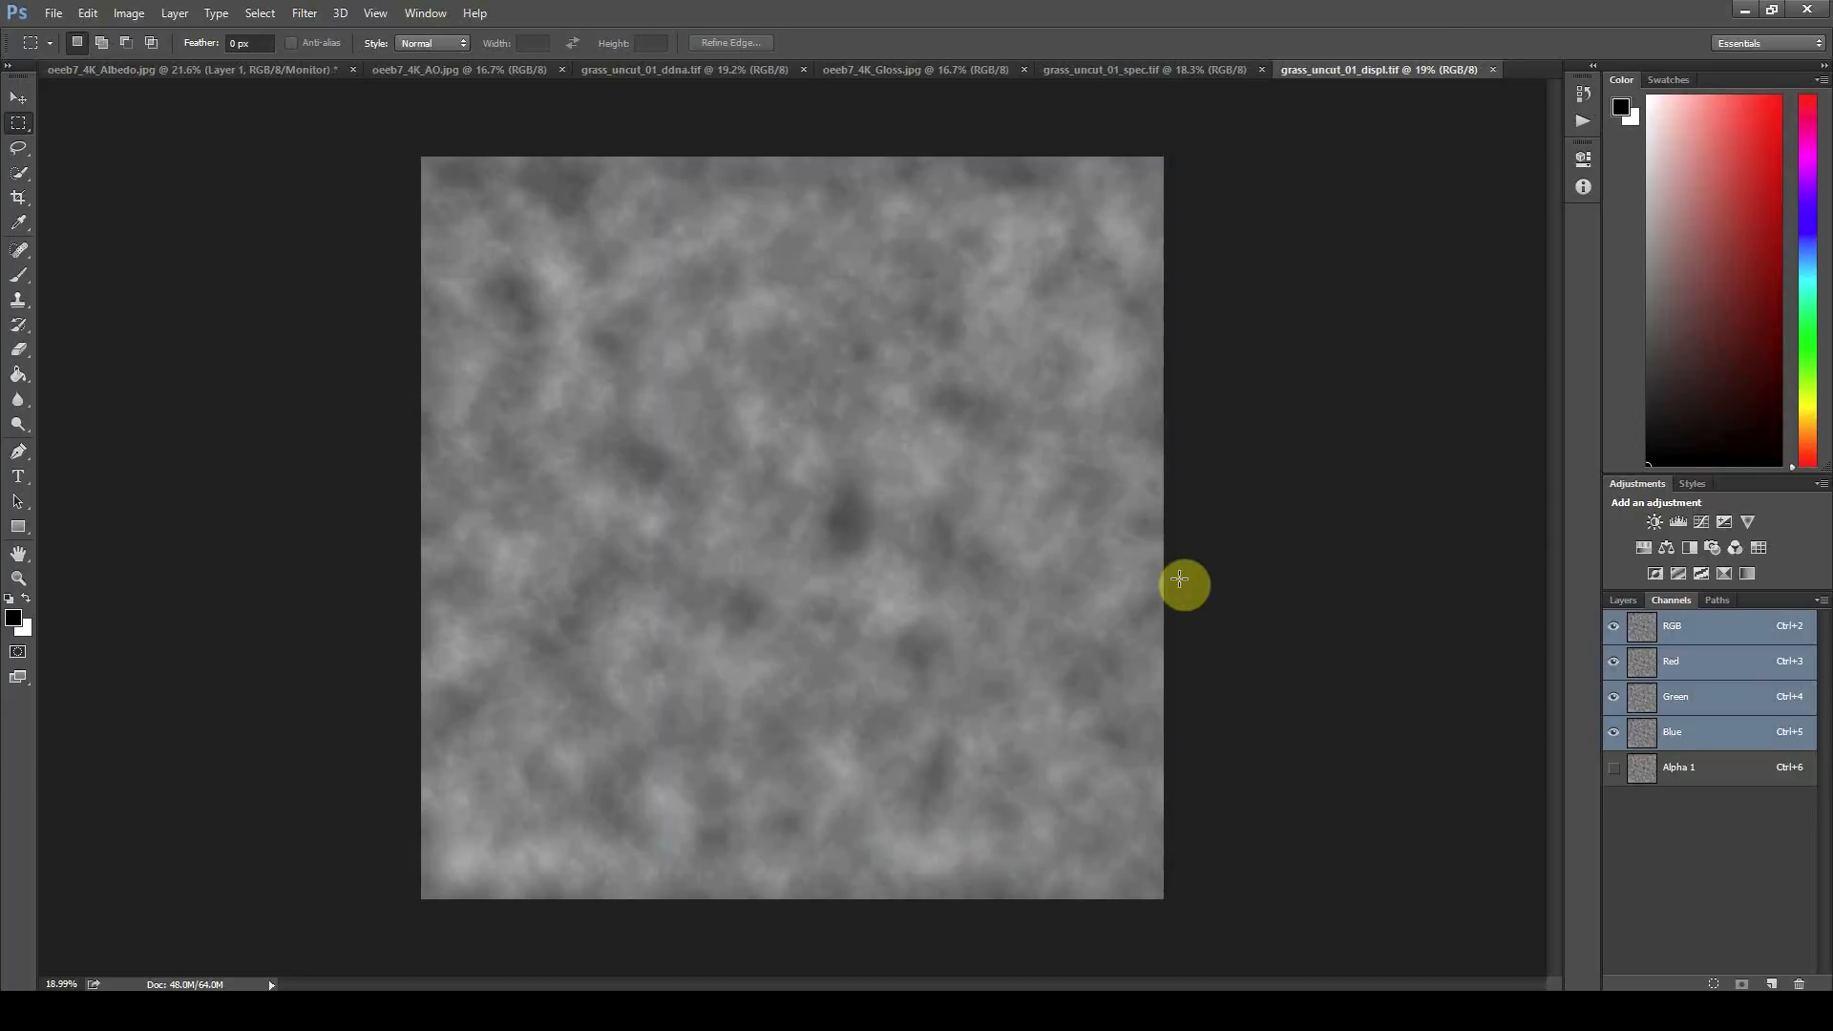
# Step: Switch to File Explorer and create a new folder named jpg inside the grass folder
pyautogui.hotkey('alt', 'Tab')
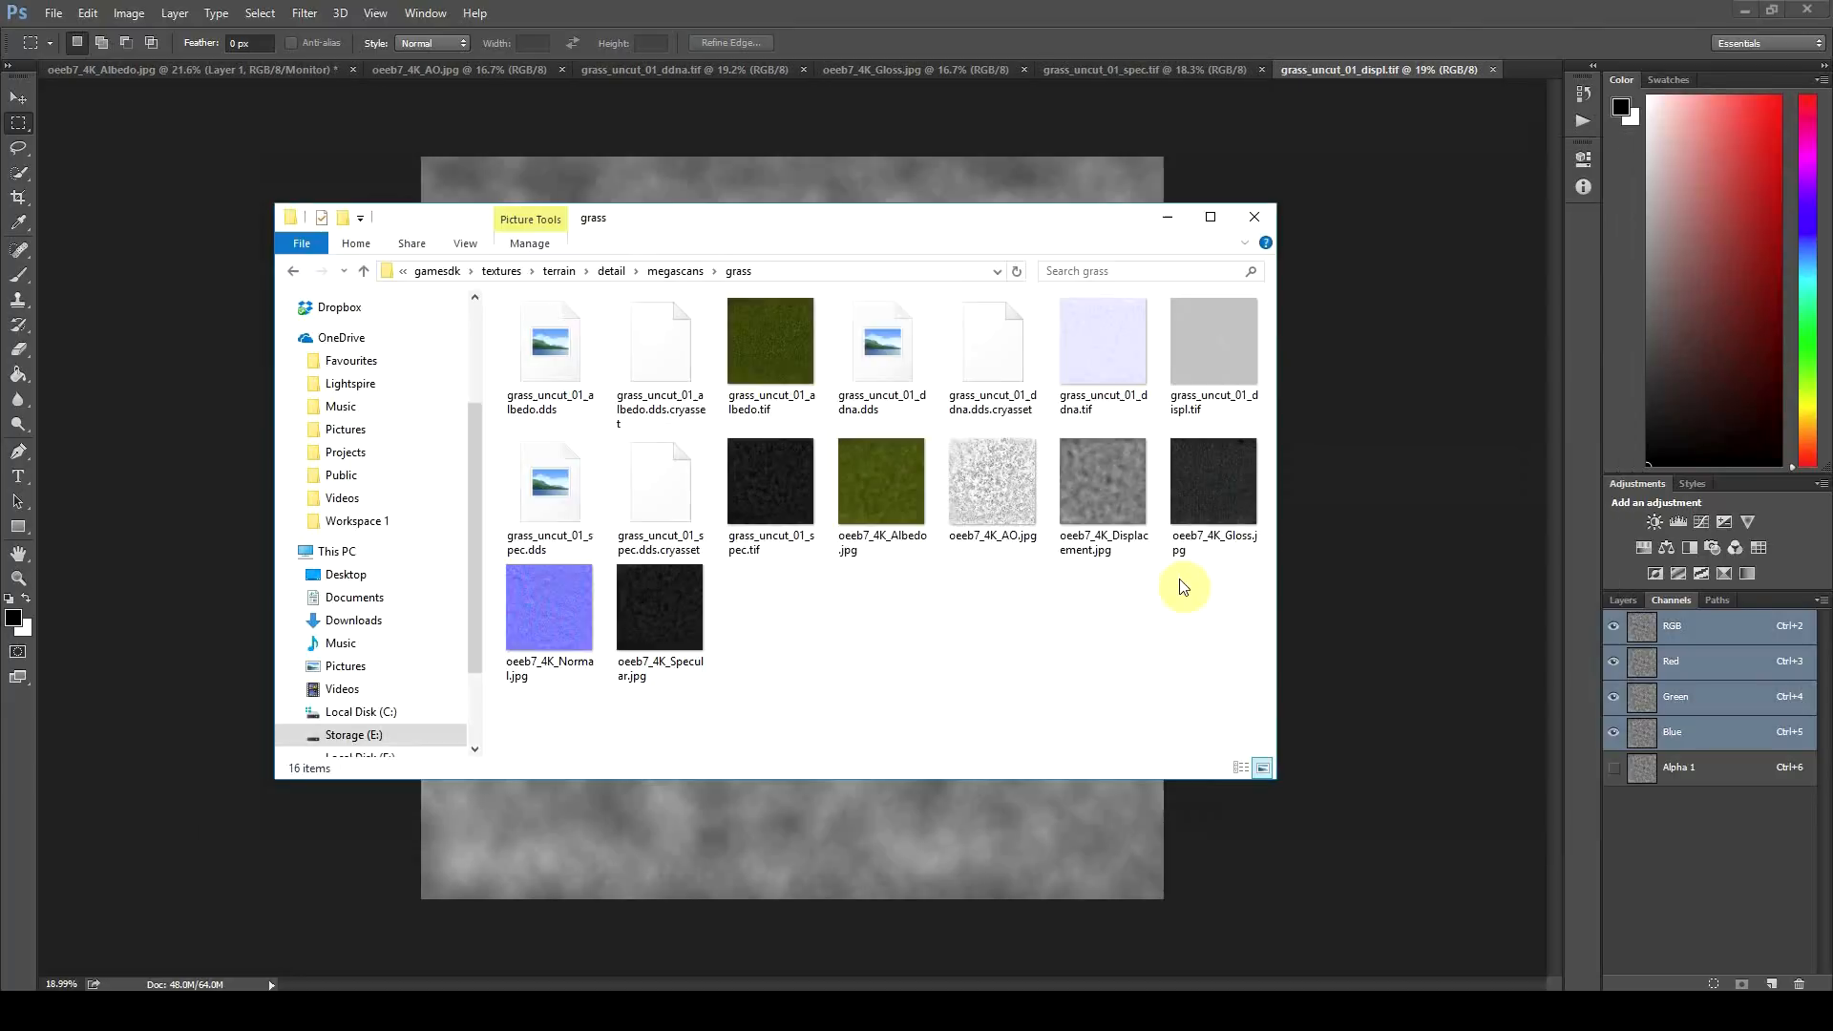
pyautogui.rightClick(802, 590)
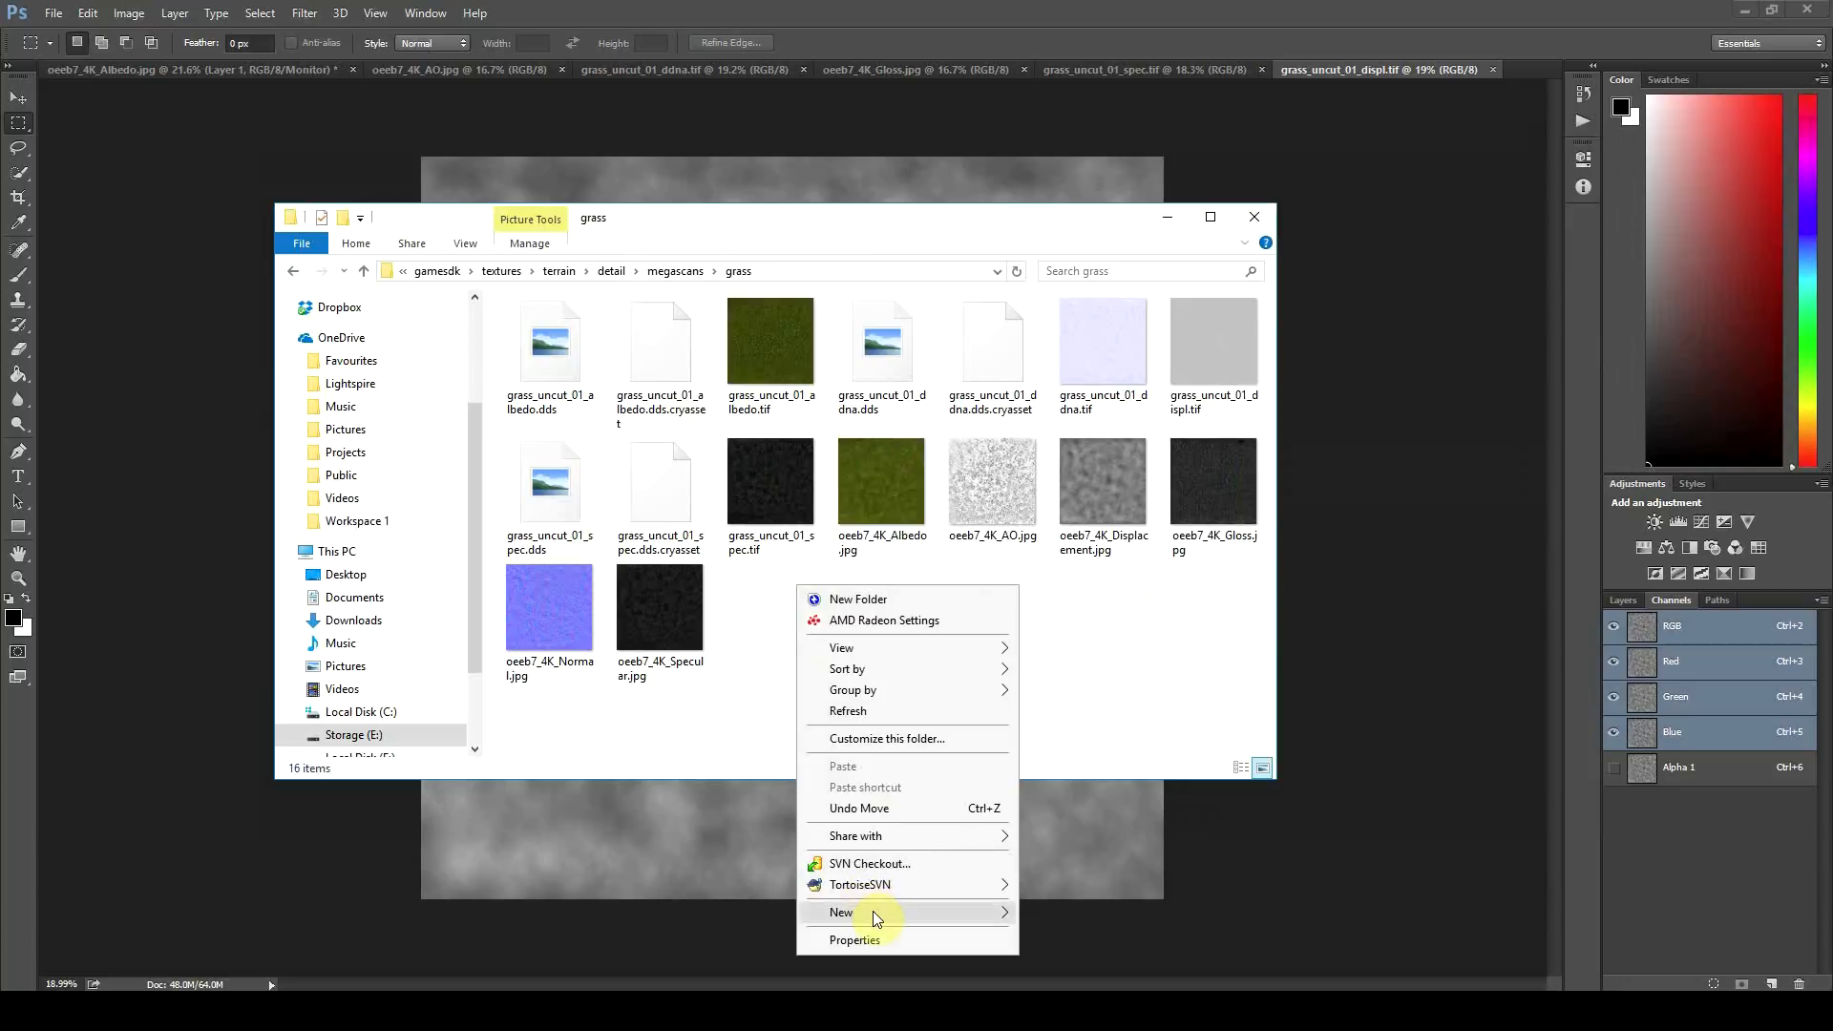
pyautogui.moveTo(873, 912)
pyautogui.click(1088, 691)
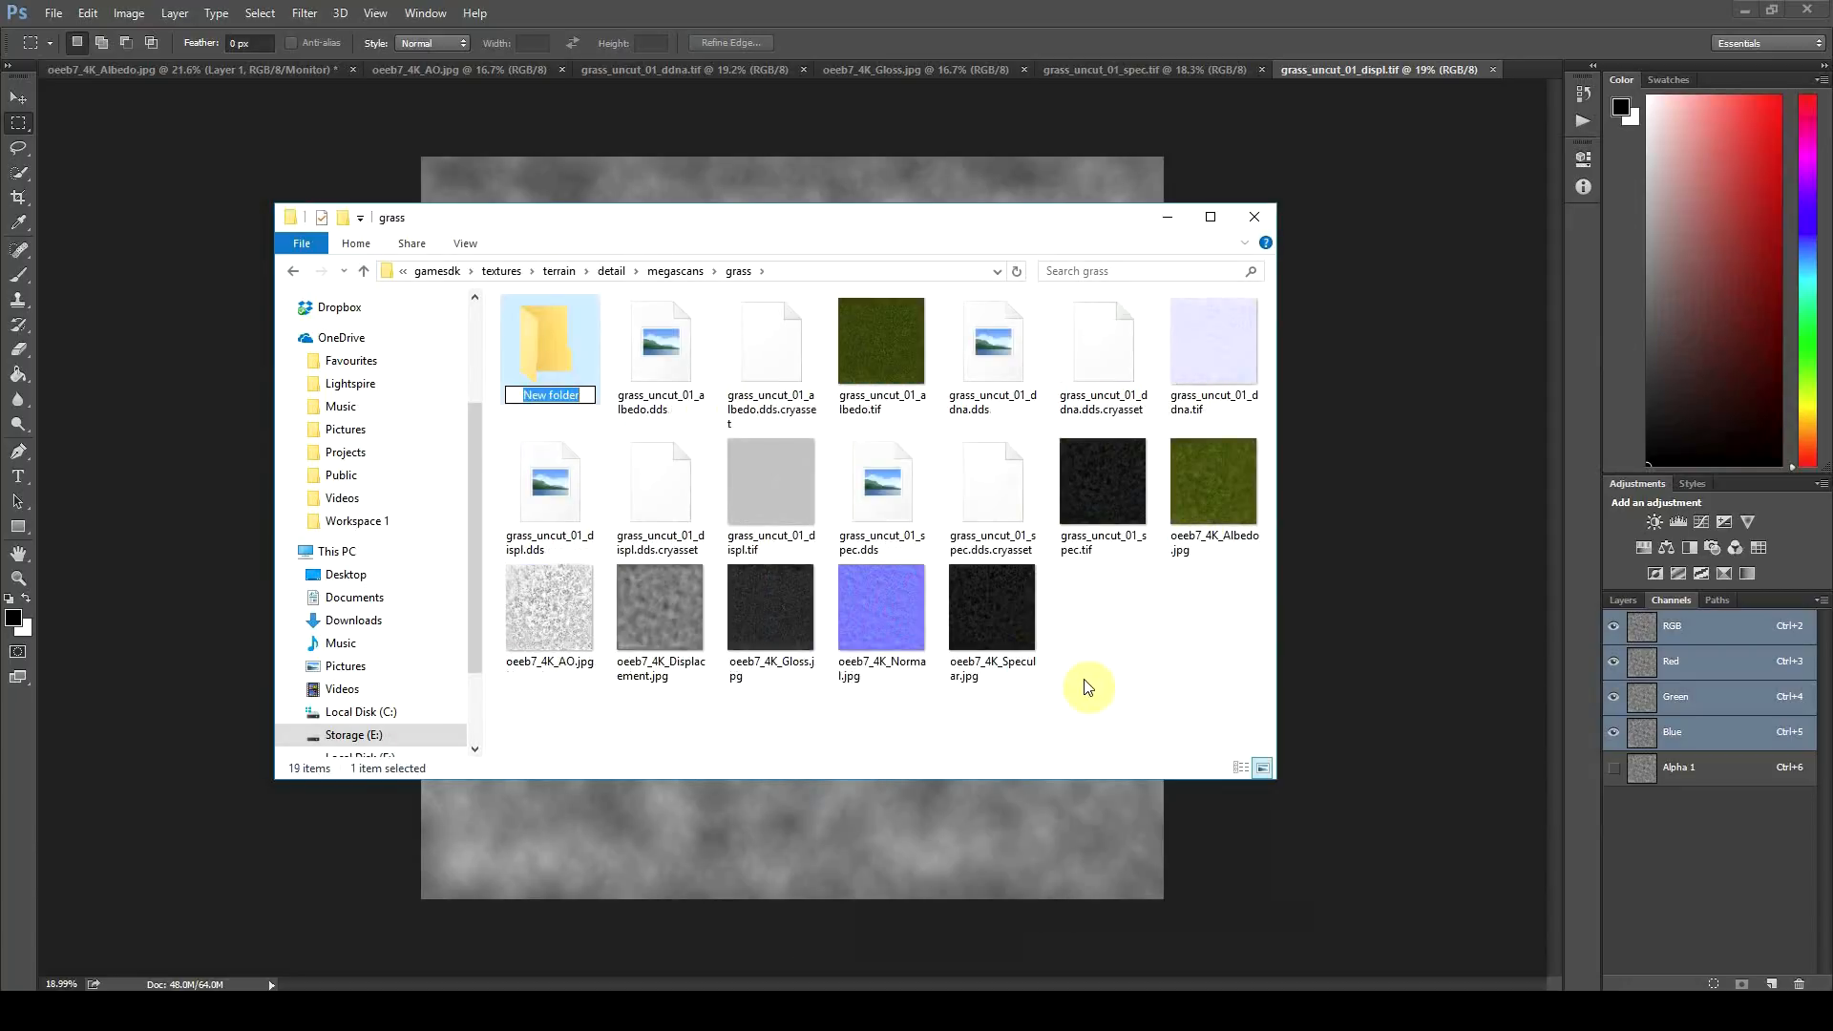
pyautogui.write('jpg')
pyautogui.press('Return')
# Step: Move all oeeb7_4K source JPG maps, including the albedo, into the jpg folder
pyautogui.click(997, 640)
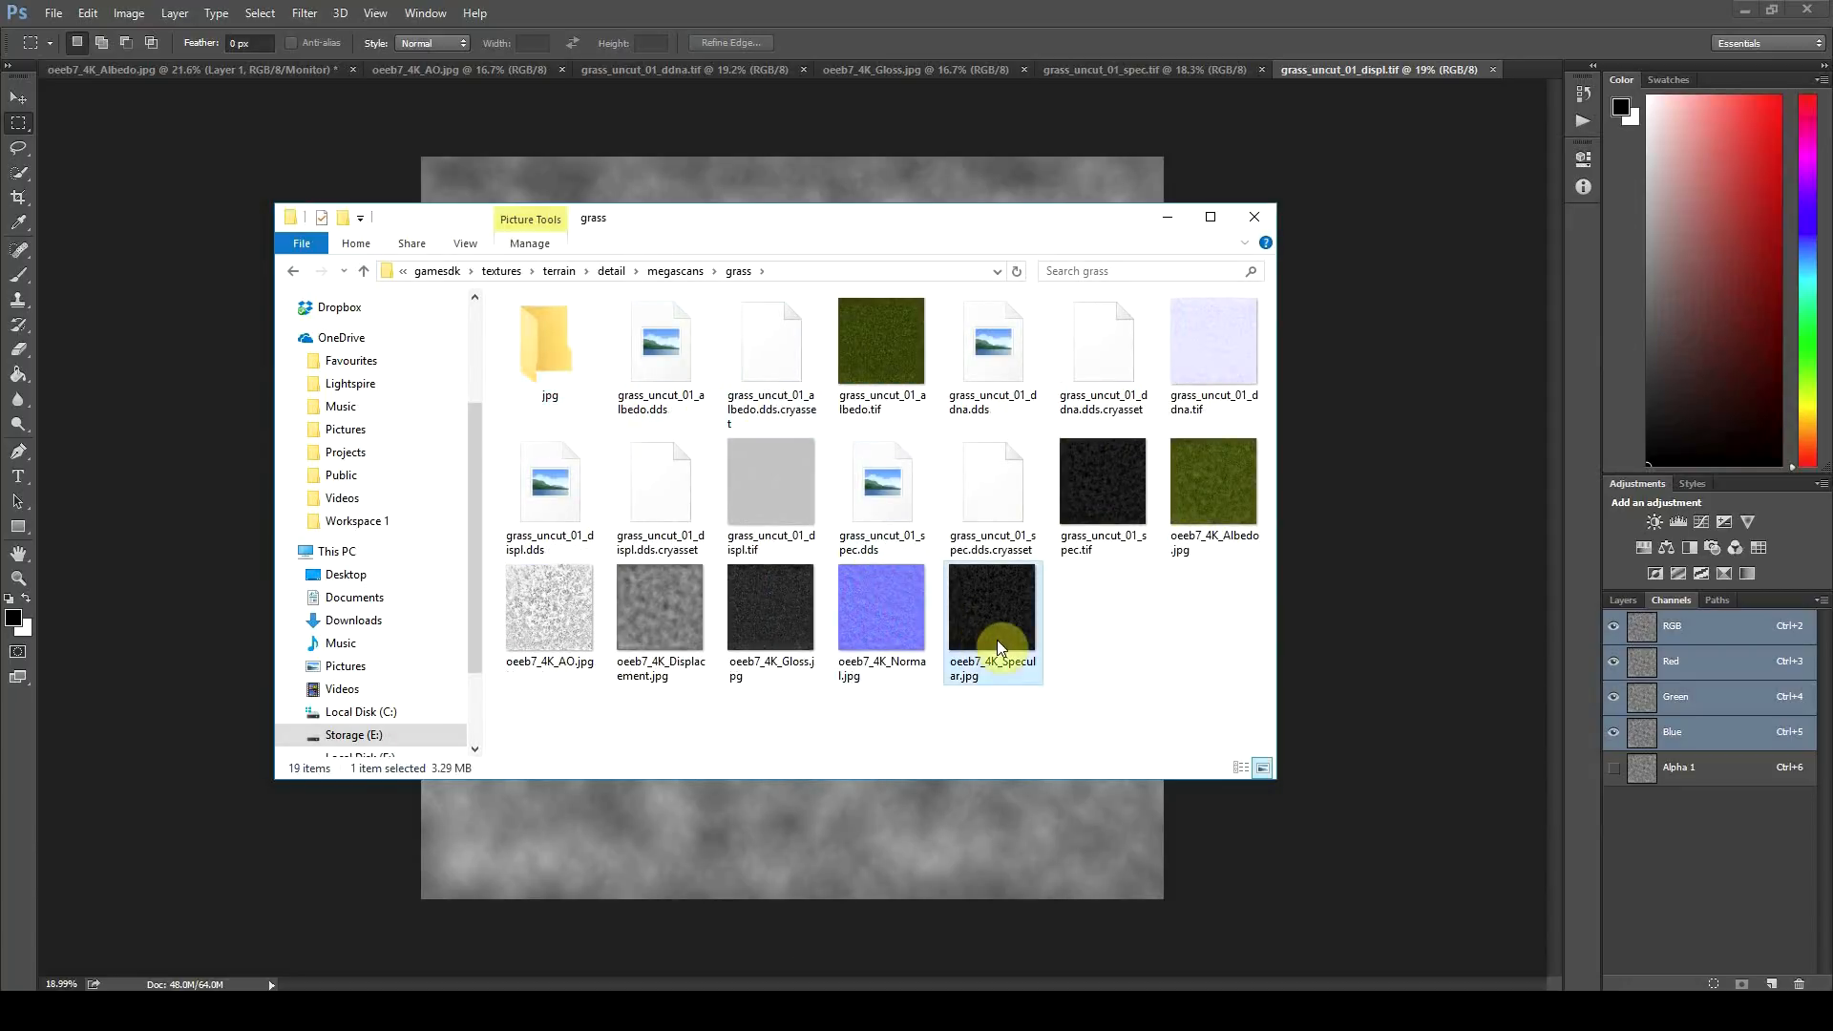
pyautogui.keyDown('shift'); pyautogui.click(550, 600); pyautogui.keyUp('shift')
pyautogui.keyDown('ctrl'); pyautogui.click(1209, 471); pyautogui.keyUp('ctrl')
pyautogui.moveTo(1210, 471); pyautogui.dragTo(544, 352)
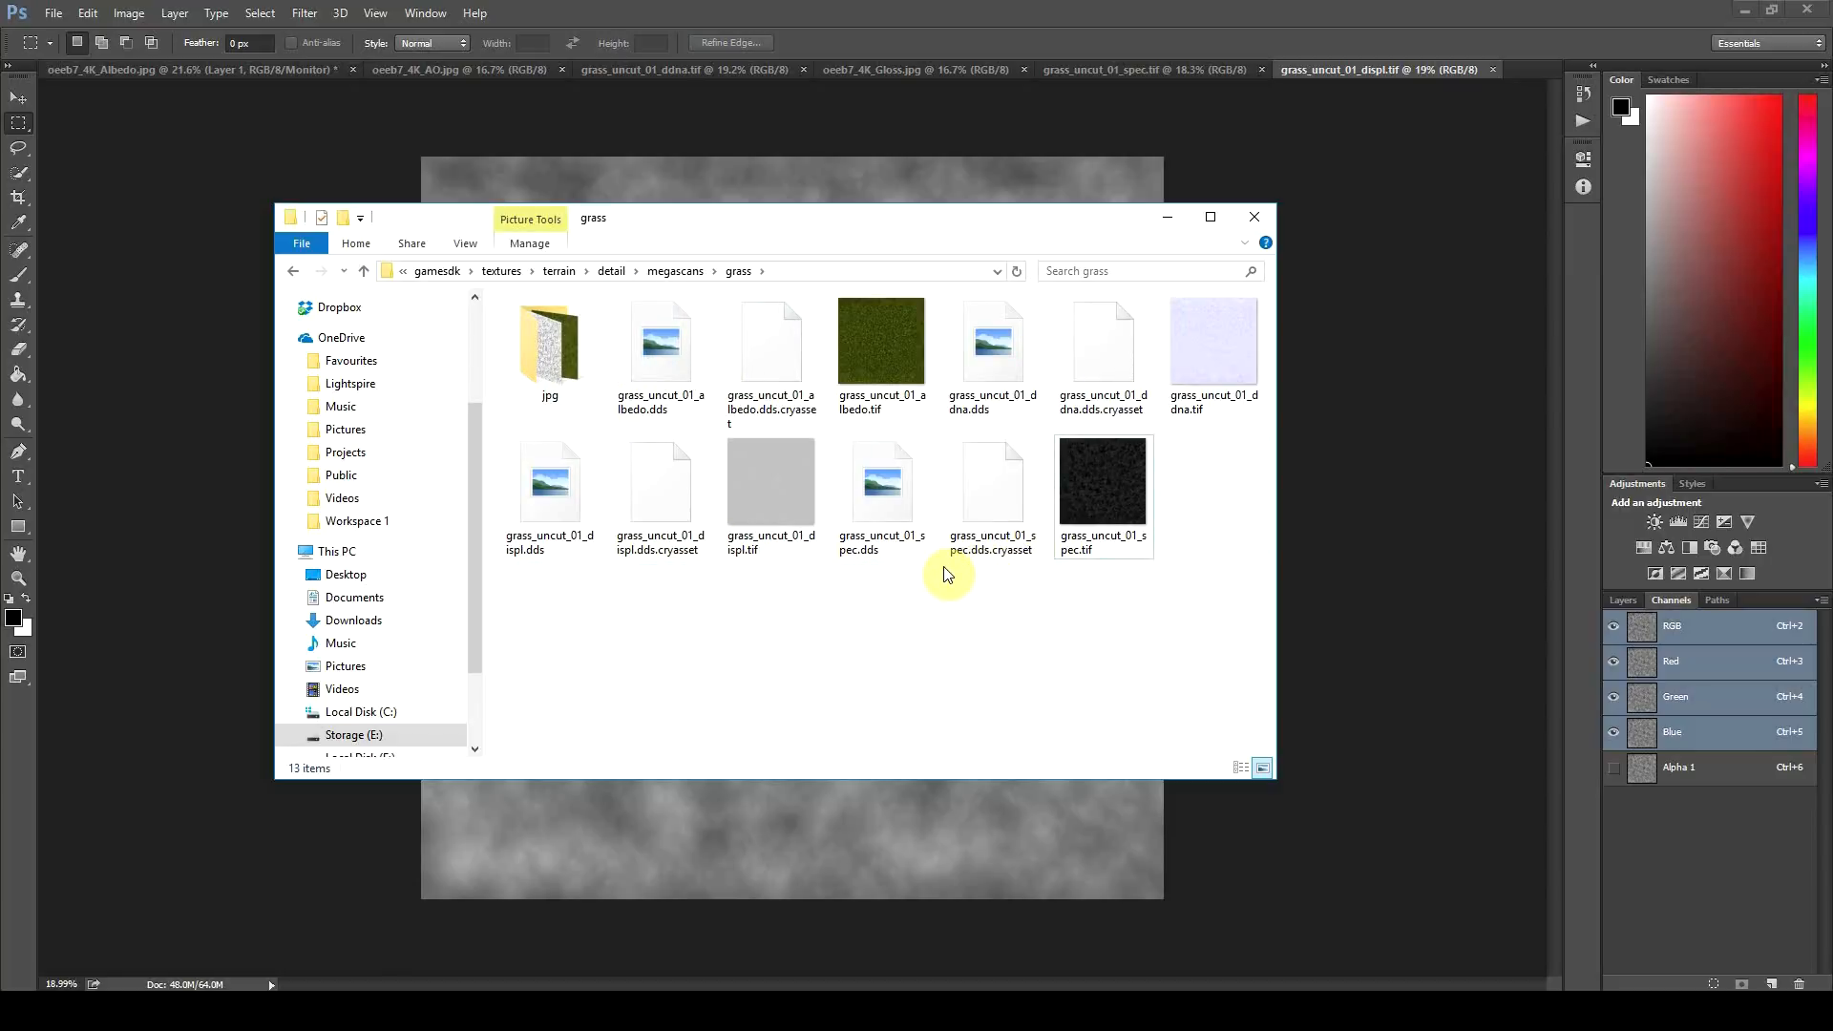
pyautogui.moveTo(553, 684); pyautogui.dragTo(1145, 535)
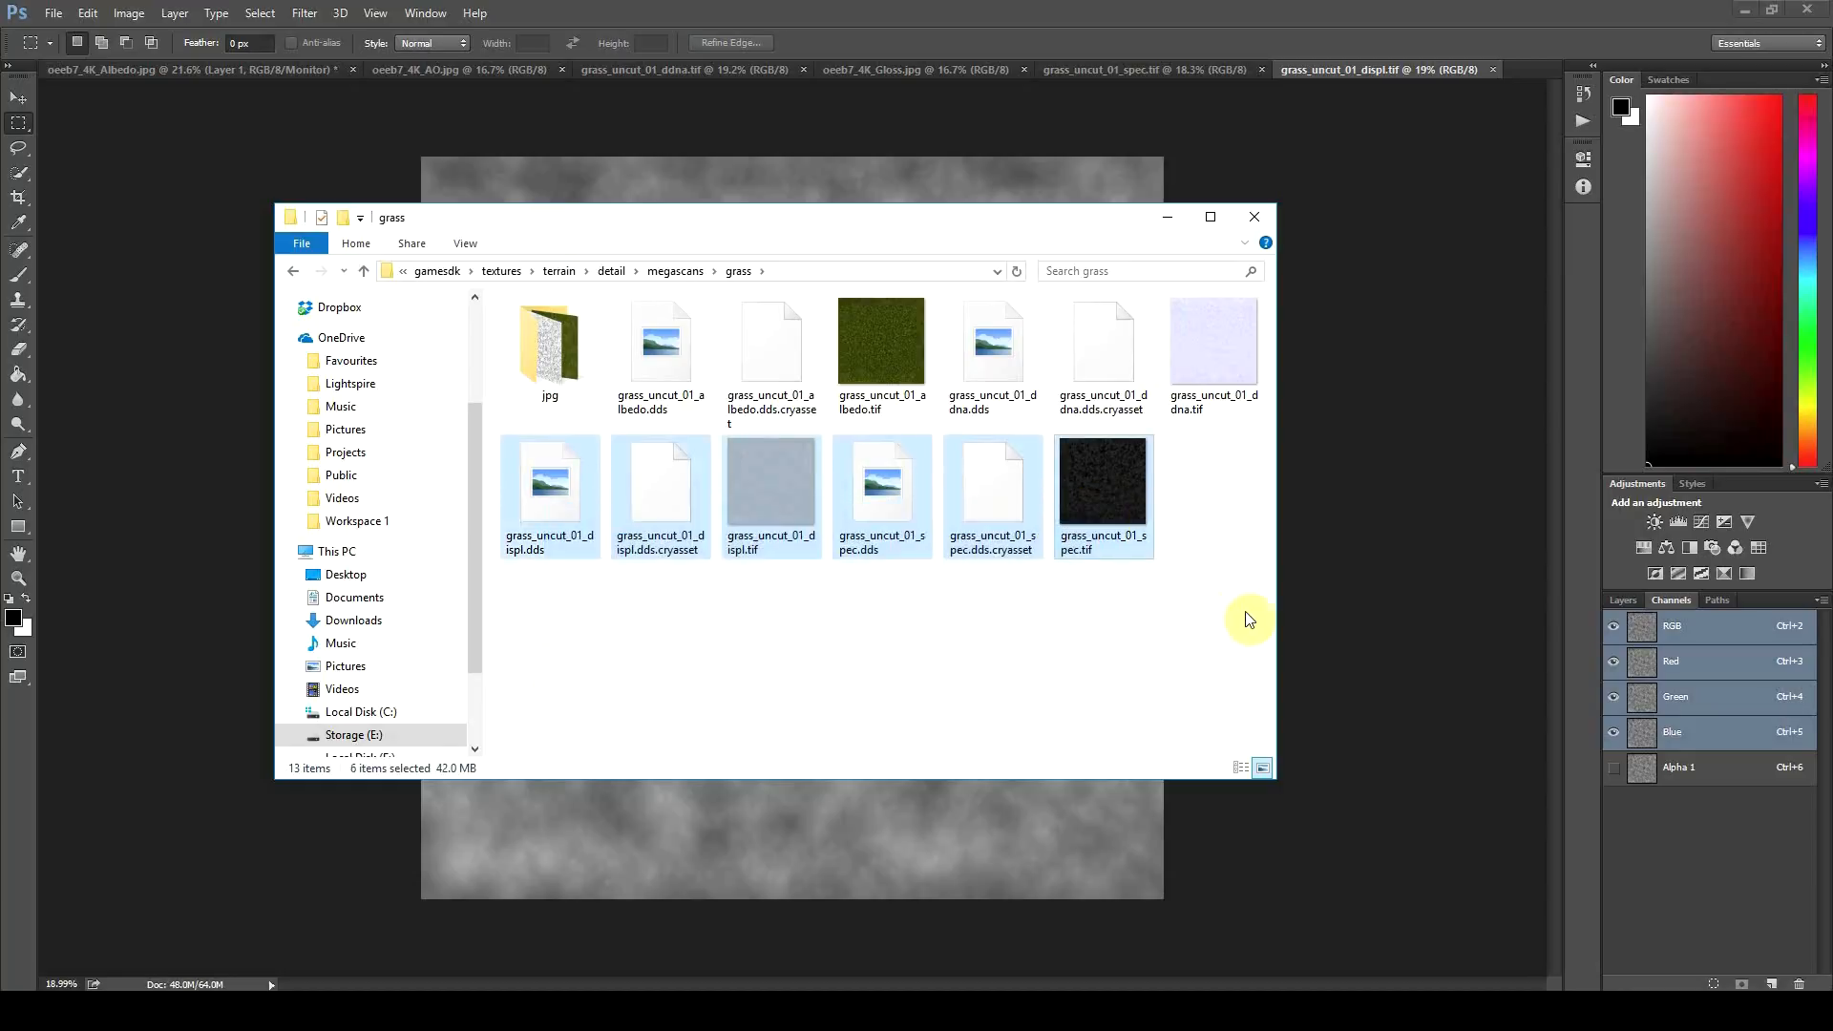
pyautogui.moveTo(1260, 475); pyautogui.dragTo(683, 386)
pyautogui.click(844, 678)
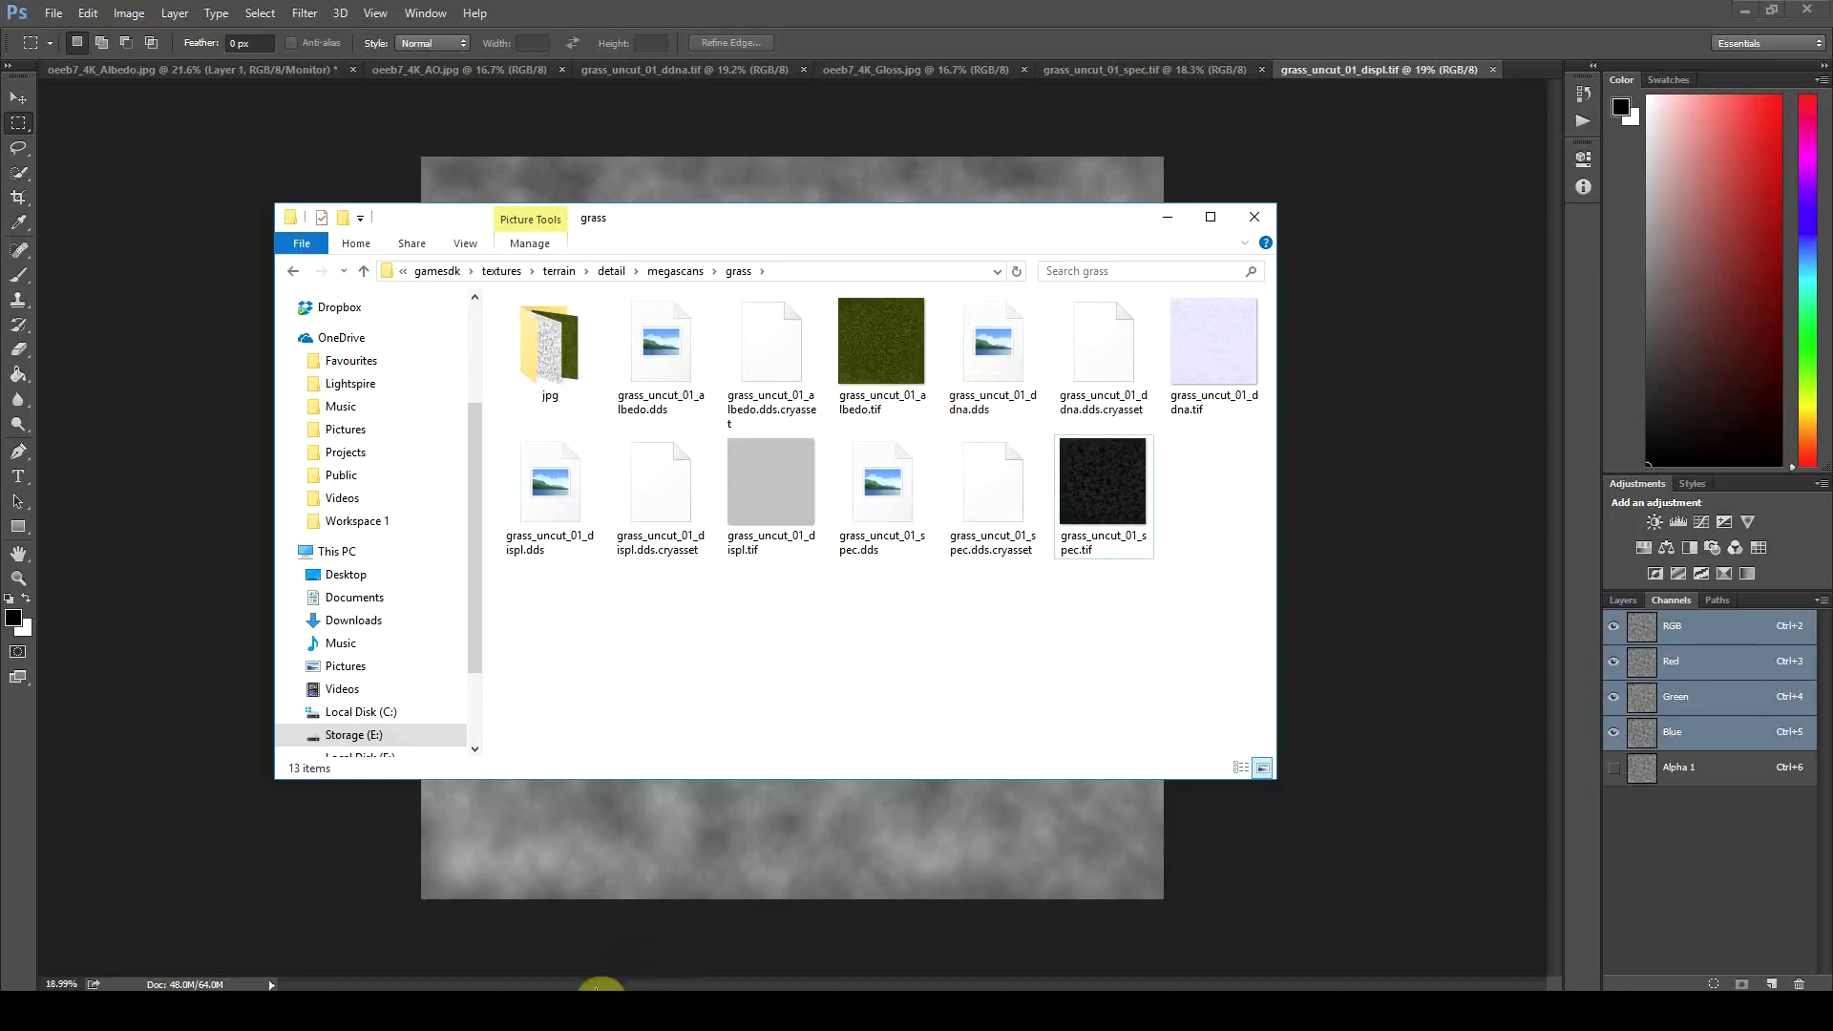
# Step: Switch to CRYENGINE Sandbox and start a new level named Landscape
pyautogui.moveTo(597, 989)
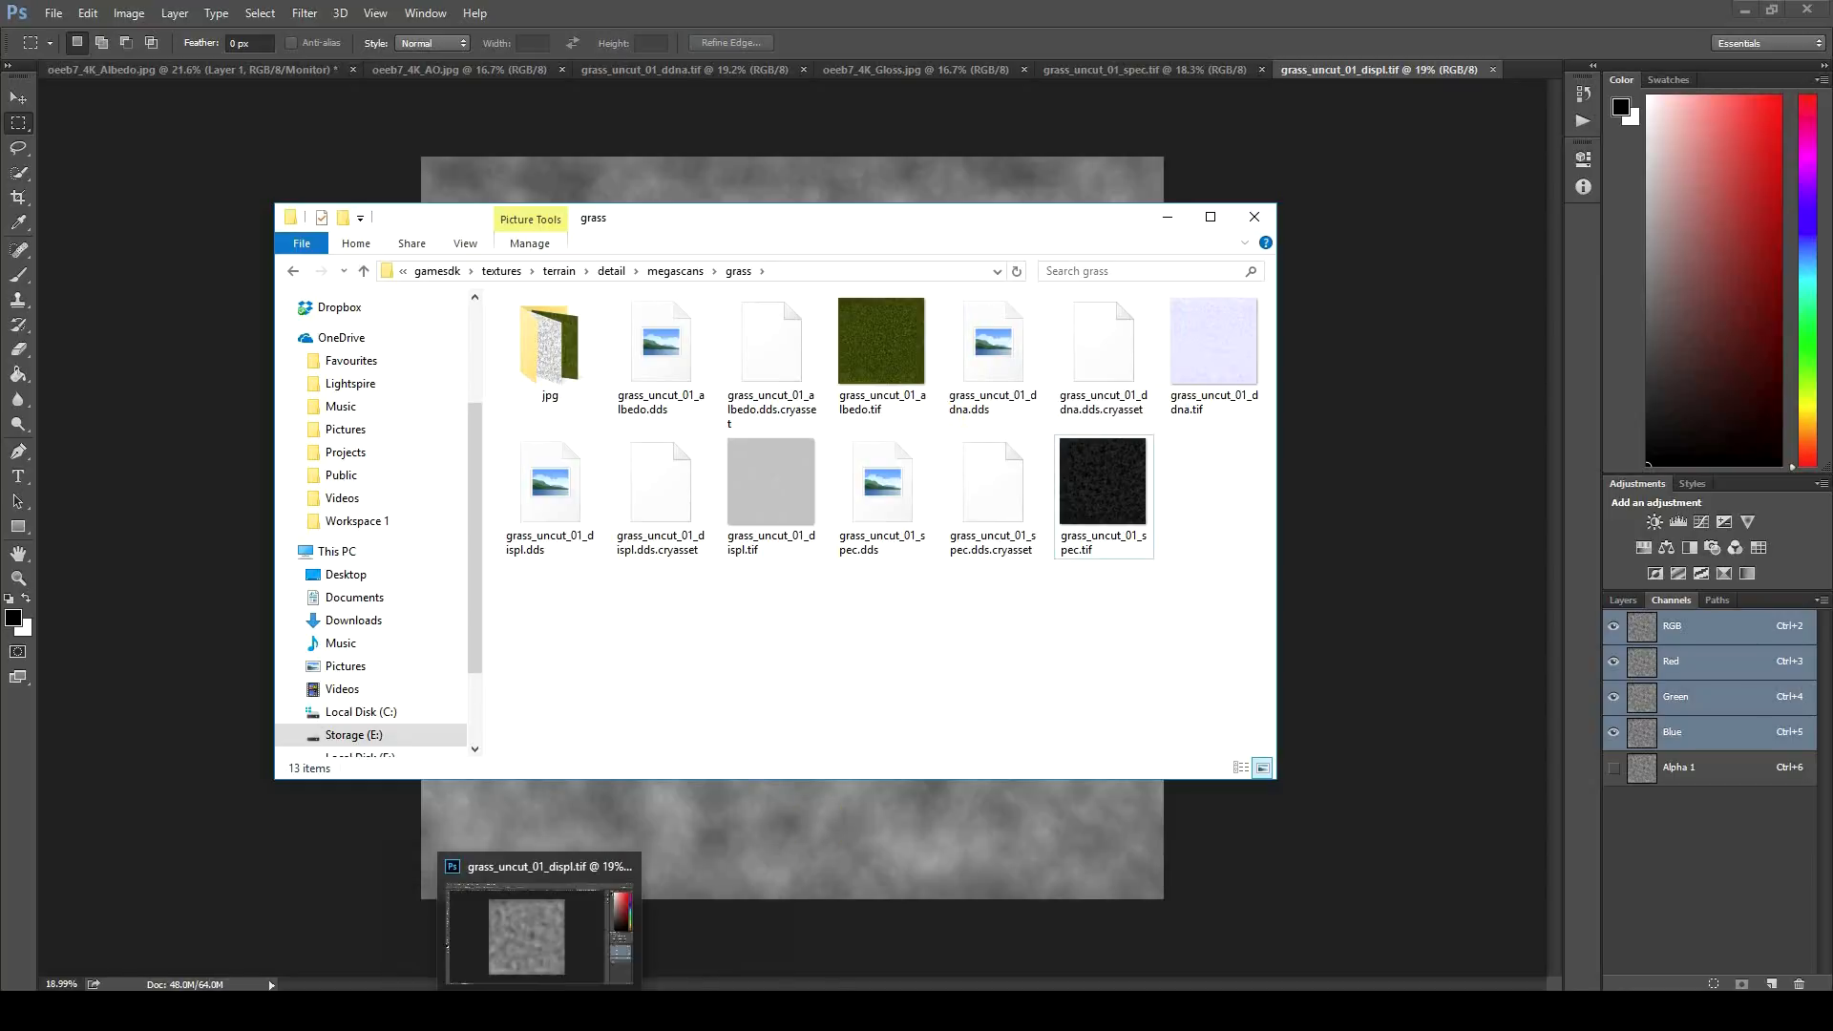
pyautogui.click(534, 958)
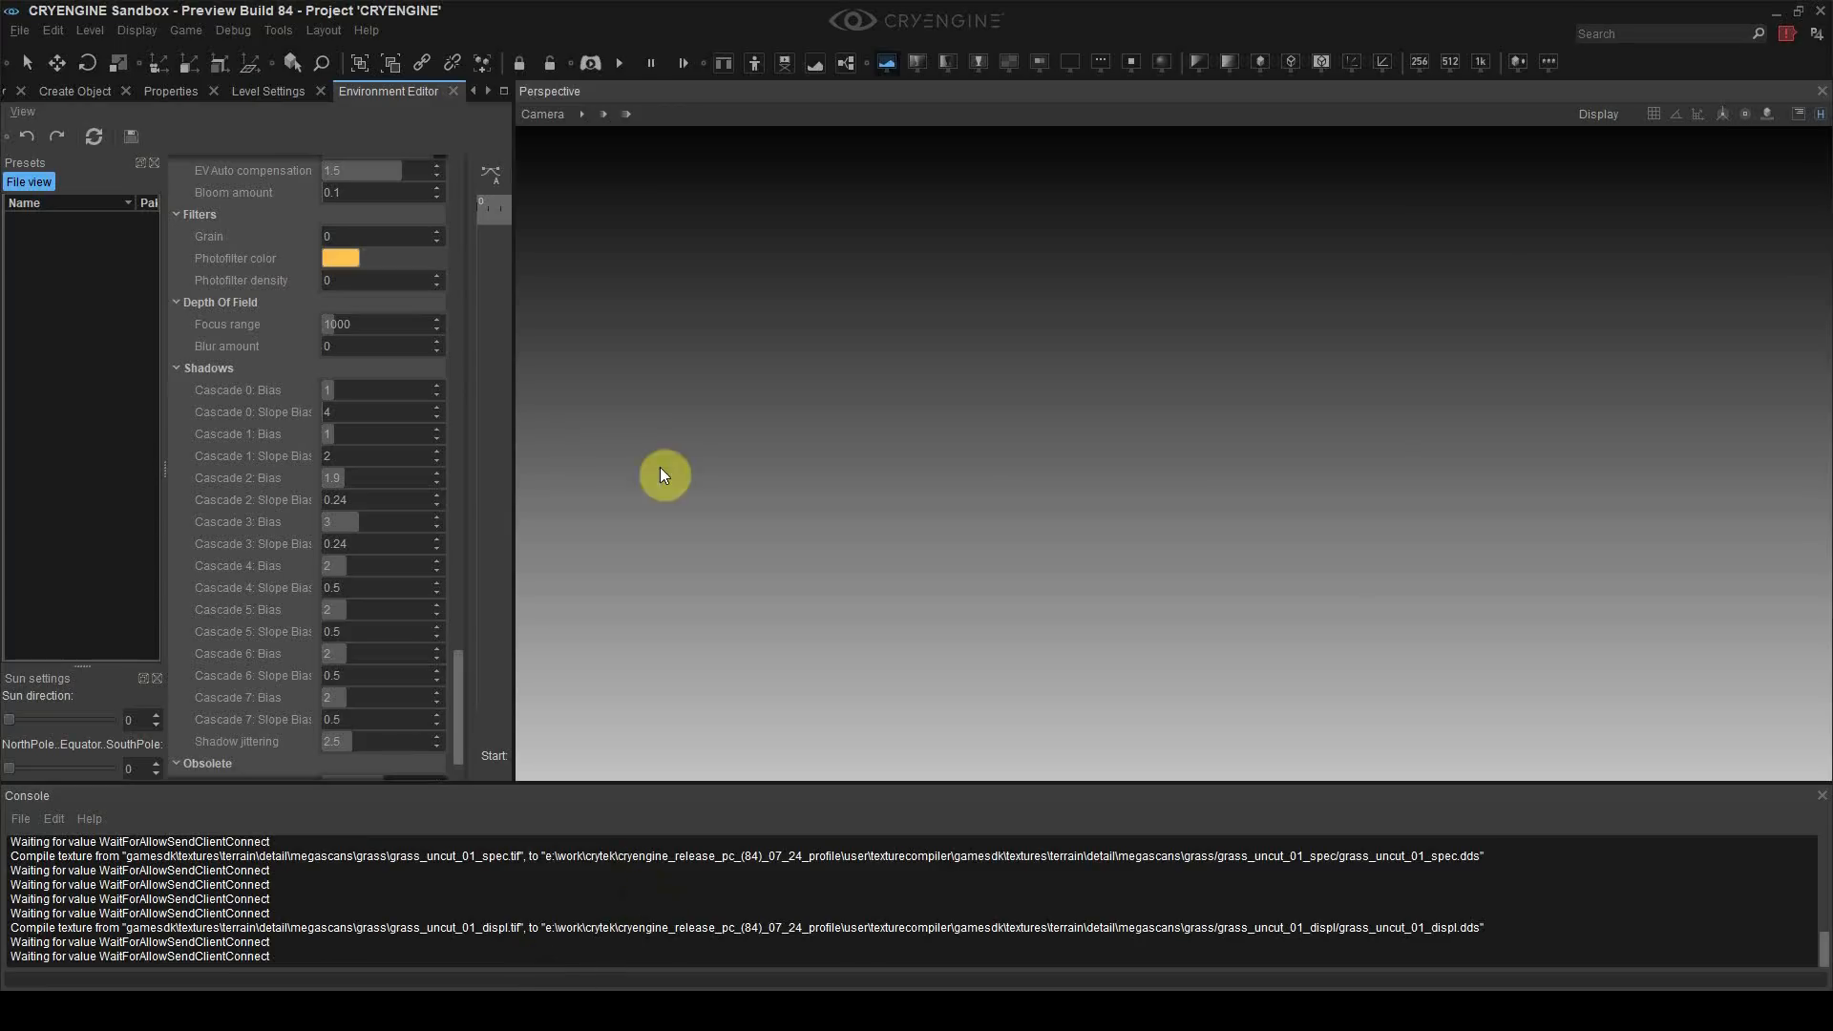
pyautogui.click(19, 30)
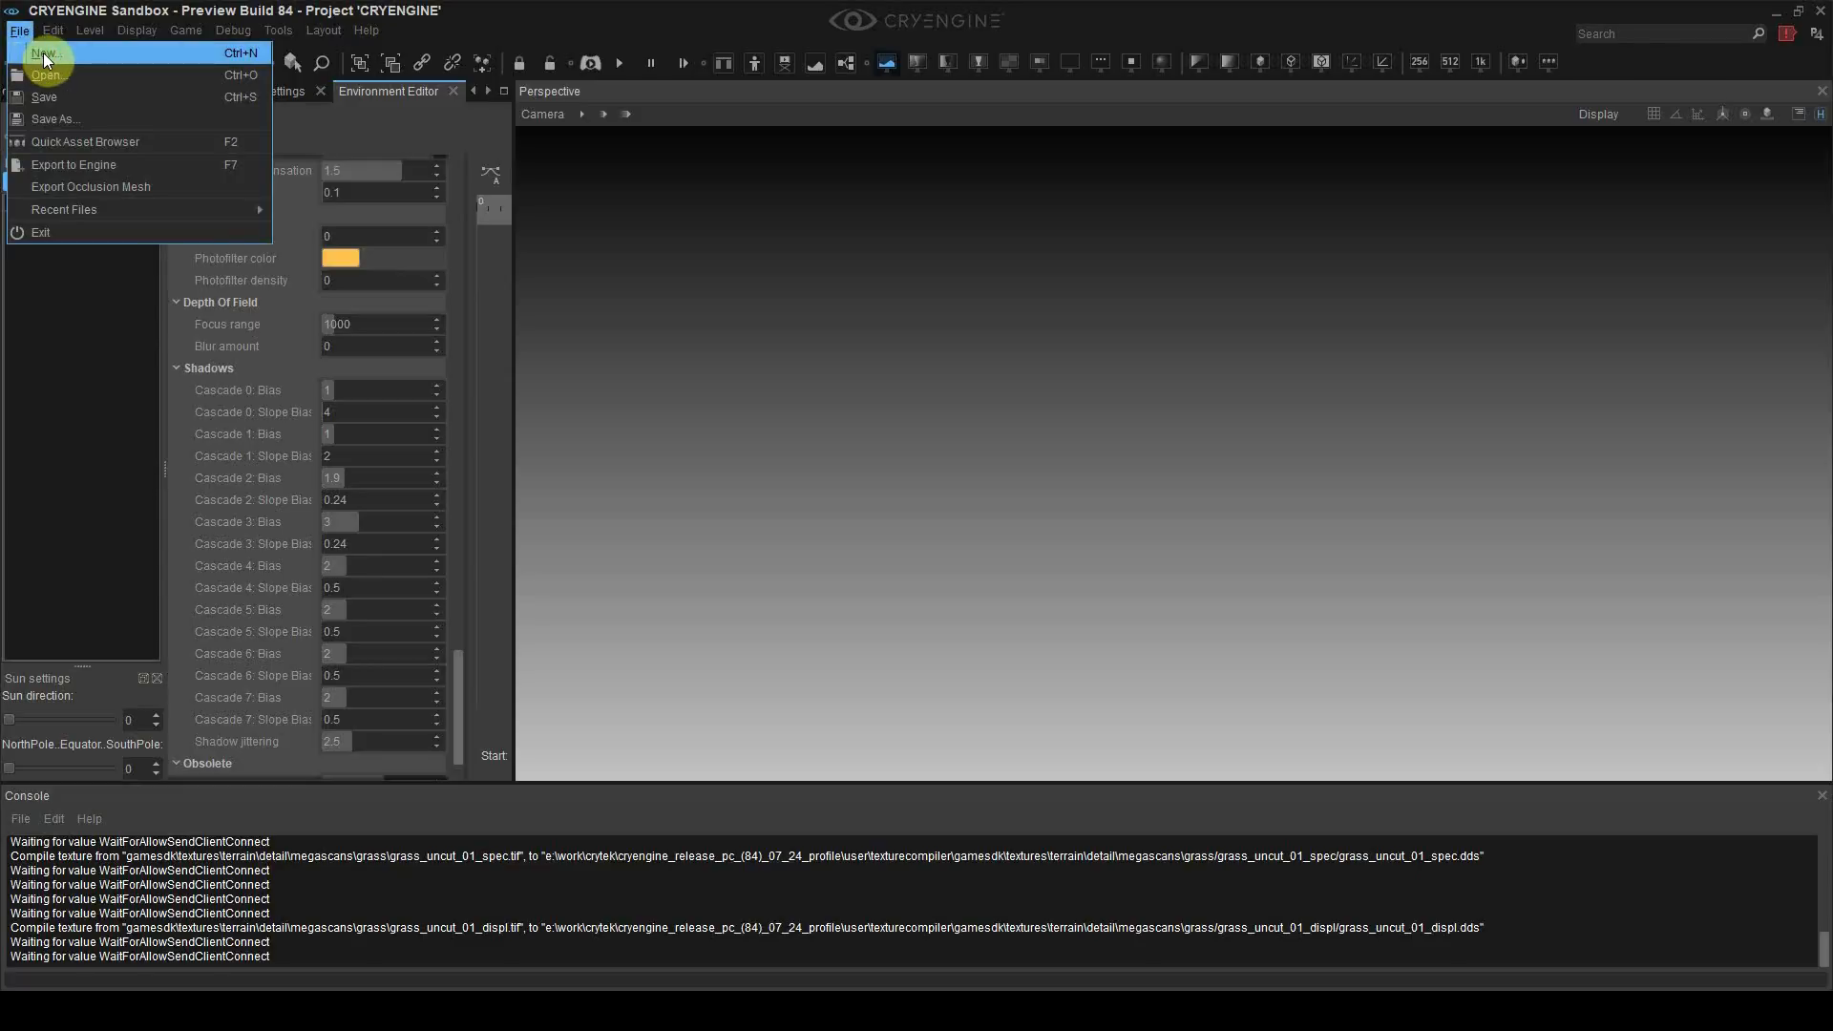
pyautogui.click(43, 53)
pyautogui.press('BackSpace')
pyautogui.press('BackSpace')
pyautogui.press('BackSpace')
pyautogui.press('BackSpace')
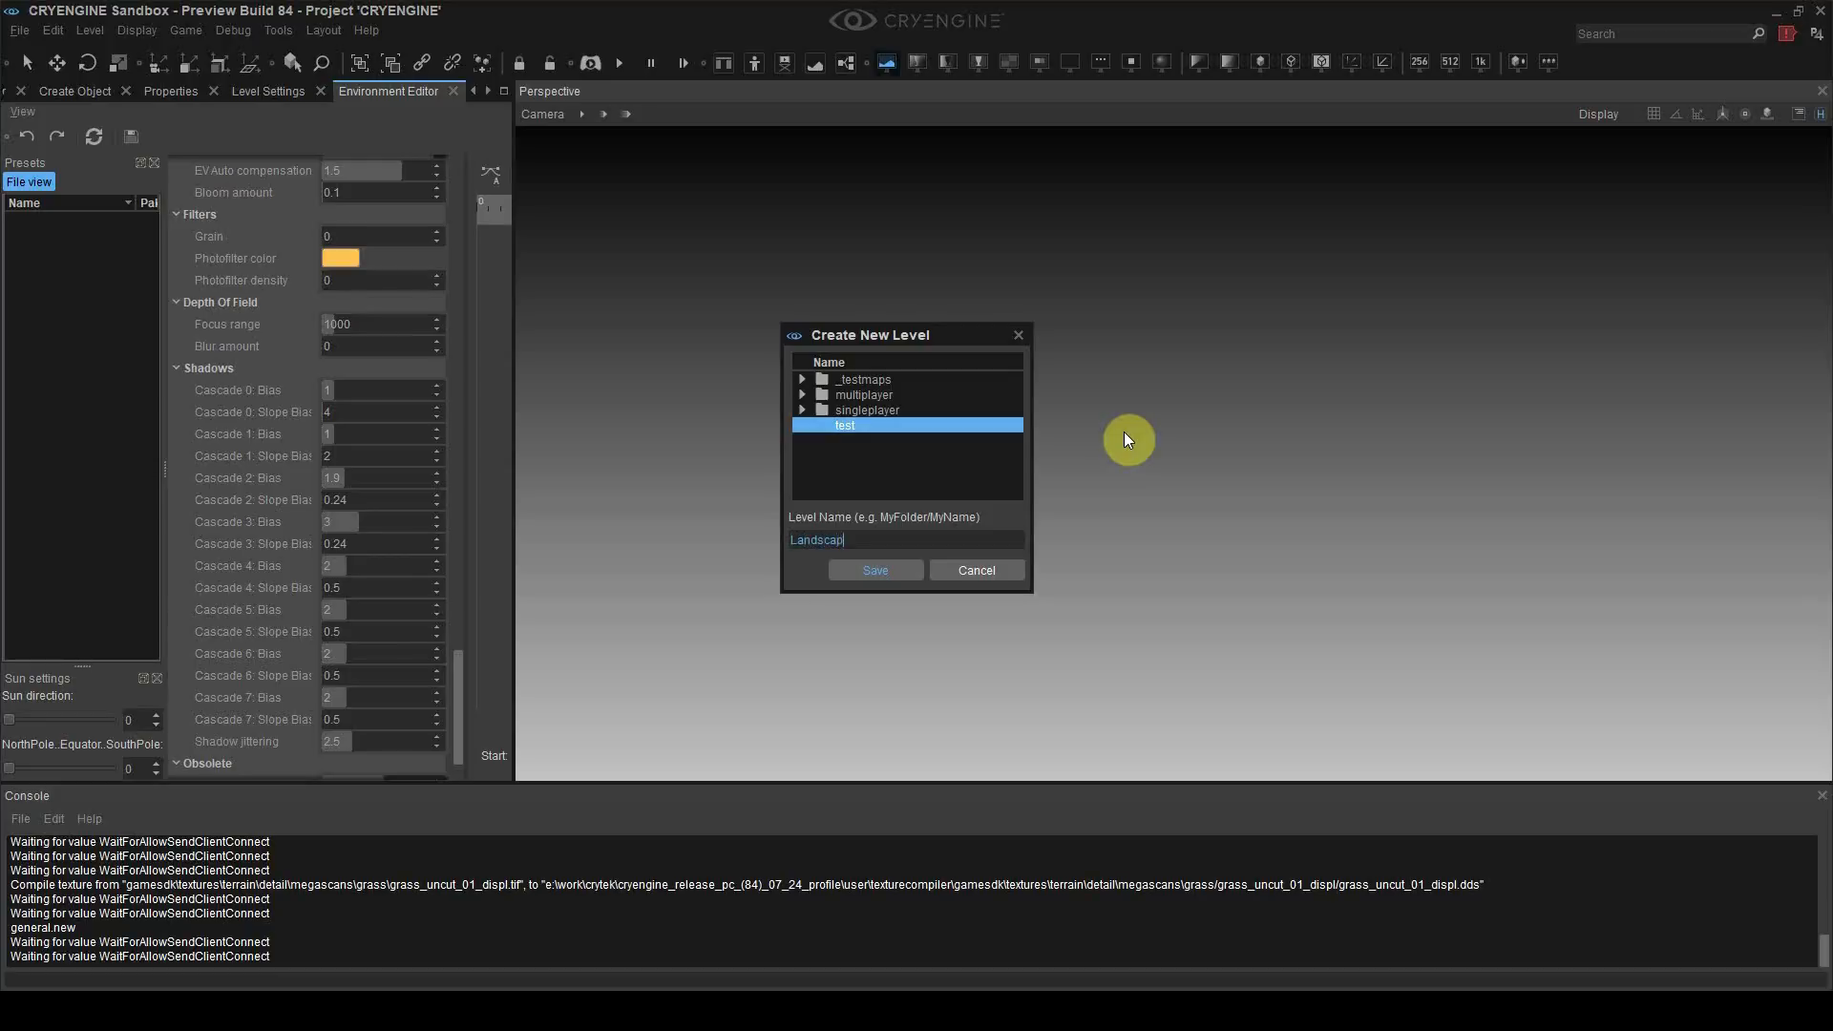
pyautogui.press('Return')
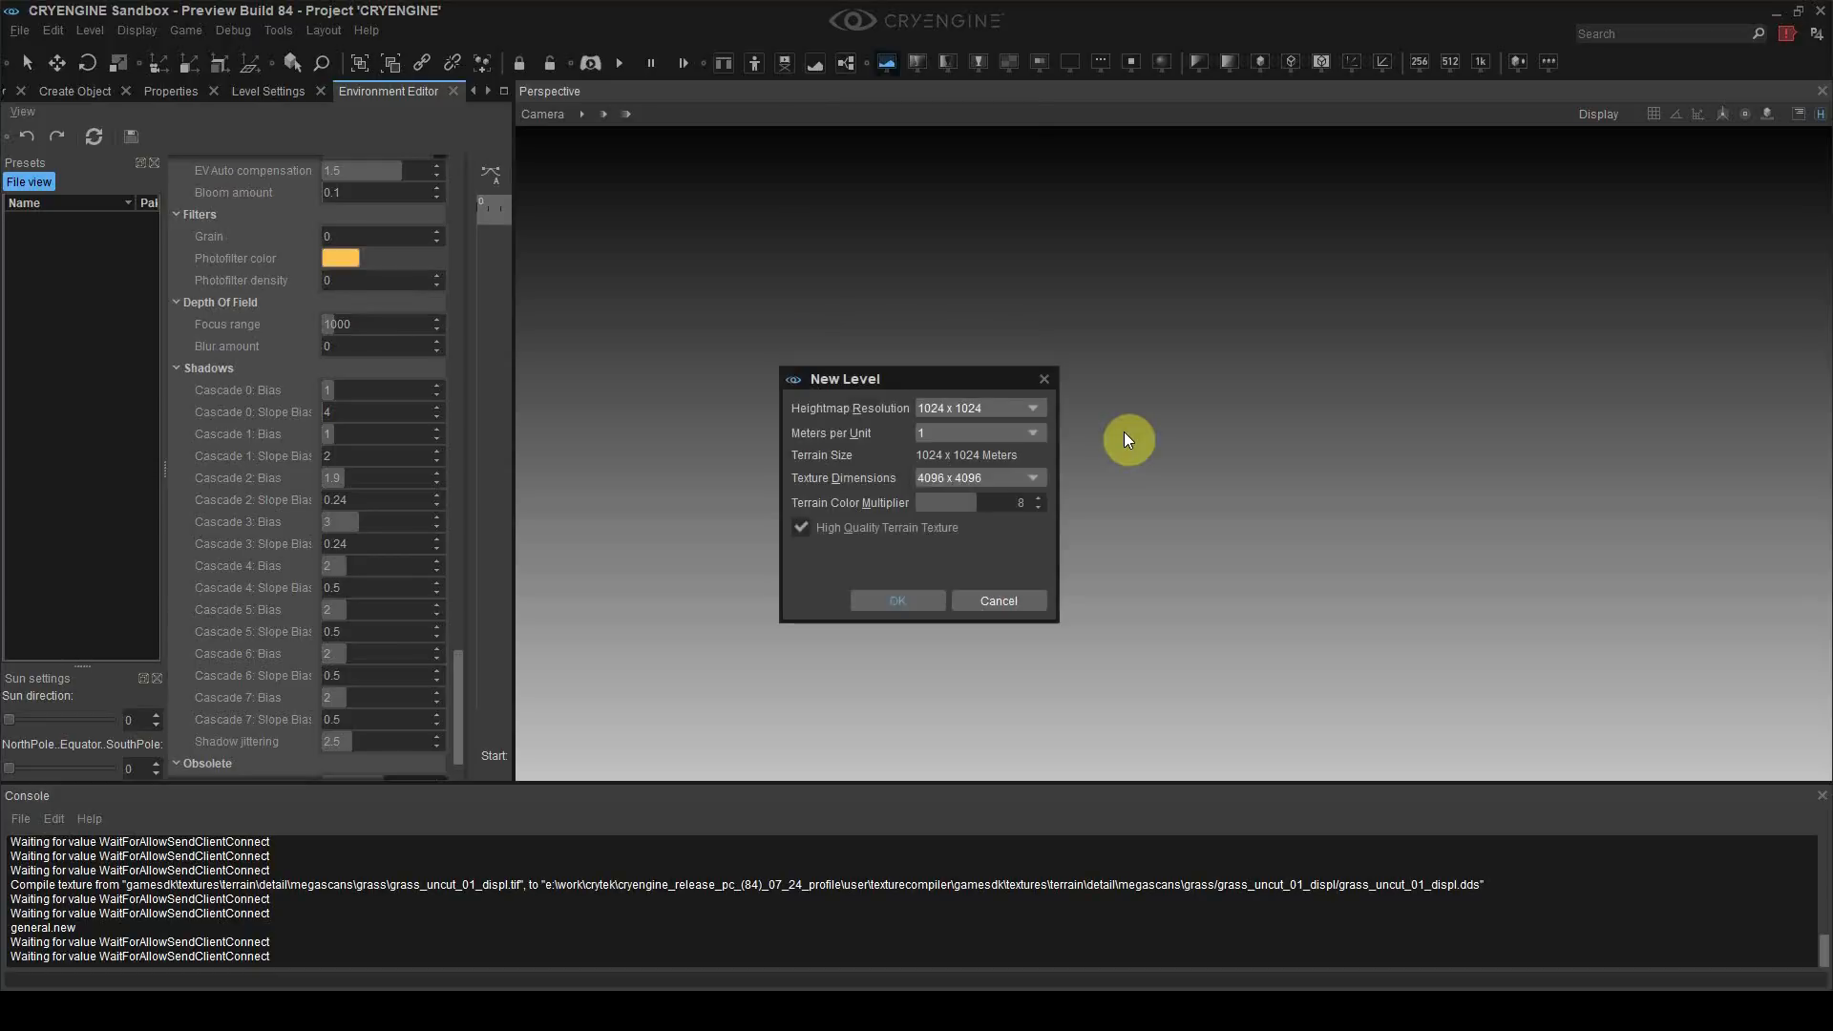
# Step: Create the level with a 1024 x 1024 heightmap resolution and 1 meter per unit
pyautogui.click(1008, 411)
pyautogui.click(968, 407)
pyautogui.click(960, 432)
pyautogui.click(963, 432)
pyautogui.click(931, 431)
pyautogui.click(941, 432)
pyautogui.click(936, 601)
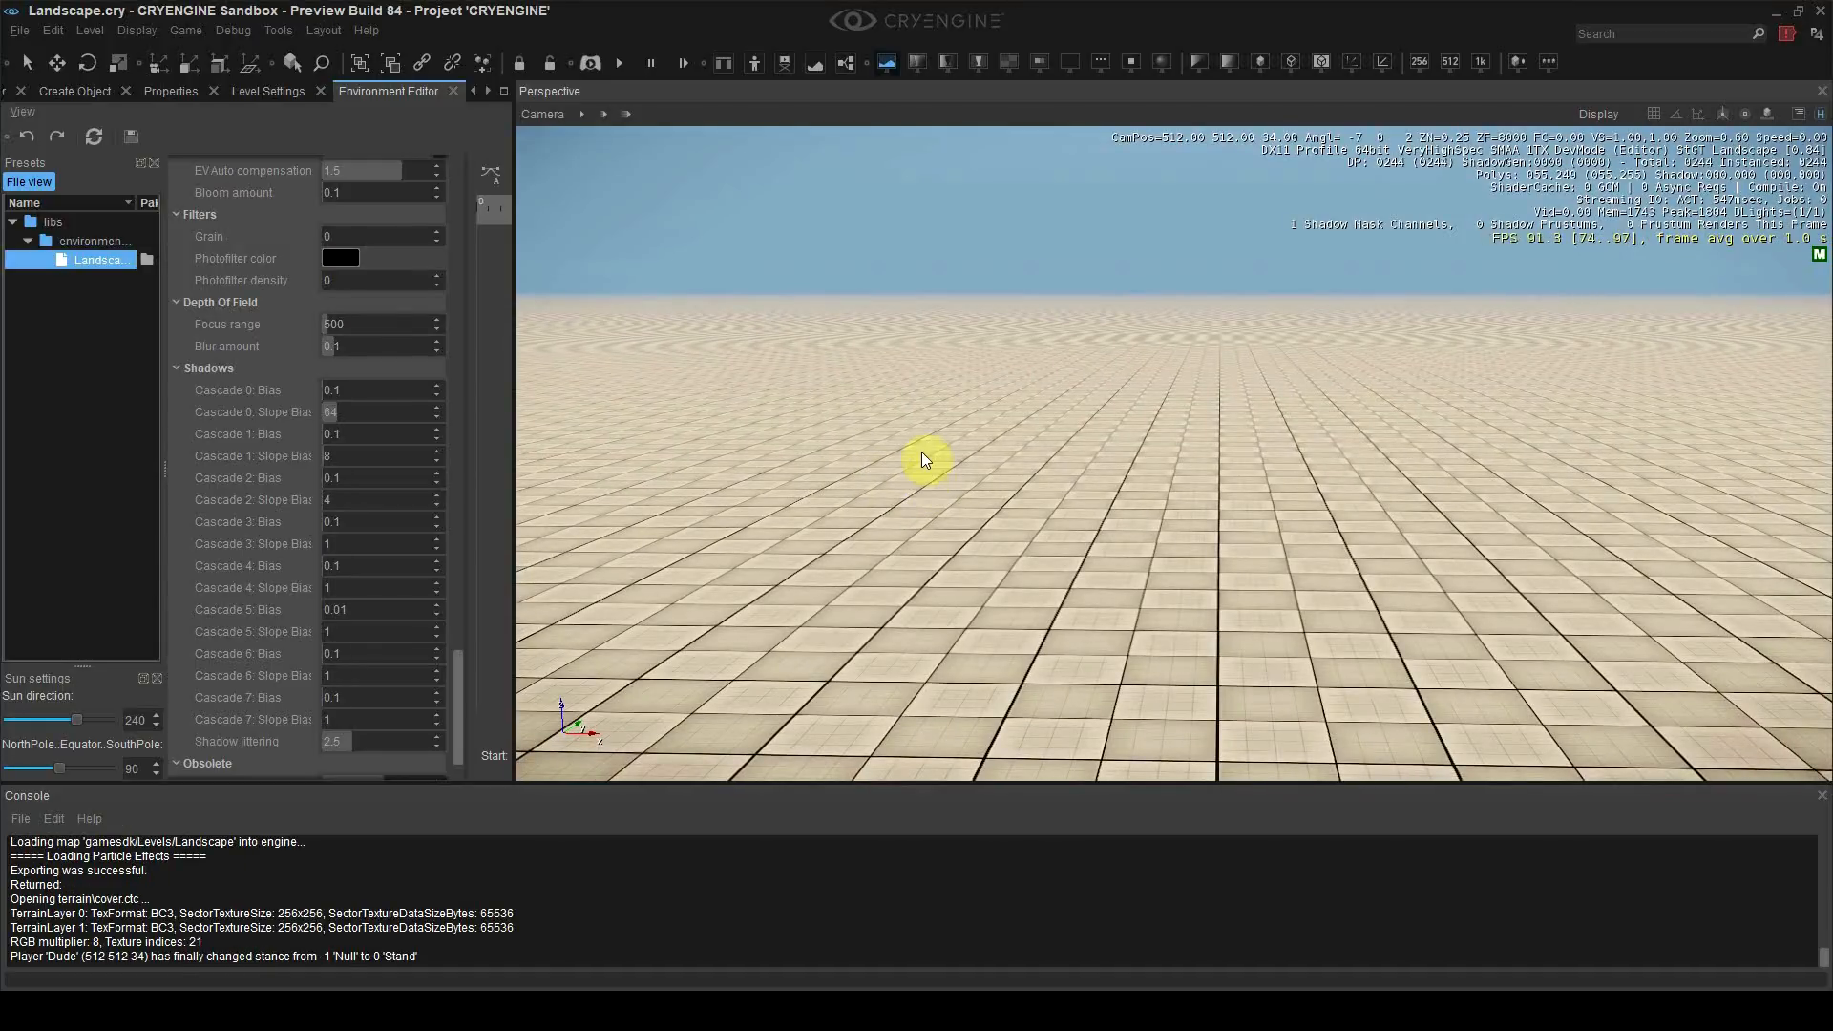
# Step: Place an AnimObject from the Physics legacy entities near the middle of the terrain
pyautogui.press('s')
pyautogui.scroll(5, 923, 459)
pyautogui.moveTo(923, 458); pyautogui.dragTo(1437, 571, button='right')
pyautogui.press('s')
pyautogui.press('a')
pyautogui.press('w')
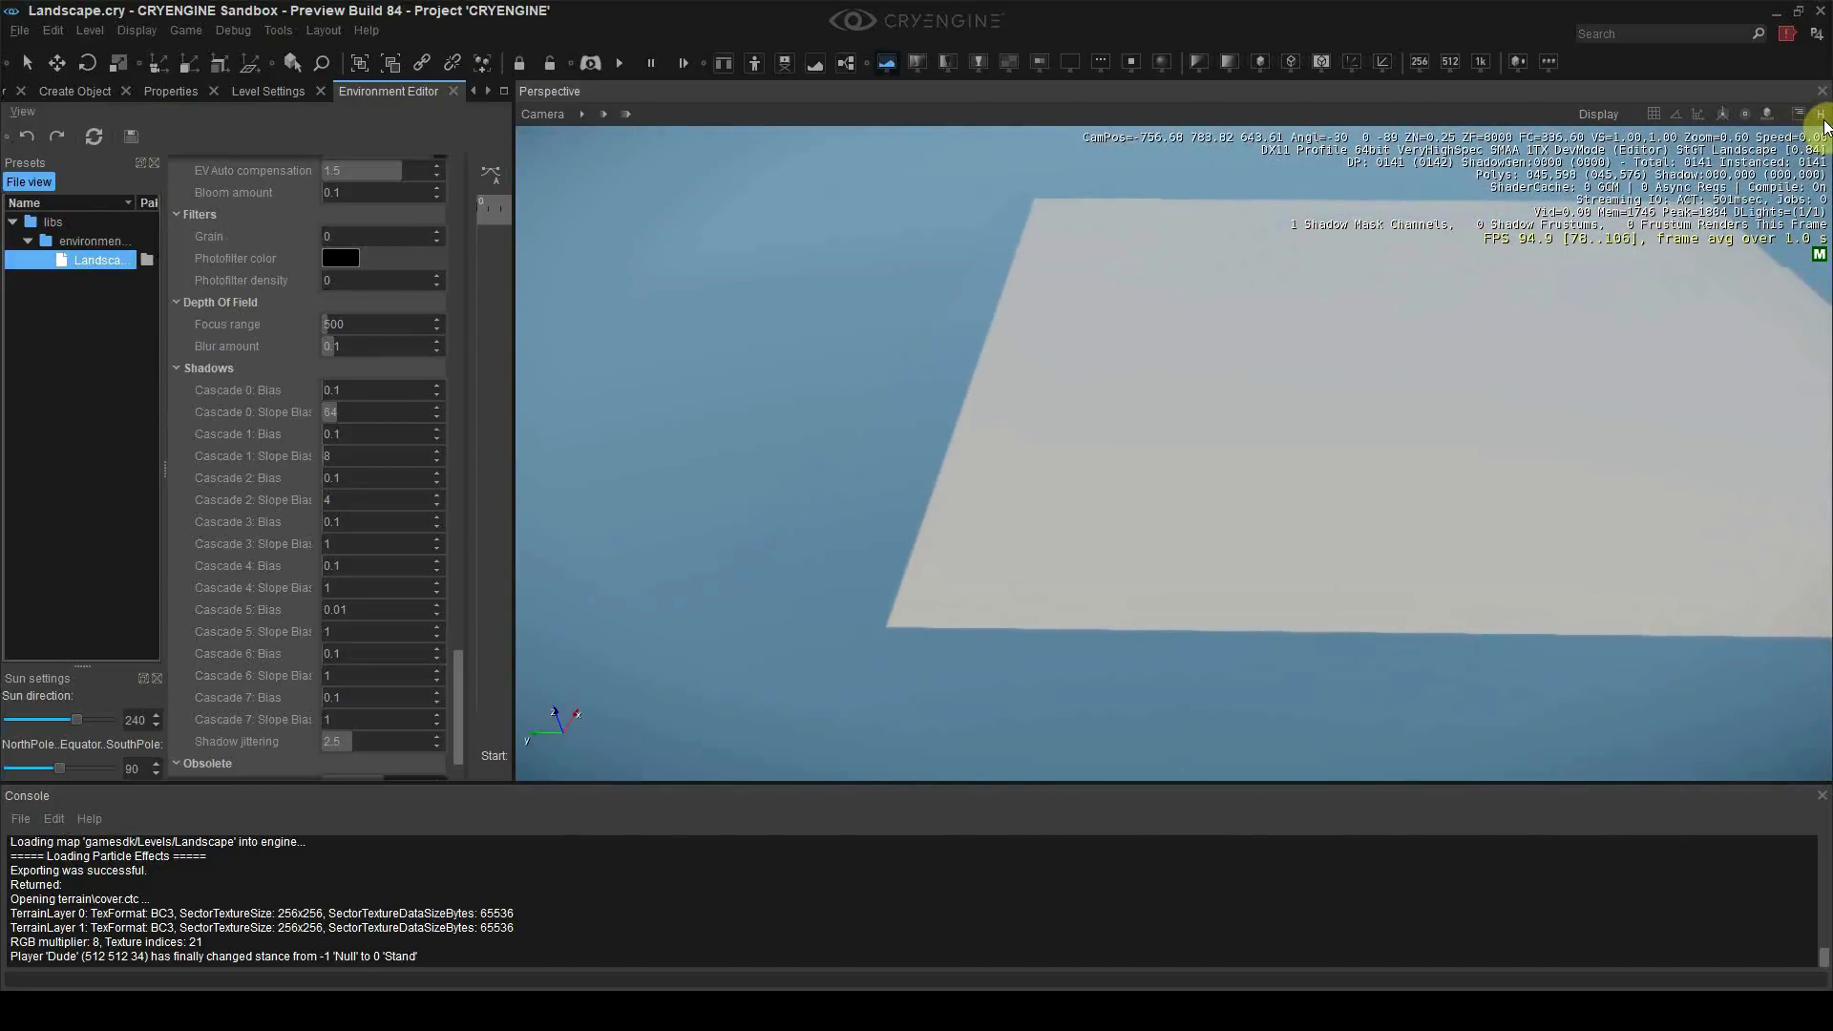
pyautogui.click(82, 91)
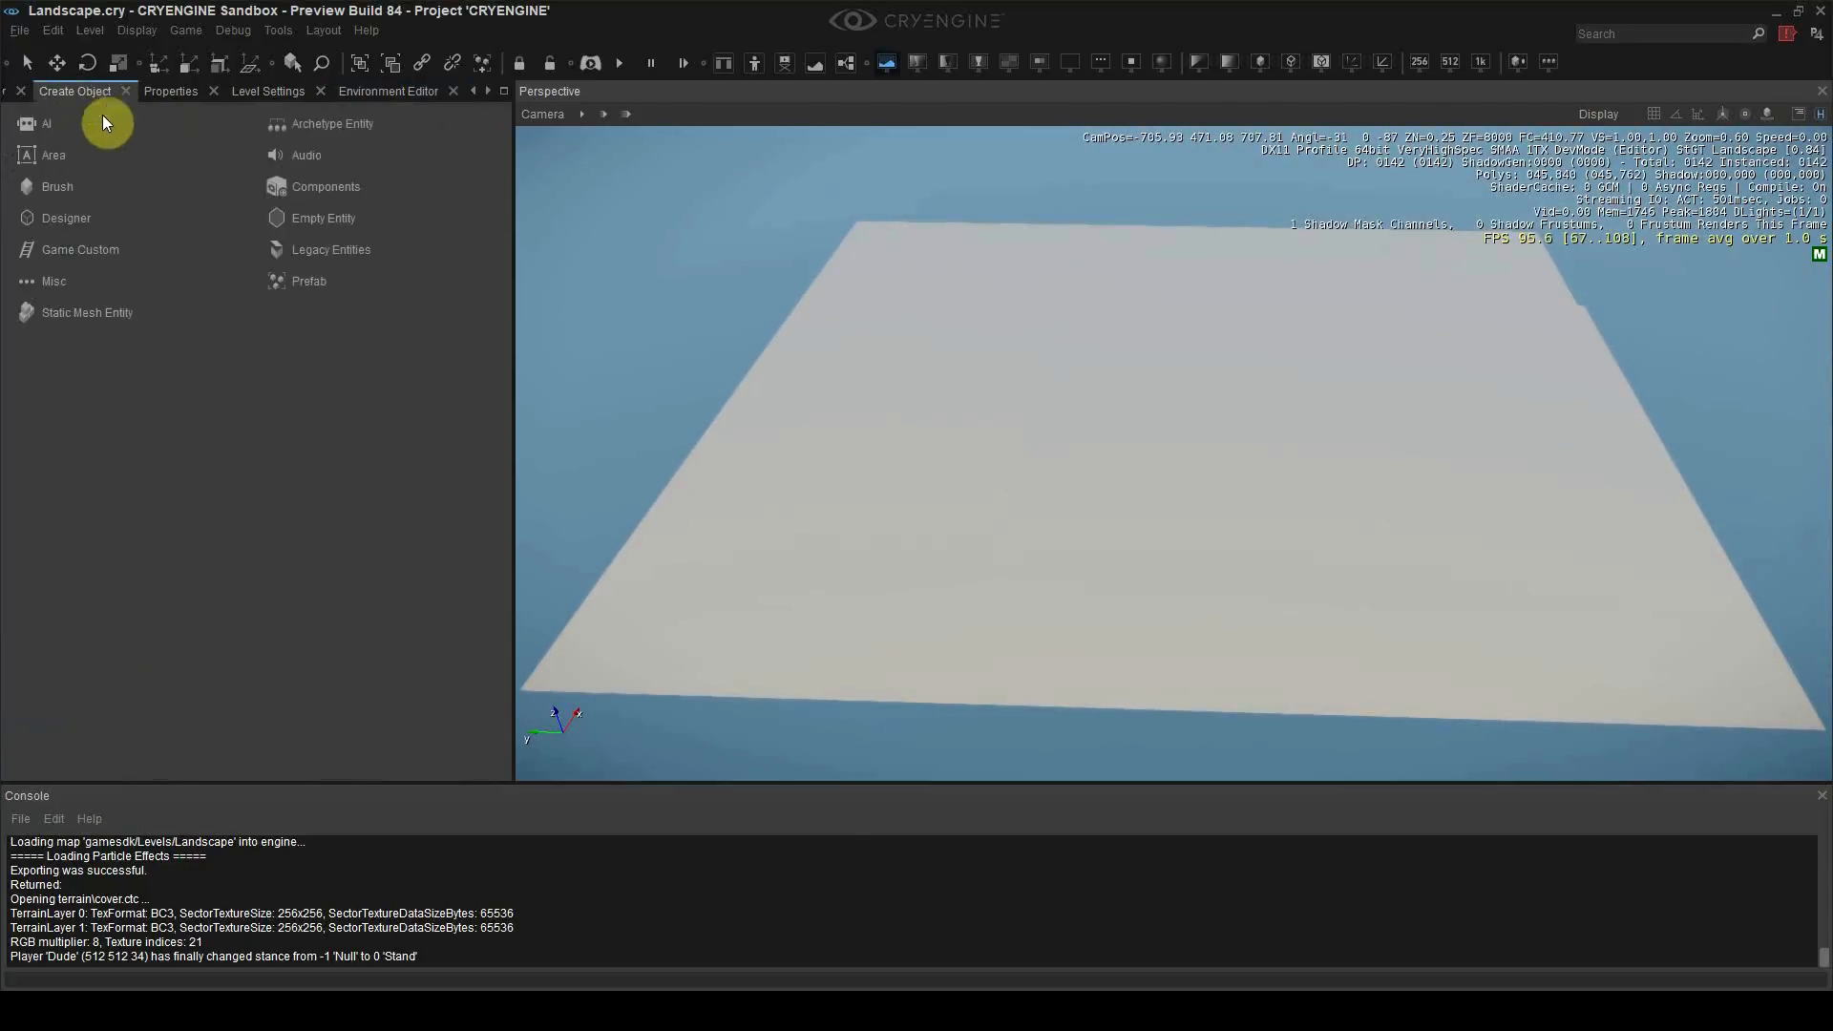
pyautogui.click(324, 230)
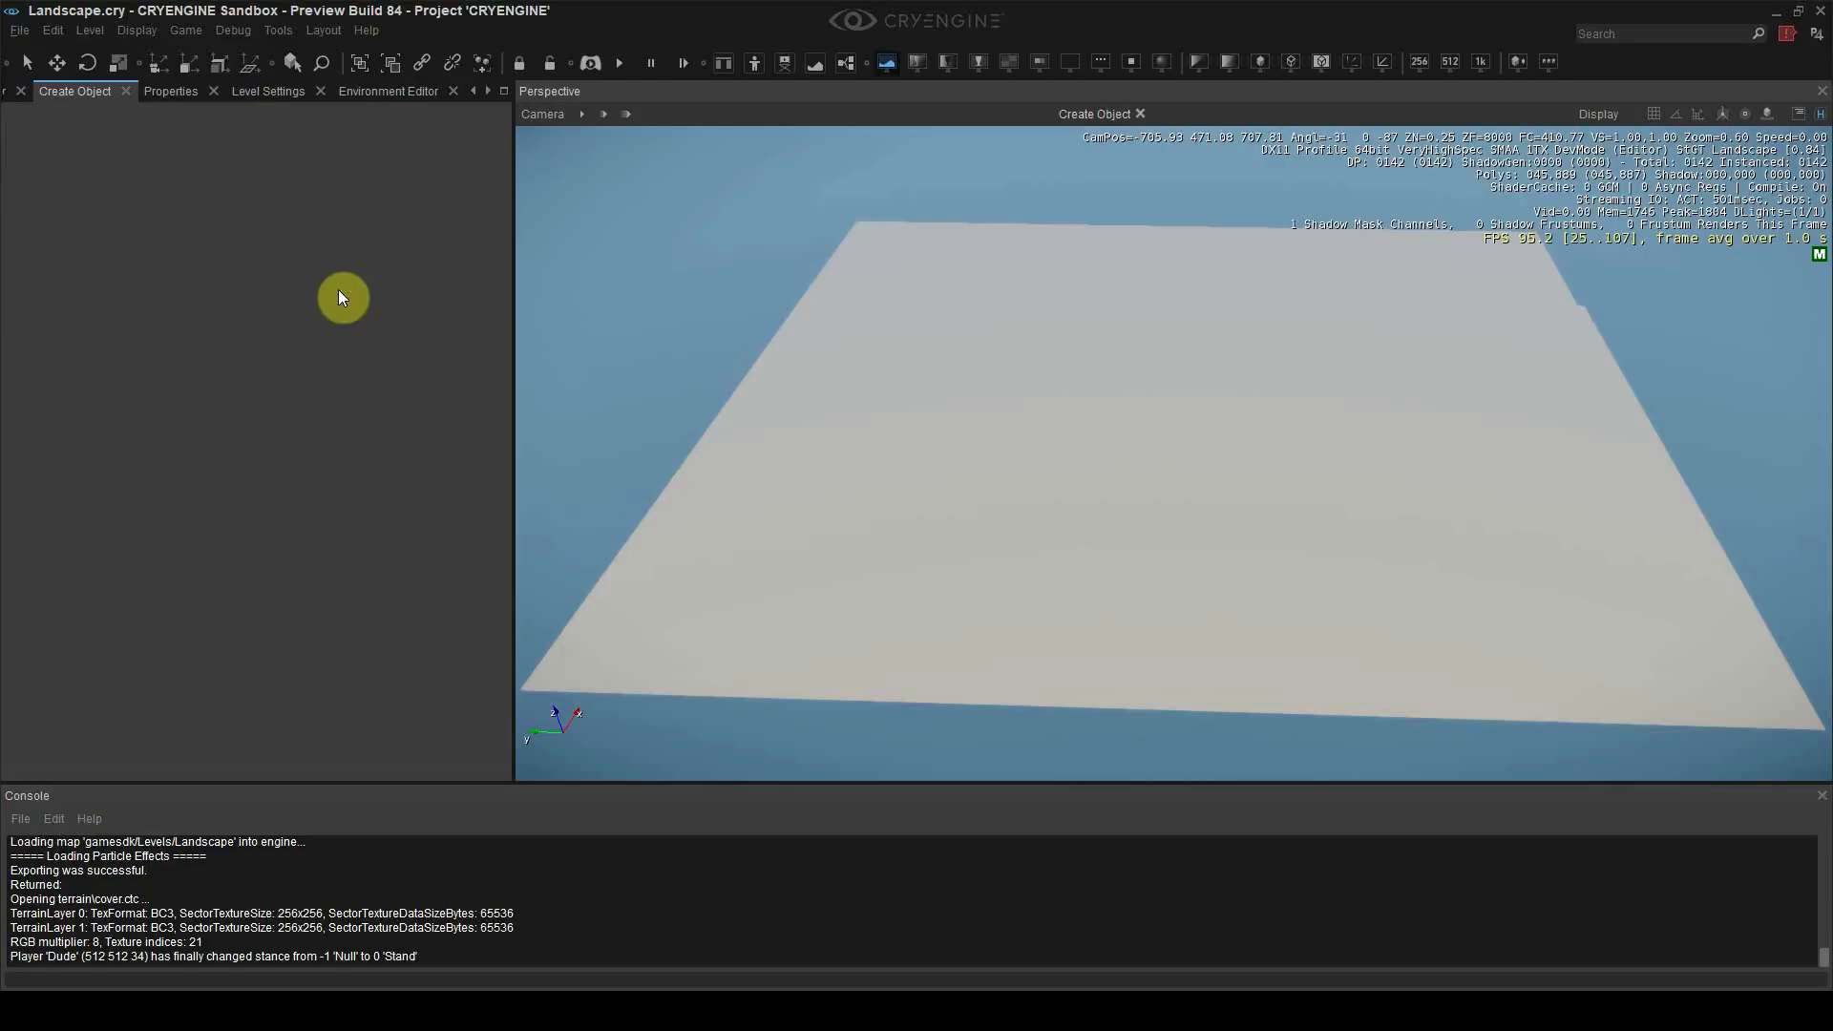
pyautogui.doubleClick(94, 369)
pyautogui.moveTo(67, 384); pyautogui.dragTo(1113, 426)
pyautogui.click(1098, 422)
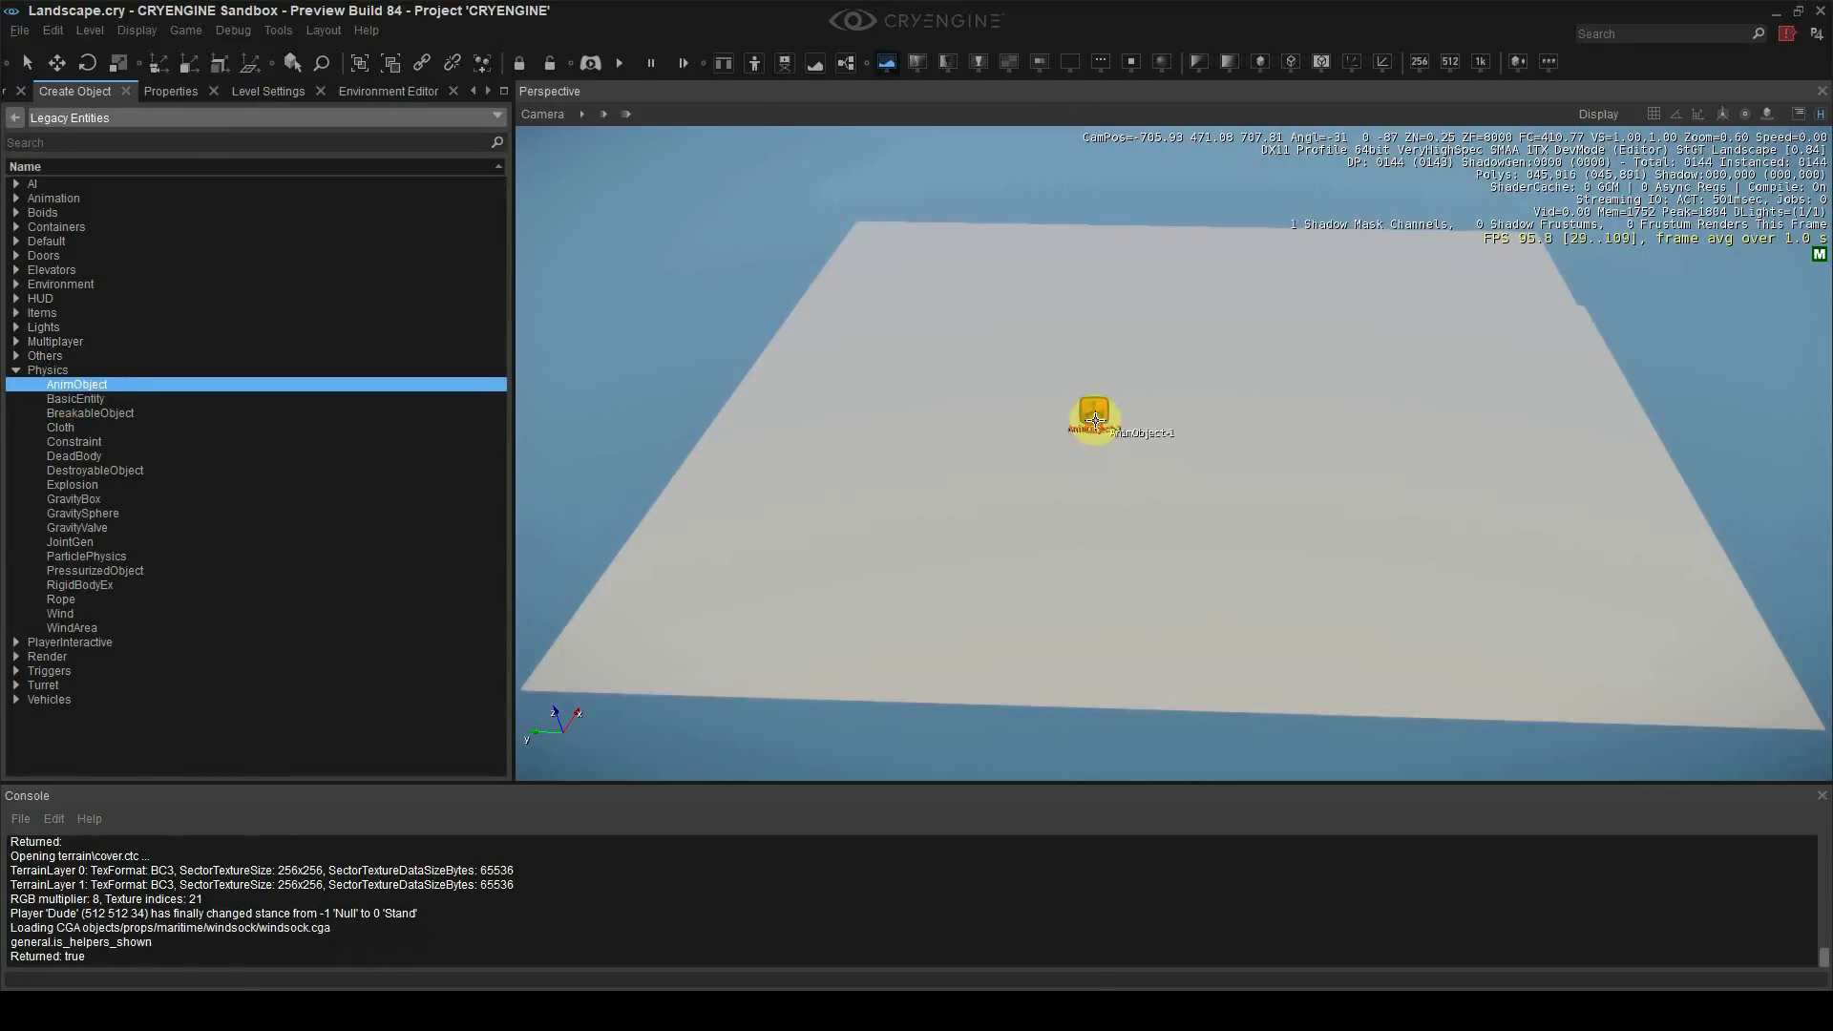
# Step: Move the AnimObject across the terrain closer to its middle with the Move tool
pyautogui.press('2')
pyautogui.scroll(5, 1161, 439)
pyautogui.keyDown('ctrl'); pyautogui.keyDown('shift'); pyautogui.click(1194, 450); pyautogui.keyUp('shift'); pyautogui.keyUp('ctrl')
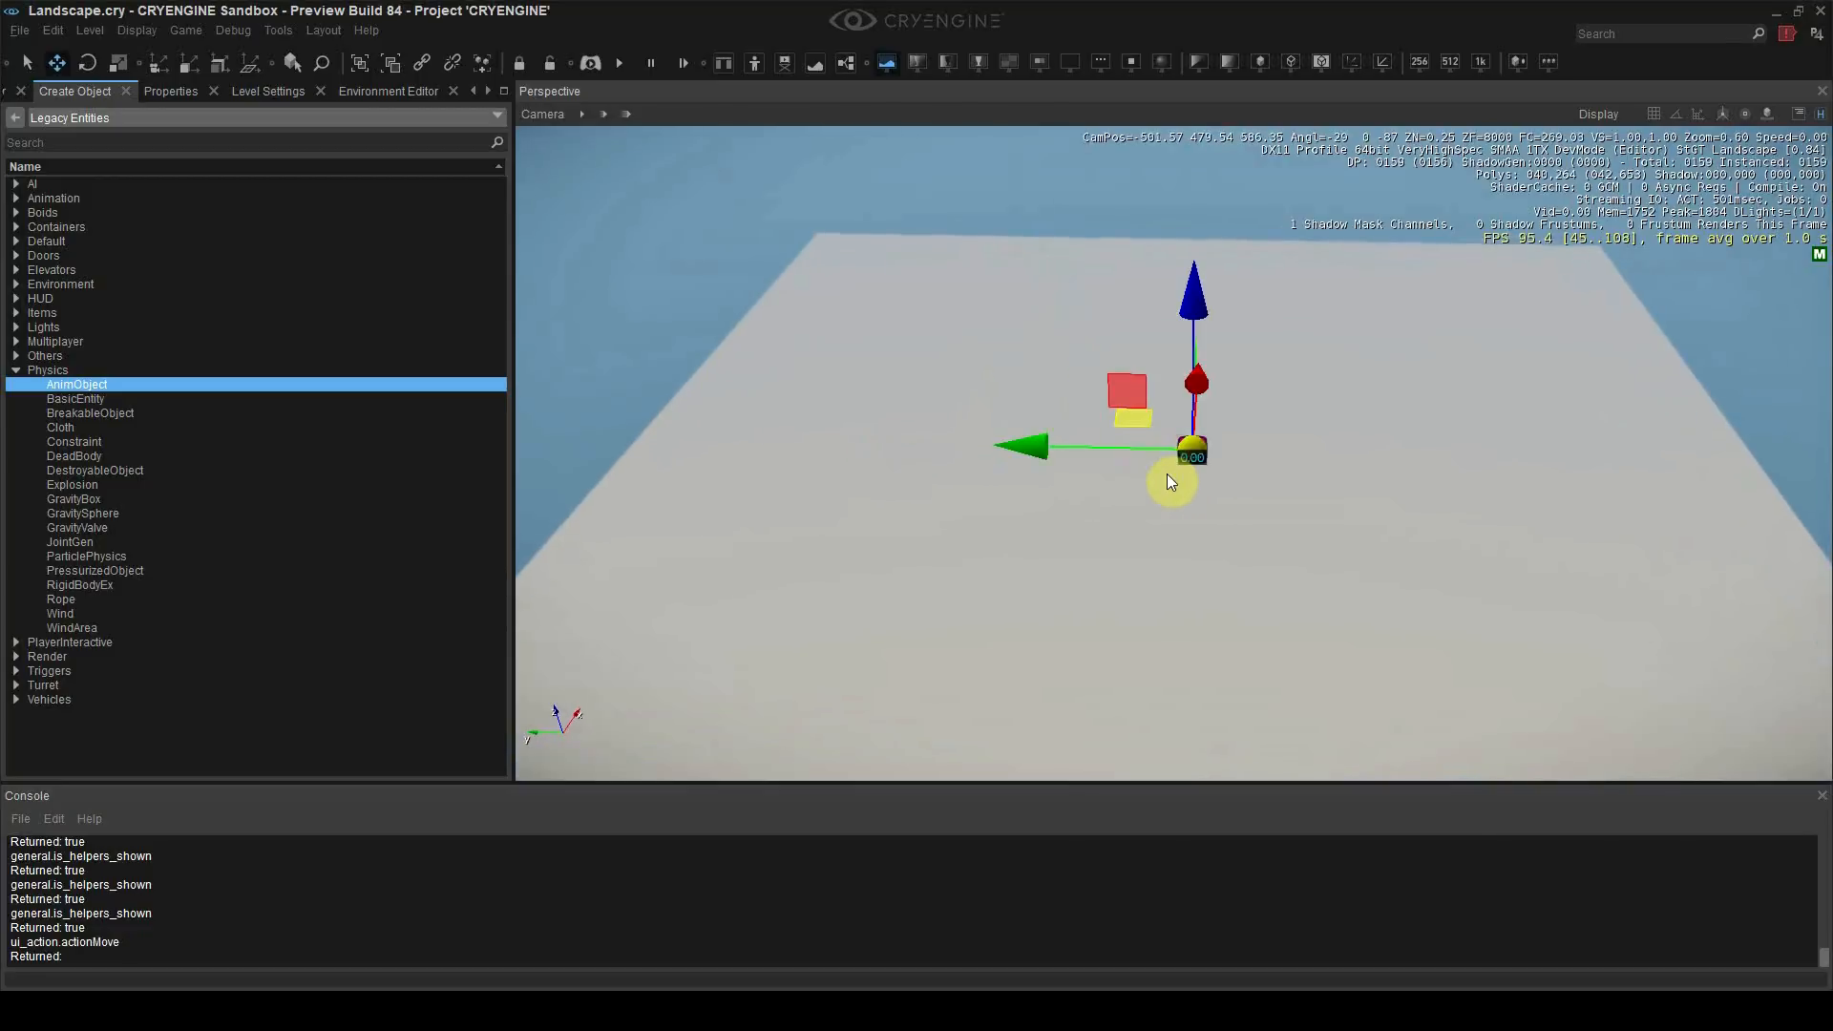
pyautogui.moveTo(1191, 451); pyautogui.dragTo(1183, 521)
pyautogui.scroll(-5, 1203, 496)
pyautogui.moveTo(1183, 521); pyautogui.dragTo(1209, 480, button='right')
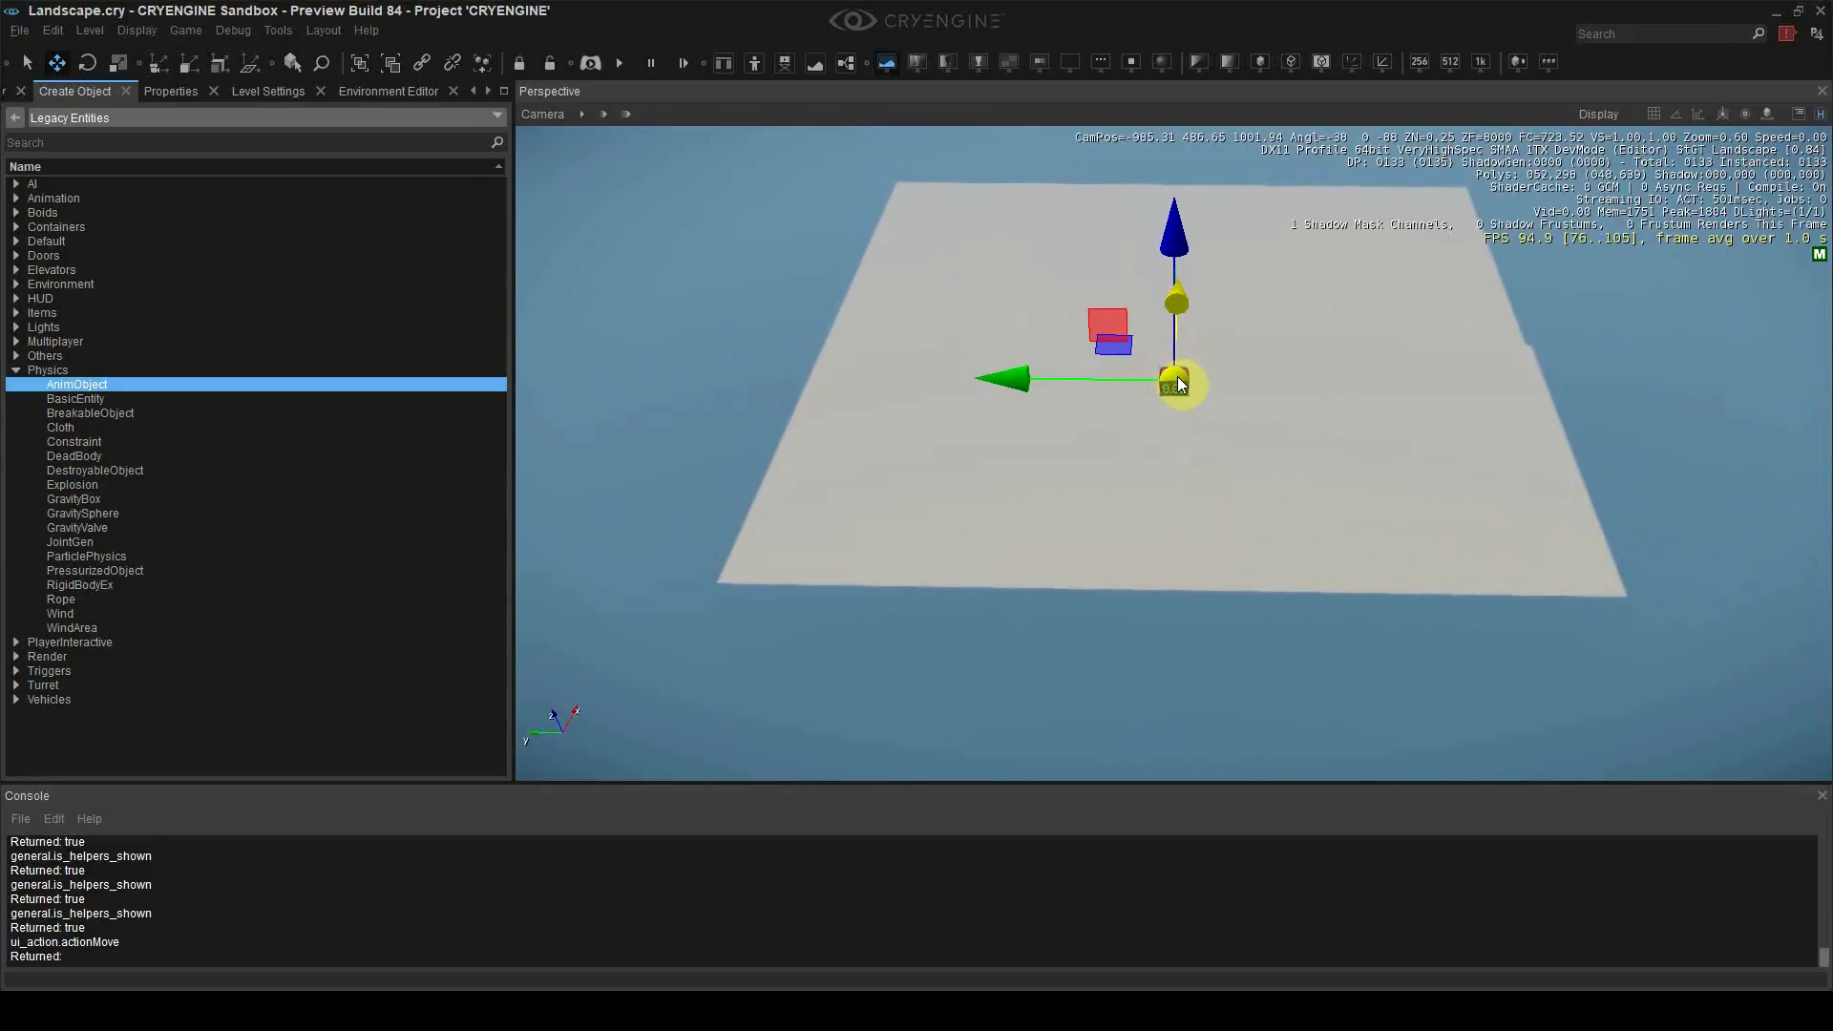
pyautogui.moveTo(1177, 376); pyautogui.dragTo(1167, 369)
# Step: Shift the windsock AnimObject slightly along its vertical axis at ground level, then deselect it
pyautogui.press('w')
pyautogui.moveTo(1166, 370); pyautogui.dragTo(1222, 243, button='right')
pyautogui.press('w')
pyautogui.press('s')
pyautogui.click(1136, 600)
pyautogui.moveTo(1126, 548); pyautogui.dragTo(1126, 552)
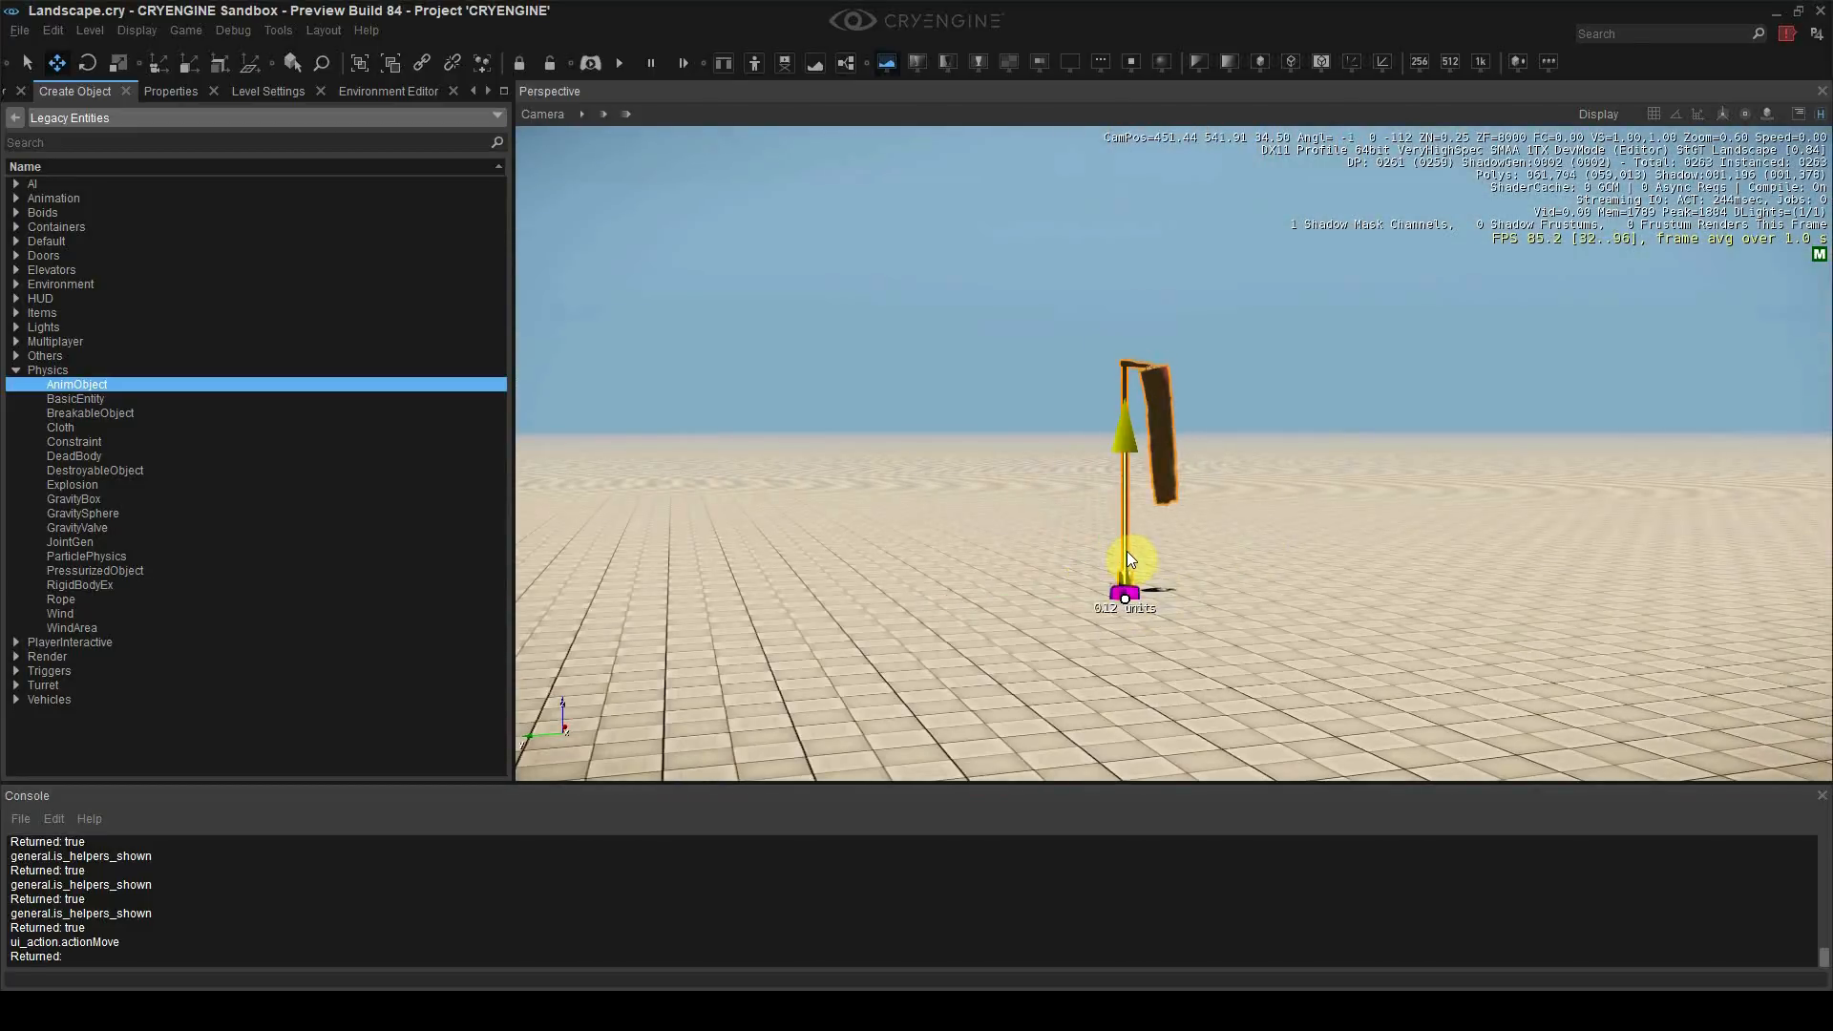
pyautogui.click(1292, 568)
pyautogui.moveTo(1292, 568); pyautogui.dragTo(1313, 584, button='right')
# Step: Set the windsock AnimObject's X position to 500 and its Y position to 500
pyautogui.click(1101, 555)
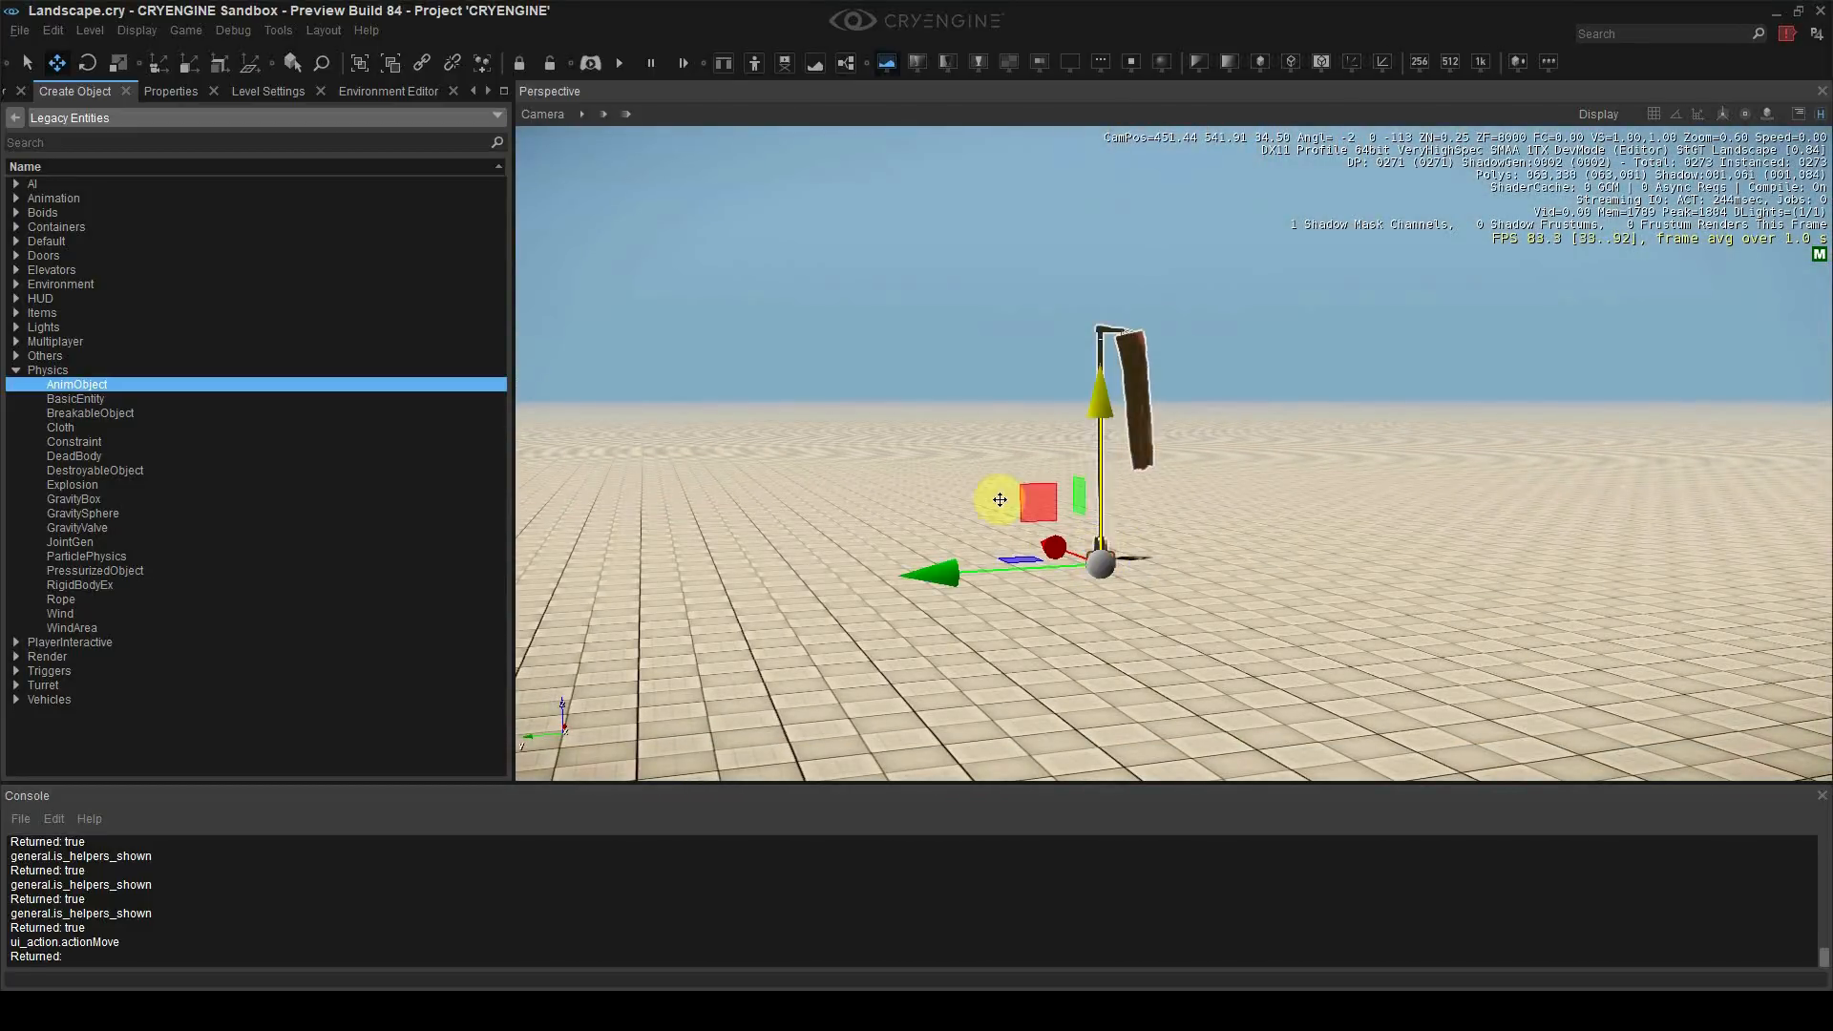
pyautogui.click(170, 92)
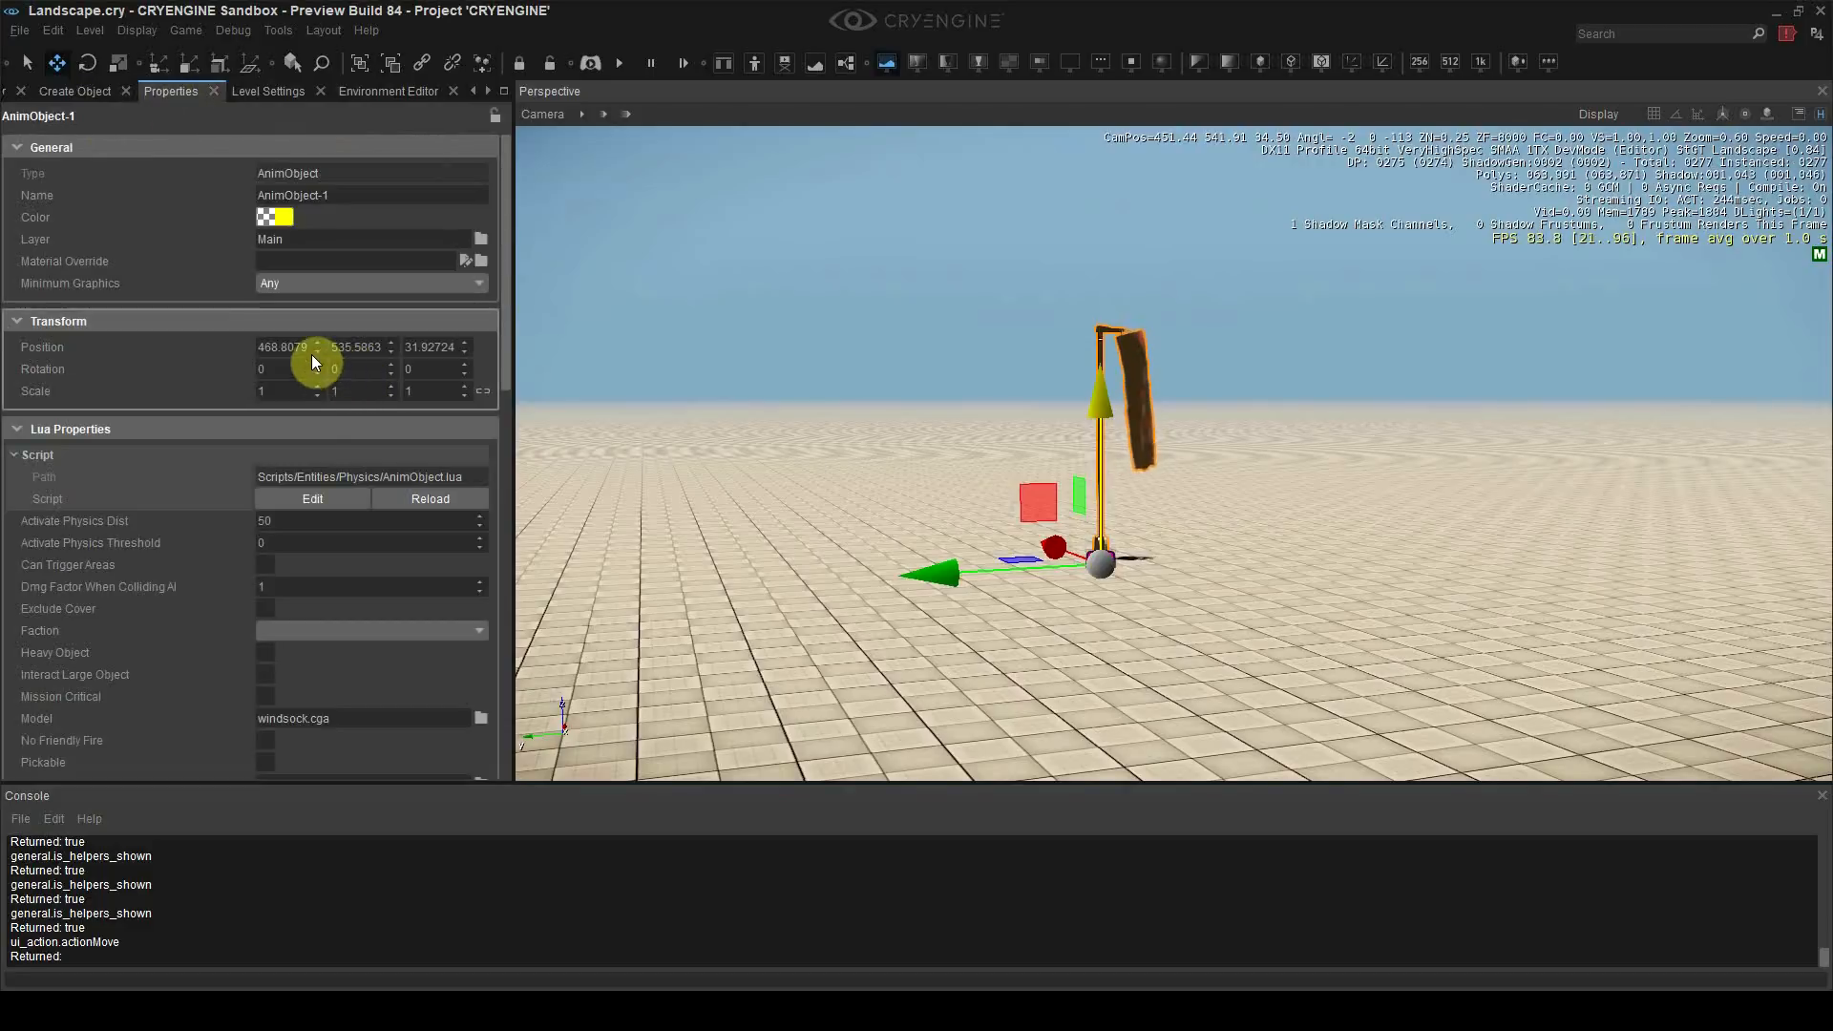
pyautogui.doubleClick(286, 346)
pyautogui.write('500')
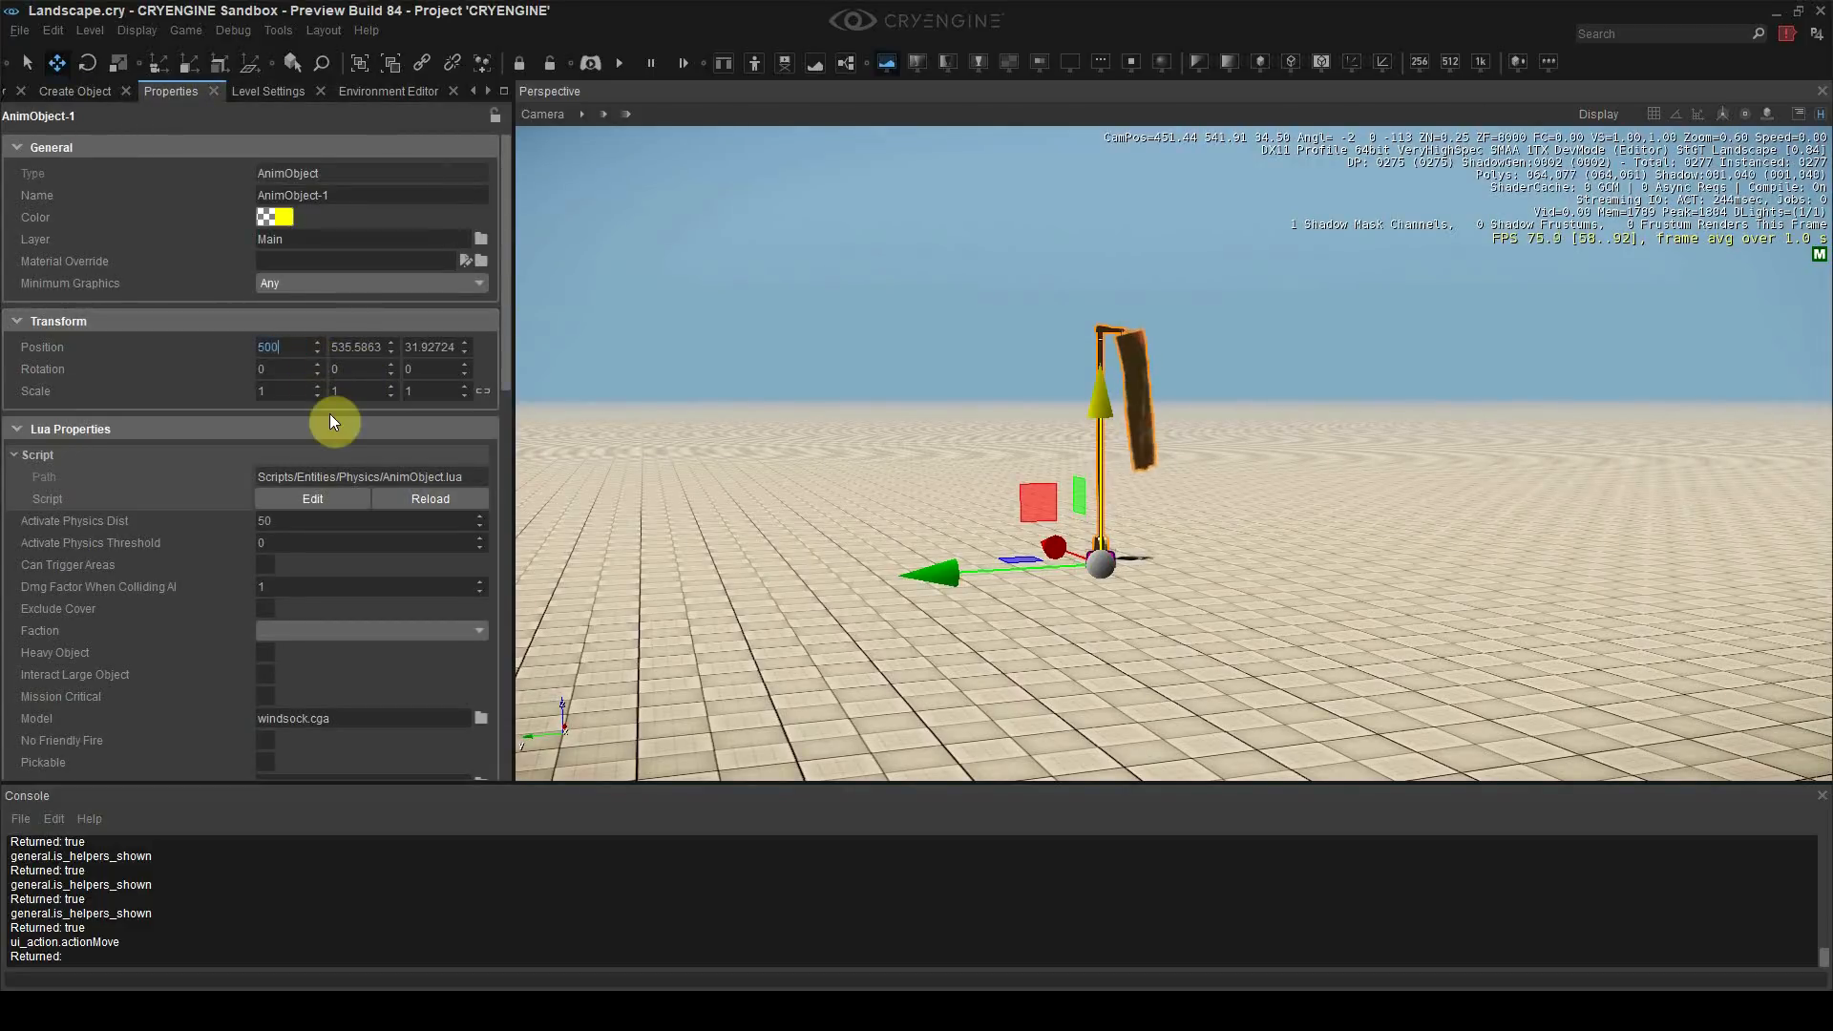
pyautogui.press('Return')
pyautogui.press('Tab')
pyautogui.write('500')
pyautogui.press('Return')
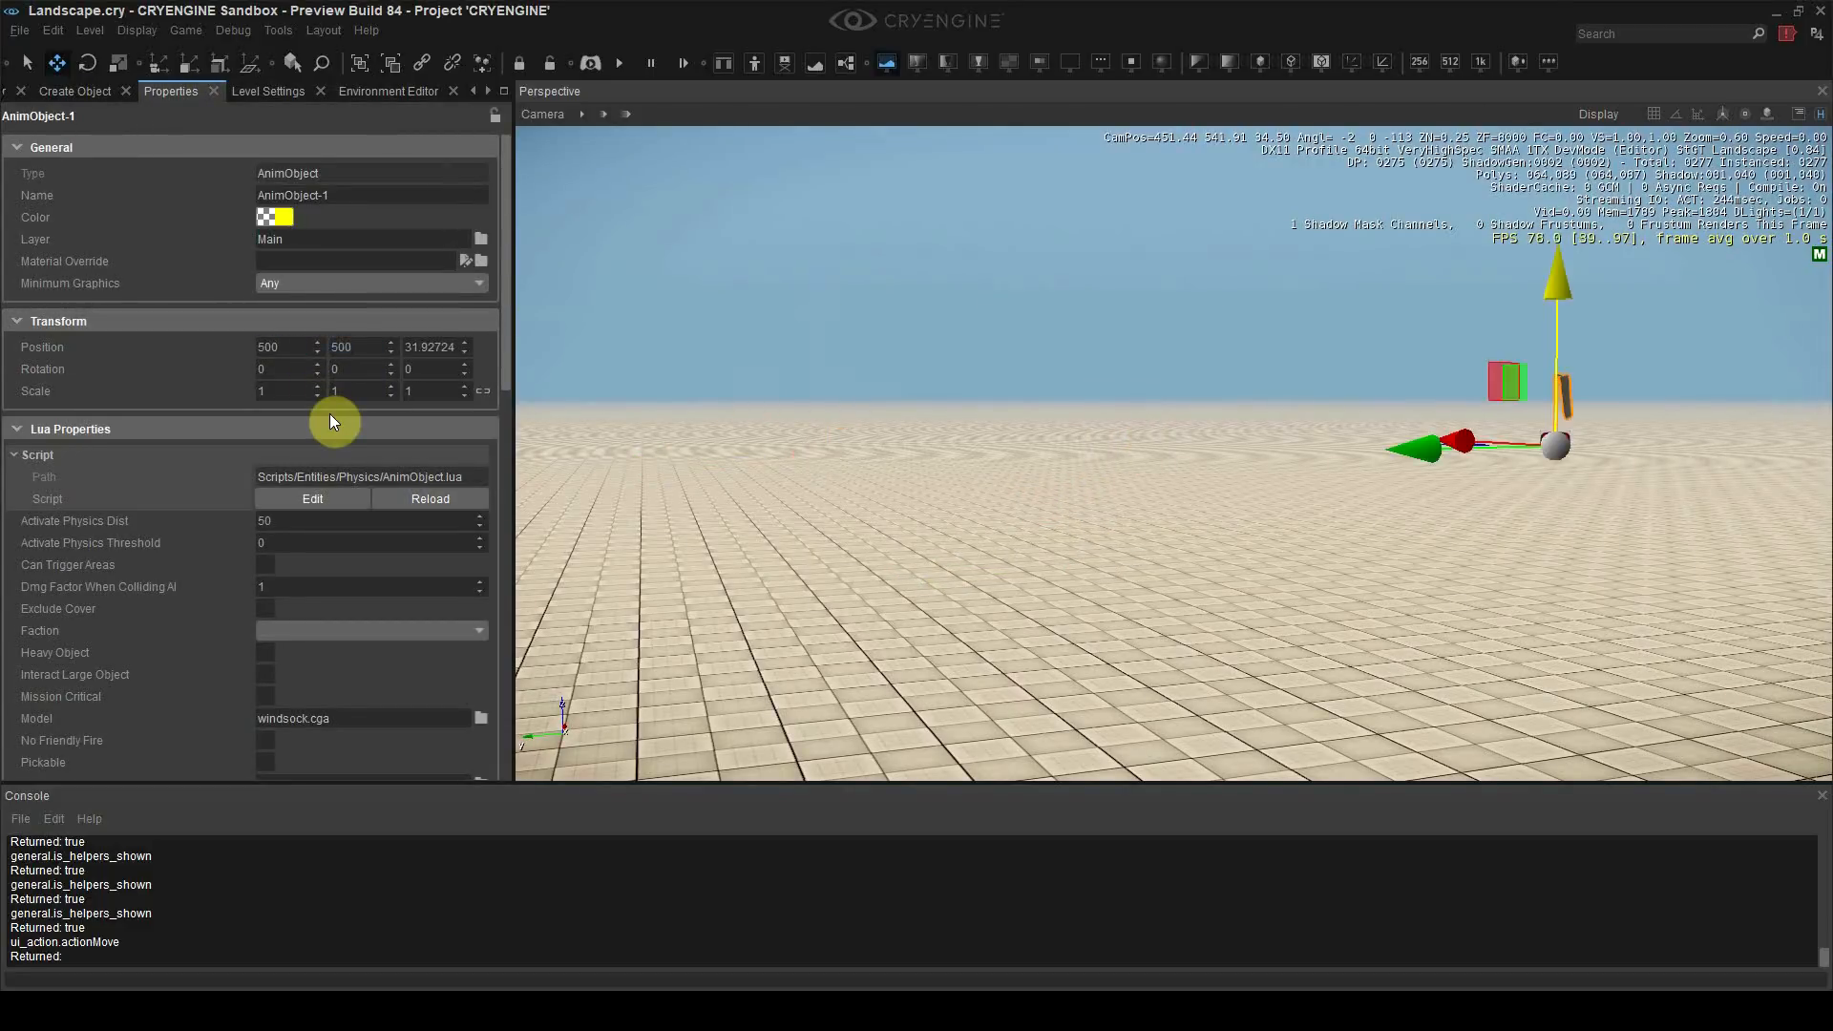
# Step: Deselect the windsock and examine it up close at its new place on the terrain
pyautogui.click(999, 403)
pyautogui.press('w')
pyautogui.moveTo(998, 403); pyautogui.dragTo(1009, 449, button='right')
pyautogui.press('w')
pyautogui.press('s')
pyautogui.scroll(-1, 1046, 432)
pyautogui.scroll(-1, 1041, 428)
pyautogui.press('w')
pyautogui.press('s')
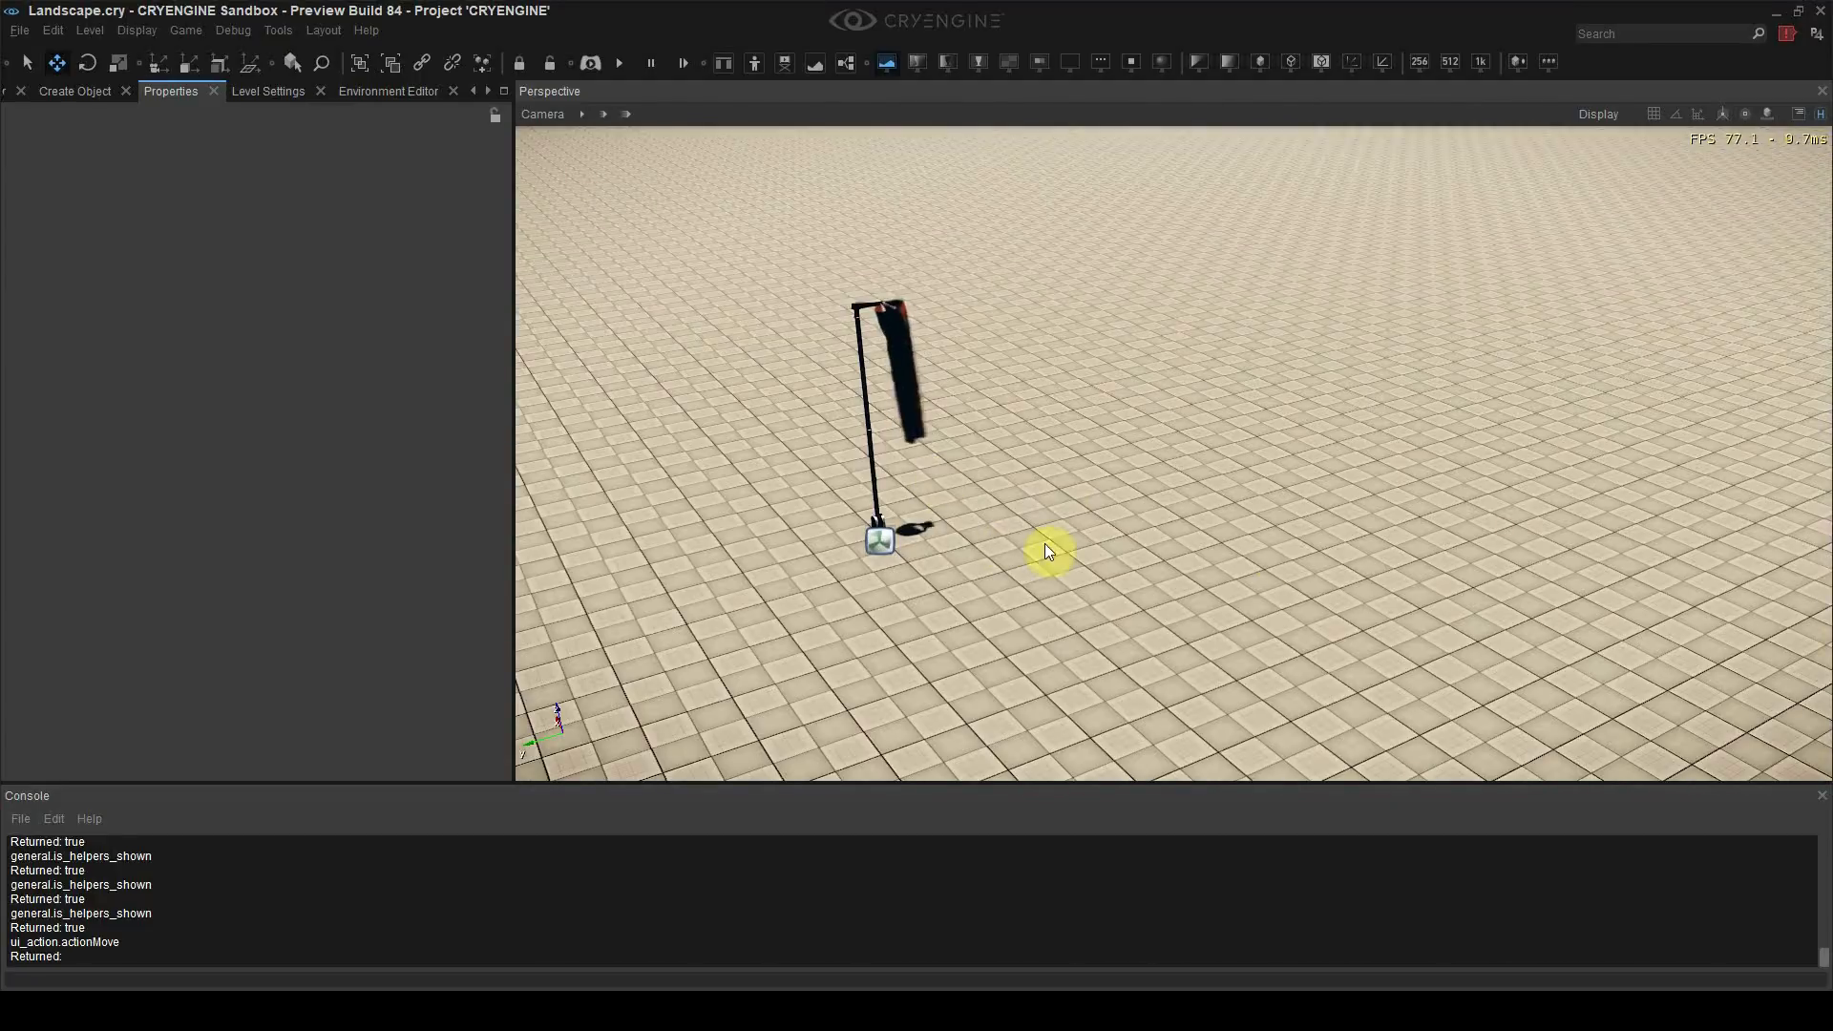
# Step: Open the Terrain Editor and switch it to Paint mode to show the terrain layers
pyautogui.moveTo(1044, 543); pyautogui.dragTo(566, 238, button='right')
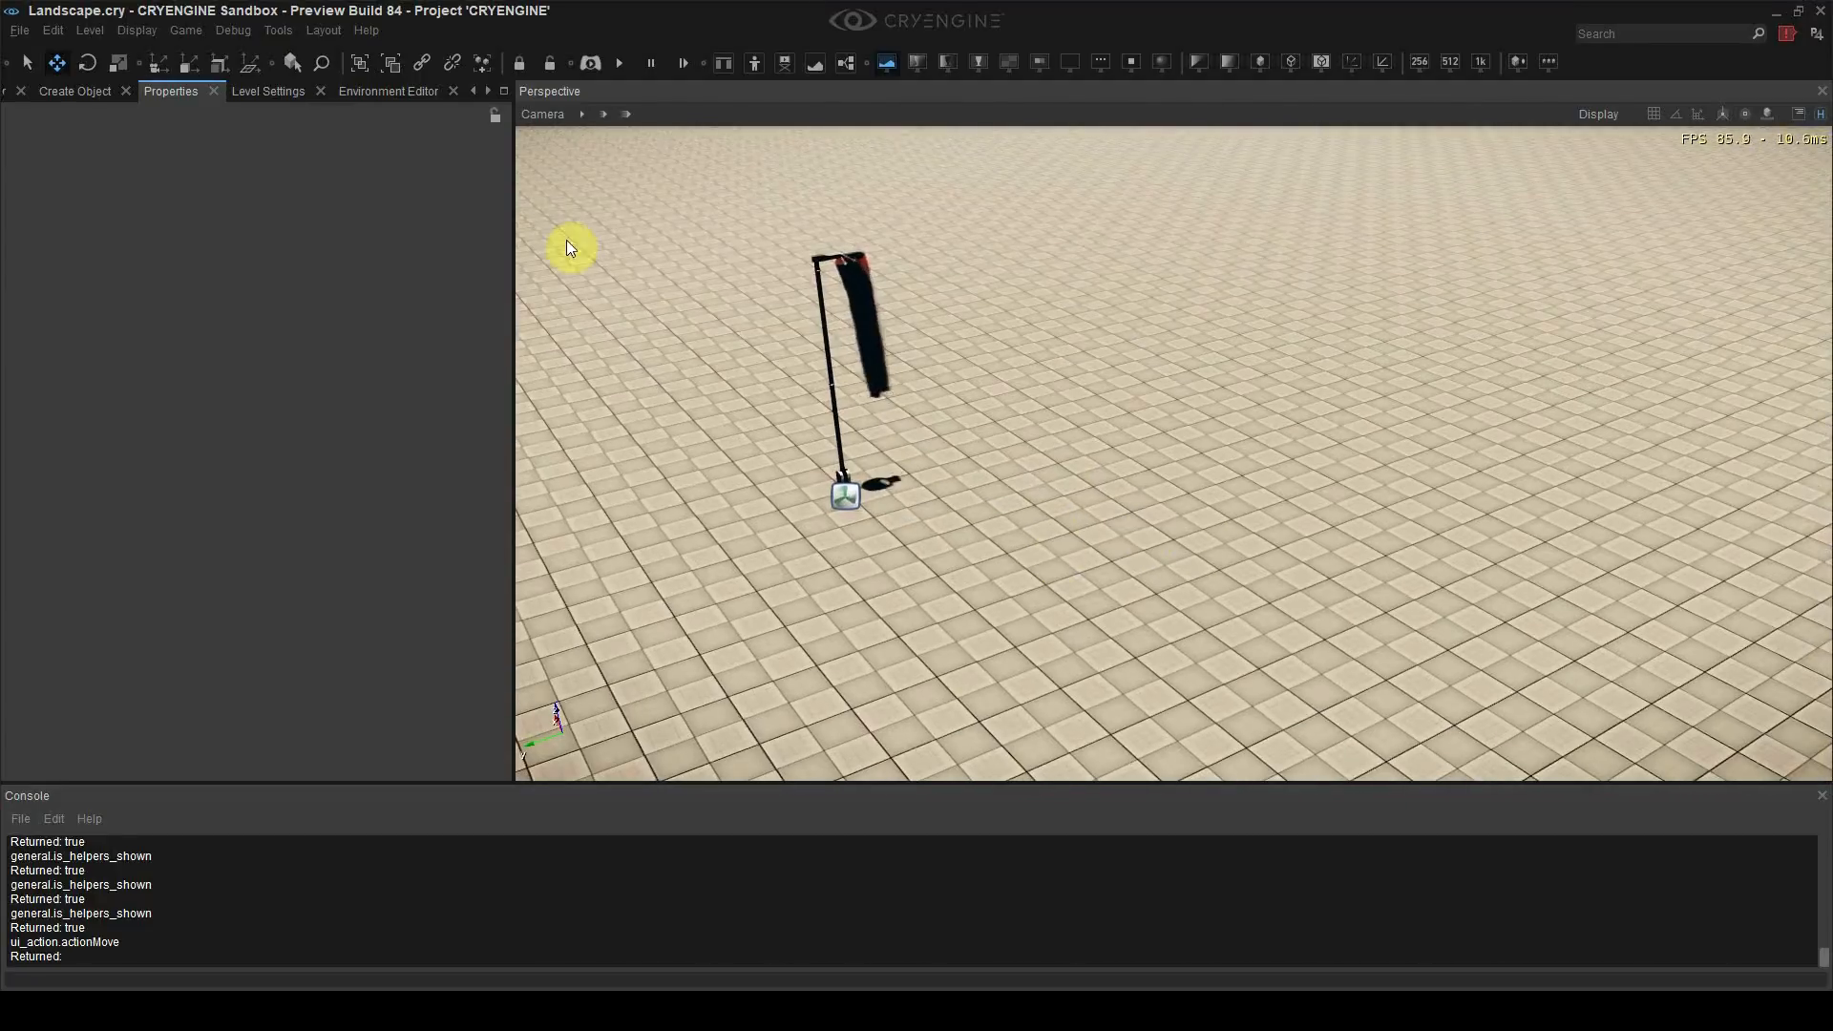
pyautogui.click(472, 91)
pyautogui.click(471, 90)
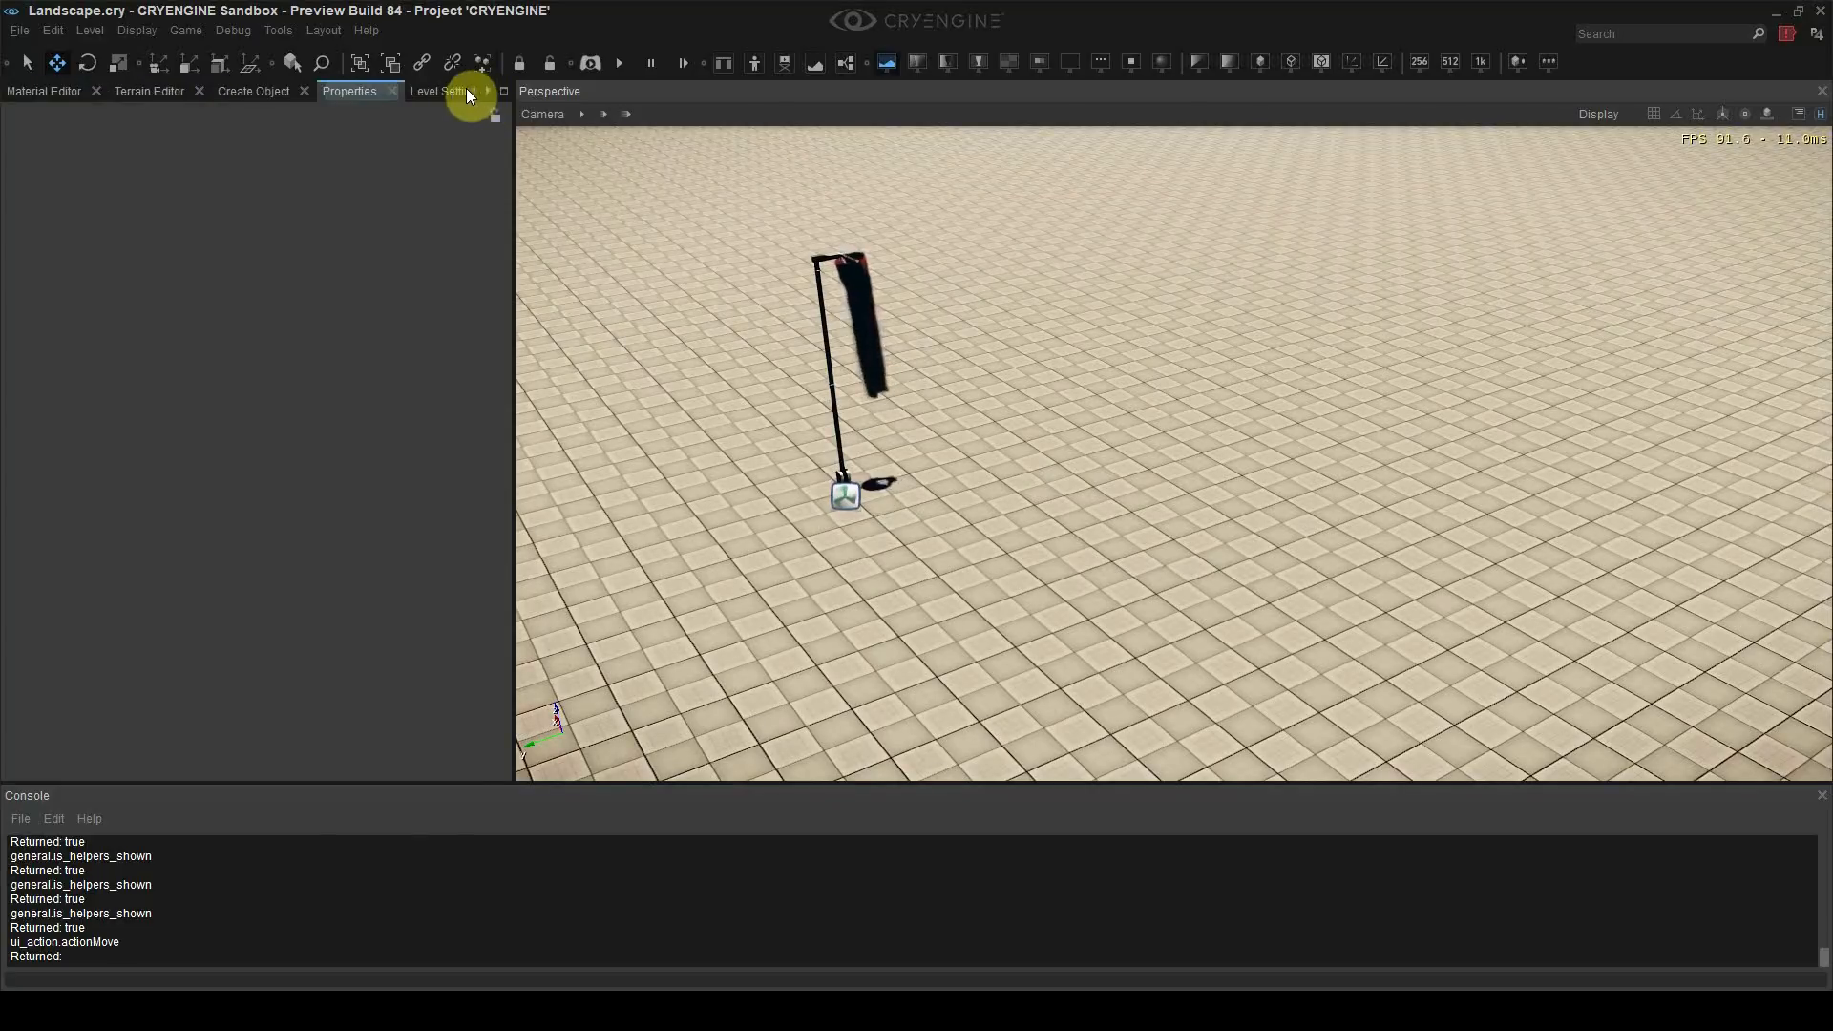
pyautogui.click(146, 90)
pyautogui.click(275, 30)
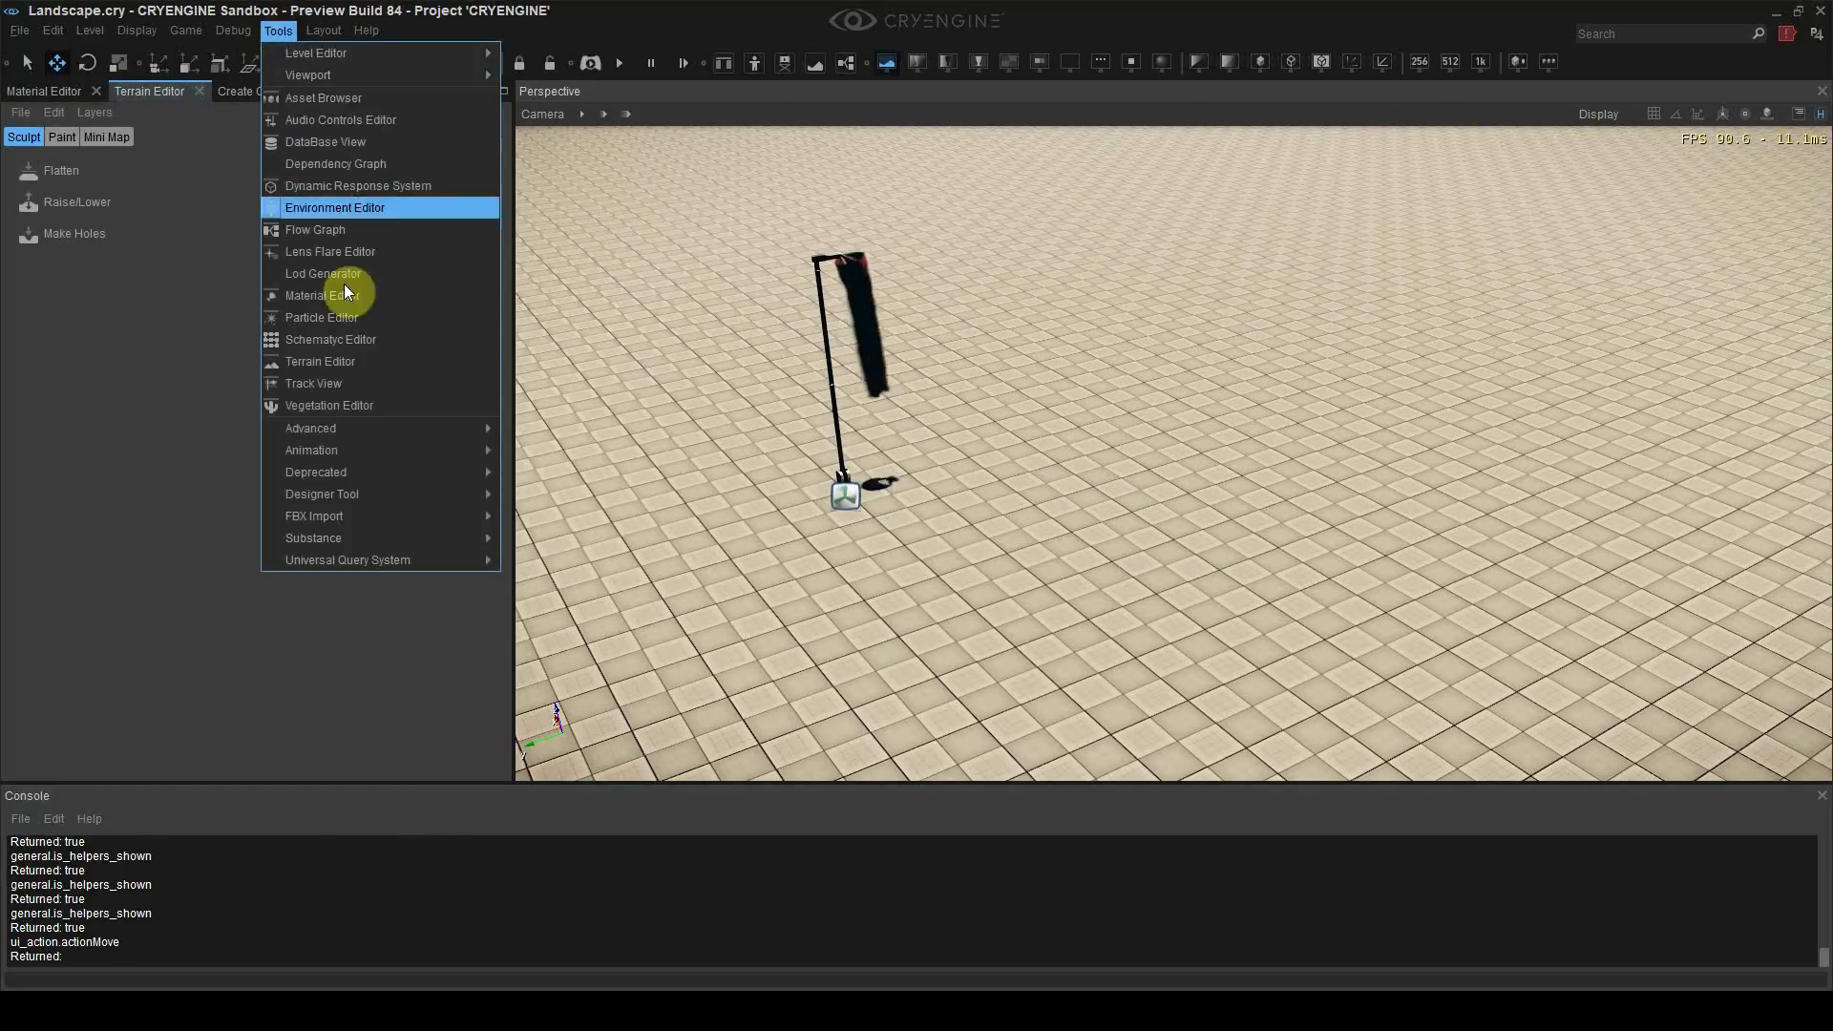
pyautogui.click(317, 363)
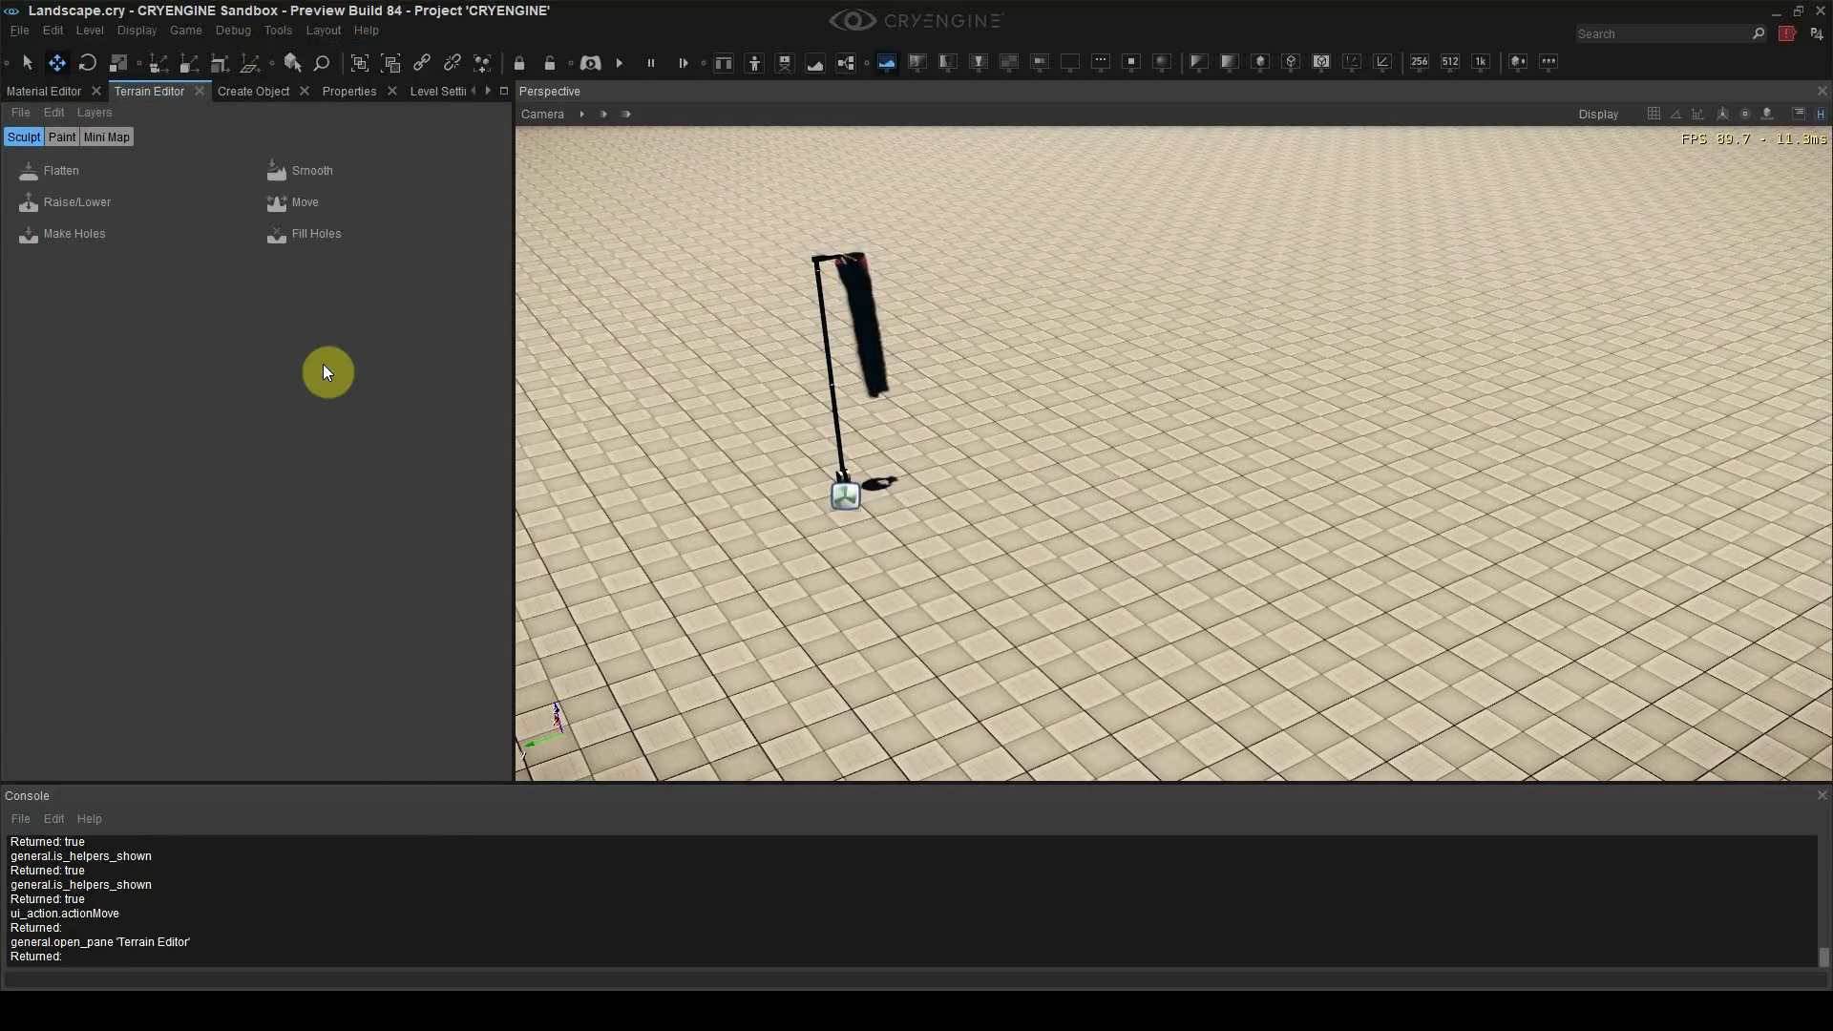
pyautogui.click(62, 138)
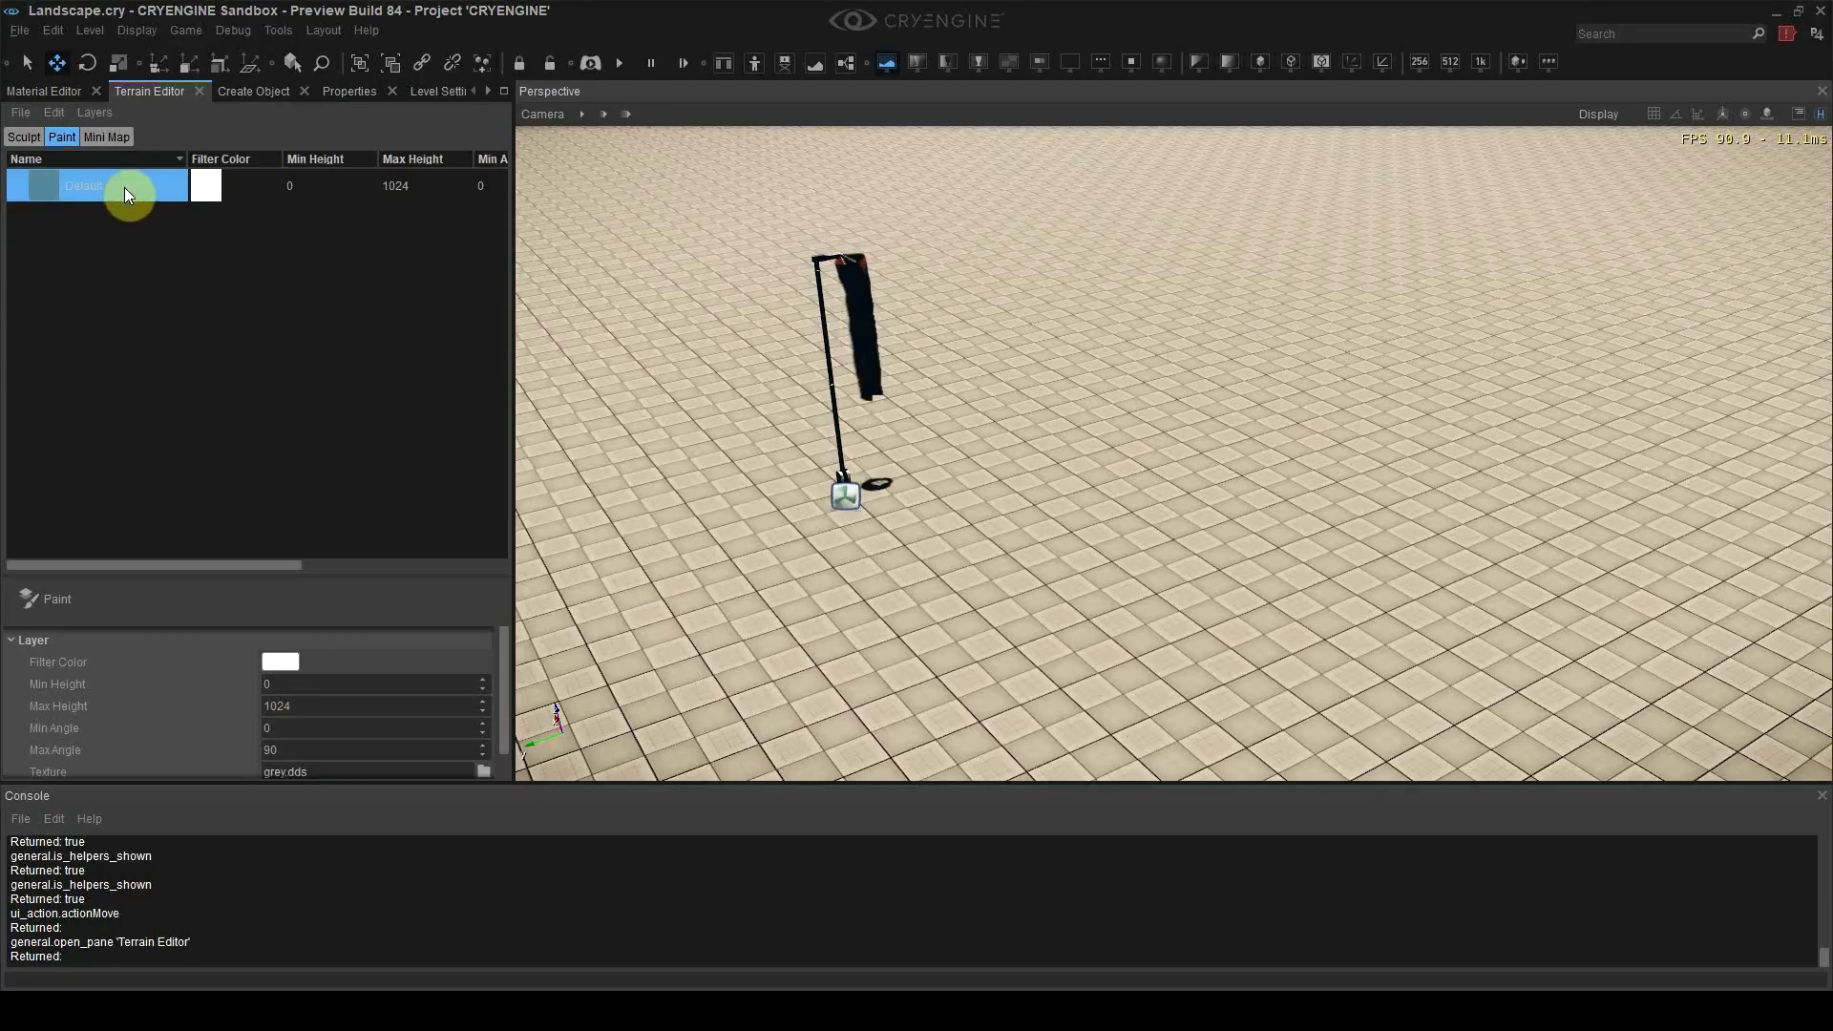
# Step: Create a new terrain paint layer below Default and name it Grass_uncut_01
pyautogui.moveTo(945, 522); pyautogui.dragTo(966, 535, button='right')
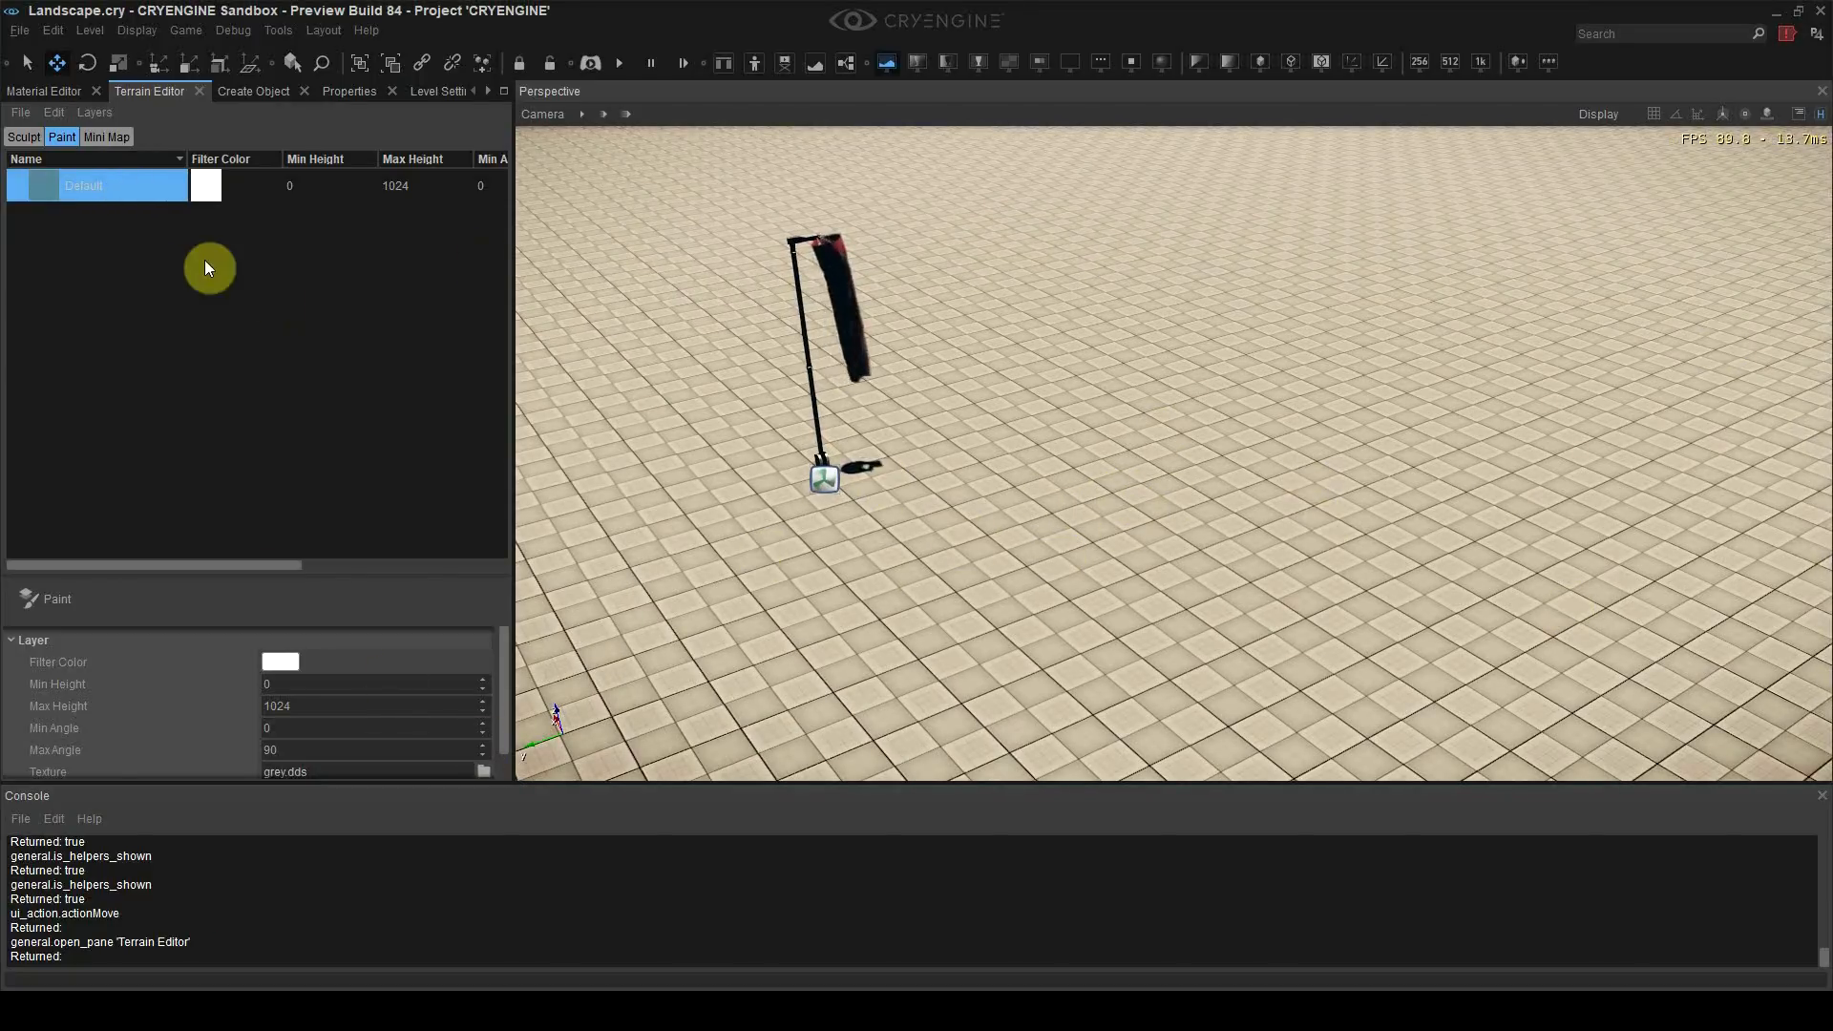
pyautogui.rightClick(154, 238)
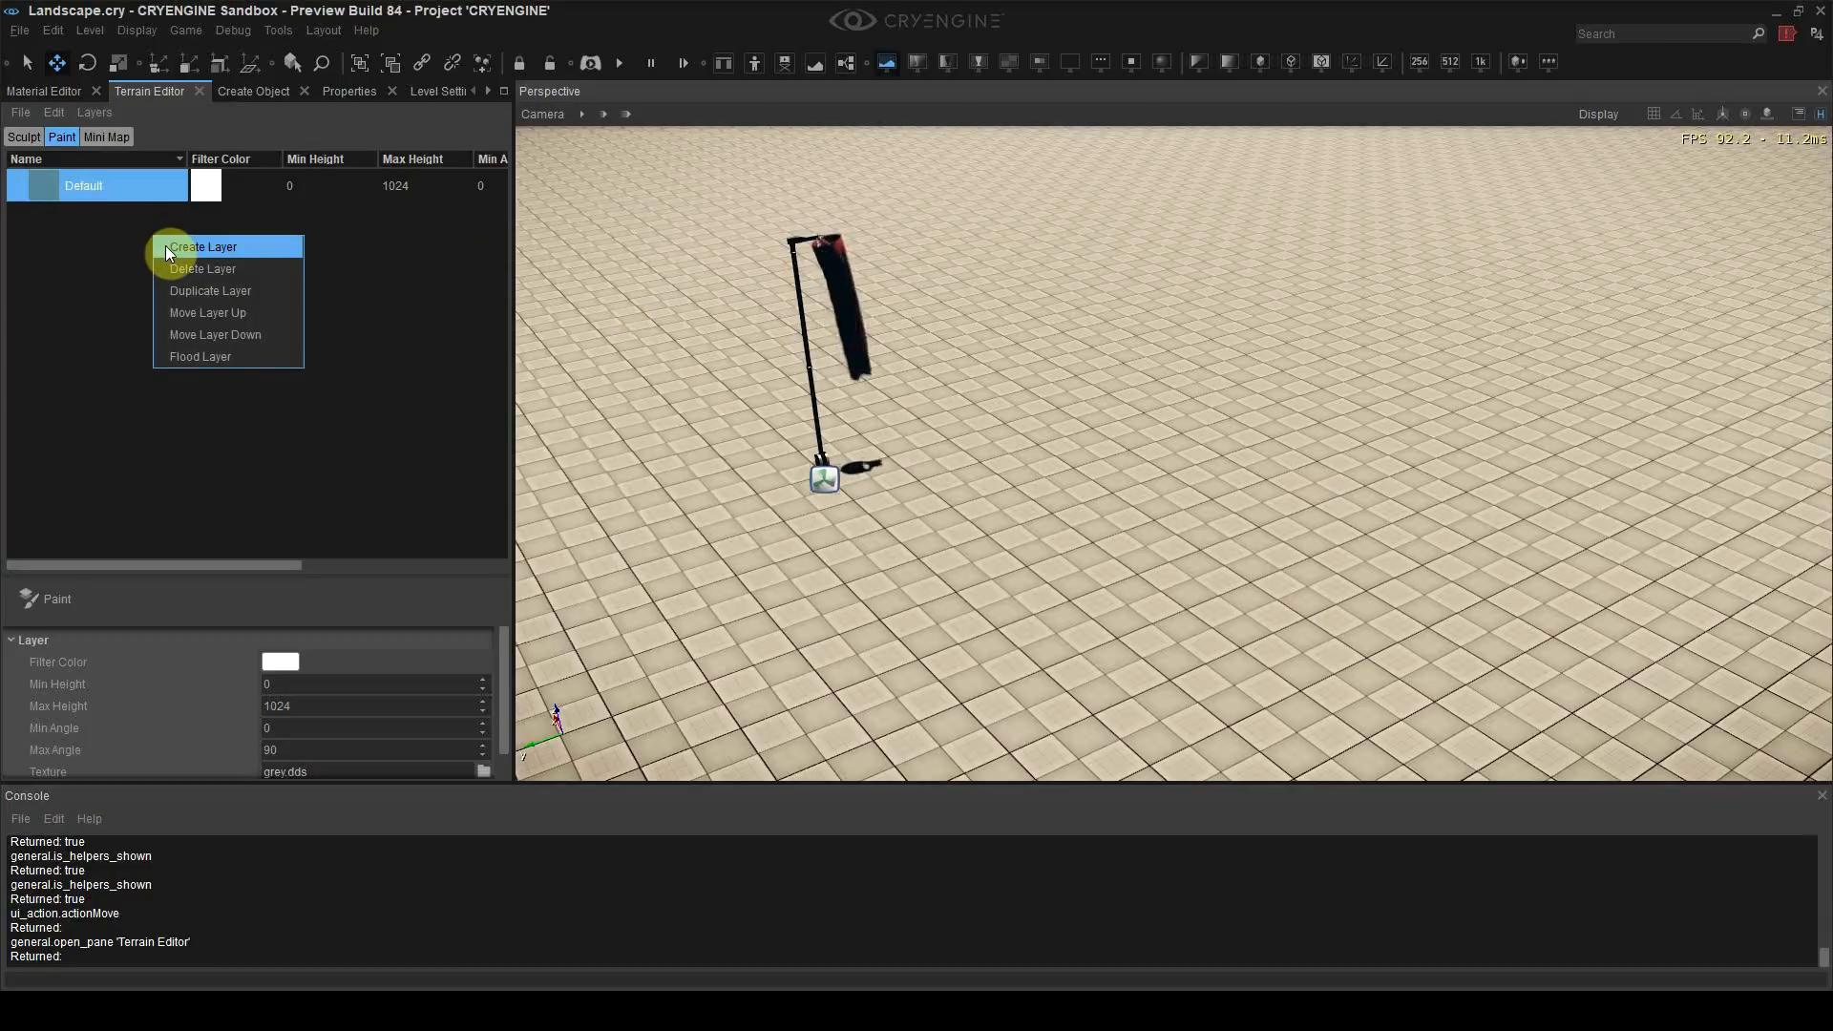
pyautogui.click(182, 247)
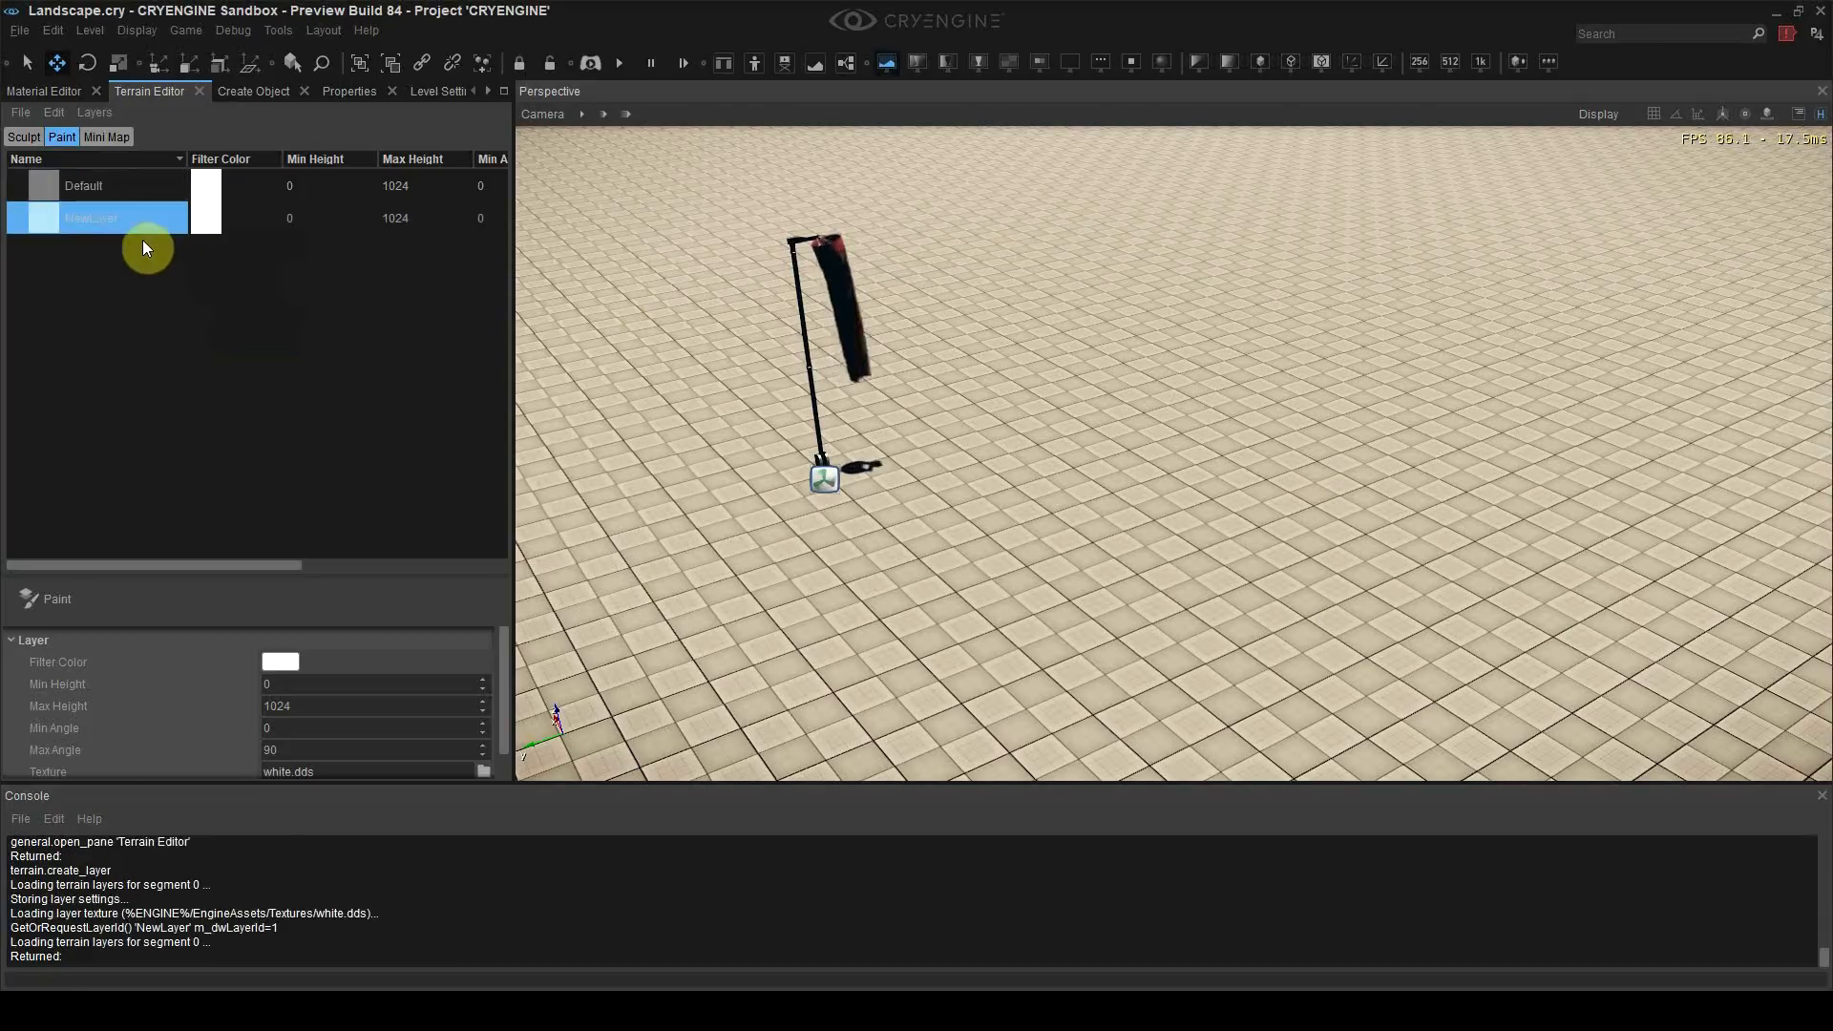
pyautogui.click(107, 218)
pyautogui.click(107, 218)
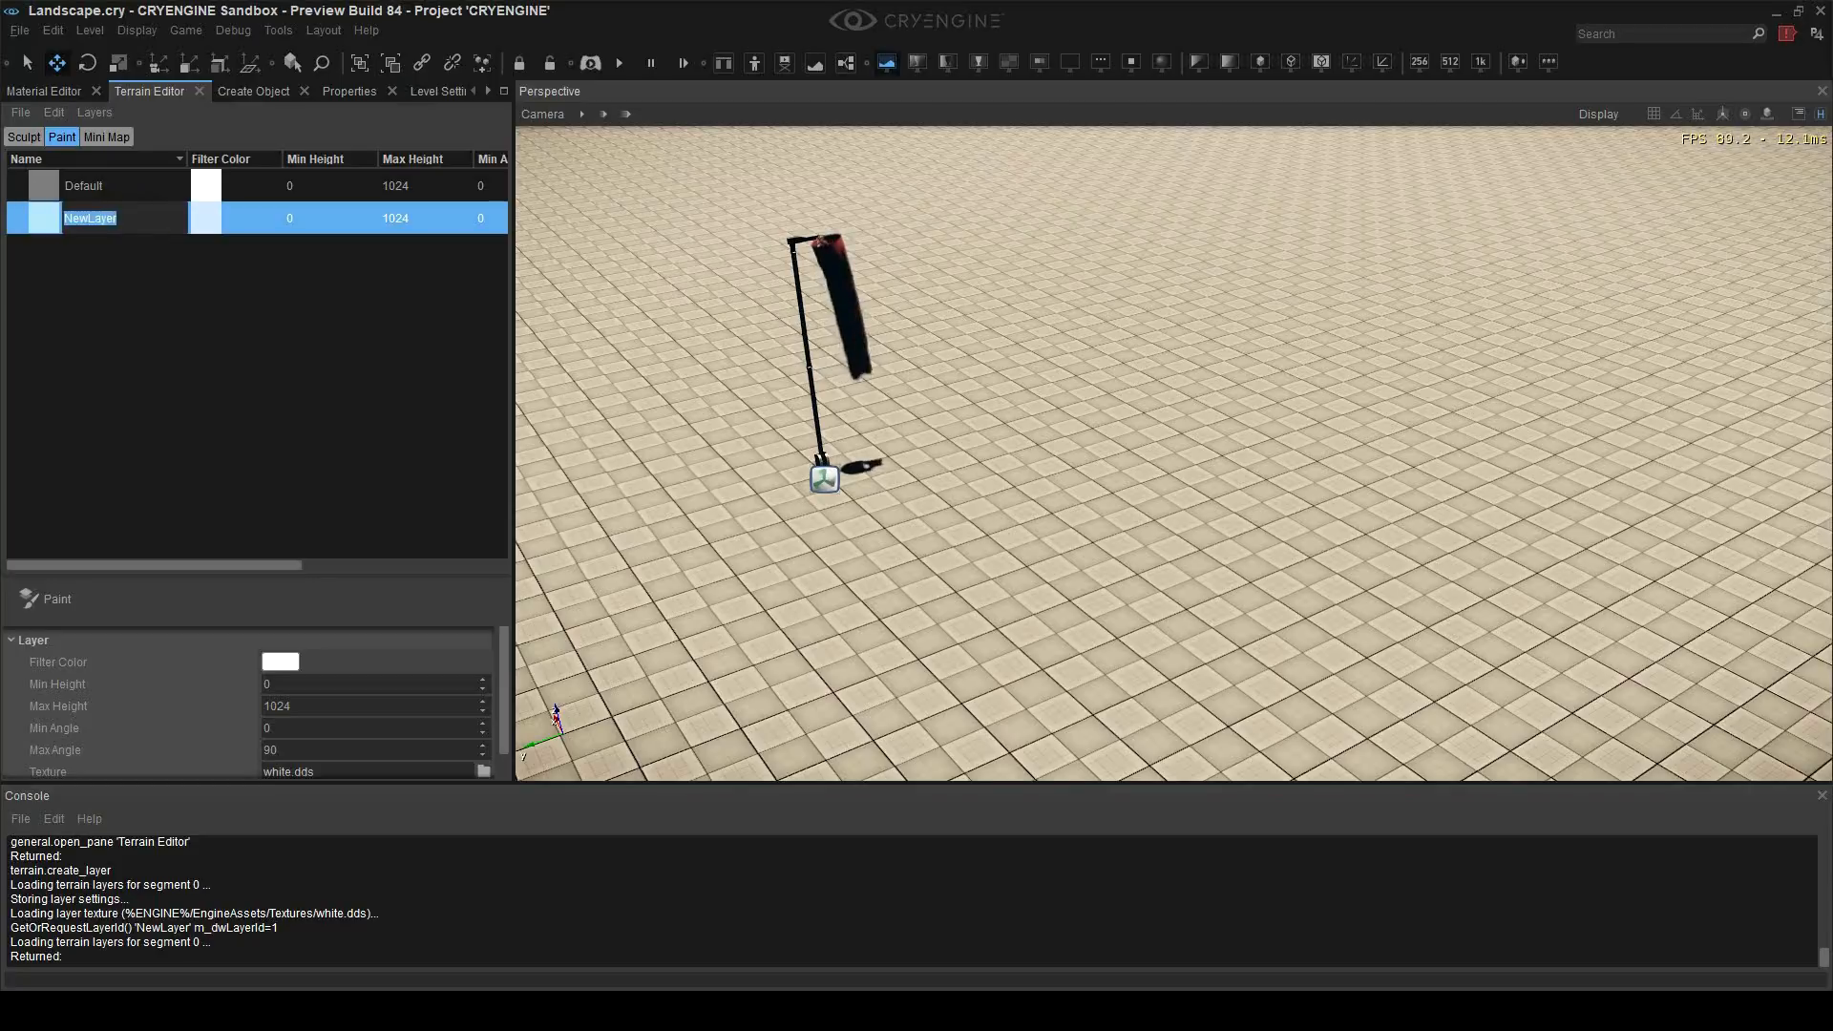
pyautogui.write('Grass_uncut_01')
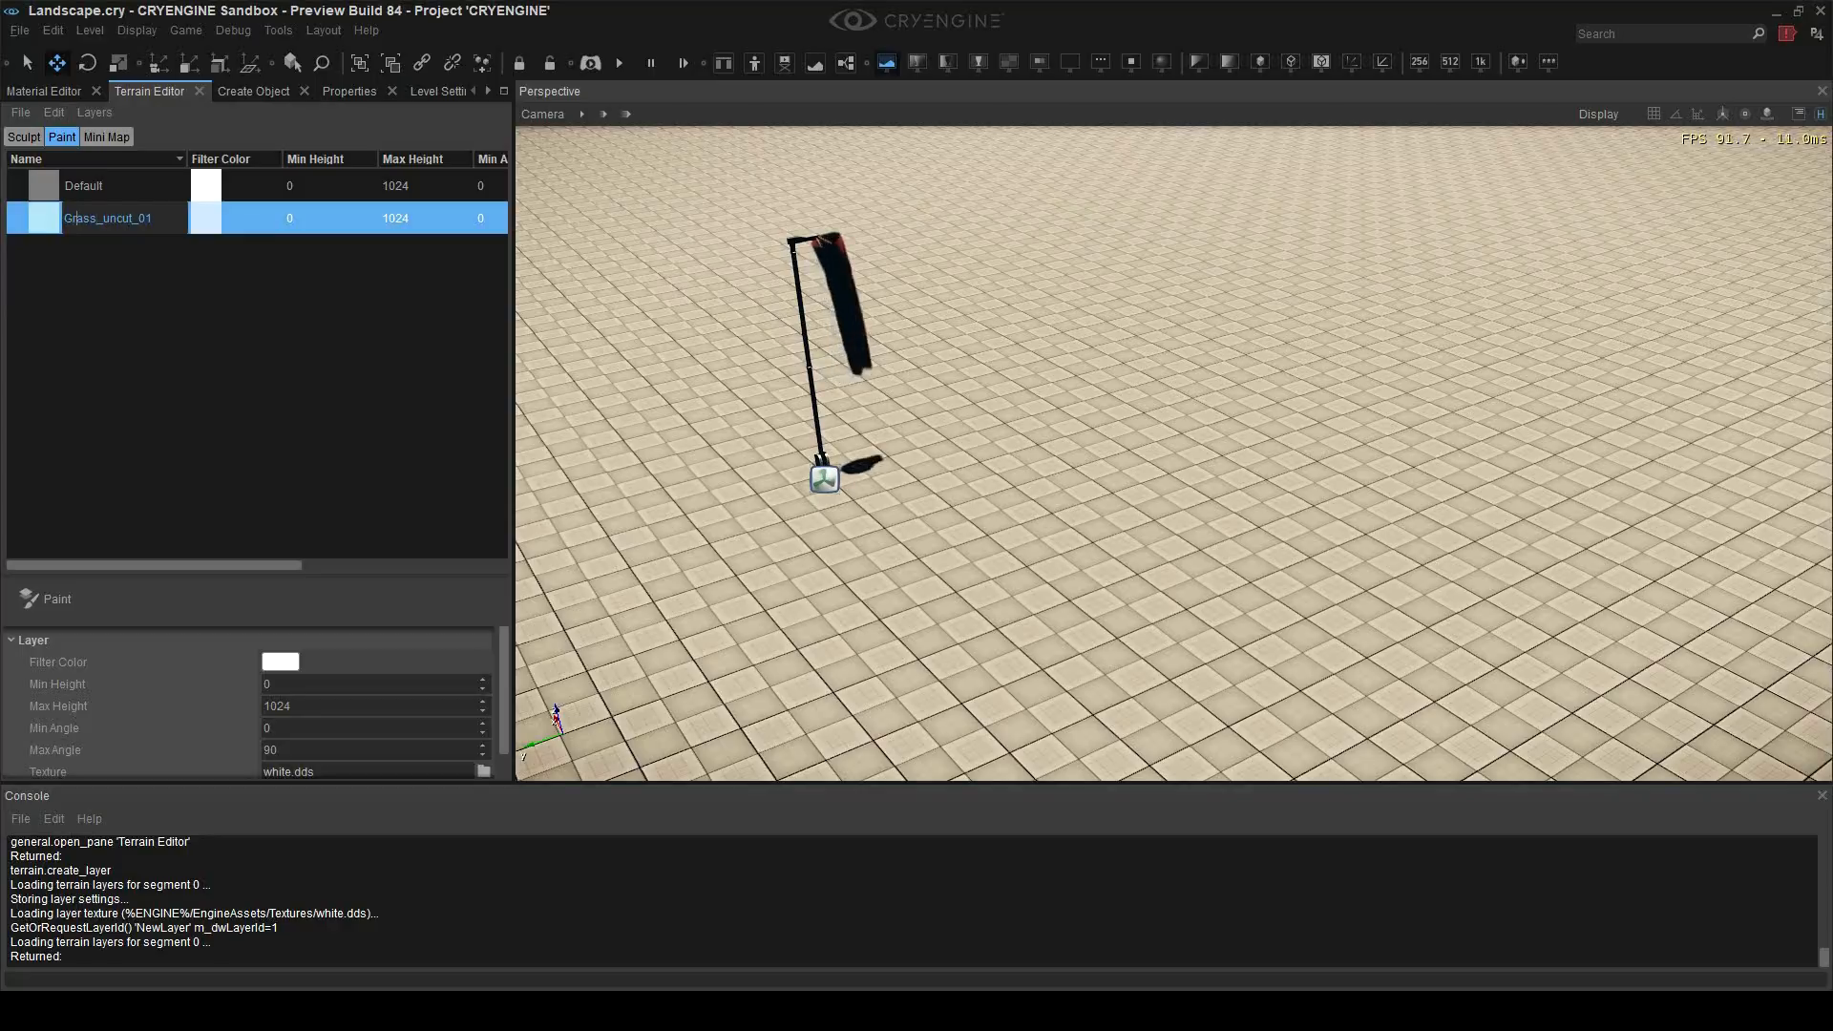
pyautogui.press('Left')
pyautogui.press('BackSpace')
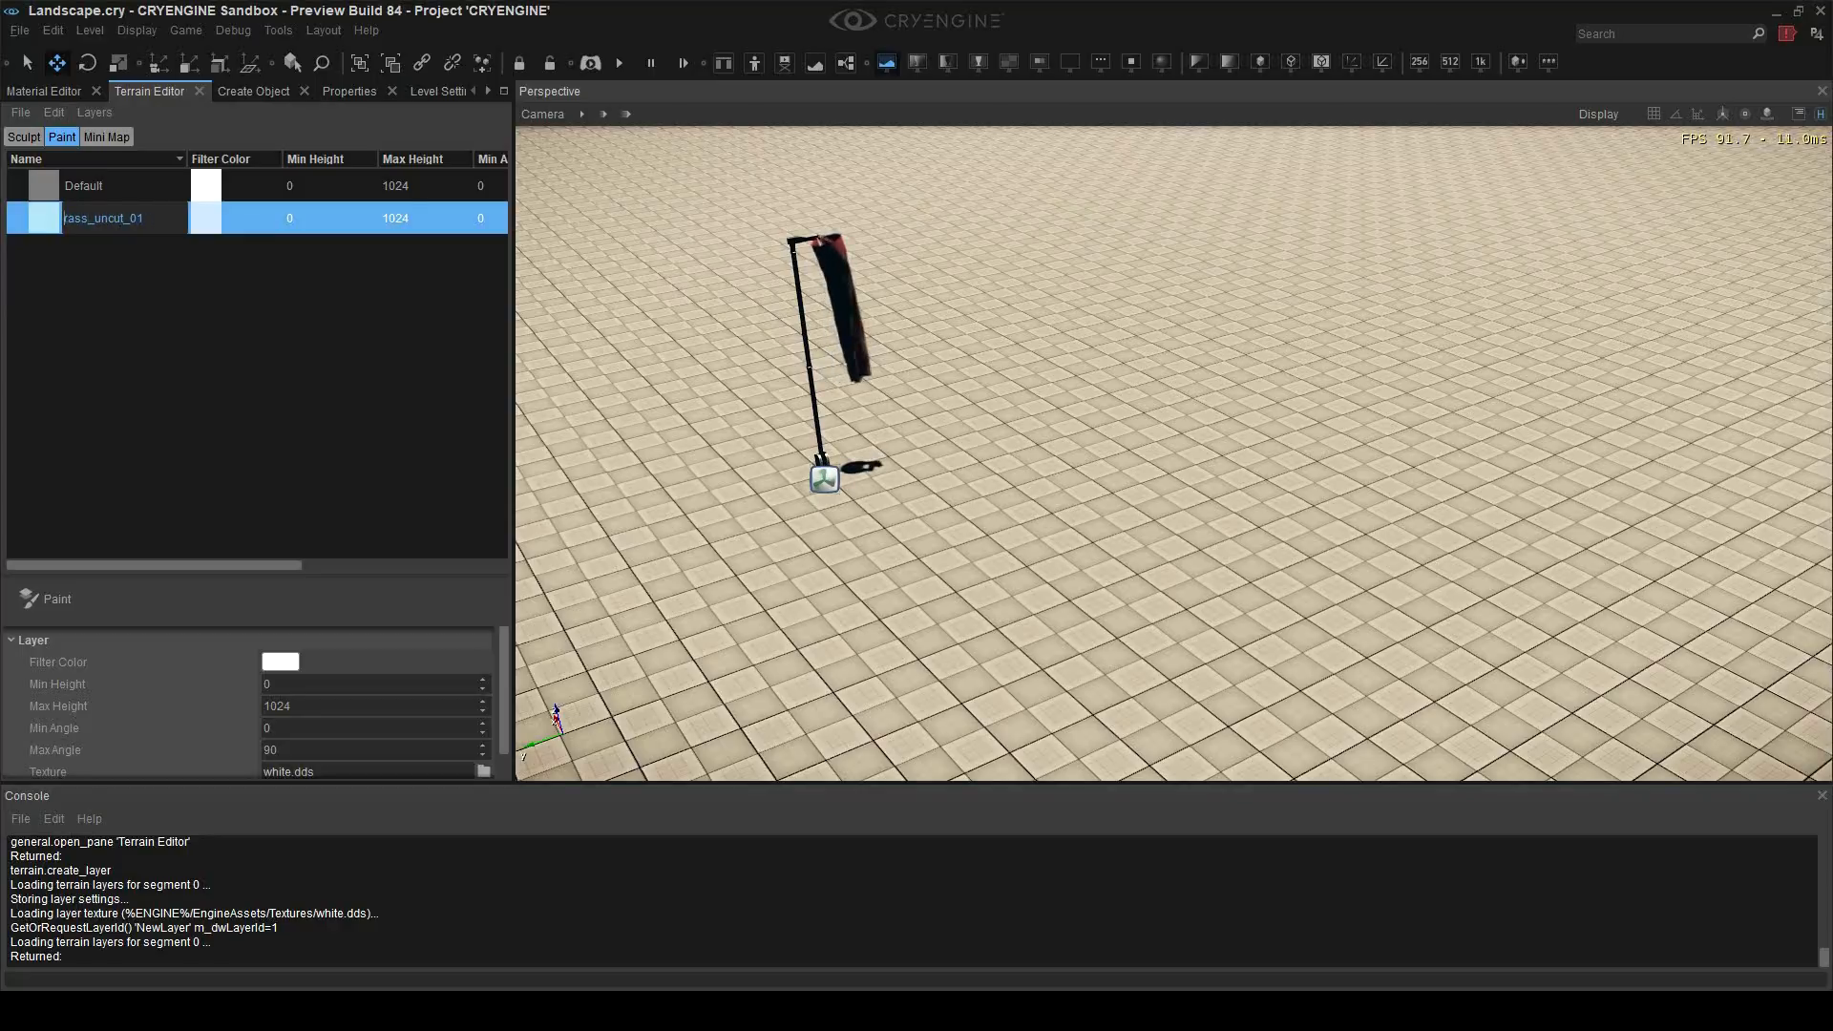
pyautogui.write('g')
pyautogui.write('G')
pyautogui.press('Return')
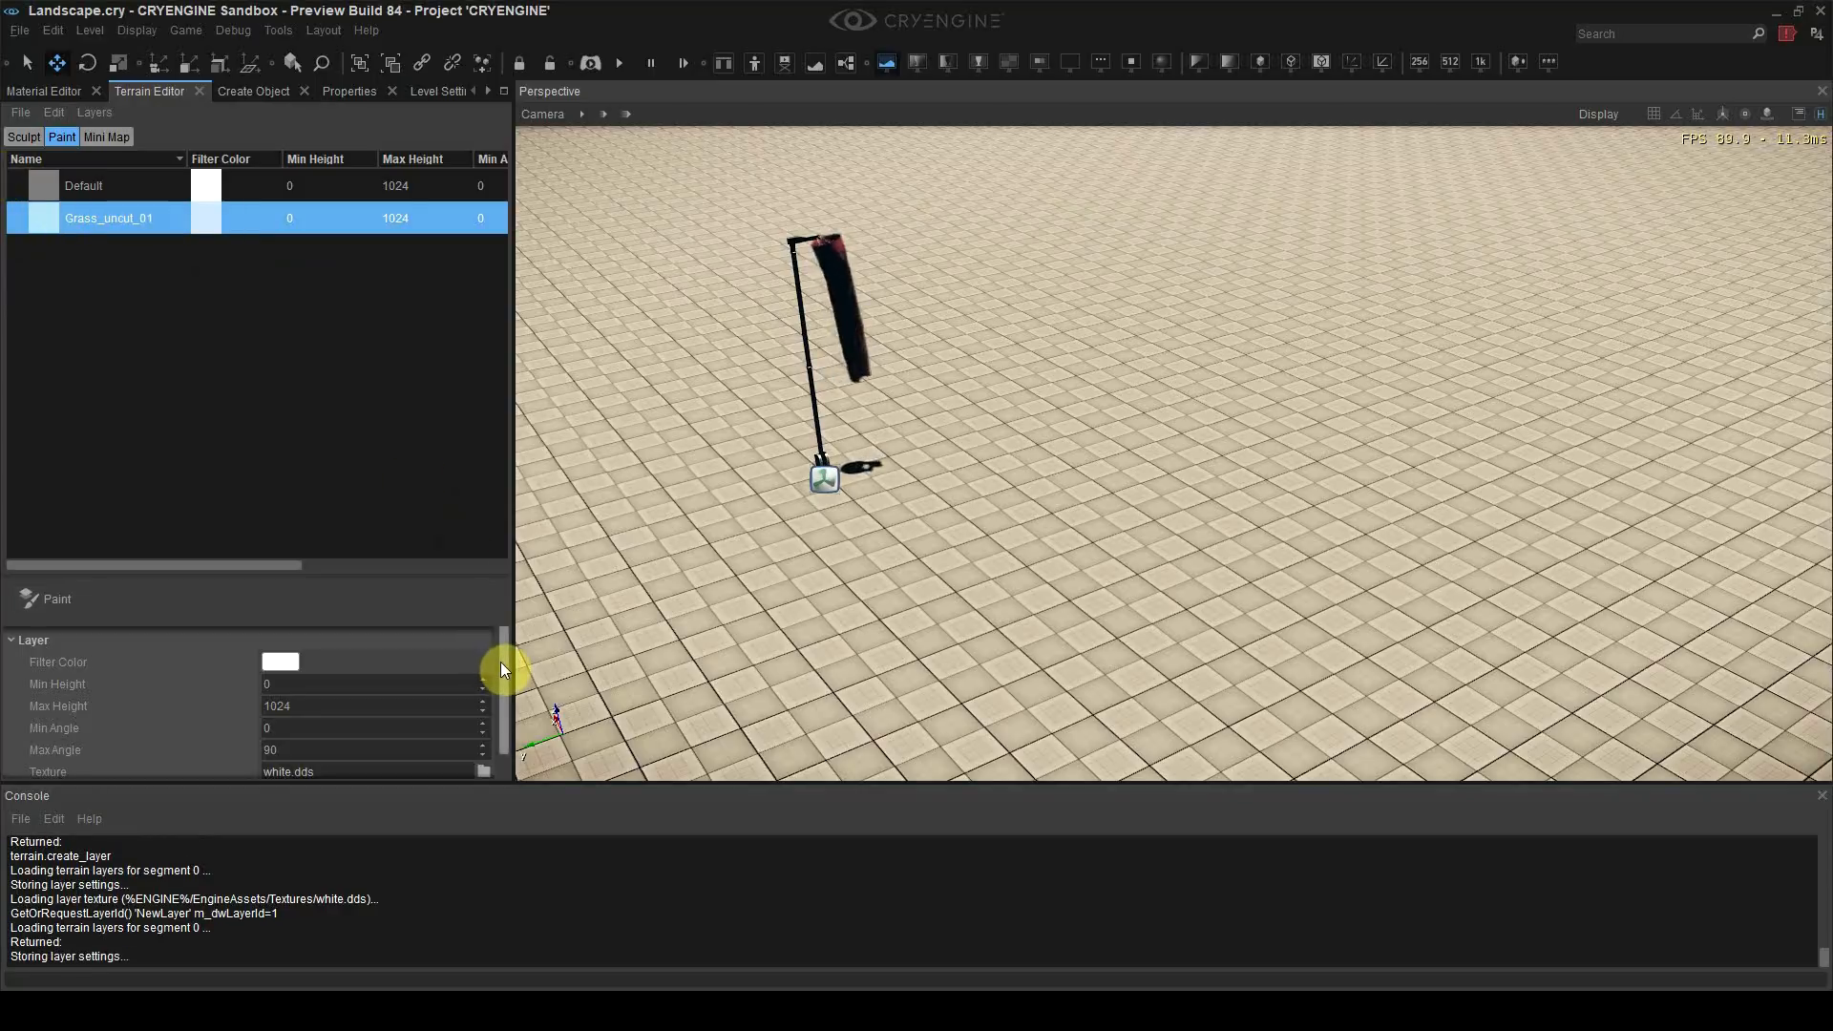
# Step: Set the Grass_uncut_01 layer's texture to cliff_shrubbery_slope_pattern from the GameSDK textures/terrain folder
pyautogui.moveTo(500, 662); pyautogui.dragTo(504, 691)
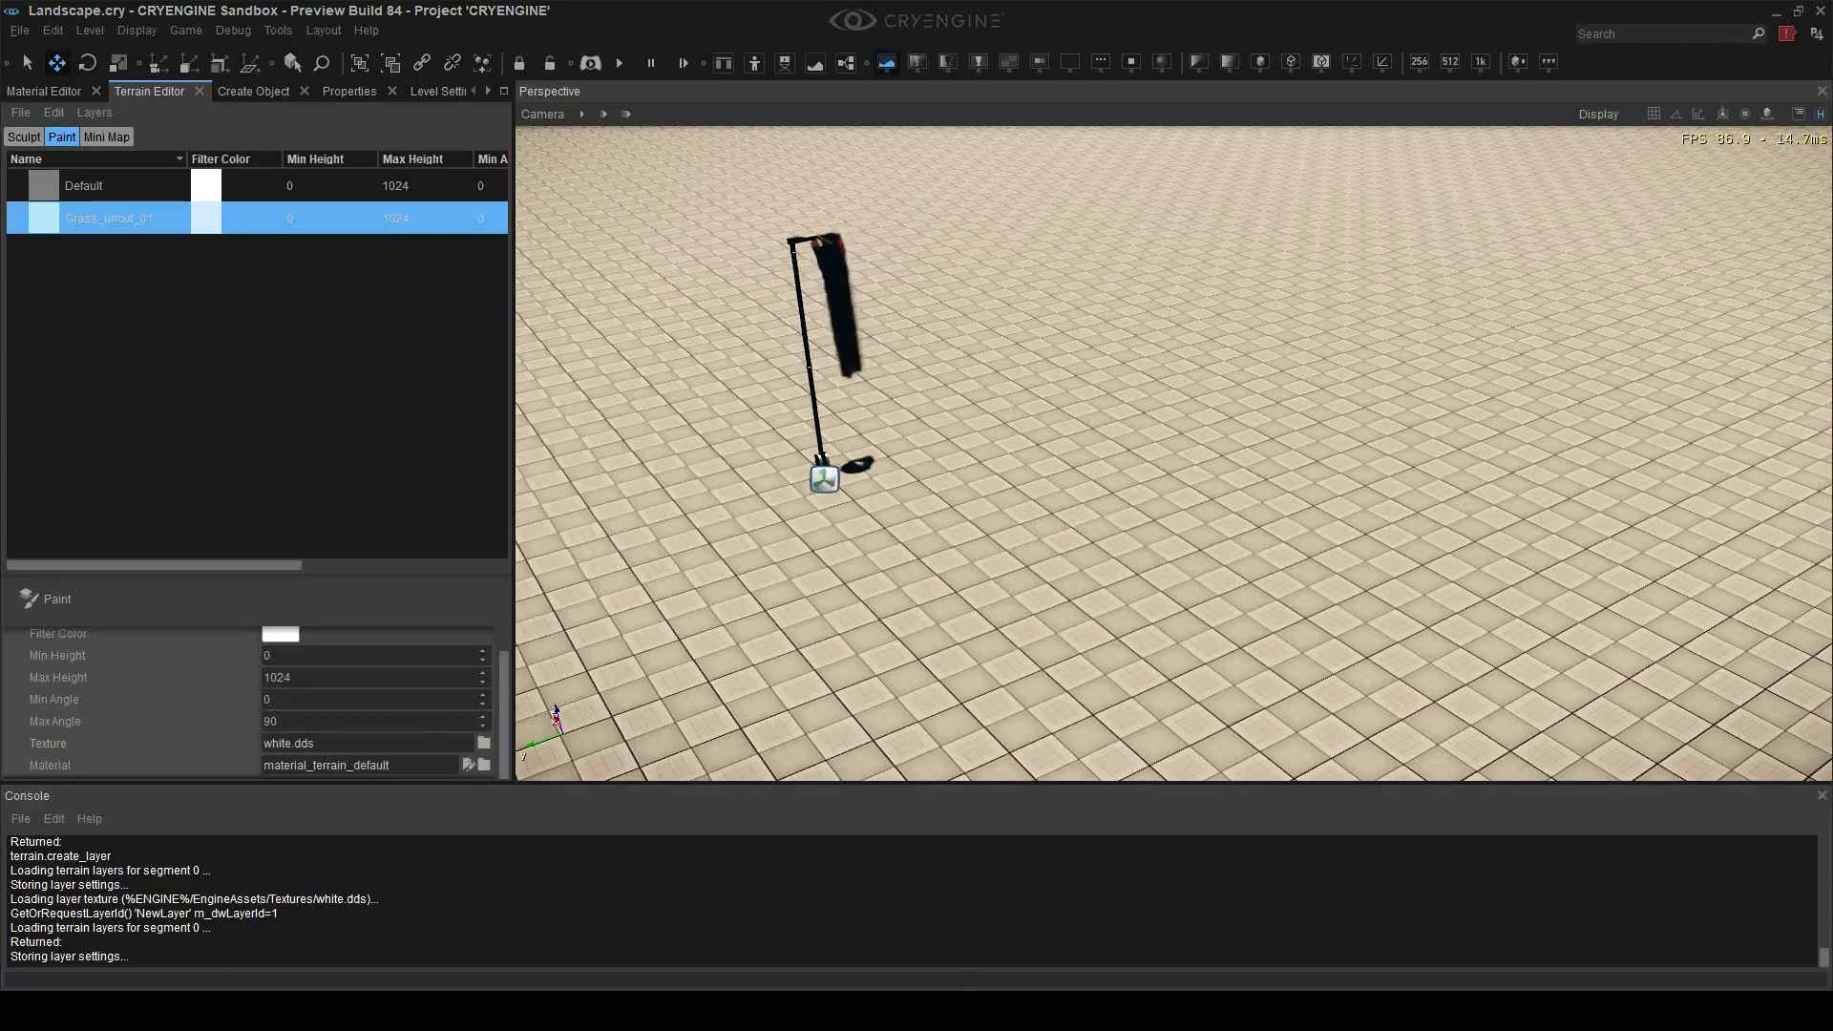
pyautogui.click(484, 743)
pyautogui.scroll(-4, 523, 445)
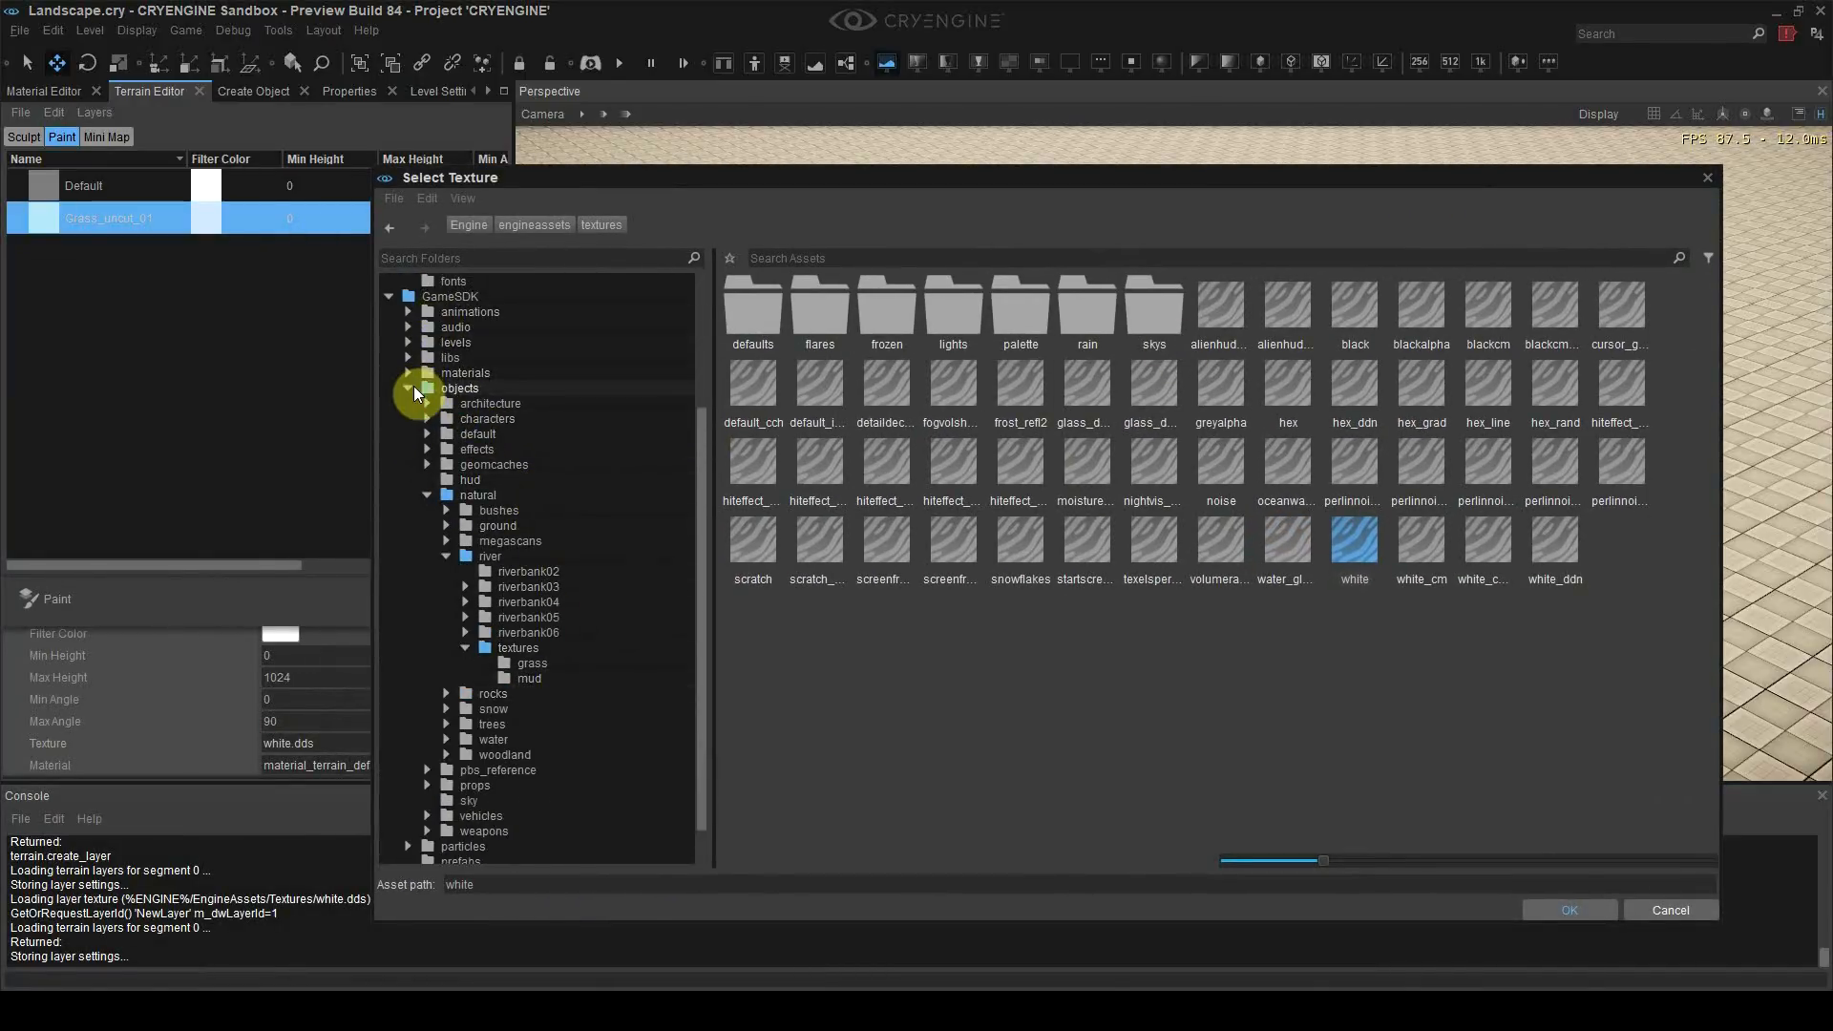
pyautogui.click(410, 388)
pyautogui.click(447, 482)
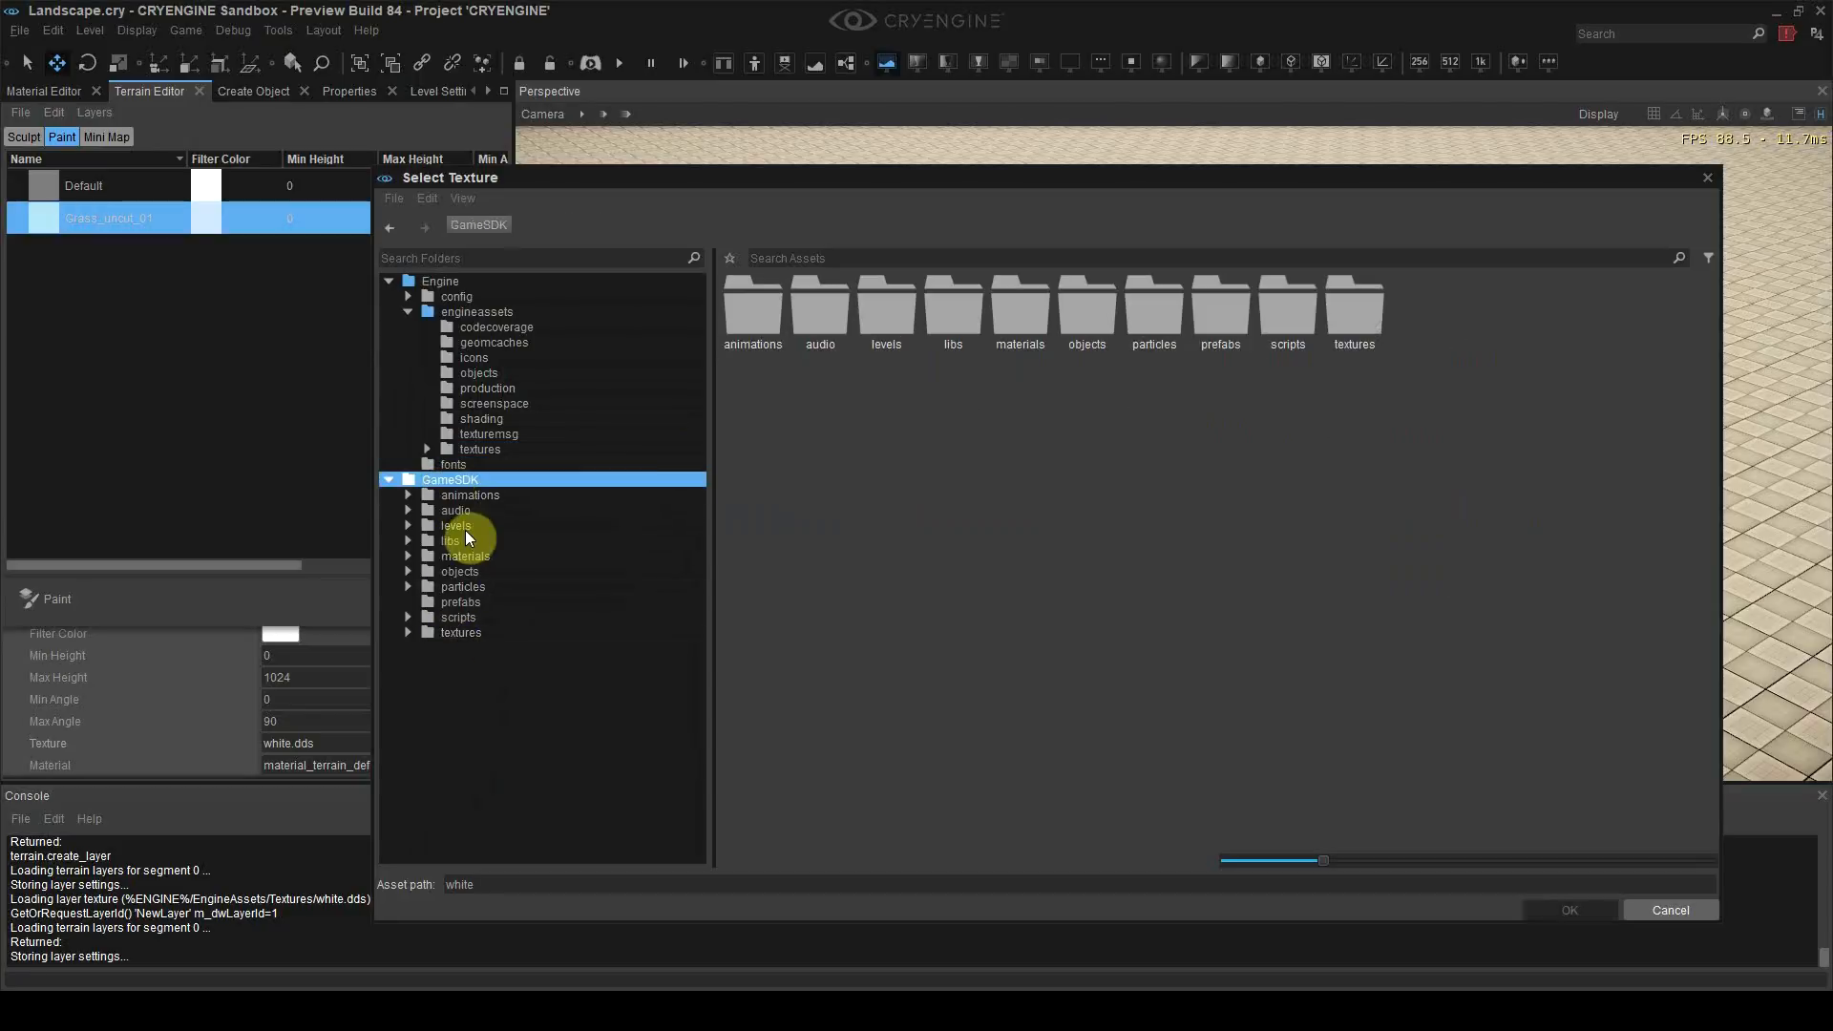
pyautogui.click(462, 634)
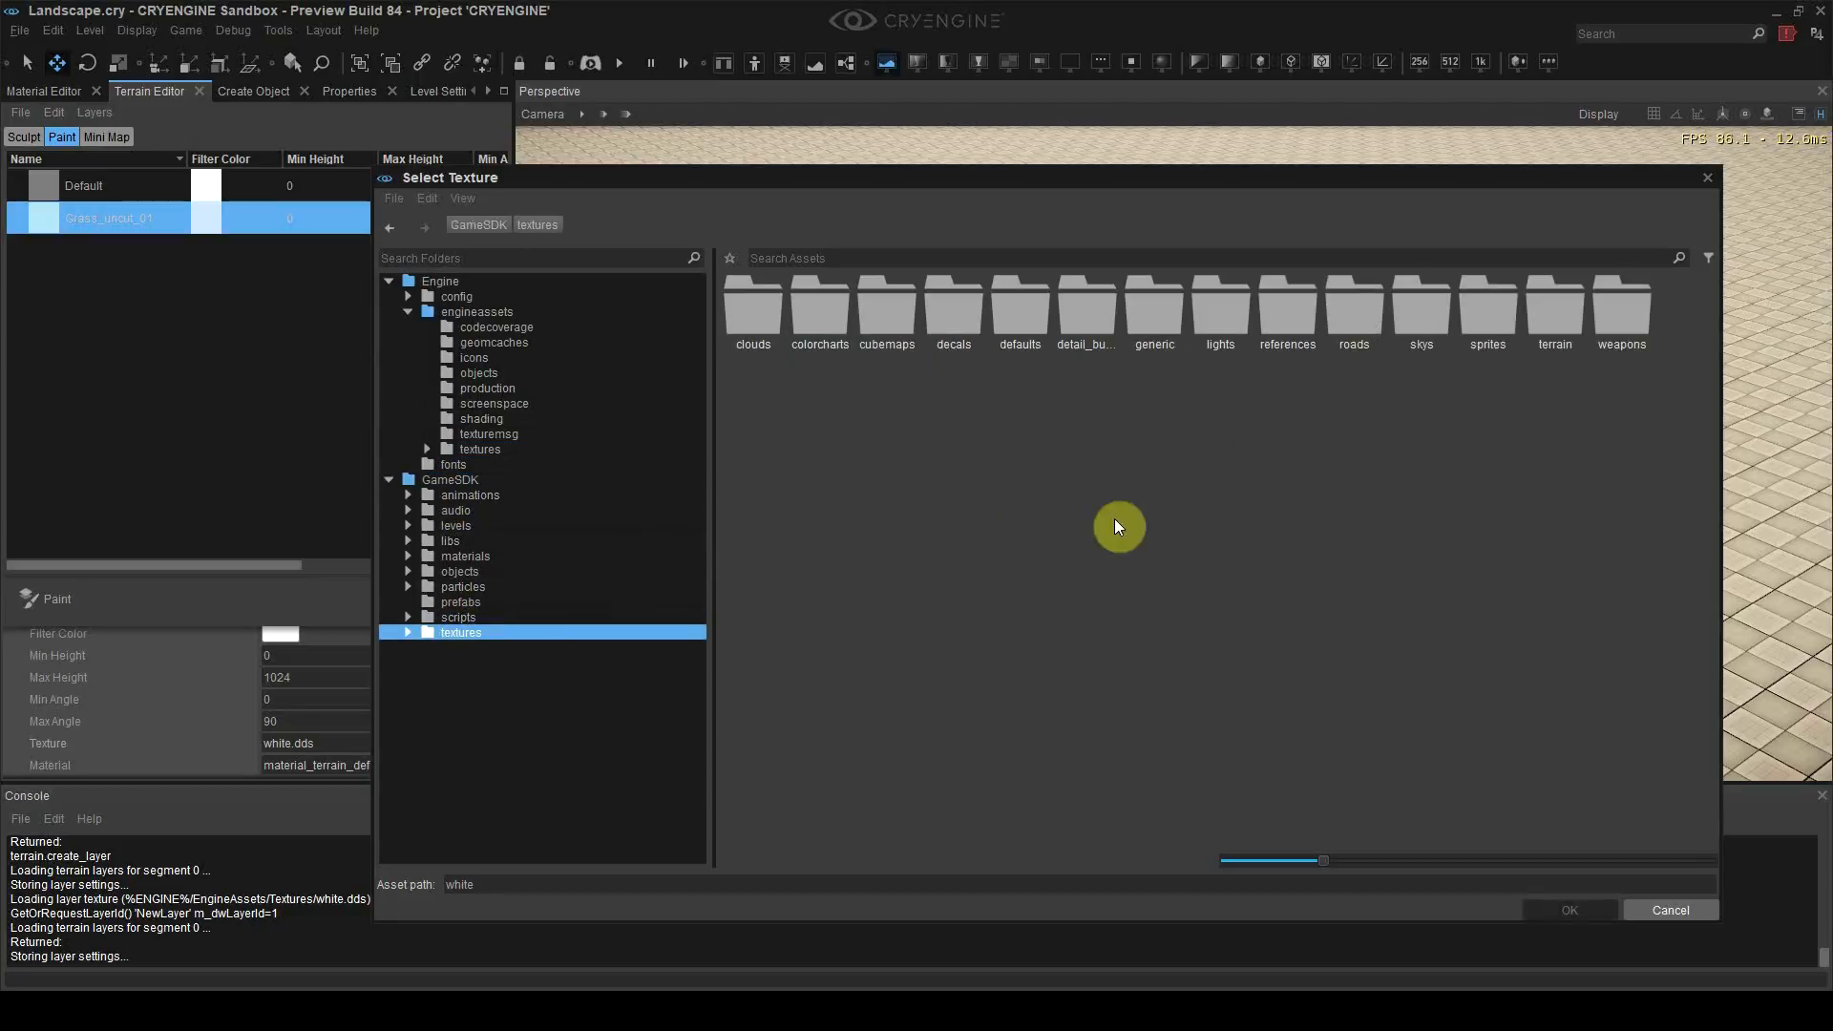
pyautogui.doubleClick(1540, 334)
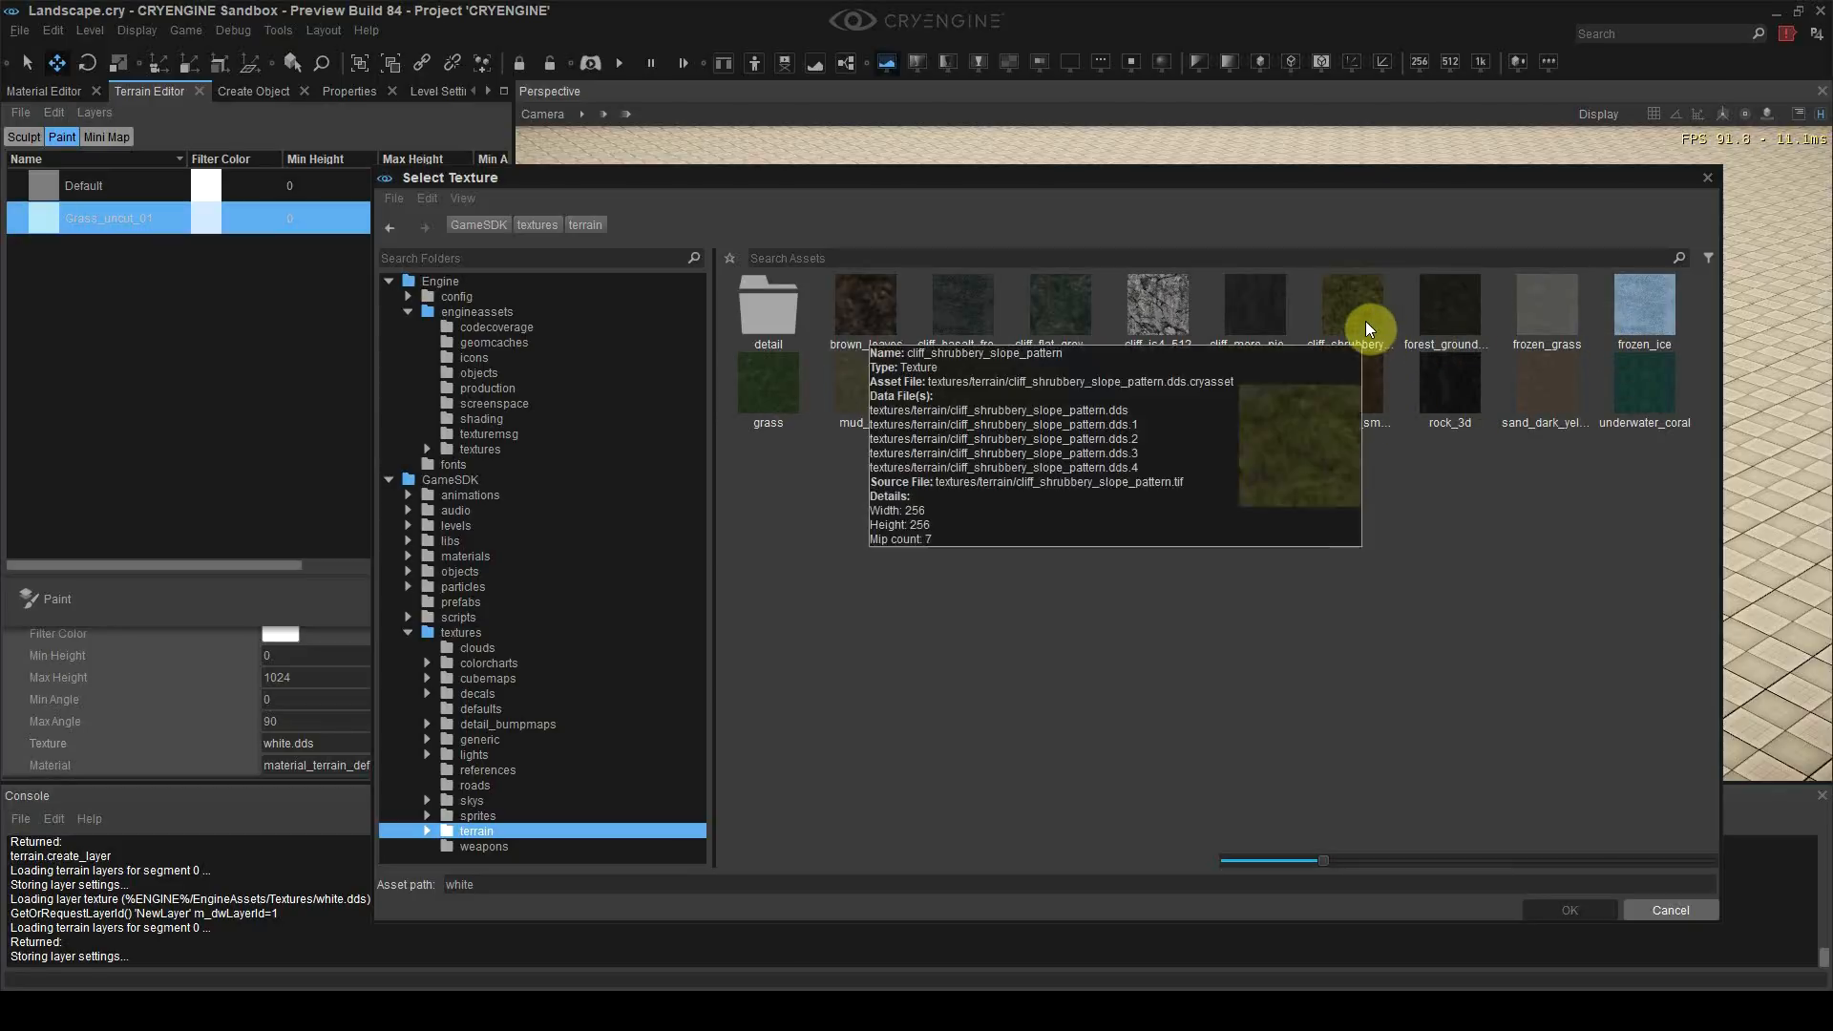
pyautogui.moveTo(878, 405)
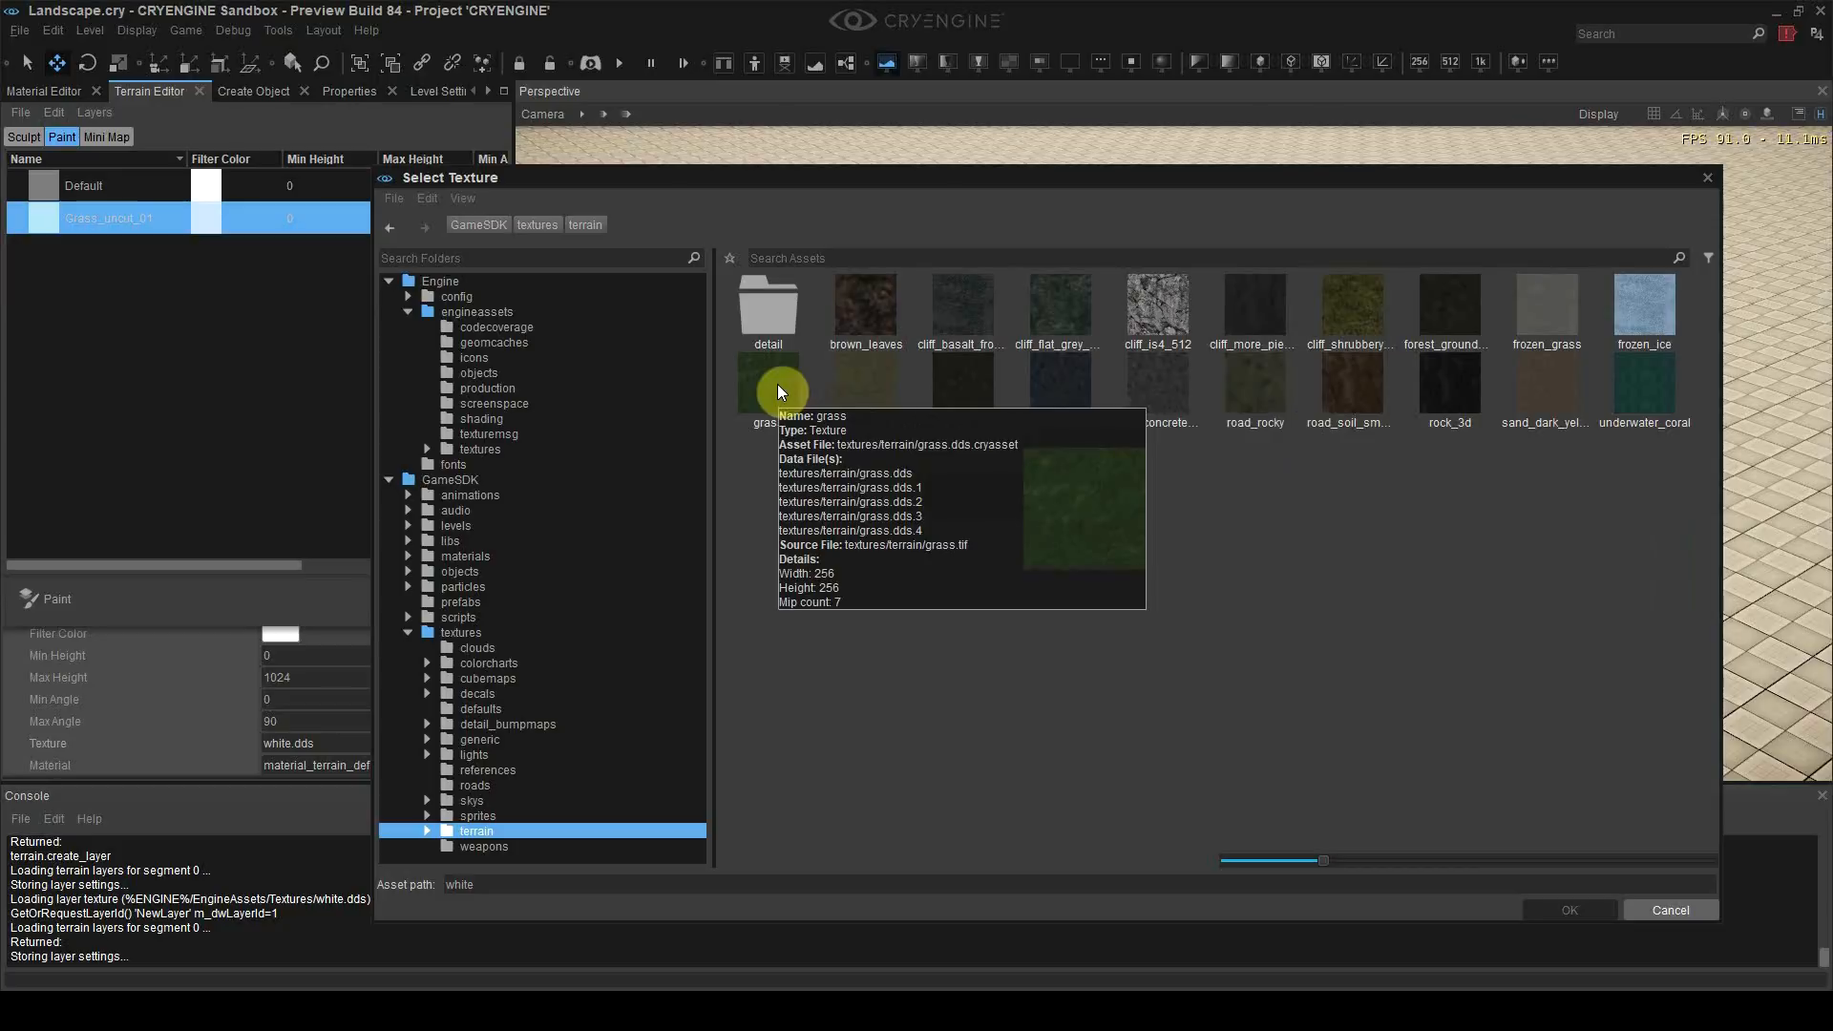
pyautogui.doubleClick(1340, 307)
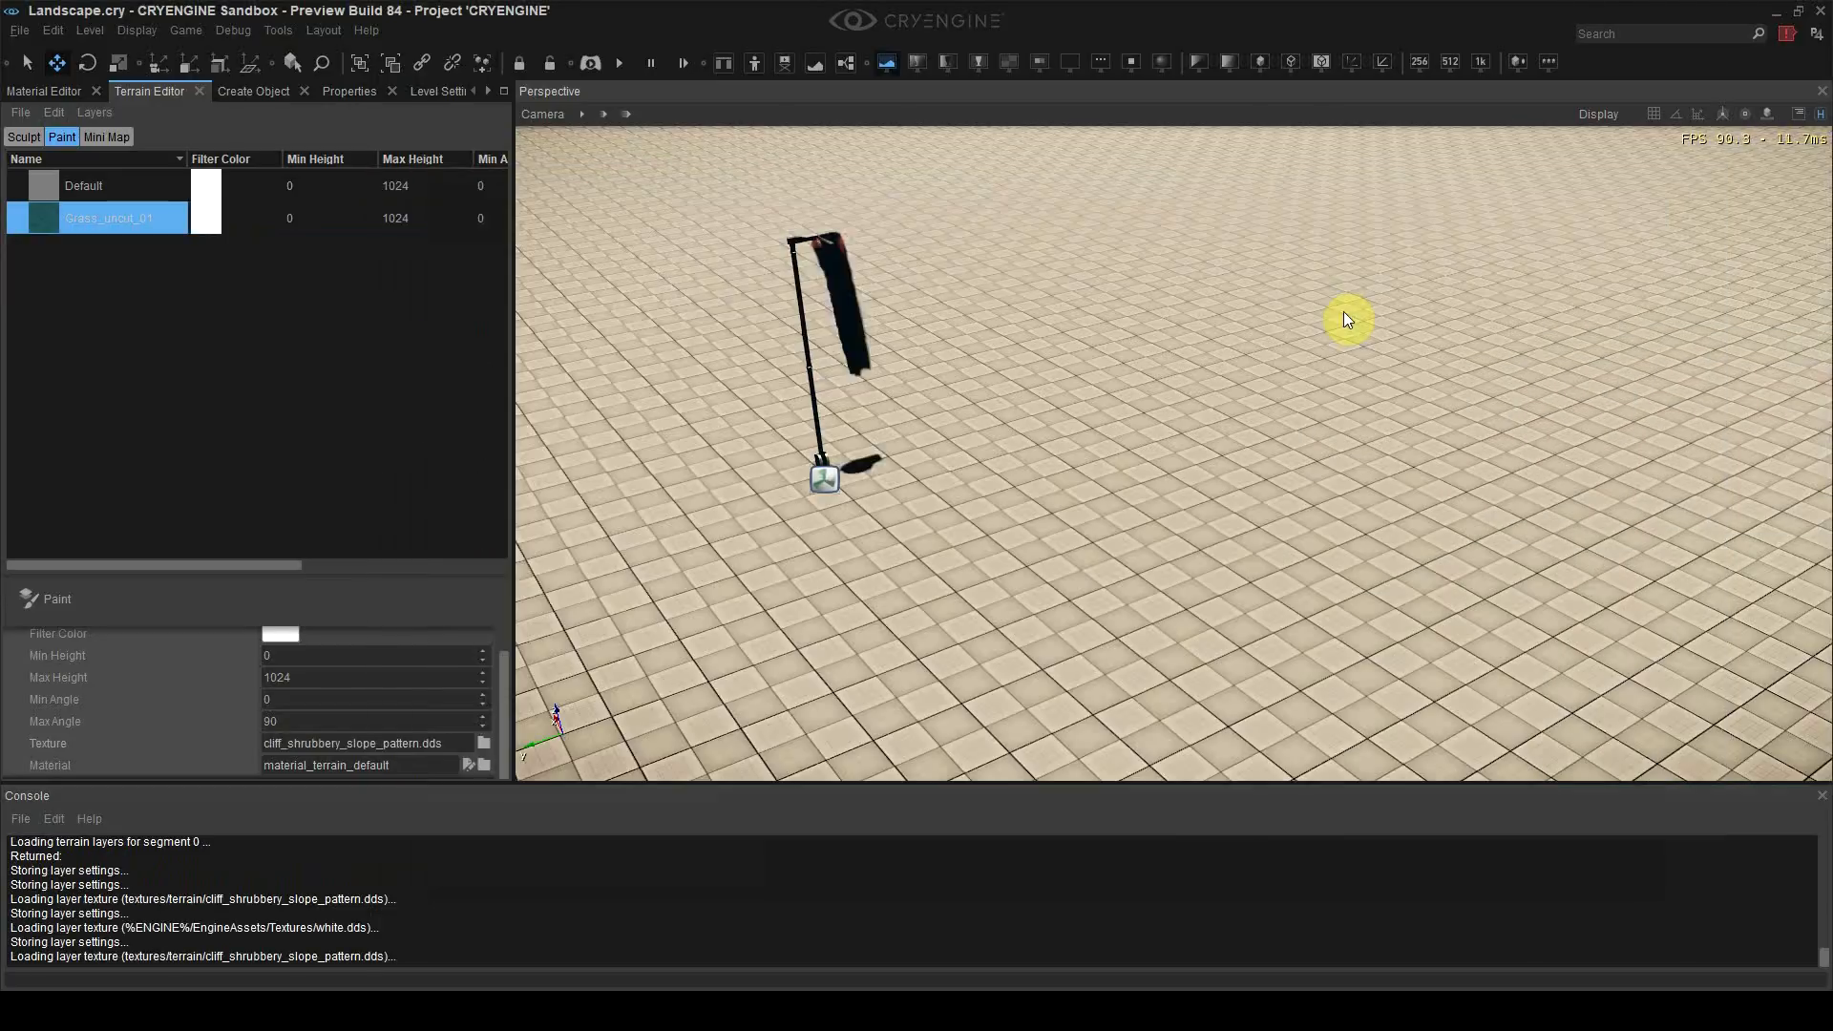
# Step: Paint a patch of the Grass_uncut_01 layer on the terrain beside the windsock and inspect it up close
pyautogui.click(76, 594)
pyautogui.moveTo(1097, 535)
pyautogui.mouseDown()
pyautogui.moveTo(1051, 557)
pyautogui.moveTo(1097, 483)
pyautogui.moveTo(1091, 435)
pyautogui.moveTo(979, 528)
pyautogui.moveTo(1093, 541)
pyautogui.mouseUp()
pyautogui.scroll(5, 1090, 502)
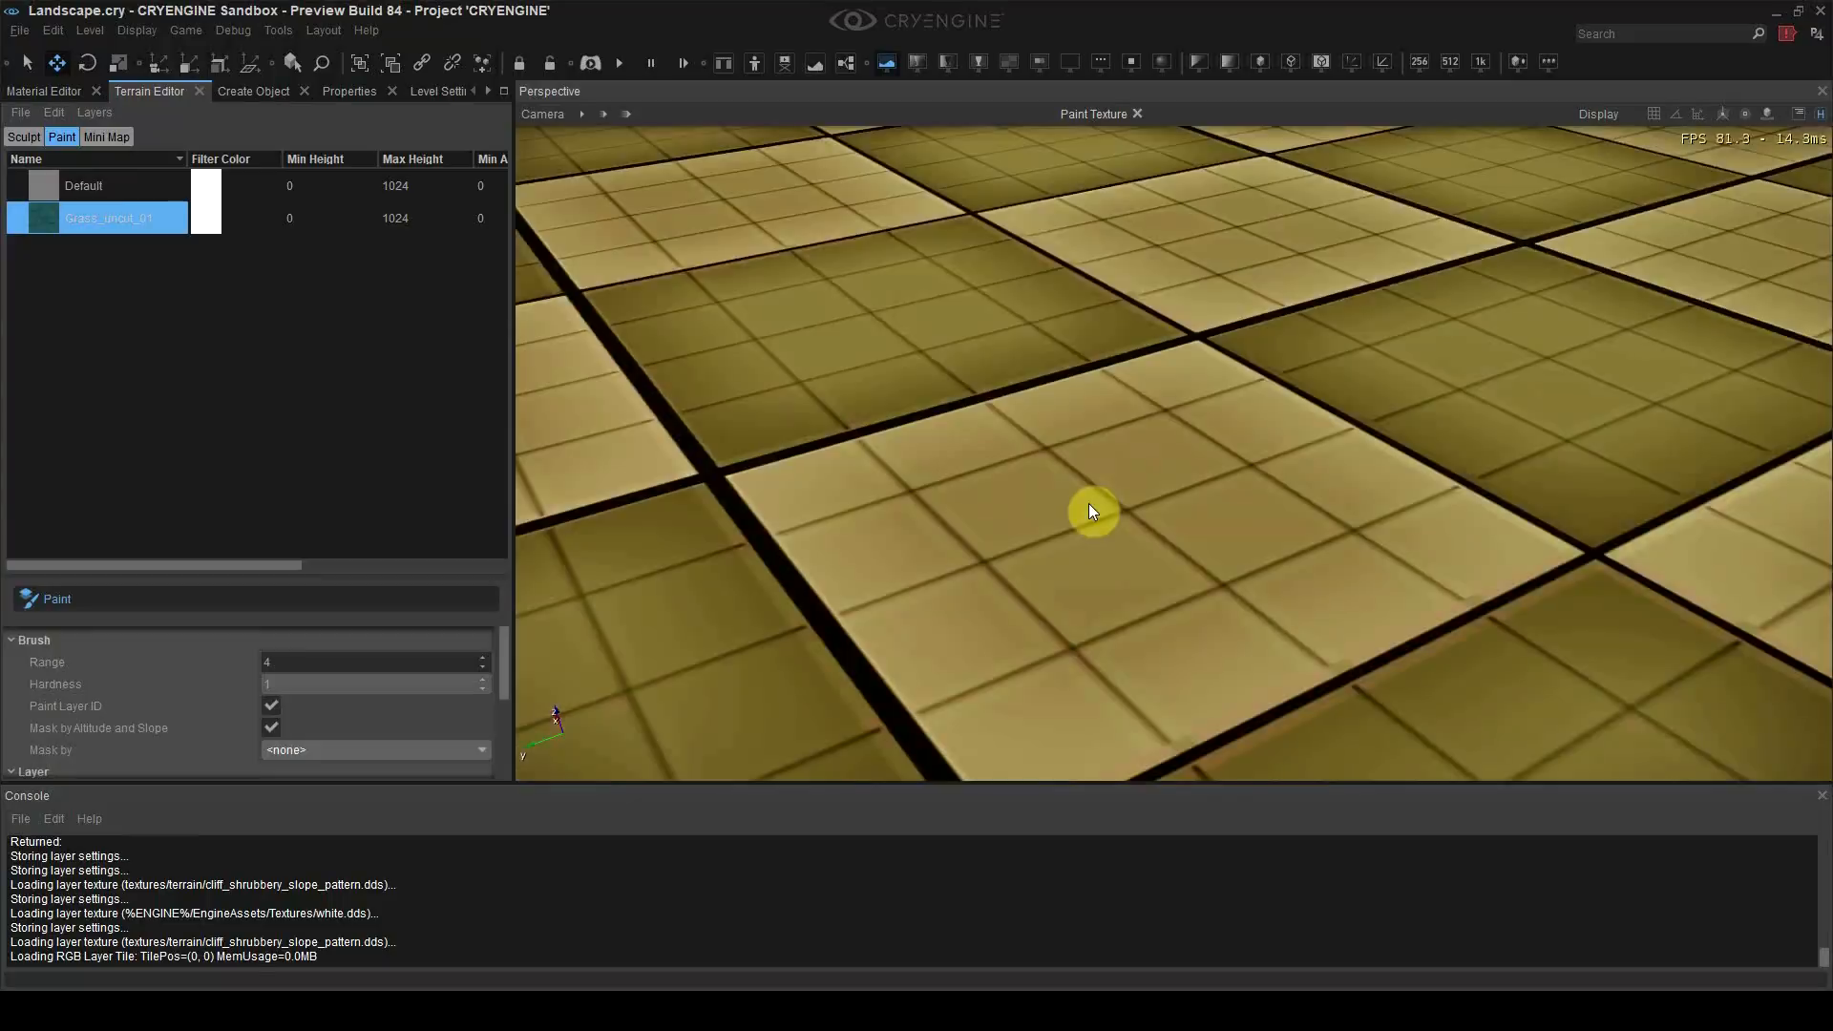
pyautogui.scroll(-8, 1088, 502)
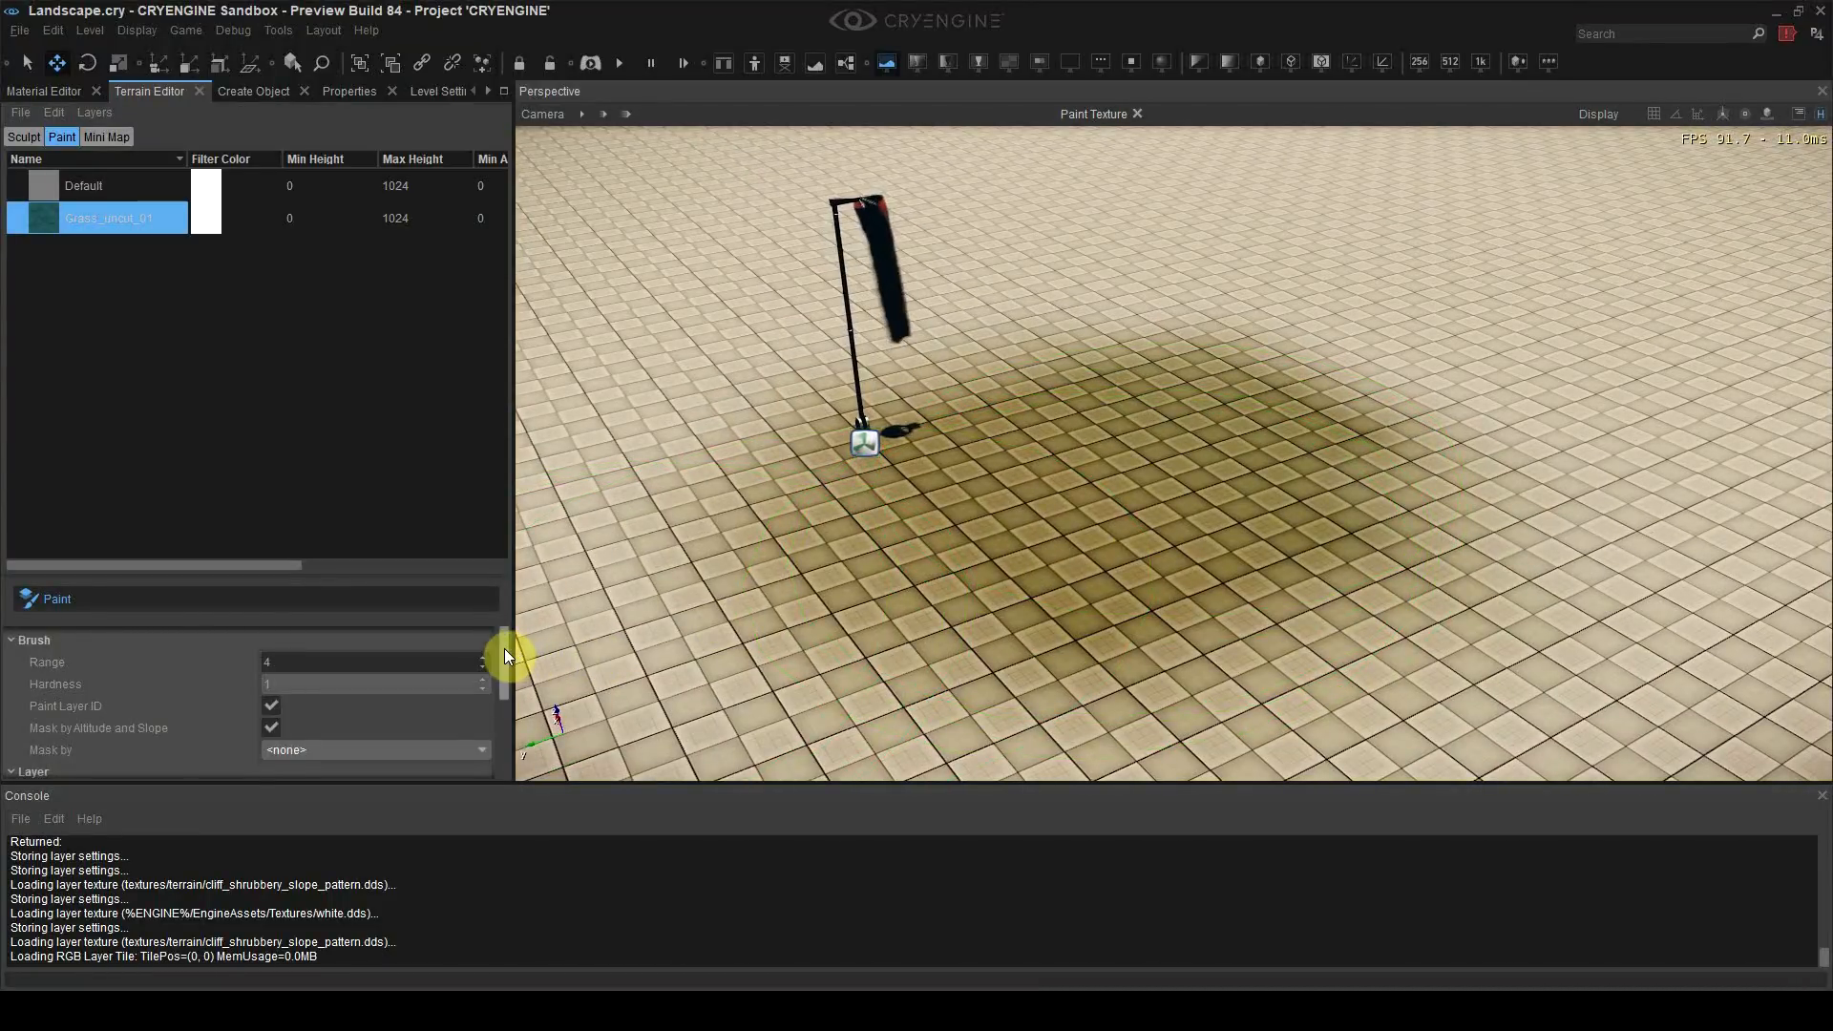
# Step: Check the layer's material setting, then compare the Material Editor's folders under All Materials and Used In Level
pyautogui.moveTo(504, 649); pyautogui.dragTo(511, 762)
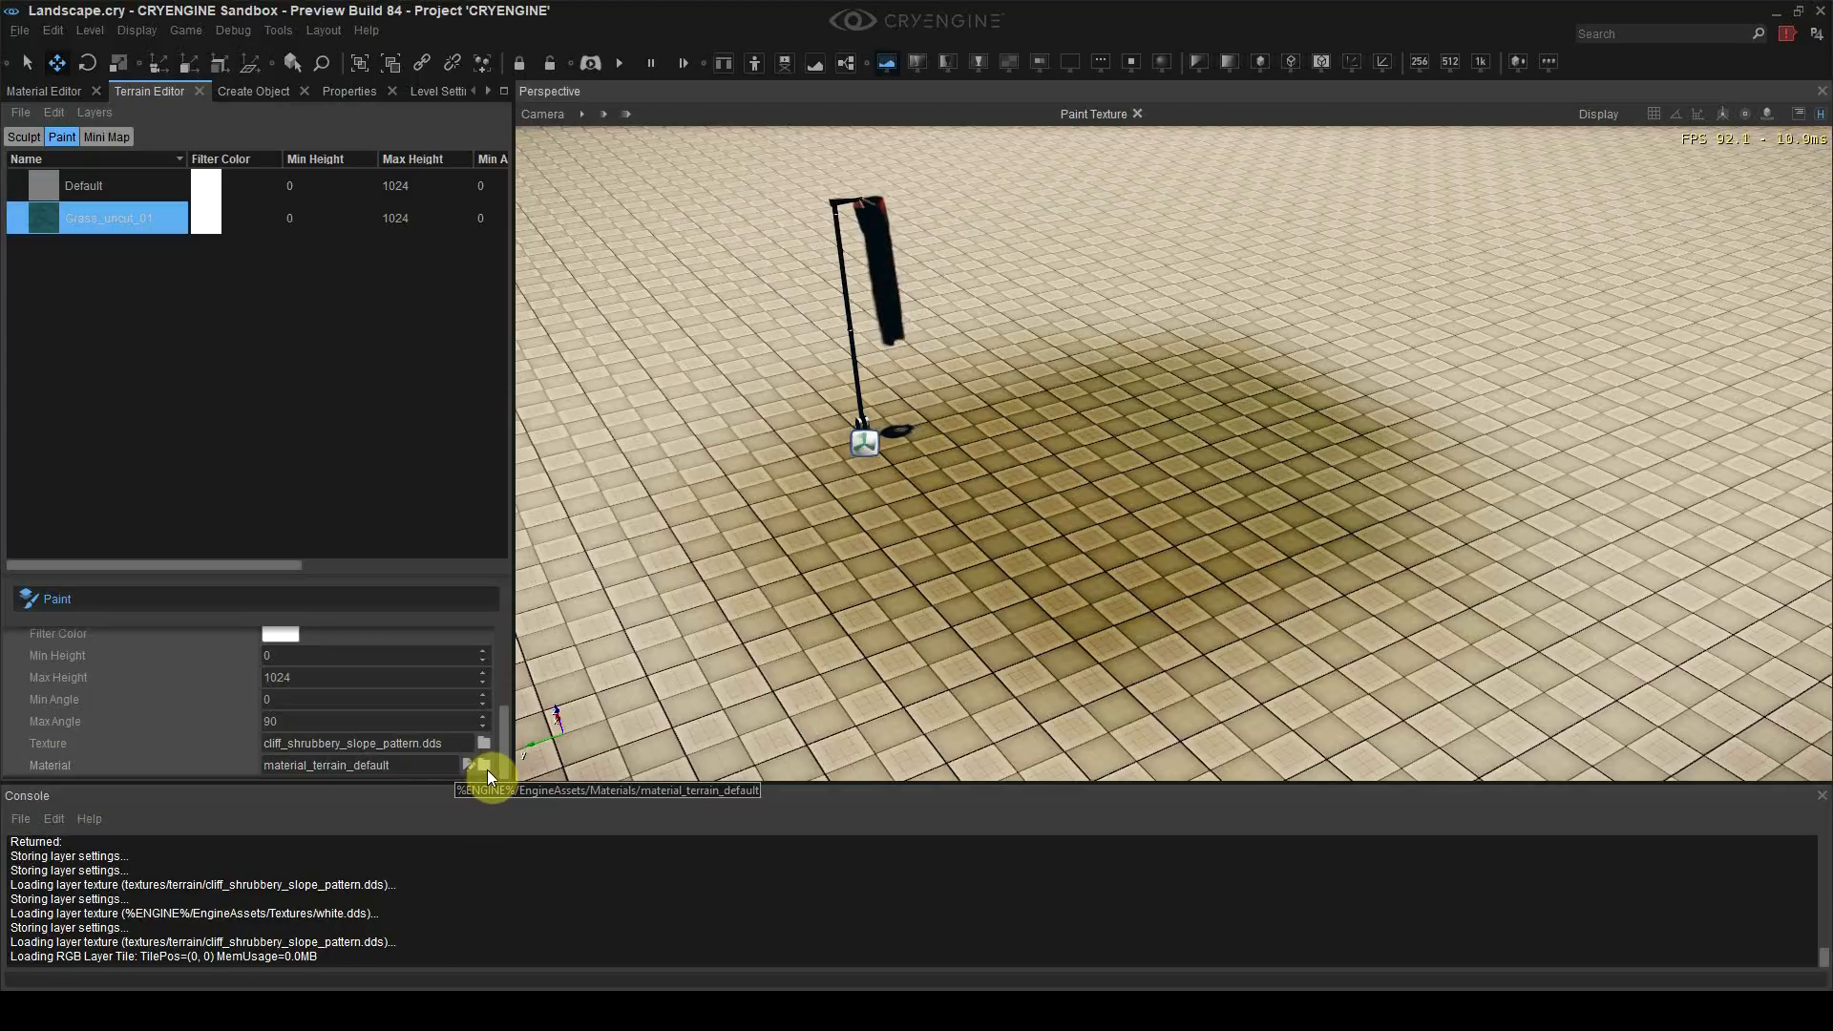
pyautogui.click(67, 94)
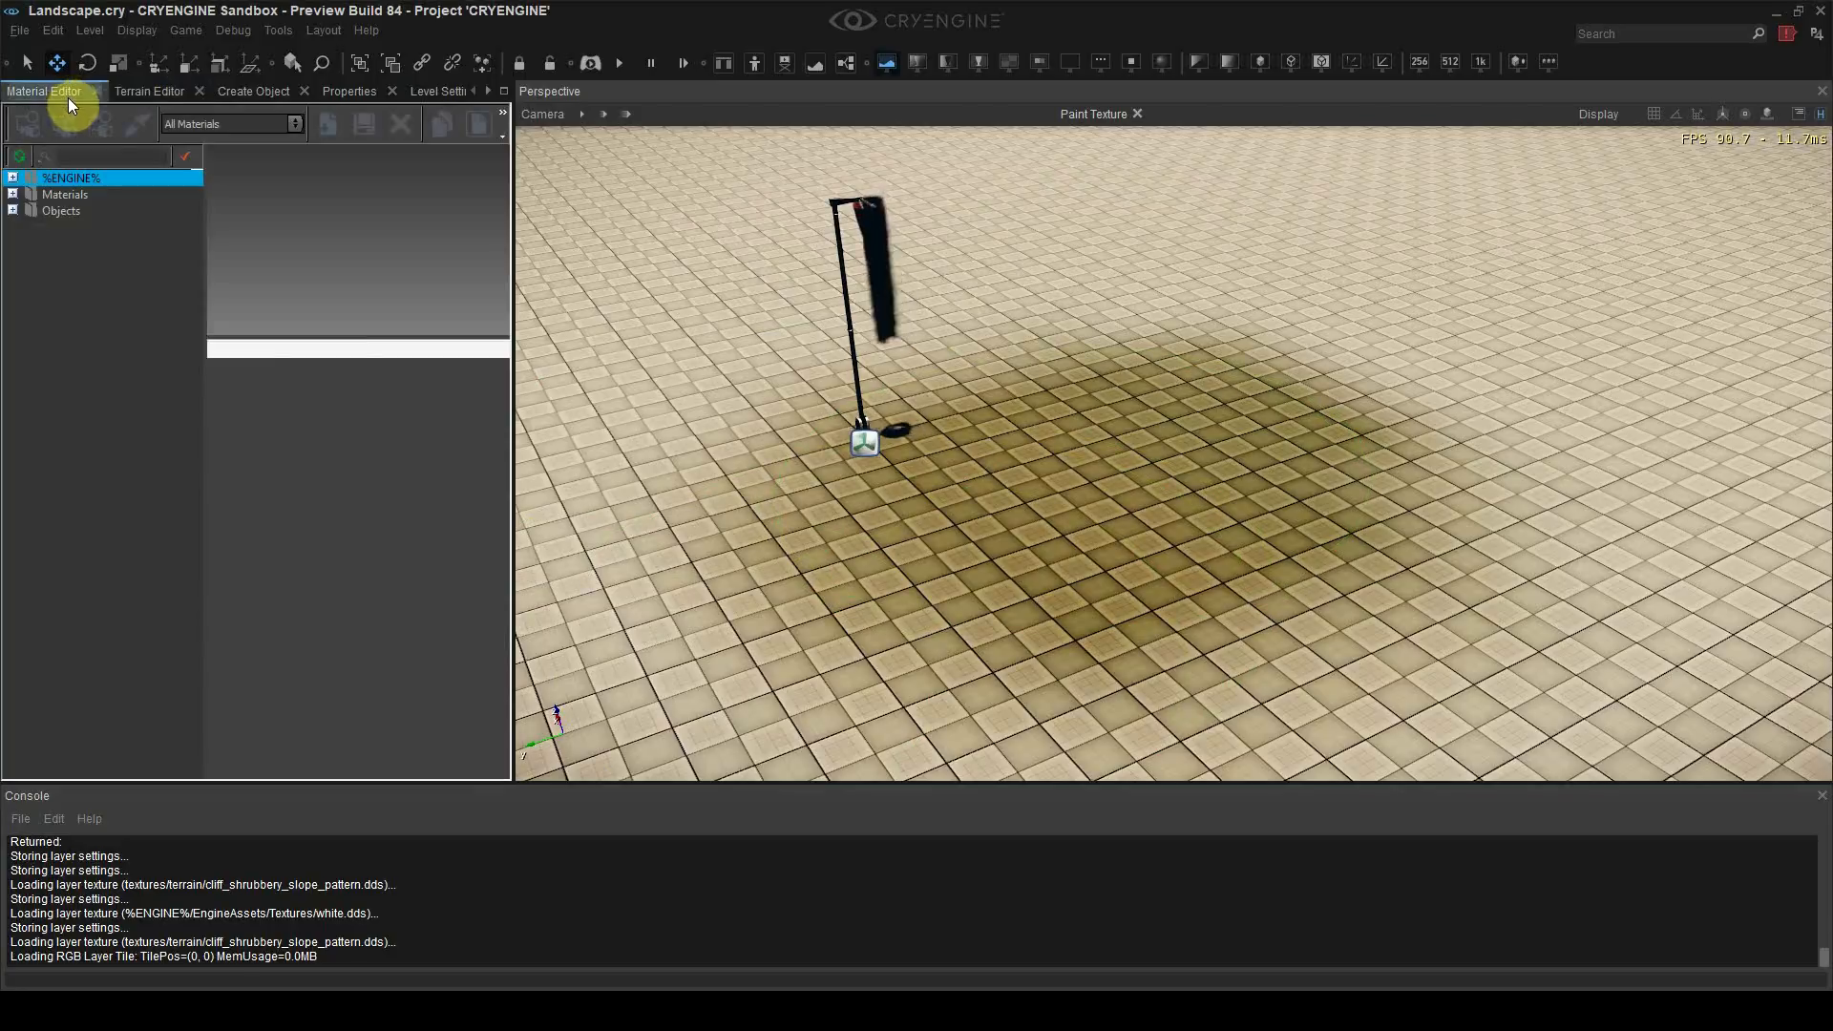
pyautogui.click(13, 210)
pyautogui.click(13, 195)
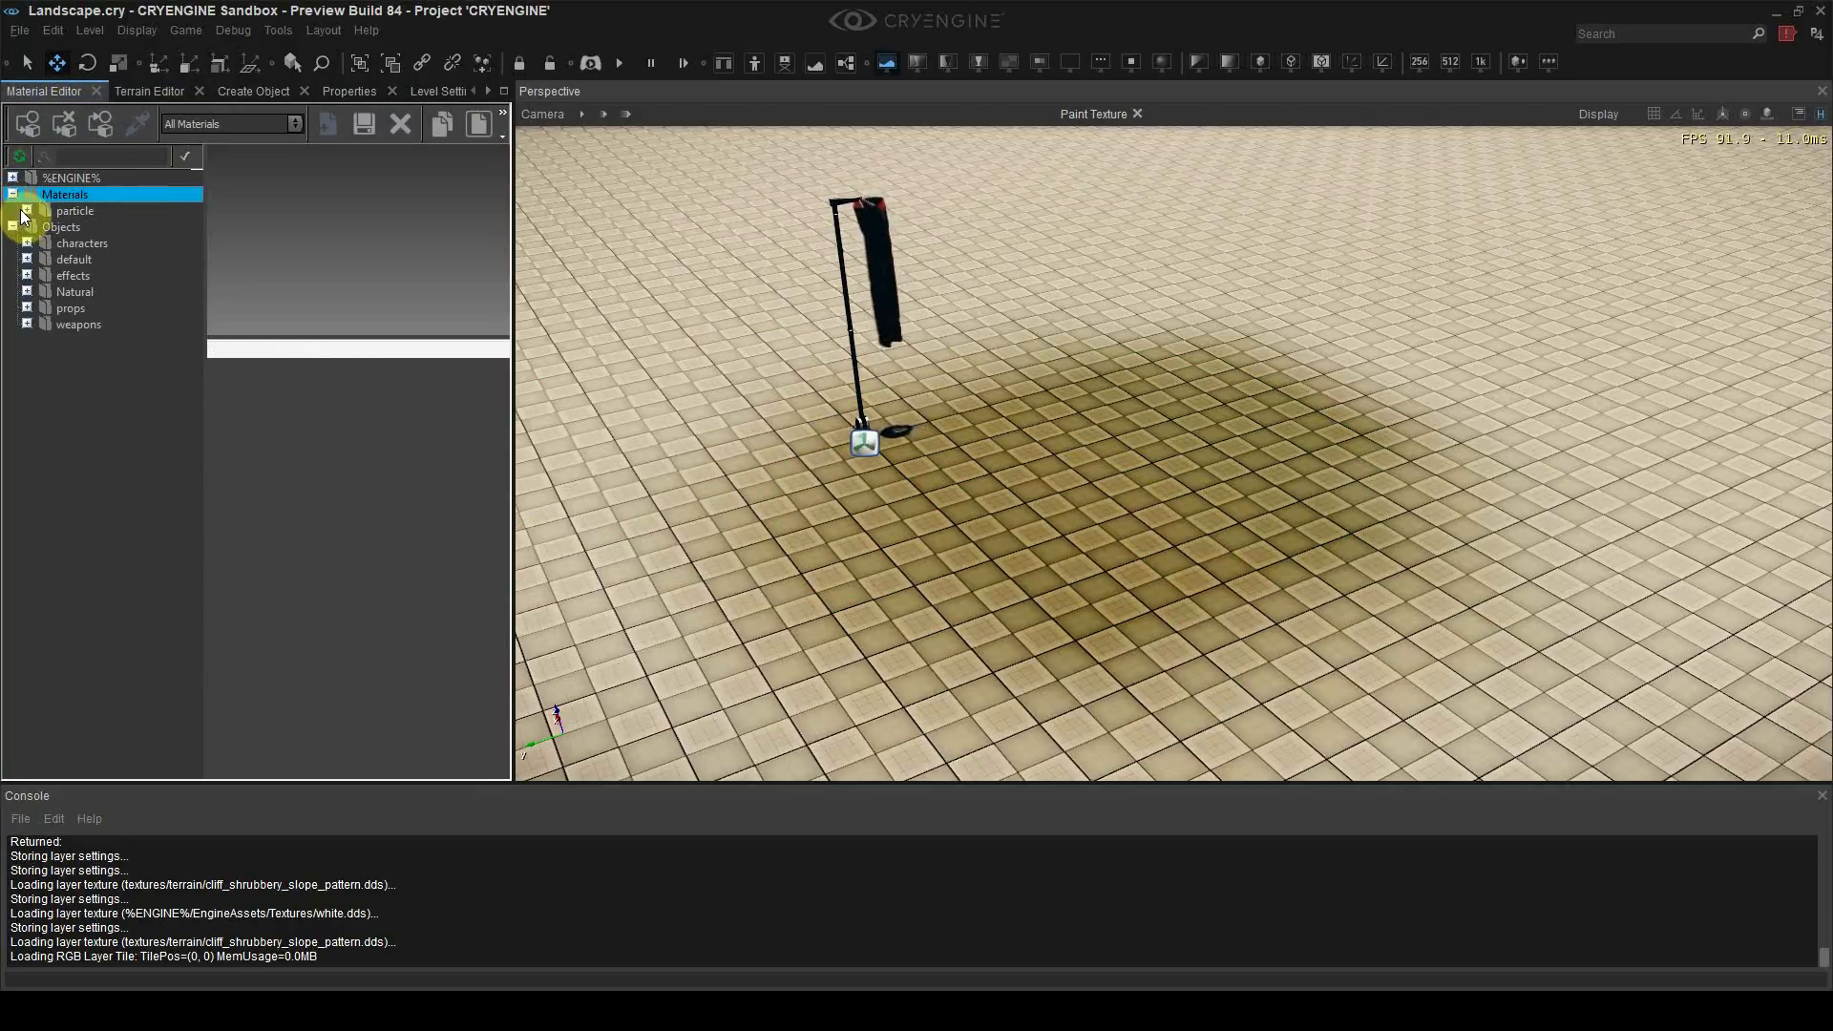
pyautogui.click(187, 124)
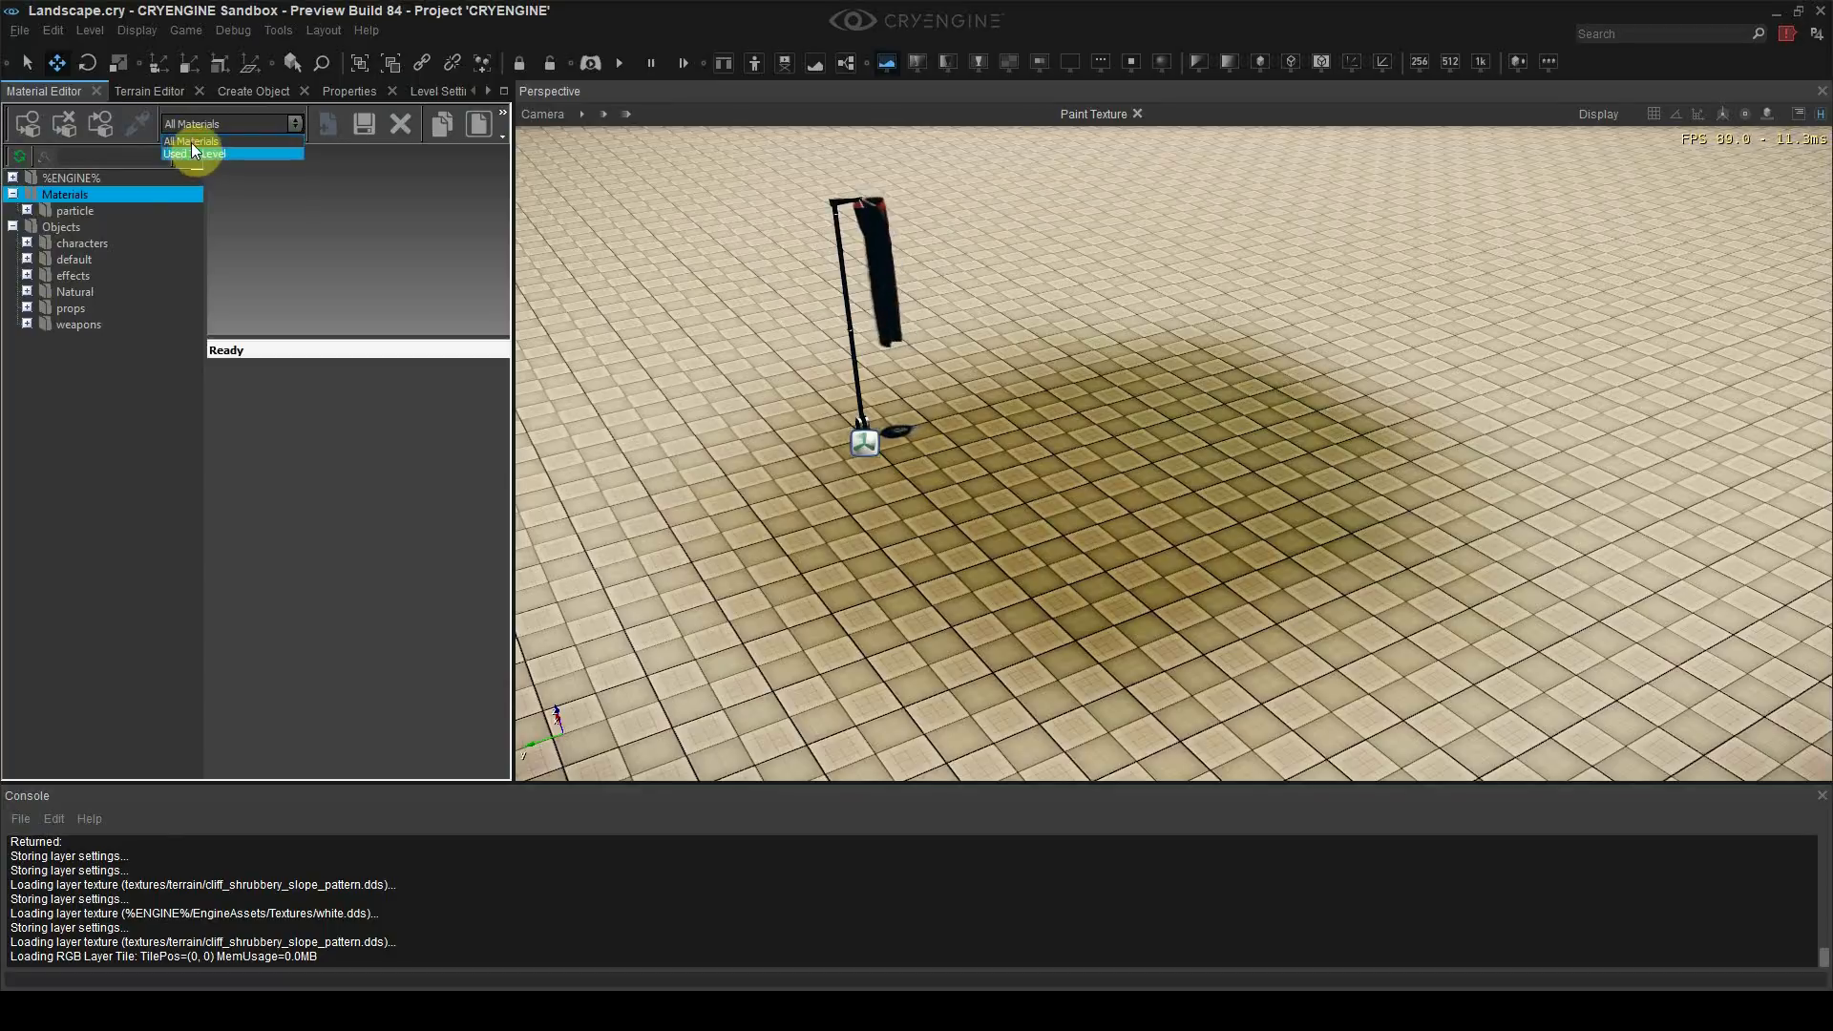
pyautogui.click(192, 142)
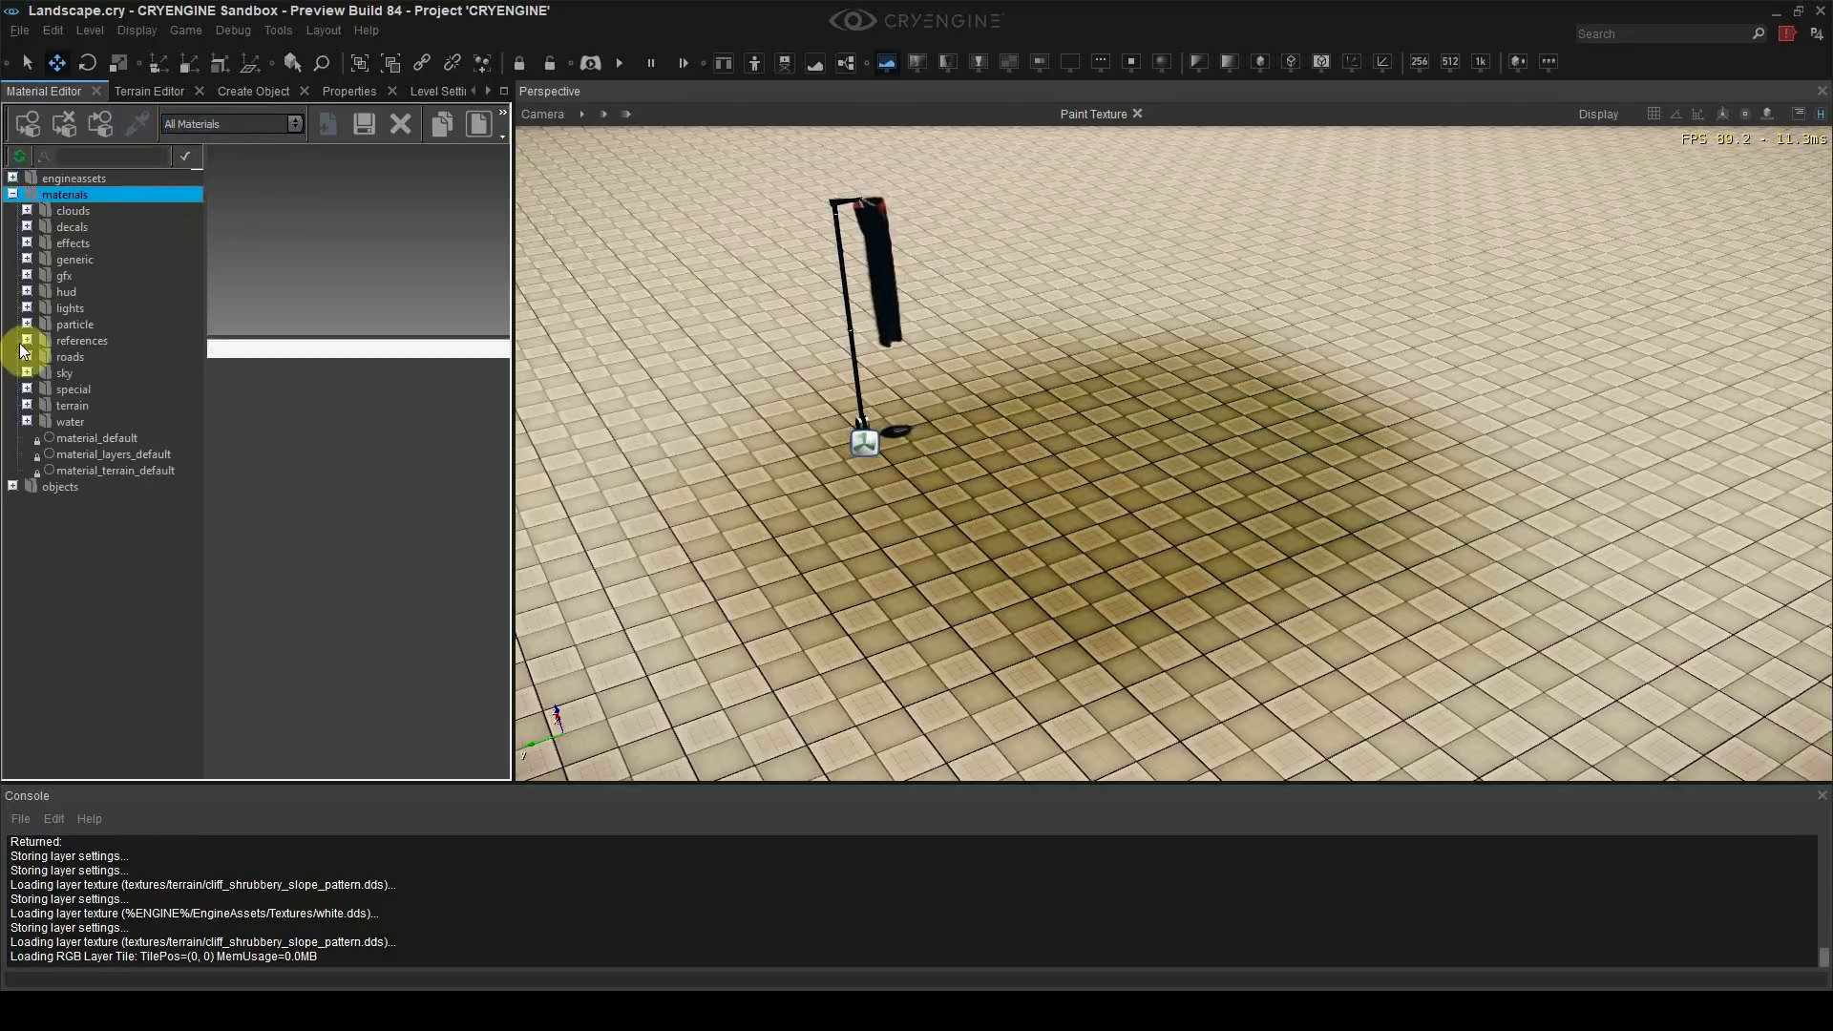
pyautogui.click(200, 126)
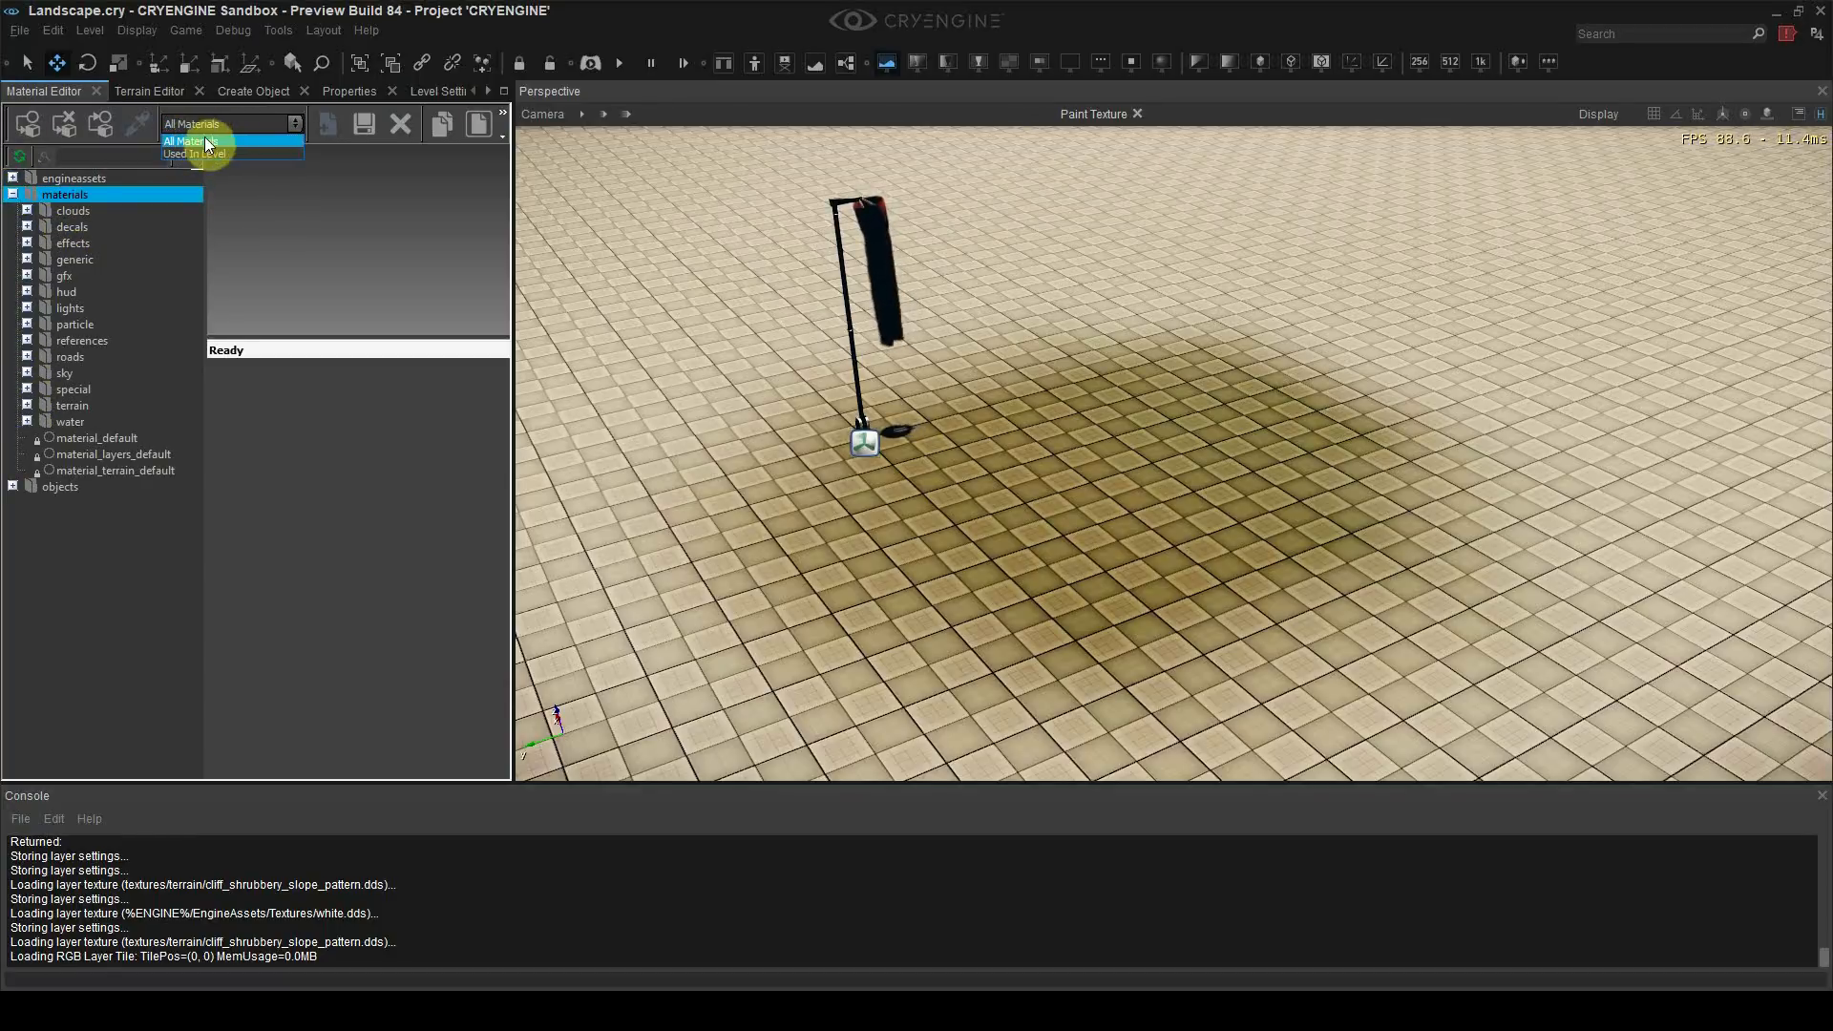
pyautogui.click(196, 153)
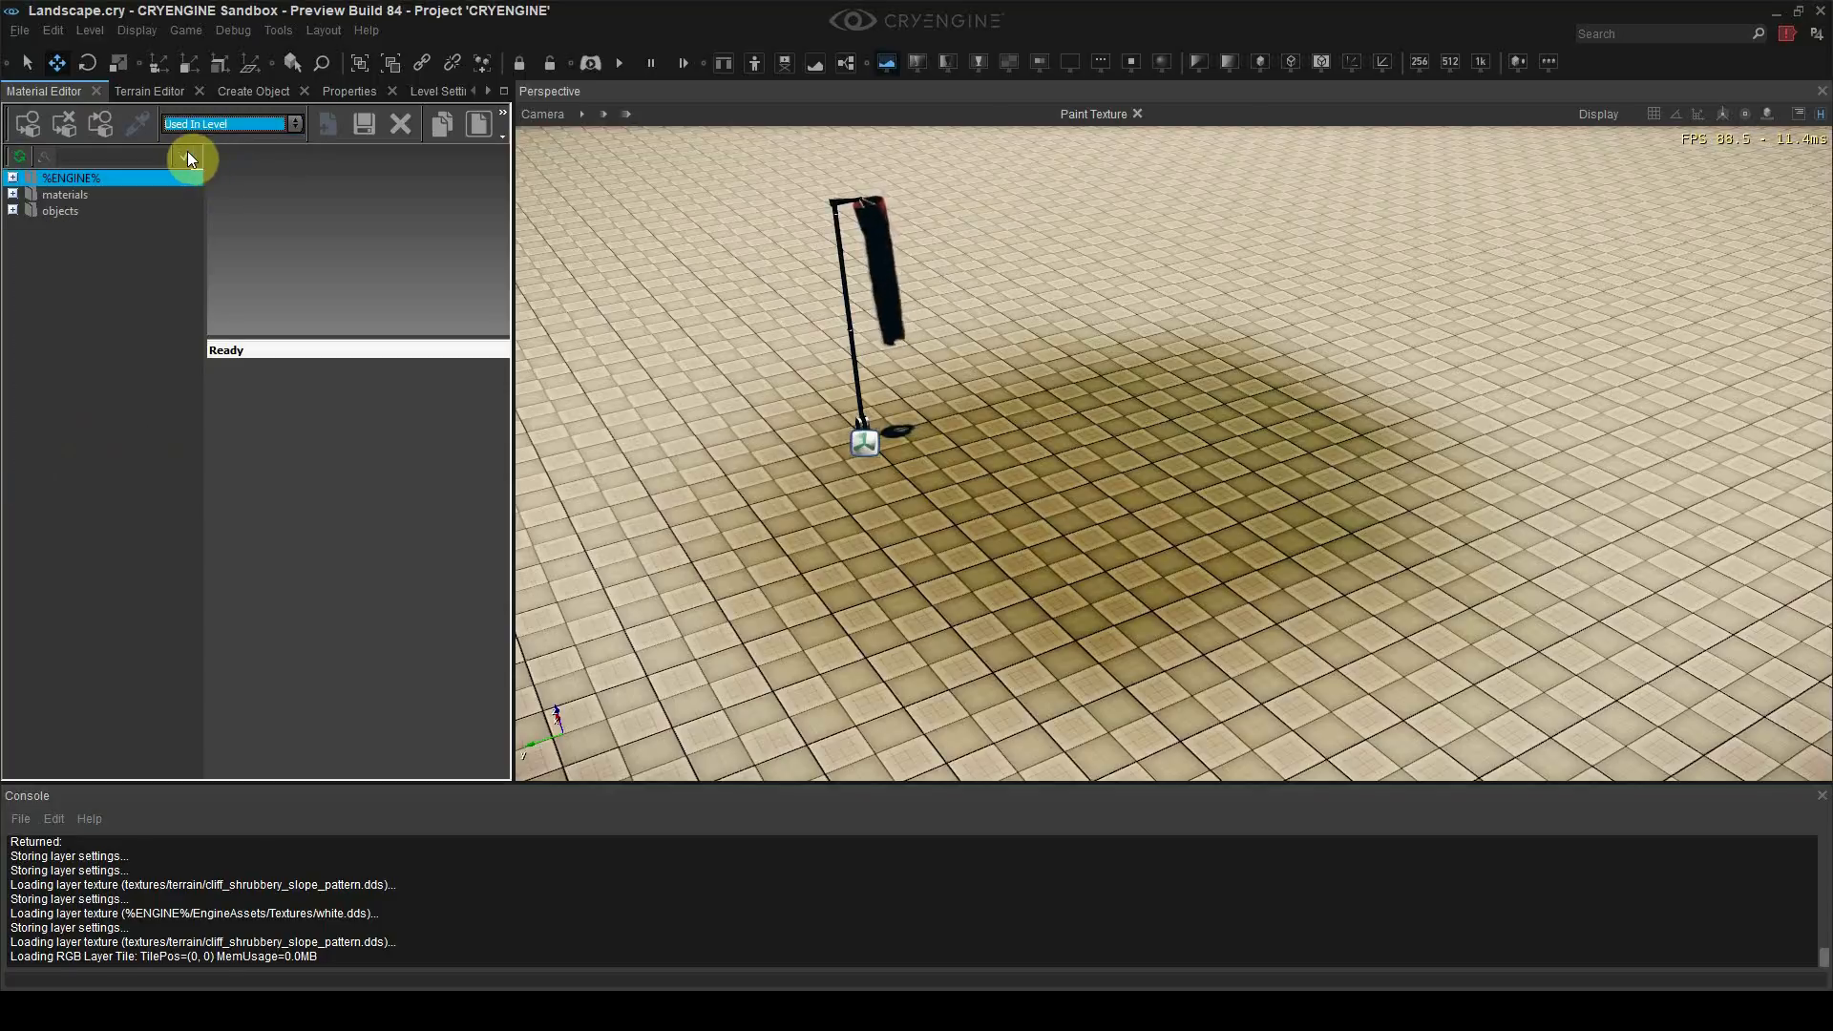
pyautogui.click(15, 195)
pyautogui.click(15, 195)
pyautogui.click(15, 210)
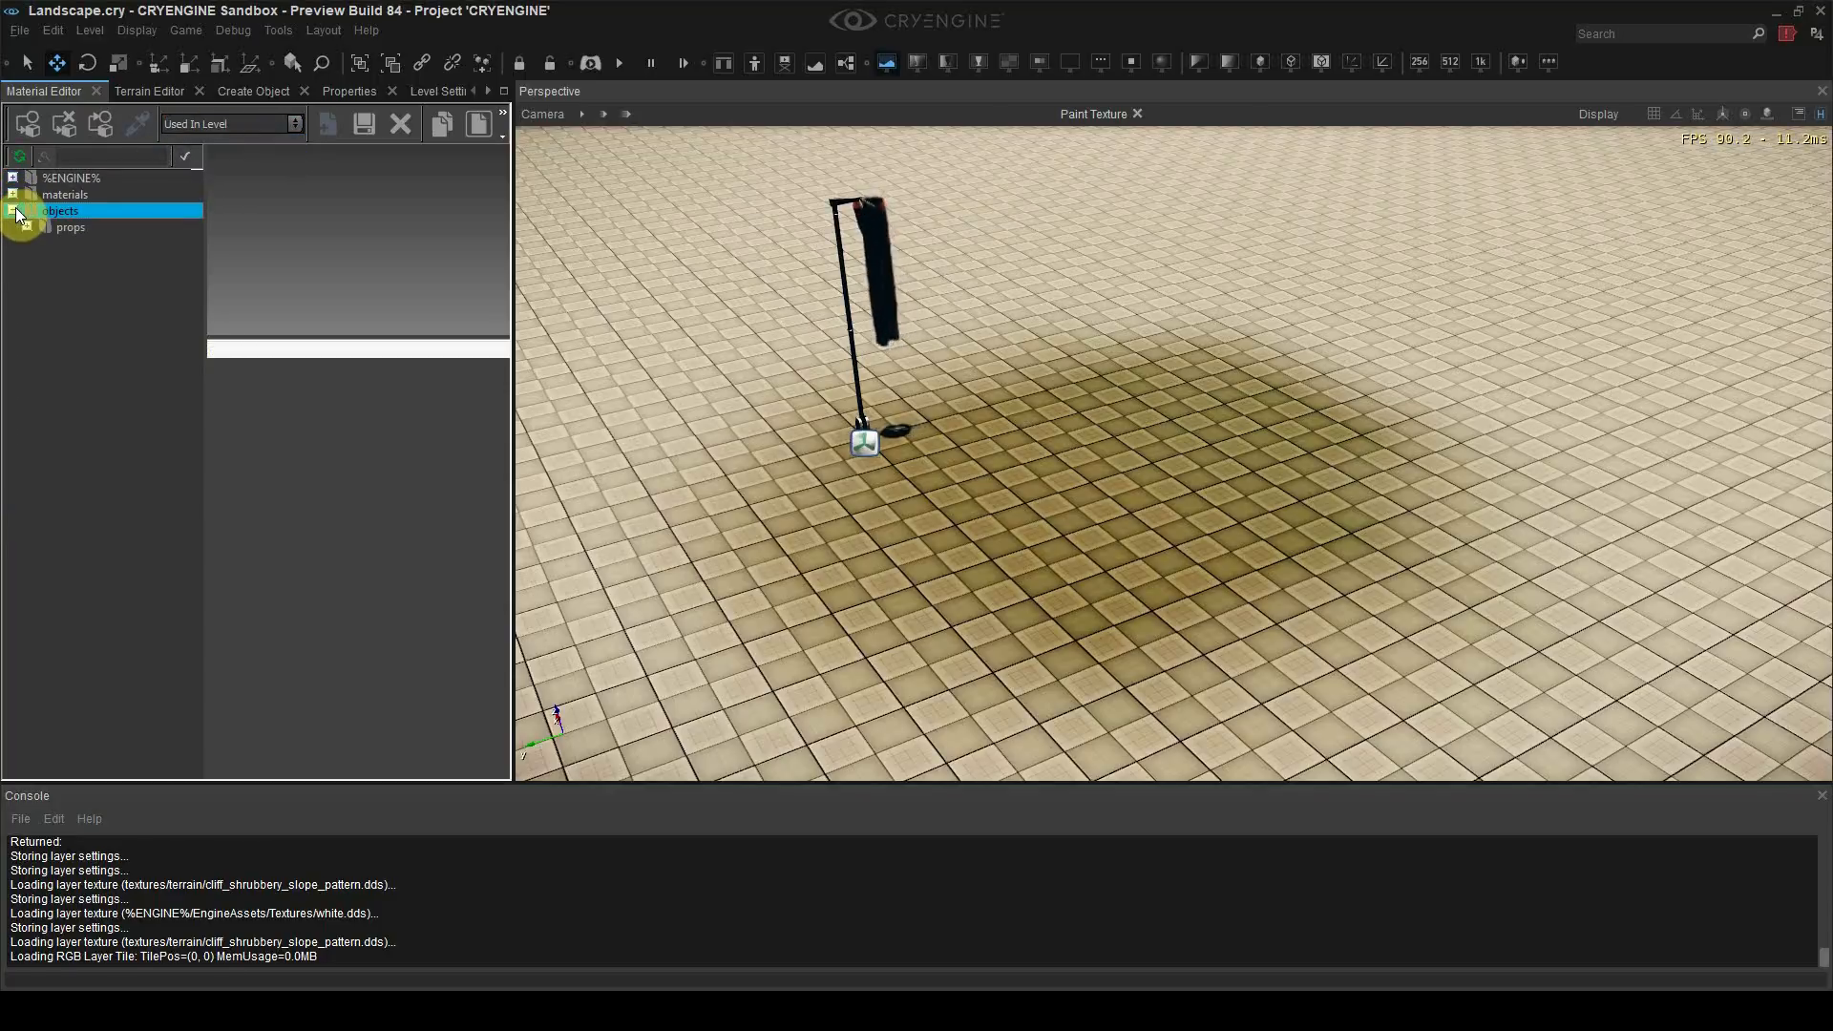
pyautogui.click(14, 211)
# Step: List All Materials in the Material Editor and look through the existing terrain materials in materials/terrain
pyautogui.click(190, 125)
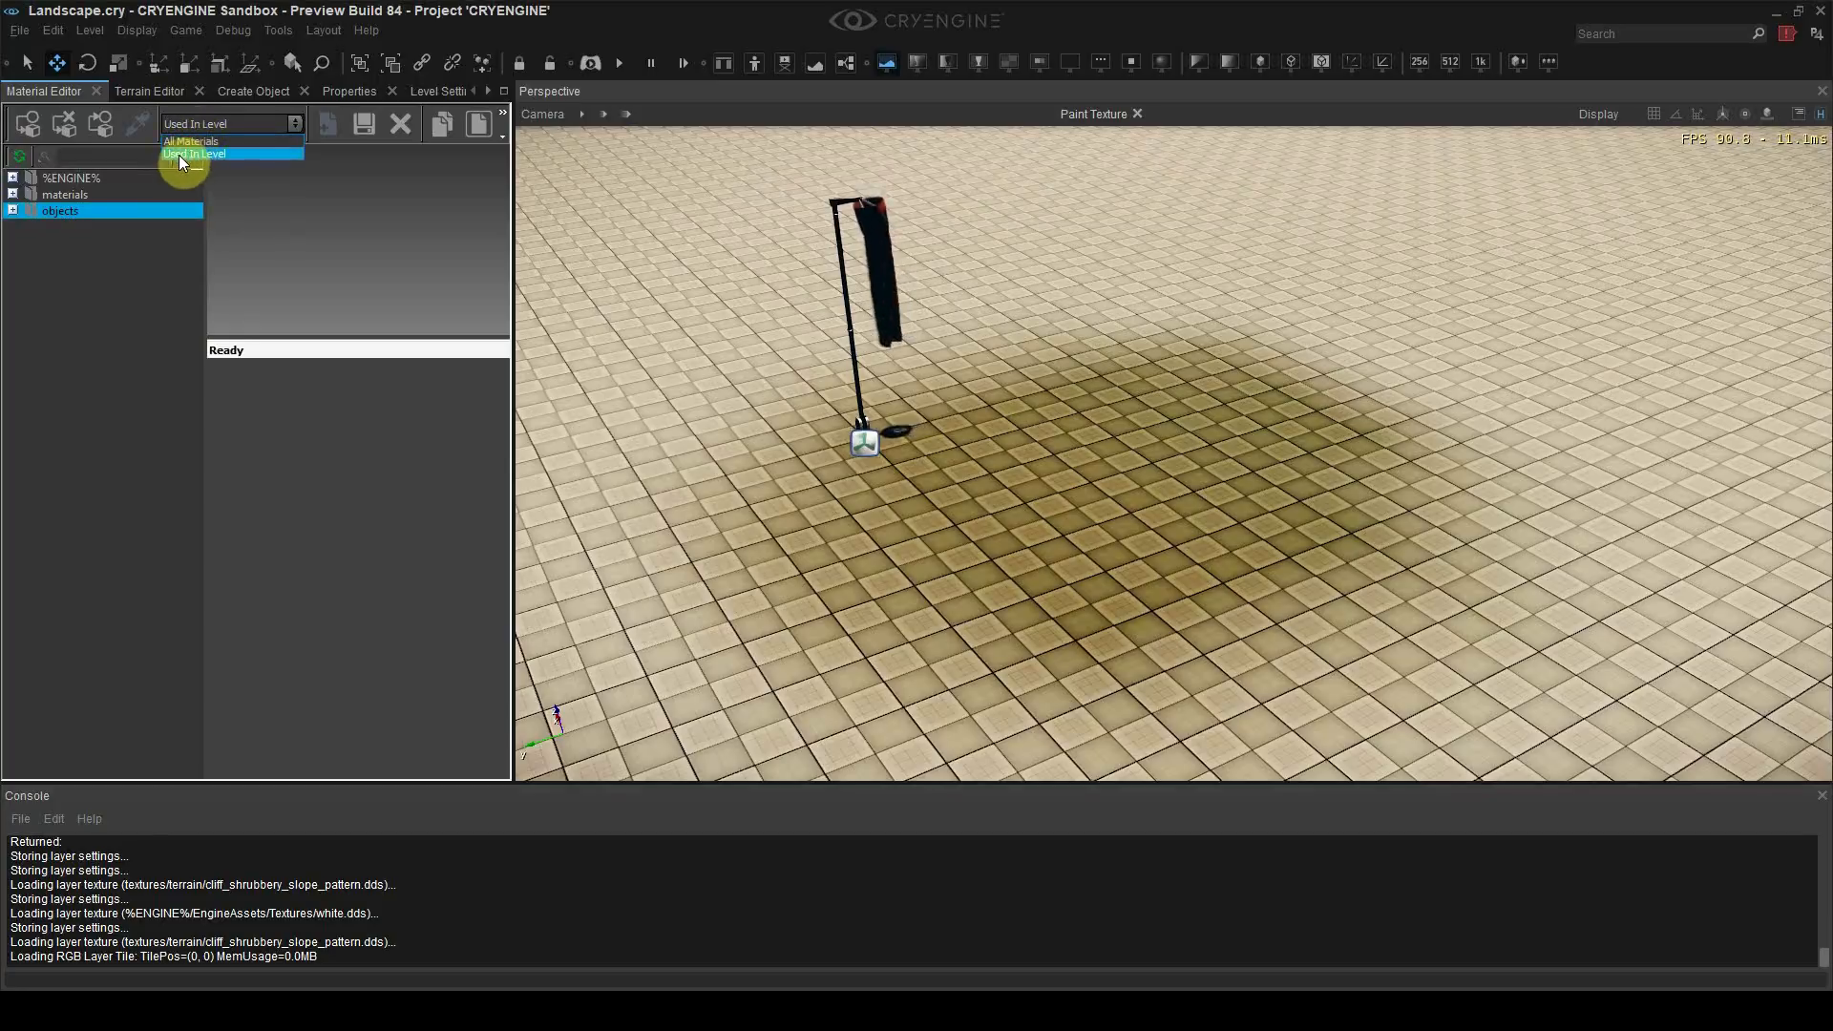
pyautogui.click(197, 142)
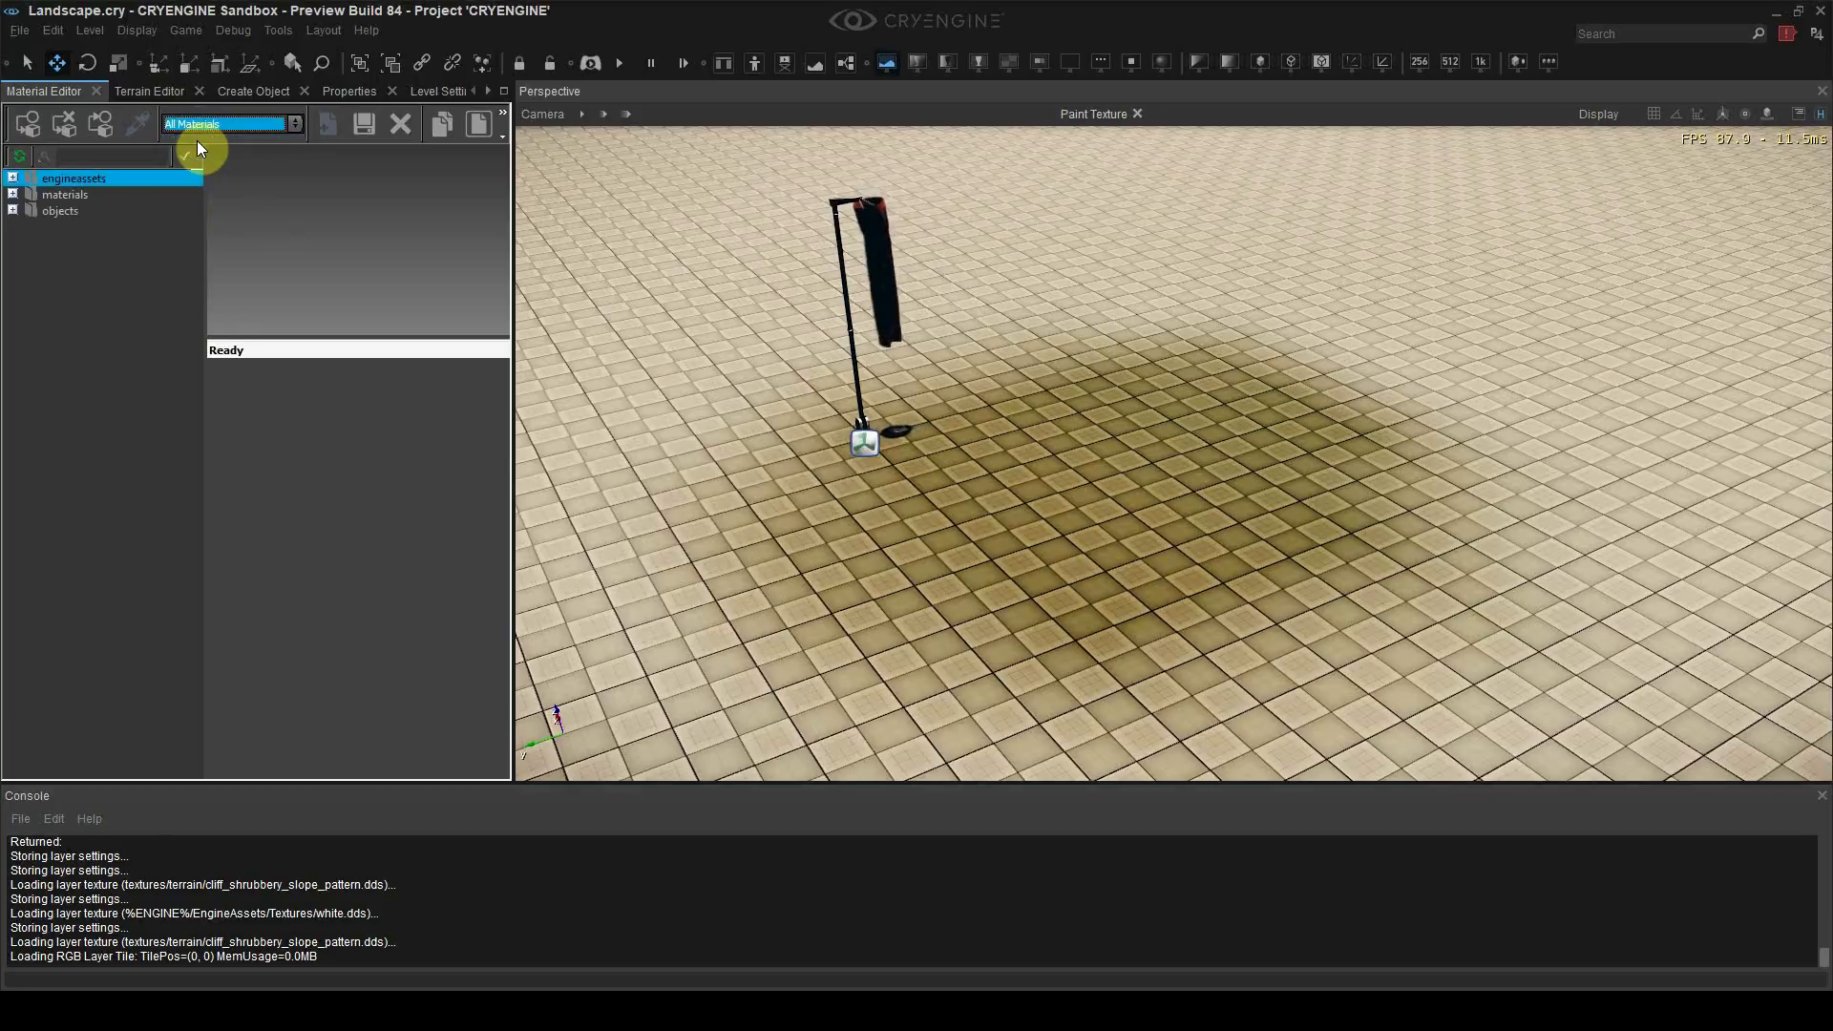
pyautogui.doubleClick(28, 194)
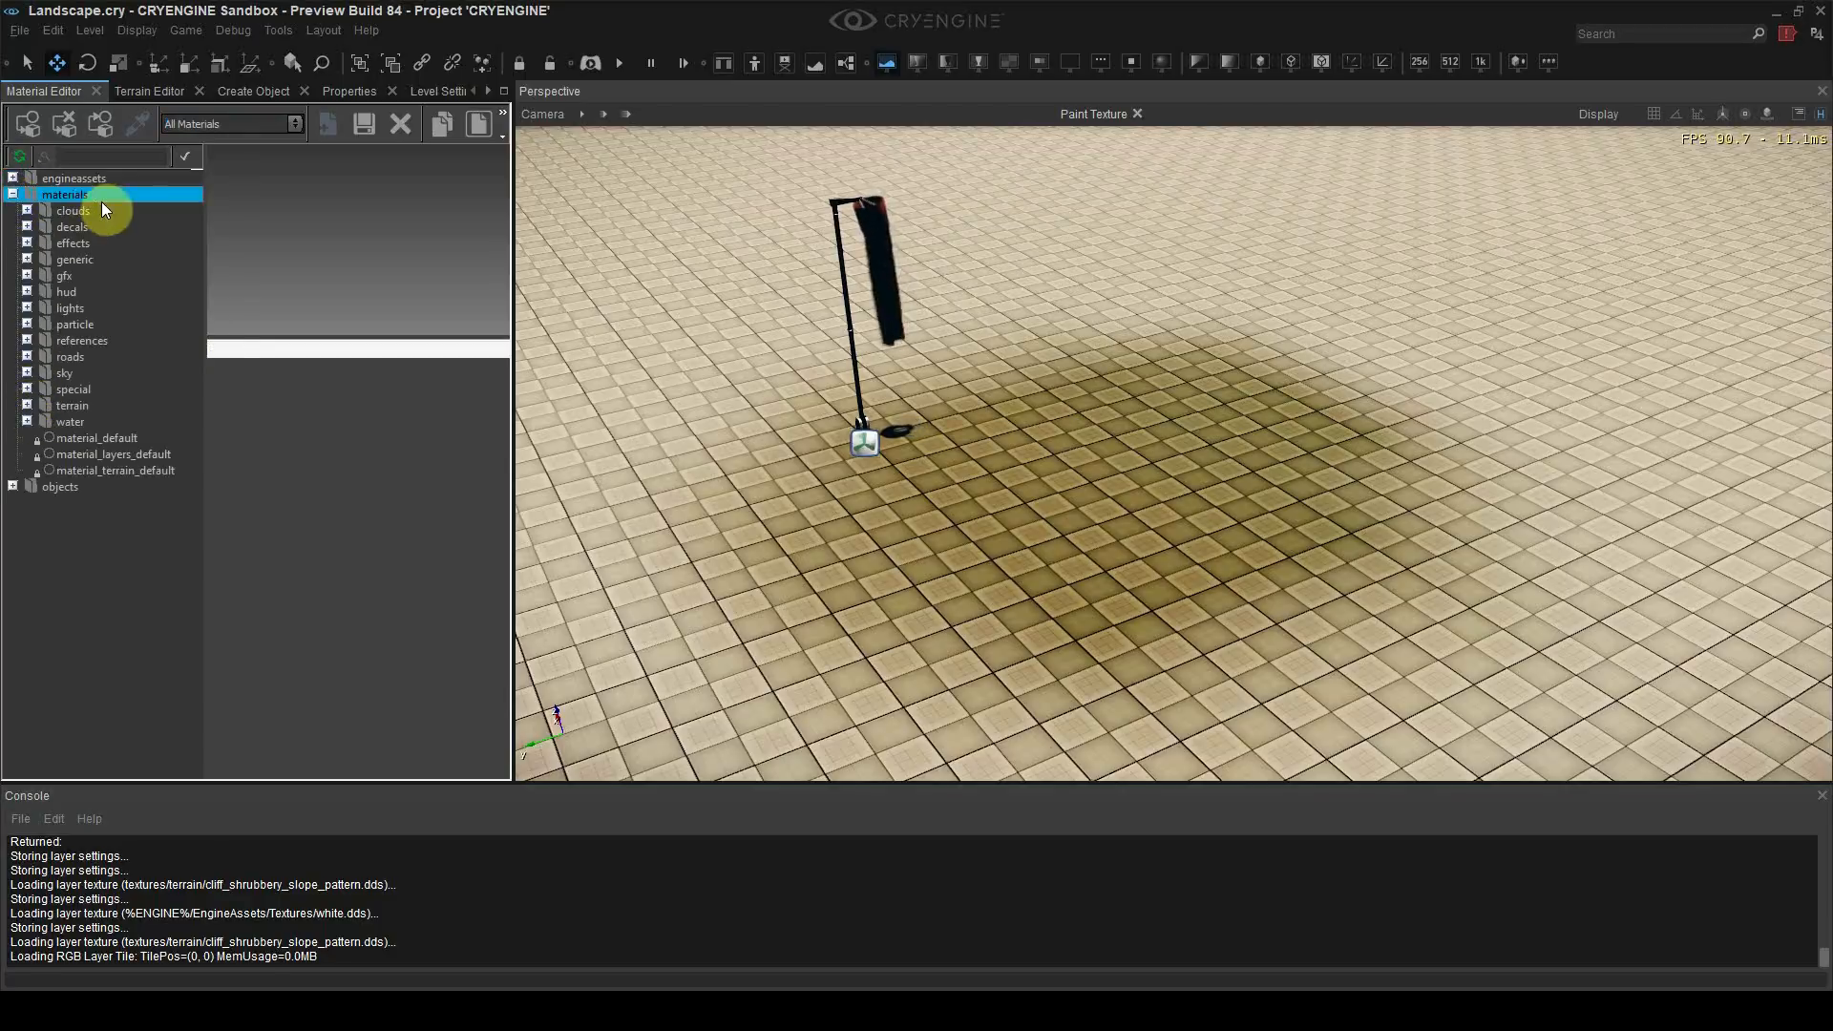
pyautogui.click(29, 404)
pyautogui.scroll(-10, 110, 426)
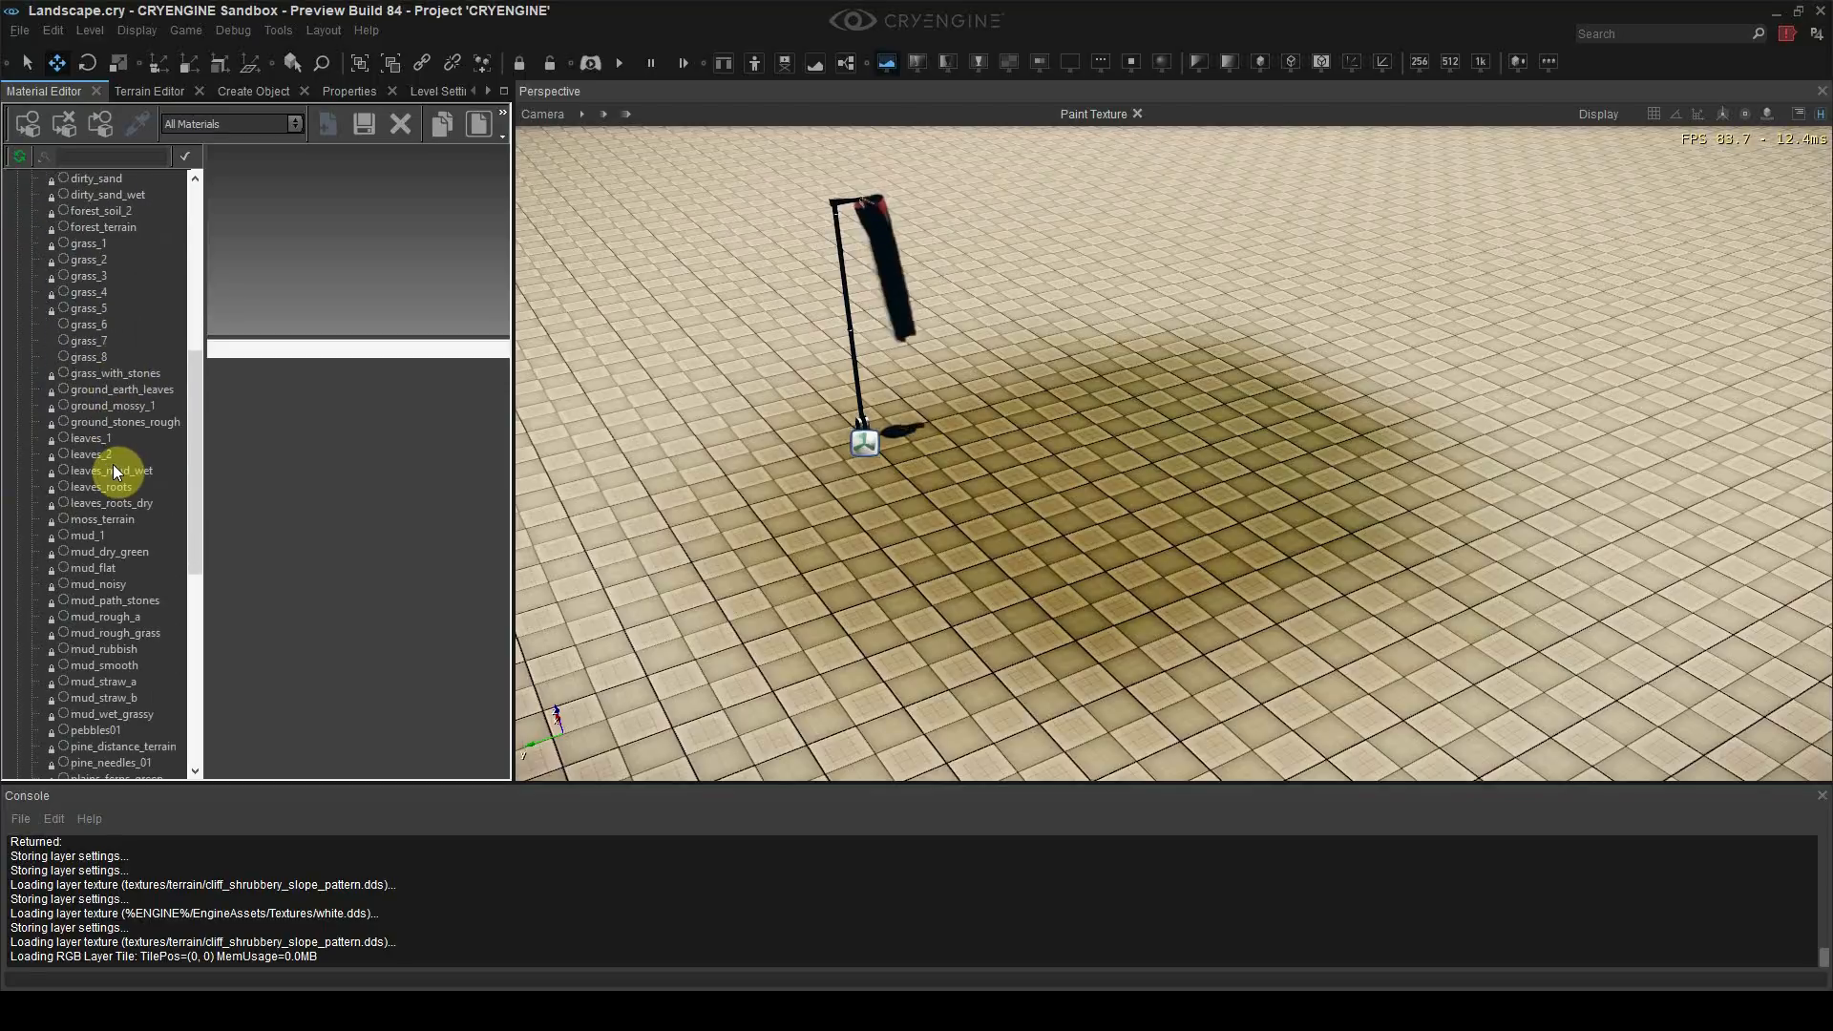
pyautogui.scroll(-3, 113, 464)
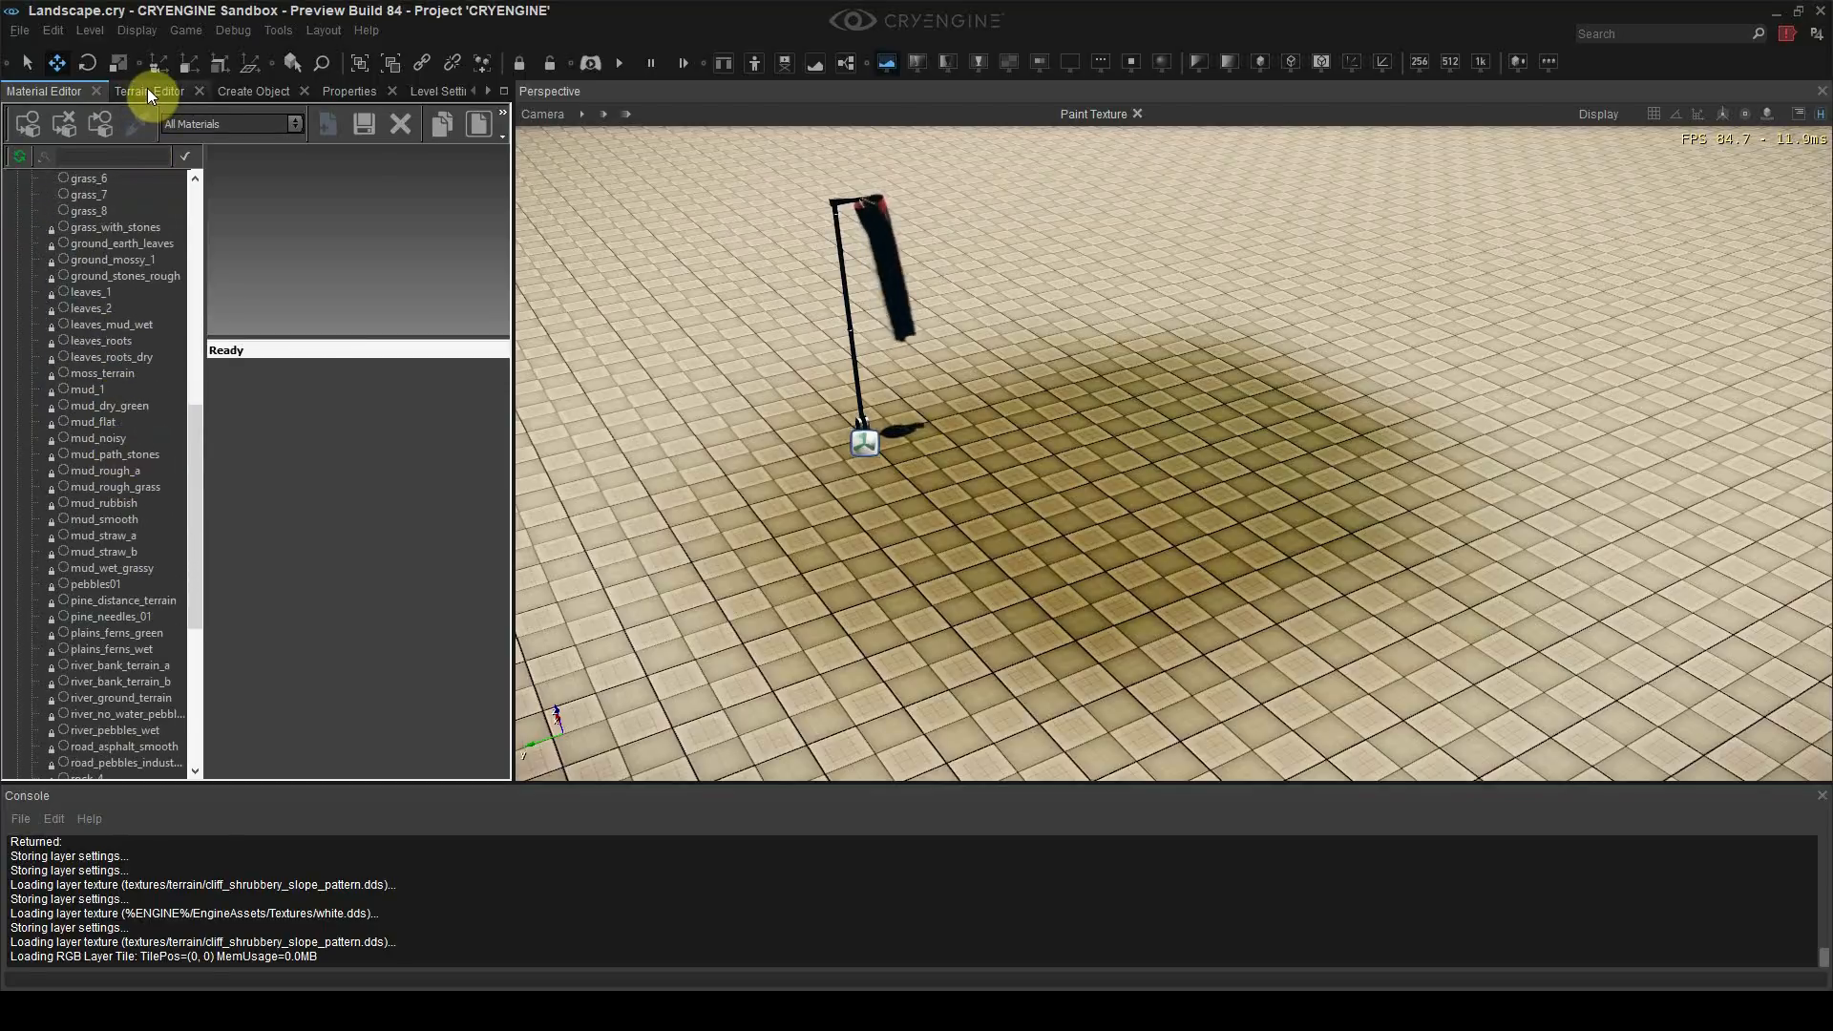
# Step: Dock the Terrain Editor as a separate pane beside the Perspective viewport, split vertically and placed right
pyautogui.moveTo(147, 88); pyautogui.dragTo(1230, 489)
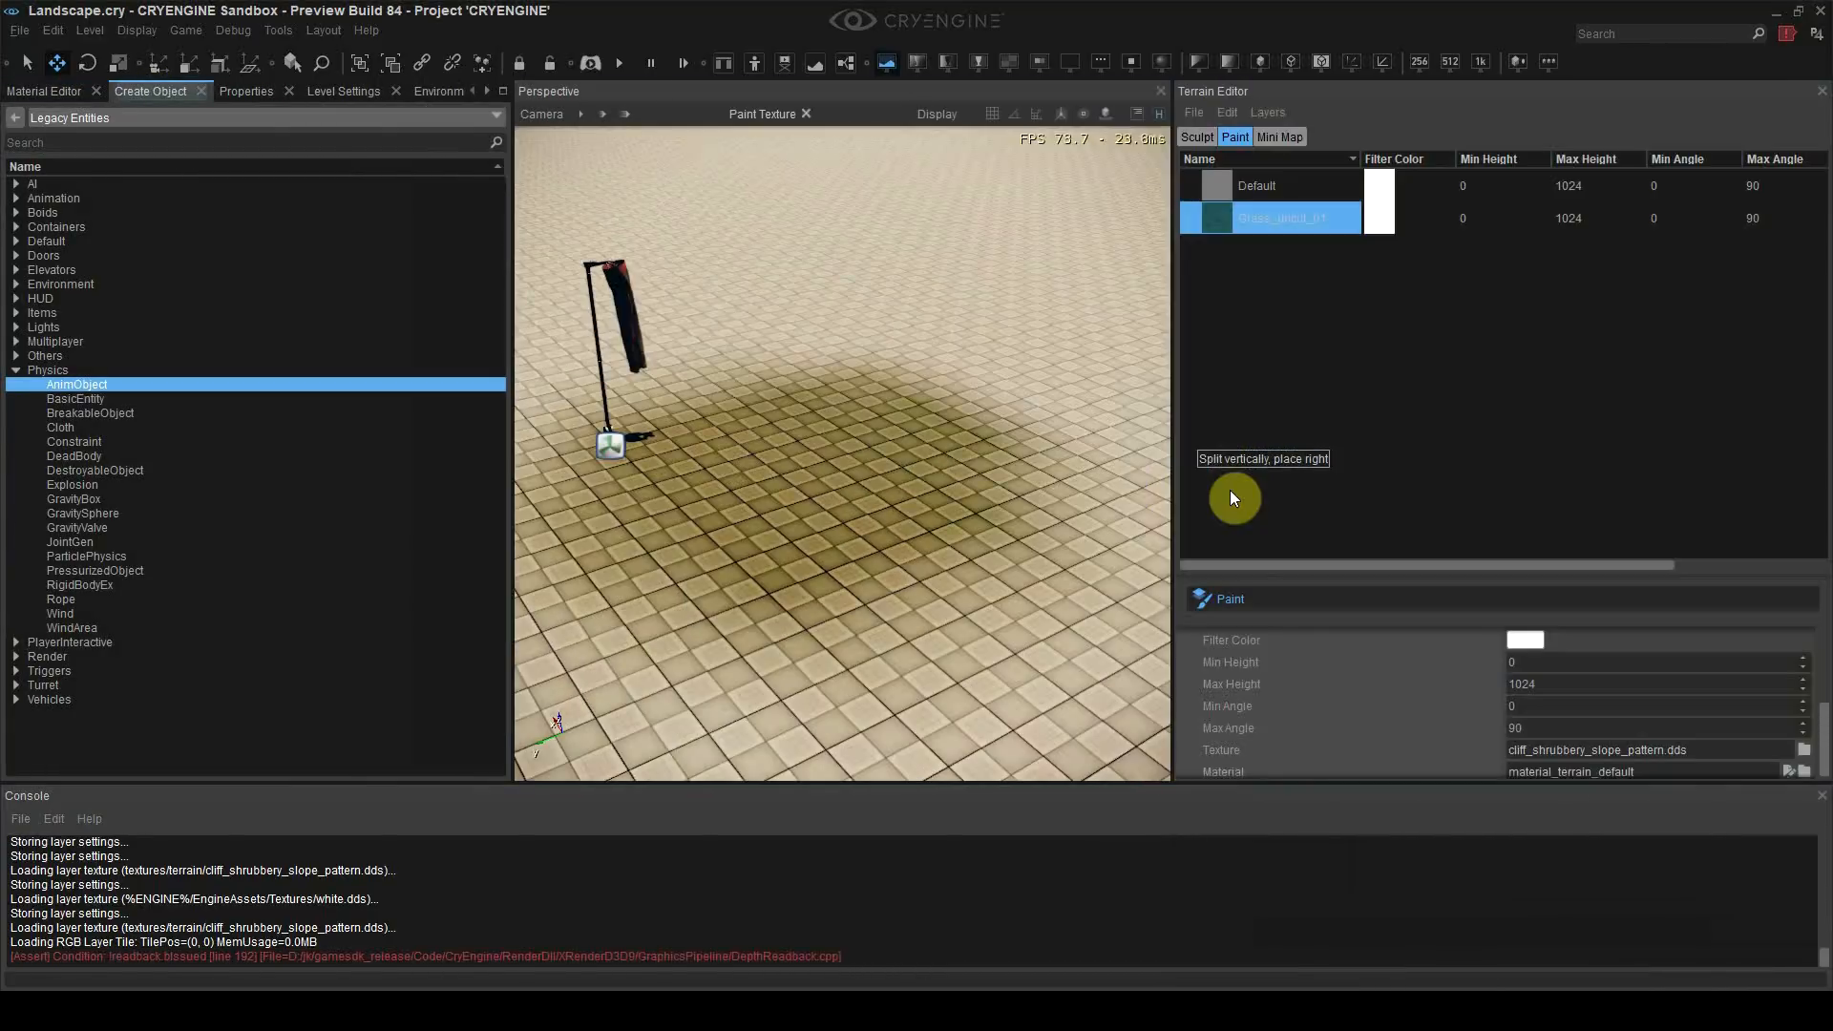
# Step: Widen the Perspective viewport beside the Terrain Editor and select the mud_flat terrain material in the Material Editor
pyautogui.moveTo(1175, 426); pyautogui.dragTo(1436, 467)
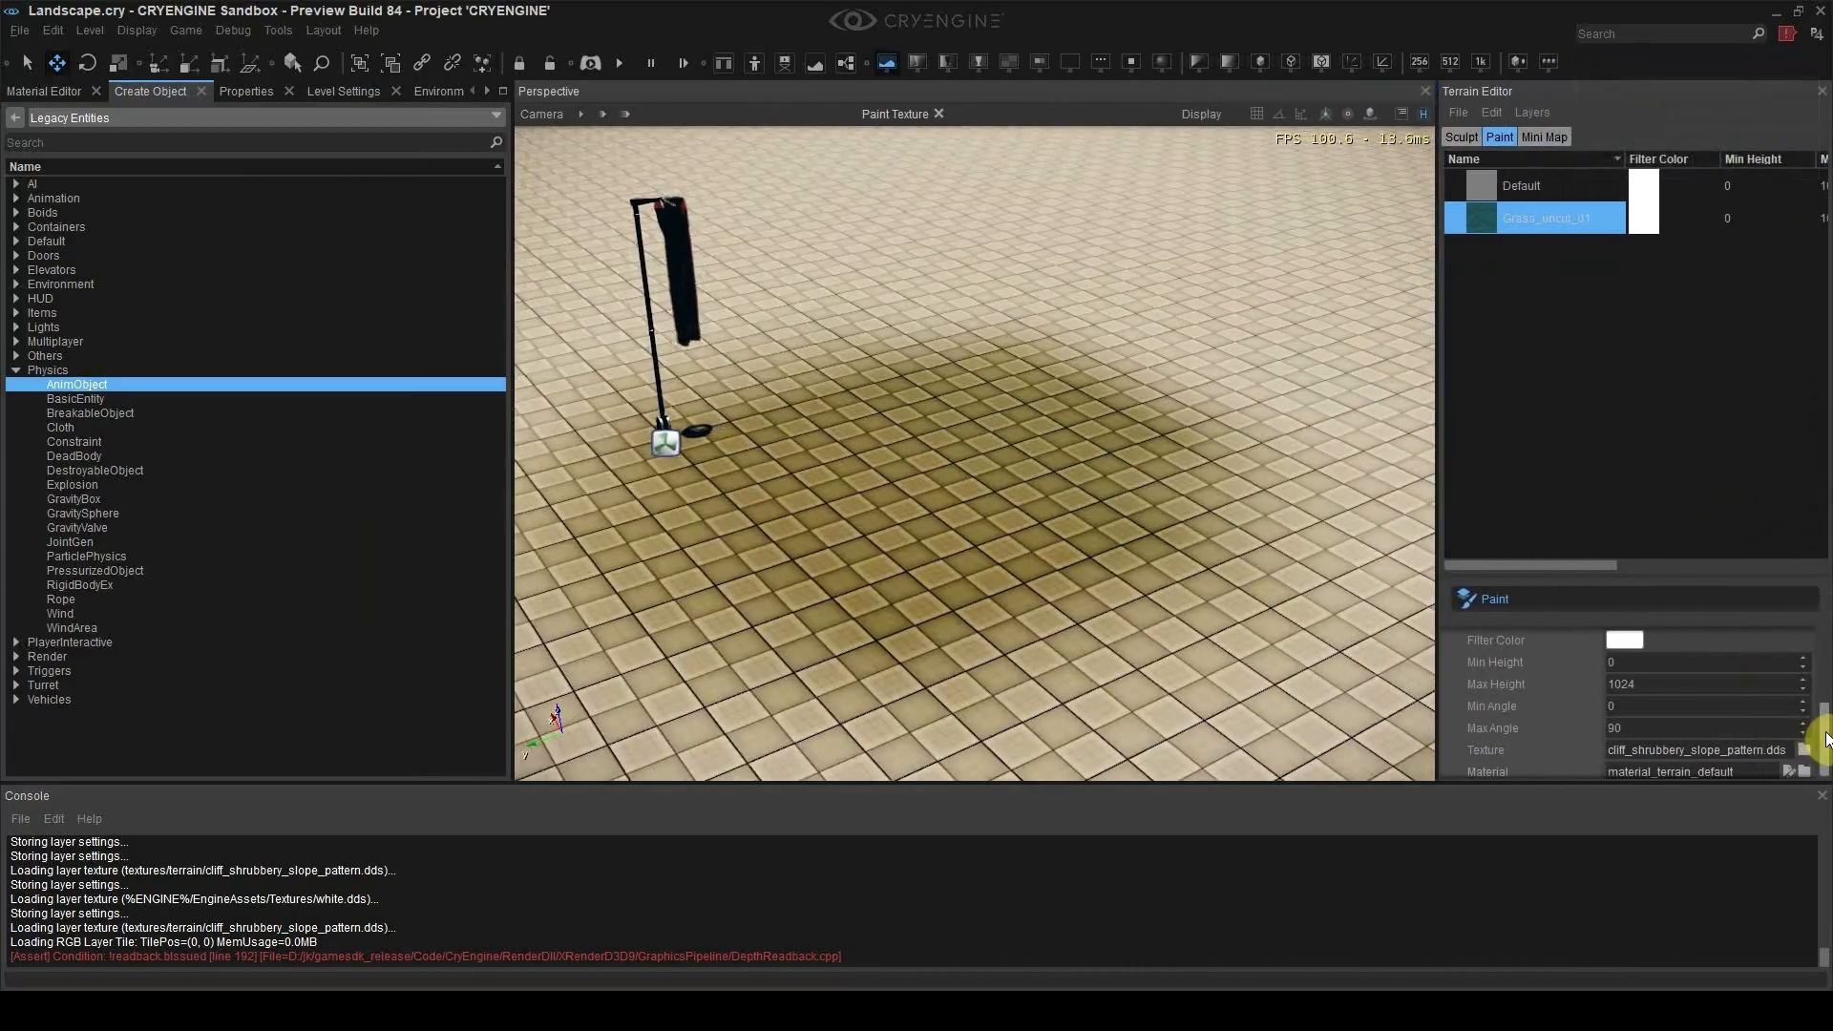
pyautogui.moveTo(1826, 738); pyautogui.dragTo(1825, 761)
pyautogui.click(44, 92)
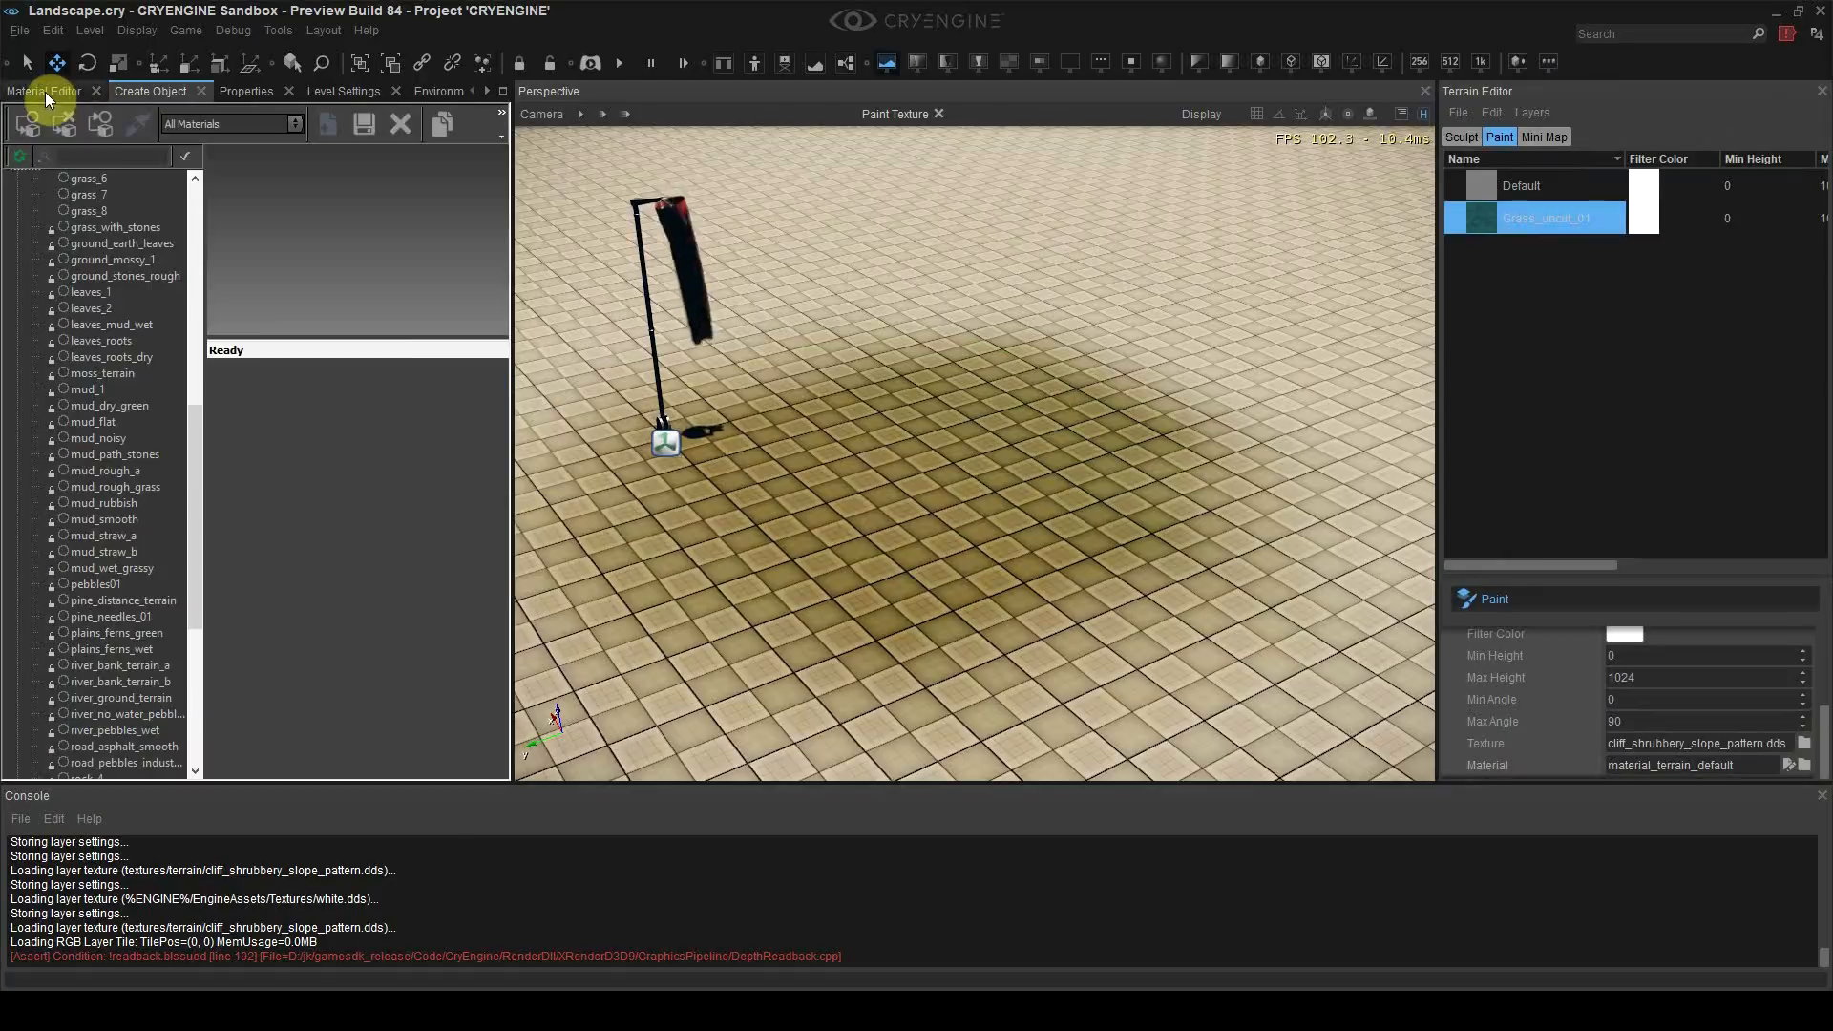
pyautogui.click(110, 422)
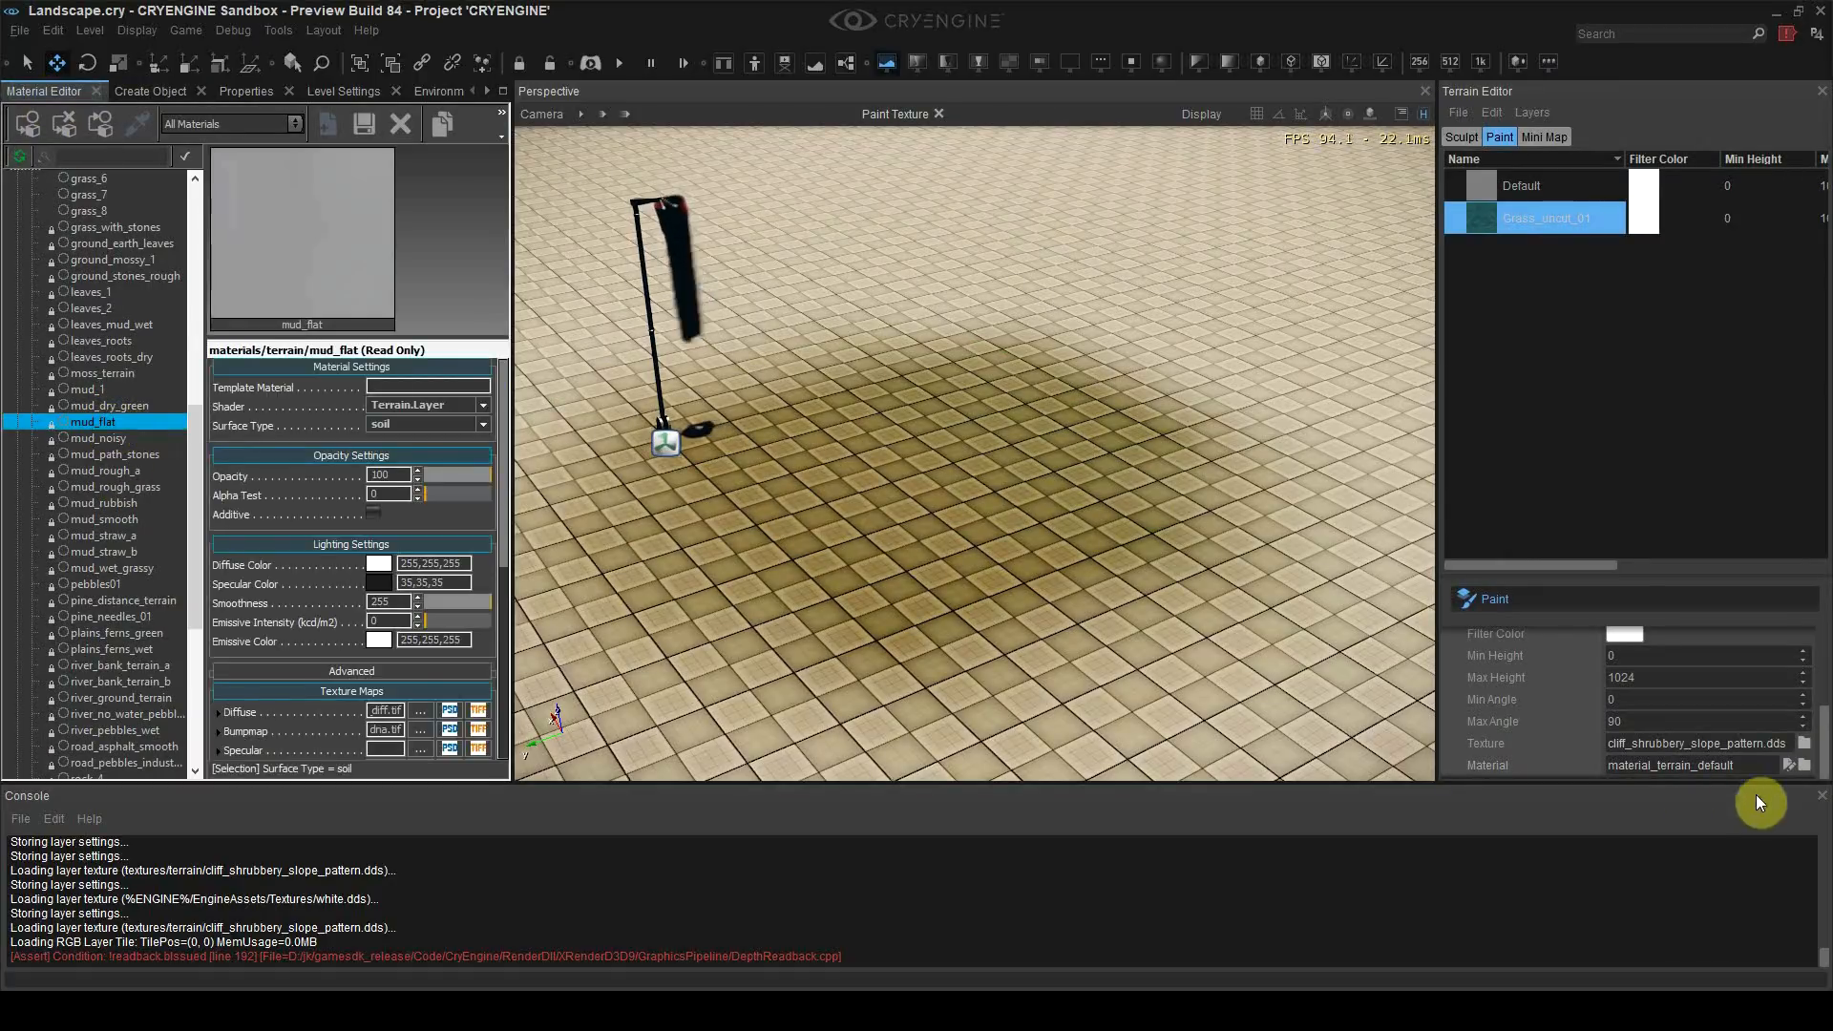
# Step: Assign the grass_6 material from the GameSDK materials/terrain folder to the Grass_uncut_01 layer
pyautogui.click(1806, 767)
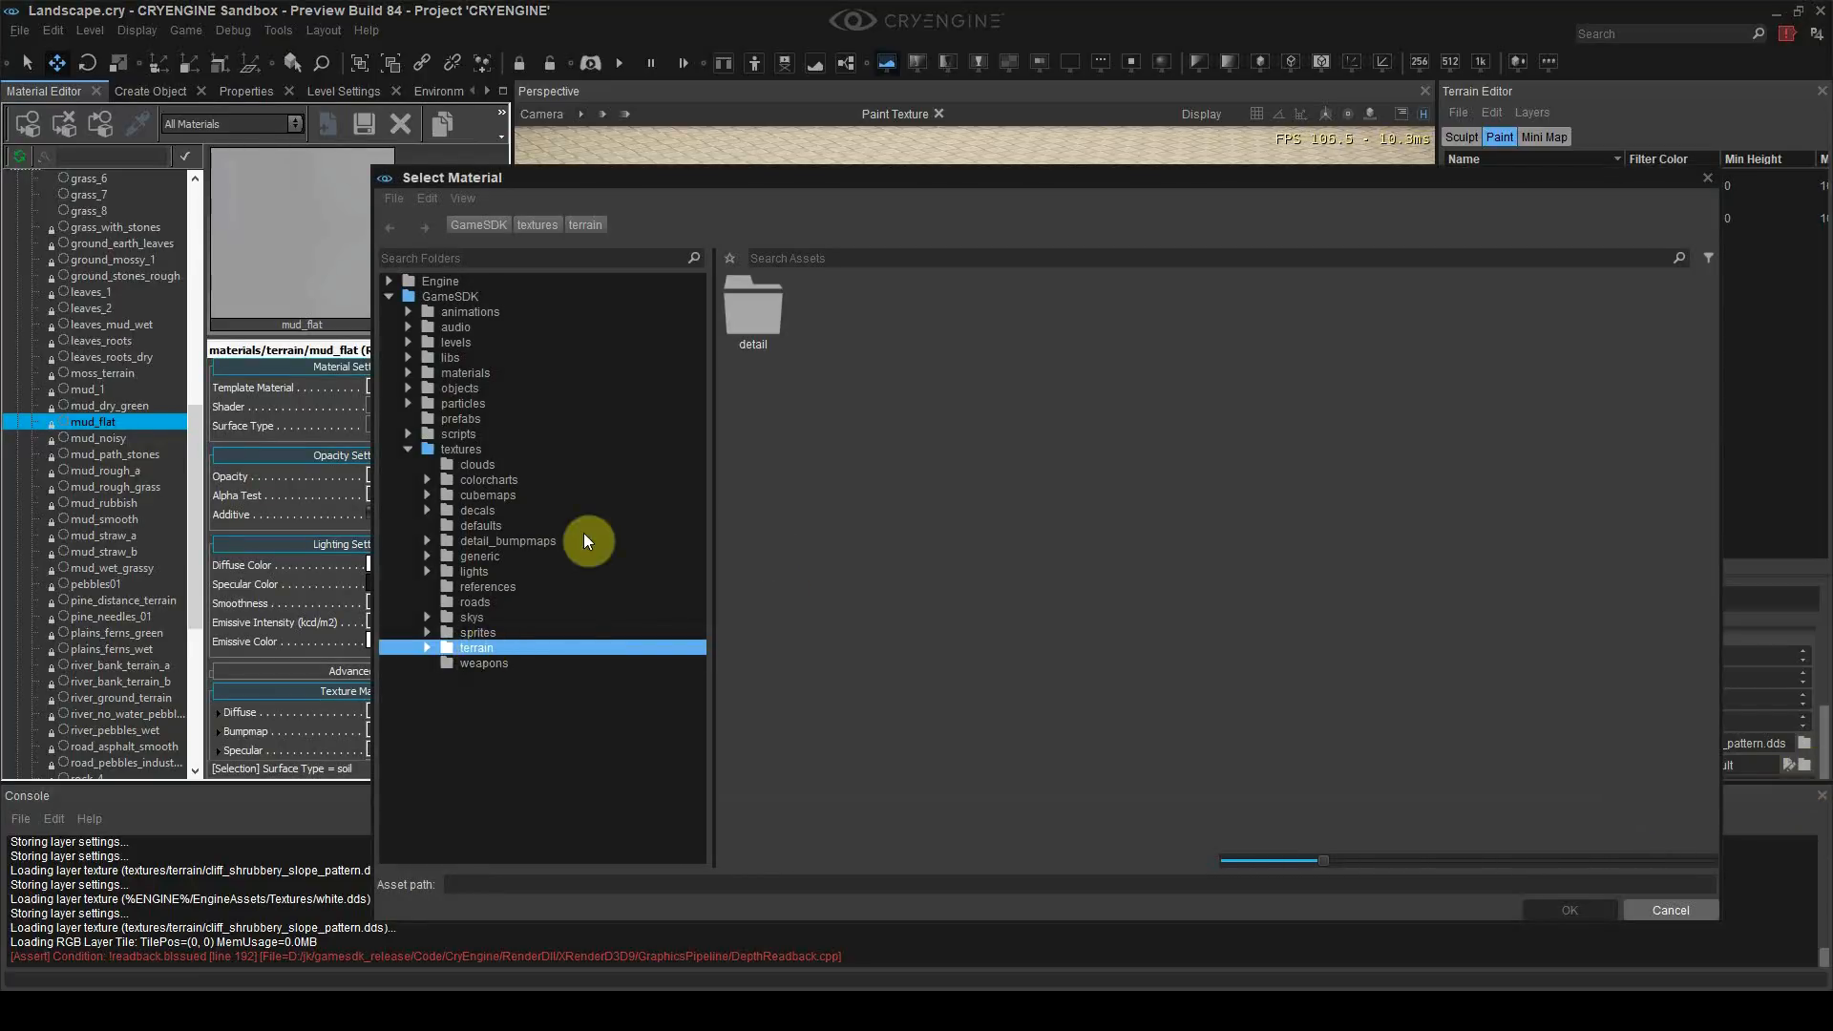
pyautogui.doubleClick(769, 329)
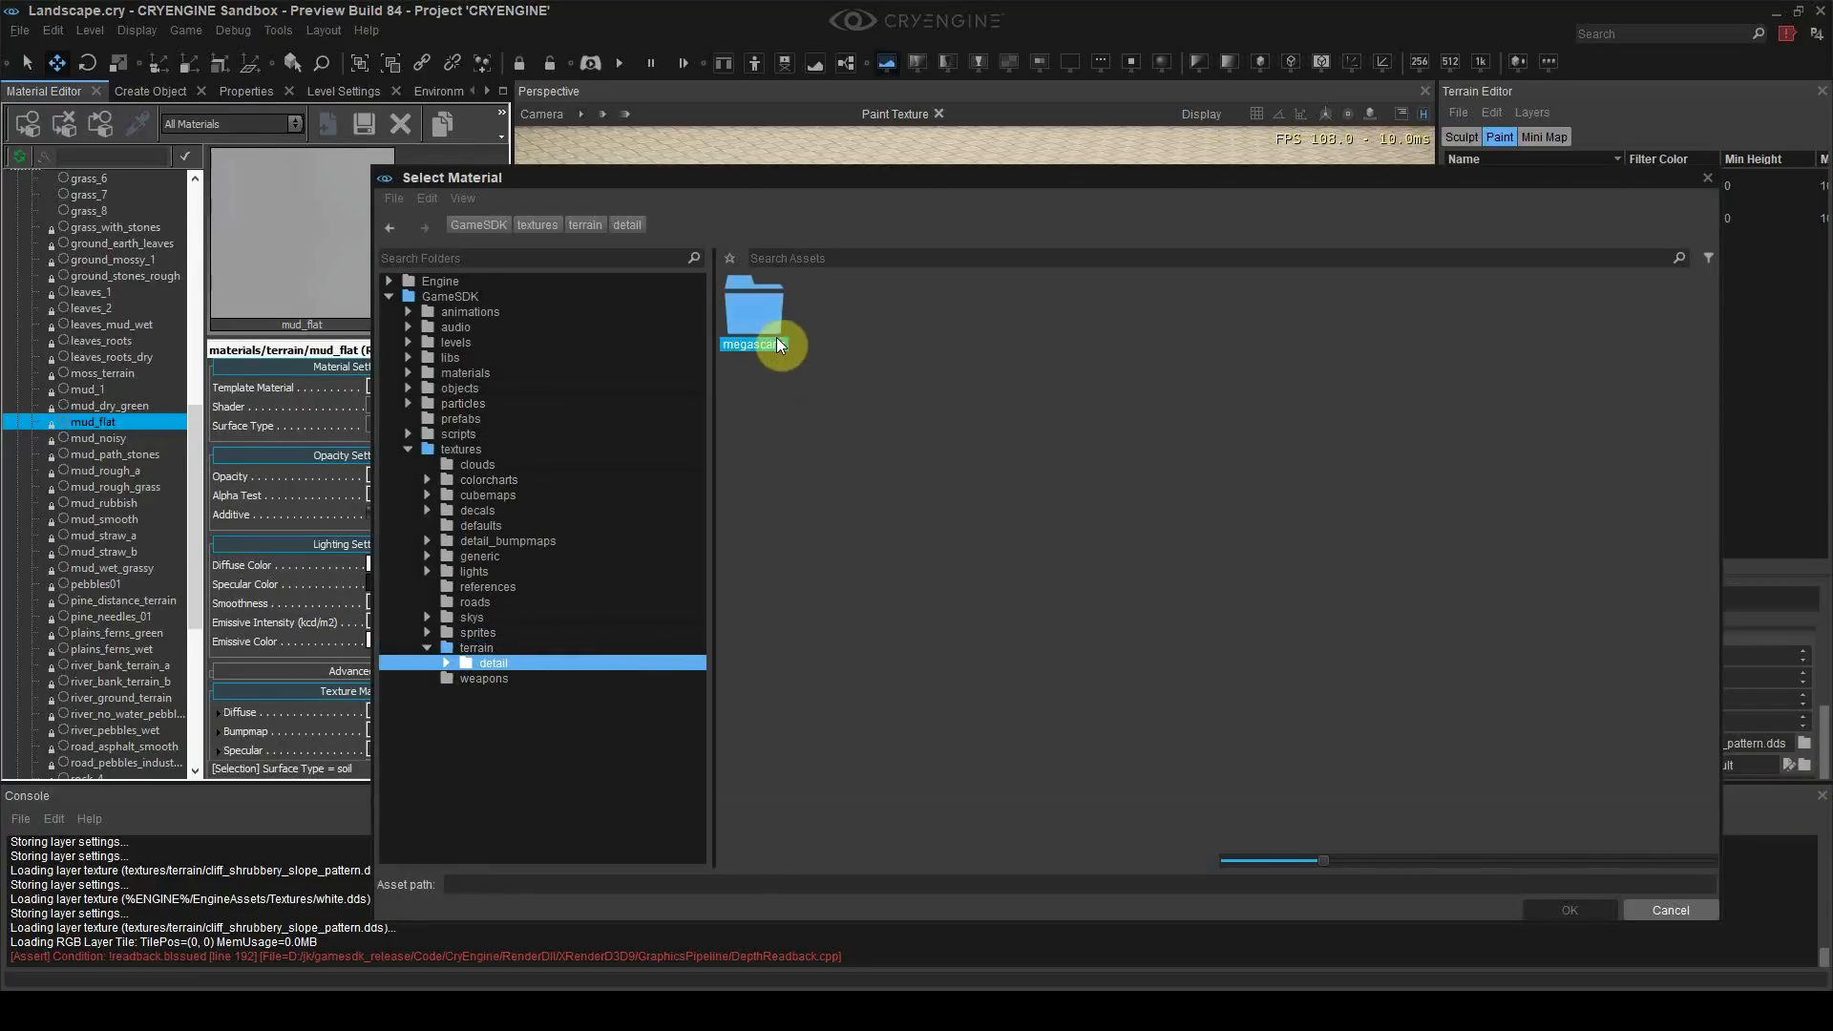
pyautogui.click(487, 451)
pyautogui.click(521, 374)
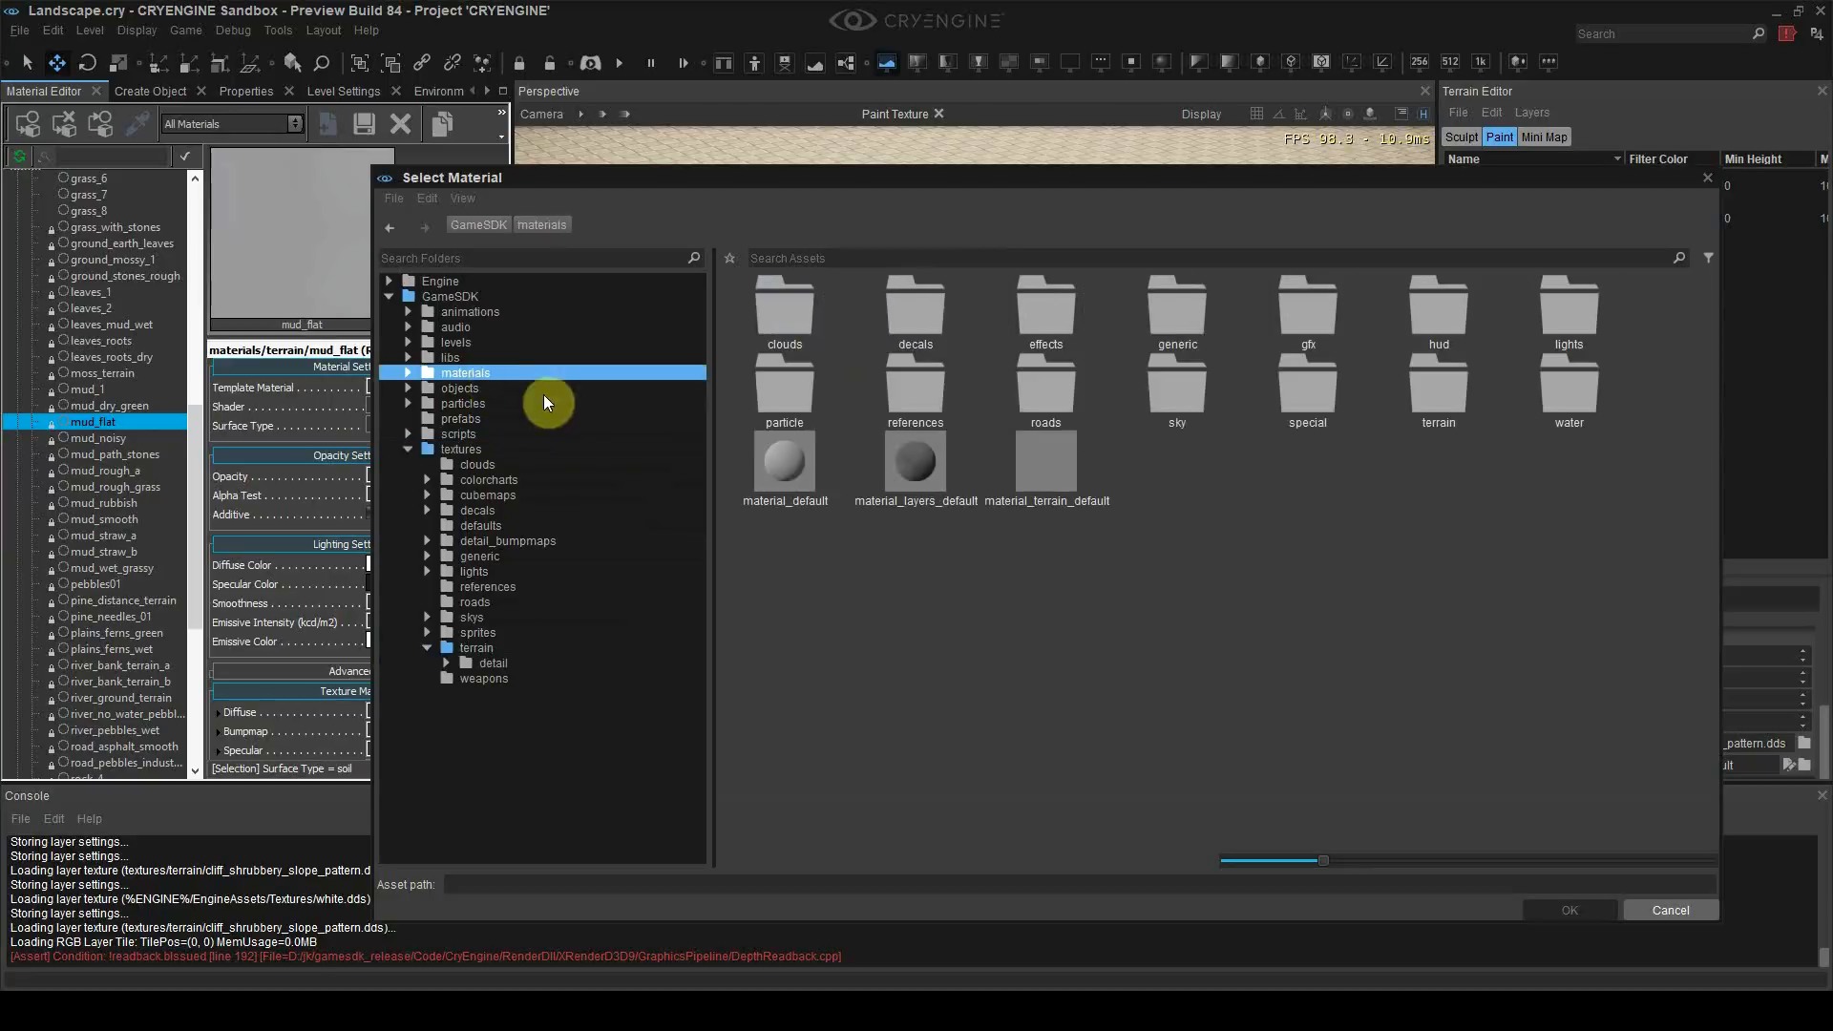
pyautogui.doubleClick(1432, 396)
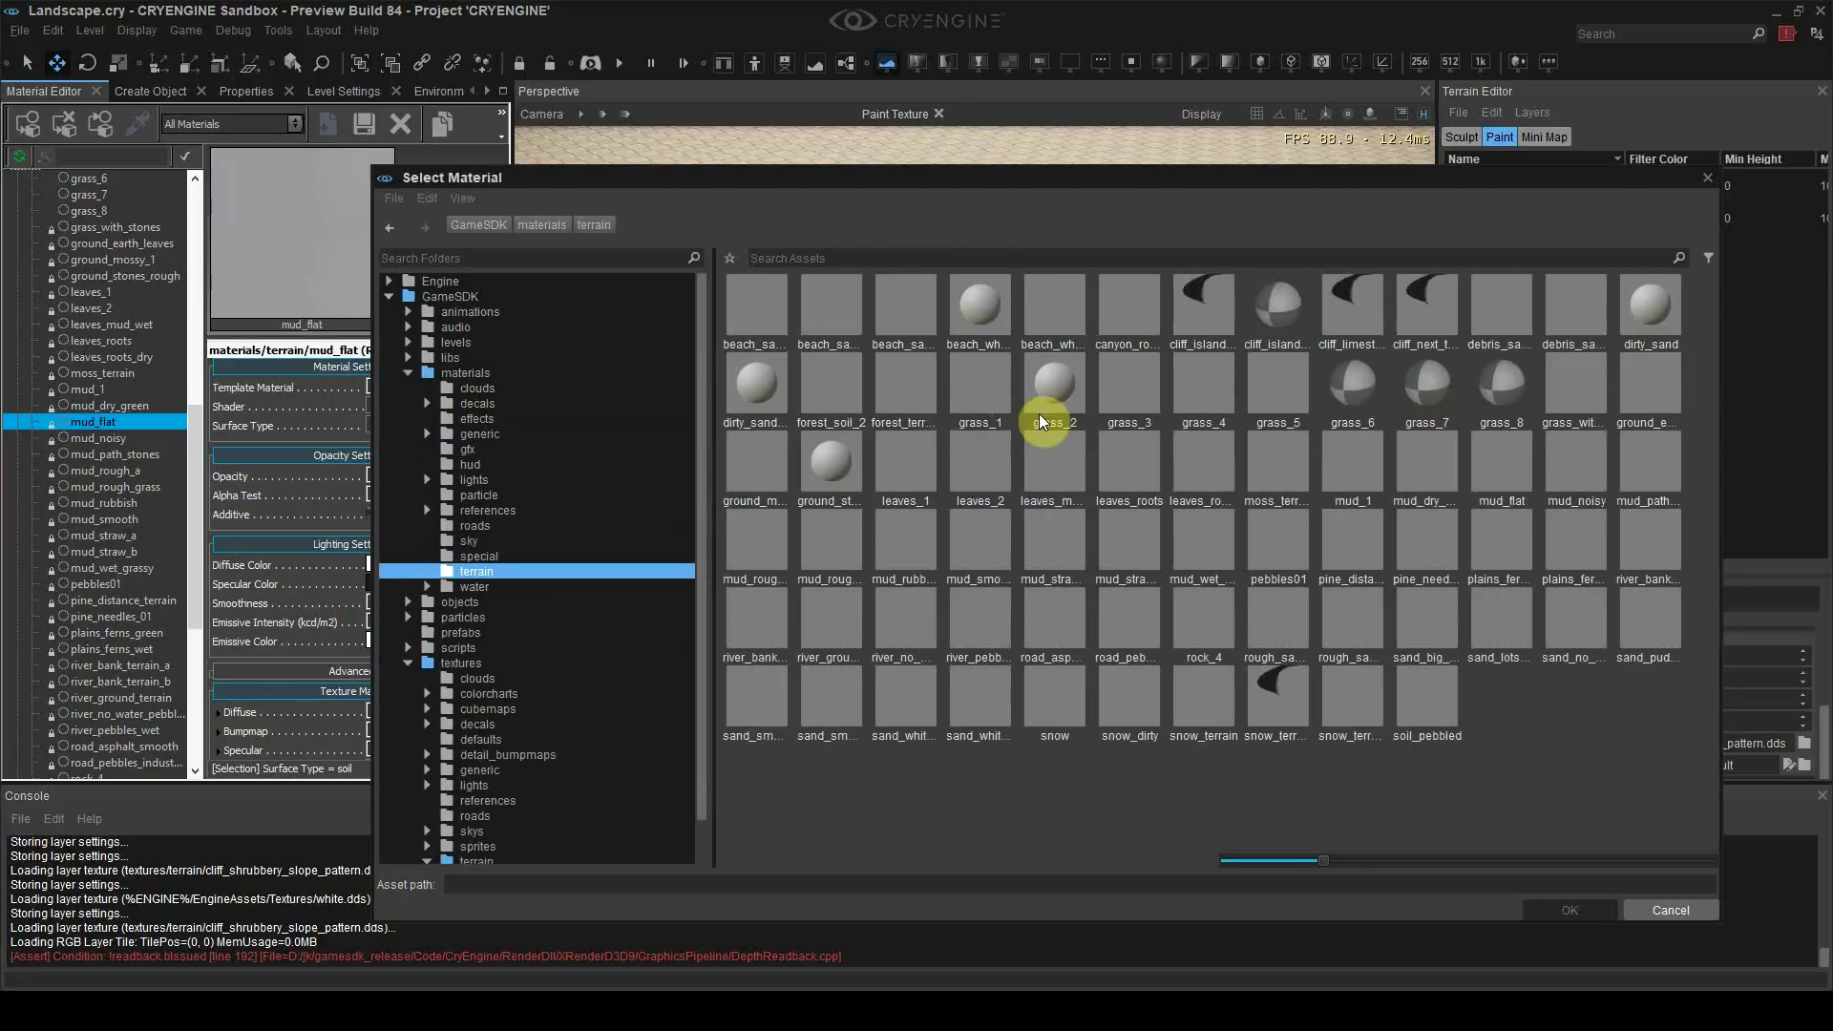
pyautogui.click(1362, 392)
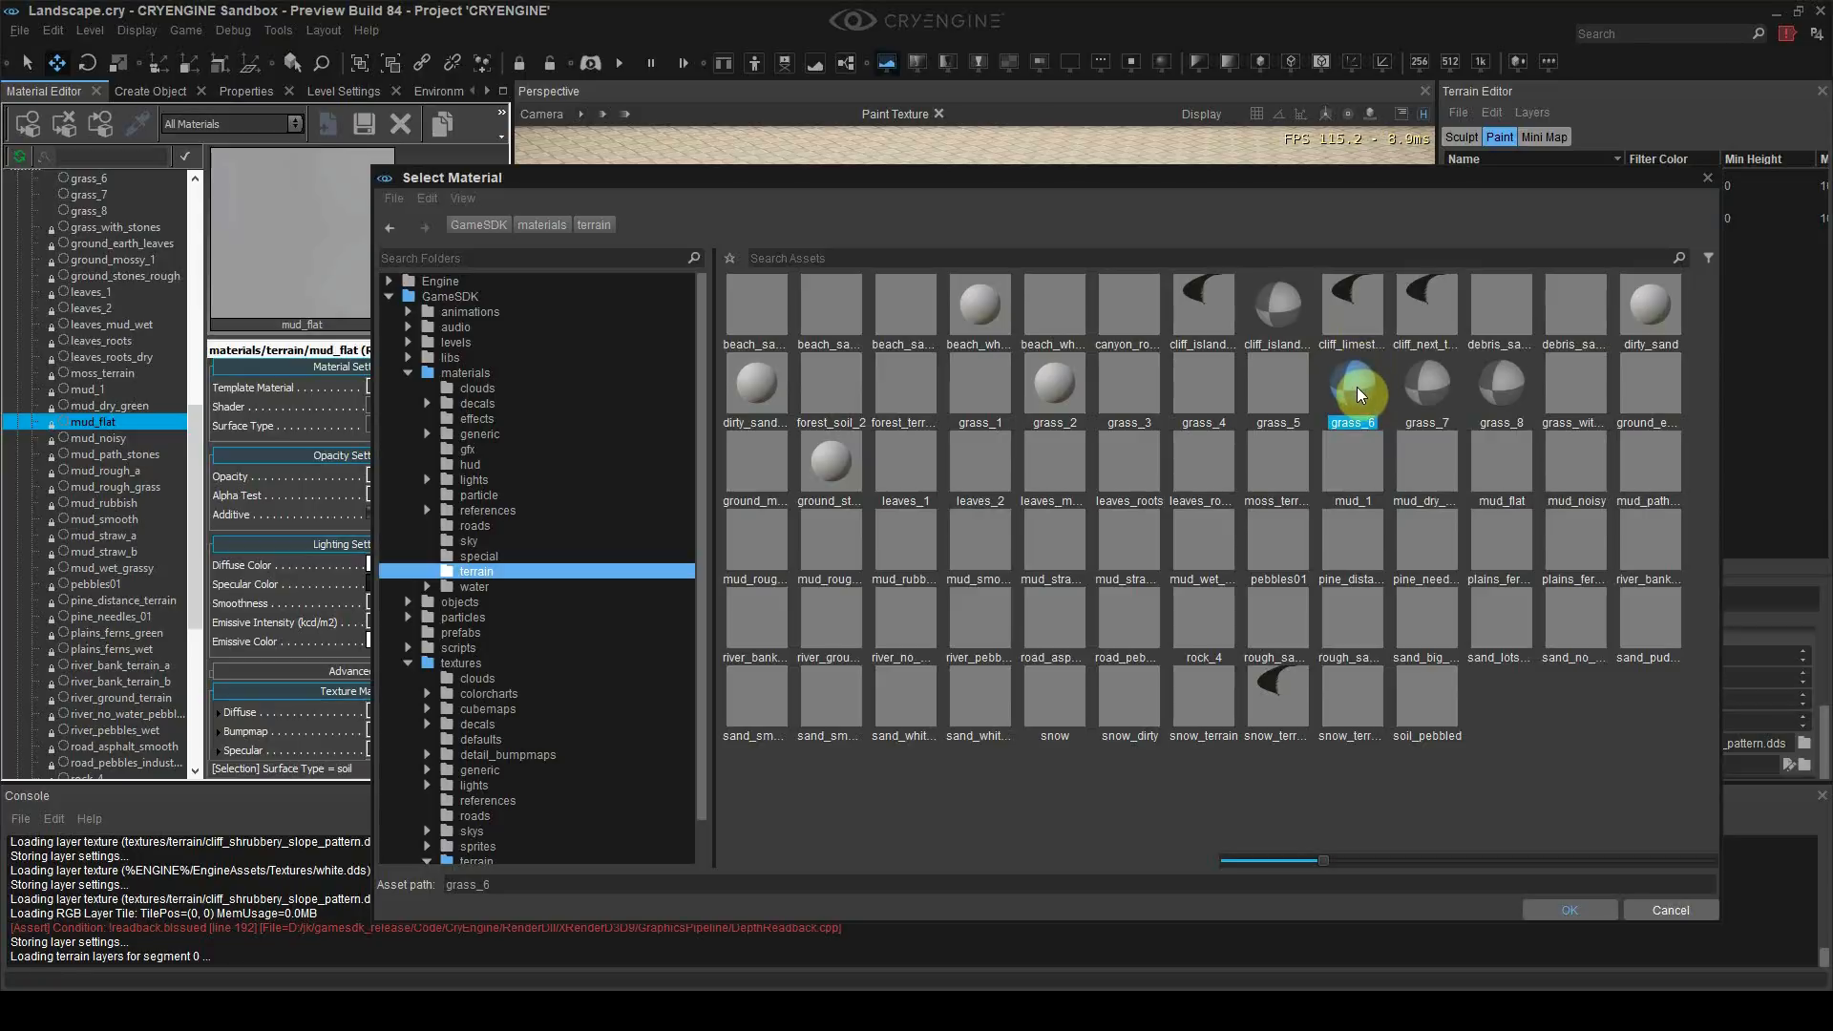
pyautogui.doubleClick(1356, 386)
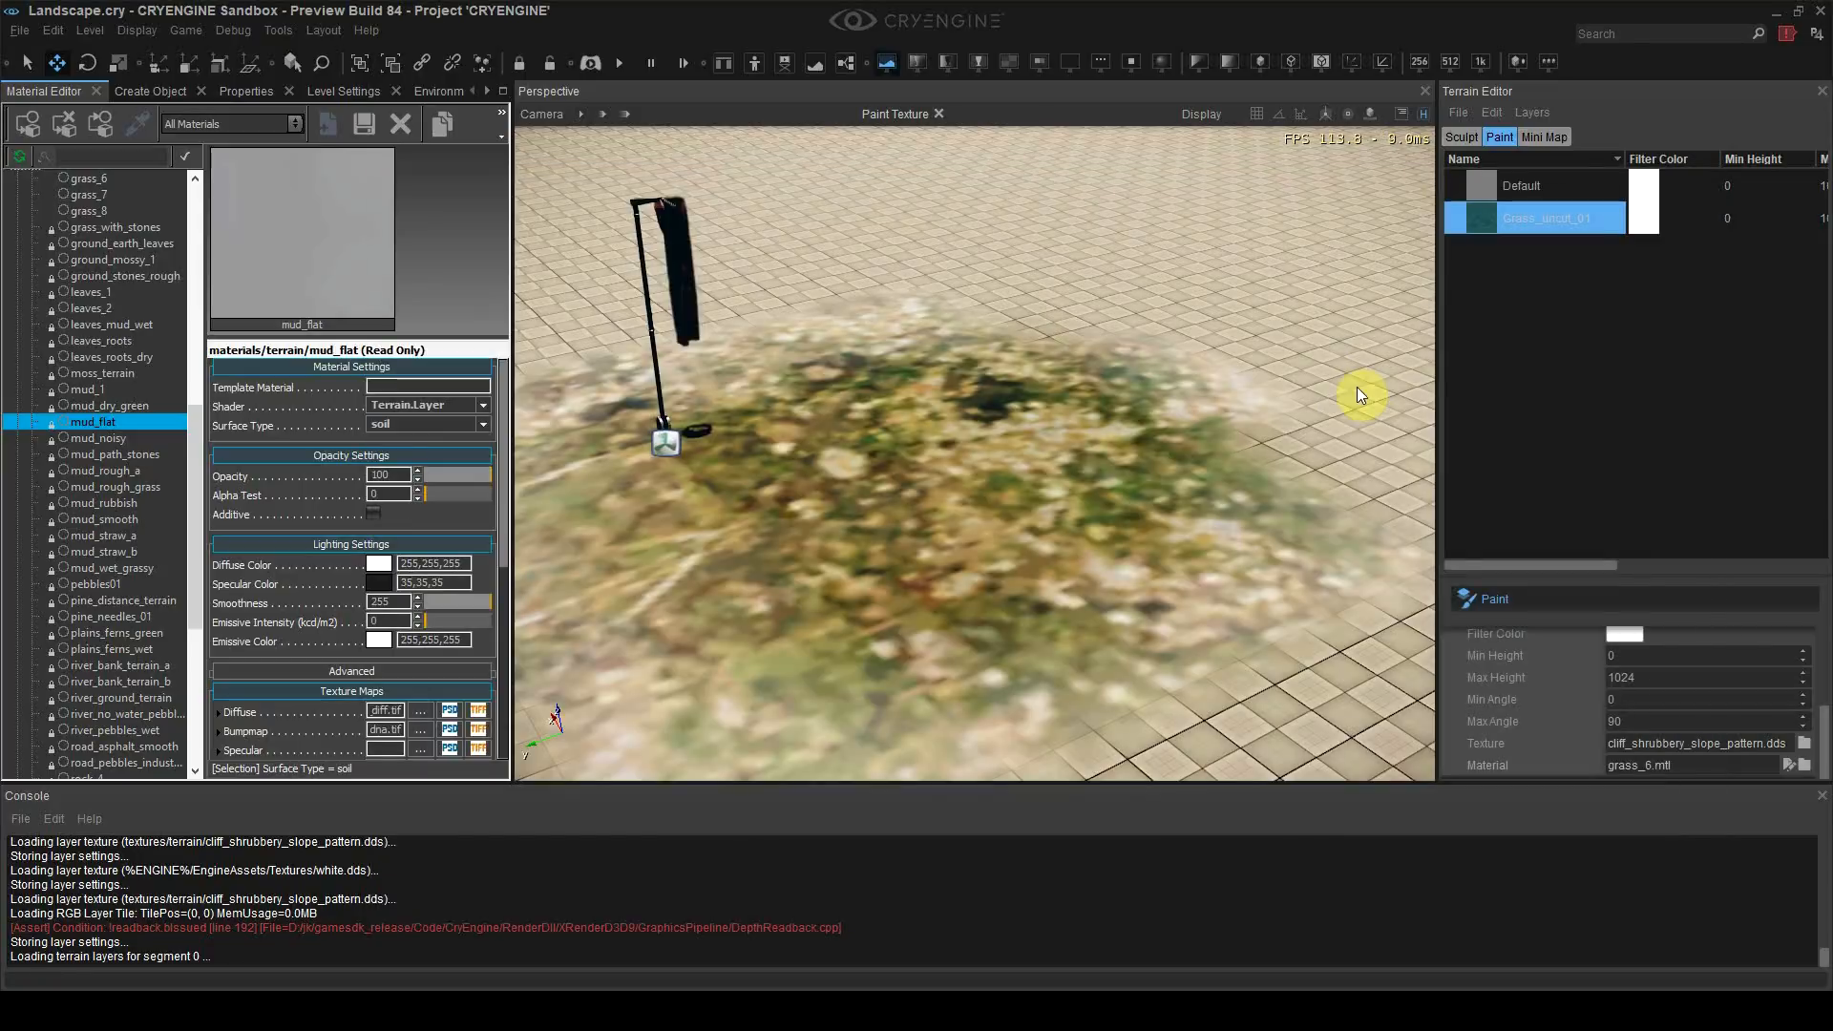
# Step: Reopen the layer's material selection, then move and narrow the Select Material dialog to uncover the painted patch
pyautogui.click(1805, 767)
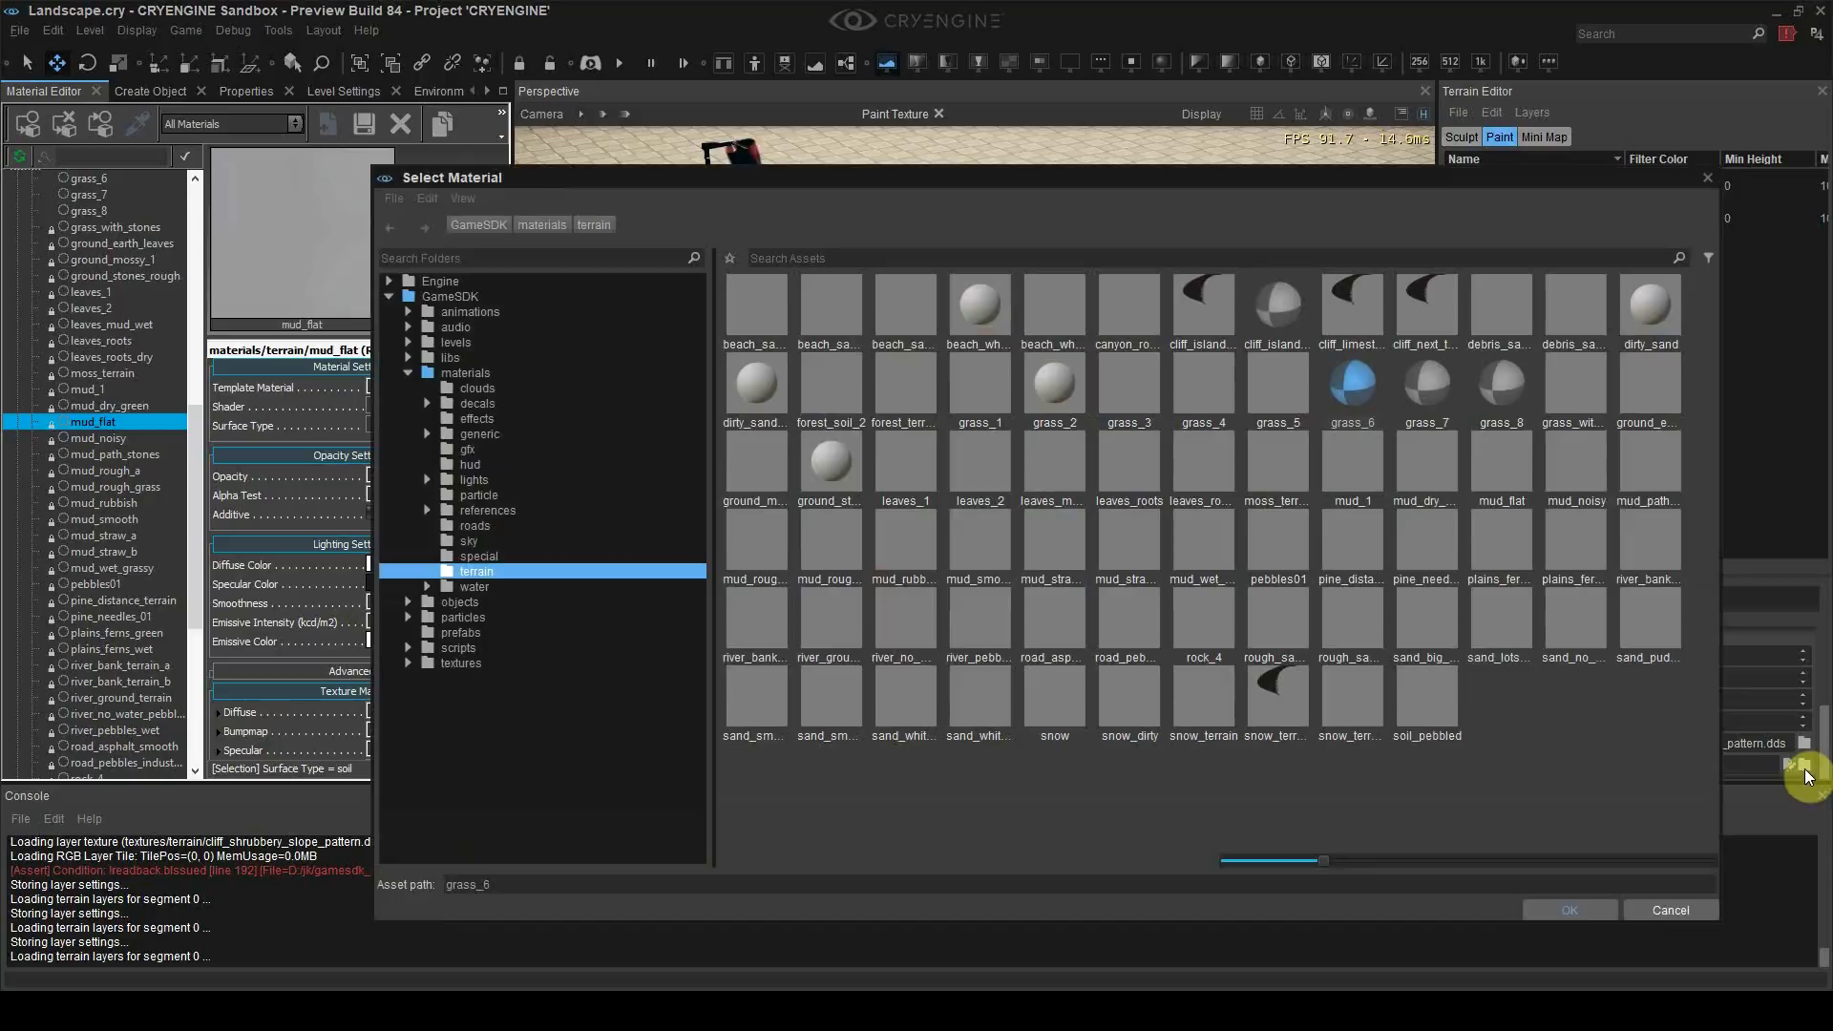
pyautogui.moveTo(1194, 192); pyautogui.dragTo(918, 169)
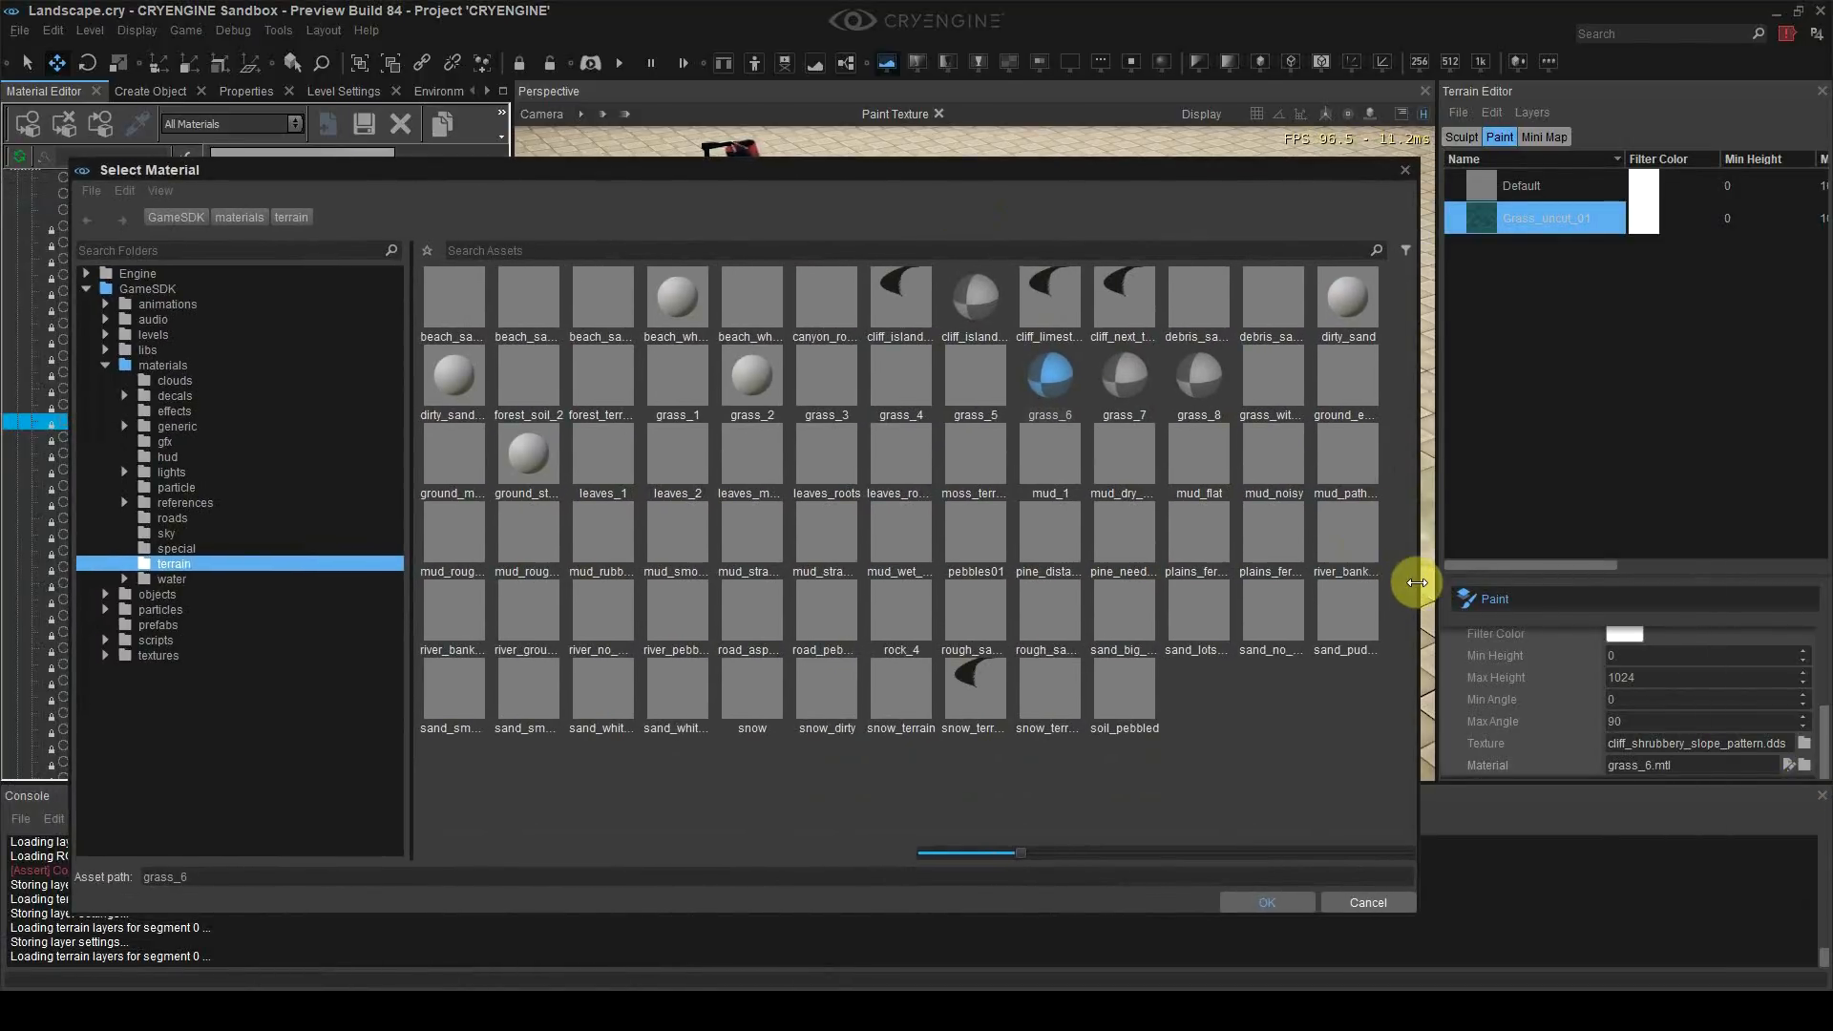
pyautogui.moveTo(1417, 582); pyautogui.dragTo(621, 642)
# Step: Try terrain materials such as leaves_1, mud_straw_a, mud_noisy, mud_flat, leaves_mud_wet and grass_5 on the painted layer
pyautogui.click(477, 694)
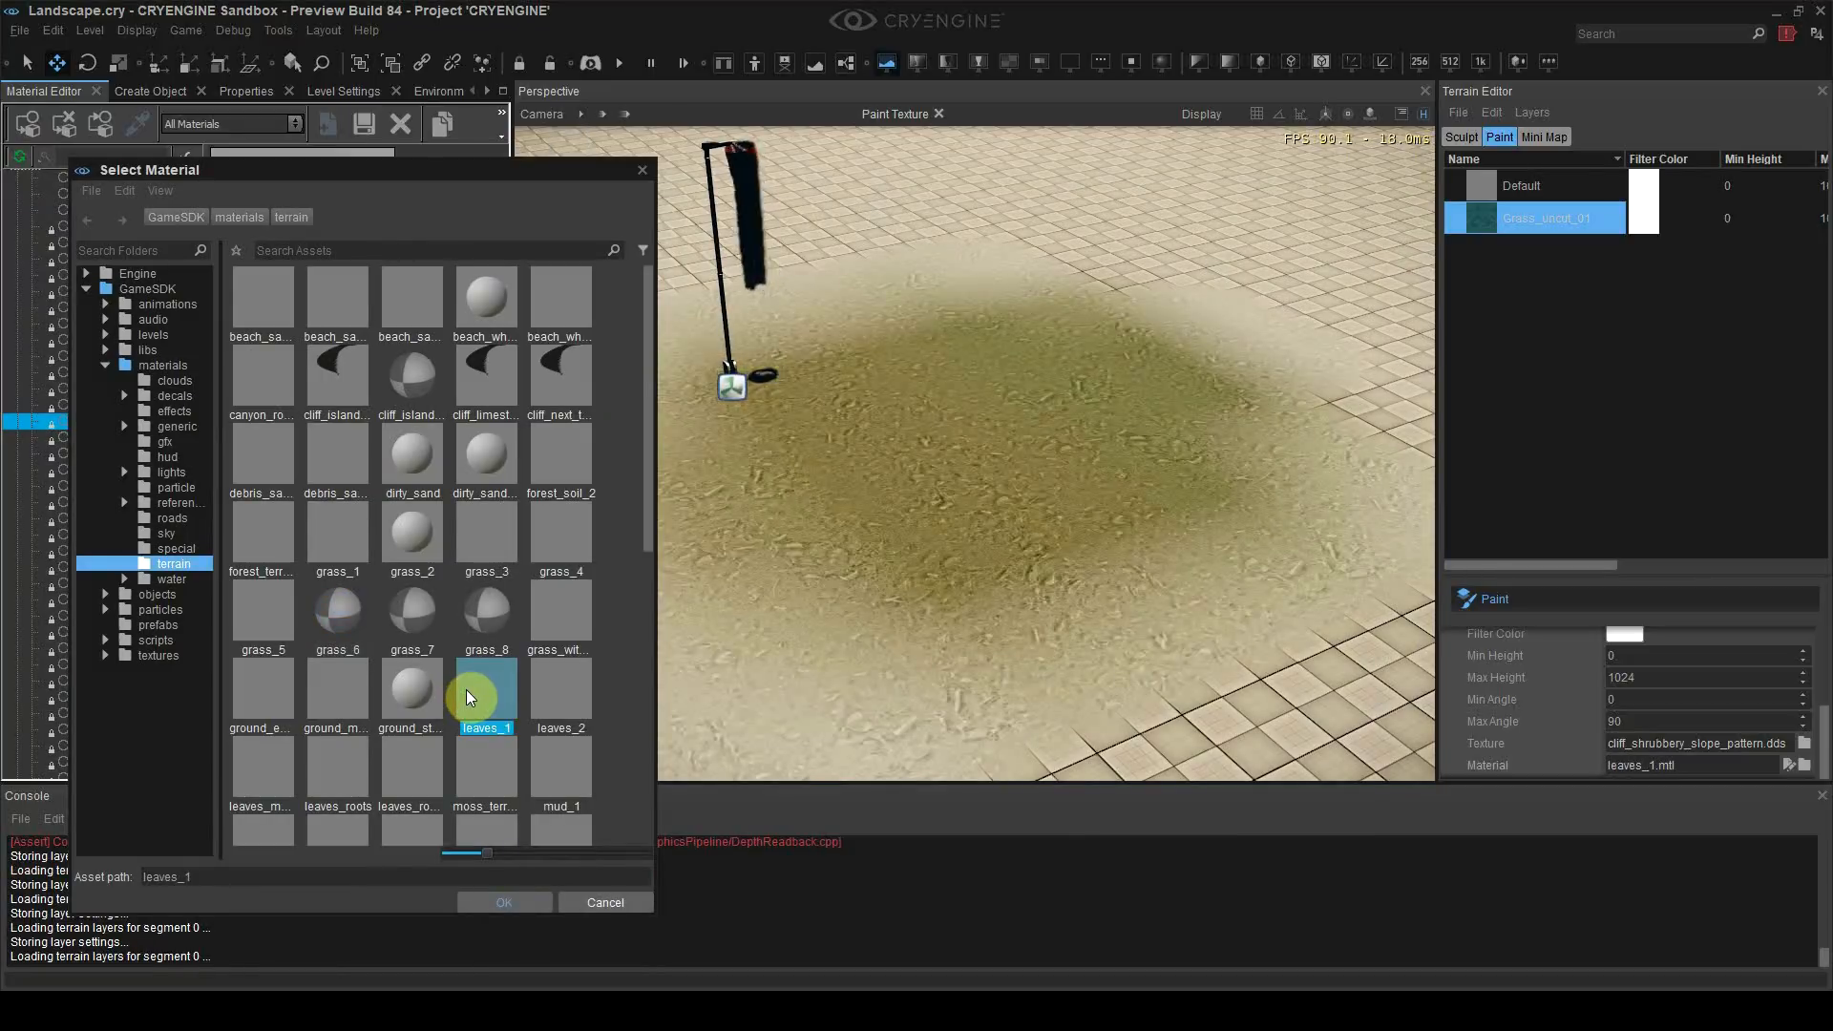
pyautogui.scroll(-3, 471, 698)
pyautogui.click(487, 711)
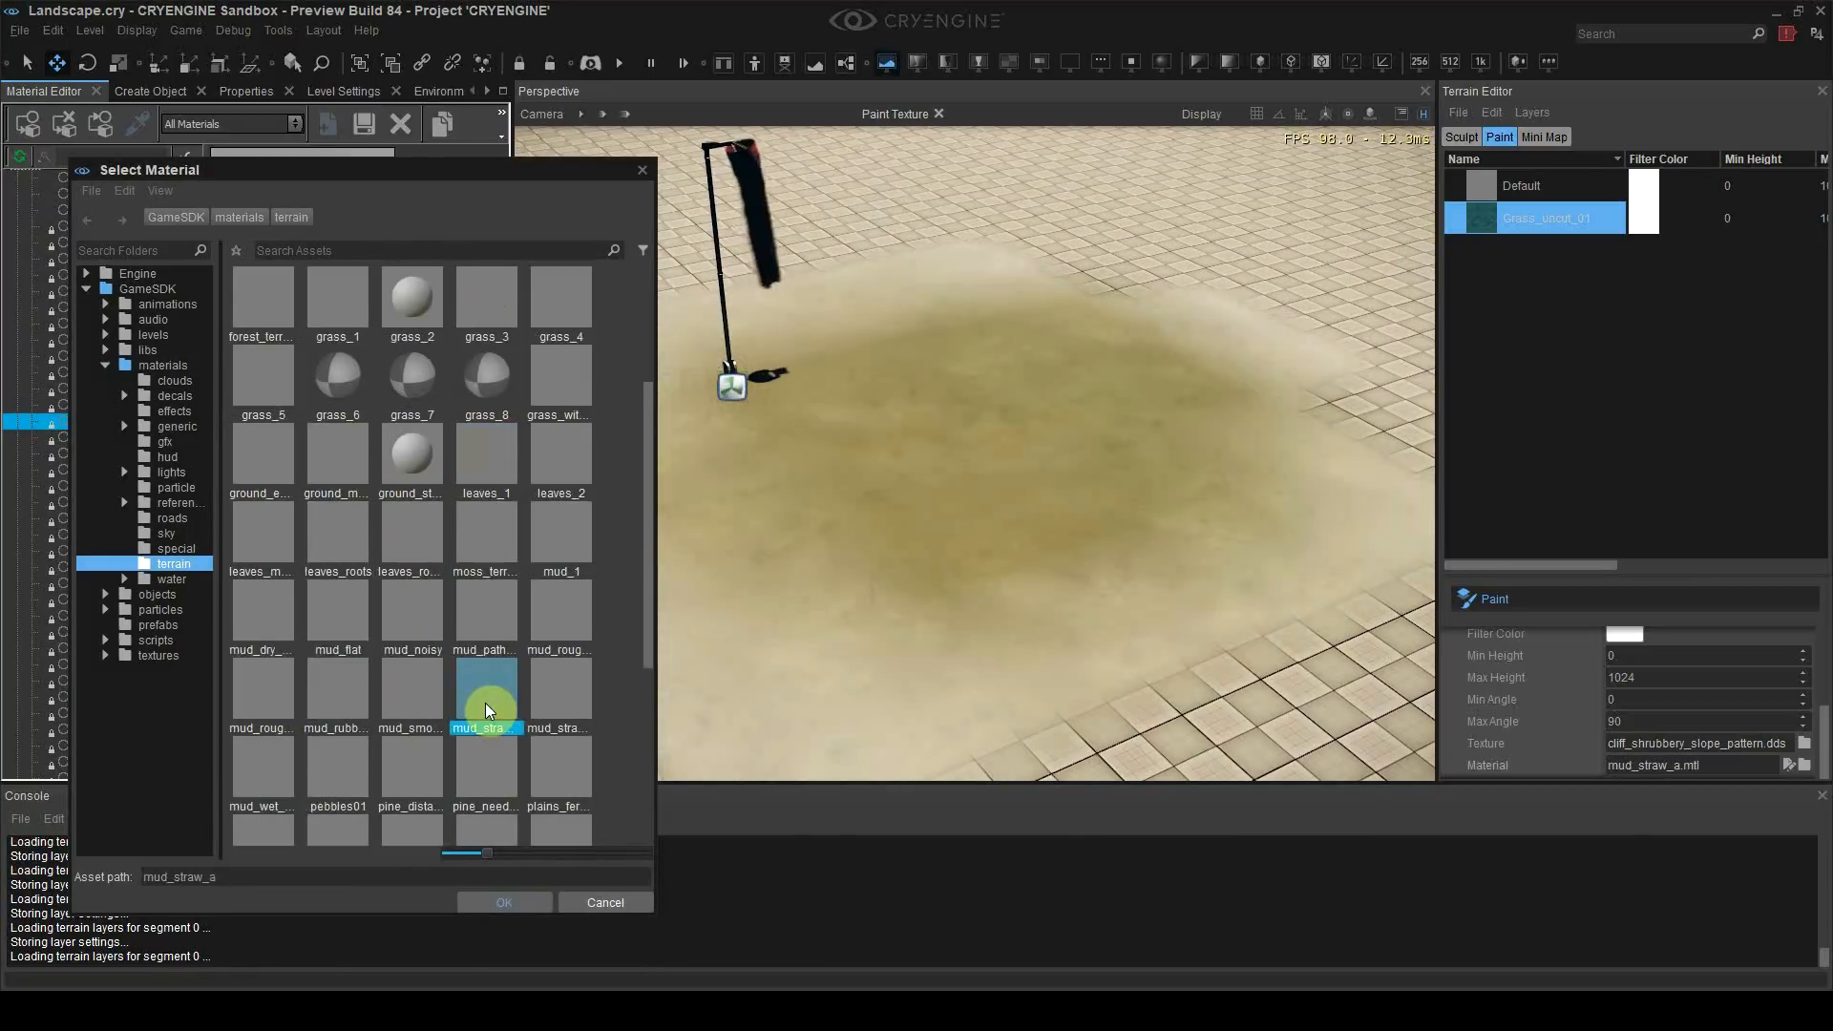
pyautogui.click(411, 705)
pyautogui.click(413, 630)
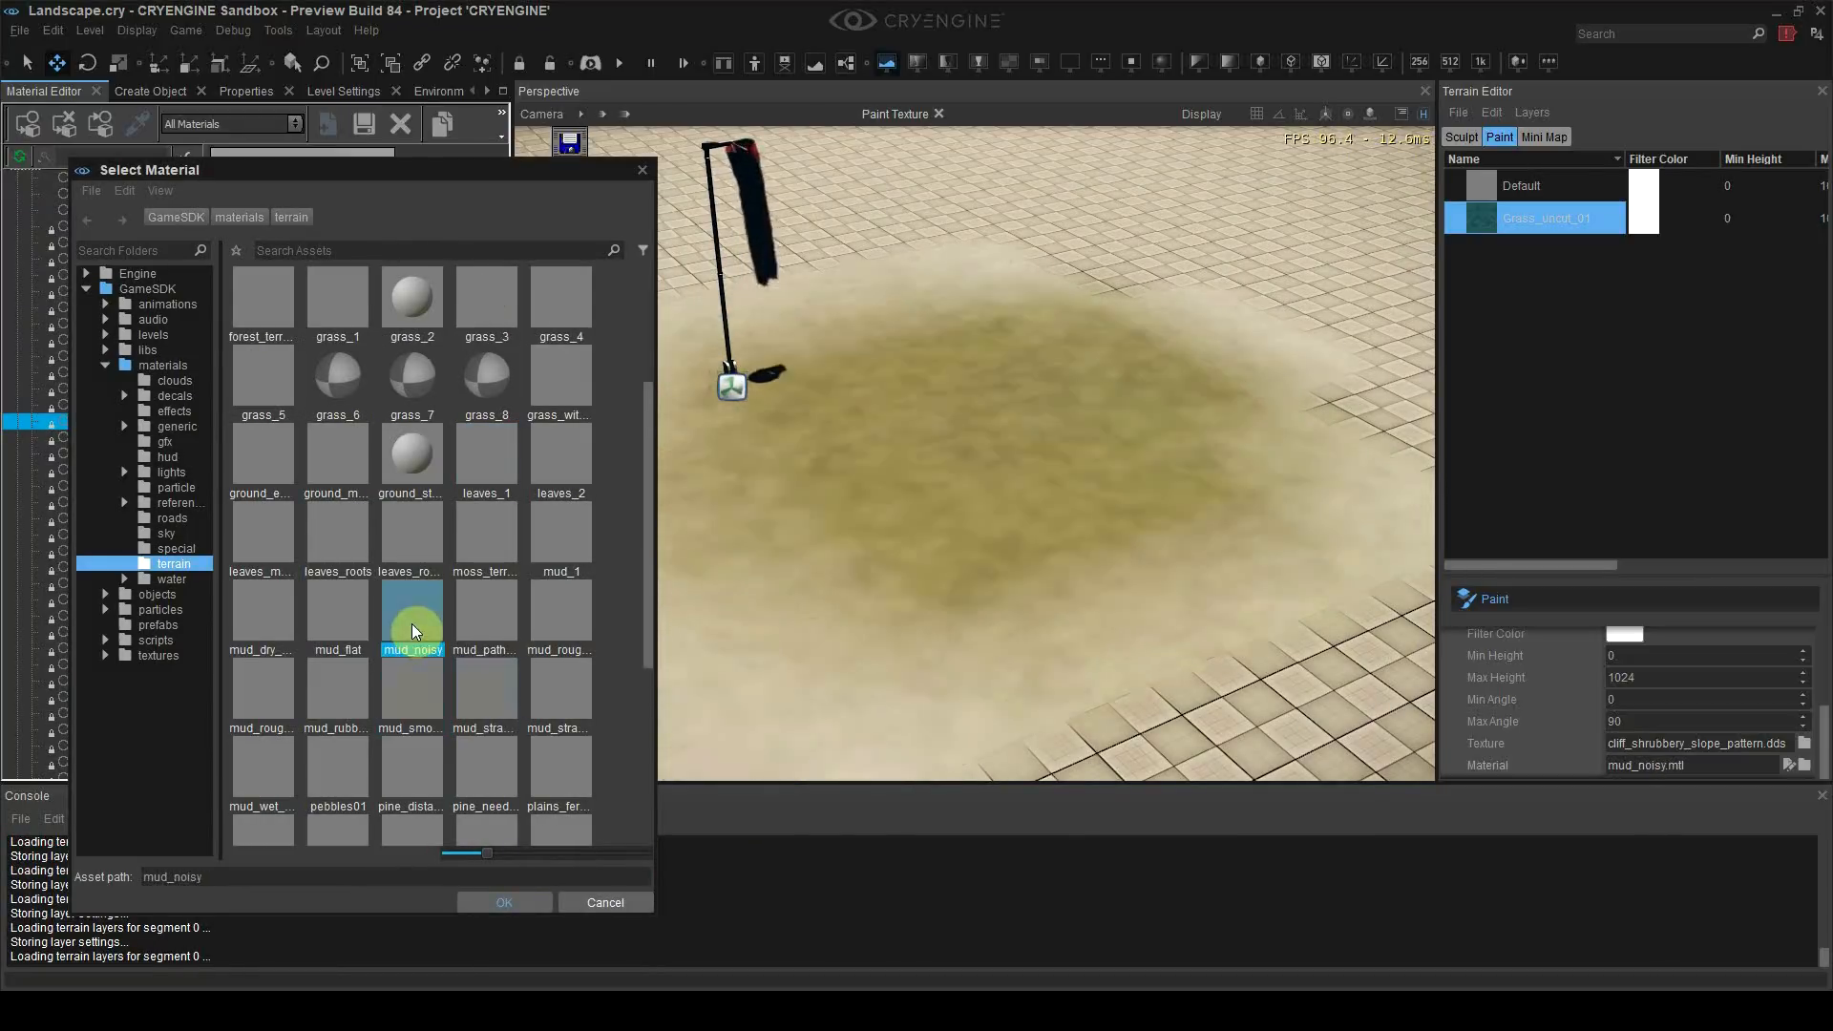
pyautogui.click(351, 630)
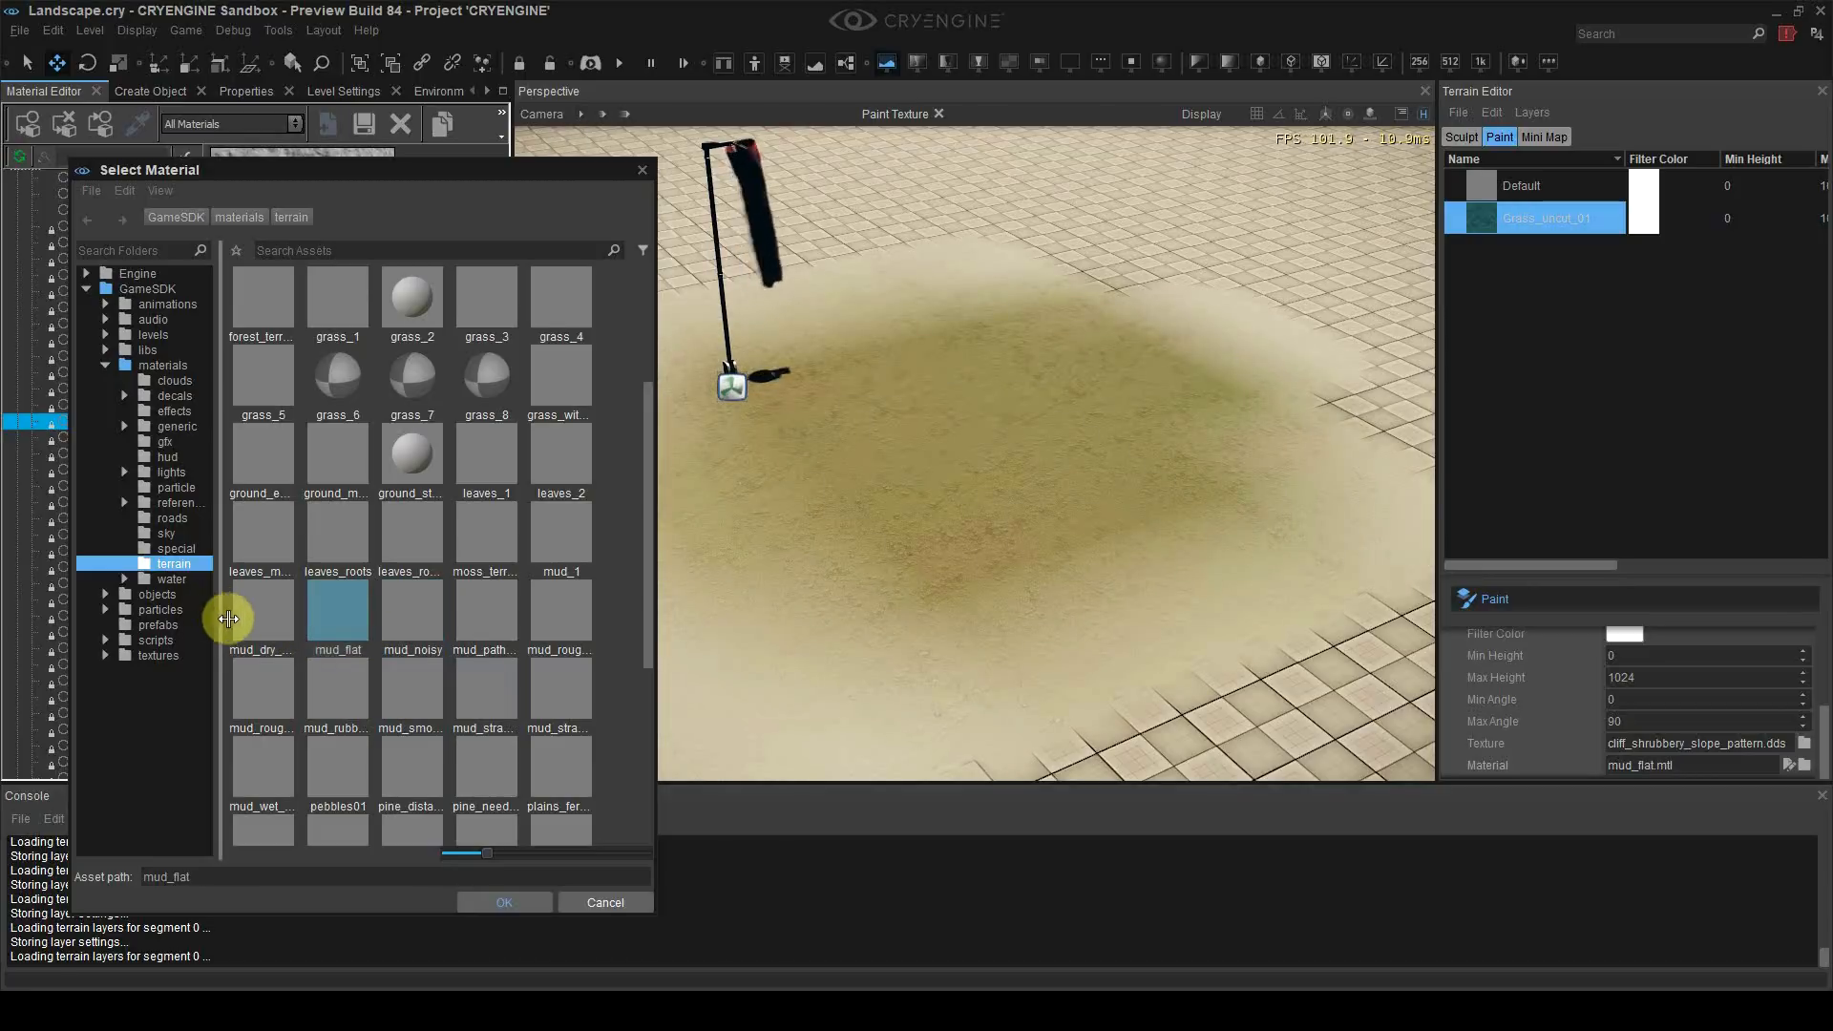
pyautogui.click(252, 615)
pyautogui.click(256, 542)
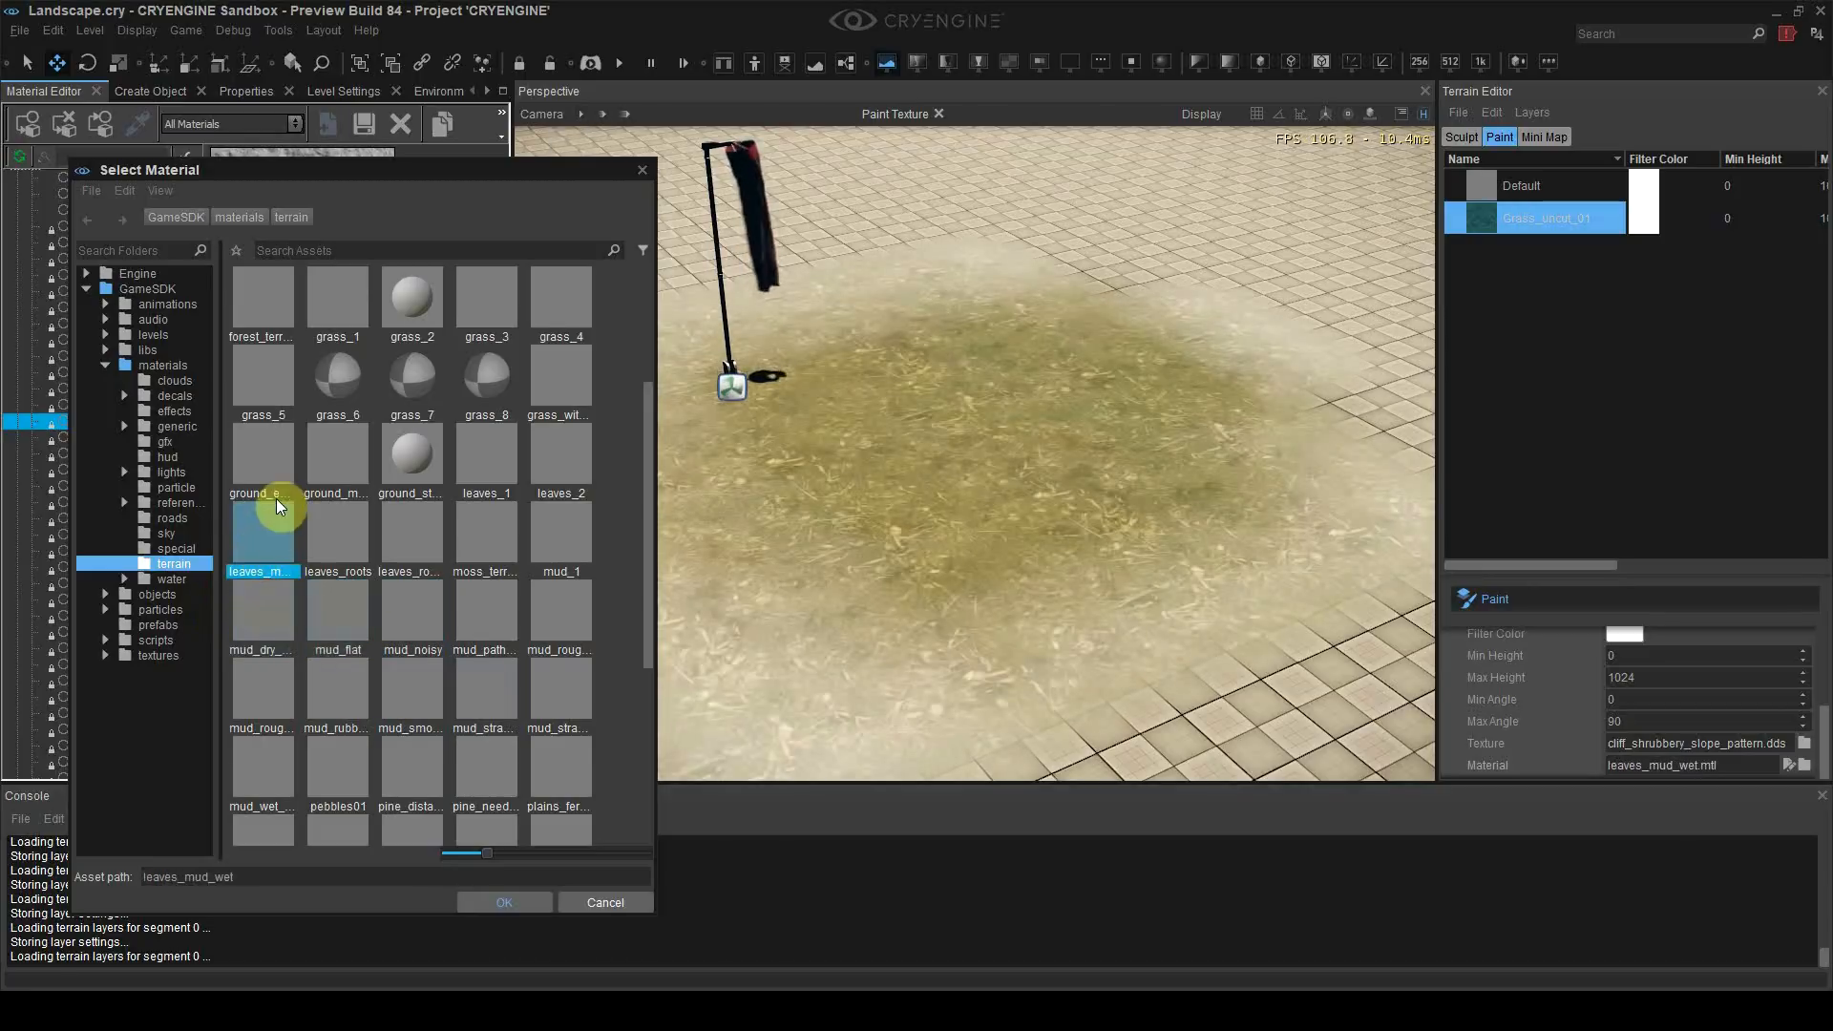
pyautogui.click(270, 388)
pyautogui.scroll(3, 401, 387)
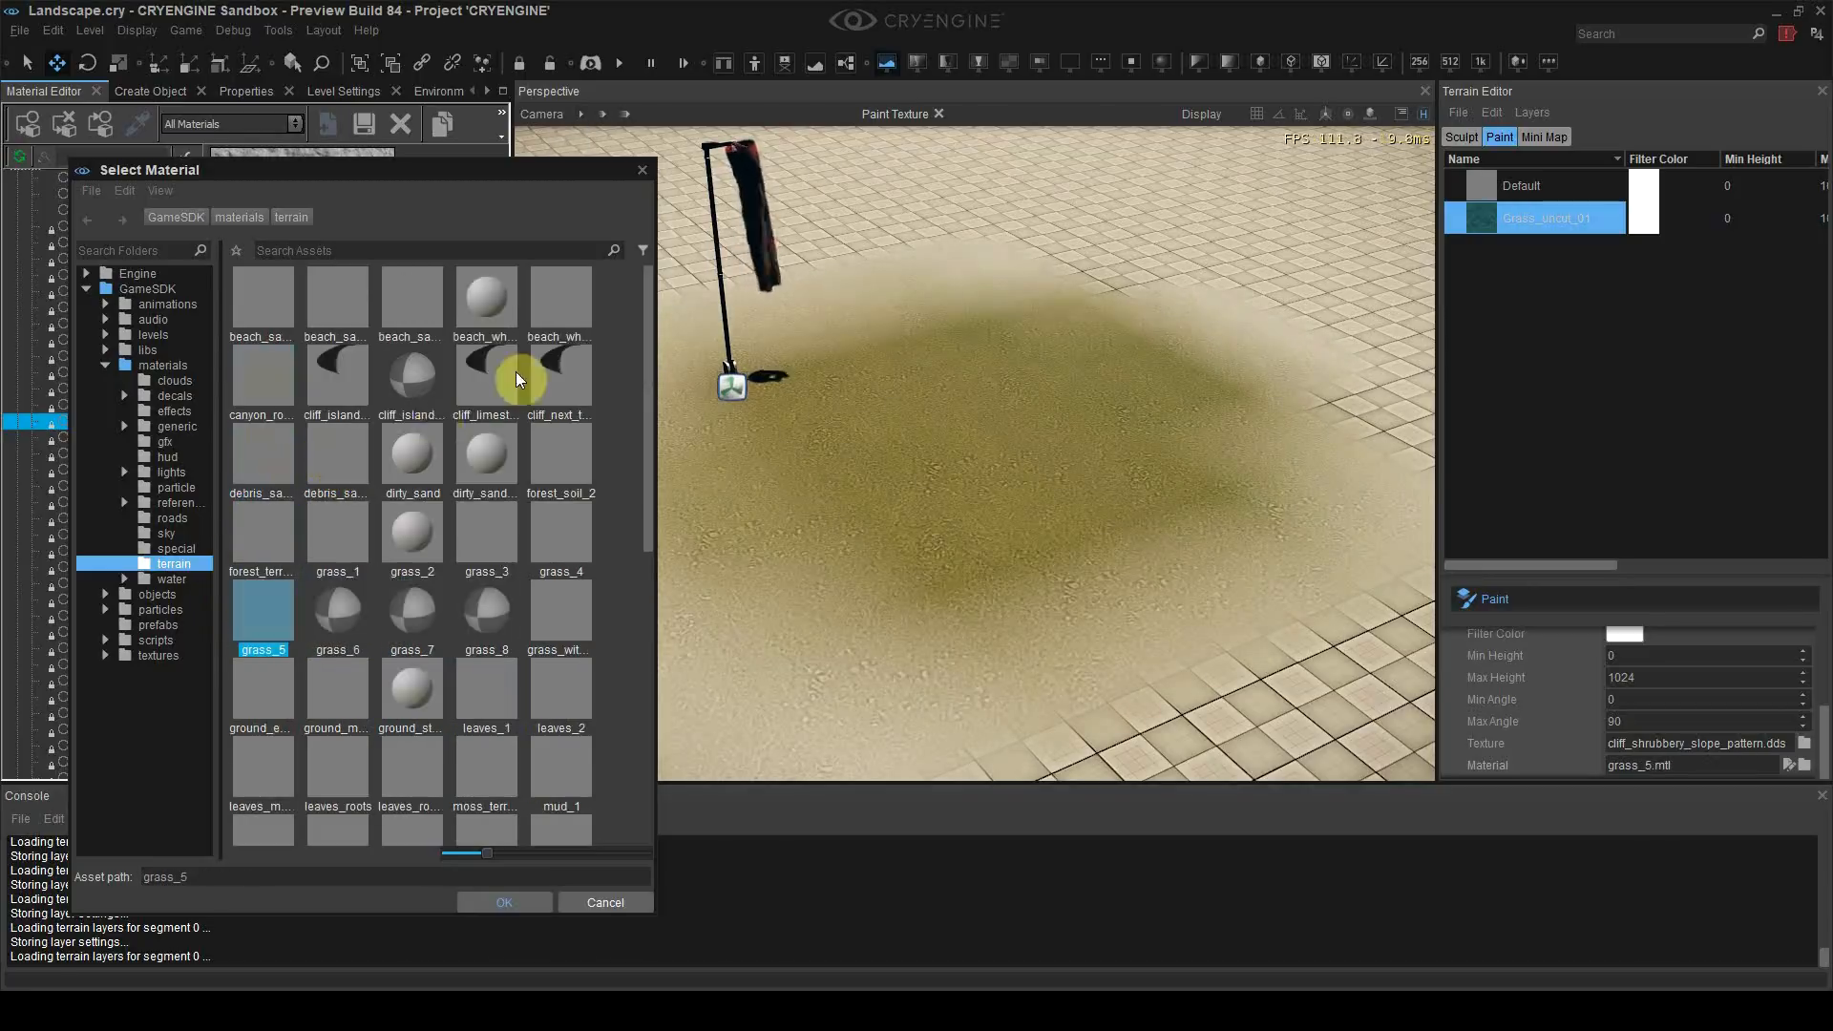
# Step: Try forest_soil_2 and cliff_next_to_ocean_3d on the painted layer before assigning it the grass_2 material
pyautogui.click(573, 462)
pyautogui.click(590, 399)
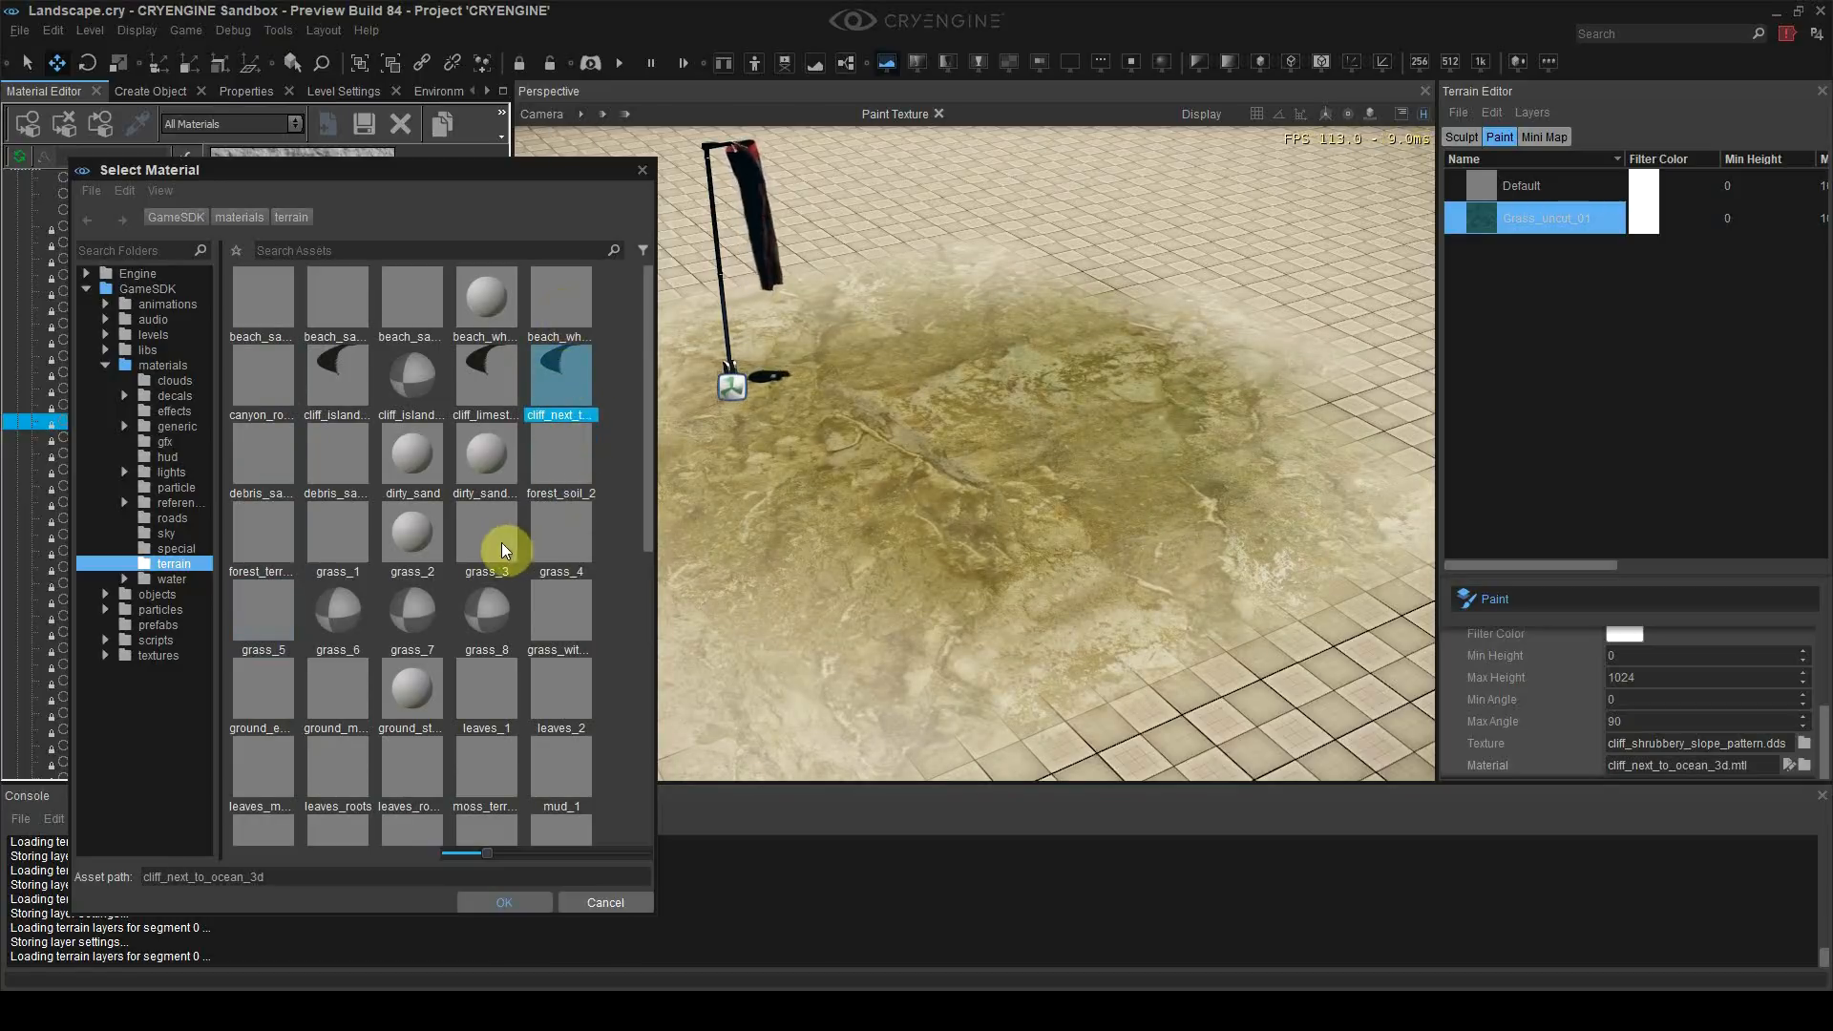
pyautogui.click(441, 544)
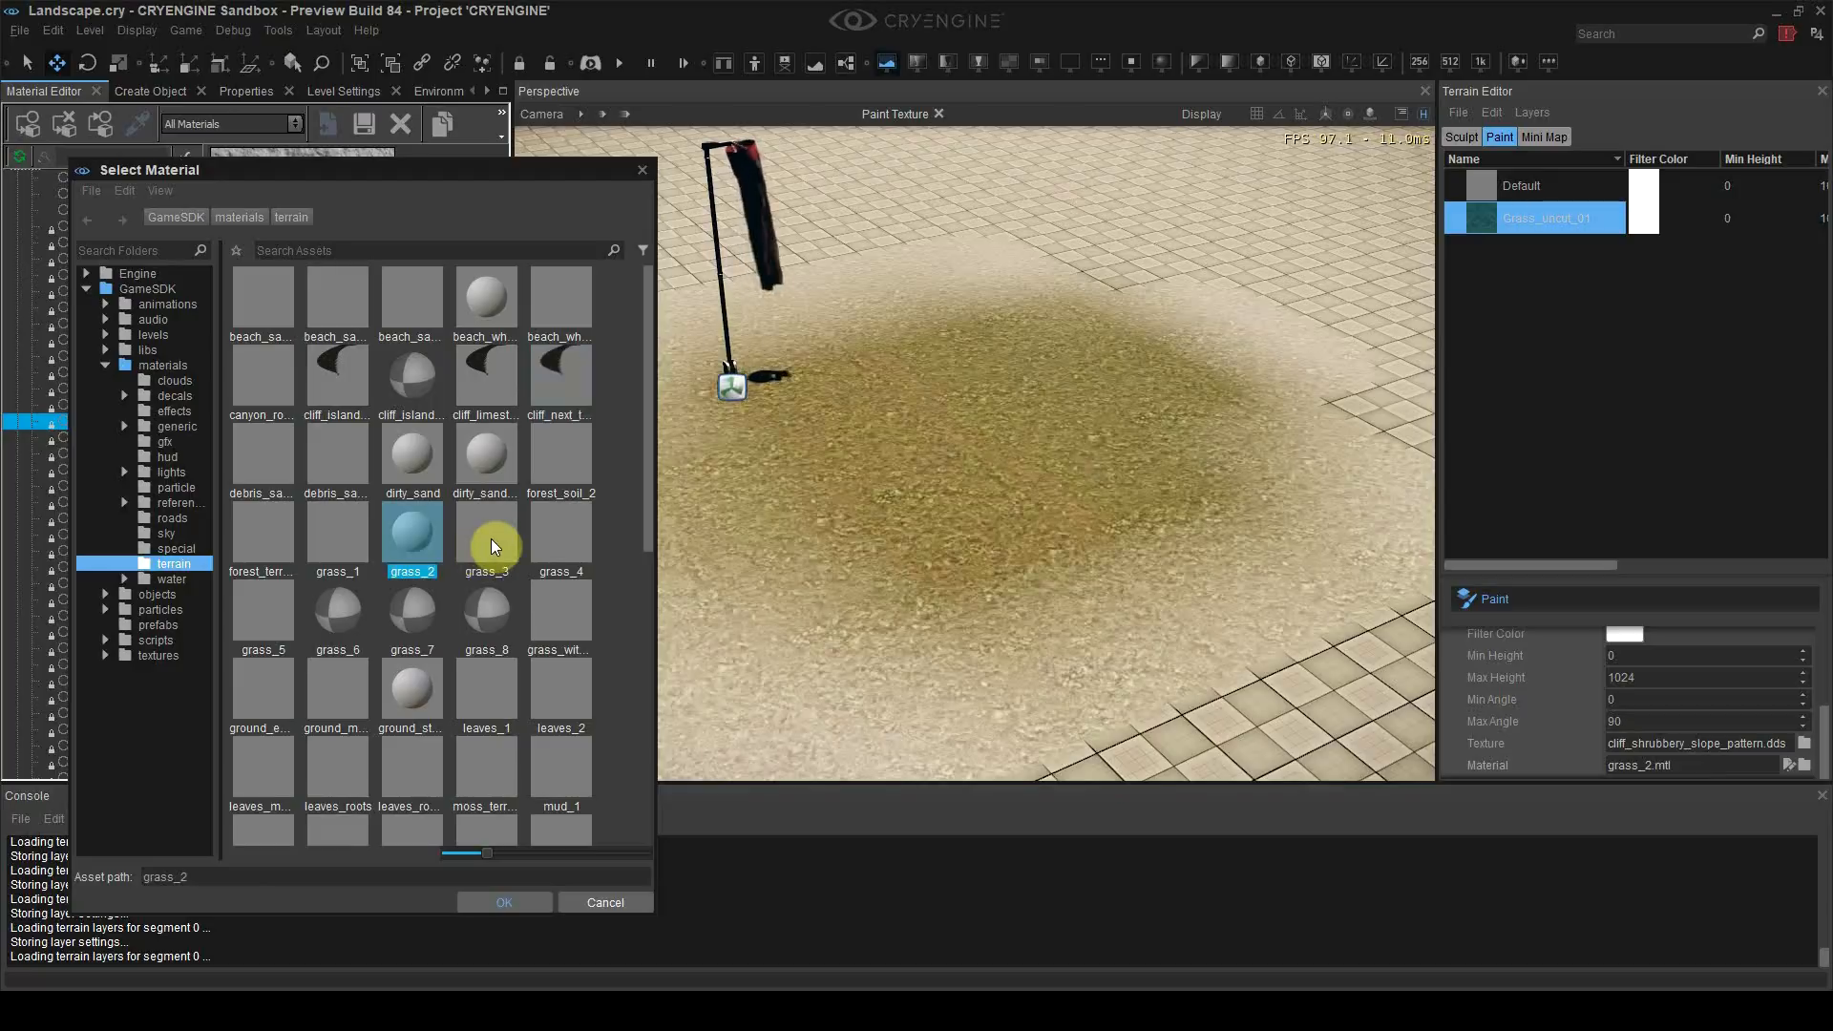
pyautogui.doubleClick(417, 544)
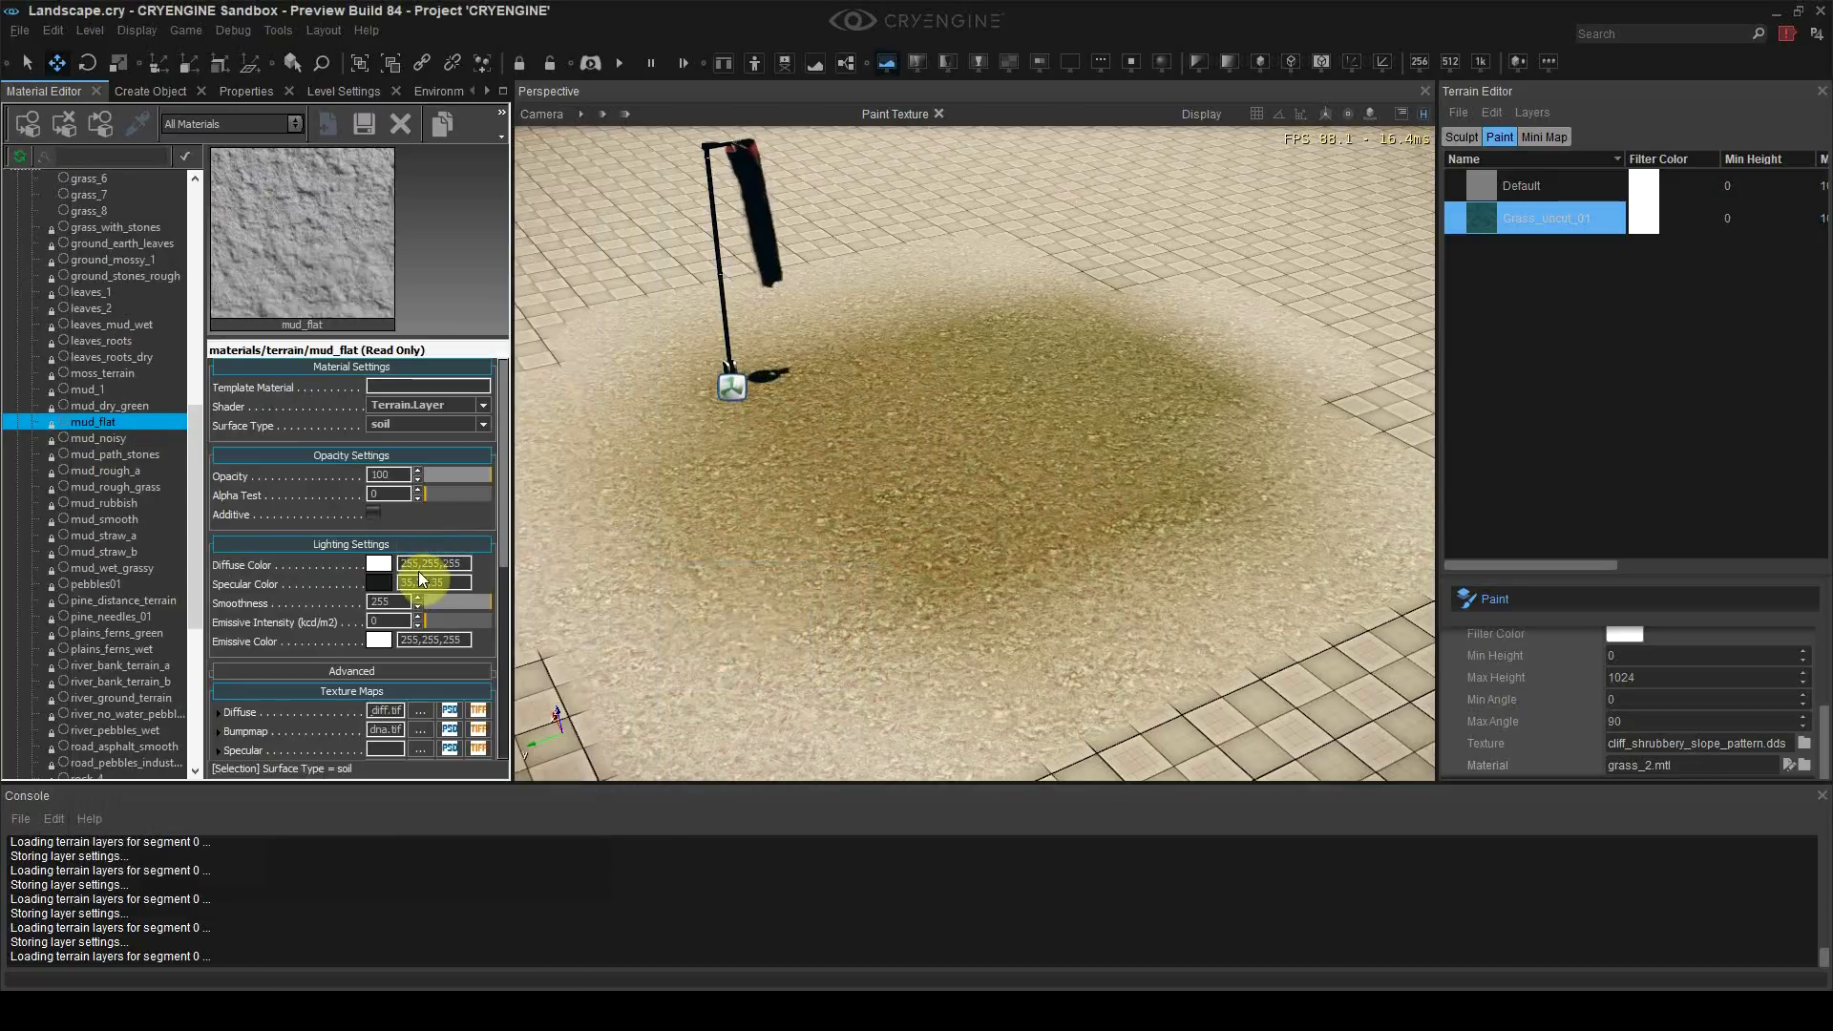
# Step: Duplicate the grass_2 terrain material in the Material Editor
pyautogui.moveTo(195, 458); pyautogui.dragTo(196, 363)
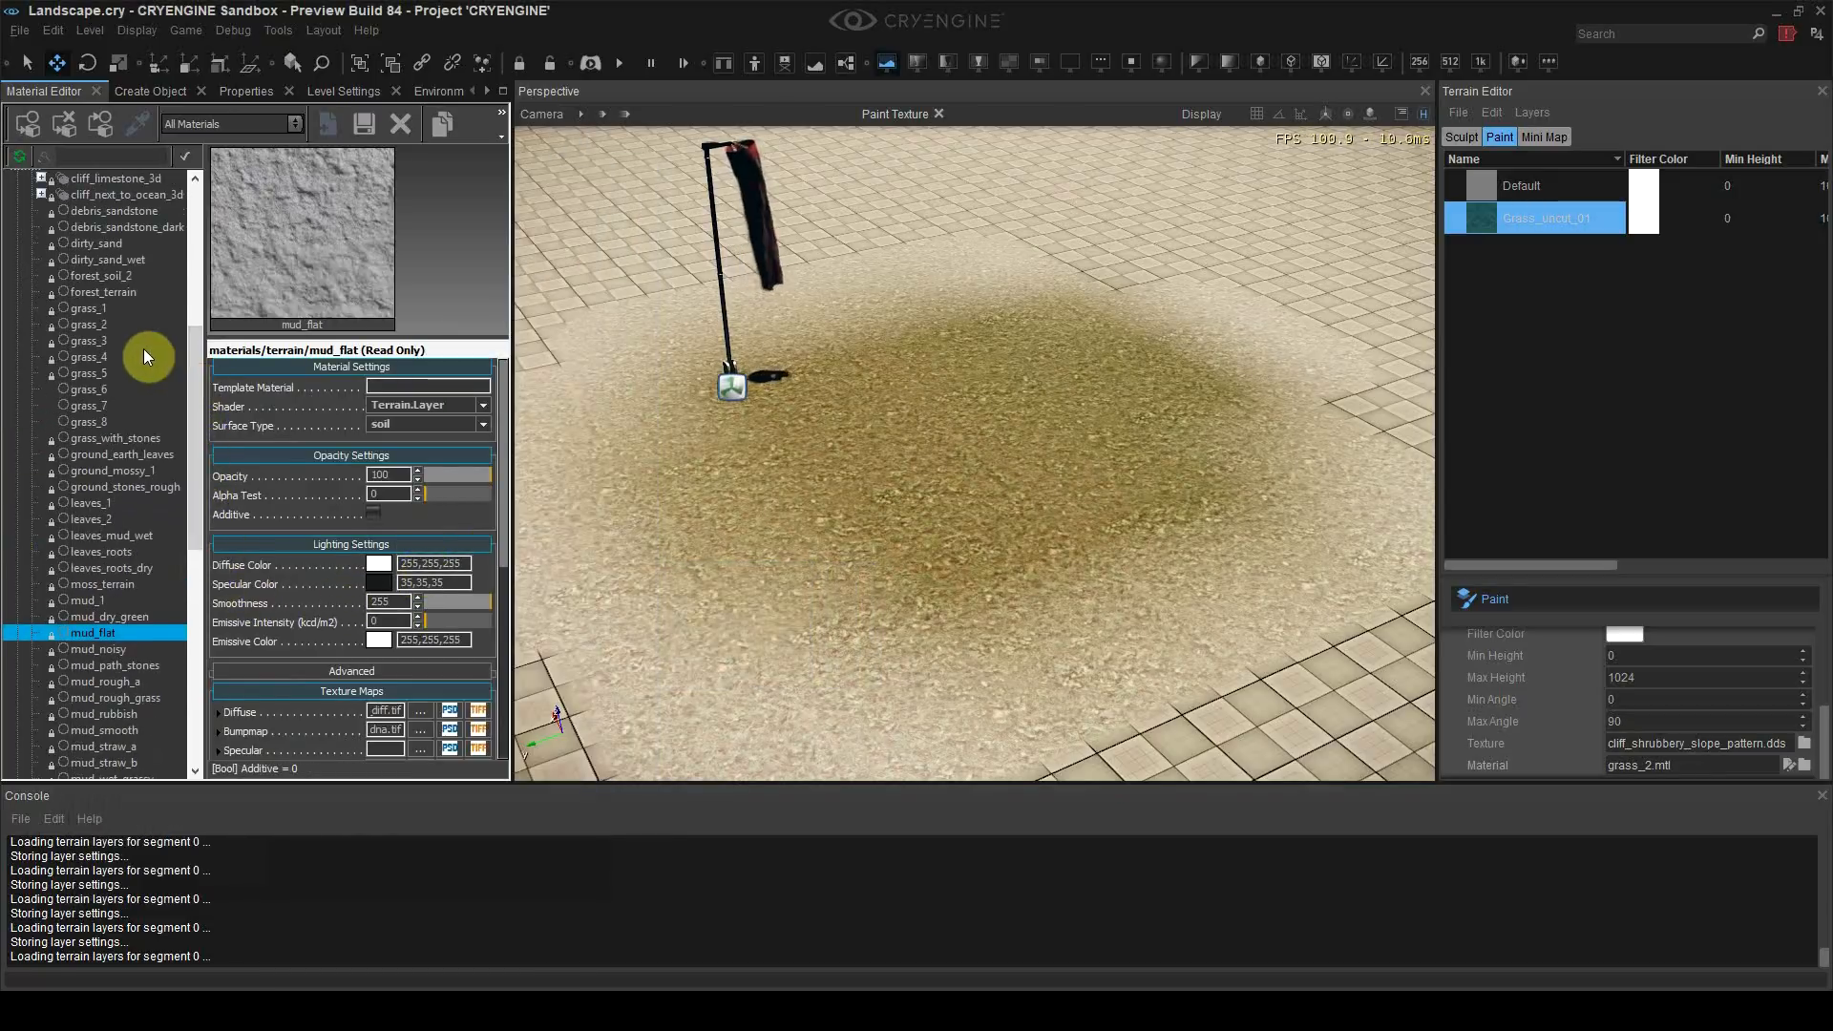
pyautogui.click(120, 325)
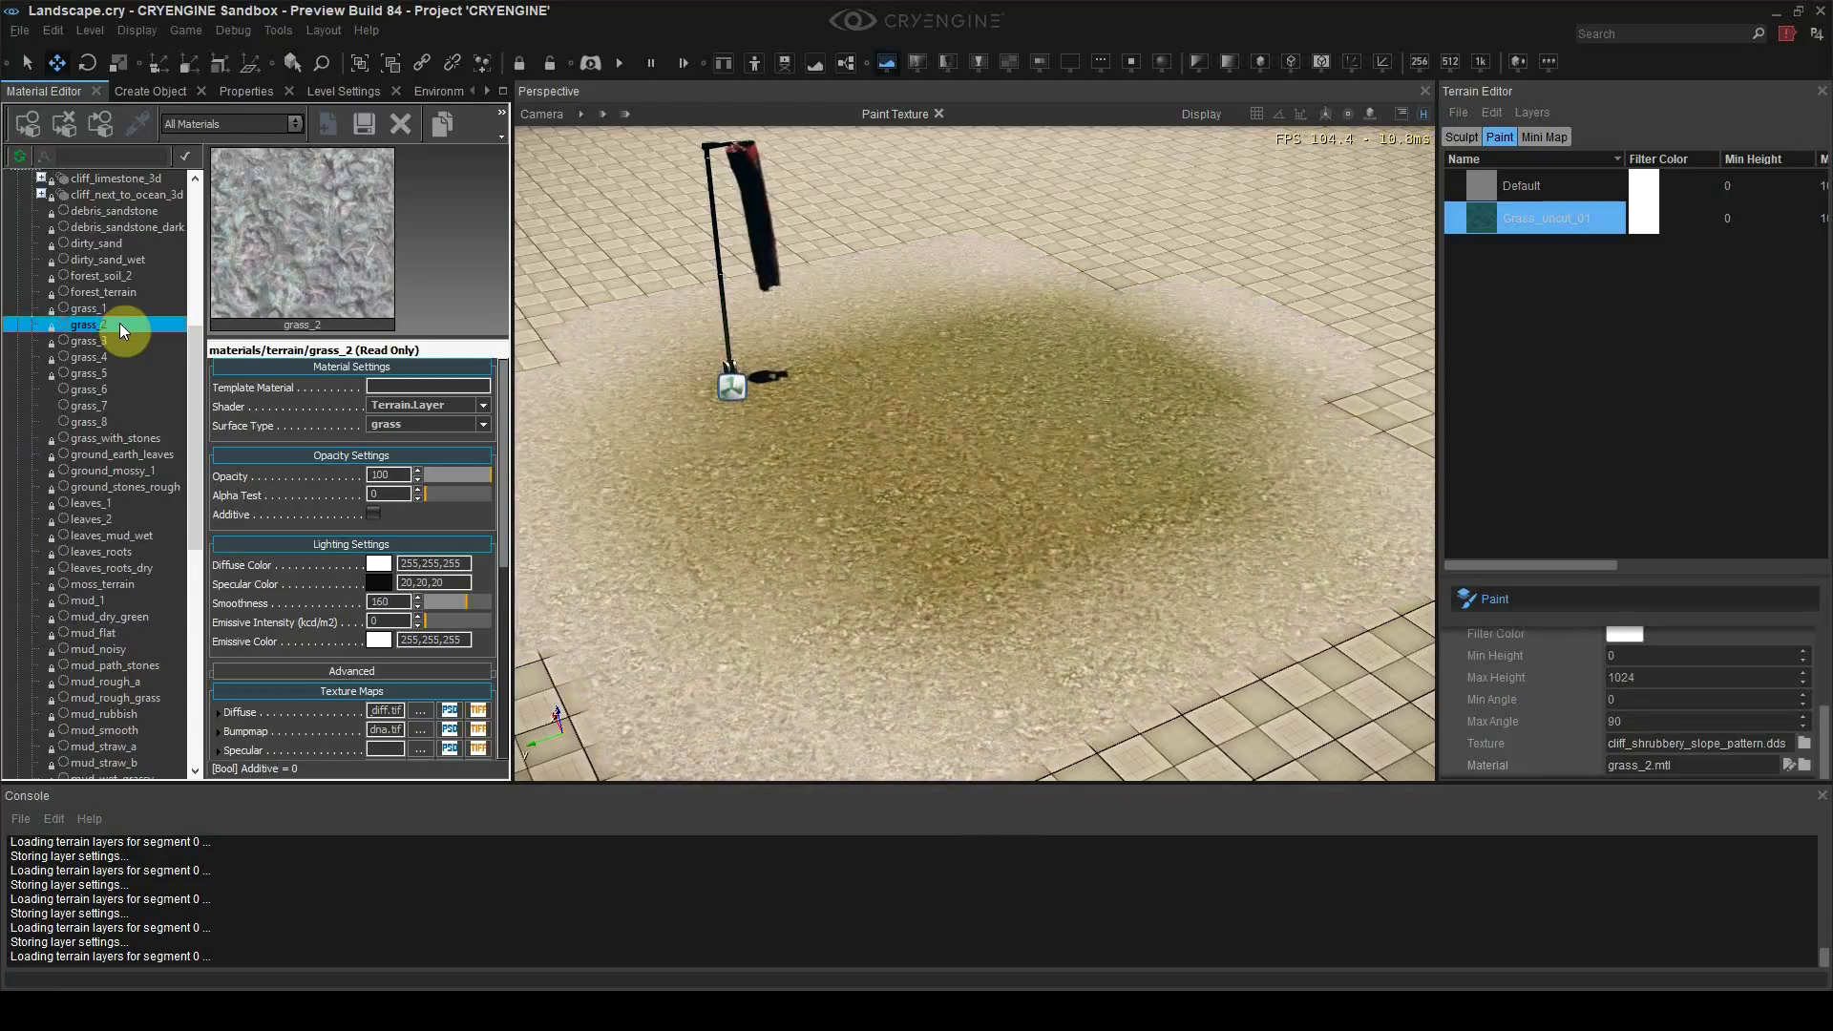
pyautogui.rightClick(119, 322)
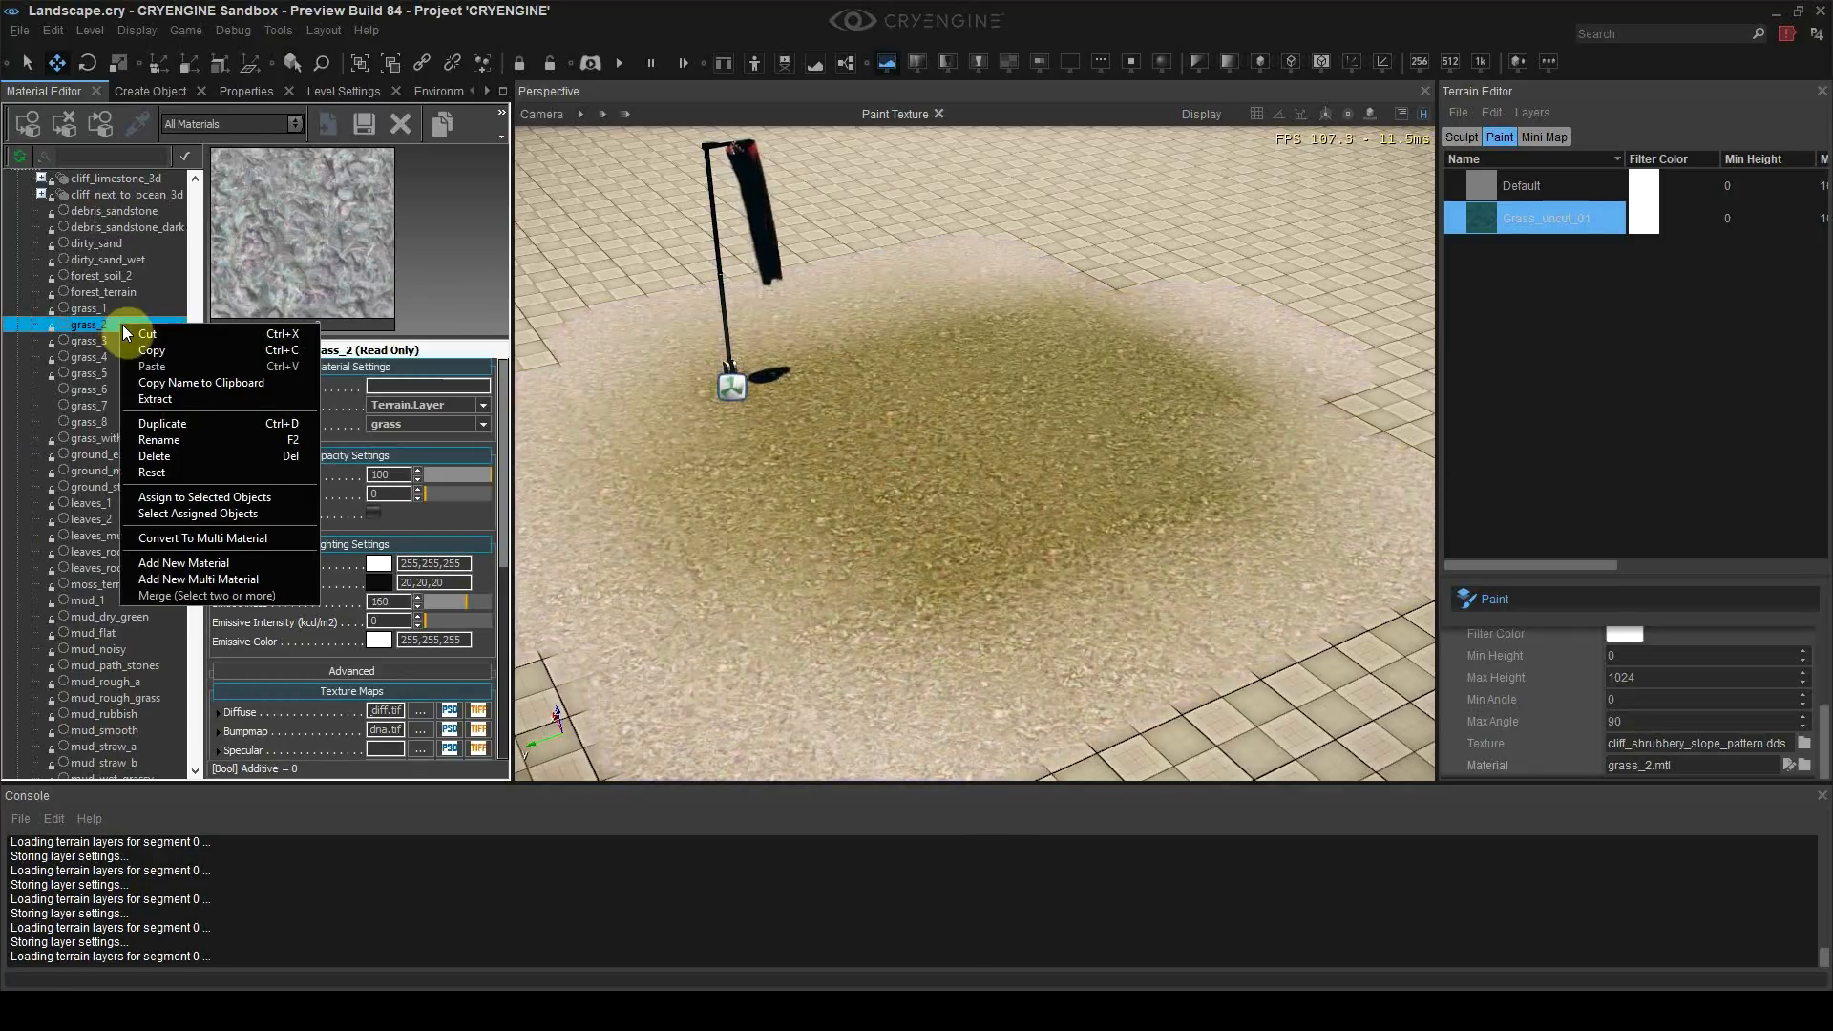
pyautogui.click(159, 425)
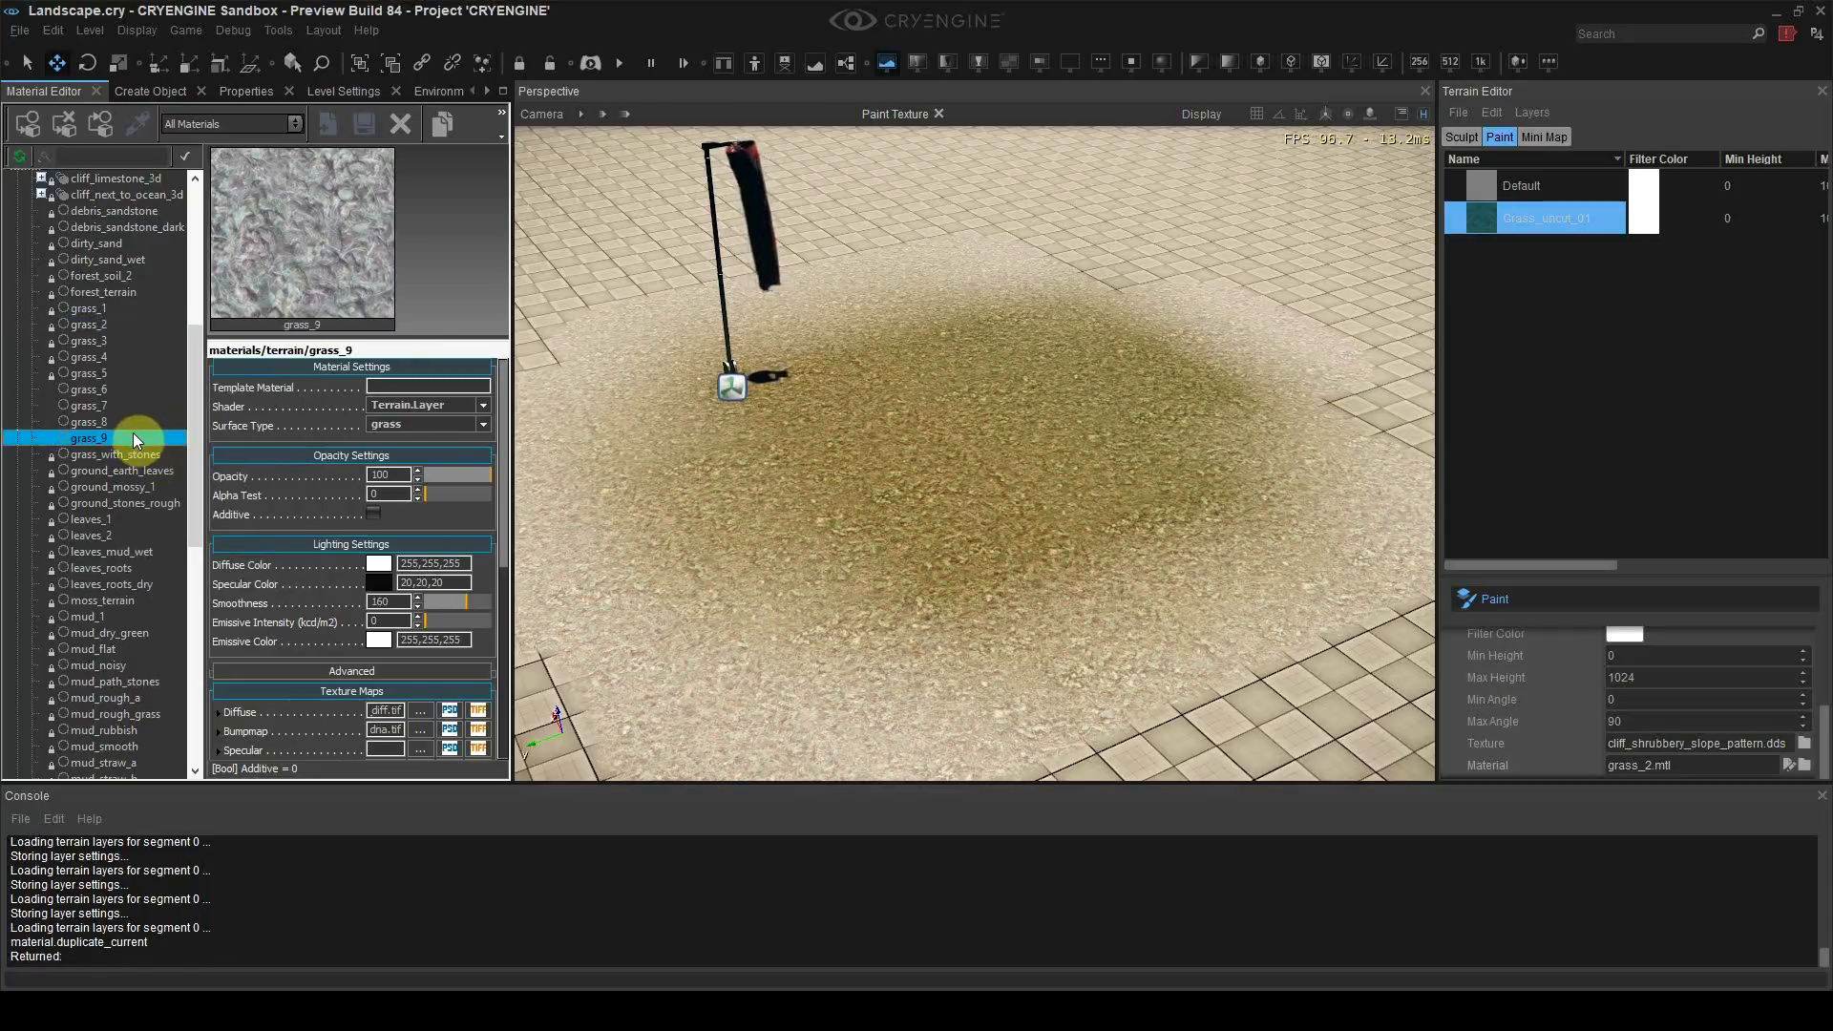
# Step: Create a new material from the grass_9 copy and save it as grass_uncut_01 in gamesdk/materials/terrain
pyautogui.rightClick(118, 433)
pyautogui.click(141, 456)
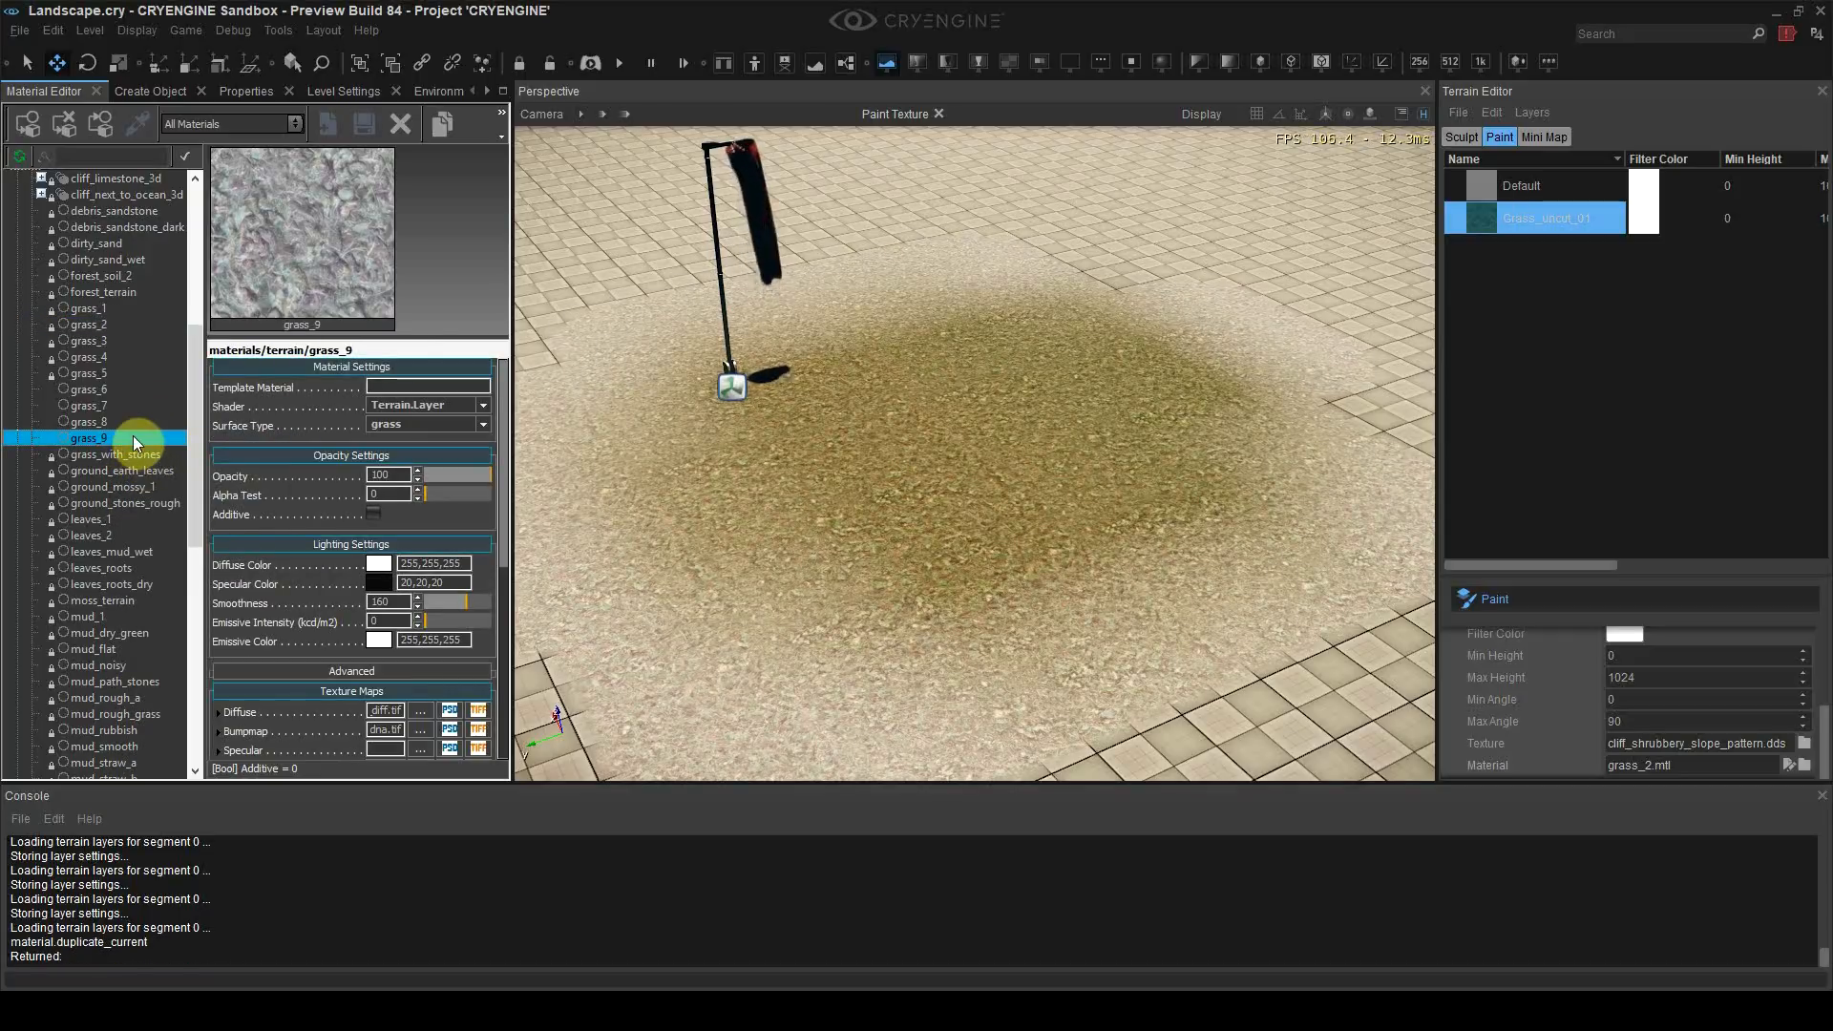
pyautogui.rightClick(133, 437)
pyautogui.click(150, 482)
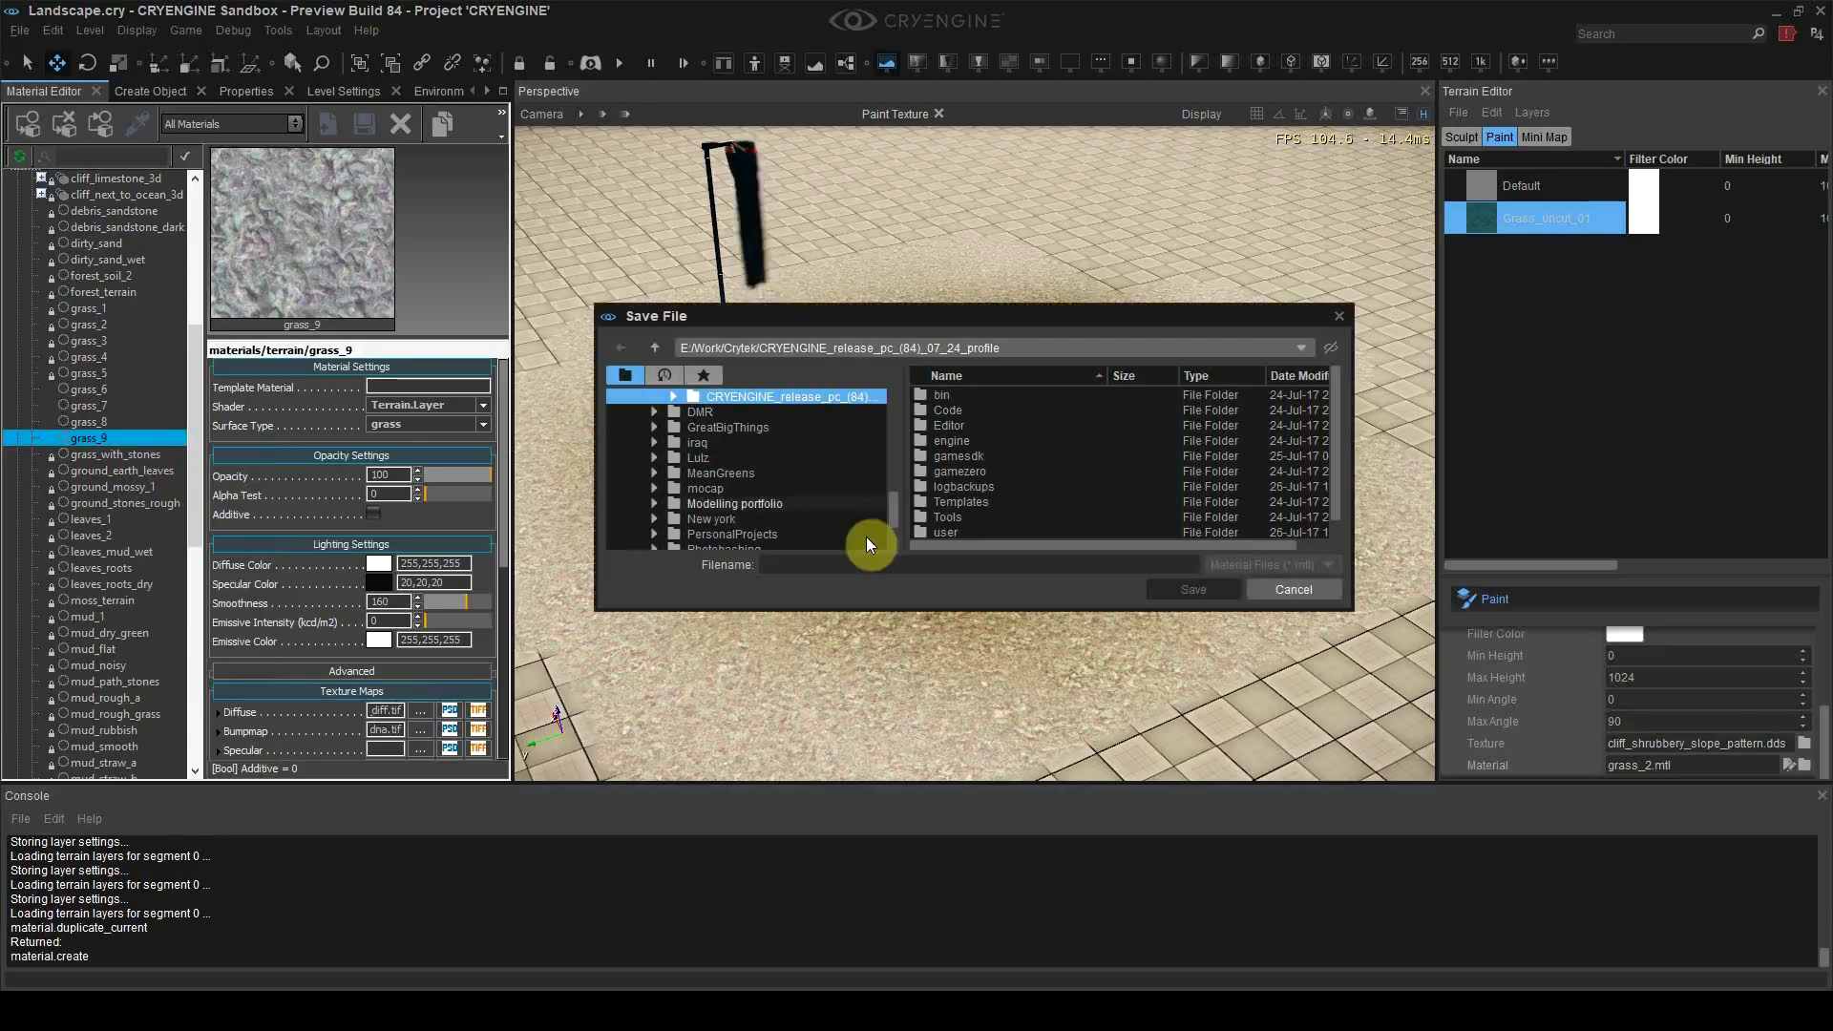
pyautogui.doubleClick(976, 457)
pyautogui.doubleClick(977, 458)
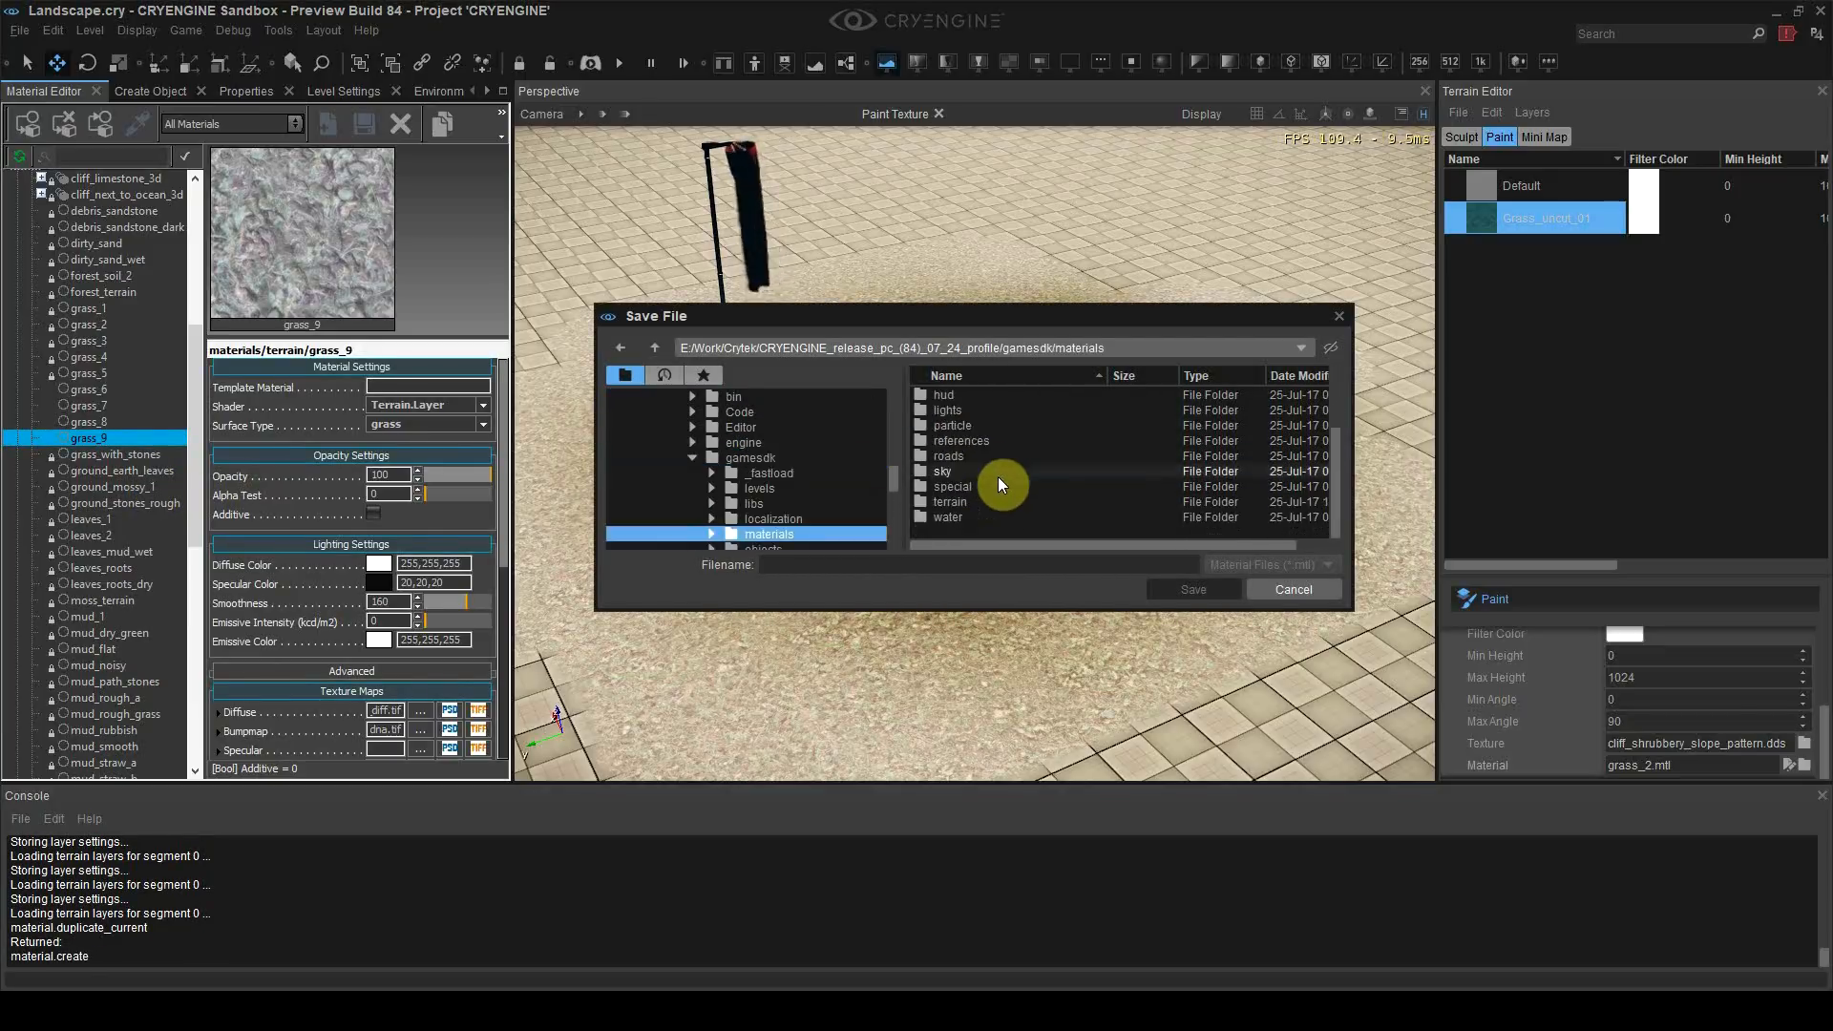
pyautogui.doubleClick(987, 501)
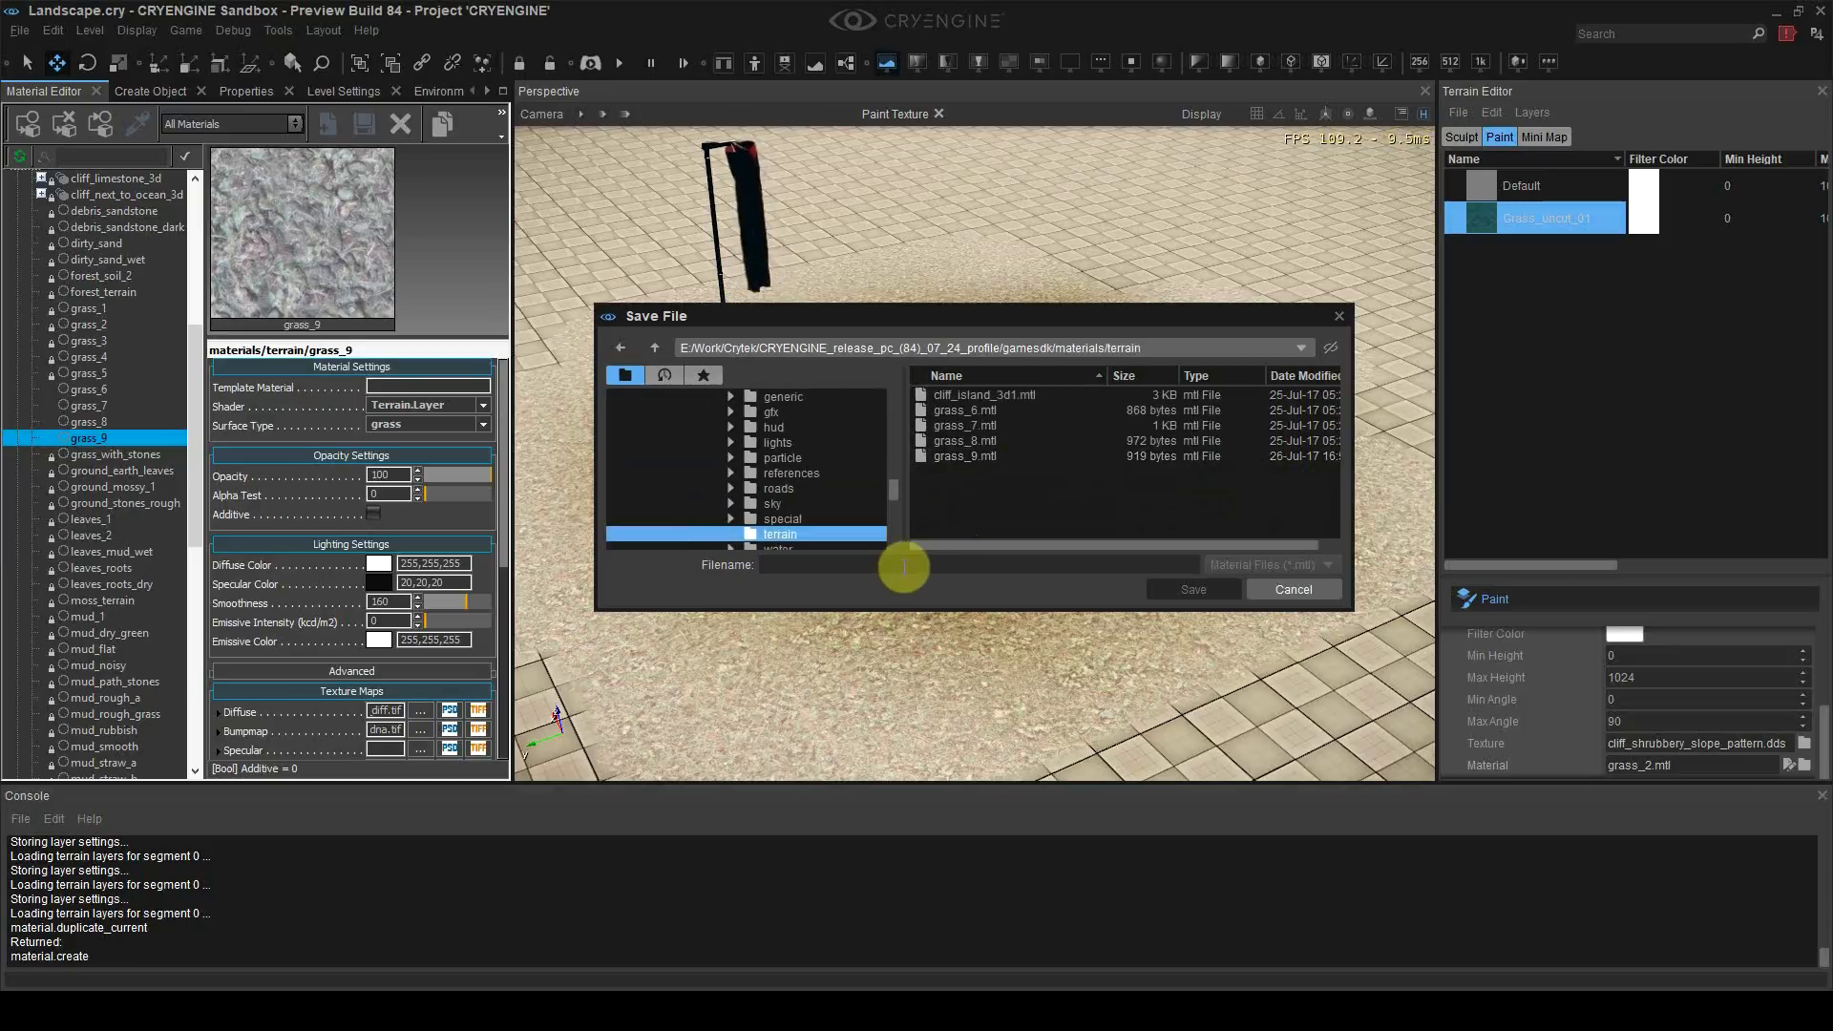
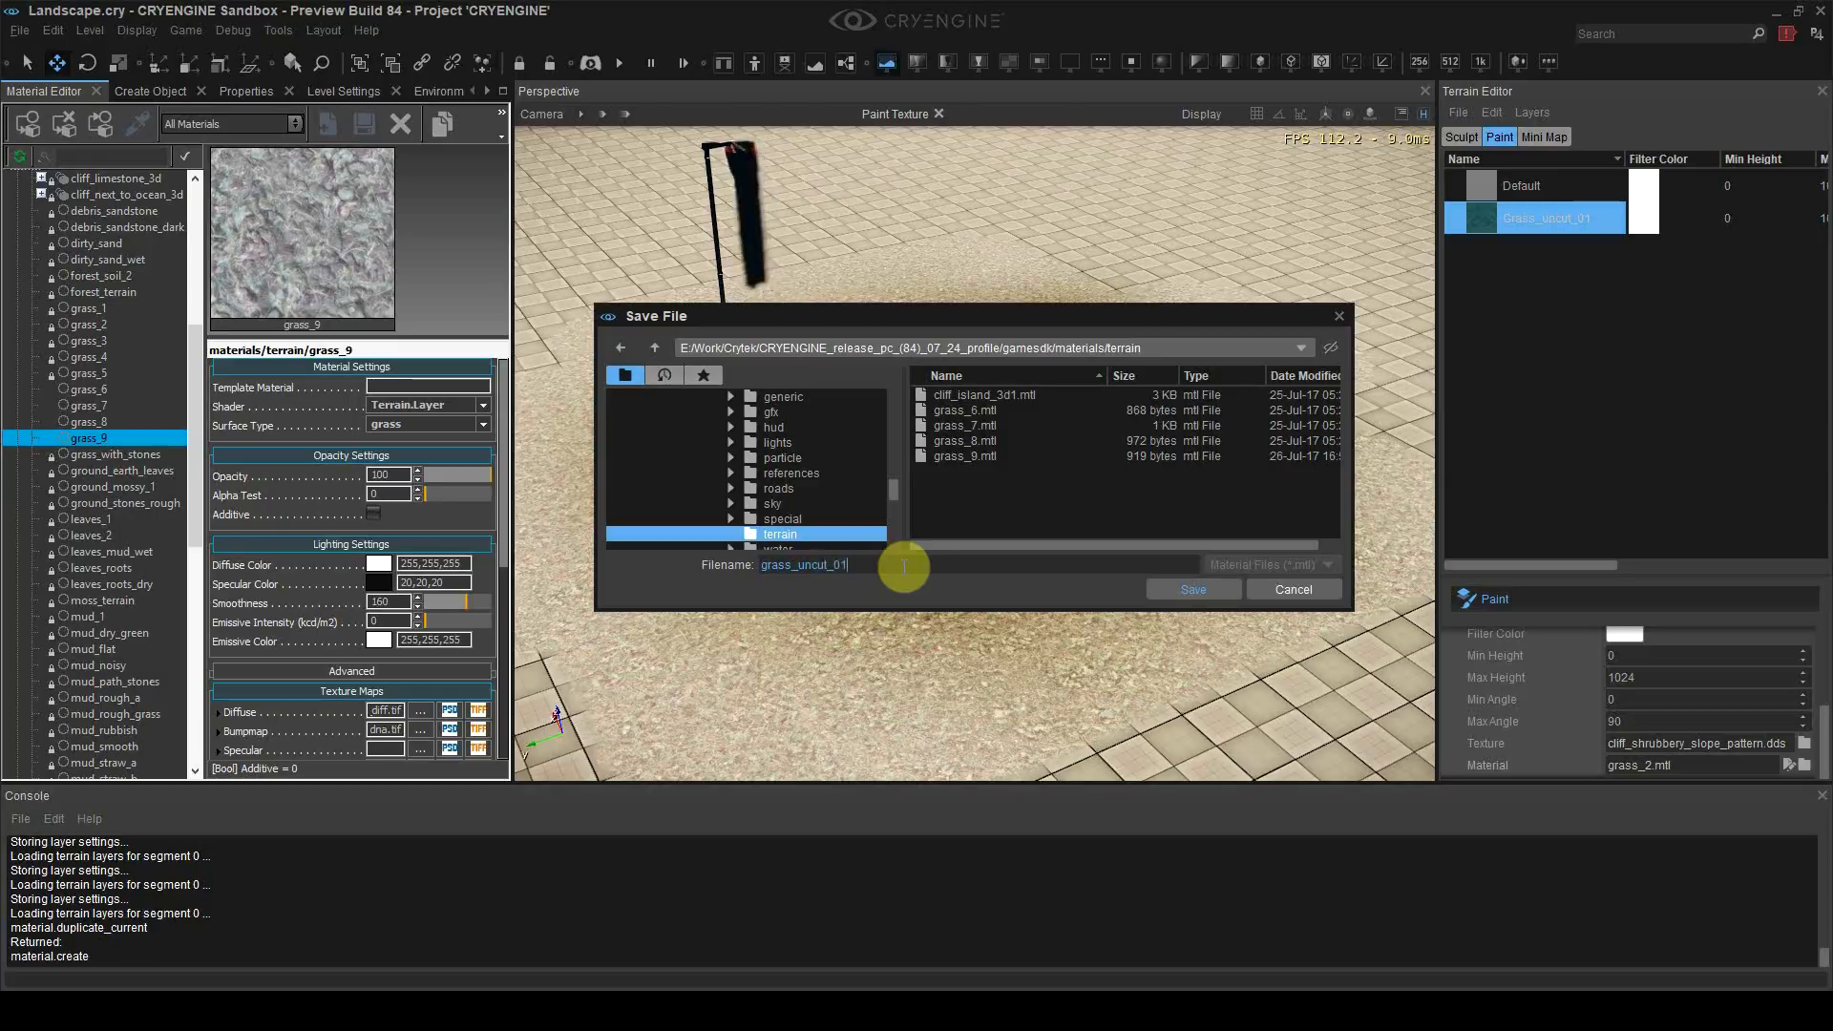
pyautogui.click(1172, 589)
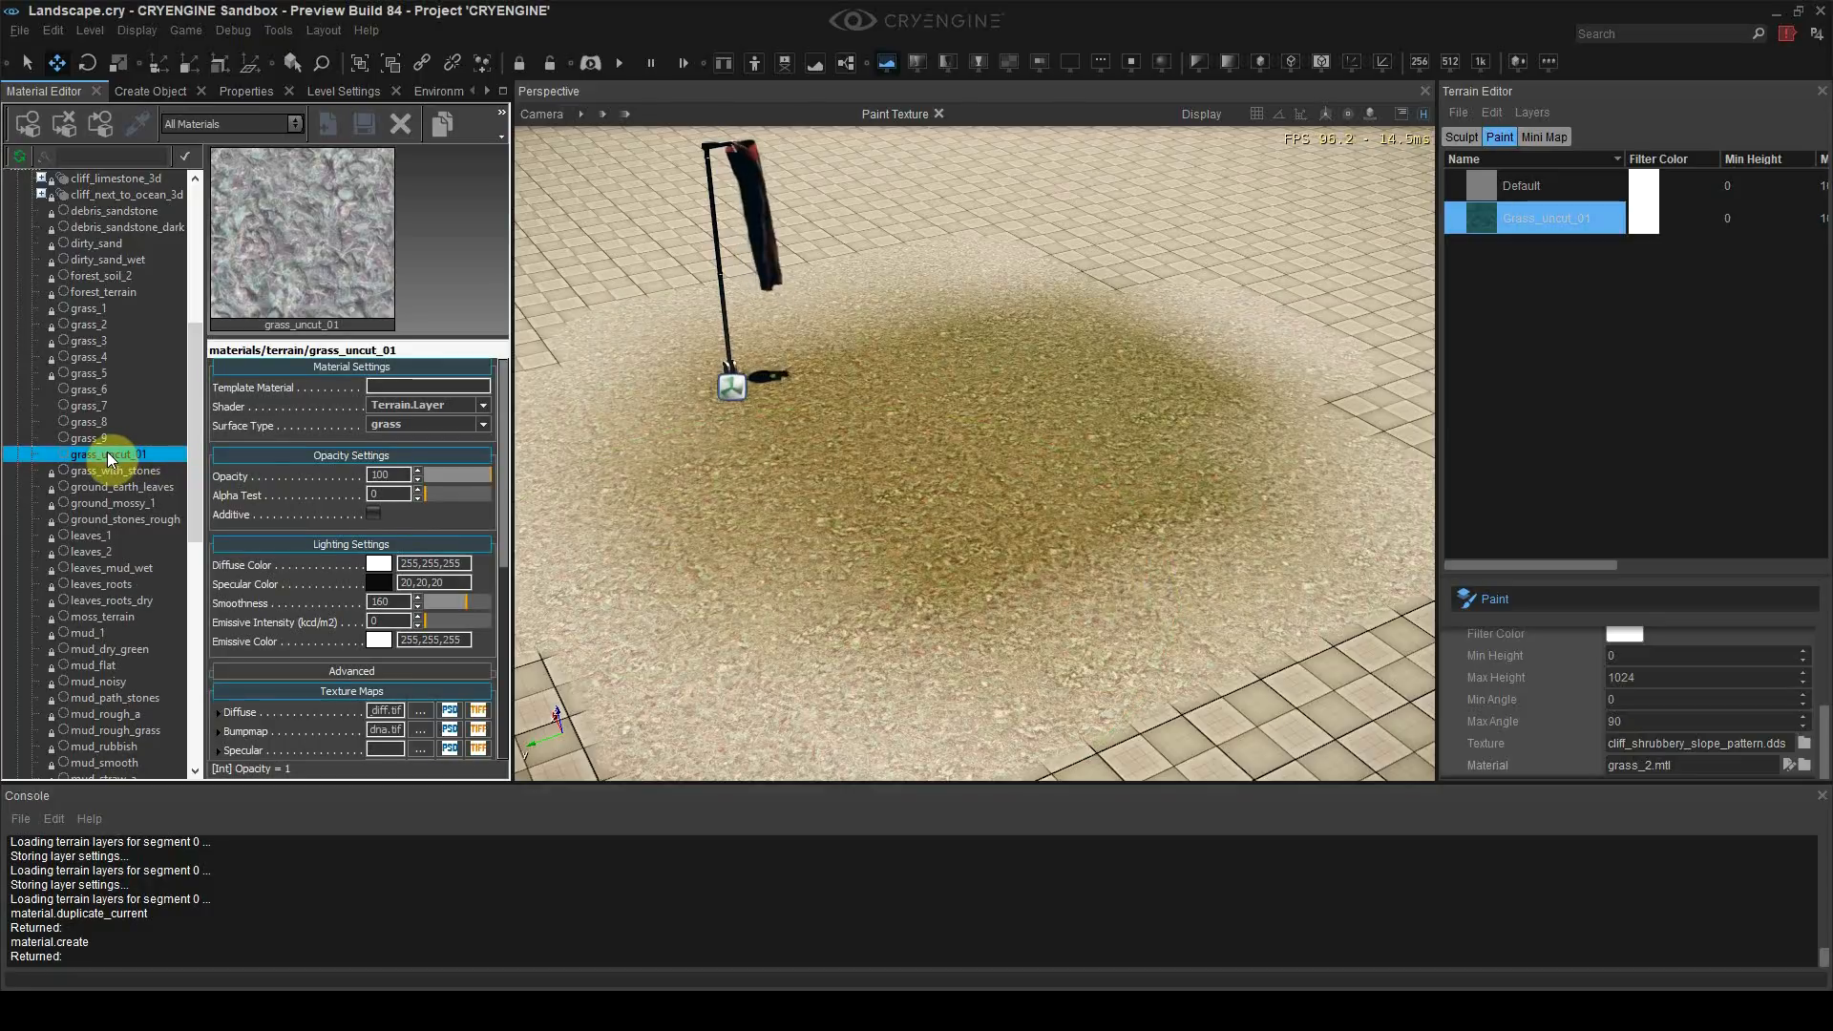
# Step: Assign the grass_uncut_01 material to the Grass_uncut_01 layer and inspect the painted patch up close
pyautogui.click(1805, 766)
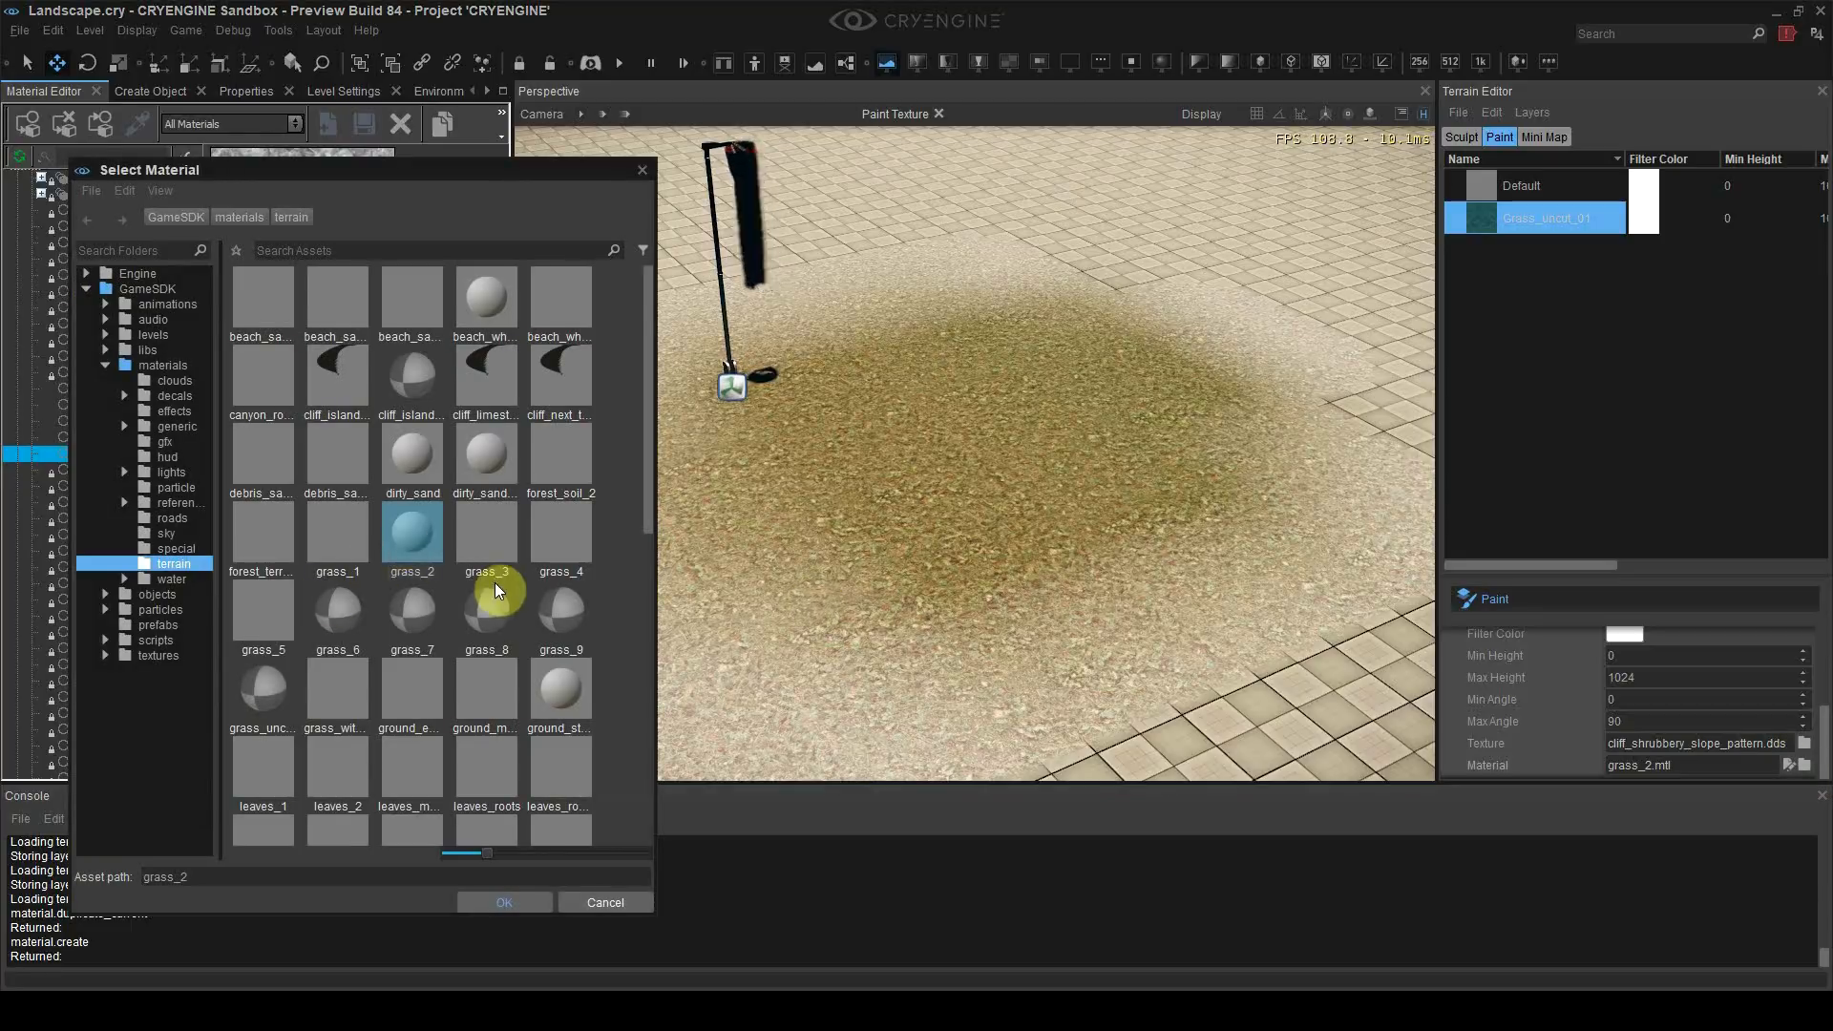
pyautogui.doubleClick(256, 704)
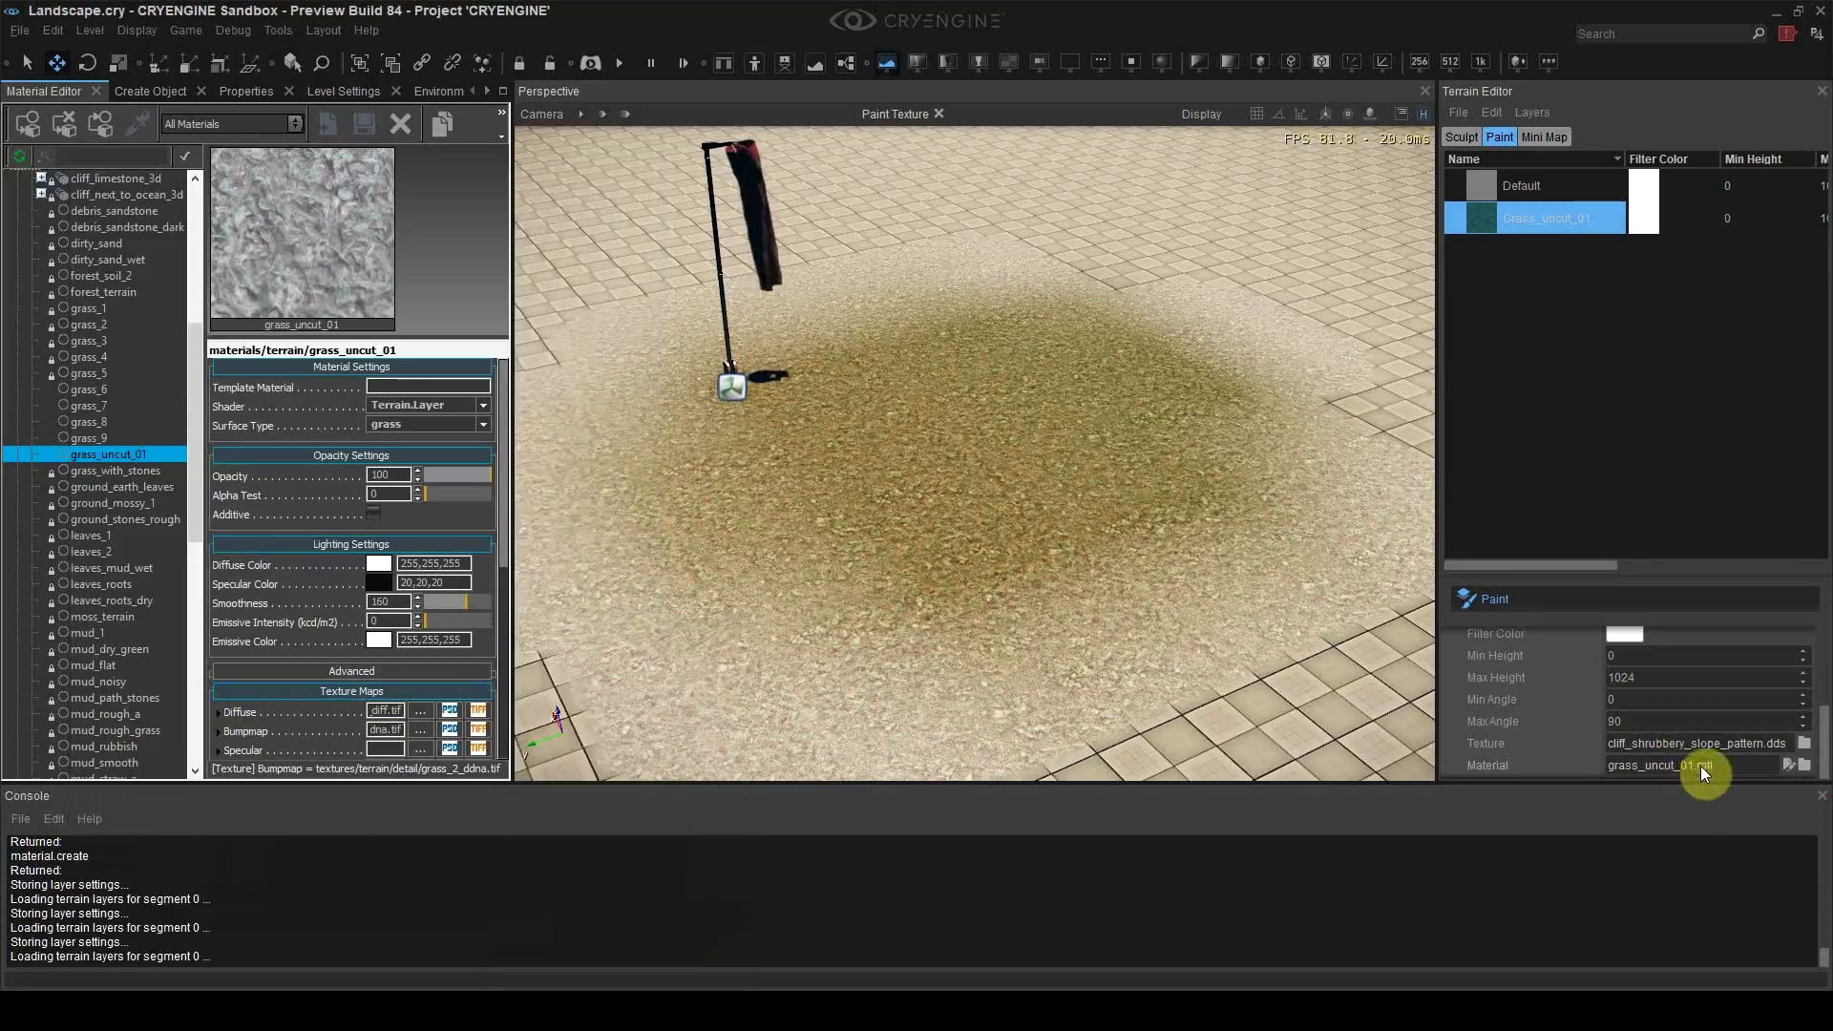
pyautogui.press('w')
pyautogui.moveTo(1184, 573)
pyautogui.mouseDown(button='right')
pyautogui.moveTo(1187, 612)
pyautogui.moveTo(1171, 573)
pyautogui.mouseUp(button='right')
pyautogui.press('s')
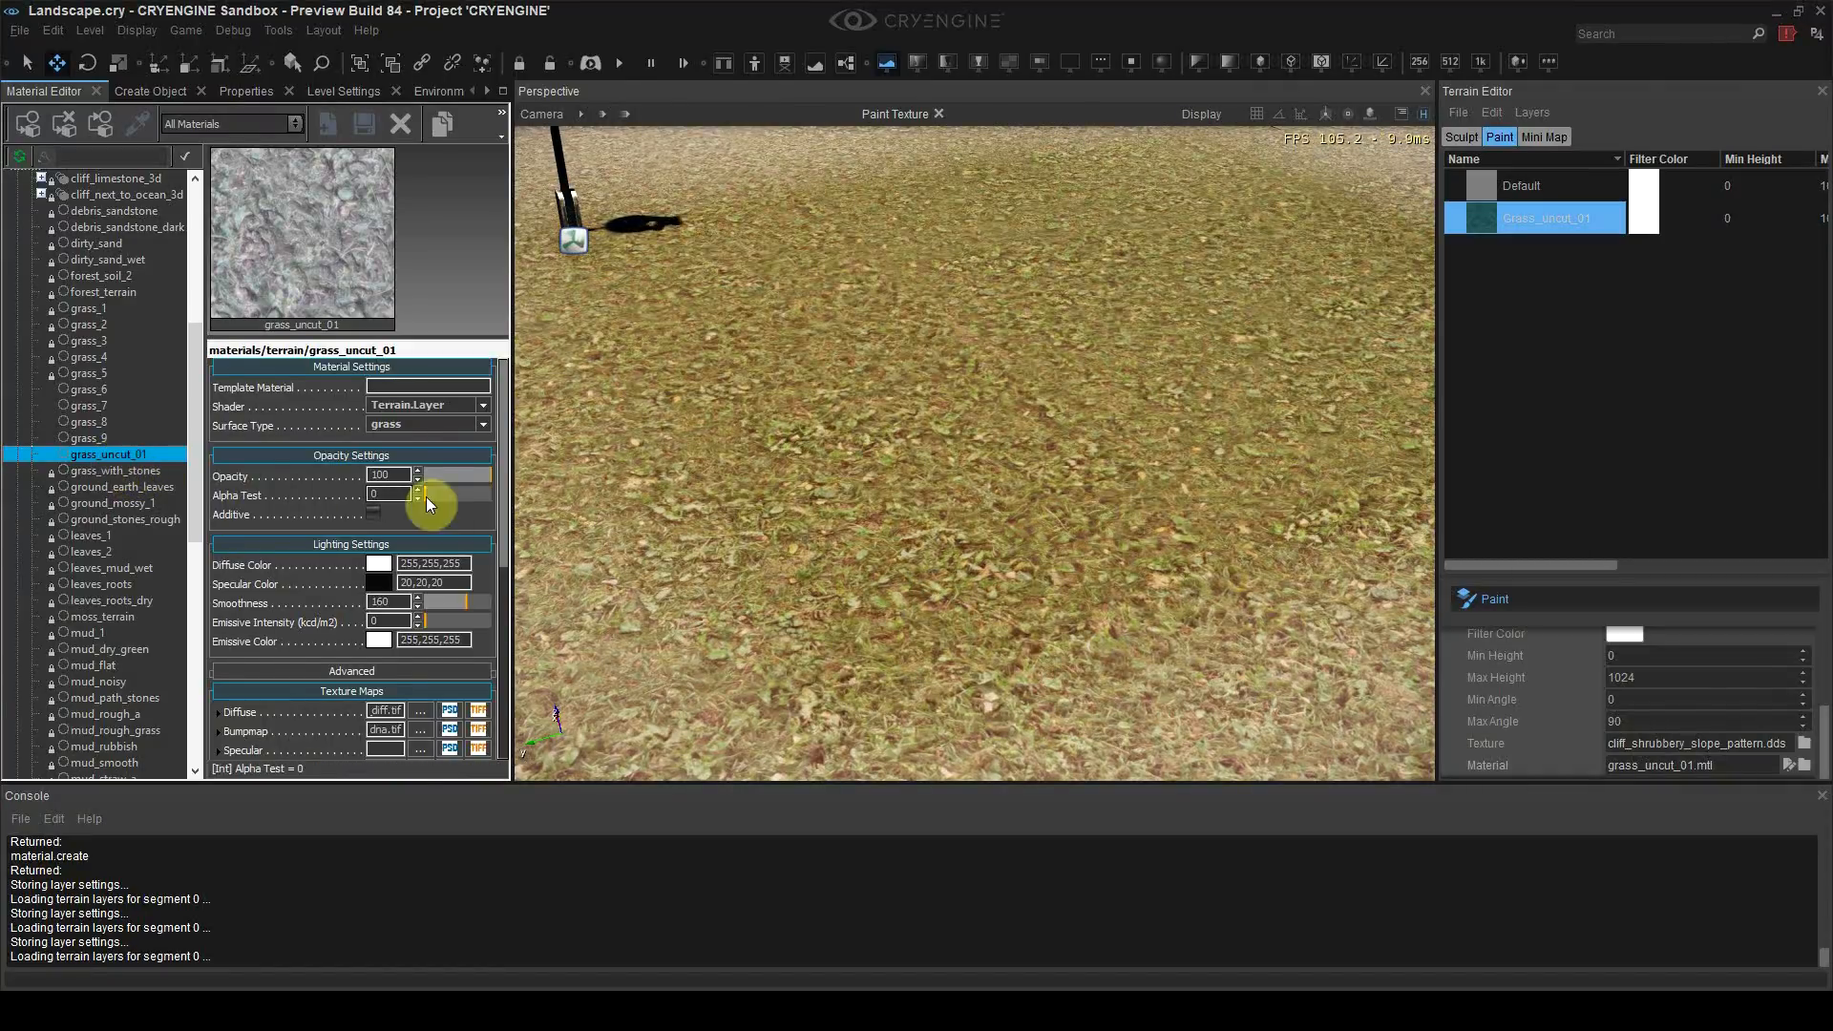
# Step: Assign the grass_uncut_01 albedo texture from textures/terrain/detail/megascans/grass as the material's Diffuse map
pyautogui.scroll(-3, 508, 521)
pyautogui.moveTo(311, 493)
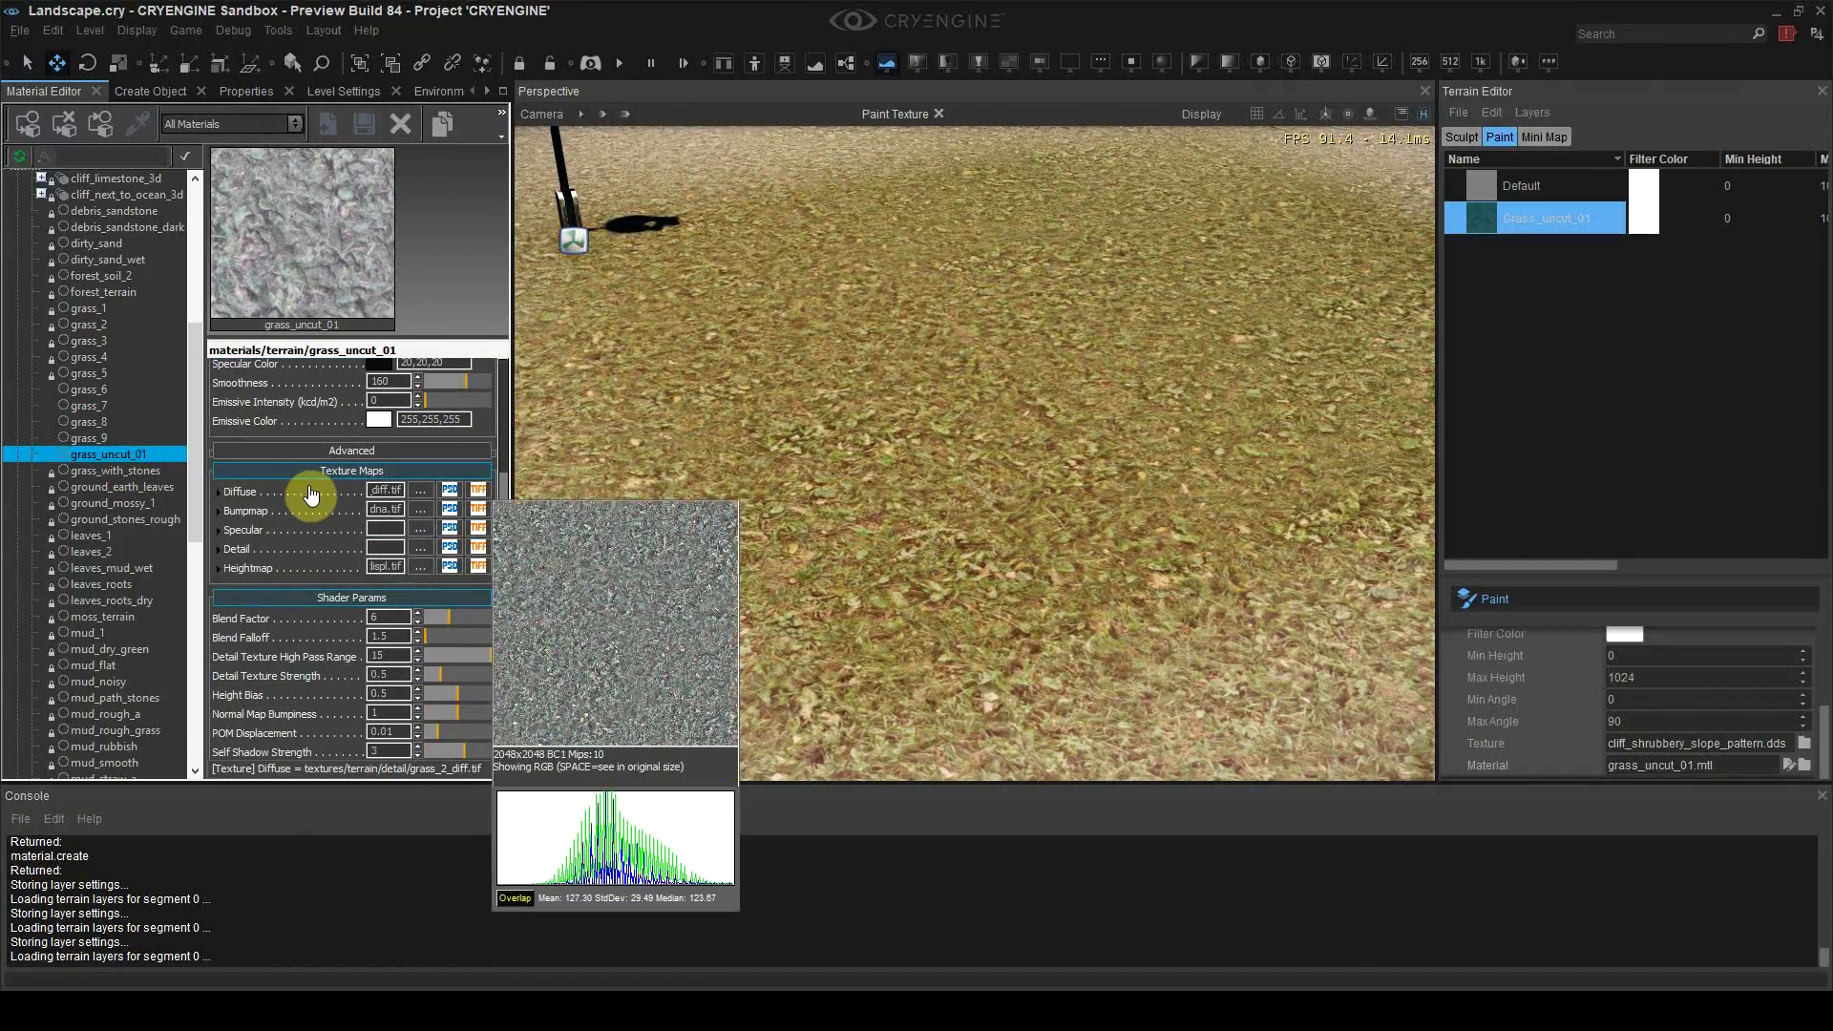
pyautogui.click(417, 491)
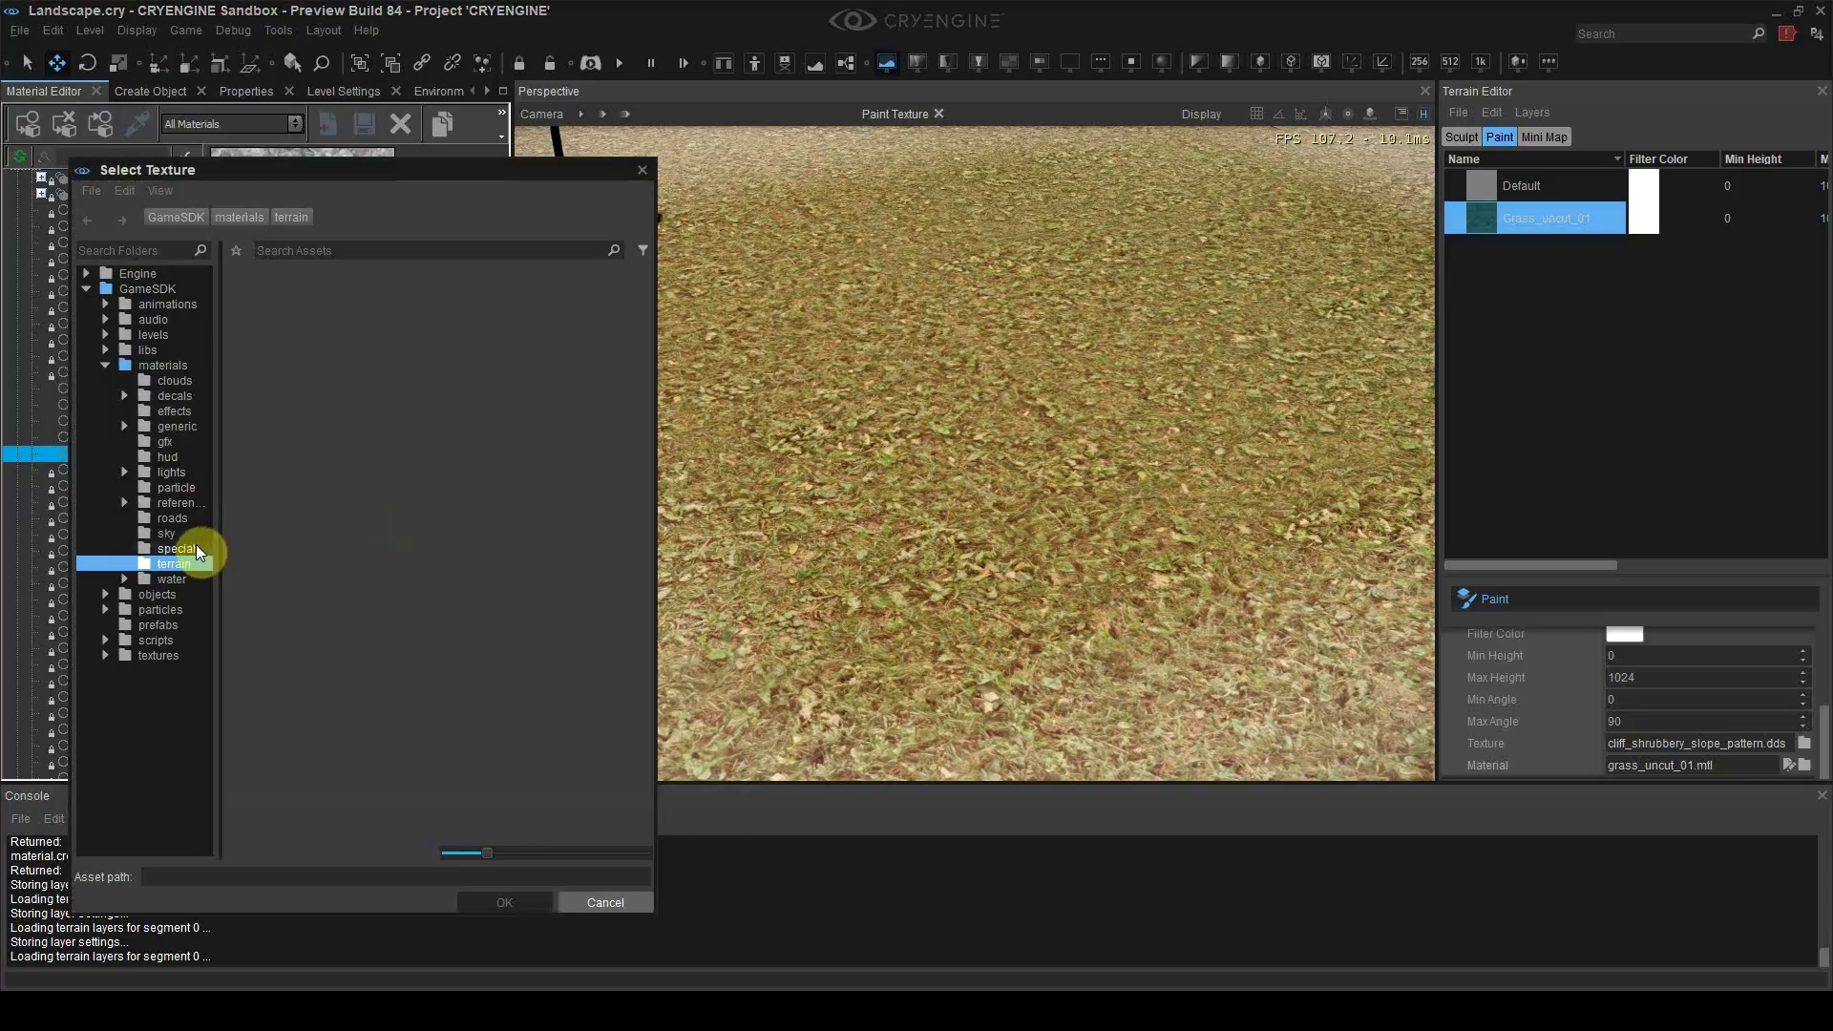
pyautogui.click(158, 656)
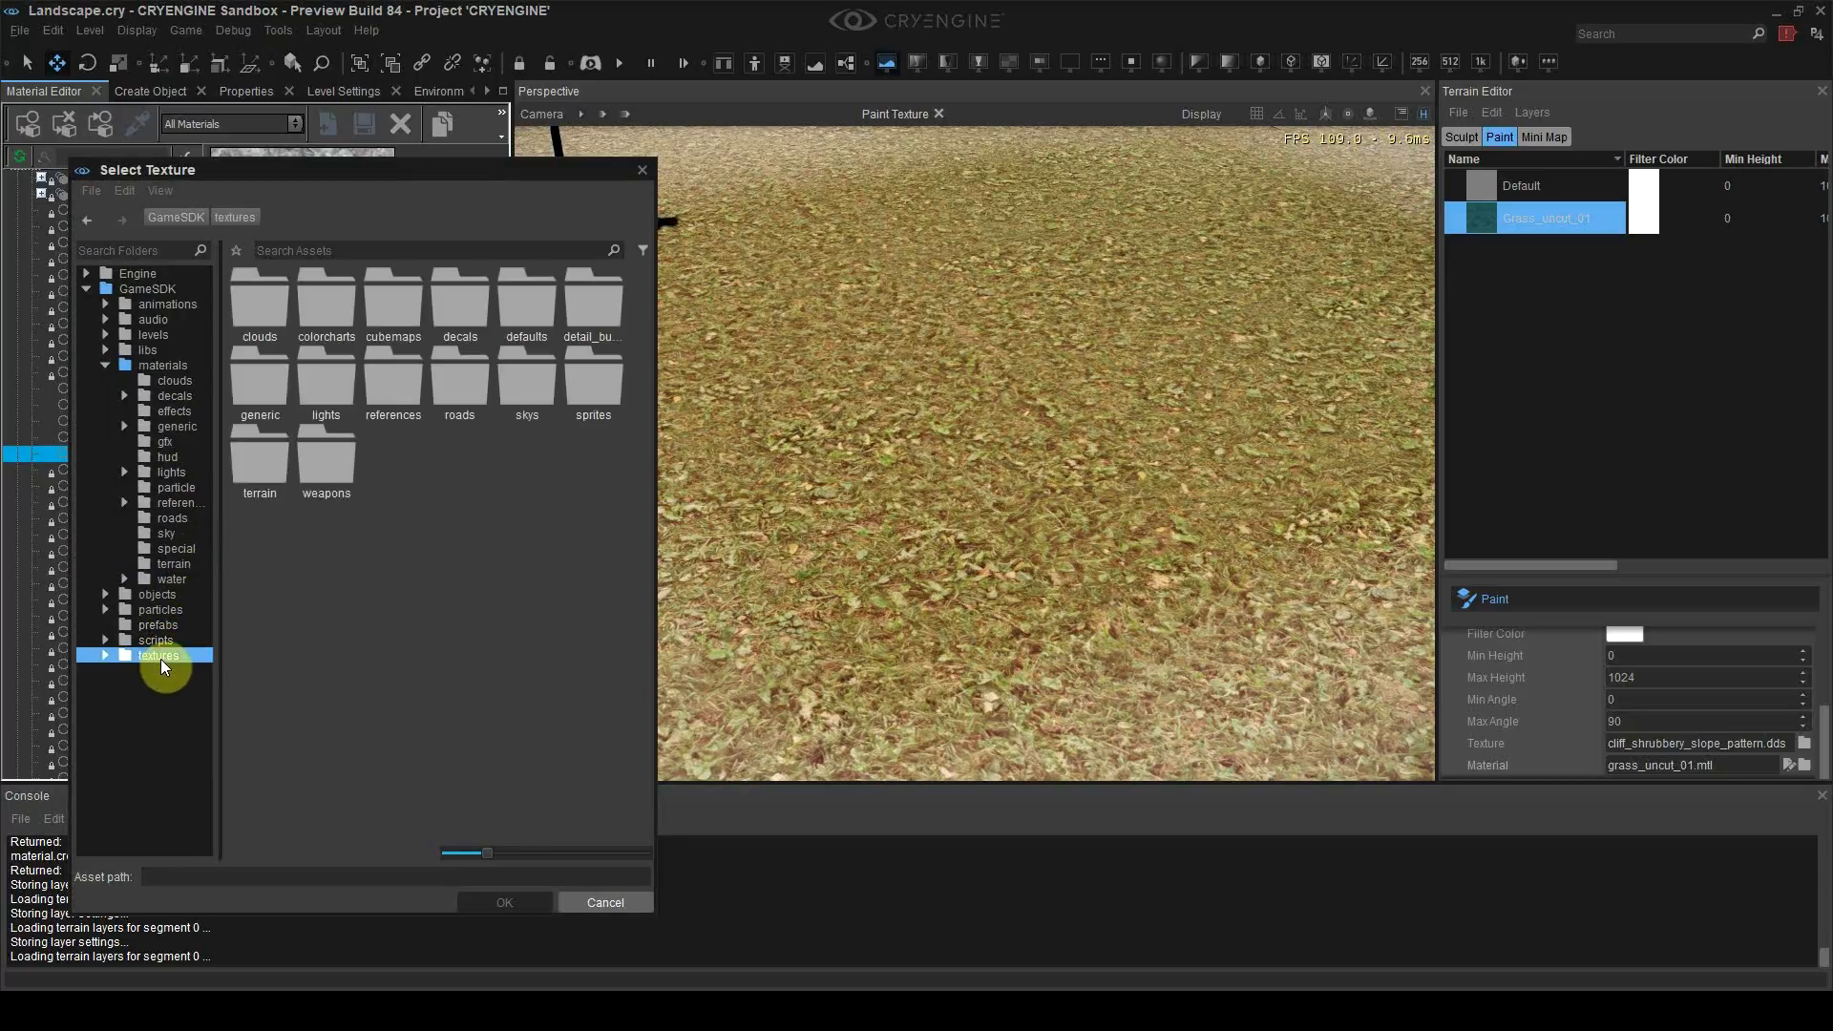
pyautogui.doubleClick(271, 464)
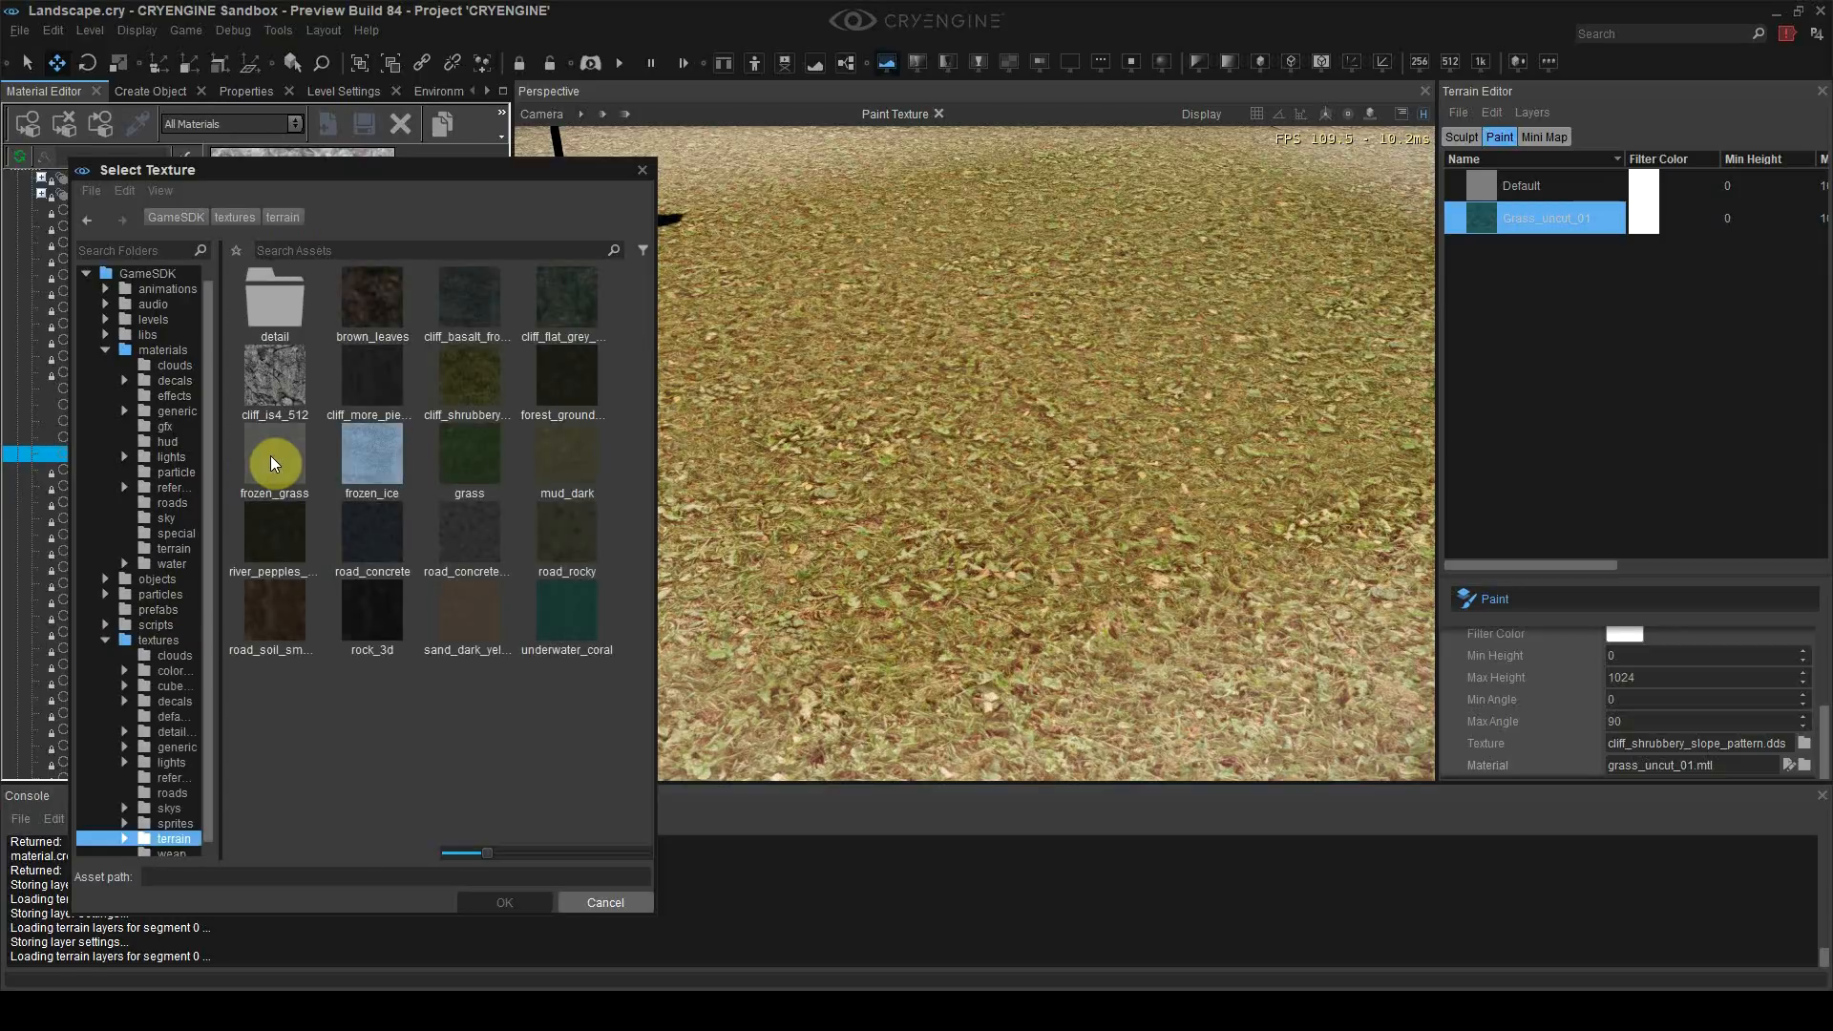
pyautogui.doubleClick(285, 311)
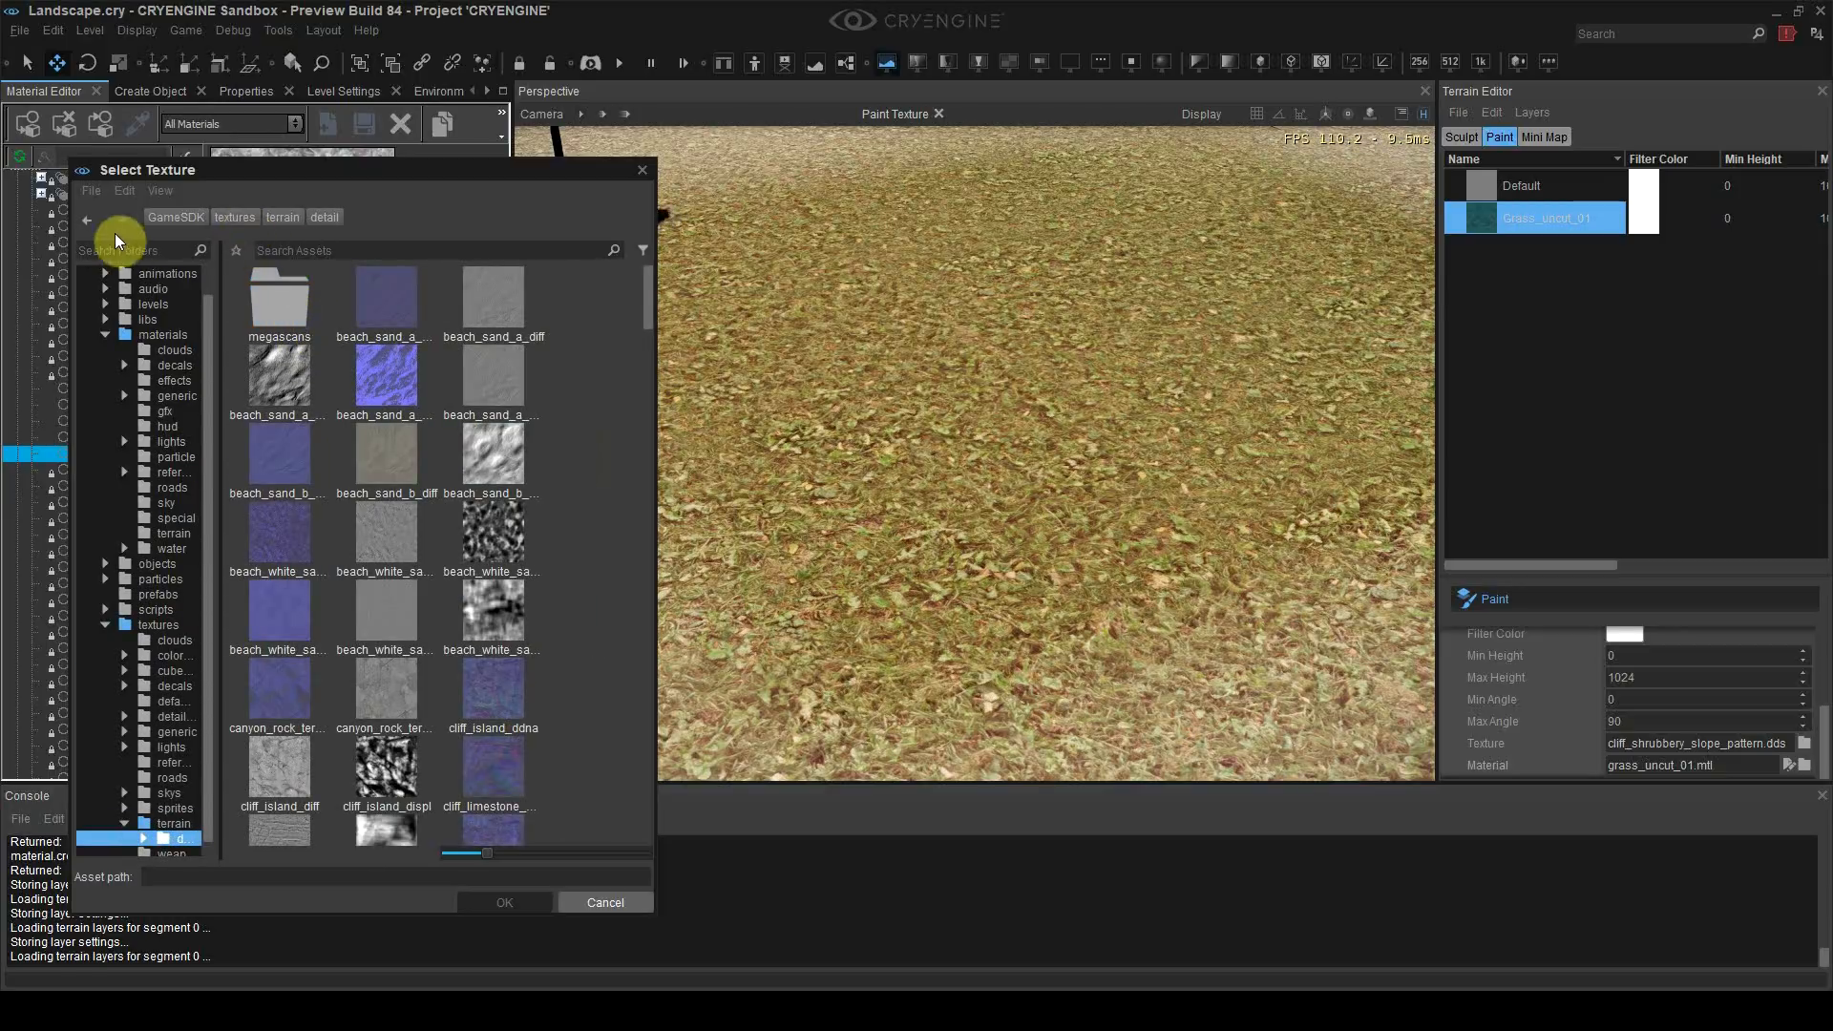
pyautogui.doubleClick(292, 303)
pyautogui.doubleClick(270, 320)
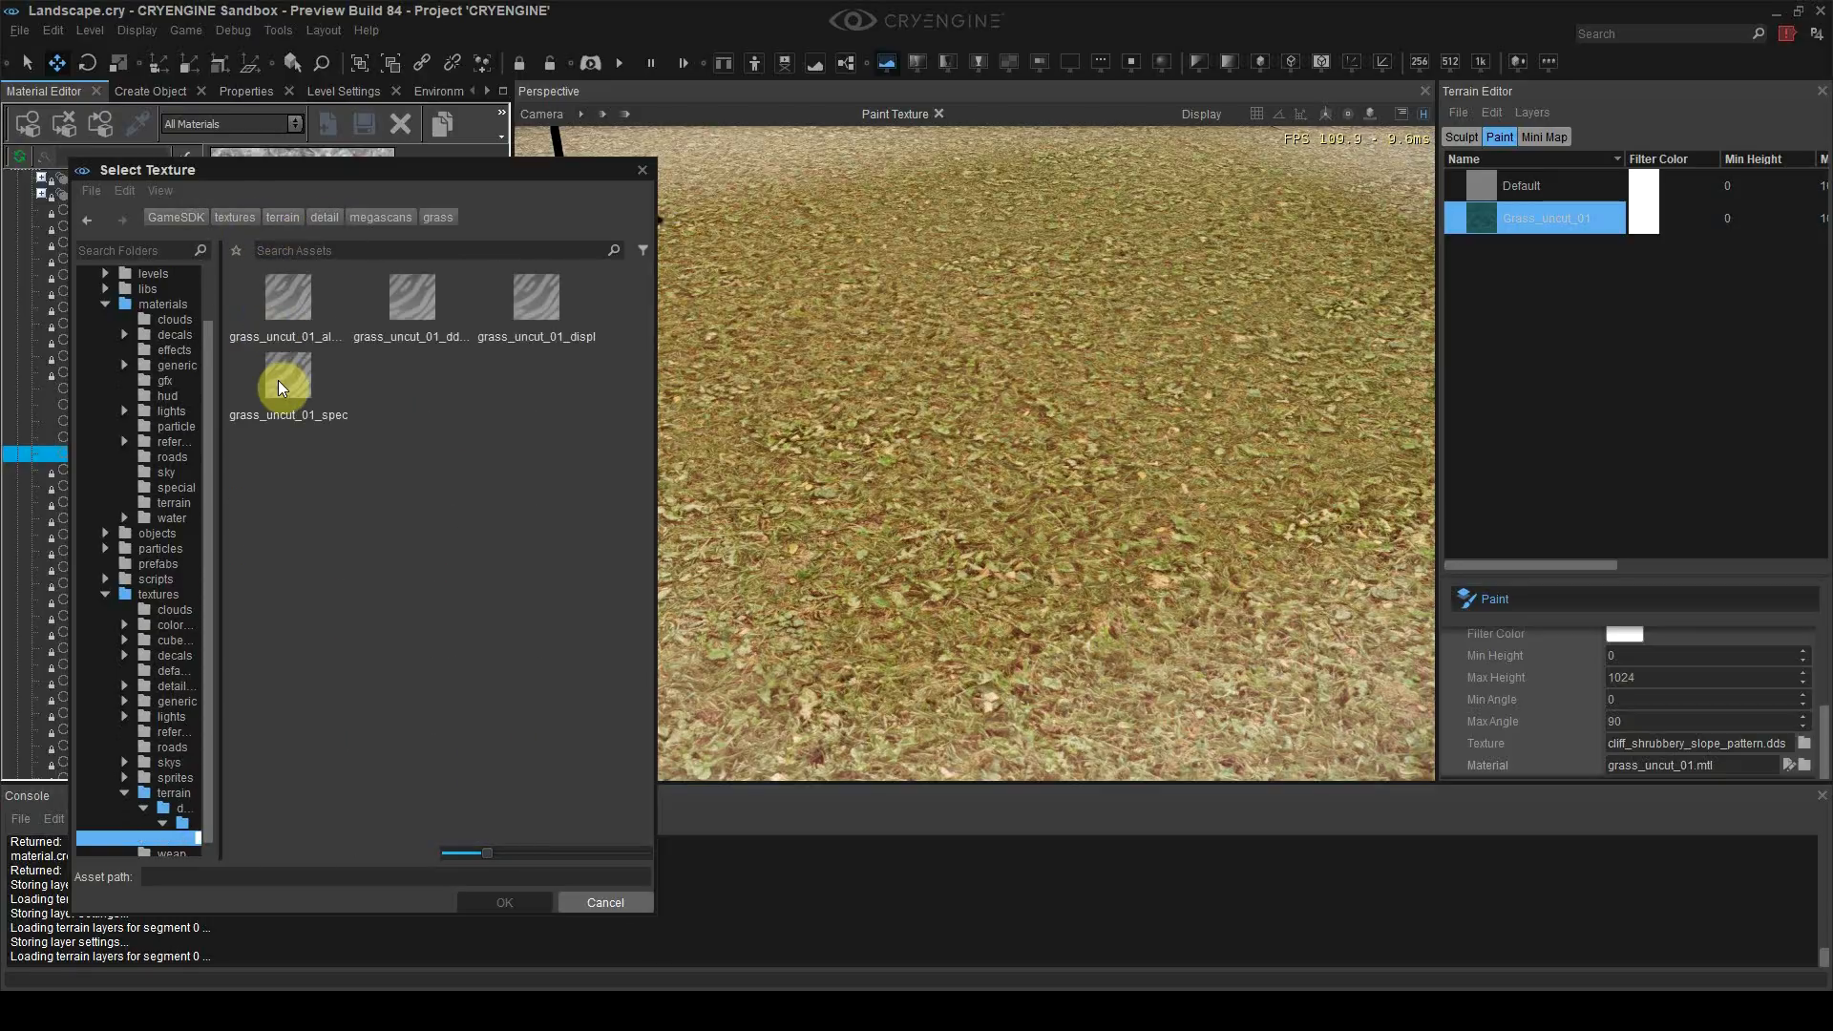
pyautogui.doubleClick(282, 311)
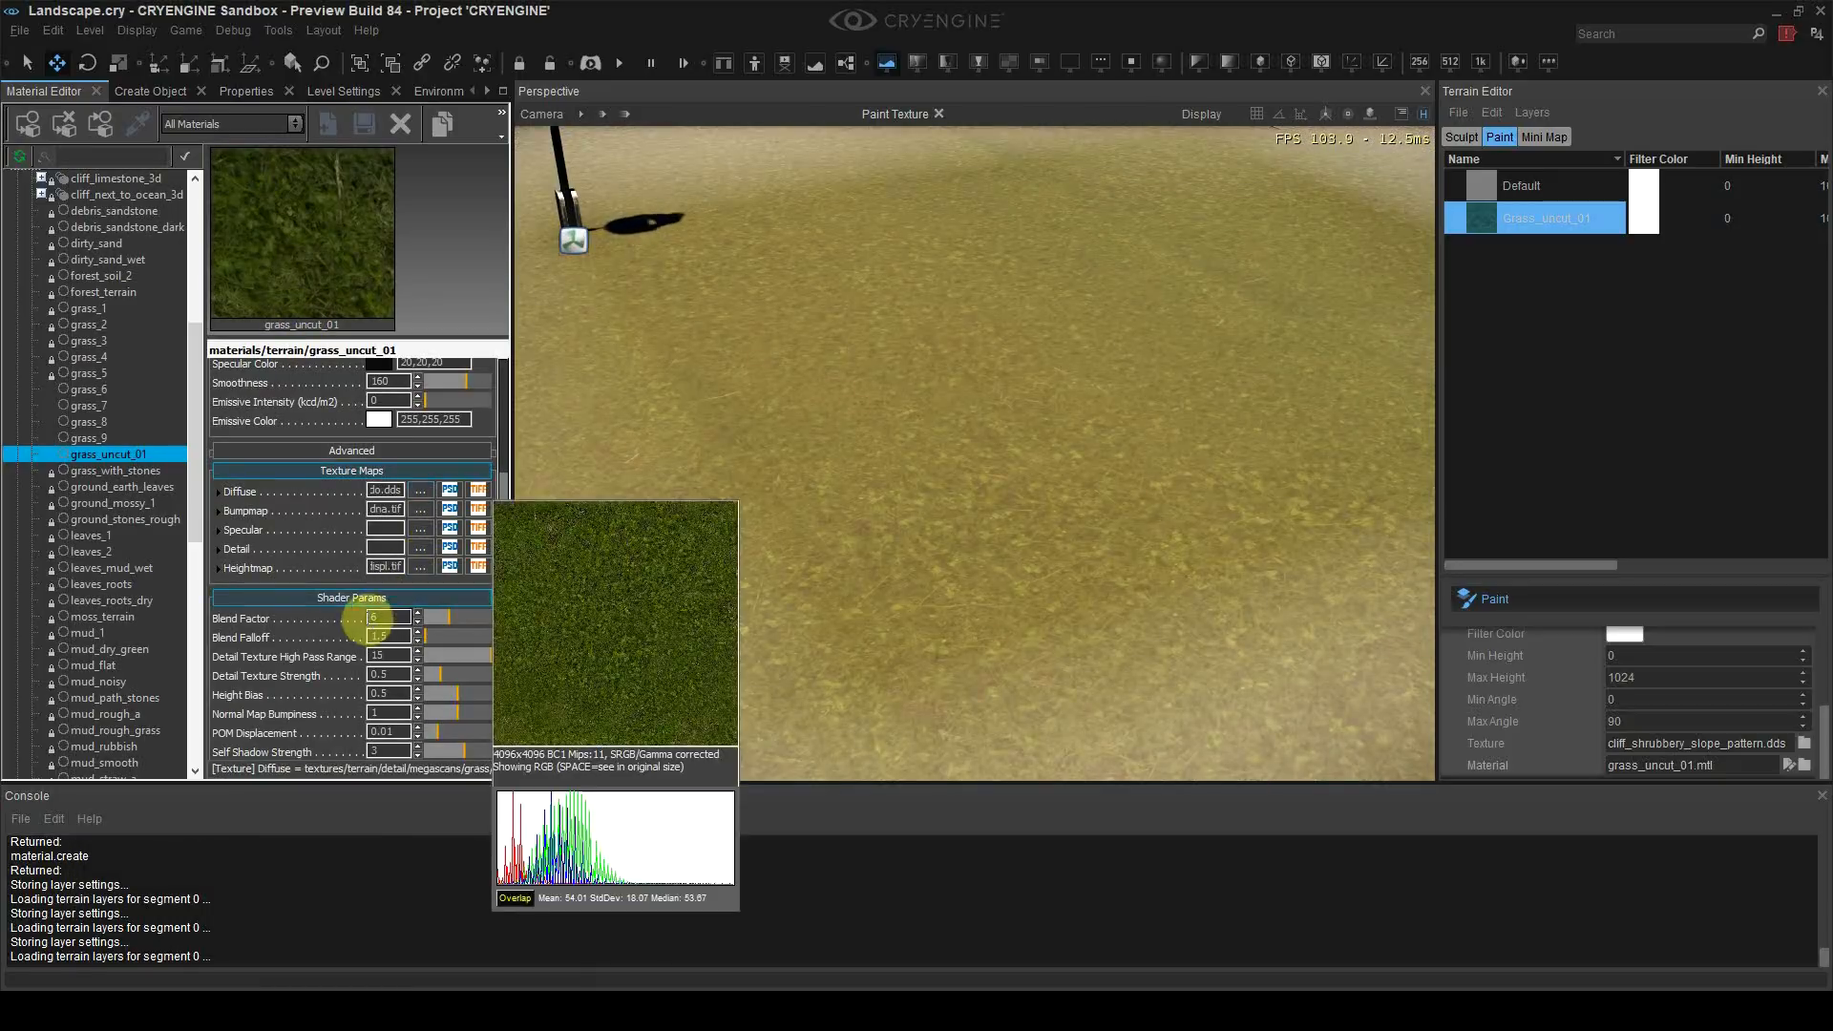
# Step: Assign the grass_uncut_01_ddna texture as the material's Bumpmap
pyautogui.click(420, 488)
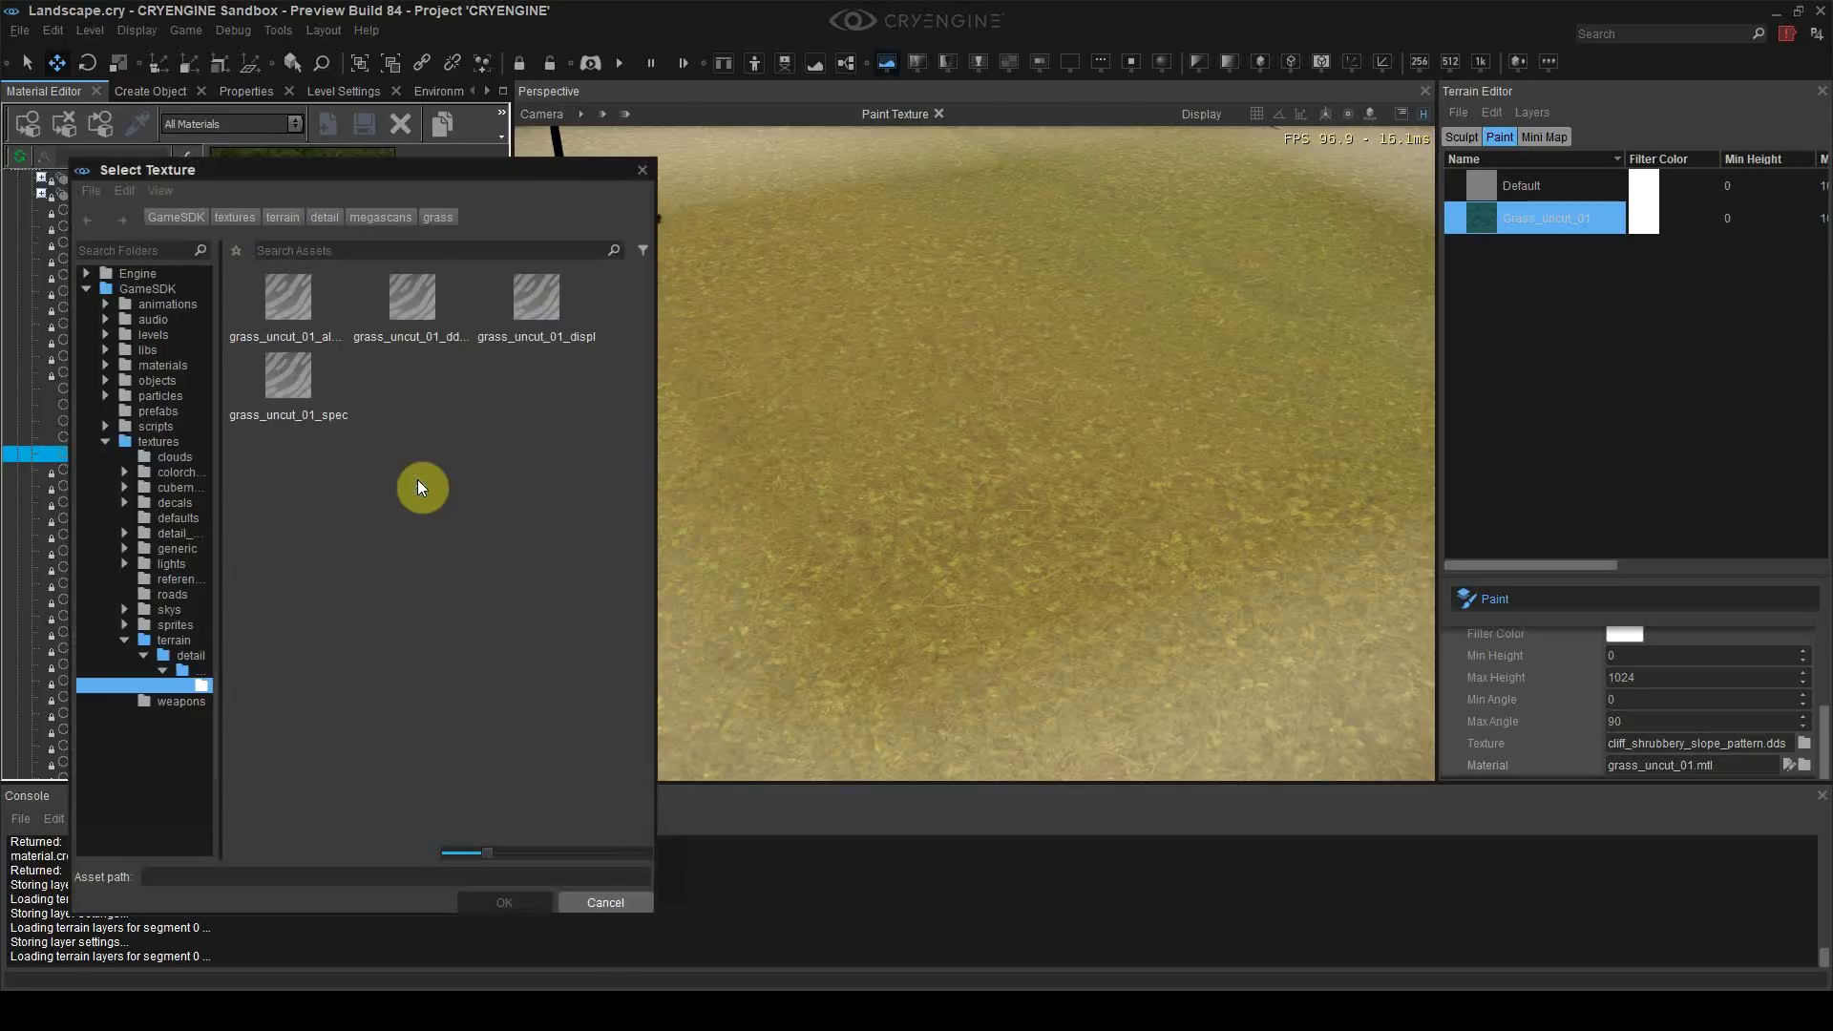
pyautogui.click(413, 299)
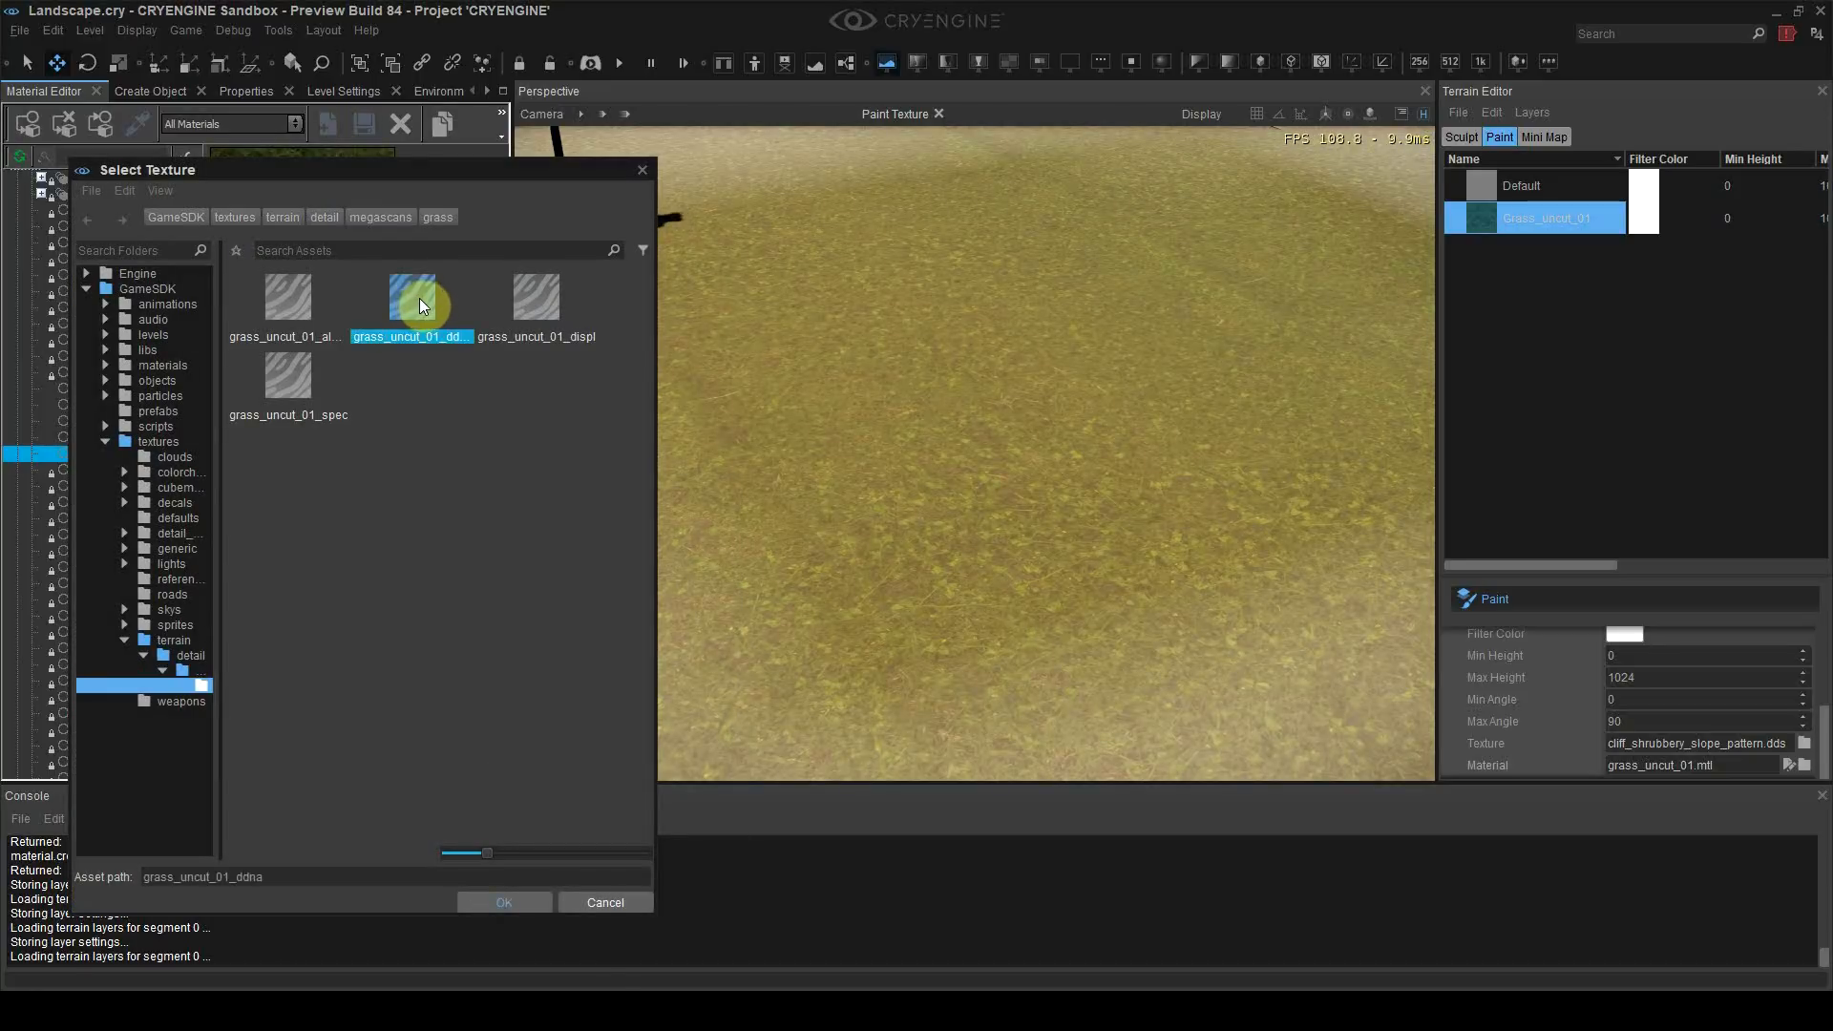
pyautogui.doubleClick(420, 298)
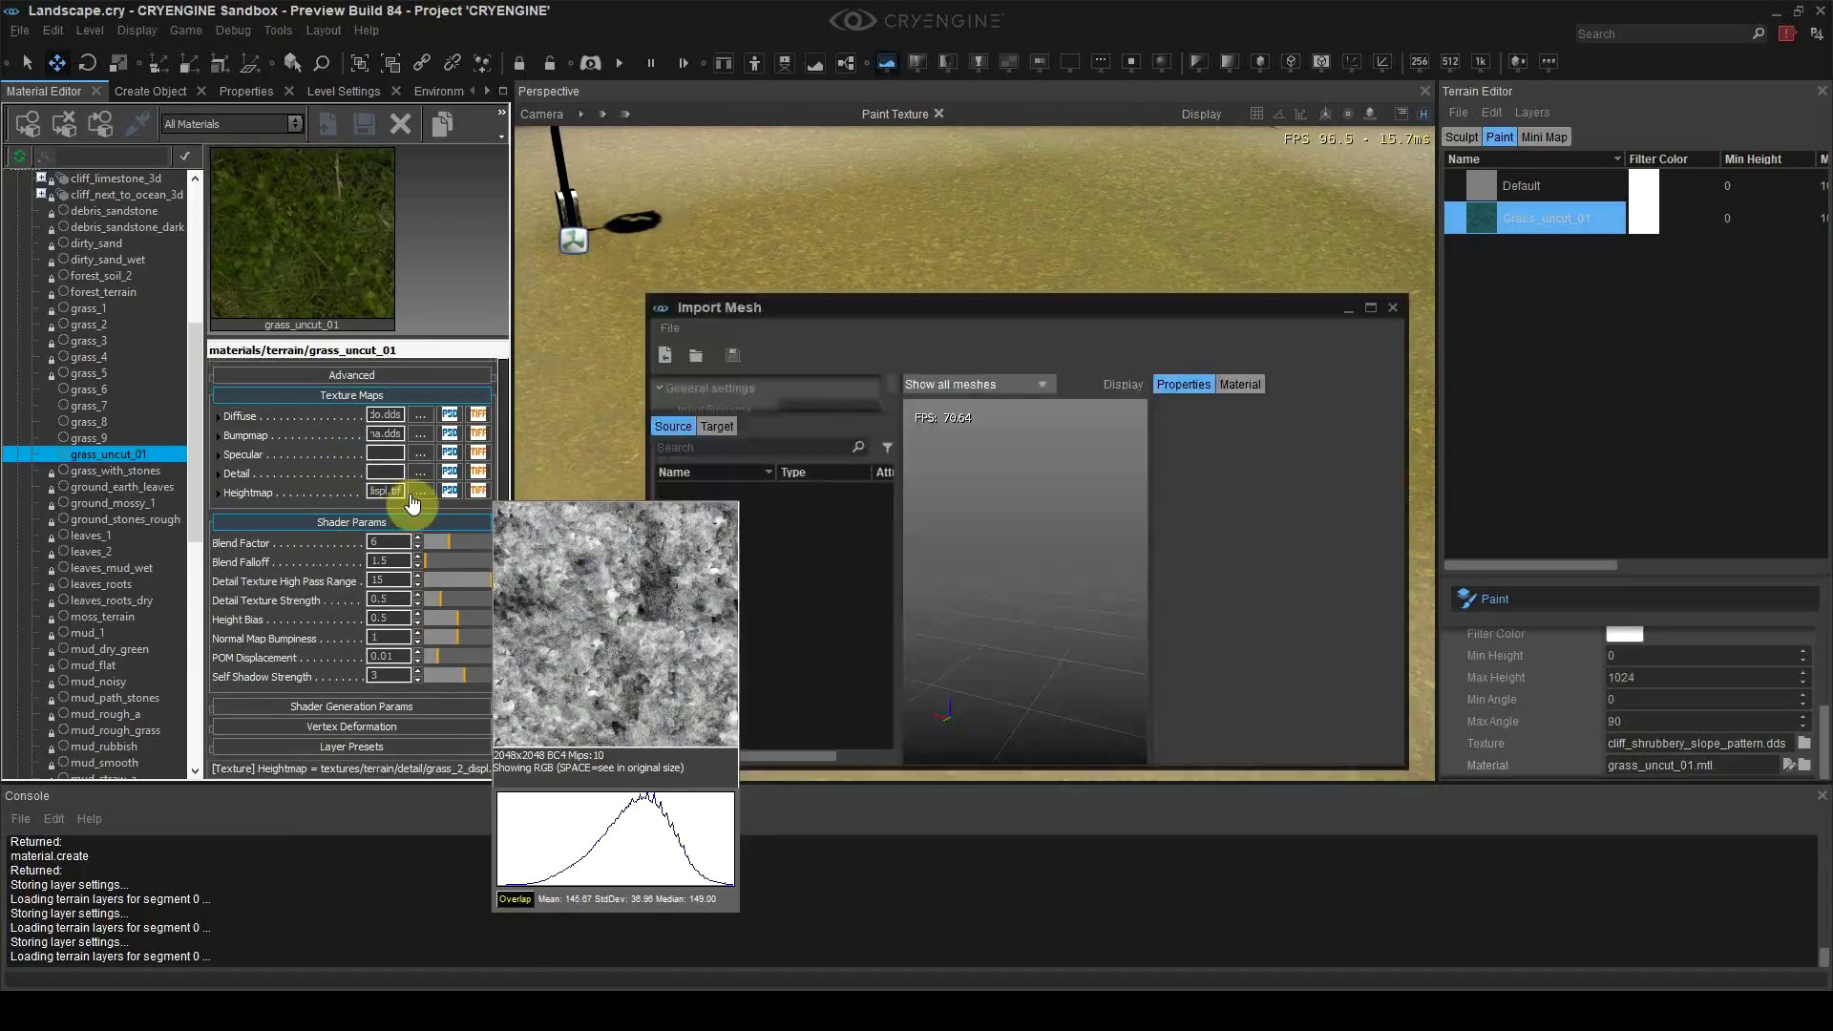
# Step: Assign grass_uncut_01_displ as the Heightmap and grass_uncut_01_spec as the Specular map of the material
pyautogui.click(413, 492)
pyautogui.doubleClick(539, 308)
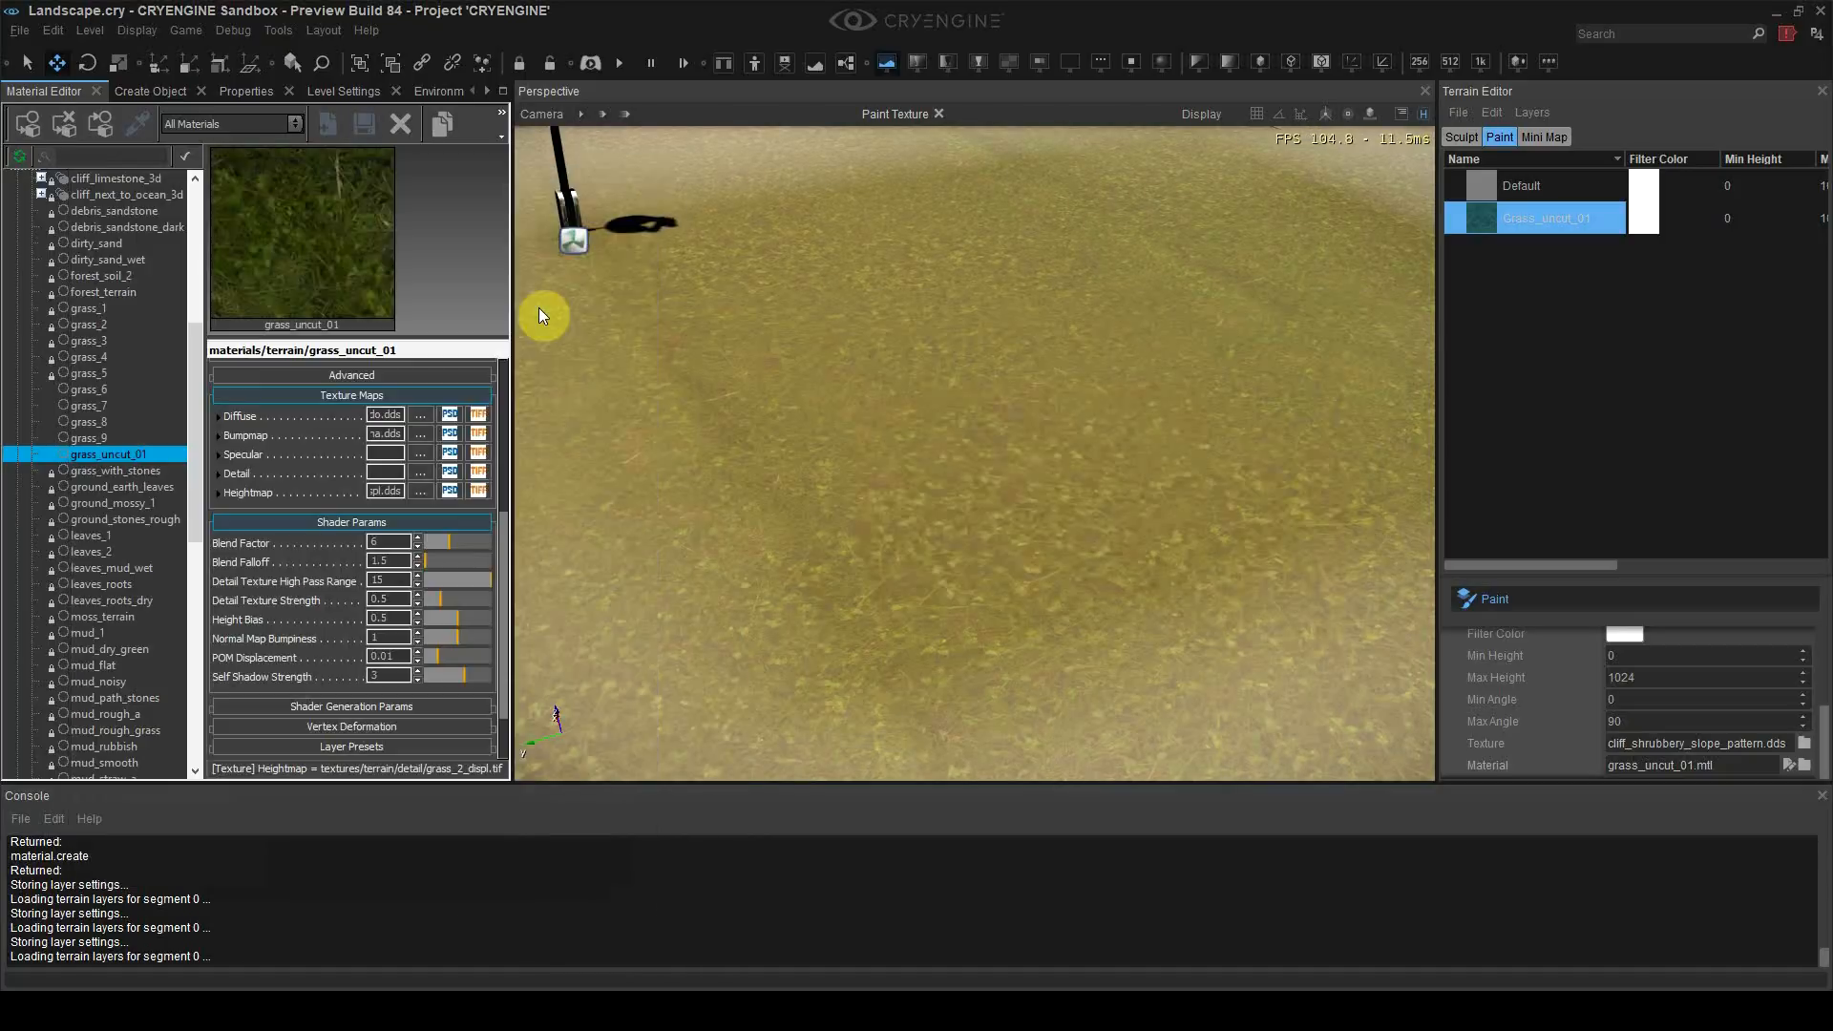
pyautogui.click(417, 437)
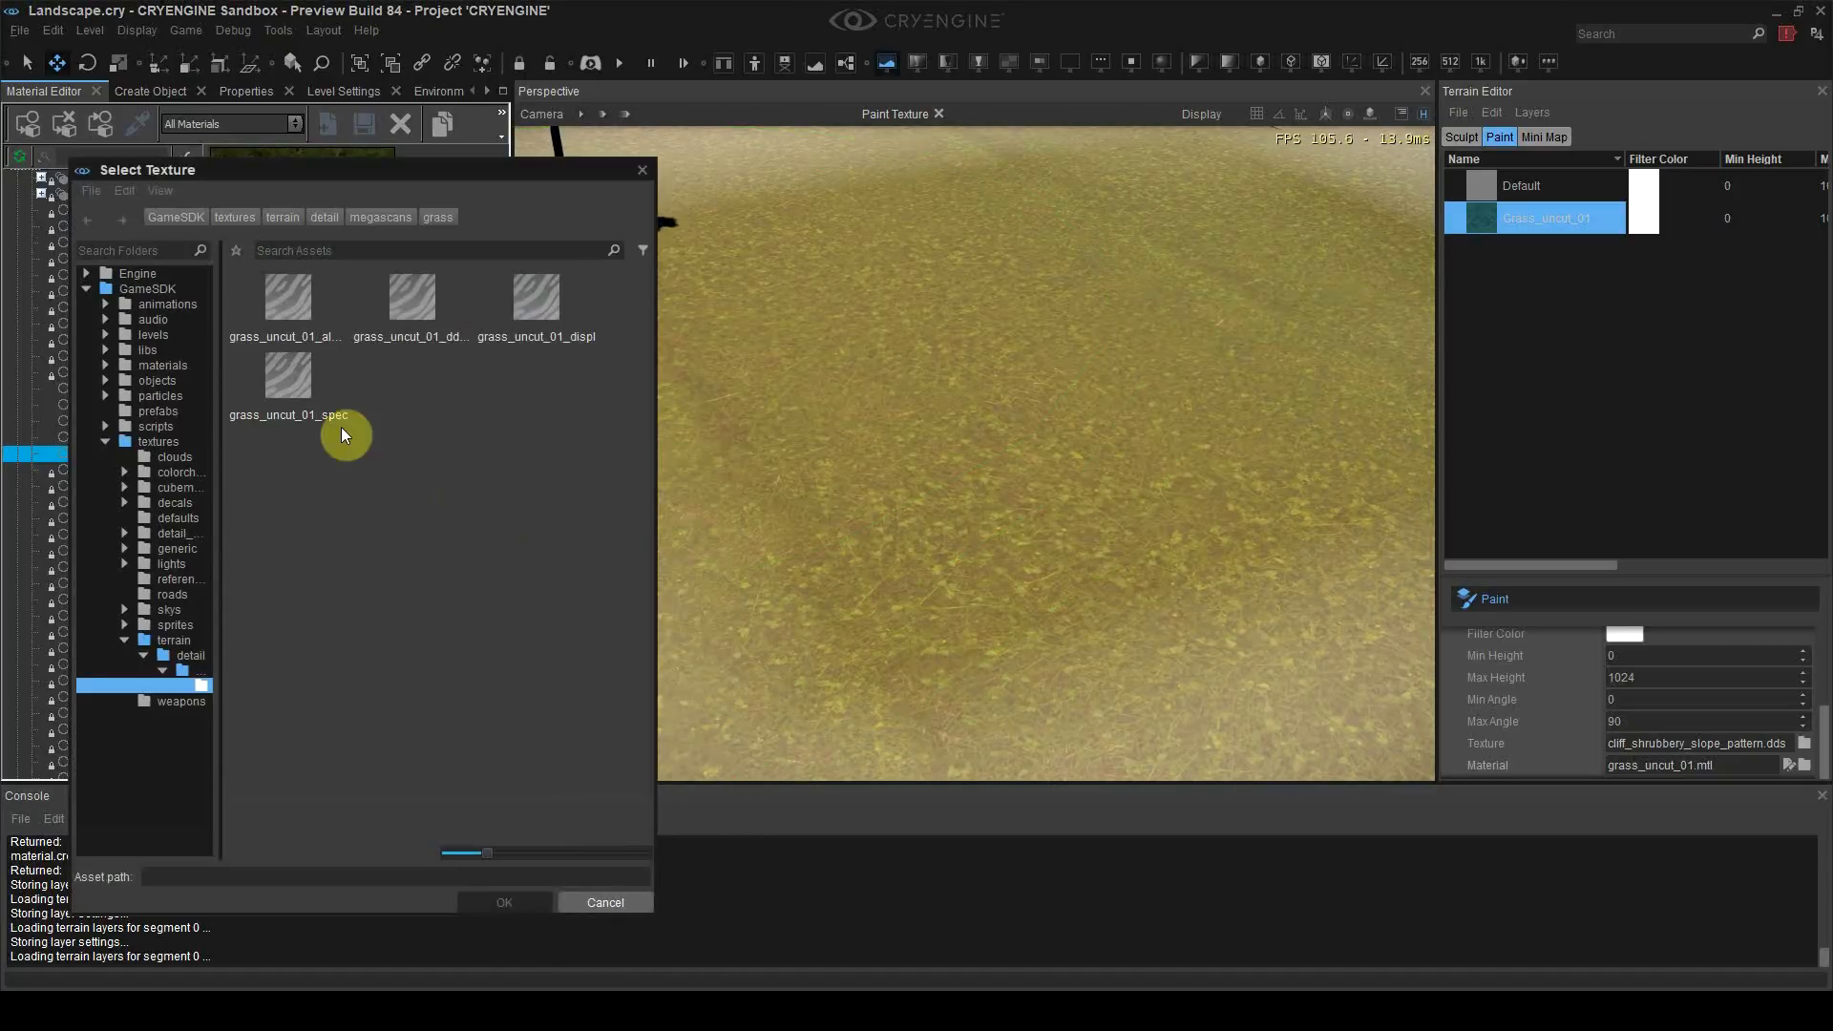
pyautogui.doubleClick(283, 387)
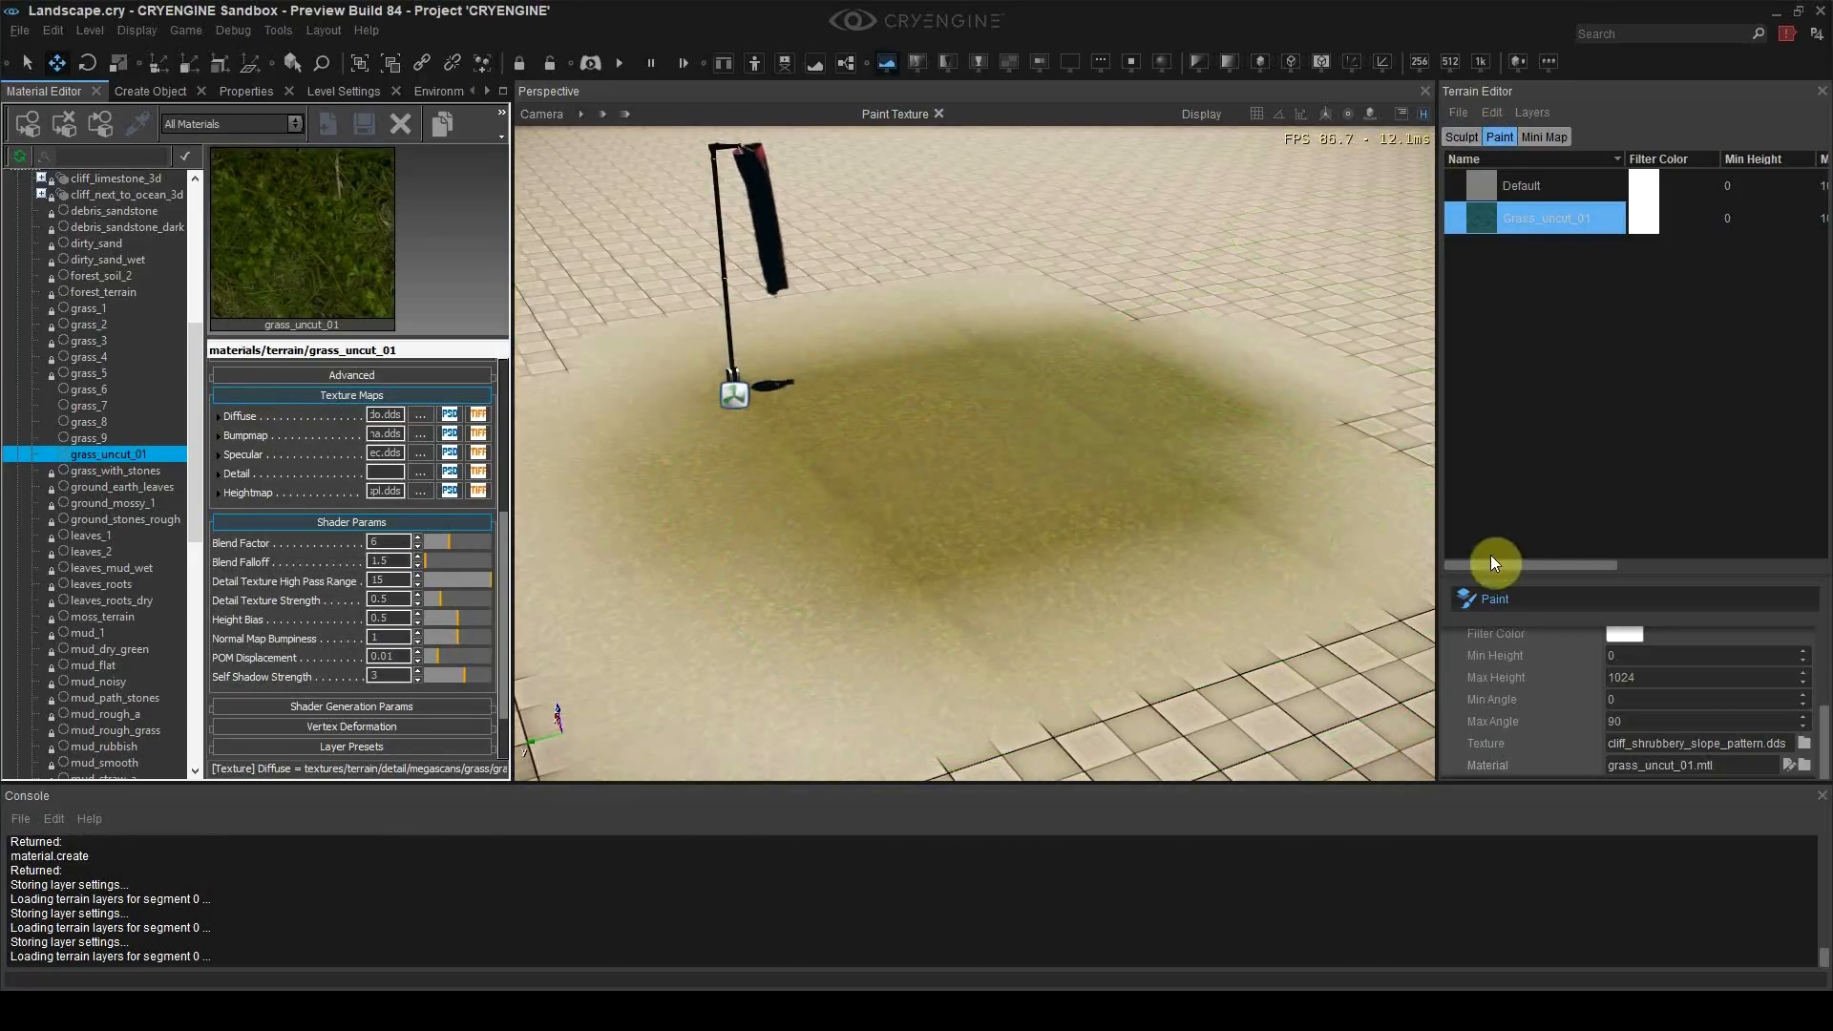
# Step: Leave the Paint tool and set the grass_uncut_01 material's Detail Texture Strength to 1
pyautogui.click(1489, 595)
pyautogui.press('w')
pyautogui.moveTo(1232, 535); pyautogui.dragTo(1192, 542, button='right')
pyautogui.scroll(-2, 1191, 540)
pyautogui.press('s')
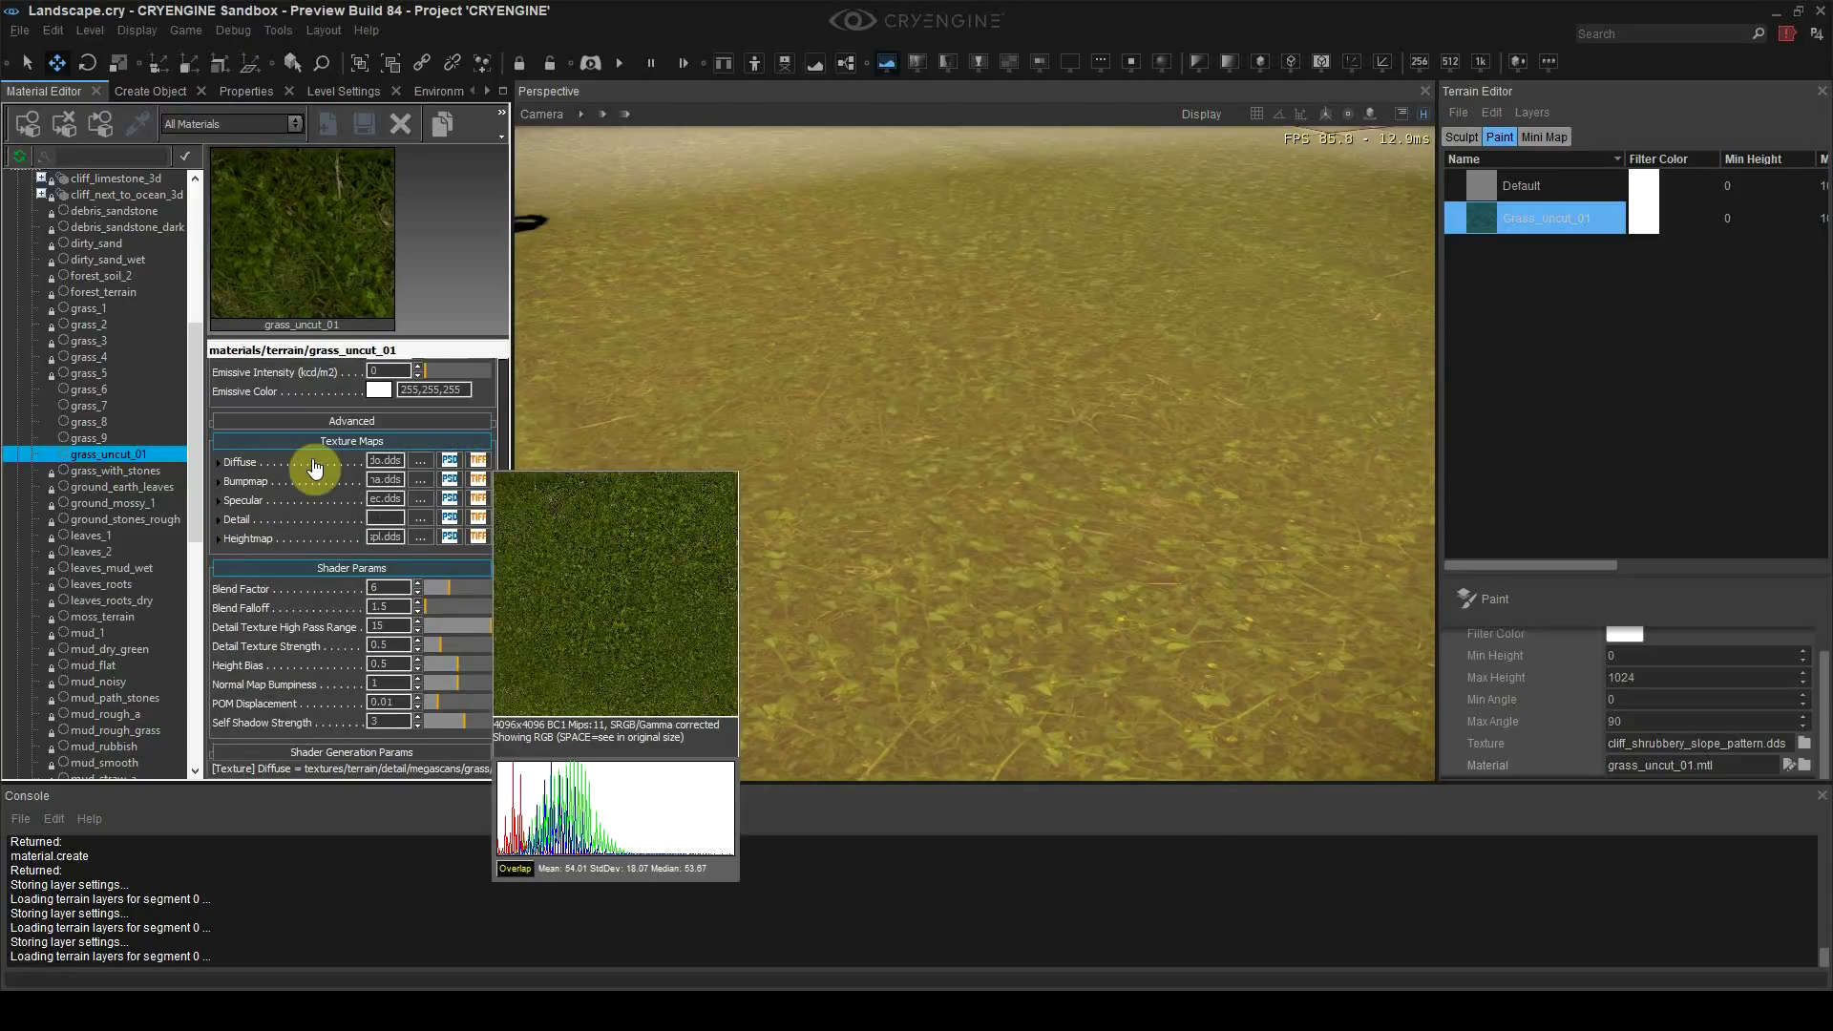
pyautogui.scroll(-1, 343, 513)
pyautogui.moveTo(434, 622); pyautogui.dragTo(352, 626)
pyautogui.write('1')
pyautogui.click(376, 605)
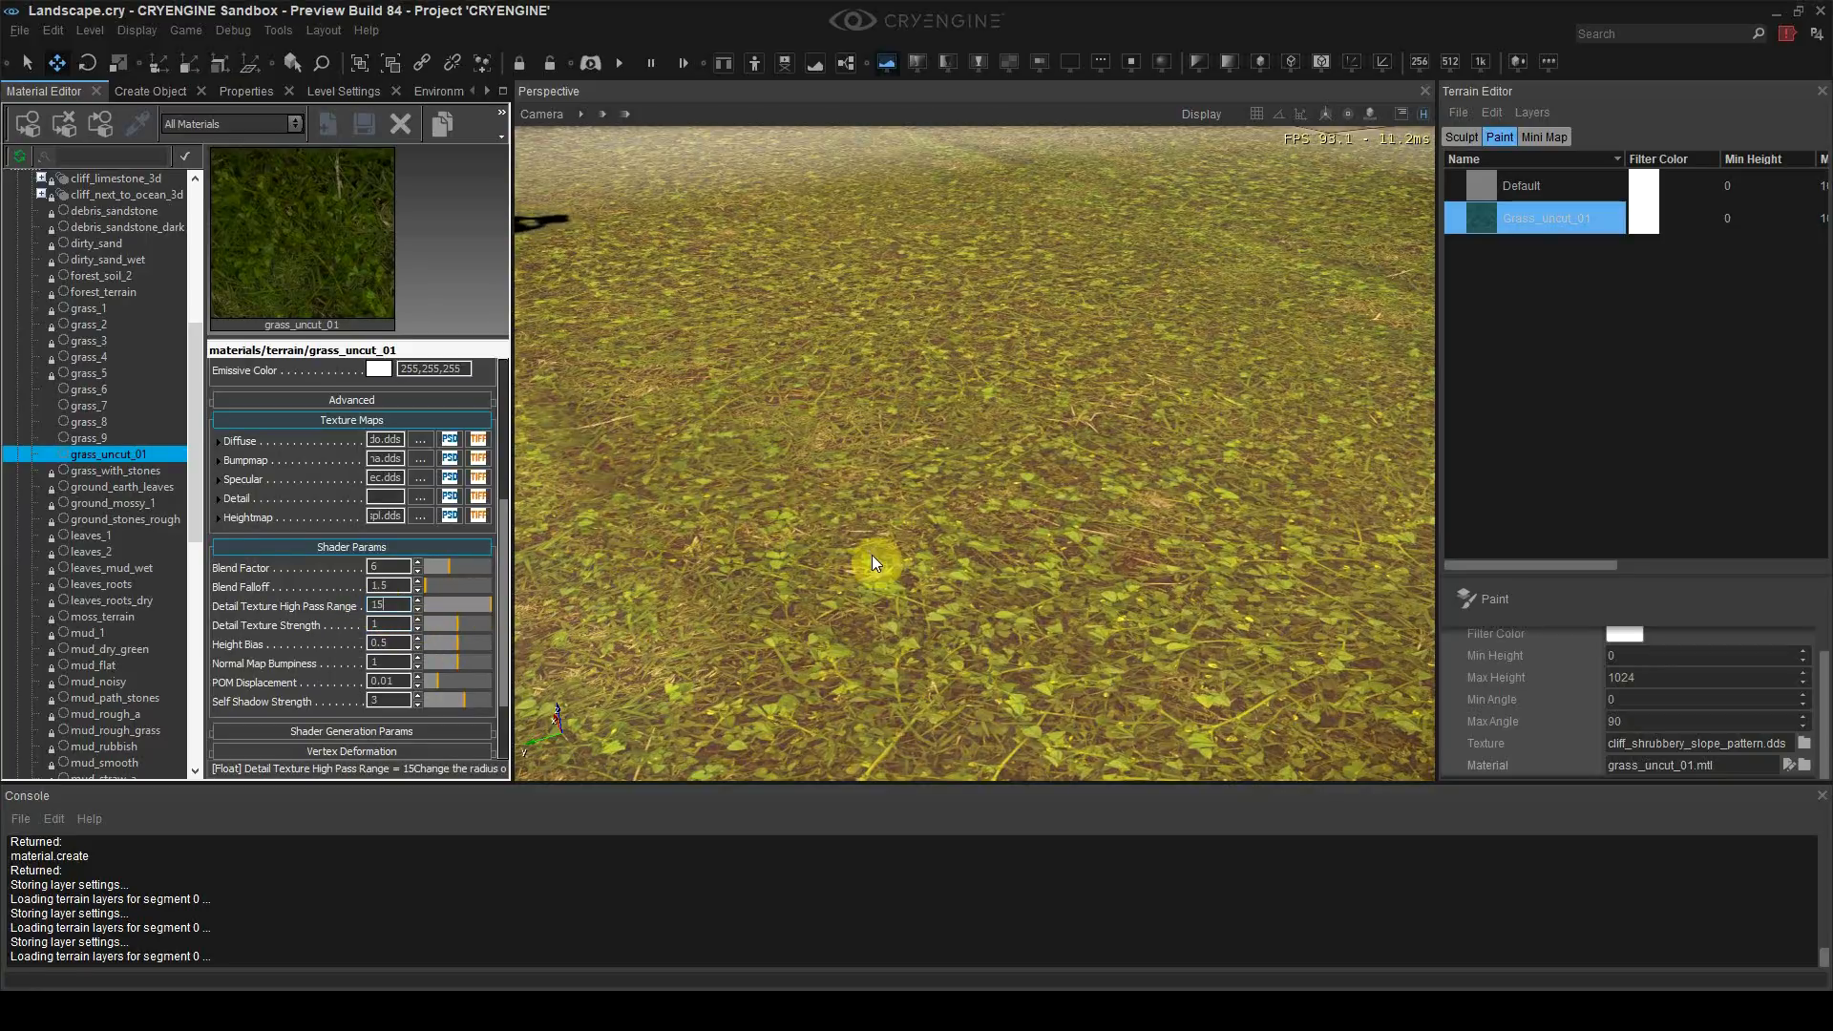
# Step: Raise the Detail Texture Strength of the material to 2 and check the grass patch up close
pyautogui.press('s')
pyautogui.moveTo(872, 556); pyautogui.dragTo(932, 581, button='right')
pyautogui.press('w')
pyautogui.press('s')
pyautogui.press('w')
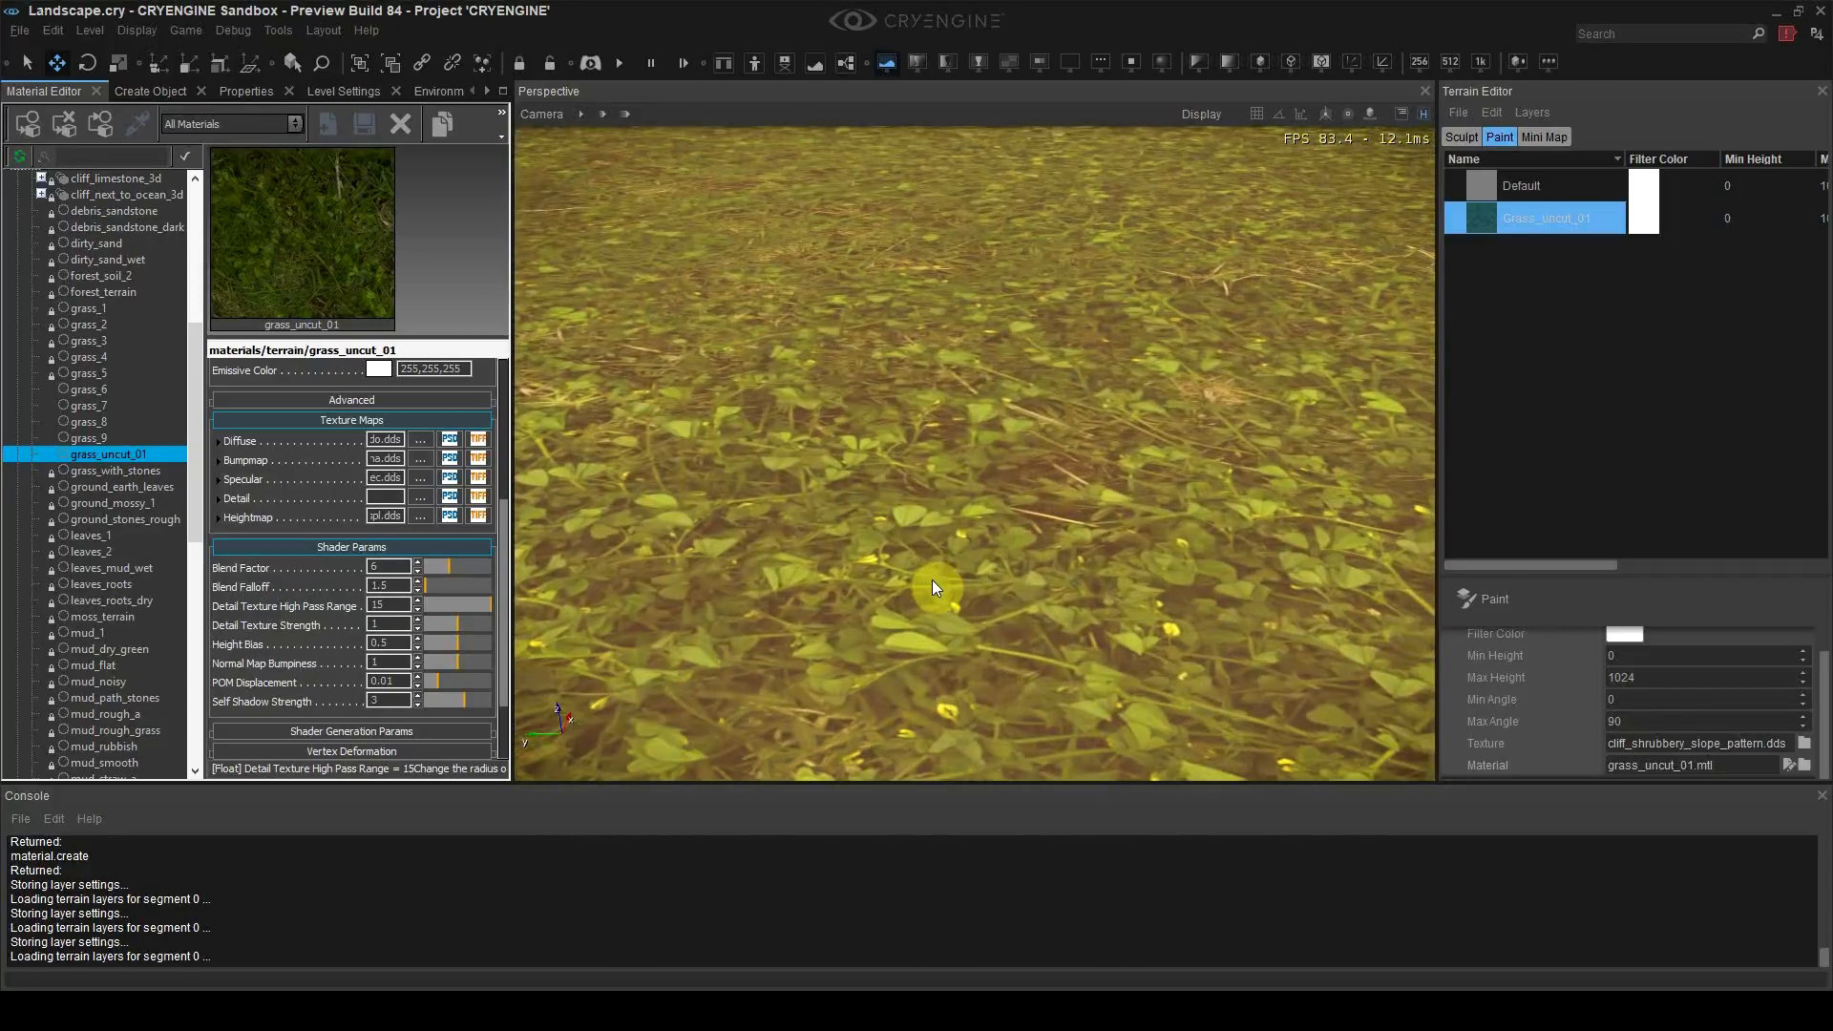
pyautogui.moveTo(460, 625); pyautogui.dragTo(500, 626)
pyautogui.press('s')
pyautogui.moveTo(821, 582); pyautogui.dragTo(899, 521, button='right')
pyautogui.press('w')
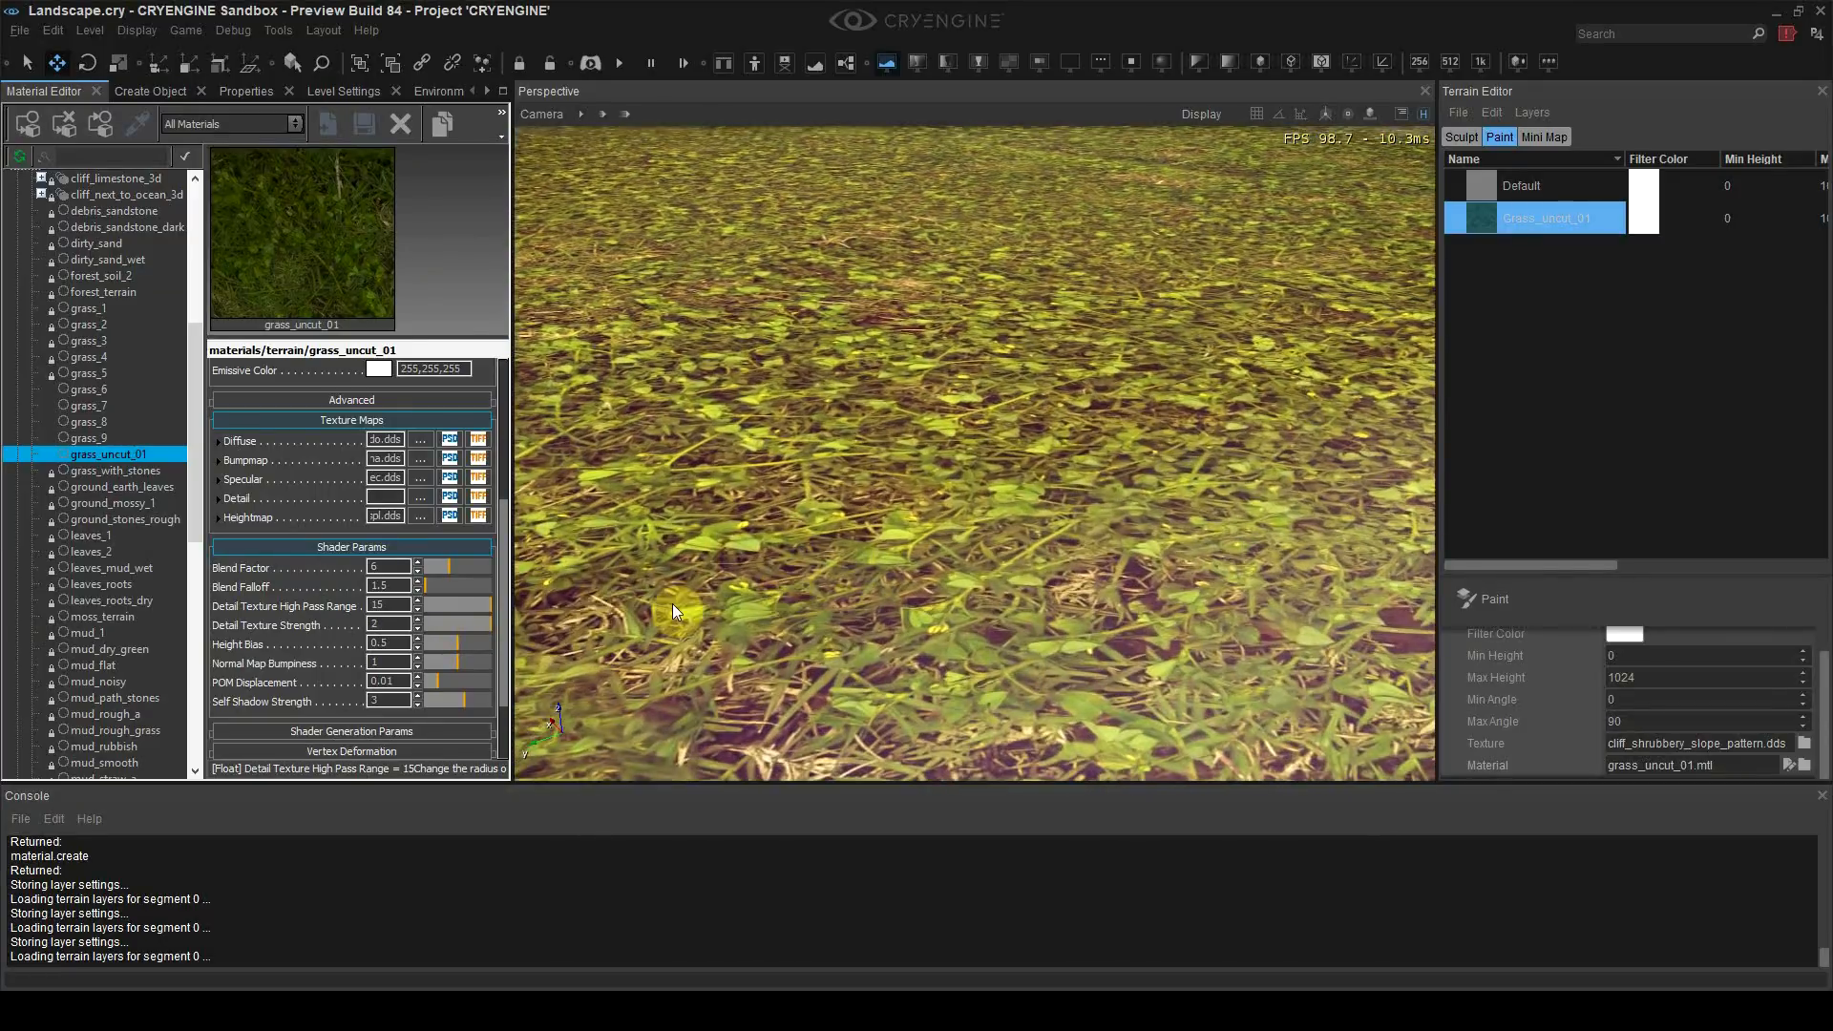
pyautogui.press('w')
pyautogui.moveTo(484, 623); pyautogui.dragTo(523, 634)
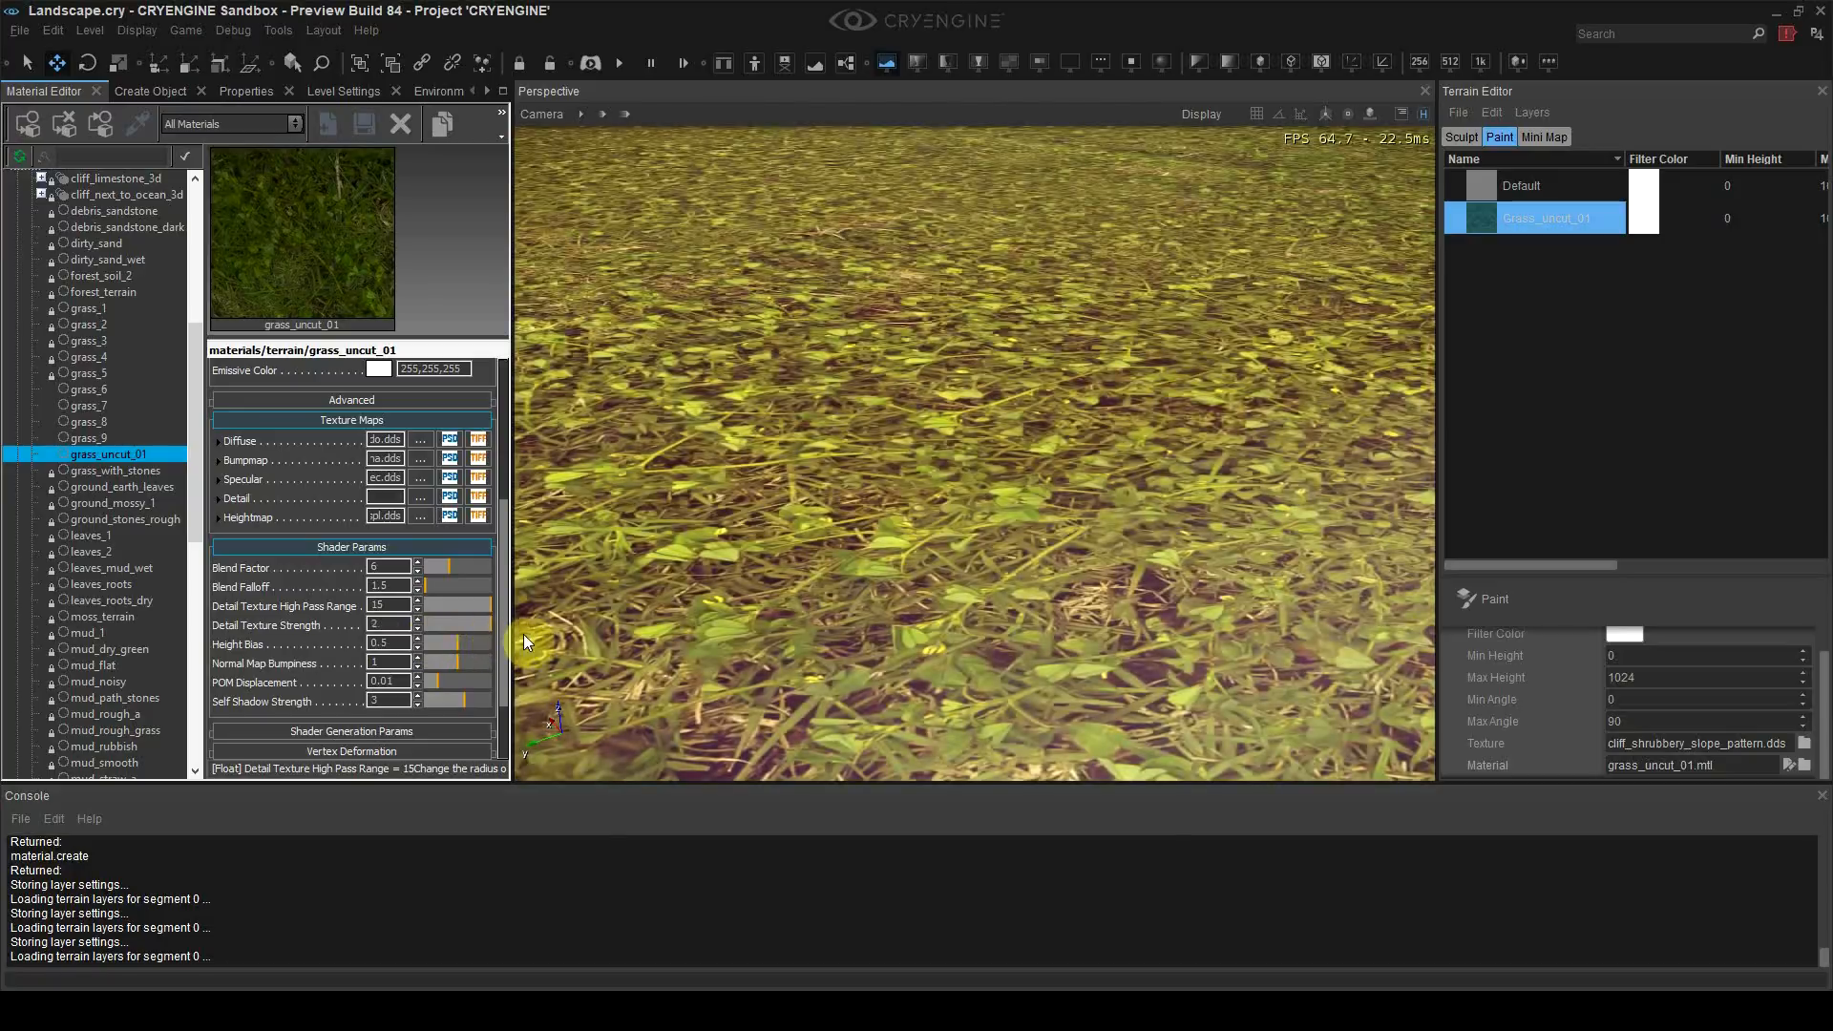
# Step: Try a white specular color (255,255,255) on the grass_uncut_01 material
pyautogui.moveTo(502, 570); pyautogui.dragTo(504, 495)
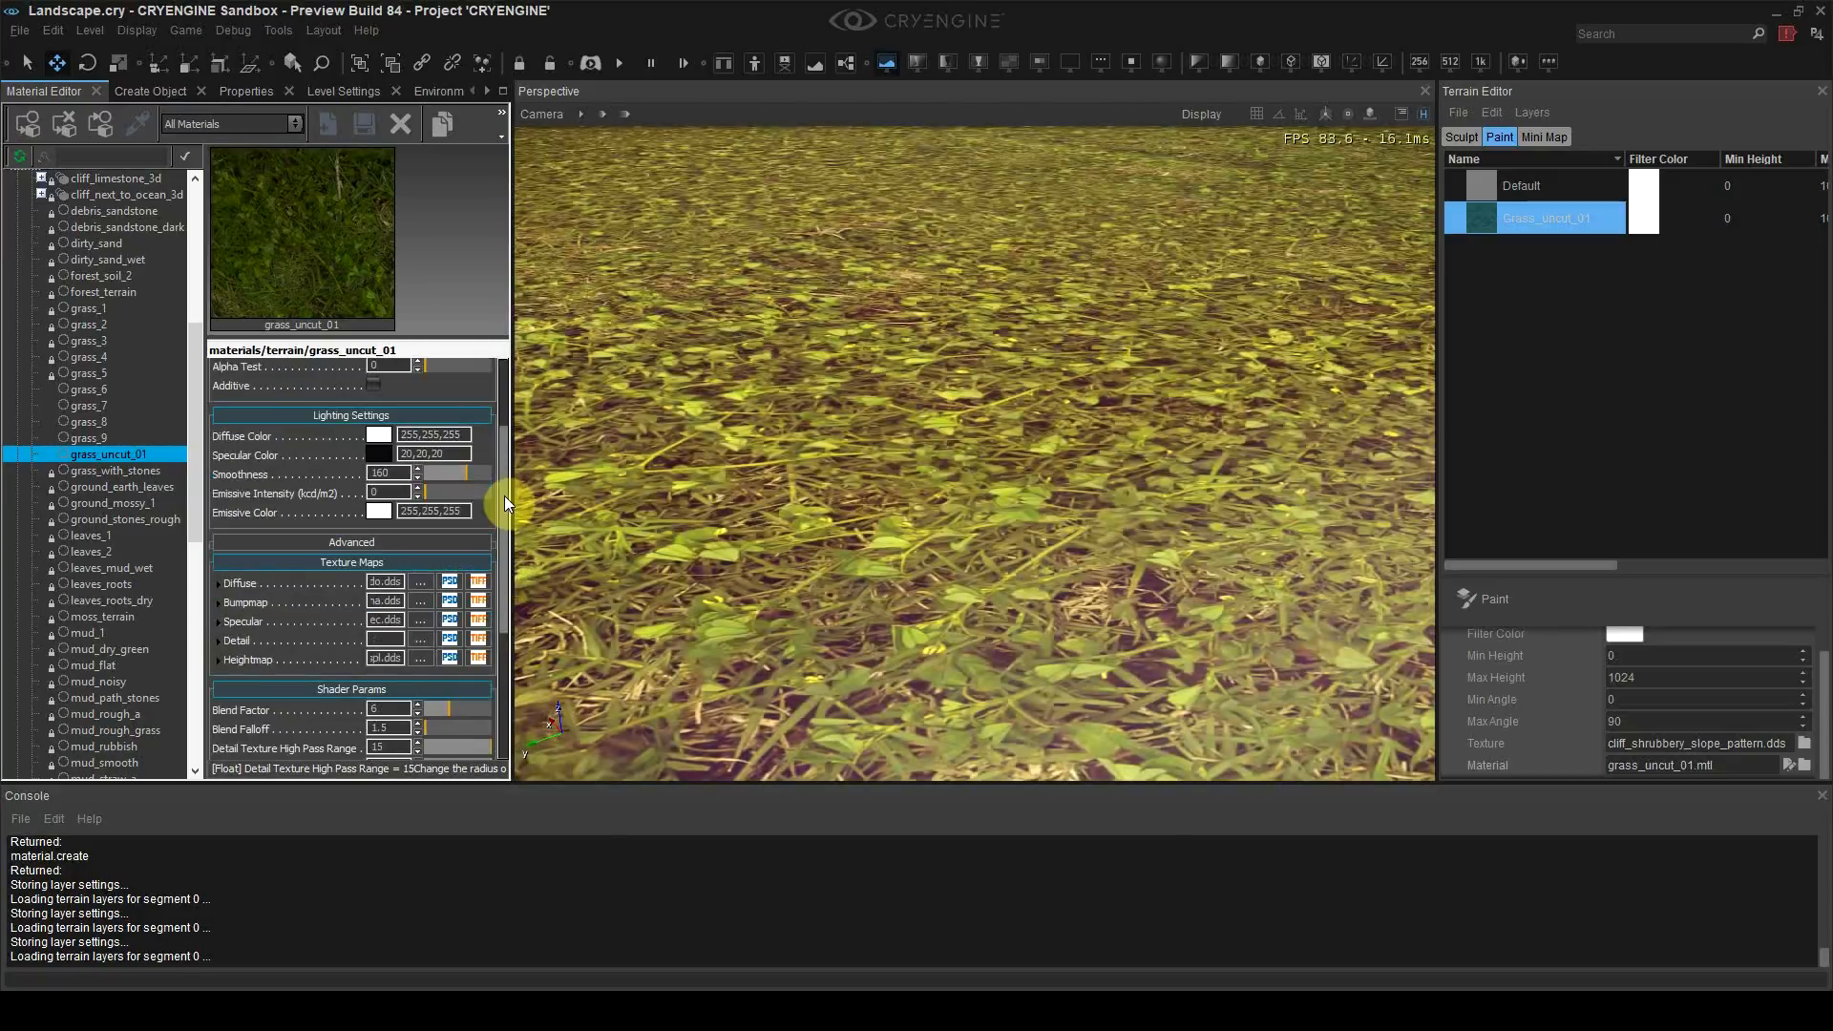
pyautogui.click(382, 451)
pyautogui.moveTo(916, 500); pyautogui.dragTo(970, 399)
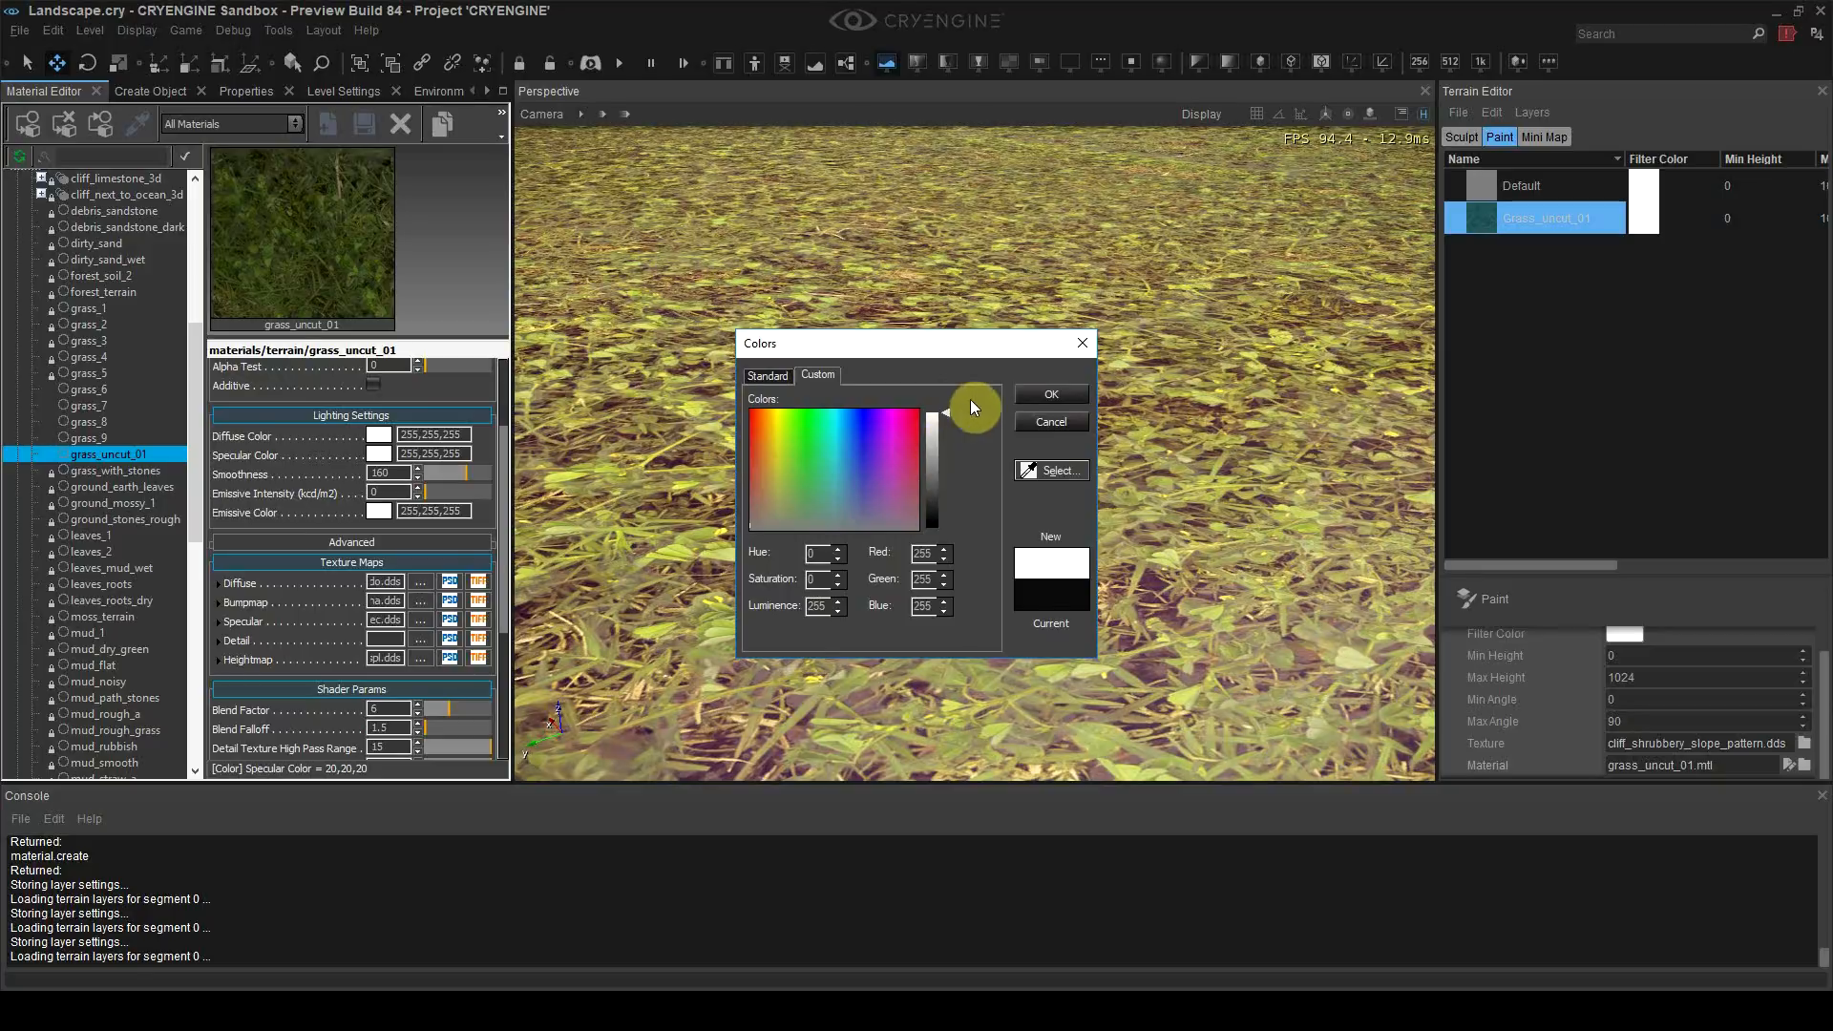
pyautogui.click(1033, 423)
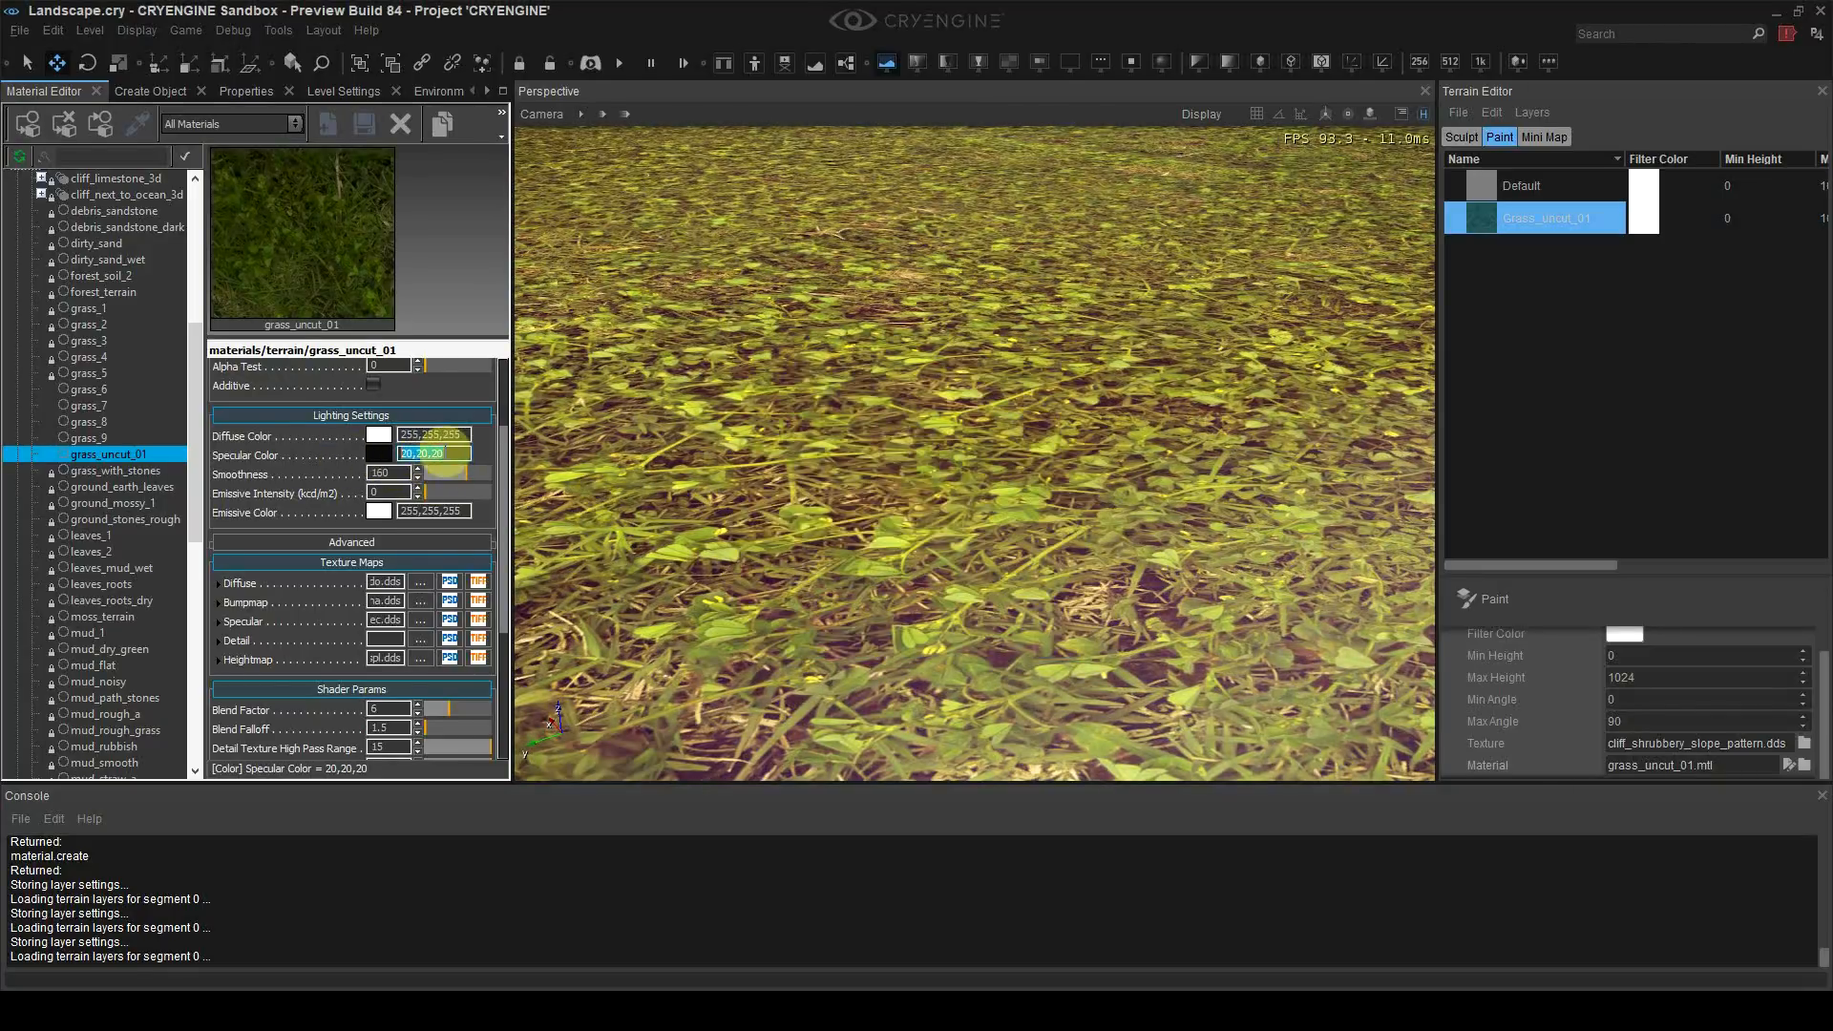
pyautogui.moveTo(446, 456); pyautogui.dragTo(375, 447)
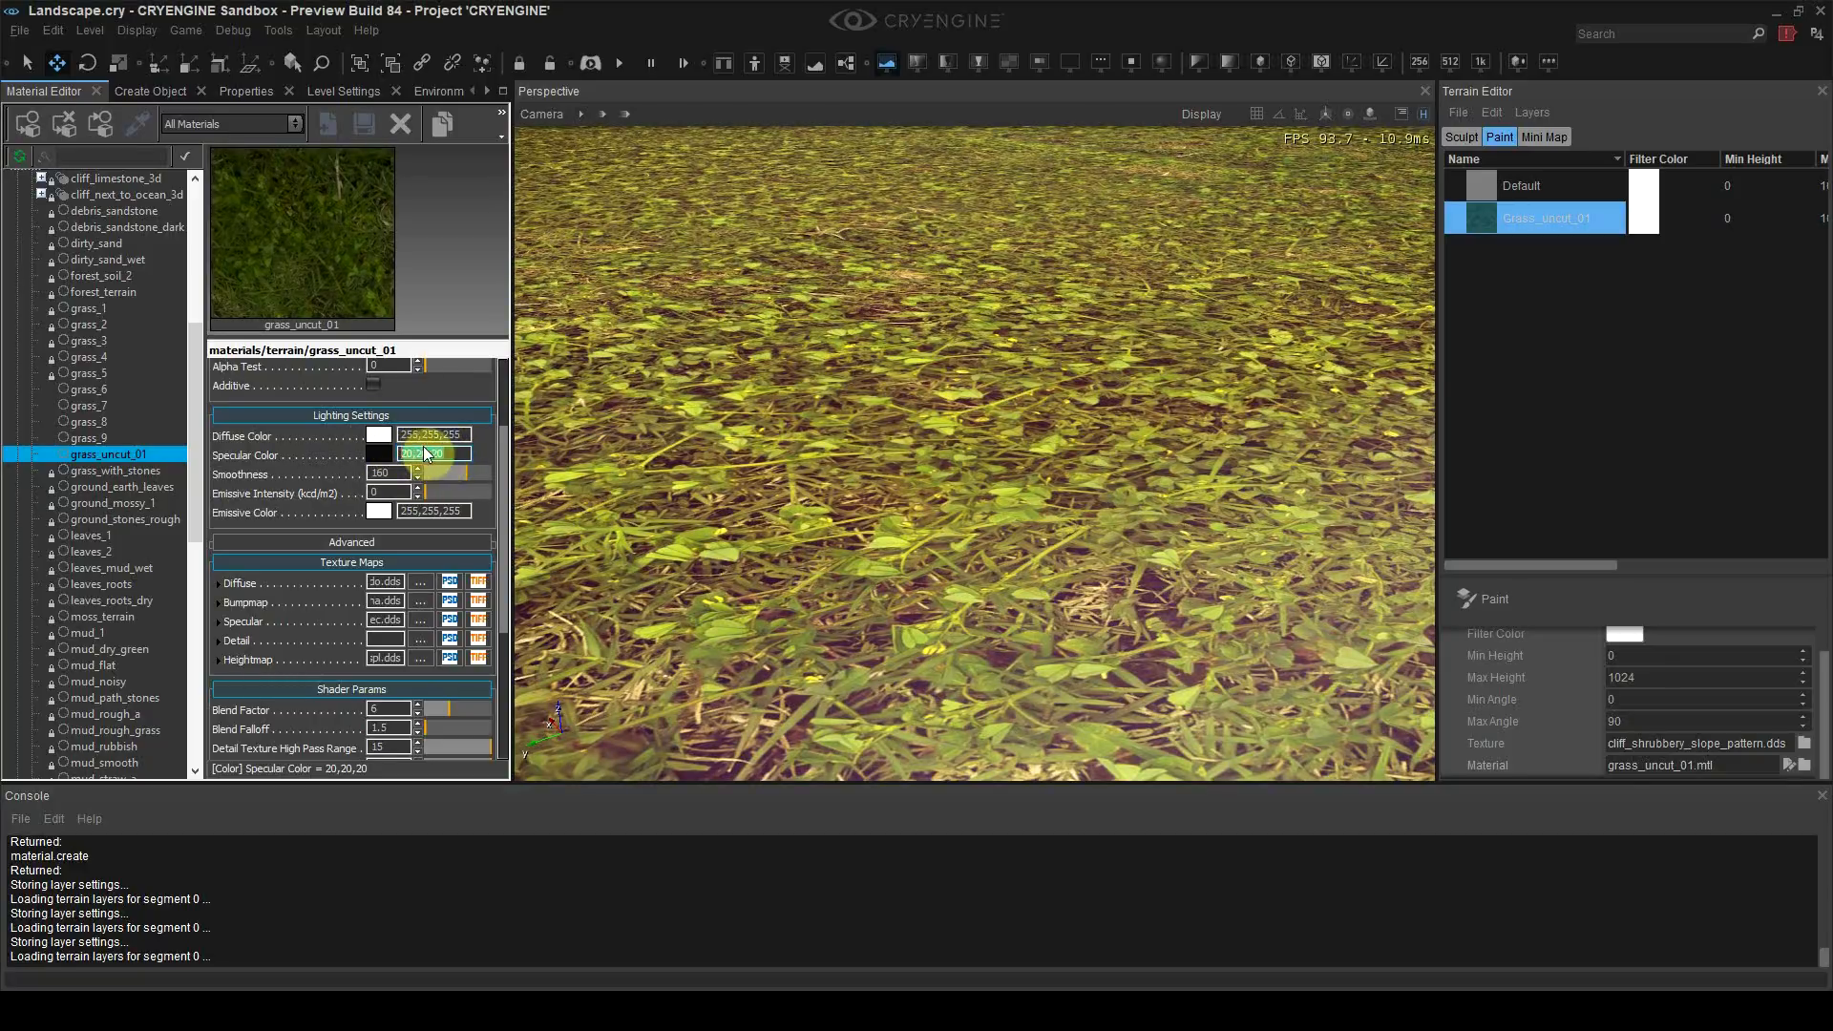
# Step: Set the material's Smoothness to 255 while checking the grass patch from several distances
pyautogui.press('s')
pyautogui.moveTo(684, 462); pyautogui.dragTo(841, 522, button='right')
pyautogui.press('s')
pyautogui.press('w')
pyautogui.press('s')
pyautogui.press('w')
pyautogui.press('s')
pyautogui.press('w')
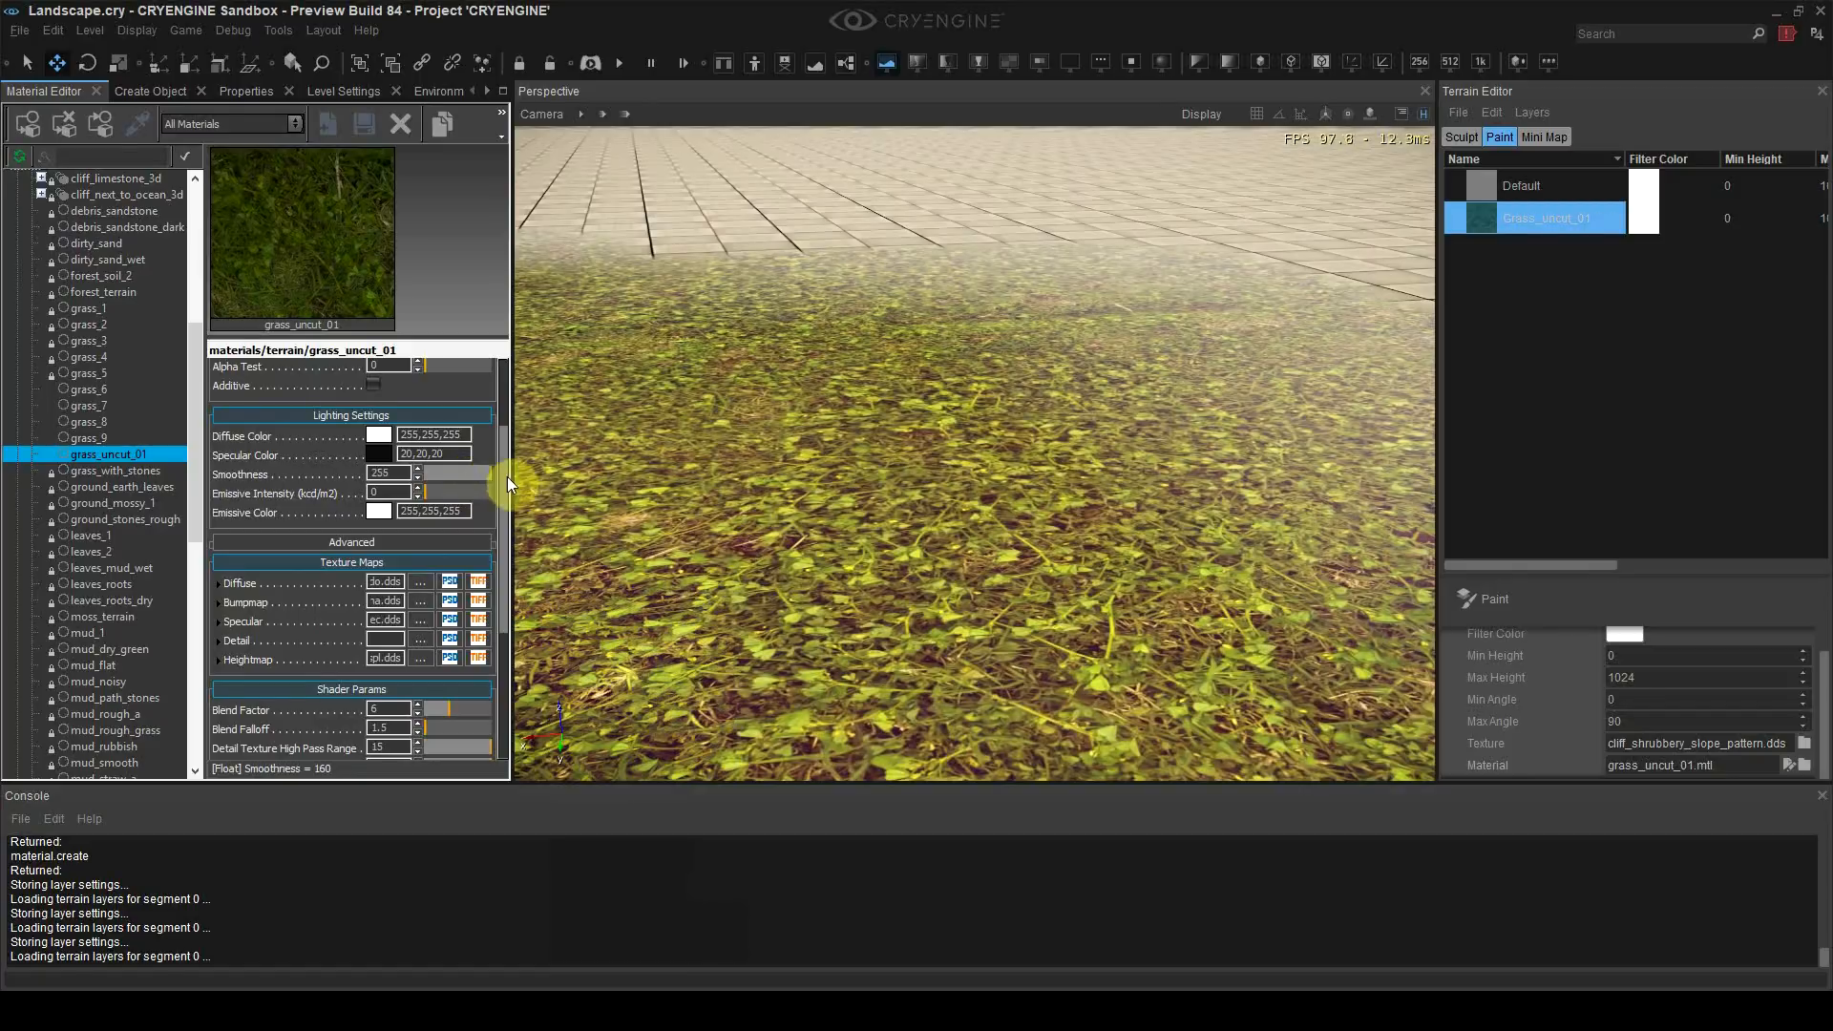
pyautogui.moveTo(488, 479)
pyautogui.mouseDown()
pyautogui.moveTo(524, 484)
pyautogui.moveTo(400, 480)
pyautogui.moveTo(546, 479)
pyautogui.moveTo(392, 494)
pyautogui.moveTo(571, 498)
pyautogui.mouseUp()
pyautogui.moveTo(814, 522); pyautogui.dragTo(863, 546, button='right')
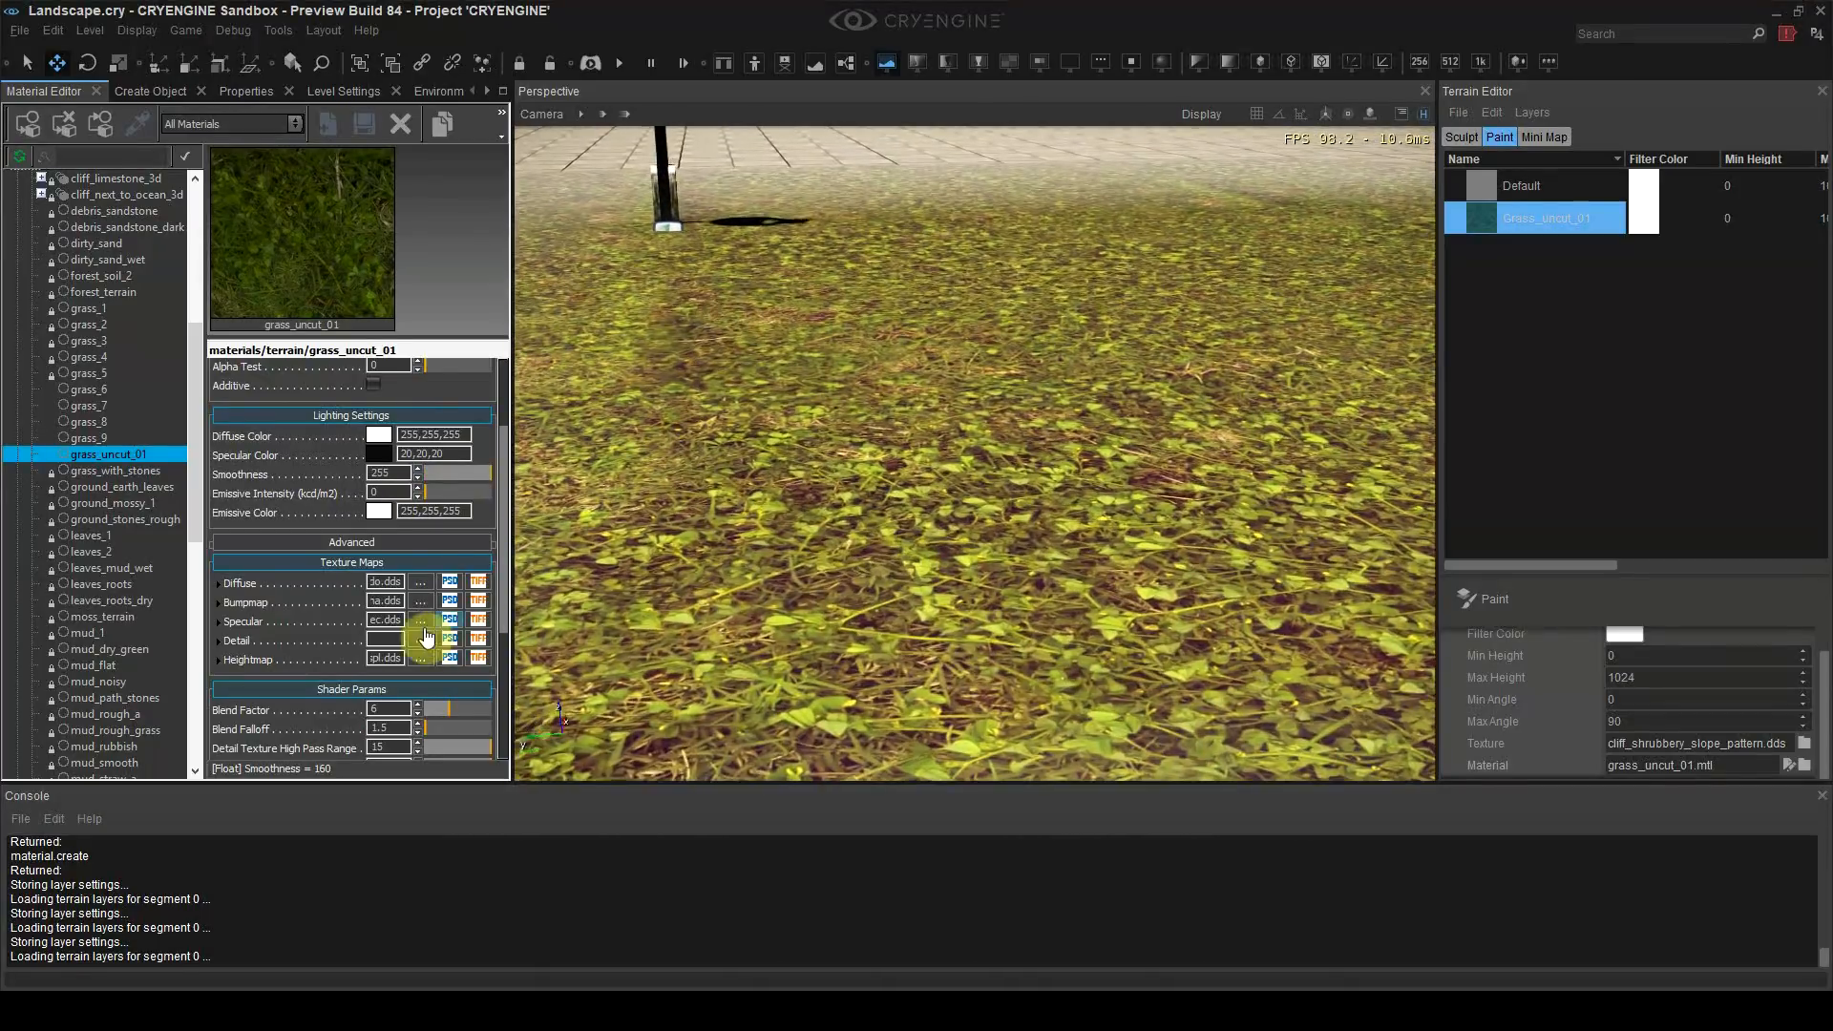
# Step: Set the material's POM Displacement to 0.05 and Self Shadow Strength to 4.859
pyautogui.scroll(-3, 426, 636)
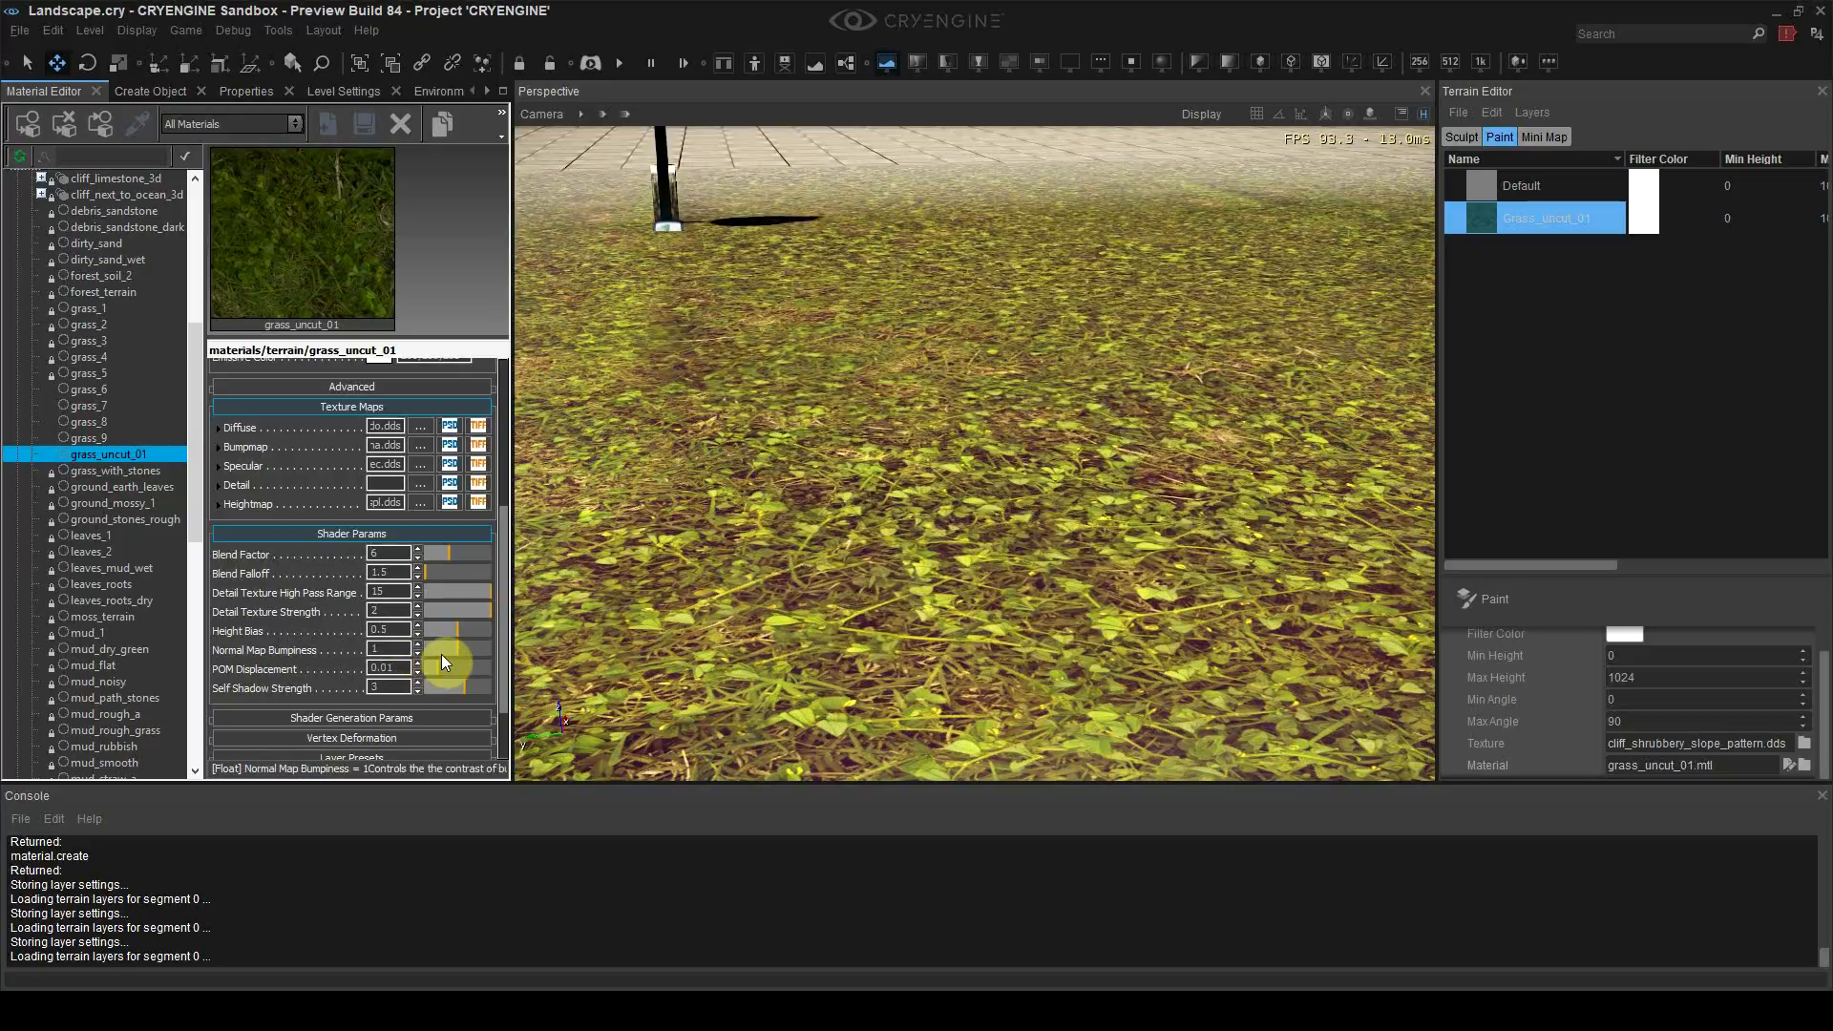
pyautogui.moveTo(439, 666); pyautogui.dragTo(489, 709)
pyautogui.scroll(-4, 890, 380)
# Step: Paint more of the Grass_uncut_01 layer over the terrain patch beside the windsock
pyautogui.click(724, 269)
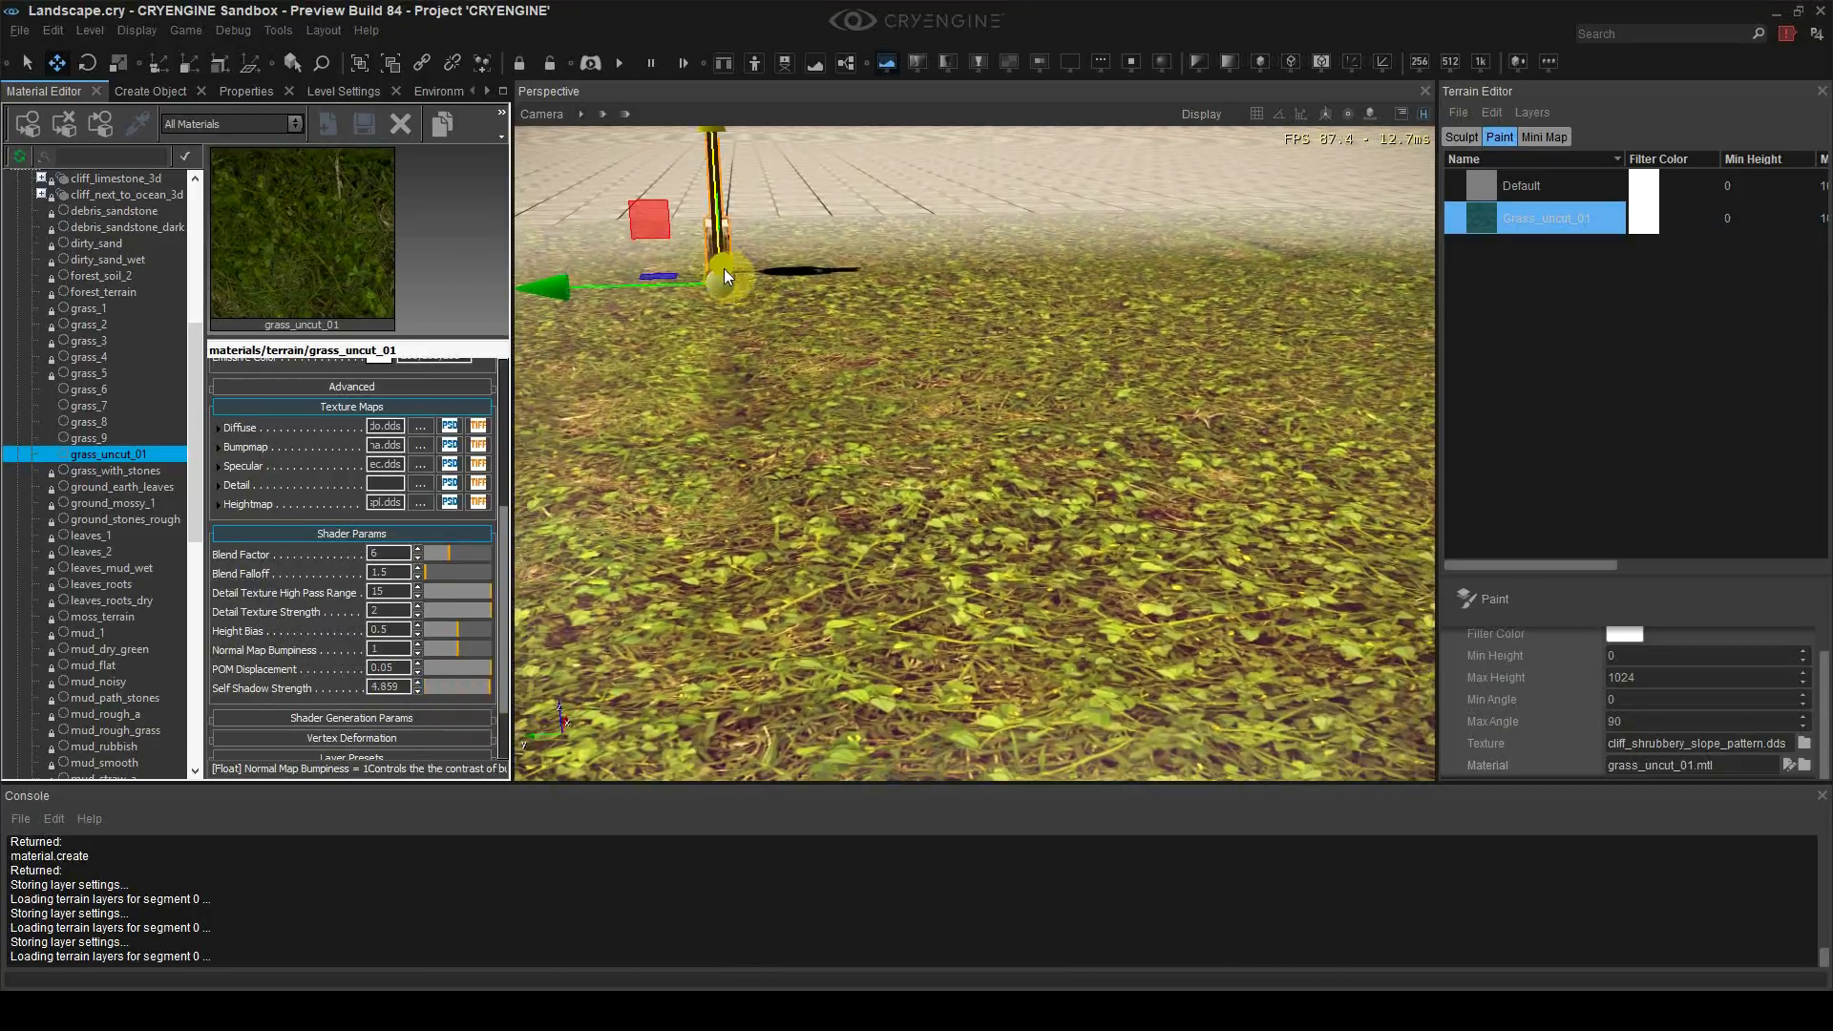
pyautogui.moveTo(831, 329); pyautogui.dragTo(831, 325, button='right')
pyautogui.click(964, 337)
pyautogui.moveTo(965, 337); pyautogui.dragTo(1079, 355, button='right')
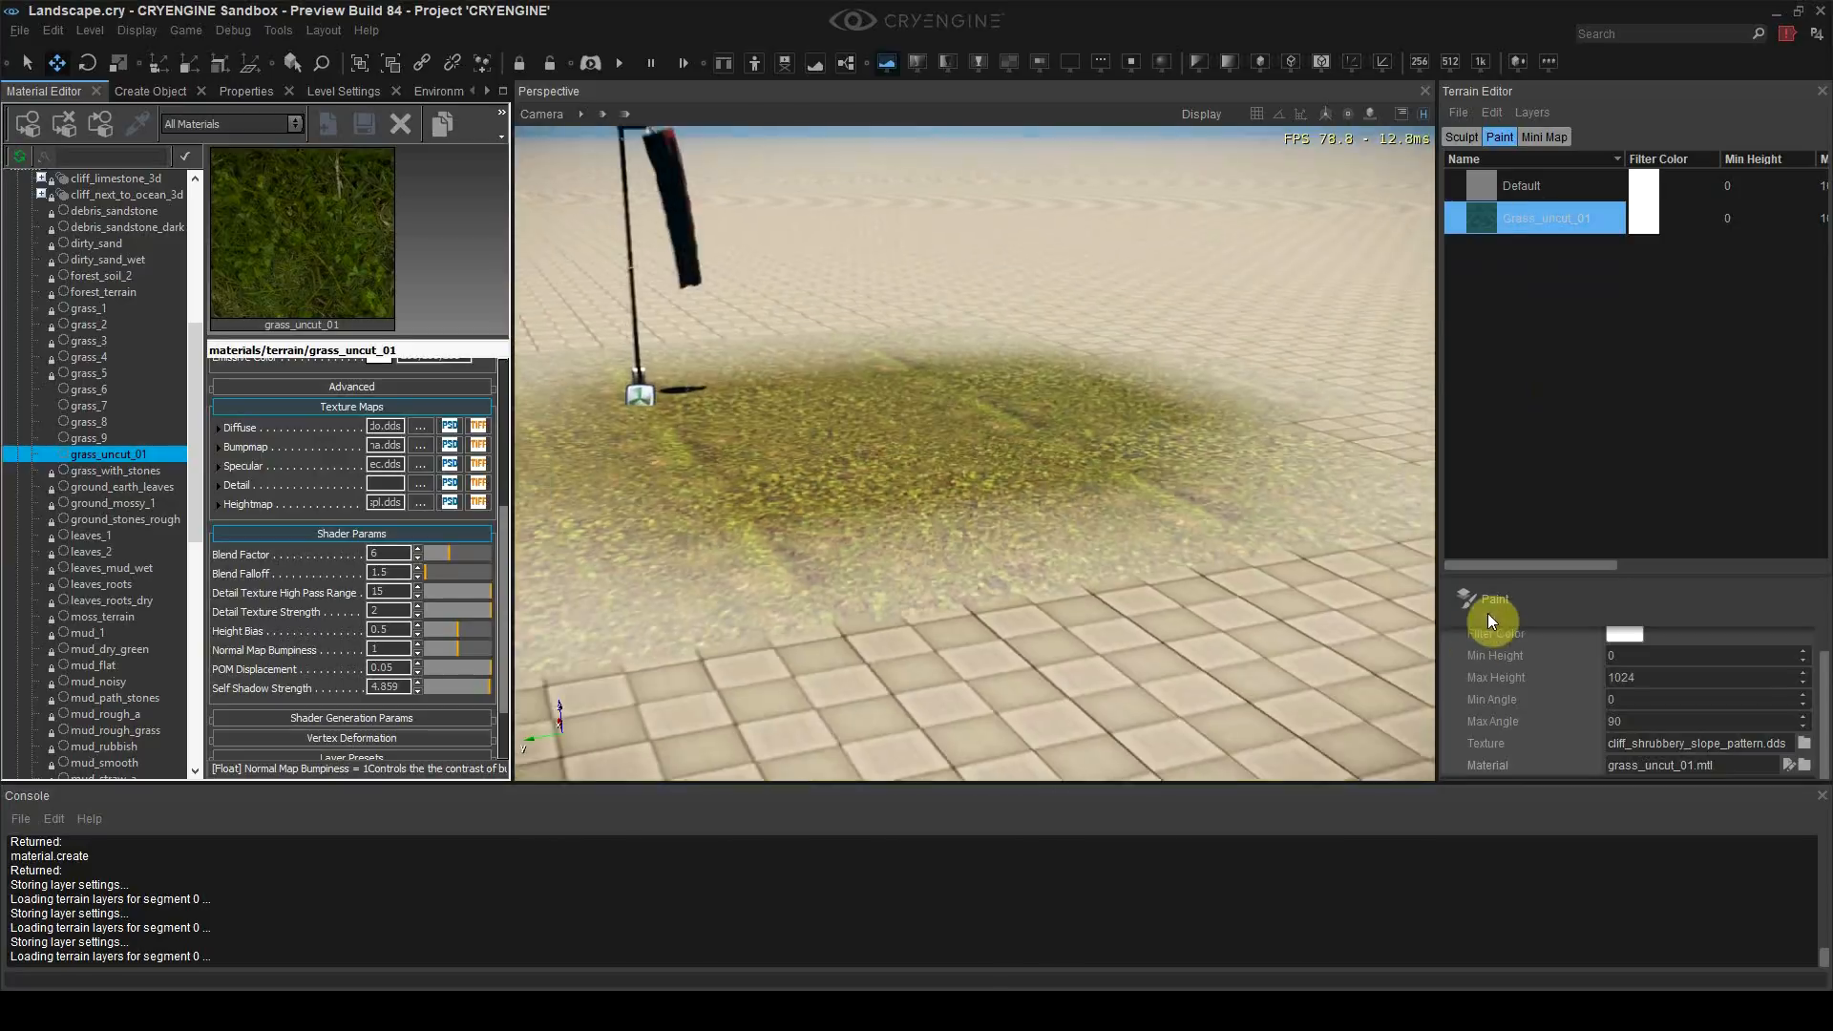
pyautogui.click(1492, 611)
pyautogui.moveTo(1117, 540)
pyautogui.mouseDown()
pyautogui.moveTo(612, 556)
pyautogui.moveTo(878, 399)
pyautogui.mouseUp()
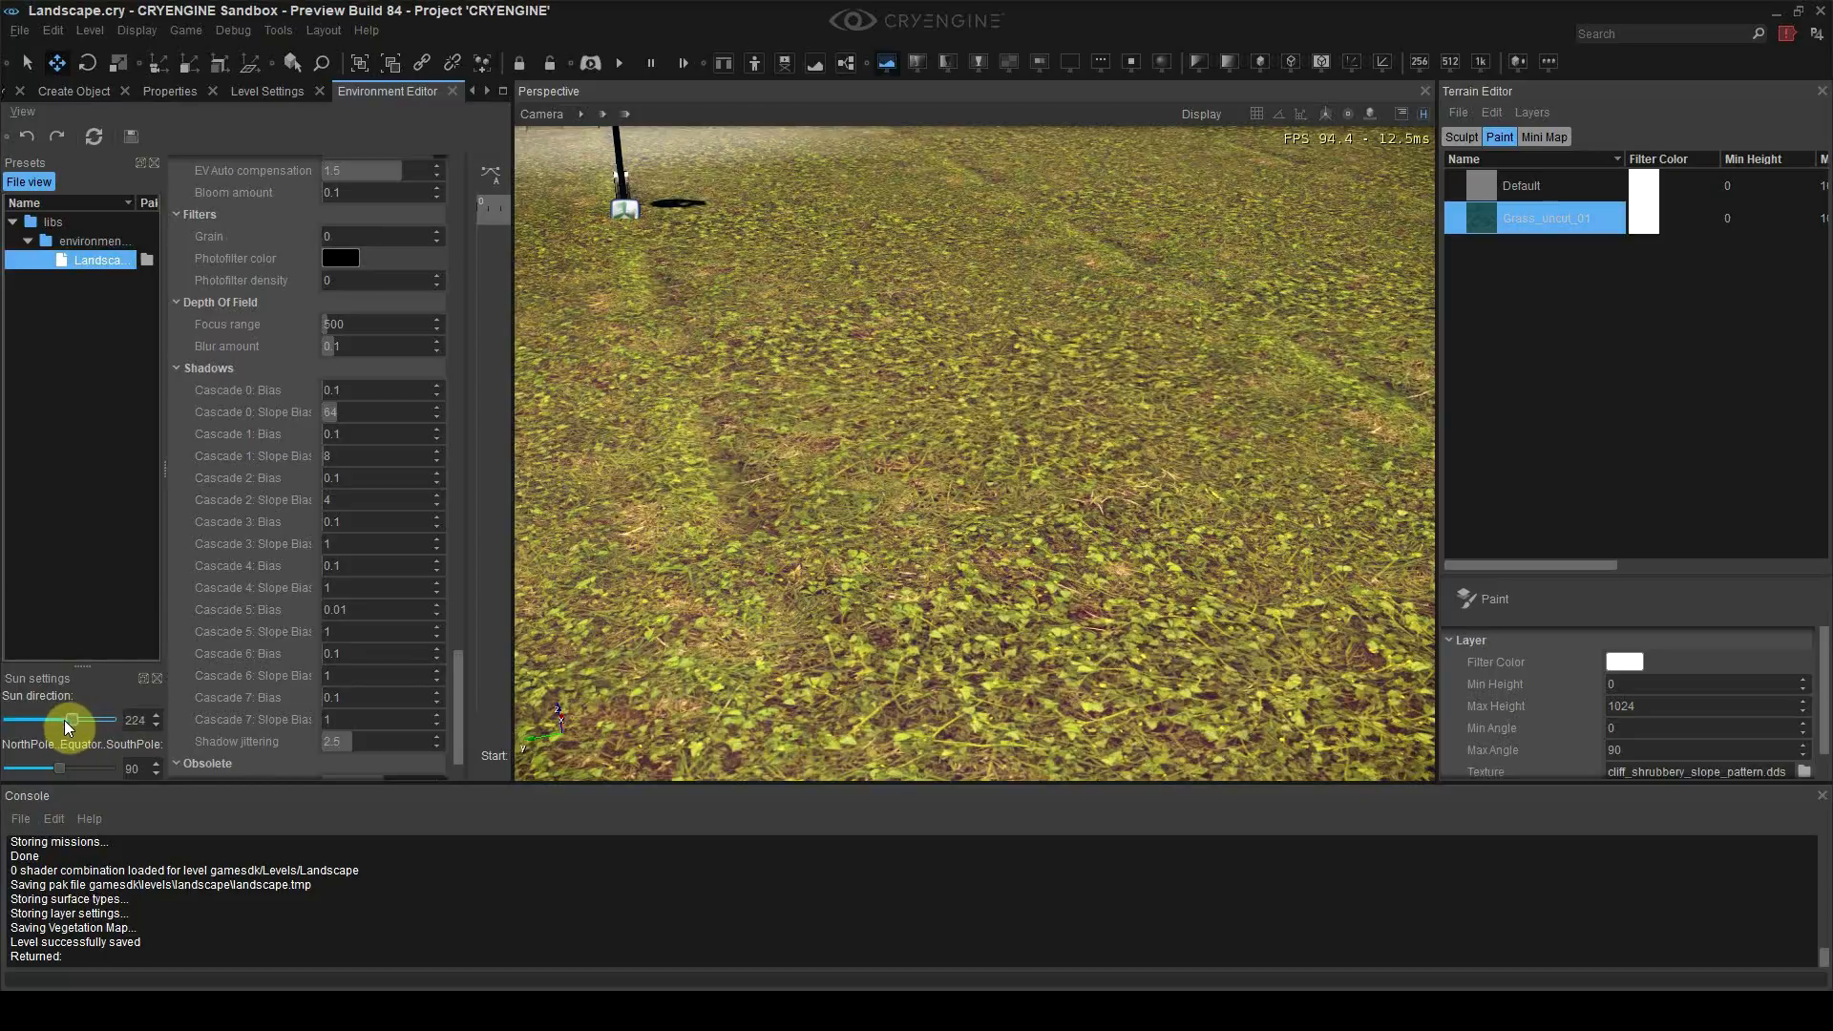
# Step: Set the sun's pole-to-pole position to 148 and its direction to 187 to relight the grass
pyautogui.moveTo(63, 766)
pyautogui.mouseDown()
pyautogui.moveTo(97, 775)
pyautogui.moveTo(61, 787)
pyautogui.moveTo(92, 789)
pyautogui.mouseUp()
pyautogui.press('w')
pyautogui.moveTo(874, 565); pyautogui.dragTo(752, 369, button='right')
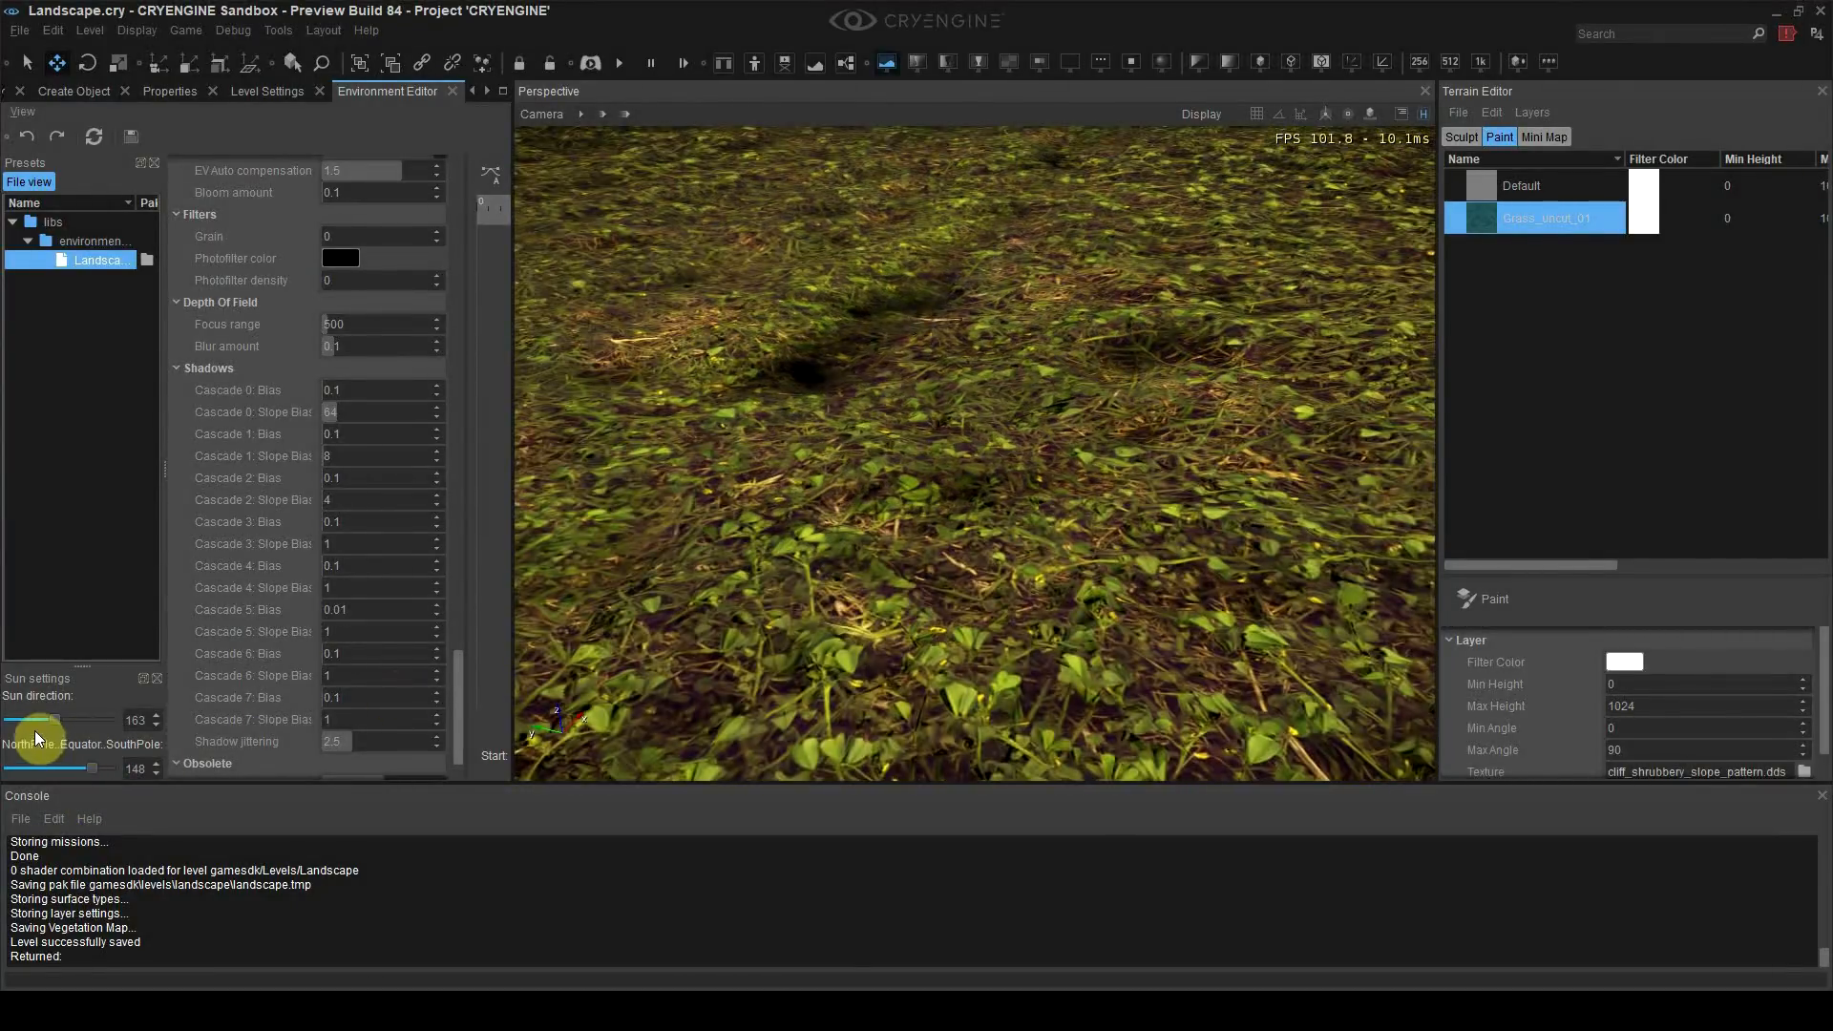
pyautogui.moveTo(59, 724)
pyautogui.mouseDown()
pyautogui.moveTo(90, 726)
pyautogui.moveTo(27, 741)
pyautogui.moveTo(57, 745)
pyautogui.mouseUp()
pyautogui.moveTo(1127, 516); pyautogui.dragTo(1207, 583, button='right')
pyautogui.moveTo(1204, 479)
pyautogui.mouseDown(button='right')
pyautogui.moveTo(1201, 583)
pyautogui.moveTo(1194, 491)
pyautogui.mouseUp(button='right')
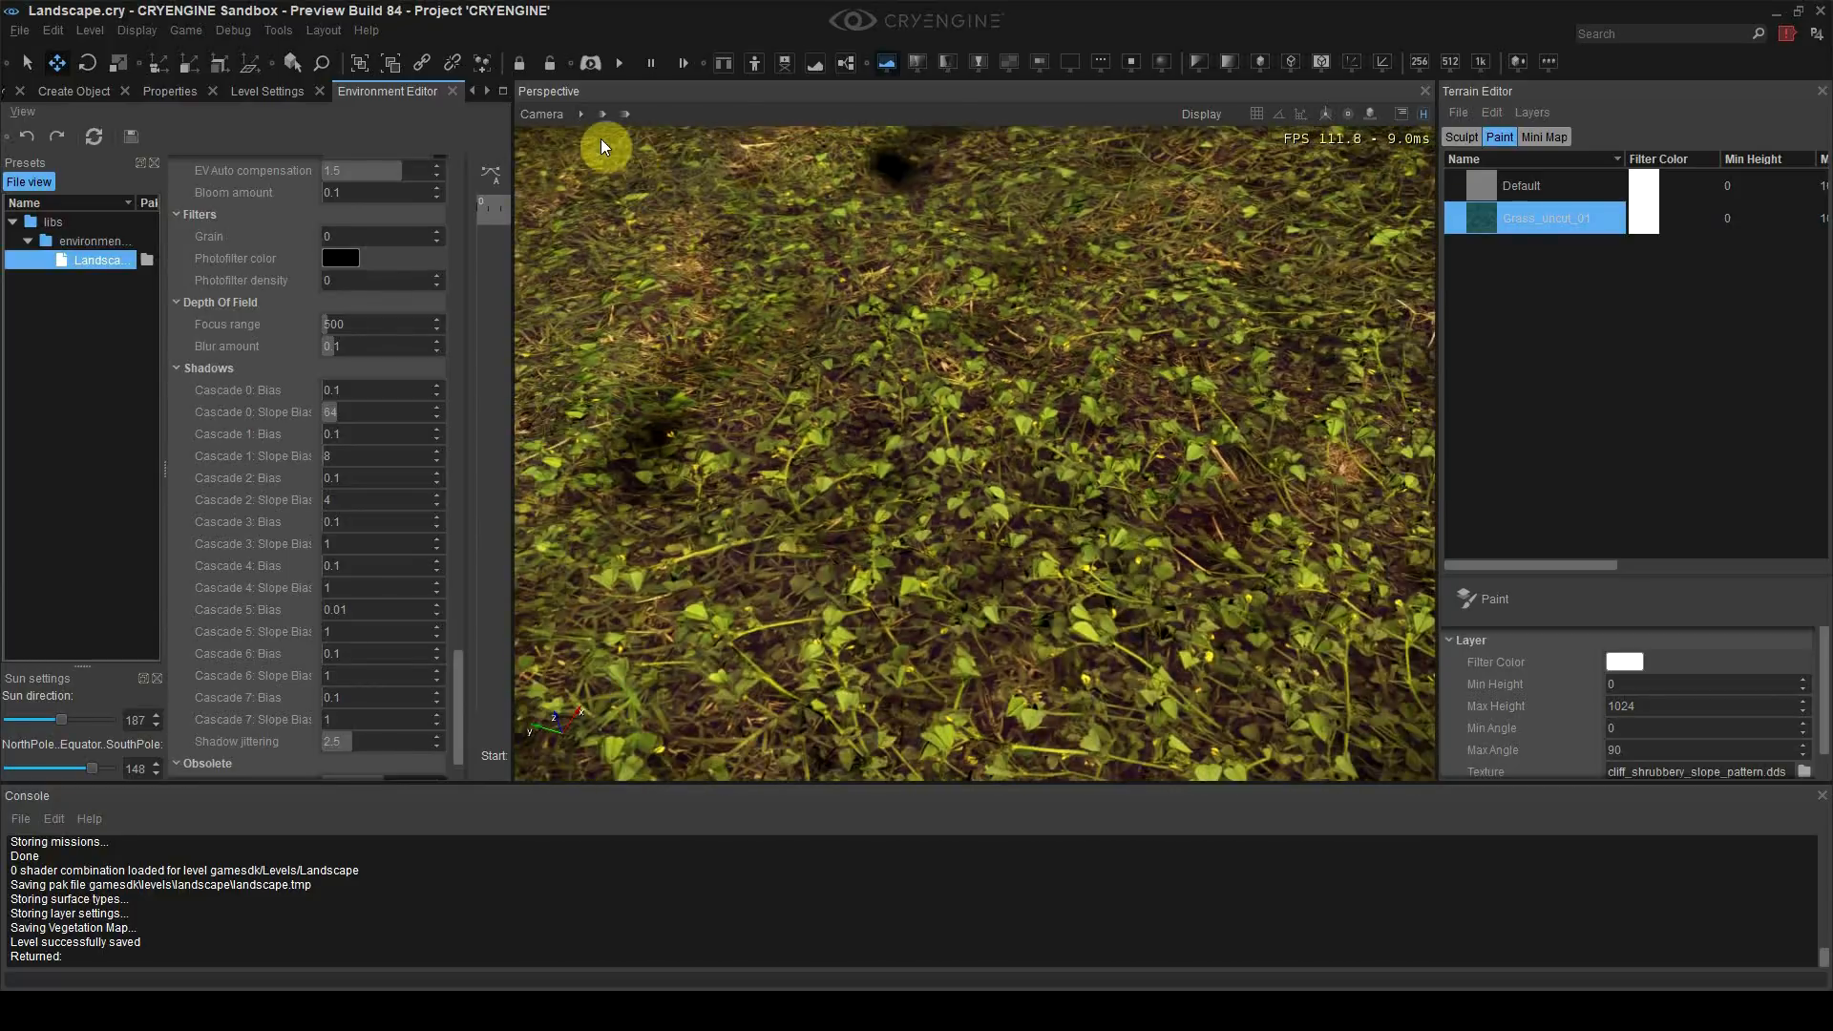
# Step: Set a custom field of view of 30 for the perspective camera
pyautogui.click(542, 113)
pyautogui.moveTo(590, 242)
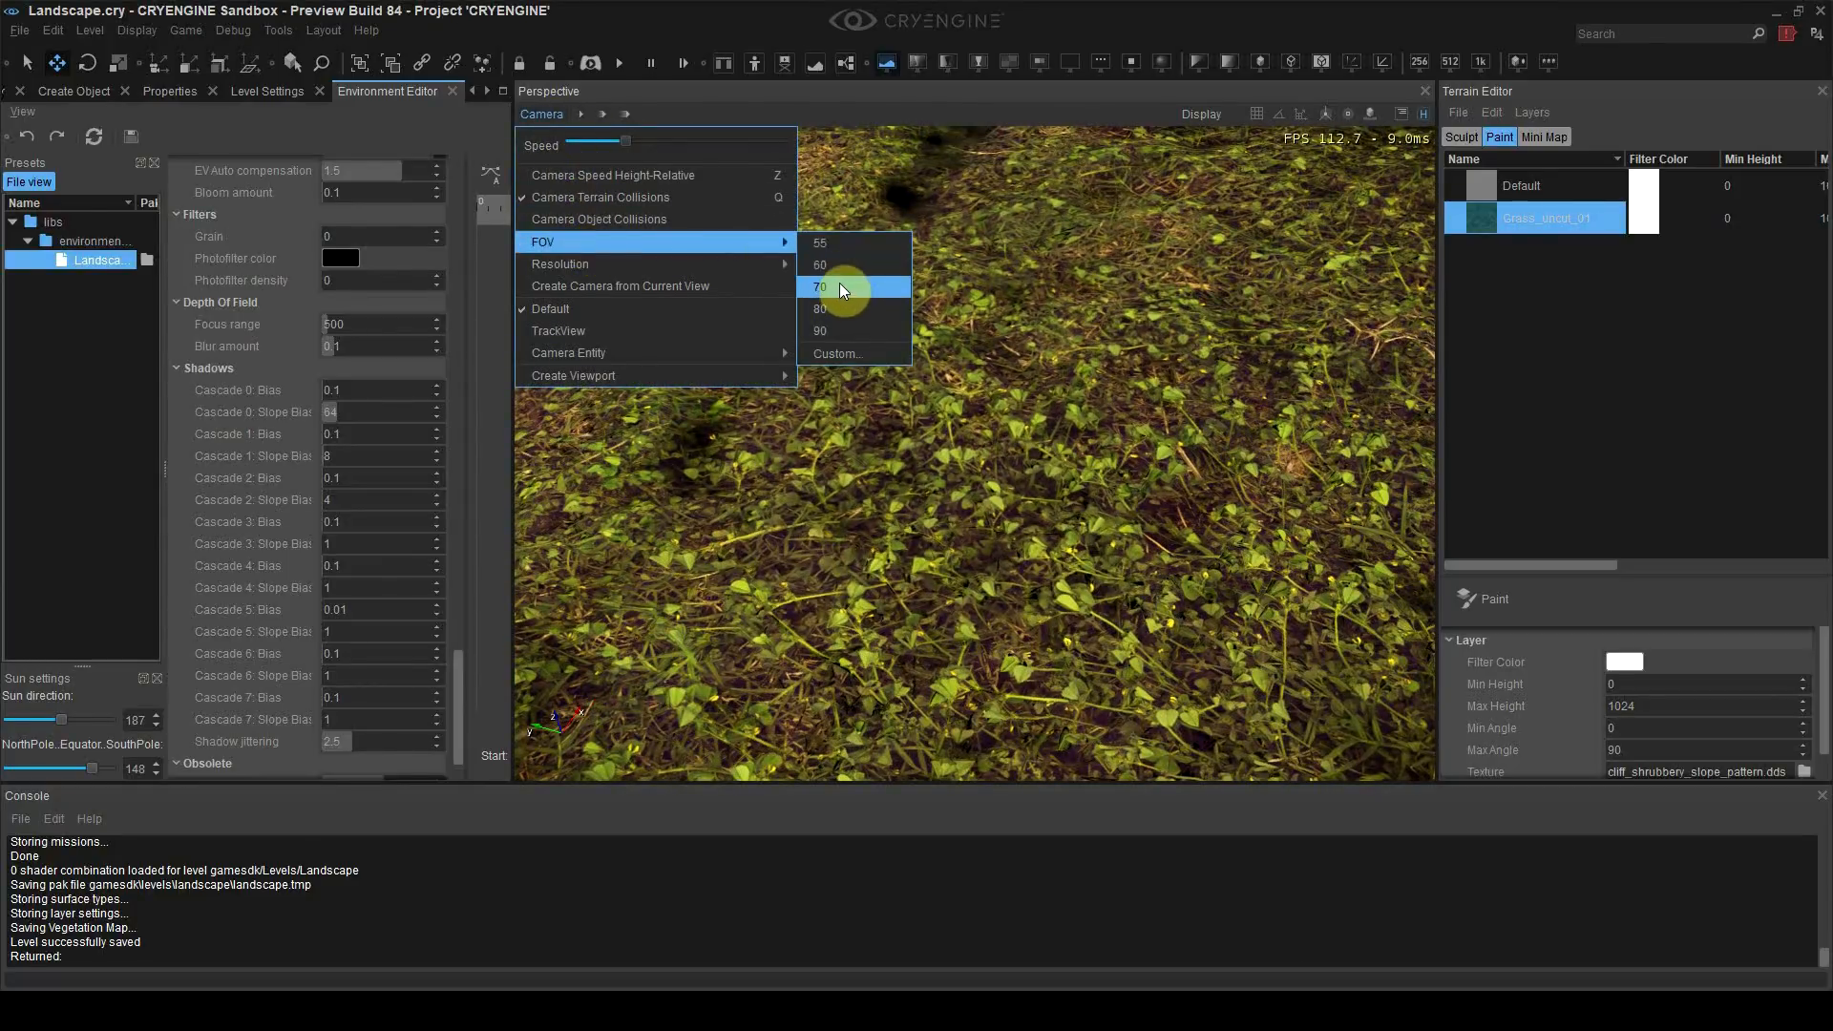
pyautogui.click(825, 359)
pyautogui.doubleClick(898, 468)
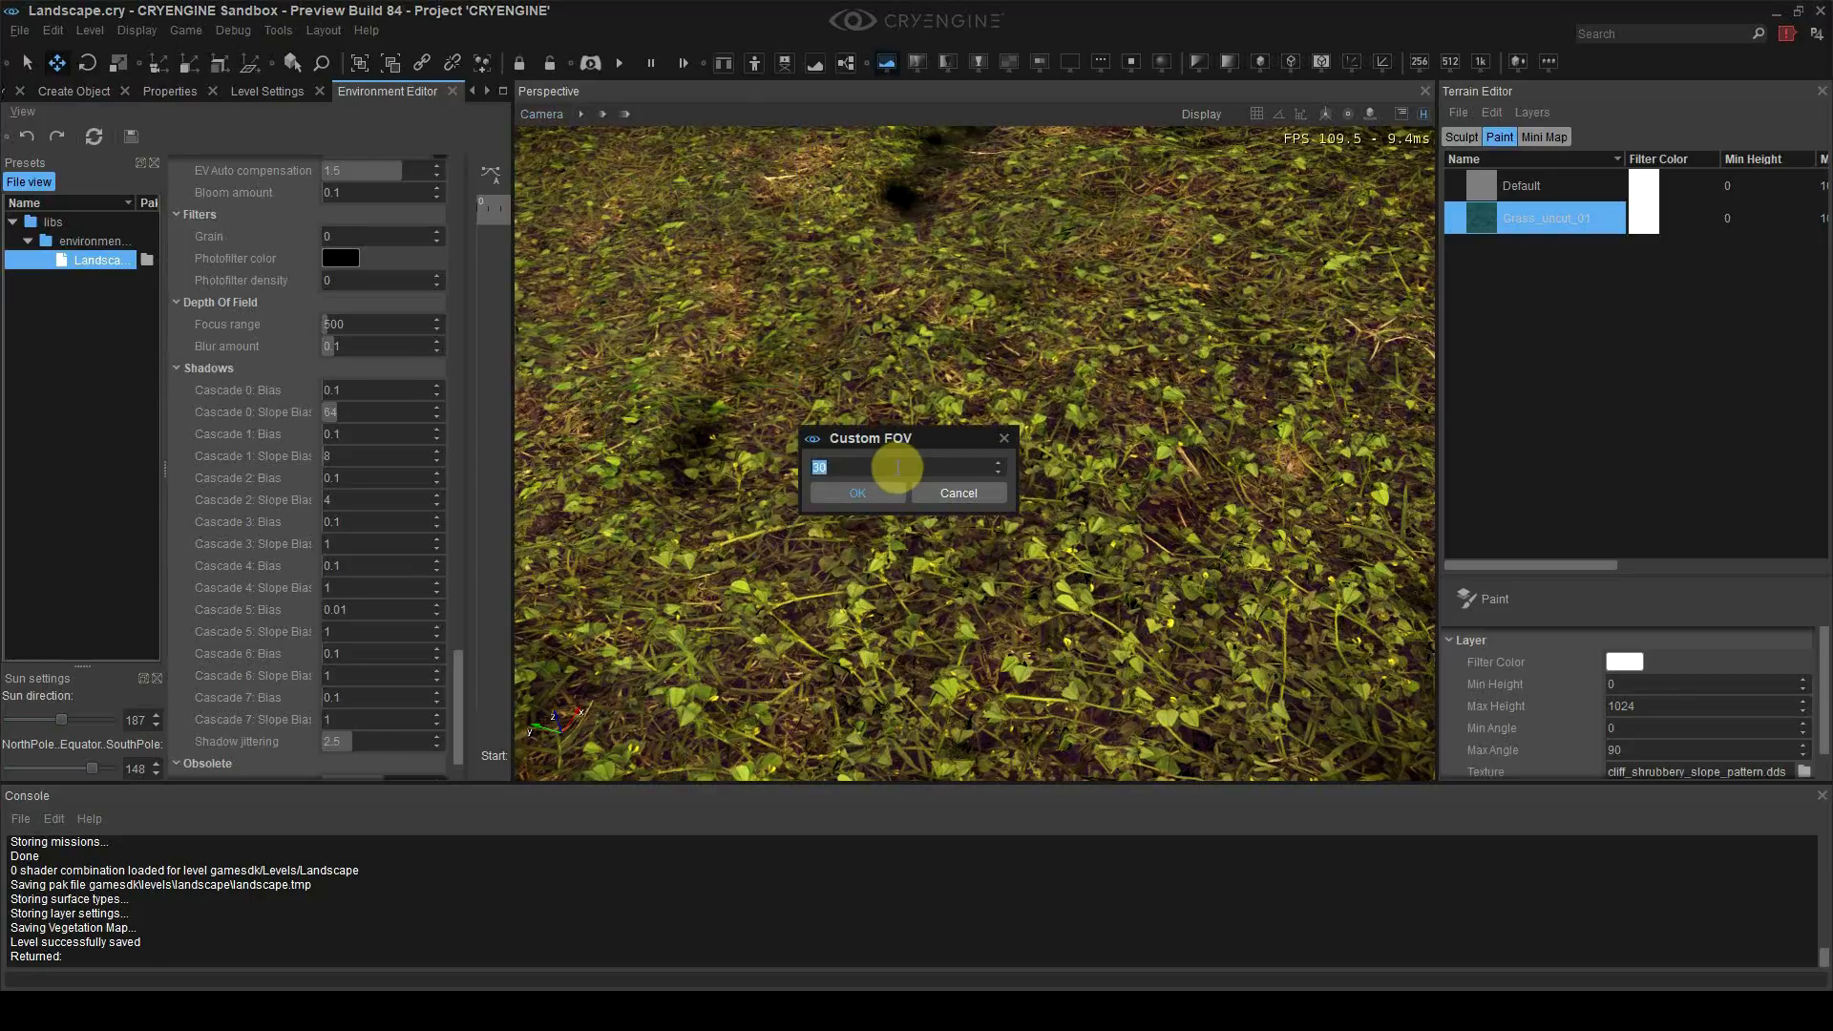
pyautogui.click(860, 491)
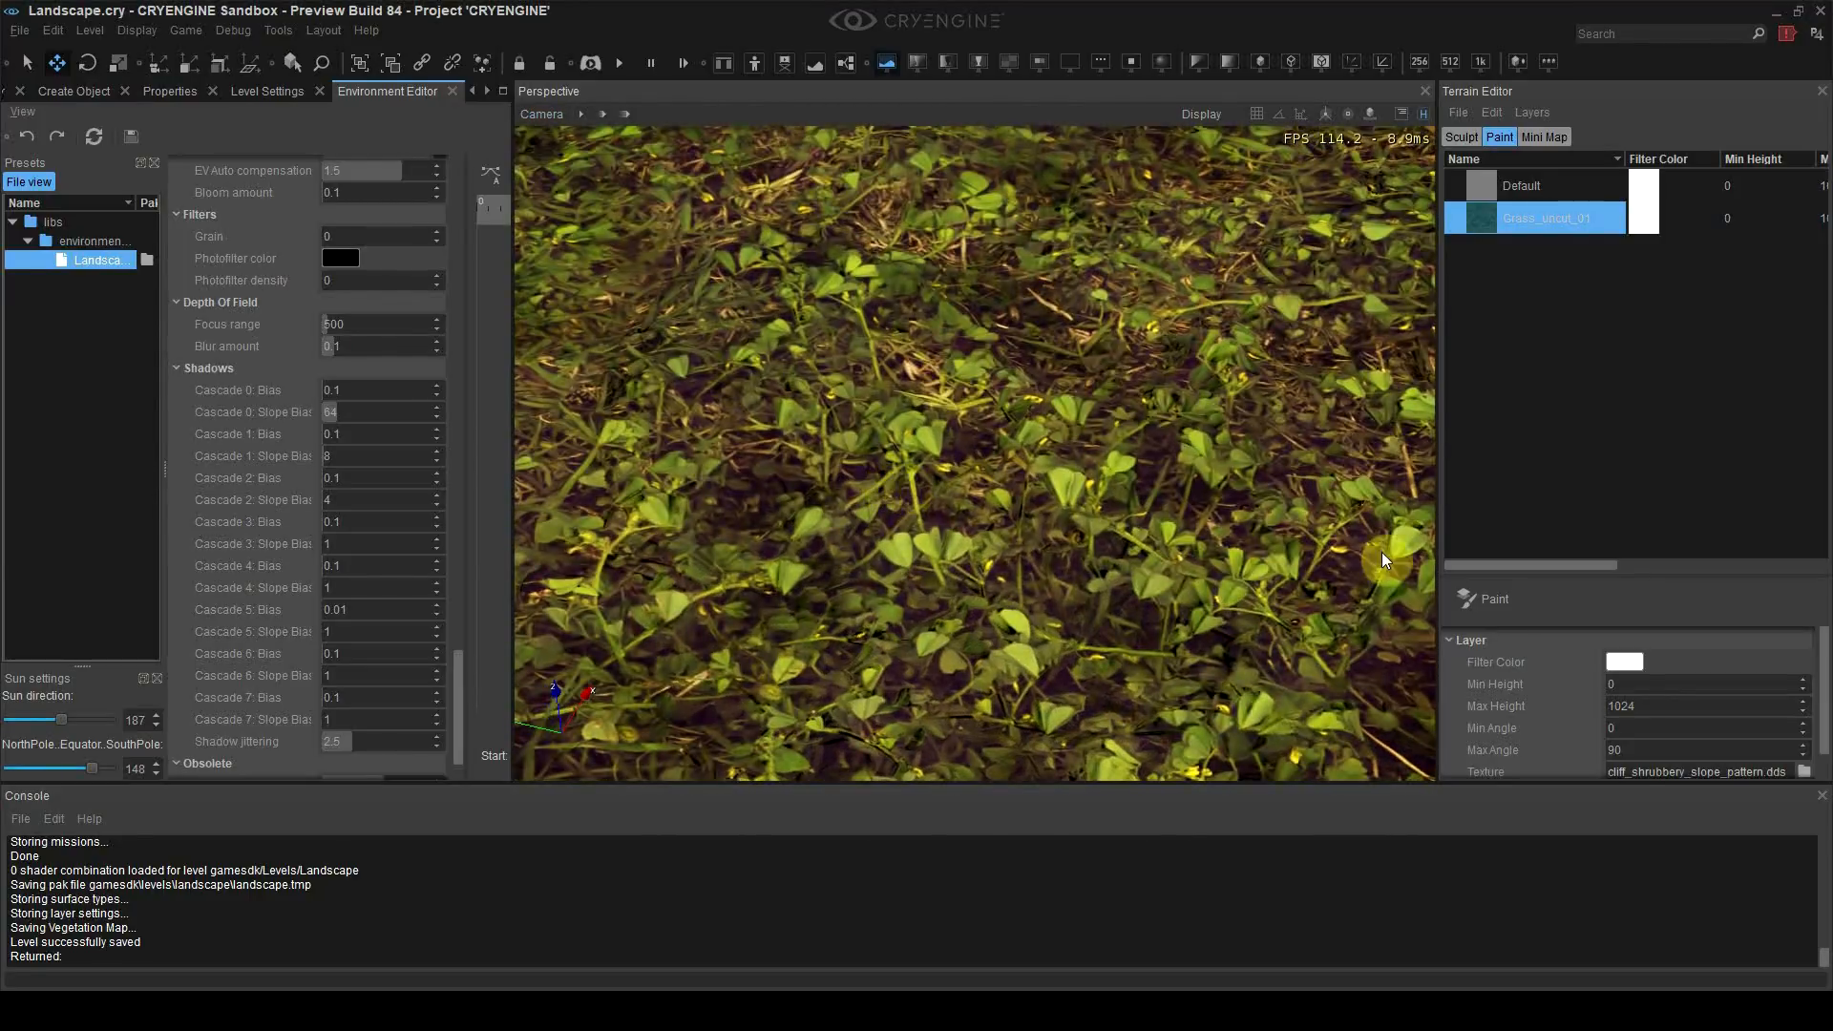
# Step: Dock the Terrain Editor with the other editors to widen the viewport, and bring the Material Editor tab back into reach
pyautogui.moveTo(1634, 95); pyautogui.dragTo(255, 428)
pyautogui.moveTo(1014, 497); pyautogui.dragTo(672, 270, button='right')
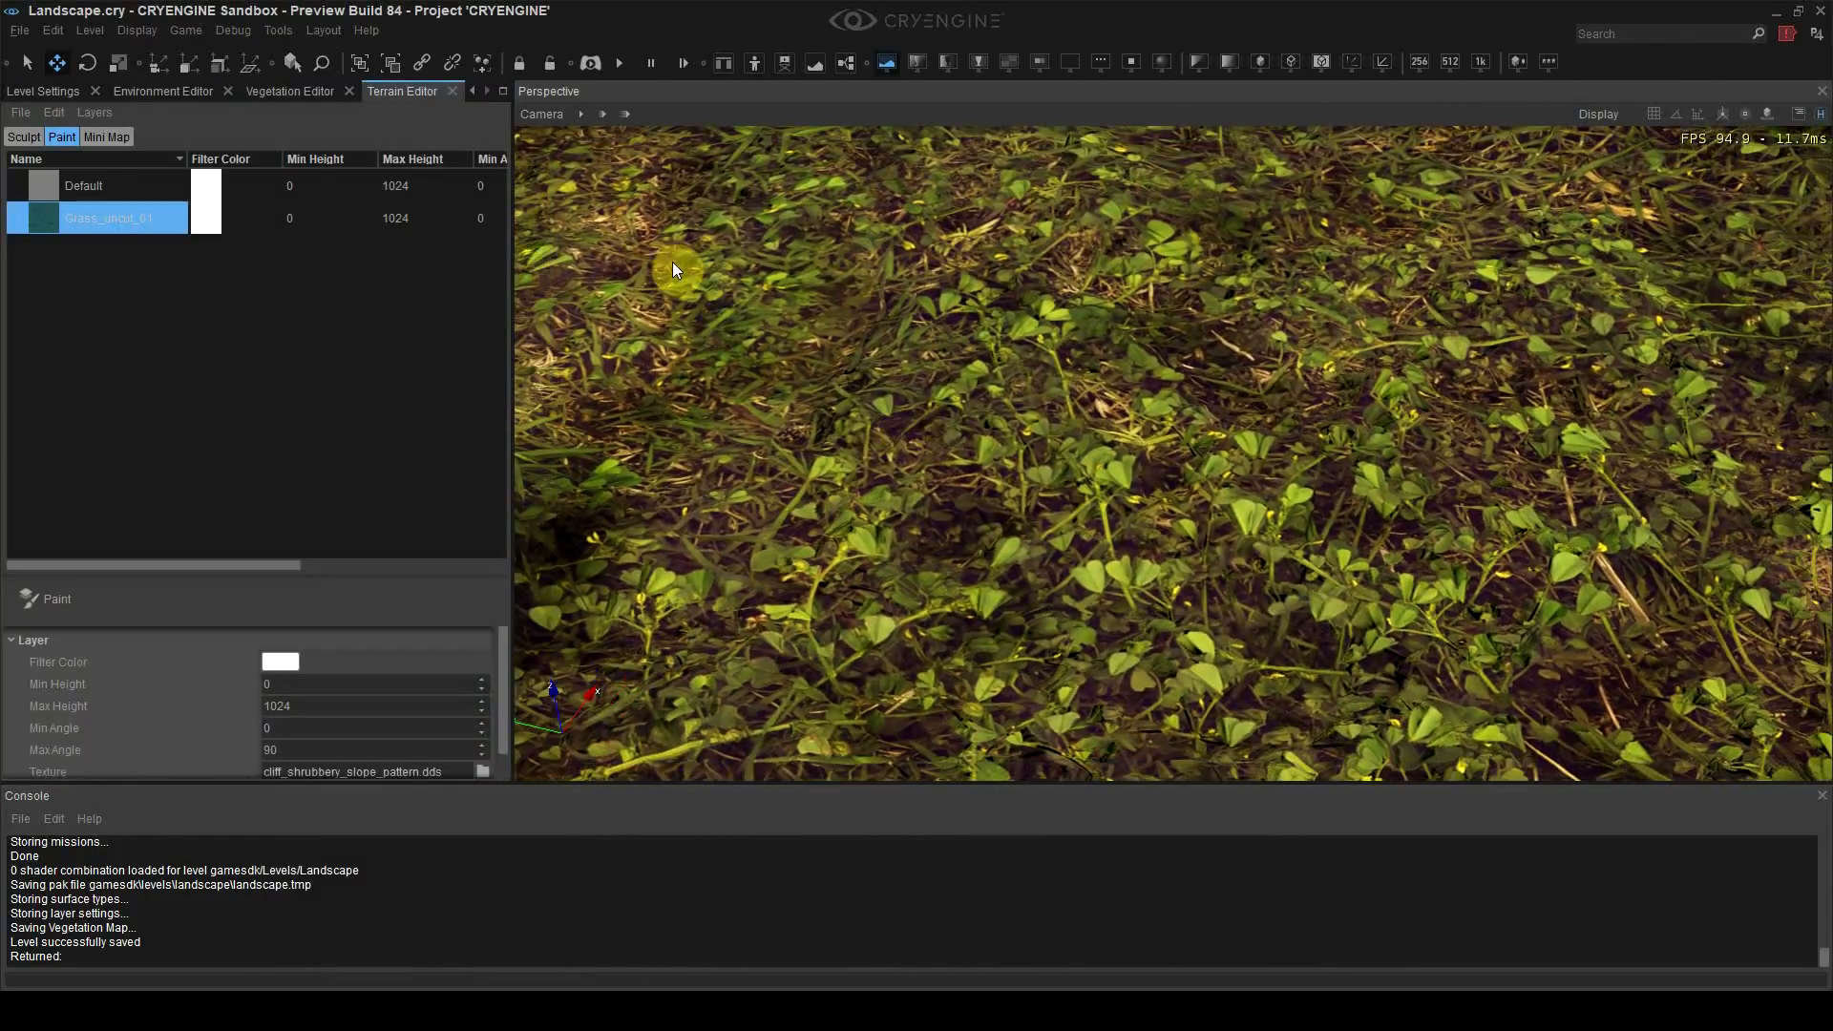
pyautogui.click(471, 91)
pyautogui.click(471, 92)
pyautogui.click(471, 92)
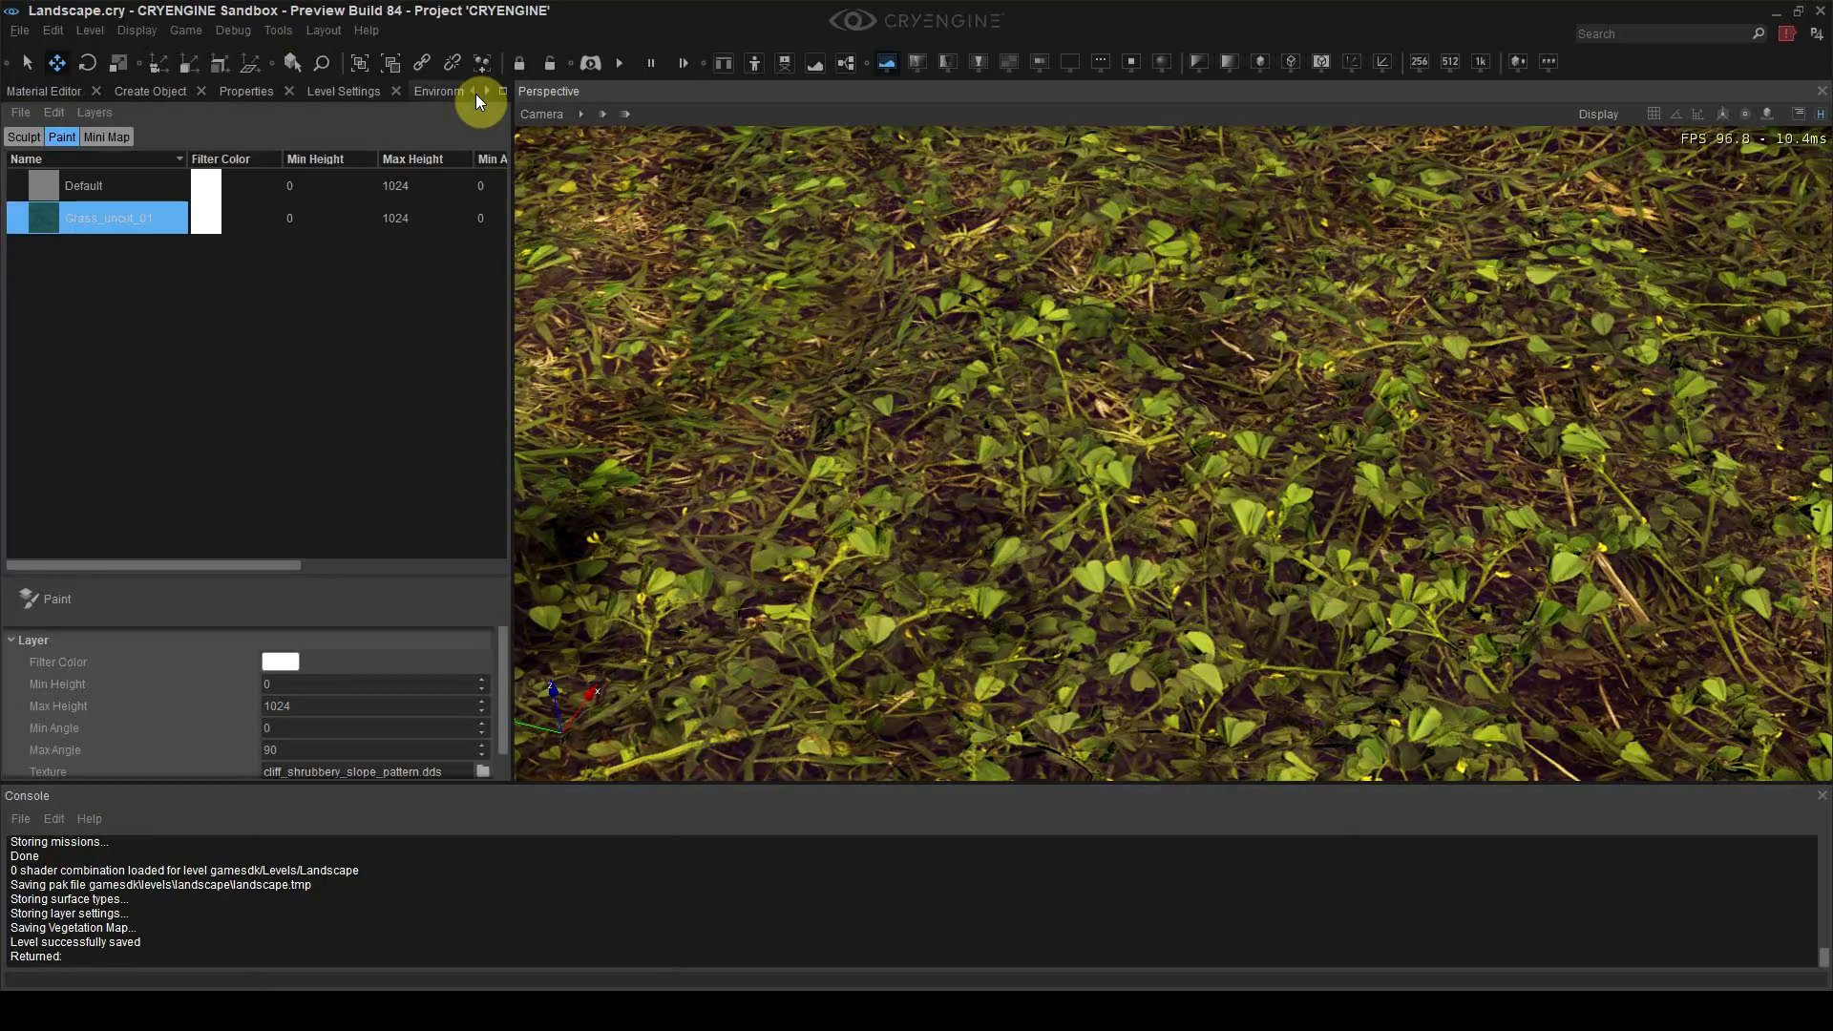
# Step: Switch to the Environment Editor and set the Depth Of Field blur amount to 1
pyautogui.click(489, 92)
pyautogui.click(404, 90)
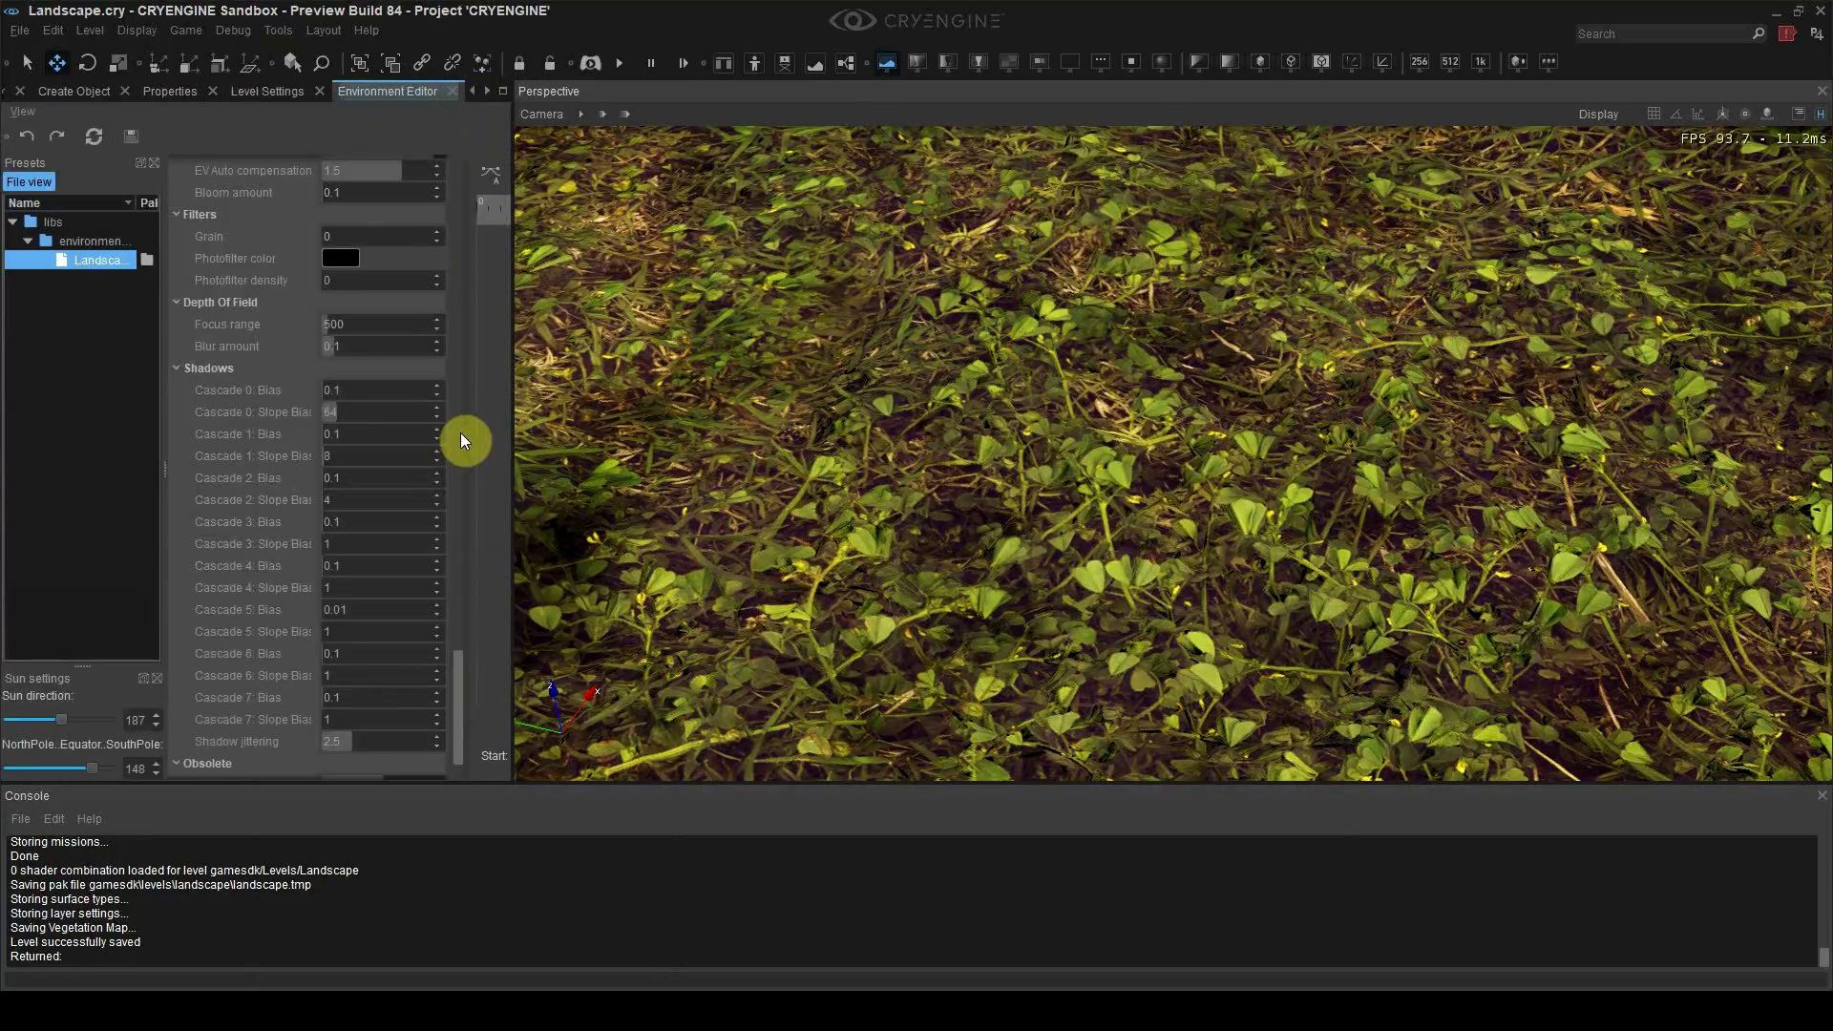
pyautogui.click(352, 346)
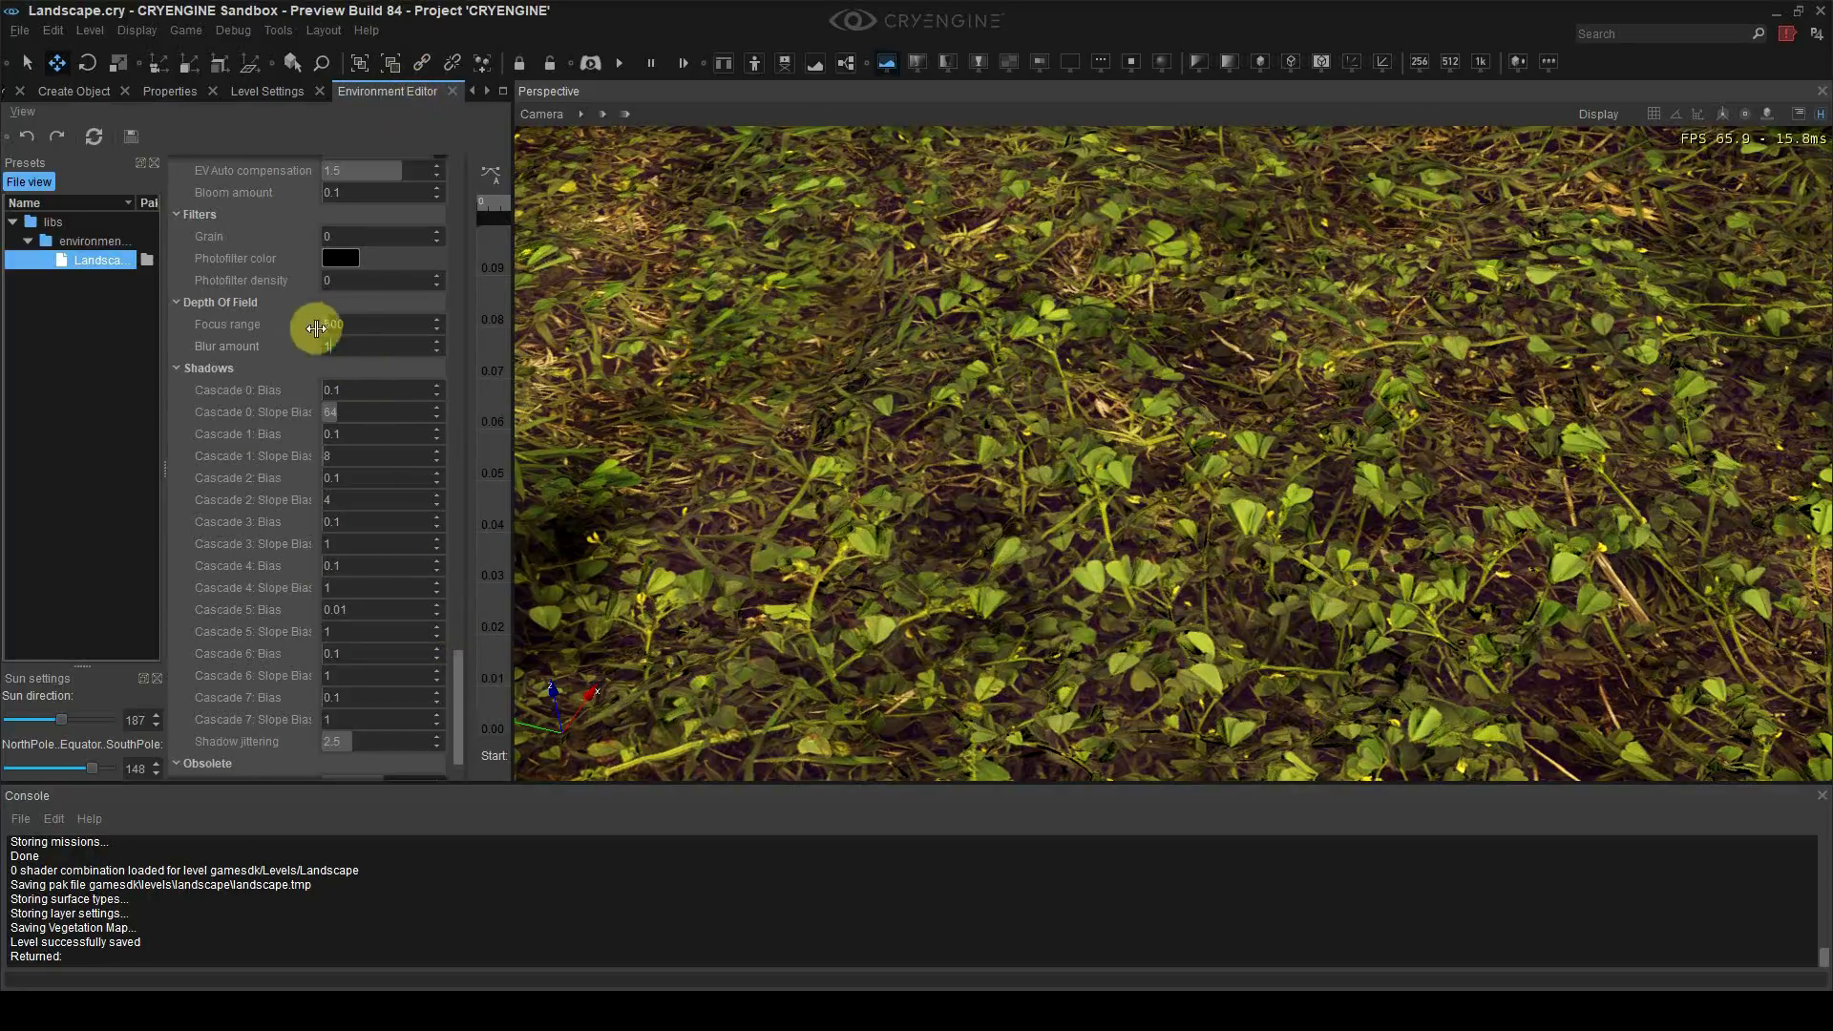
pyautogui.write('1+')
pyautogui.press('Return')
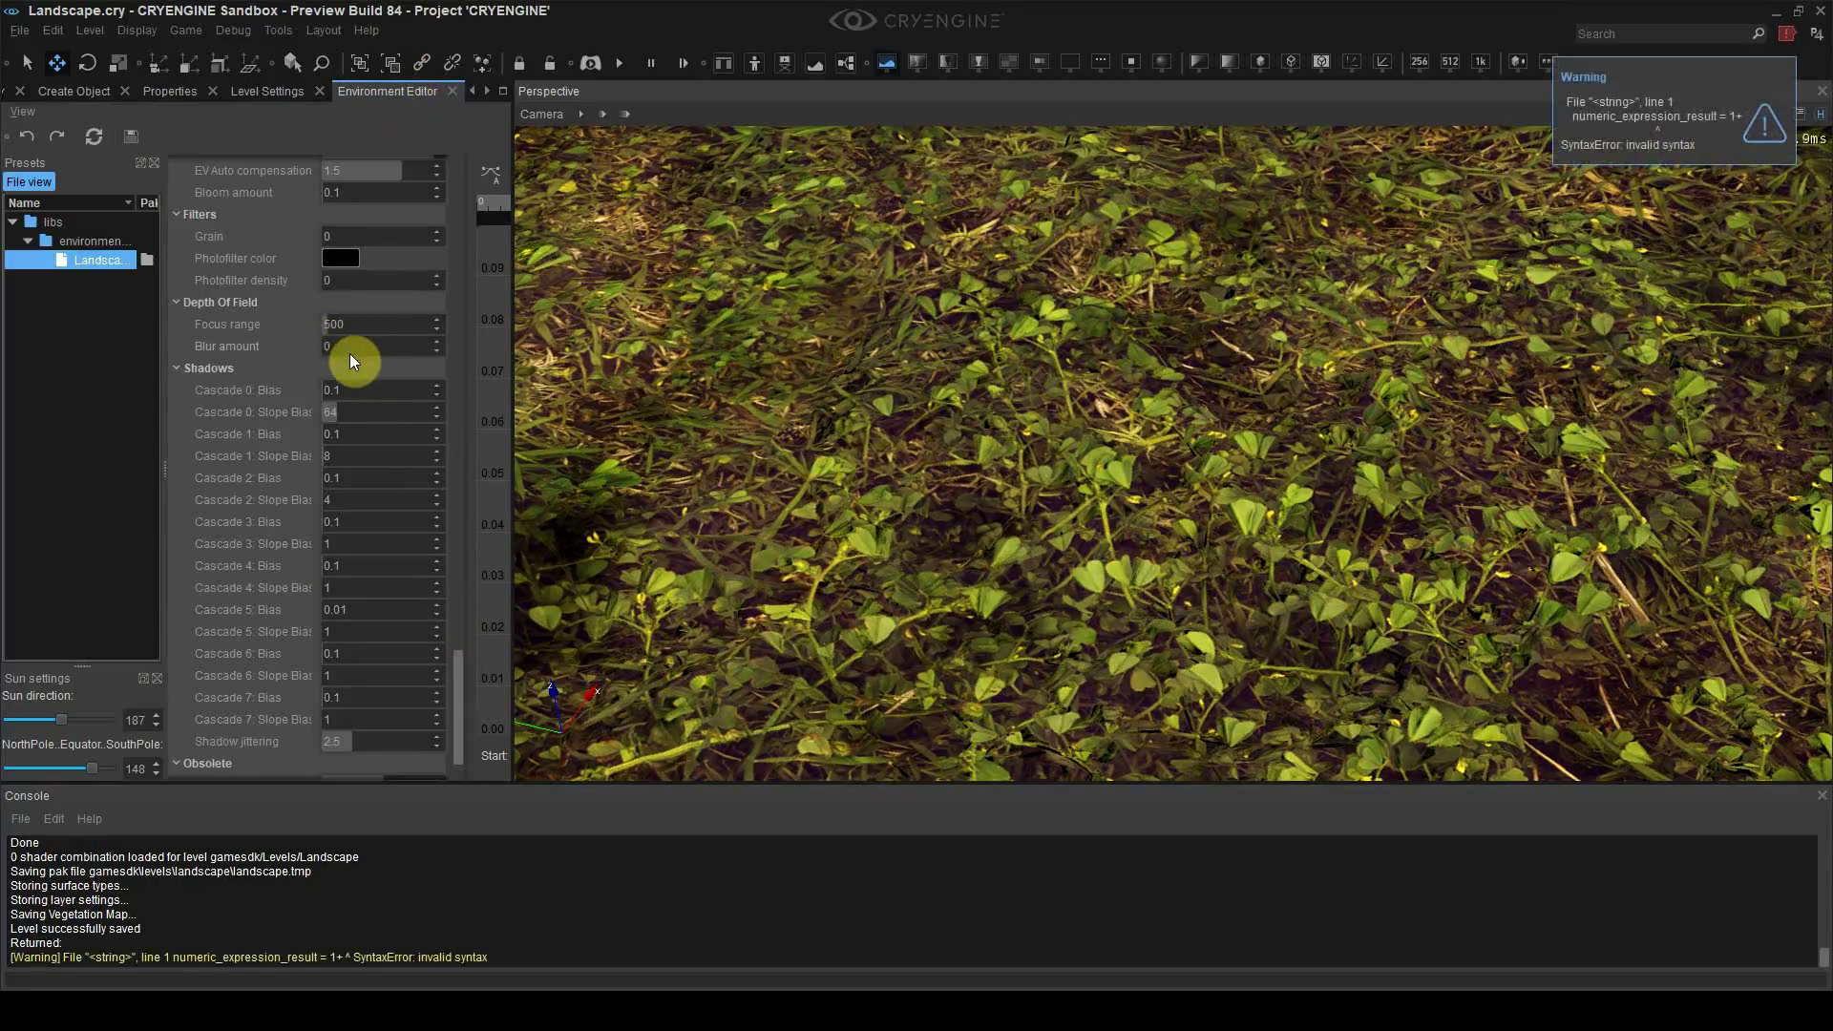
pyautogui.click(352, 353)
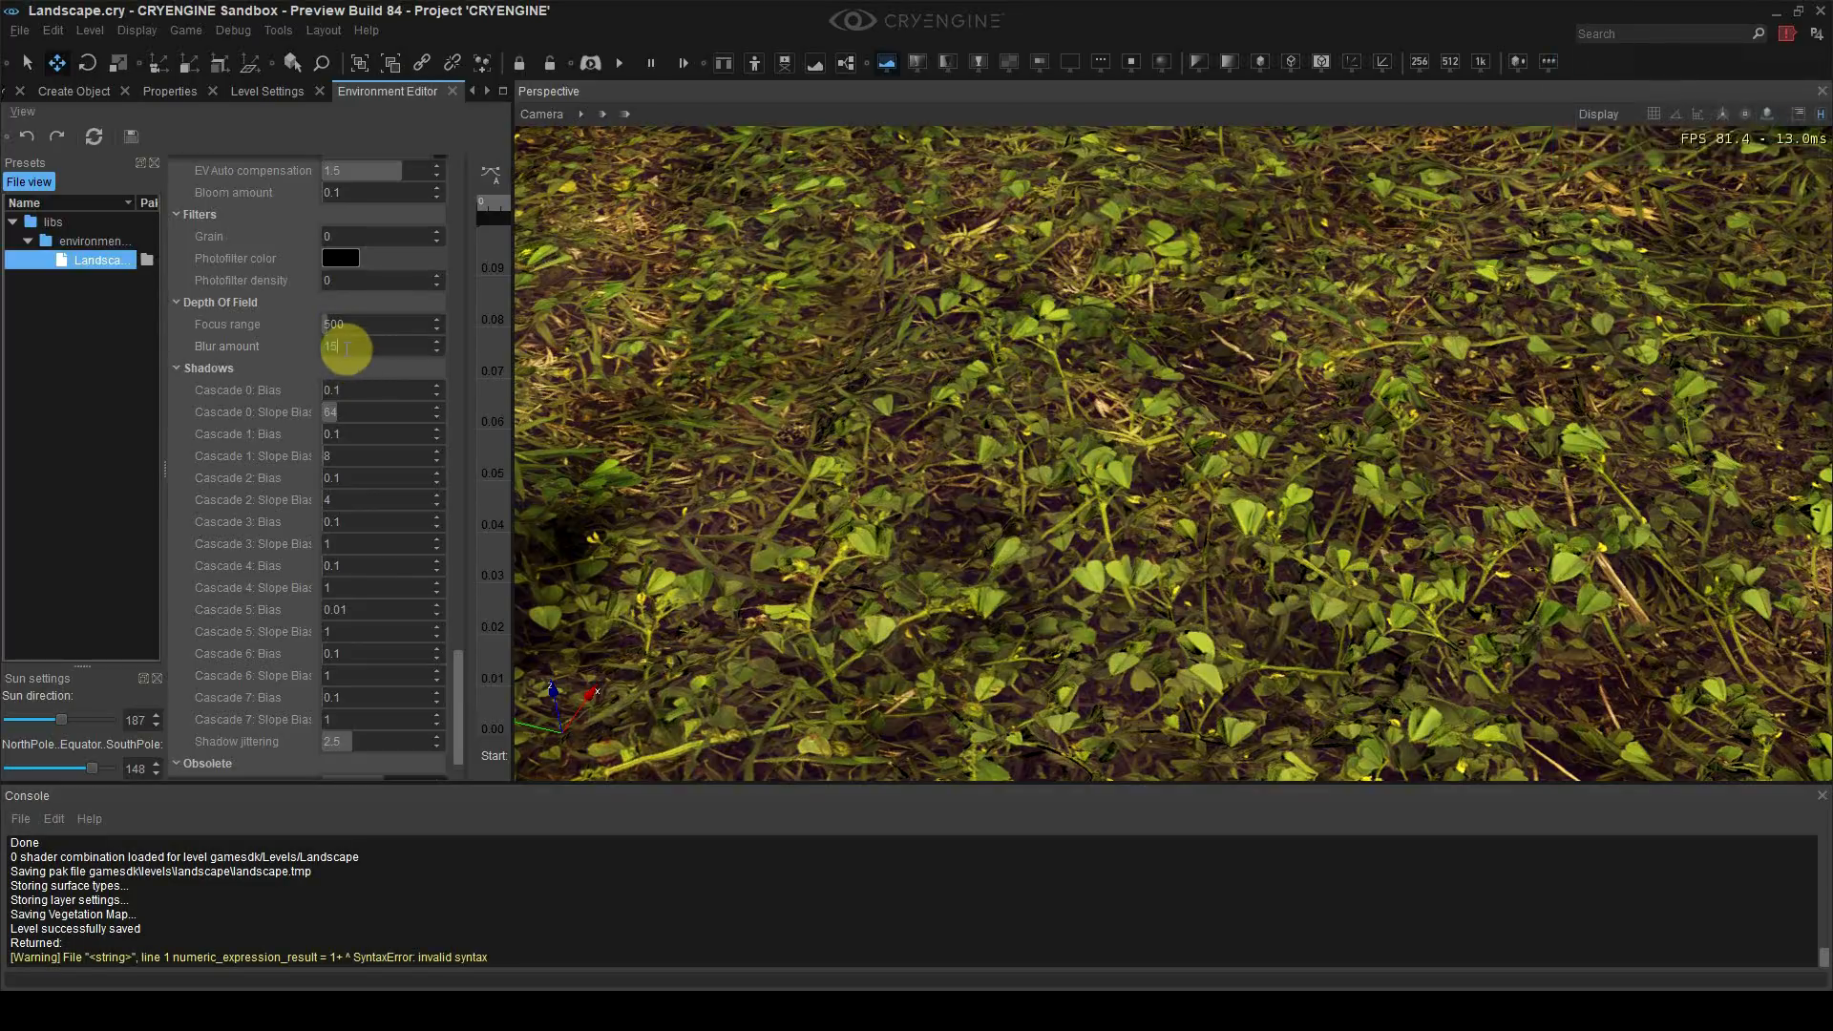
# Step: Try Depth Of Field focus ranges of 1 and 2 on the grass view
pyautogui.click(347, 330)
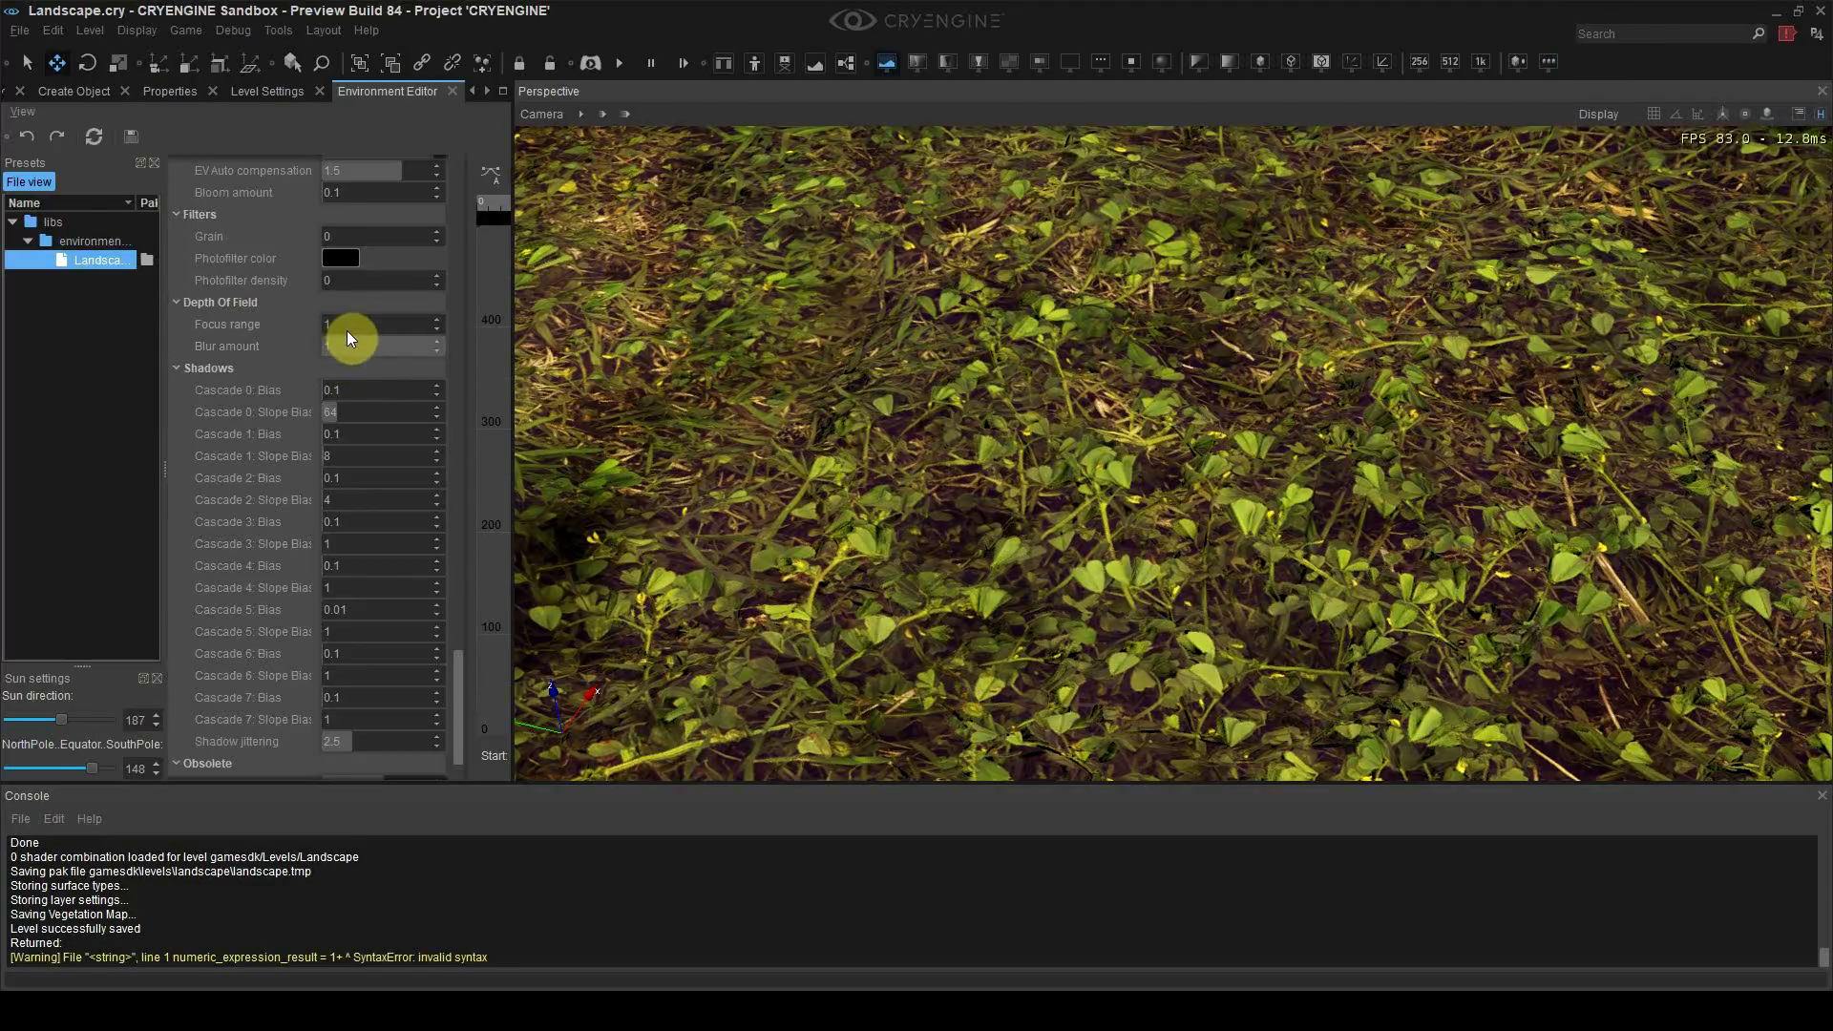
pyautogui.write('1')
pyautogui.press('Return')
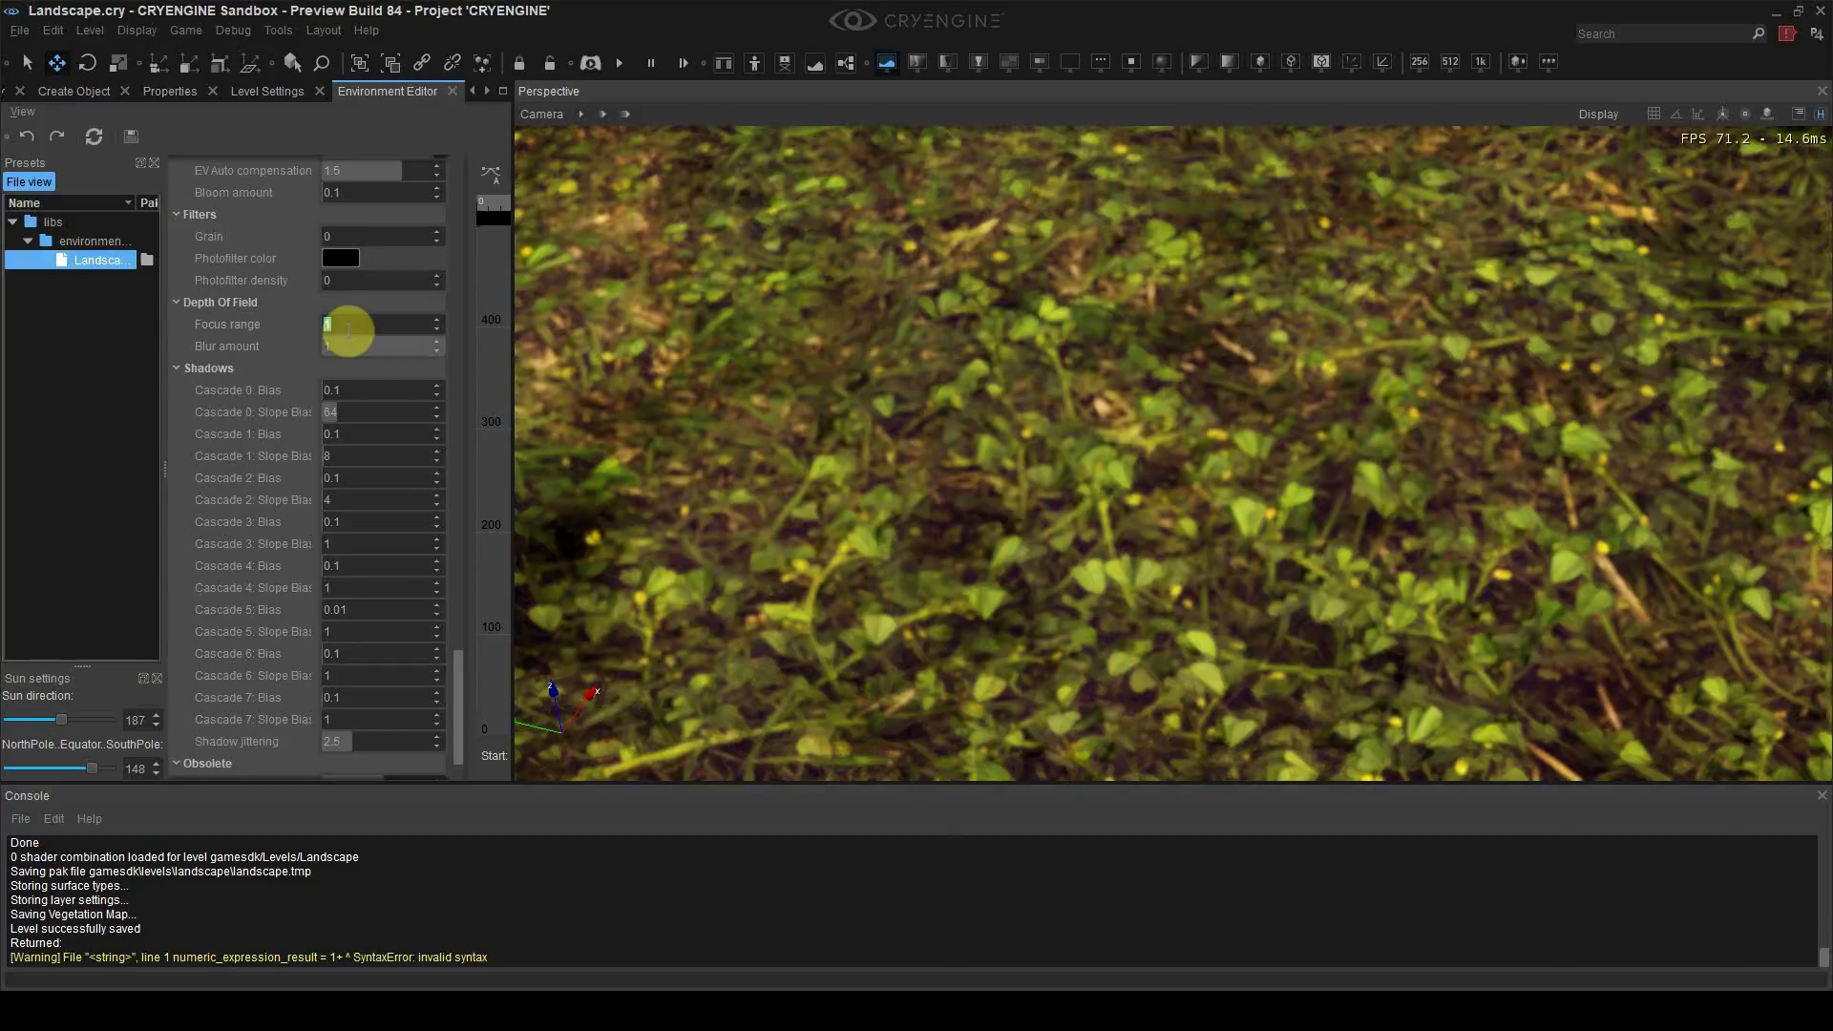
pyautogui.moveTo(348, 331); pyautogui.dragTo(203, 334)
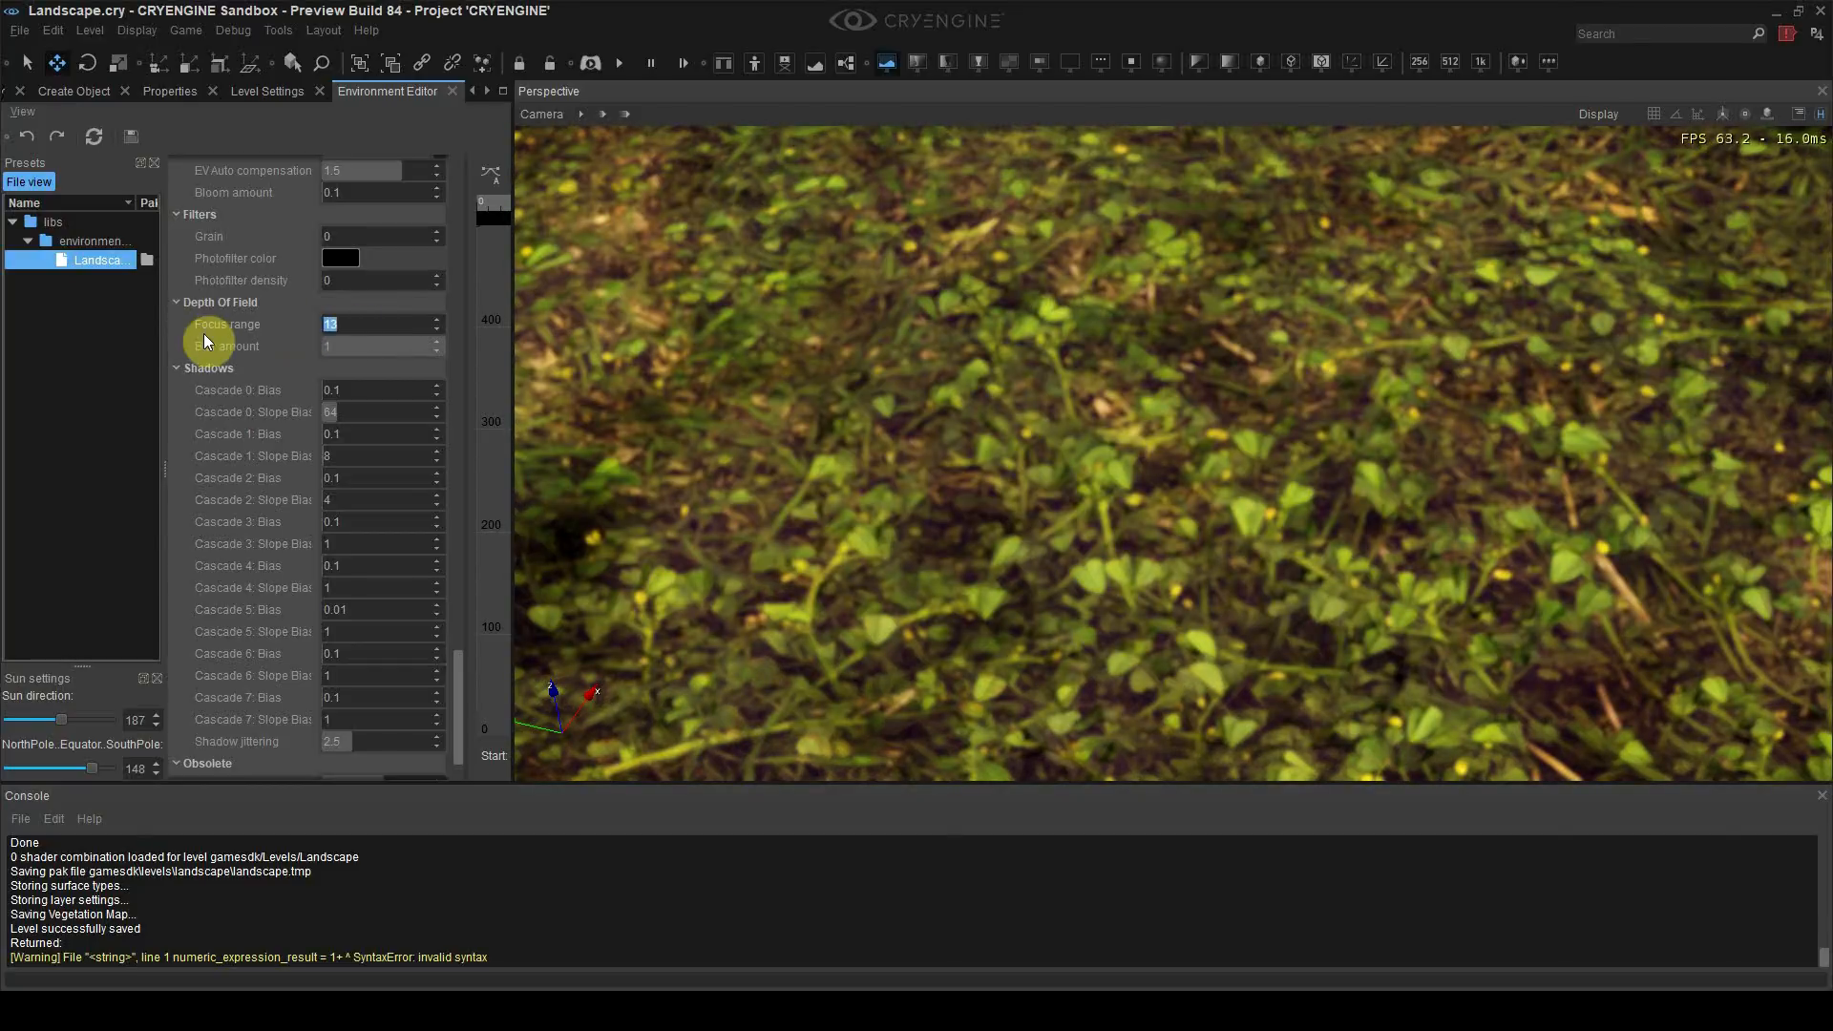
pyautogui.write('2')
pyautogui.press('Return')
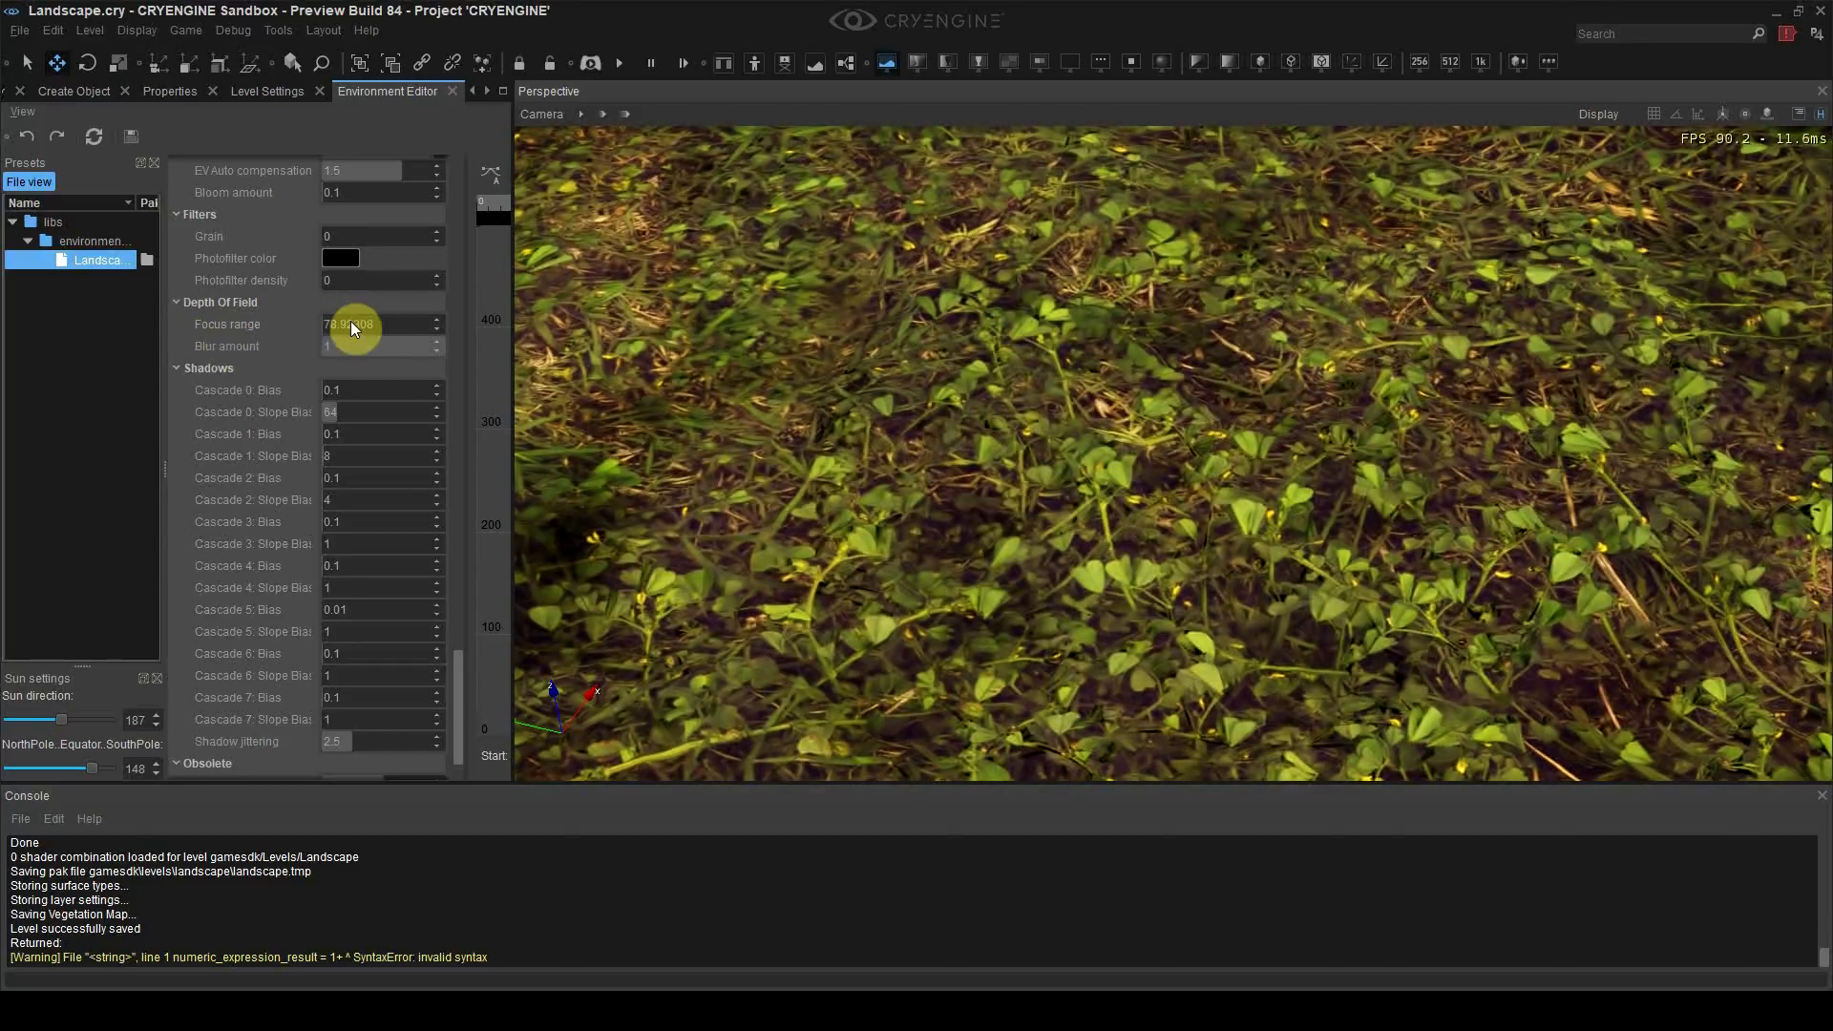
# Step: Set the Depth Of Field focus range to 4 and the blur amount to 0
pyautogui.click(352, 323)
pyautogui.write('4')
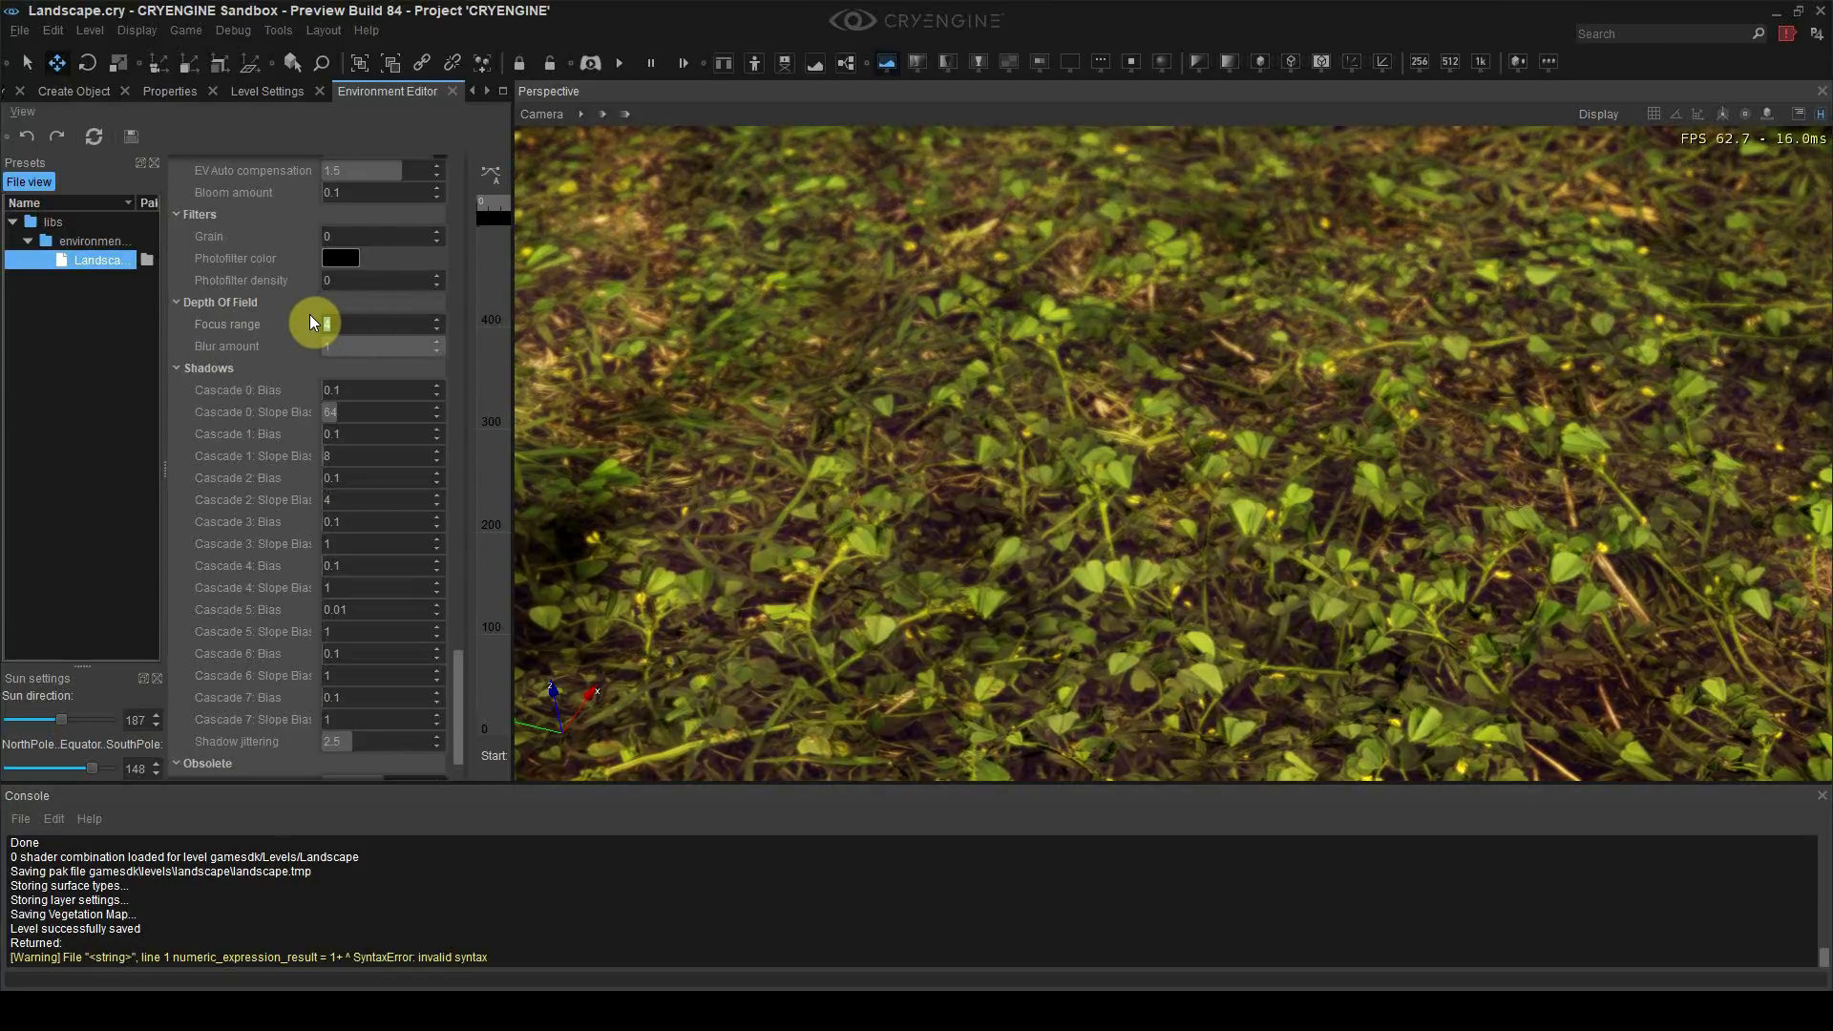
pyautogui.click(340, 347)
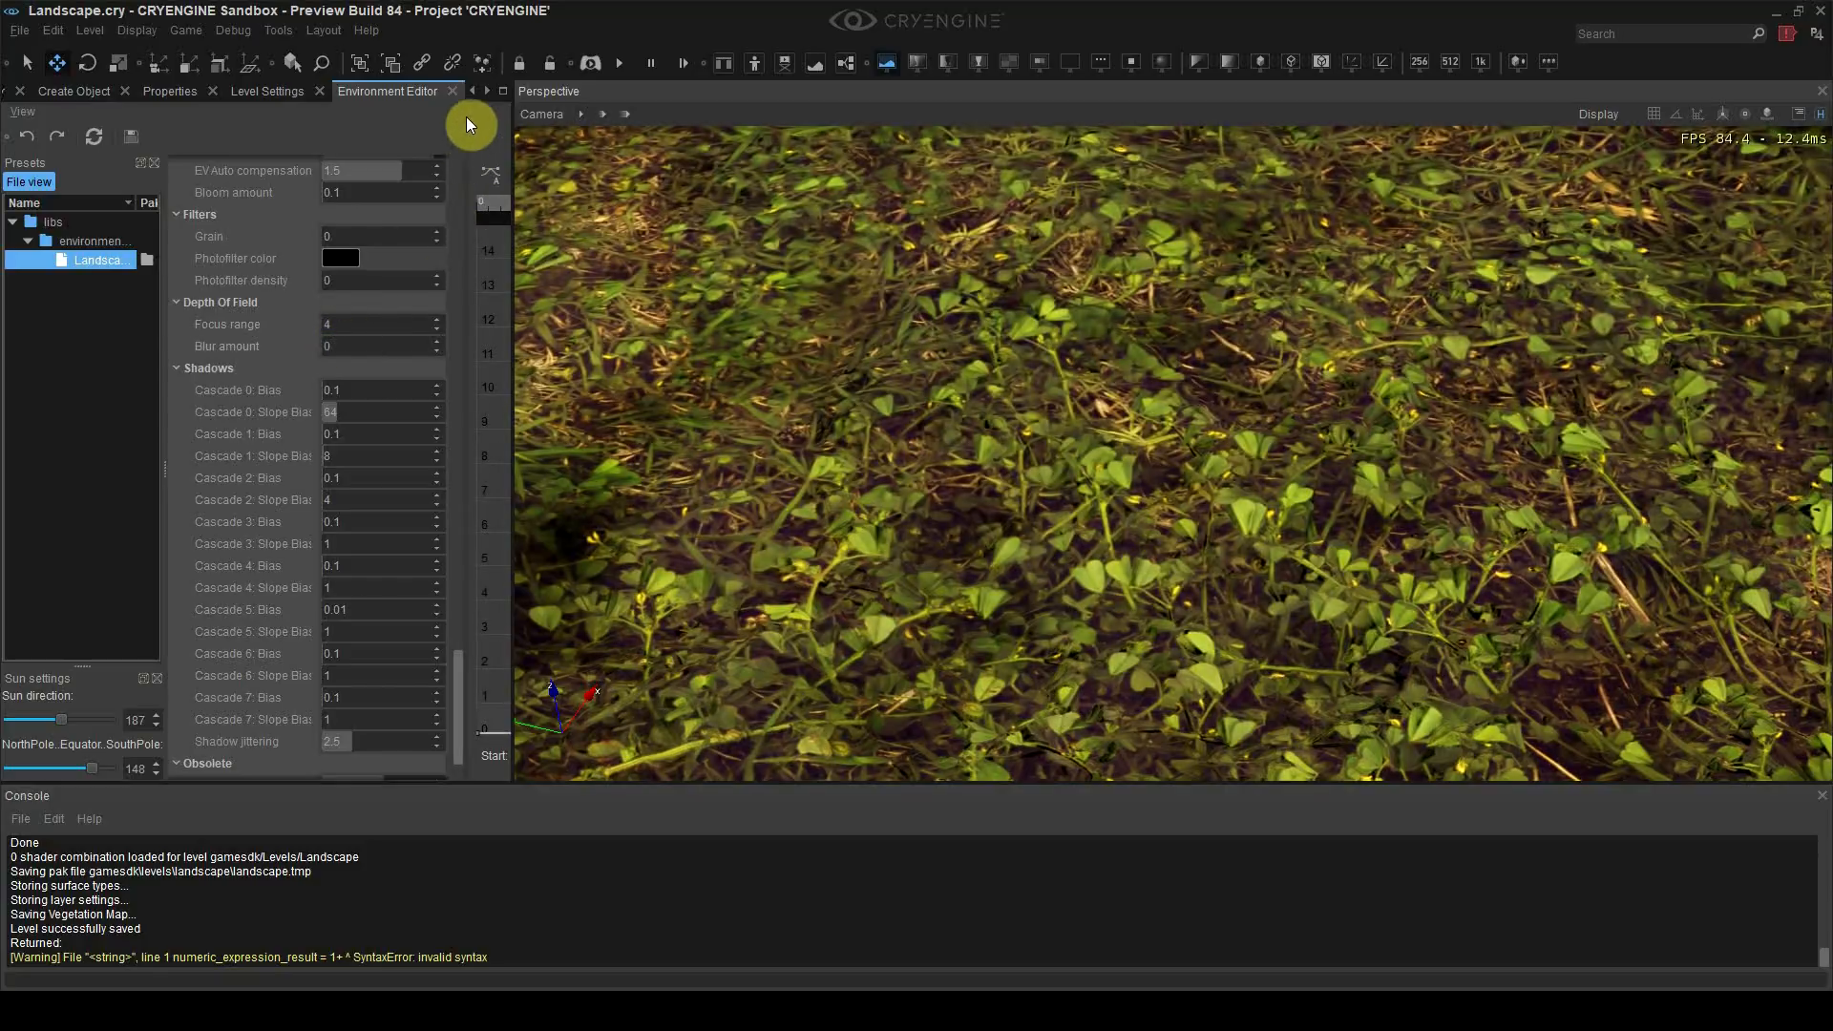
# Step: Open the Track View, dock it with the other editors and widen its pane
pyautogui.click(311, 33)
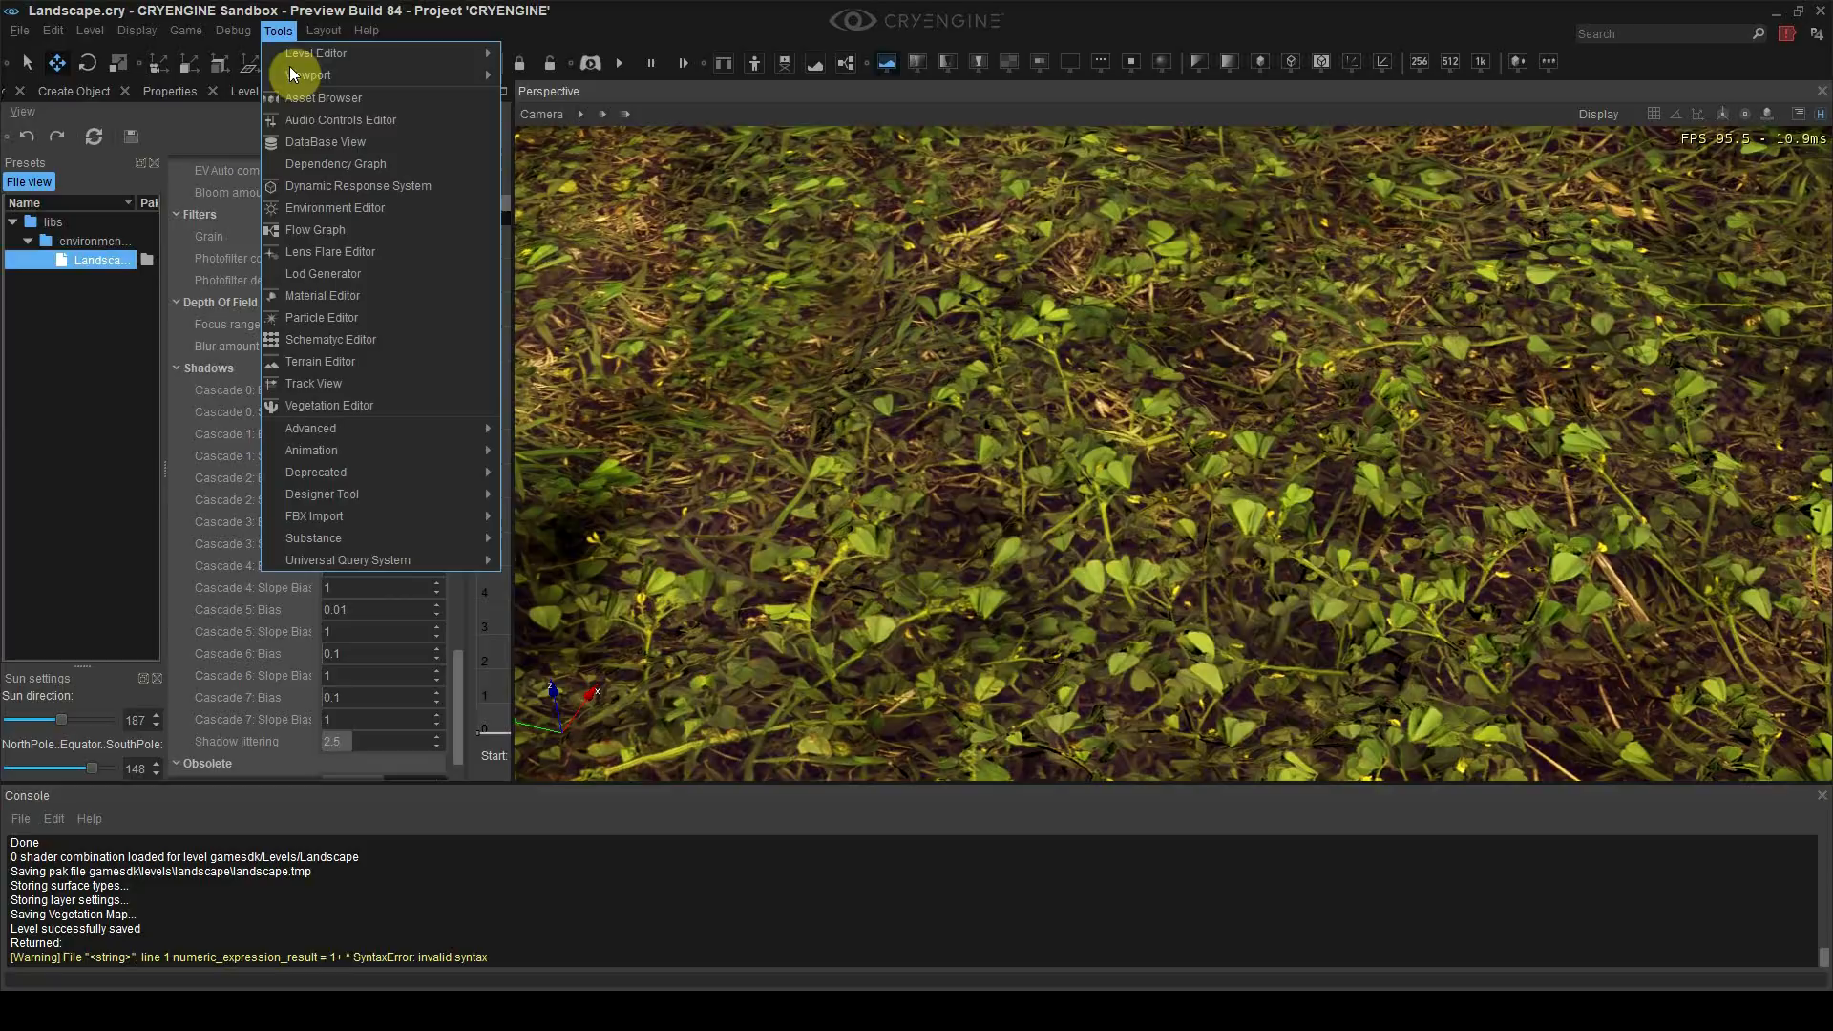
pyautogui.click(313, 384)
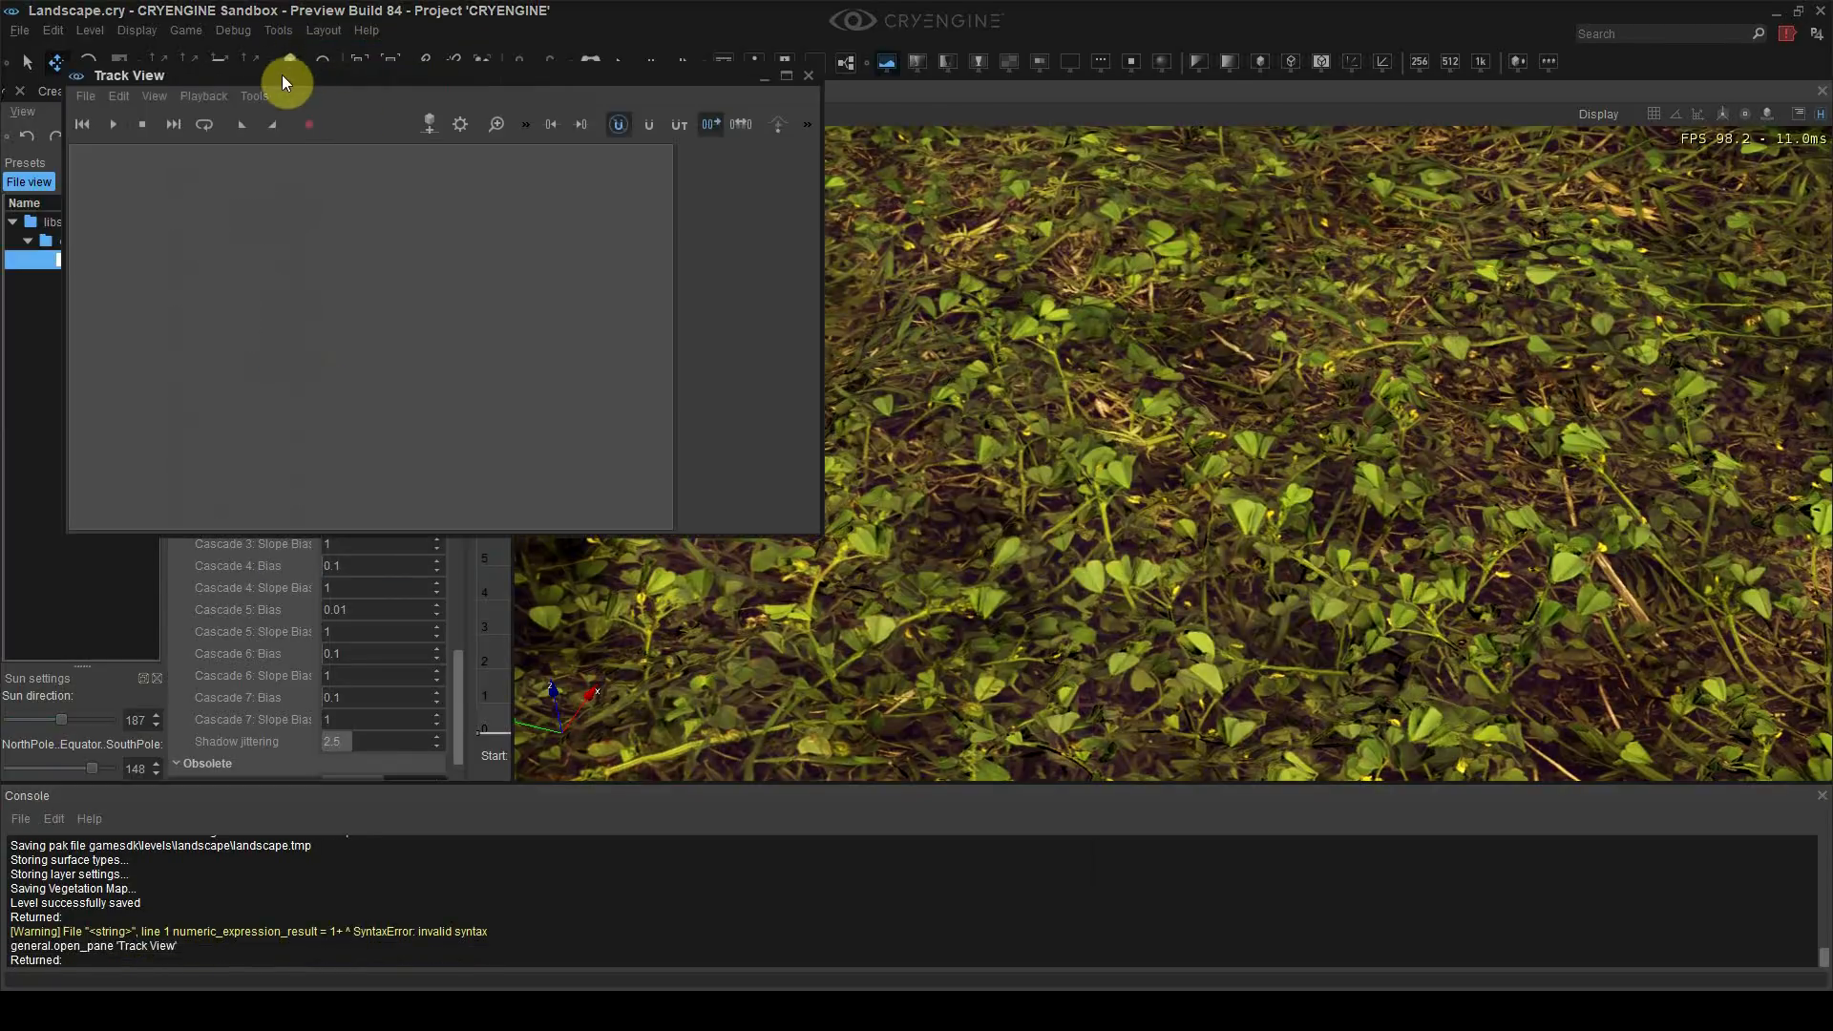
pyautogui.moveTo(283, 83); pyautogui.dragTo(250, 434)
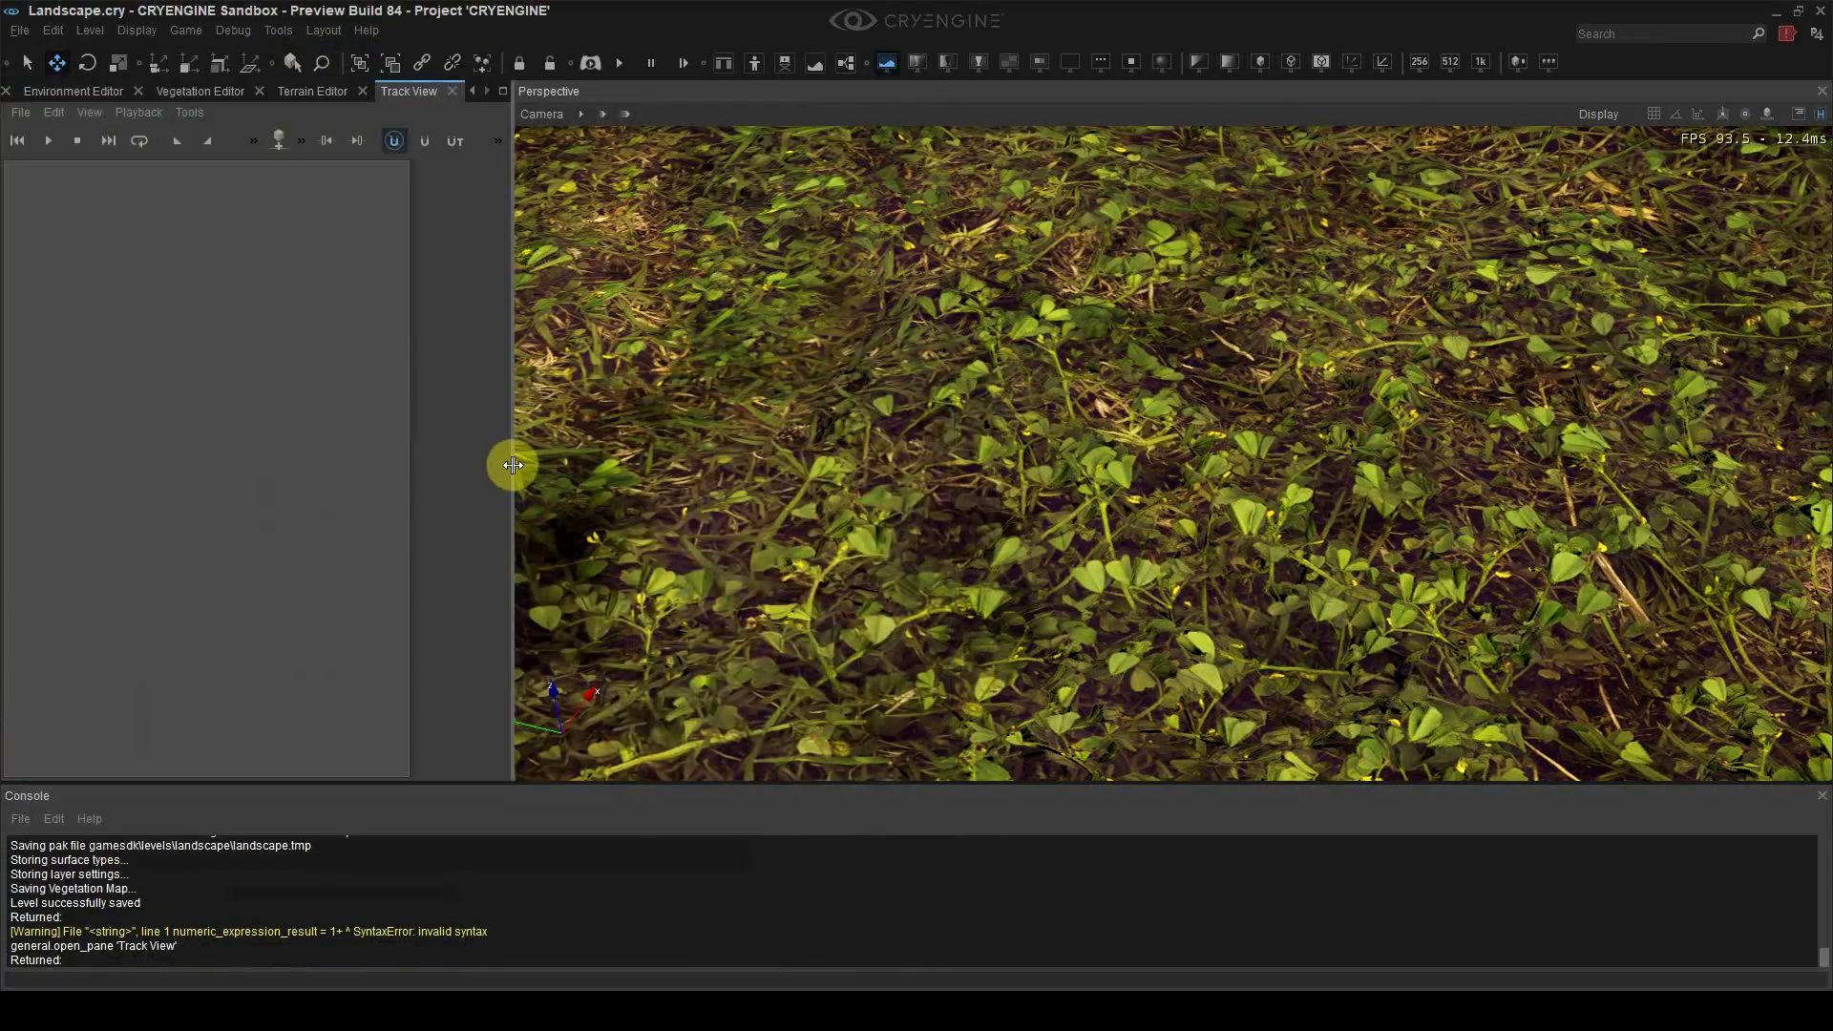
pyautogui.moveTo(513, 465); pyautogui.dragTo(625, 468)
# Step: Set the perspective viewport's resolution to 1280 x 540 (2.37:1) and reframe the camera on the grass
pyautogui.click(653, 113)
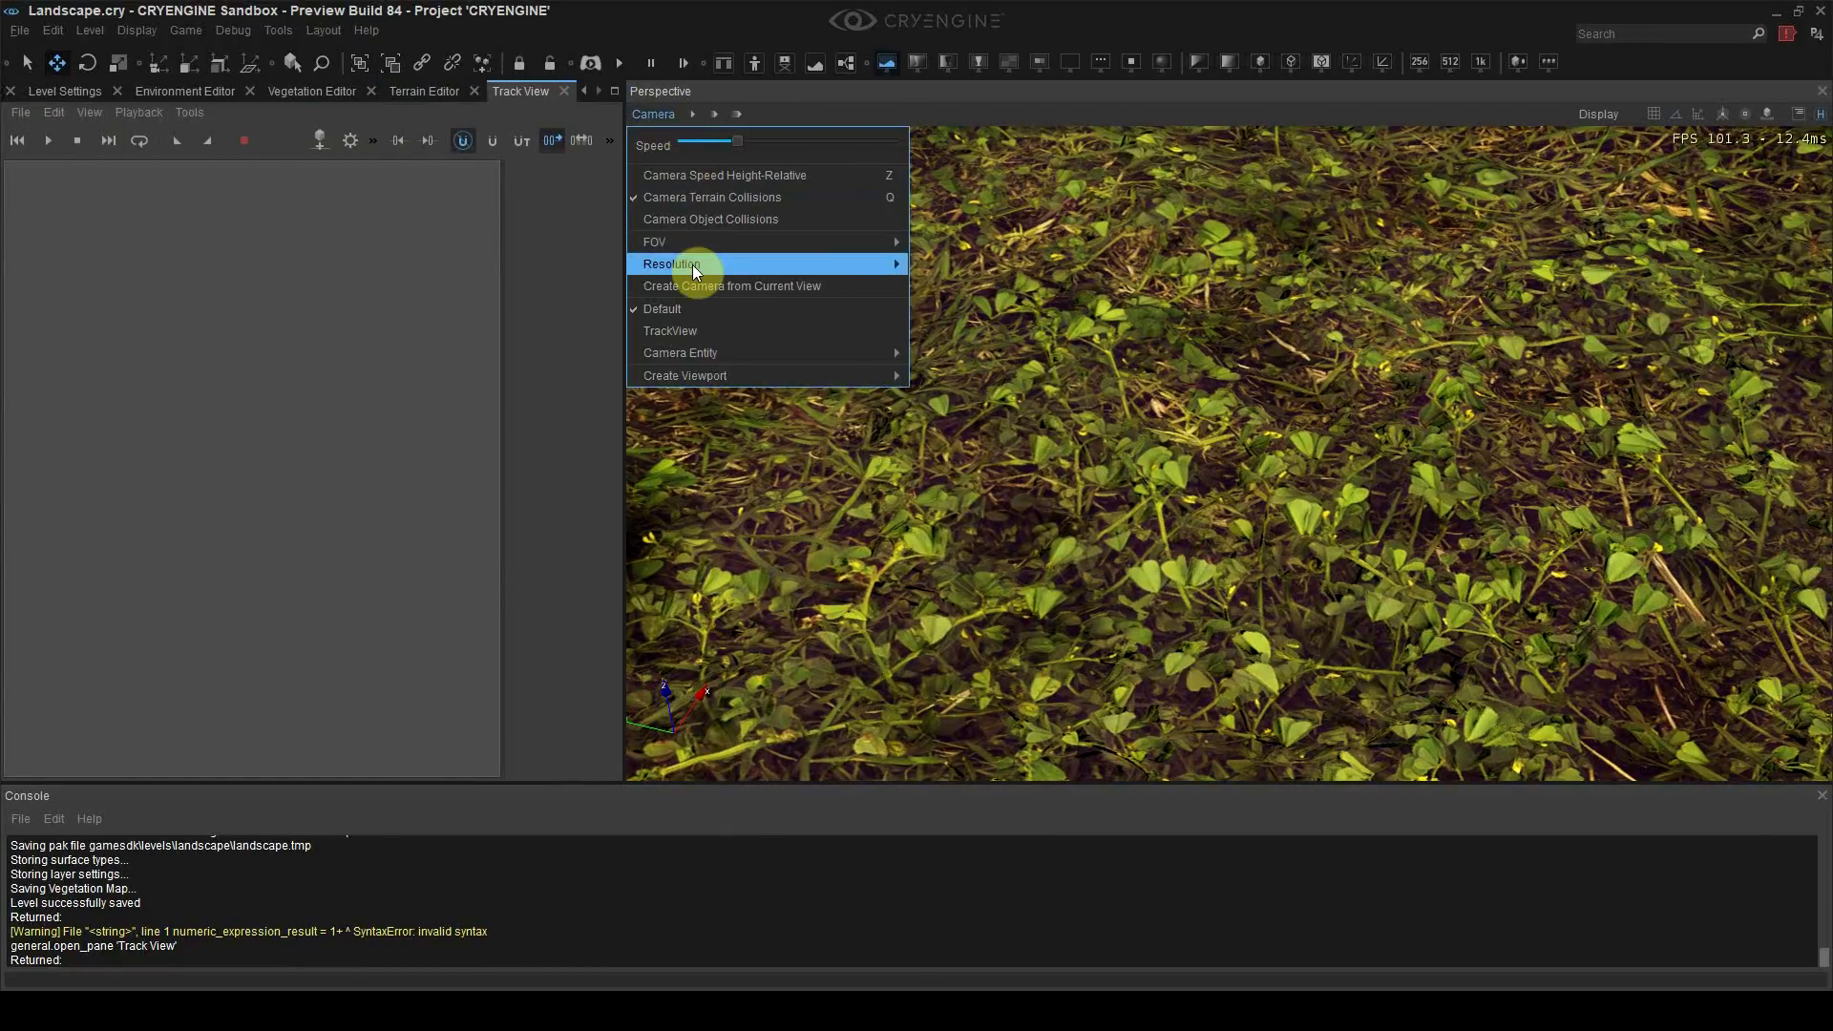
pyautogui.moveTo(694, 272)
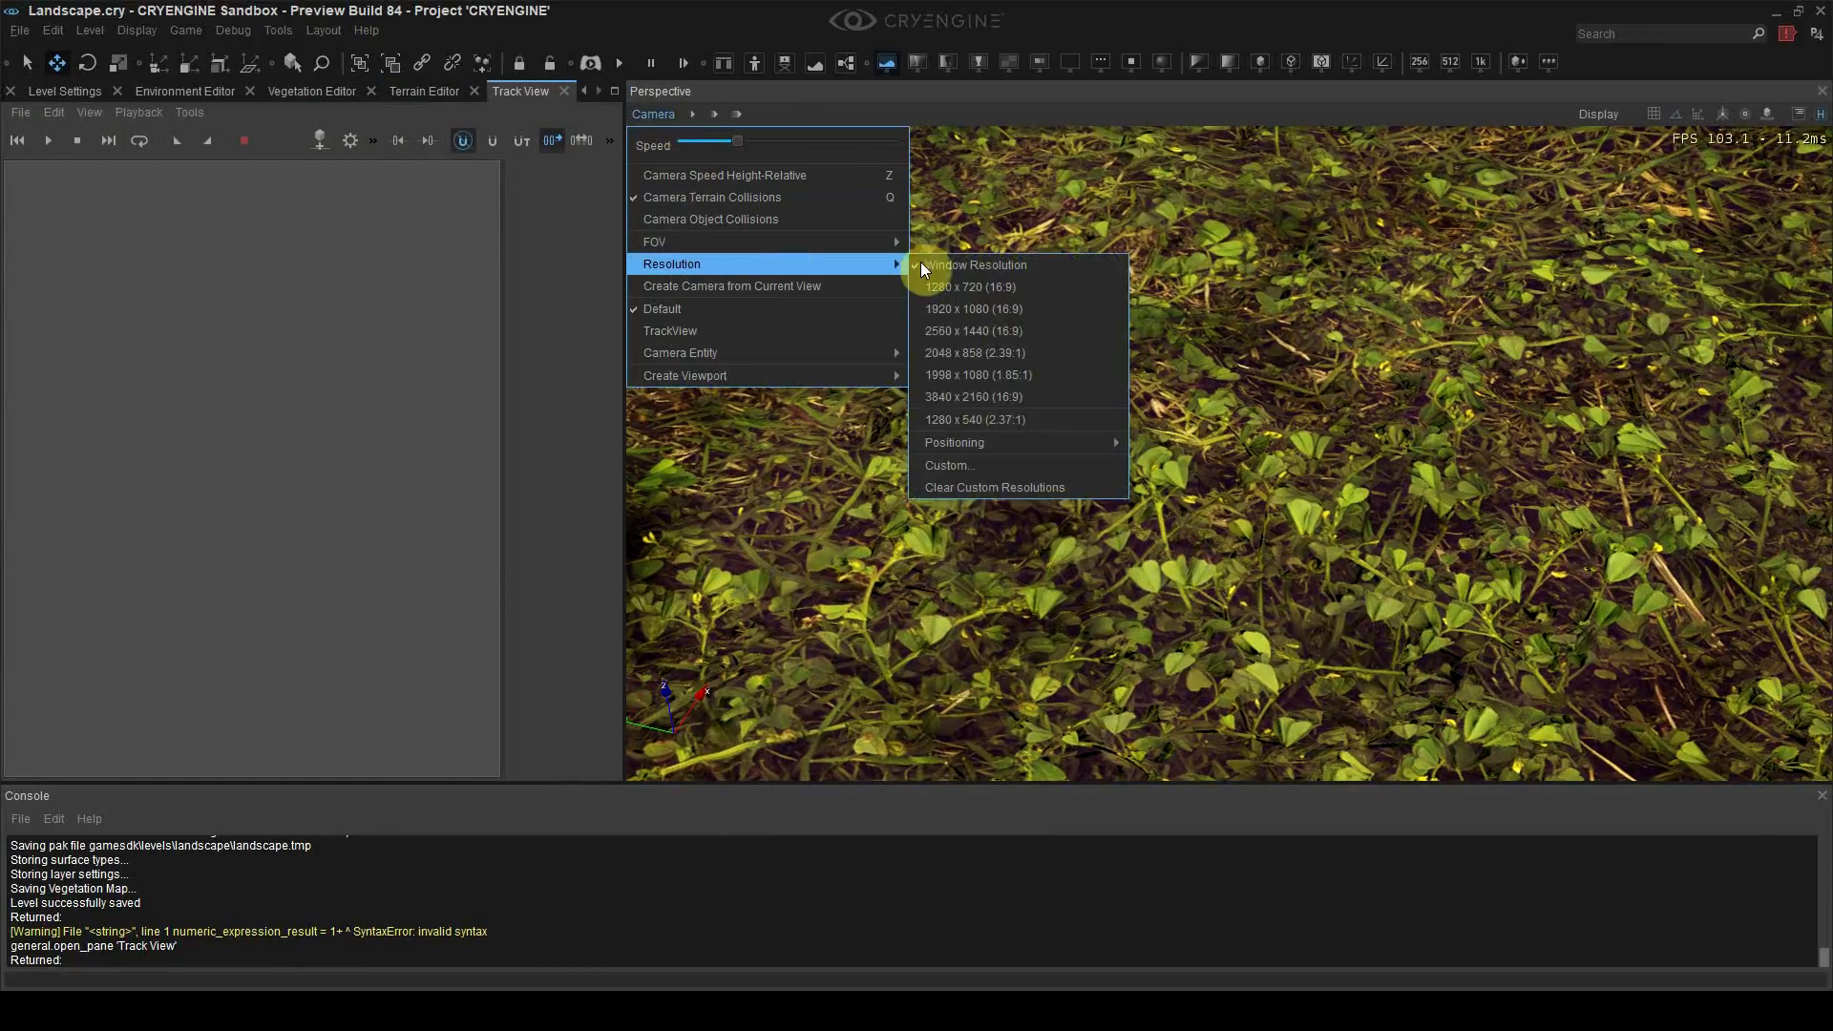
pyautogui.click(942, 421)
pyautogui.moveTo(1062, 494); pyautogui.dragTo(1106, 493, button='right')
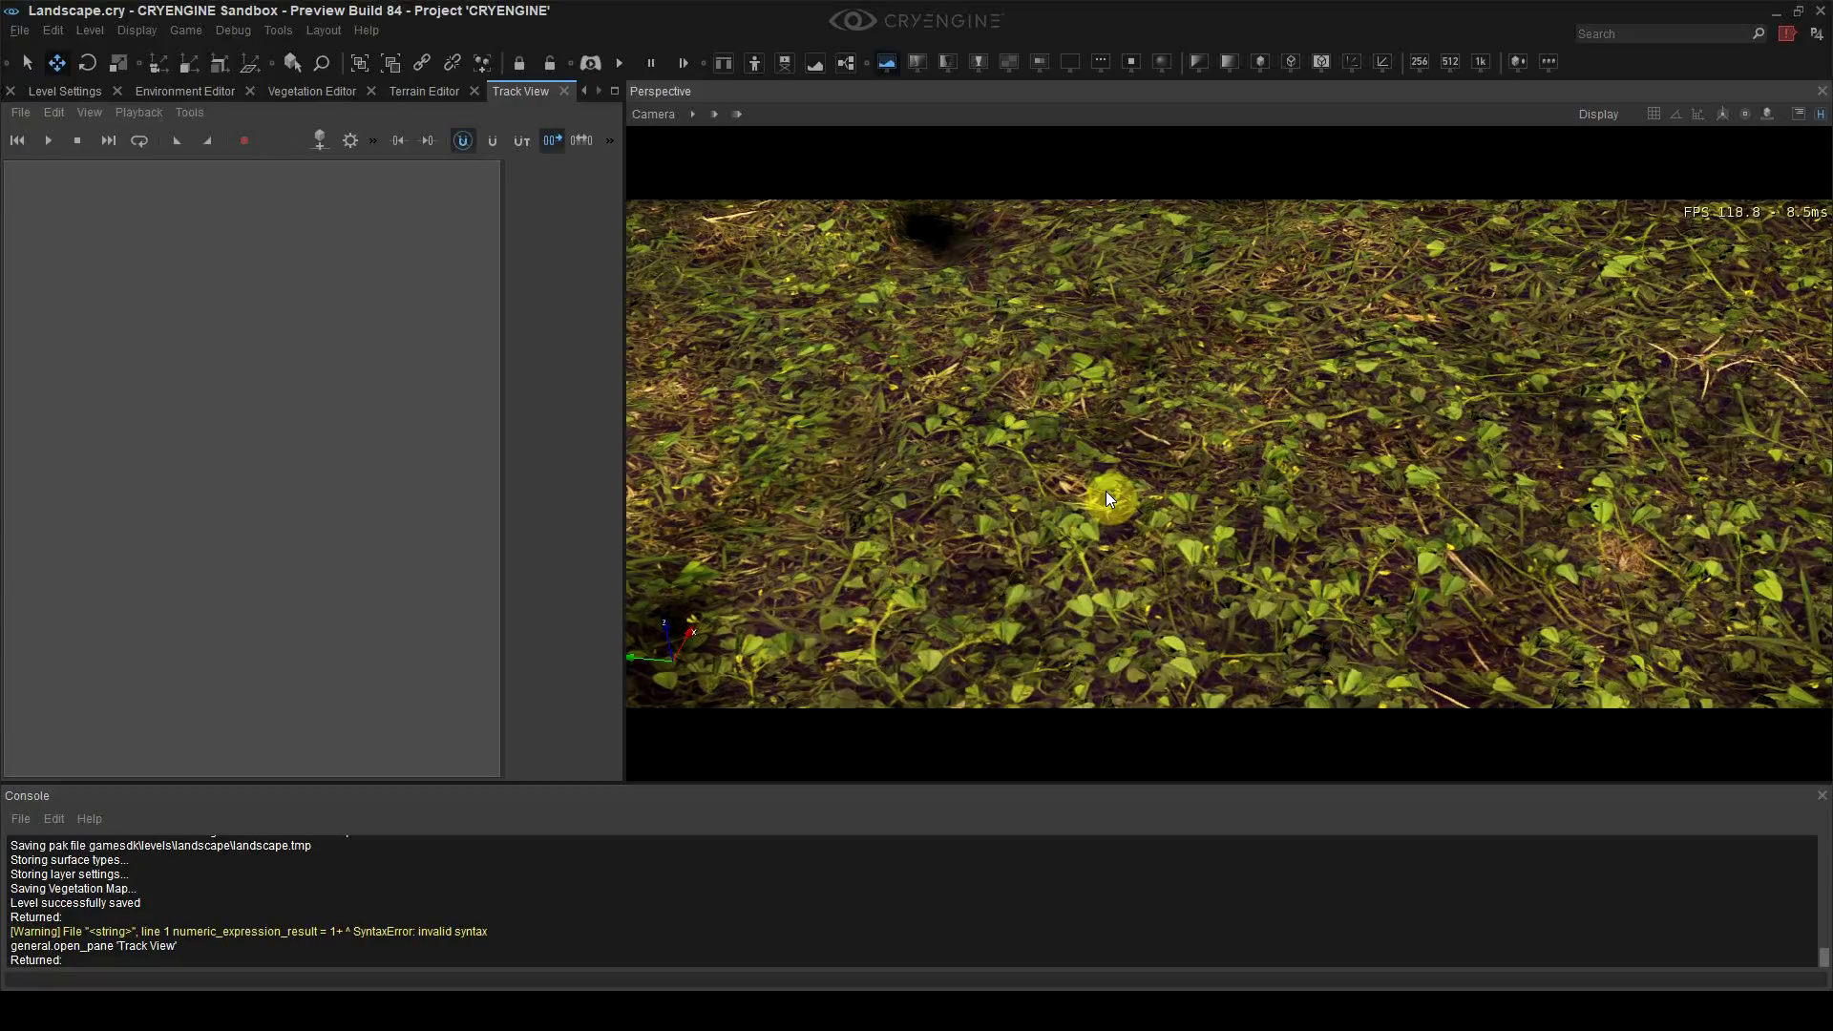
pyautogui.moveTo(1106, 493); pyautogui.dragTo(1113, 465, button='right')
pyautogui.press('w')
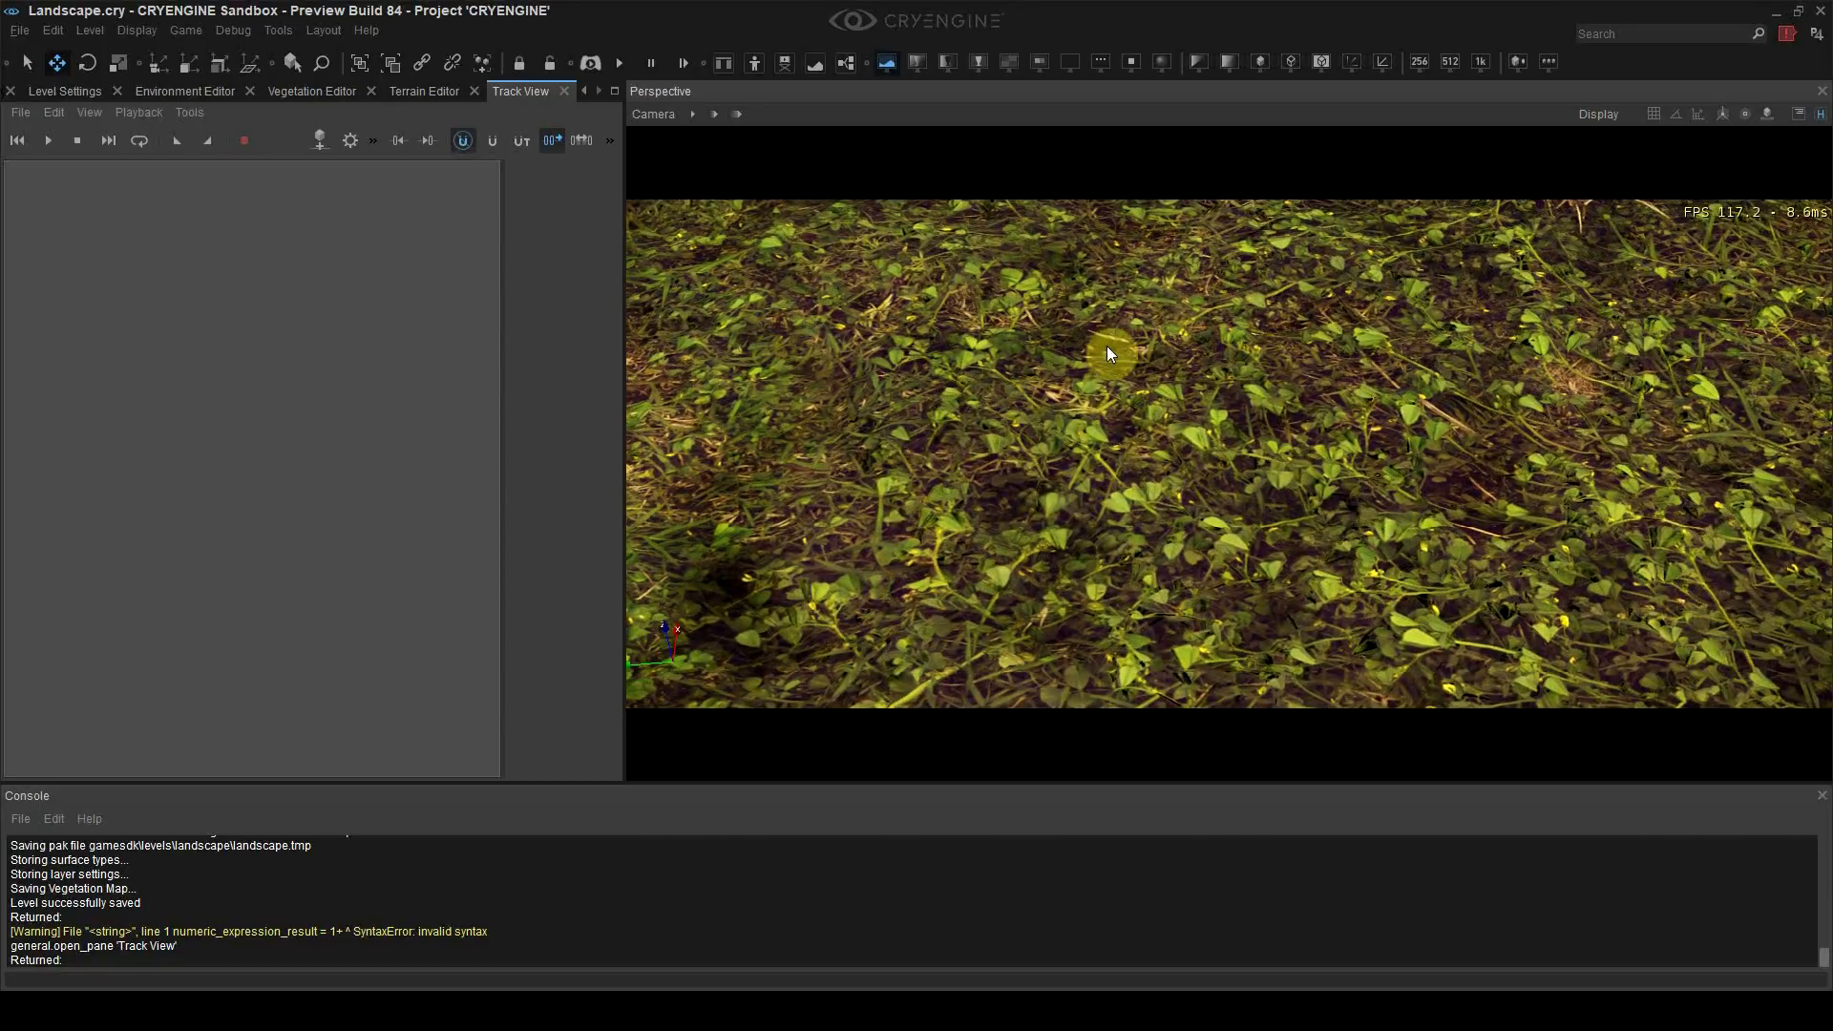
pyautogui.moveTo(1174, 357); pyautogui.dragTo(1174, 358, button='right')
pyautogui.scroll(-3, 1044, 384)
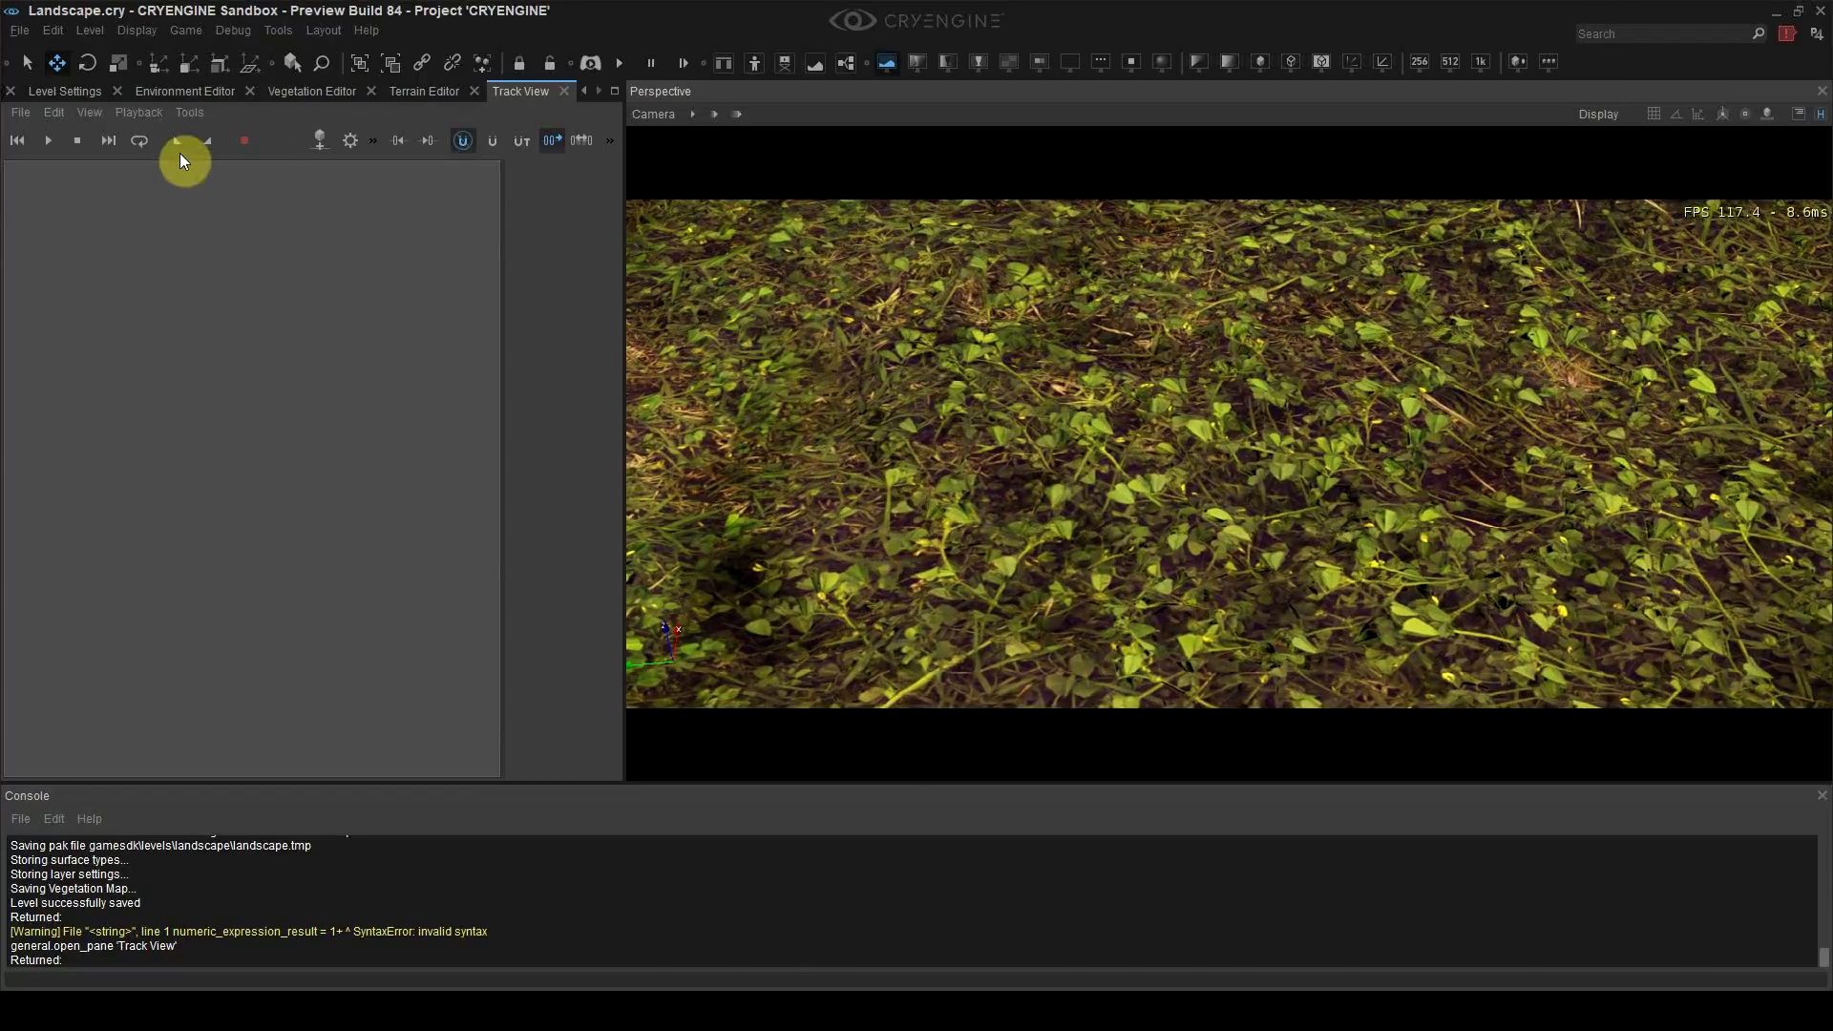
# Step: Create a new Track View sequence named depthoffield
pyautogui.click(20, 111)
pyautogui.click(39, 138)
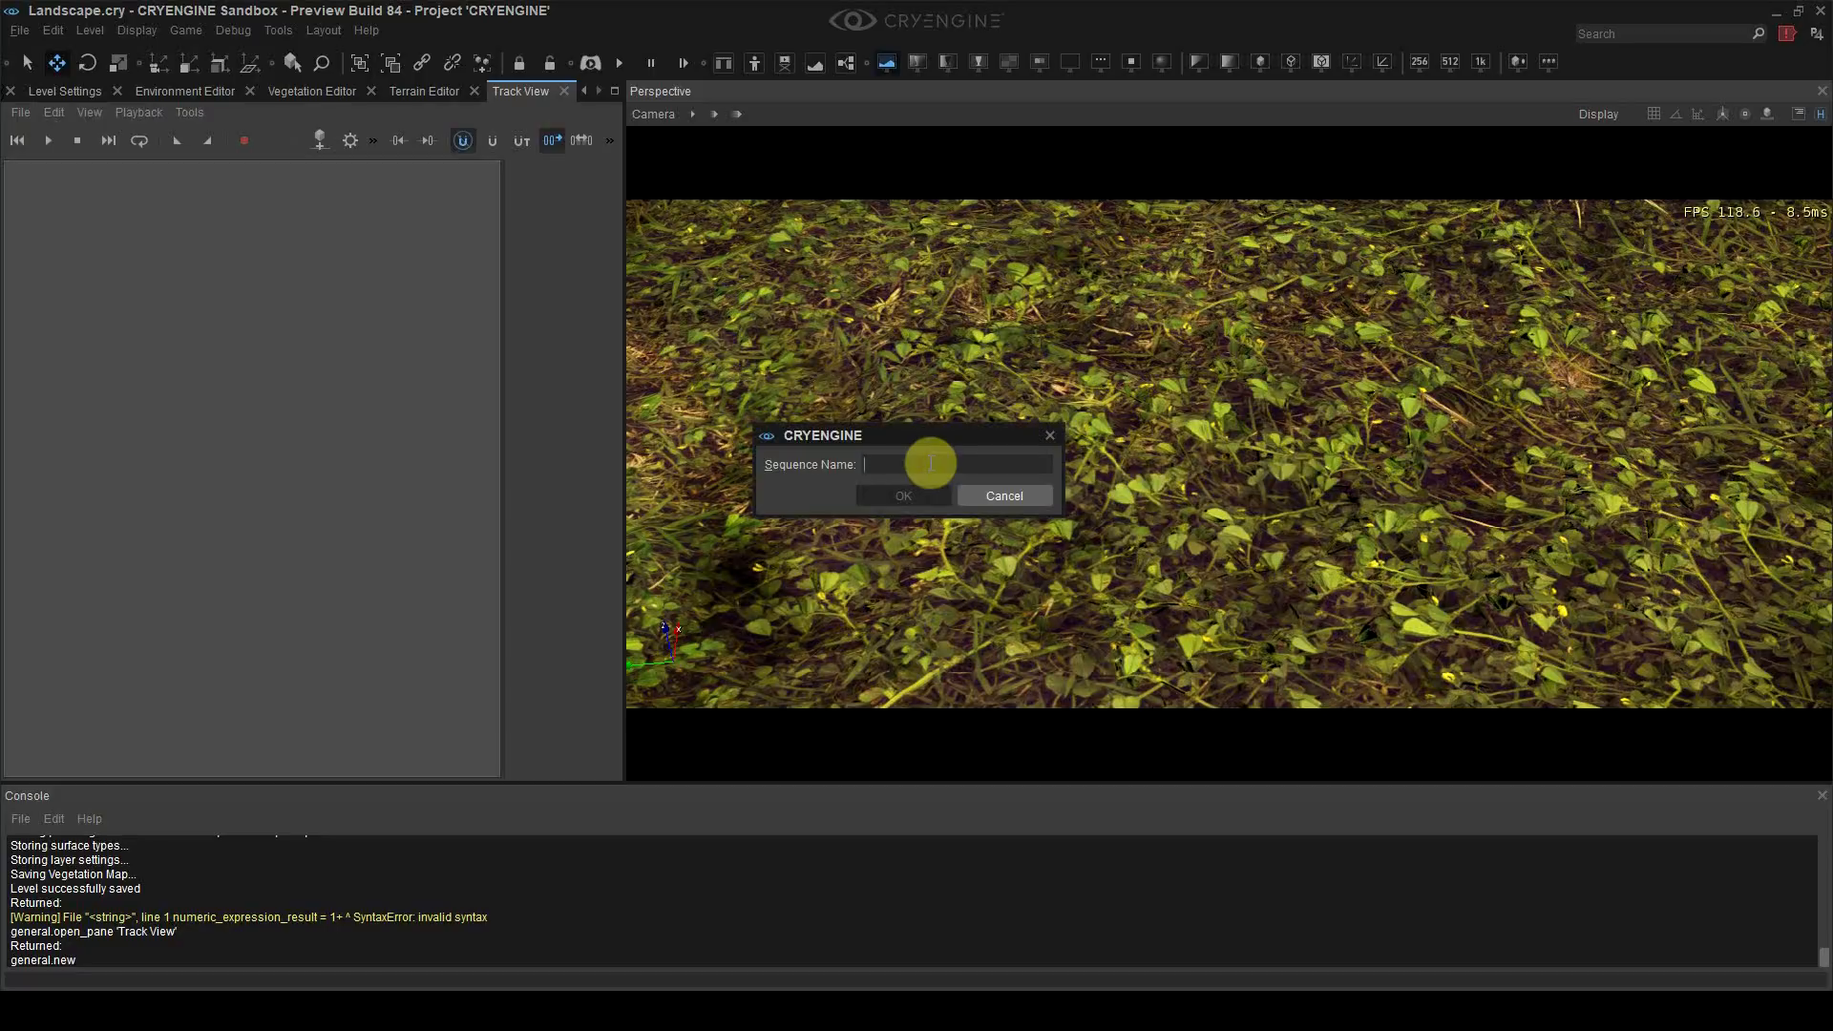
pyautogui.write('depthoffield')
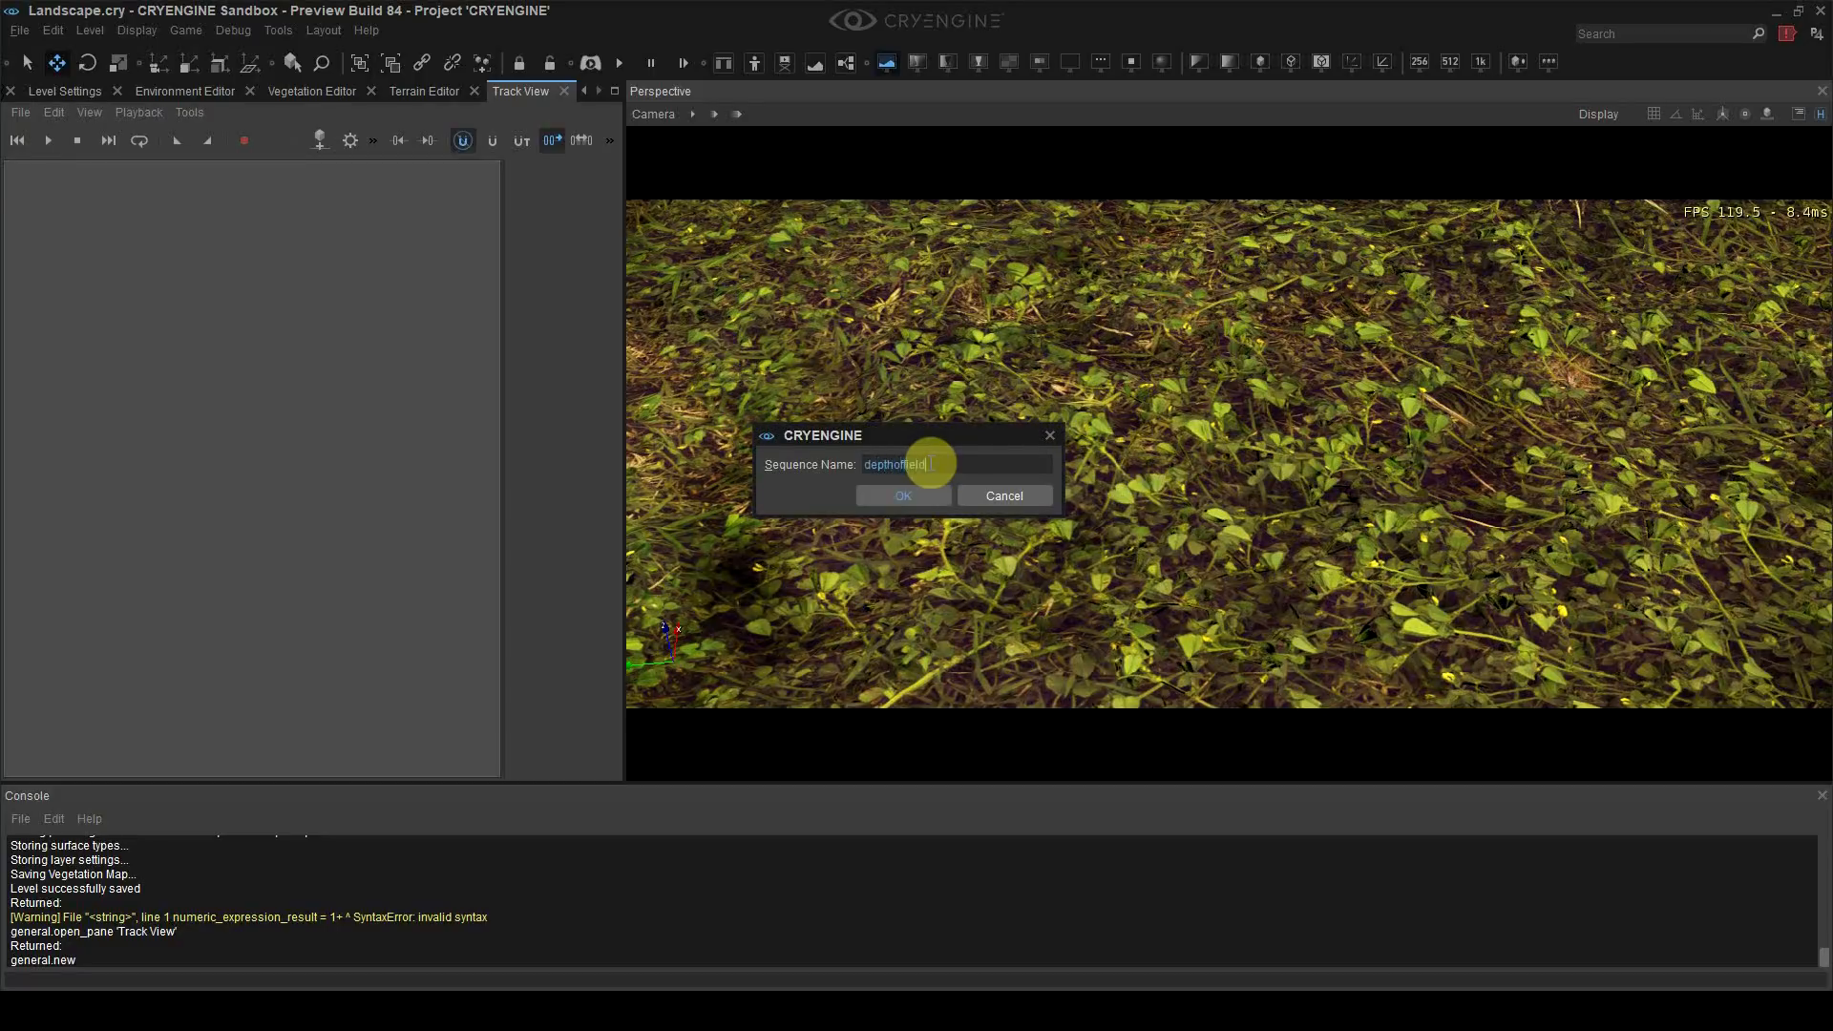
pyautogui.press('Return')
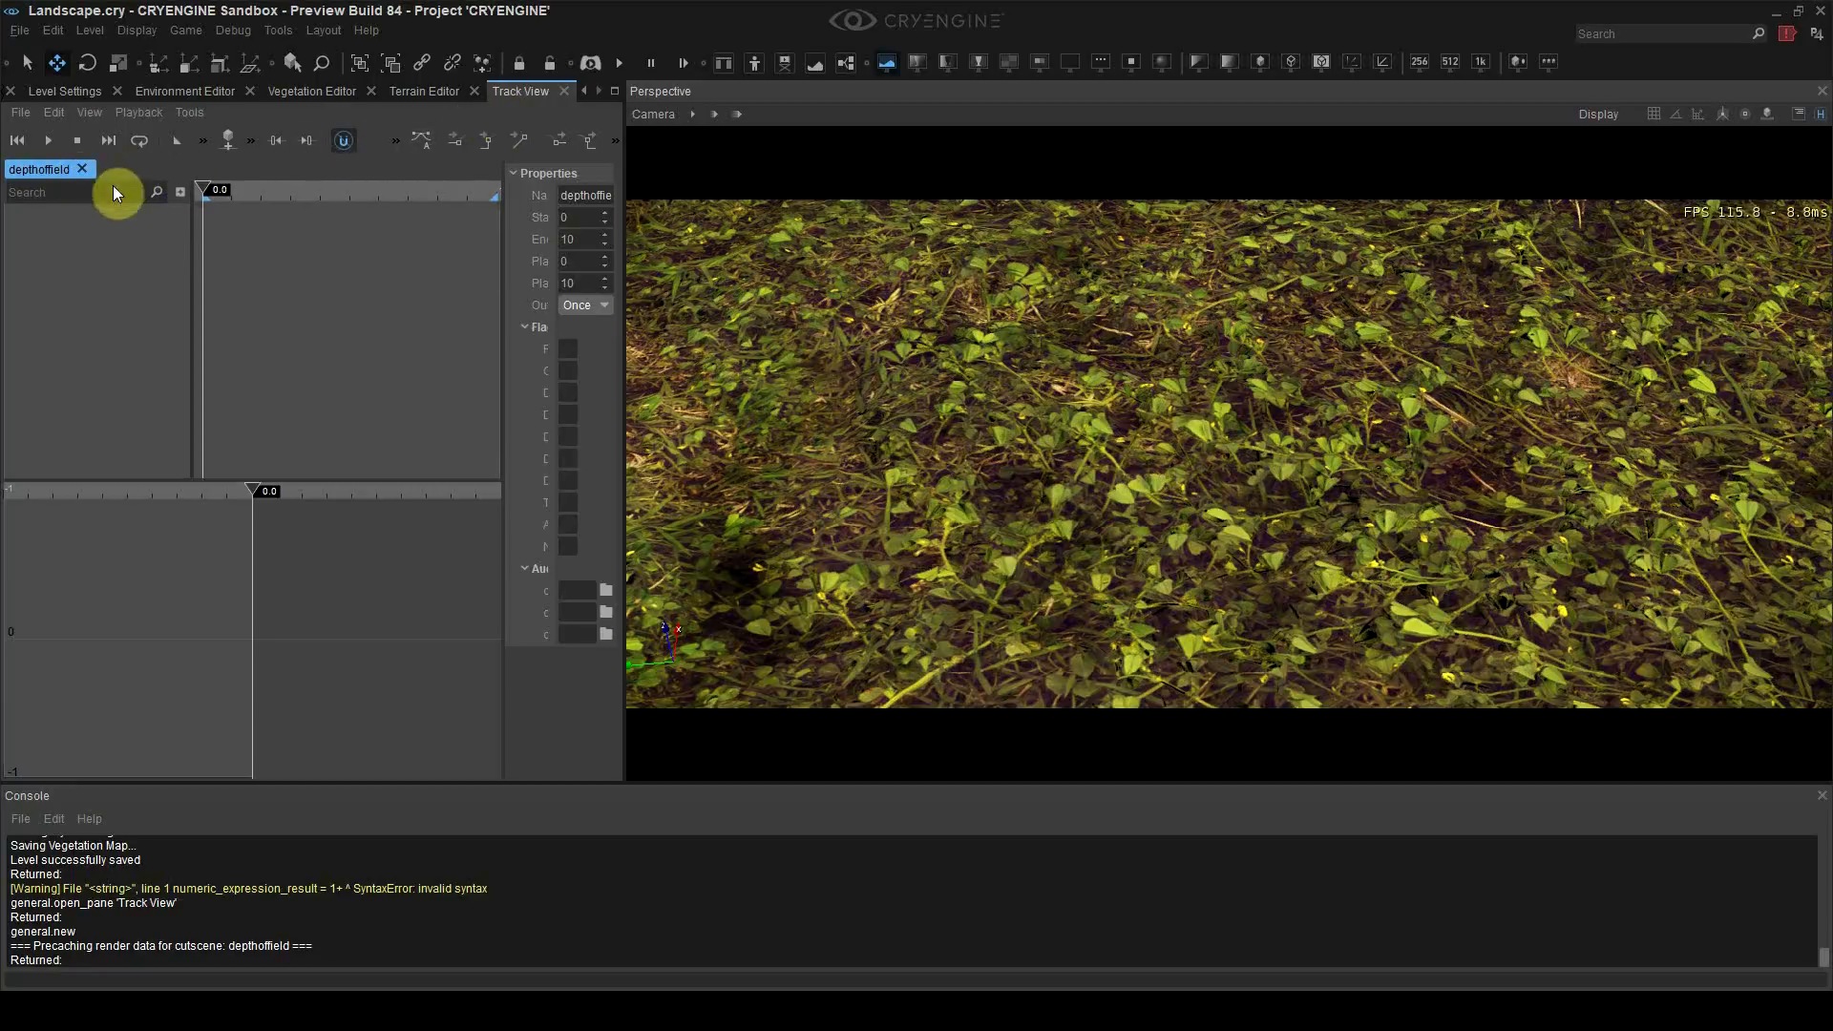
# Step: Add a Depth of Field node to the depthoffield sequence
pyautogui.click(180, 192)
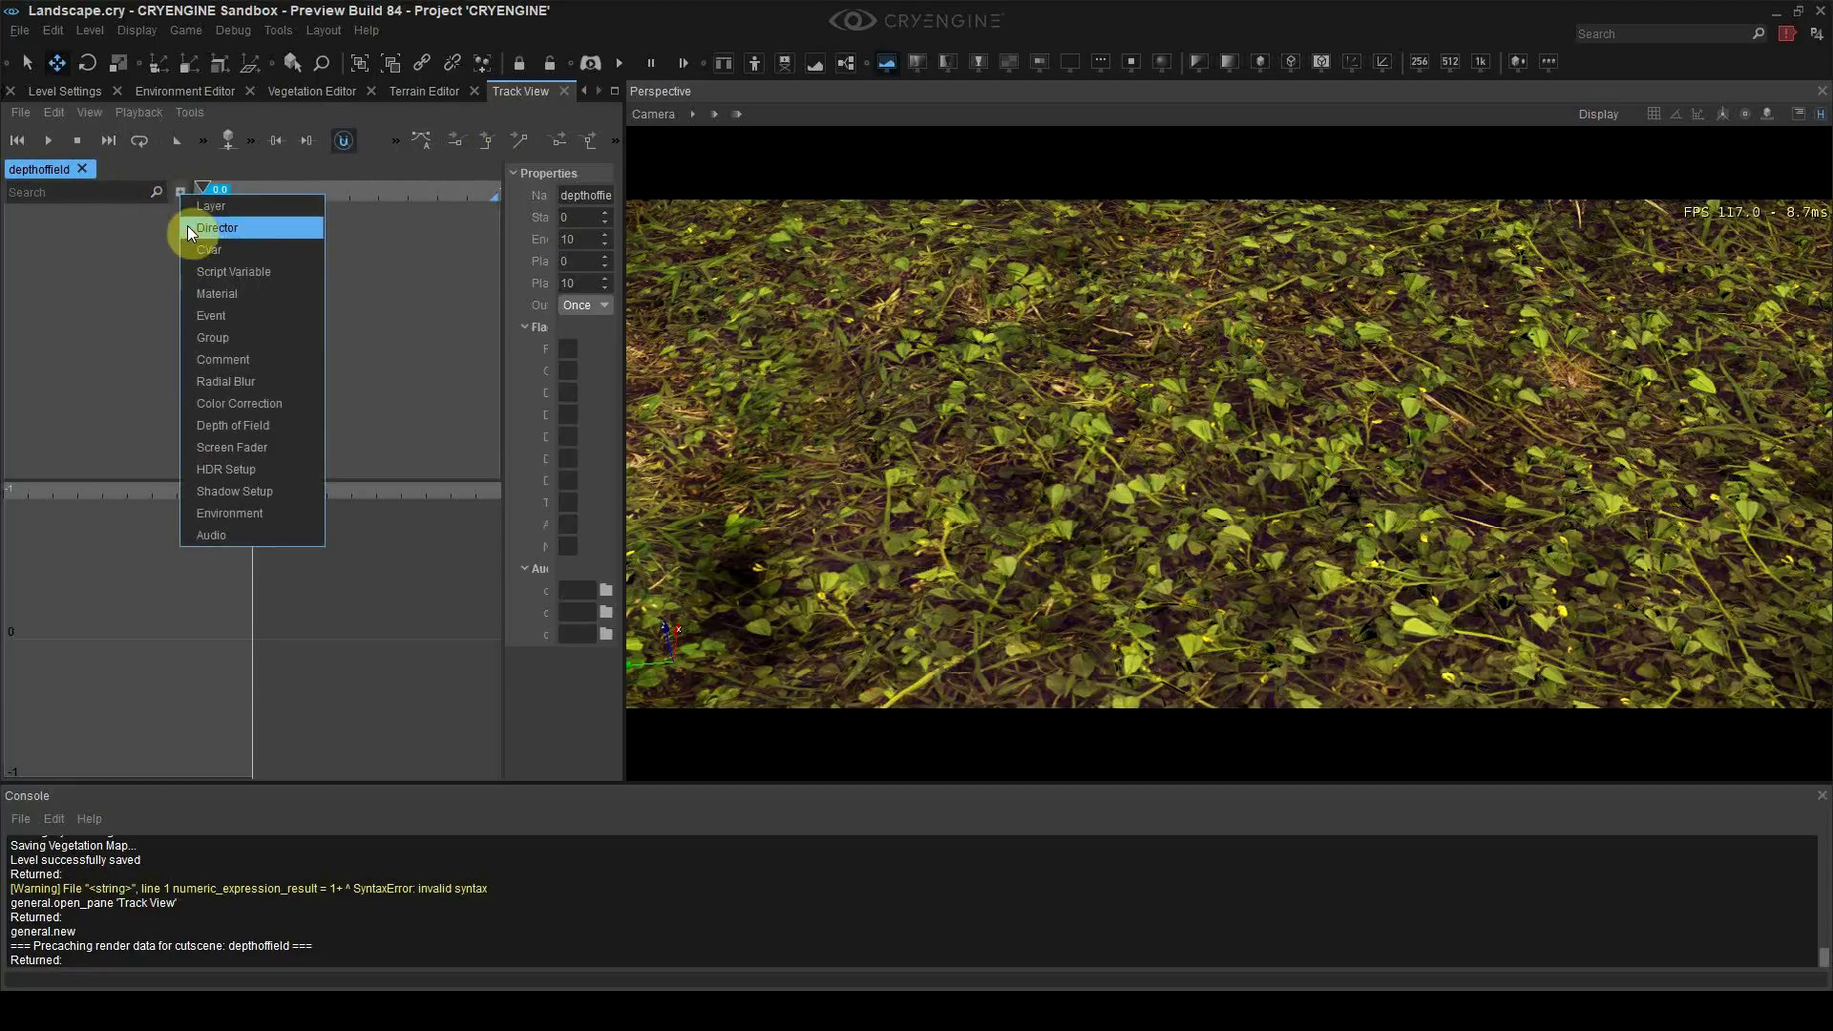
pyautogui.click(163, 227)
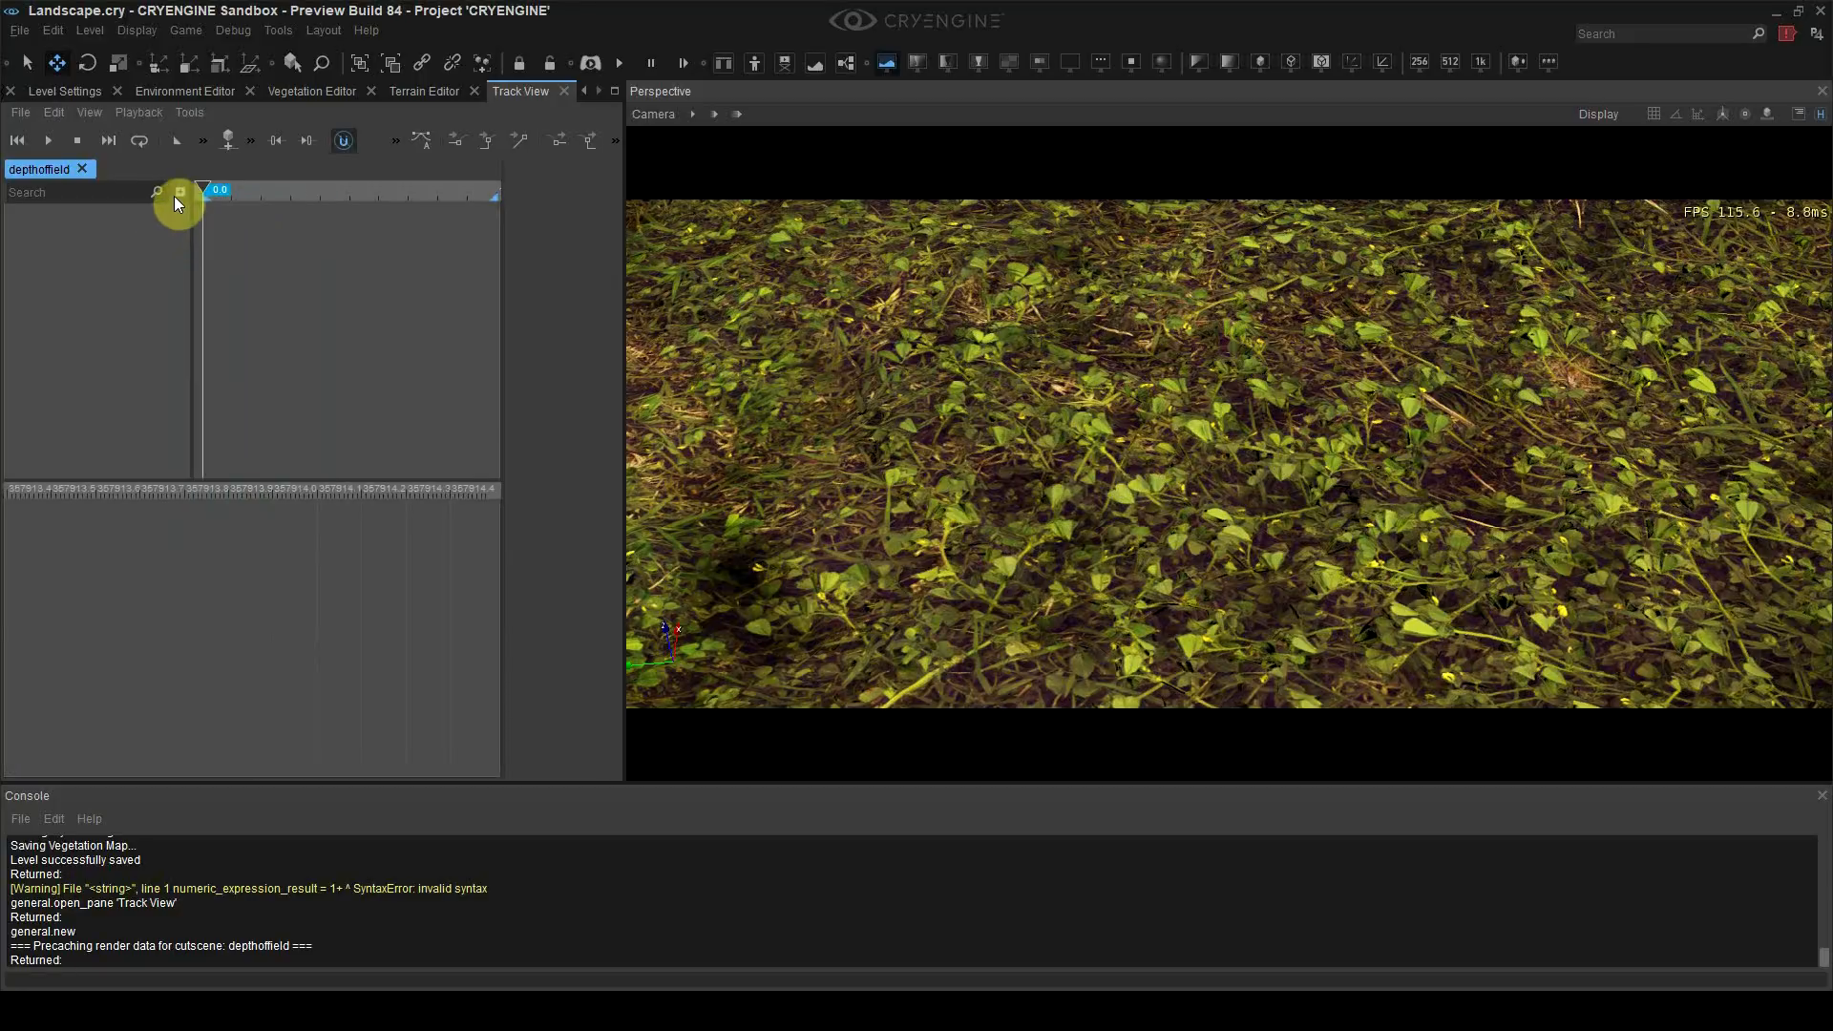
pyautogui.click(179, 193)
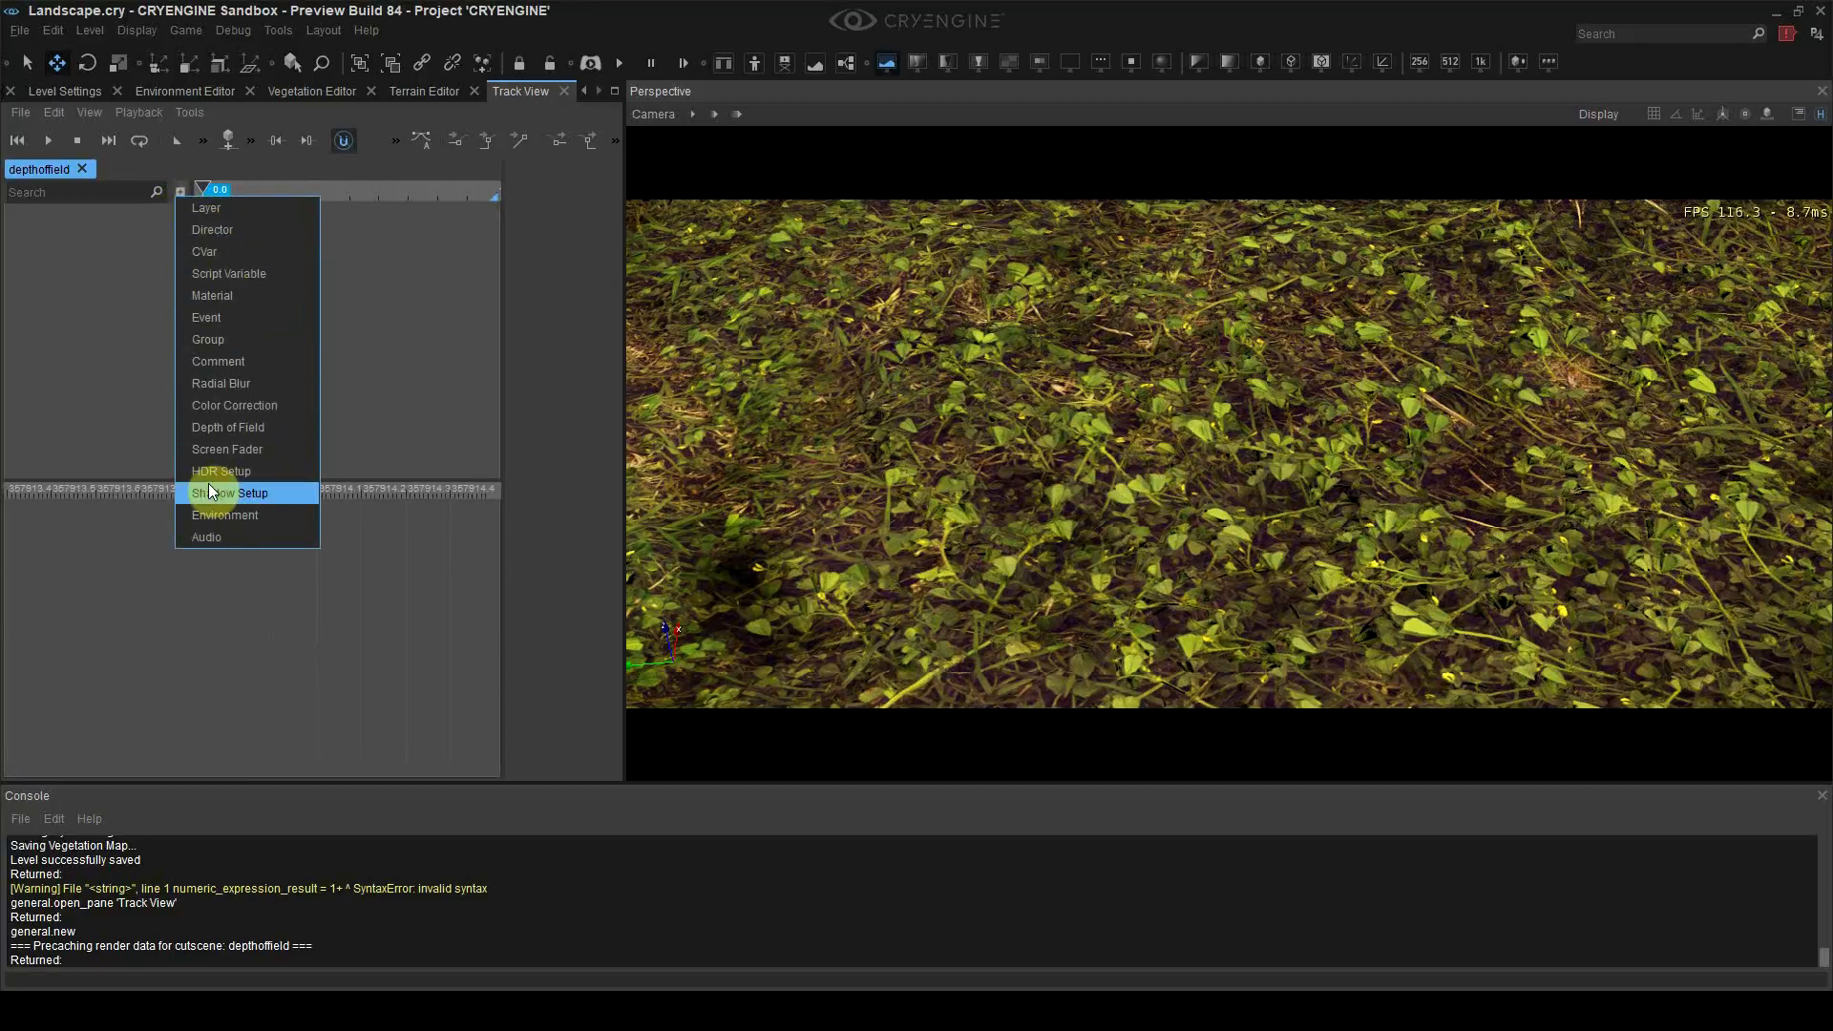
pyautogui.click(231, 428)
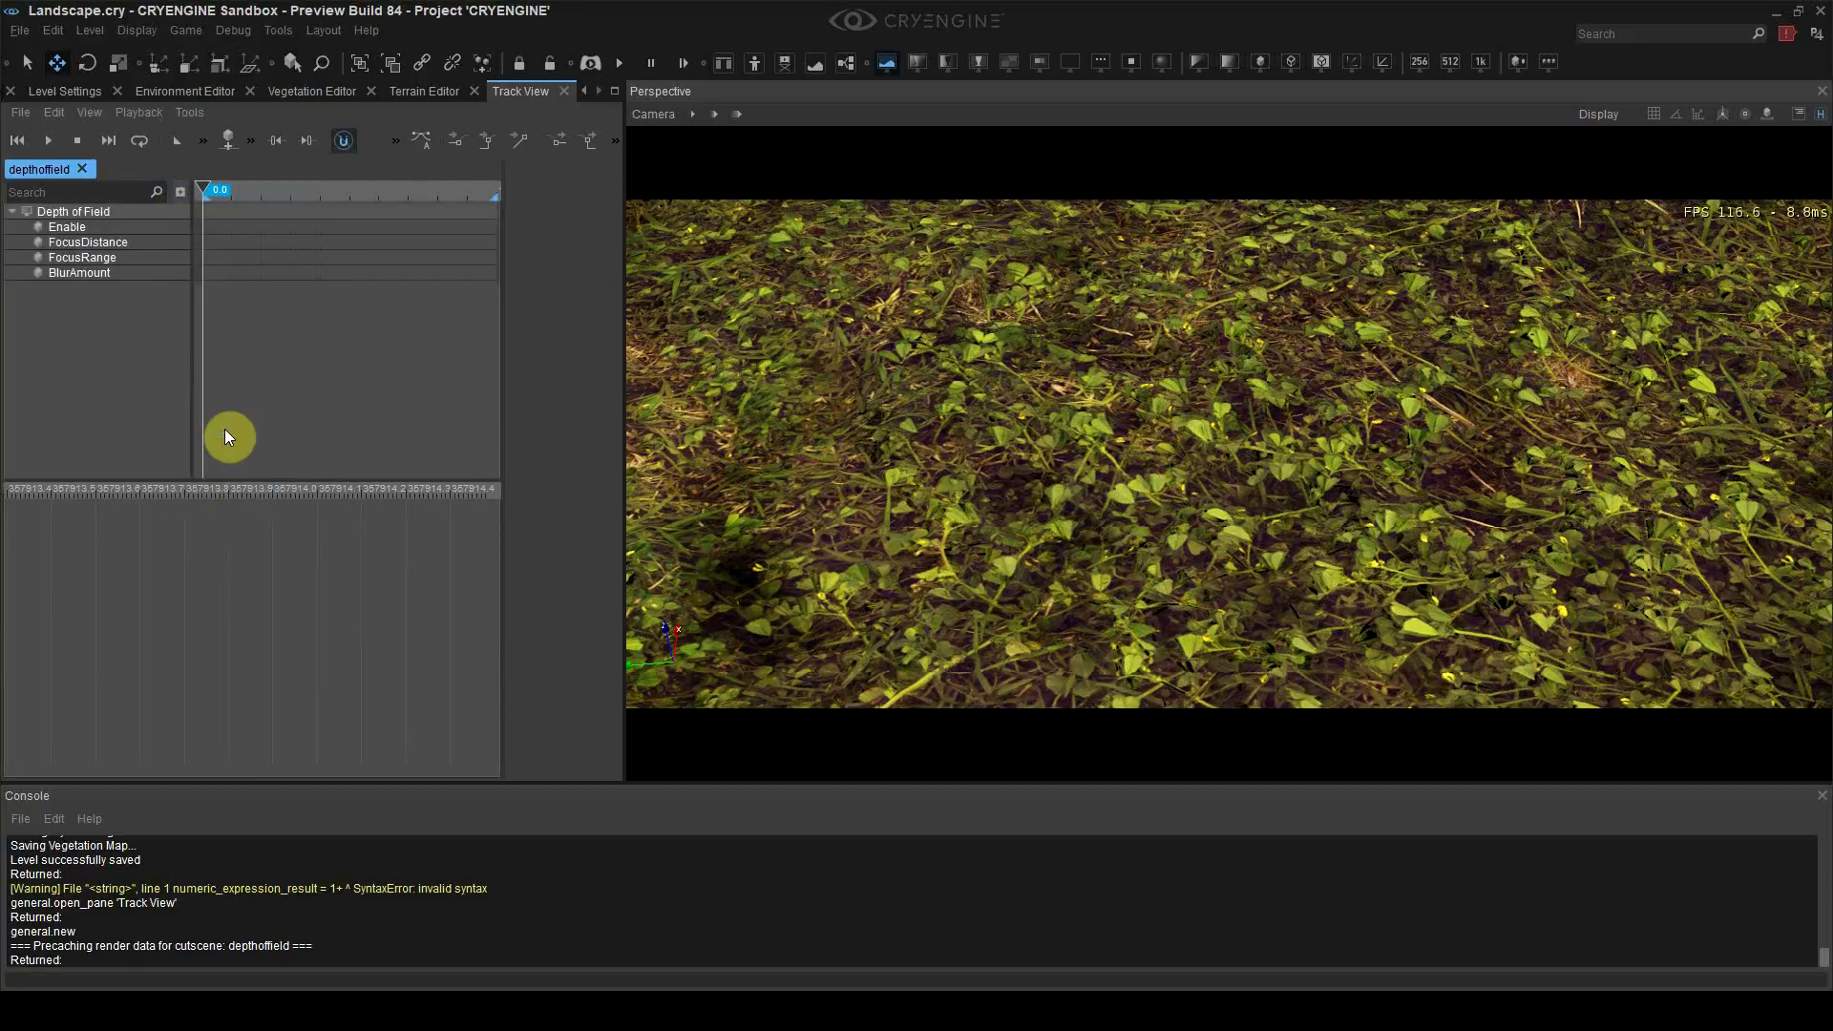
# Step: Add a key to the Depth of Field node's Enable track and move it to the start of the timeline
pyautogui.click(213, 229)
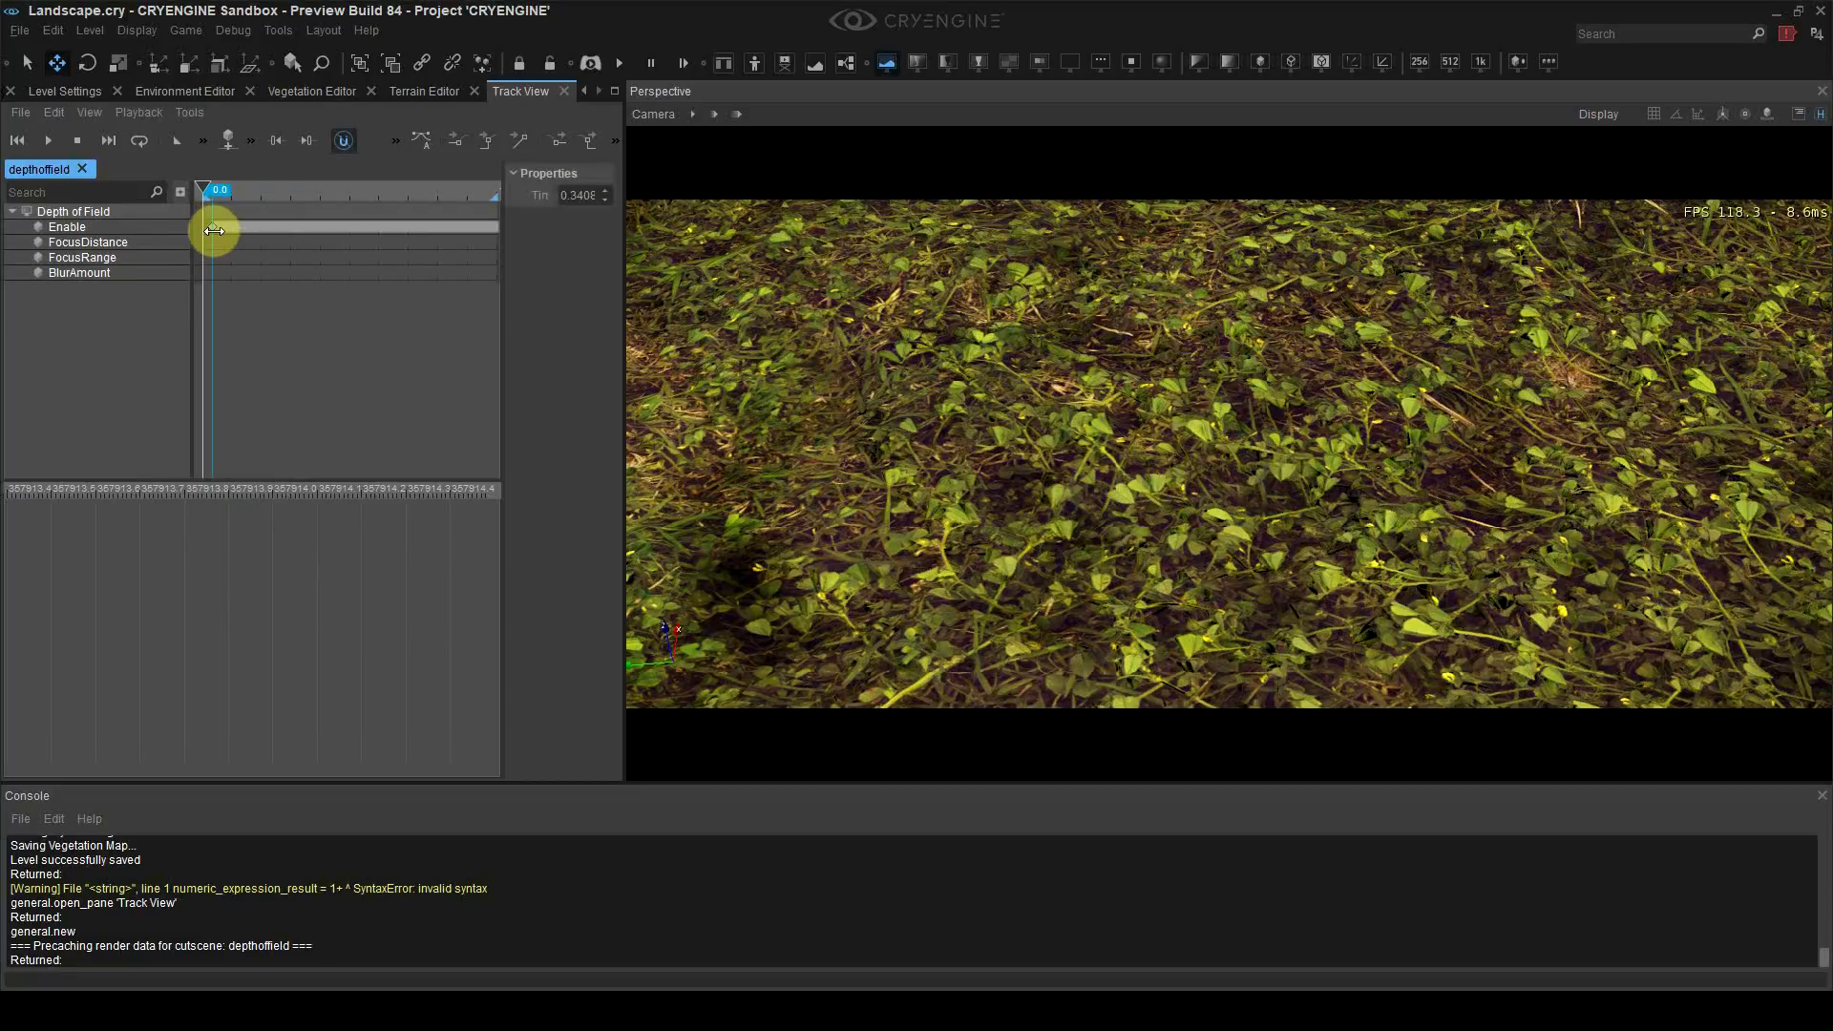
pyautogui.moveTo(214, 231); pyautogui.dragTo(204, 231)
pyautogui.doubleClick(576, 201)
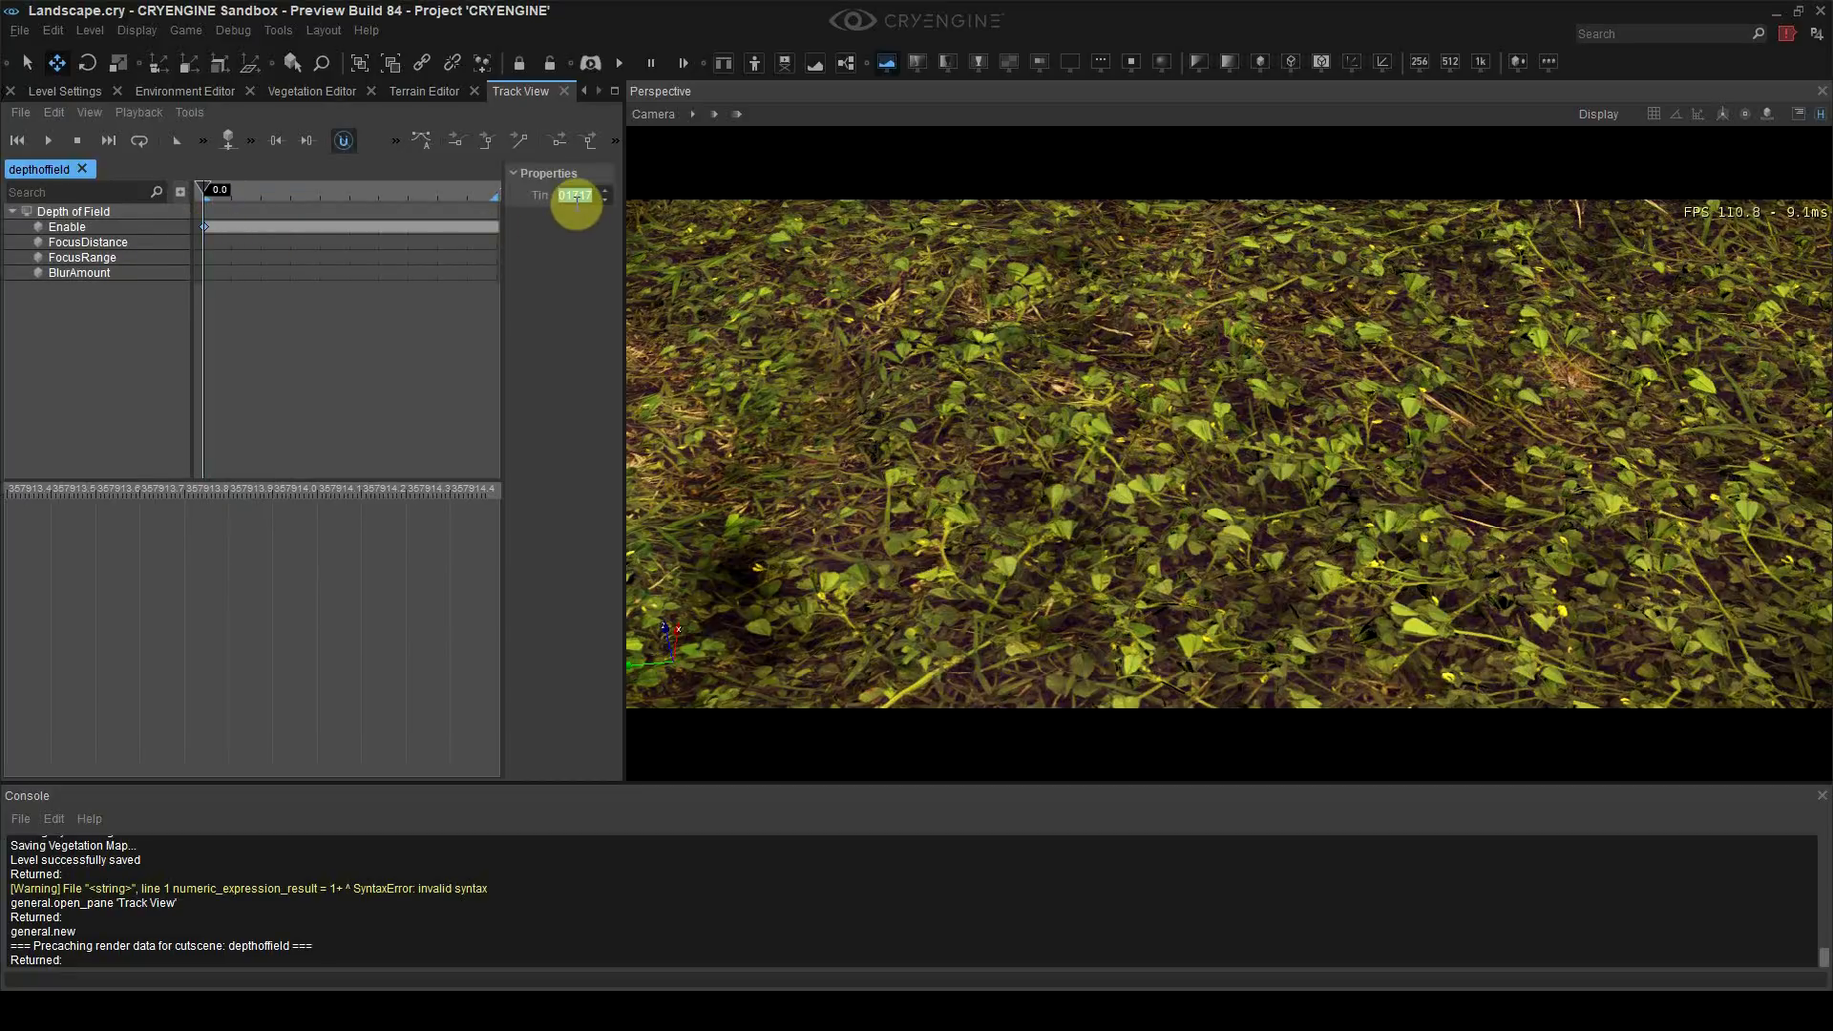
# Step: Move the playhead to 1.2 and add keys at the start of the BlurAmount, FocusRange and FocusDistance tracks
pyautogui.click(212, 195)
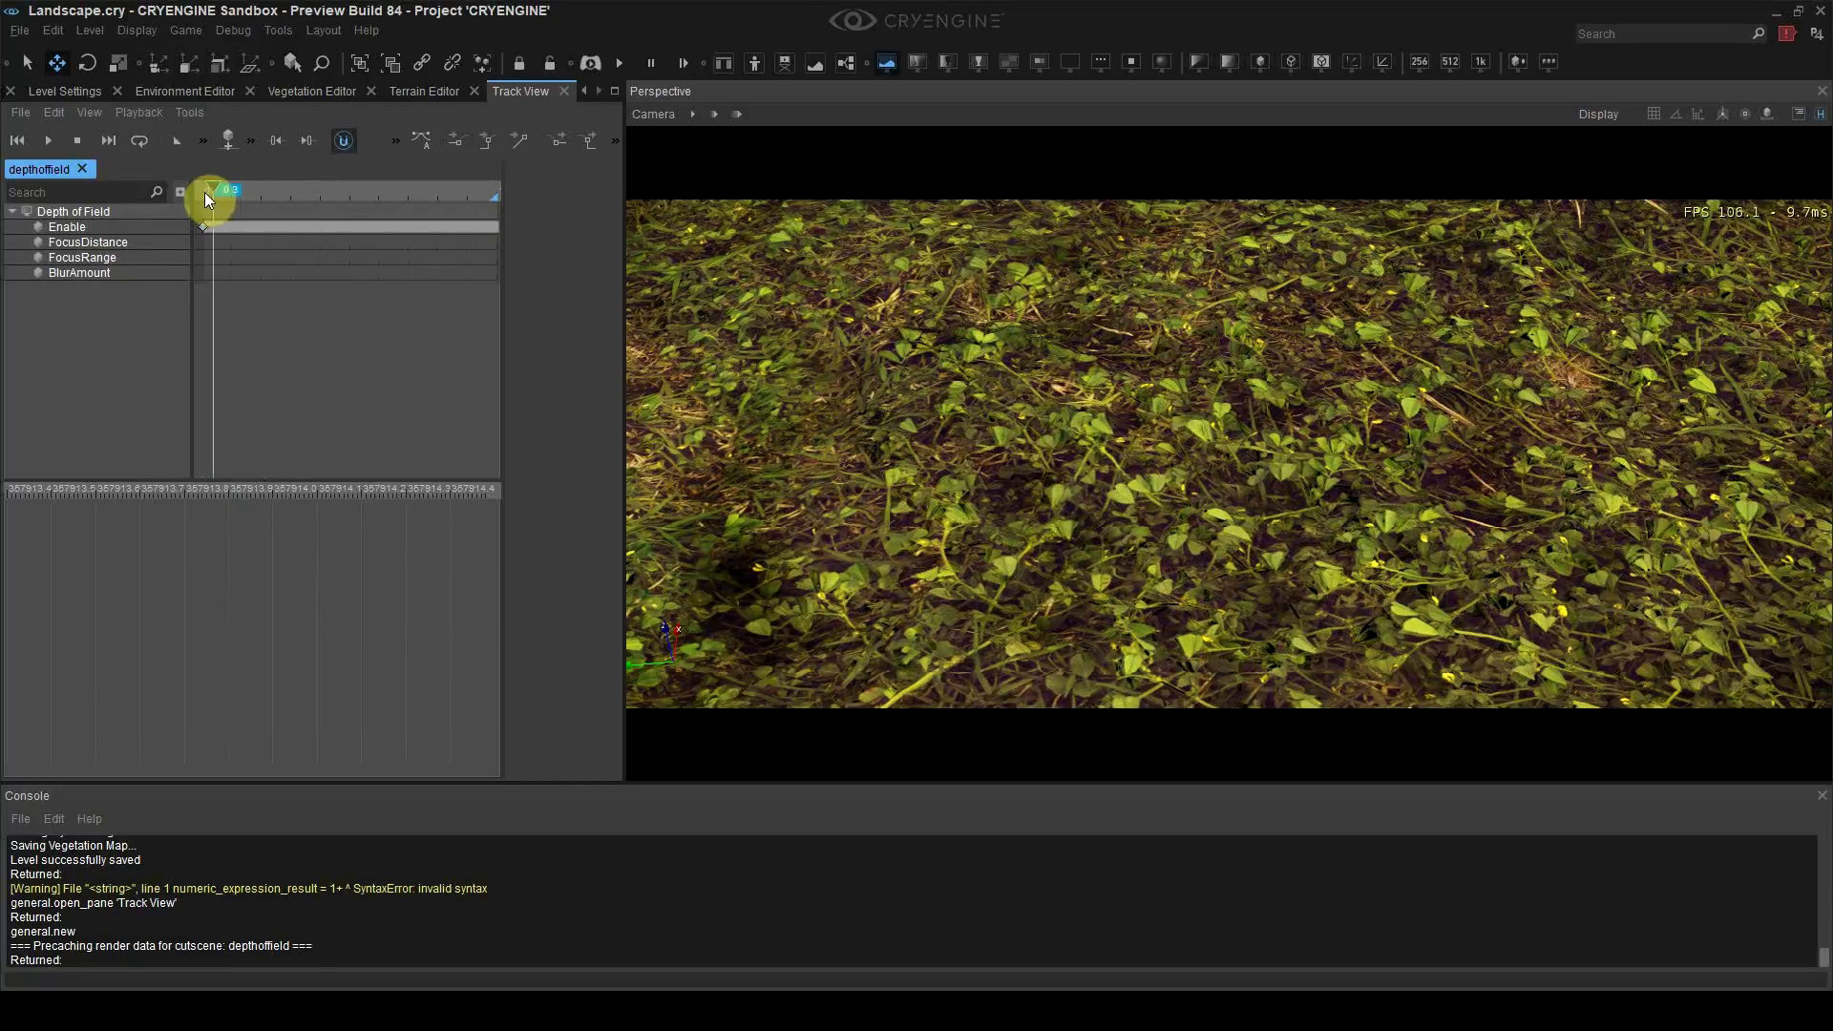
pyautogui.moveTo(208, 199); pyautogui.dragTo(235, 197)
pyautogui.click(203, 275)
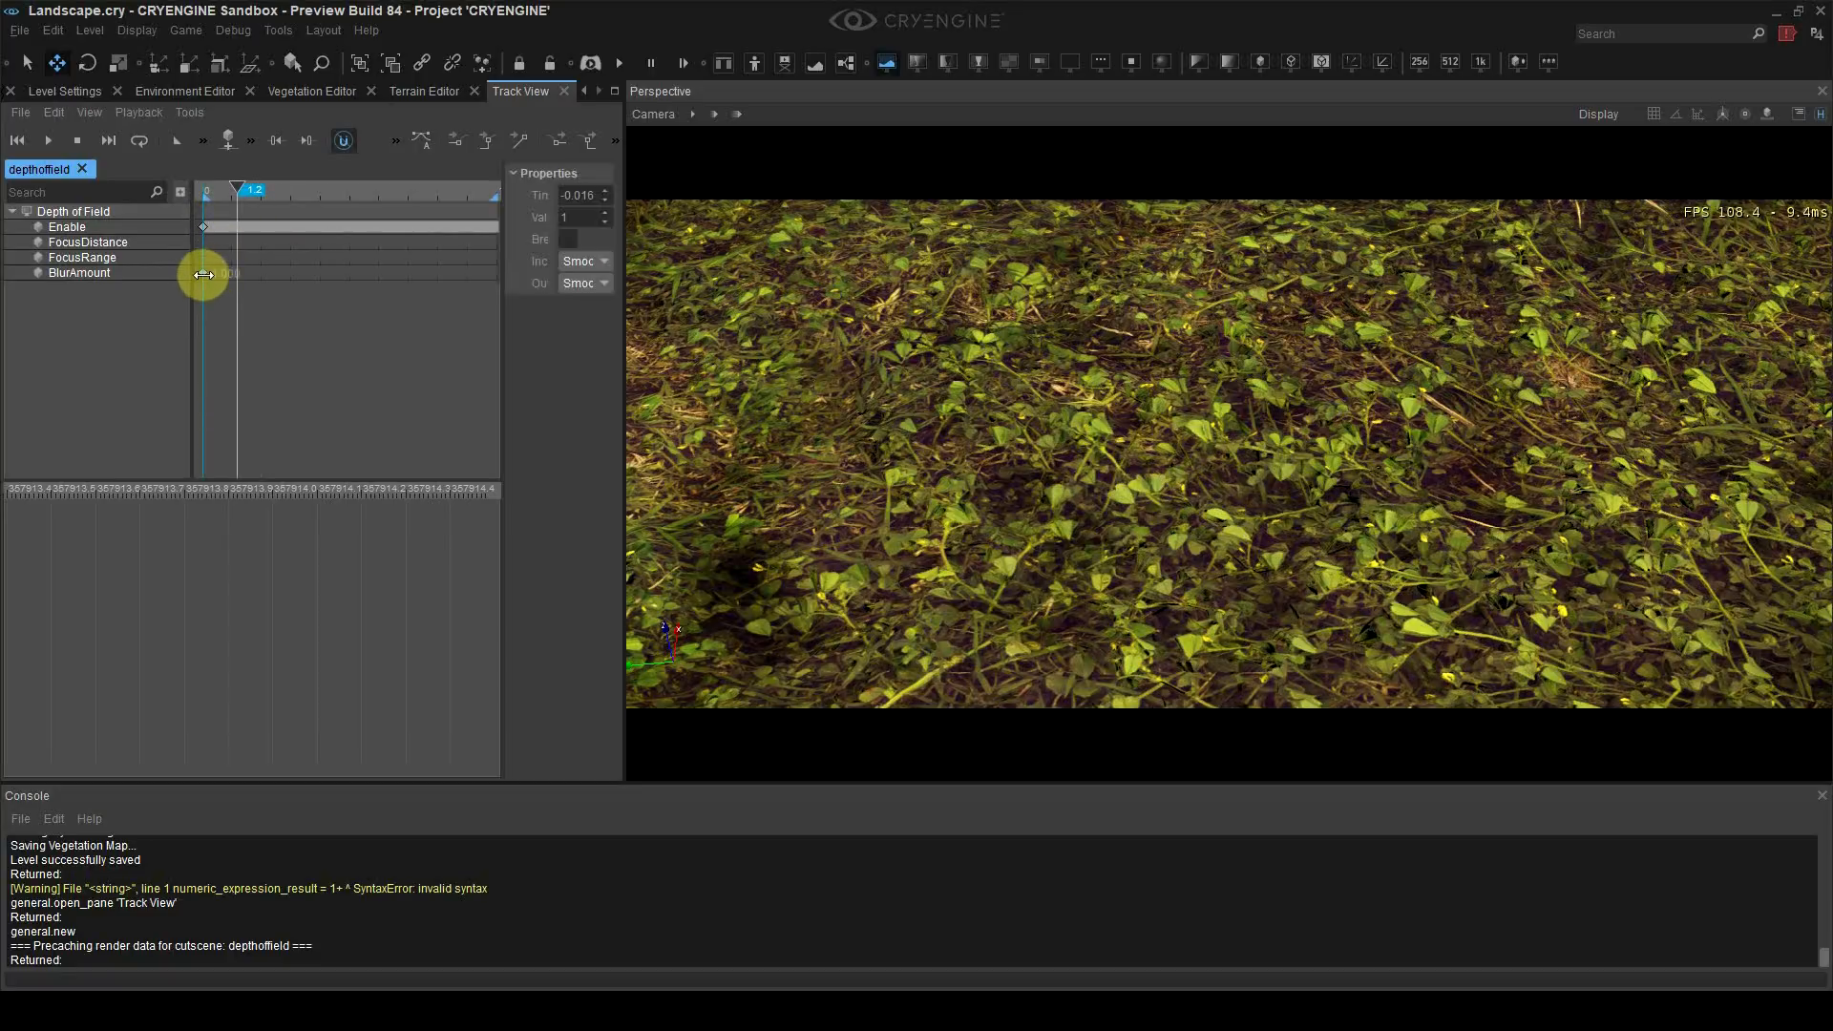
pyautogui.click(204, 259)
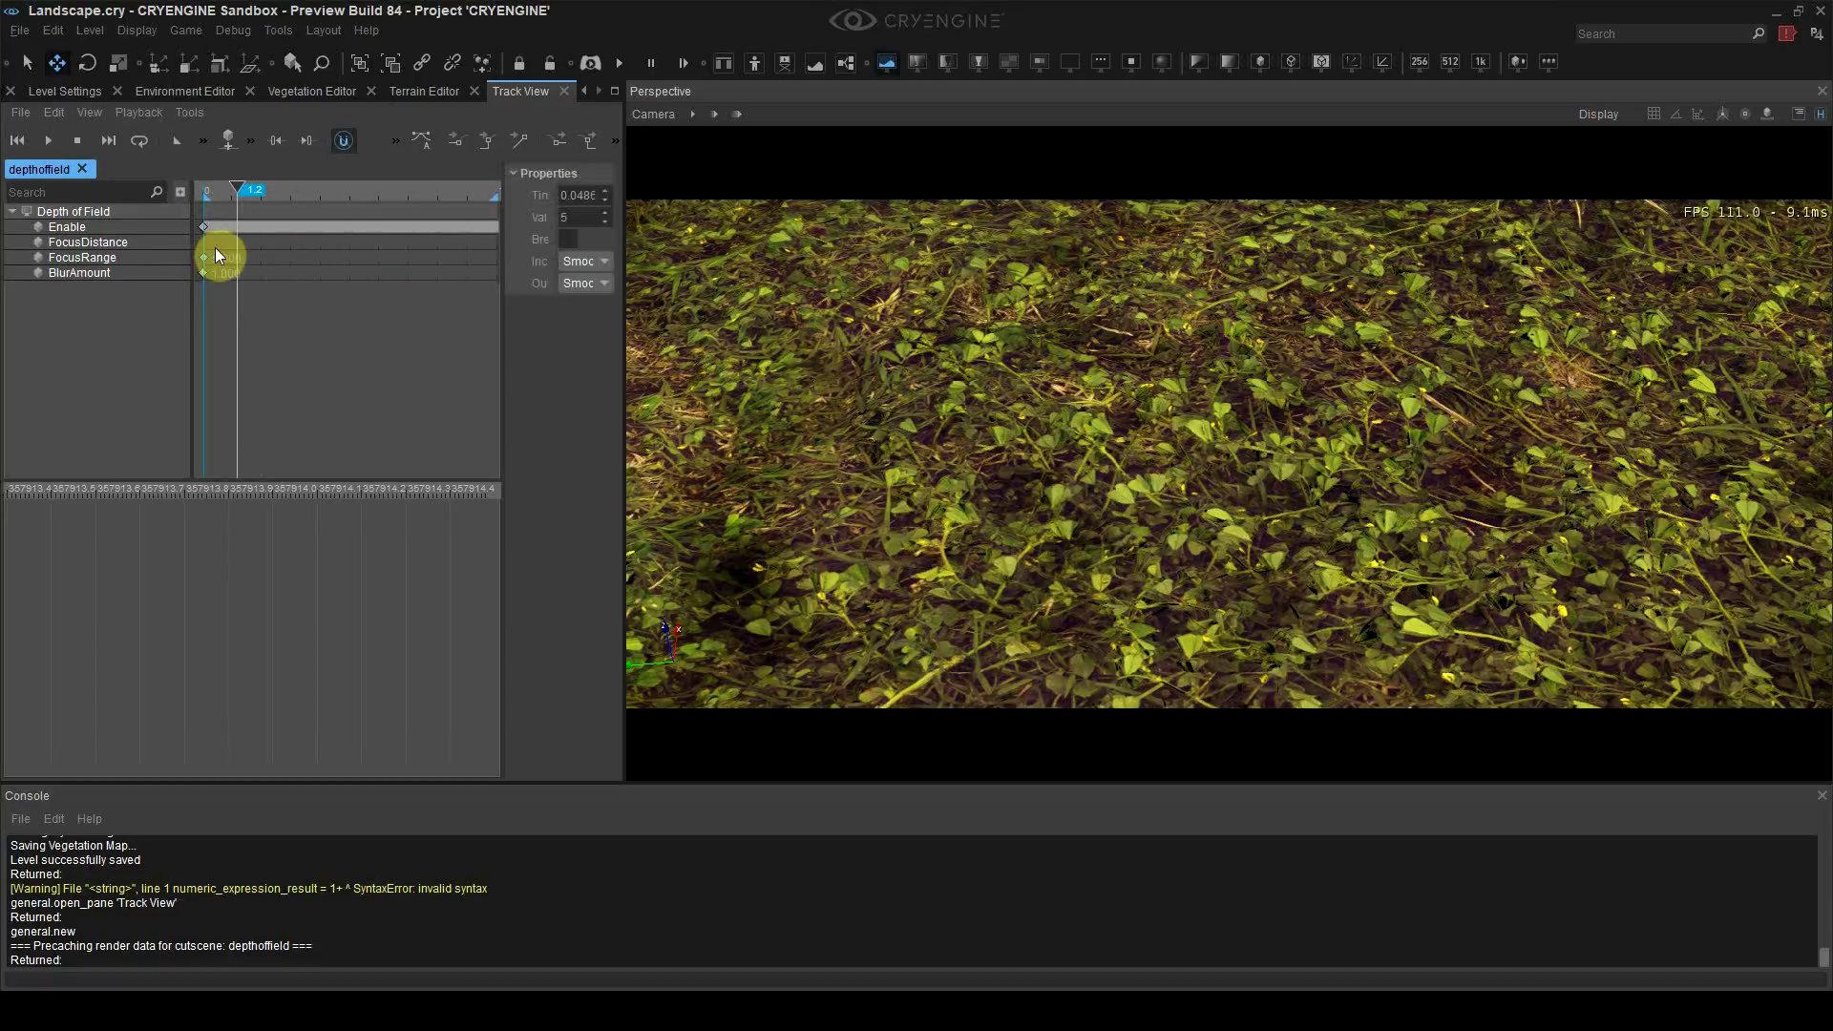
pyautogui.click(242, 269)
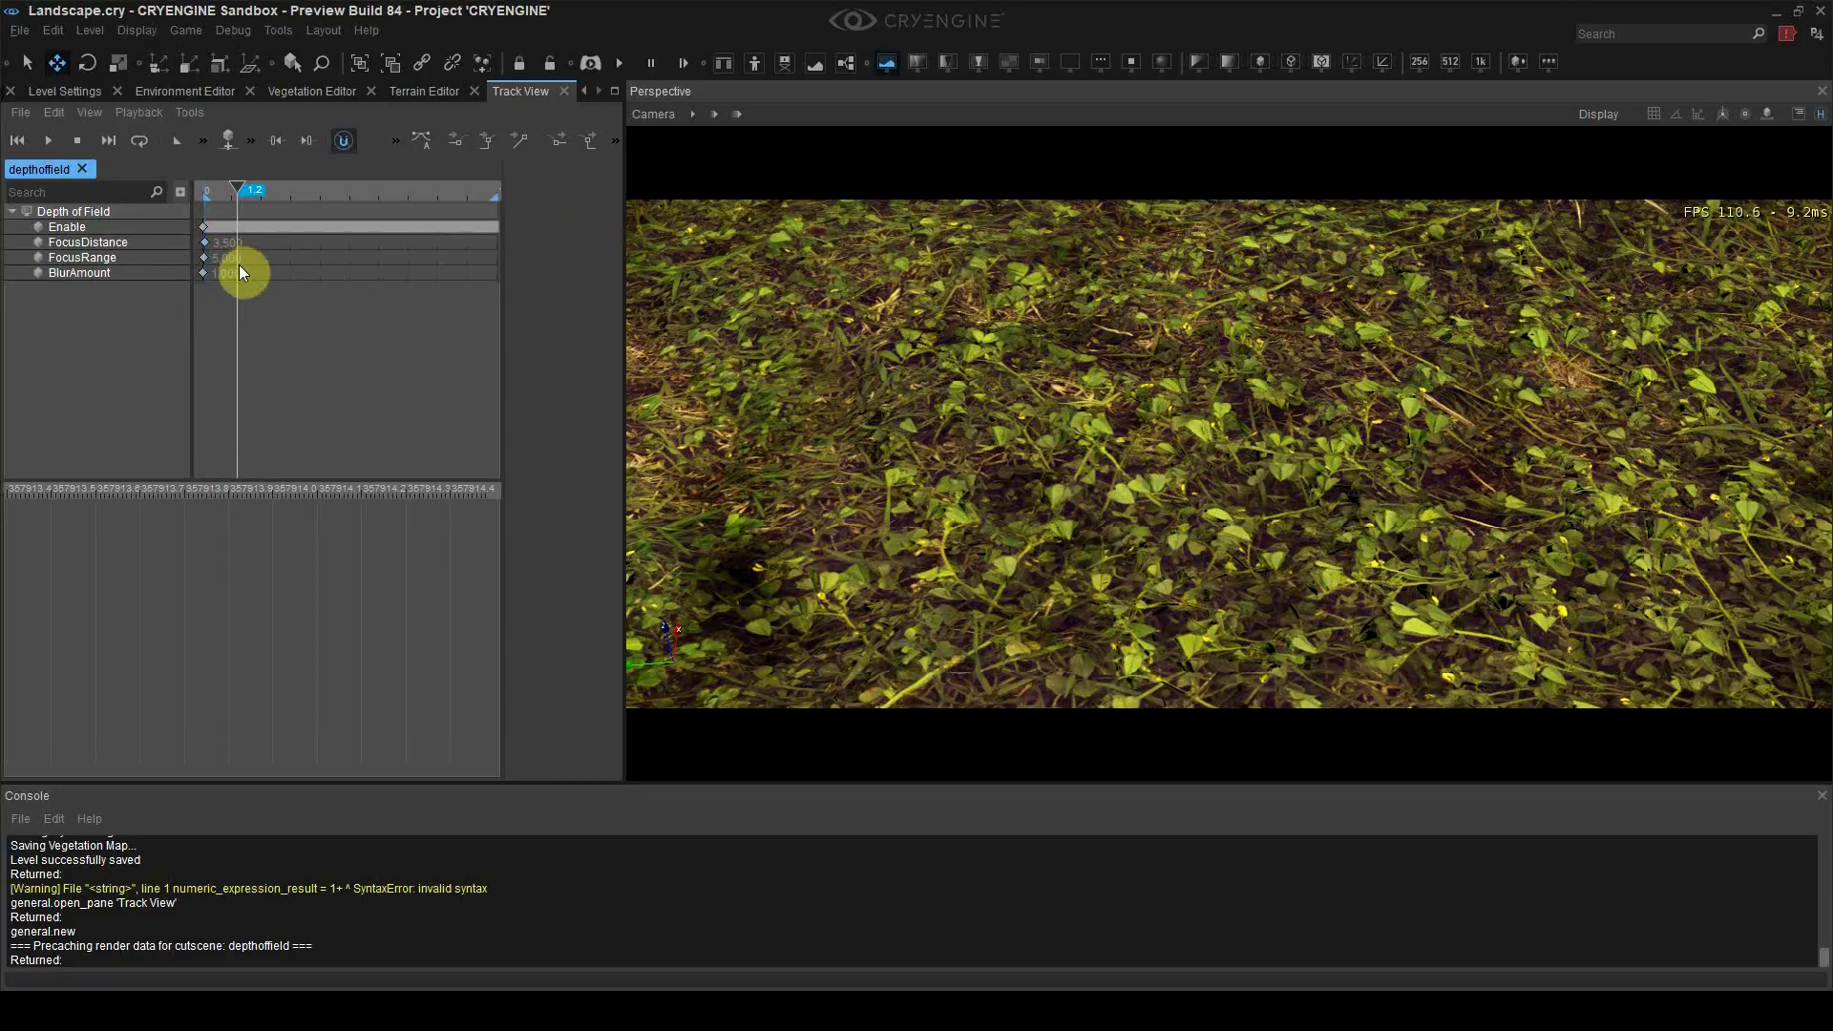
# Step: Check the FocusDistance and FocusRange tracks, and set the BlurAmount key's value to 2
pyautogui.click(122, 245)
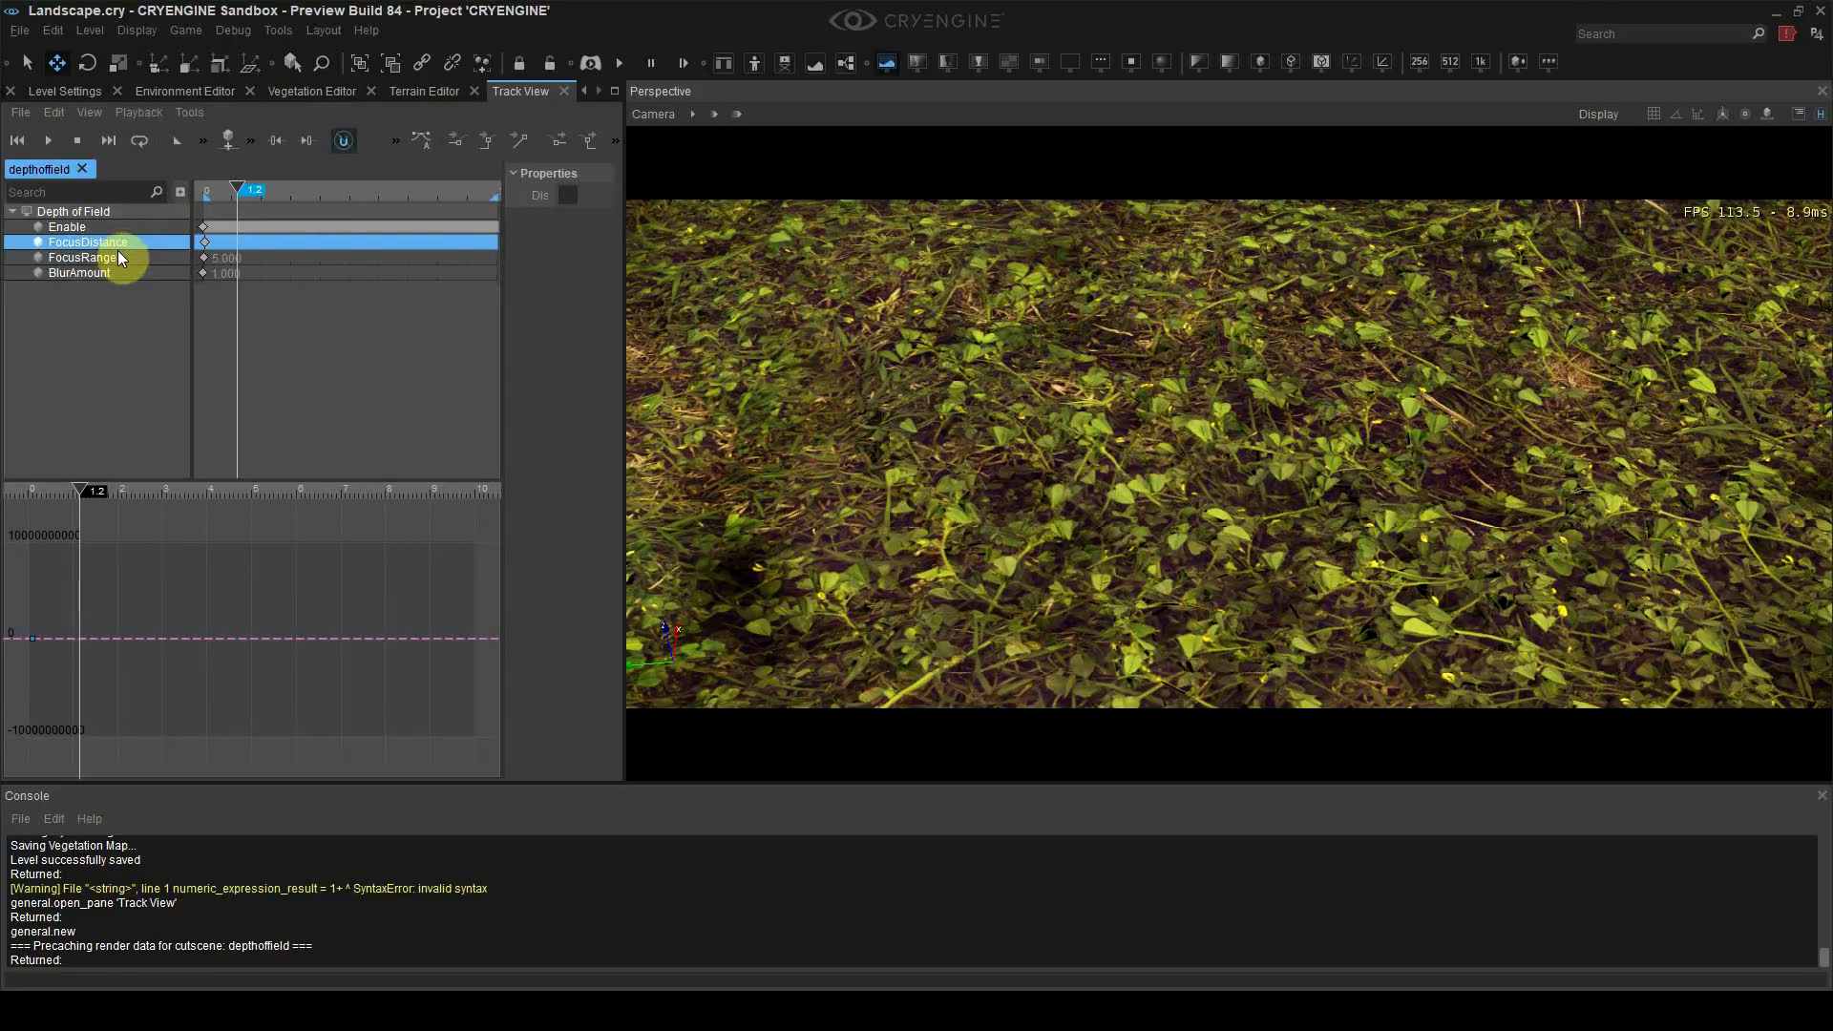
pyautogui.click(121, 257)
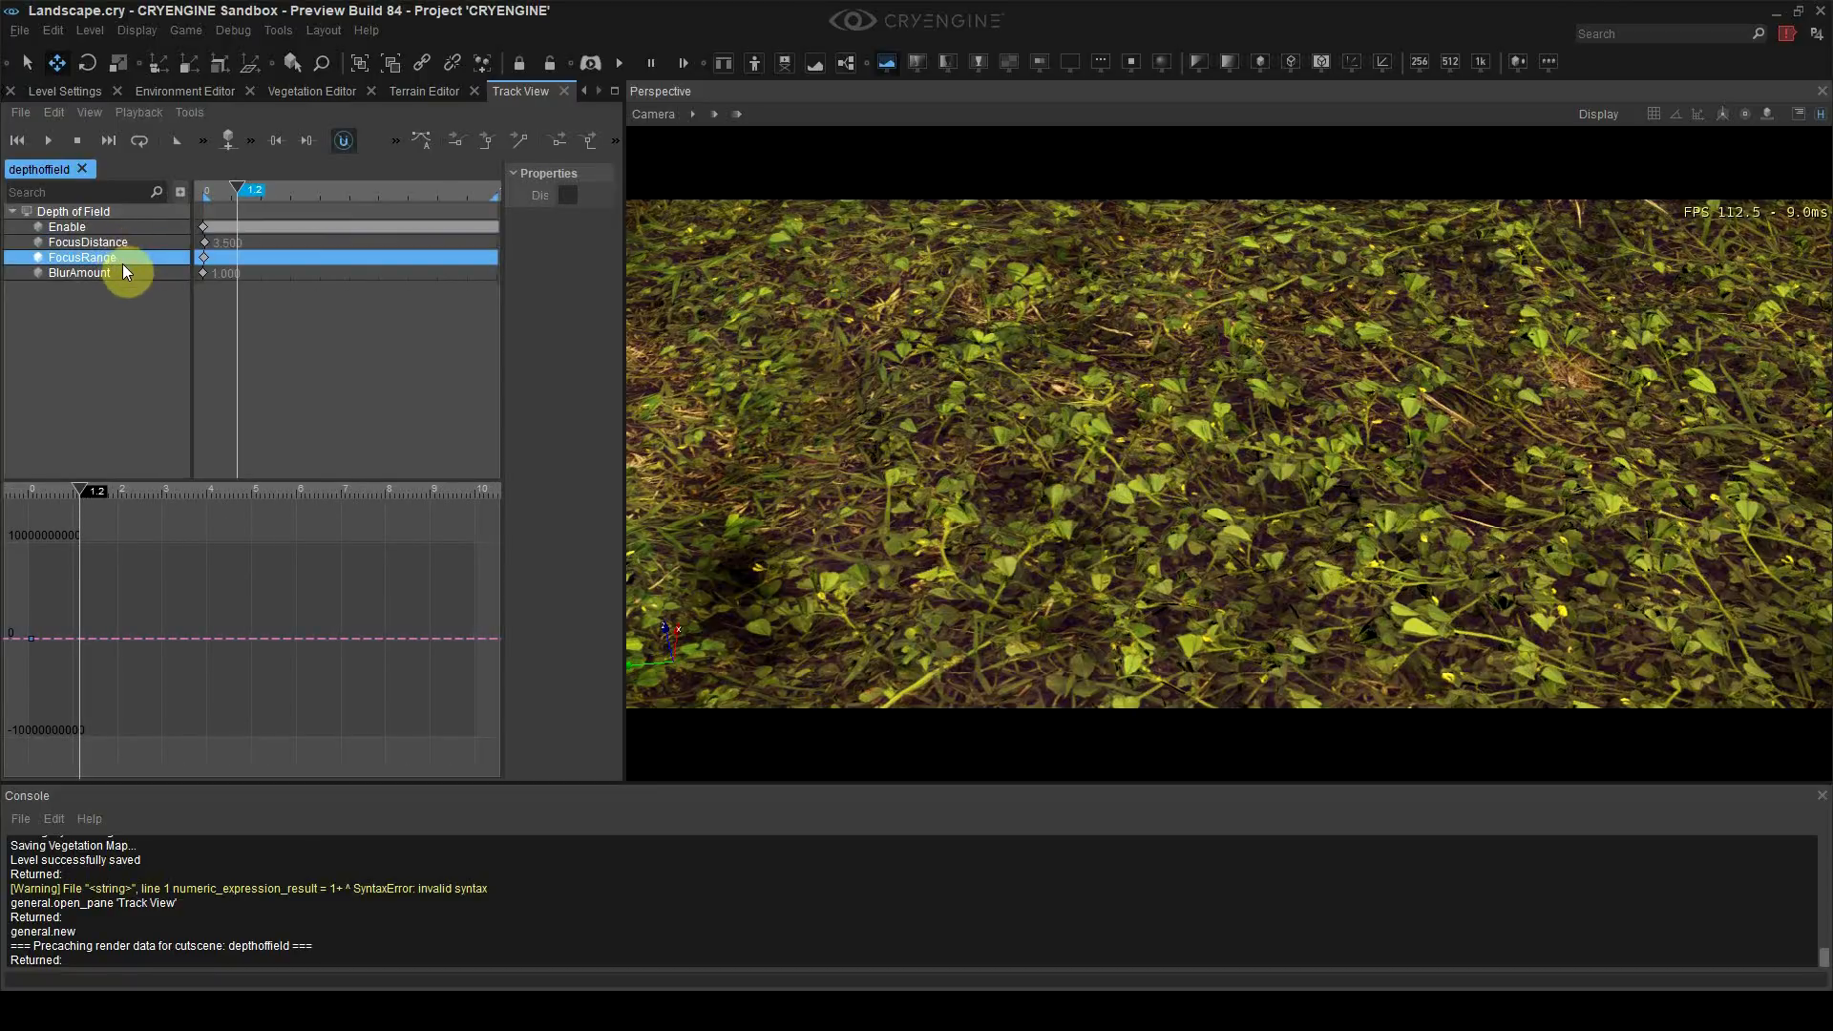
pyautogui.click(131, 287)
pyautogui.click(204, 273)
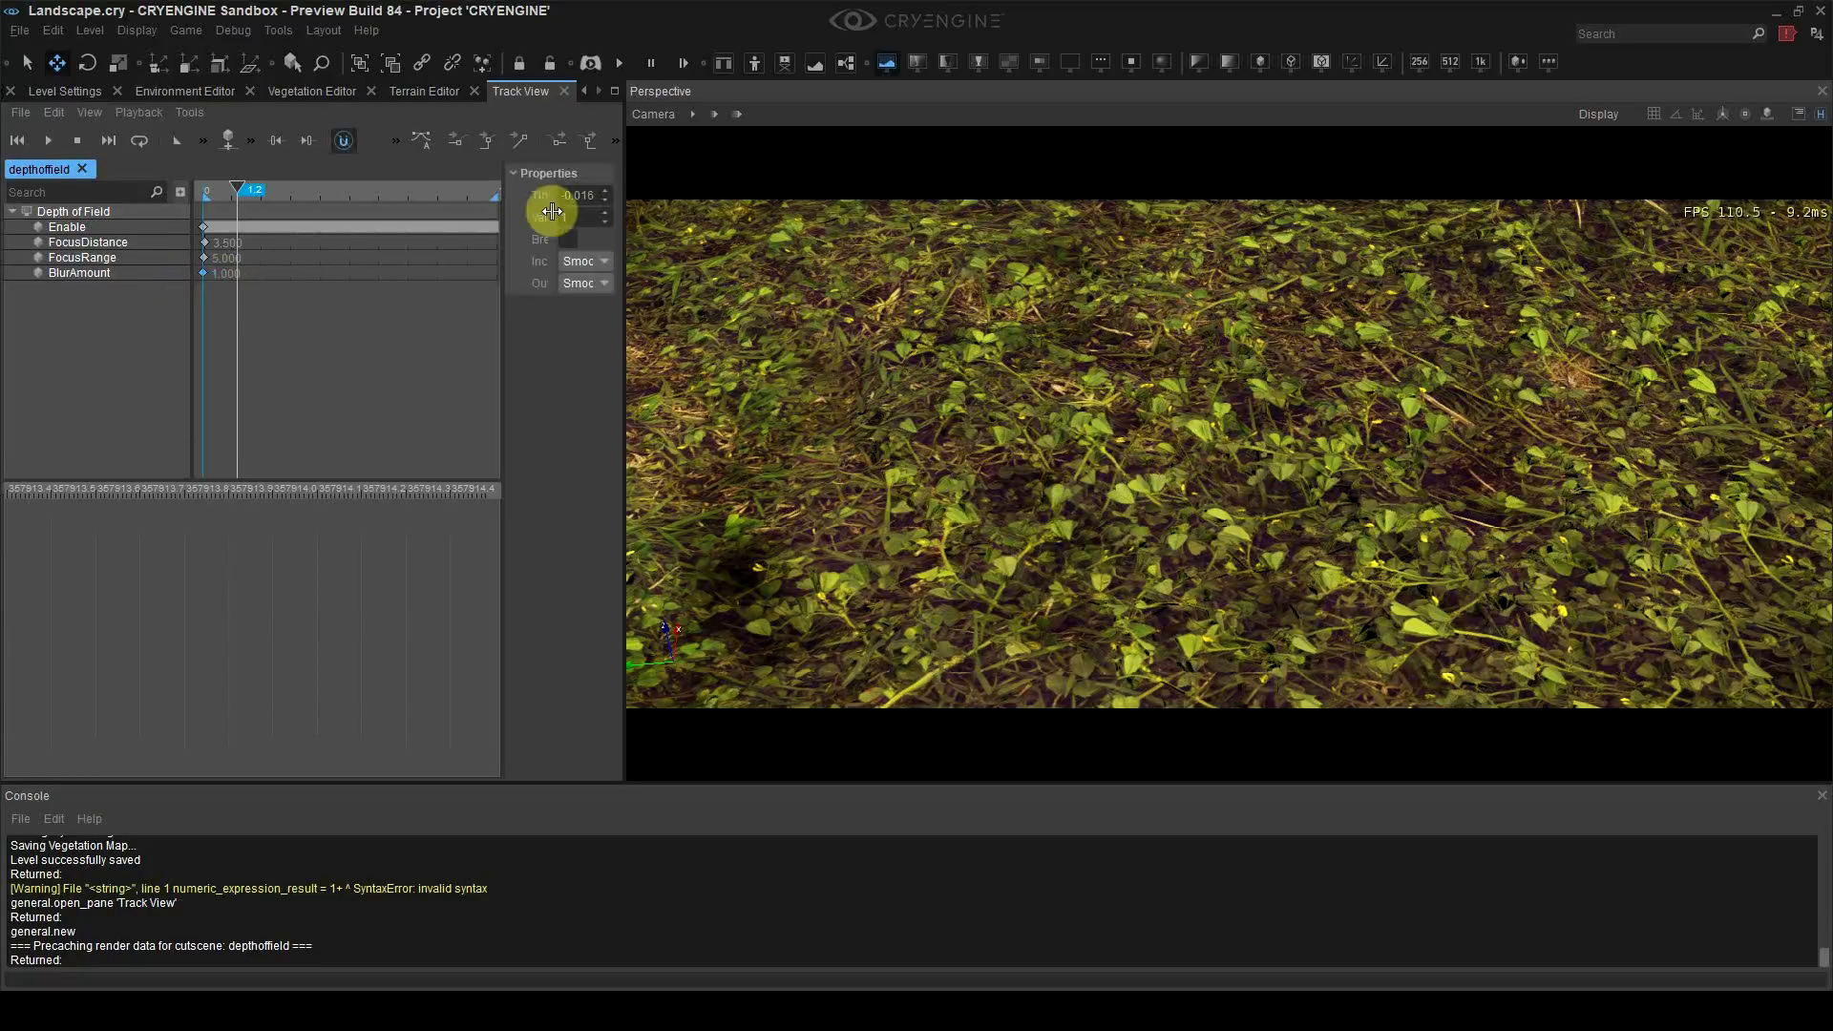
pyautogui.doubleClick(581, 219)
pyautogui.write('2')
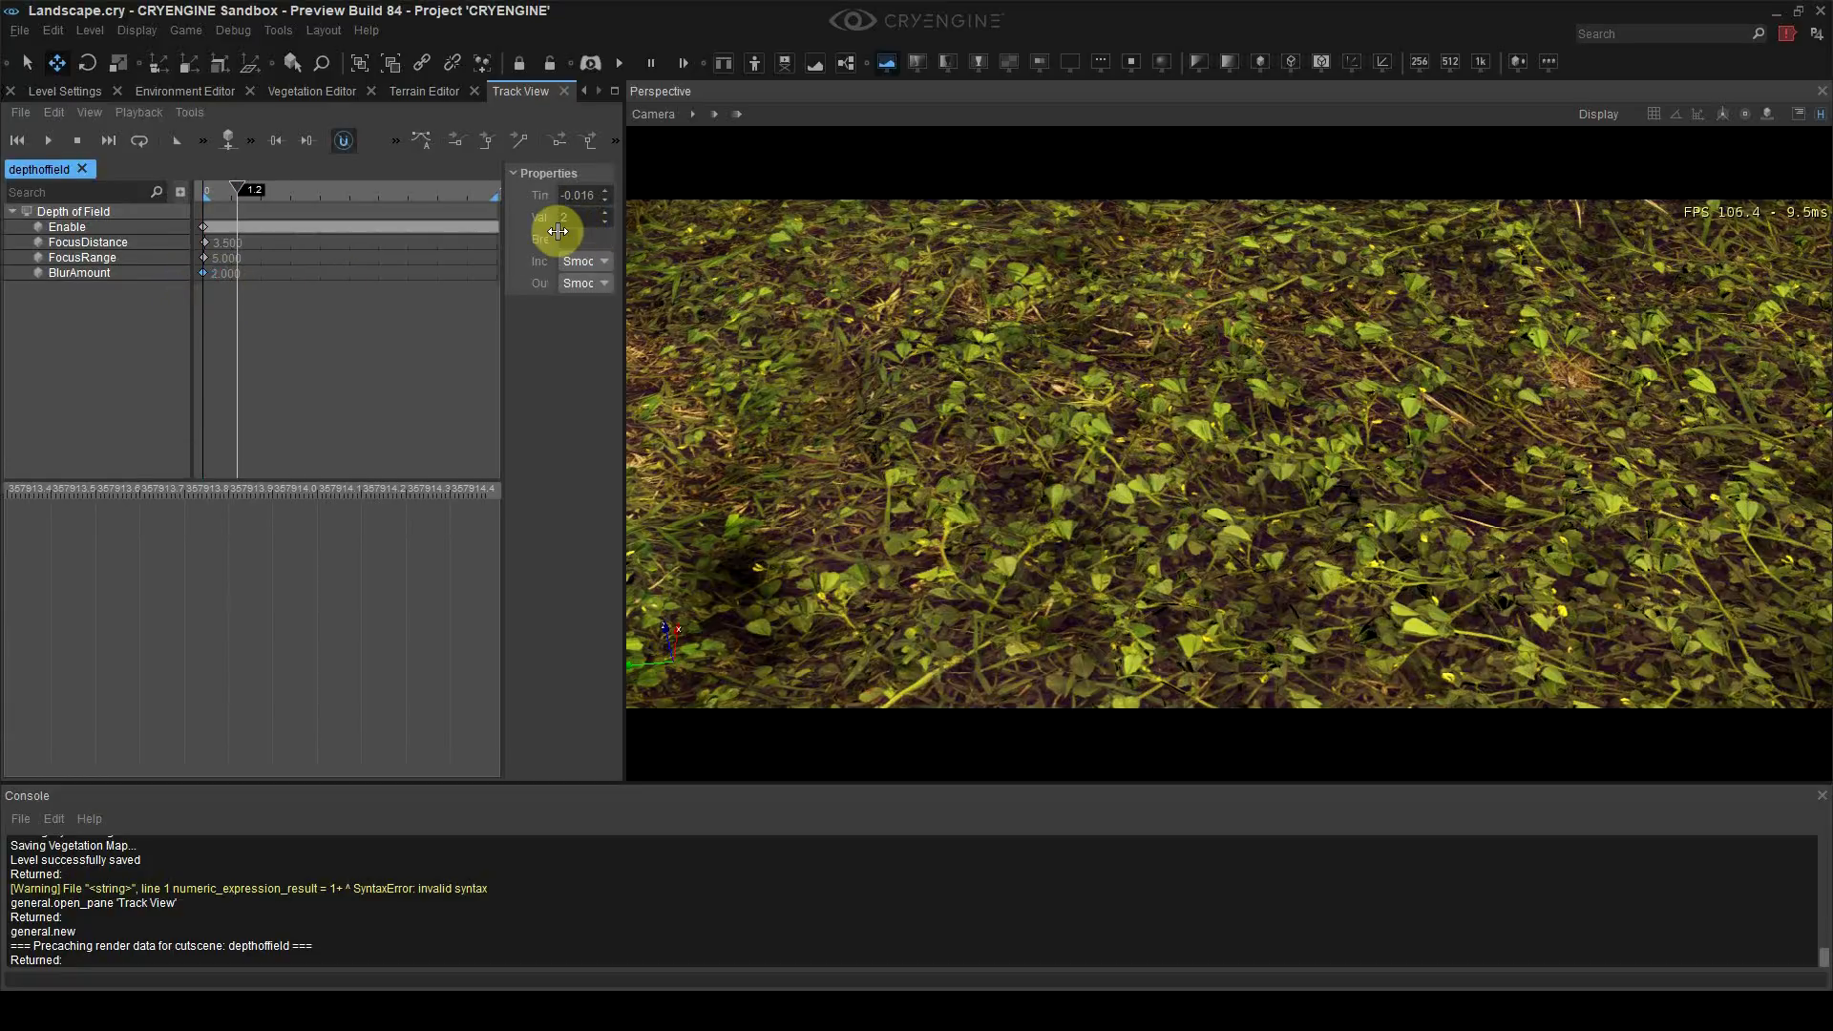
# Step: Set the FocusRange key's value to 3, and try FocusDistance values of 1, 2 and 3 while checking the blur on the grass
pyautogui.click(205, 259)
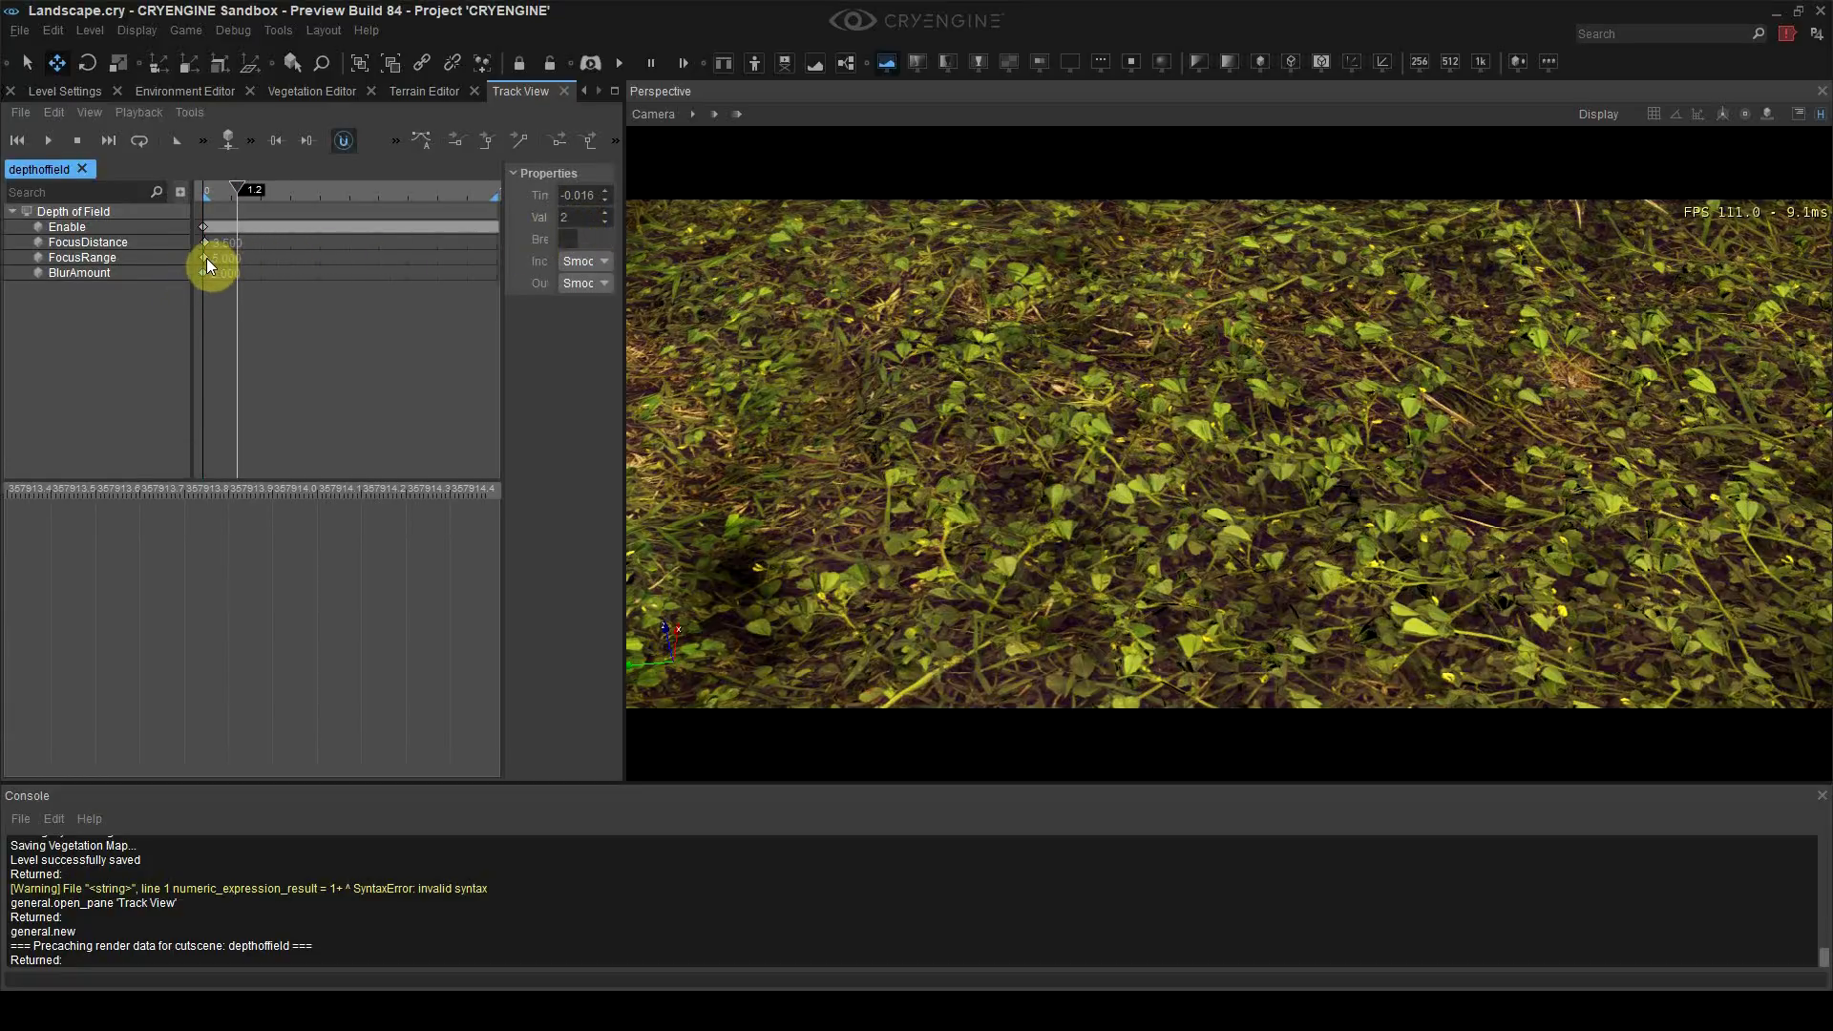
pyautogui.doubleClick(585, 216)
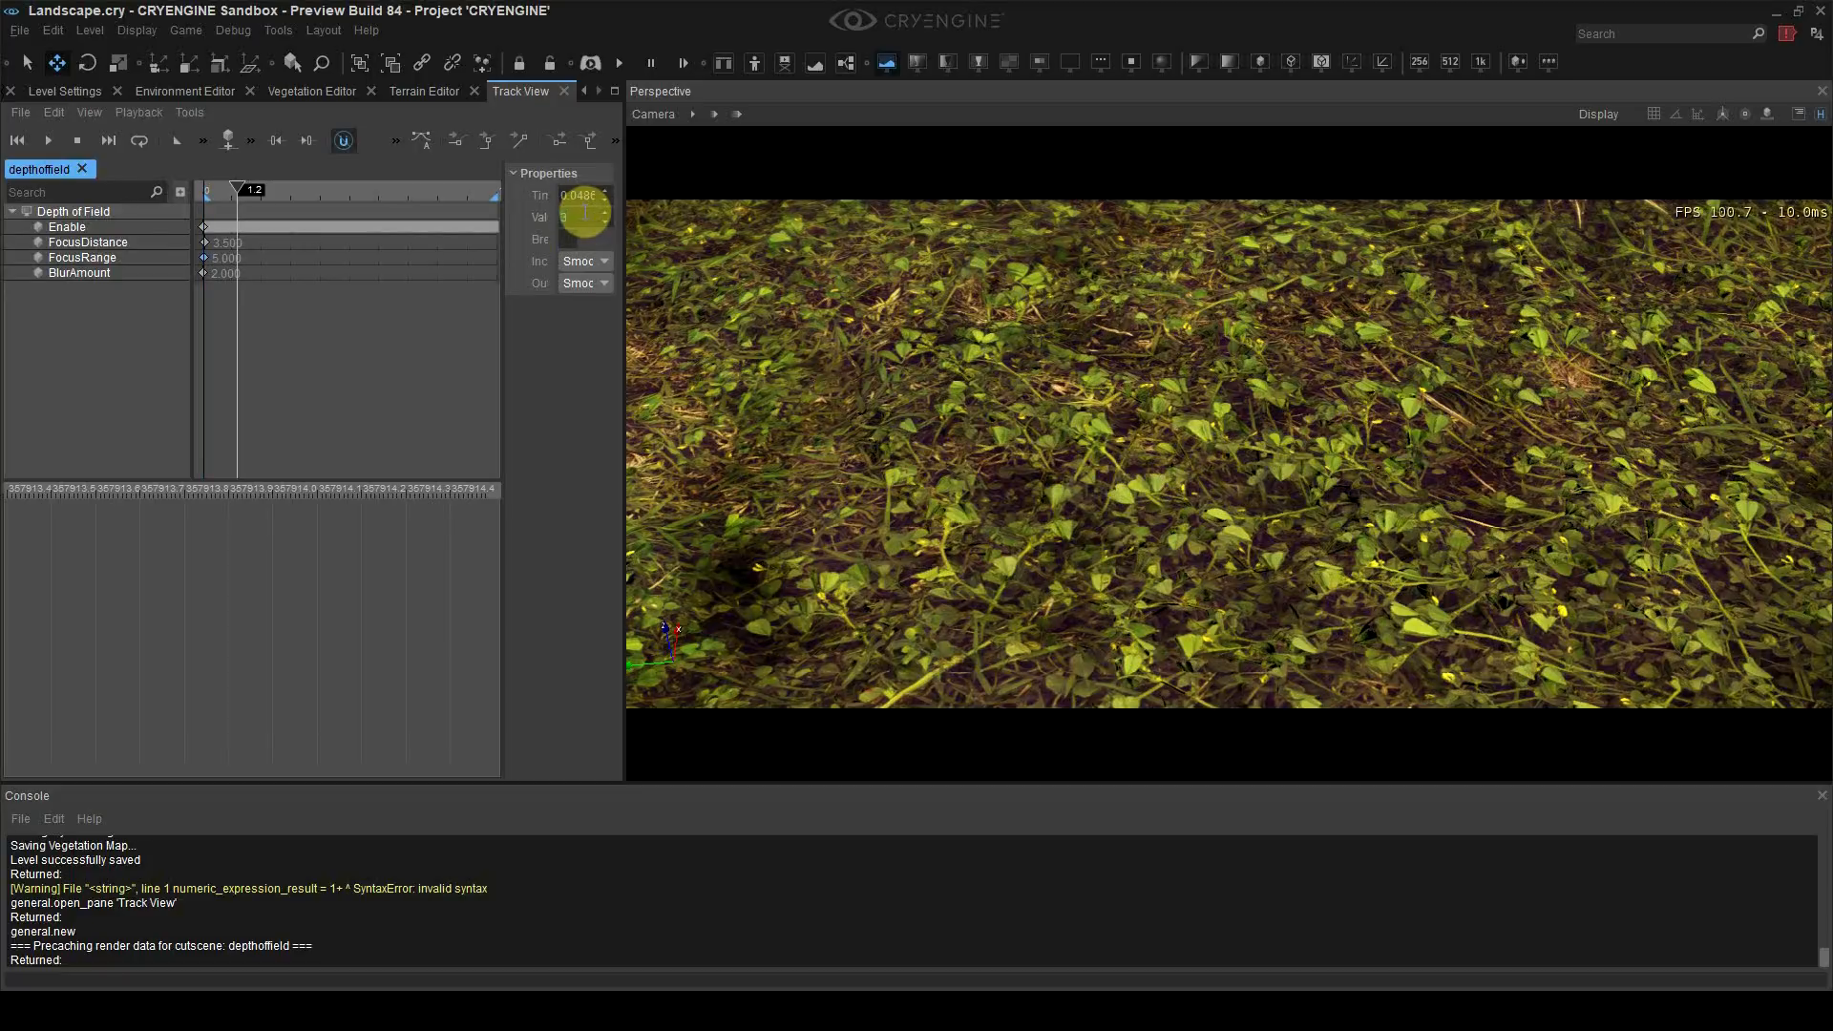
pyautogui.click(205, 243)
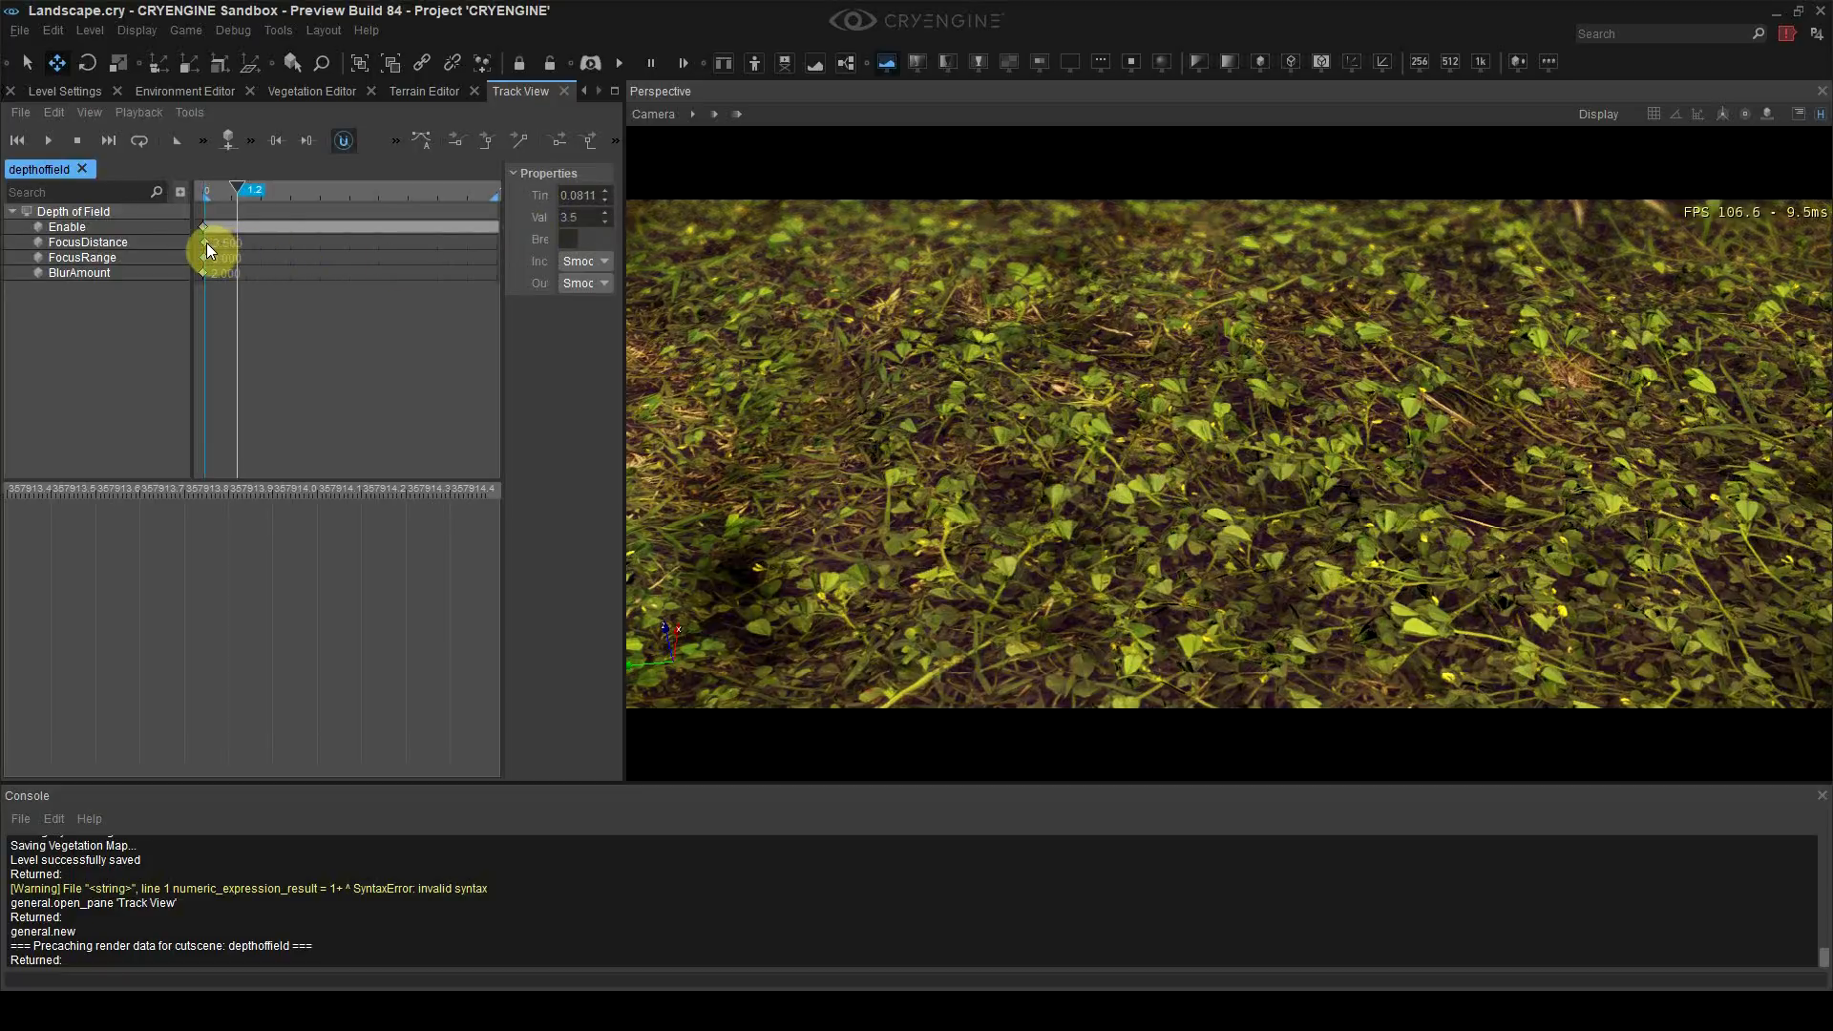
pyautogui.doubleClick(579, 218)
pyautogui.write('1')
pyautogui.press('Return')
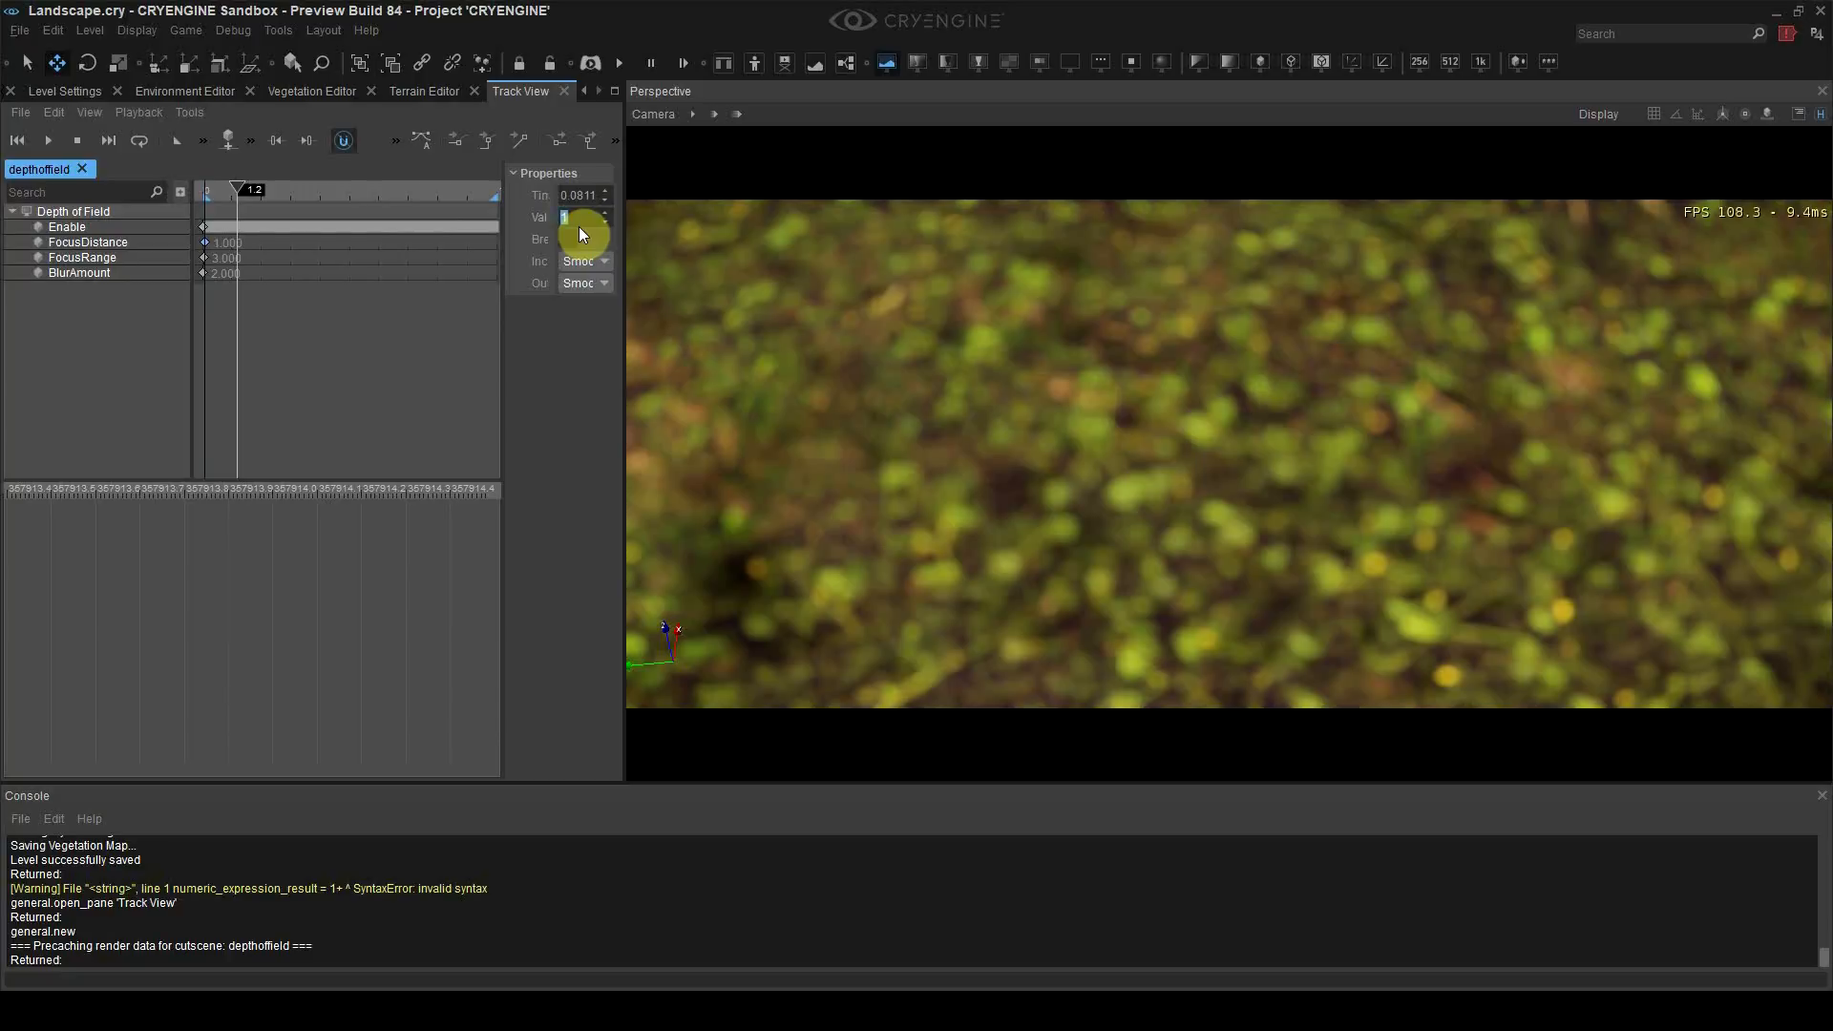
pyautogui.write('2')
pyautogui.press('Return')
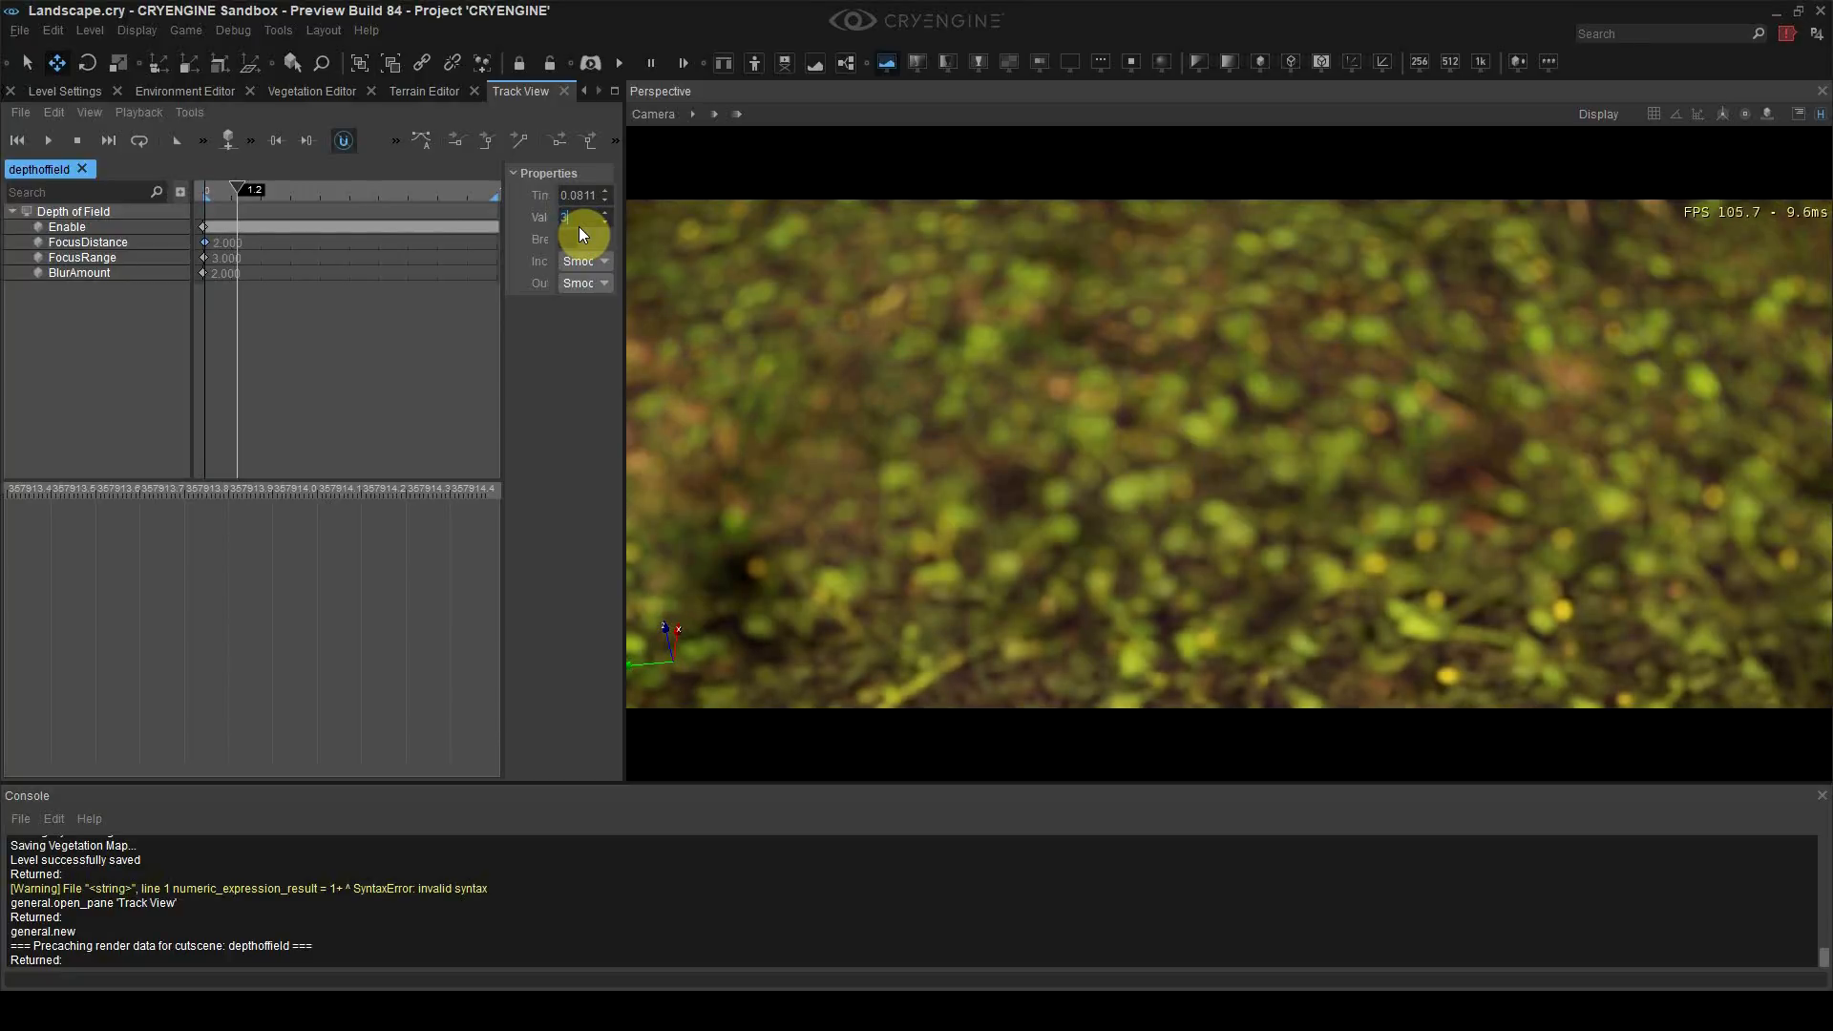
pyautogui.write('3')
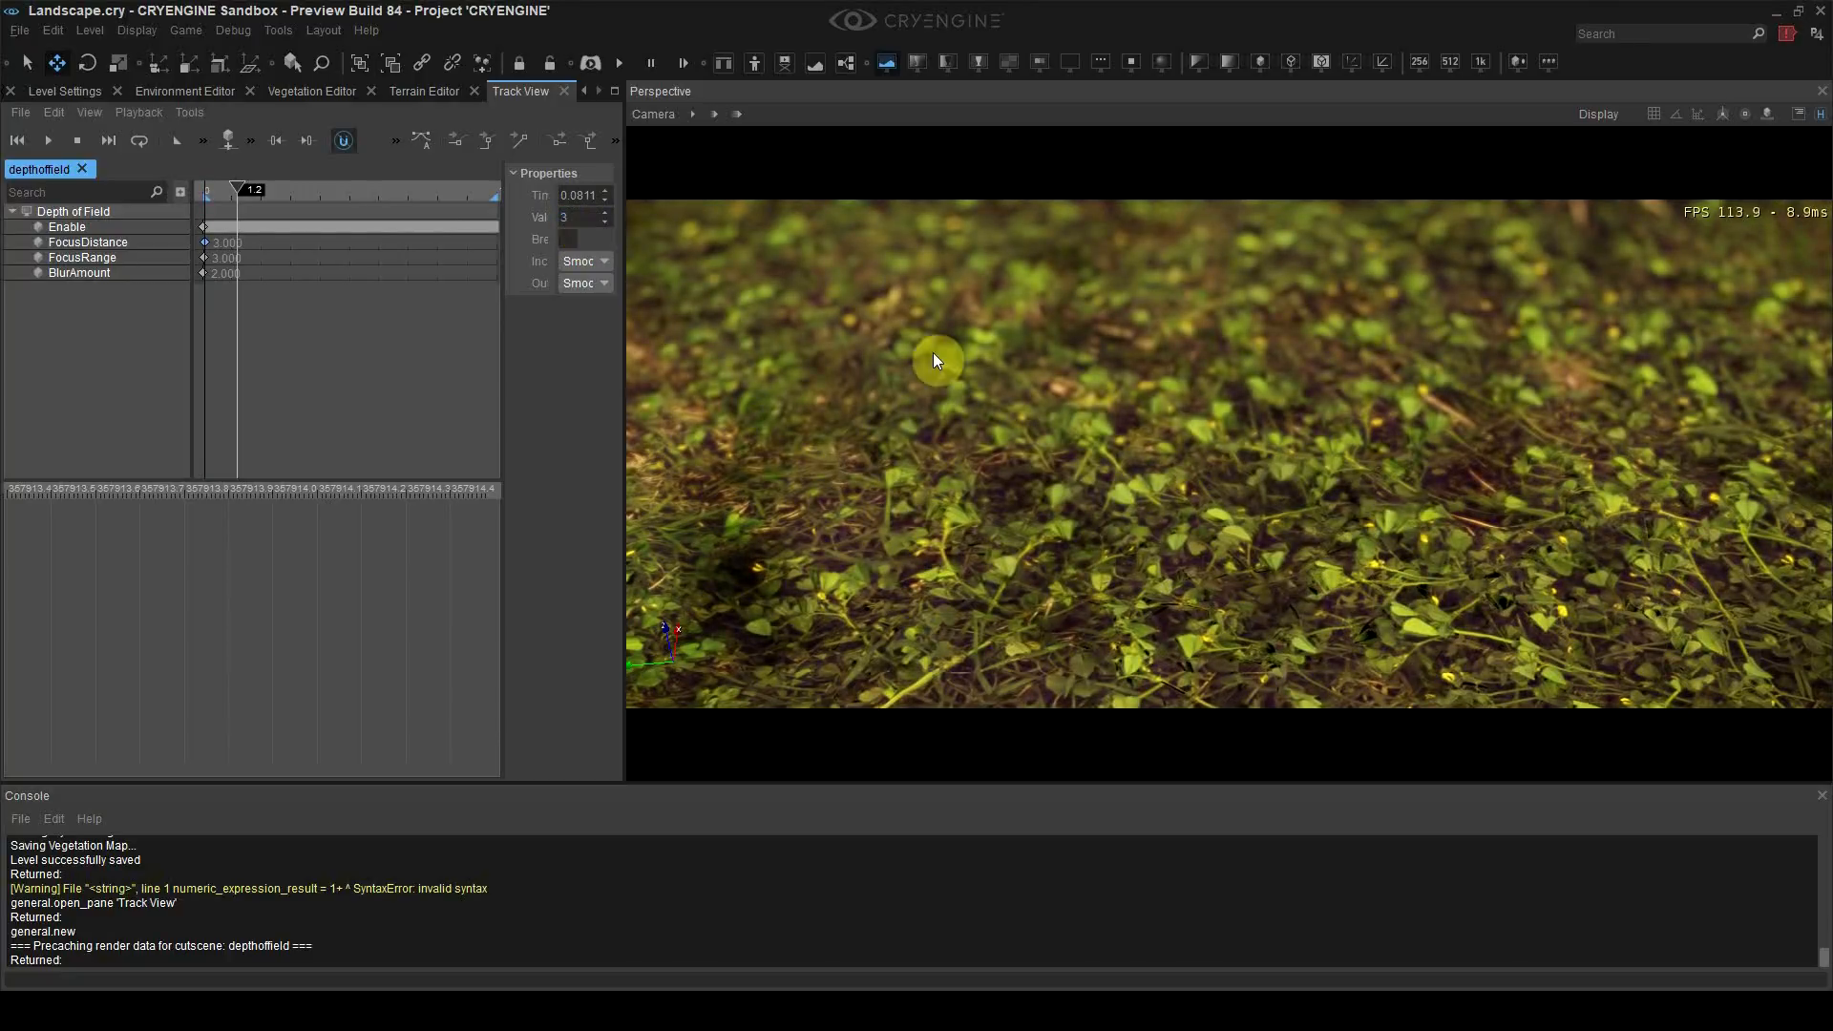
pyautogui.moveTo(1207, 399); pyautogui.dragTo(1157, 433, button='right')
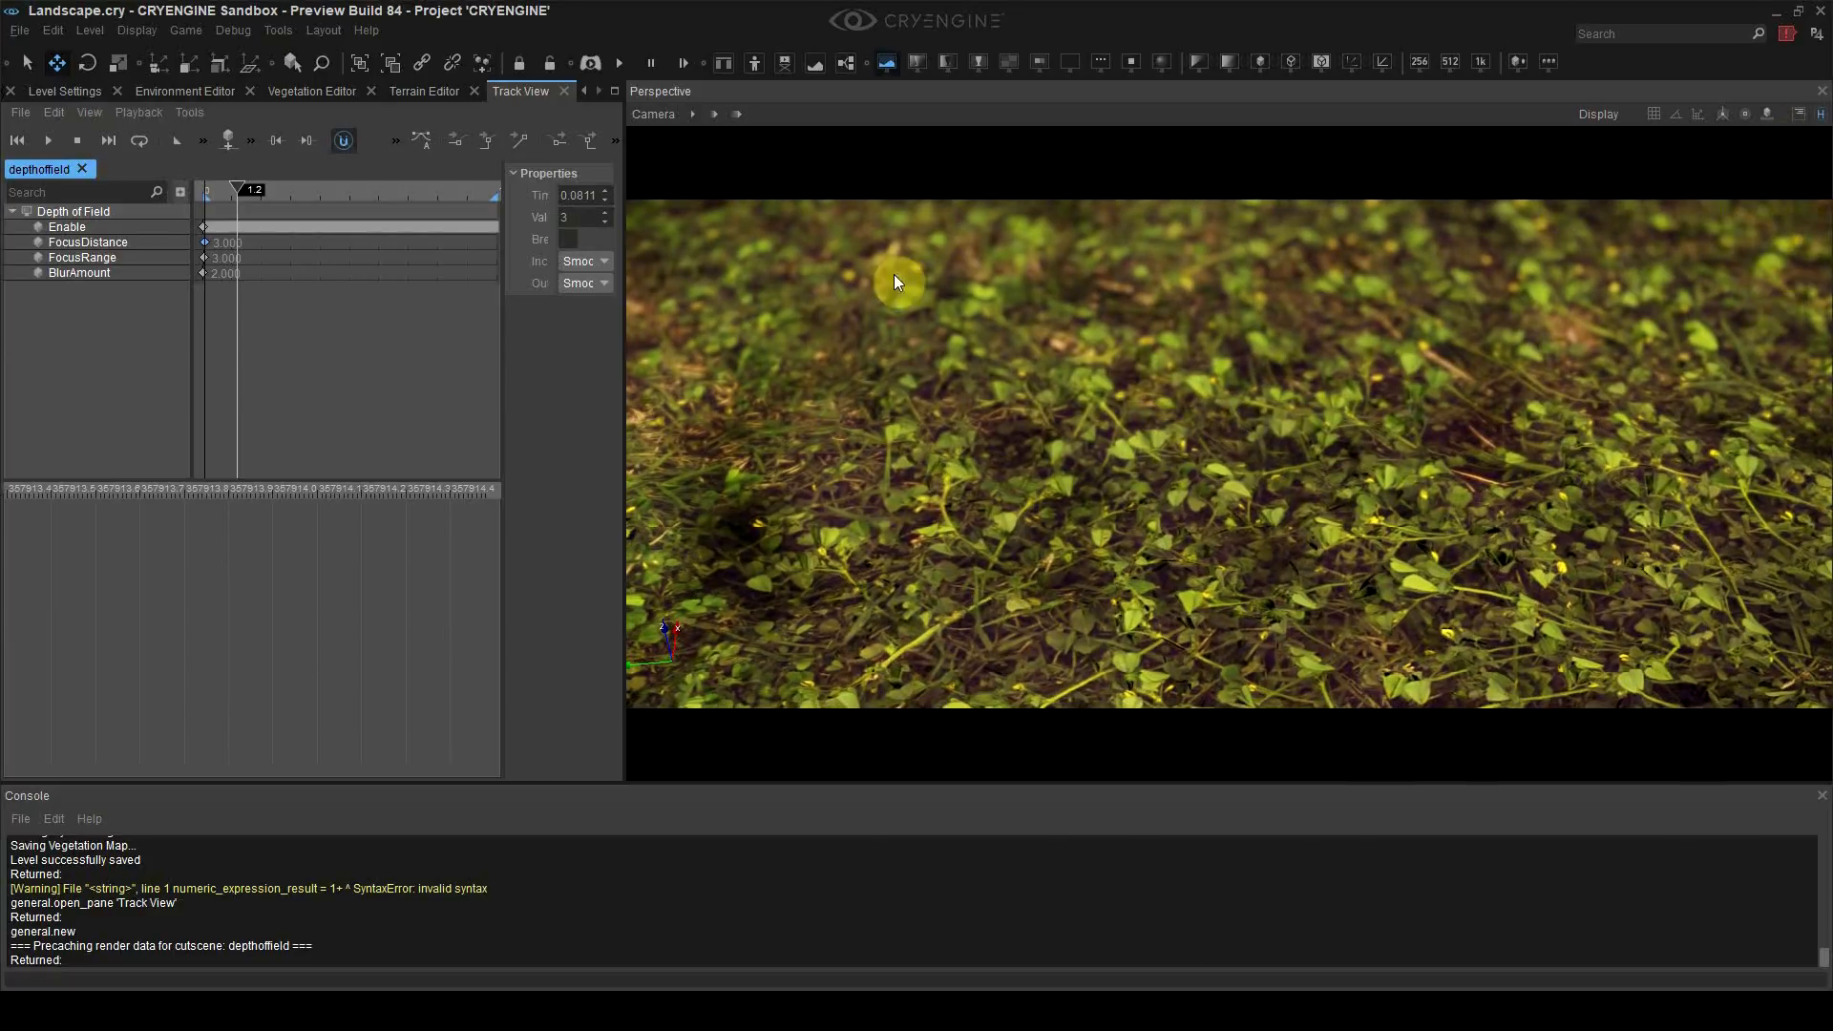
# Step: Fine-tune the FocusDistance key by trying 3.3 and 3.15 and settling on 3.1, and check the focus across the grass
pyautogui.click(580, 218)
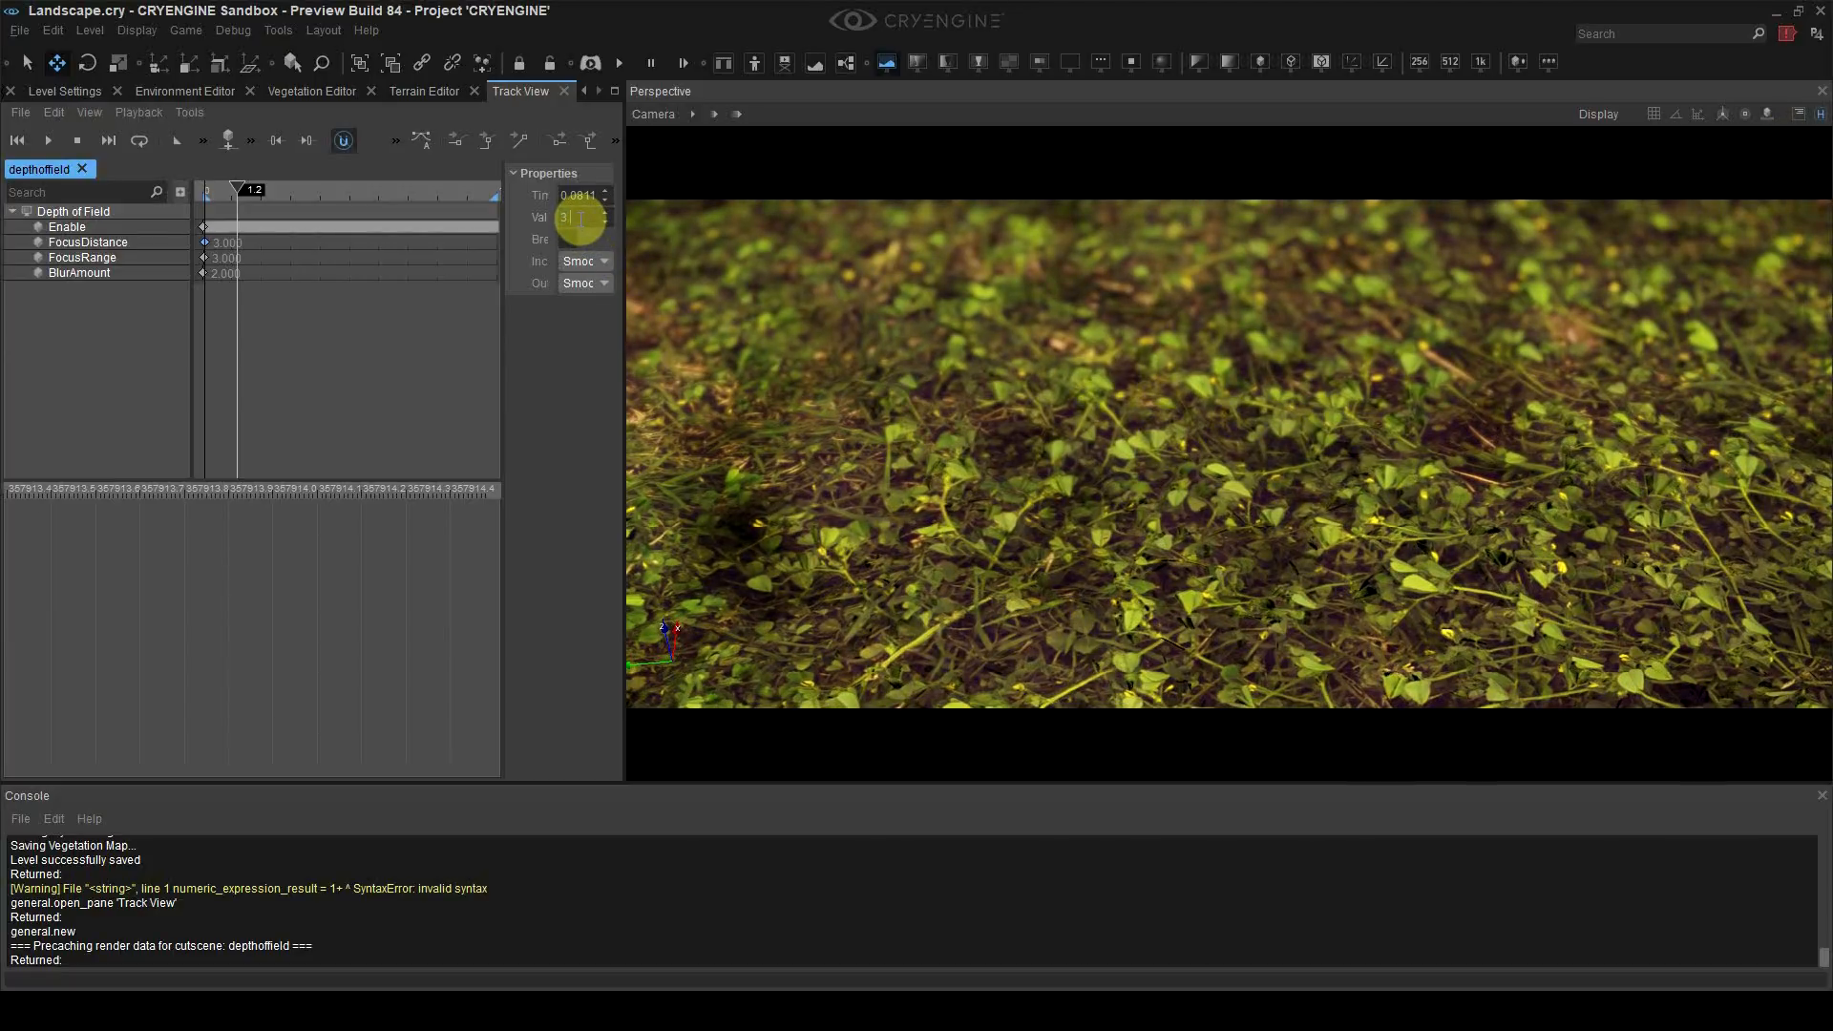
pyautogui.write('.3')
pyautogui.click(580, 220)
pyautogui.write('3.15')
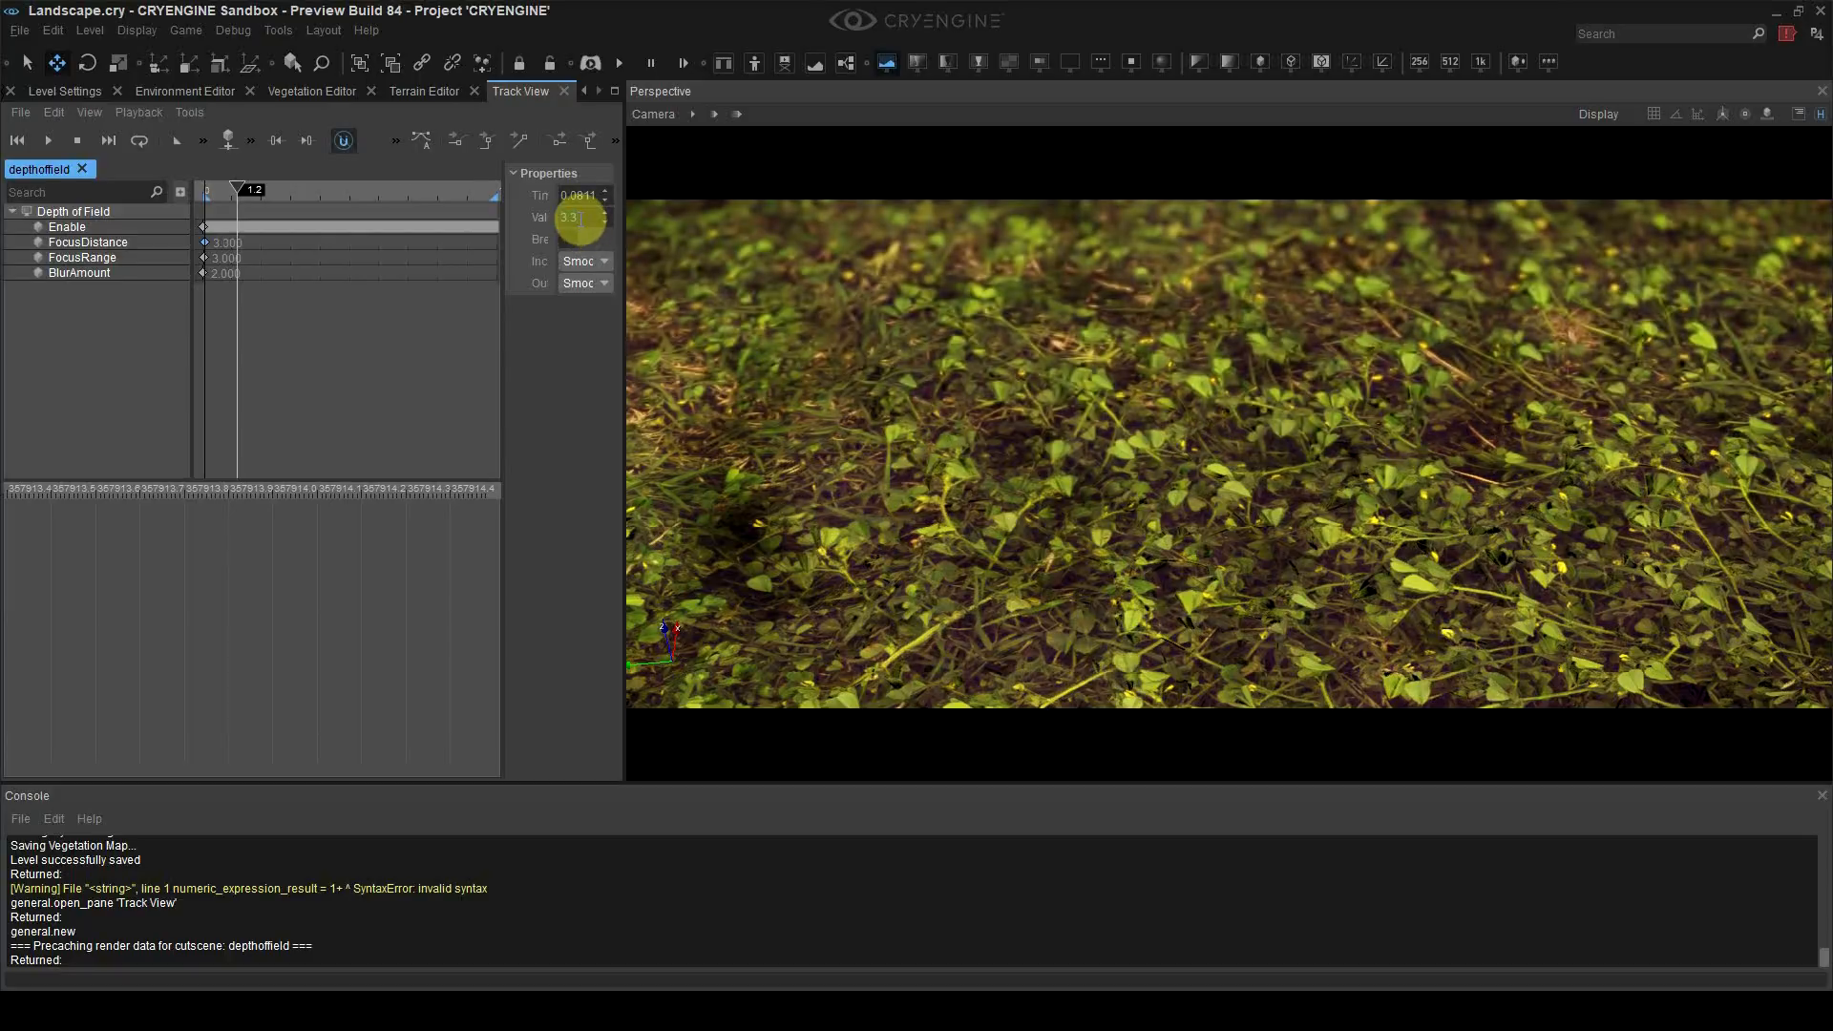
pyautogui.press('Return')
pyautogui.click(581, 220)
pyautogui.press('BackSpace')
pyautogui.press('Return')
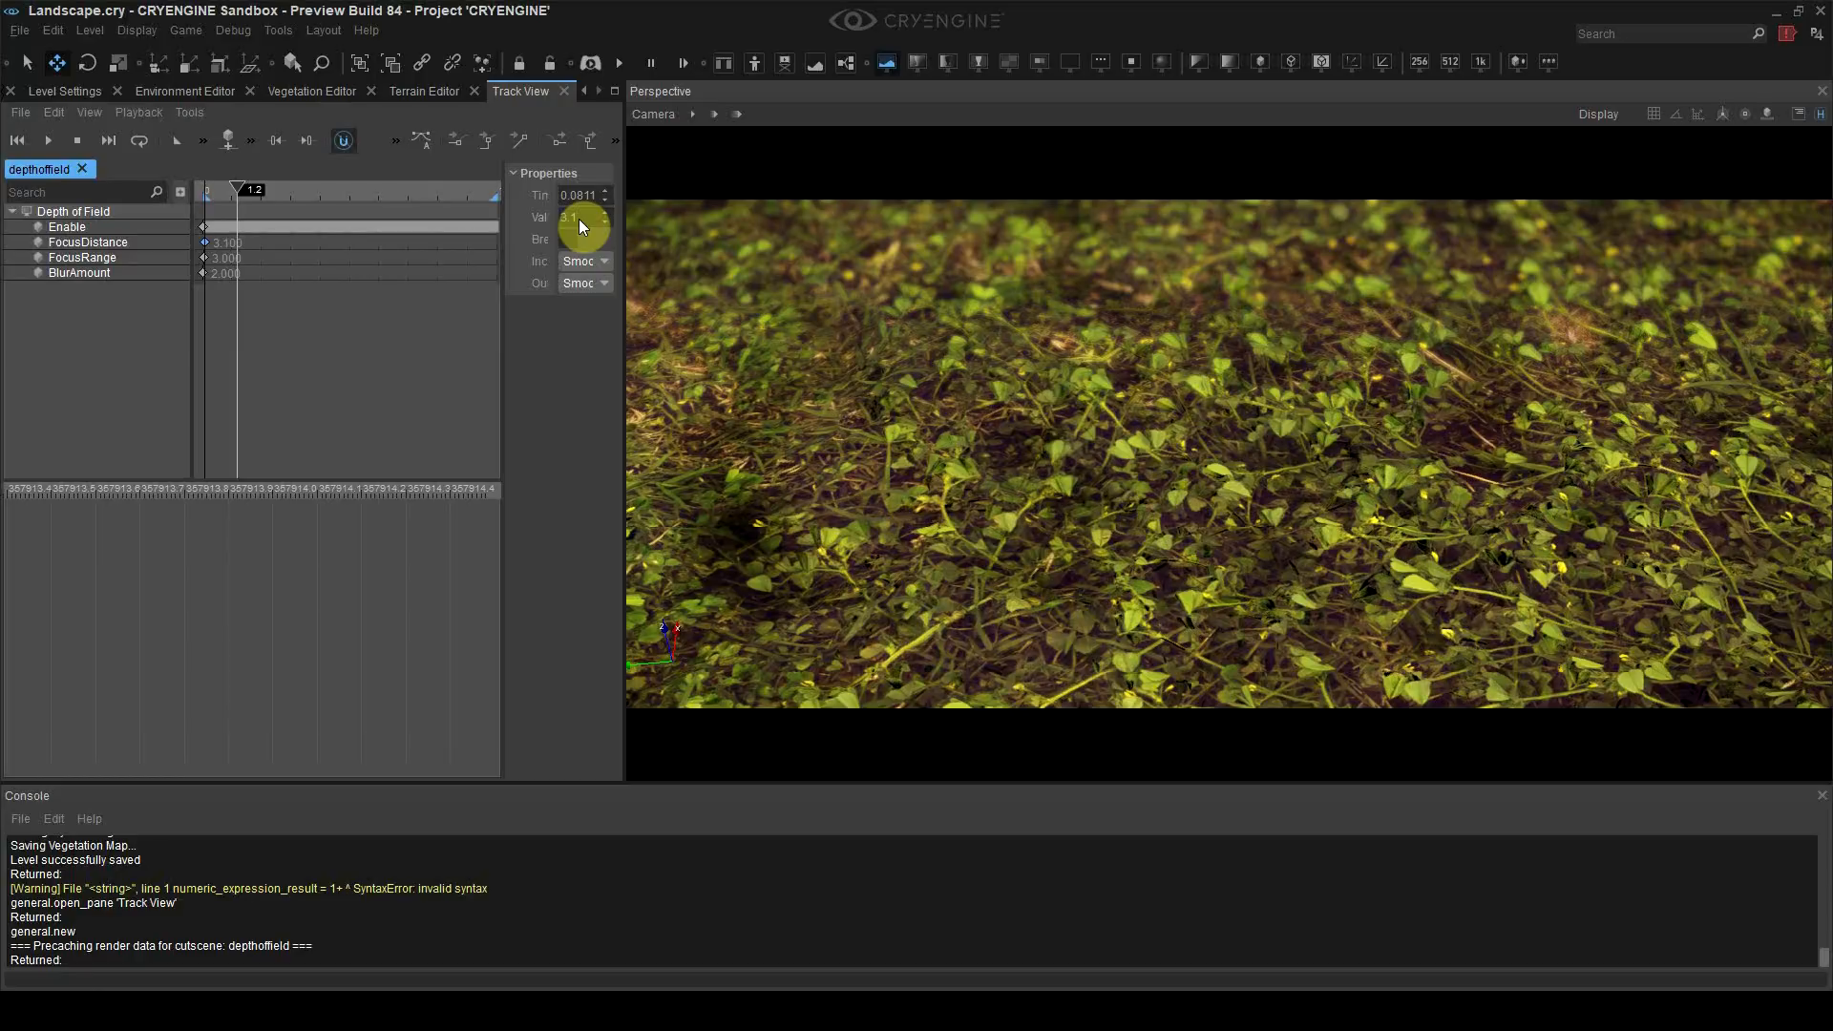
pyautogui.click(1109, 417)
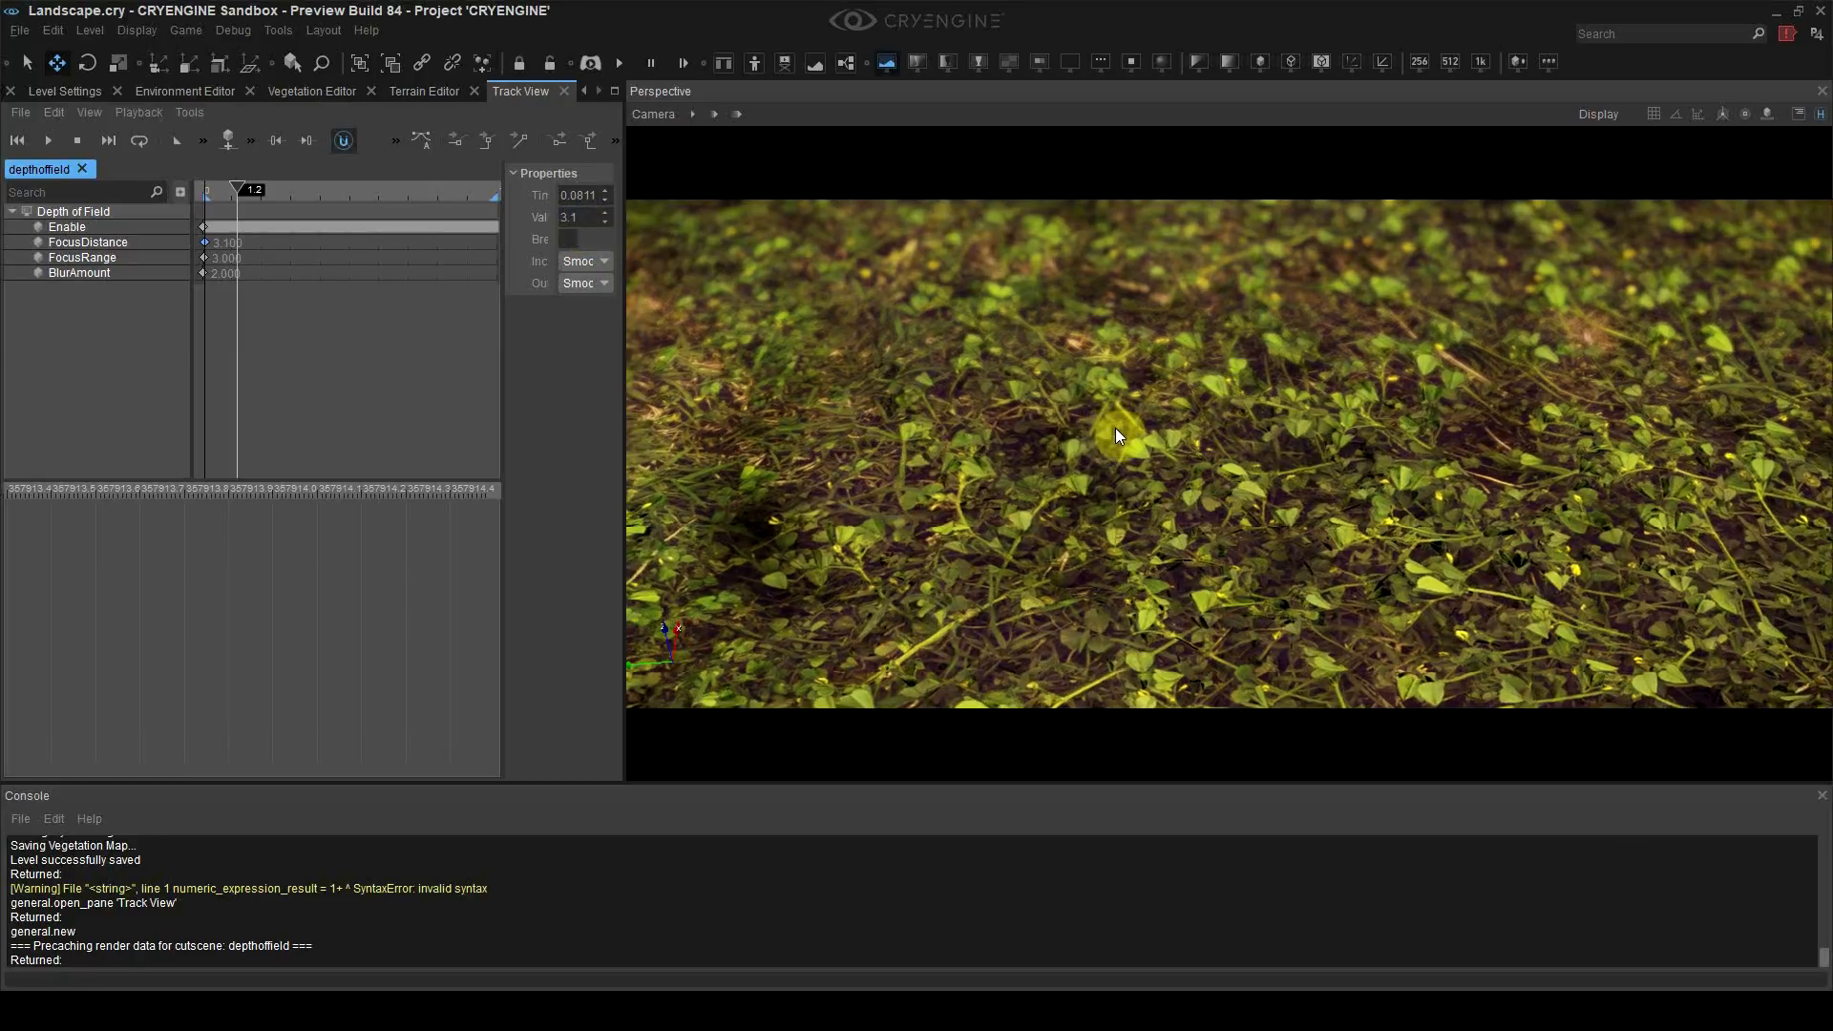
pyautogui.click(1159, 679)
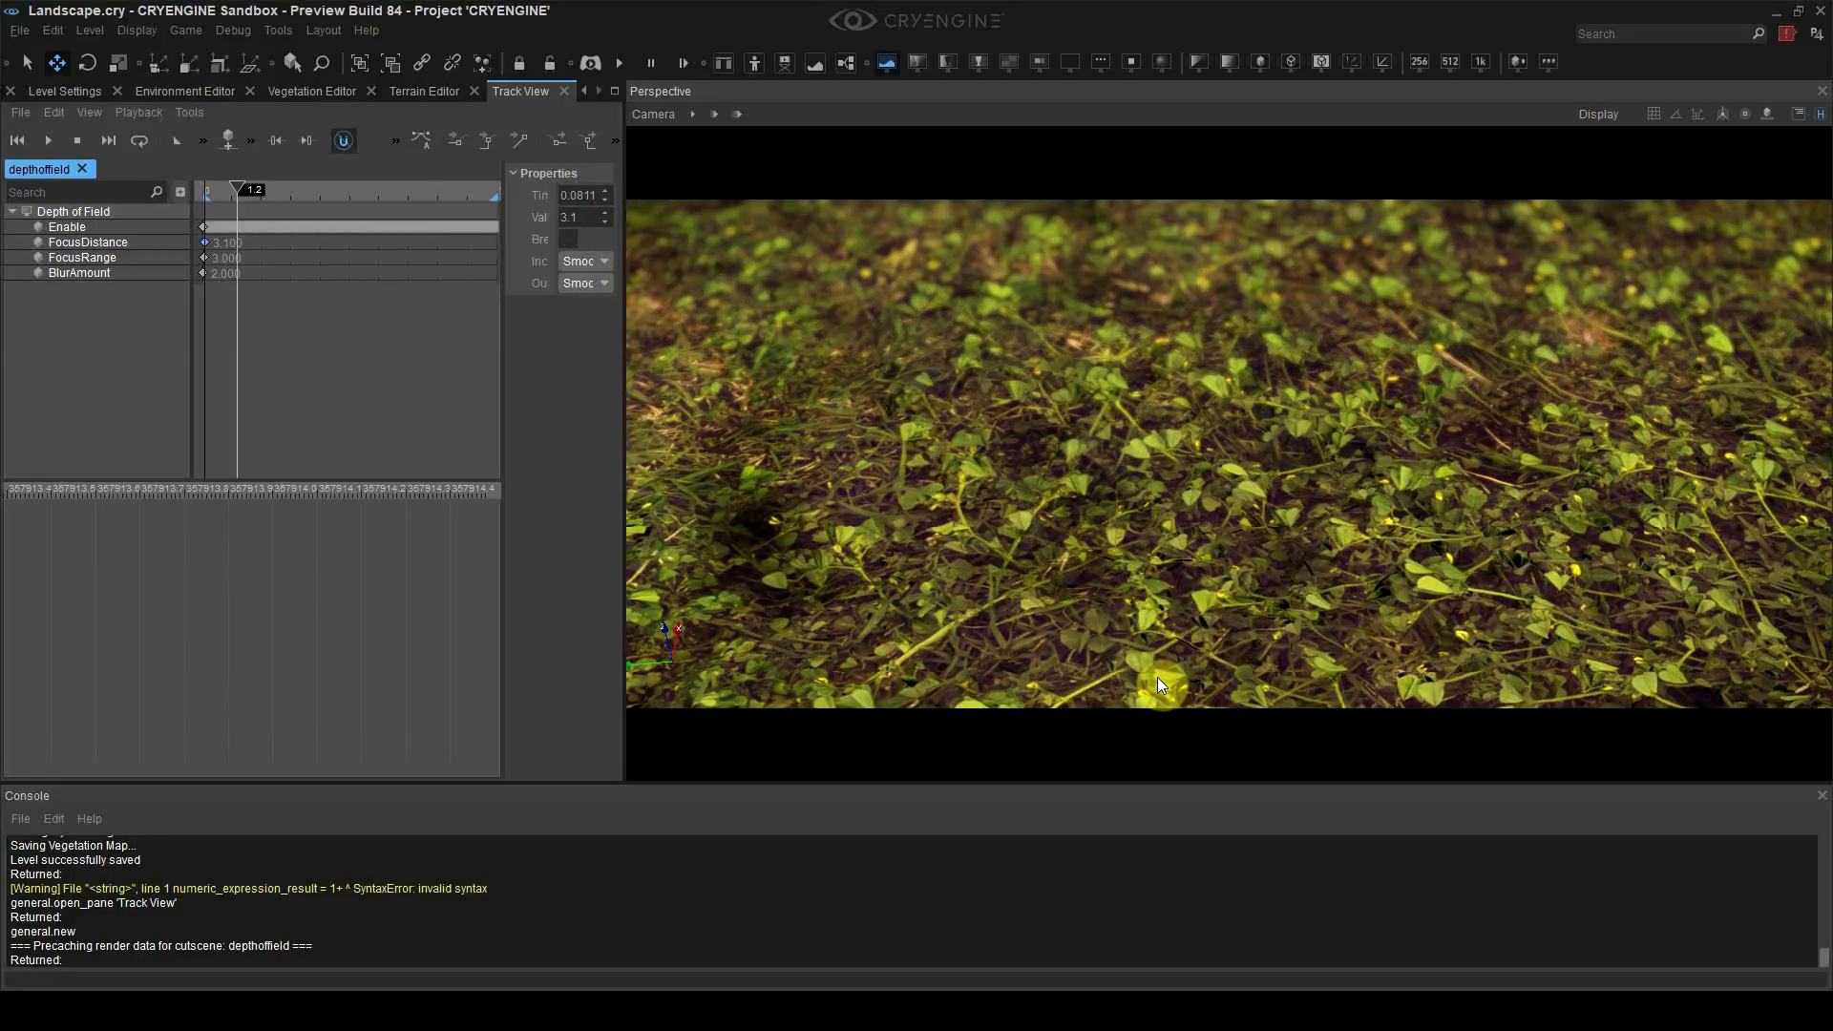
pyautogui.moveTo(1157, 686); pyautogui.dragTo(1148, 641, button='right')
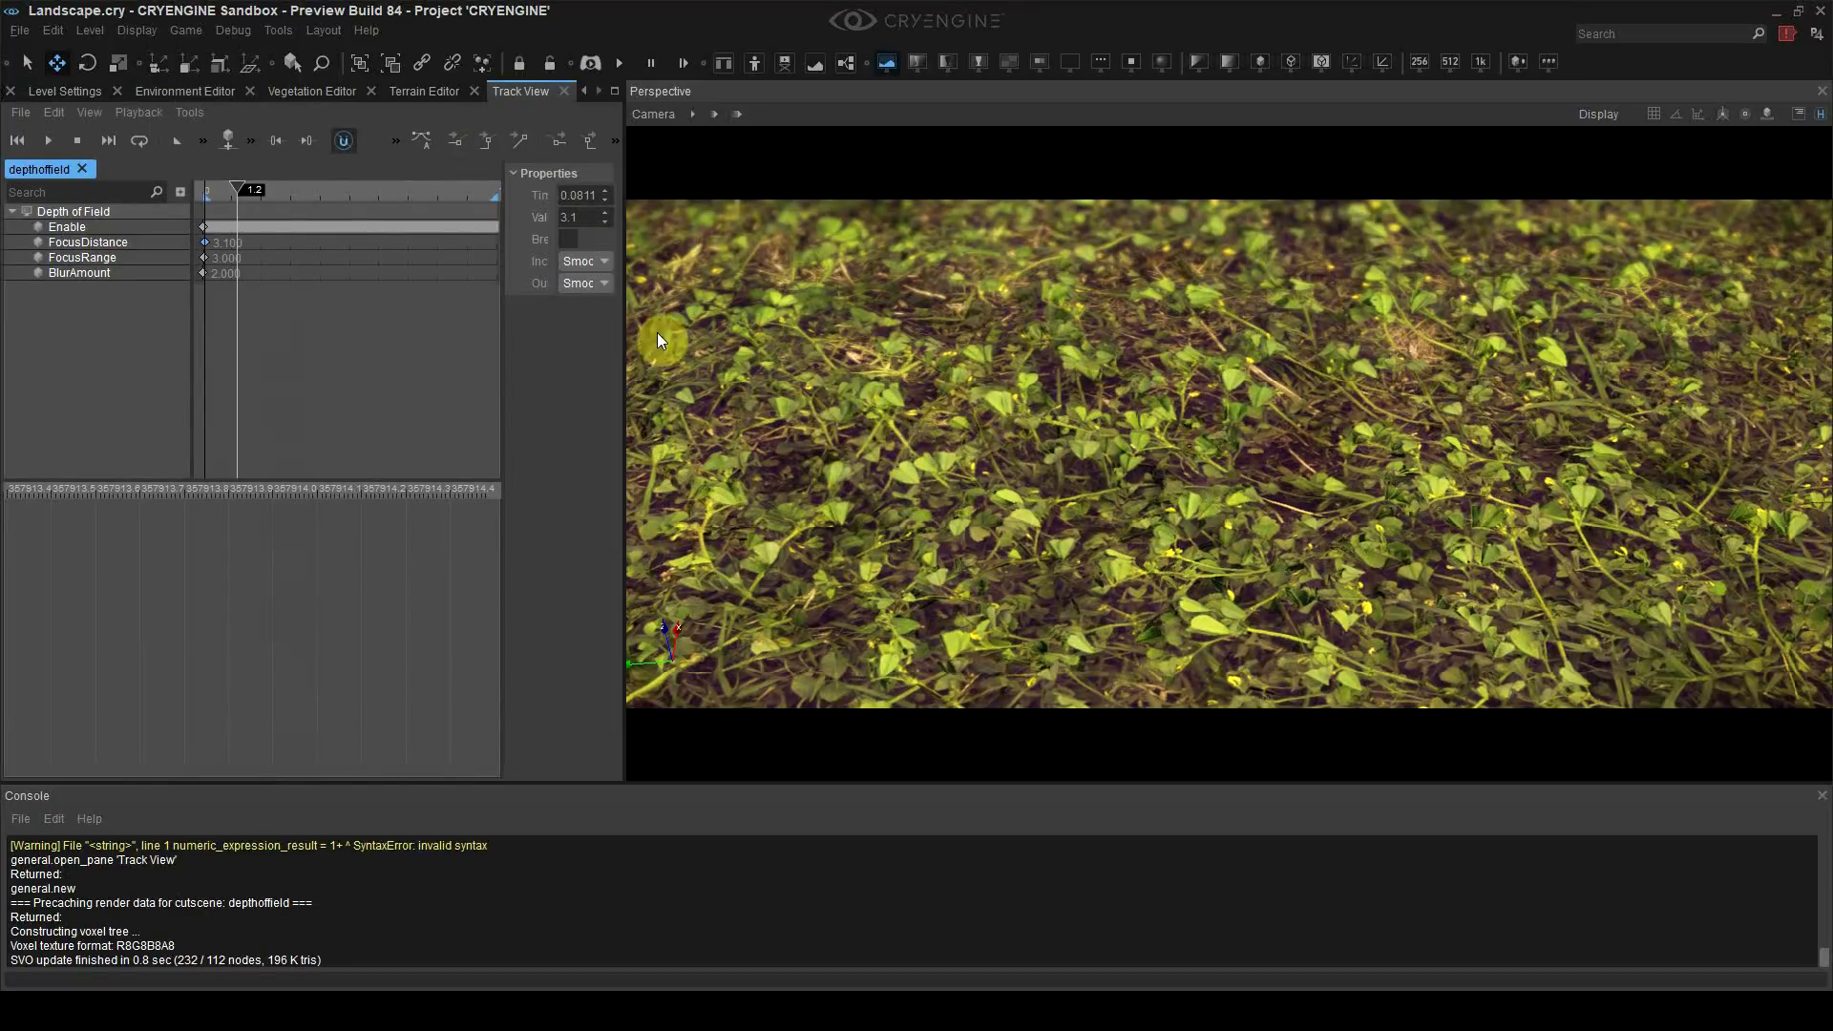
# Step: Set the sun direction to 211 and the NorthPole-Equator-SouthPole setting to 153 in the Environment Editor, and look through the Level Settings
pyautogui.click(204, 94)
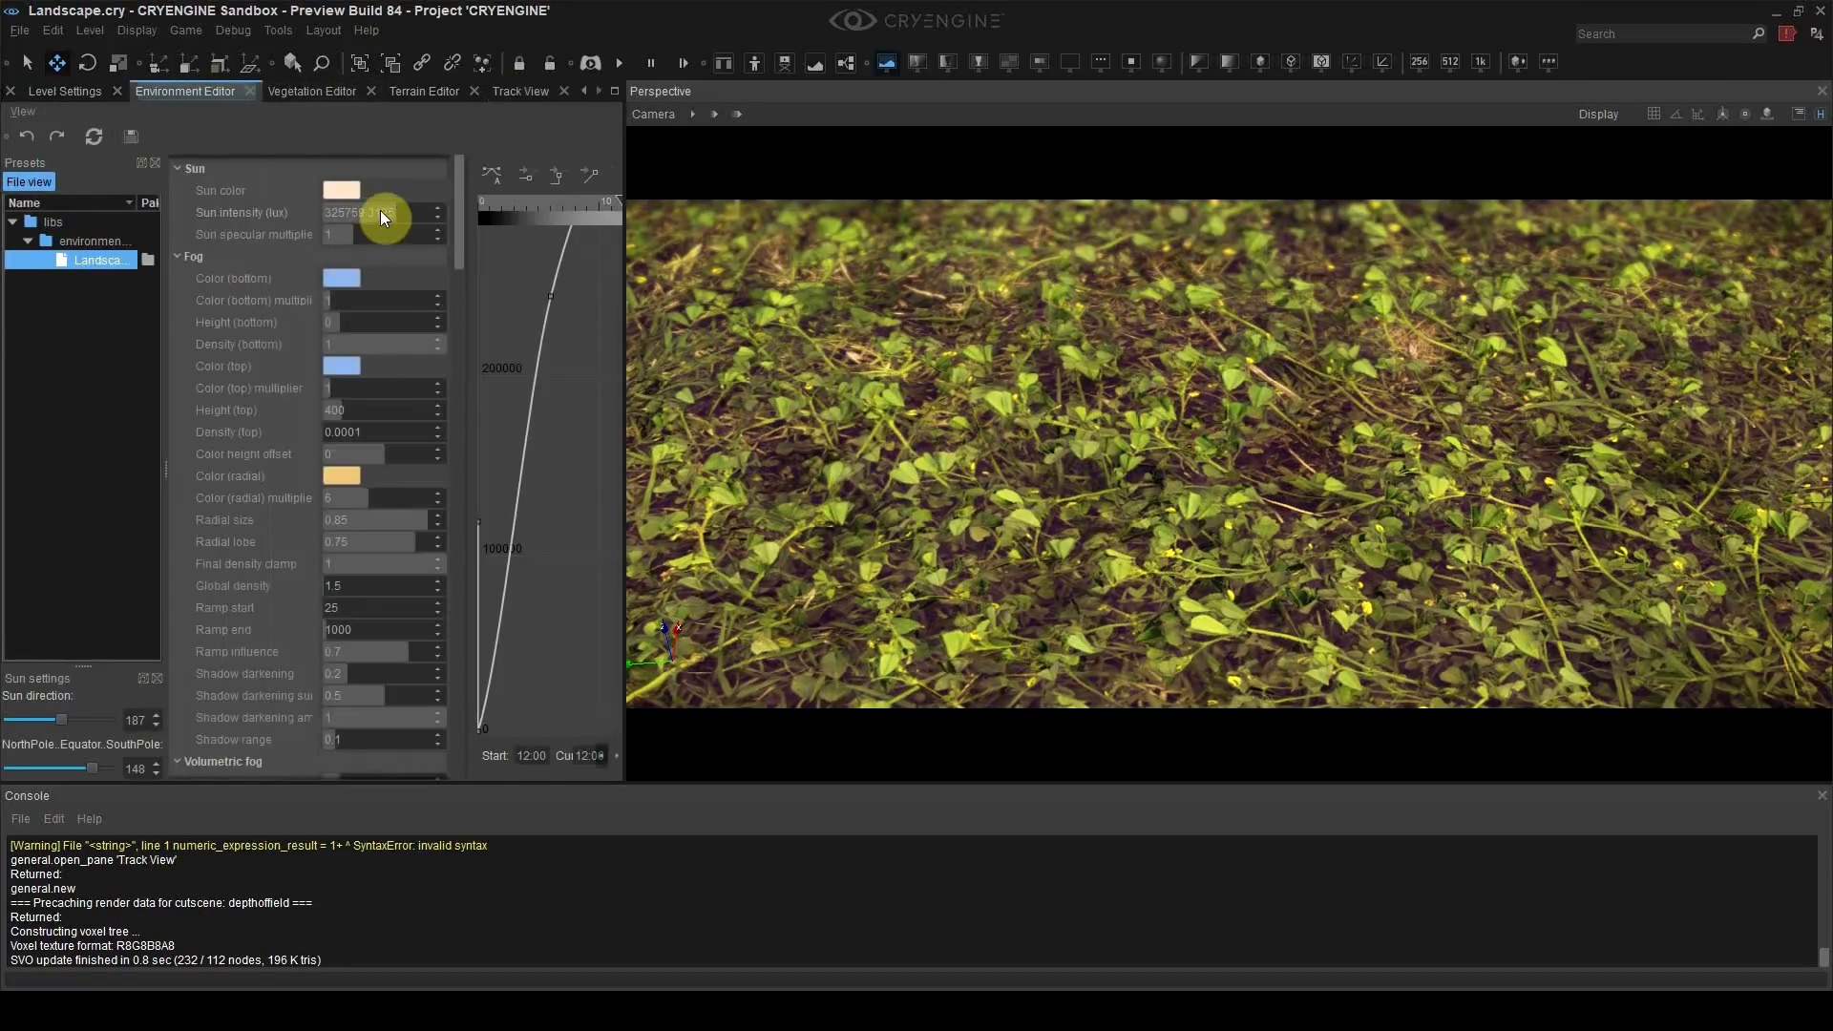
pyautogui.moveTo(61, 720); pyautogui.dragTo(95, 783)
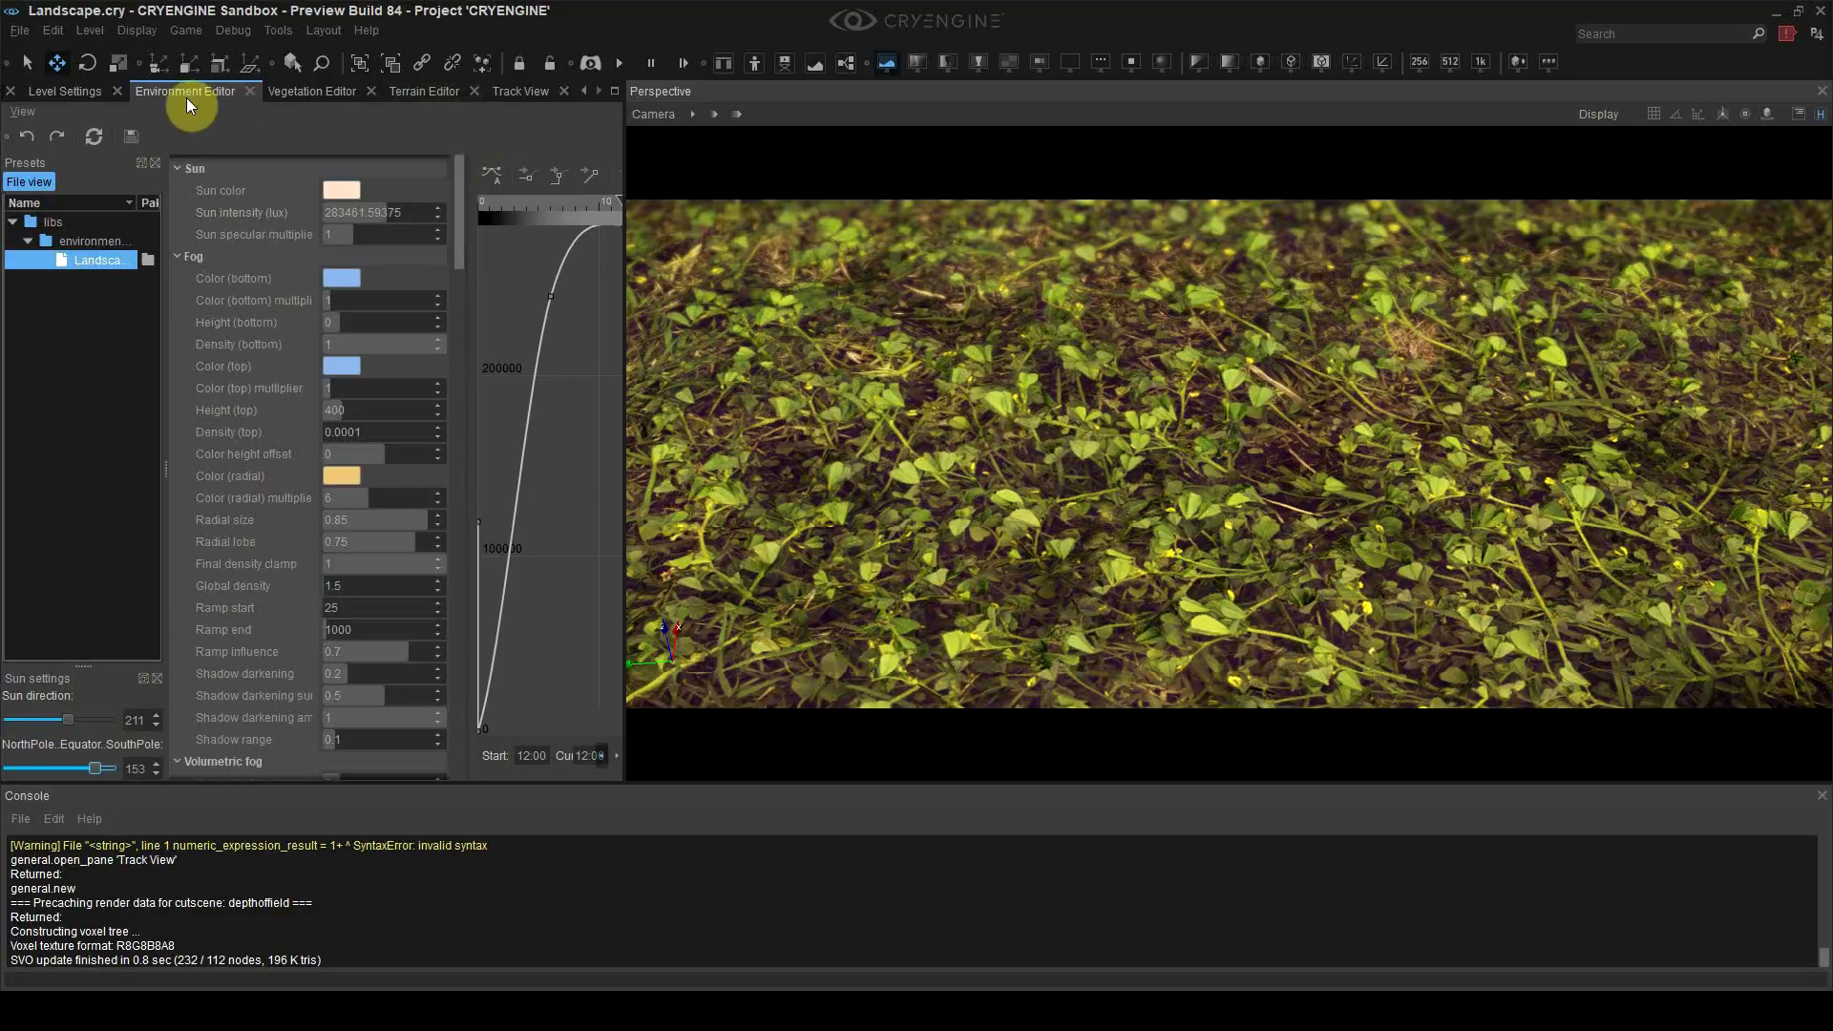
pyautogui.click(75, 92)
pyautogui.scroll(-5, 262, 414)
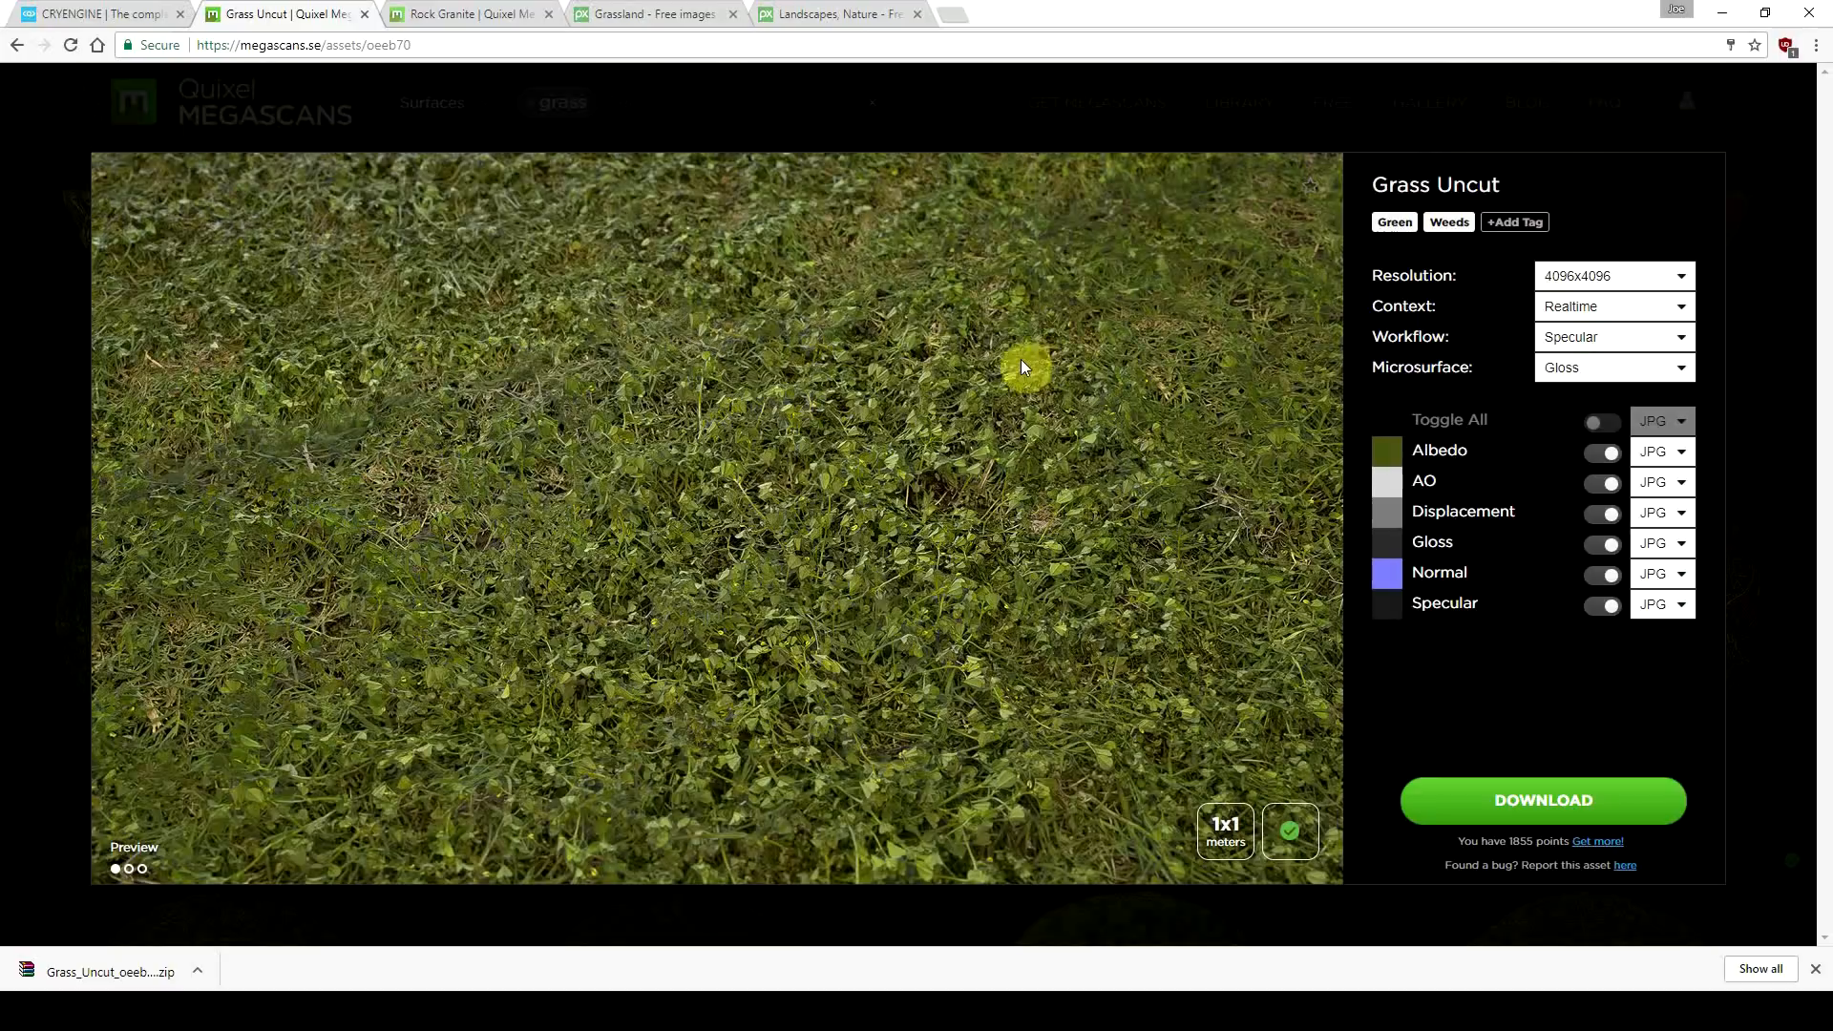
# Step: Browse the grass surfaces in the Megascans library in the web browser, and replace the grass search with a search for rocks
pyautogui.click(449, 13)
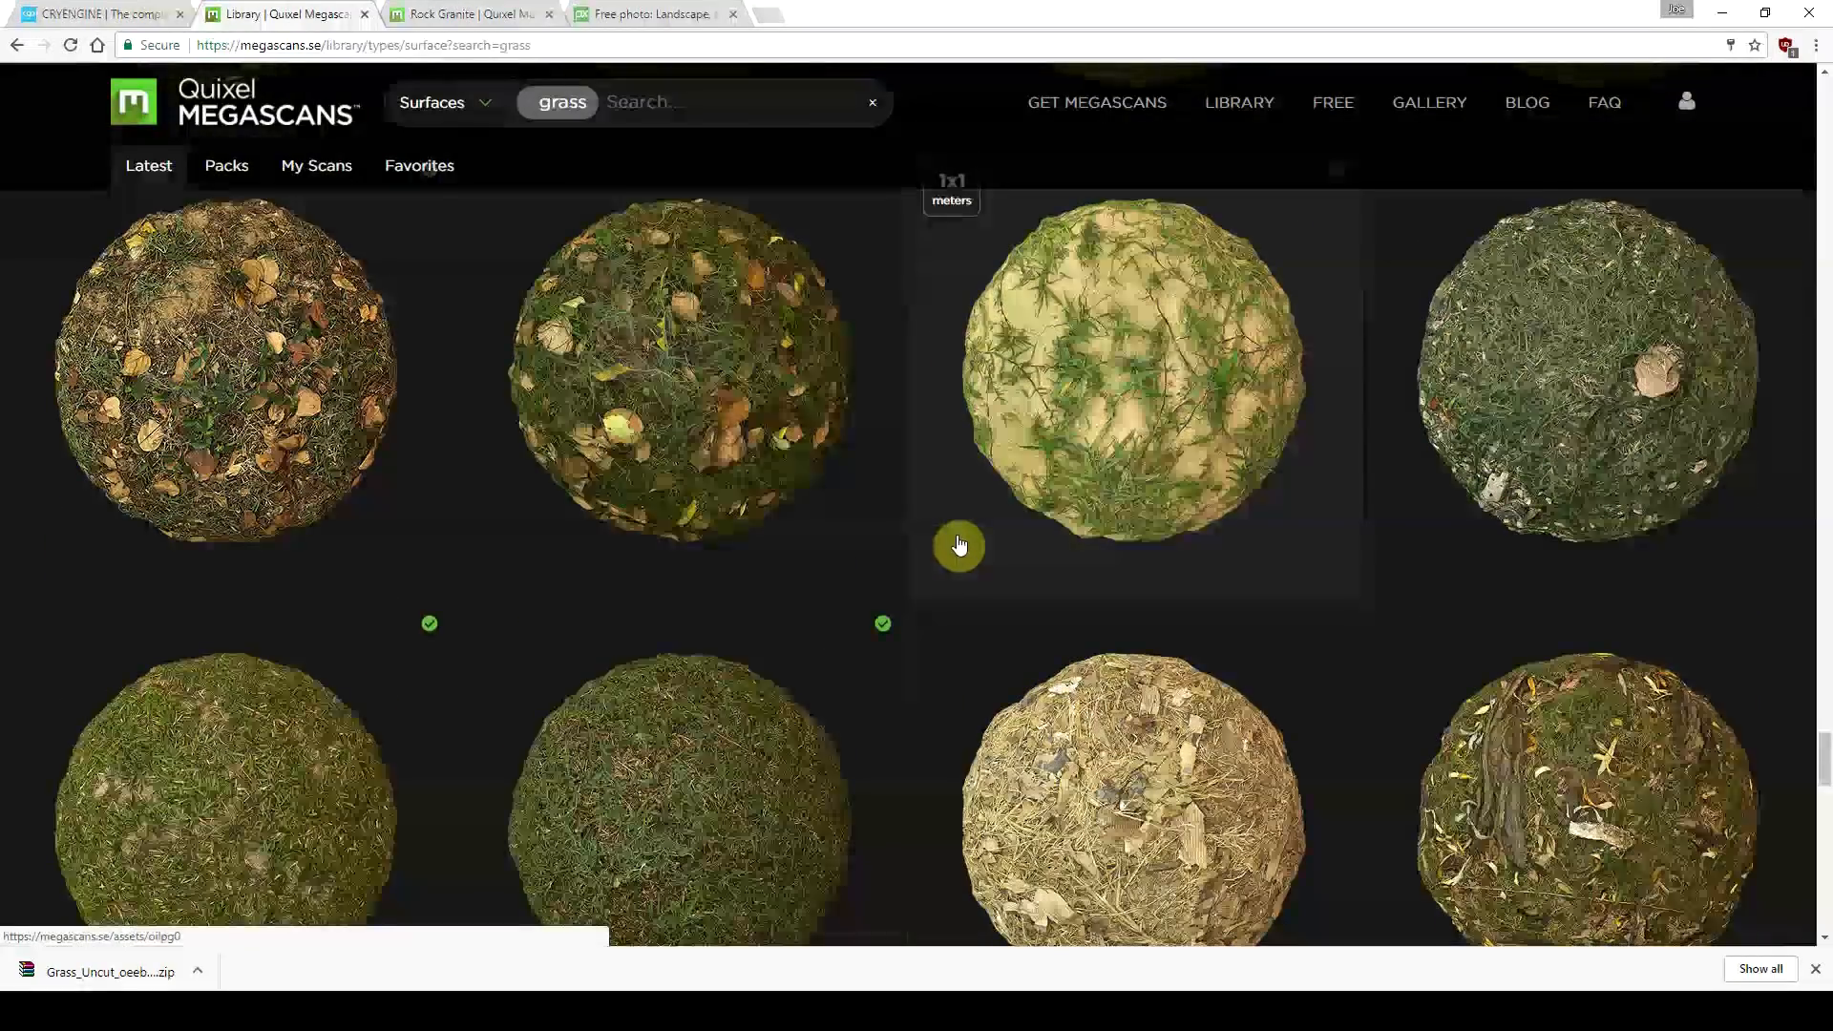
pyautogui.scroll(-3, 957, 545)
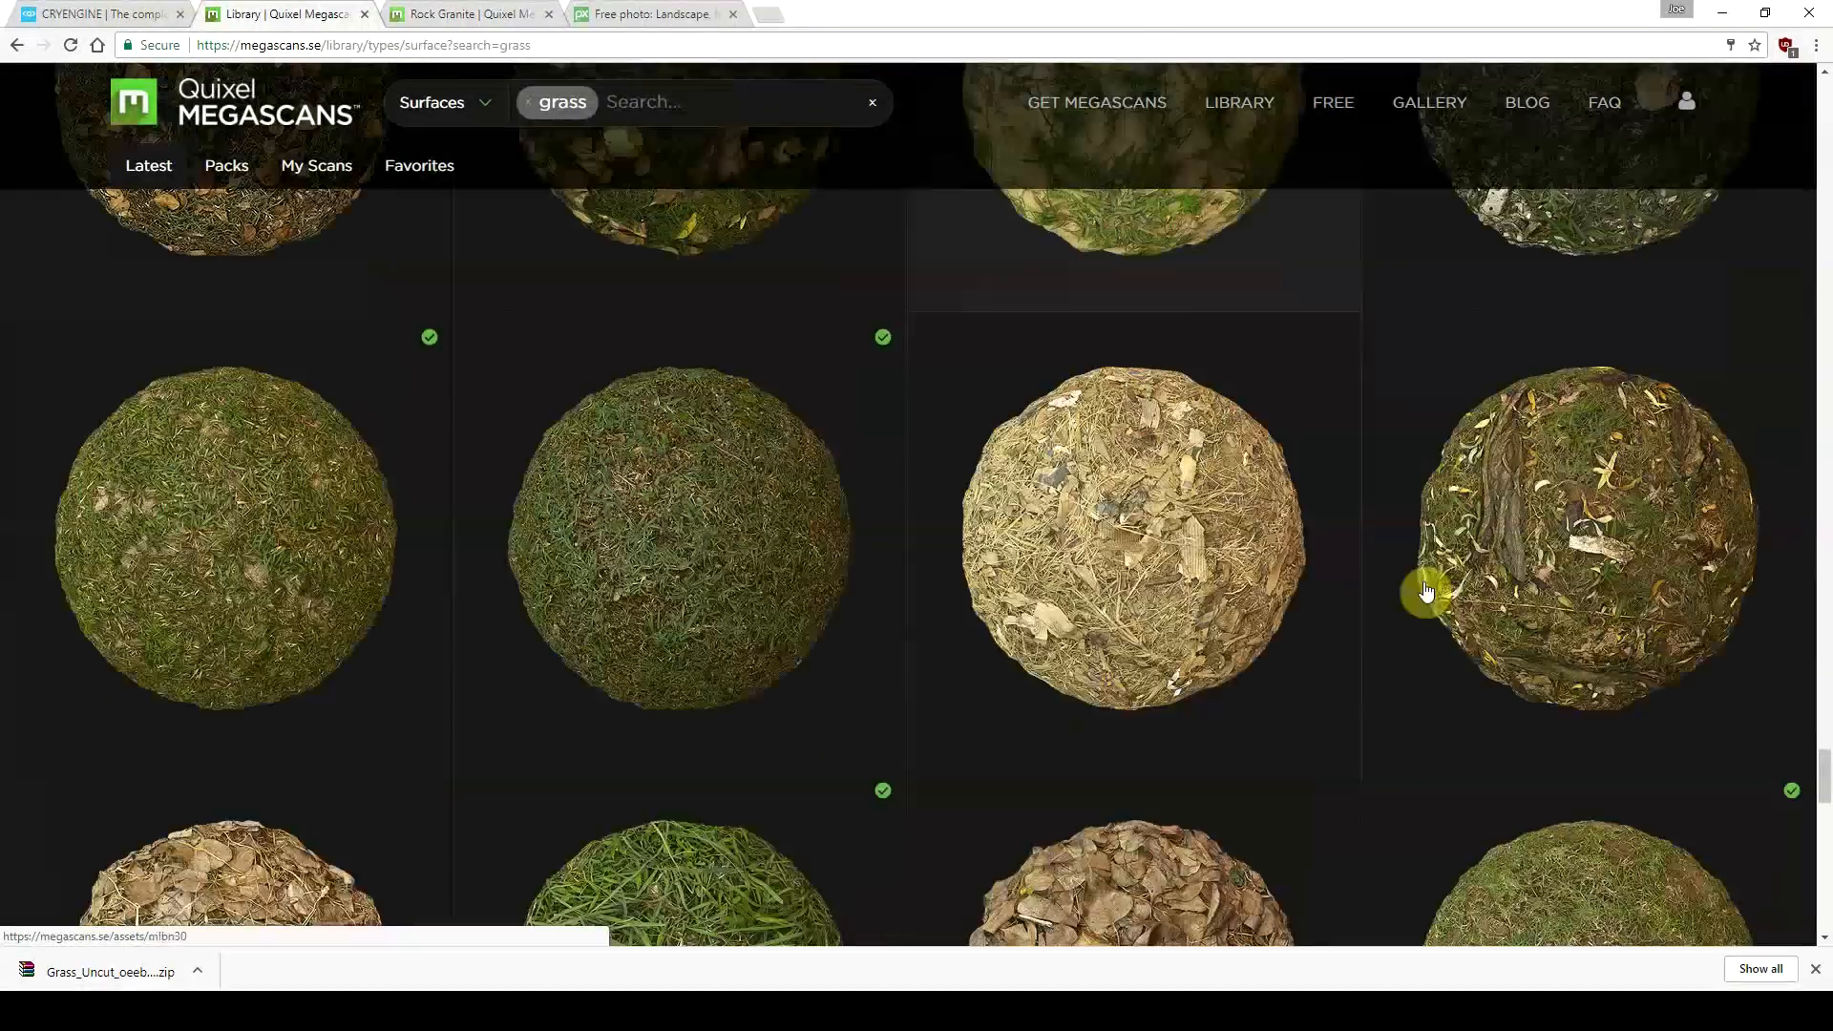
pyautogui.moveTo(1824, 758); pyautogui.dragTo(1817, 78)
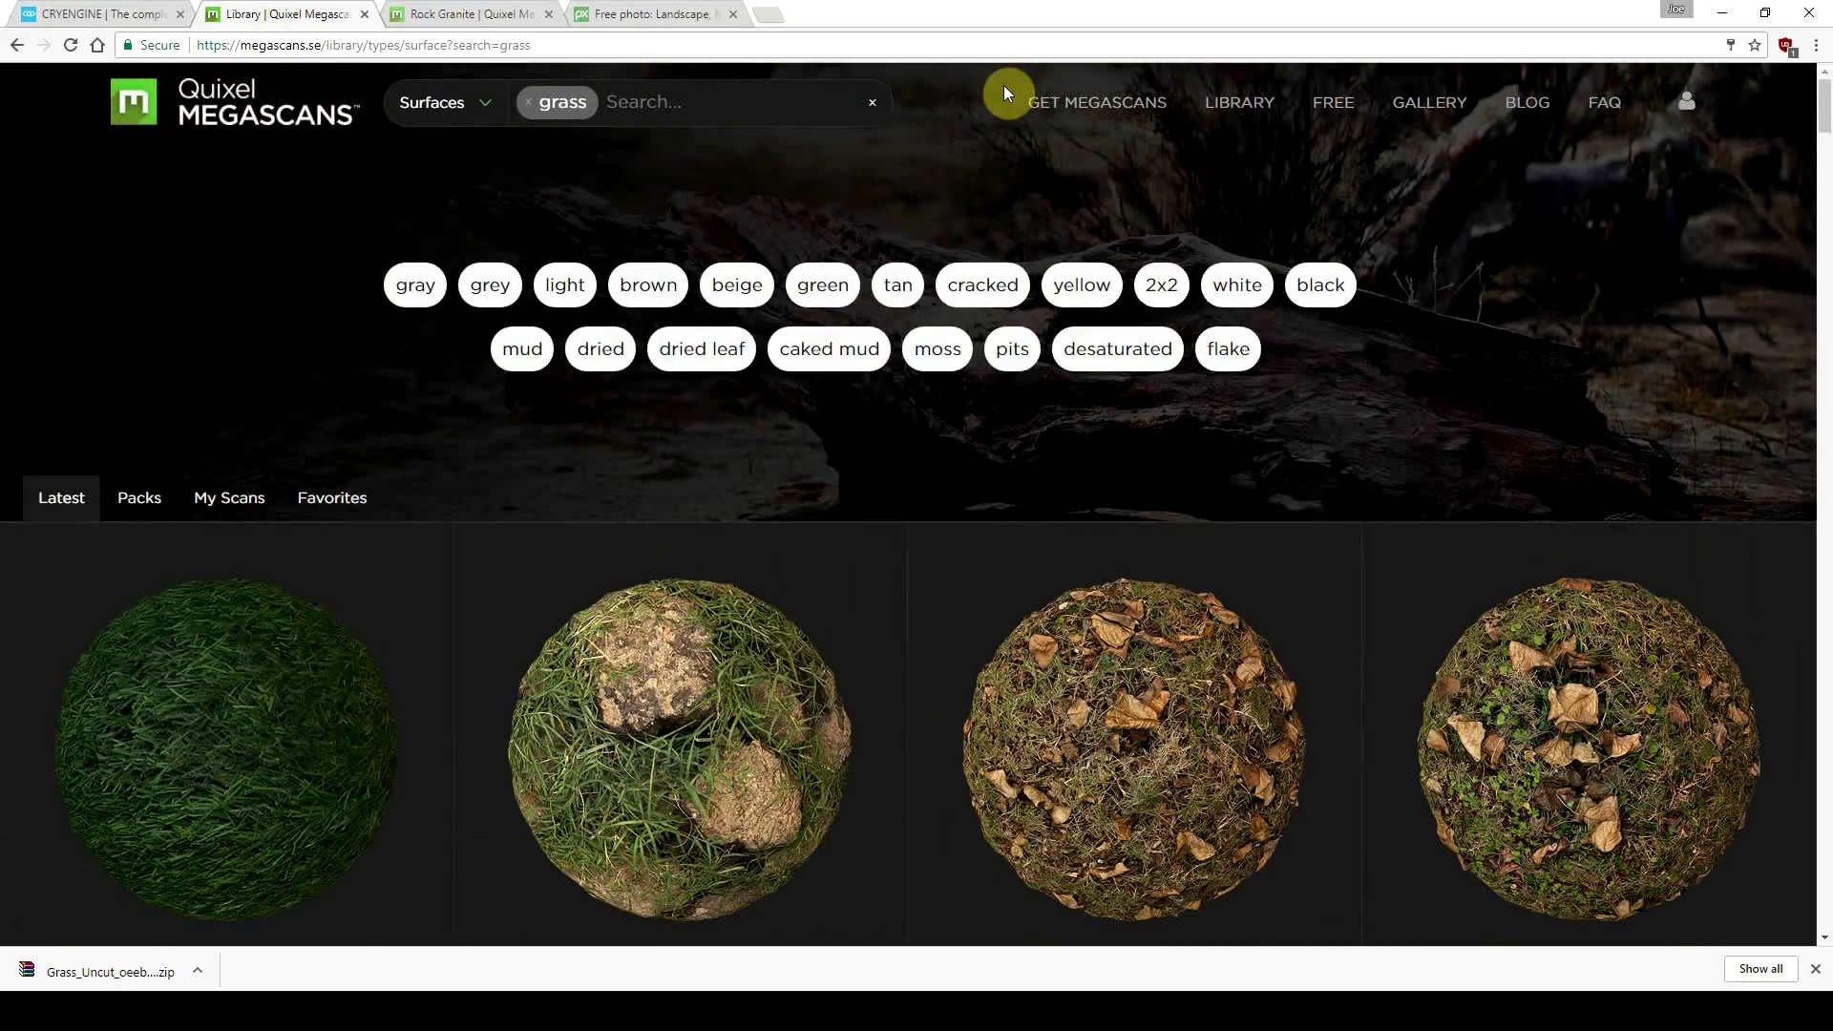
pyautogui.click(528, 102)
pyautogui.write('roc')
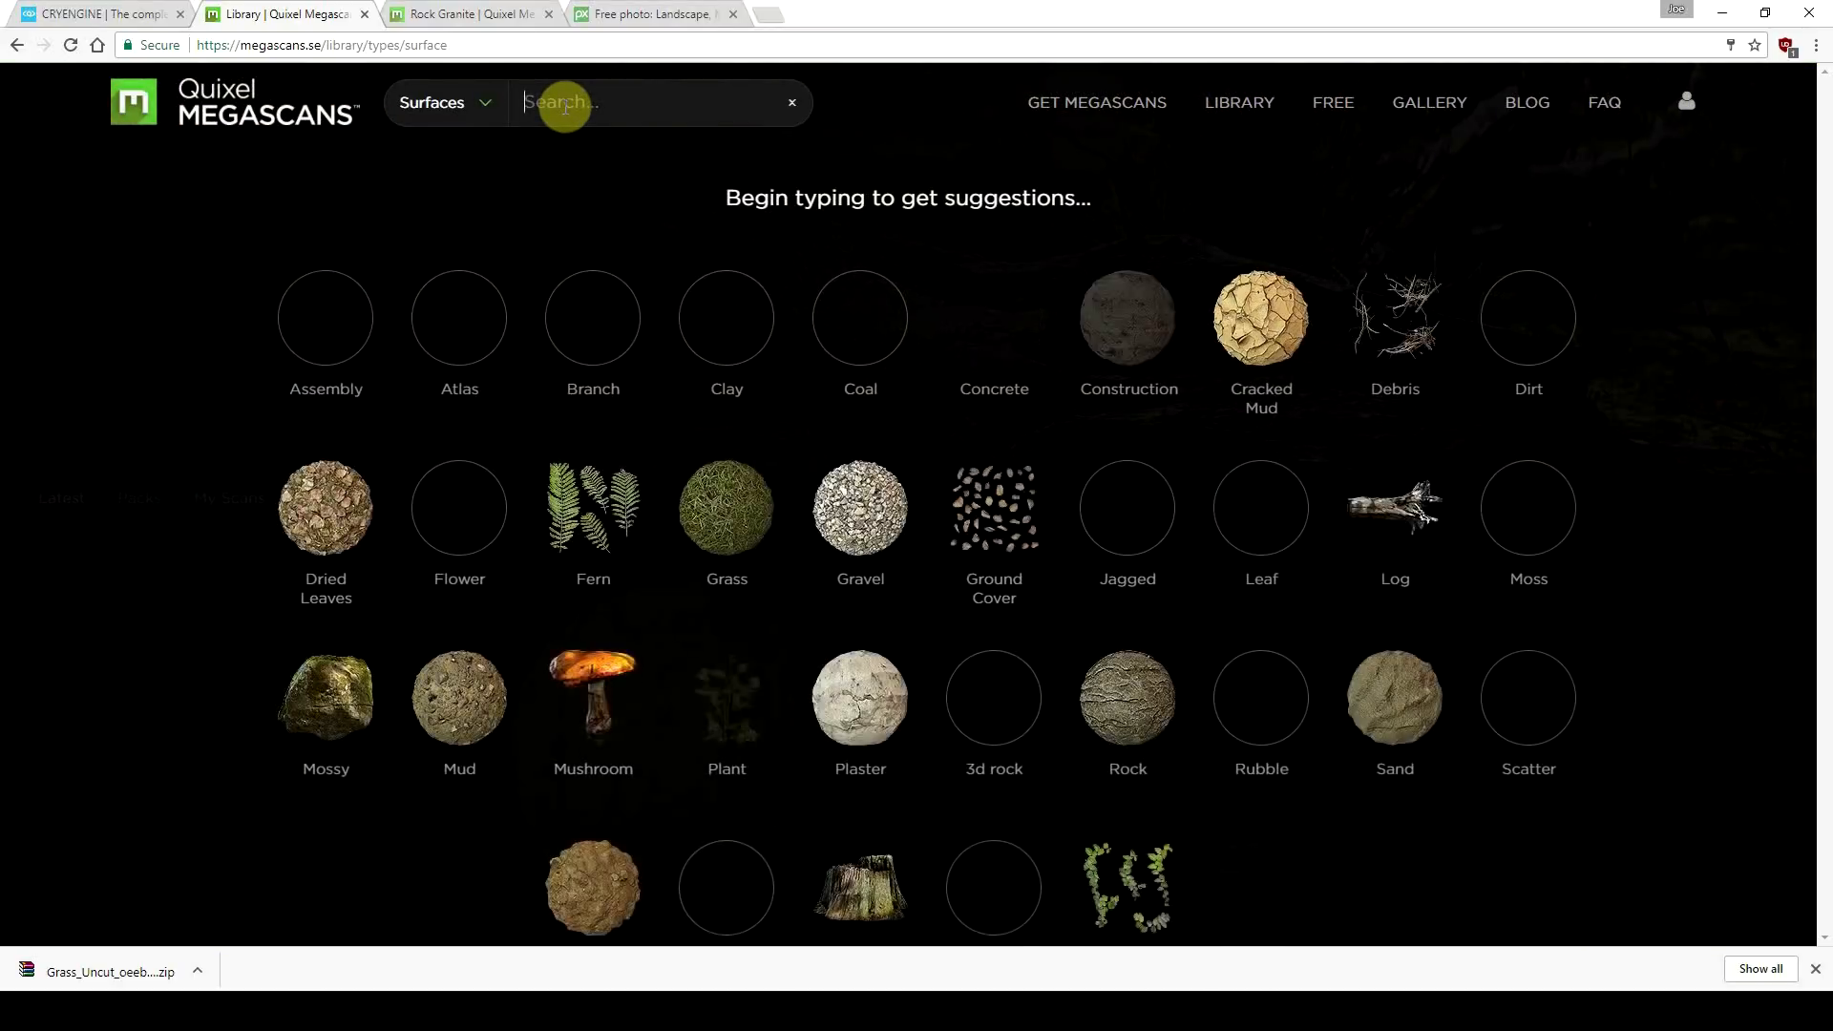
pyautogui.write('ks')
pyautogui.press('Return')
# Step: Limit the rocks search to 3D assets and look through the scanned stumps, branches and boulders
pyautogui.click(444, 102)
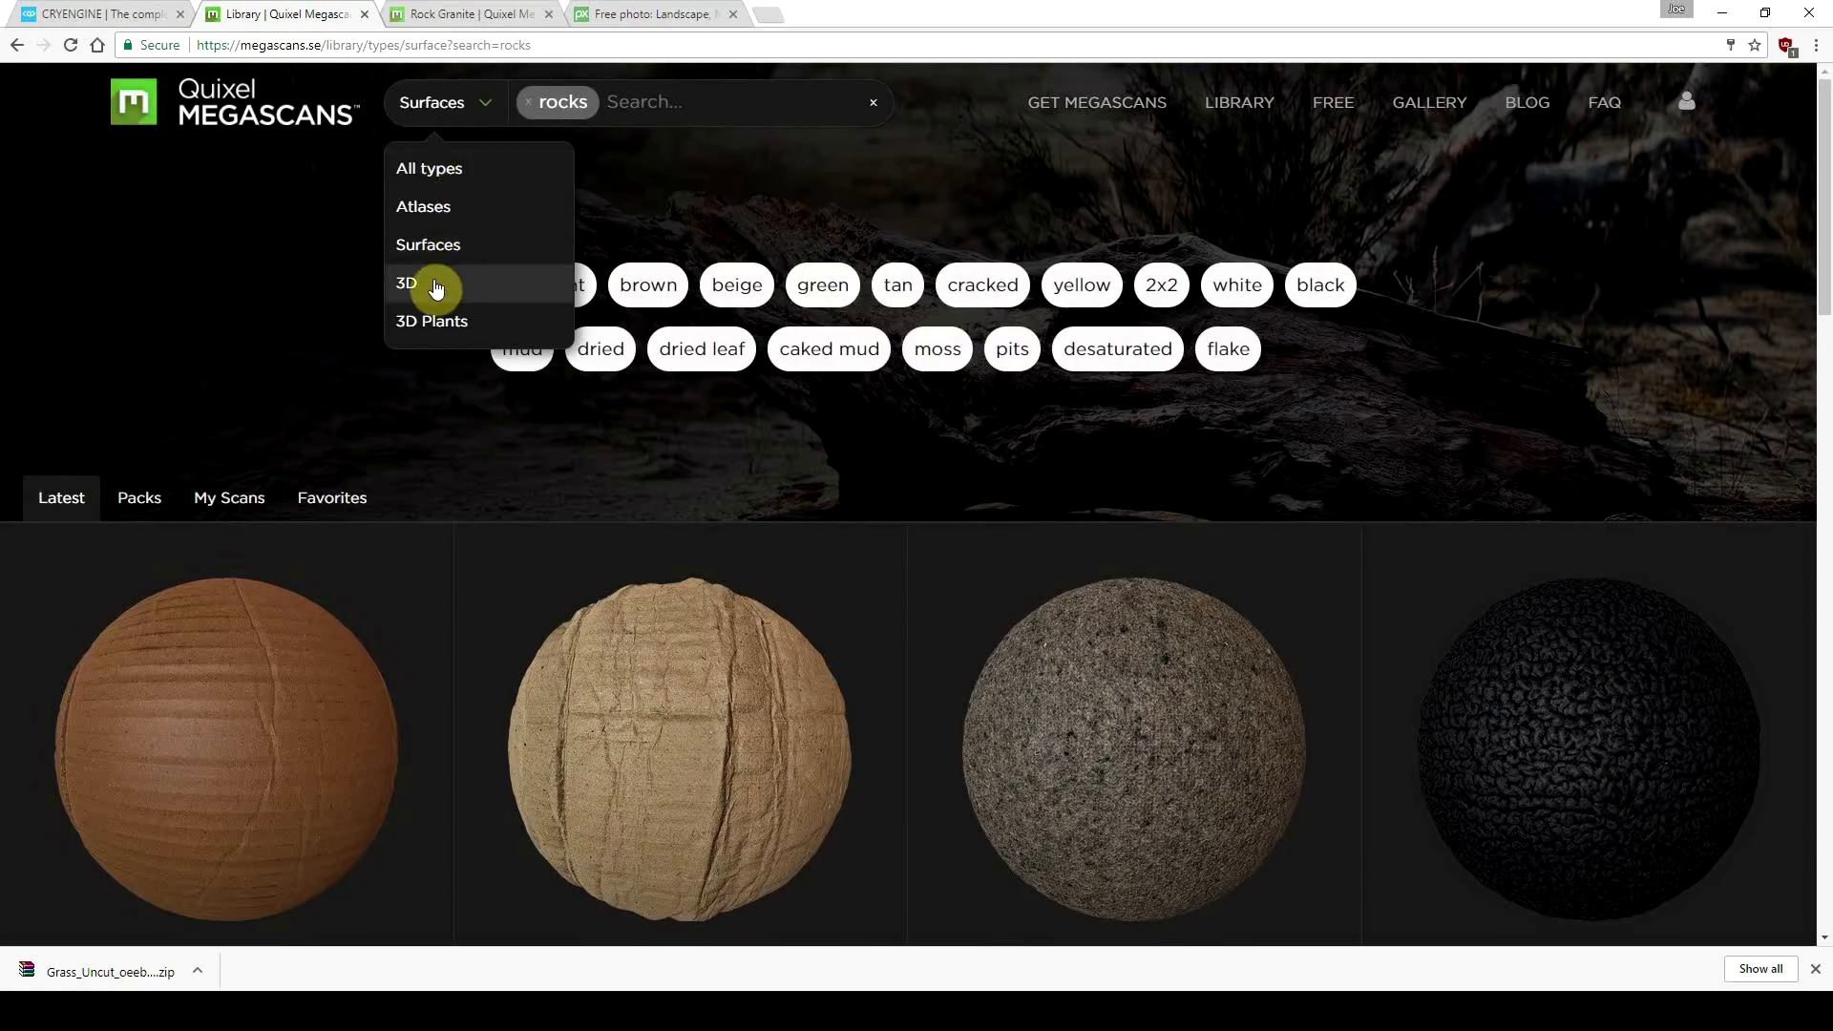
pyautogui.click(434, 286)
pyautogui.scroll(2, 552, 396)
pyautogui.scroll(-20, 552, 393)
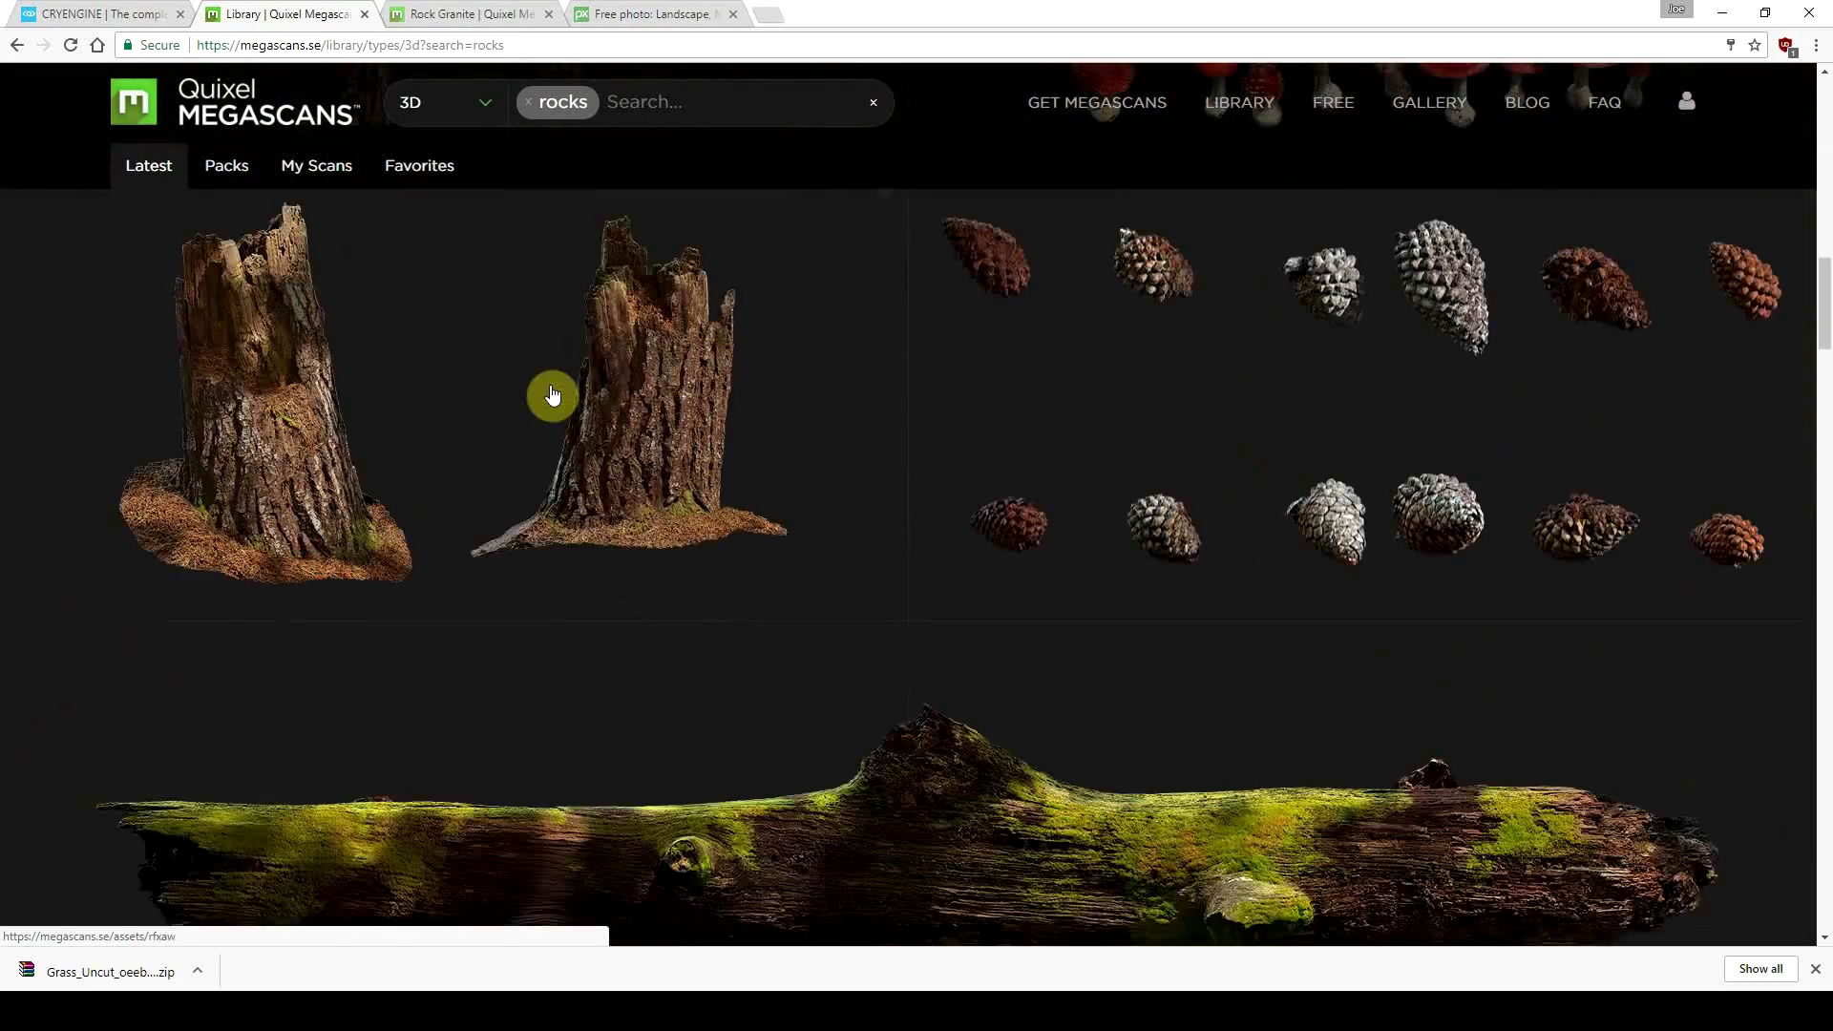
pyautogui.scroll(-20, 552, 393)
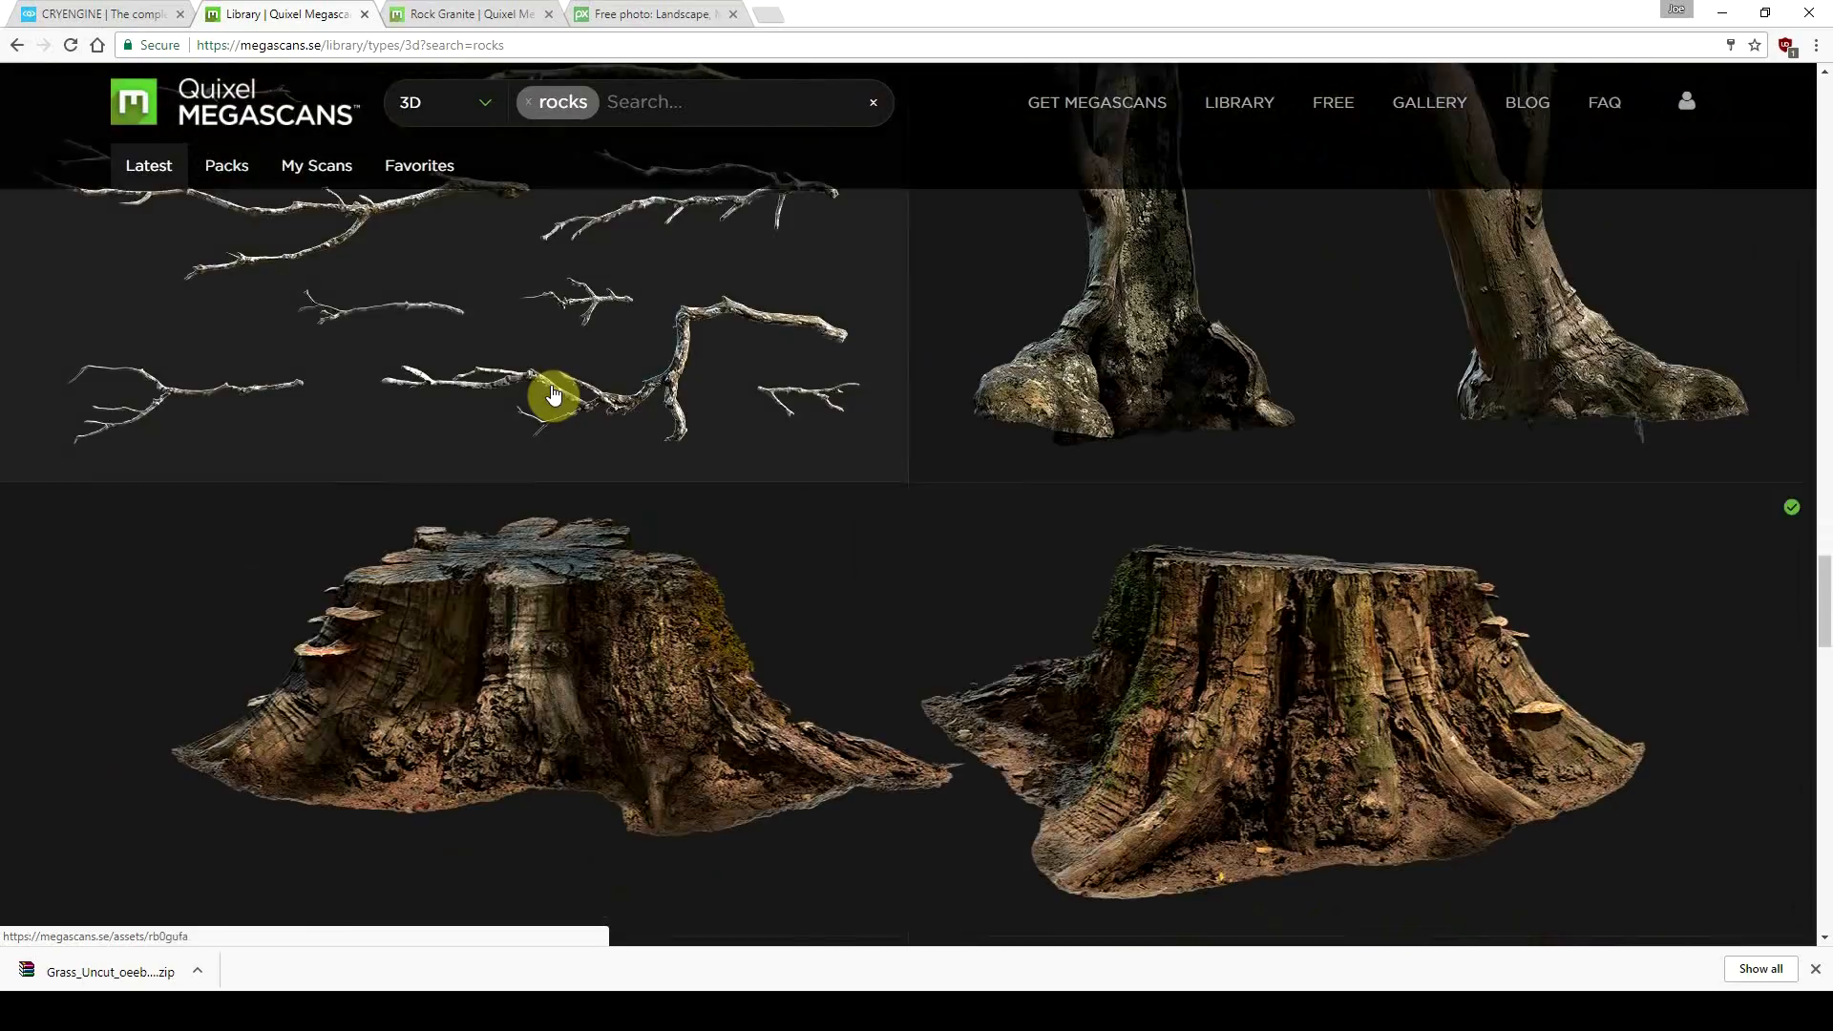
pyautogui.scroll(-20, 552, 393)
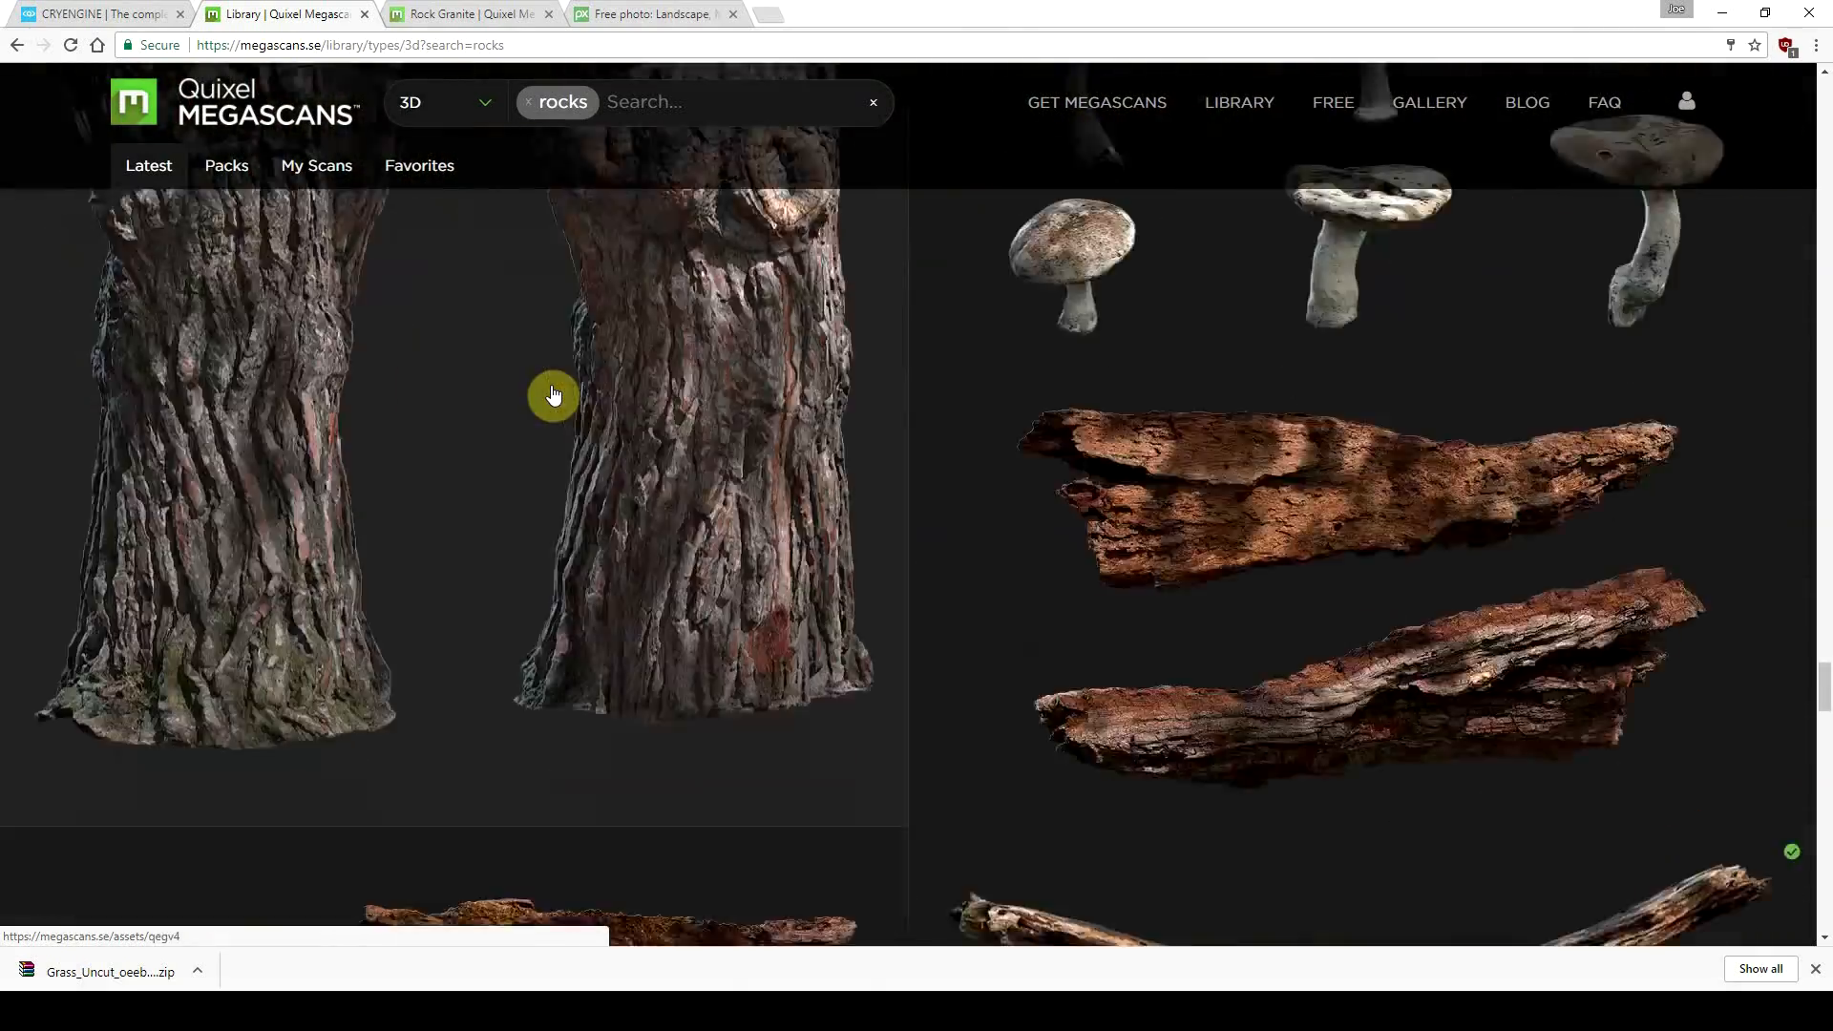
pyautogui.middleClick(552, 393)
pyautogui.scroll(-20, 740, 462)
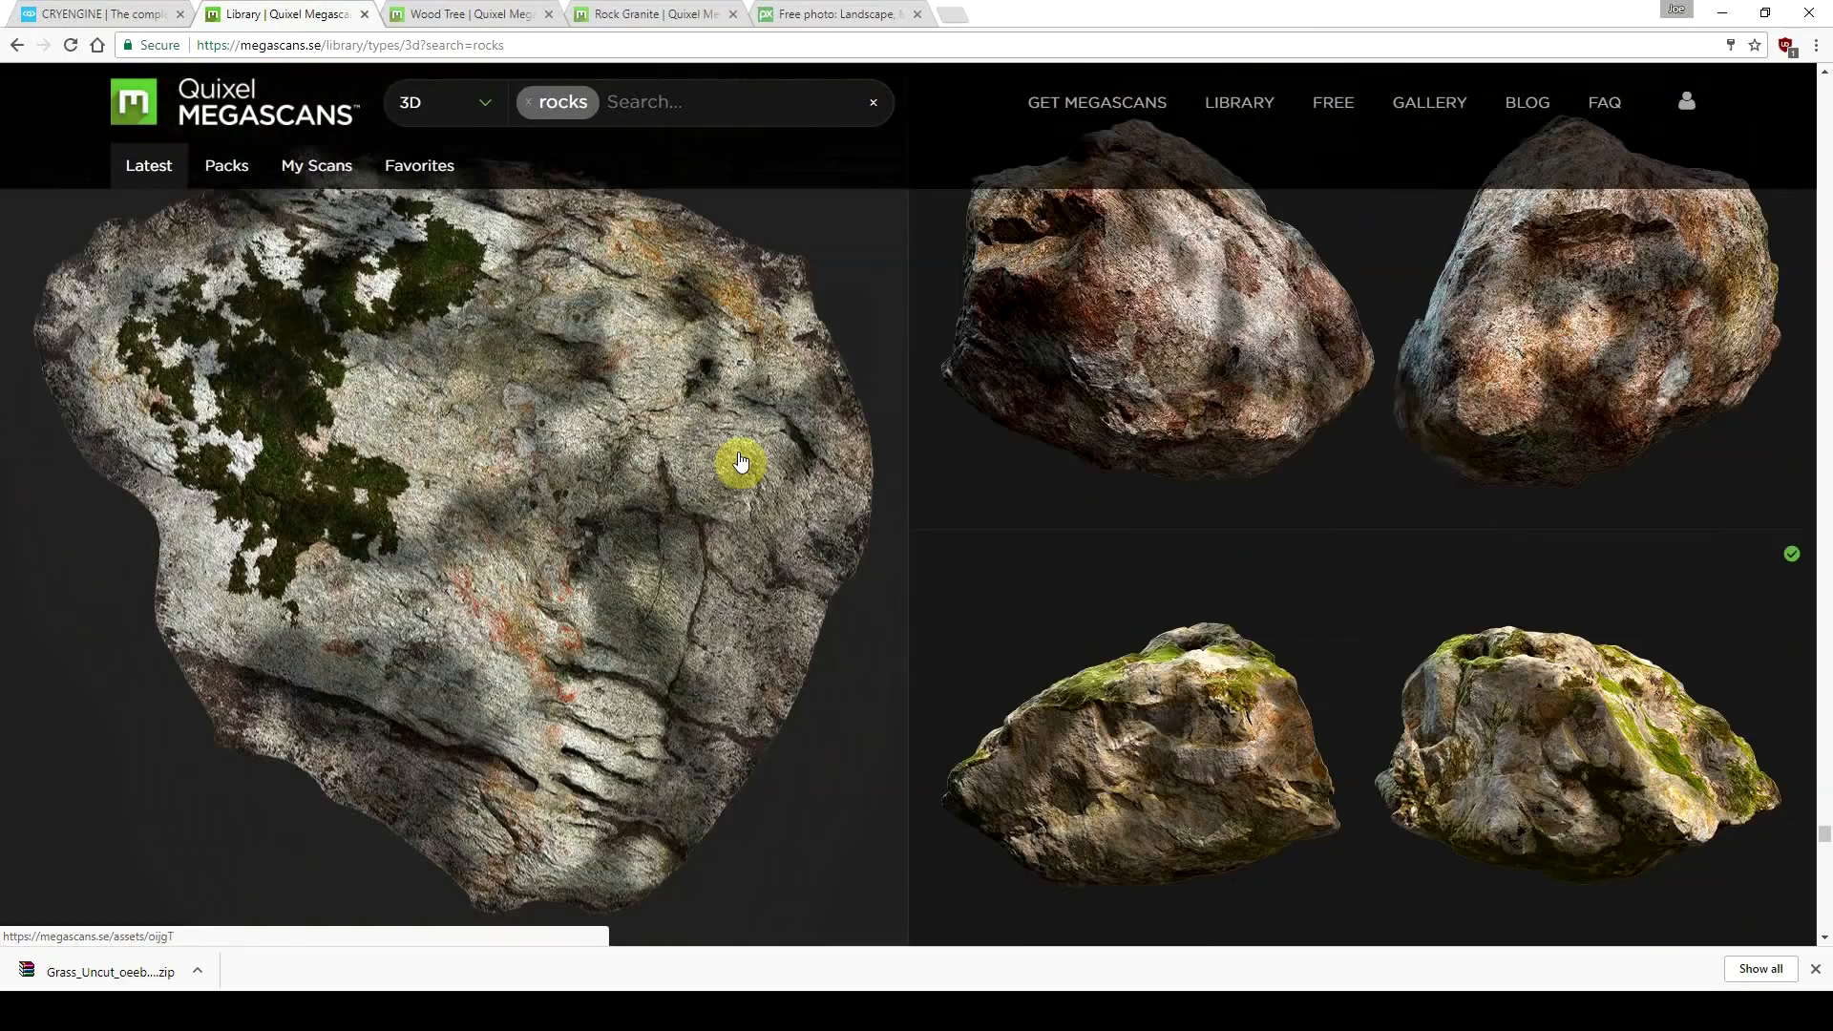
pyautogui.scroll(-20, 739, 462)
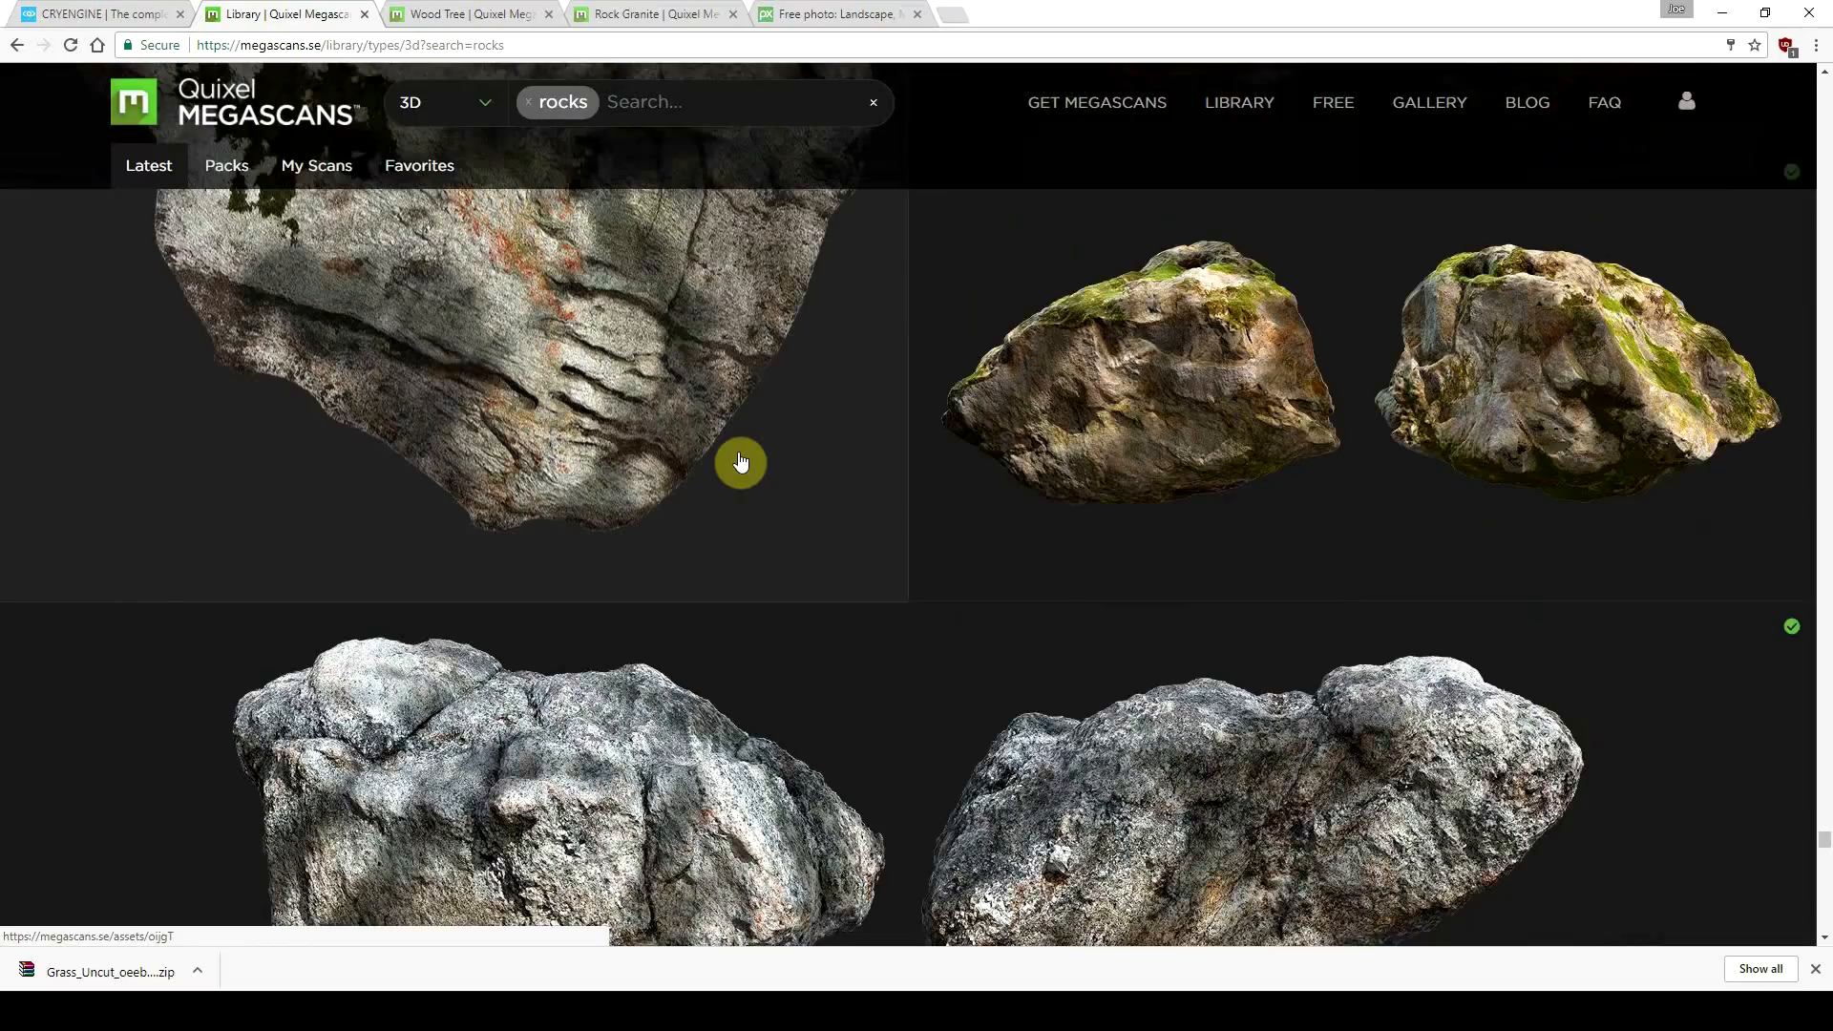
pyautogui.scroll(-10, 740, 462)
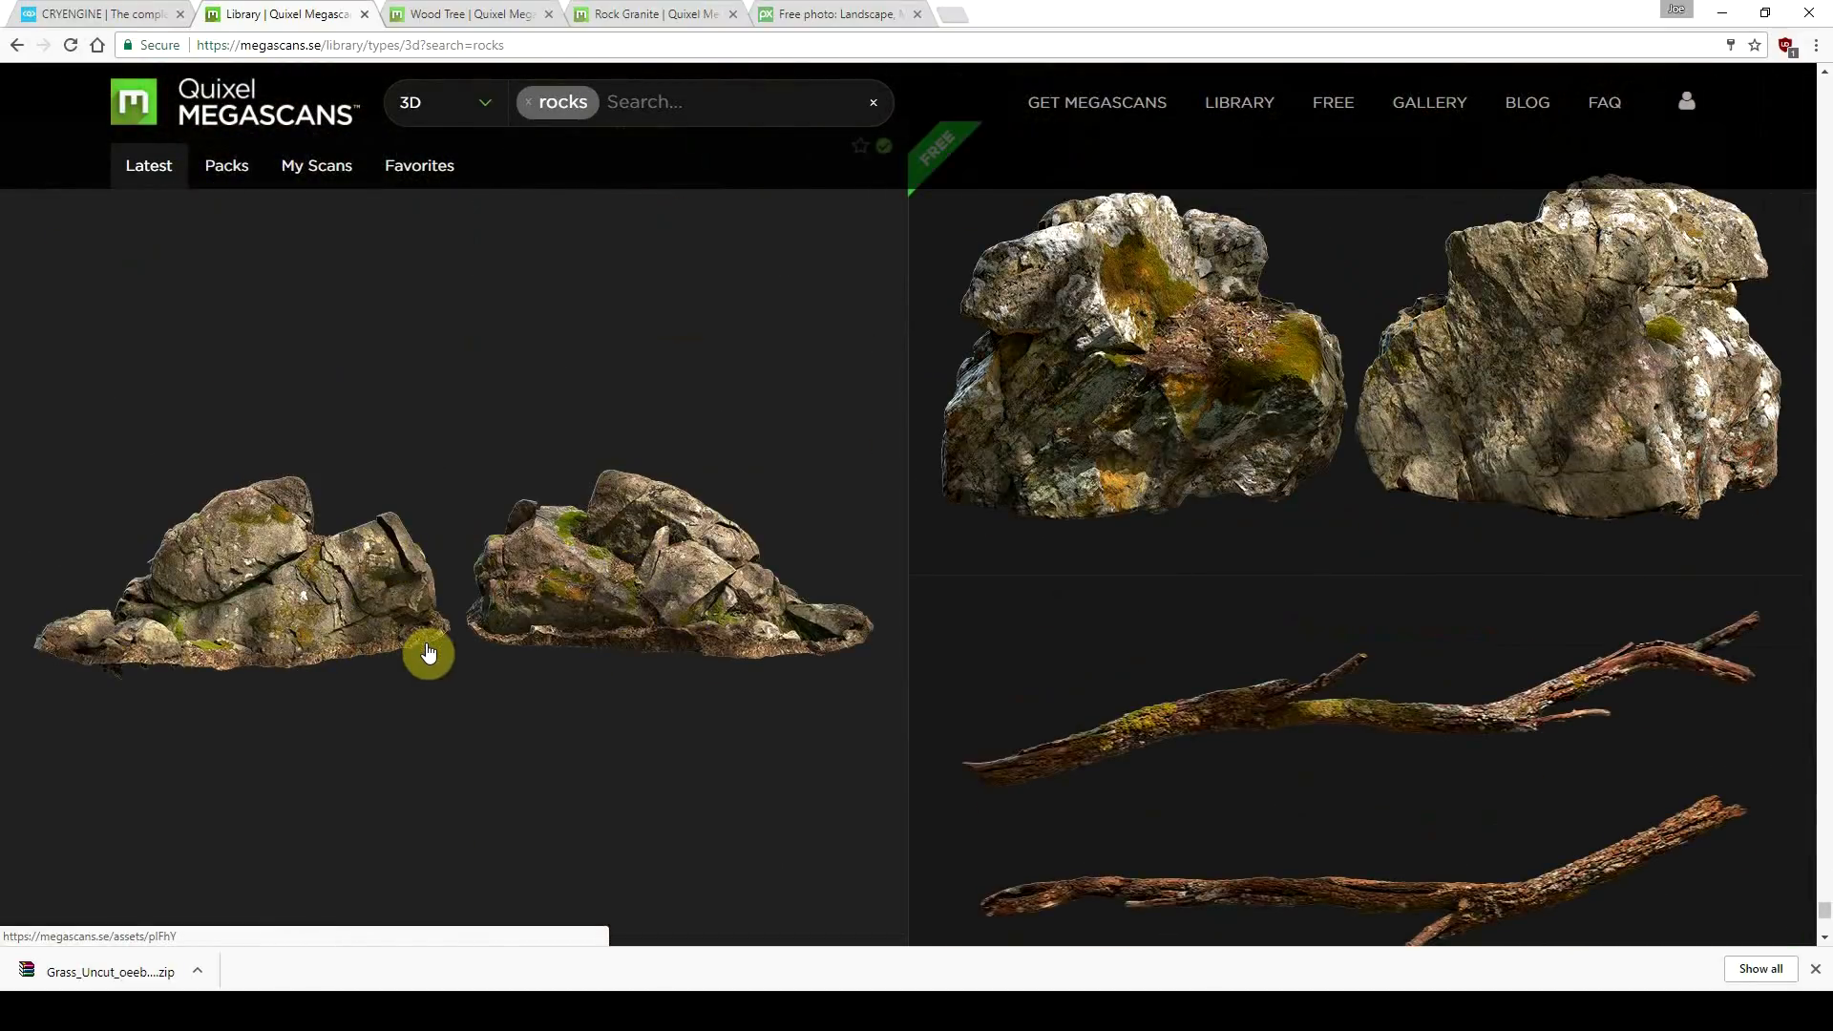
# Step: Open the mossy broken boulder assembly's asset page in a separate tab beside the library, and review its download options
pyautogui.rightClick(339, 614)
pyautogui.click(341, 617)
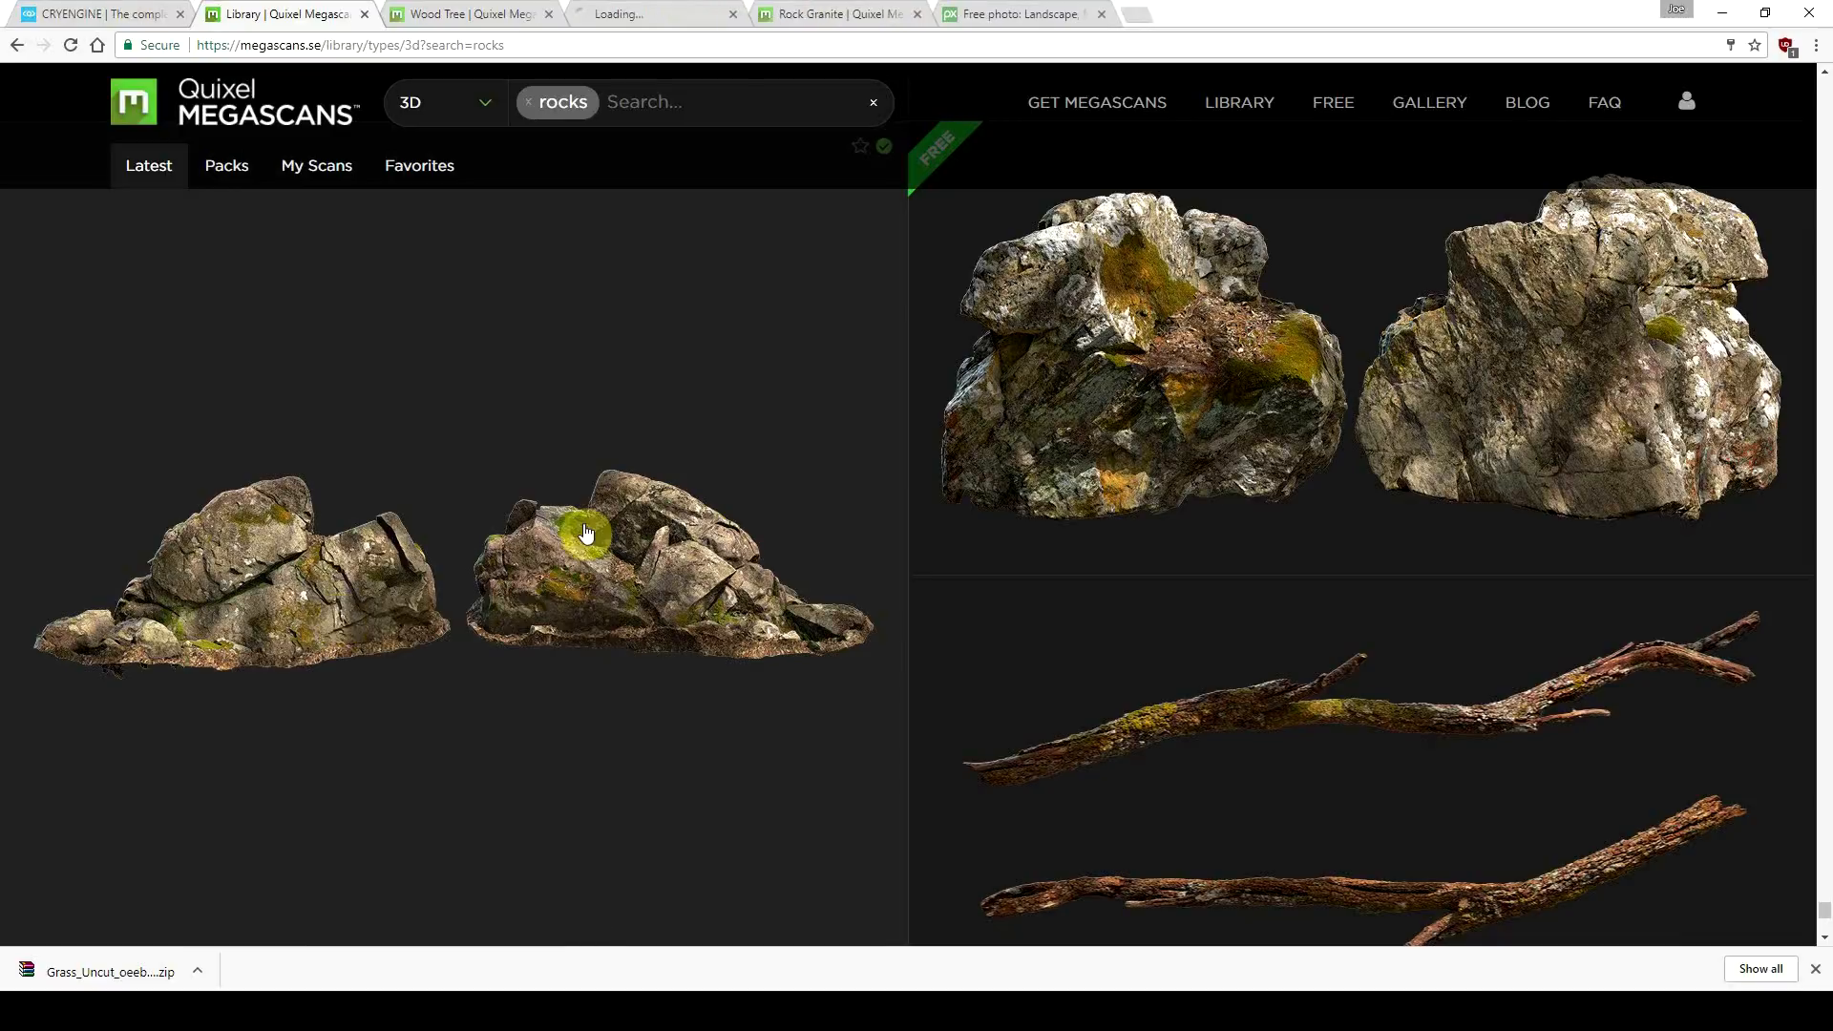
pyautogui.moveTo(634, 12); pyautogui.dragTo(544, 13)
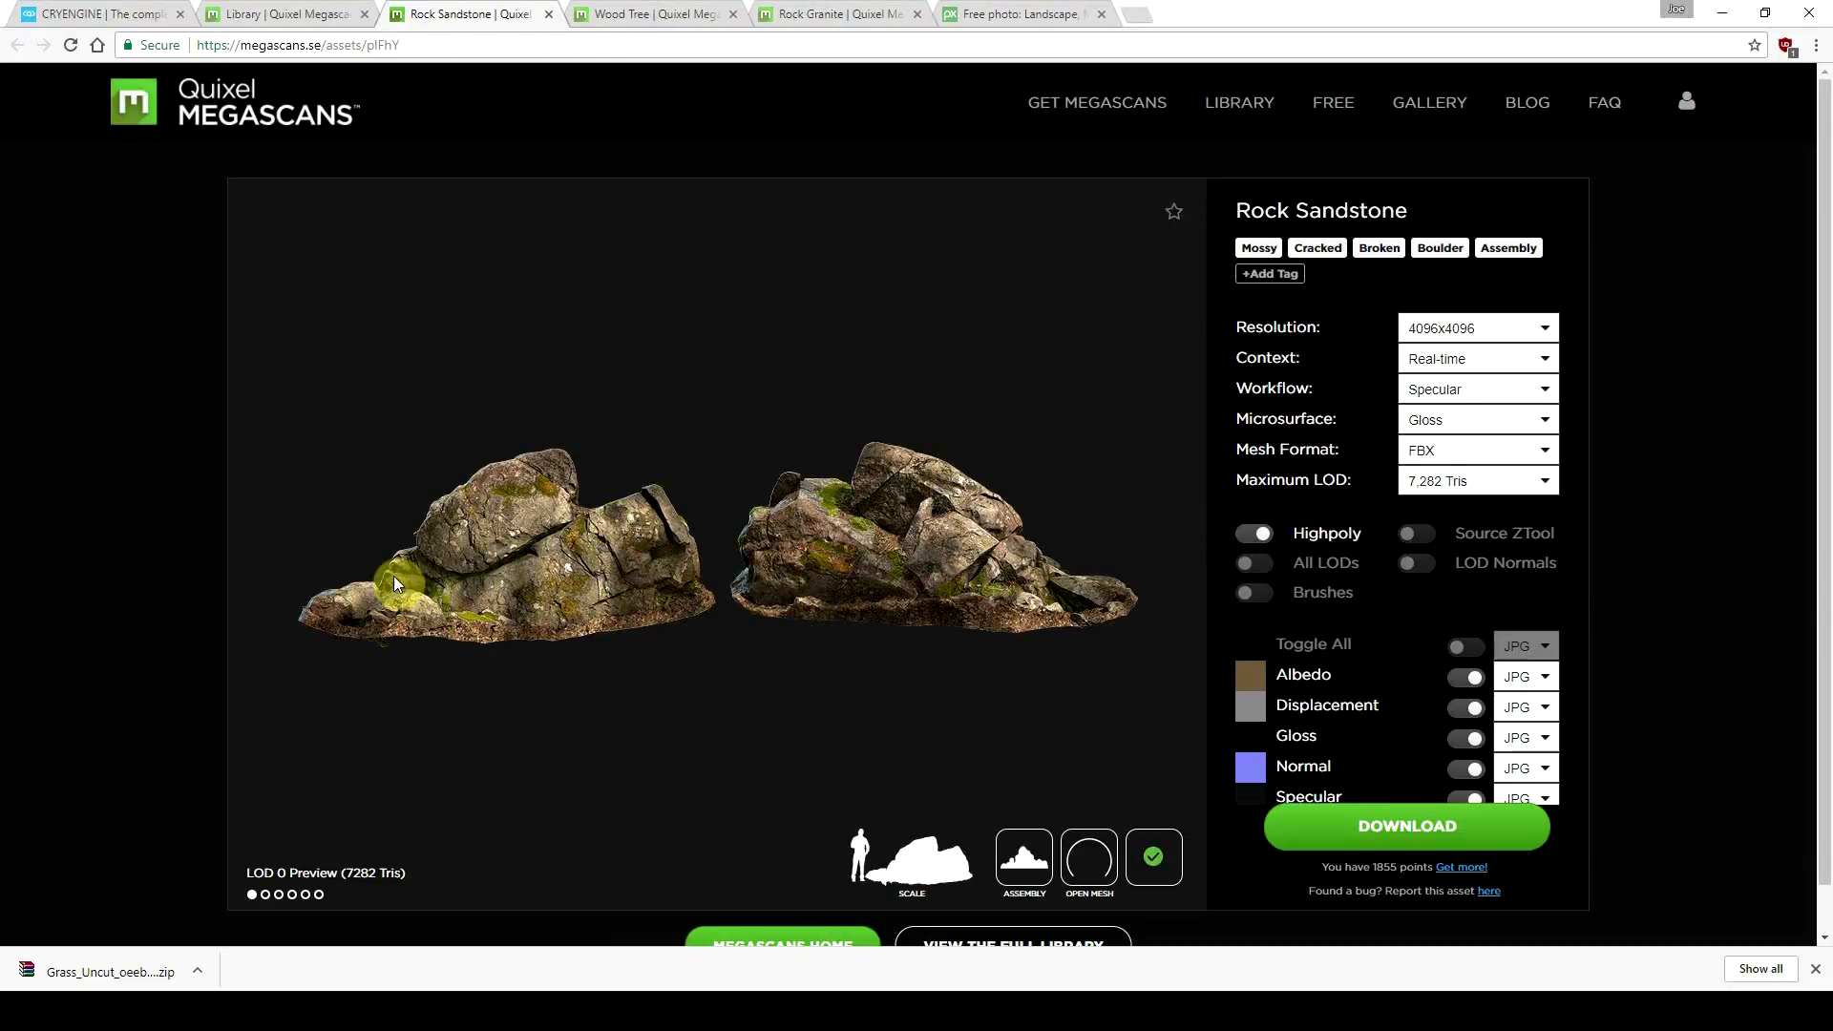
pyautogui.scroll(-1, 1456, 621)
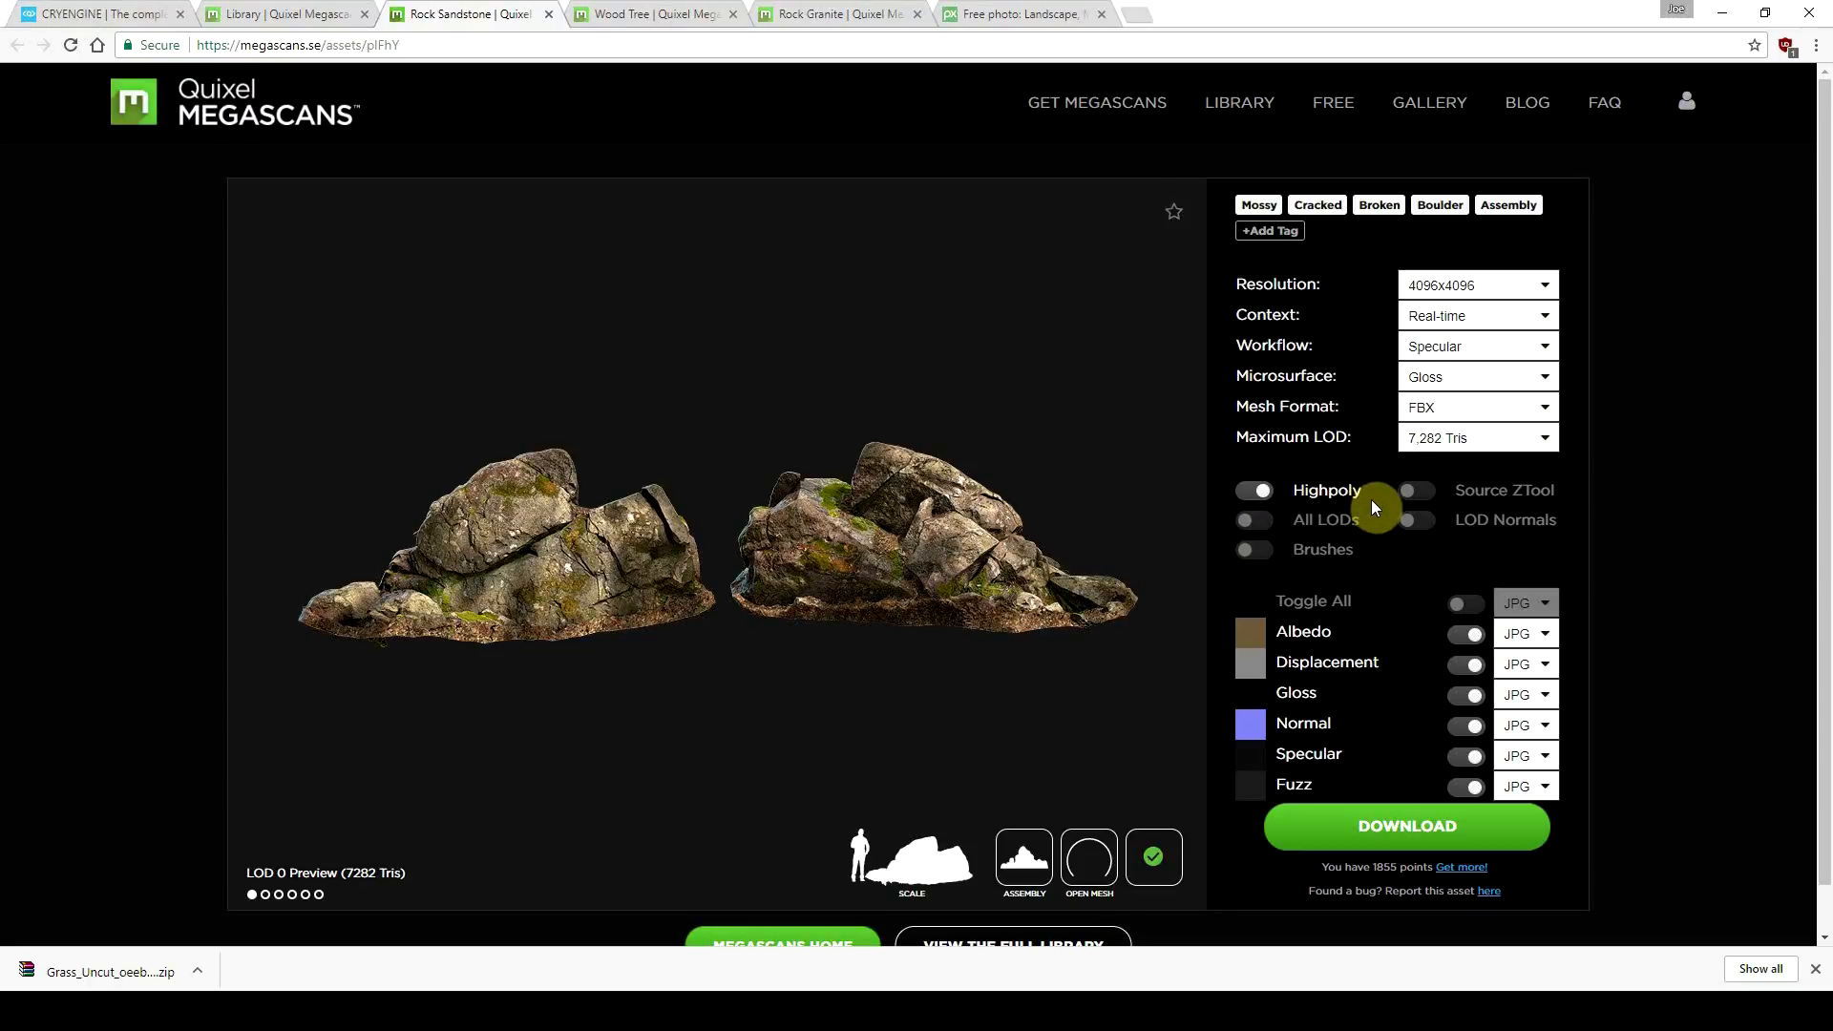
# Step: Set the Rock Sandstone download resolution to 8192x8192 and choose Real-time as its context
pyautogui.click(1448, 296)
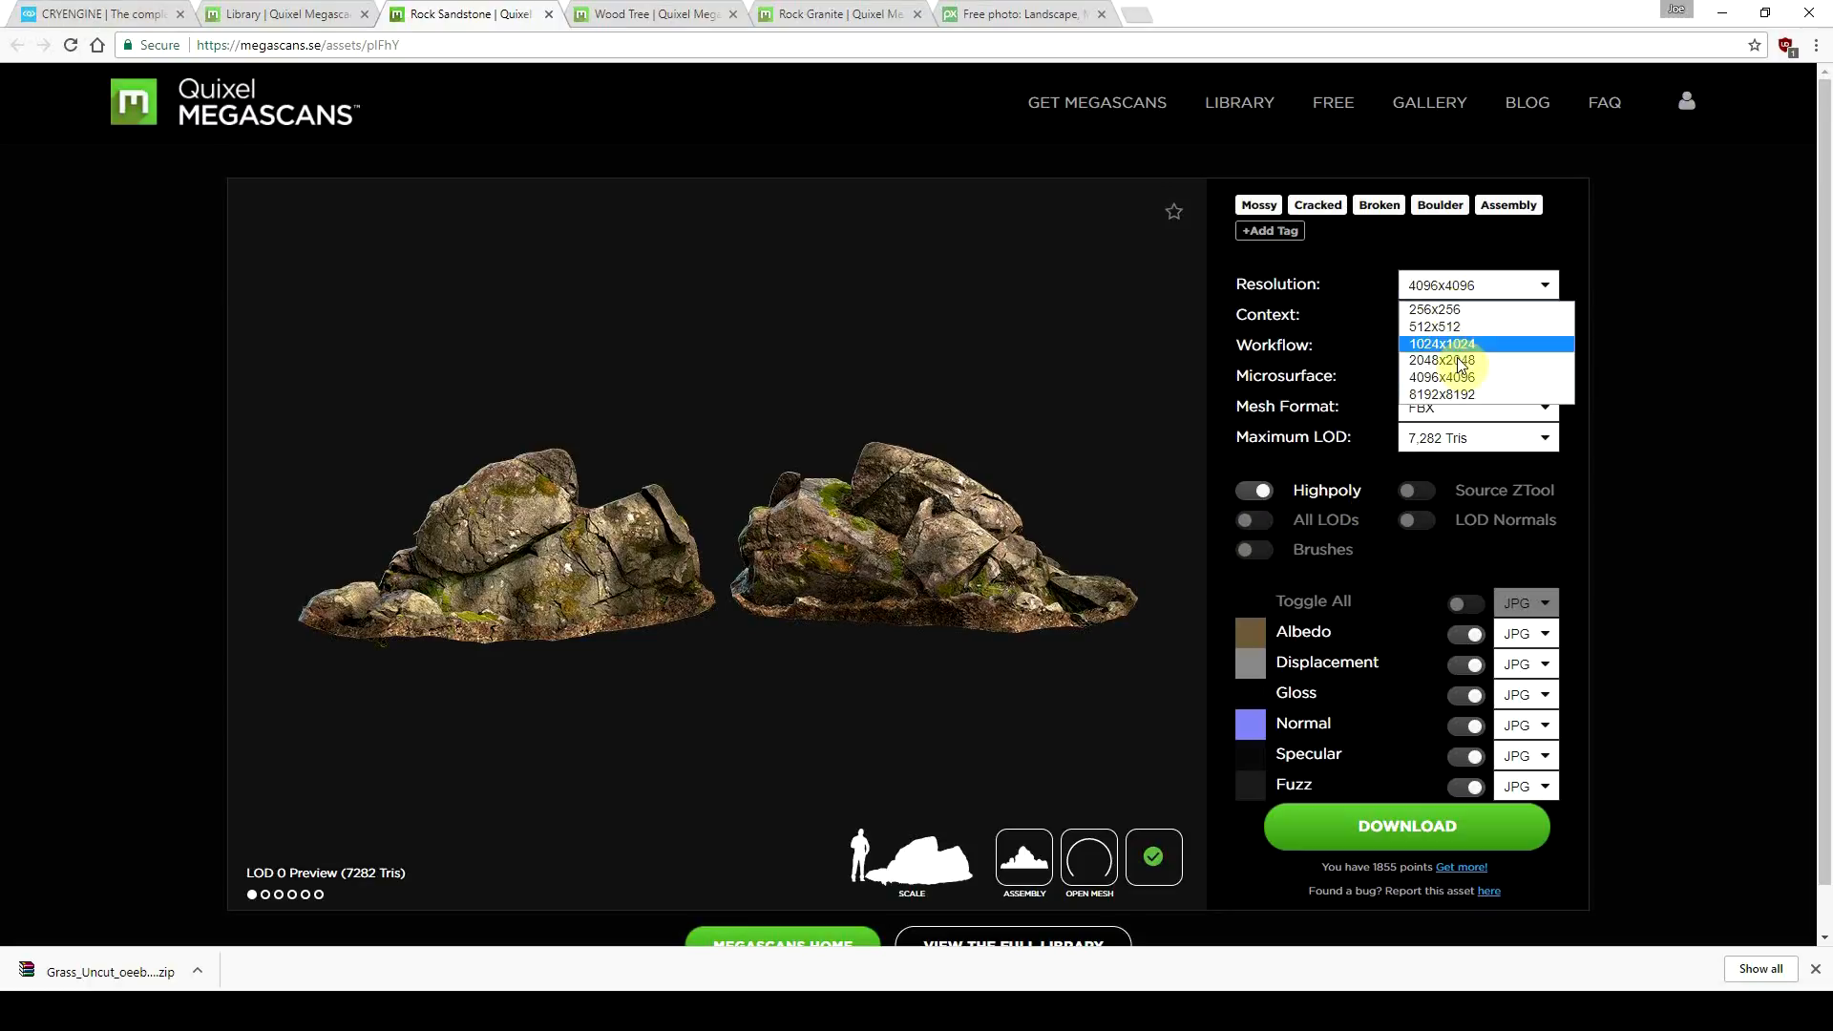
pyautogui.click(1458, 373)
pyautogui.click(1458, 288)
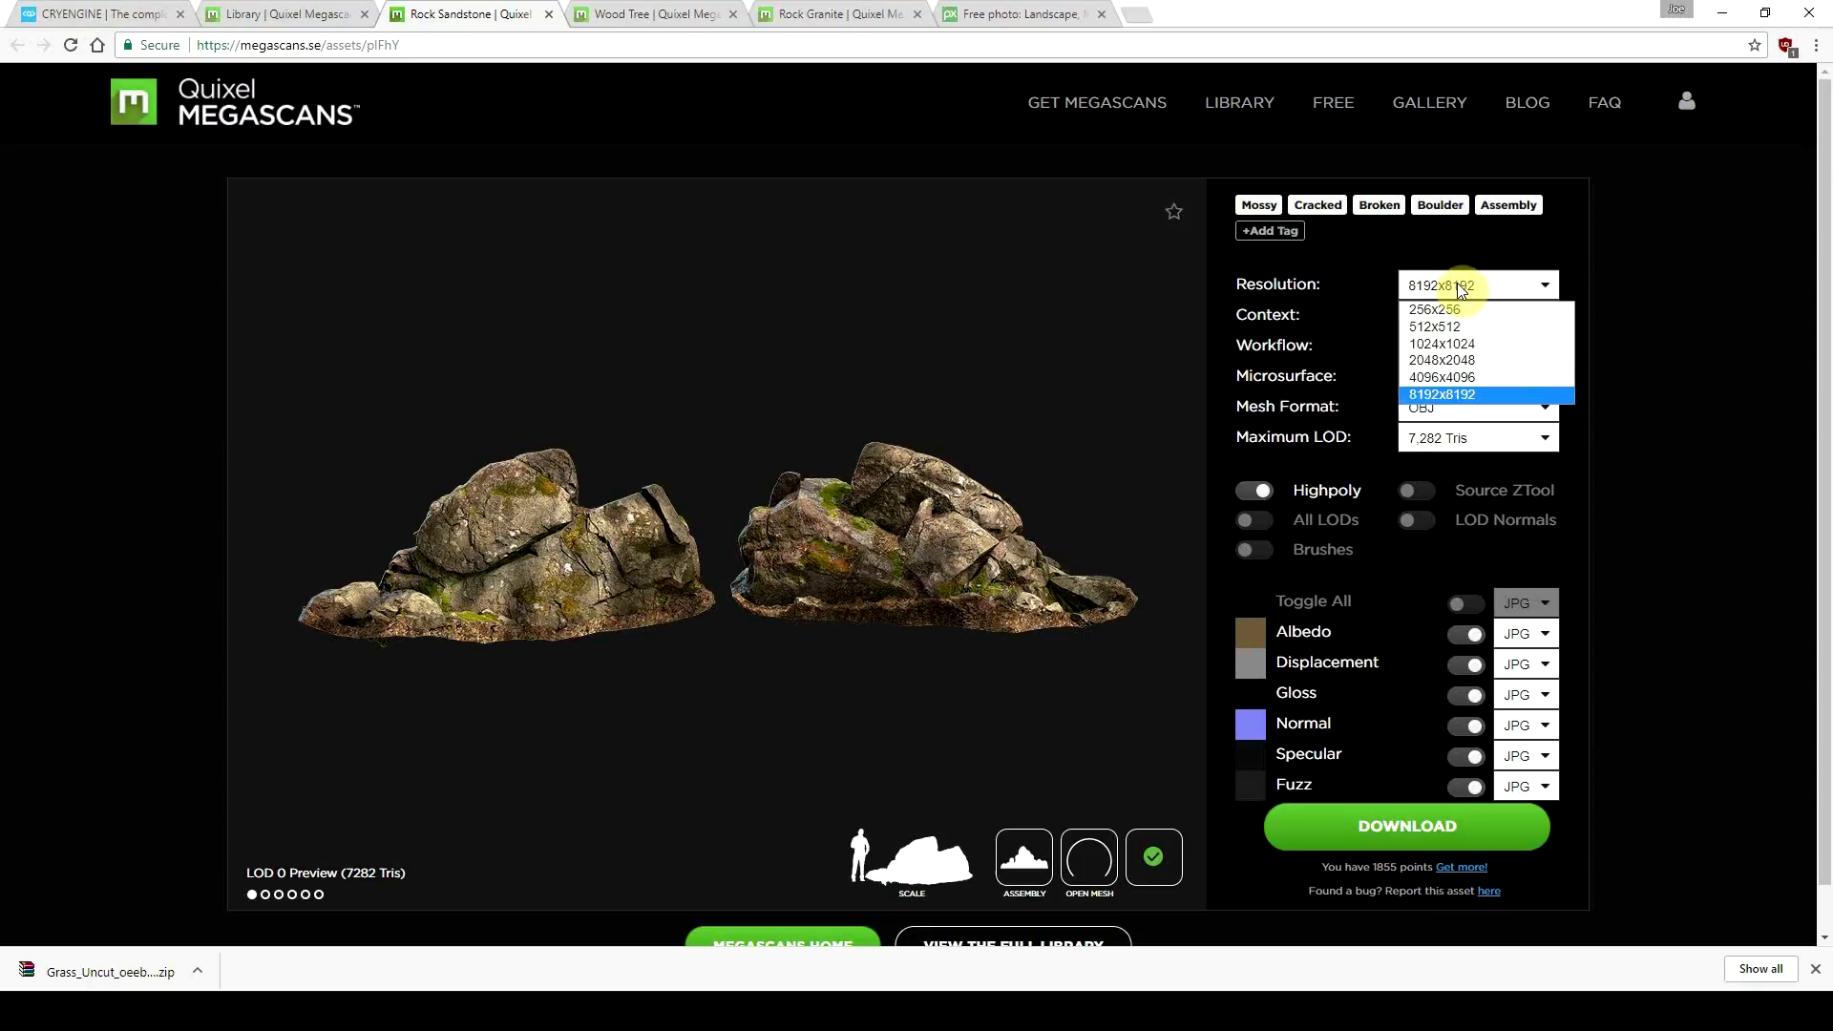
pyautogui.click(1452, 393)
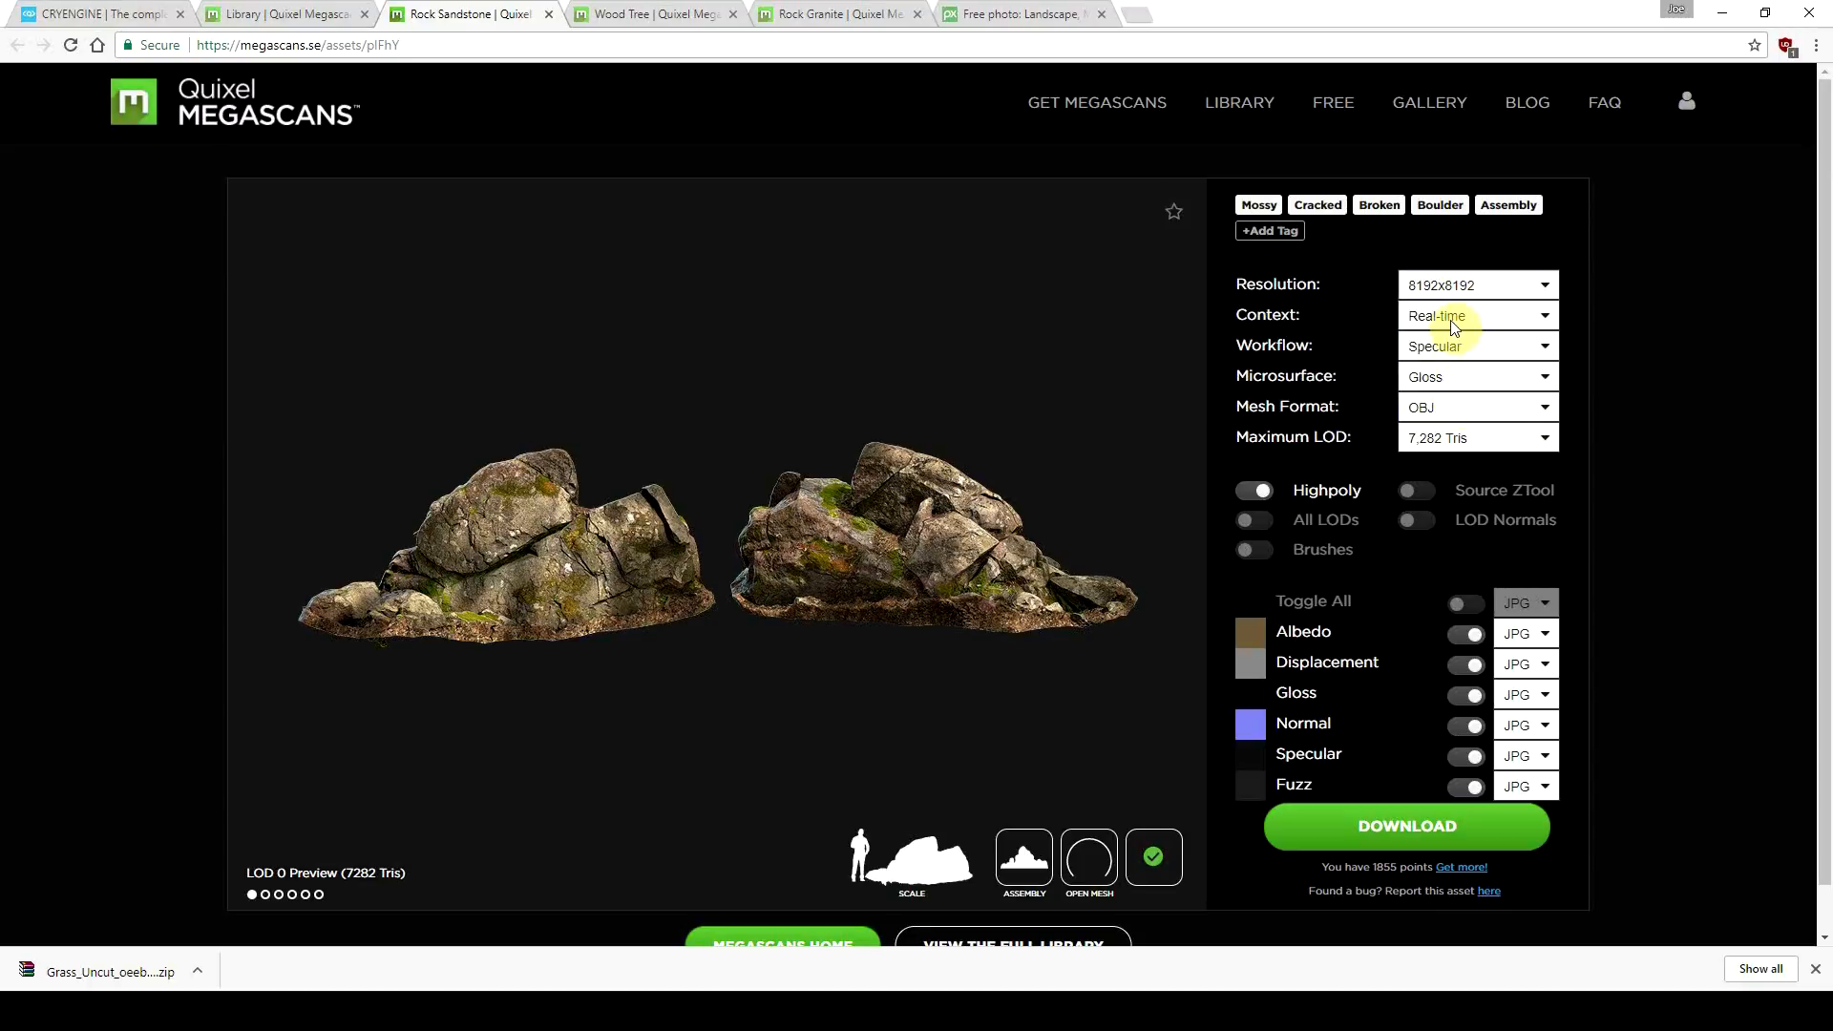
pyautogui.click(1453, 321)
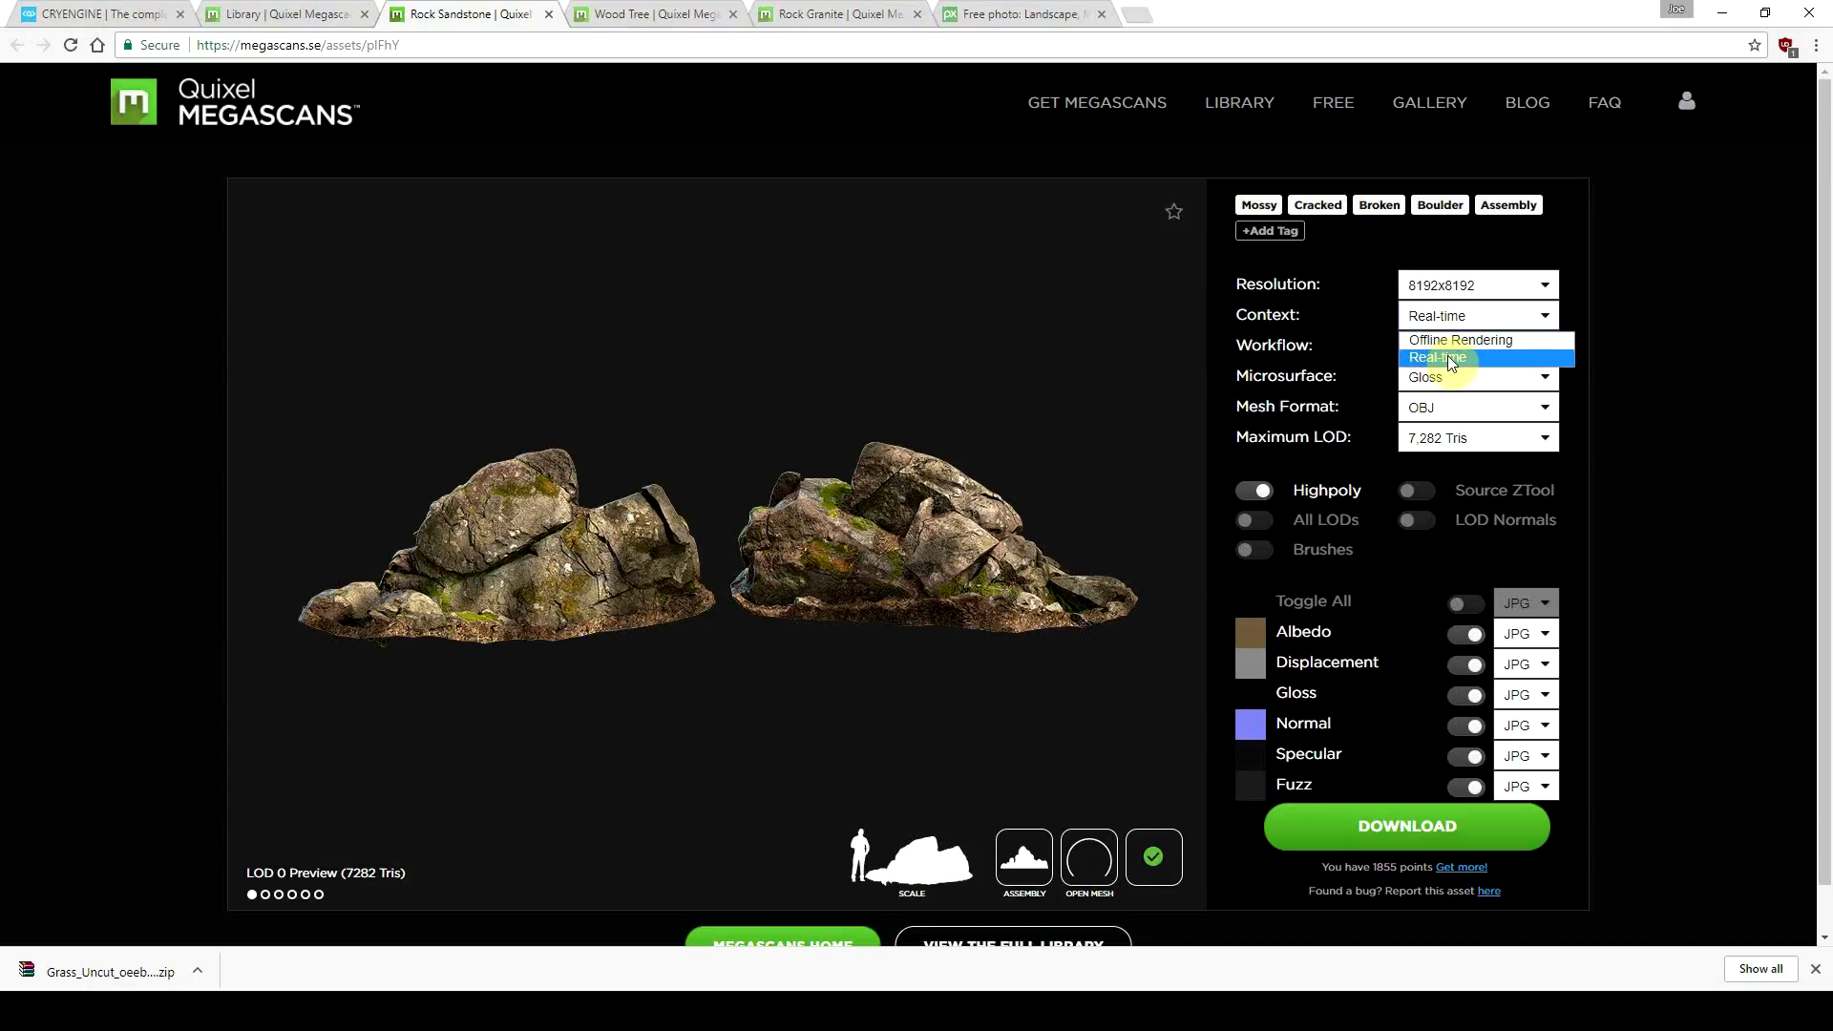
pyautogui.click(1442, 359)
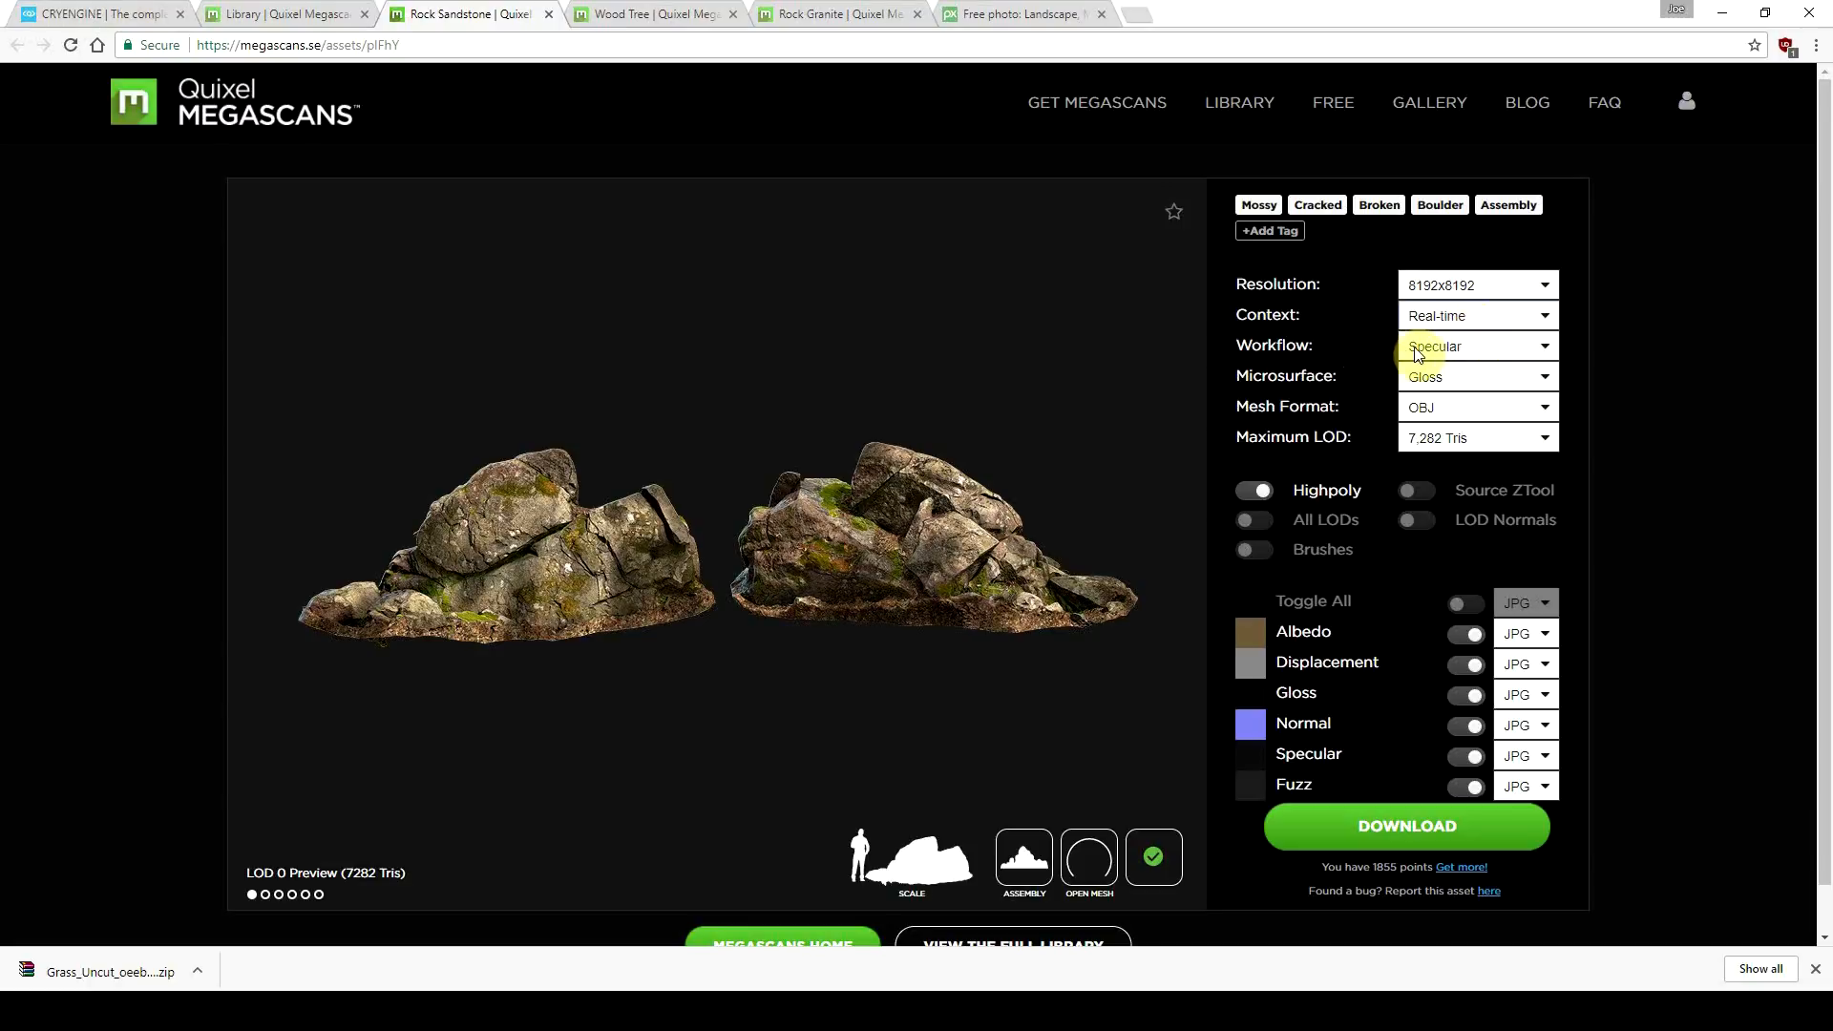
# Step: Set the Rock Sandstone download's mesh format to FBX and keep its maximum LOD at 7,282 Tris
pyautogui.click(1453, 403)
pyautogui.click(1444, 440)
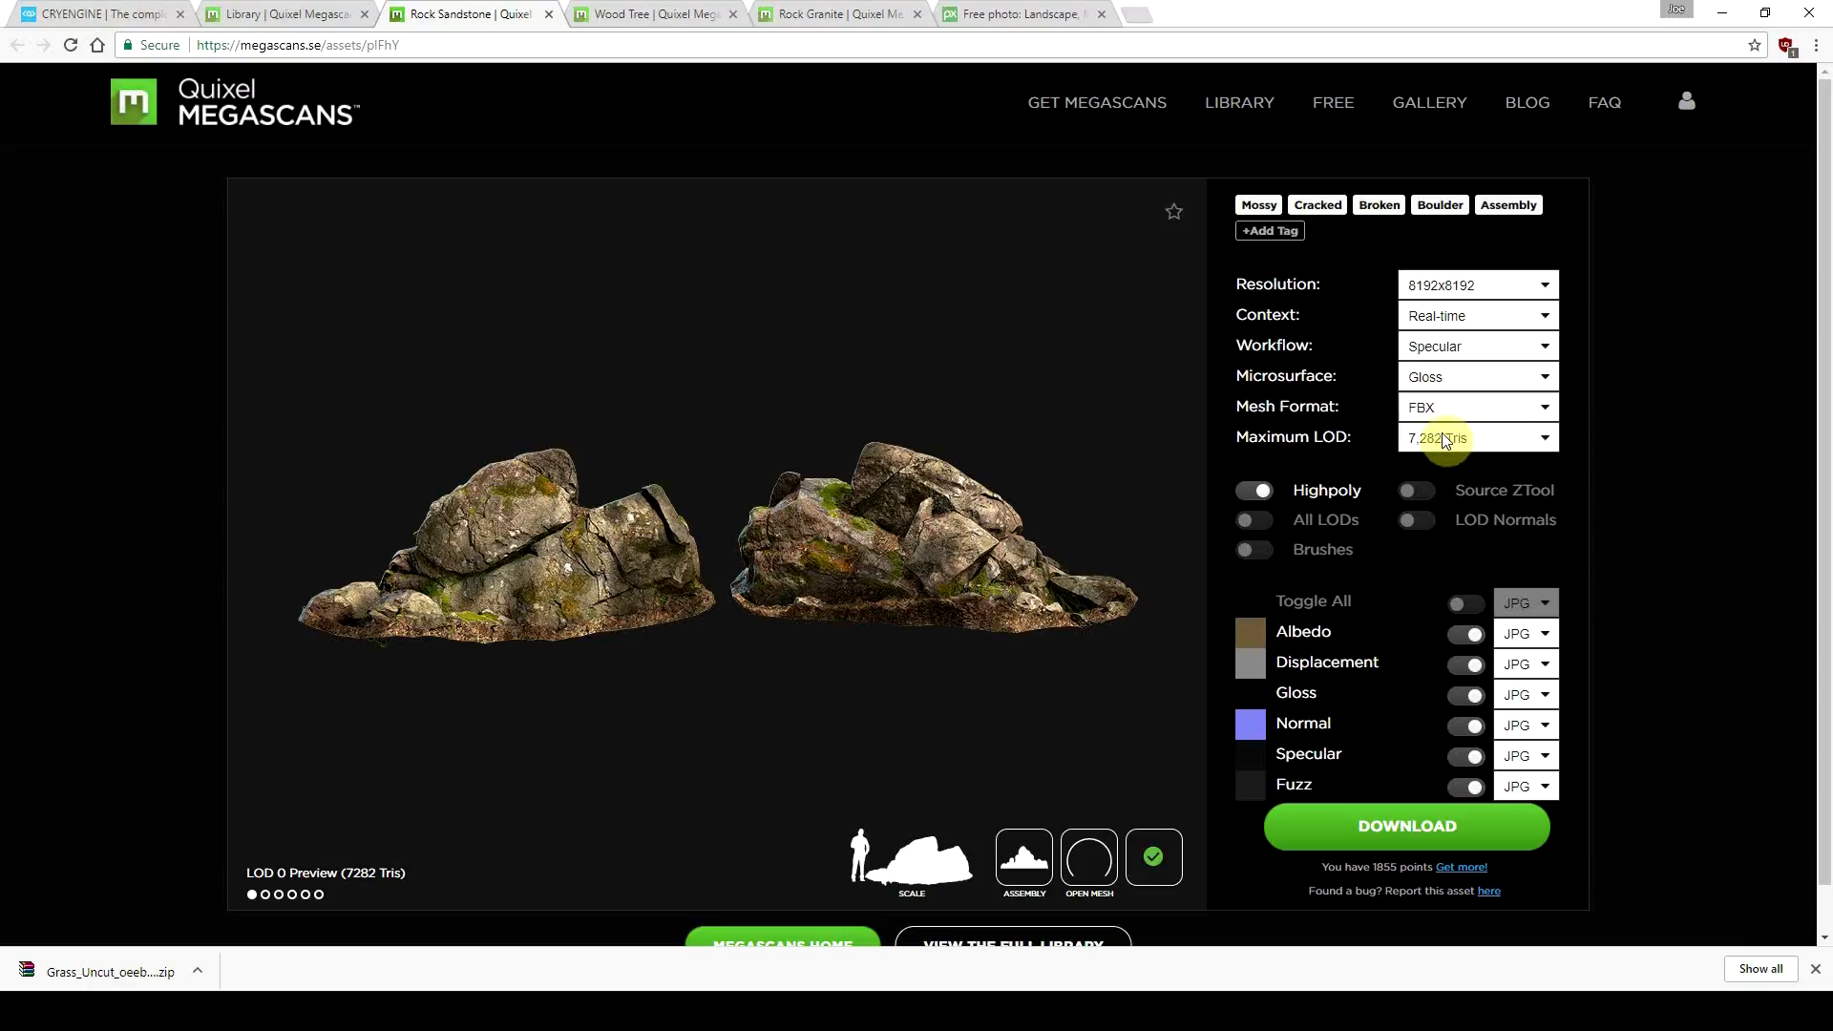
pyautogui.click(1446, 437)
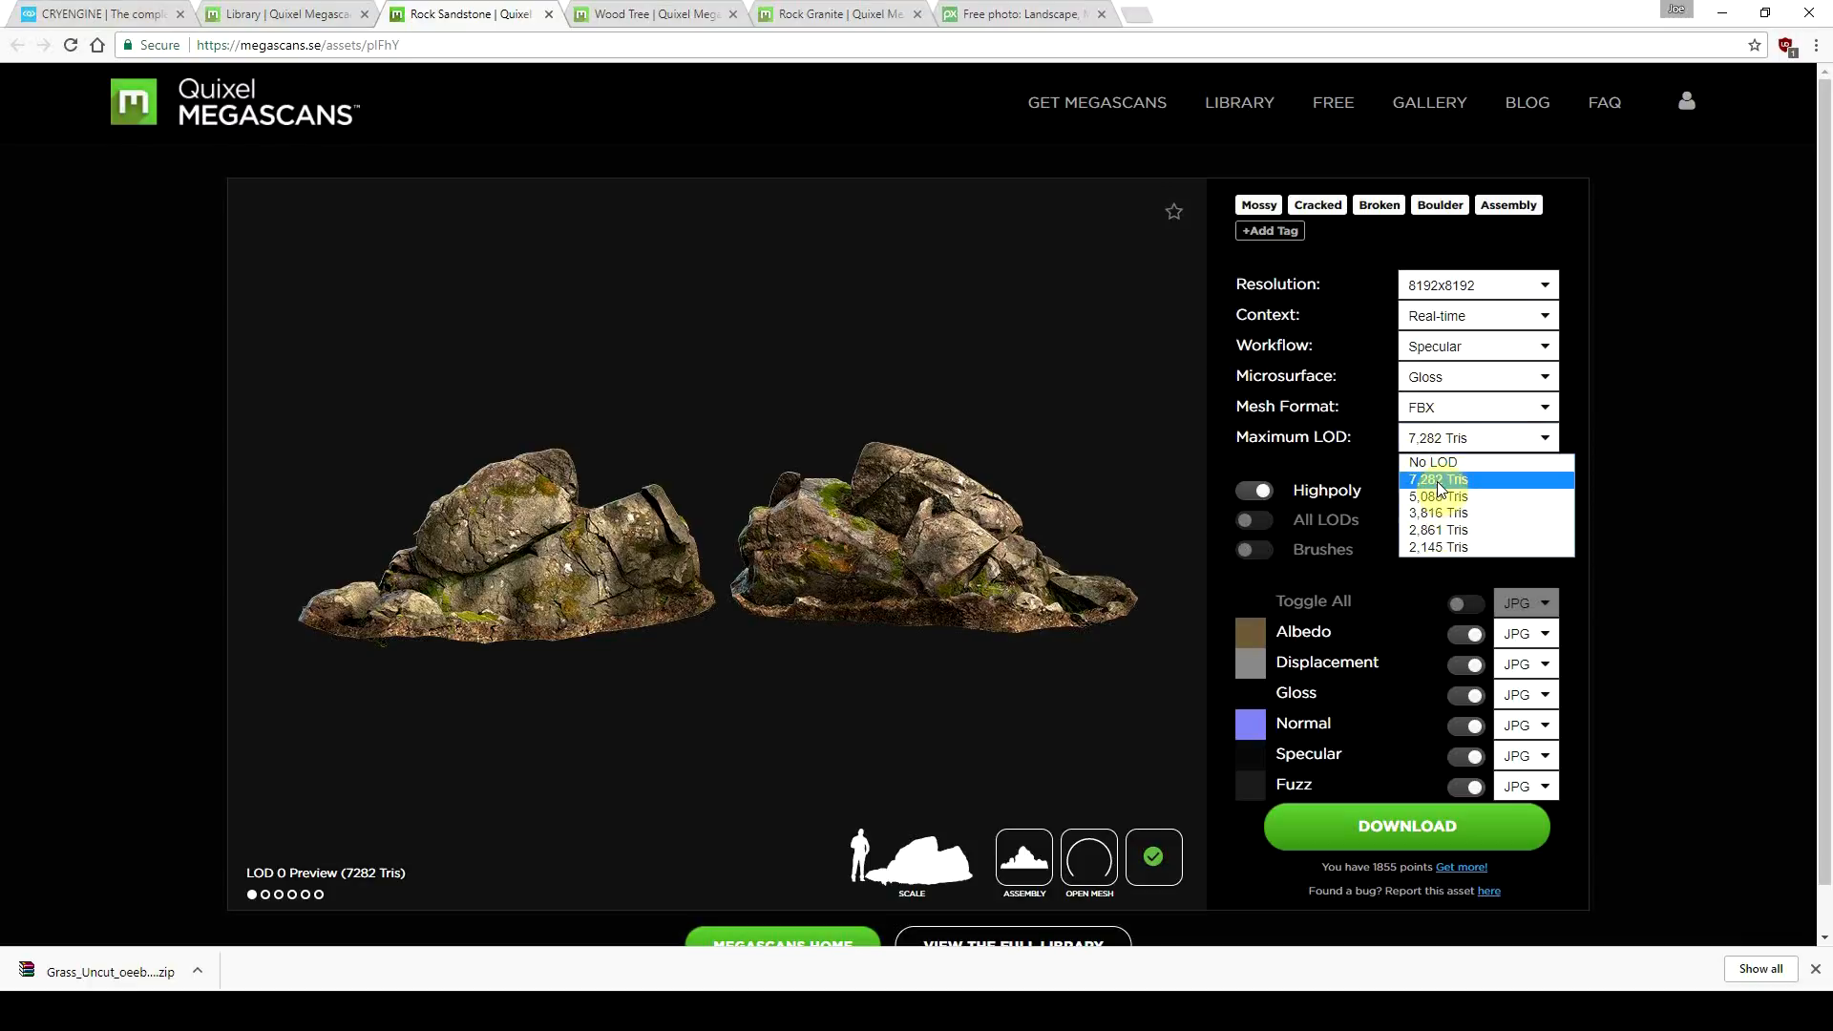
pyautogui.click(1439, 480)
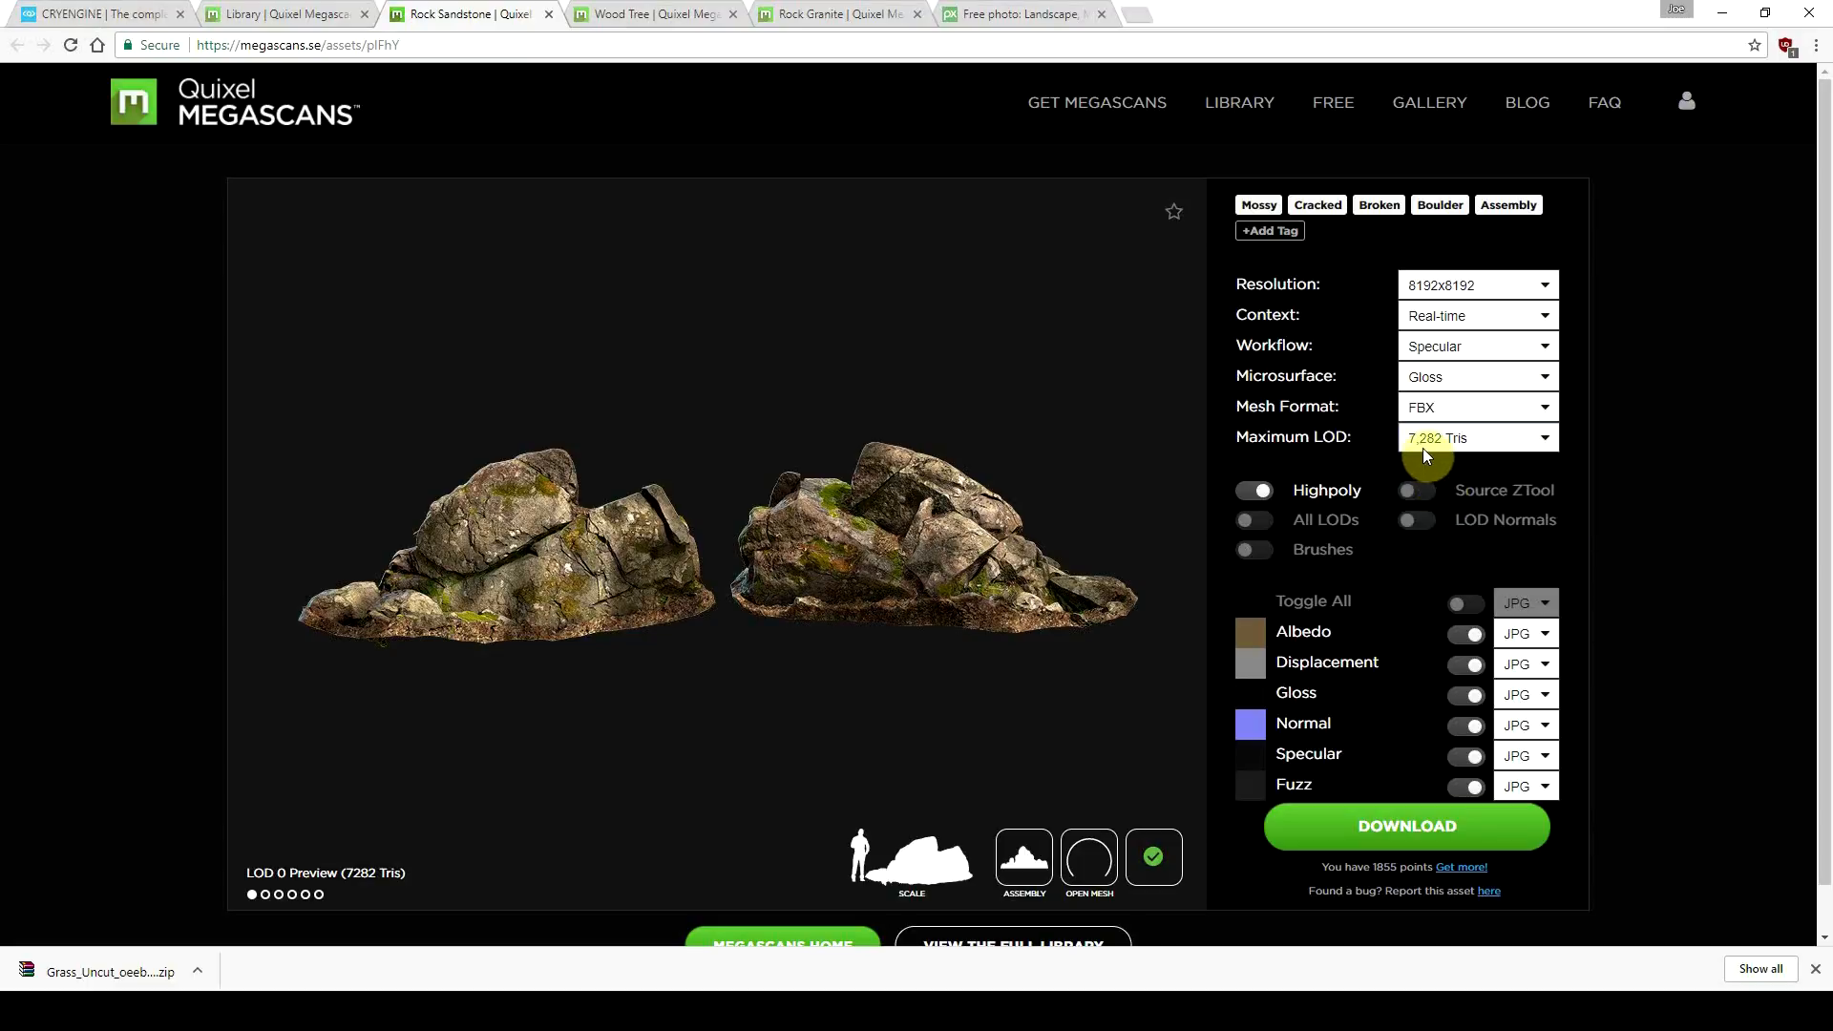
pyautogui.click(1480, 445)
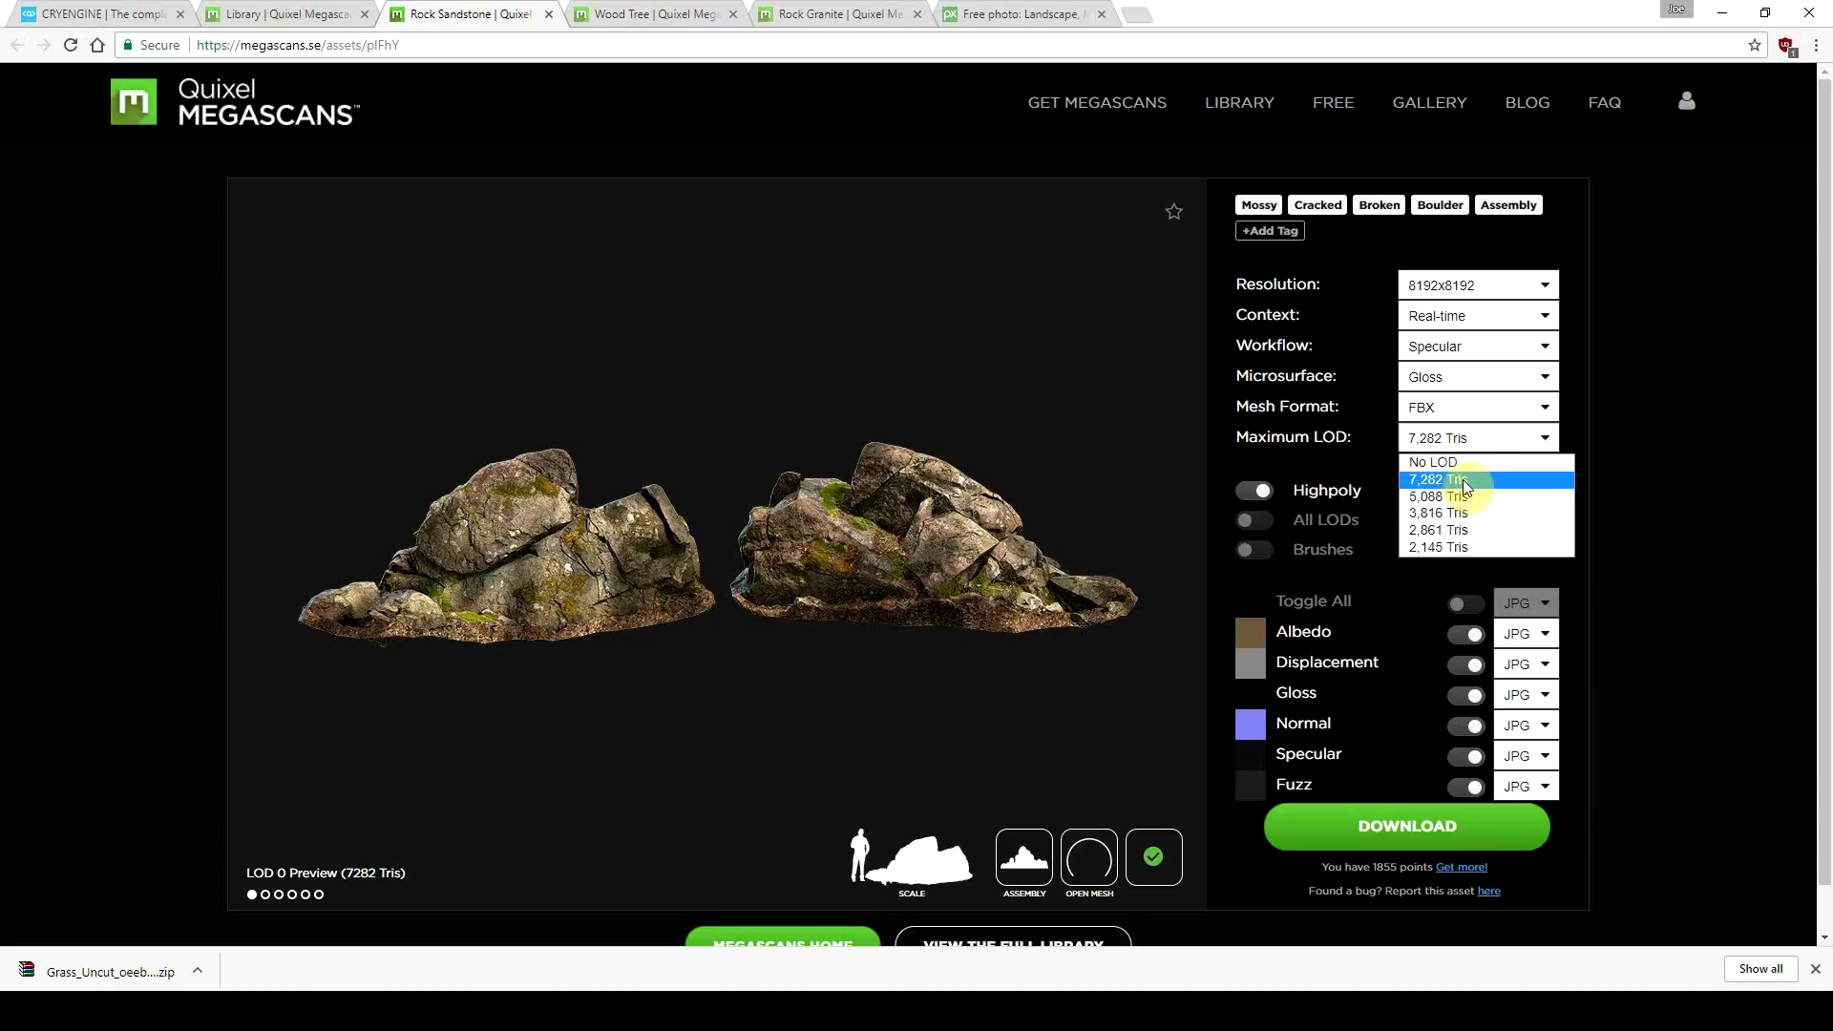
pyautogui.click(1464, 481)
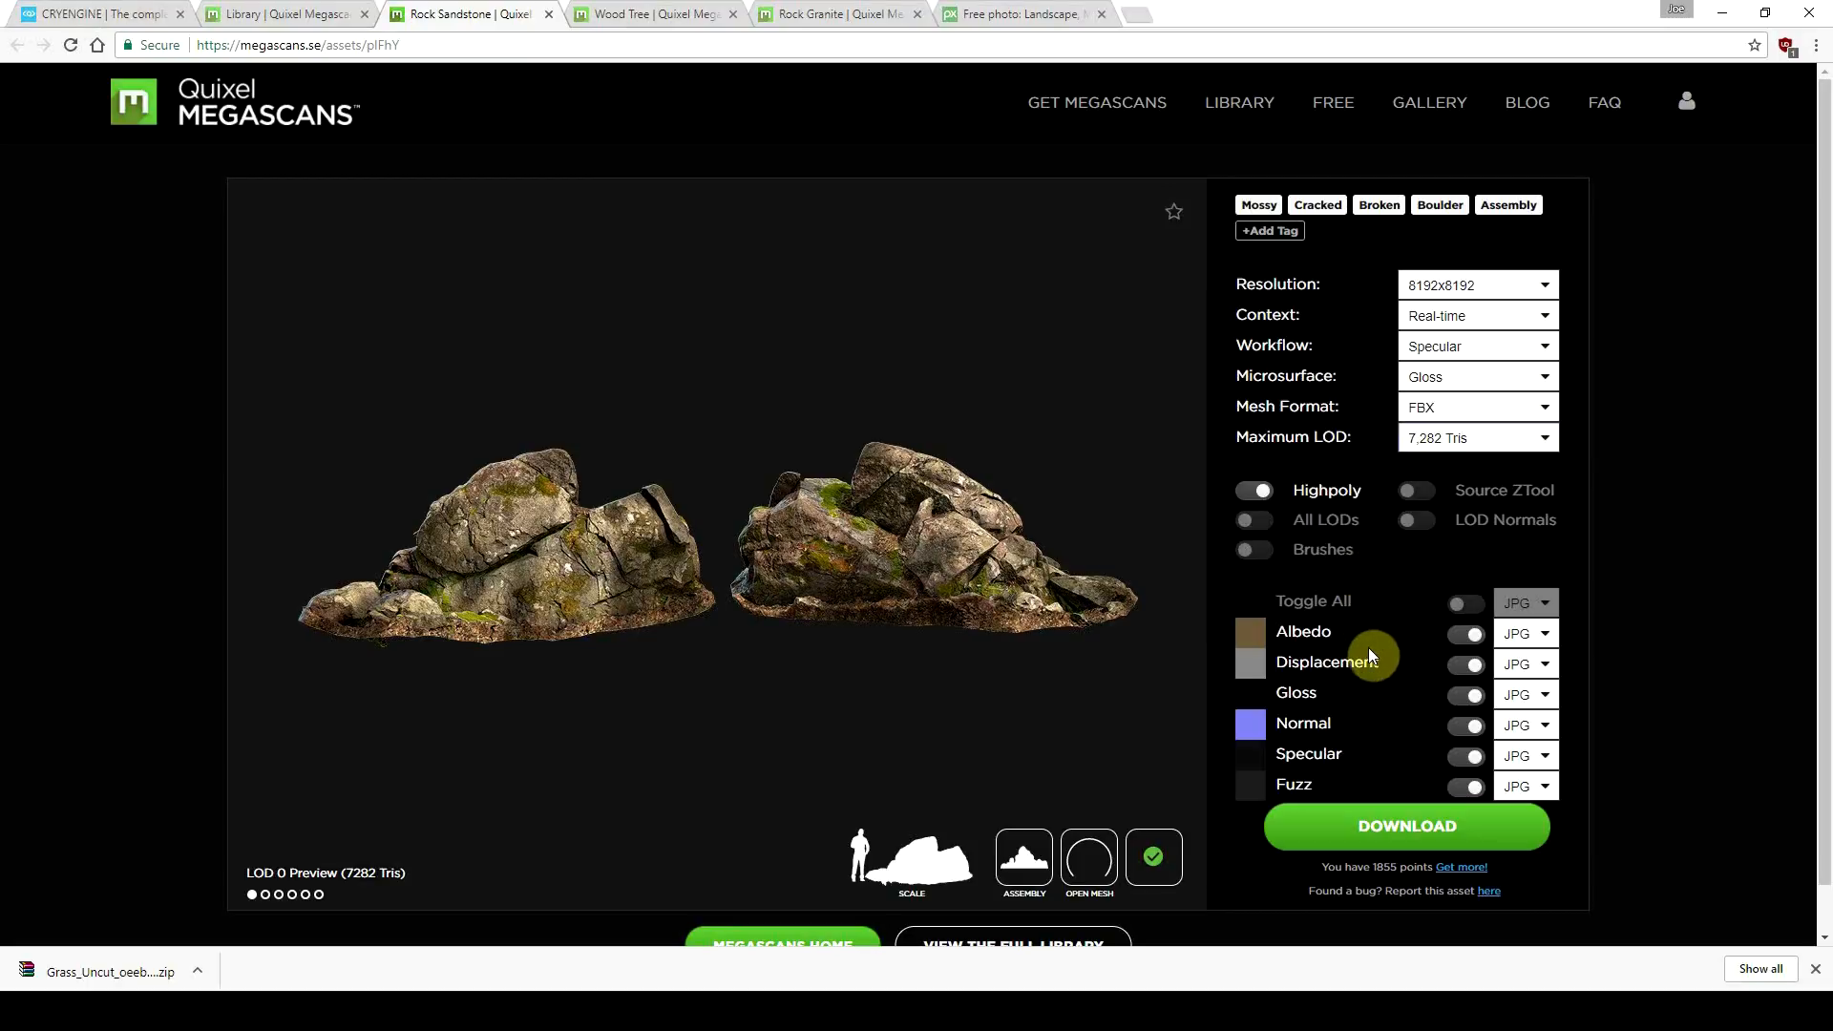
# Step: Switch off all texture maps at once, and re-enable Albedo, Displacement, Gloss, Normal, Specular and Fuzz individually
pyautogui.click(1470, 608)
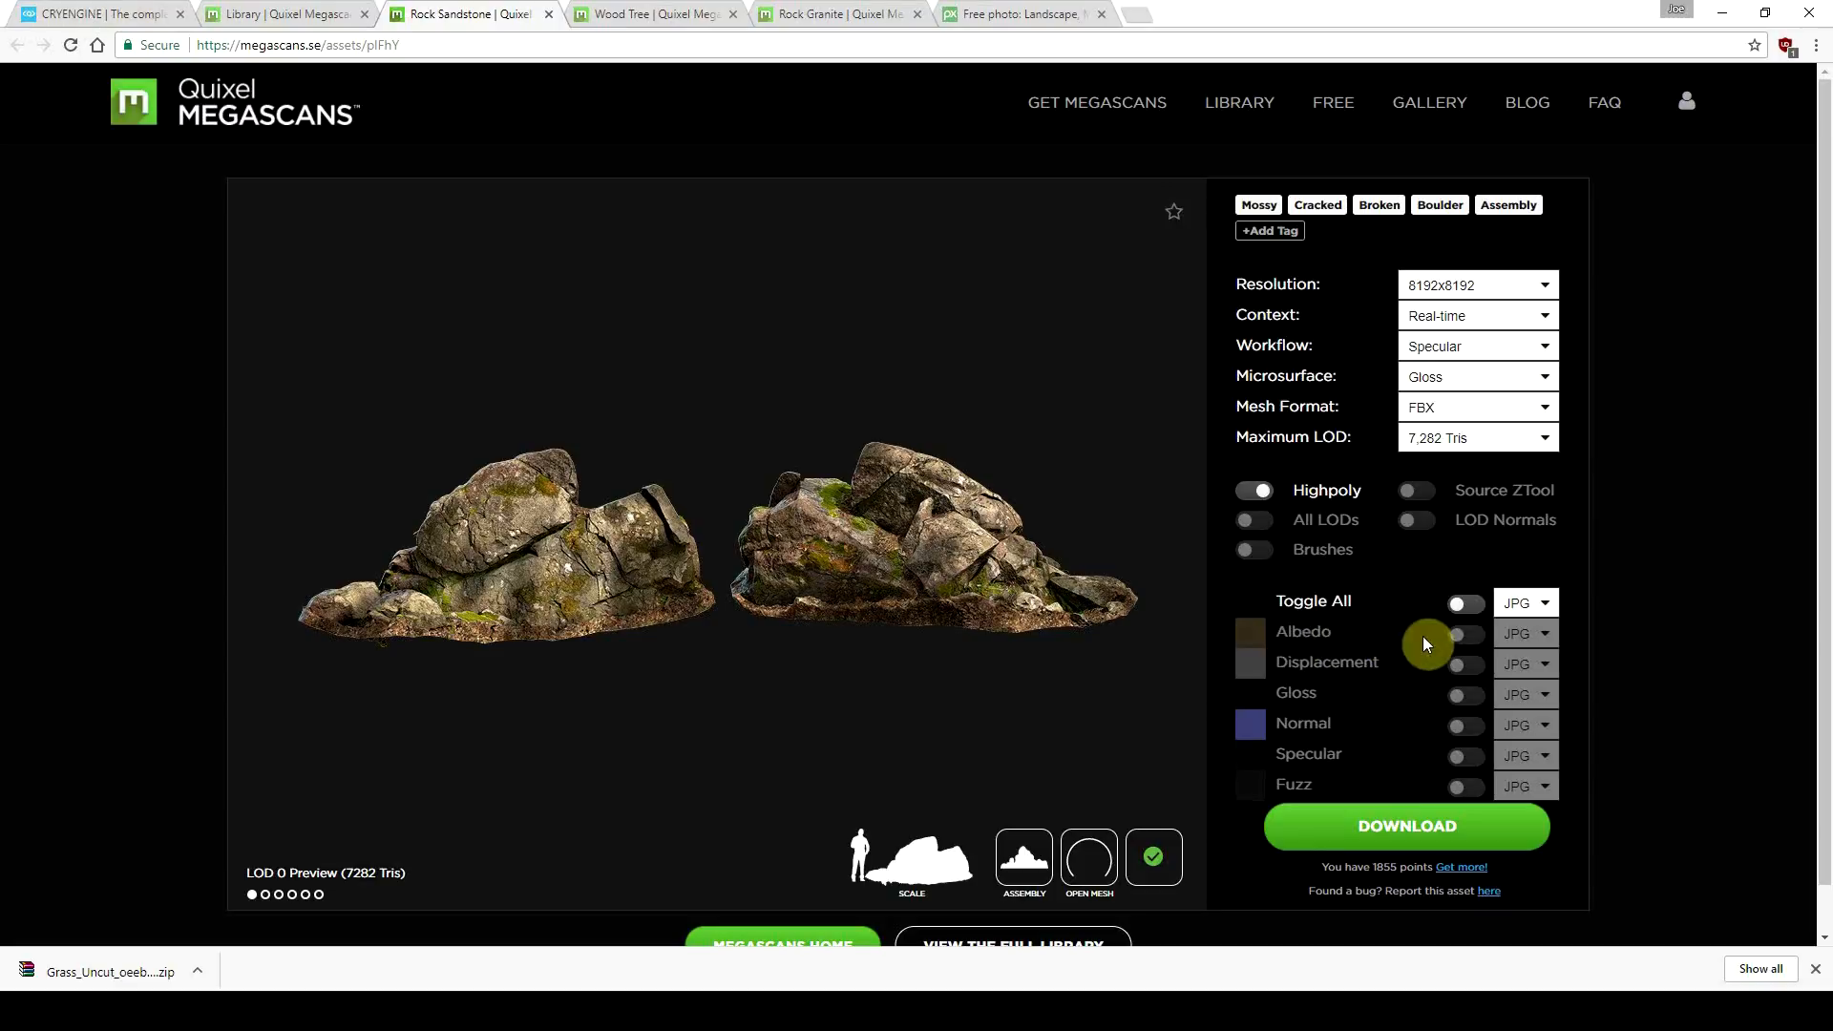
pyautogui.click(1461, 641)
pyautogui.click(1466, 673)
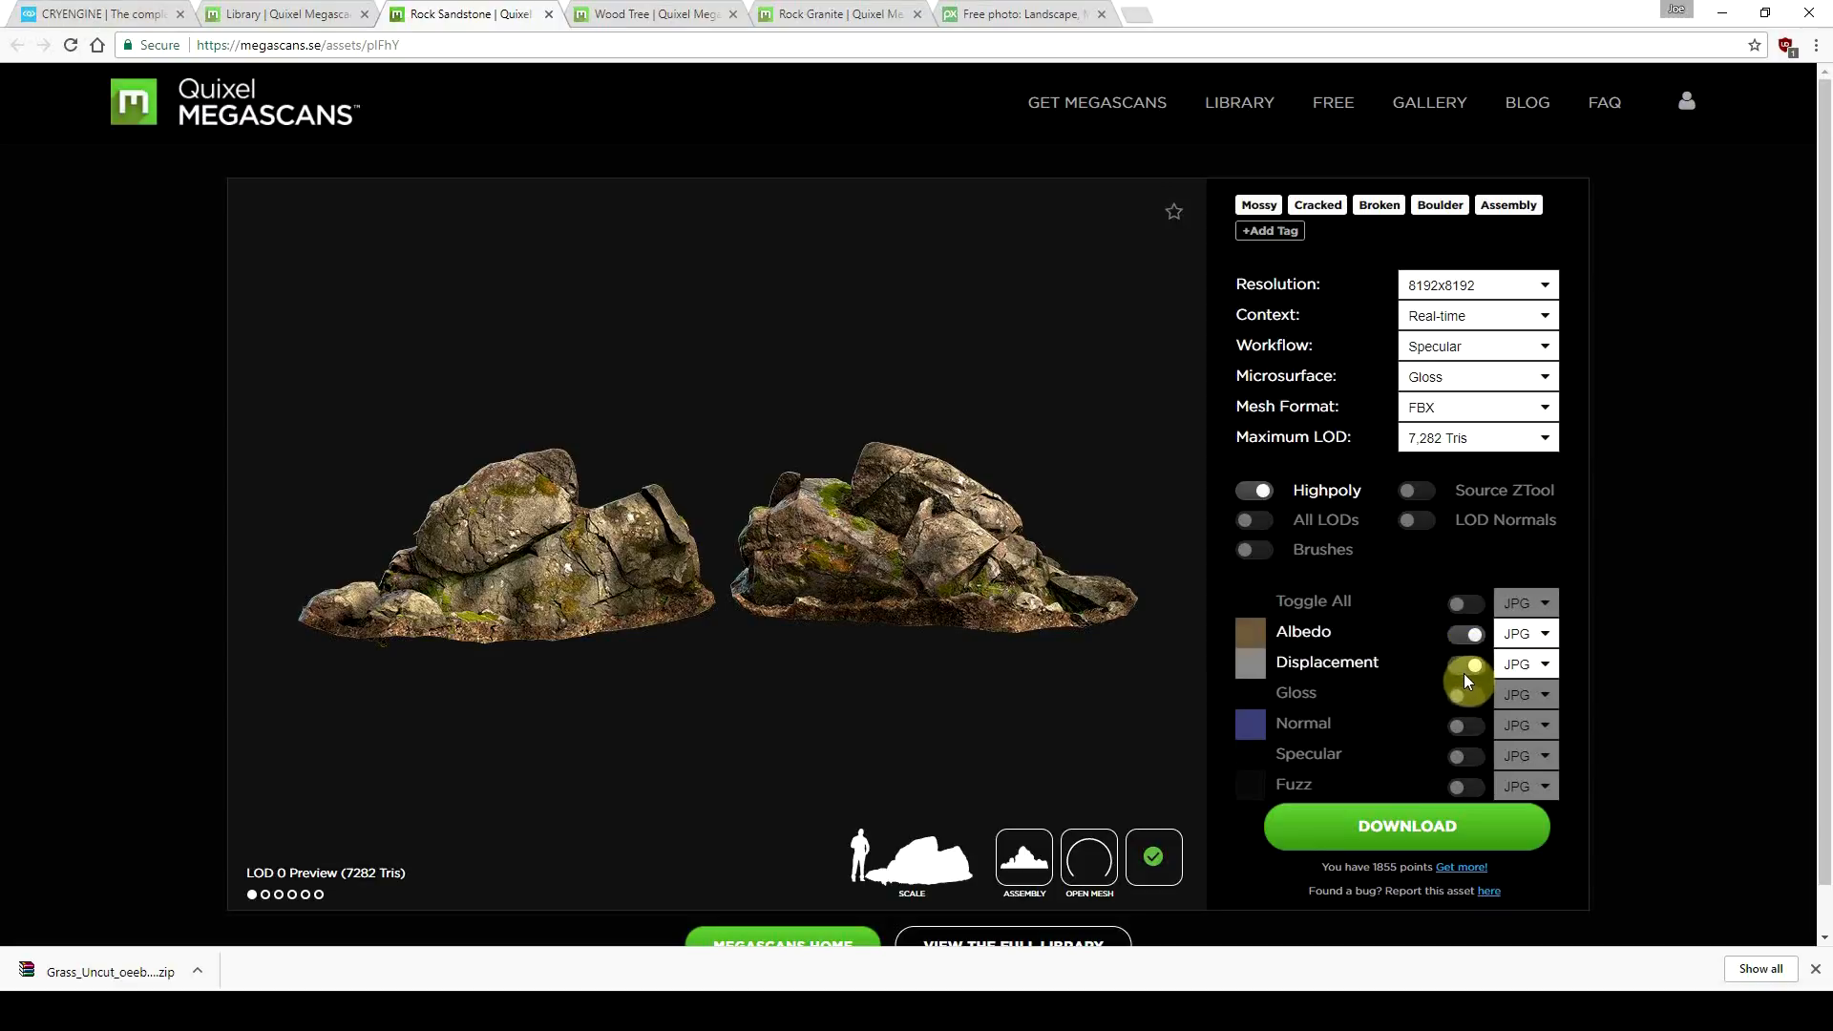
pyautogui.click(1464, 697)
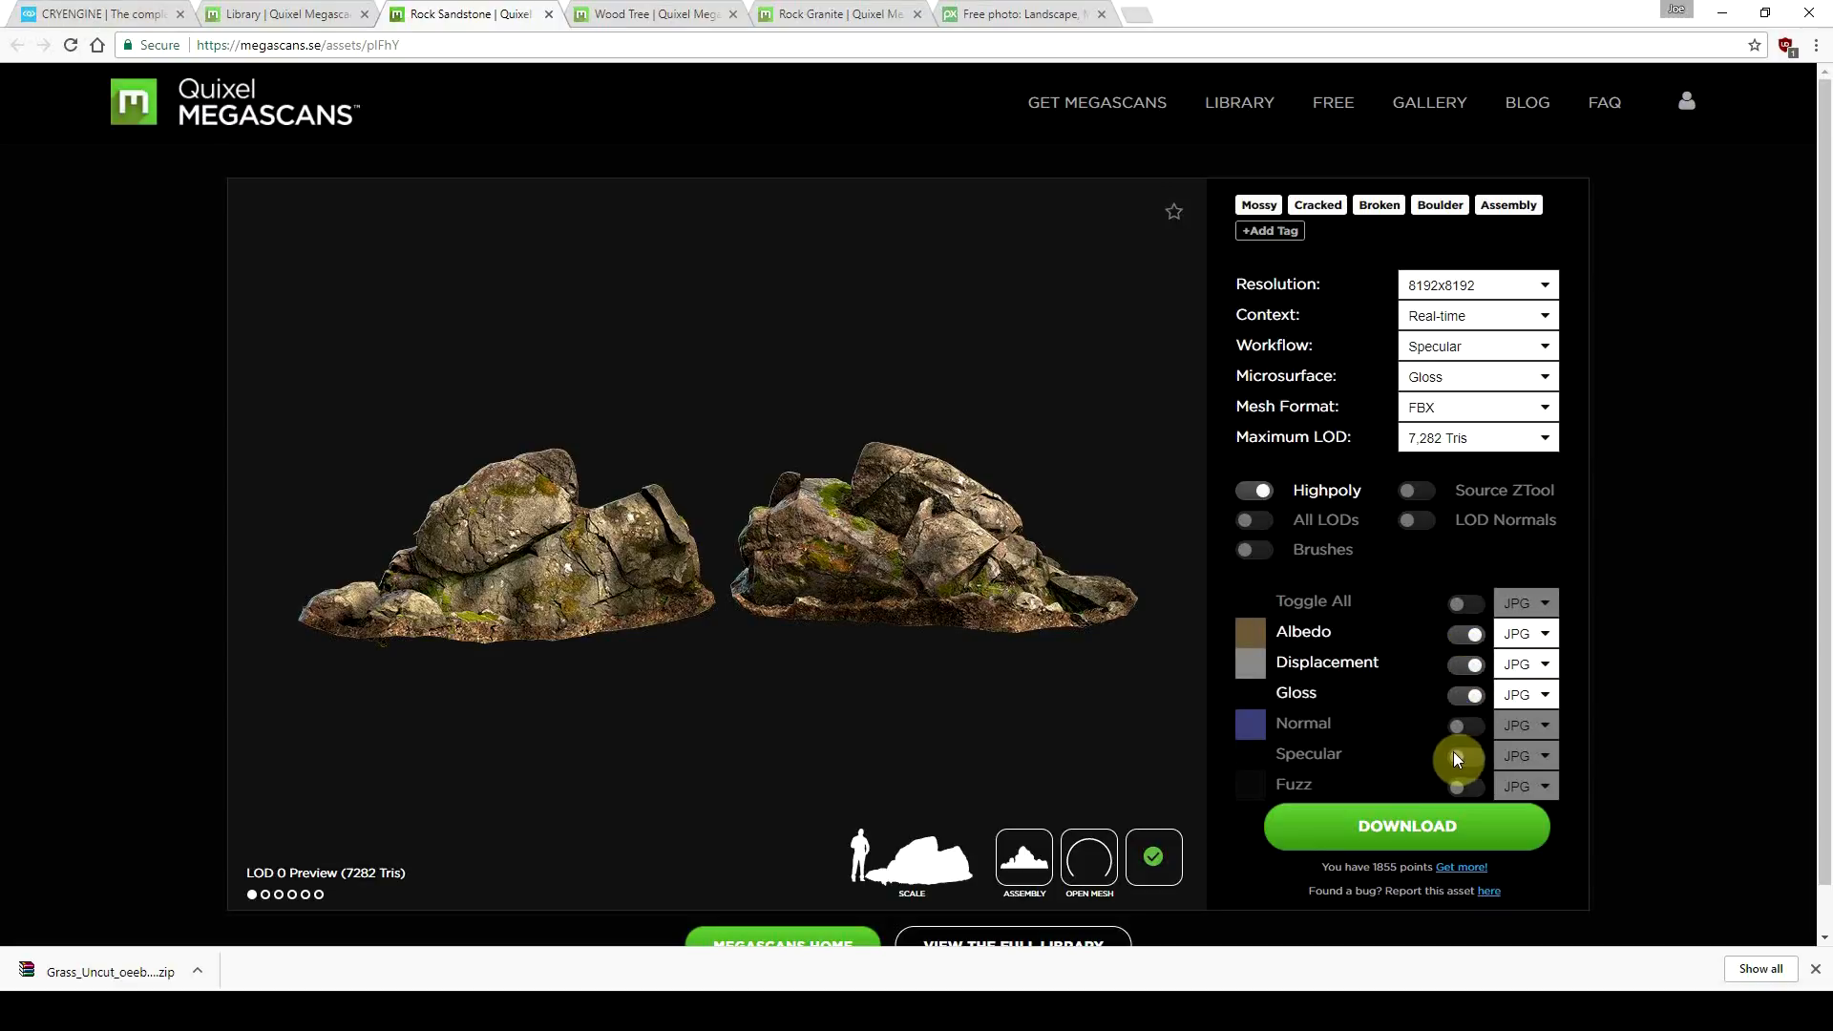
pyautogui.click(1467, 728)
pyautogui.click(1467, 759)
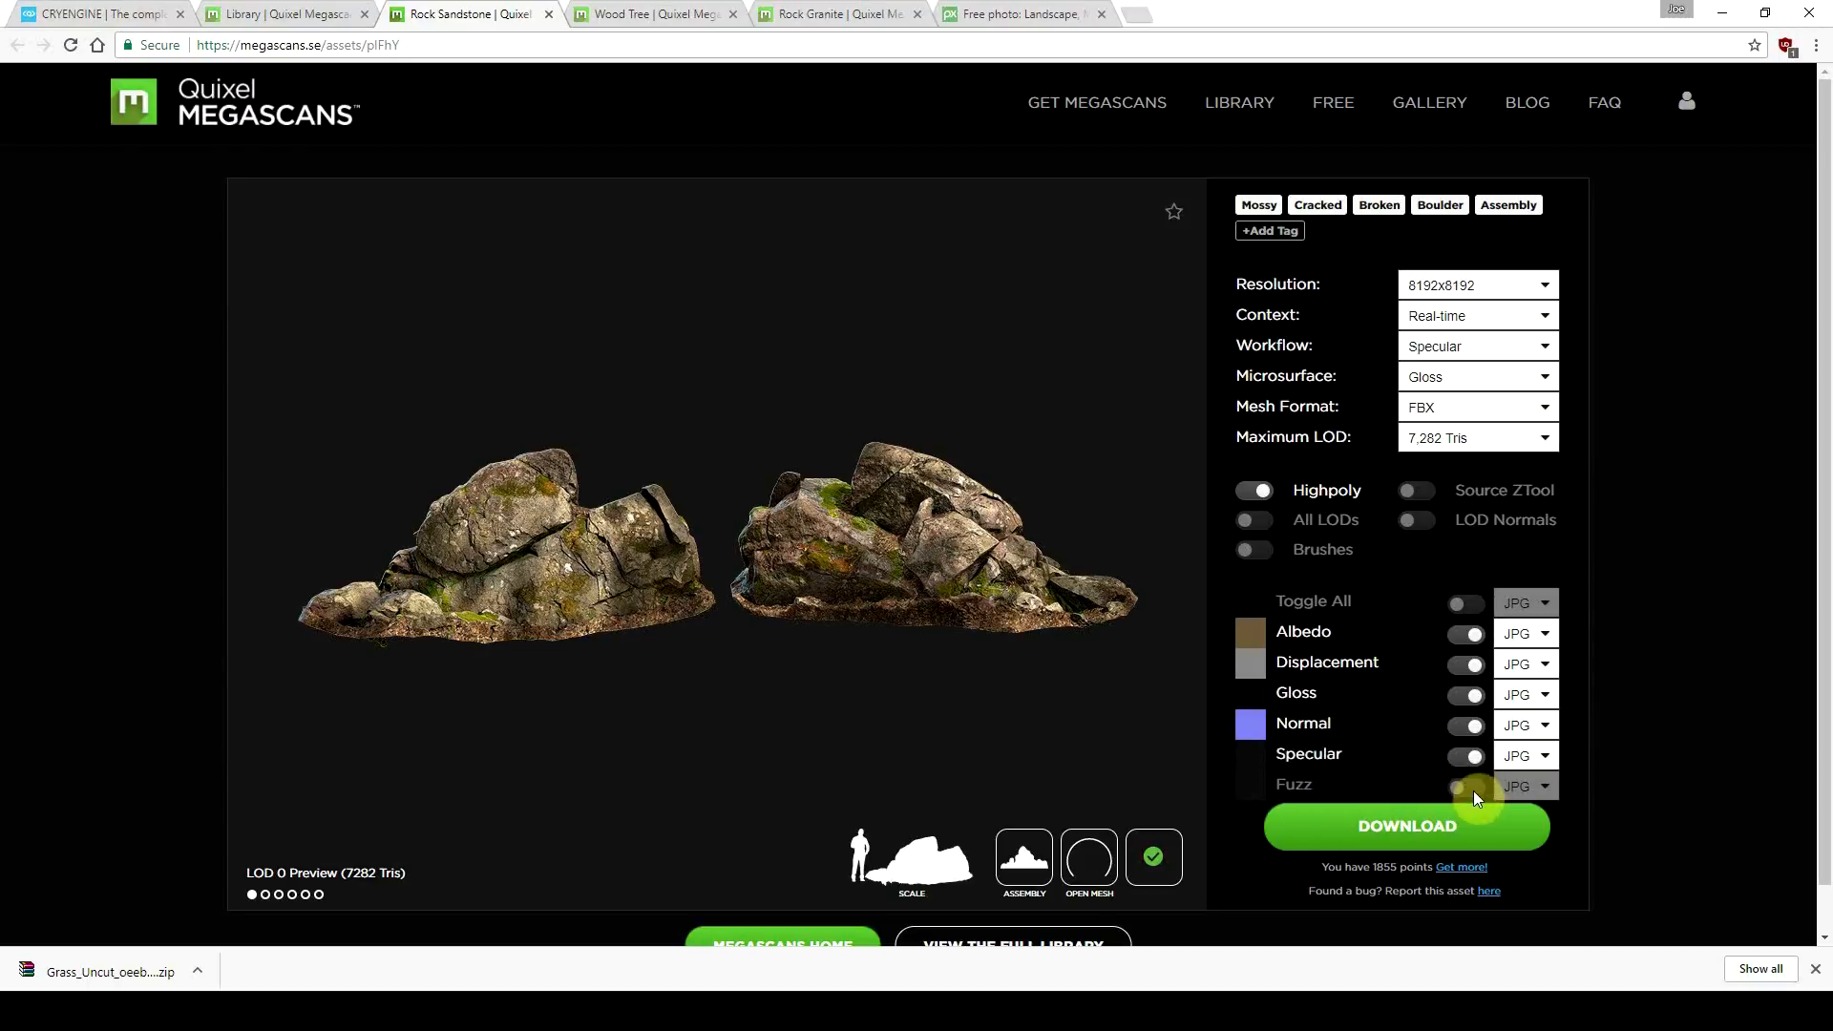
pyautogui.click(1338, 785)
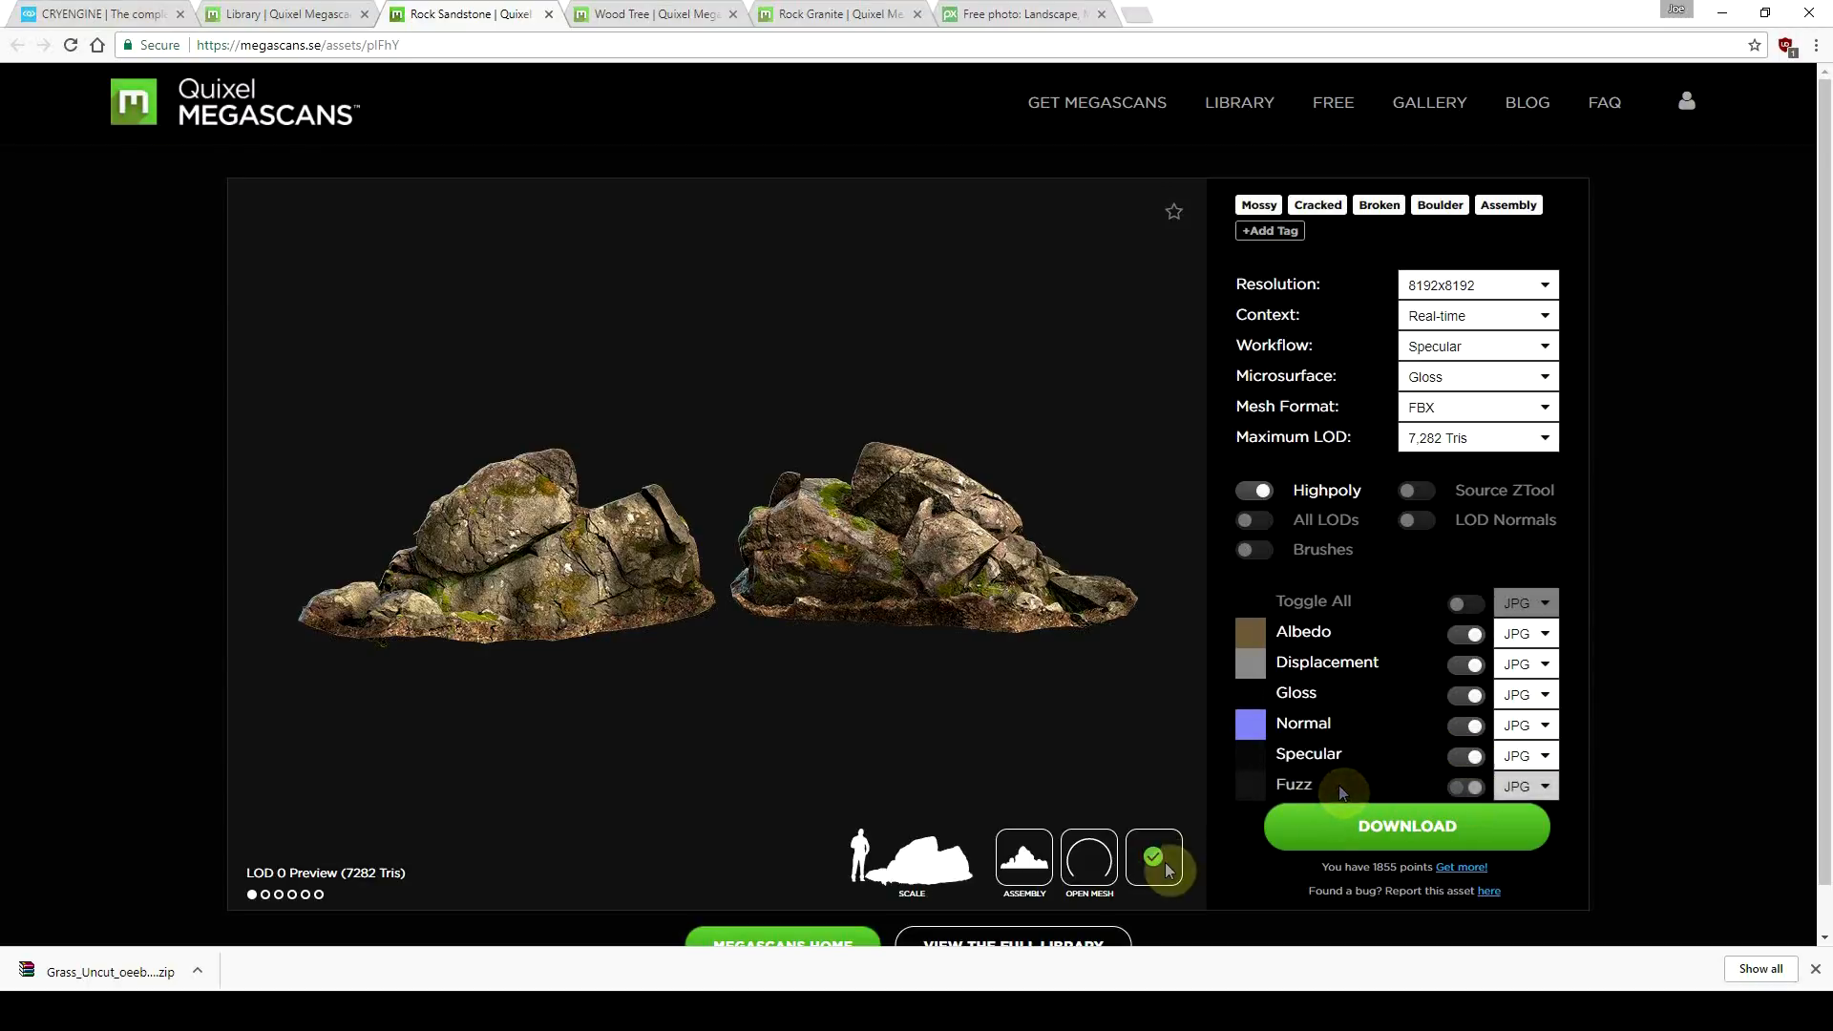
# Step: Download the Rock Sandstone asset and show its zip archive in the Downloads folder
pyautogui.click(1401, 836)
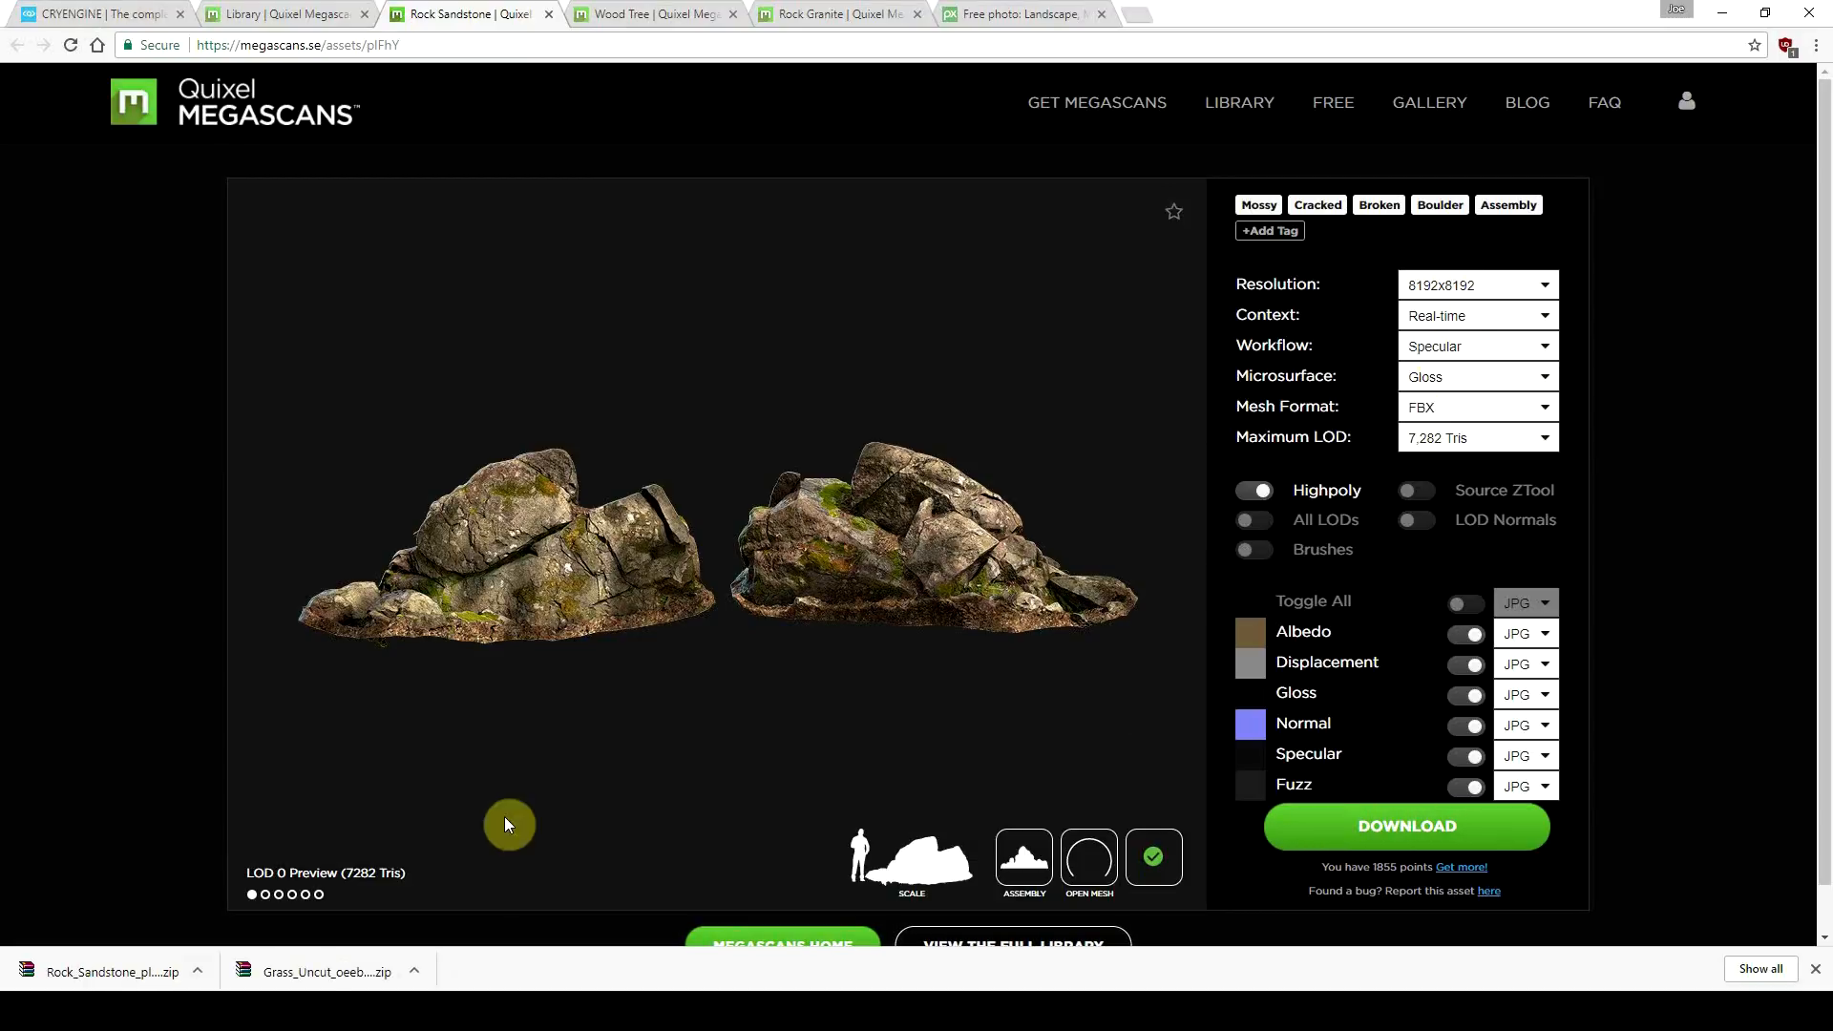
pyautogui.click(197, 971)
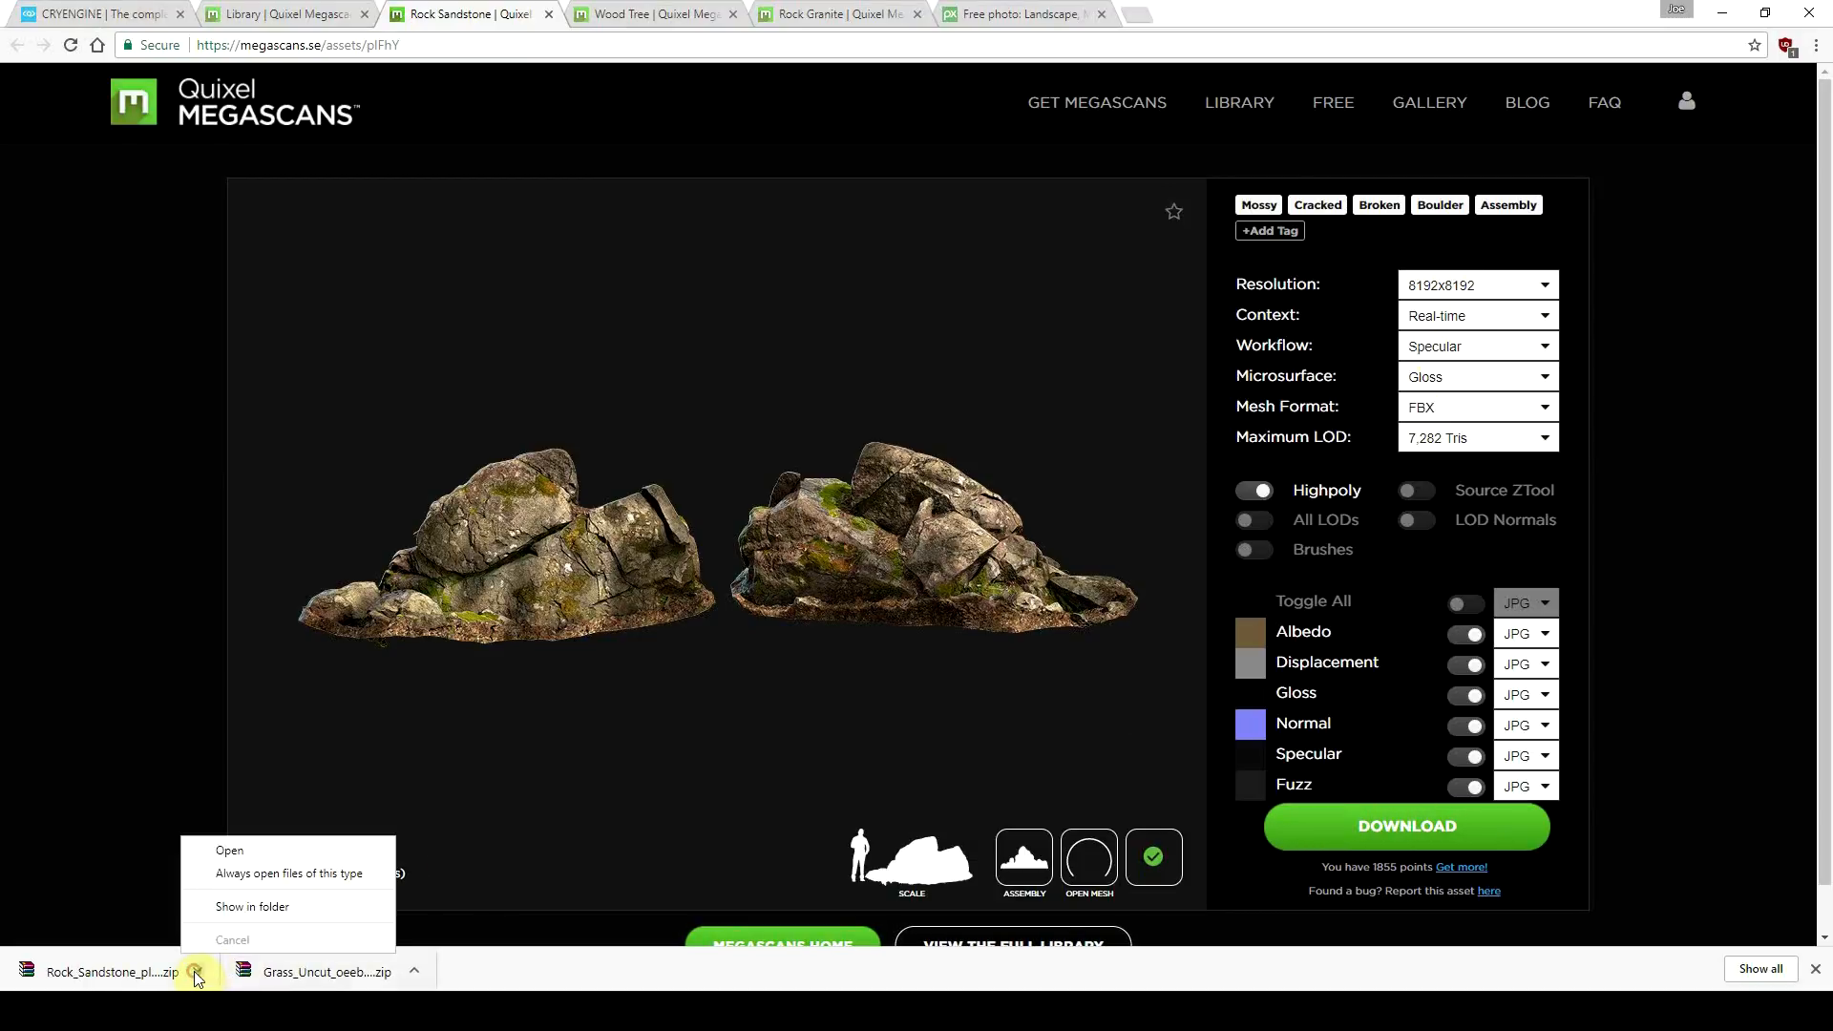
pyautogui.click(213, 917)
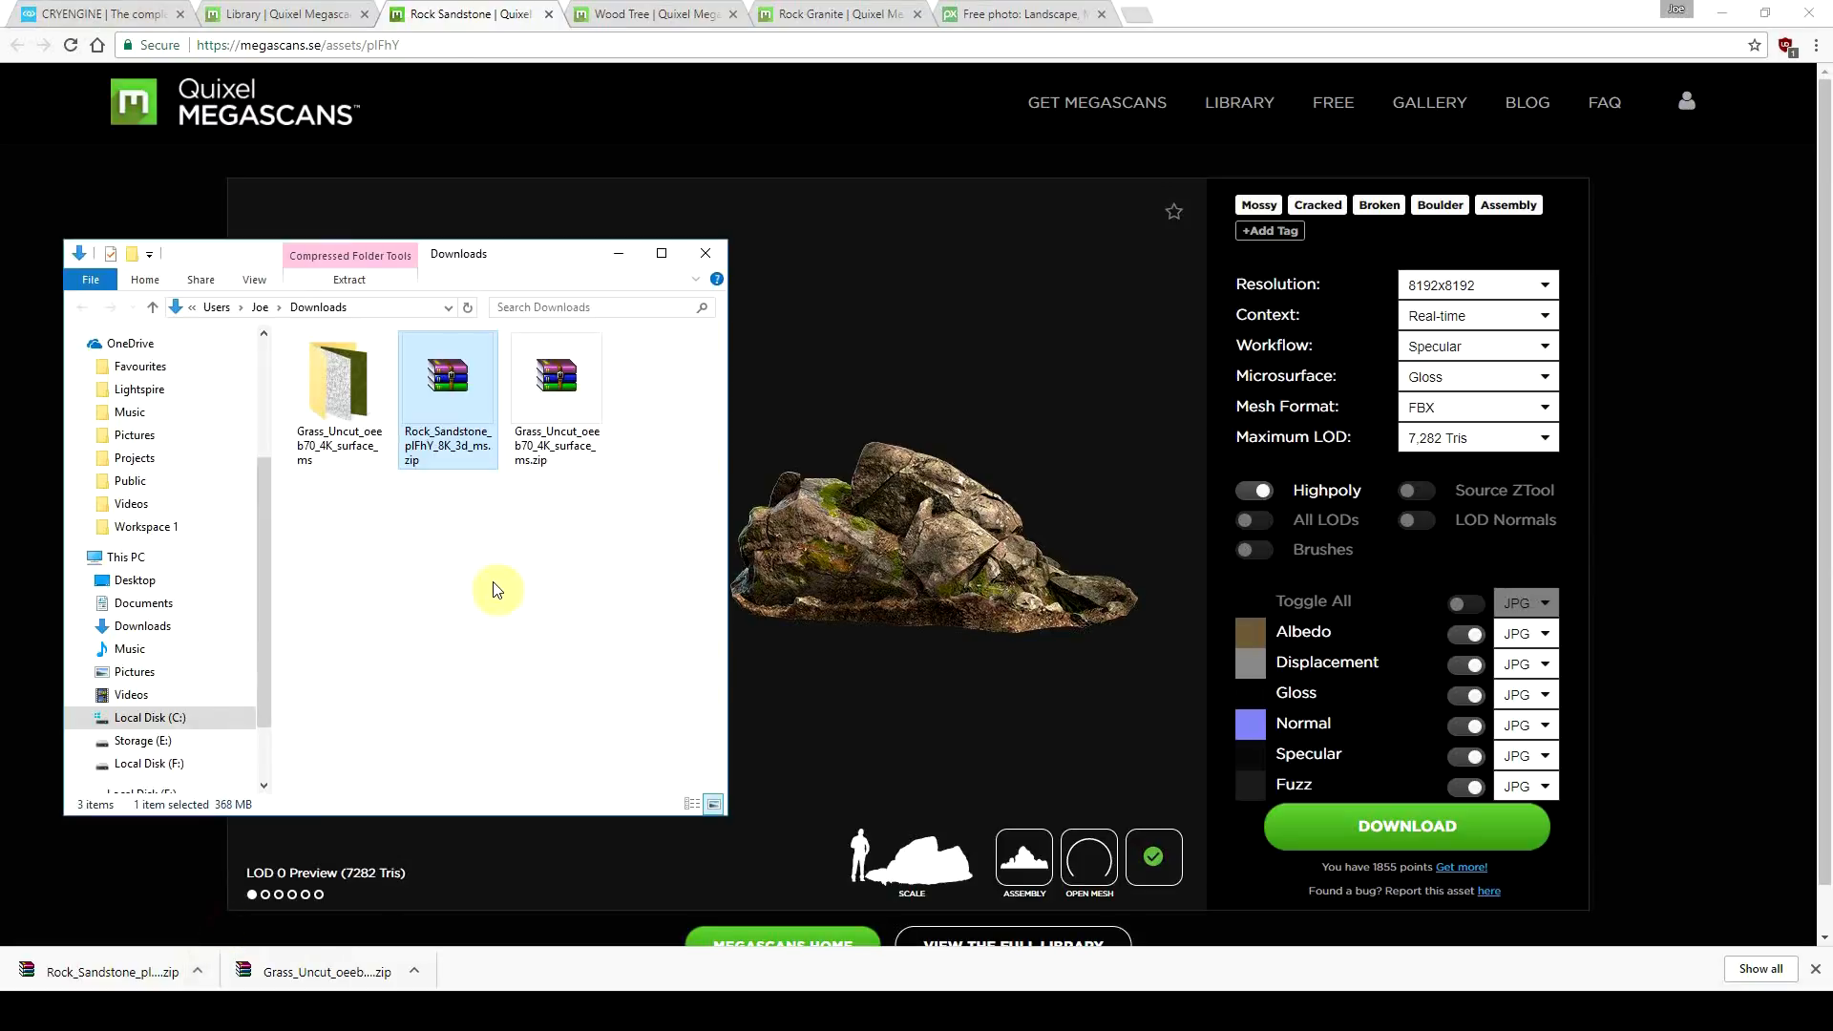
# Step: Extract the Rock_Sandstone_plFhY_8K_3d_ms archive into a folder of the same name and open that folder
pyautogui.rightClick(451, 403)
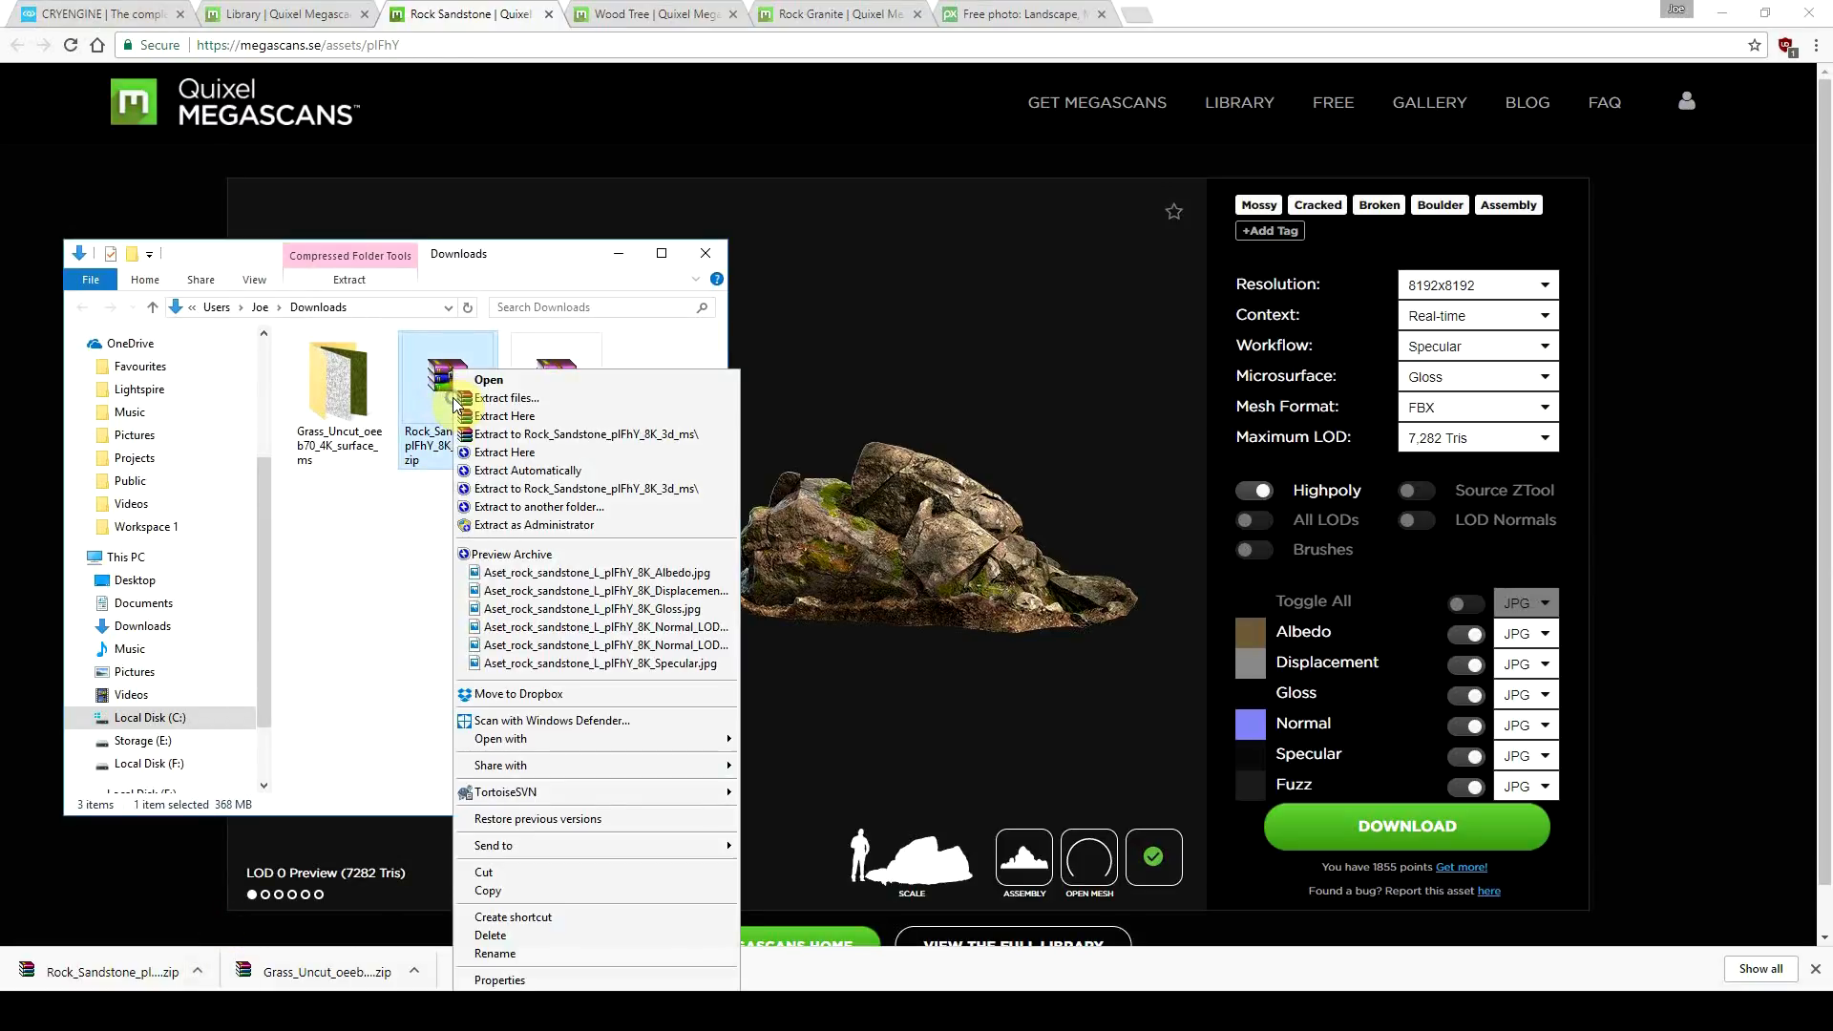
pyautogui.click(455, 405)
pyautogui.rightClick(467, 378)
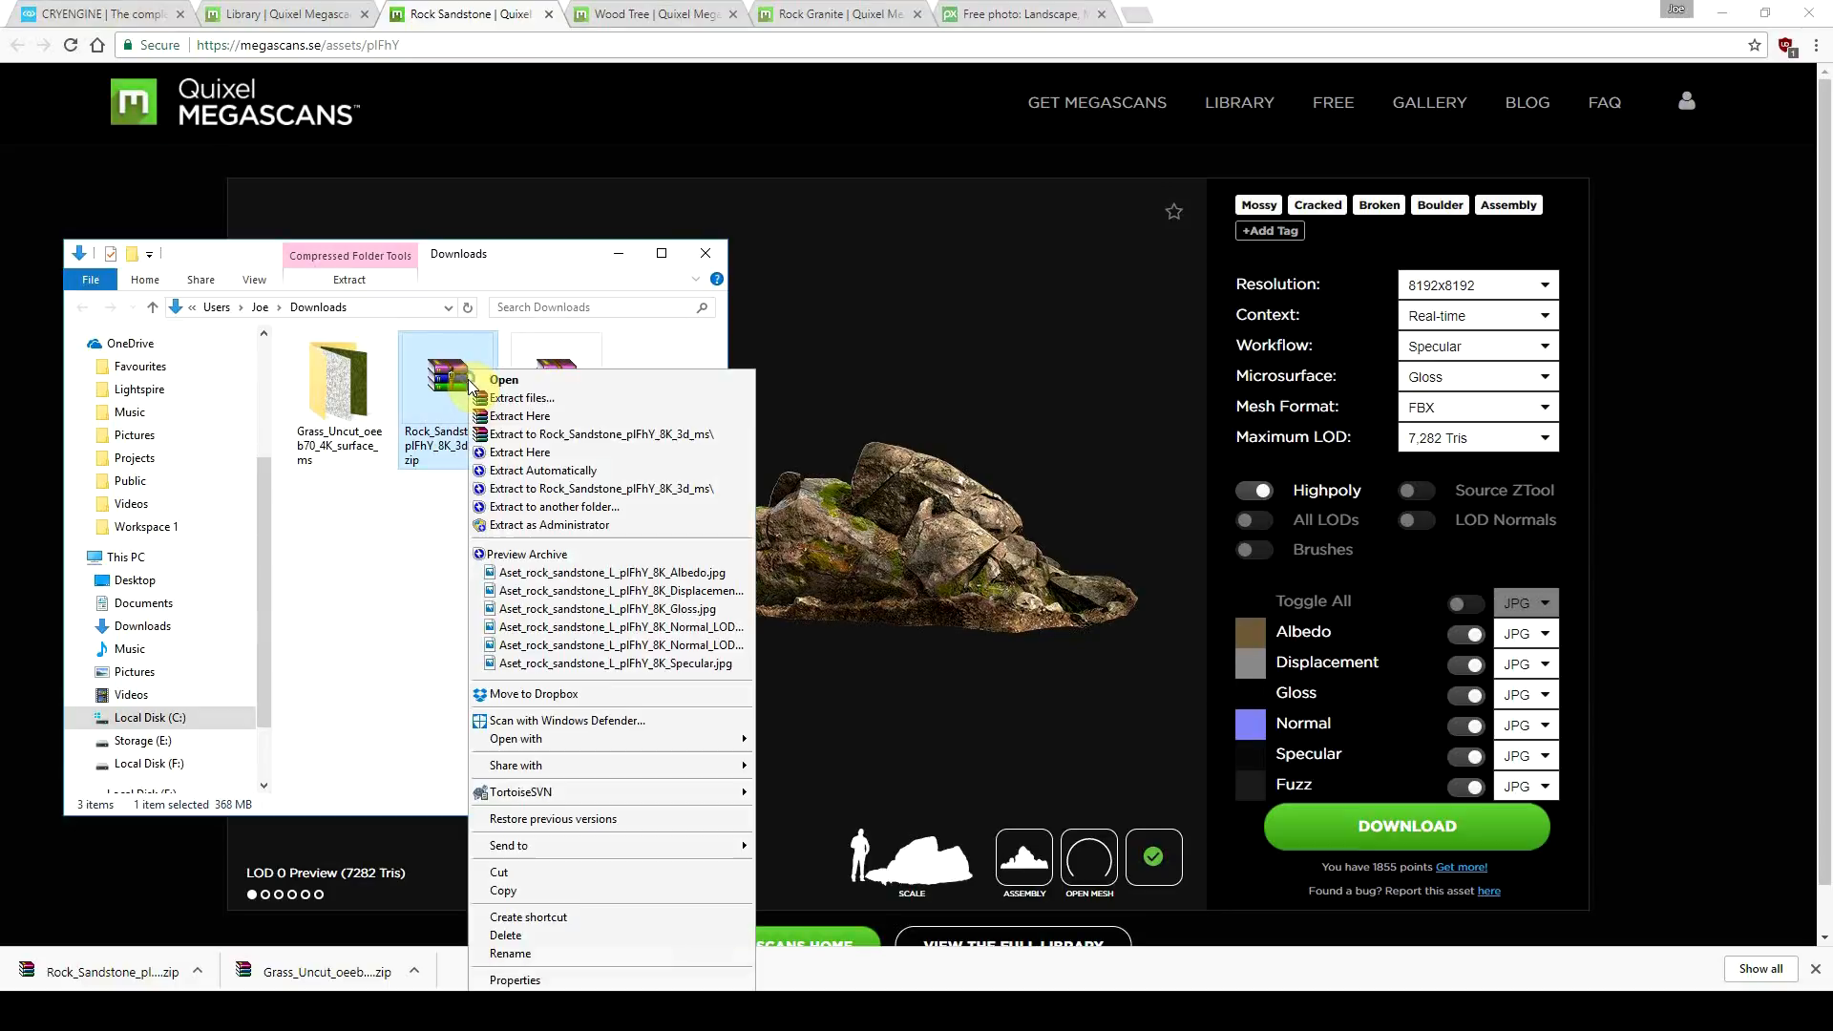
pyautogui.click(533, 434)
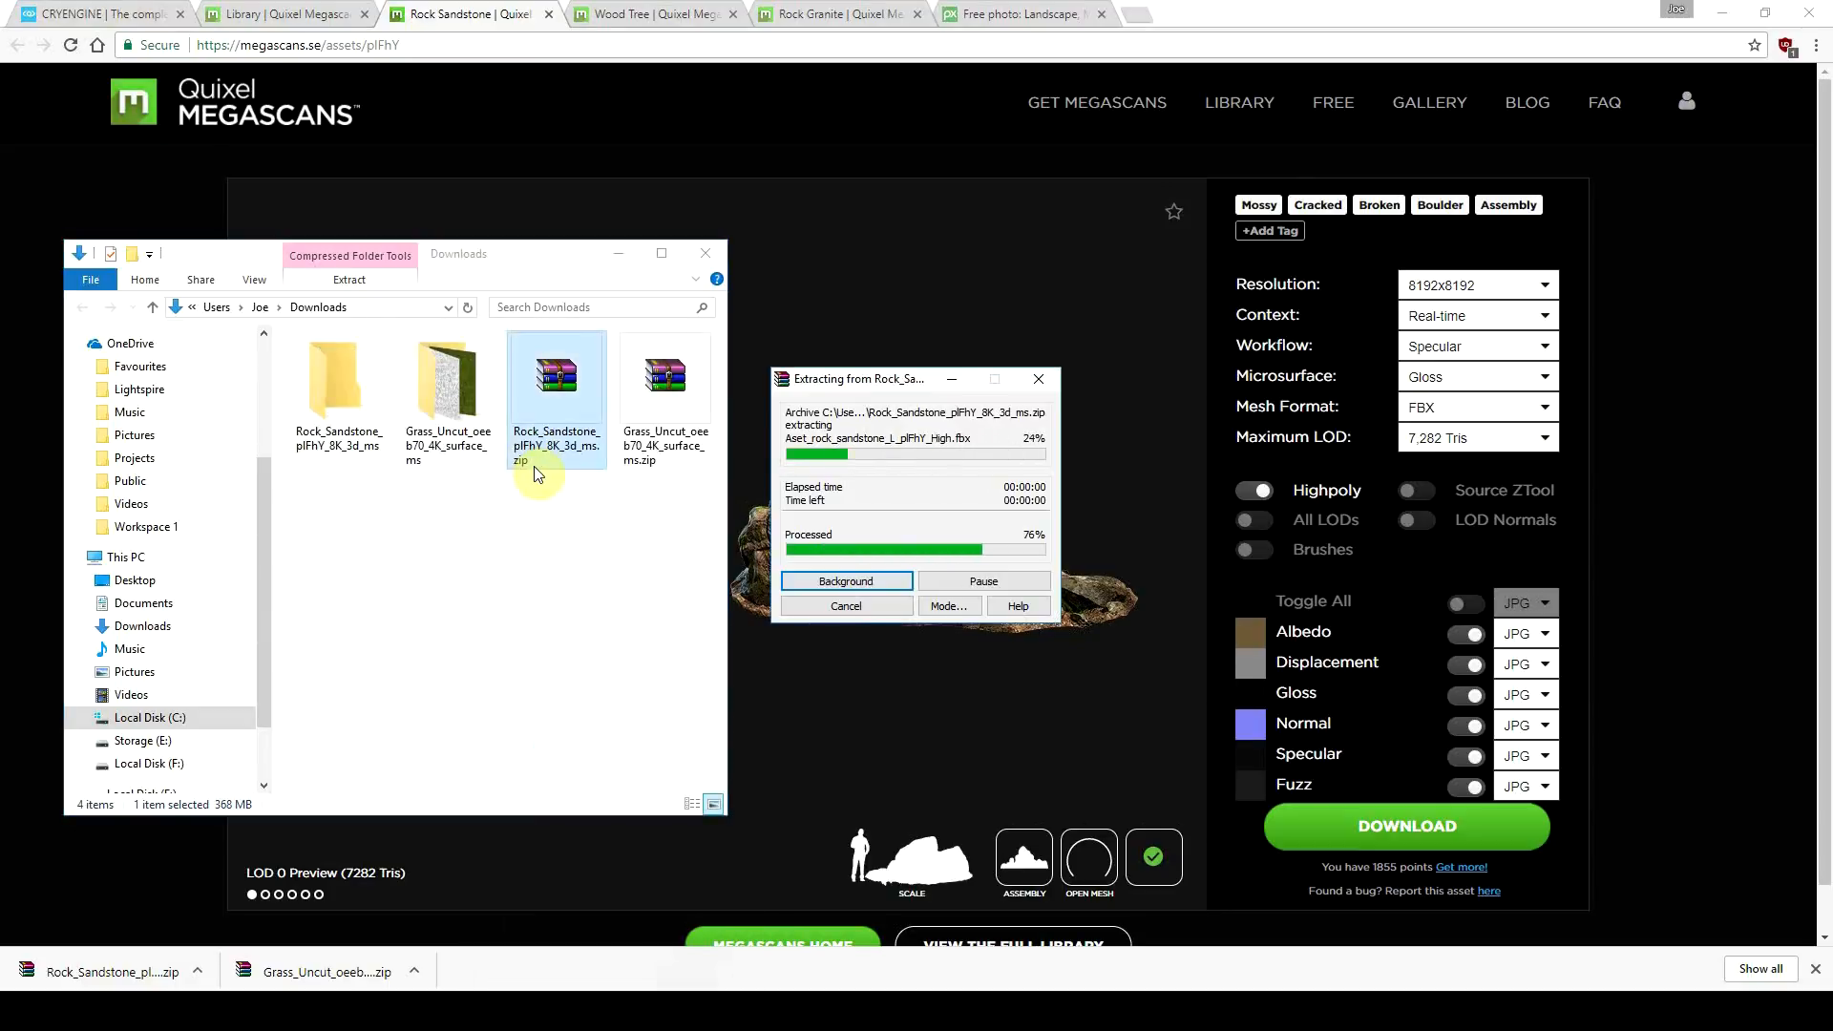
pyautogui.doubleClick(355, 387)
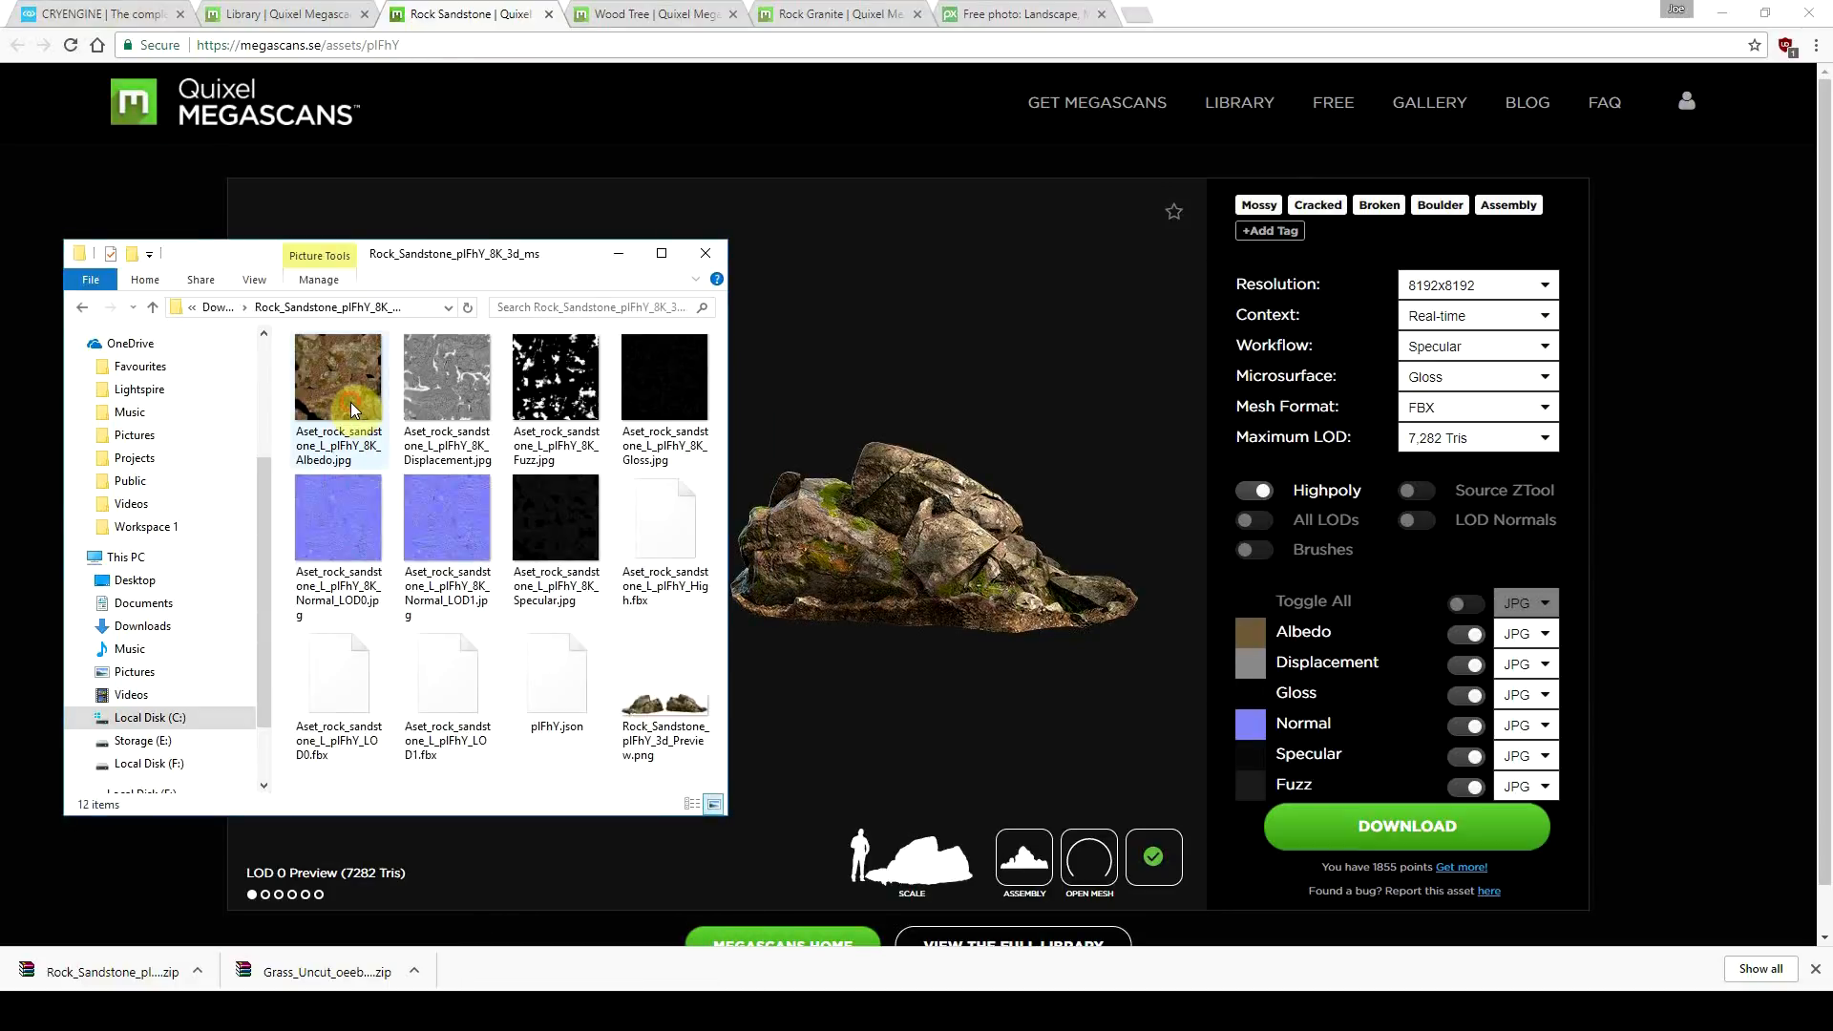
# Step: Look over the extracted texture maps, and remove plFhY.json and the preview PNG from the folder
pyautogui.click(352, 403)
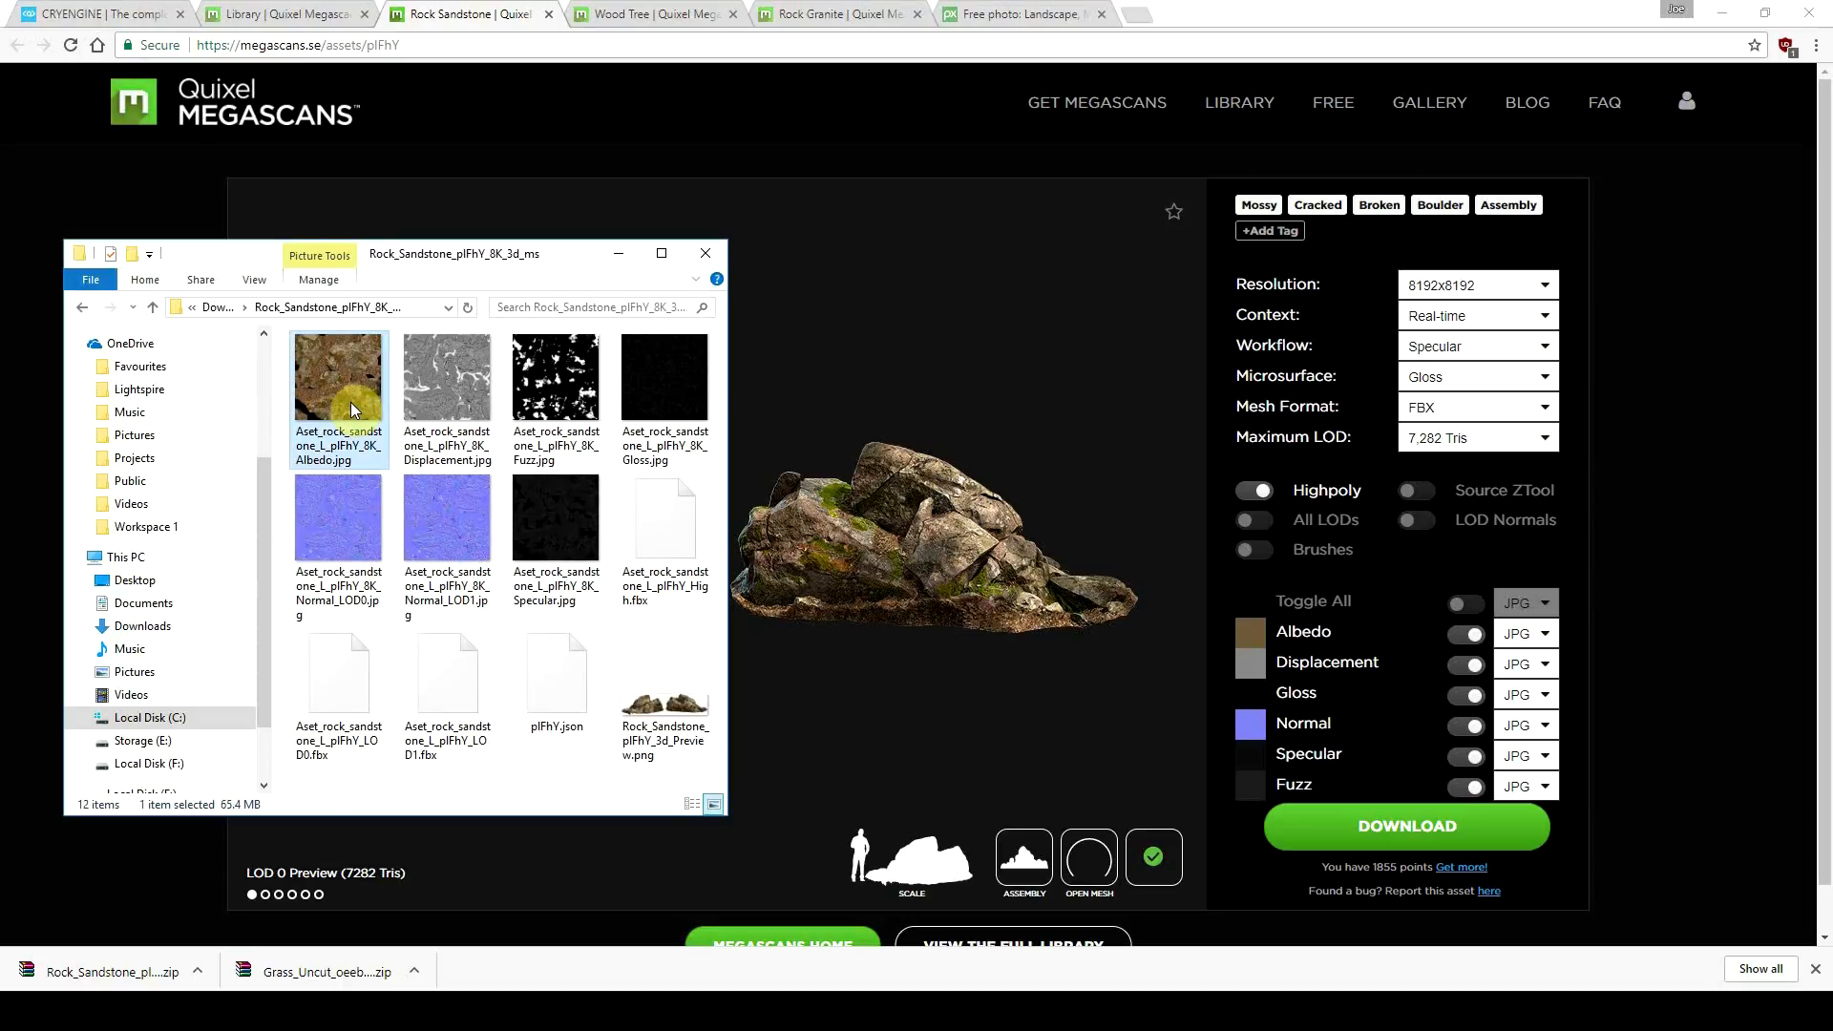
pyautogui.press('Right')
pyautogui.press('Right')
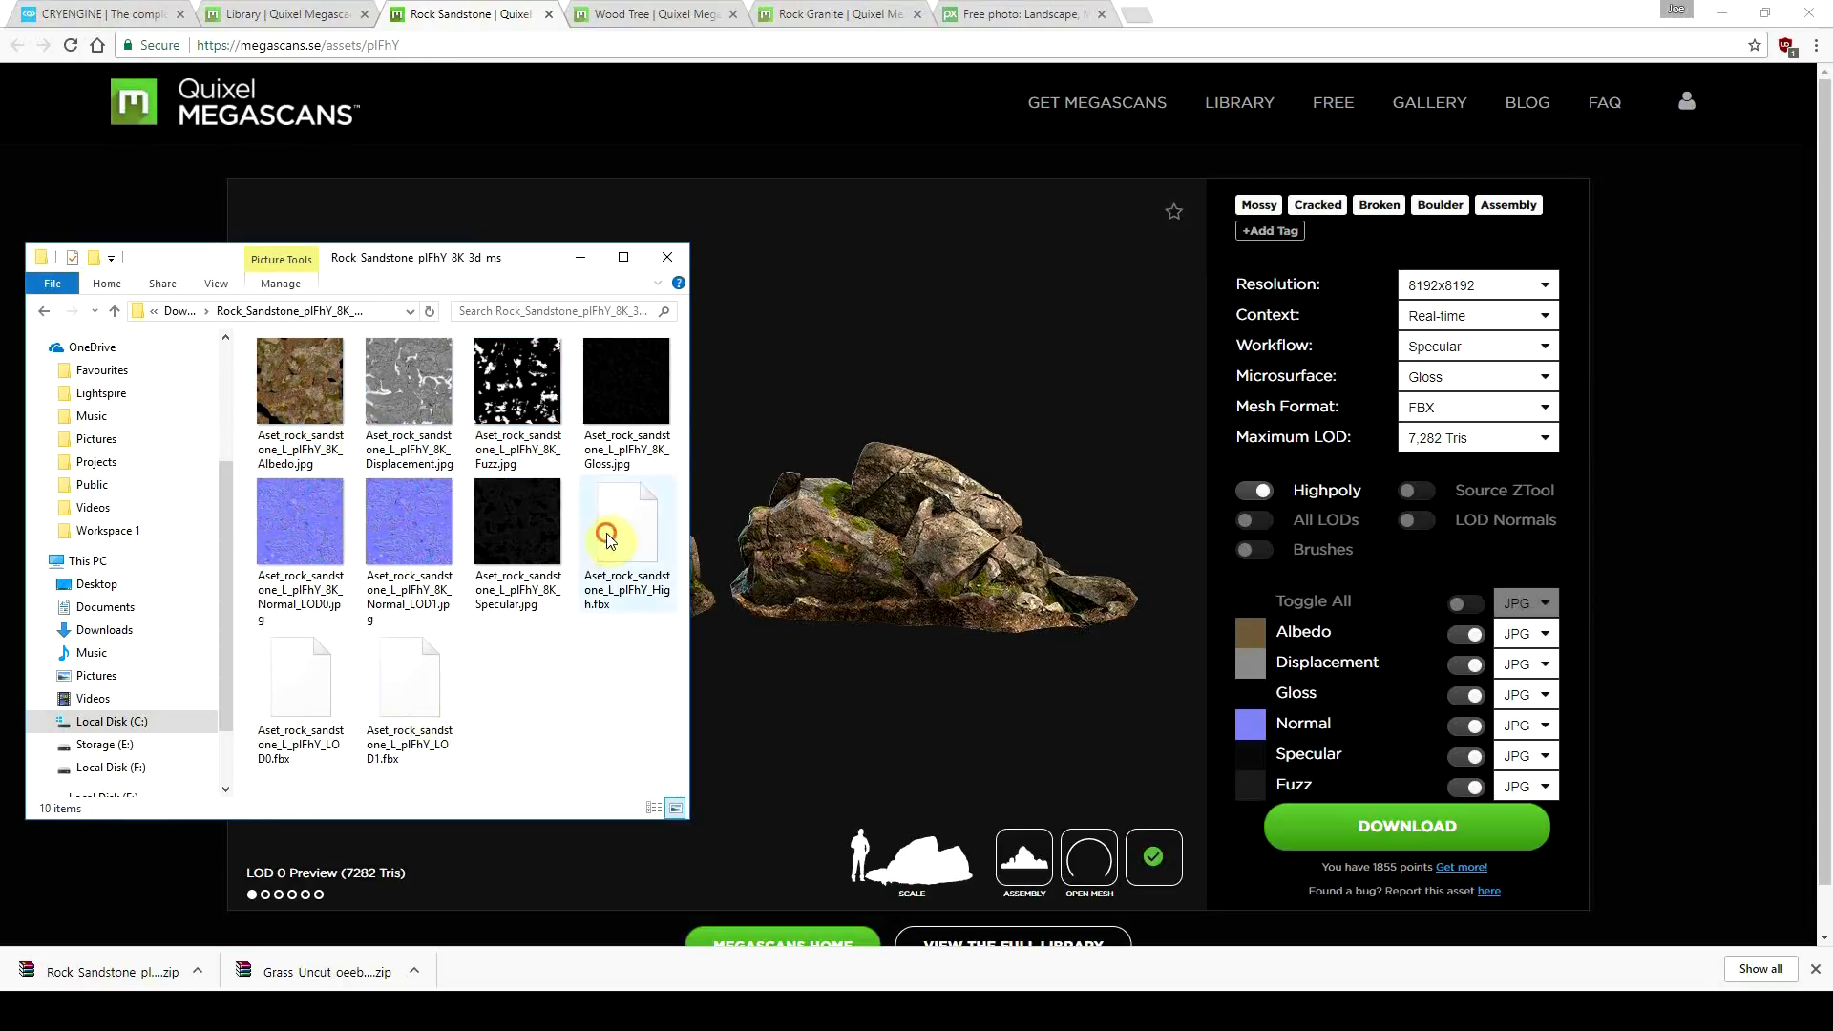
# Step: Check the High, LOD0 and LOD1 FBX meshes and delete the LOD1 FBX file
pyautogui.click(611, 541)
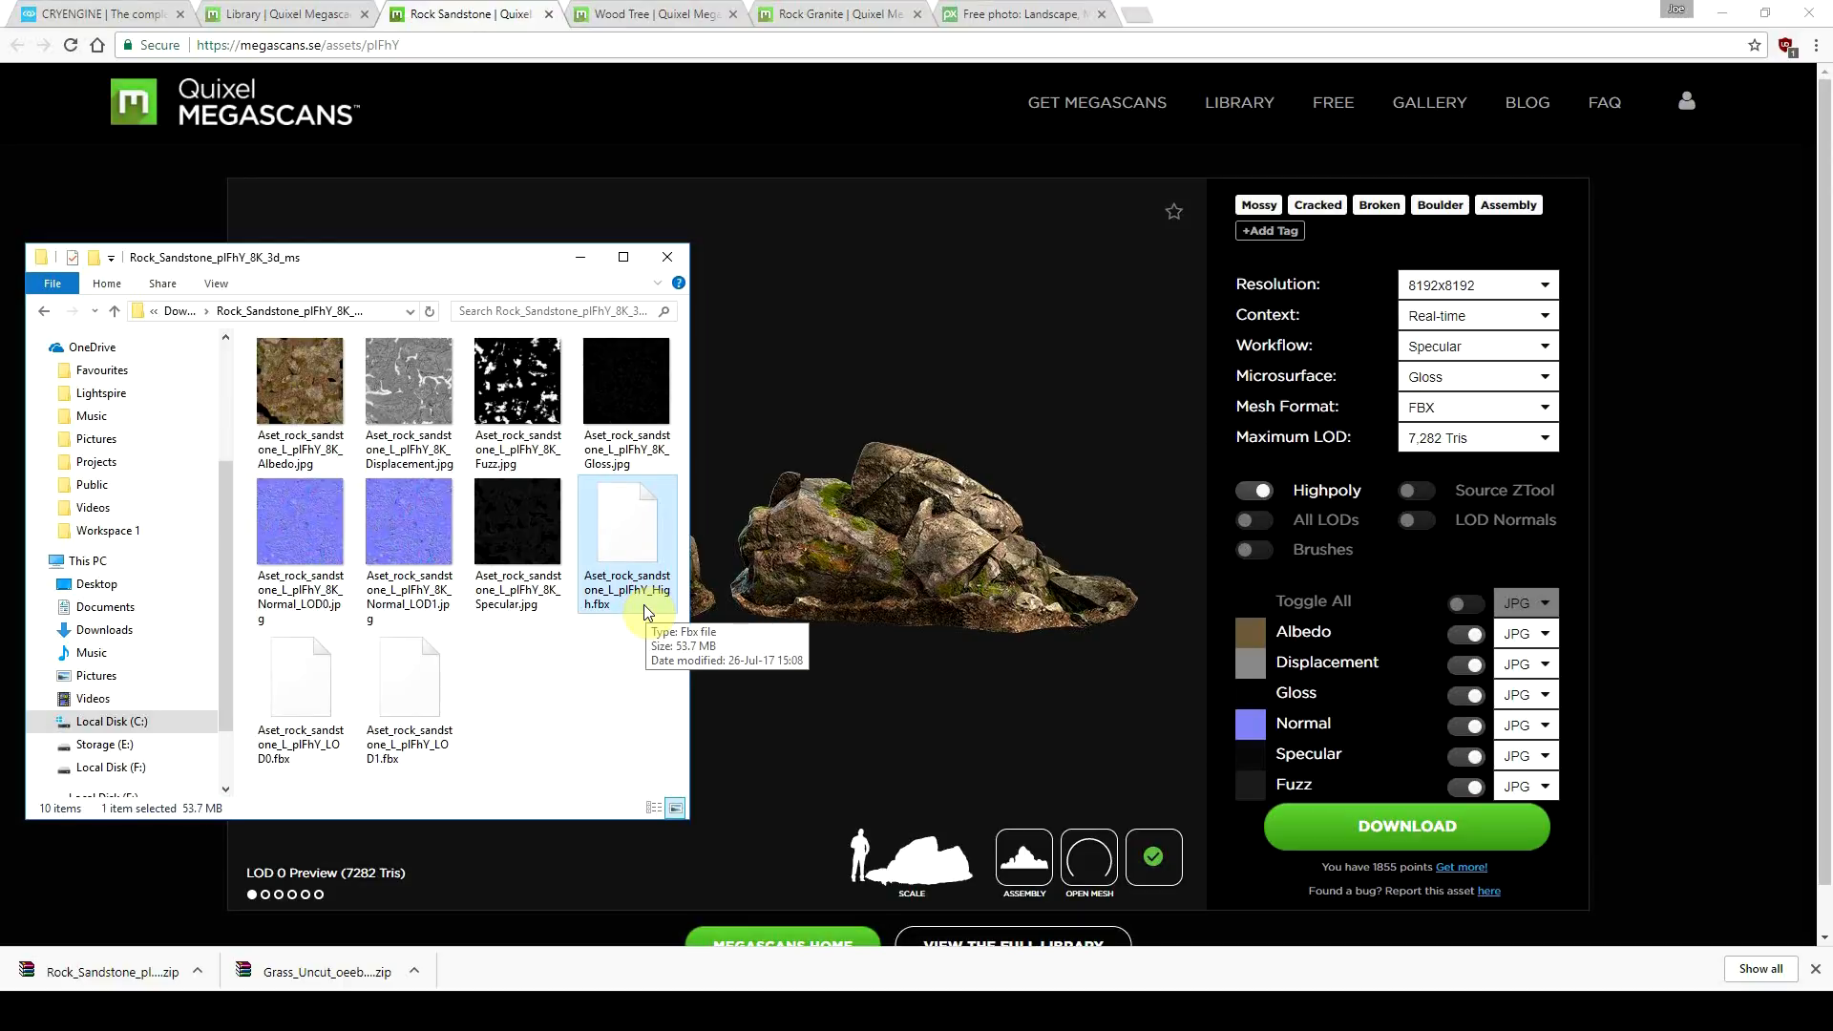
pyautogui.click(325, 684)
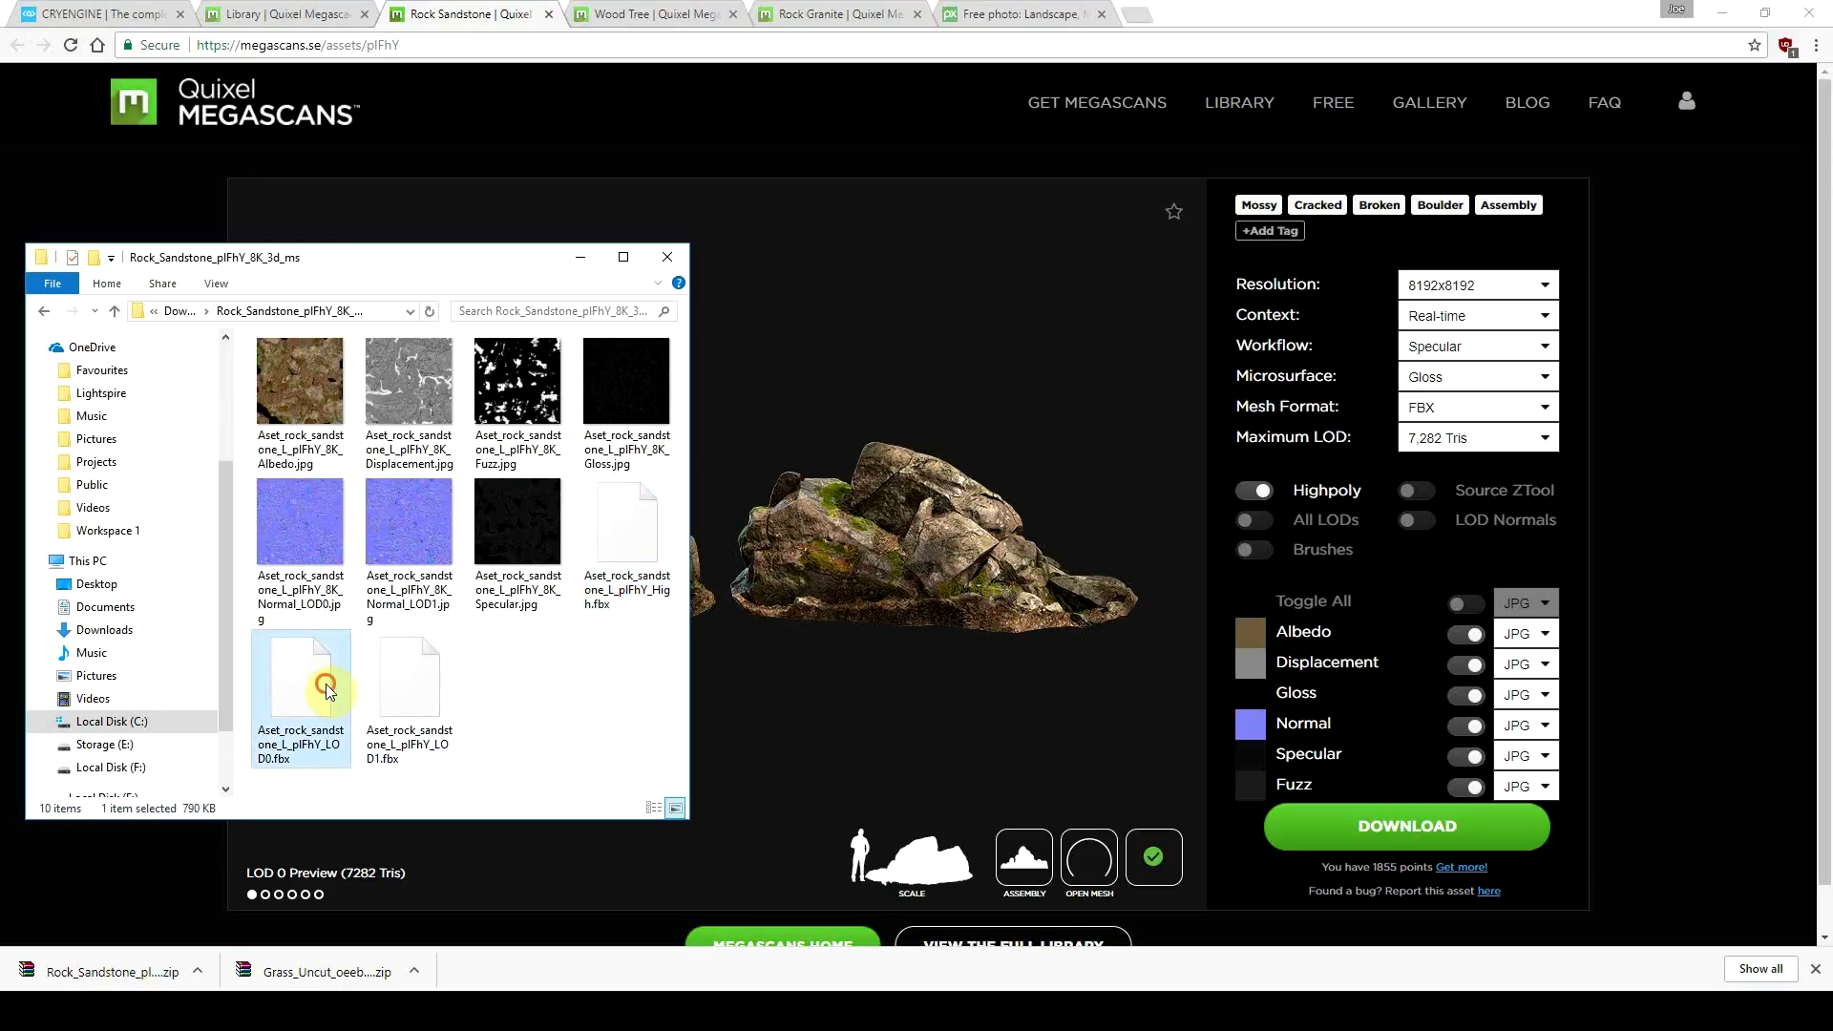
pyautogui.press('Right')
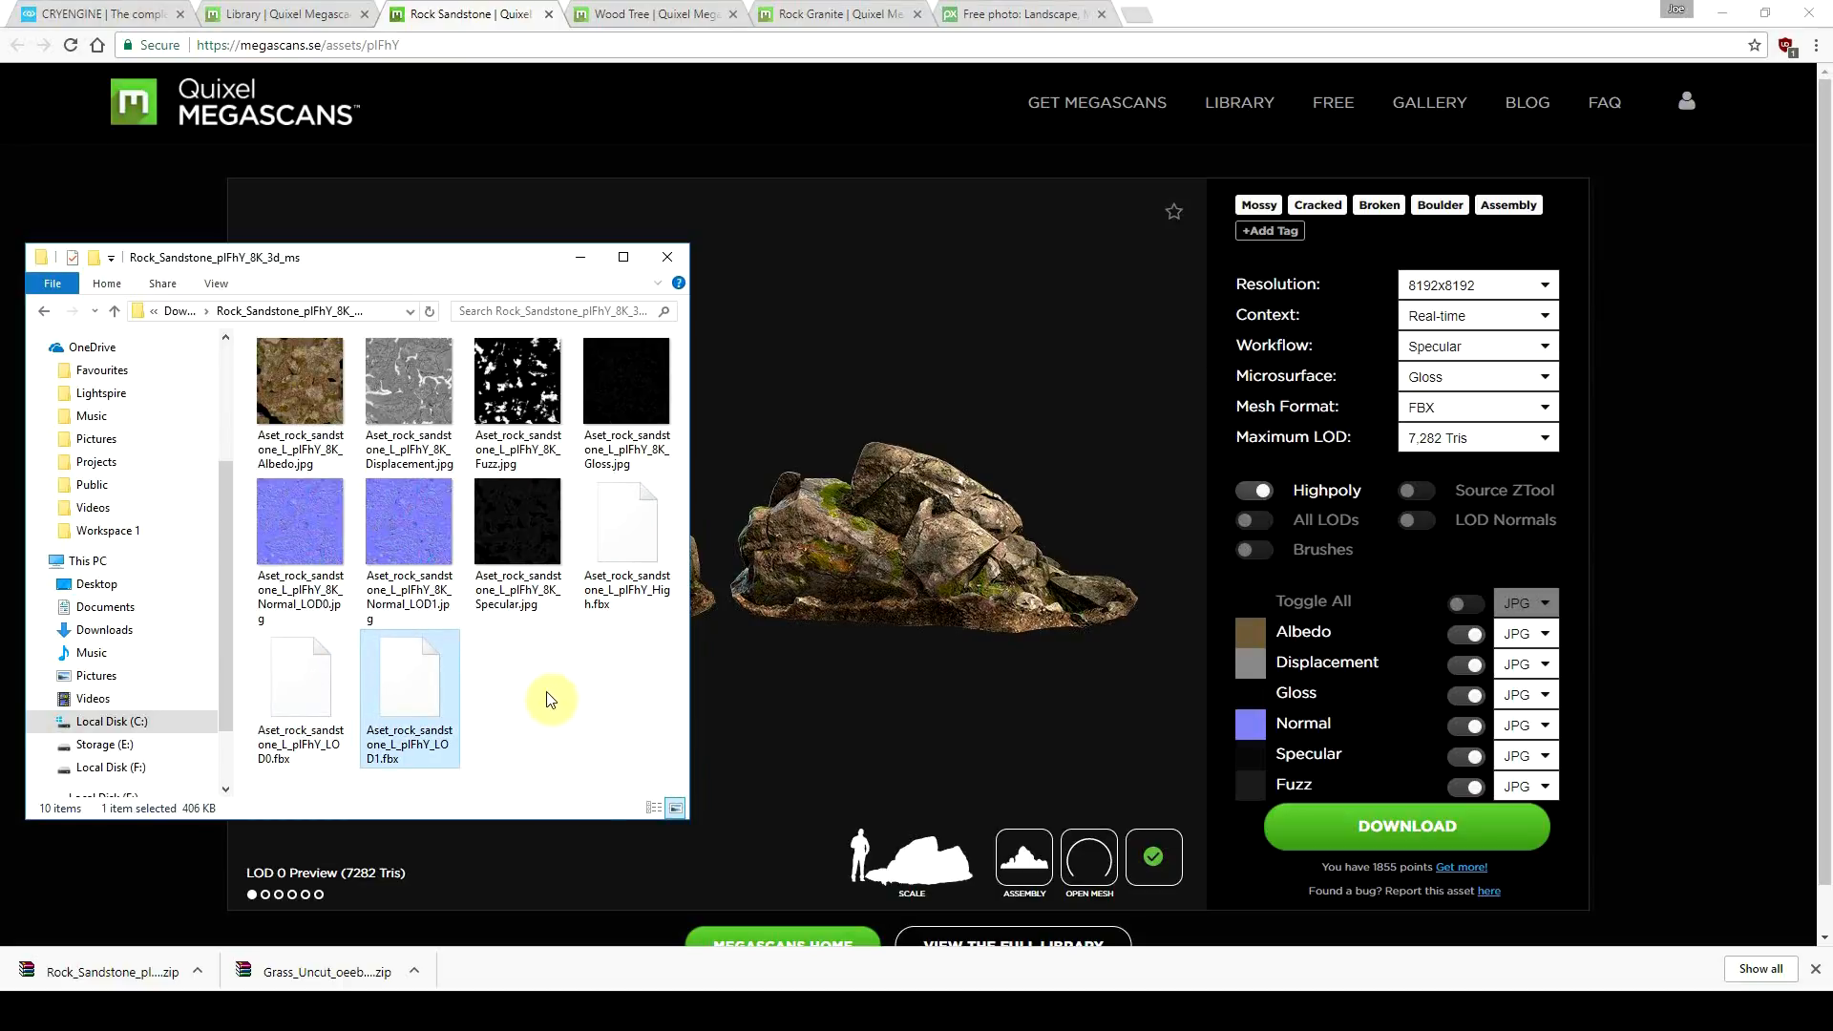
pyautogui.click(416, 705)
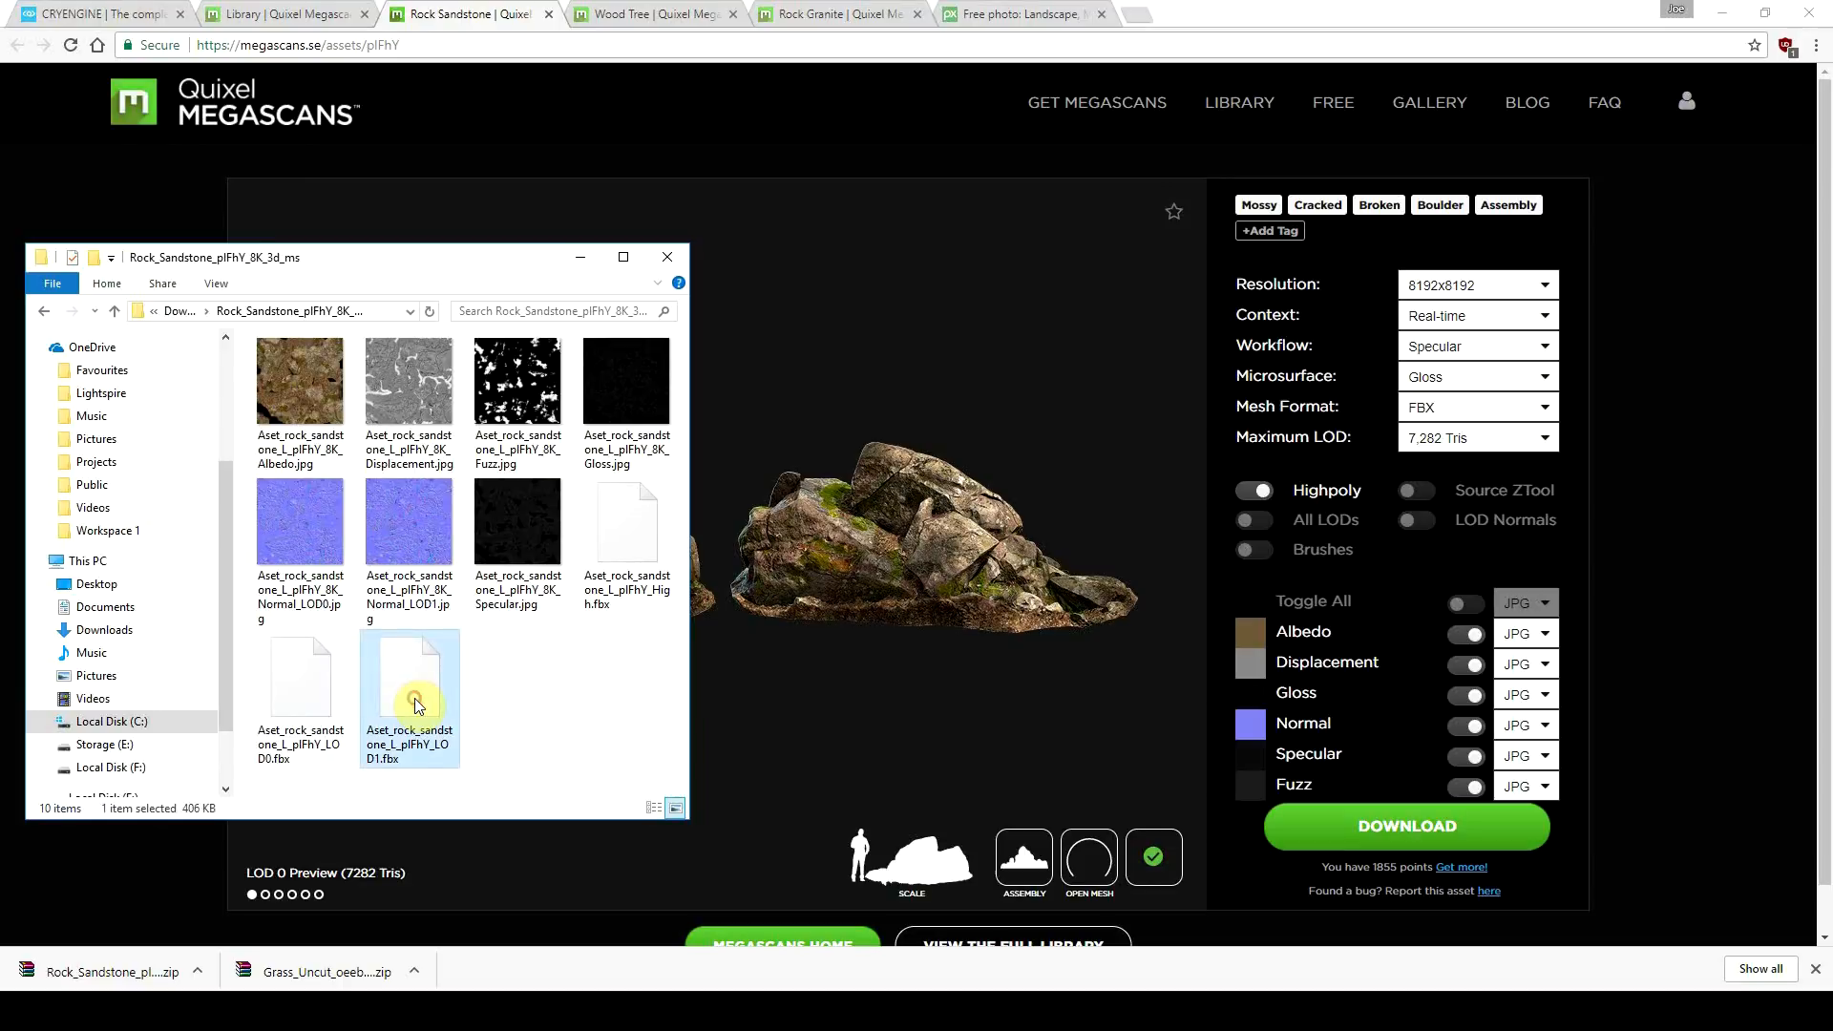
pyautogui.press('Delete')
pyautogui.press('Return')
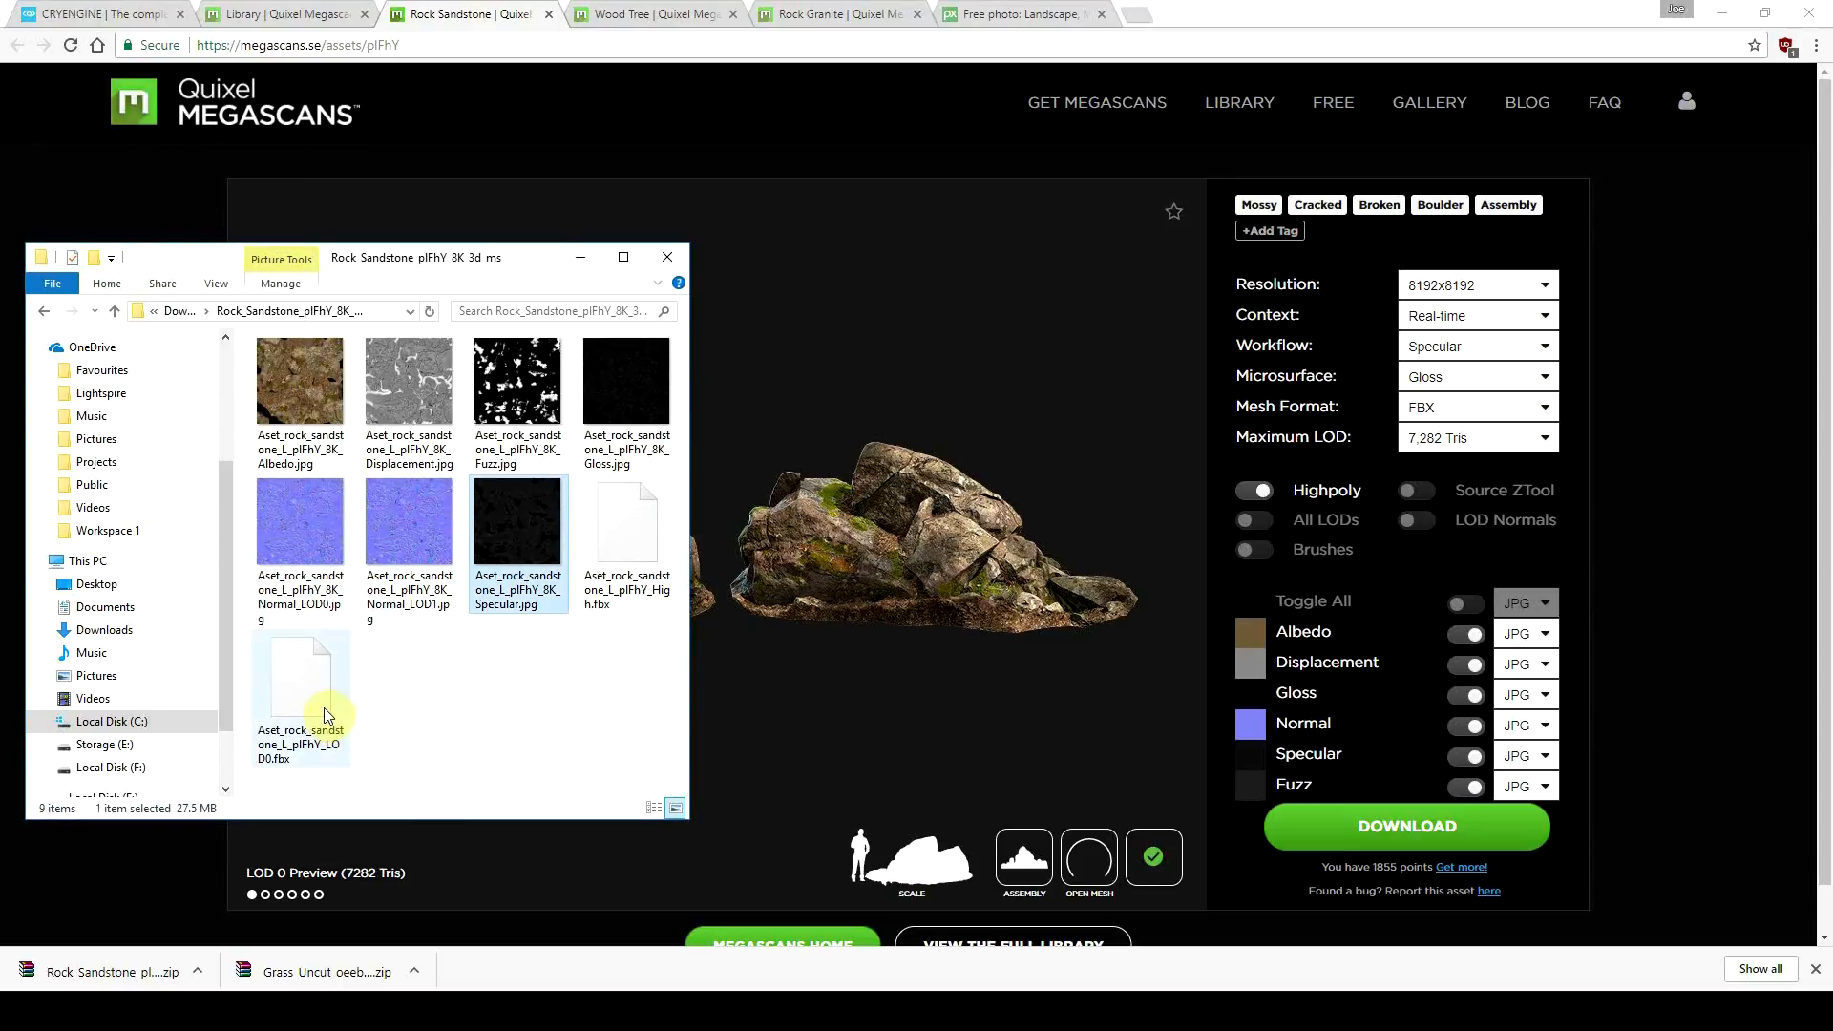
# Step: Switch to 3ds Max with the Rock Sandstone folder kept in front, and select all of the folder's remaining files
pyautogui.click(324, 711)
pyautogui.click(409, 705)
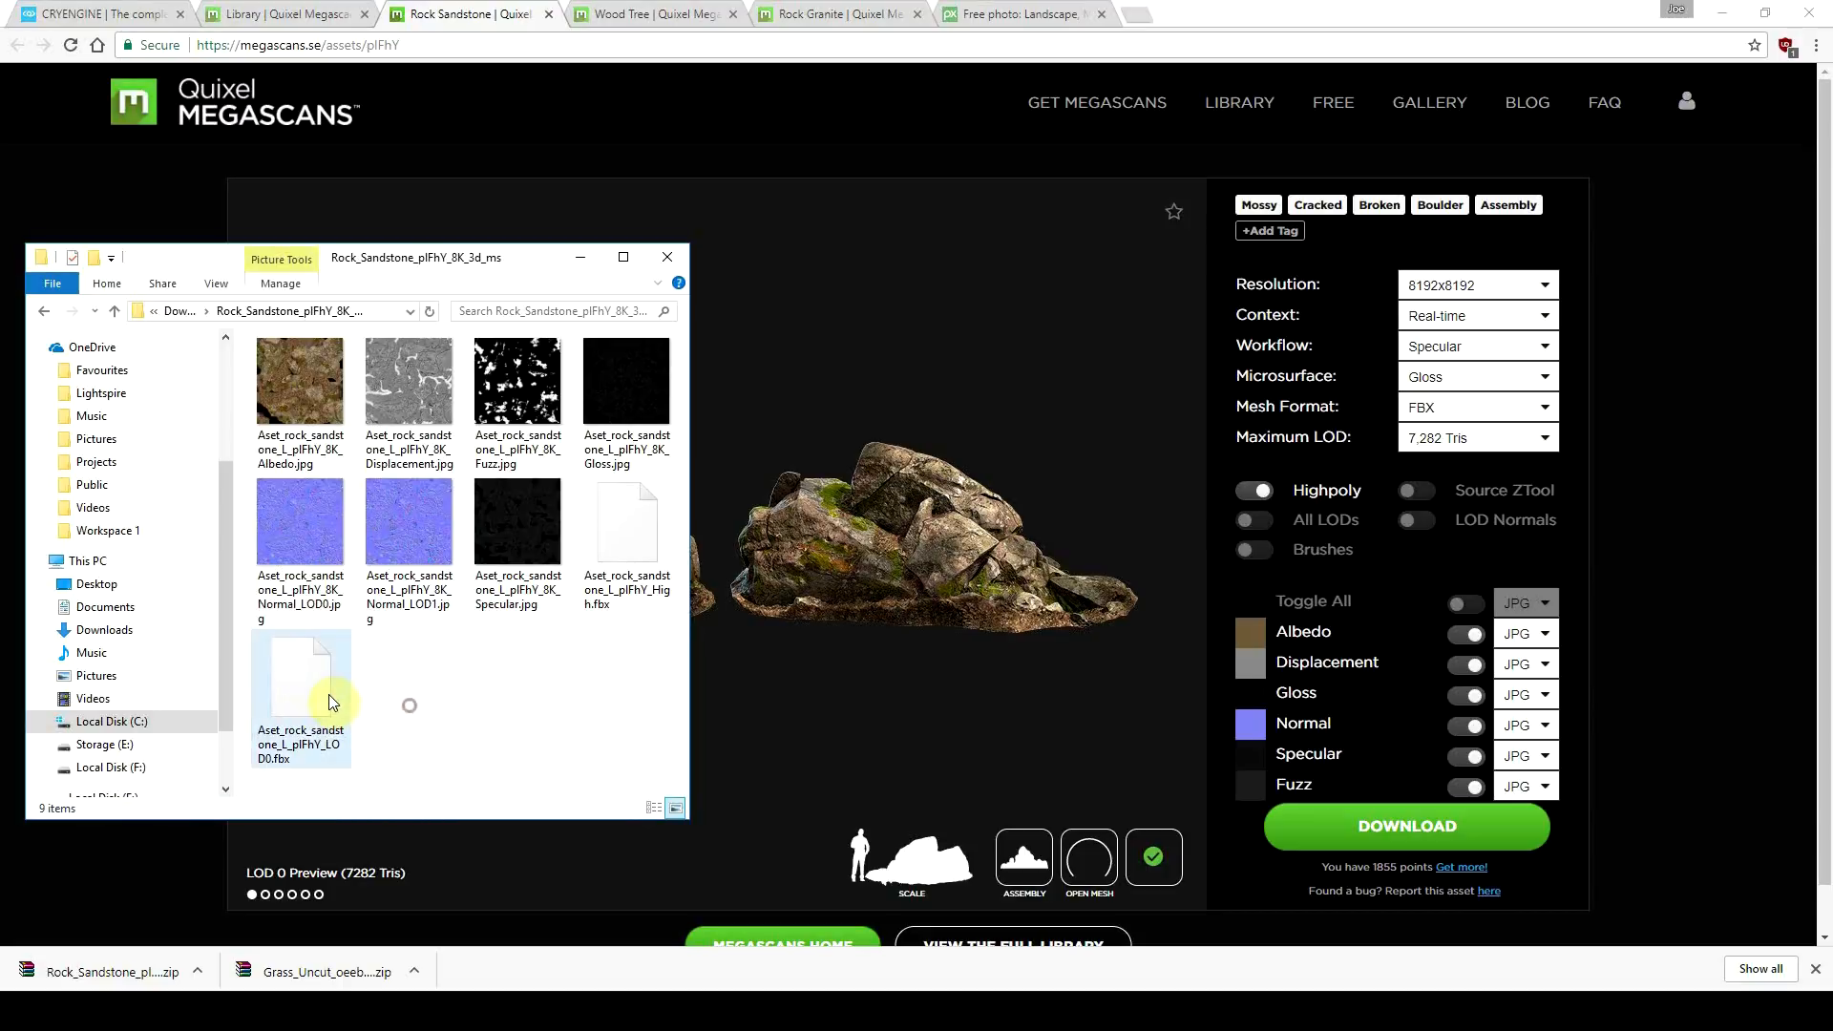
pyautogui.click(325, 695)
pyautogui.click(421, 673)
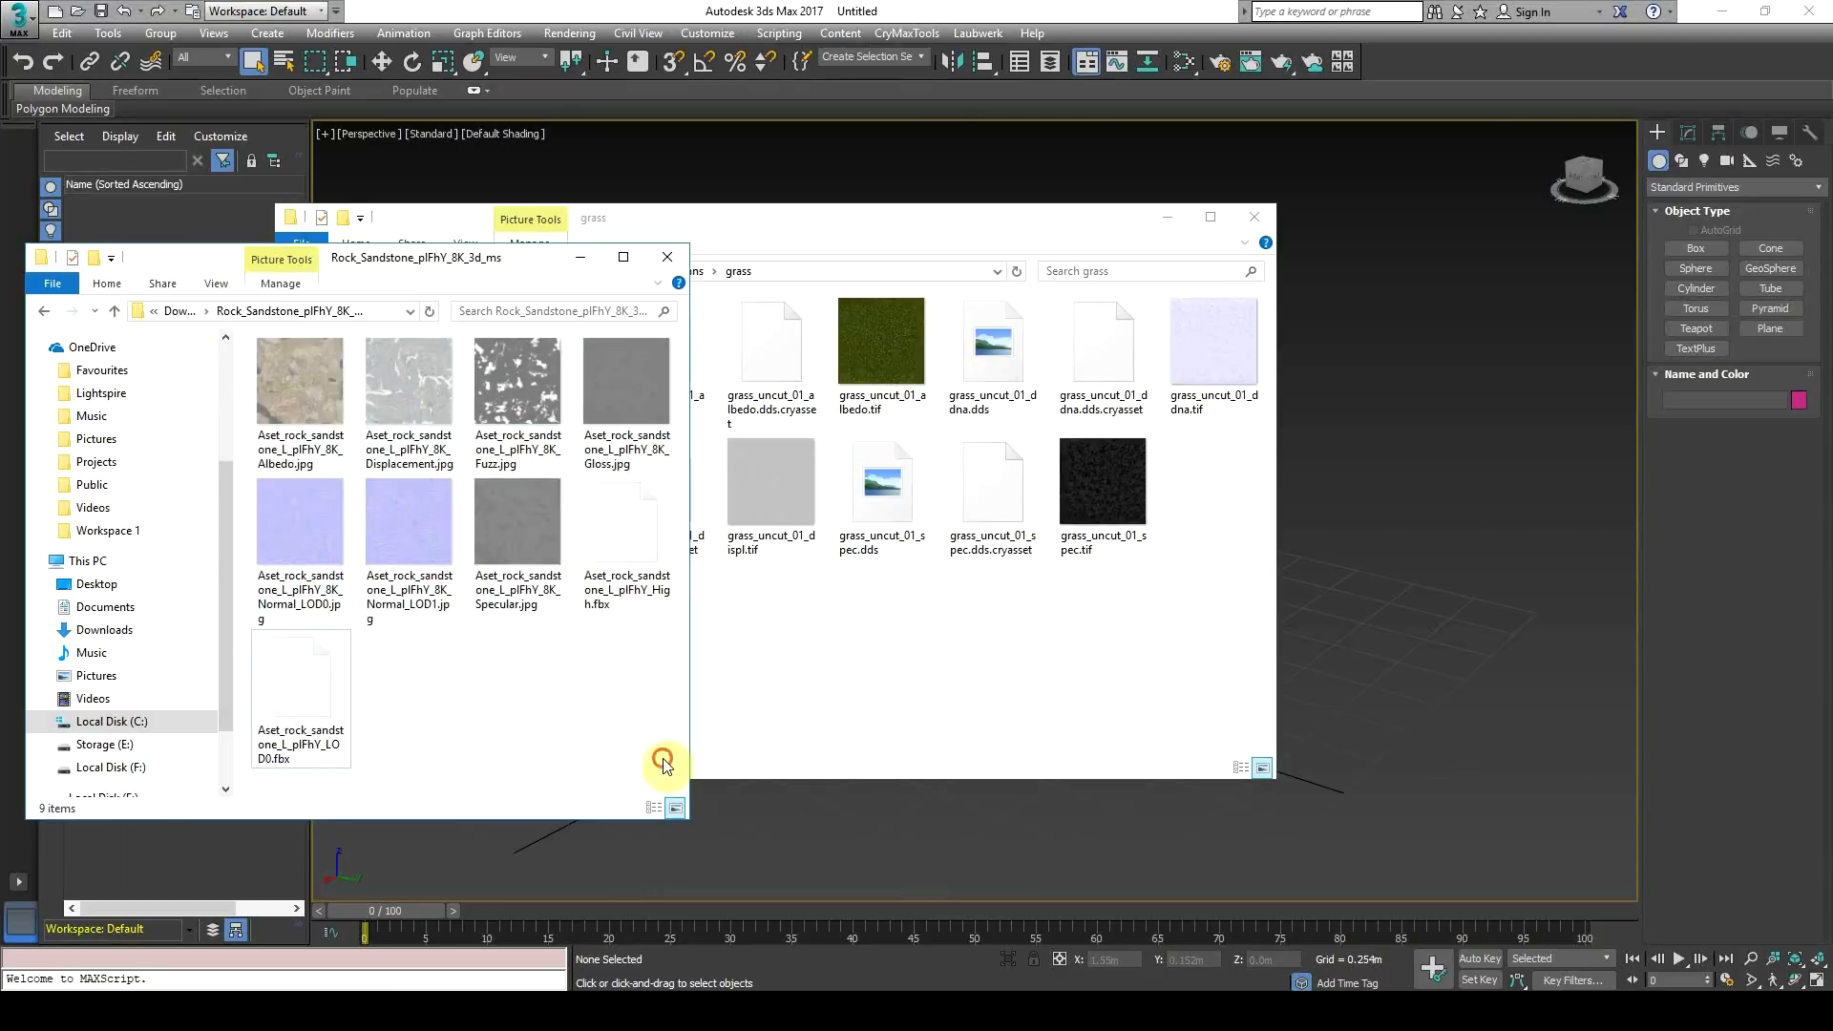
pyautogui.moveTo(668, 757); pyautogui.dragTo(272, 372)
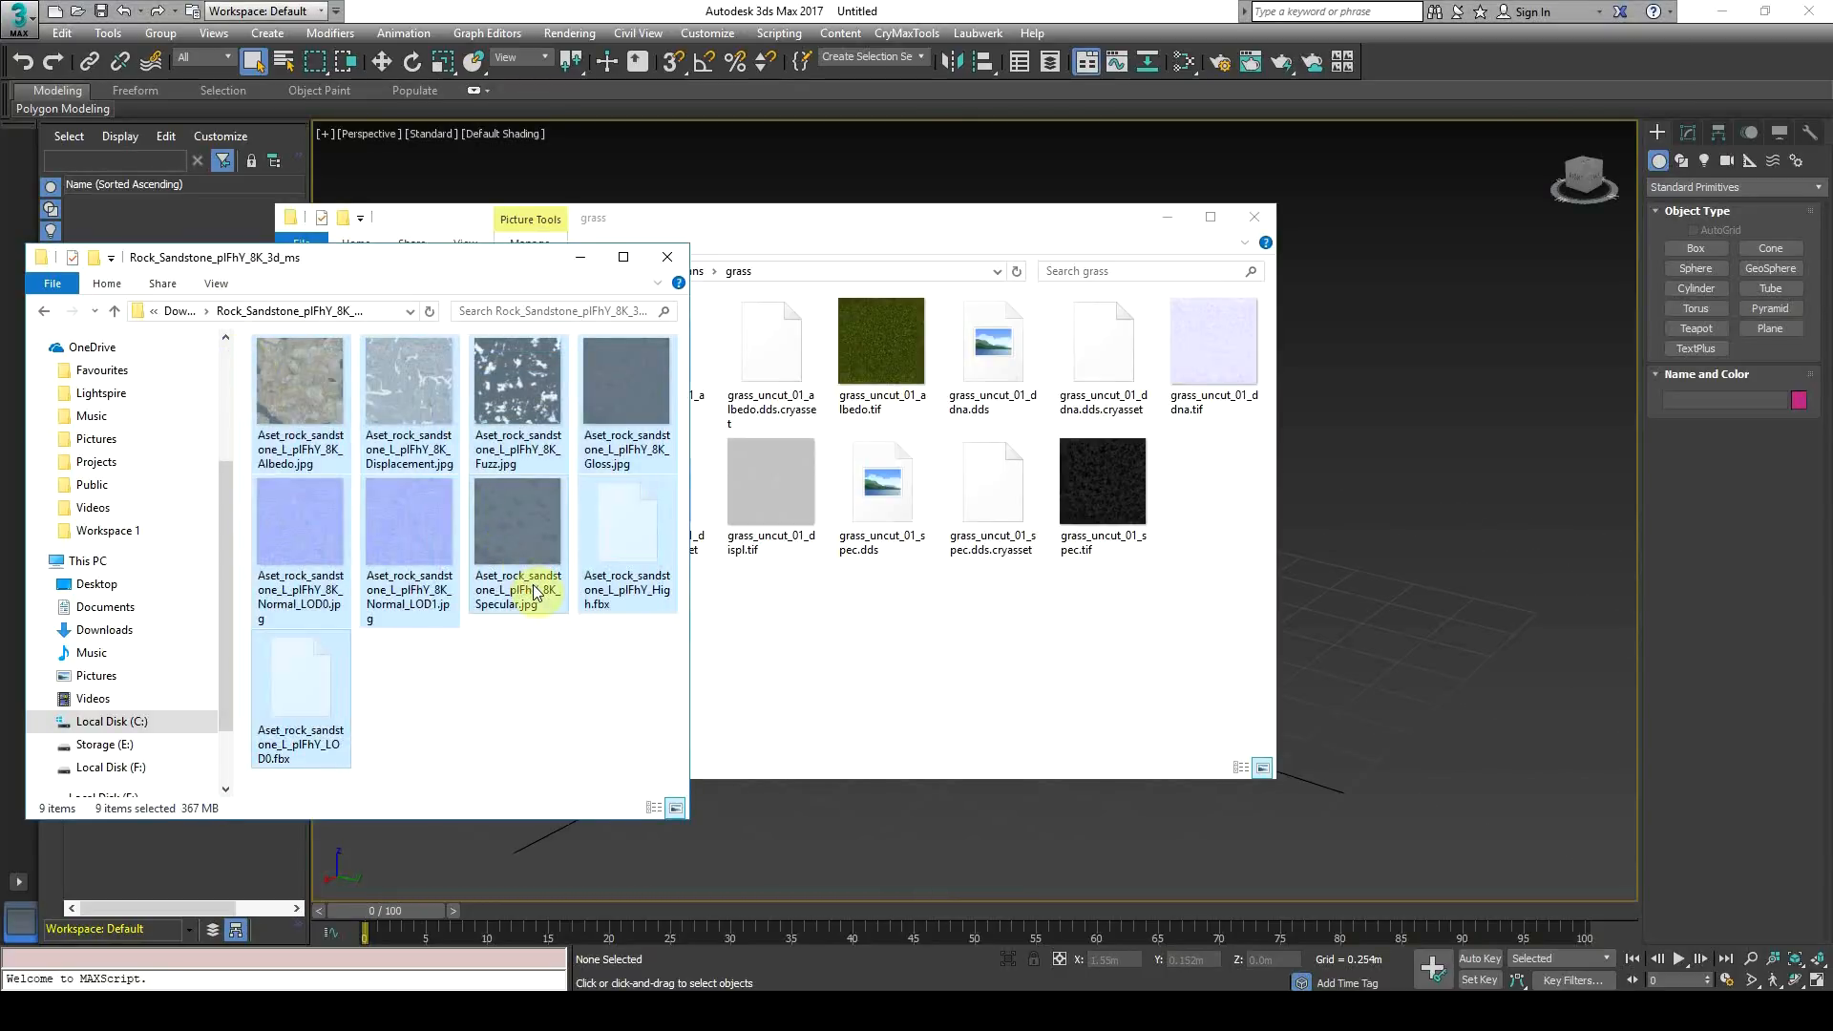
# Step: Navigate from the grass folder to gamesdk, objects, natural, rocks, and place that window beside the downloaded rock files
pyautogui.click(748, 666)
pyautogui.click(671, 278)
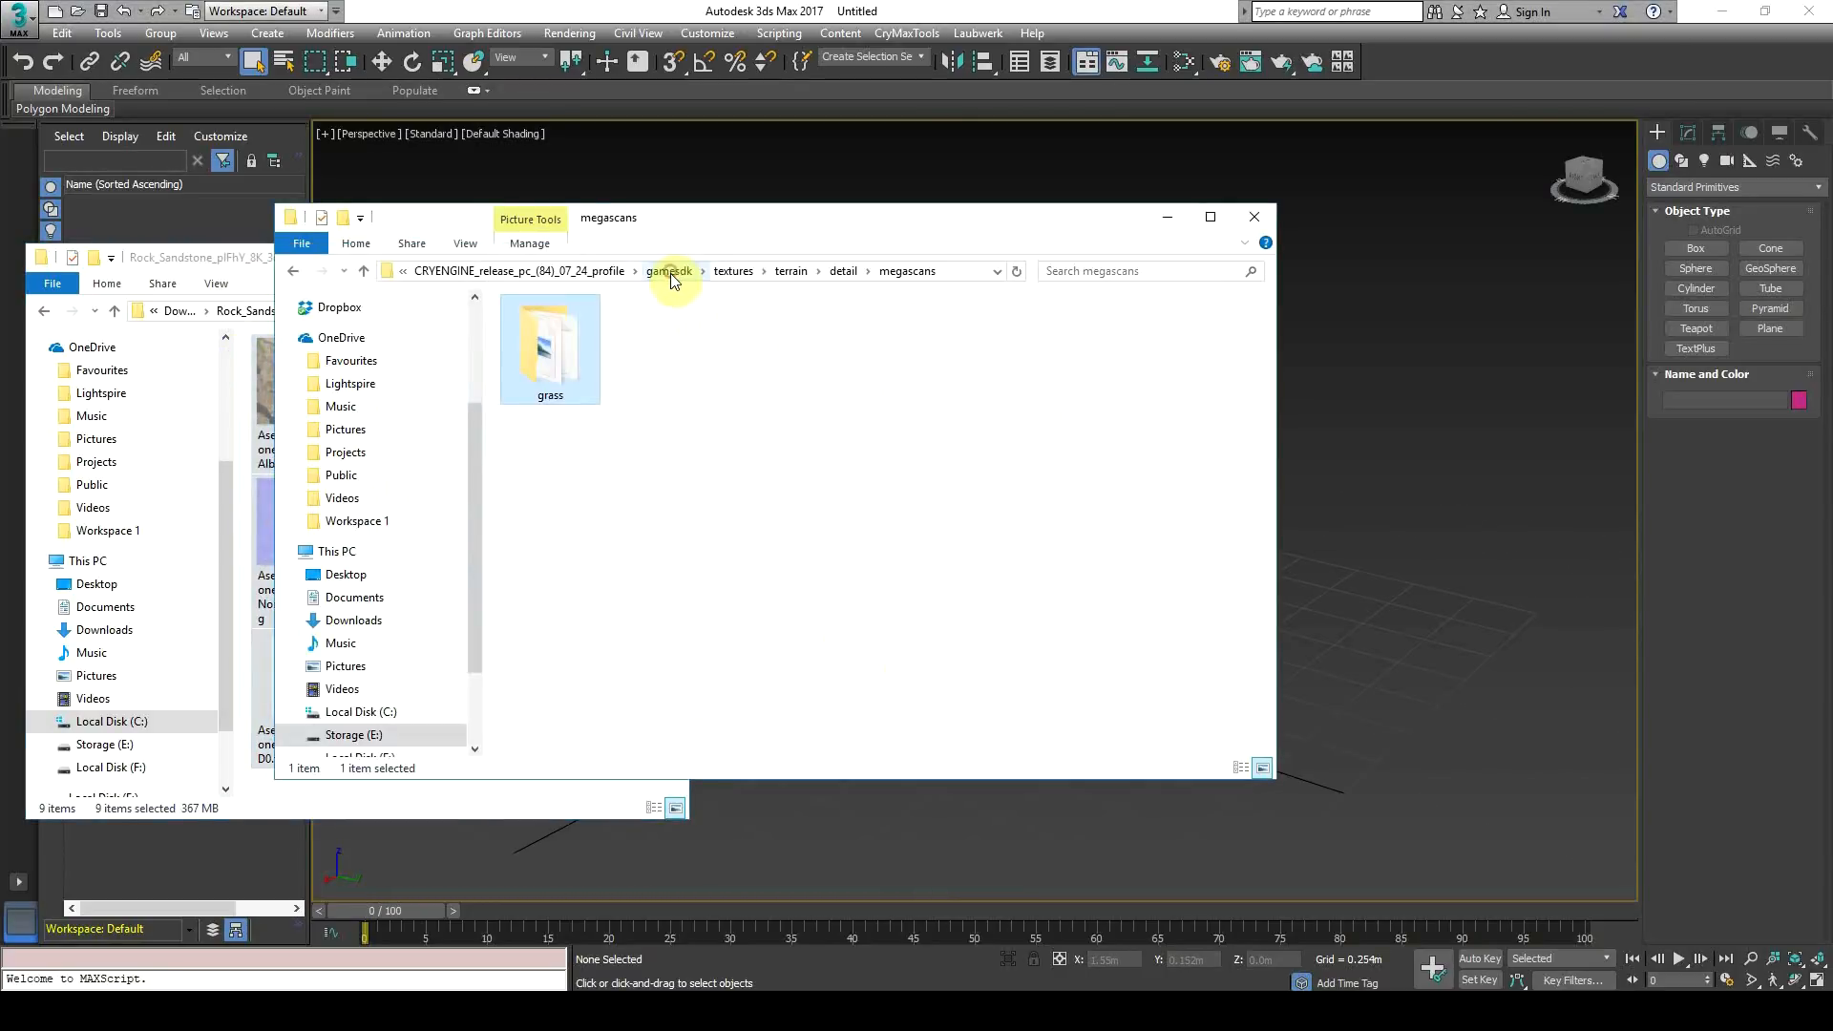
pyautogui.click(620, 275)
pyautogui.click(709, 275)
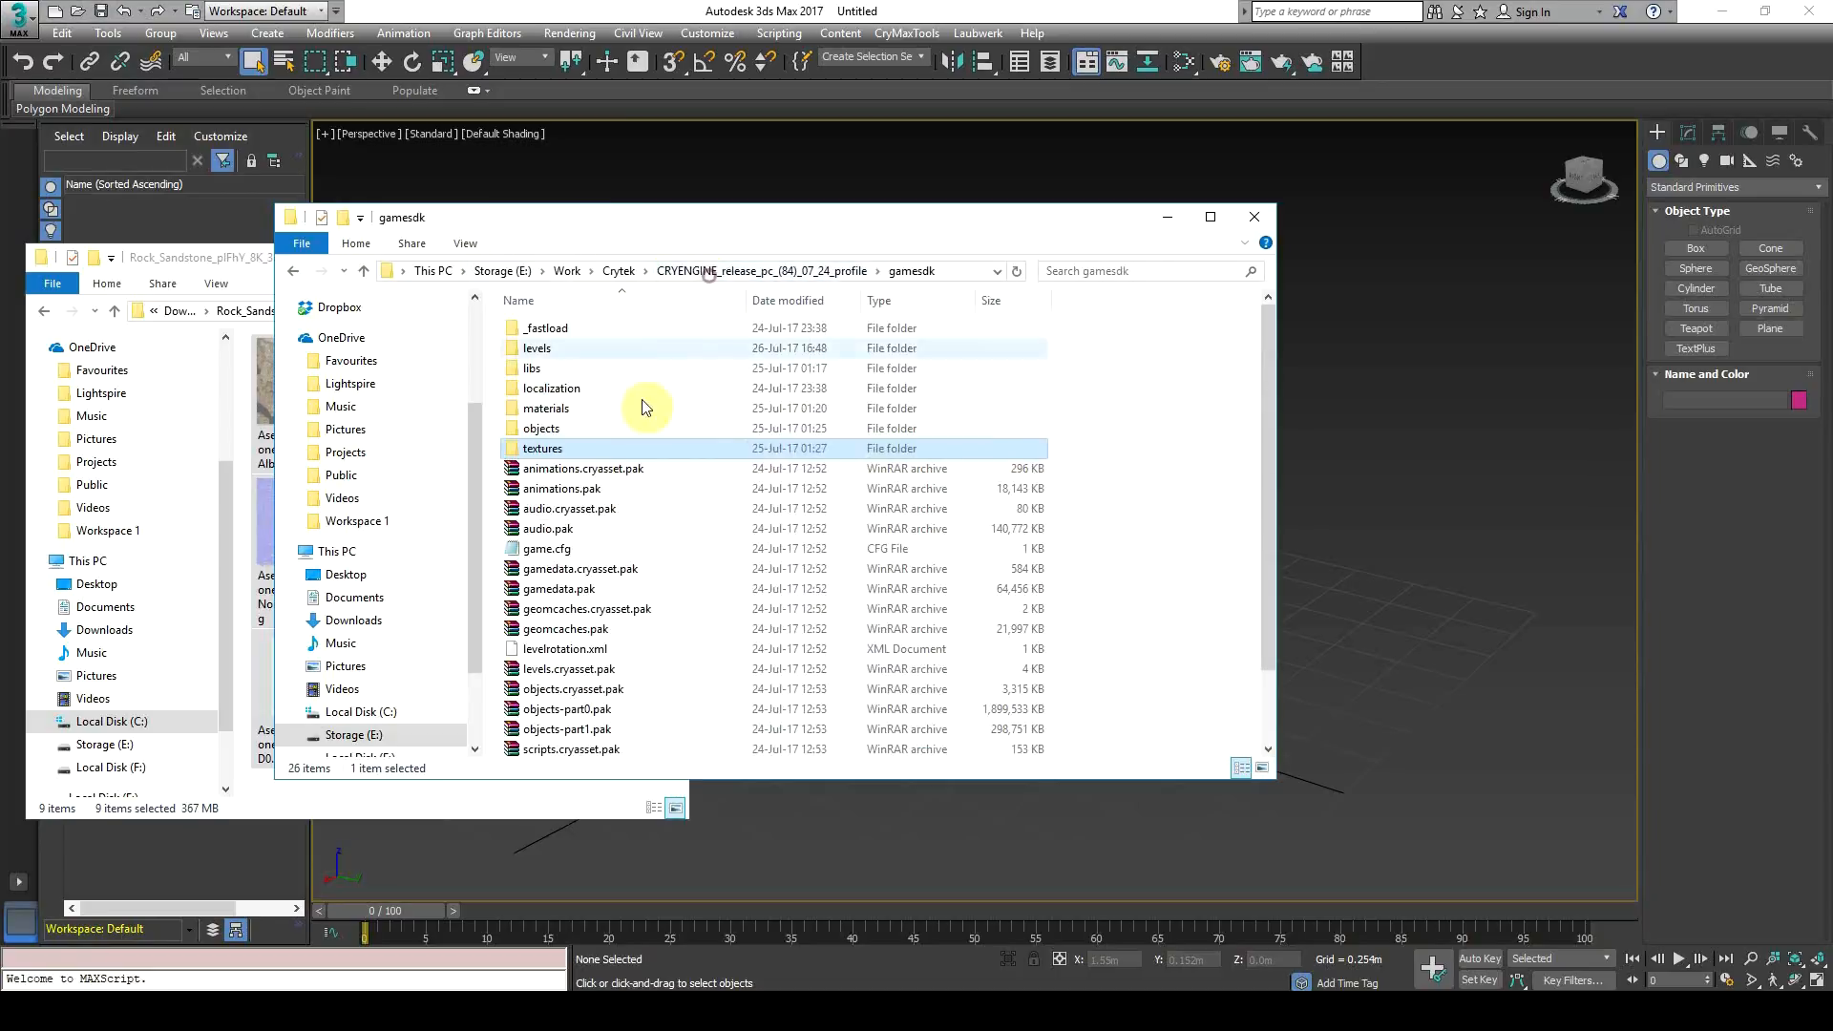
pyautogui.doubleClick(563, 427)
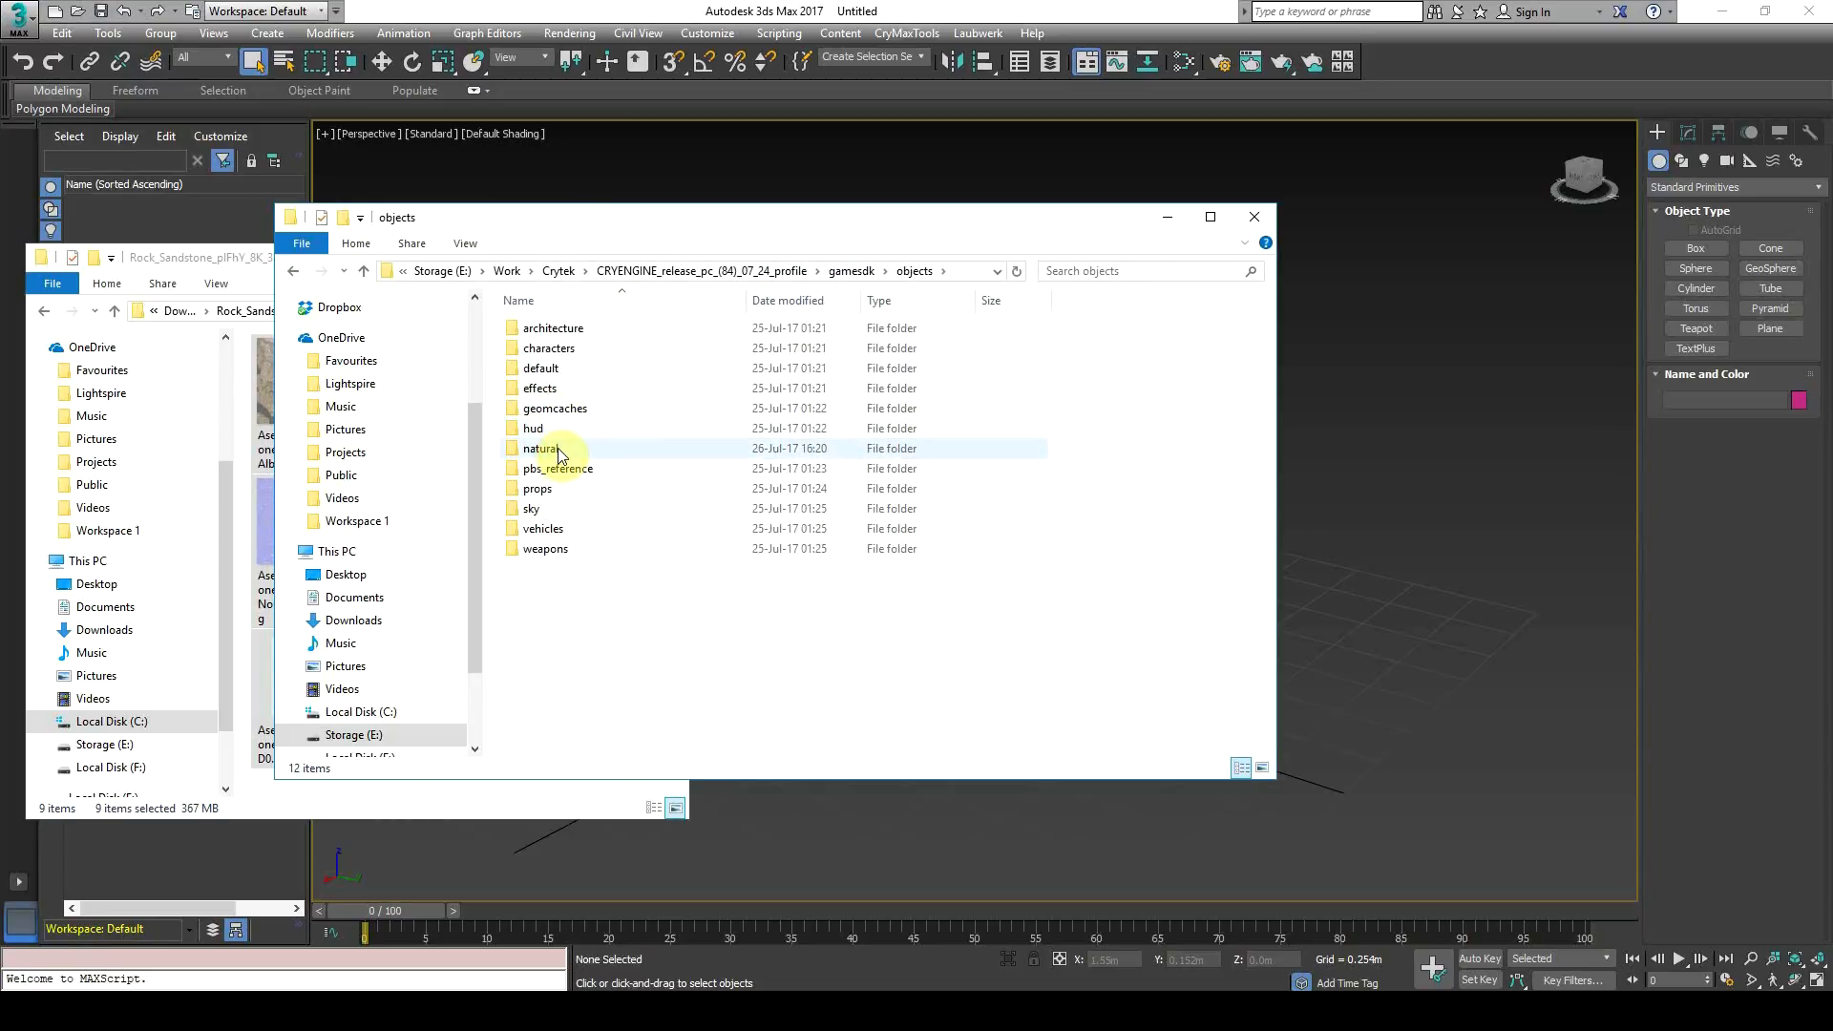
pyautogui.doubleClick(560, 452)
pyautogui.click(559, 413)
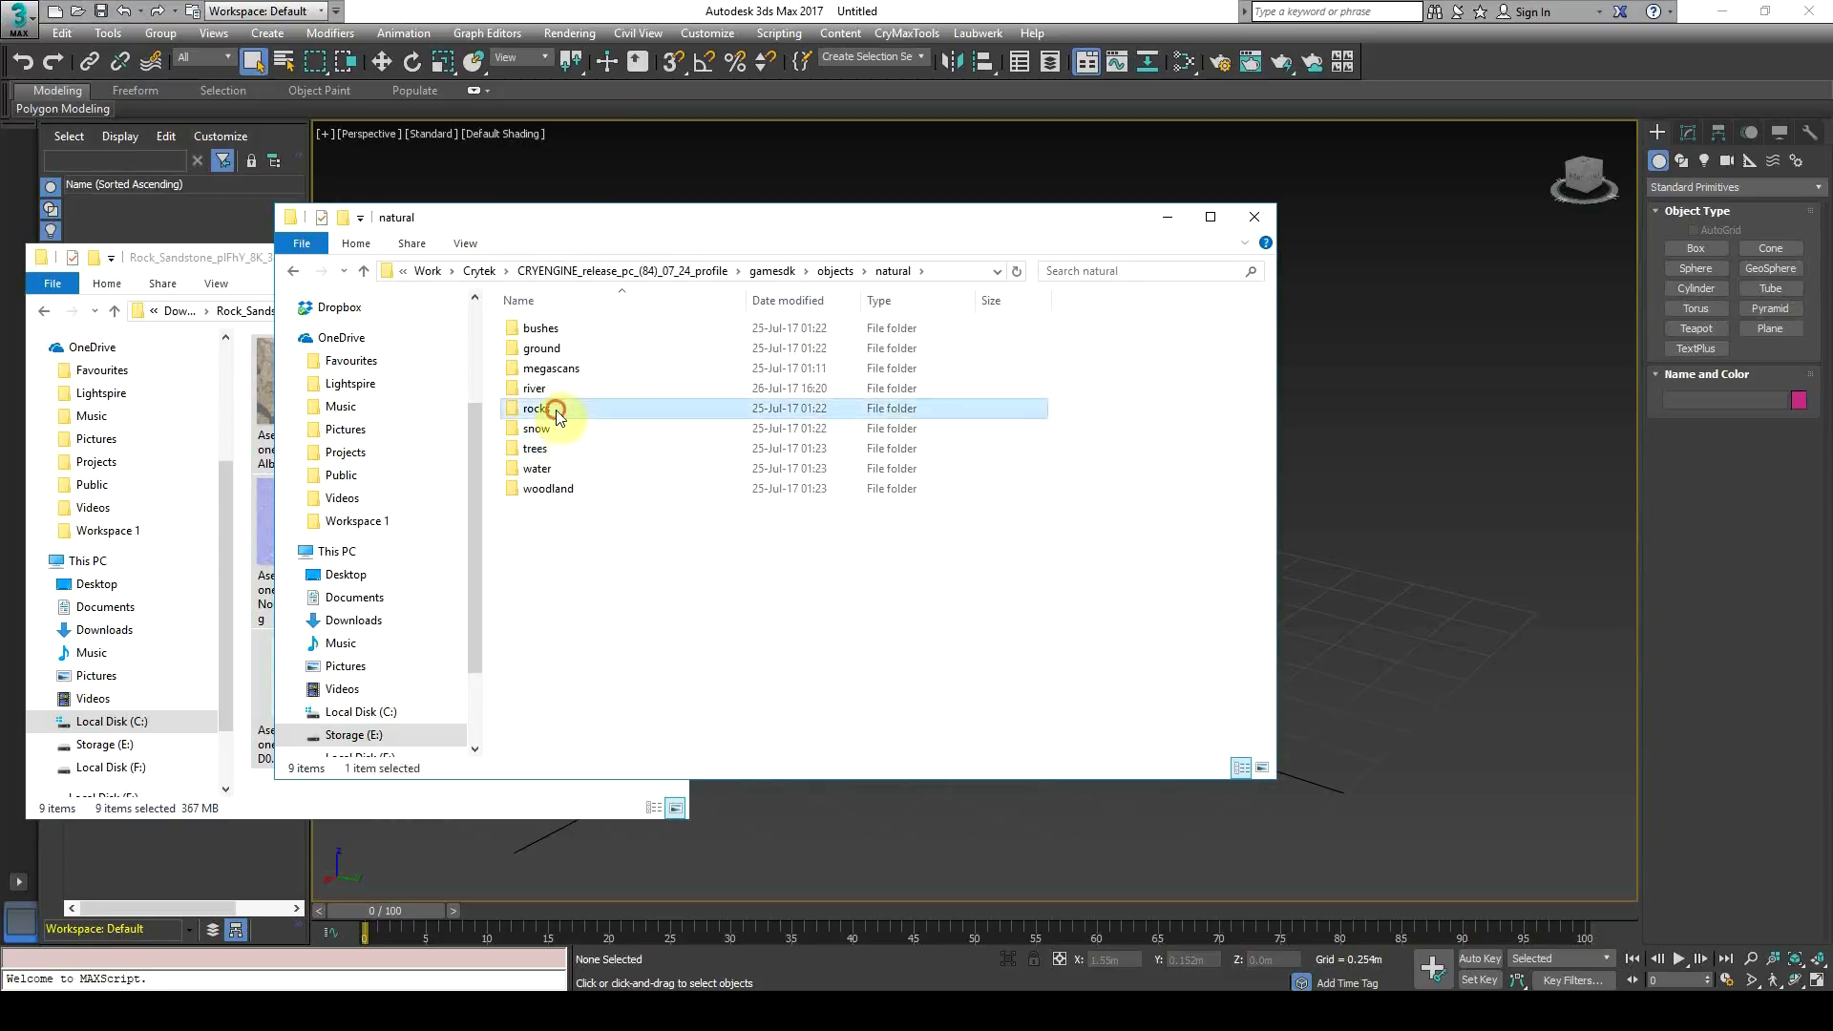
pyautogui.doubleClick(558, 412)
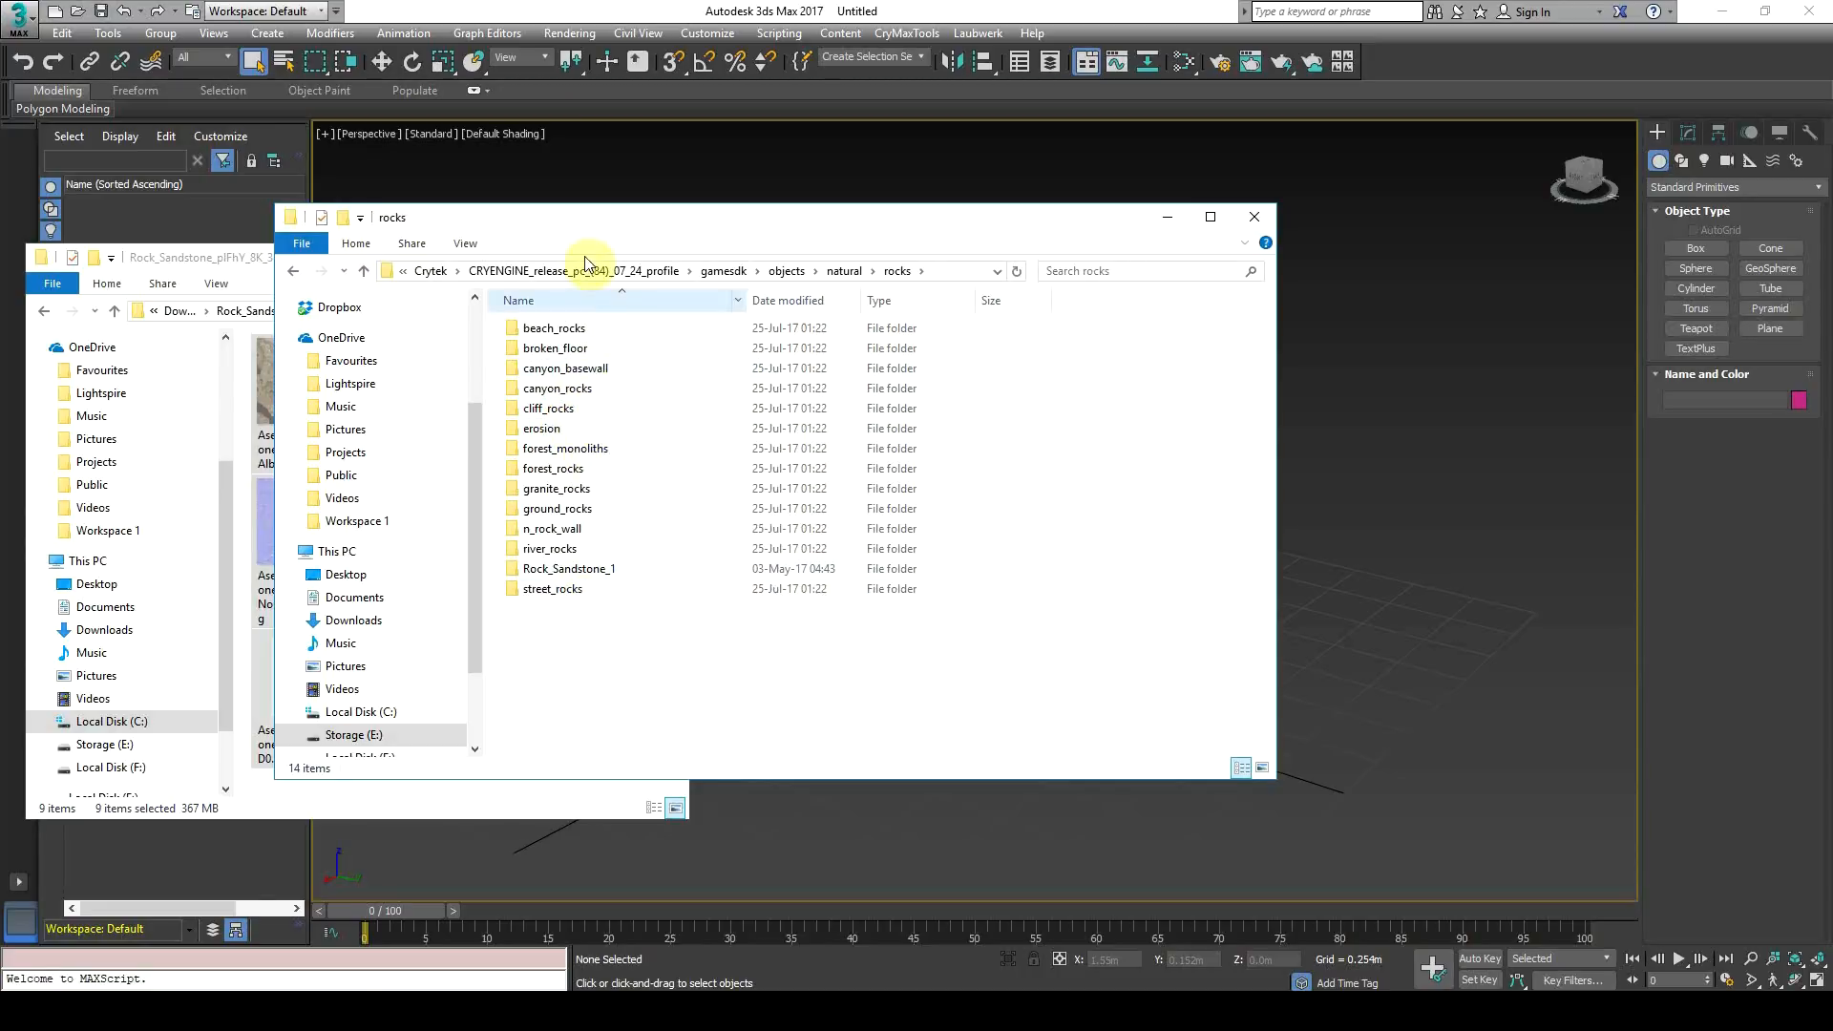
pyautogui.moveTo(586, 218); pyautogui.dragTo(966, 244)
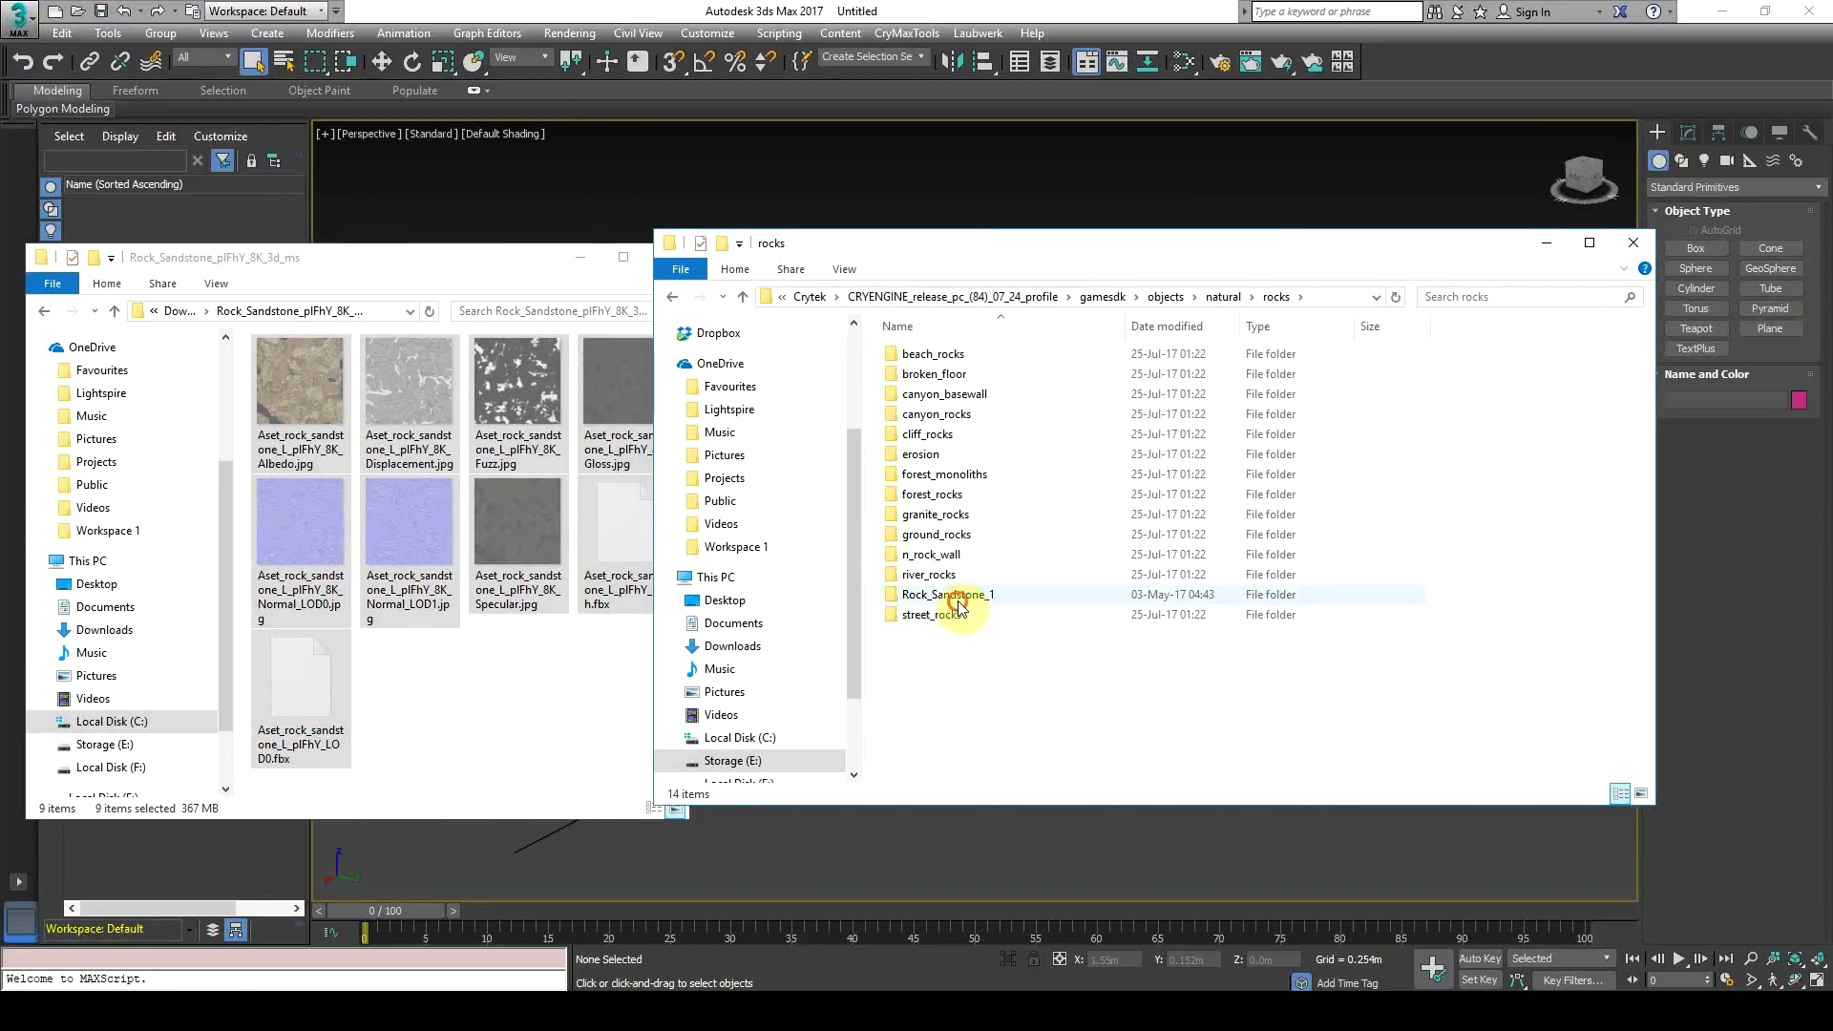
# Step: Check the existing Rock_Sandstone_1 folder and create a new folder named rock_sandstone_02 in the rocks directory
pyautogui.doubleClick(959, 604)
pyautogui.click(991, 297)
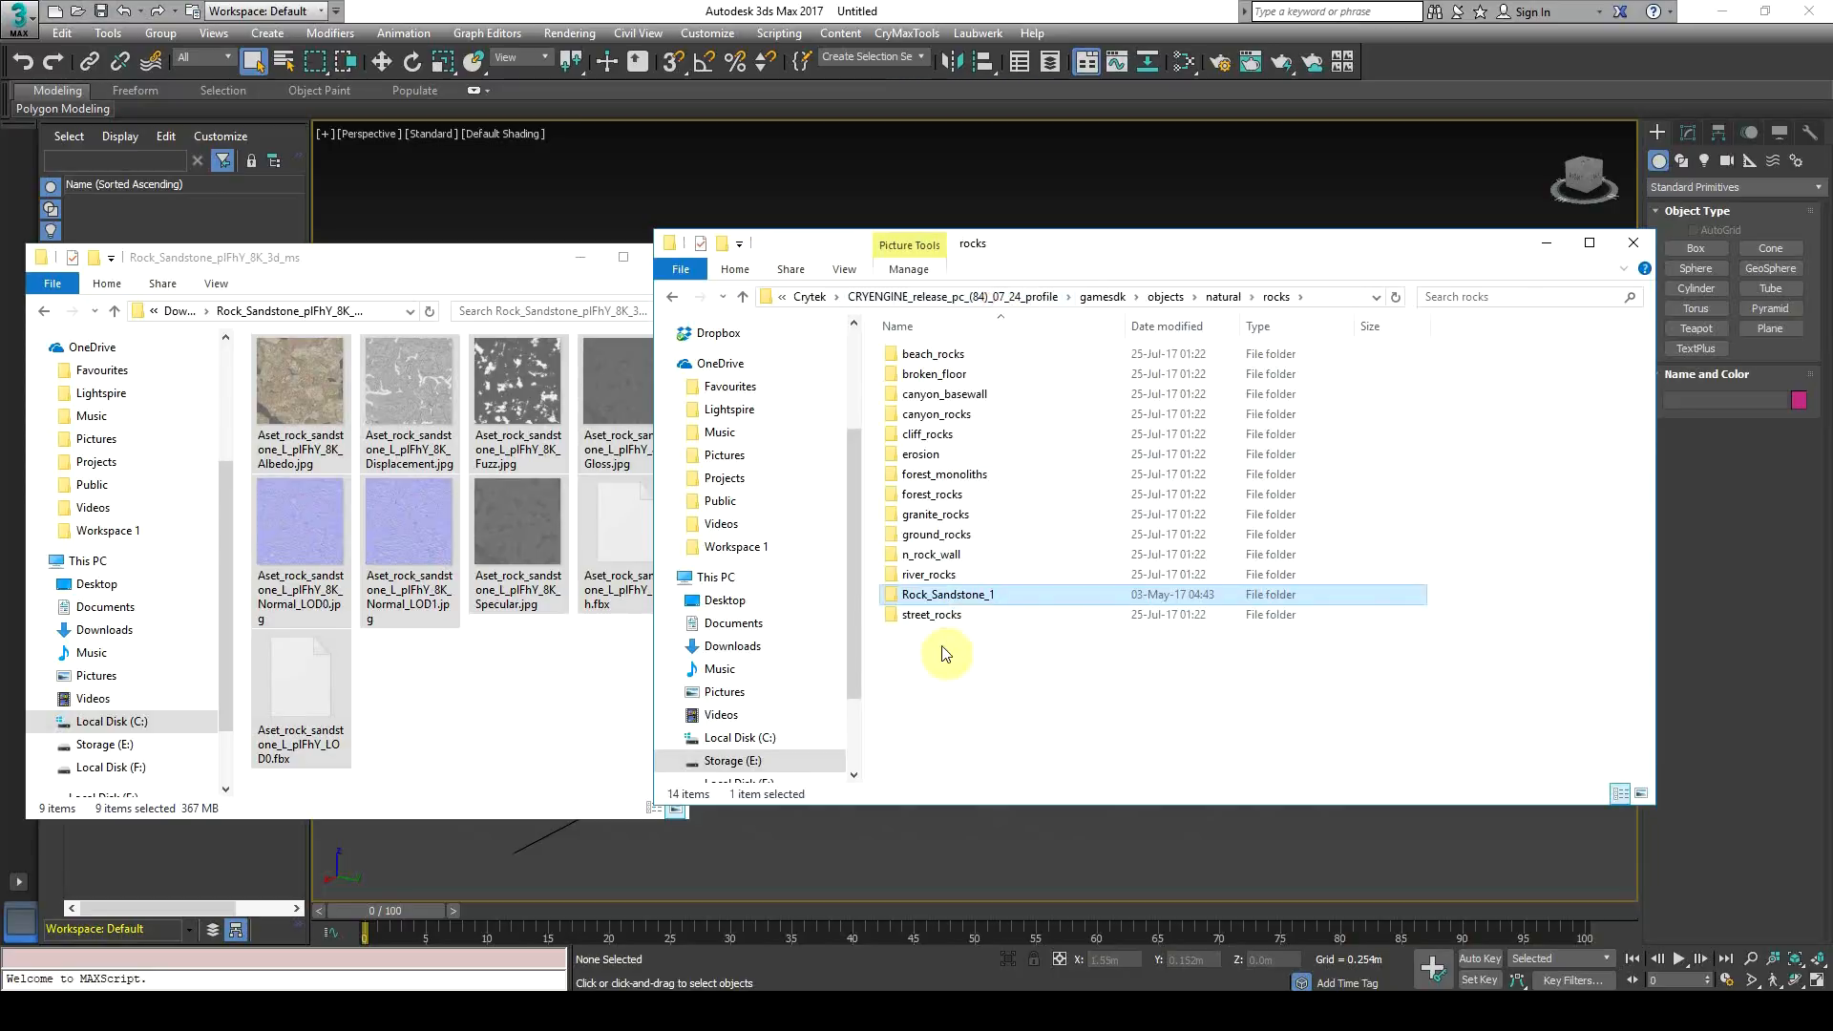
pyautogui.rightClick(943, 654)
pyautogui.moveTo(974, 644)
pyautogui.click(1203, 623)
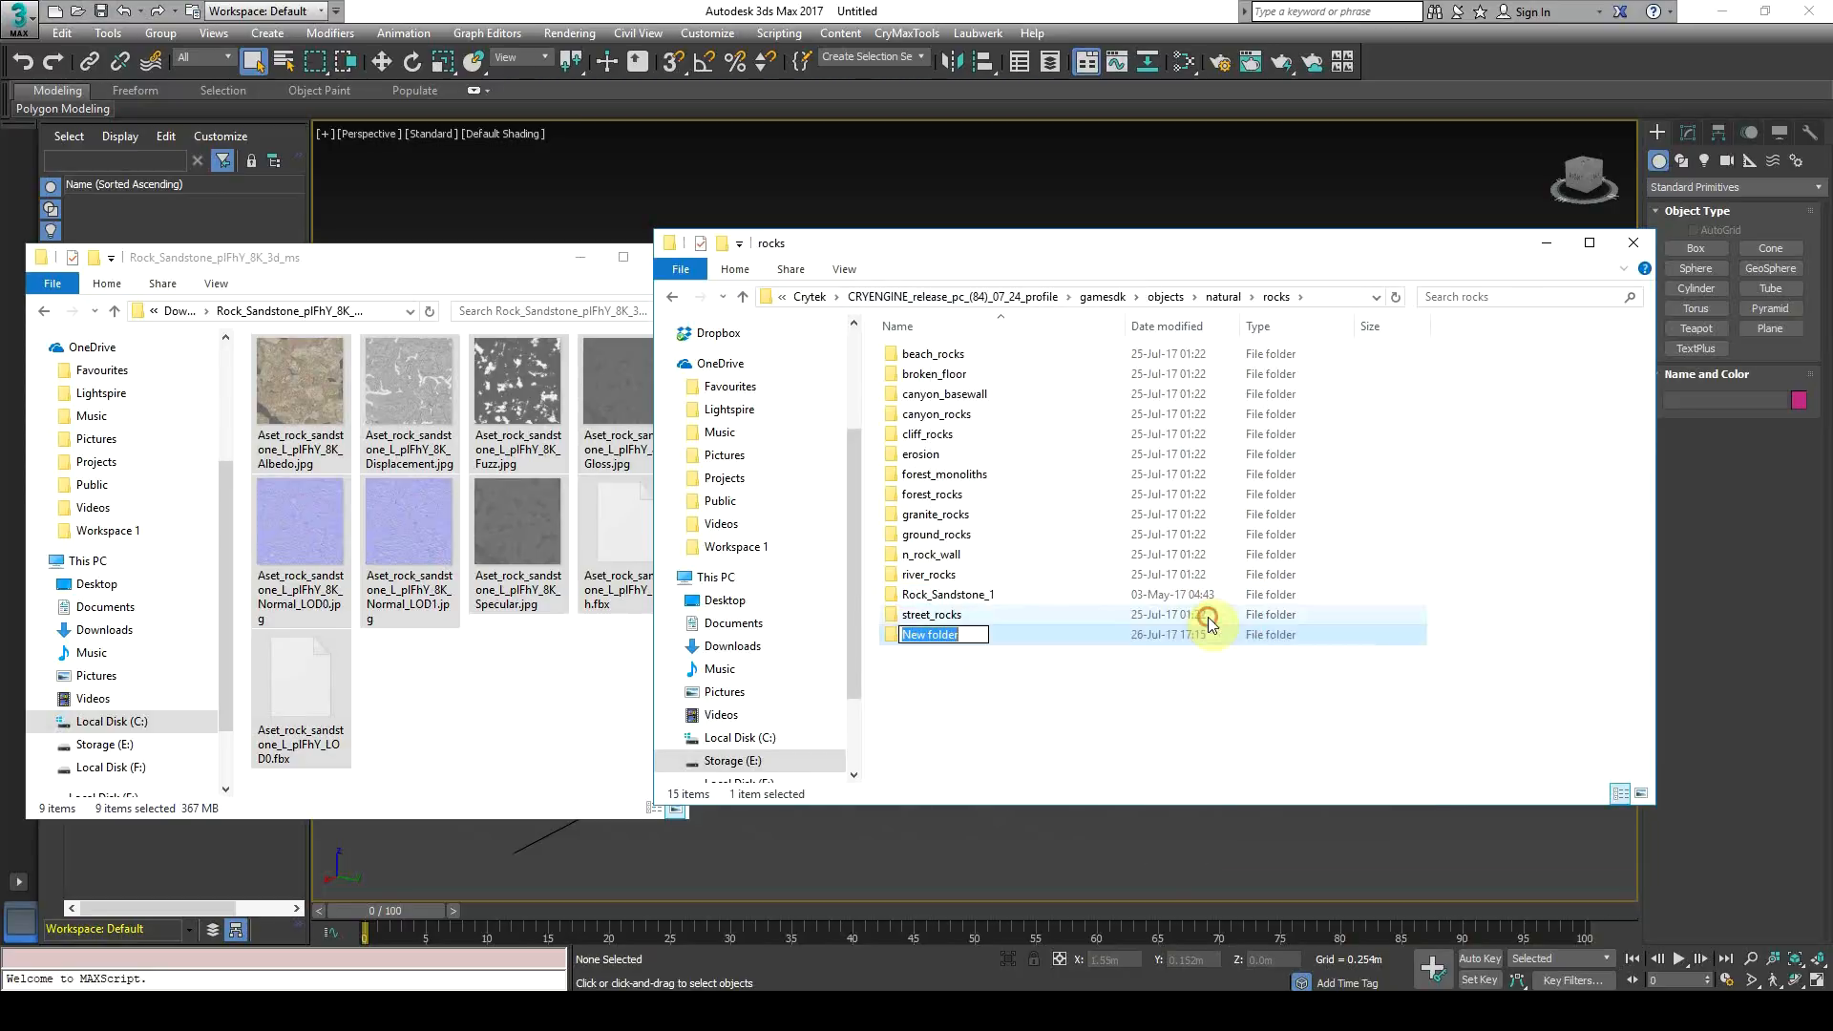
pyautogui.write('rock_sandstone_02')
pyautogui.press('Return')
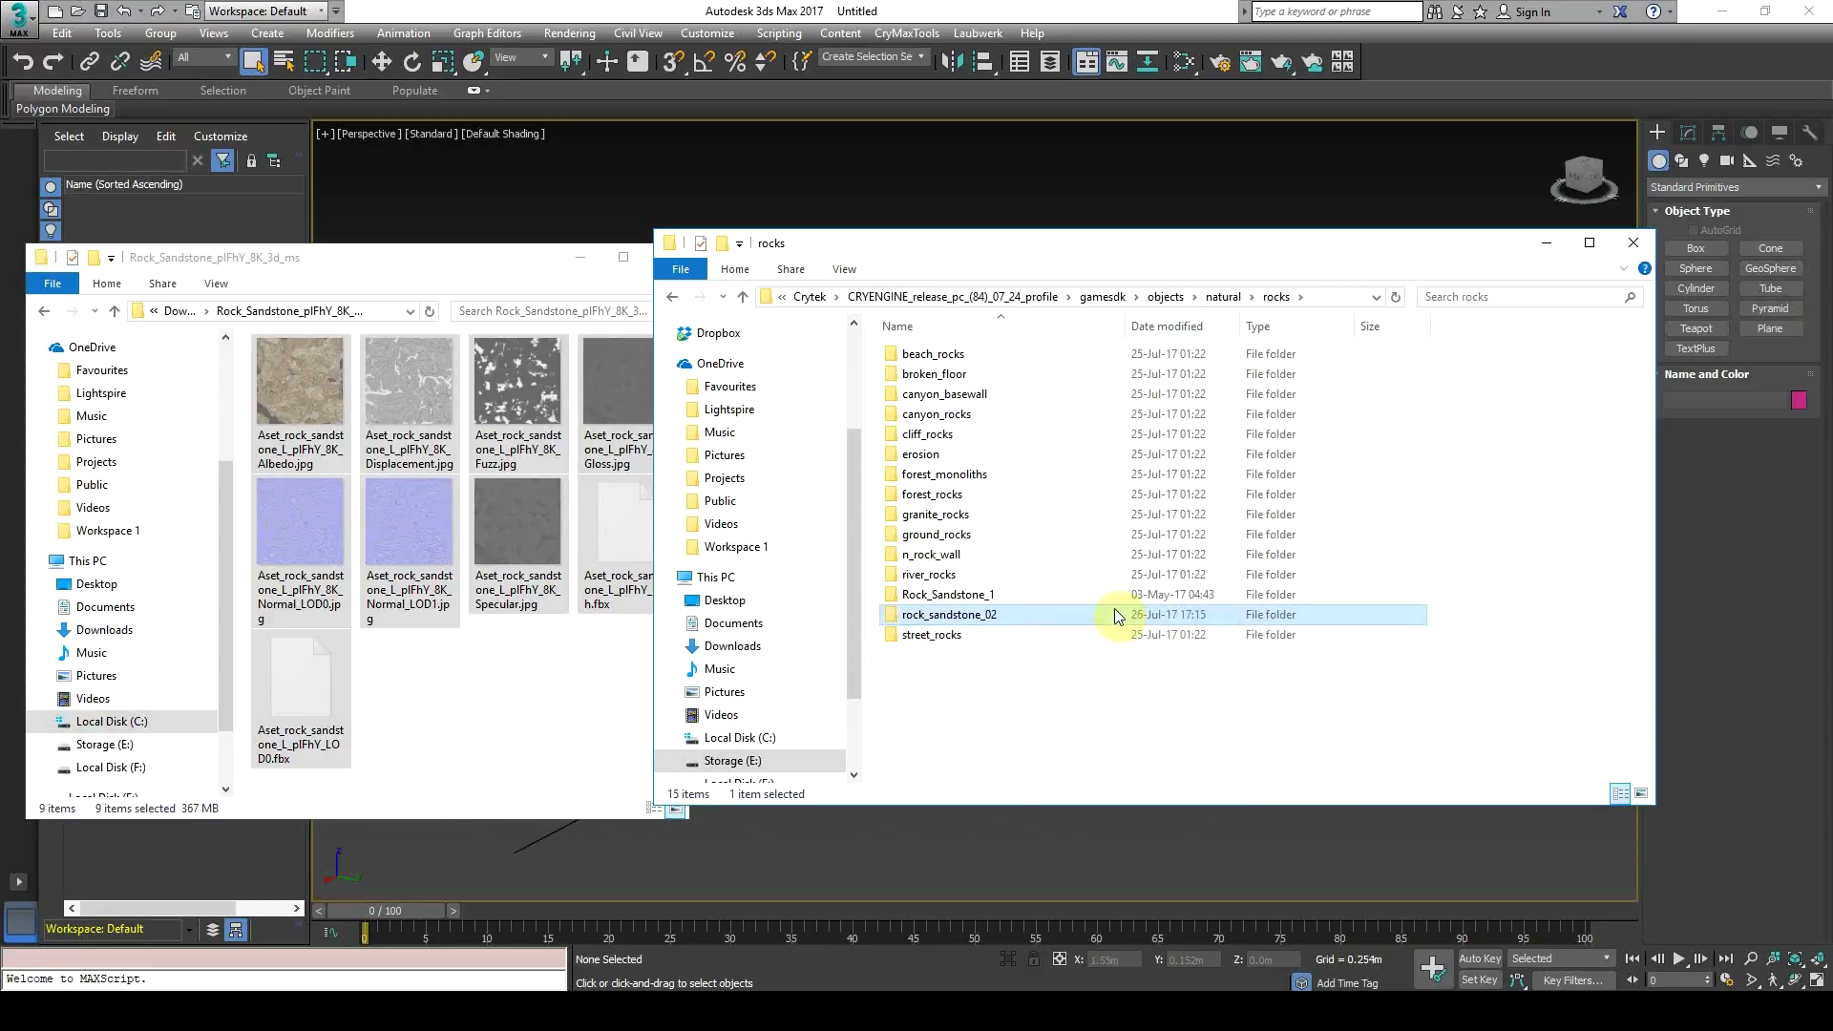
# Step: Move the downloaded rock textures and FBX meshes into the rock_sandstone_02 folder and widen its name column to show the full file names
pyautogui.doubleClick(1034, 630)
pyautogui.hotkey('ctrl', 'v')
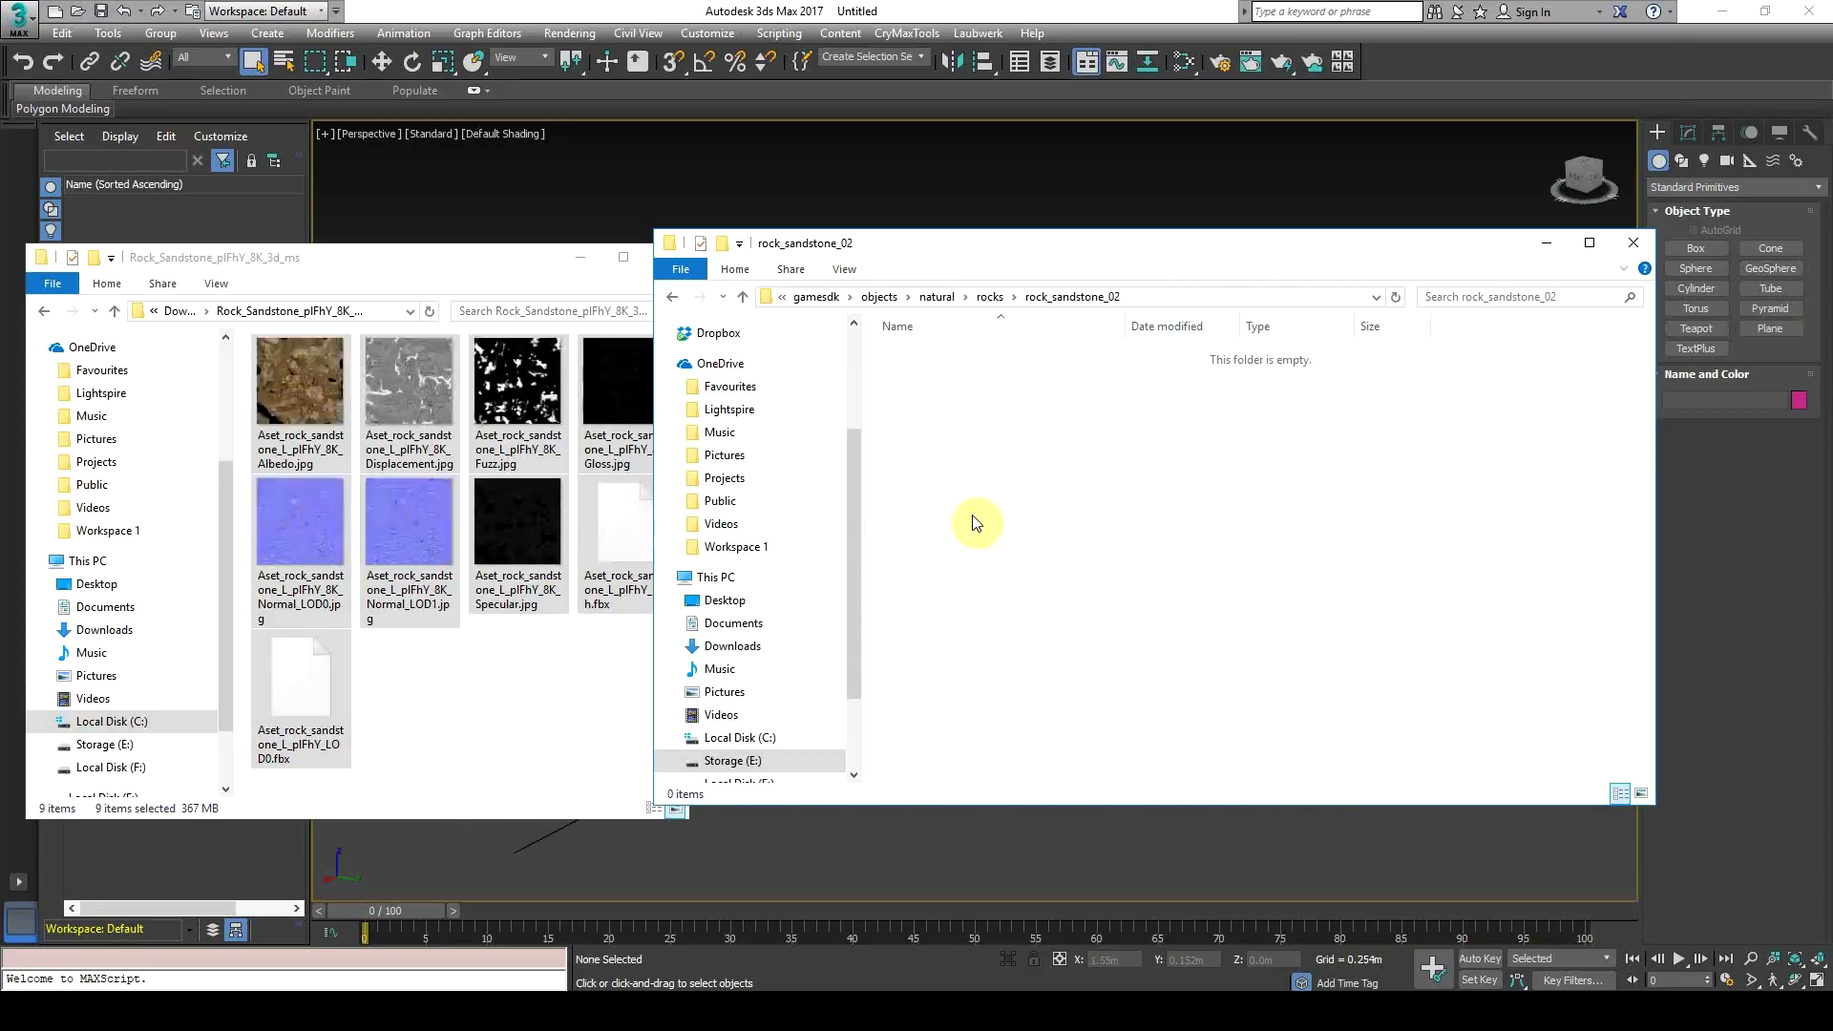
pyautogui.click(990, 542)
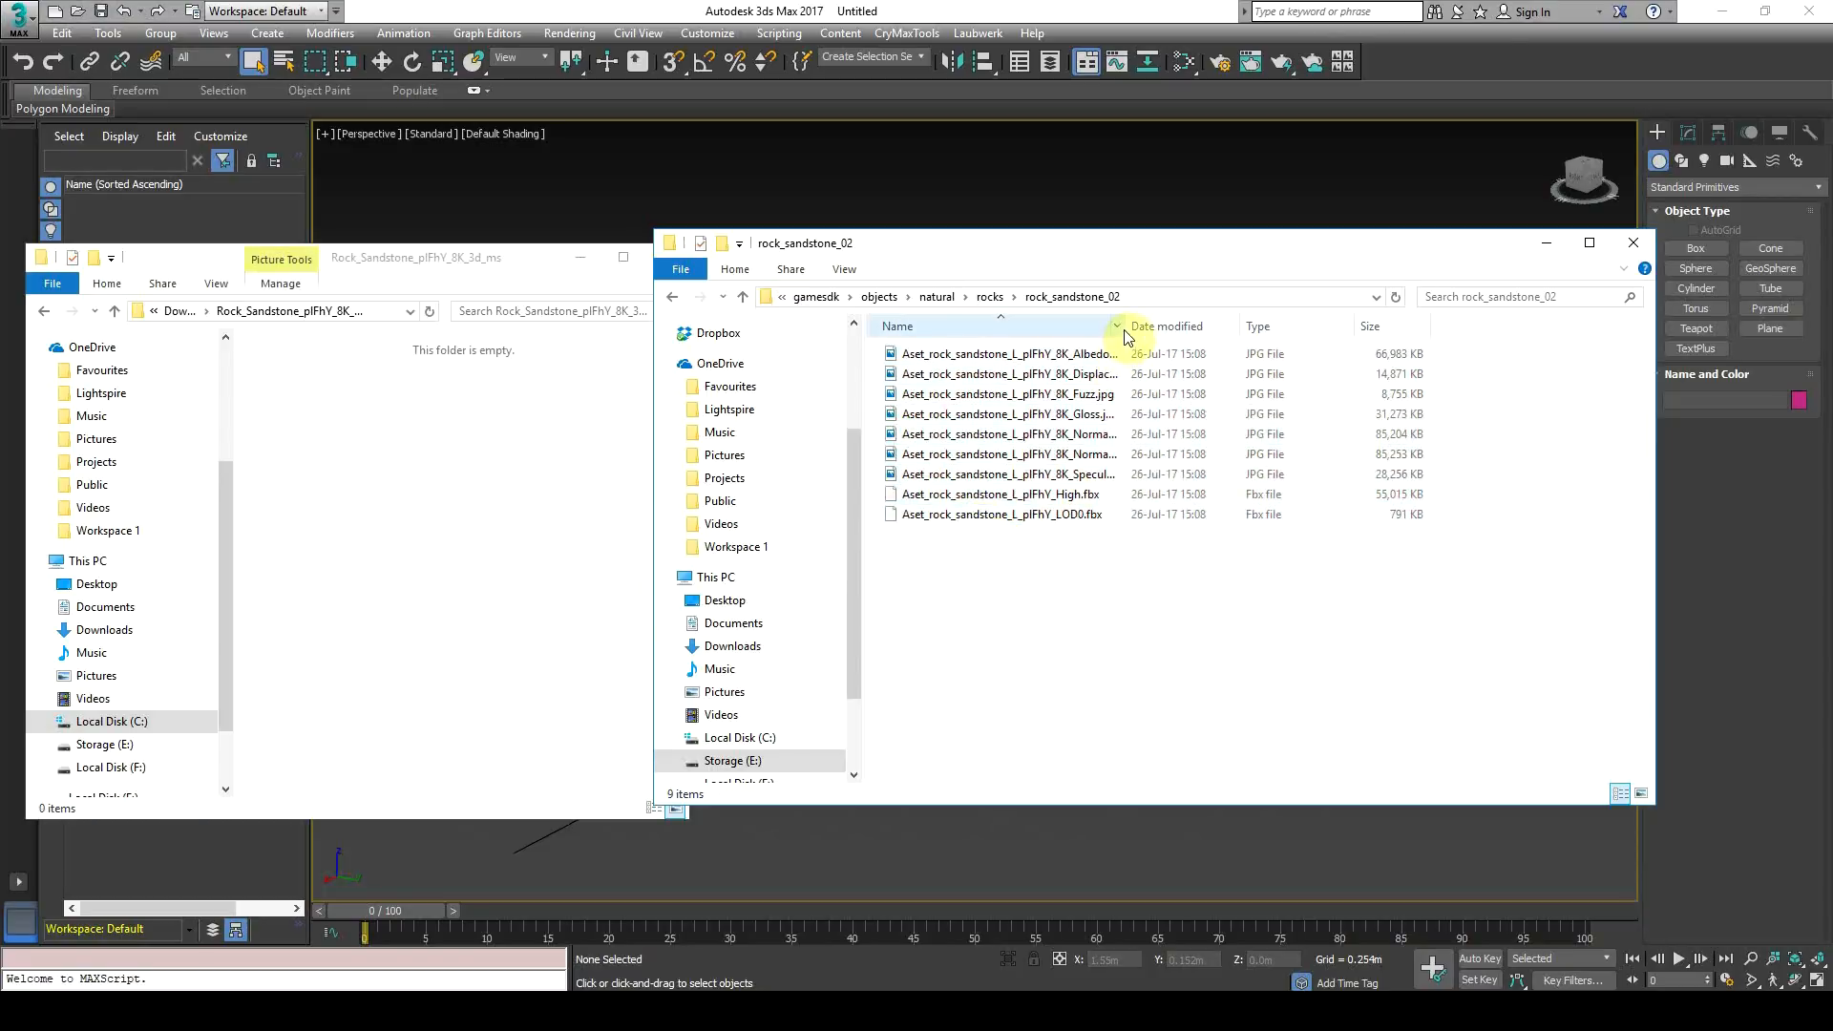
pyautogui.moveTo(1127, 326); pyautogui.dragTo(1311, 326)
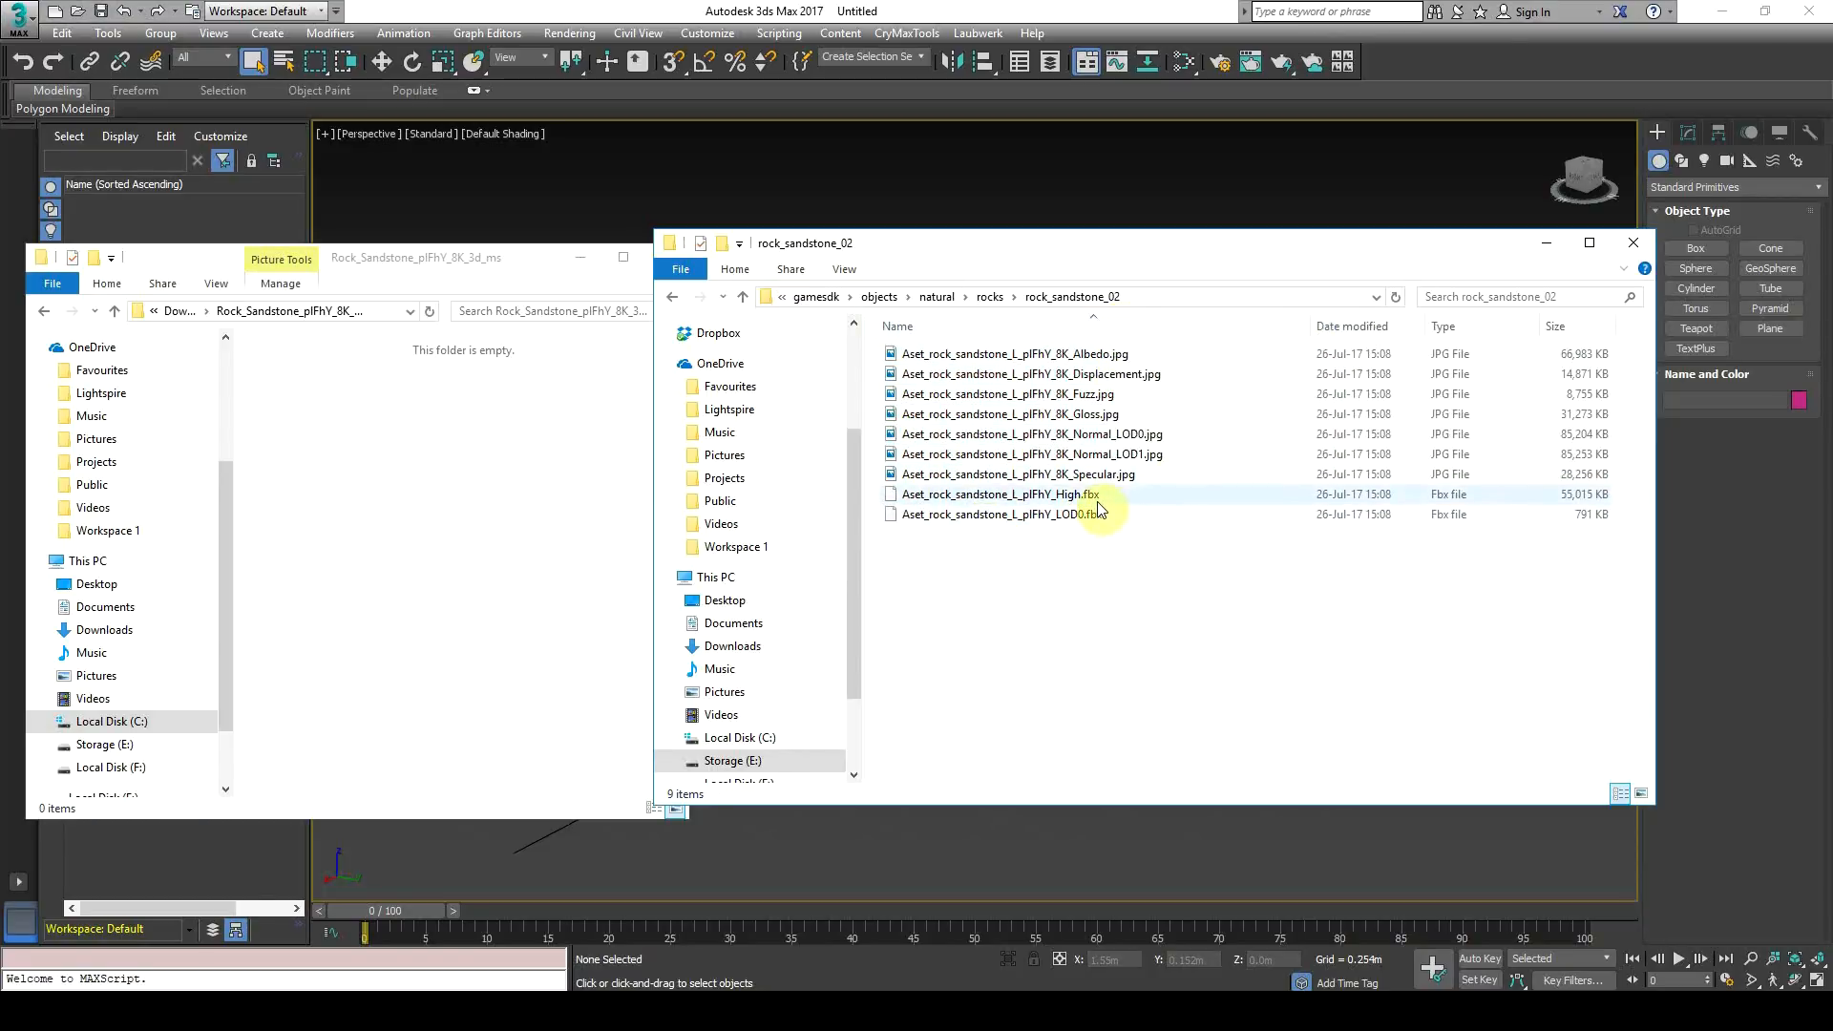
# Step: Switch to the Import Mesh window of CRYENGINE Sandbox
pyautogui.click(588, 1012)
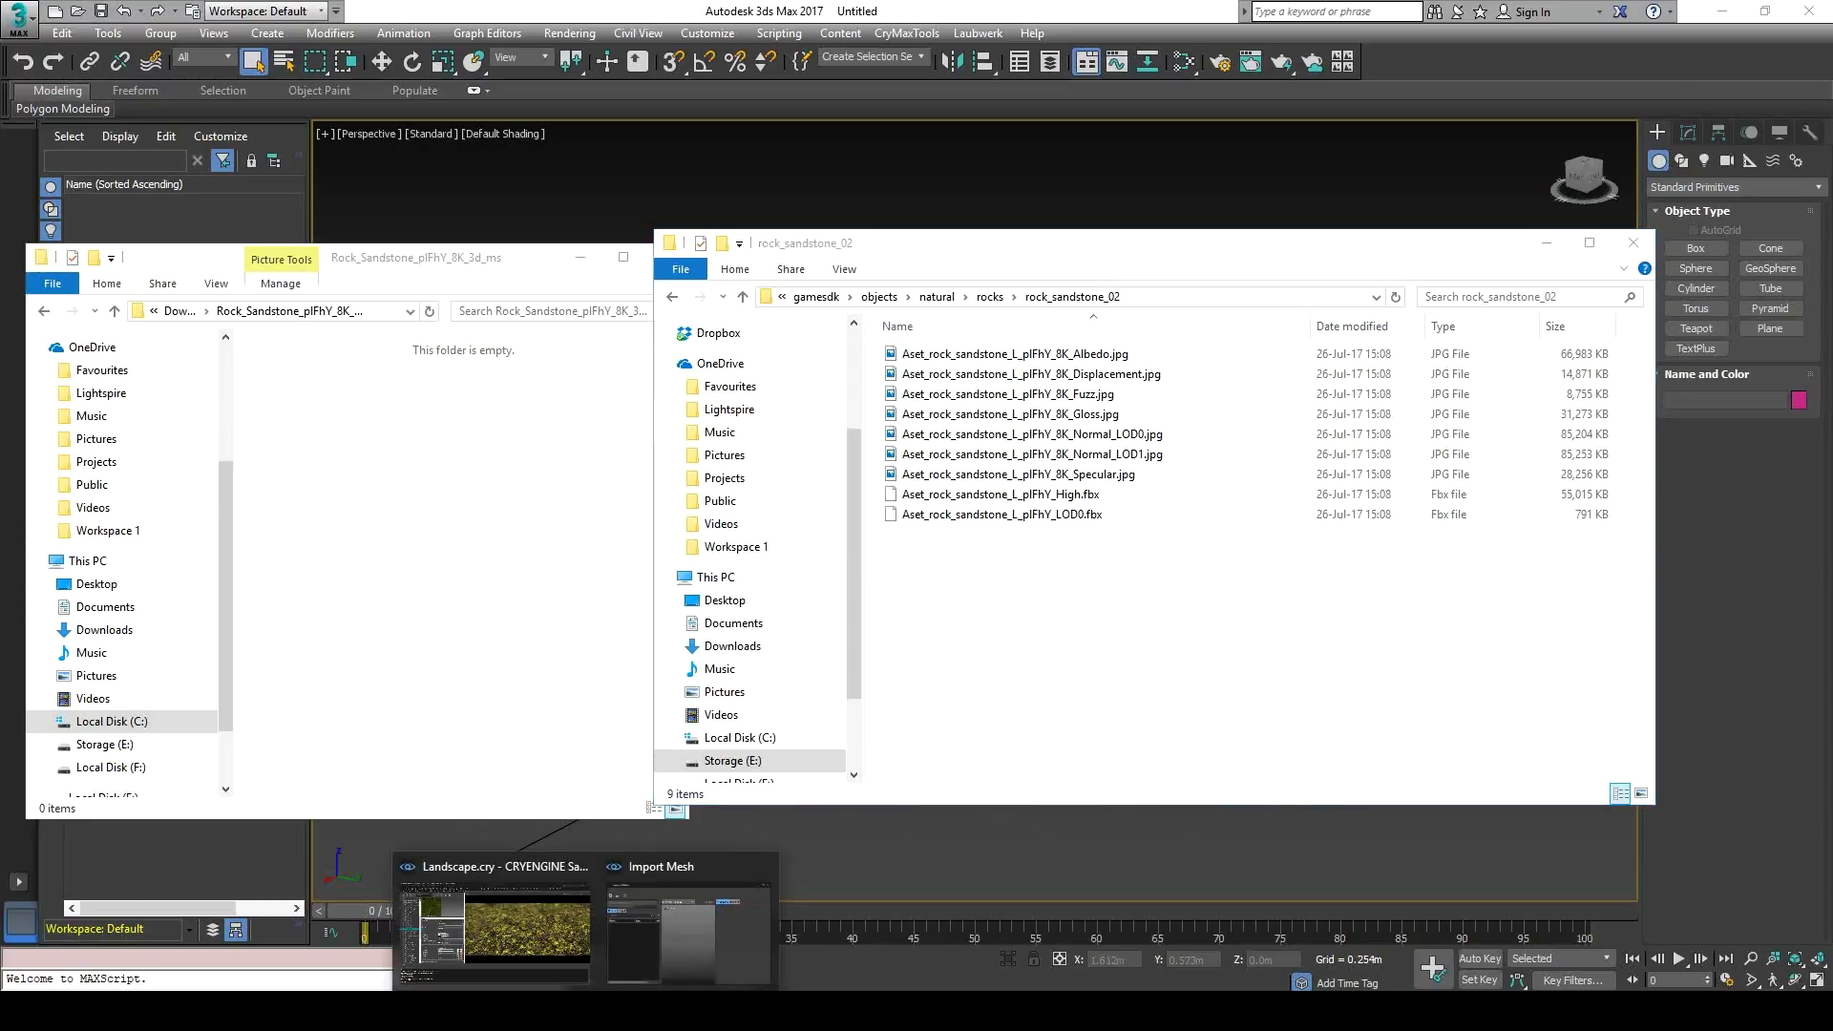
pyautogui.click(641, 947)
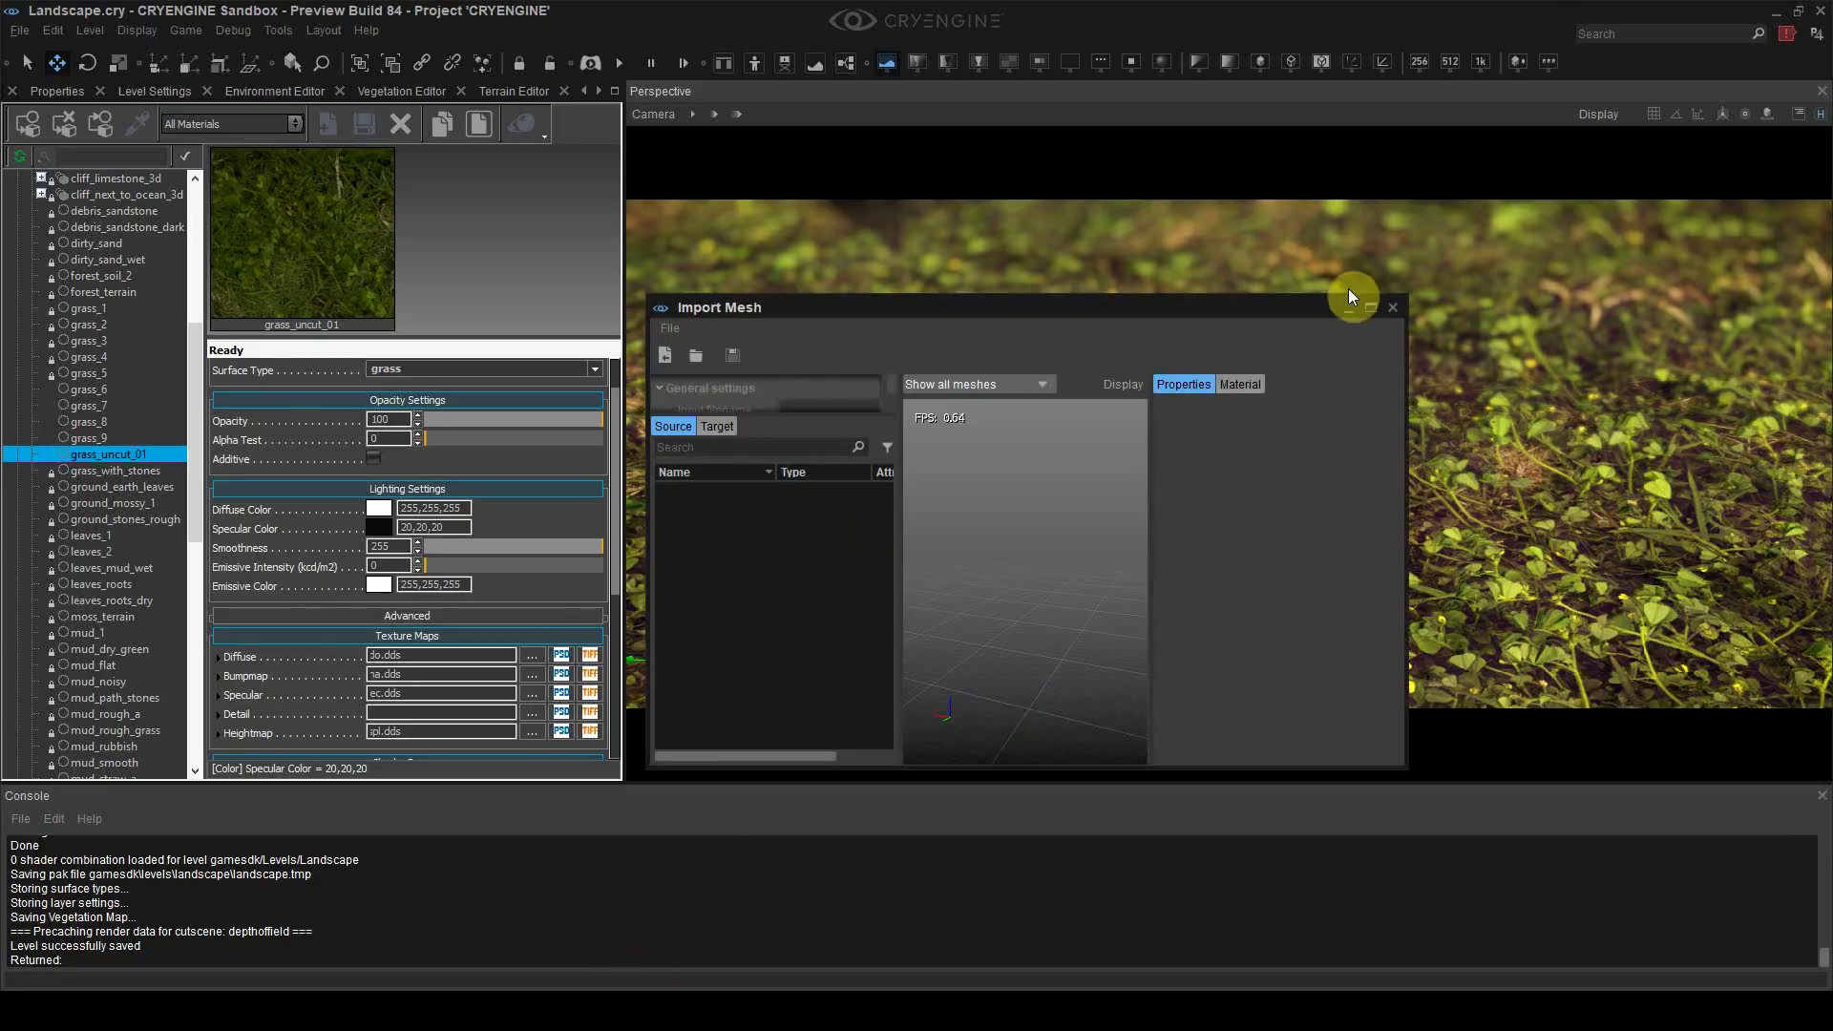
# Step: Close the open mesh importer and reopen a fresh FBX mesh import window
pyautogui.click(1391, 307)
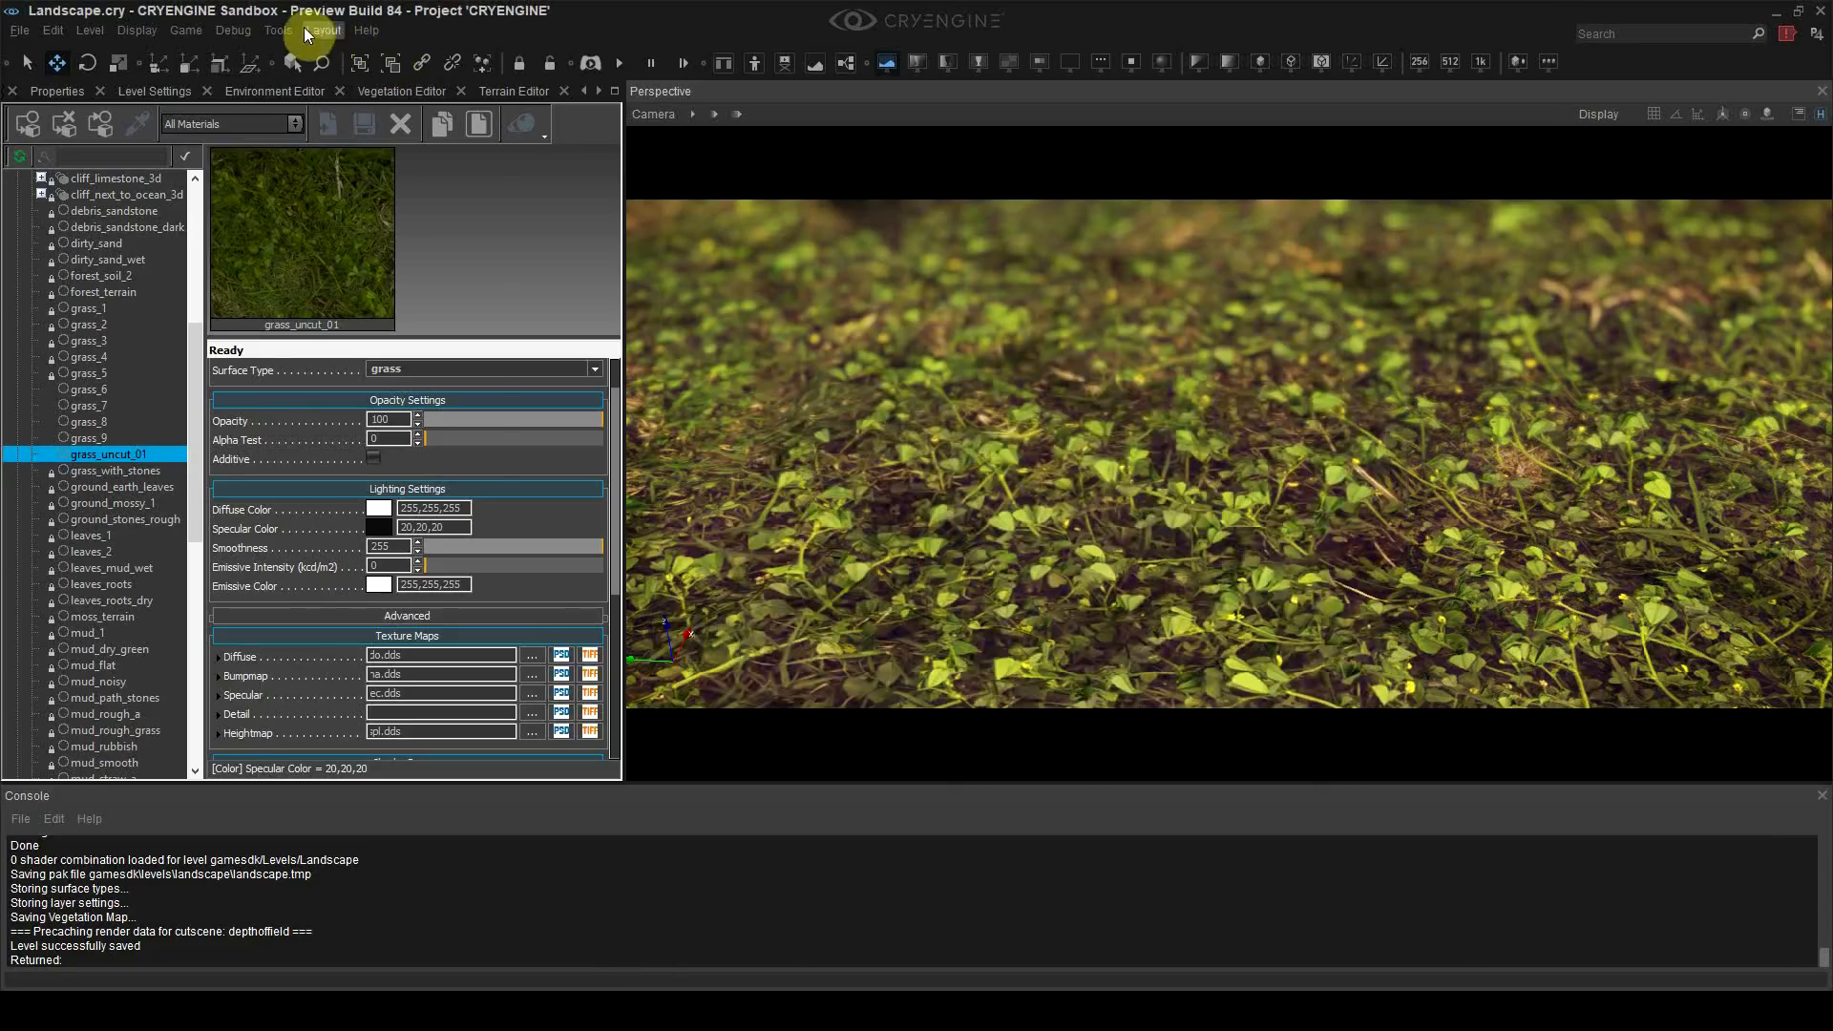
pyautogui.click(279, 31)
pyautogui.moveTo(326, 524)
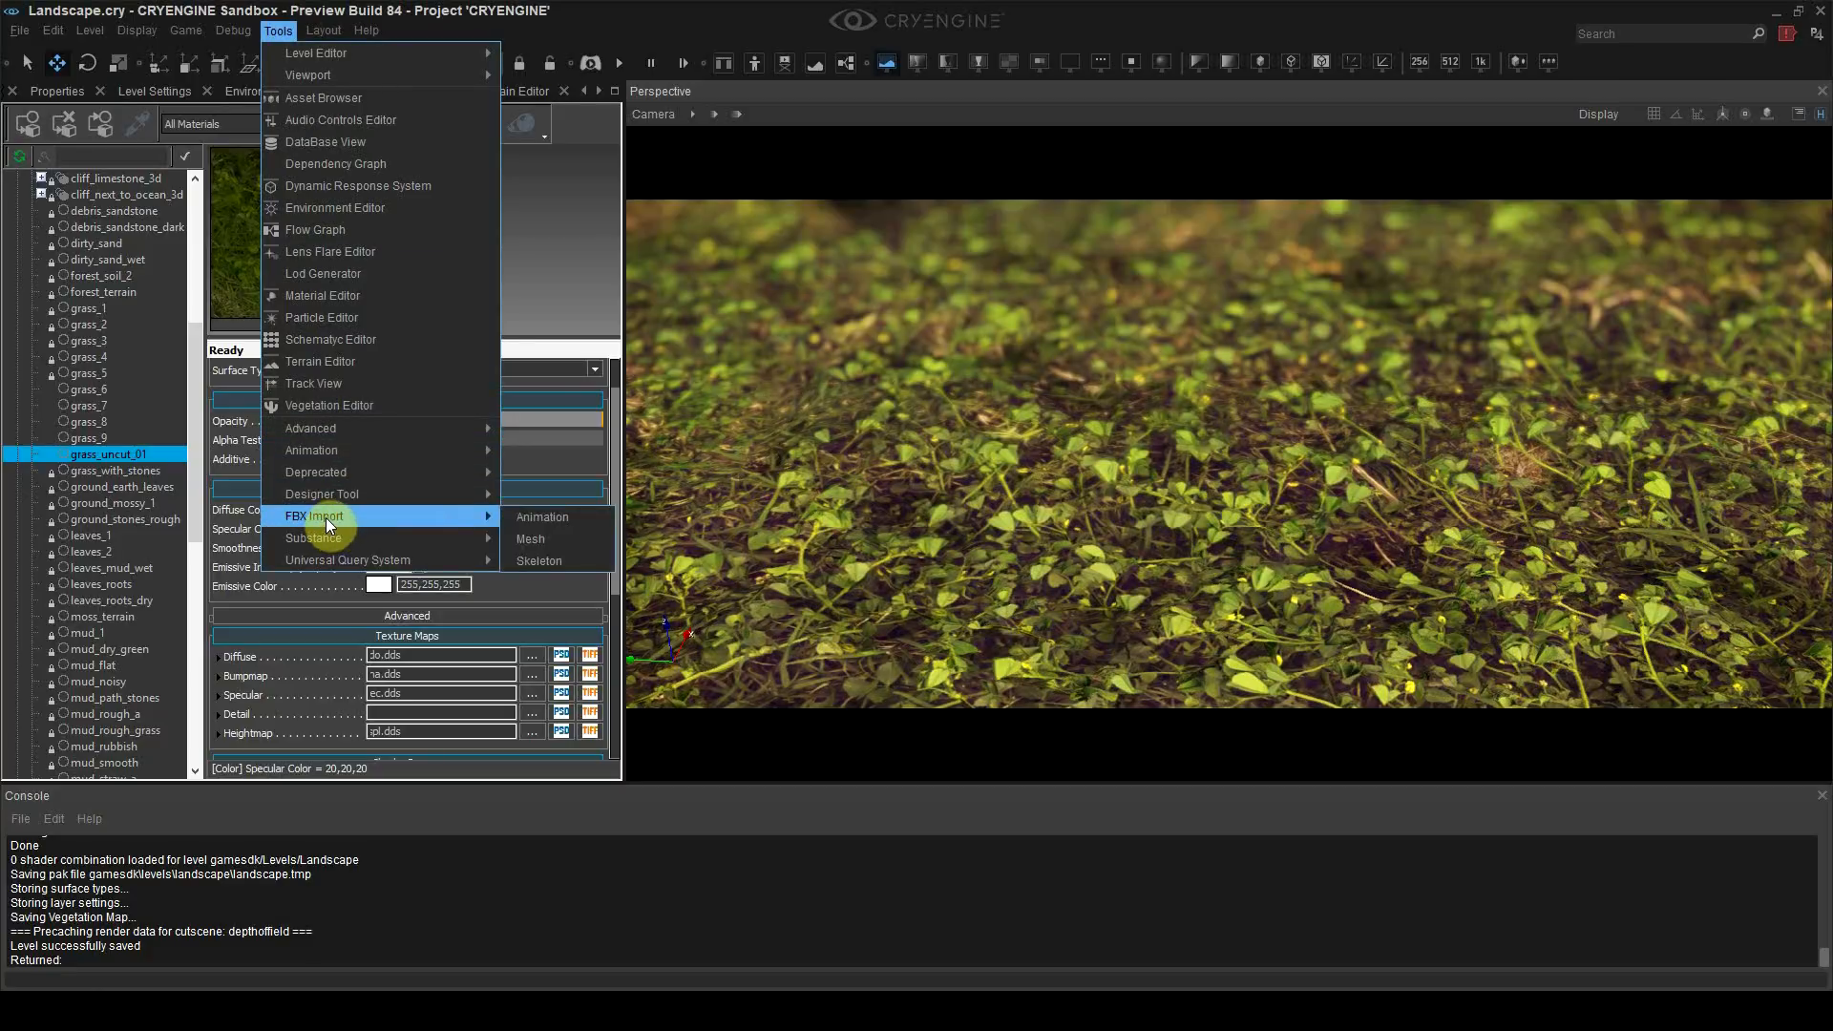
pyautogui.click(531, 538)
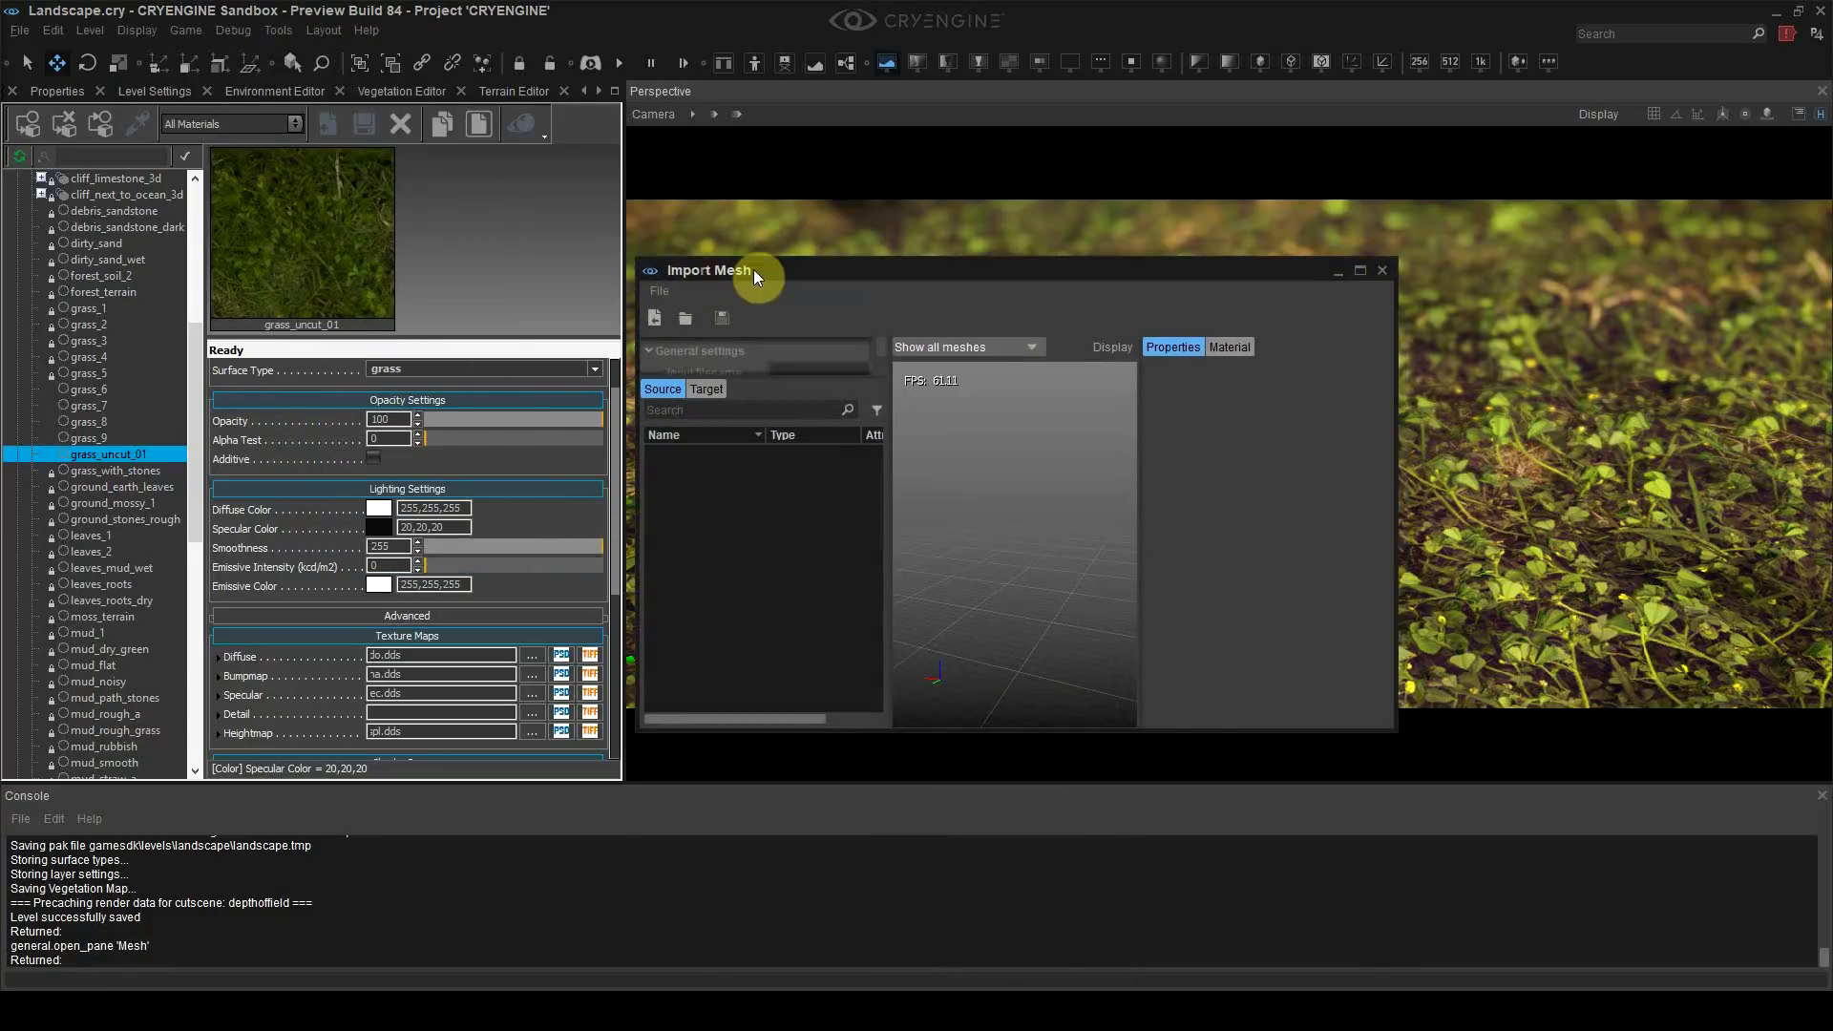
# Step: Import Aset_rock_sandstone_L_plFhY_LOD0.fbx from the gamesdk/objects/natural/rocks/rock_sandstone_02 folder
pyautogui.click(689, 295)
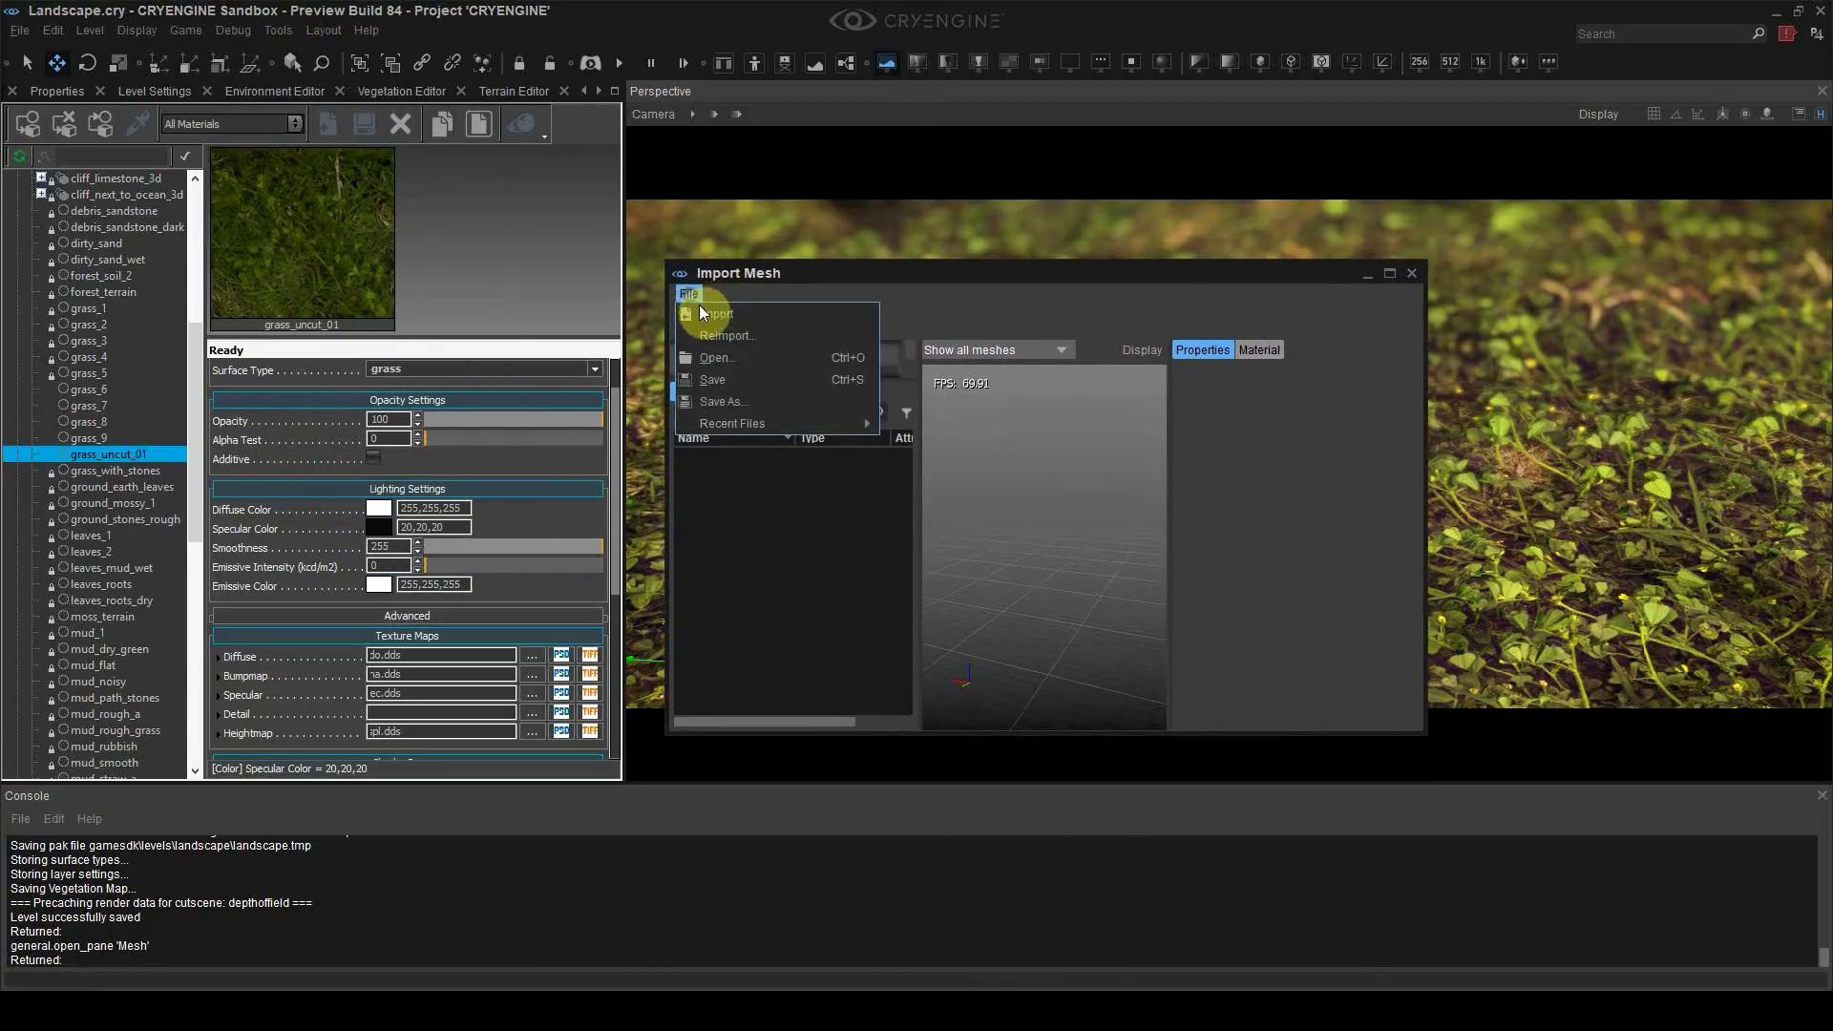
pyautogui.click(702, 312)
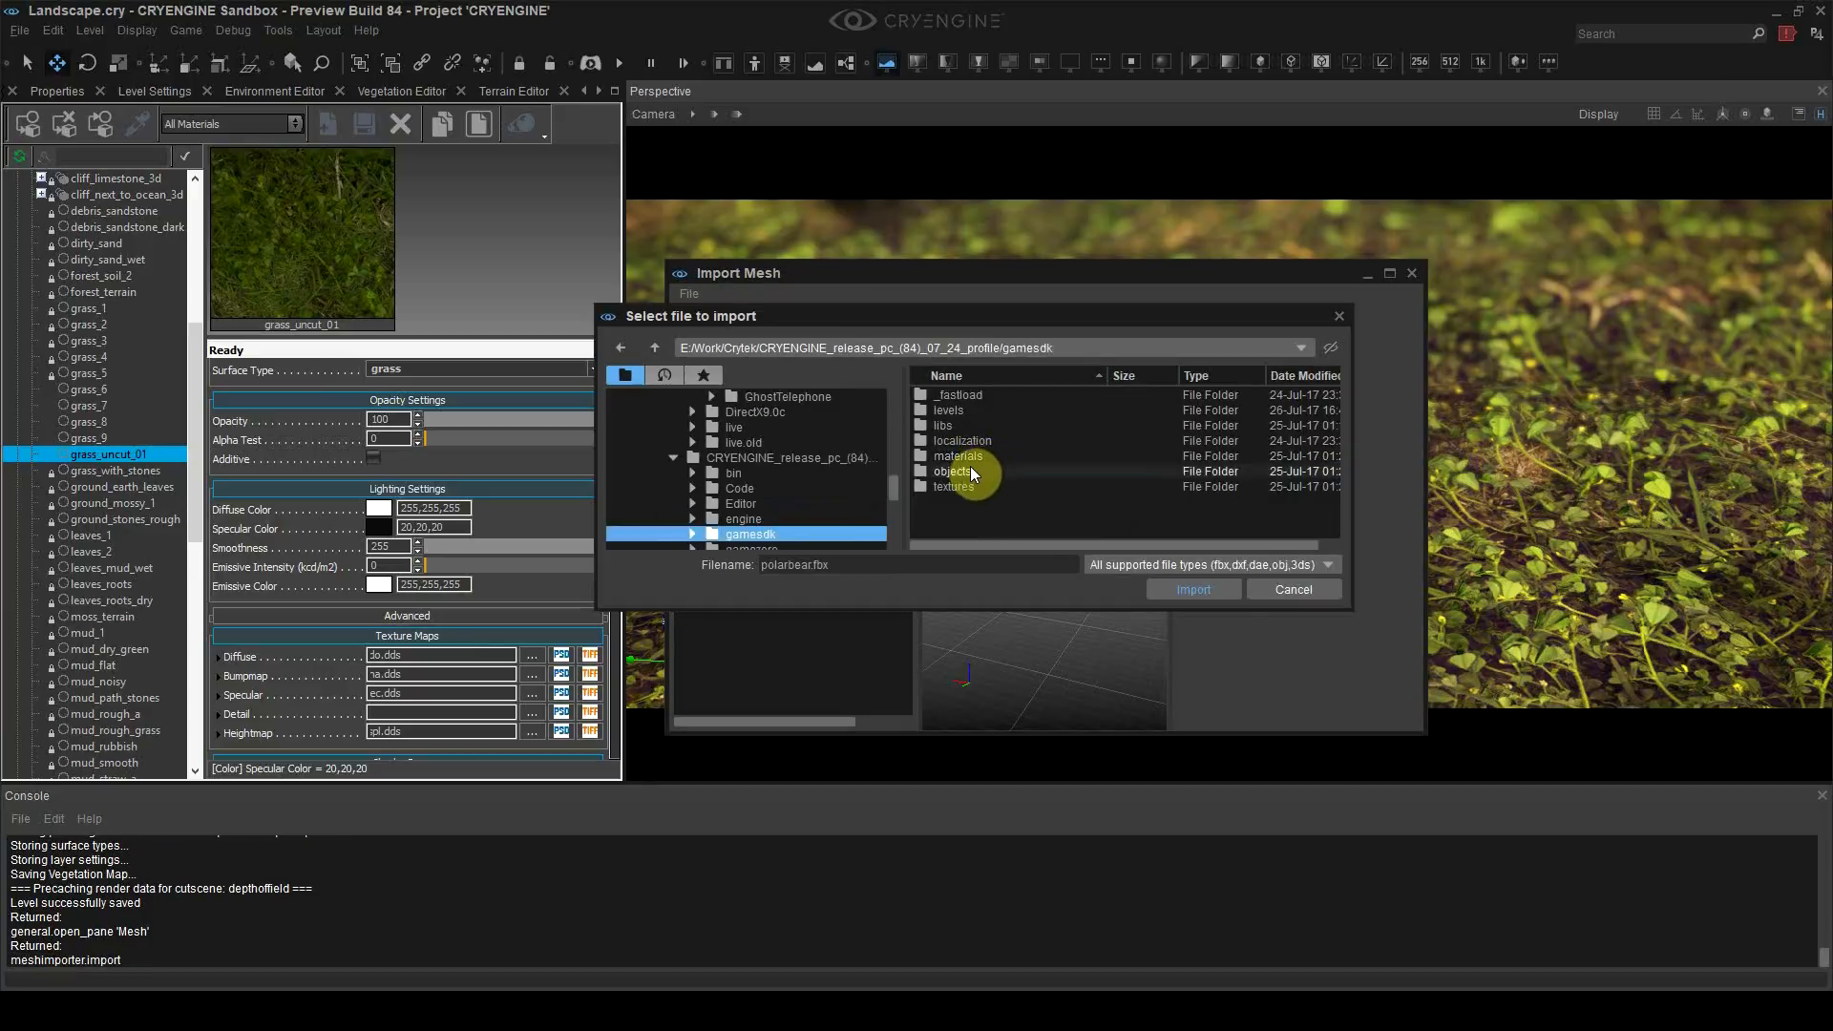
pyautogui.doubleClick(974, 471)
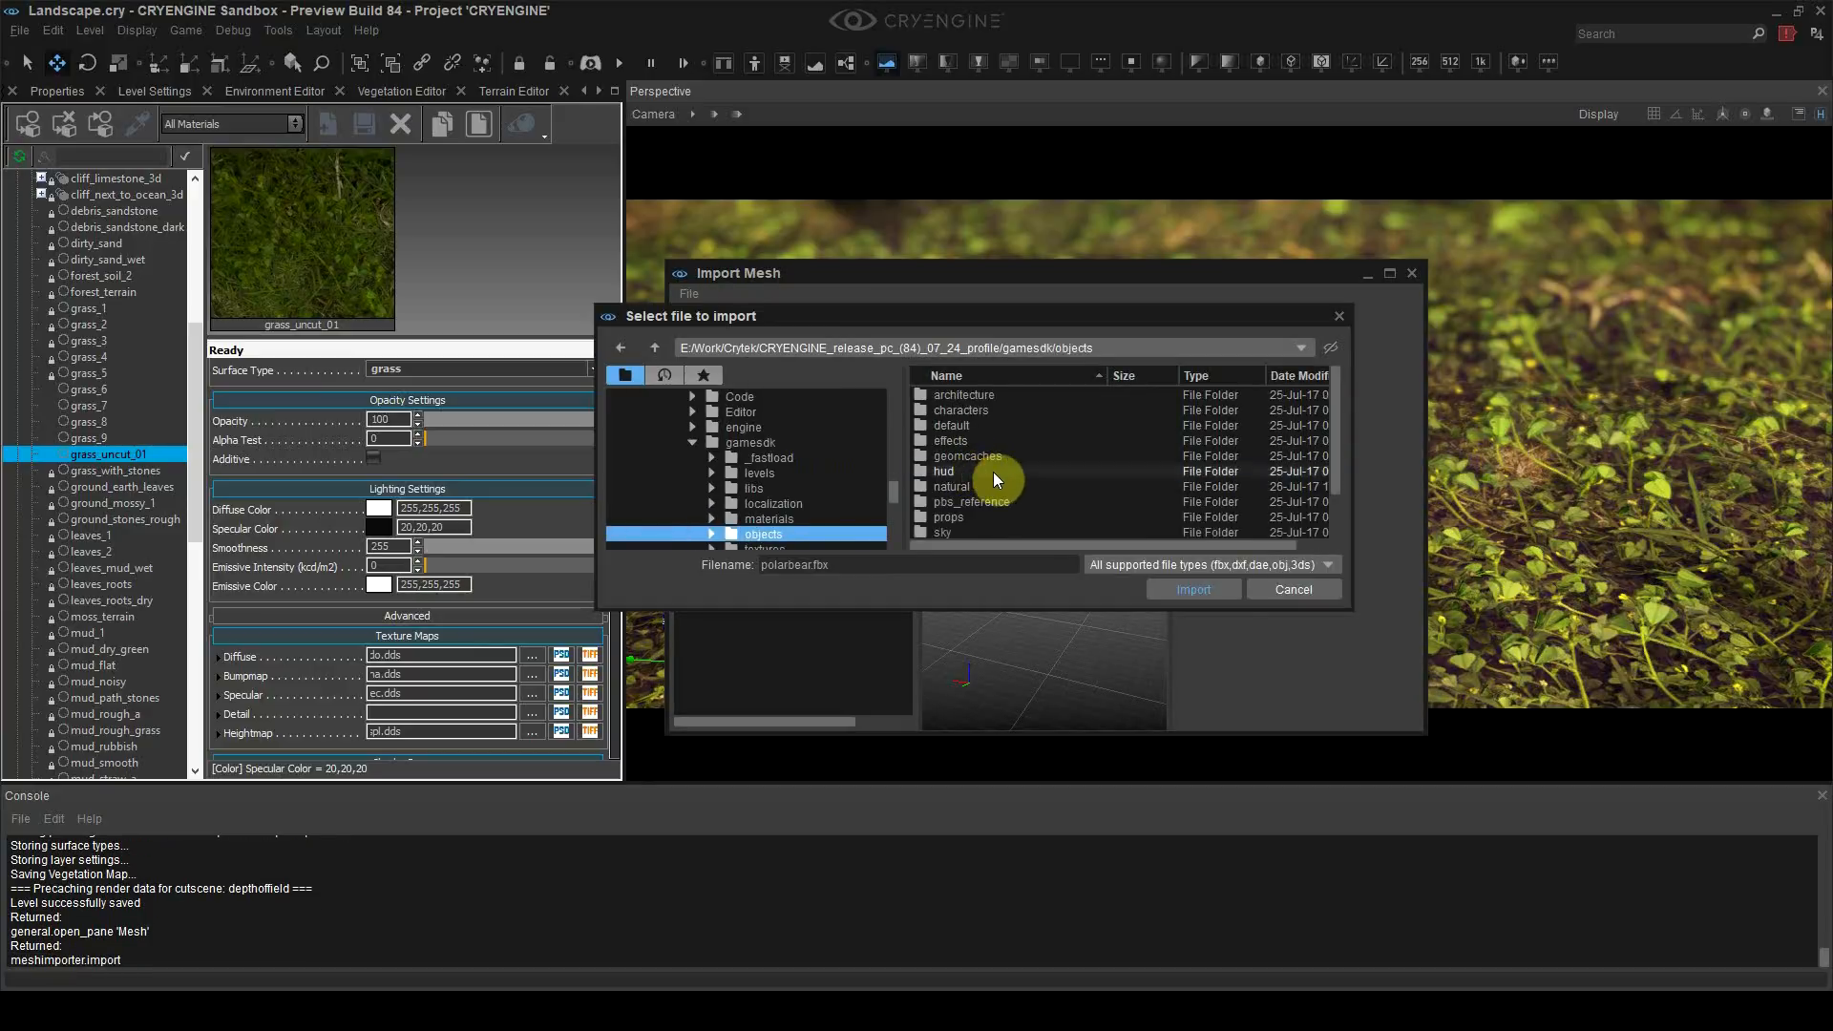
pyautogui.doubleClick(977, 485)
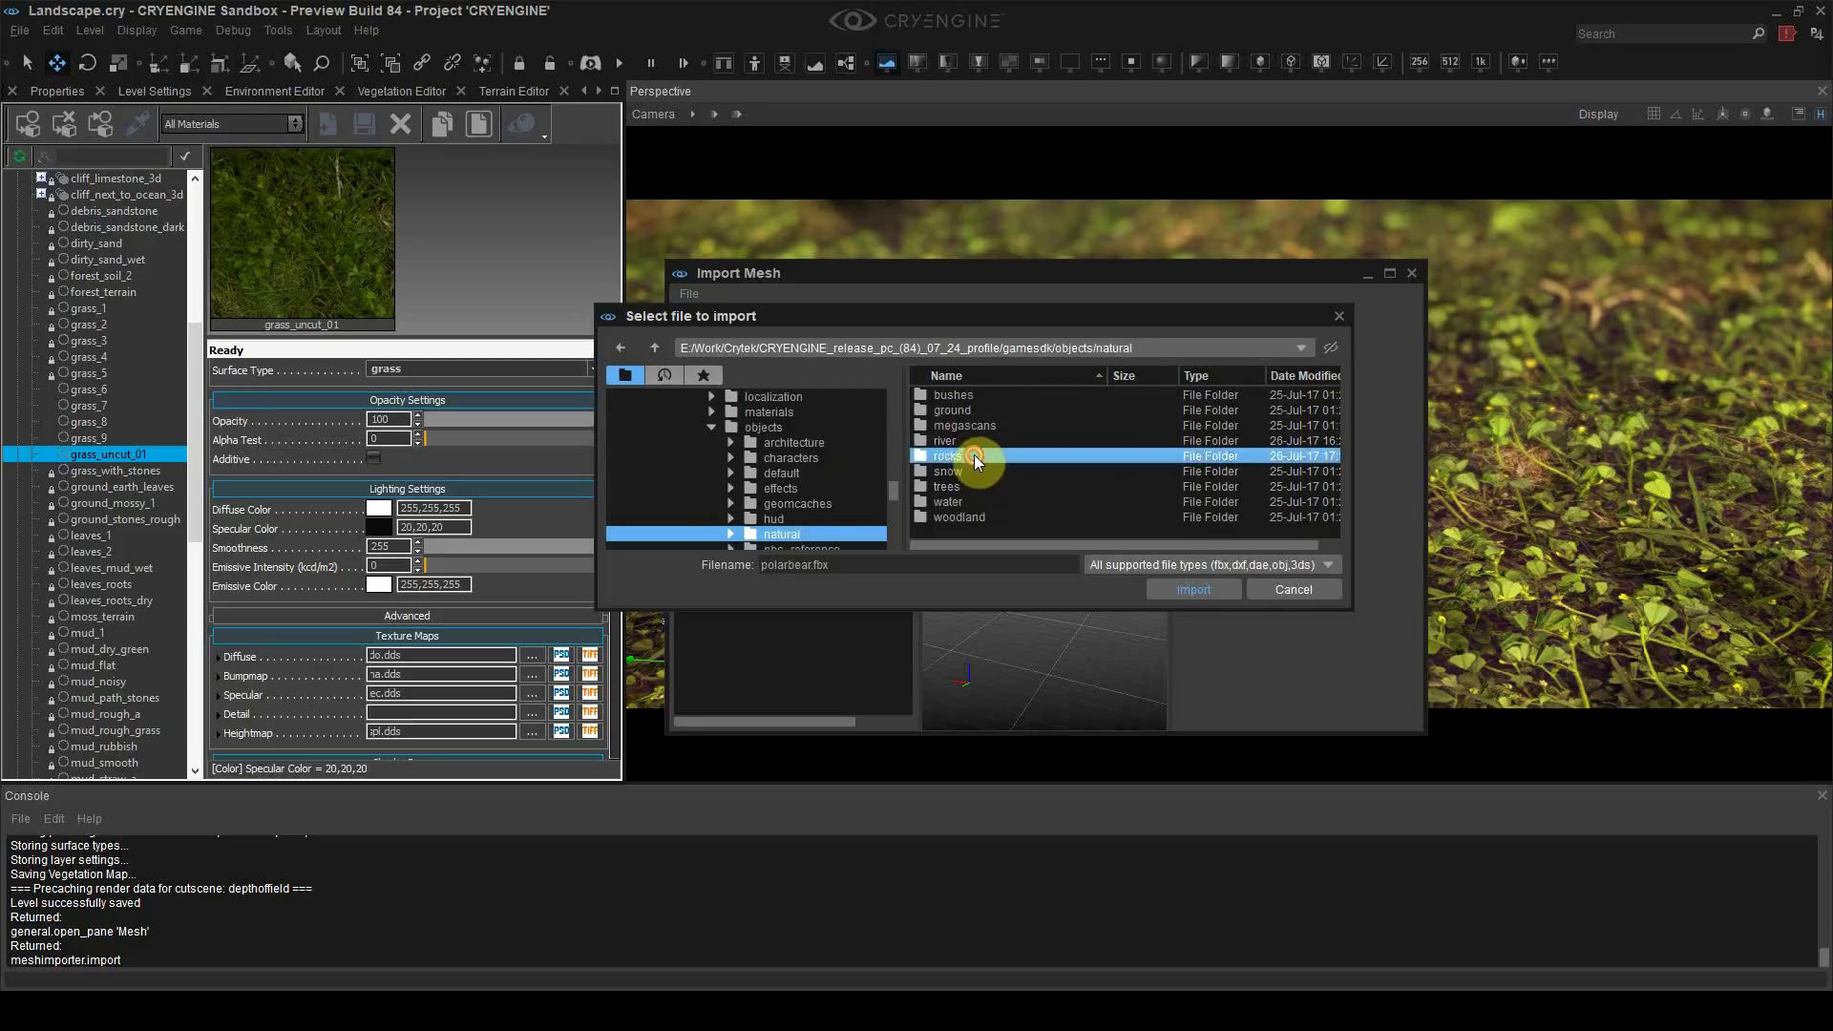
pyautogui.doubleClick(972, 456)
pyautogui.doubleClick(999, 504)
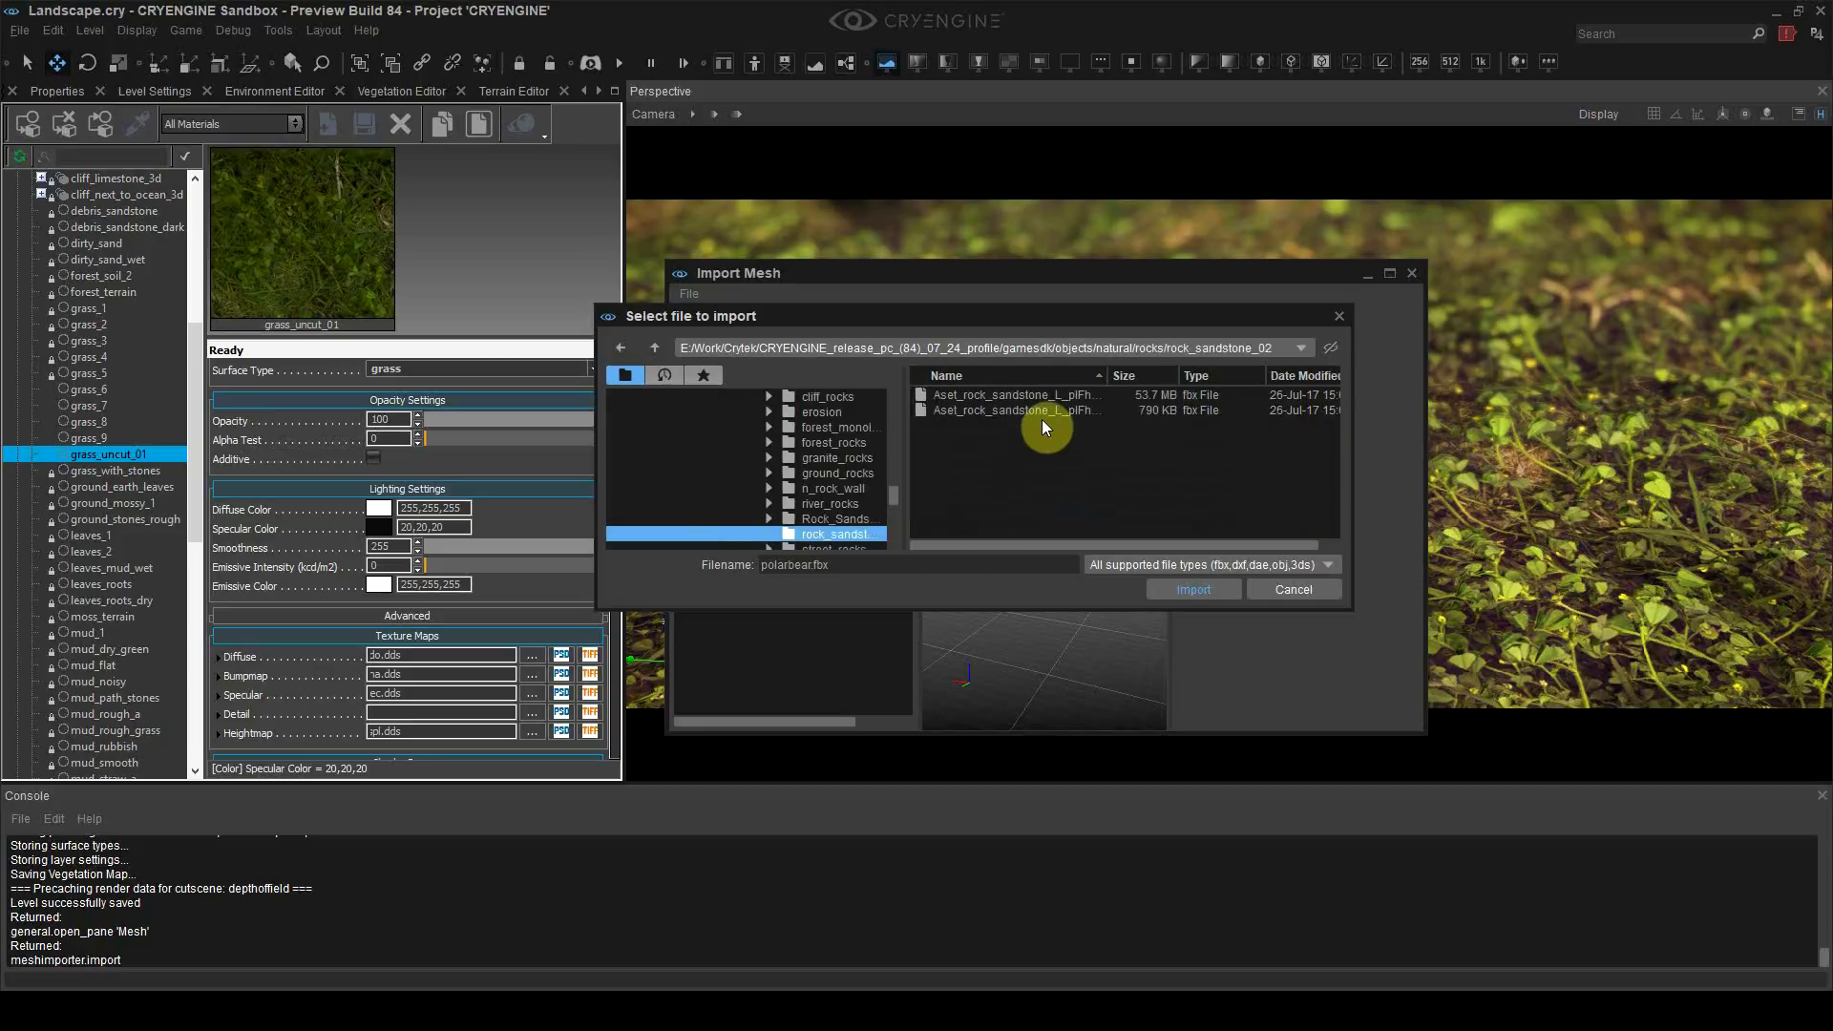
pyautogui.moveTo(1187, 379); pyautogui.dragTo(1228, 378)
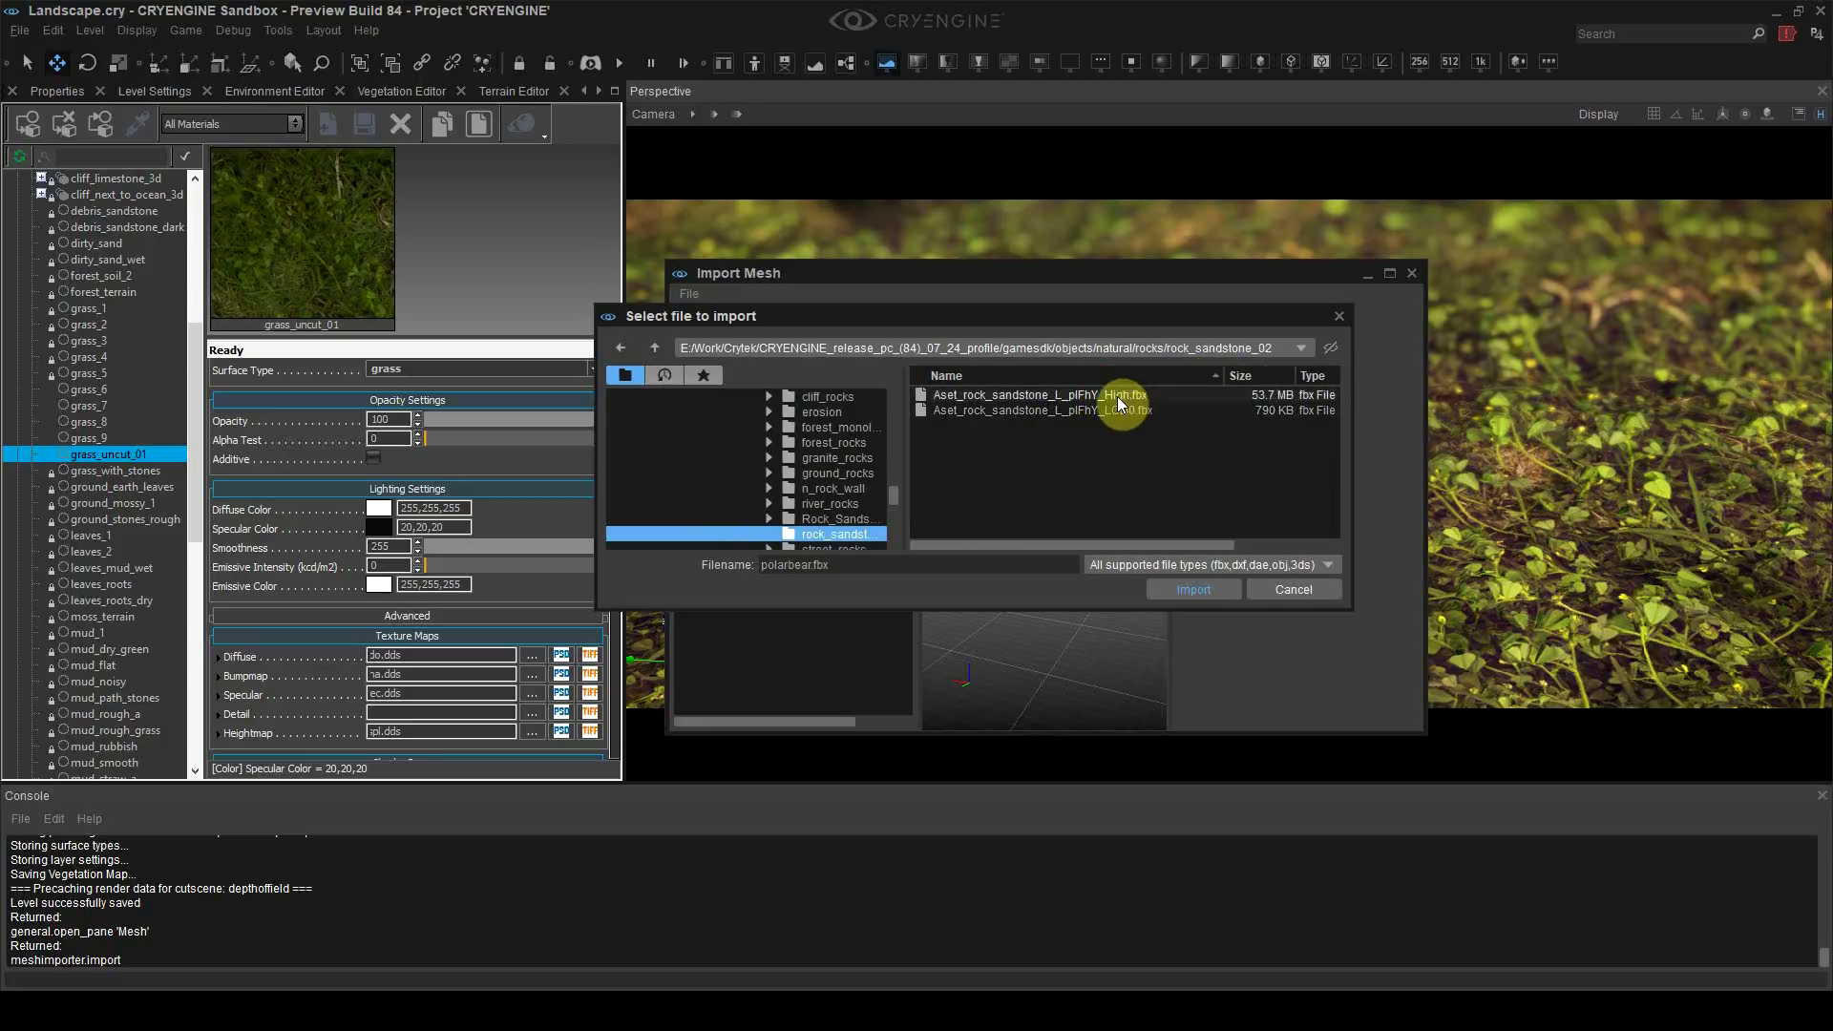
pyautogui.click(1127, 413)
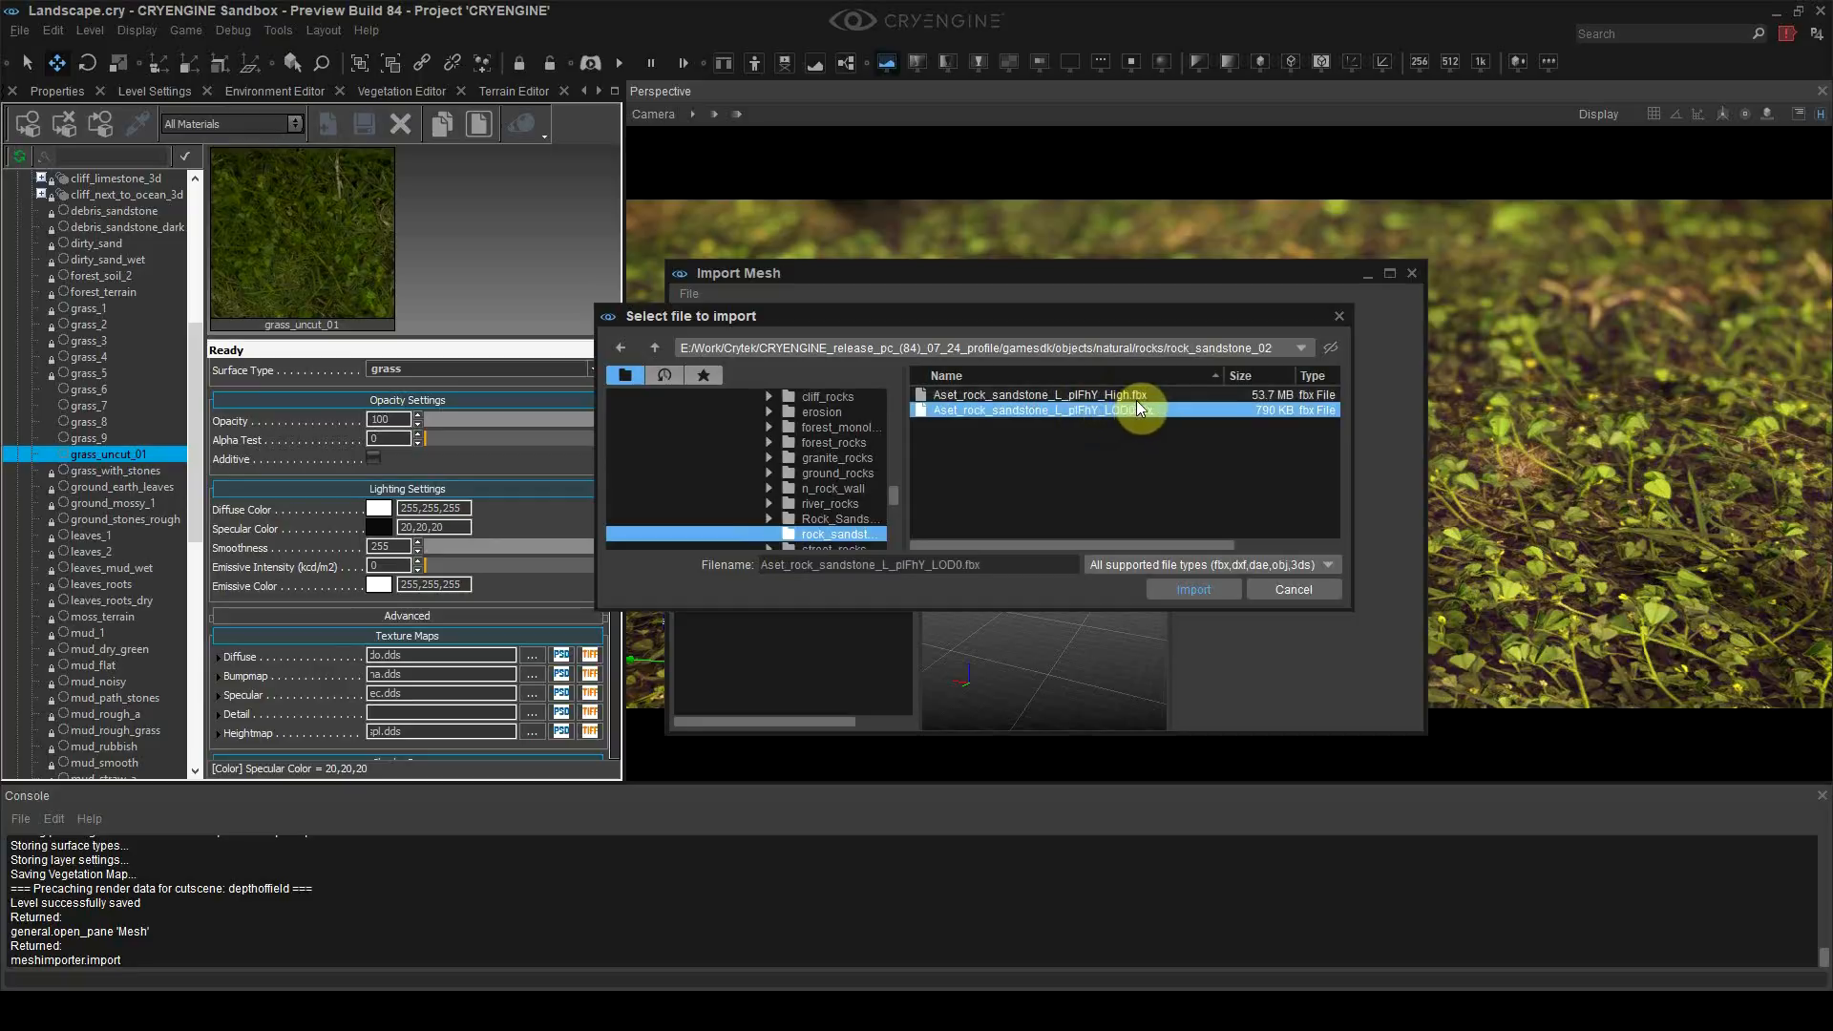
pyautogui.doubleClick(1117, 412)
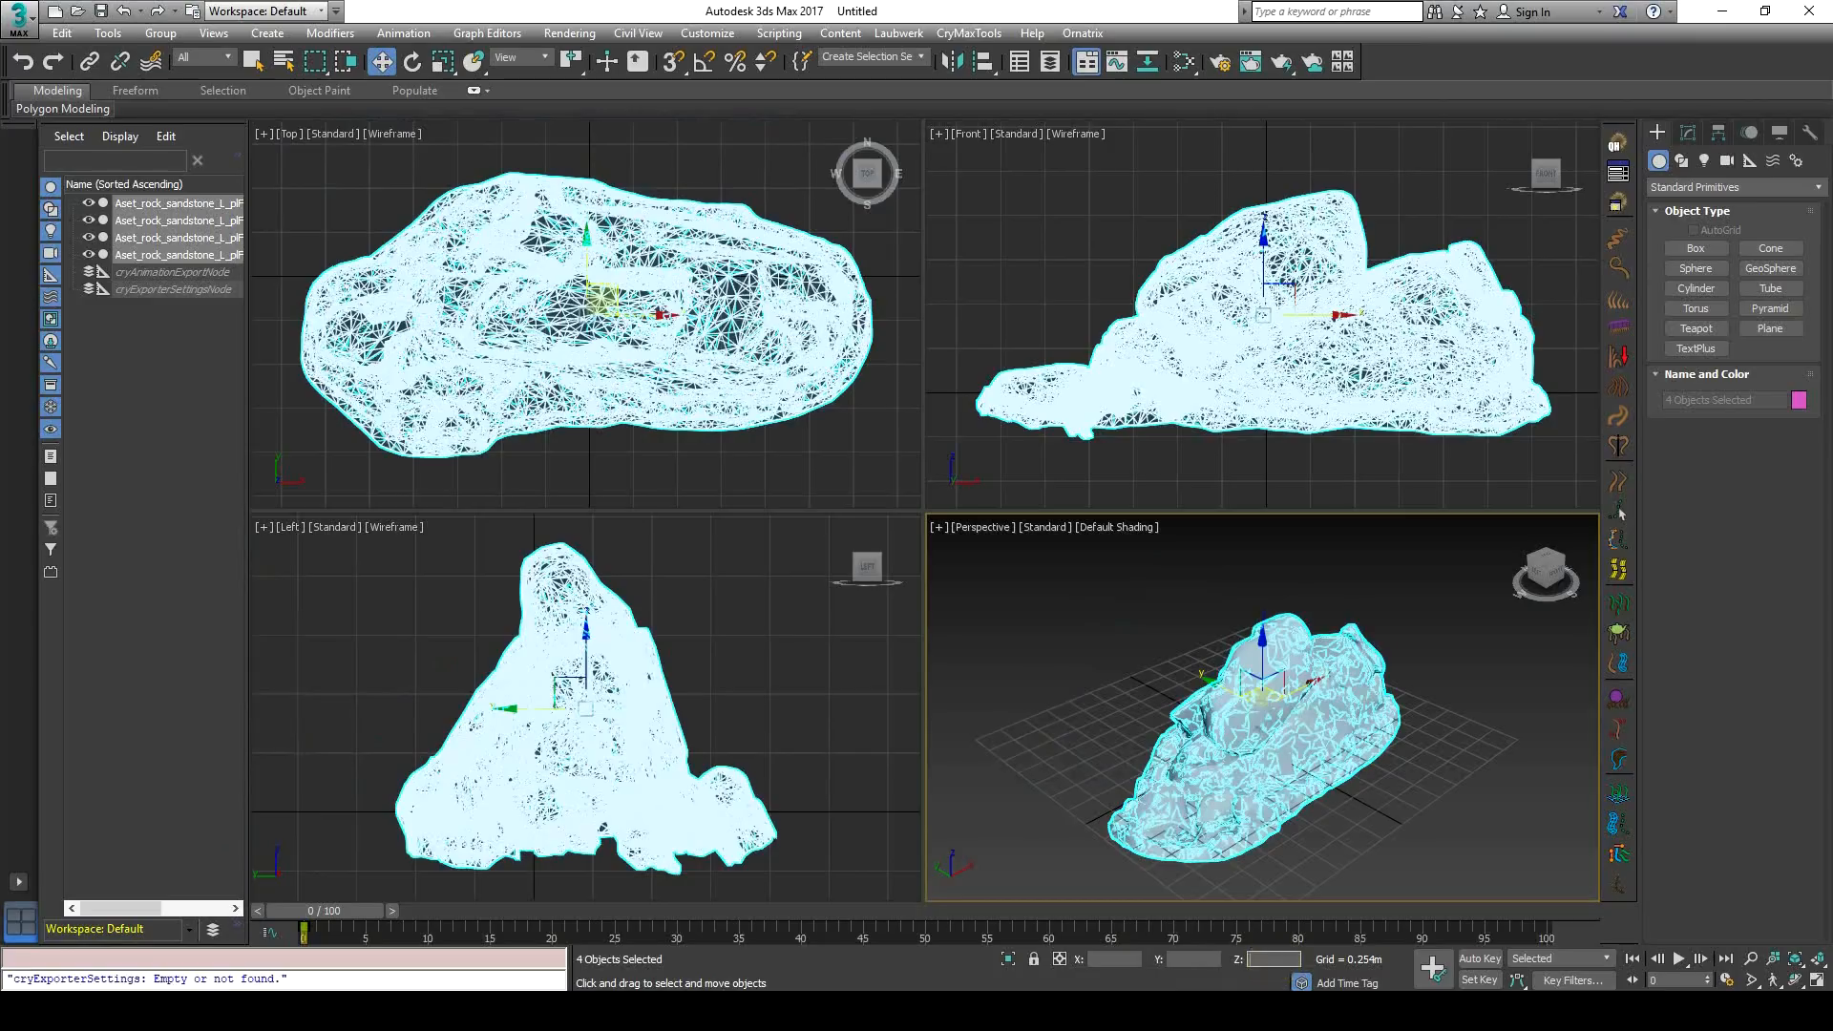
# Step: Switch to 3ds Max and select all four sandstone rock LOD meshes in the perspective view
pyautogui.click(411, 61)
pyautogui.click(382, 61)
pyautogui.scroll(-3, 1199, 369)
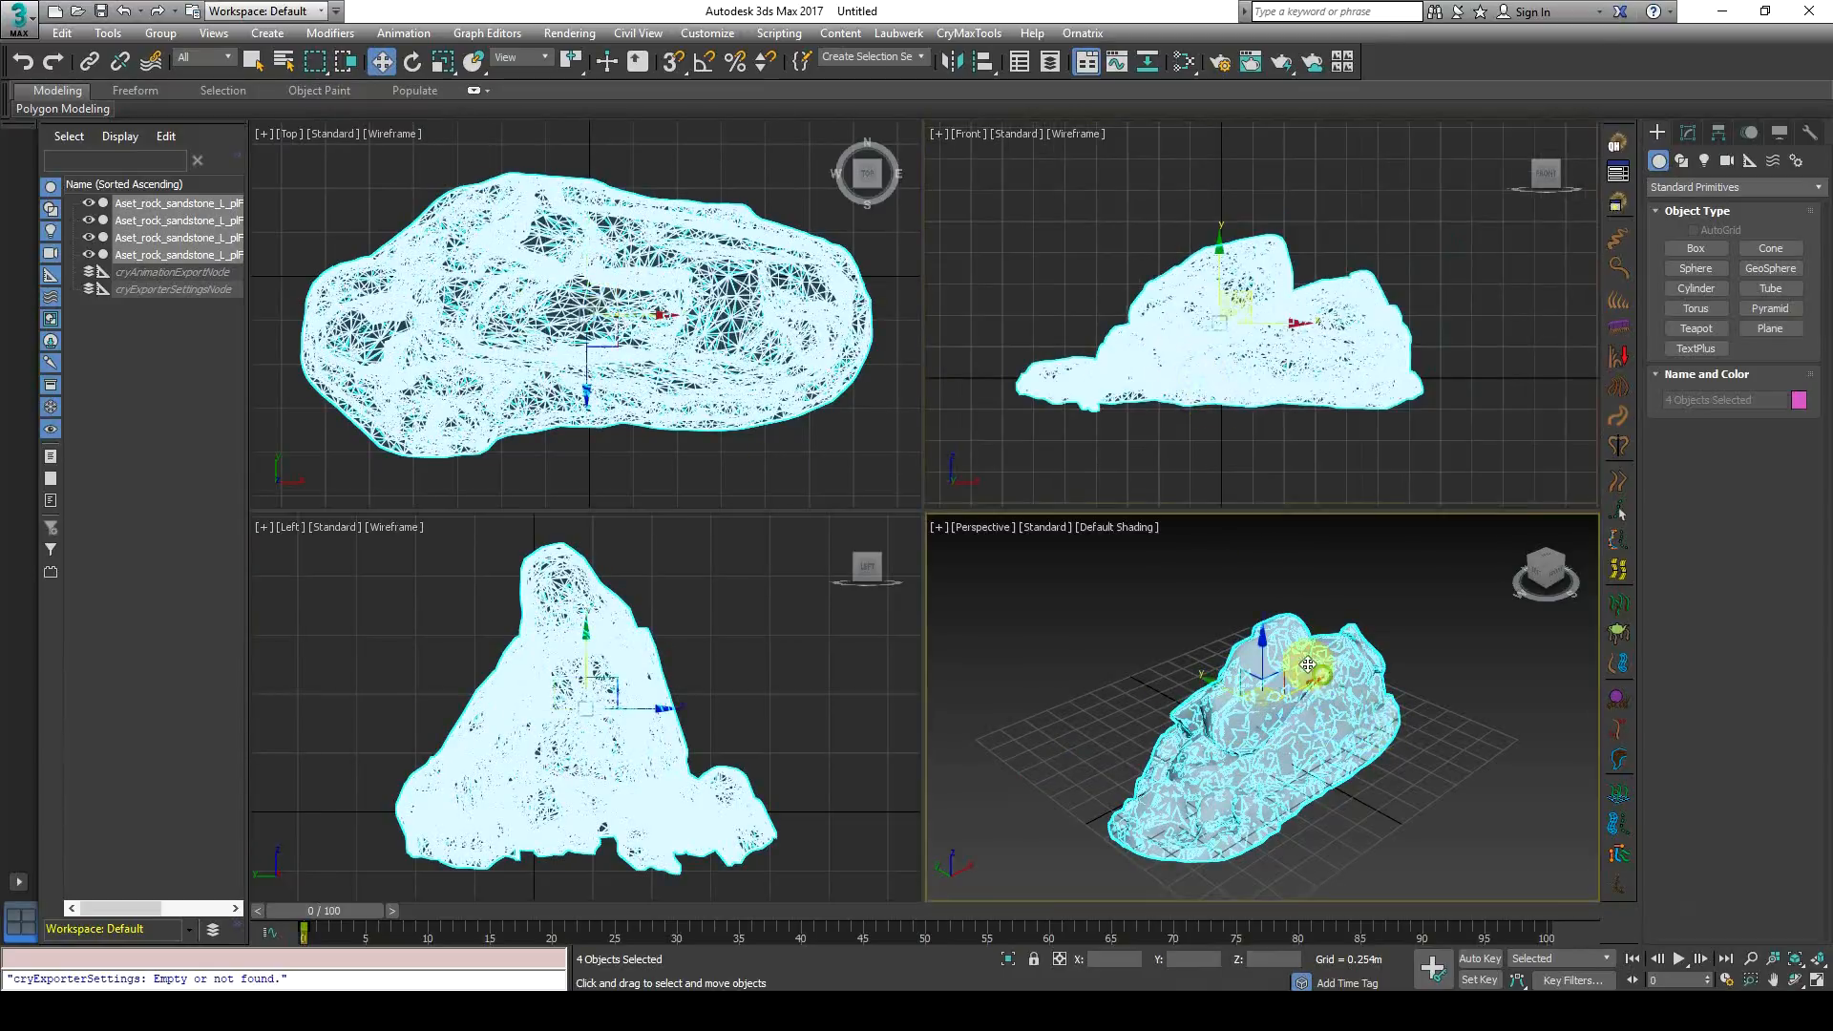
pyautogui.scroll(-2, 1313, 683)
pyautogui.keyDown('alt'); pyautogui.moveTo(1323, 698); pyautogui.dragTo(1289, 665, button='middle'); pyautogui.keyUp('alt')
pyautogui.click(1359, 659)
pyautogui.scroll(3, 1241, 706)
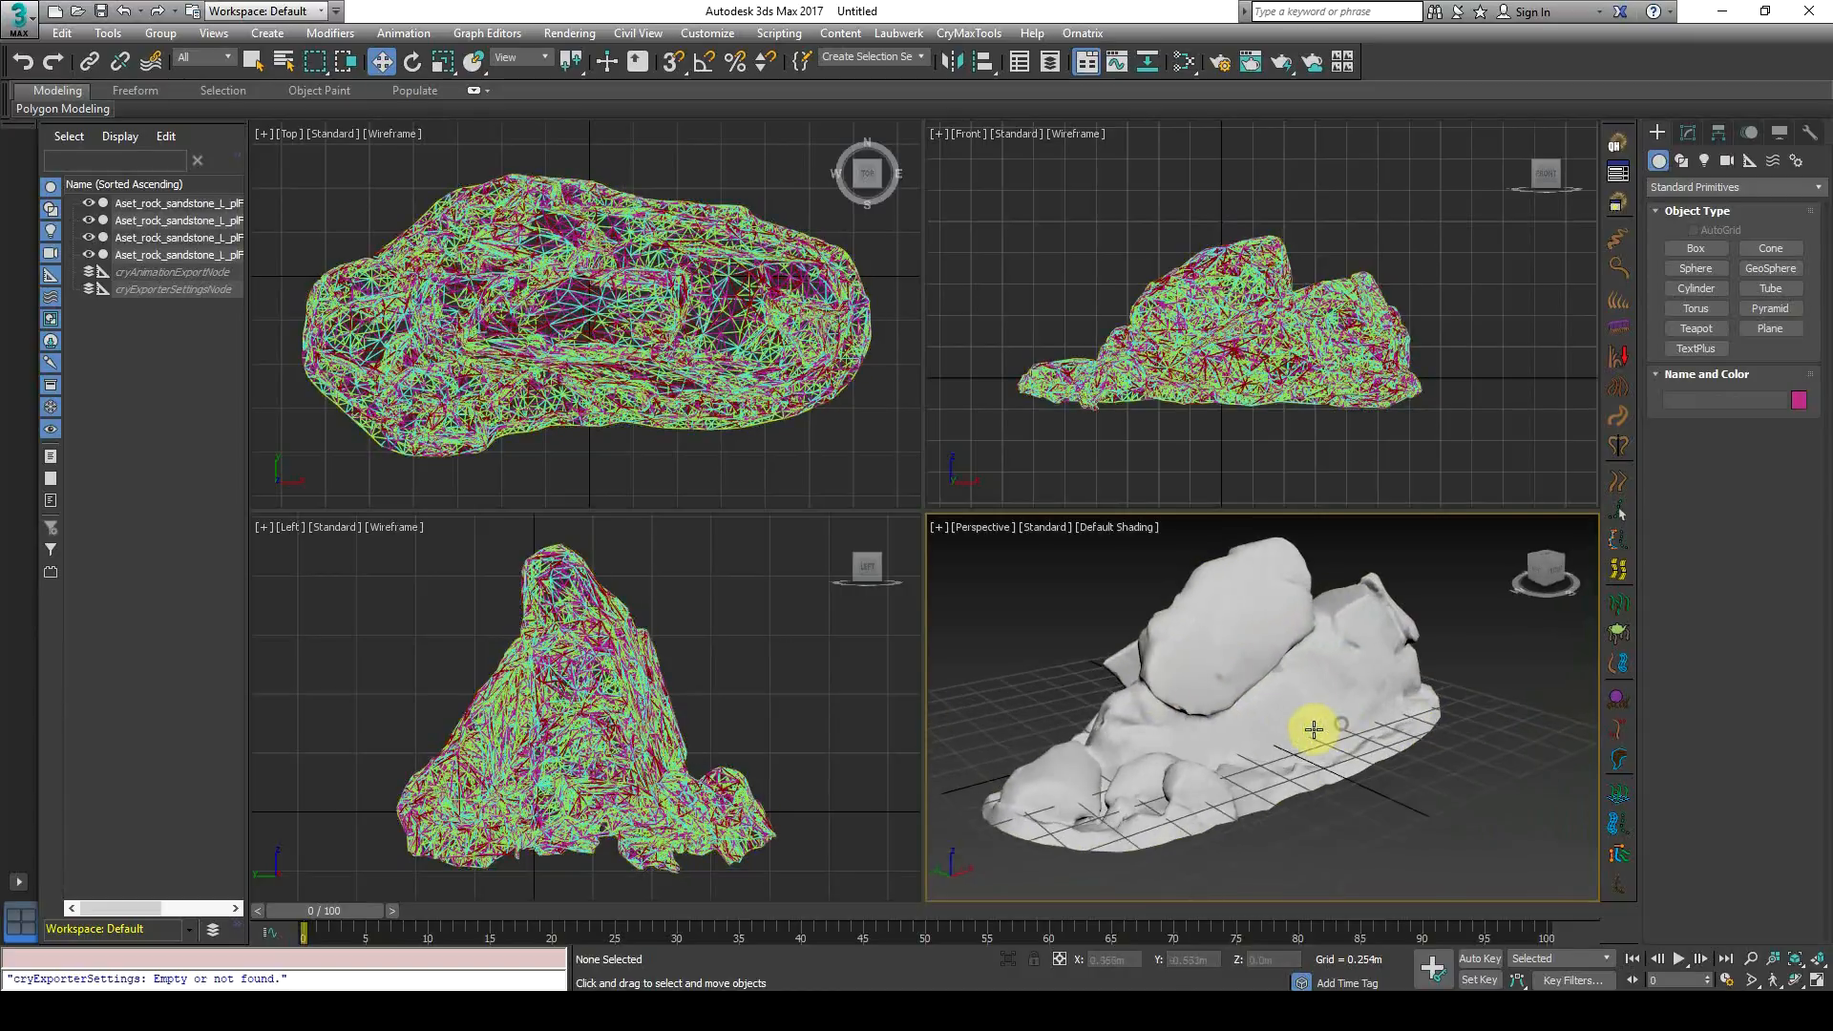
pyautogui.moveTo(1215, 655); pyautogui.dragTo(1354, 851)
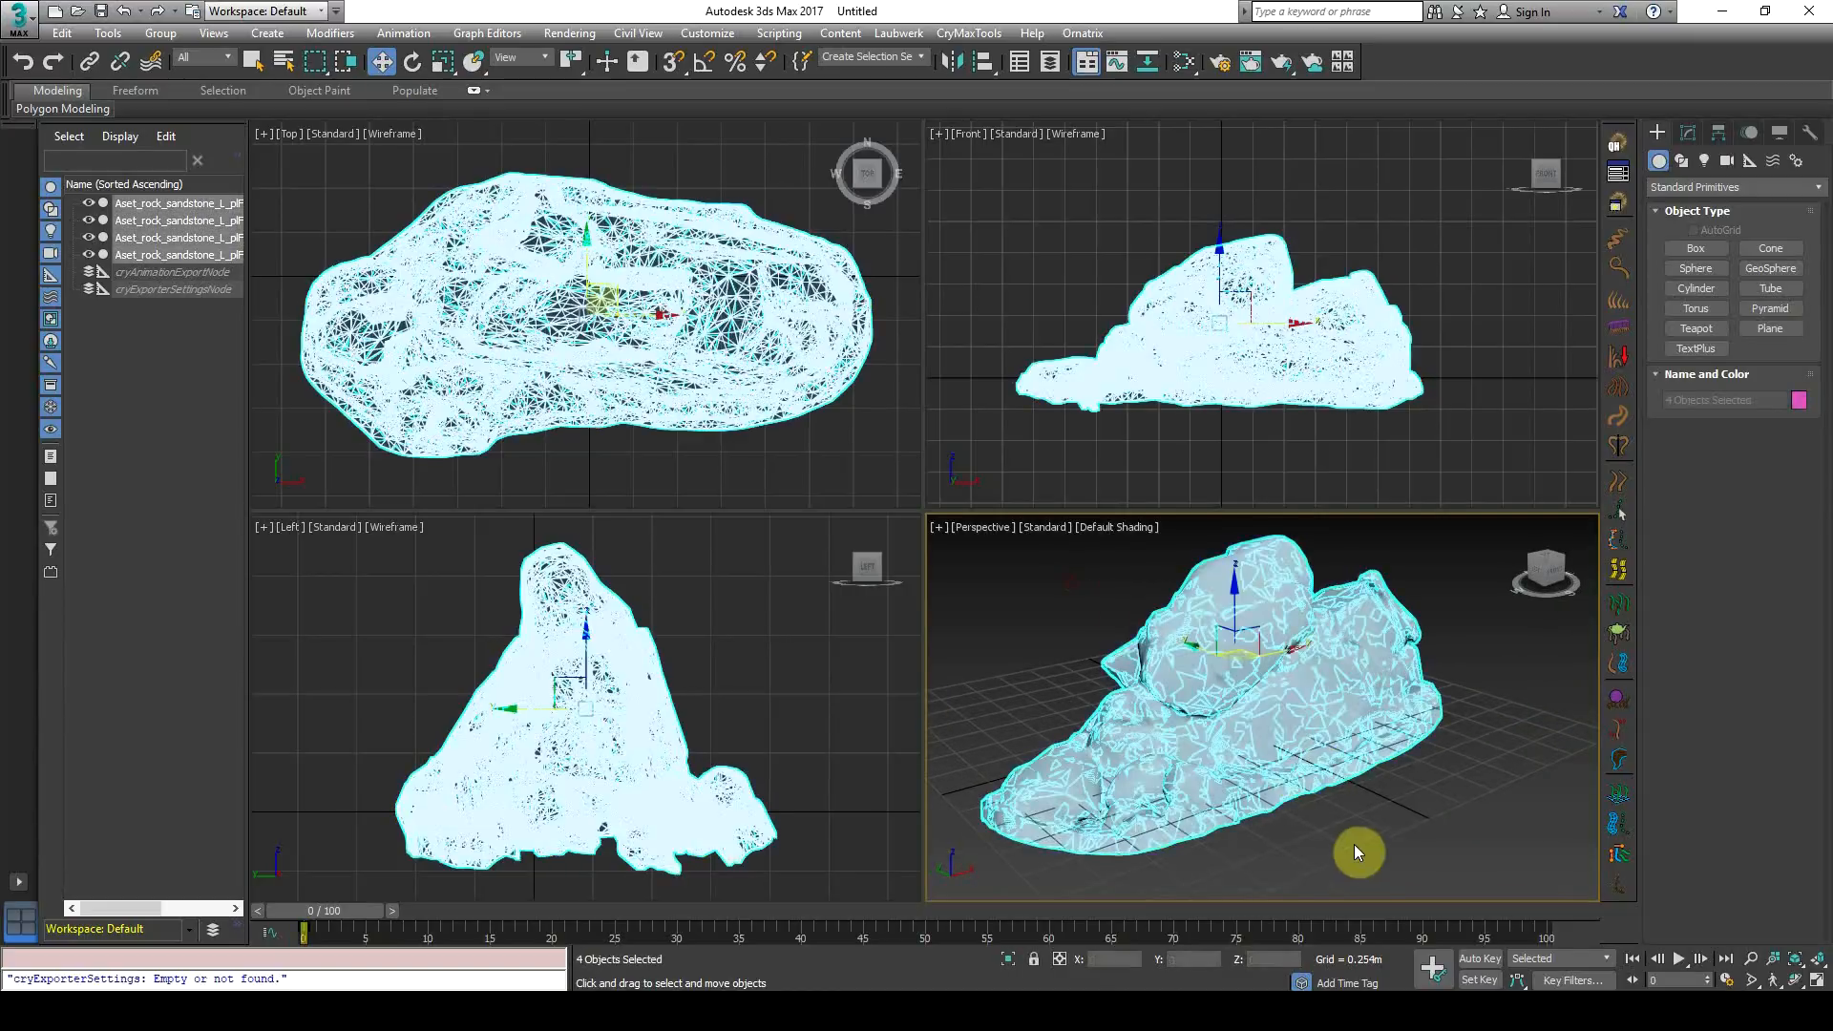
# Step: Start an FBX export of only the selected meshes and browse to the gamesdk natural/rocks/rocky folder
pyautogui.click(17, 16)
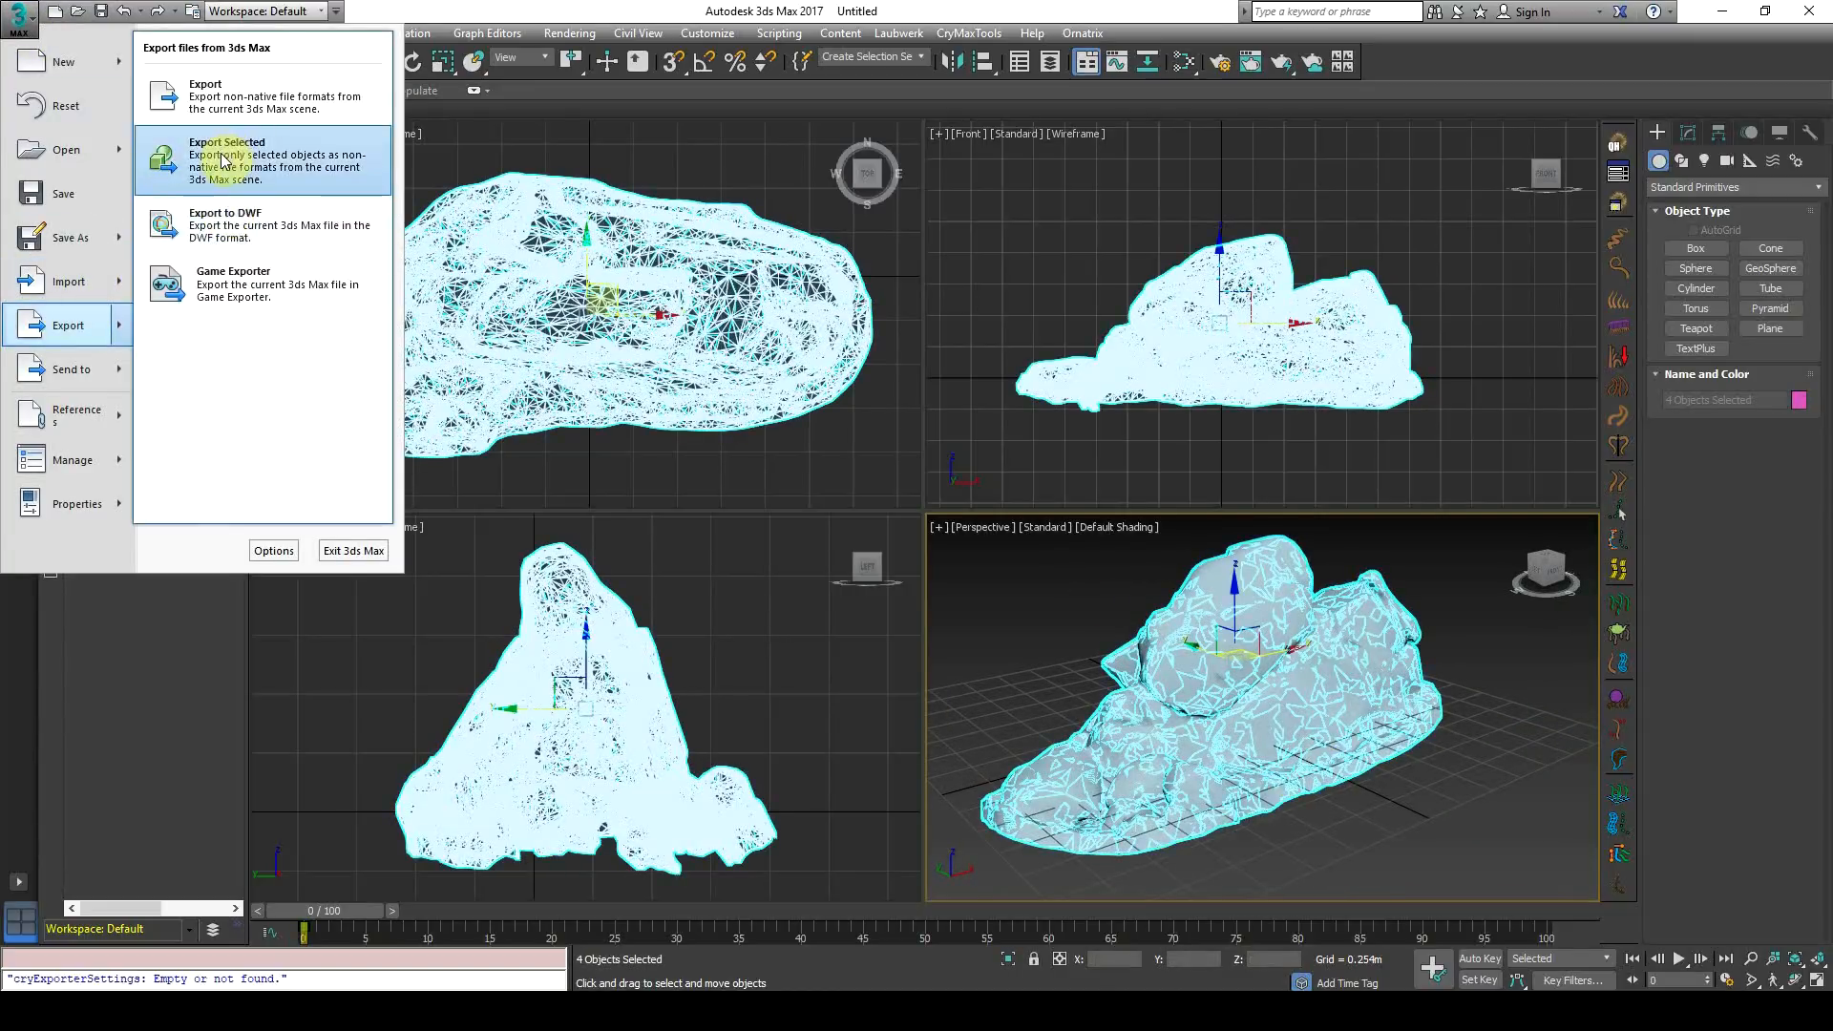
pyautogui.click(229, 151)
pyautogui.click(277, 53)
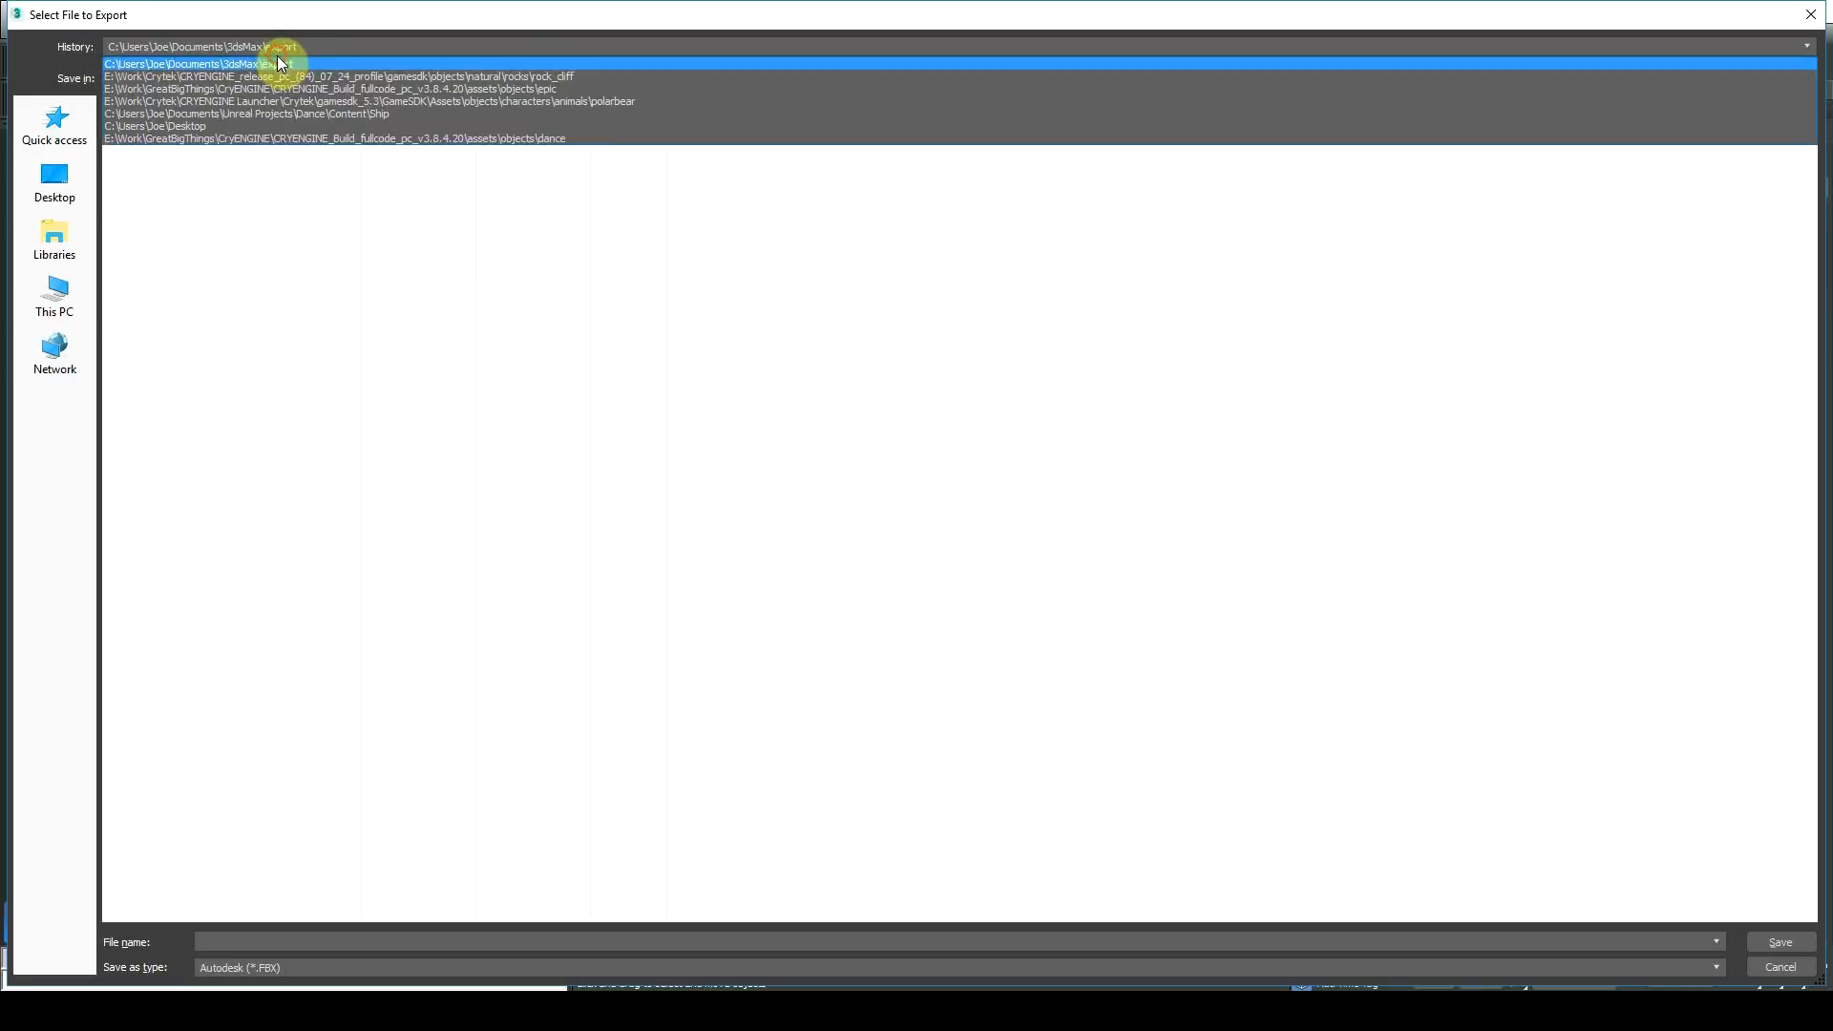
pyautogui.click(313, 72)
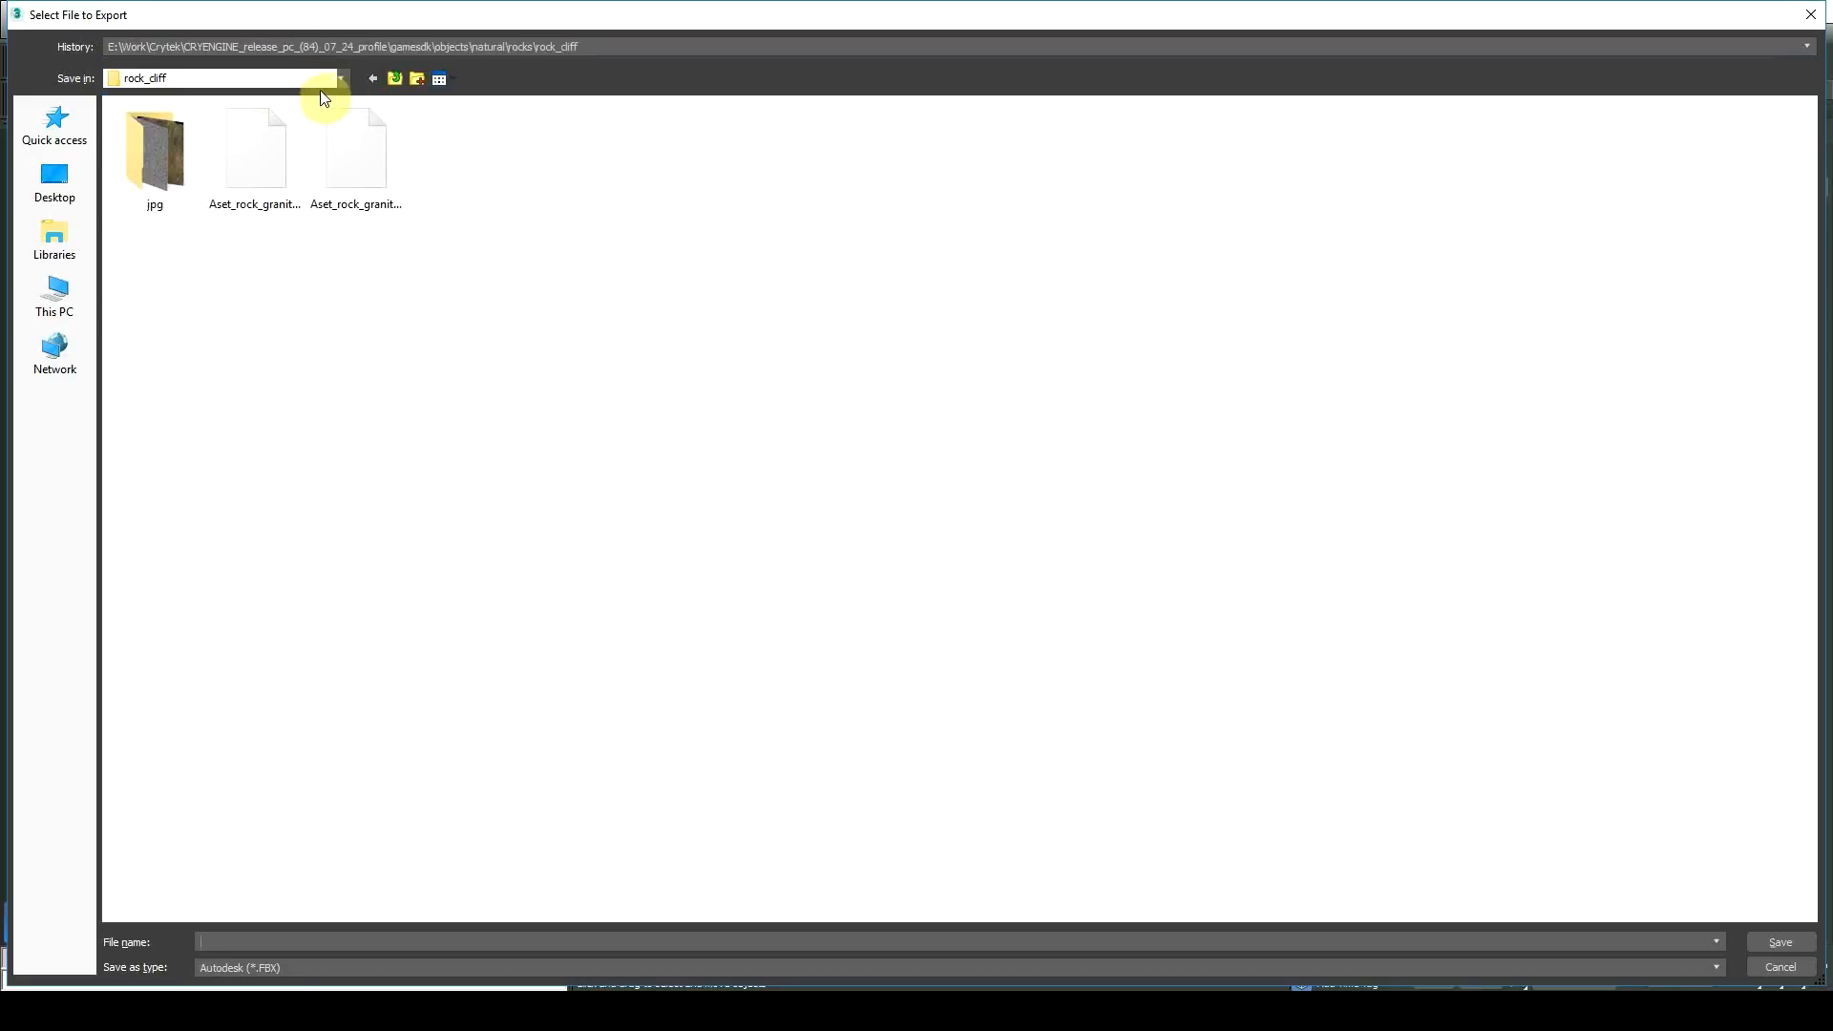
pyautogui.click(395, 80)
pyautogui.doubleClick(172, 492)
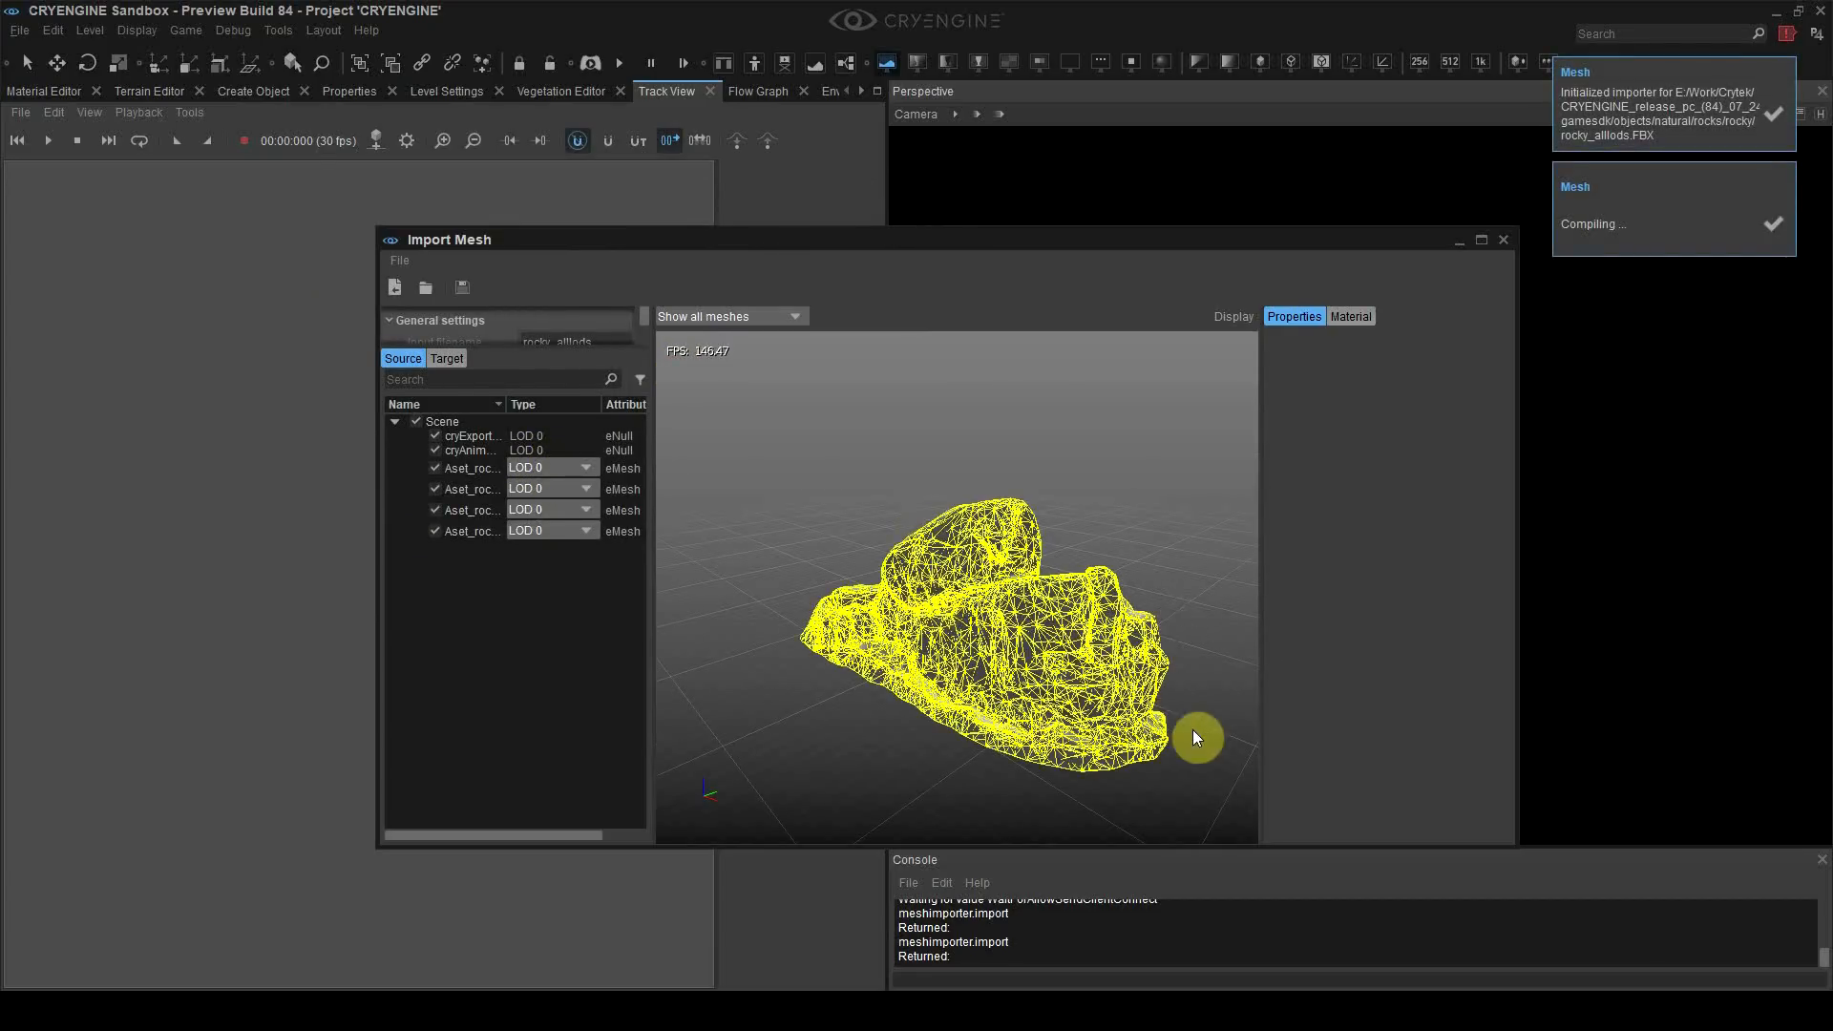
# Step: Switch to CRYENGINE, keep the LOD3 rock mesh on LOD 0, and widen the source list to show full mesh names
pyautogui.moveTo(1129, 546); pyautogui.dragTo(1148, 486, button='right')
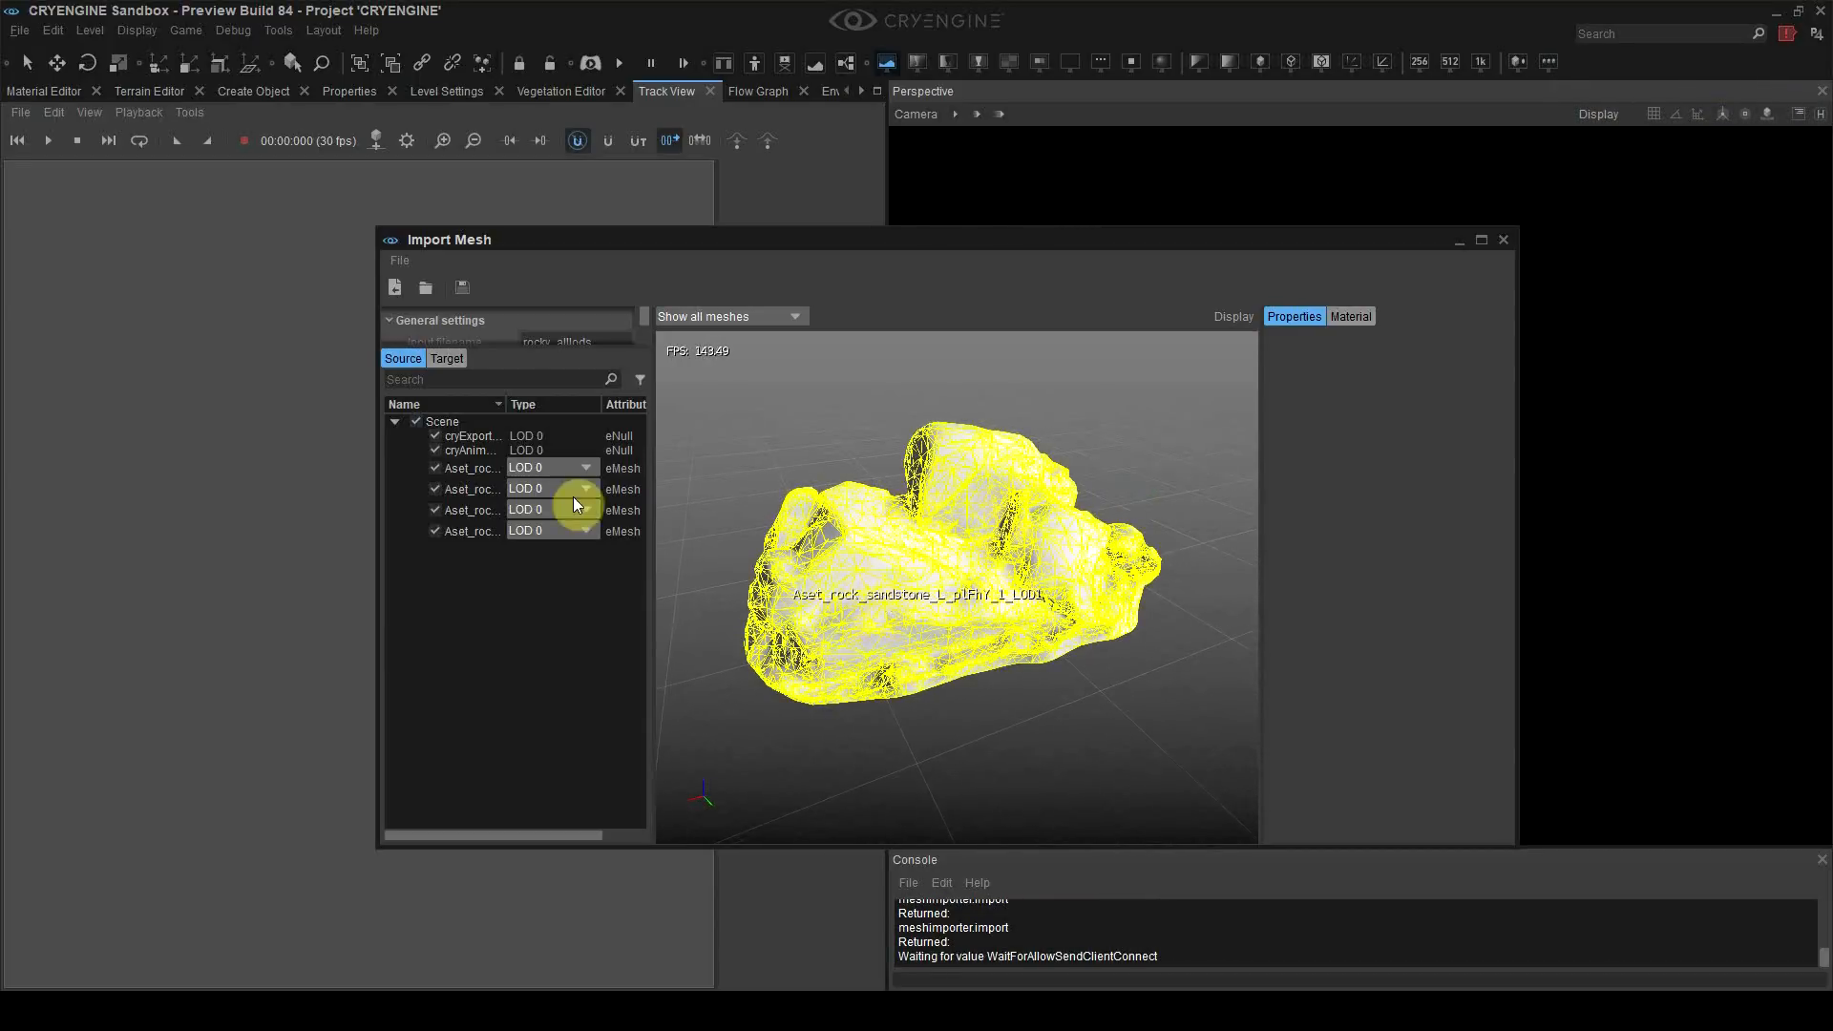
pyautogui.click(530, 467)
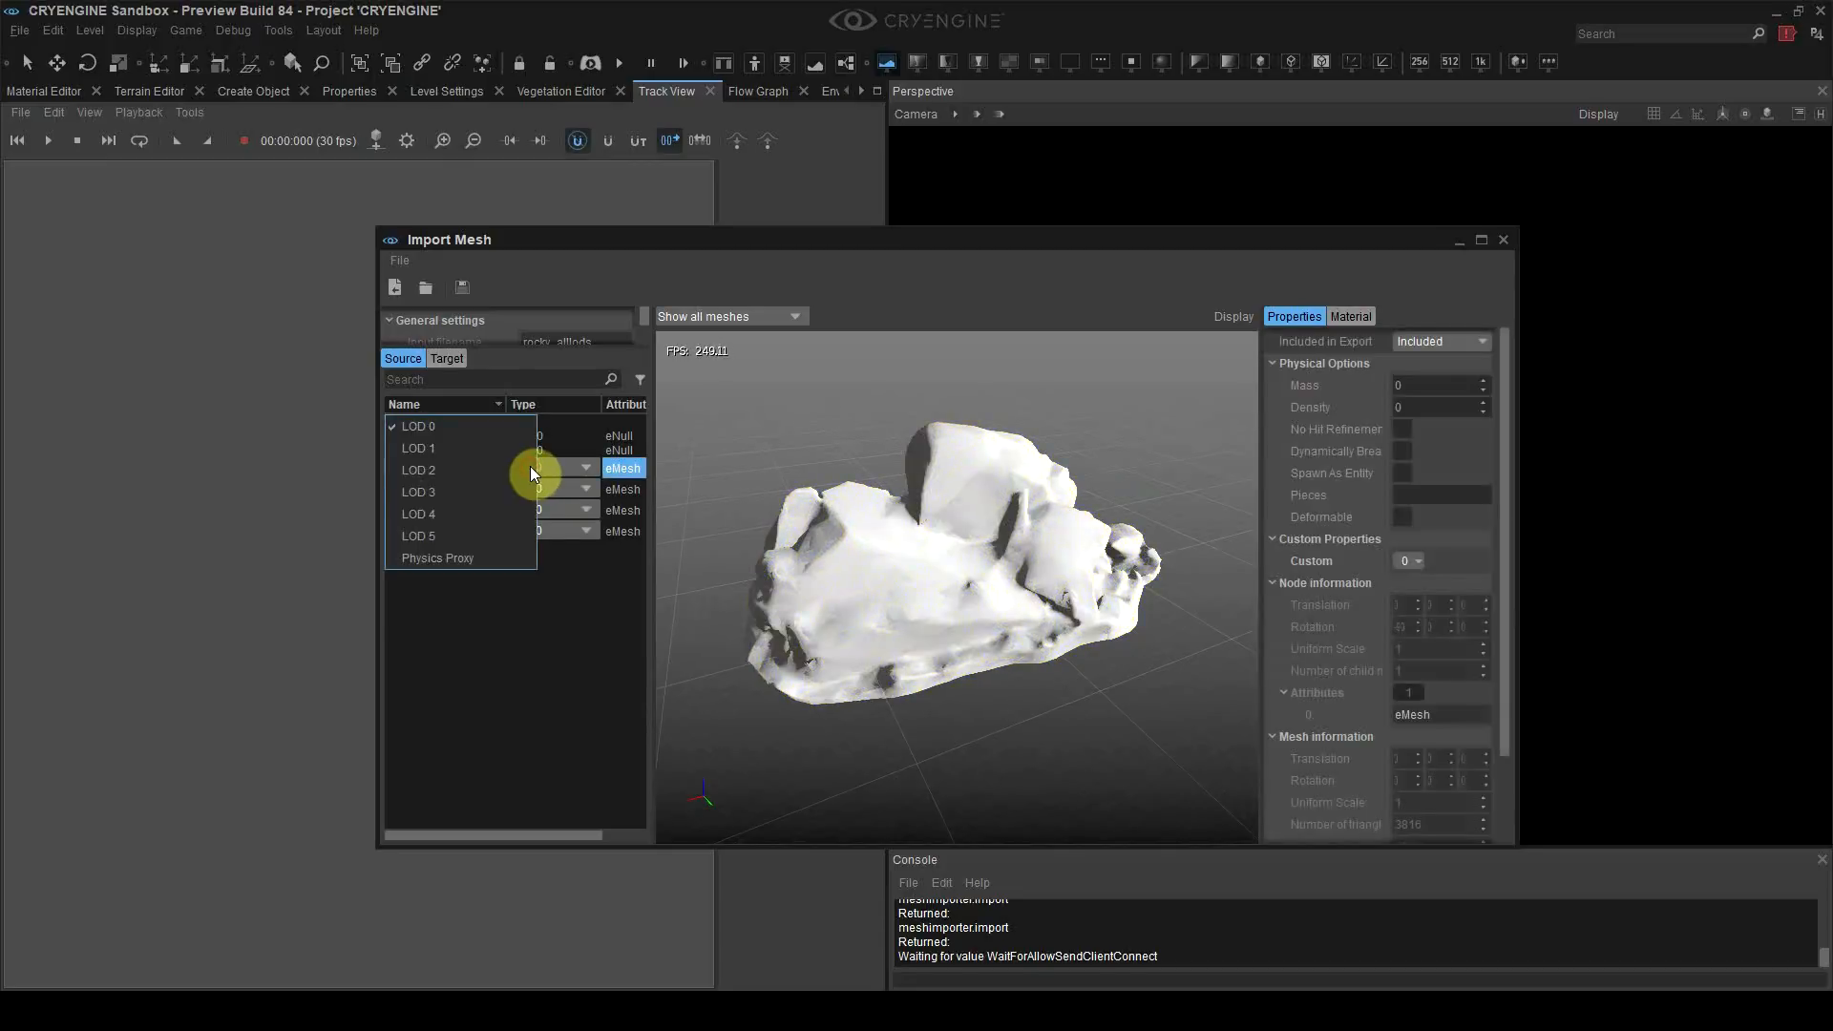
pyautogui.click(472, 426)
pyautogui.click(713, 501)
pyautogui.click(726, 442)
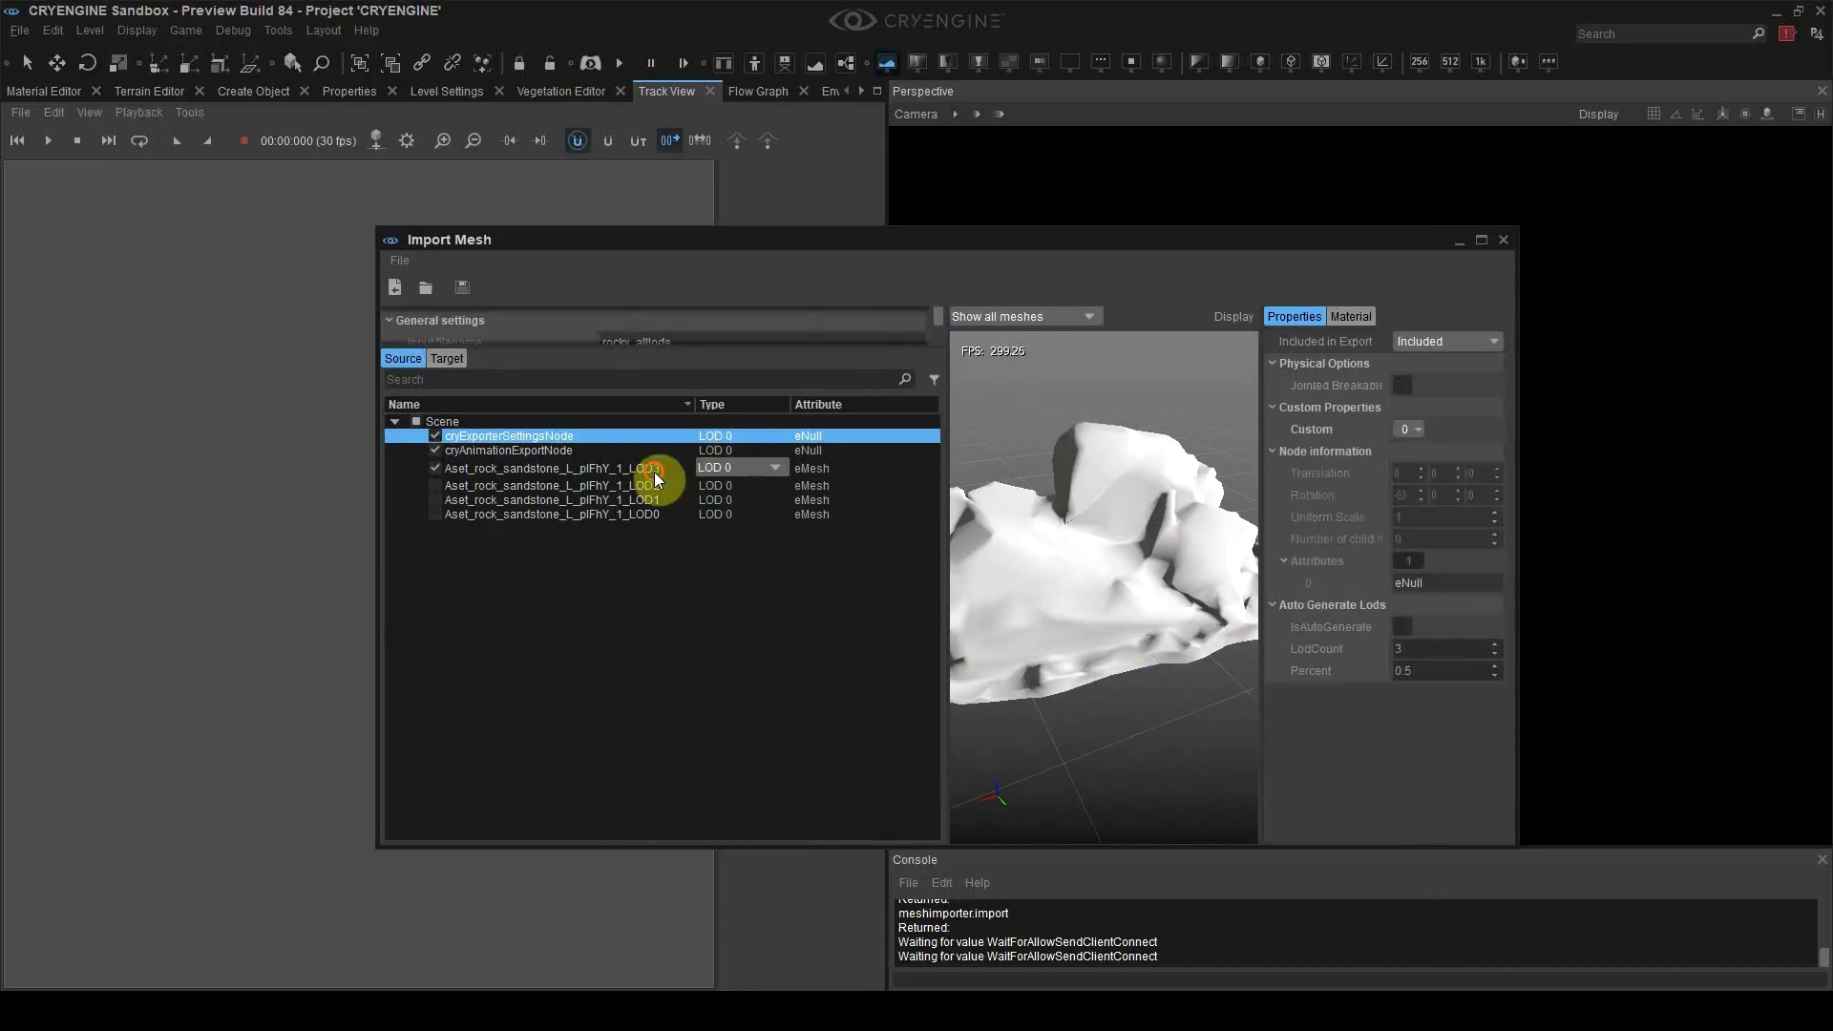
# Step: Include the LOD2, LOD1 and LOD0 sandstone rock meshes in the import again
pyautogui.click(654, 471)
pyautogui.click(439, 490)
pyautogui.click(437, 491)
pyautogui.click(433, 512)
pyautogui.click(435, 500)
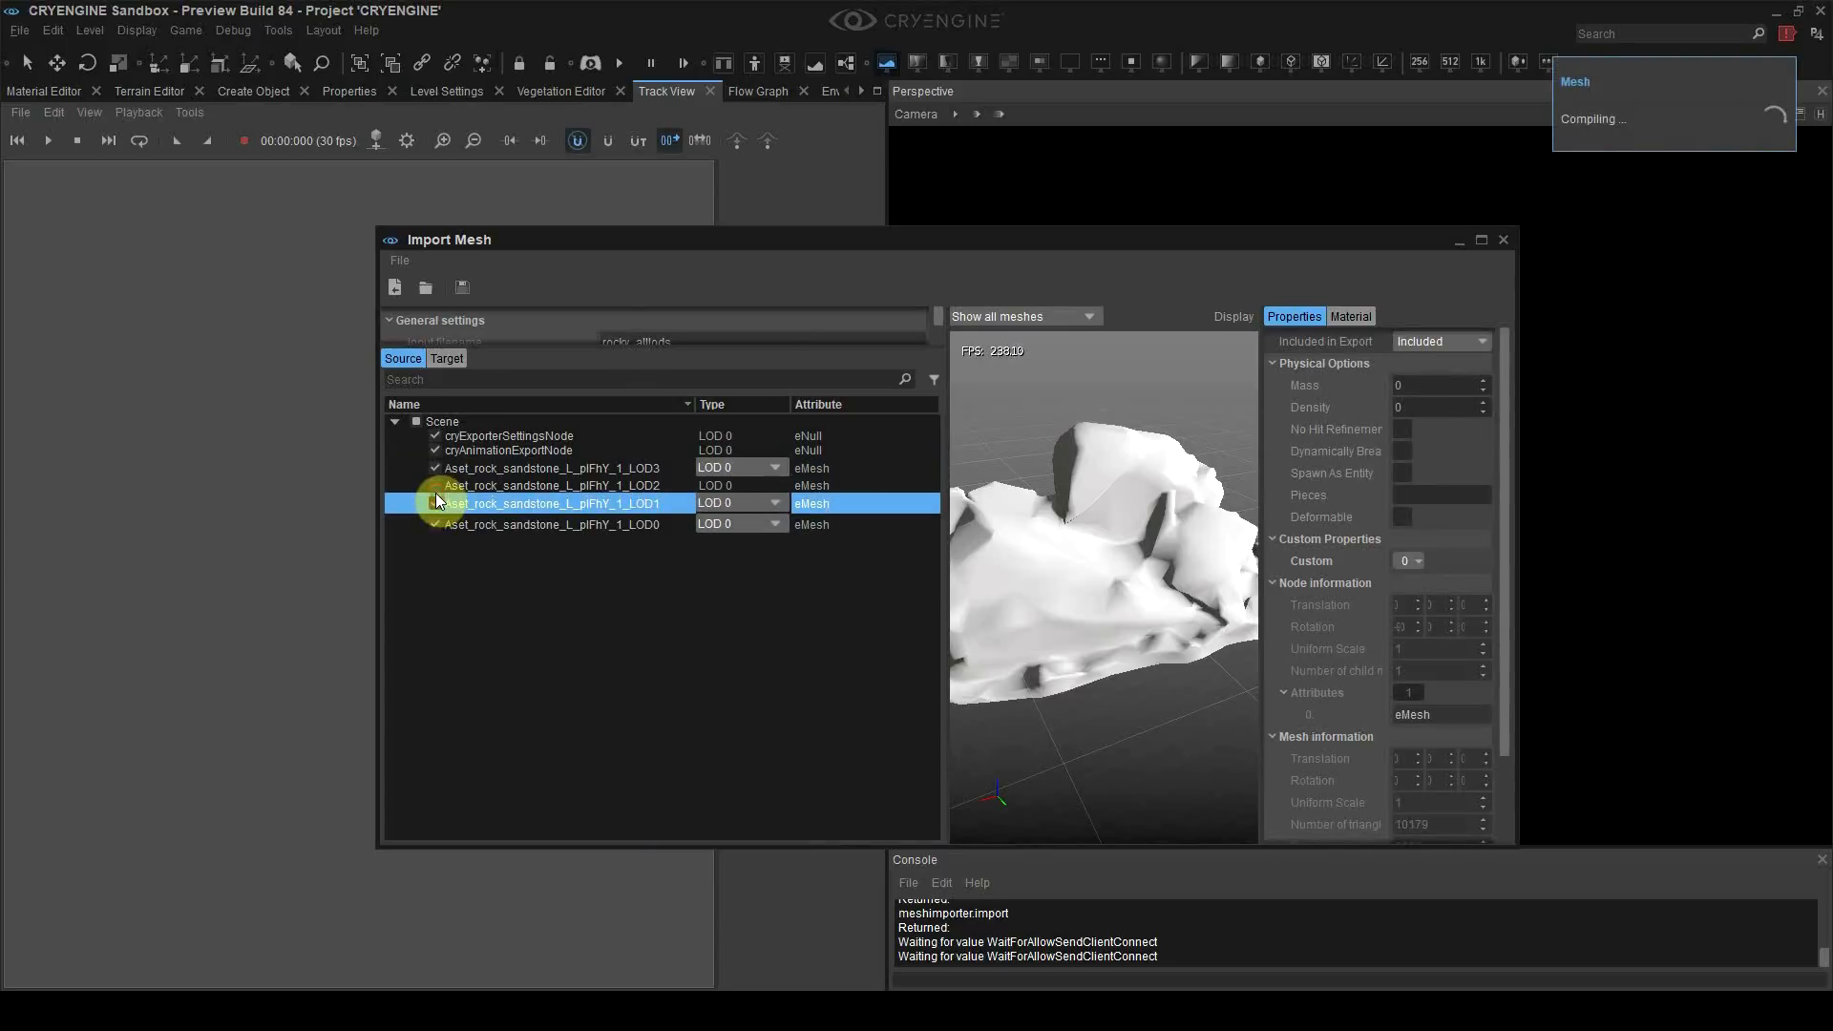
pyautogui.click(436, 491)
# Step: Assign the LOD 1, LOD 2 and LOD 3 types to the matching rock meshes and start saving under a new name
pyautogui.click(720, 511)
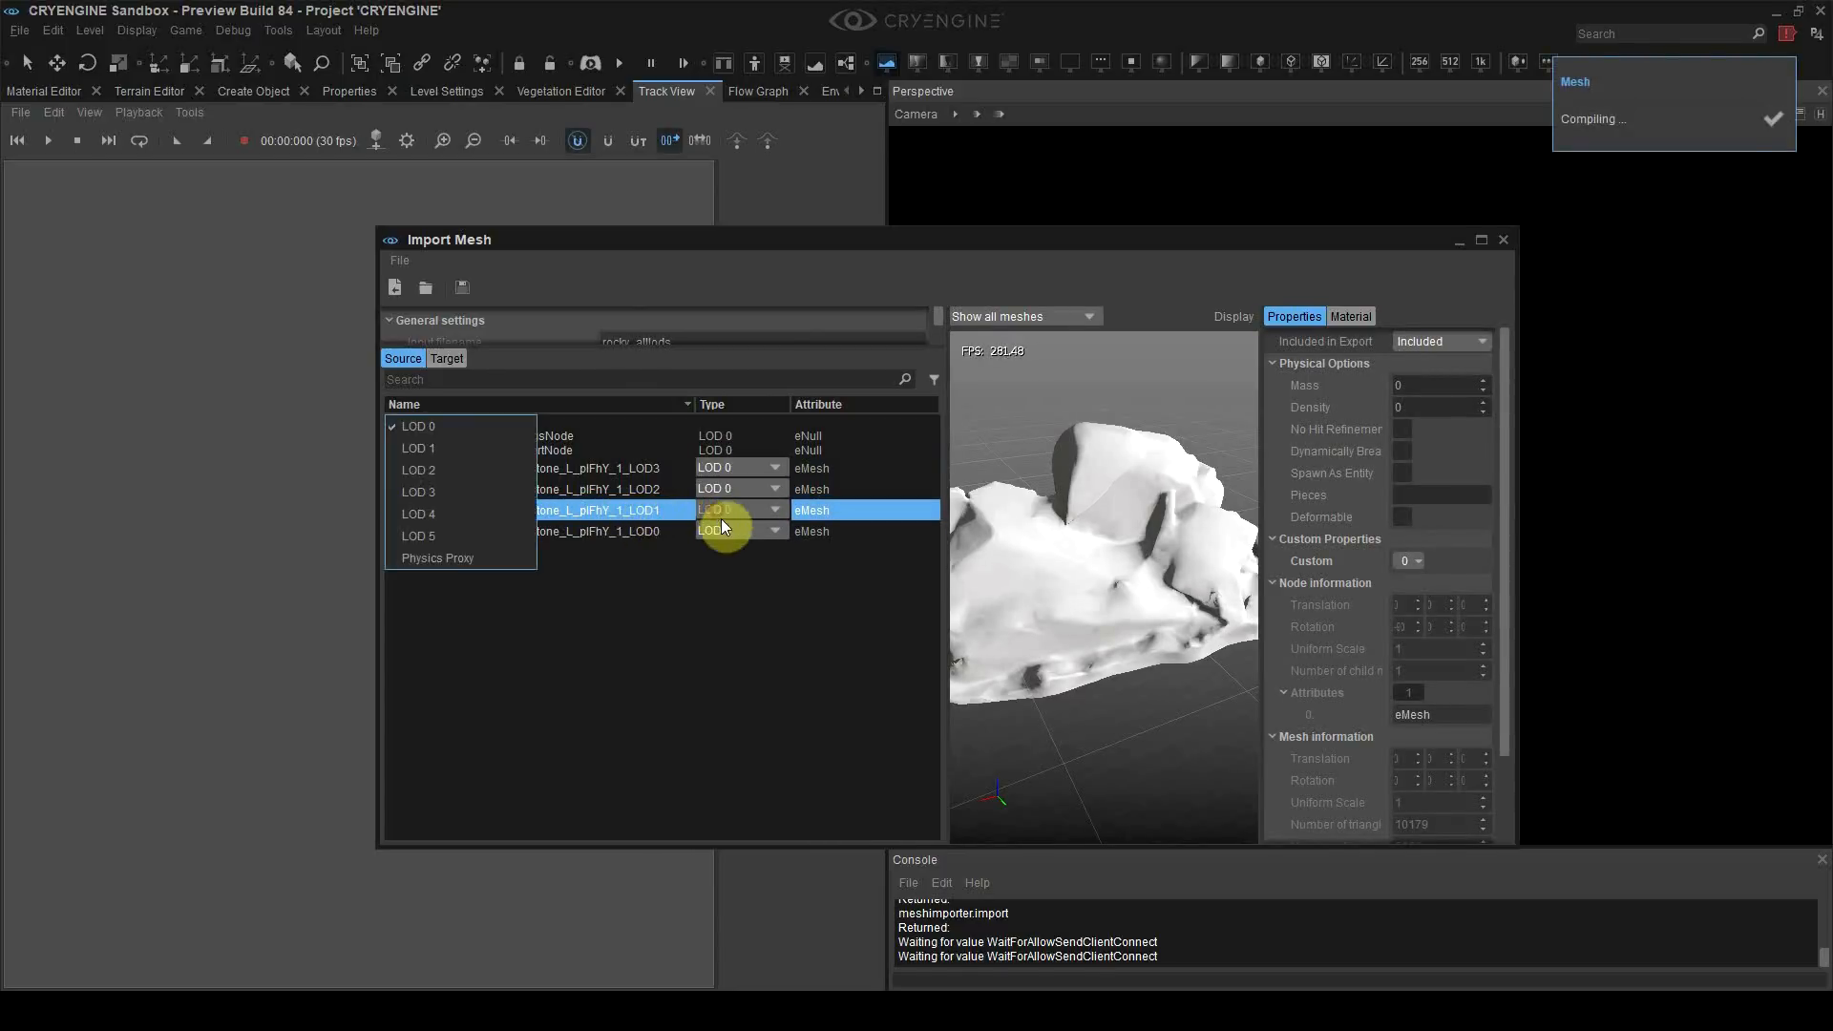
pyautogui.click(421, 450)
pyautogui.click(666, 491)
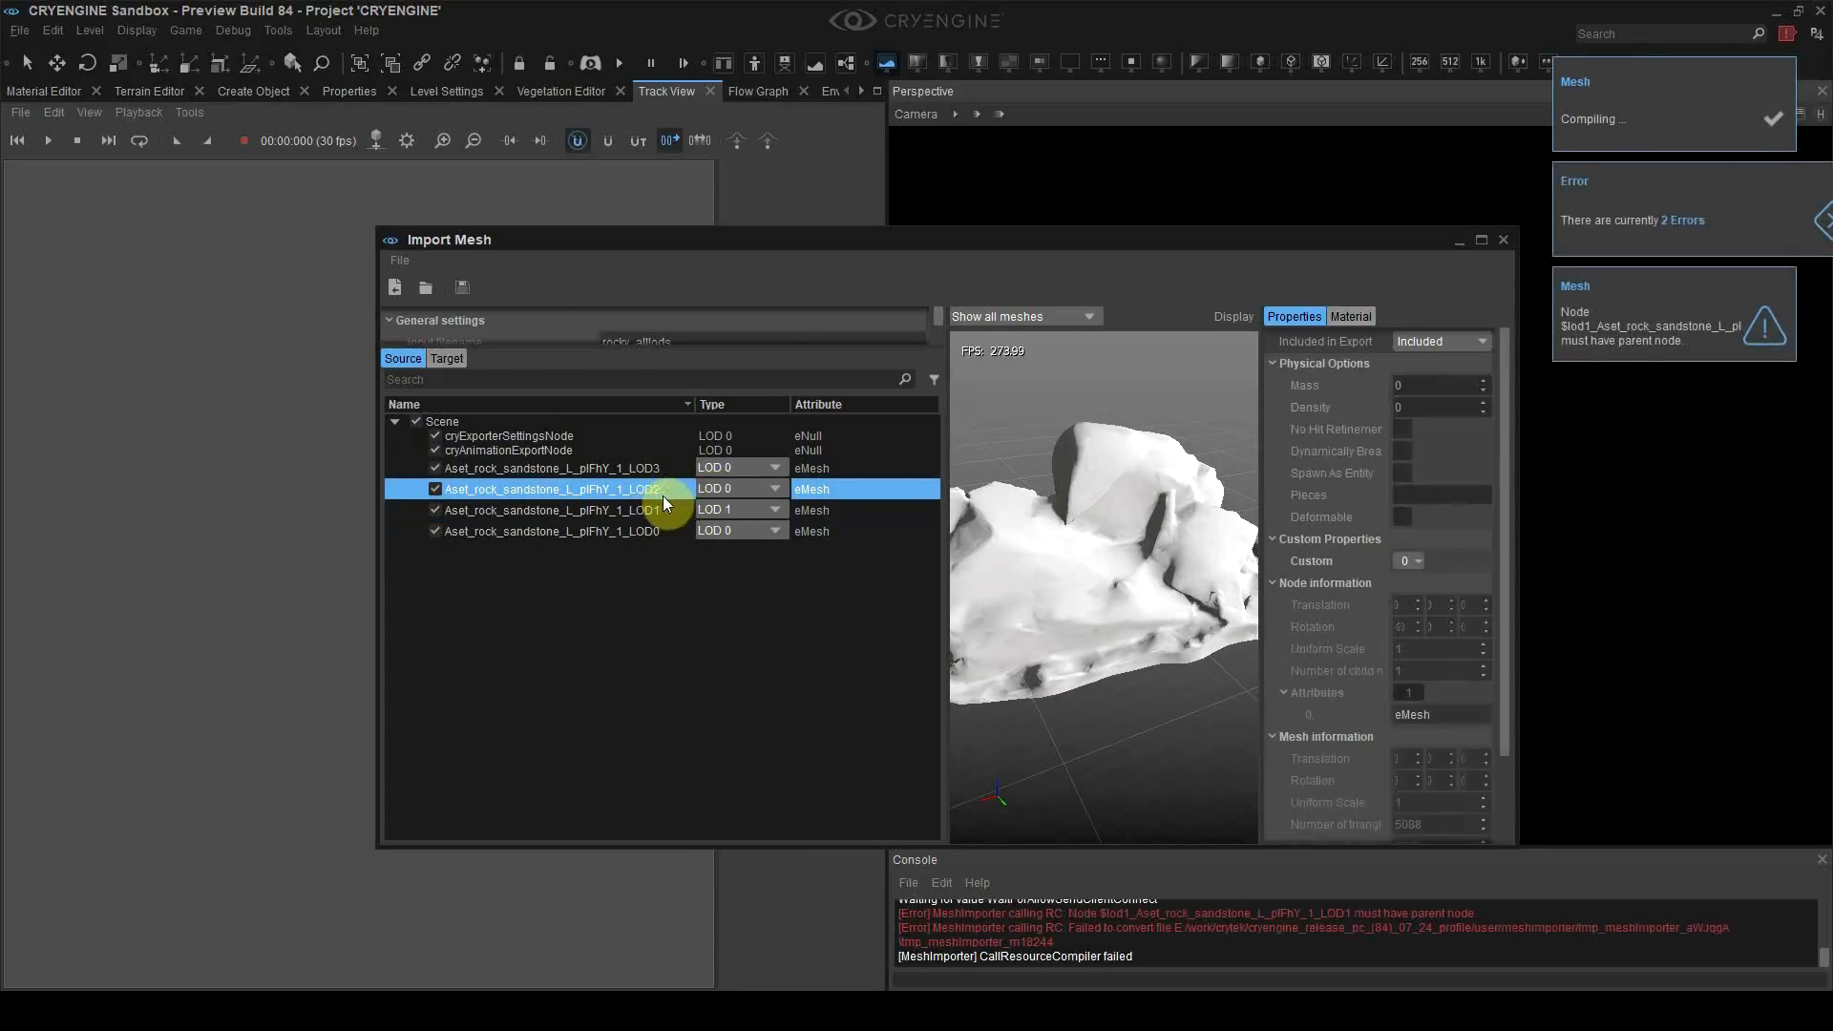
pyautogui.click(718, 491)
pyautogui.click(451, 467)
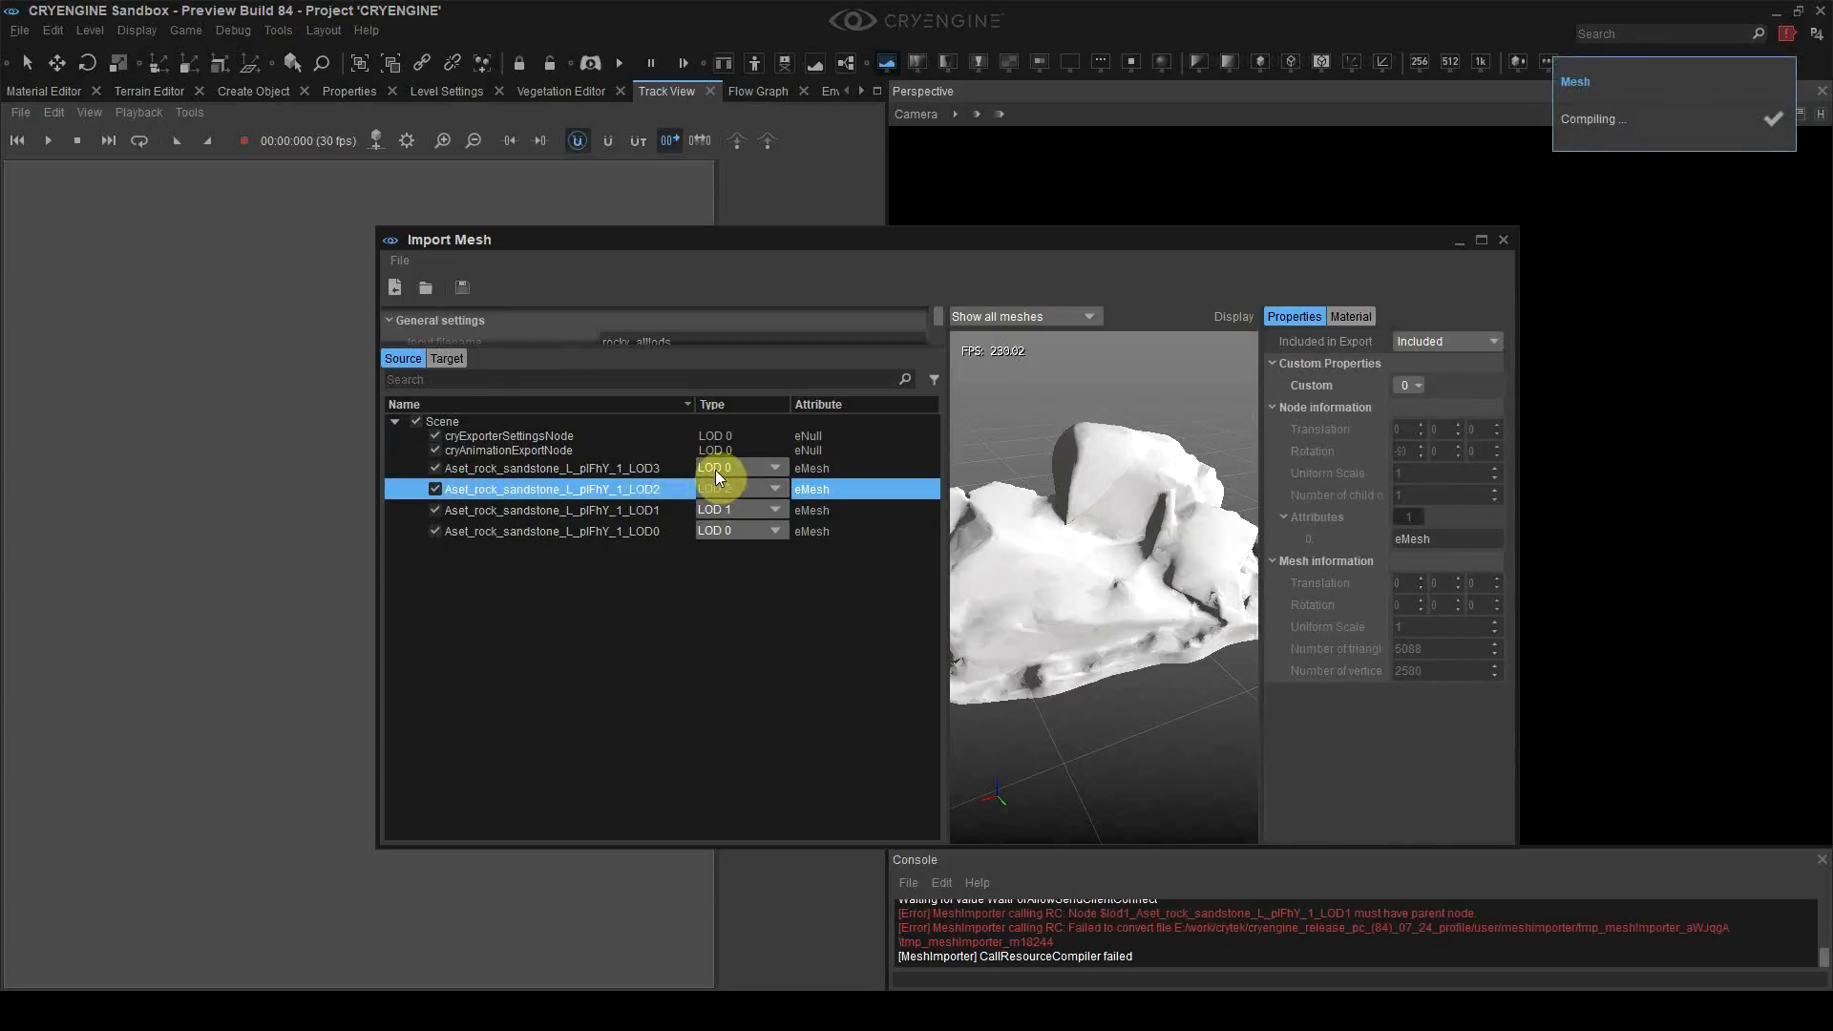
pyautogui.click(650, 473)
pyautogui.click(723, 470)
pyautogui.click(463, 501)
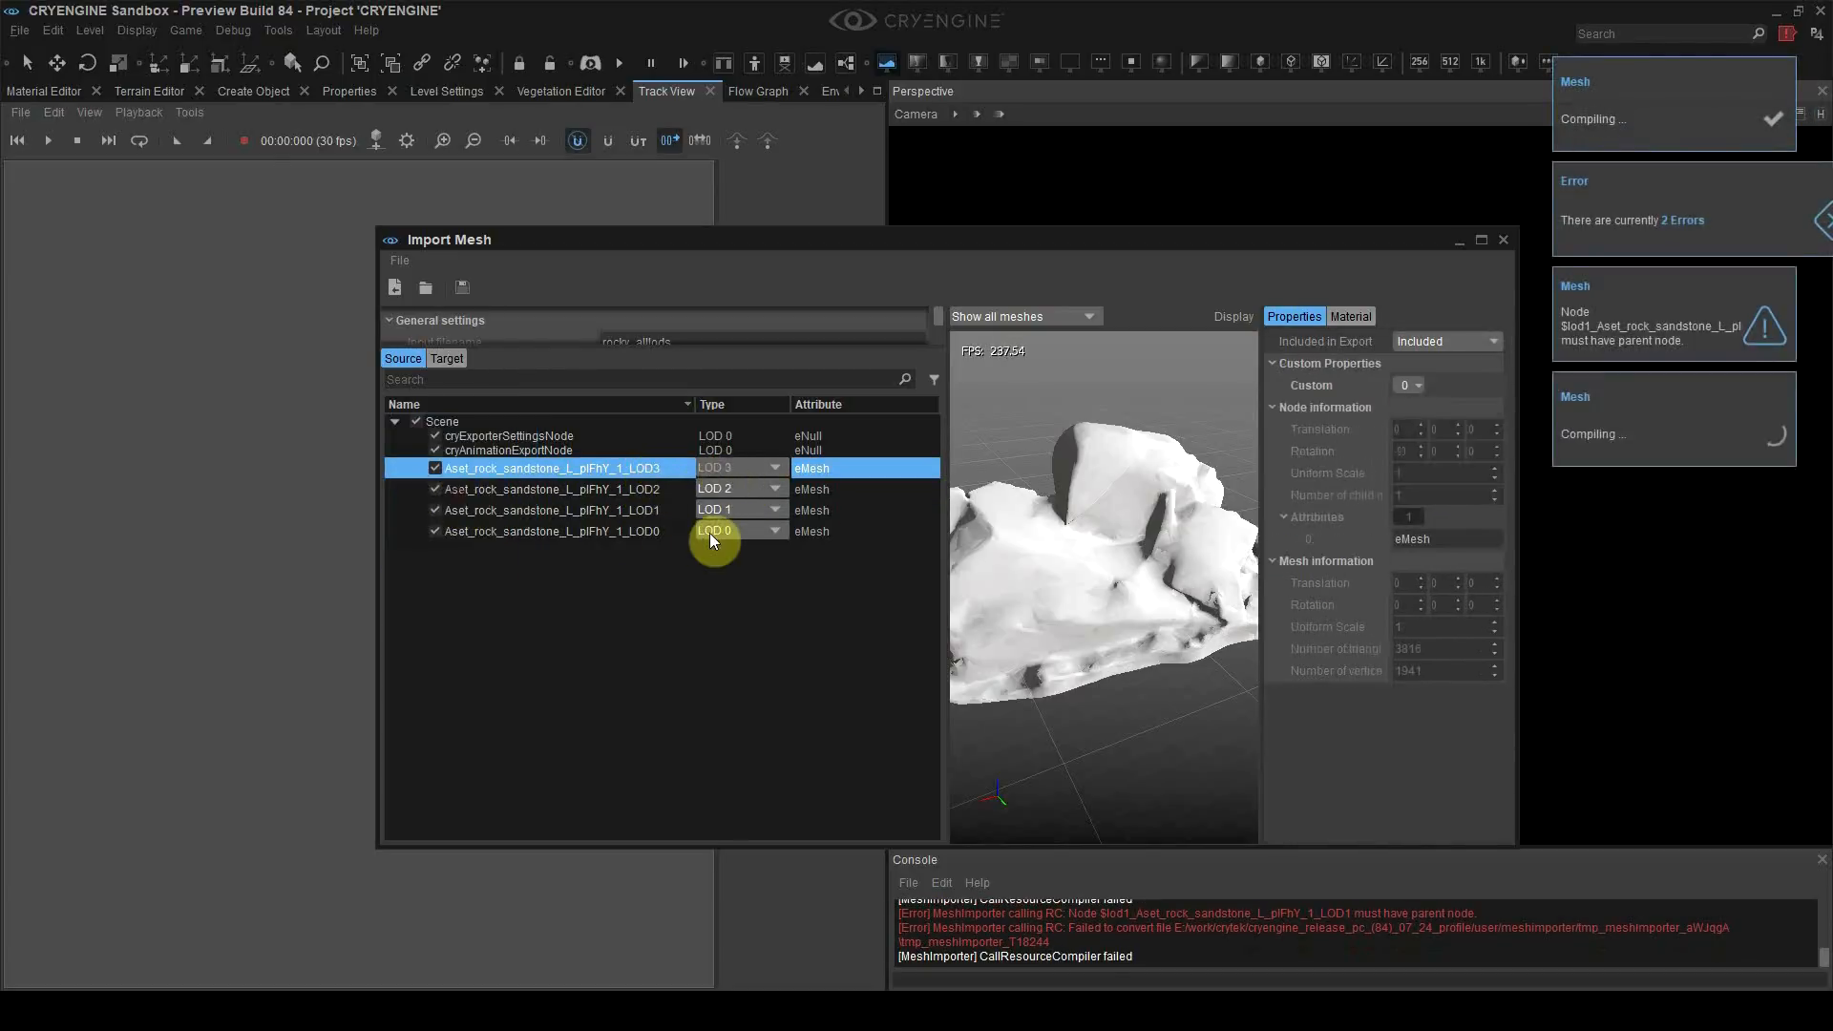
pyautogui.click(667, 529)
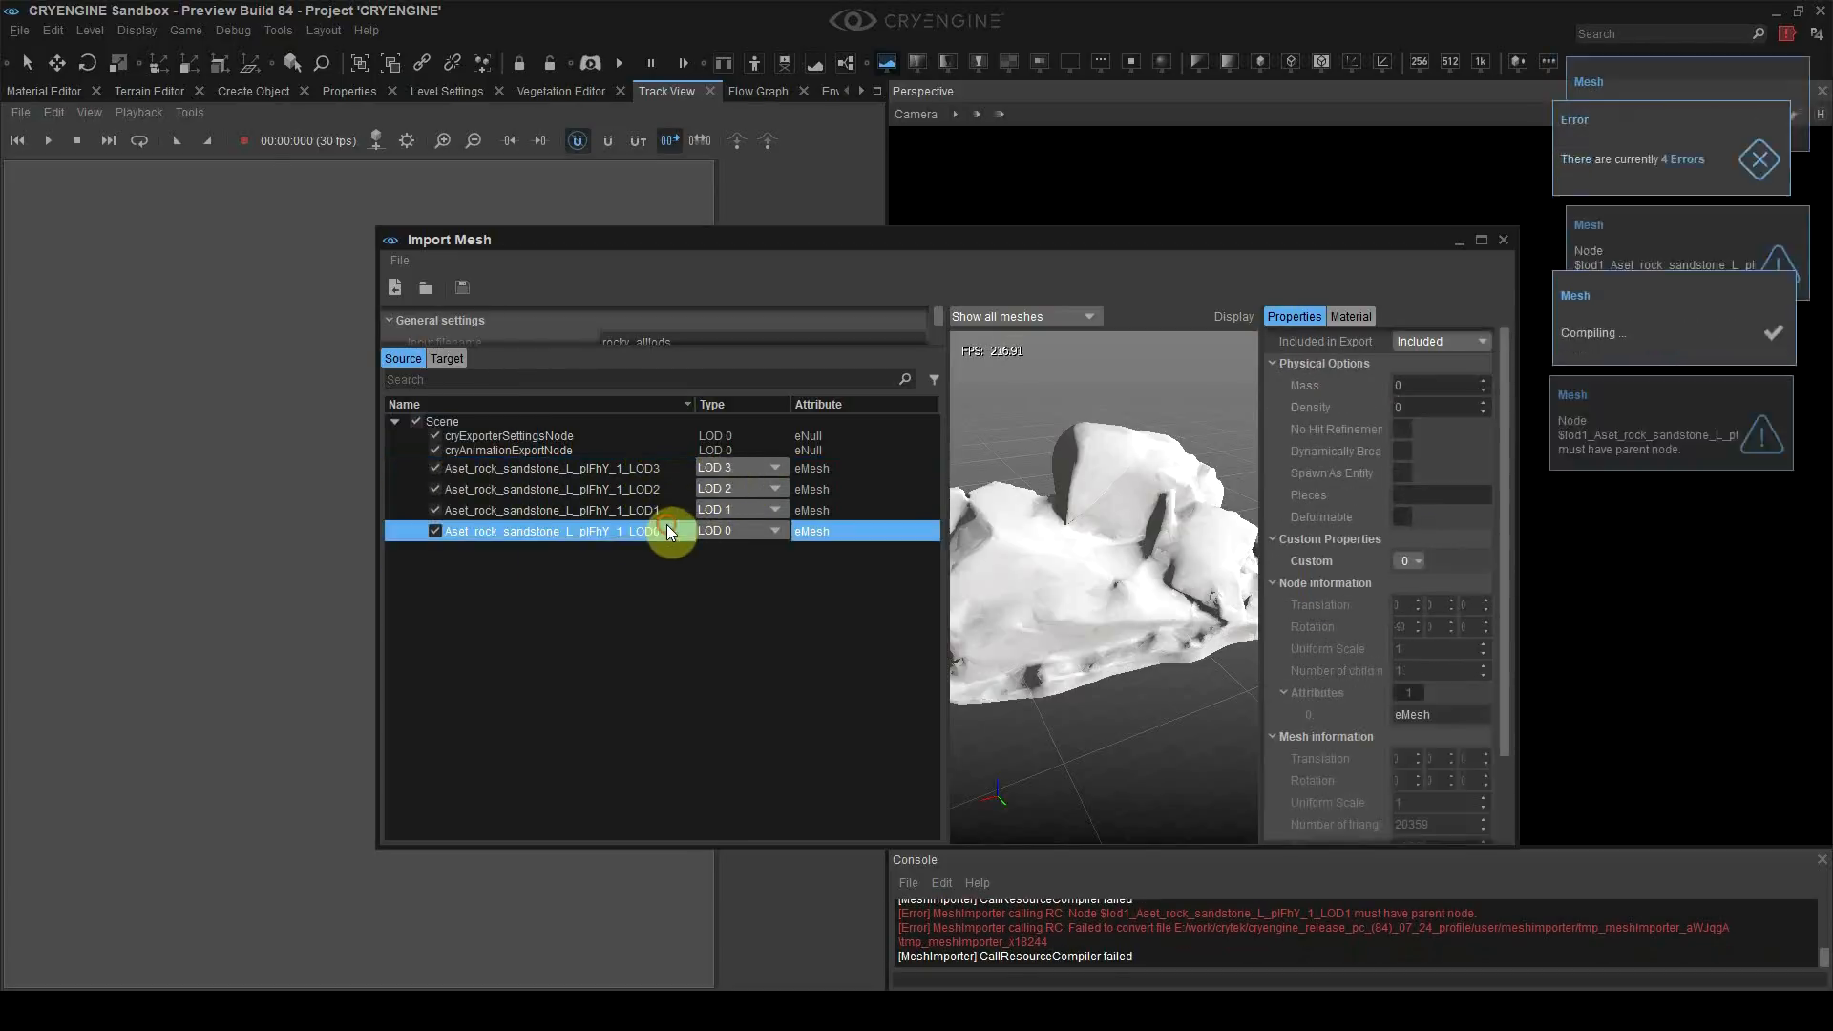
pyautogui.click(399, 260)
pyautogui.click(429, 370)
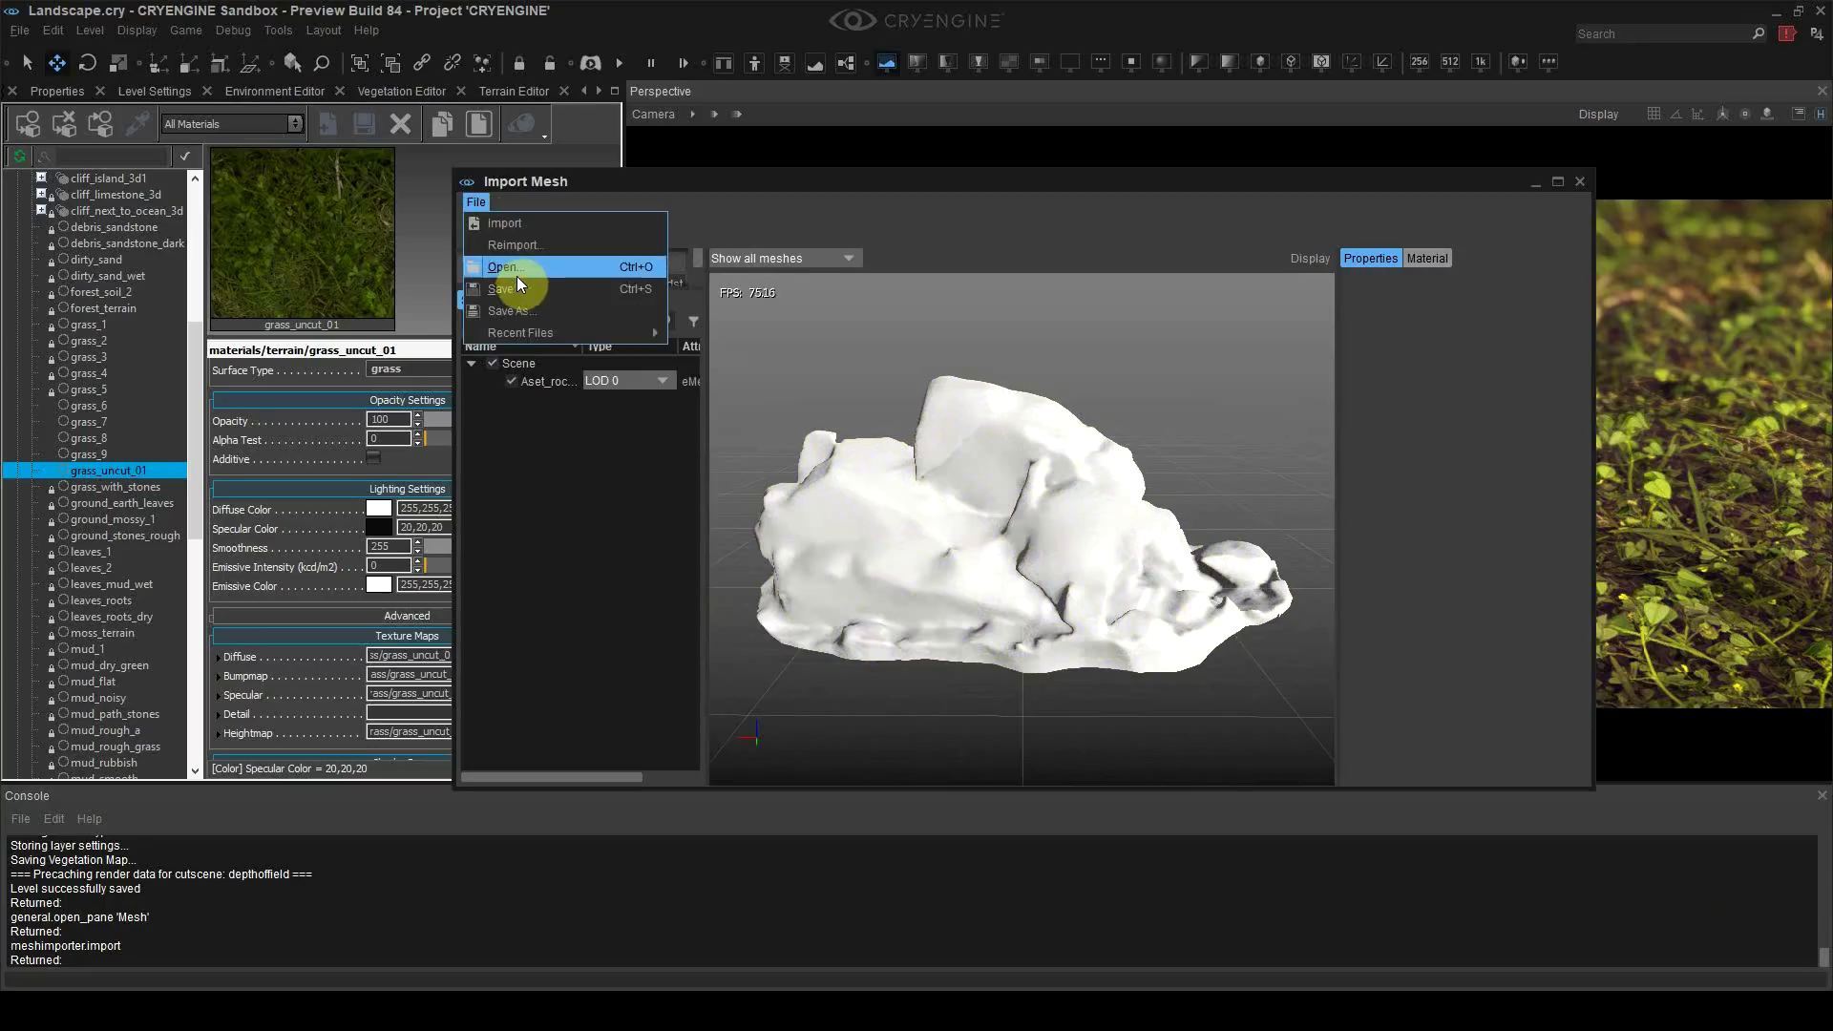
# Step: Save the imported single-LOD sandstone rock as rock_sandstone_02 in the objects/natural/rocks/rock_sandstone_02 folder
pyautogui.click(513, 311)
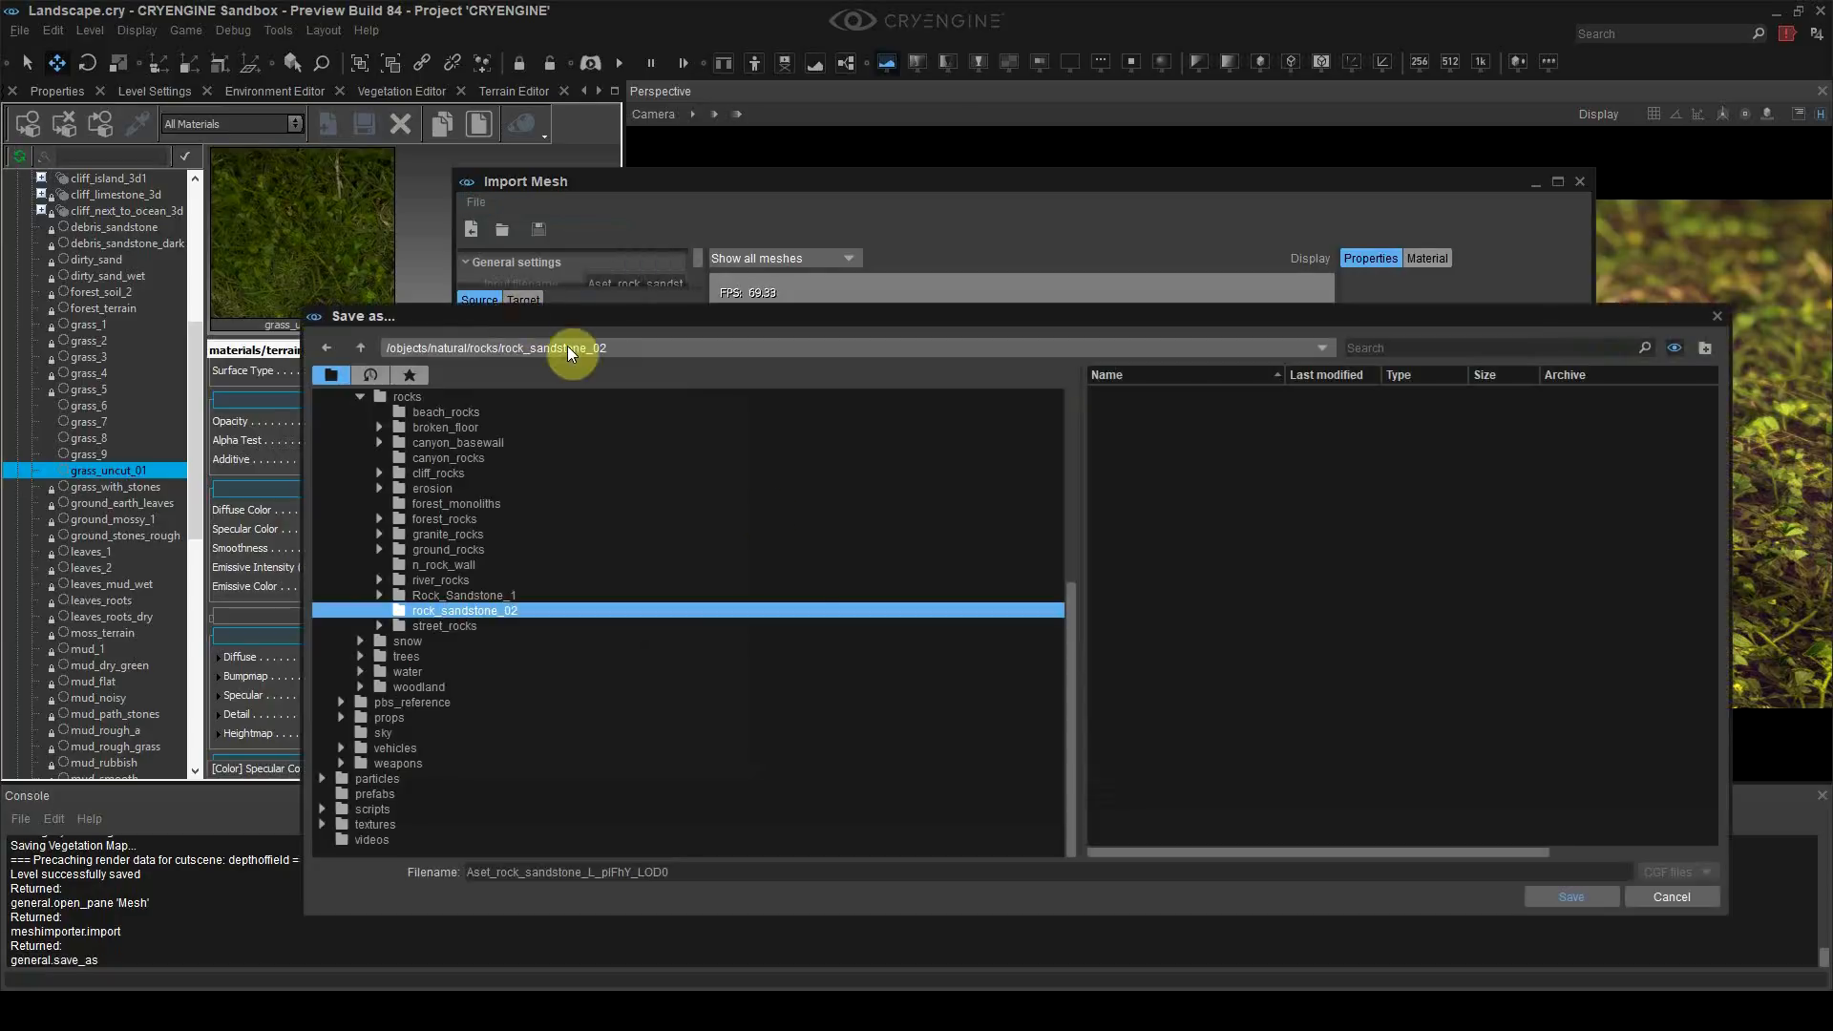
pyautogui.click(682, 876)
pyautogui.doubleClick(525, 872)
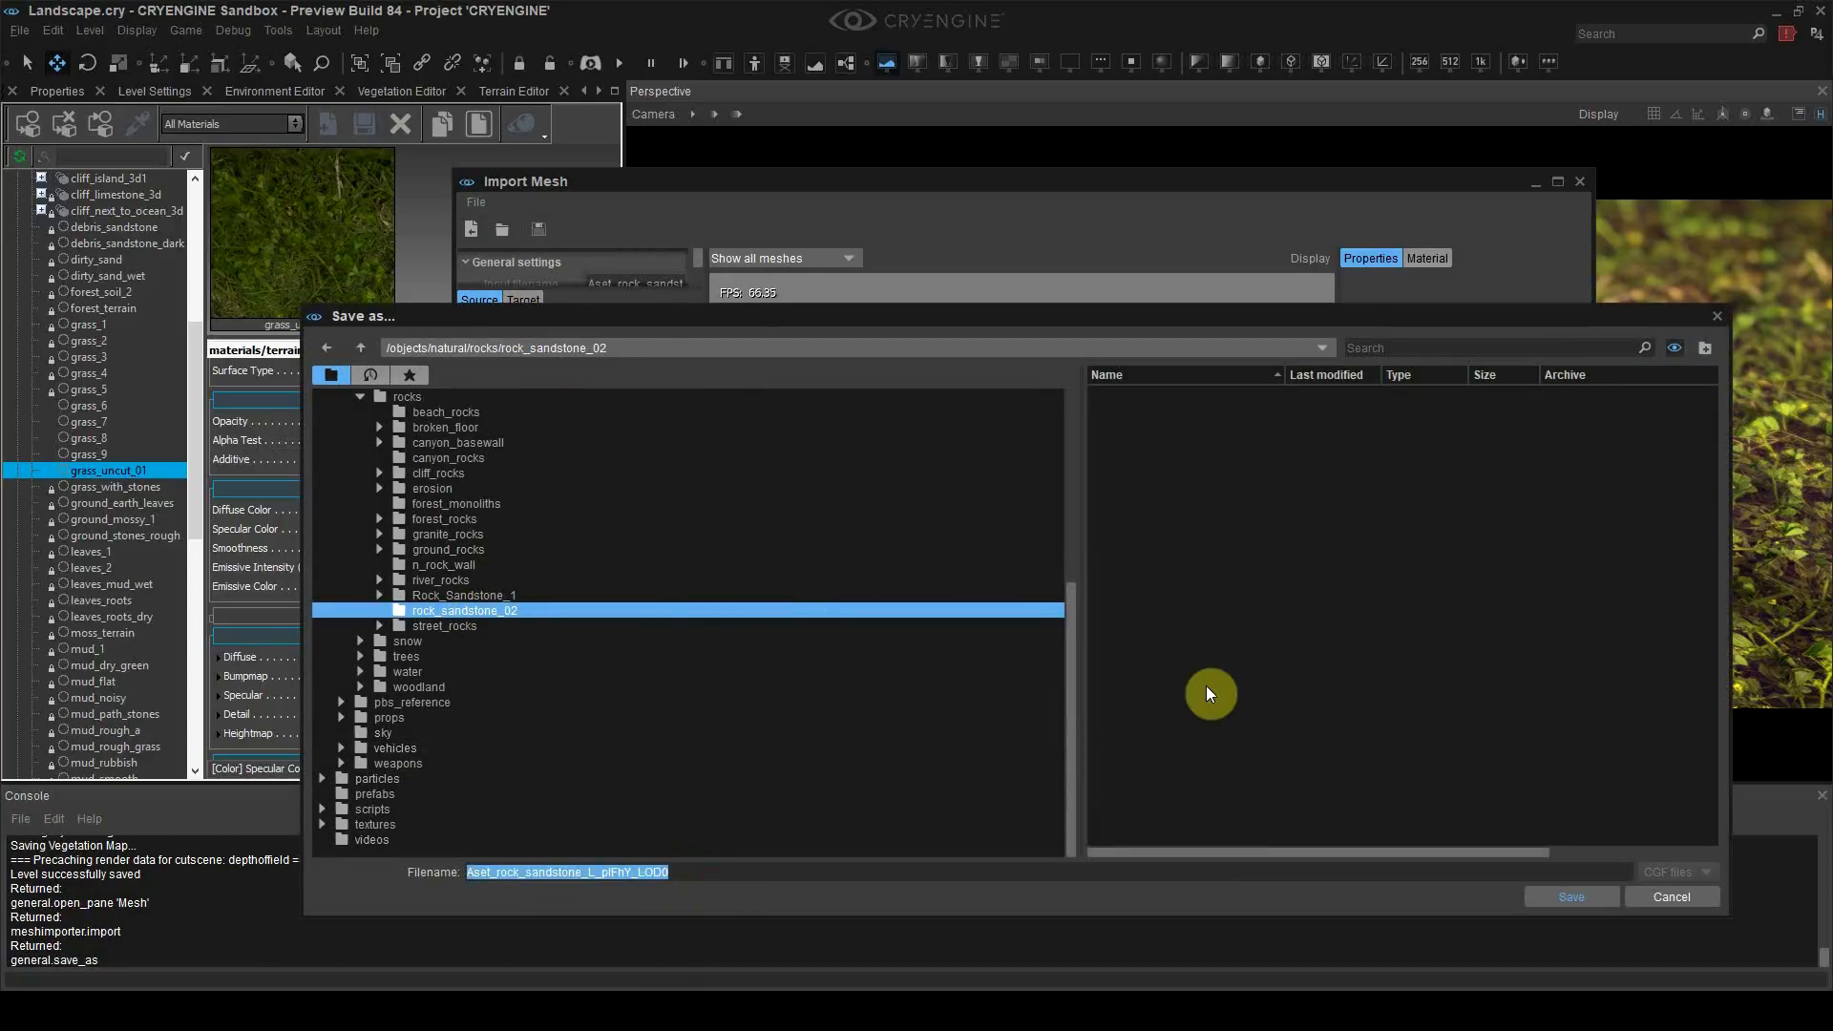
pyautogui.write('rock_')
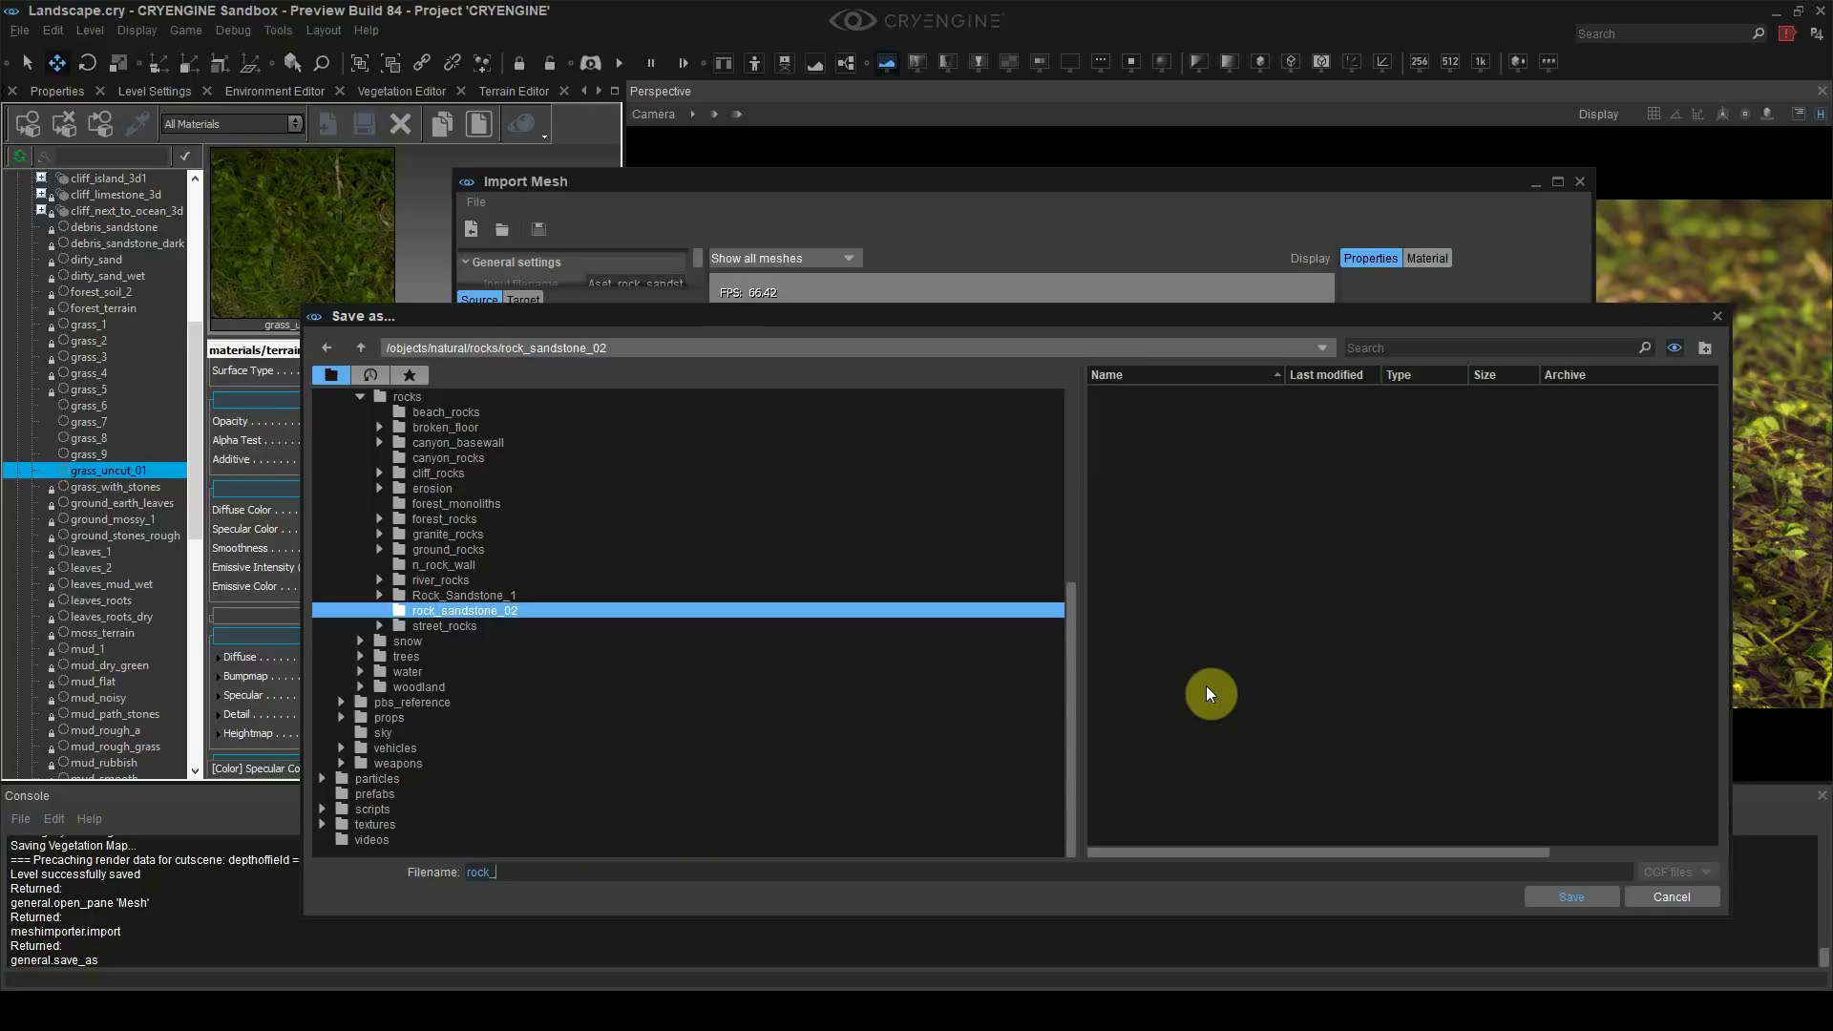
pyautogui.write('sandstone_02')
pyautogui.click(1572, 896)
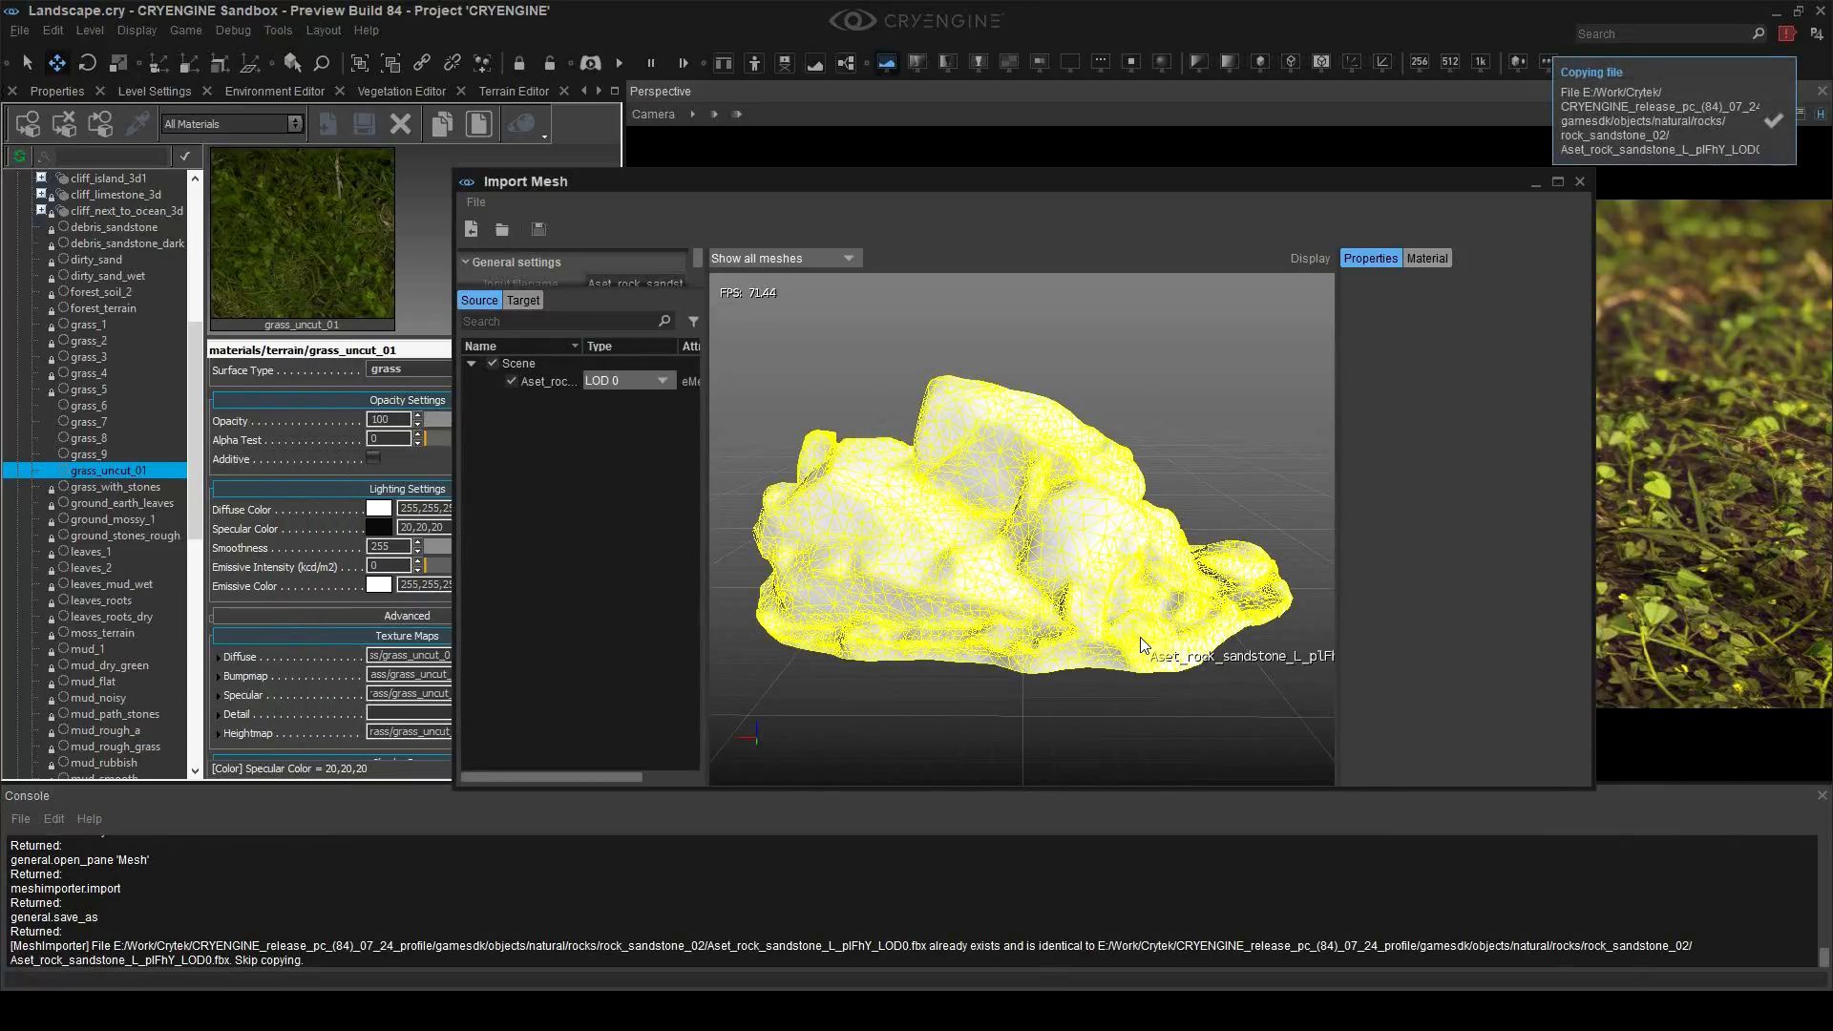
# Step: Switch to the rock_sandstone_02 folder in File Explorer, open the 8K Albedo JPG in Photoshop, and inspect the texture up close
pyautogui.hotkey('alt', 'Tab')
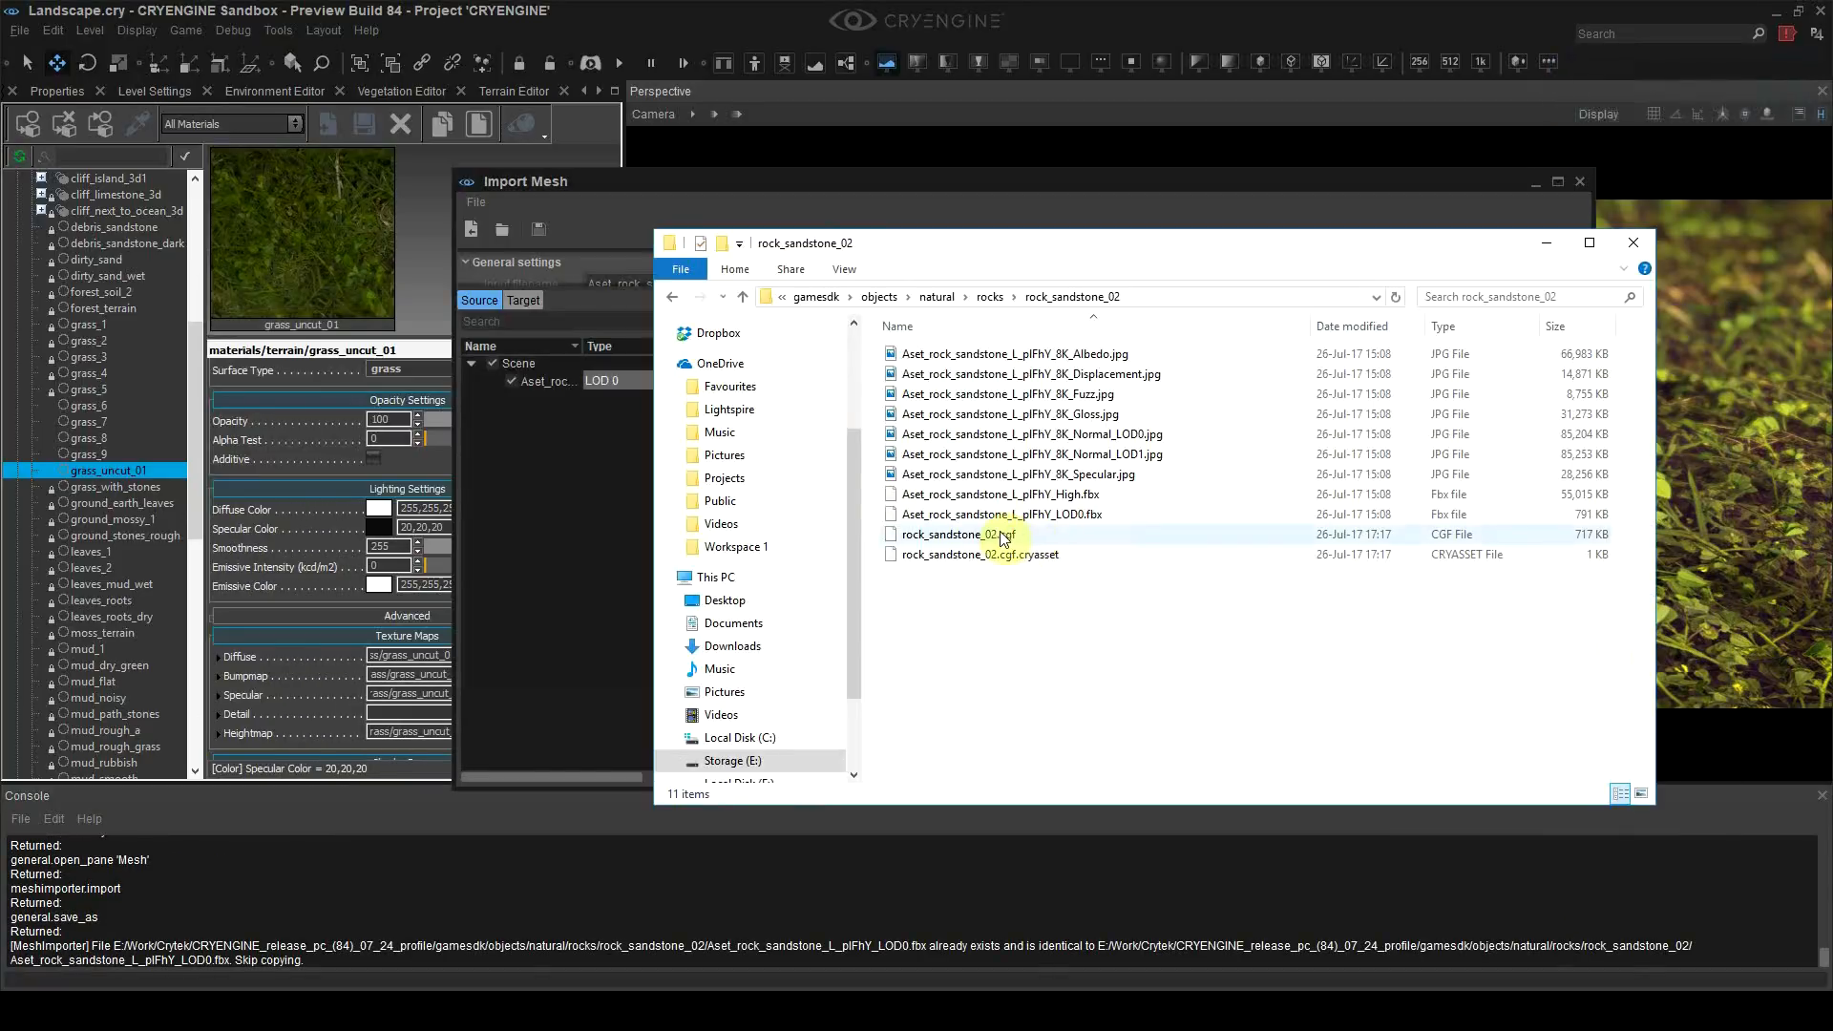
pyautogui.click(1034, 558)
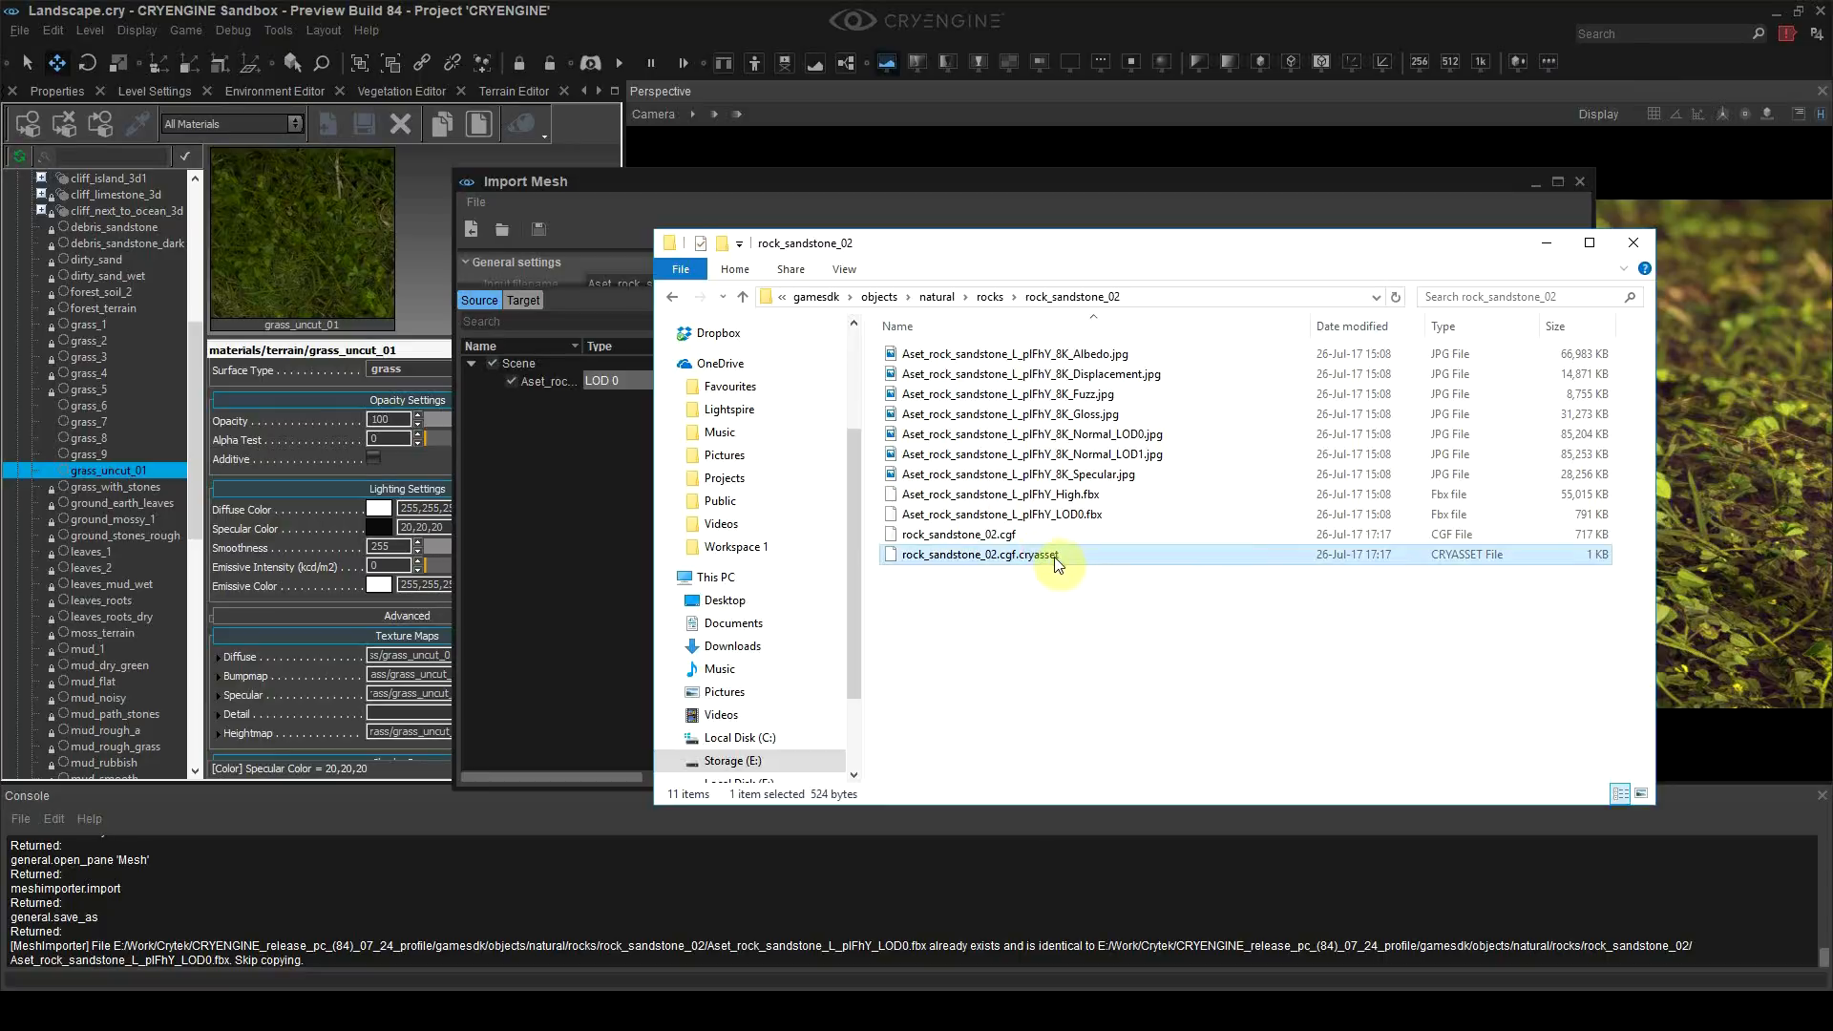
pyautogui.rightClick(1110, 354)
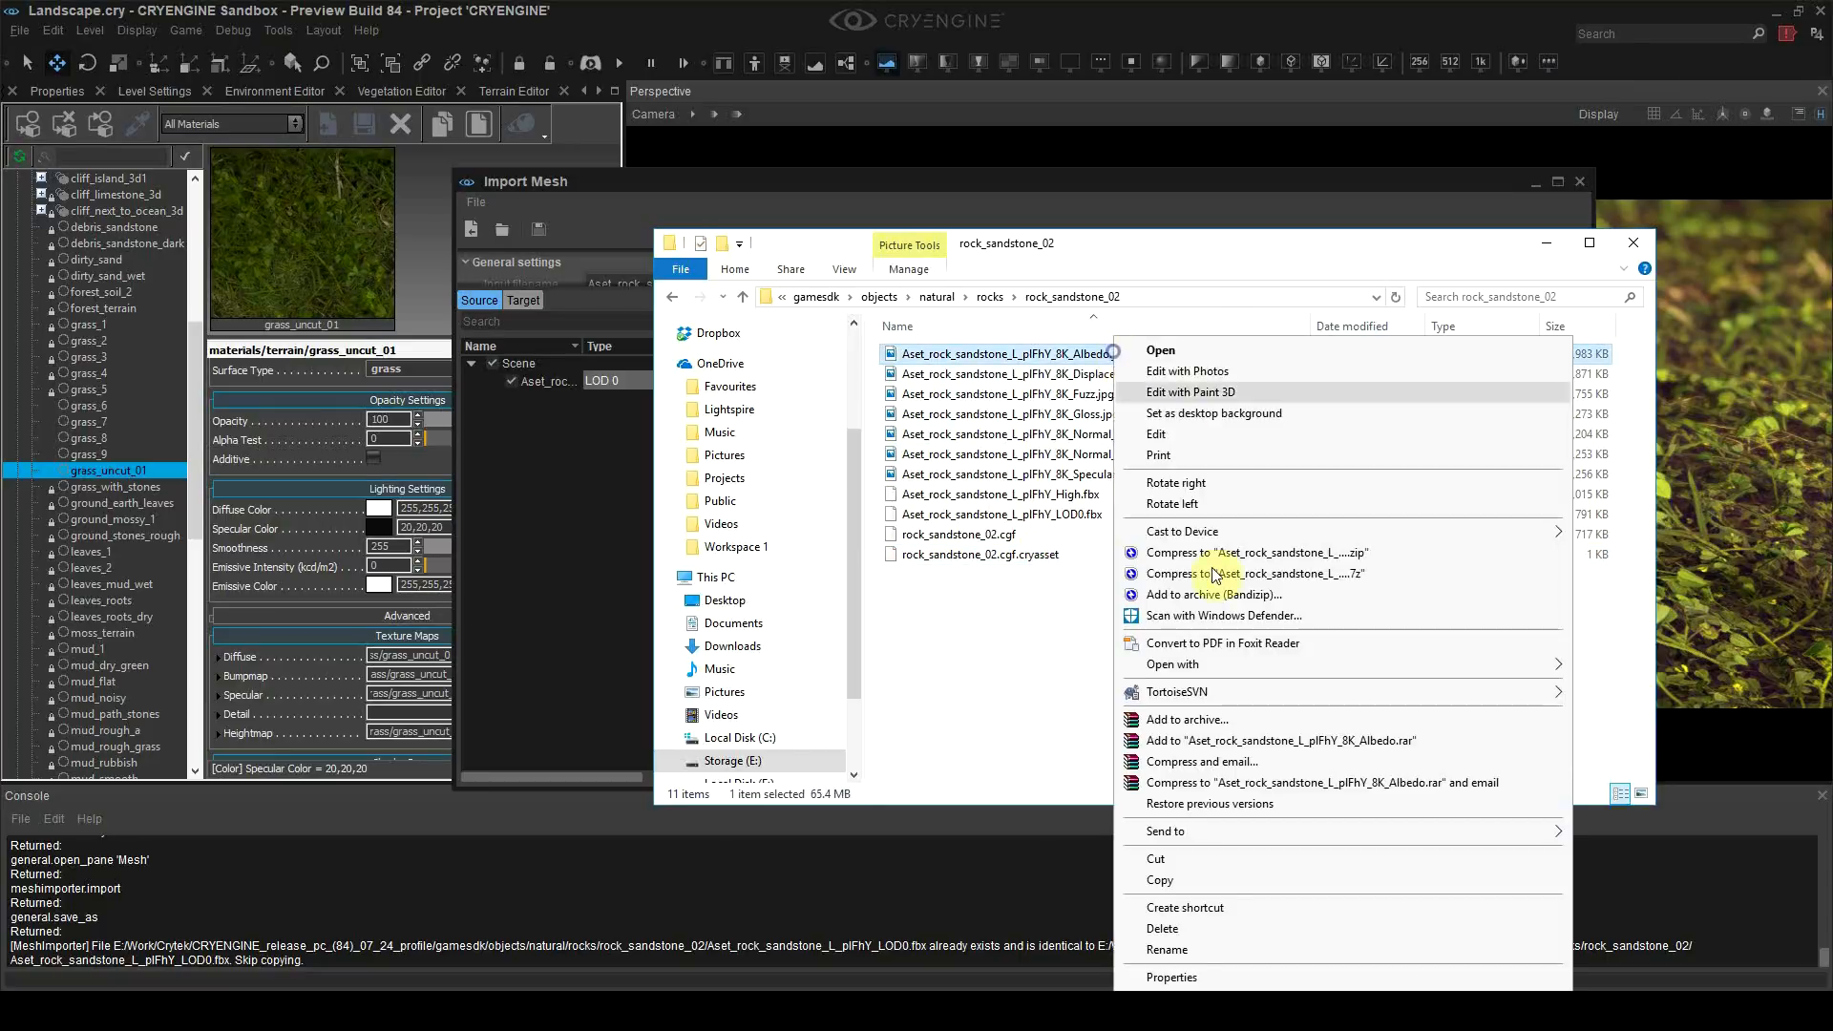
pyautogui.moveTo(1184, 665)
pyautogui.click(940, 800)
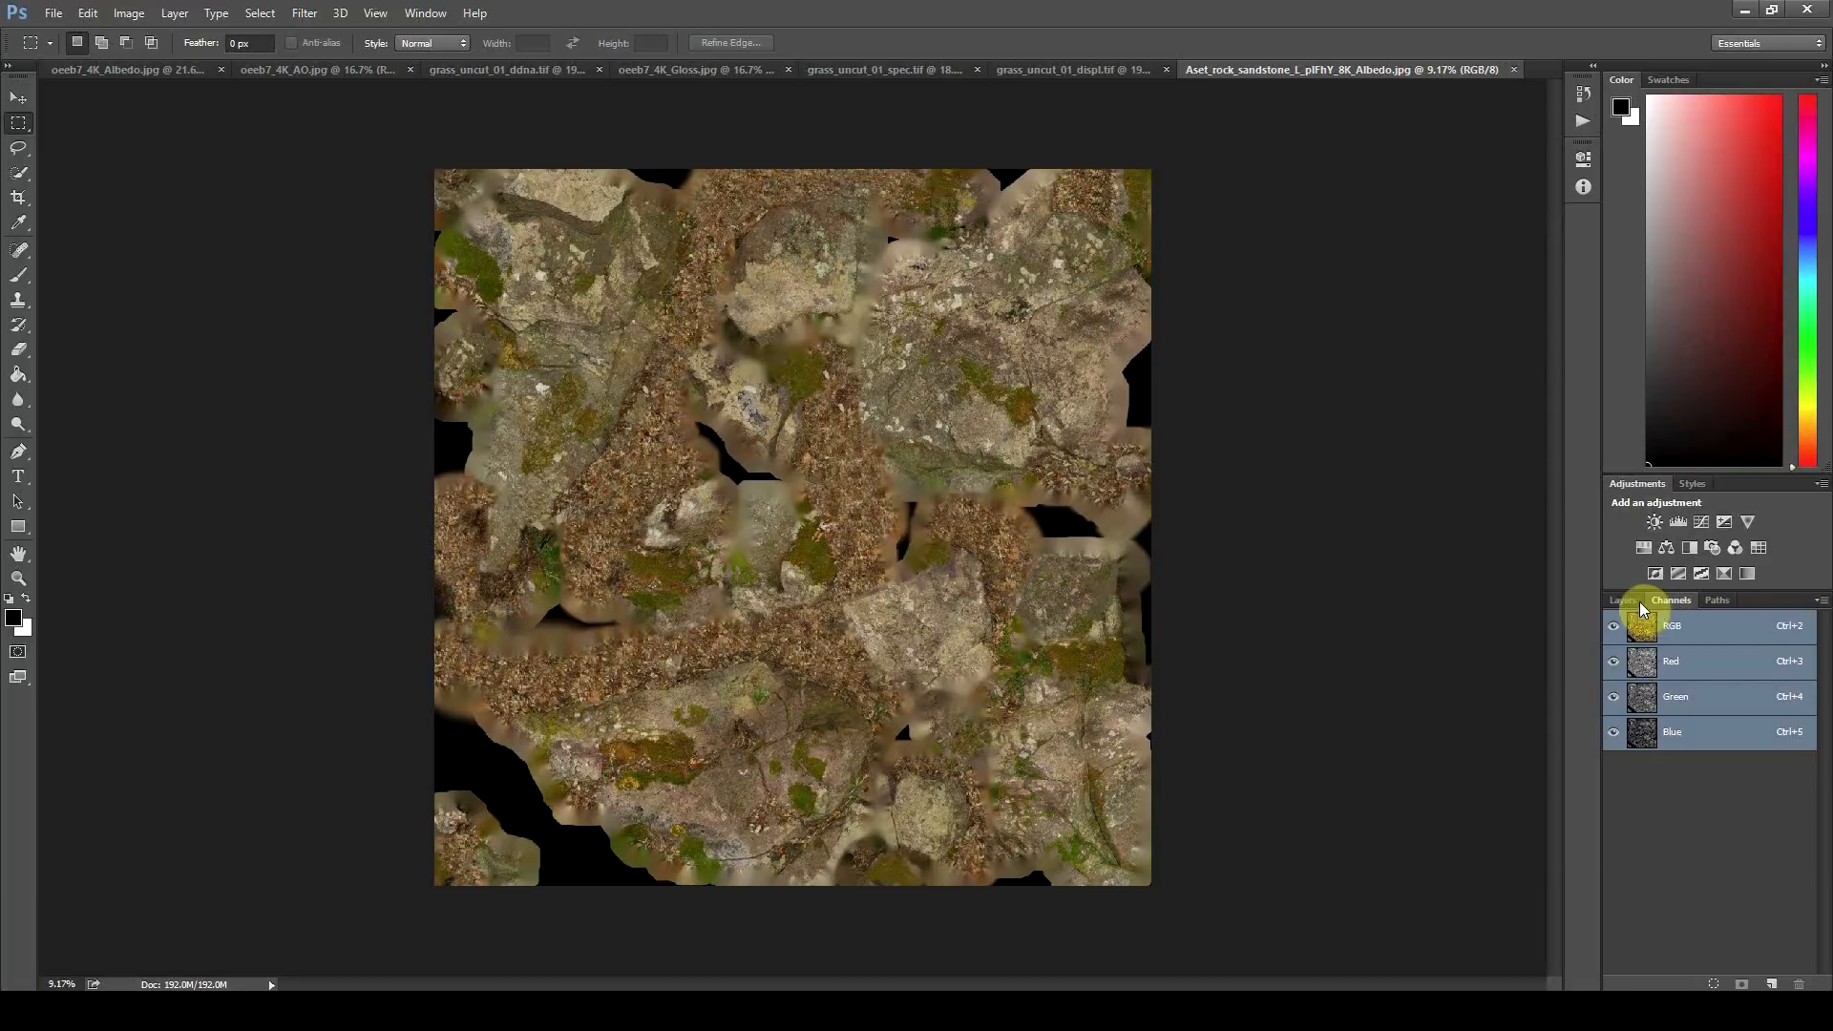
pyautogui.keyDown('alt'); pyautogui.scroll(3, 1038, 570); pyautogui.keyUp('alt')
pyautogui.hotkey('alt', 'Tab')
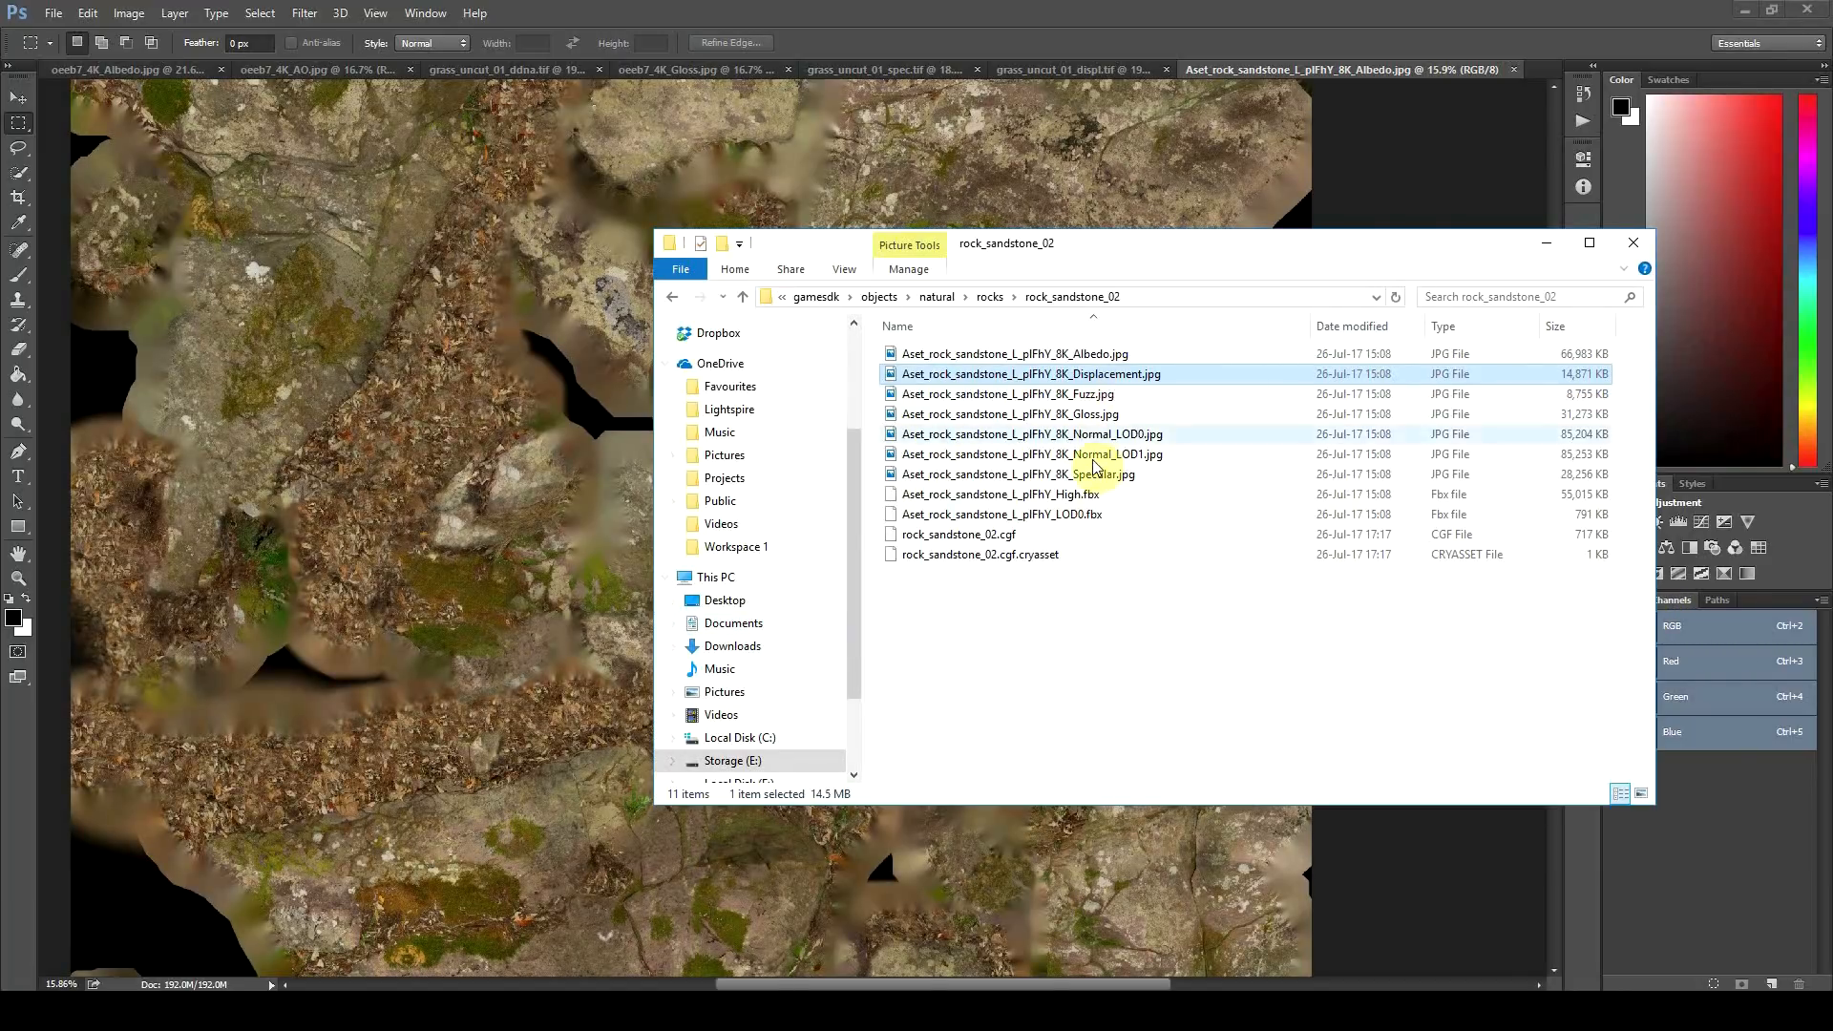
pyautogui.click(1127, 12)
pyautogui.keyDown('alt'); pyautogui.scroll(4, 942, 491); pyautogui.keyUp('alt')
pyautogui.keyDown('alt'); pyautogui.scroll(-5, 862, 481); pyautogui.keyUp('alt')
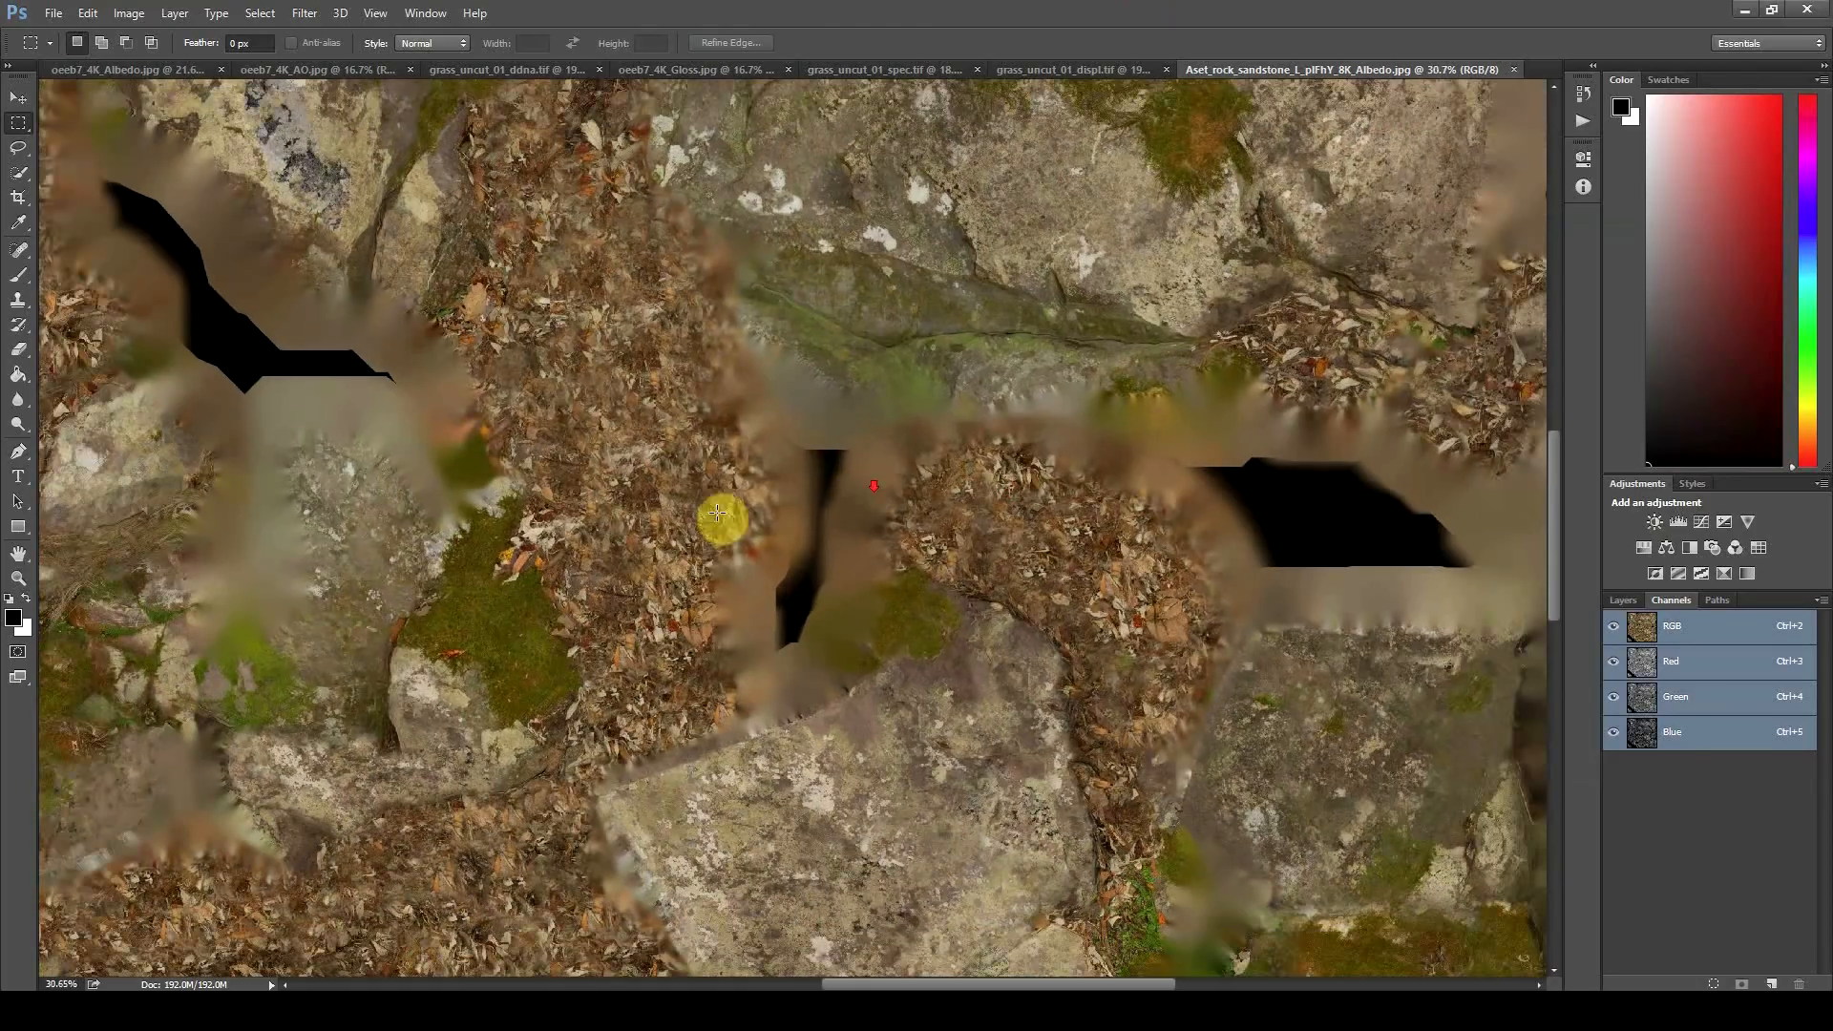
pyautogui.keyDown('alt'); pyautogui.scroll(-1, 718, 628); pyautogui.keyUp('alt')
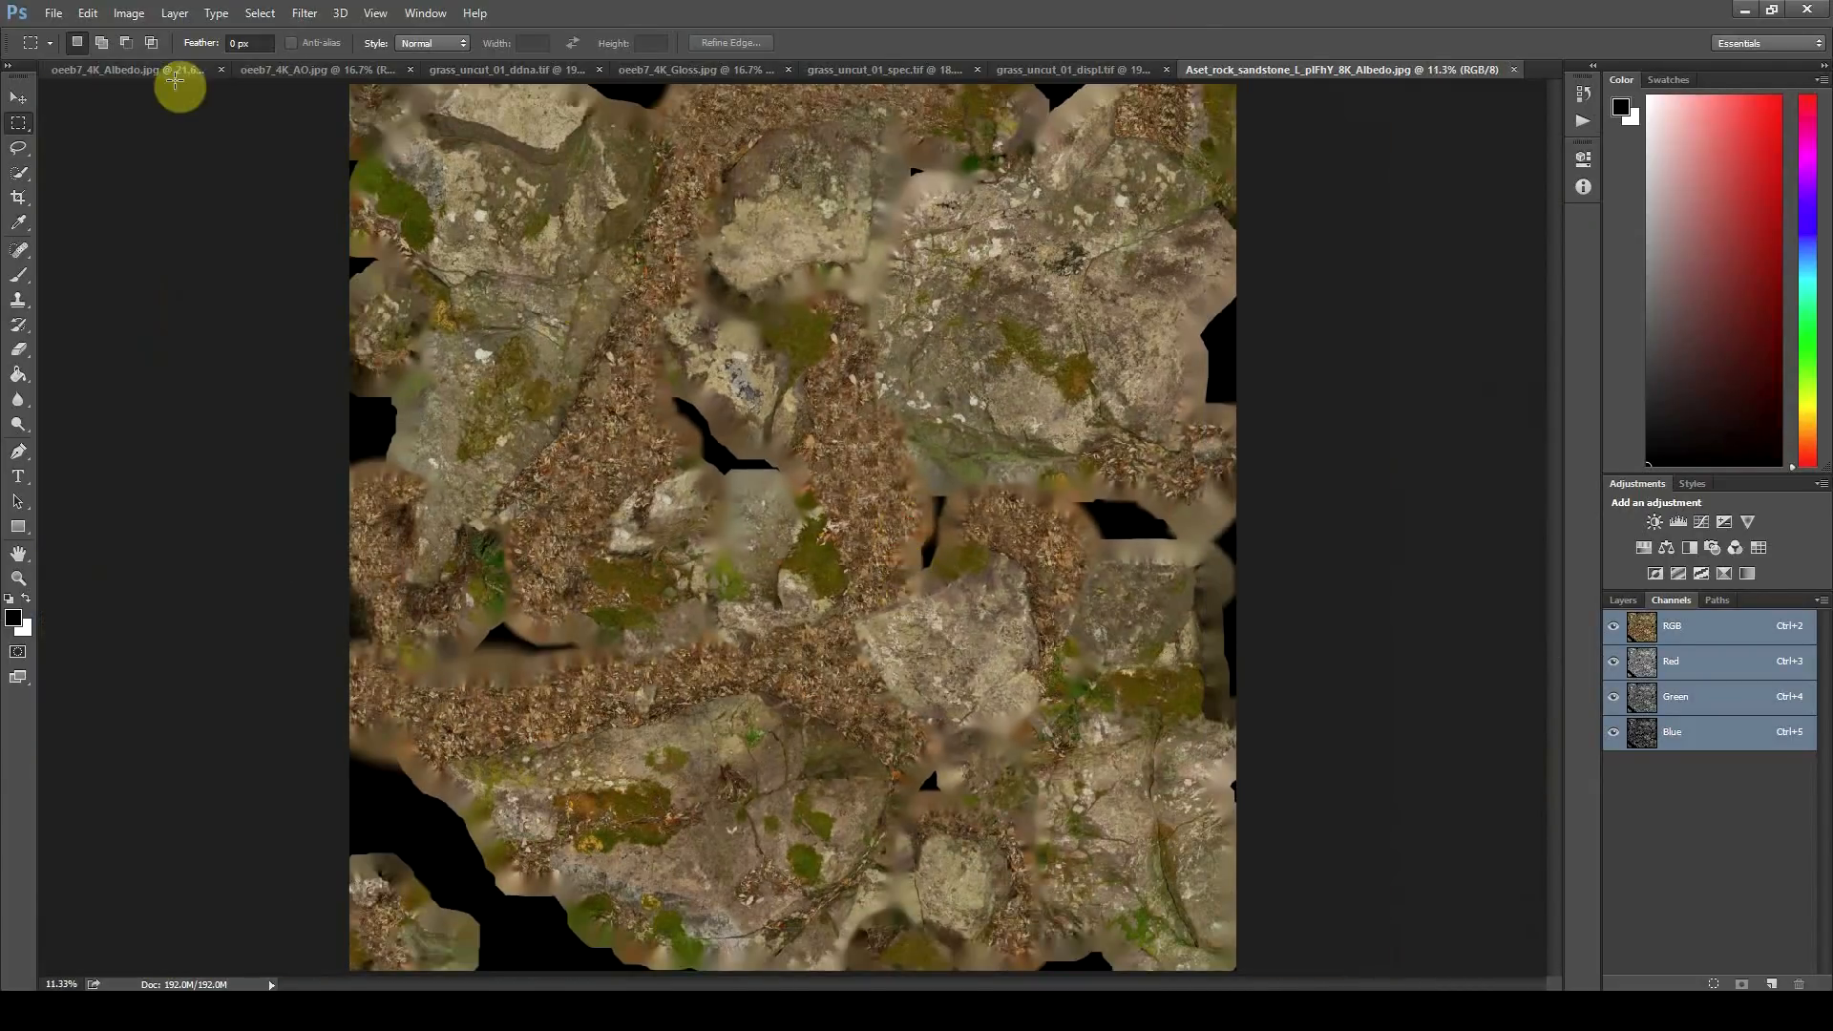
# Step: Save the albedo texture in CryTIFPlugin format as rock_sandstone_02.tif, using the Albedo preset
pyautogui.click(54, 12)
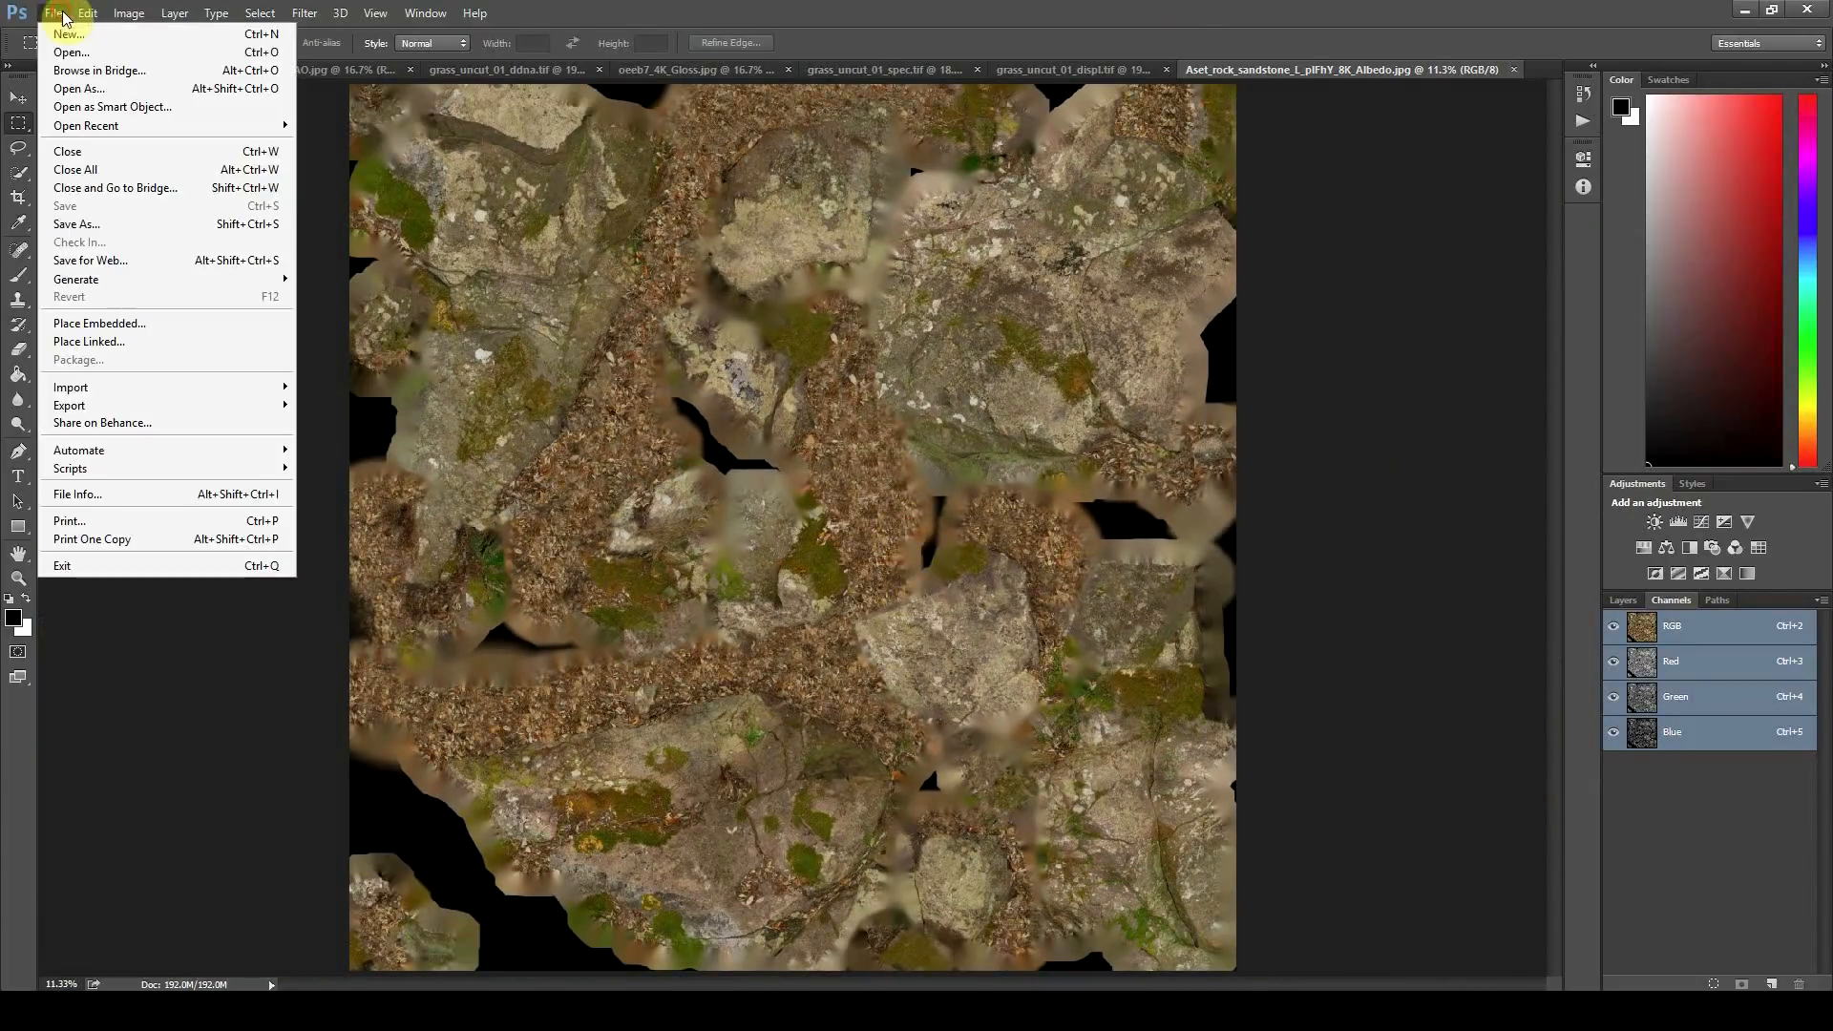
pyautogui.click(86, 232)
pyautogui.click(464, 742)
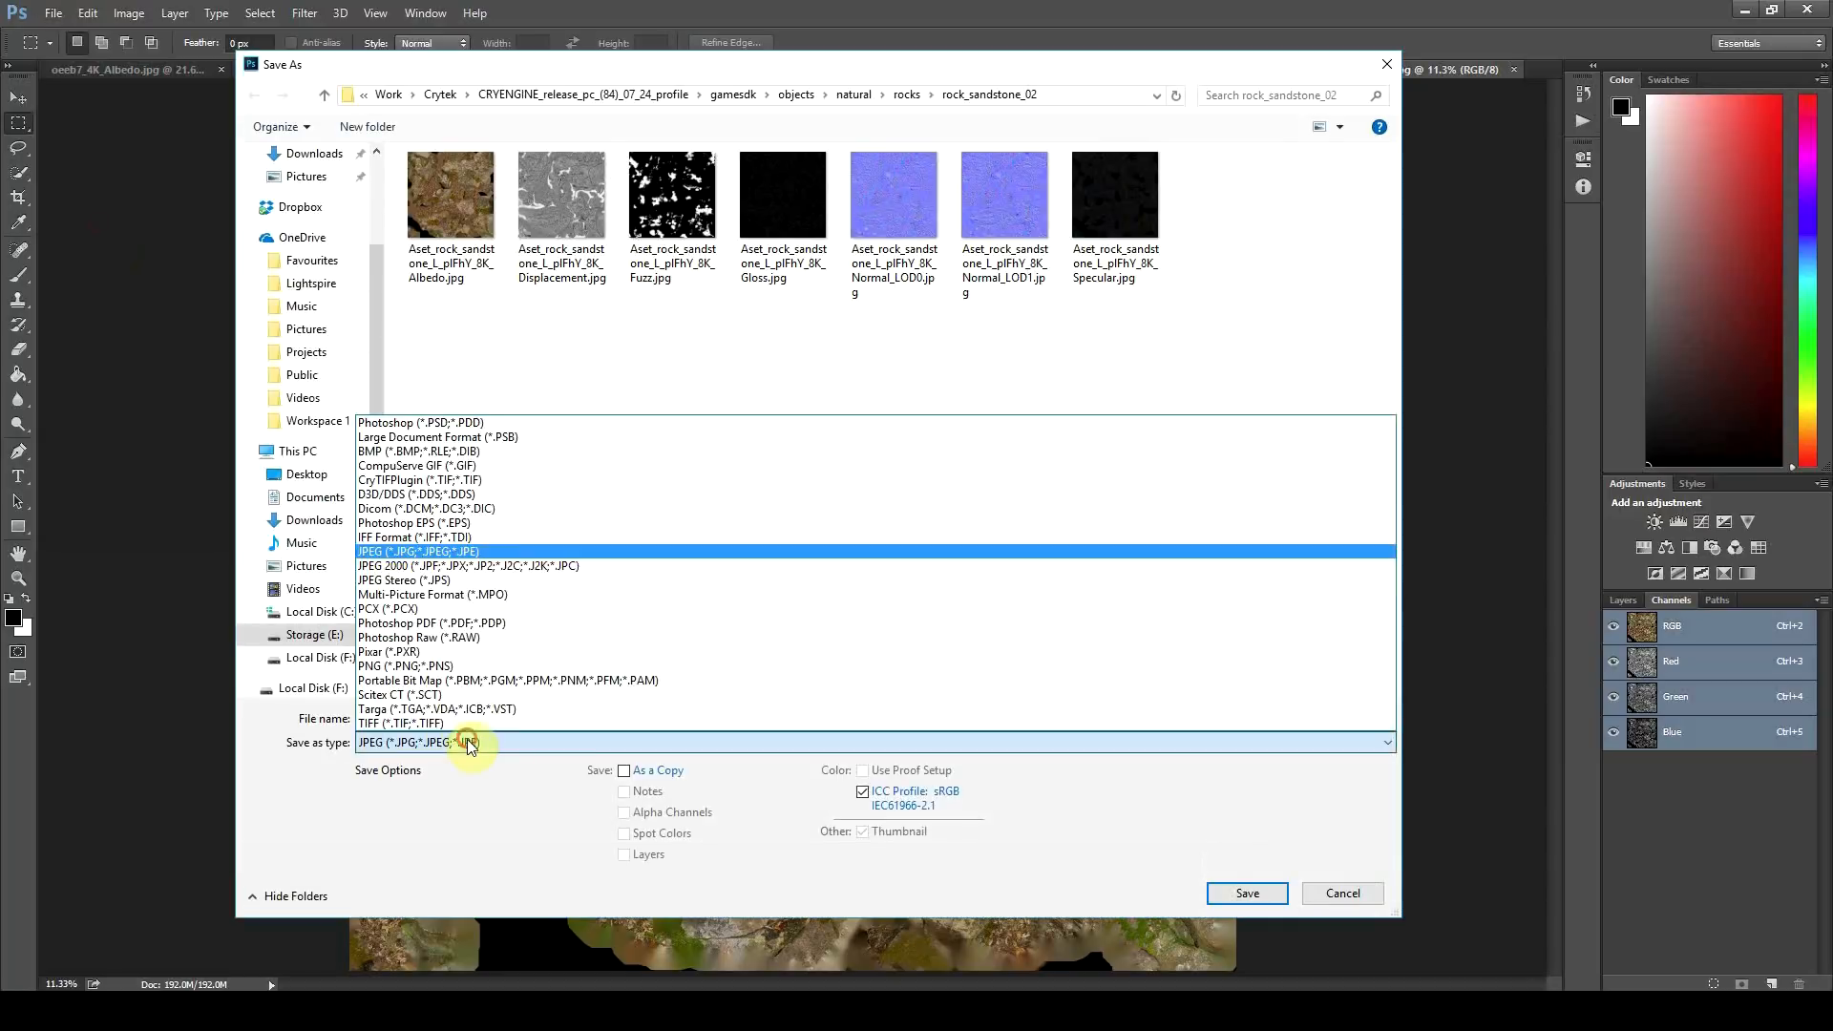
pyautogui.click(415, 479)
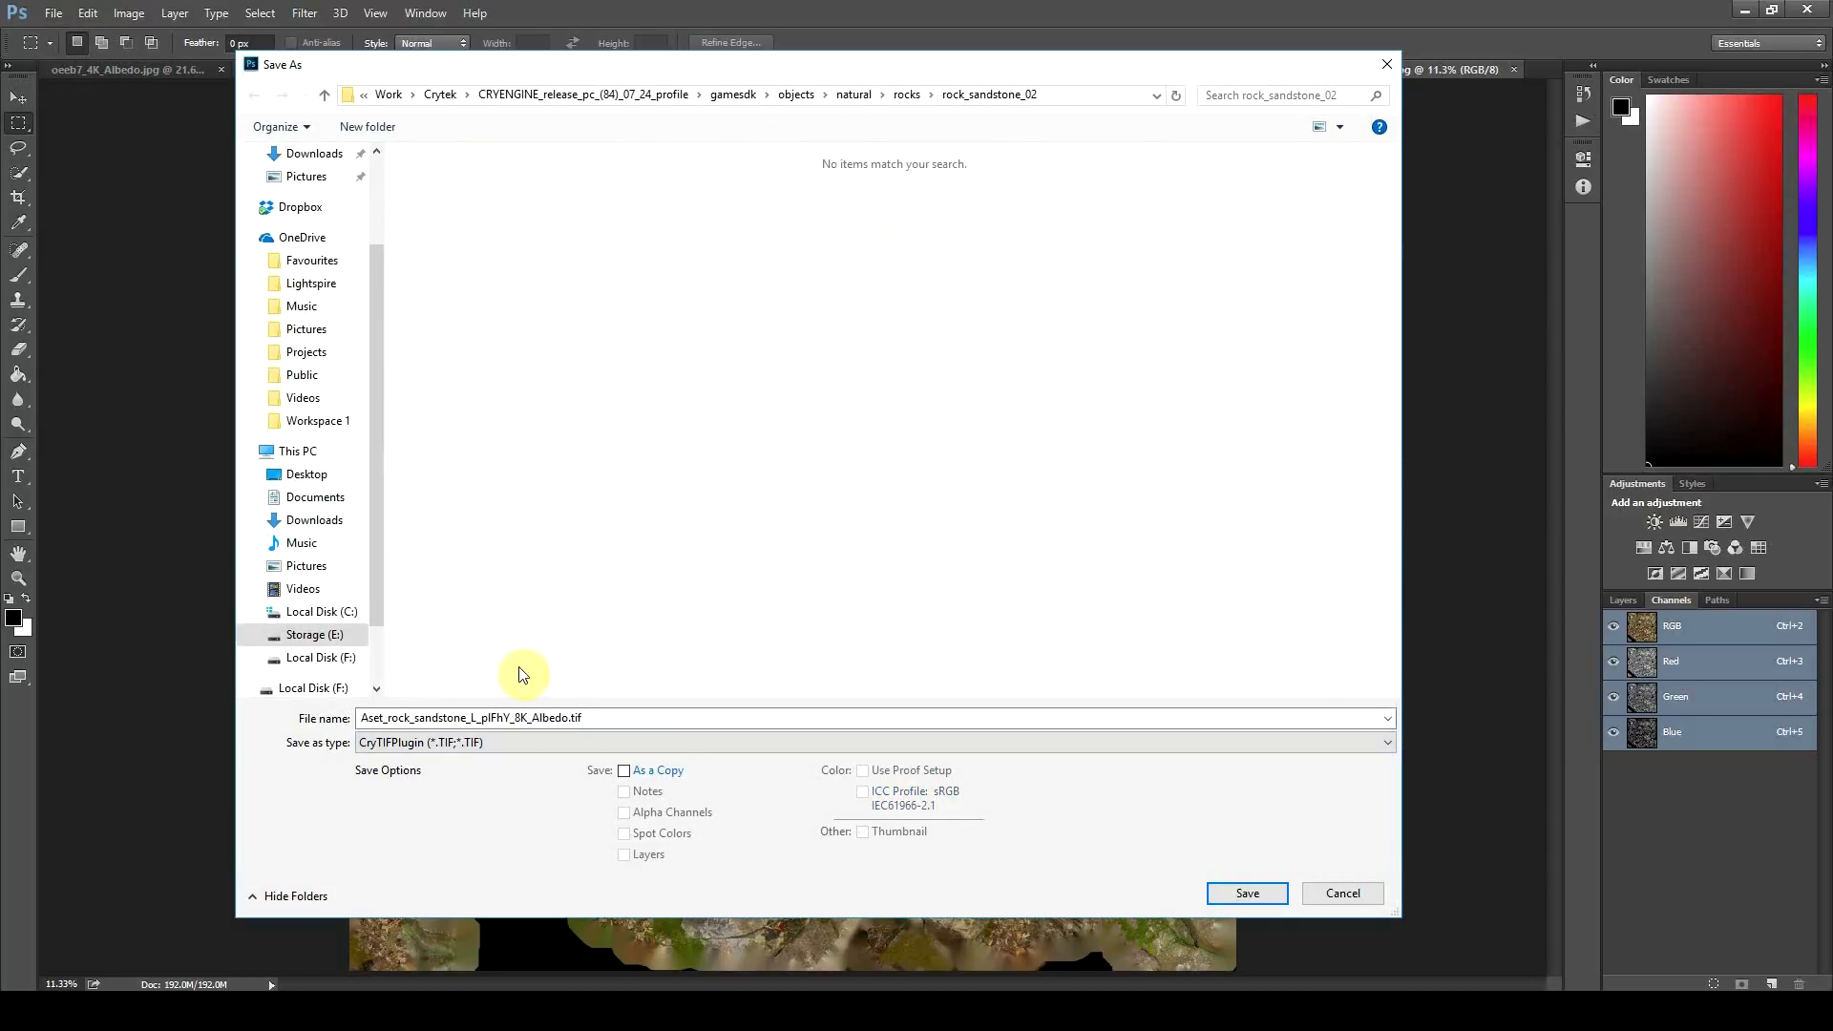
pyautogui.moveTo(570, 717); pyautogui.dragTo(31, 702)
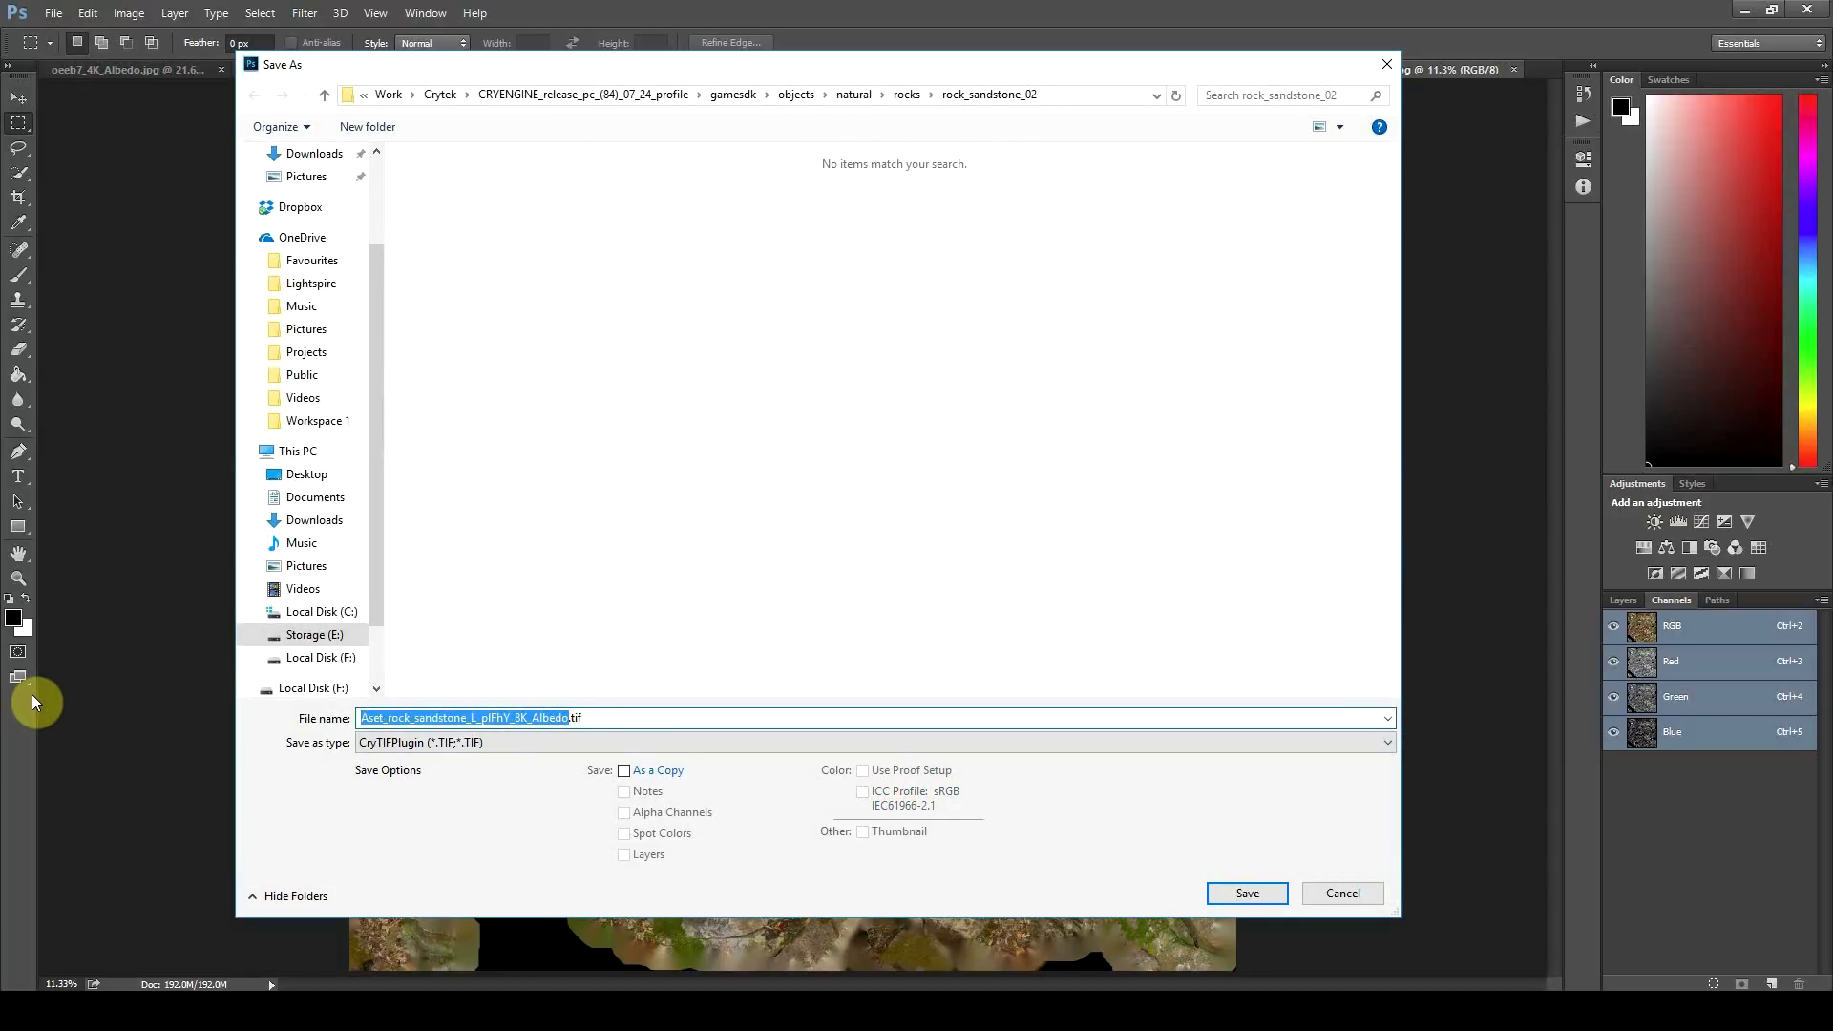
pyautogui.write('rock_sandstone_02')
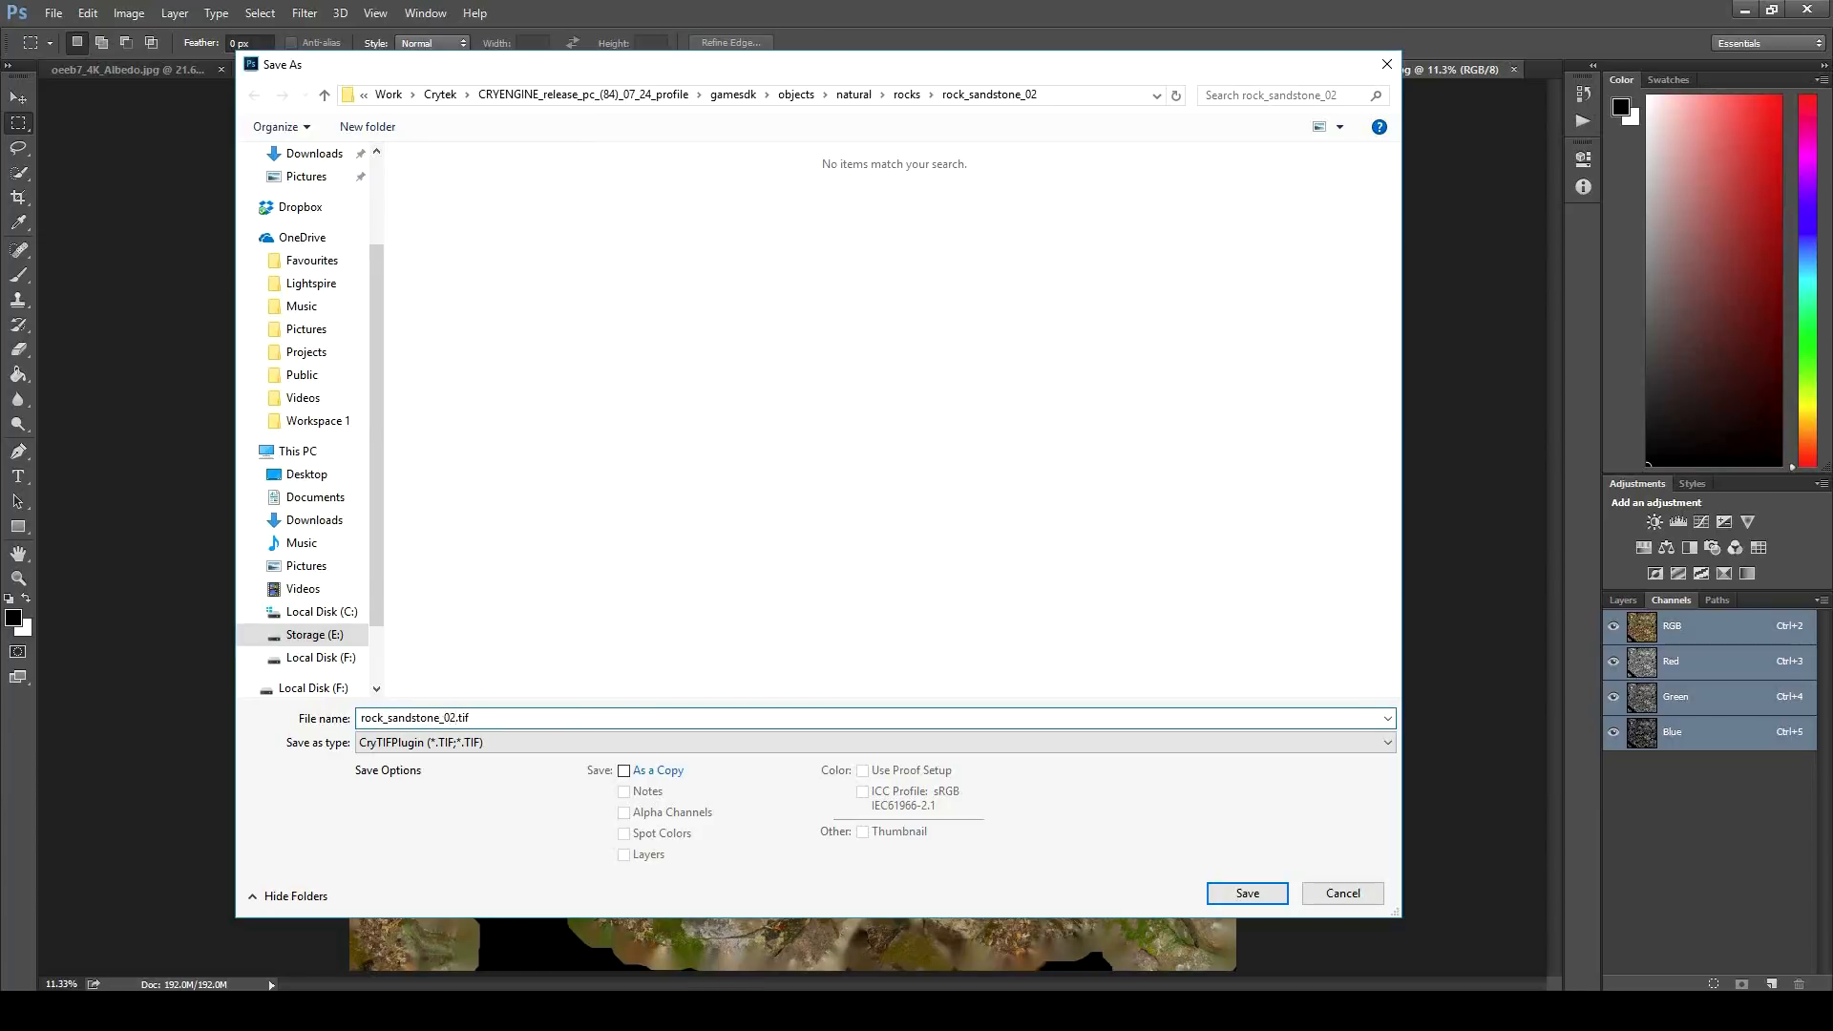
pyautogui.press('Return')
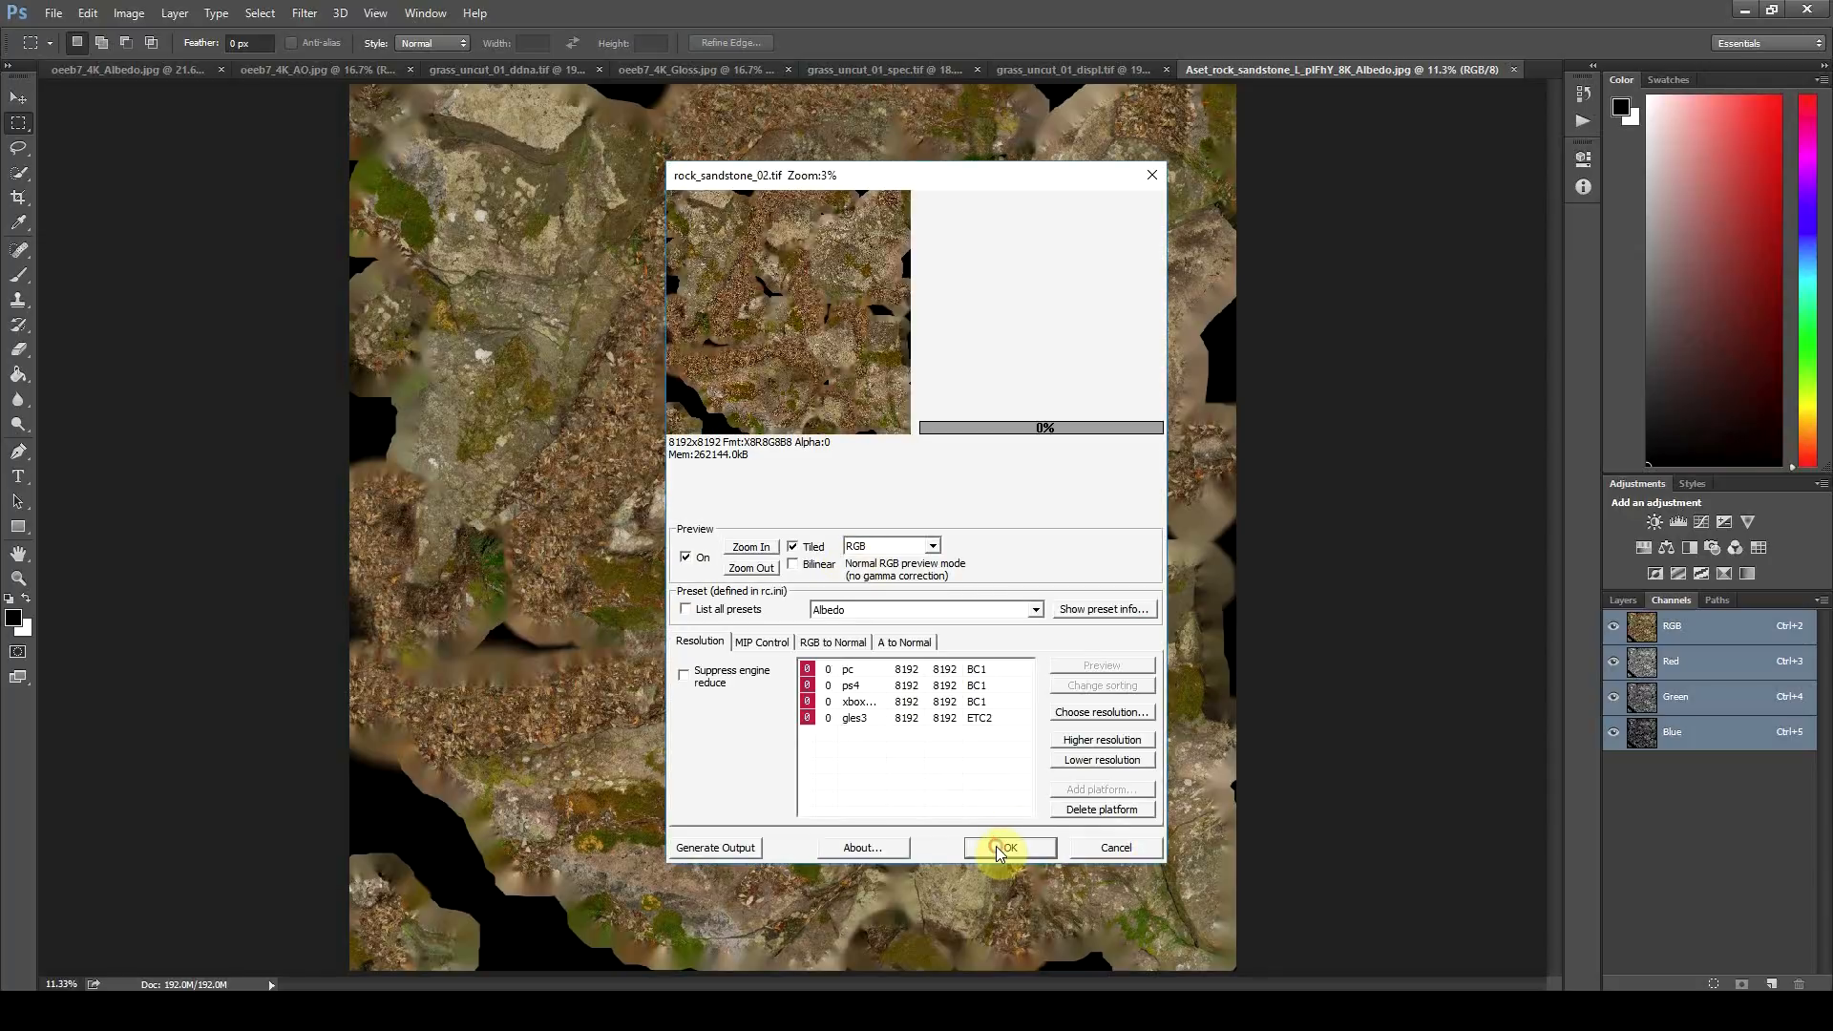
pyautogui.click(995, 846)
# Step: Return to the rock_sandstone_02 folder and open the 8K Normal_LOD0 JPG in Adobe Photoshop CC 2014
pyautogui.hotkey('alt', 'Tab')
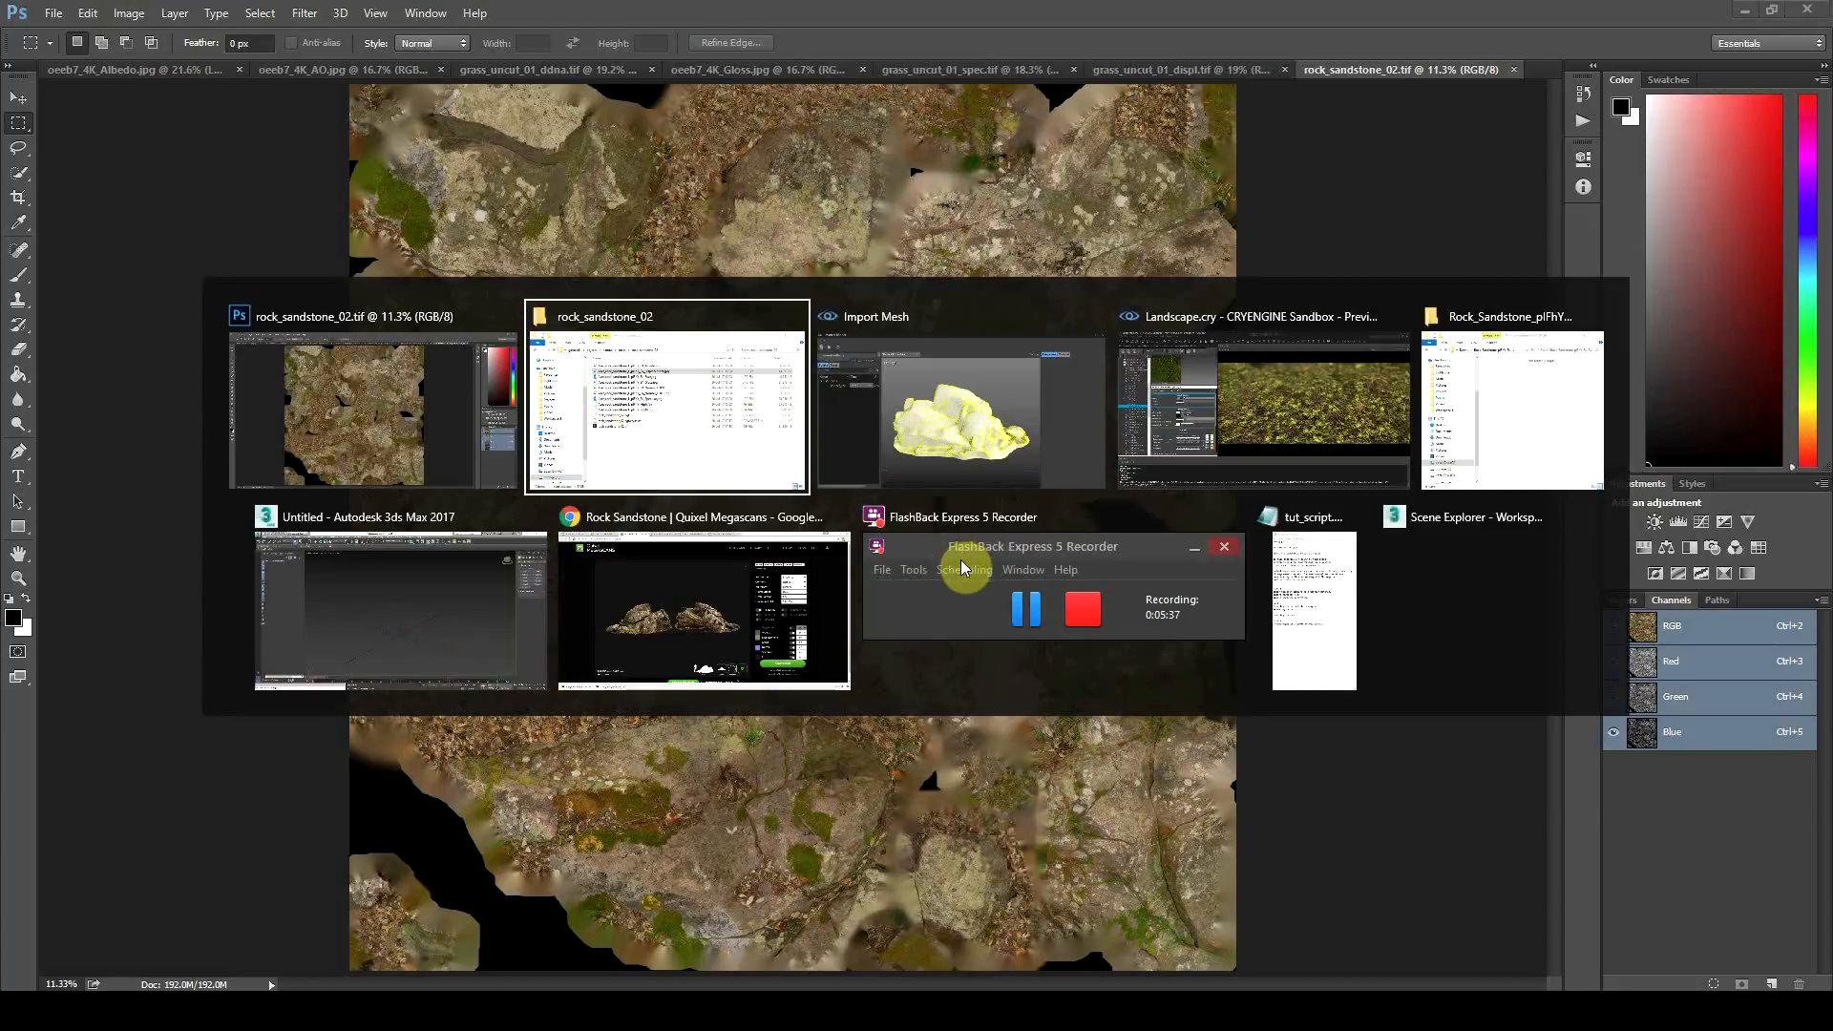
pyautogui.click(1110, 399)
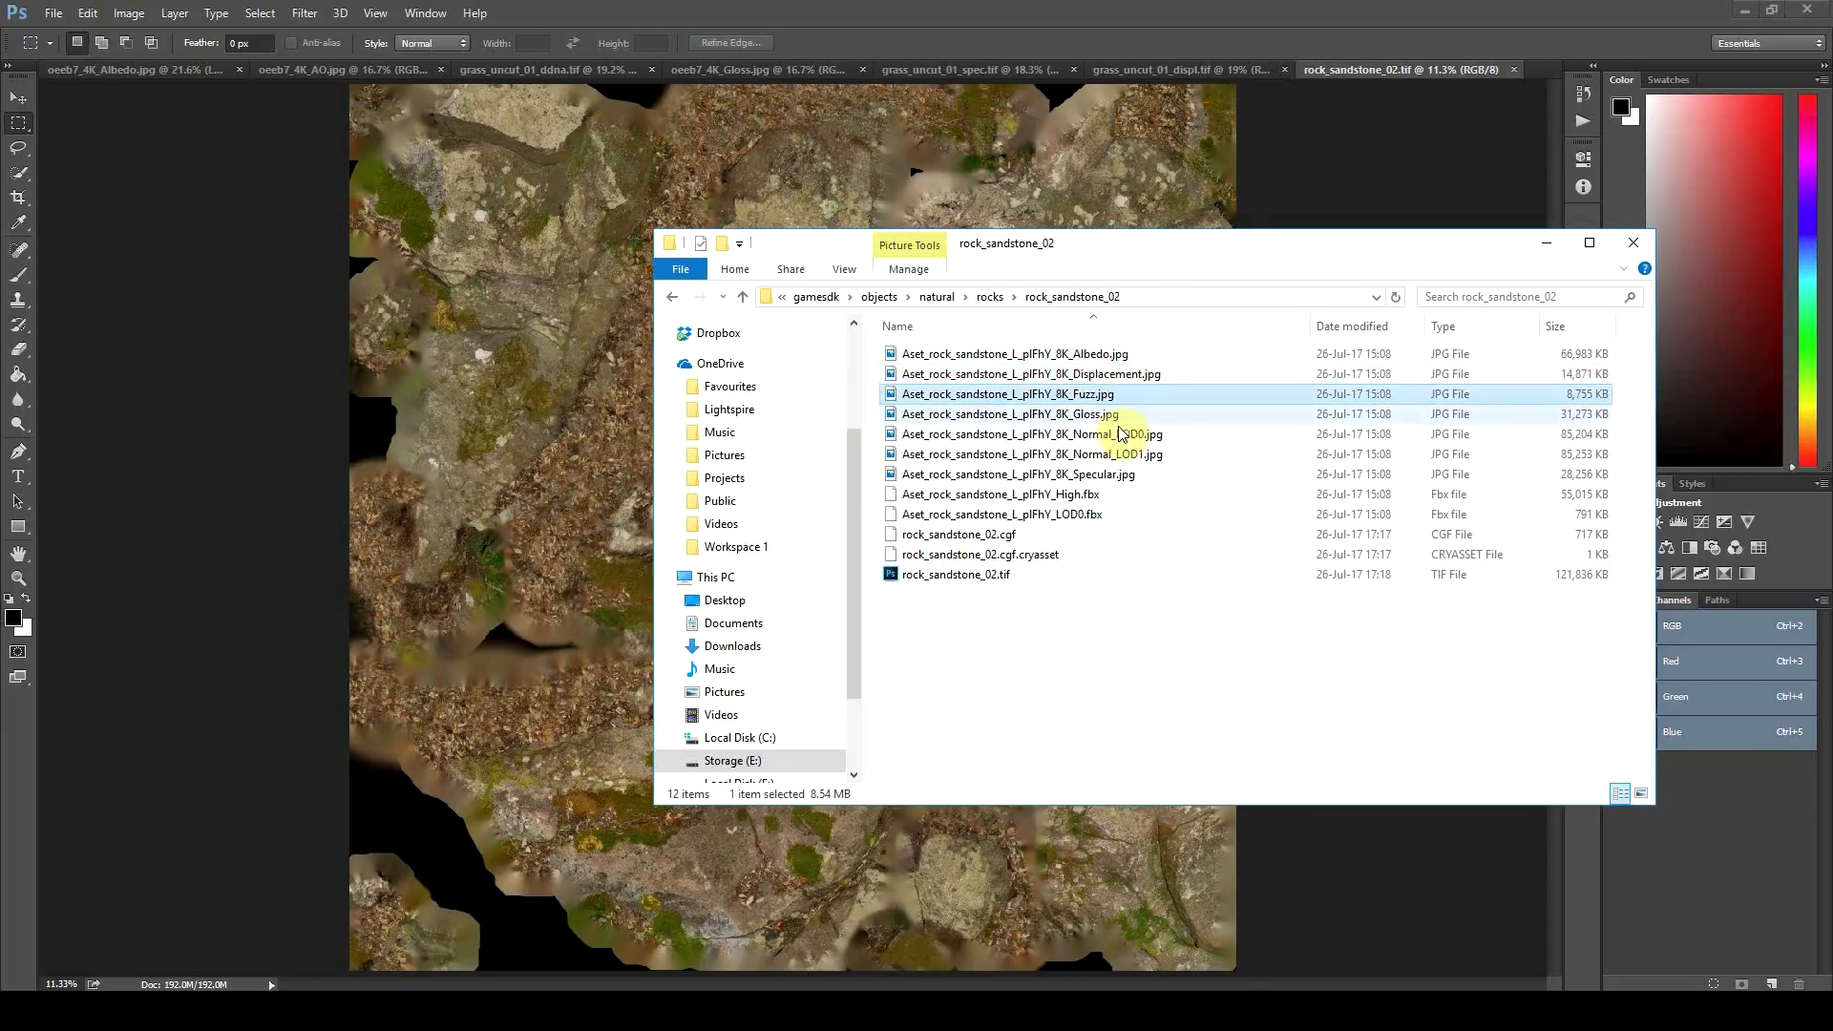
pyautogui.click(1123, 436)
pyautogui.rightClick(1123, 437)
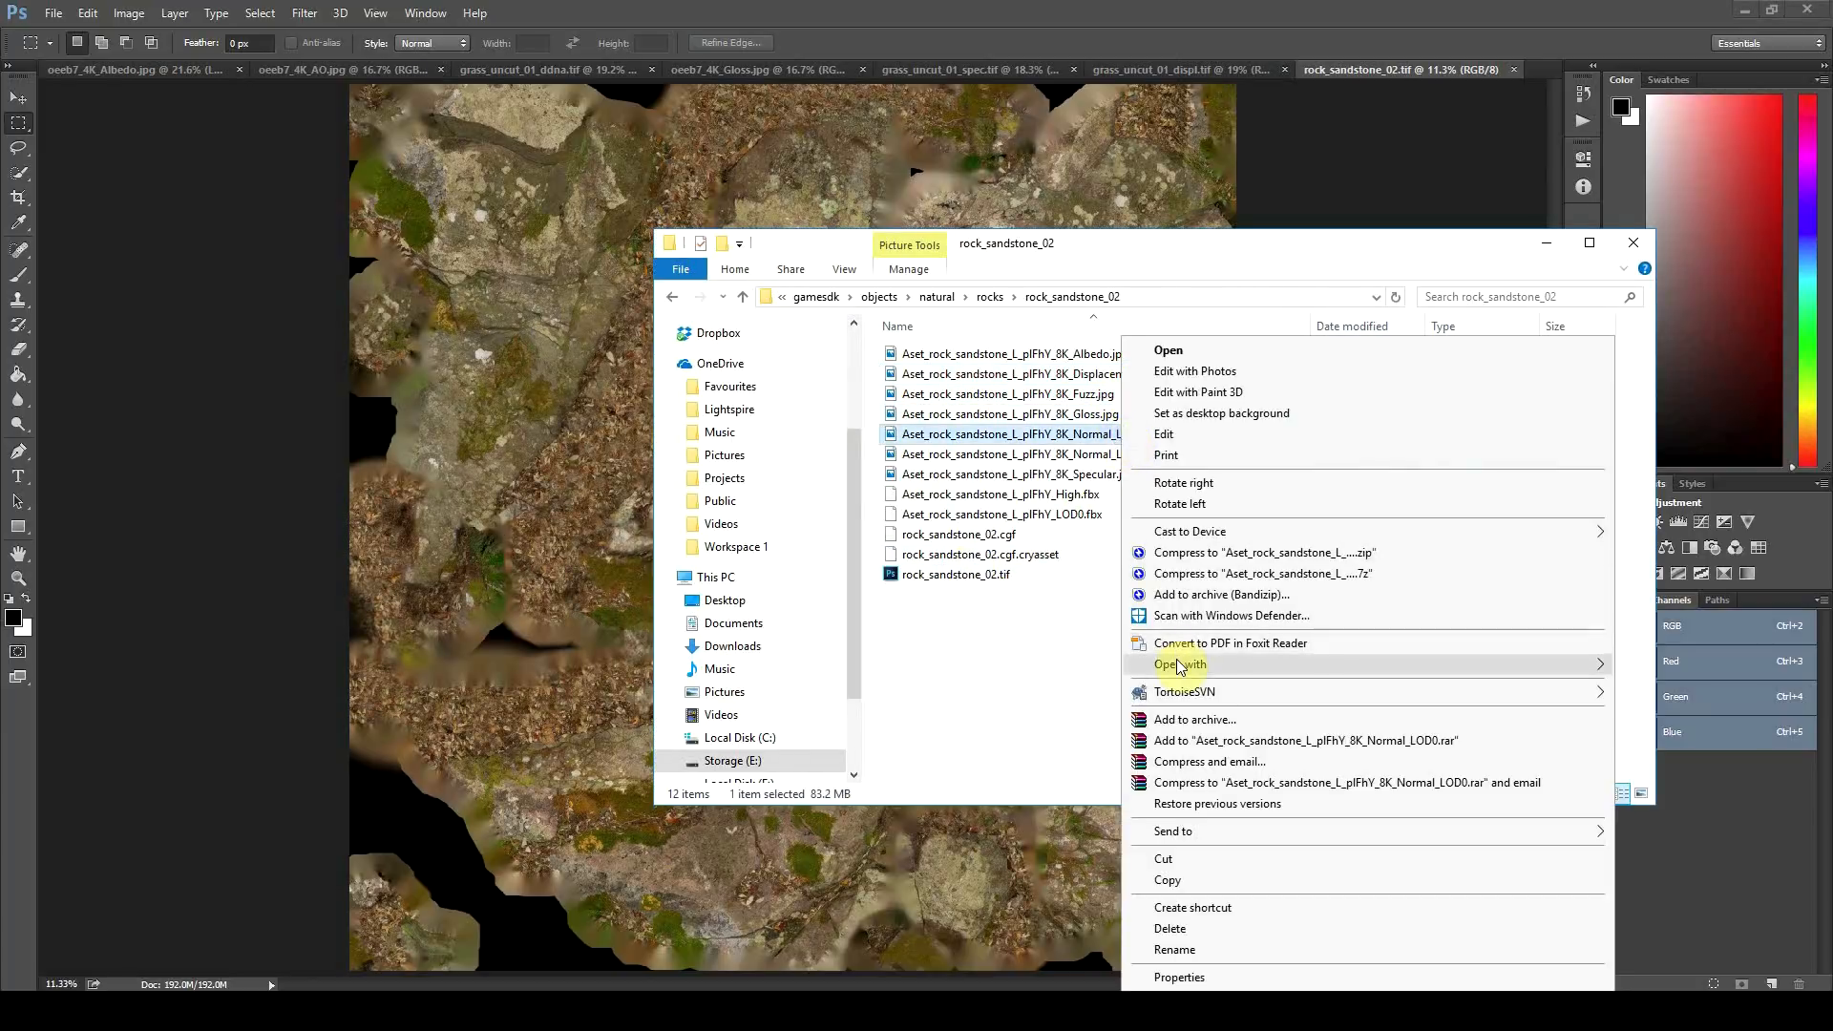
pyautogui.moveTo(1203, 664)
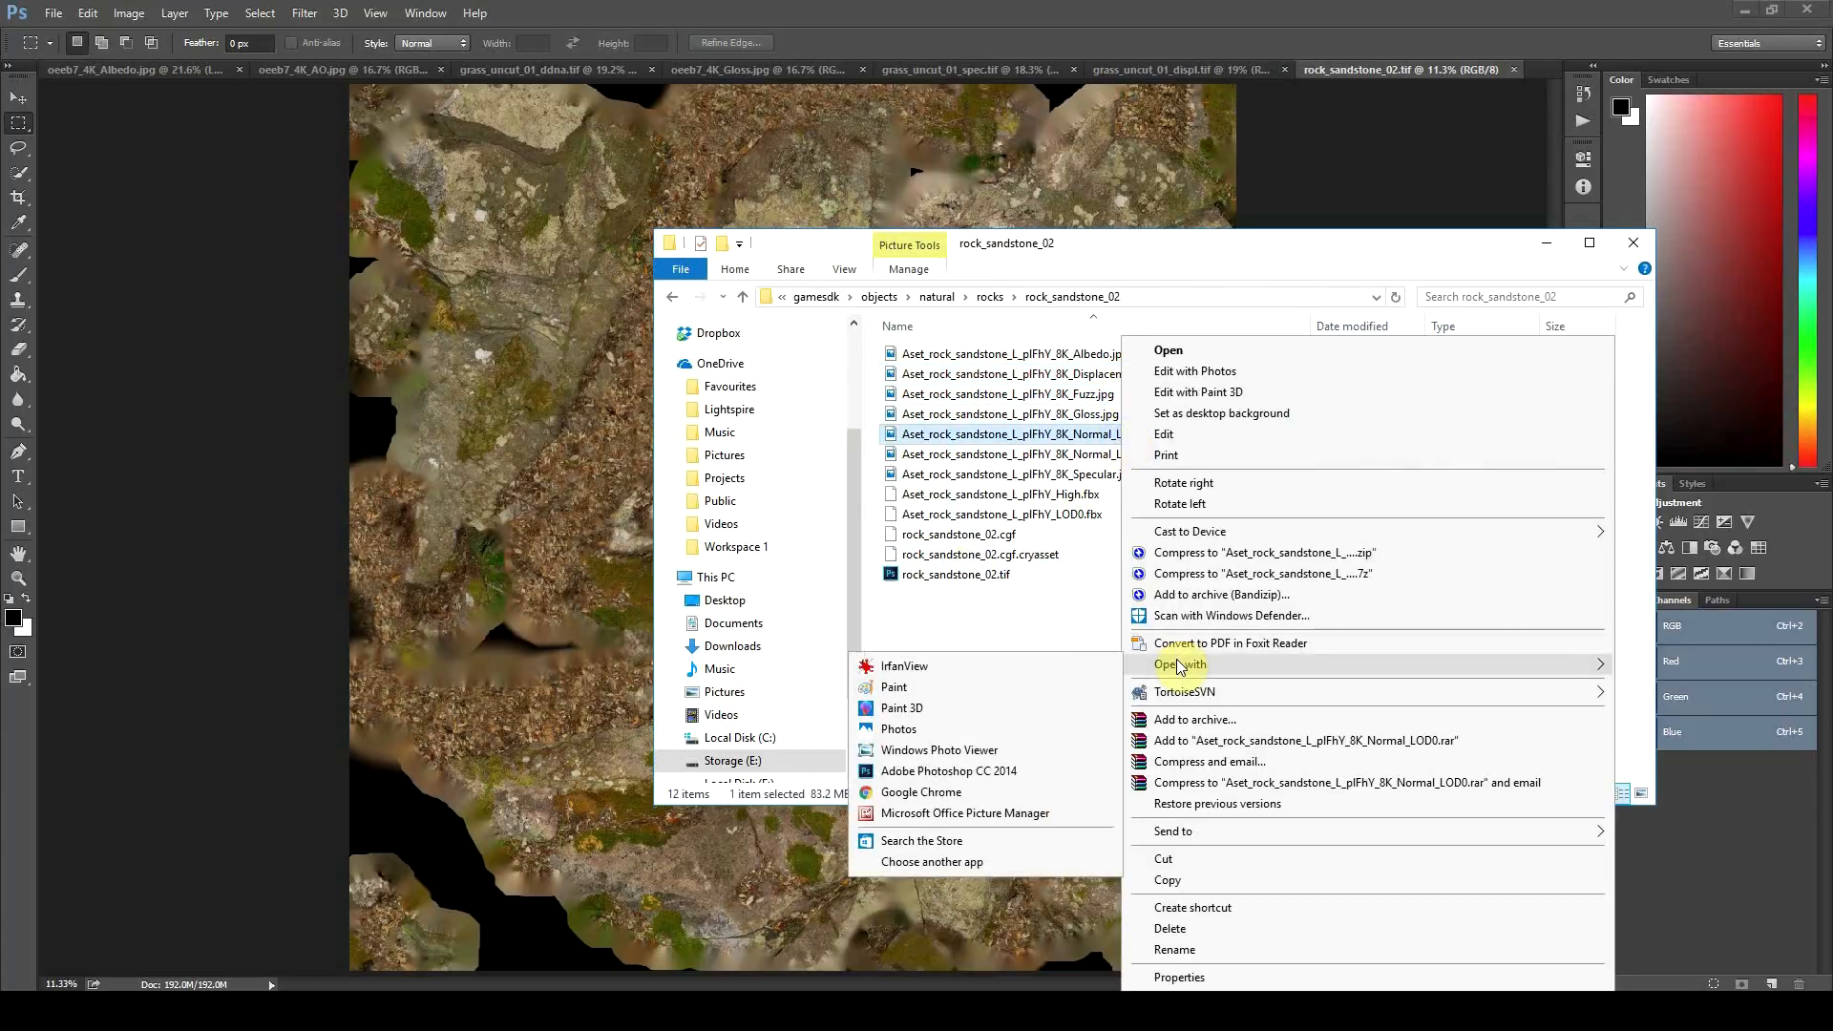
pyautogui.click(994, 770)
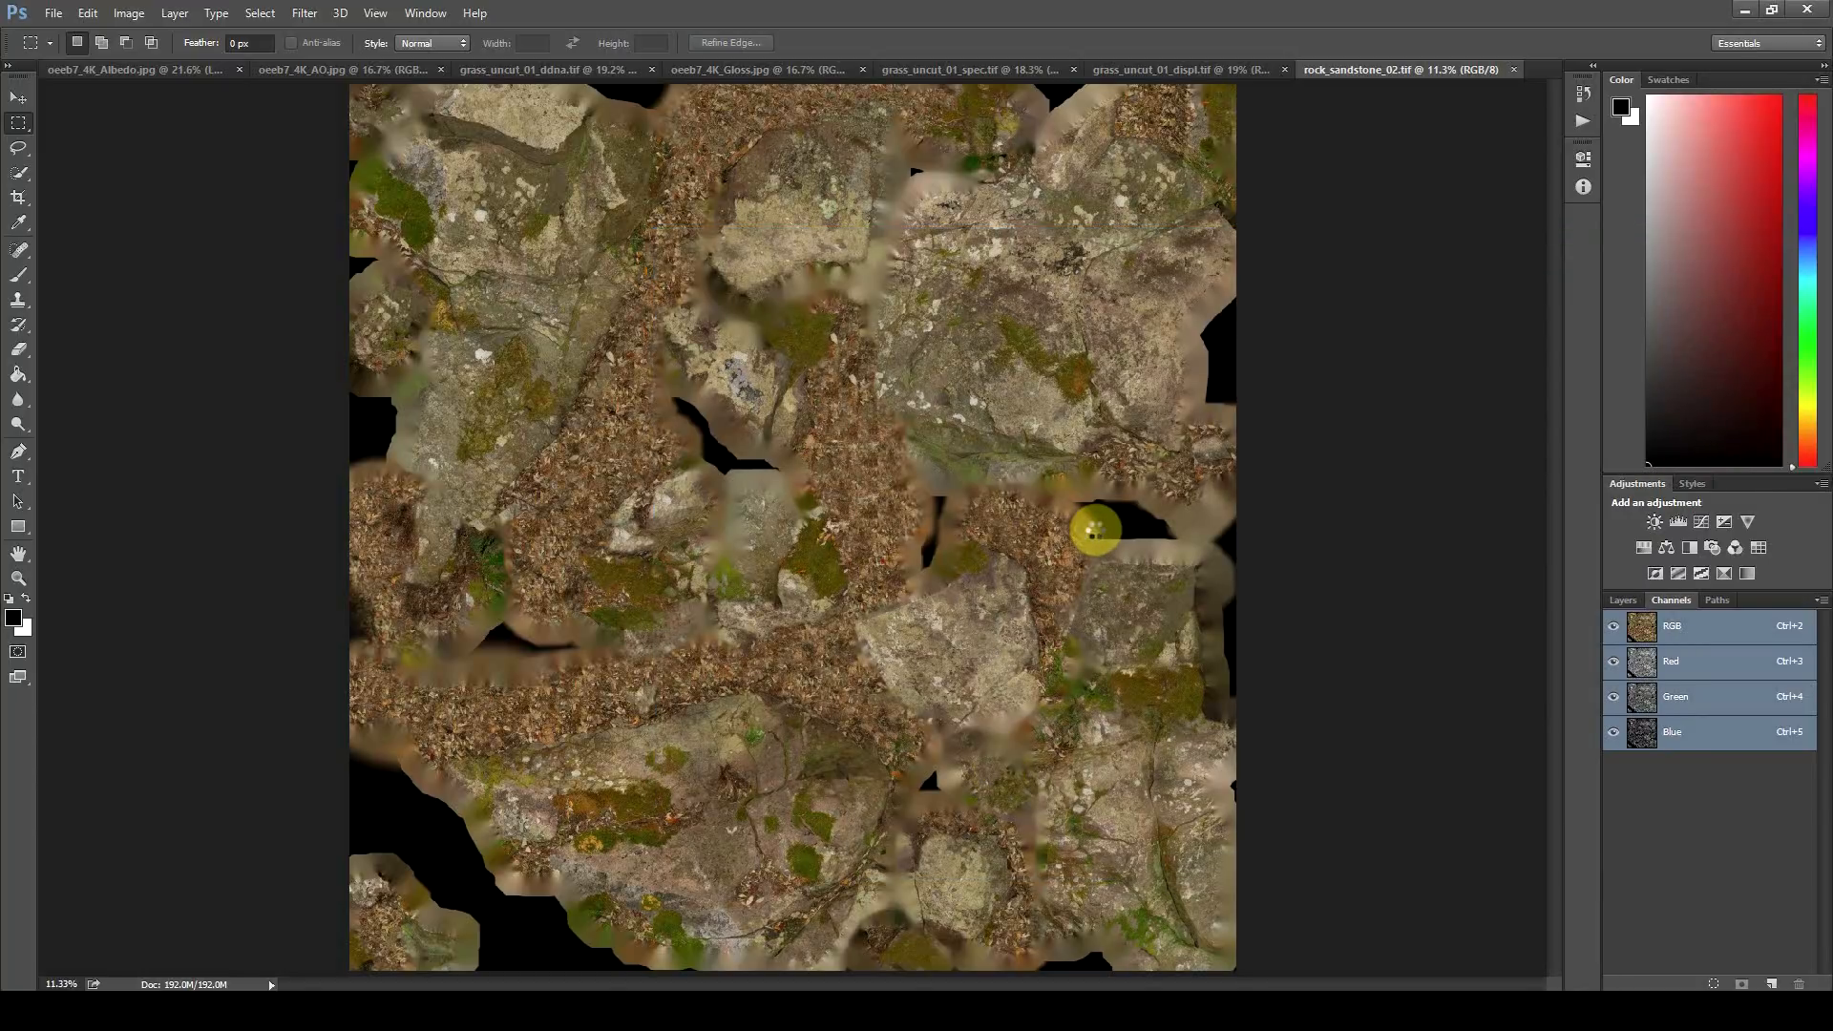
pyautogui.keyDown('alt'); pyautogui.scroll(2, 1079, 534); pyautogui.keyUp('alt')
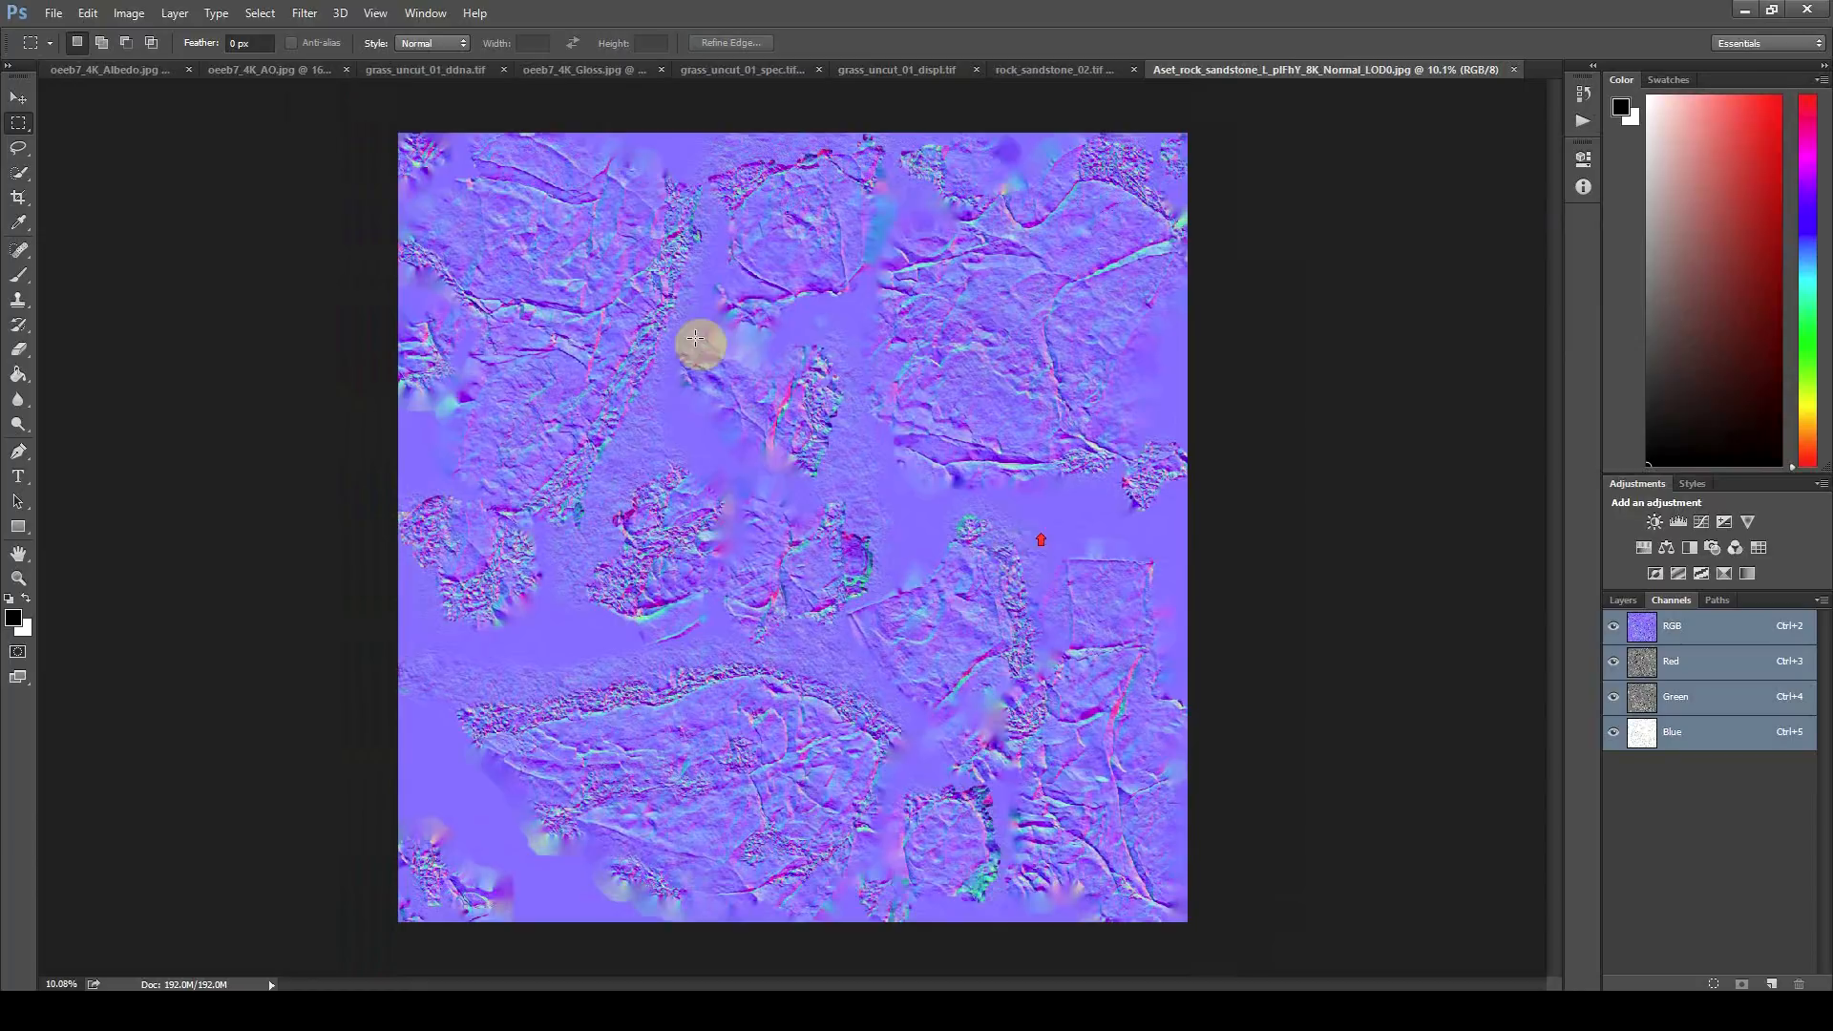
# Step: Open the 8K Gloss JPG from the rock_sandstone_02 folder in Adobe Photoshop CC 2014
pyautogui.hotkey('alt', 'Tab')
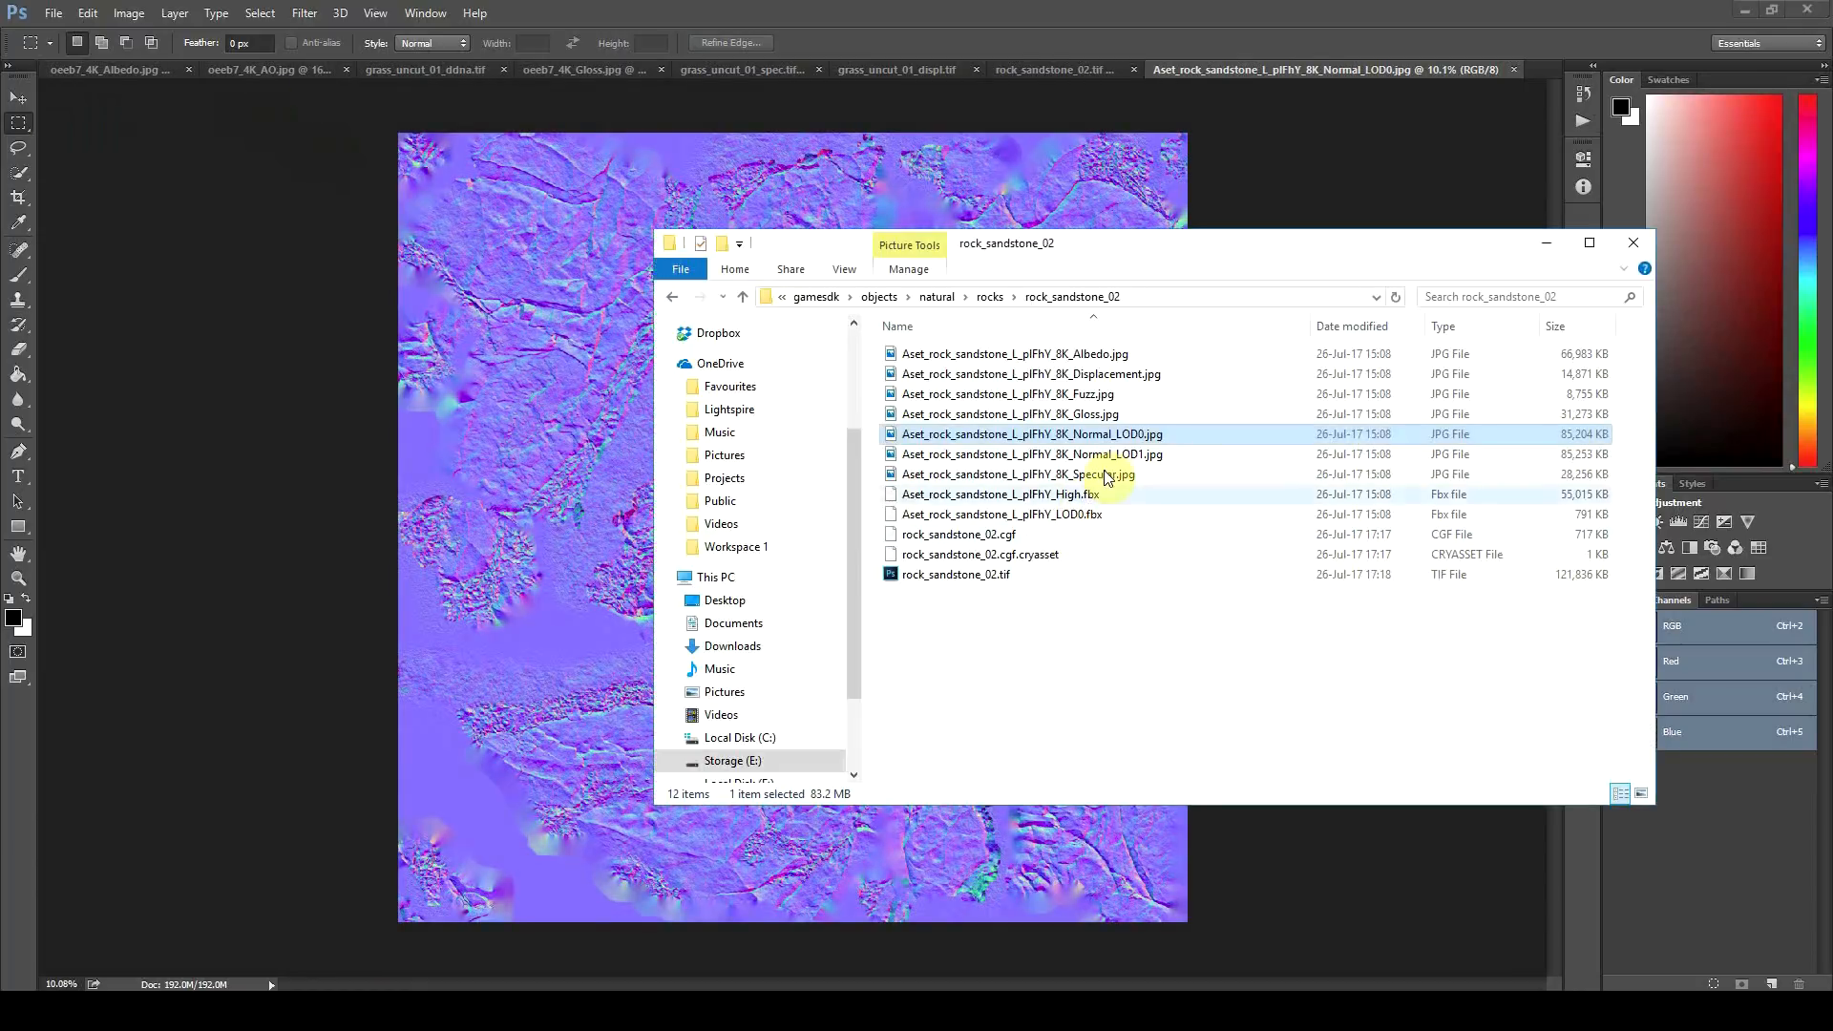
pyautogui.rightClick(1098, 416)
pyautogui.moveTo(1170, 664)
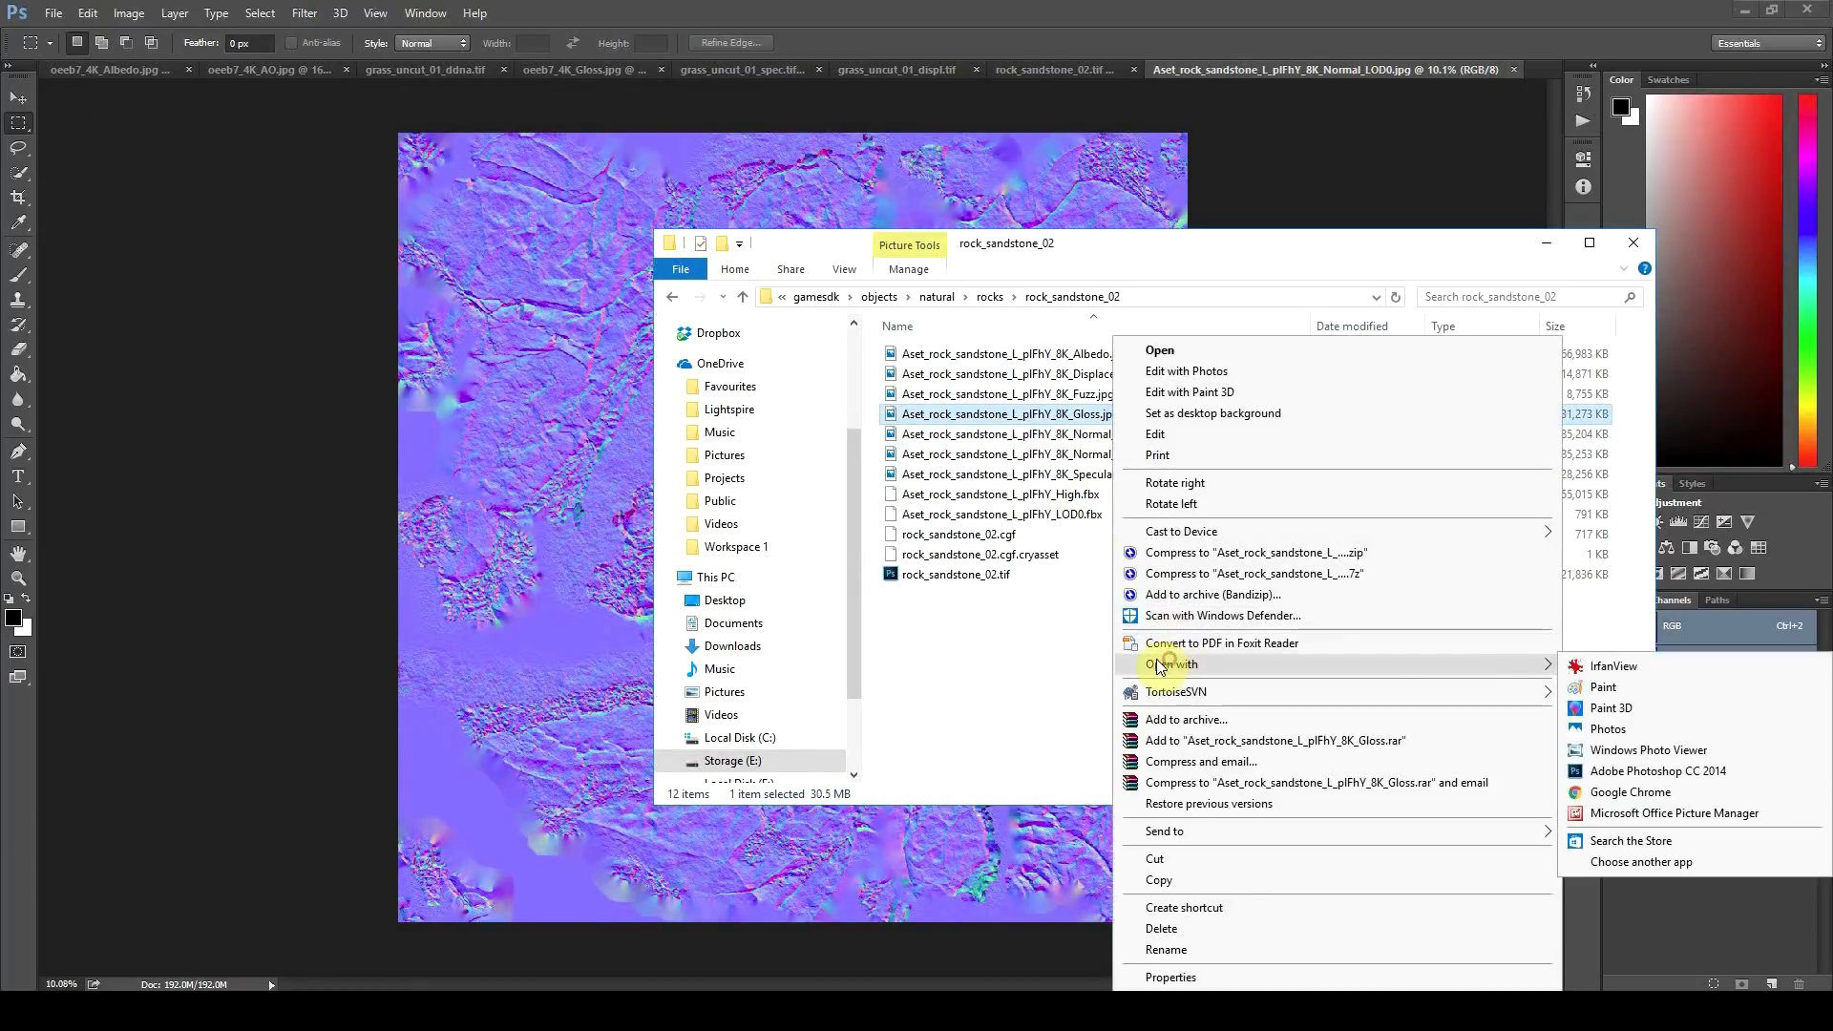
pyautogui.click(1647, 771)
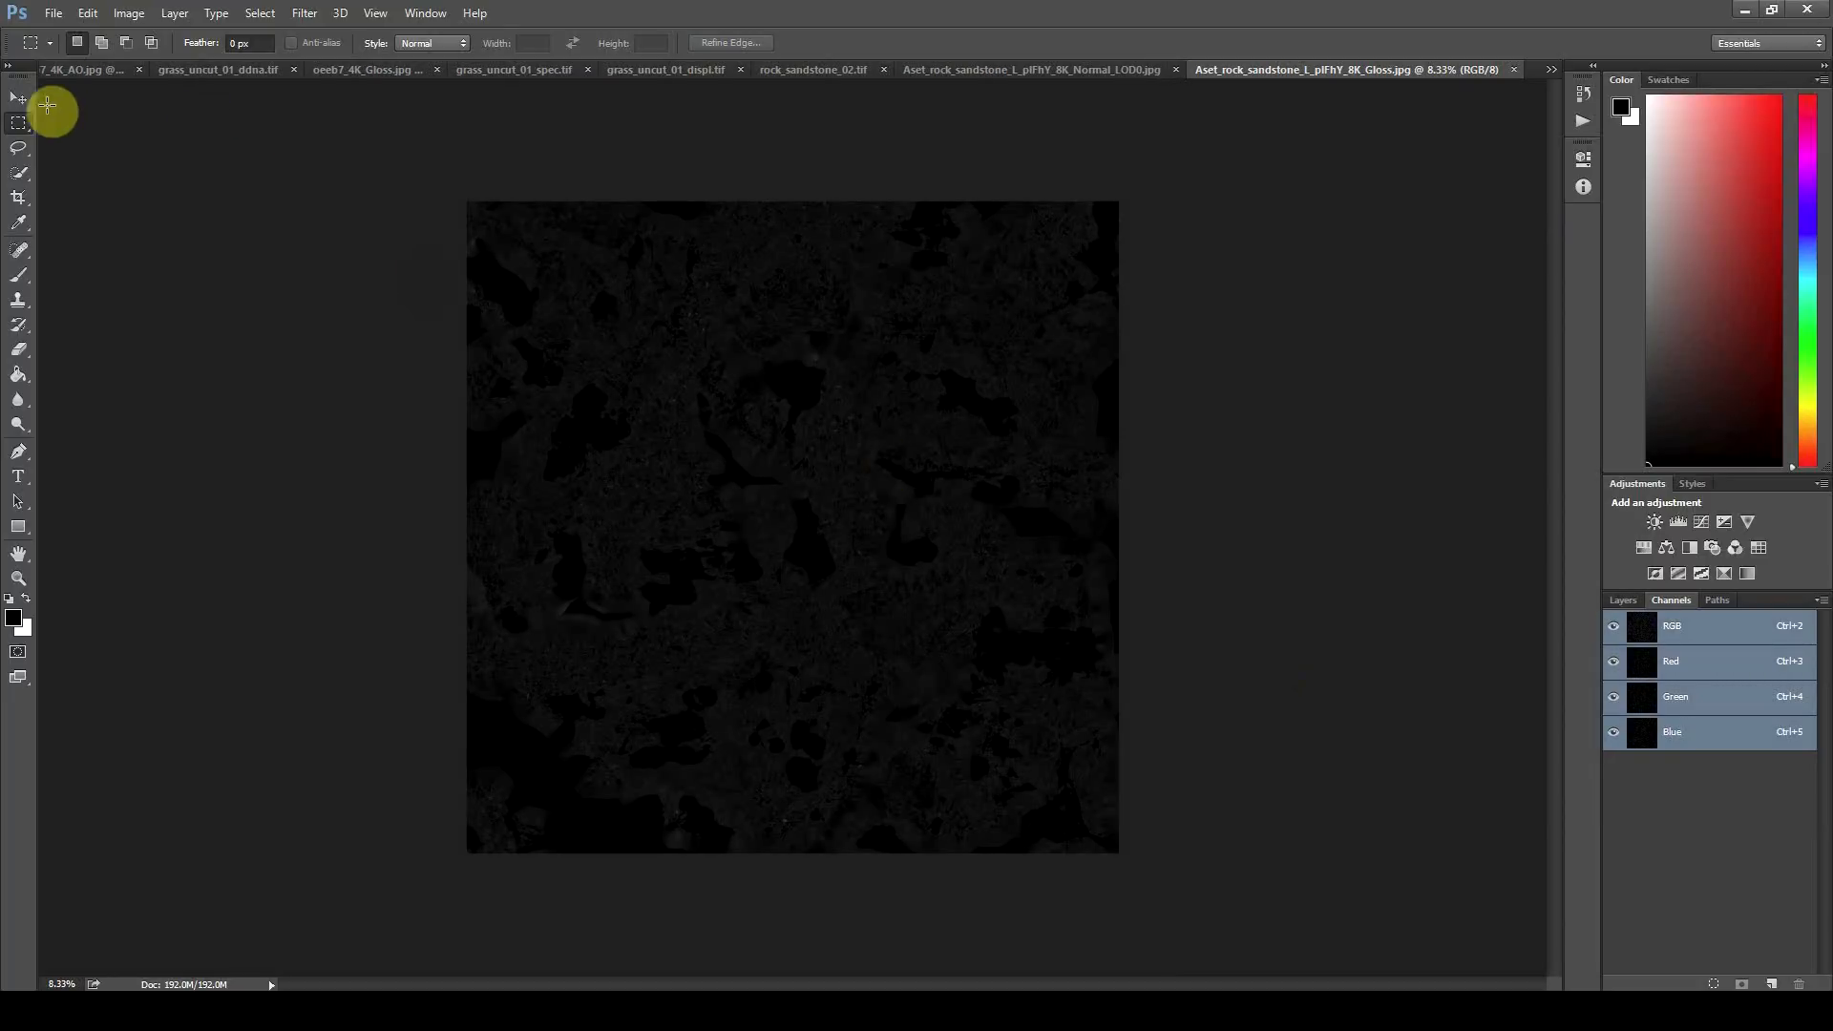
# Step: Select the entire gloss image and copy it
pyautogui.click(20, 99)
pyautogui.click(87, 13)
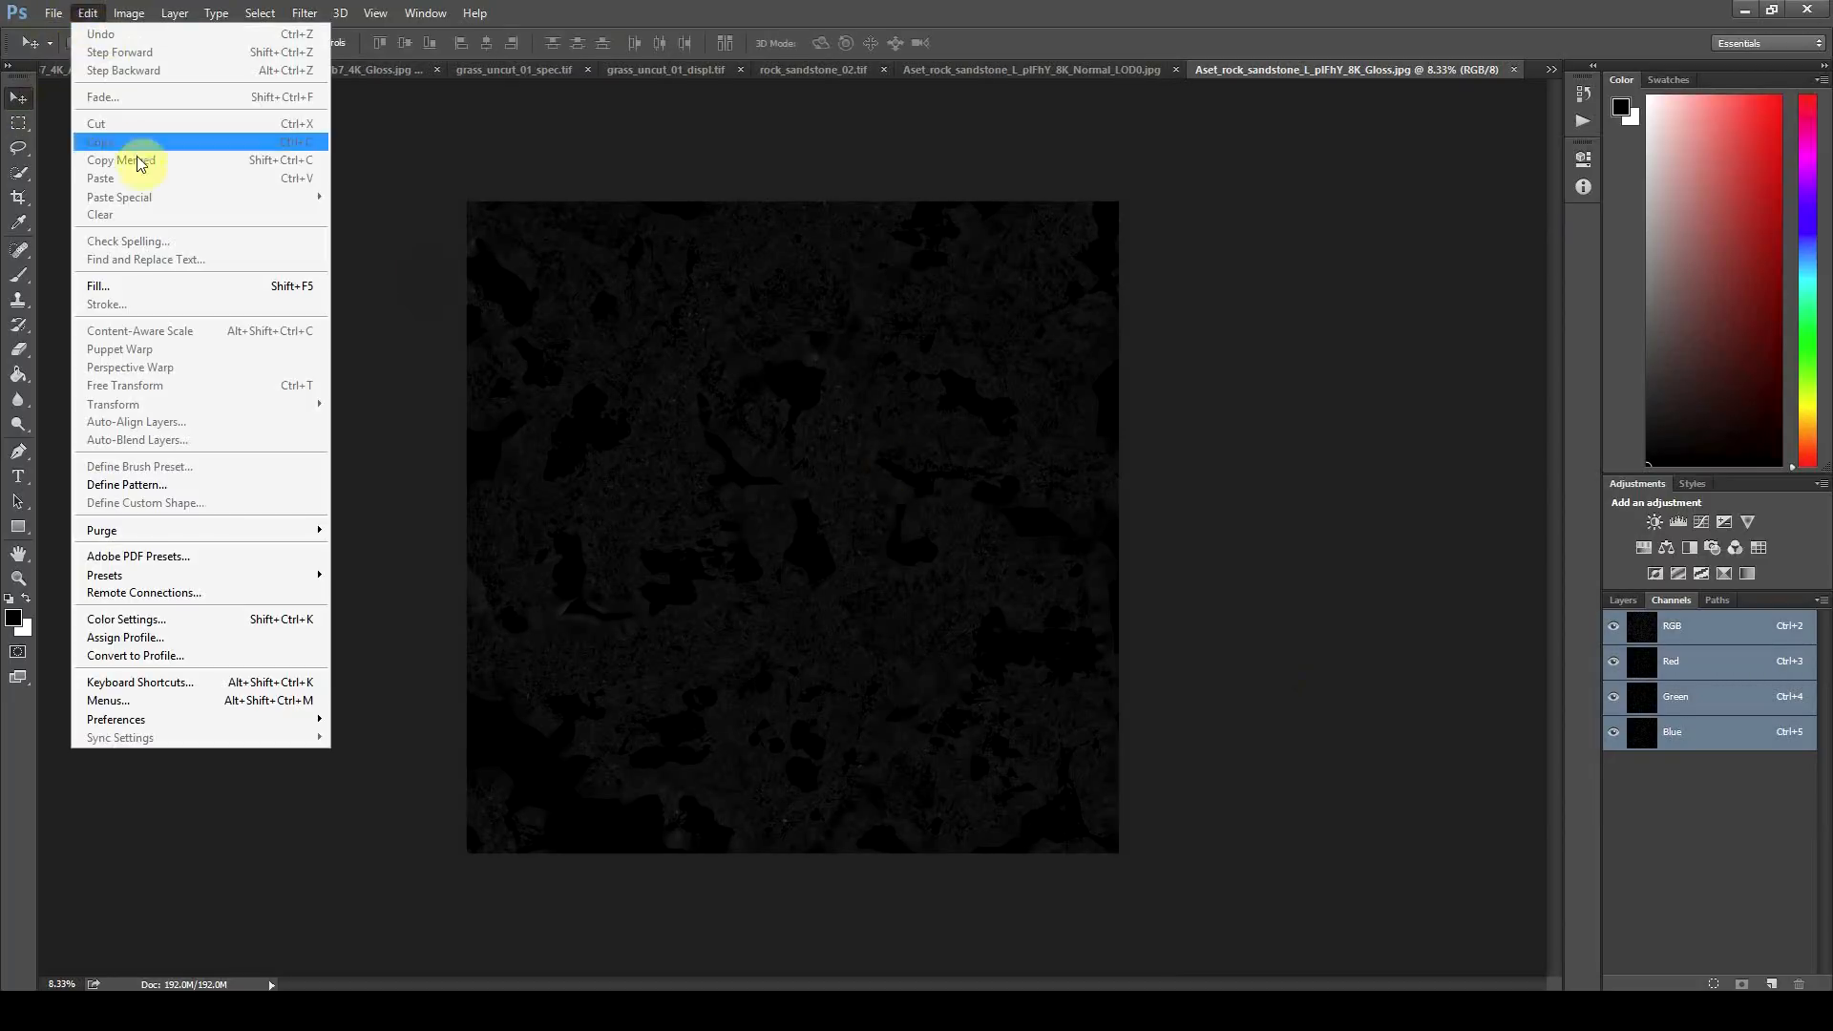
pyautogui.click(18, 123)
pyautogui.hotkey('ctrl', 'a')
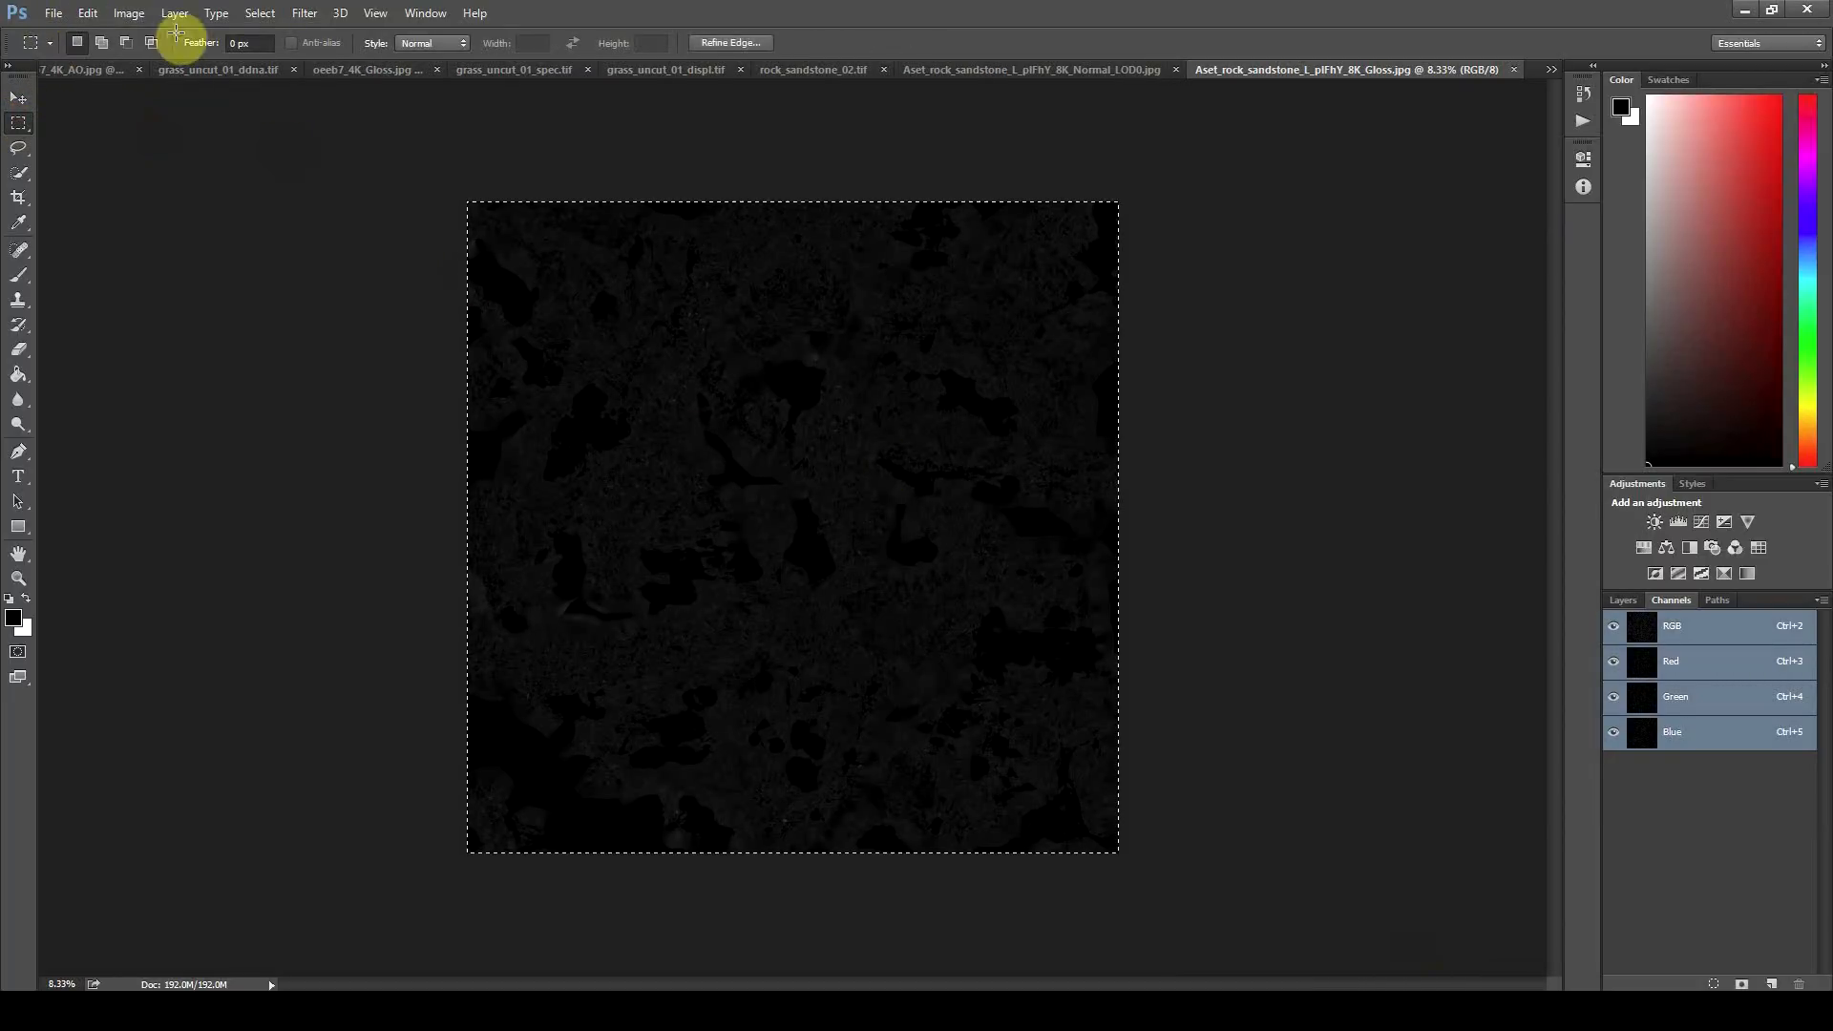
pyautogui.click(86, 12)
pyautogui.click(245, 142)
# Step: Paste the copied gloss map into a new alpha channel of the Normal_LOD0 image, compare it with RGB, and reselect the RGB composite
pyautogui.click(1113, 73)
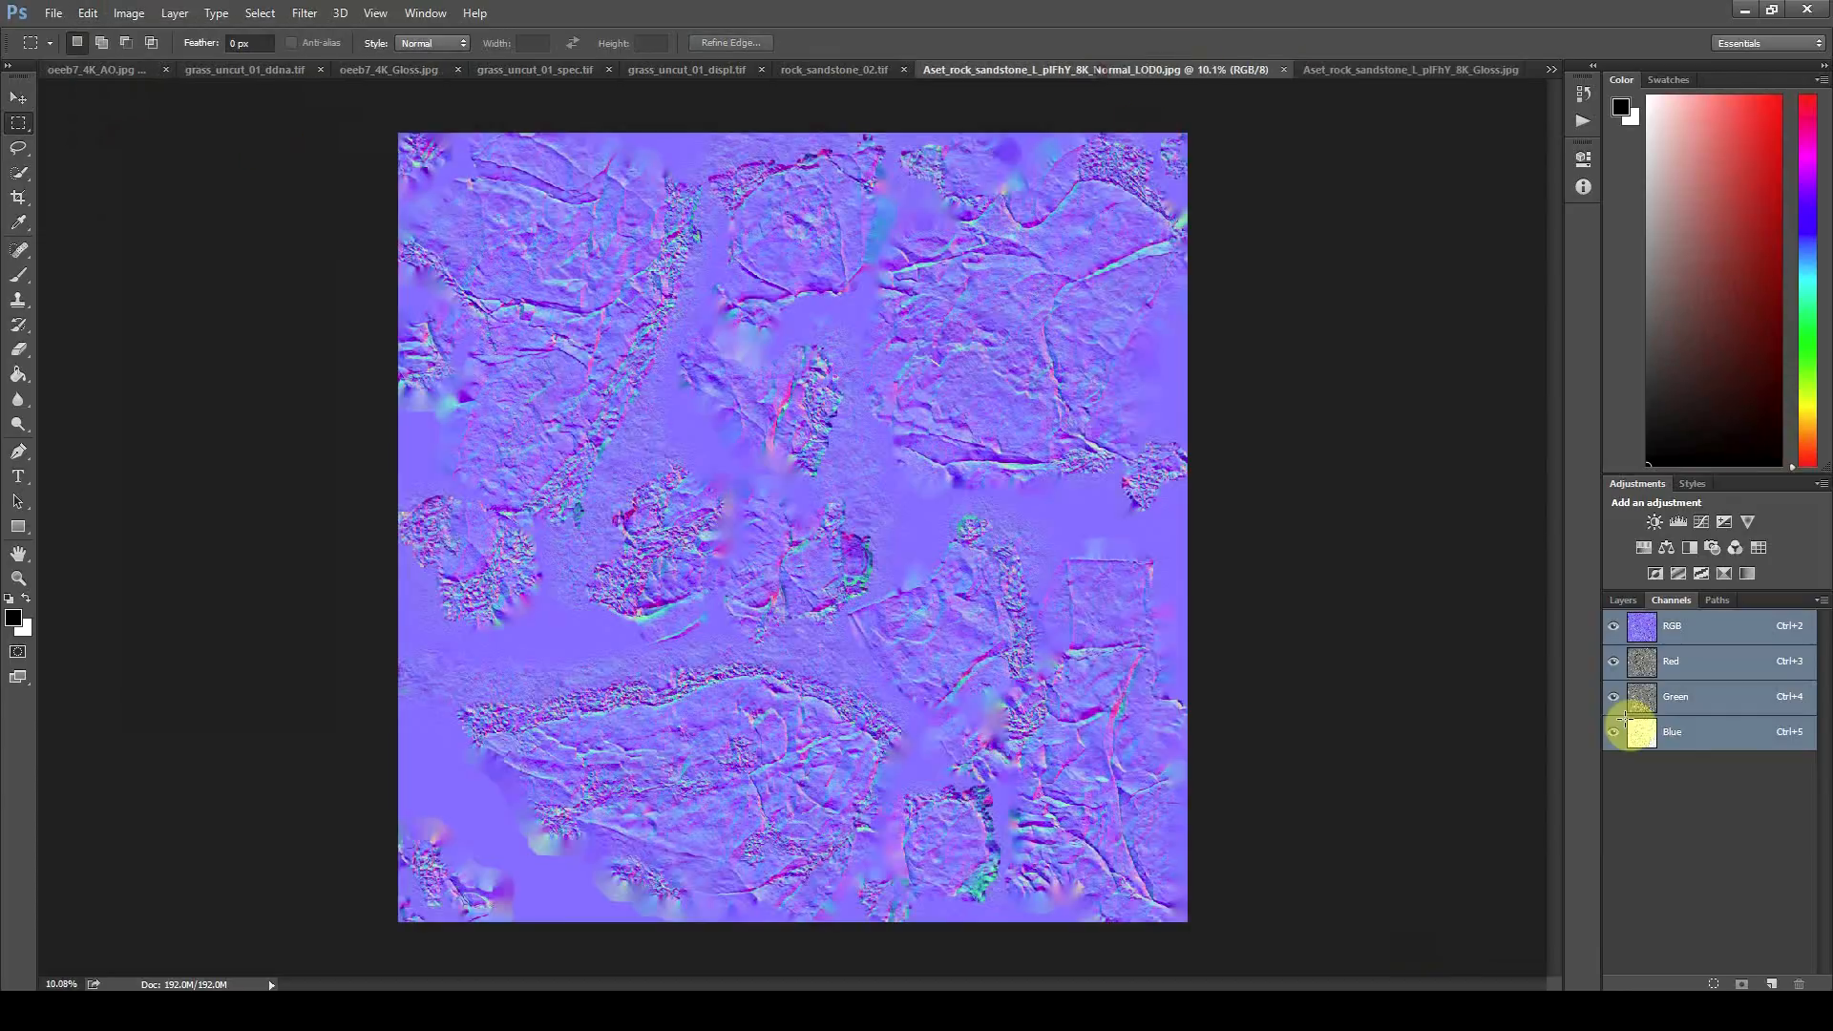
pyautogui.click(1771, 984)
pyautogui.hotkey('ctrl', 'v')
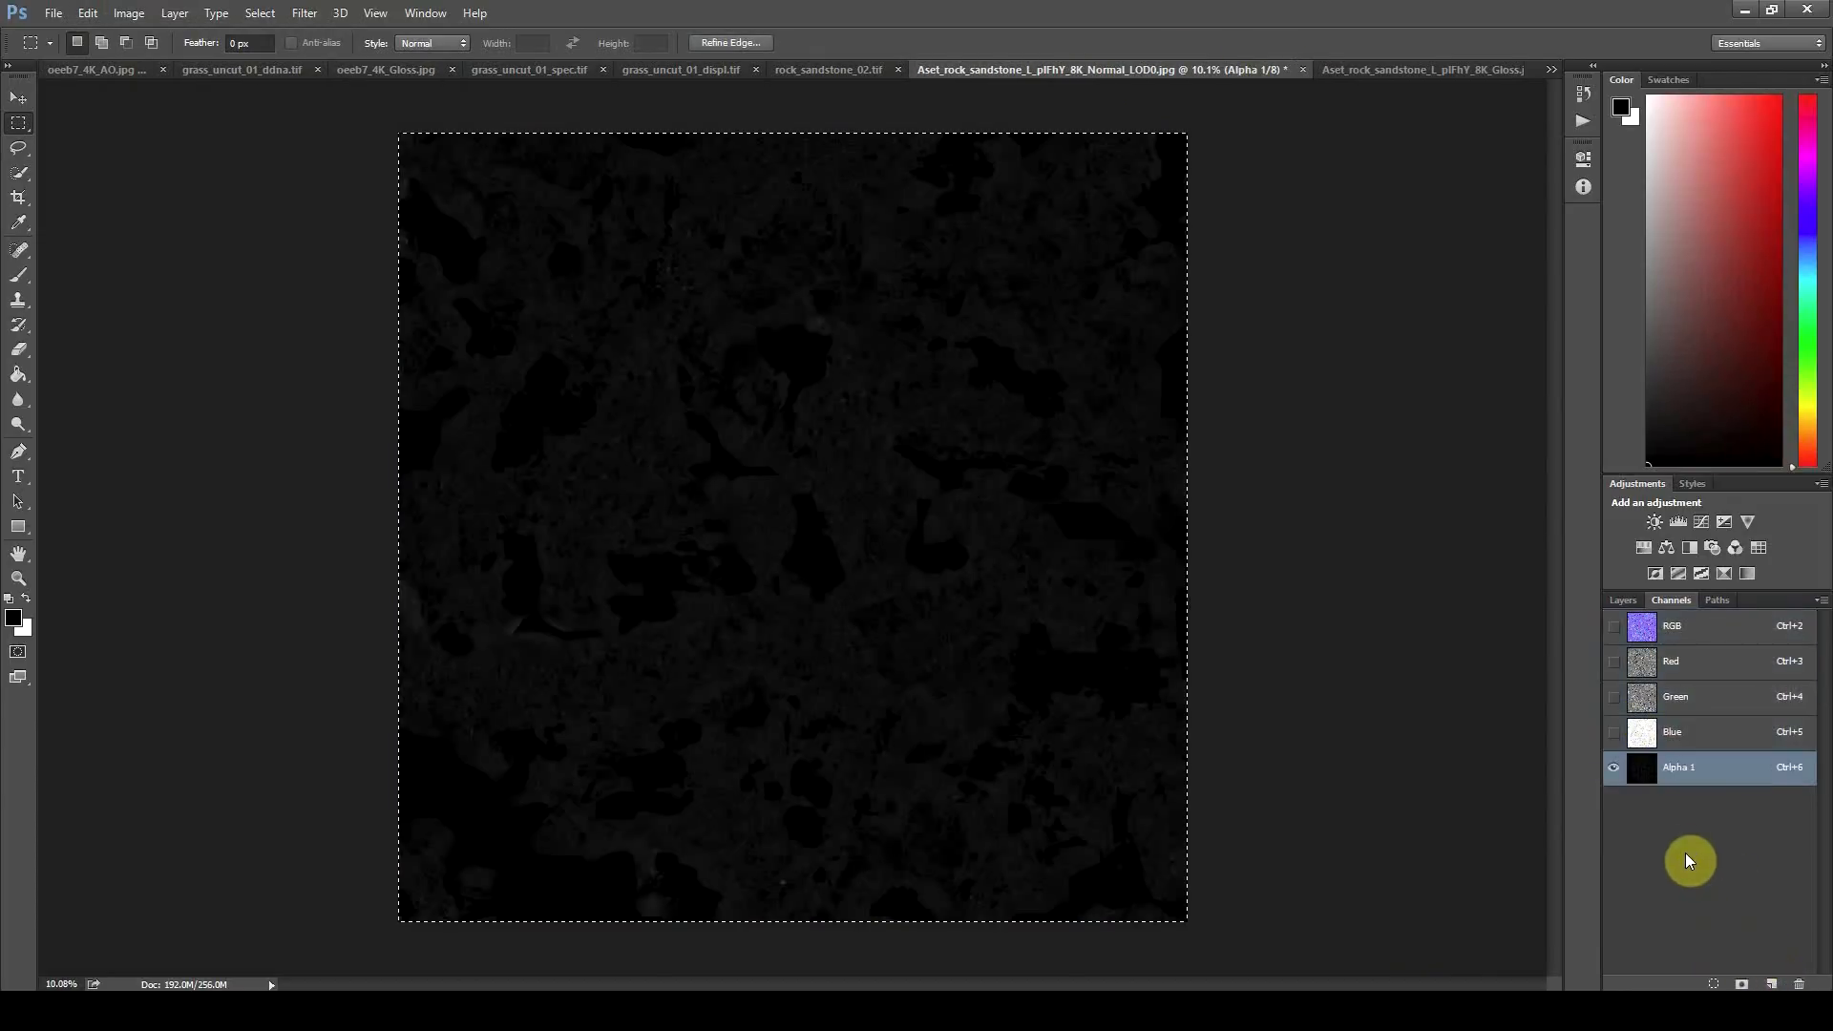
pyautogui.click(1690, 733)
pyautogui.click(1688, 630)
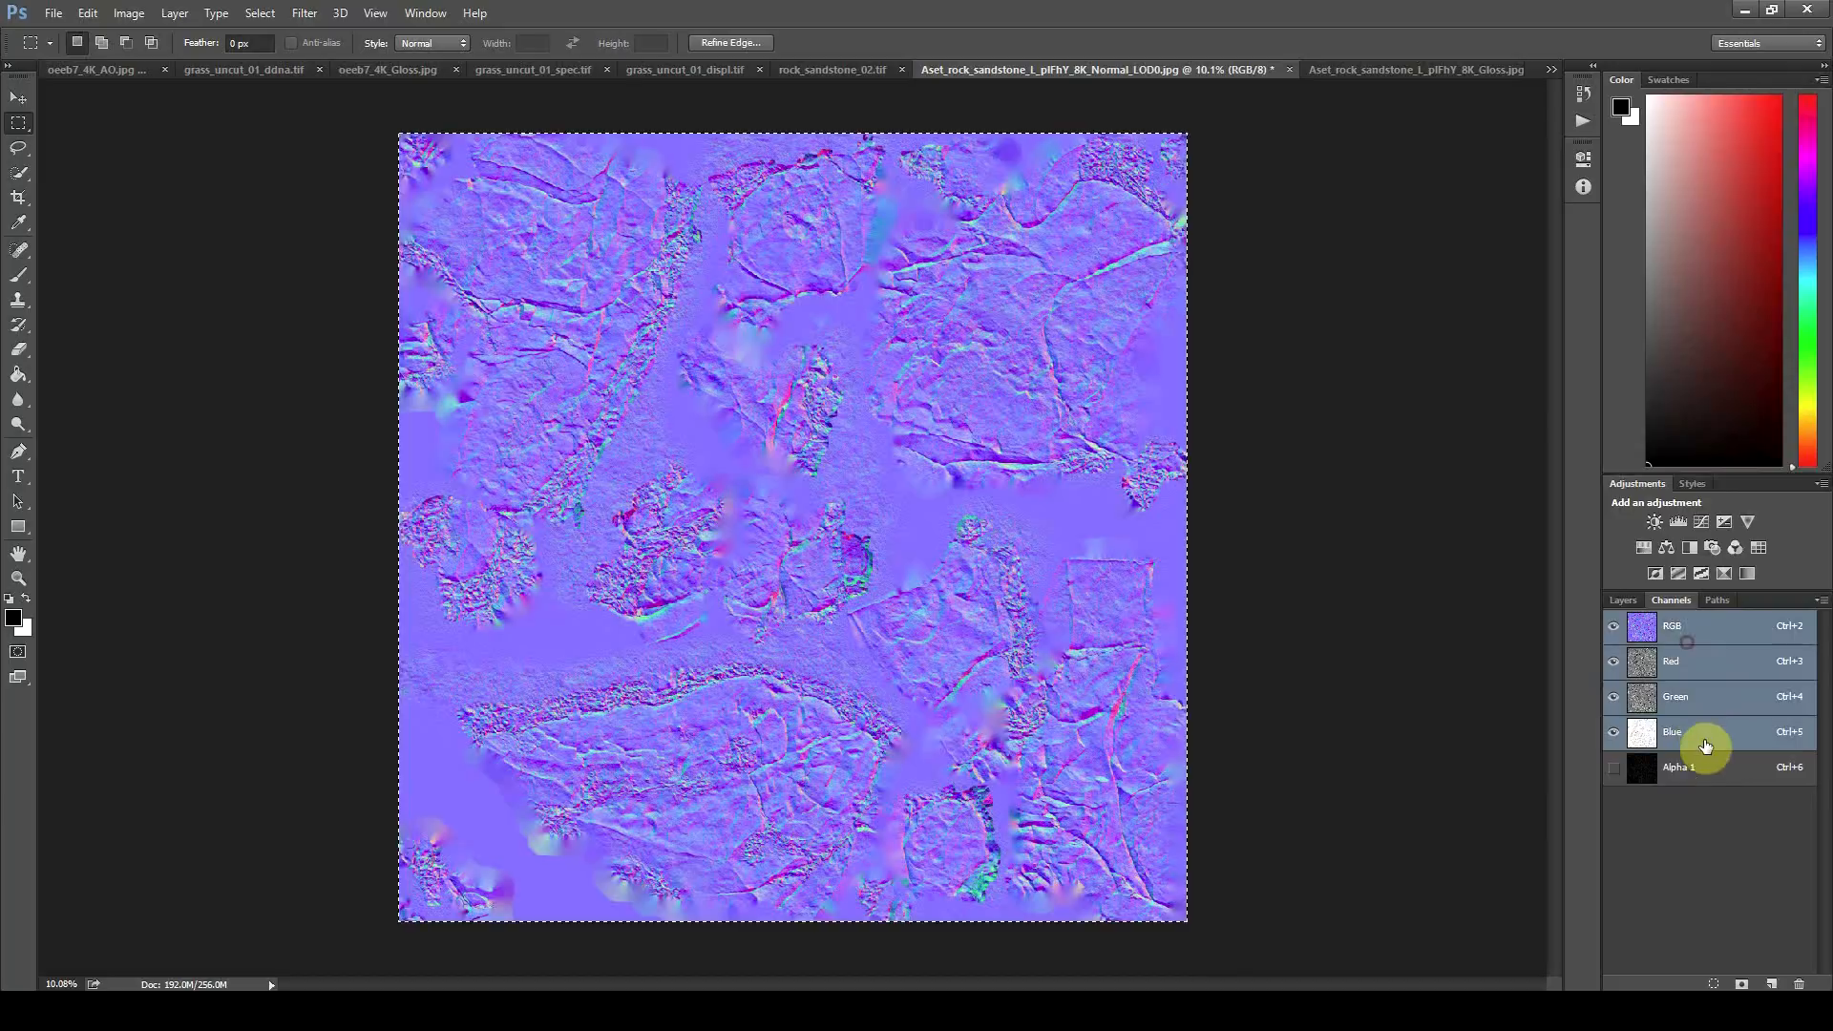
pyautogui.click(1699, 767)
pyautogui.click(1704, 632)
pyautogui.click(1708, 768)
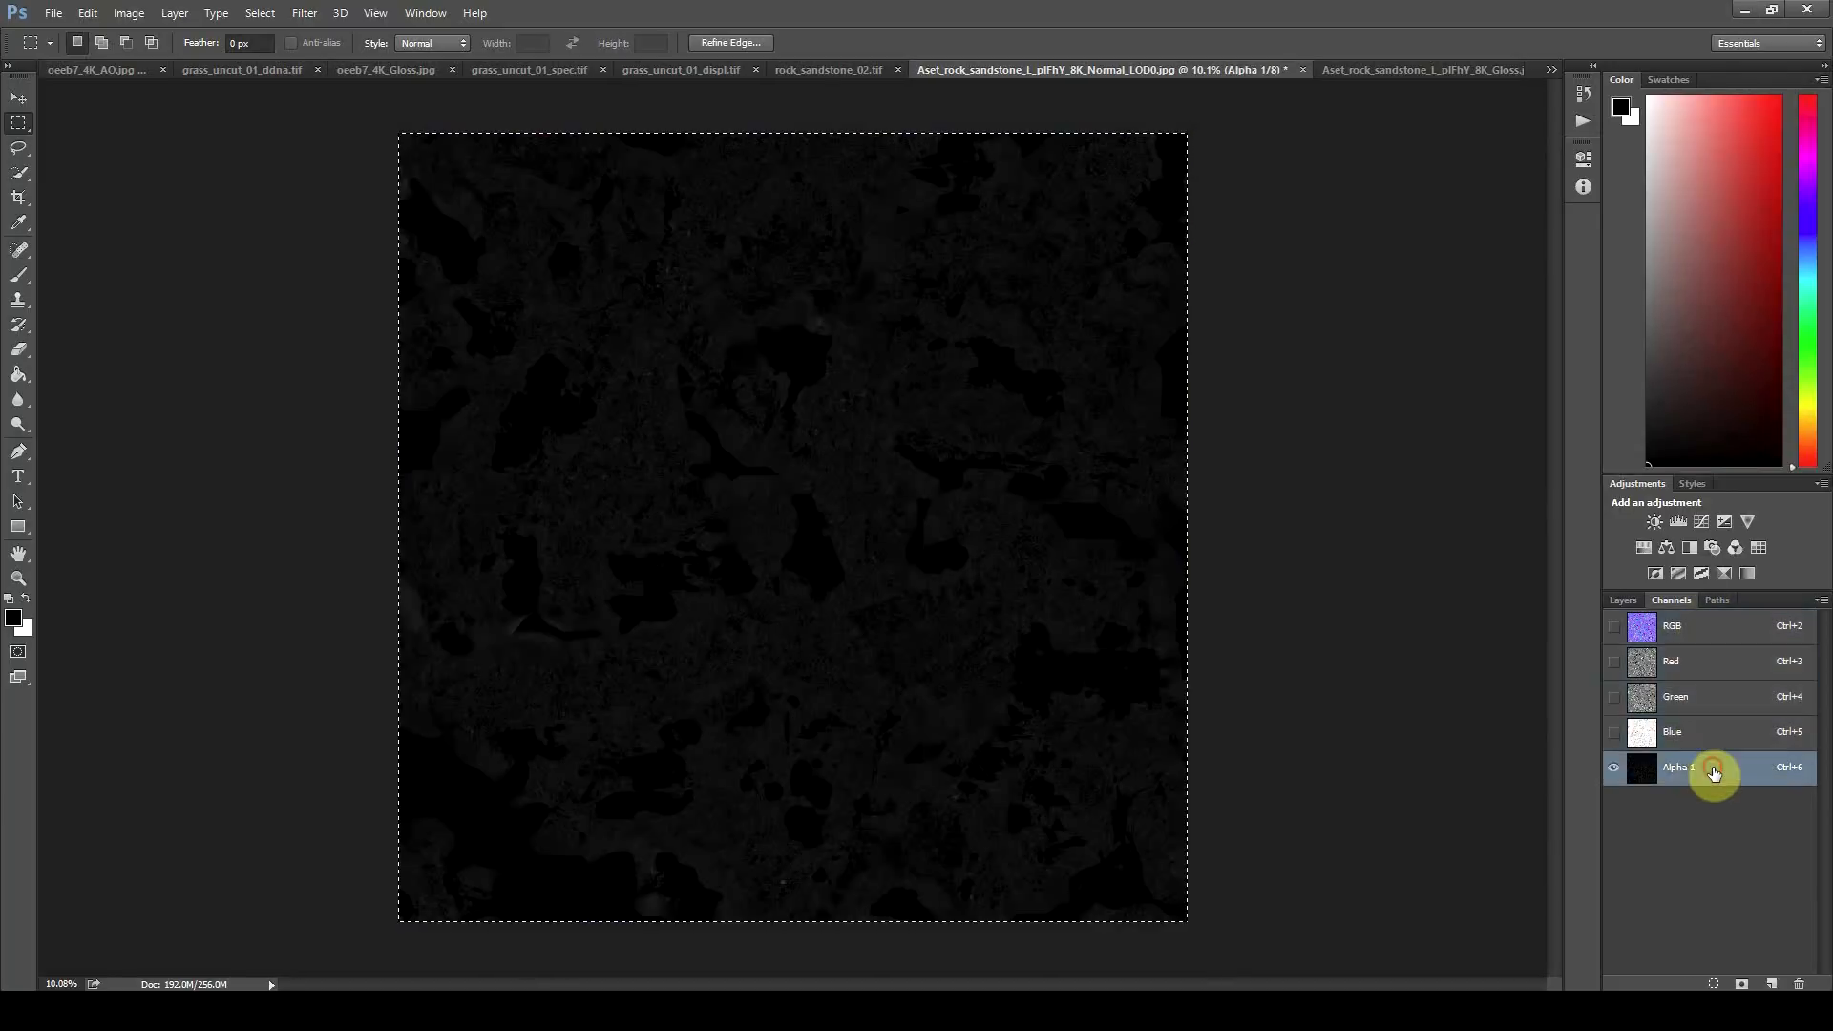
pyautogui.click(1694, 632)
# Step: Save the normal map with its alpha channel in CryTIFPlugin format as rock_sandstone_02_ddna.tif, using the NormalsWithSmoothness_Legacy preset
pyautogui.click(54, 12)
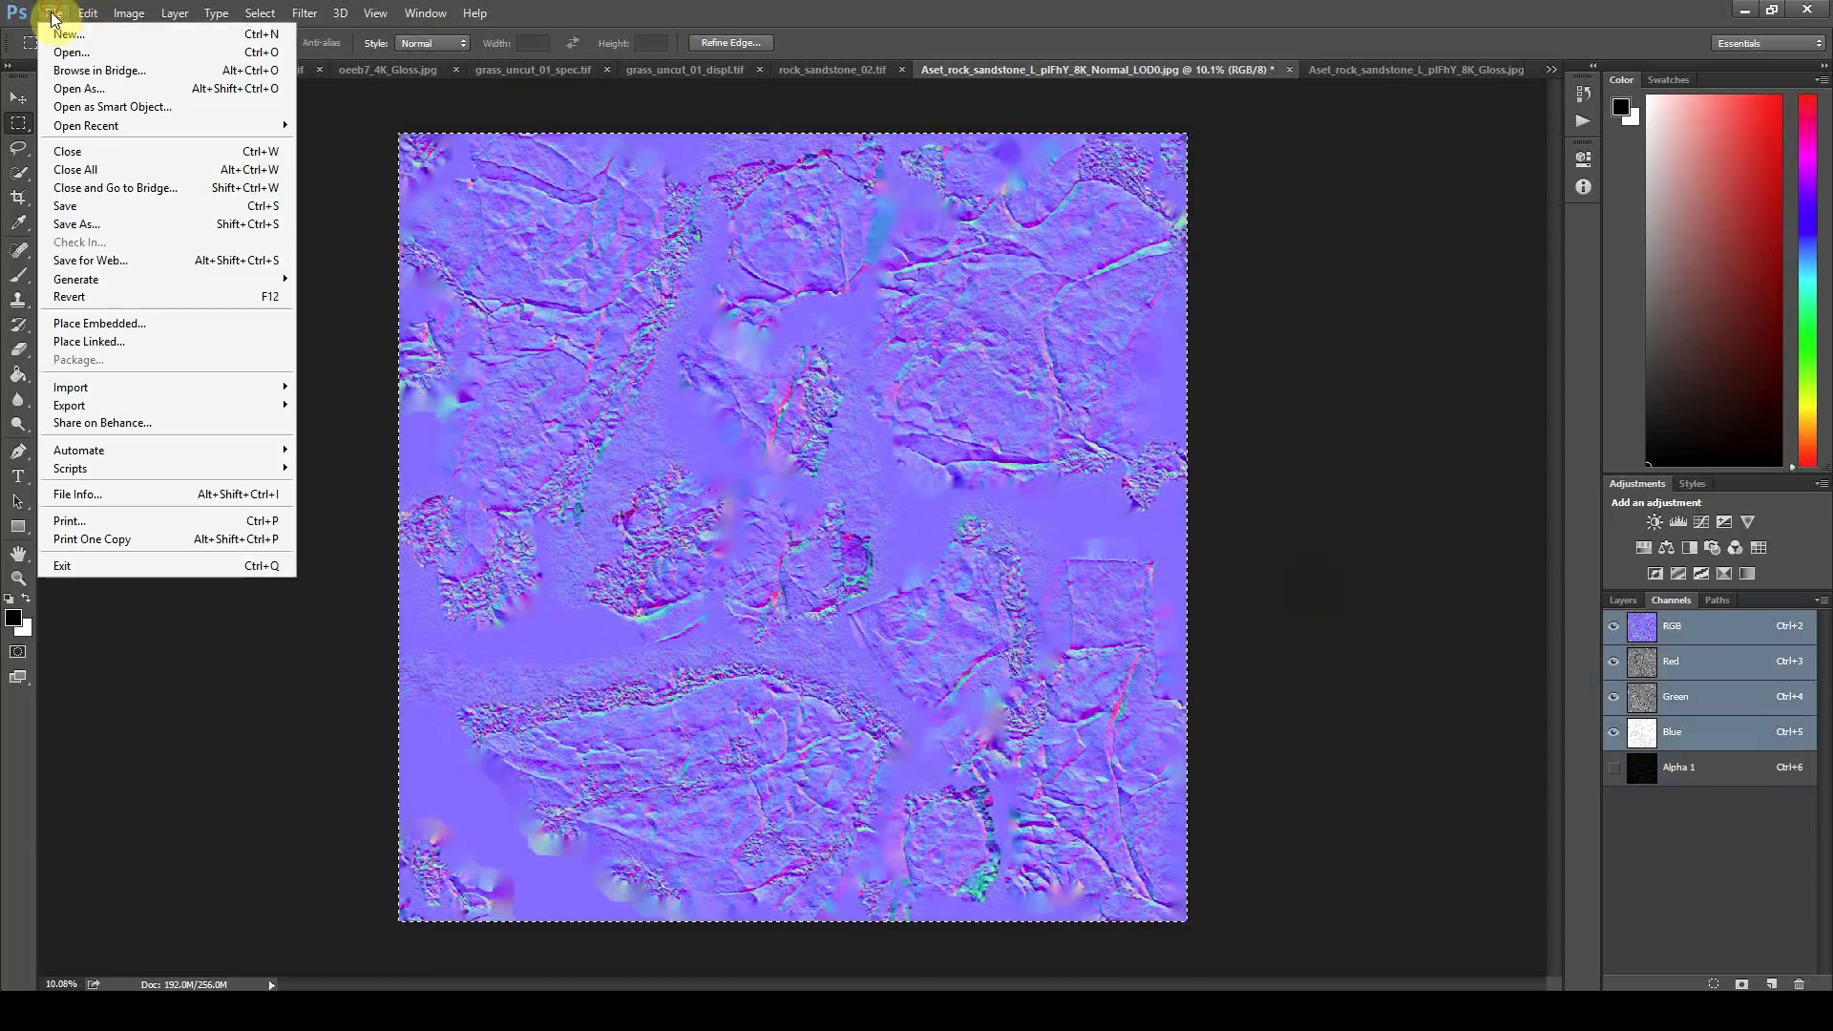
pyautogui.click(78, 229)
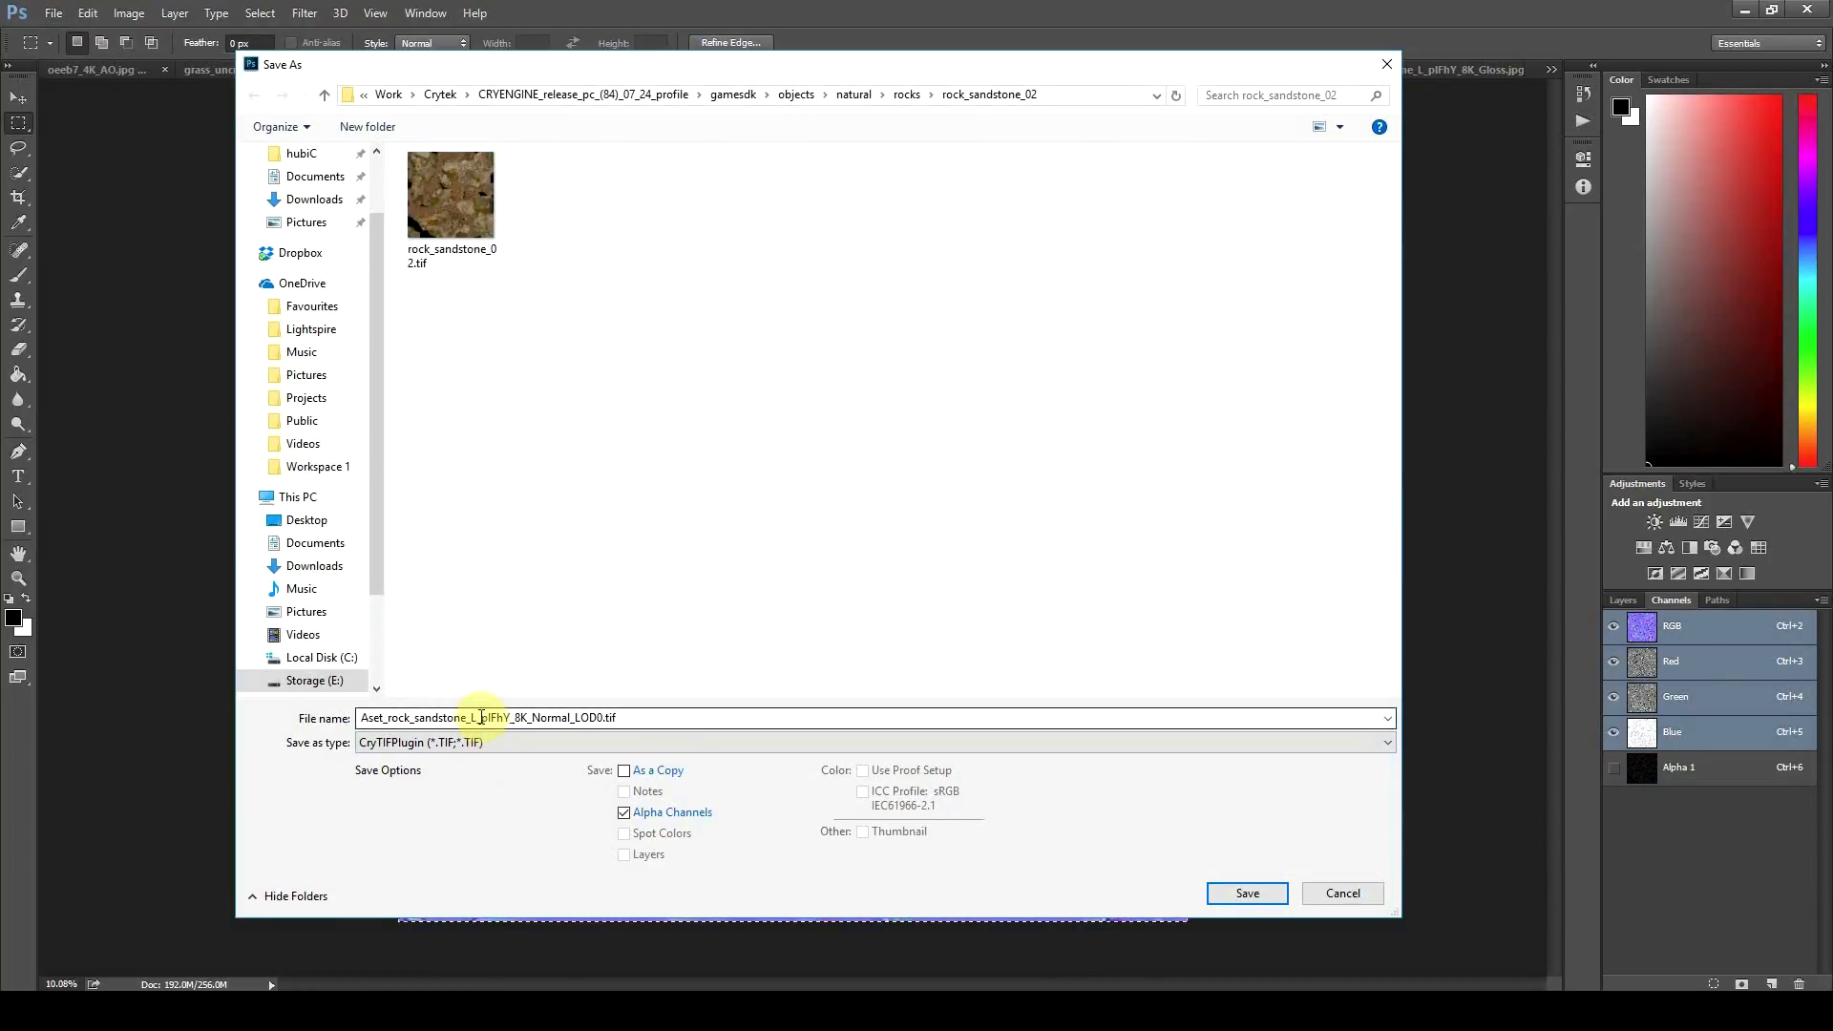
pyautogui.keyDown('shift'); pyautogui.click(603, 717); pyautogui.keyUp('shift')
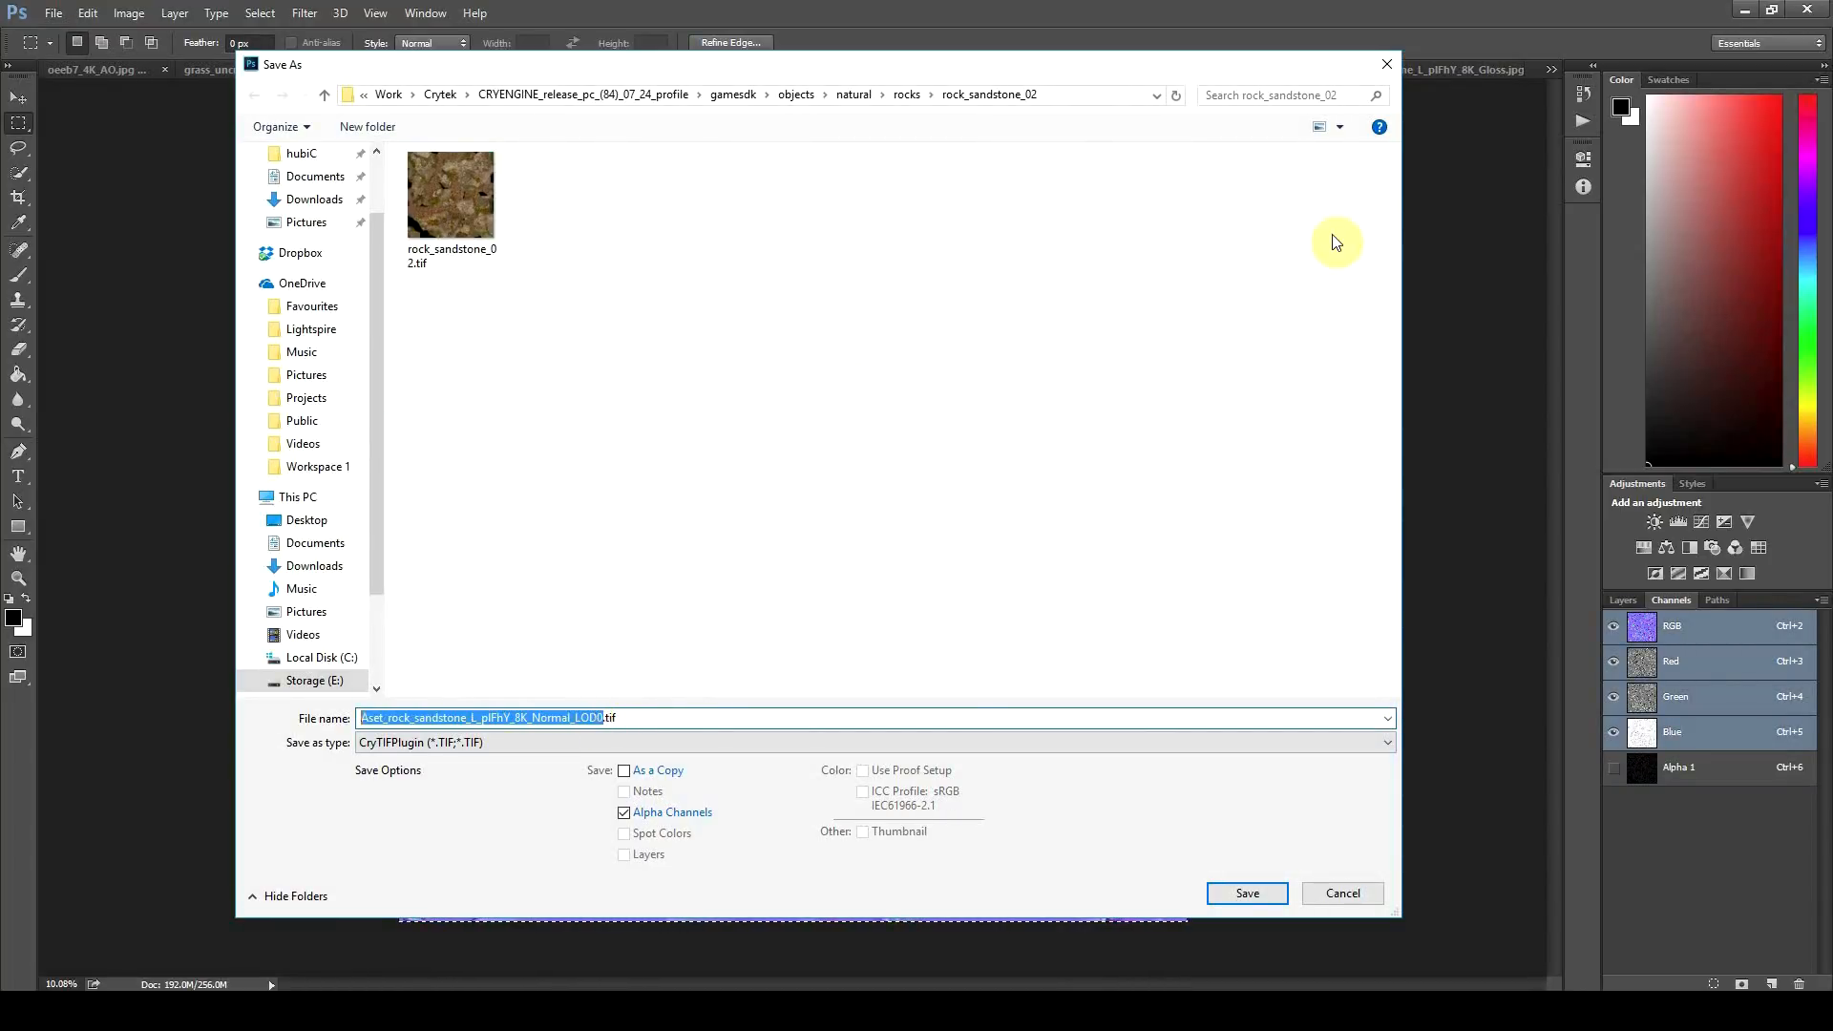
pyautogui.write('rock_sandstone_02_ddna')
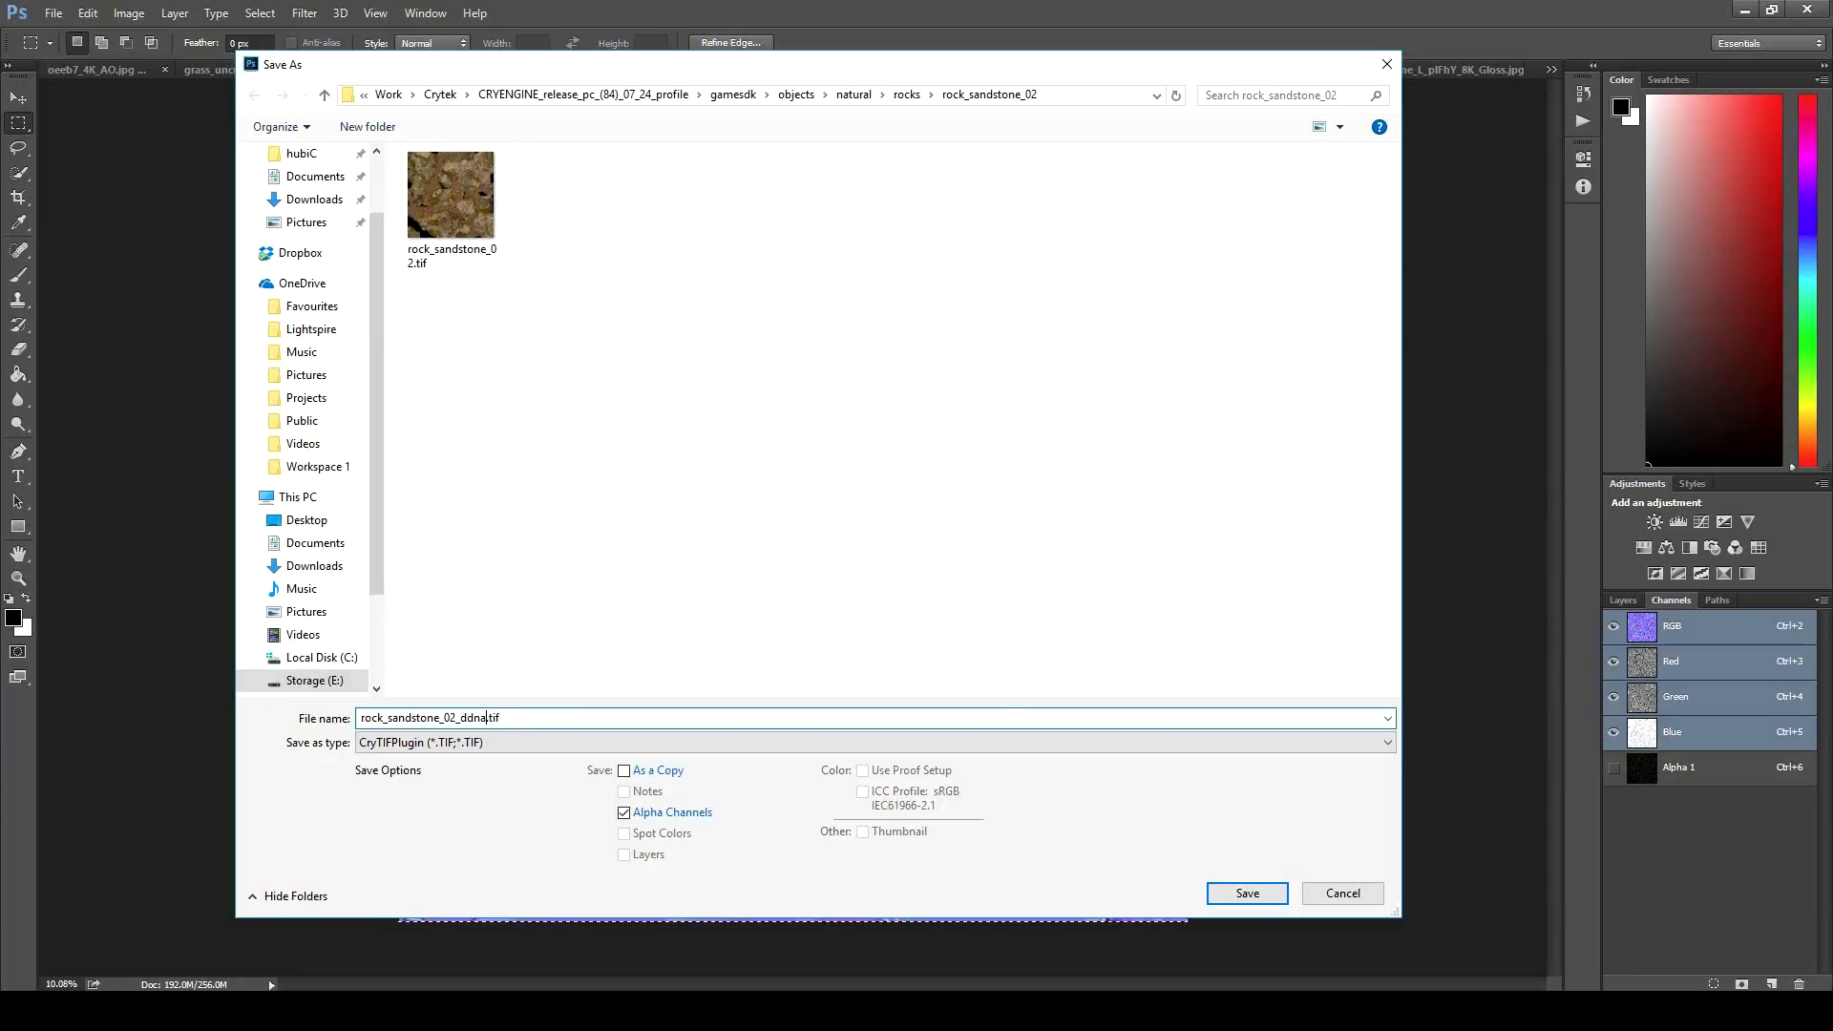
pyautogui.press('Return')
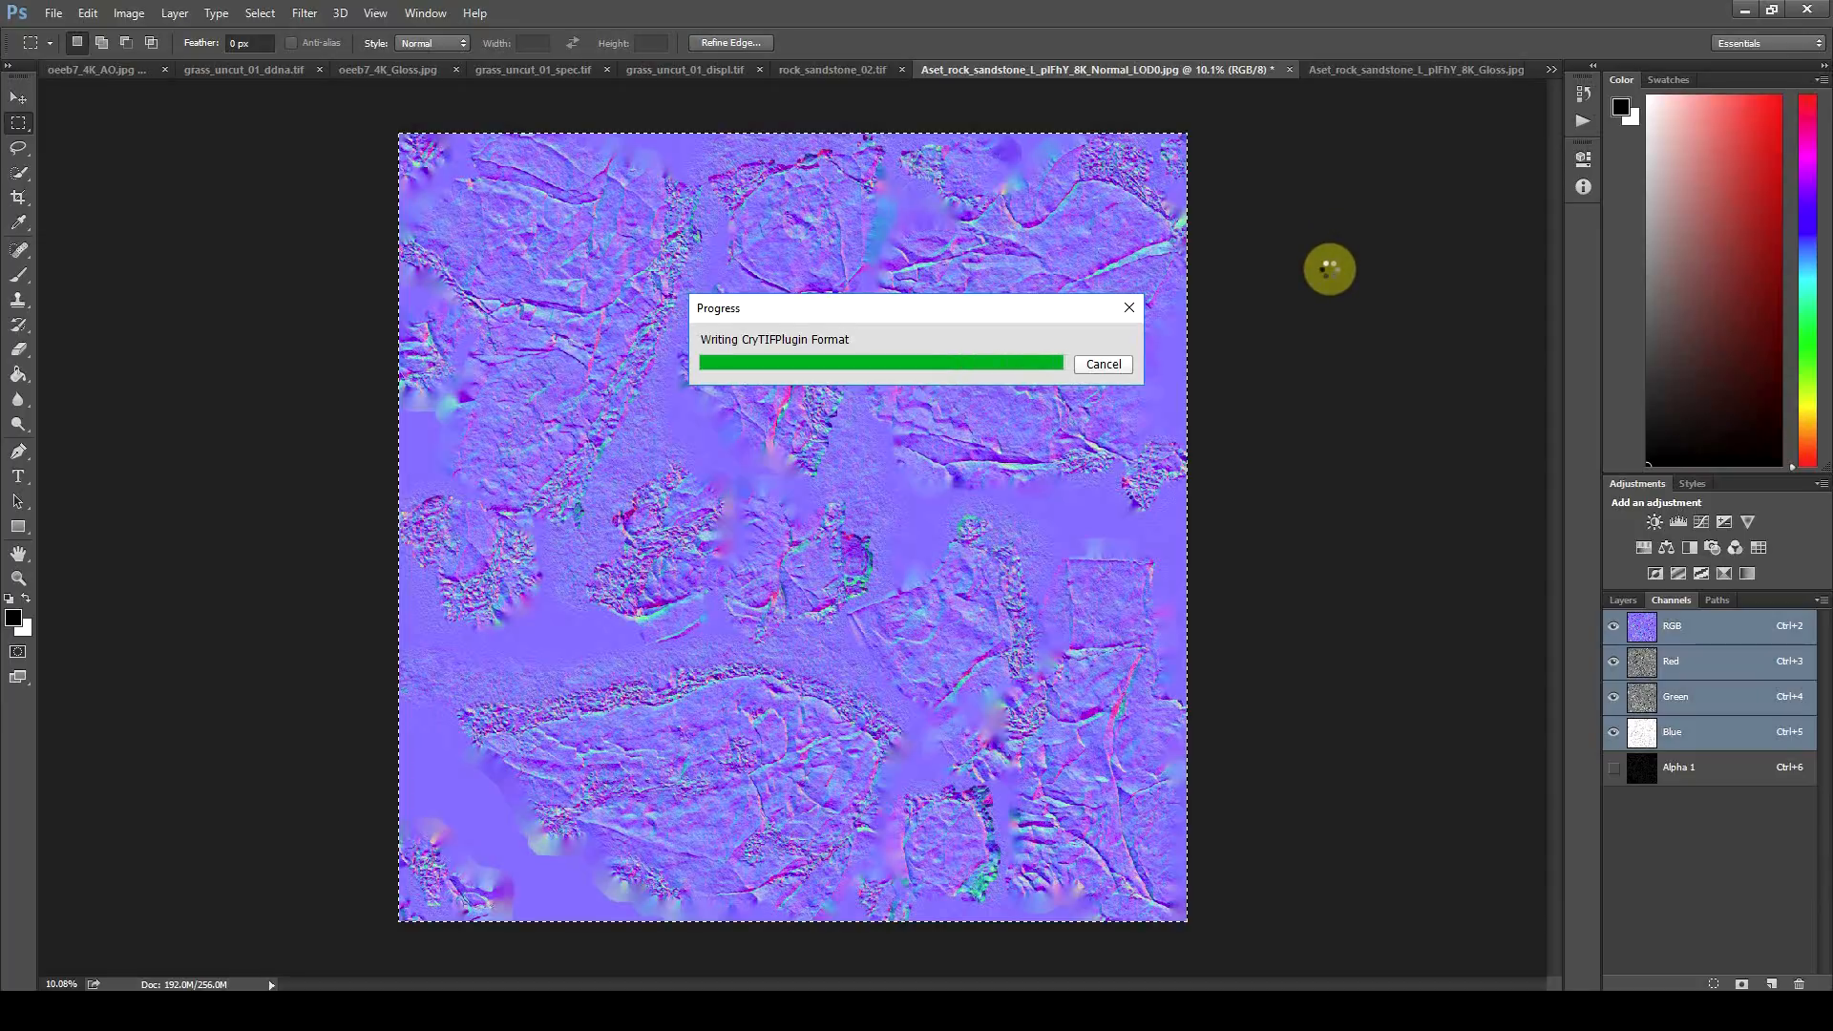
pyautogui.click(931, 609)
pyautogui.click(934, 653)
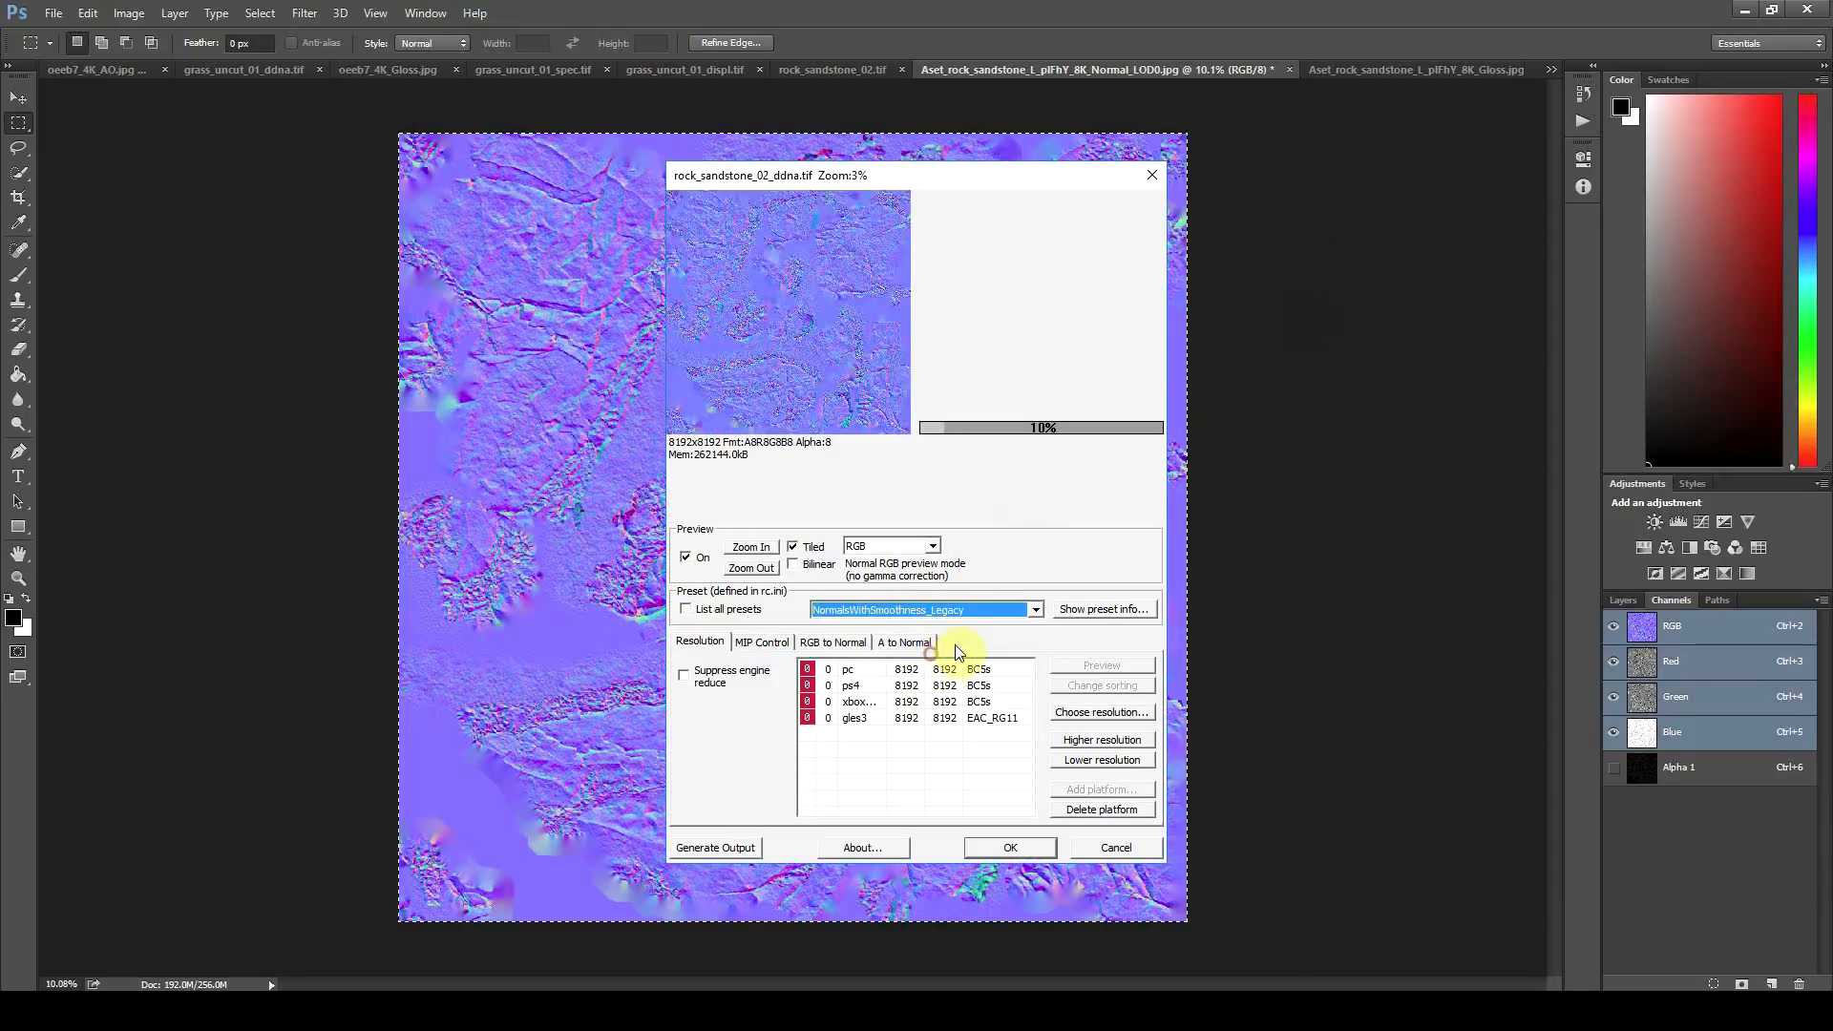
pyautogui.click(995, 847)
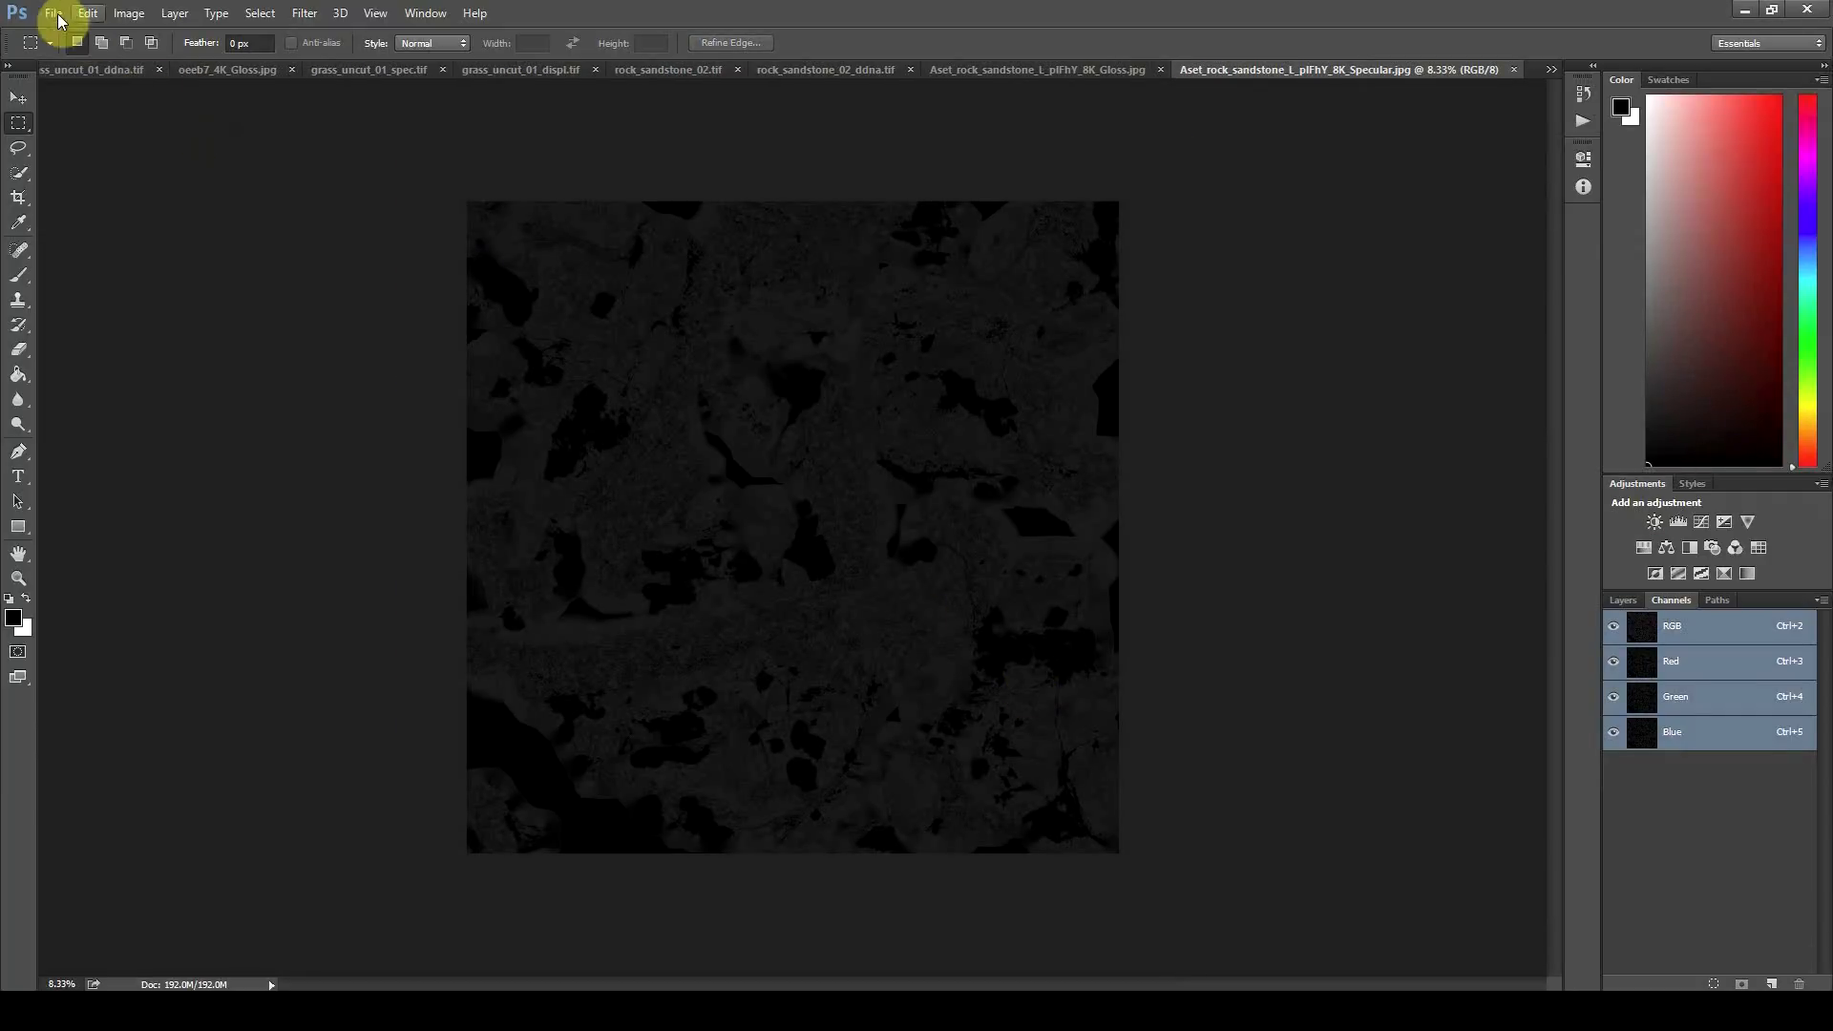
# Step: Save the specular image in CryTIFPlugin format as rock_sandstone_02_spec.tif, declining to return and fix the dark levels
pyautogui.click(53, 12)
pyautogui.click(98, 225)
pyautogui.click(496, 741)
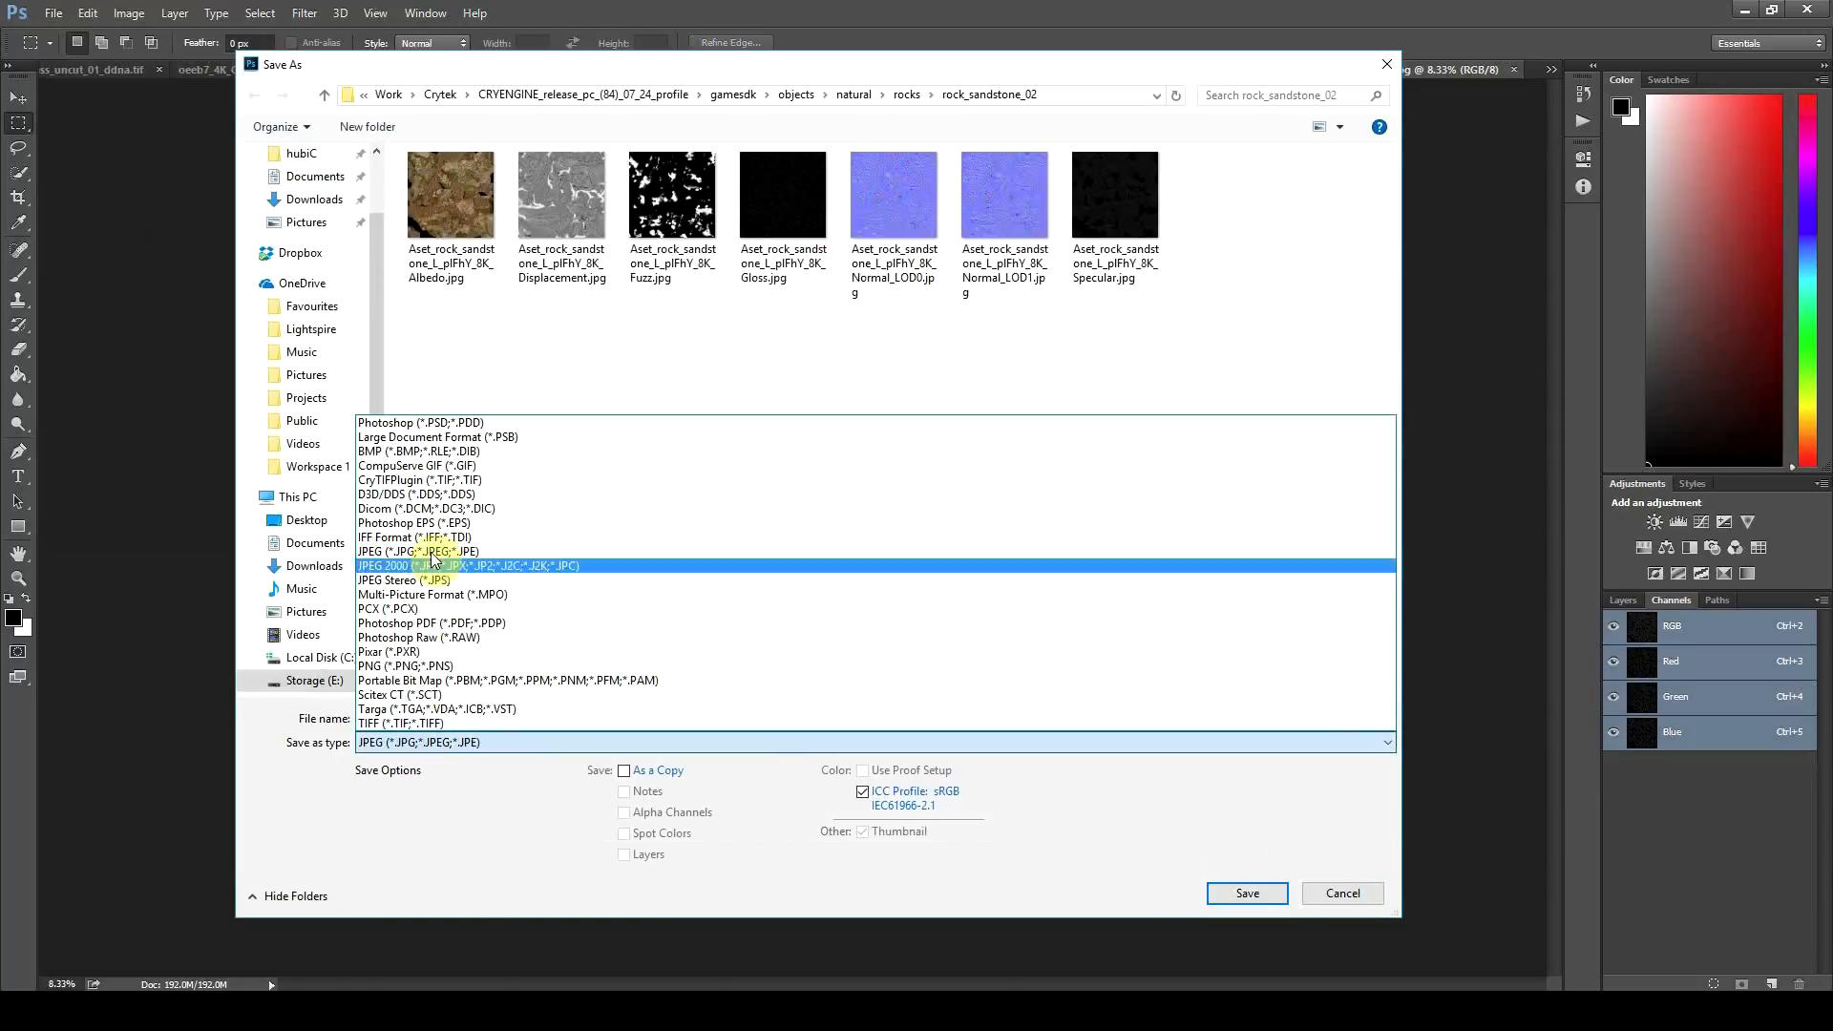
pyautogui.click(421, 480)
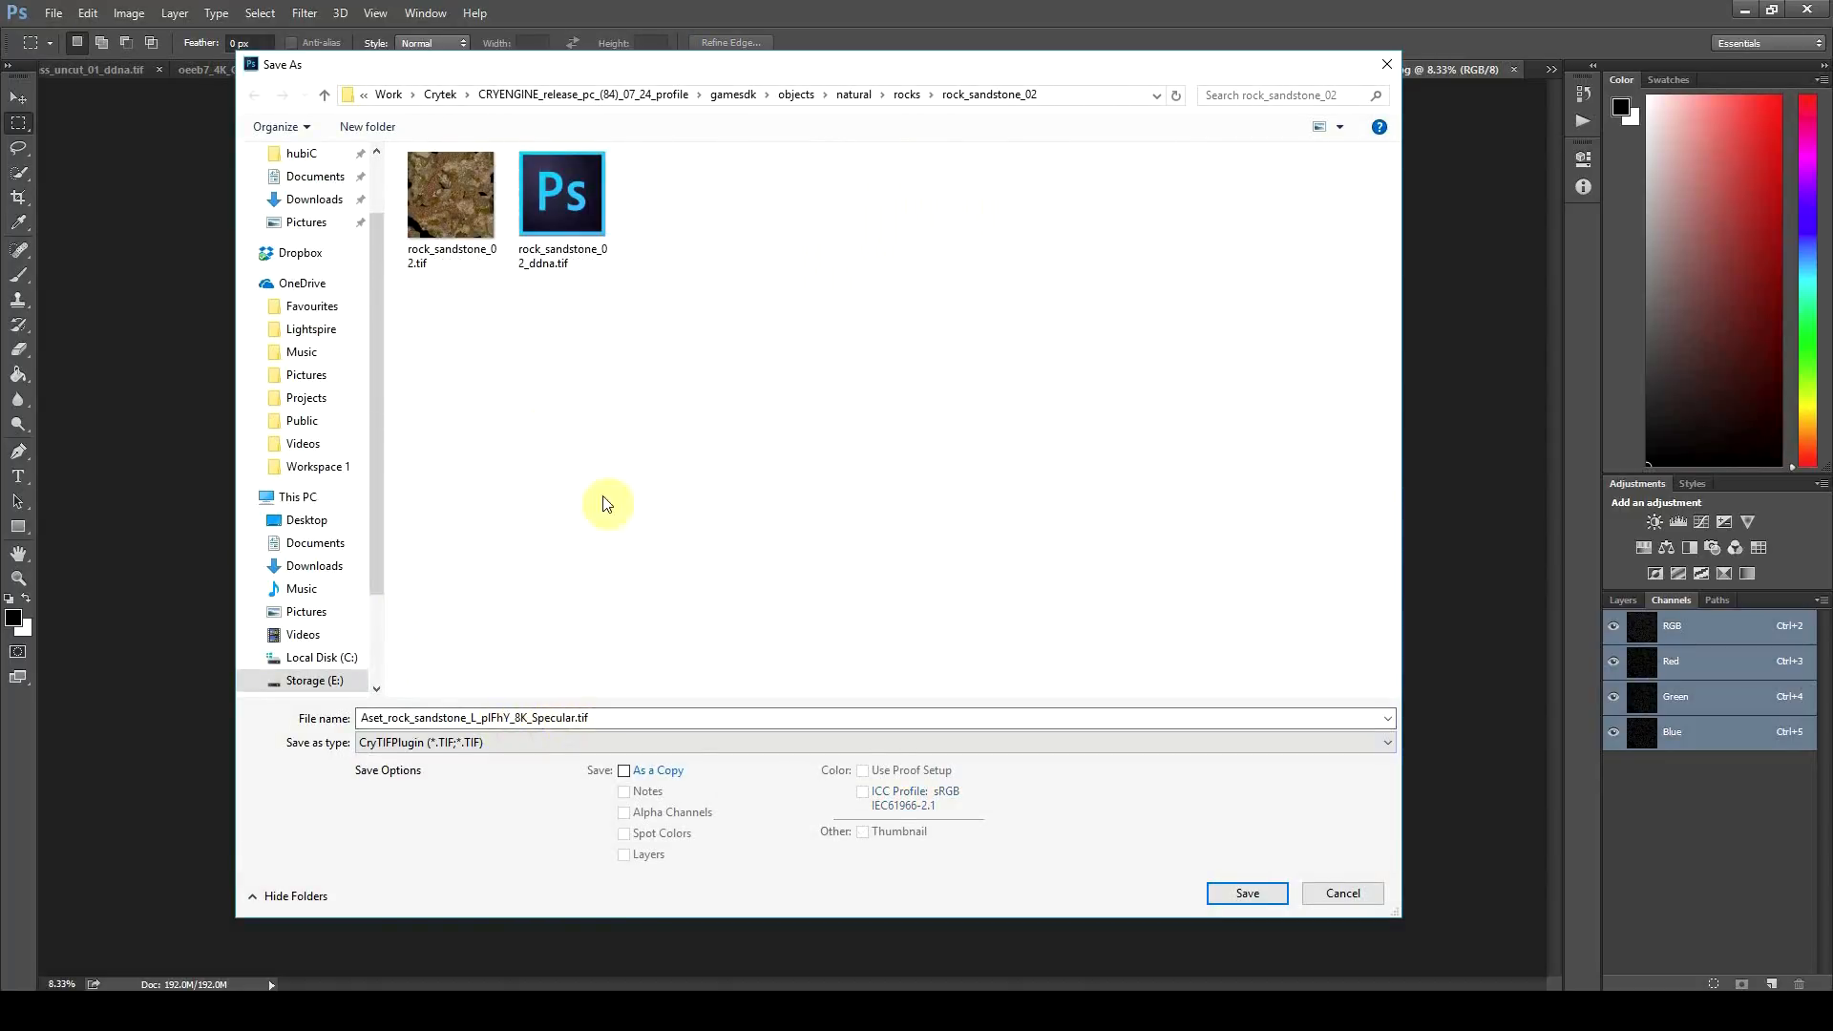
pyautogui.click(471, 717)
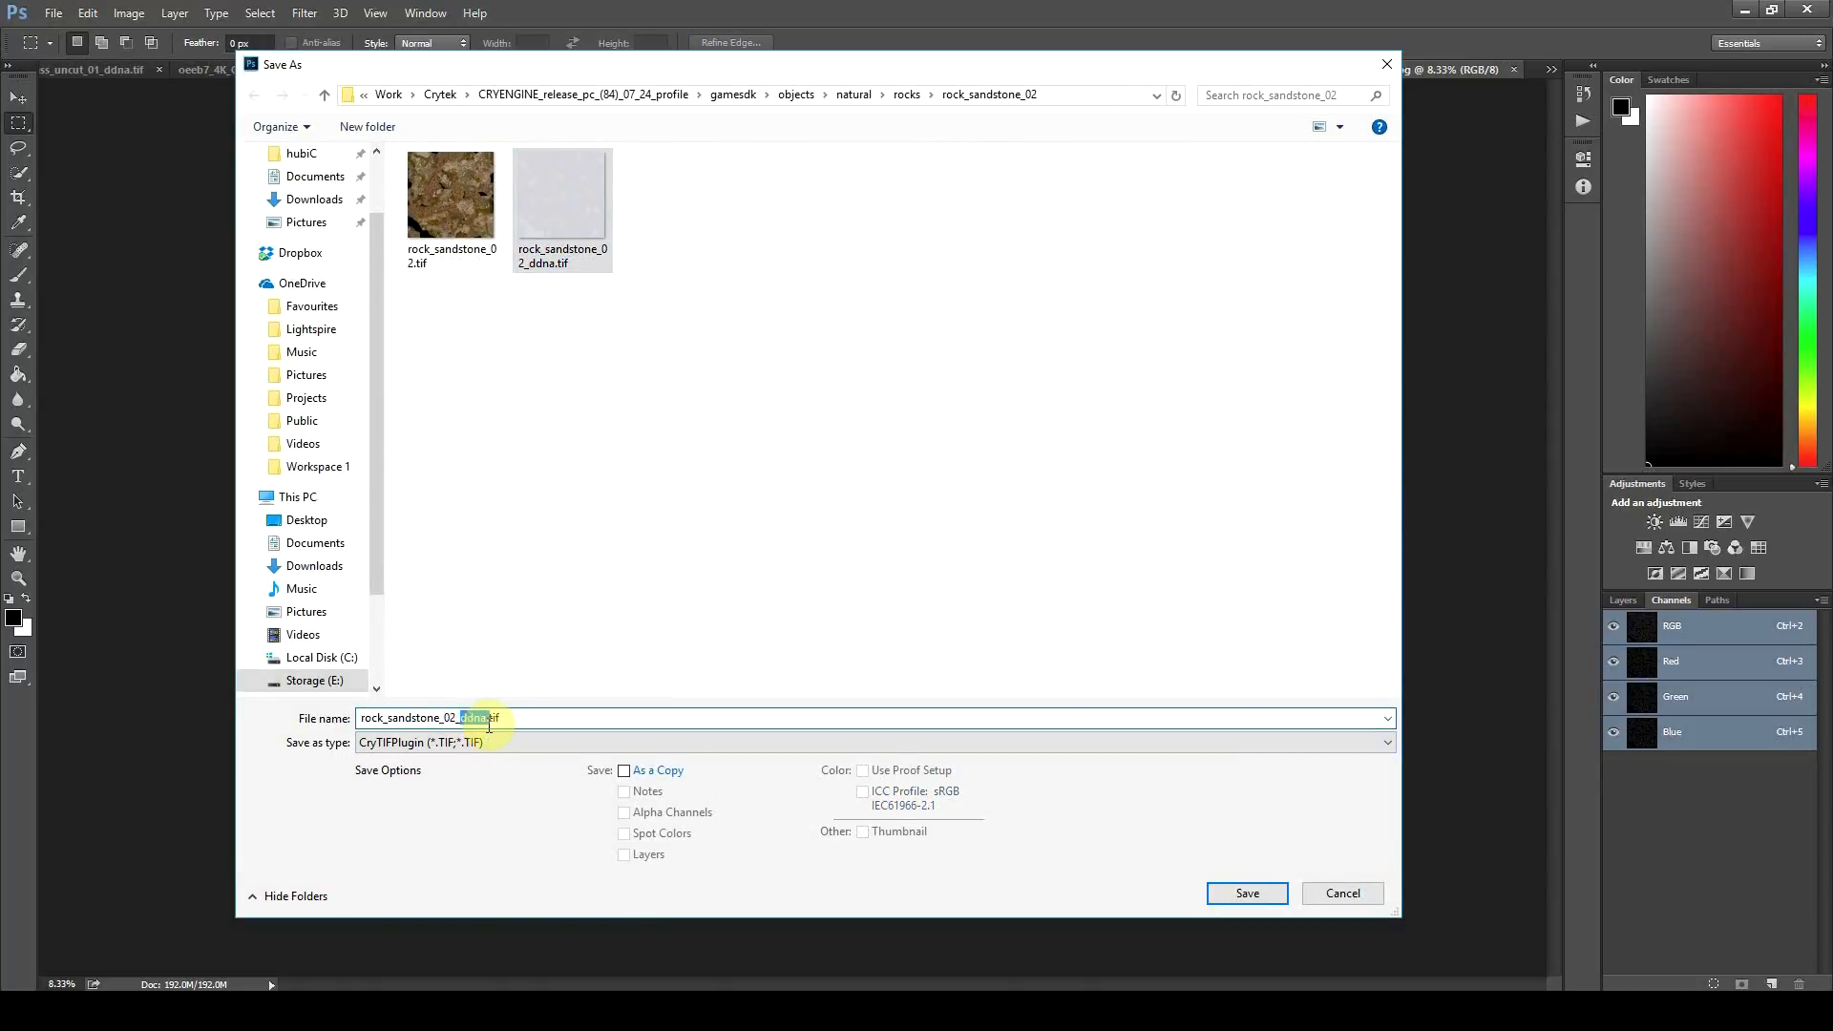
pyautogui.press('BackSpace')
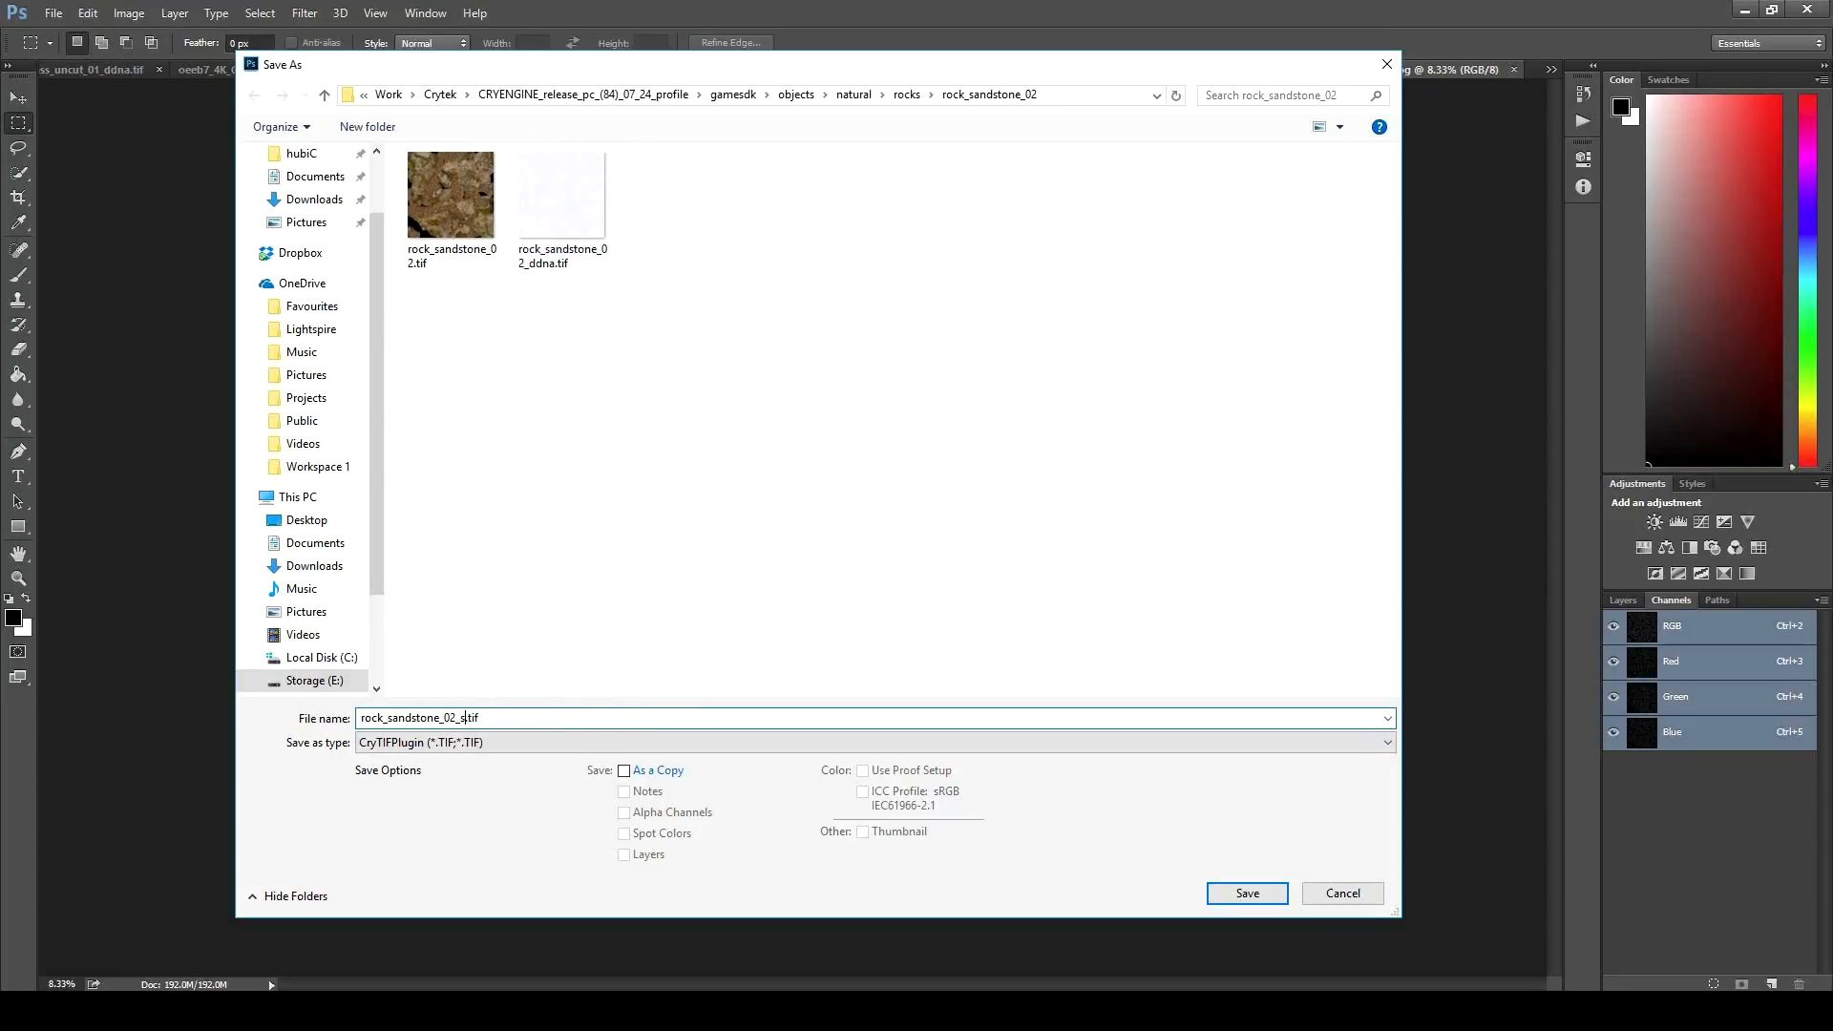
pyautogui.press('Return')
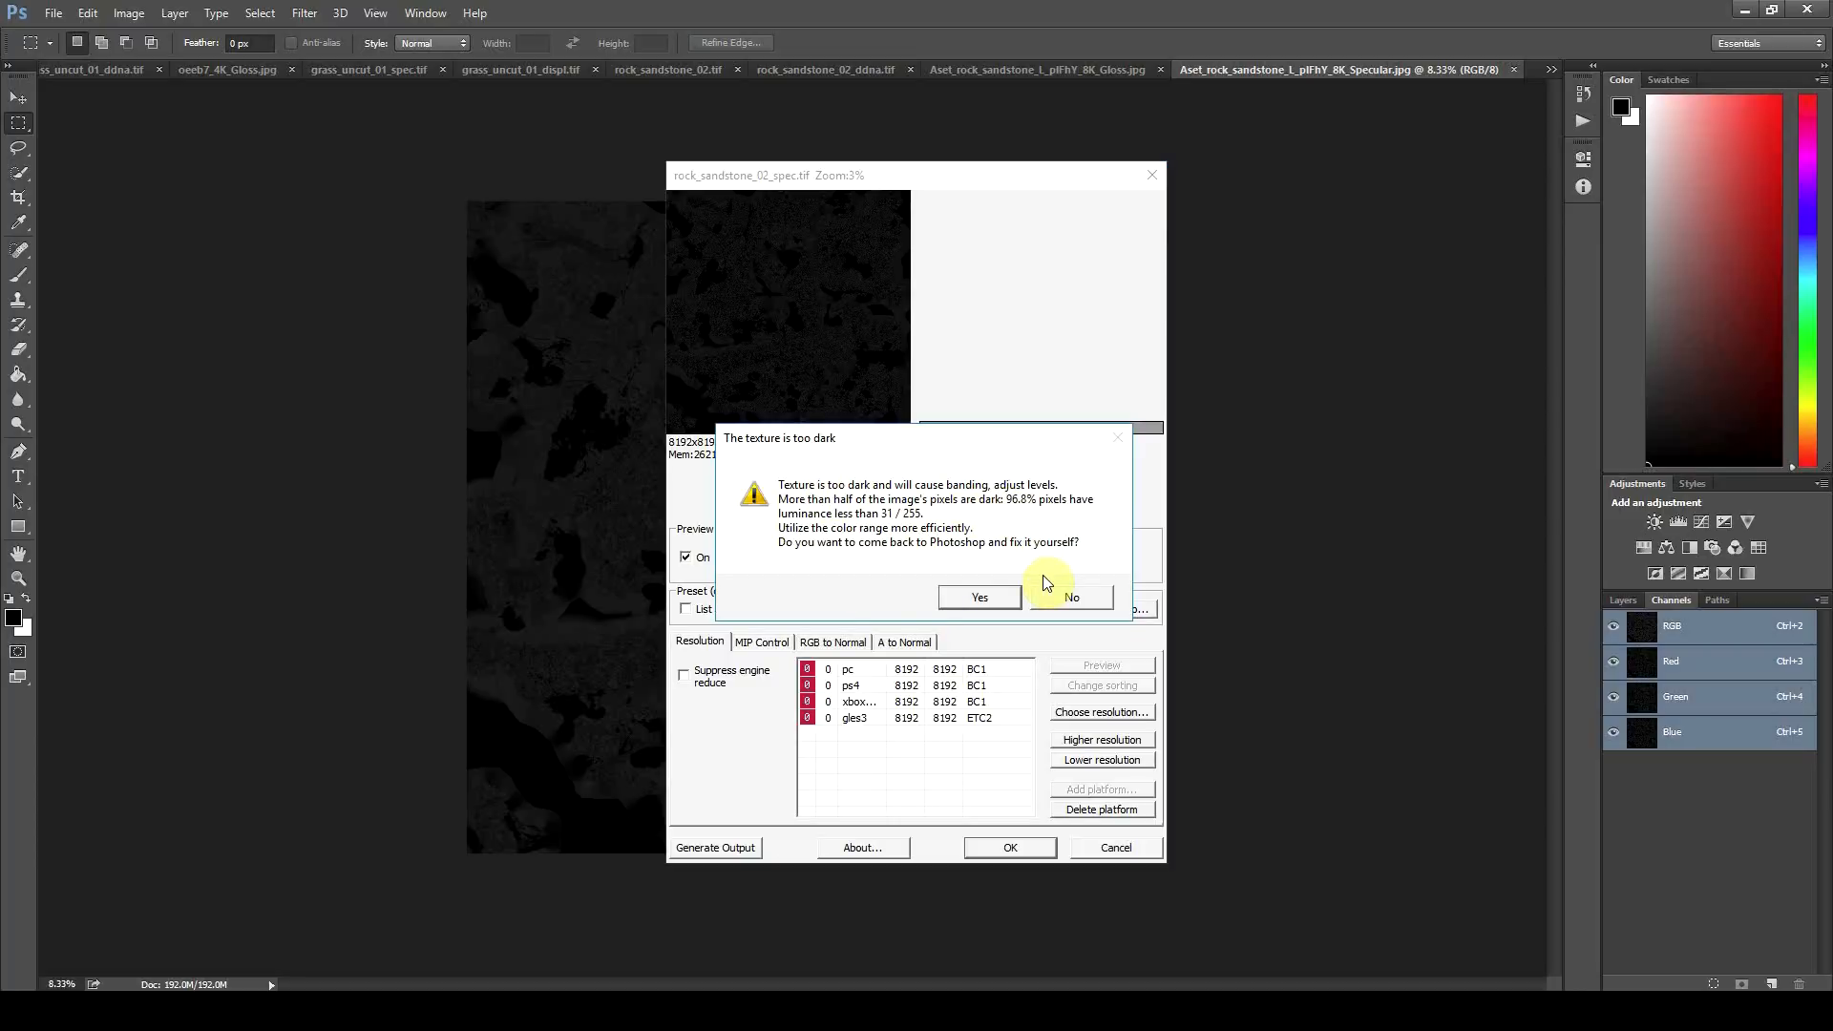
pyautogui.click(1048, 596)
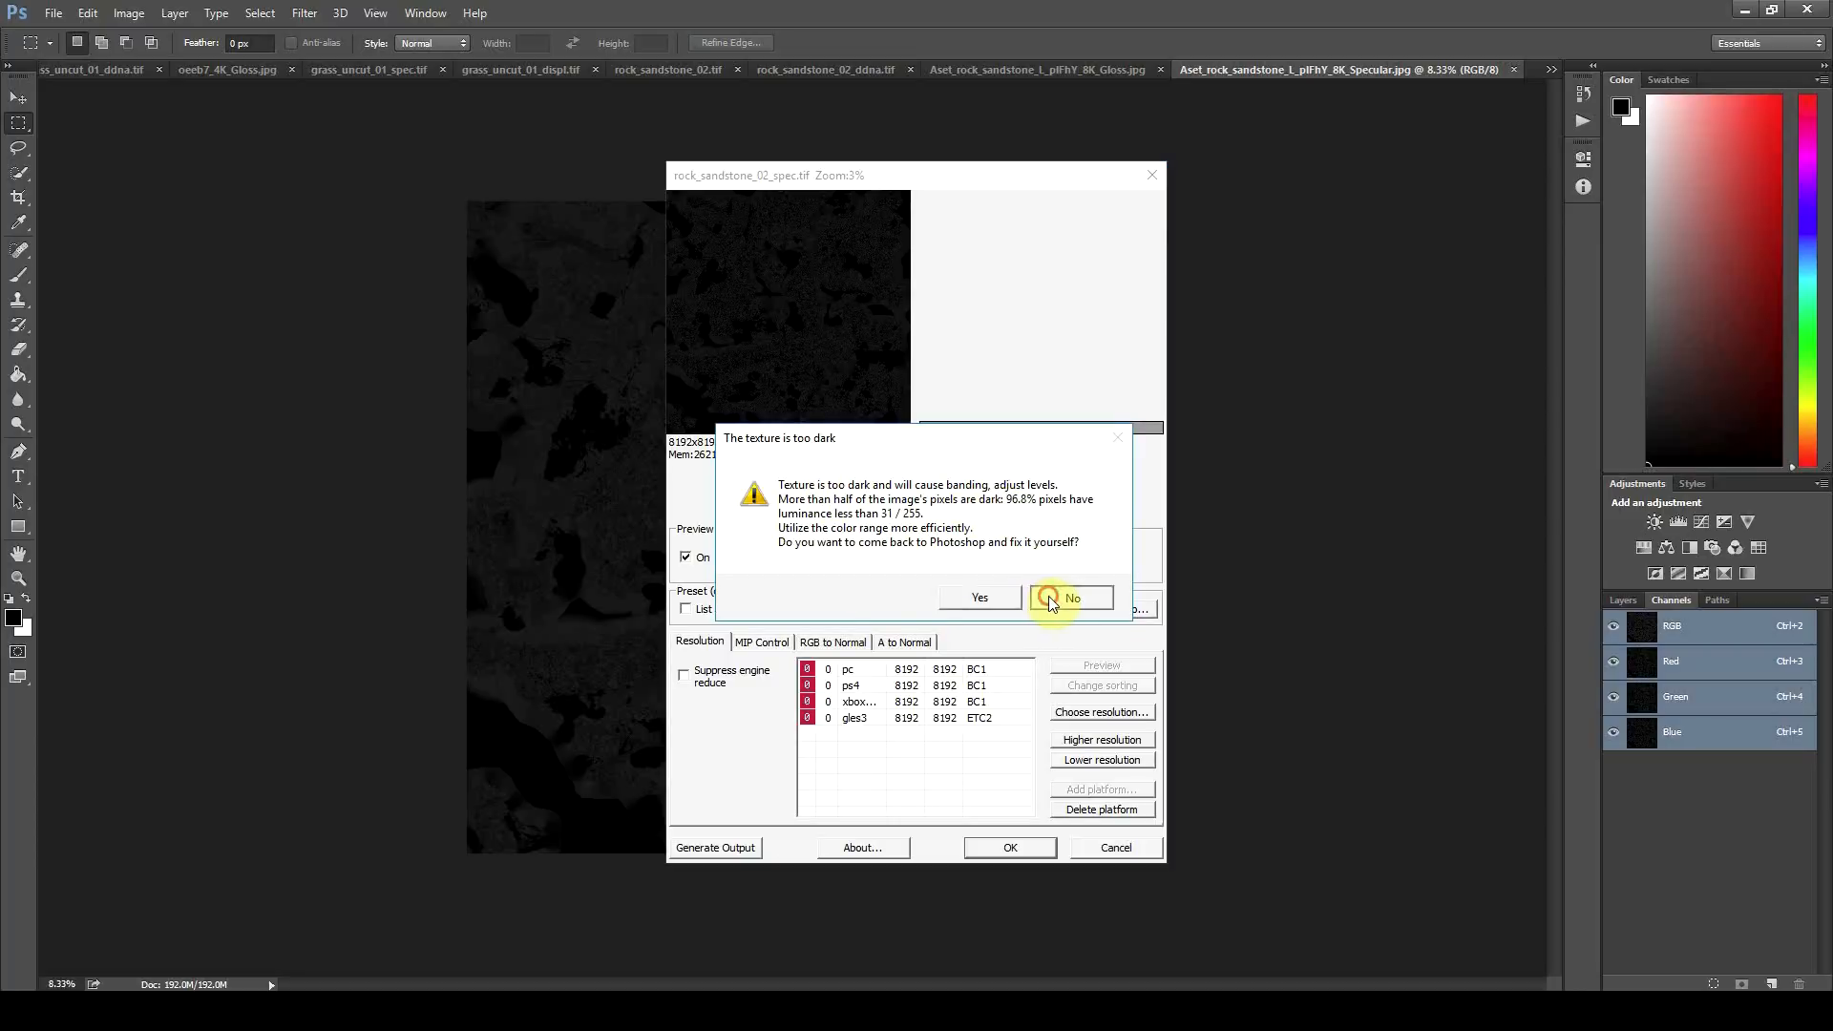
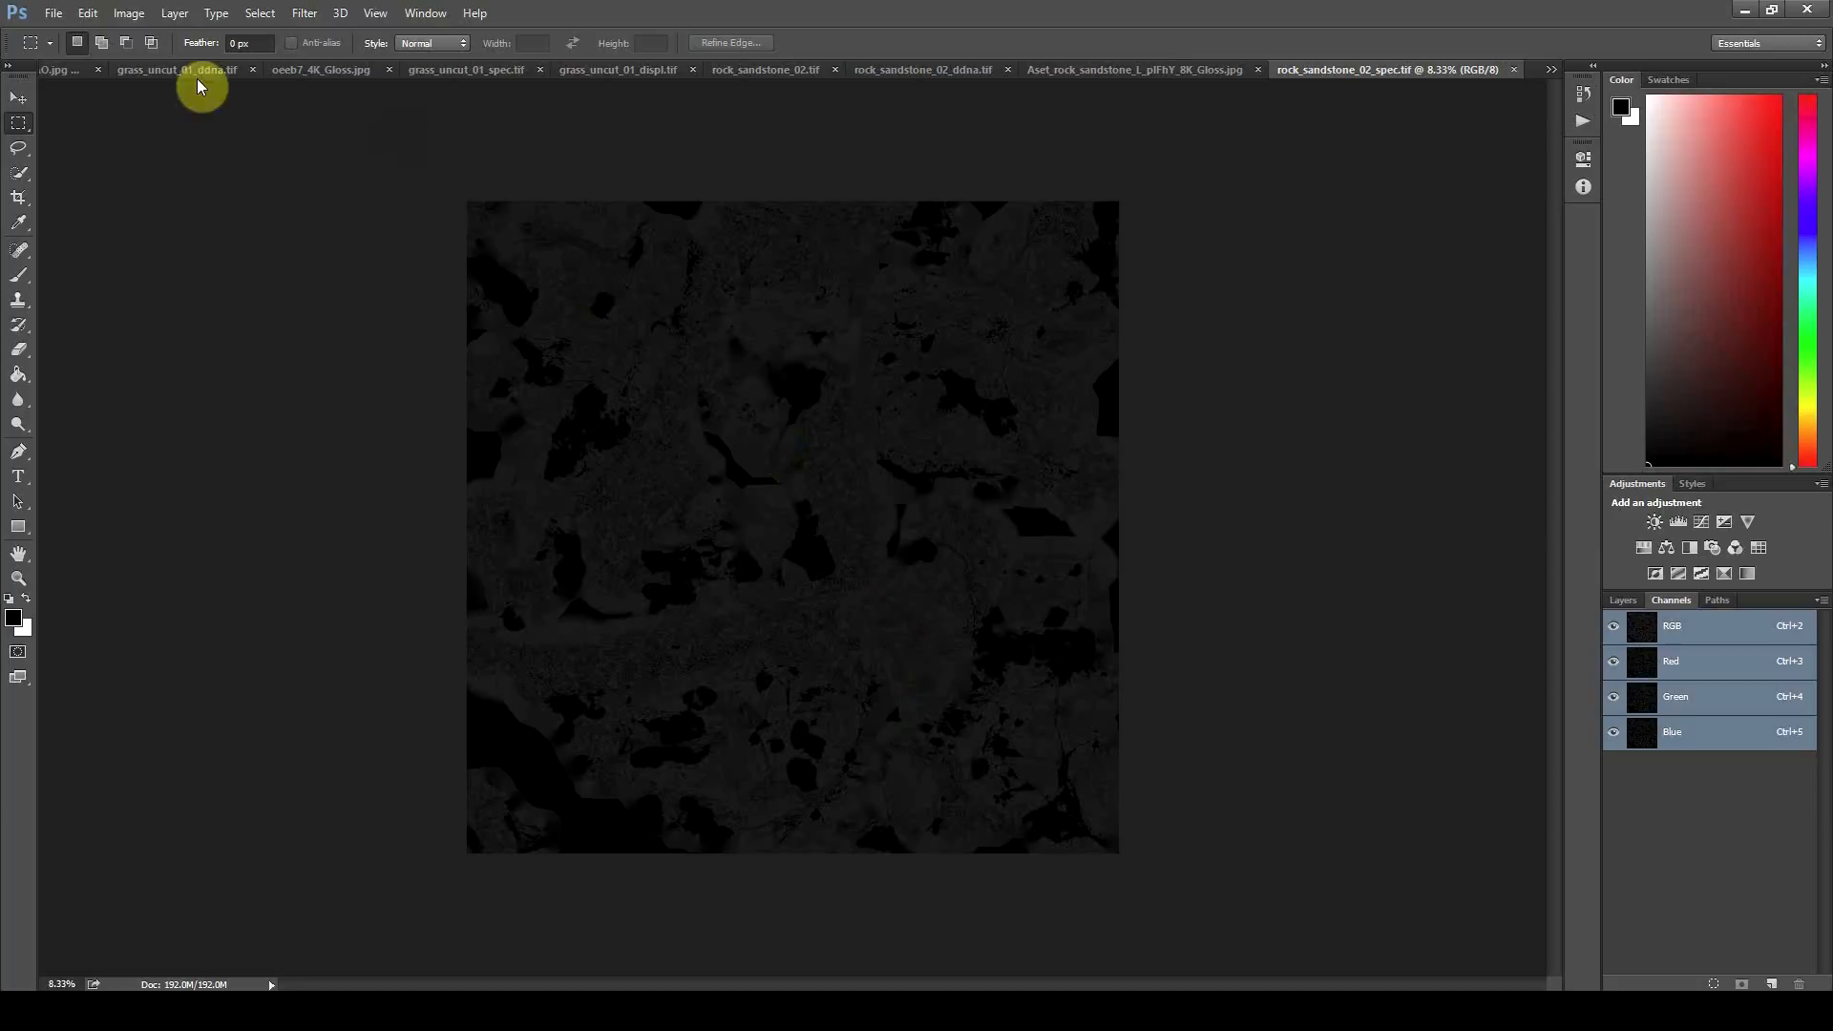
# Step: Open the 8K Displacement JPG from the rock_sandstone_02 folder in Photoshop, leaving the save dialog without saving
pyautogui.hotkey('alt', 'Tab')
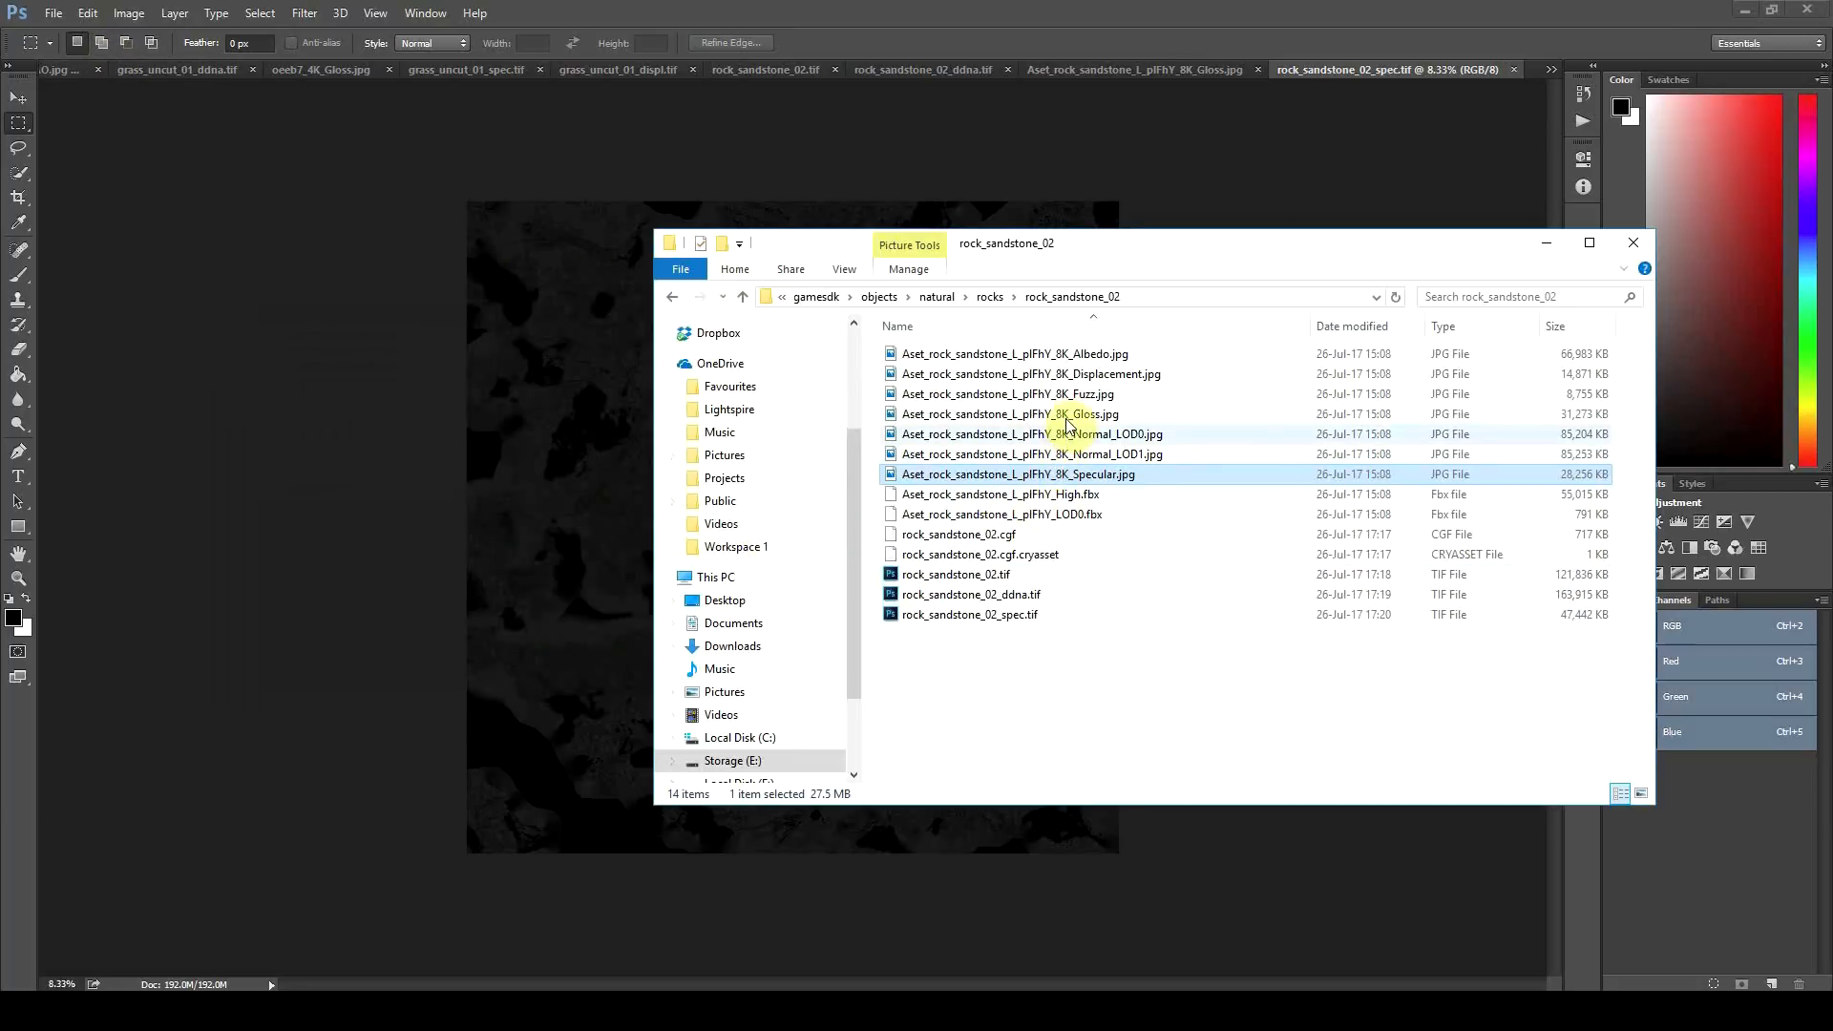
pyautogui.rightClick(1069, 376)
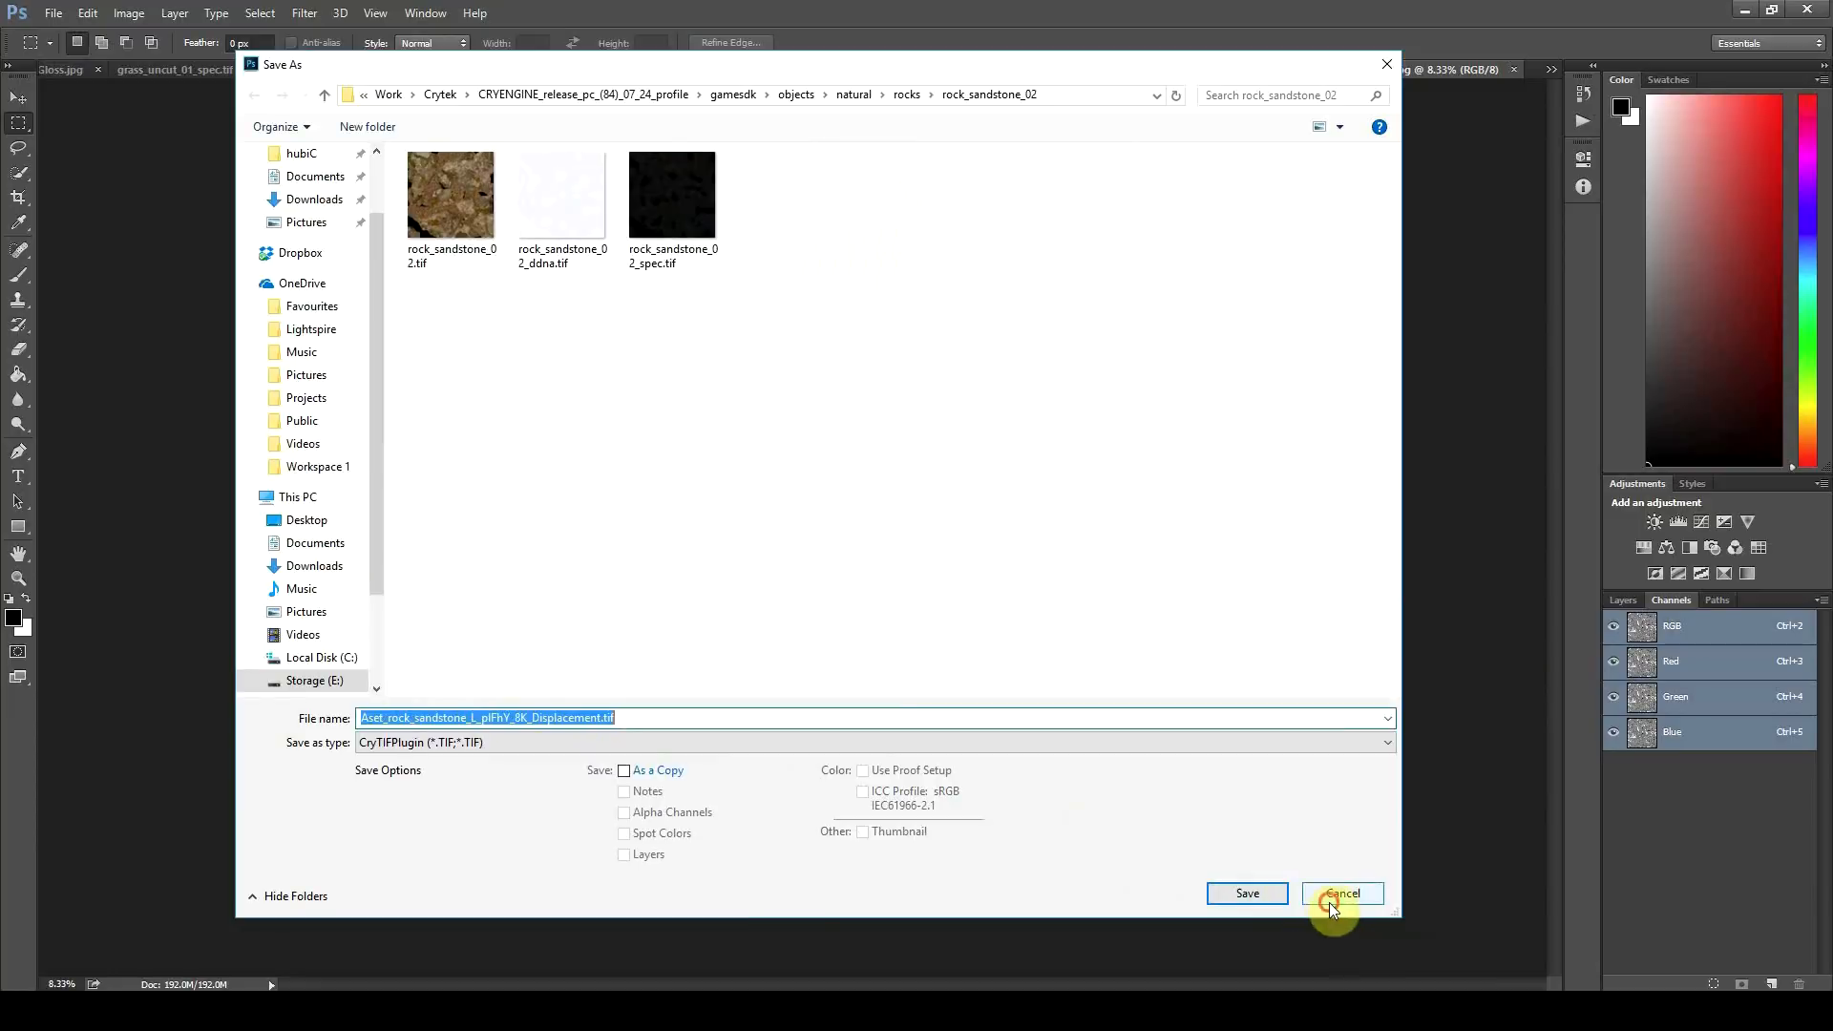
pyautogui.click(1356, 890)
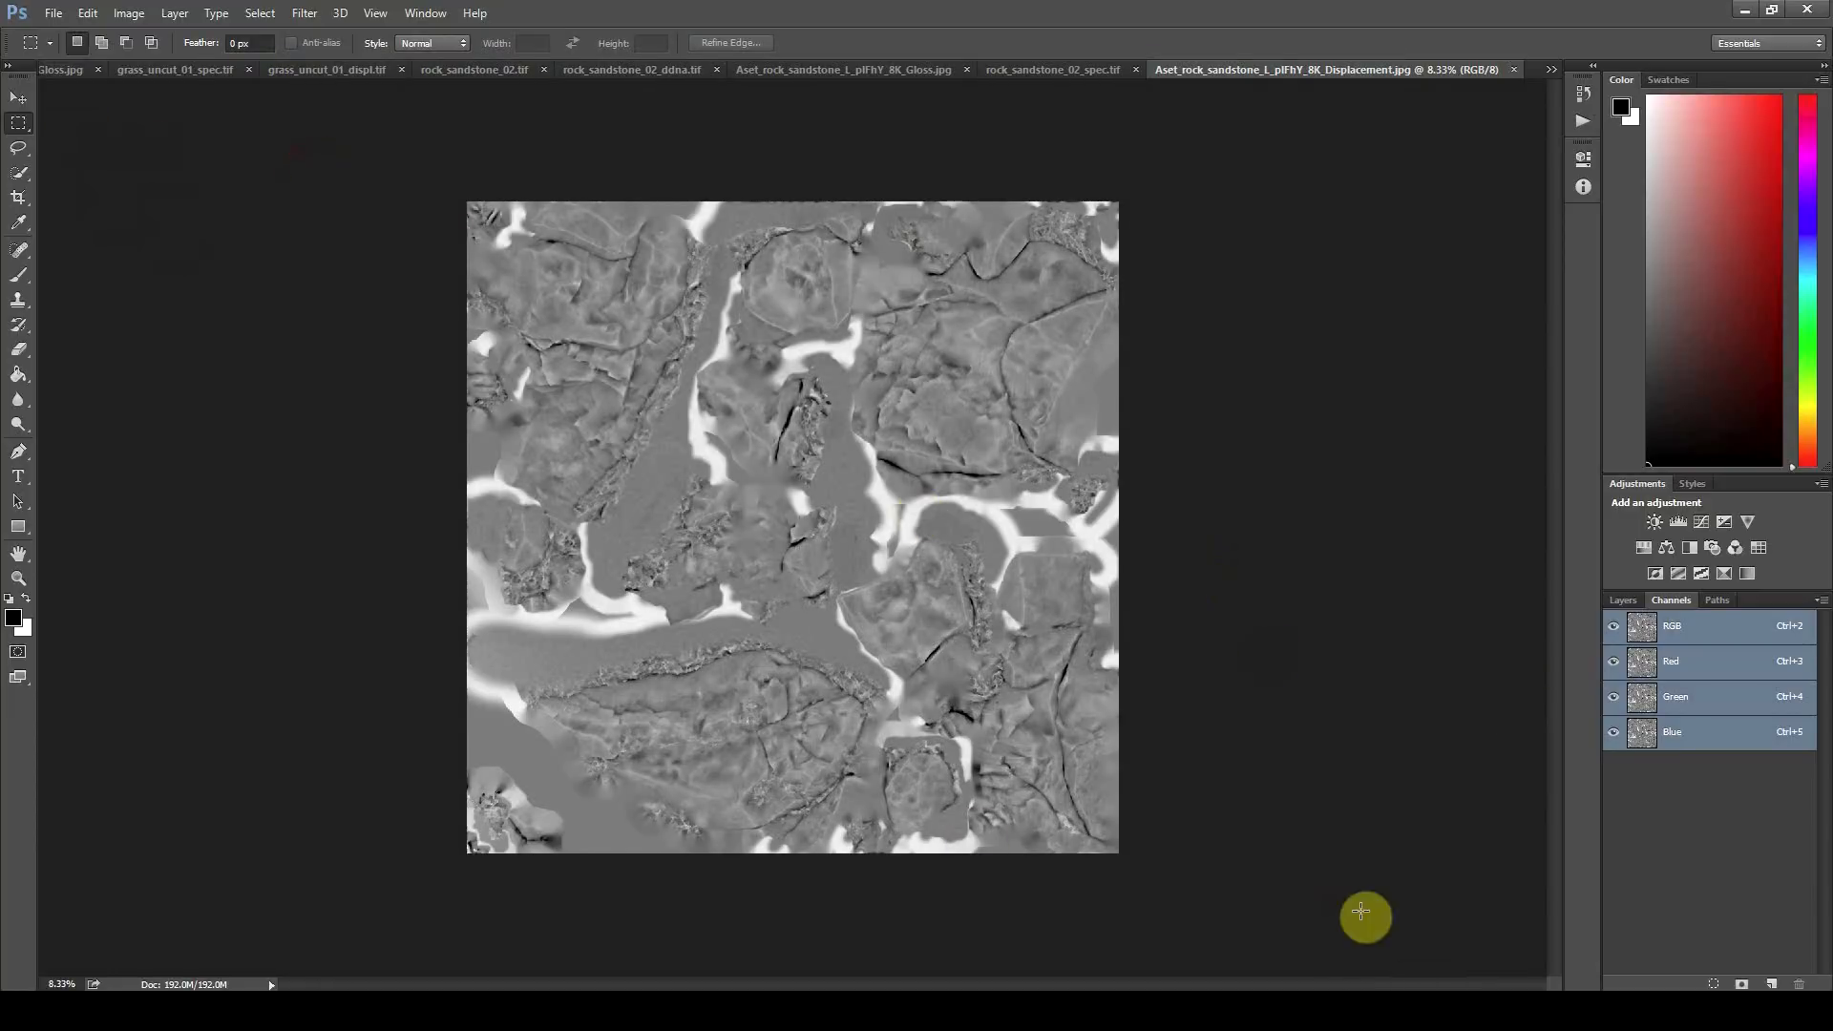
# Step: Copy the entire displacement image and paste it into a new alpha channel of the same document
pyautogui.hotkey('ctrl', 'a')
pyautogui.click(23, 98)
pyautogui.click(88, 13)
pyautogui.click(105, 133)
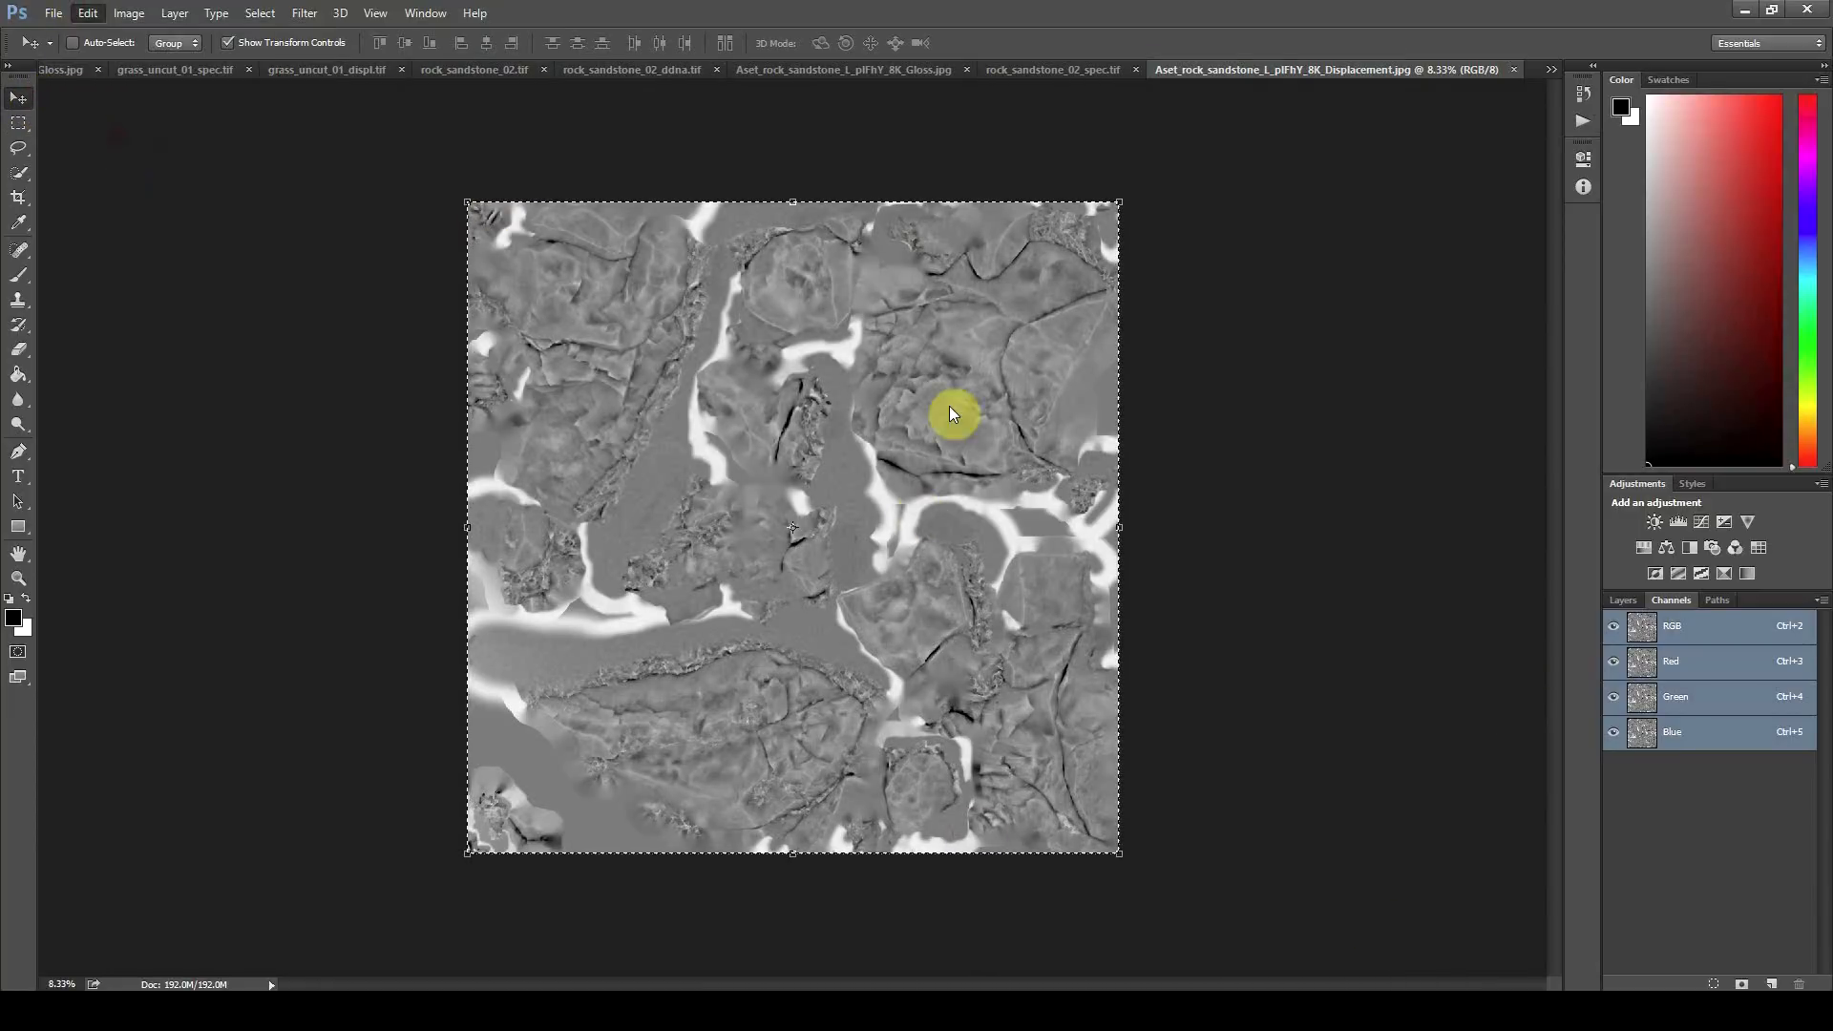
pyautogui.click(1771, 984)
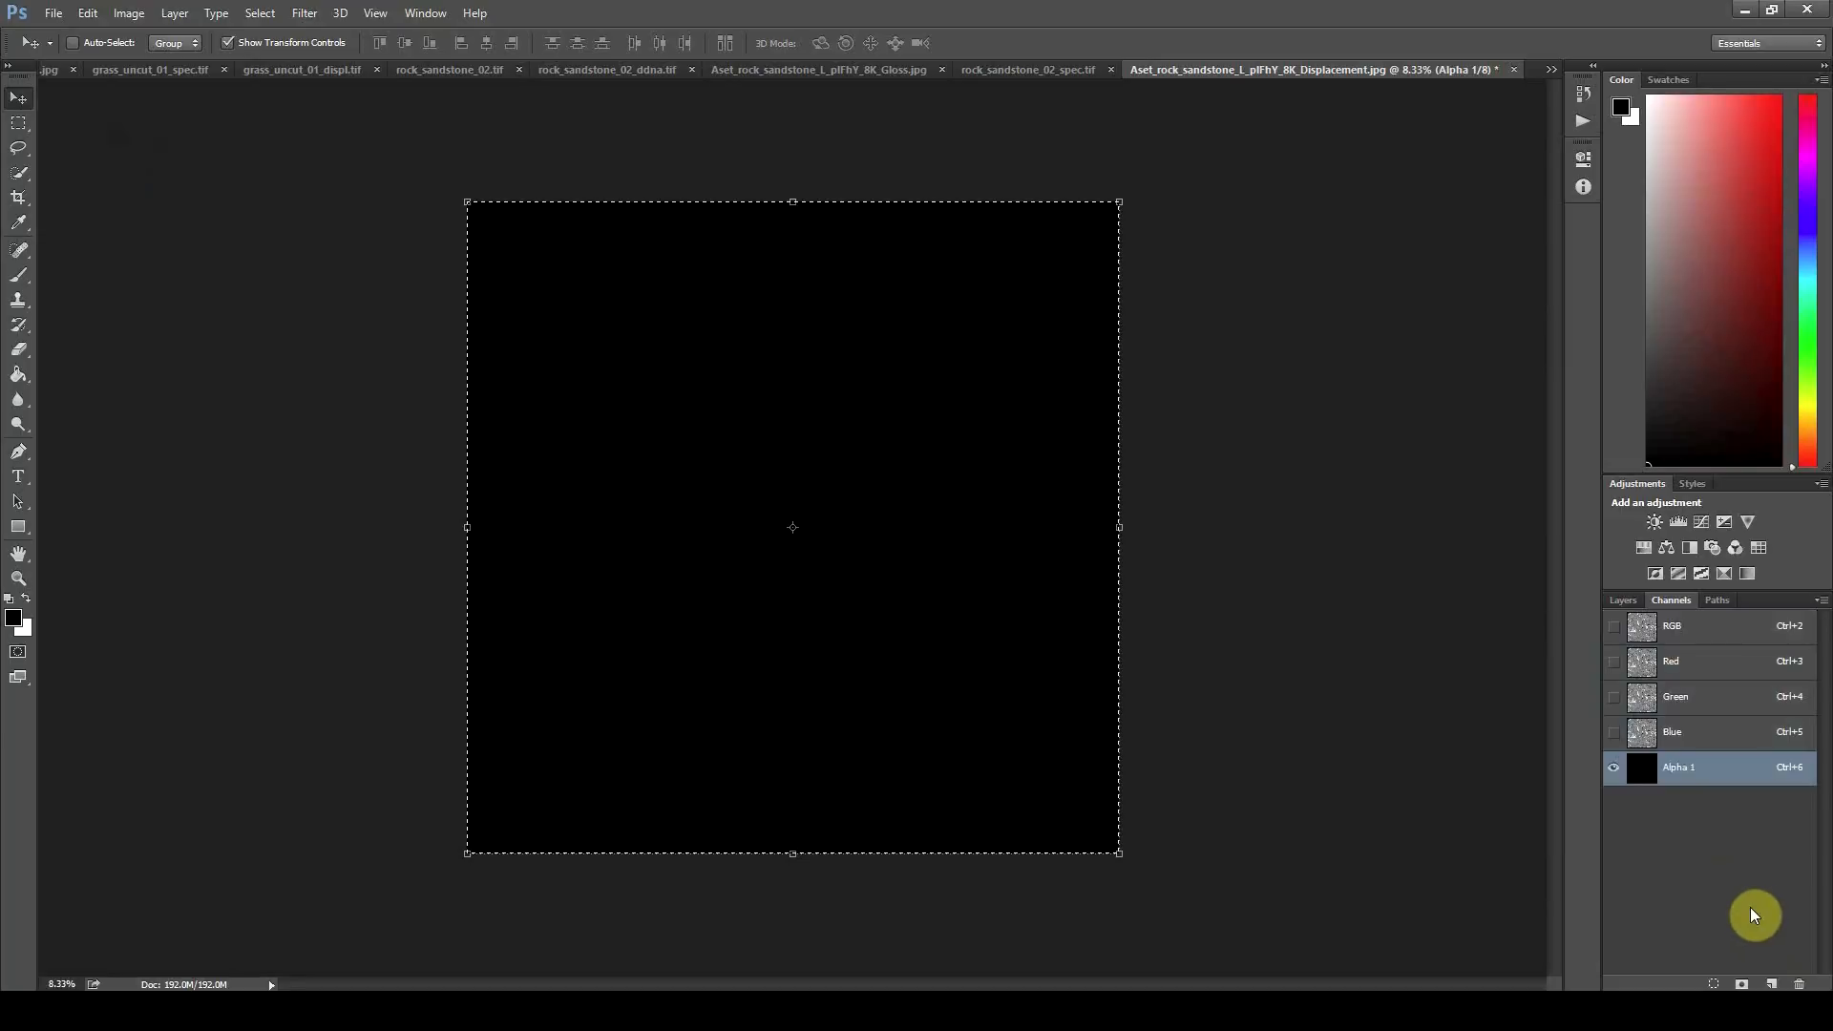
pyautogui.hotkey('ctrl', 'v')
# Step: Save the displacement map with its alpha channel in CryTIFPlugin format as rock_sandstone_02_displ.tif, using the Displacement preset
pyautogui.click(52, 12)
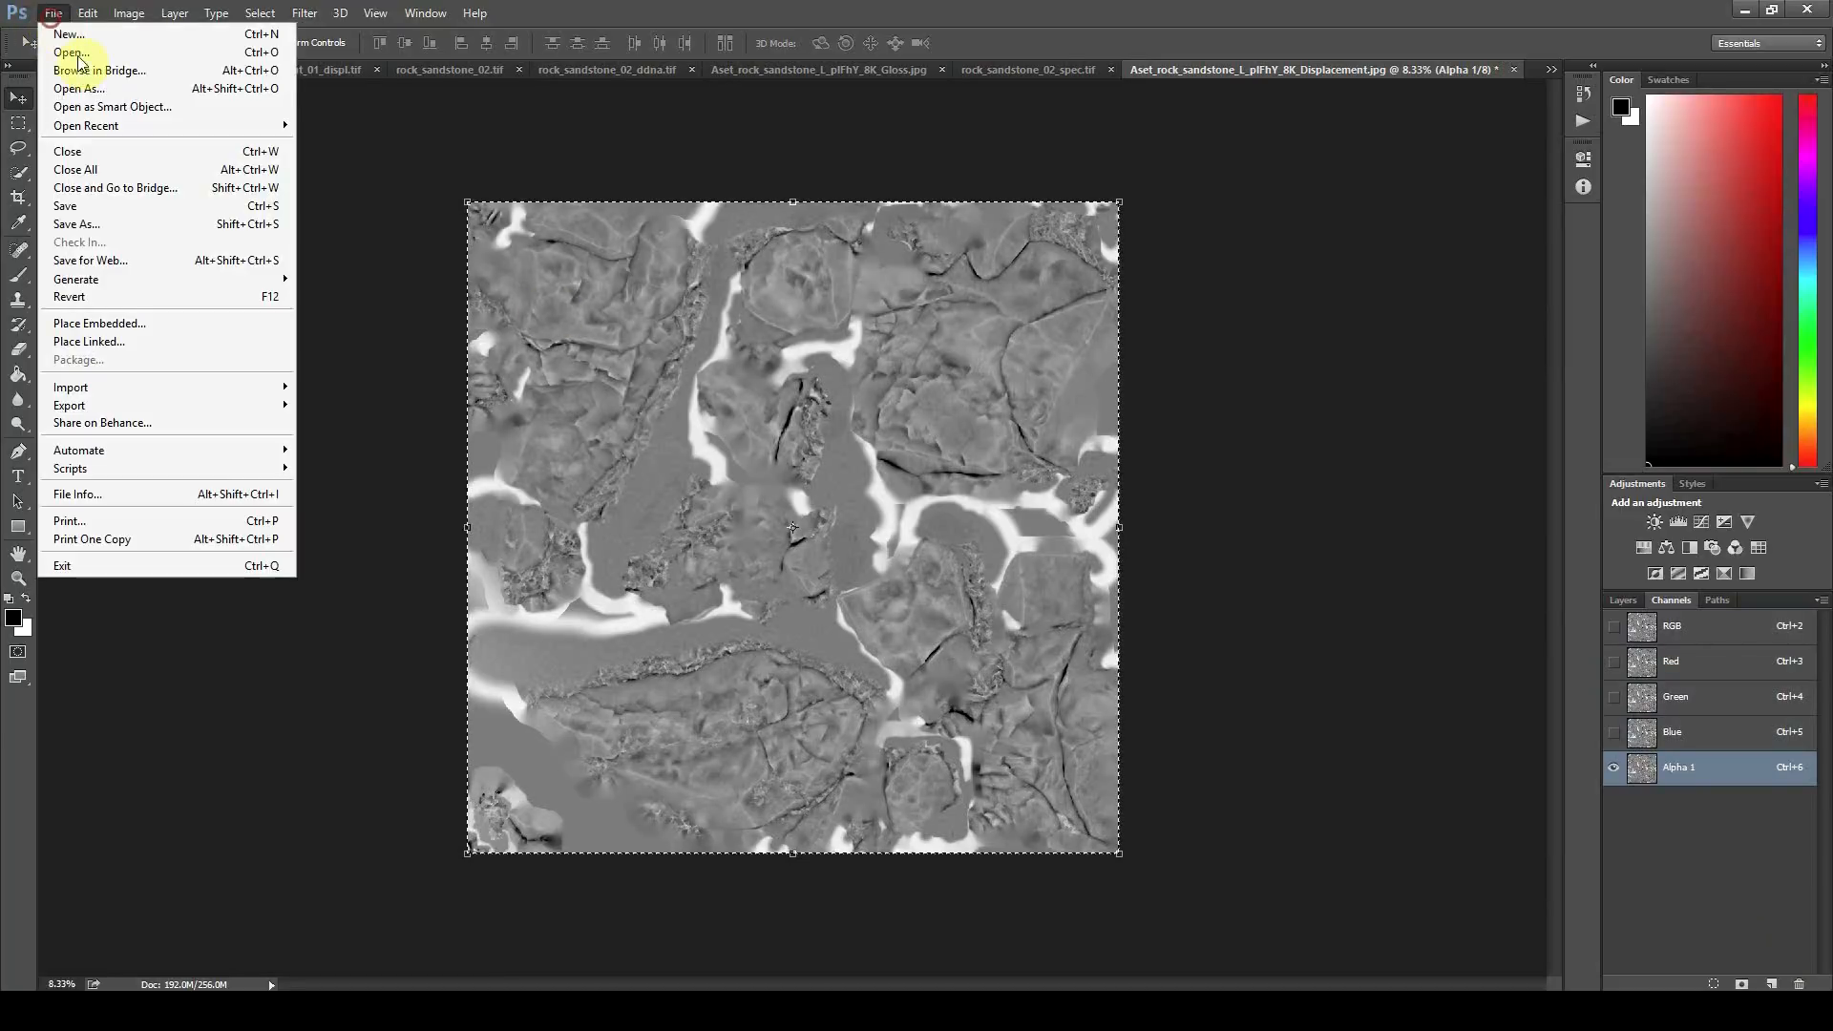
pyautogui.click(121, 224)
pyautogui.click(502, 737)
pyautogui.click(496, 744)
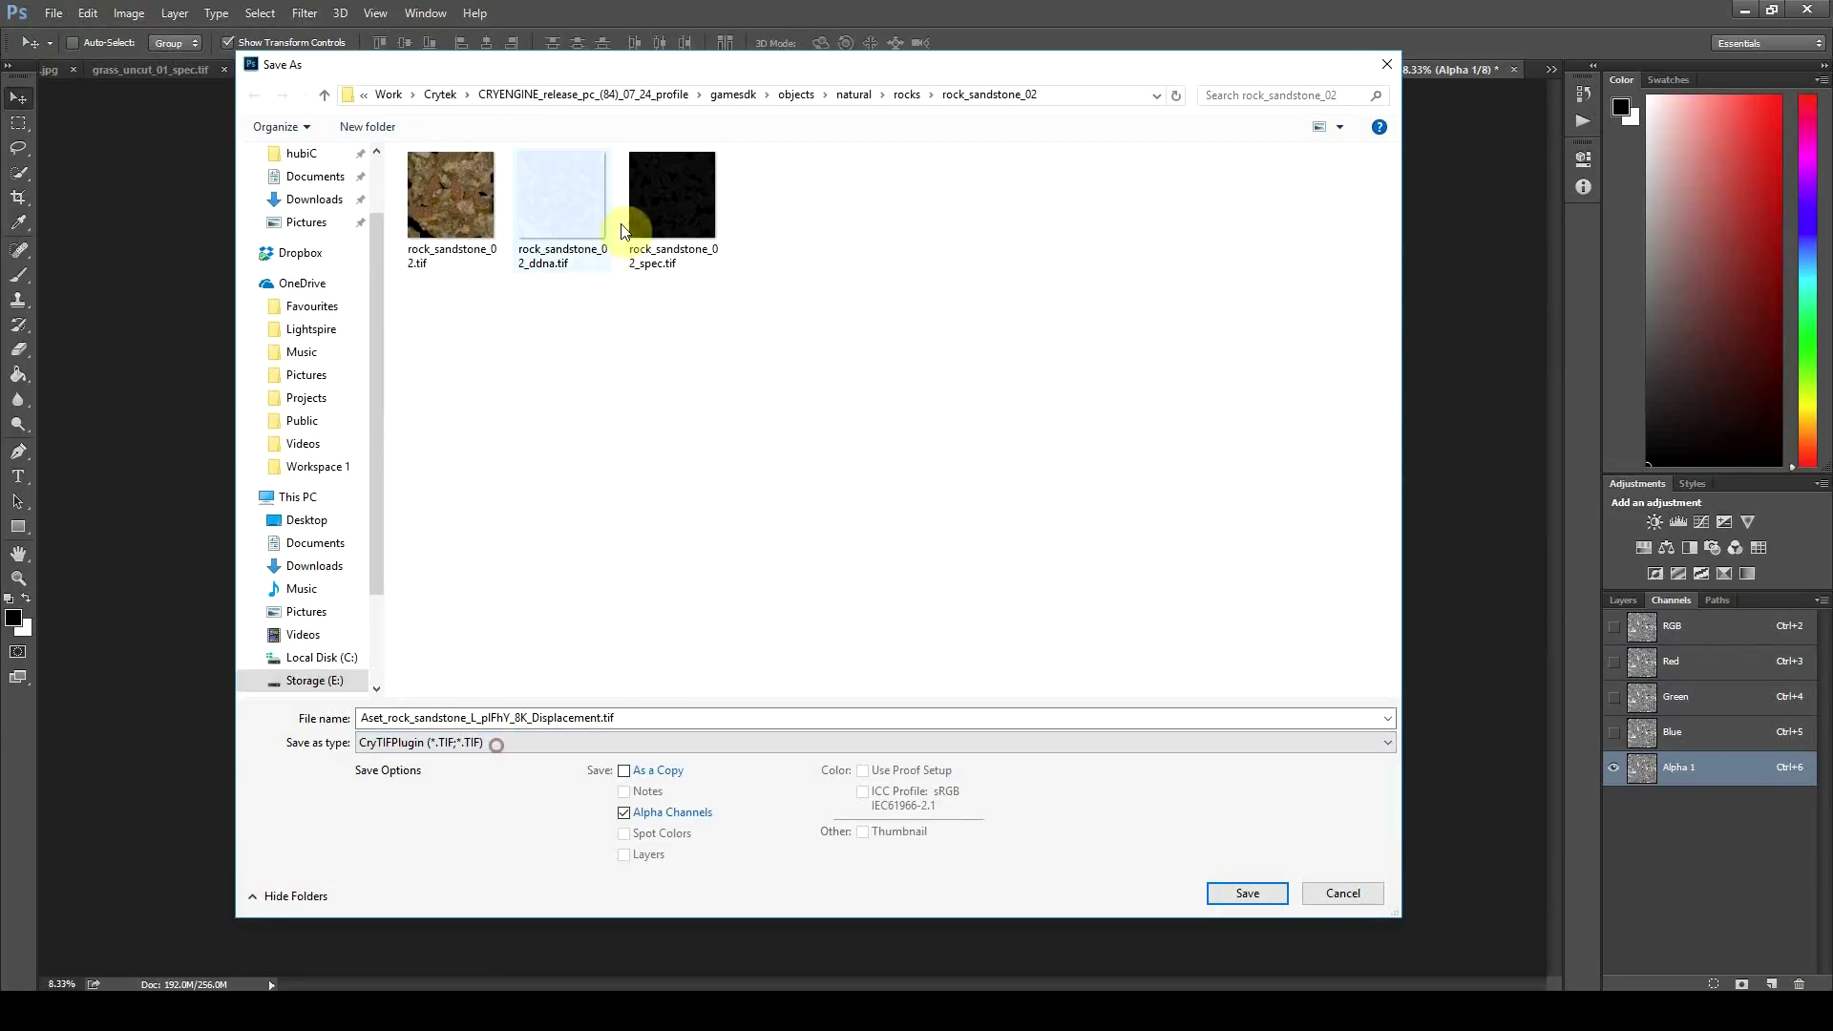
pyautogui.click(635, 227)
pyautogui.click(450, 717)
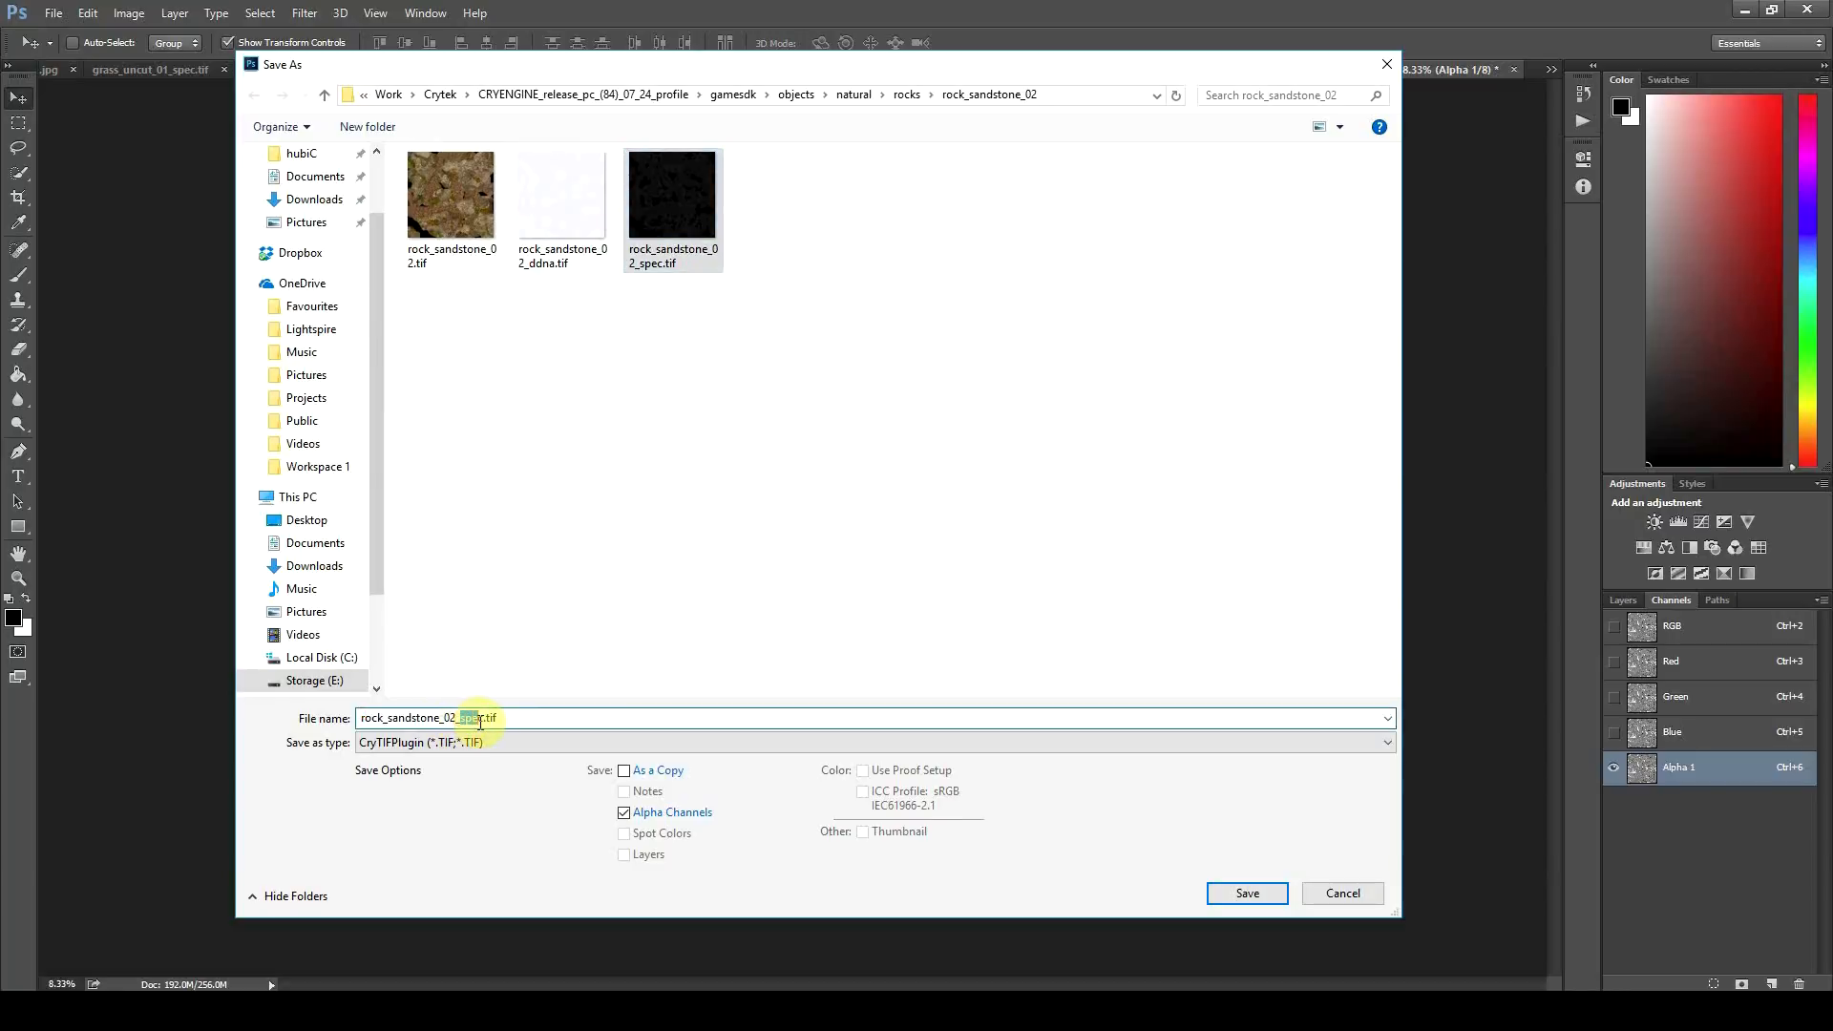
pyautogui.write('displ')
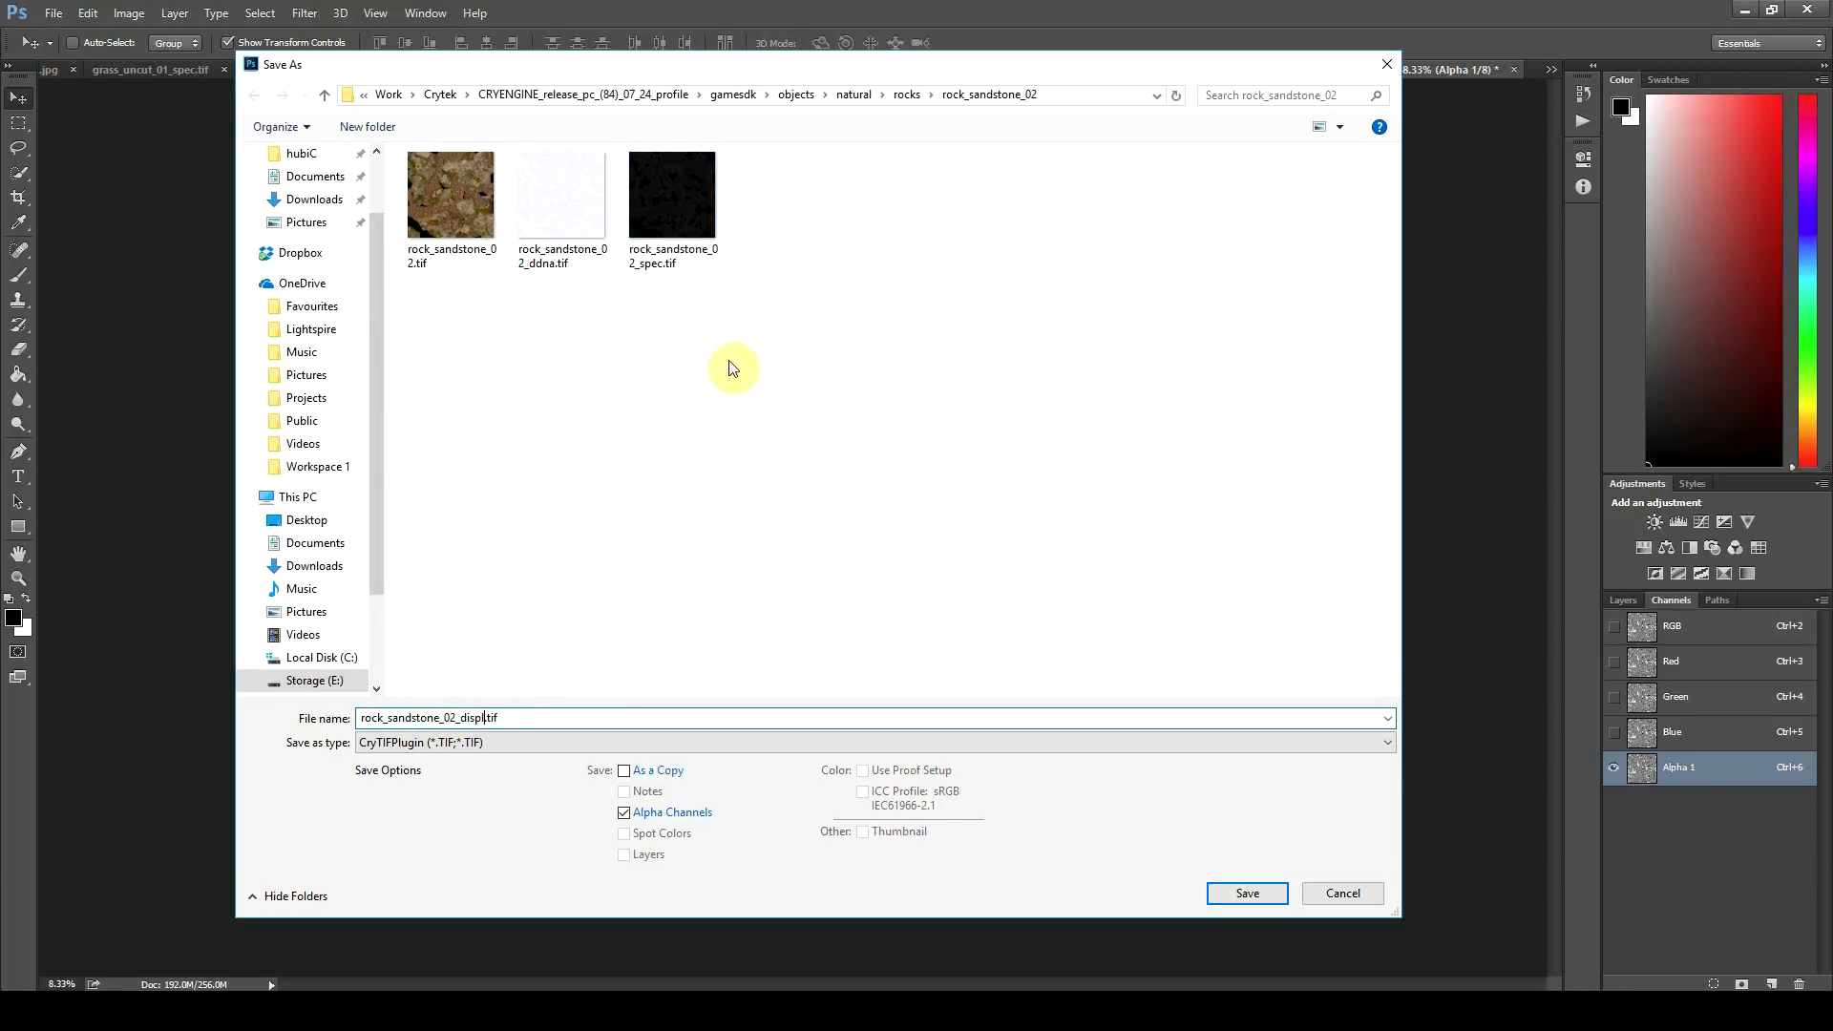
pyautogui.click(1237, 894)
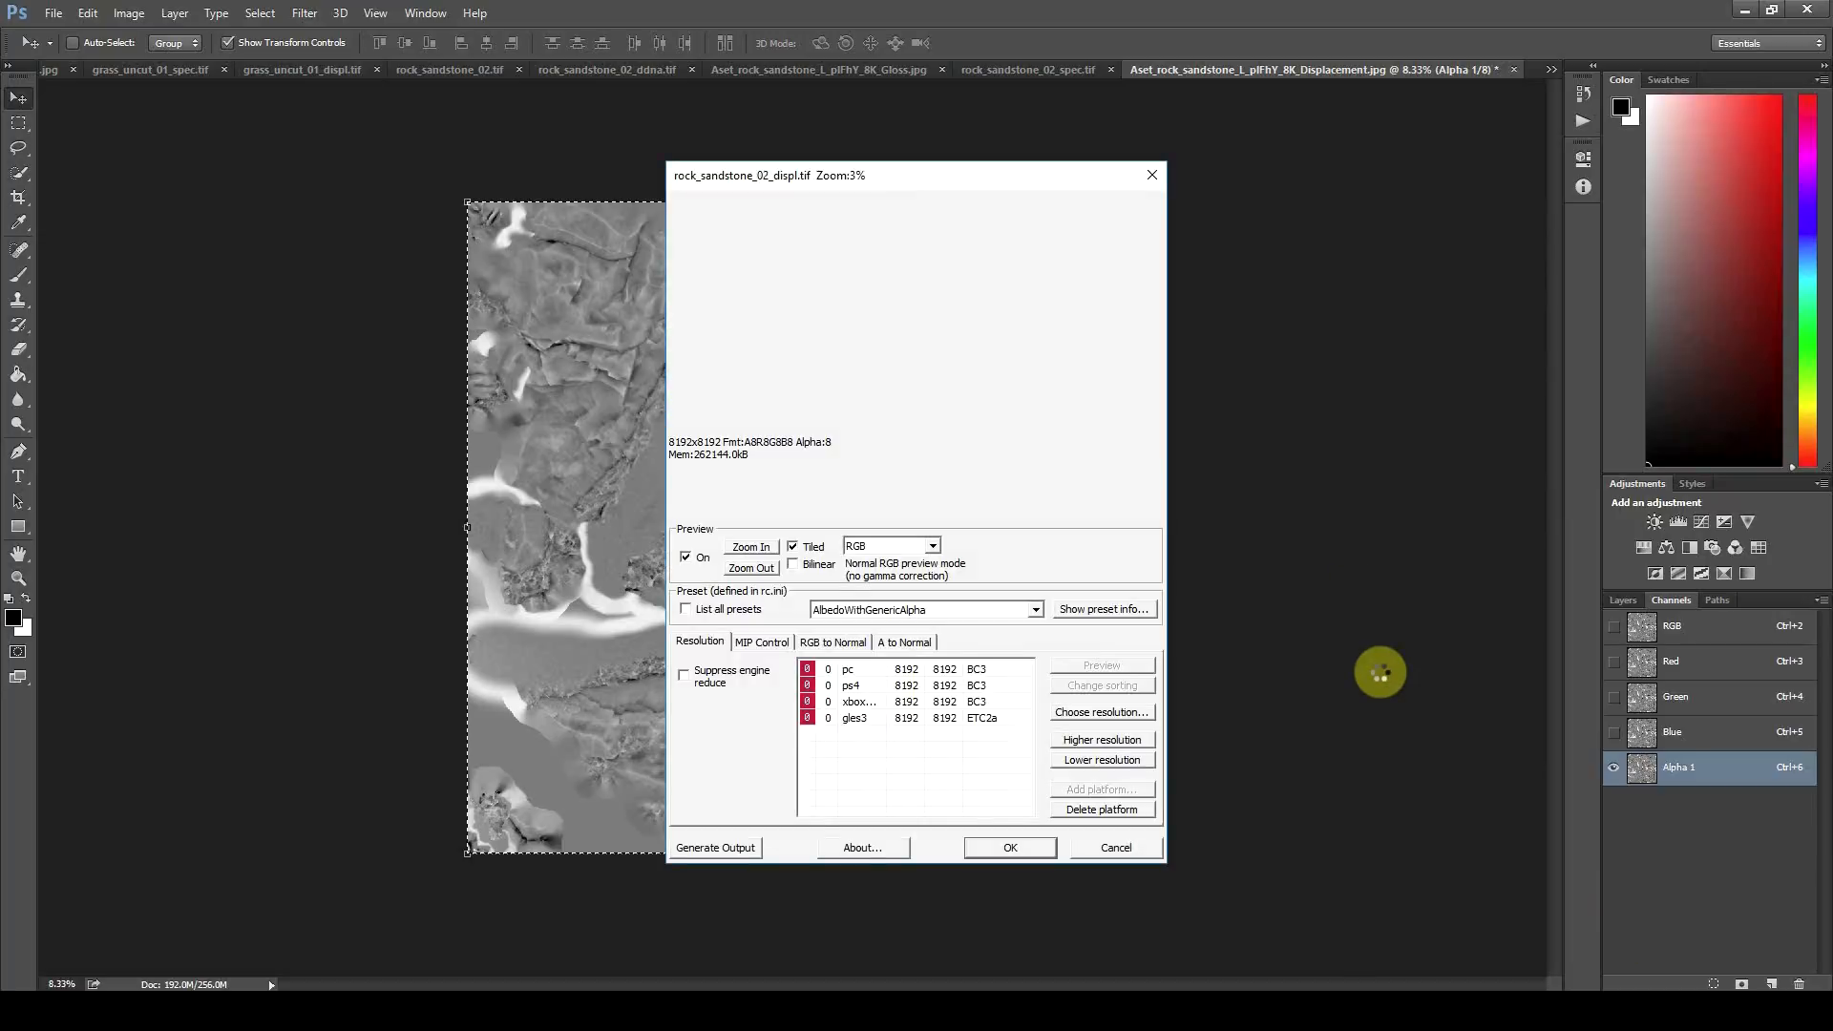
pyautogui.click(1035, 609)
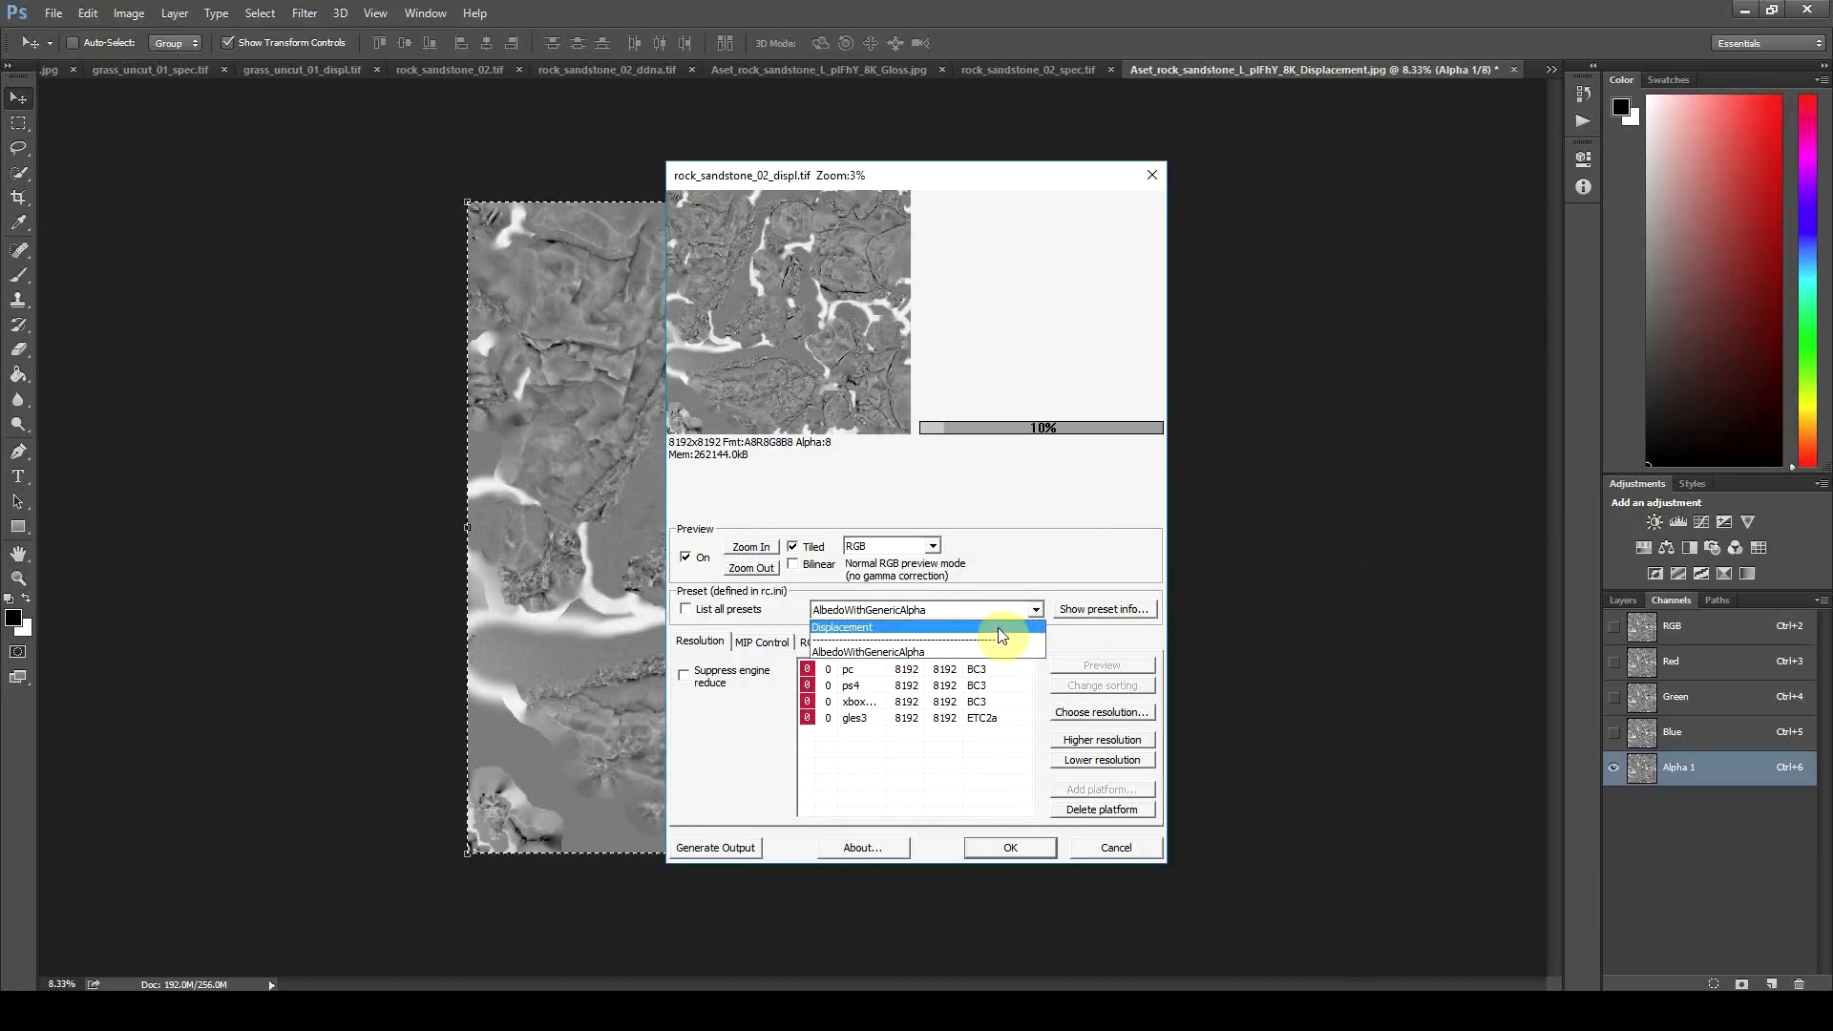
pyautogui.click(999, 628)
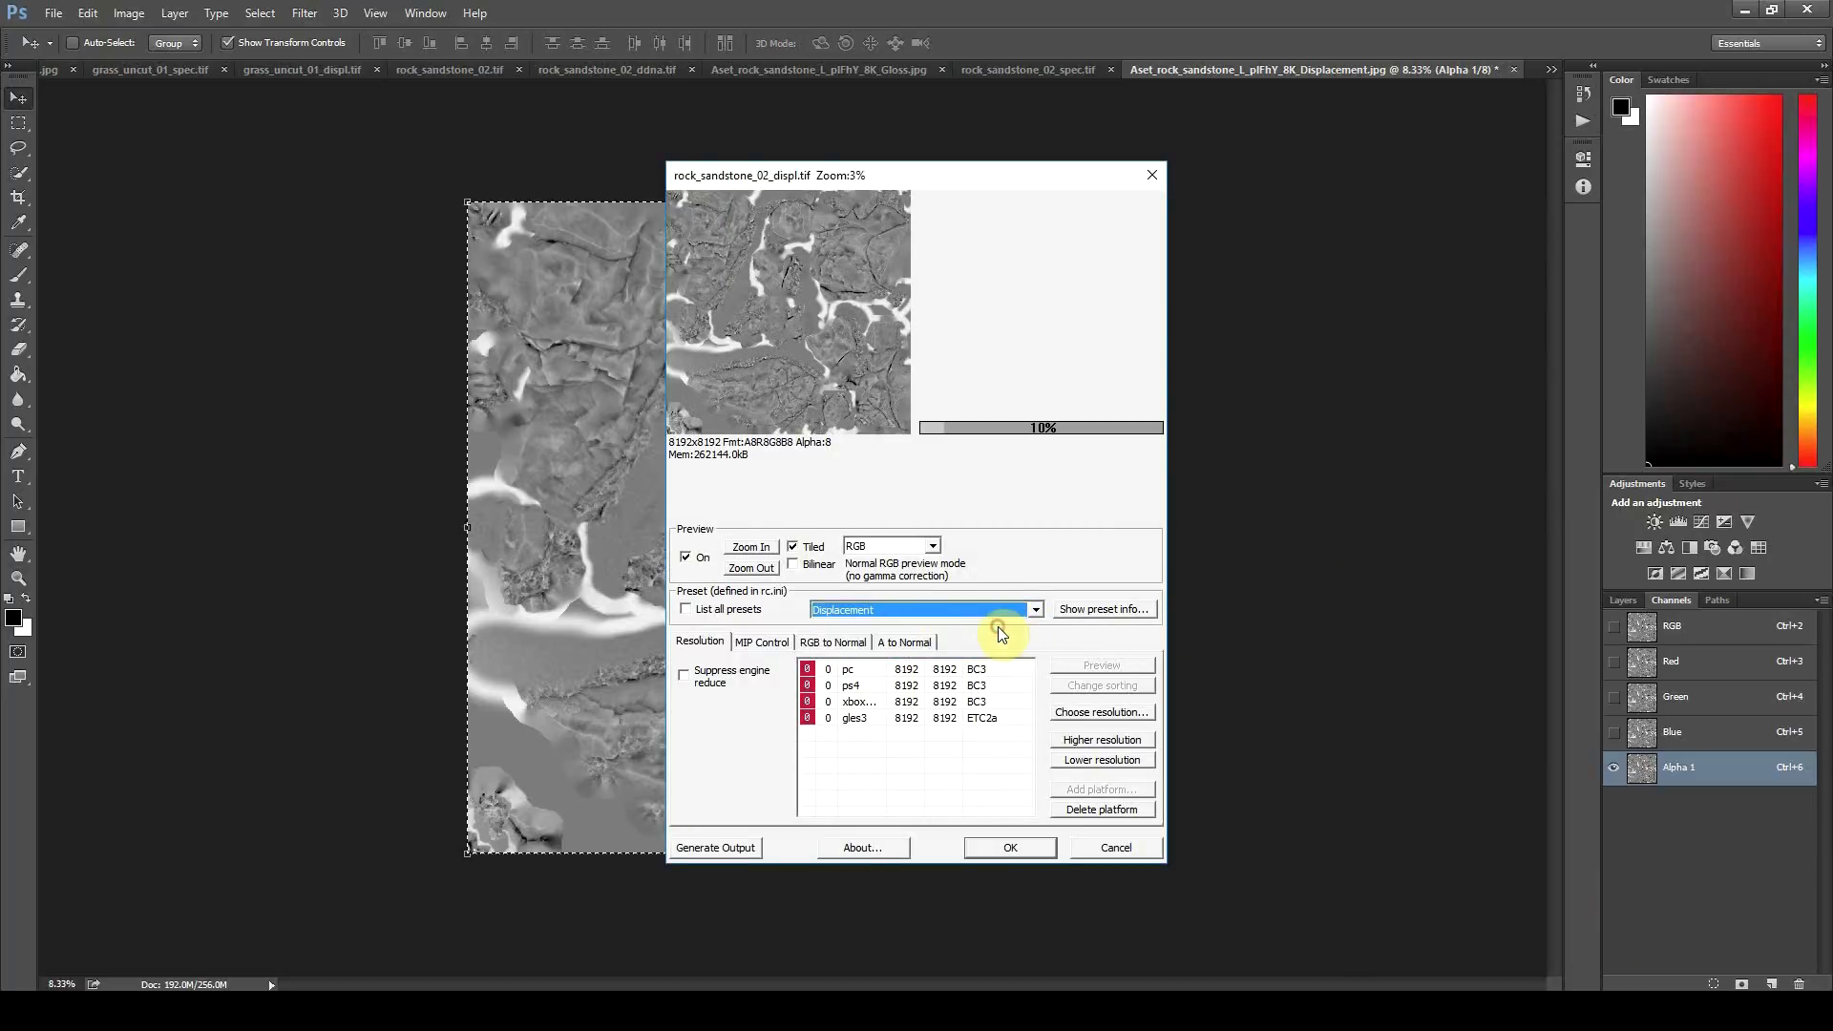
pyautogui.click(1015, 846)
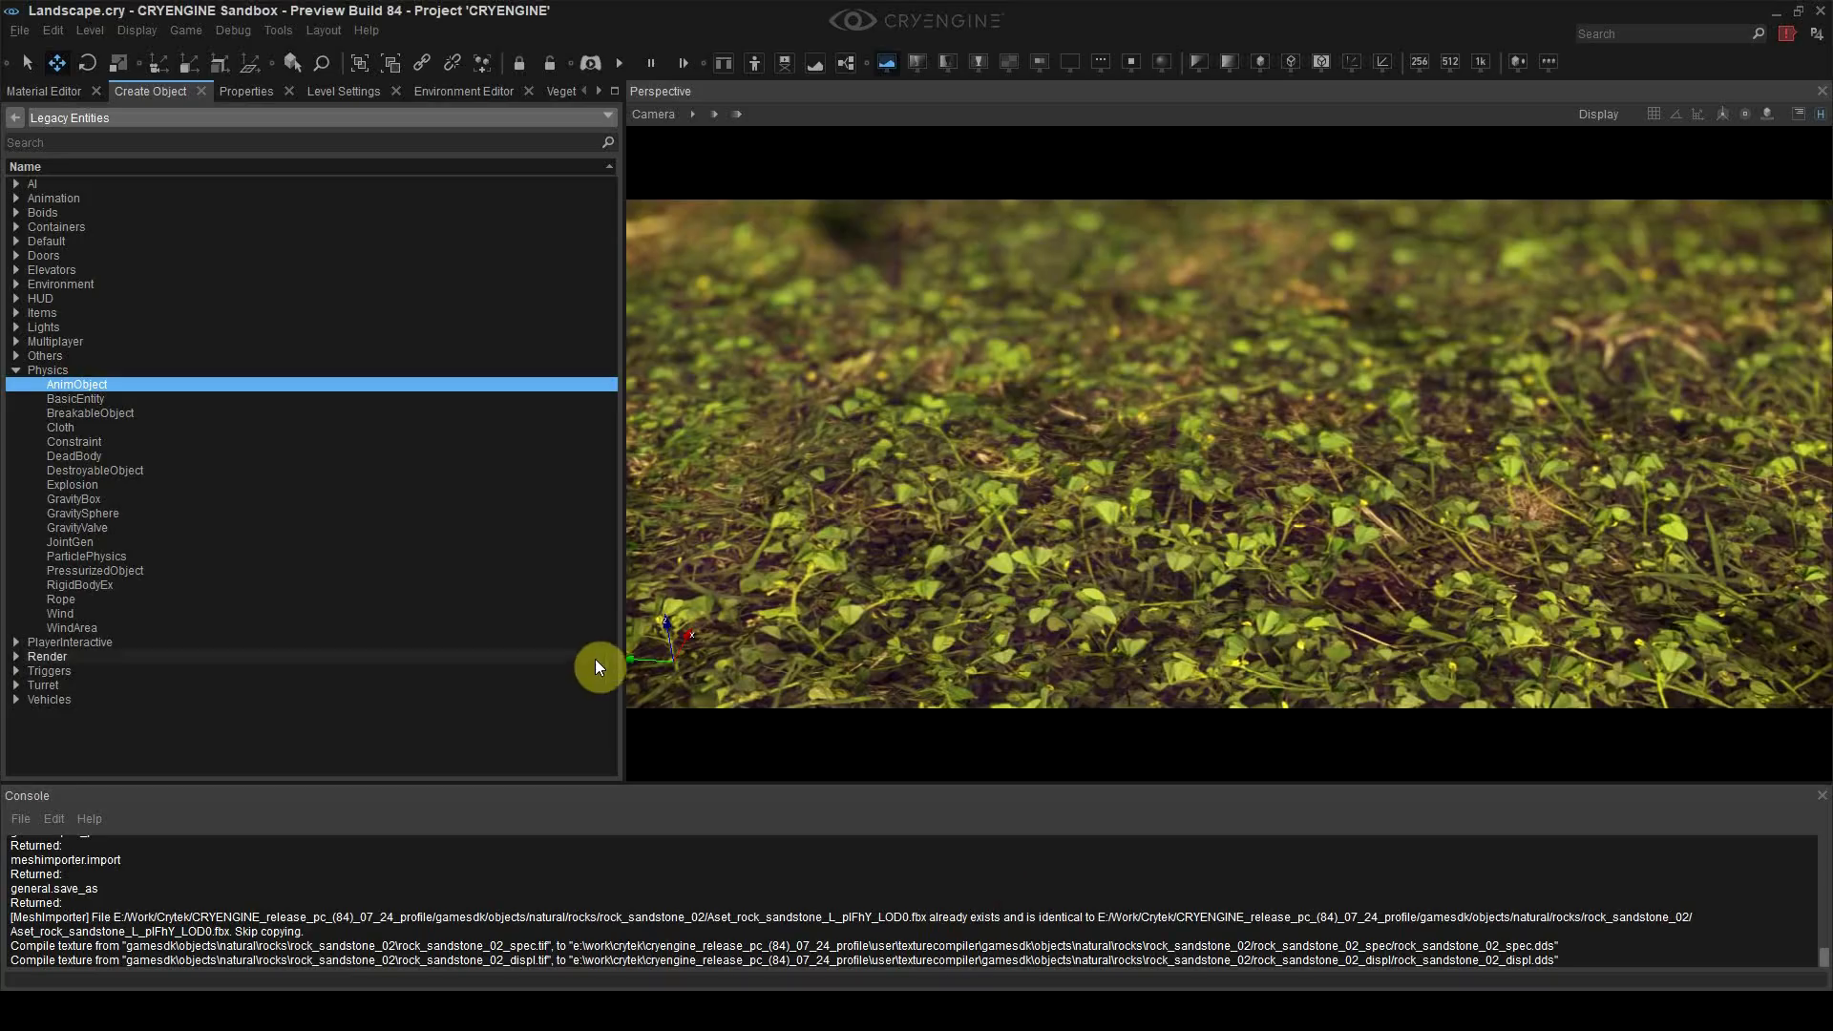
# Step: In CRYENGINE Sandbox, place rock_sandstone_02.cgf from objects/natural/rocks/rock_sandstone_02 in the level as a Static Mesh Entity
pyautogui.moveTo(1111, 468); pyautogui.dragTo(1123, 458, button='right')
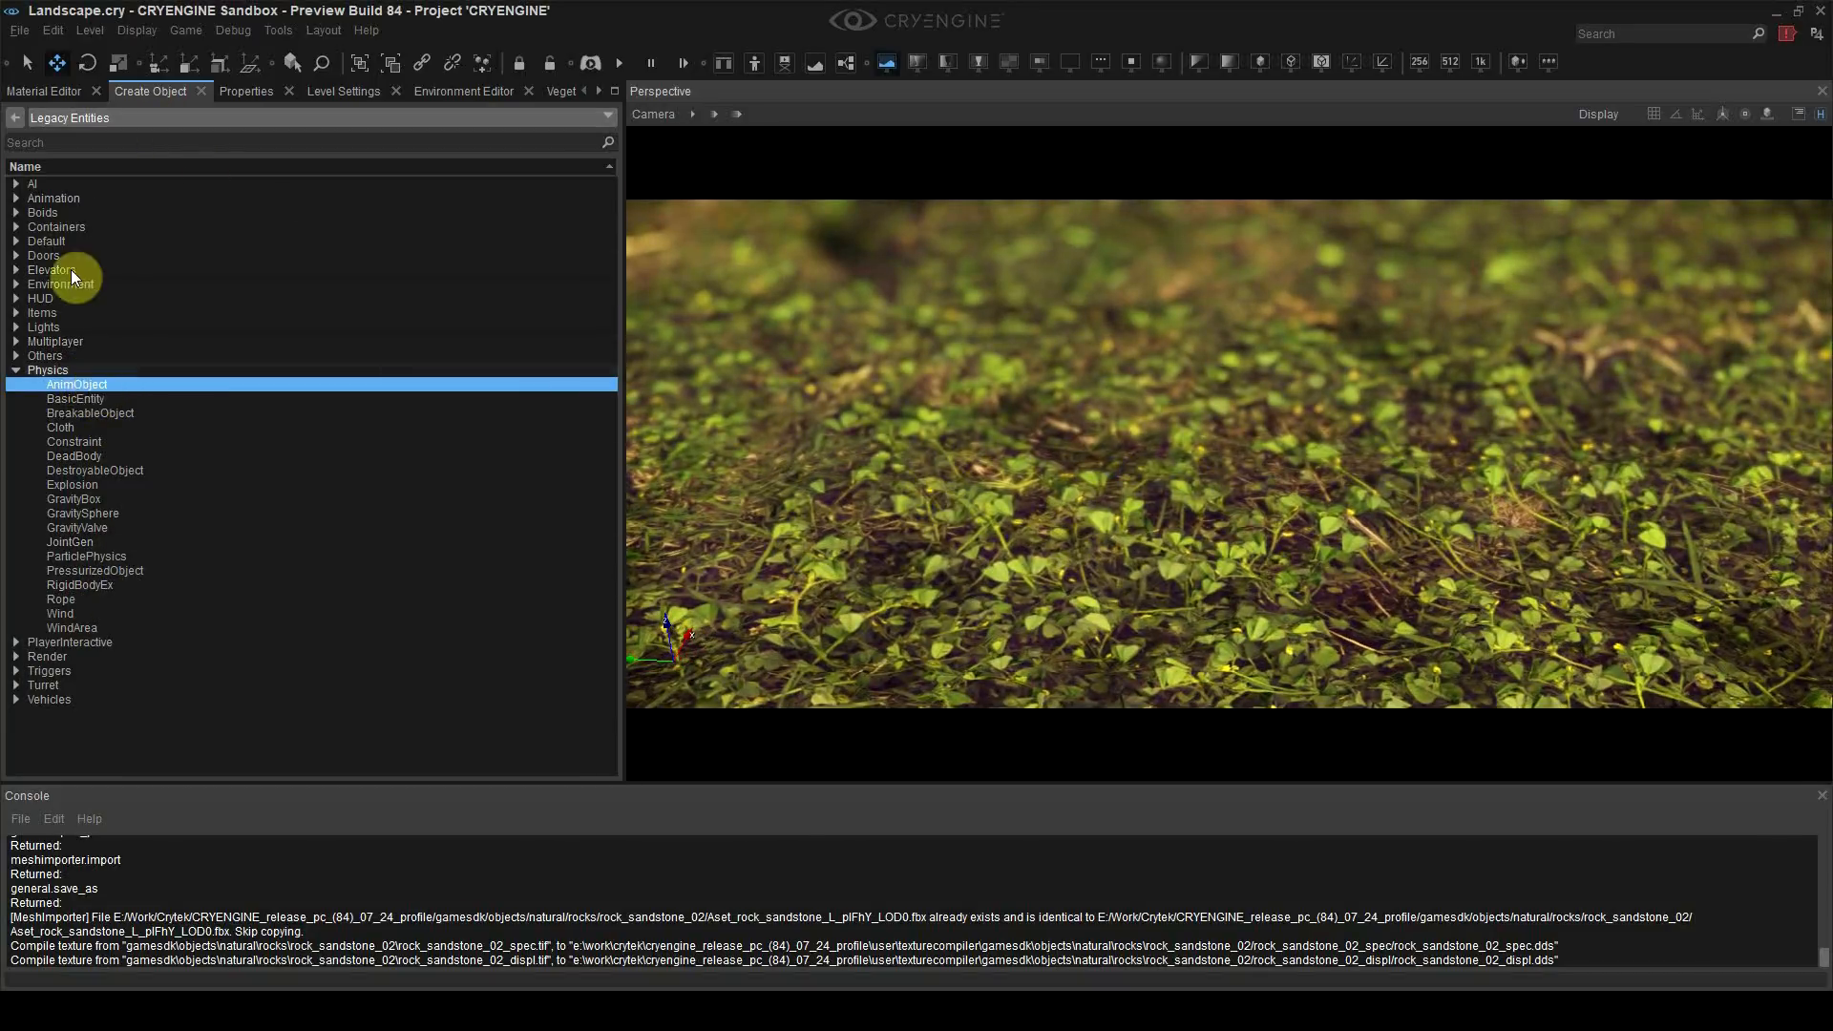
pyautogui.click(15, 118)
pyautogui.click(127, 316)
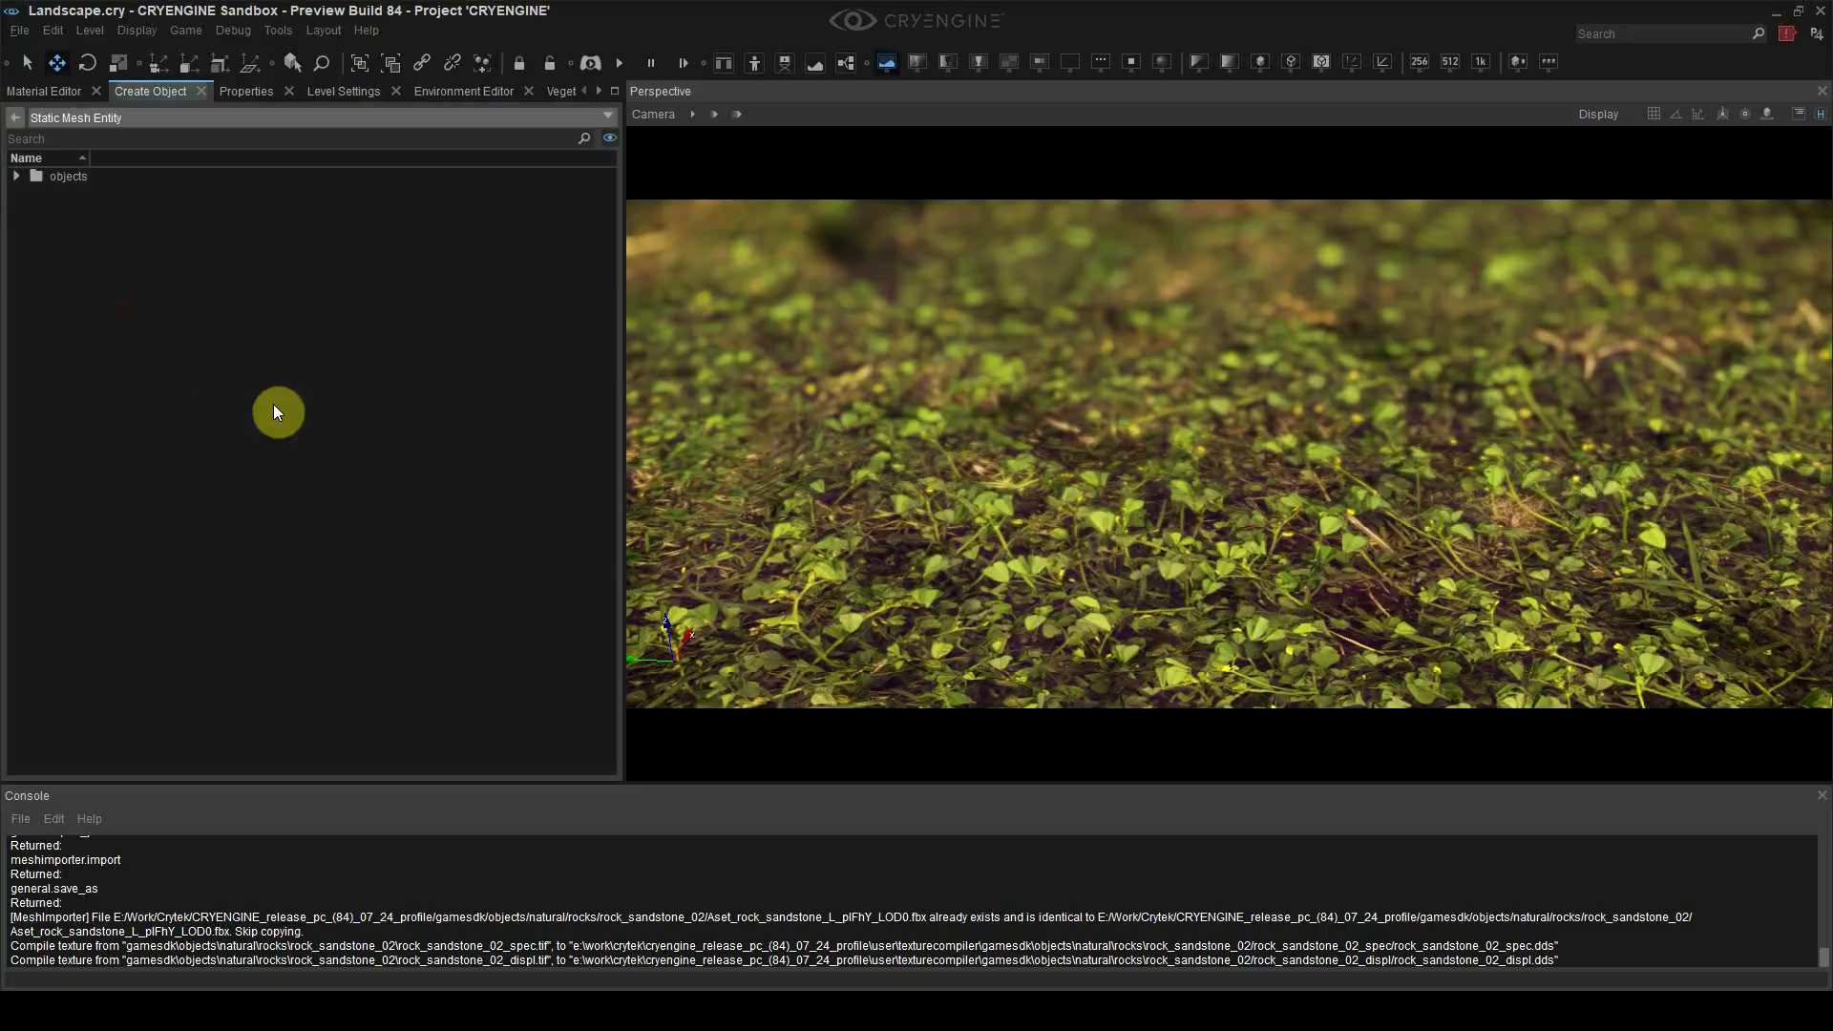
pyautogui.doubleClick(78, 176)
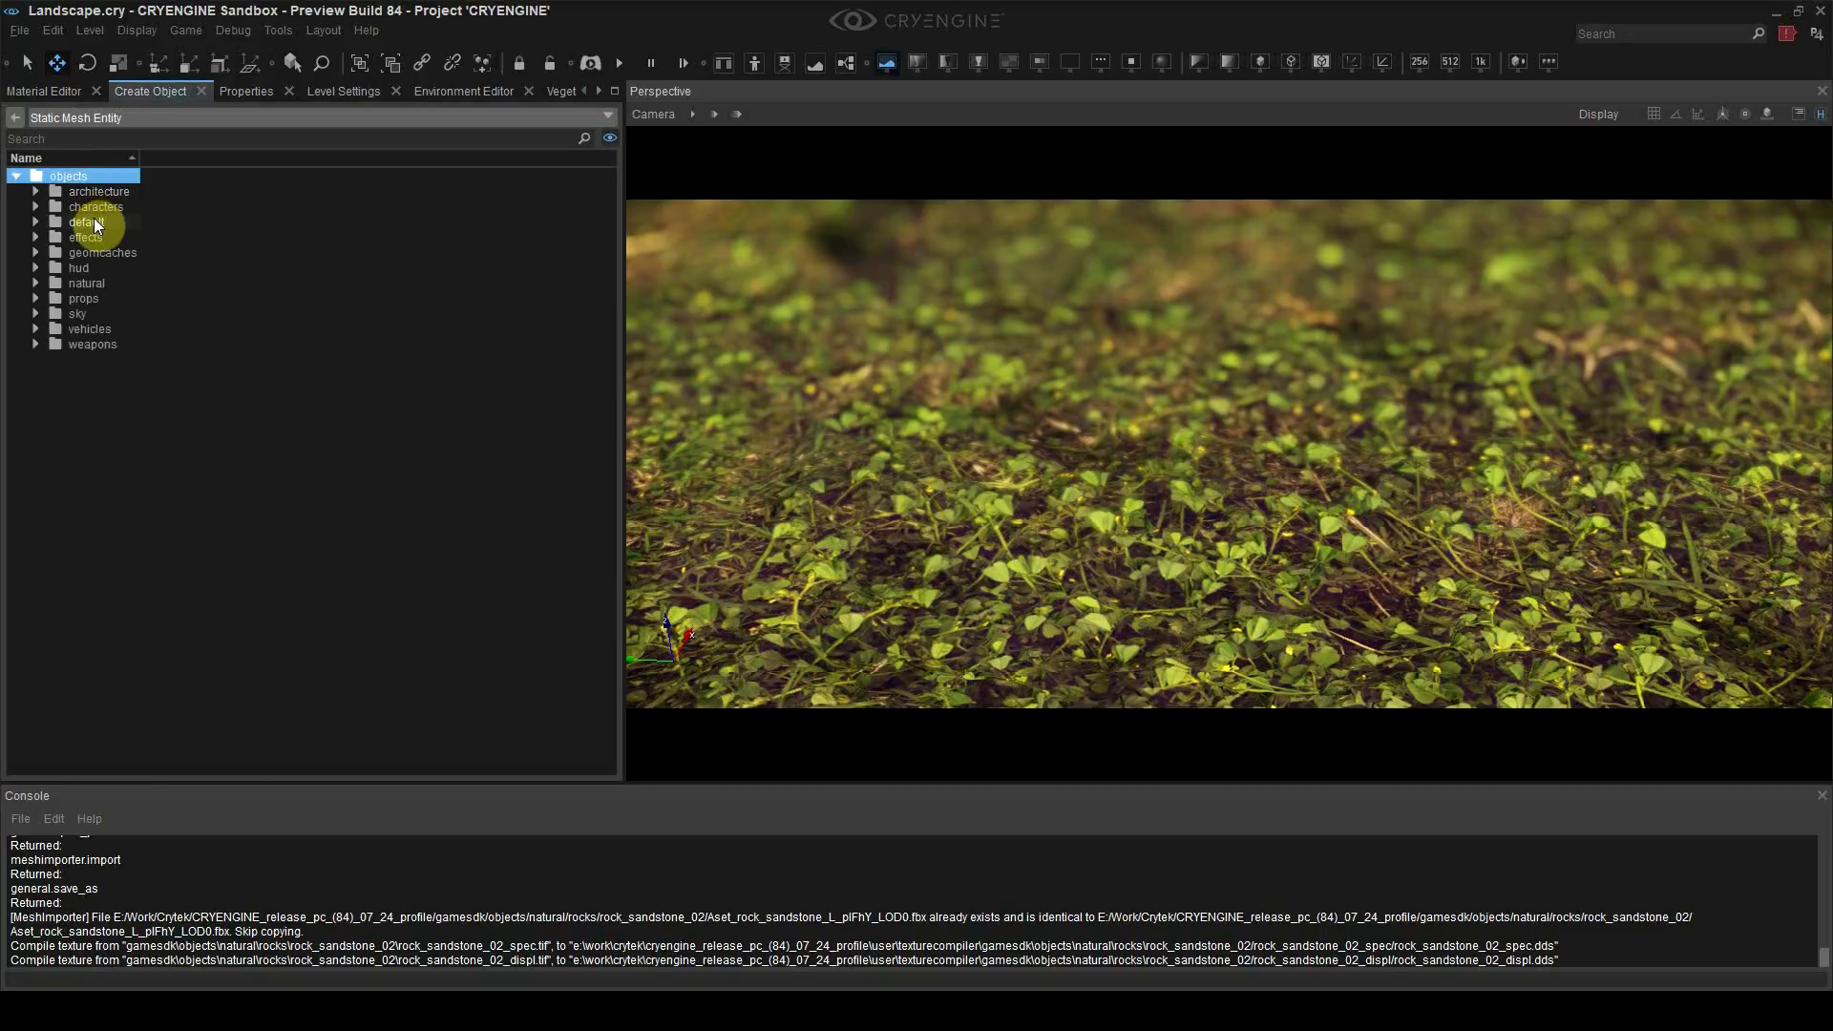
pyautogui.doubleClick(95, 286)
pyautogui.click(106, 332)
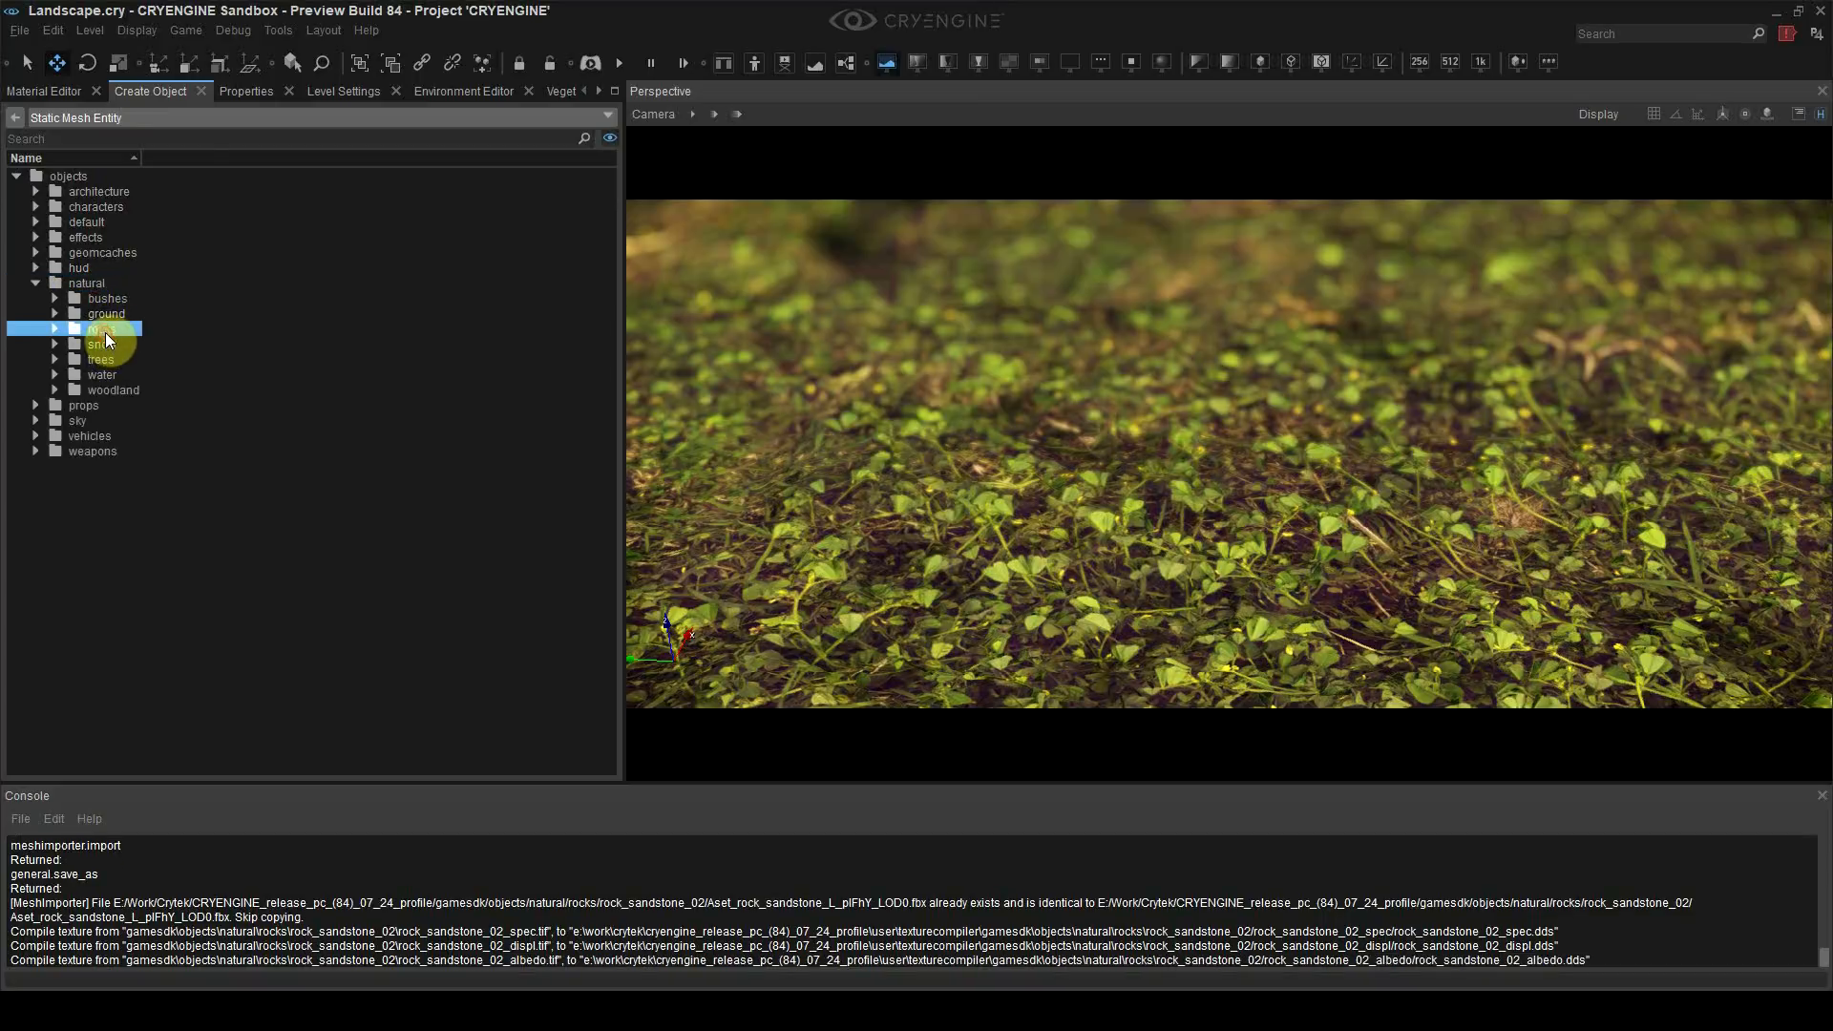
pyautogui.doubleClick(105, 332)
pyautogui.doubleClick(158, 544)
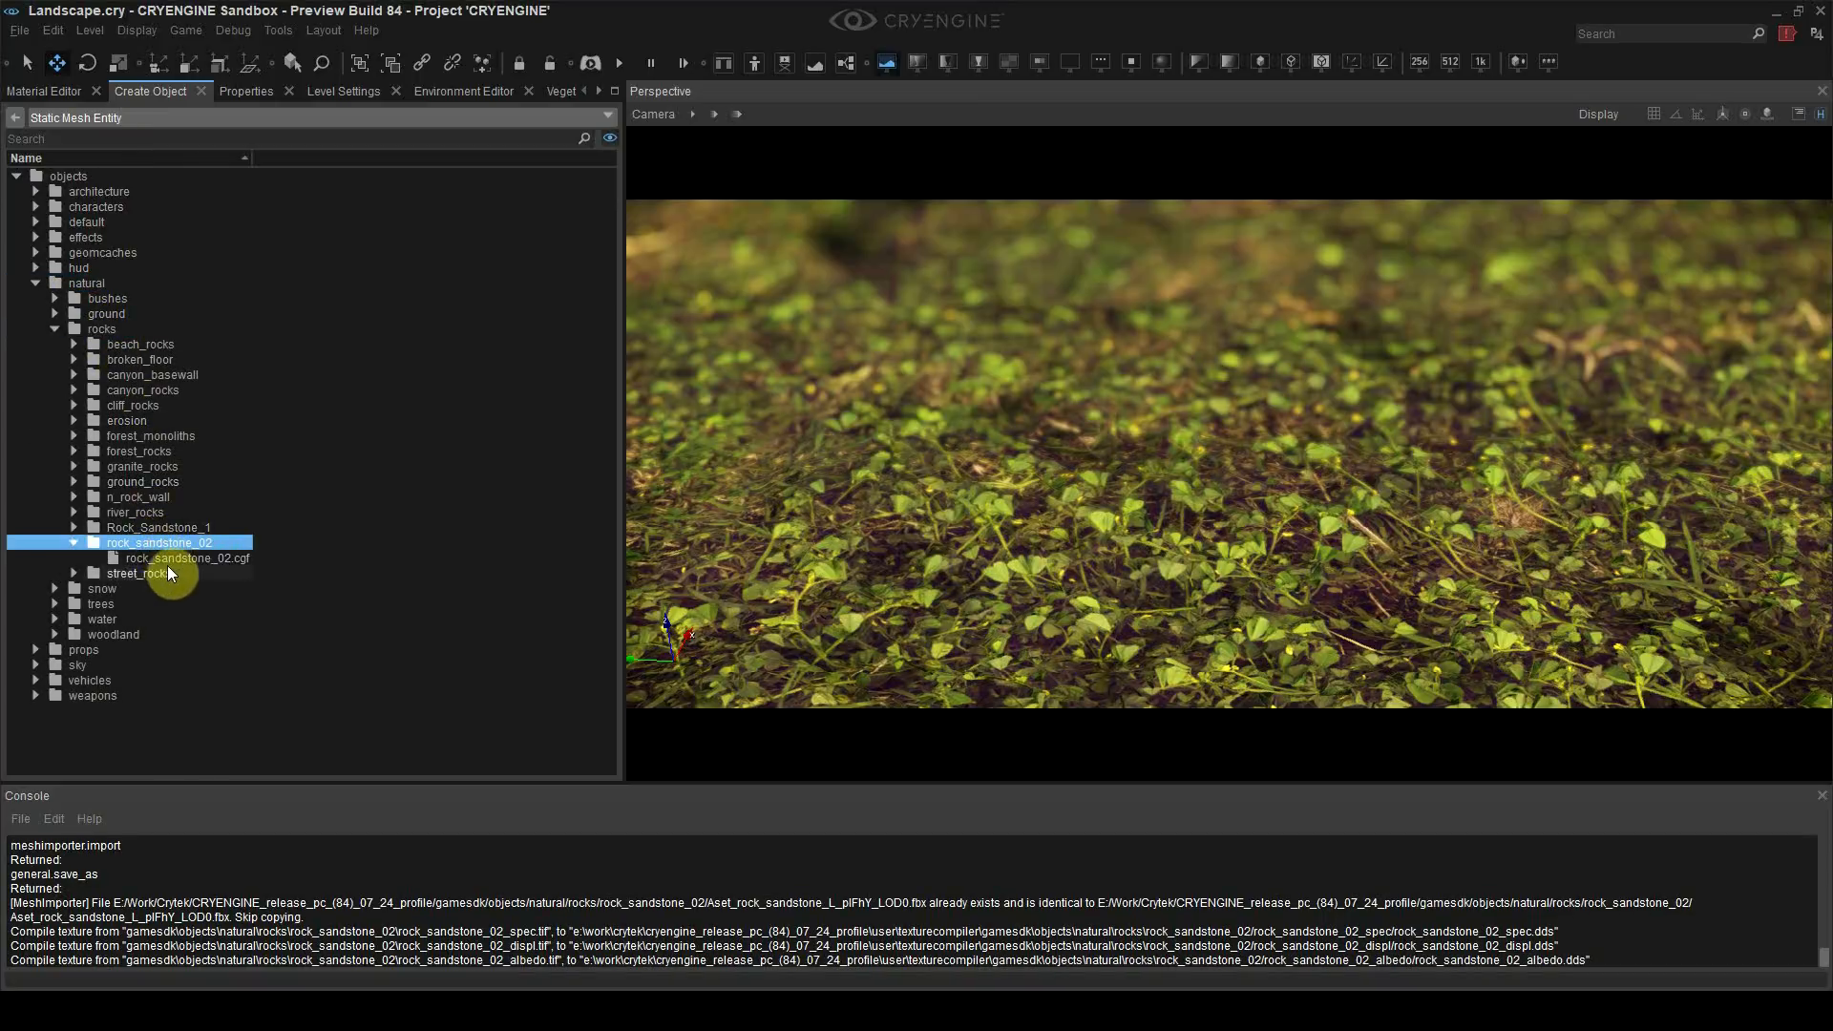
pyautogui.moveTo(258, 562); pyautogui.dragTo(1212, 298)
# Step: Rotate the placed rock about its vertical axis and lower it slightly into the ground
pyautogui.press('2')
pyautogui.moveTo(1142, 376)
pyautogui.mouseDown()
pyautogui.moveTo(1215, 368)
pyautogui.moveTo(1158, 360)
pyautogui.mouseUp()
pyautogui.hotkey('ctrl', 'z')
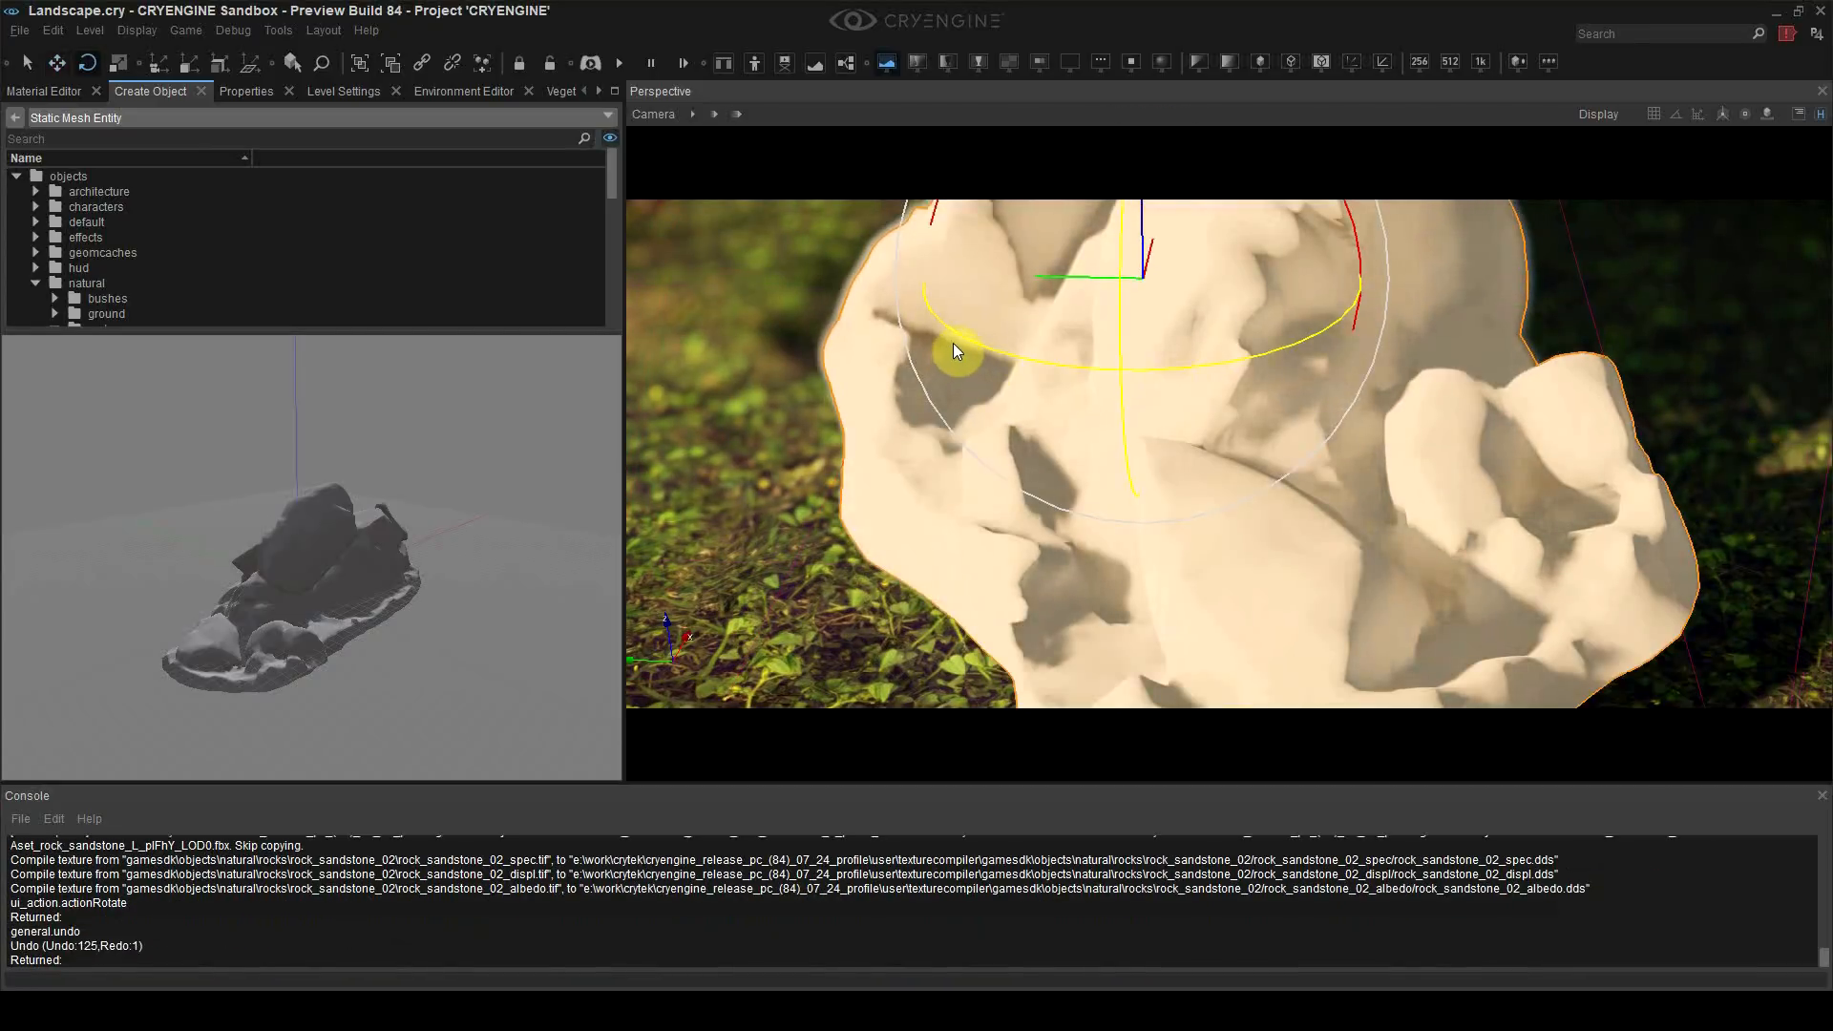
pyautogui.moveTo(955, 351); pyautogui.dragTo(1155, 373)
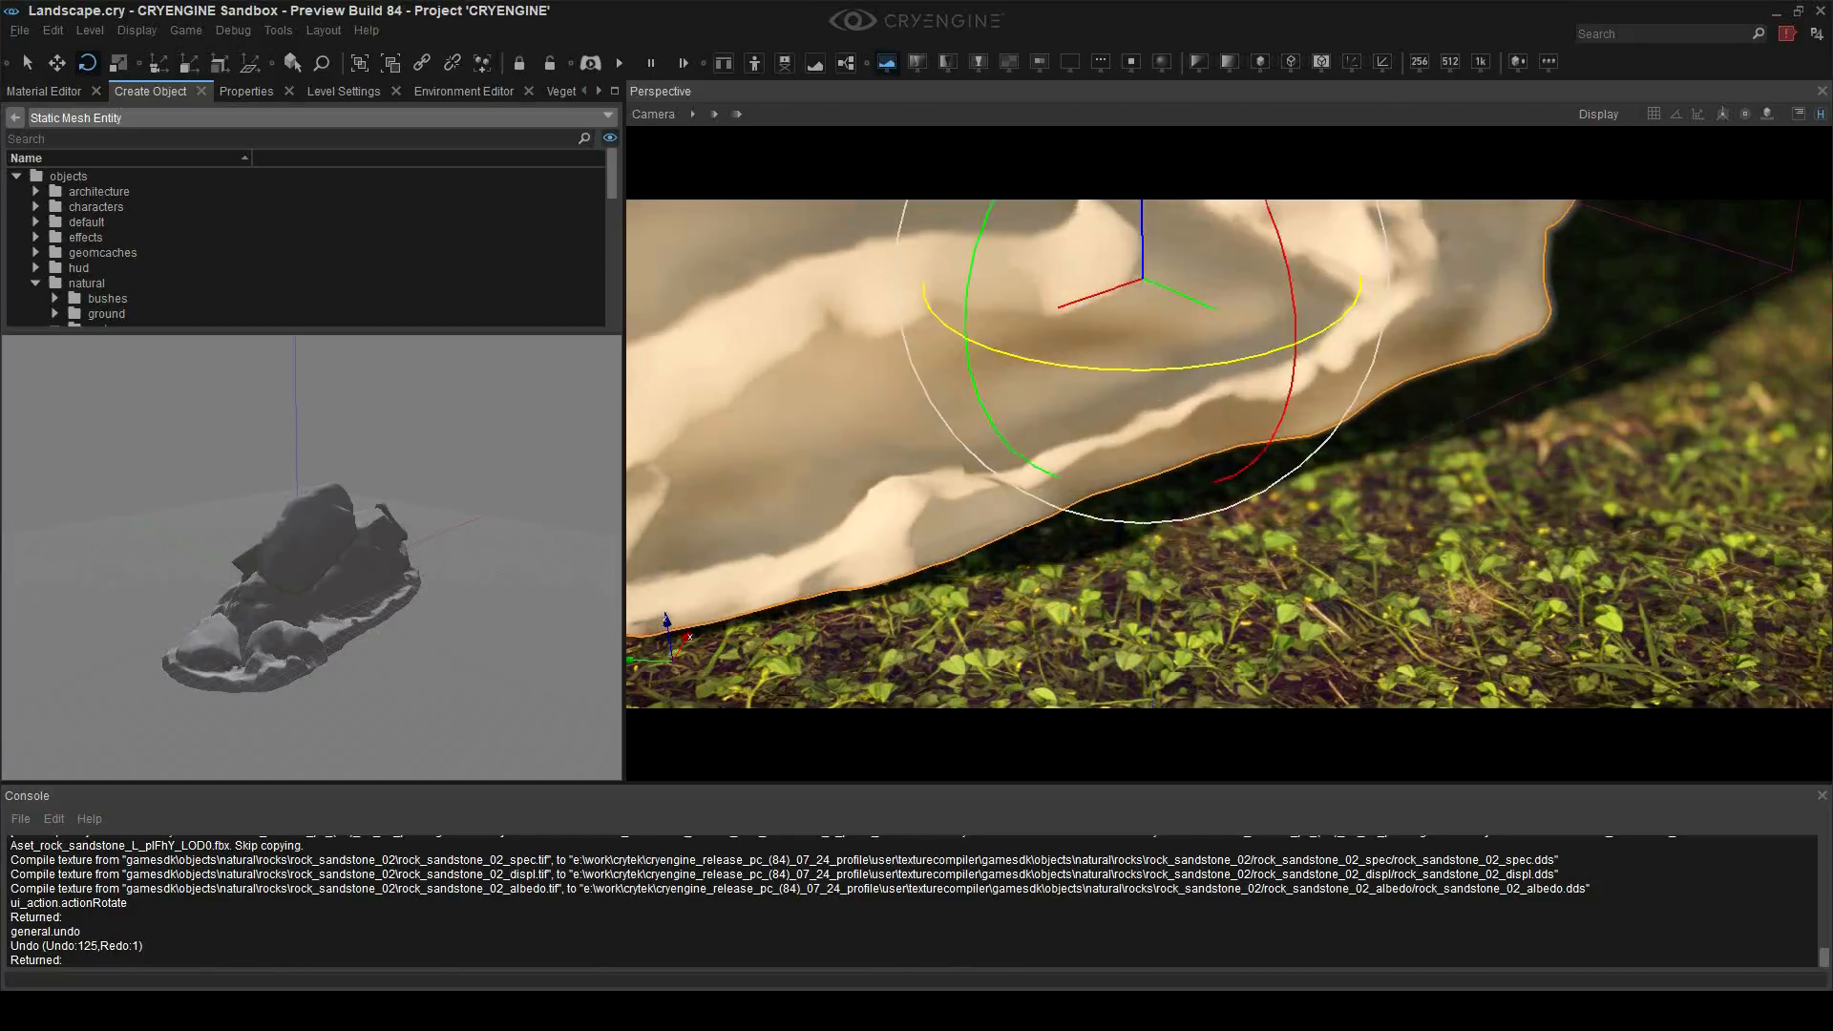
pyautogui.press('s')
pyautogui.moveTo(1156, 372); pyautogui.dragTo(1258, 420, button='right')
pyautogui.press('1')
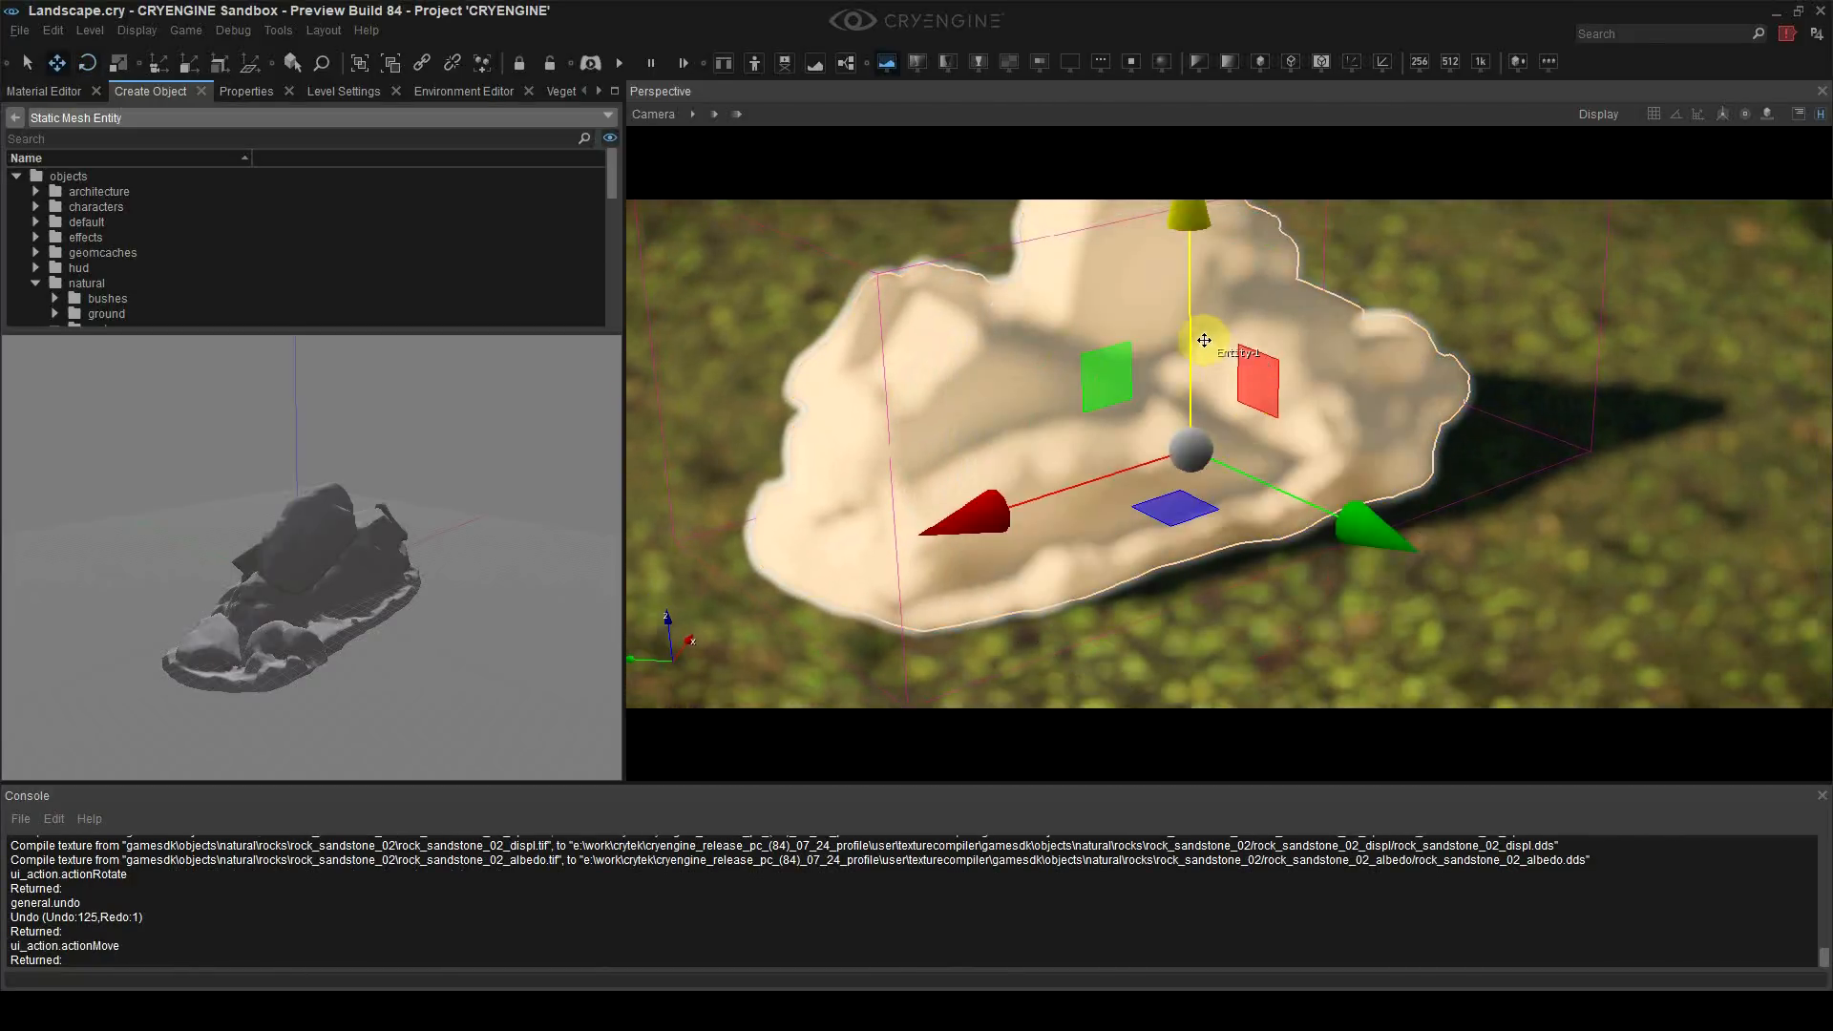
pyautogui.moveTo(1204, 341); pyautogui.dragTo(1199, 361)
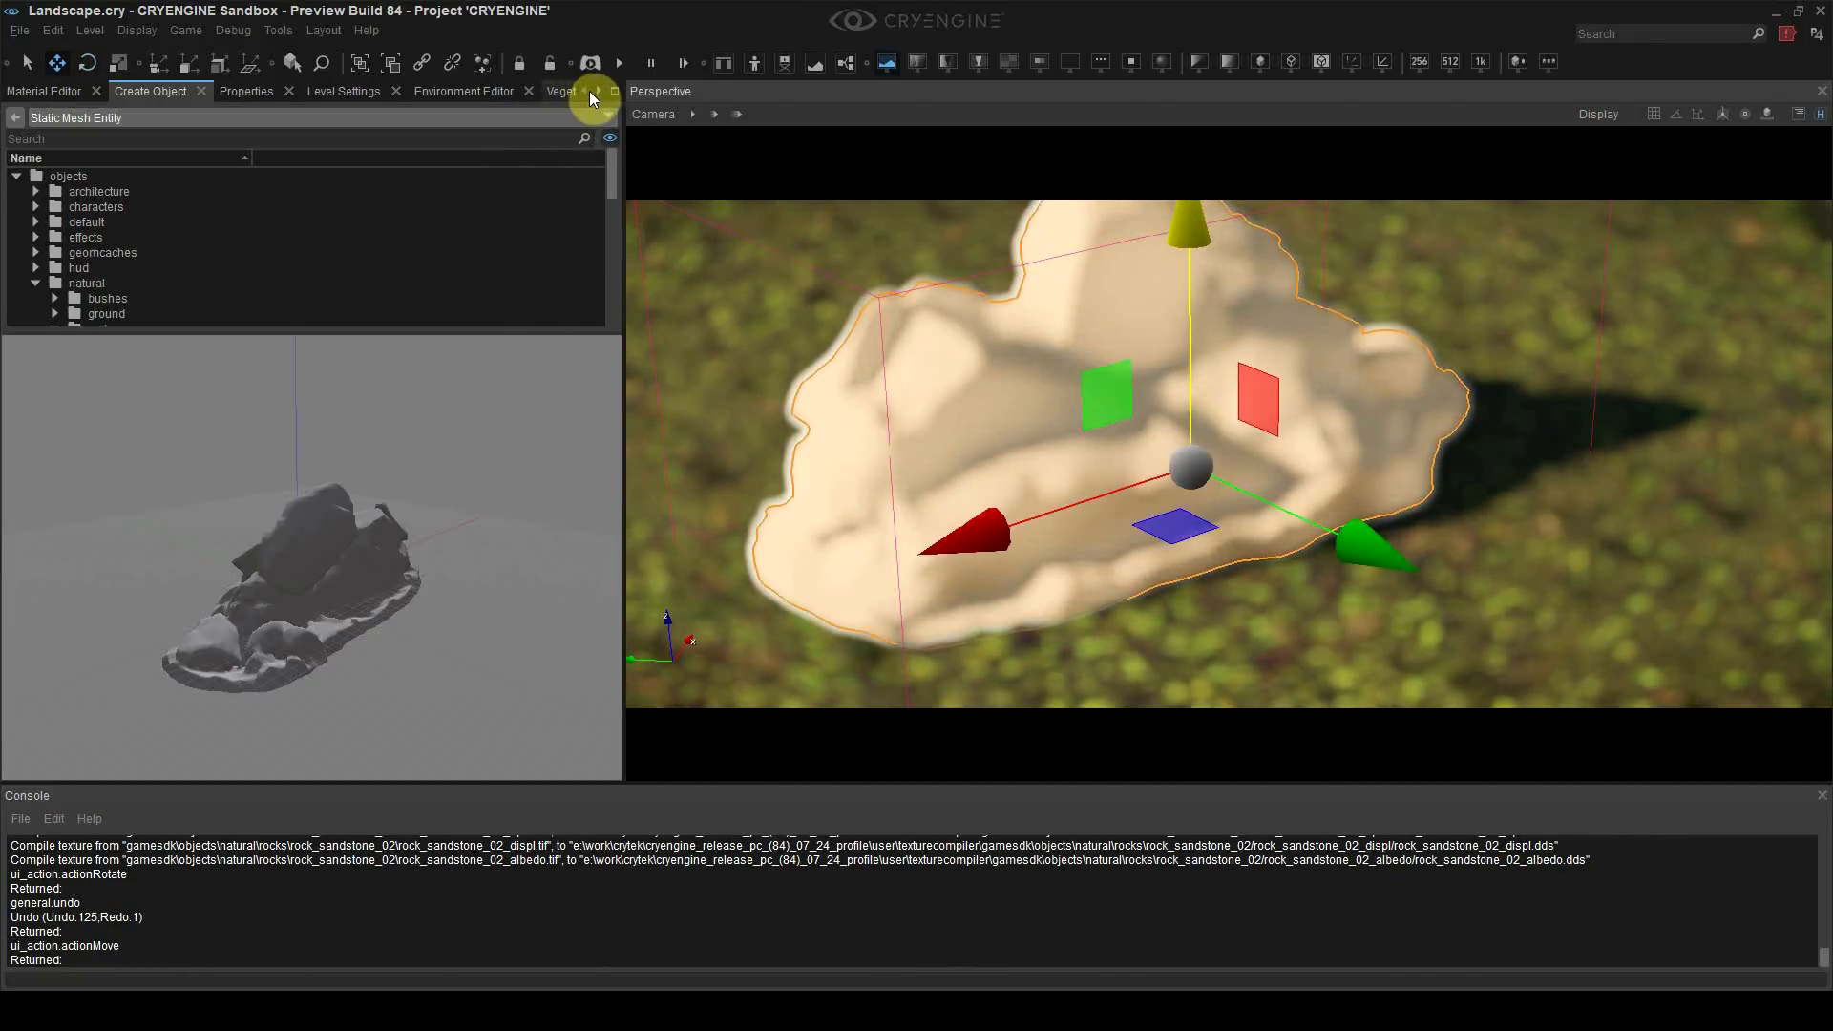
# Step: Set the FocusRange key of the depthoffield sequence in Track View to 12
pyautogui.click(599, 90)
pyautogui.click(599, 90)
pyautogui.click(599, 90)
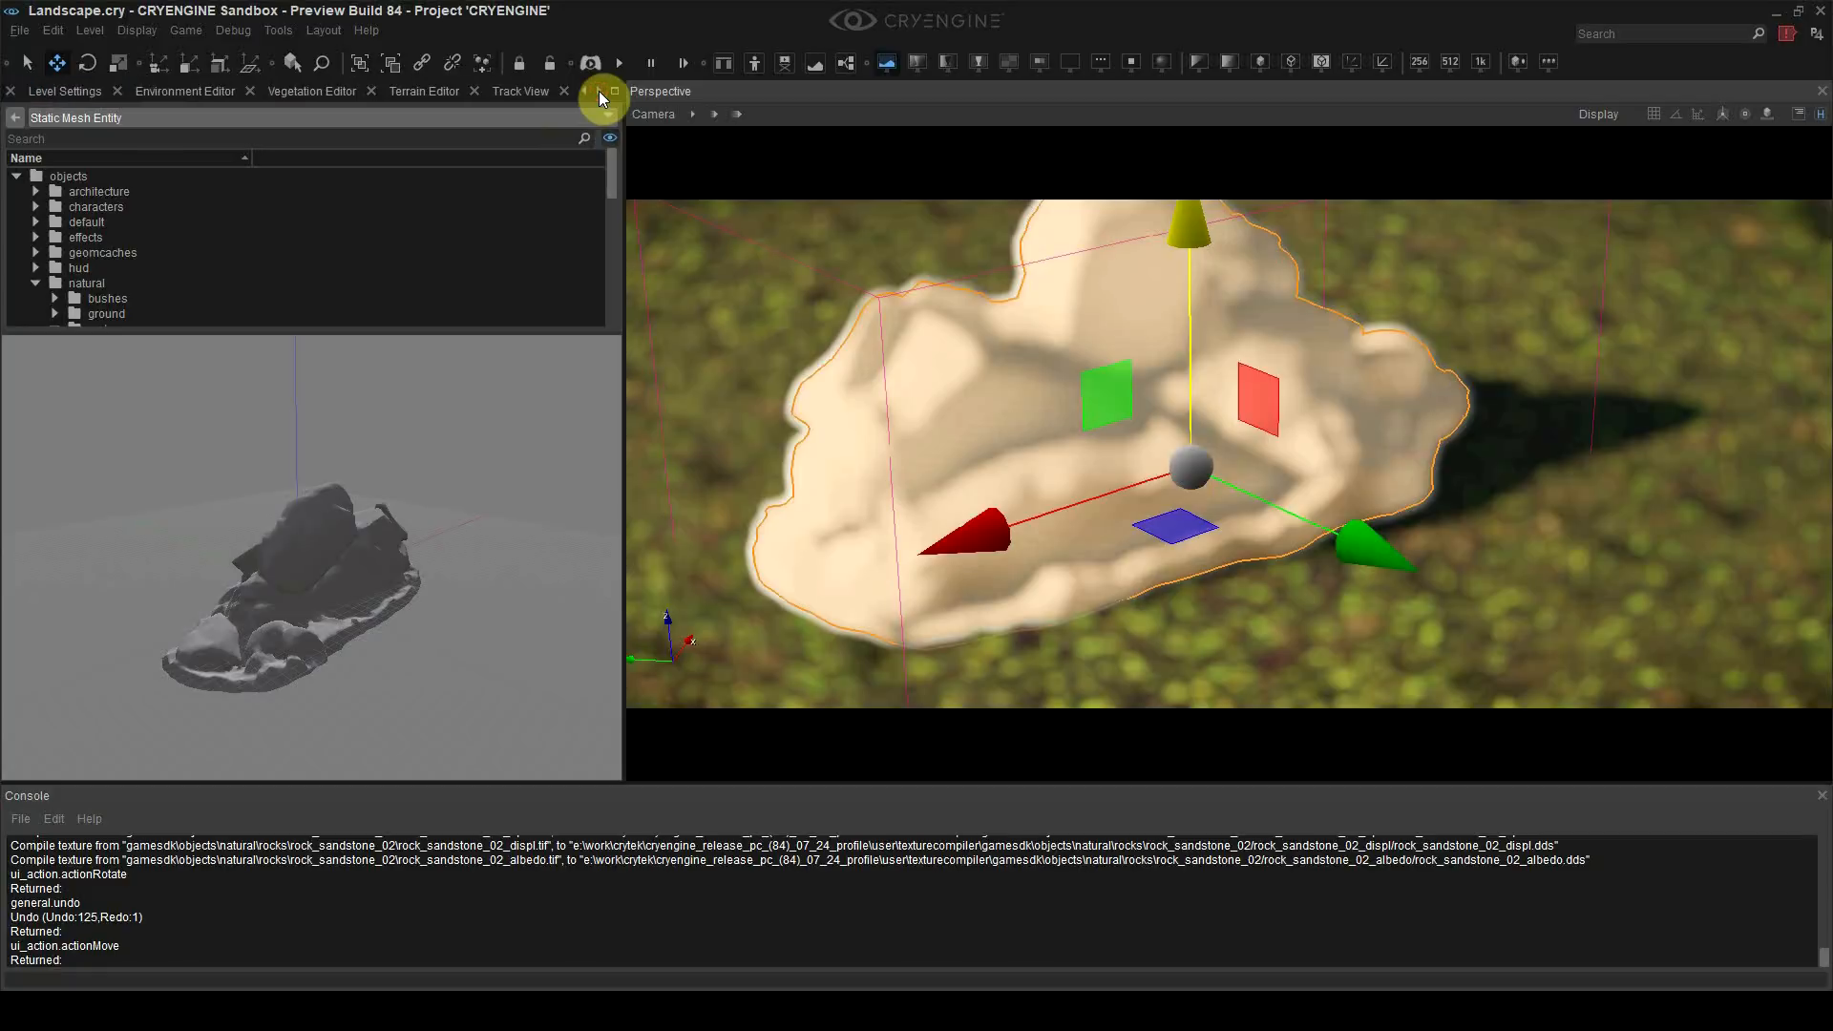
pyautogui.click(525, 91)
pyautogui.click(204, 256)
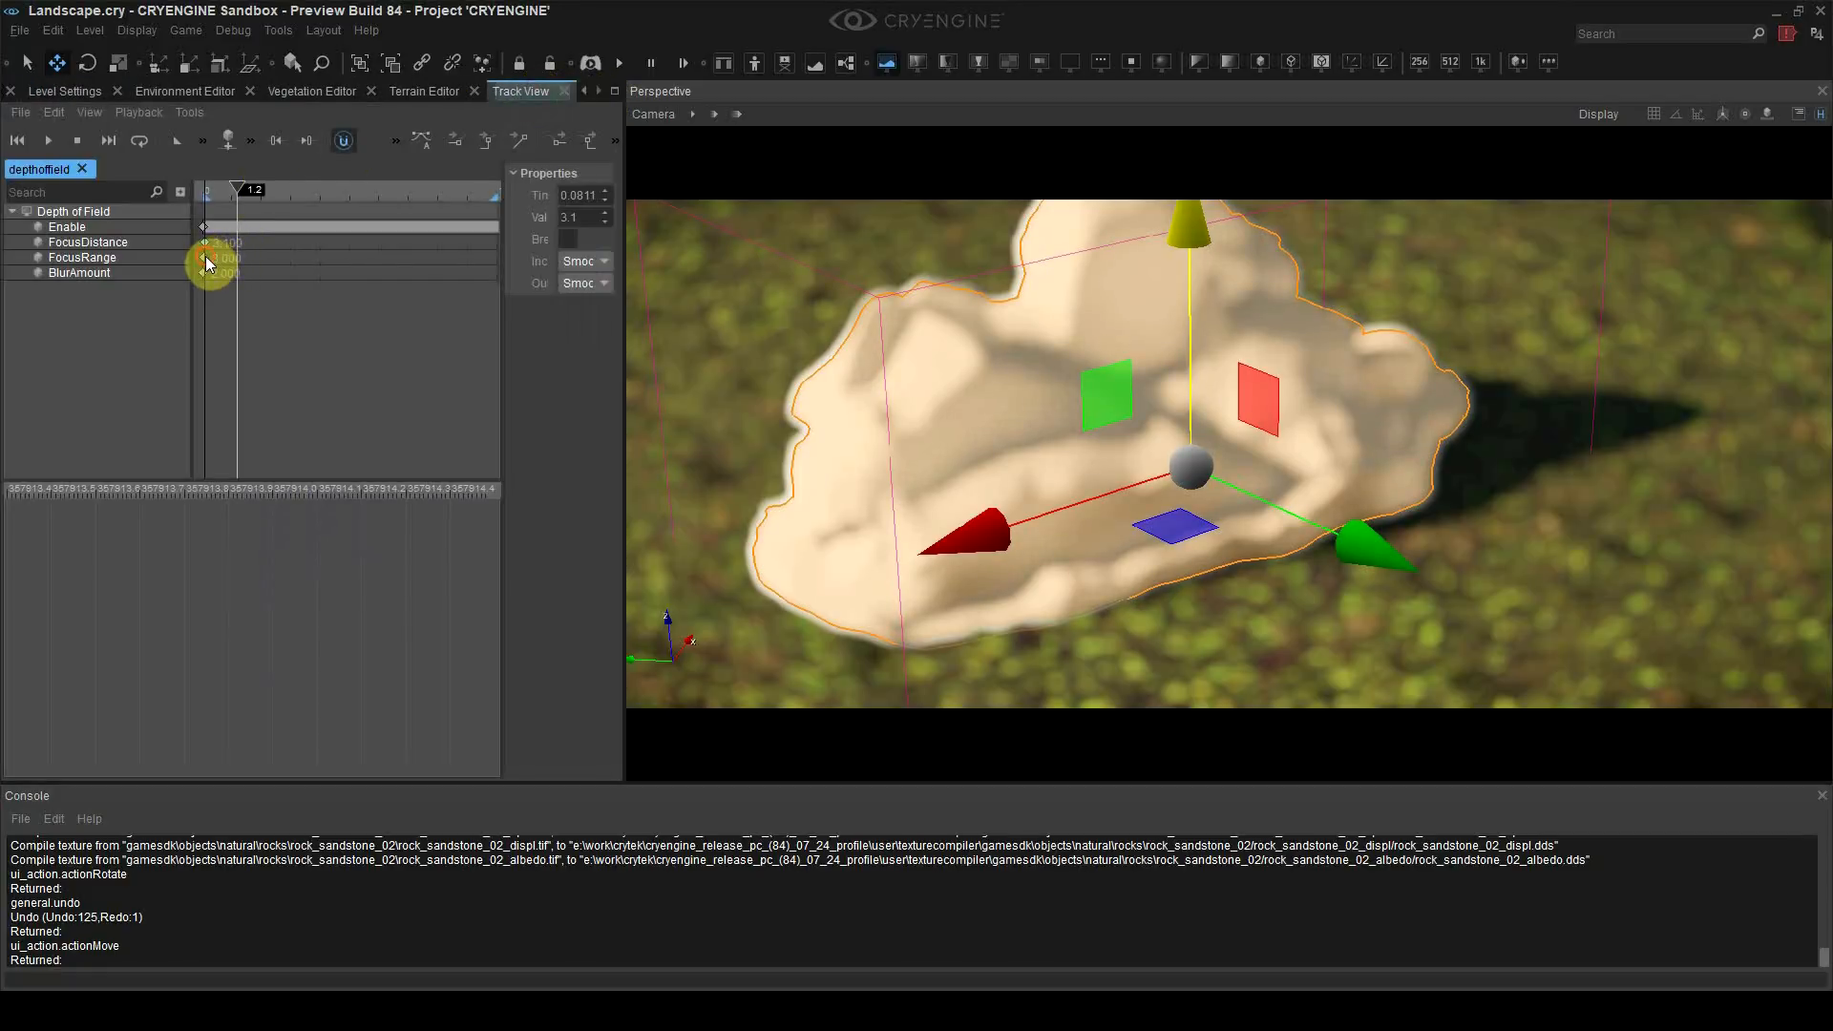
pyautogui.click(575, 217)
pyautogui.write('12')
pyautogui.press('Return')
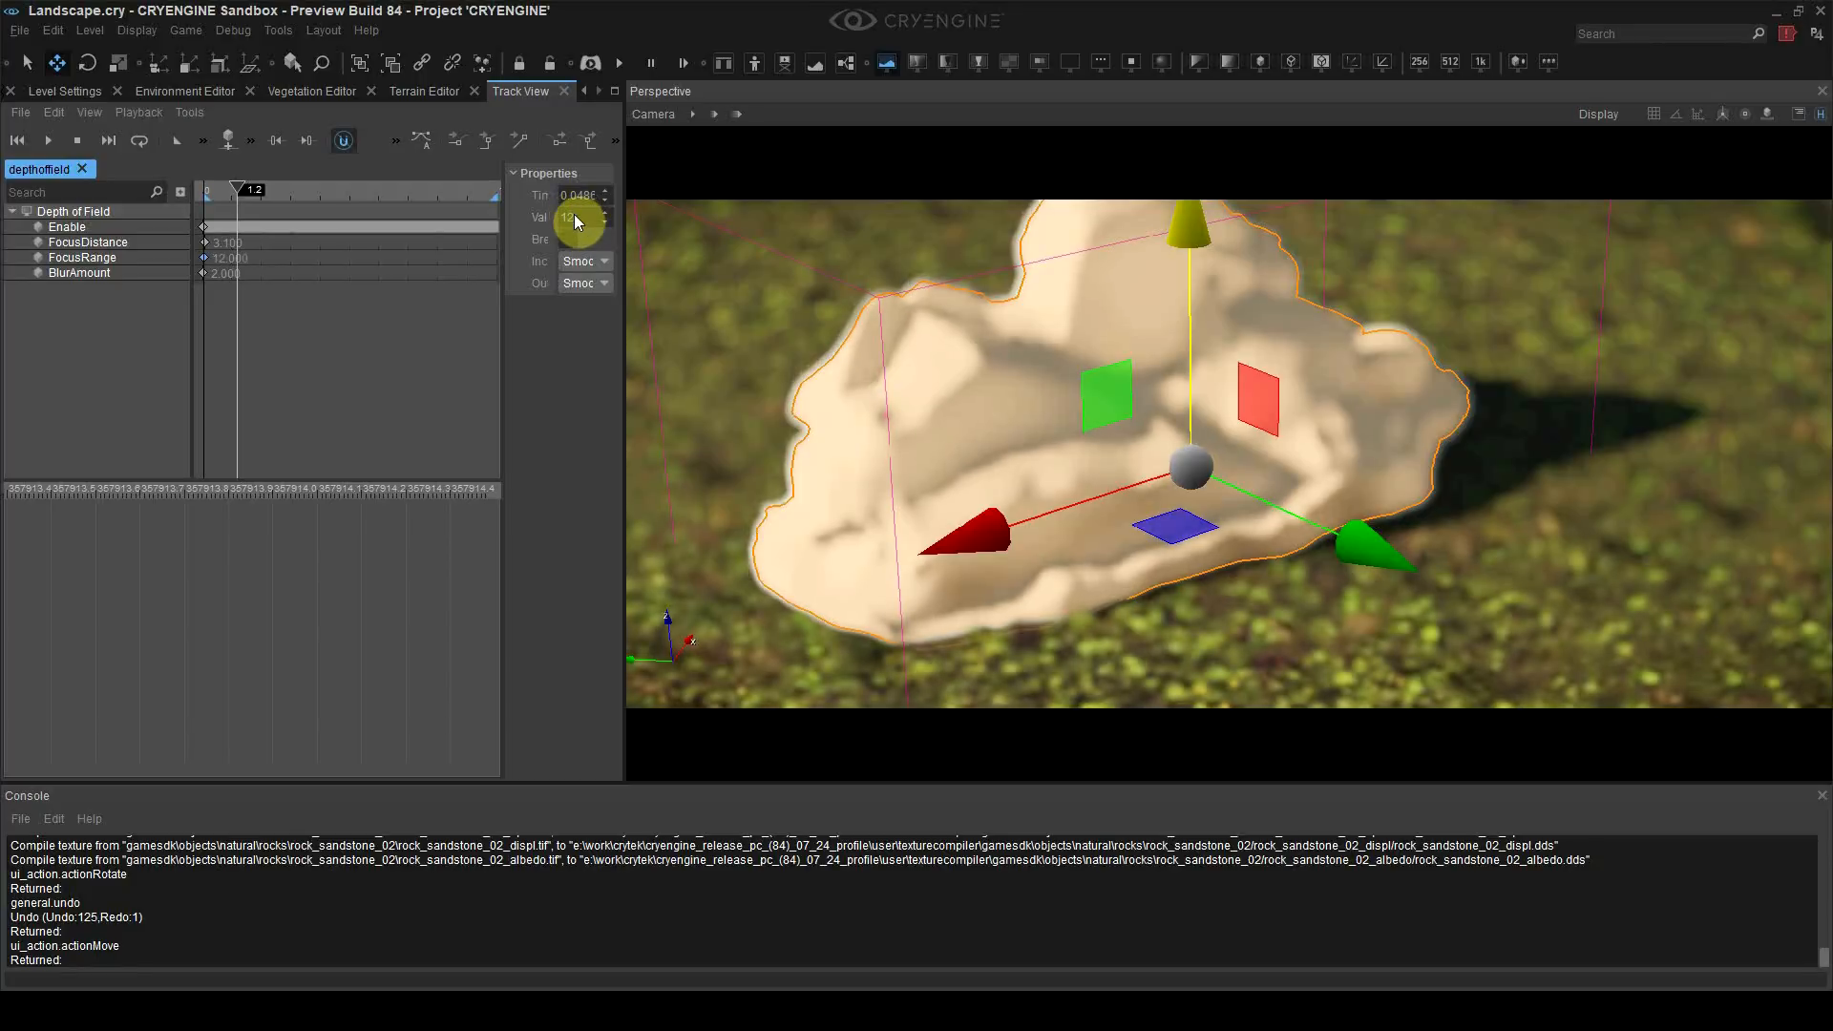
# Step: Raise the depth of field FocusRange key's value to 25 and deselect the rock
pyautogui.click(574, 218)
pyautogui.write('1')
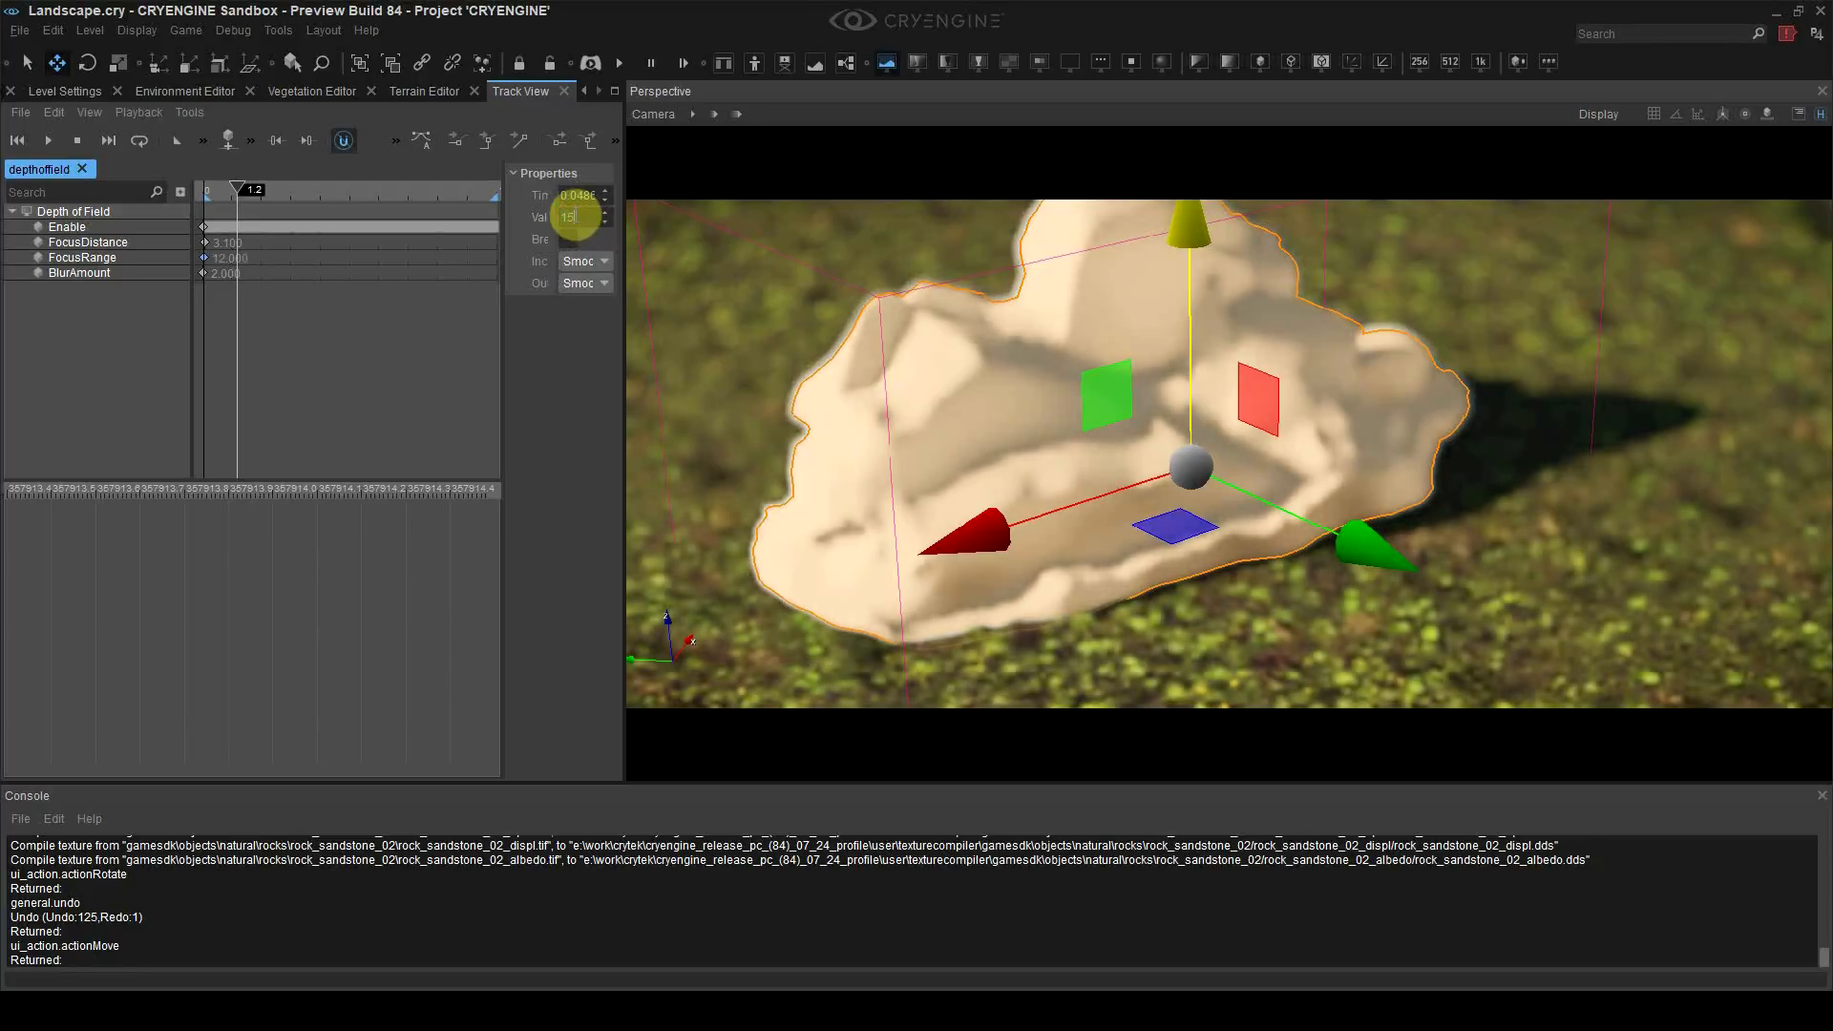
pyautogui.write('5')
pyautogui.press('Return')
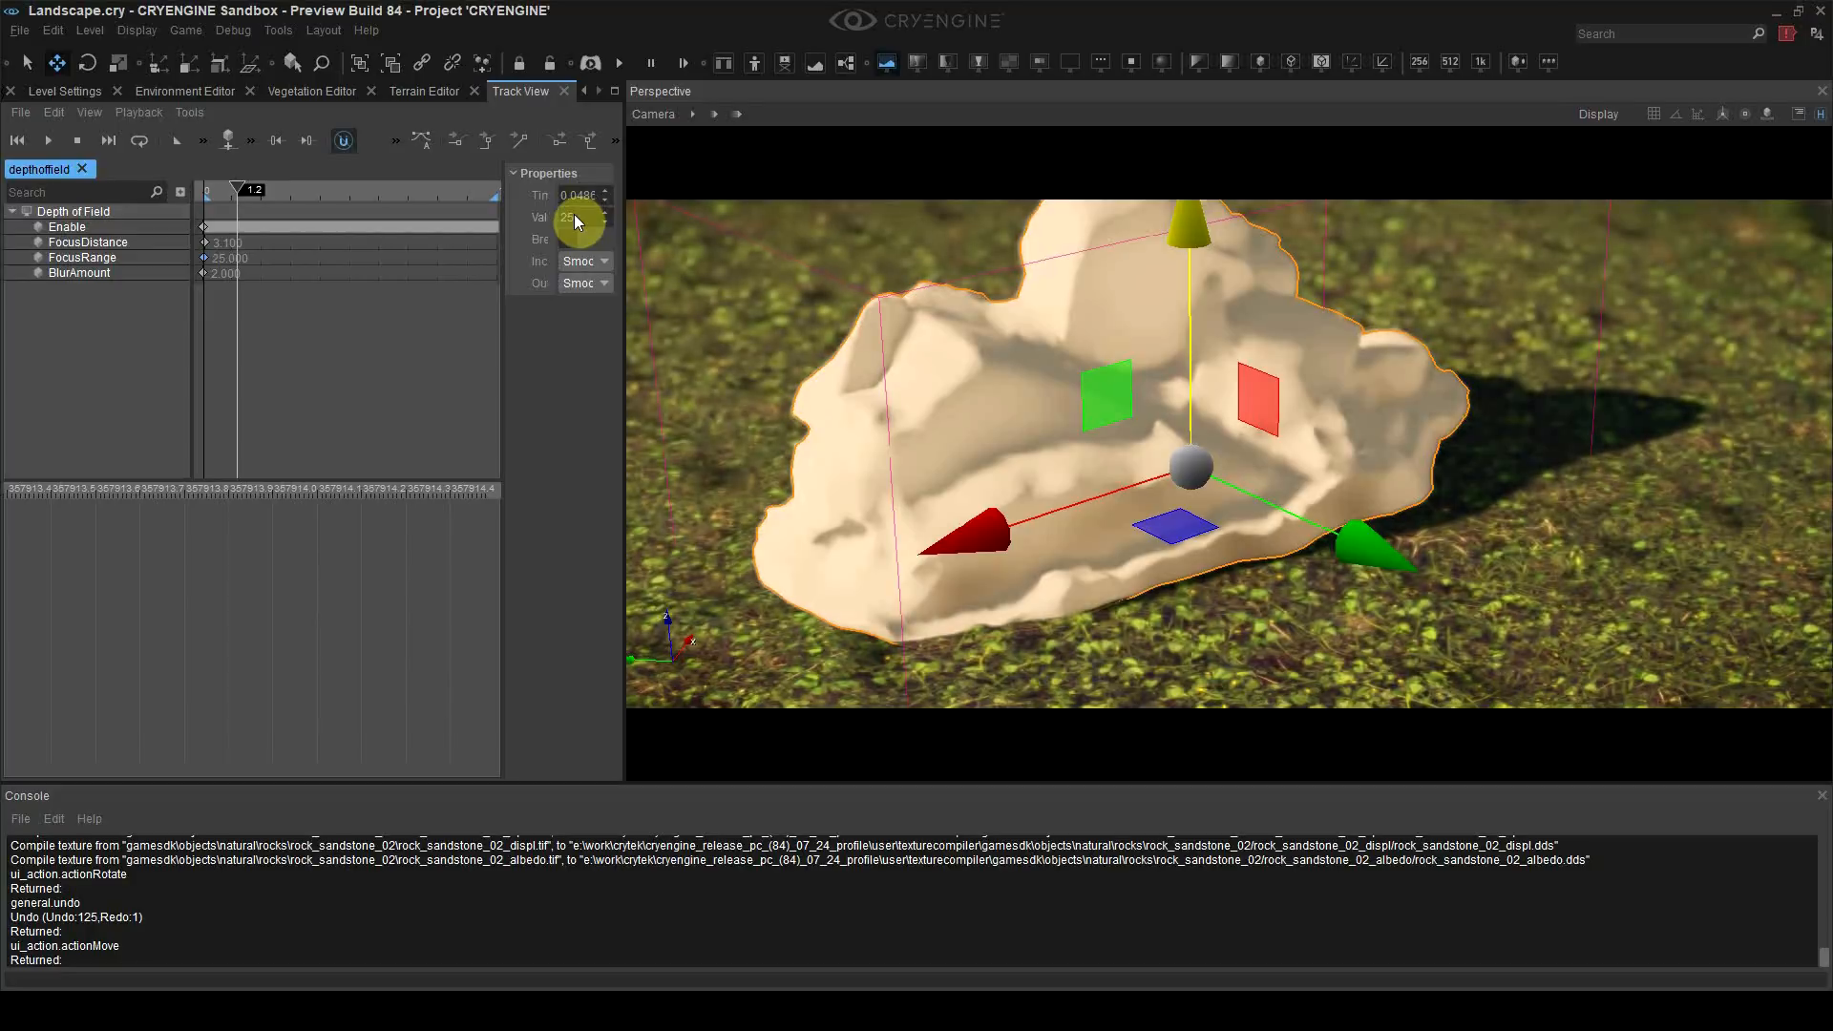
pyautogui.click(1076, 595)
pyautogui.moveTo(1263, 660); pyautogui.dragTo(1285, 644, button='right')
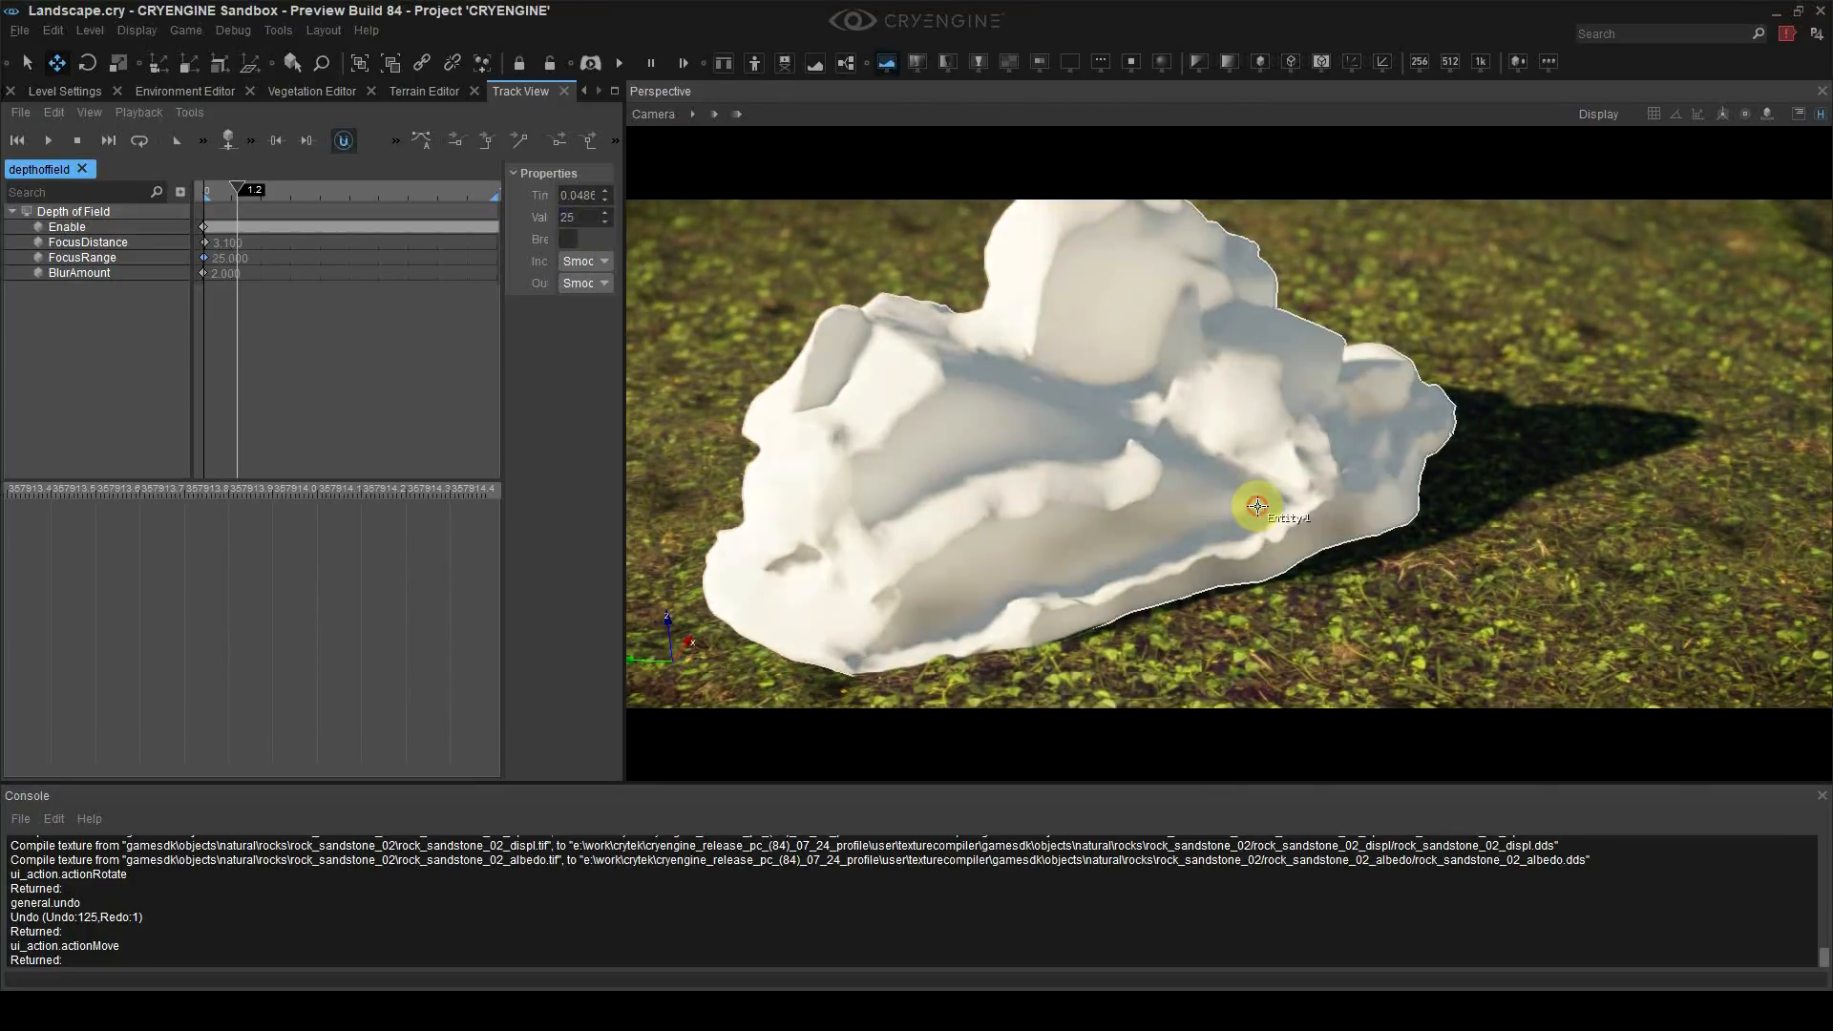
# Step: Lower the rock slightly, turn it a little about its vertical axis and shift it sideways on the ground, leaving it deselected
pyautogui.click(1243, 487)
pyautogui.moveTo(1163, 353); pyautogui.dragTo(1167, 374)
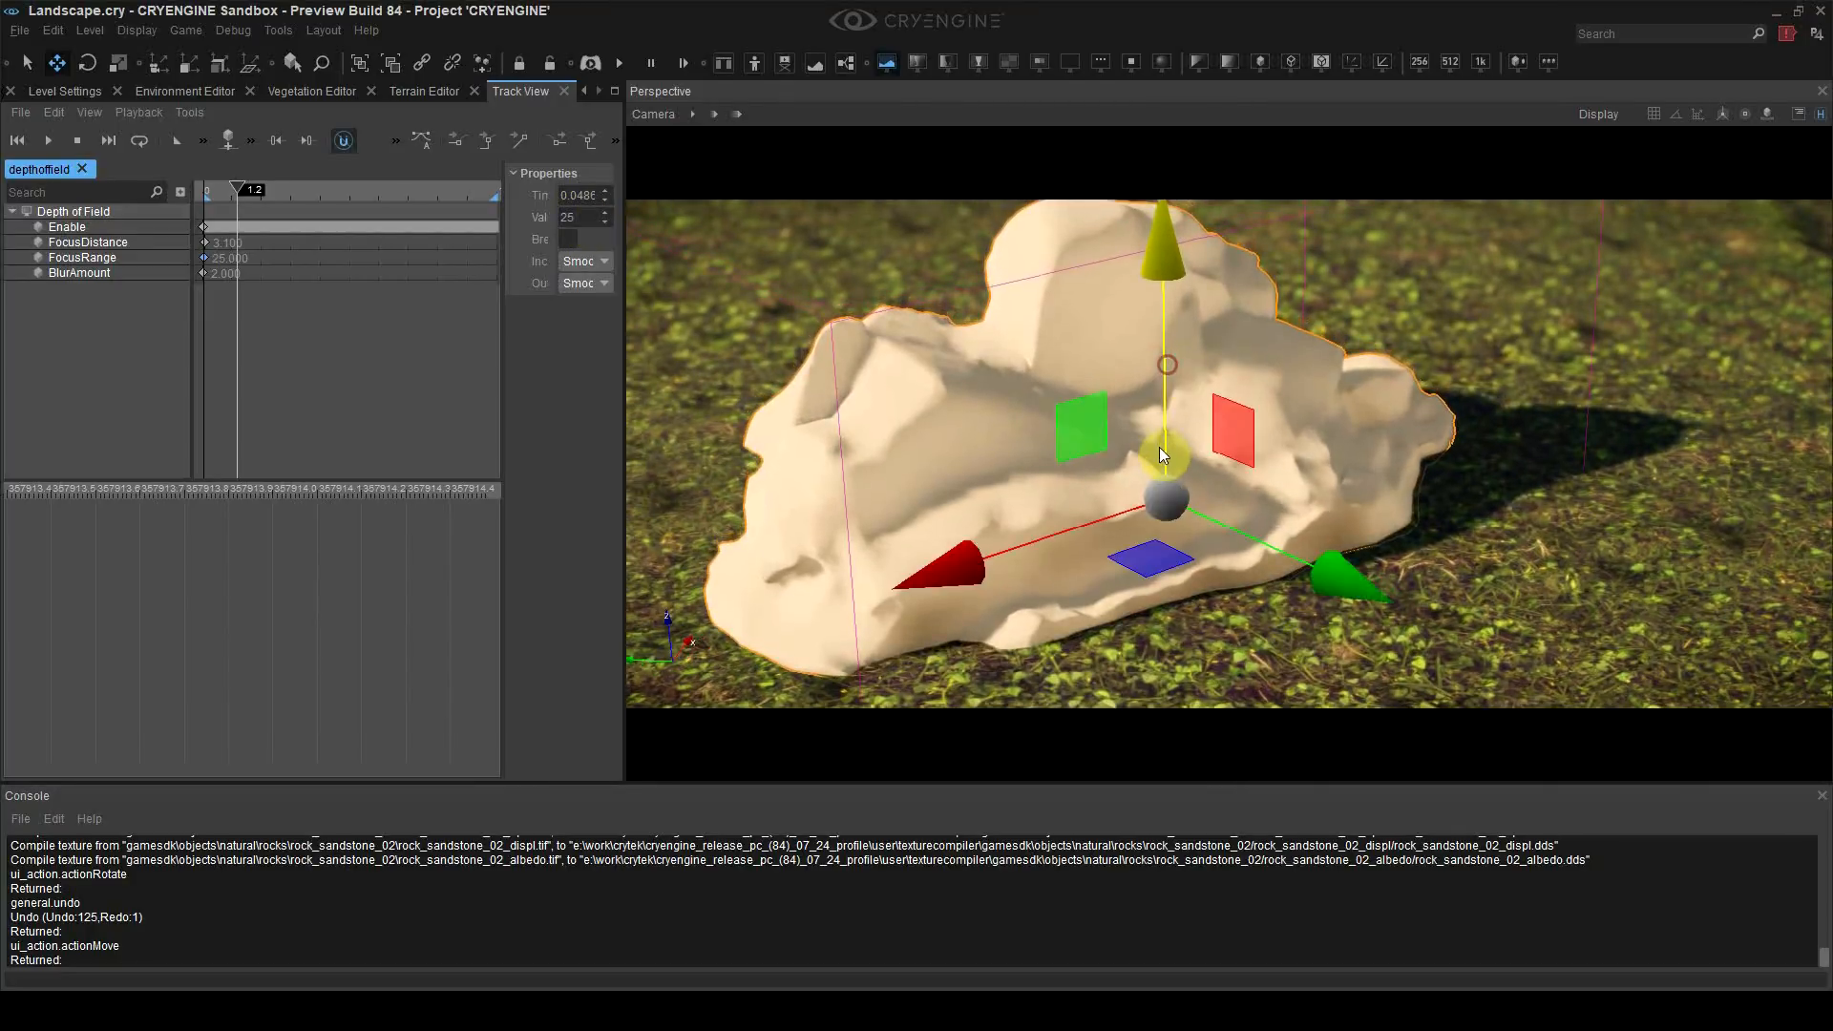
pyautogui.press('2')
pyautogui.moveTo(1165, 604); pyautogui.dragTo(1172, 421)
pyautogui.press('2')
pyautogui.press('3')
pyautogui.press('2')
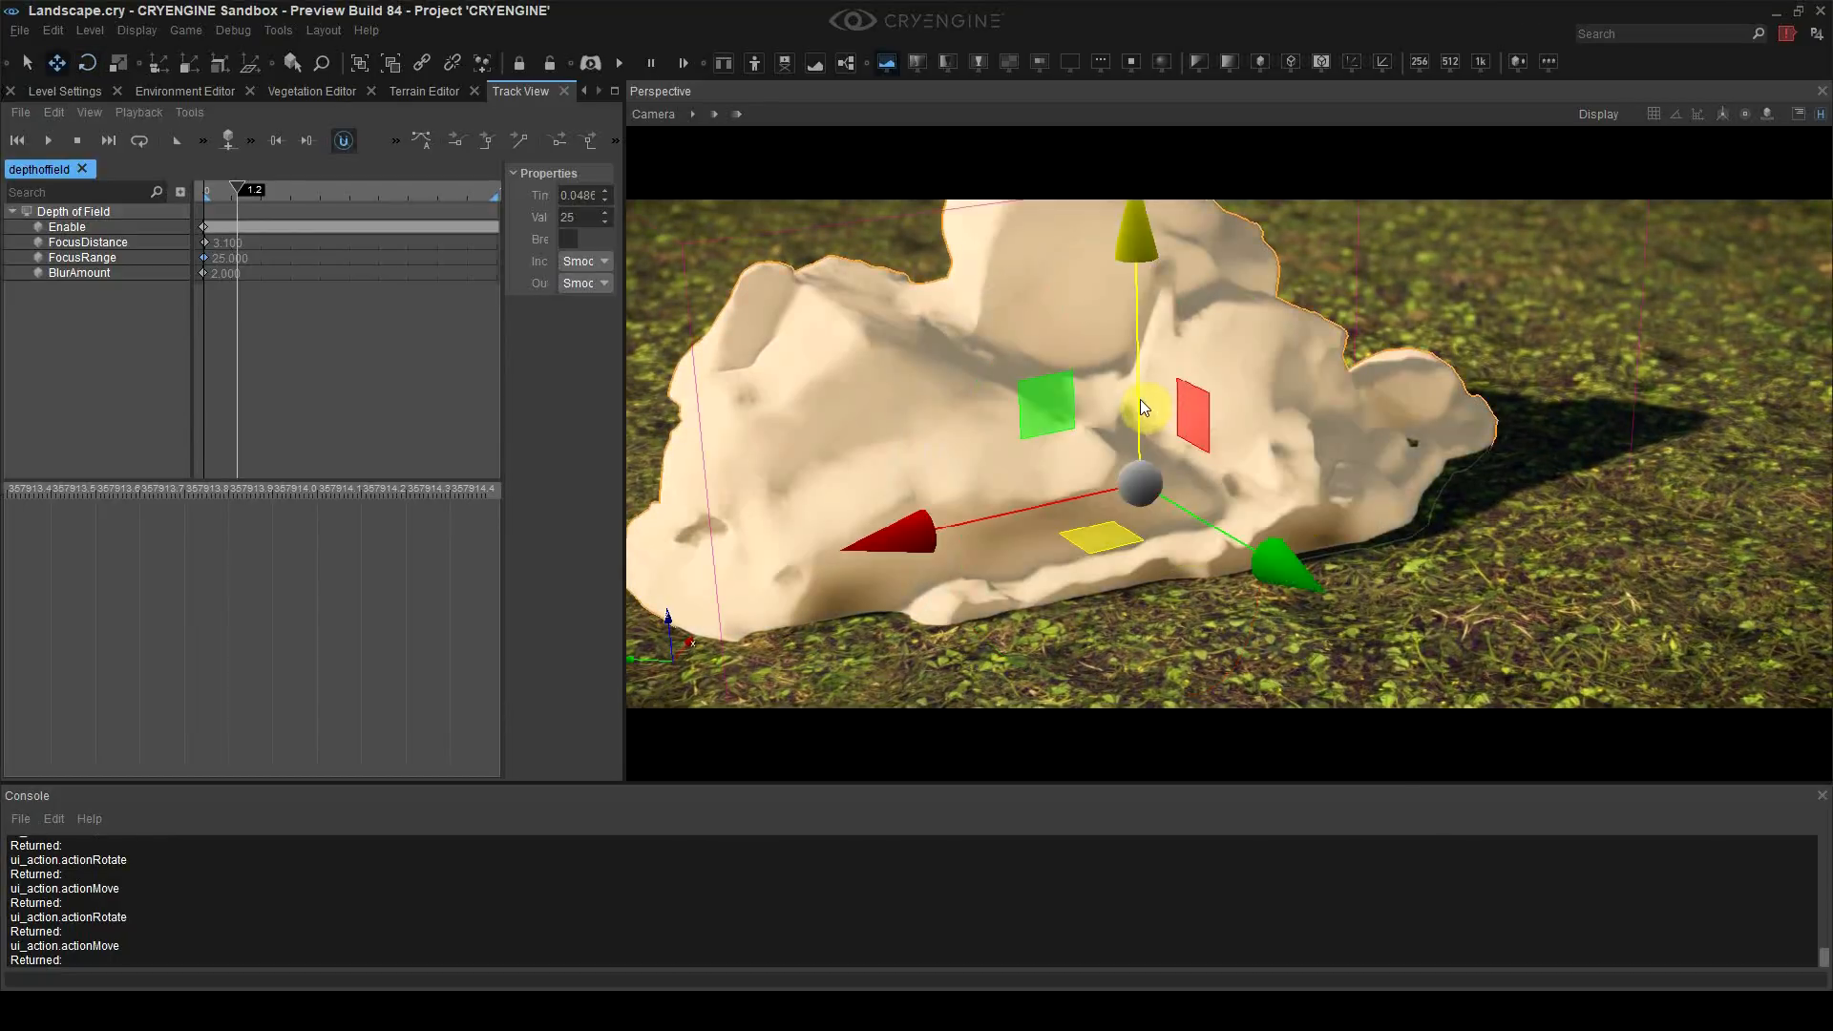
pyautogui.moveTo(1060, 412); pyautogui.dragTo(1103, 415)
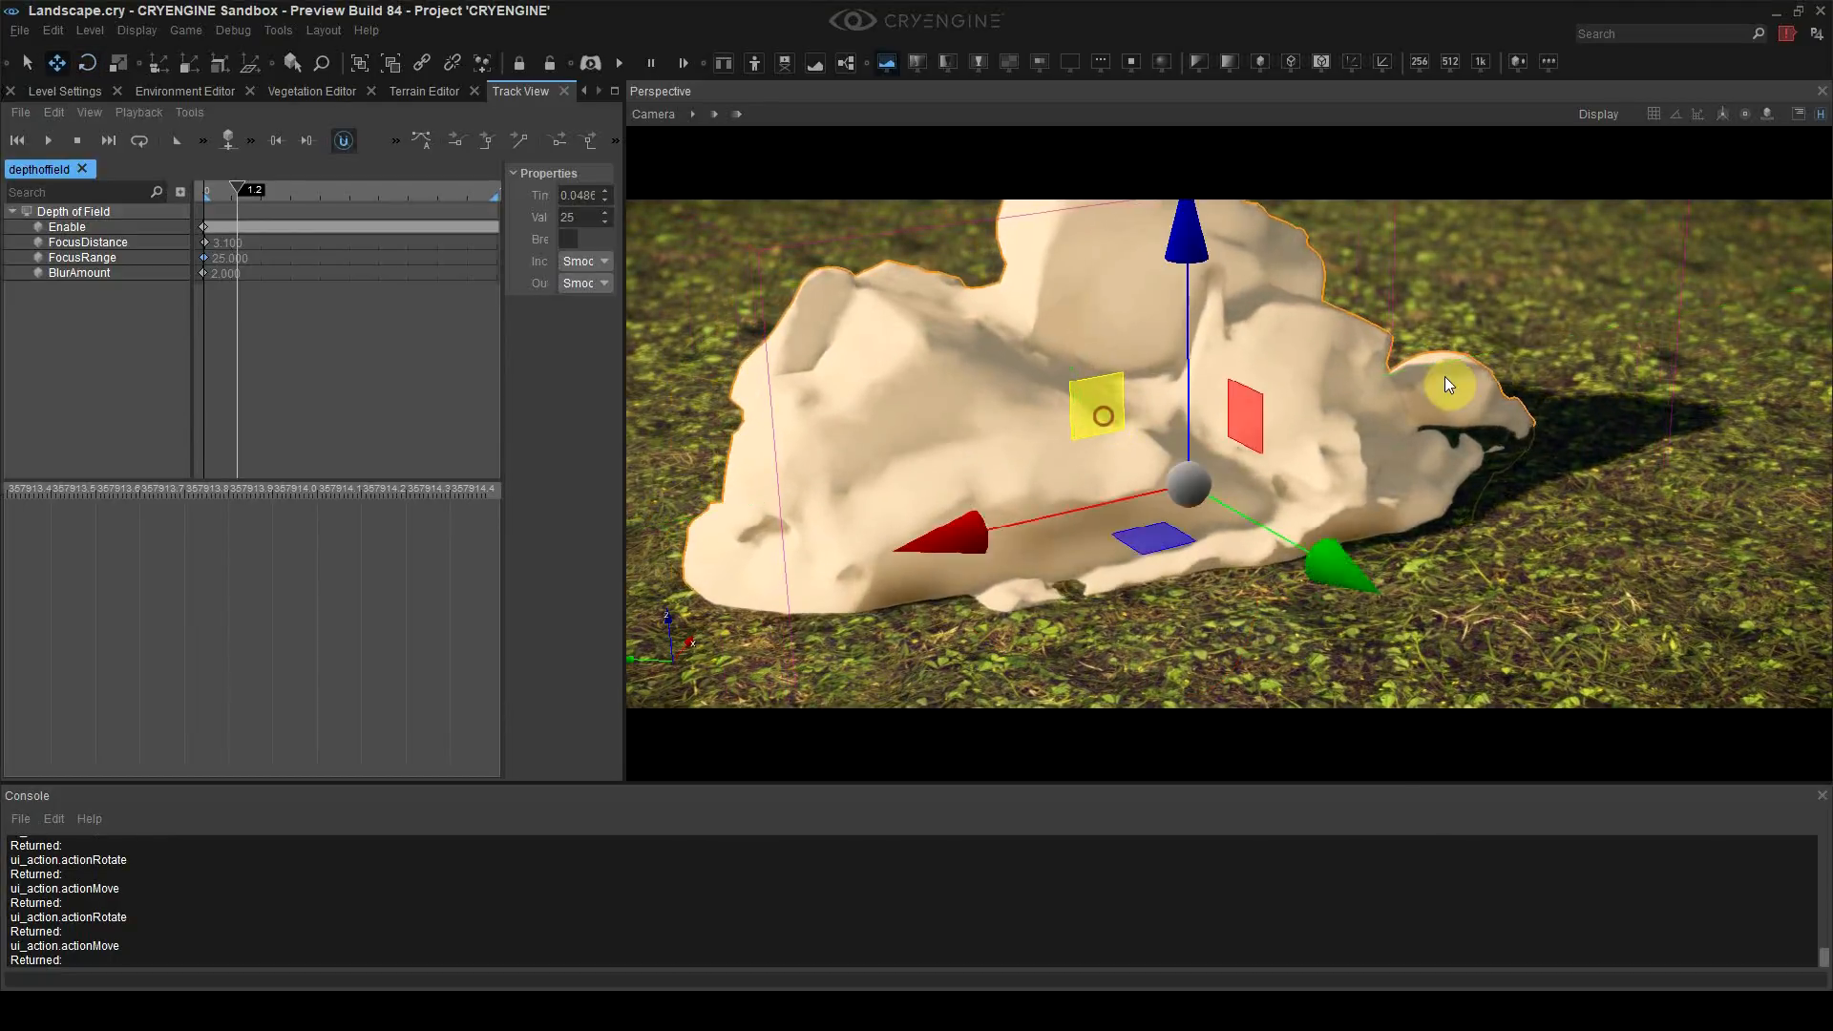
pyautogui.click(1437, 329)
pyautogui.press('s')
pyautogui.moveTo(1422, 334)
pyautogui.mouseDown(button='right')
pyautogui.moveTo(1374, 320)
pyautogui.moveTo(1370, 339)
pyautogui.moveTo(1394, 343)
pyautogui.mouseUp(button='right')
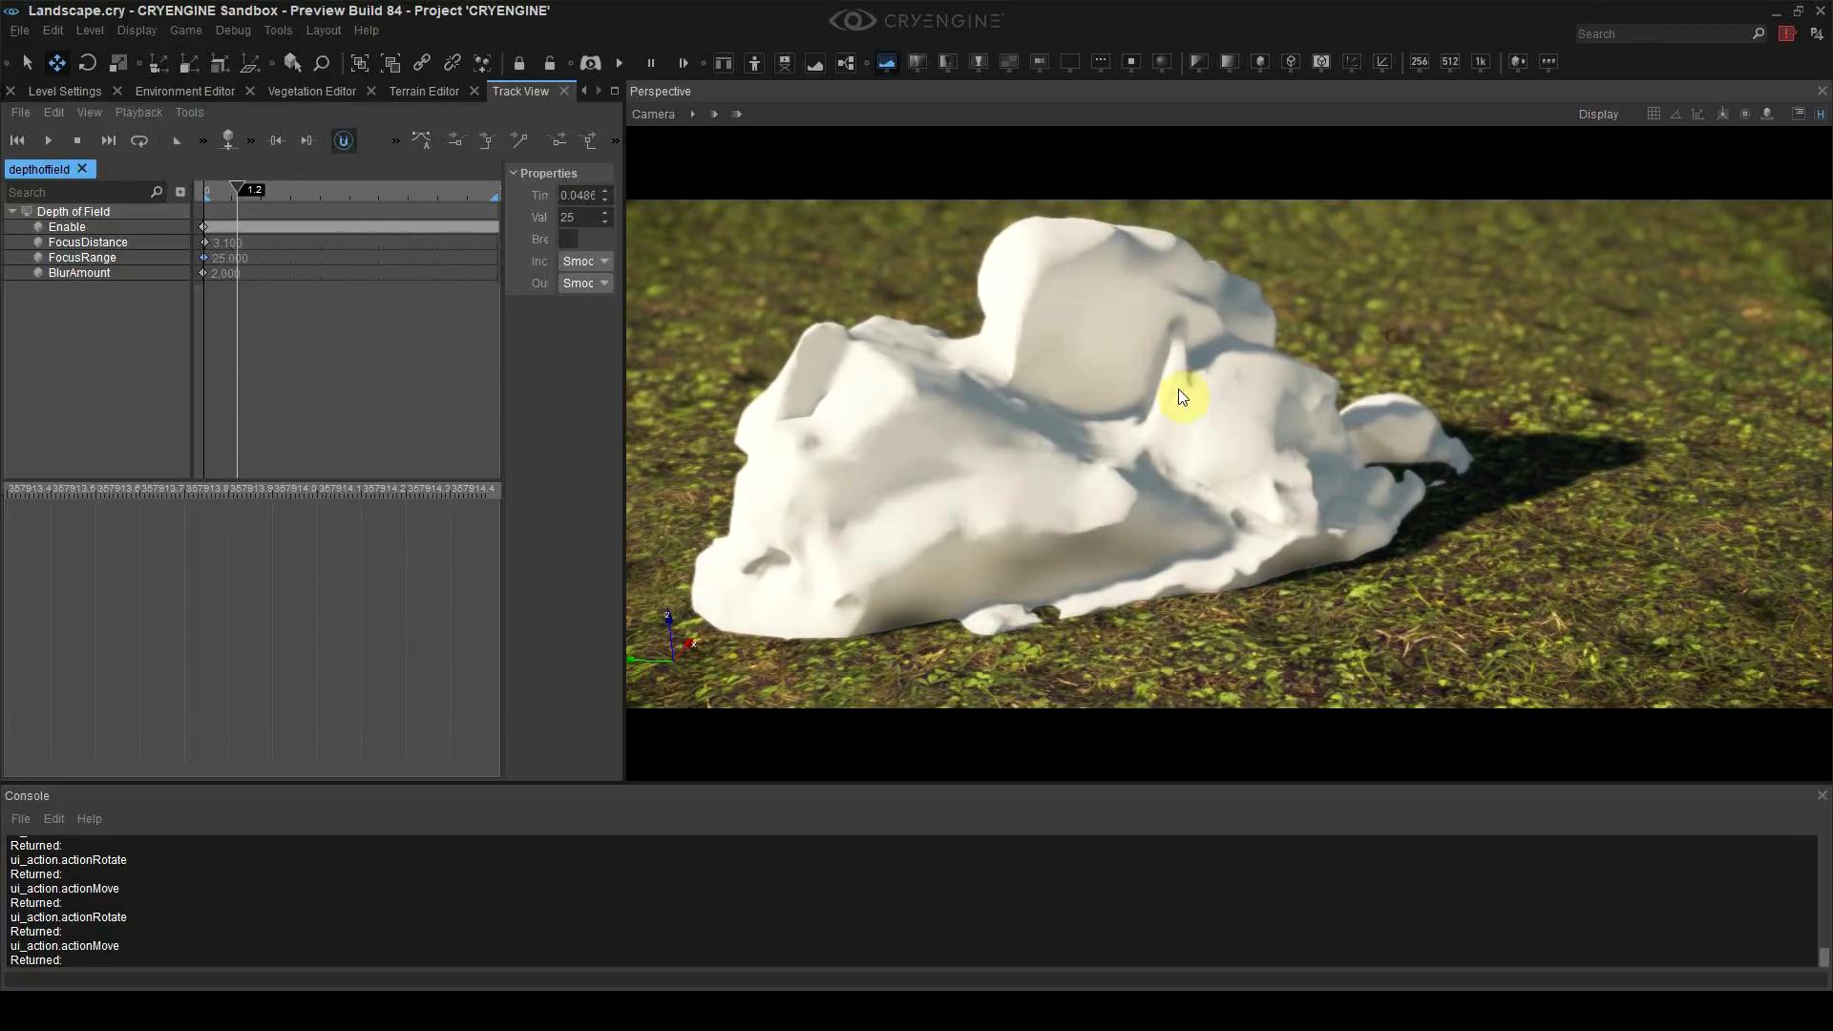
# Step: Create a new material named rock_sandstone_02 in objects/natural/rocks/rock_sandstone_02 and widen the material tree
pyautogui.click(585, 95)
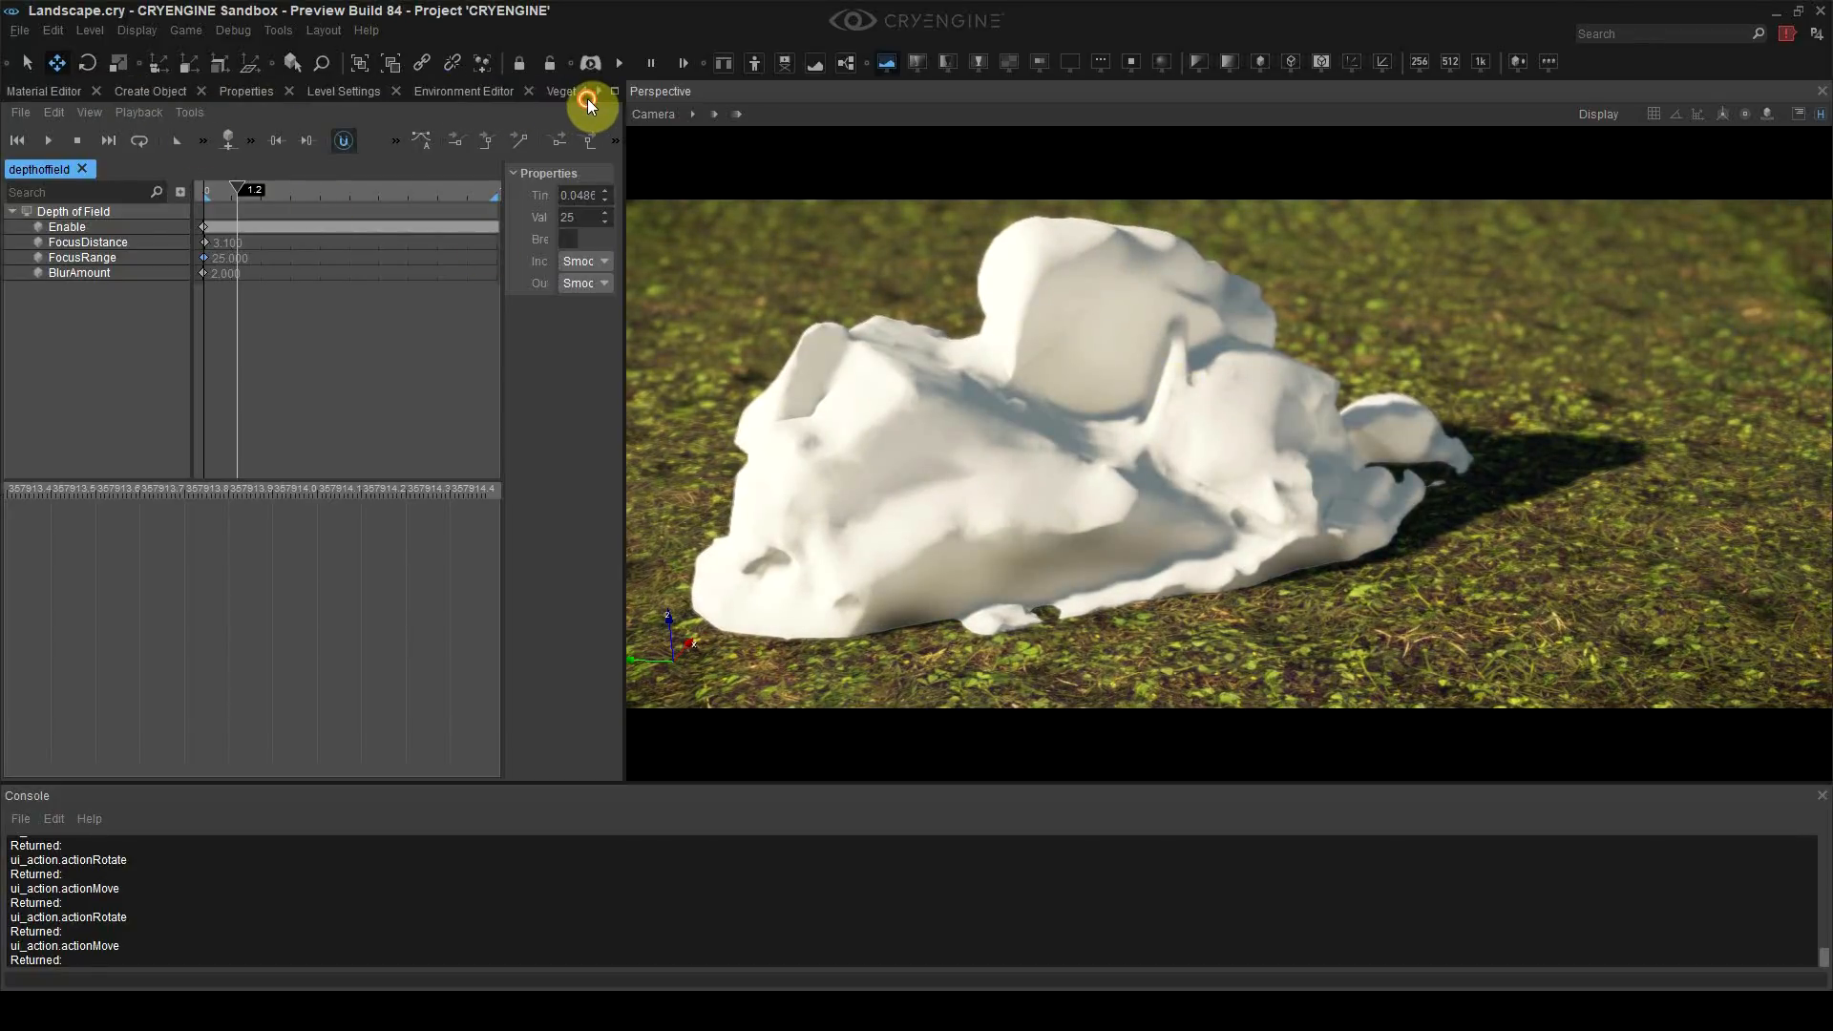
pyautogui.click(48, 90)
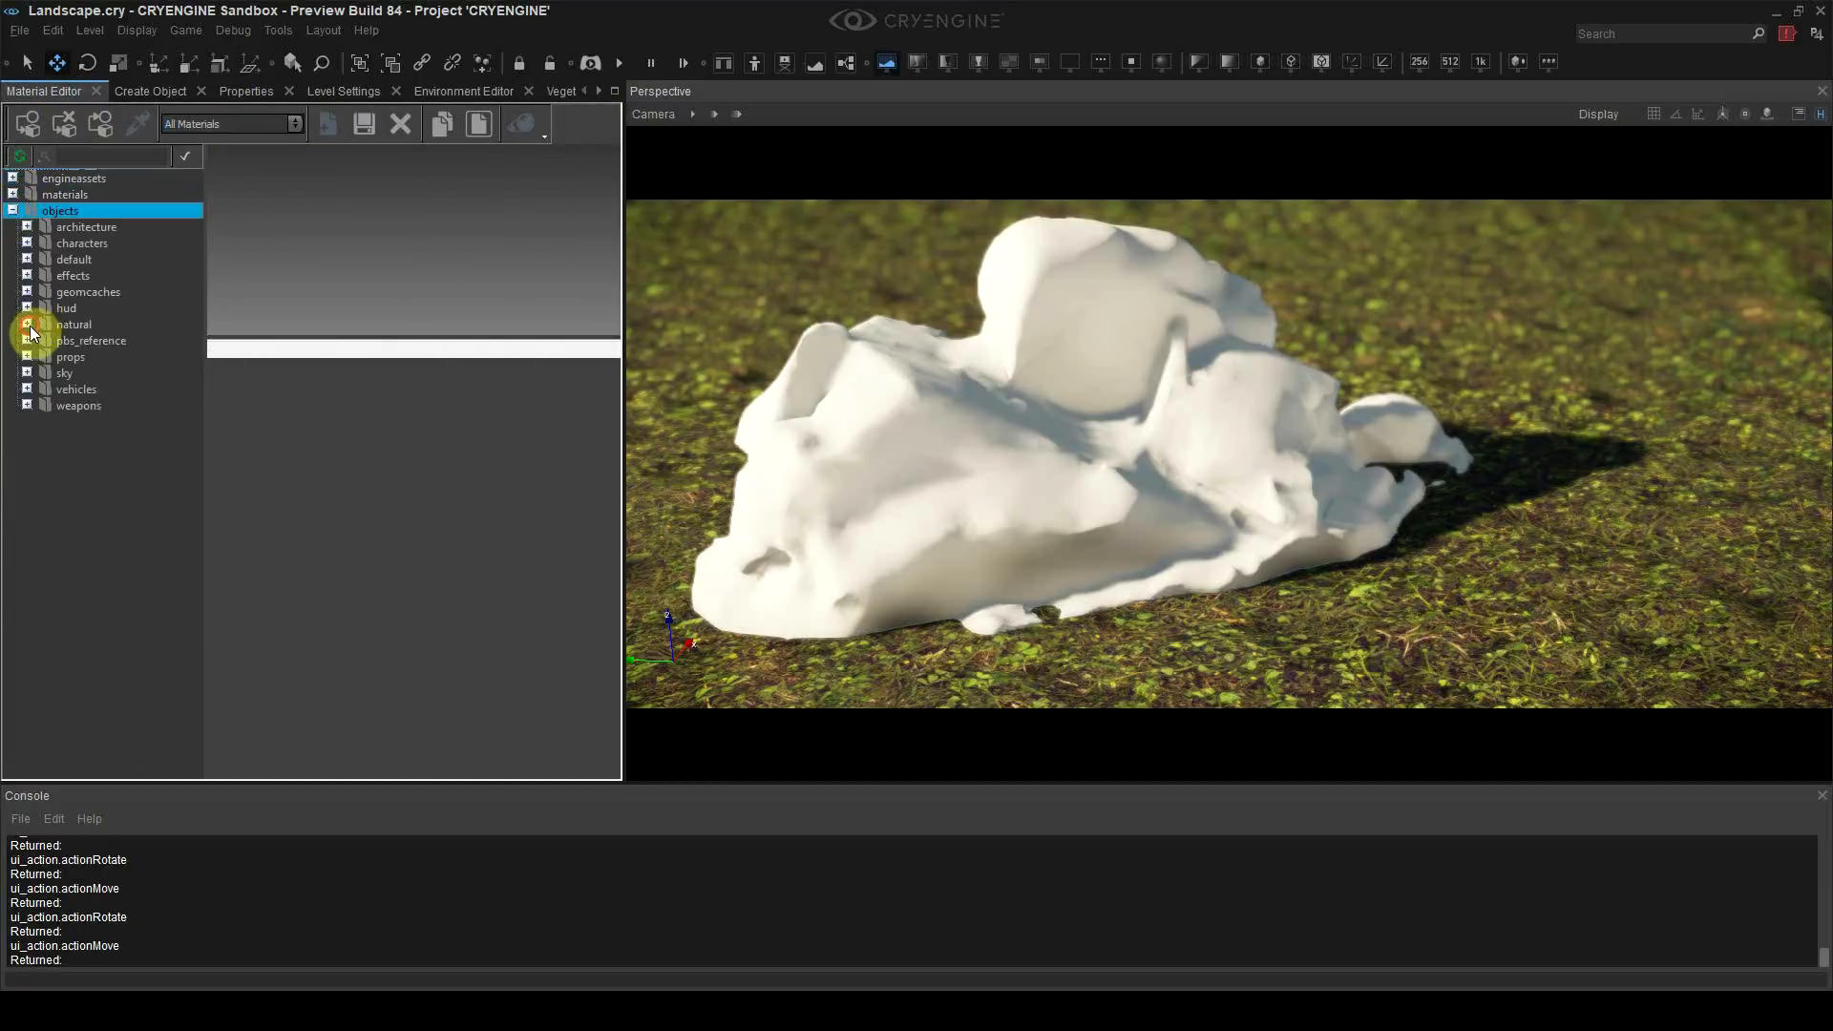
pyautogui.click(28, 325)
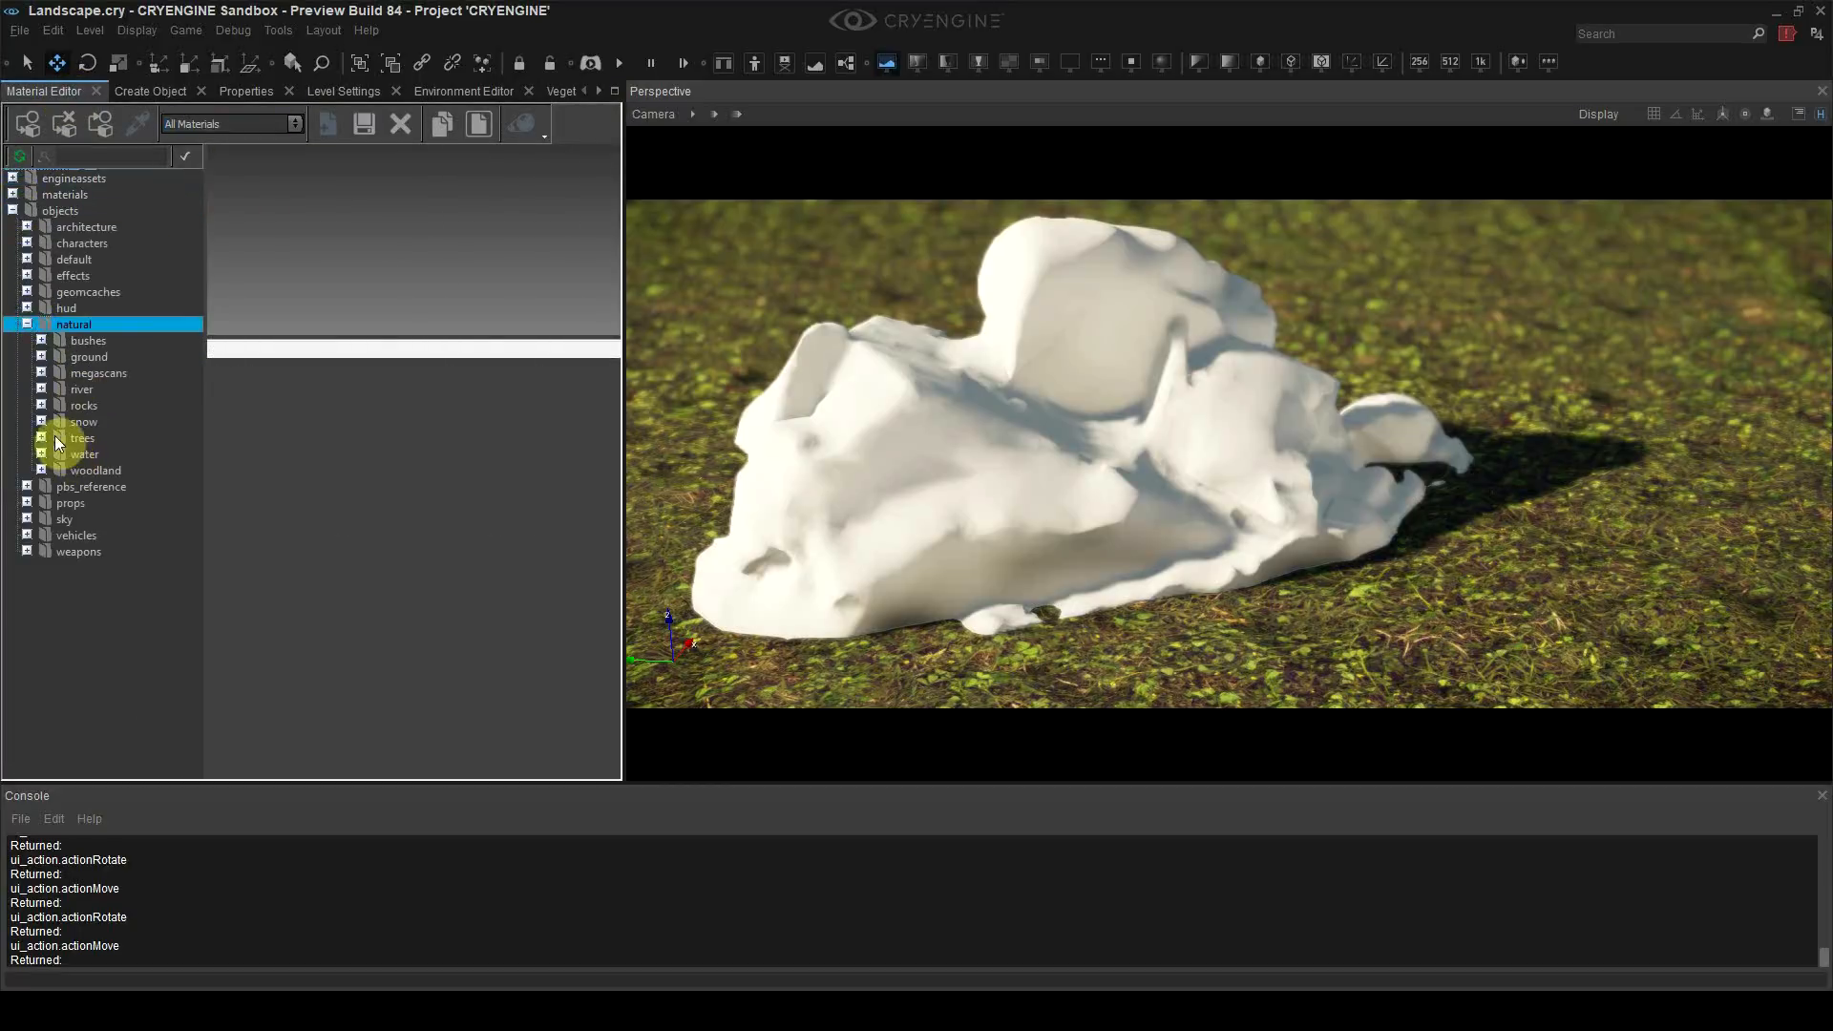
pyautogui.click(41, 406)
pyautogui.rightClick(106, 408)
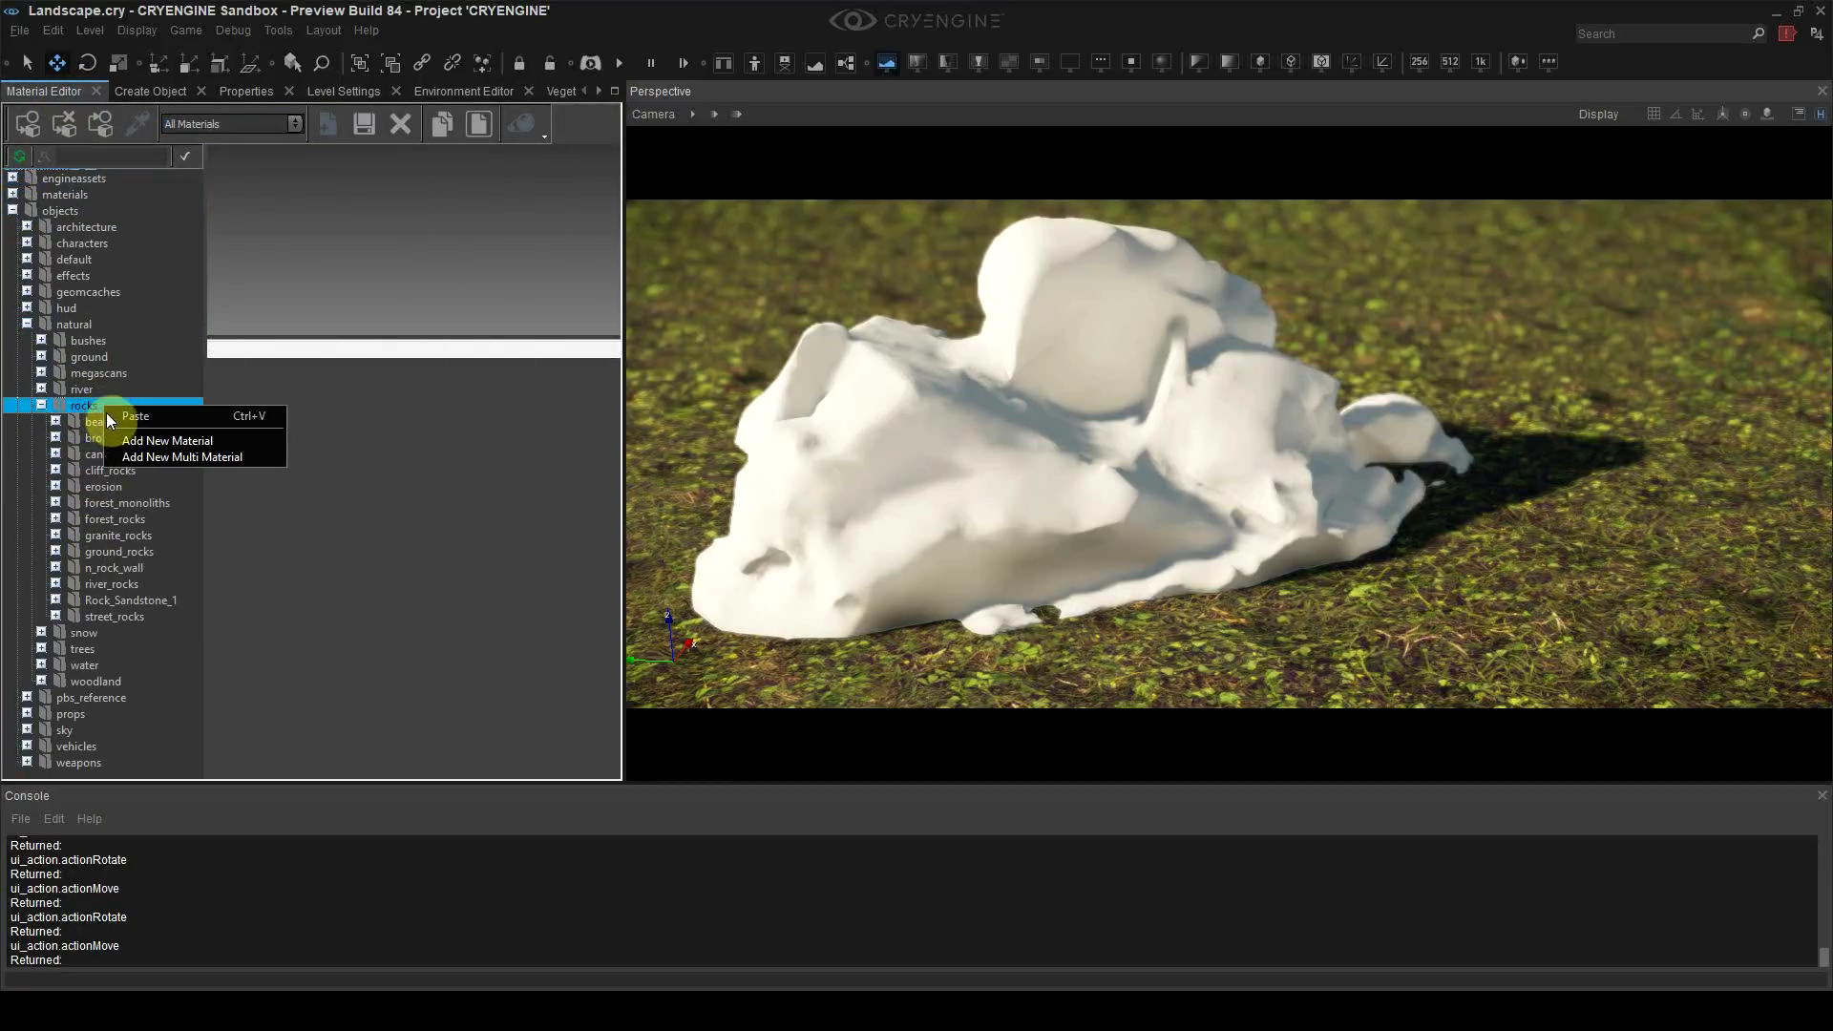
pyautogui.click(156, 442)
pyautogui.scroll(-2, 1002, 501)
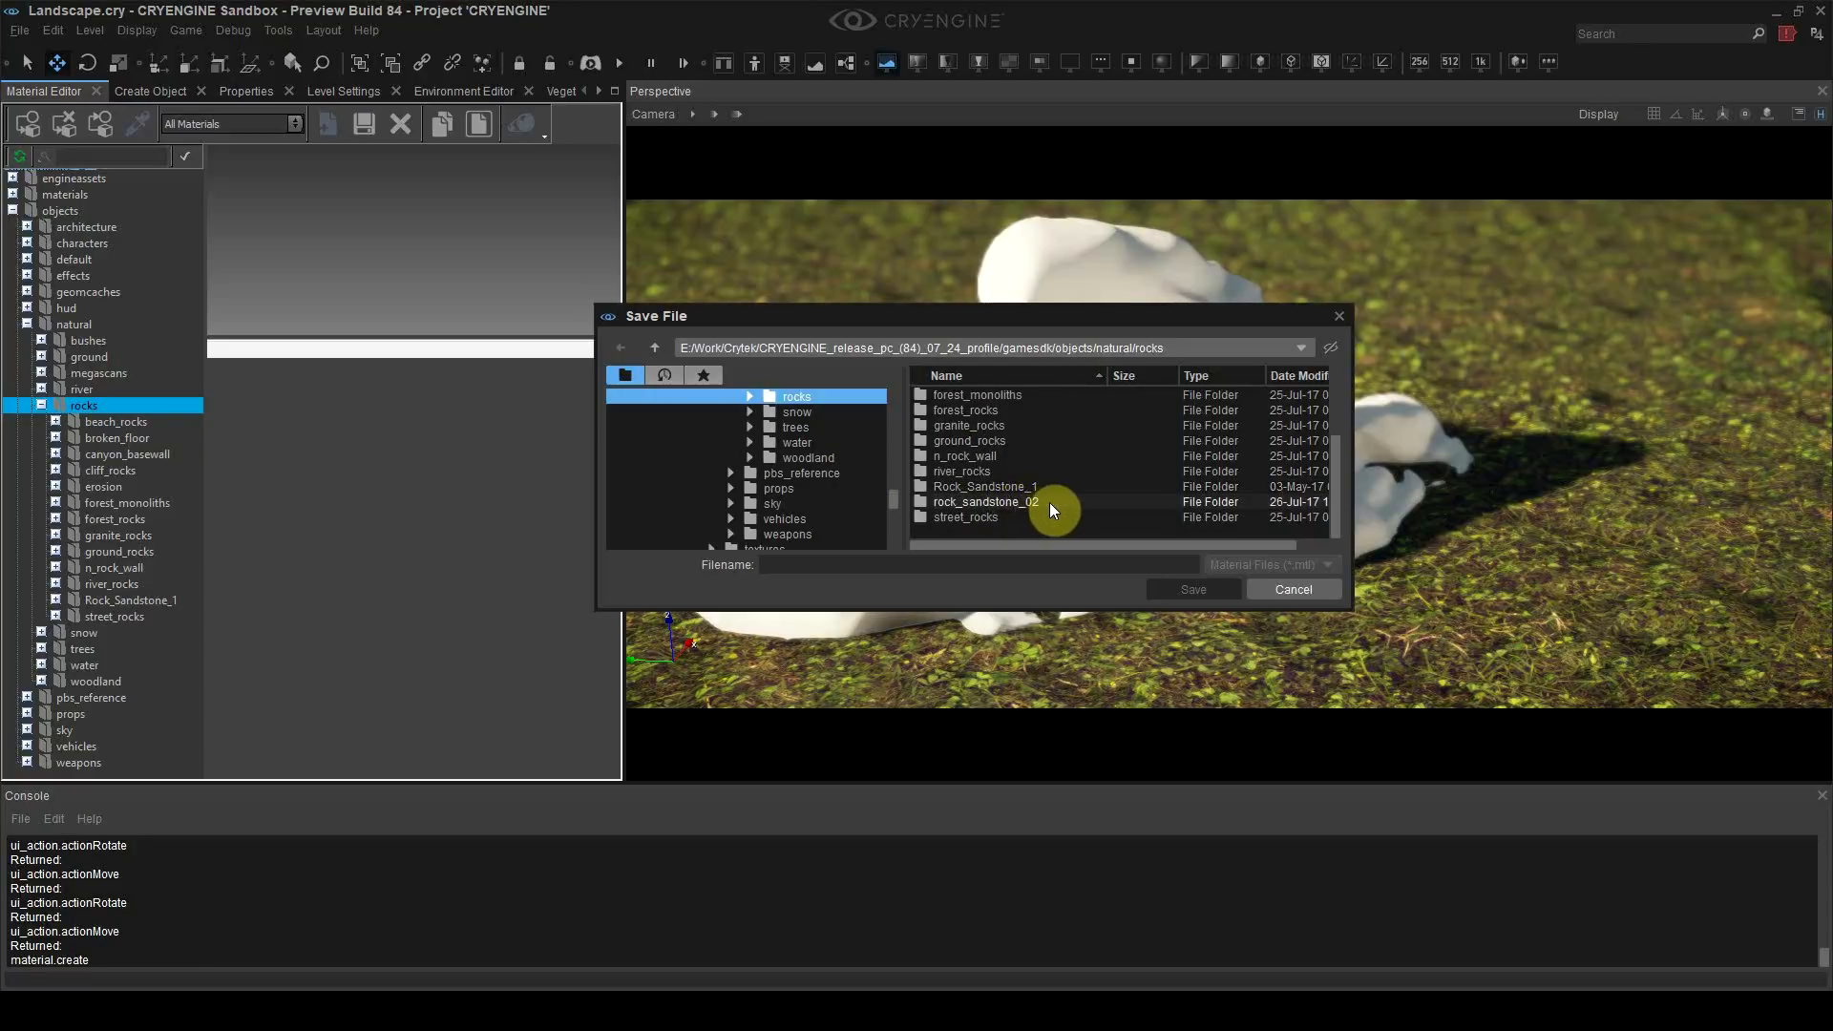
pyautogui.doubleClick(1052, 501)
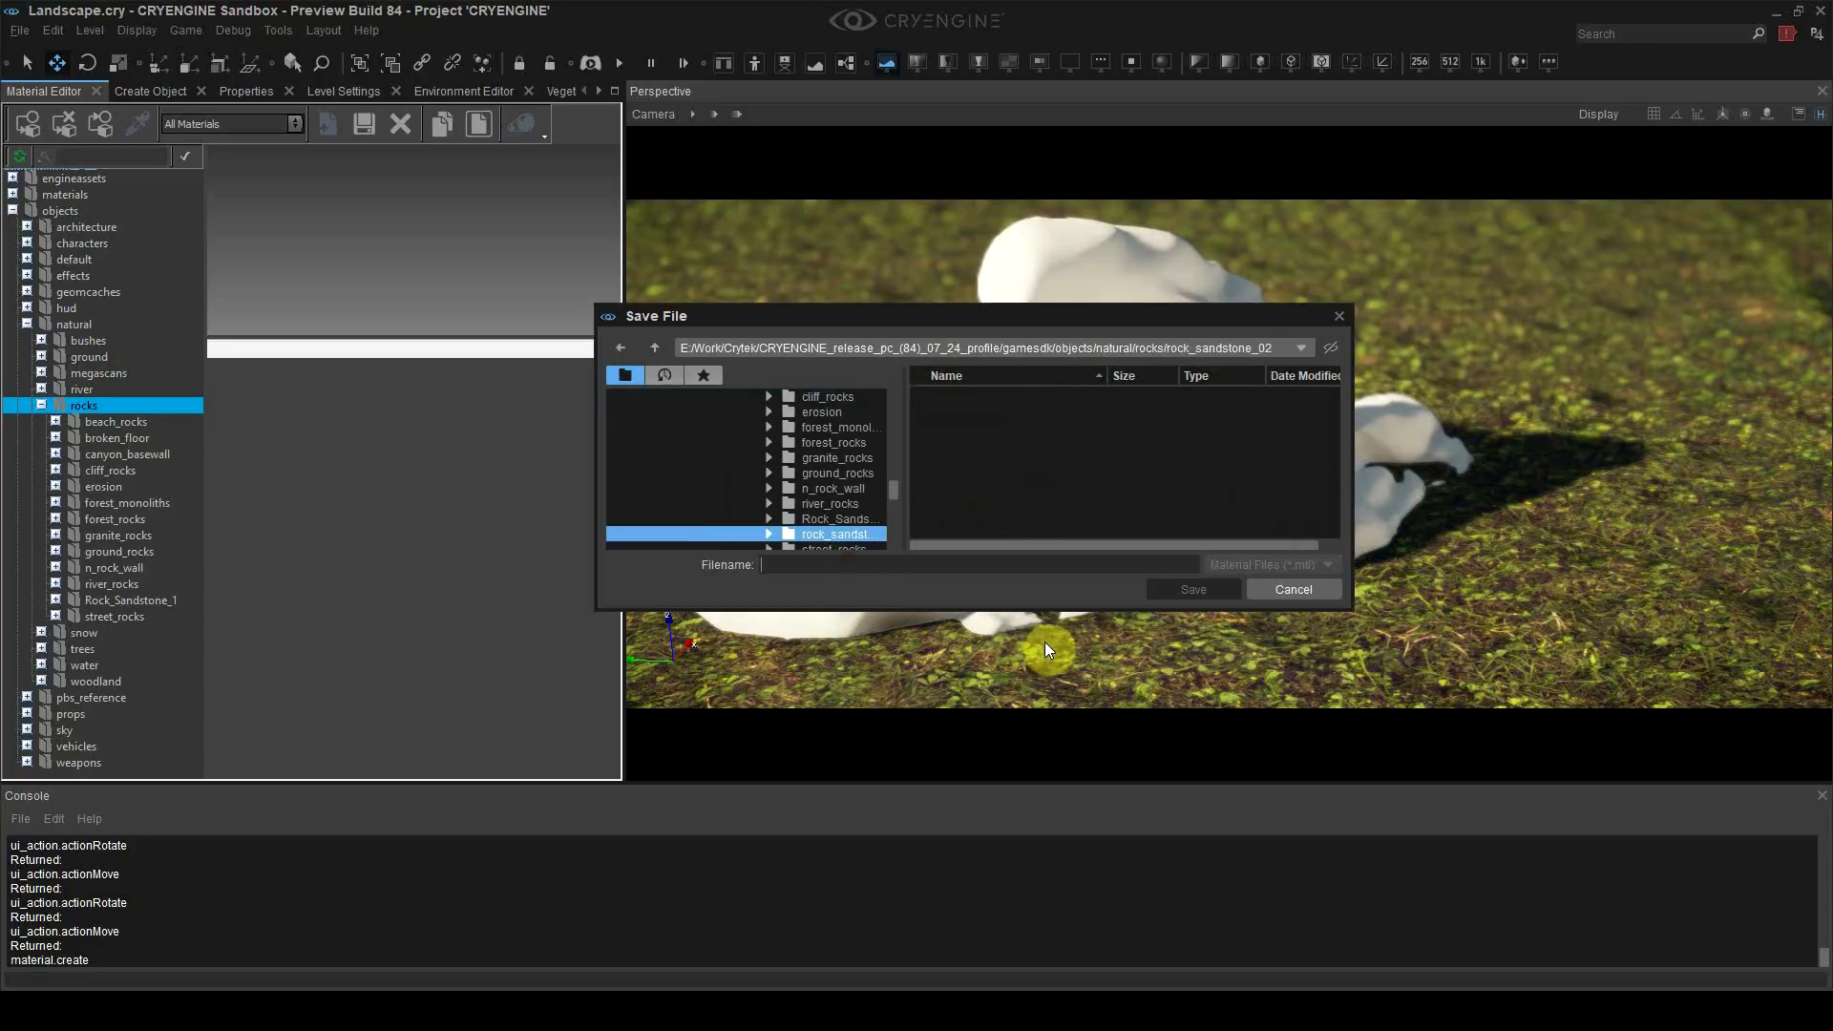
pyautogui.write('rock_')
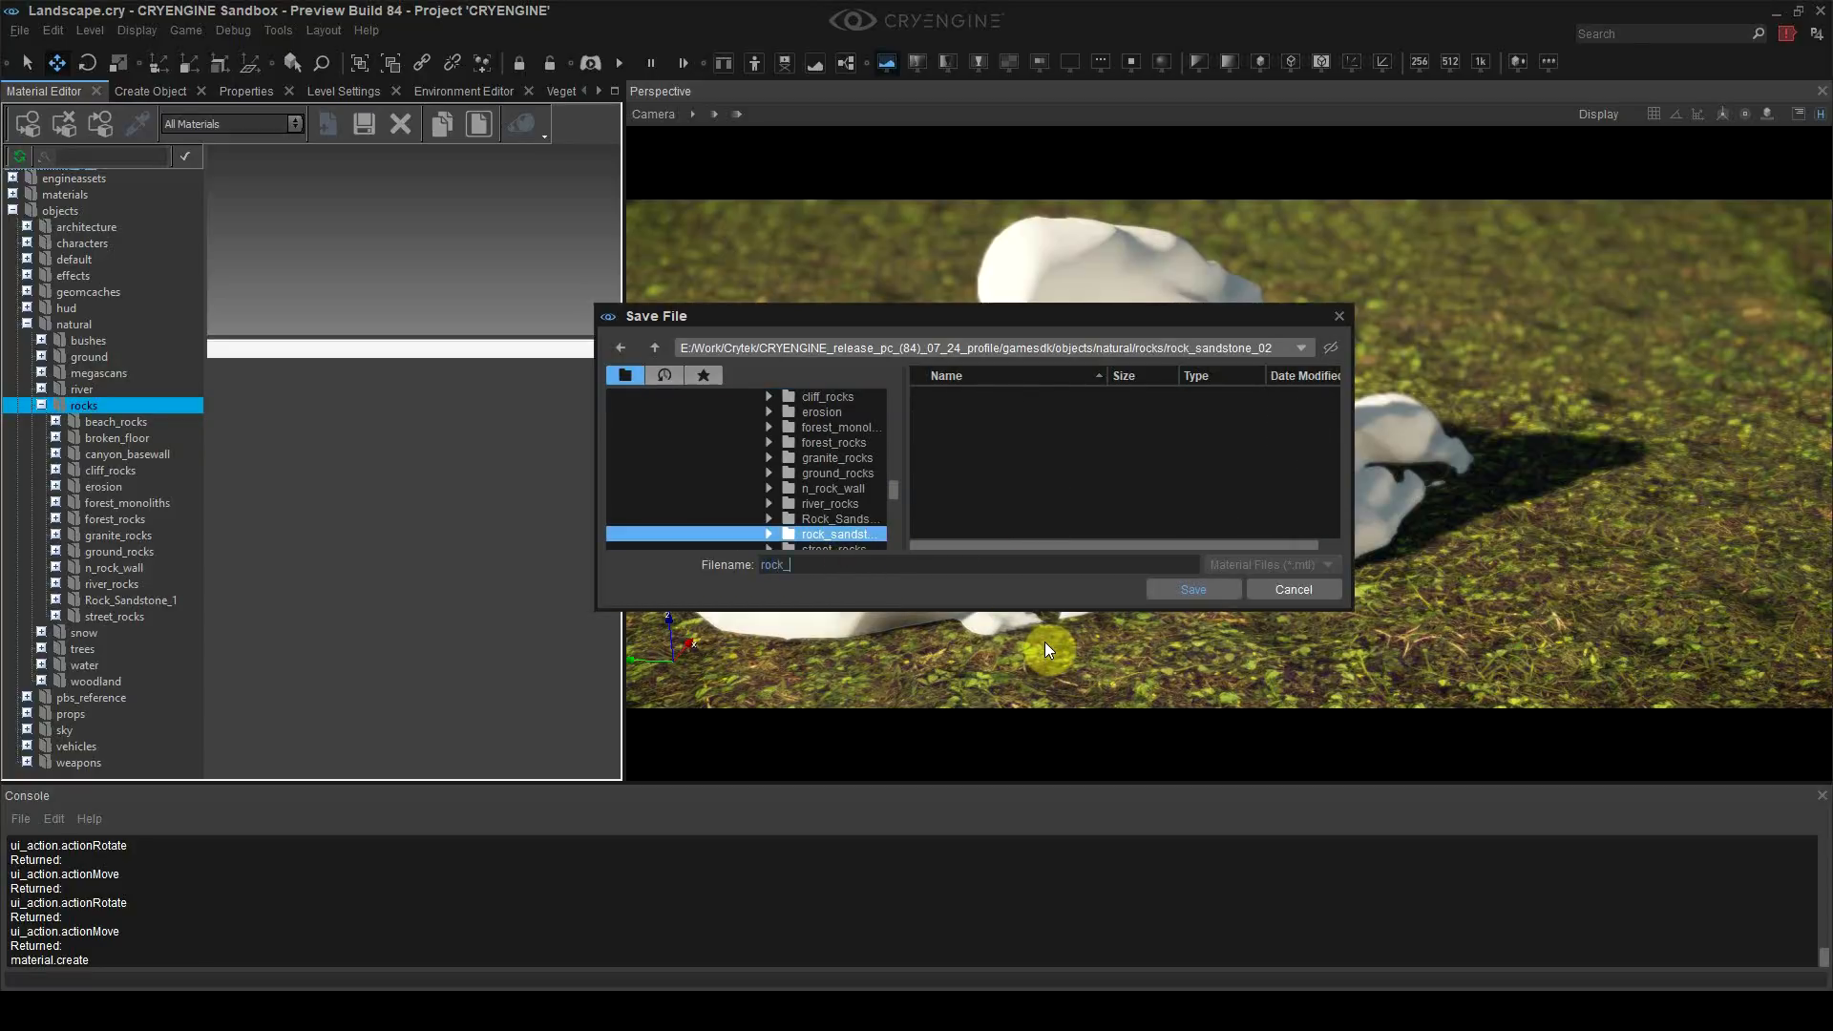
pyautogui.write('sandstone_02')
pyautogui.click(1209, 589)
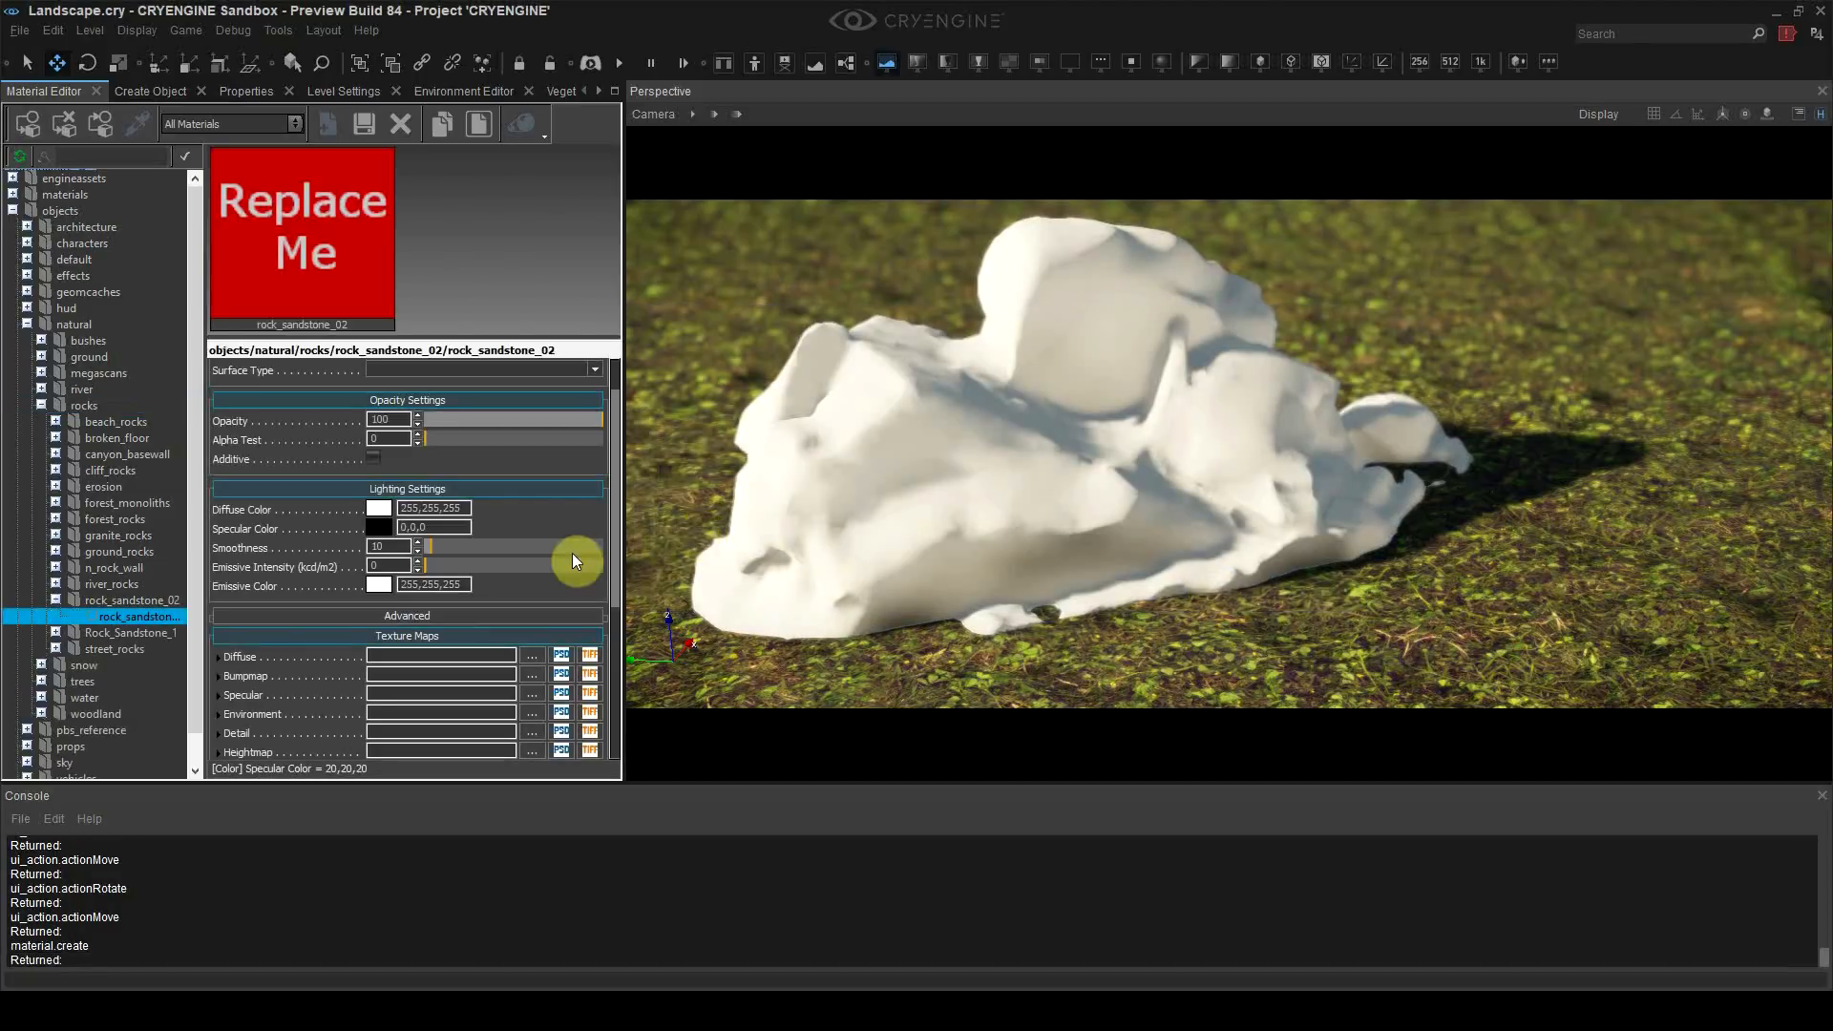
pyautogui.moveTo(206, 613); pyautogui.dragTo(270, 613)
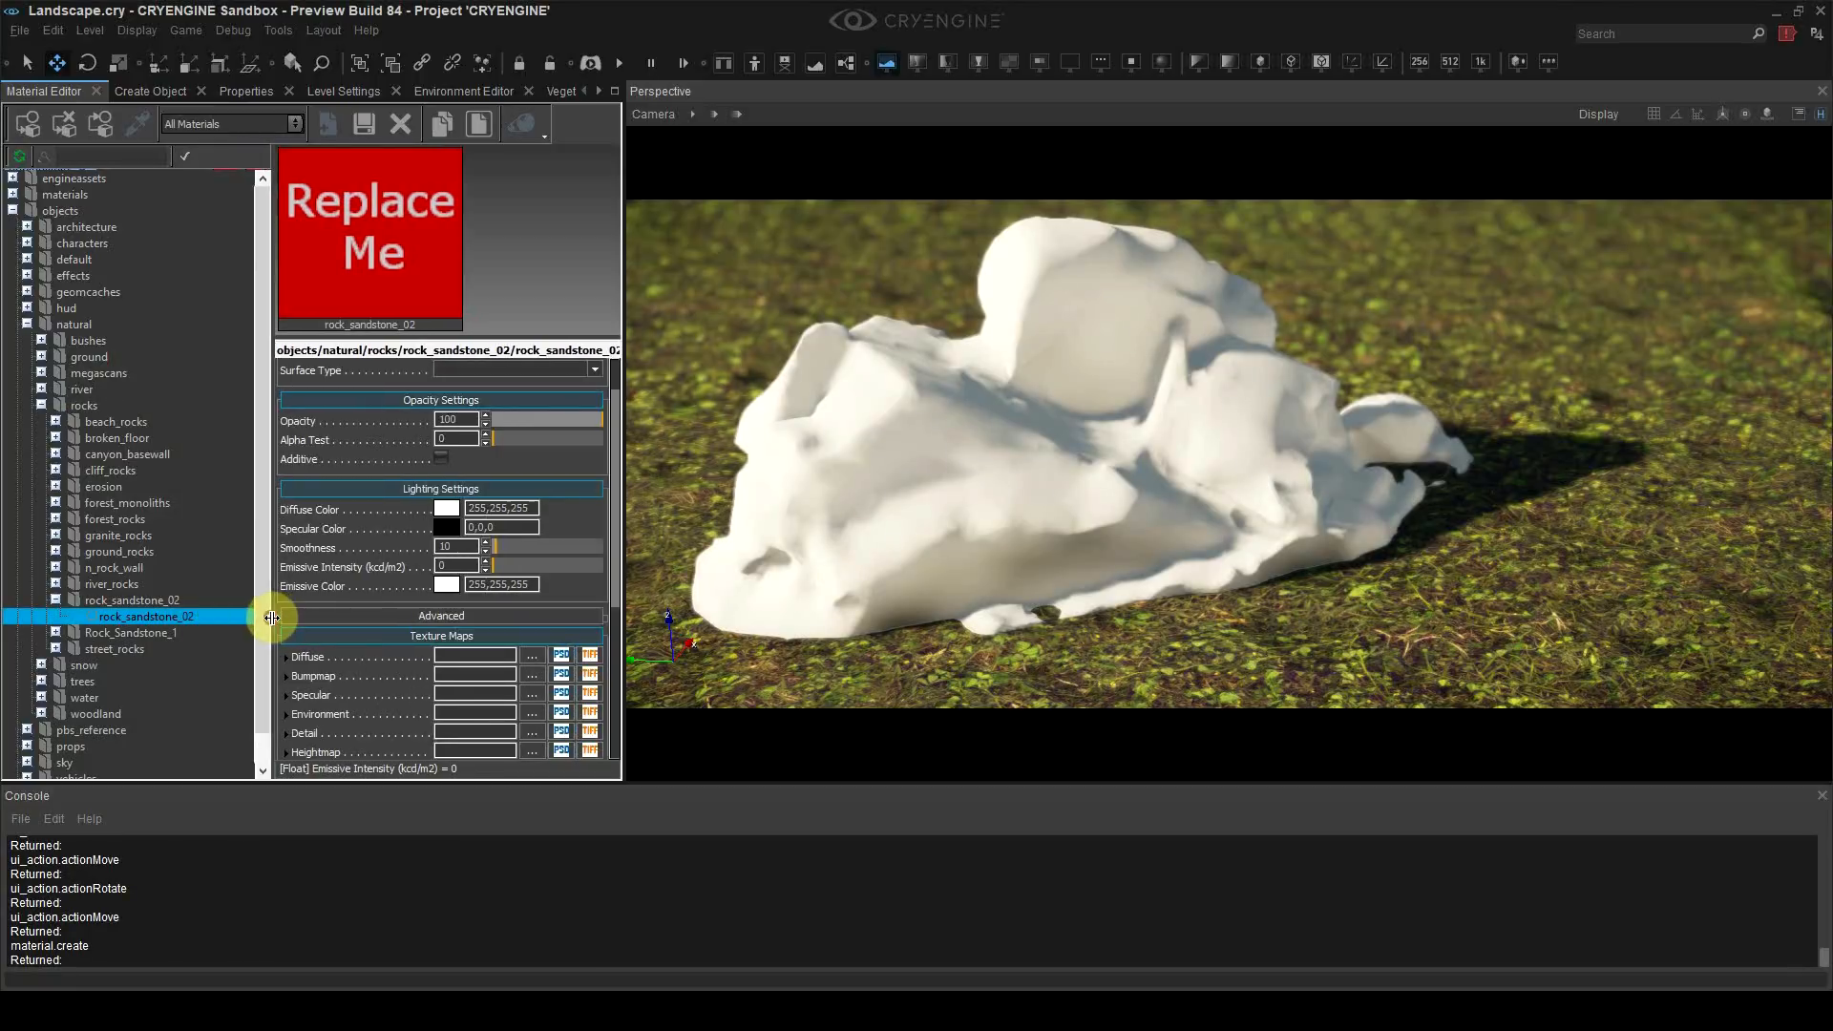
# Step: Assign the rock_sandstone_02 material to the rock in the level and deselect it
pyautogui.click(912, 457)
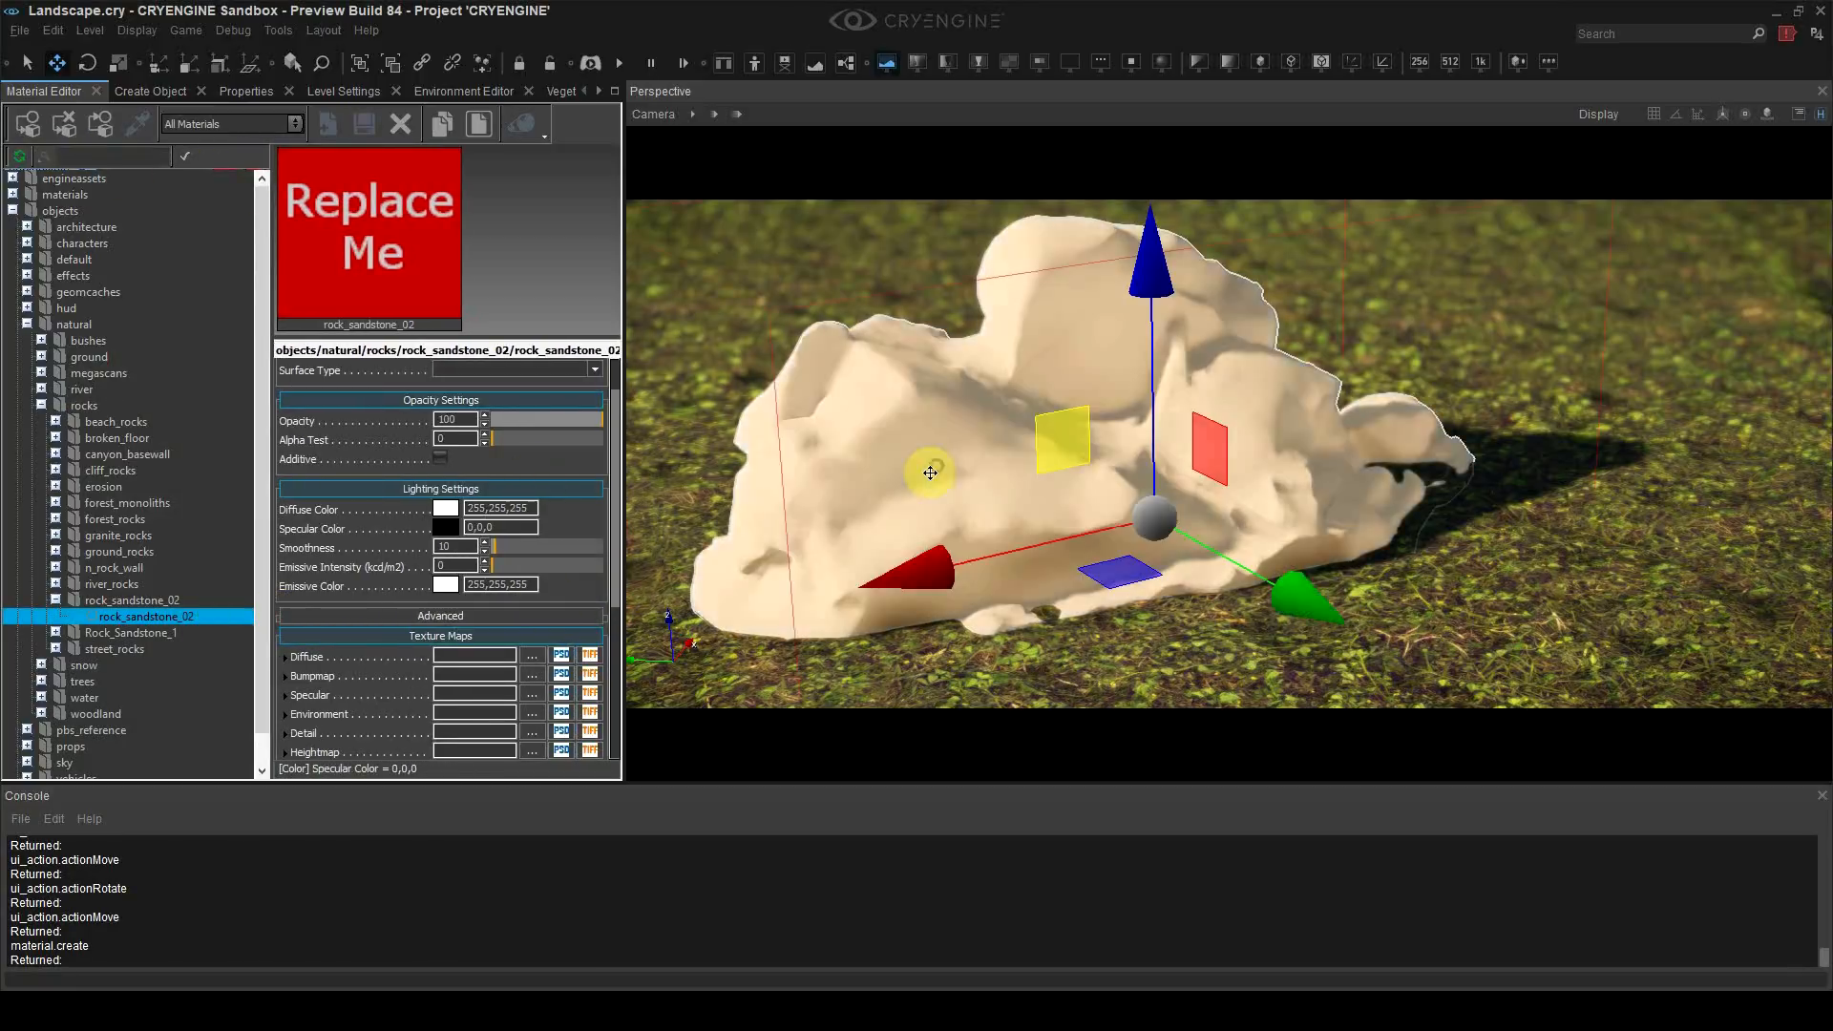
pyautogui.click(29, 123)
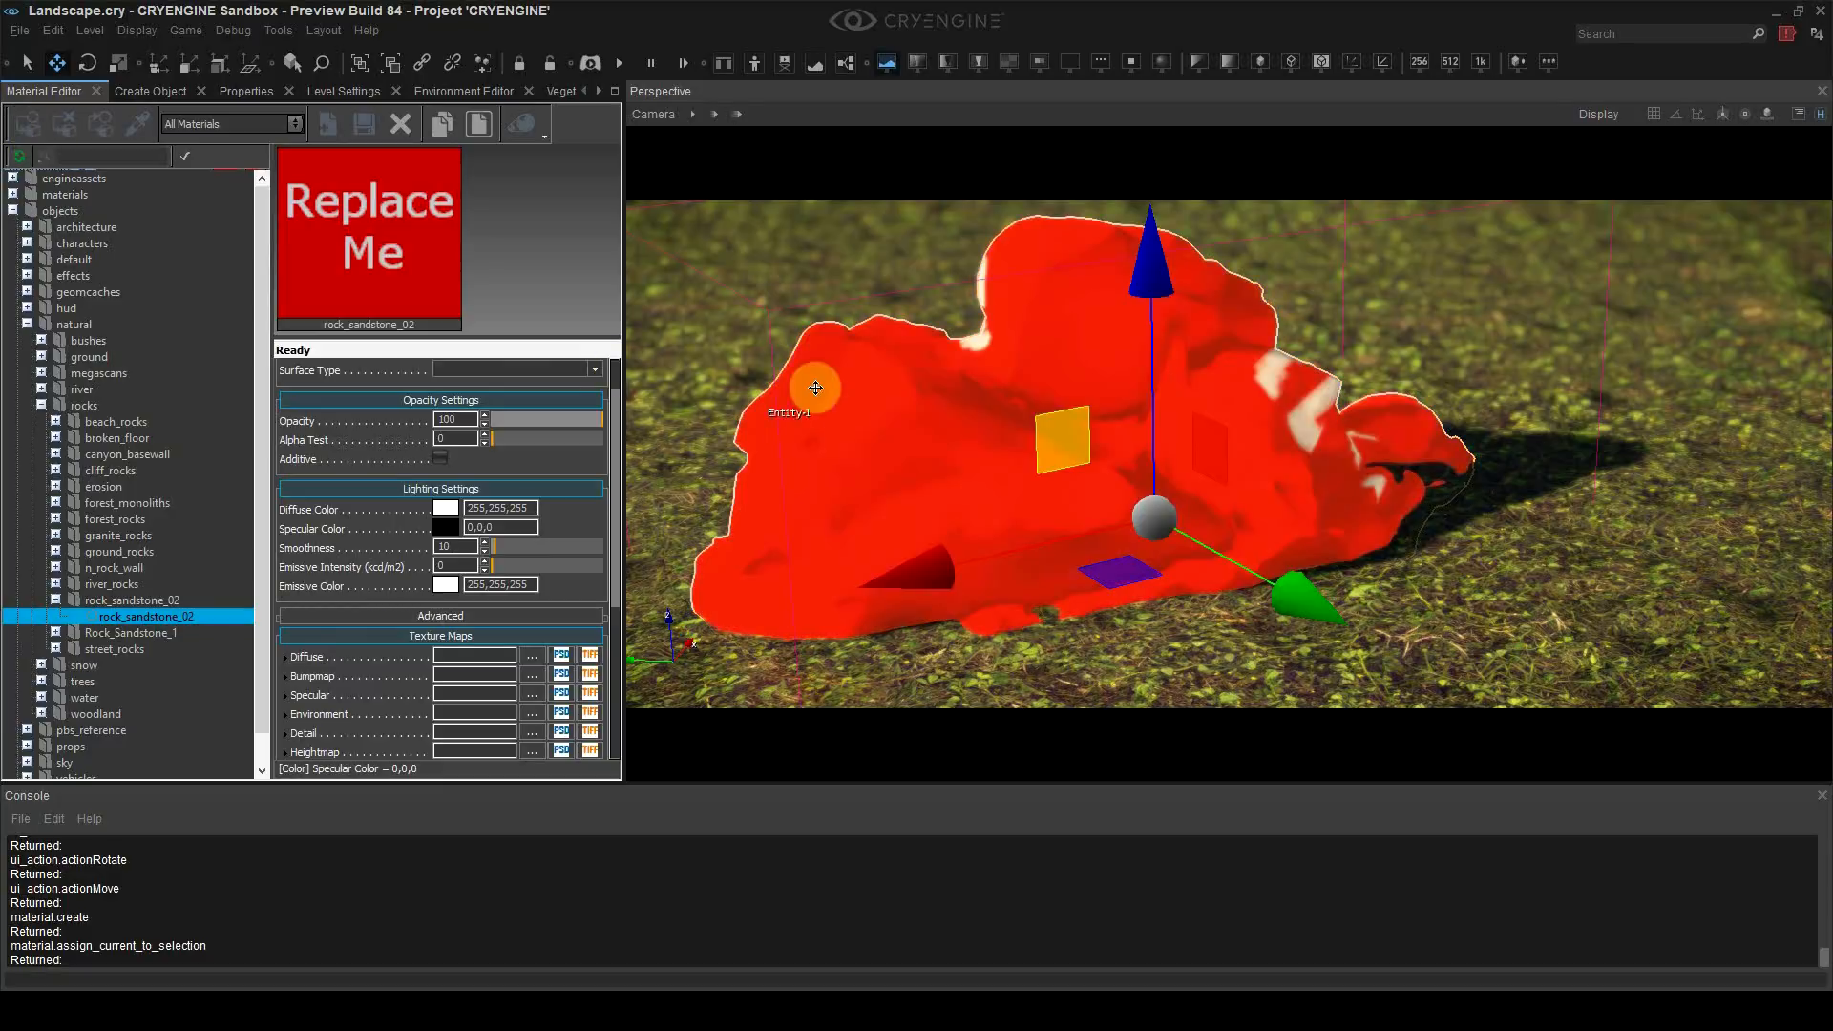
pyautogui.click(781, 304)
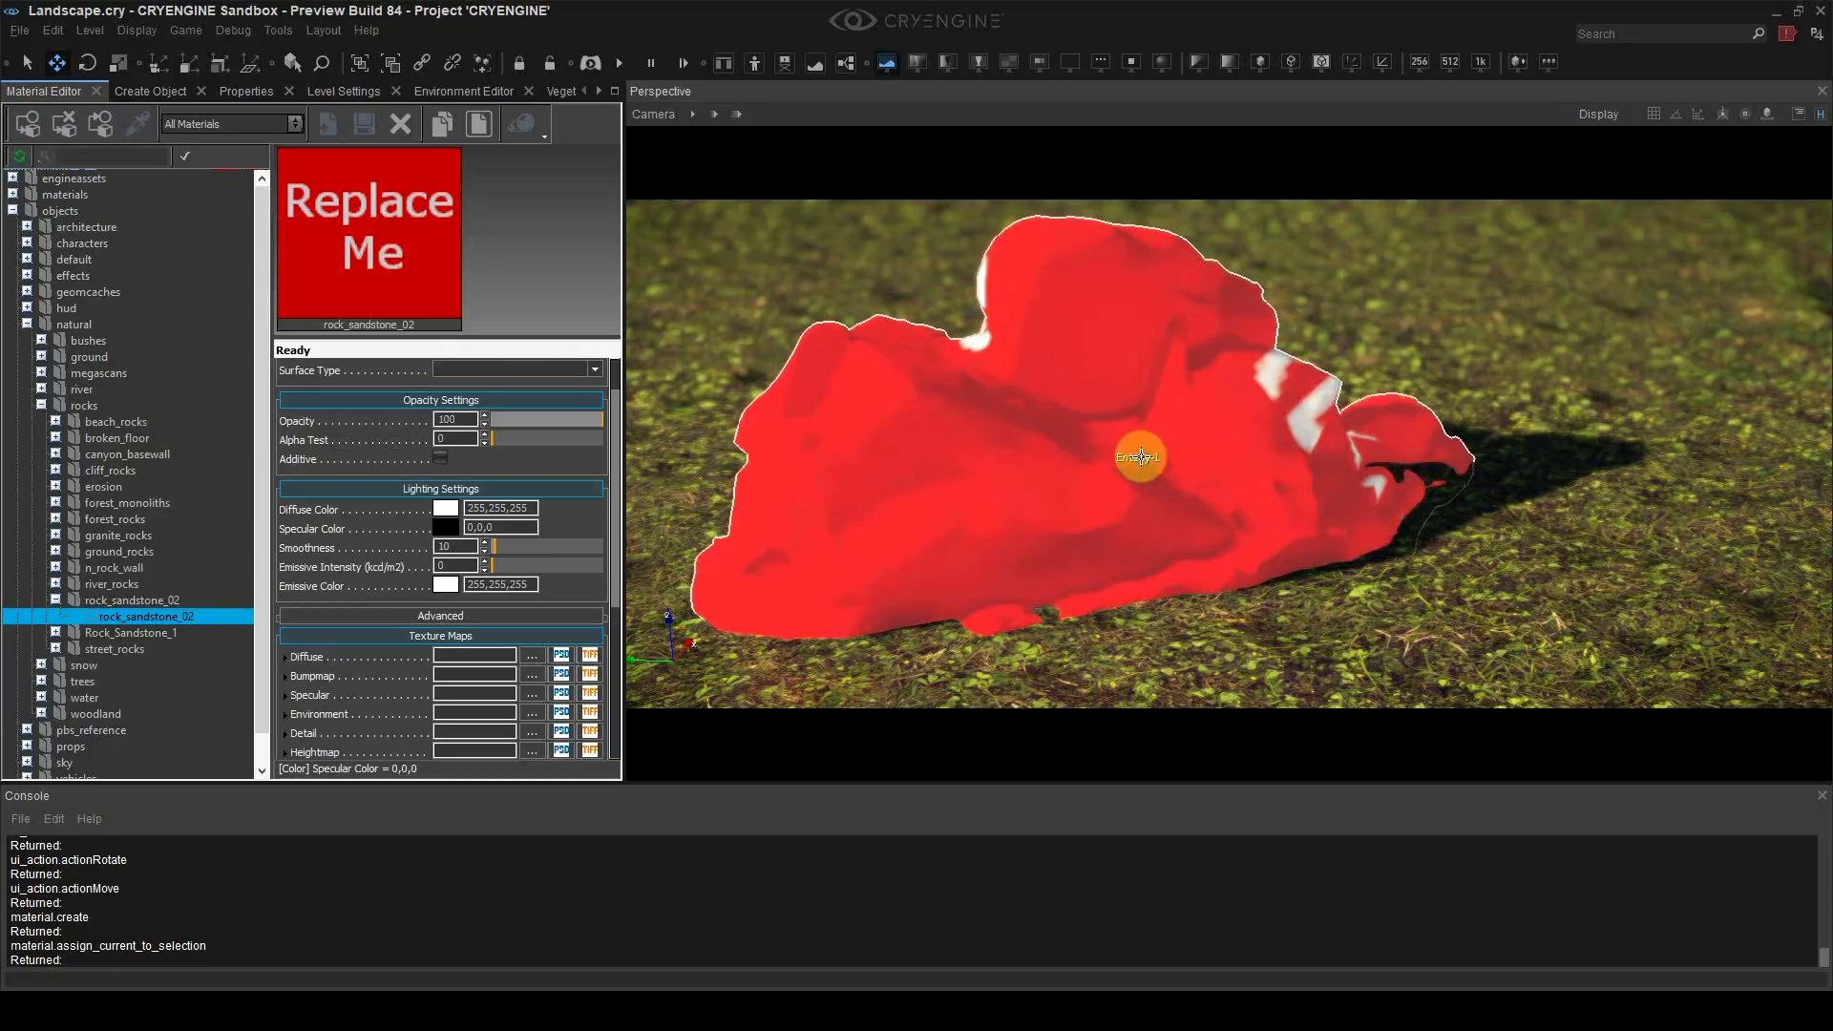
# Step: Turn the rock about its vertical axis so its other side faces the camera and reposition it on the ground
pyautogui.click(1132, 483)
pyautogui.press('3')
pyautogui.moveTo(1098, 611)
pyautogui.mouseDown()
pyautogui.moveTo(1122, 573)
pyautogui.moveTo(1050, 535)
pyautogui.moveTo(1098, 600)
pyautogui.mouseUp()
pyautogui.moveTo(1255, 364); pyautogui.dragTo(1219, 475)
pyautogui.press('1')
# Step: Set the material's Diffuse map to the rock_sandstone_02 albedo texture from objects/natural/rocks/rock_sandstone_02
pyautogui.scroll(-5, 611, 630)
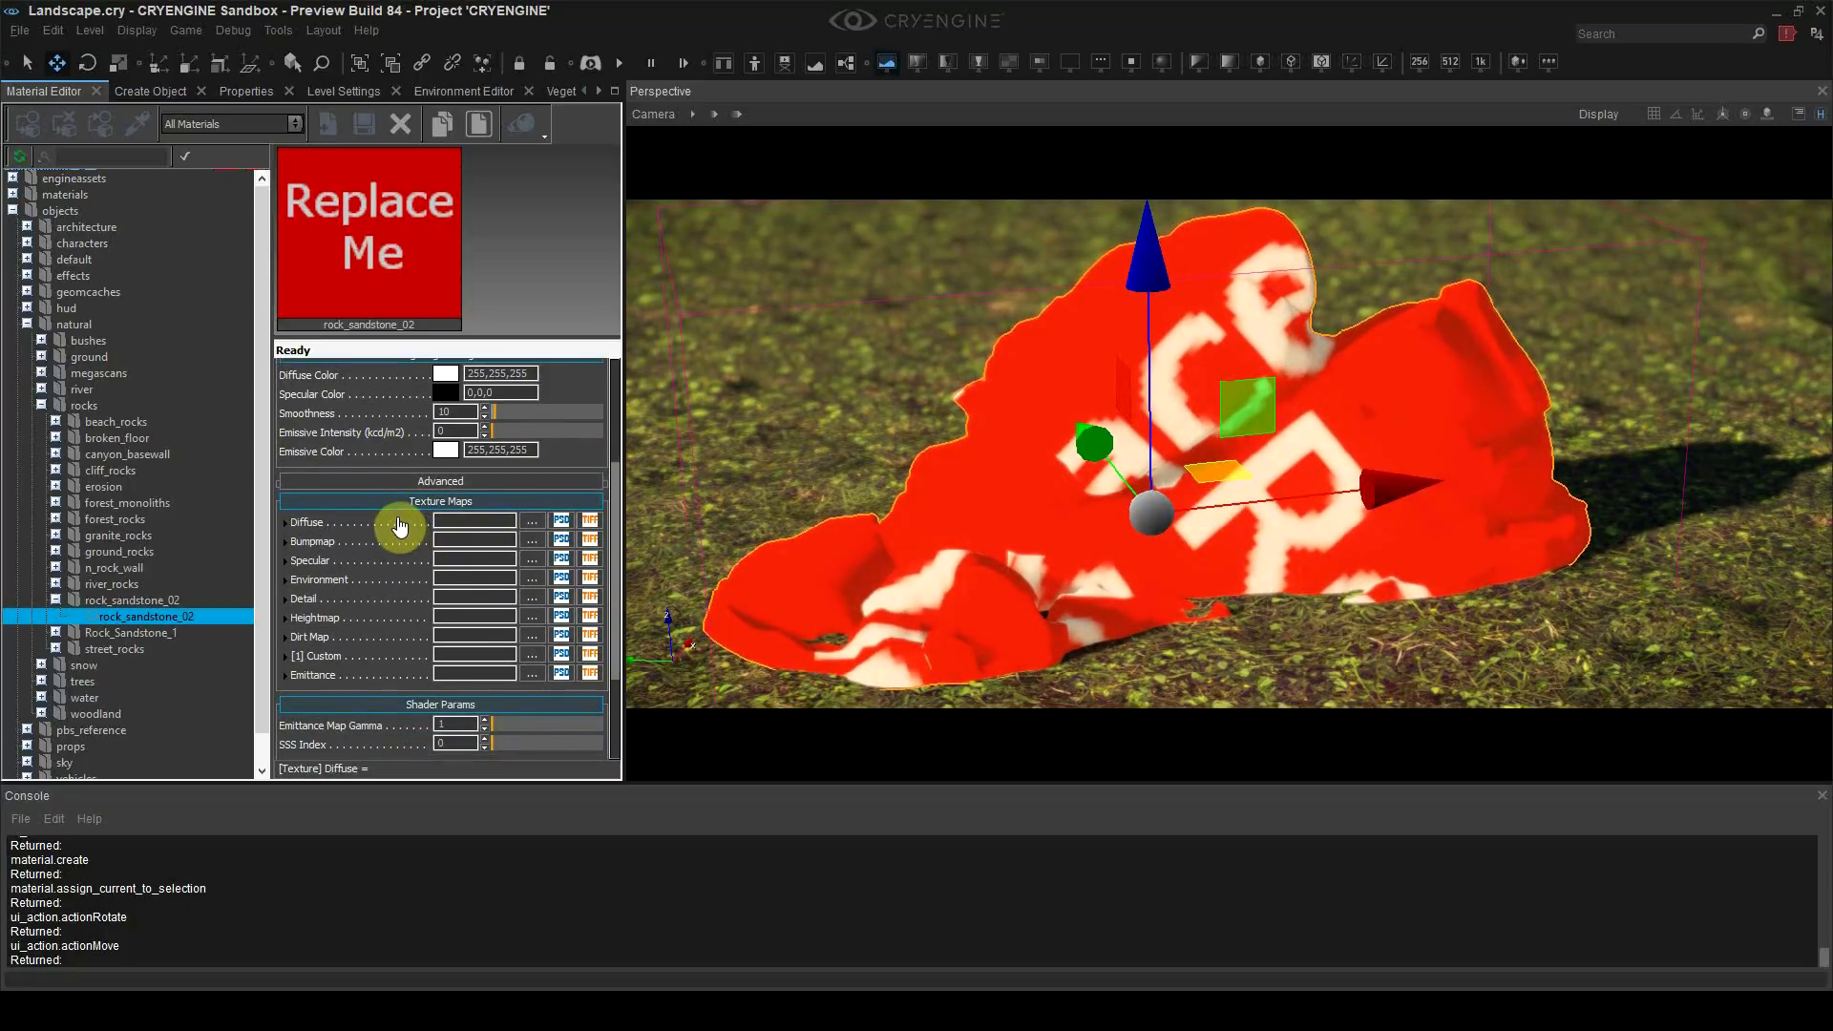
pyautogui.click(480, 521)
pyautogui.click(532, 521)
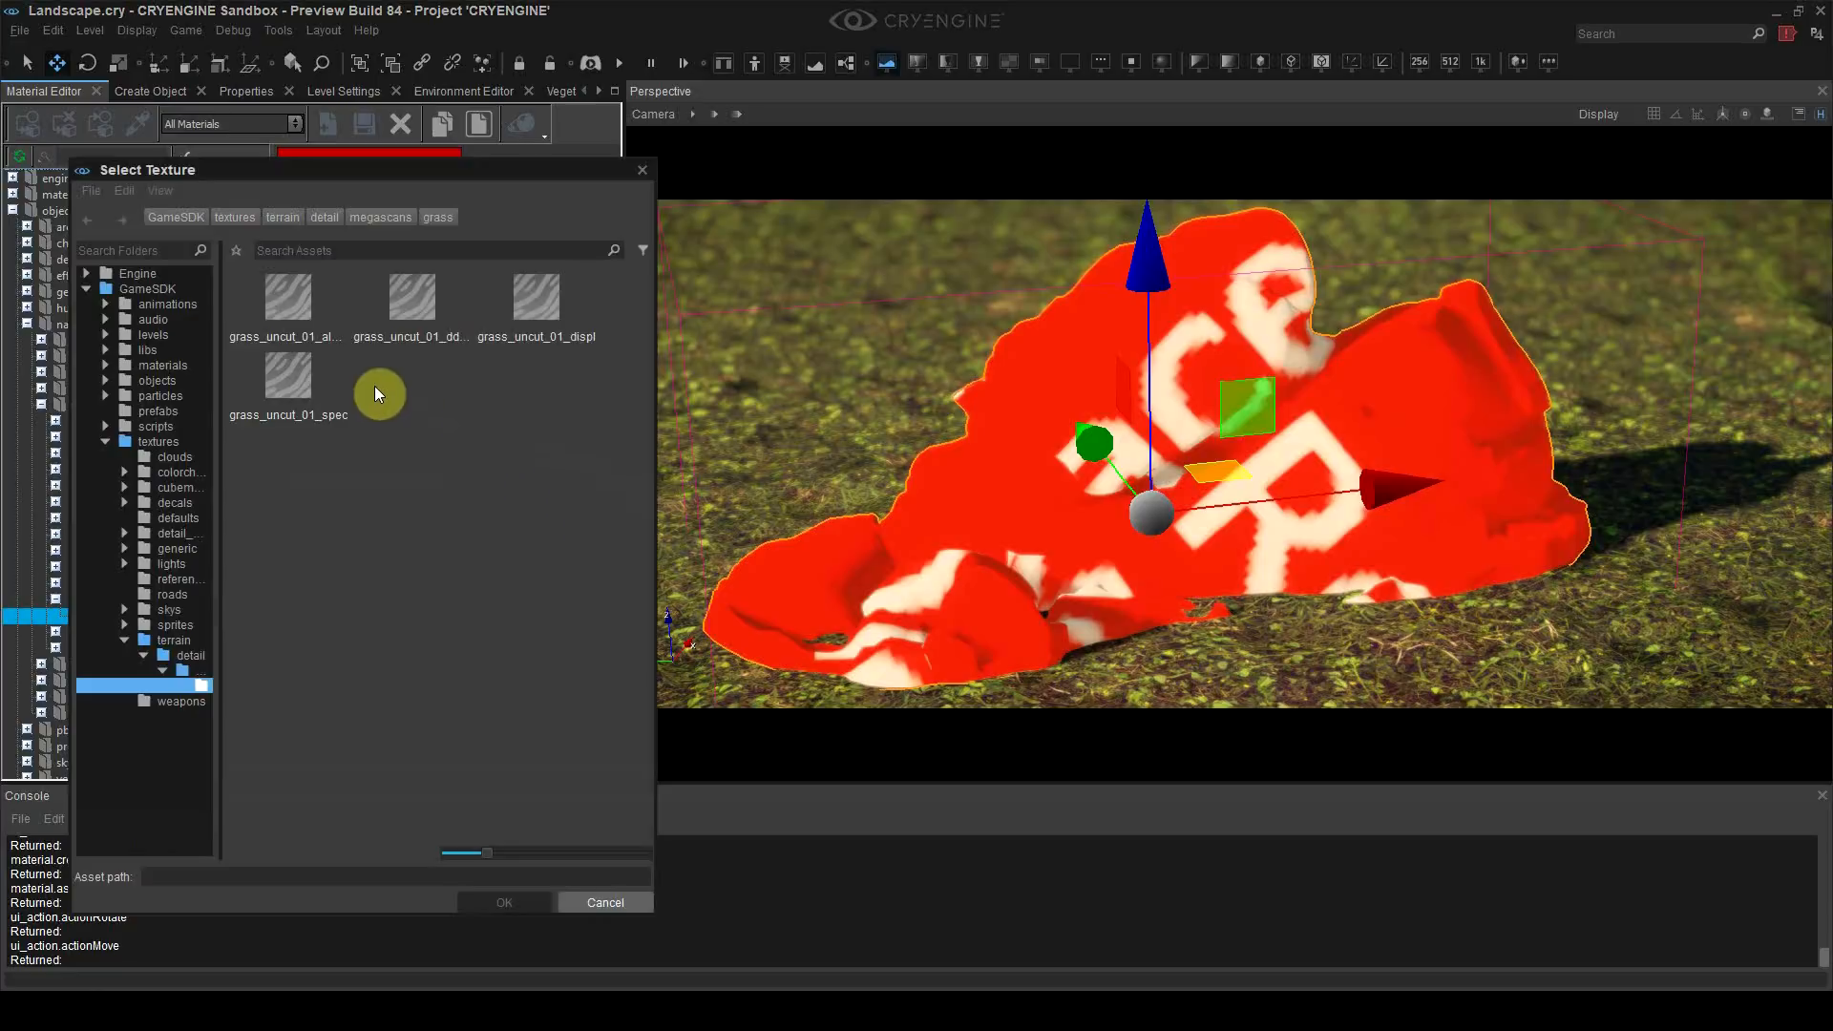
pyautogui.click(151, 443)
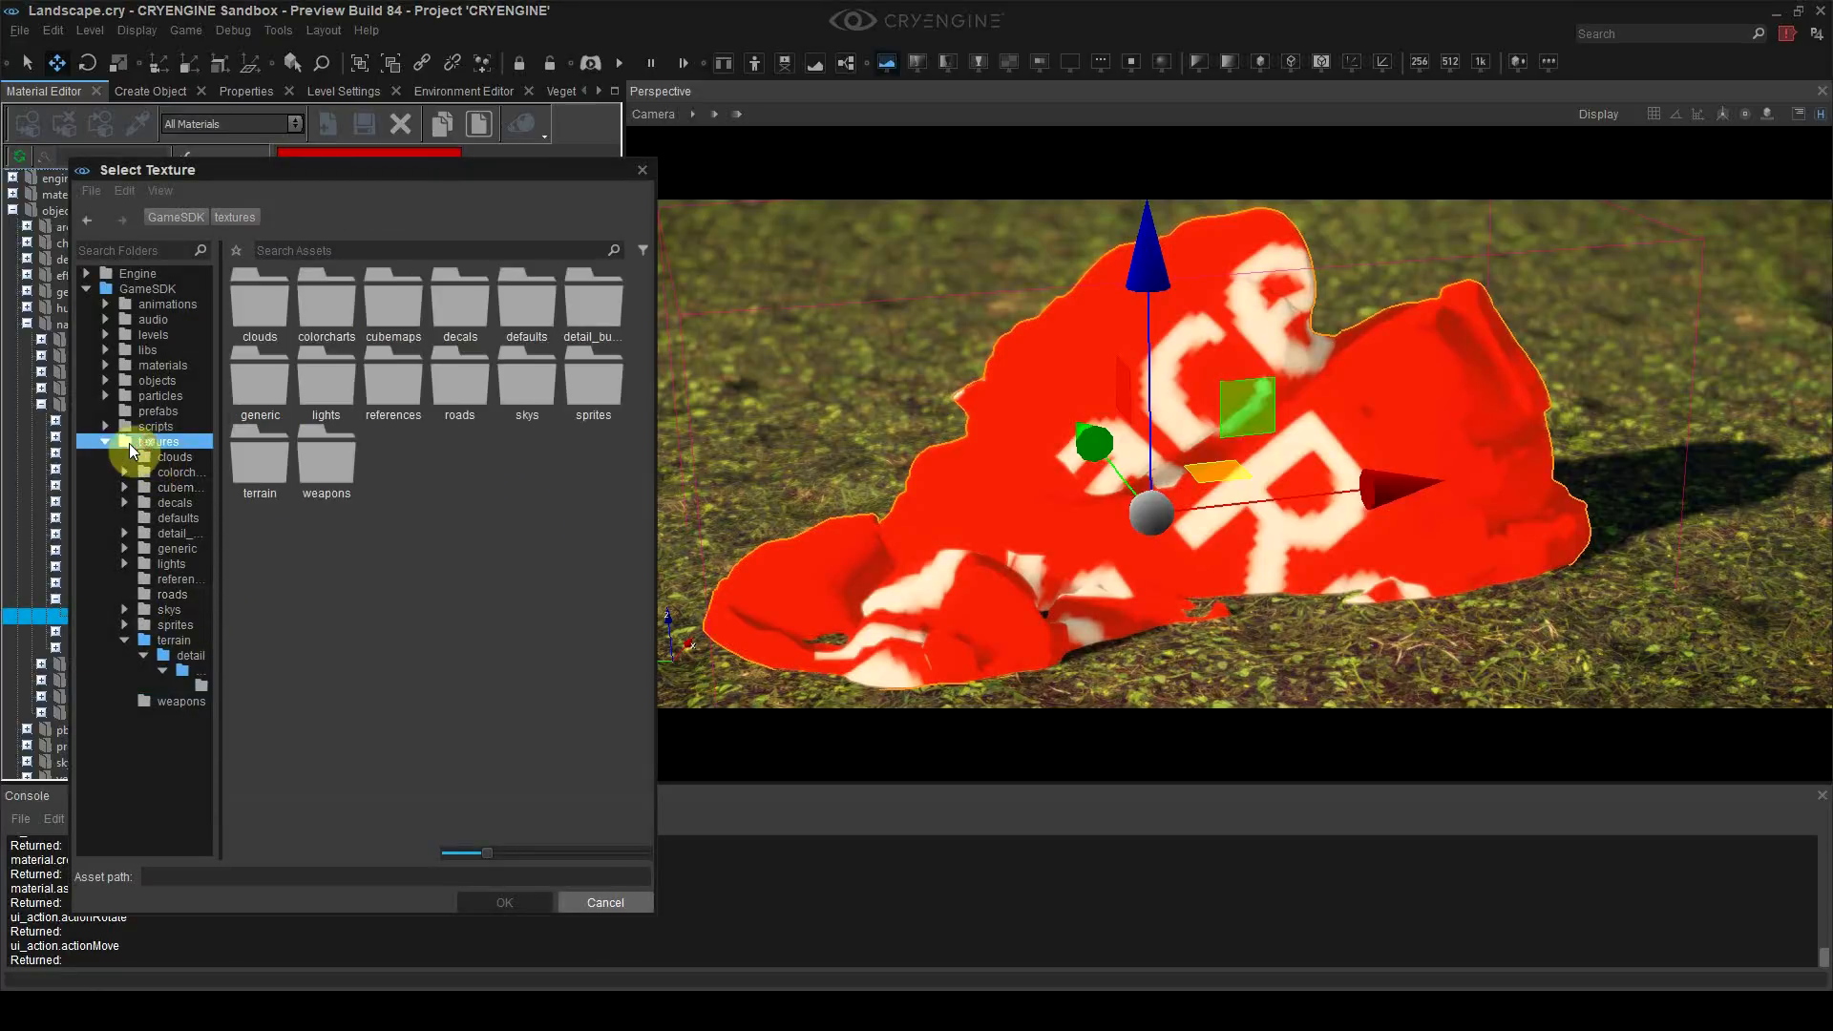
pyautogui.click(128, 380)
pyautogui.doubleClick(275, 383)
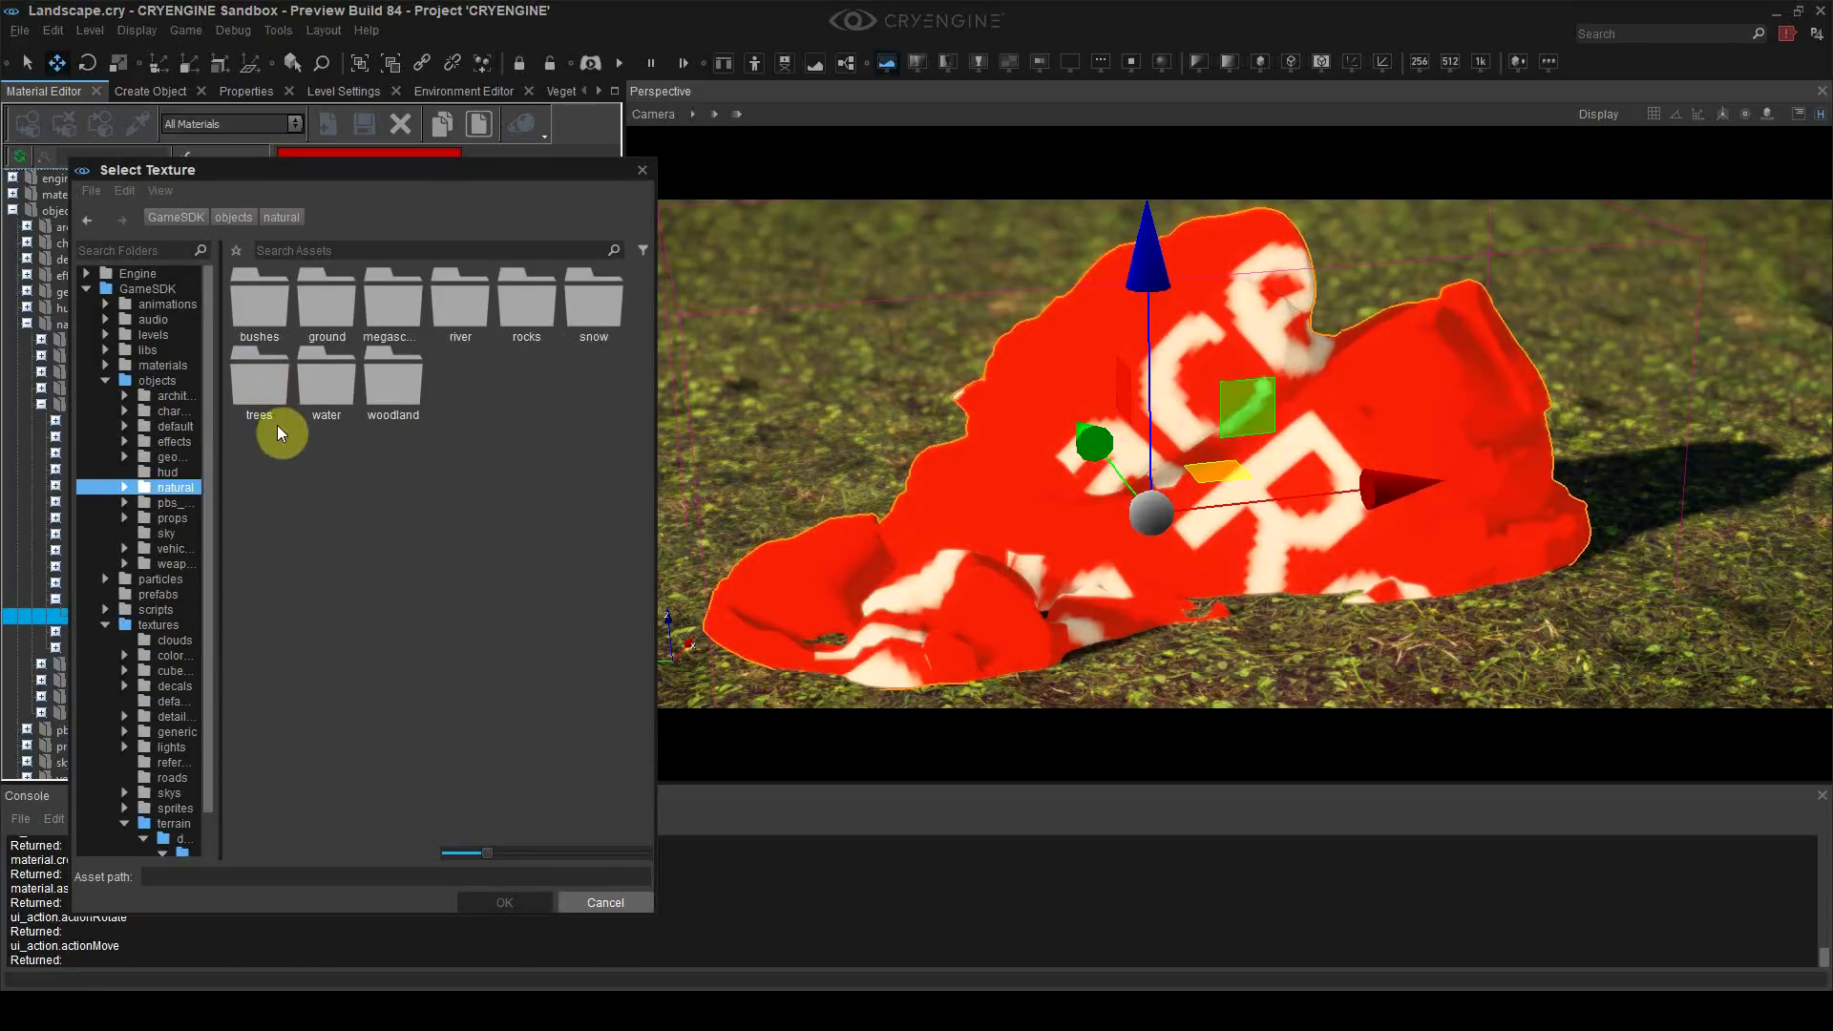
pyautogui.doubleClick(526, 303)
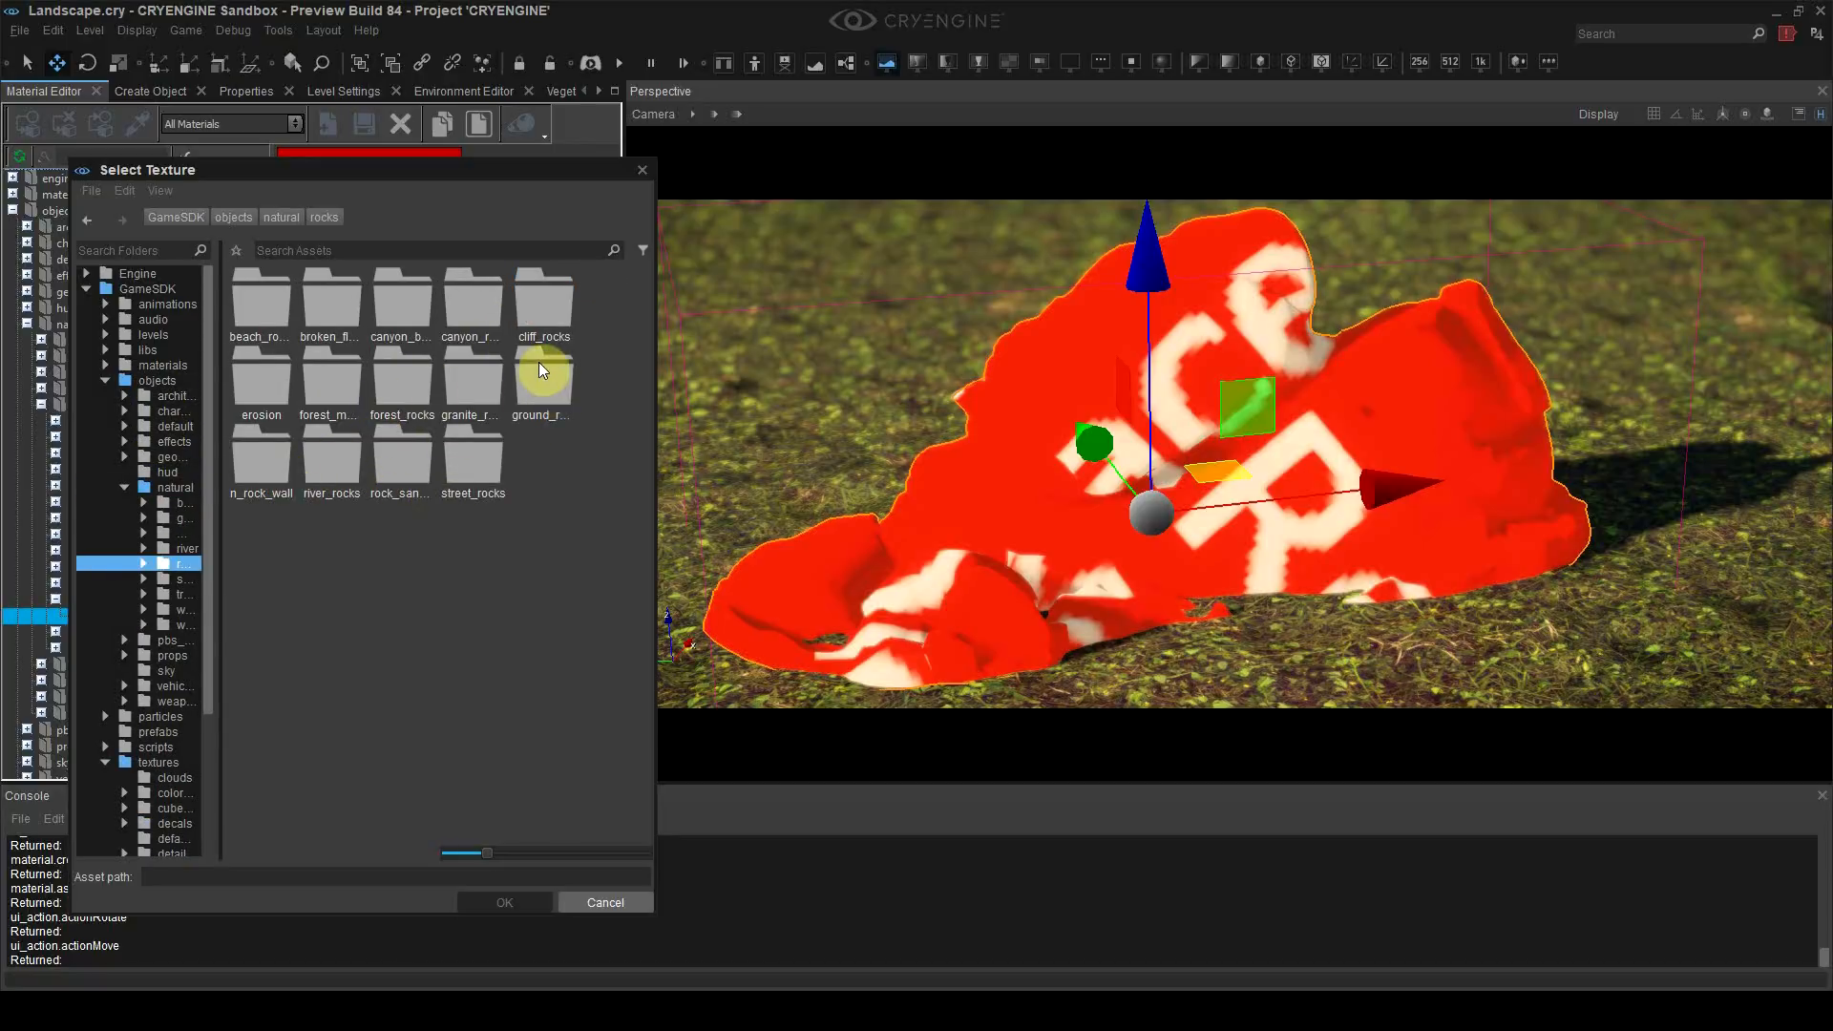
pyautogui.moveTo(229, 617); pyautogui.dragTo(366, 614)
pyautogui.doubleClick(220, 565)
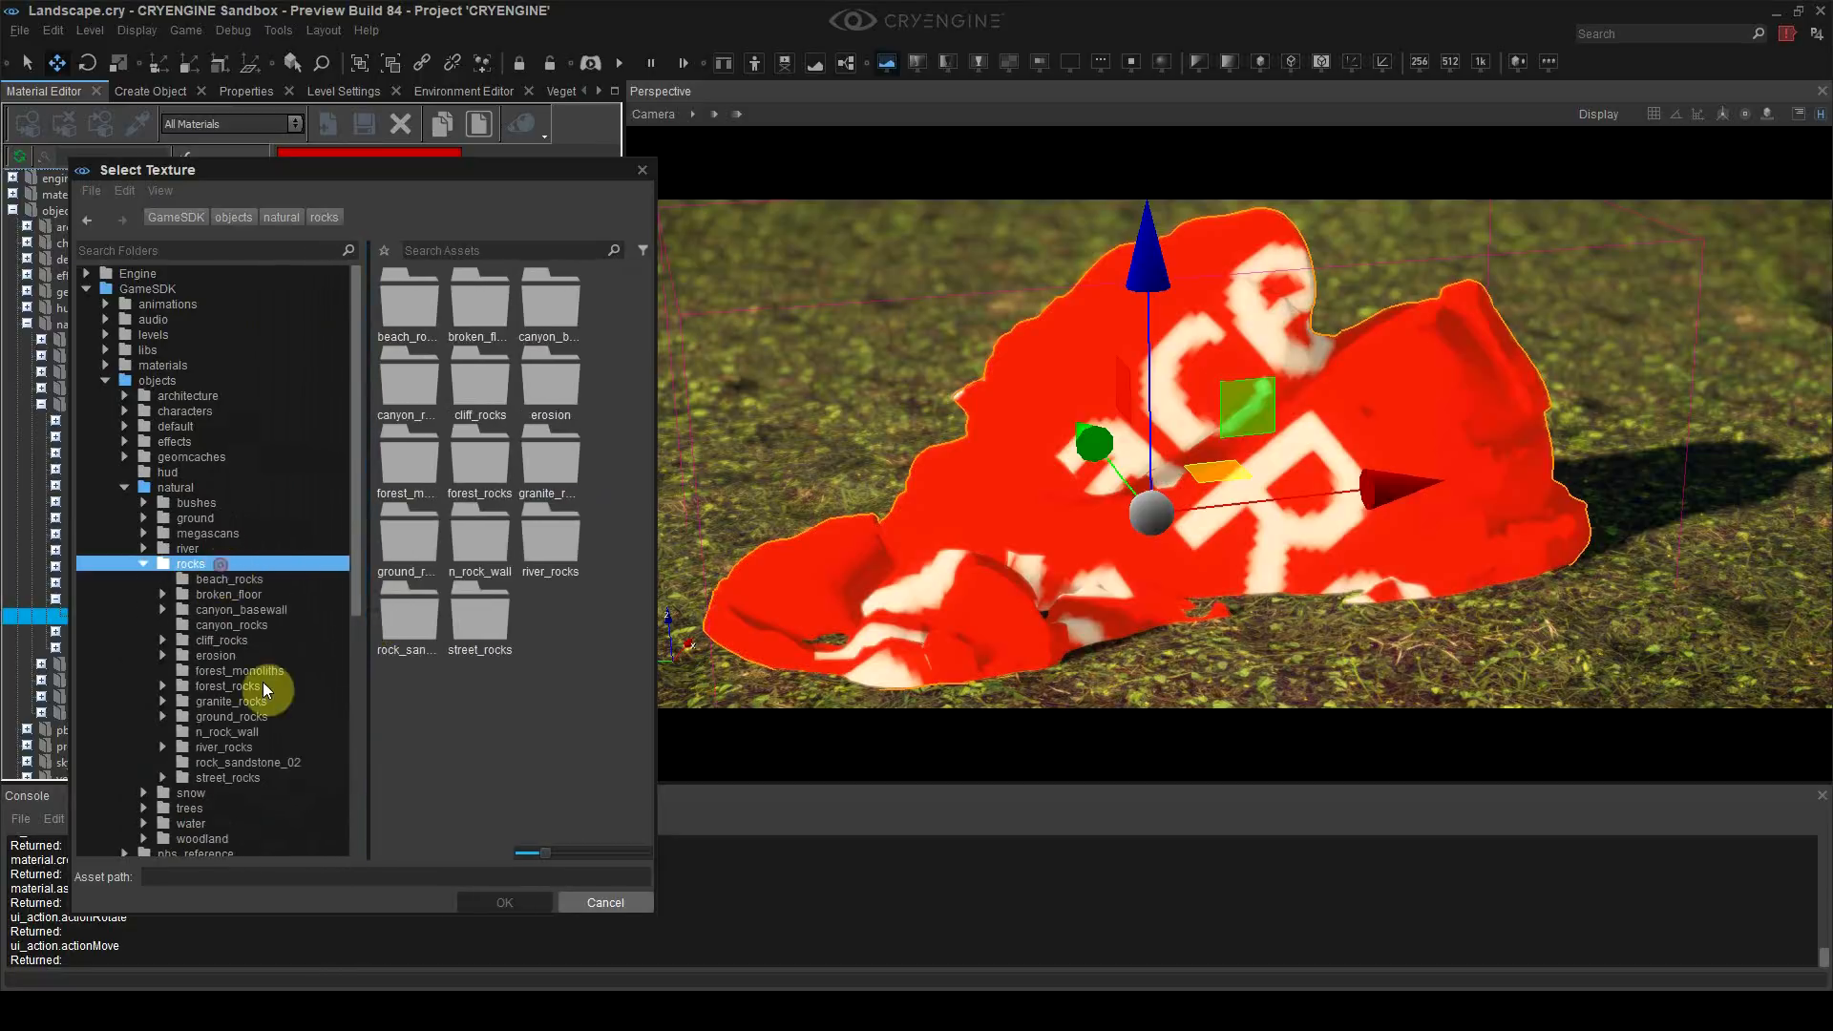
pyautogui.click(253, 763)
pyautogui.doubleClick(457, 311)
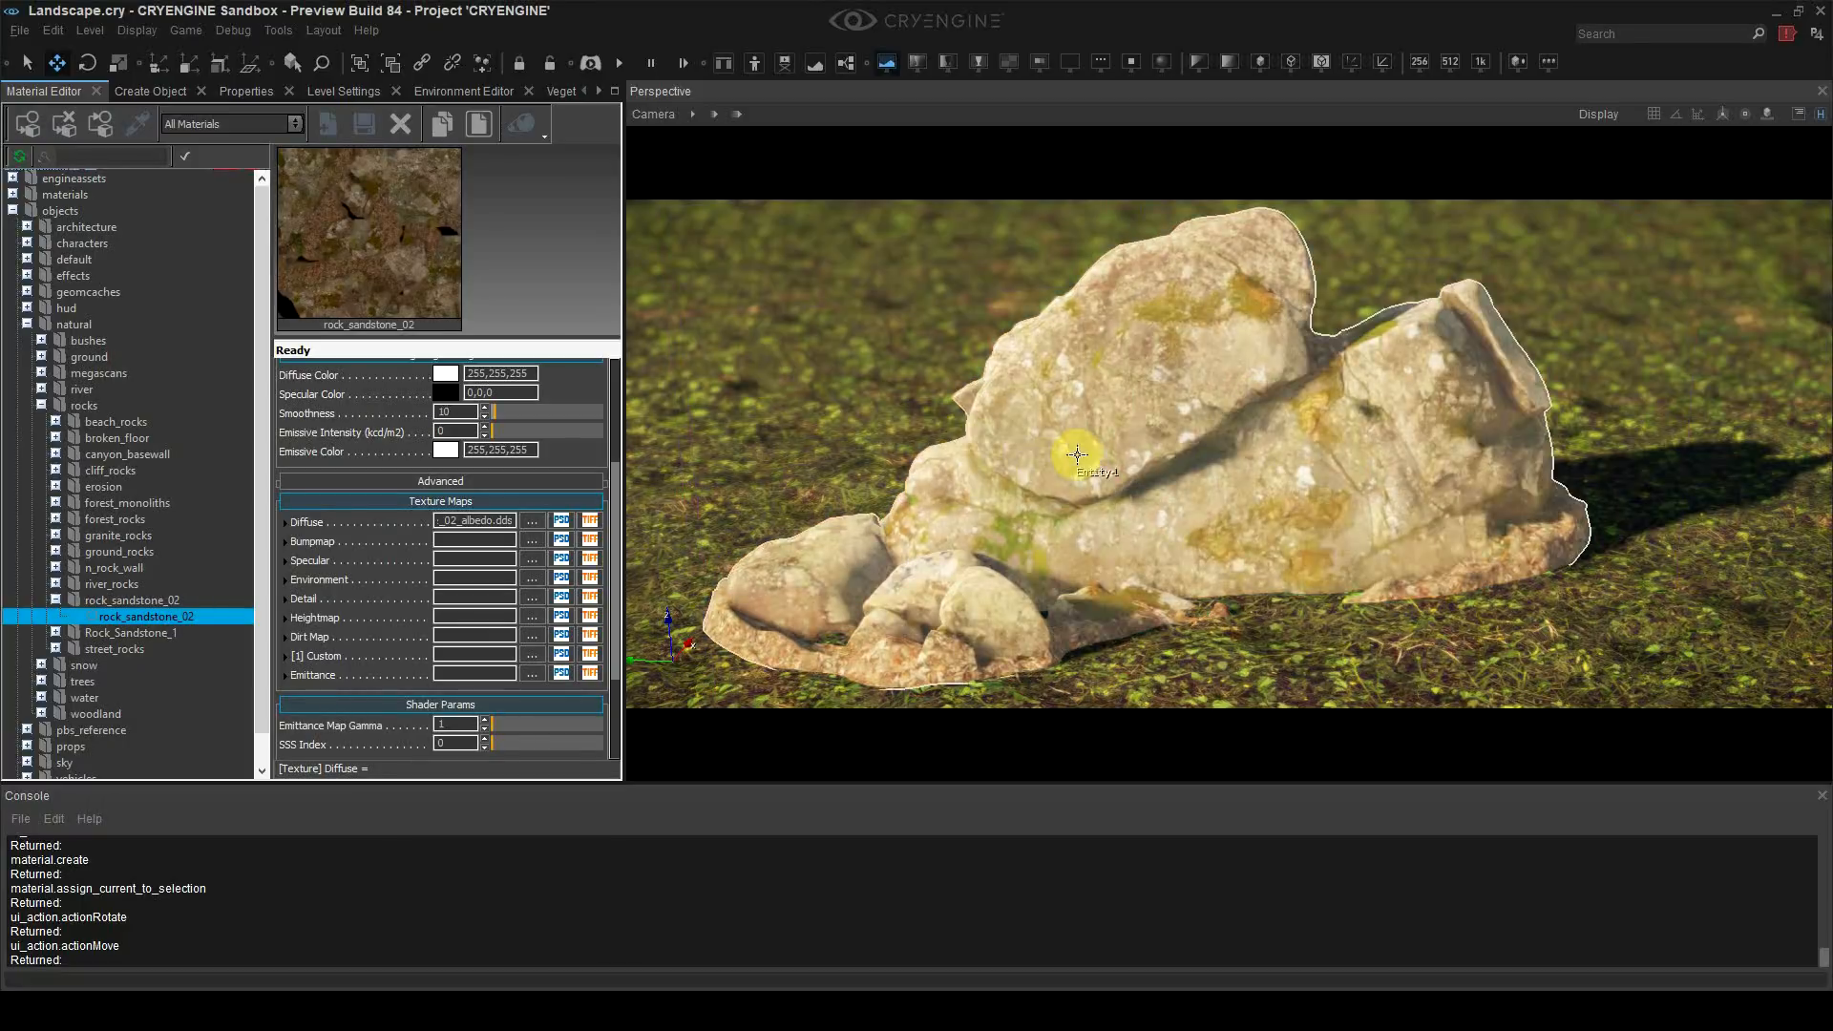
# Step: Deselect the rock and save the level
pyautogui.click(1297, 451)
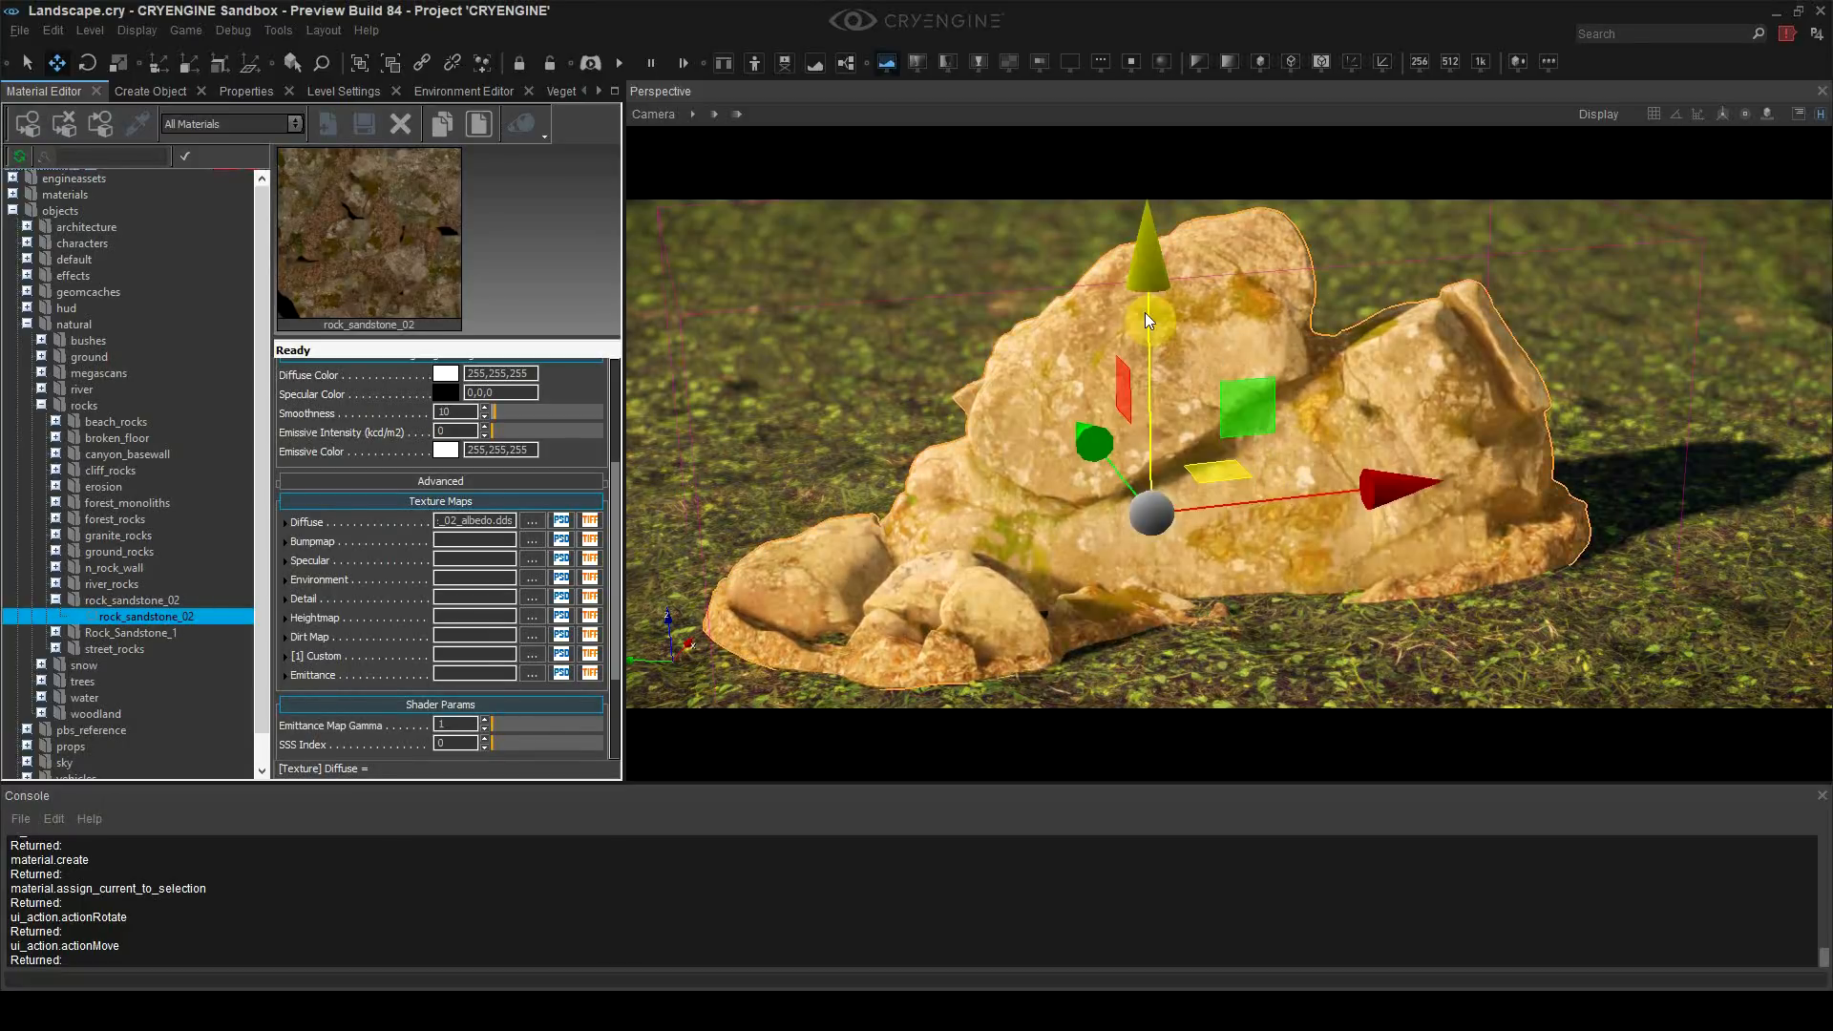
pyautogui.click(1666, 429)
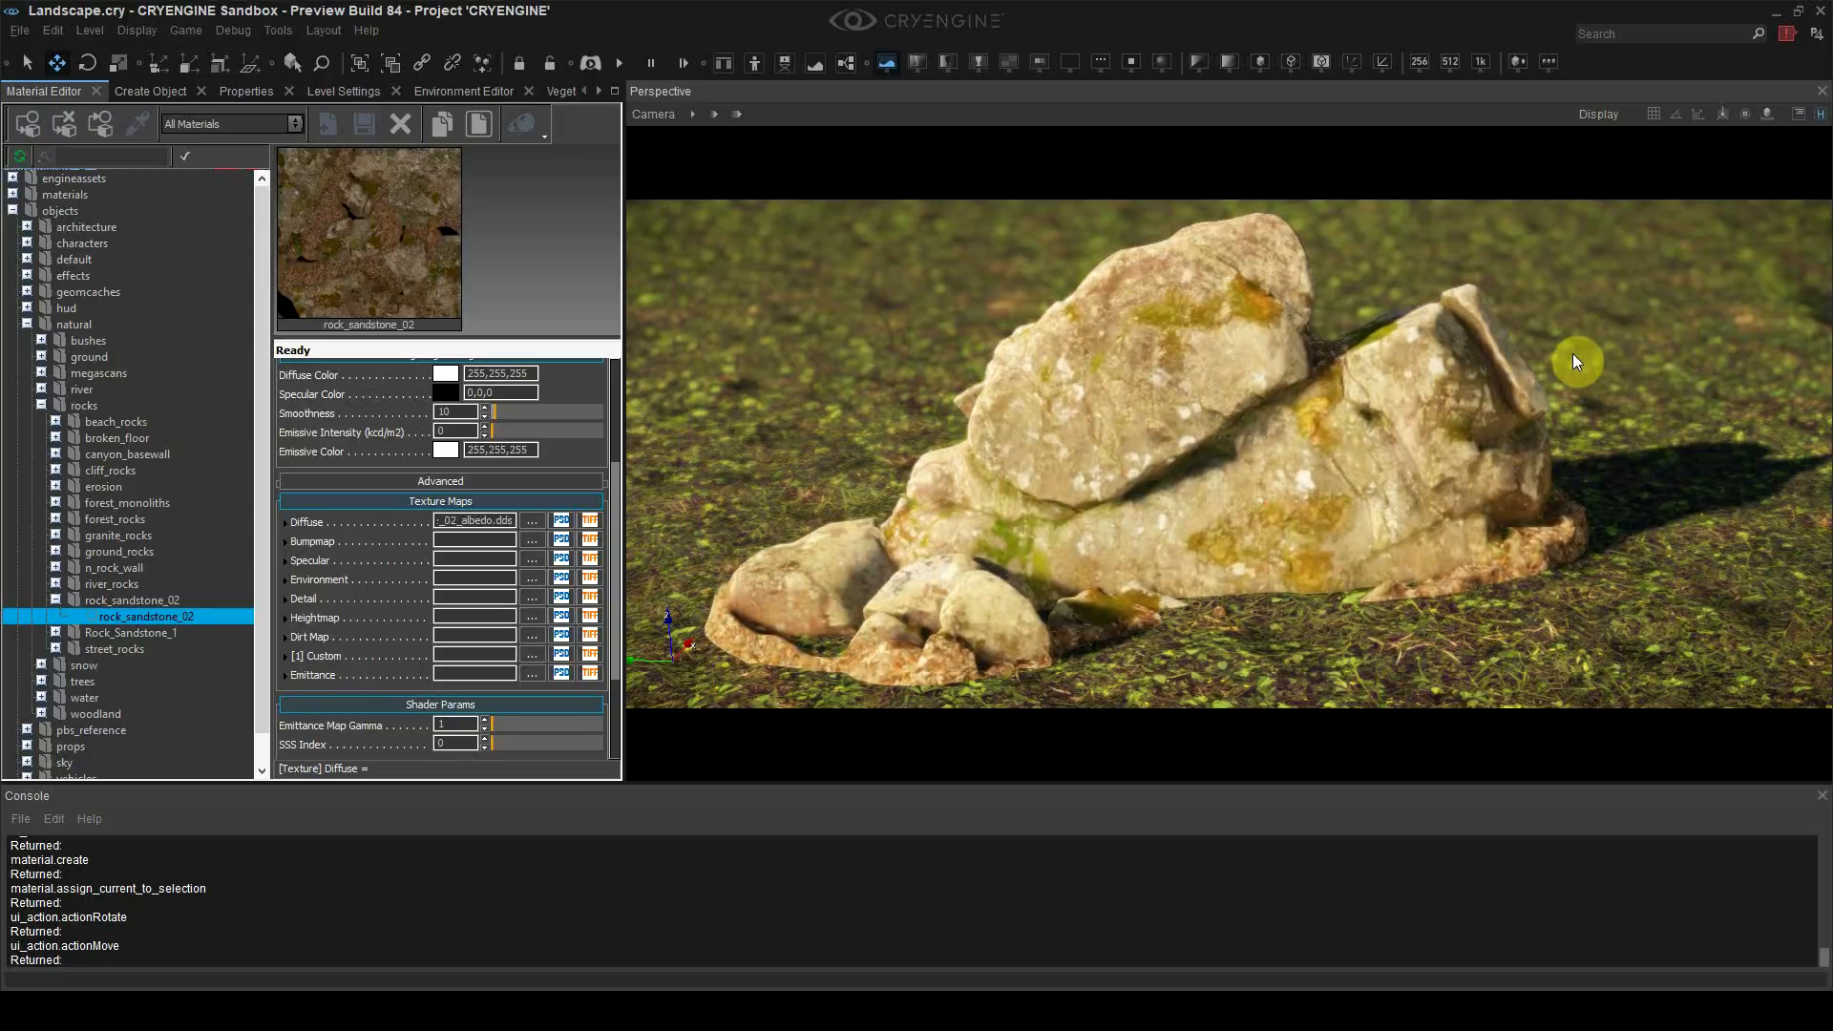
pyautogui.hotkey('ctrl', 's')
# Step: Set the material's Bumpmap to the rock_sandstone_02_ddna texture
pyautogui.click(460, 542)
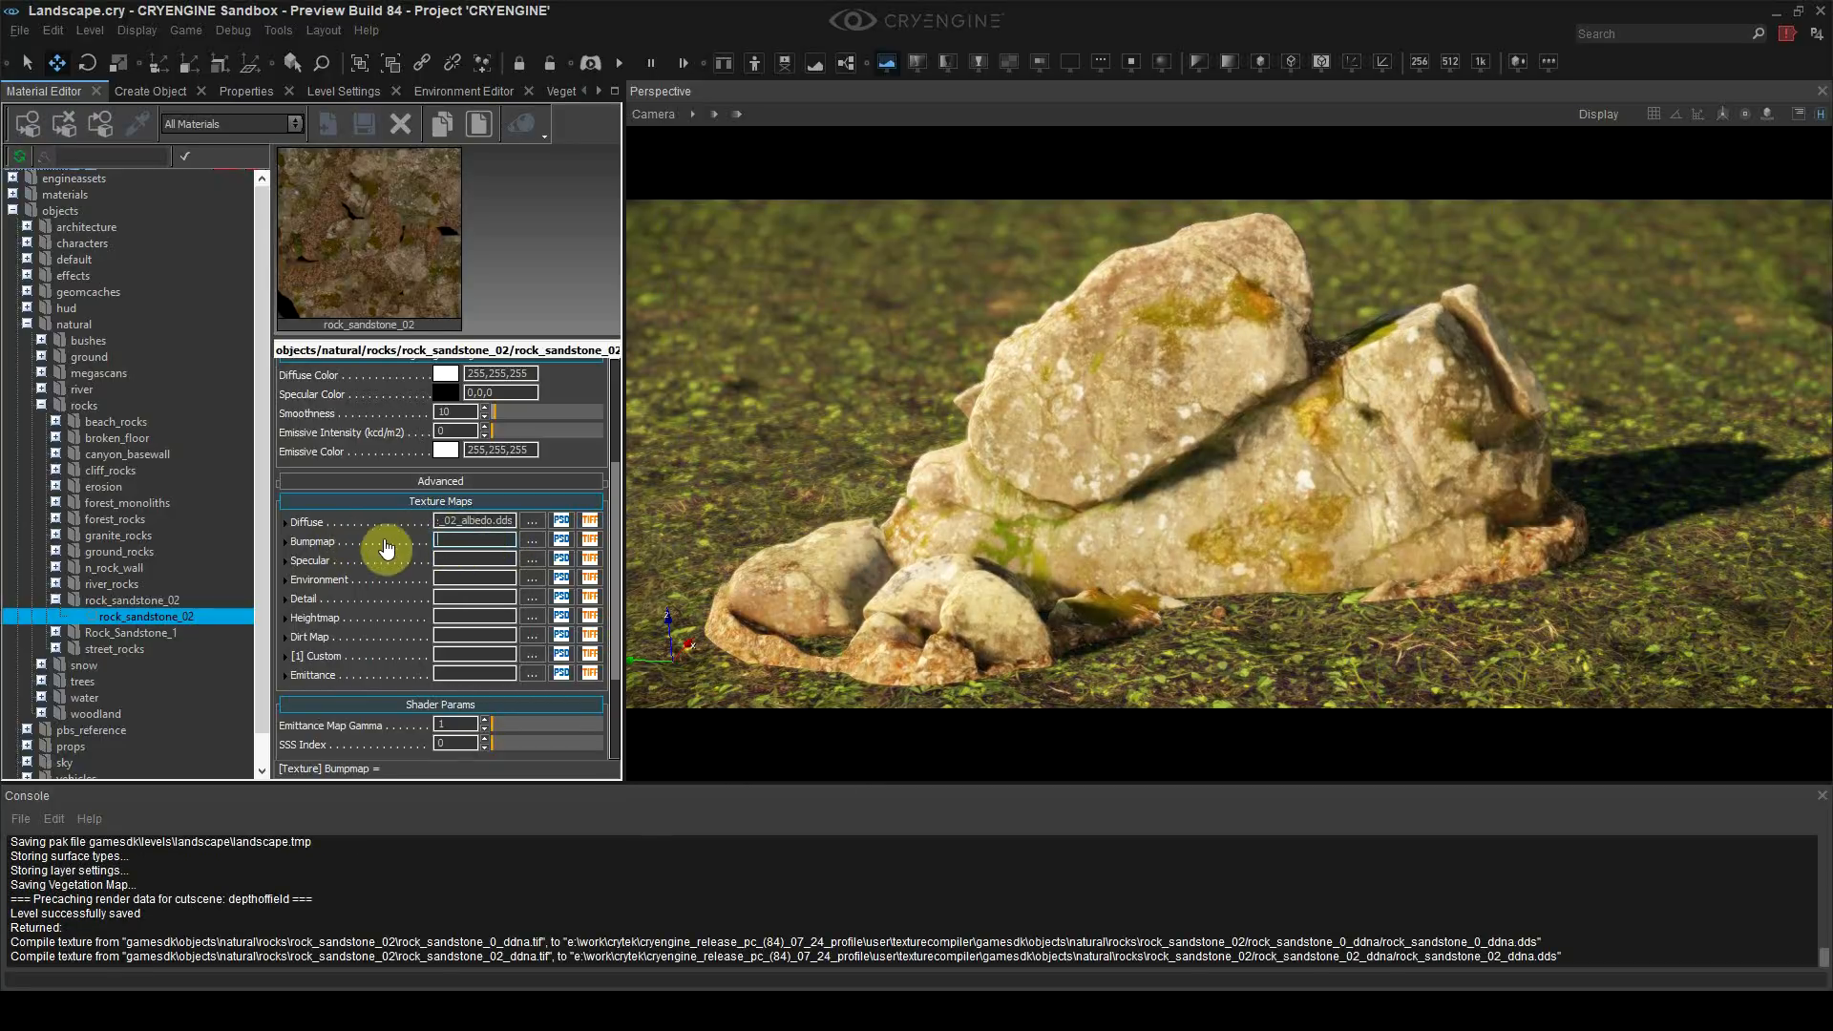
pyautogui.click(532, 540)
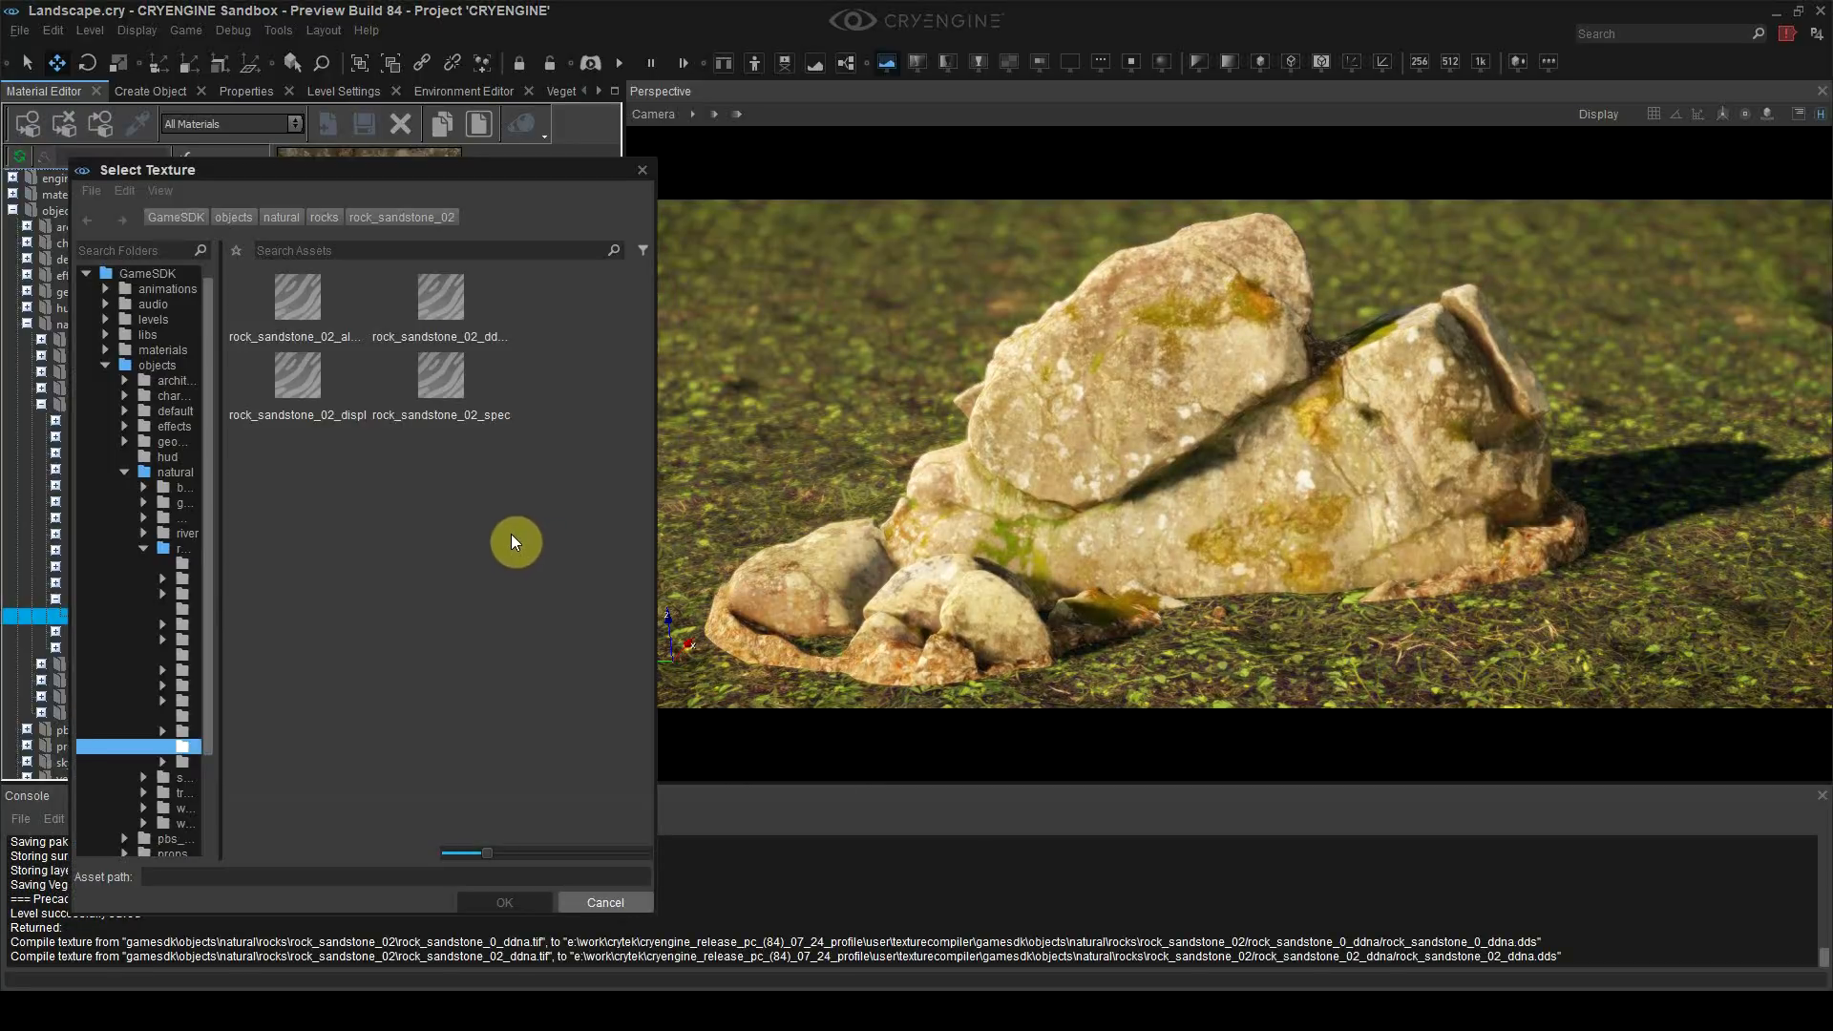
pyautogui.click(441, 298)
pyautogui.doubleClick(444, 298)
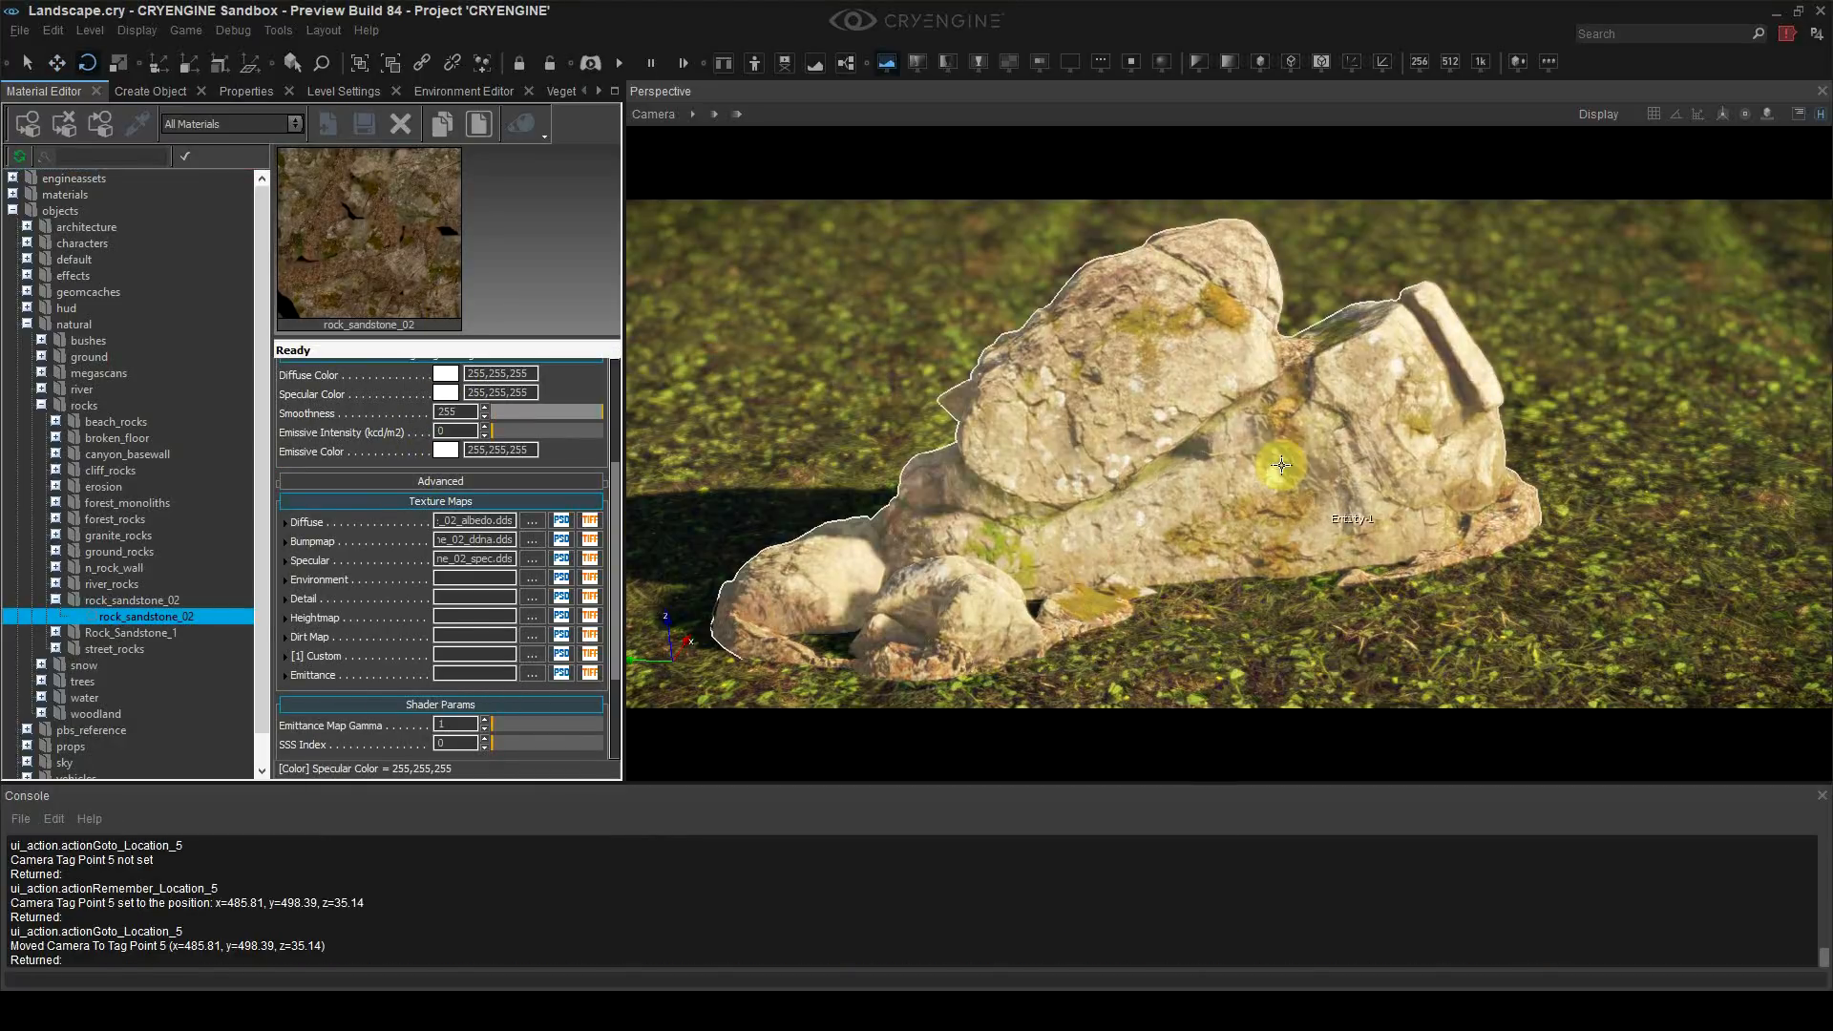
# Step: Deselect the rock, switch to Photoshop and invert the Green channel of rock_sandstone_02_ddna.tif
pyautogui.click(1577, 598)
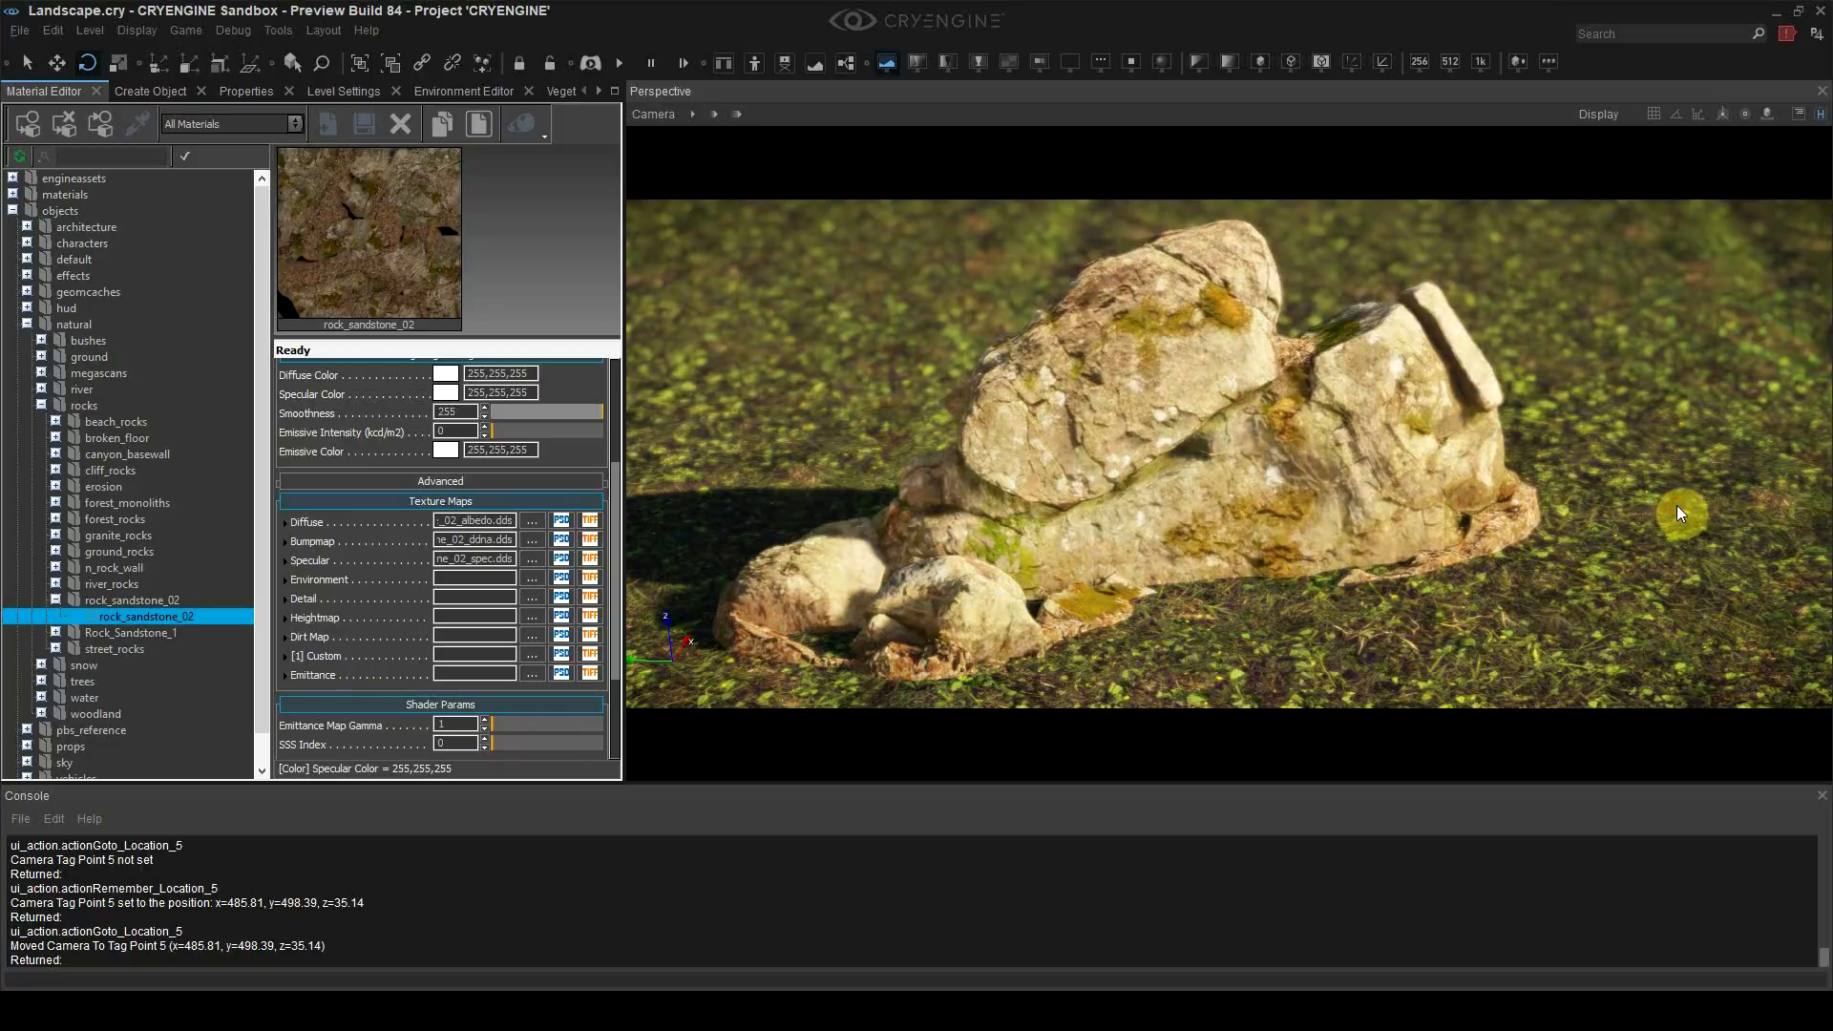
pyautogui.hotkey('alt', 'Tab')
pyautogui.press('Tab')
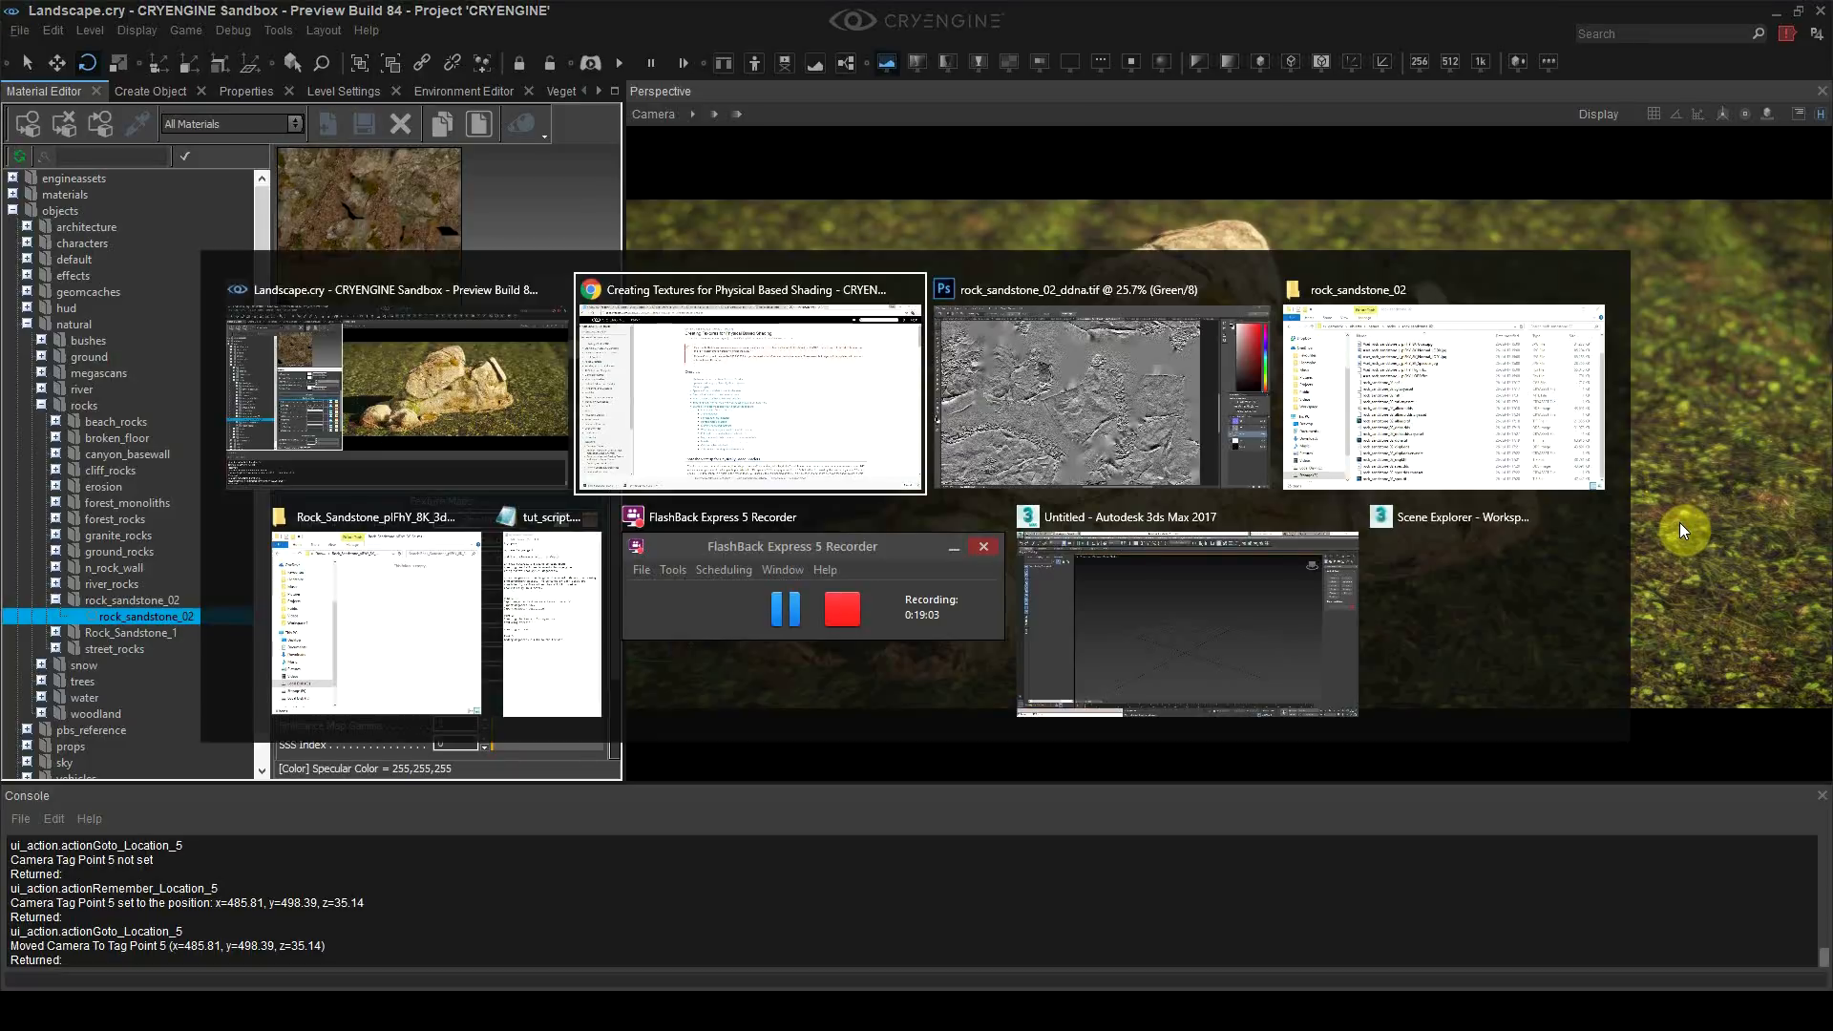
pyautogui.keyDown('alt'); pyautogui.scroll(-3, 821, 544); pyautogui.keyUp('alt')
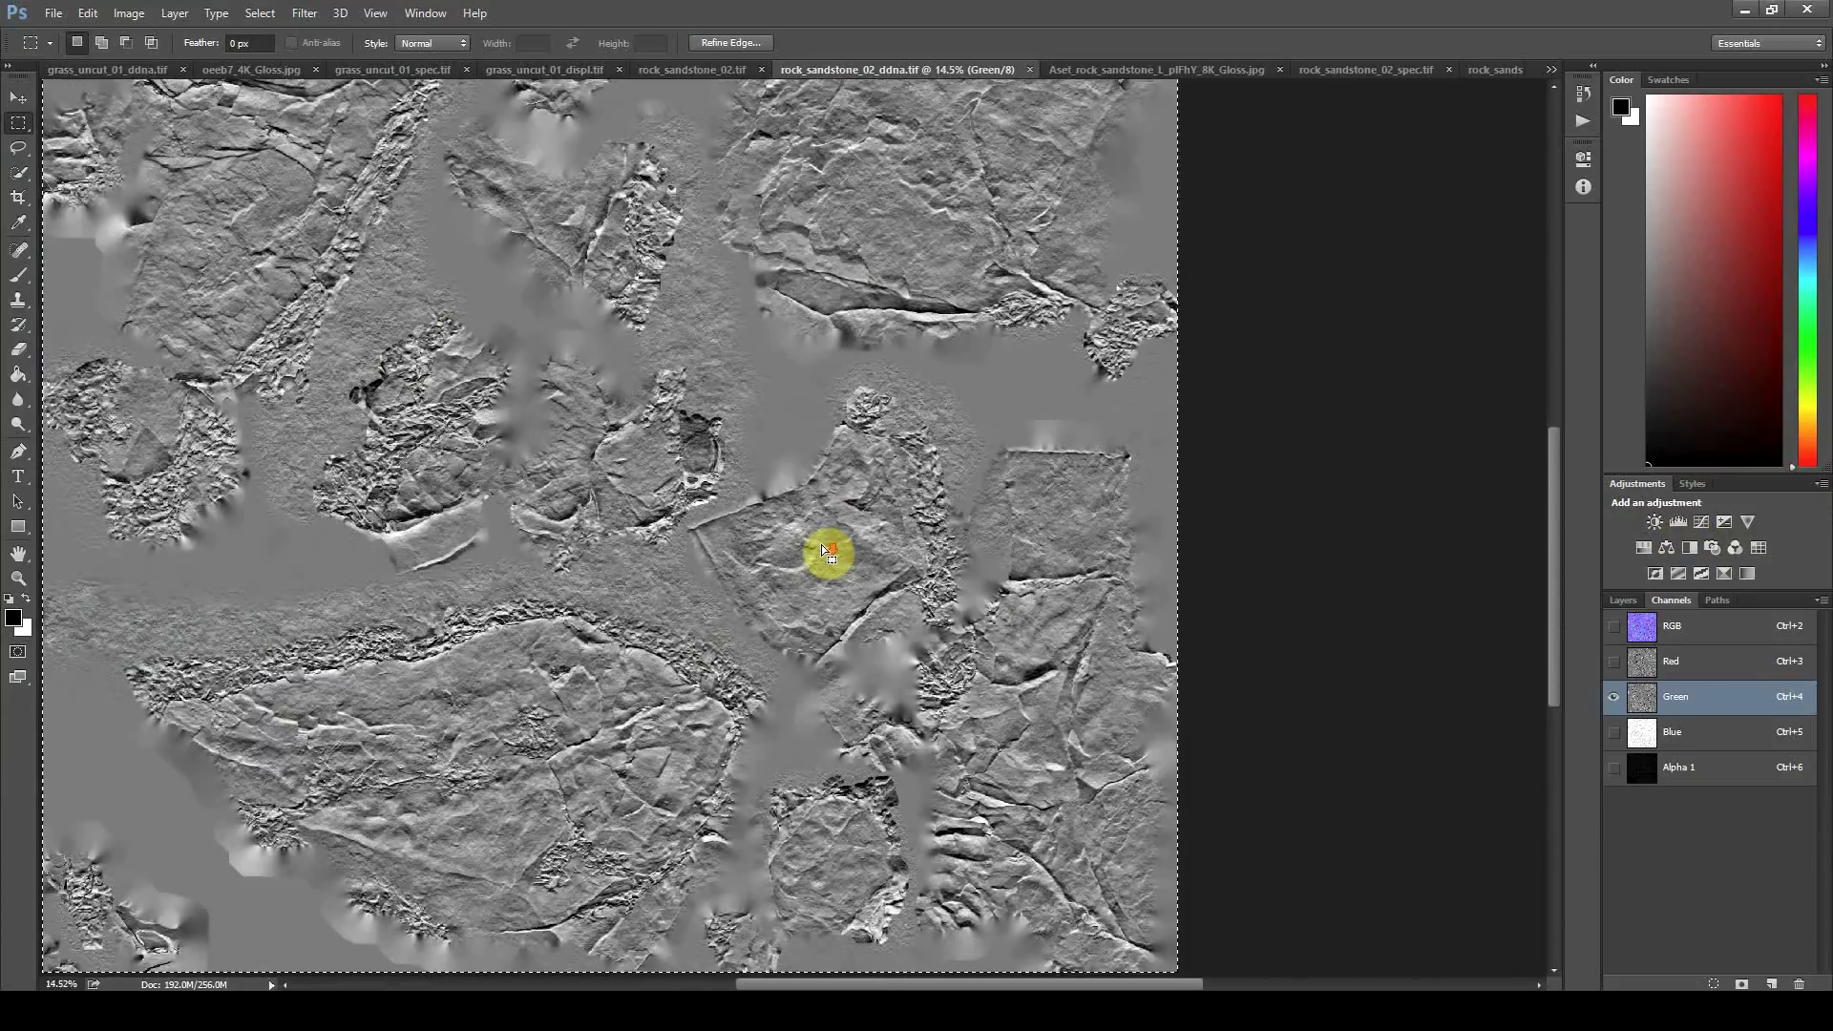
pyautogui.keyDown('alt'); pyautogui.scroll(-4, 798, 548); pyautogui.keyUp('alt')
pyautogui.keyDown('alt'); pyautogui.scroll(2, 769, 565); pyautogui.keyUp('alt')
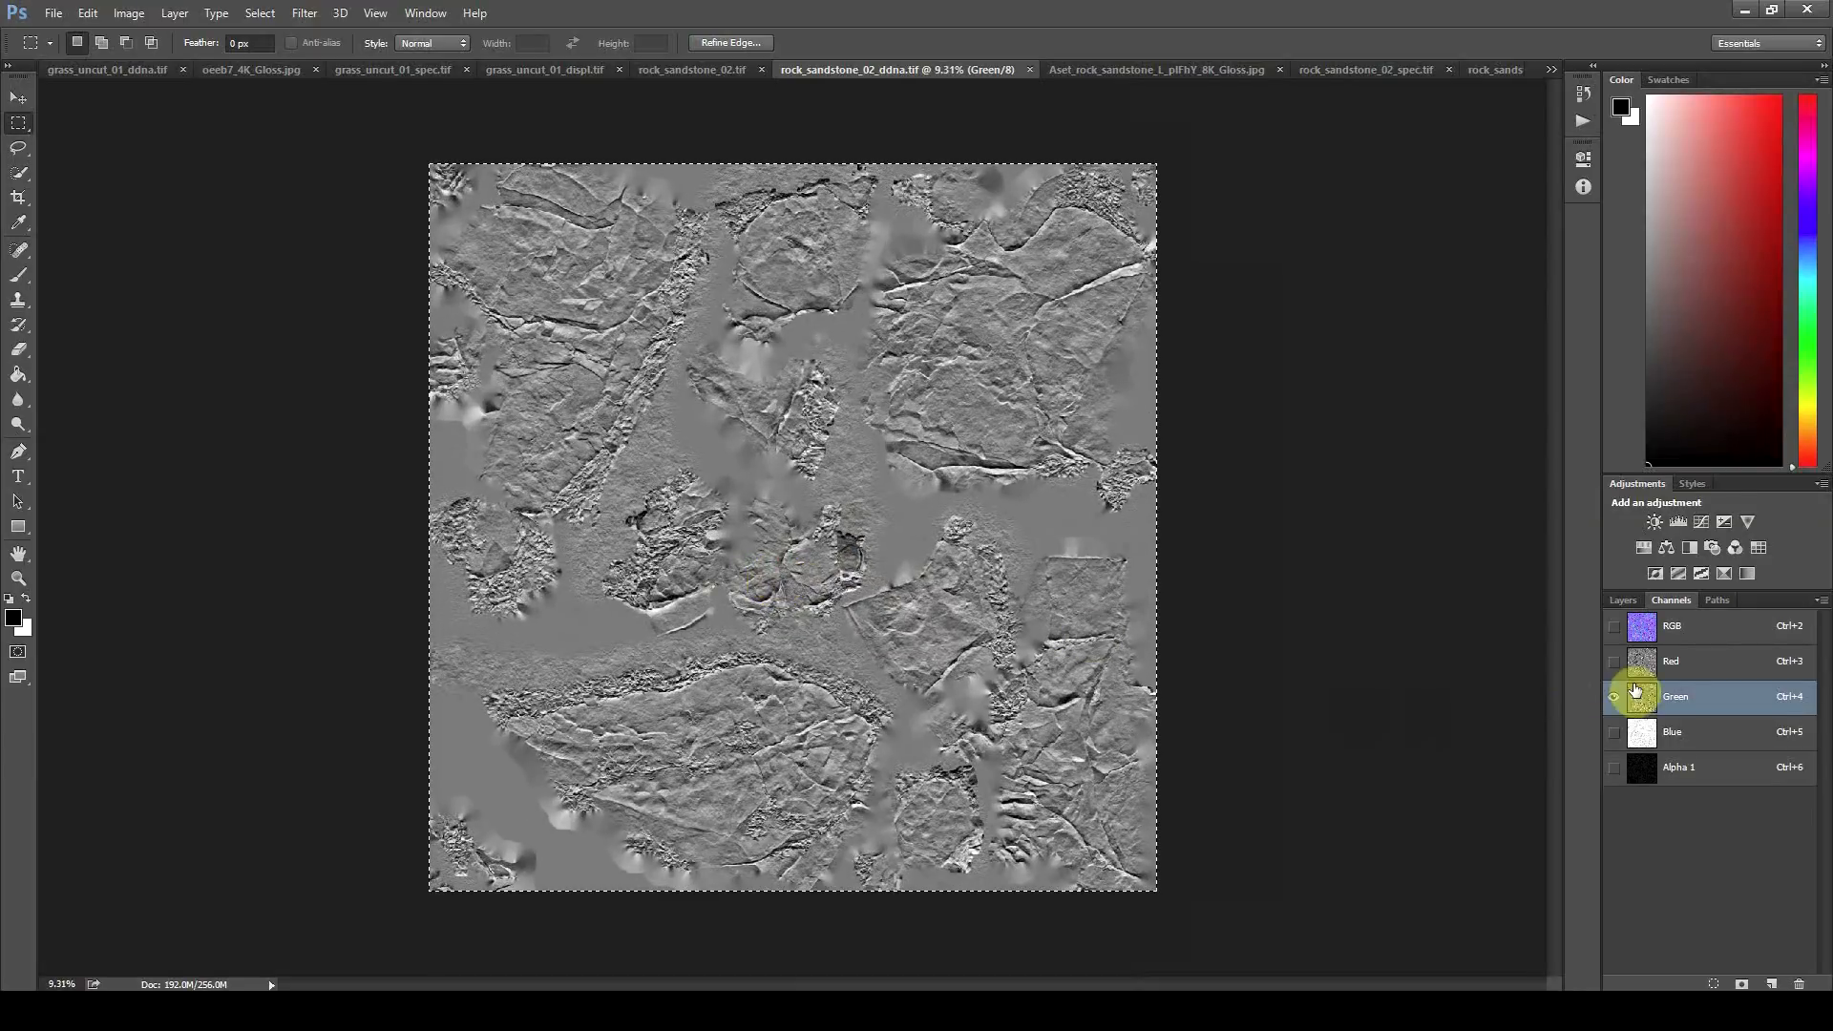
pyautogui.click(1659, 668)
pyautogui.click(1692, 704)
pyautogui.hotkey('ctrl', 'i')
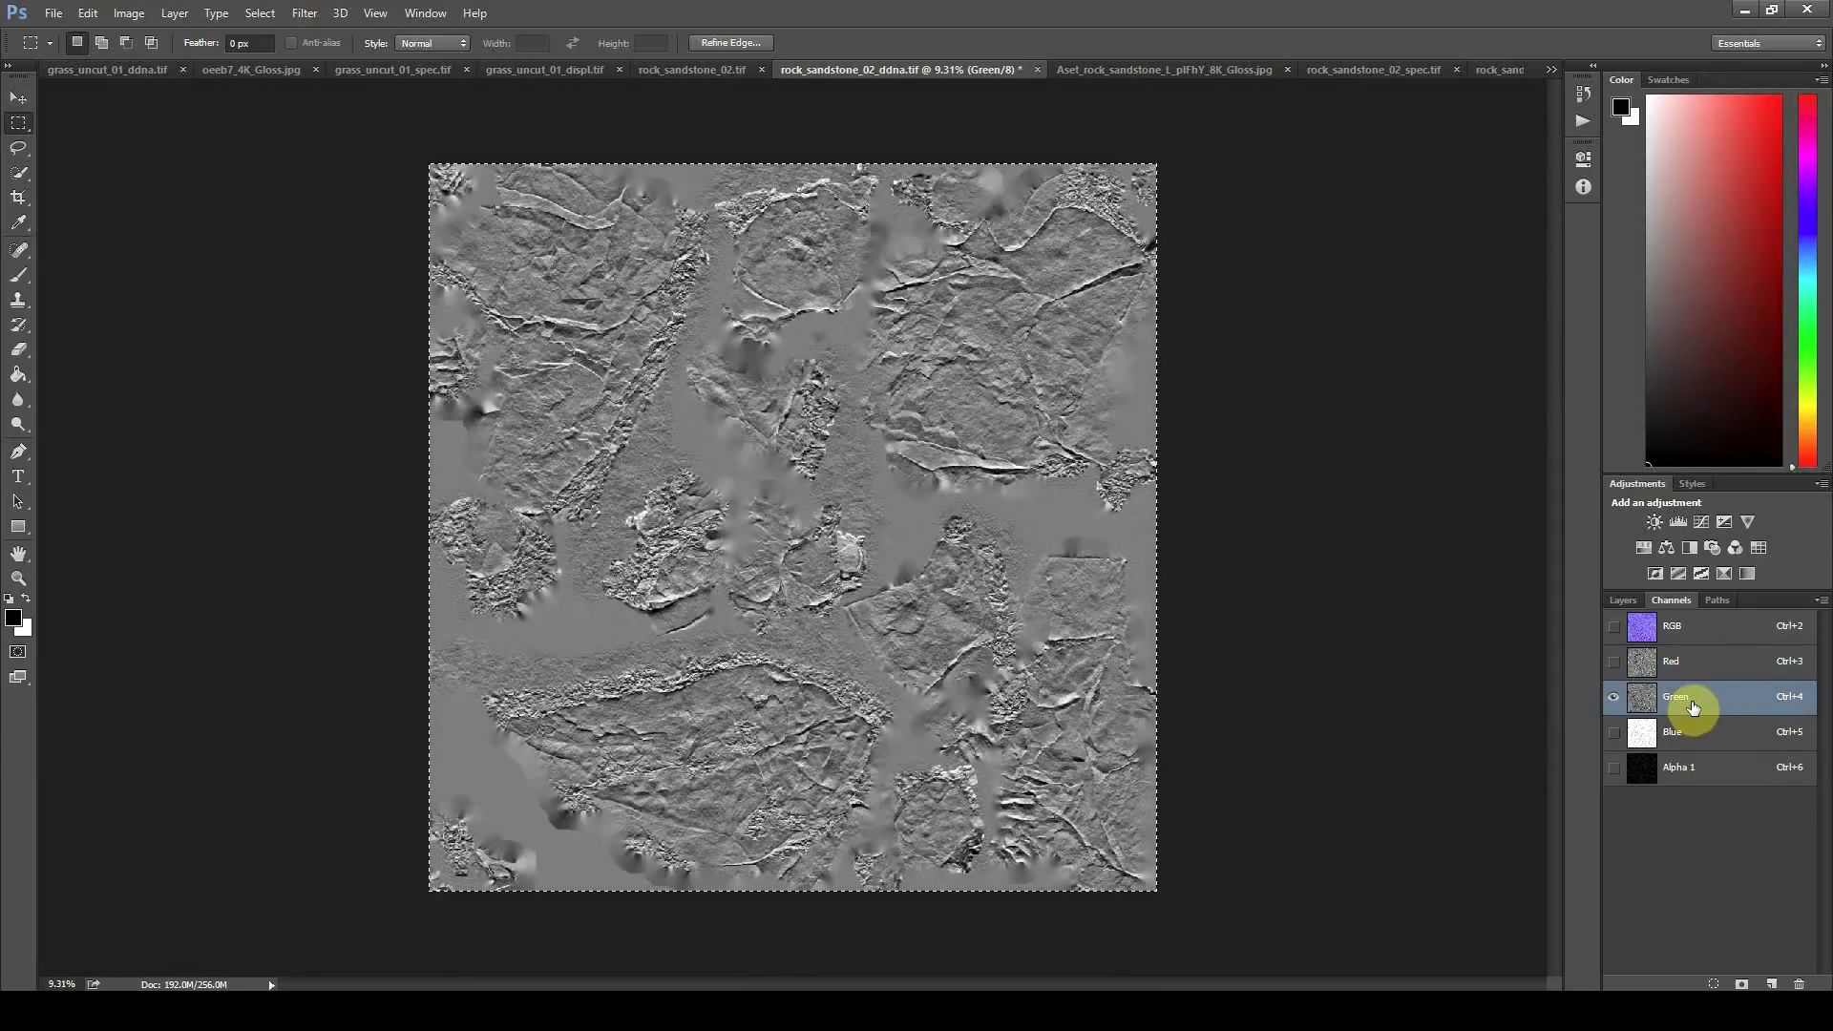
# Step: Save the edited normal map with CryTIFPlugin, overwriting rock_sandstone_02_ddna.tif in the rock_sandstone_02 folder
pyautogui.click(52, 14)
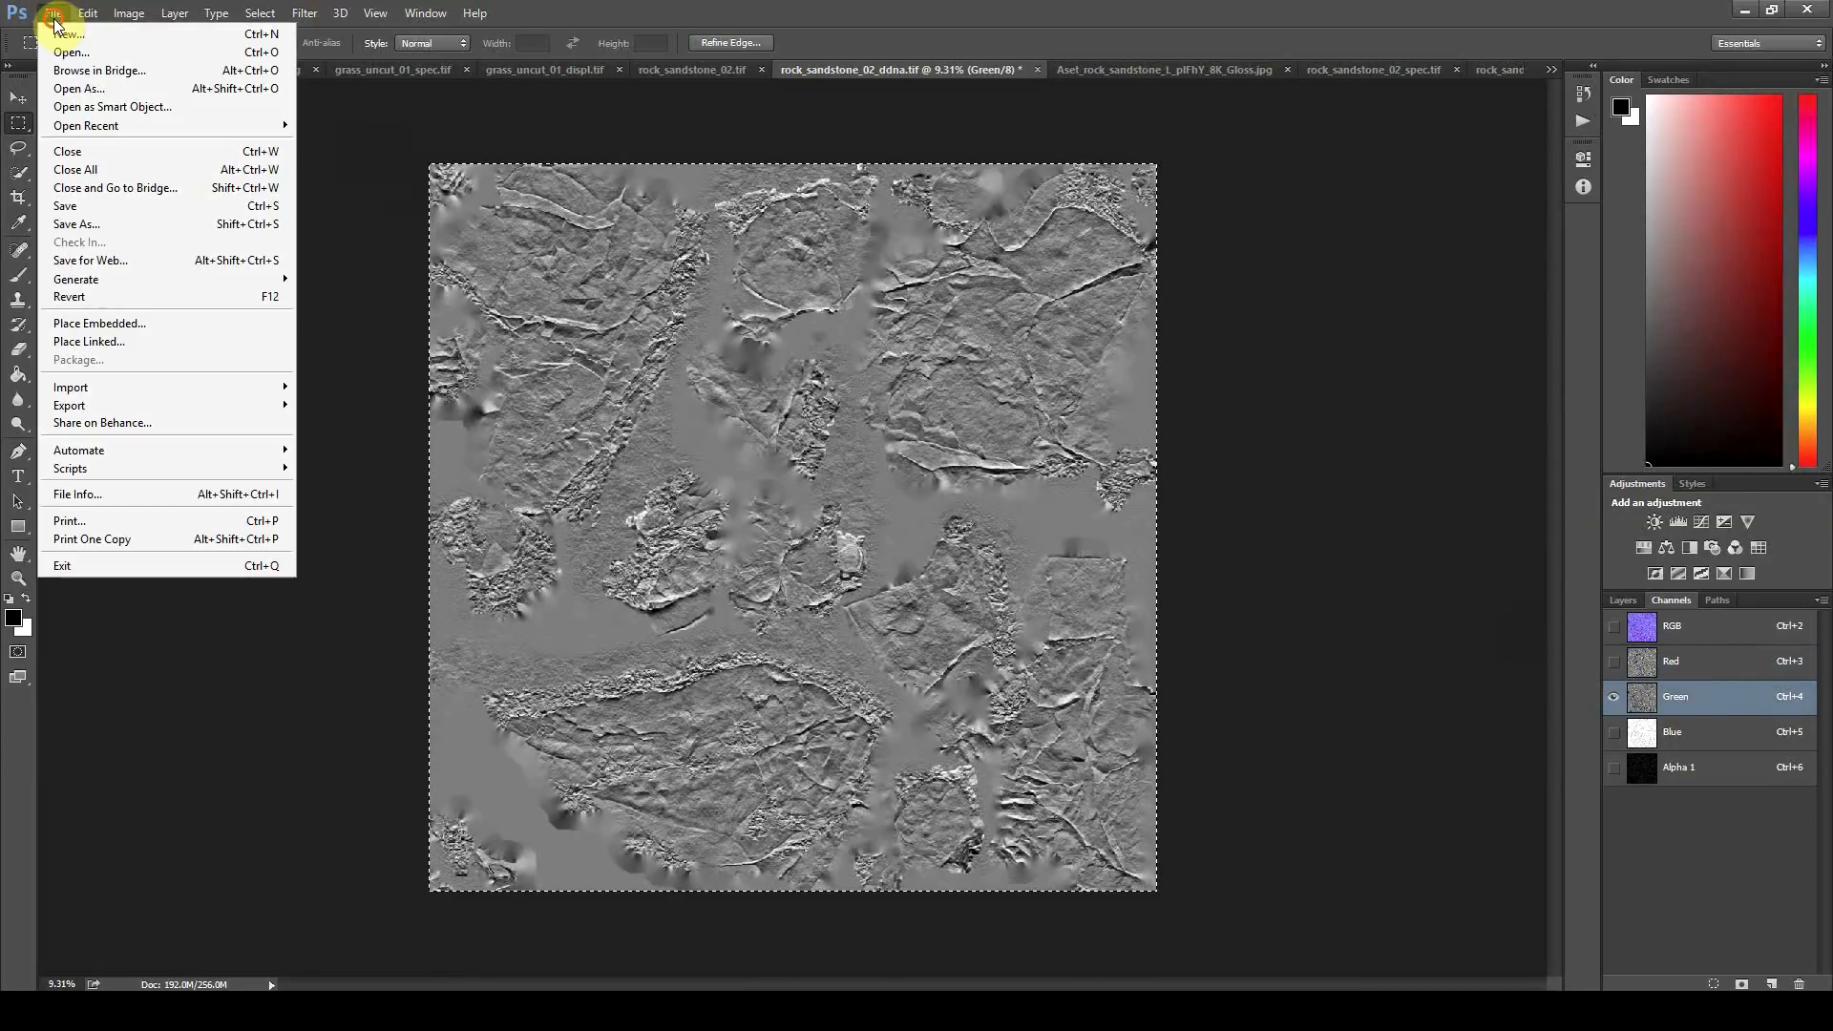
pyautogui.click(76, 223)
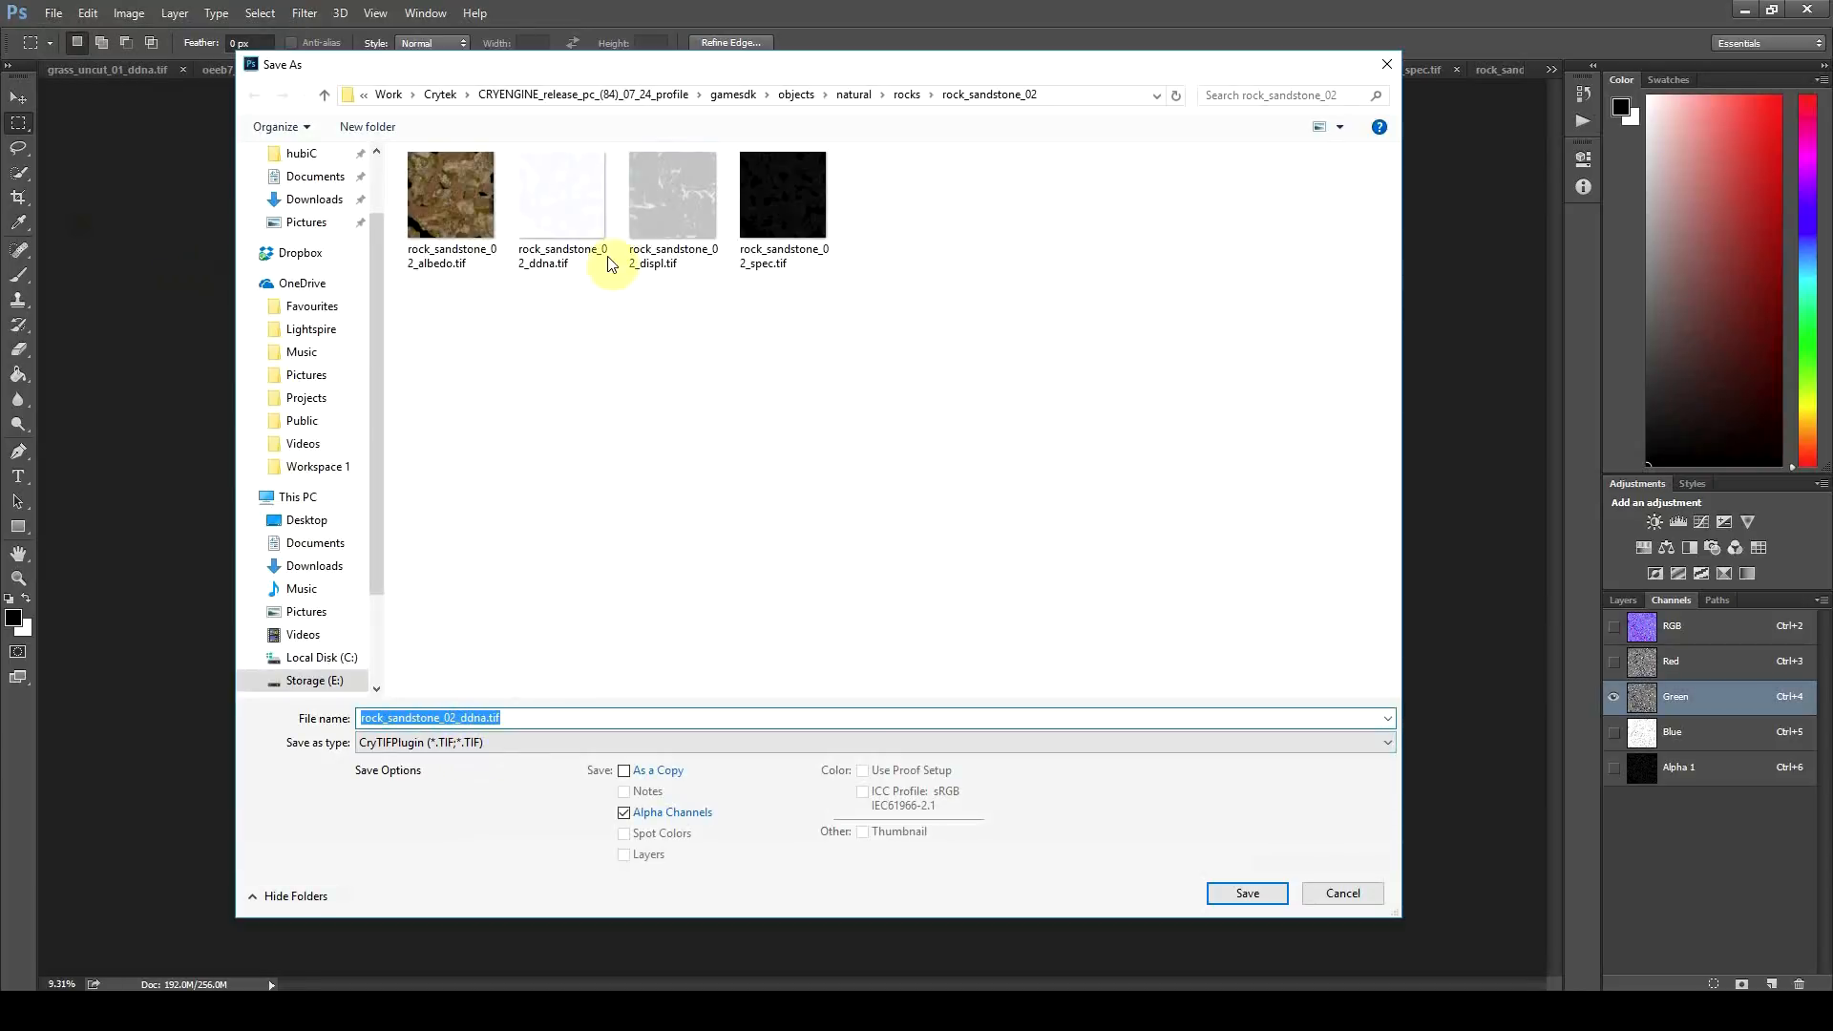
pyautogui.doubleClick(562, 196)
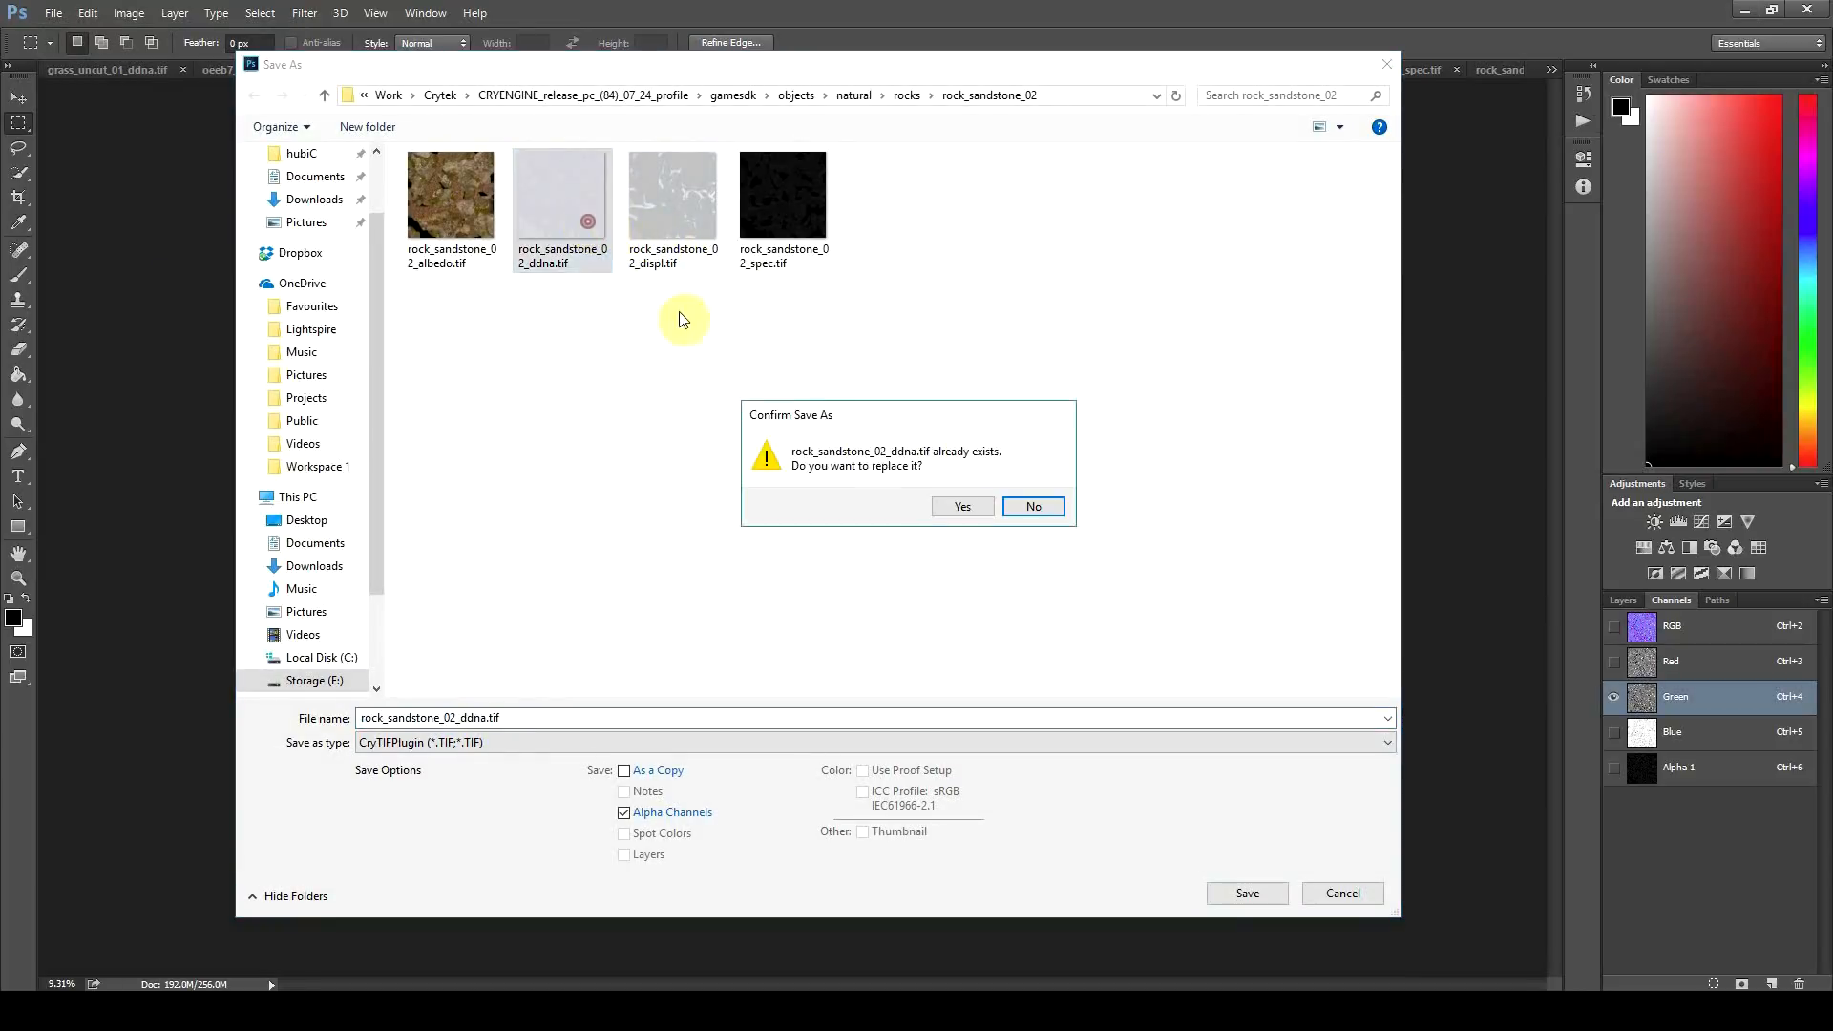
pyautogui.click(941, 513)
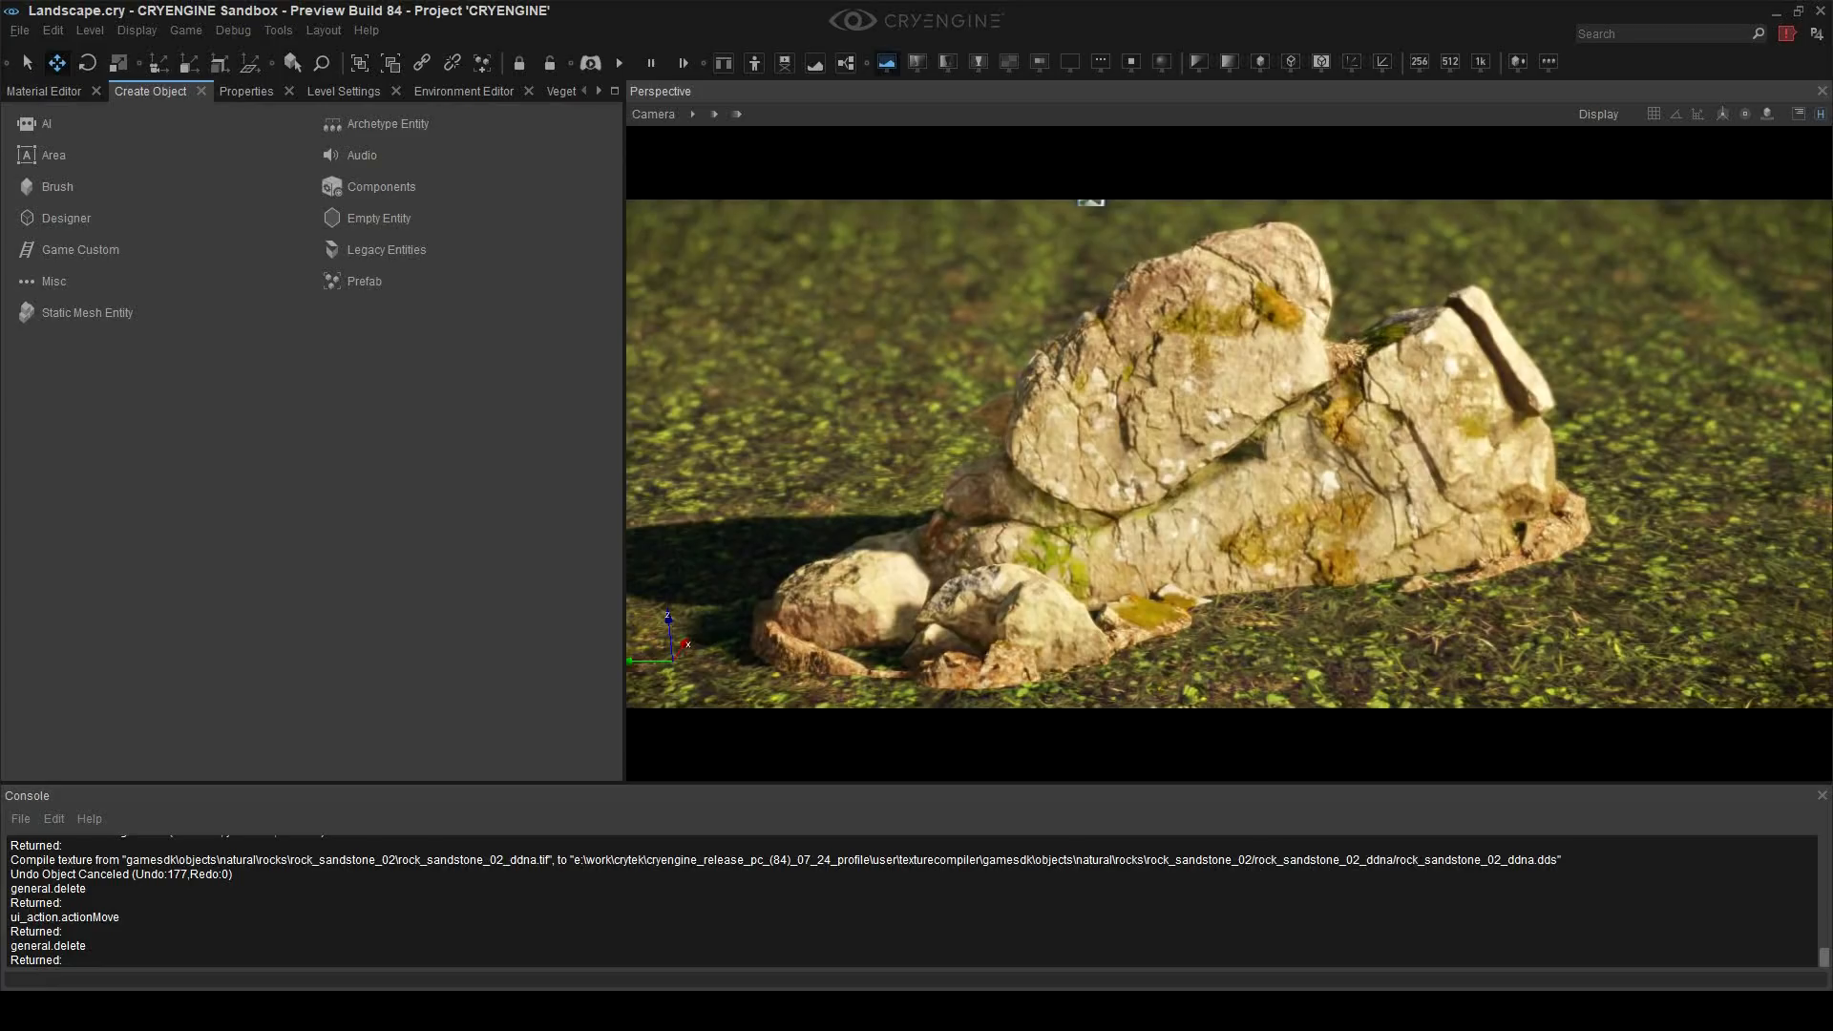
# Step: Switch to CRYENGINE Sandbox, go to camera location 5 and adjust the sun direction and latitude in the environment settings
pyautogui.hotkey('shift', 'F5')
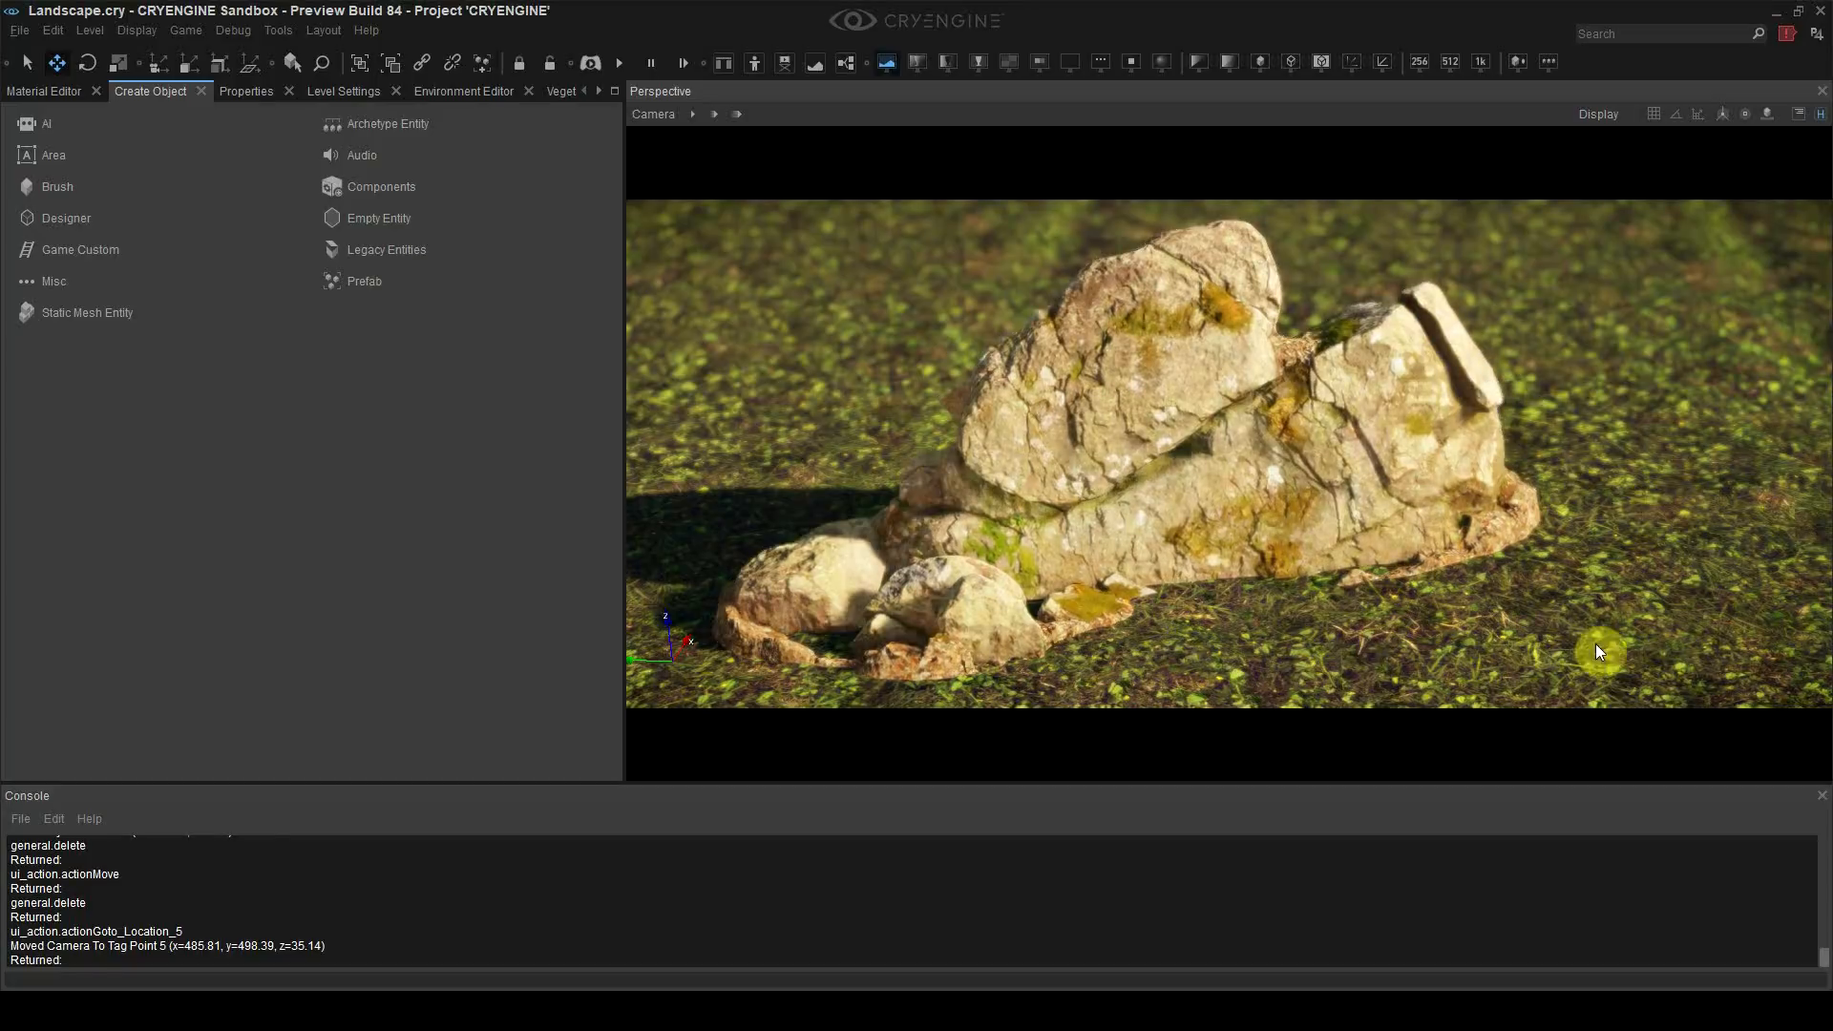
pyautogui.click(420, 91)
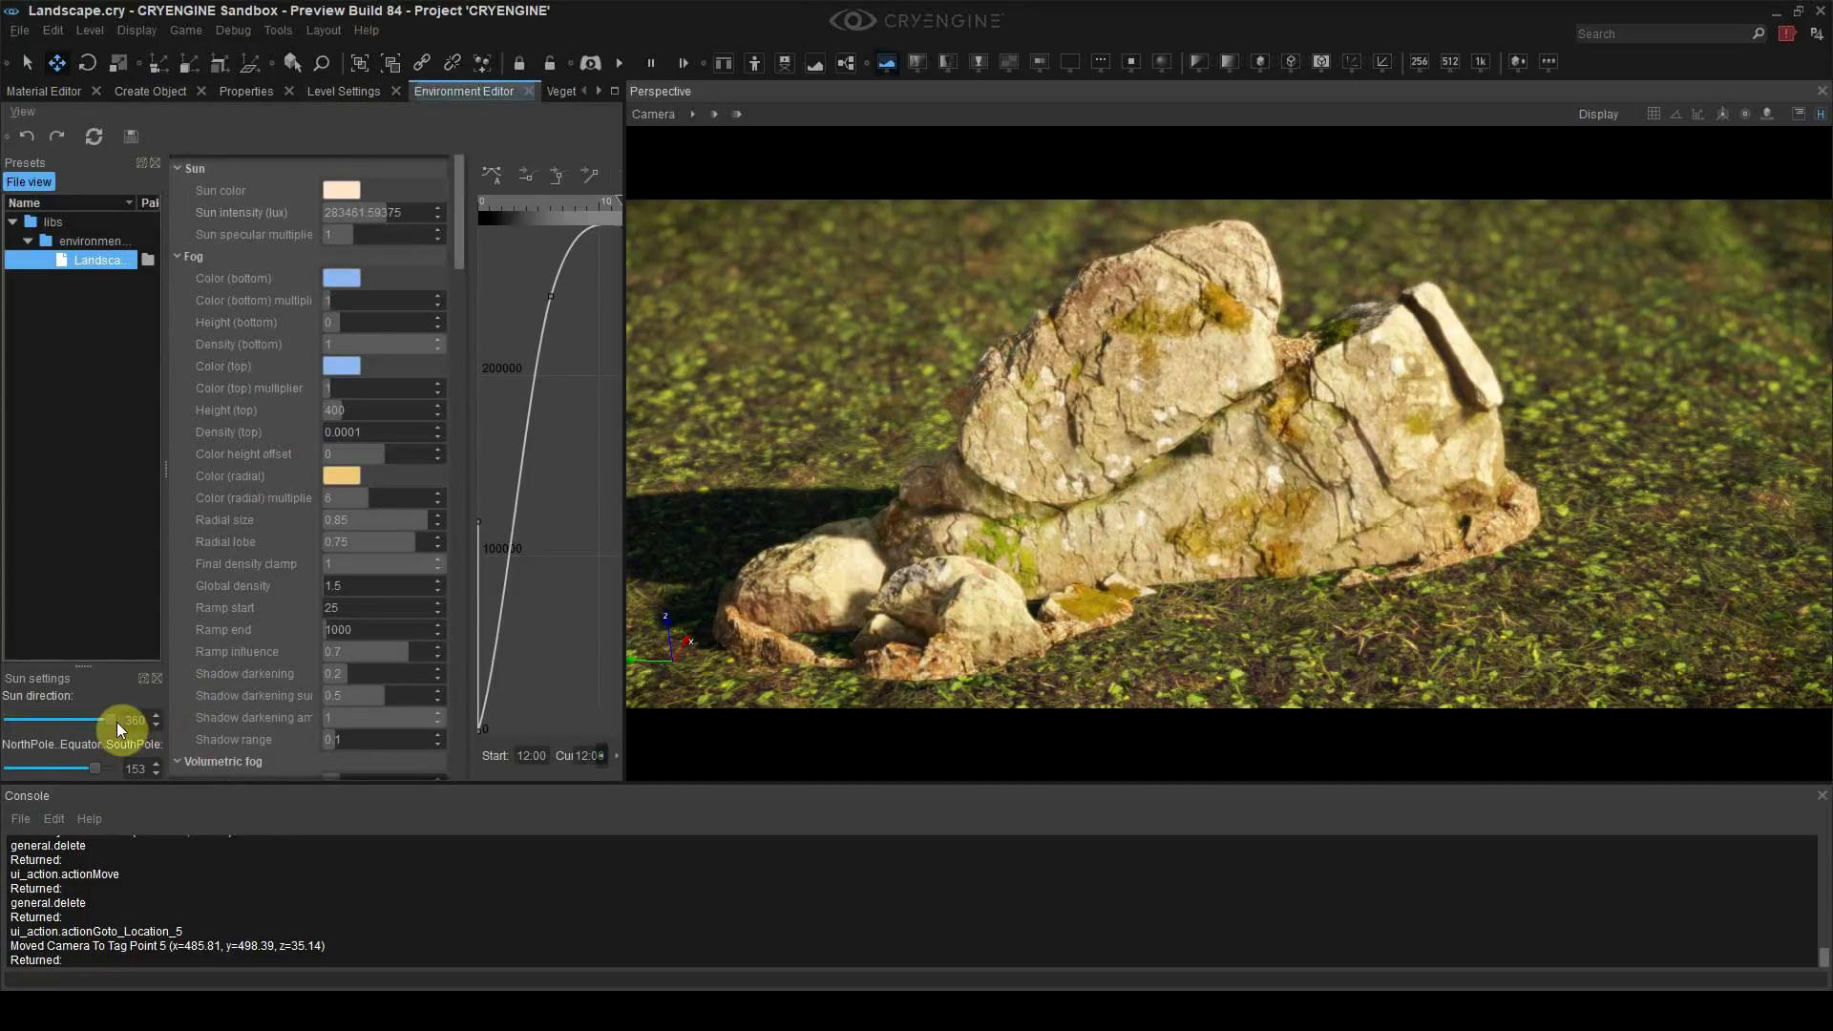
pyautogui.moveTo(116, 722); pyautogui.dragTo(65, 762)
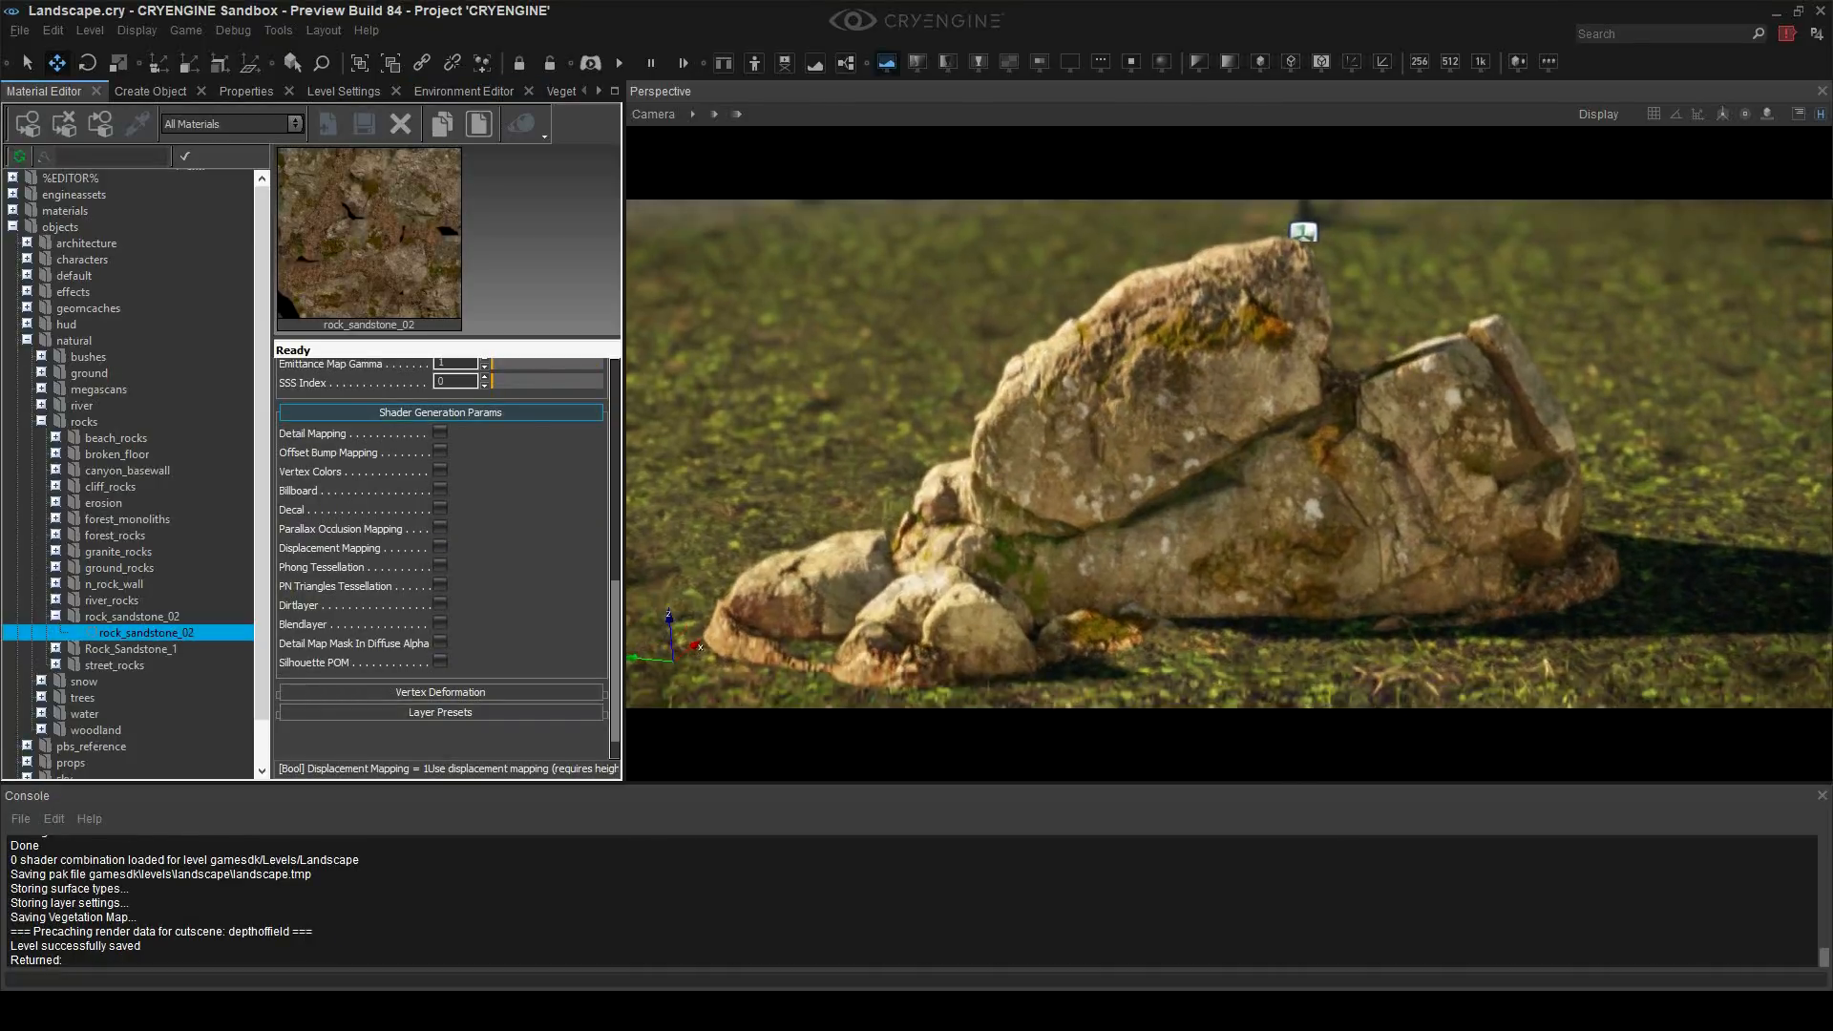
# Step: Pick the grass_uncut_01 material from the terrain in front of the rock and enable its Soft Depth Test
pyautogui.scroll(-3, 850, 397)
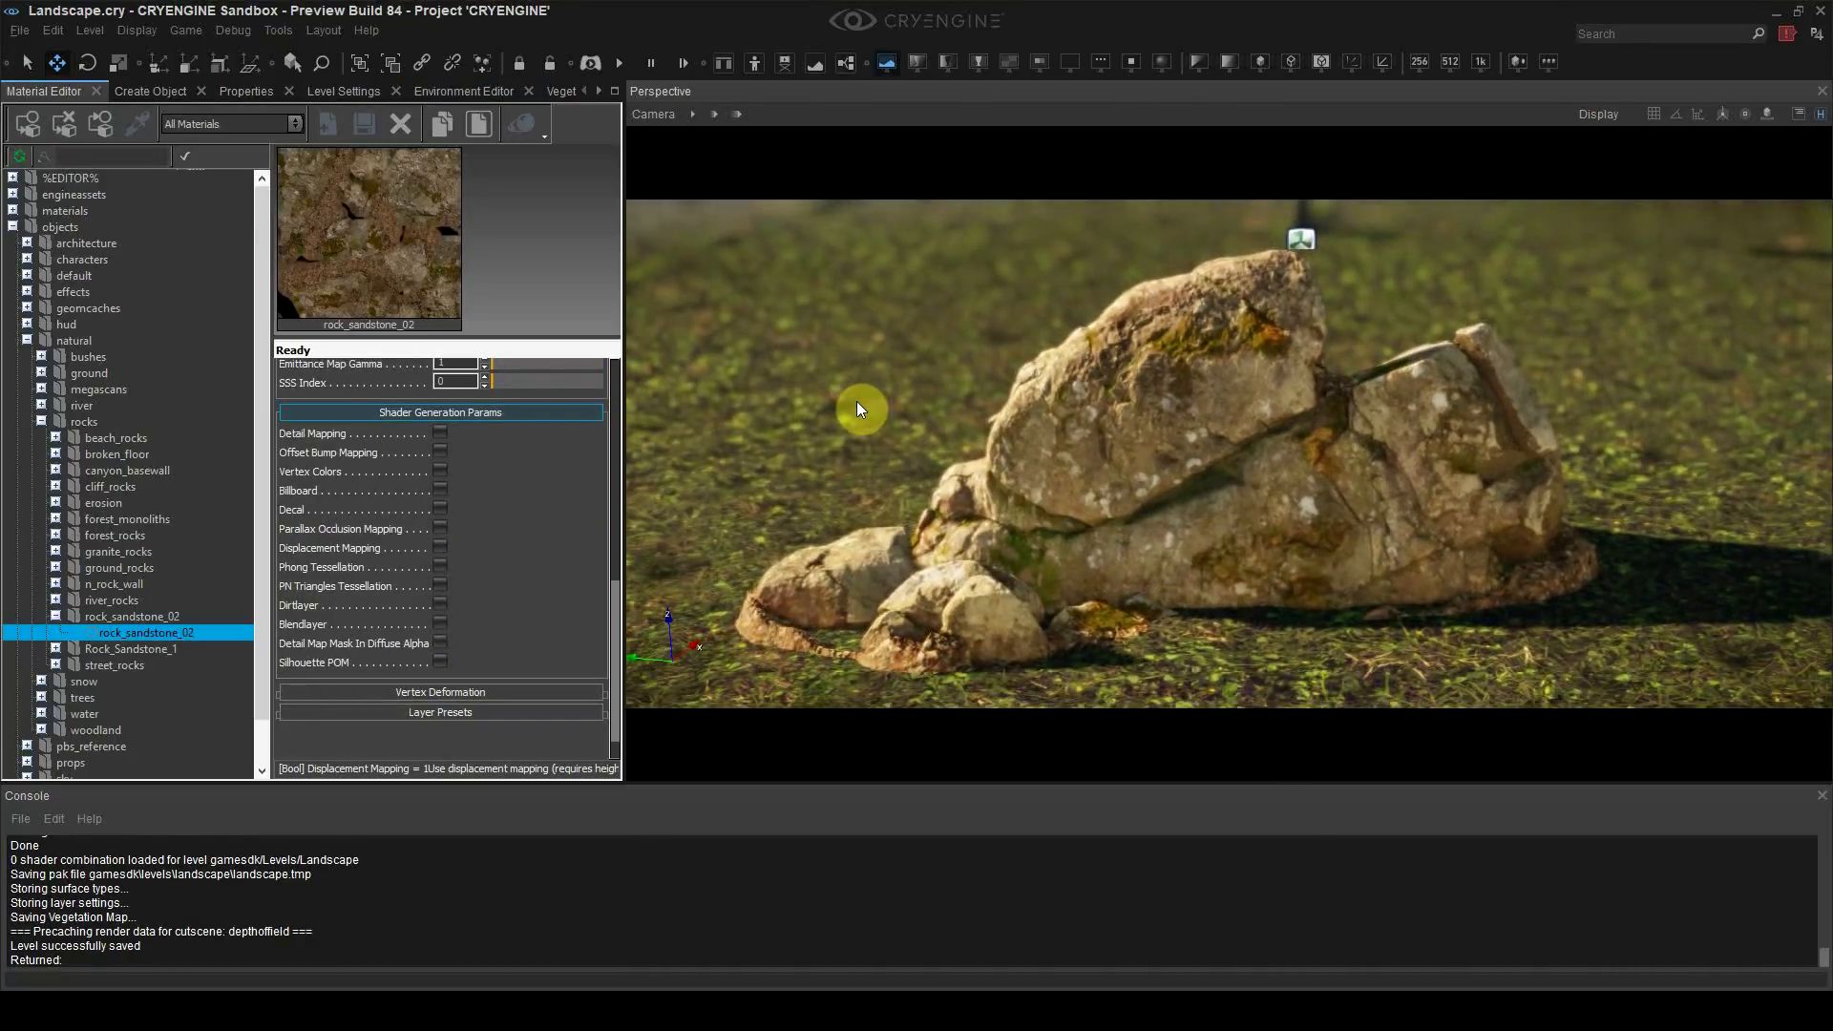
pyautogui.scroll(-2, 858, 401)
pyautogui.click(1344, 325)
pyautogui.scroll(3, 1350, 365)
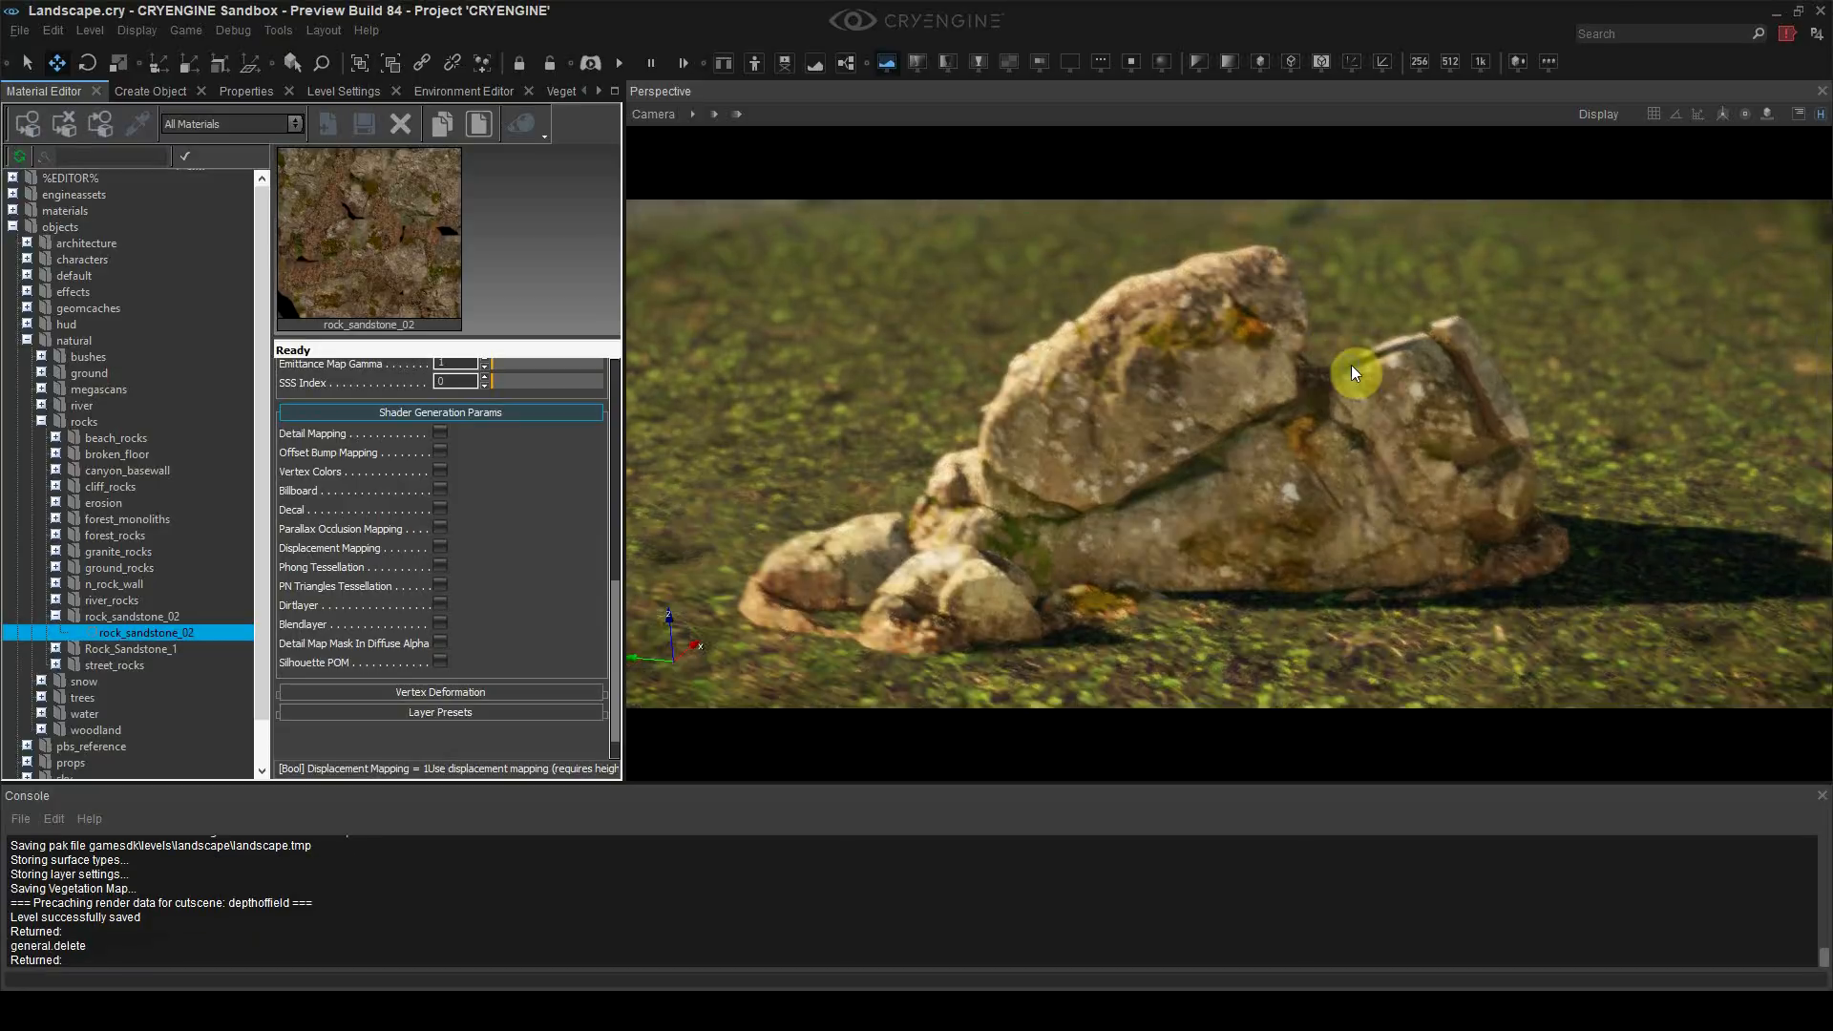
pyautogui.moveTo(1575, 388); pyautogui.dragTo(1571, 372, button='right')
pyautogui.press('w')
pyautogui.moveTo(1580, 367); pyautogui.dragTo(1579, 385, button='right')
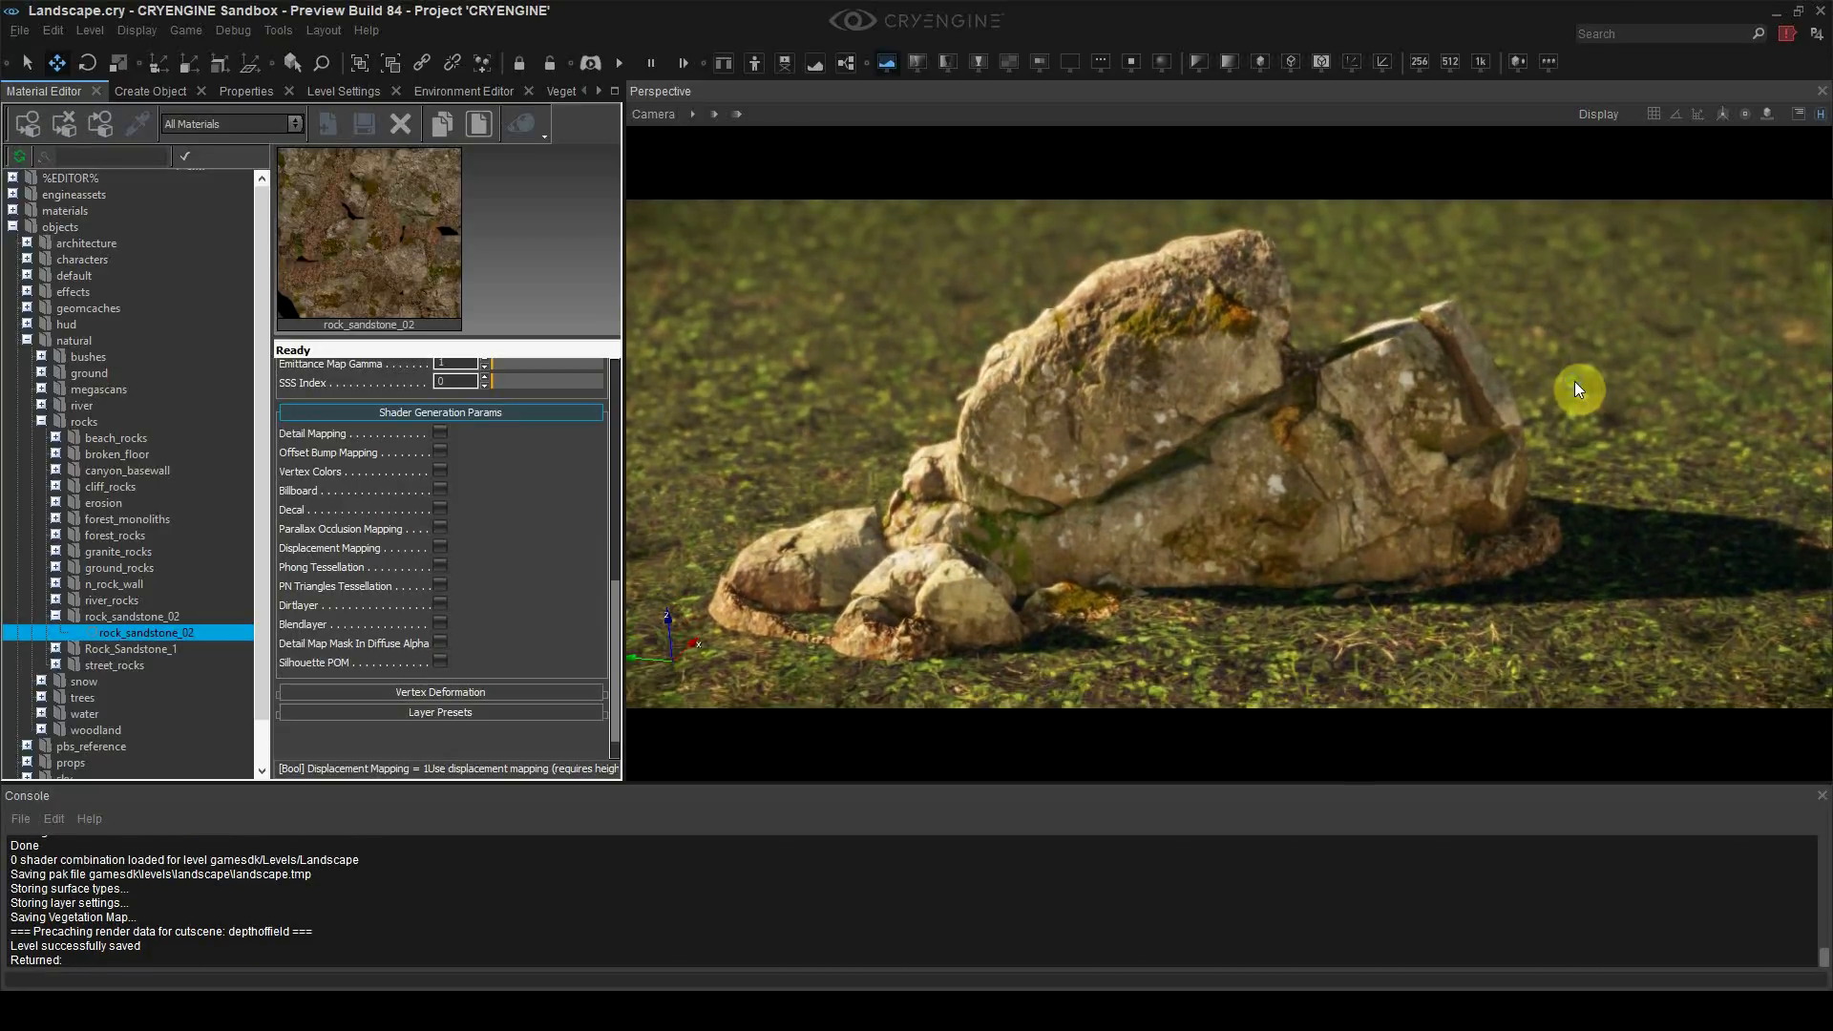
pyautogui.click(142, 124)
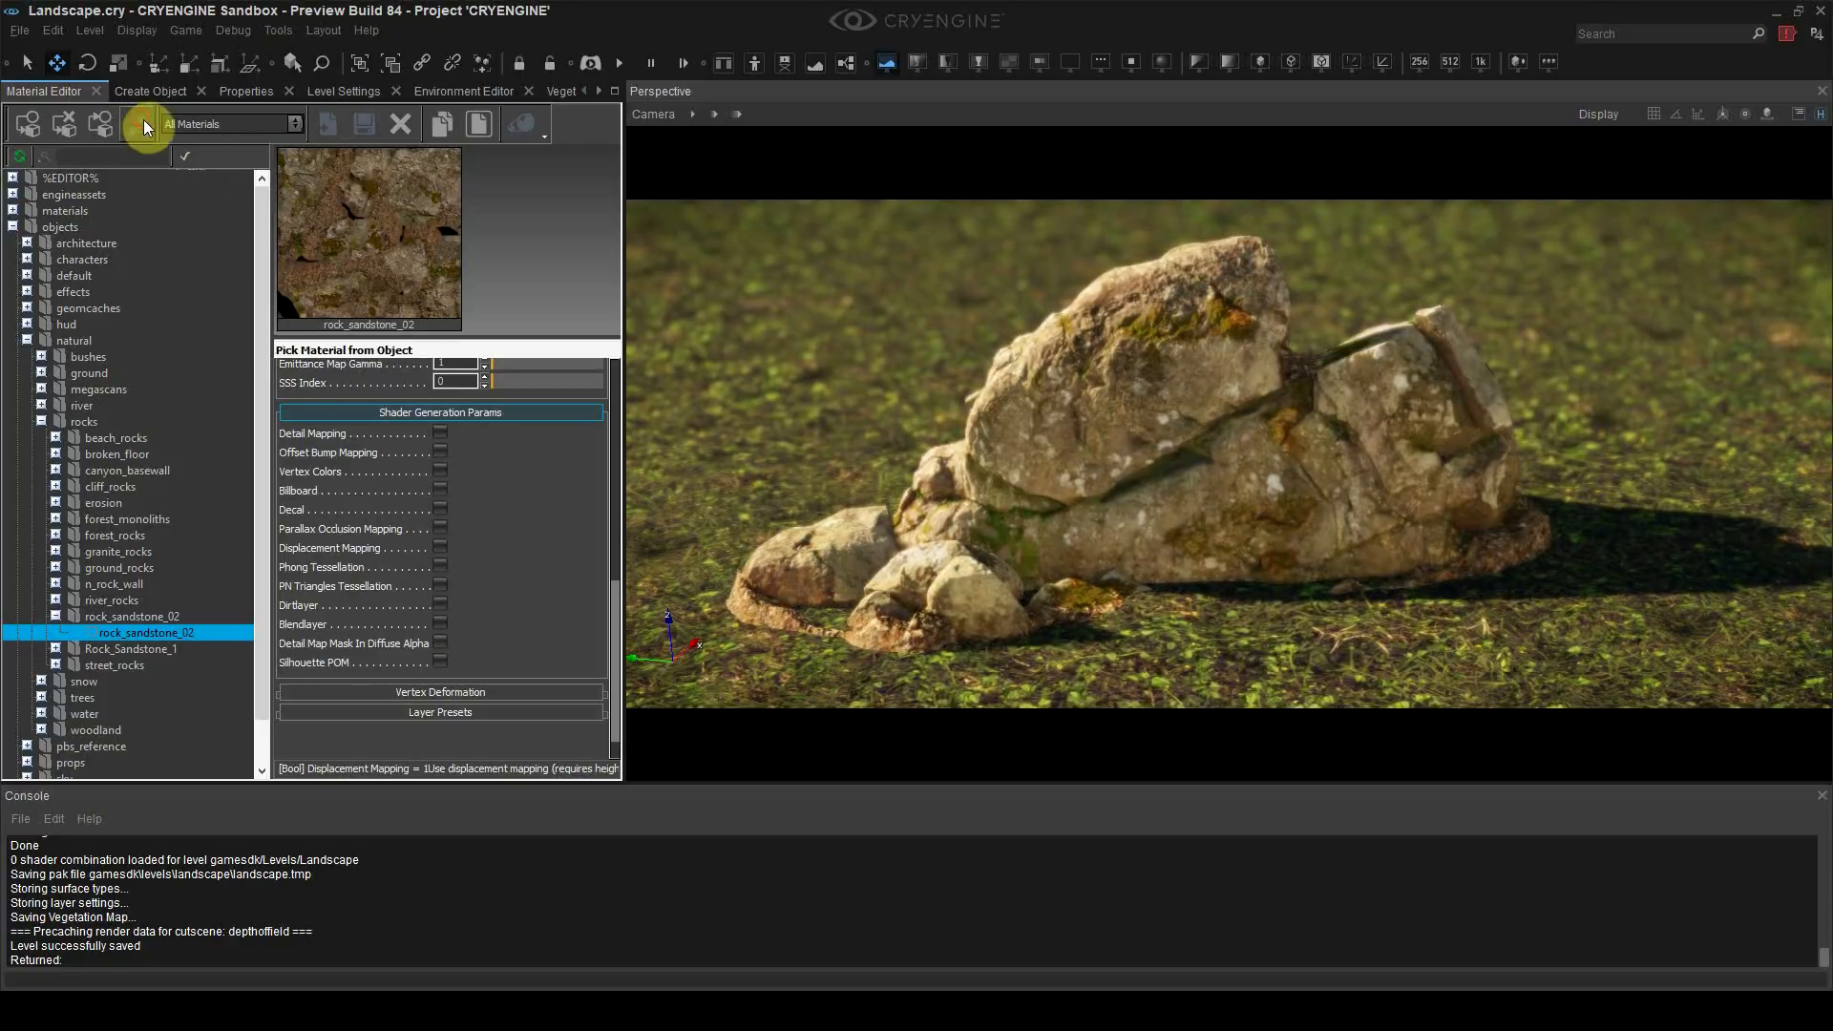
pyautogui.click(1142, 662)
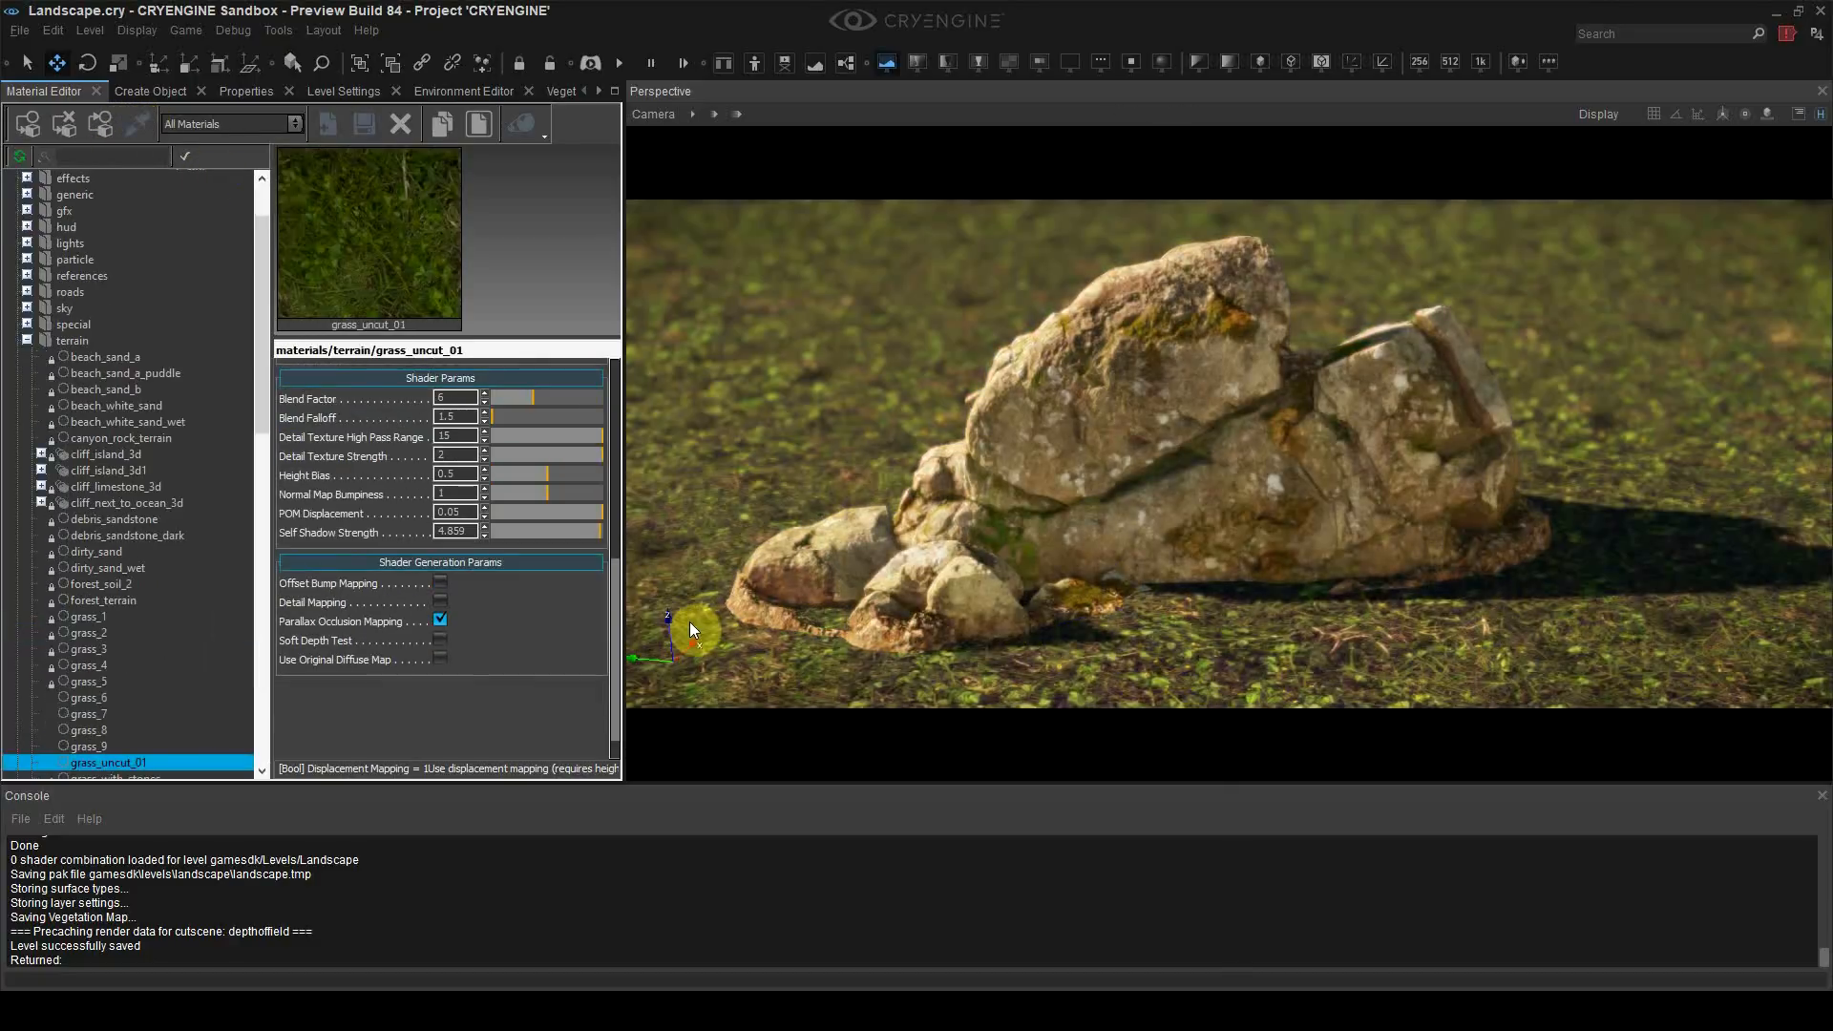
pyautogui.scroll(-1, 420, 626)
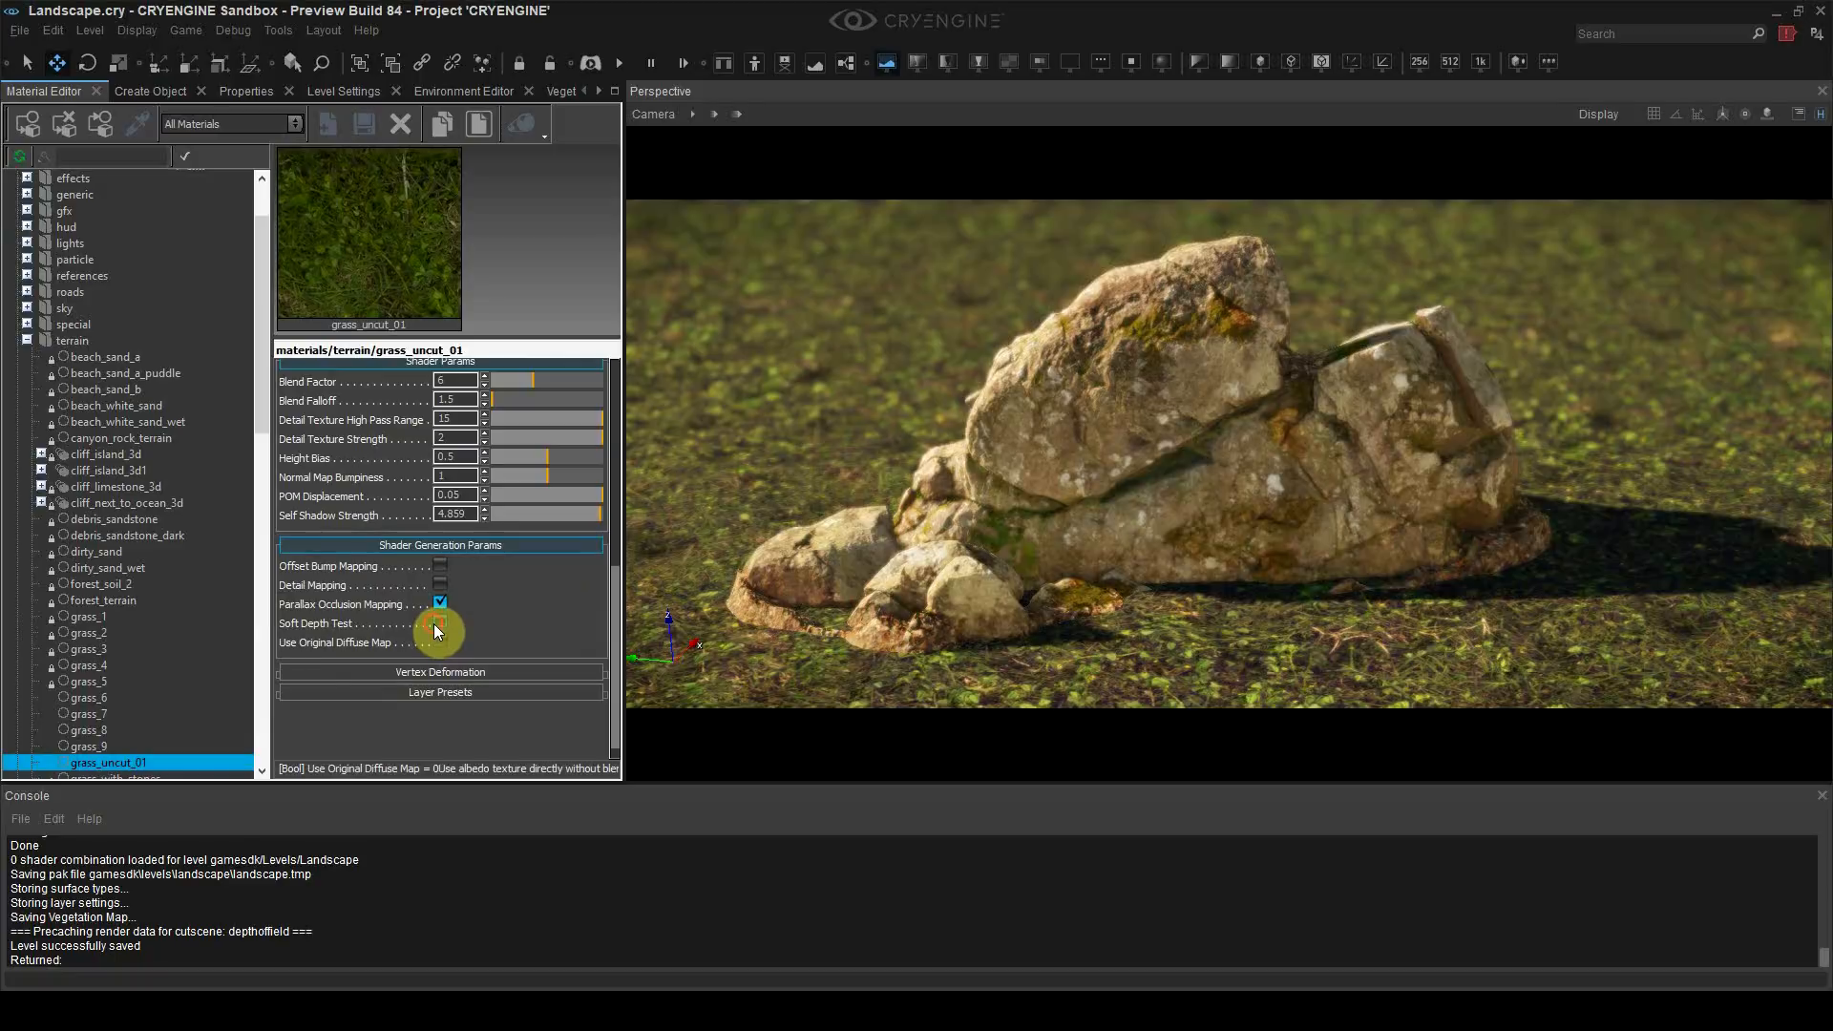
pyautogui.click(440, 623)
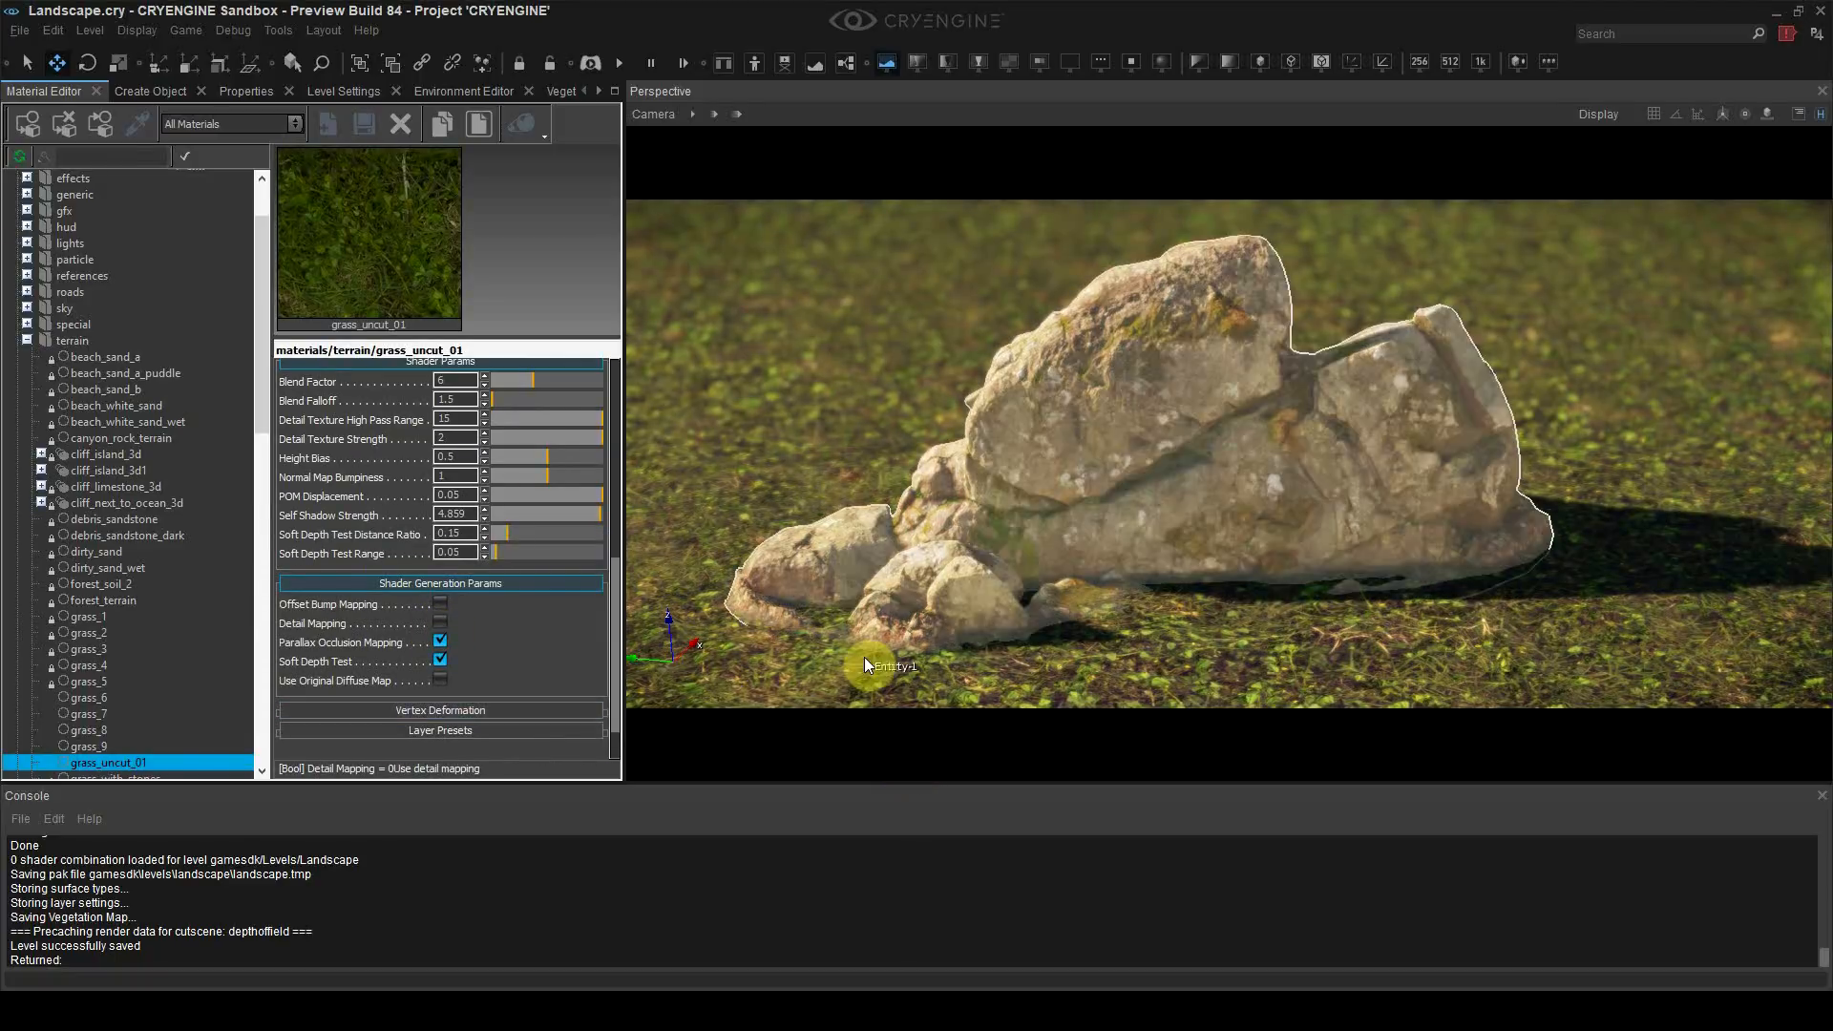
# Step: Toggle the grass material's Soft Depth Test off and on, and set its Distance Ratio to 0.178 and Range to 0.051
pyautogui.press('w')
pyautogui.moveTo(872, 666); pyautogui.dragTo(871, 666, button='right')
pyautogui.press('s')
pyautogui.click(440, 661)
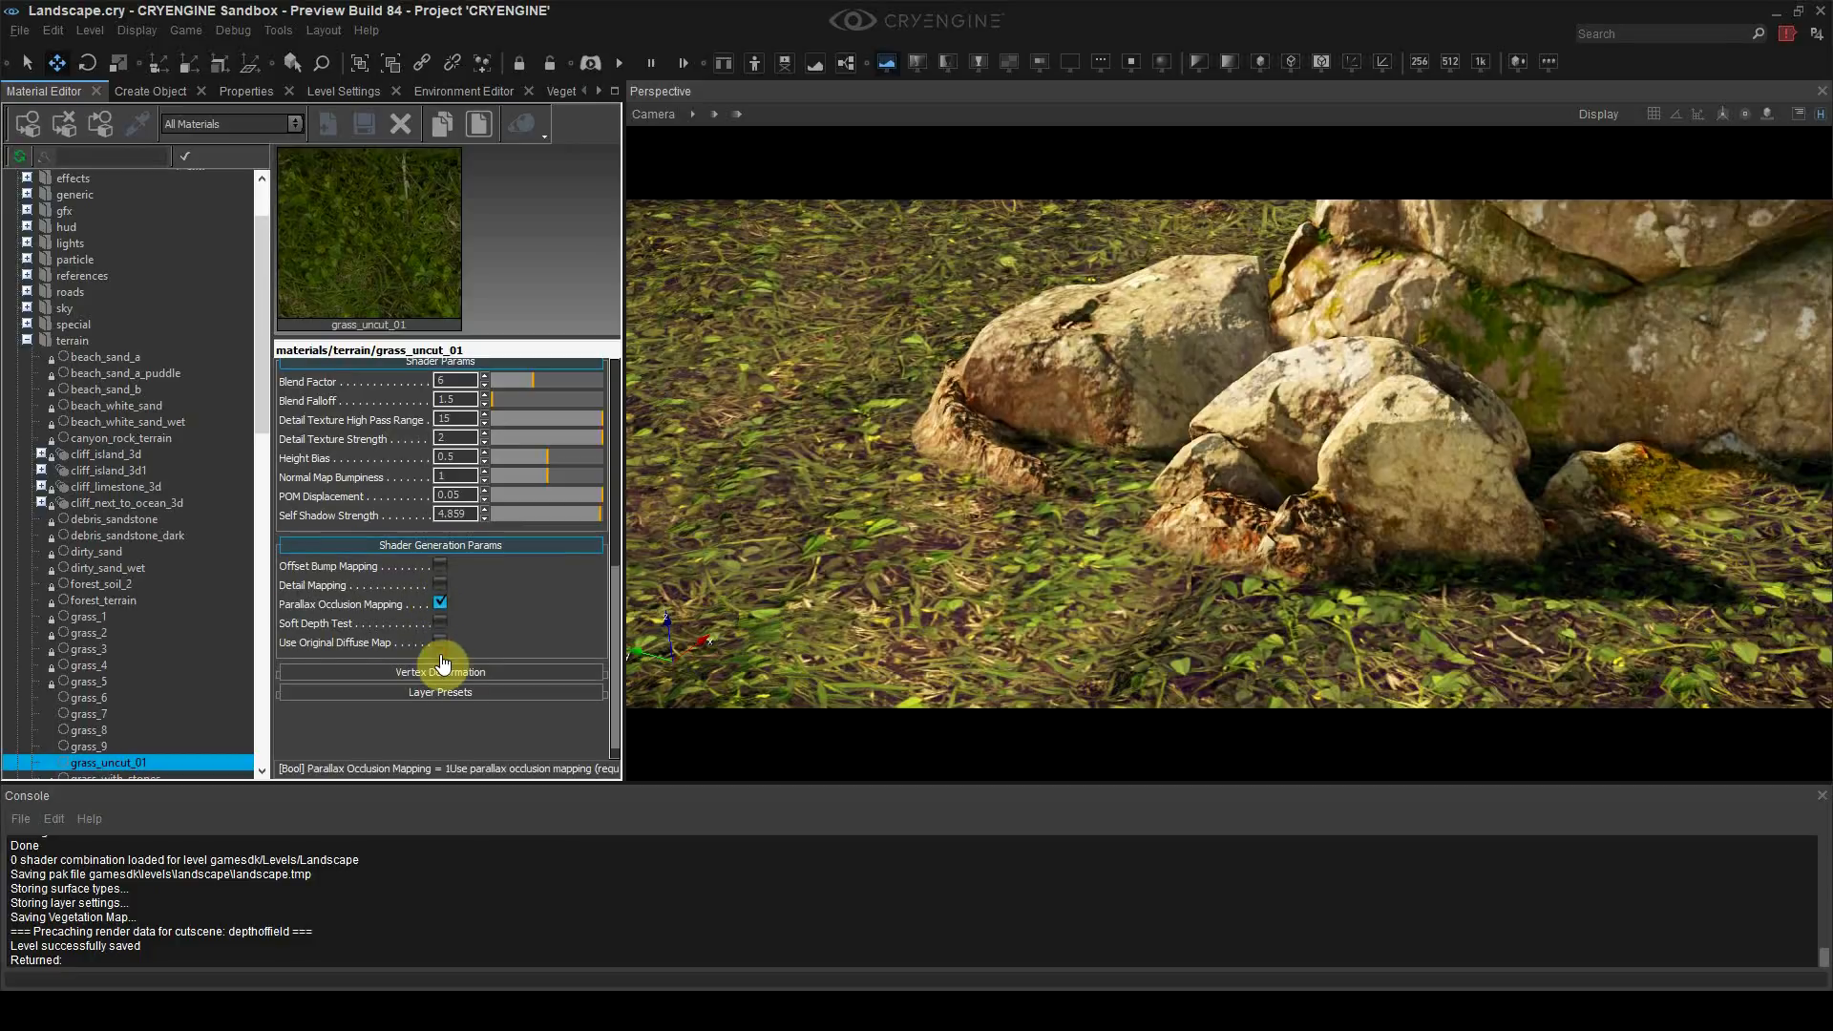
pyautogui.click(440, 624)
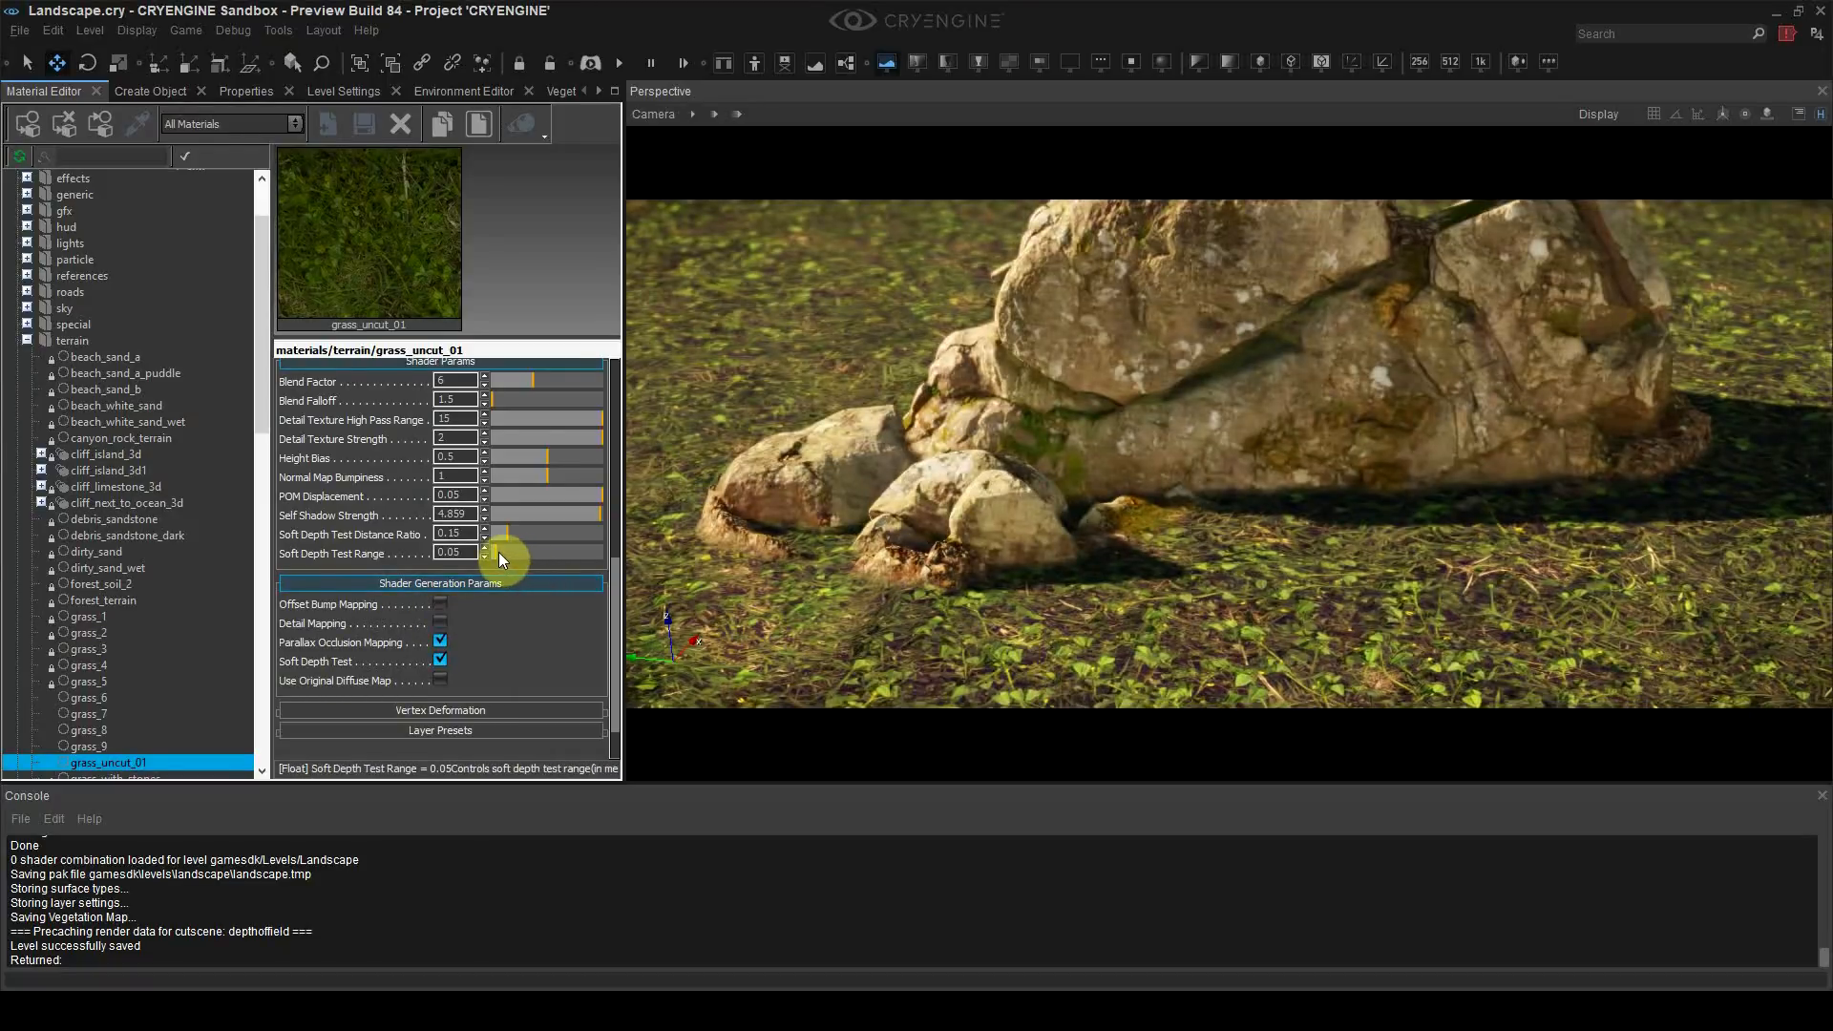
pyautogui.moveTo(499, 552)
pyautogui.mouseDown()
pyautogui.moveTo(483, 564)
pyautogui.moveTo(511, 532)
pyautogui.mouseUp()
# Step: Examine the textured rock and its contact with the grass from several sides and distances
pyautogui.press('s')
pyautogui.moveTo(1429, 477); pyautogui.dragTo(1604, 348, button='right')
pyautogui.press('a')
pyautogui.press('w')
pyautogui.press('a')
pyautogui.press('w')
pyautogui.press('s')
pyautogui.press('d')
pyautogui.press('w')
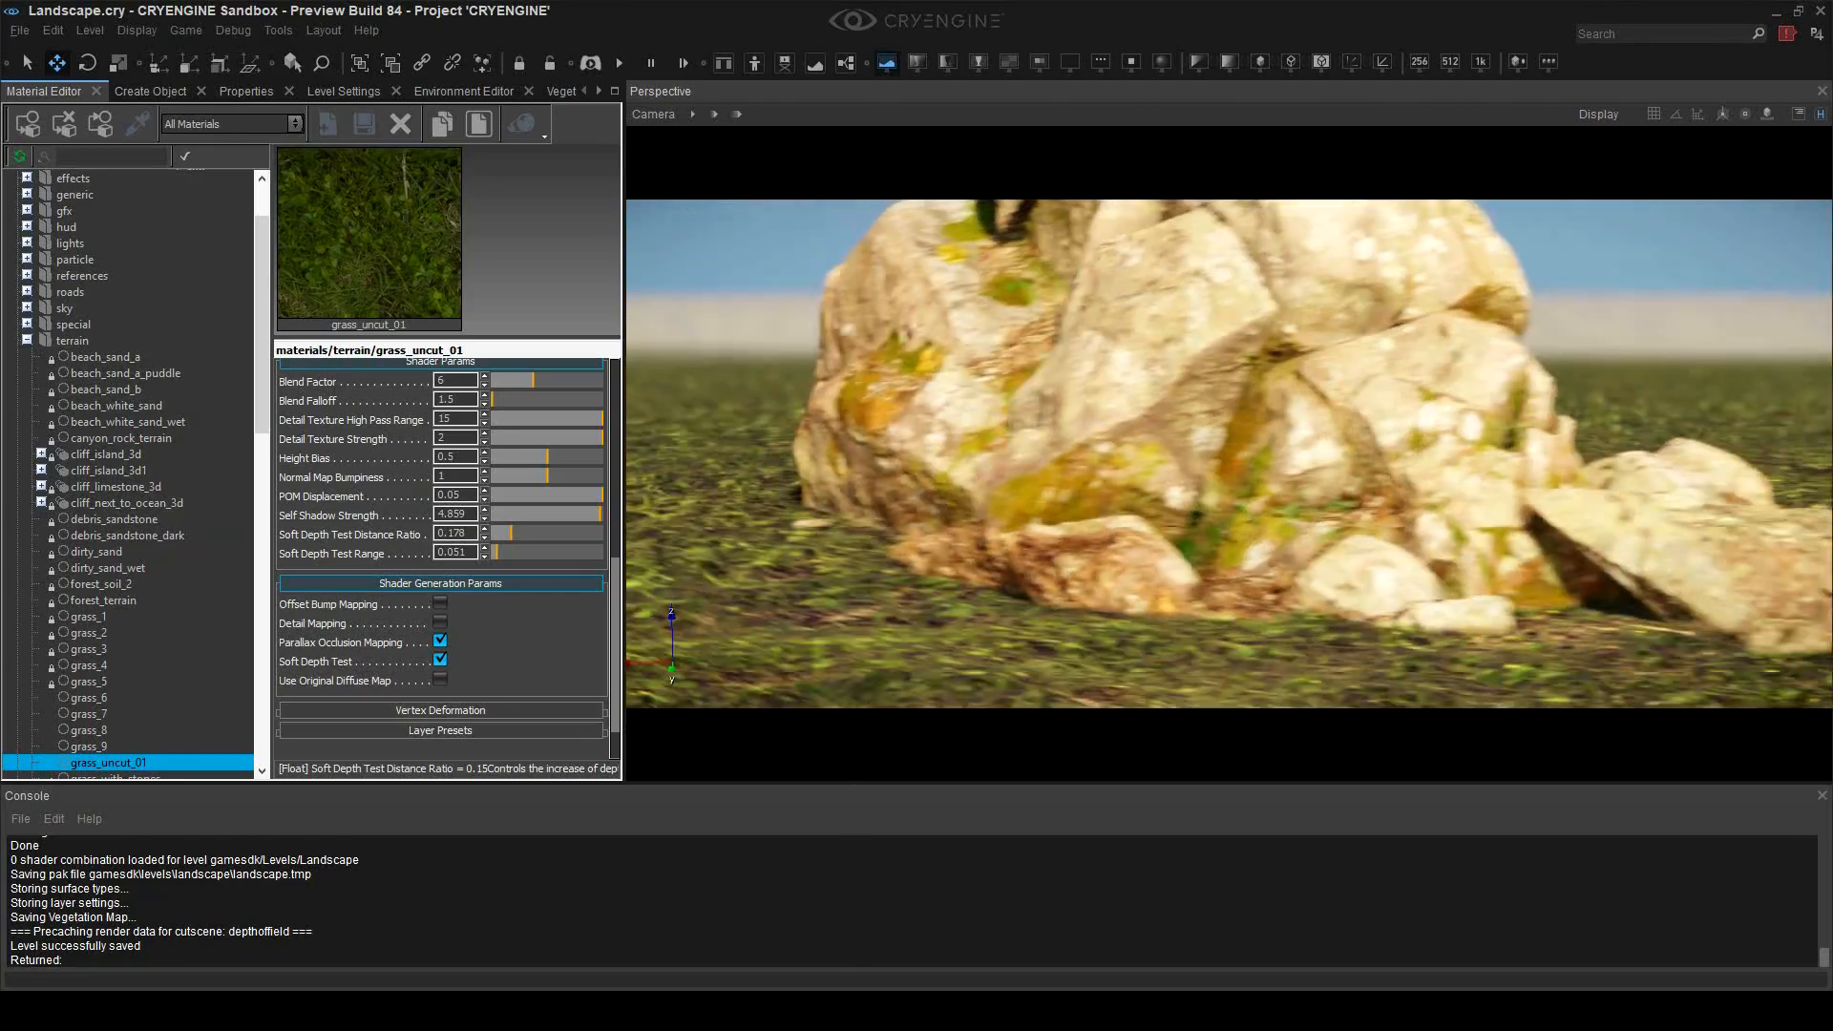
pyautogui.press('d')
pyautogui.moveTo(1729, 334); pyautogui.dragTo(1718, 463, button='right')
pyautogui.press('w')
pyautogui.press('s')
pyautogui.press('w')
pyautogui.press('s')
pyautogui.press('w')
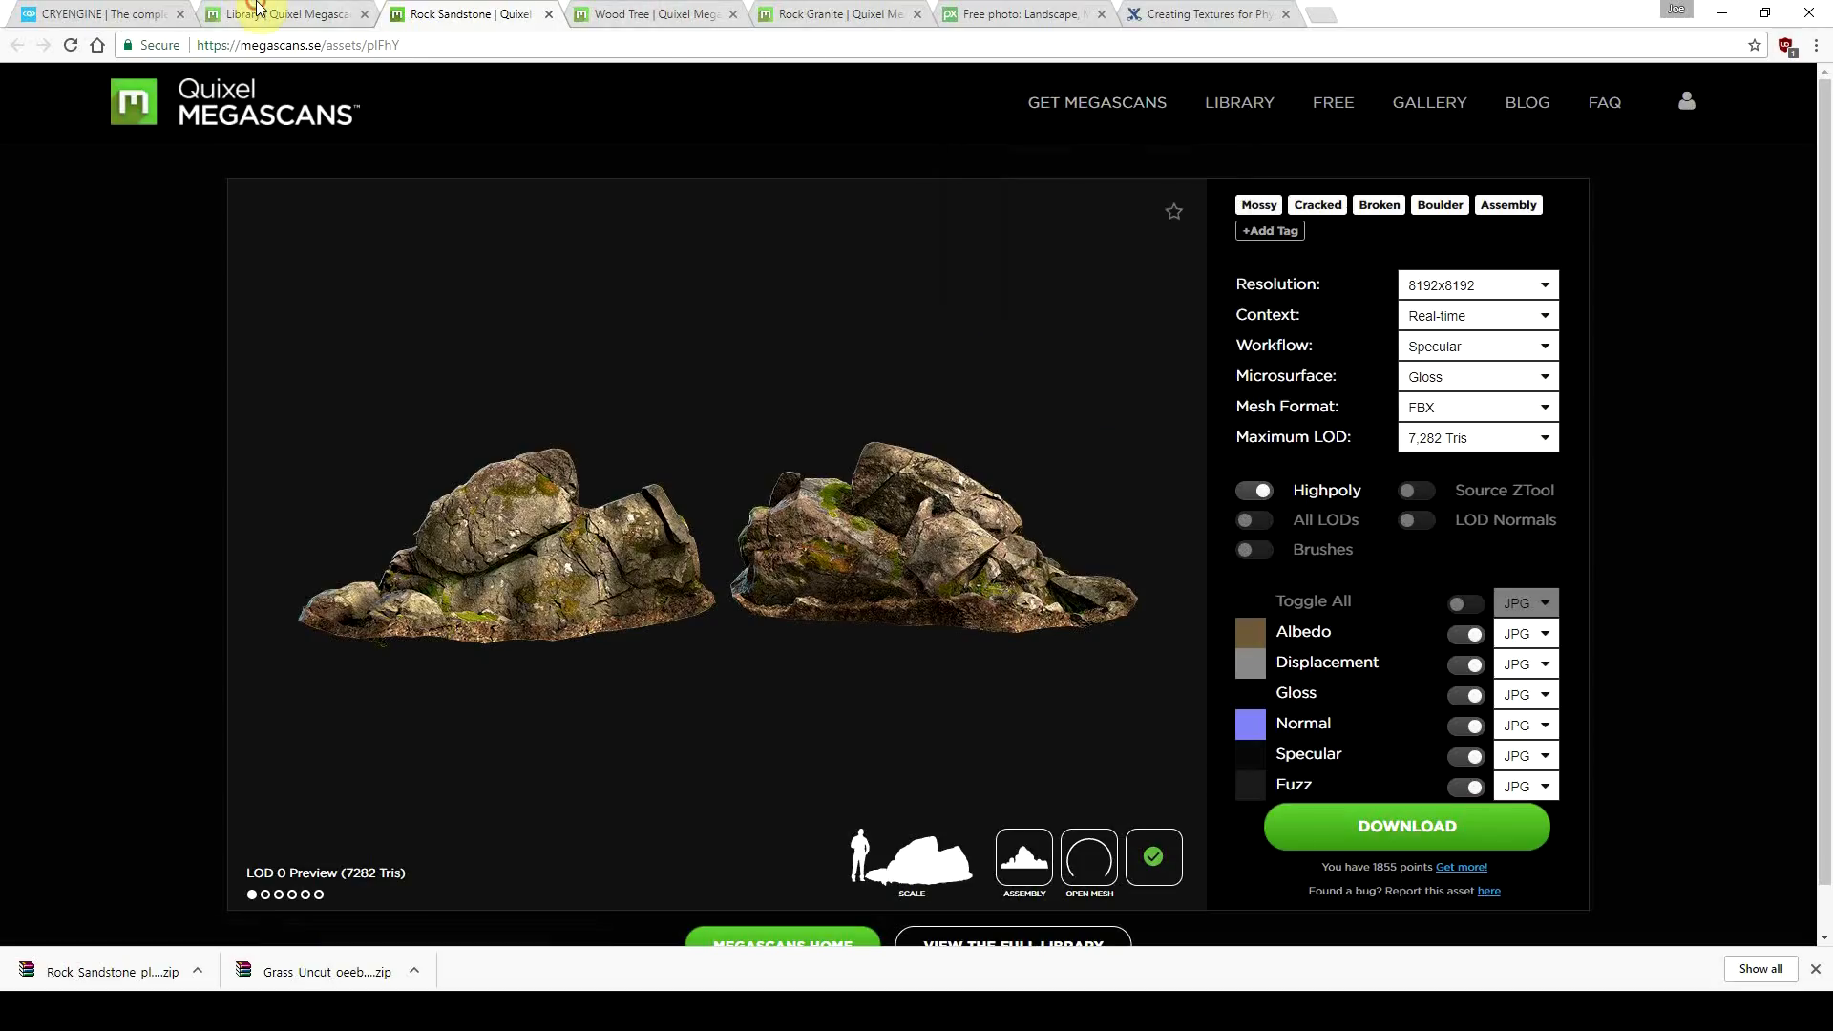
# Step: In the browser's Megascans library, filter the assets to 3D Plants and remove the rocks search tag
pyautogui.click(272, 13)
pyautogui.scroll(4, 451, 378)
pyautogui.click(442, 105)
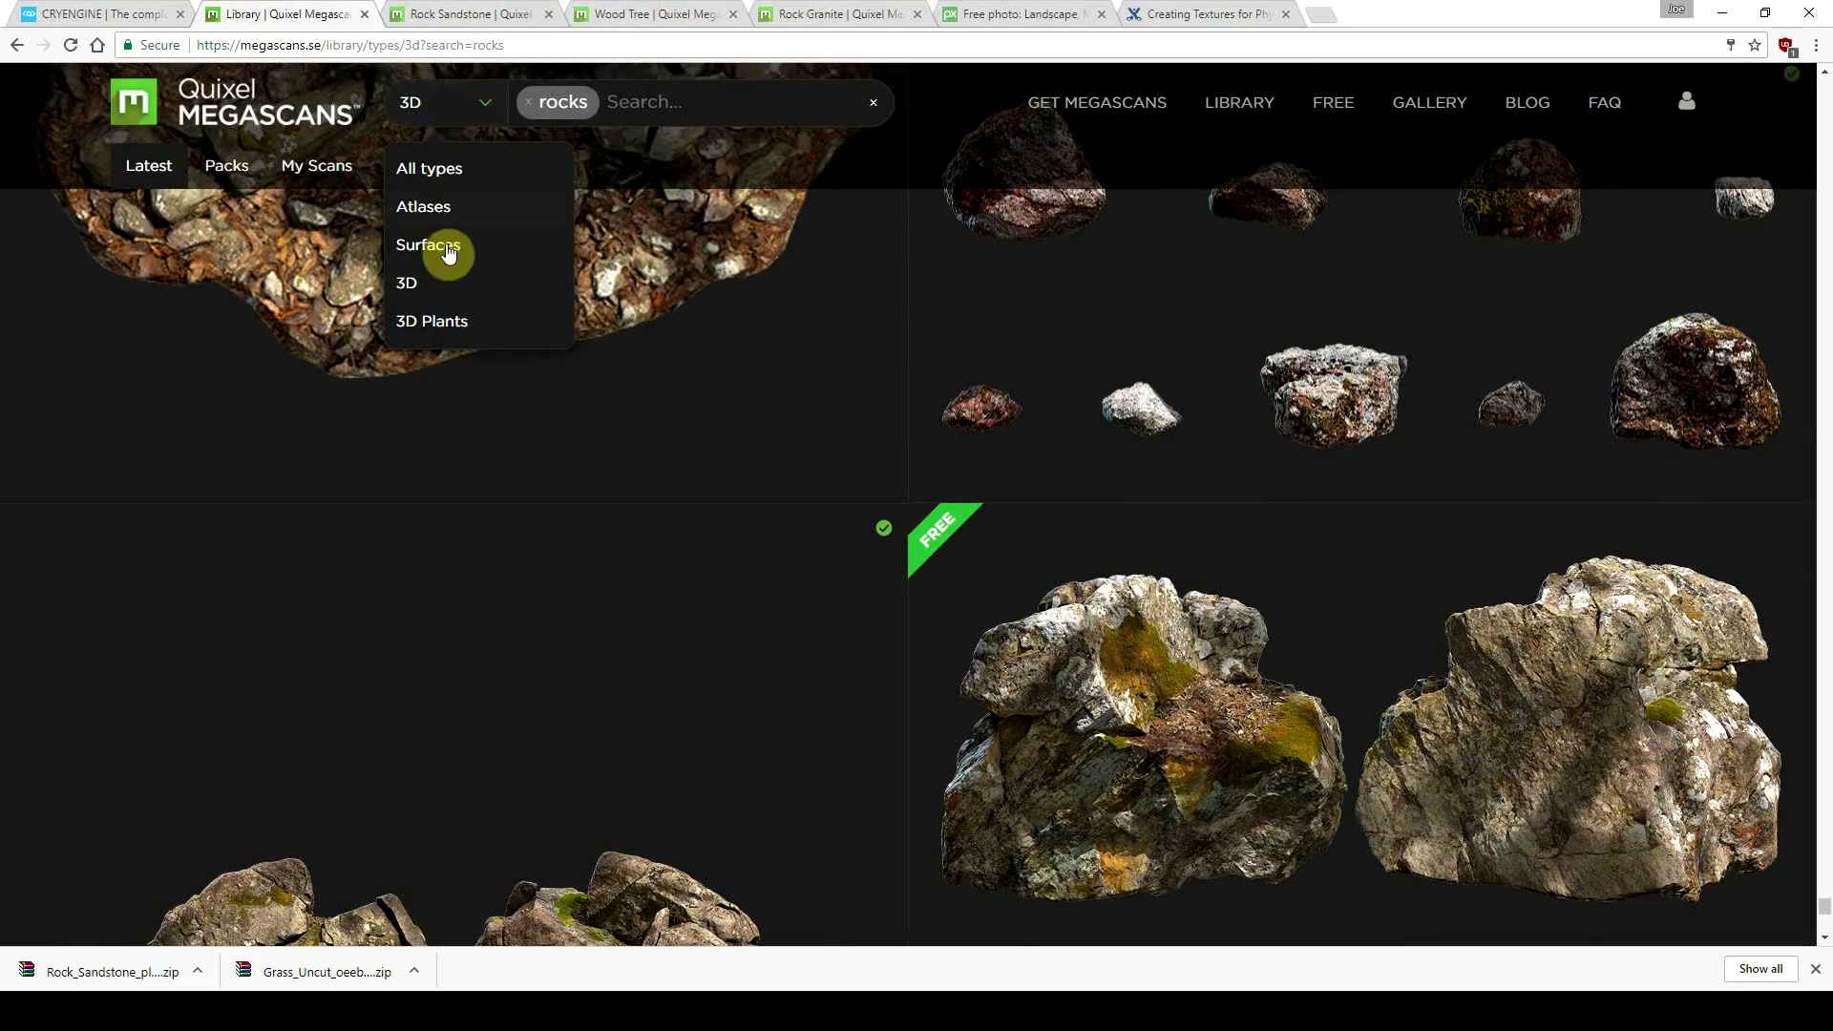
pyautogui.click(445, 322)
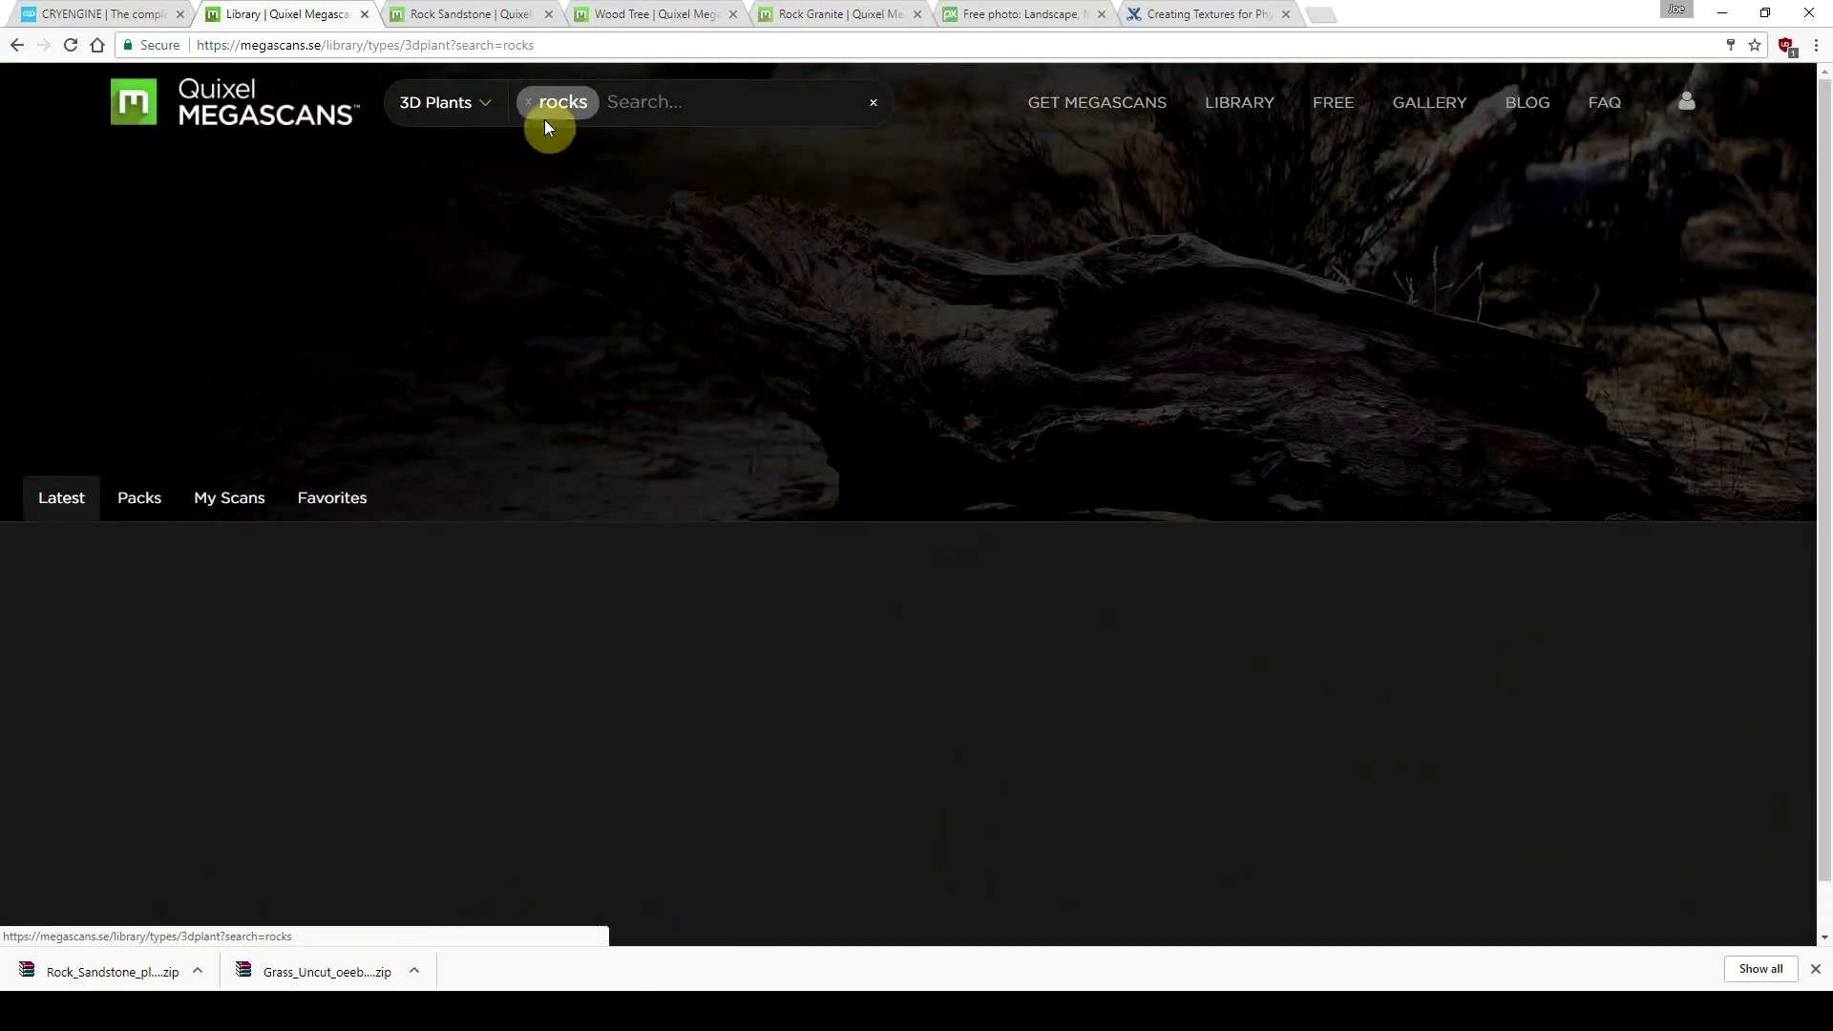
pyautogui.click(529, 100)
# Step: Browse the 3D plants and open the Grass Clumps asset
pyautogui.scroll(-4, 583, 267)
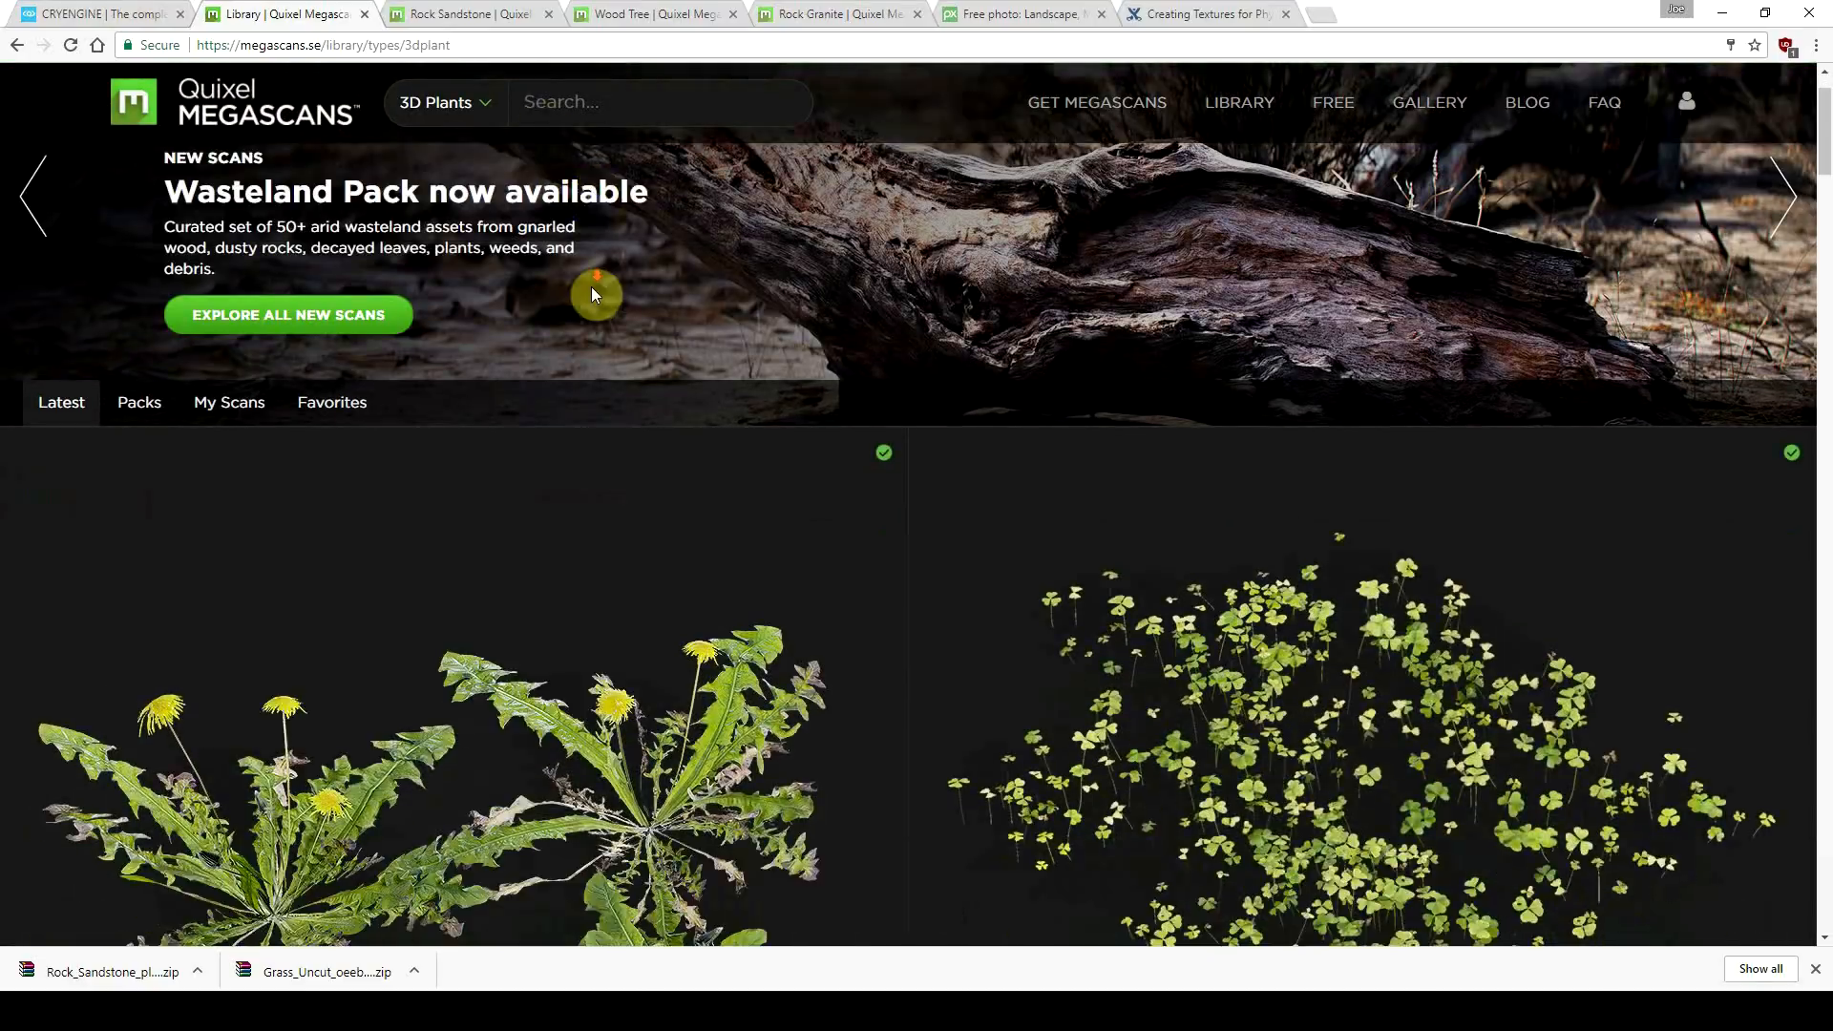
pyautogui.scroll(-10, 1117, 573)
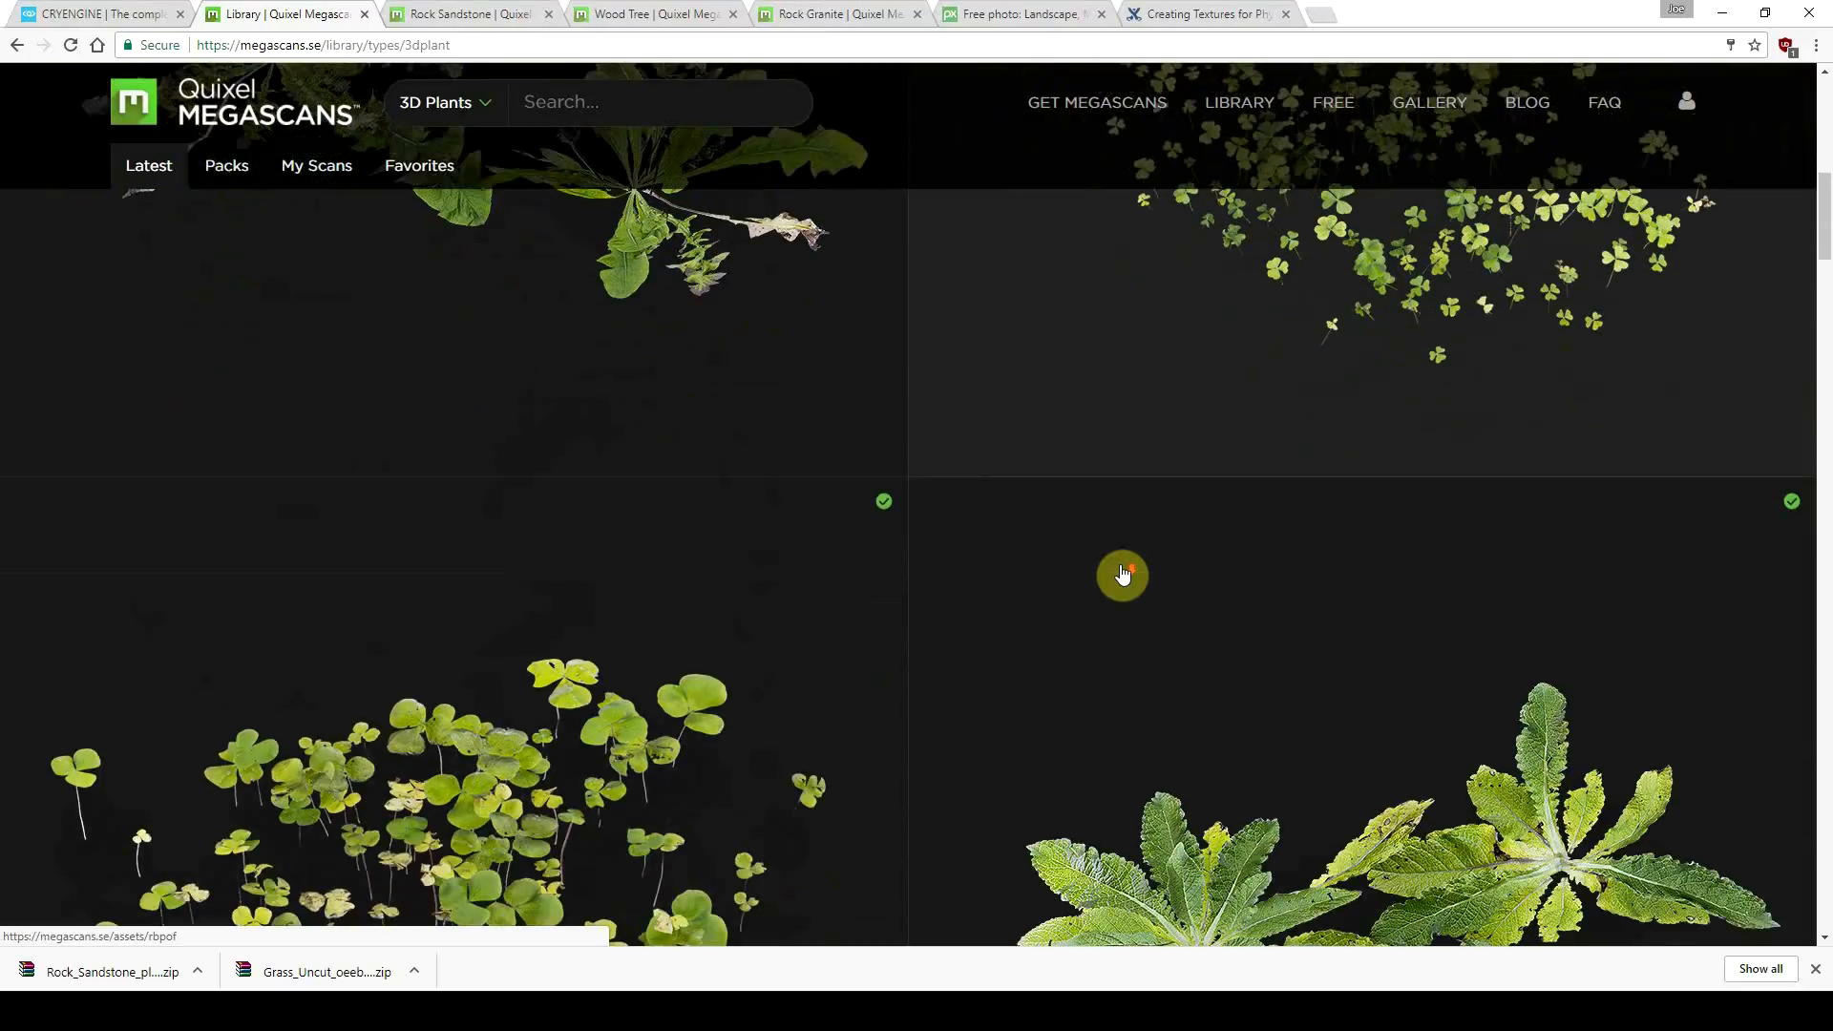
pyautogui.scroll(-1, 1119, 574)
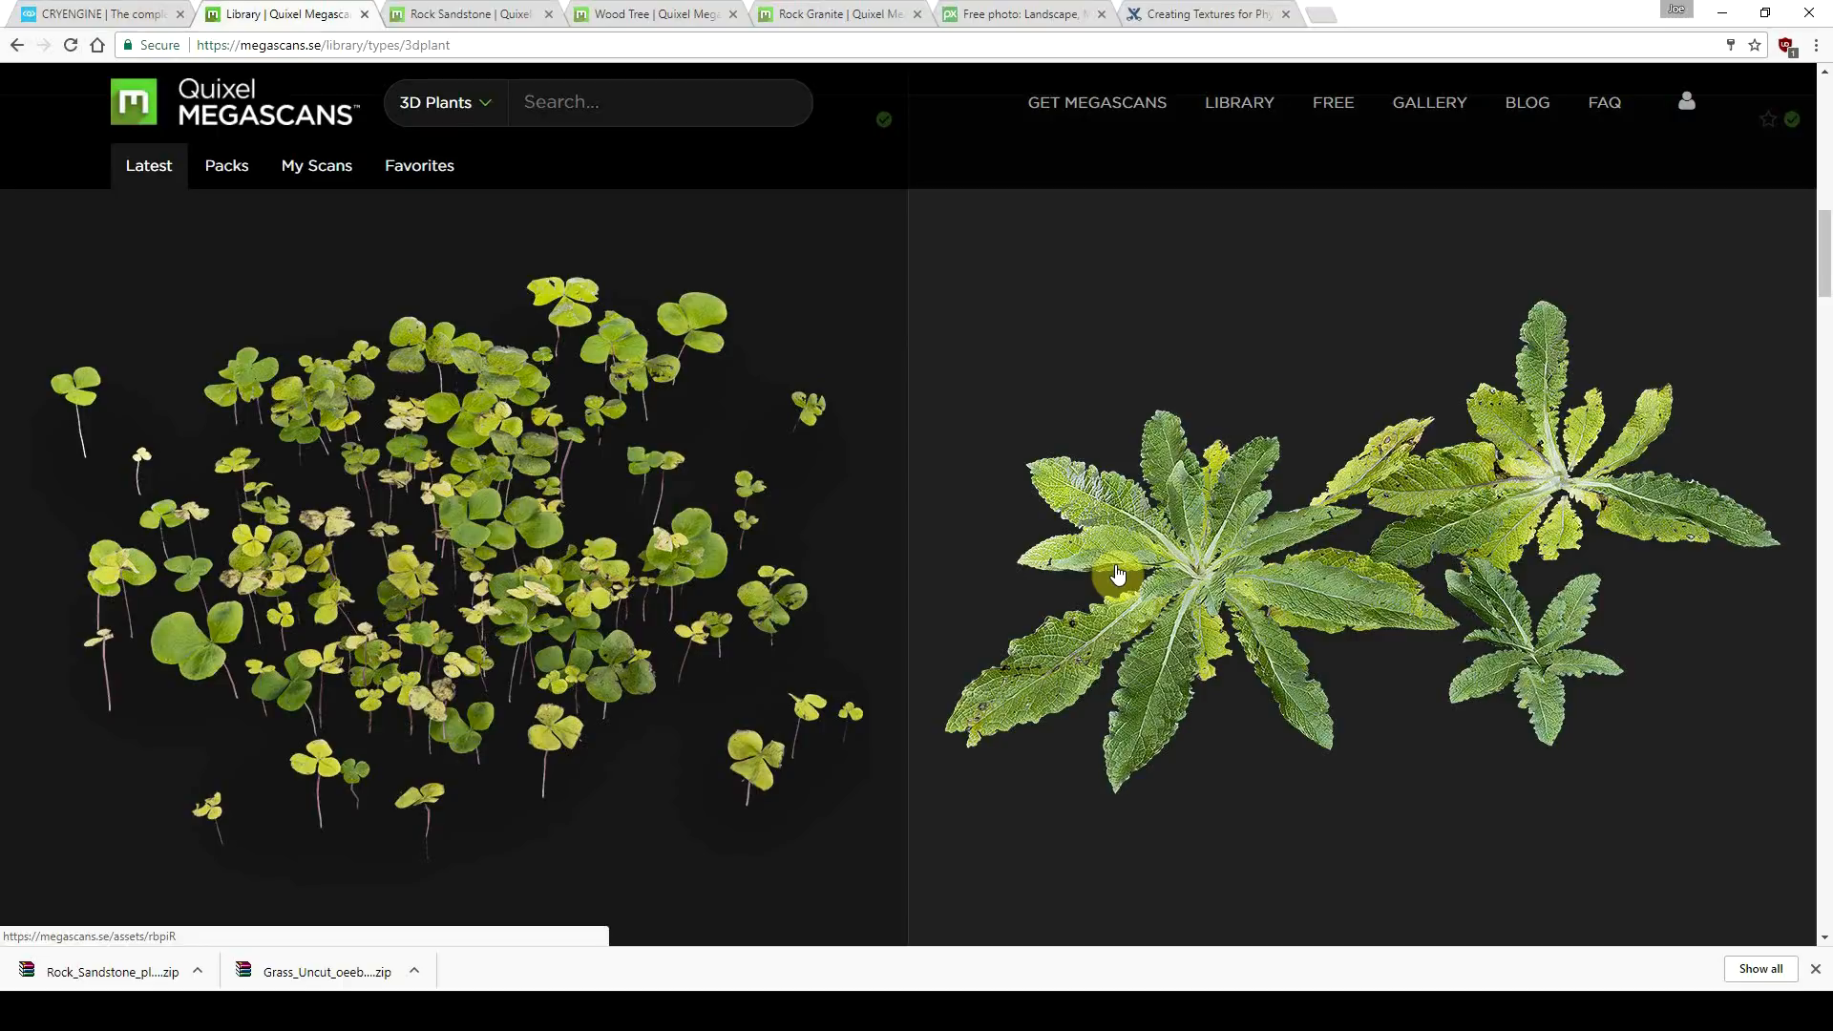
pyautogui.scroll(-20, 1119, 574)
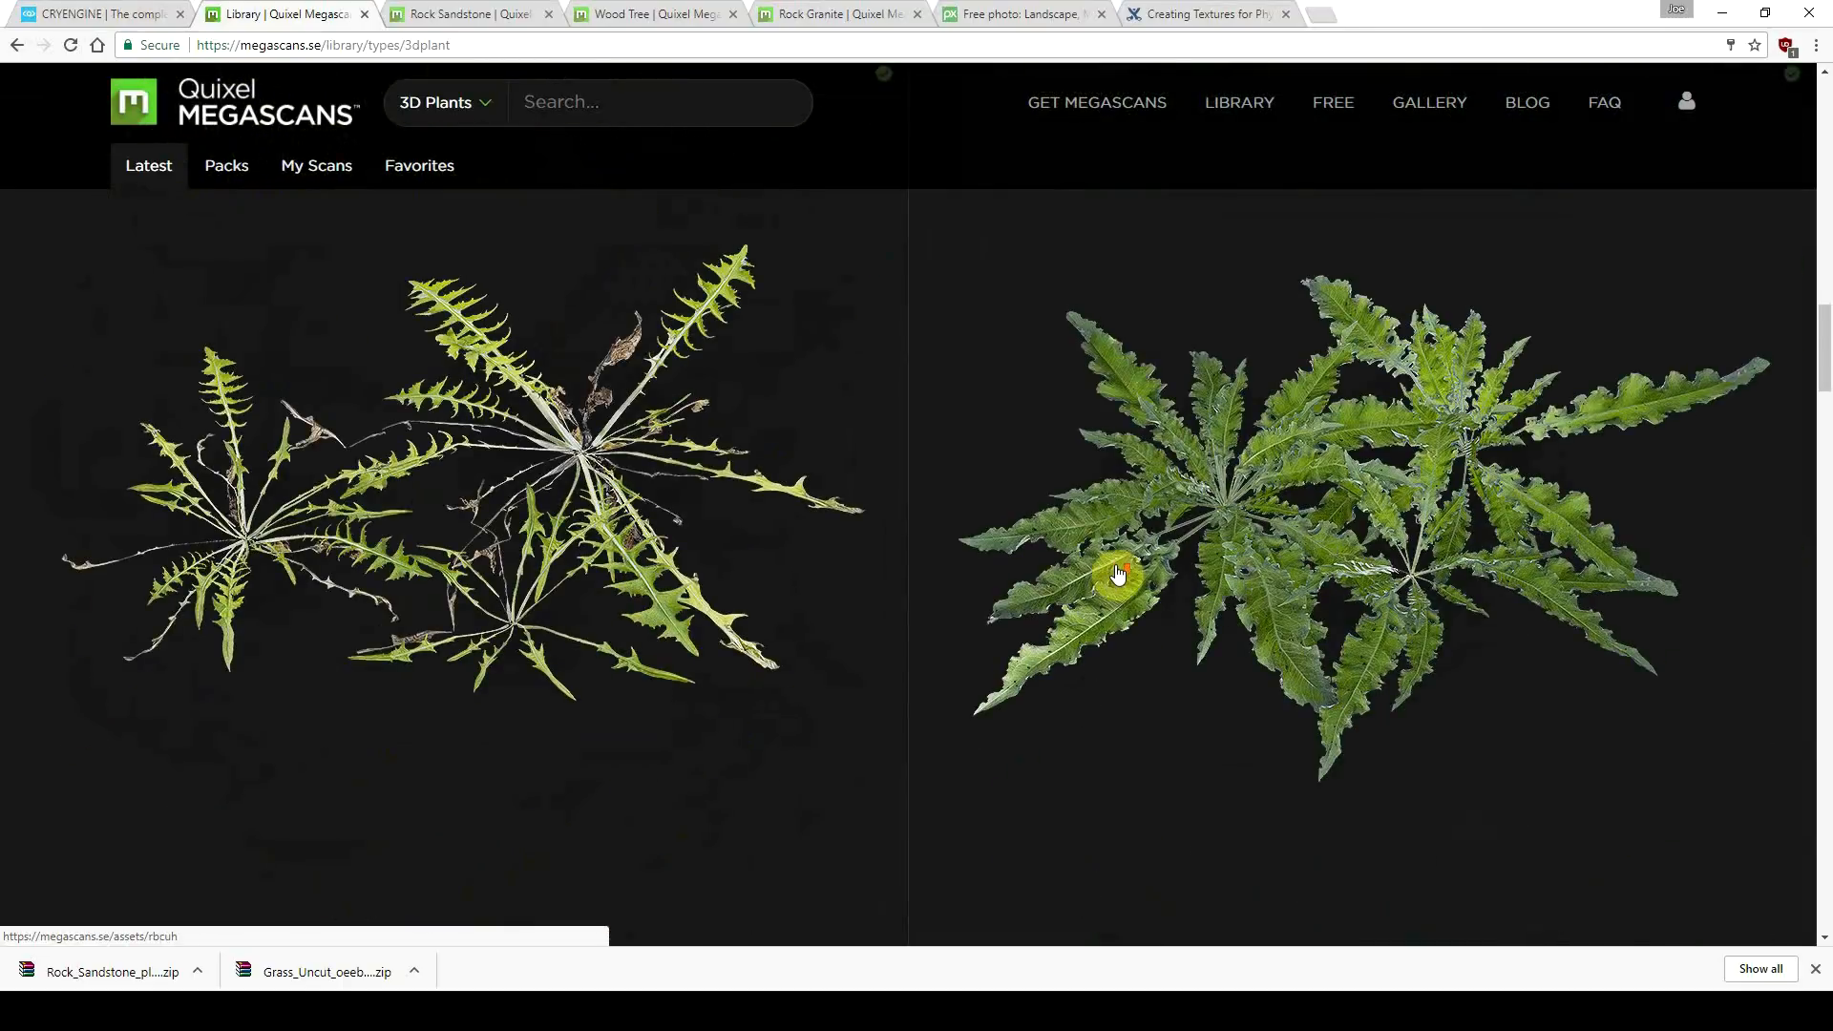
pyautogui.scroll(-10, 1119, 573)
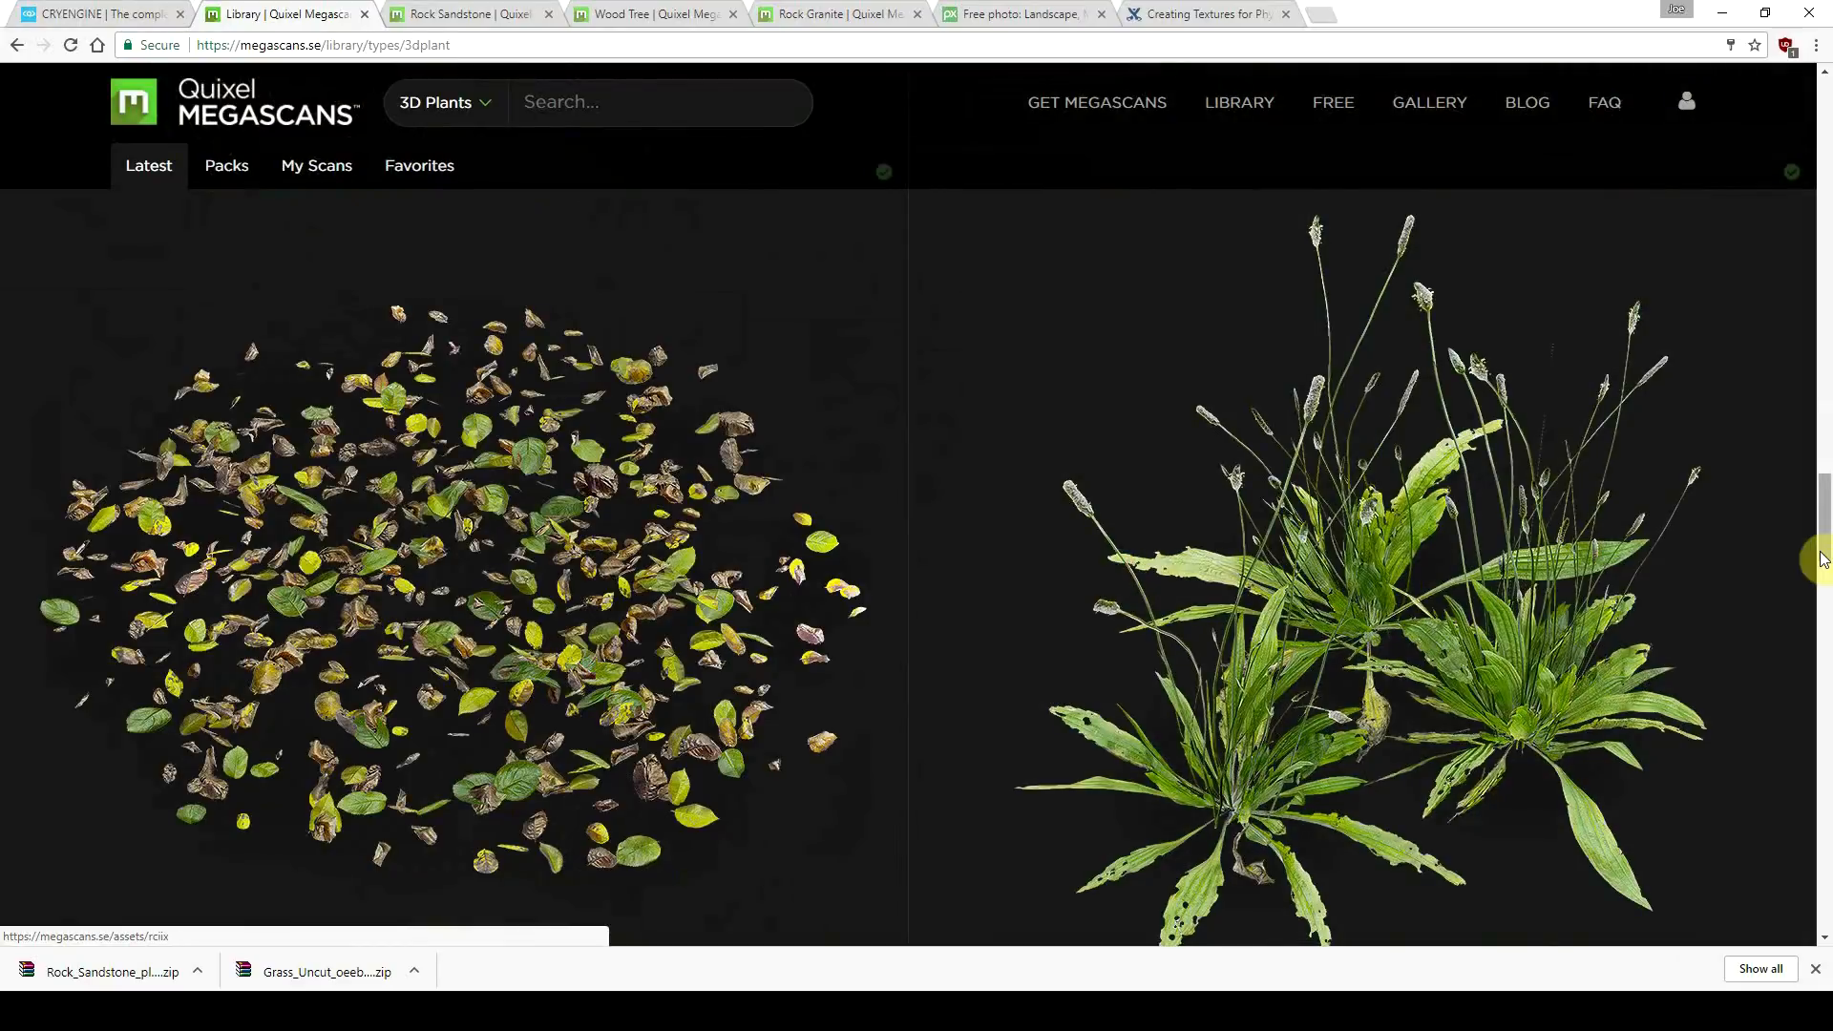
pyautogui.scroll(-6, 1817, 605)
pyautogui.click(1738, 611)
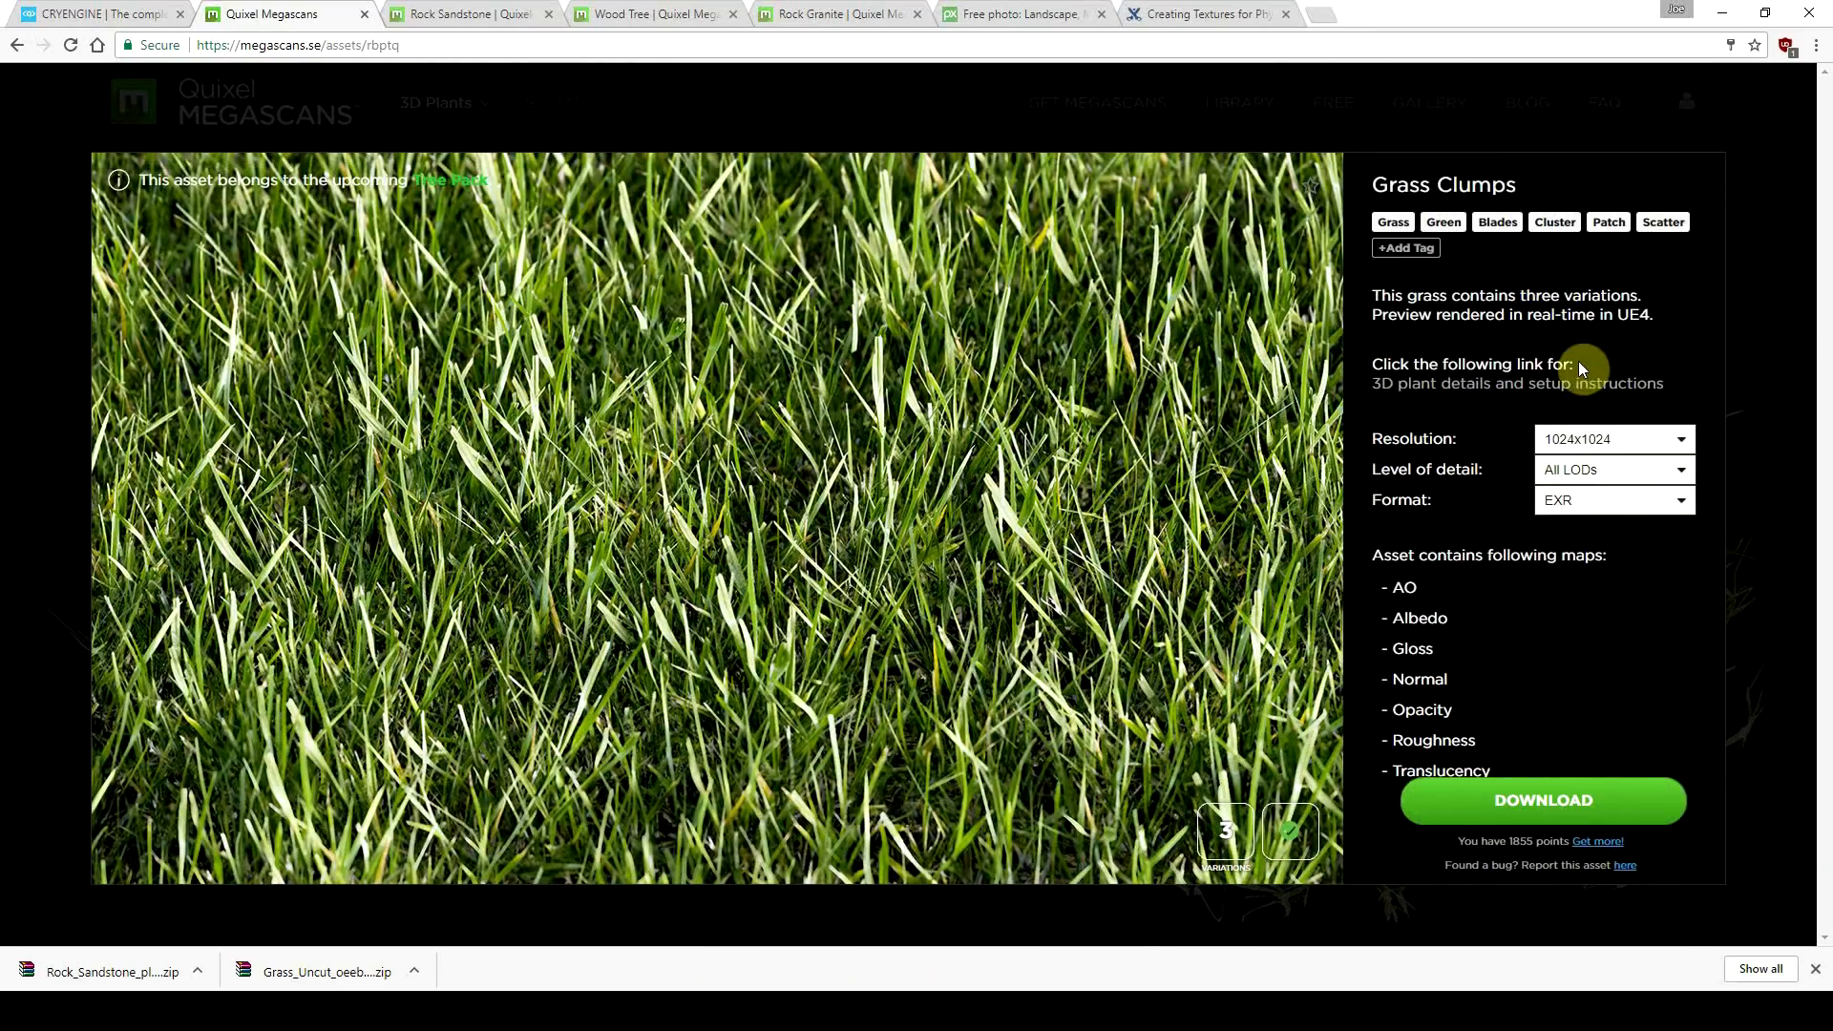
# Step: Download the Grass Clumps asset at 4096x4096 resolution with LOD 2 and JPG format
pyautogui.click(1581, 438)
pyautogui.click(1578, 500)
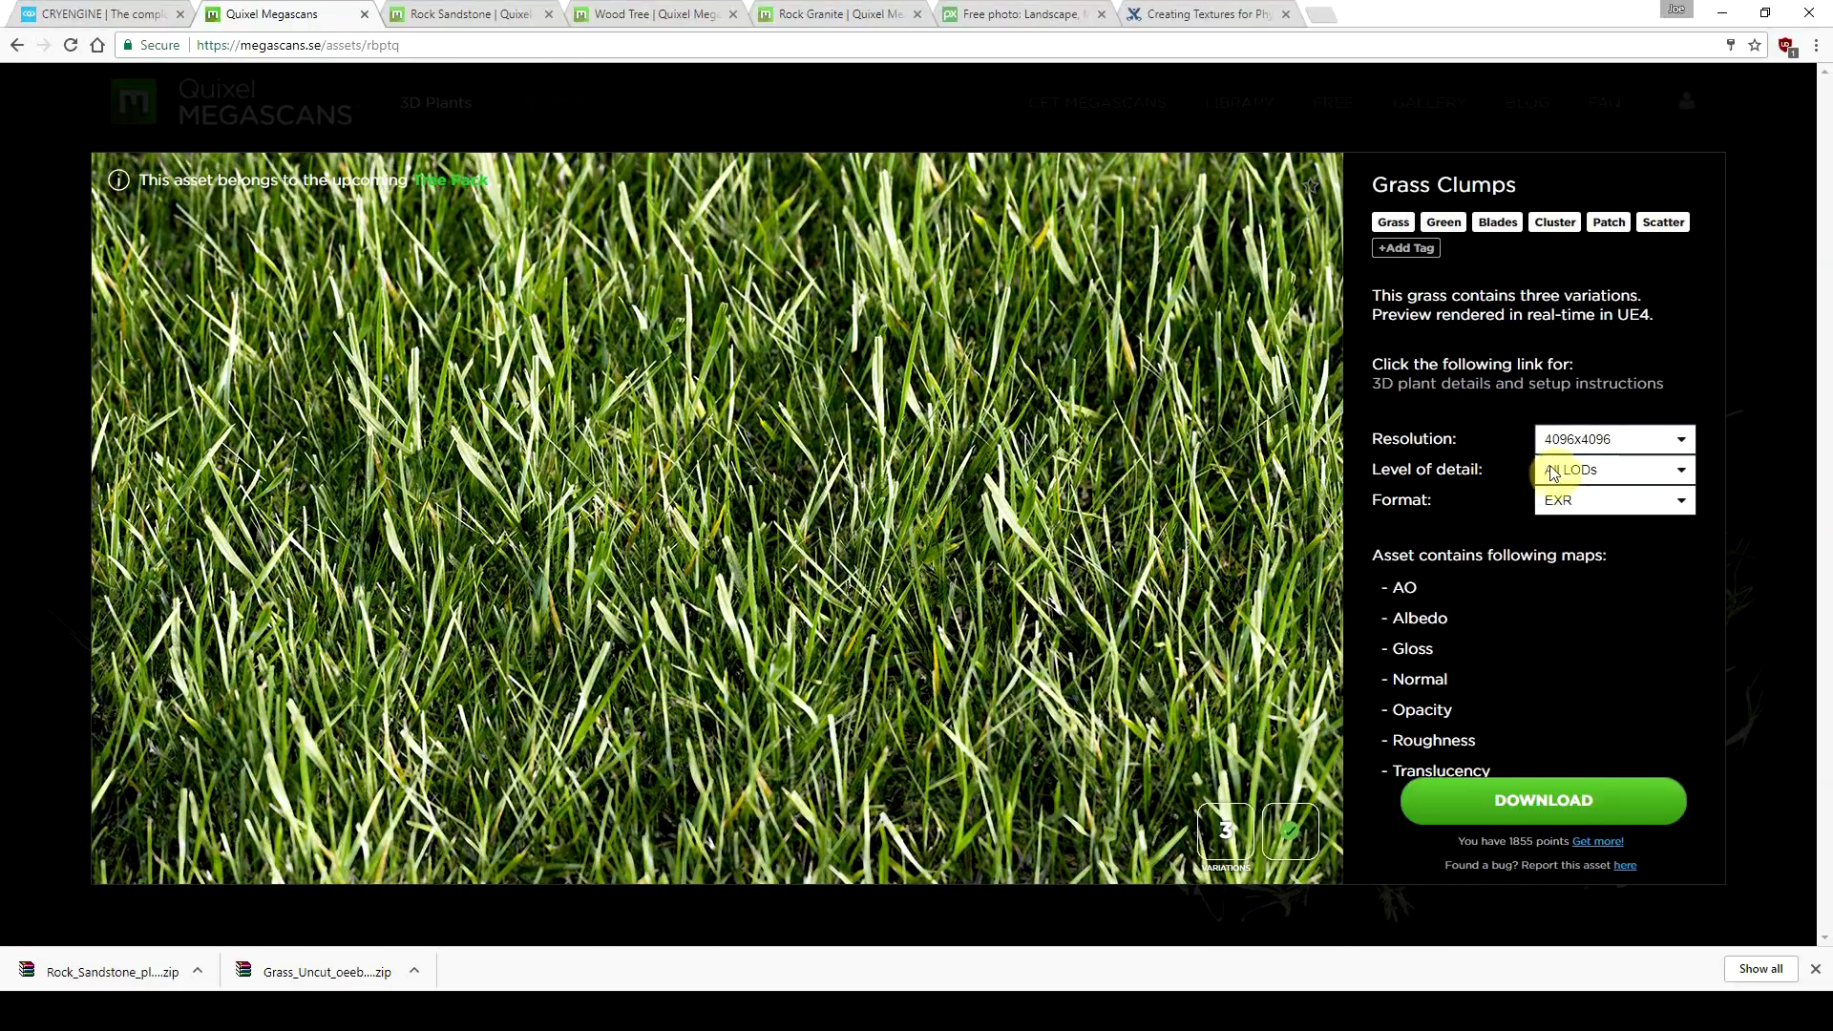
pyautogui.click(1614, 473)
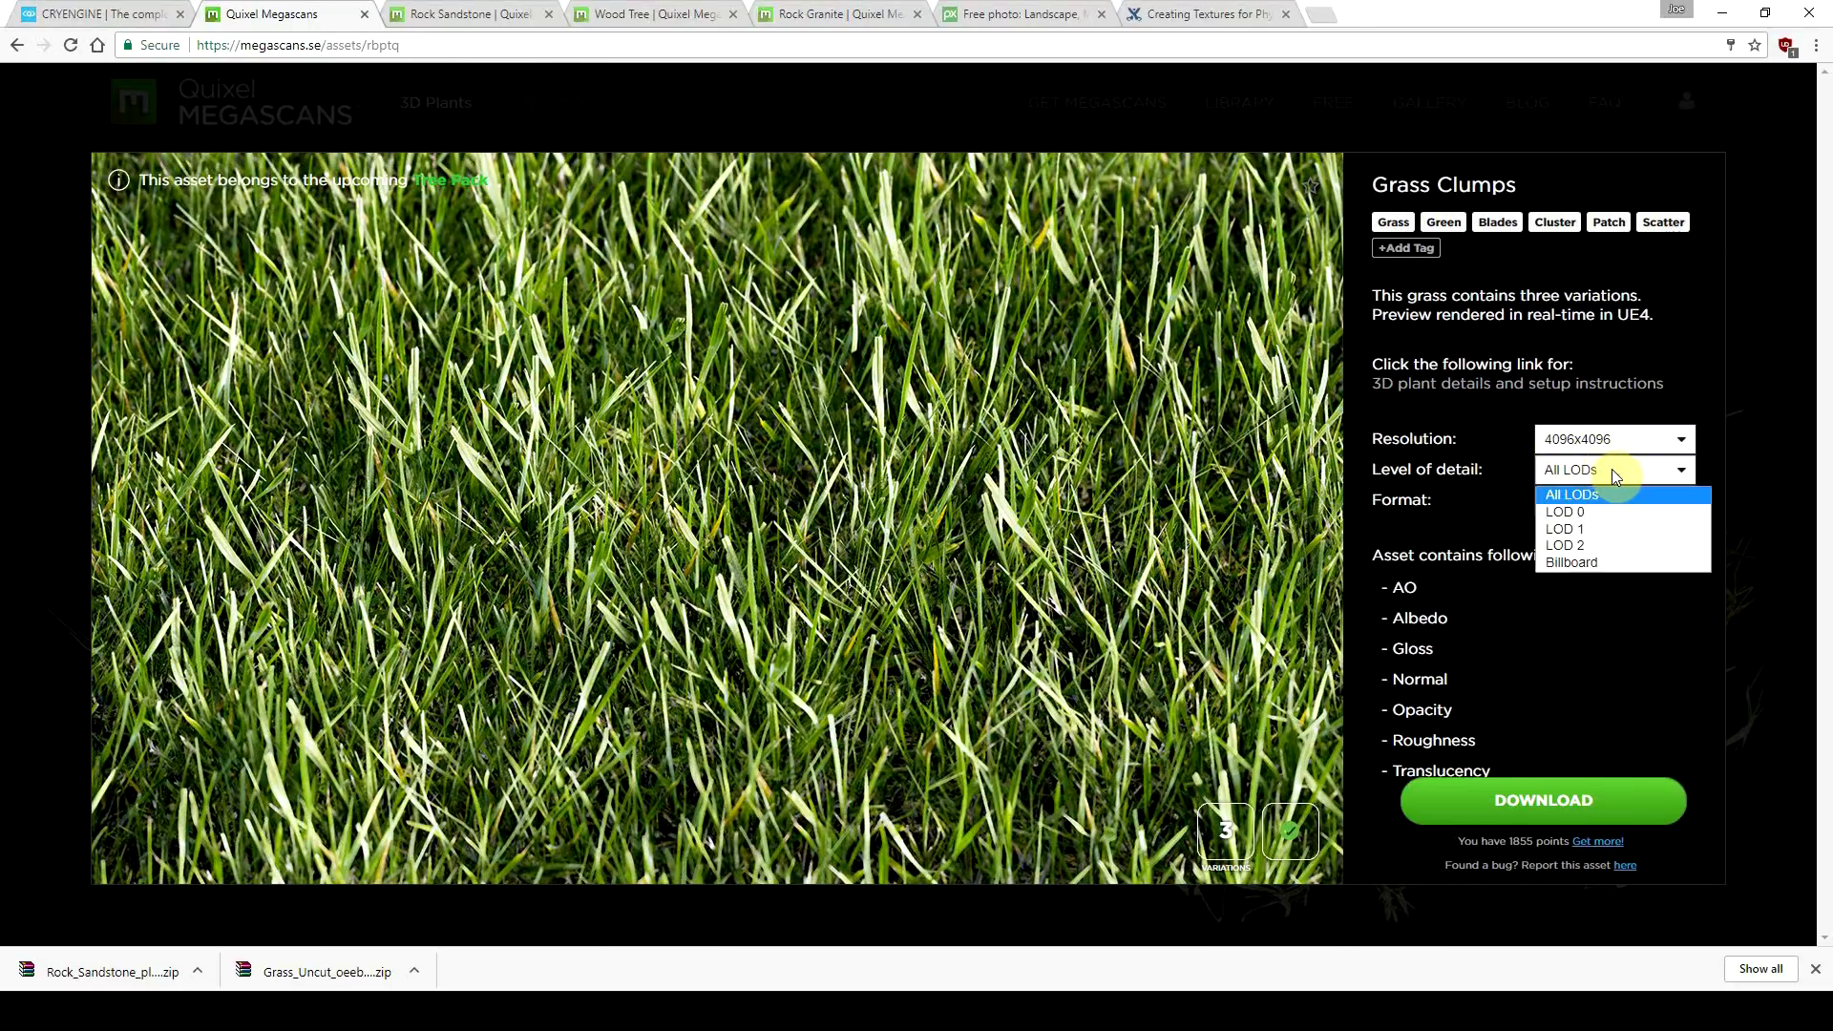
pyautogui.click(1590, 544)
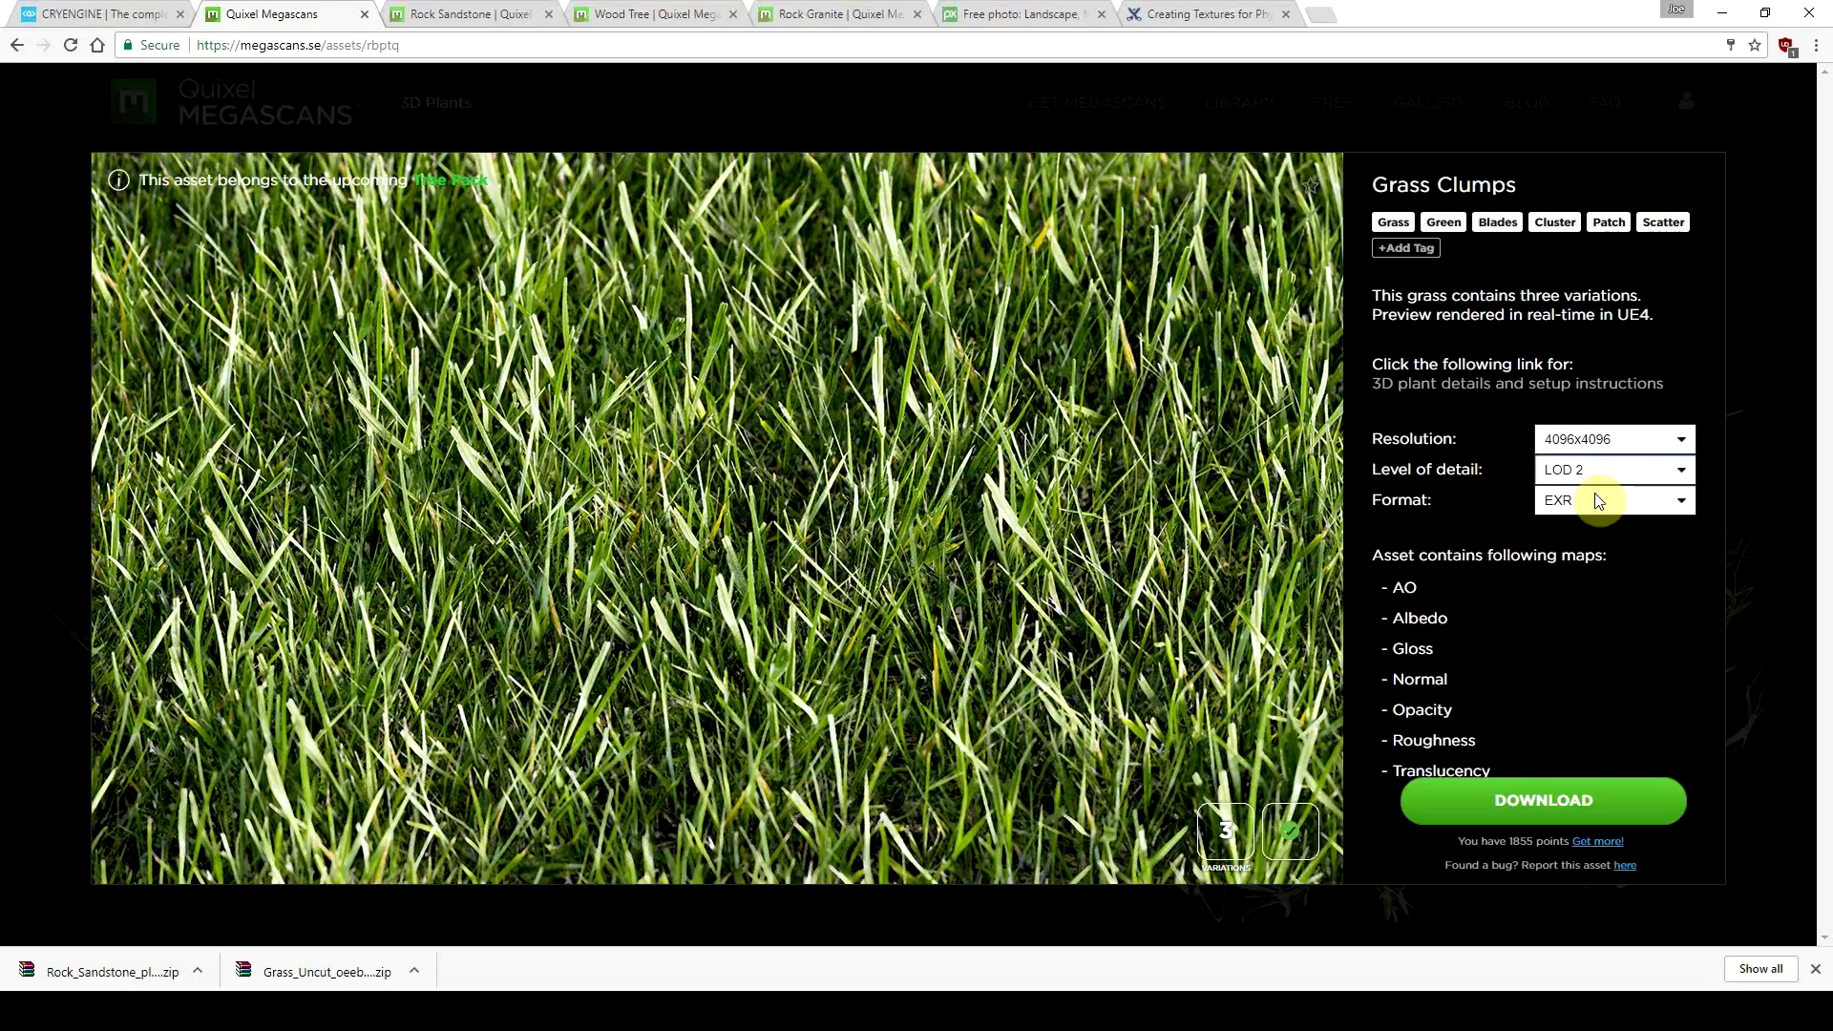
pyautogui.click(1597, 499)
pyautogui.click(1590, 498)
pyautogui.click(1585, 542)
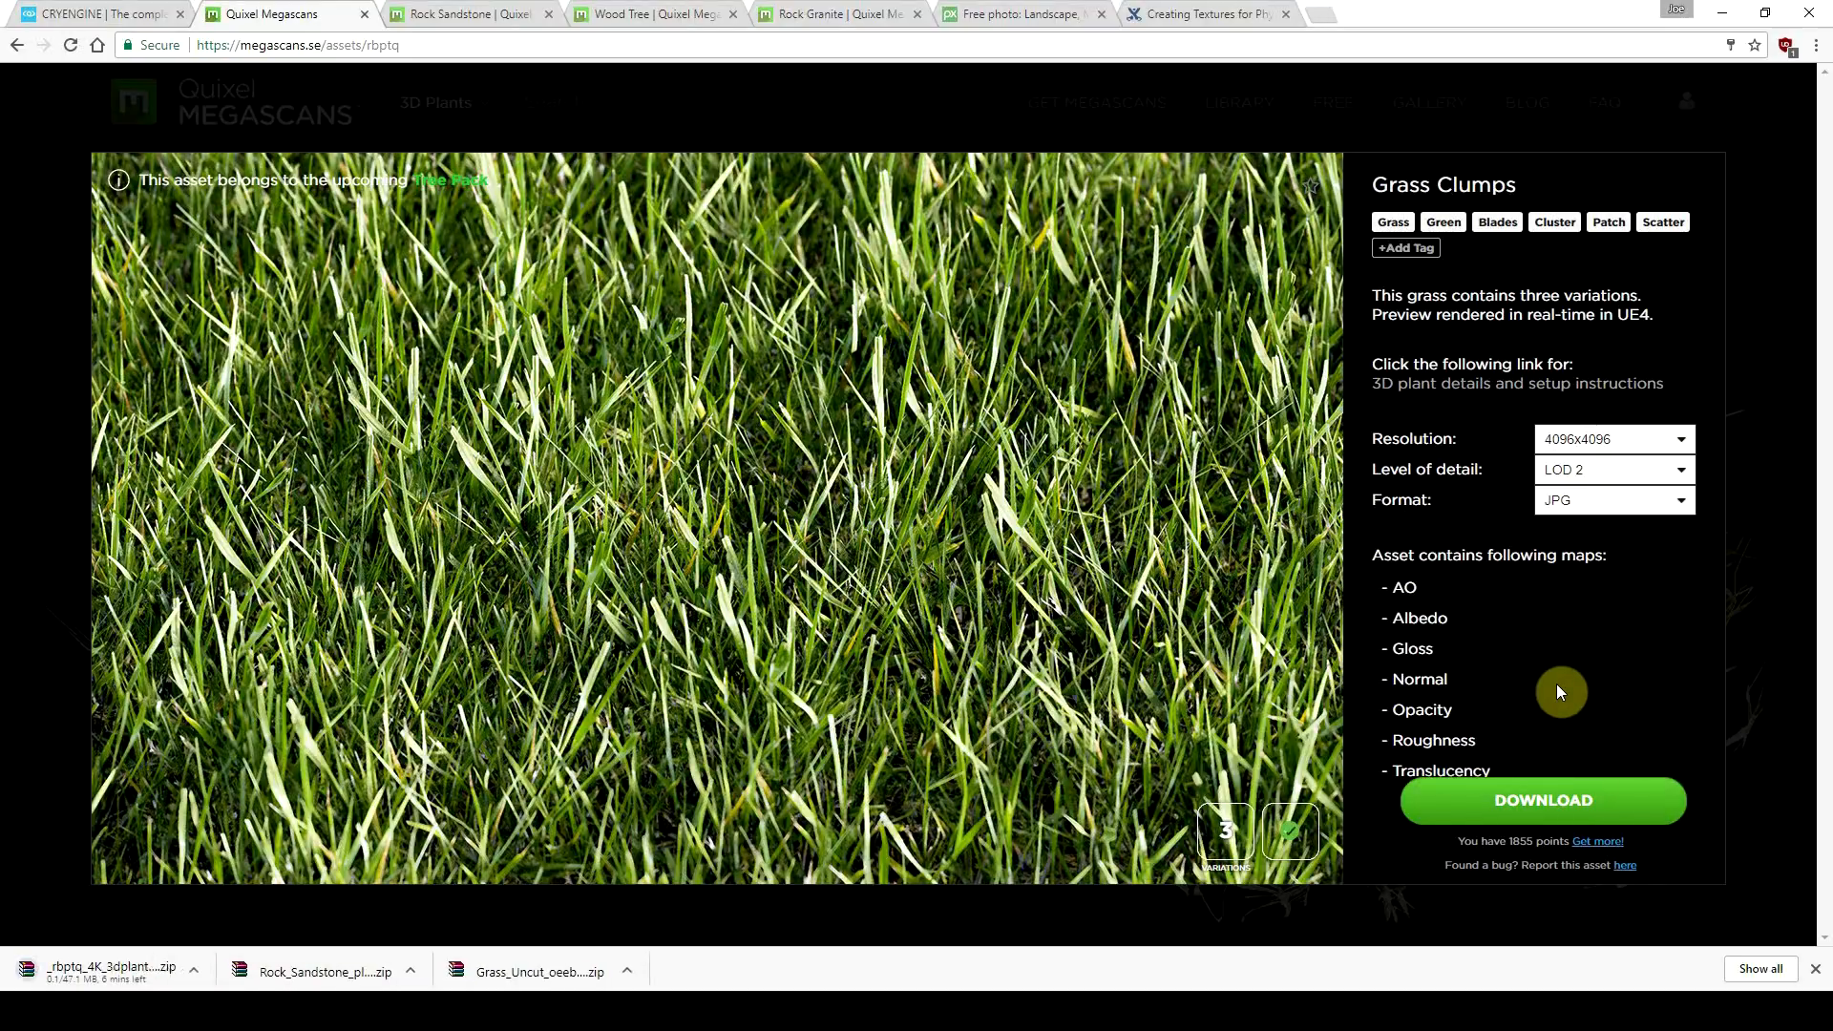
# Step: Show the downloaded _rbptq_4K_3dplant_ms.zip in its folder and extract it to a folder of the same name
pyautogui.click(198, 971)
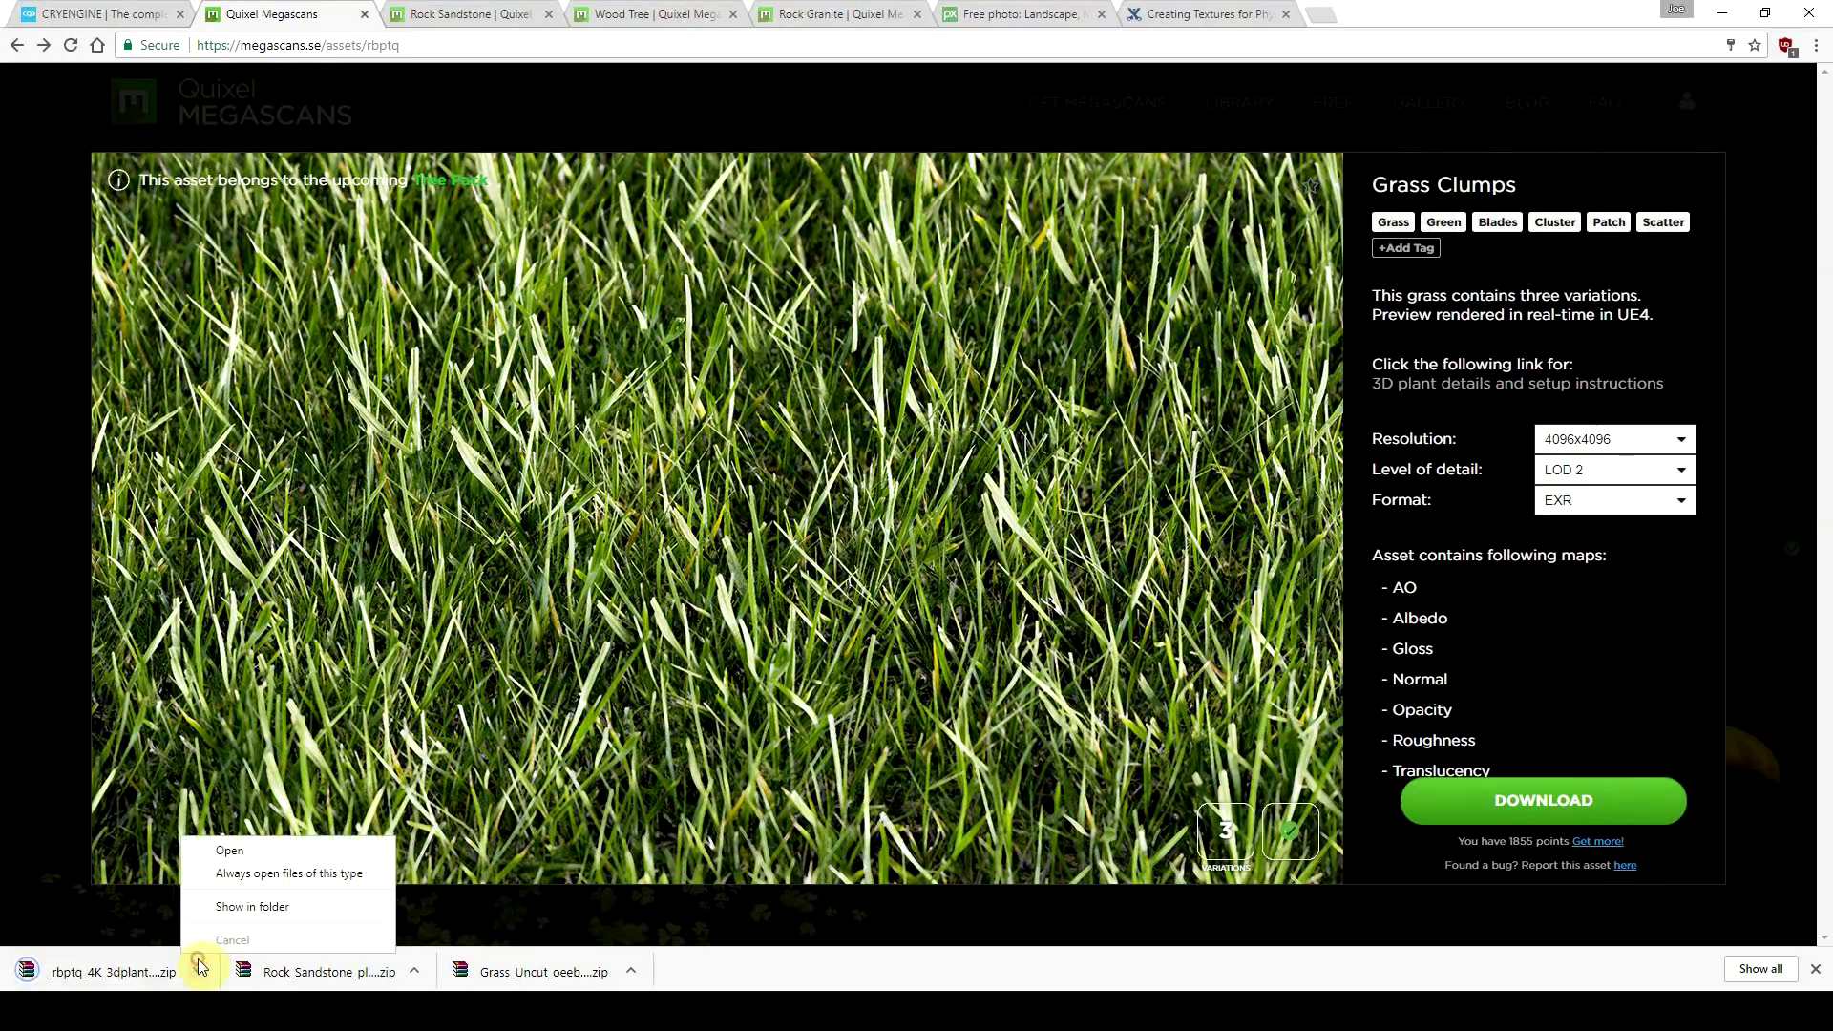
pyautogui.click(225, 904)
pyautogui.click(1195, 584)
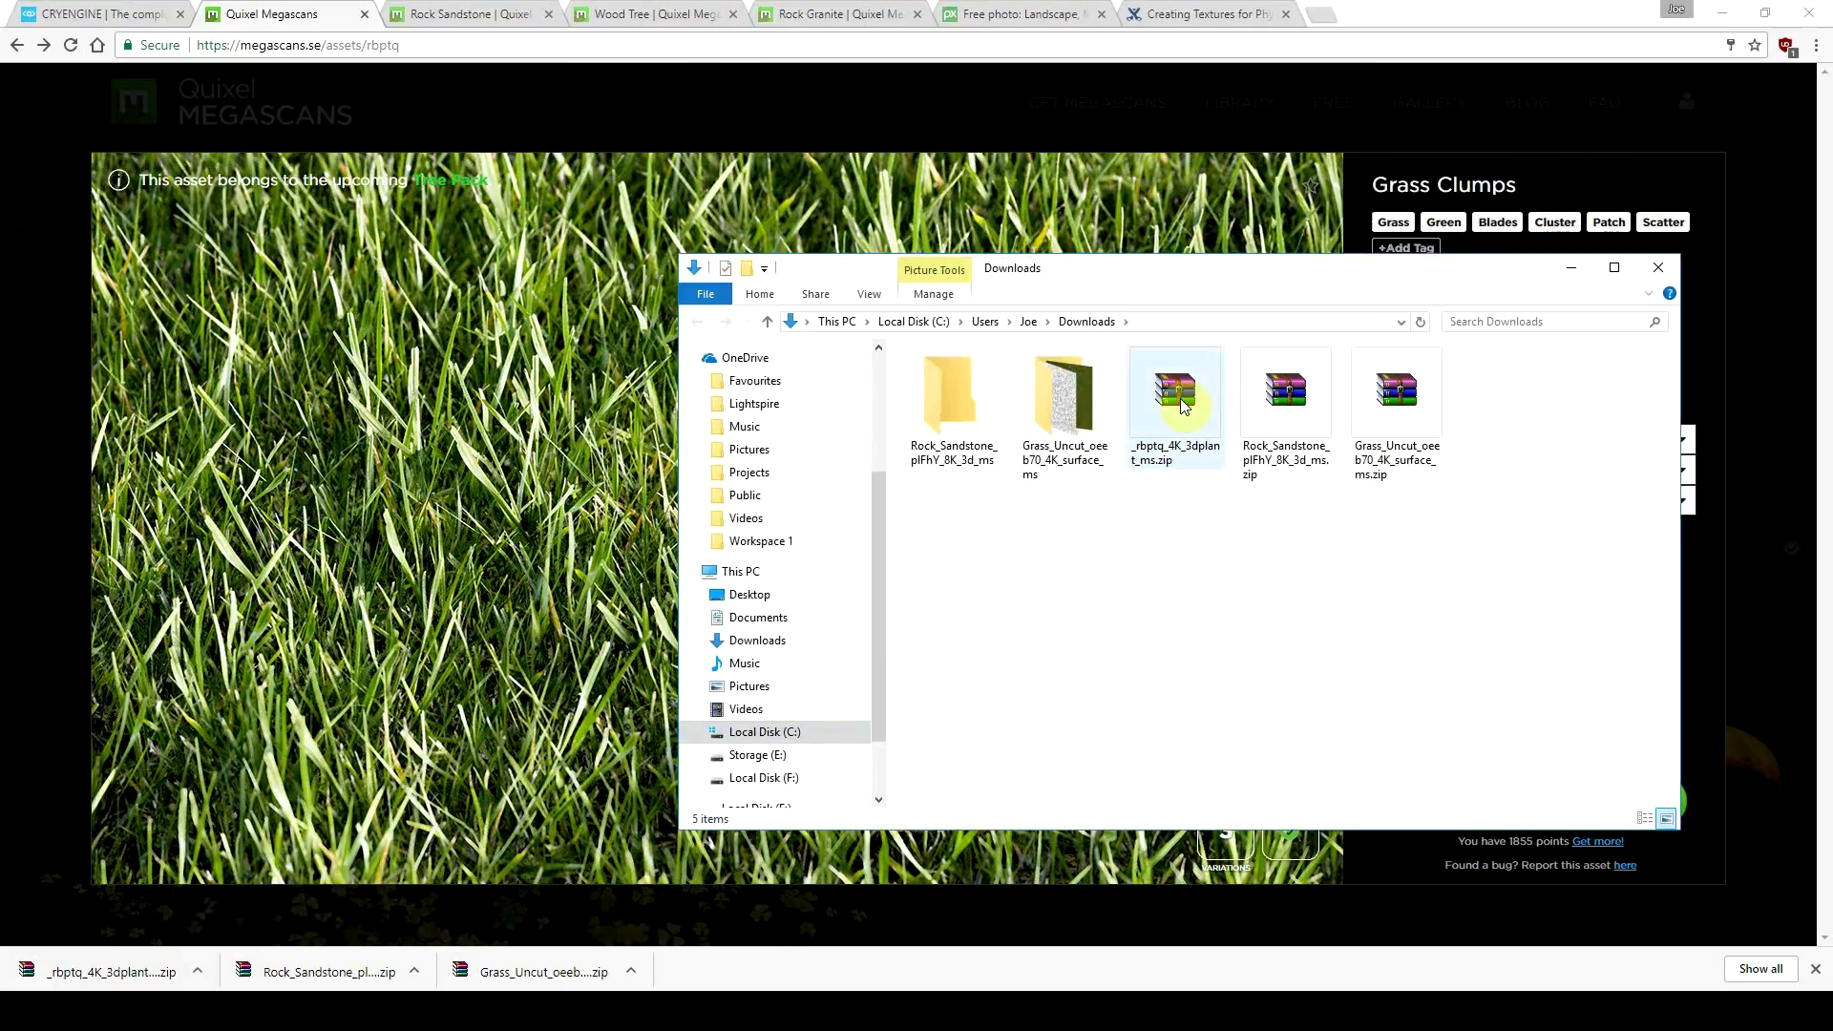
pyautogui.click(1180, 398)
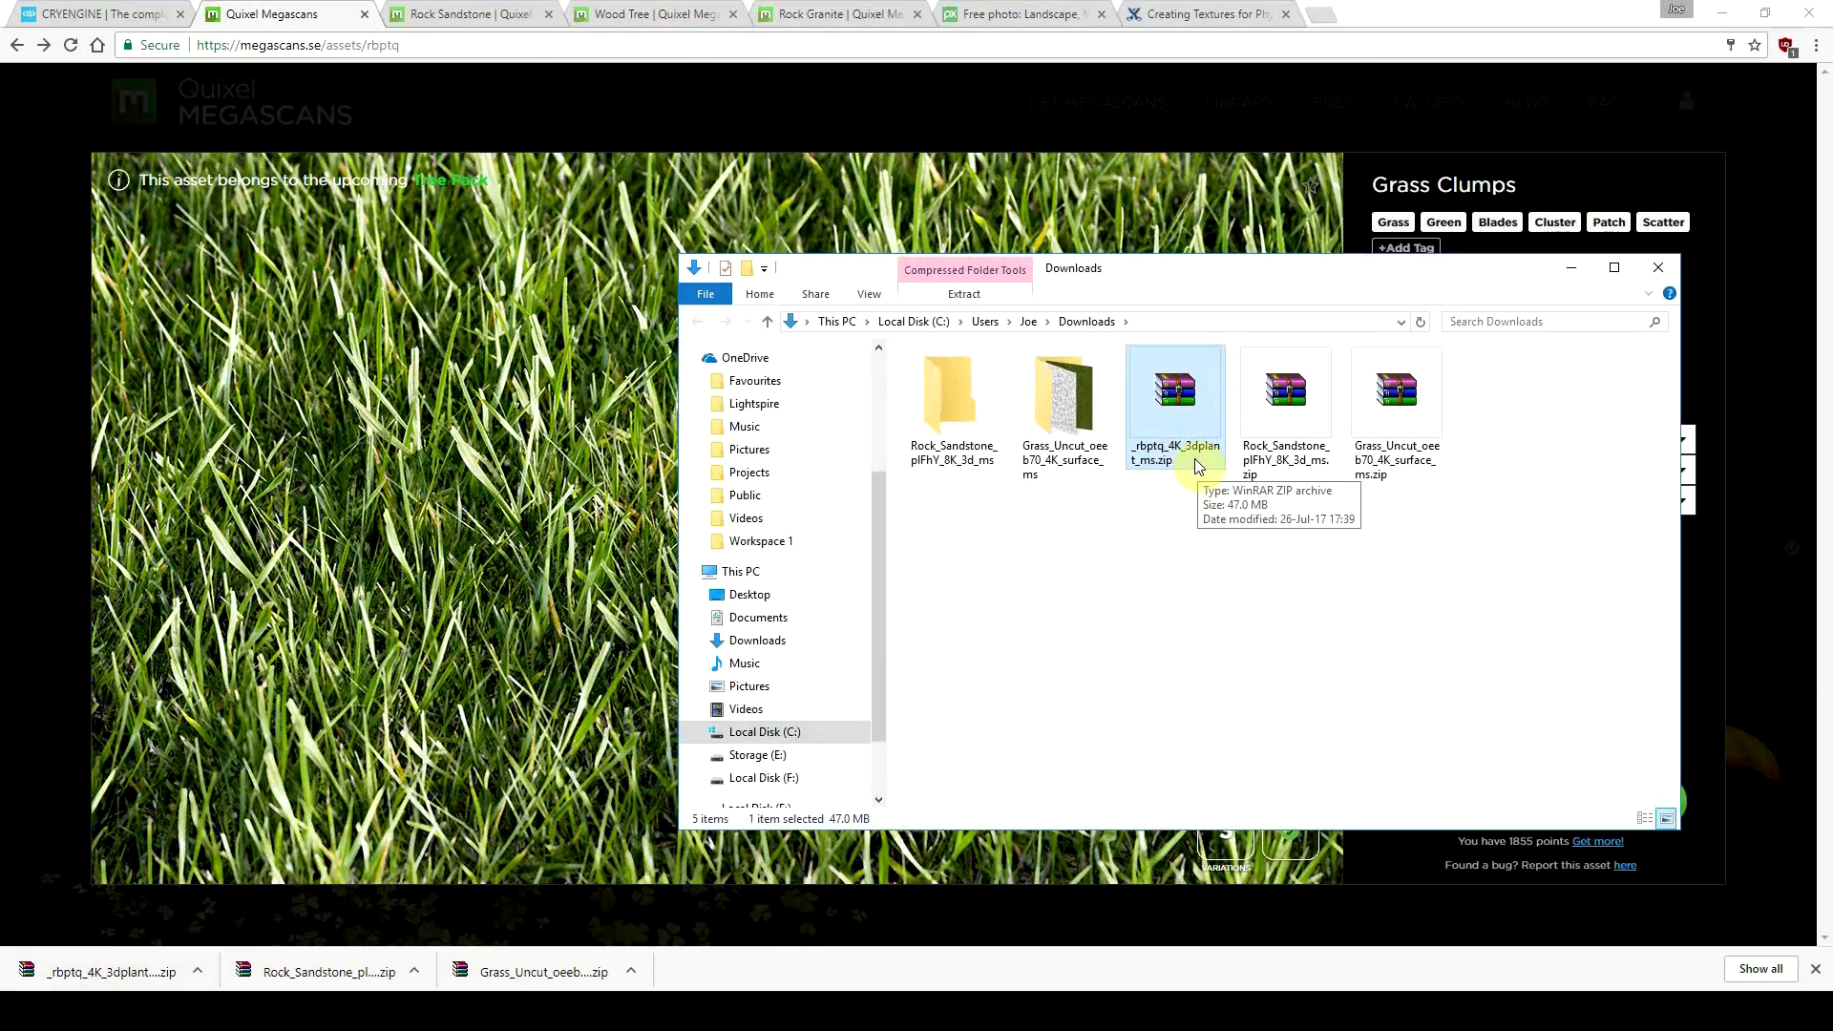
pyautogui.rightClick(1179, 402)
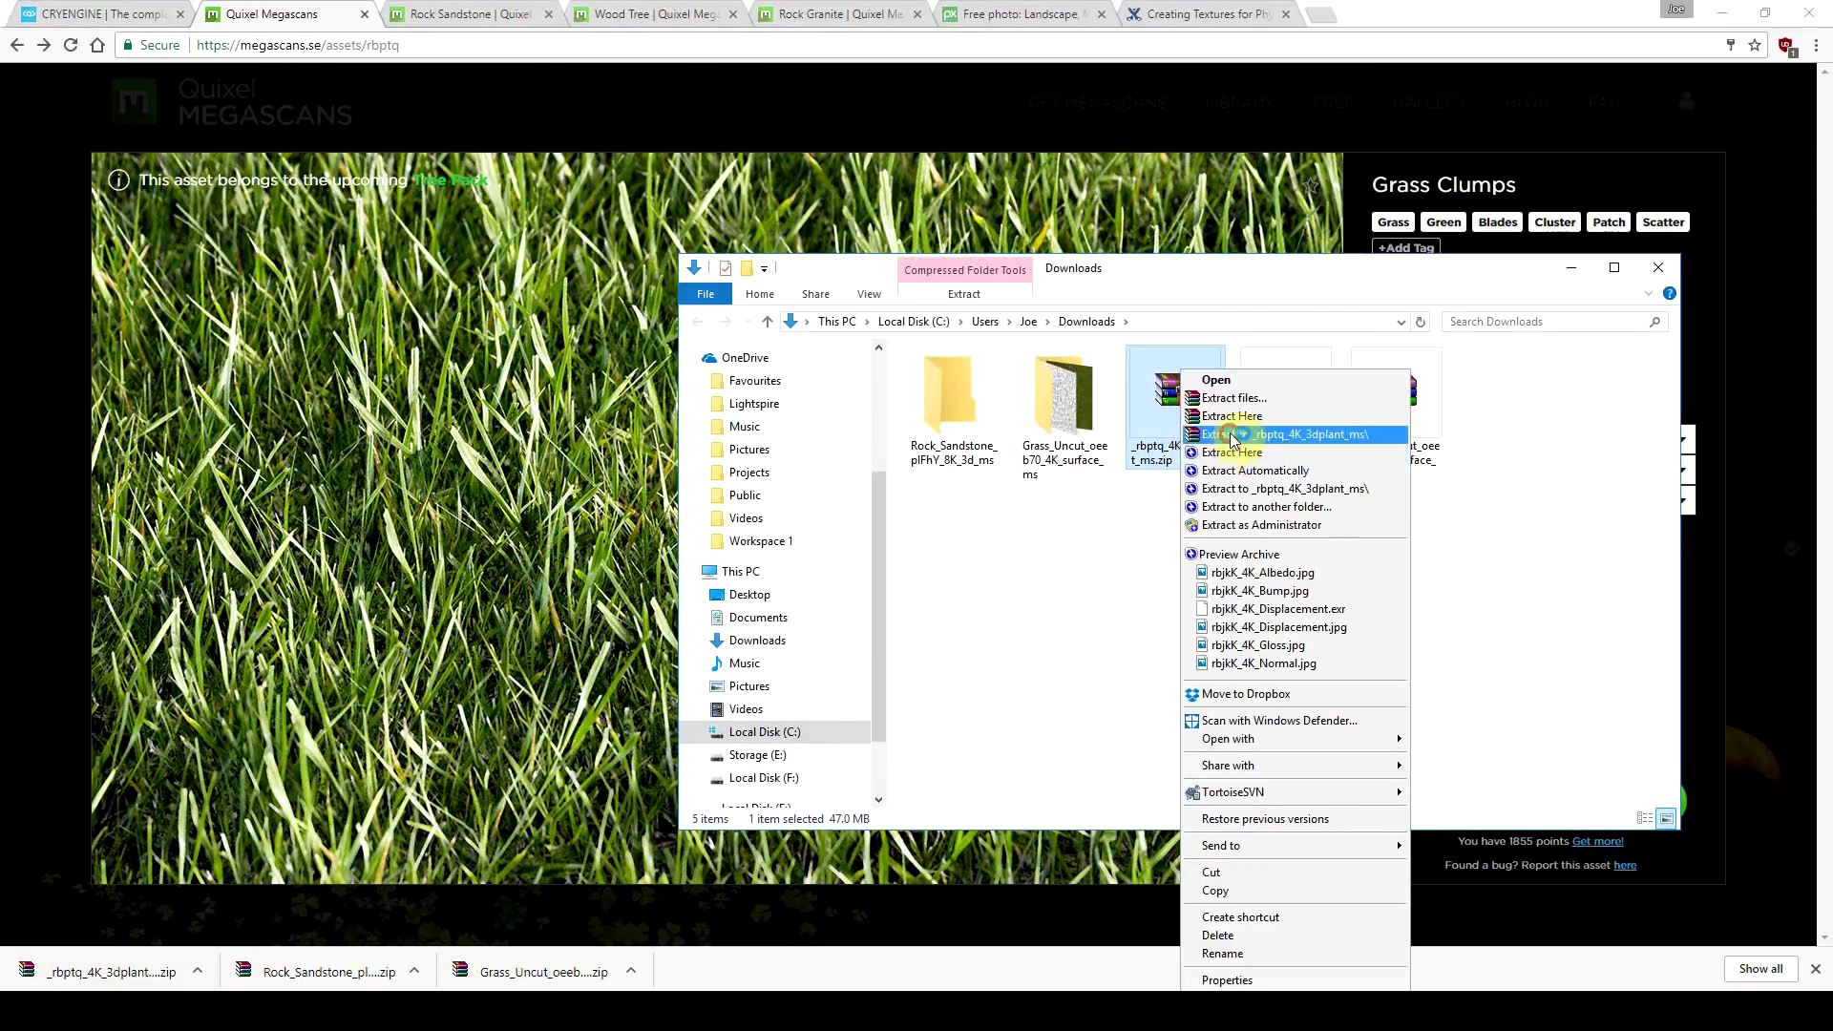
pyautogui.click(1236, 433)
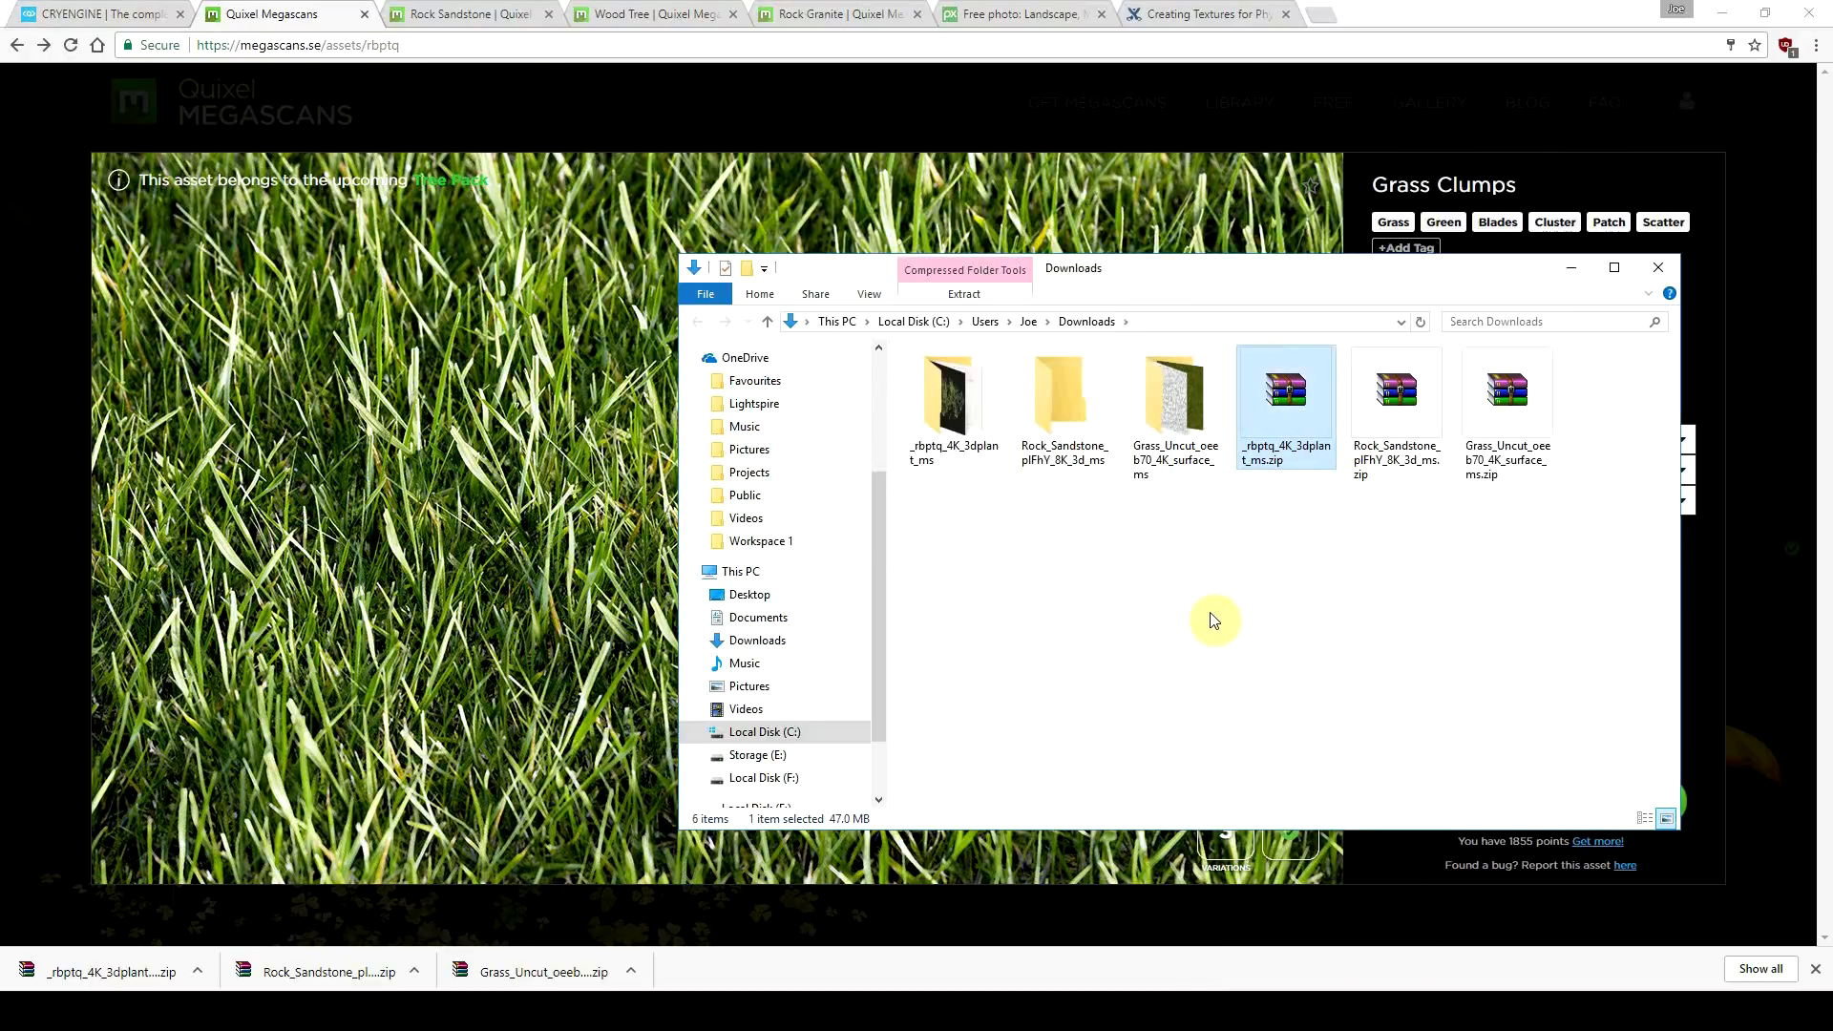
# Step: Open the extracted _rbptq_4K_3dplant_ms folder and view its preview image, _rbptq_3dplant_Preview.png
pyautogui.click(1211, 619)
pyautogui.doubleClick(947, 406)
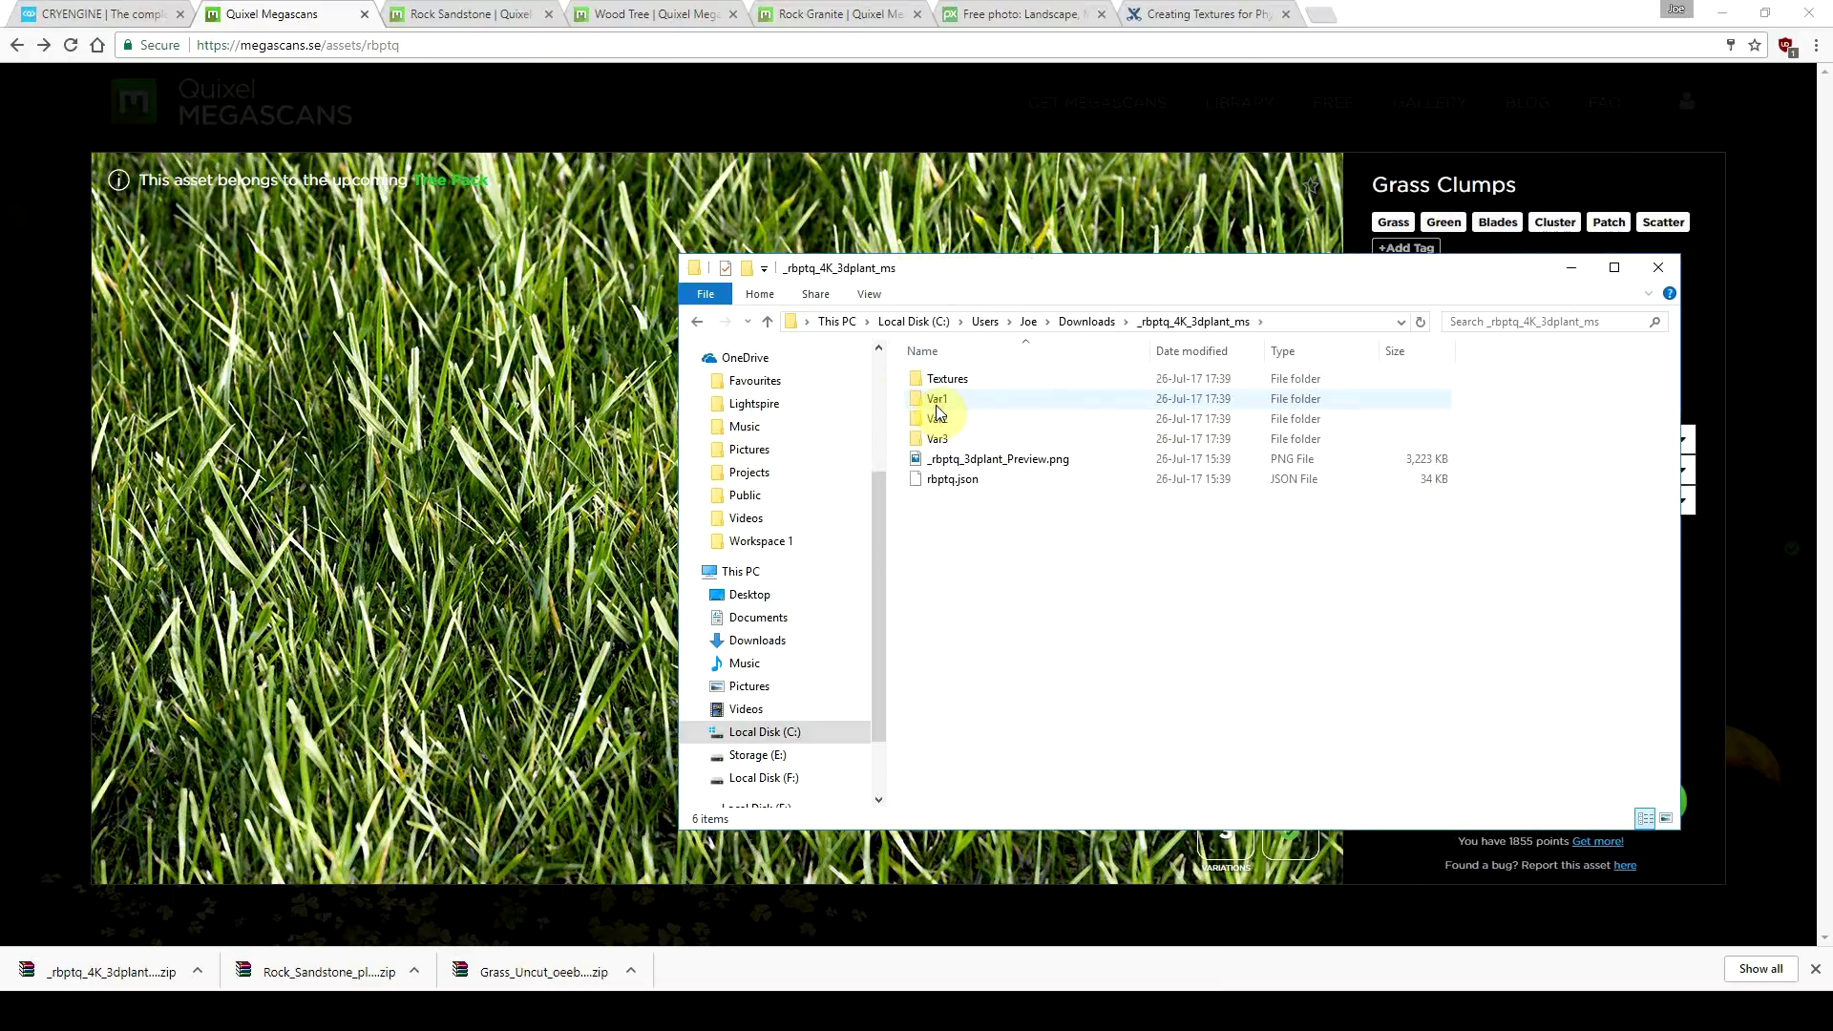
pyautogui.doubleClick(981, 460)
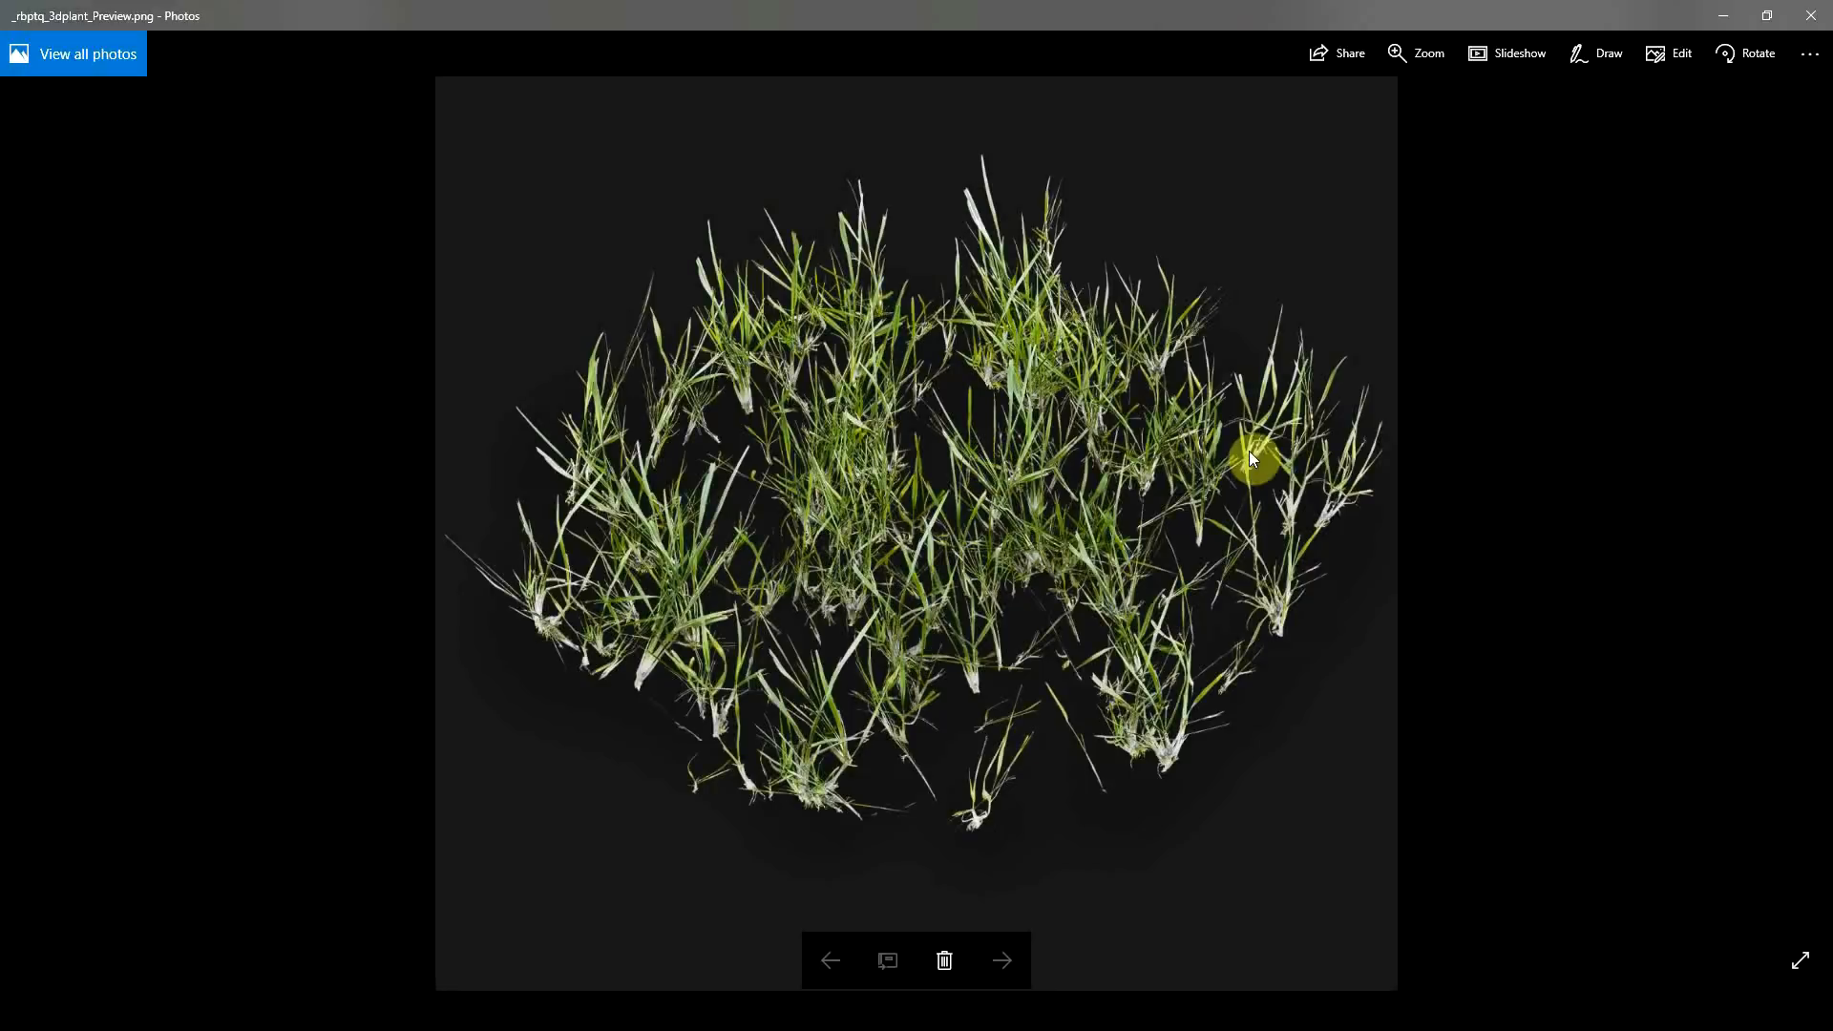
pyautogui.click(1811, 15)
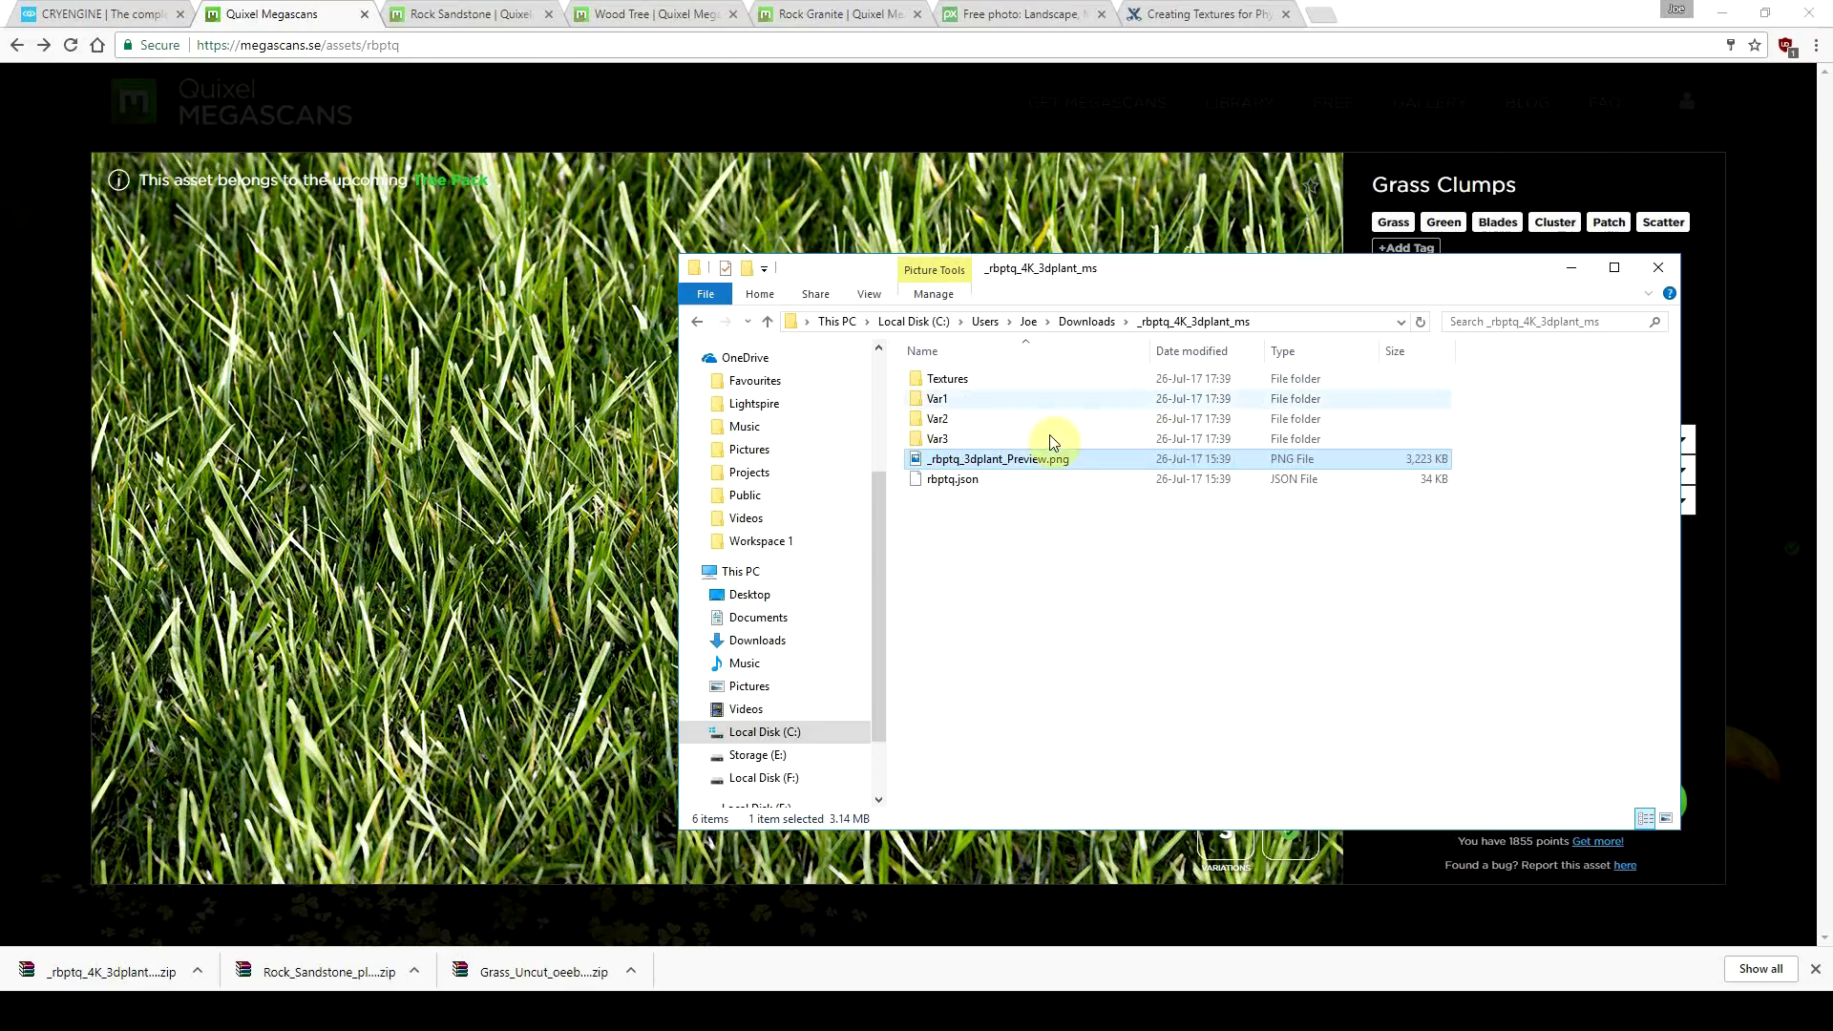
# Step: Look through the Var1, Var2 and Var3 subfolders and return to the asset's root folder
pyautogui.click(1012, 396)
pyautogui.click(1003, 406)
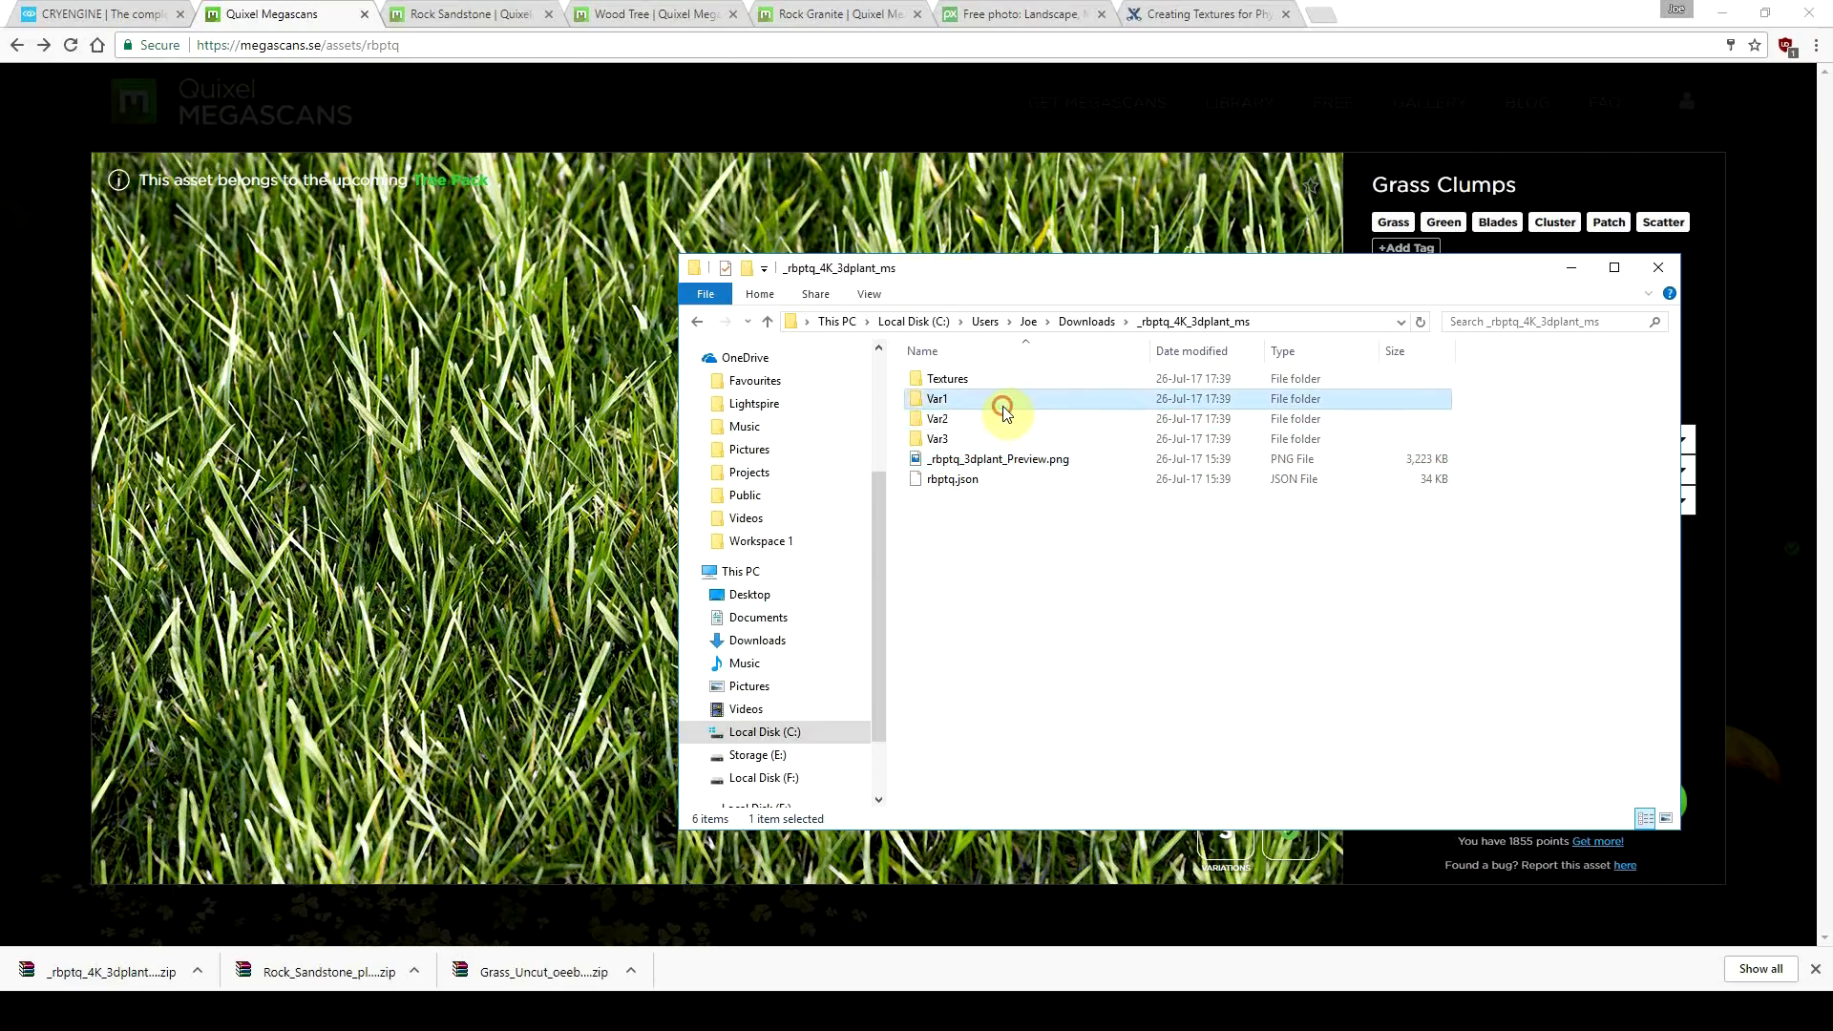
pyautogui.click(1193, 321)
pyautogui.doubleClick(1004, 425)
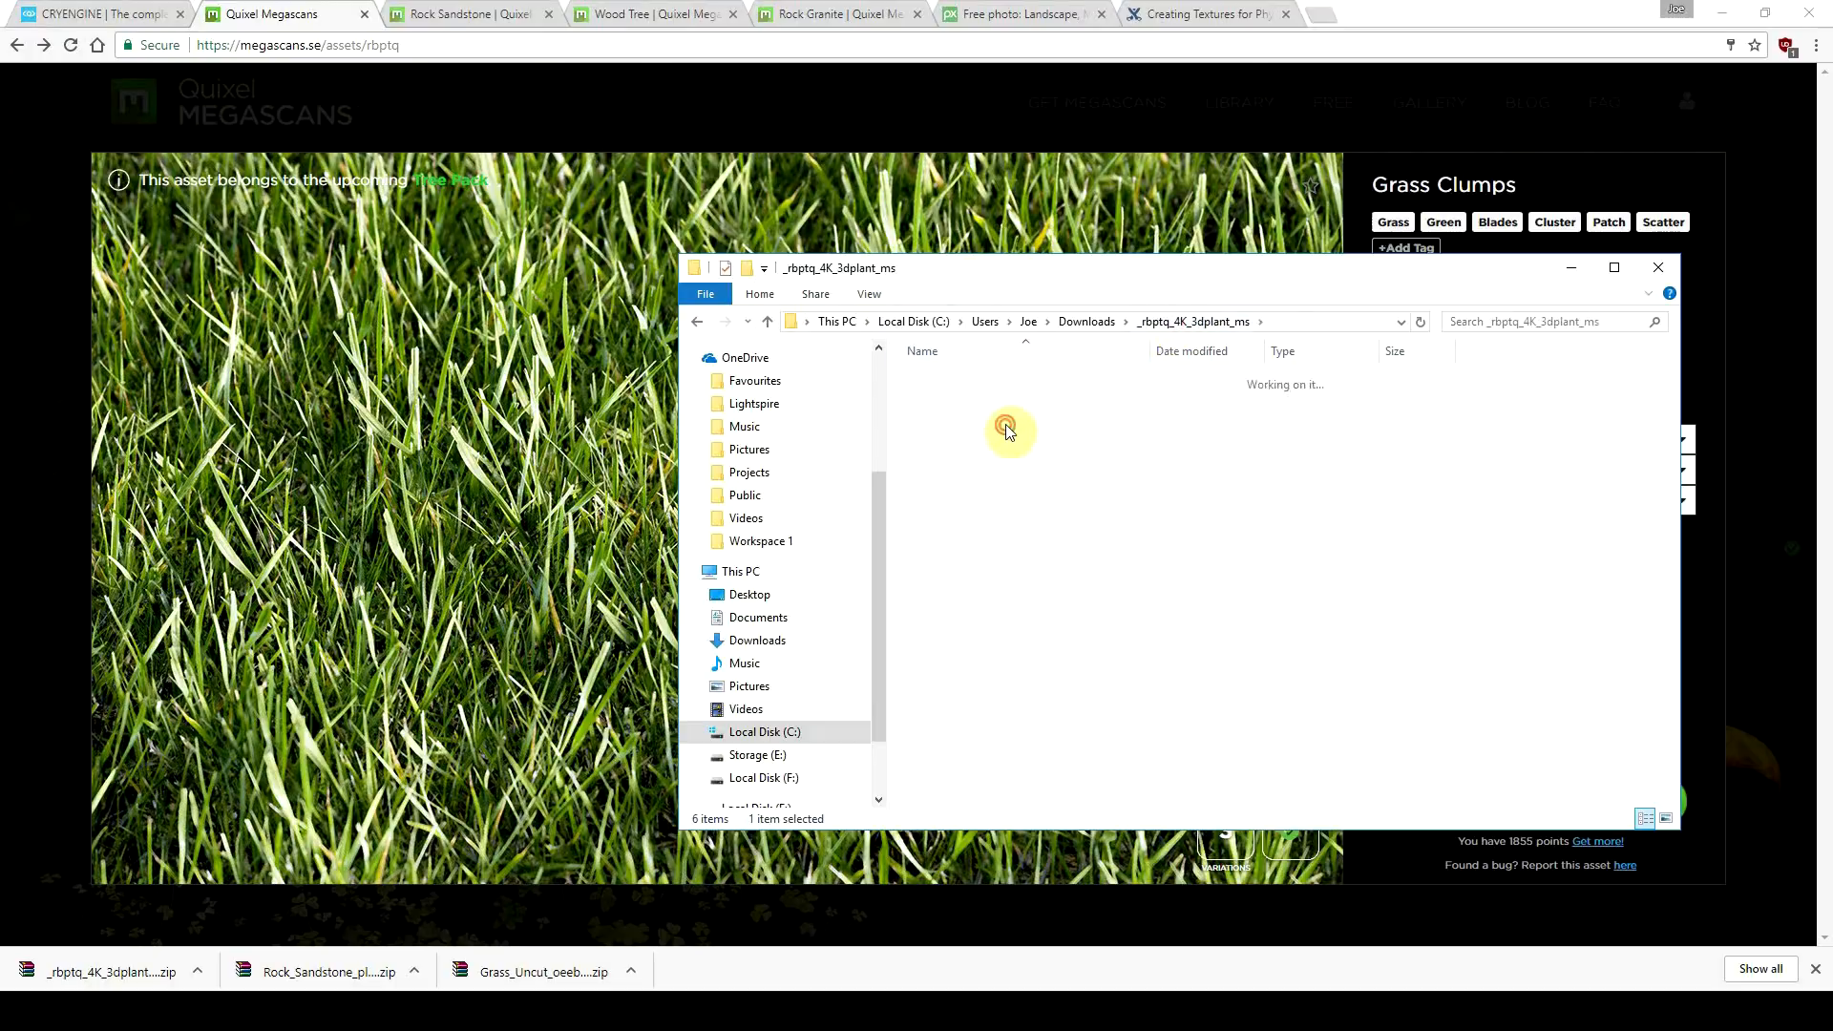
pyautogui.click(1193, 321)
pyautogui.doubleClick(989, 433)
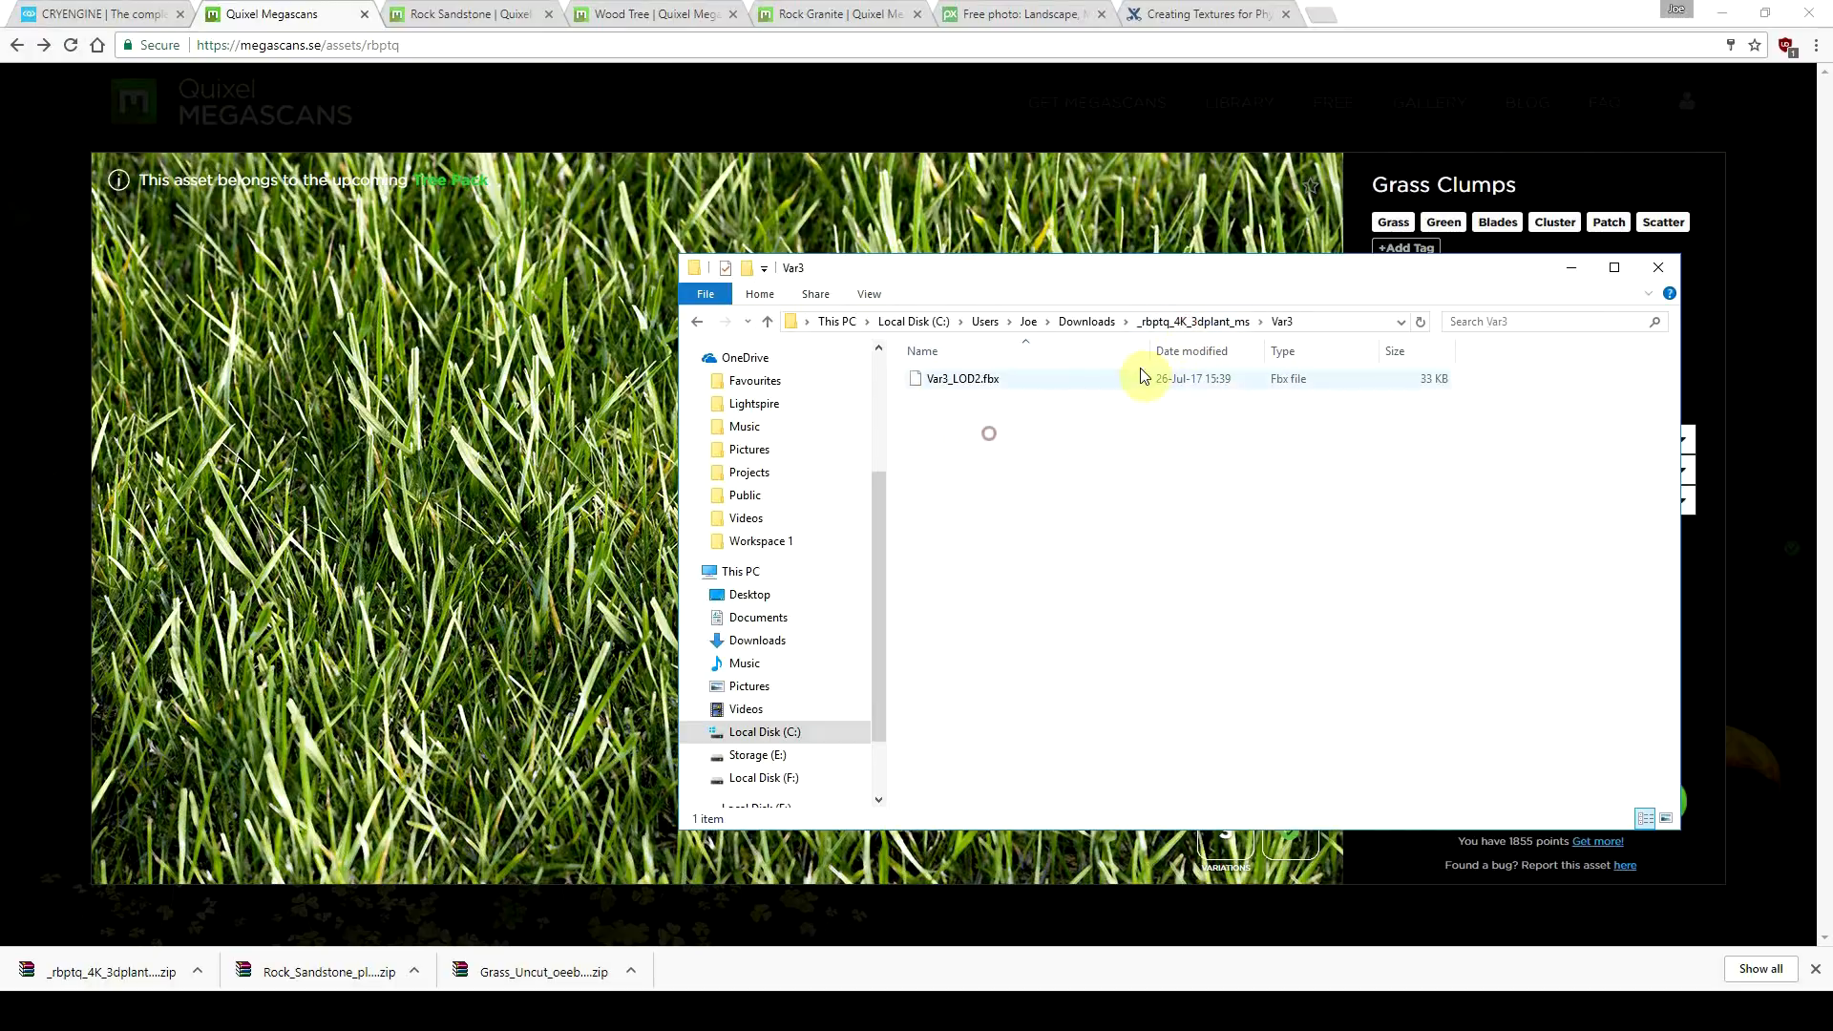
pyautogui.click(1202, 321)
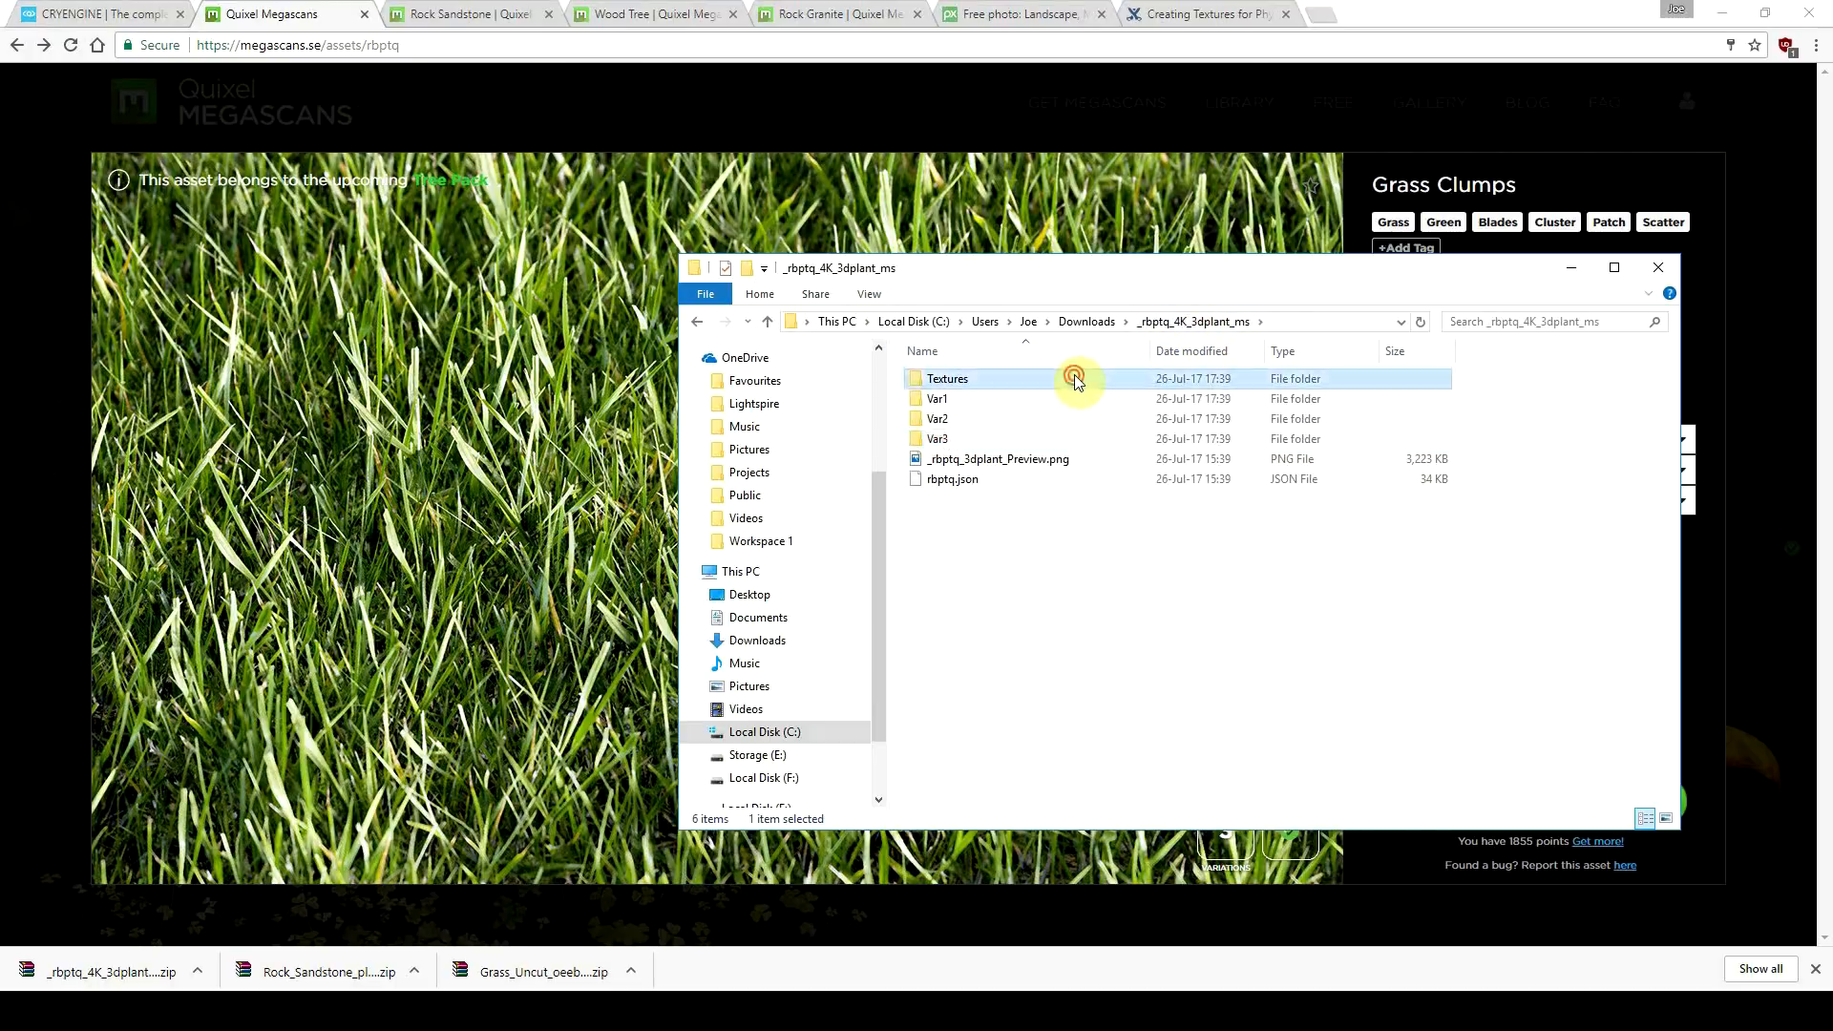
# Step: Open the asset's Textures/Atlas folder and view the rbjkK_4K_Albedo.jpg texture
pyautogui.doubleClick(1074, 377)
pyautogui.doubleClick(1074, 377)
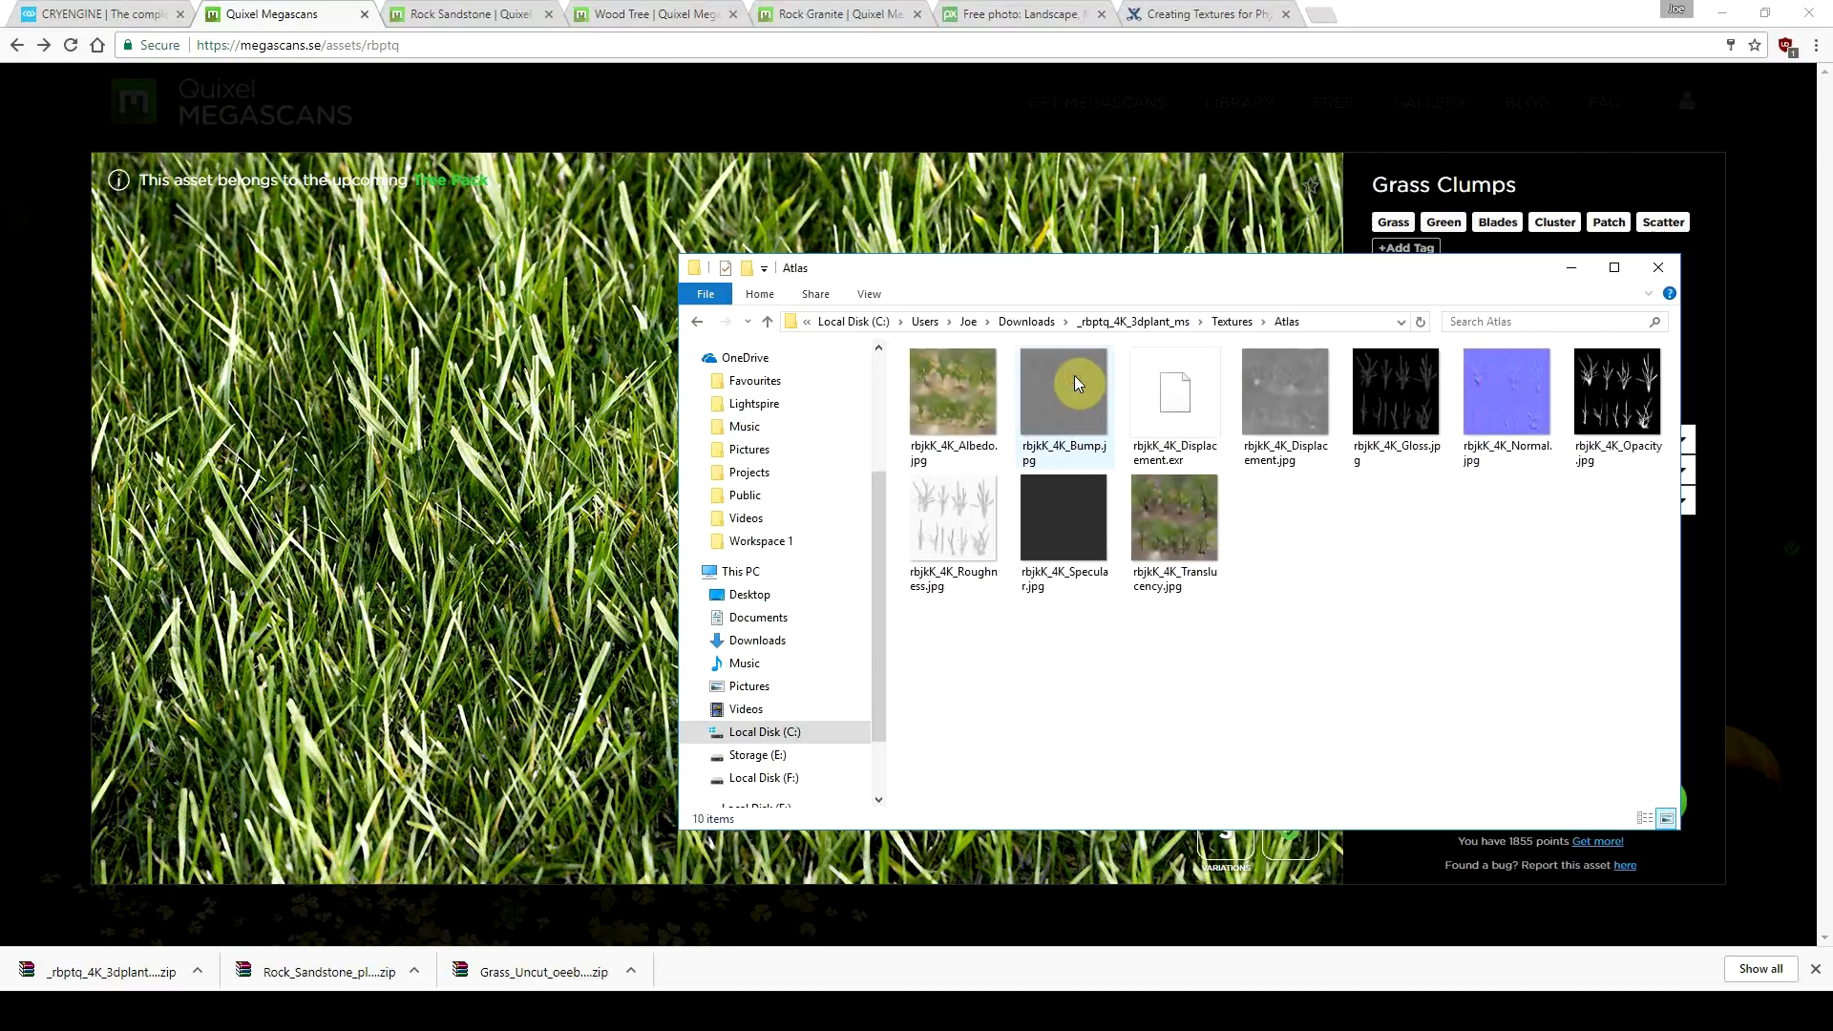
pyautogui.click(1132, 487)
pyautogui.click(987, 401)
pyautogui.doubleClick(987, 401)
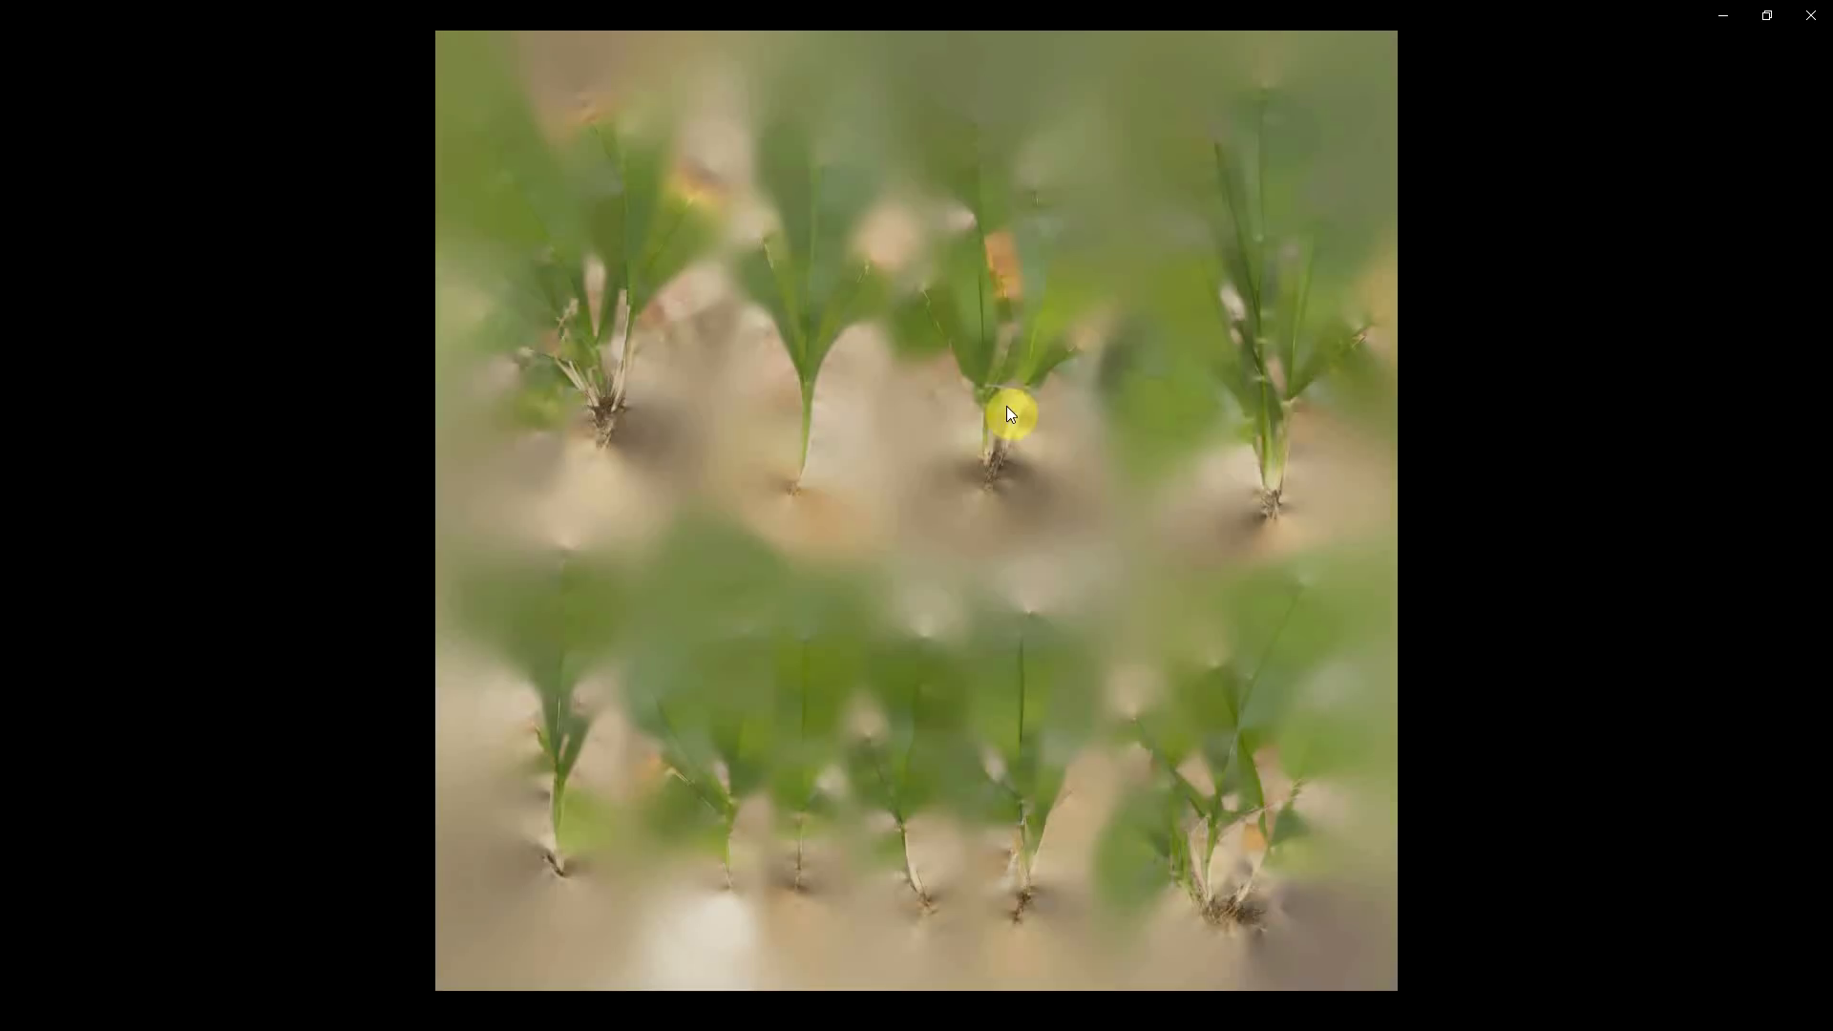
pyautogui.click(1822, 9)
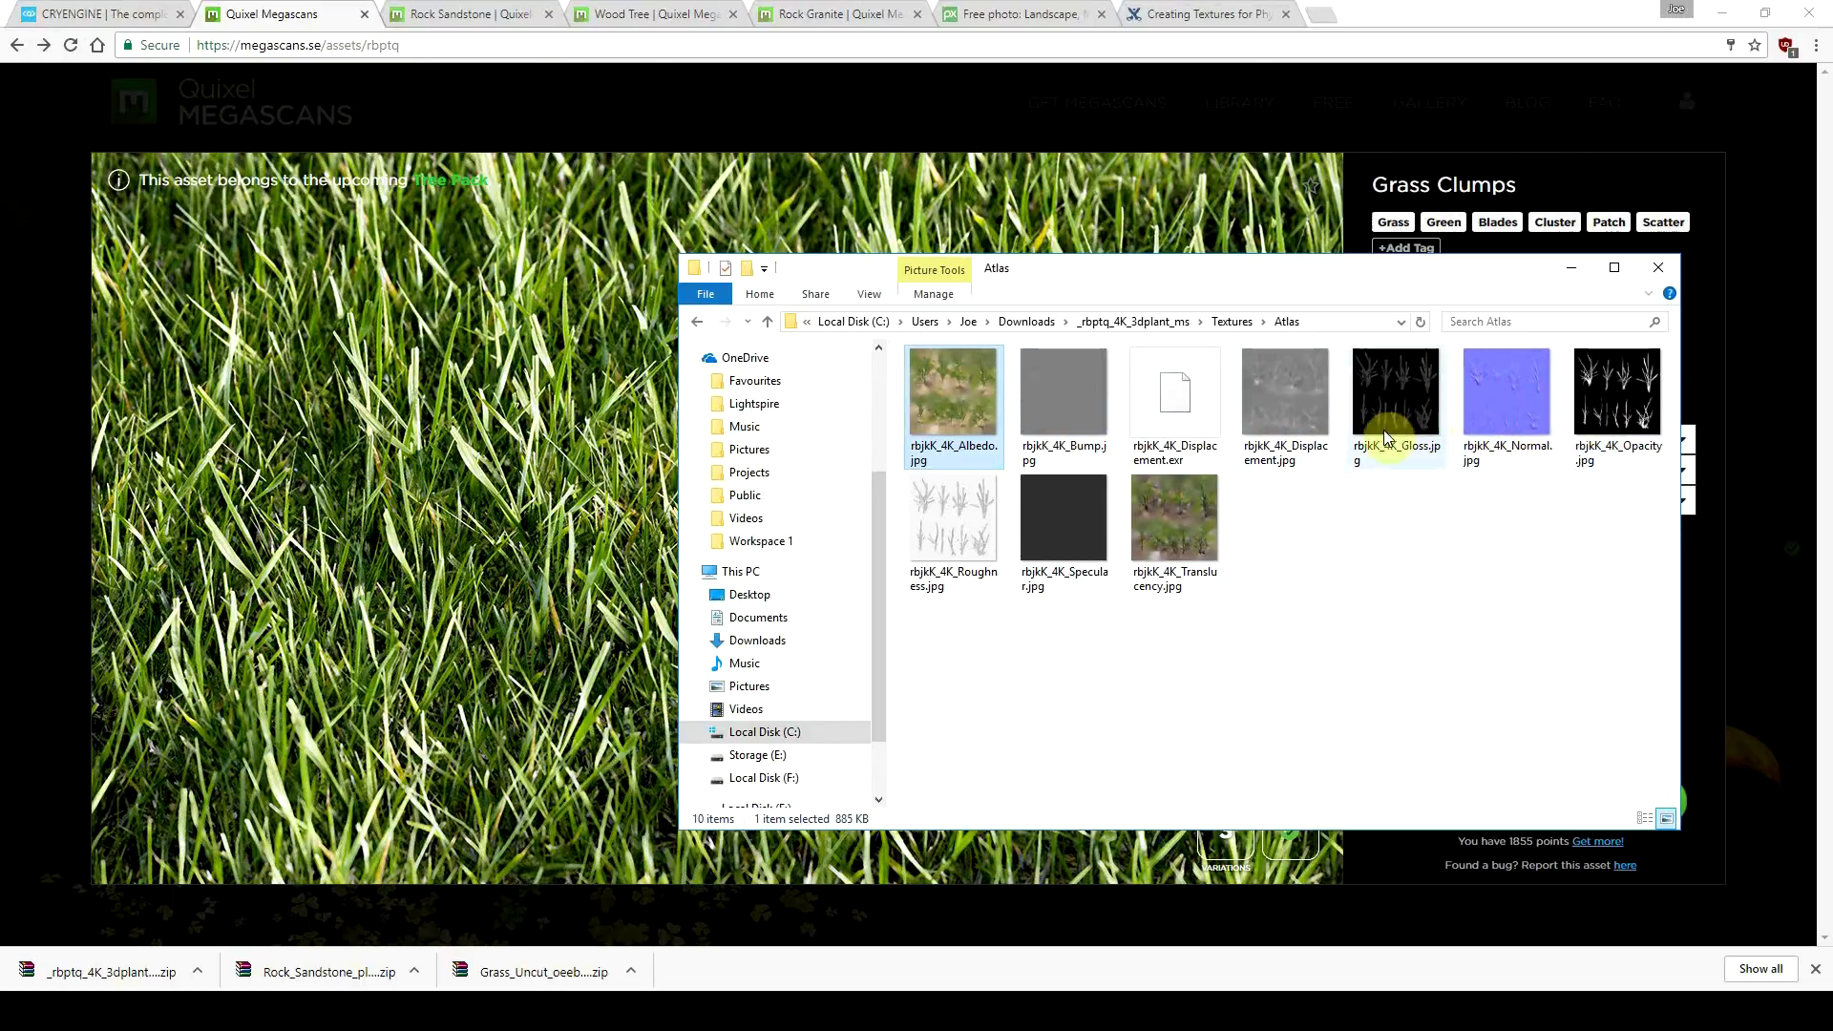
# Step: Cut the entire contents of _rbptq_4K_3dplant_ms and go to the project's gamesdk/objects/natural/ground folder
pyautogui.click(1224, 323)
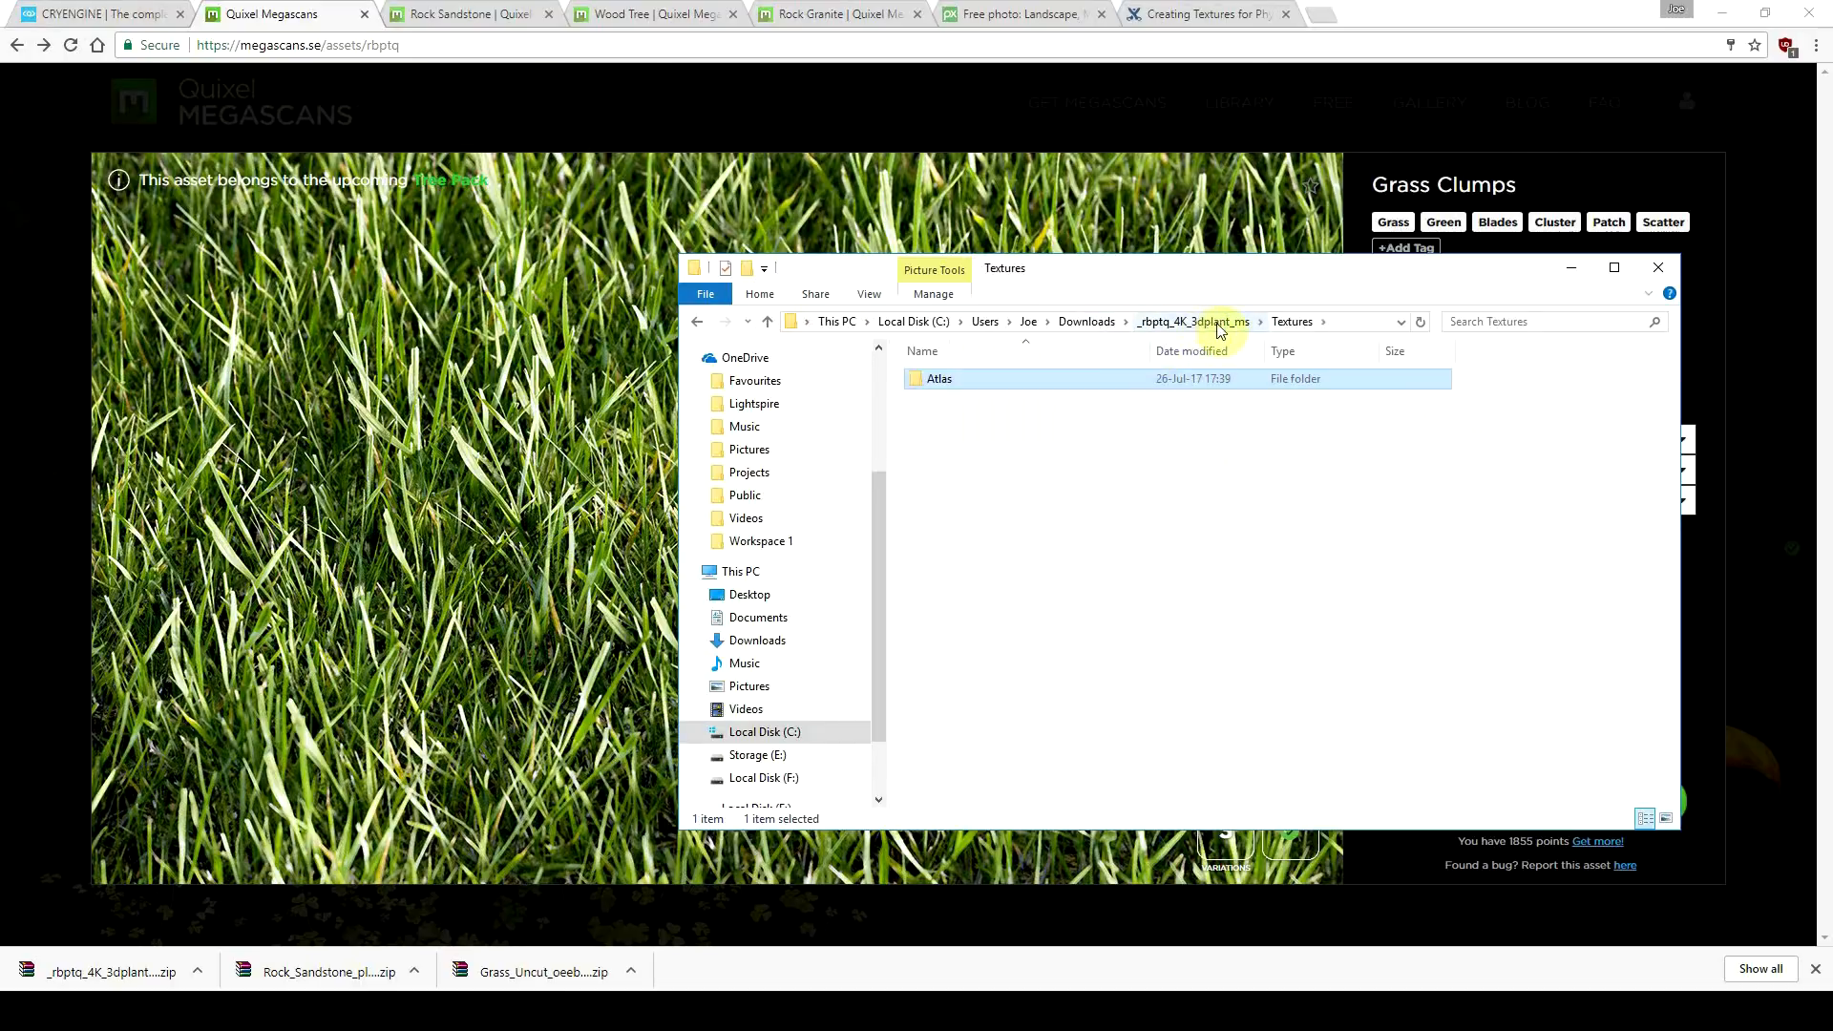
pyautogui.click(1219, 329)
pyautogui.moveTo(1003, 532); pyautogui.dragTo(993, 377)
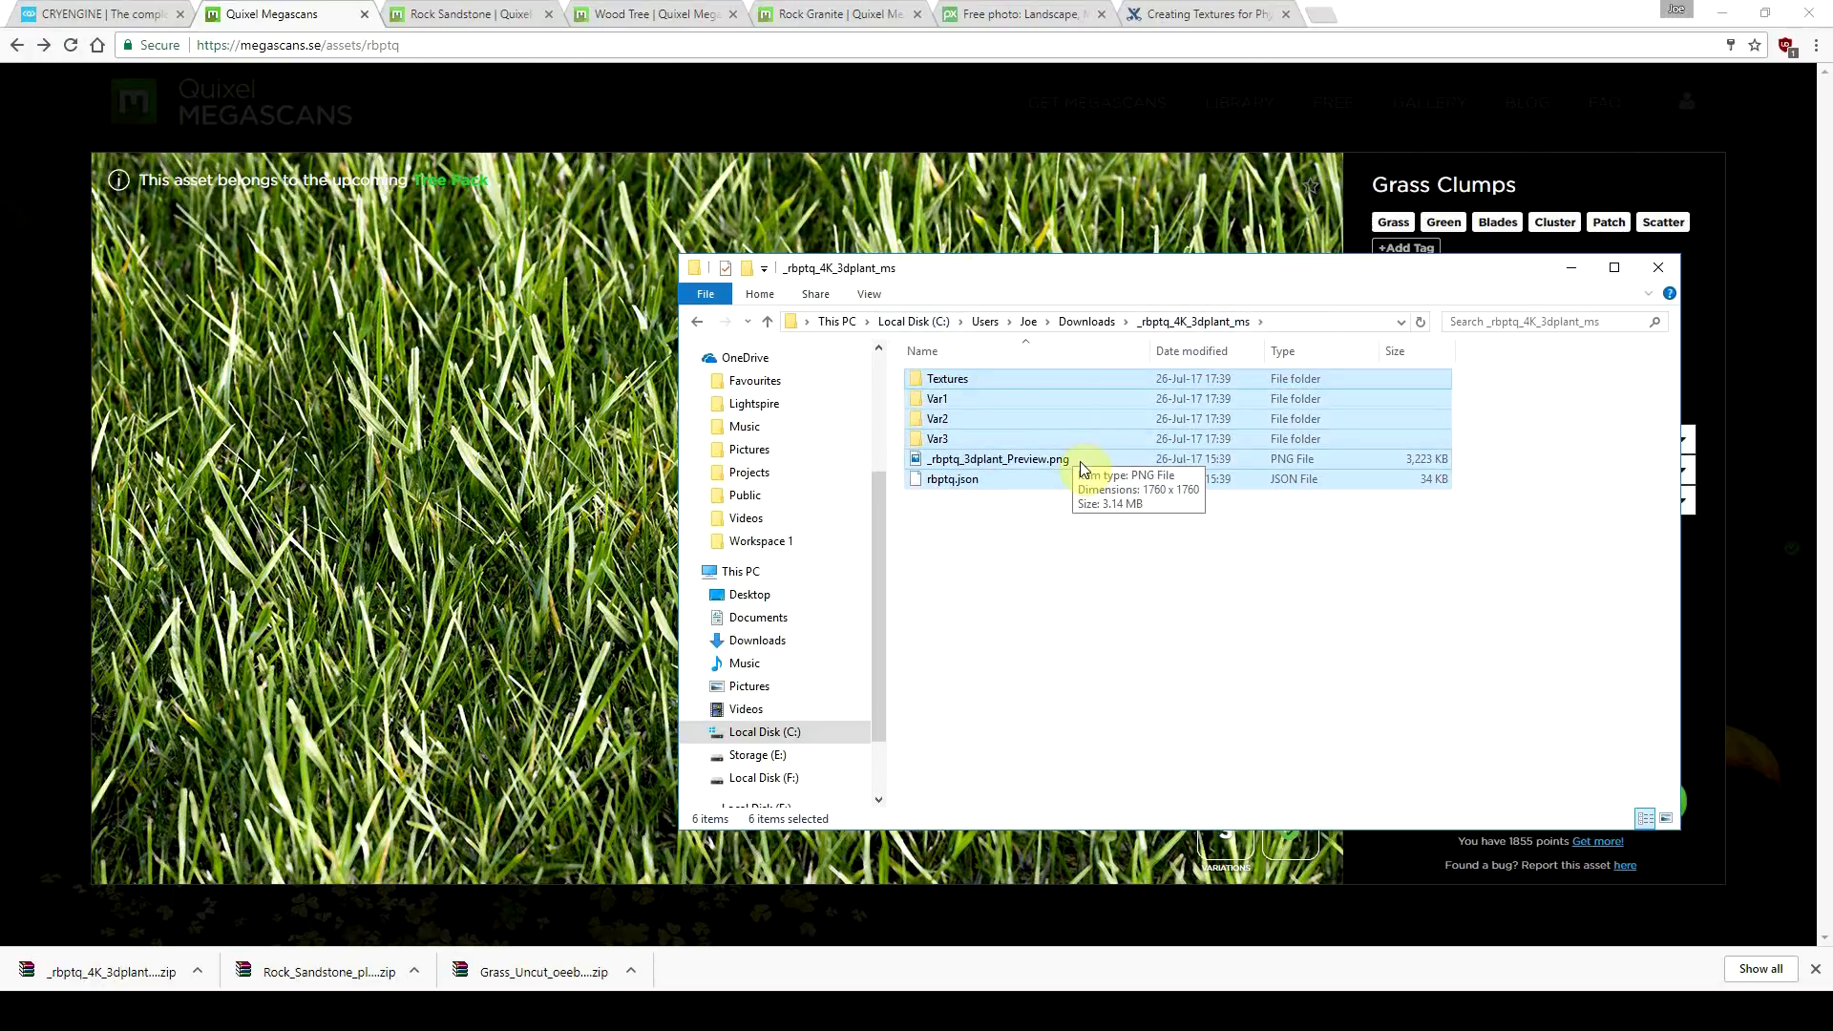
pyautogui.hotkey('alt', 'Tab')
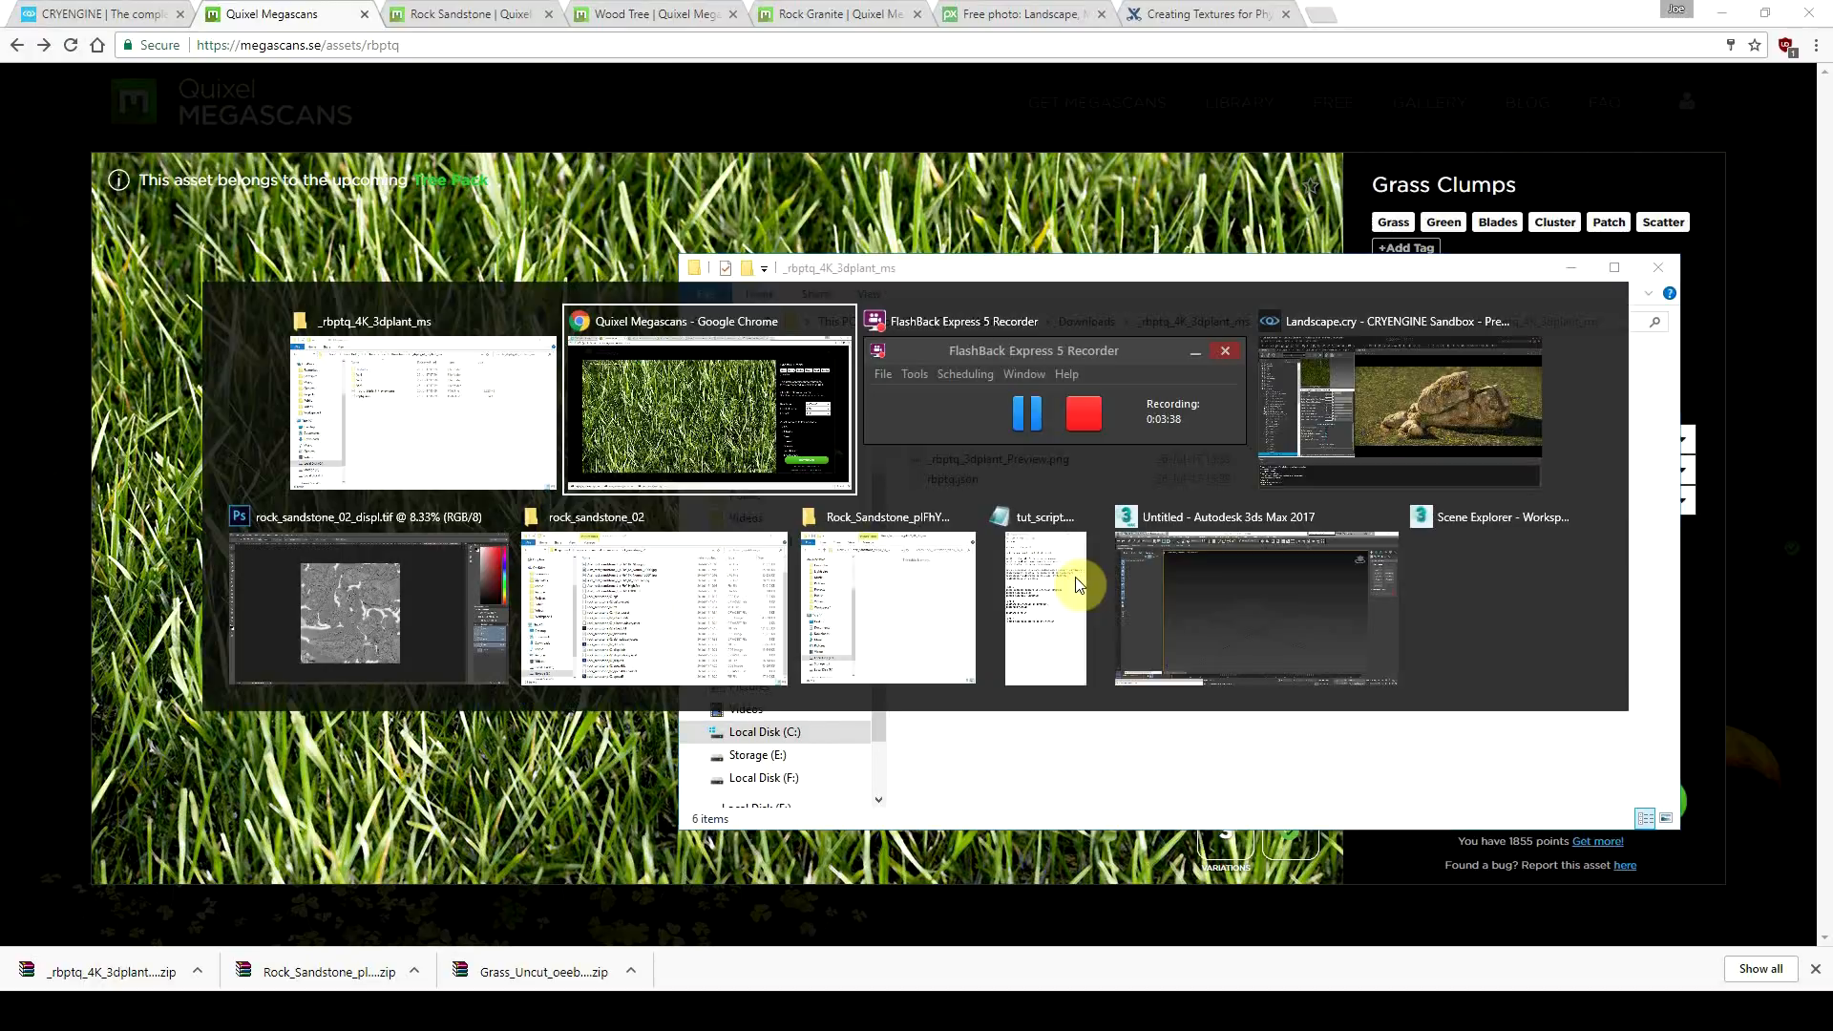
pyautogui.click(717, 634)
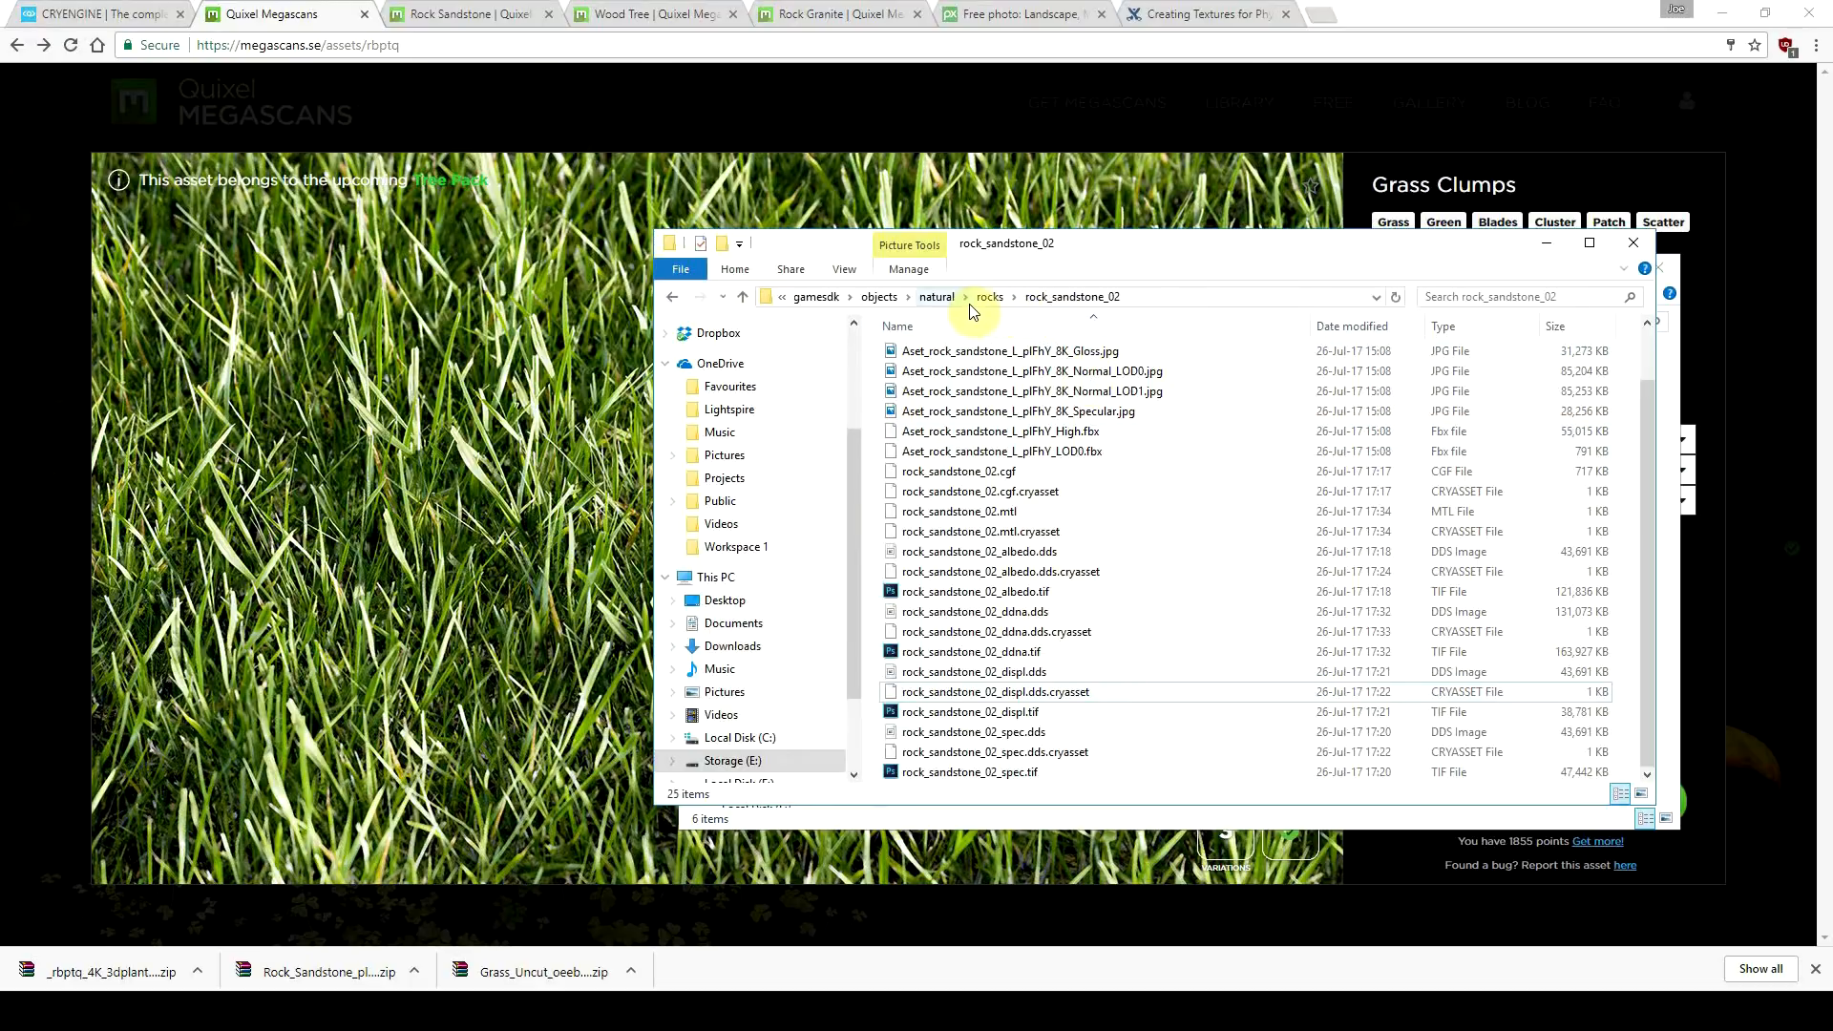
pyautogui.click(943, 297)
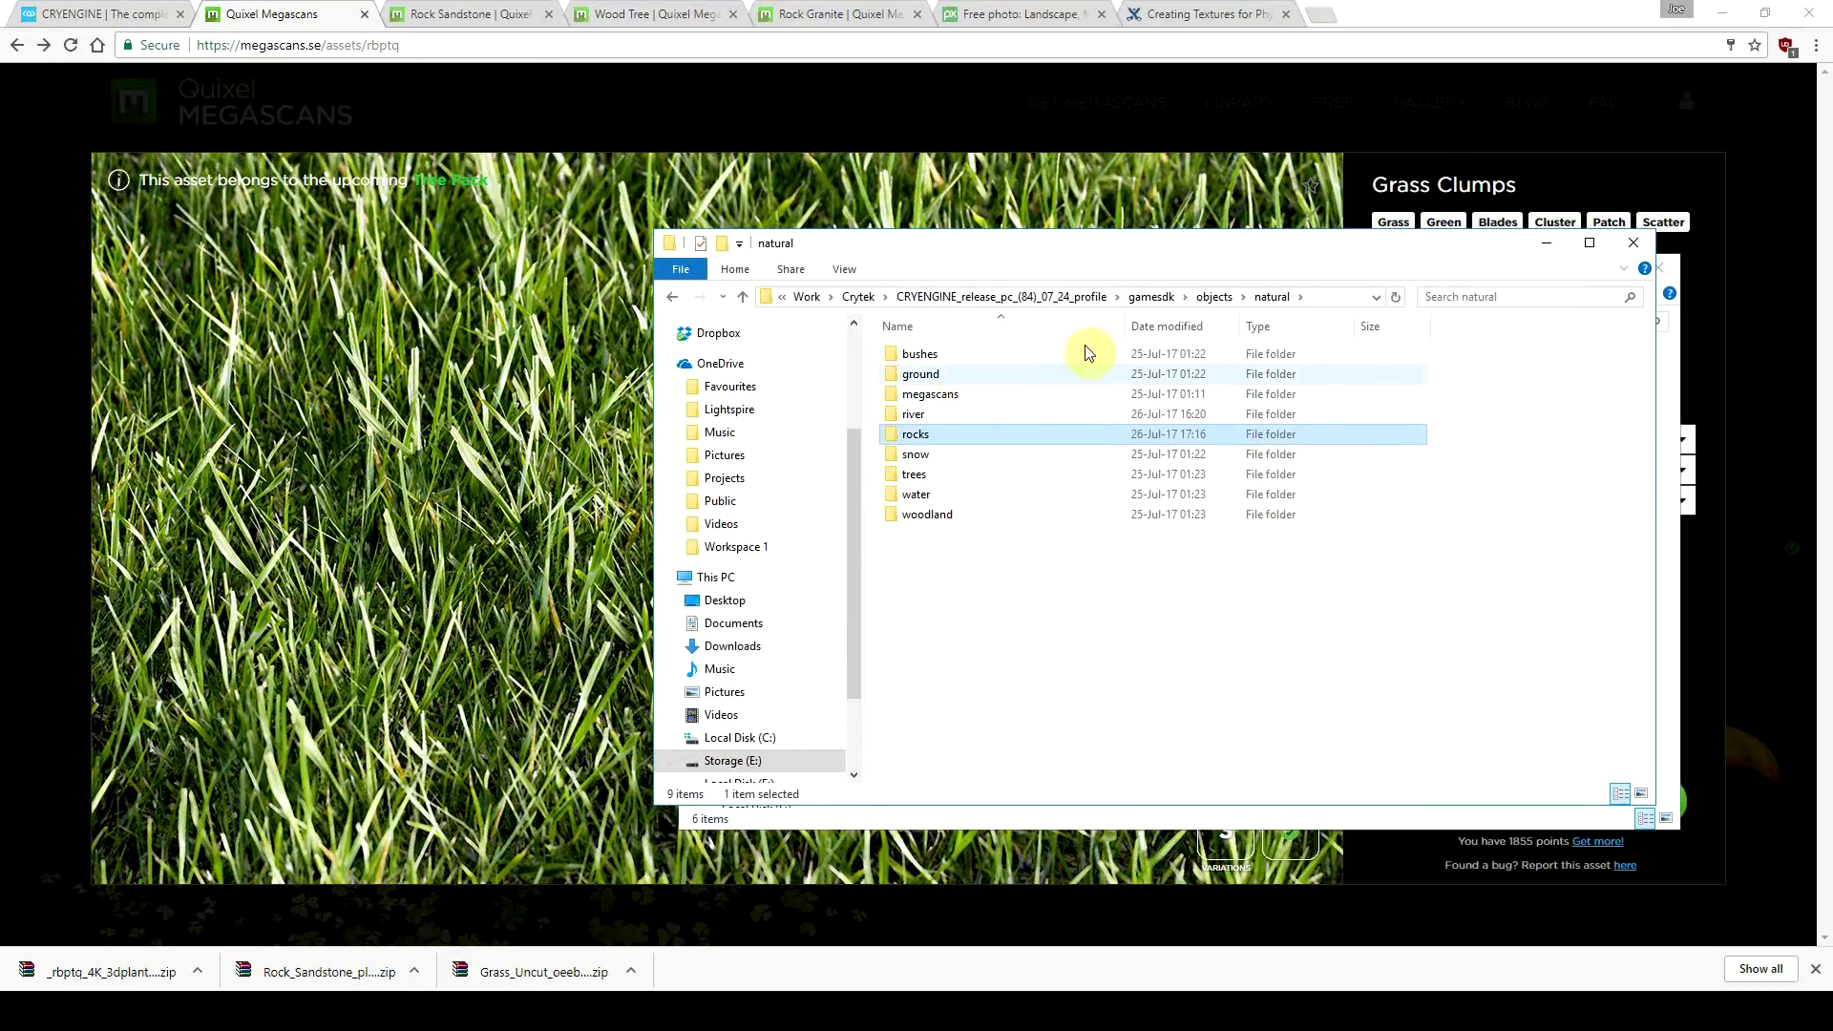
pyautogui.doubleClick(993, 375)
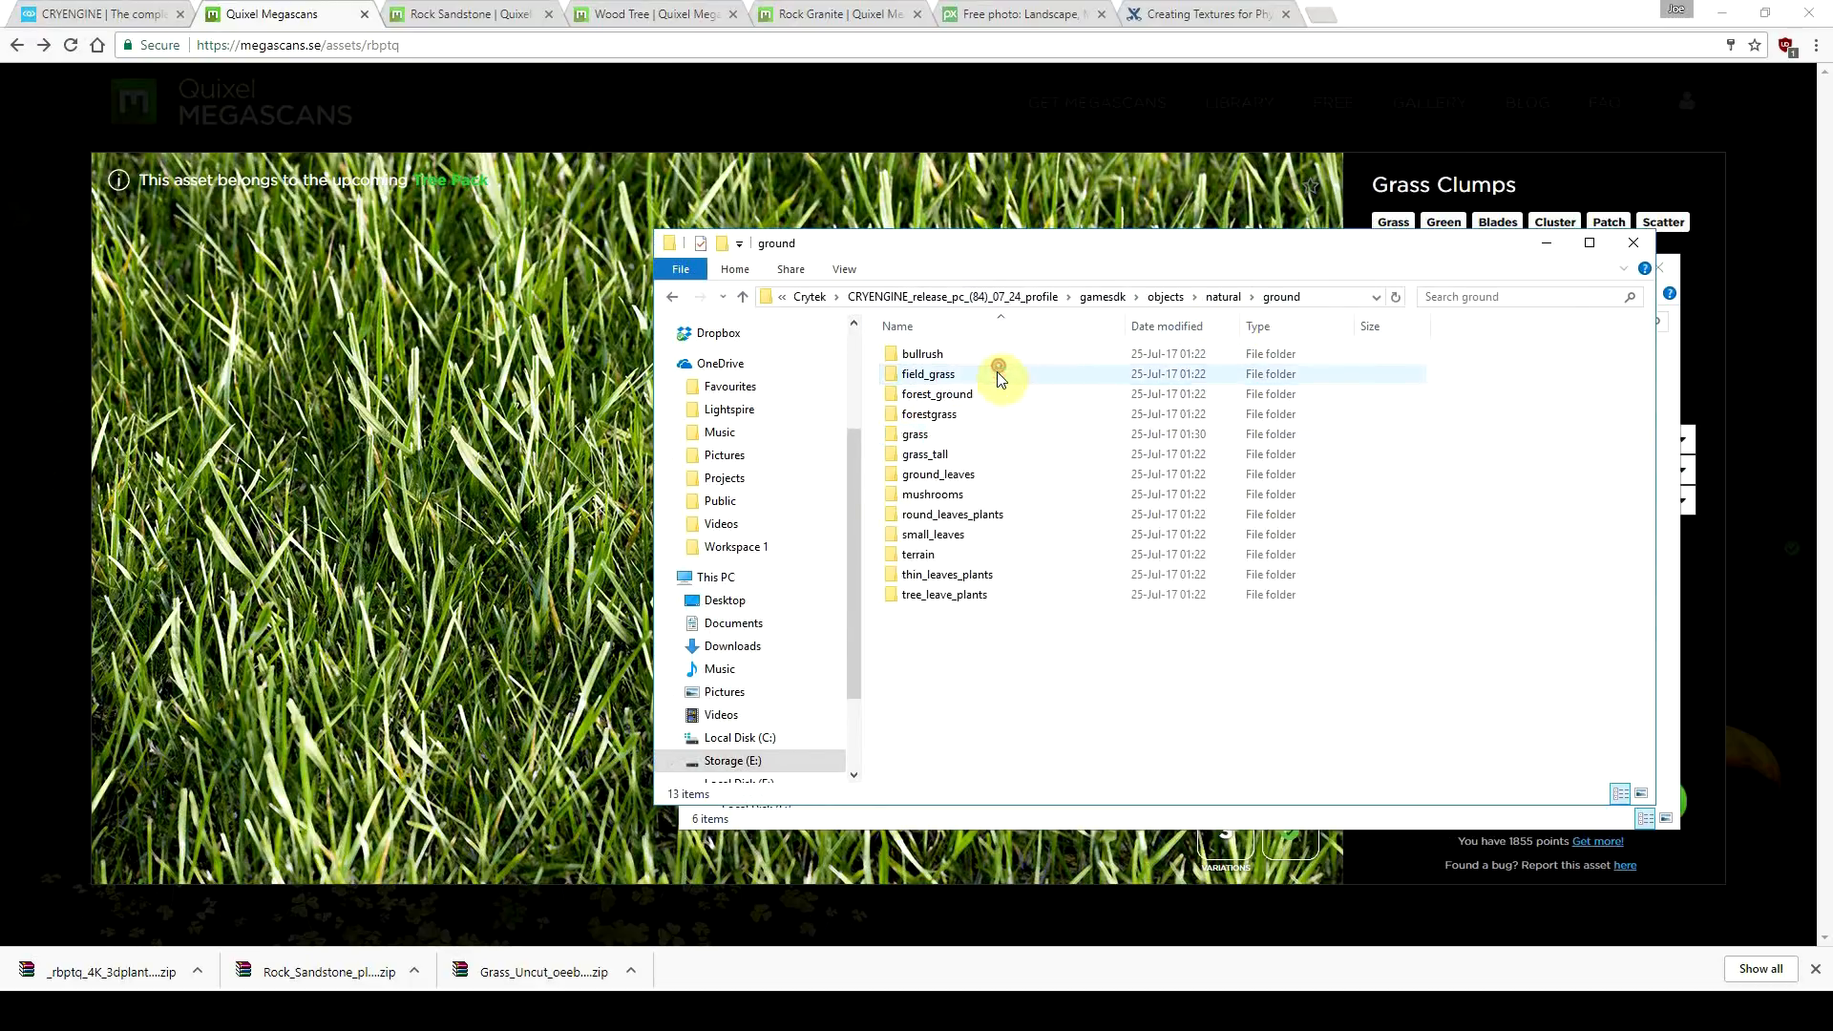
# Step: Look through the existing grass folder inside ground and return to the ground folder
pyautogui.rightClick(932, 626)
pyautogui.doubleClick(933, 437)
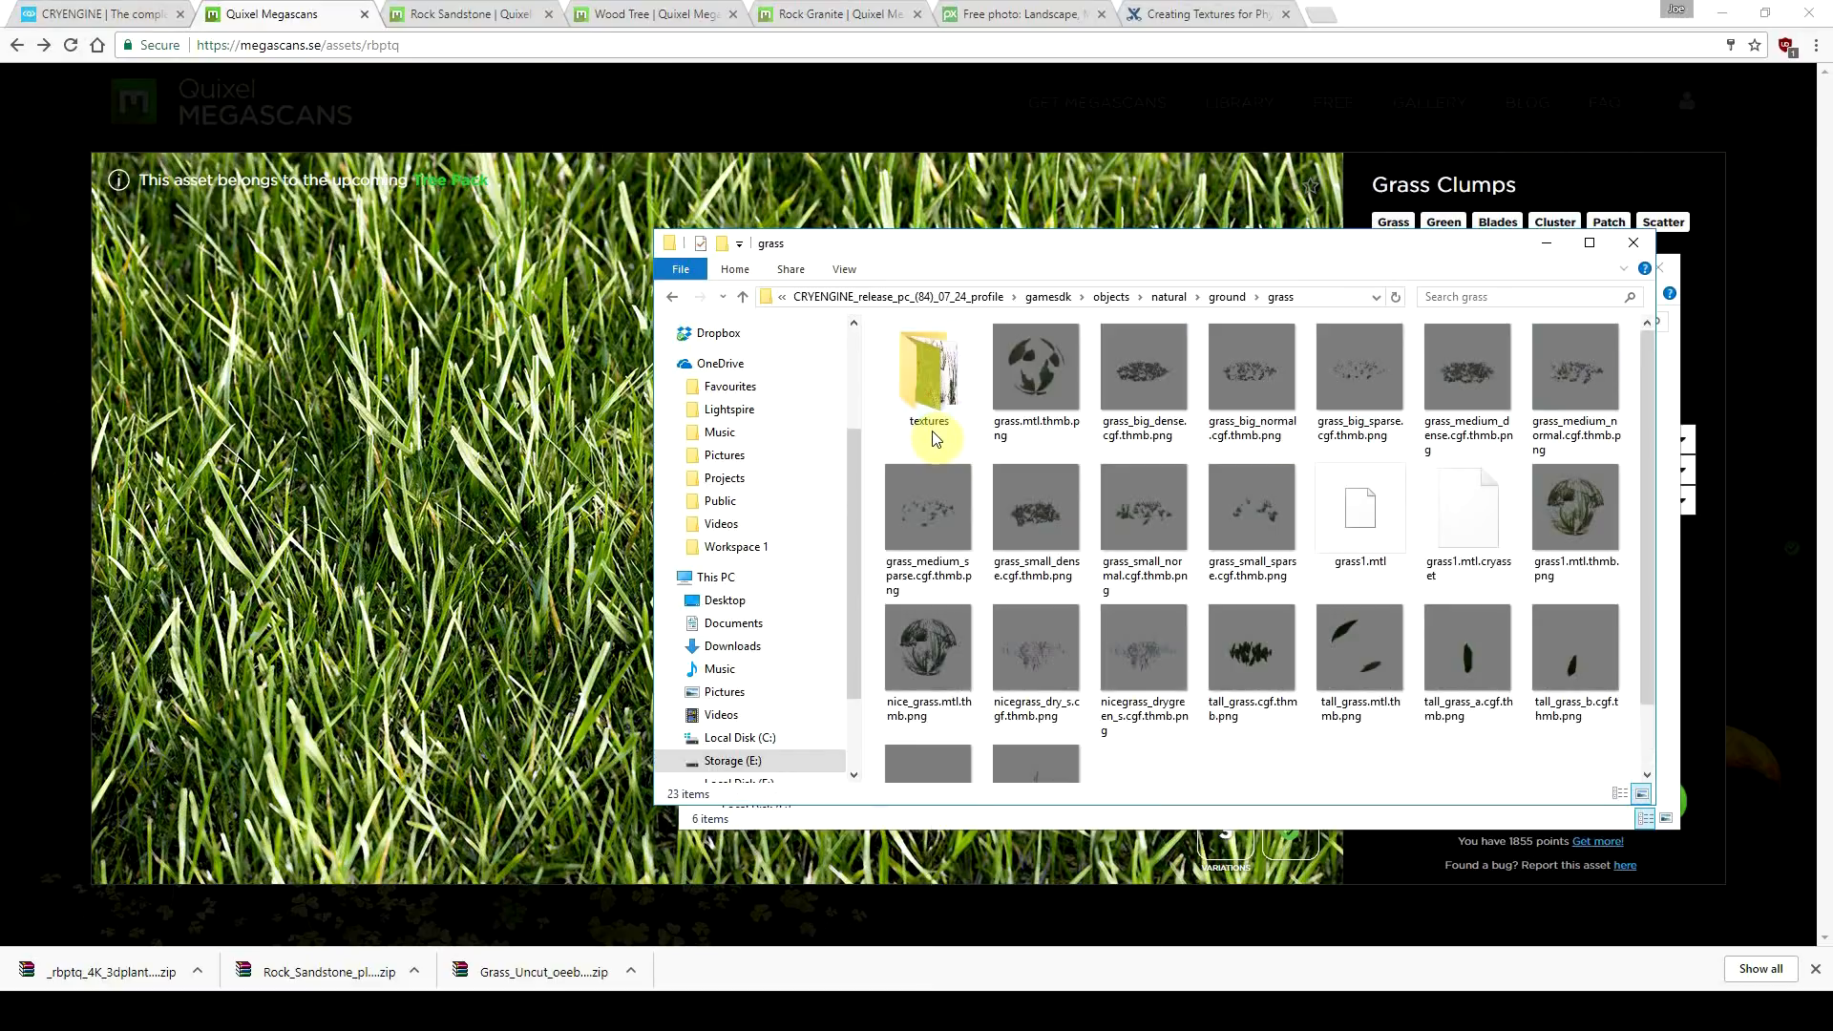
pyautogui.scroll(-1, 1050, 554)
pyautogui.scroll(1, 1068, 574)
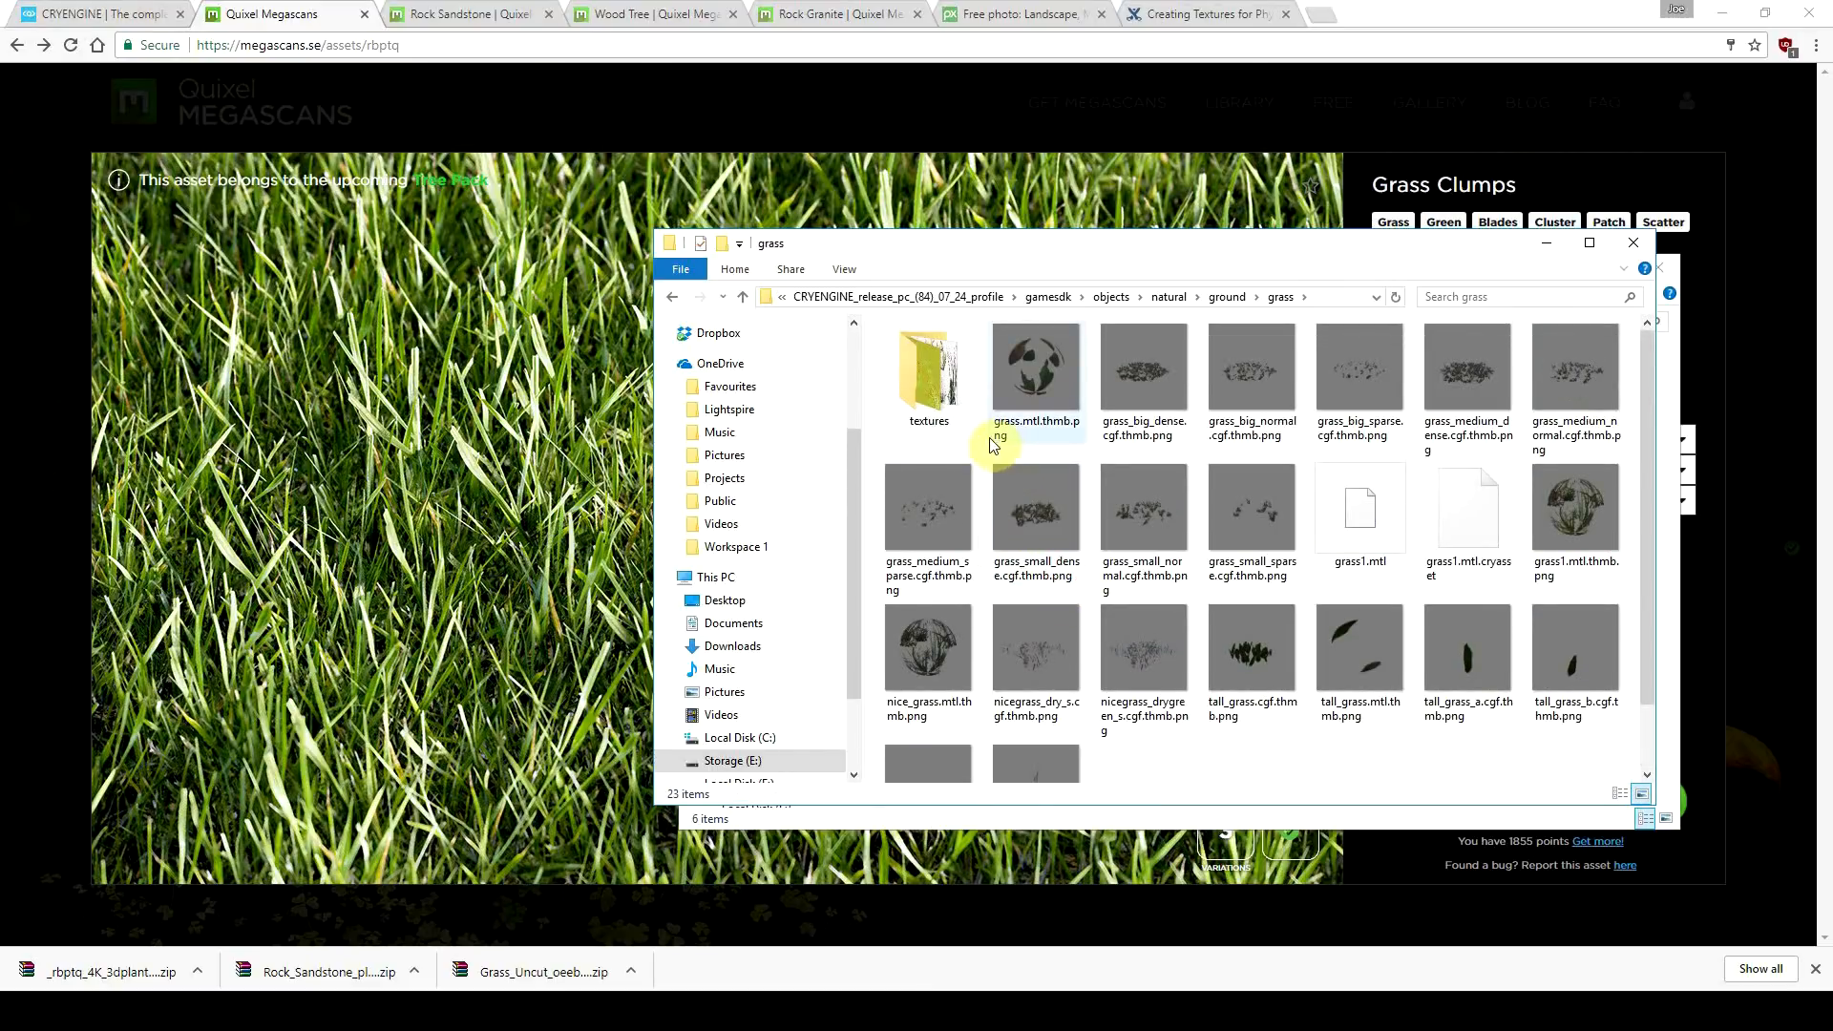
pyautogui.click(1232, 299)
# Step: Create a folder named grass_clumps inside ground and paste the cut asset files into it
pyautogui.rightClick(941, 626)
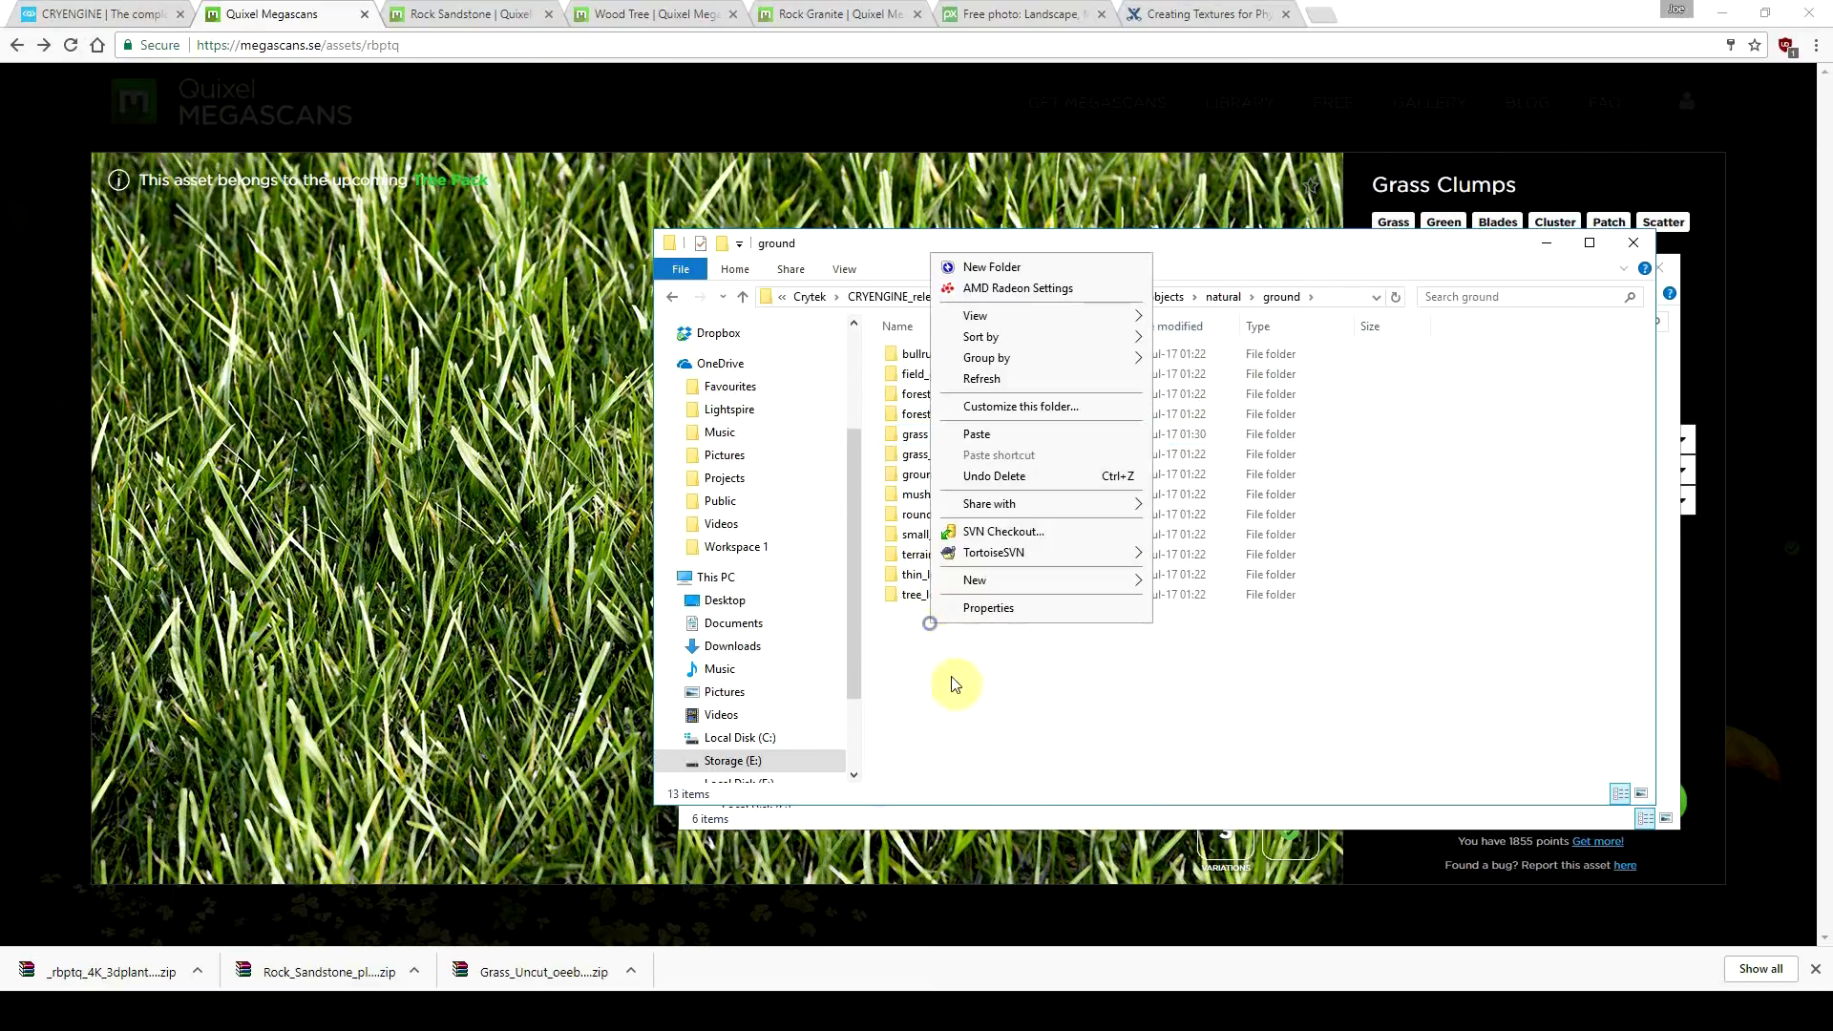
pyautogui.moveTo(1011, 585)
pyautogui.click(1209, 580)
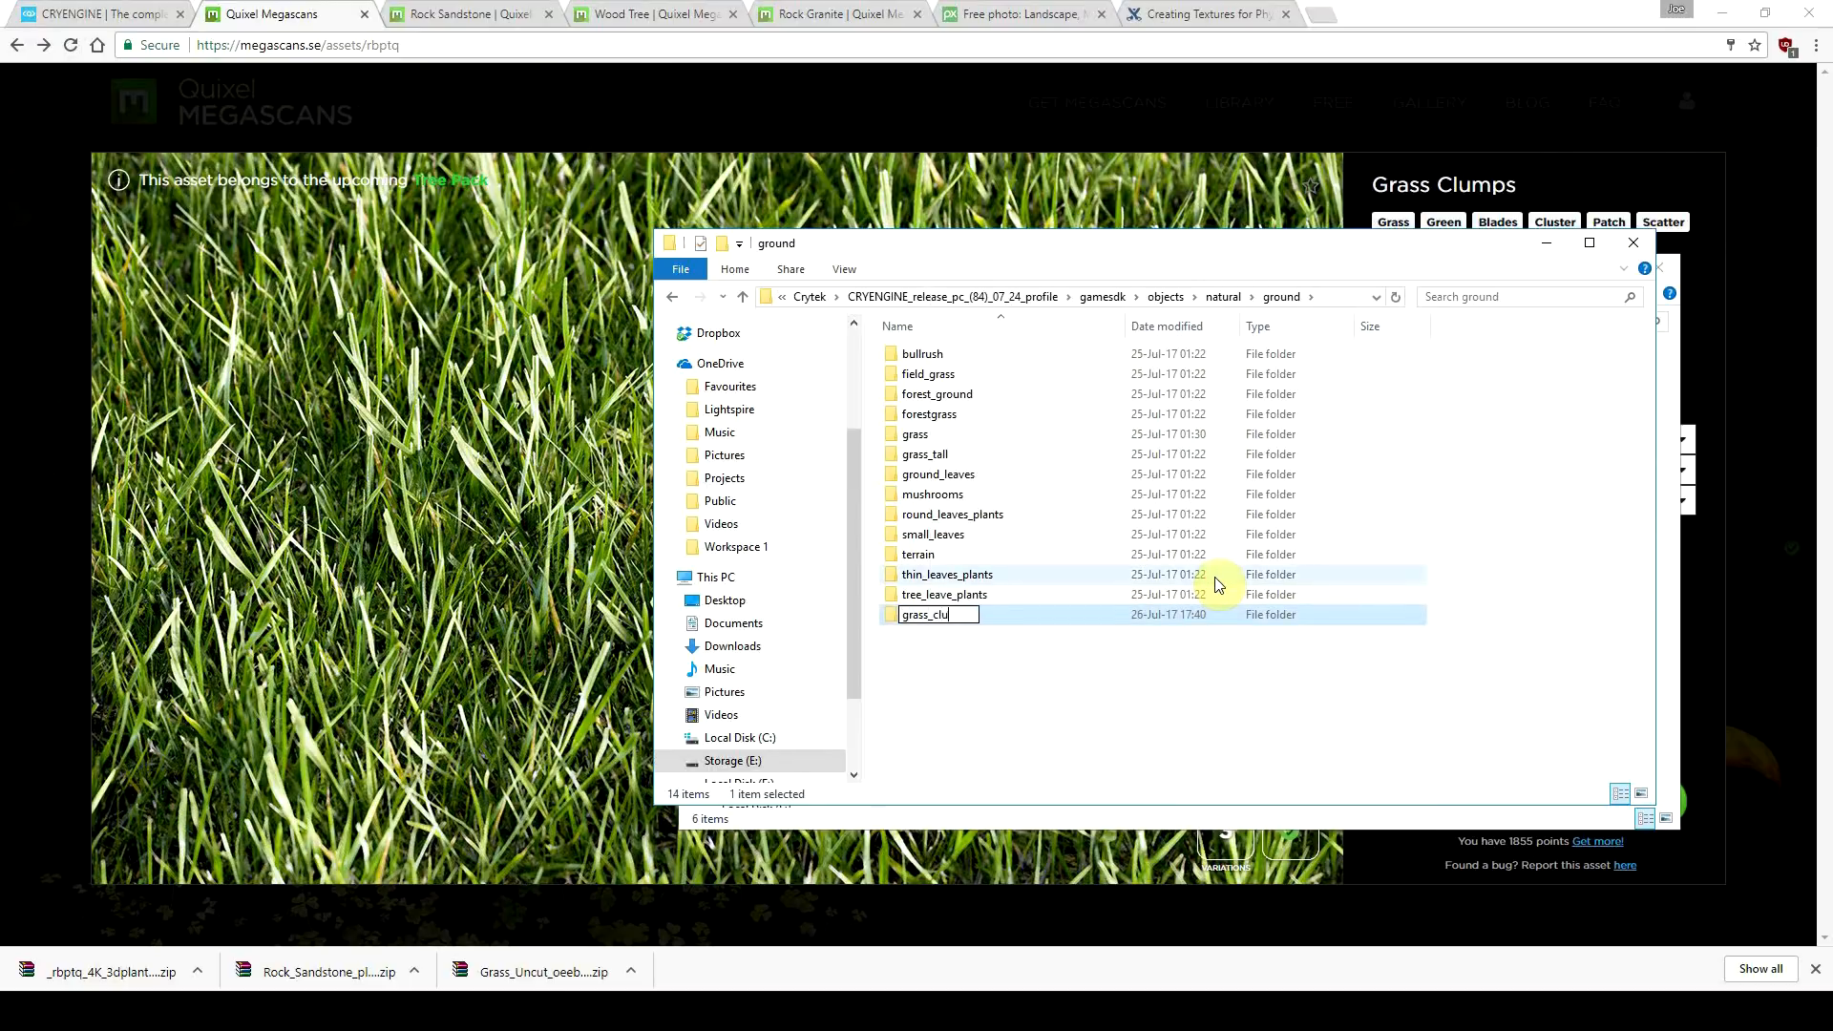
pyautogui.press('Return')
pyautogui.doubleClick(1016, 456)
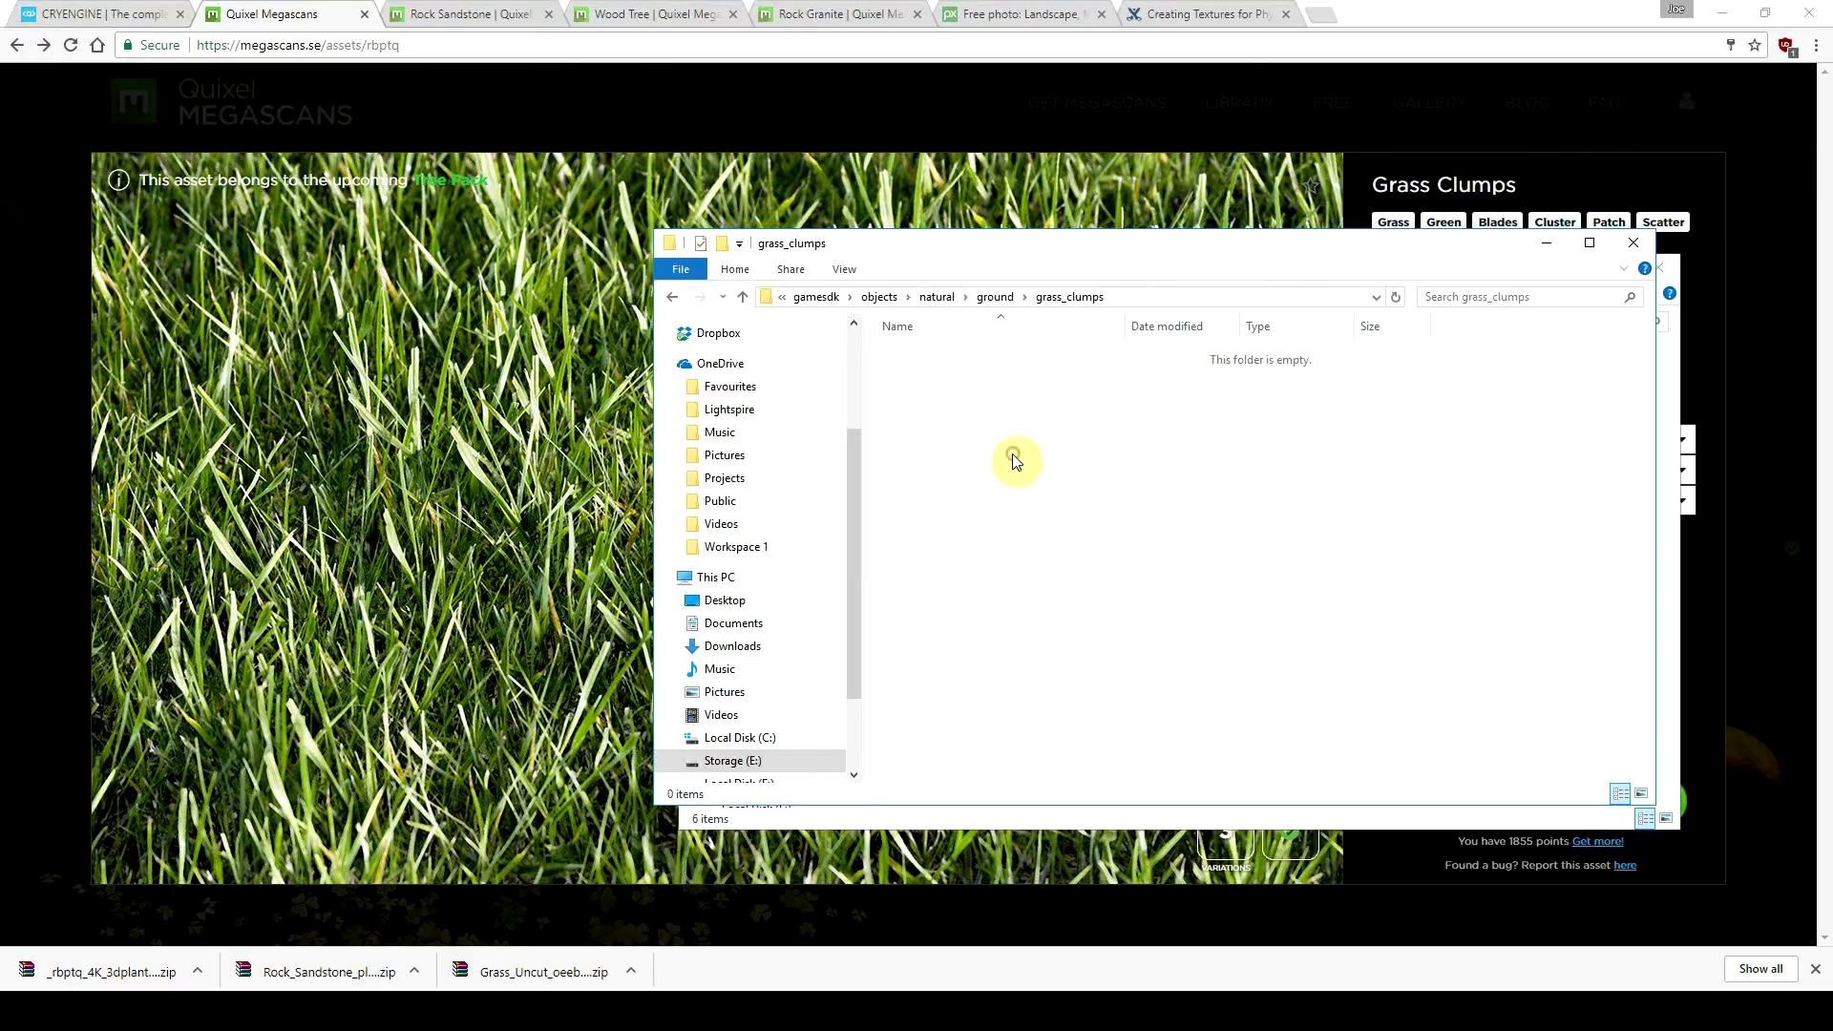
pyautogui.hotkey('ctrl', 'v')
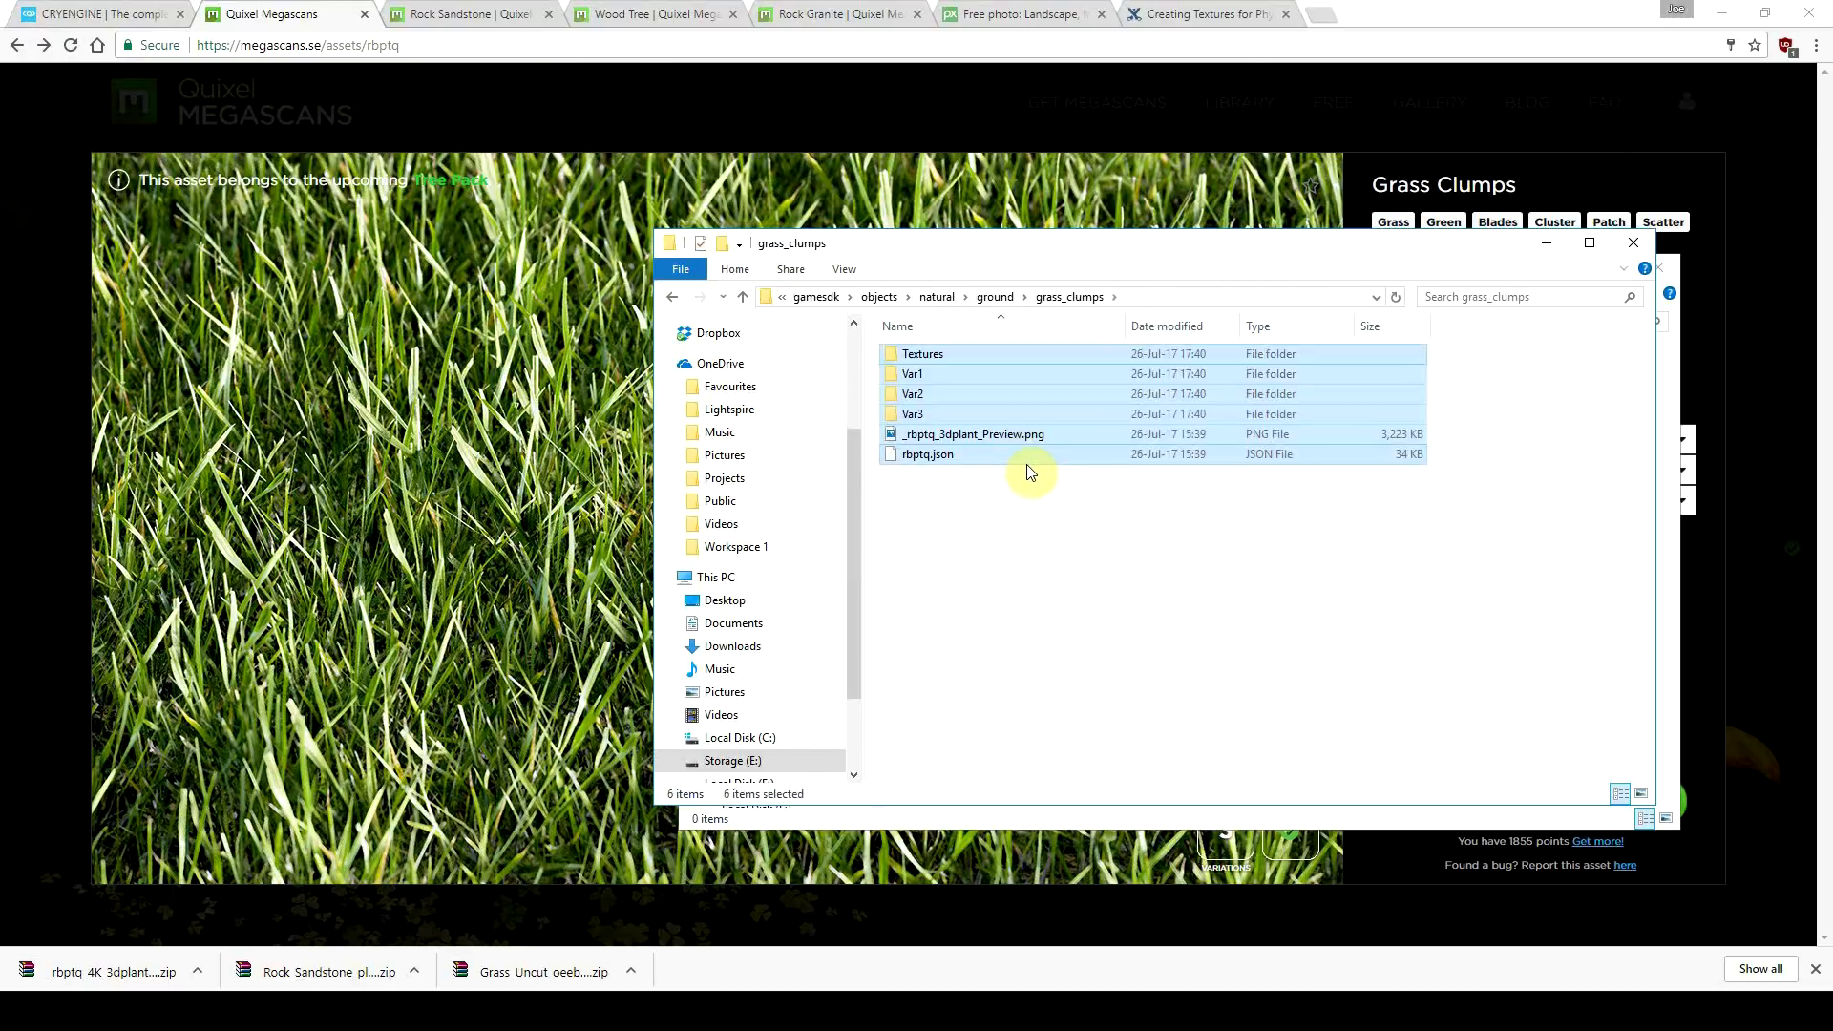
# Step: Delete _rbptq_3dplant_Preview.png and rbptq.json from the grass_clumps folder
pyautogui.click(1006, 437)
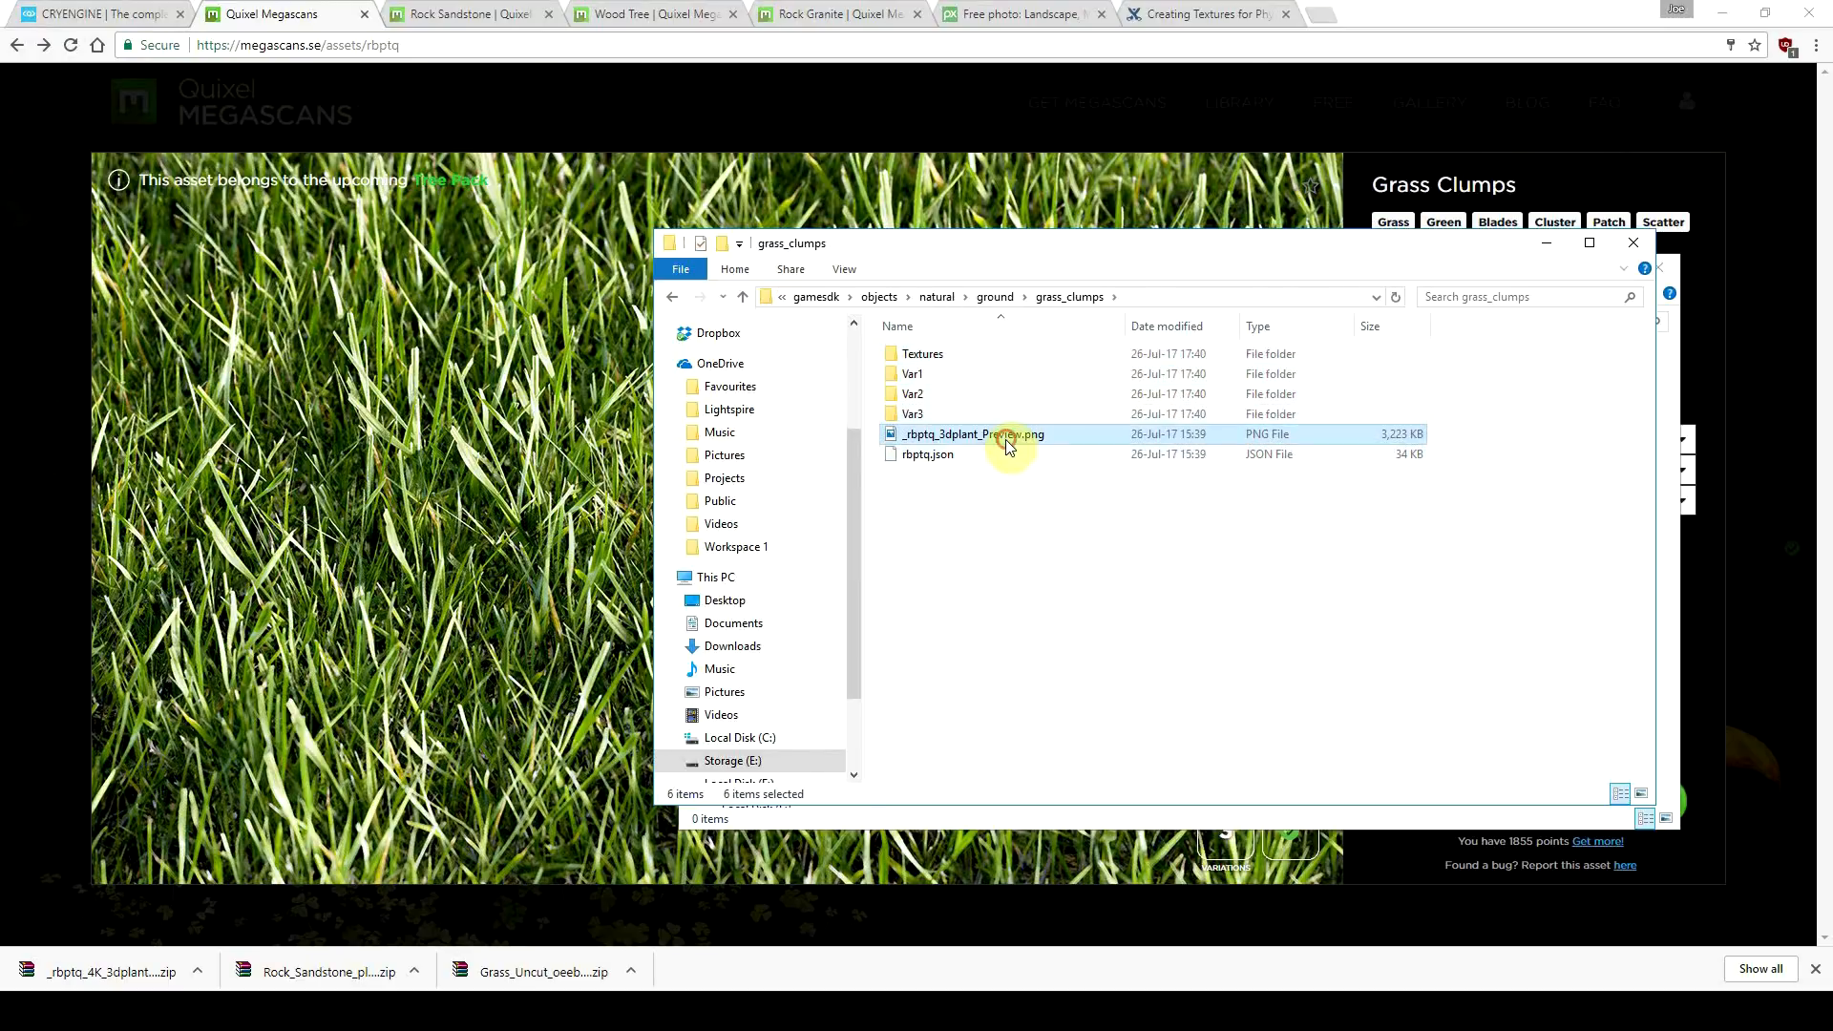
pyautogui.press('Delete')
pyautogui.press('Return')
pyautogui.click(1000, 439)
pyautogui.press('Delete')
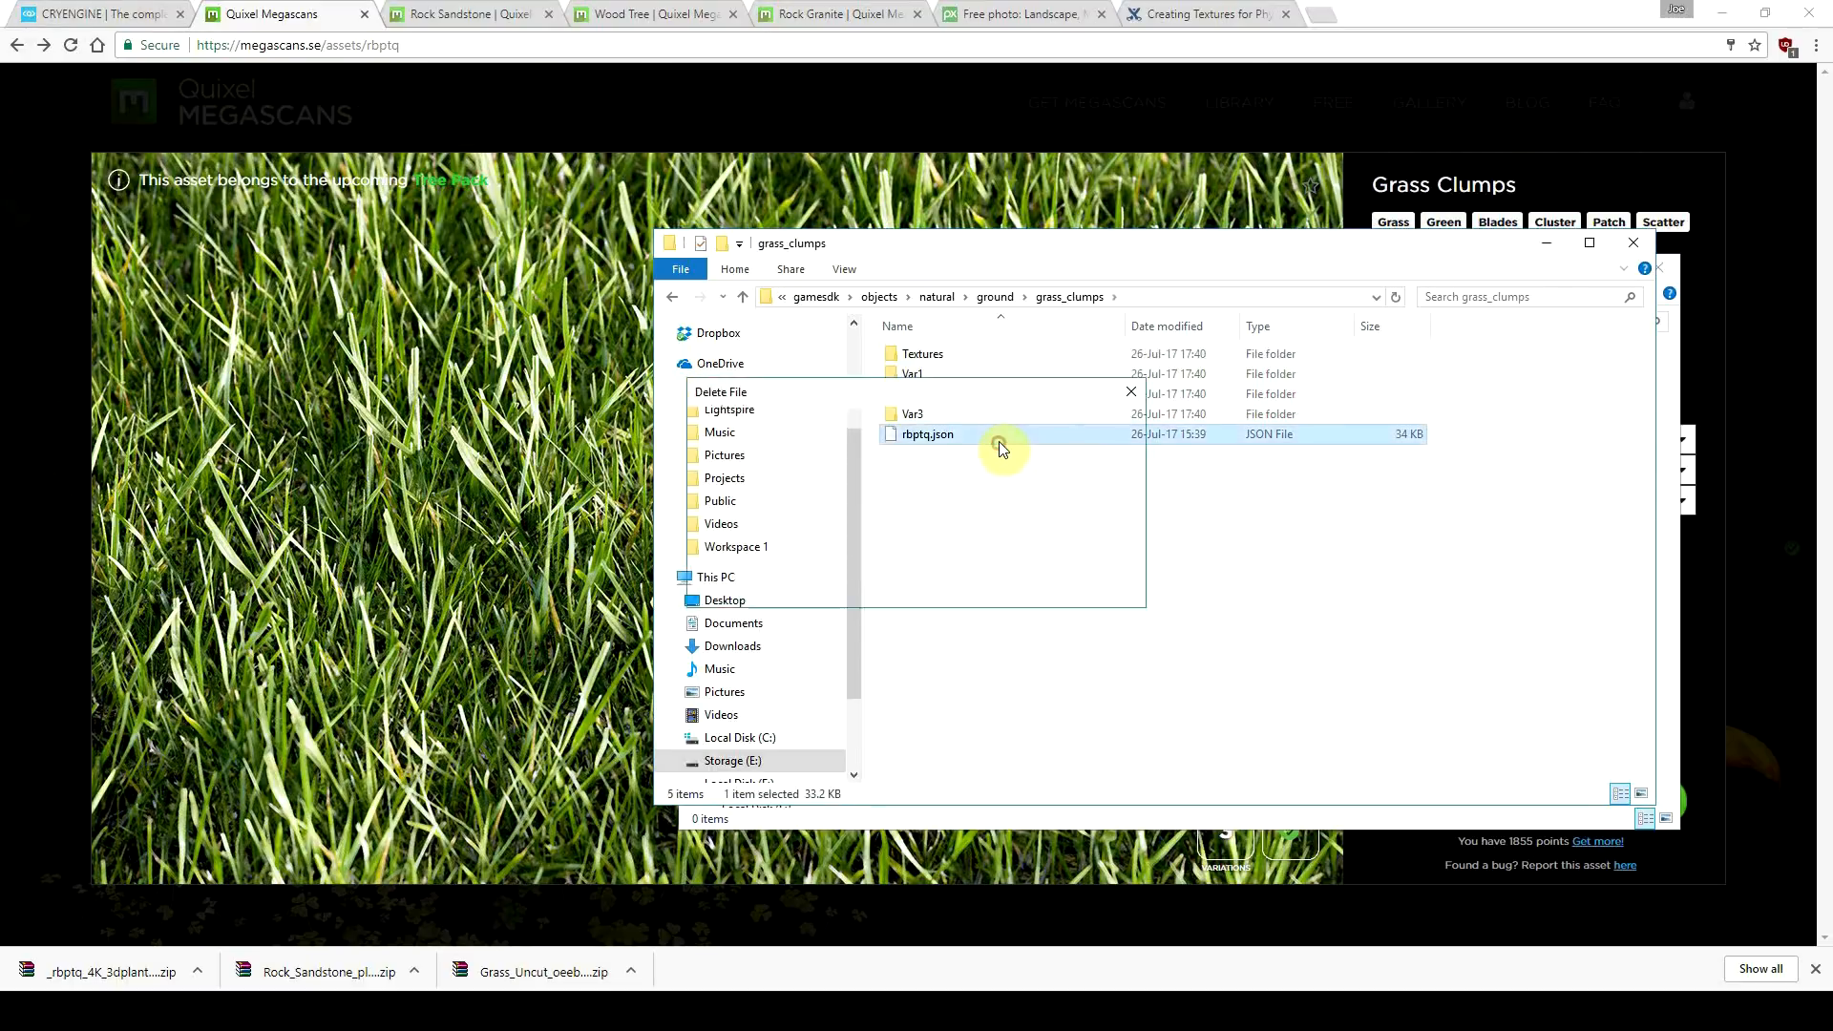
pyautogui.press('Return')
# Step: Move the LOD2 FBX files out of Var1, Var2 and Var3 into the grass_clumps folder
pyautogui.doubleClick(967, 375)
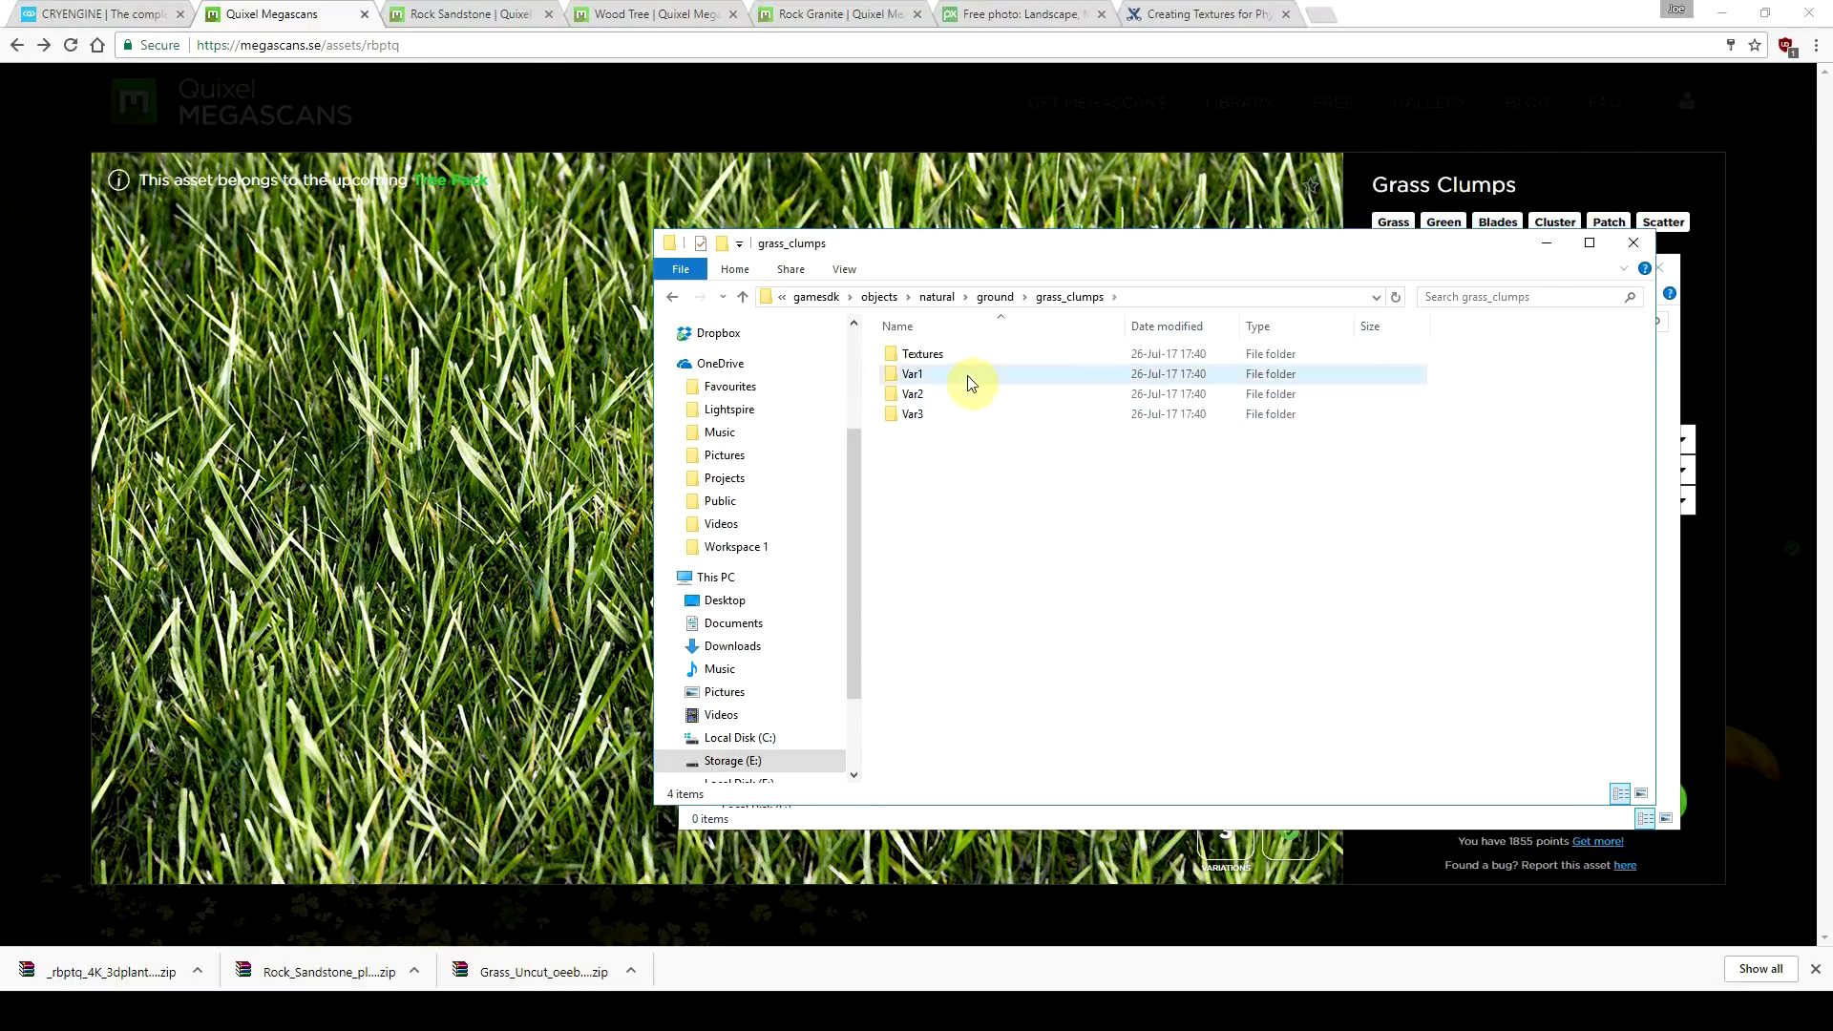
pyautogui.click(1059, 297)
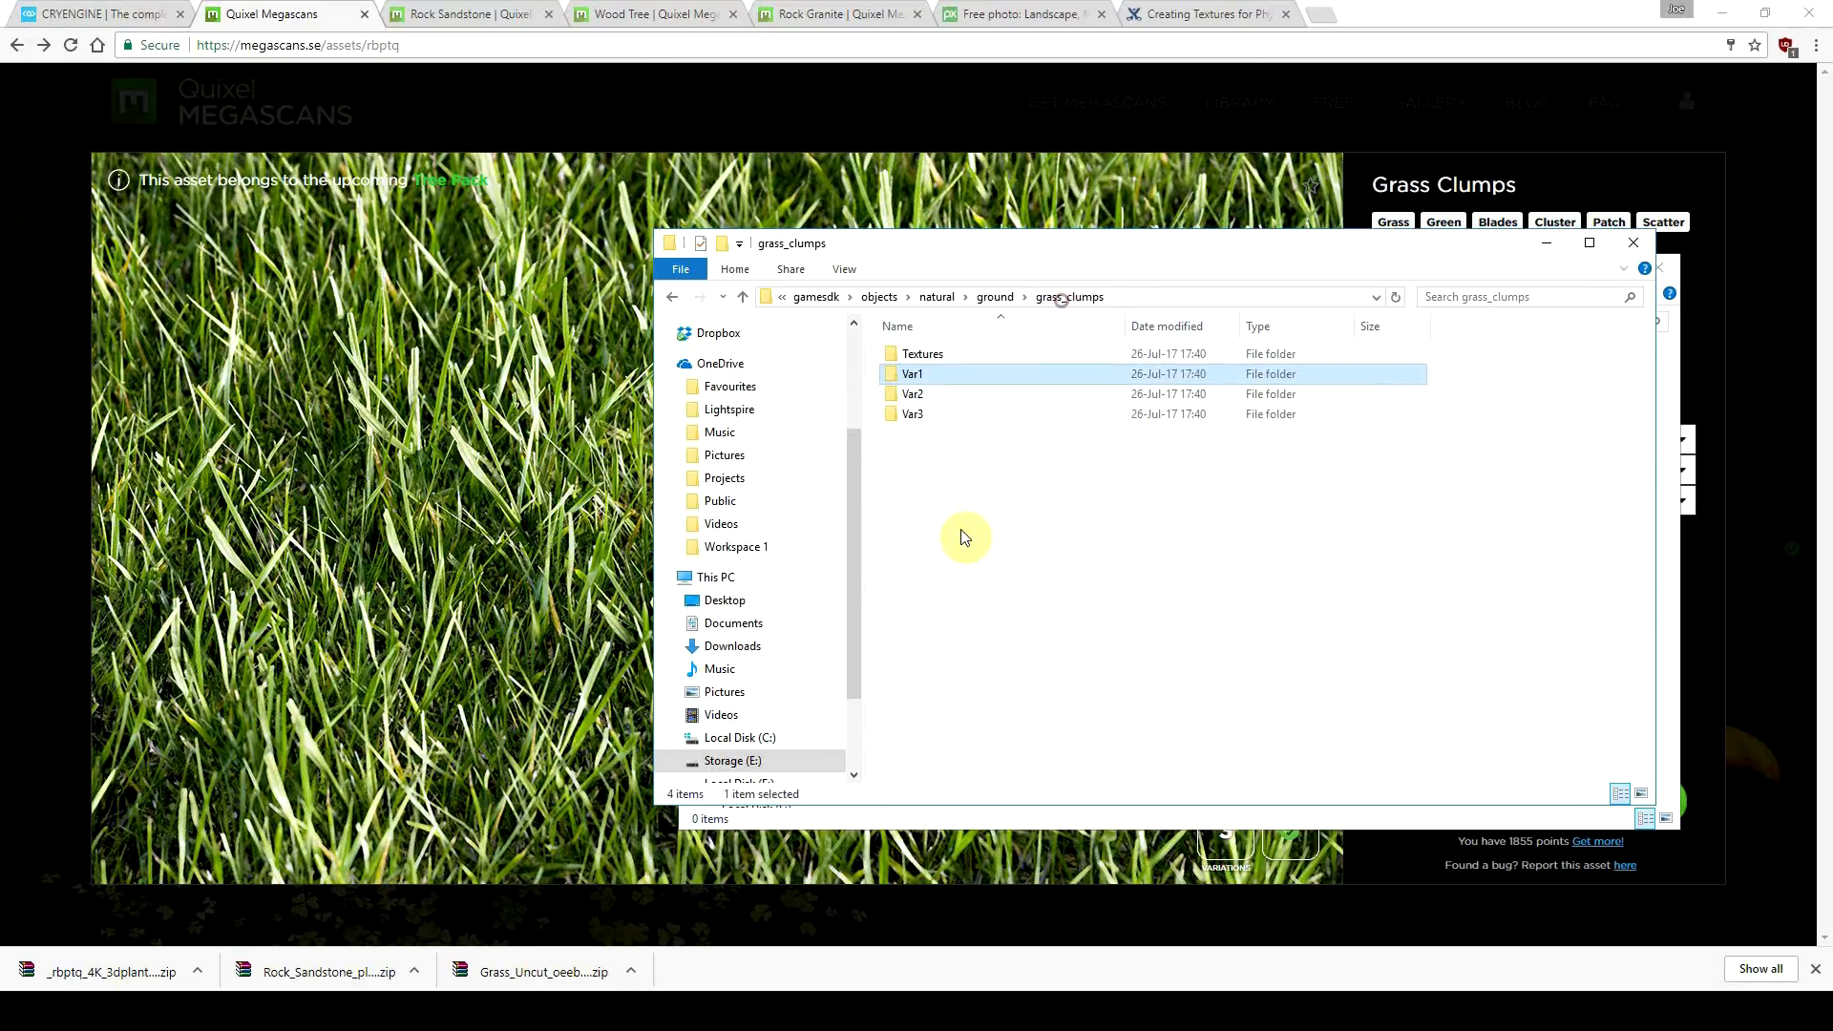
pyautogui.doubleClick(941, 395)
pyautogui.click(945, 355)
pyautogui.click(1063, 300)
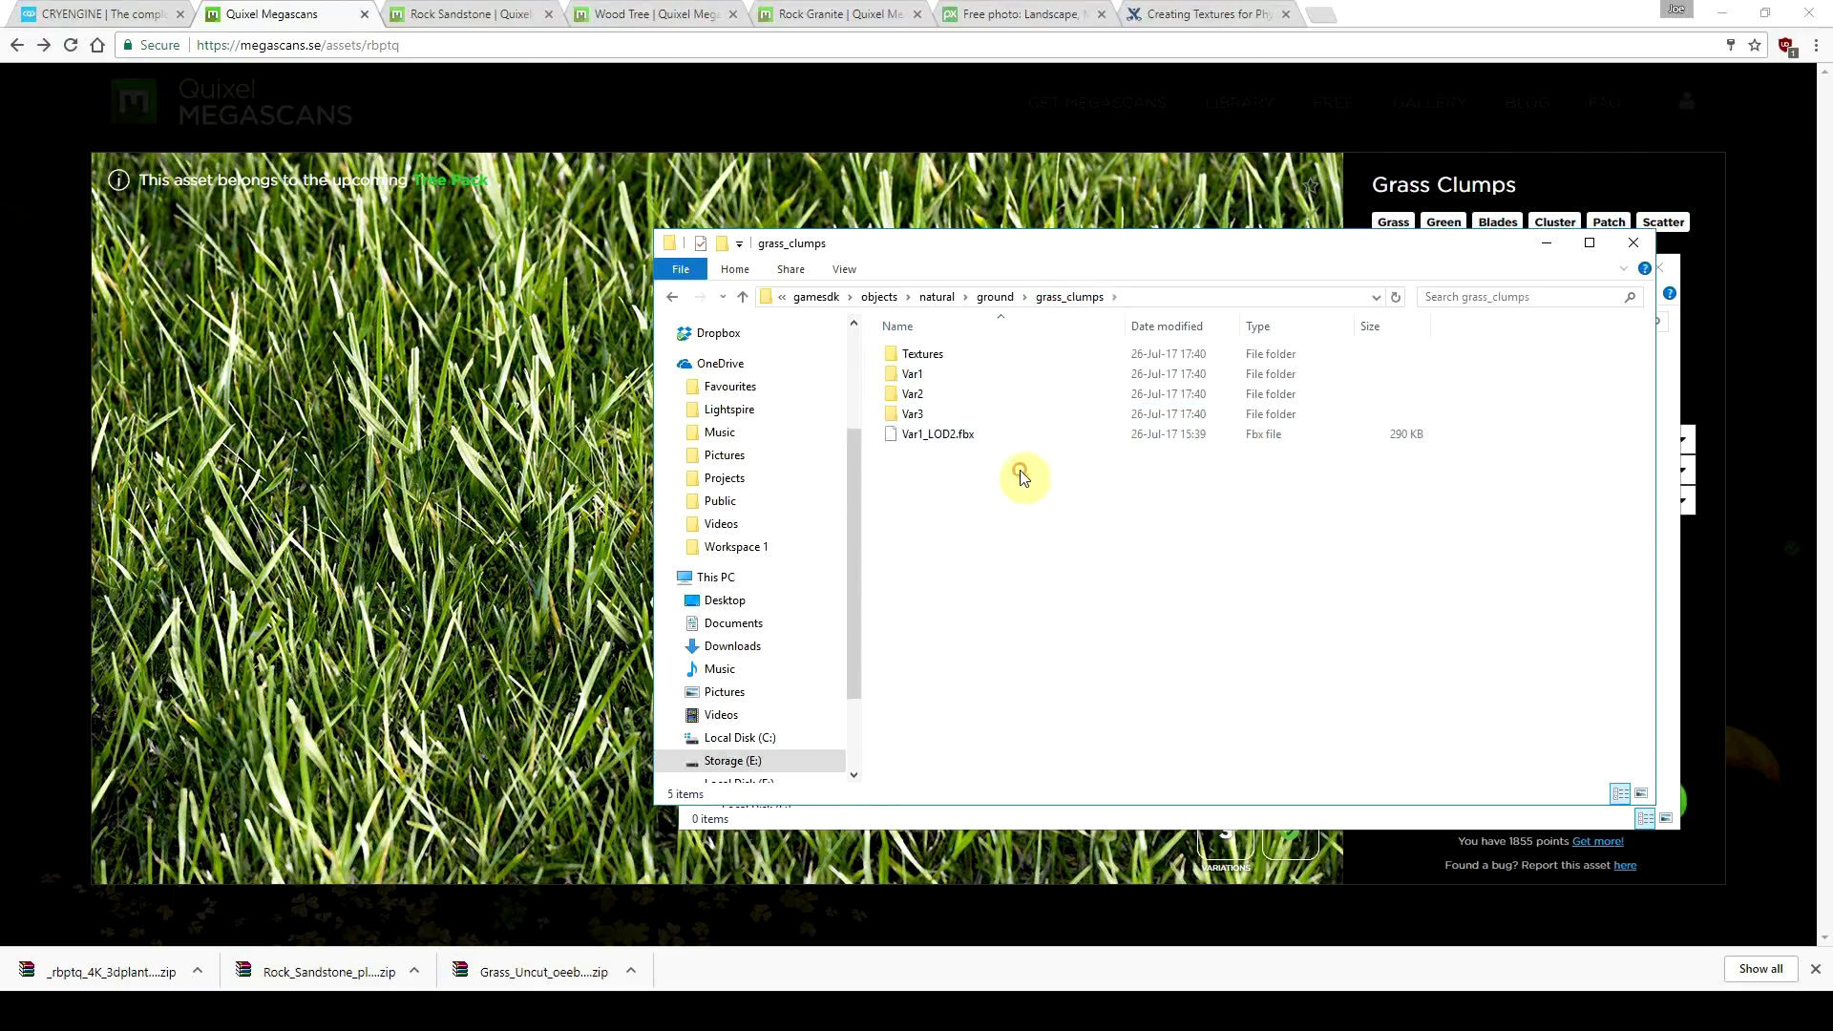
pyautogui.doubleClick(953, 417)
pyautogui.click(955, 355)
pyautogui.click(1068, 294)
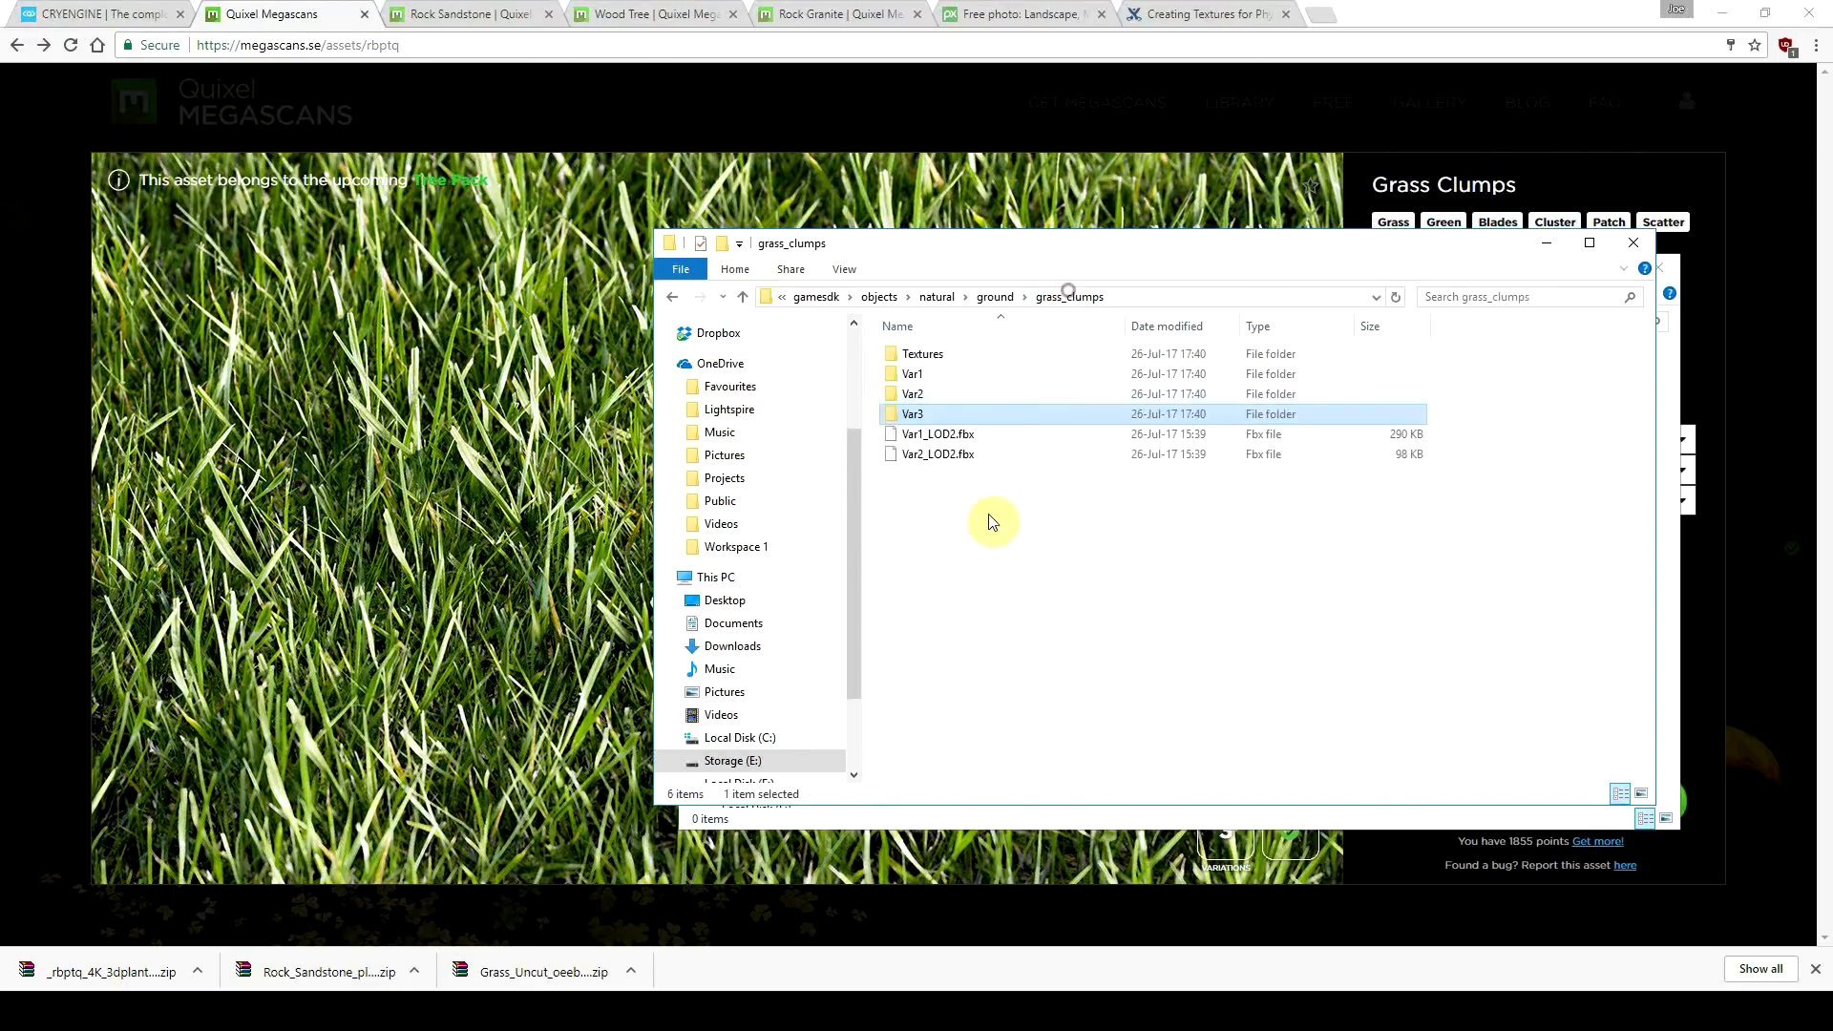
pyautogui.click(989, 520)
pyautogui.hotkey('ctrl', 'v')
# Step: Delete the emptied Var1, Var2 and Var3 folders from grass_clumps
pyautogui.click(938, 413)
pyautogui.keyDown('shift'); pyautogui.click(938, 378); pyautogui.keyUp('shift')
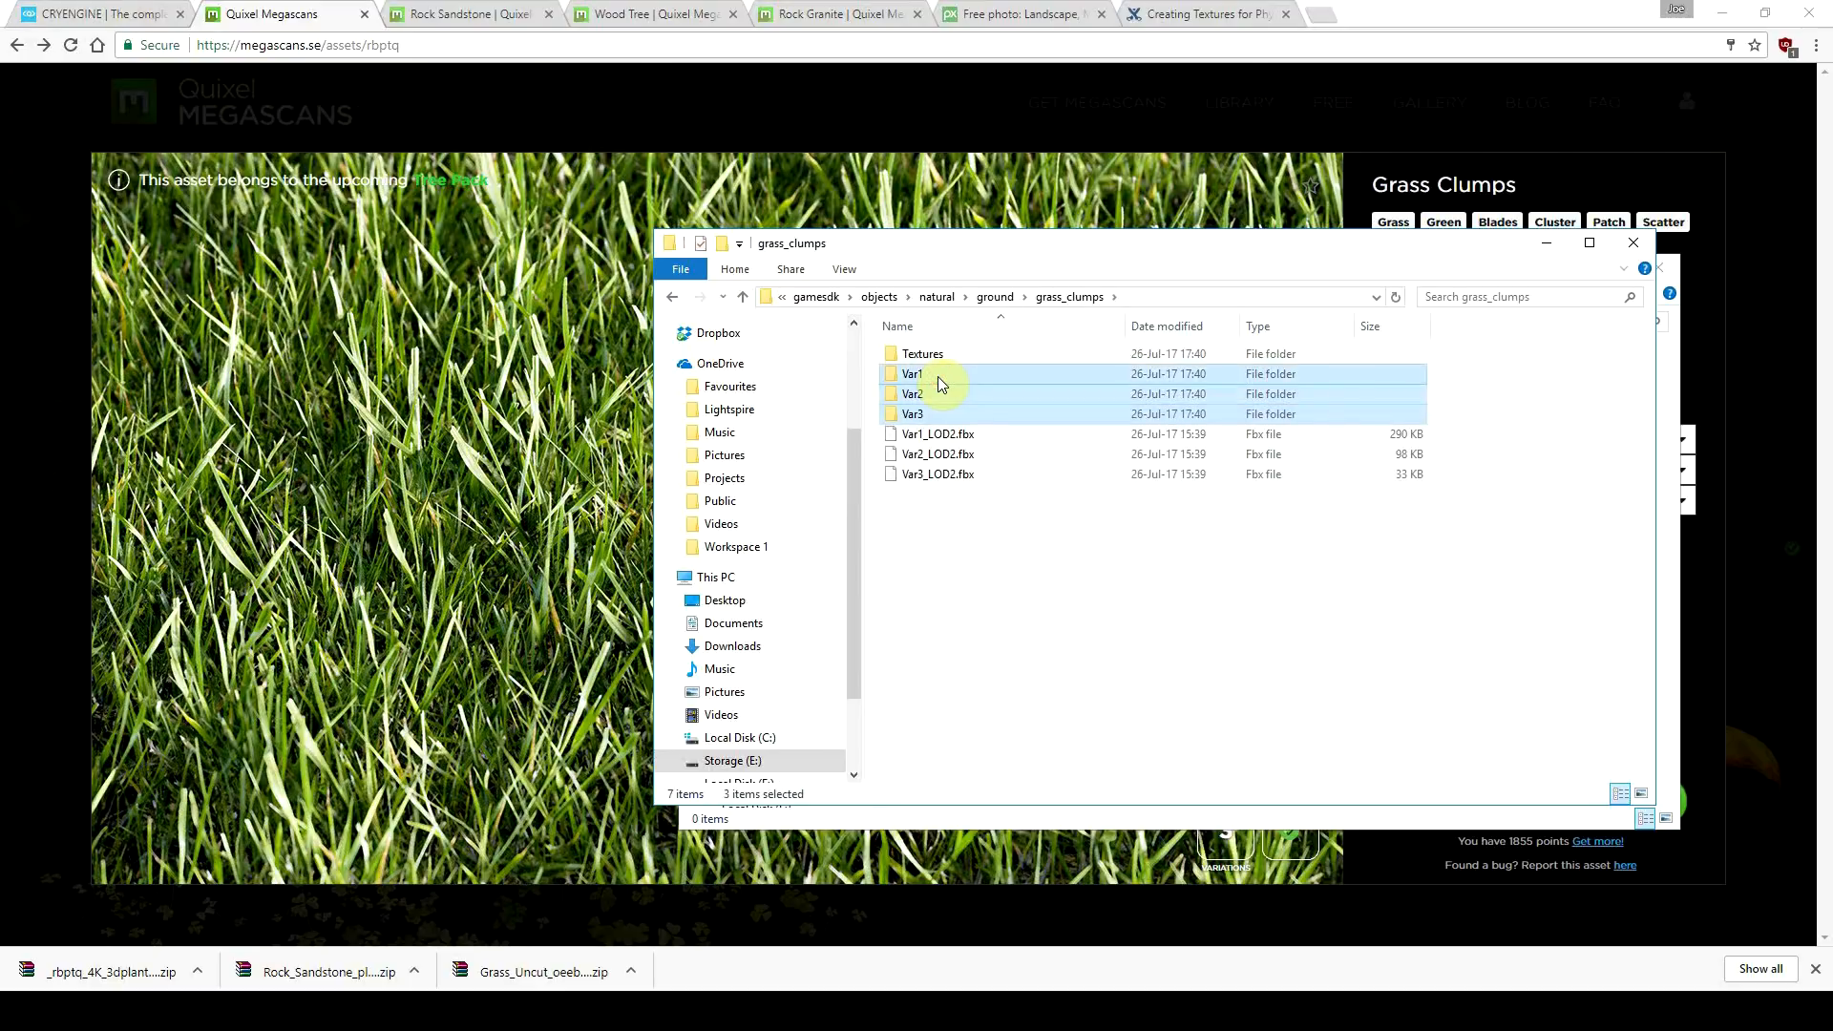
pyautogui.press('Delete')
# Step: Move all texture files from the Atlas subfolder up into Textures and delete the empty Atlas folder
pyautogui.doubleClick(934, 356)
pyautogui.doubleClick(934, 357)
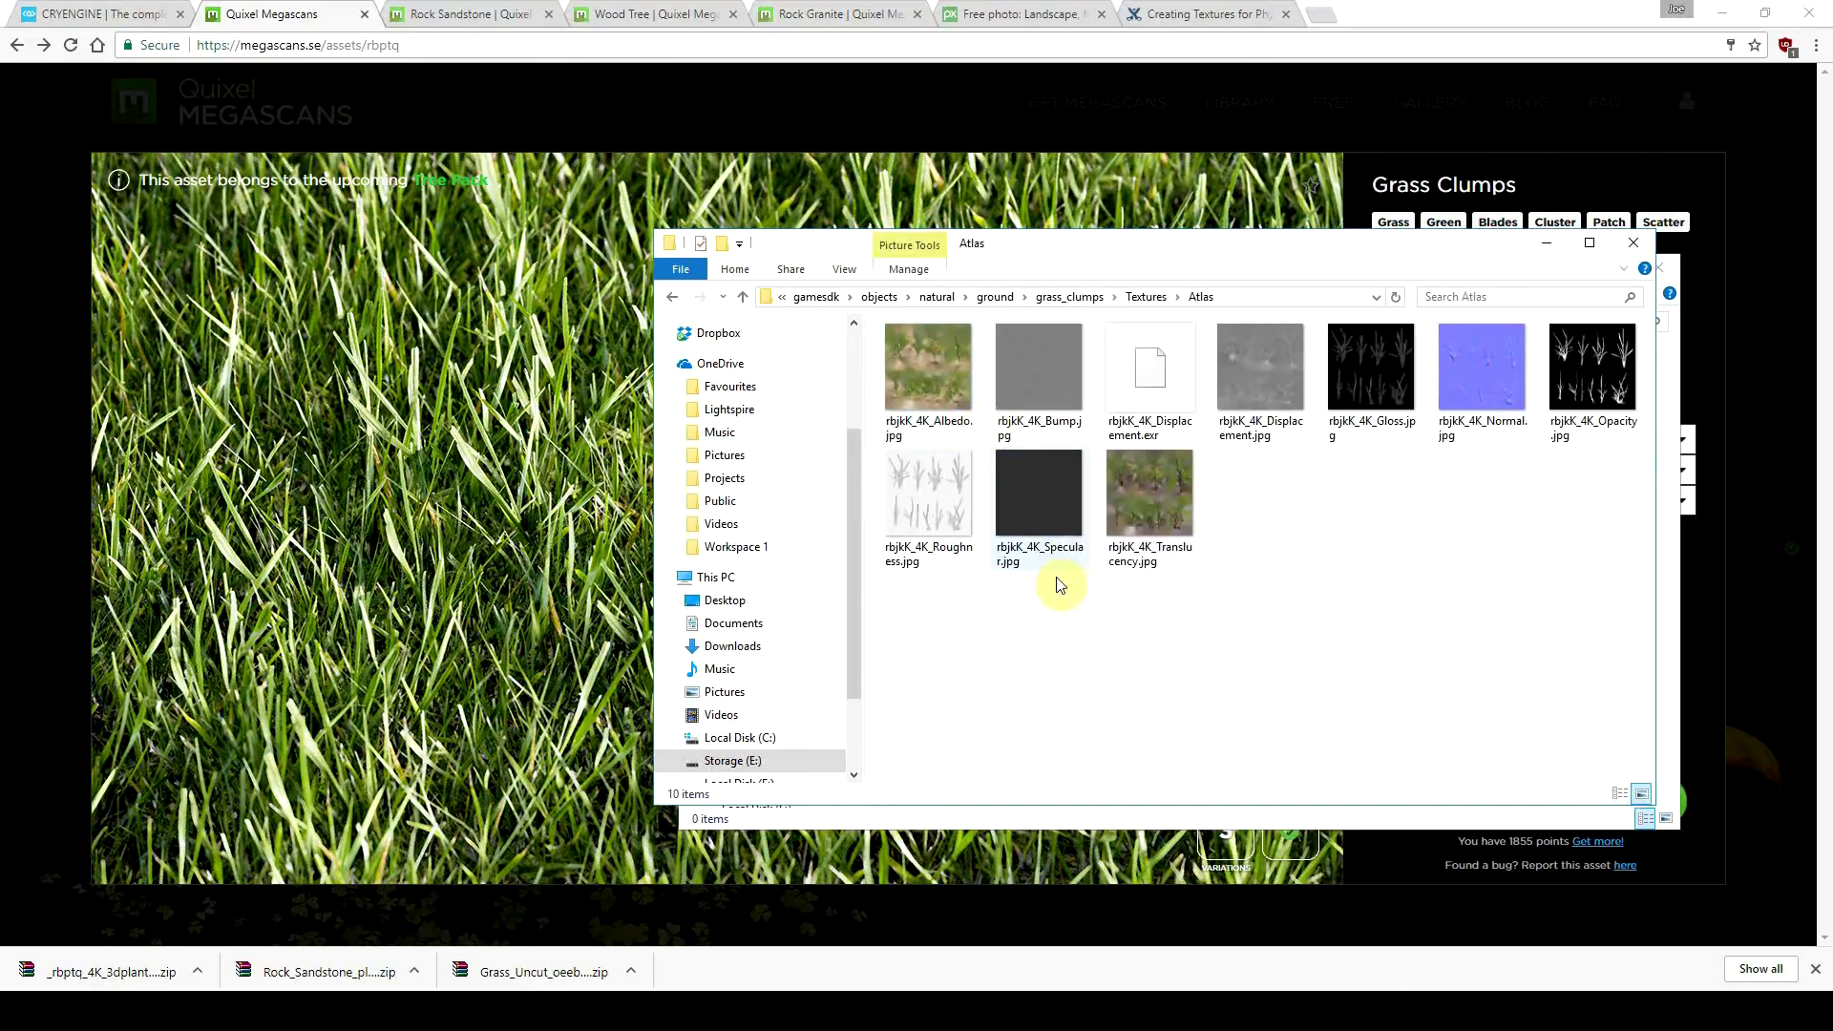
pyautogui.moveTo(879, 689); pyautogui.dragTo(1603, 356)
pyautogui.hotkey('ctrl', 'x')
pyautogui.click(1149, 302)
pyautogui.click(1113, 415)
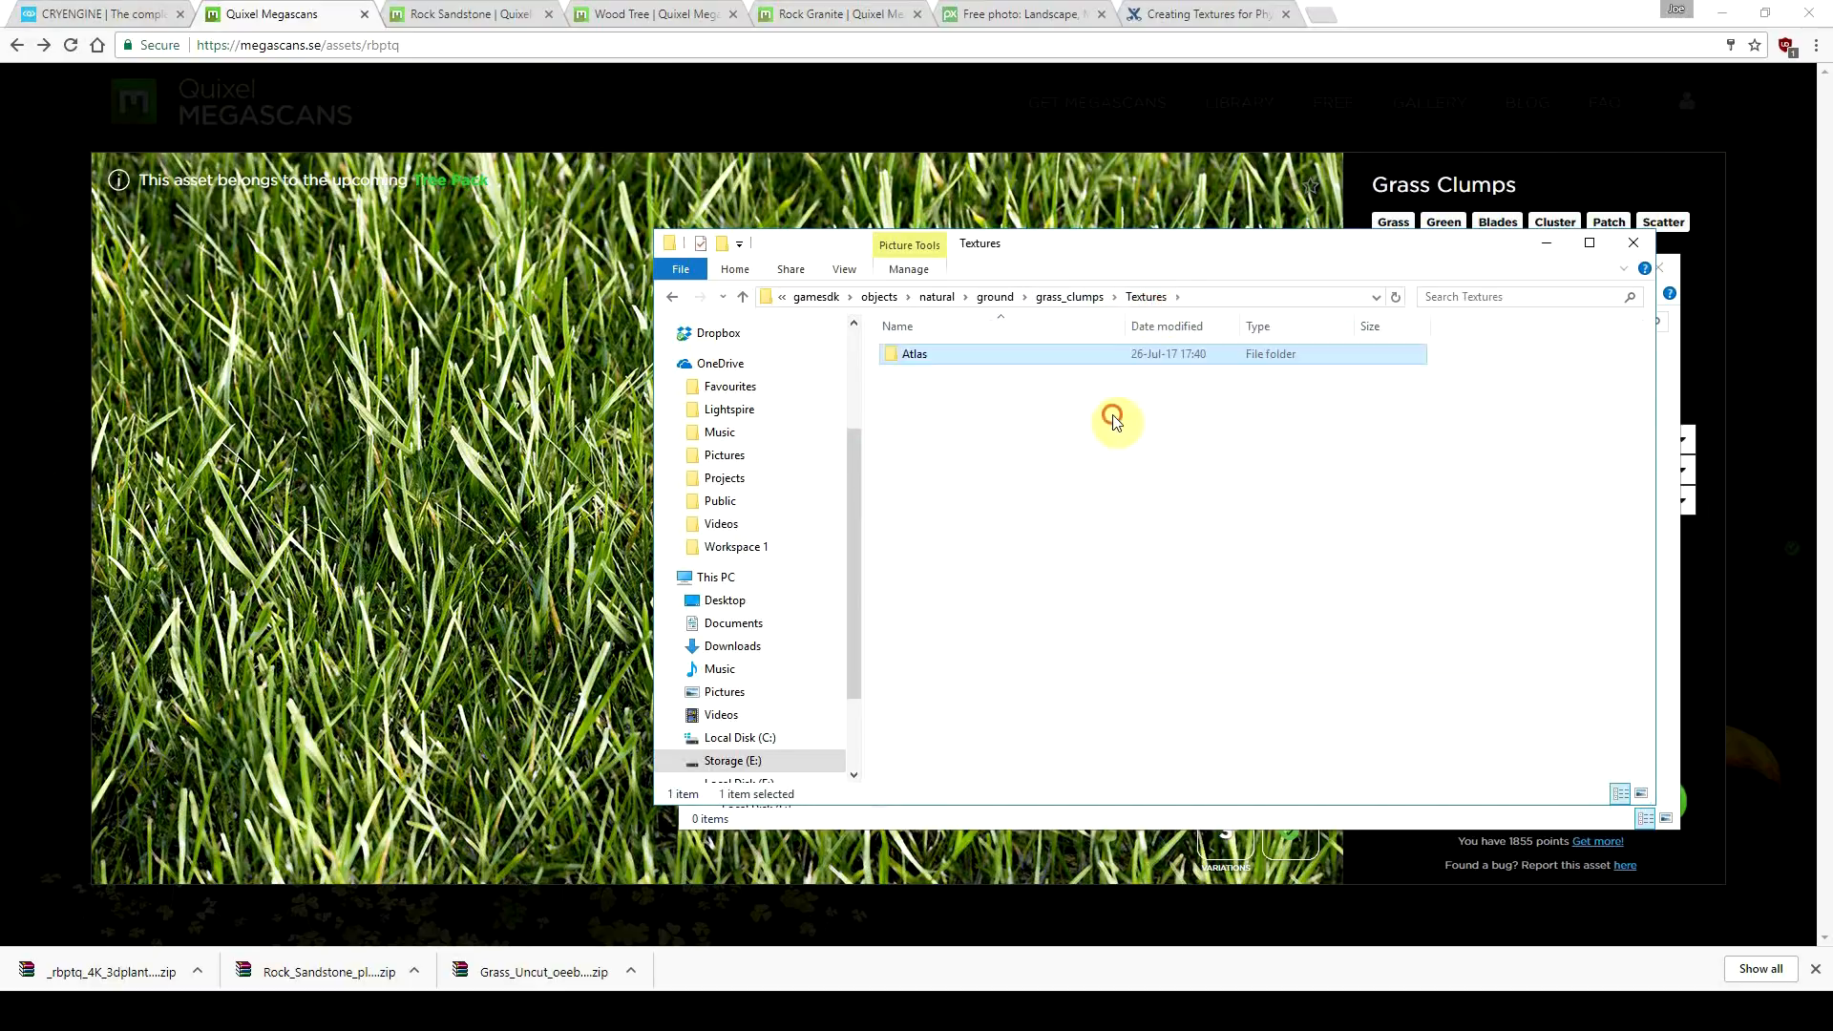
pyautogui.hotkey('ctrl', 'v')
pyautogui.click(982, 357)
pyautogui.press('Delete')
pyautogui.press('Return')
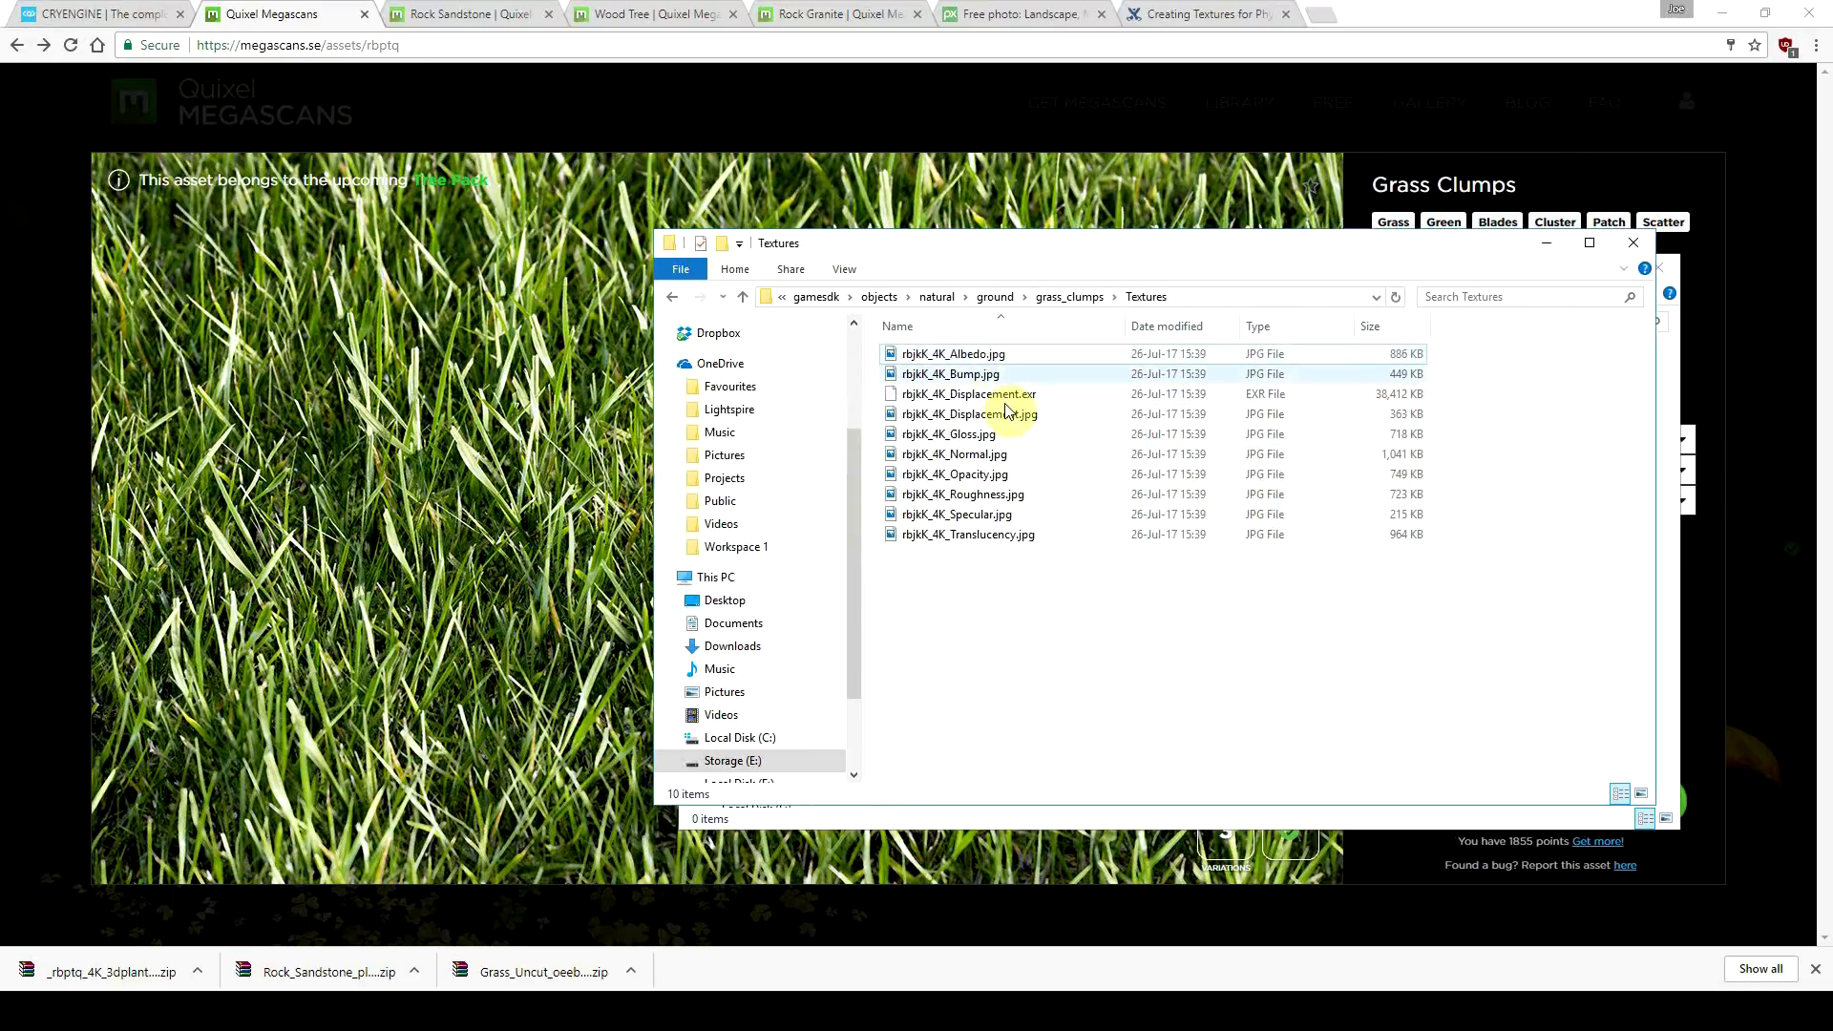
# Step: Check the reorganized grass_clumps folder and reopen its Textures folder to view the texture maps
pyautogui.moveTo(1018, 622); pyautogui.dragTo(970, 355)
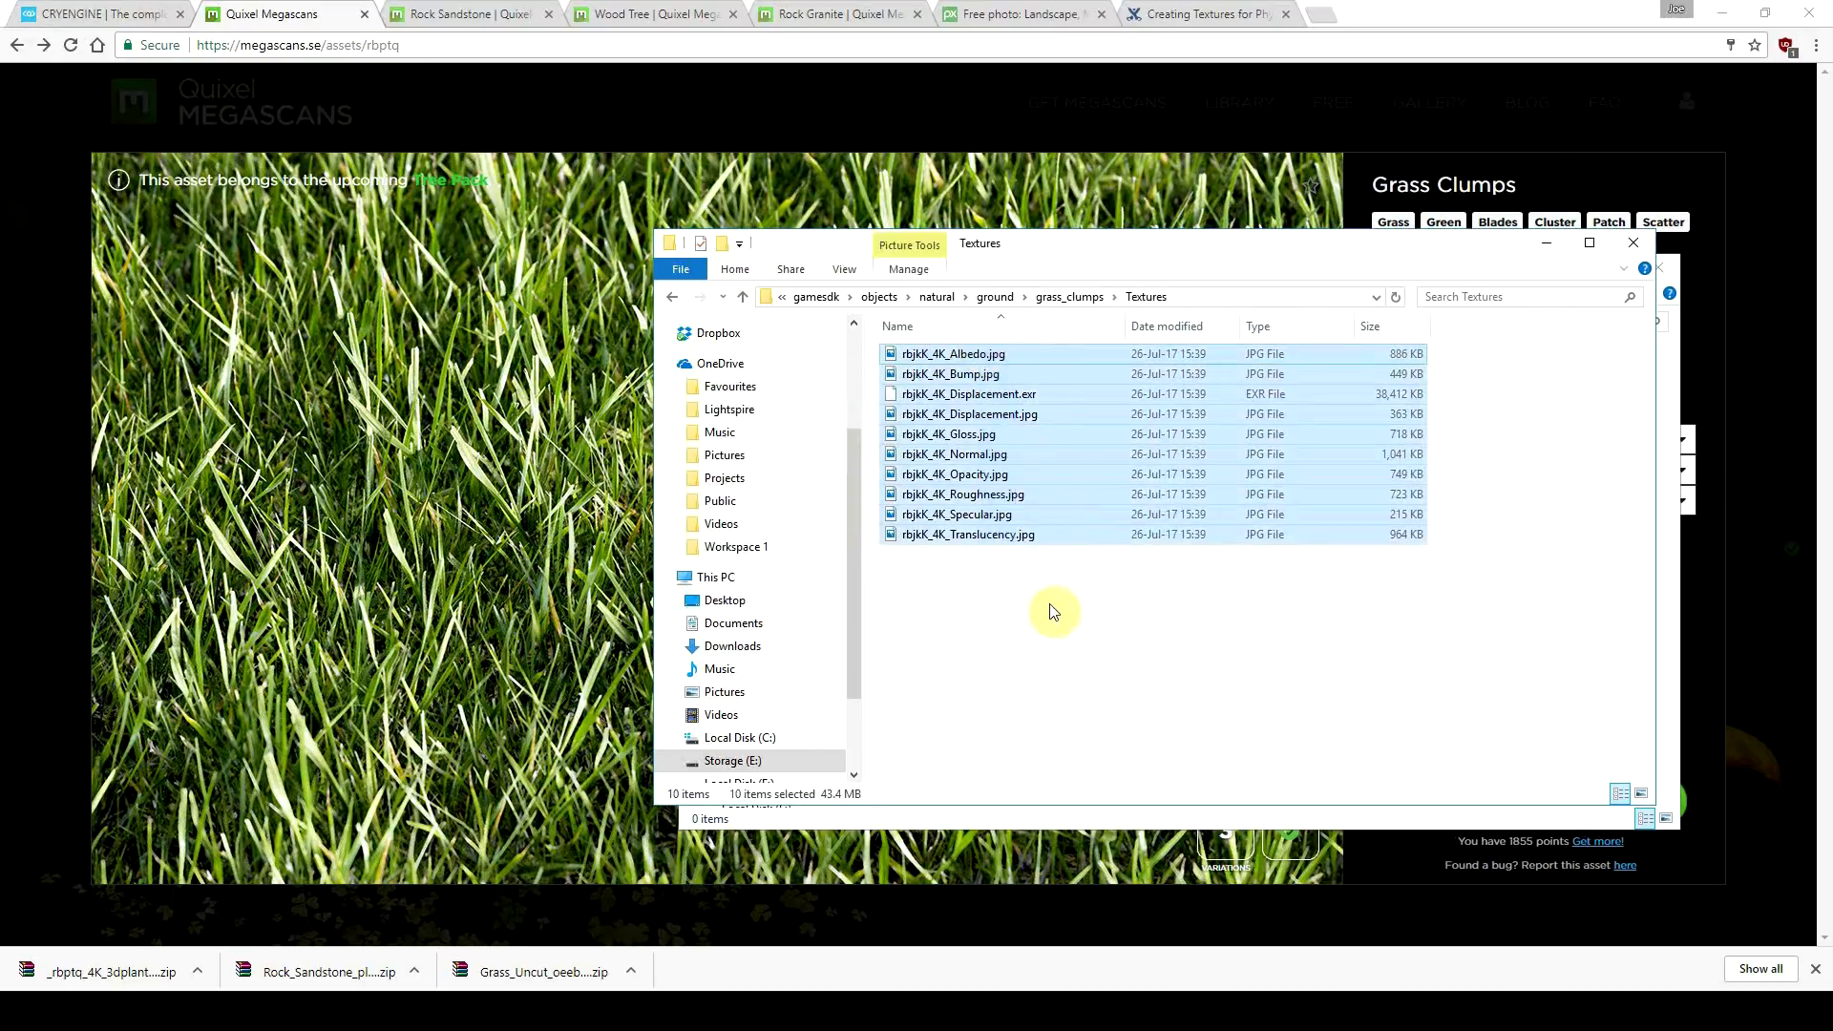
pyautogui.click(1069, 297)
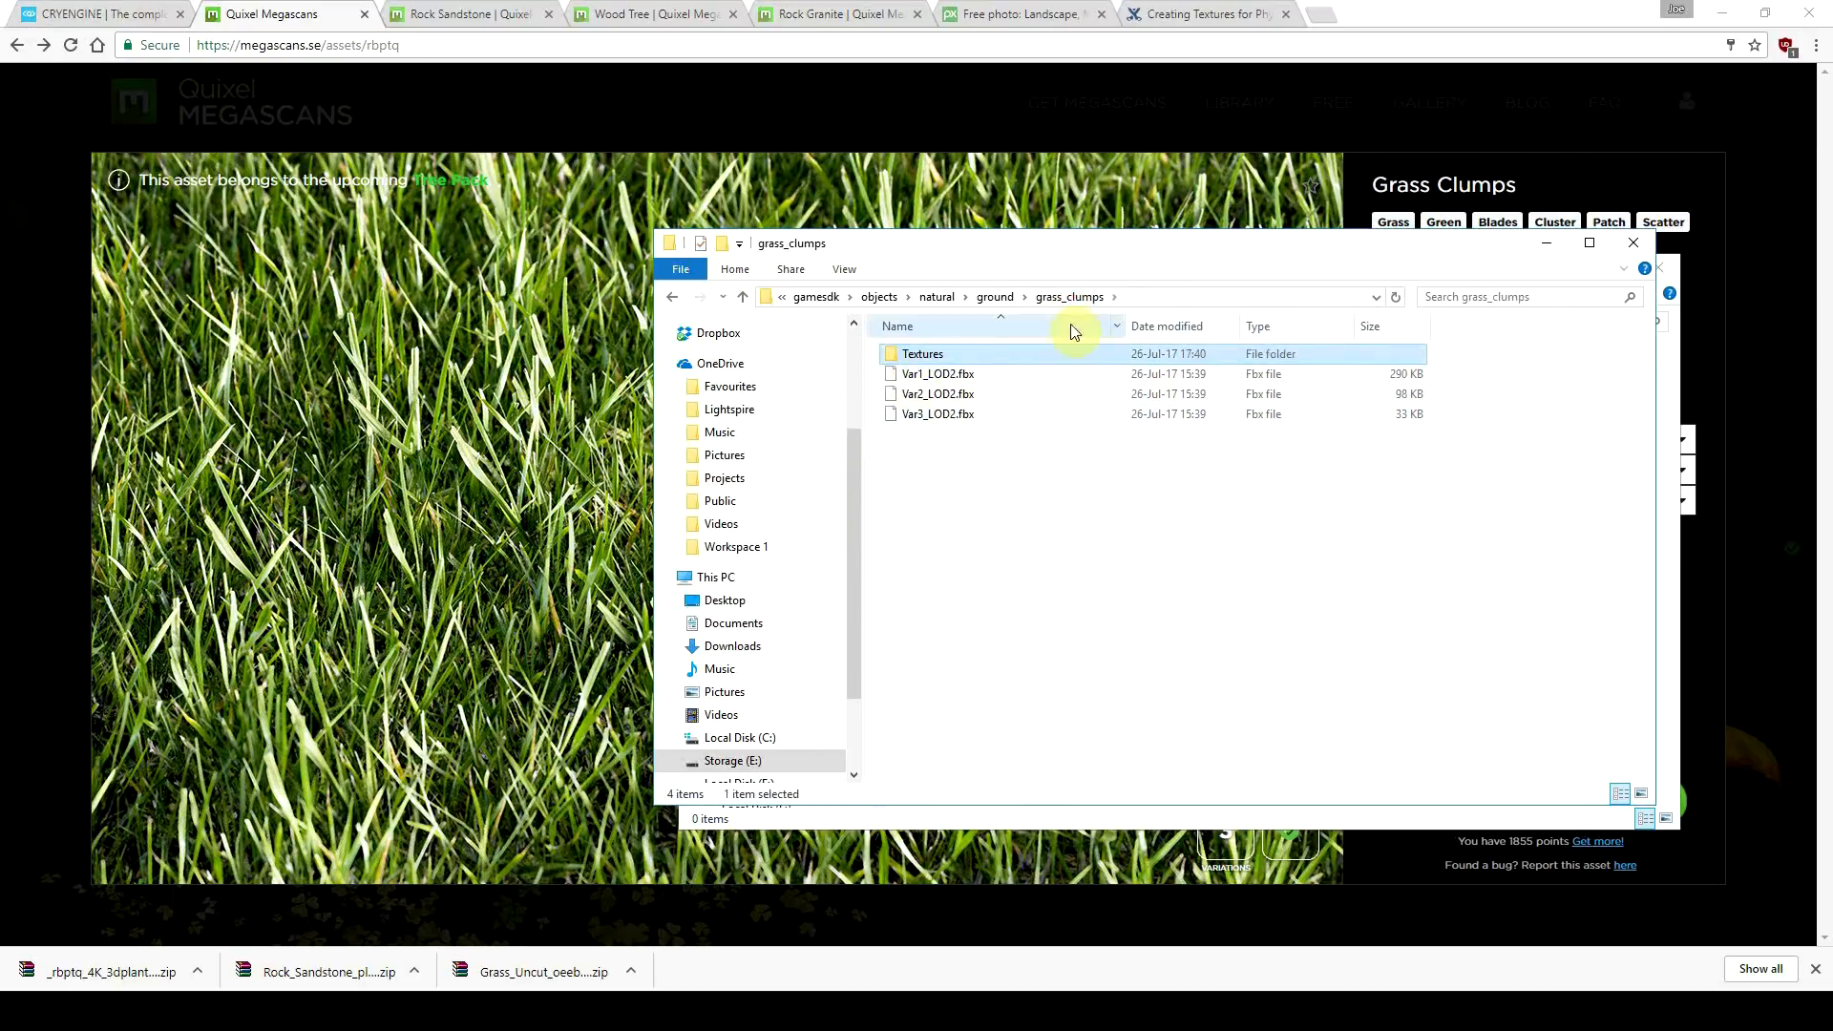
pyautogui.doubleClick(959, 356)
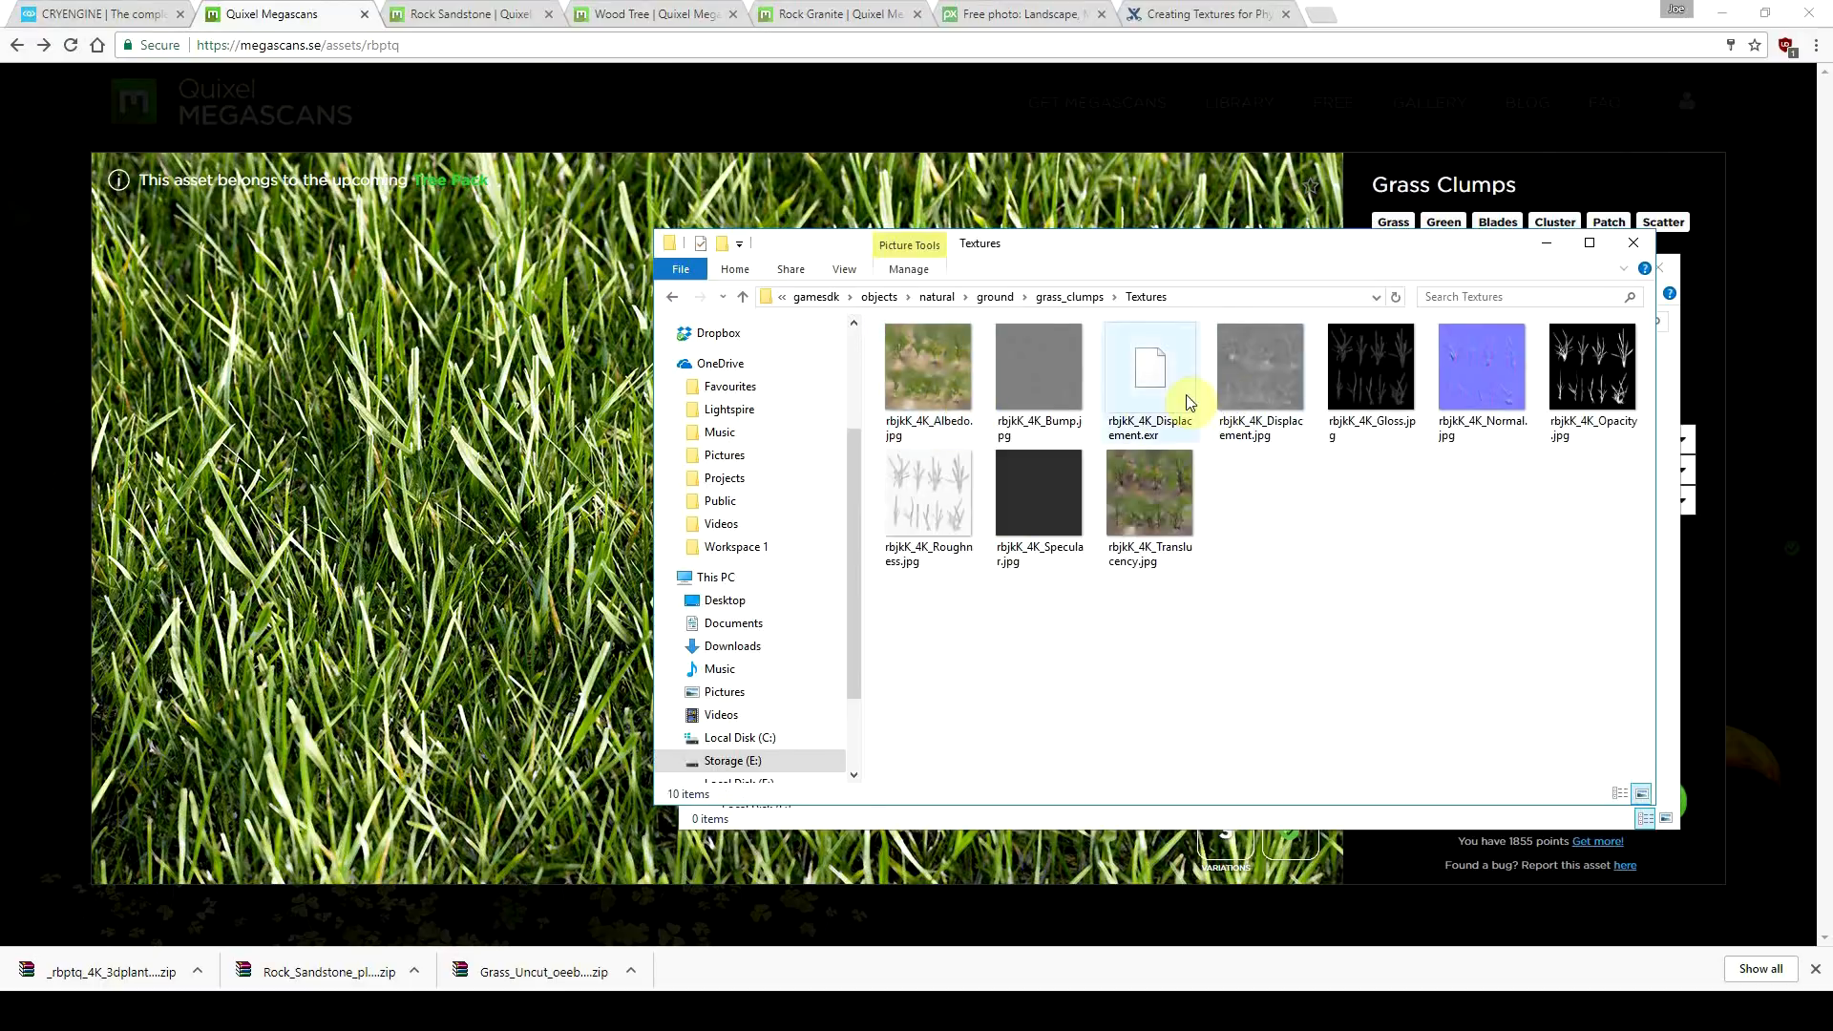
# Step: Delete the EXR displacement, Bump and Roughness maps from the grass_clumps Textures folder
pyautogui.click(1151, 391)
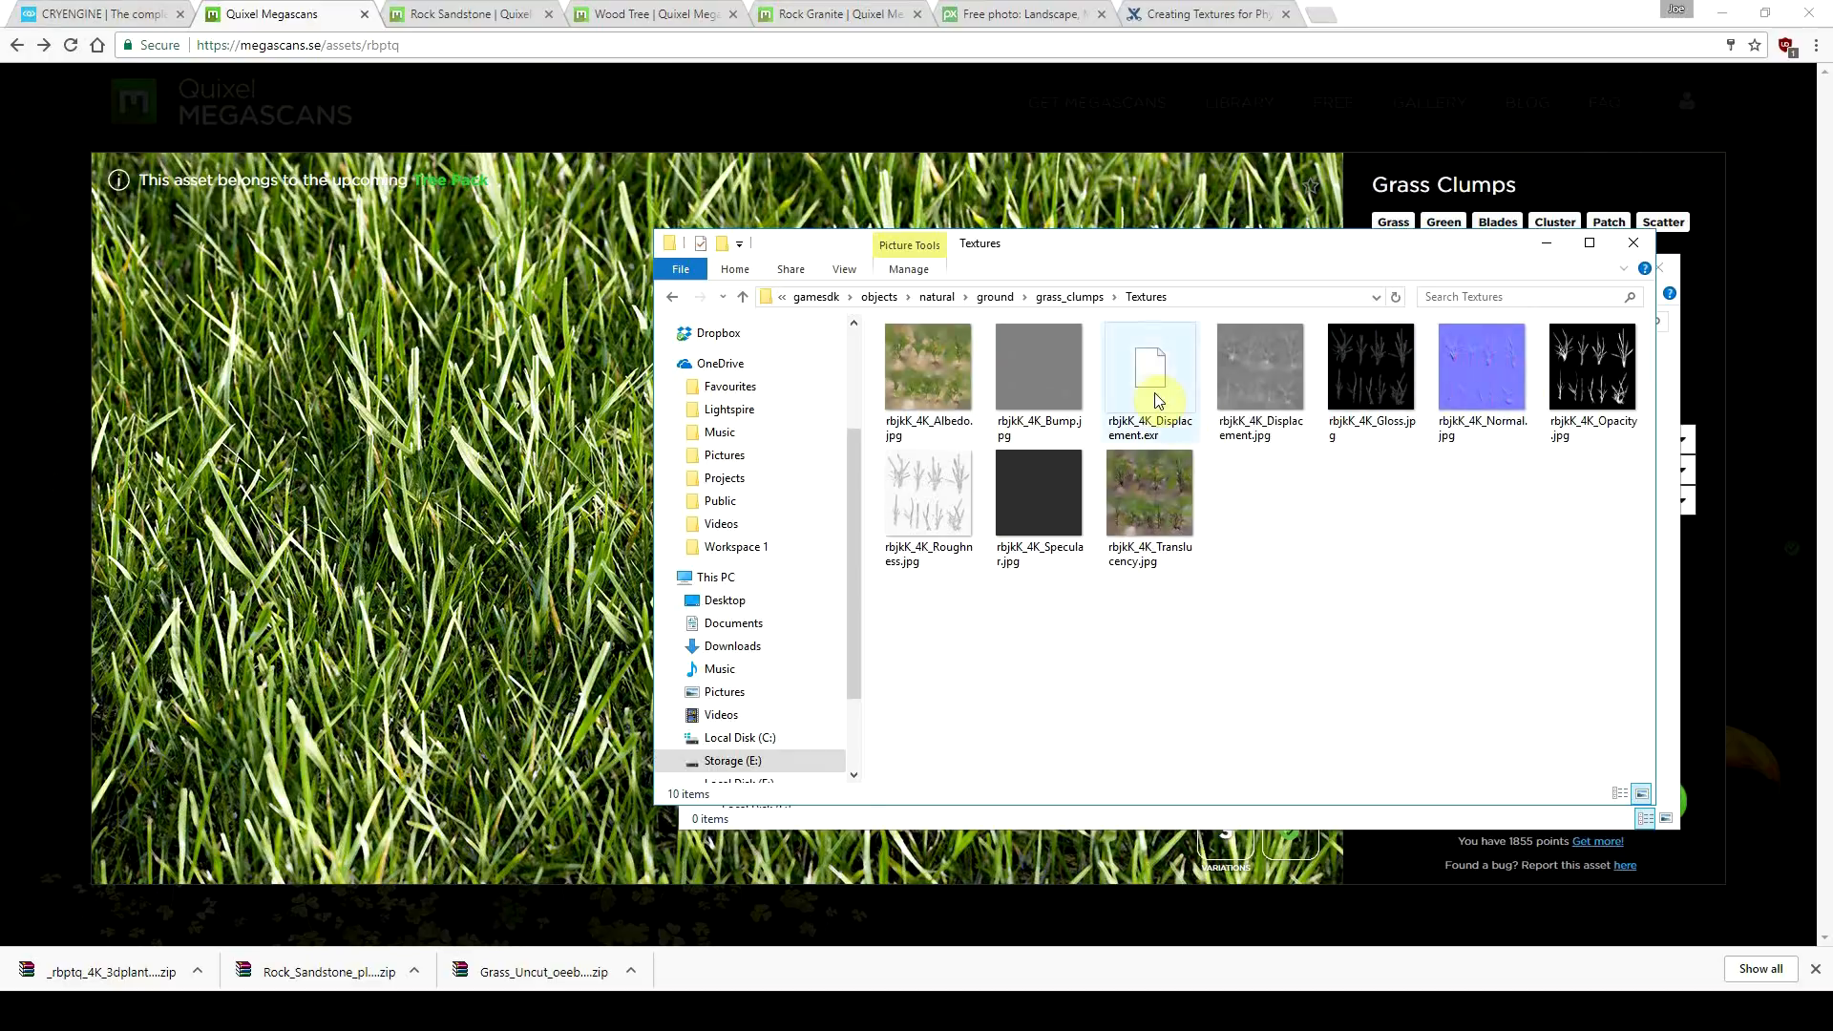
pyautogui.press('Delete')
pyautogui.press('Return')
pyautogui.click(1080, 390)
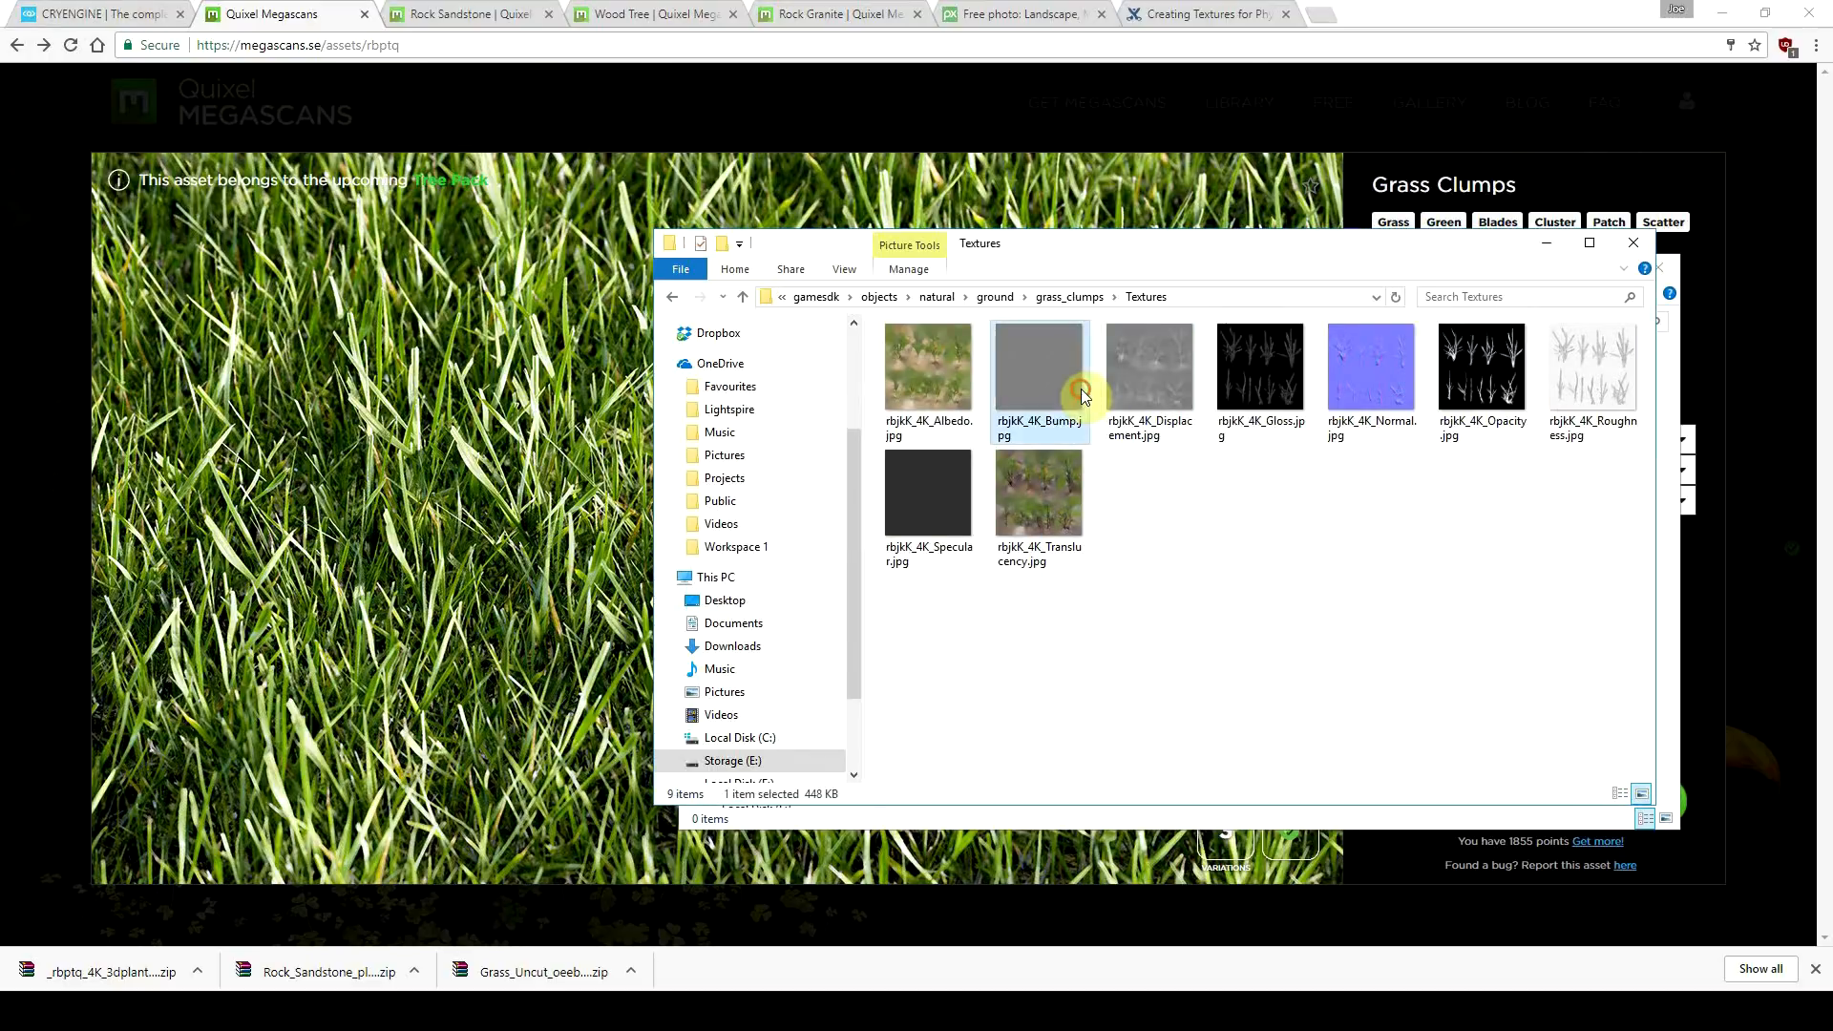
pyautogui.press('Delete')
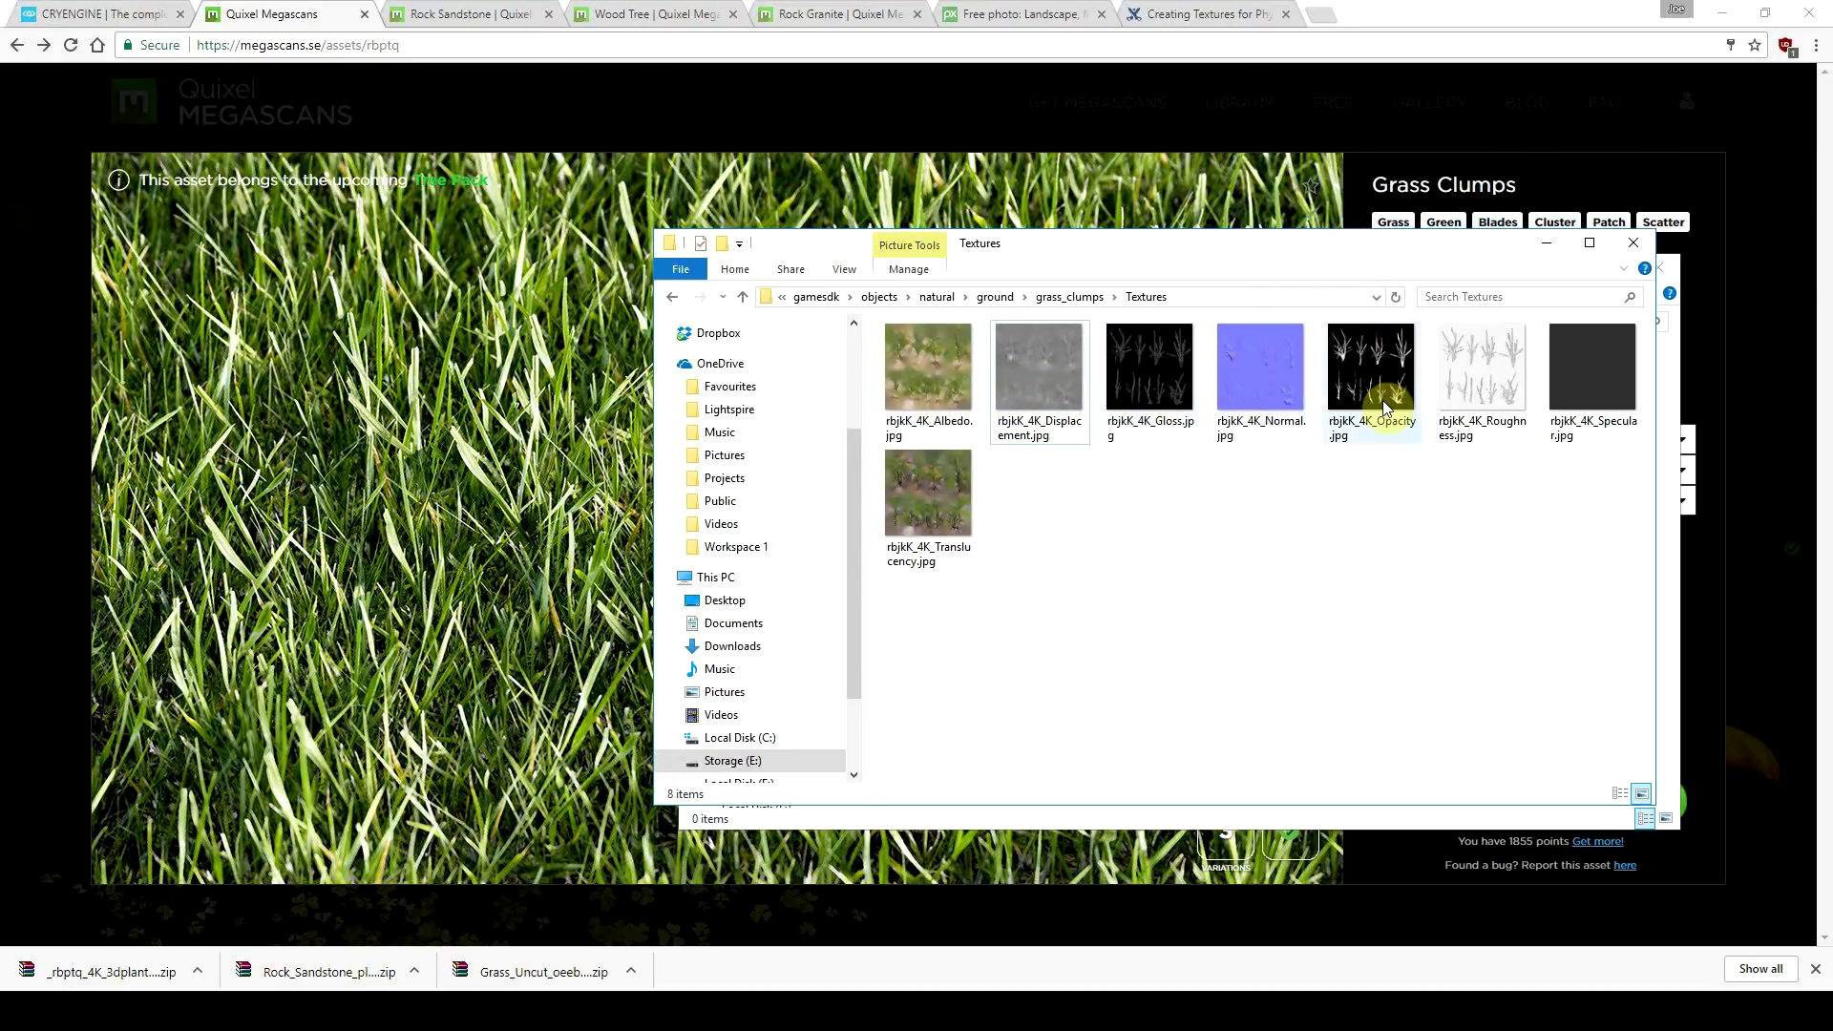
pyautogui.click(1477, 373)
pyautogui.press('Delete')
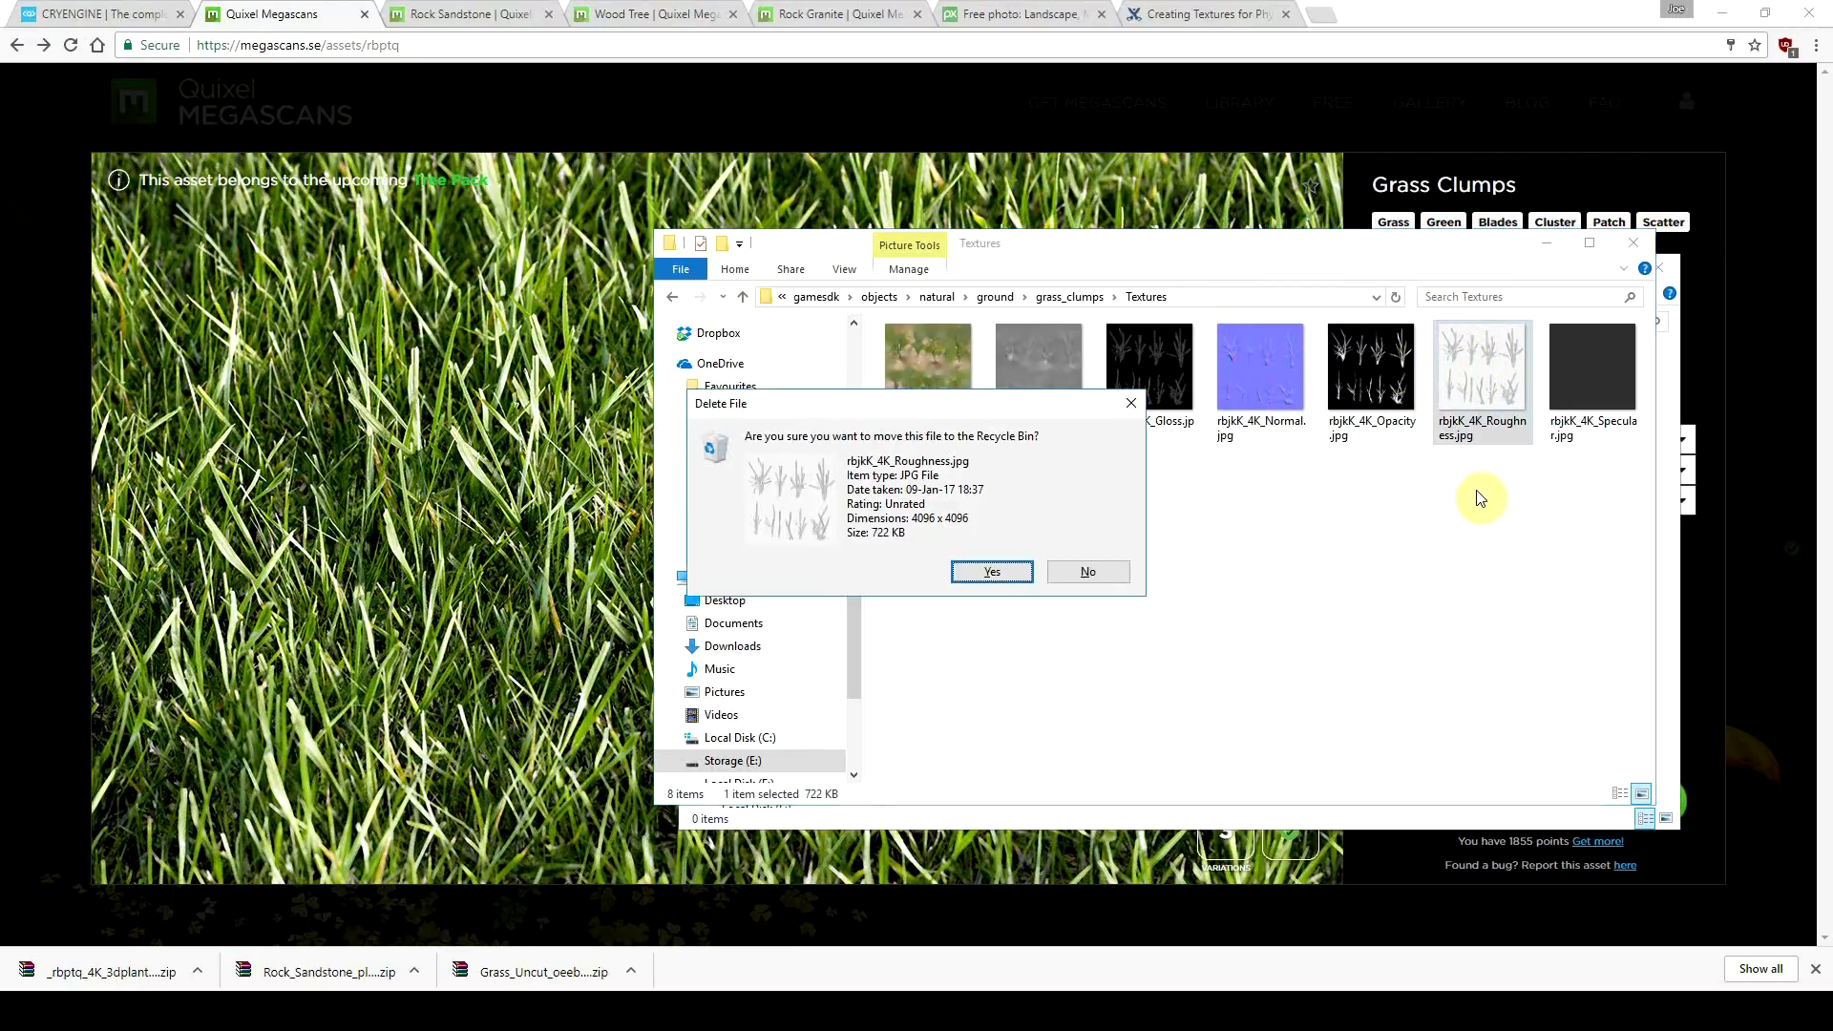
pyautogui.press('Return')
# Step: Look over the remaining texture files and view the Opacity map at full size to inspect the grass silhouettes
pyautogui.click(1477, 392)
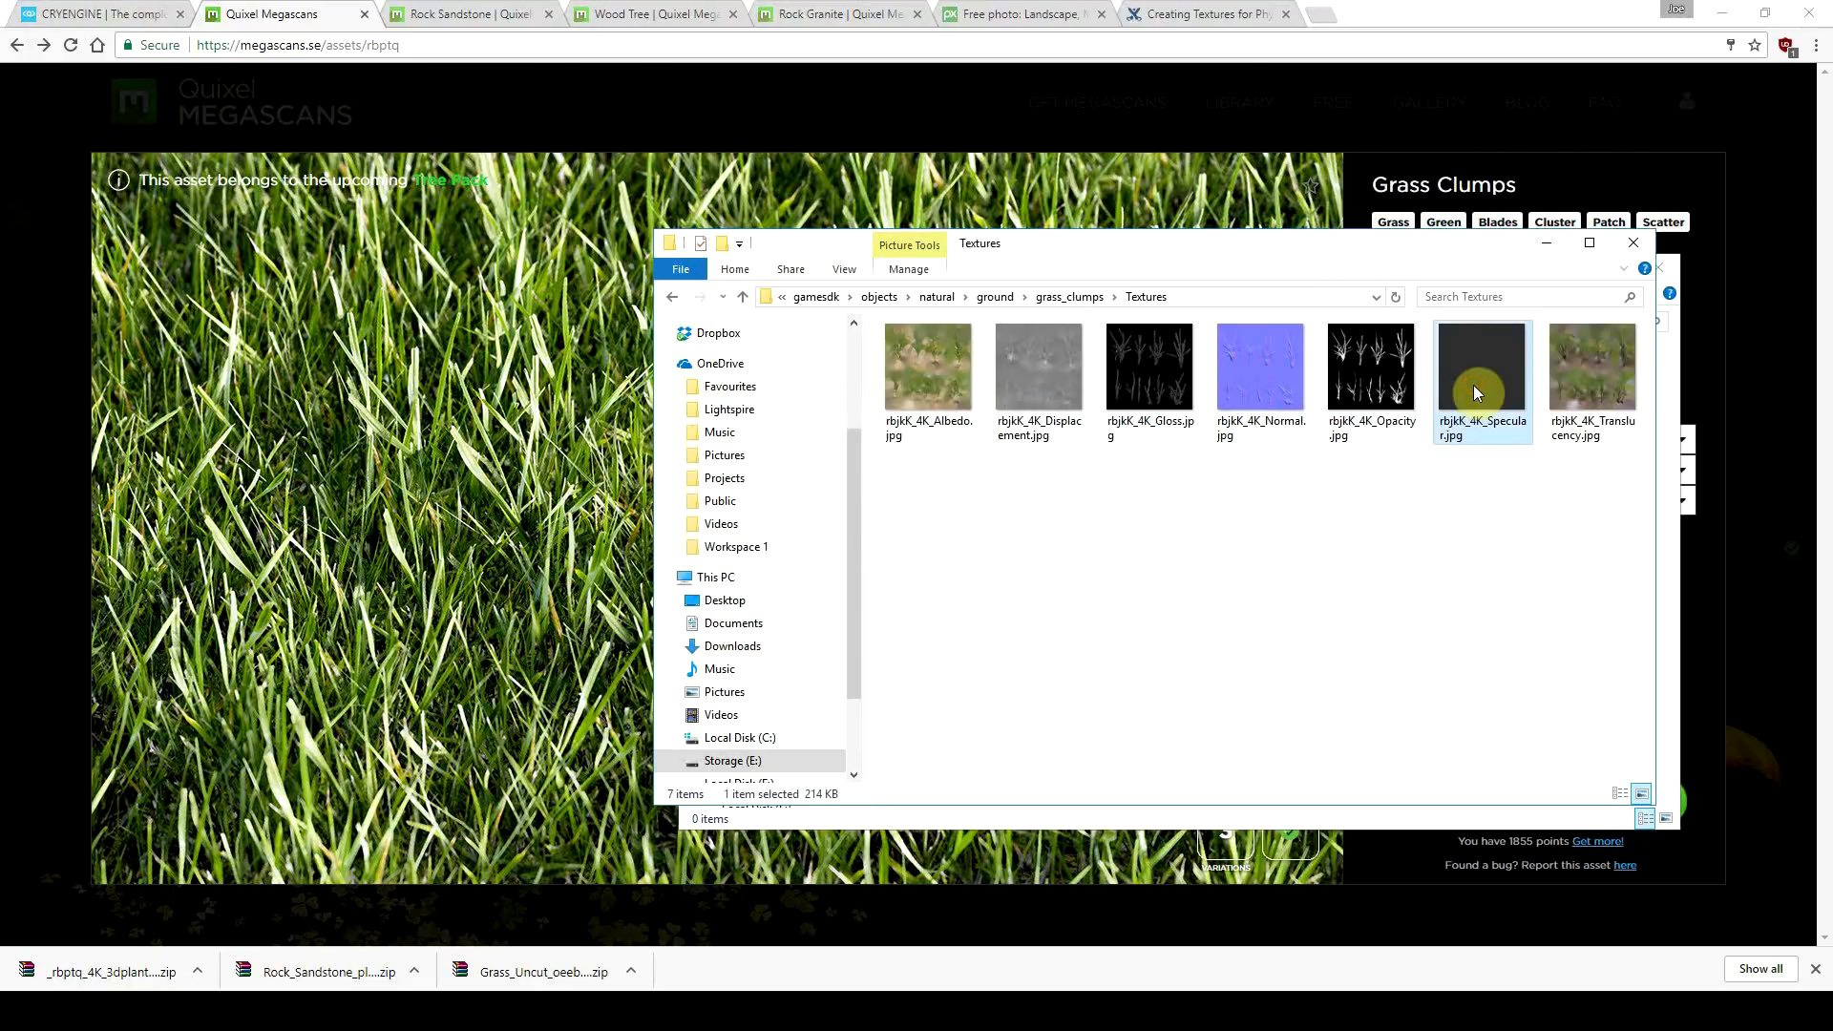
pyautogui.click(1573, 387)
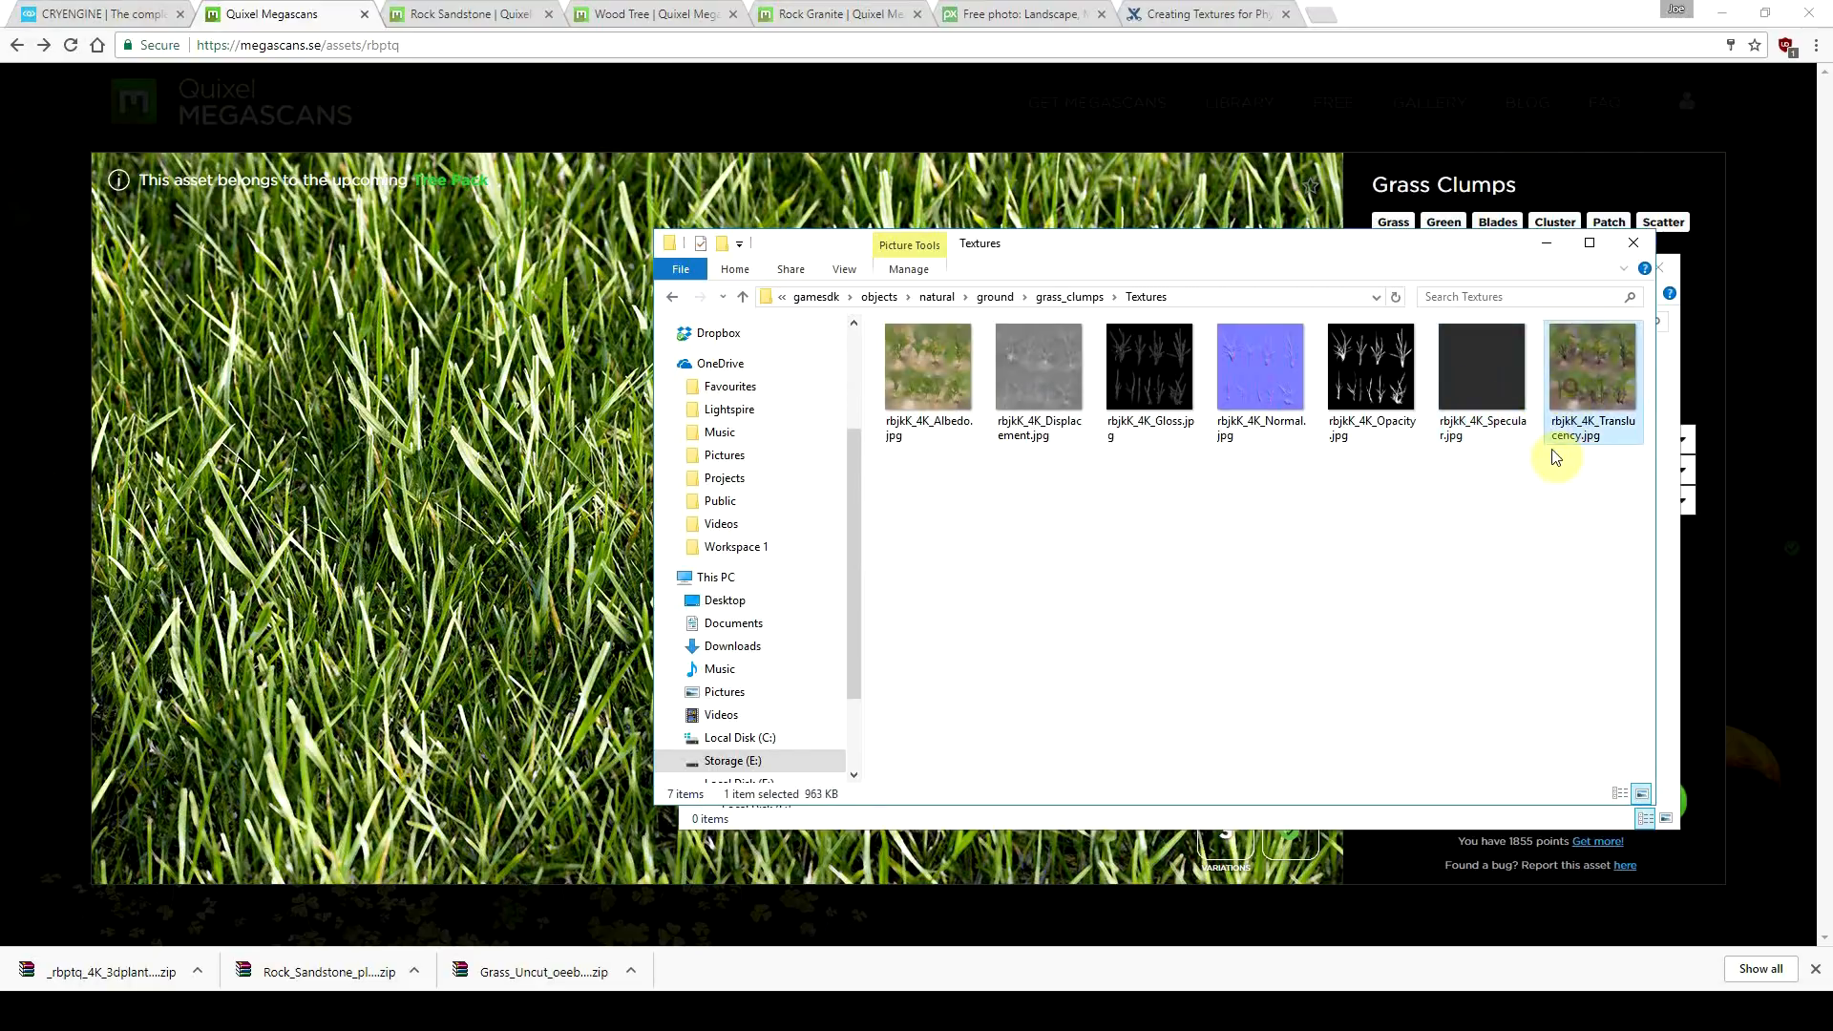
pyautogui.click(1525, 500)
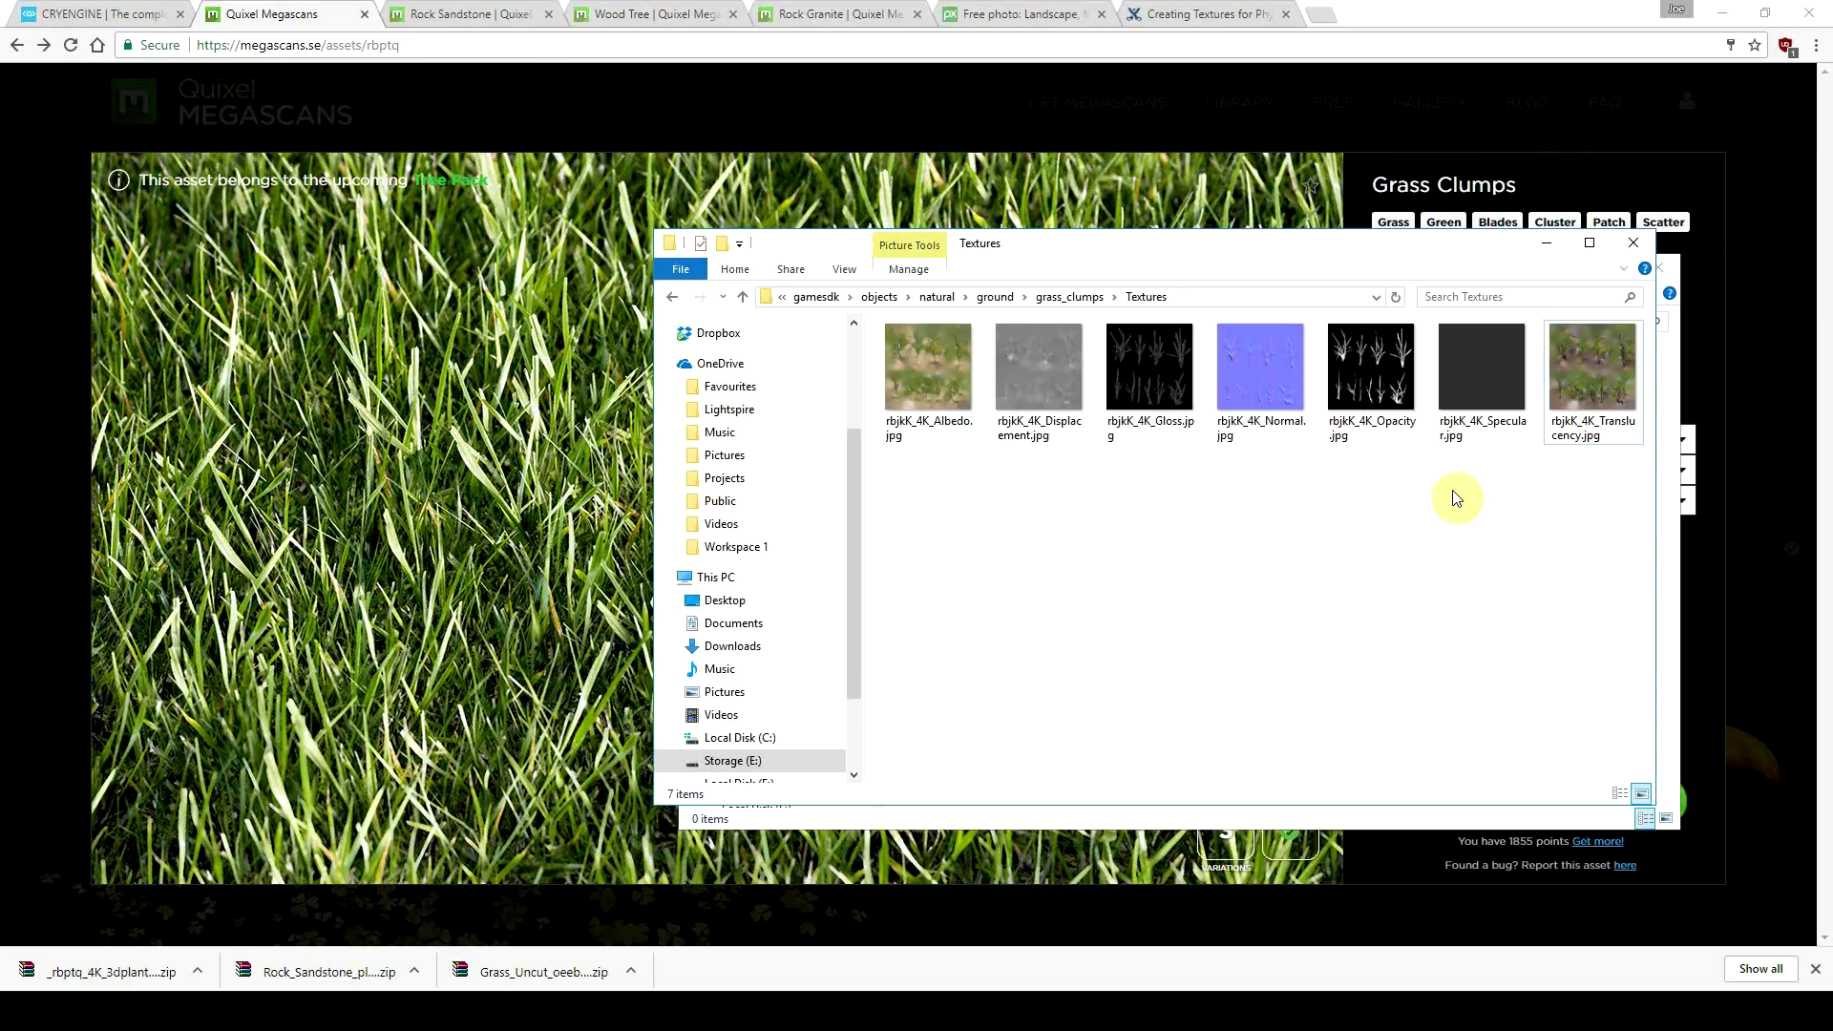
pyautogui.click(1626, 378)
pyautogui.click(1386, 393)
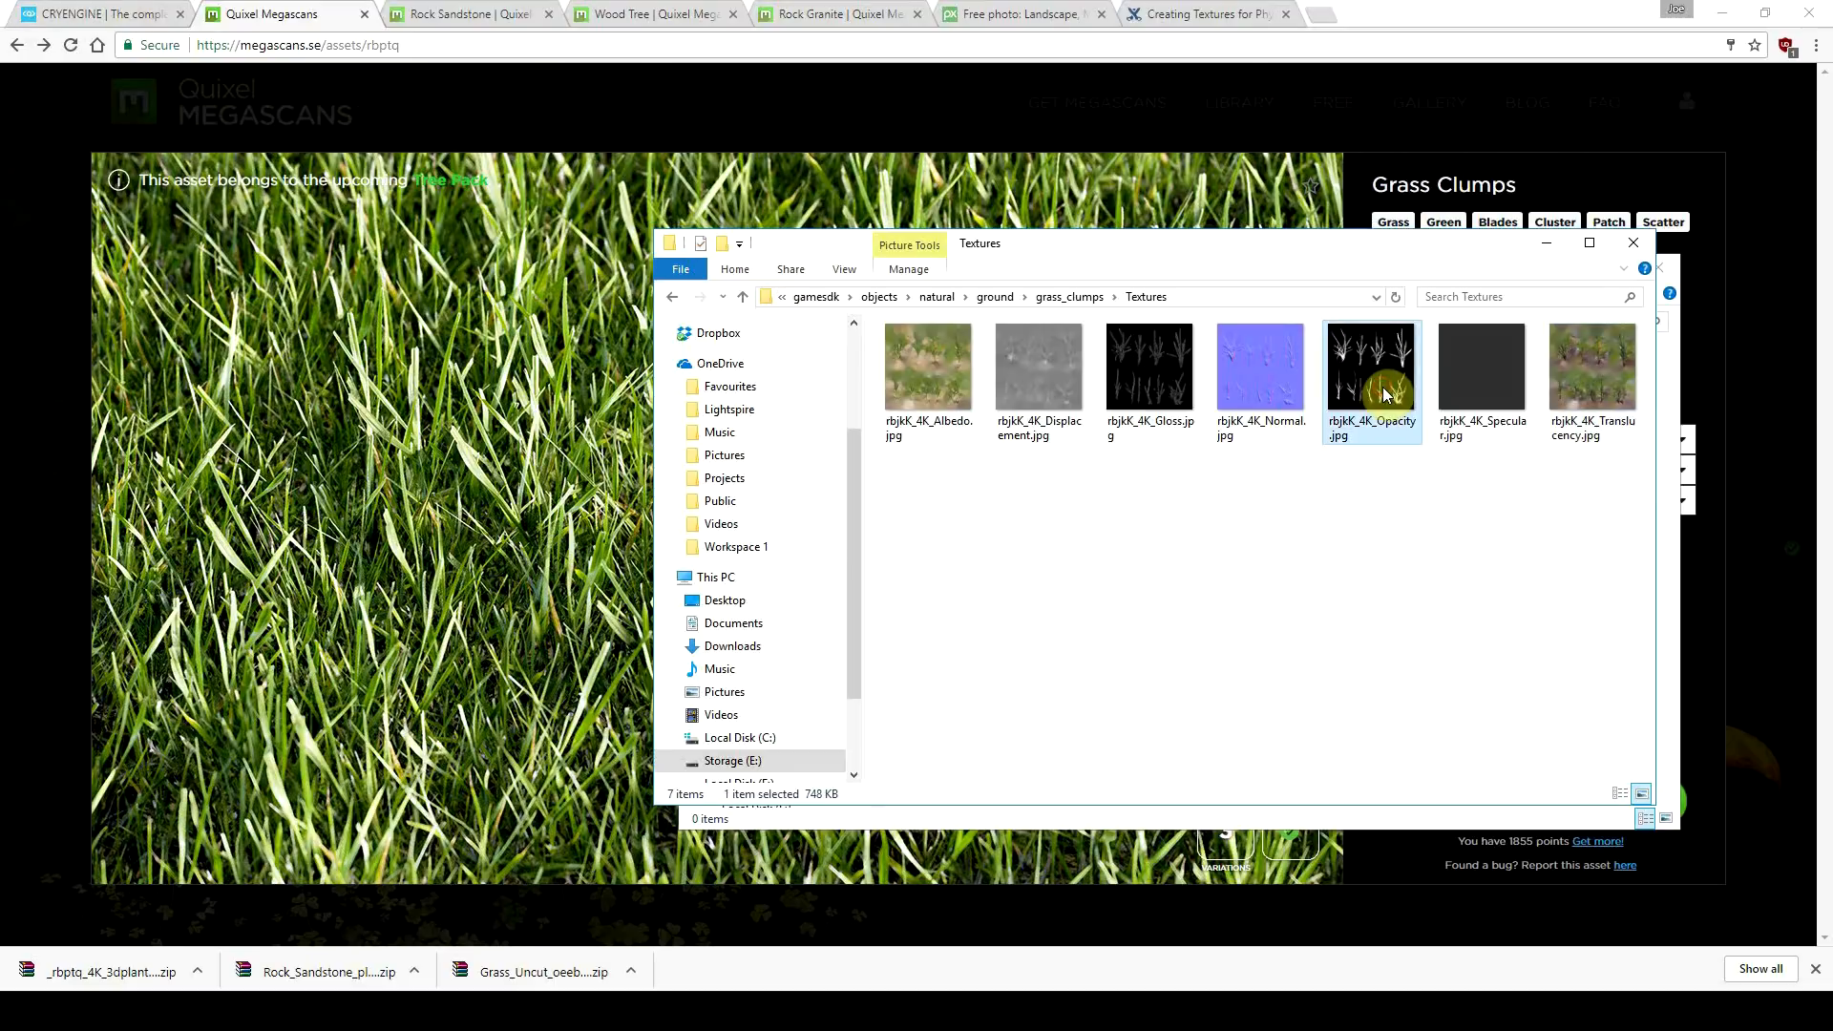
pyautogui.click(1411, 564)
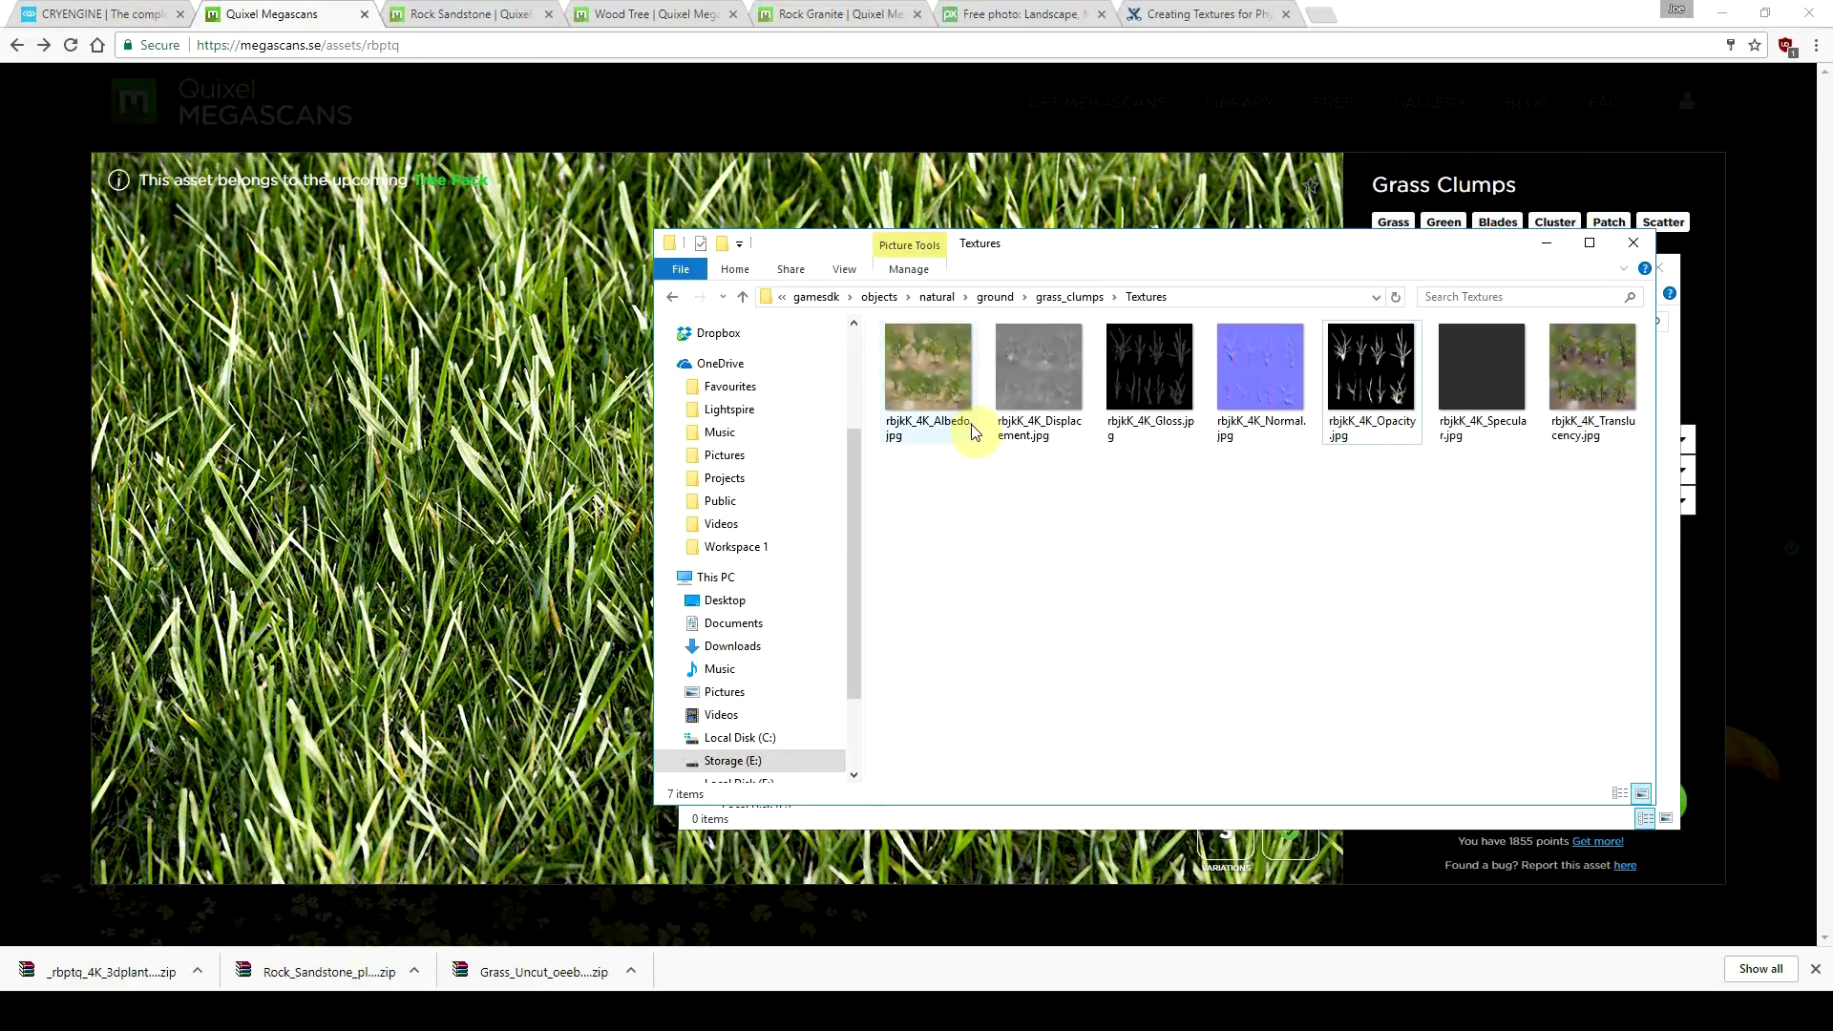
pyautogui.doubleClick(1350, 409)
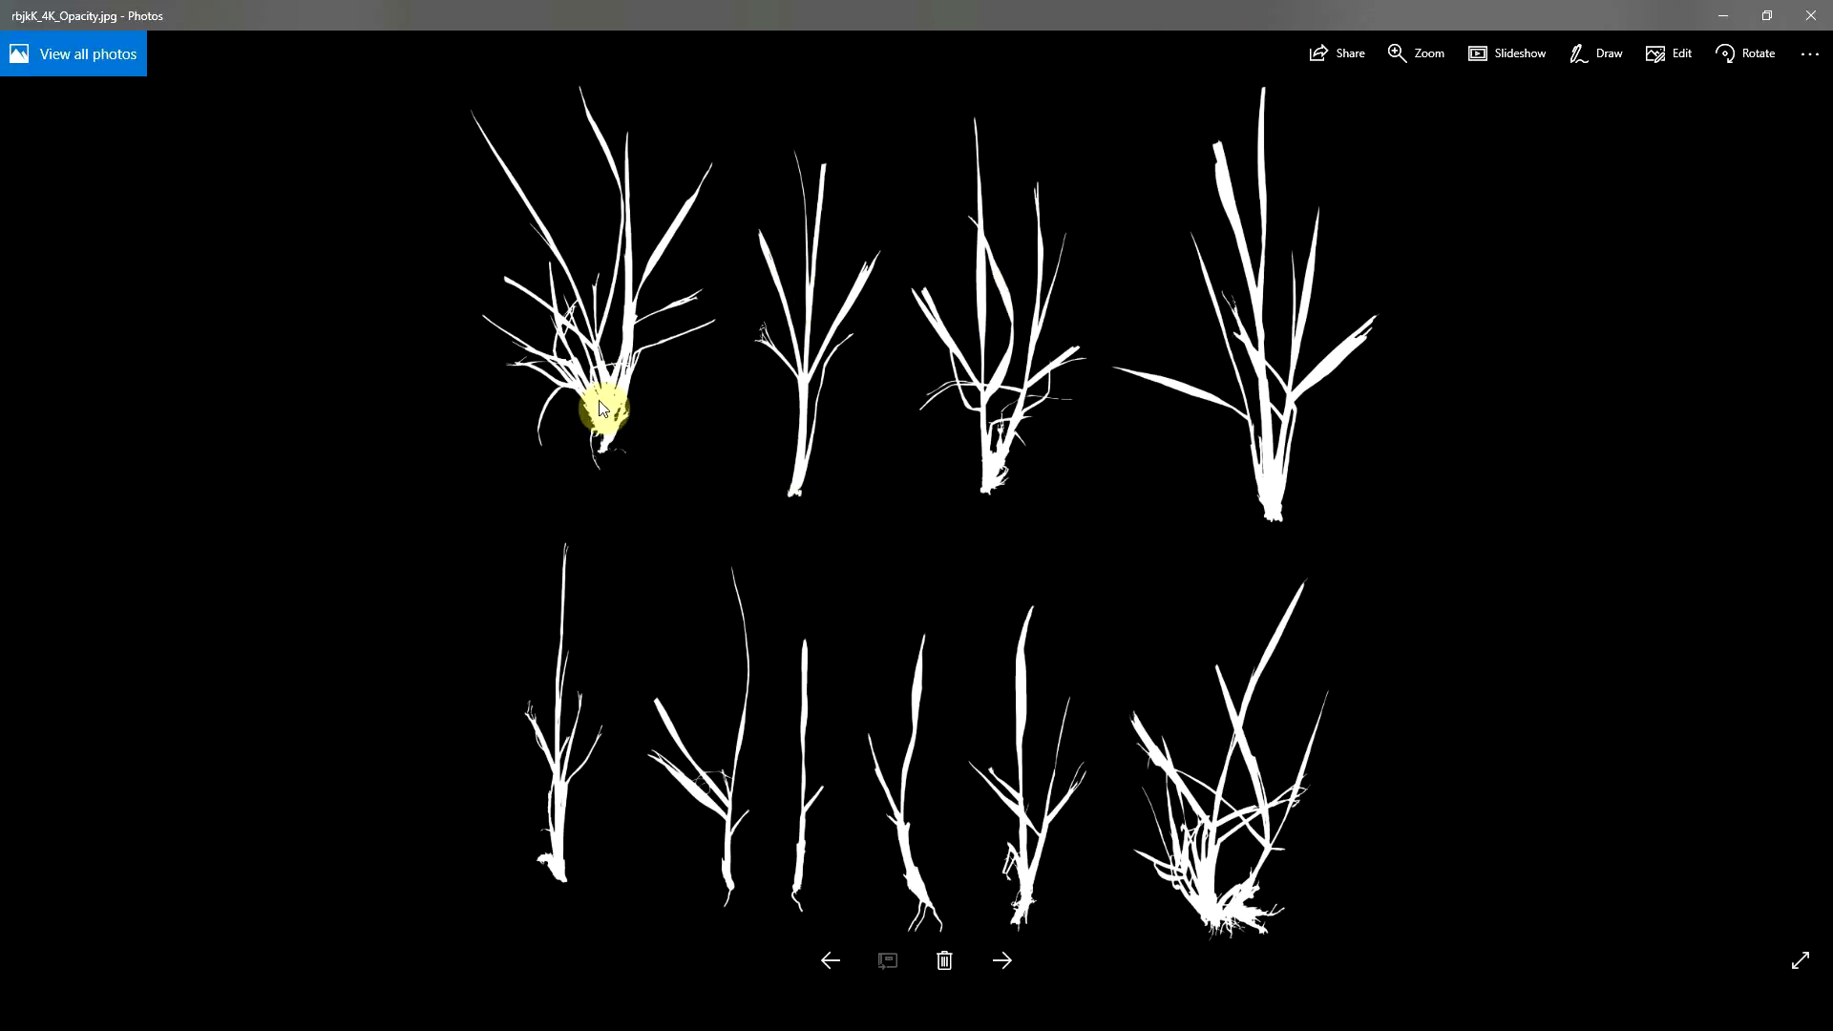
pyautogui.click(1811, 15)
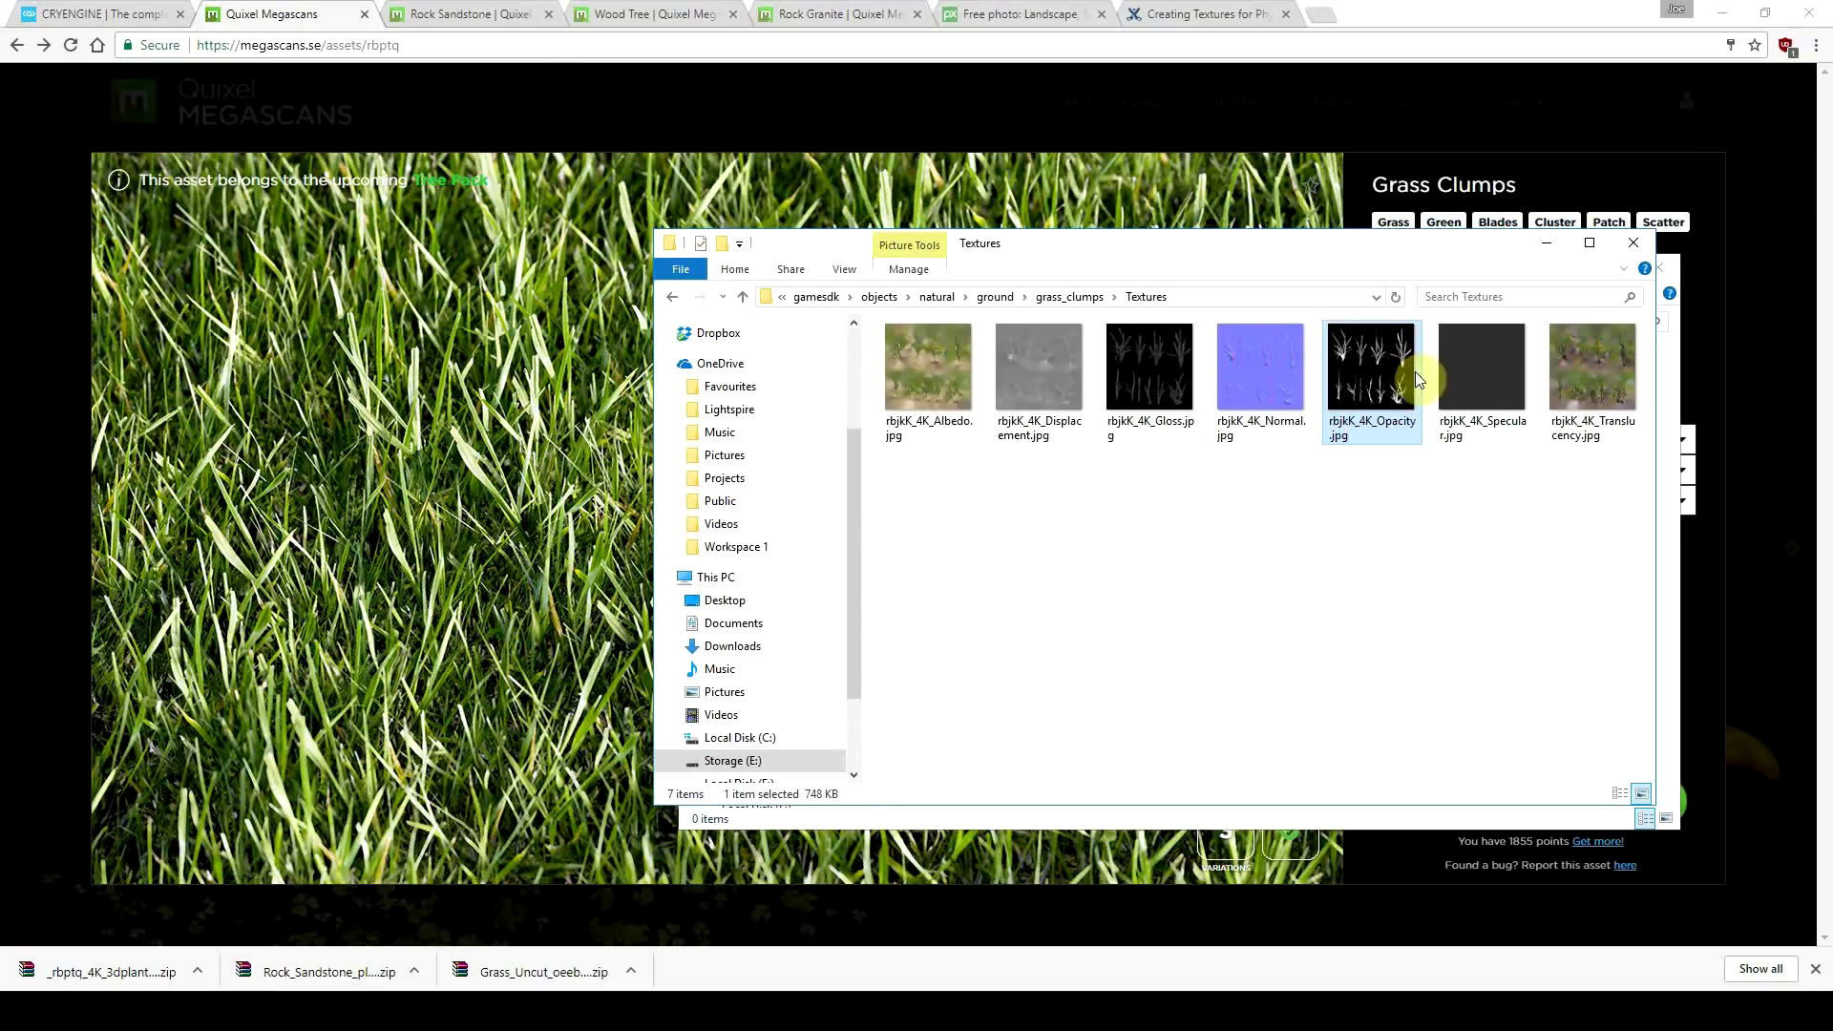
# Step: View the Translucency map at full size and examine the grass blades up close
pyautogui.doubleClick(1562, 386)
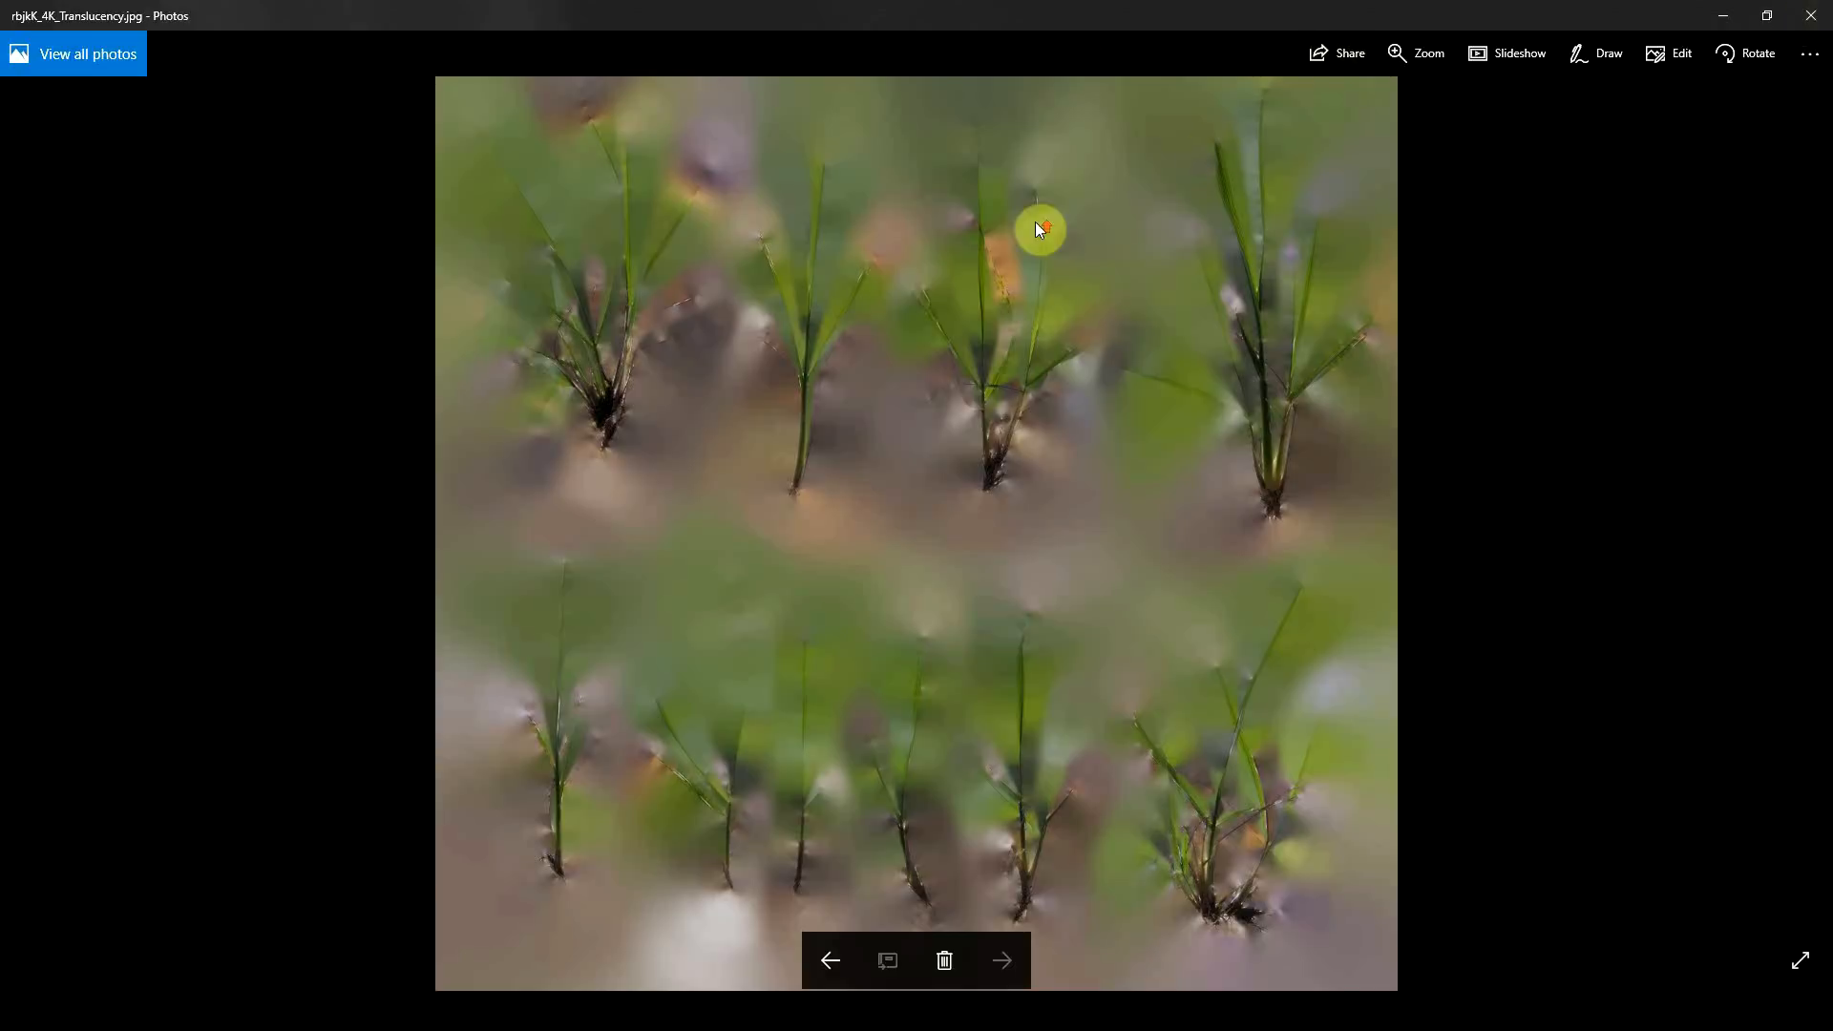
pyautogui.scroll(5, 839, 184)
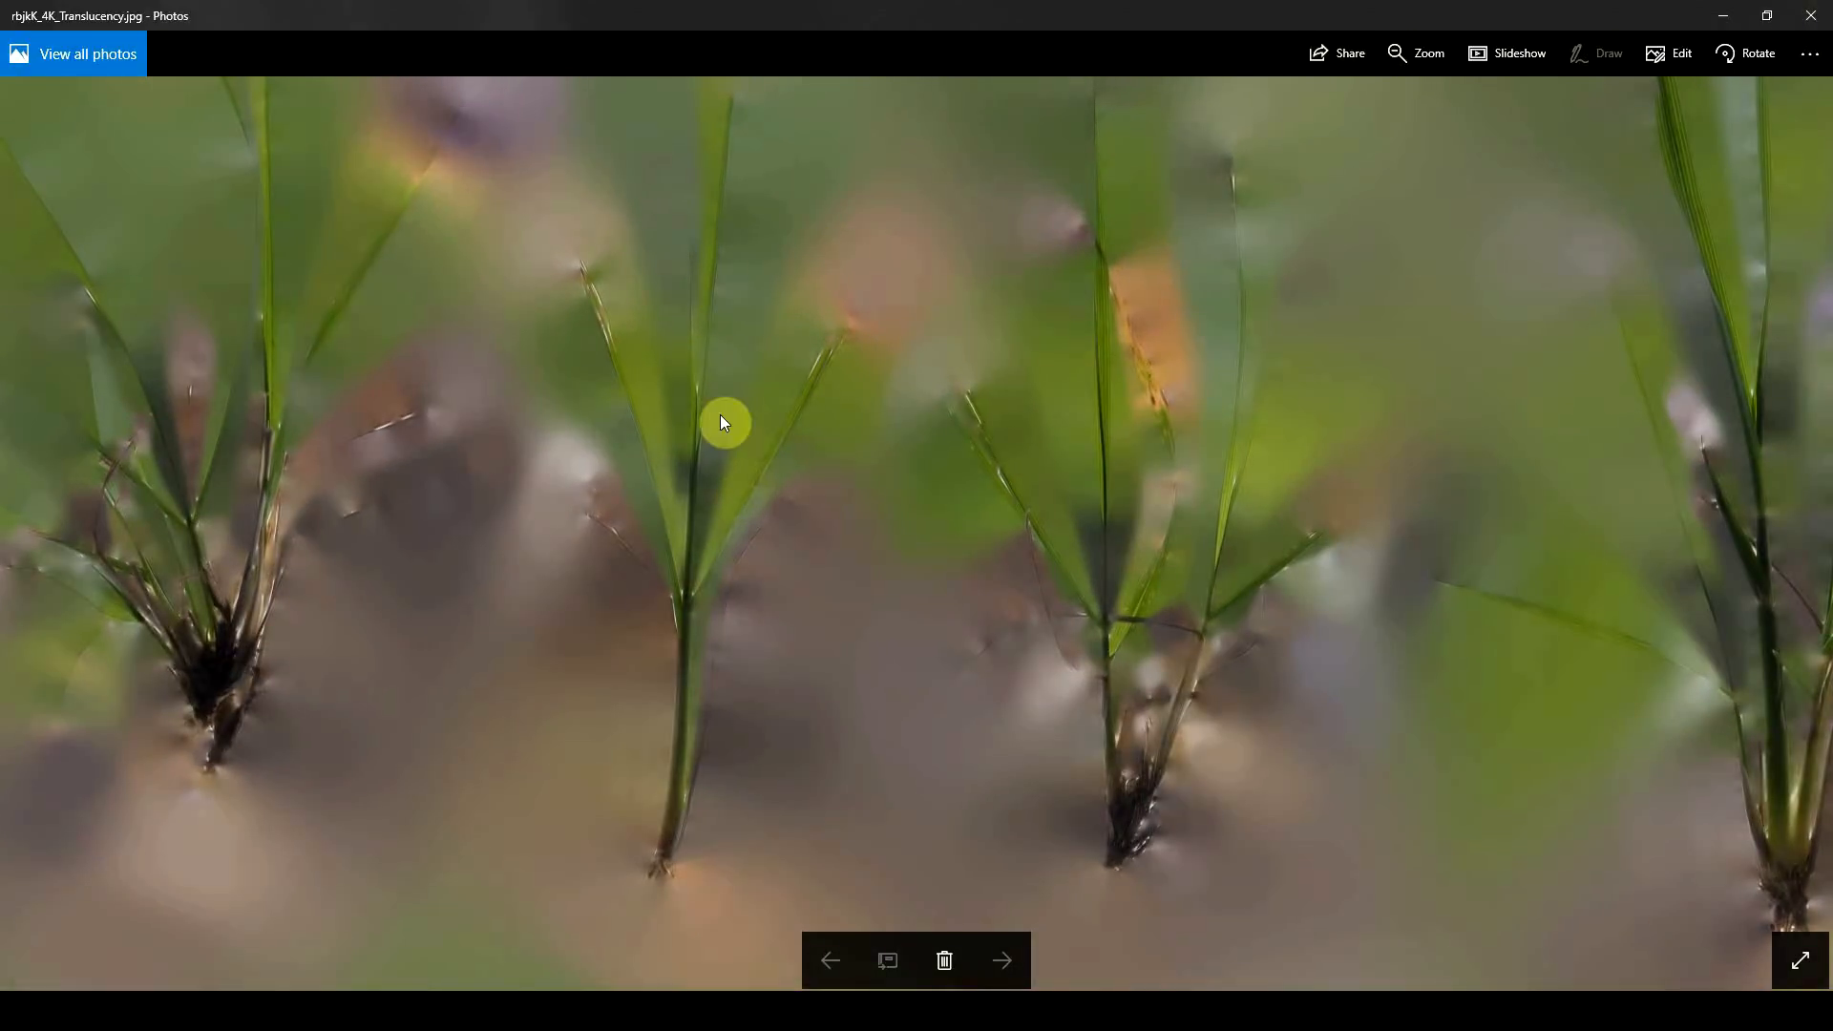
pyautogui.scroll(3, 723, 421)
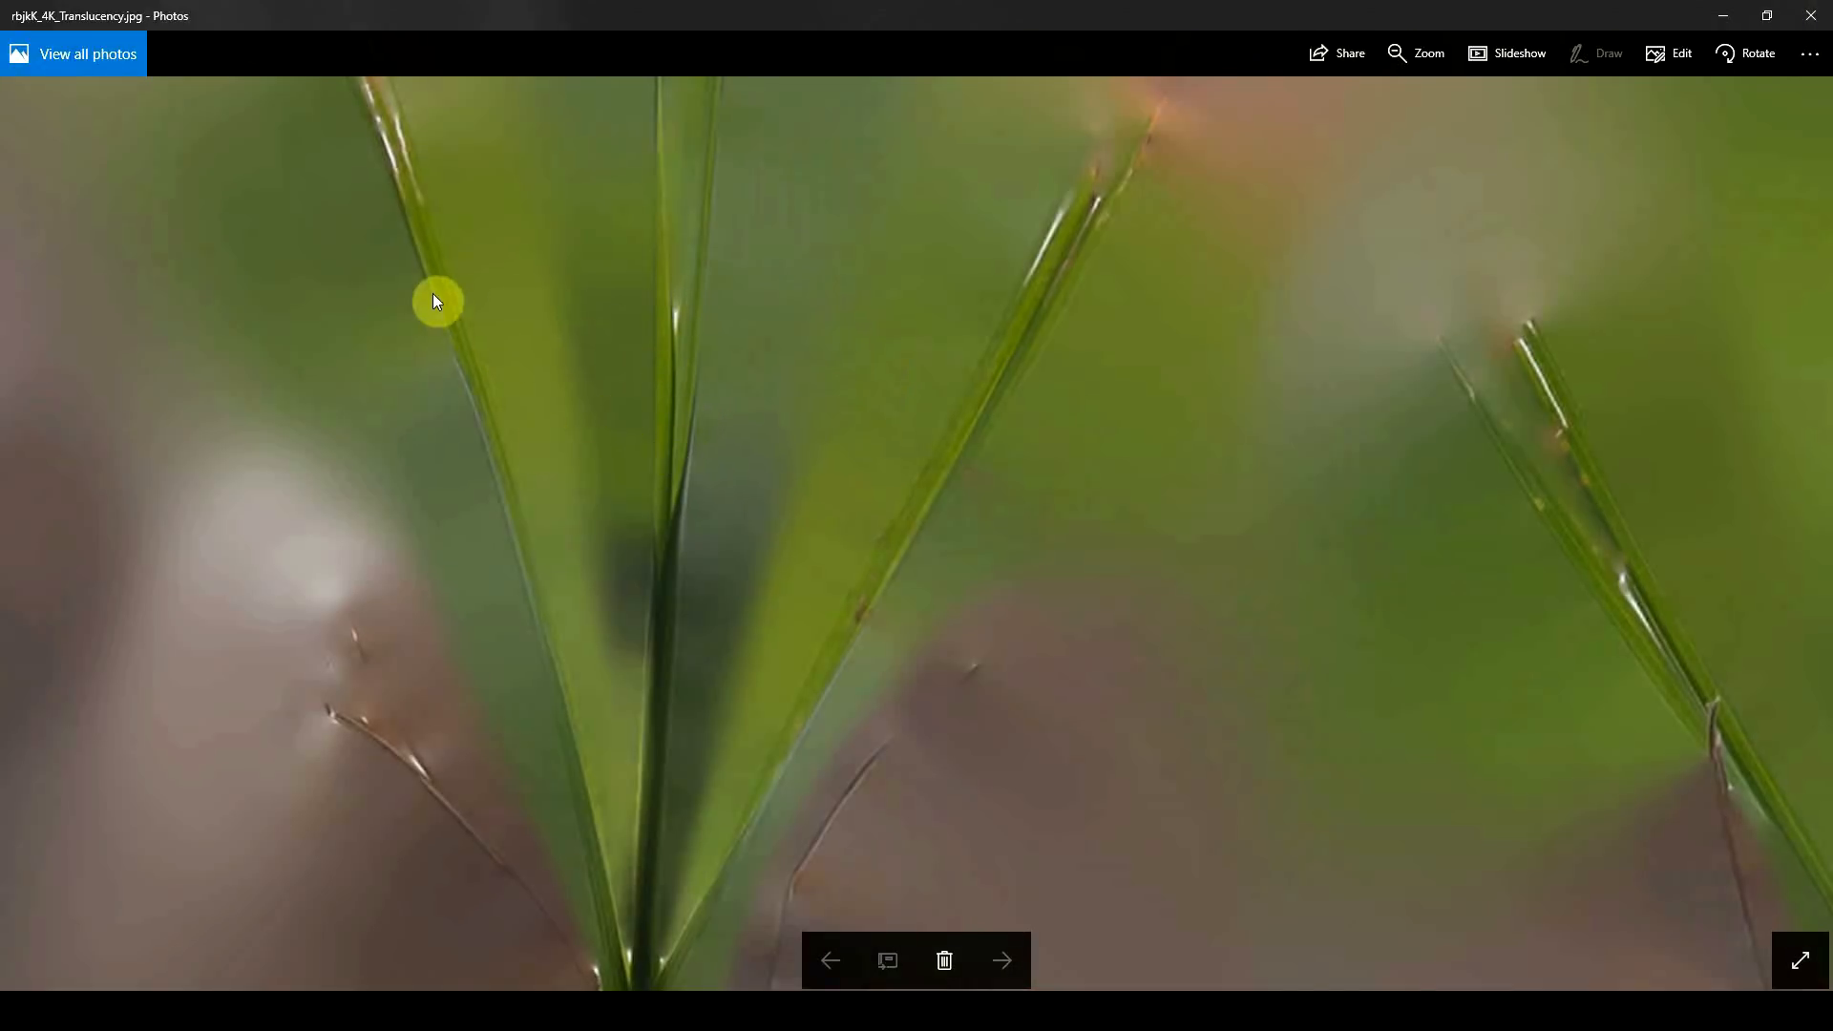
pyautogui.scroll(-2, 487, 415)
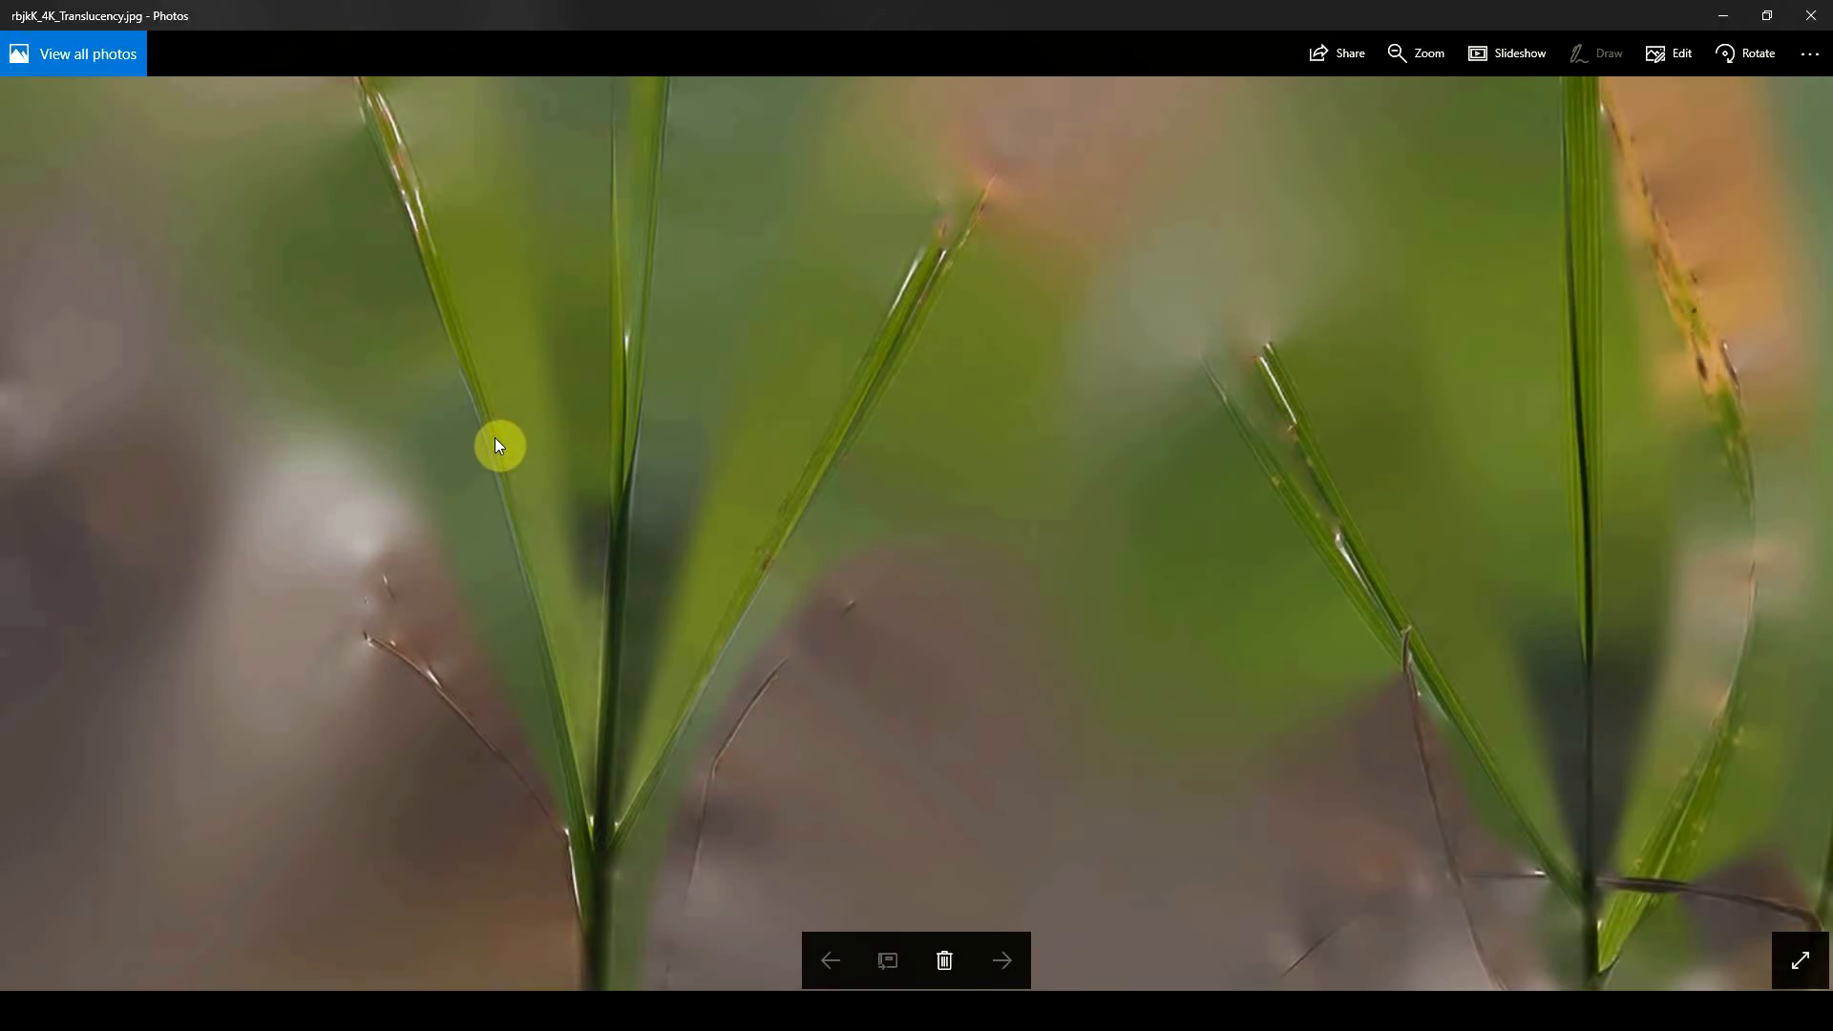
pyautogui.scroll(2, 570, 798)
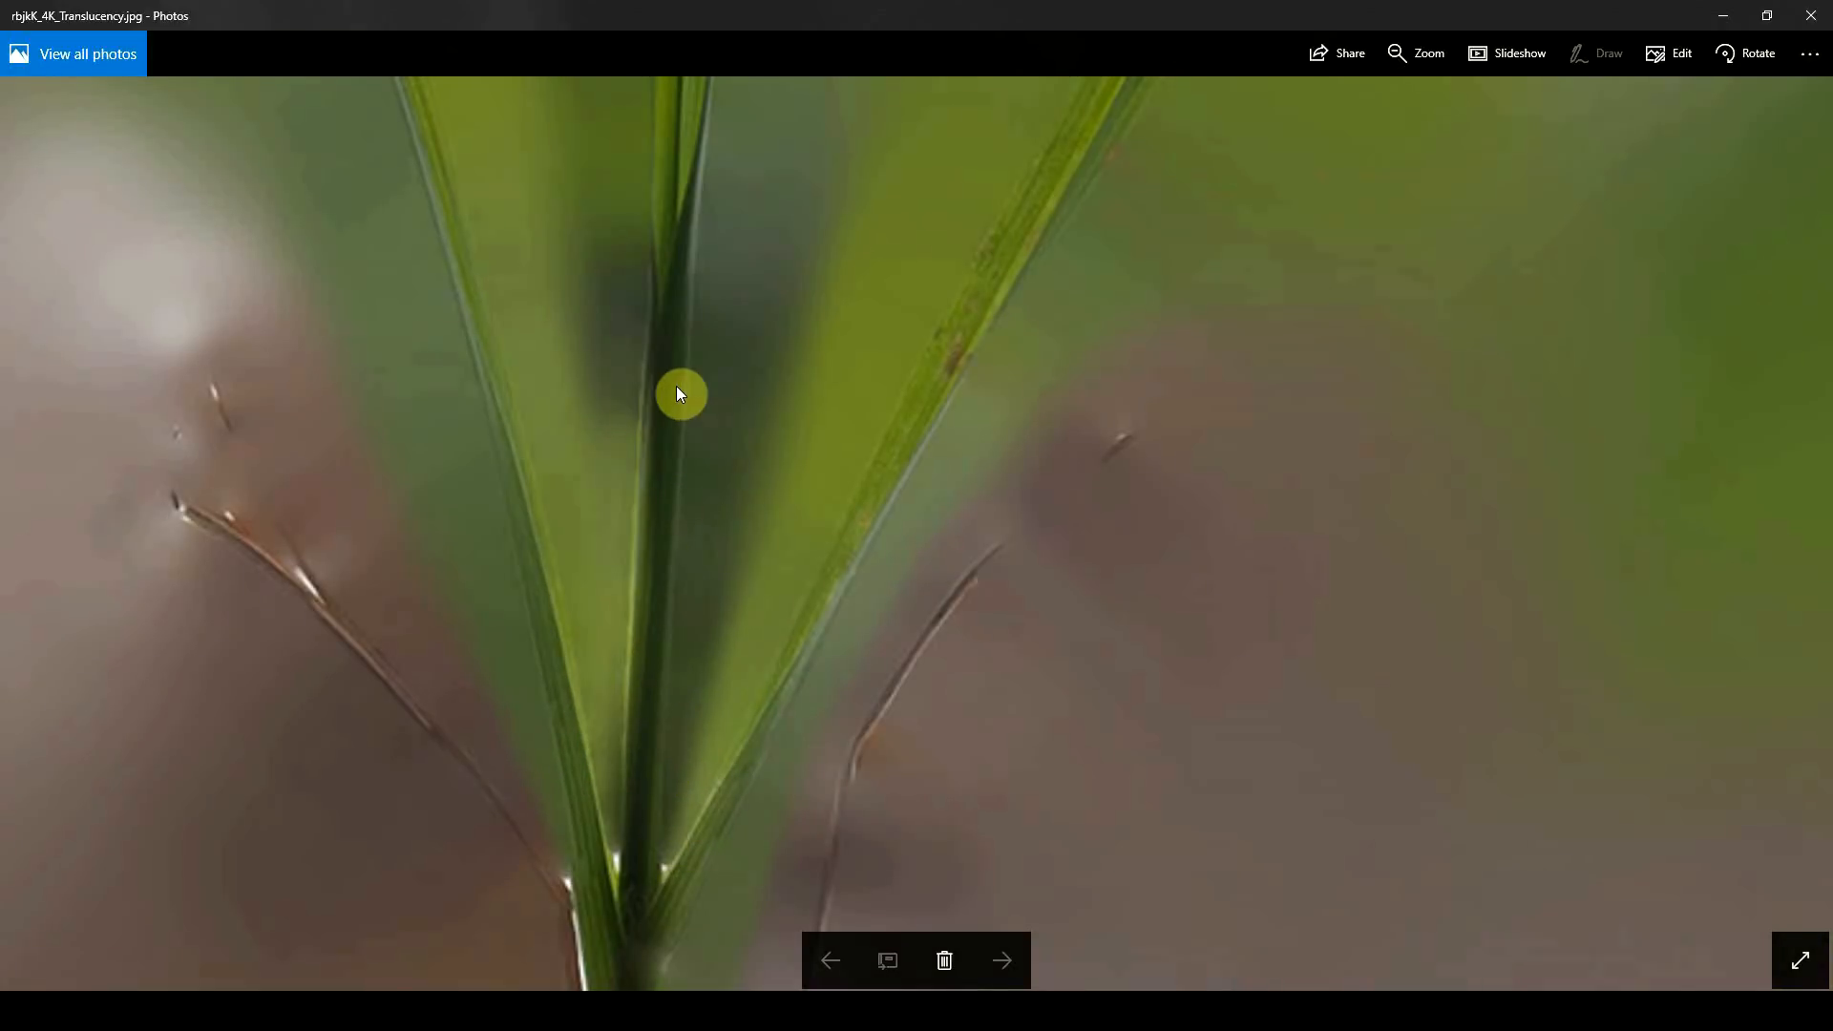
pyautogui.scroll(-3, 679, 461)
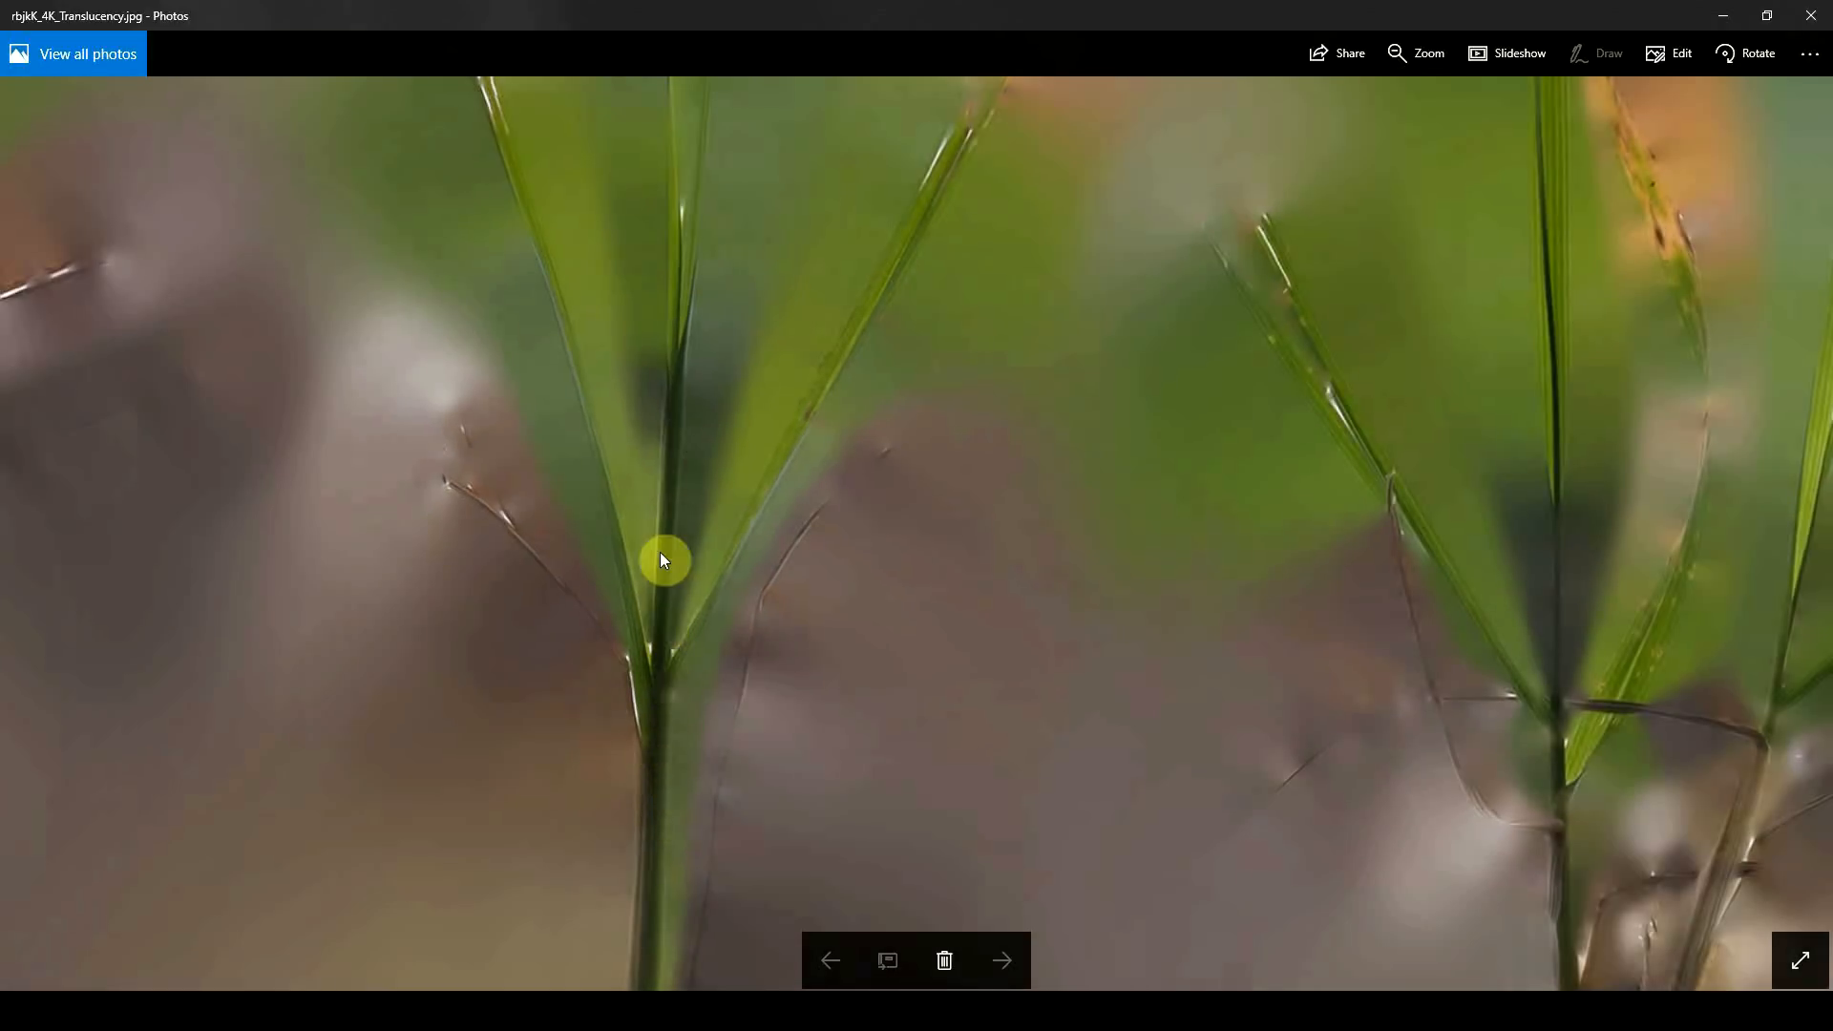
pyautogui.scroll(-5, 673, 417)
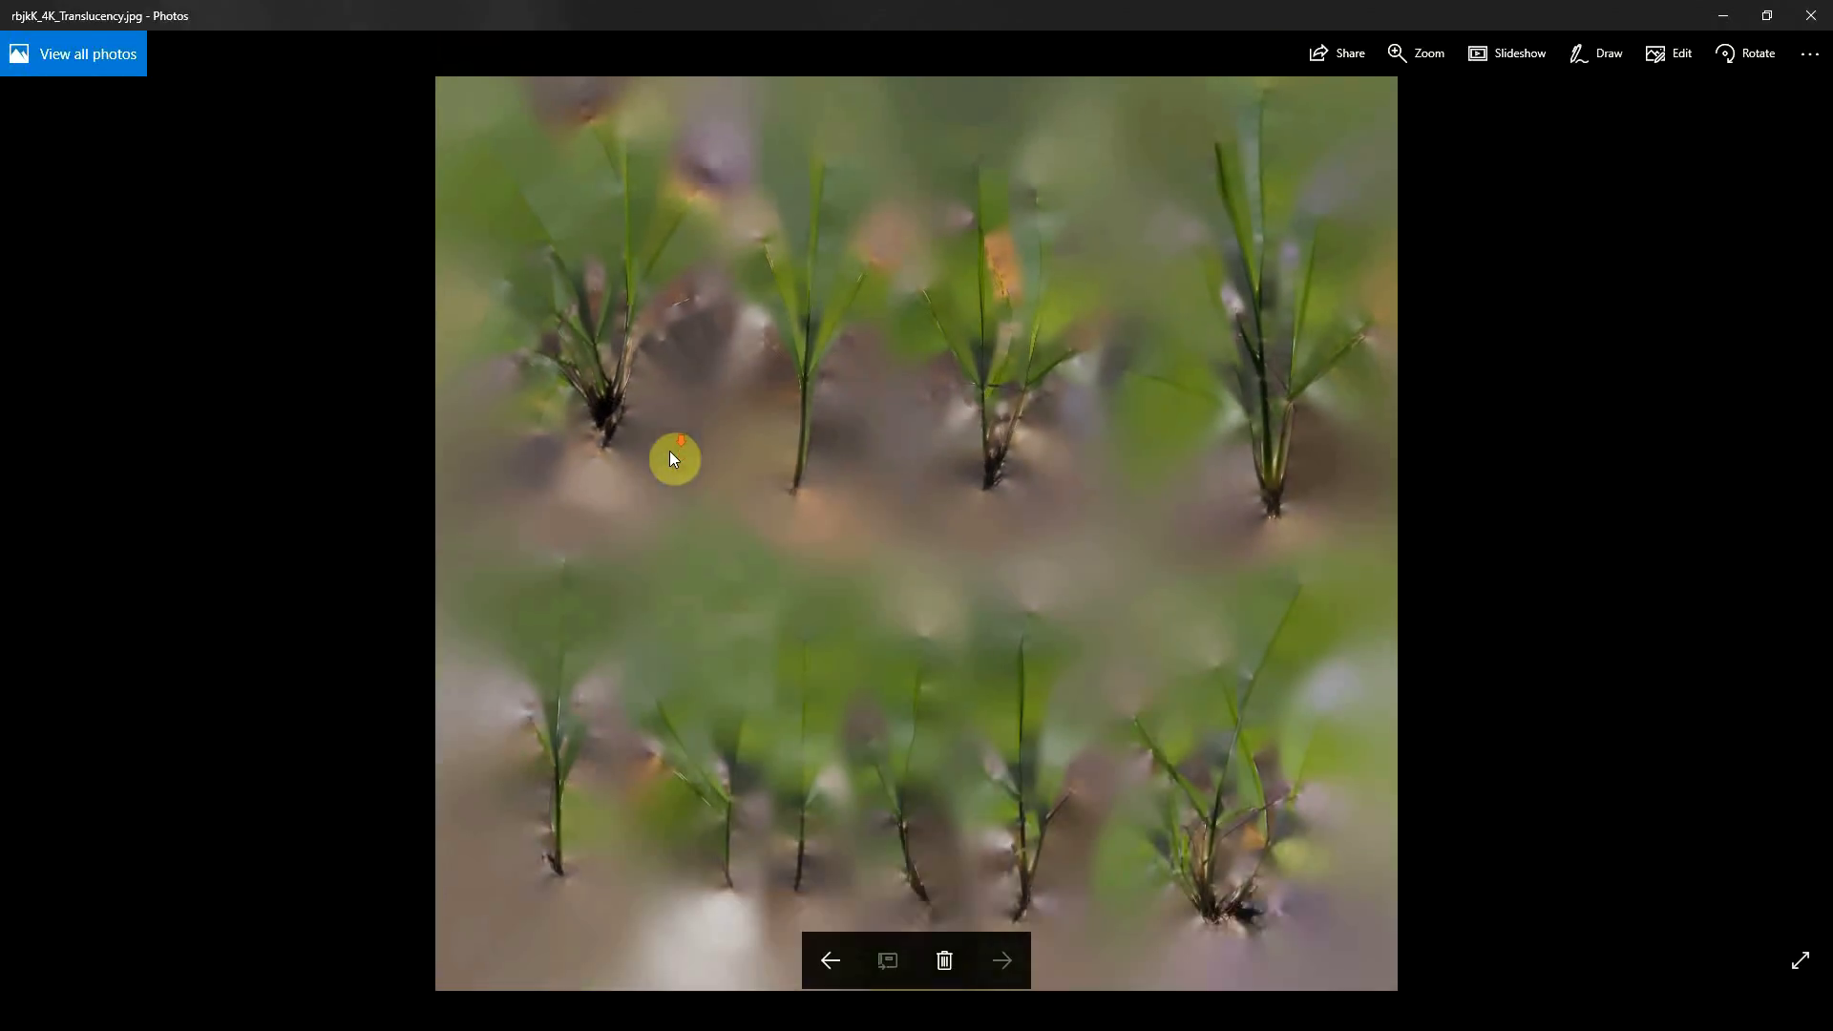
pyautogui.click(1814, 14)
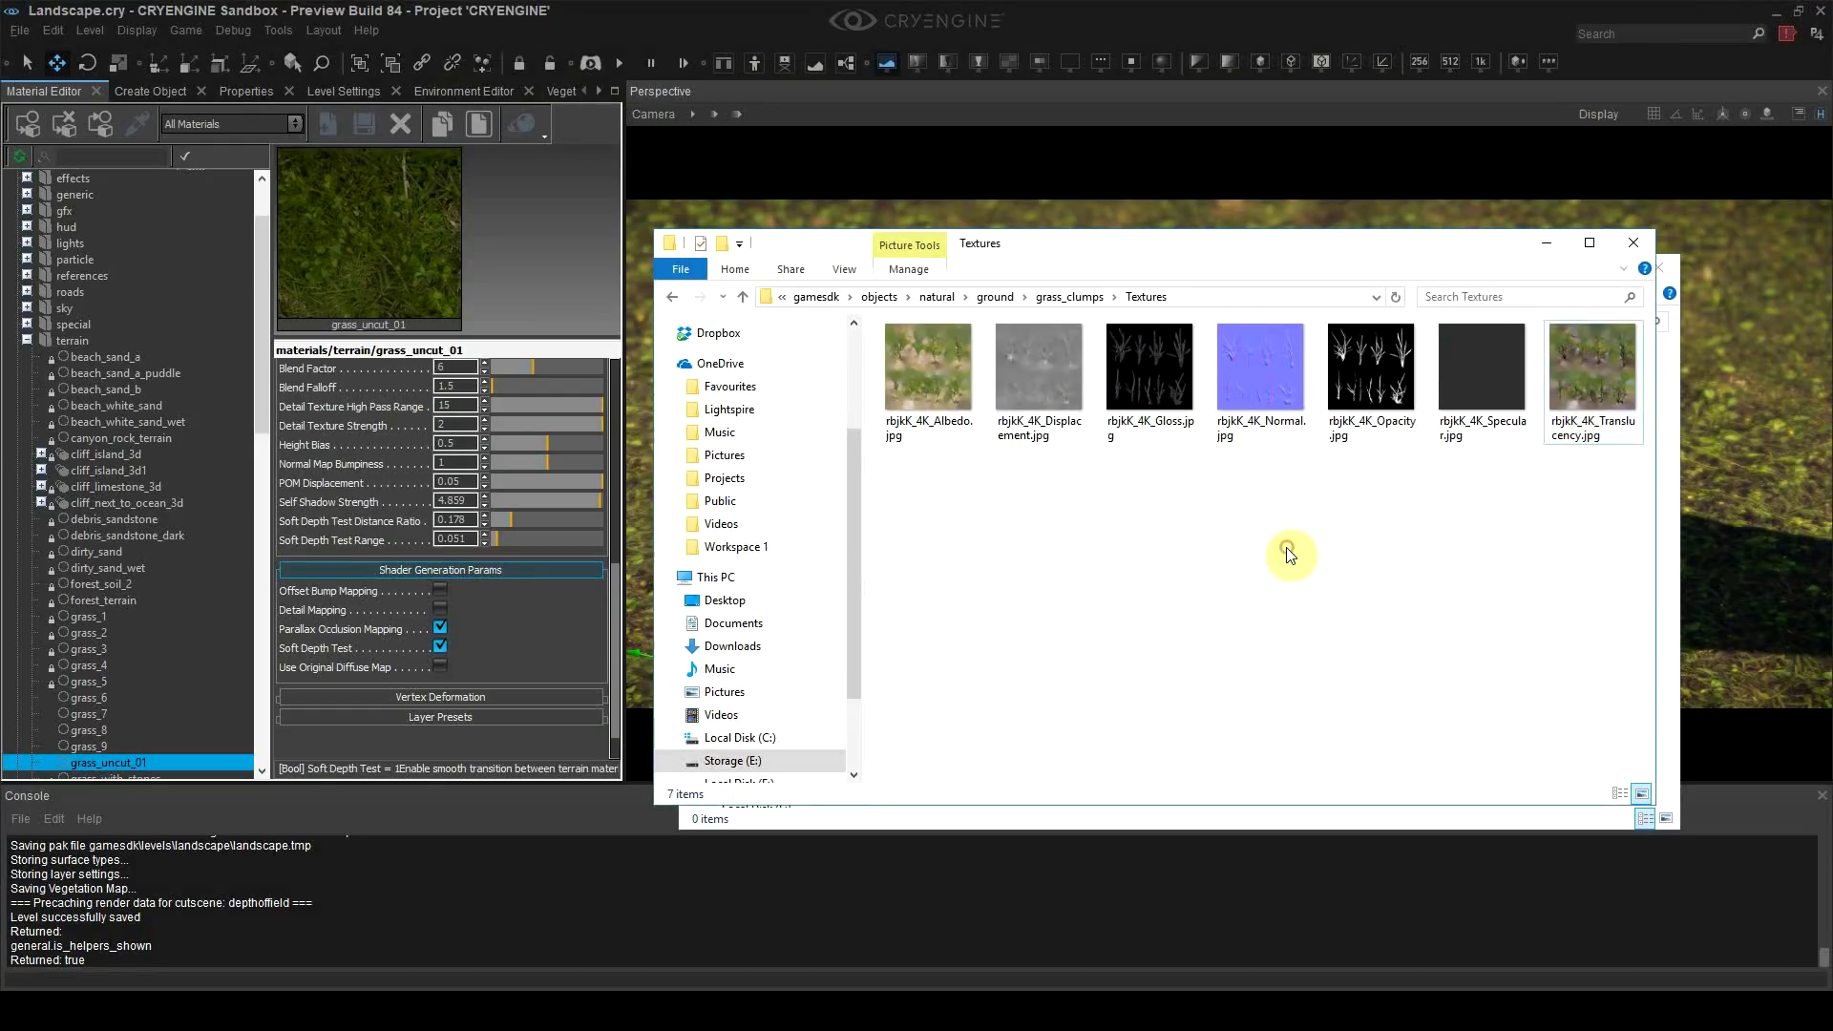
# Step: Open rbjkK_4K_Albedo.jpg in Photoshop and add a new alpha channel to it
pyautogui.rightClick(950, 341)
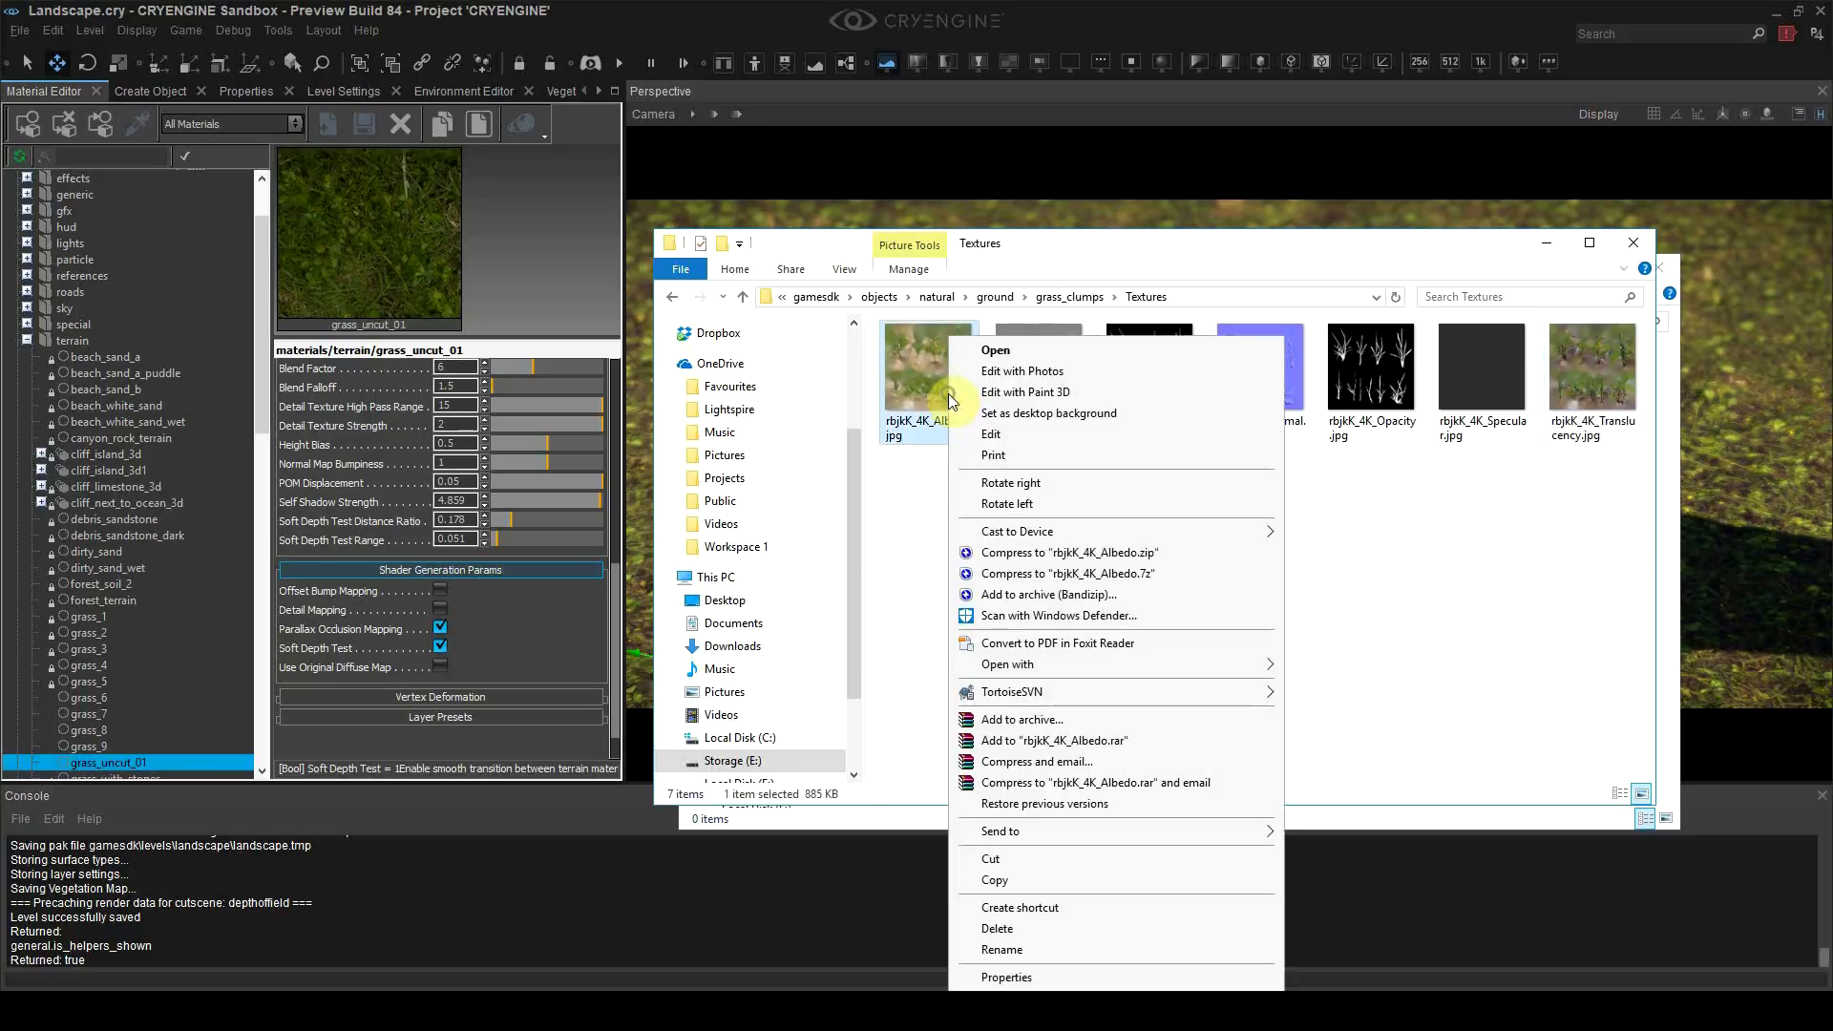
pyautogui.moveTo(1022, 673)
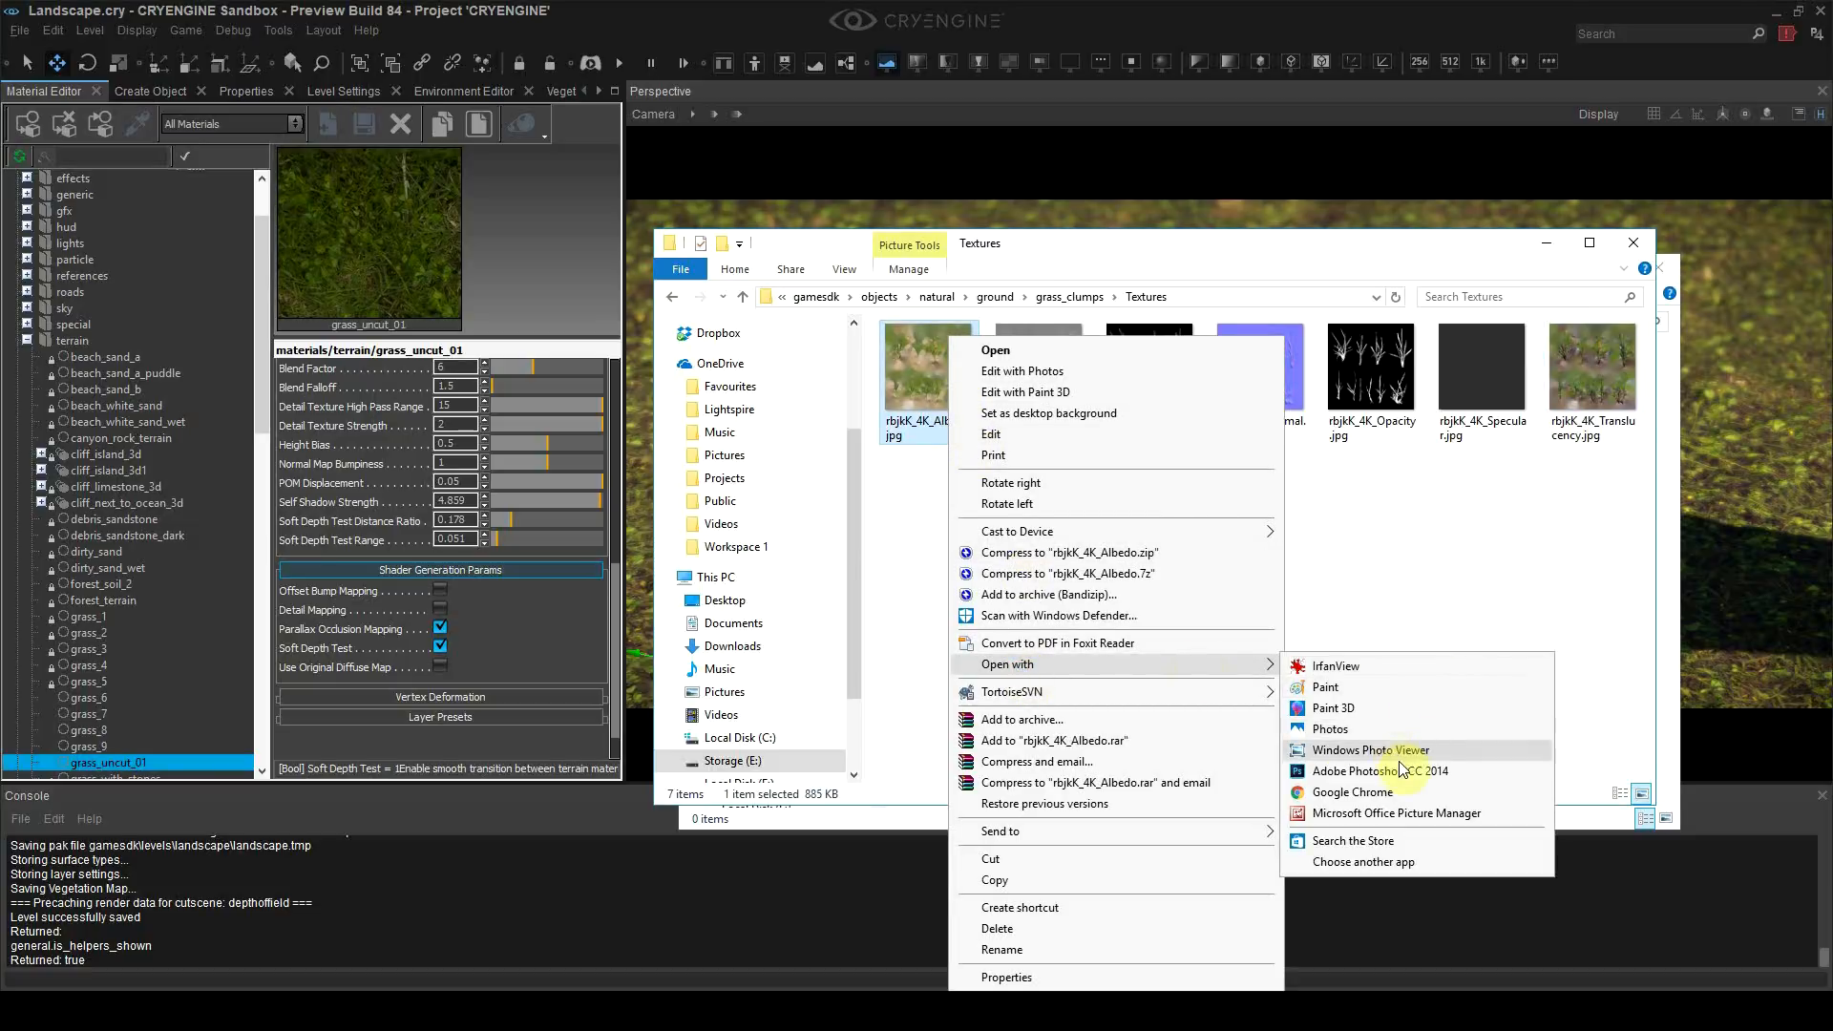
pyautogui.click(1509, 771)
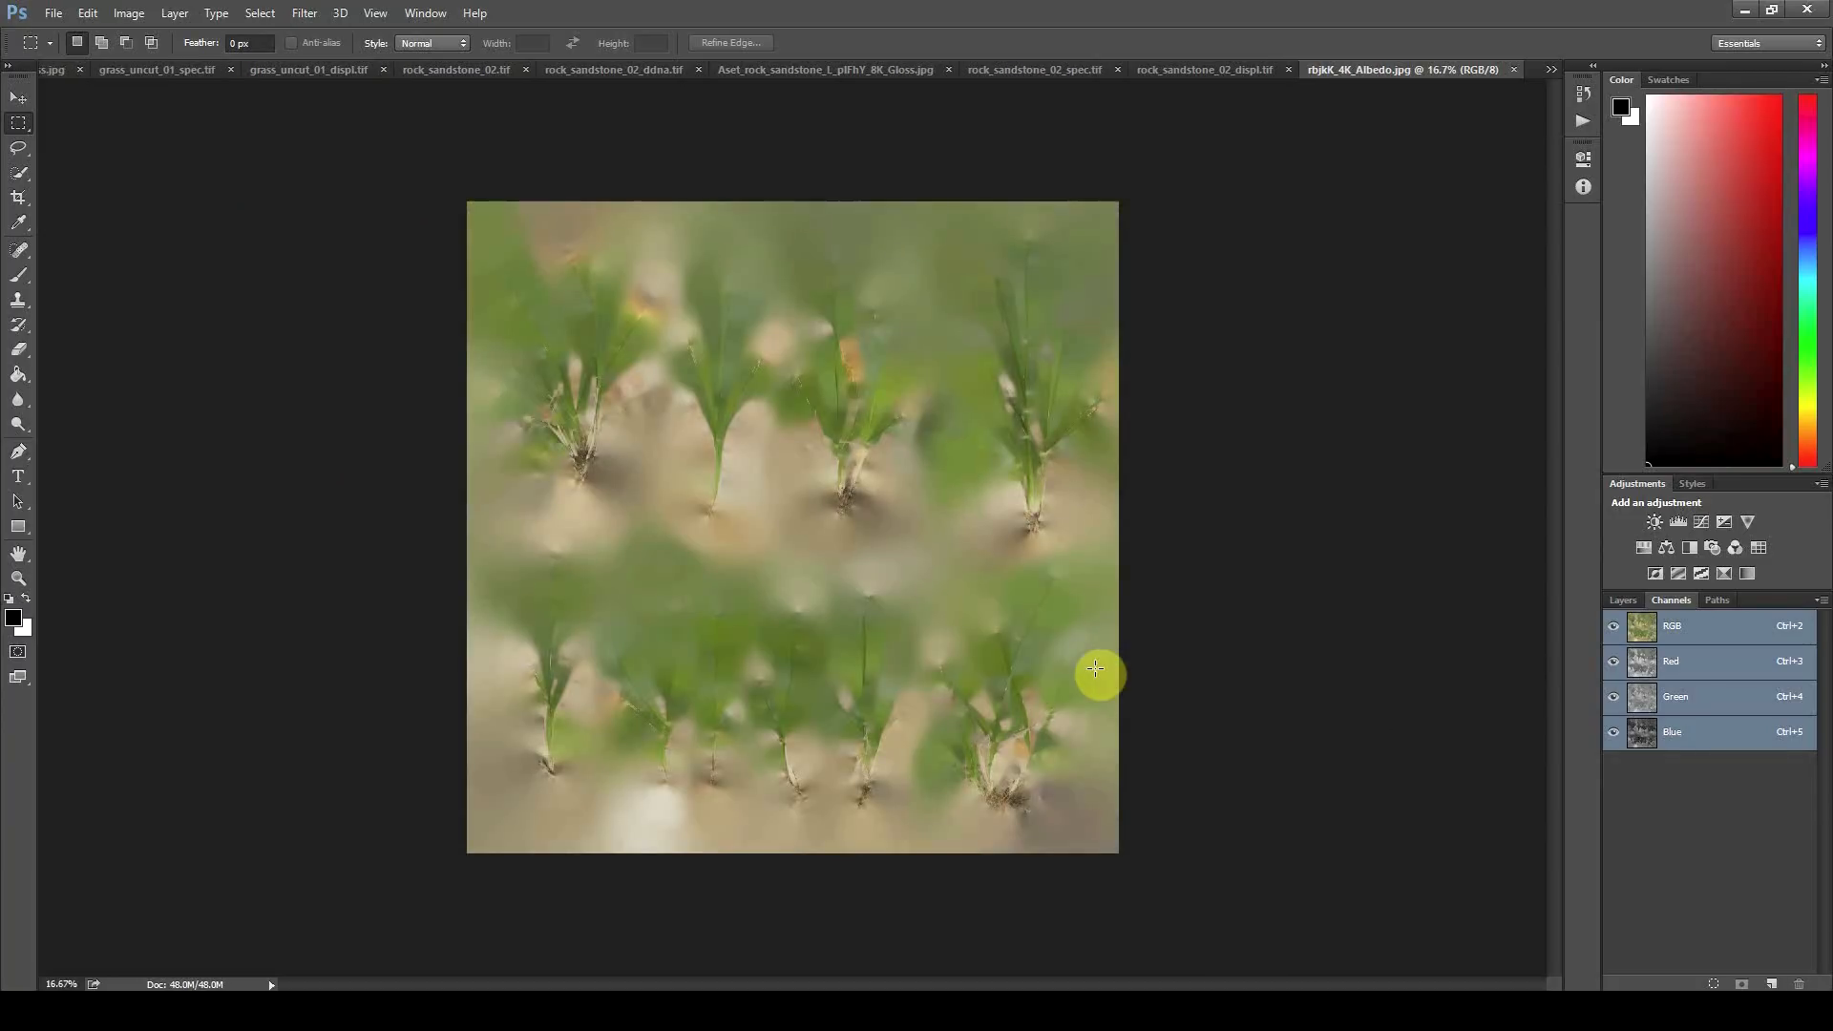
pyautogui.click(1771, 983)
# Step: Open rbjkK_4K_Opacity.jpg from the Textures folder in Photoshop and display its channels
pyautogui.hotkey('alt', 'Tab')
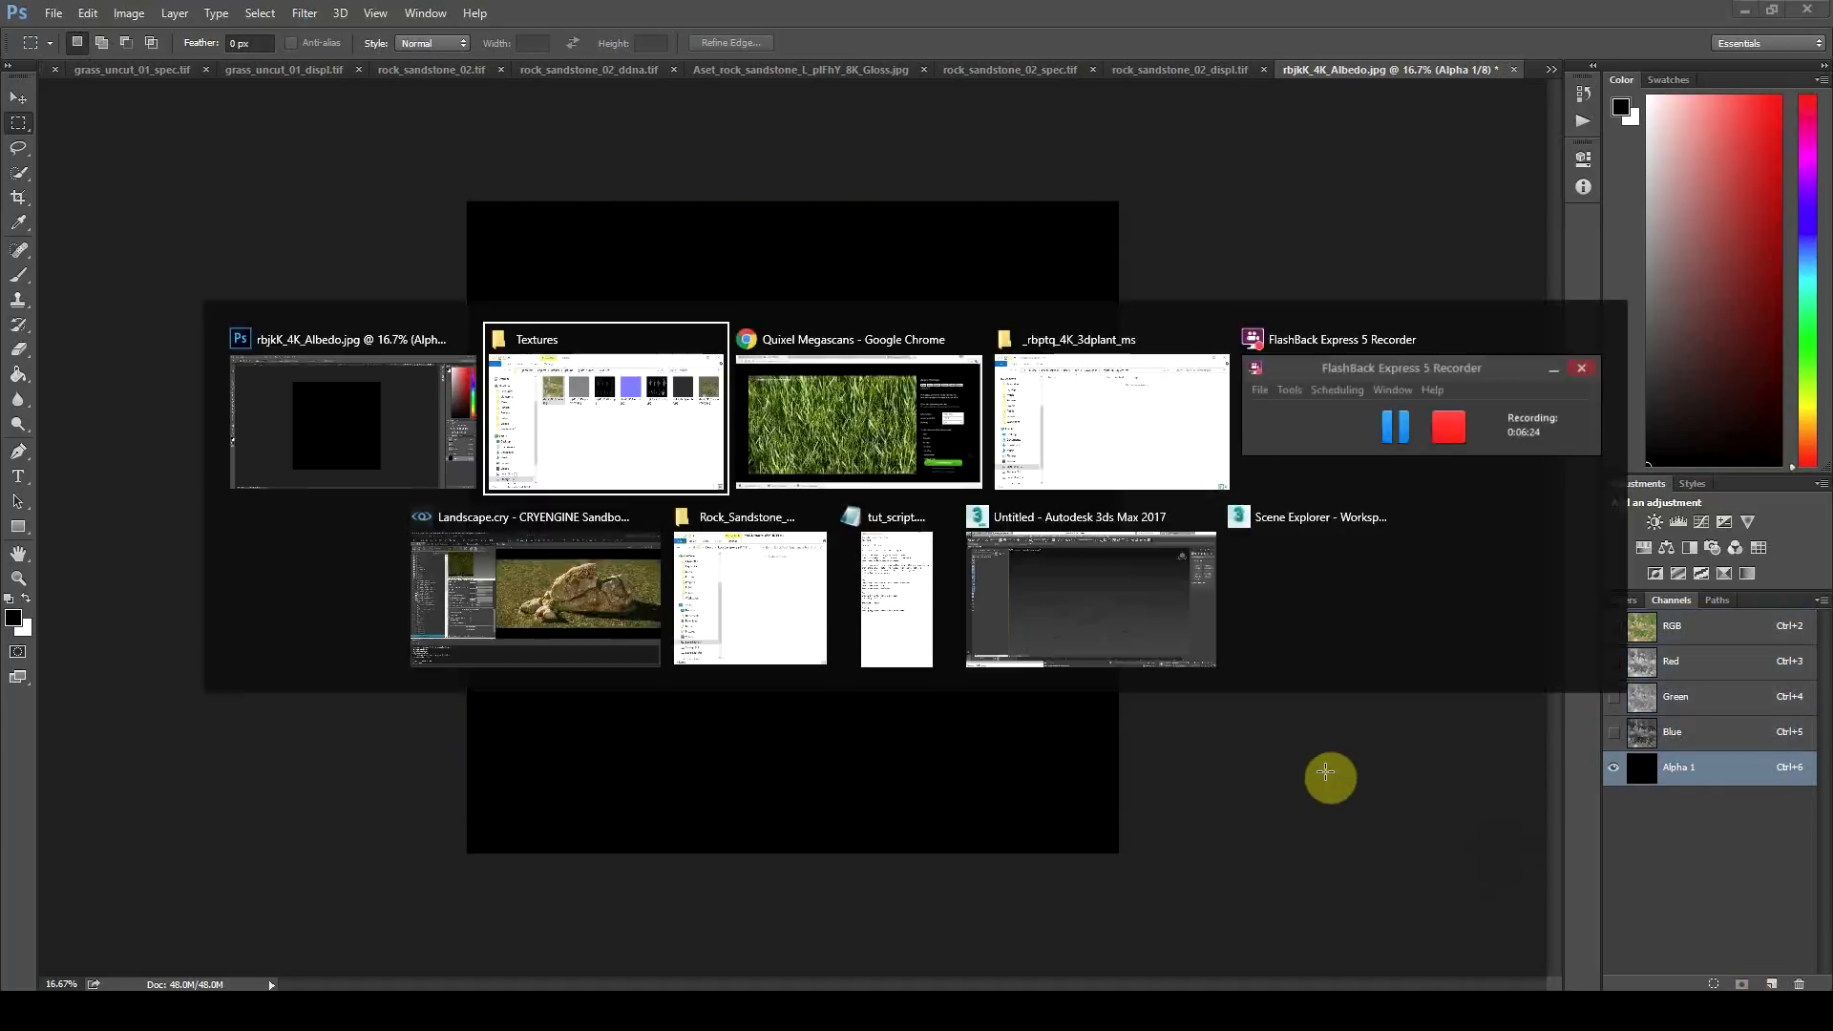
pyautogui.rightClick(1389, 391)
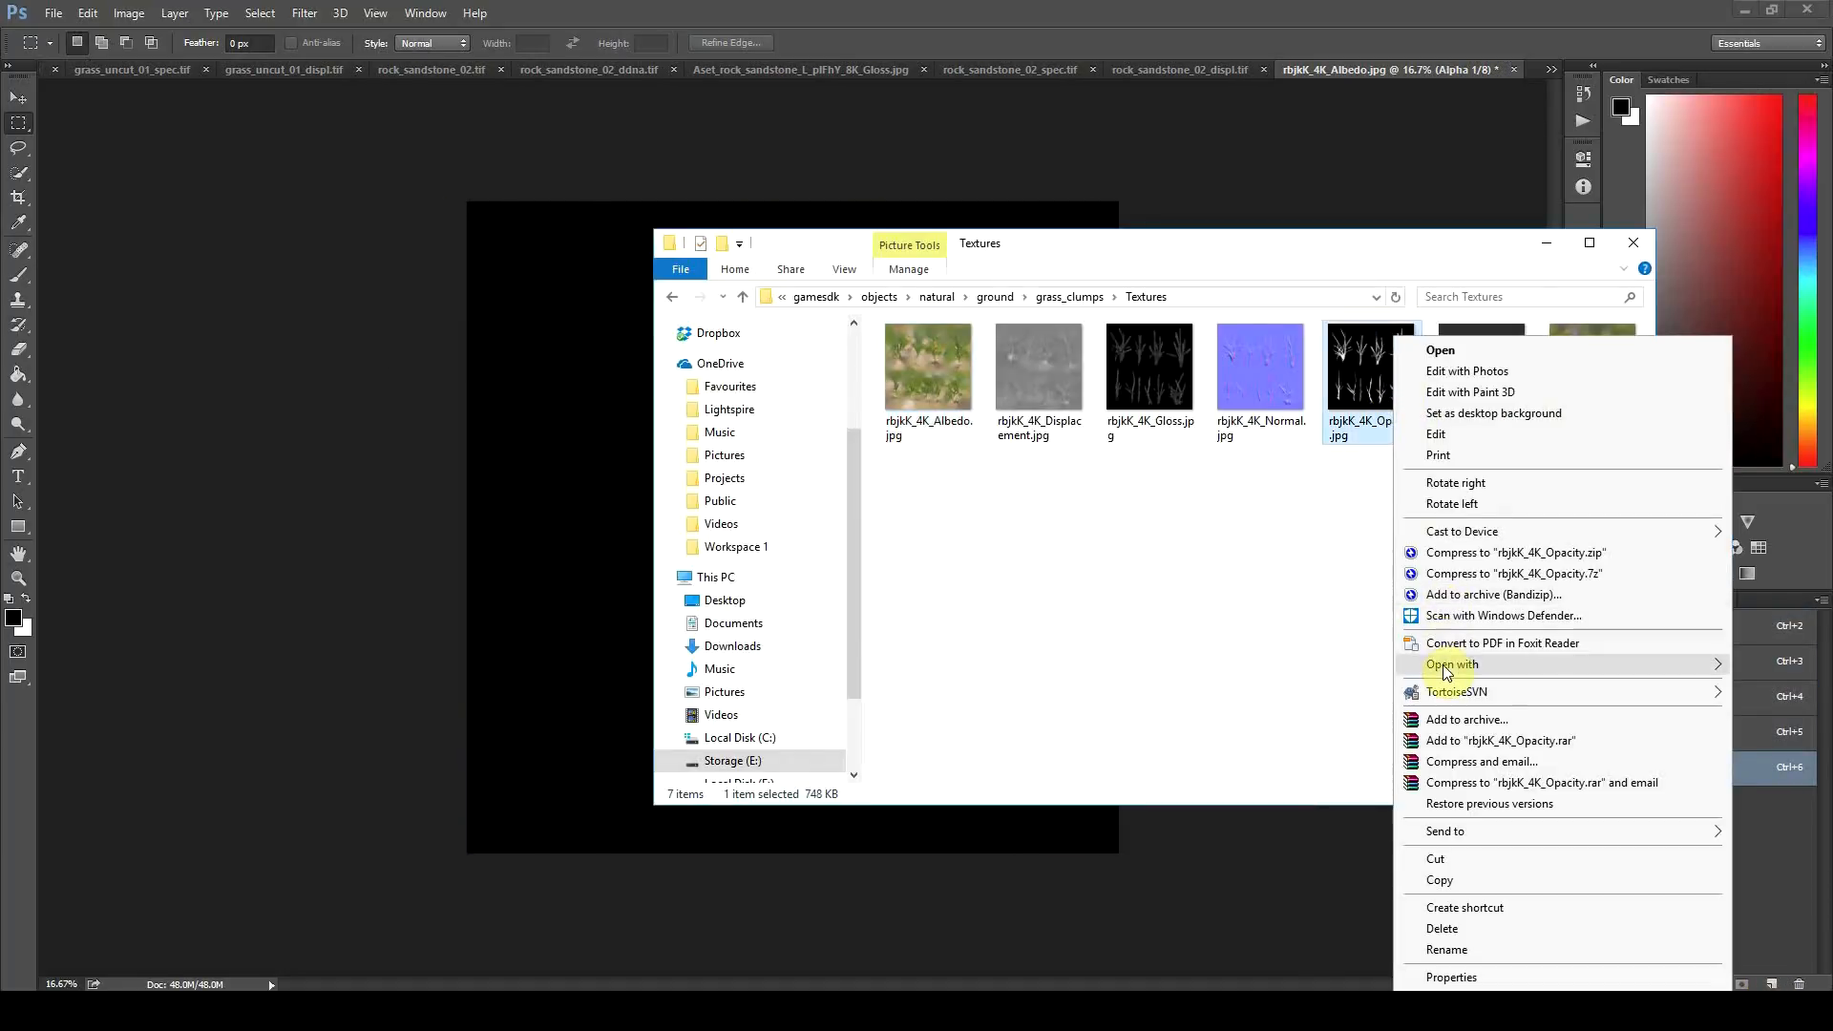
pyautogui.moveTo(1422, 672)
pyautogui.click(1214, 771)
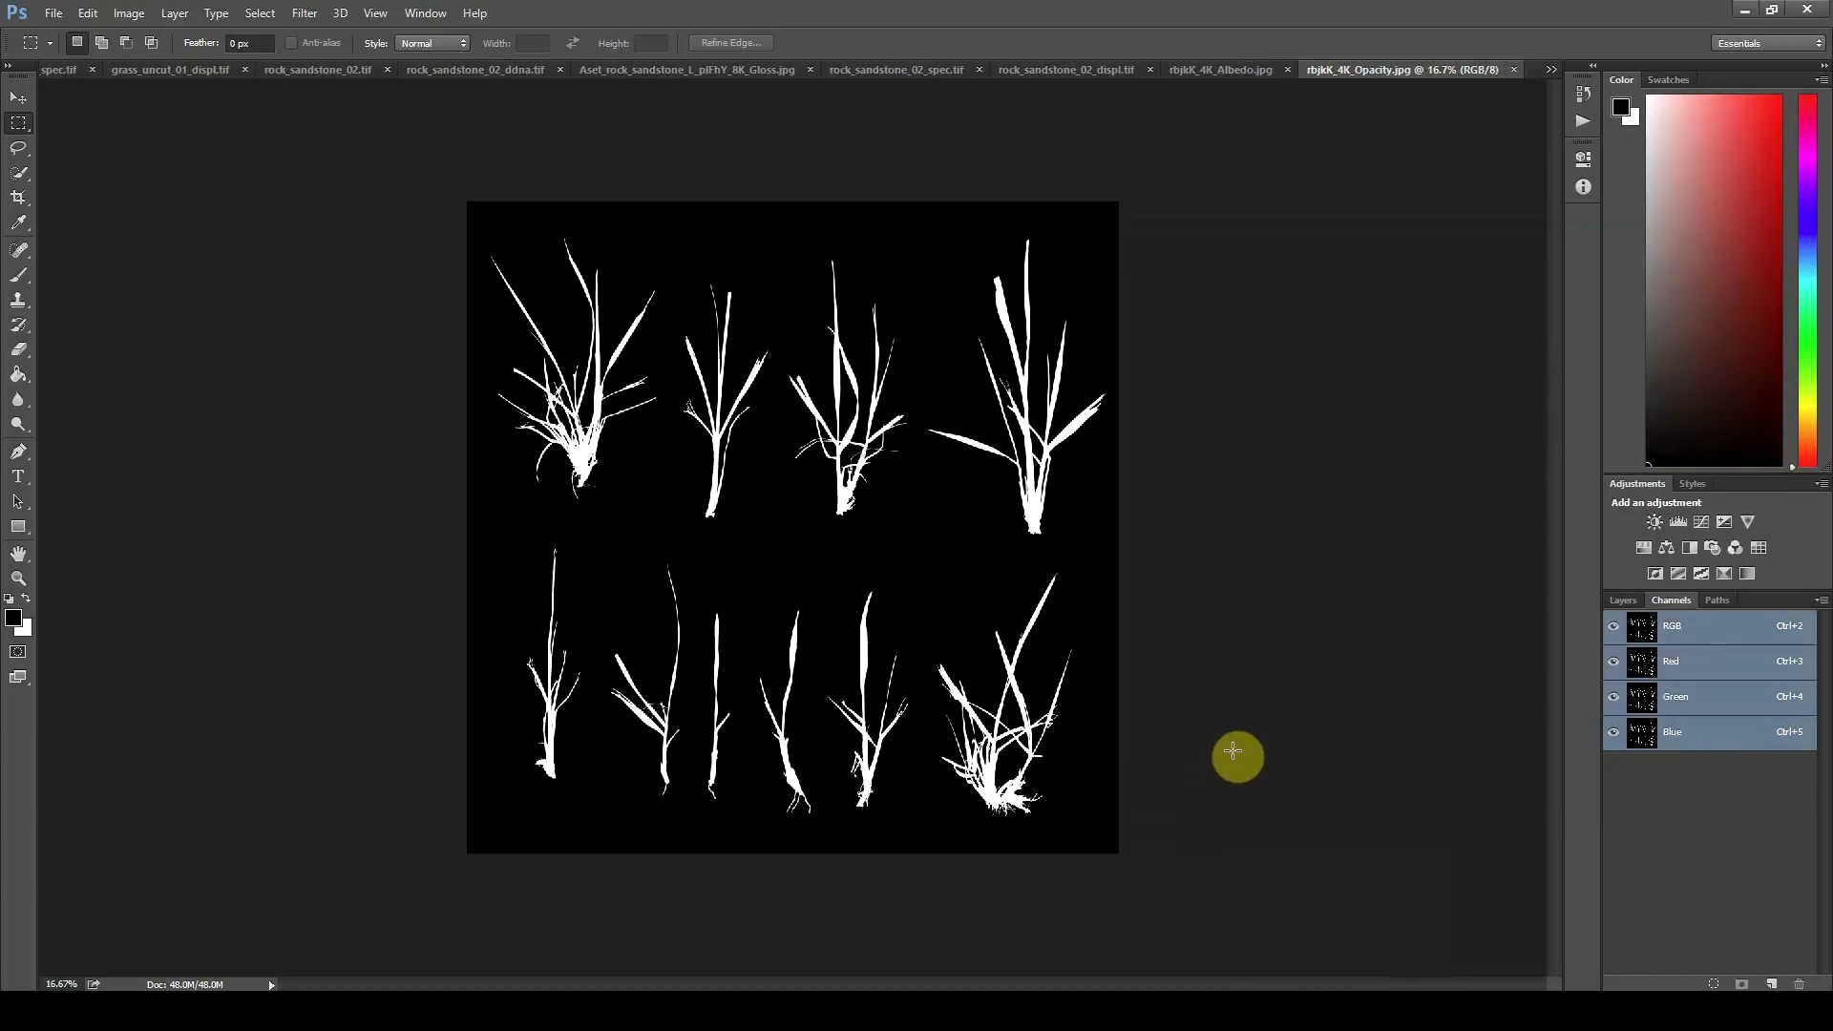
pyautogui.click(1622, 600)
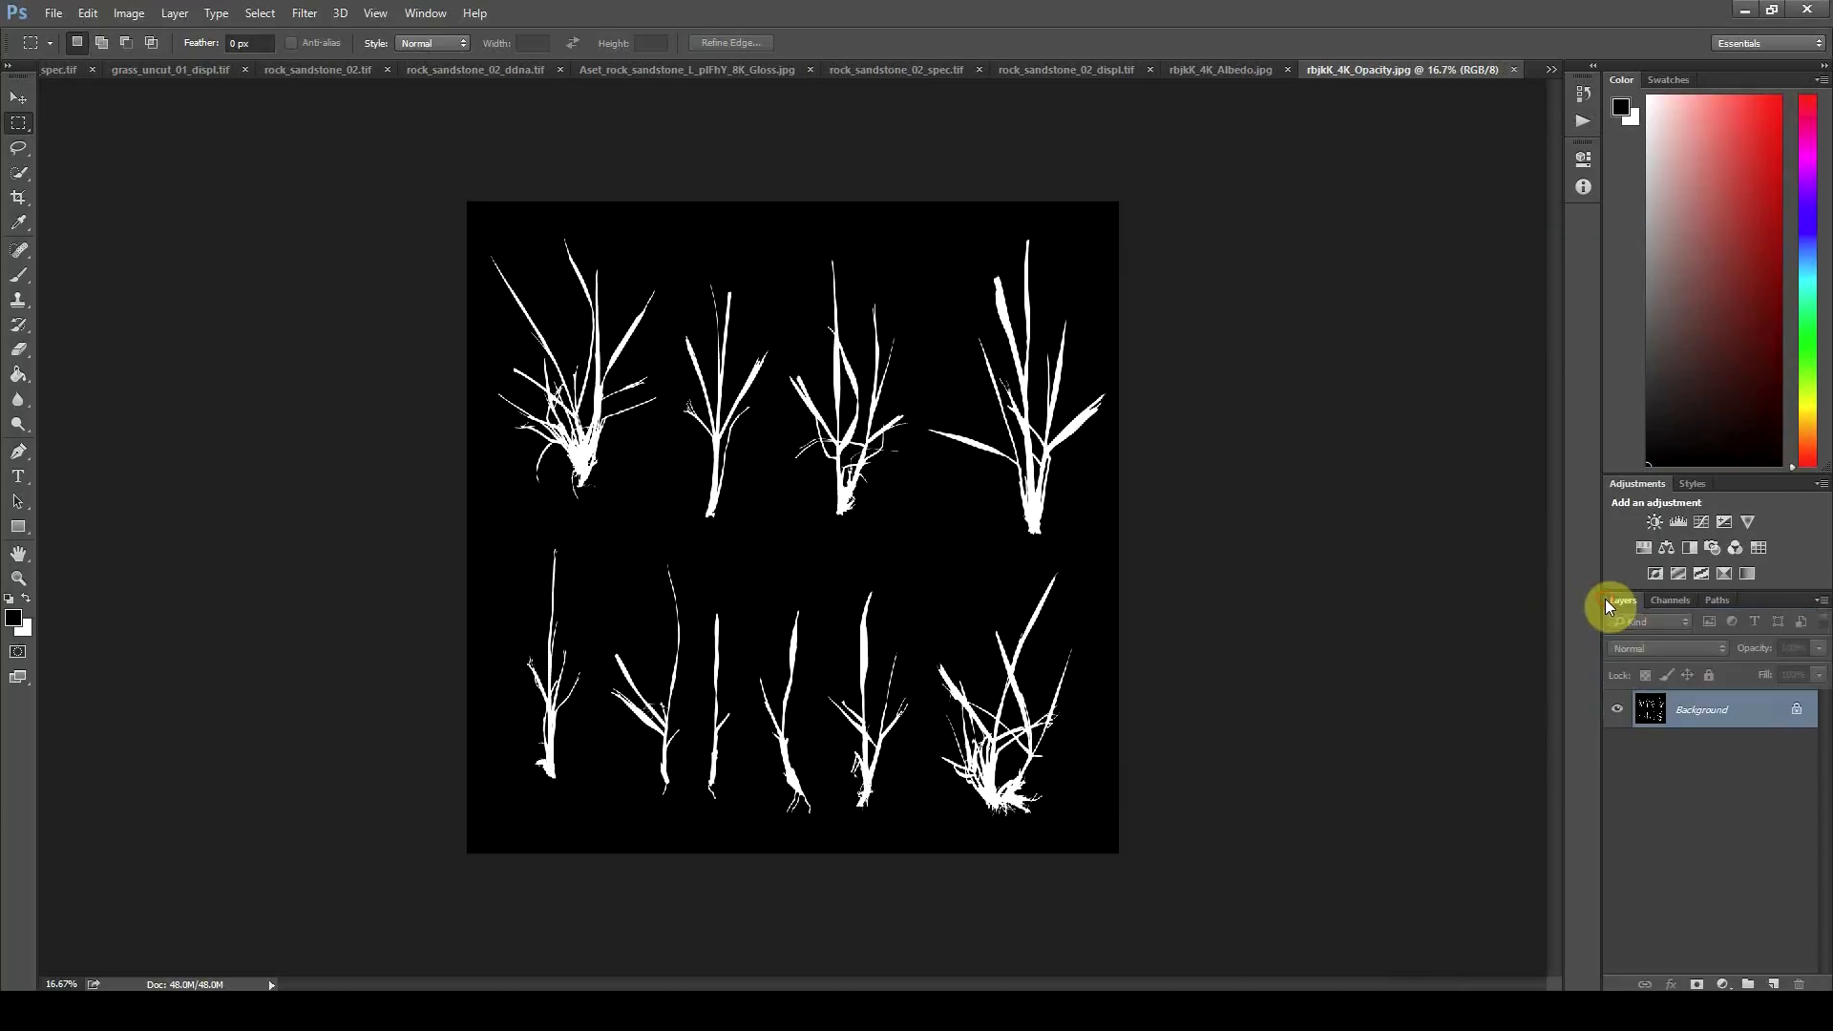
pyautogui.click(1665, 601)
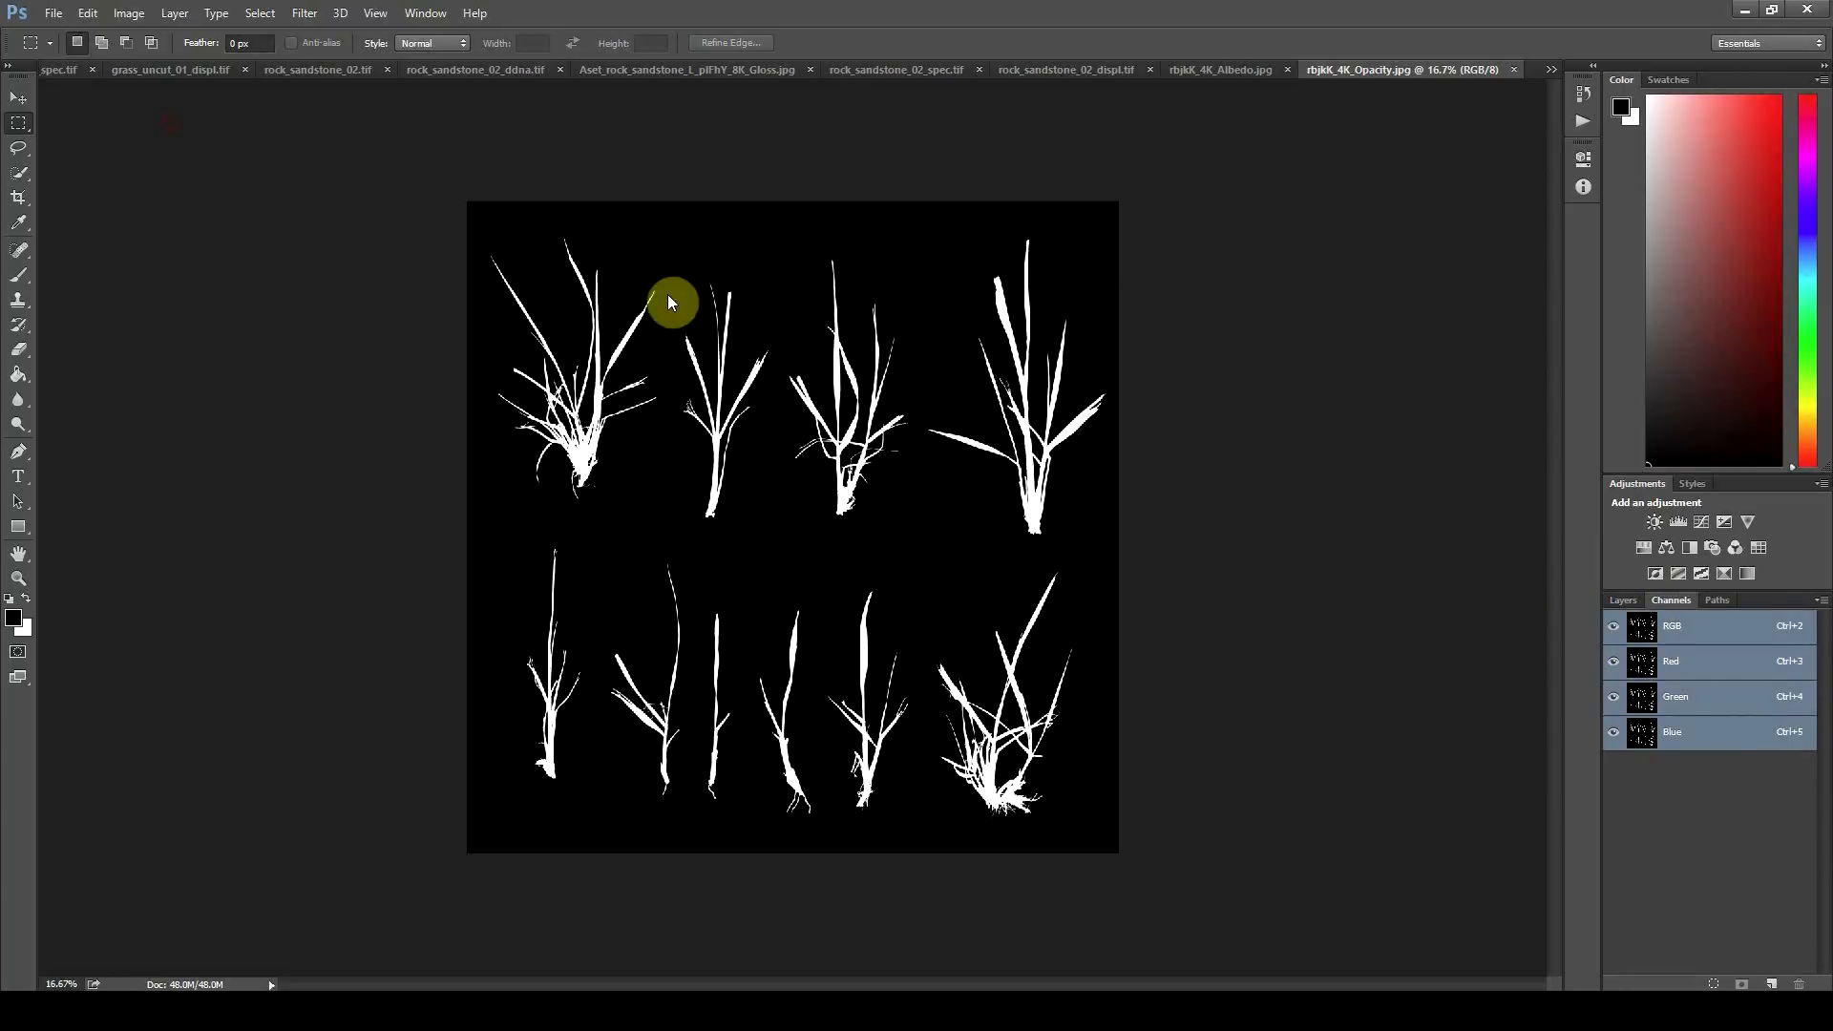
# Step: Copy the whole opacity image into the albedo's Alpha 1 channel, check it, and return to the RGB composite
pyautogui.hotkey('ctrl', 'a')
pyautogui.press('v')
pyautogui.click(1219, 71)
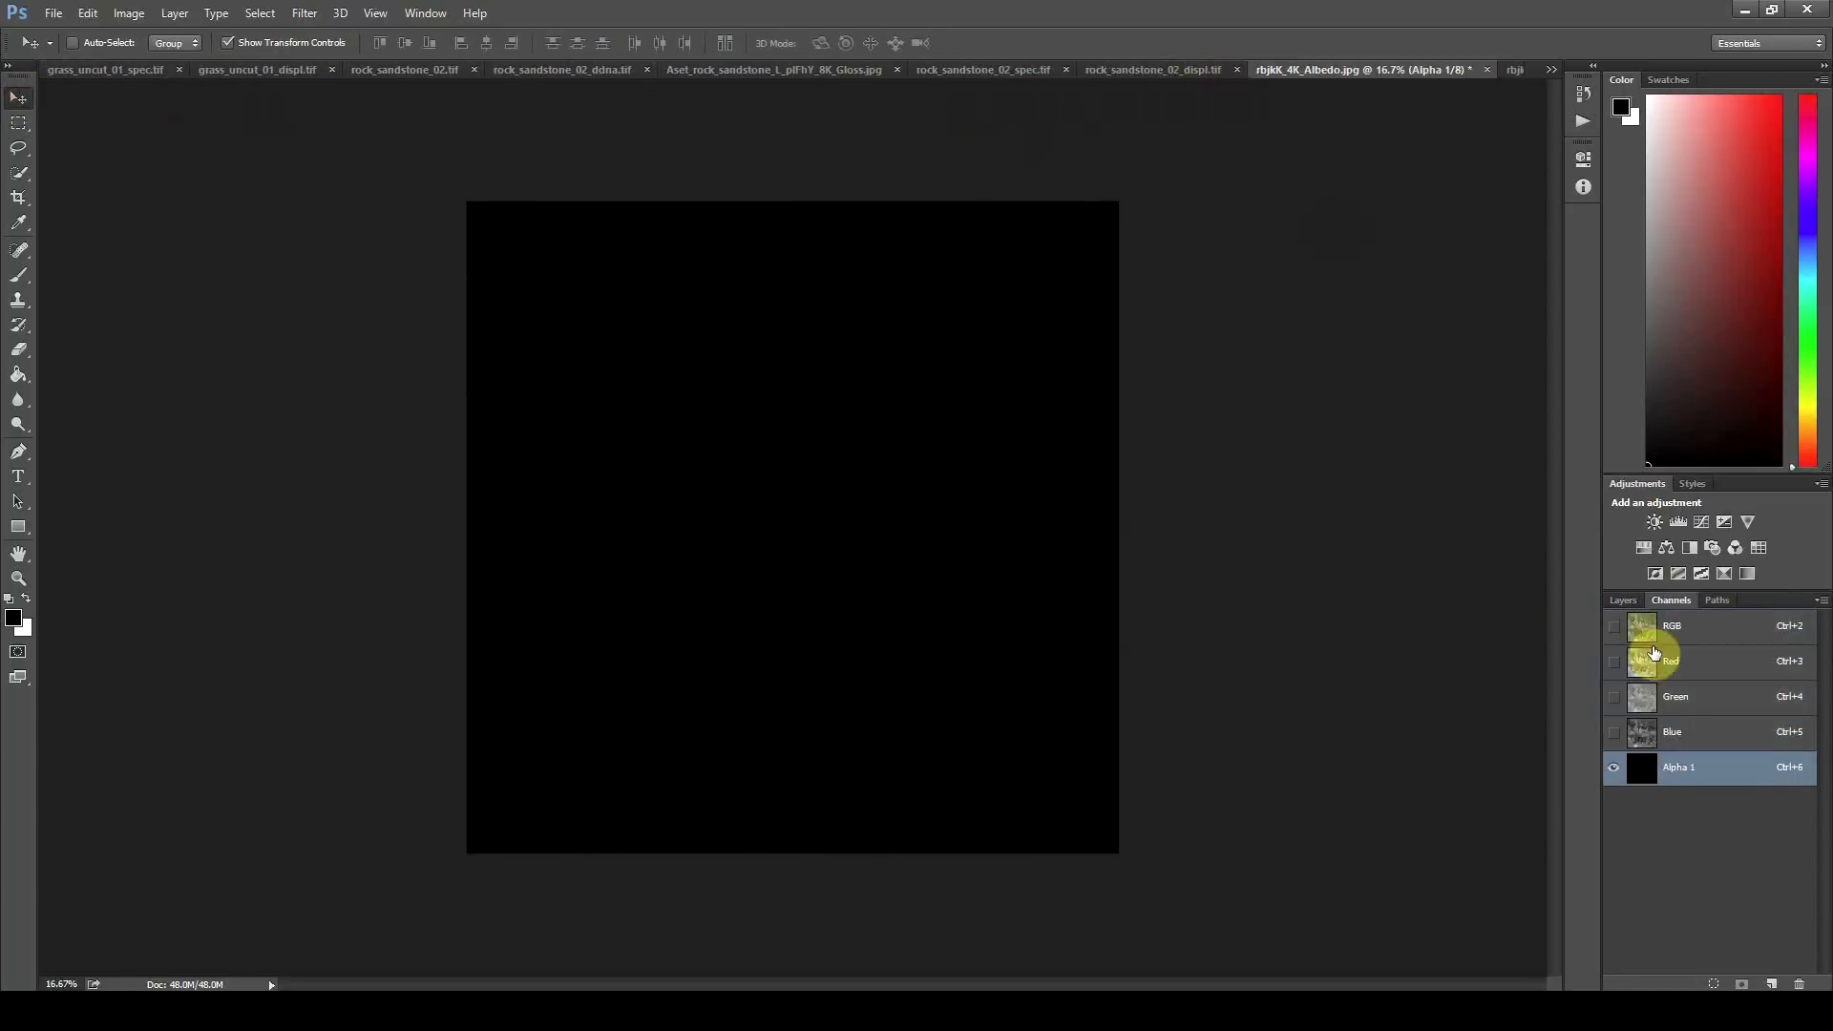
pyautogui.click(1666, 630)
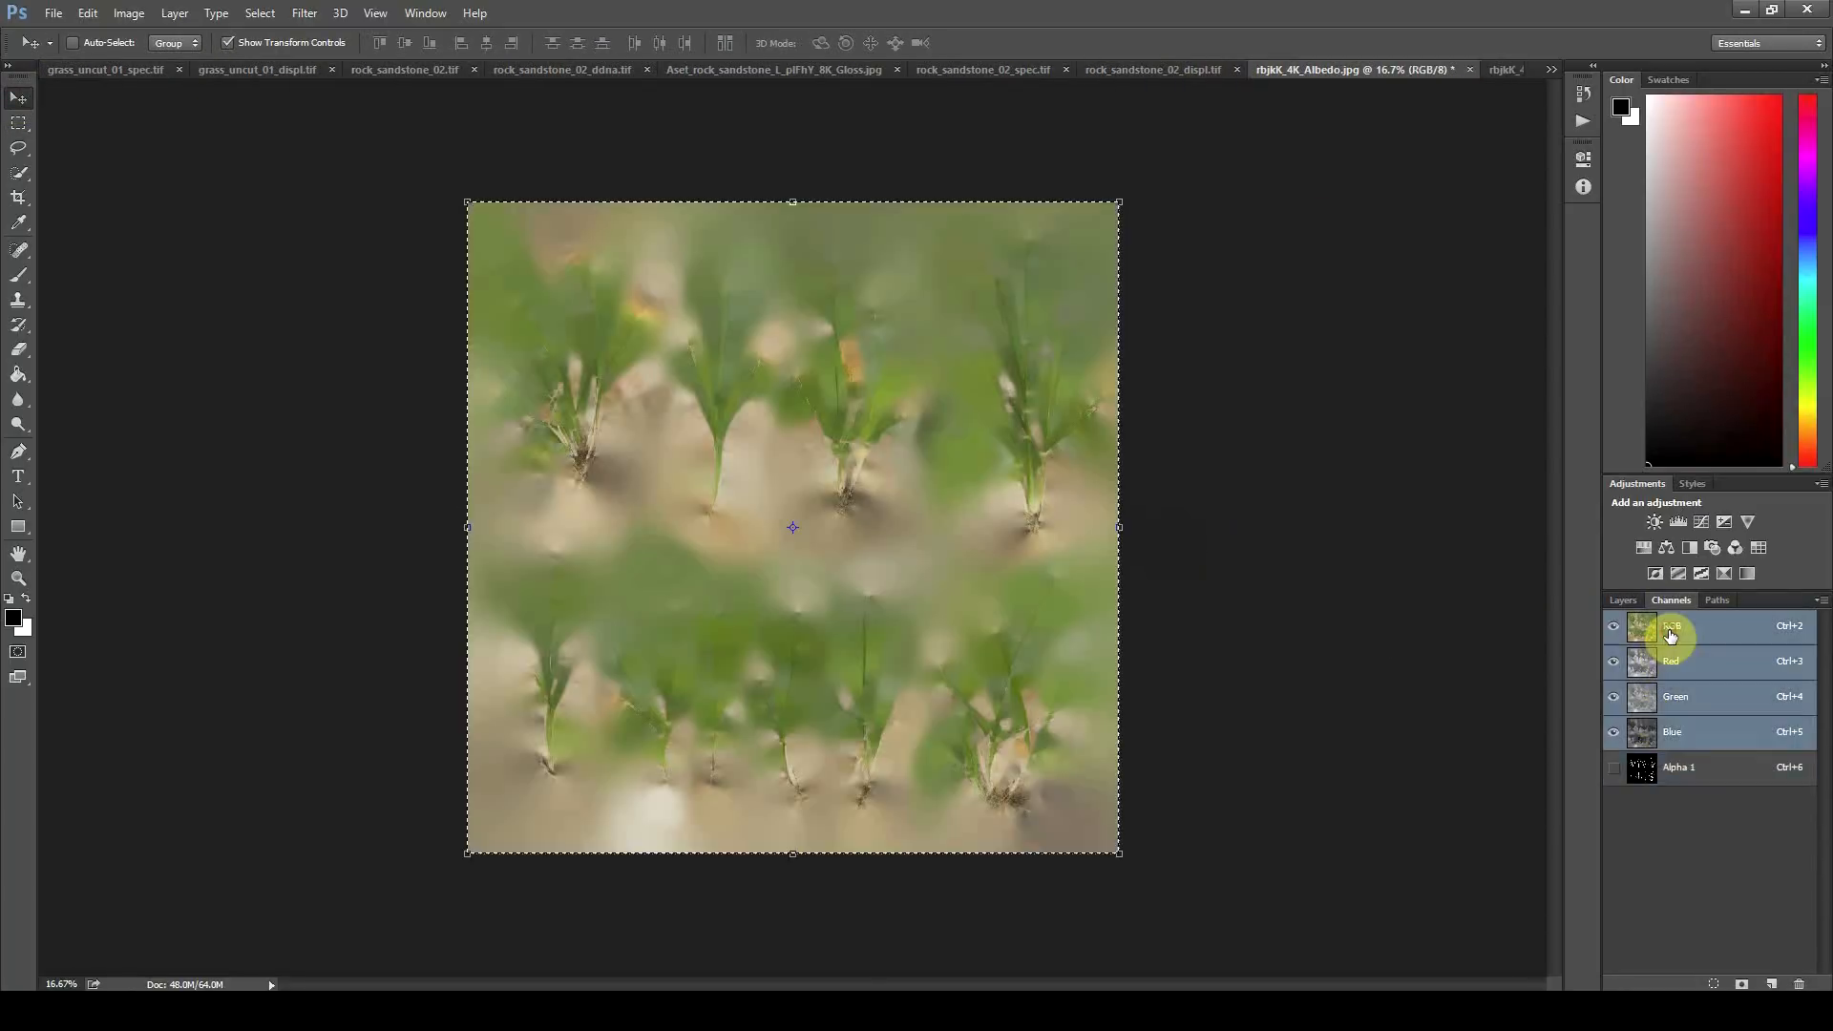
pyautogui.click(1676, 767)
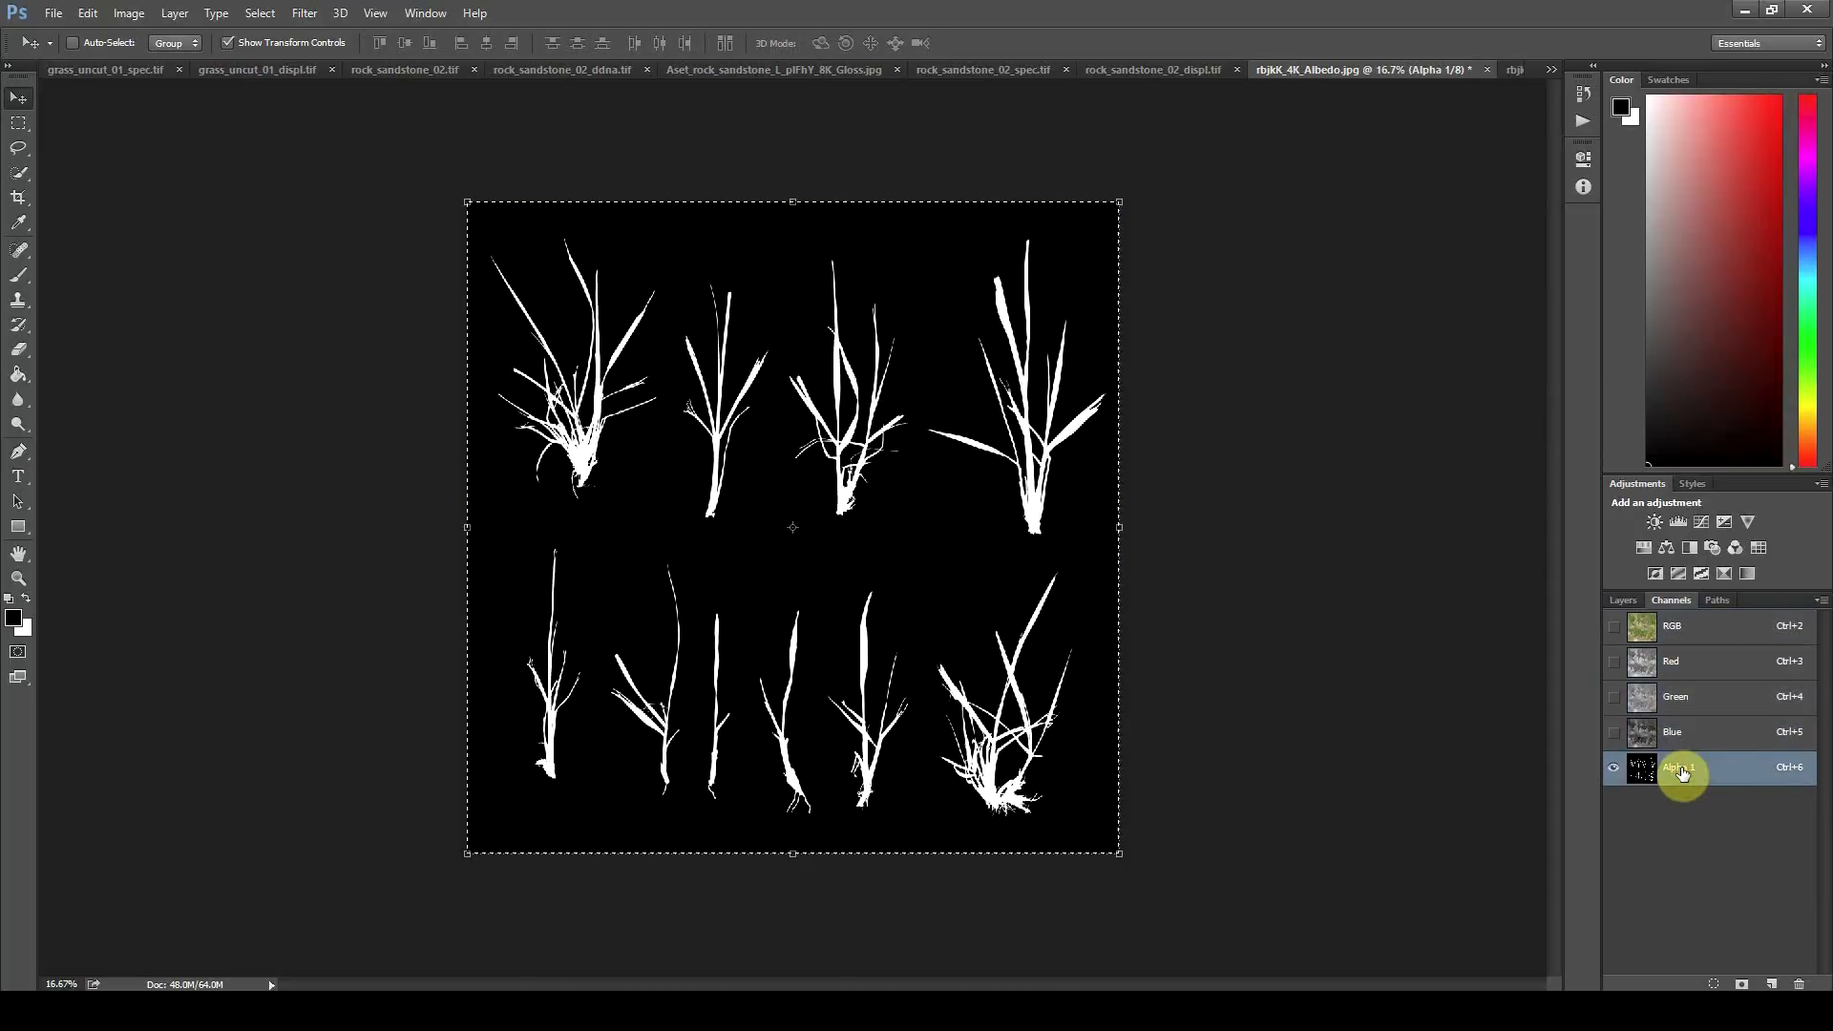
pyautogui.click(1680, 625)
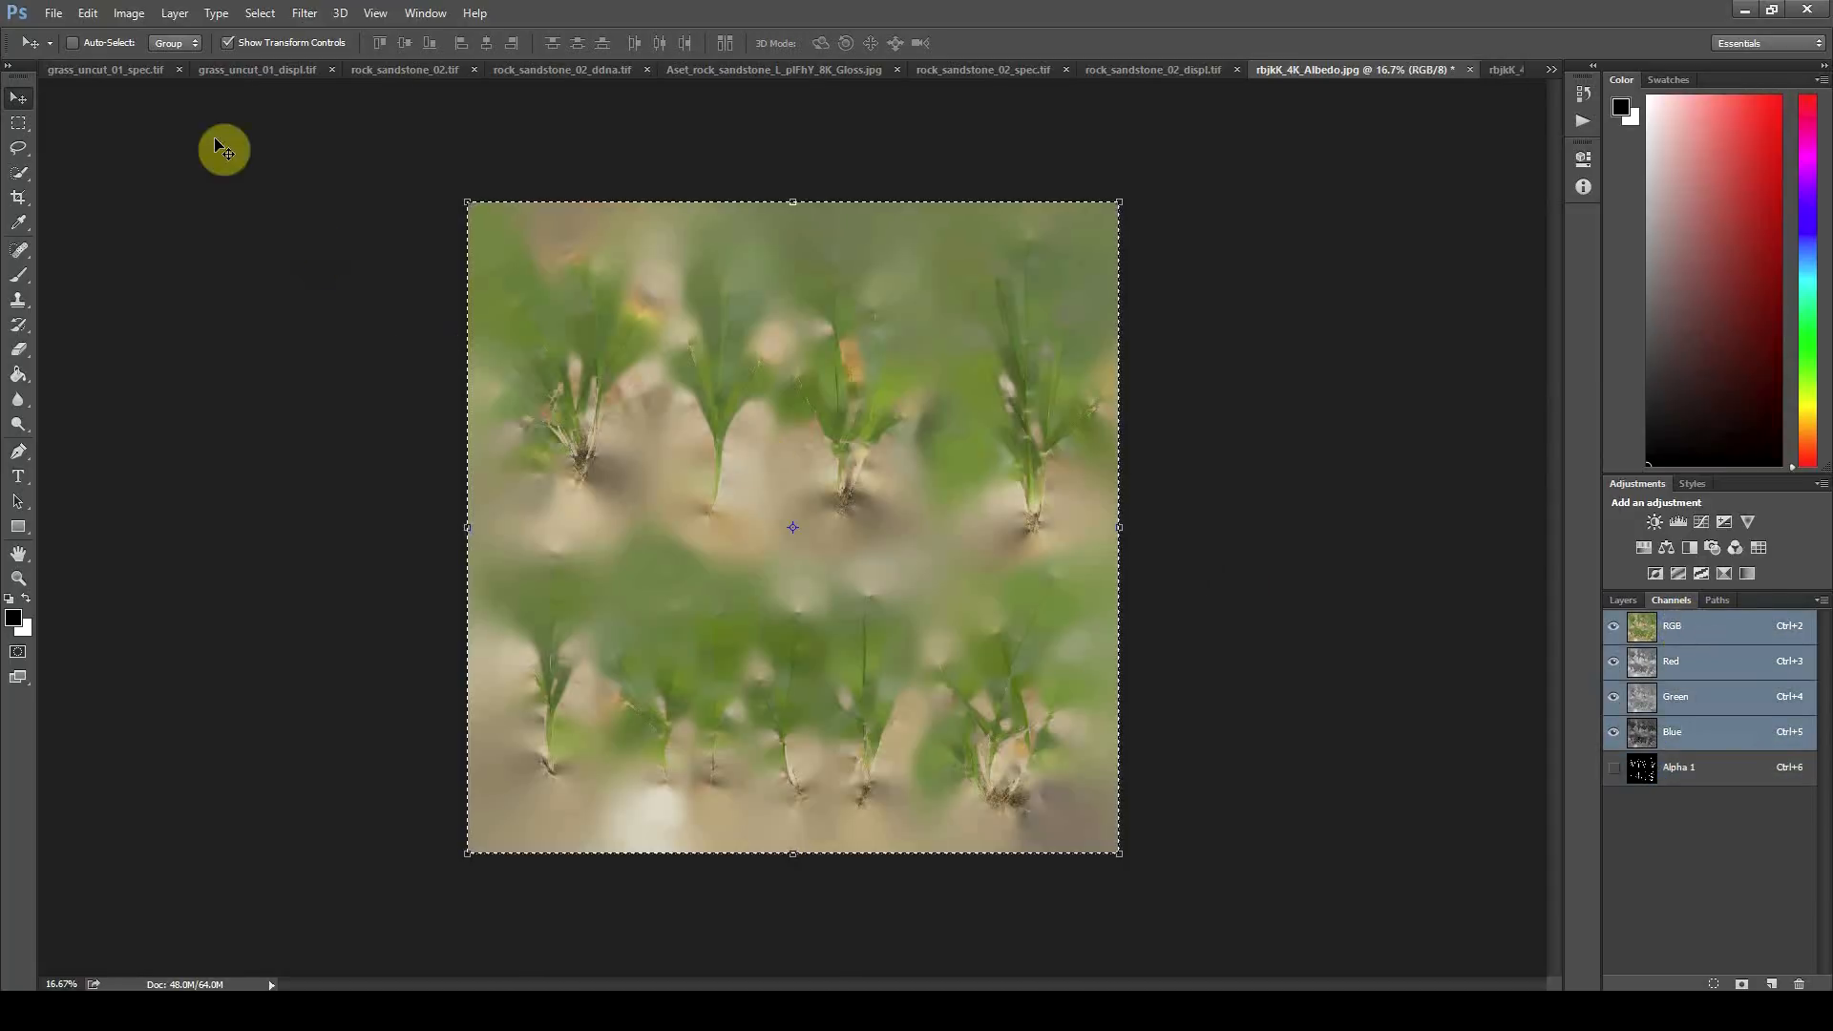
# Step: Save the albedo texture with its alpha channel in CryTIFPlugin format as grass_clumps_albedo.tif in the Textures folder
pyautogui.click(54, 13)
pyautogui.click(110, 229)
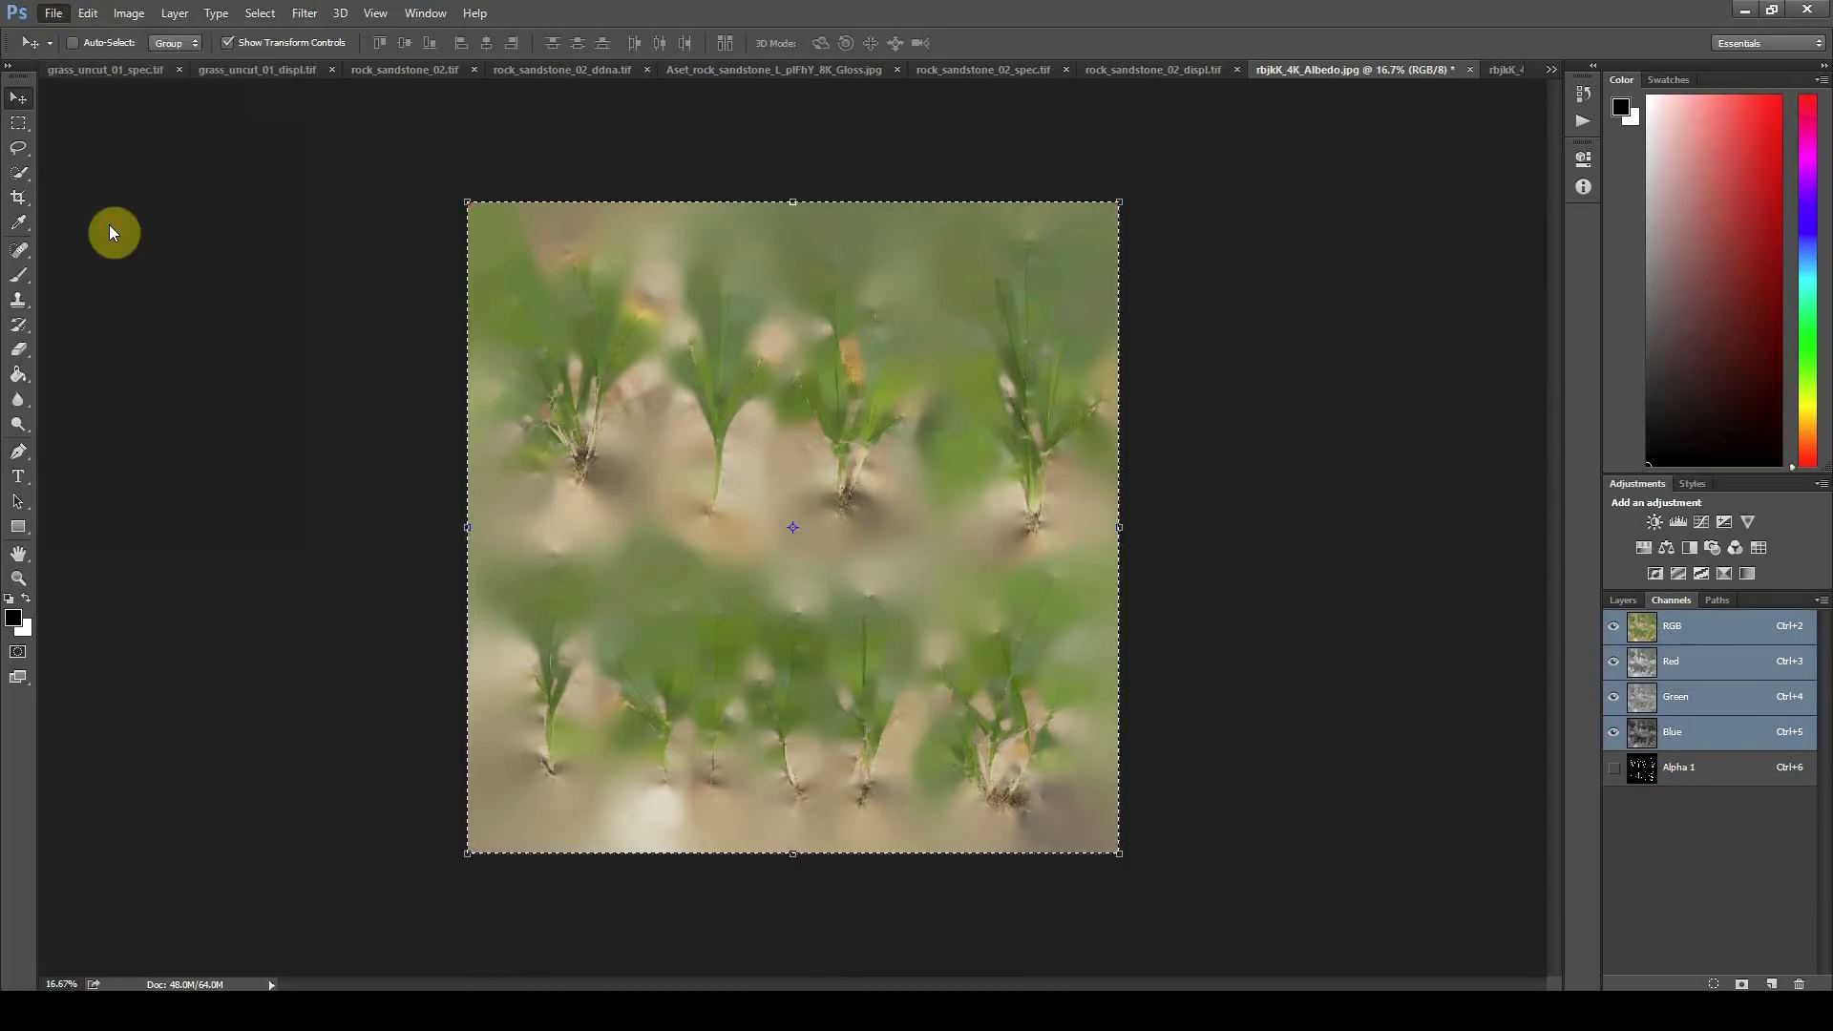
pyautogui.click(465, 742)
pyautogui.click(464, 742)
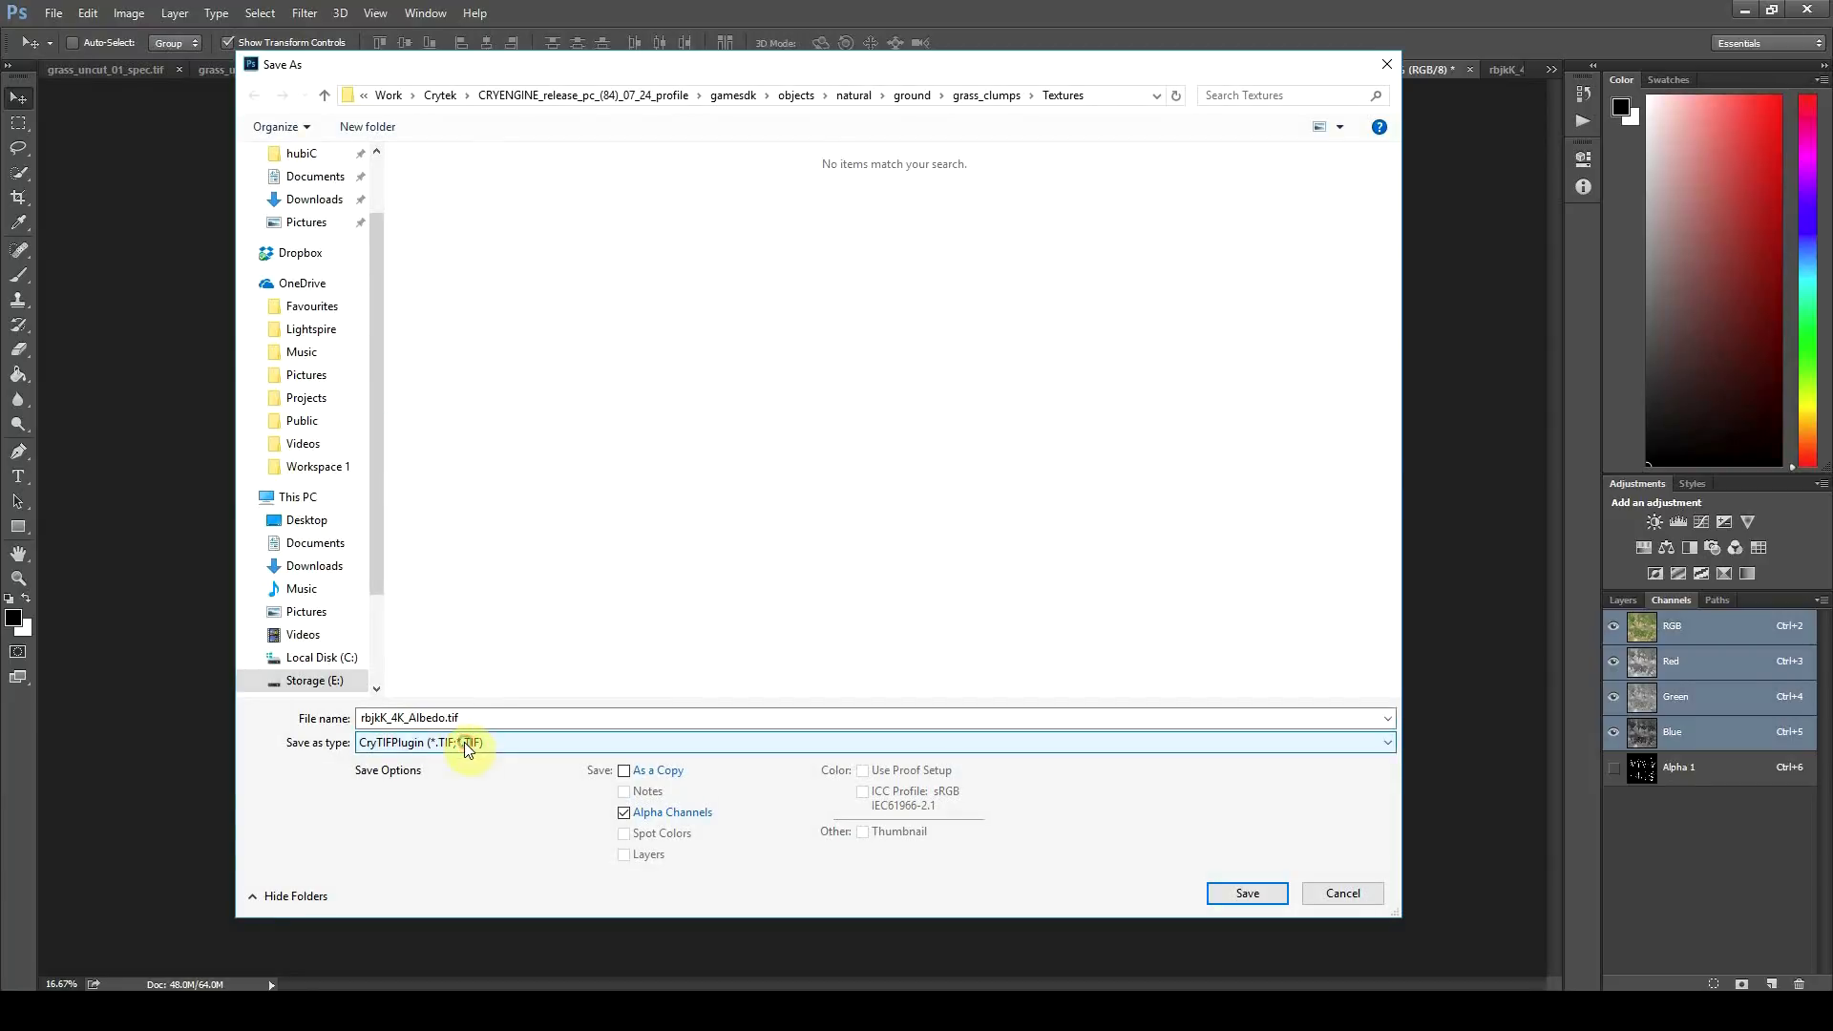
pyautogui.click(443, 716)
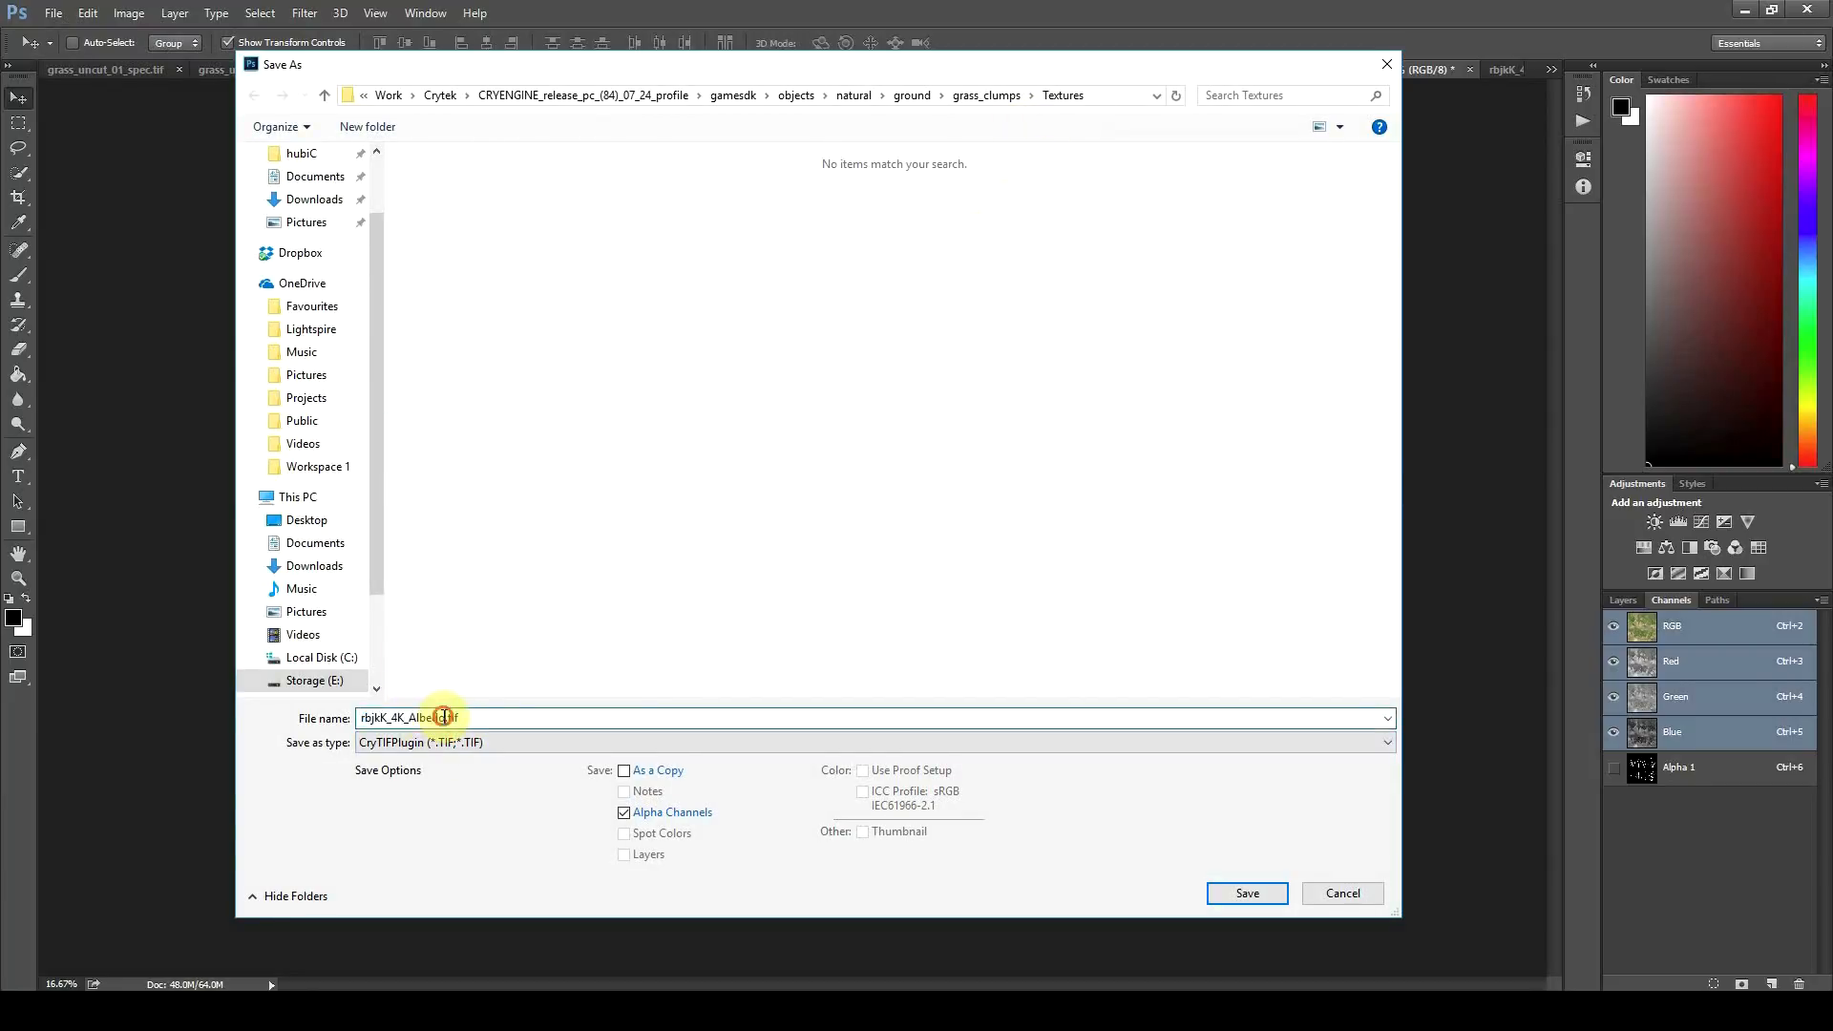
pyautogui.moveTo(445, 716); pyautogui.dragTo(249, 689)
pyautogui.write('grass')
pyautogui.click(1247, 894)
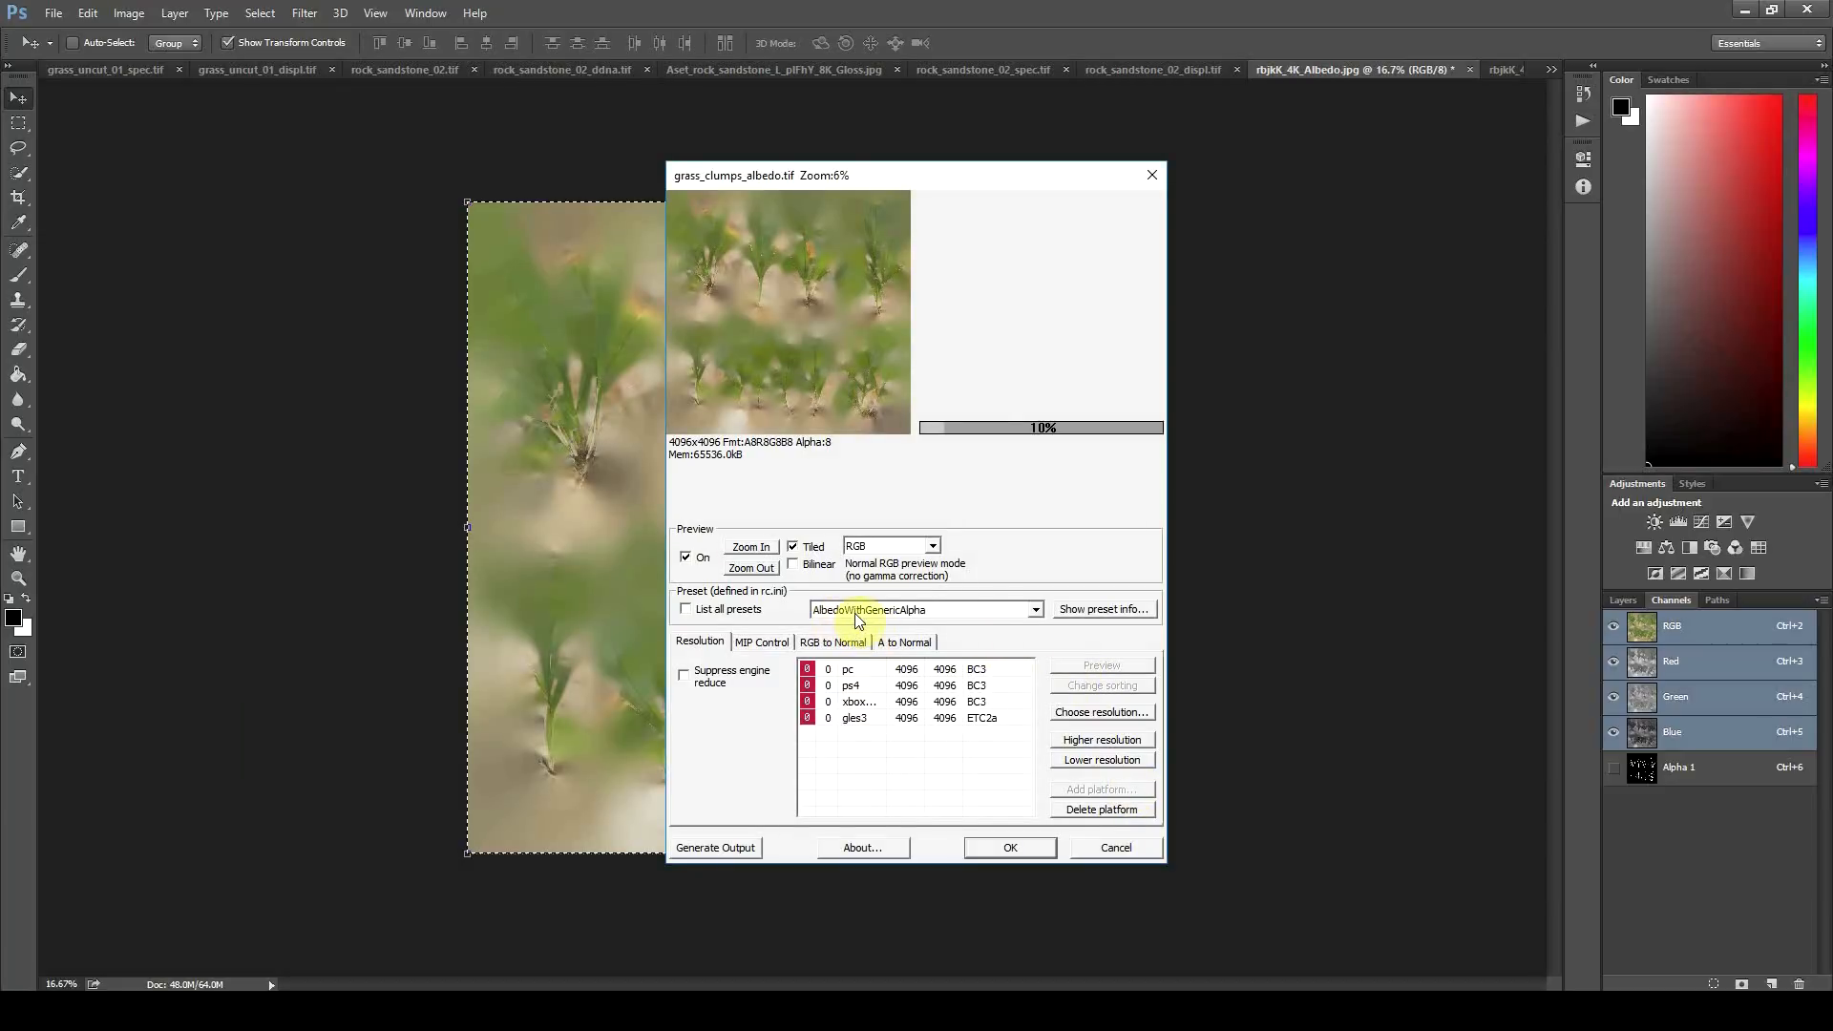
# Step: Export grass_clumps_albedo.tif with the AlbedoWithOpacity preset
pyautogui.click(938, 611)
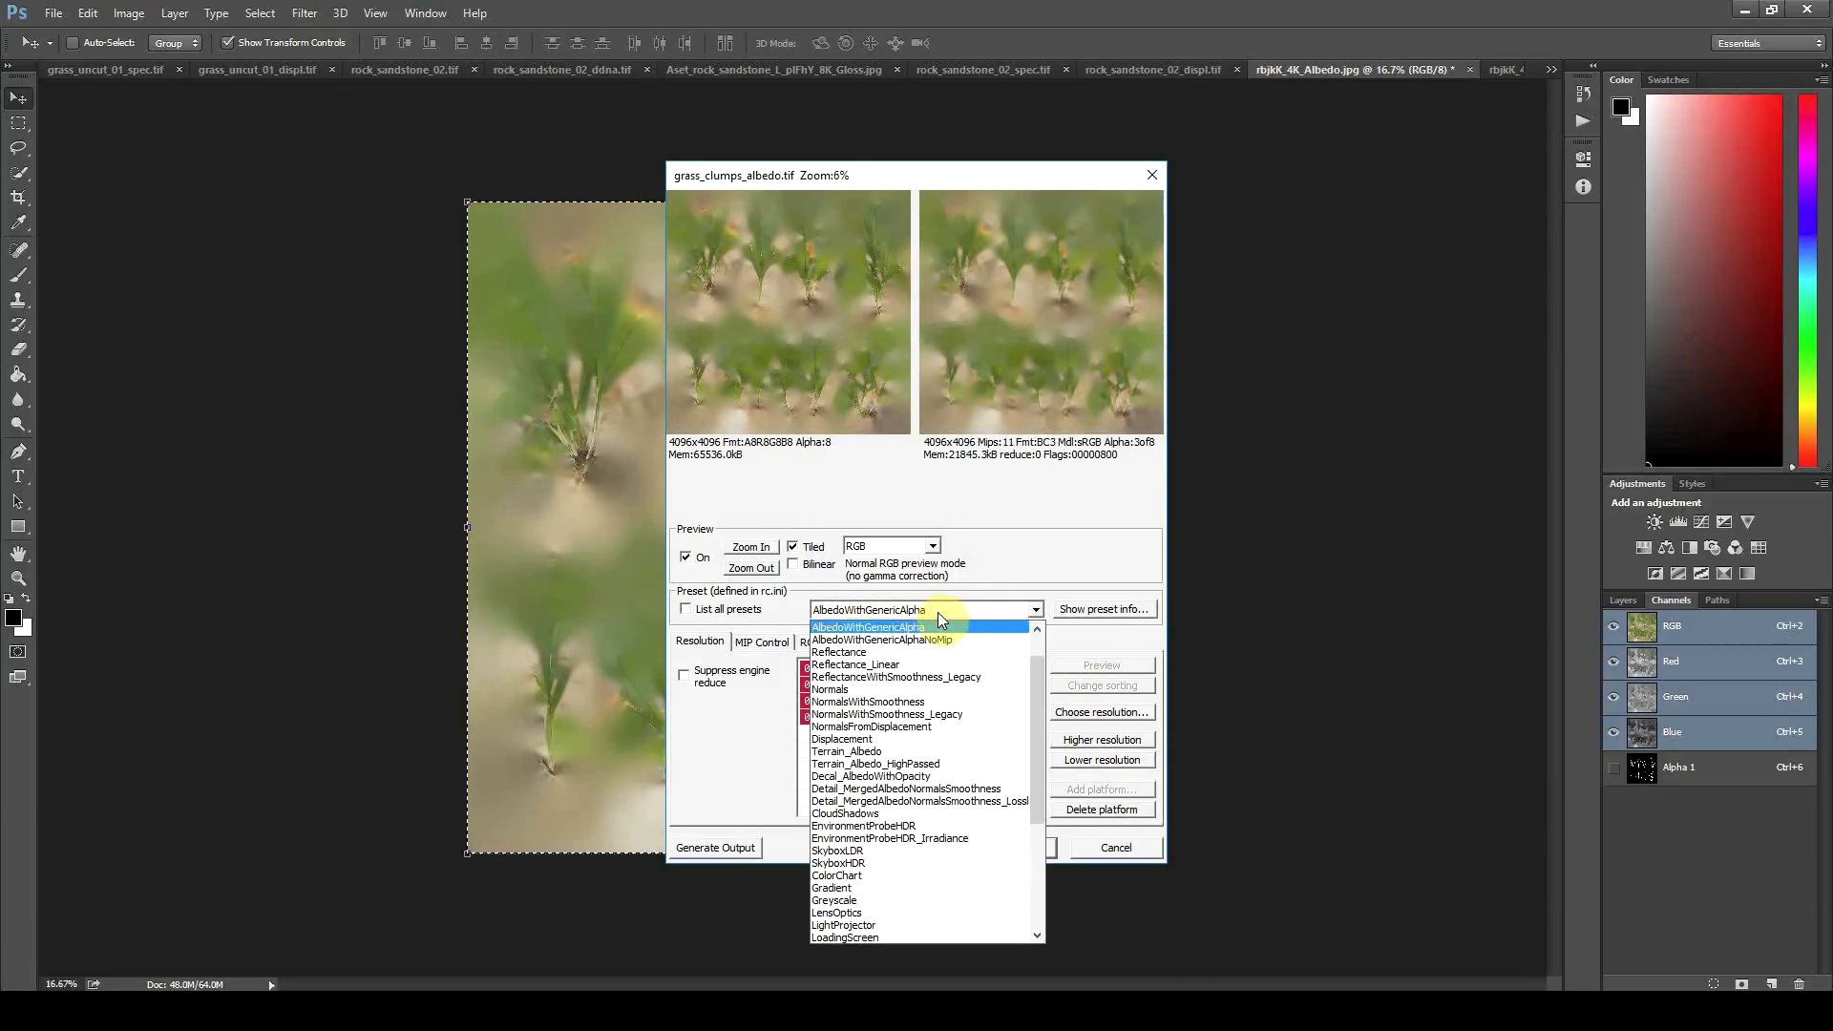
pyautogui.scroll(1, 938, 635)
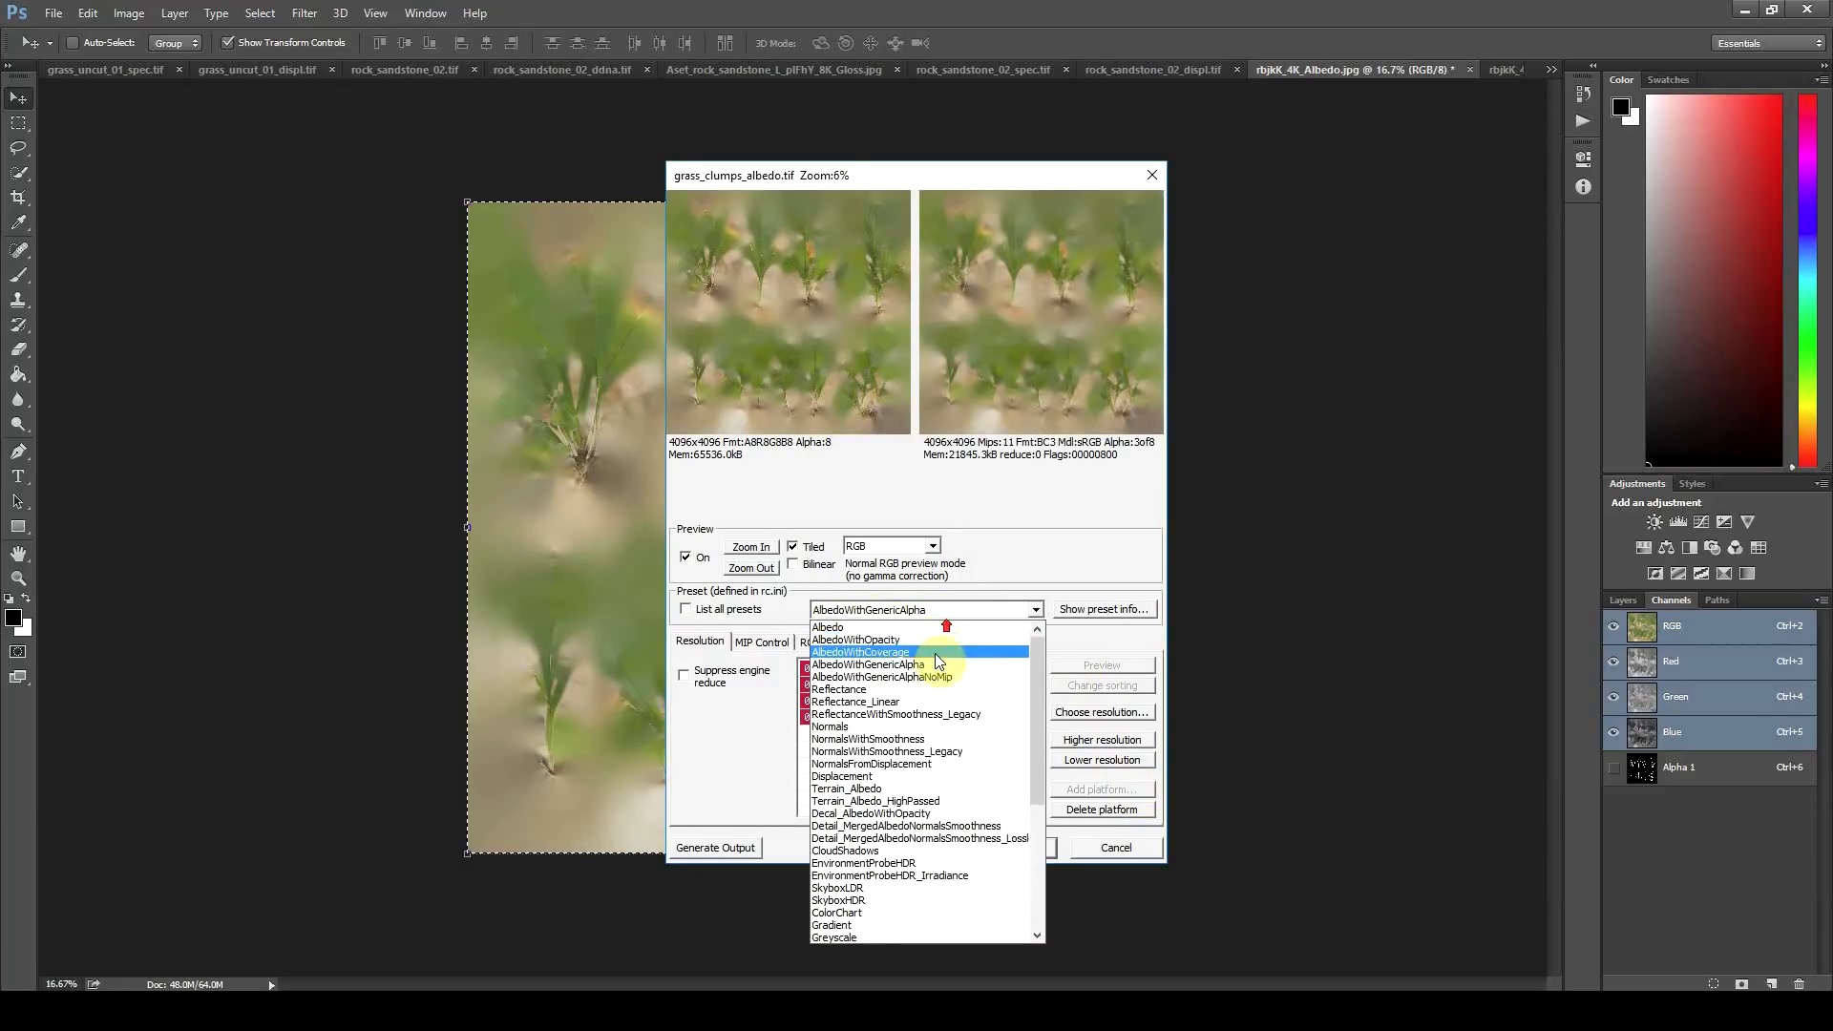
pyautogui.click(866, 640)
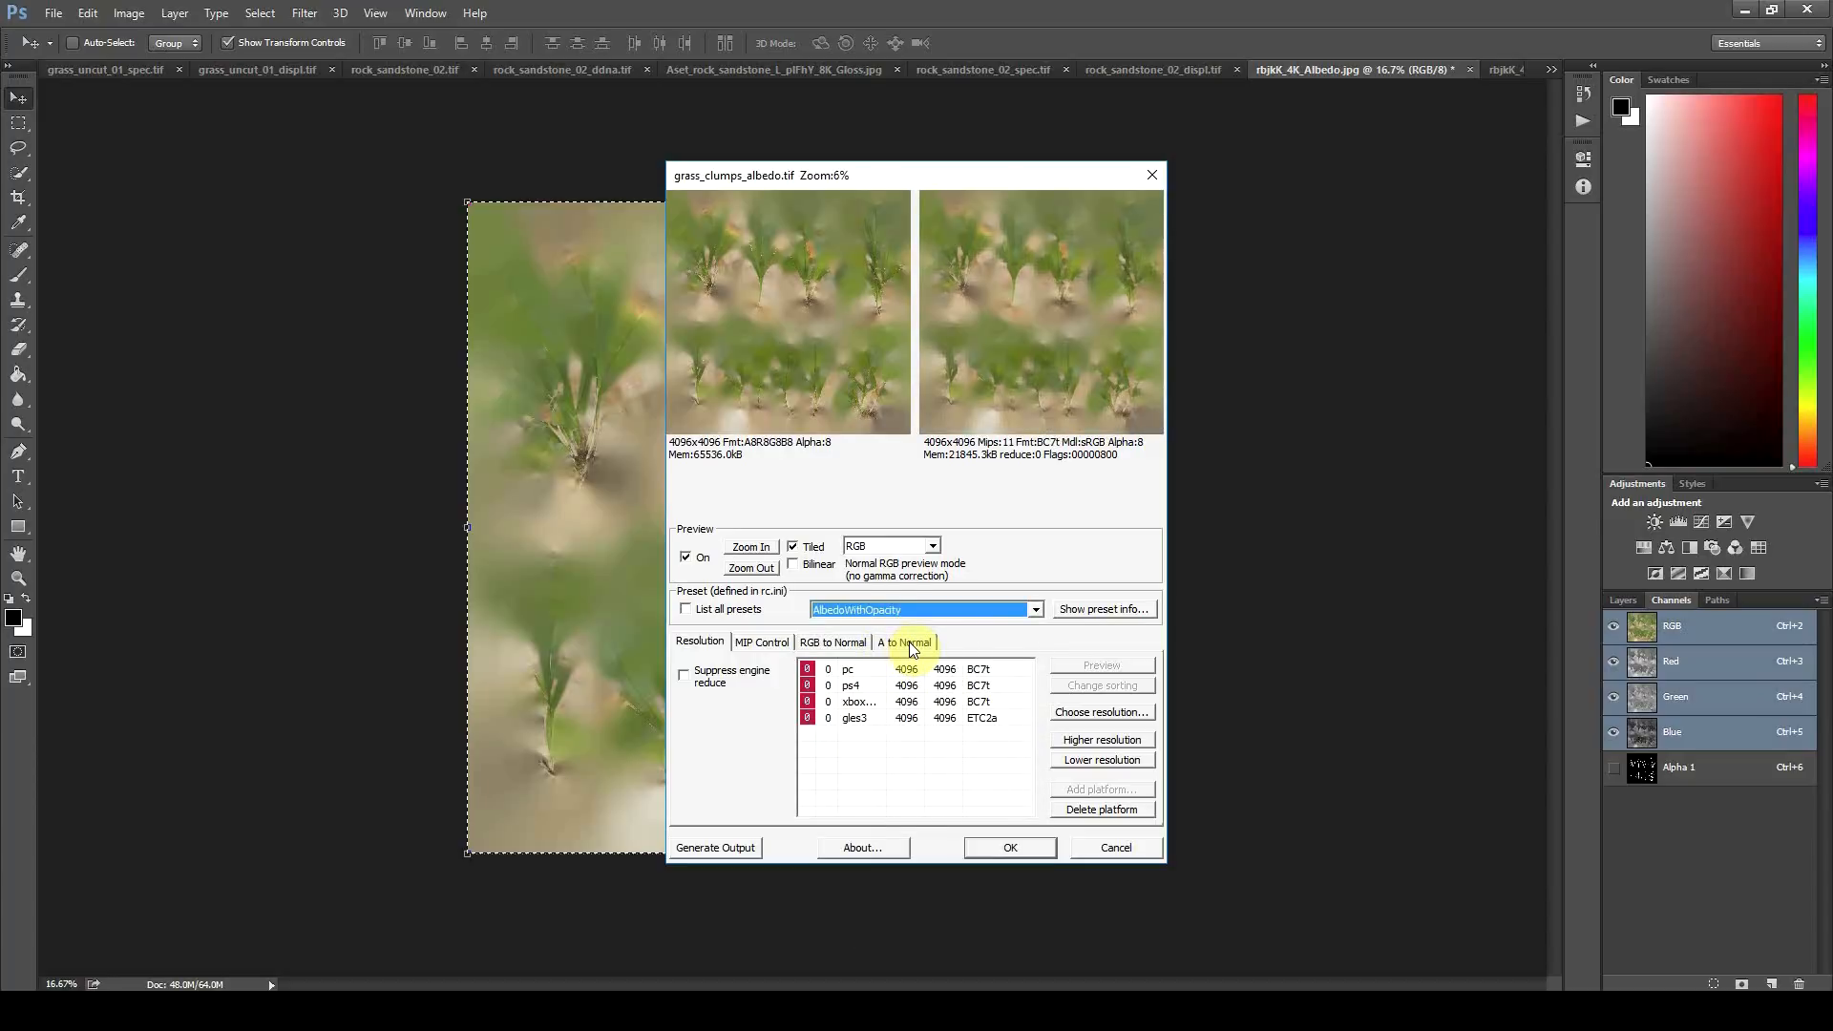
pyautogui.click(1018, 850)
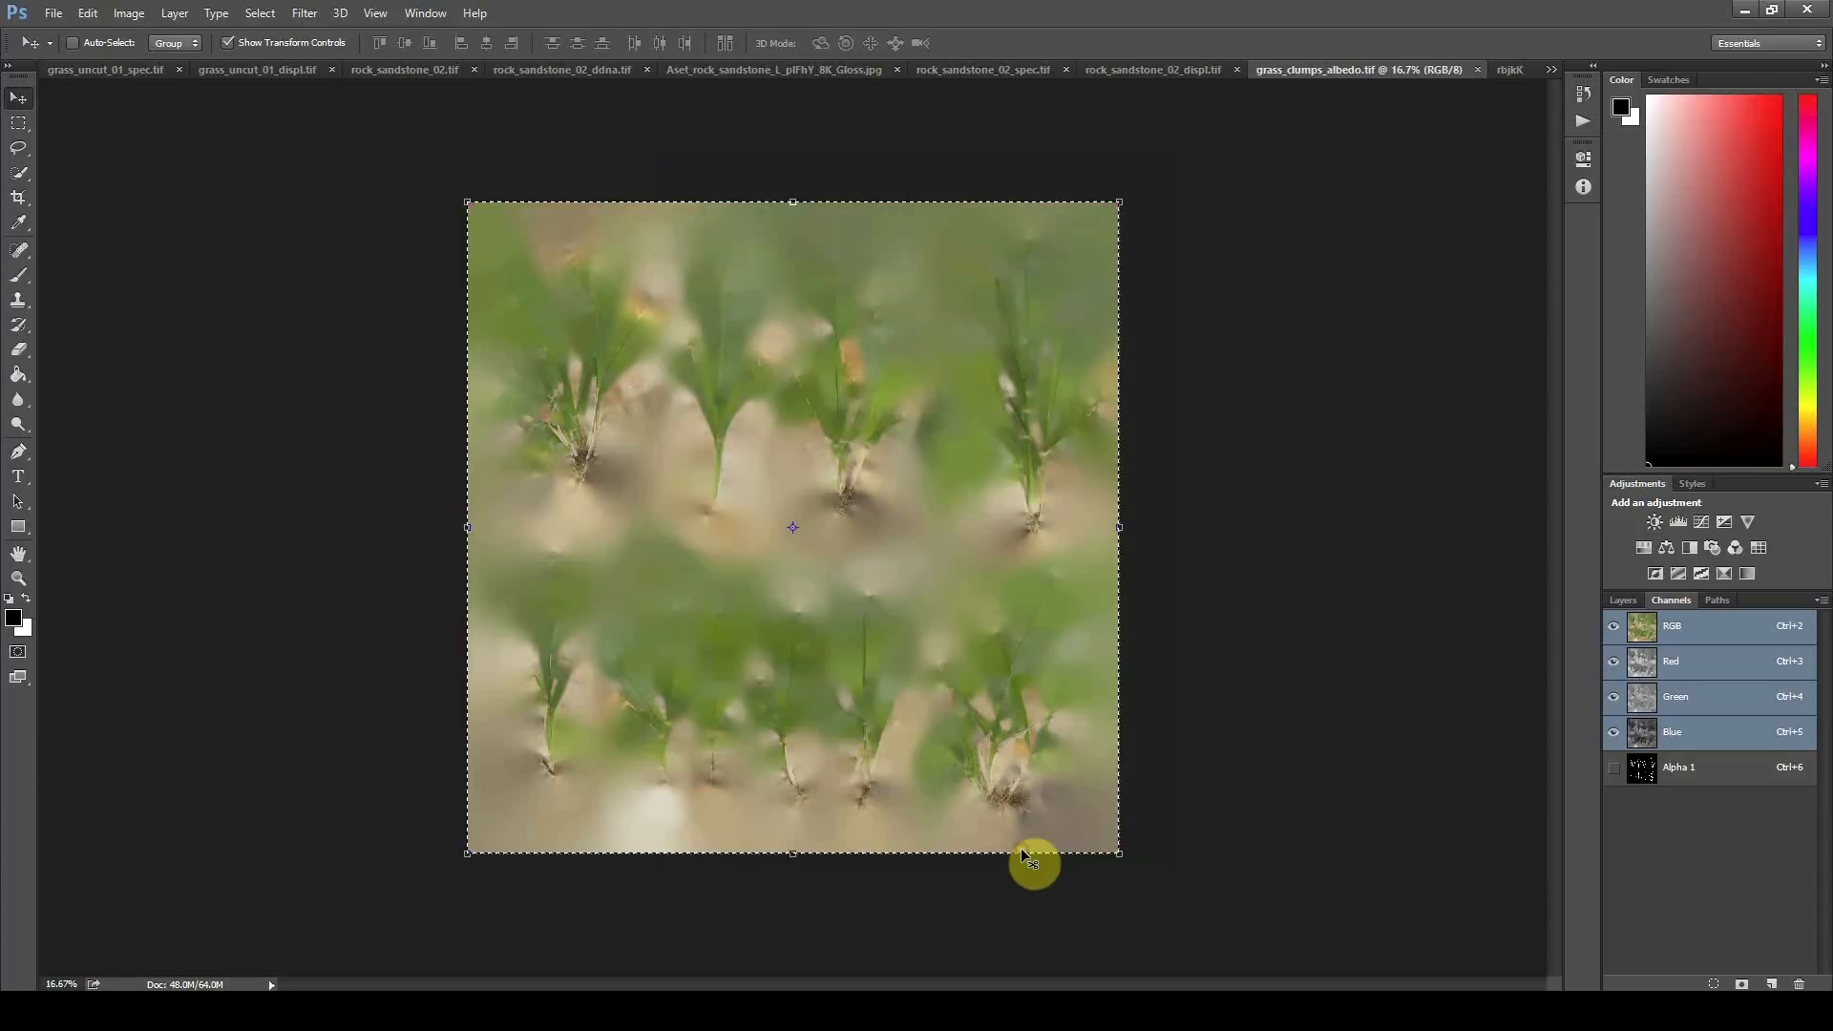
# Step: Deselect the albedo image and open rbjkK_4K_Normal.jpg from the Textures folder in Photoshop
pyautogui.click(19, 123)
pyautogui.hotkey('alt', 'Tab')
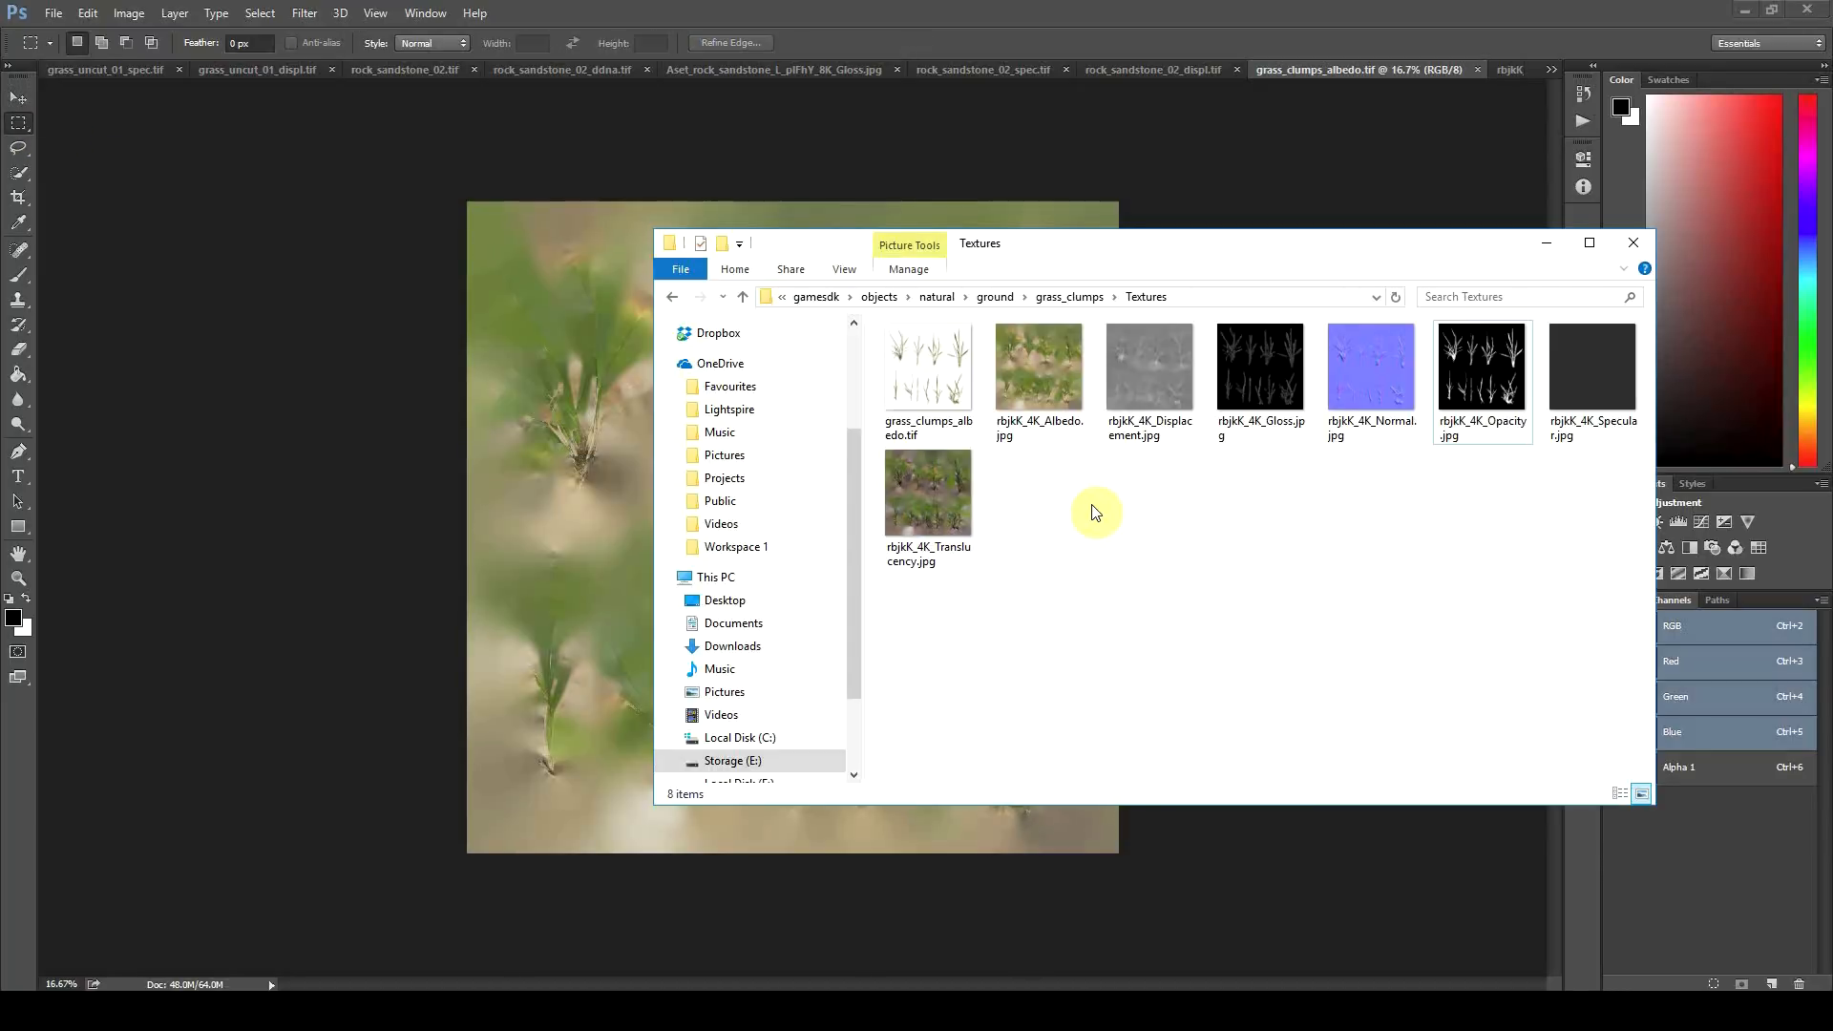
pyautogui.rightClick(1378, 403)
pyautogui.moveTo(1394, 665)
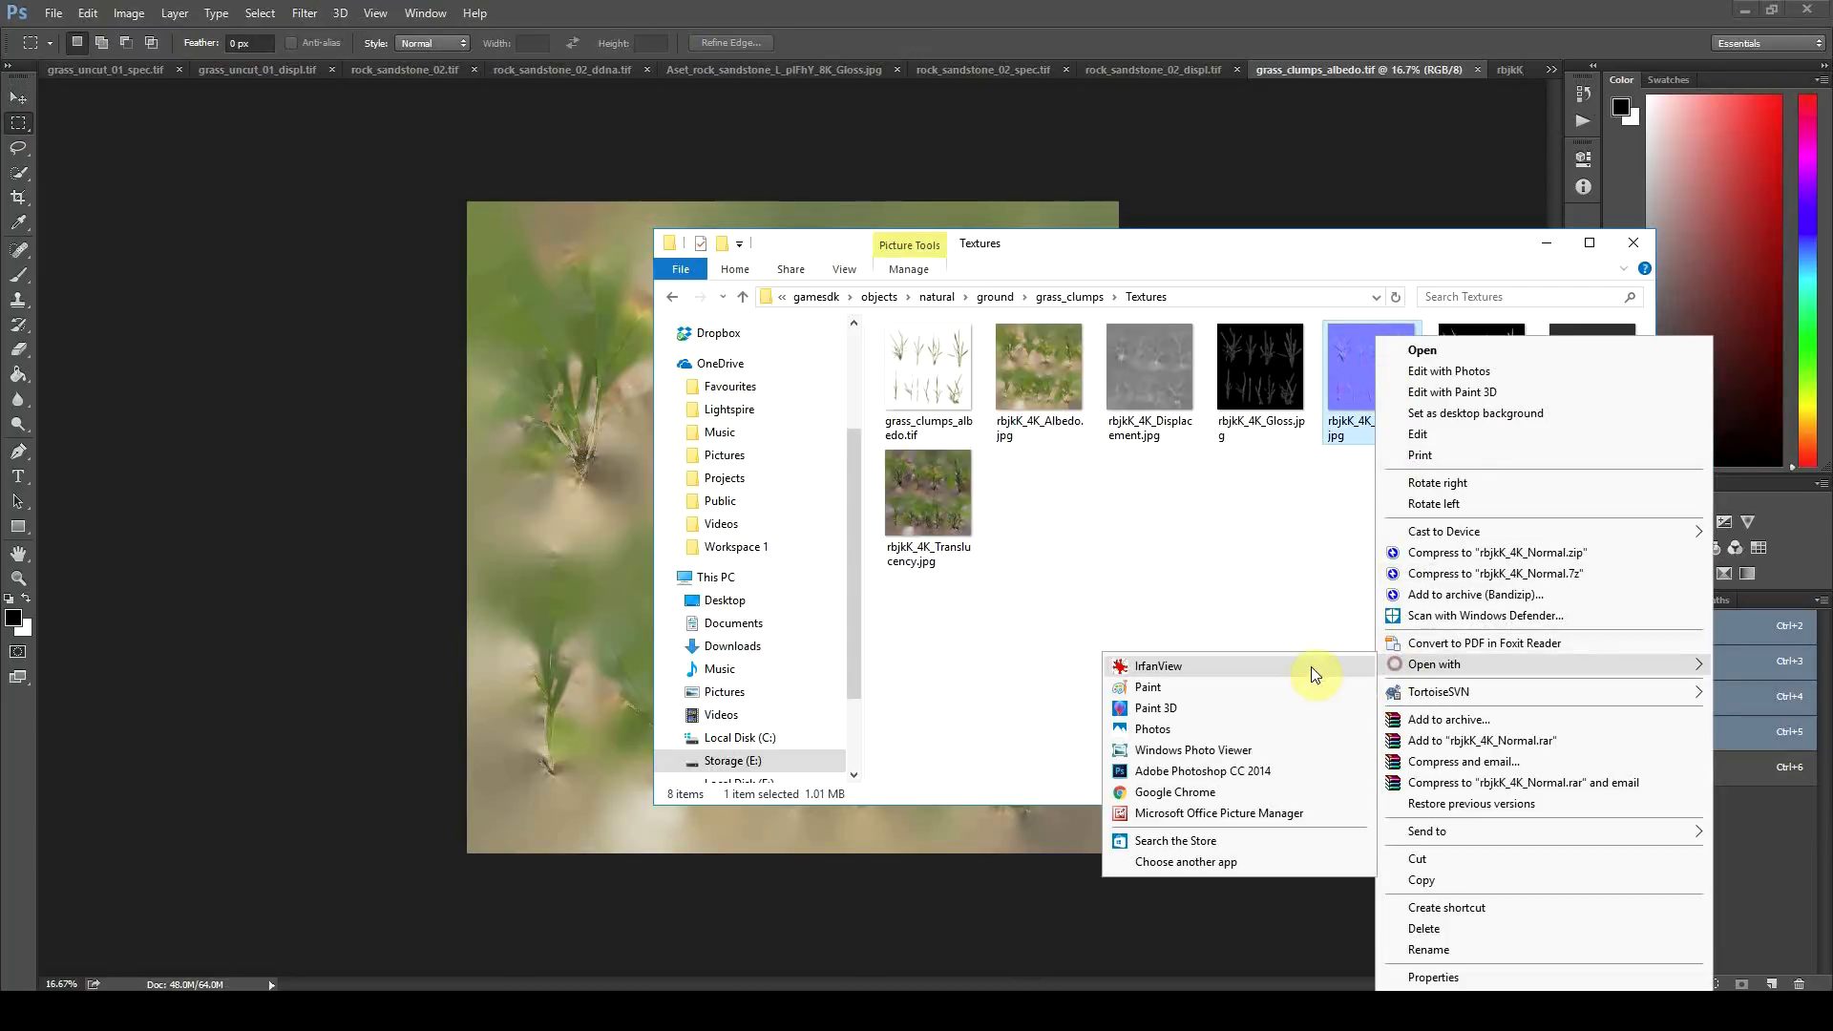
pyautogui.click(1222, 771)
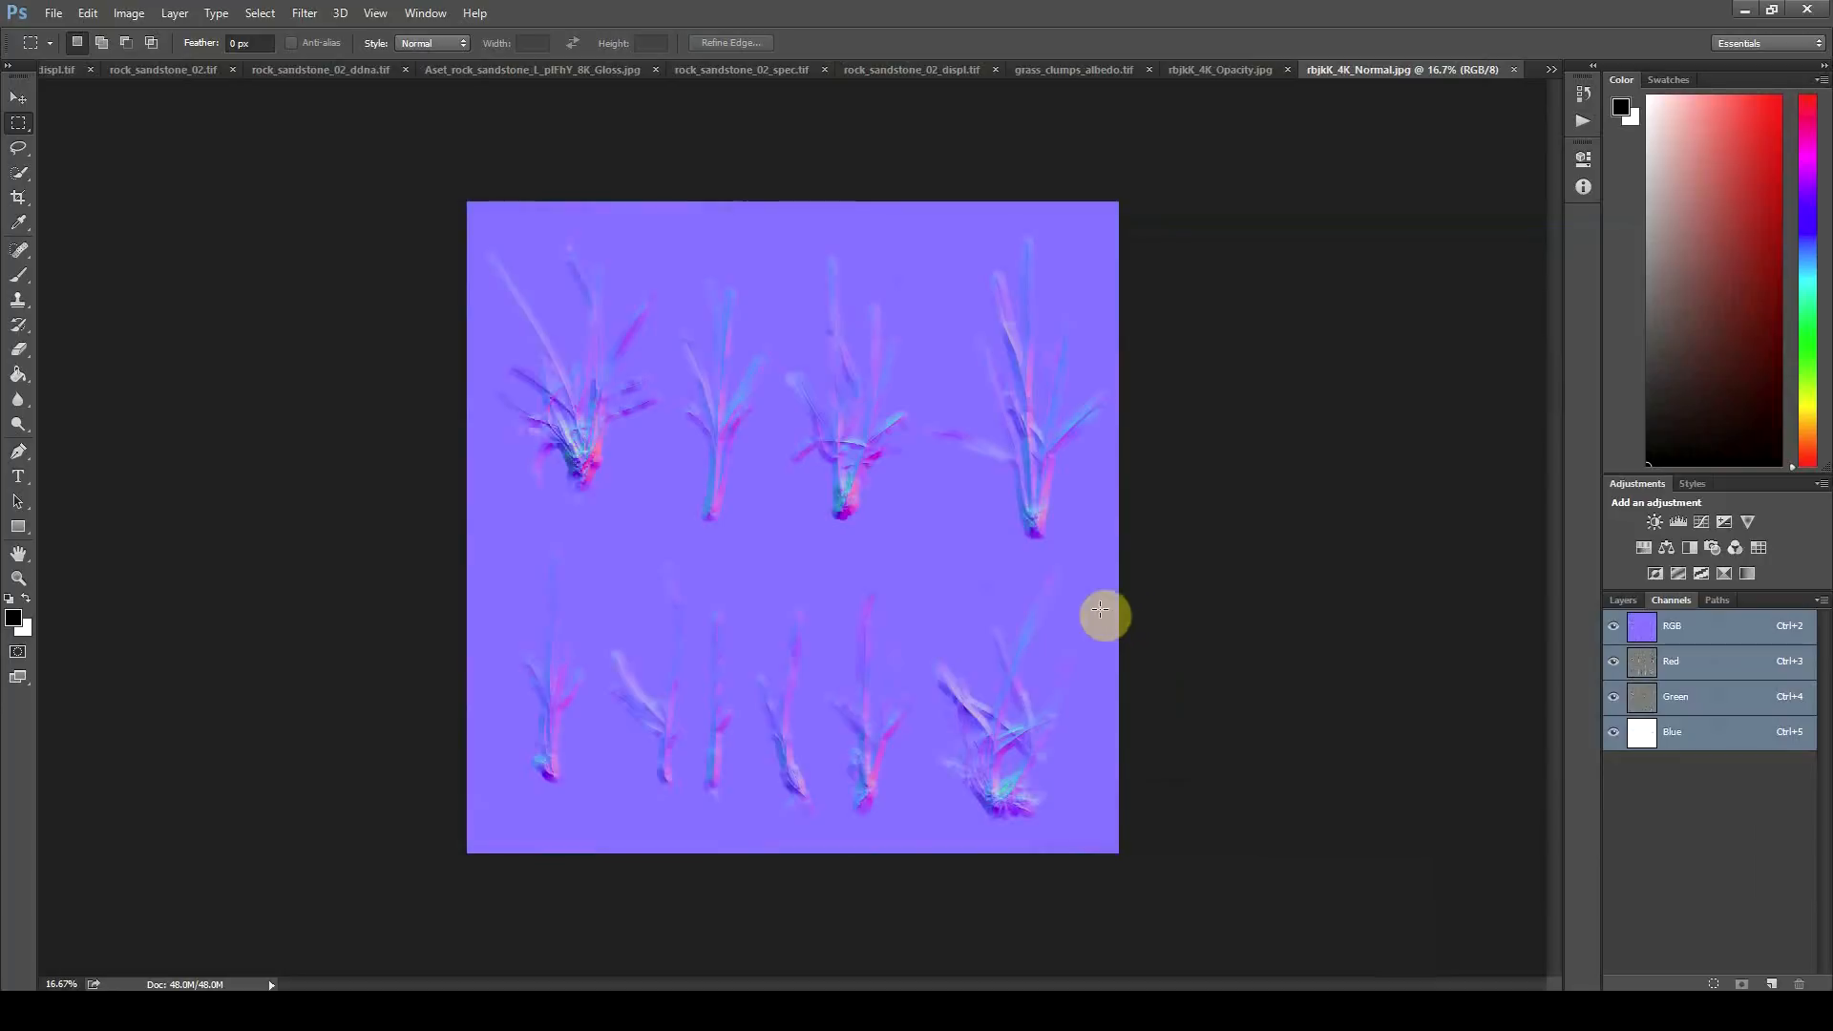
# Step: Open rbjkK_4K_Gloss.jpg from the Textures folder in Photoshop and copy the whole image
pyautogui.hotkey('alt', 'Tab')
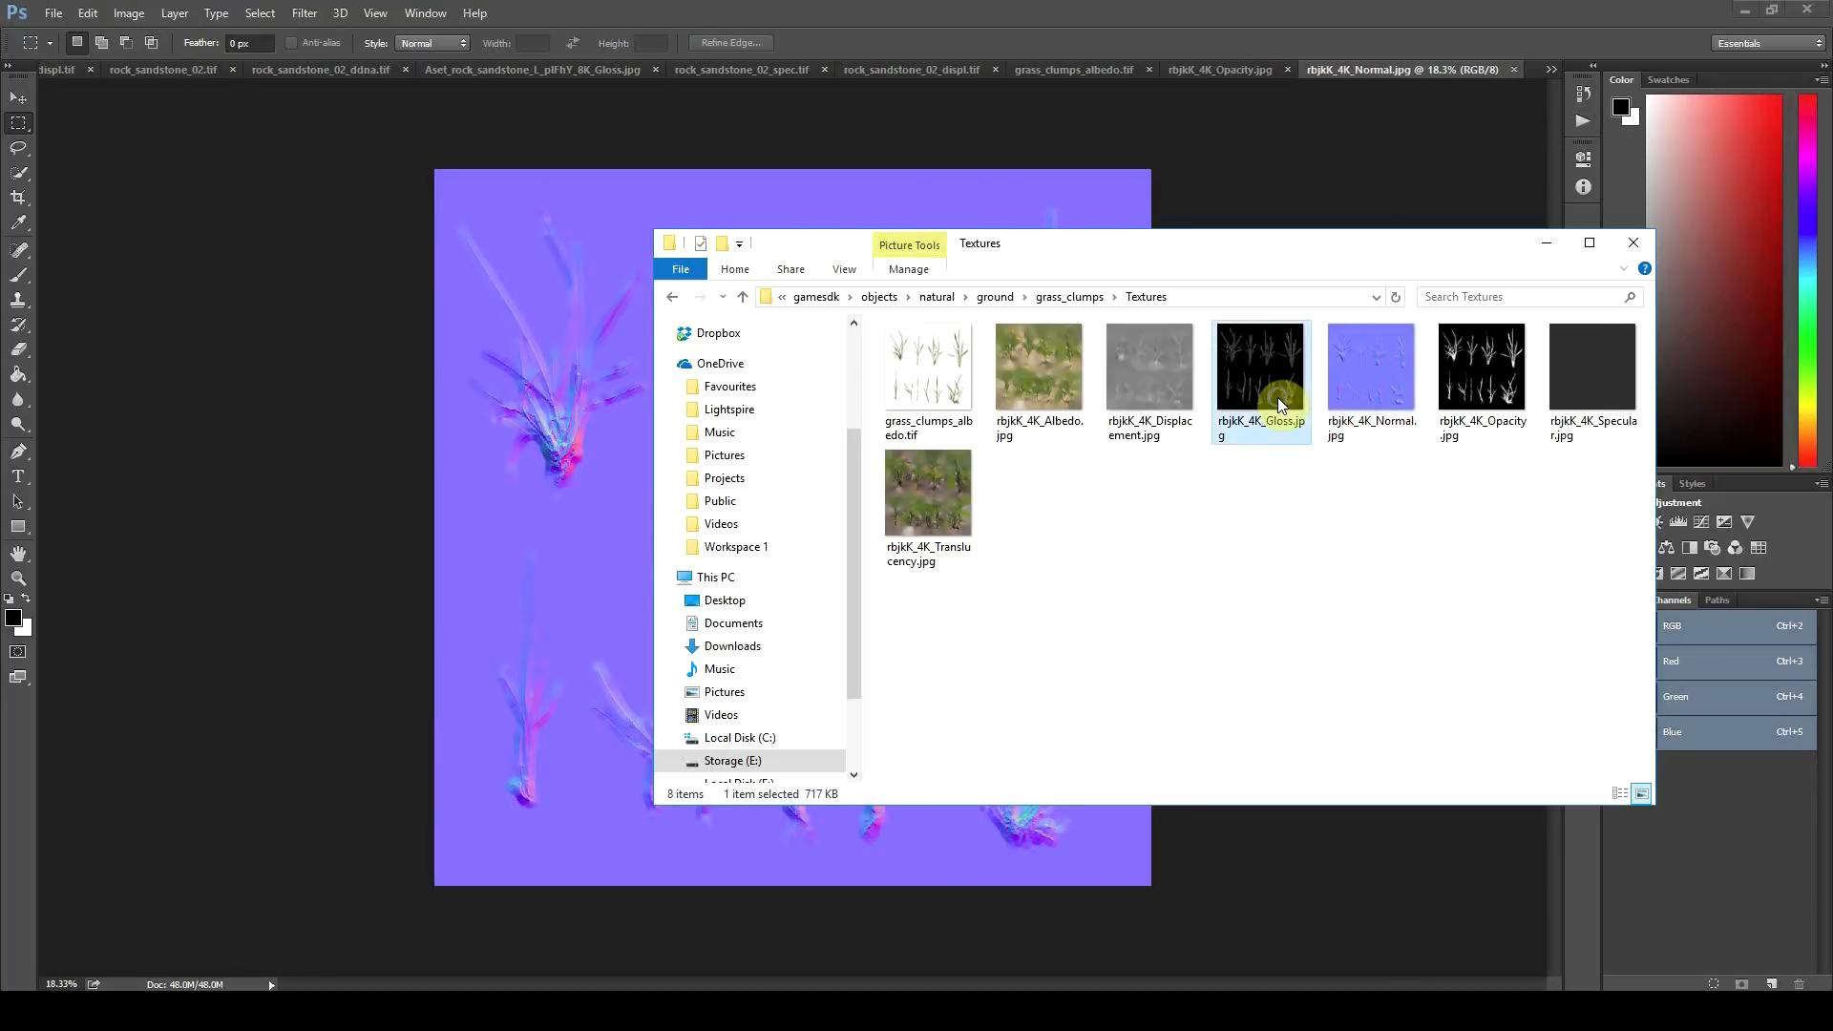
pyautogui.rightClick(1280, 411)
pyautogui.moveTo(1337, 665)
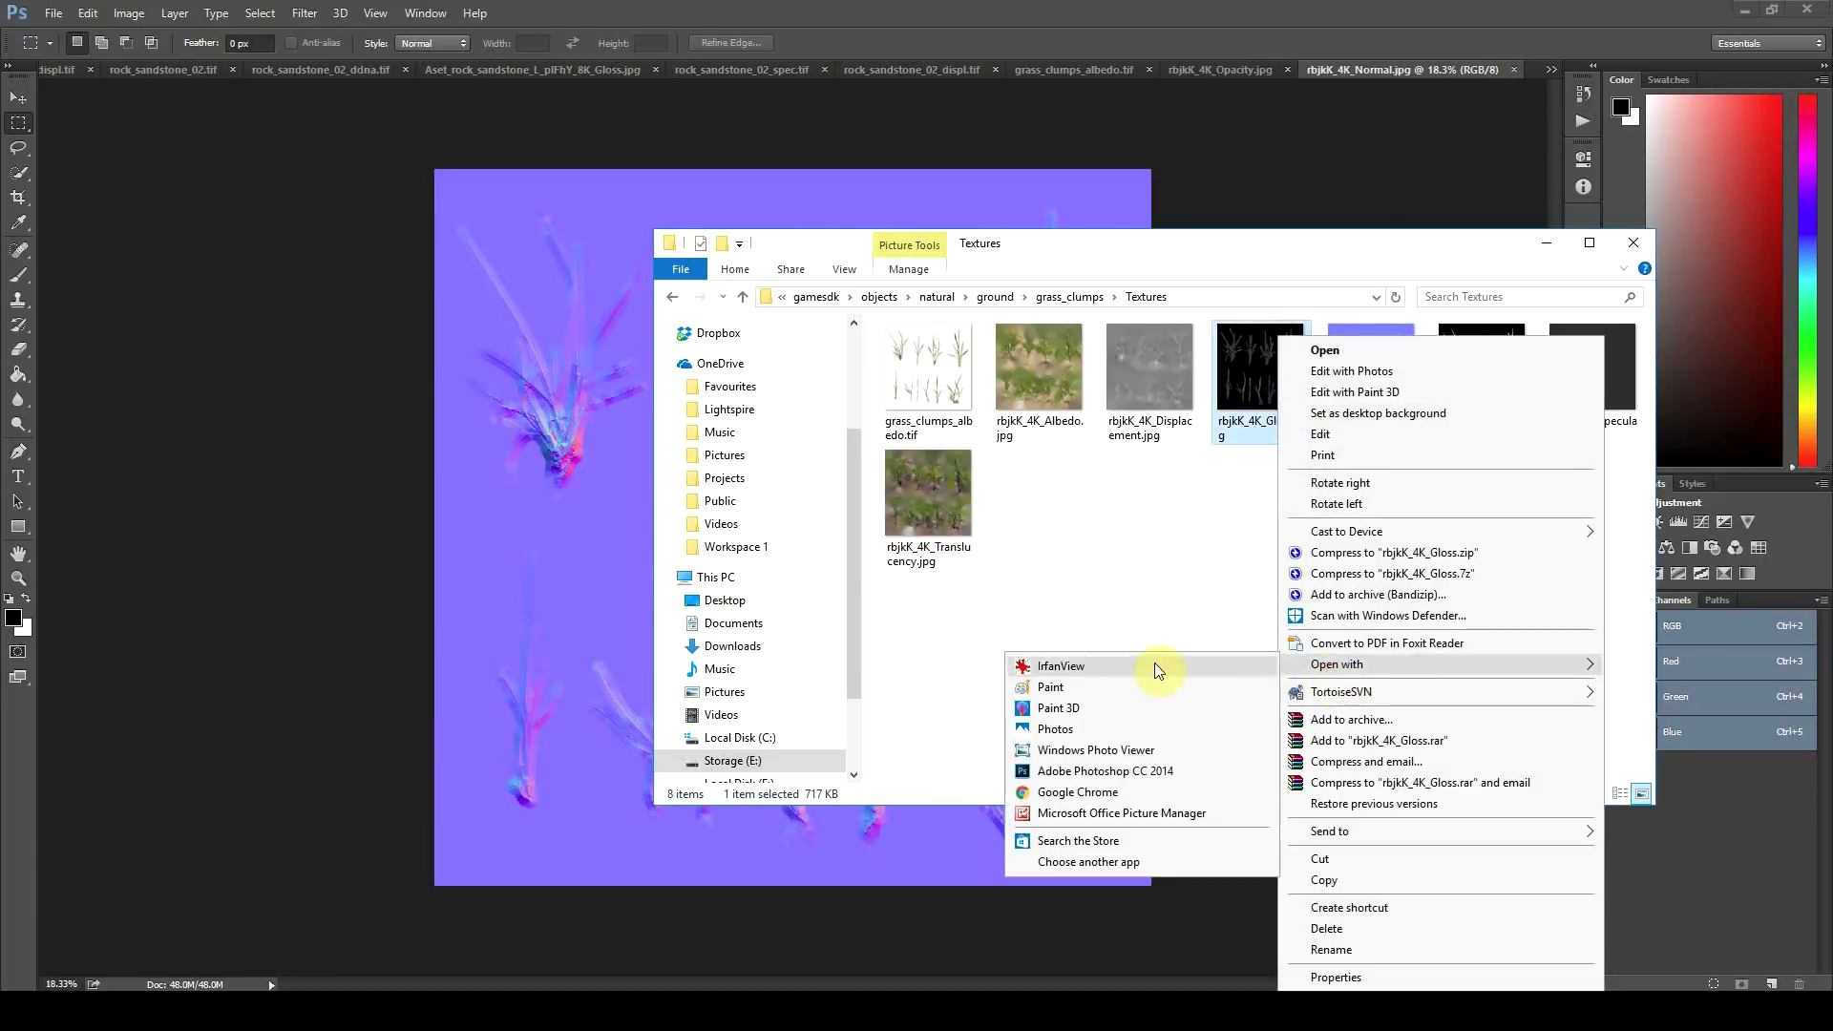
pyautogui.click(1106, 767)
pyautogui.hotkey('ctrl', 'a')
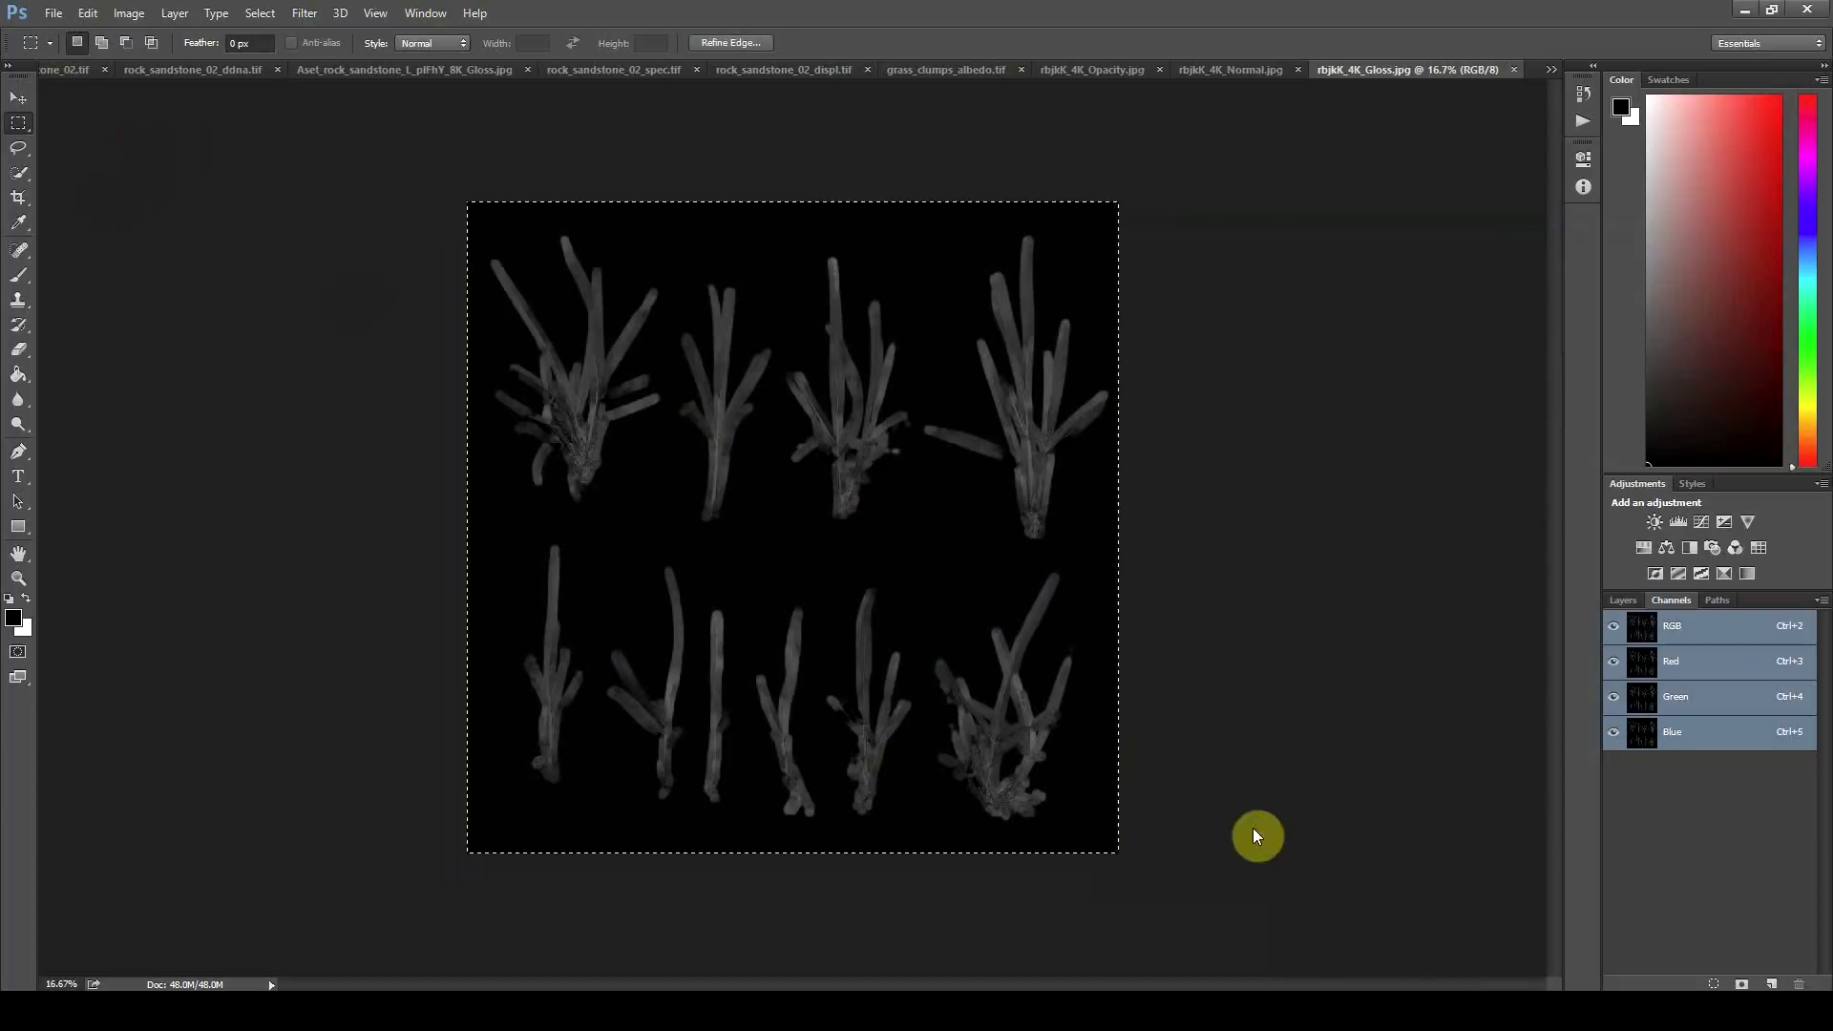
pyautogui.click(20, 98)
pyautogui.click(87, 14)
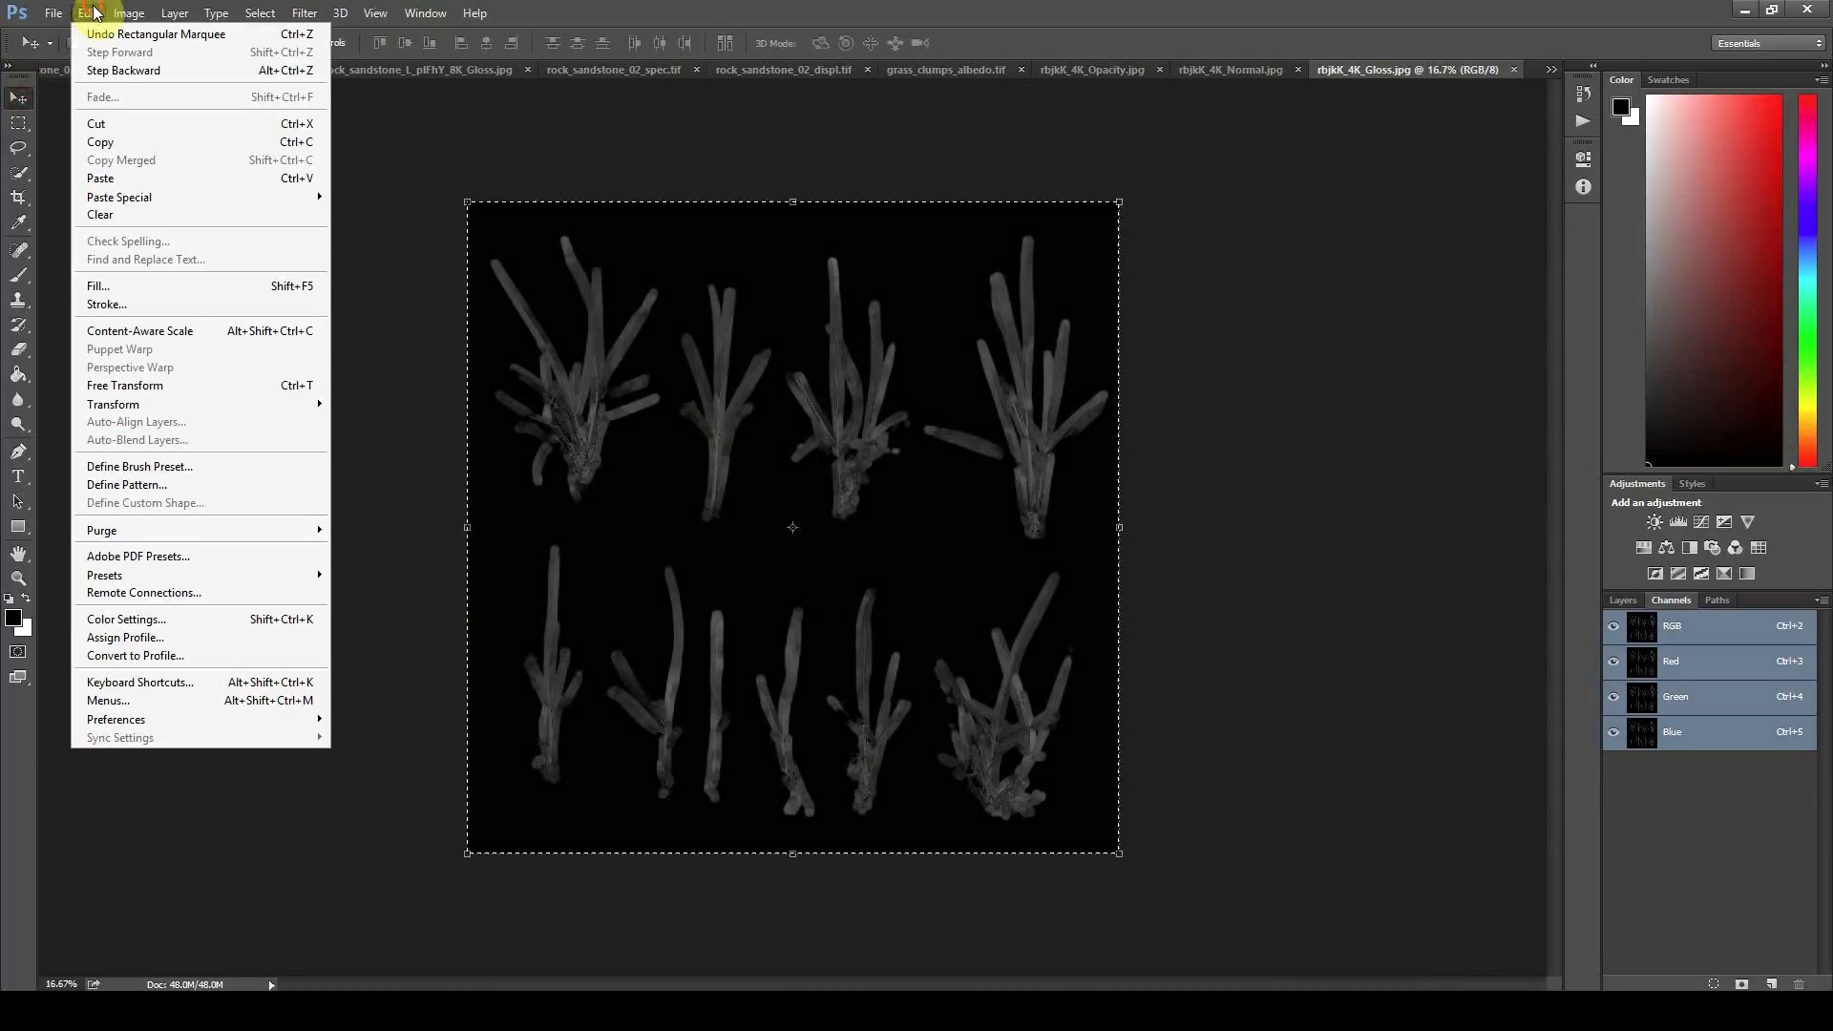
pyautogui.click(107, 143)
# Step: Paste the gloss image into a new alpha channel of the normal map and compare it with the RGB composite
pyautogui.click(1232, 70)
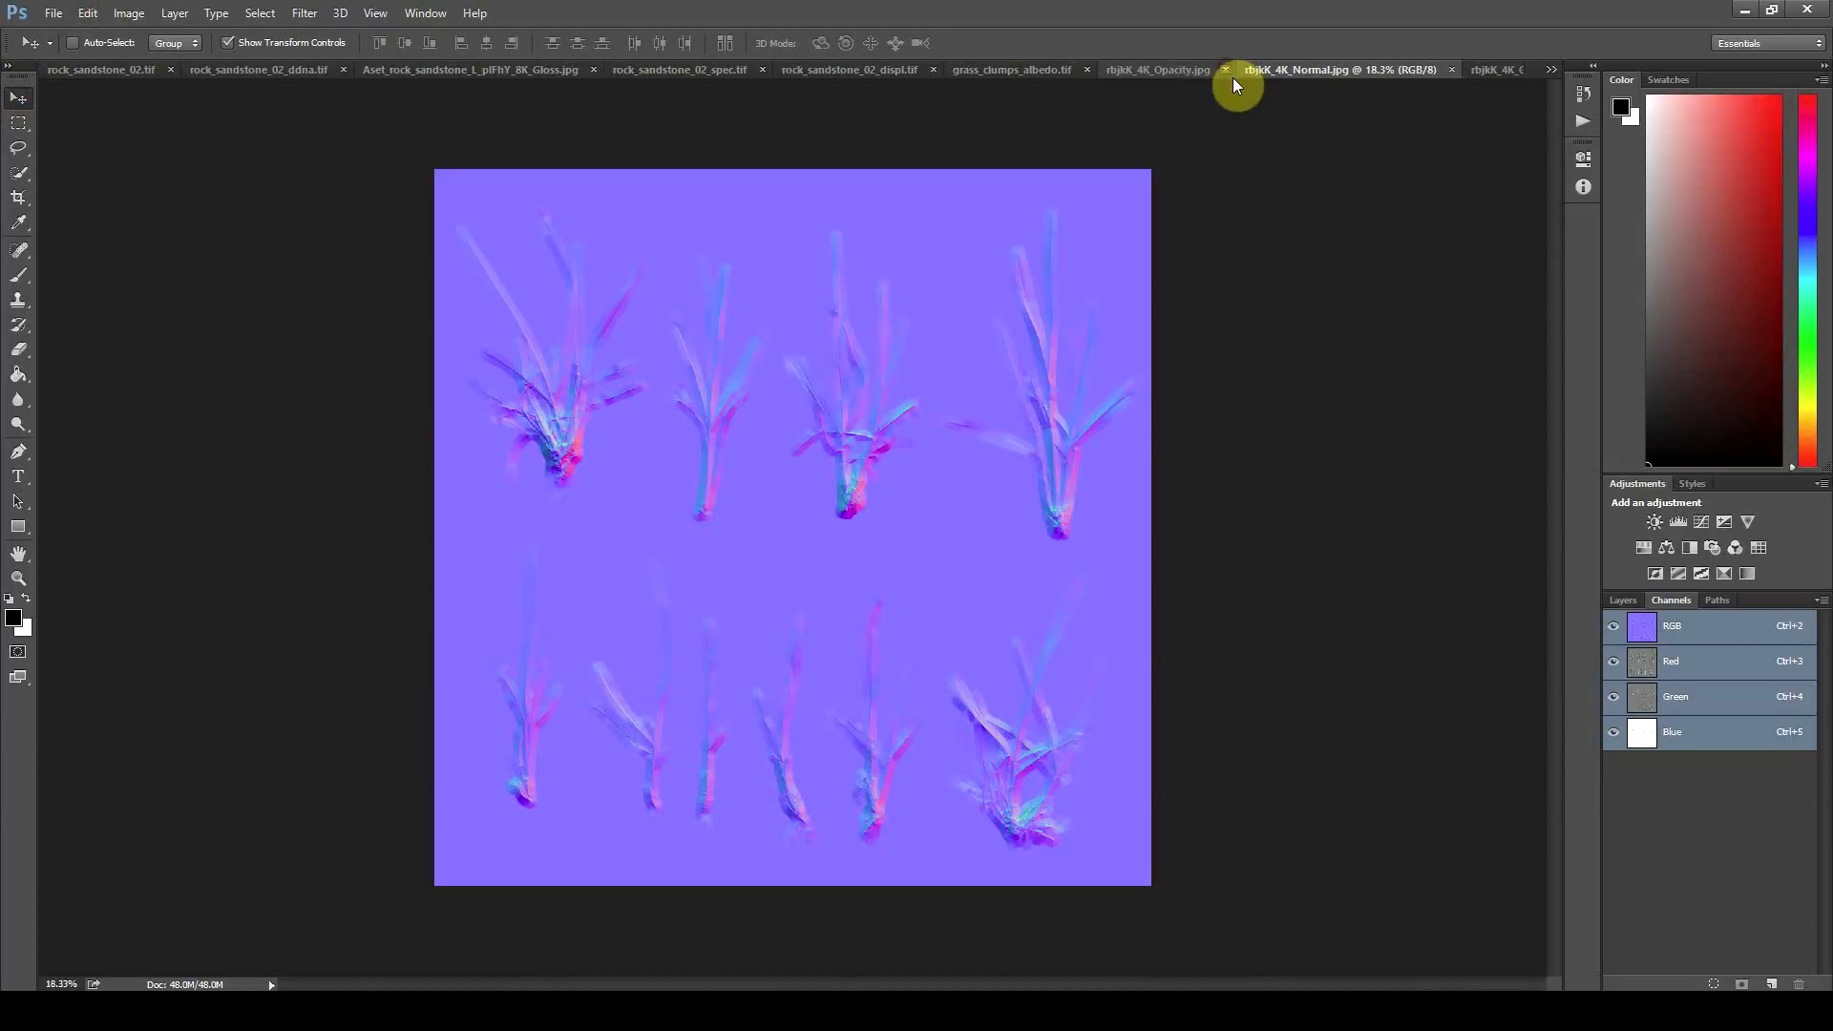
pyautogui.hotkey('ctrl', 'v')
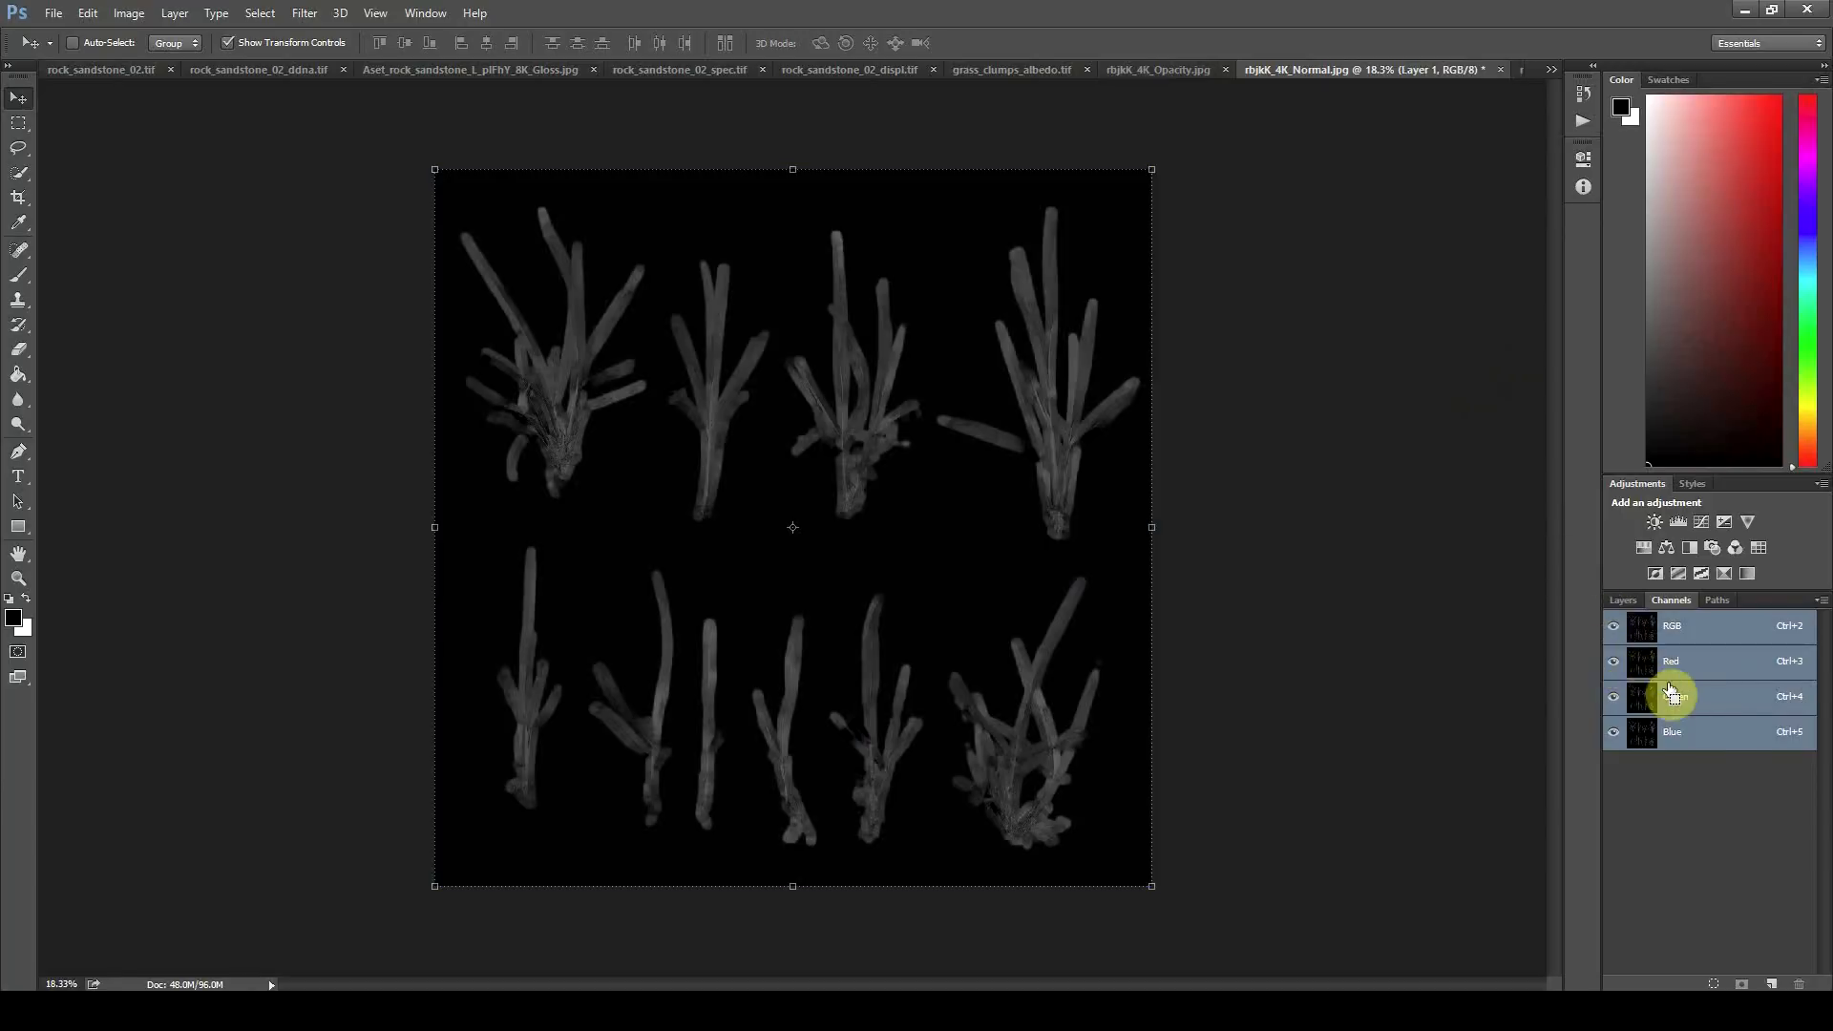
pyautogui.hotkey('ctrl', 'z')
pyautogui.click(1771, 983)
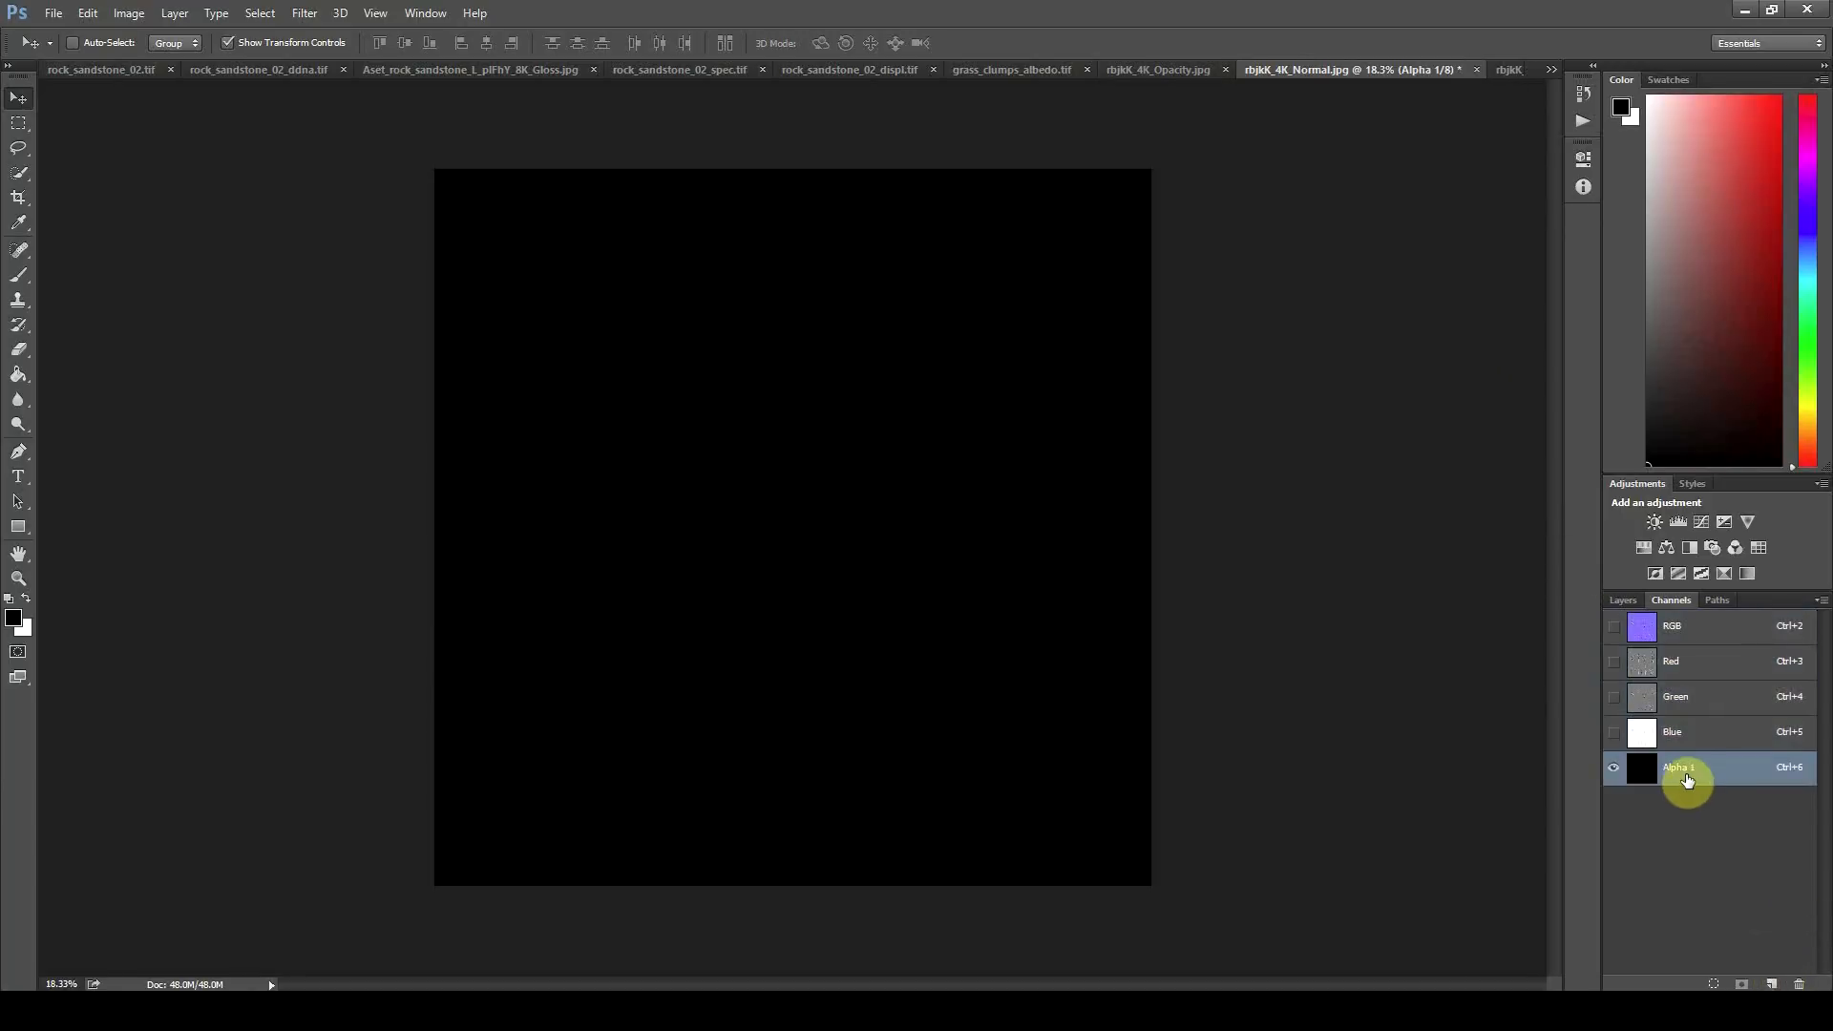
pyautogui.hotkey('ctrl', 'v')
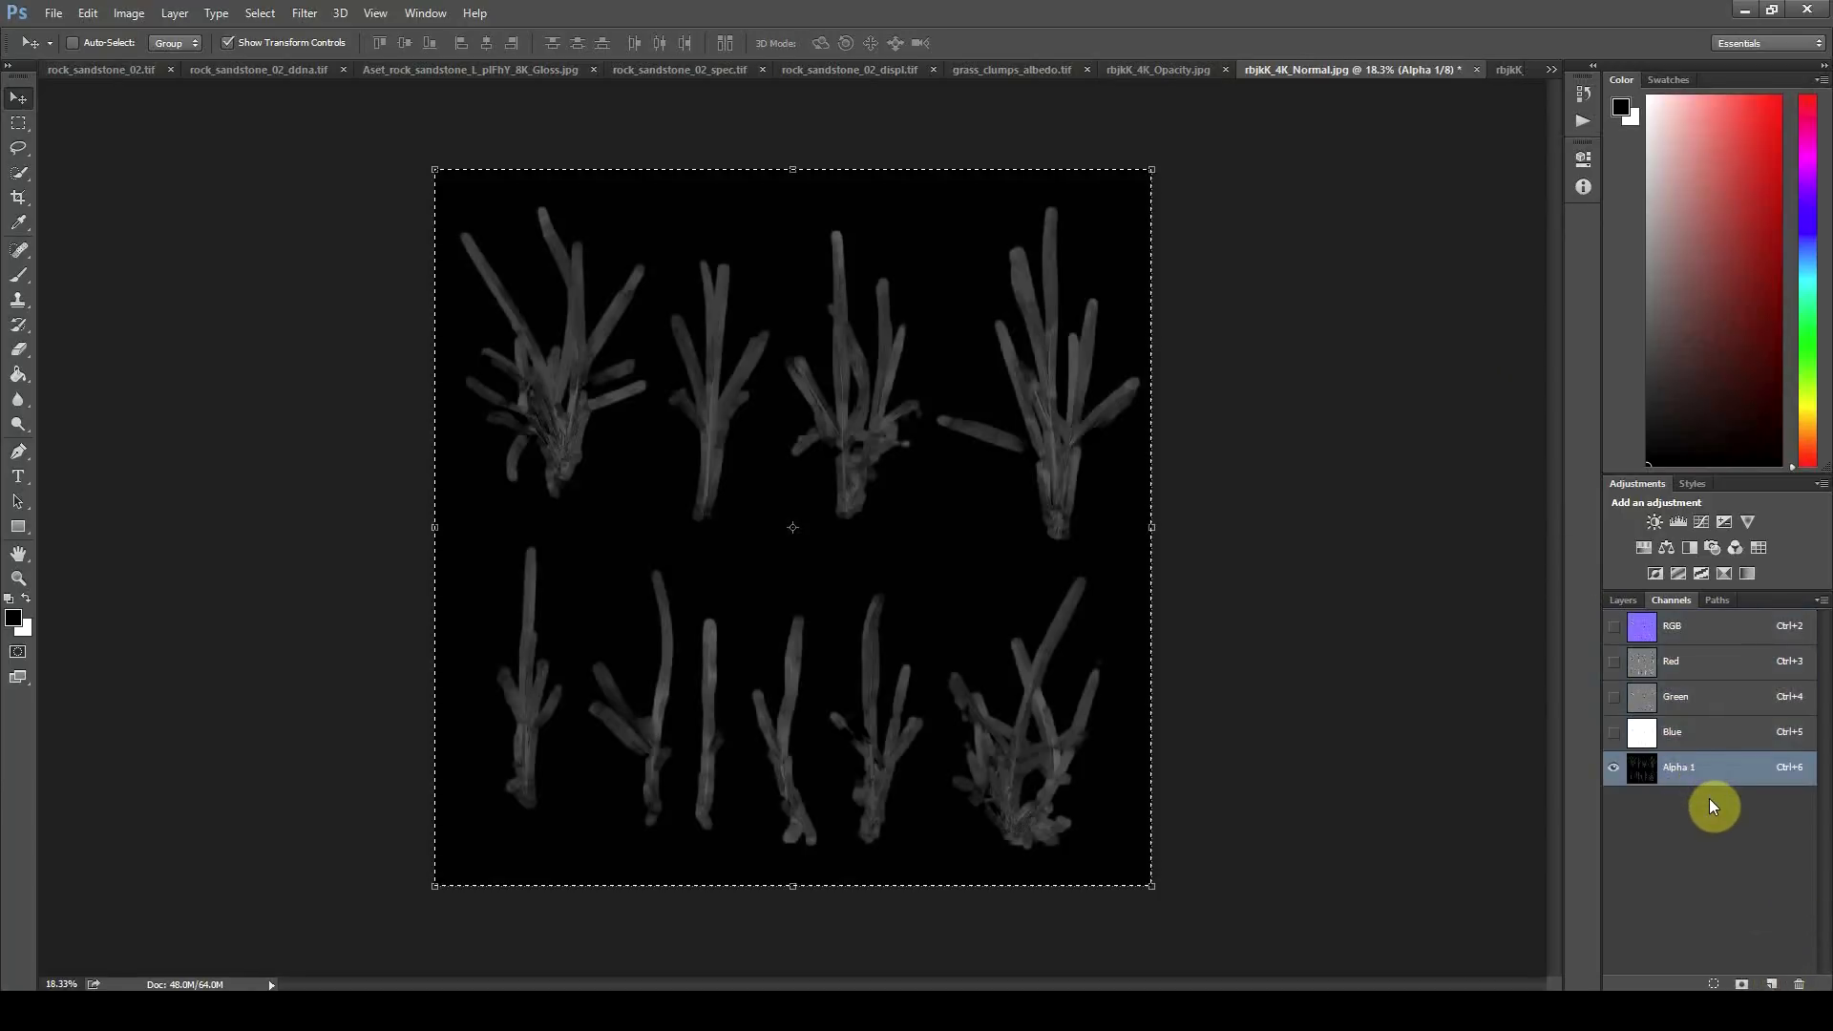
pyautogui.click(1688, 630)
pyautogui.click(1686, 766)
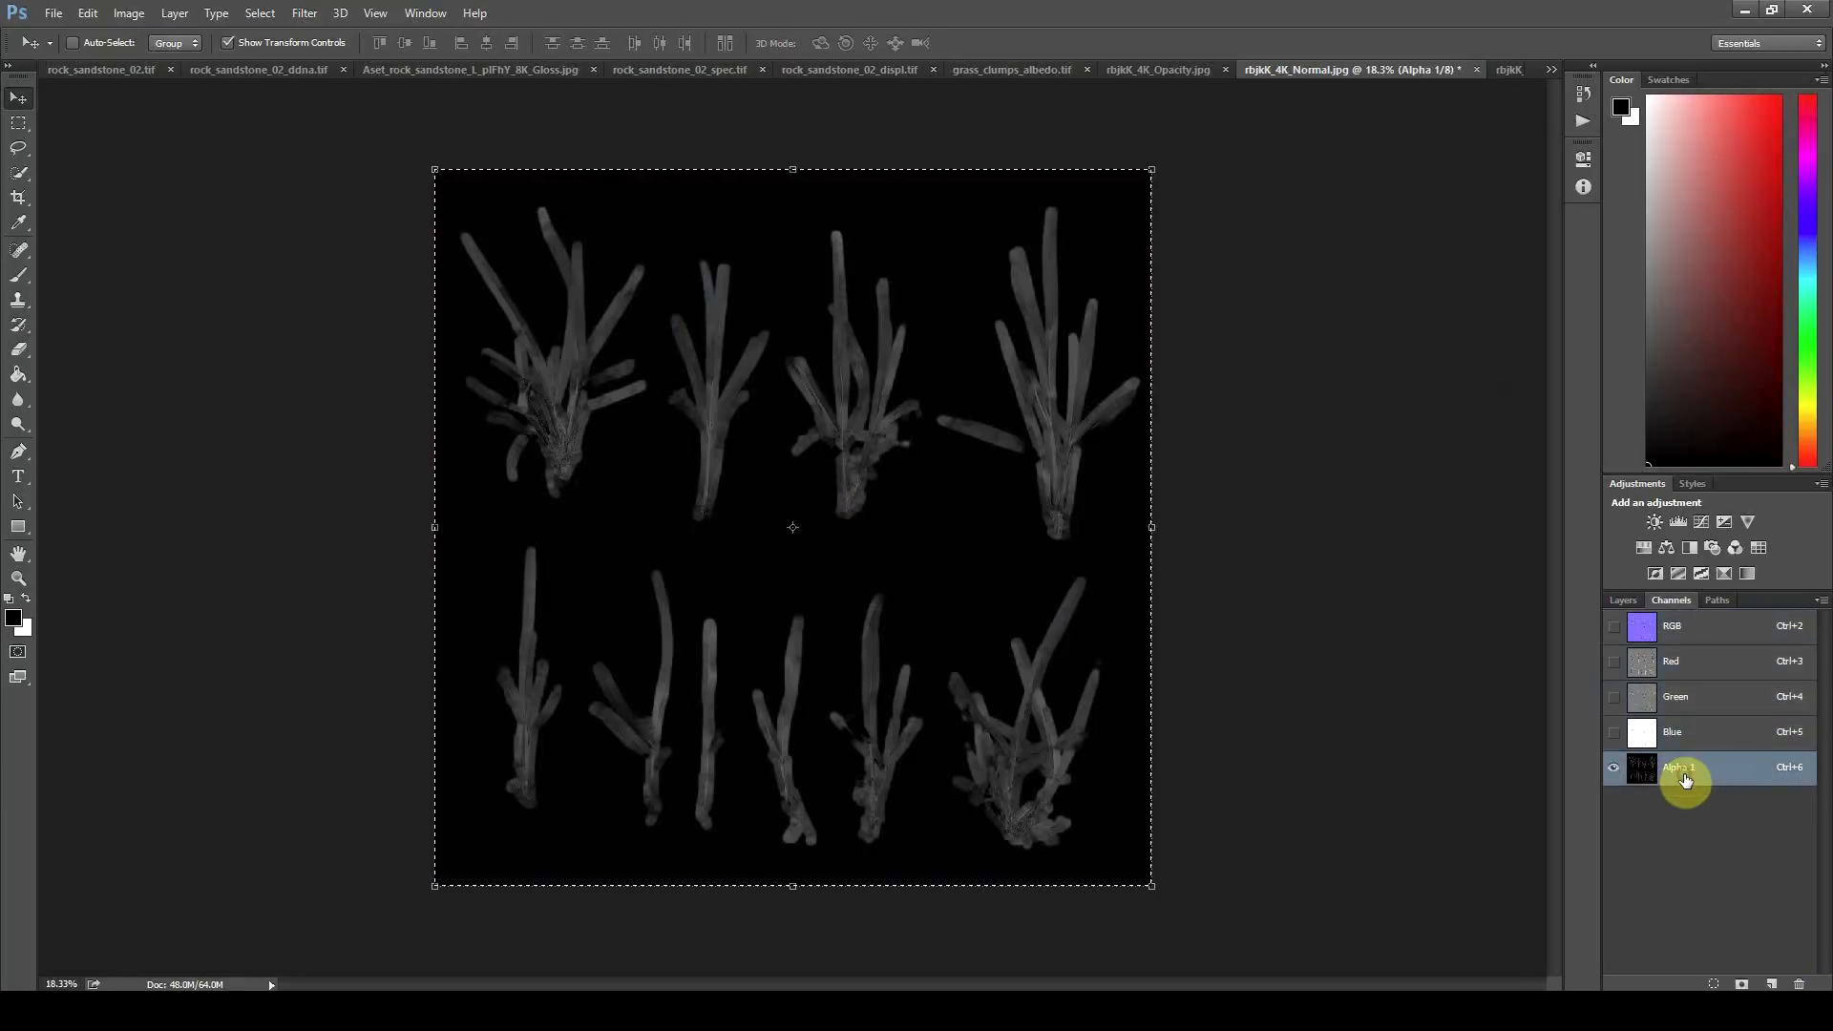
pyautogui.click(1688, 625)
pyautogui.click(1709, 768)
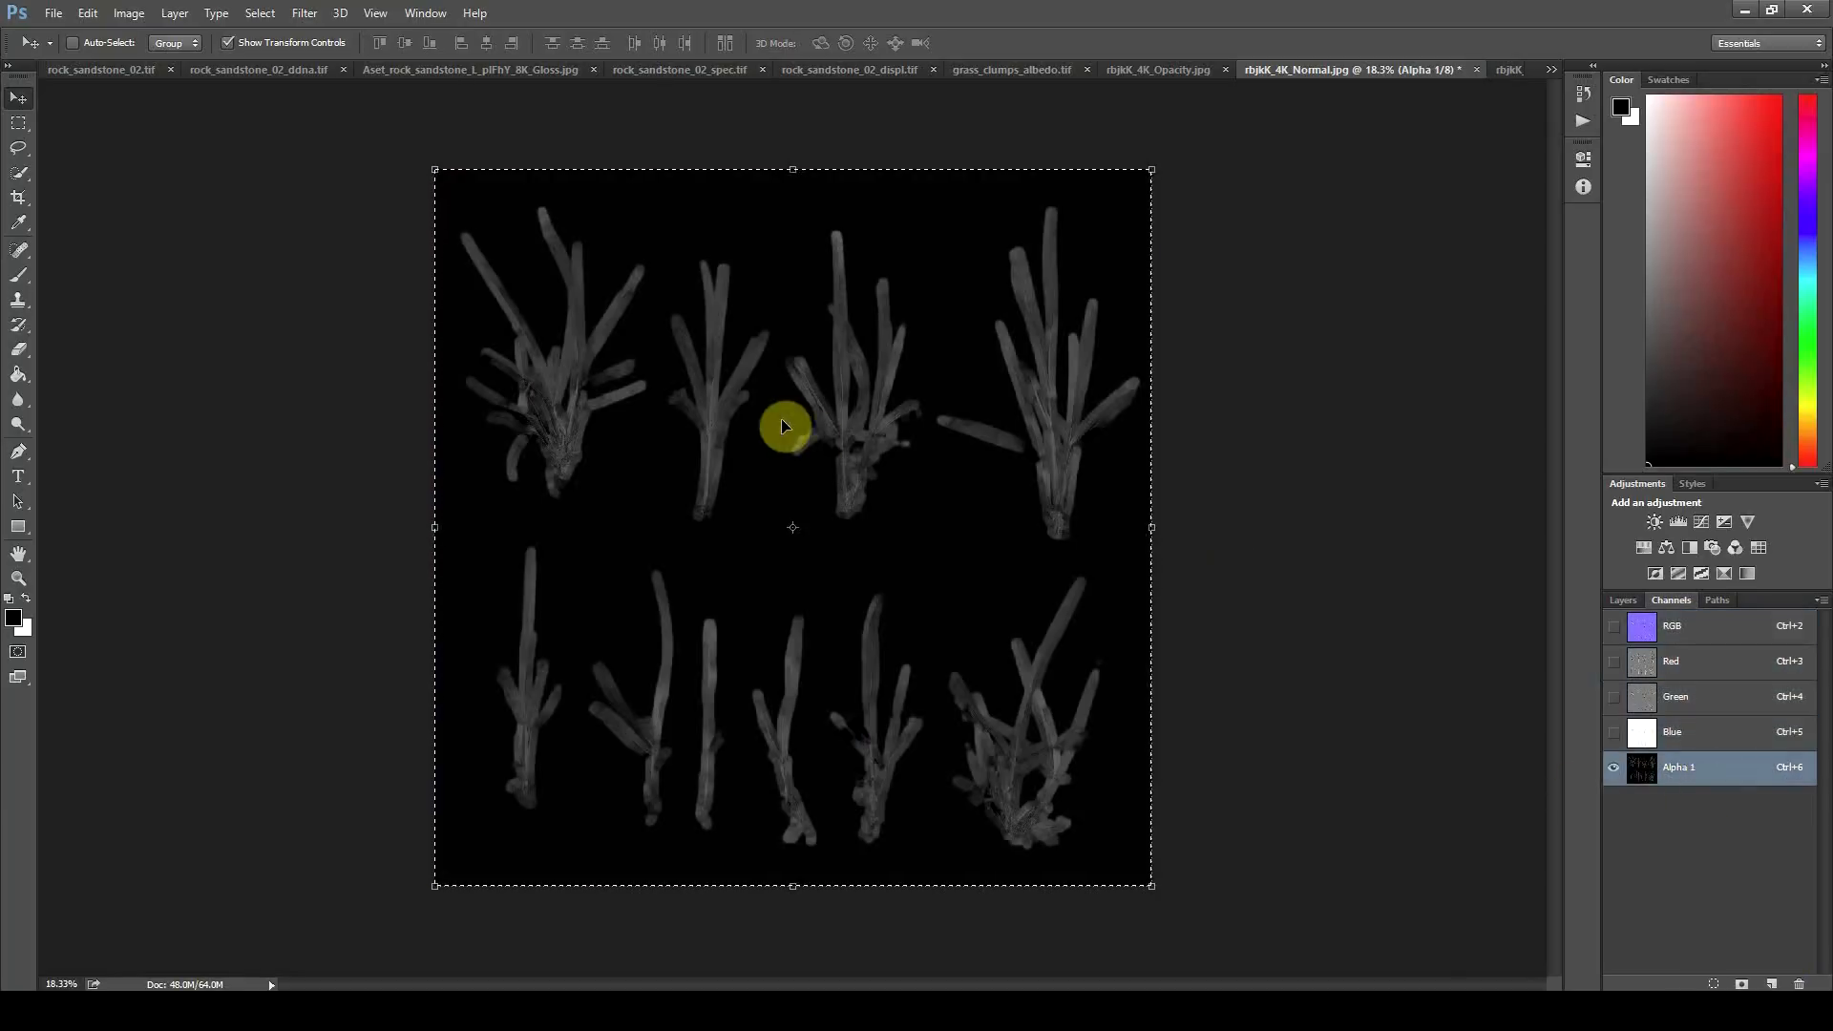
# Step: Save the normal map with its alpha channel in CryTIFPlugin format as grass_clumps_ddna.tif
pyautogui.click(69, 16)
pyautogui.click(107, 234)
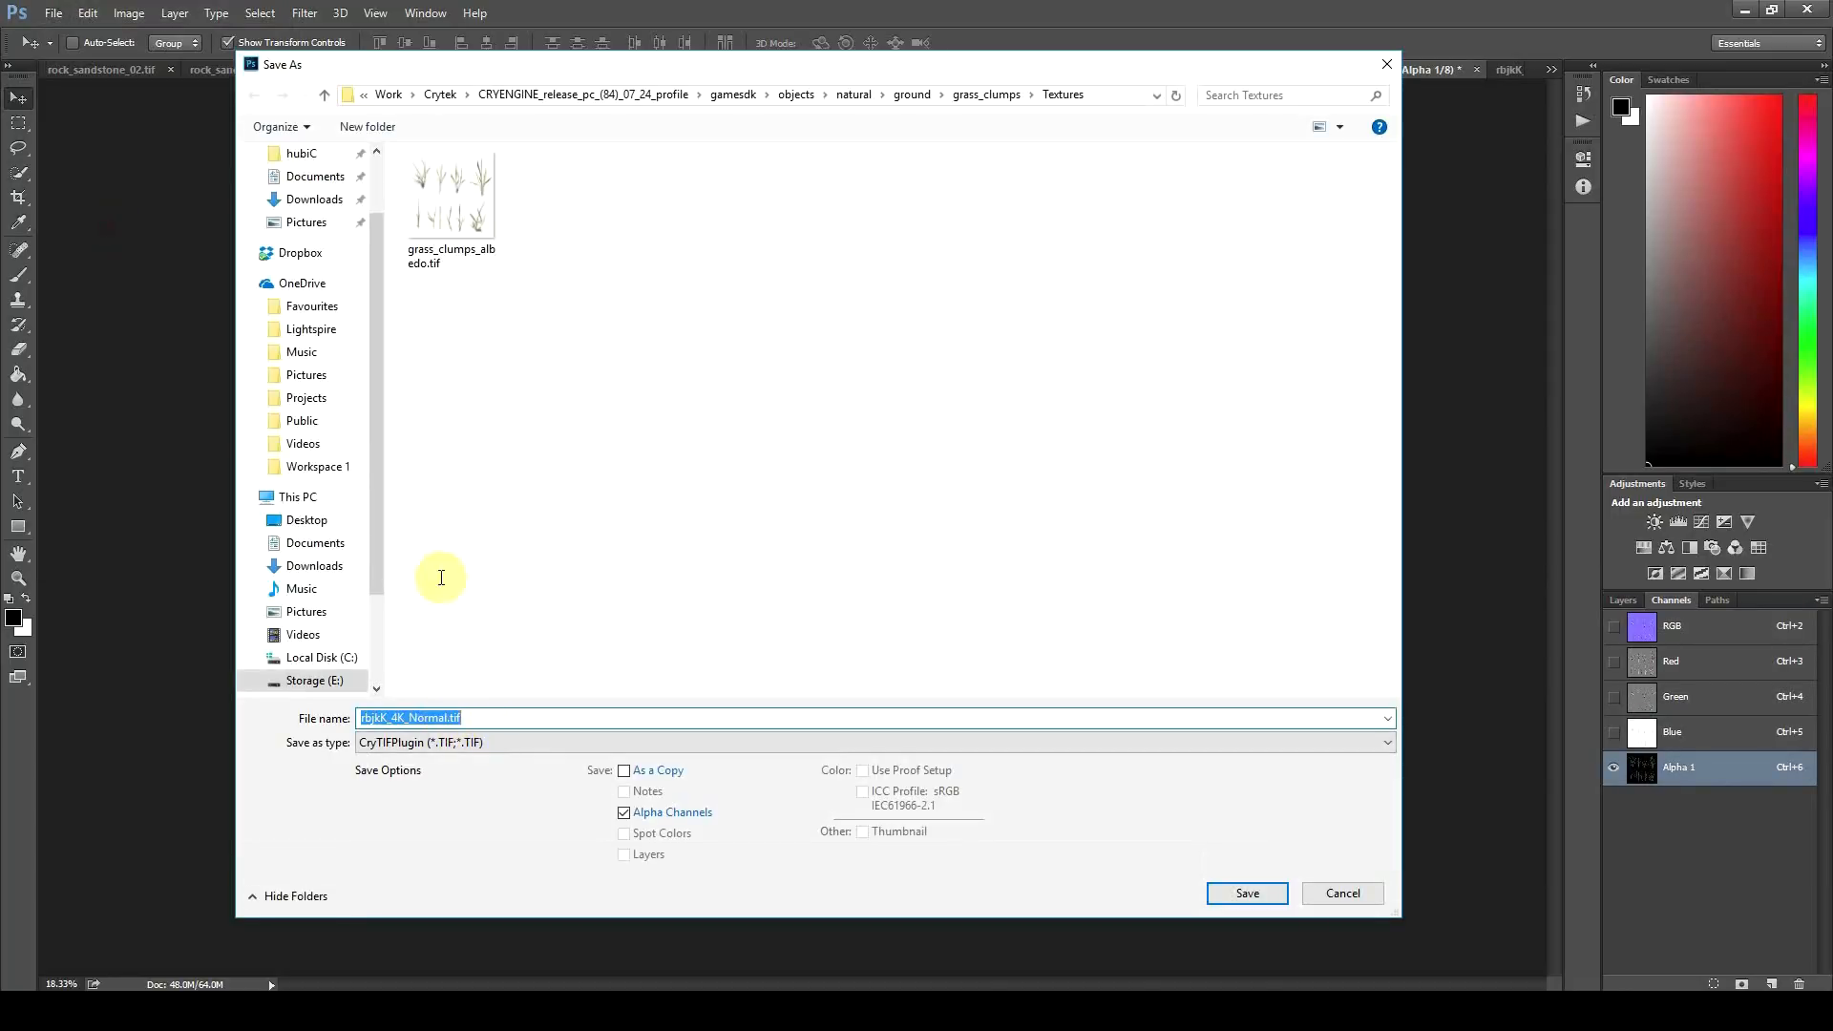
pyautogui.click(445, 230)
pyautogui.click(410, 718)
pyautogui.moveTo(432, 718); pyautogui.dragTo(467, 718)
pyautogui.write('ddna')
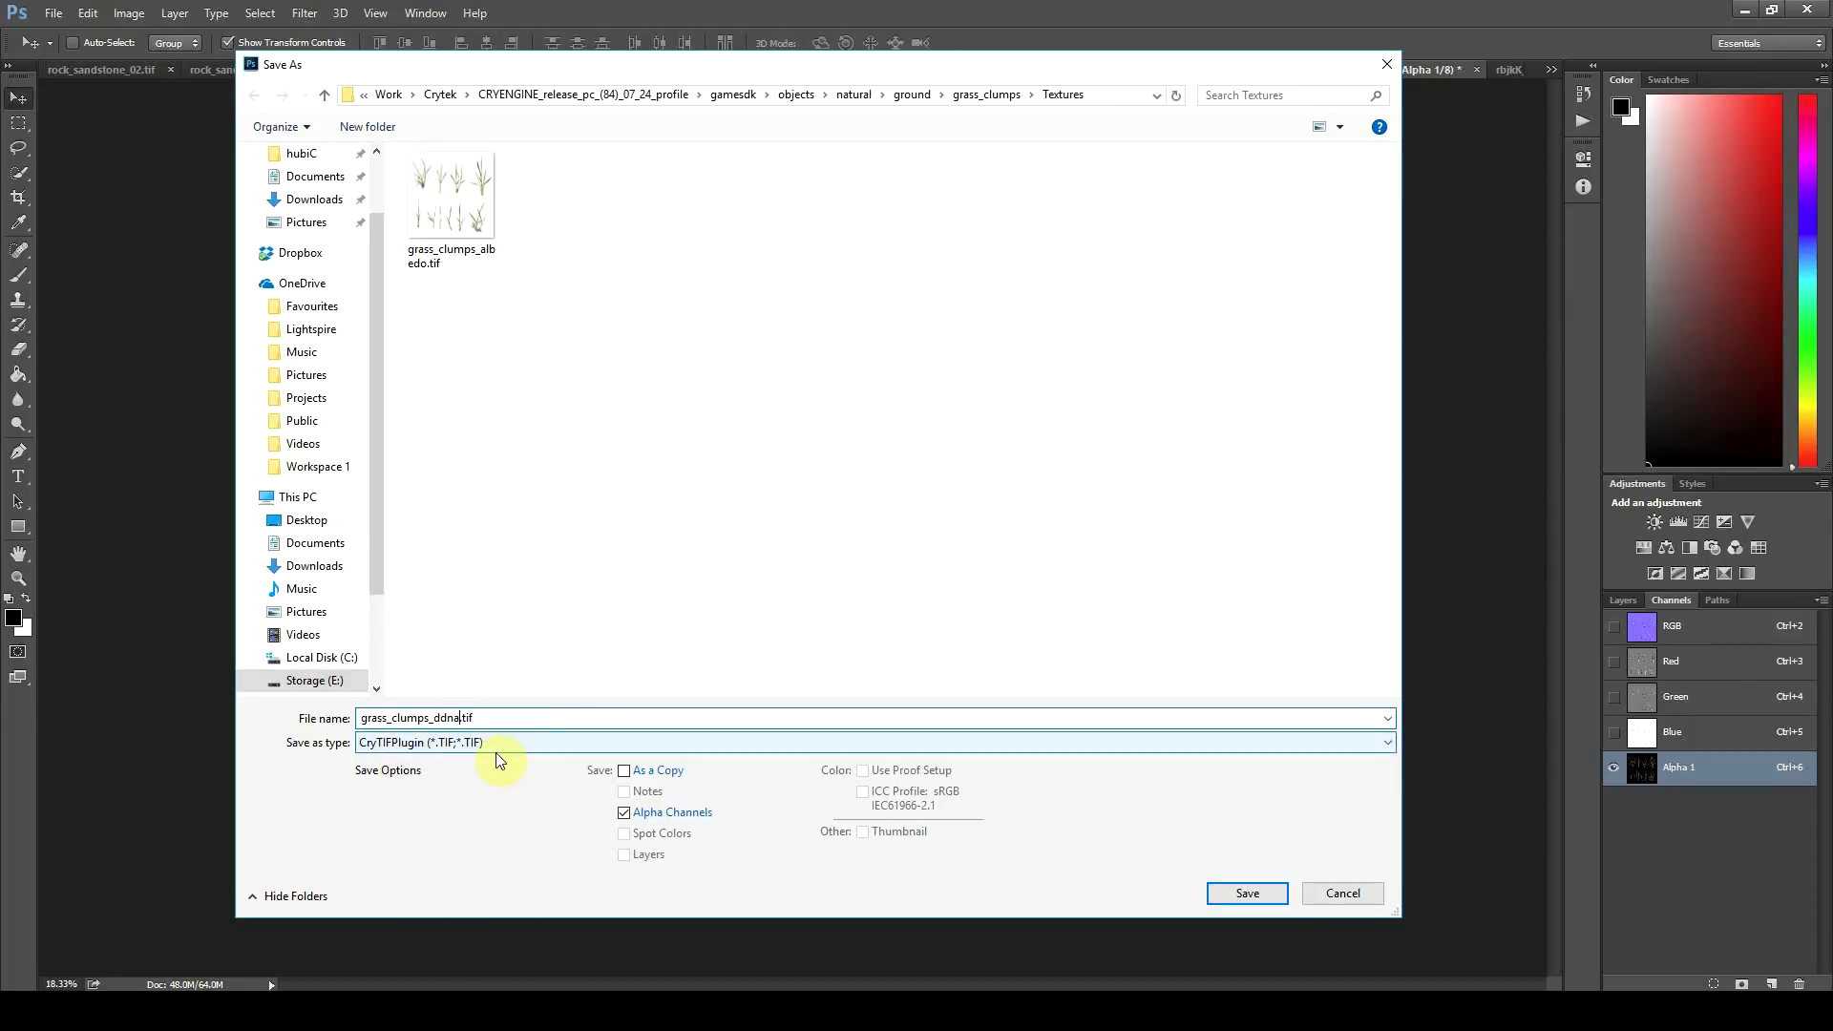
pyautogui.click(1234, 890)
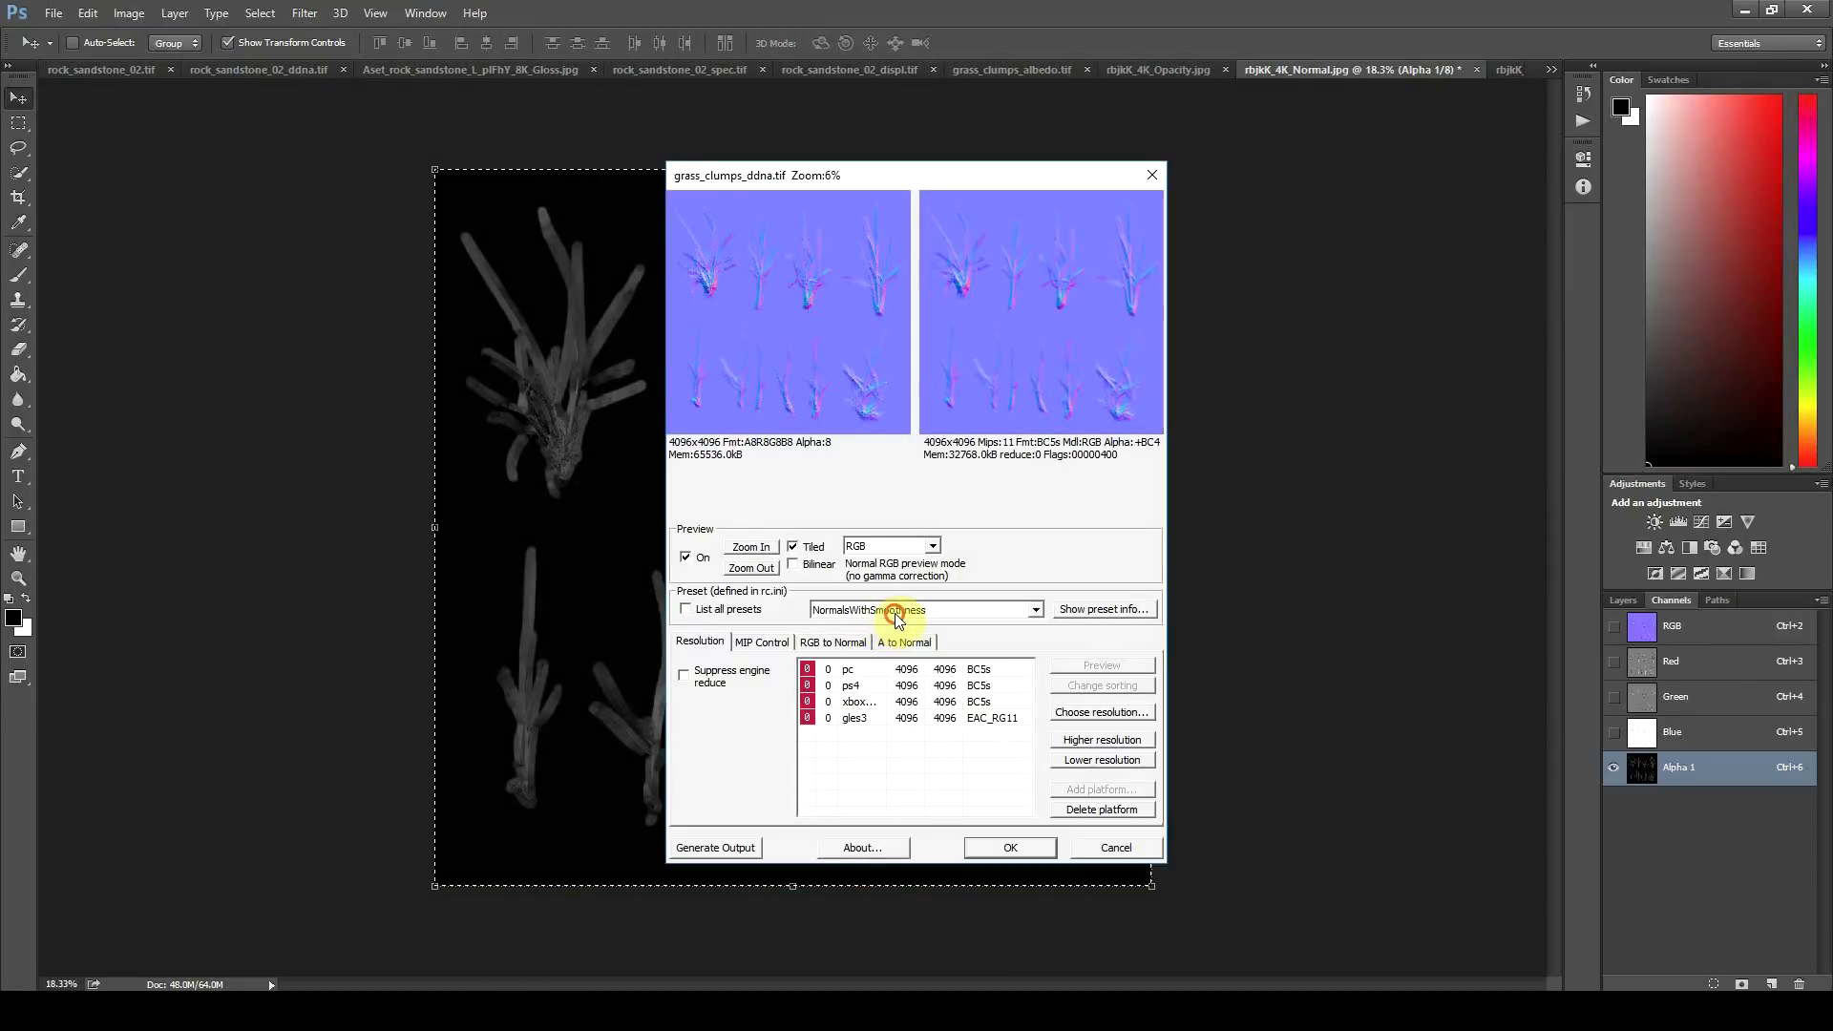
# Step: Export grass_clumps_ddna.tif with the NormalsWithSmoothness_Legacy preset
pyautogui.click(1012, 610)
pyautogui.click(931, 652)
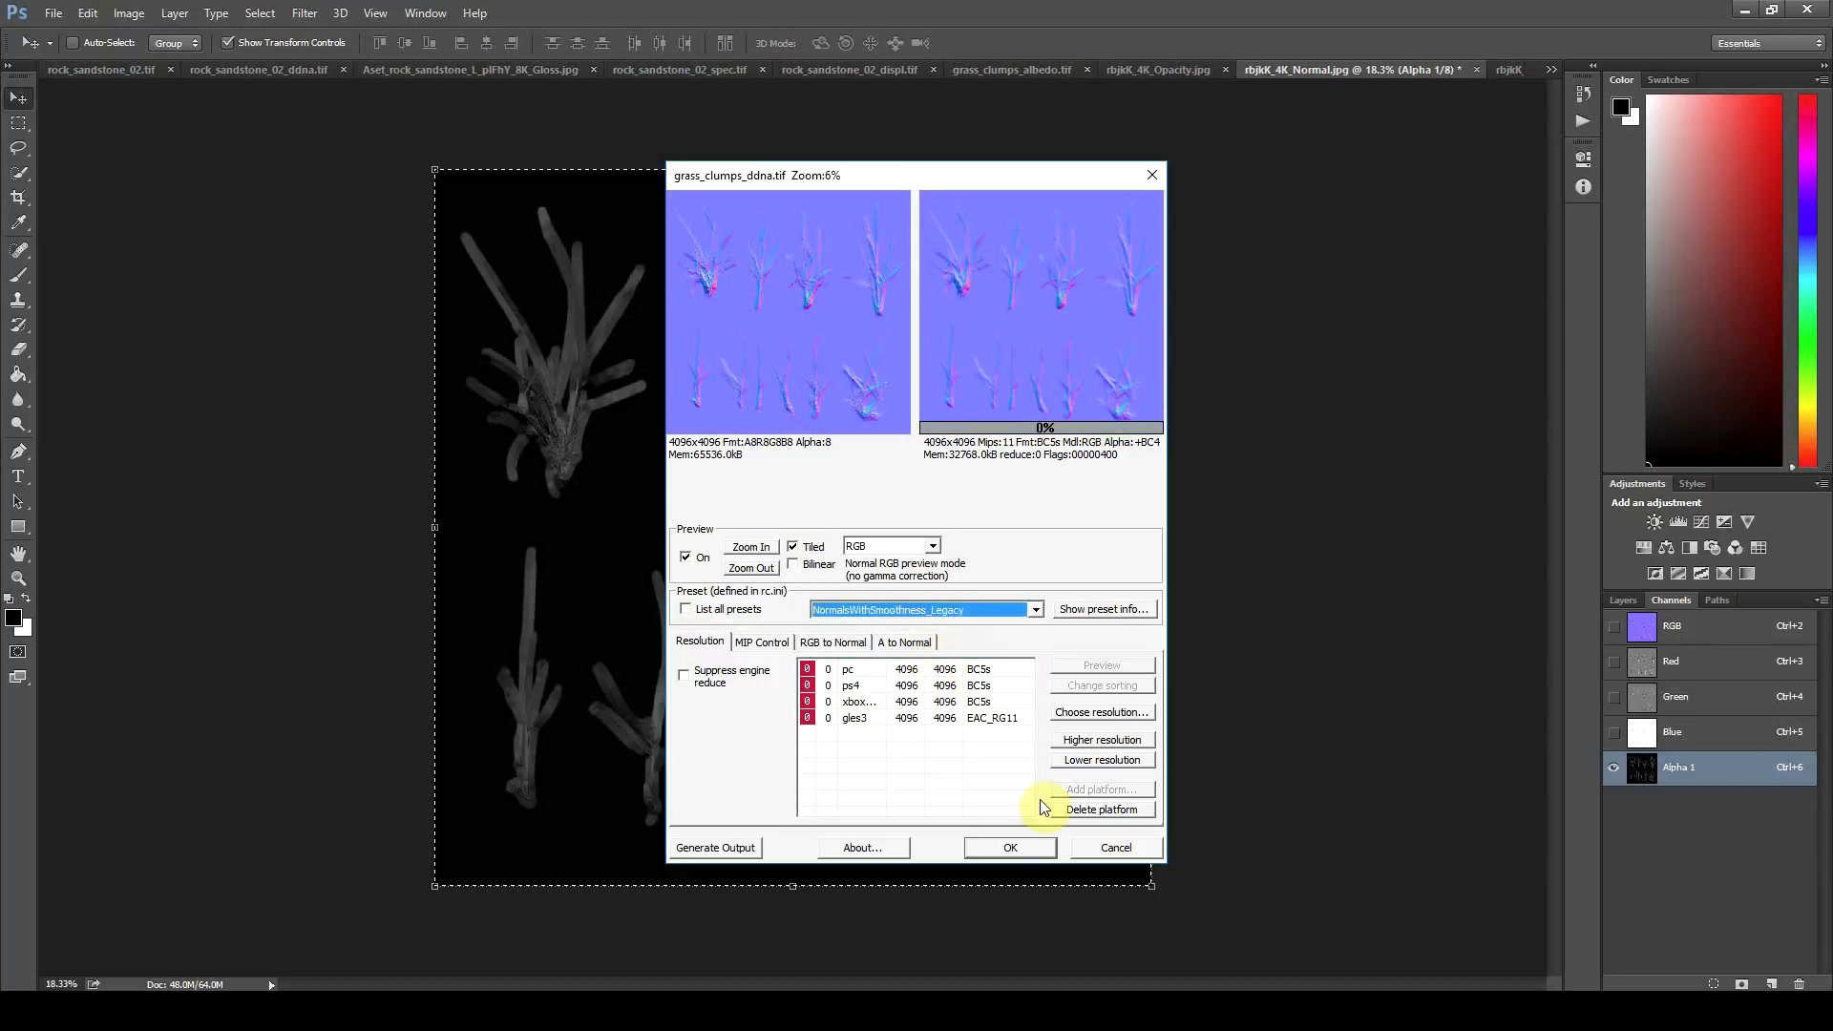
pyautogui.click(1008, 848)
# Step: Open rbjkK_4K_Specular.jpg from the Textures folder in Photoshop and check its layers and channels
pyautogui.rightClick(1171, 542)
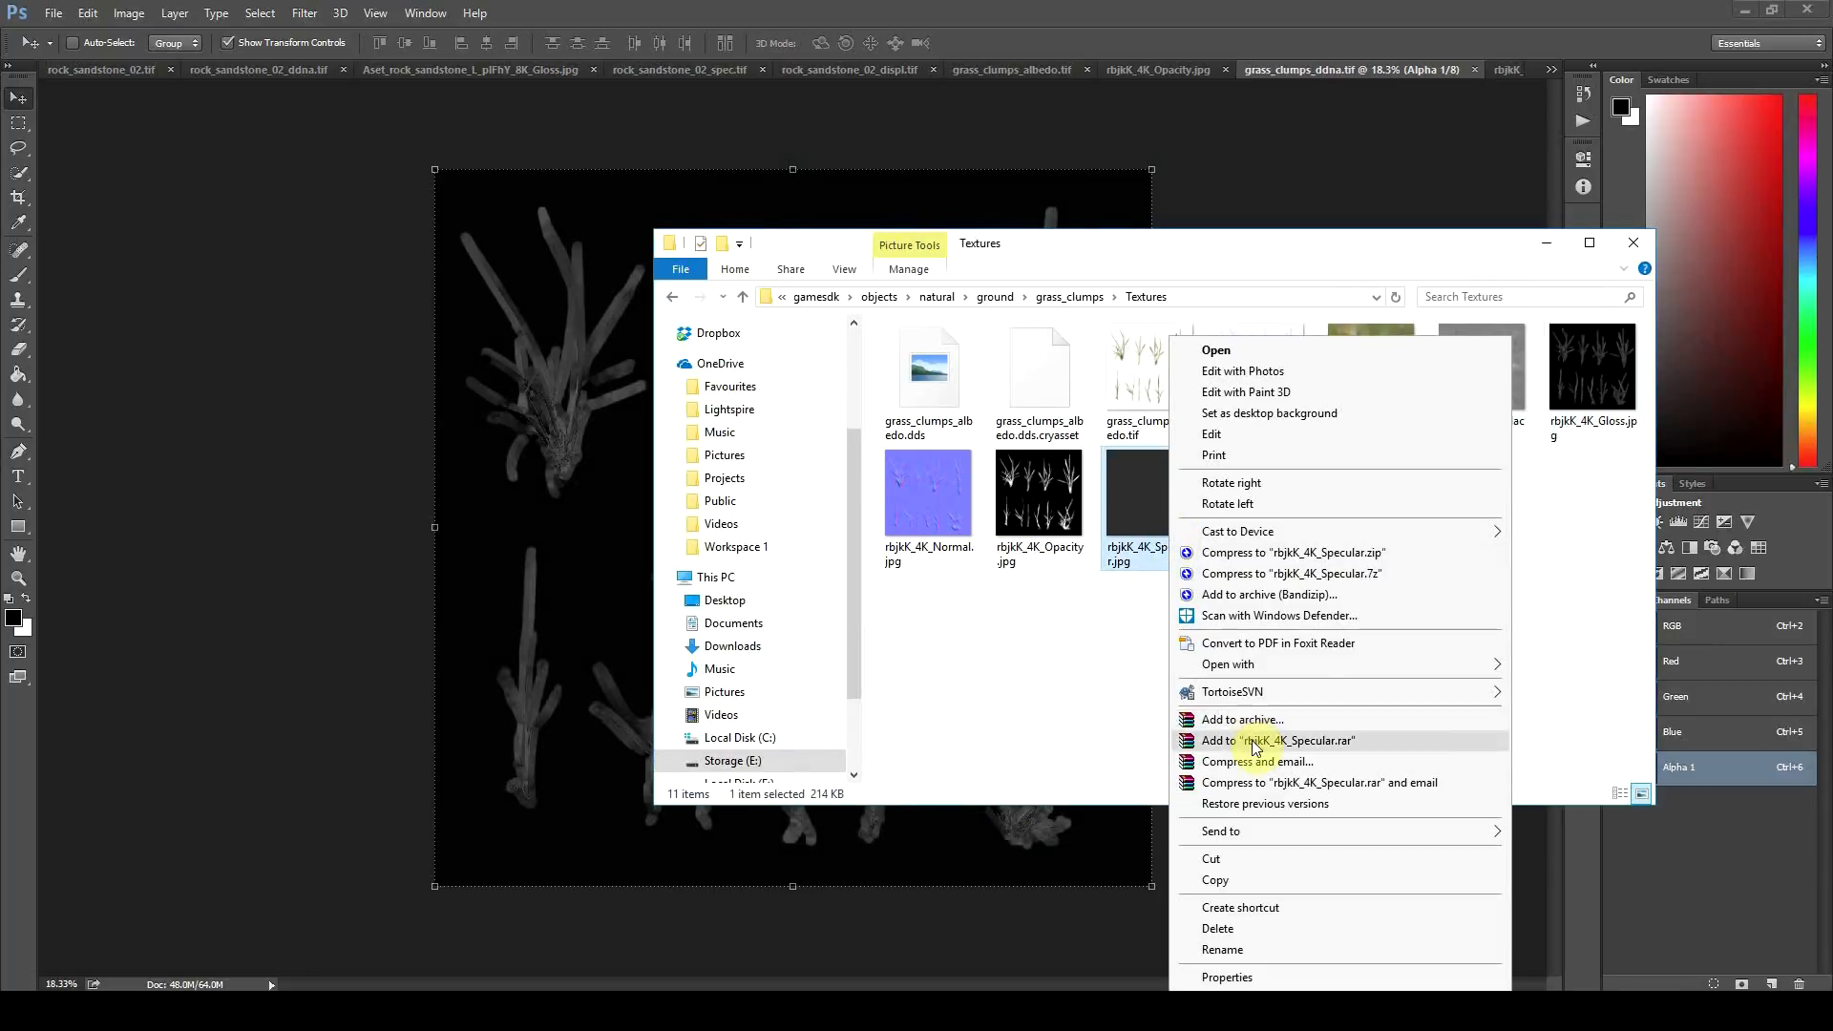
pyautogui.moveTo(1241, 675)
pyautogui.click(1604, 674)
pyautogui.click(1666, 600)
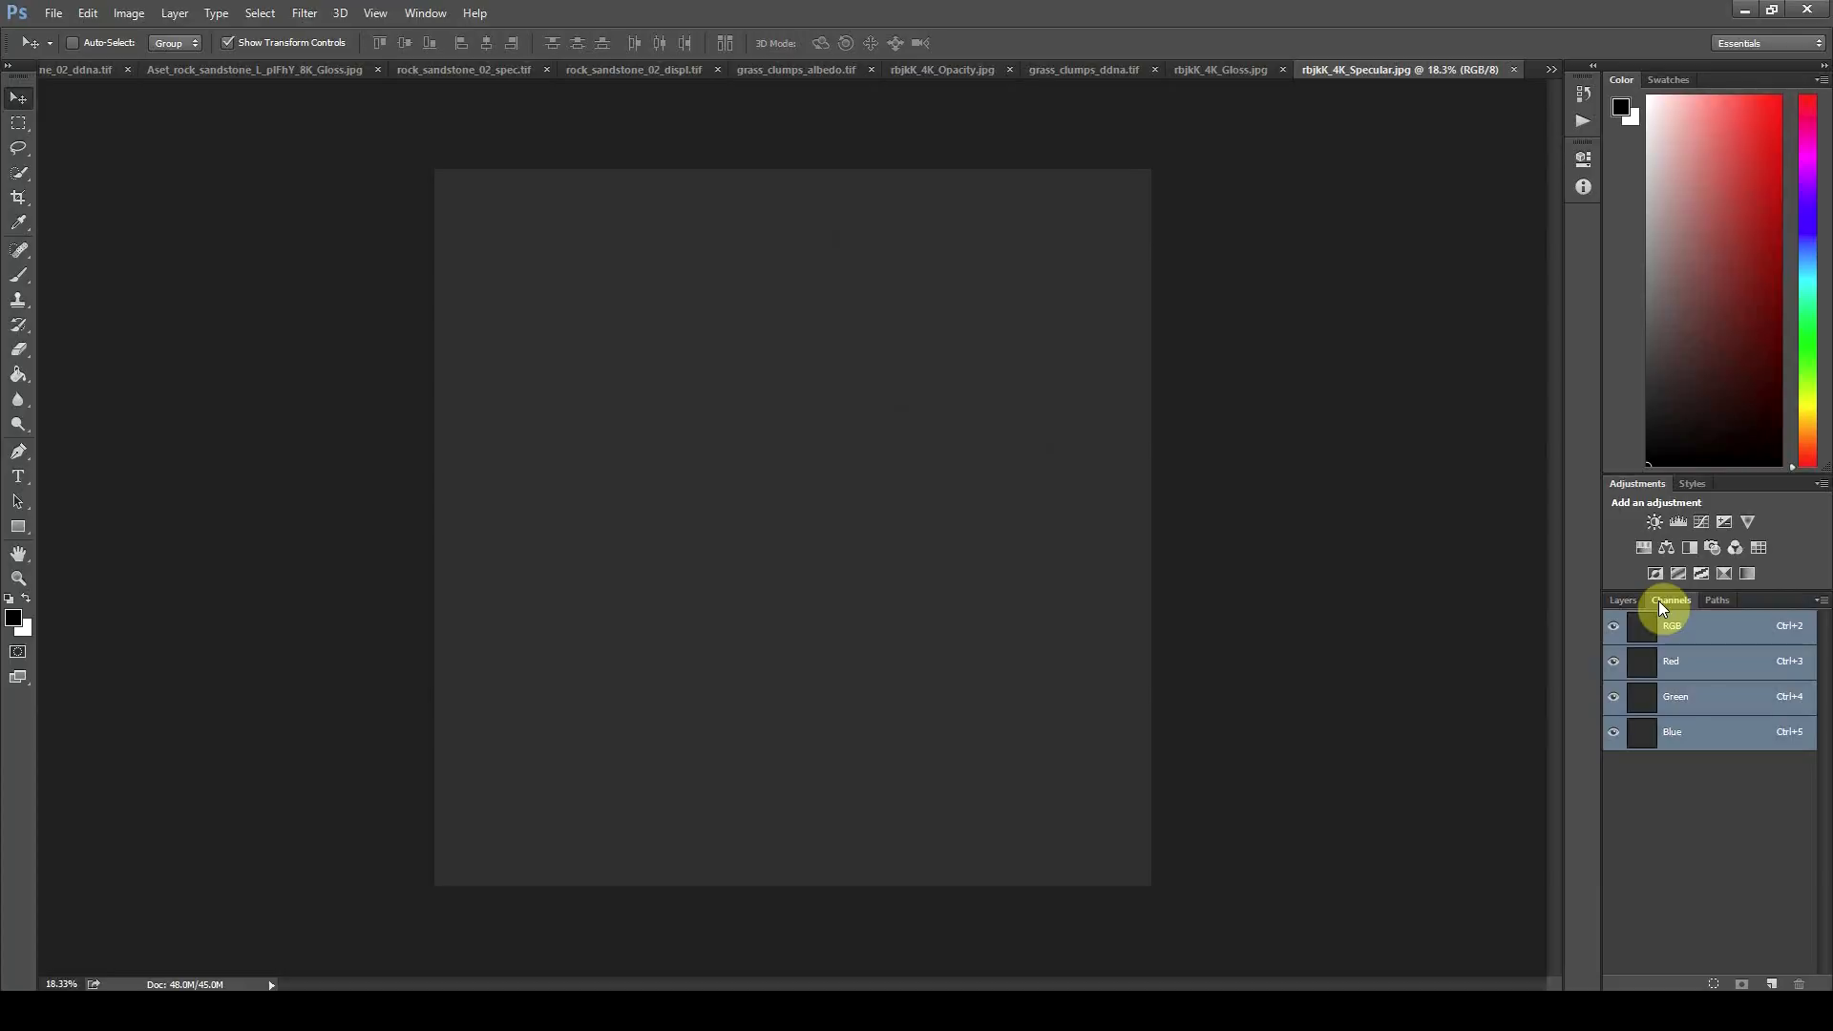
pyautogui.click(1634, 600)
pyautogui.click(1653, 600)
pyautogui.click(1638, 601)
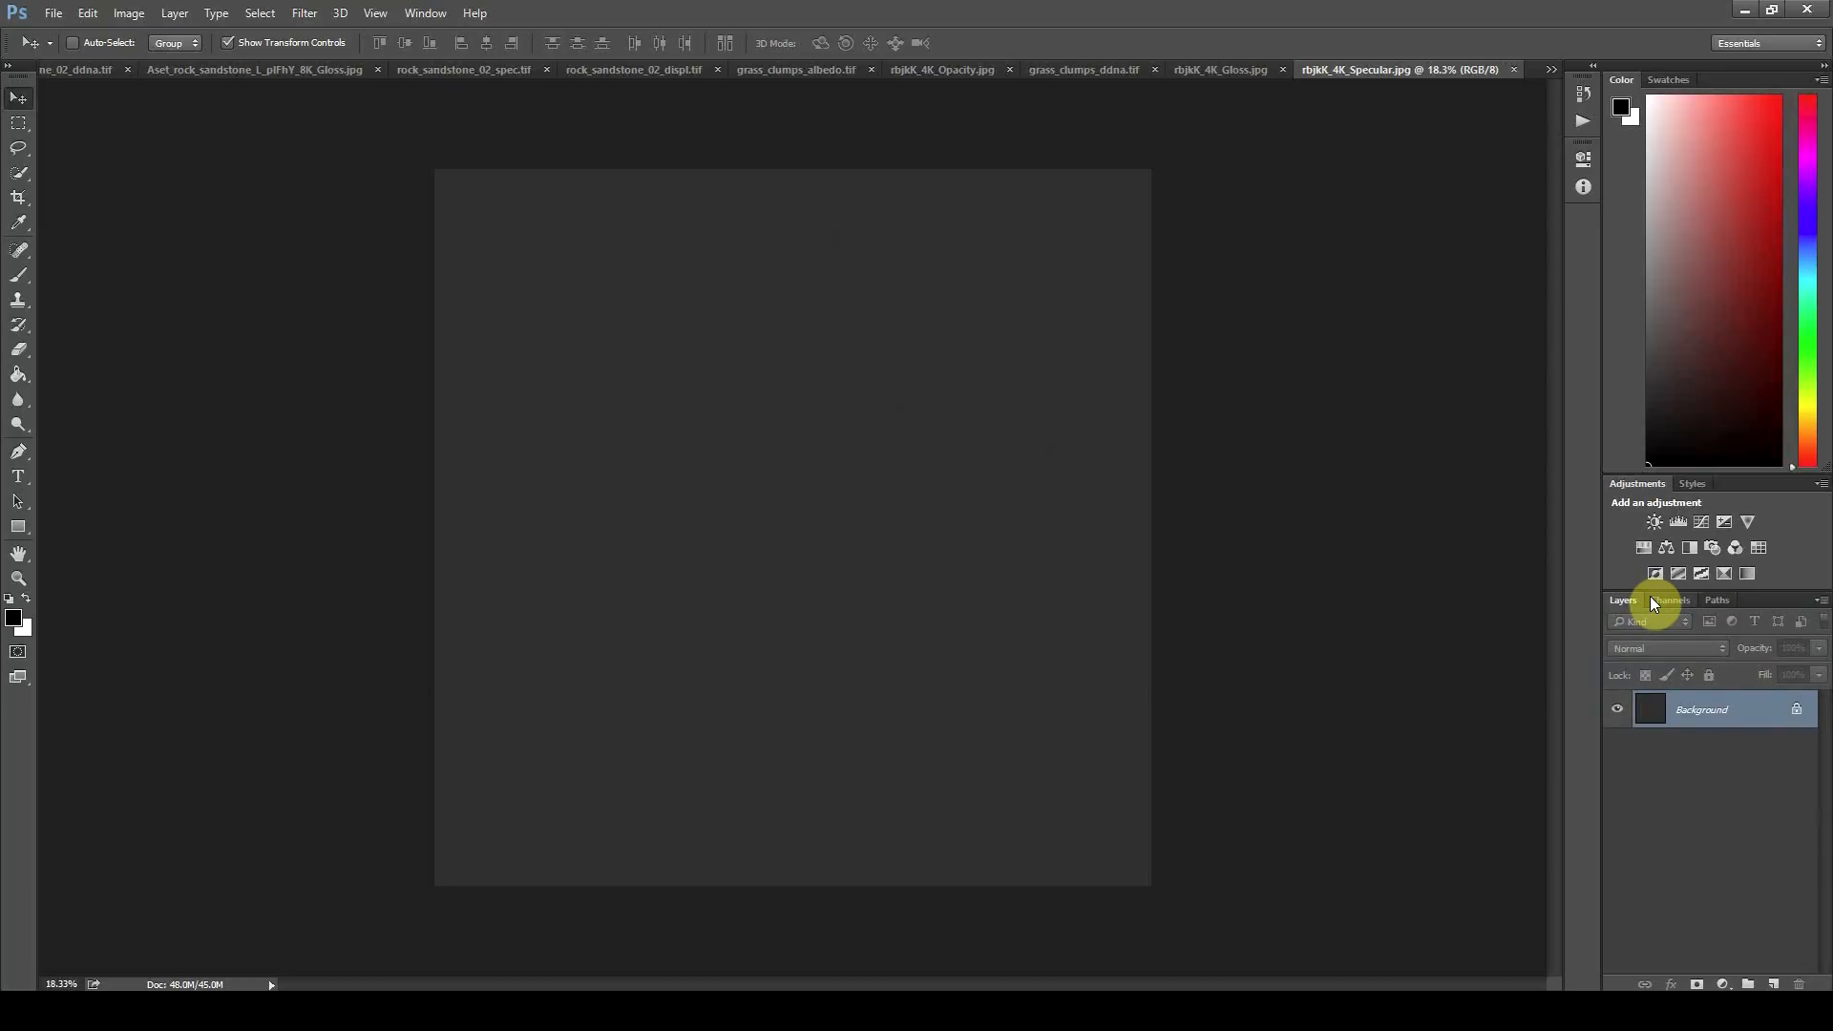
pyautogui.click(1655, 604)
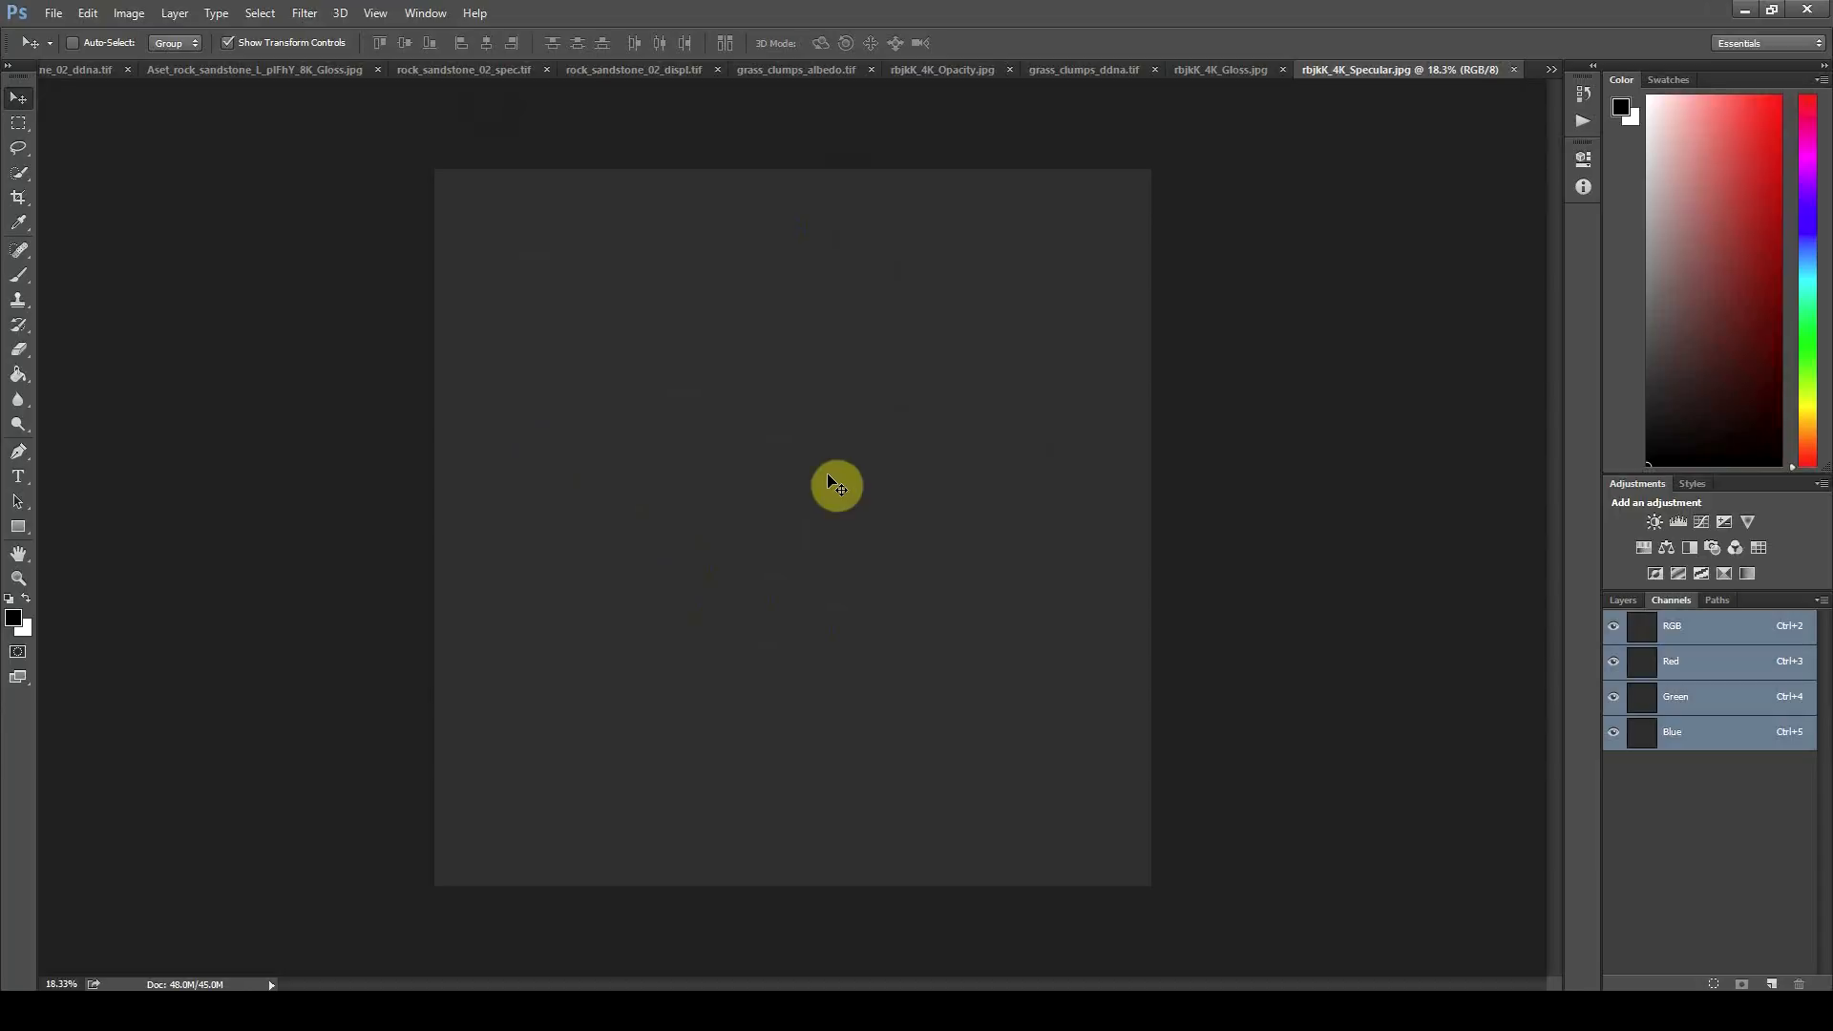
# Step: Save the specular texture in CryTIFPlugin format under the name grass_clumps_spec.tif, bringing up its export settings
pyautogui.click(54, 14)
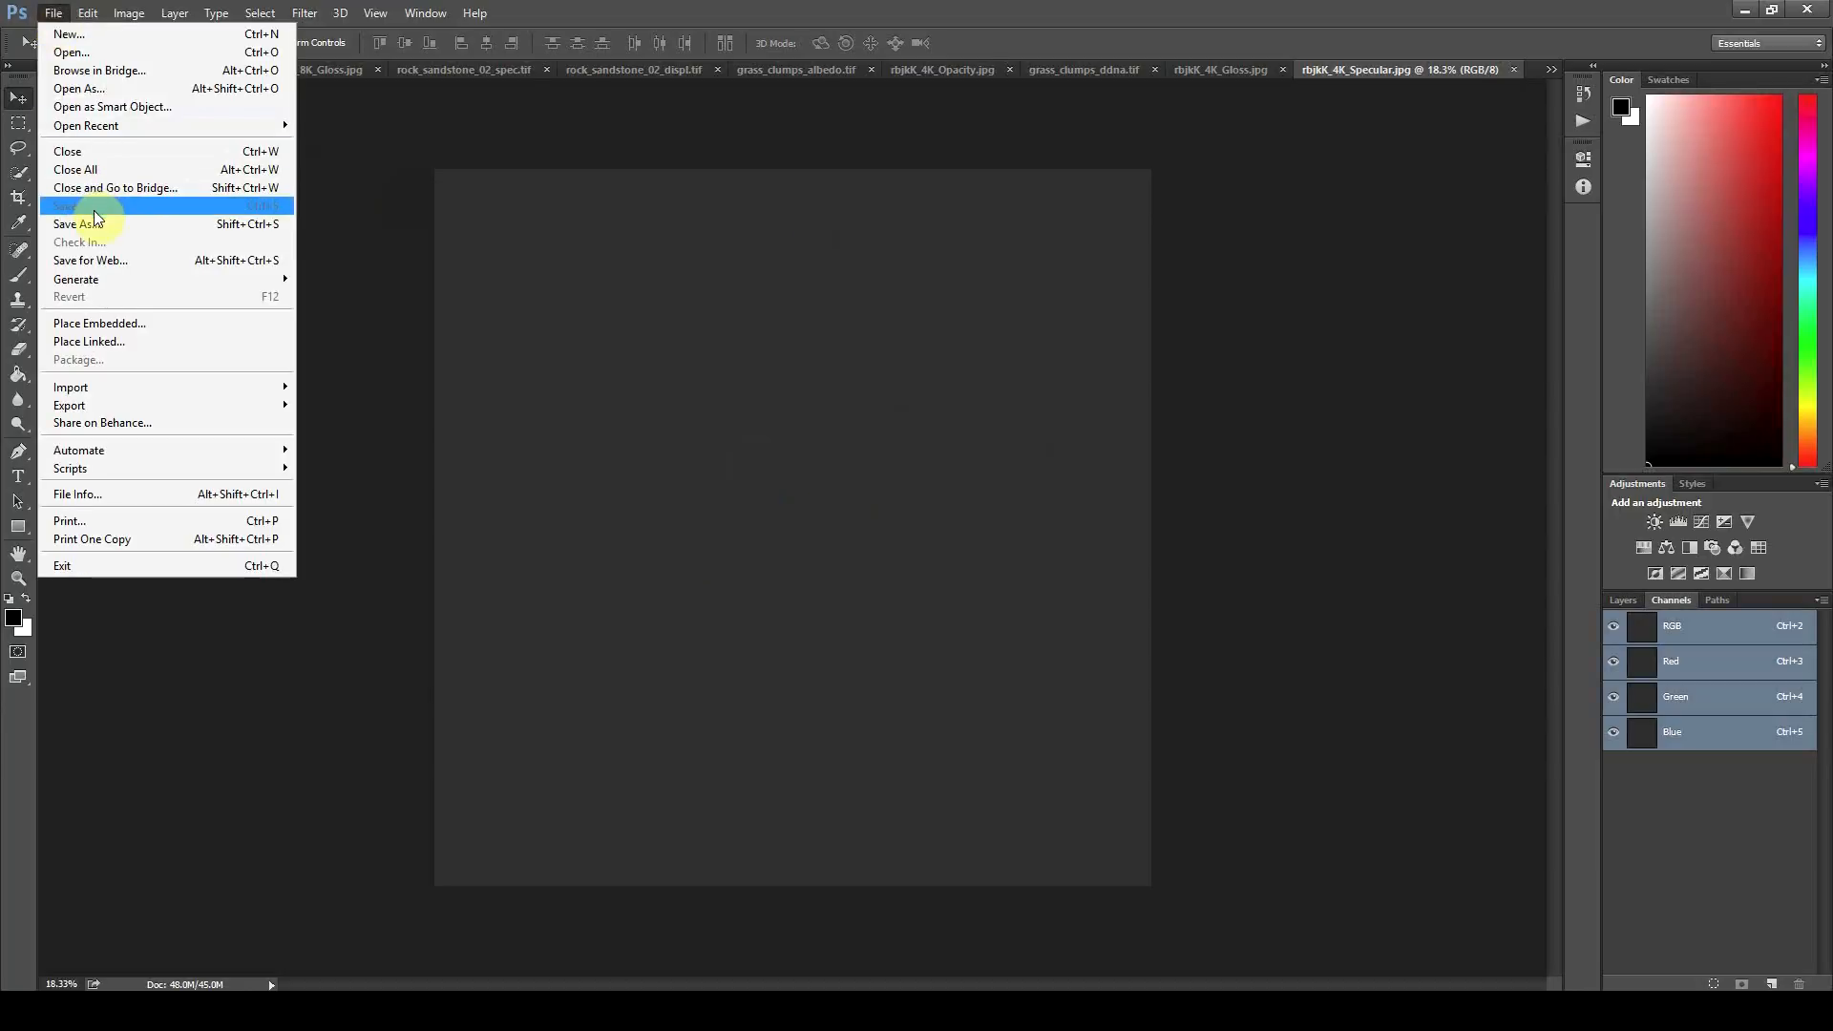
pyautogui.click(59, 226)
pyautogui.click(457, 742)
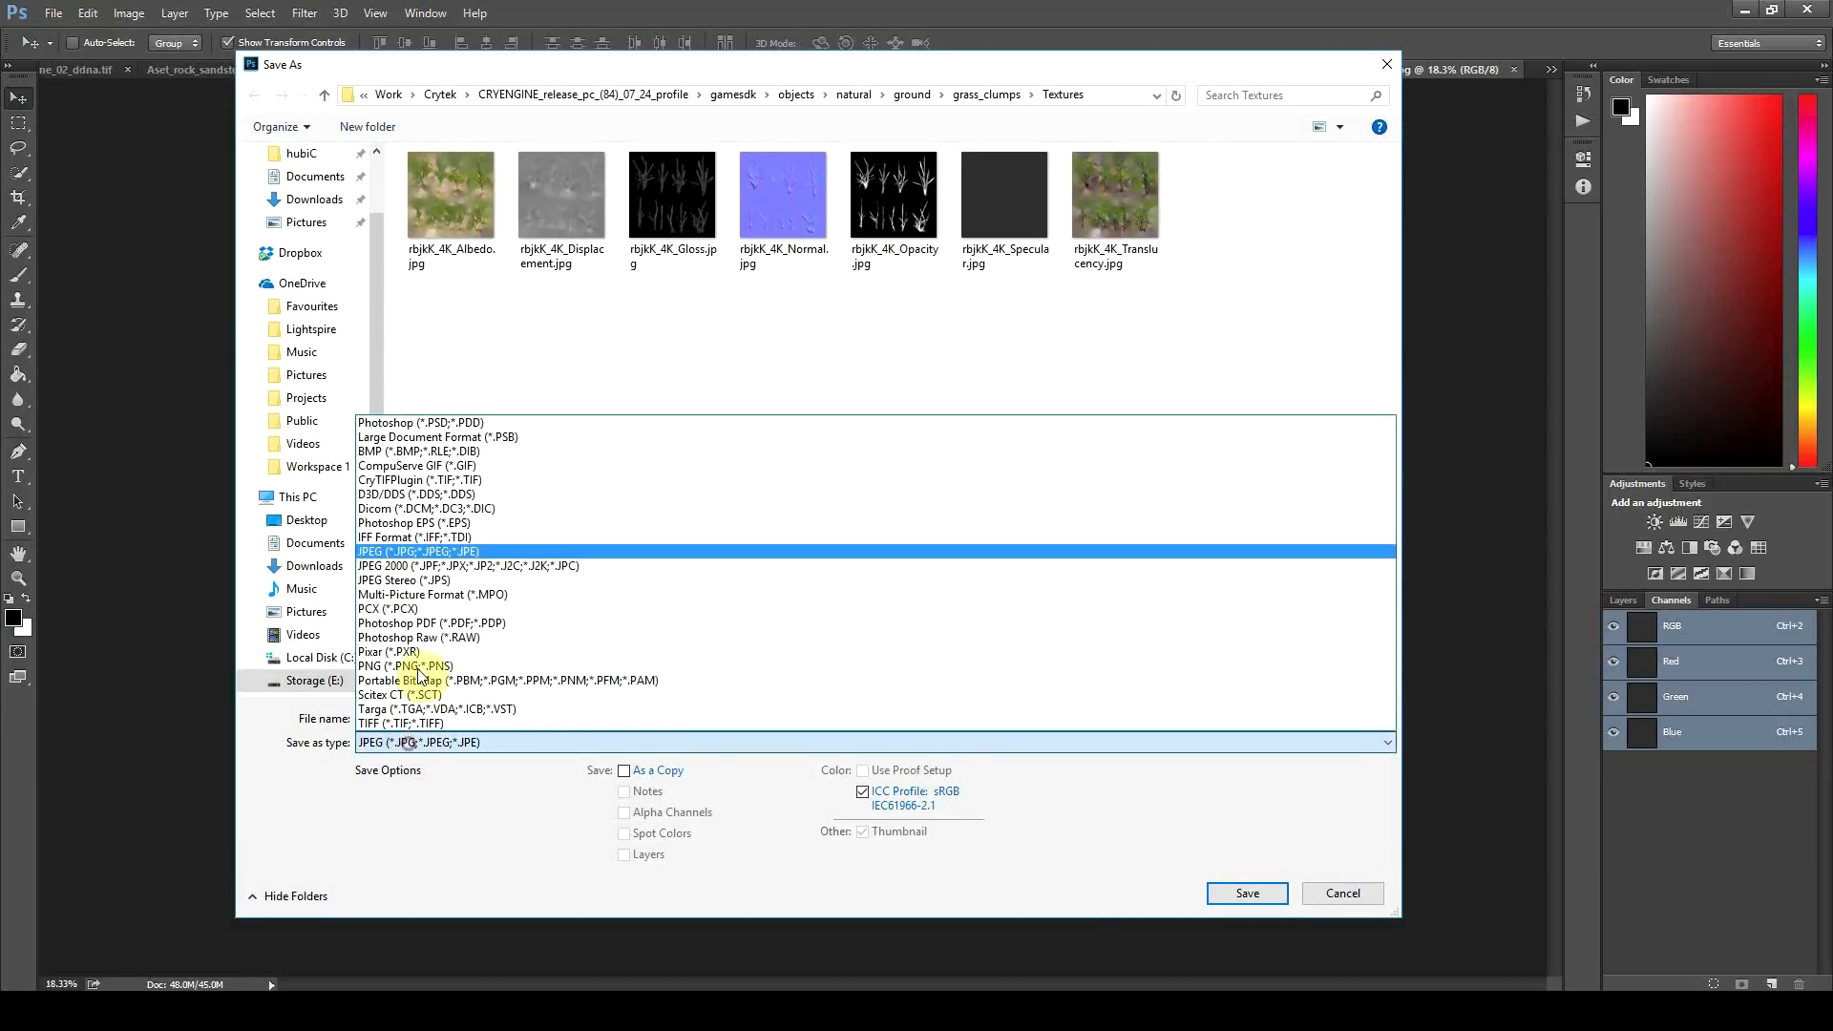
pyautogui.click(450, 481)
pyautogui.click(563, 215)
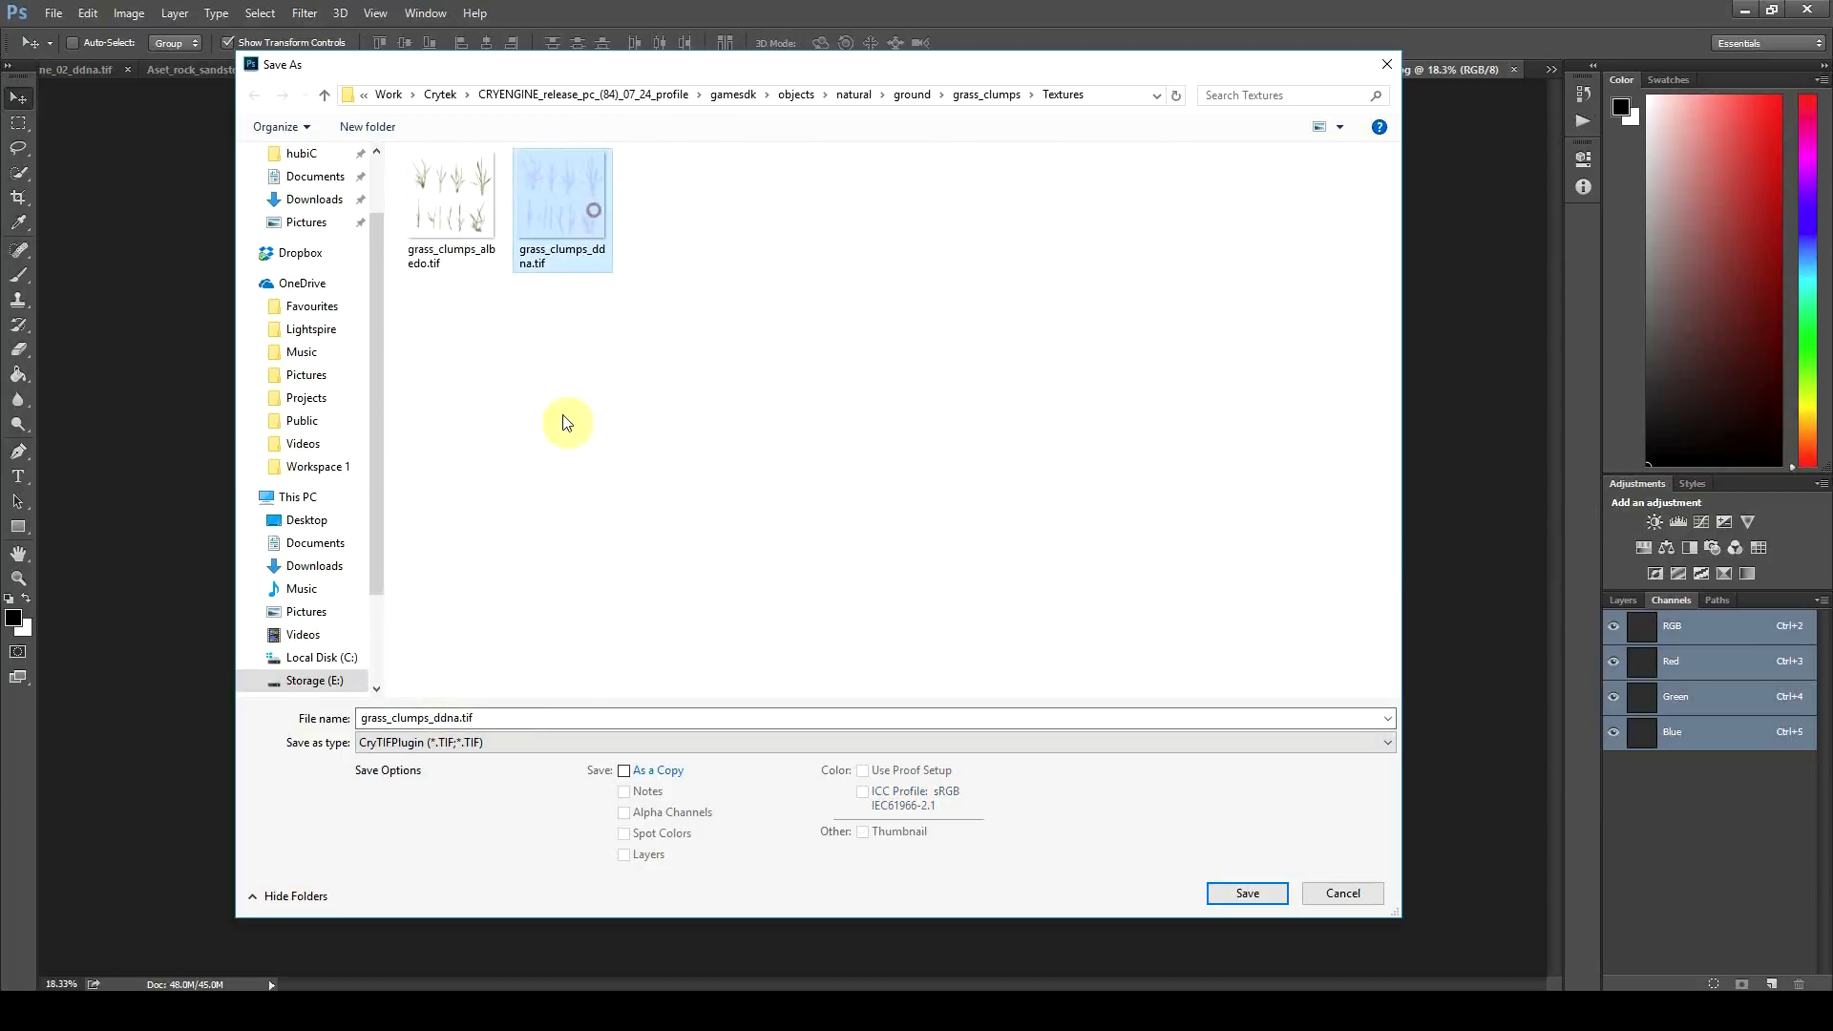
pyautogui.doubleClick(434, 718)
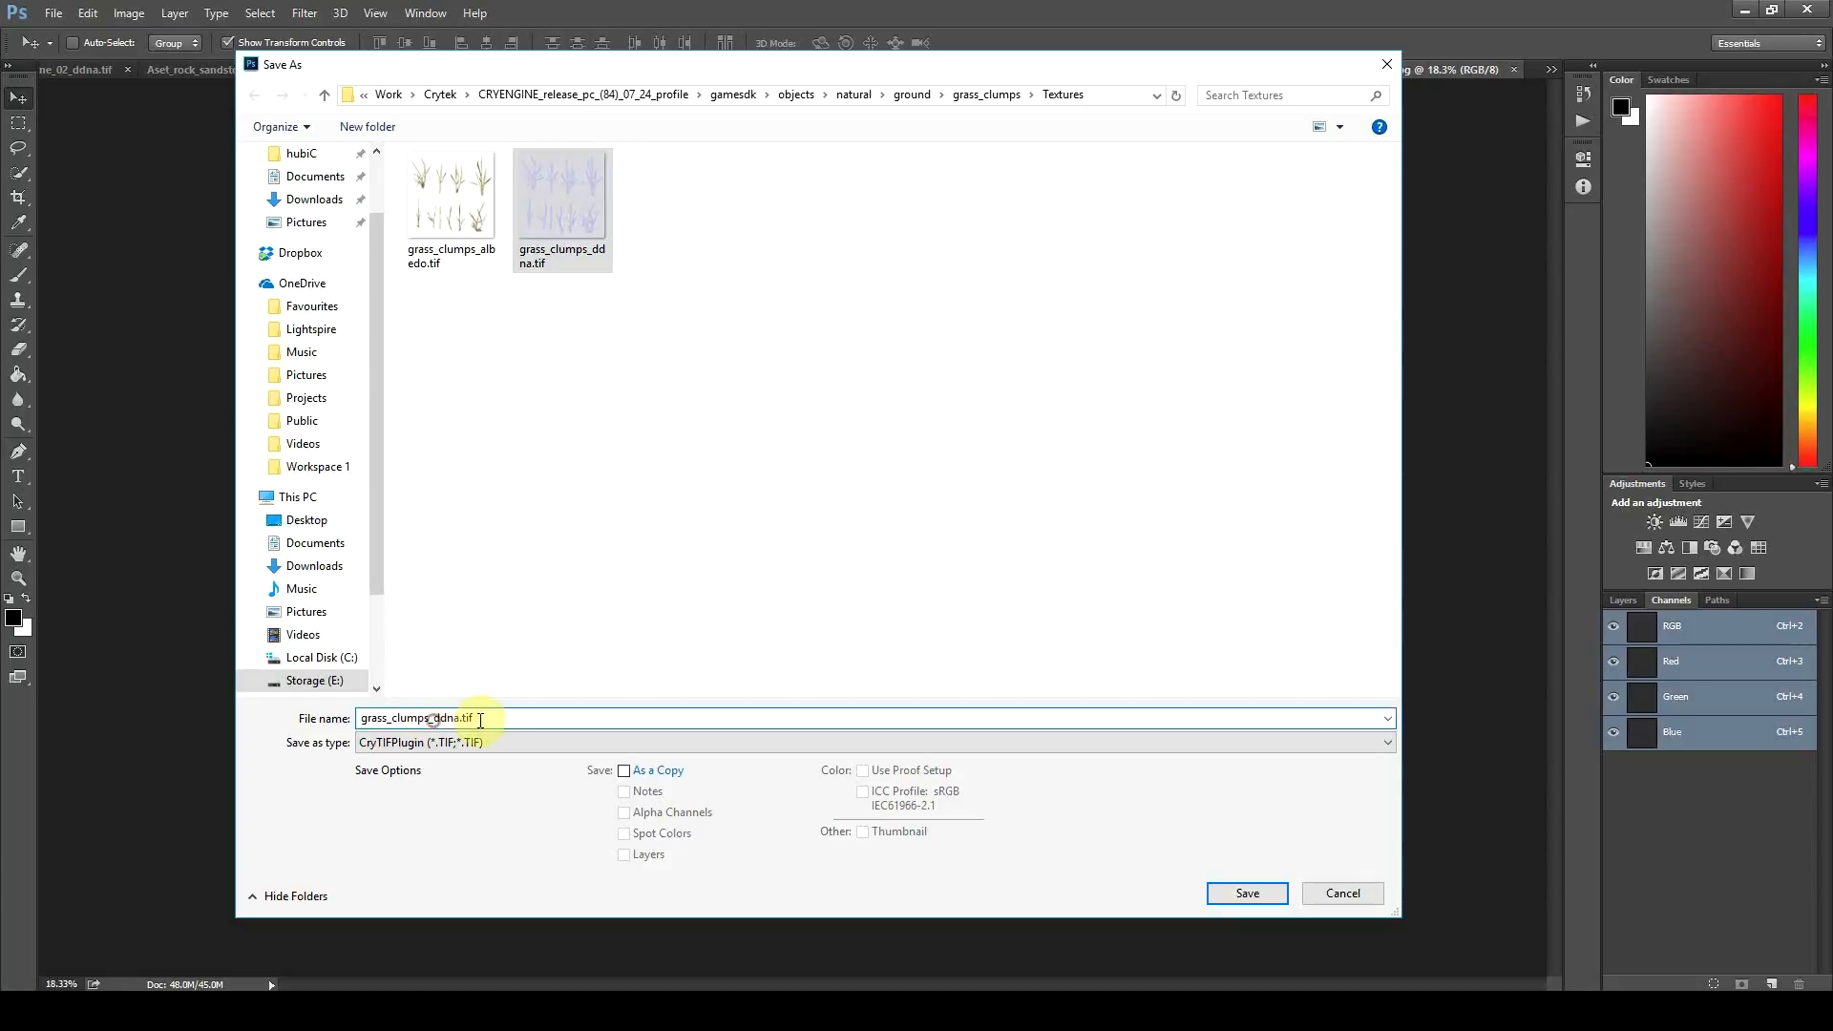
pyautogui.press('Delete')
pyautogui.press('Delete')
pyautogui.press('Delete')
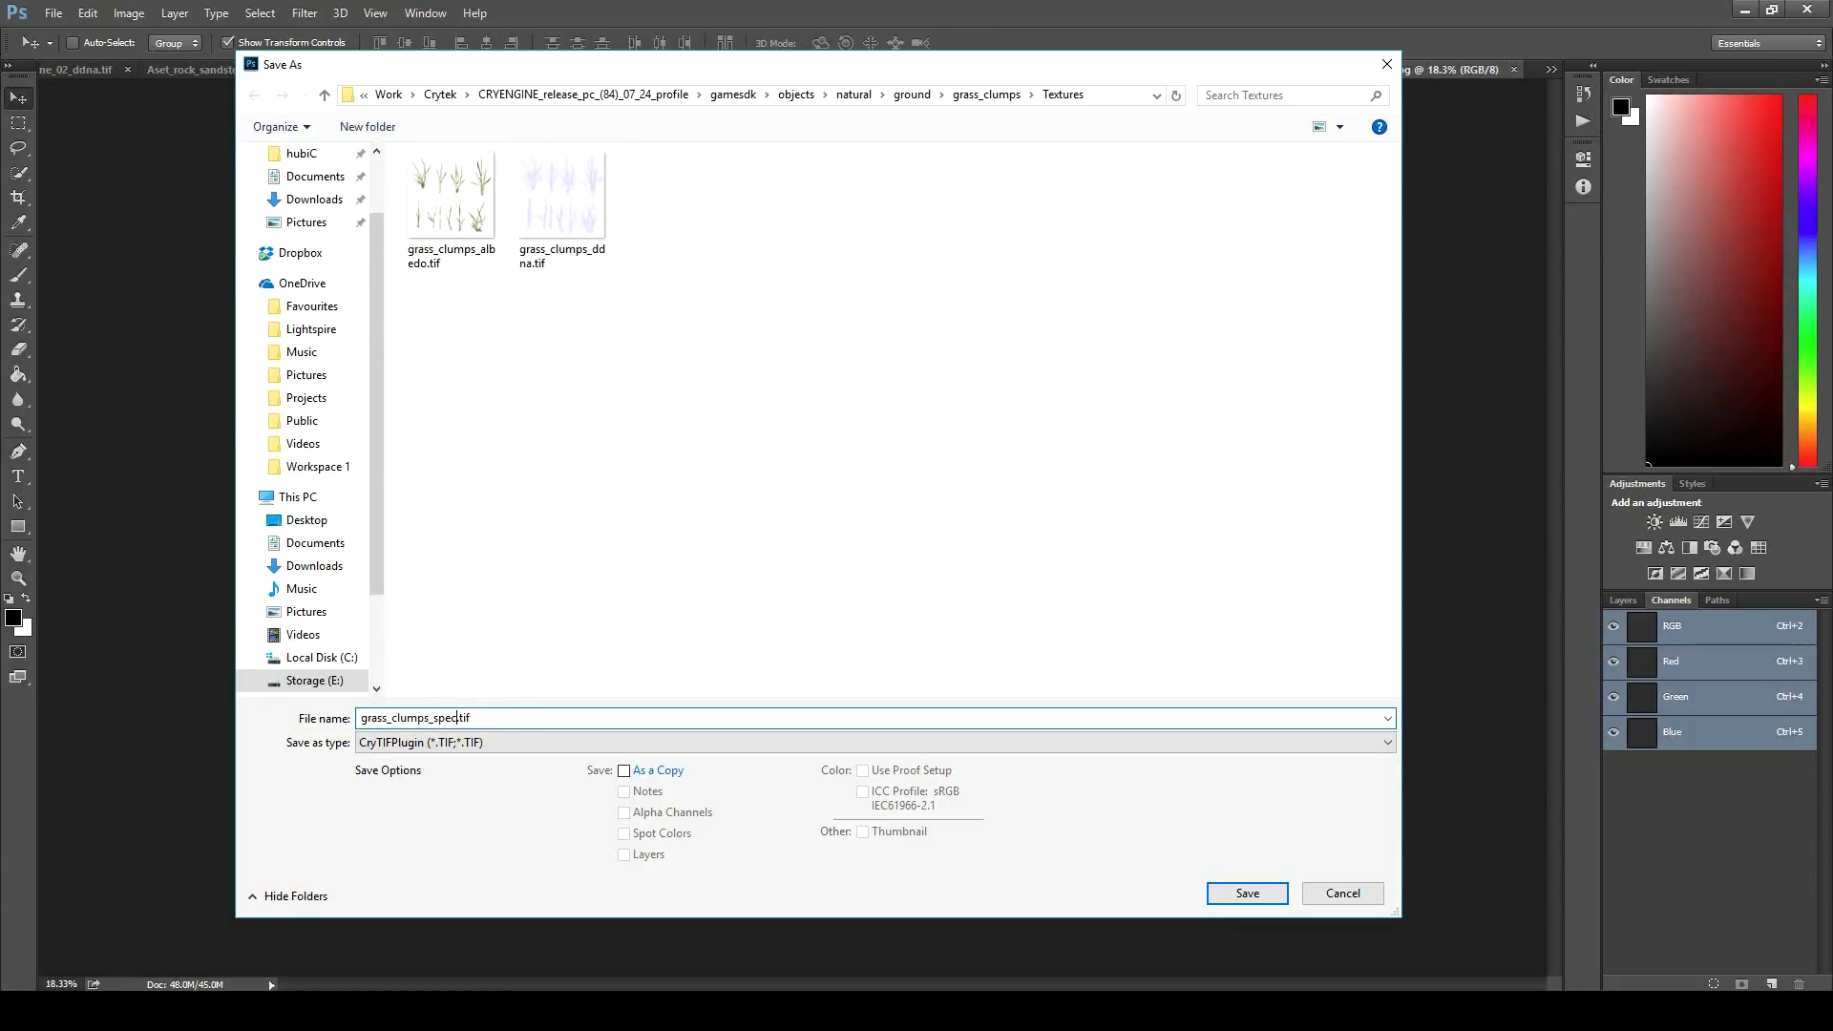
pyautogui.press('Return')
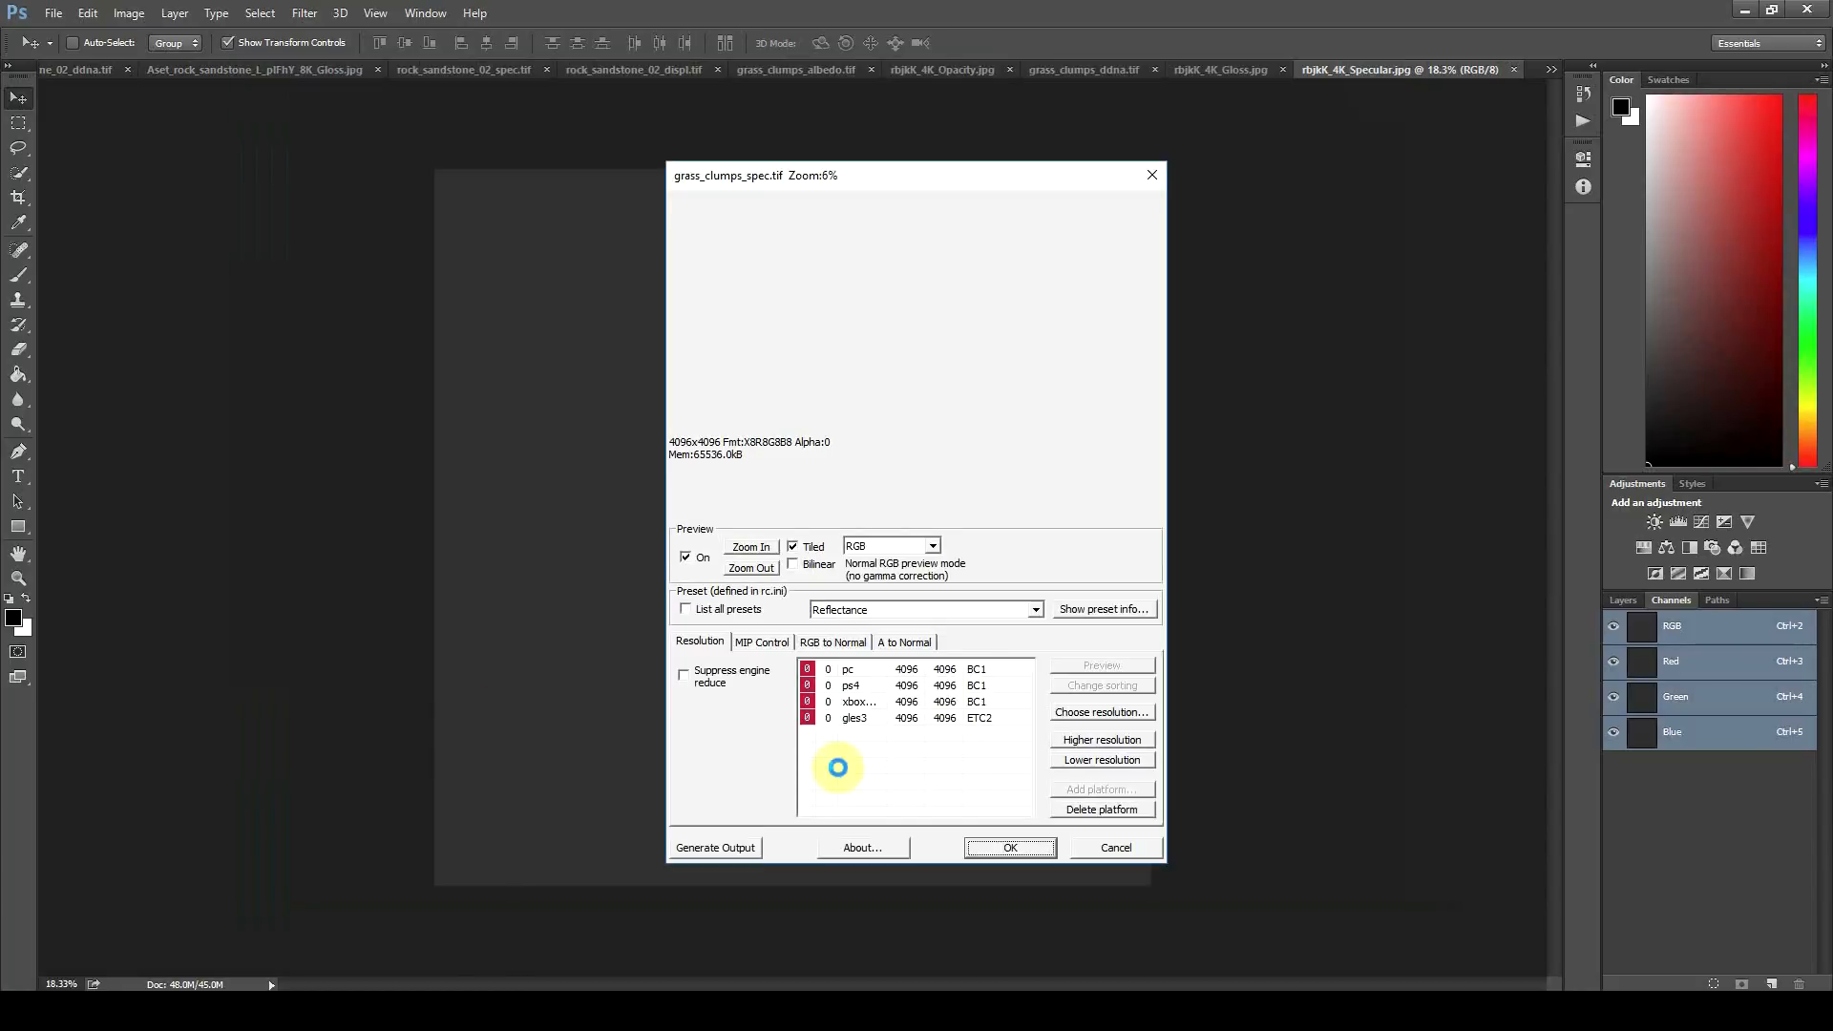
# Step: Export grass_clumps_spec.tif with the Reflectance preset and open rbjkK_4K_Displacement.jpg from the Textures folder in Photoshop
pyautogui.click(984, 848)
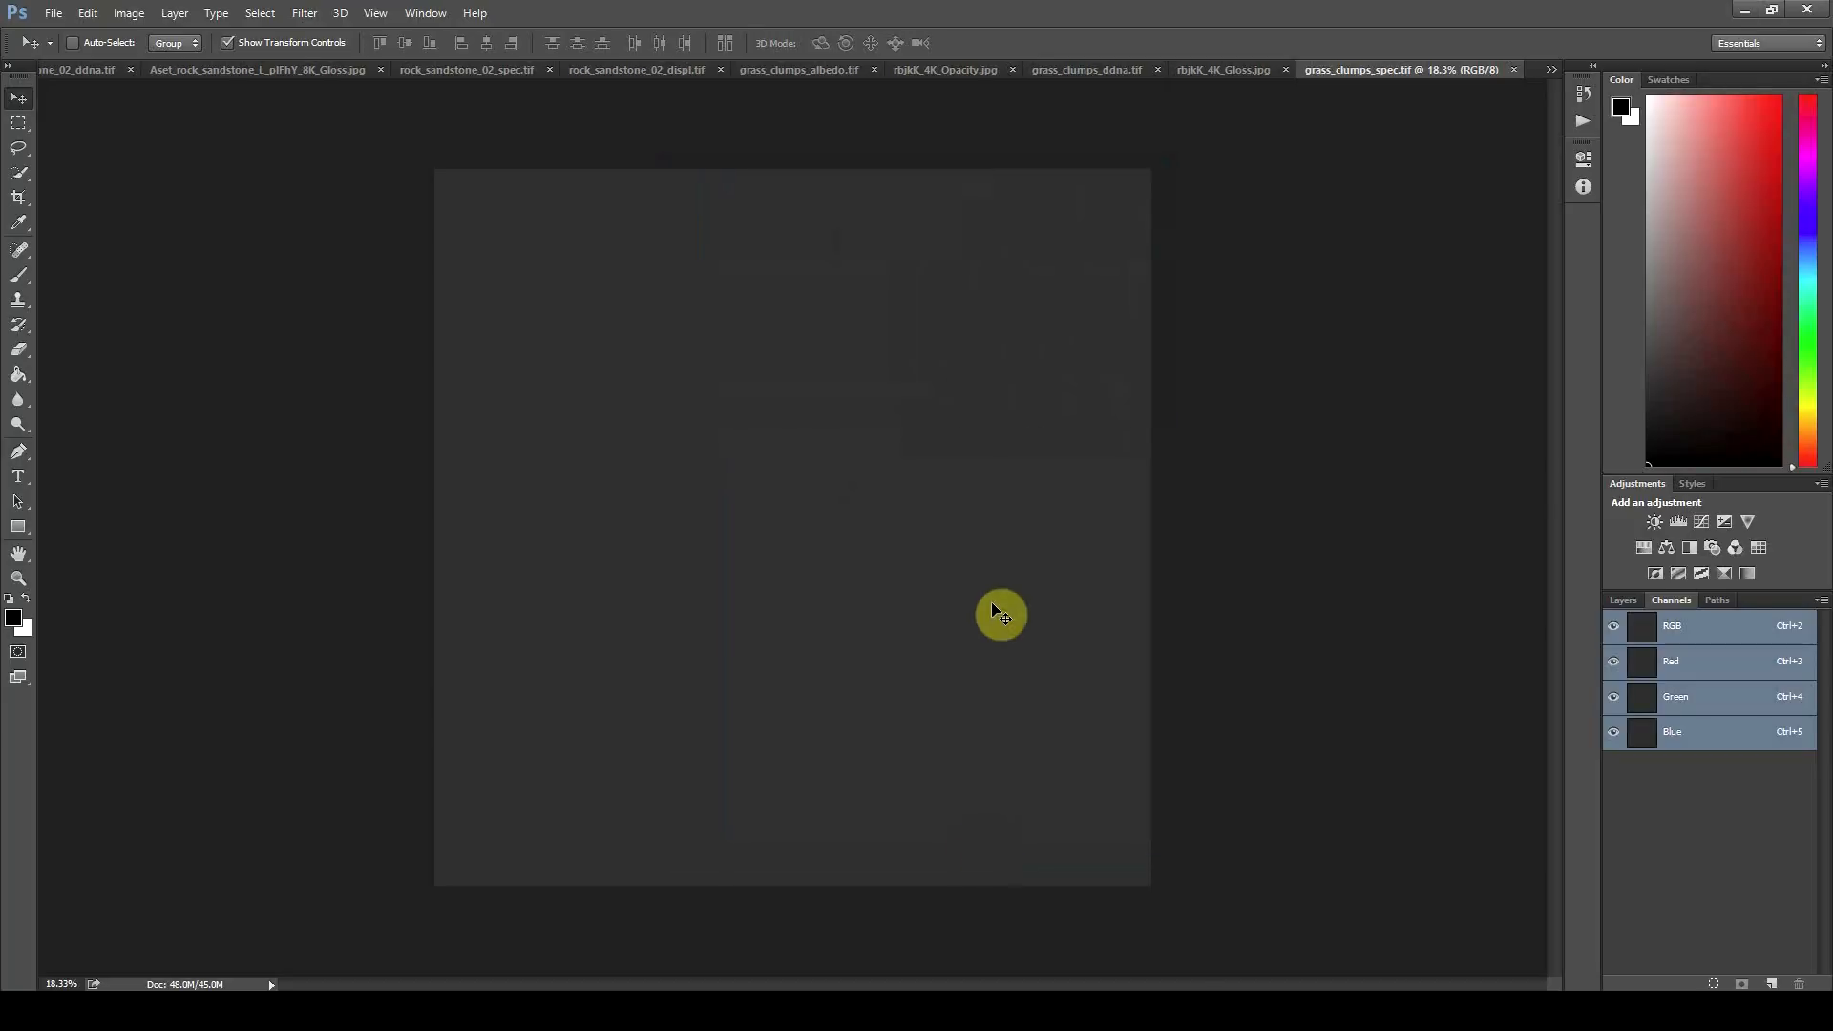
pyautogui.hotkey('alt', 'Tab')
pyautogui.click(1098, 625)
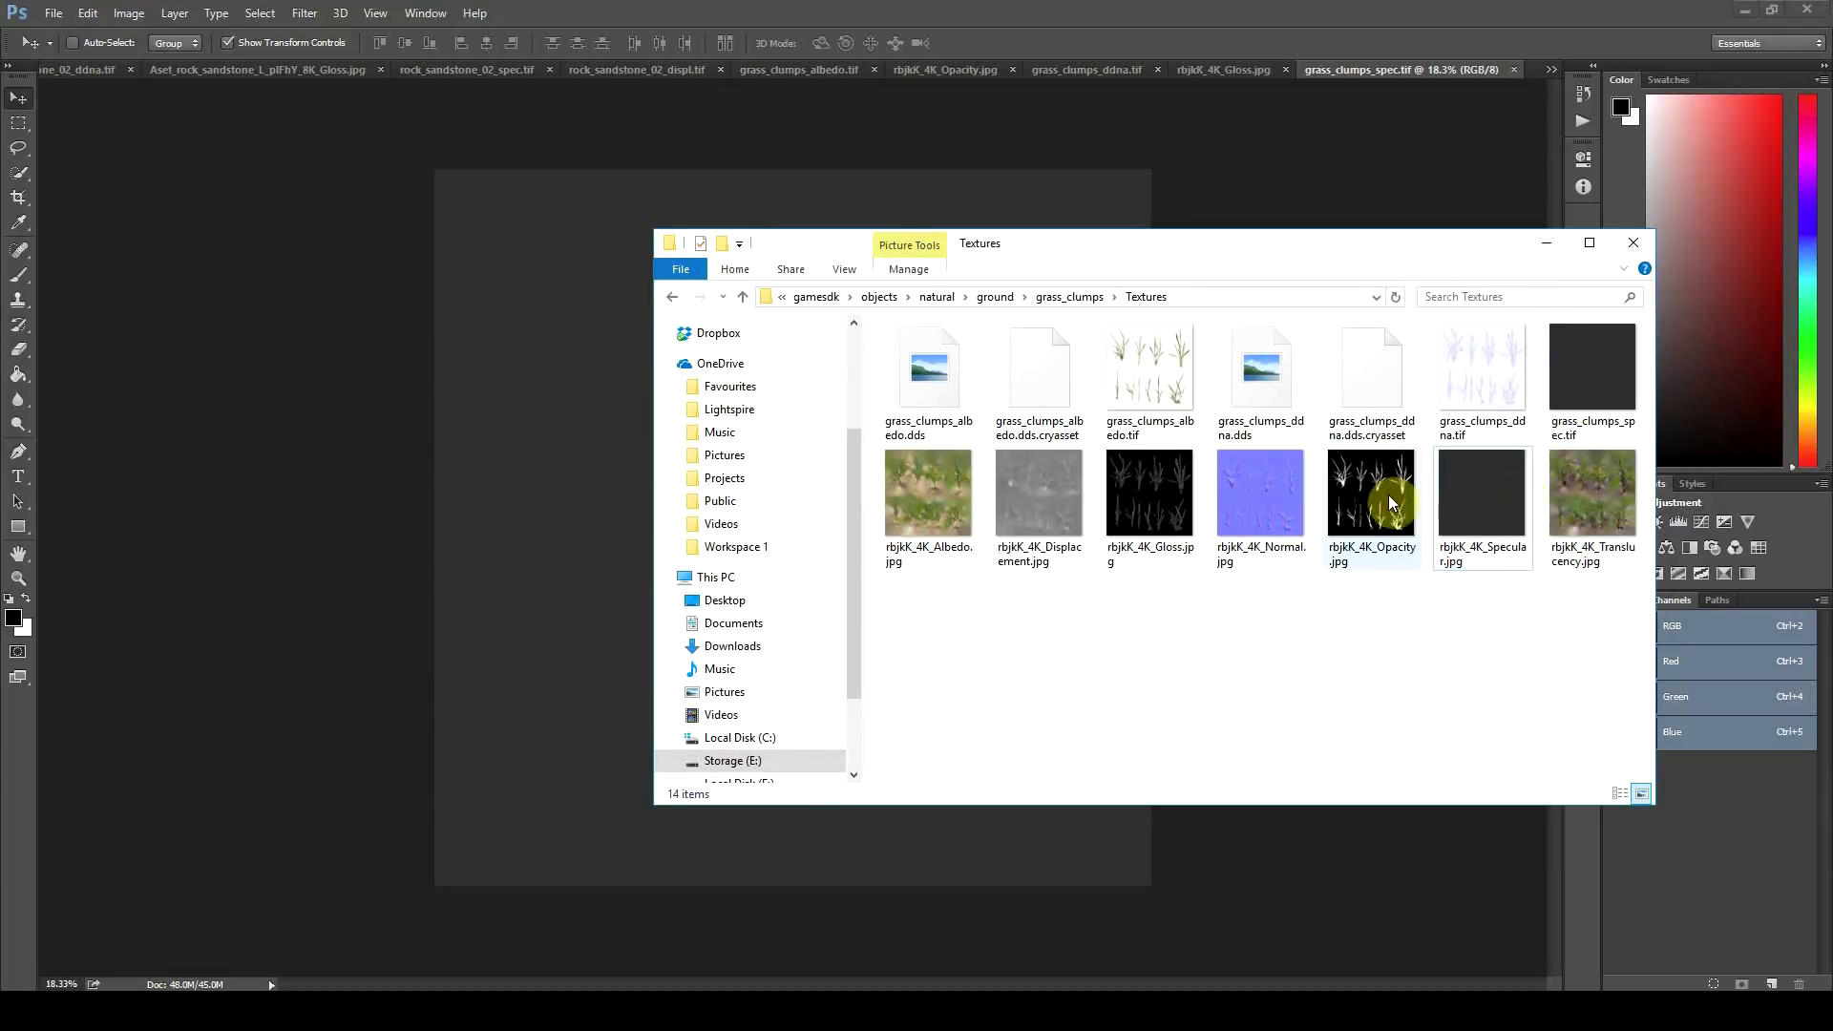
pyautogui.rightClick(1028, 505)
pyautogui.moveTo(1374, 664)
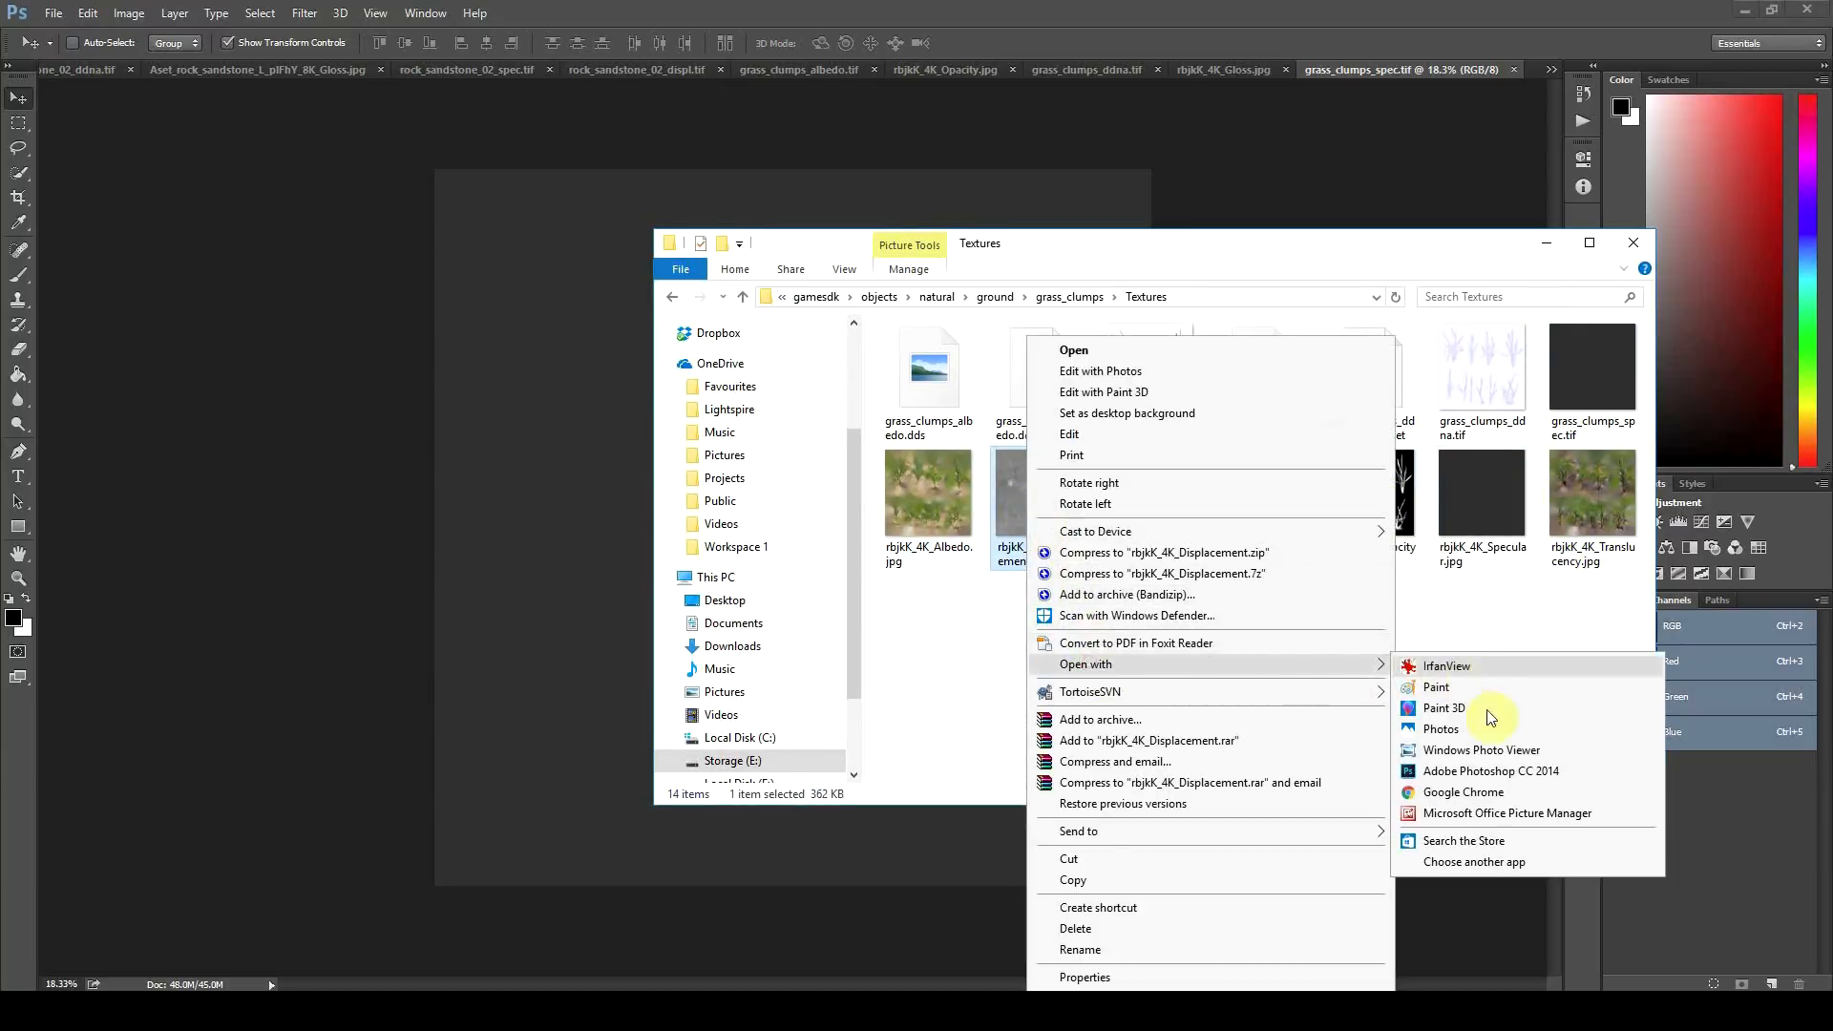
pyautogui.click(1498, 771)
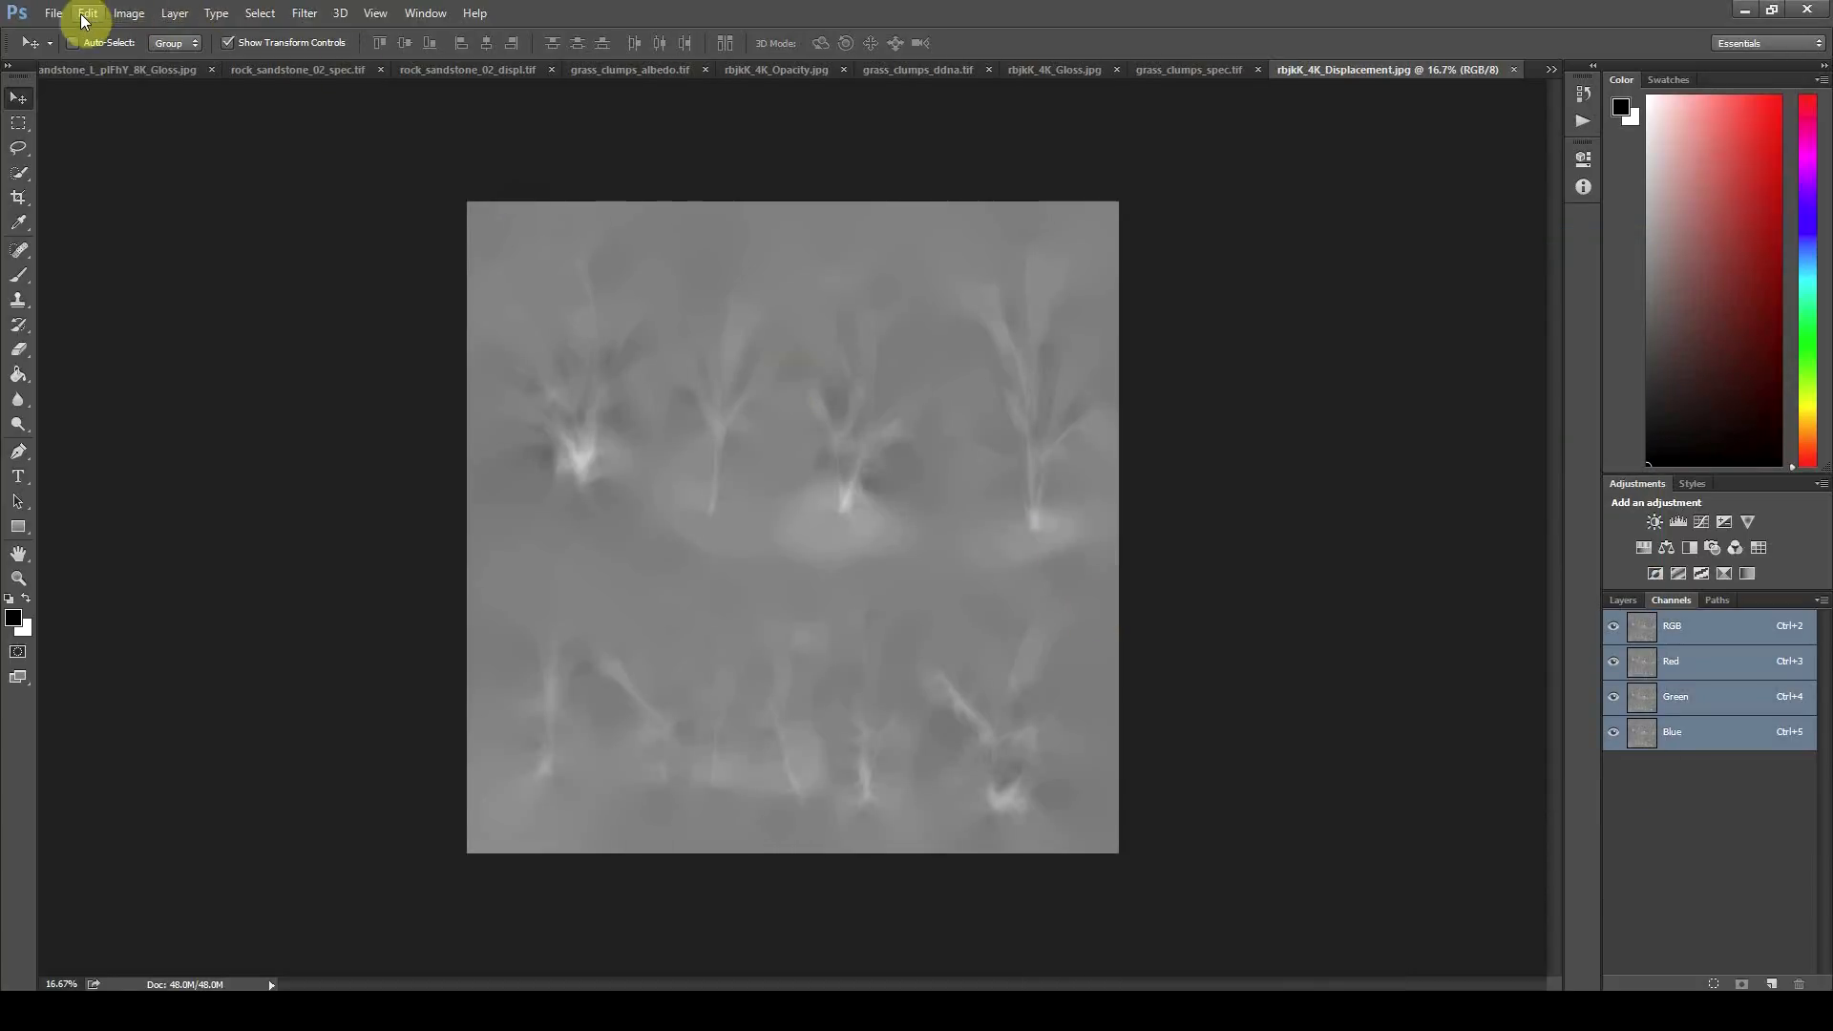
# Step: Copy the entire displacement image into a new alpha channel
pyautogui.click(18, 123)
pyautogui.hotkey('ctrl', 'a')
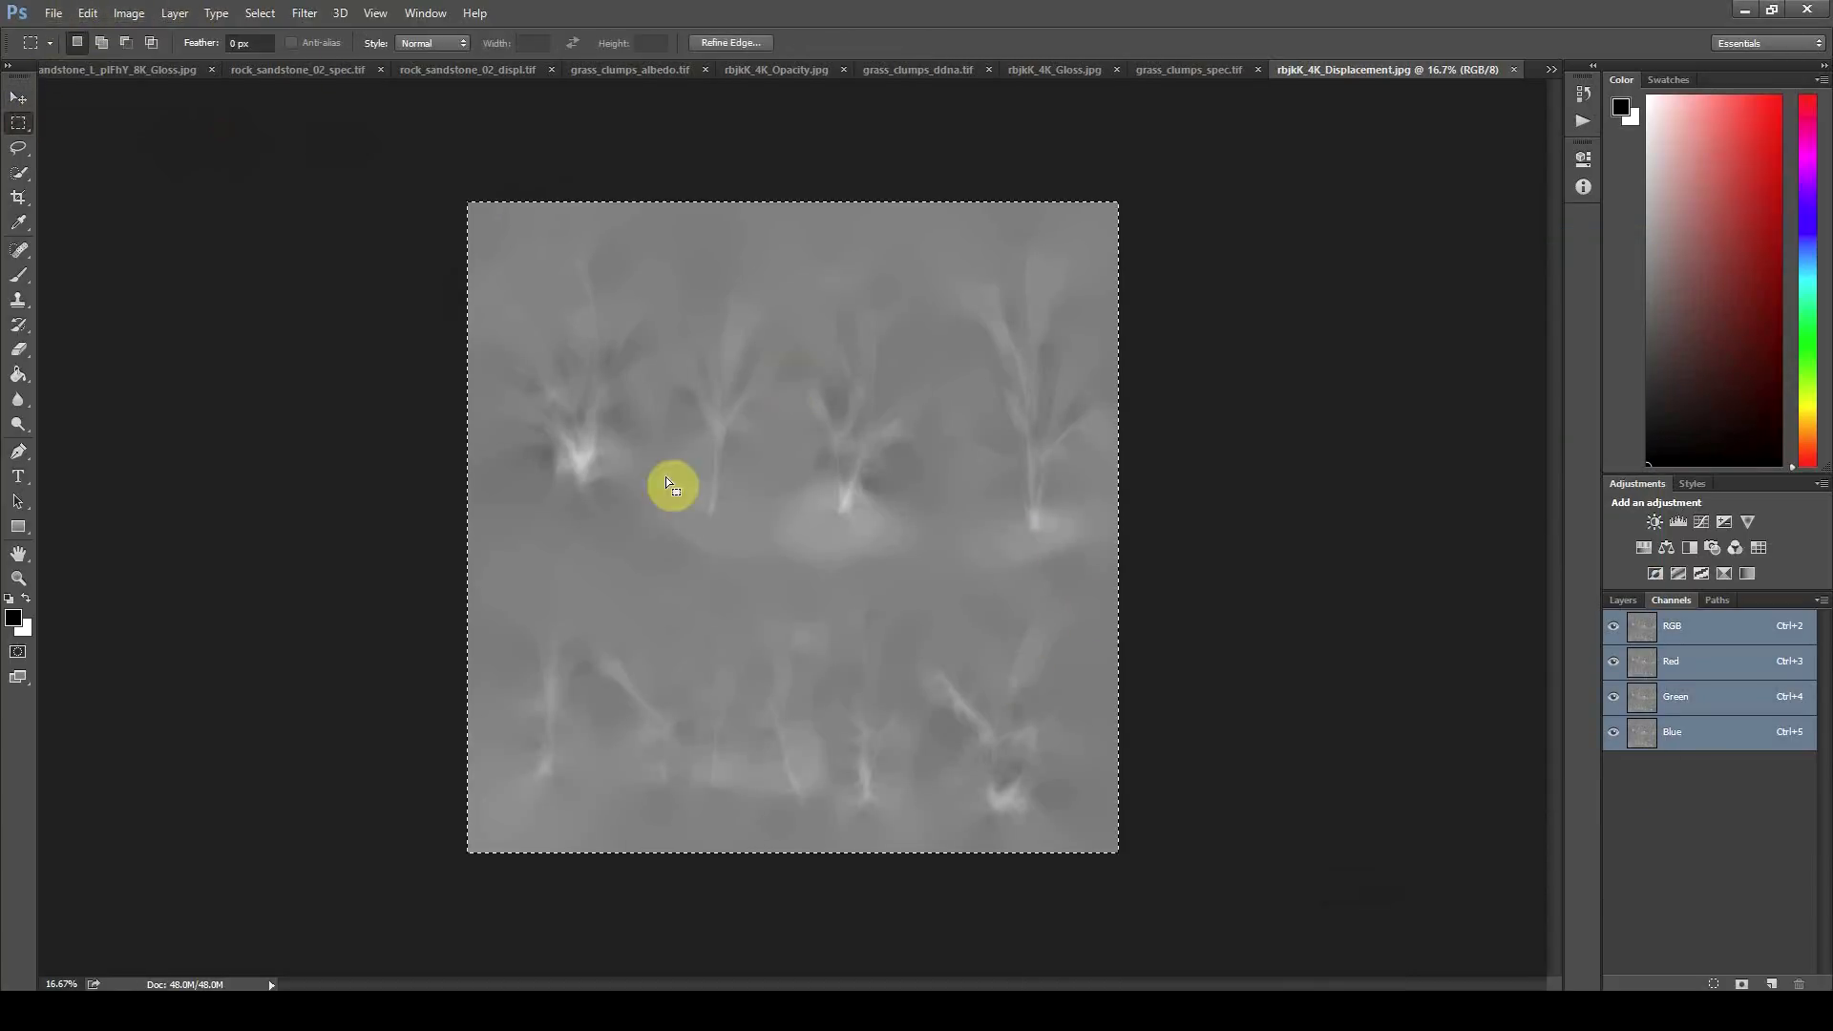
pyautogui.click(19, 98)
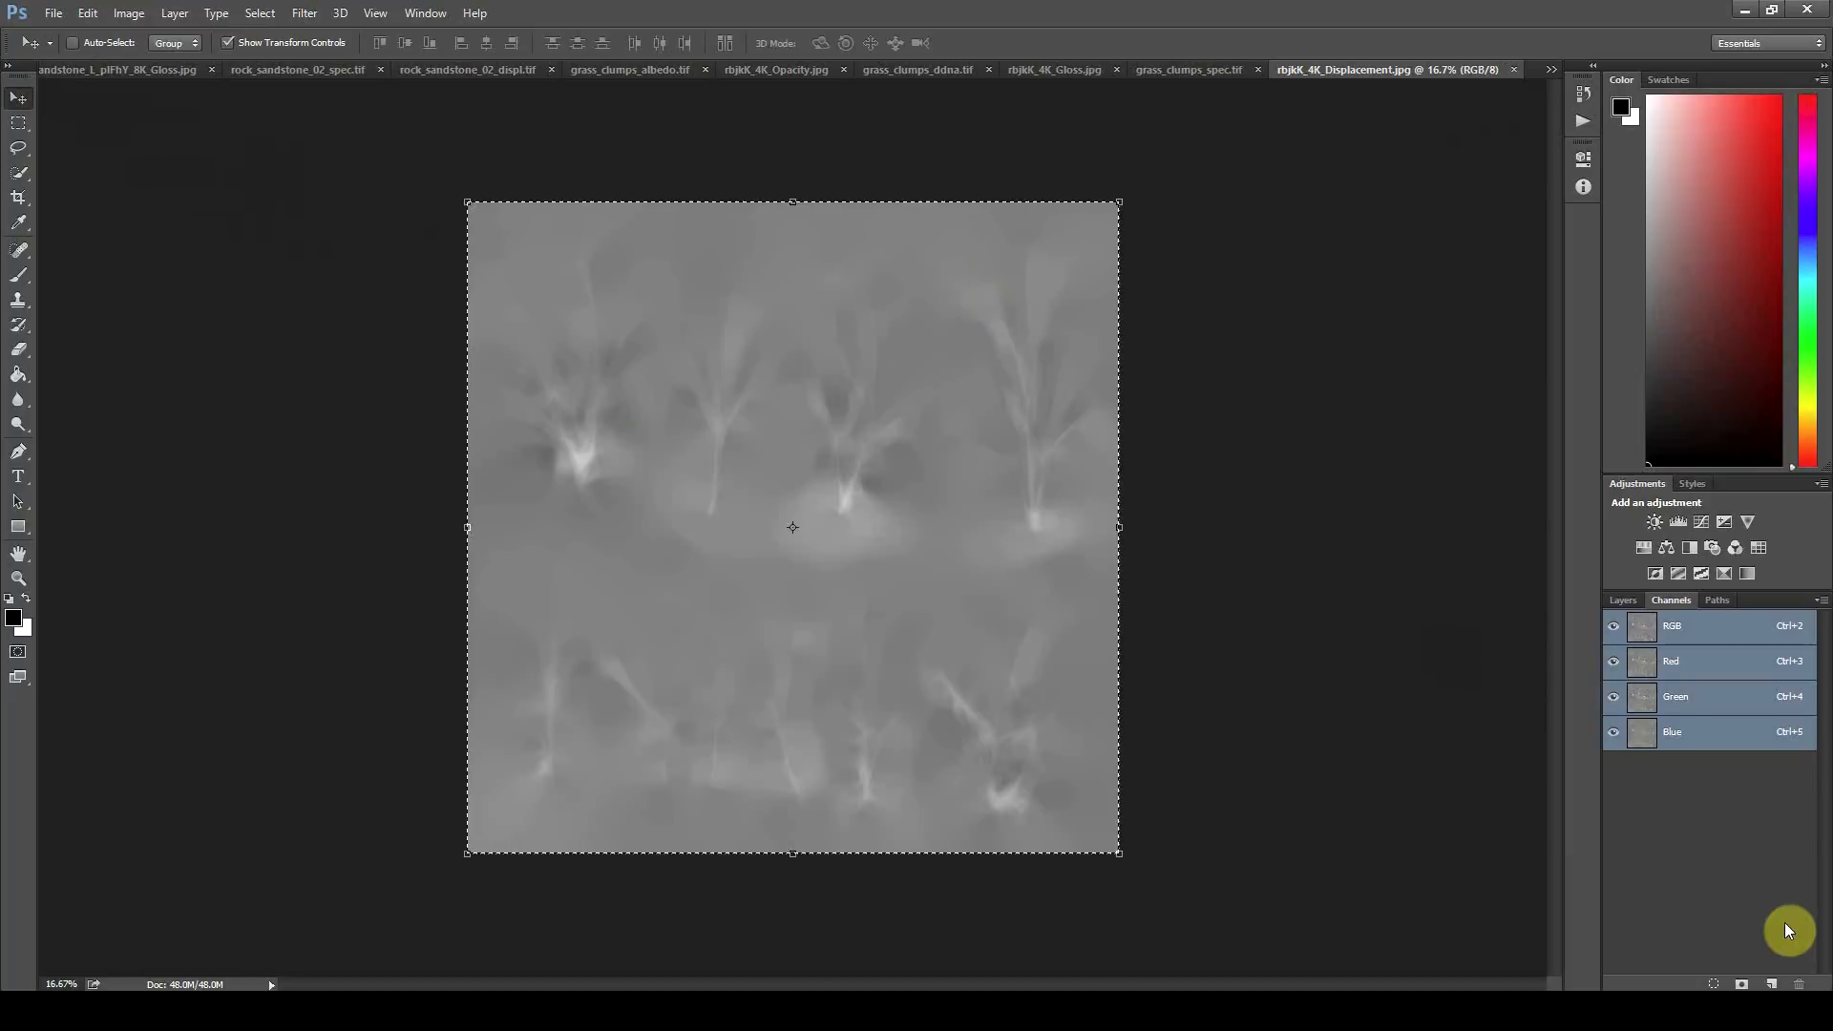
pyautogui.click(1771, 984)
pyautogui.hotkey('ctrl', 'v')
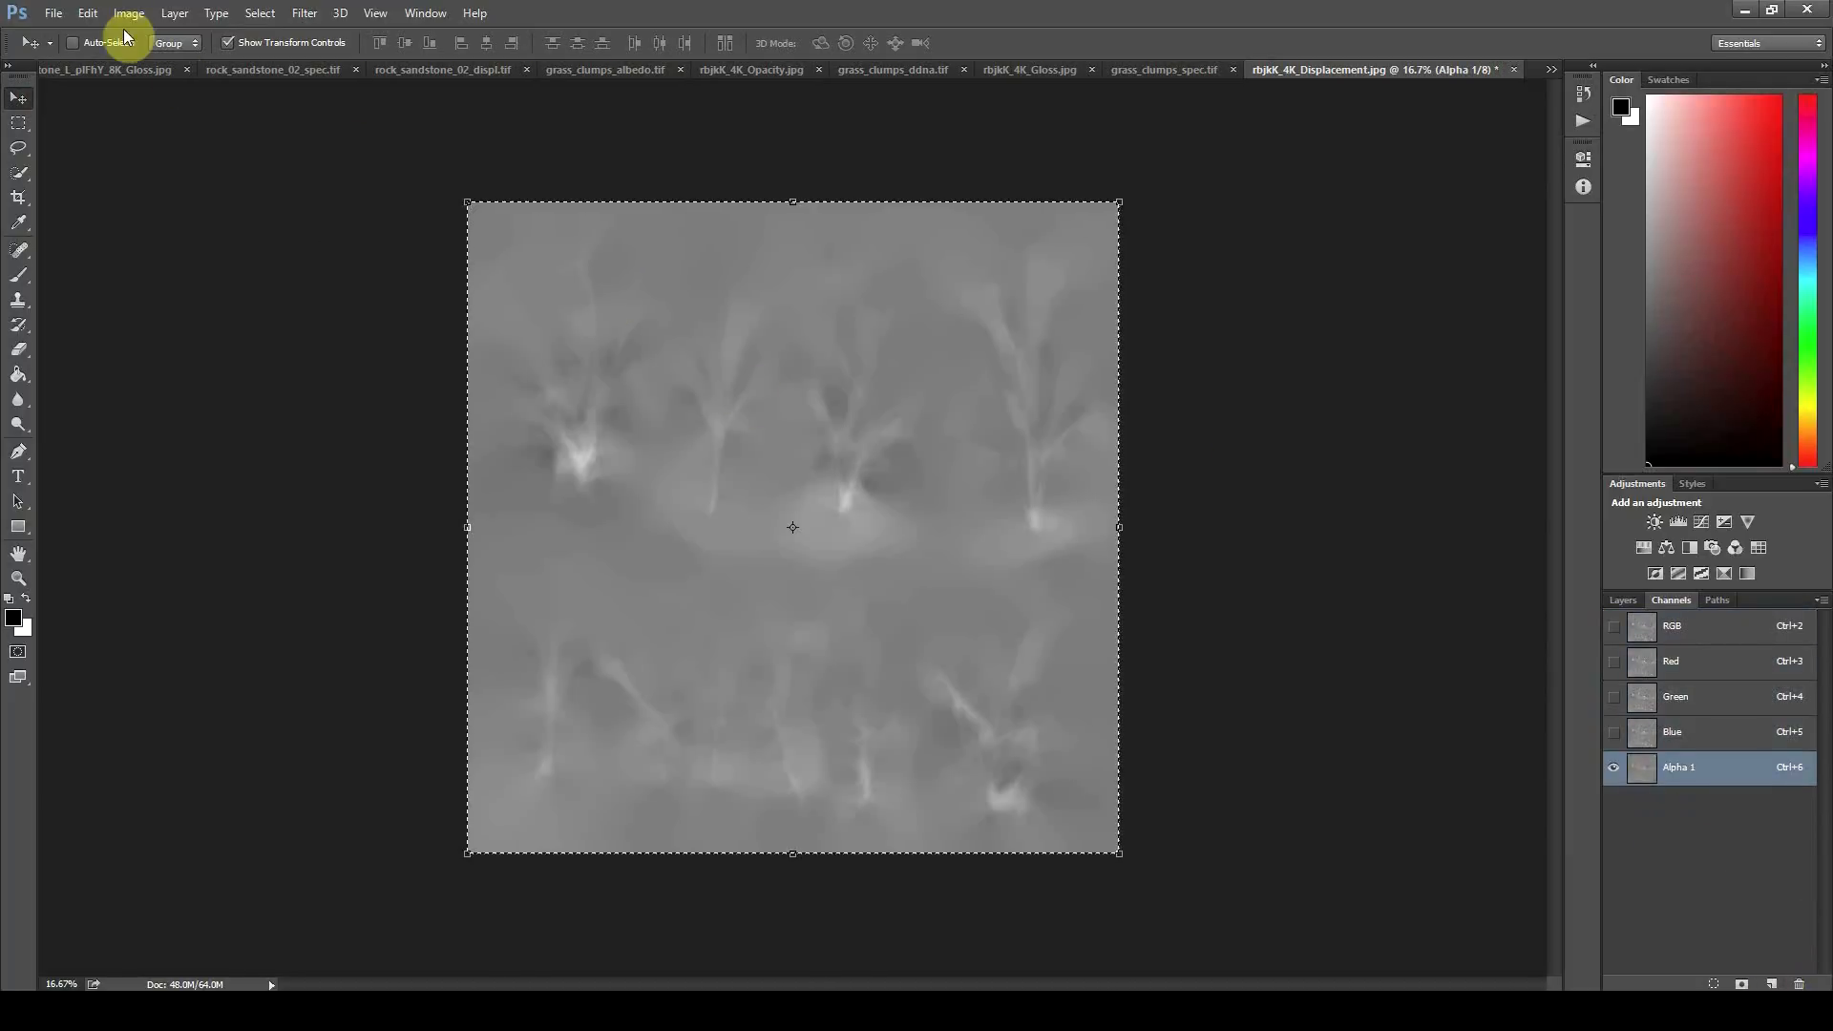
# Step: Save the displacement texture with its alpha channel in CryTIFPlugin format as grass_clumps_displ.tif, using the Displacement preset
pyautogui.click(54, 13)
pyautogui.click(74, 213)
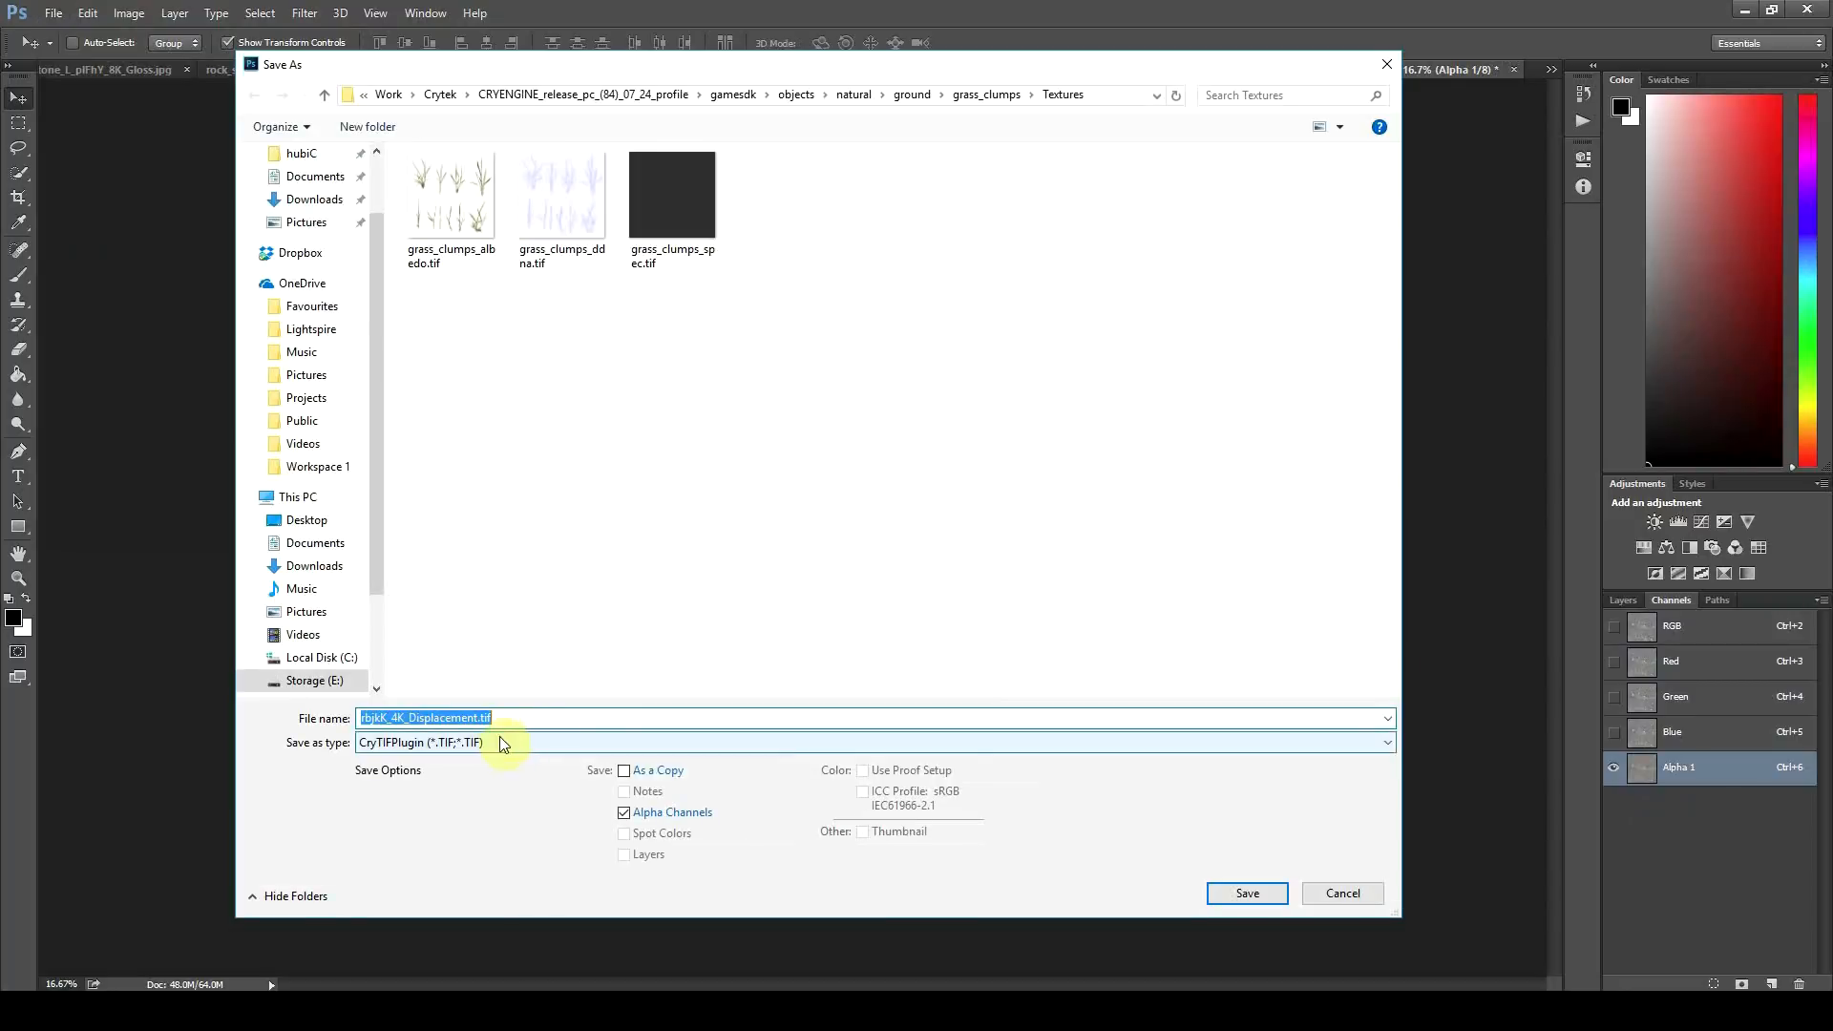
pyautogui.click(672, 195)
pyautogui.click(429, 718)
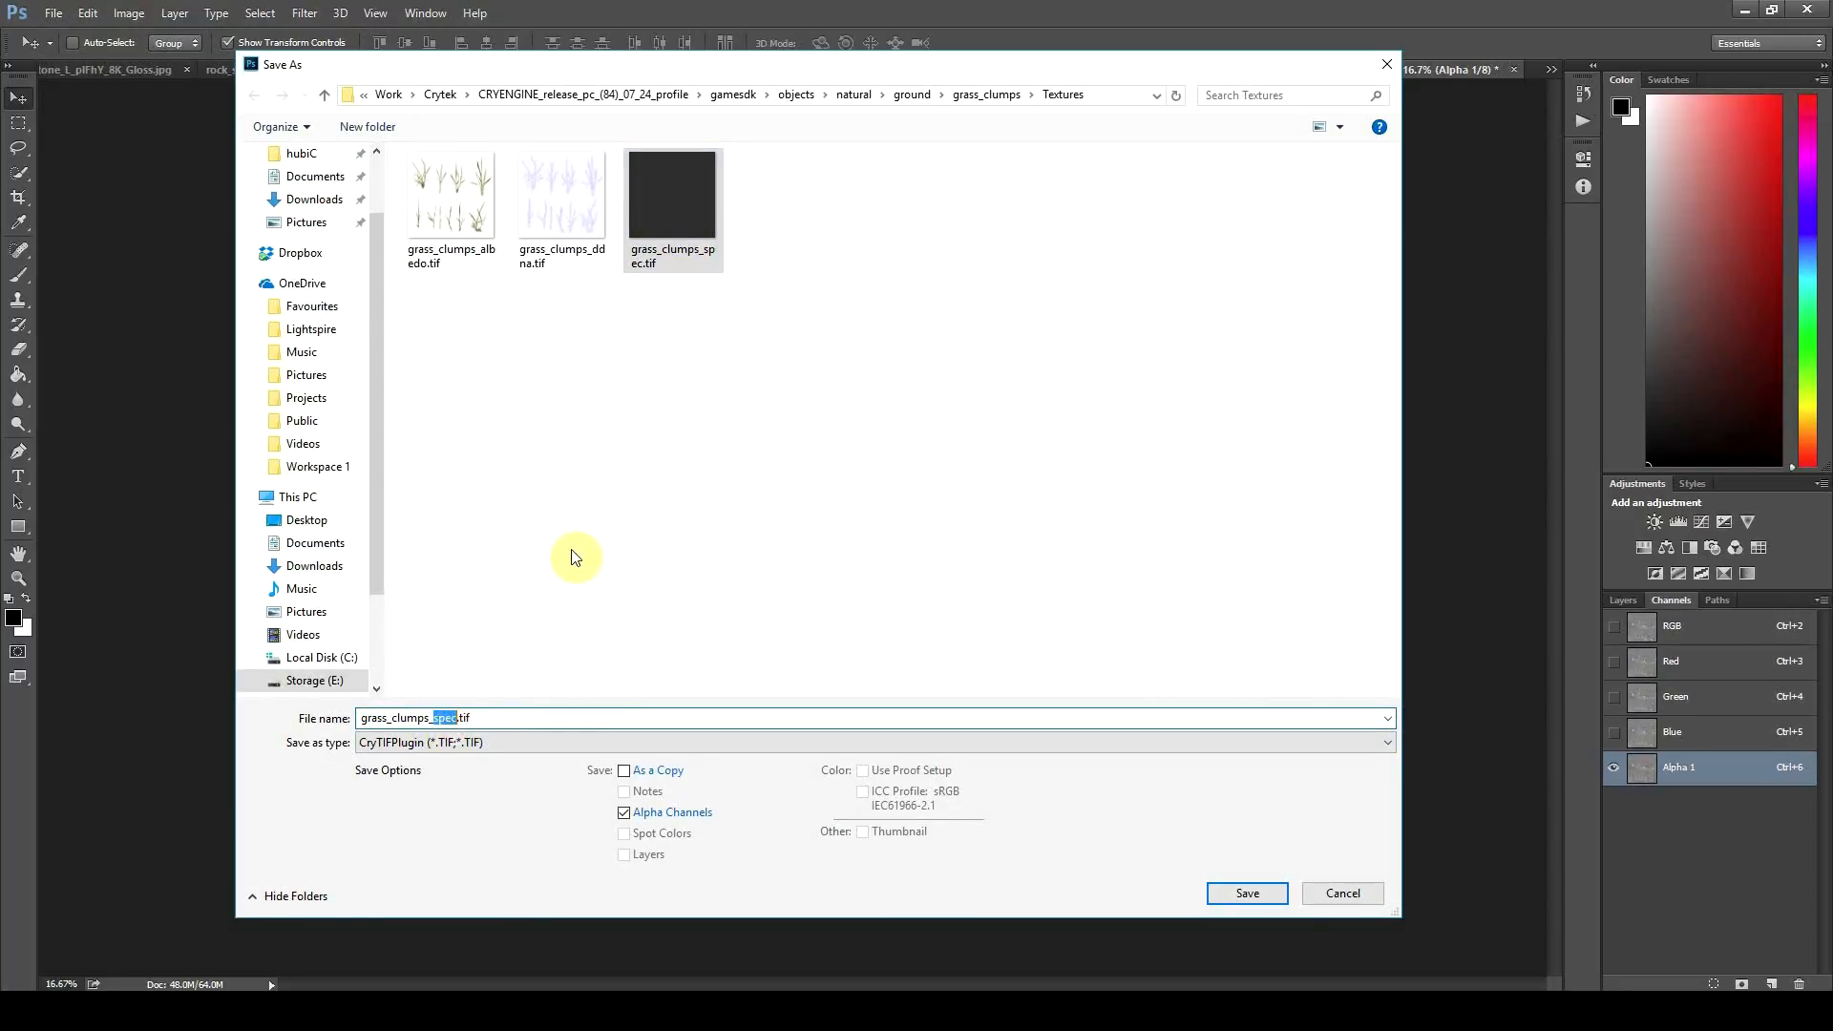
pyautogui.write('displ')
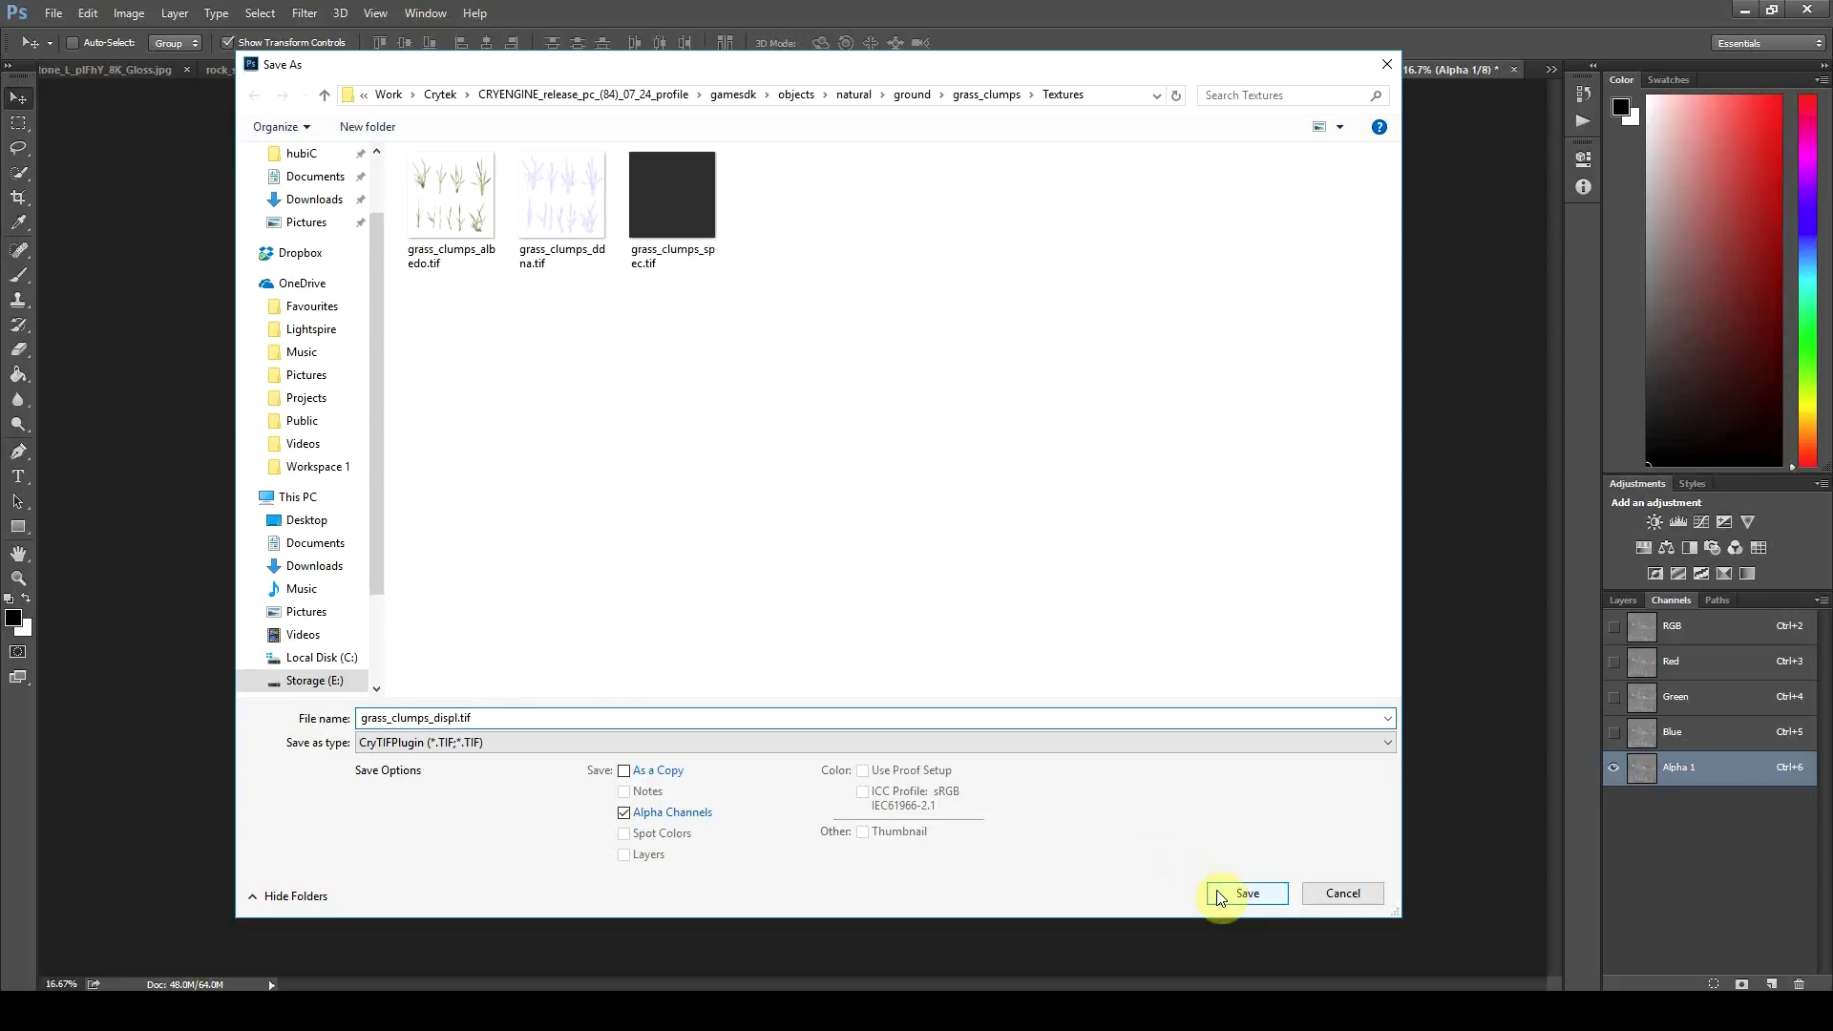
pyautogui.click(1241, 894)
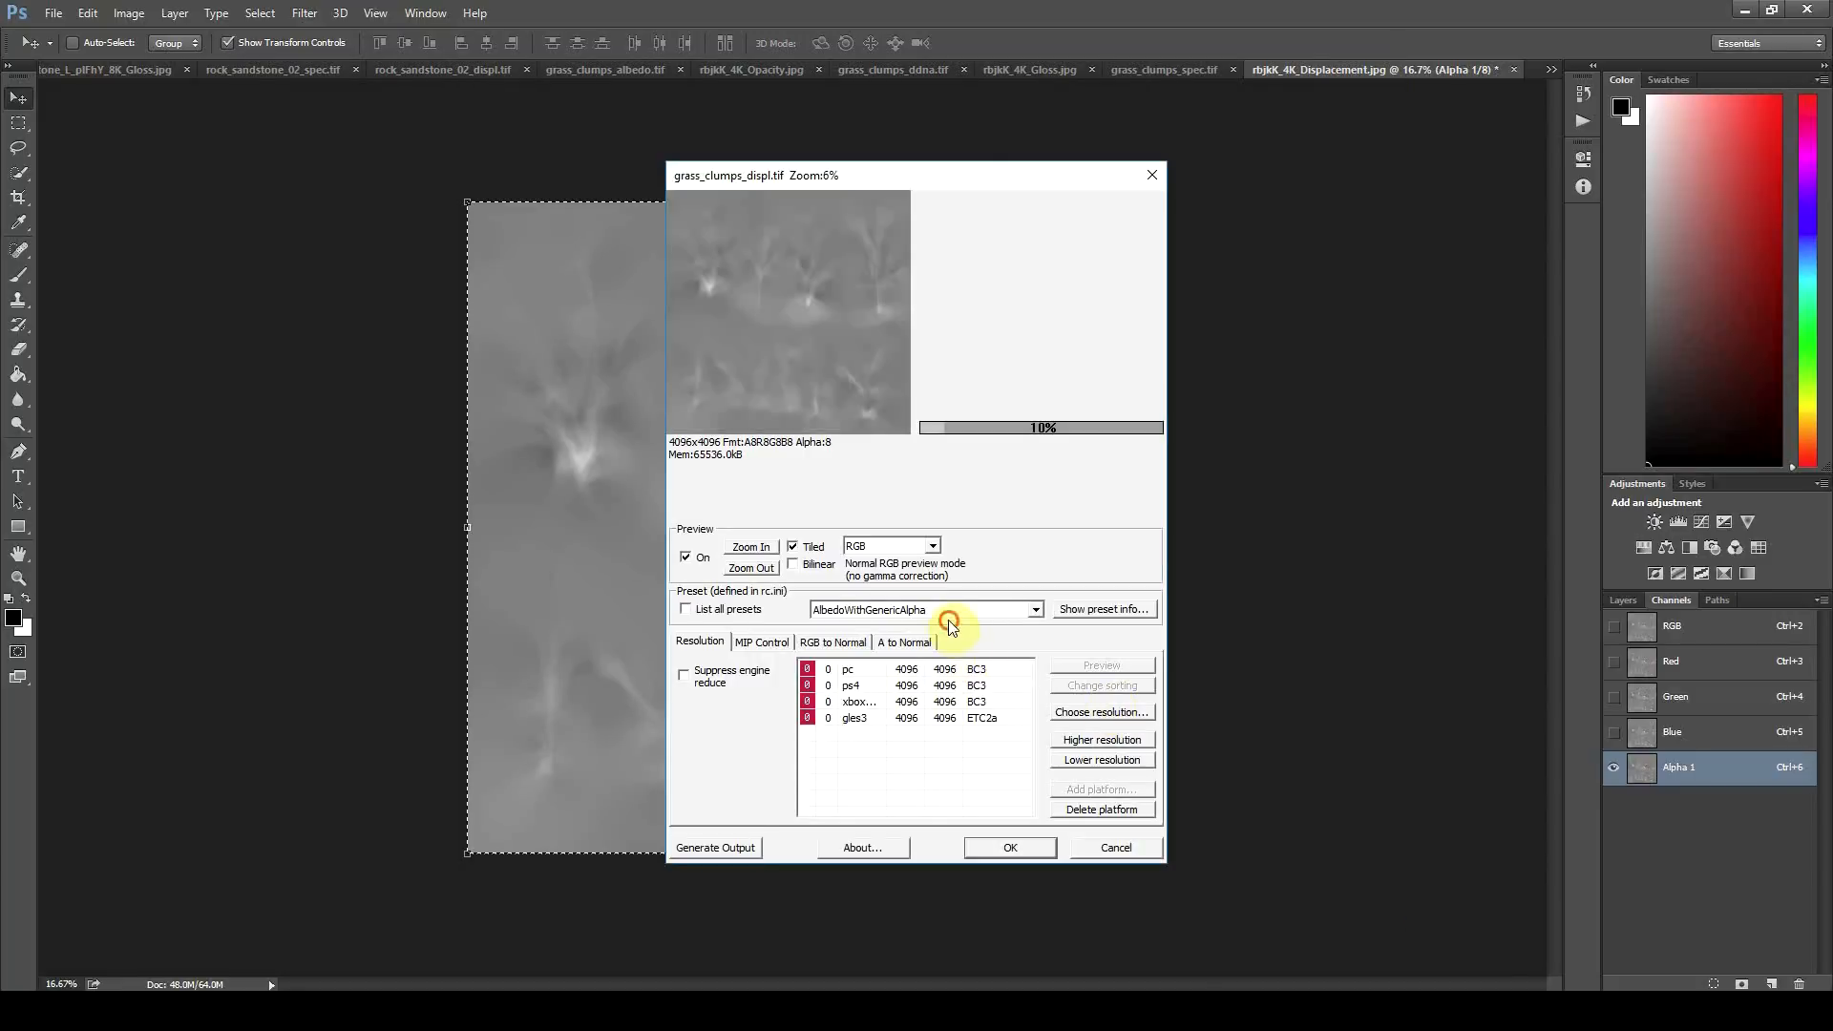
pyautogui.click(941, 609)
pyautogui.click(943, 624)
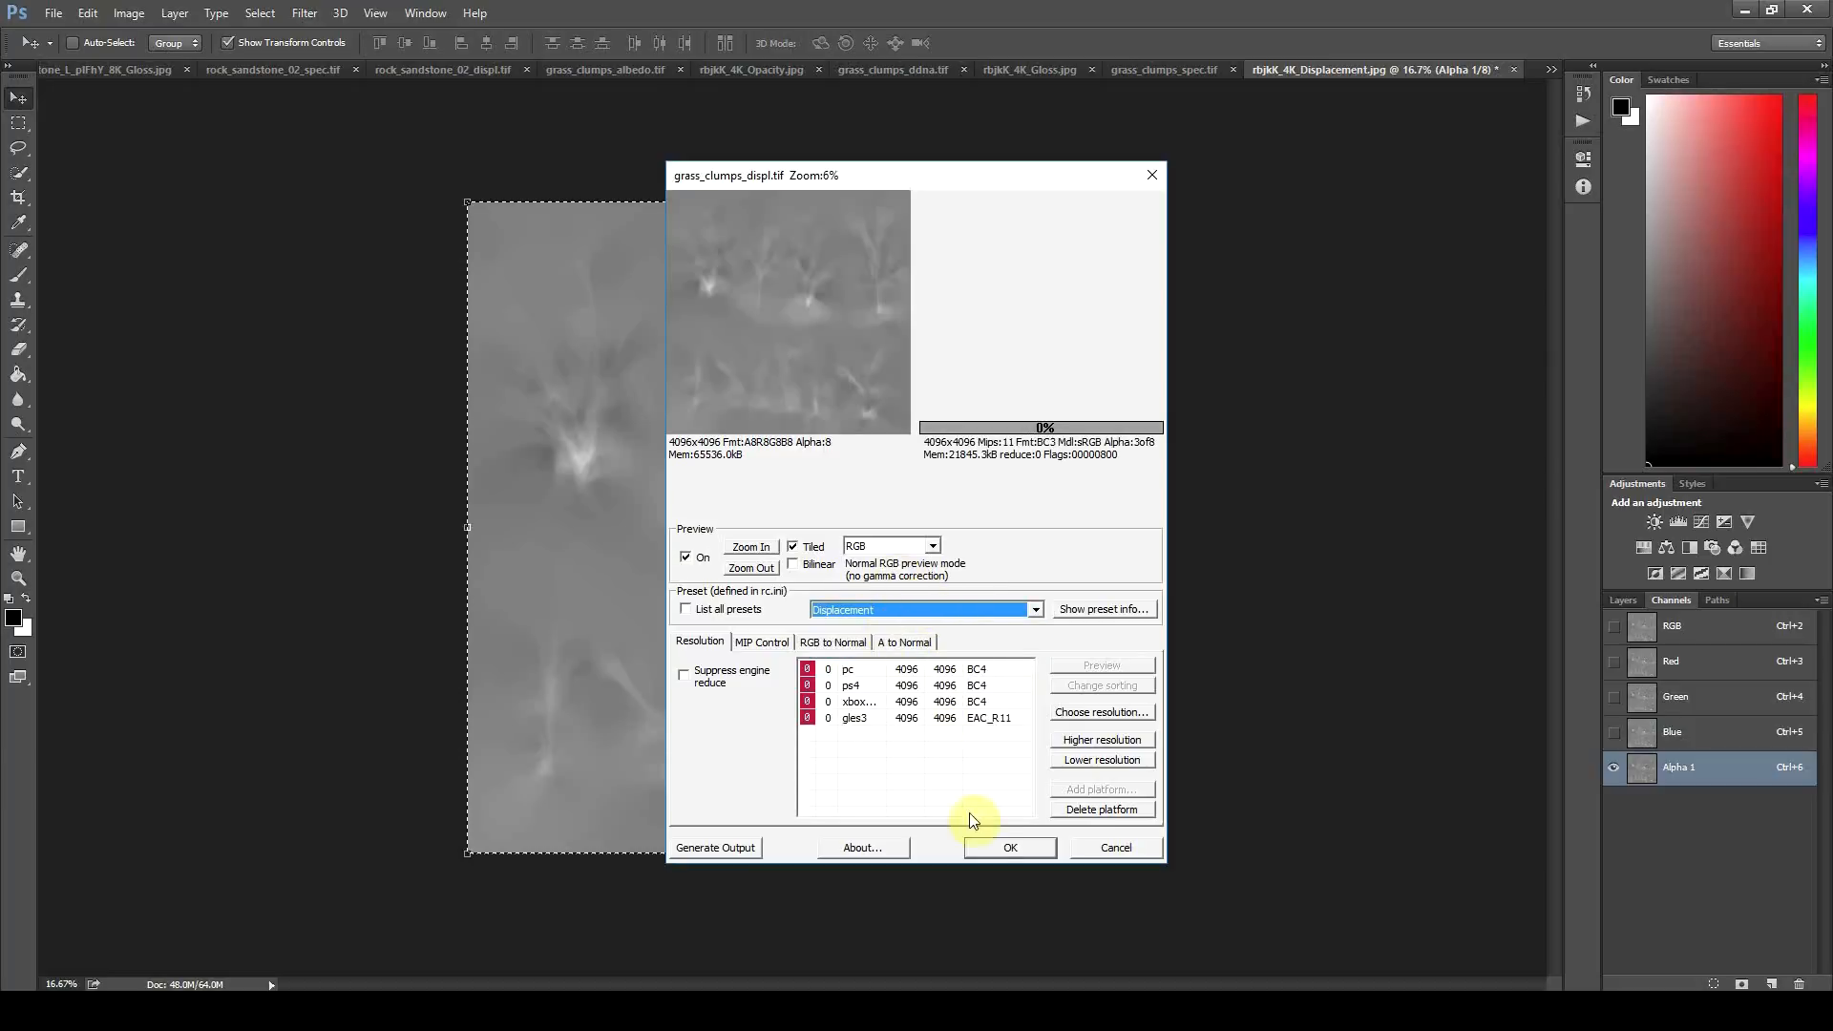
pyautogui.click(987, 846)
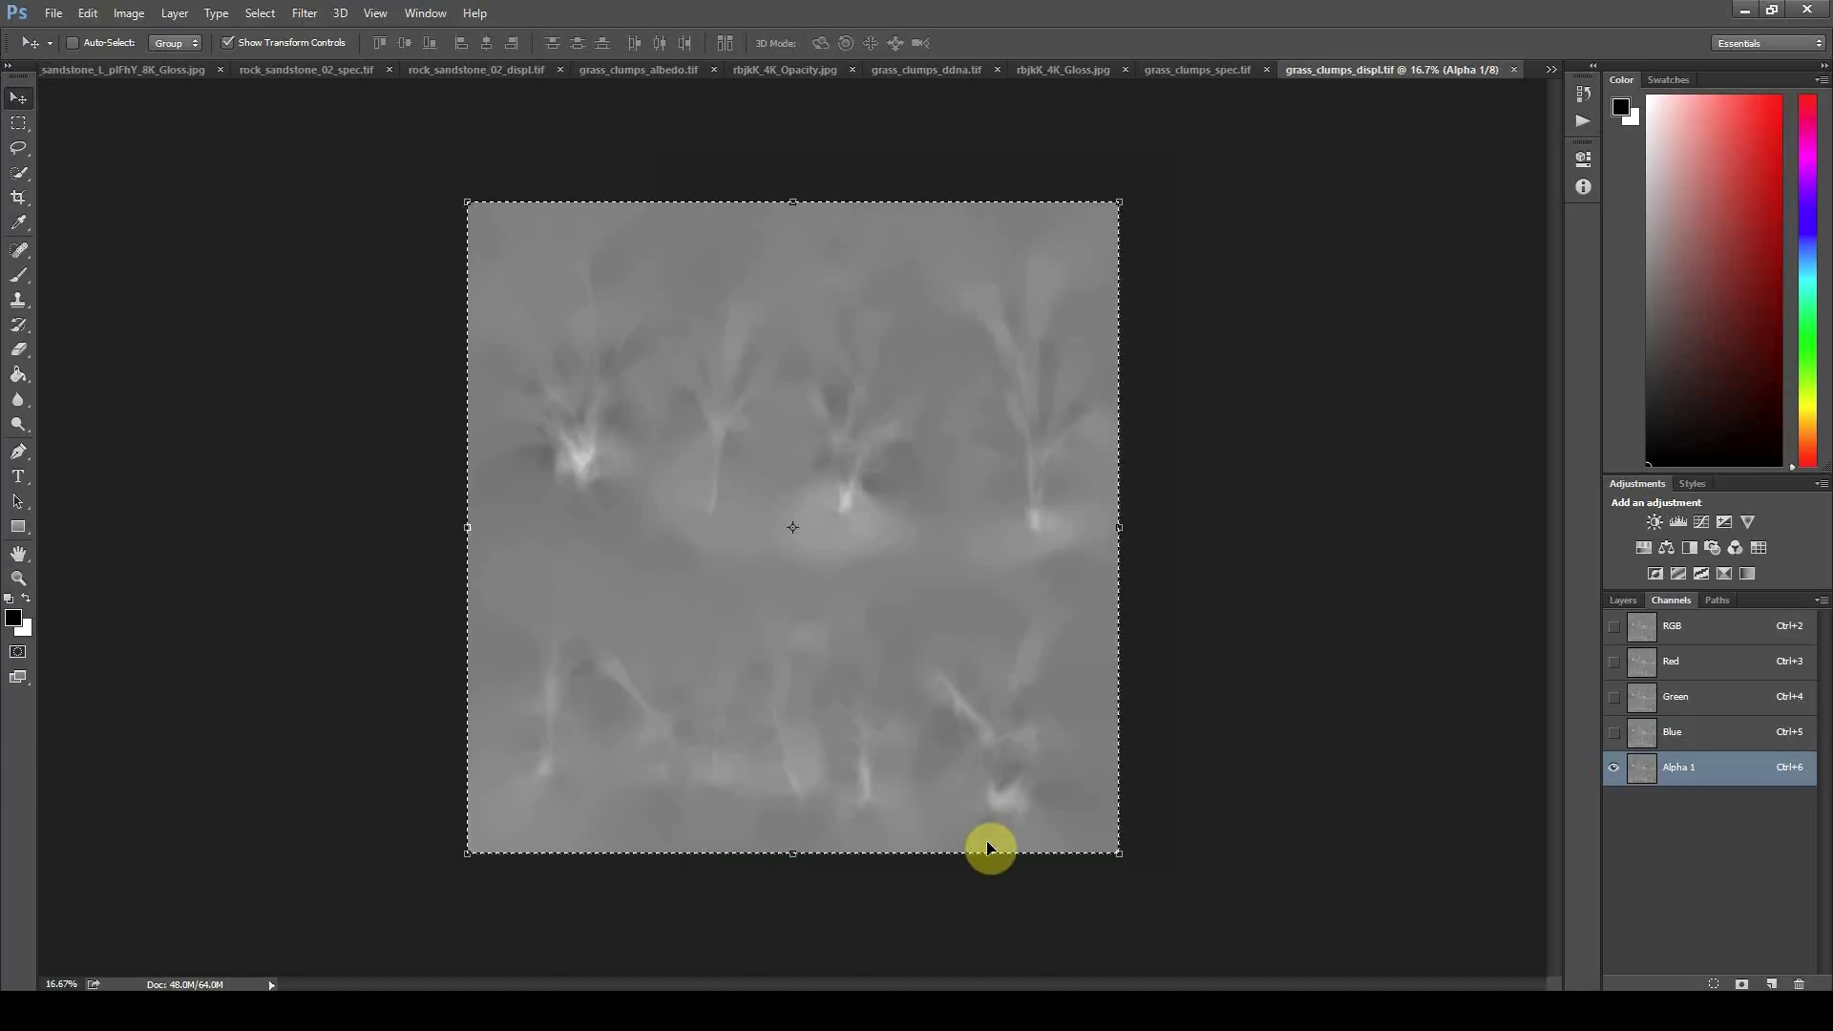
# Step: Open rbjkK_4K_Translucency.jpg from the Textures folder in Photoshop
pyautogui.hotkey('alt', 'Tab')
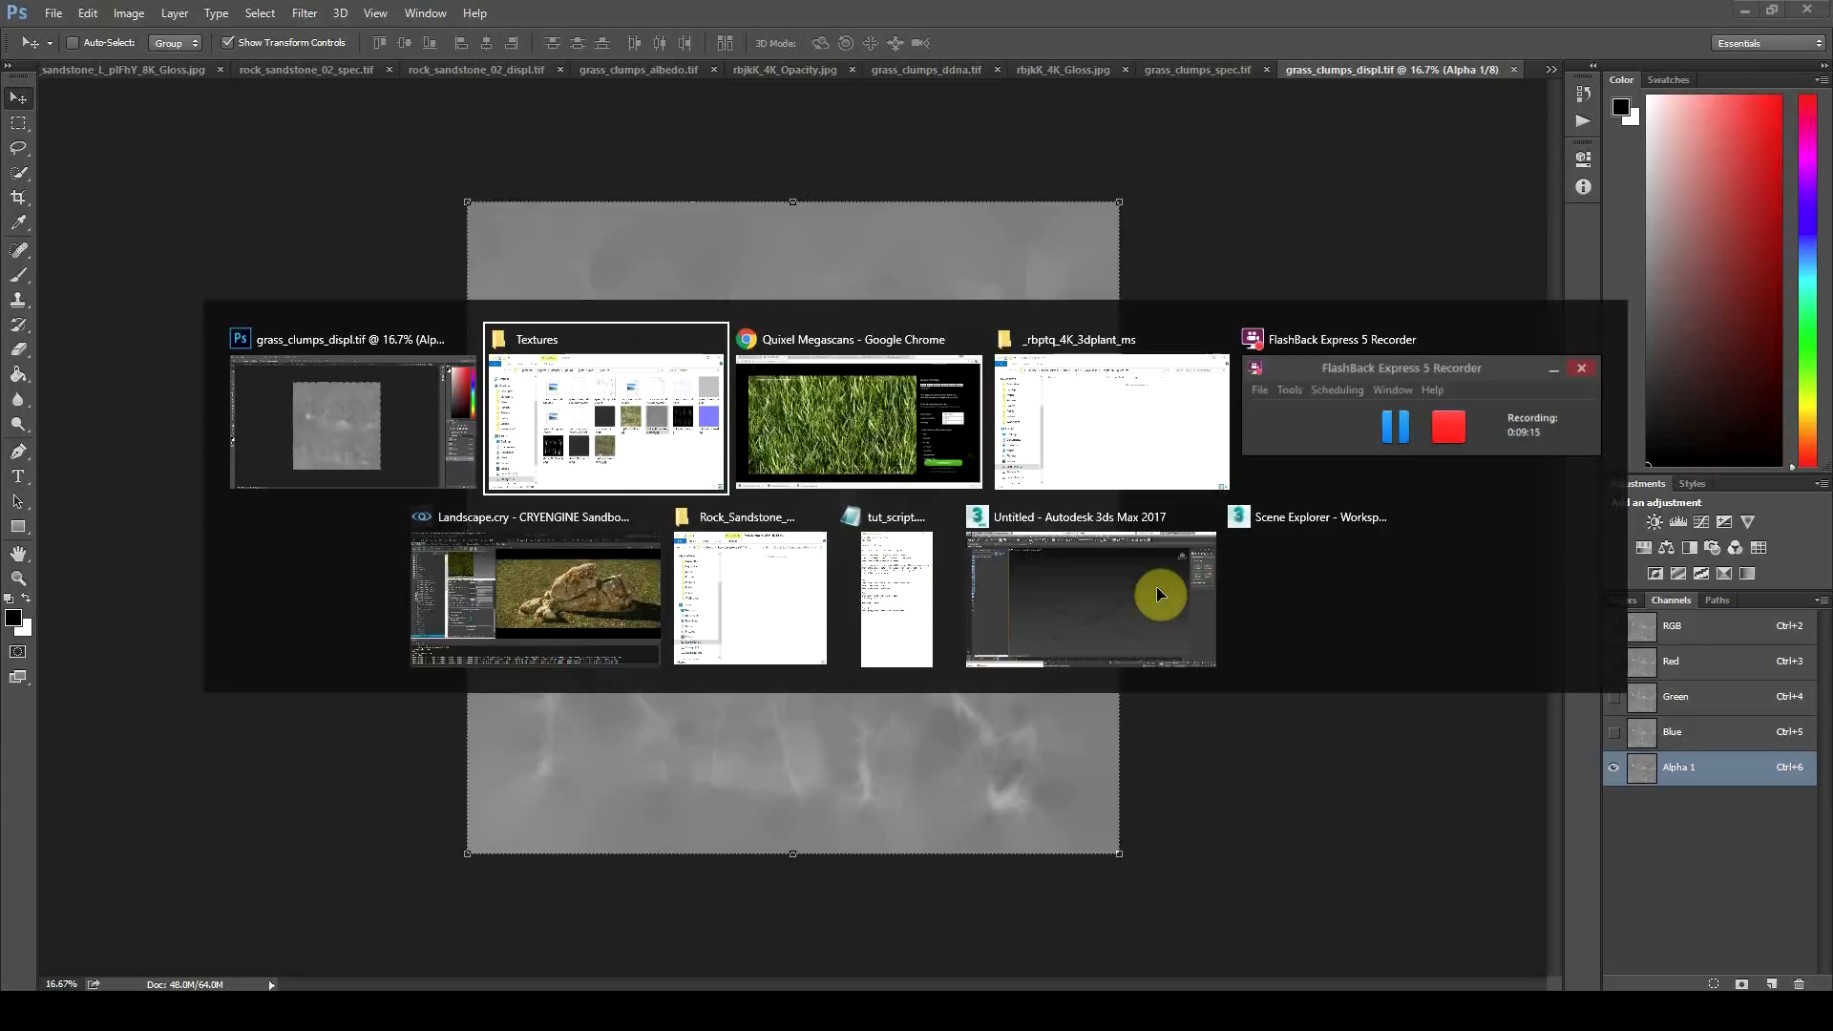
pyautogui.click(1260, 661)
pyautogui.rightClick(1176, 630)
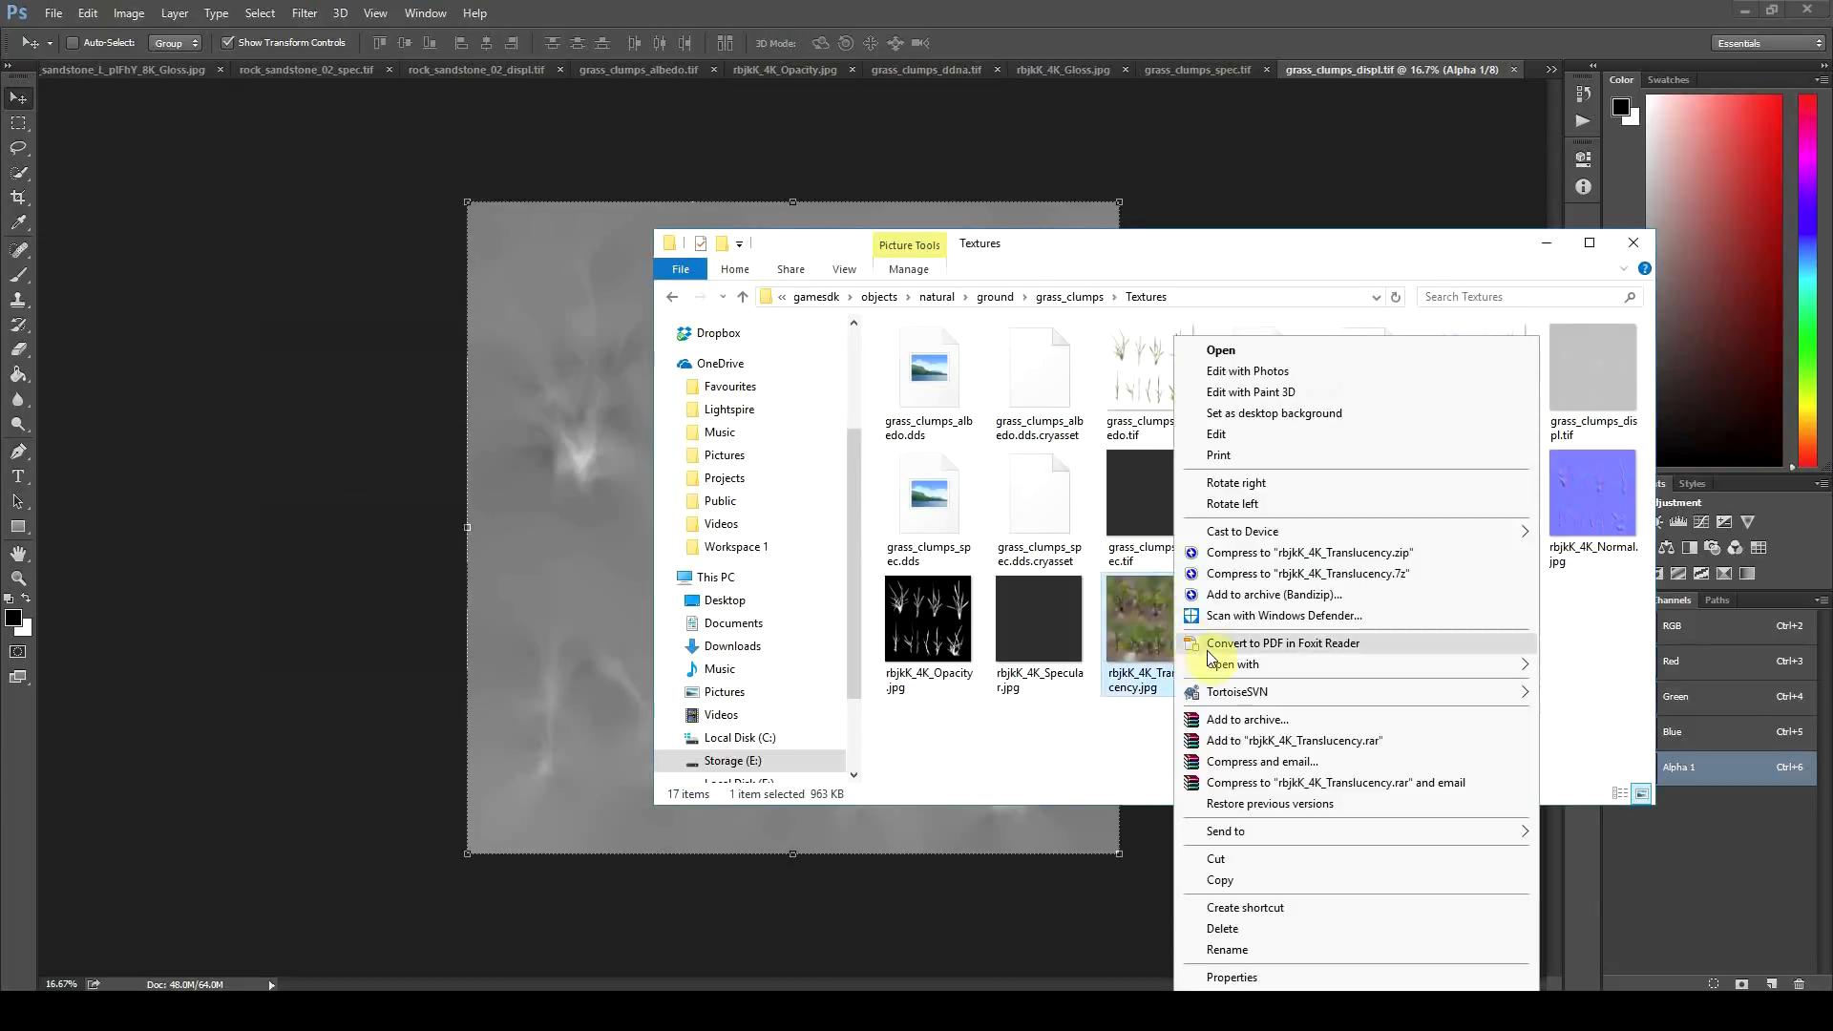
pyautogui.moveTo(1241, 663)
pyautogui.click(1631, 763)
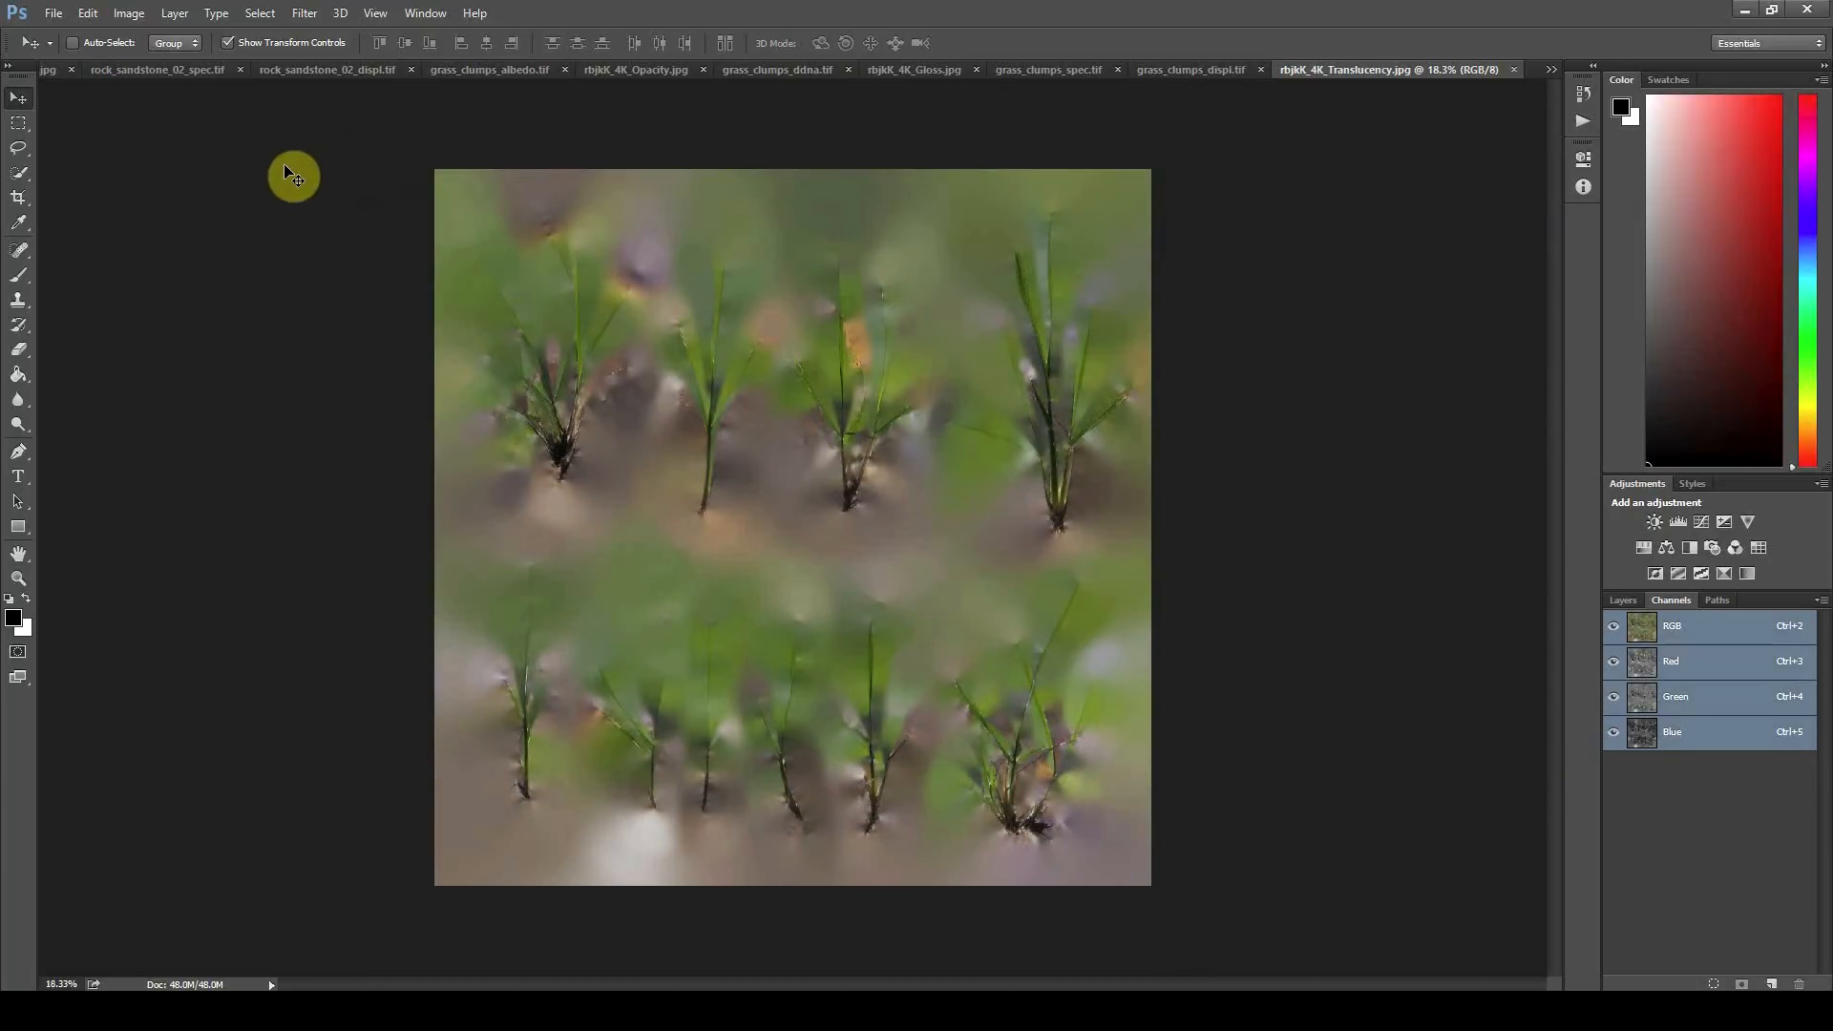
# Step: Save the translucency texture in CryTIFPlugin format under the name grass_clumps_translucency.tif, bringing up its export settings
pyautogui.click(53, 13)
pyautogui.click(93, 225)
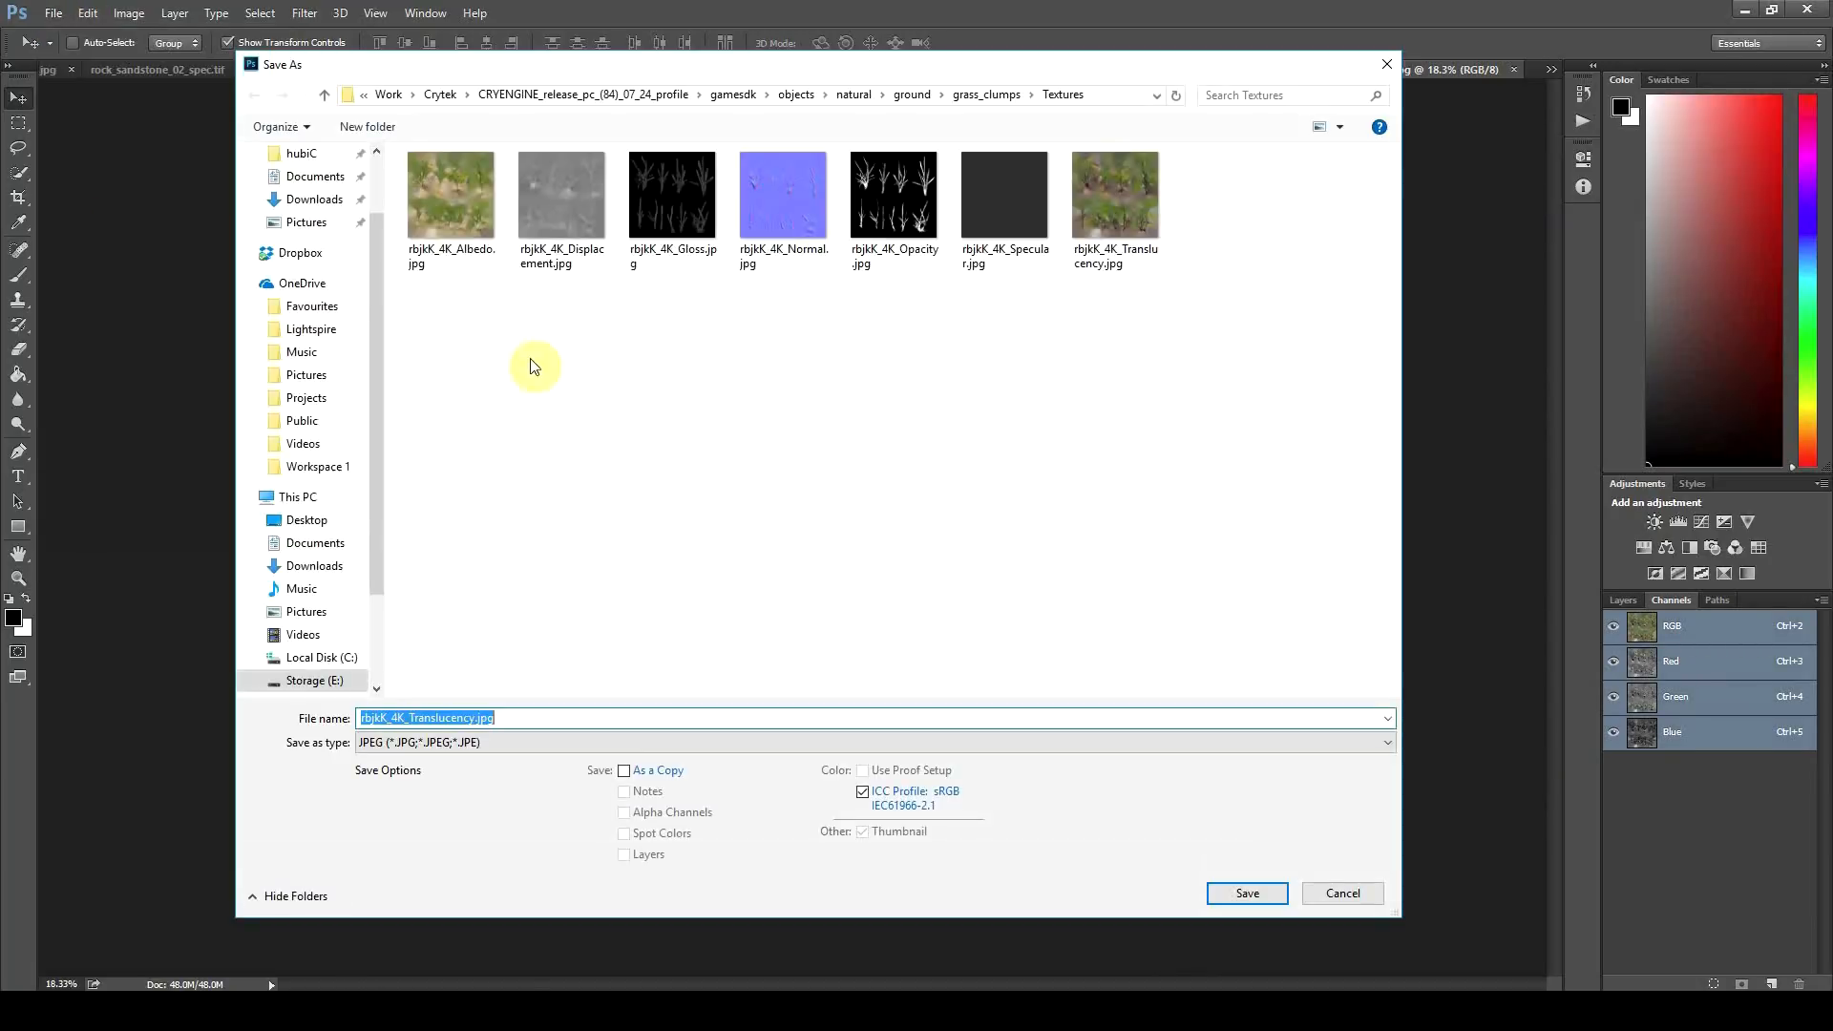
pyautogui.click(467, 744)
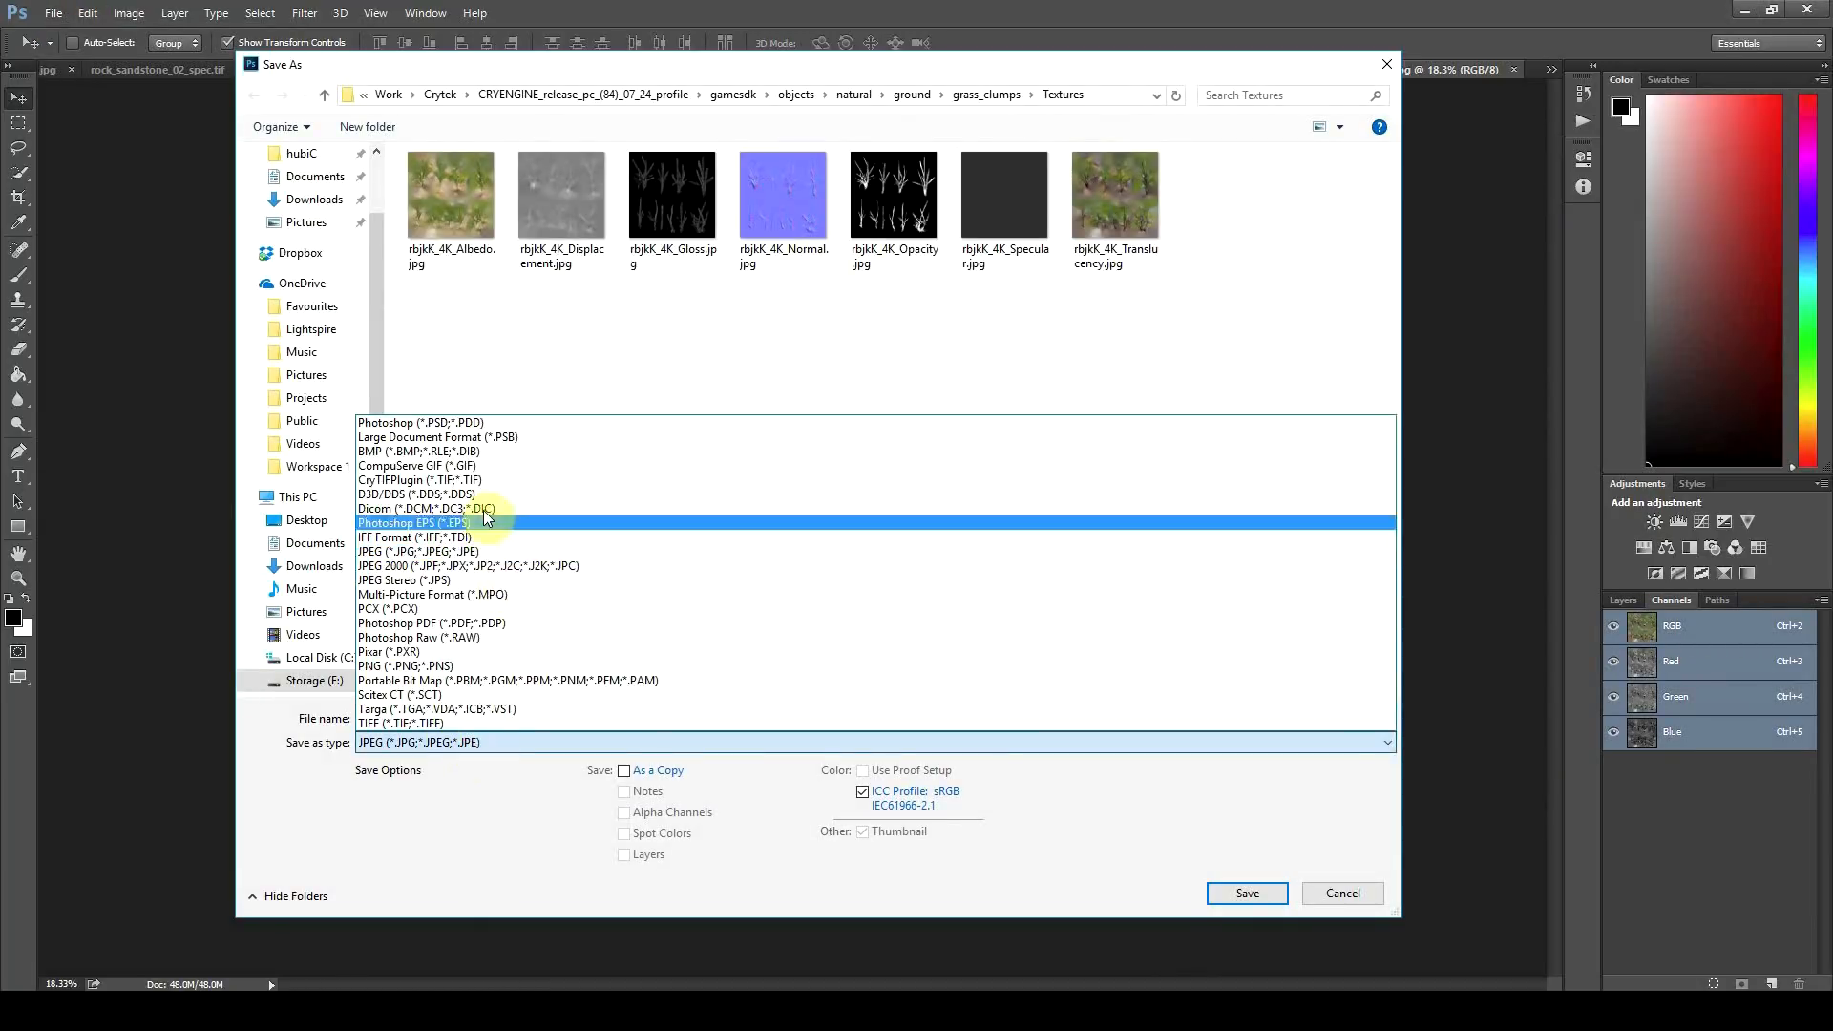
pyautogui.click(475, 481)
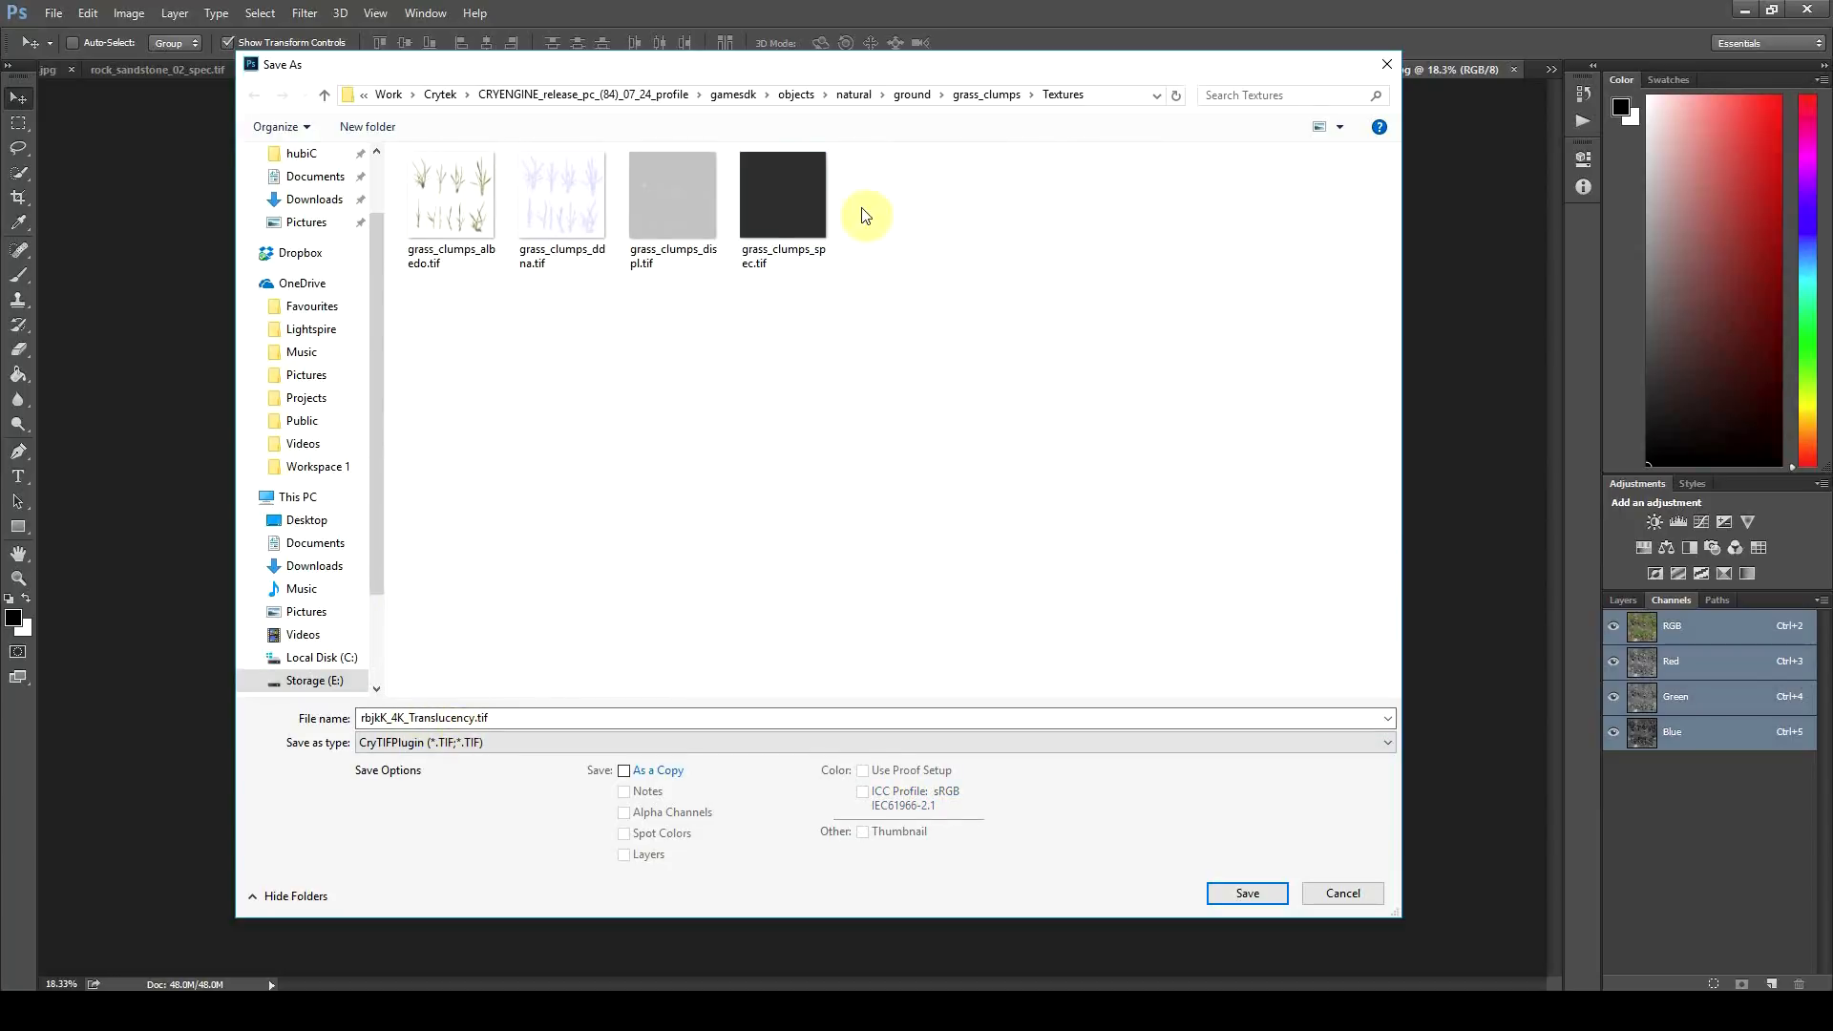
pyautogui.click(800, 202)
pyautogui.doubleClick(453, 718)
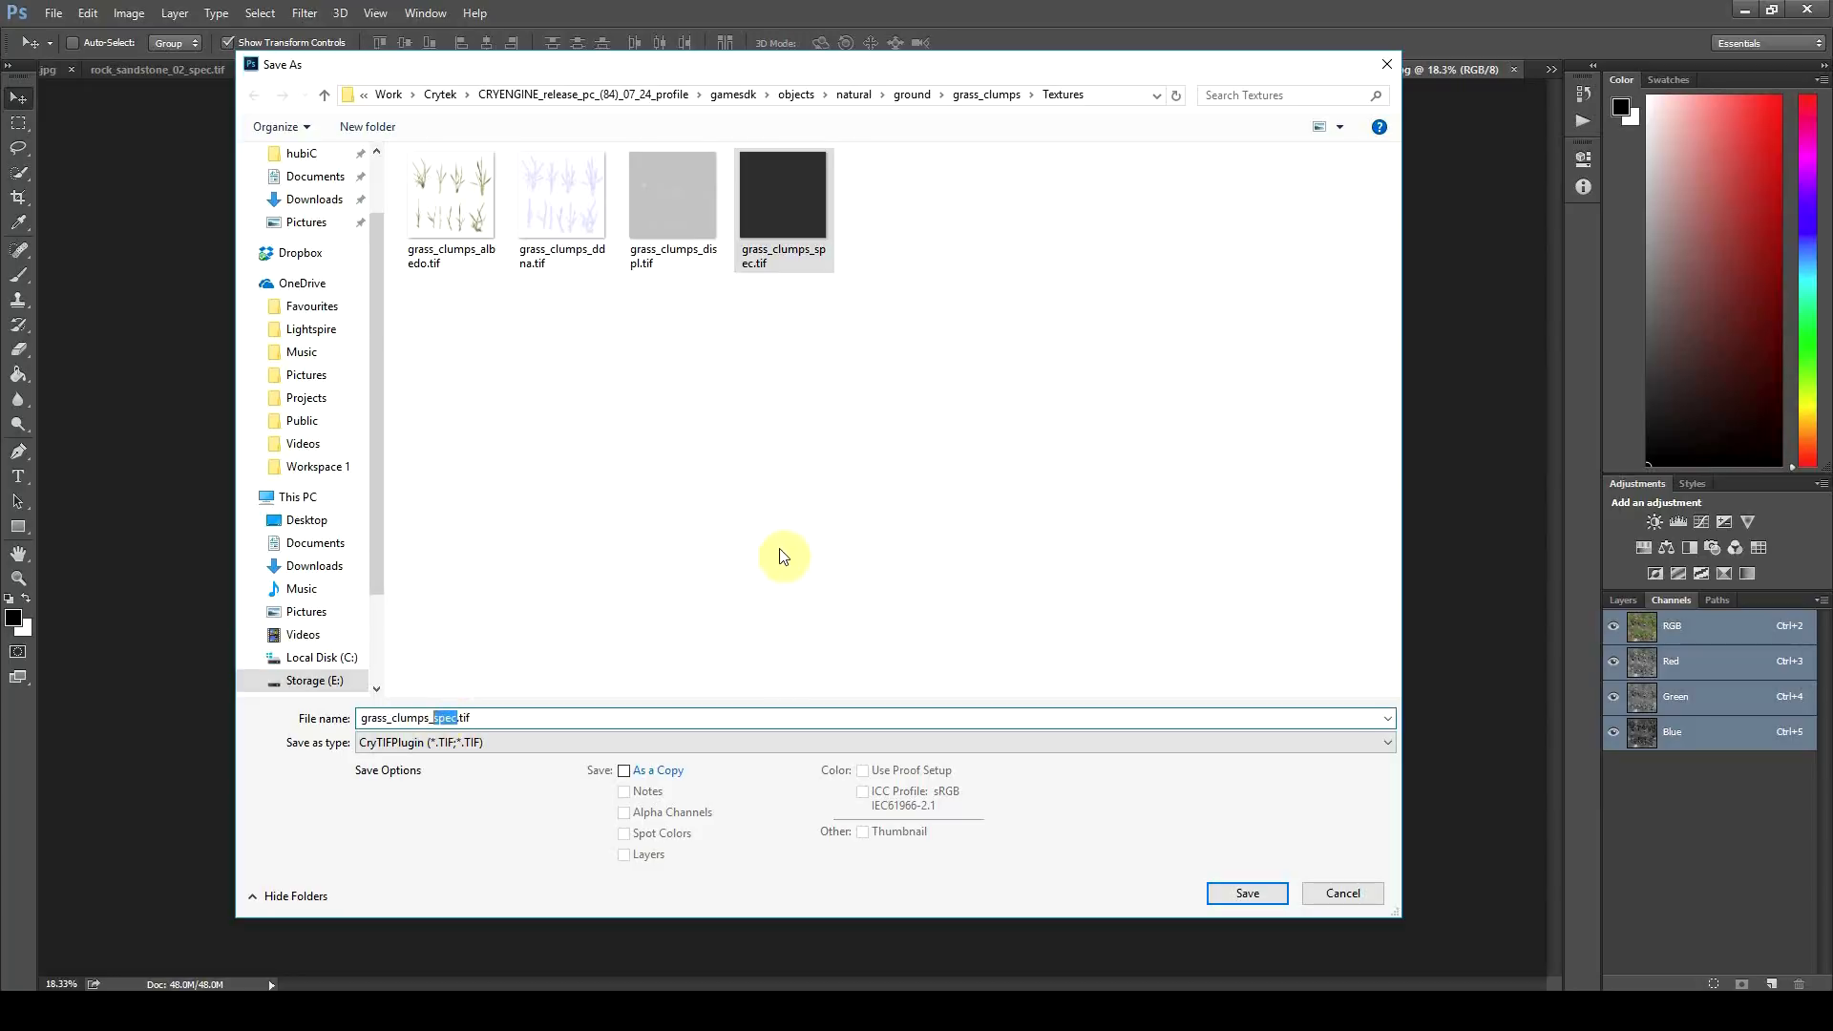
pyautogui.write('translucency')
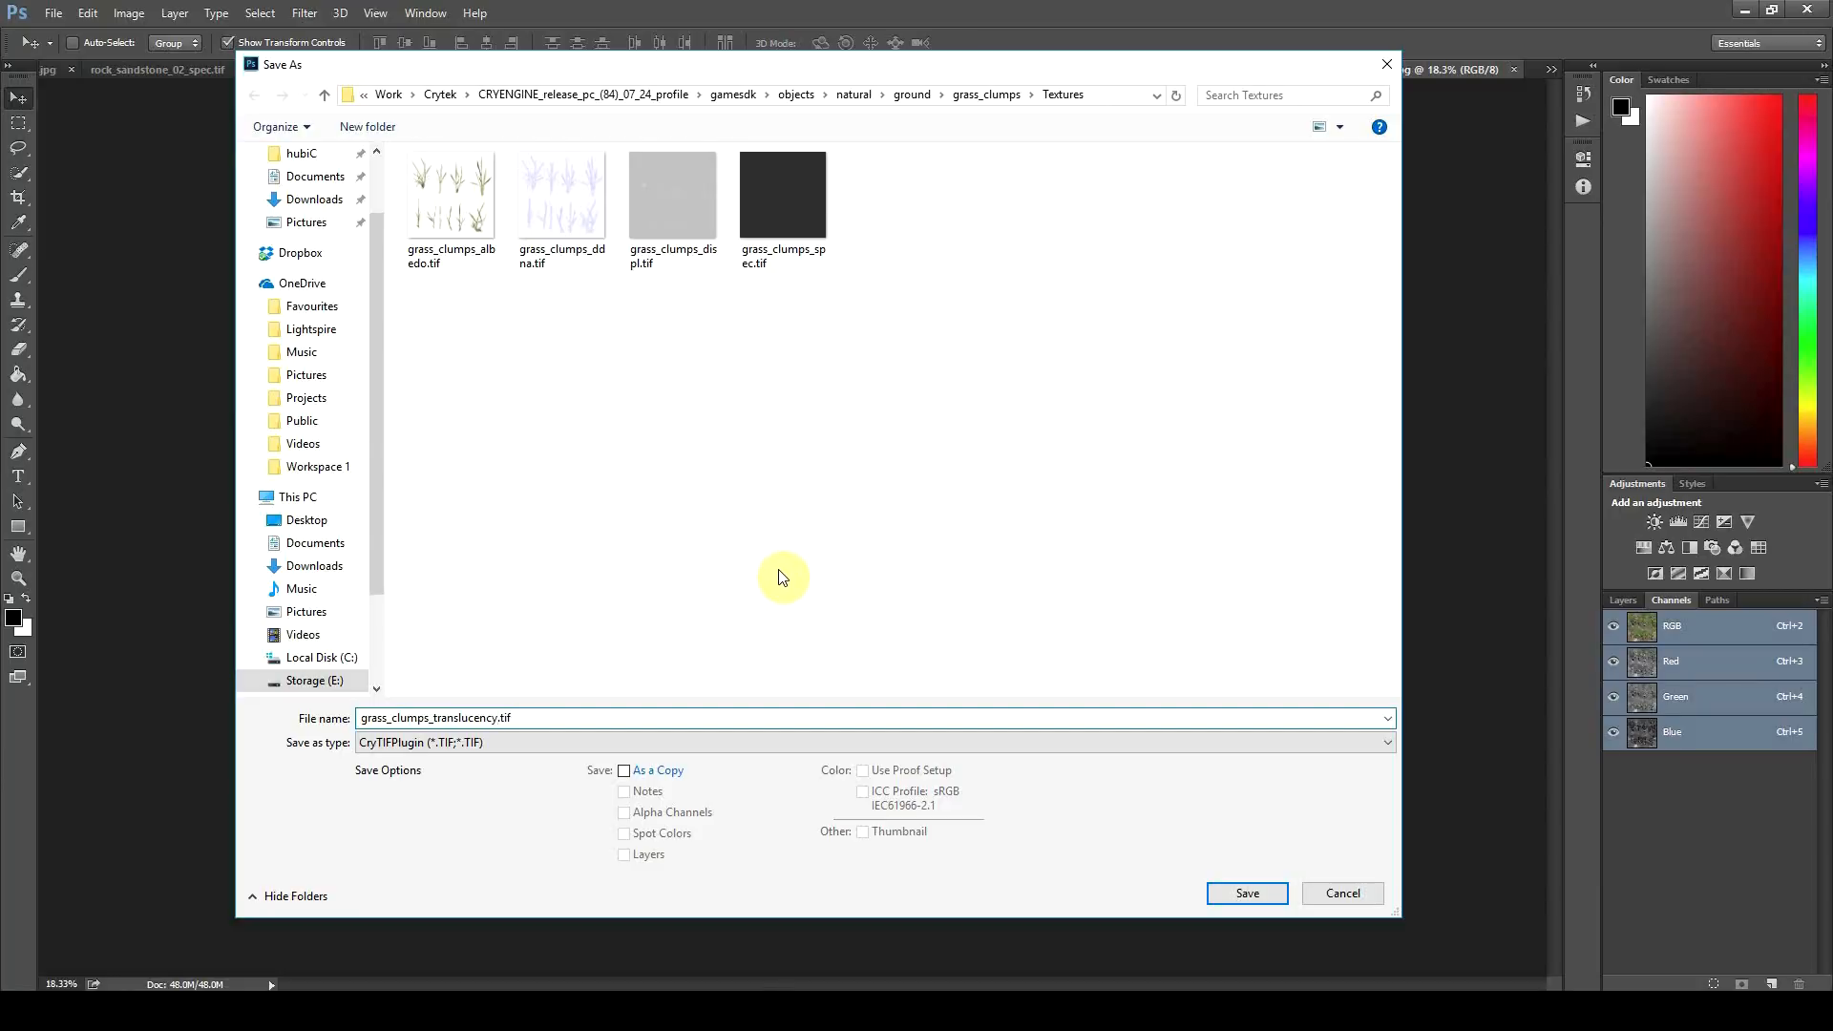
pyautogui.click(1226, 892)
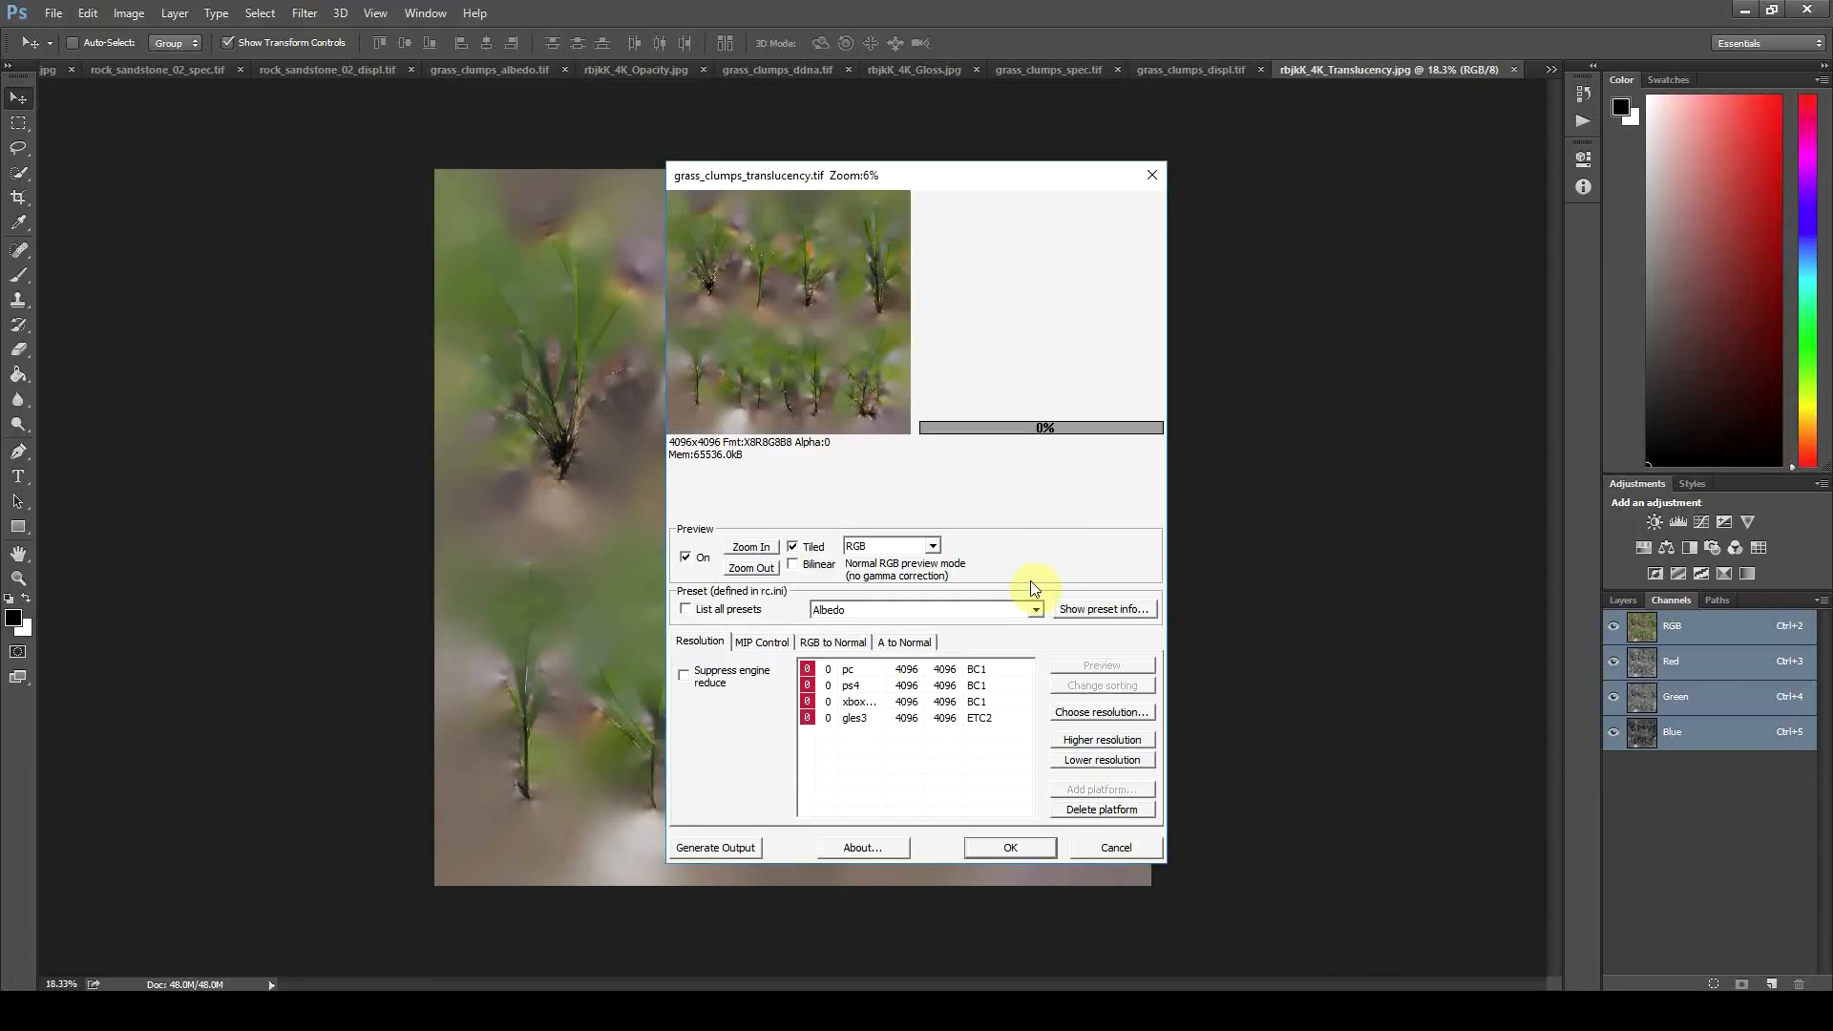
# Step: Export grass_clumps_translucency.tif with the Opacity preset
pyautogui.click(1012, 614)
pyautogui.click(982, 624)
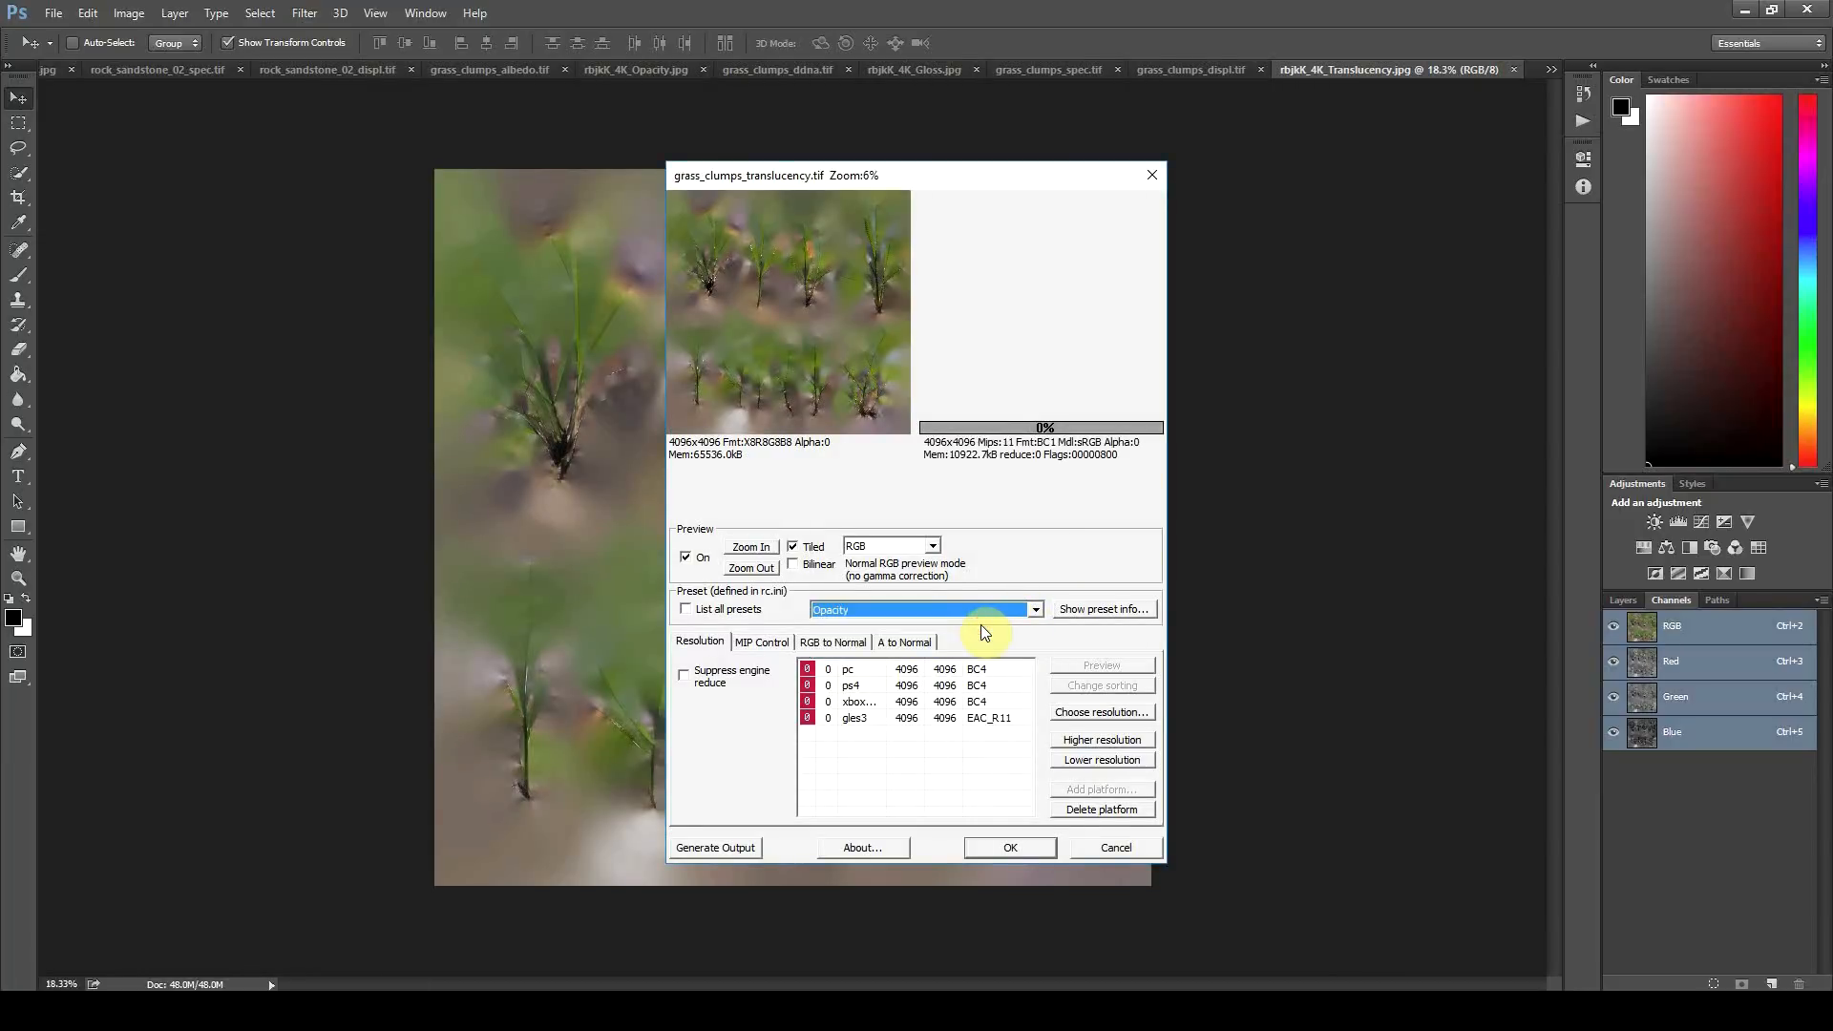
pyautogui.click(947, 612)
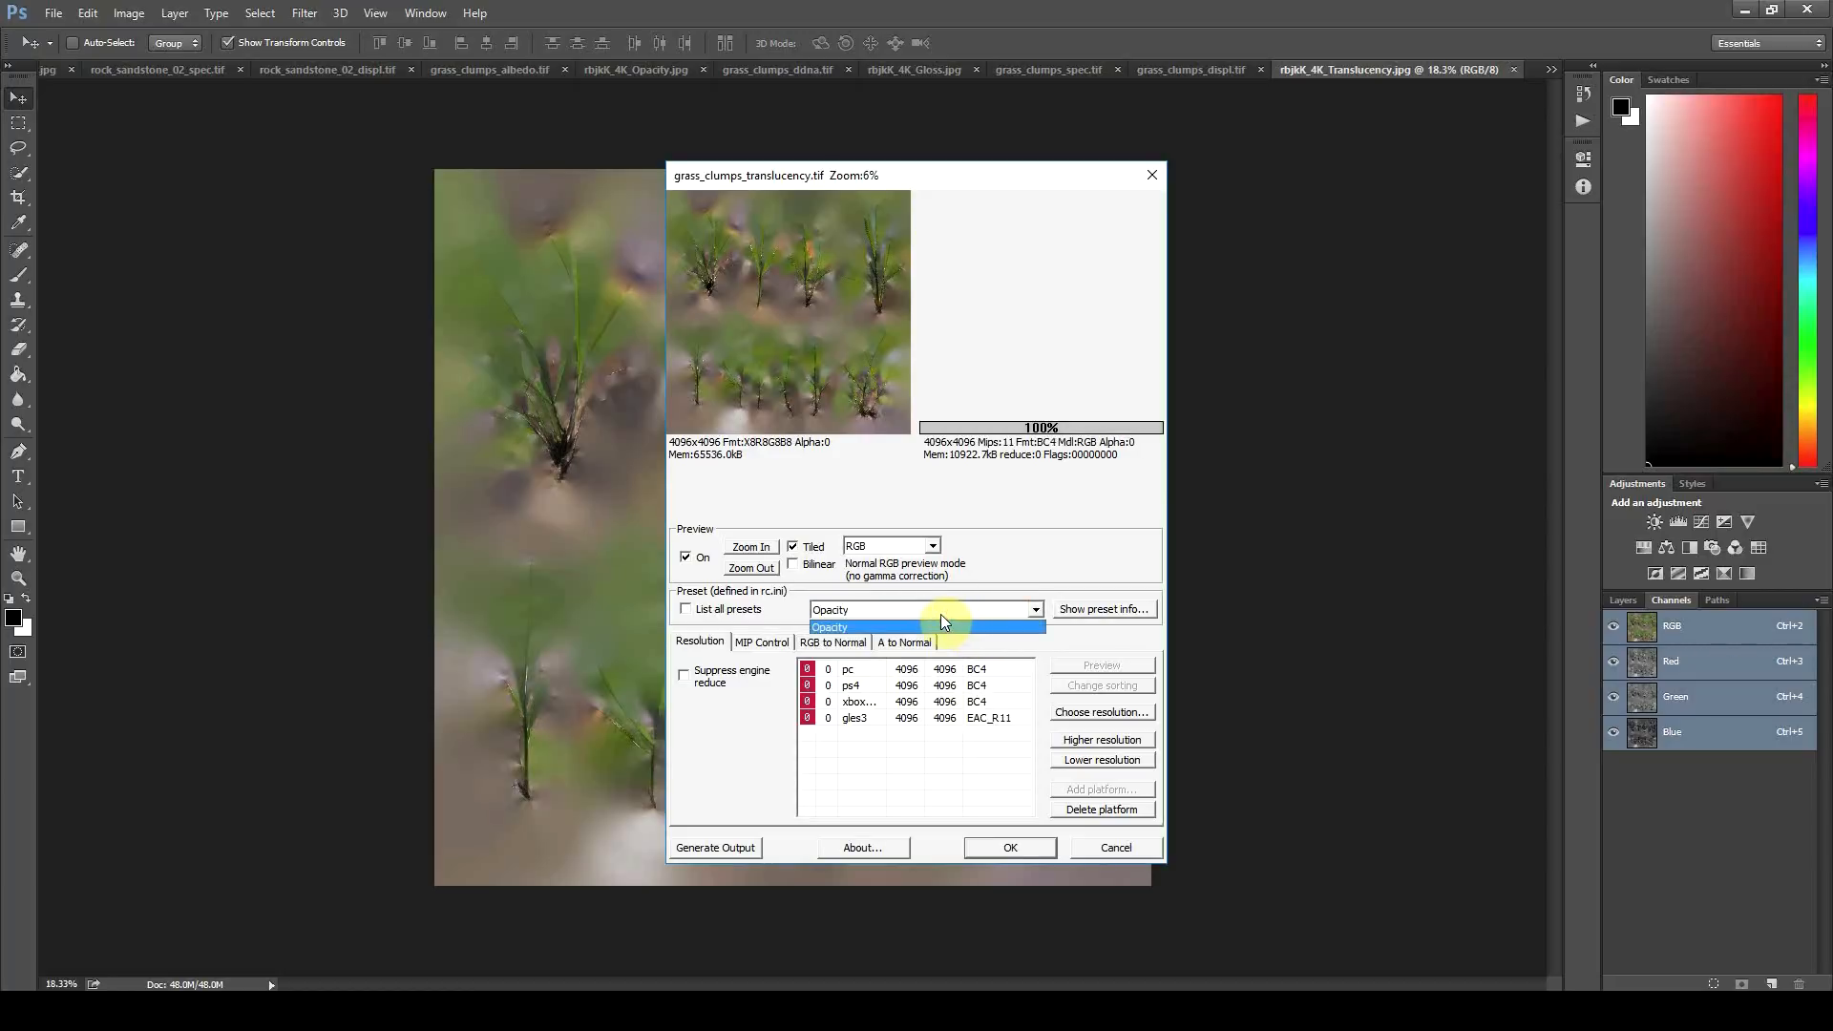
pyautogui.click(921, 627)
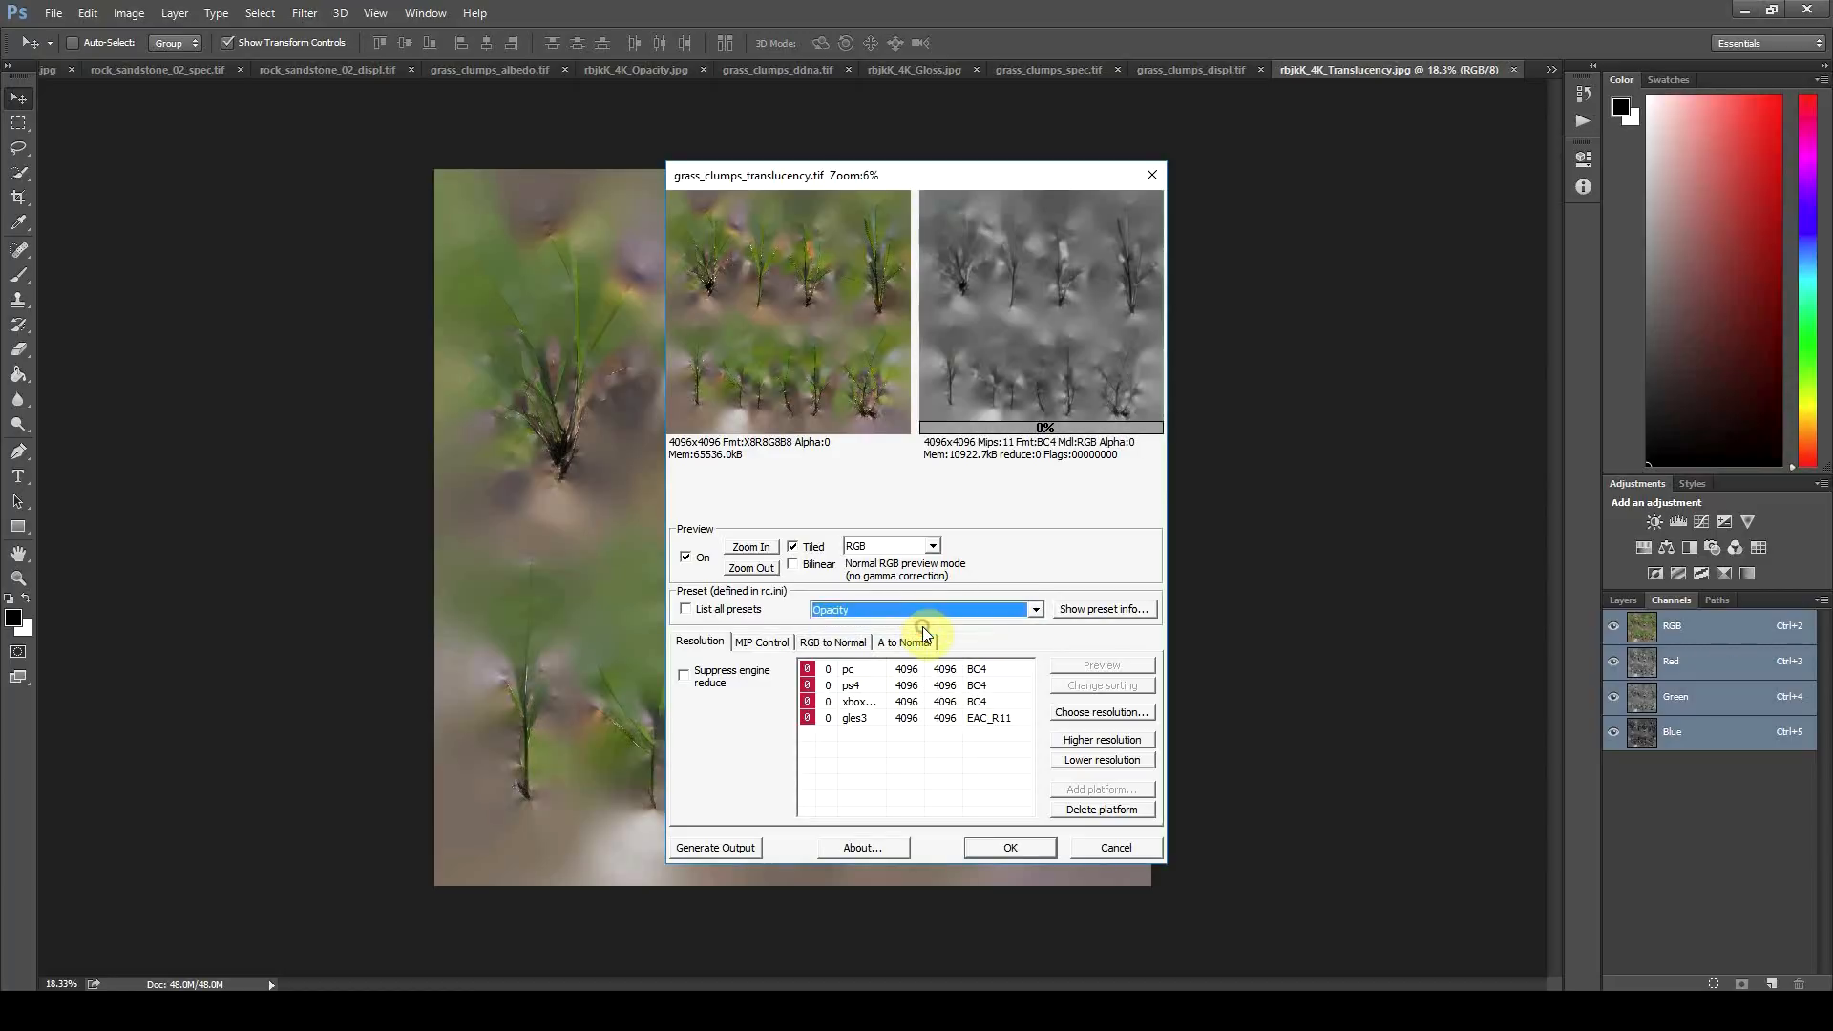
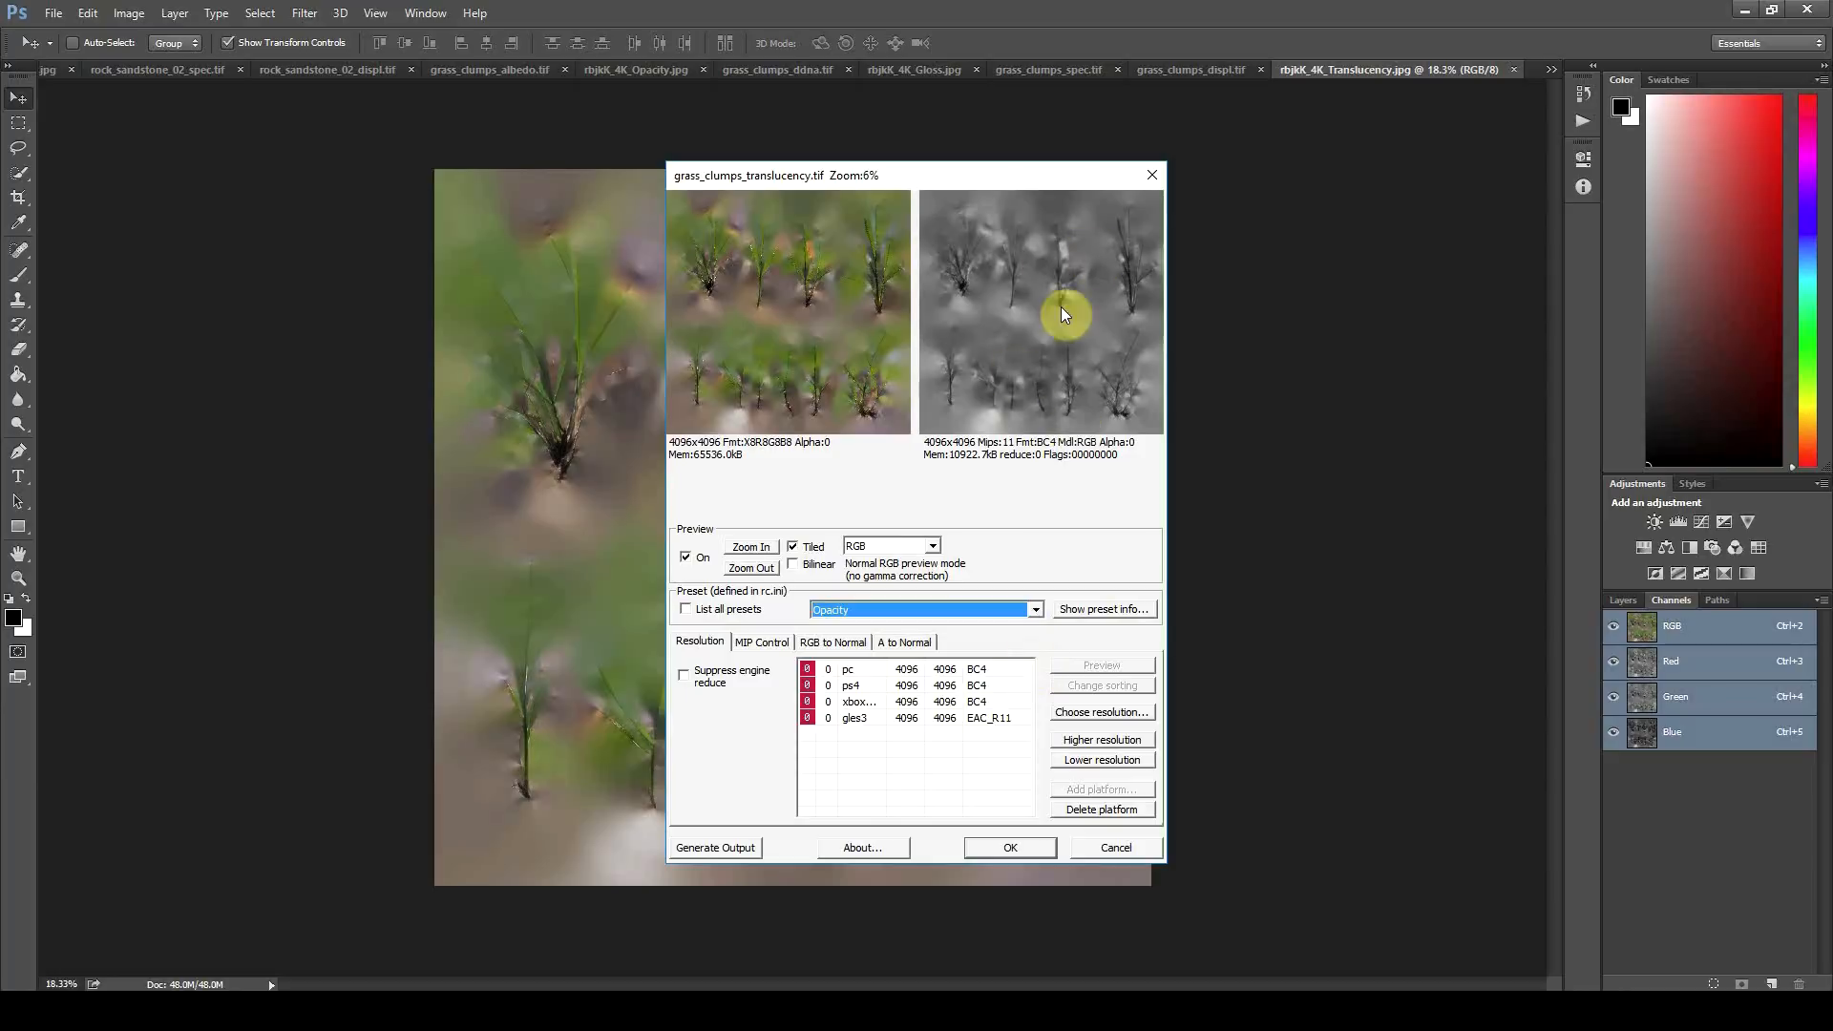
pyautogui.click(995, 844)
pyautogui.click(23, 124)
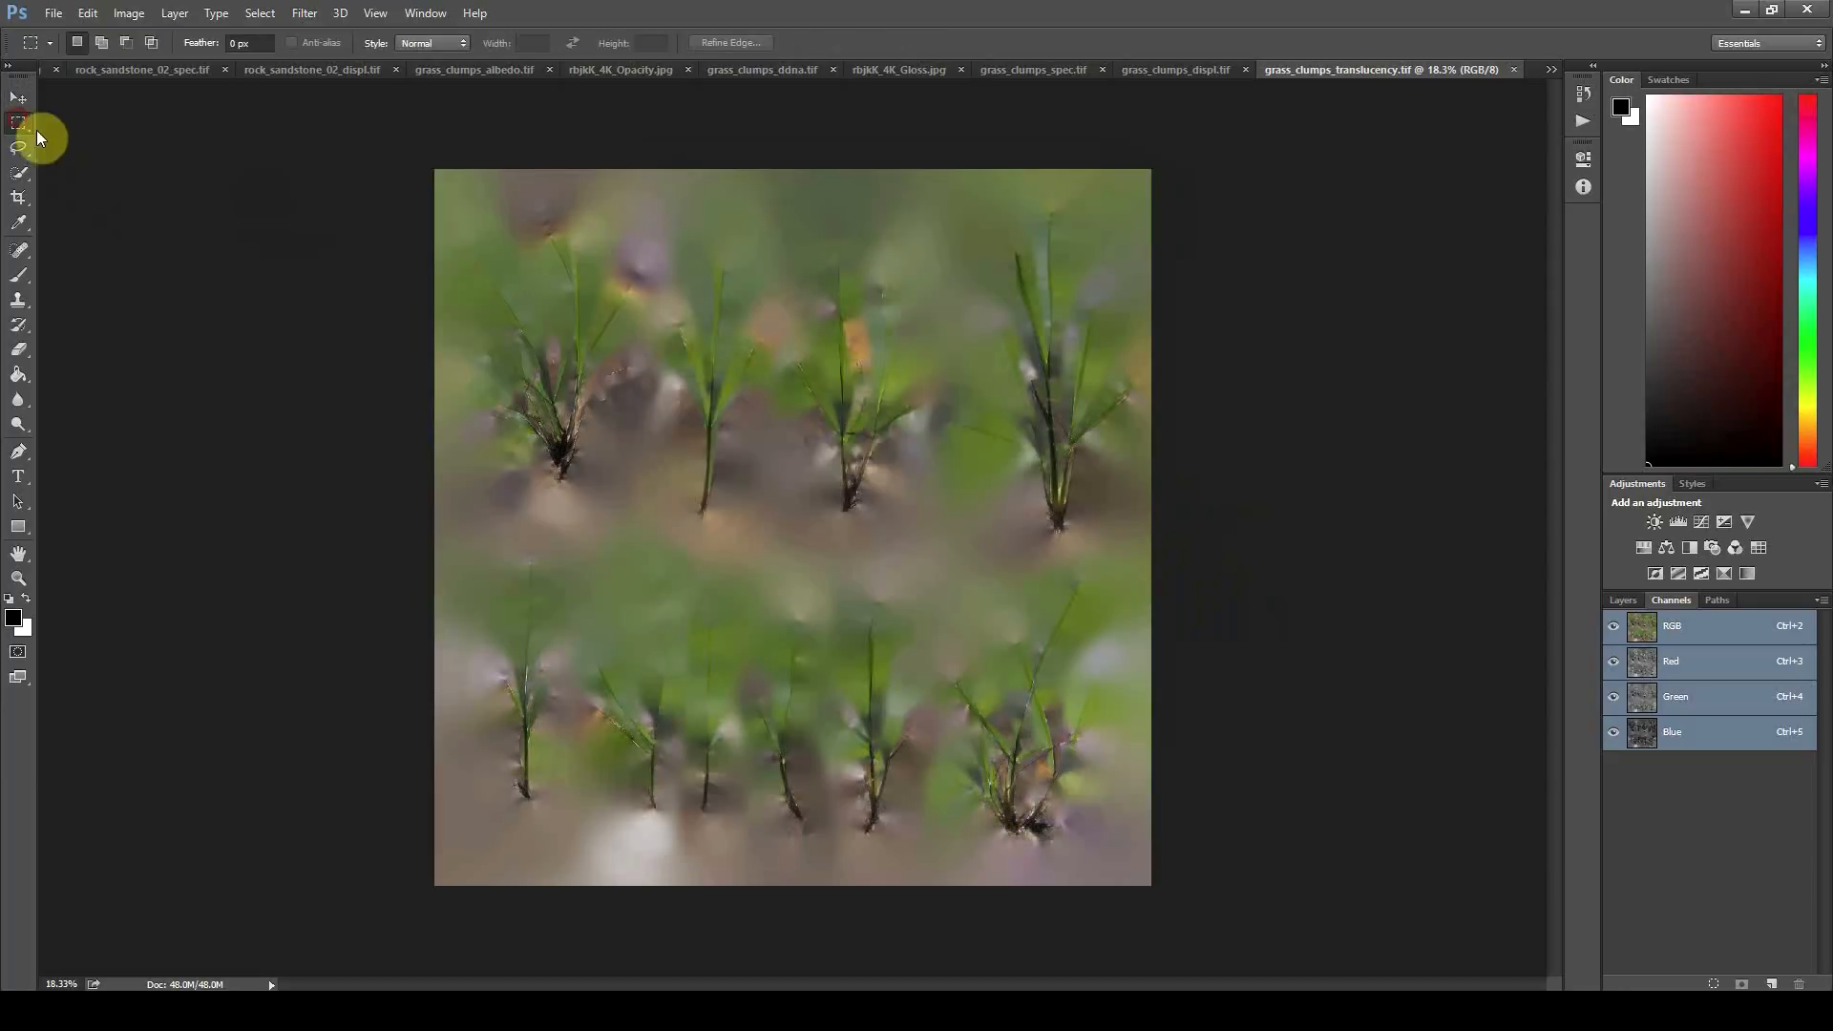
# Step: Create a folder named jpg inside the grass_clumps Textures folder in File Explorer
pyautogui.hotkey('alt', 'Tab')
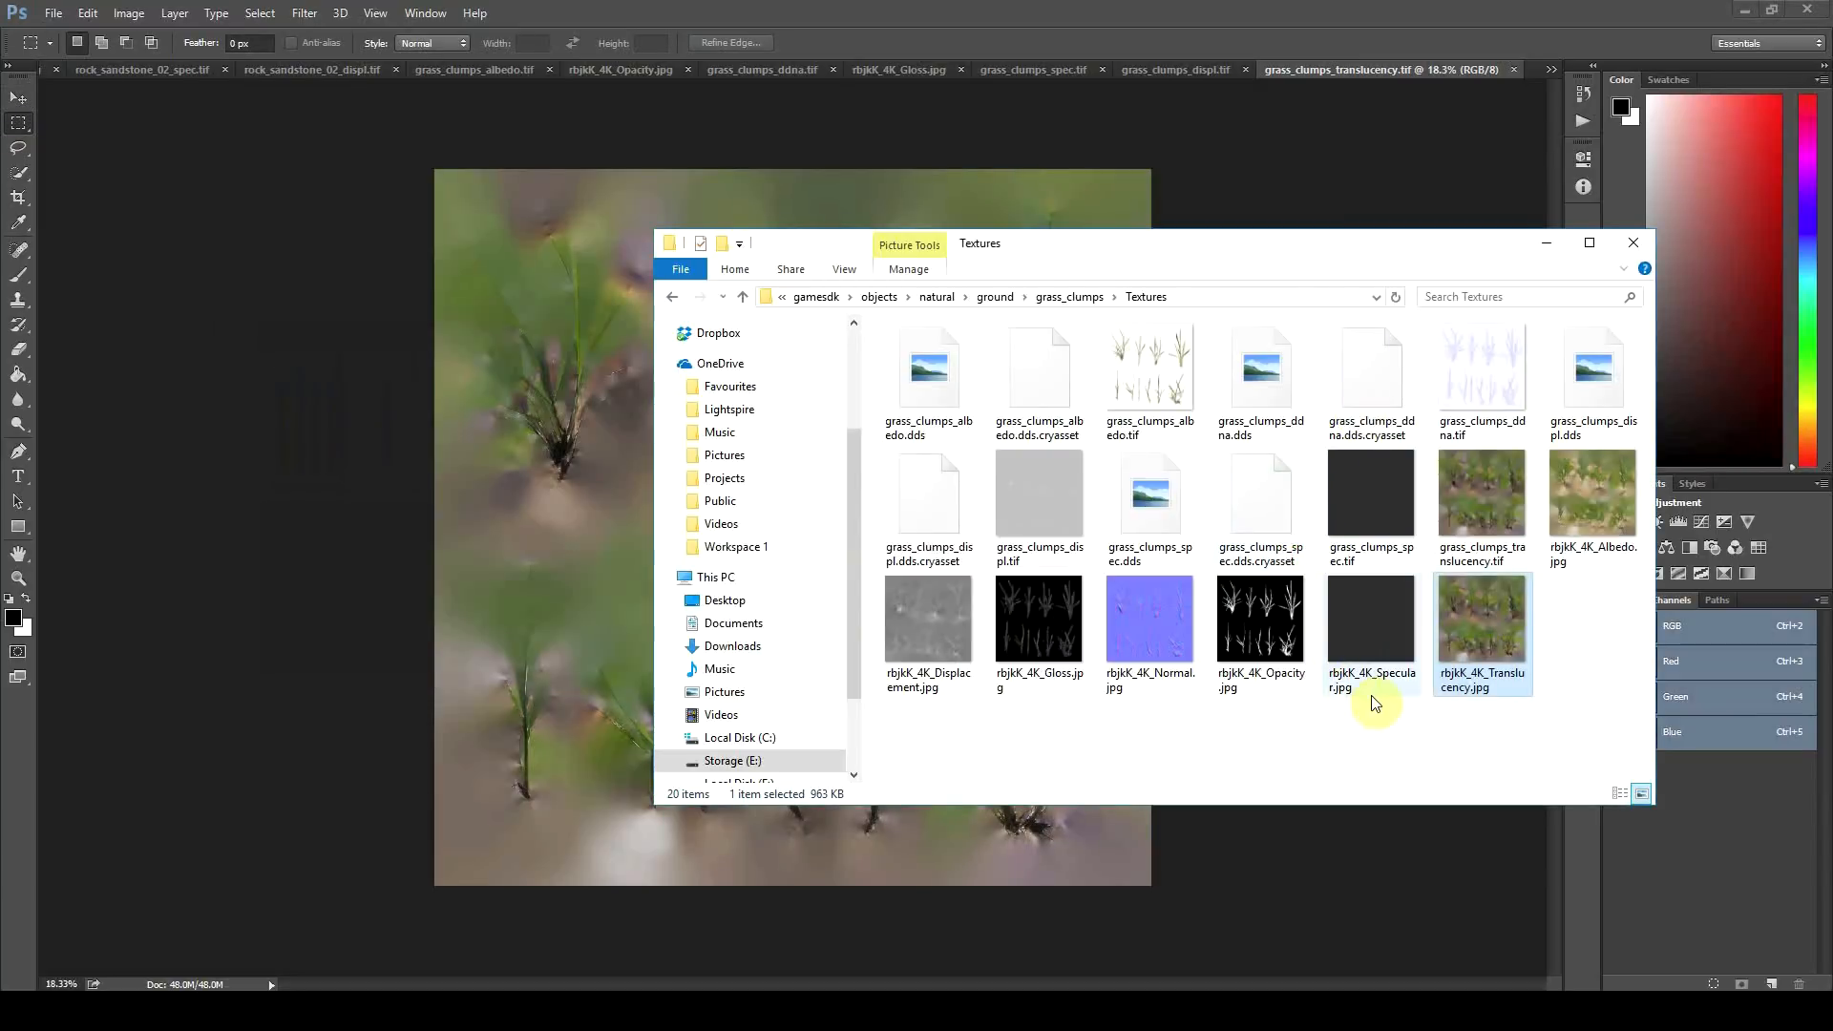
pyautogui.rightClick(1425, 731)
pyautogui.moveTo(1475, 659)
pyautogui.click(1372, 676)
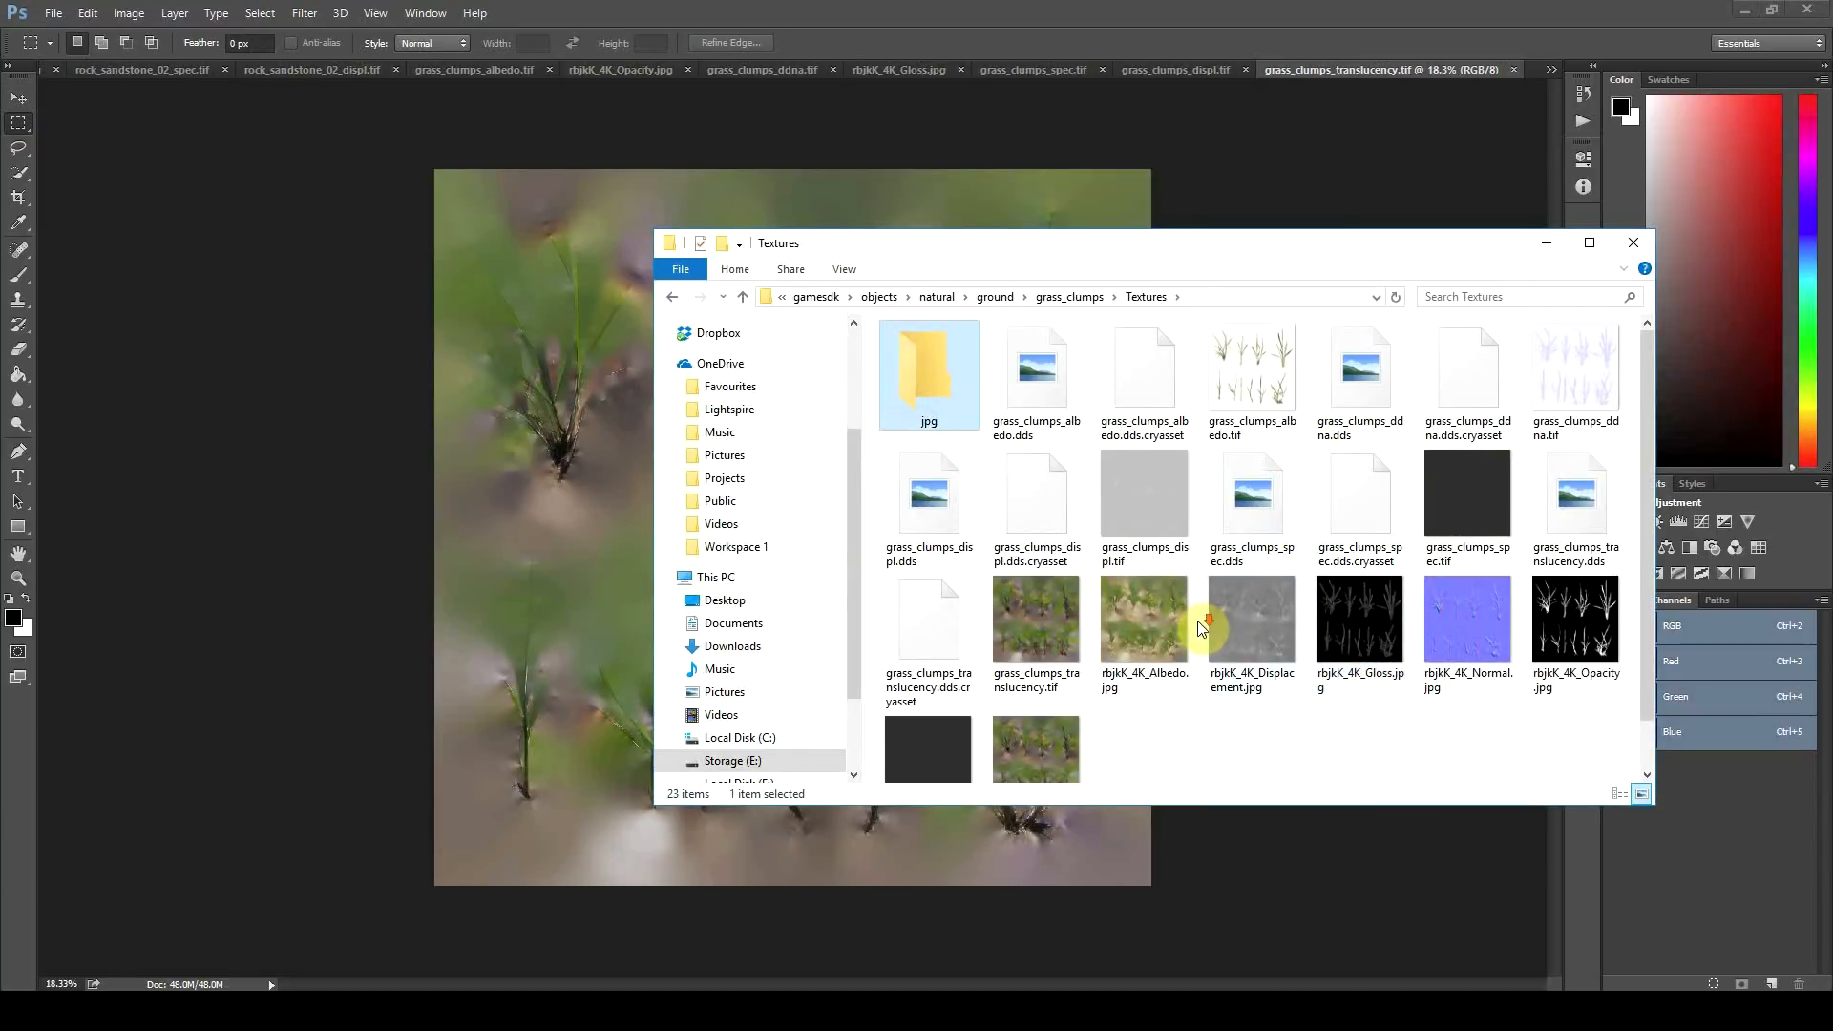
# Step: Move the seven rbjkK_4K source JPG textures into the jpg folder and return to the Textures folder
pyautogui.scroll(-1, 1198, 621)
pyautogui.click(1050, 707)
pyautogui.keyDown('shift'); pyautogui.click(1479, 554); pyautogui.keyUp('shift')
pyautogui.keyDown('ctrl'); pyautogui.click(1356, 558); pyautogui.keyUp('ctrl')
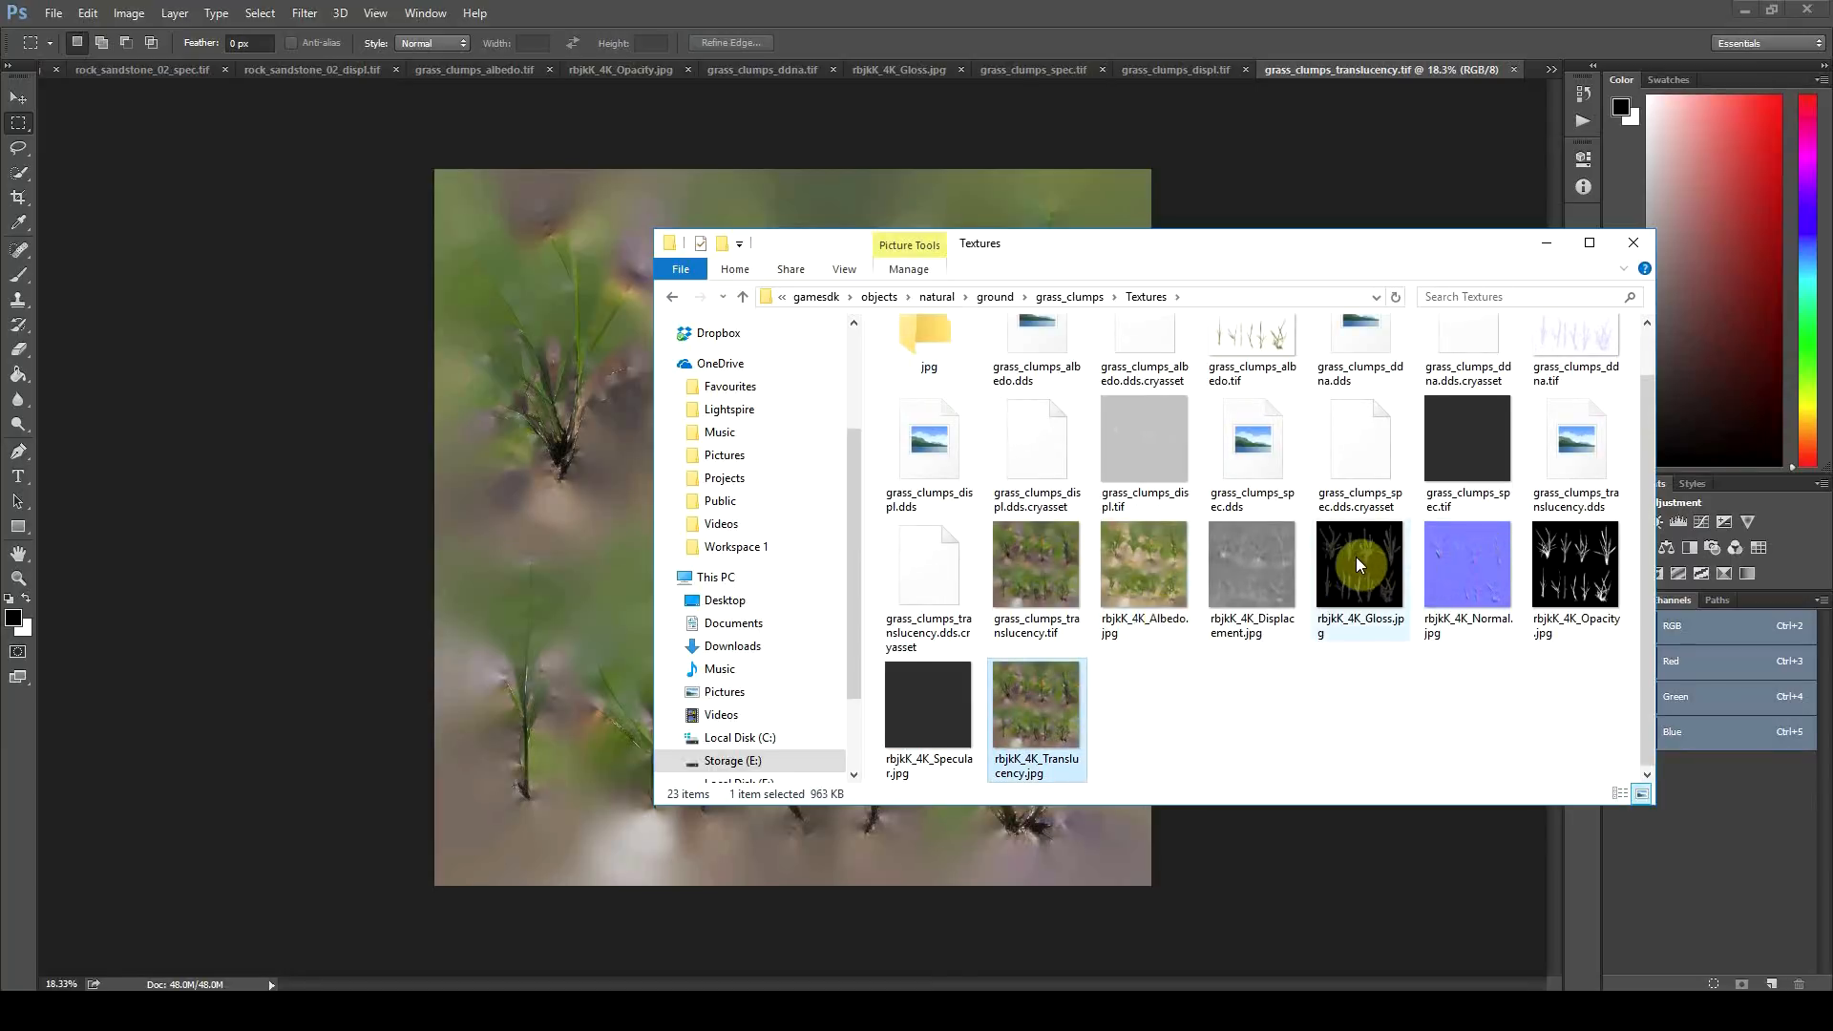
pyautogui.keyDown('ctrl'); pyautogui.click(1264, 559); pyautogui.keyUp('ctrl')
pyautogui.keyDown('ctrl'); pyautogui.click(1160, 559); pyautogui.keyUp('ctrl')
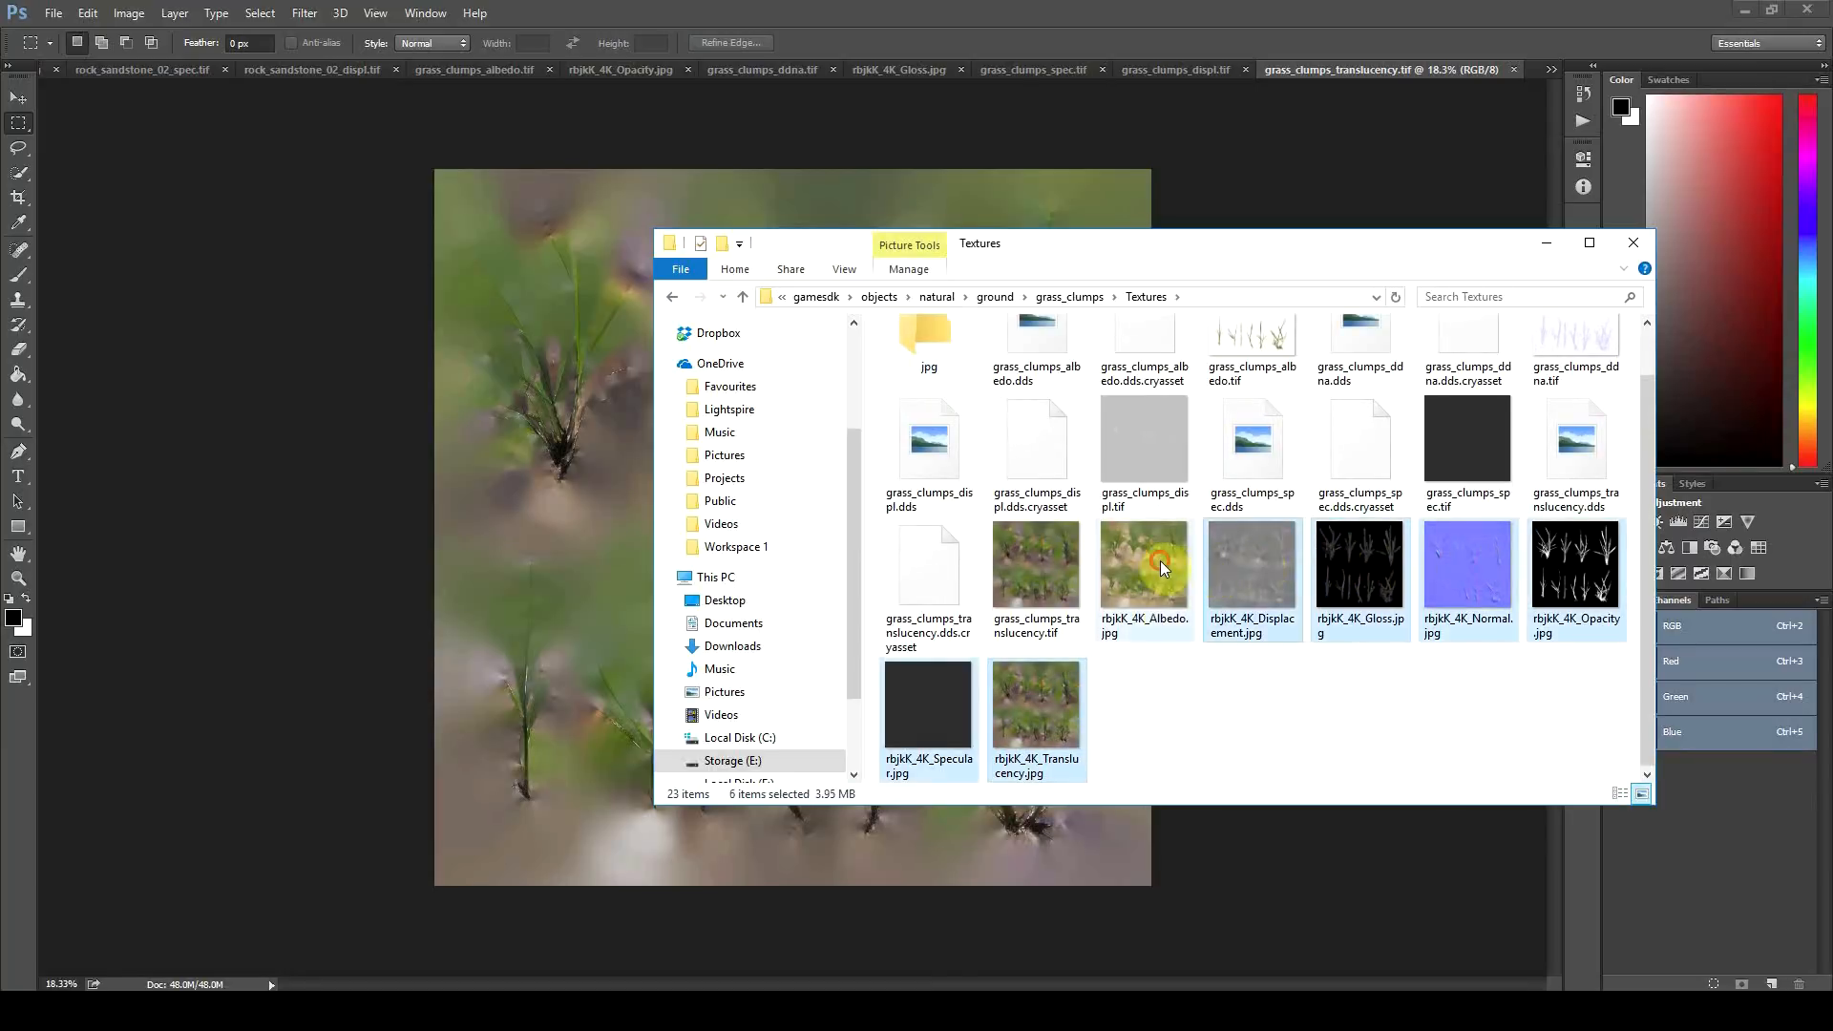
pyautogui.doubleClick(950, 365)
pyautogui.hotkey('ctrl', 'v')
pyautogui.click(1146, 297)
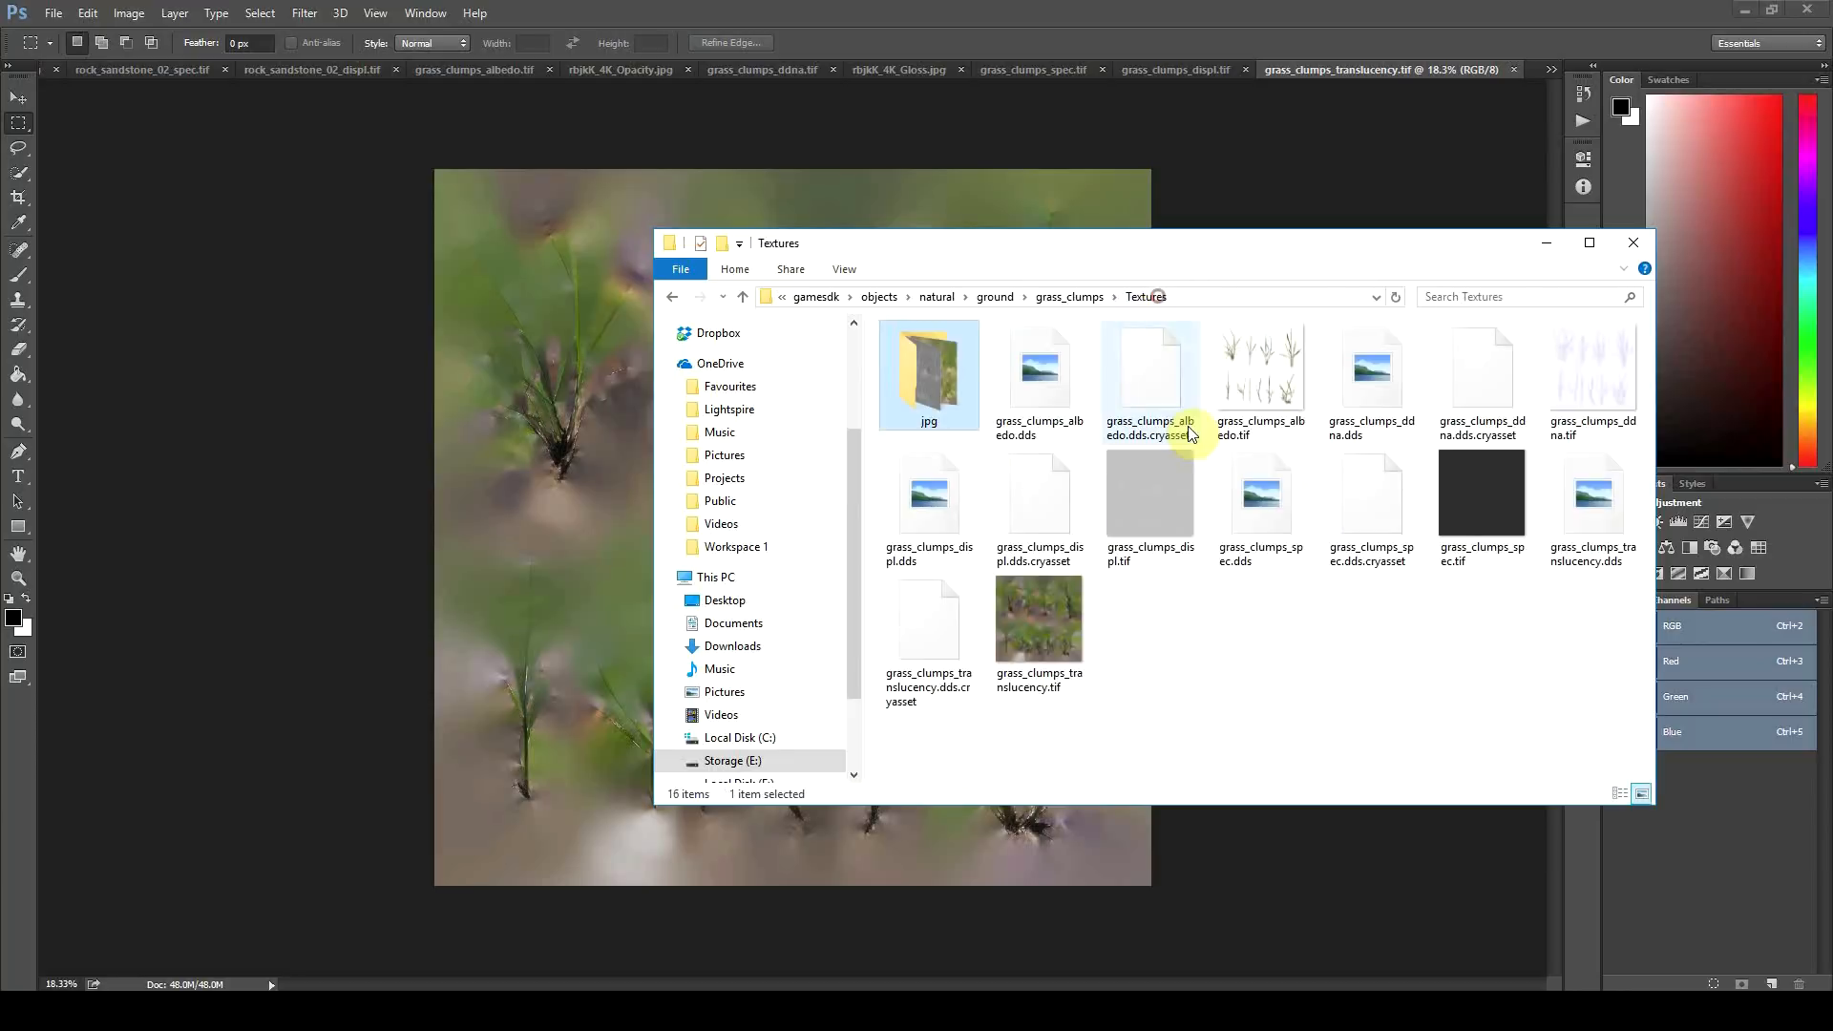
pyautogui.click(1194, 601)
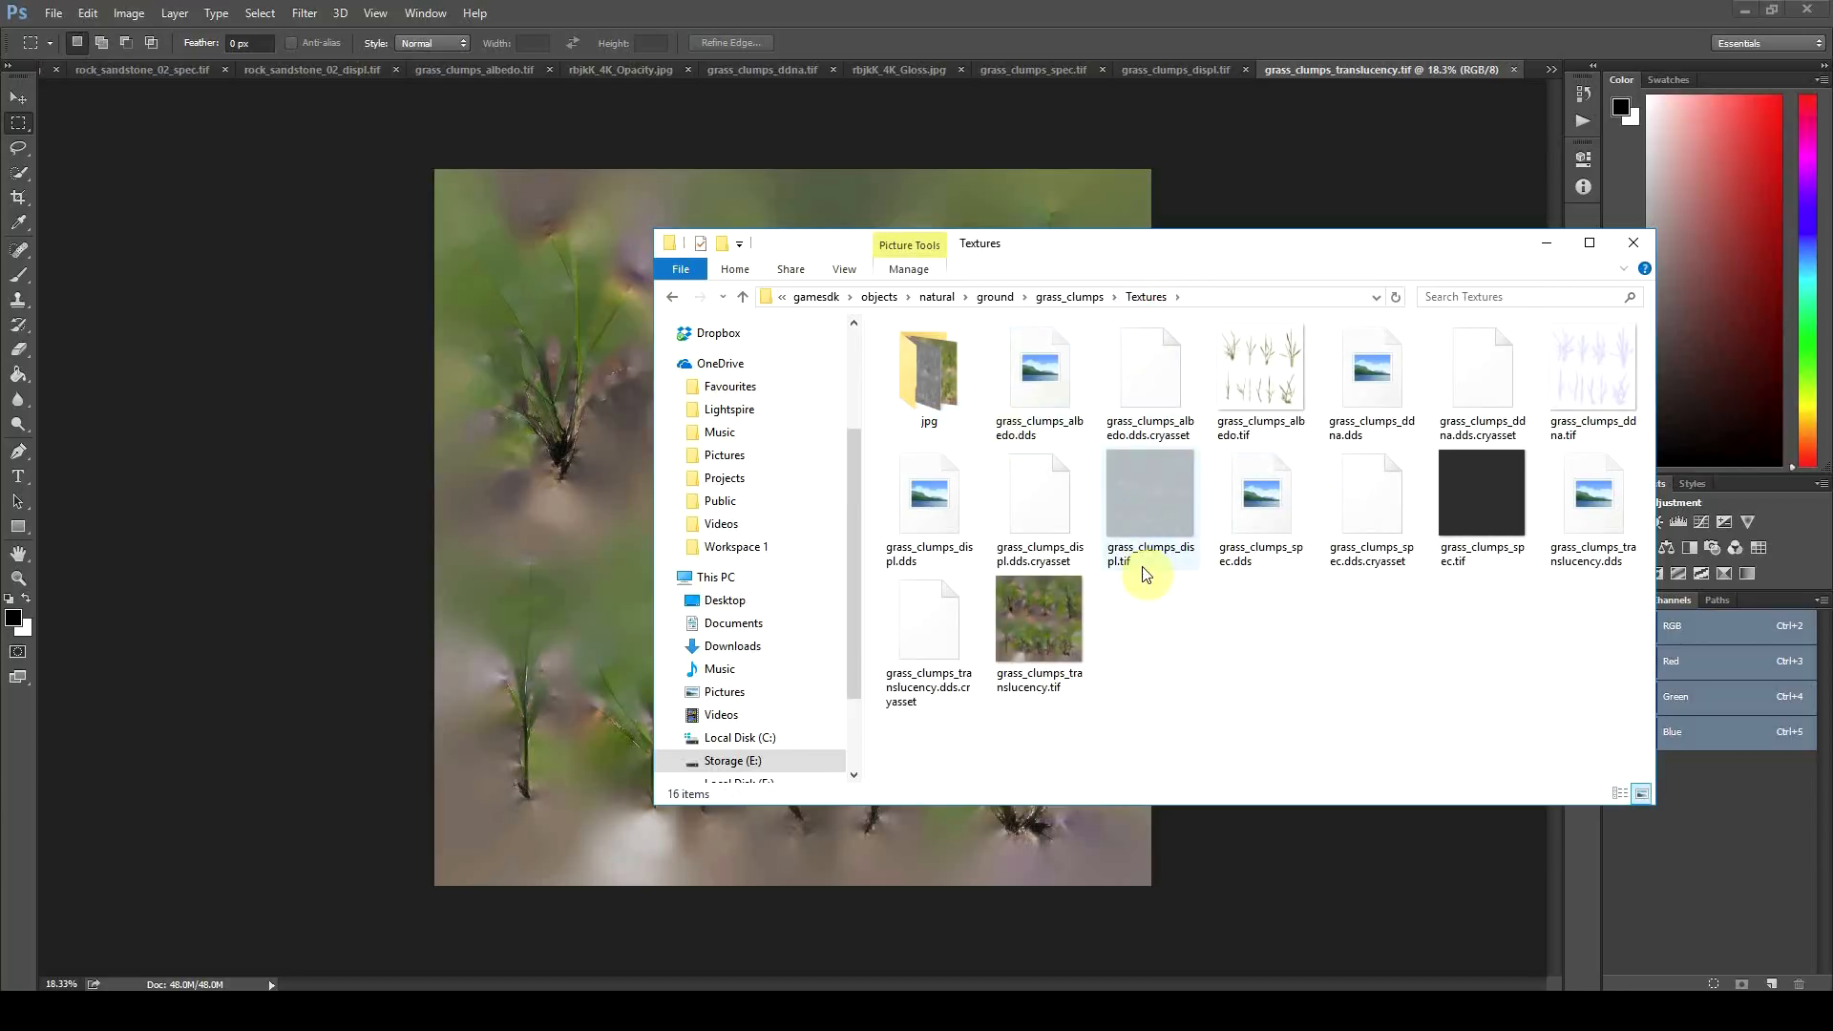
# Step: Go back to the grass_clumps folder in File Explorer, then switch to CRYENGINE Sandbox and open the FBX mesh importer
pyautogui.click(1088, 301)
pyautogui.click(971, 462)
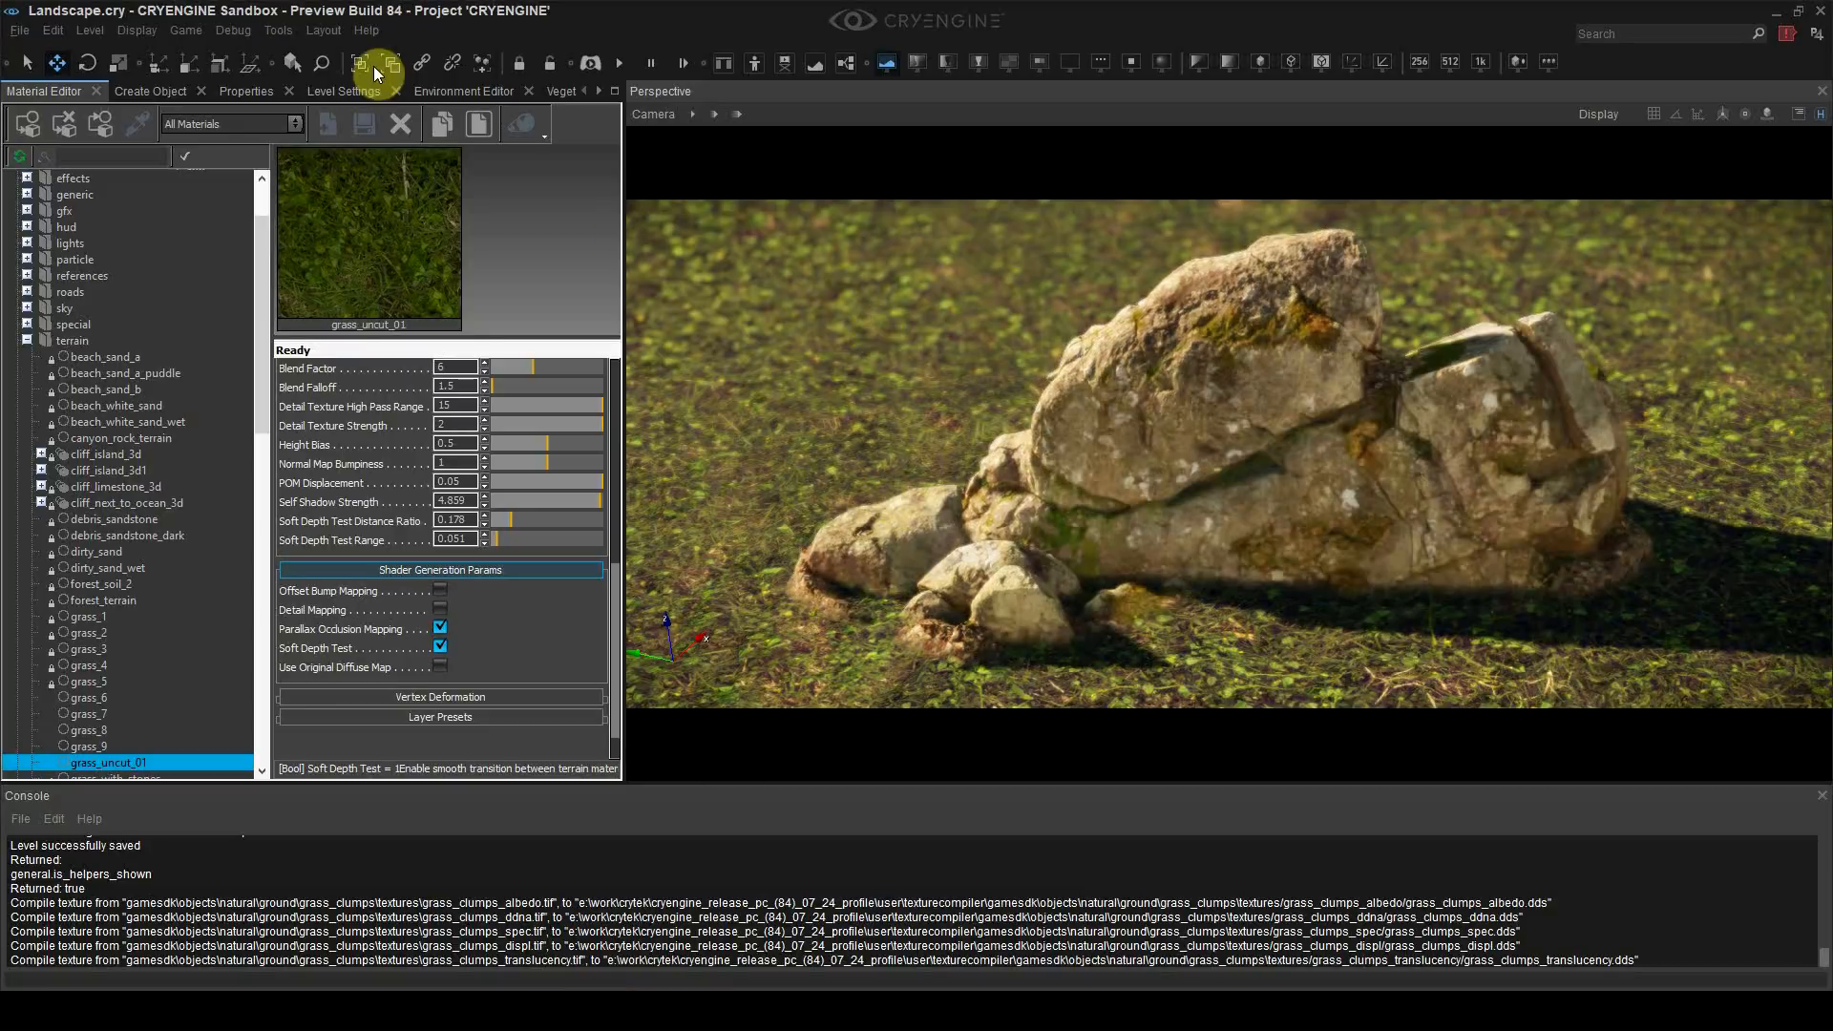
pyautogui.click(287, 31)
pyautogui.moveTo(353, 516)
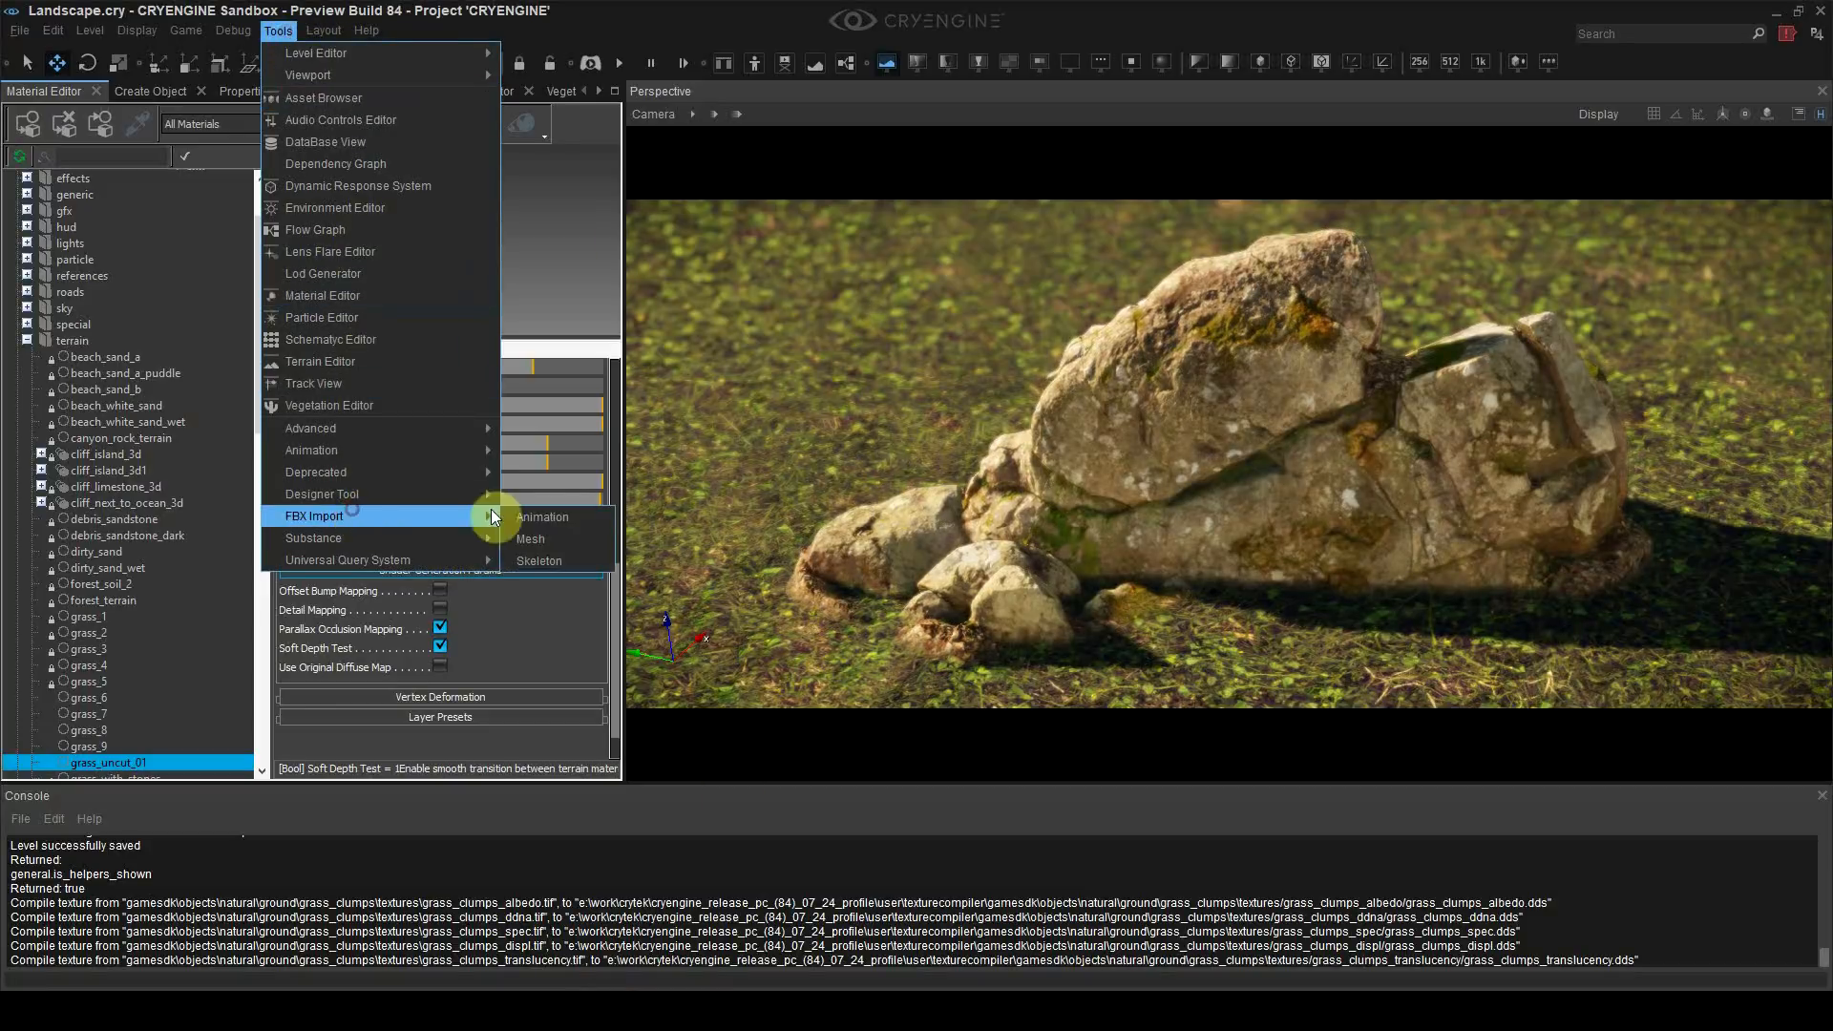
pyautogui.click(554, 539)
pyautogui.click(466, 182)
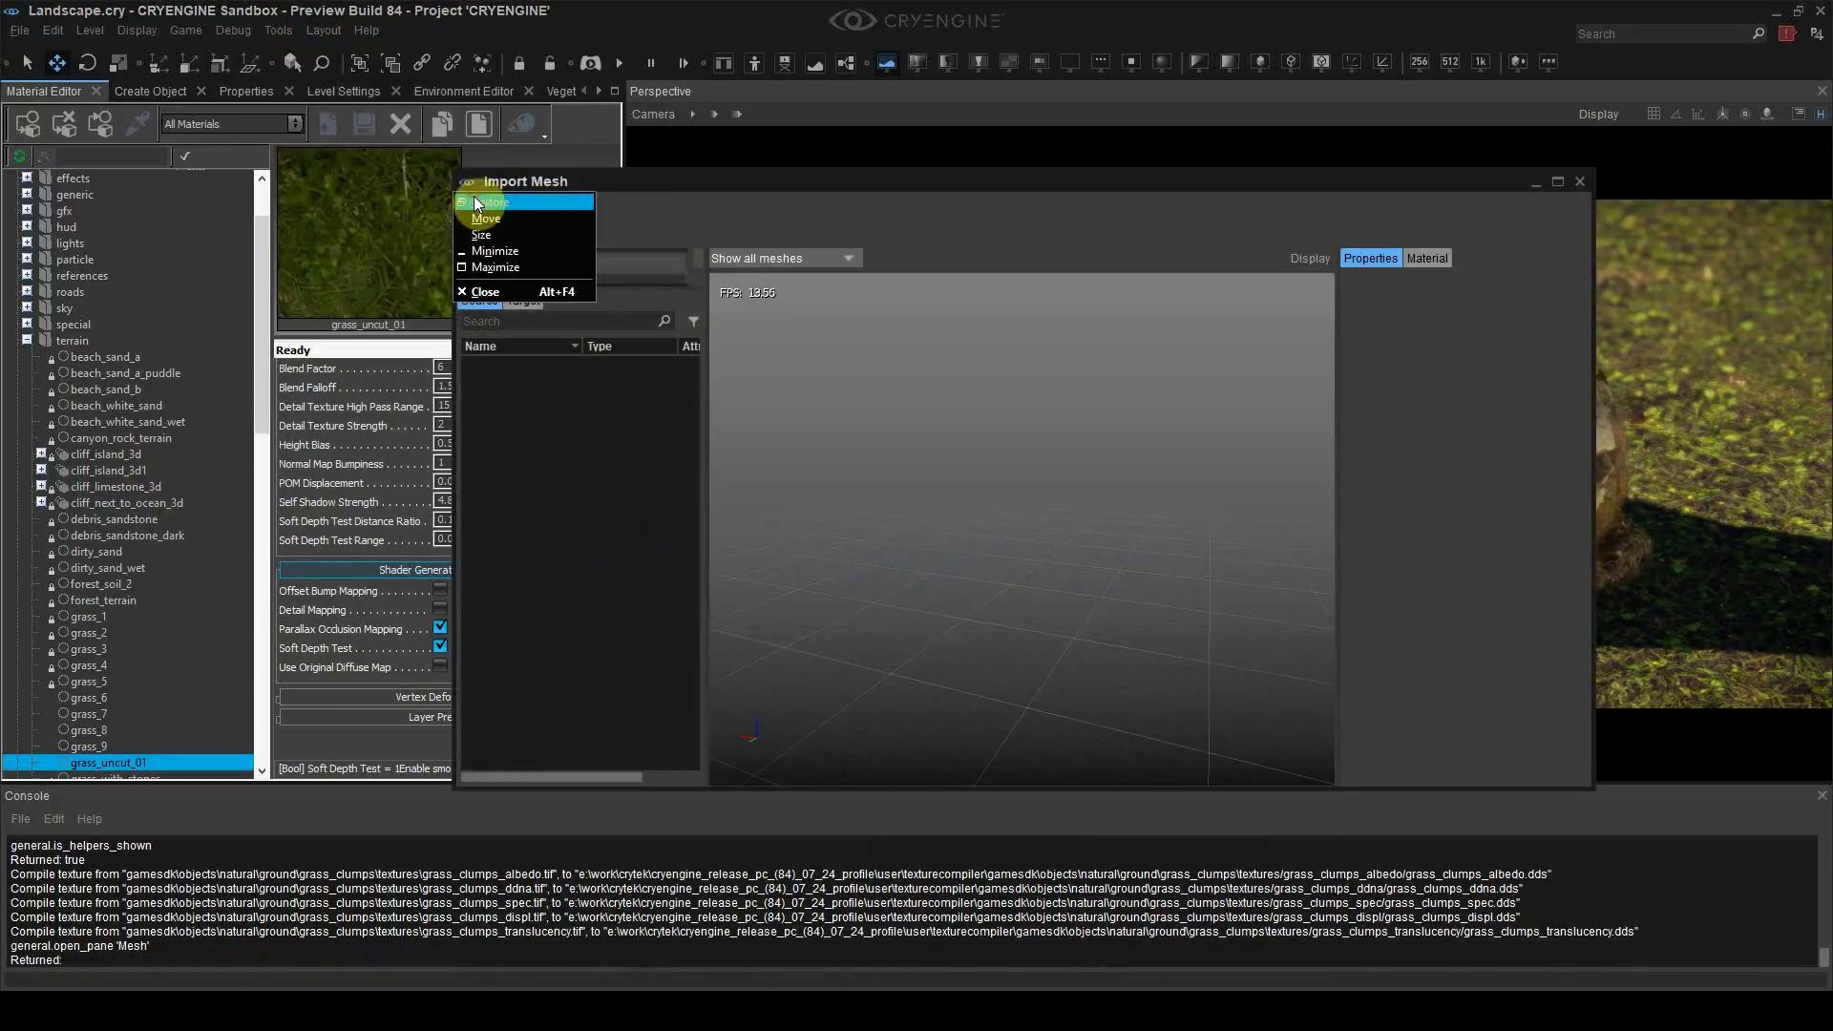
pyautogui.click(491, 180)
# Step: Import Var1_LOD2.fbx from the objects/natural/ground/grass_clumps folder into the mesh importer
pyautogui.click(475, 202)
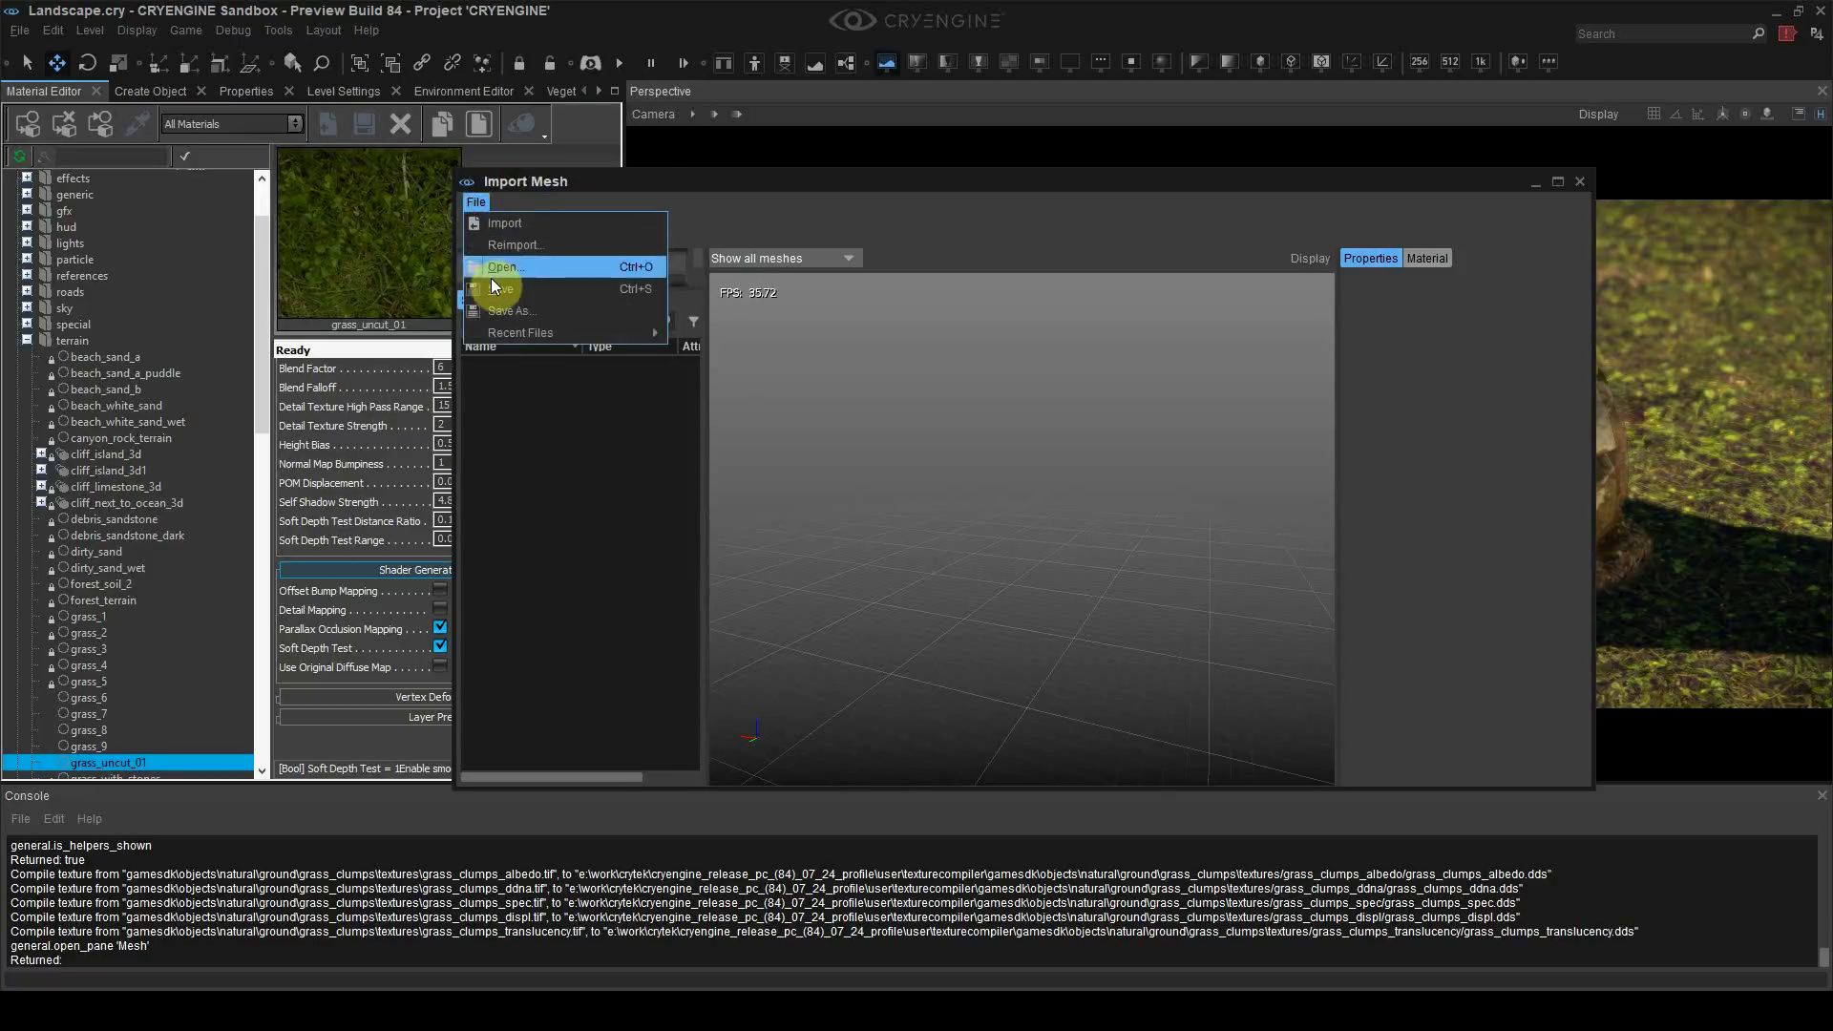
pyautogui.click(500, 226)
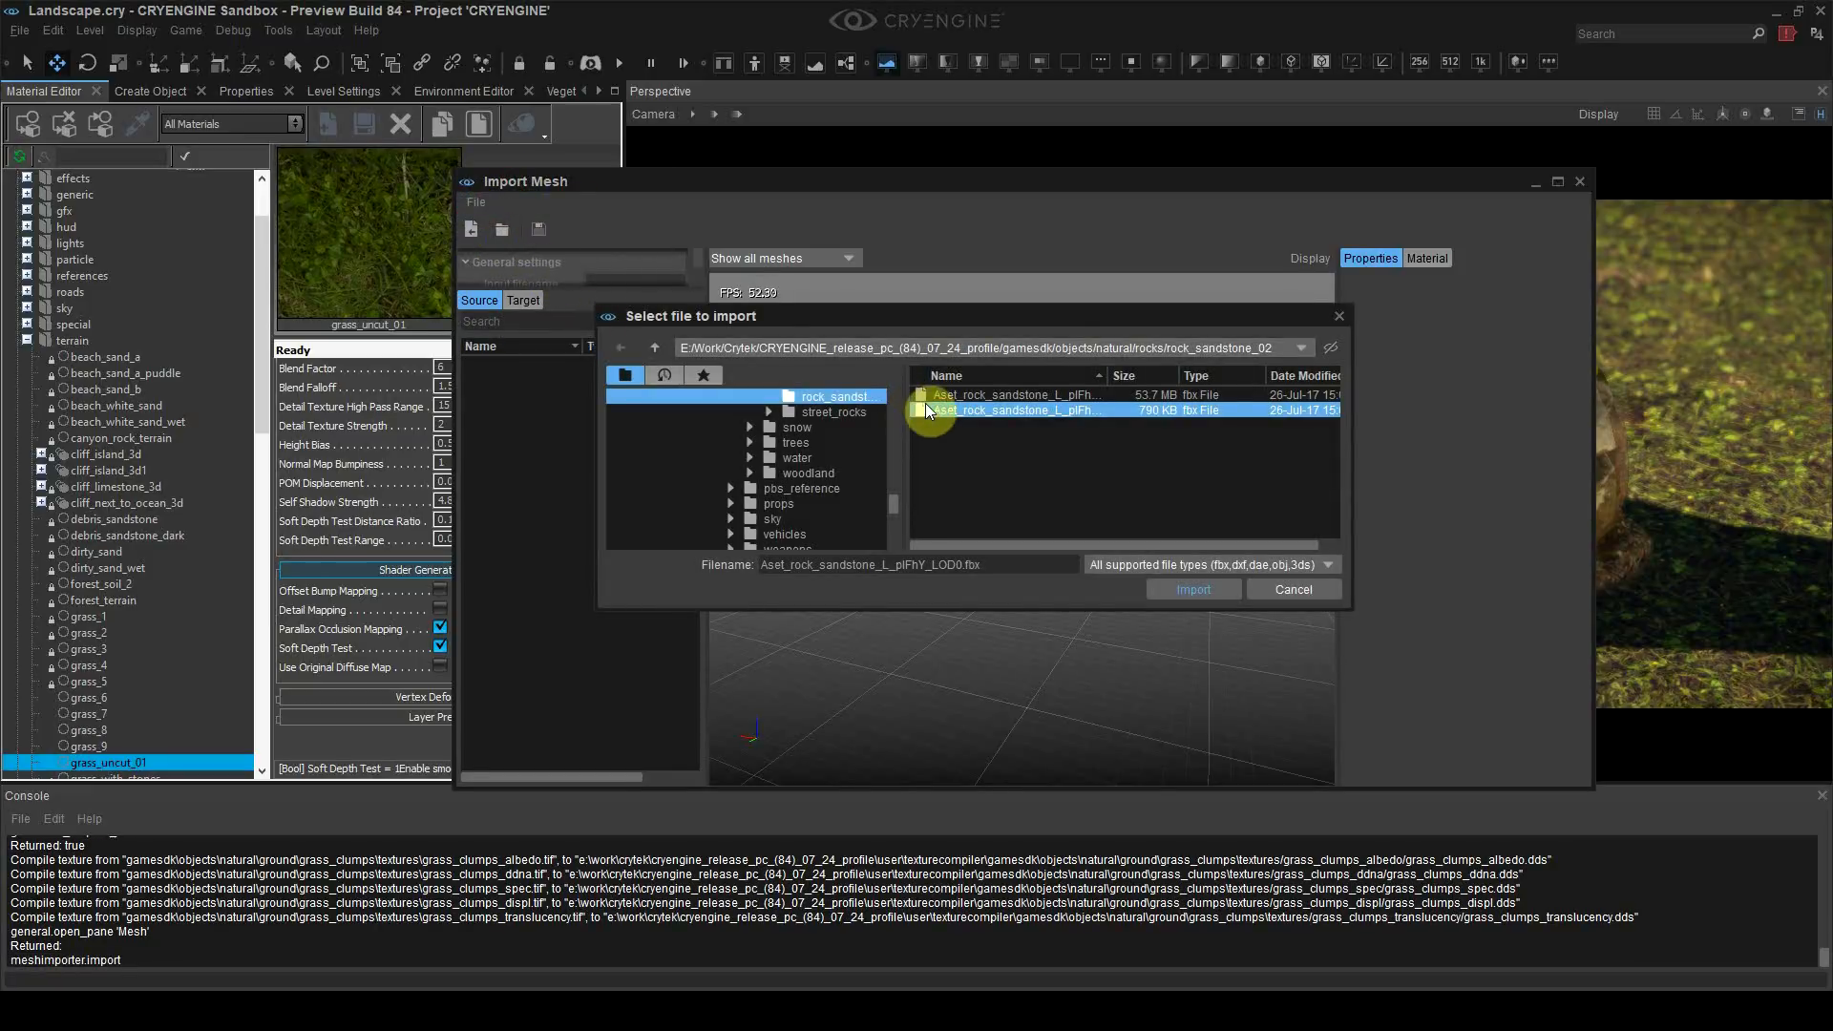
pyautogui.scroll(5, 851, 483)
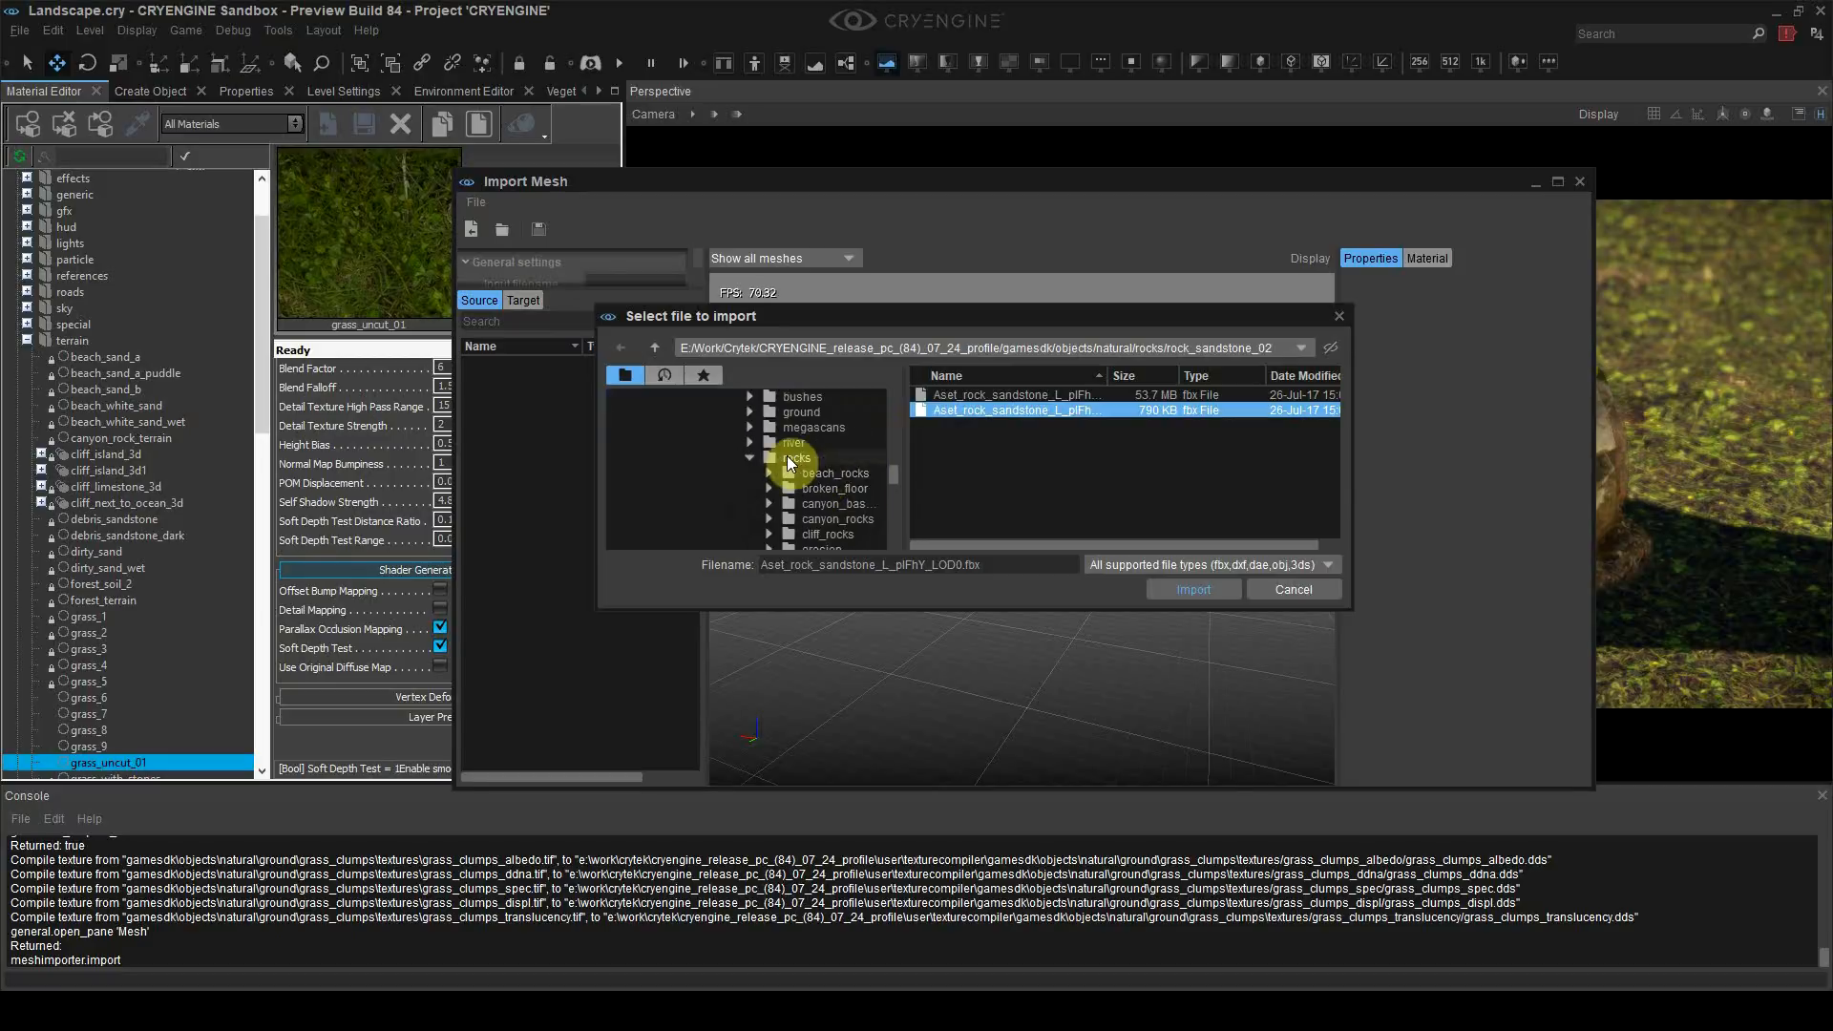
pyautogui.scroll(3, 749, 456)
pyautogui.click(748, 454)
pyautogui.scroll(4, 749, 456)
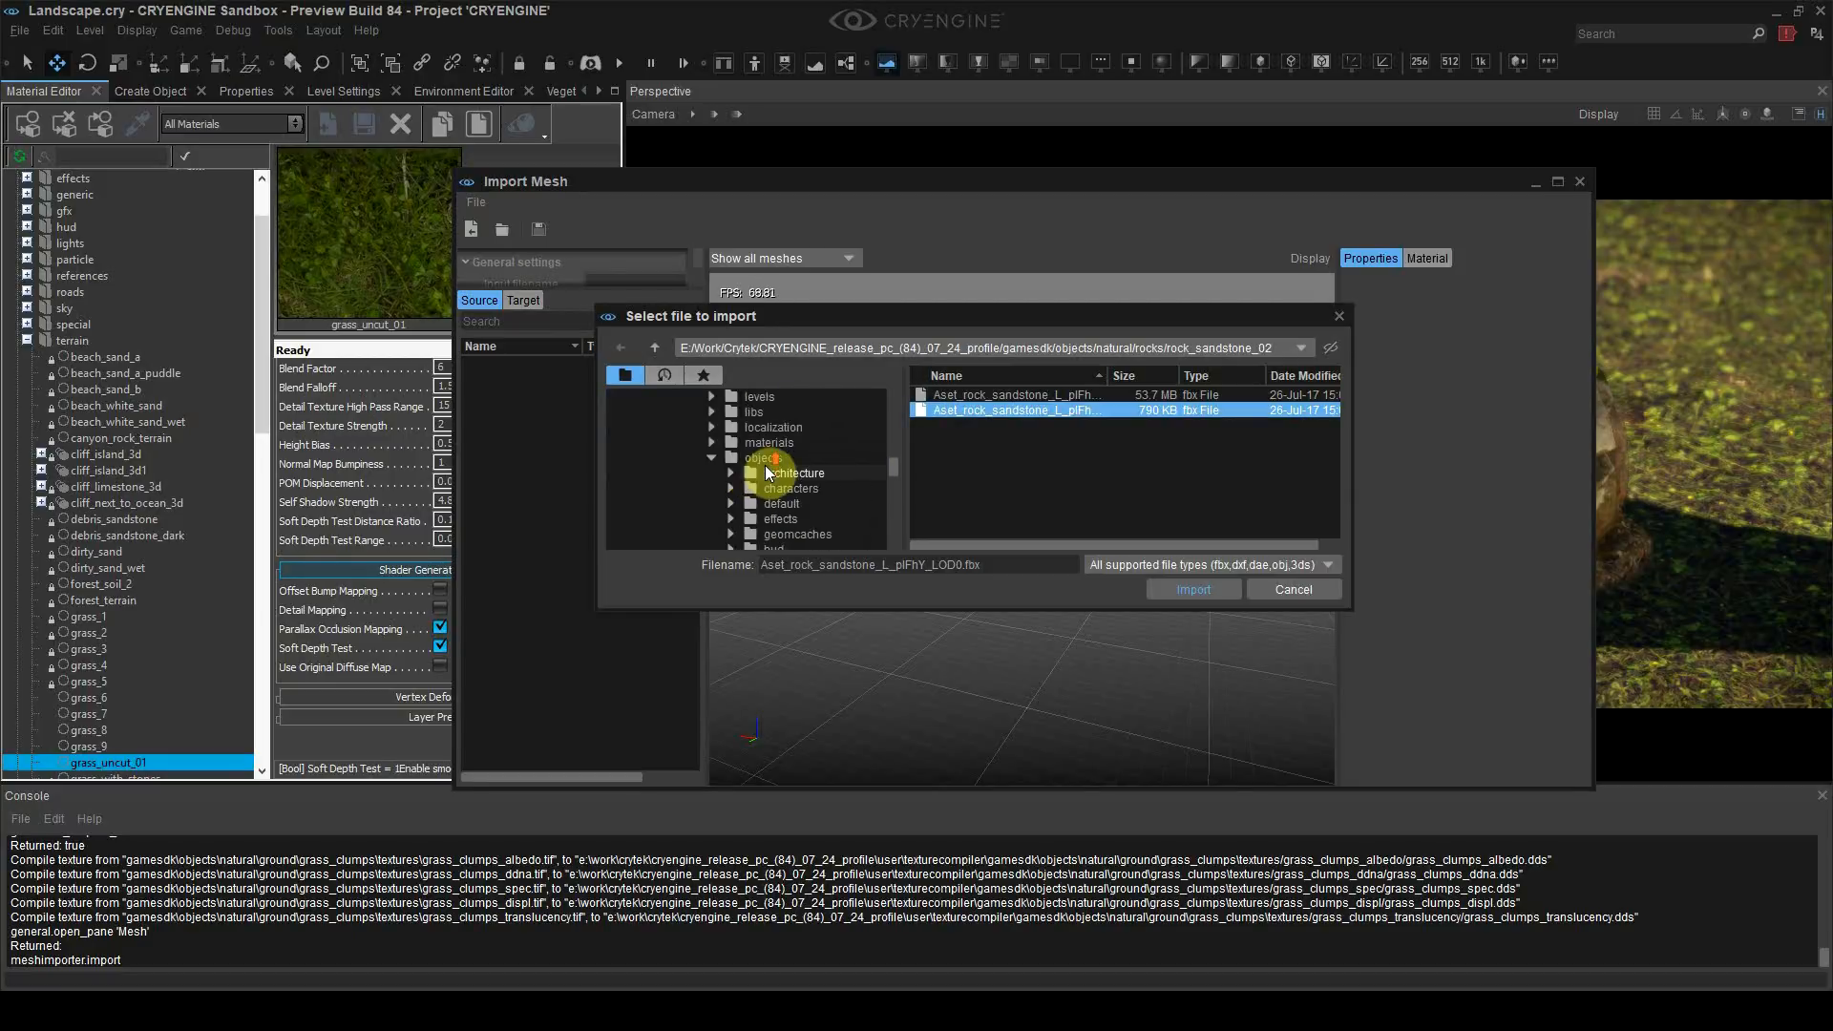
pyautogui.click(754, 456)
pyautogui.doubleClick(947, 486)
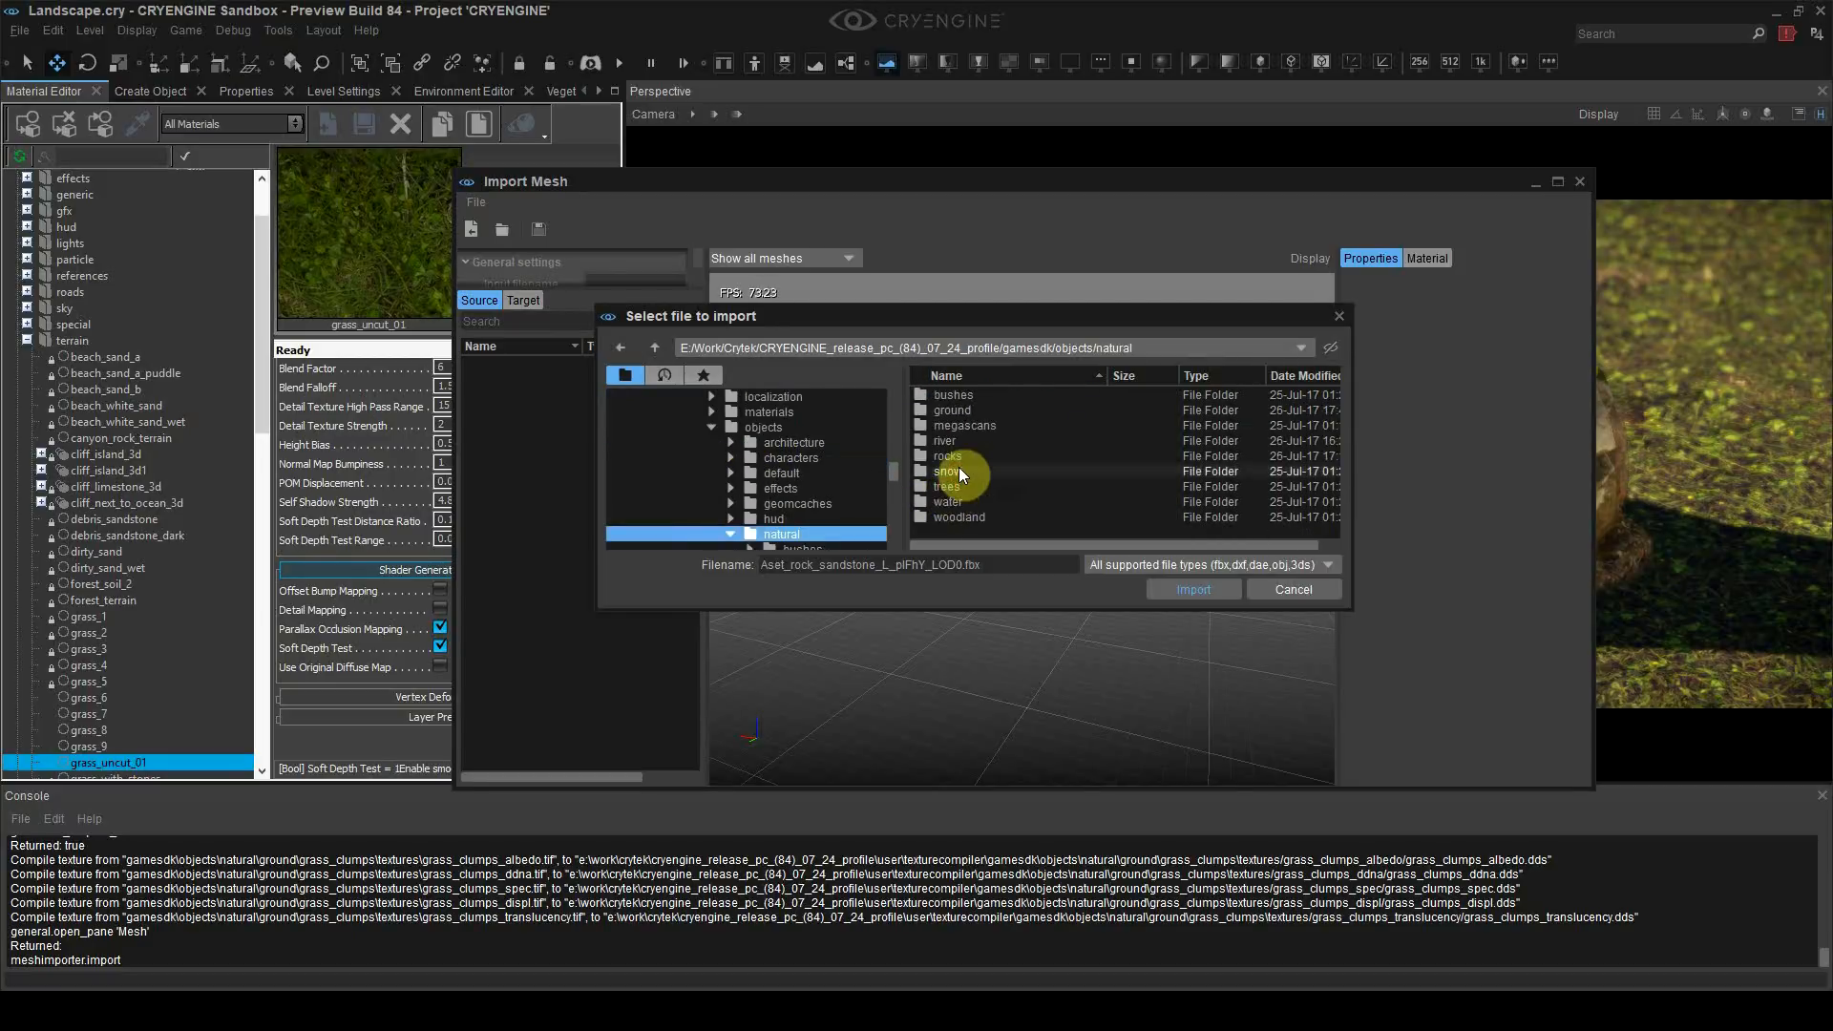
pyautogui.doubleClick(988, 410)
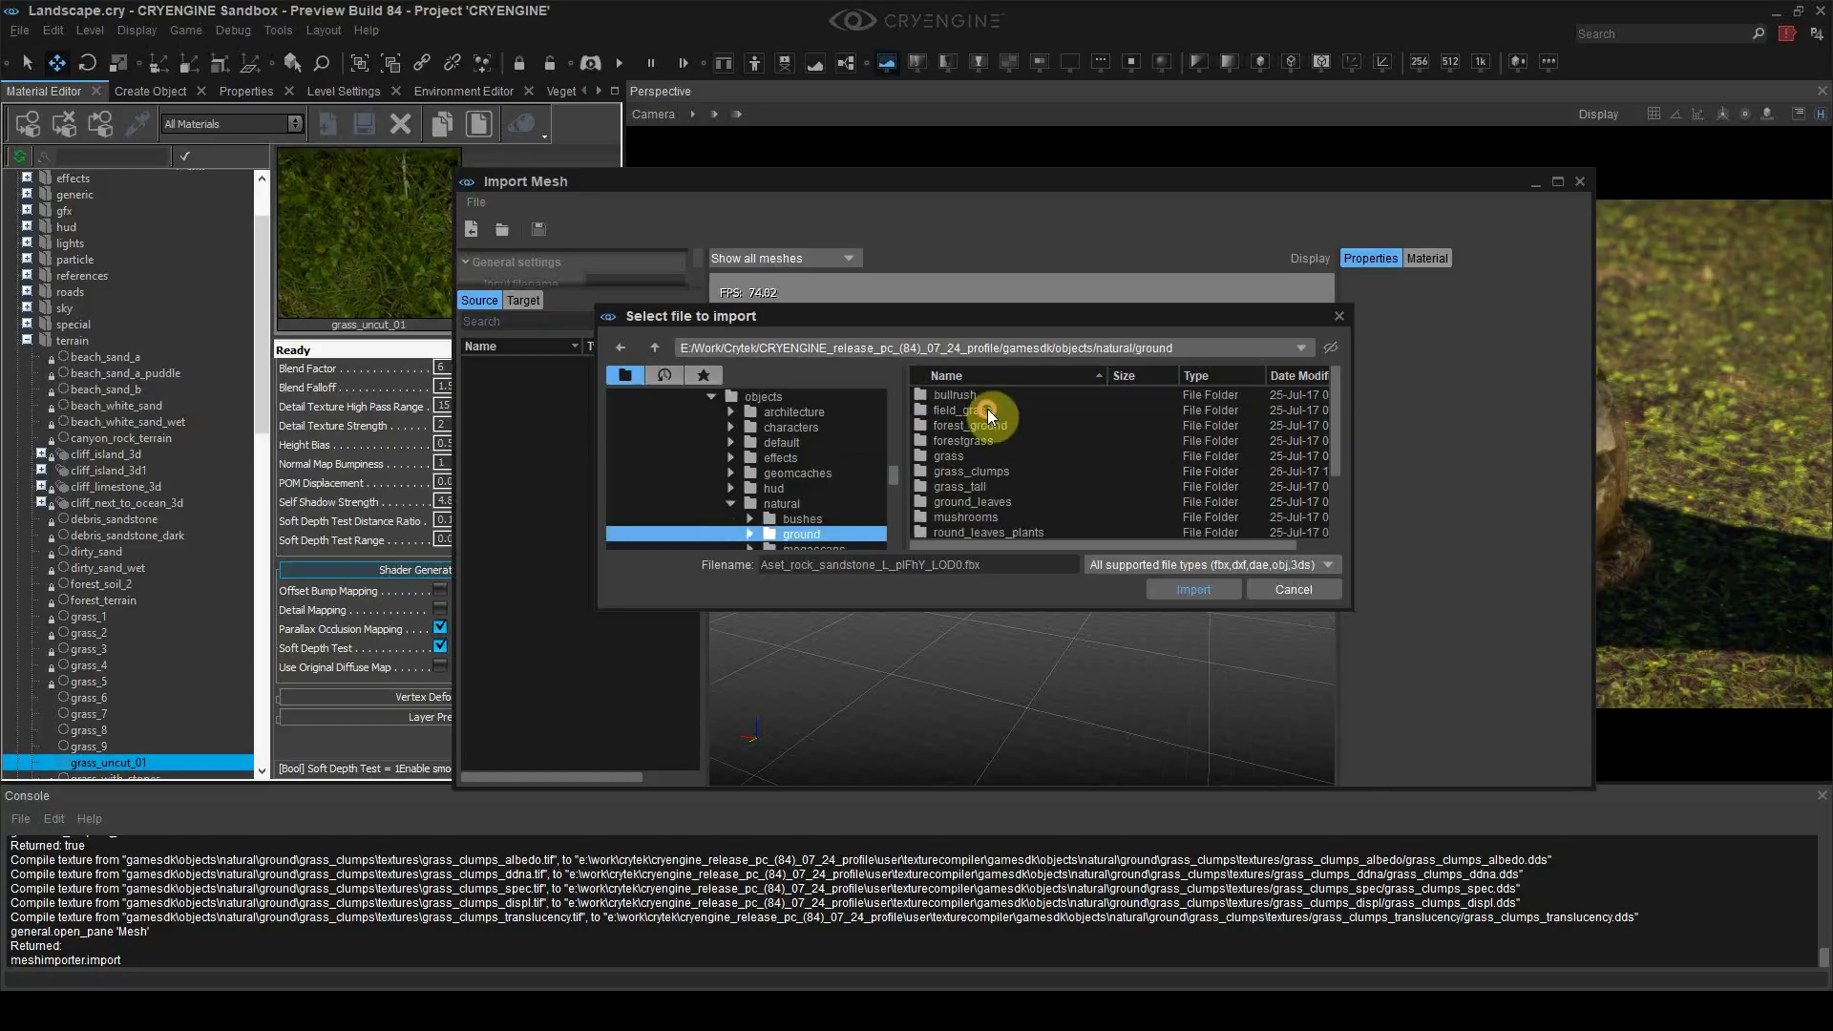
pyautogui.doubleClick(992, 469)
pyautogui.click(1012, 412)
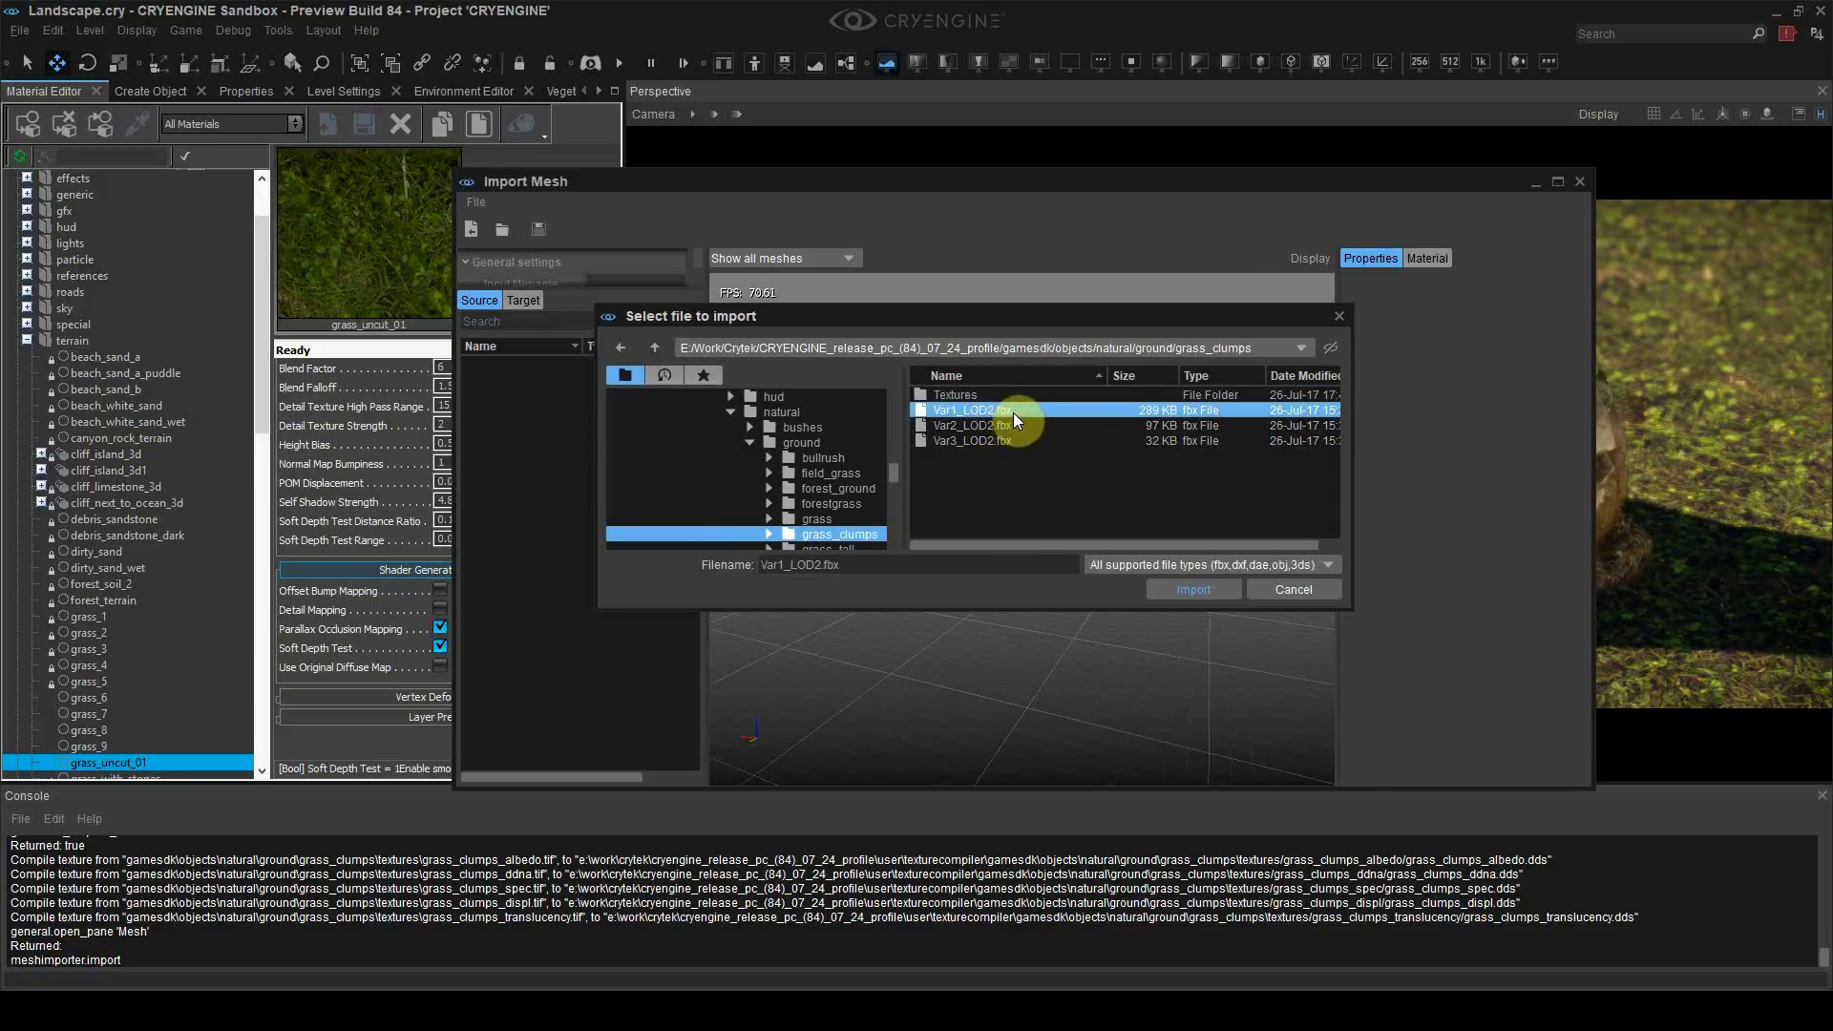
pyautogui.doubleClick(1015, 418)
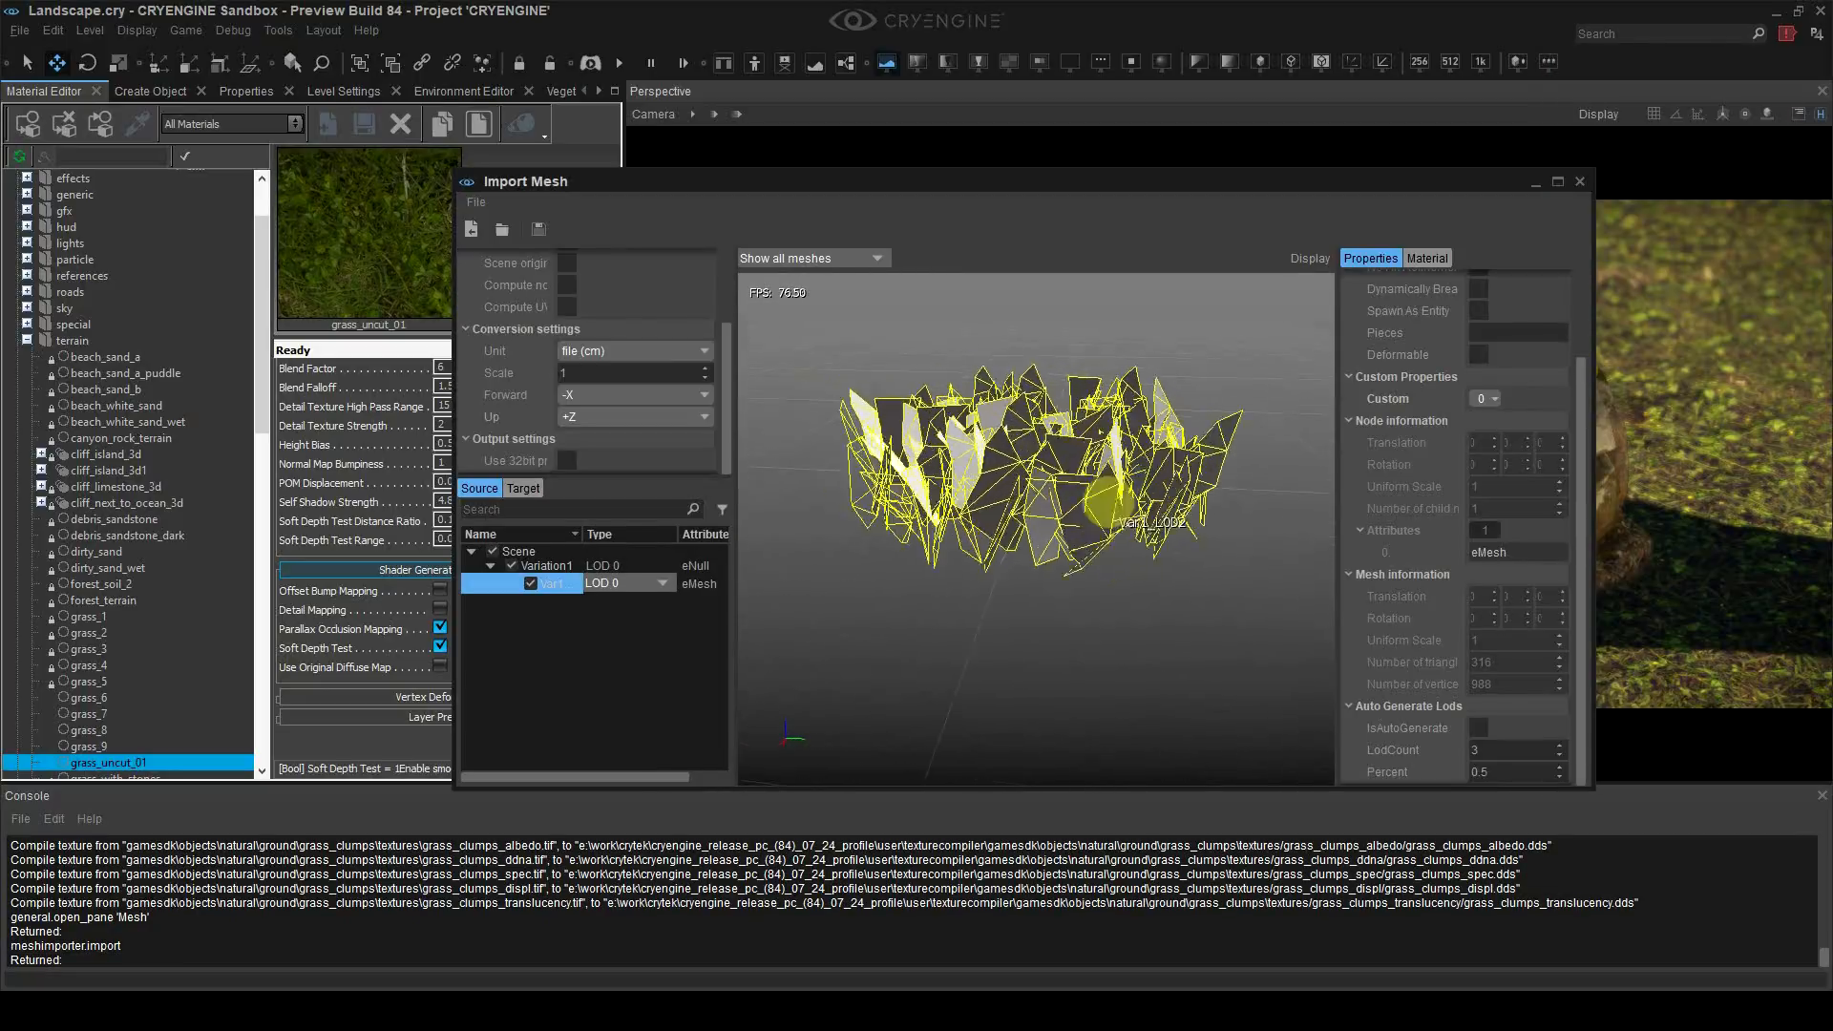
# Step: Save the imported mesh as grass_clumps_var1 in the objects/natural/ground/grass_clumps folder
pyautogui.moveTo(1108, 496); pyautogui.dragTo(1111, 497, button='right')
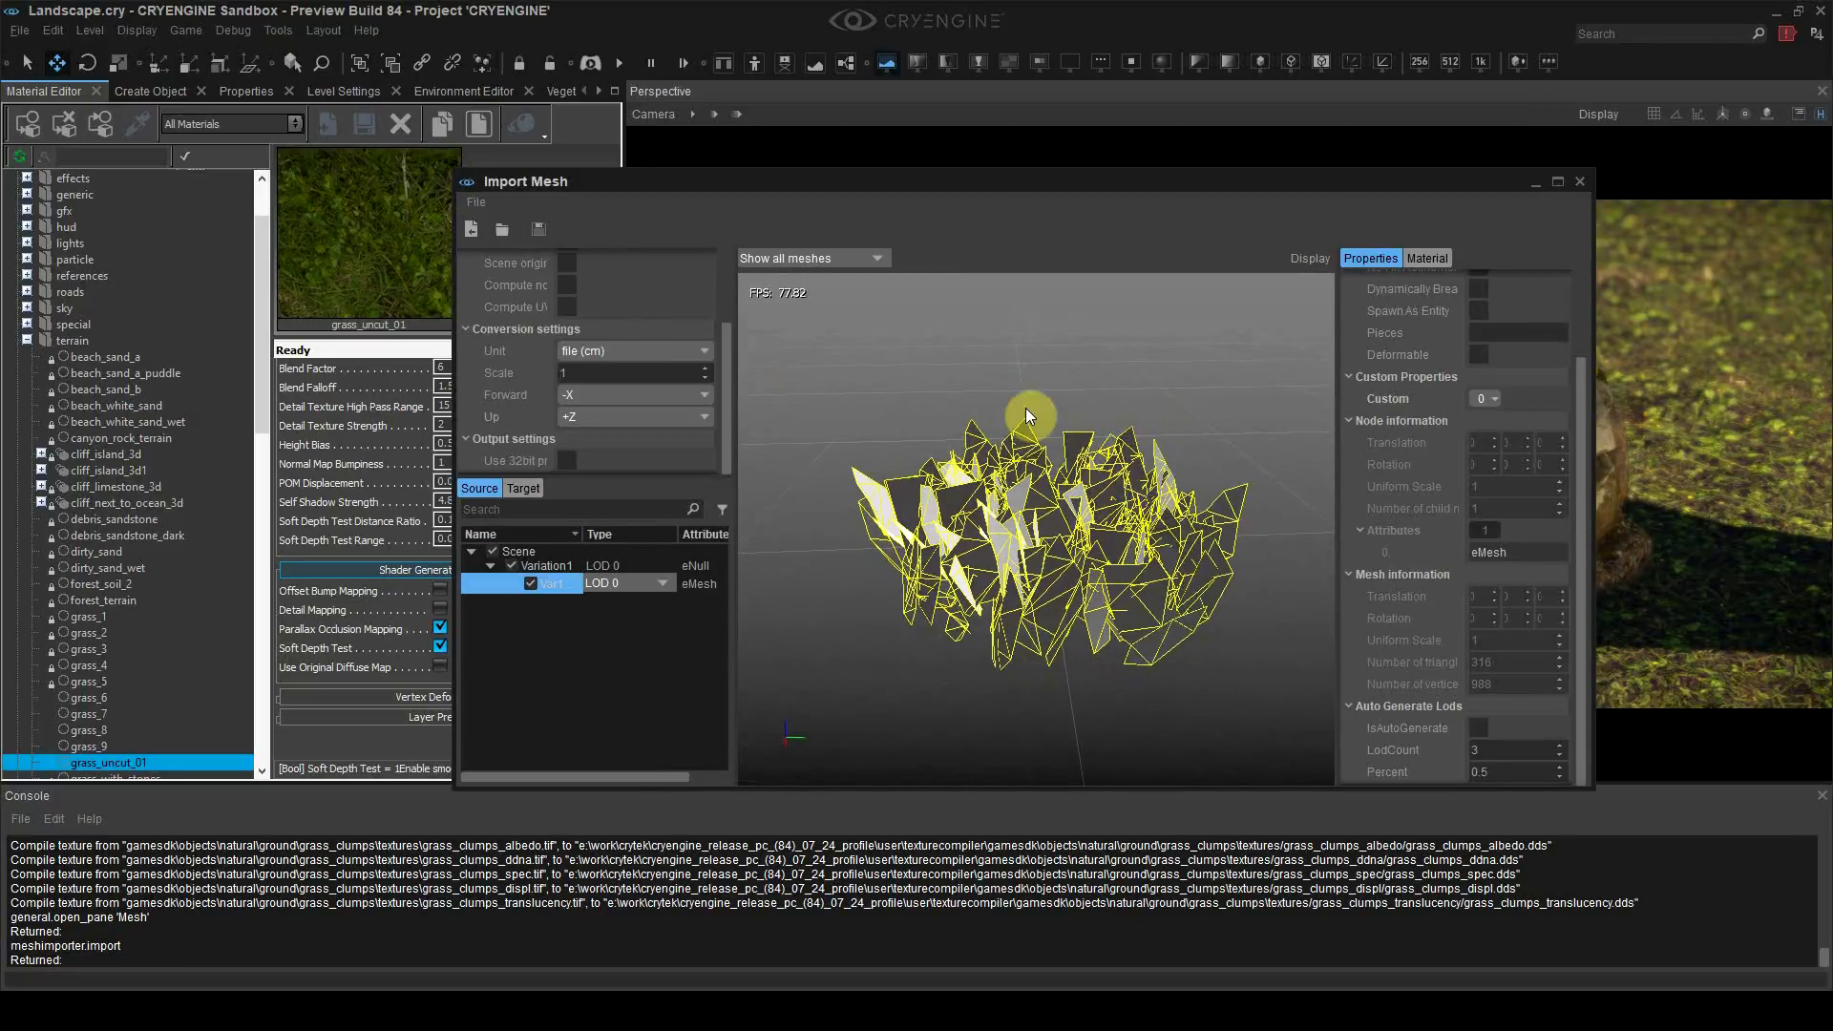
pyautogui.click(487, 204)
pyautogui.click(525, 374)
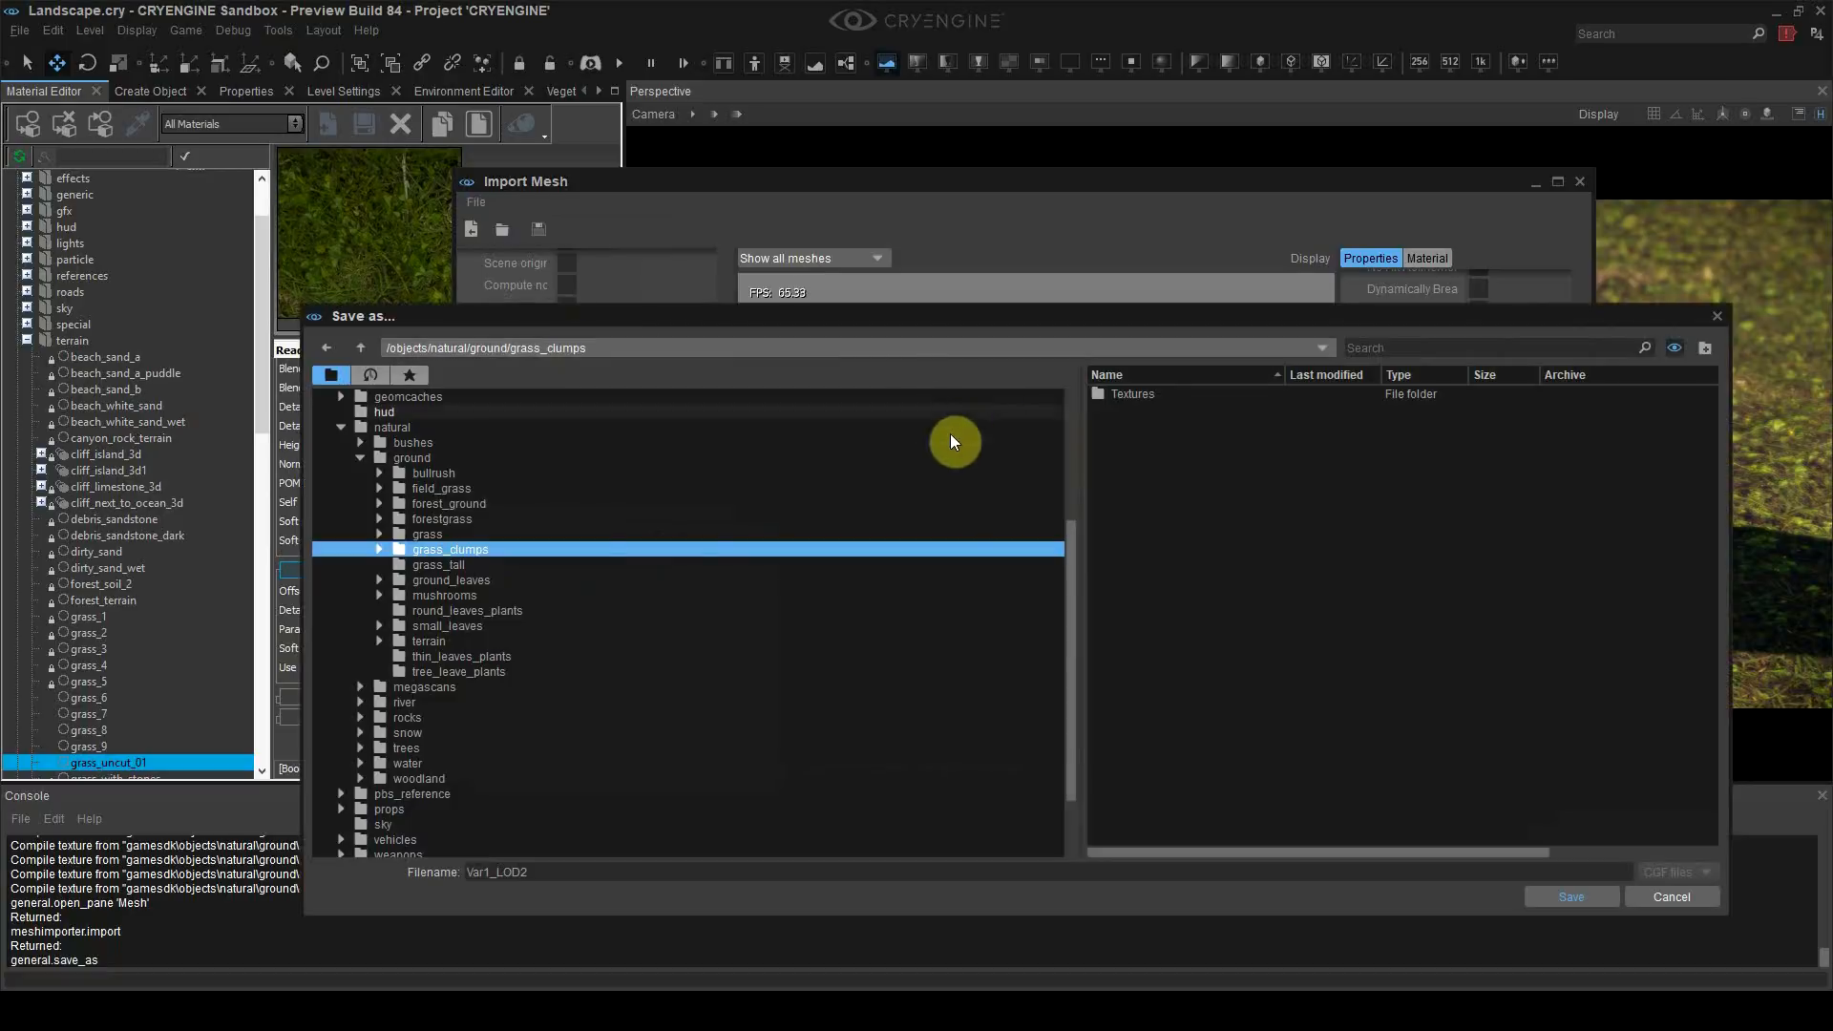
pyautogui.doubleClick(602, 872)
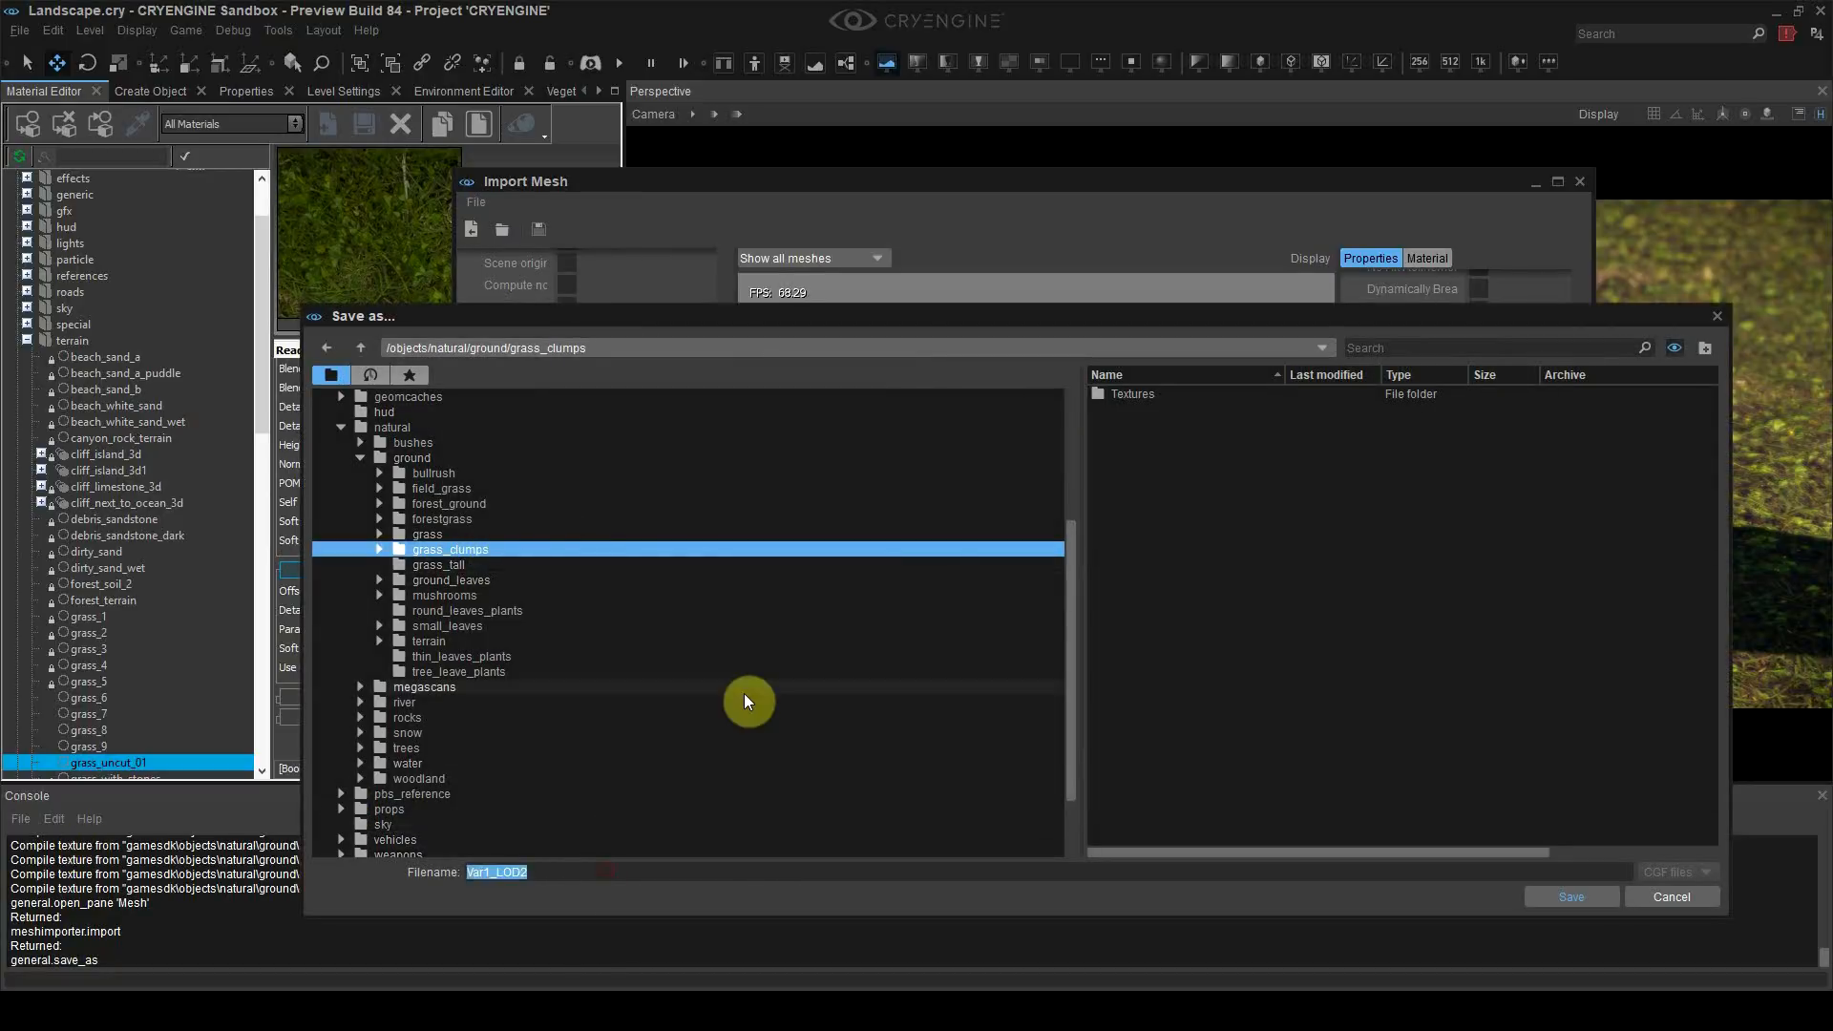
pyautogui.write('grass_clumps_var1')
pyautogui.click(1563, 896)
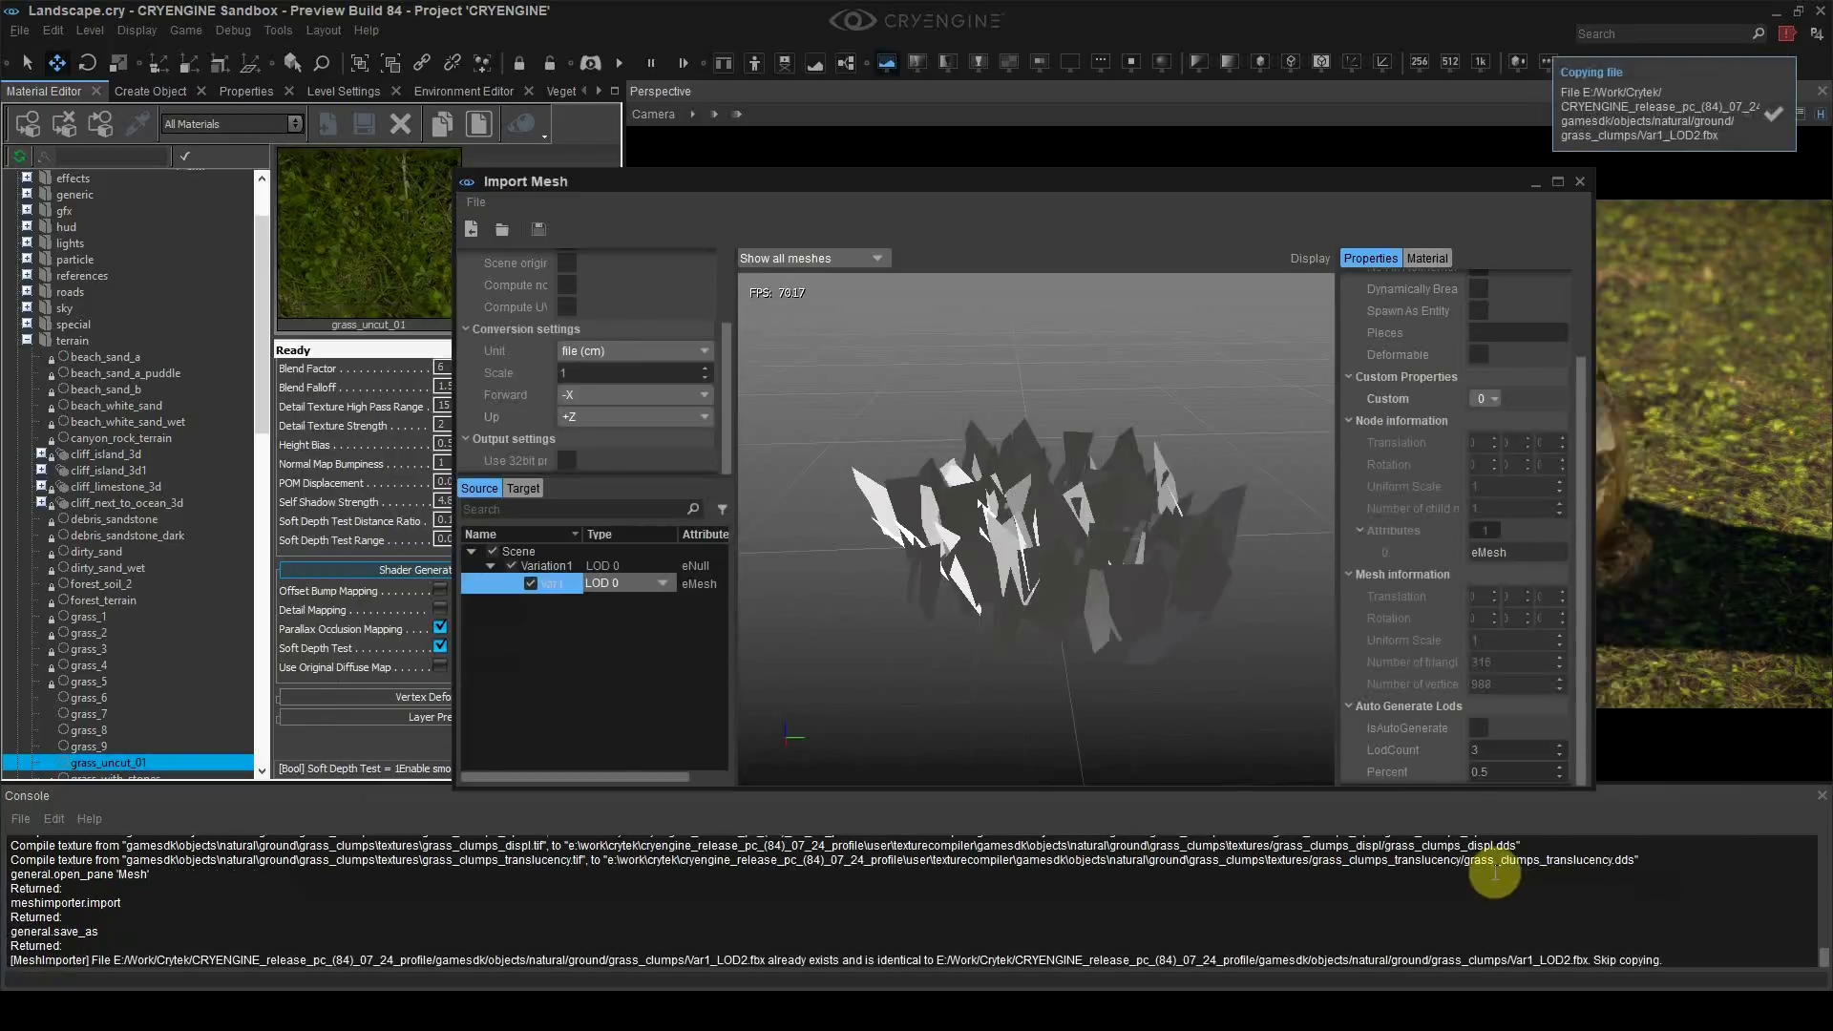
# Step: Import and save the remaining grass clump meshes from Var2_LOD2.fbx and Var3_LOD2.fbx, then save the level
pyautogui.click(476, 203)
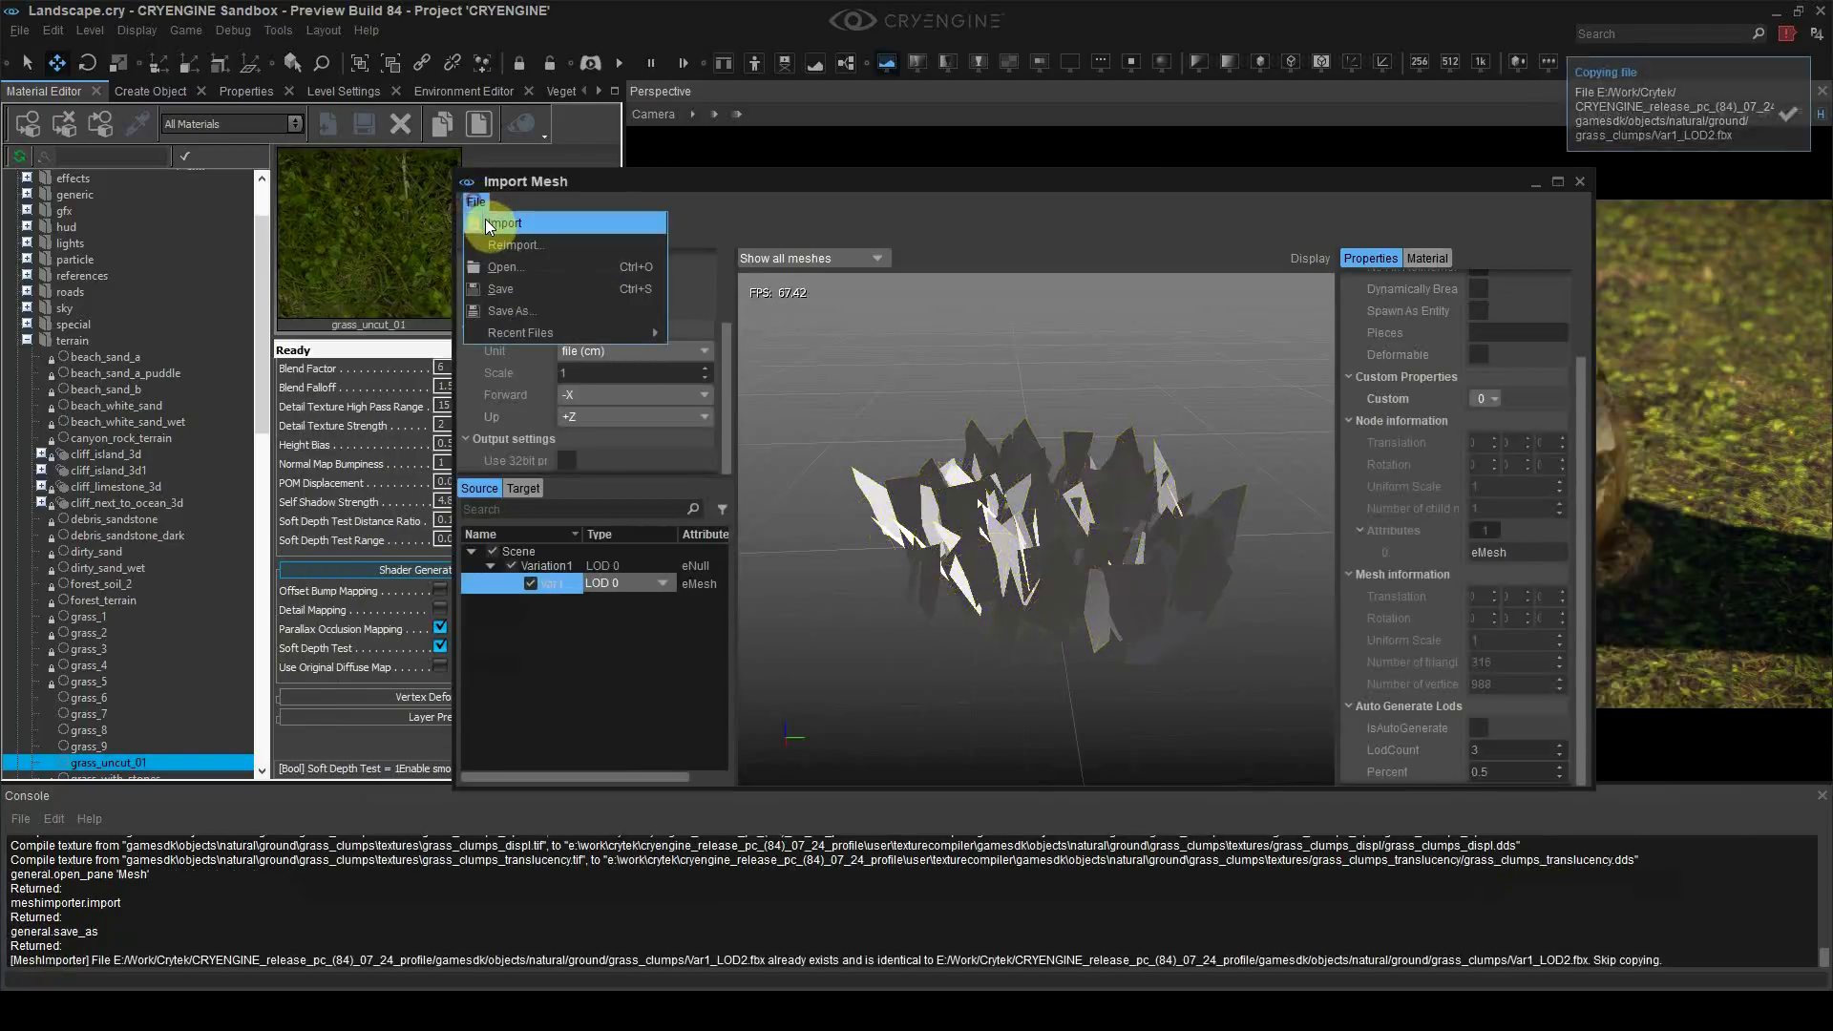
pyautogui.click(489, 225)
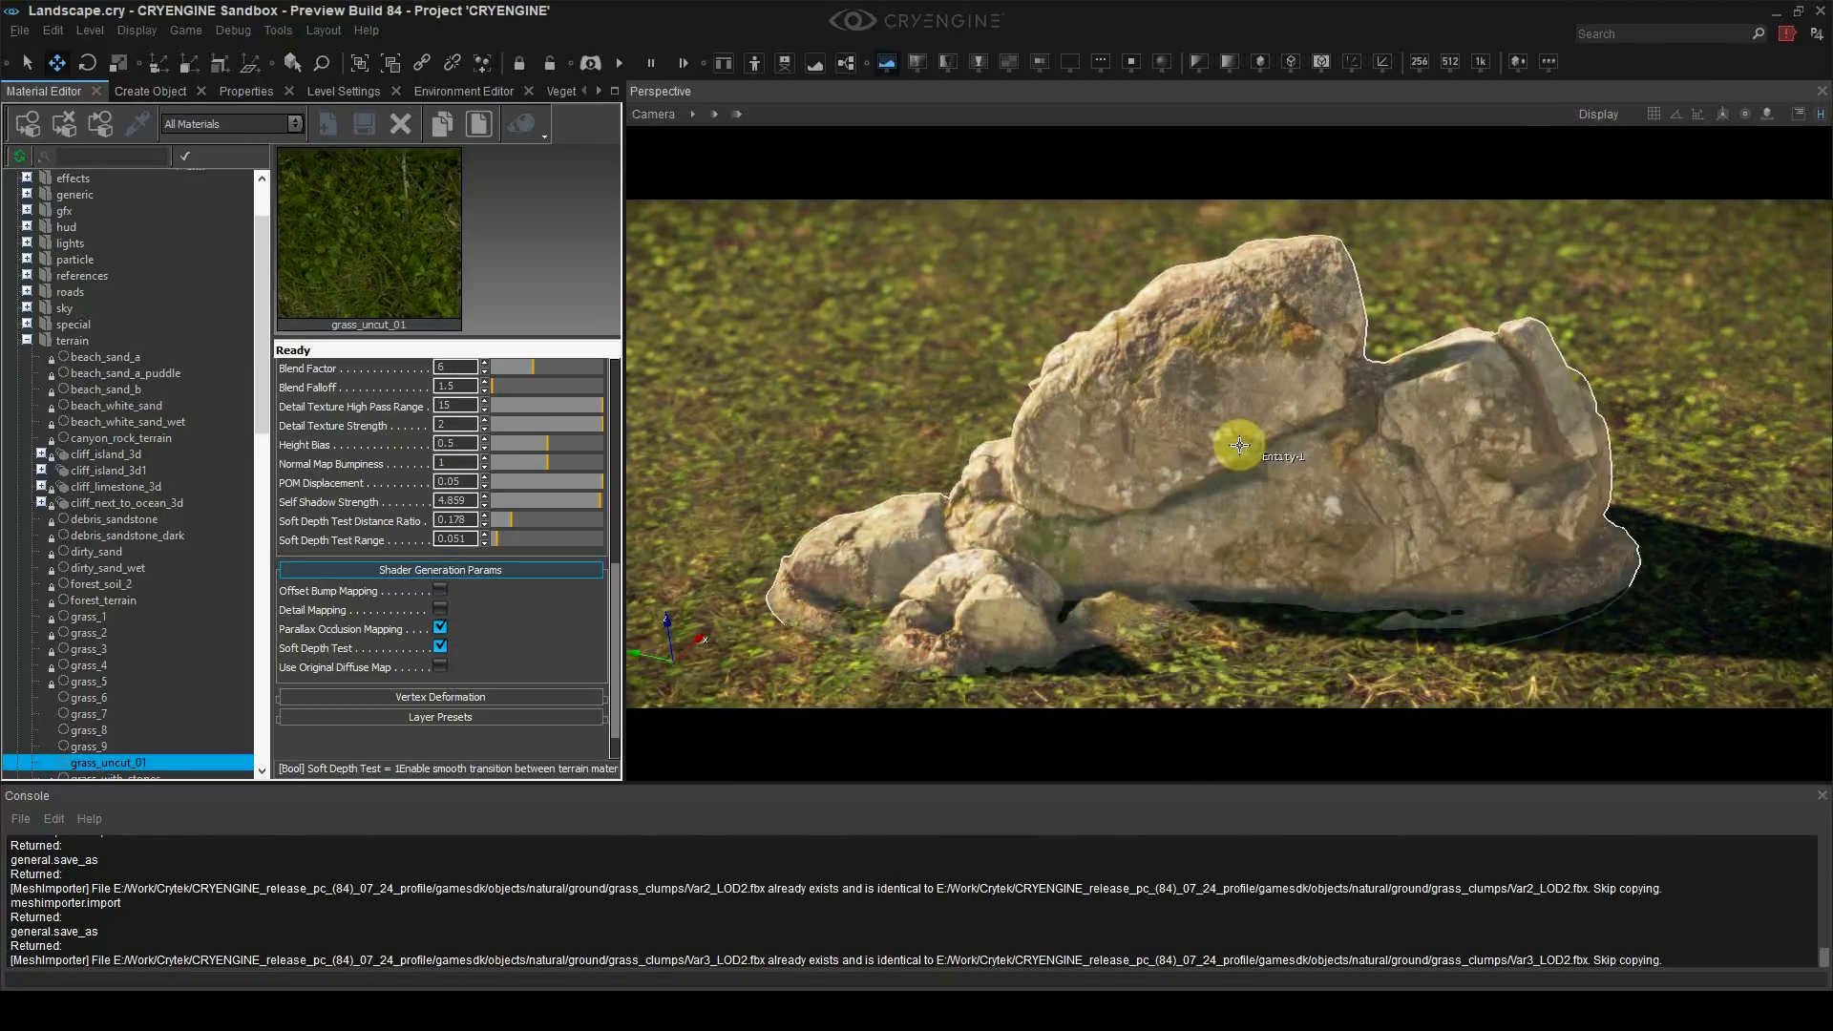
pyautogui.moveTo(1239, 445); pyautogui.dragTo(1195, 453, button='right')
pyautogui.click(950, 377)
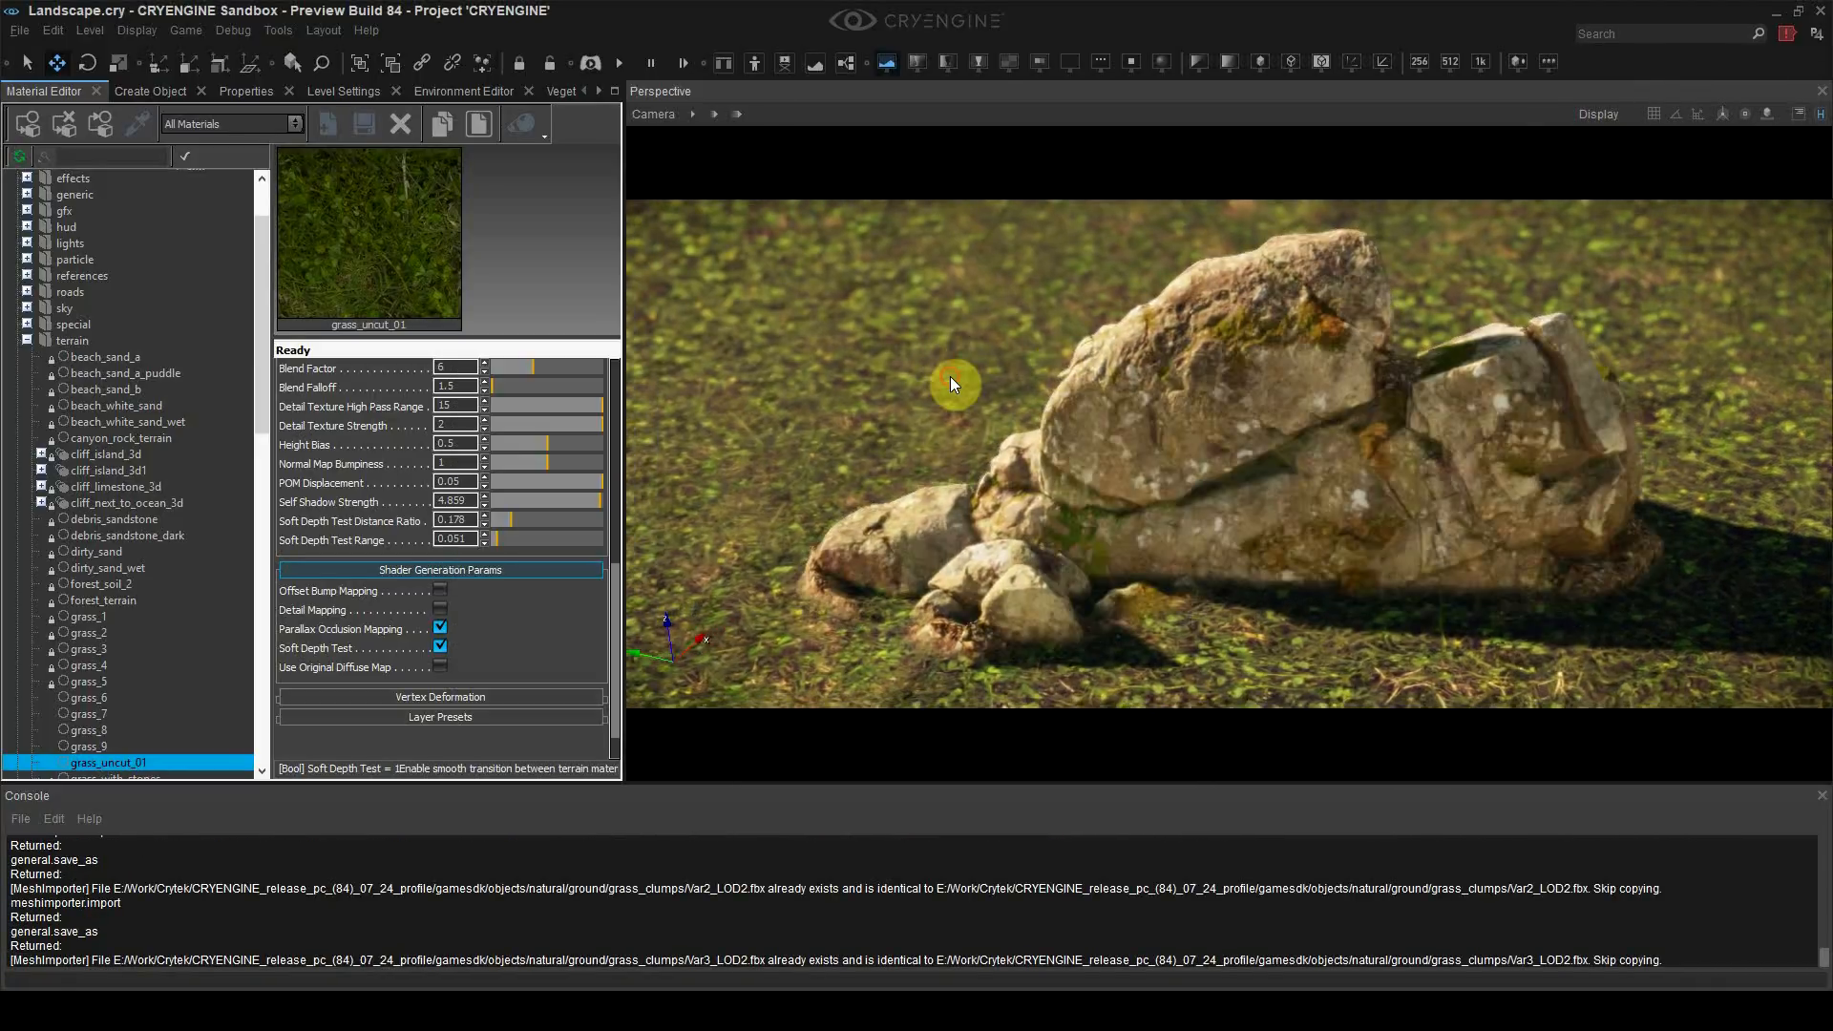
pyautogui.hotkey('ctrl', 's')
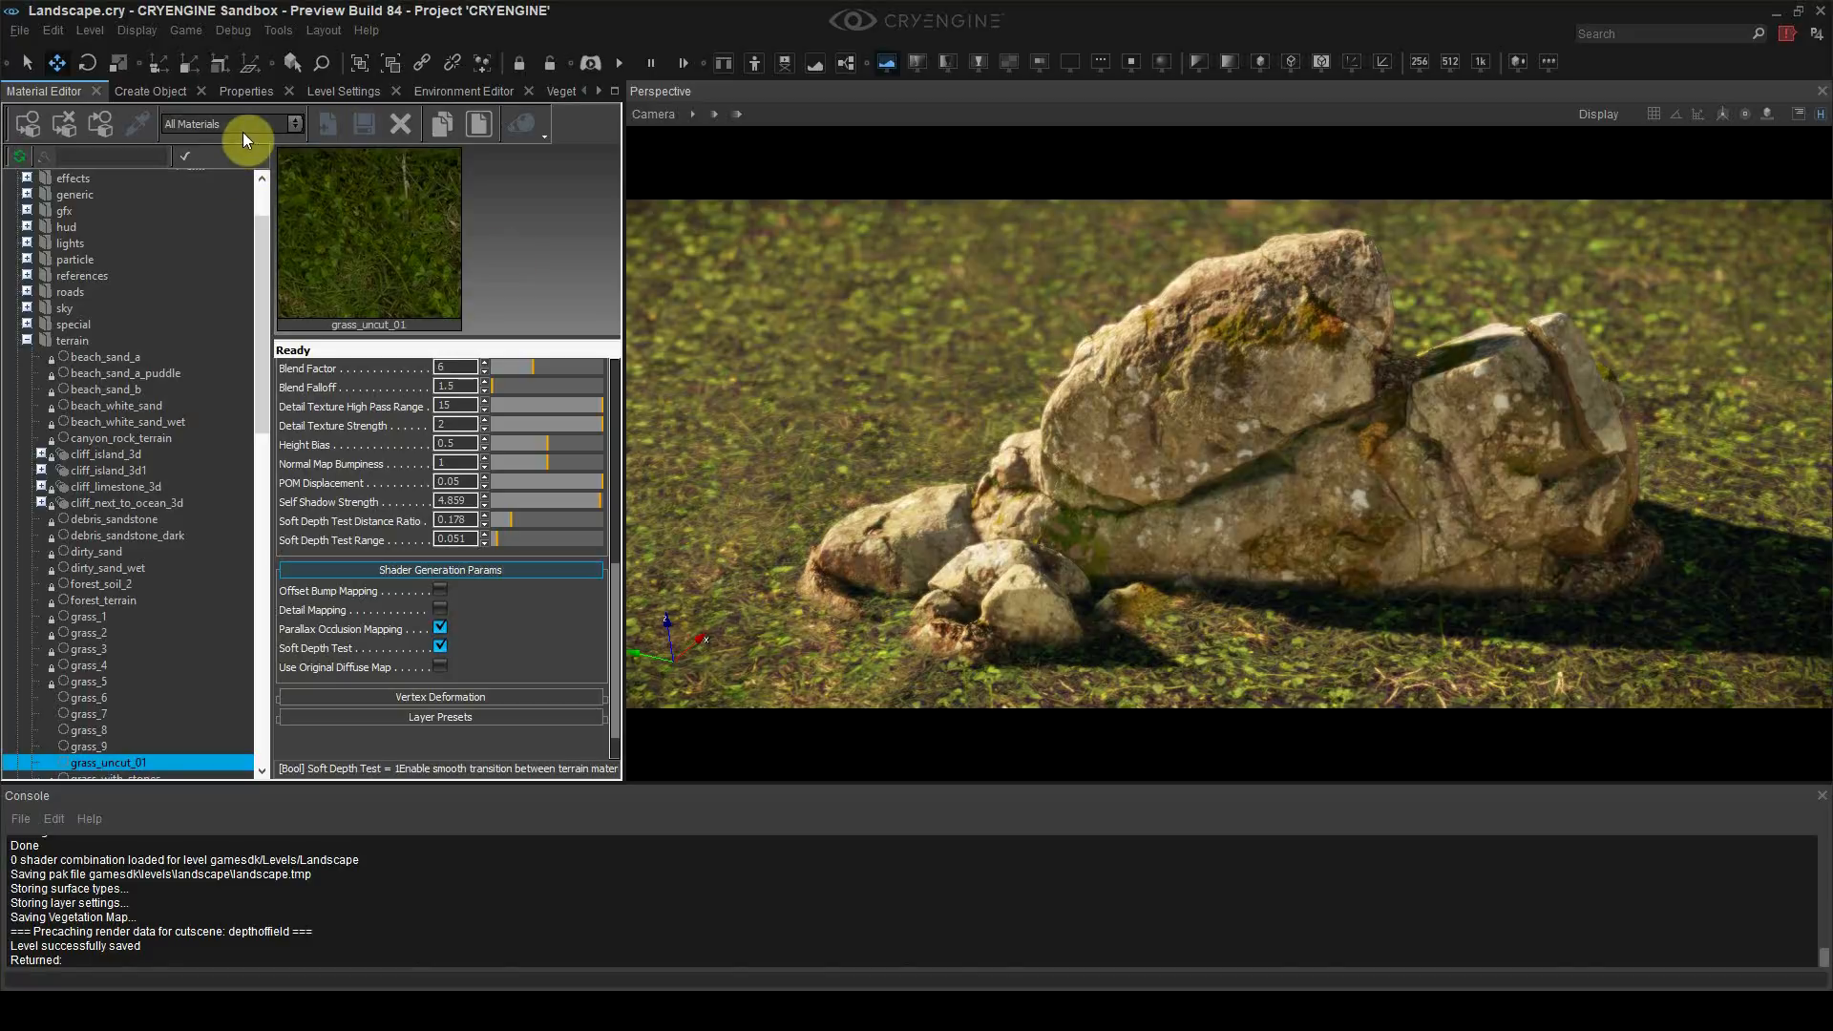
# Step: Open the Static Mesh Entity category for creating a new object
pyautogui.click(152, 92)
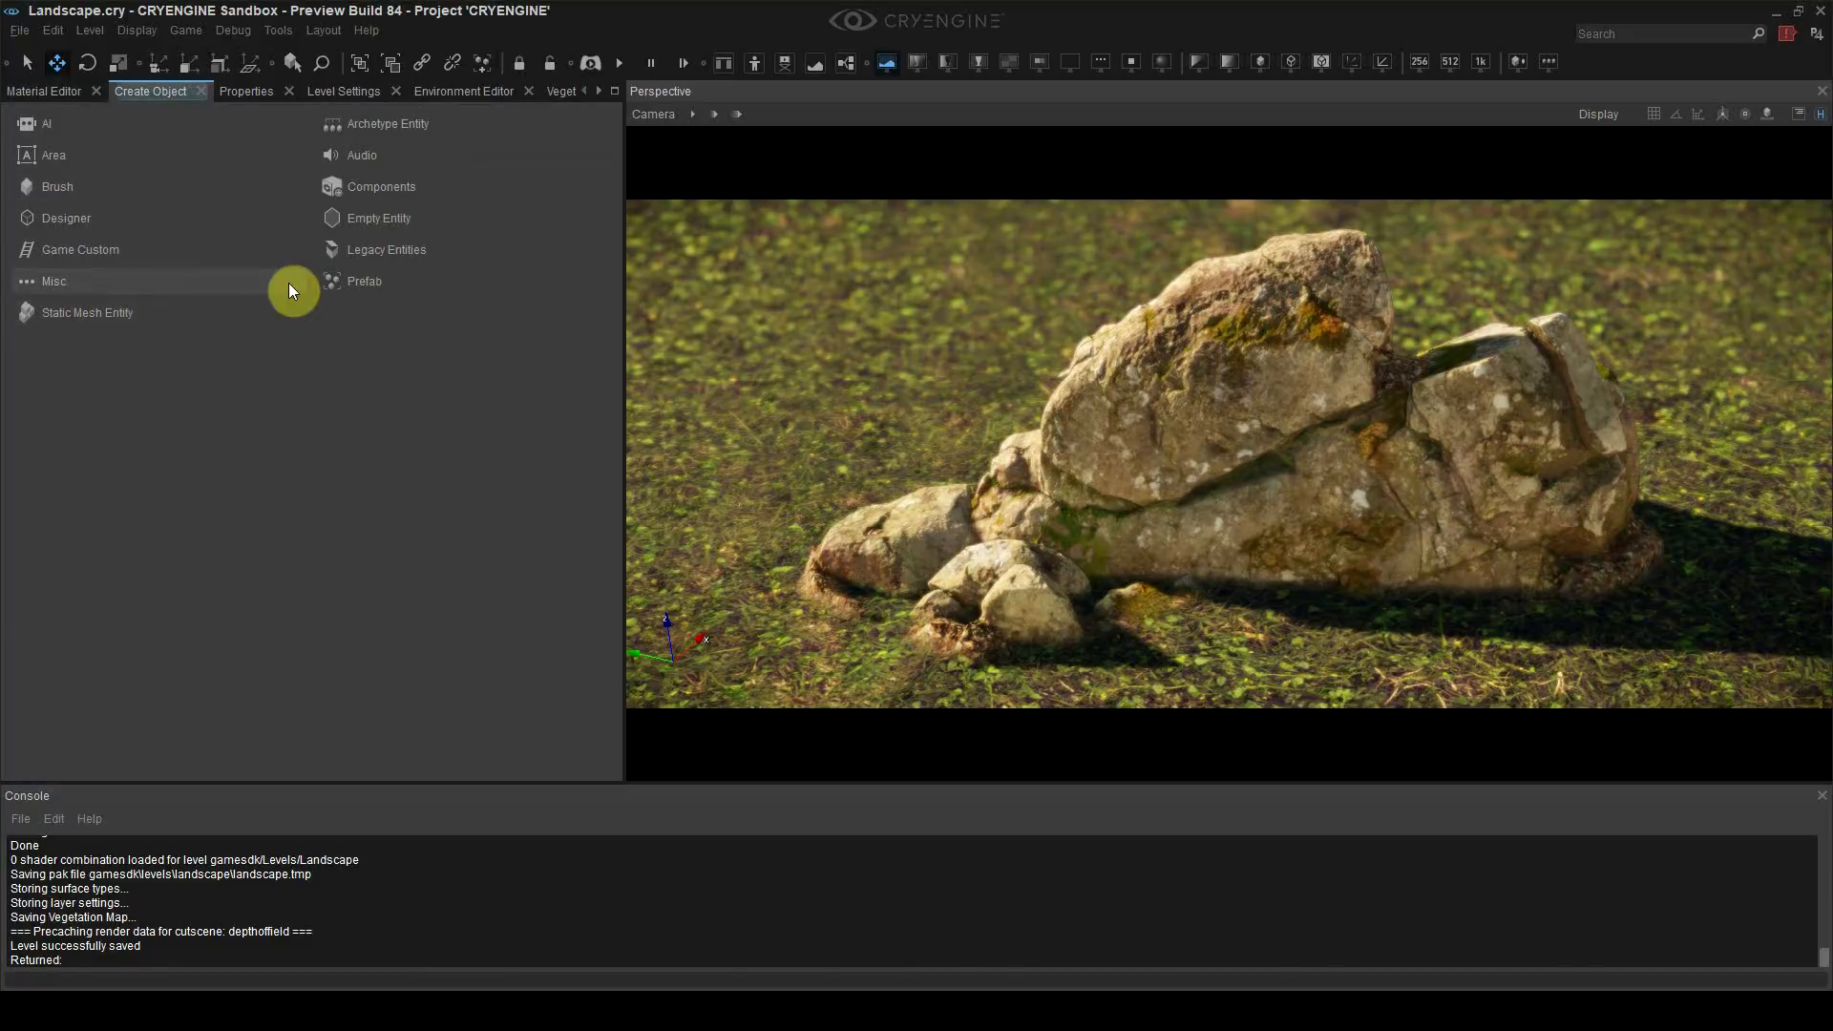
pyautogui.click(368, 256)
pyautogui.click(15, 117)
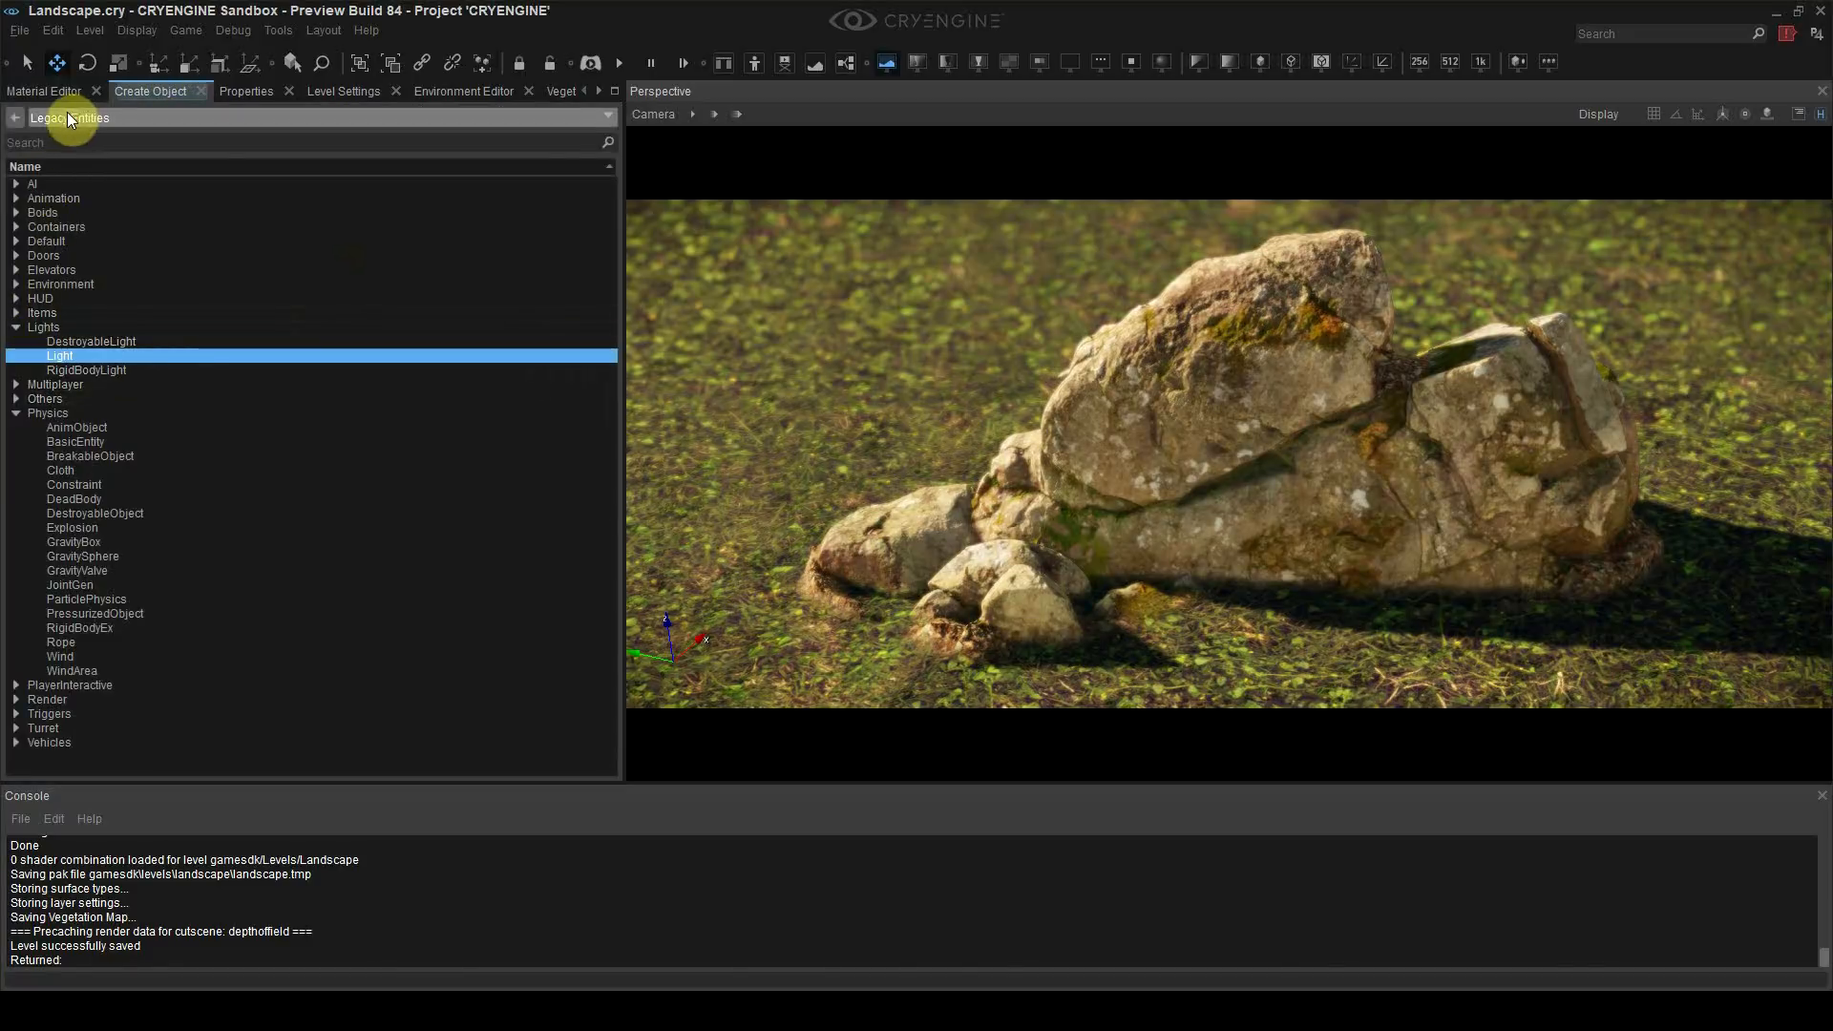
pyautogui.click(69, 311)
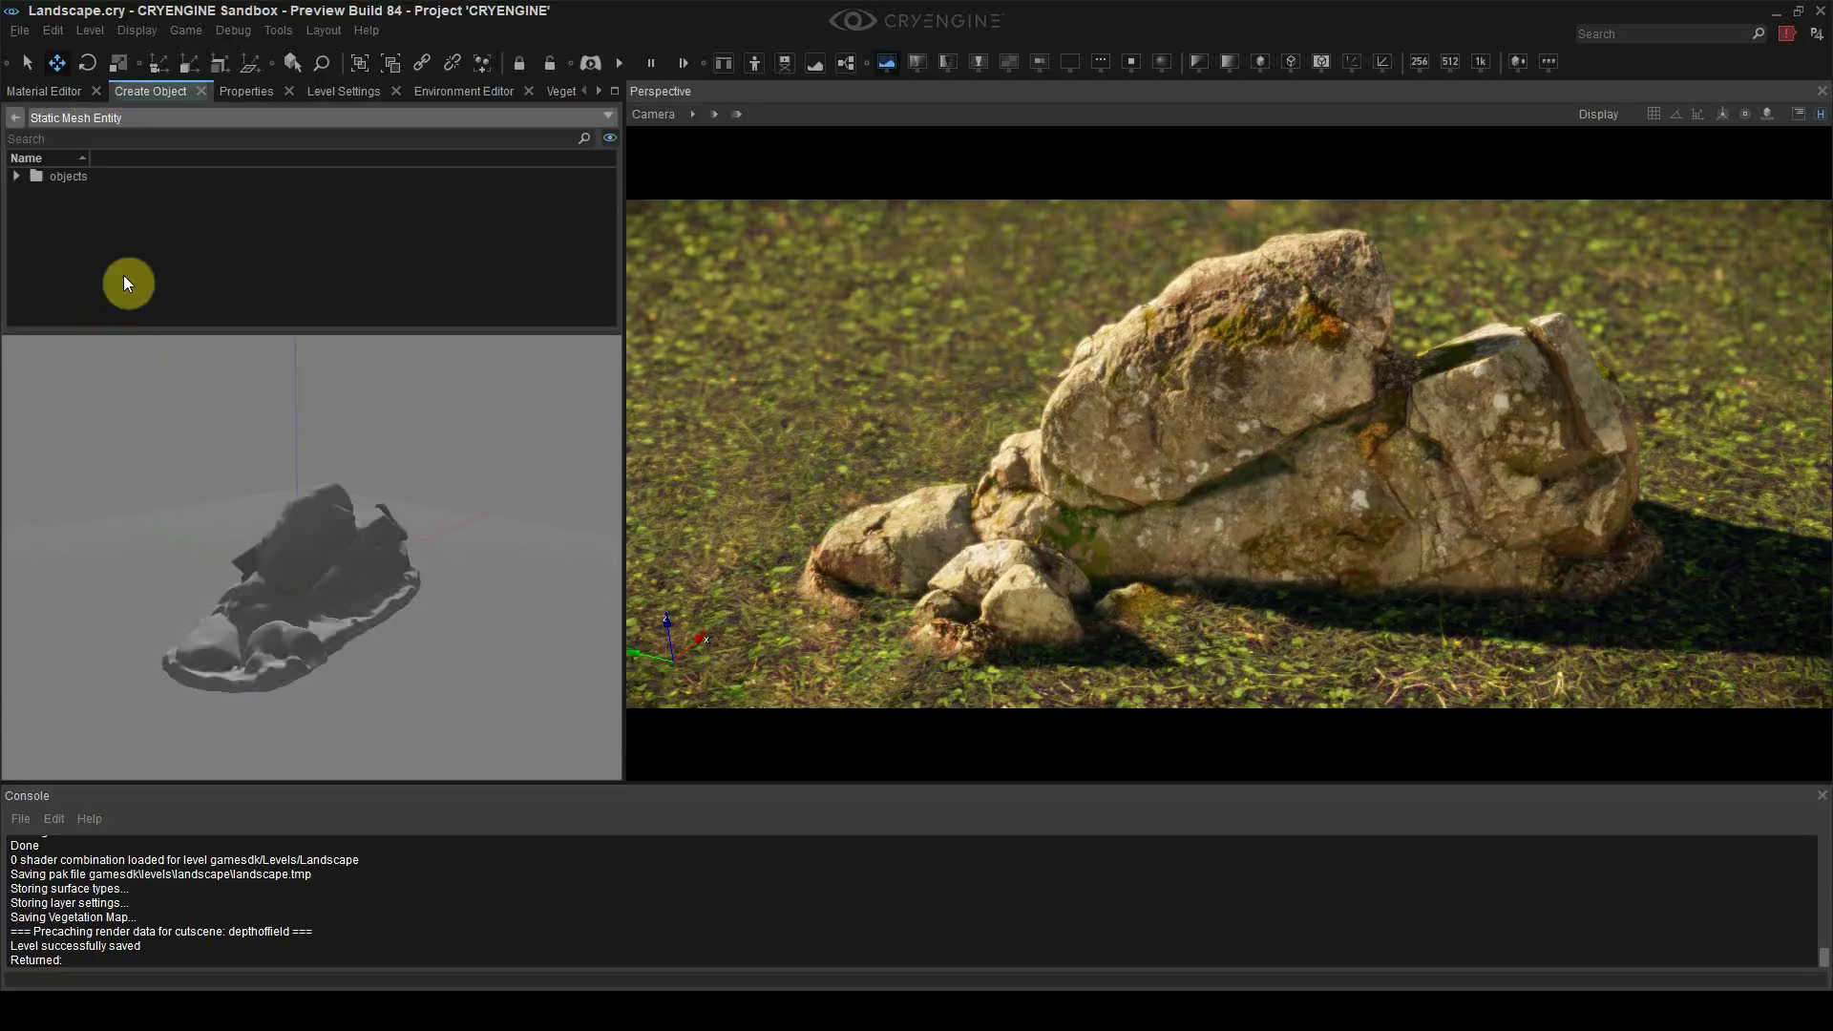
# Step: Browse to objects/natural/ground/grass_clumps and select the mesh grass_clumps_var1.cgf
pyautogui.click(17, 177)
pyautogui.scroll(-2, 107, 275)
pyautogui.scroll(-4, 143, 293)
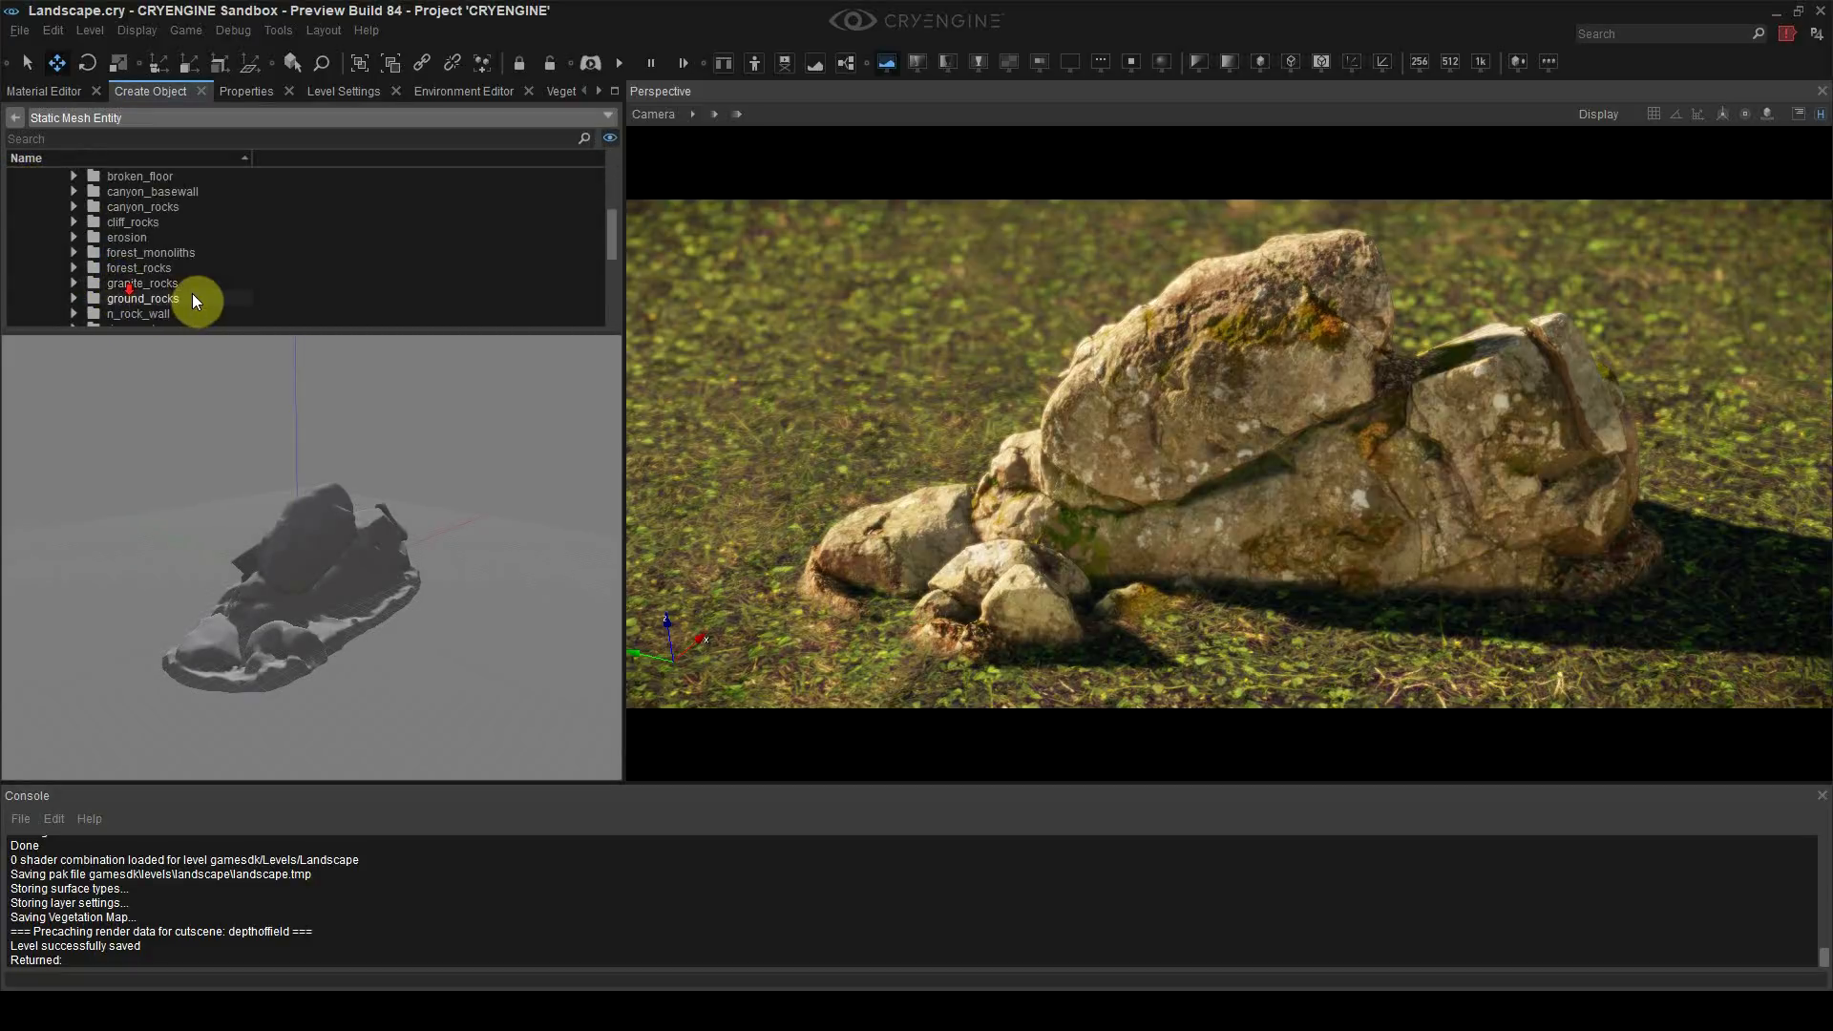
pyautogui.scroll(3, 210, 291)
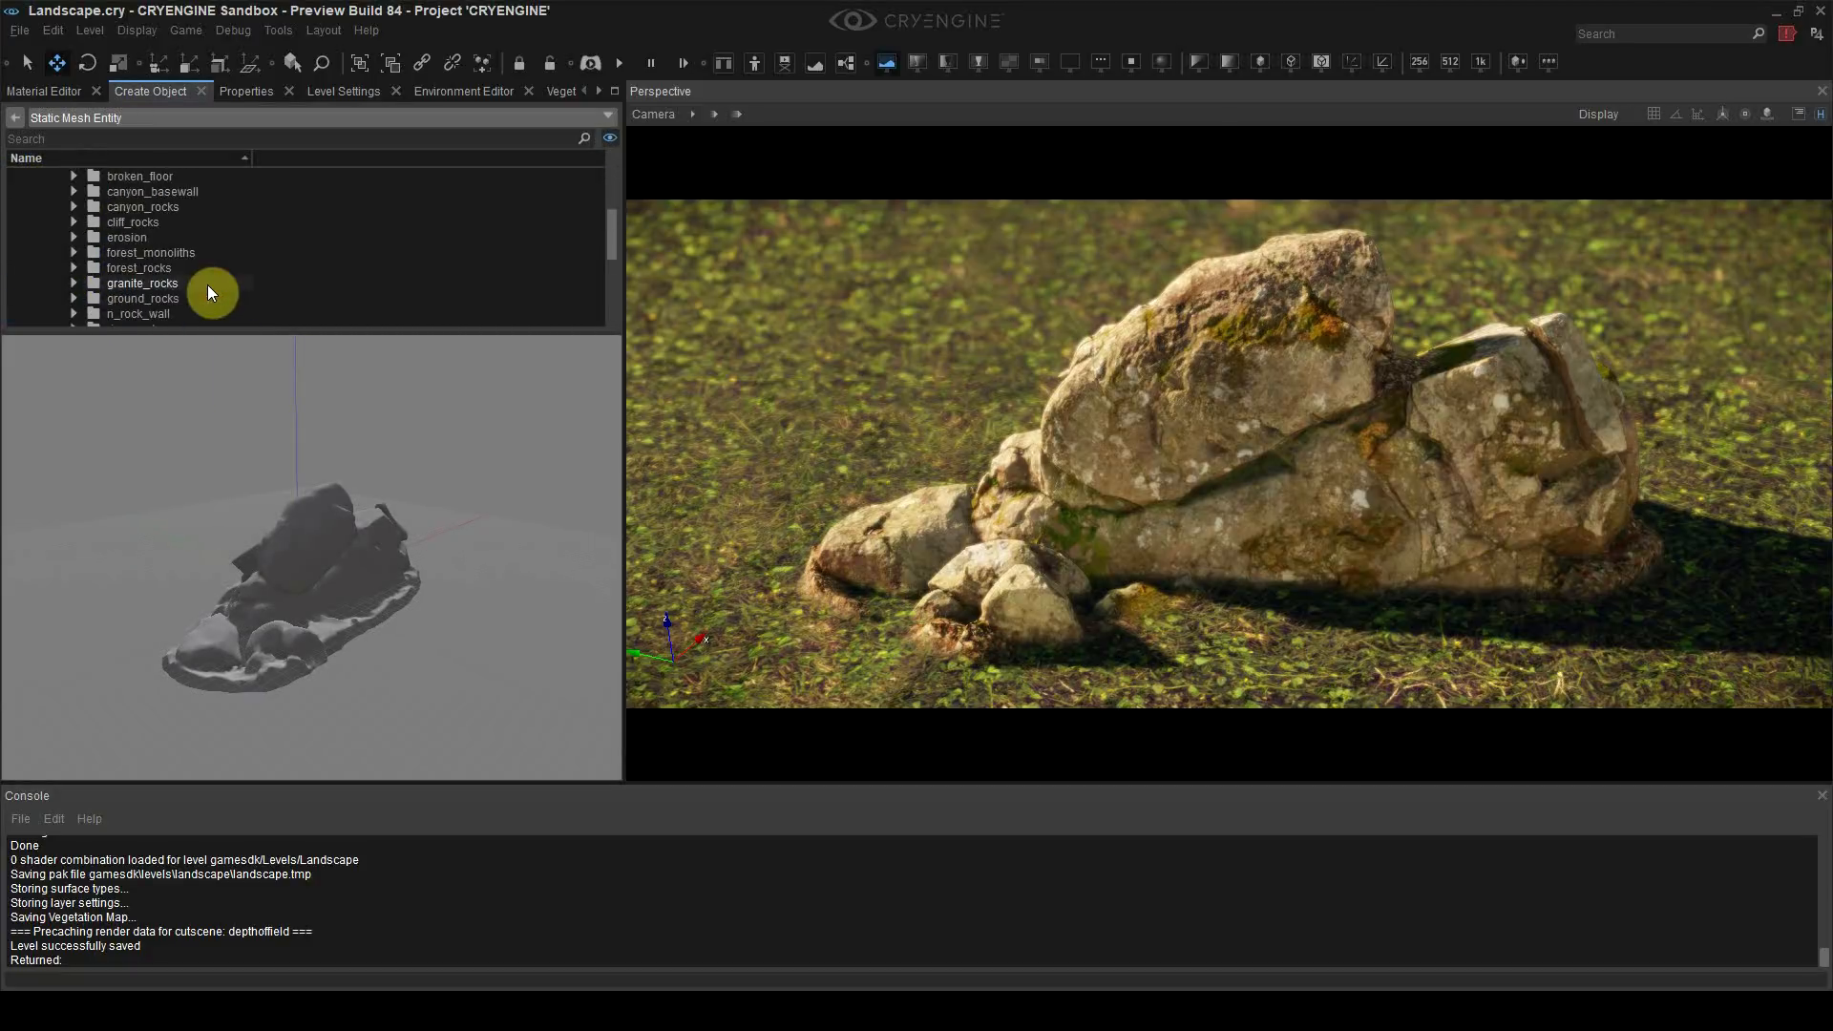
pyautogui.click(55, 191)
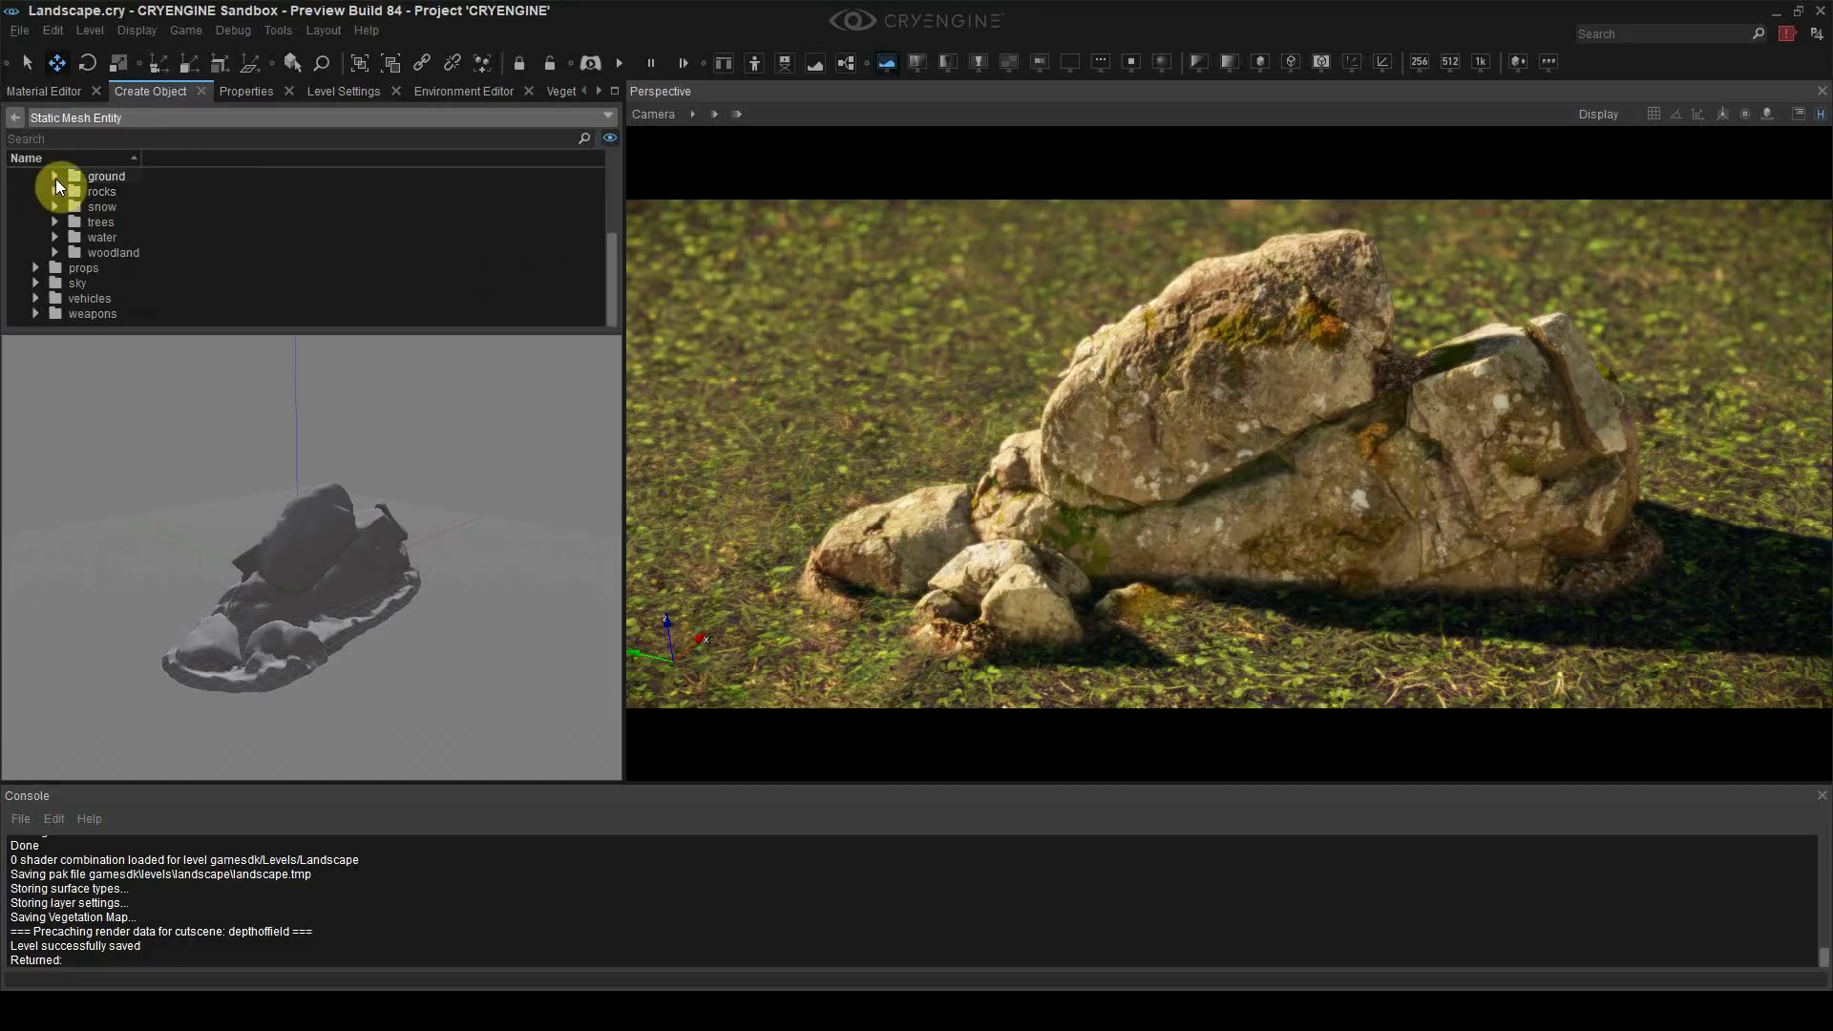
pyautogui.click(54, 175)
pyautogui.click(151, 268)
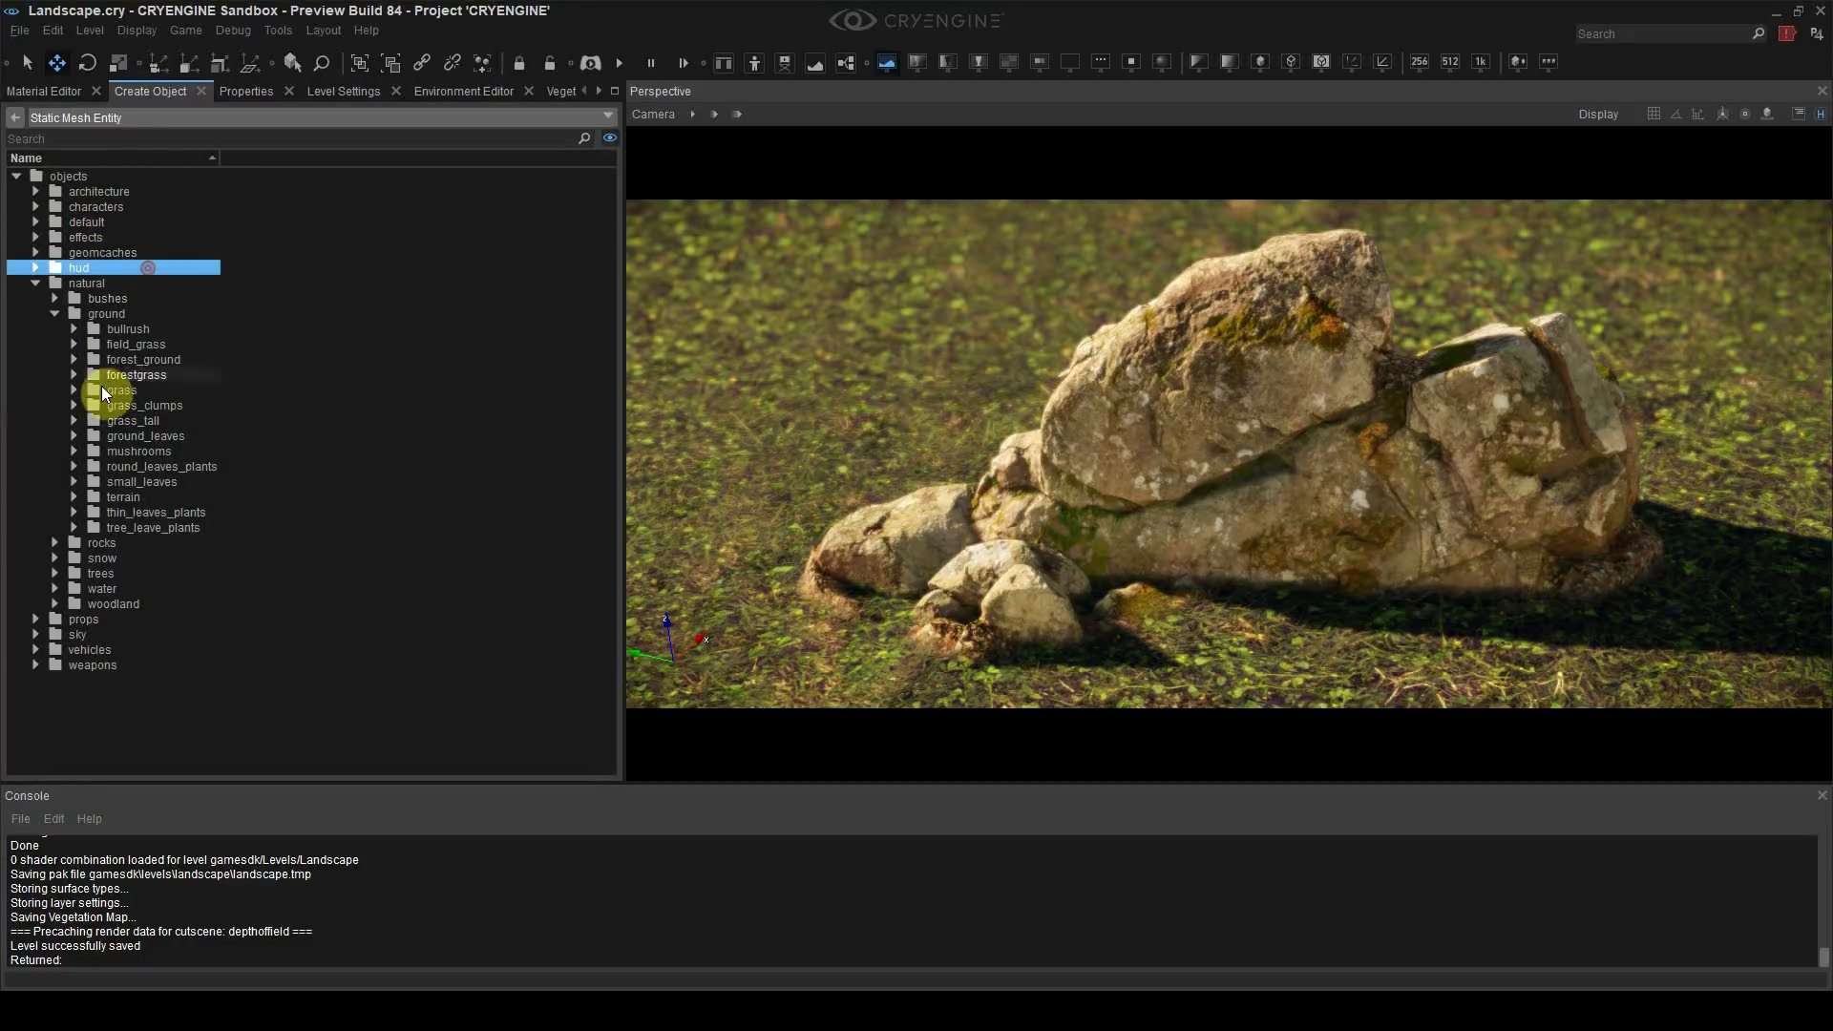
pyautogui.click(73, 405)
pyautogui.click(121, 427)
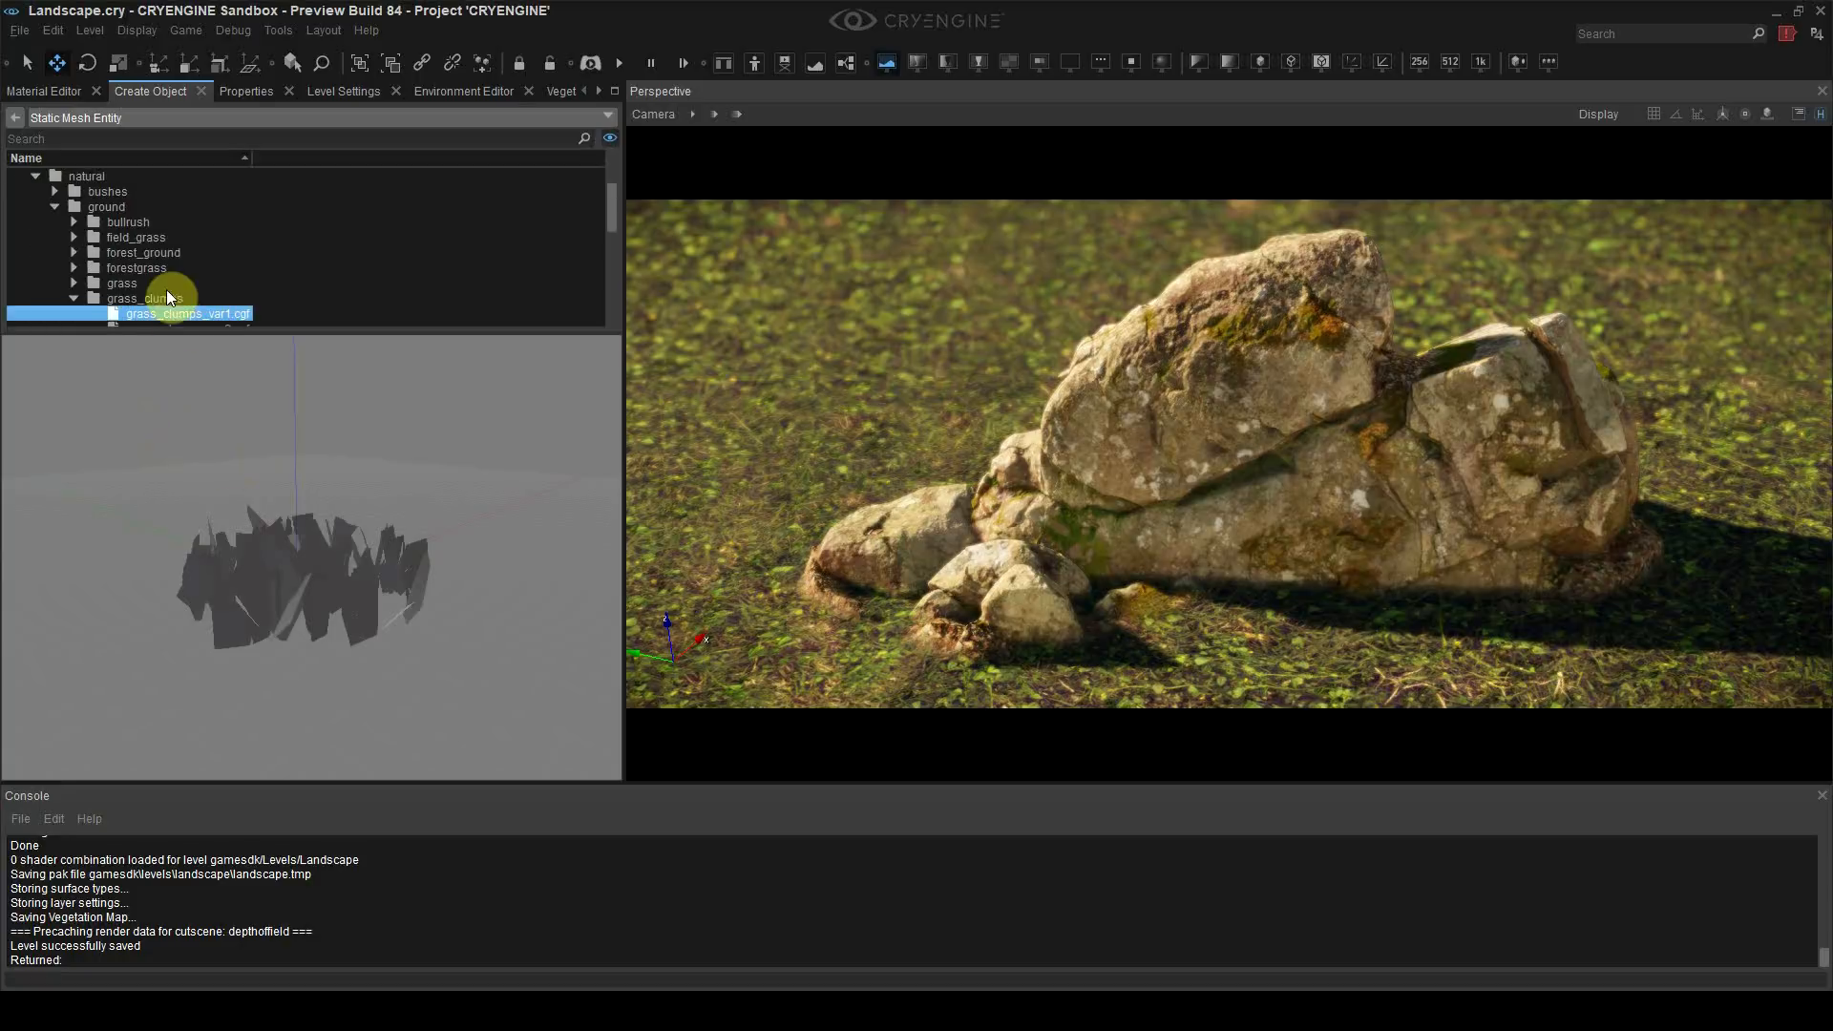
# Step: Place grass_clumps_var1.cgf in front of the small rocks and lower it slightly into the ground
pyautogui.moveTo(155, 315); pyautogui.dragTo(764, 630)
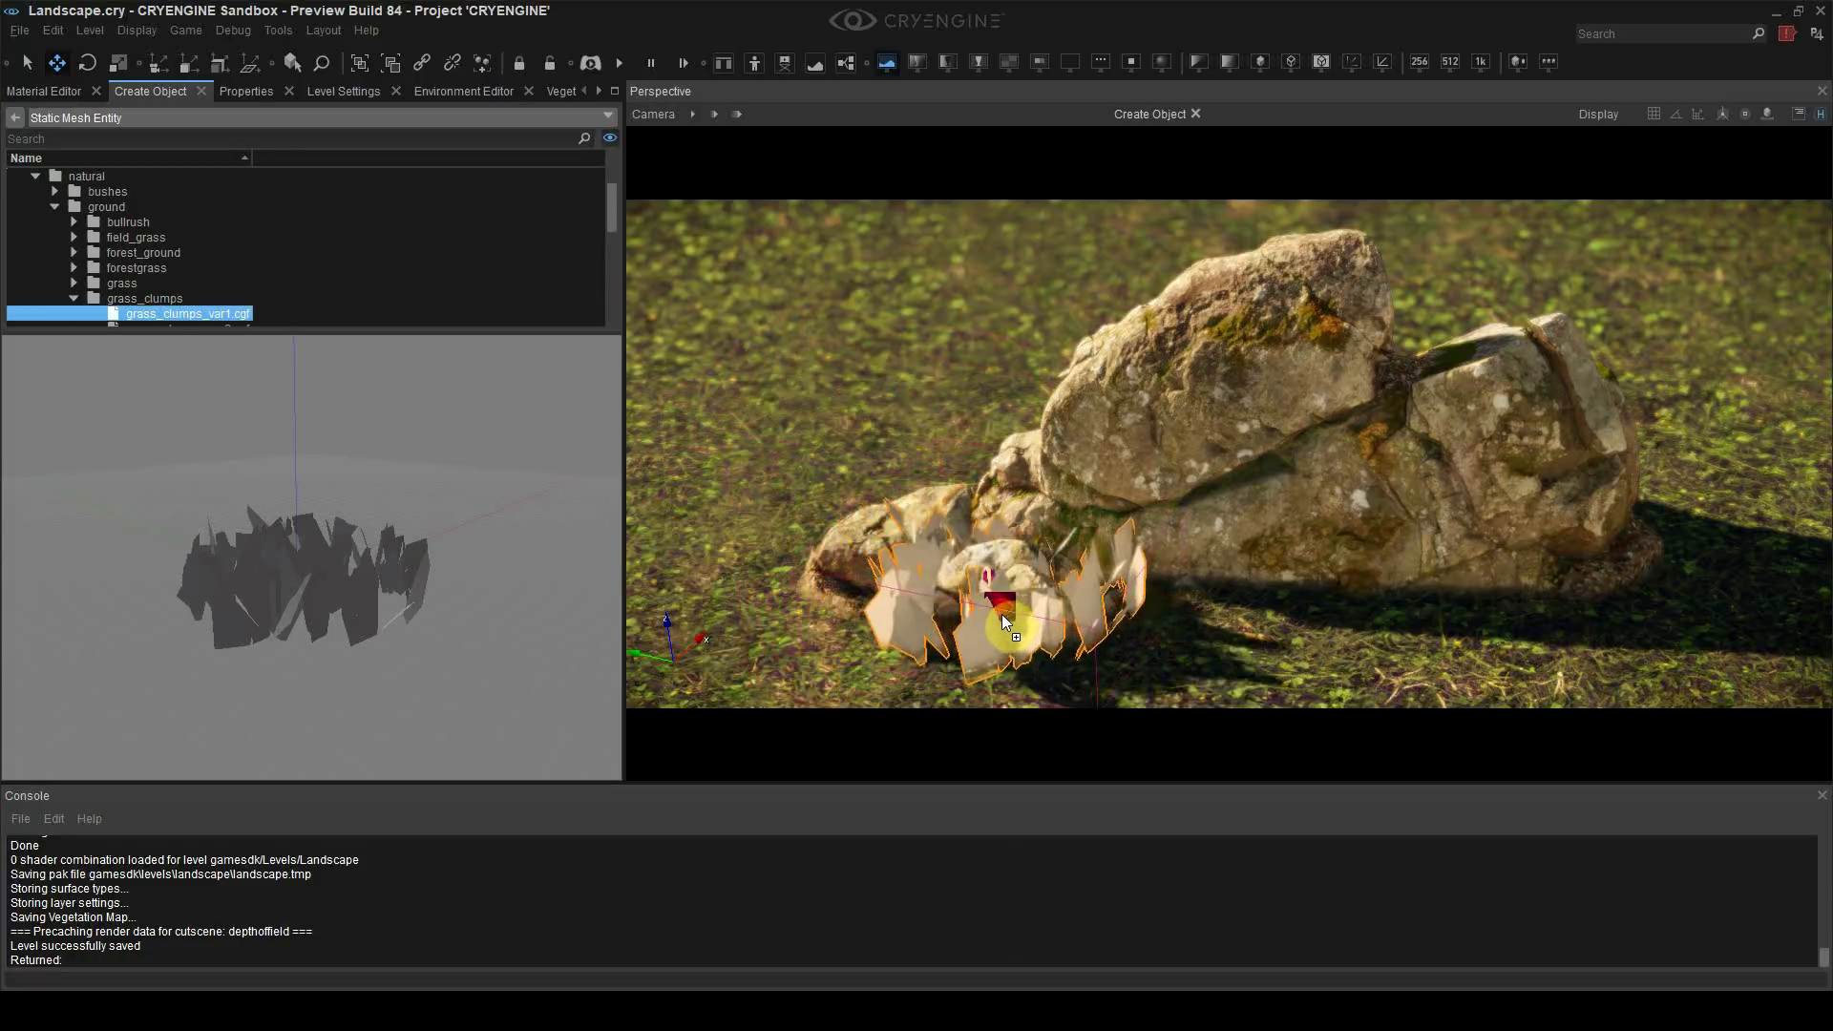
pyautogui.click(998, 611)
pyautogui.moveTo(989, 433); pyautogui.dragTo(990, 454)
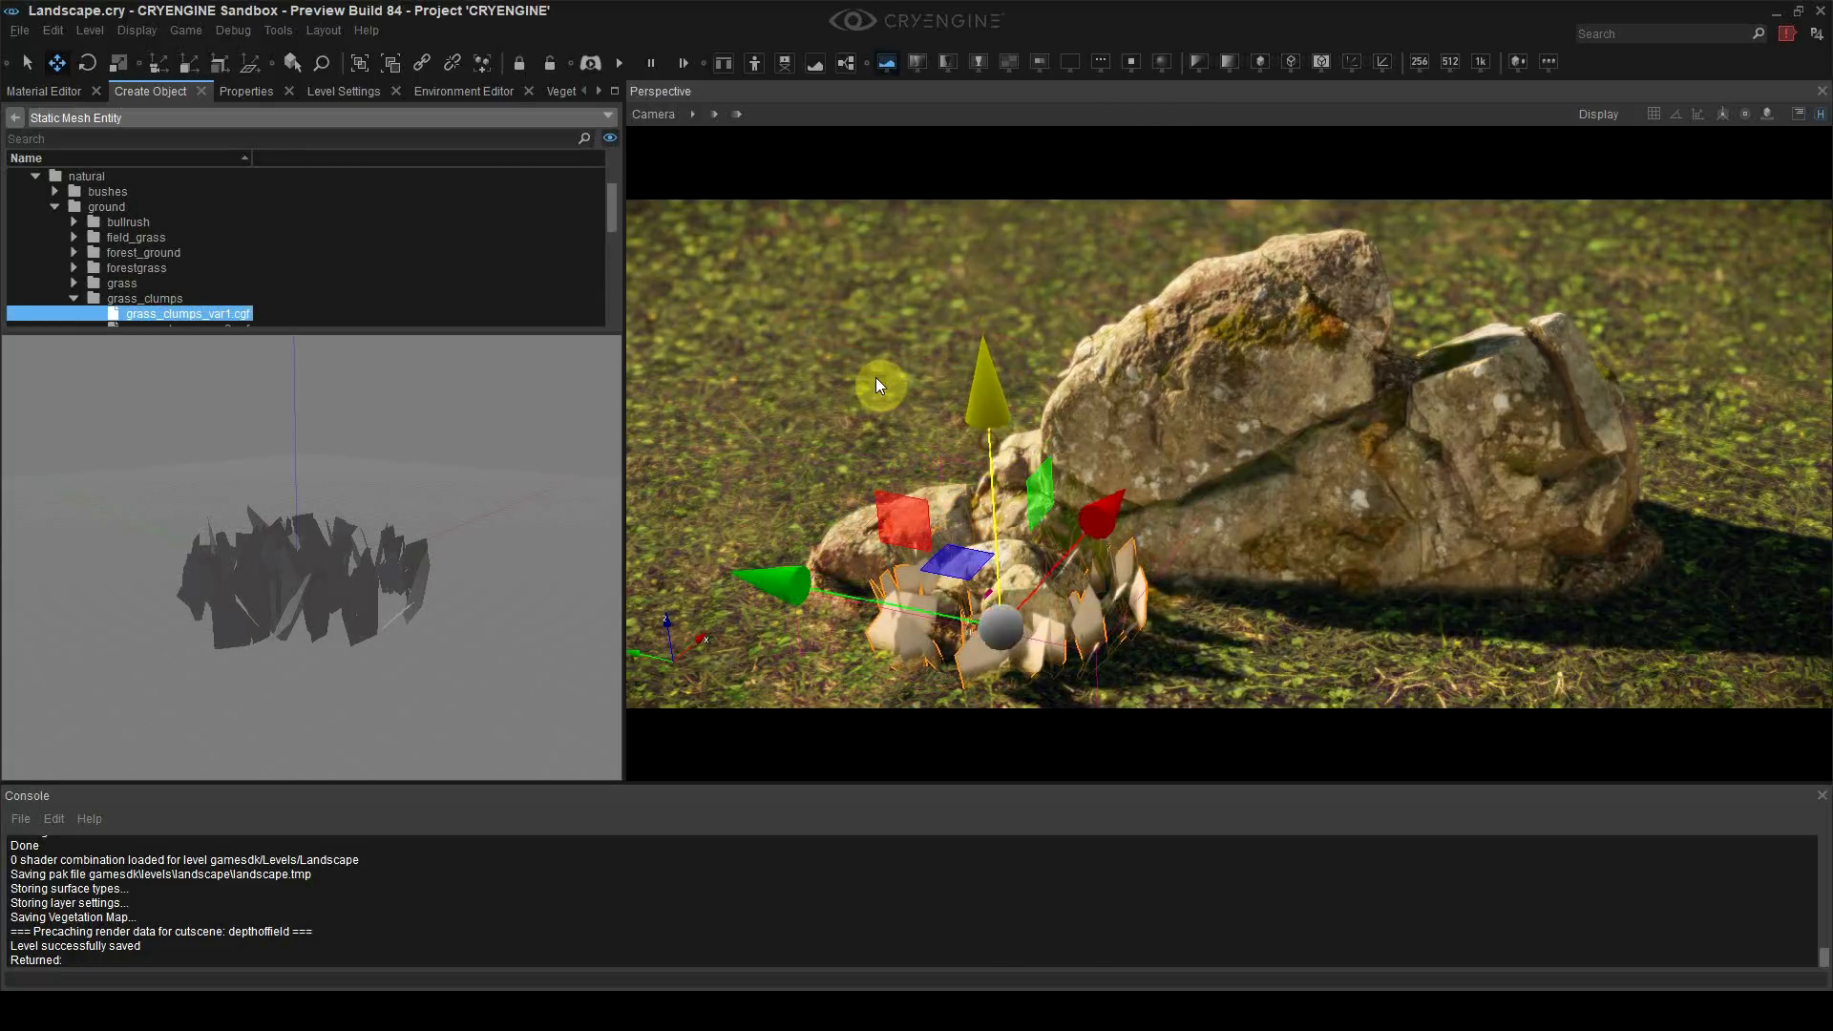
pyautogui.click(880, 385)
pyautogui.moveTo(880, 385); pyautogui.dragTo(862, 449, button='right')
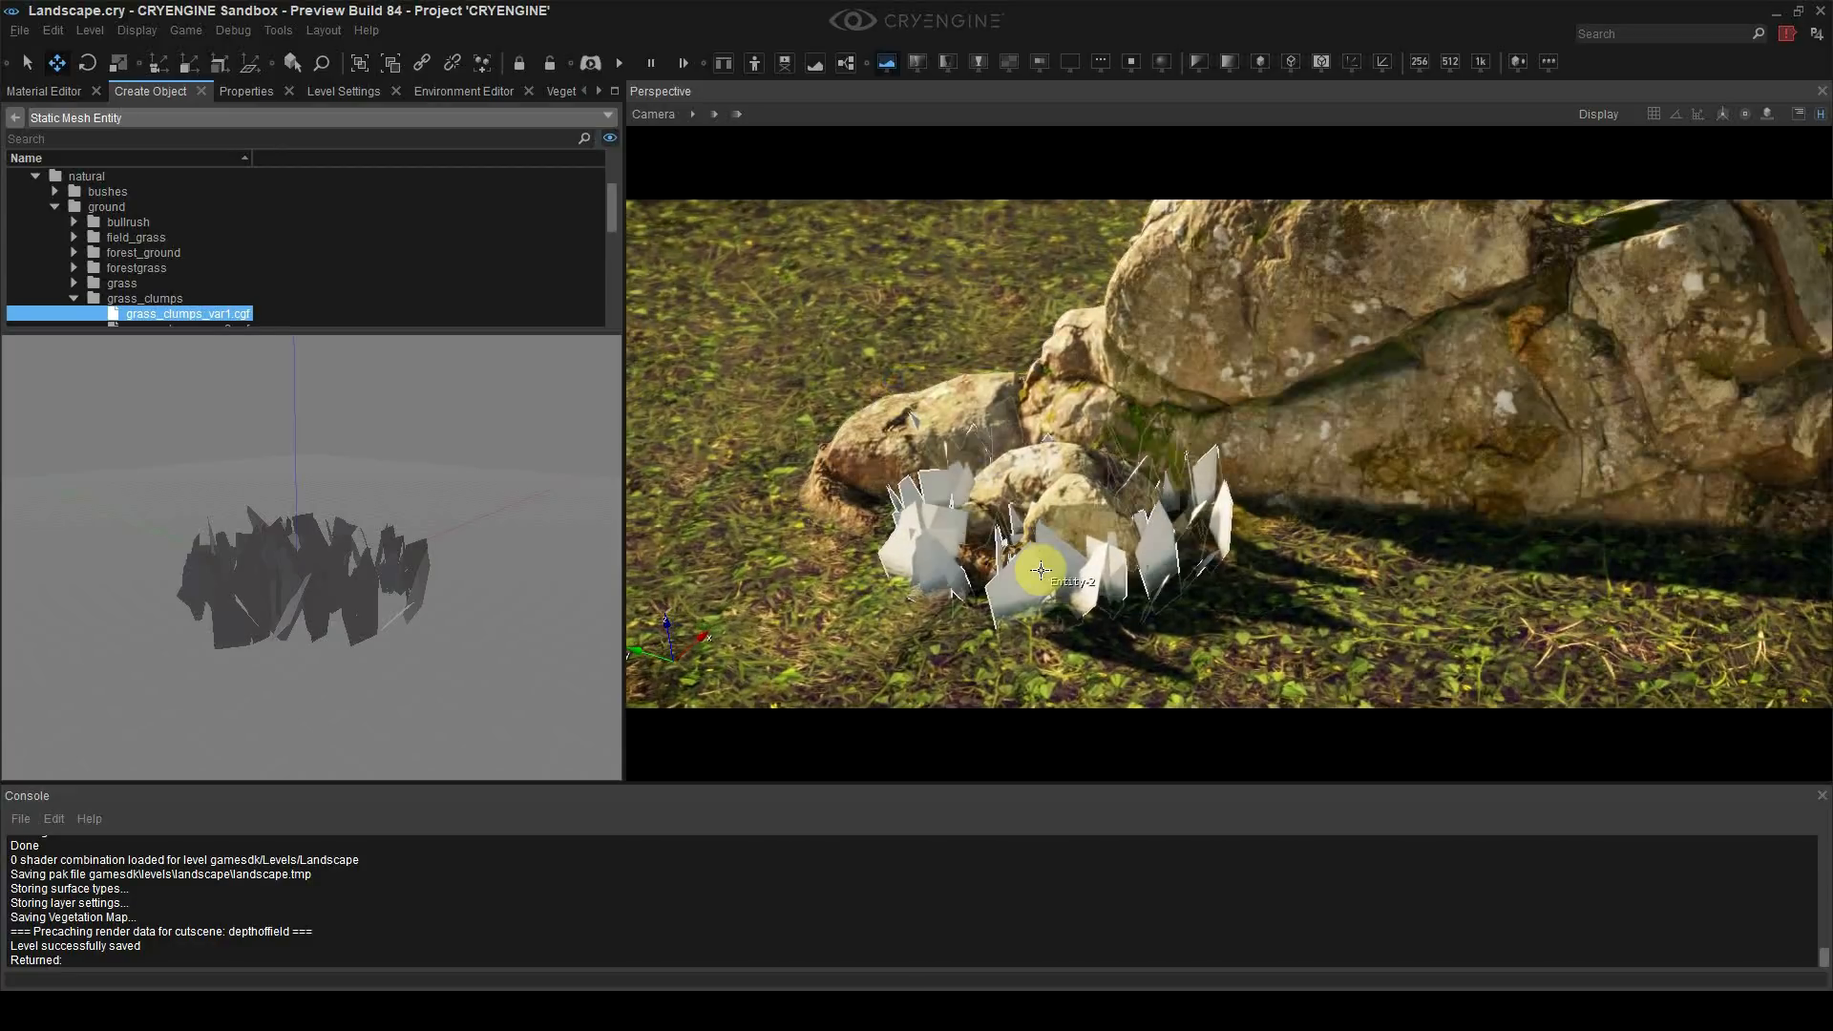
# Step: Select the placed grass clump mesh and shift it slightly along the ground plane in front of the rocks
pyautogui.click(1038, 570)
pyautogui.click(1324, 634)
pyautogui.click(1088, 590)
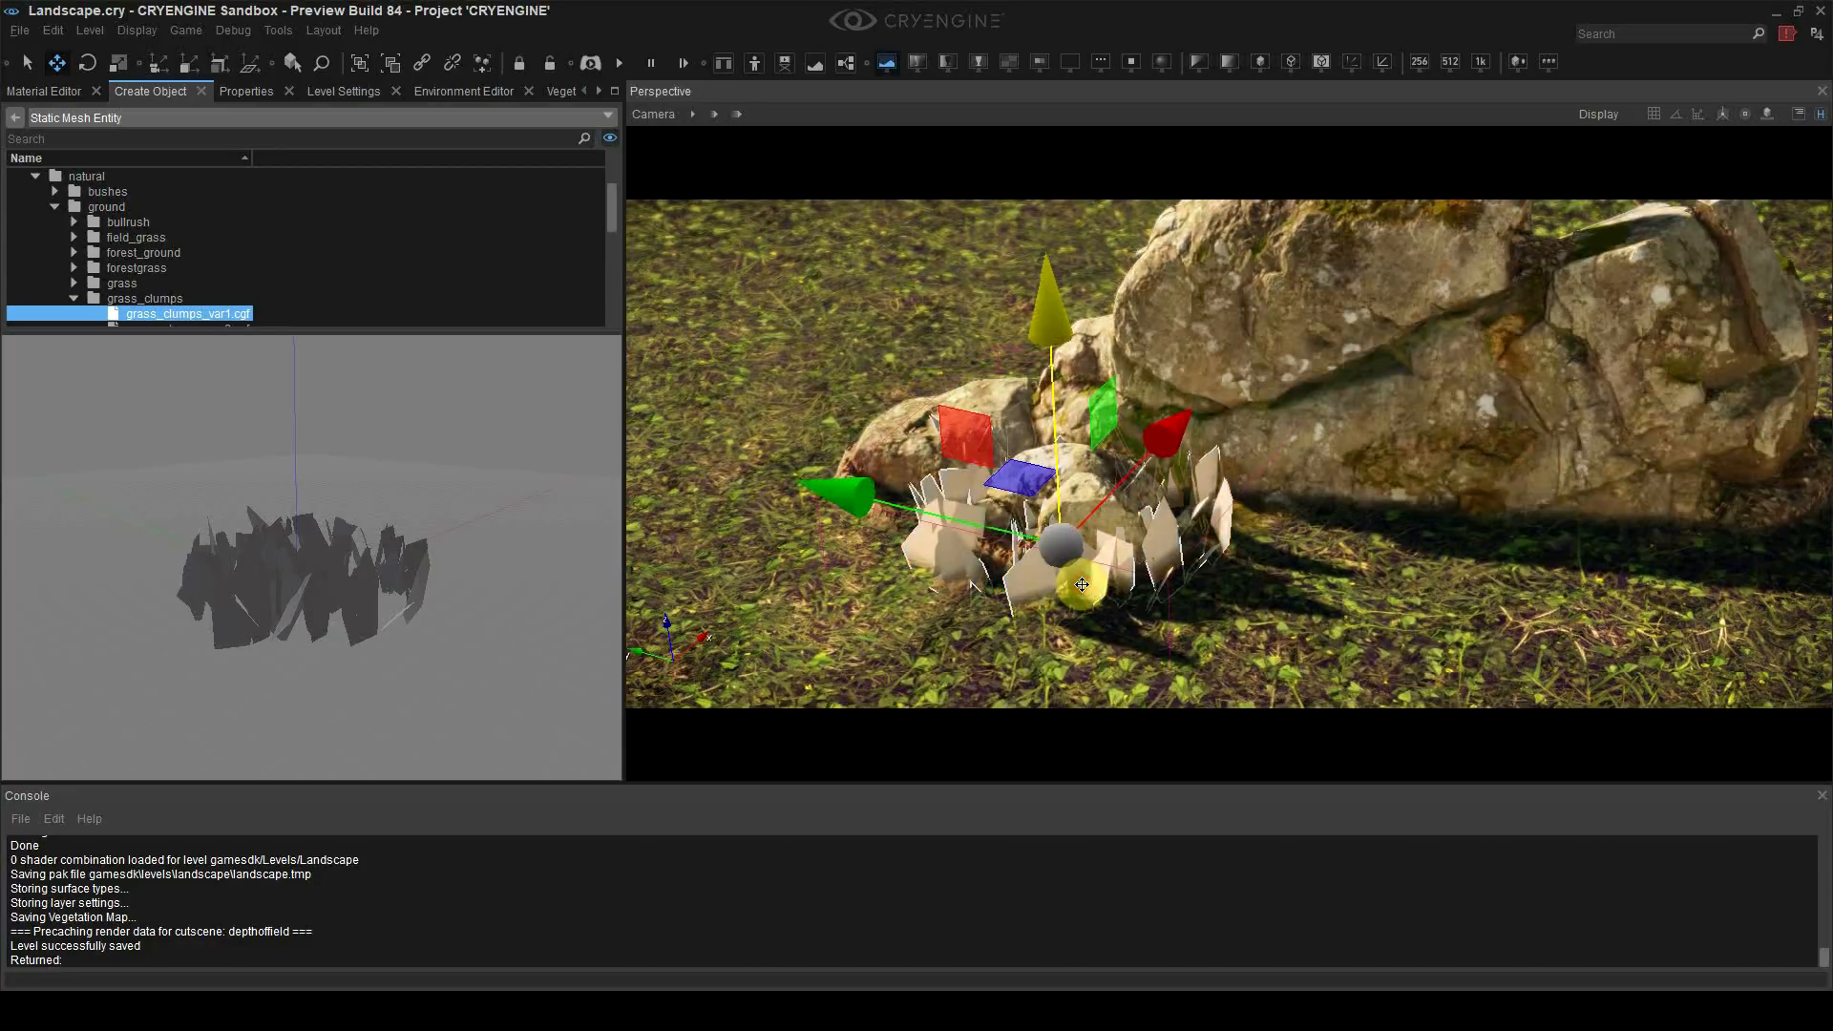
pyautogui.moveTo(1020, 485)
pyautogui.mouseDown()
pyautogui.moveTo(1095, 504)
pyautogui.moveTo(1048, 490)
pyautogui.mouseUp()
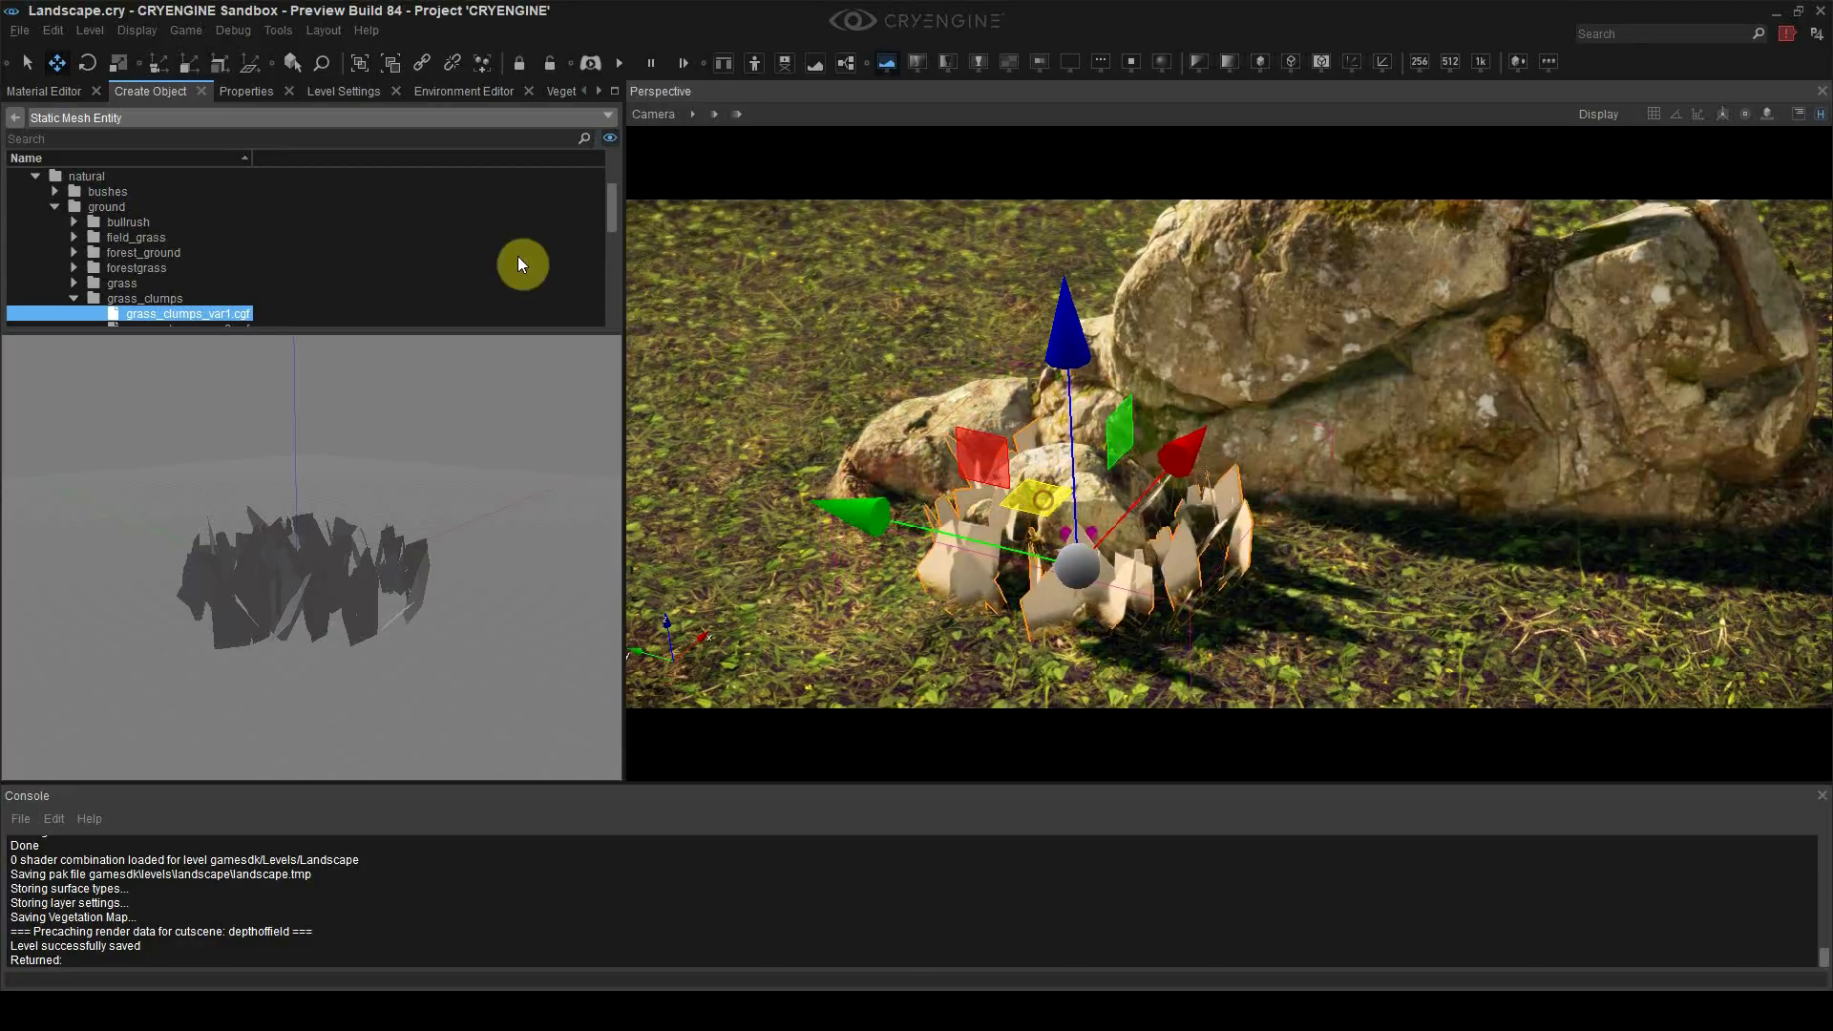
# Step: Open the material library and browse to the objects/natural/ground folder
pyautogui.click(68, 100)
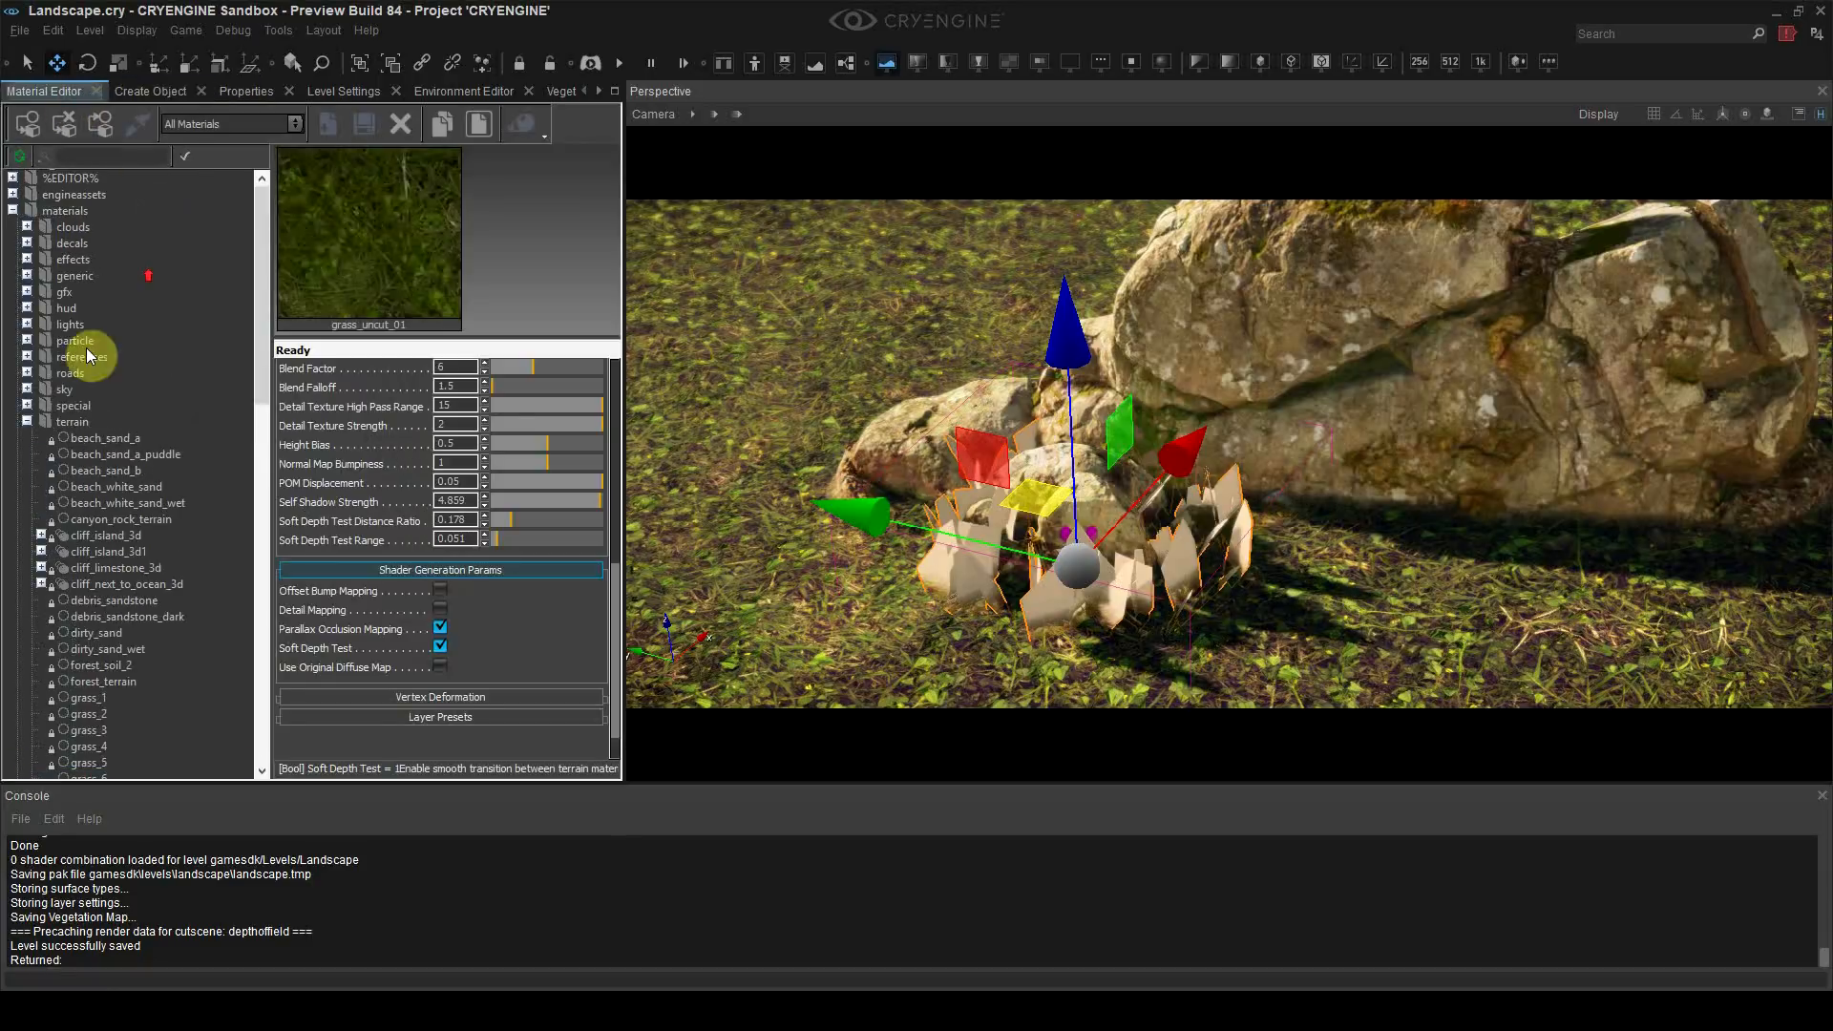
pyautogui.click(29, 410)
pyautogui.click(13, 502)
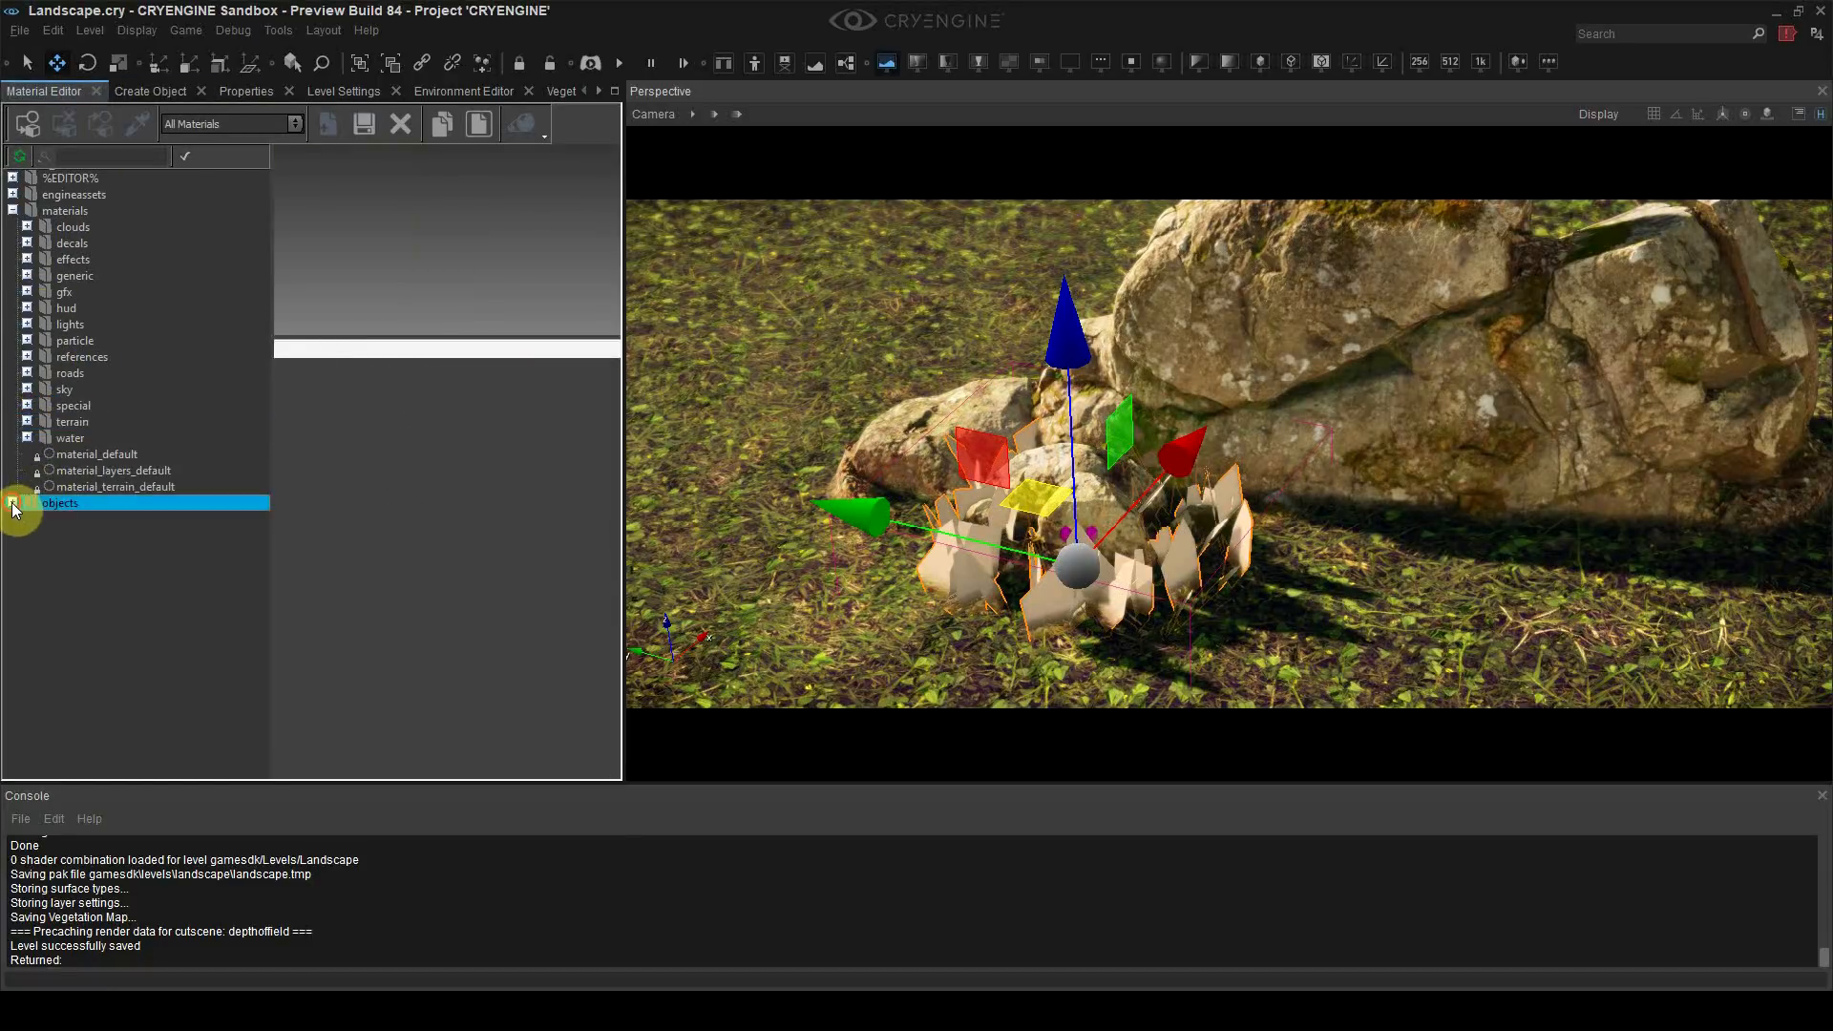
pyautogui.click(31, 618)
pyautogui.scroll(-2, 79, 600)
pyautogui.click(42, 569)
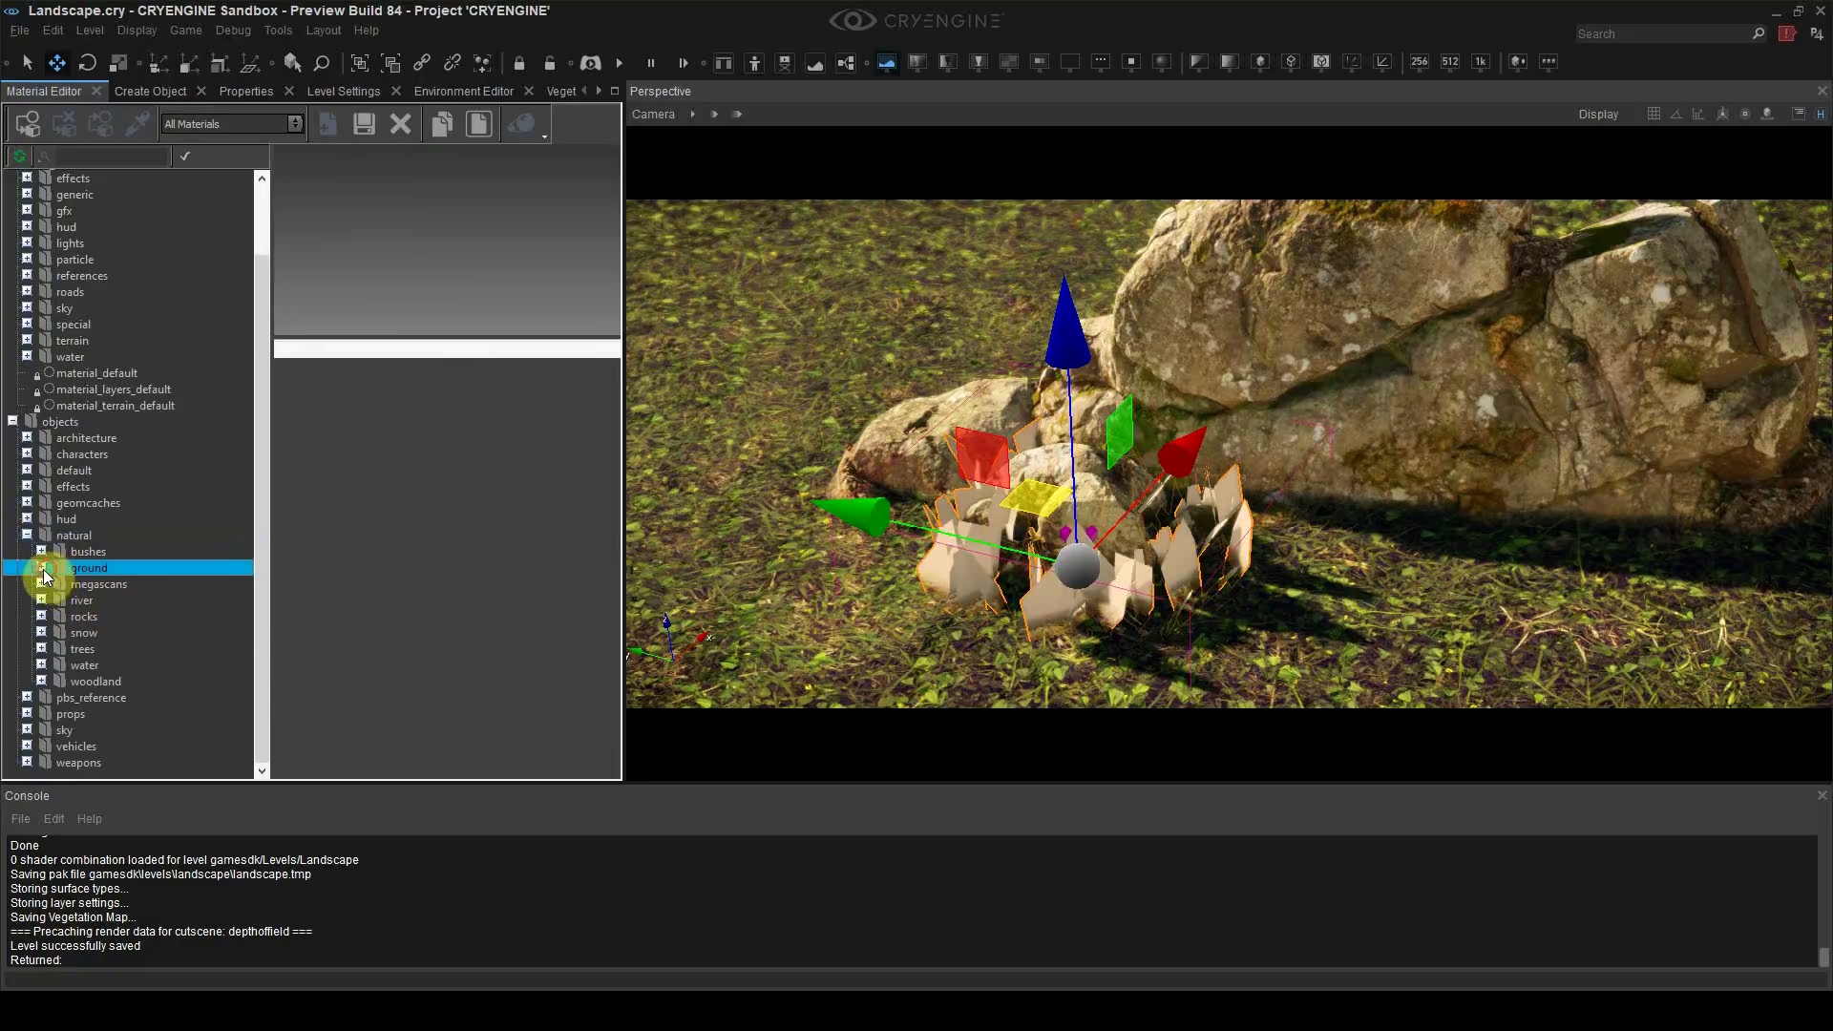
pyautogui.scroll(-3, 100, 598)
pyautogui.click(96, 519)
pyautogui.click(90, 422)
# Step: Create a new material named grass_clumps in the grass_clumps folder and assign it to the selected grass mesh
pyautogui.rightClick(95, 422)
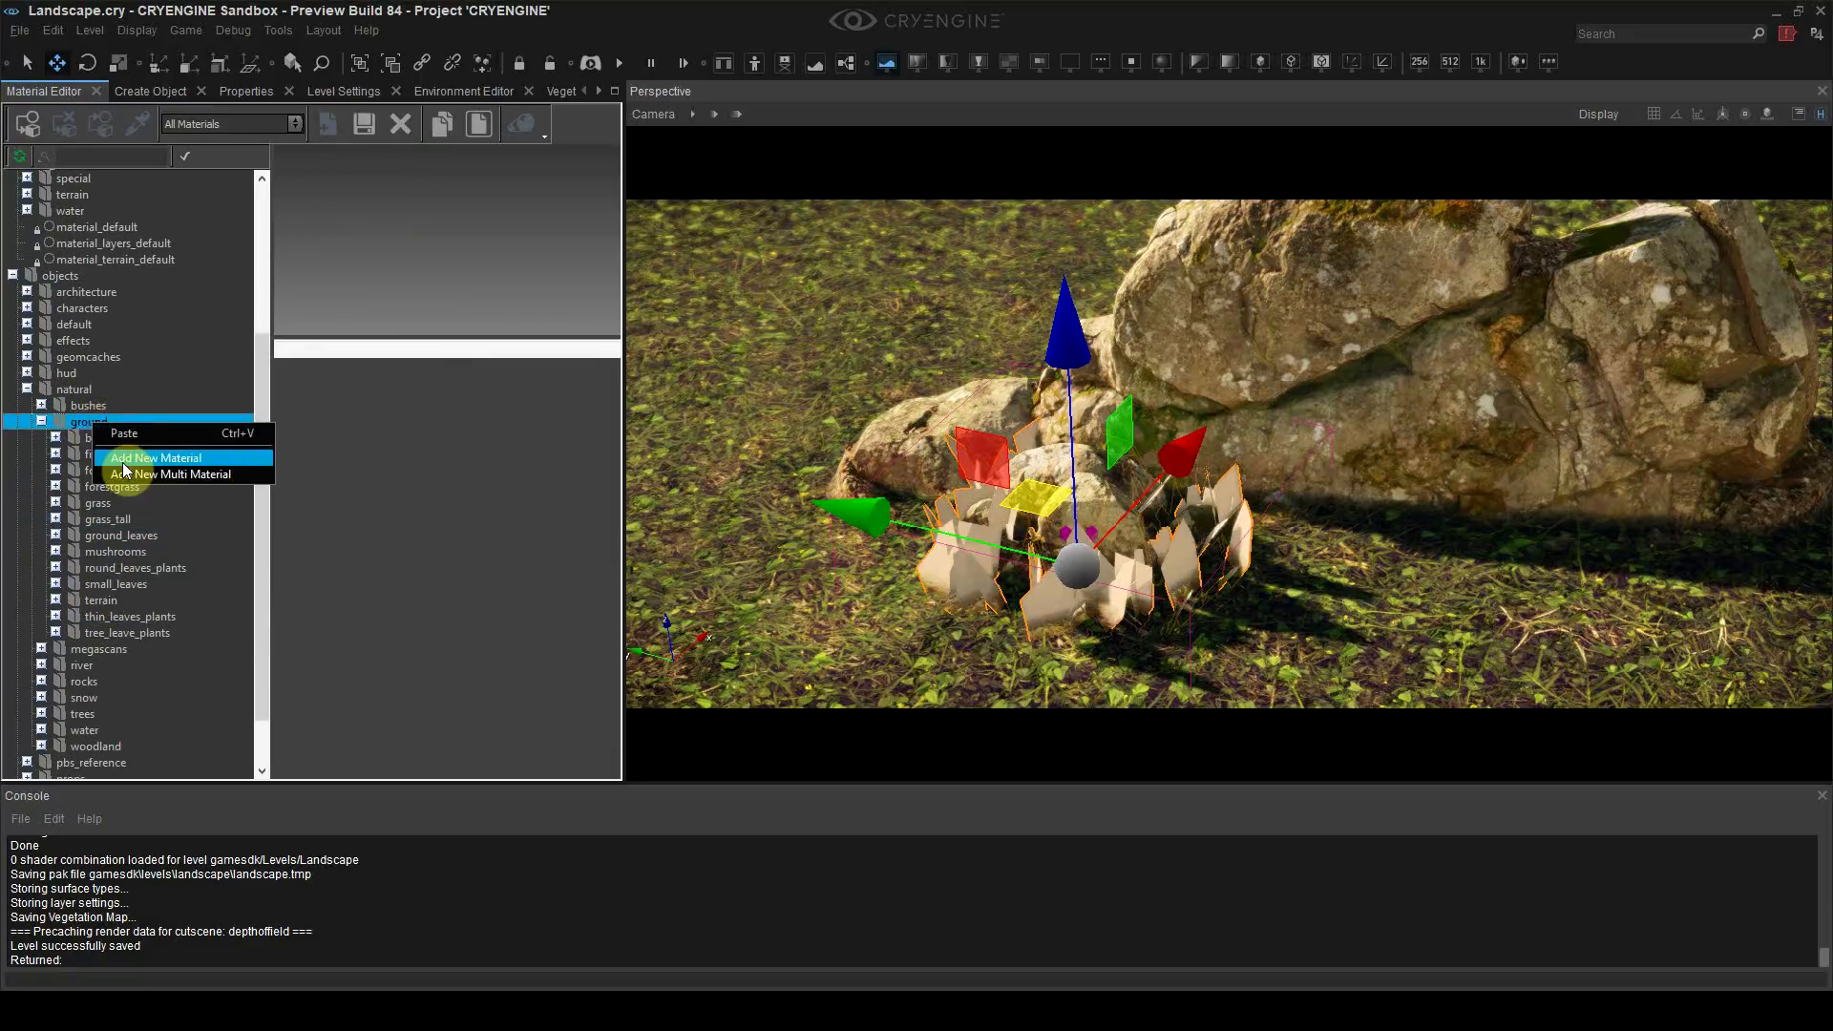
pyautogui.click(127, 464)
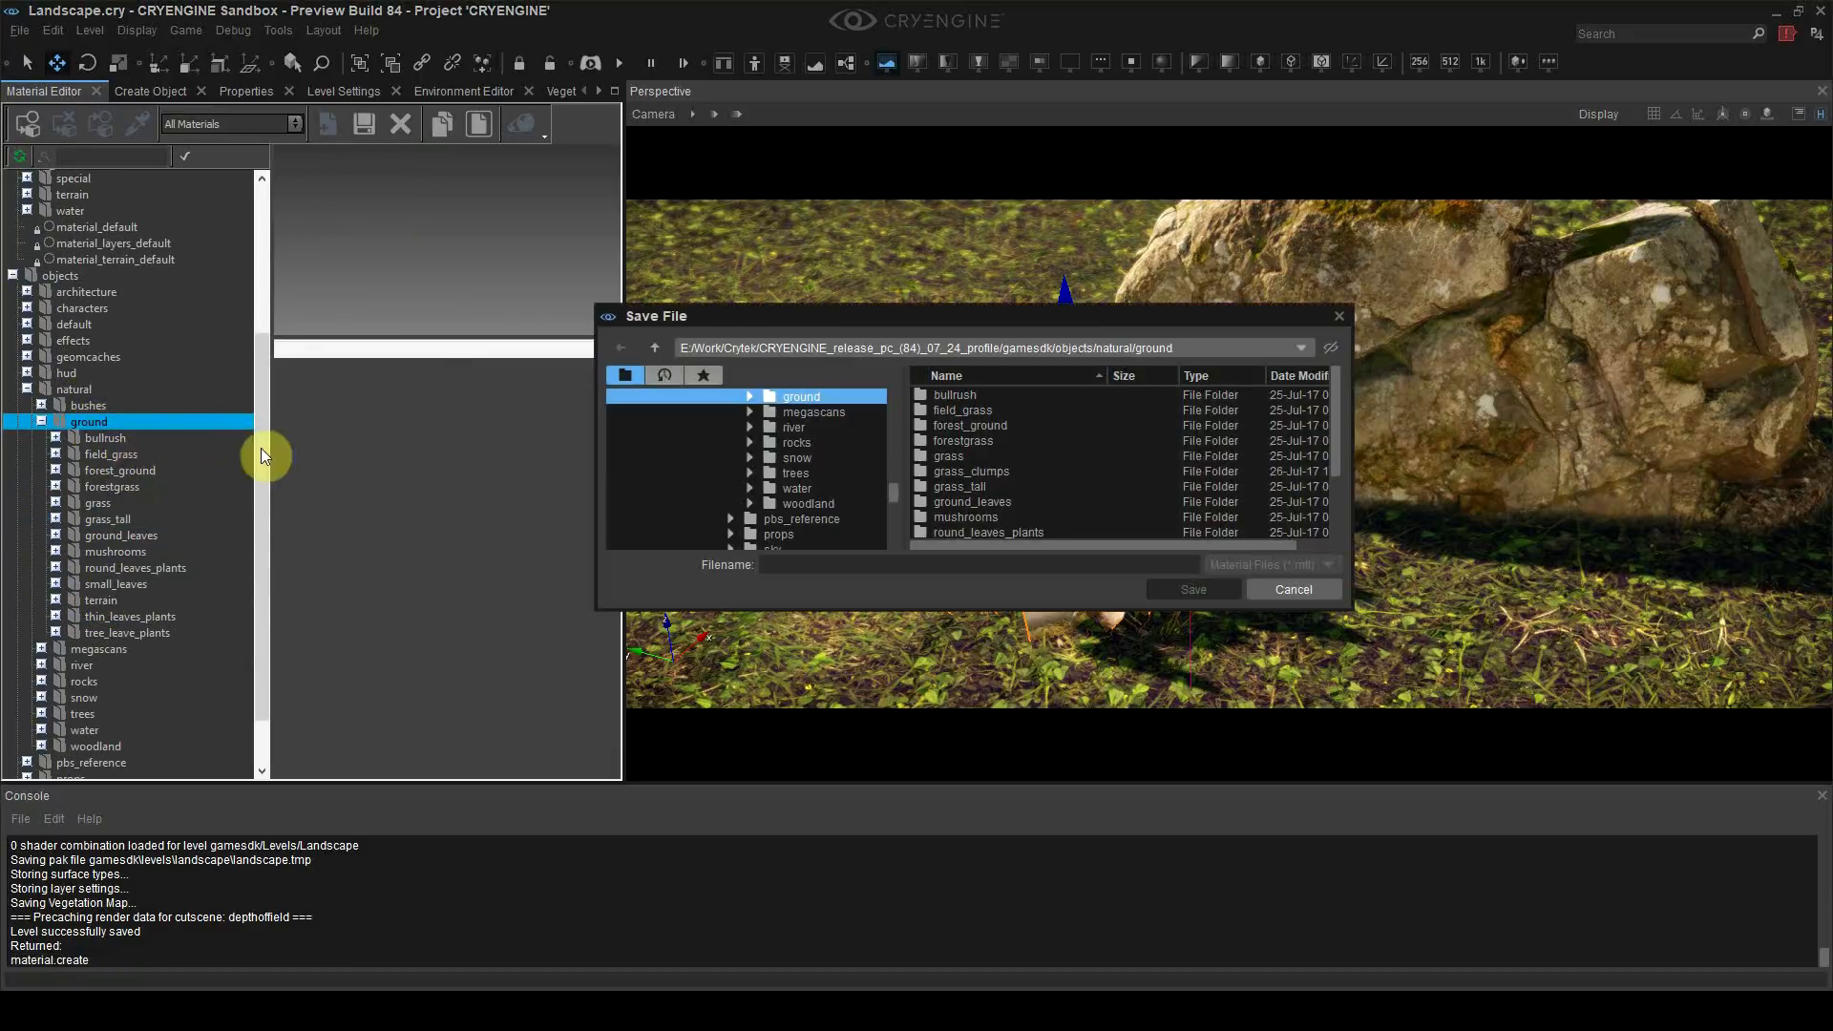
pyautogui.doubleClick(963, 471)
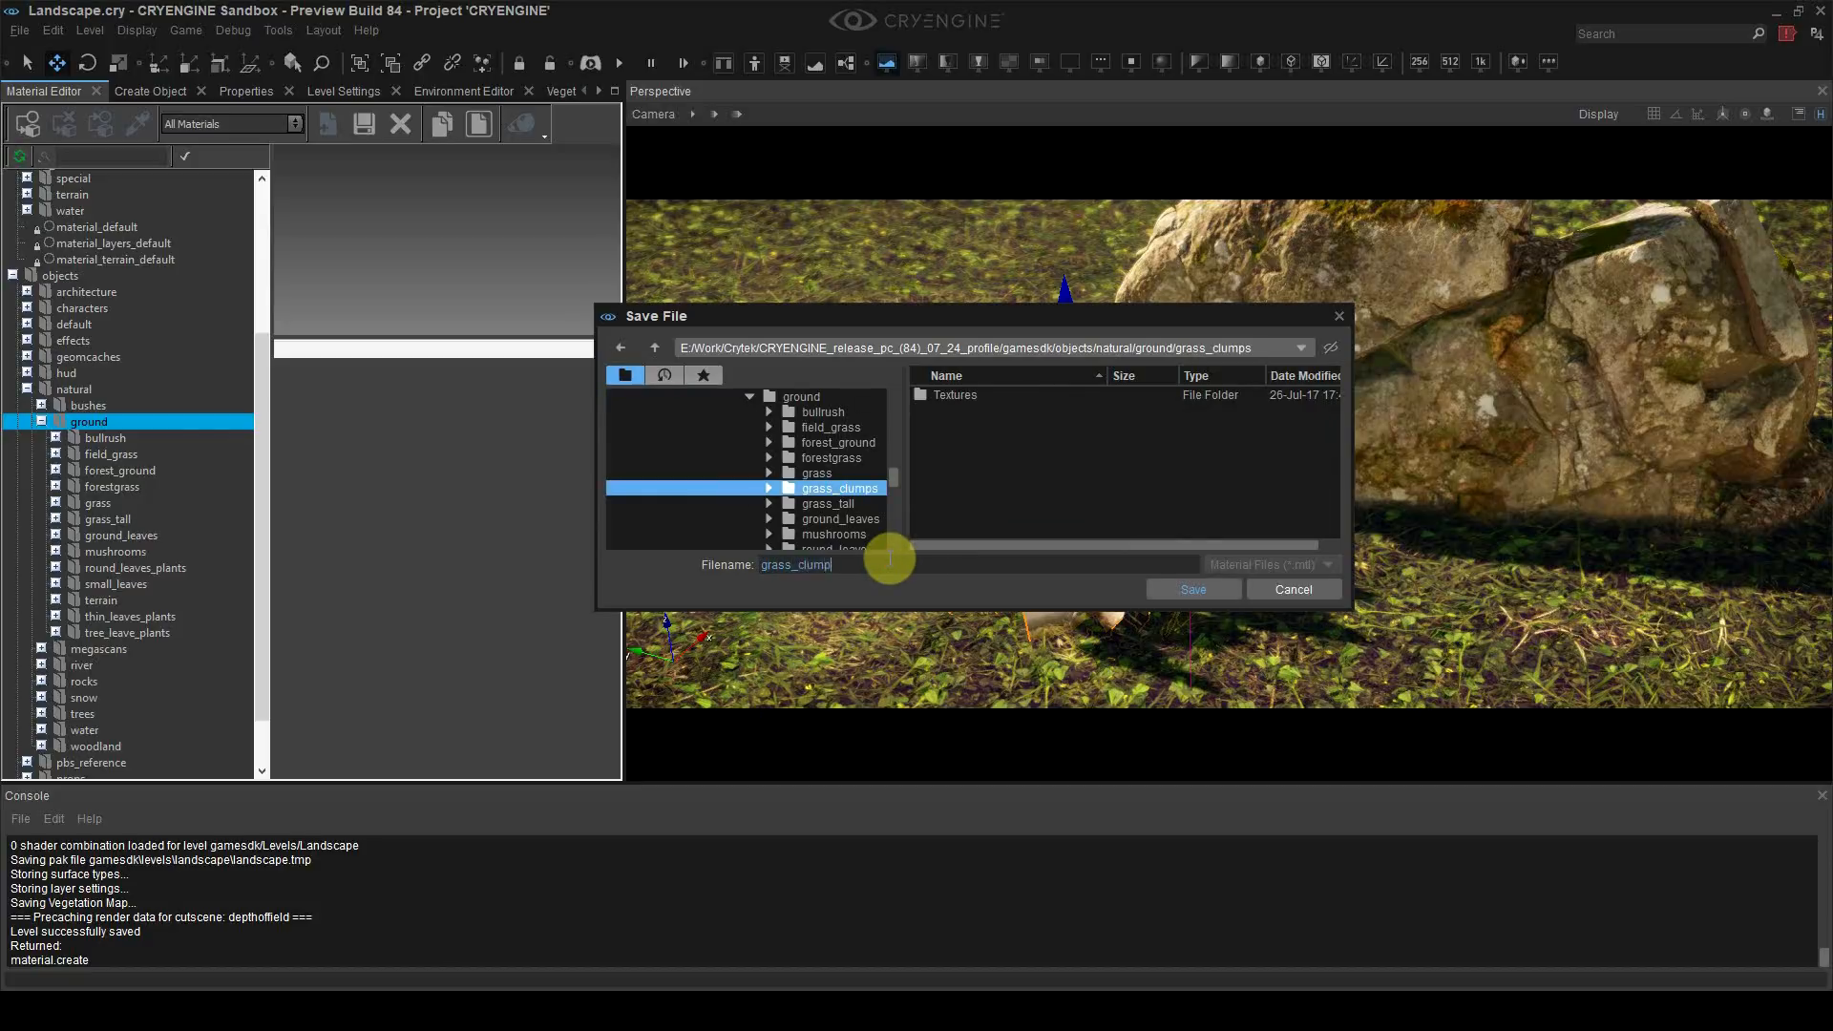
pyautogui.click(1179, 592)
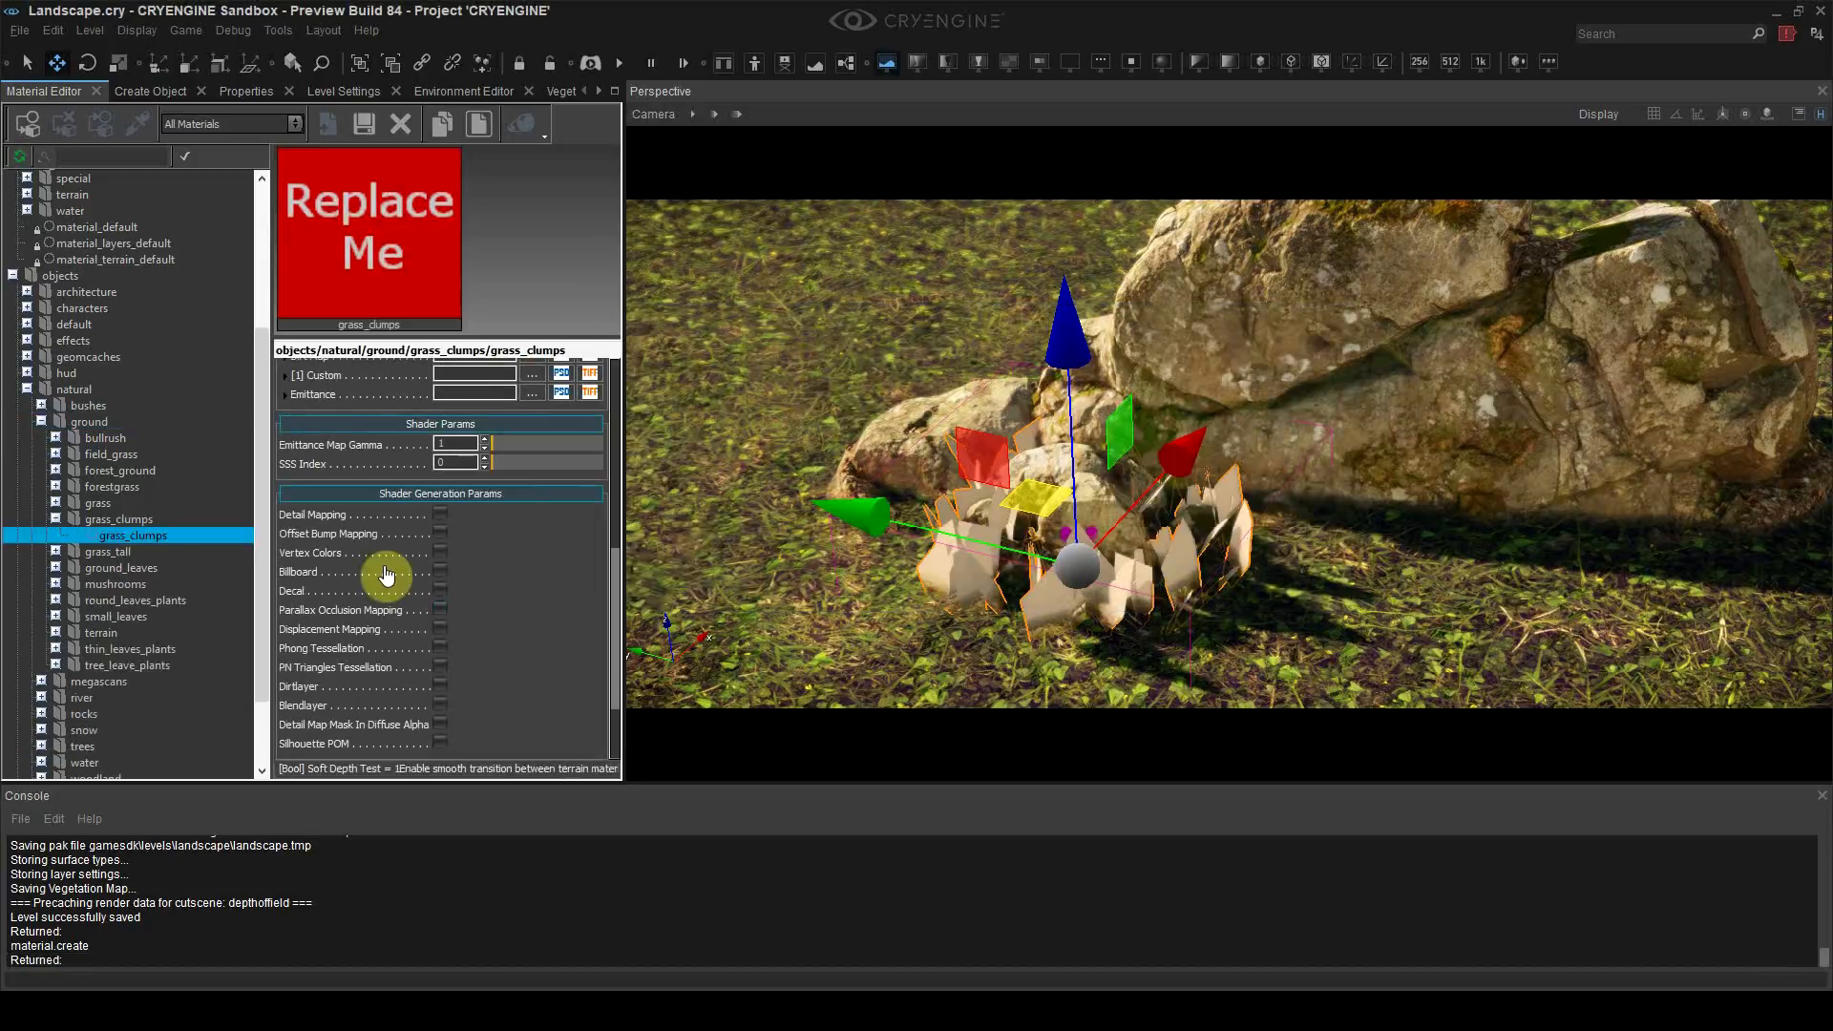
pyautogui.click(35, 126)
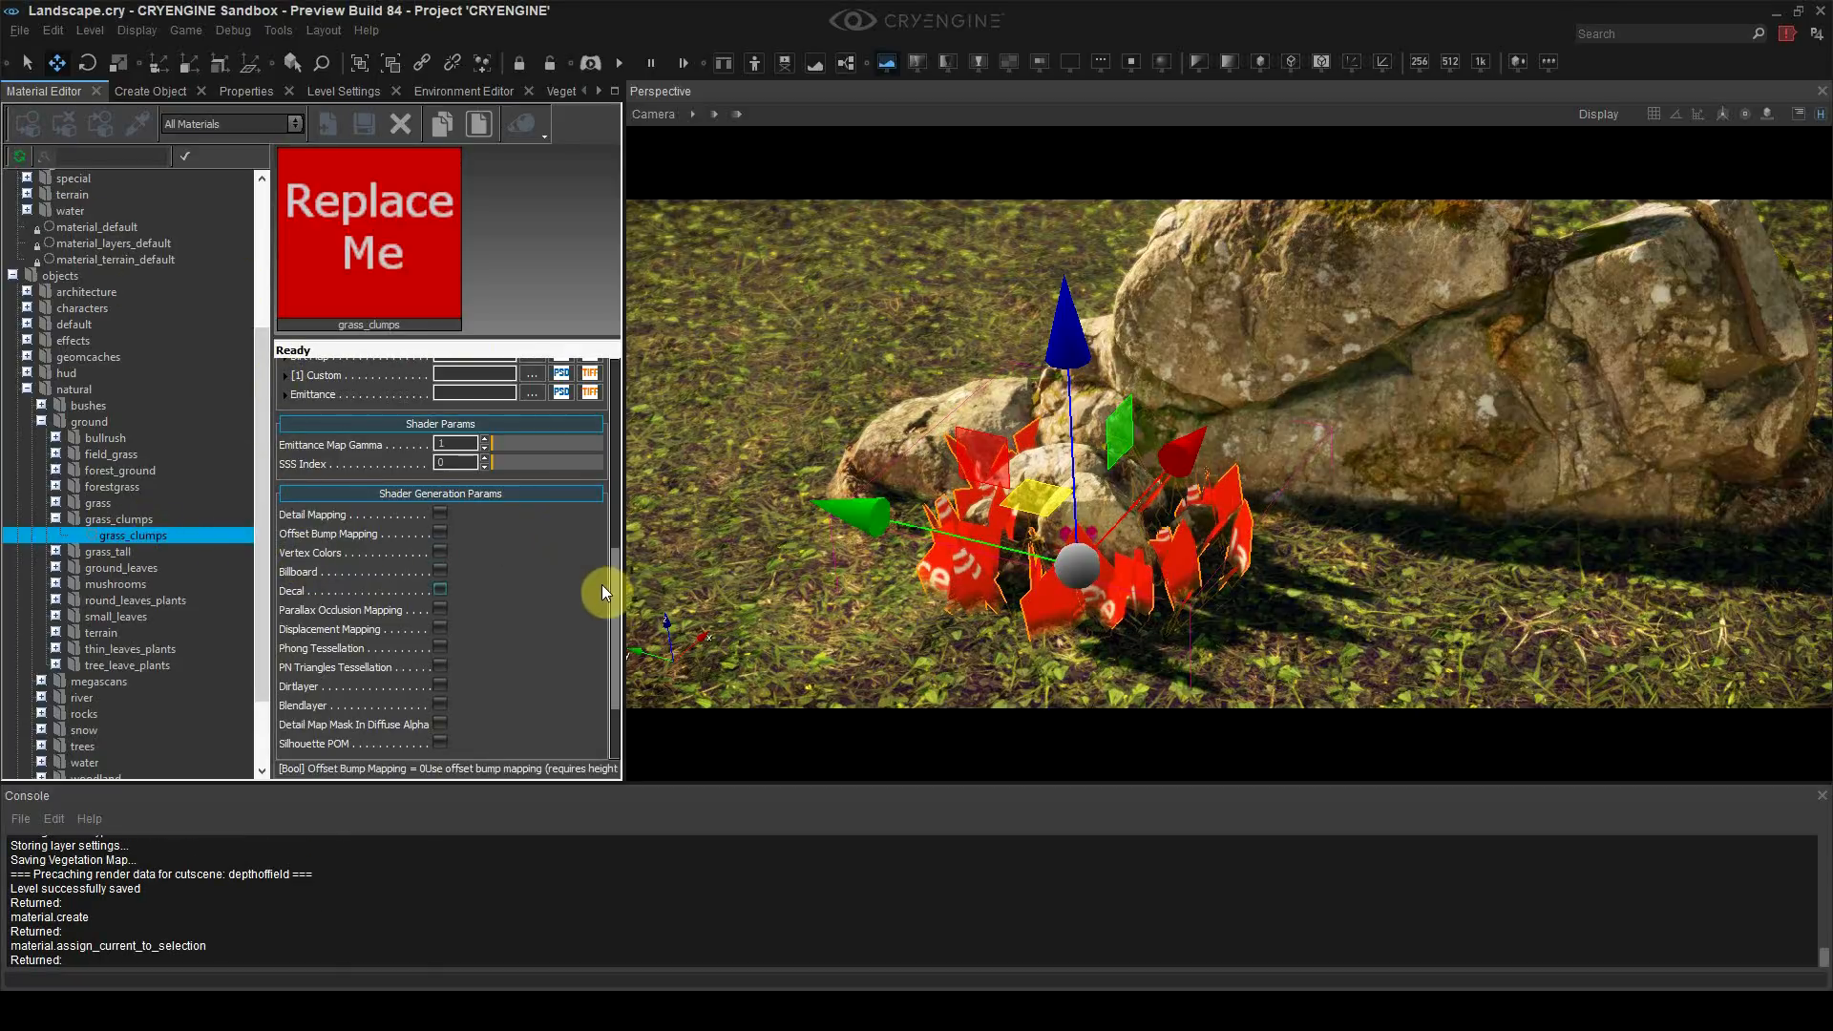
# Step: Assign the grass_clumps_albedo texture from objects/natural/ground/grass_clumps/Textures as the material's Diffuse map
pyautogui.moveTo(616, 588); pyautogui.dragTo(617, 504)
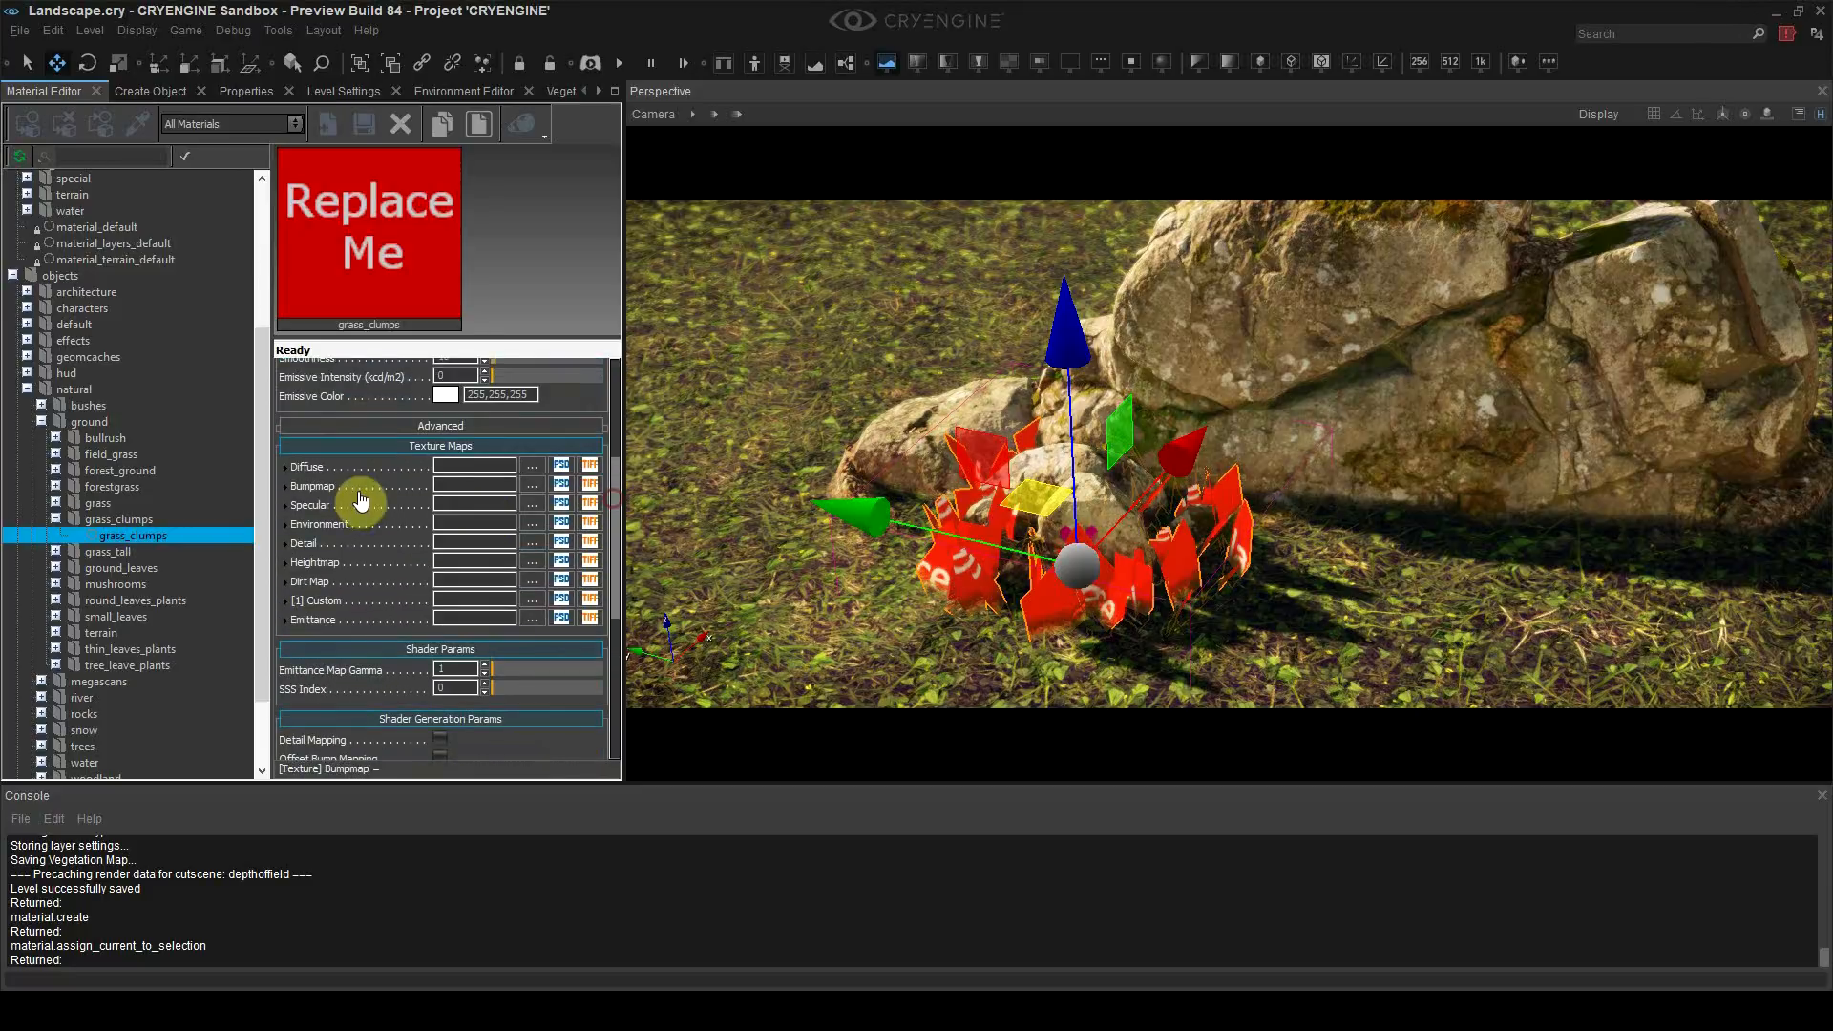
pyautogui.click(540, 464)
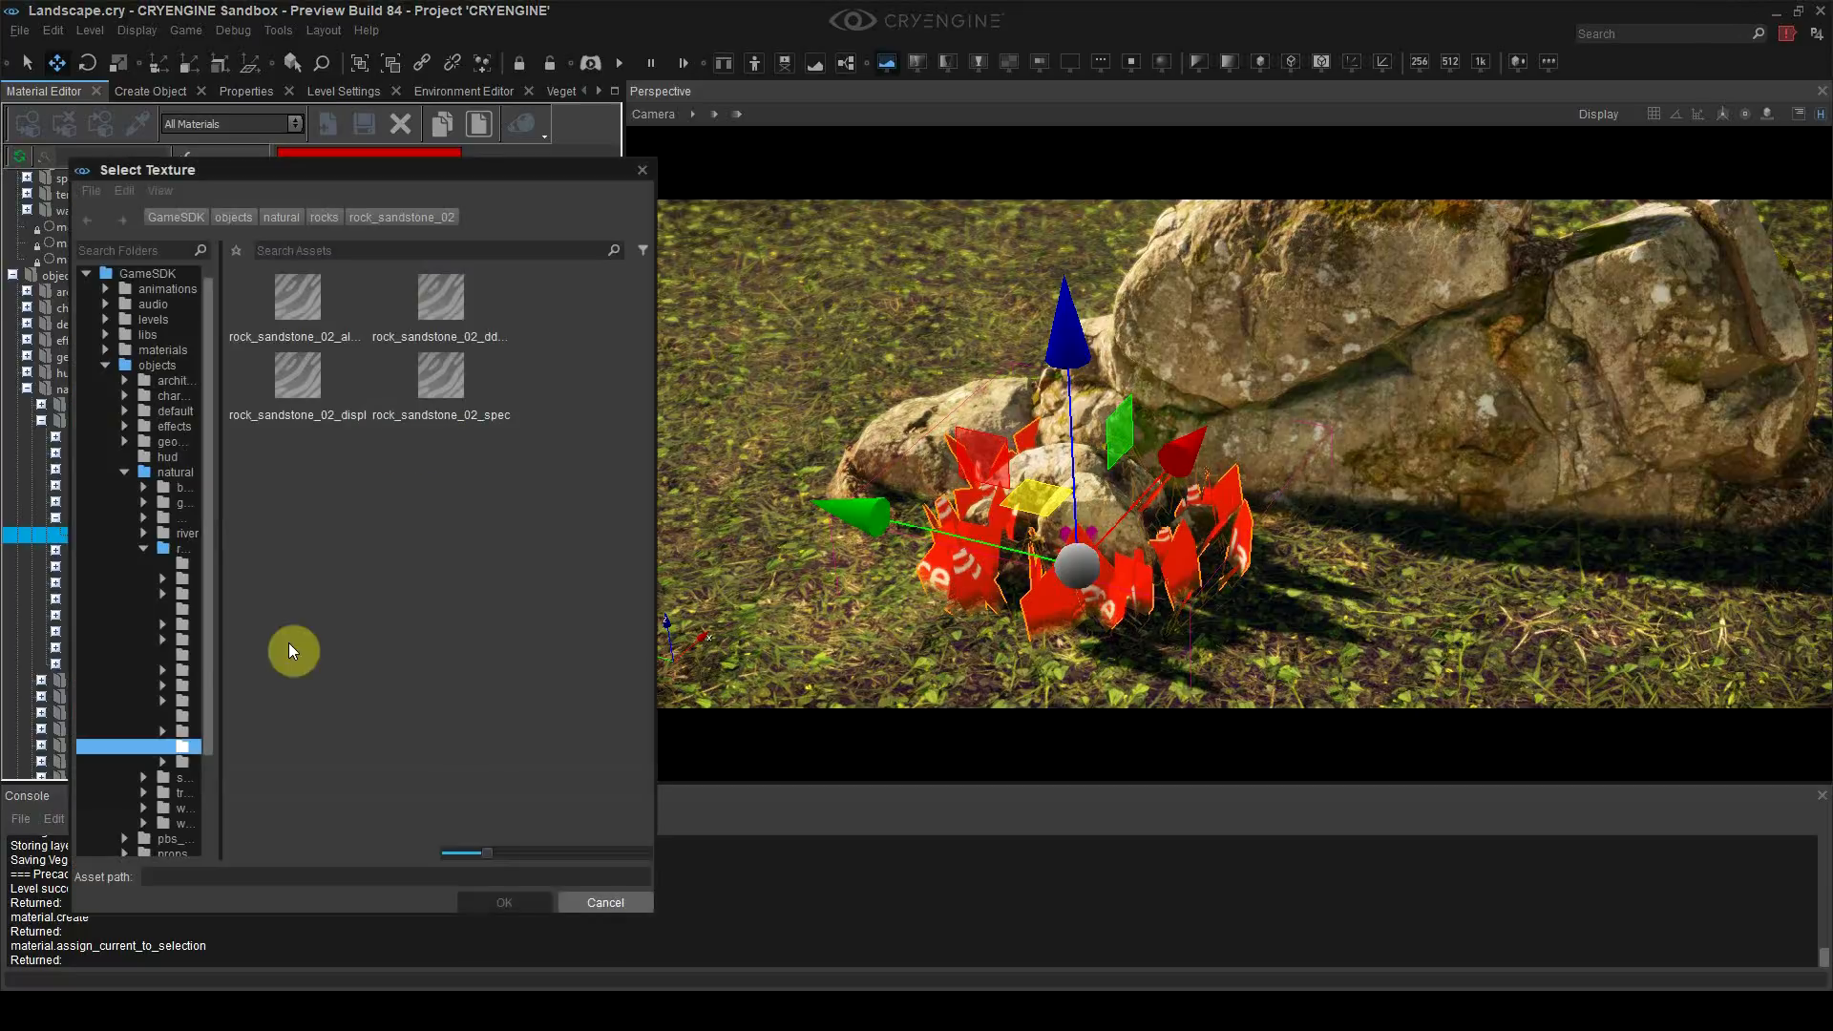
pyautogui.moveTo(220, 622); pyautogui.dragTo(361, 582)
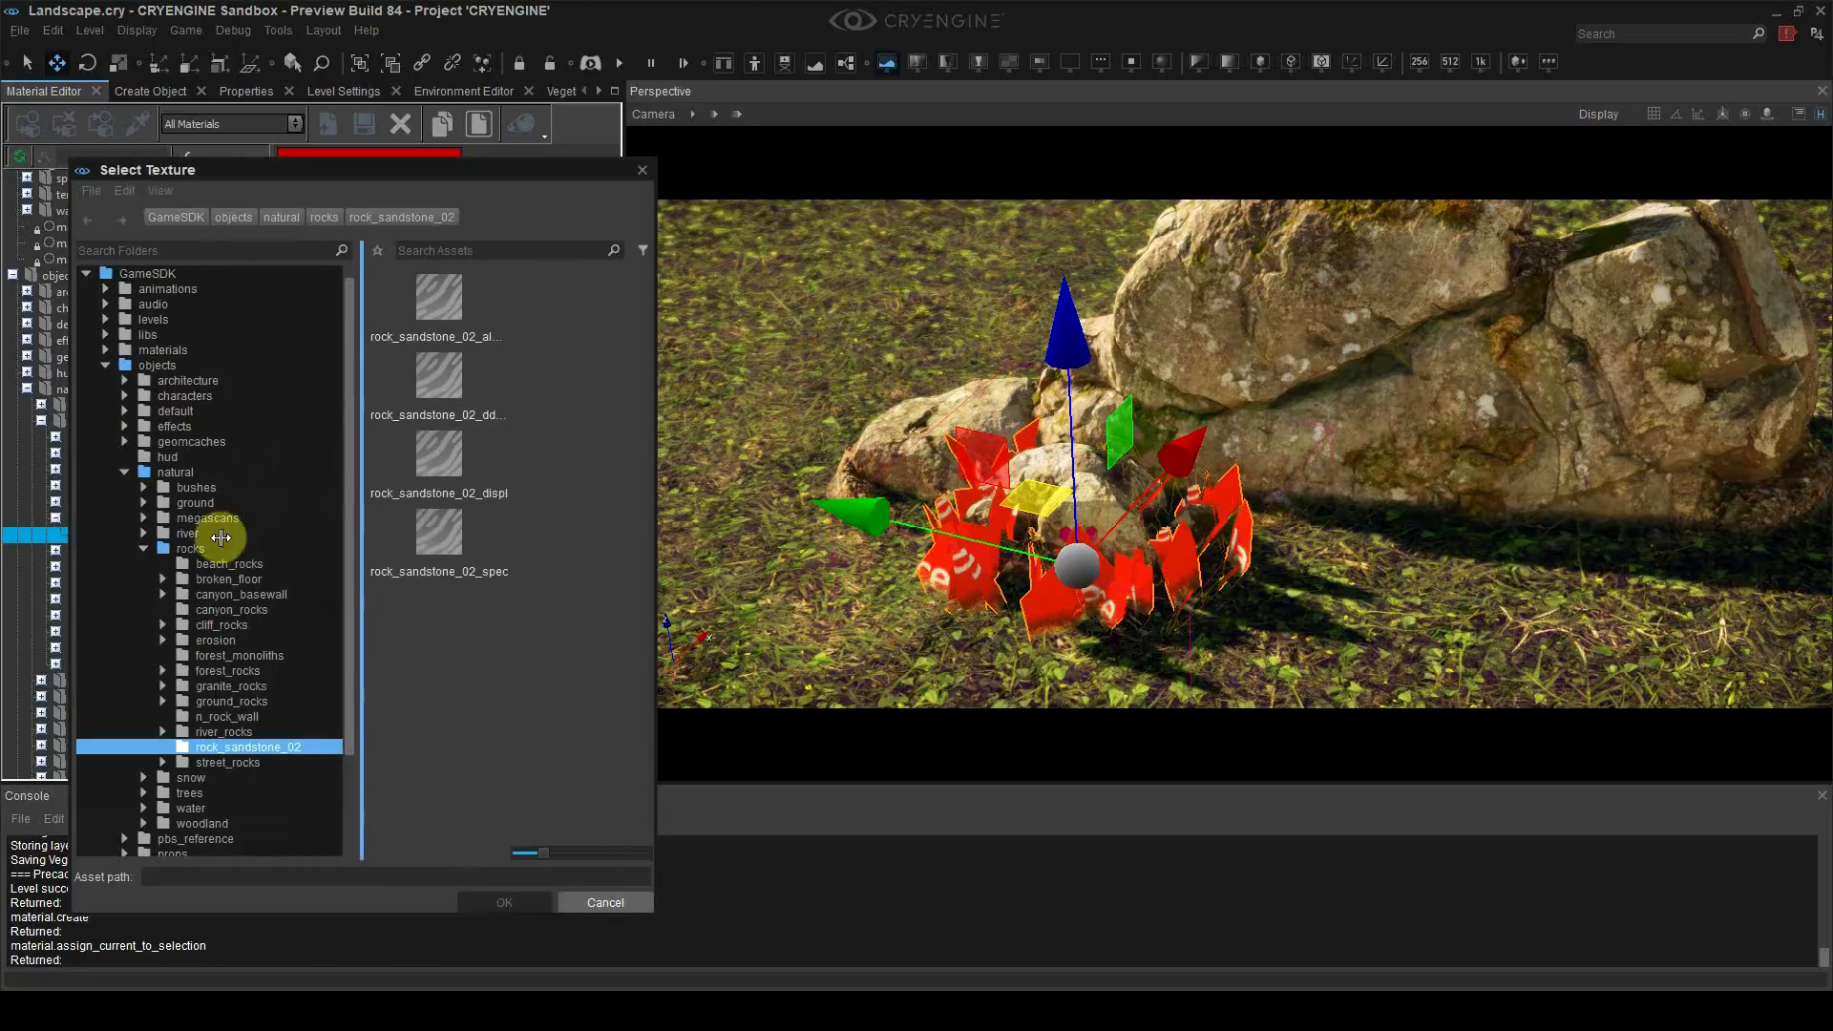
pyautogui.click(145, 548)
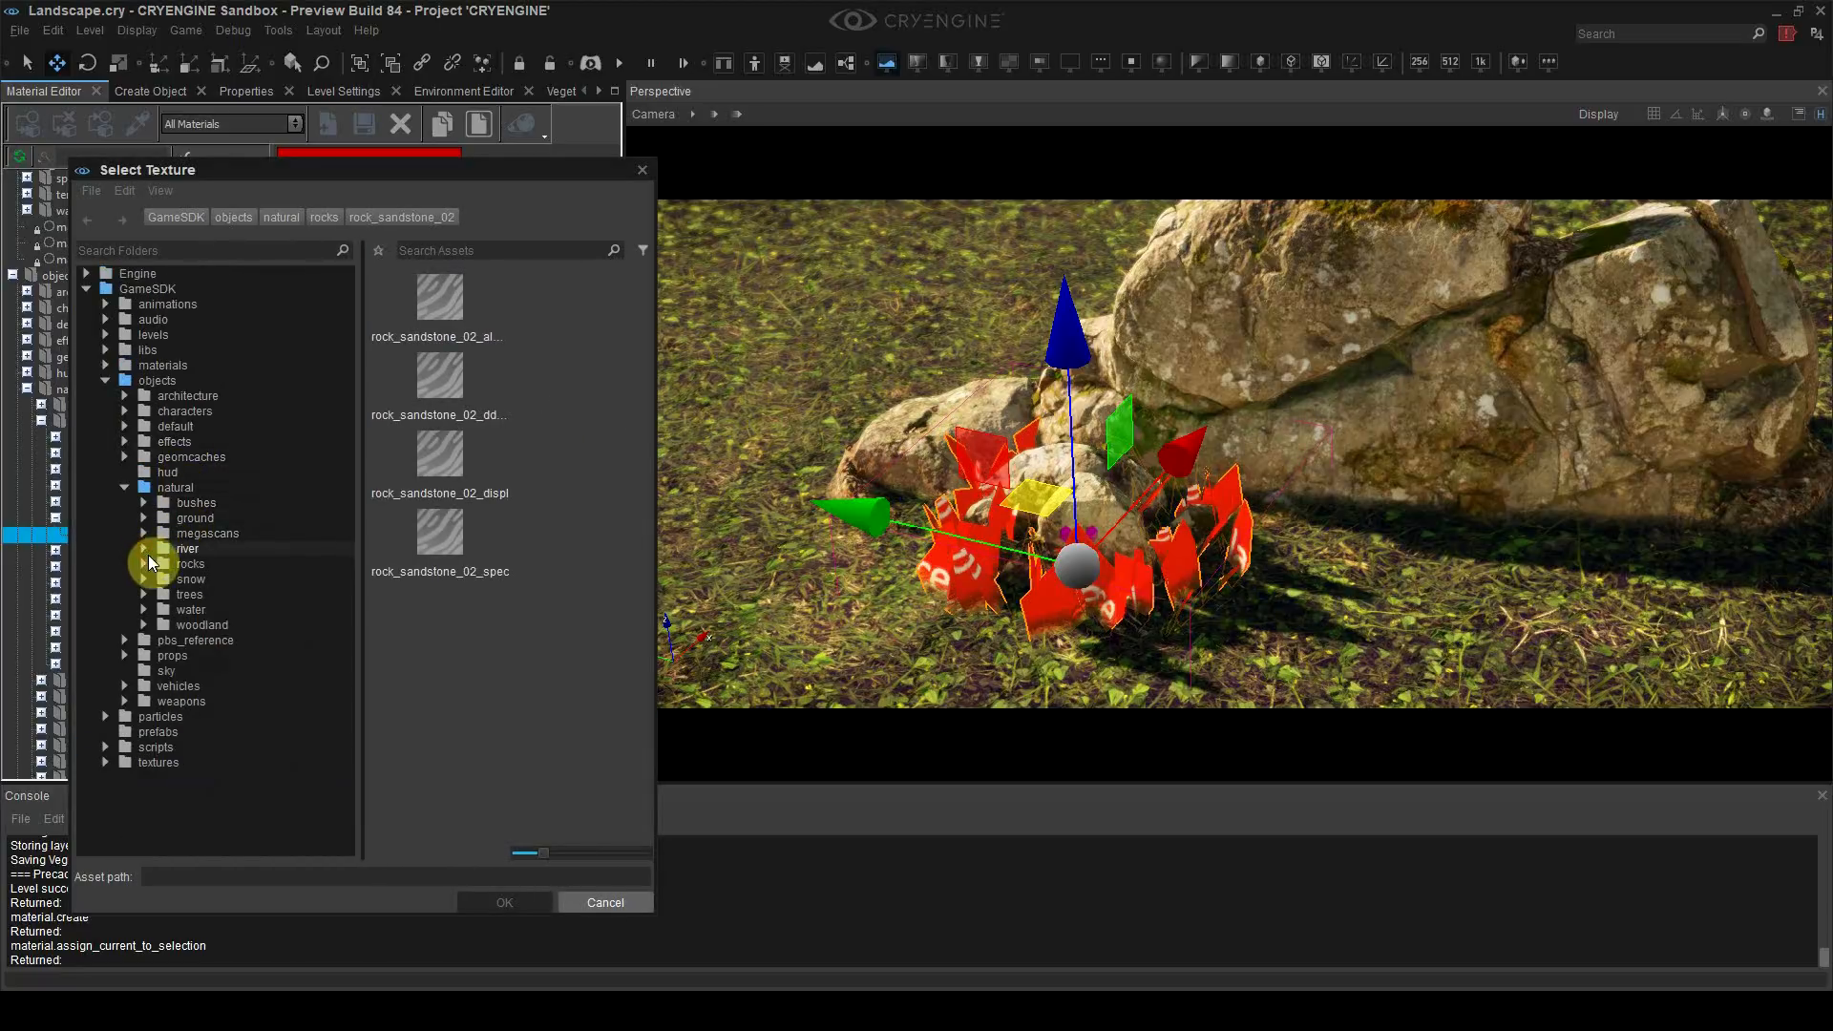
pyautogui.click(144, 517)
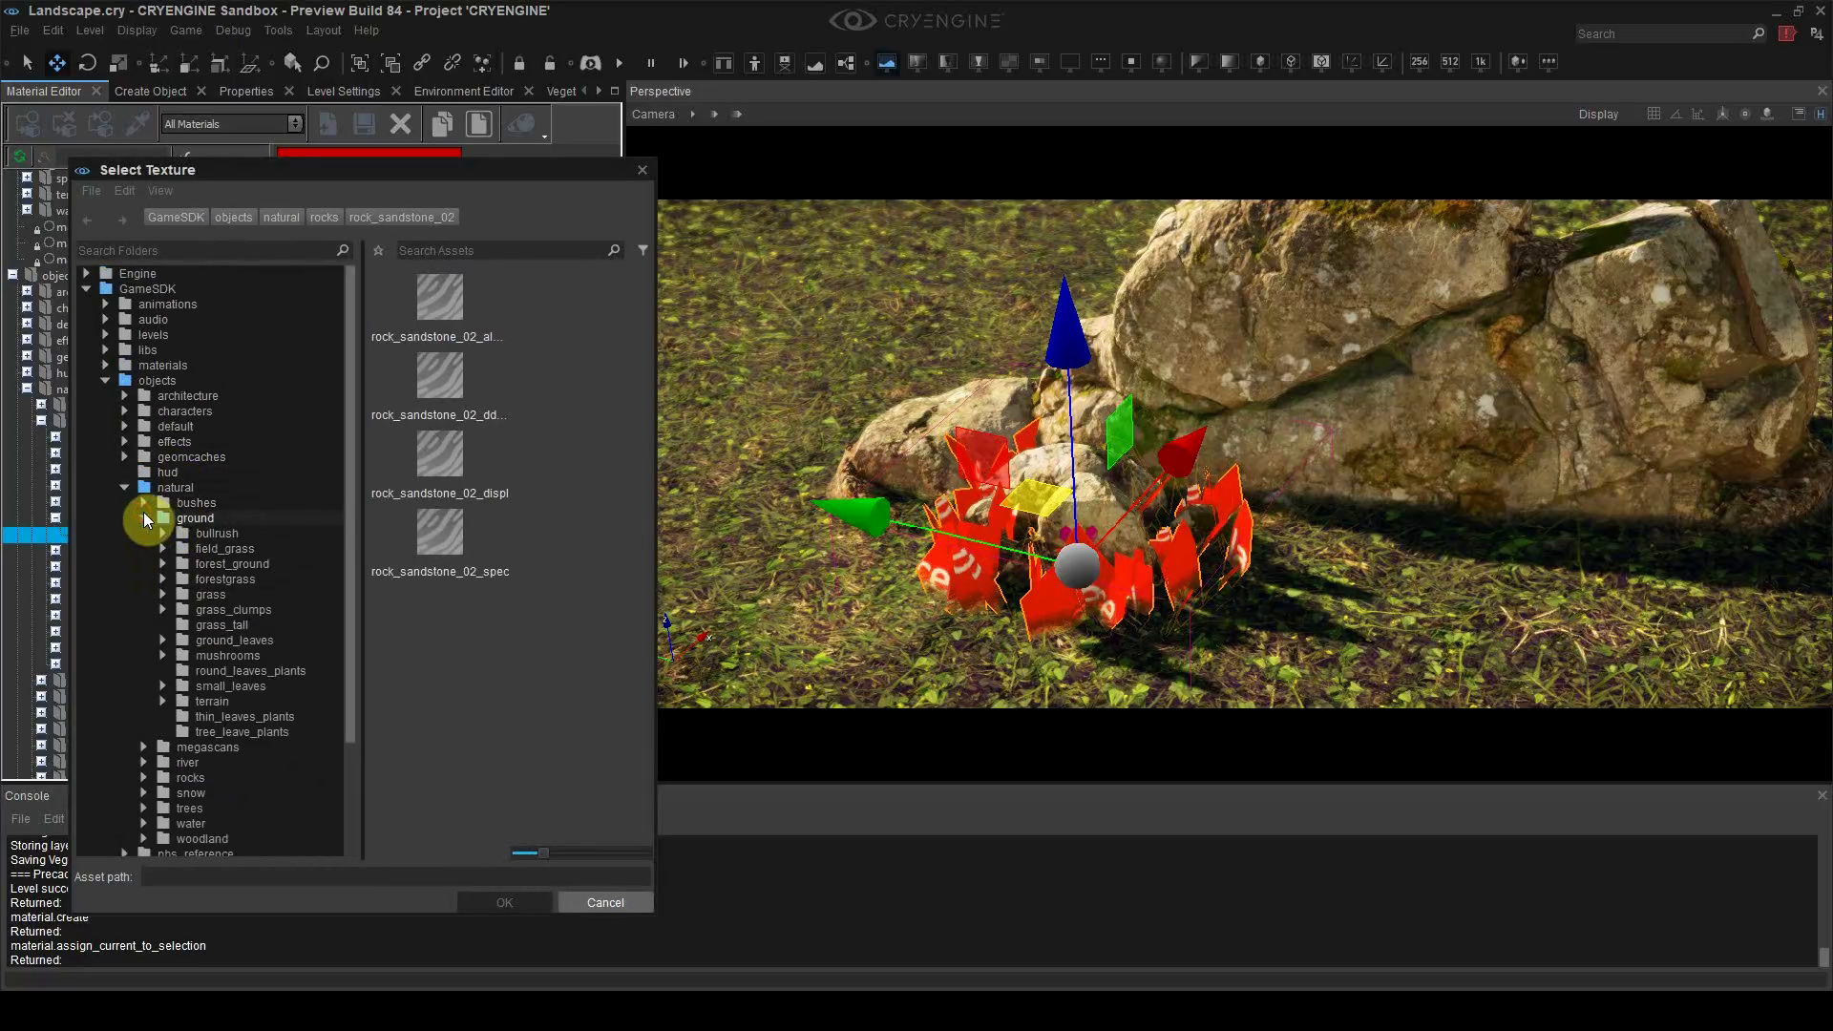
pyautogui.click(238, 611)
pyautogui.doubleClick(409, 308)
pyautogui.click(442, 308)
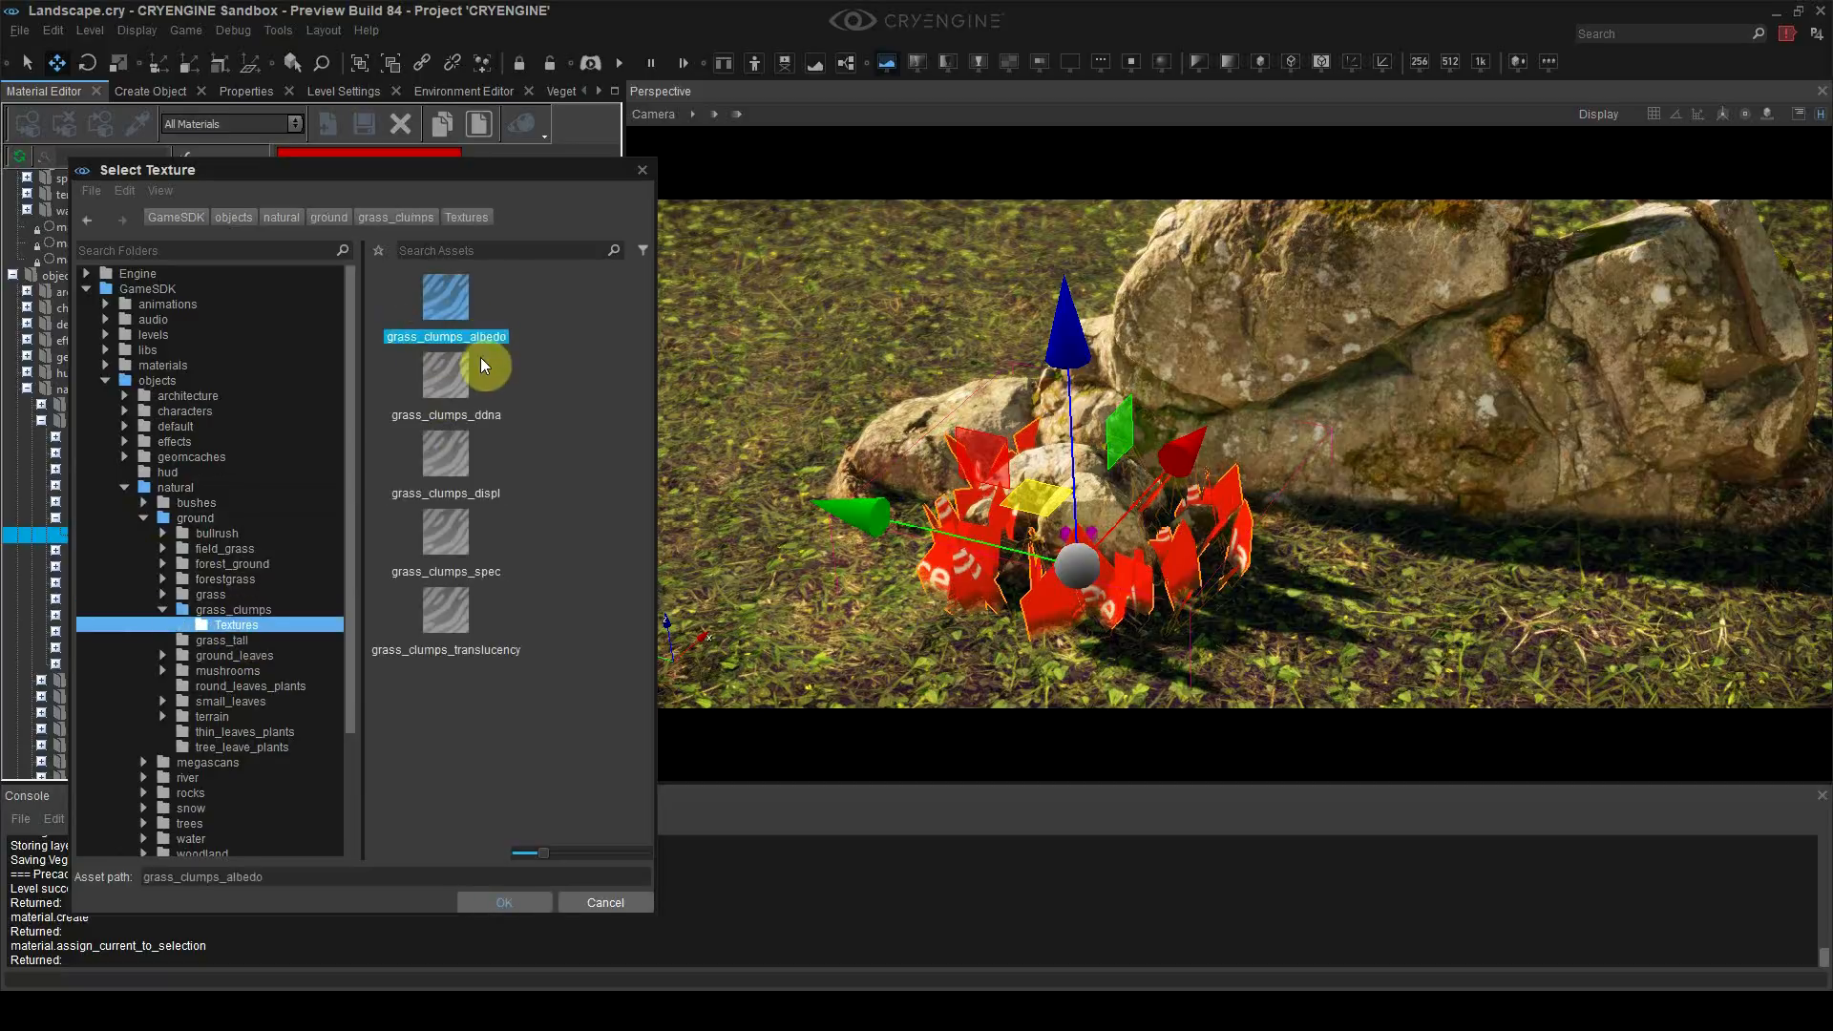
pyautogui.doubleClick(452, 314)
# Step: Deselect the grass clump mesh in the viewport and save the level
pyautogui.moveTo(796, 549); pyautogui.dragTo(821, 588, button='right')
pyautogui.press('w')
pyautogui.click(839, 653)
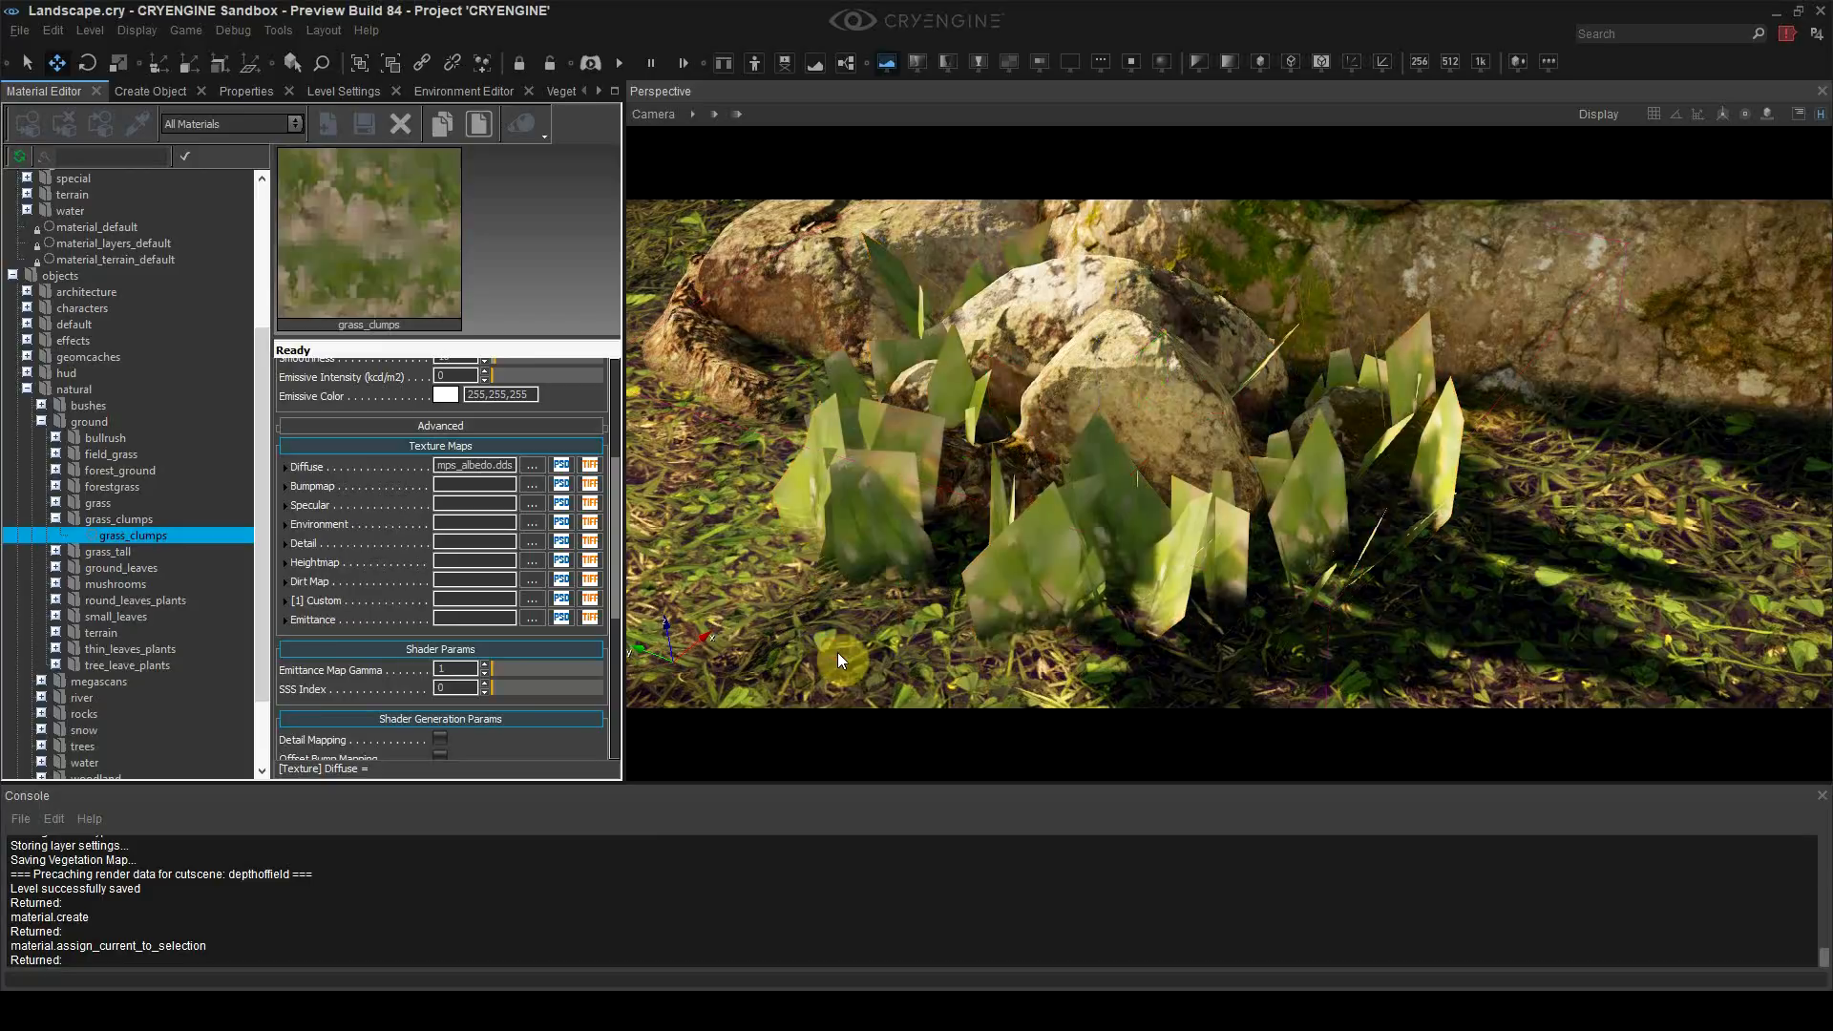
pyautogui.moveTo(611, 514); pyautogui.dragTo(607, 420)
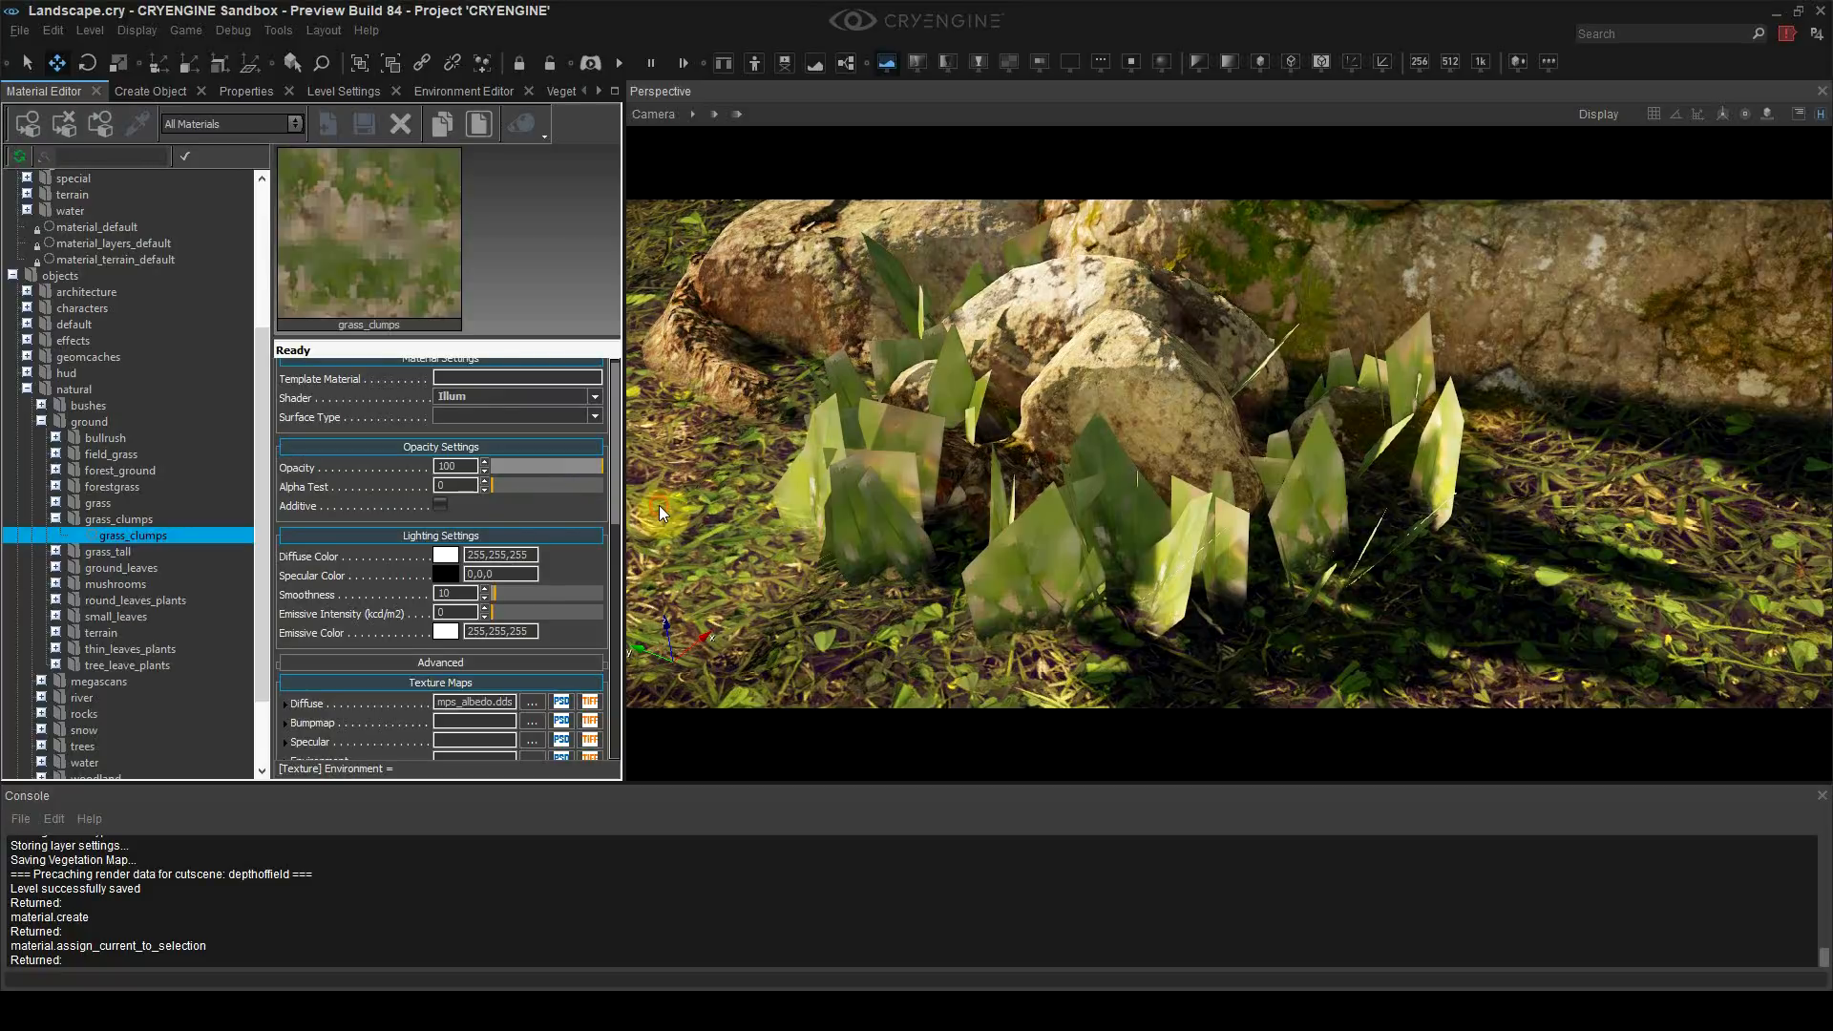
pyautogui.hotkey('ctrl', 's')
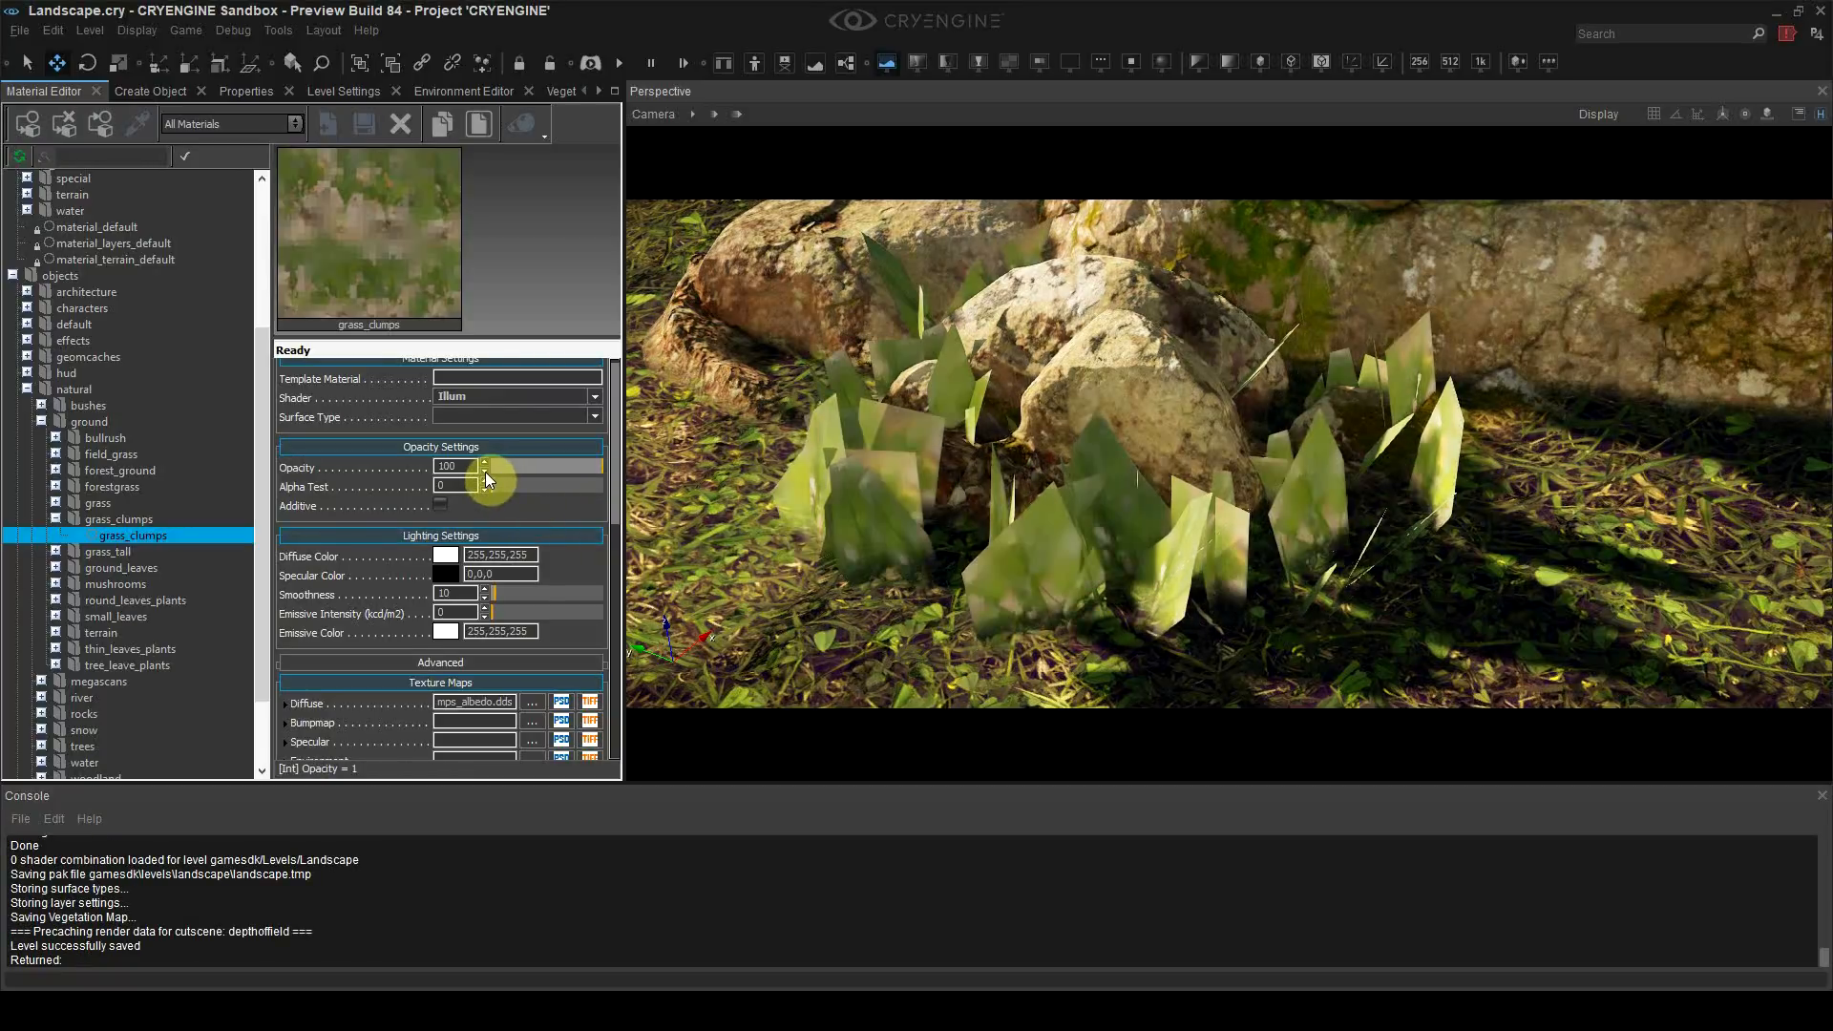
# Step: Try an Opacity of 99 on the grass_clumps material, inspect the blades by the rocks, and restore it to 100
pyautogui.click(485, 471)
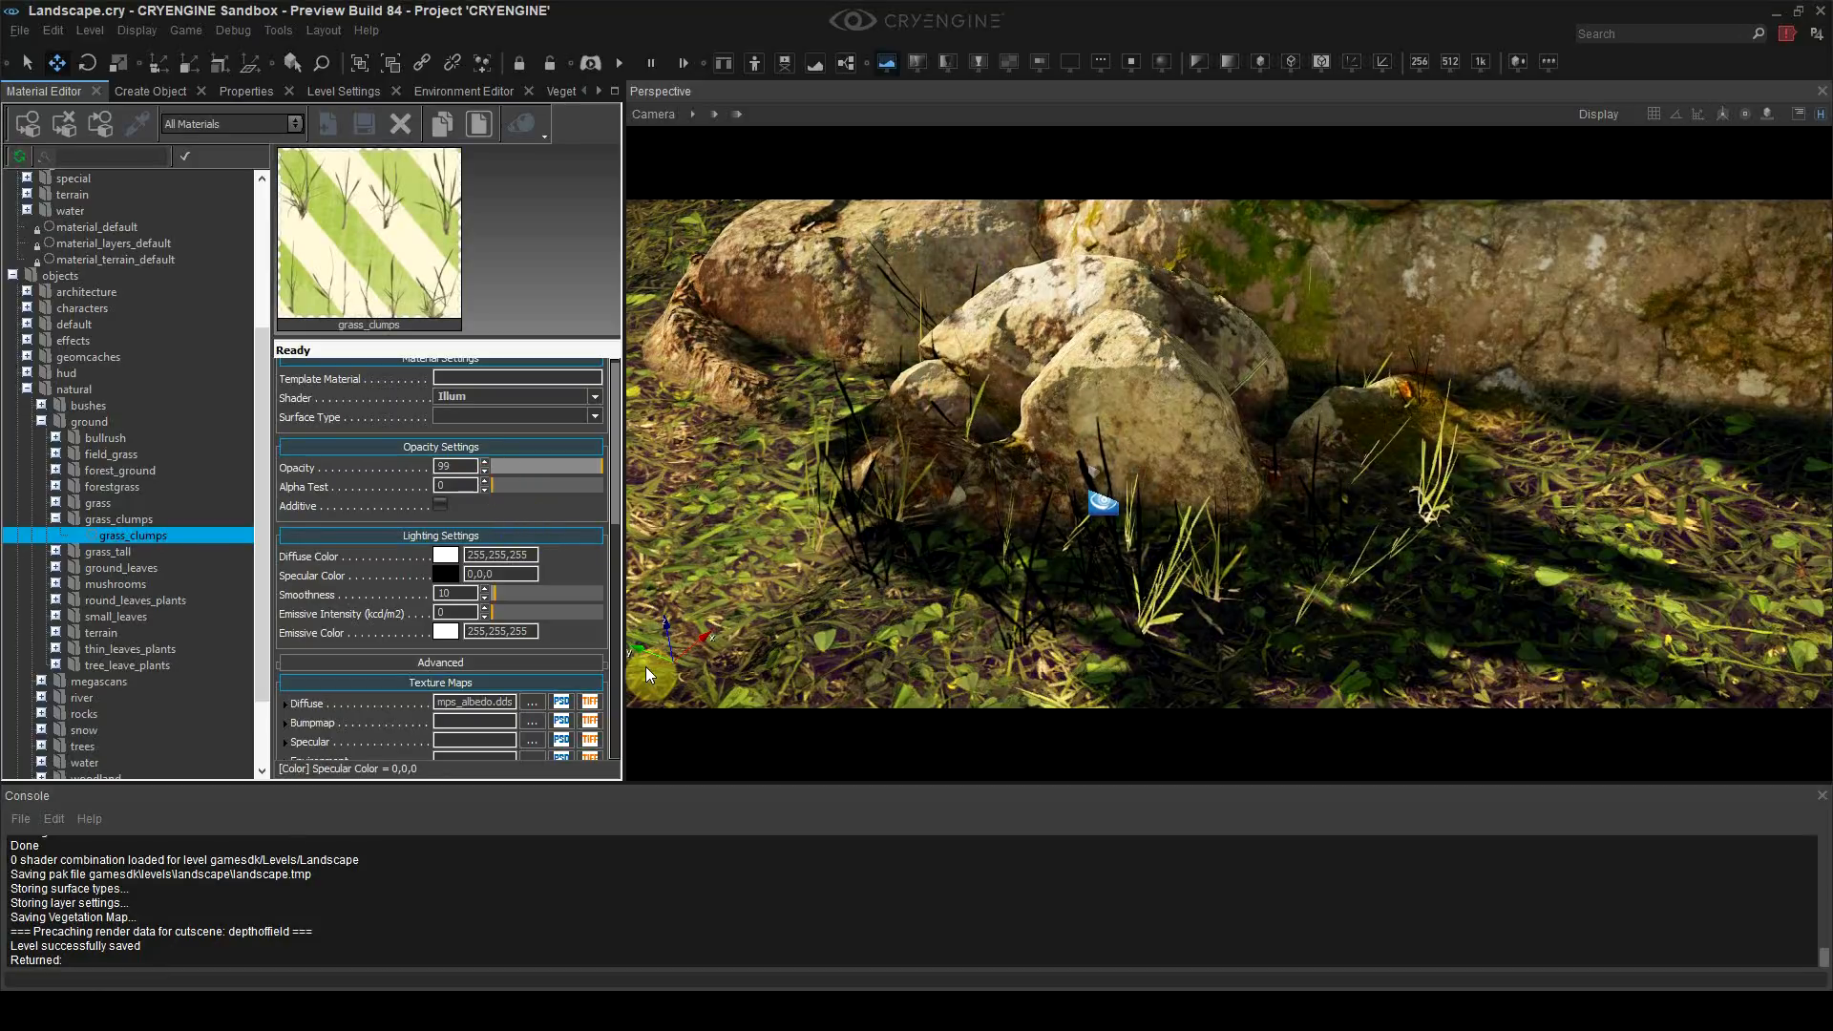
pyautogui.press('a')
pyautogui.moveTo(777, 566); pyautogui.dragTo(955, 549, button='right')
pyautogui.press('w')
pyautogui.press('s')
pyautogui.moveTo(1465, 495); pyautogui.dragTo(1384, 531, button='right')
pyautogui.press('d')
pyautogui.press('w')
pyautogui.press('a')
pyautogui.press('s')
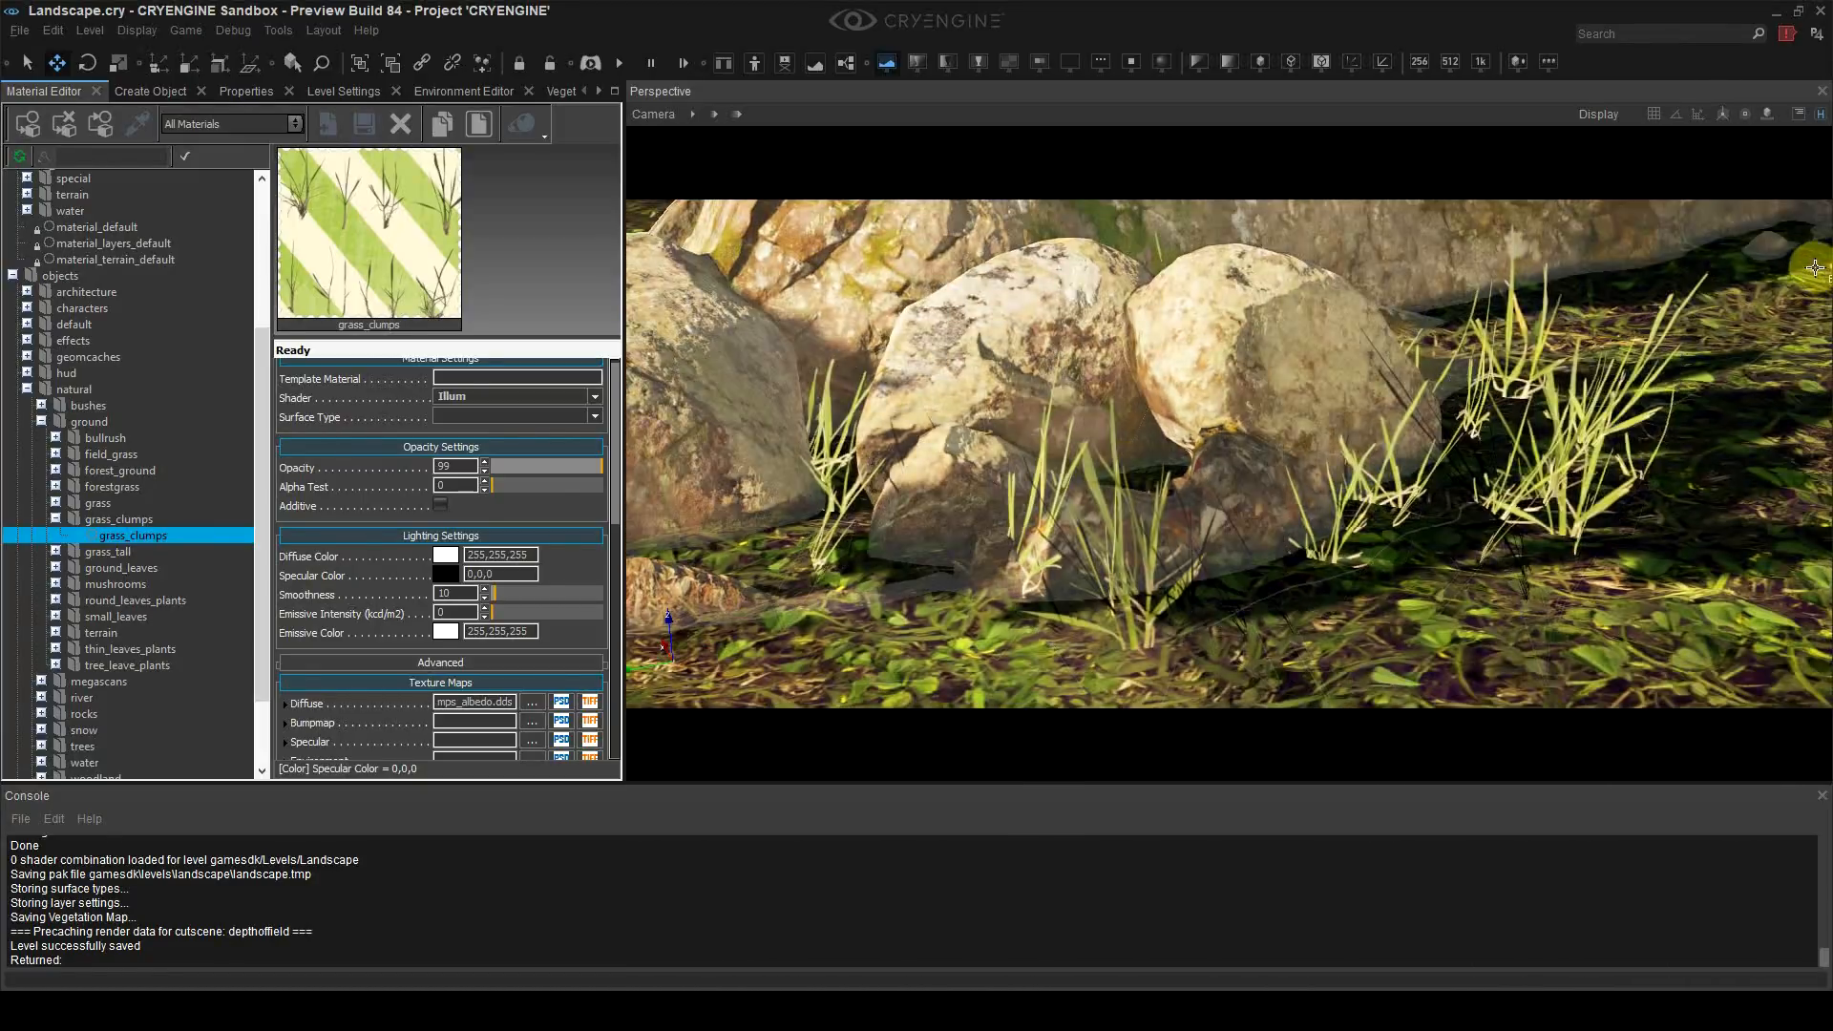
pyautogui.moveTo(564, 467); pyautogui.dragTo(634, 468)
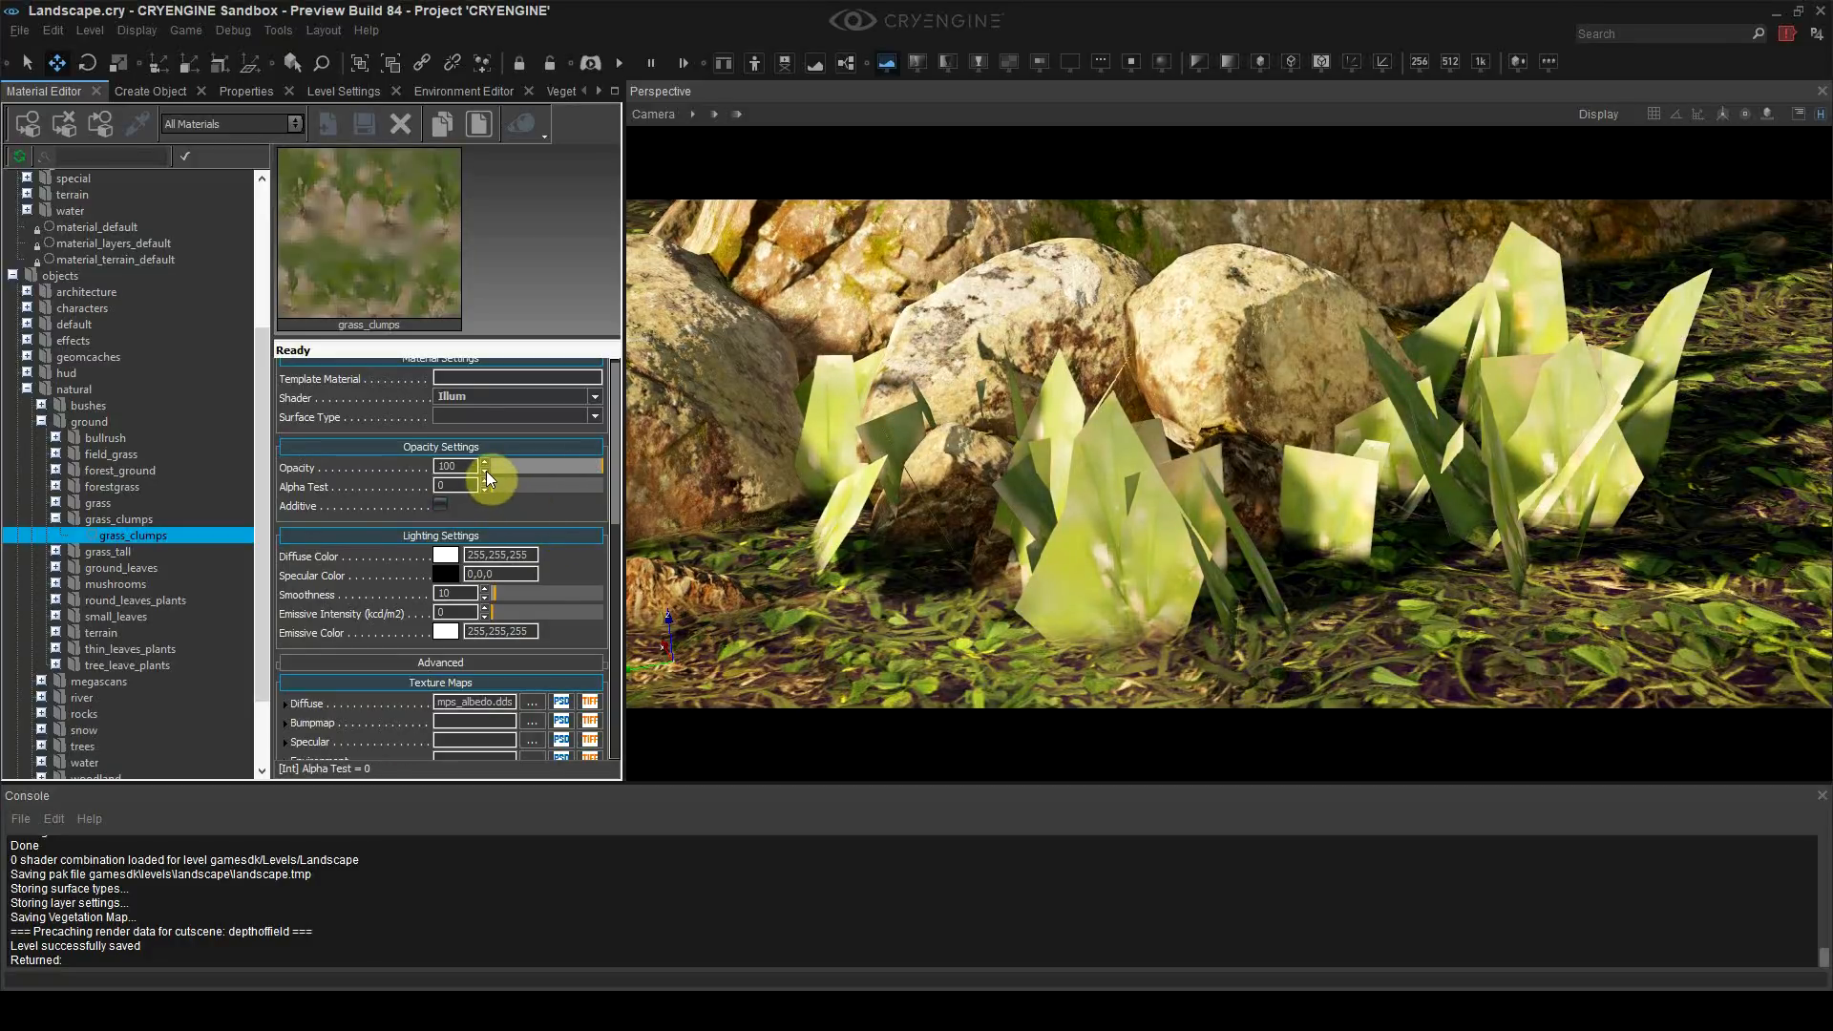
# Step: Set the grass_clumps material's Opacity to 100 and its Alpha Test to 68
pyautogui.click(485, 472)
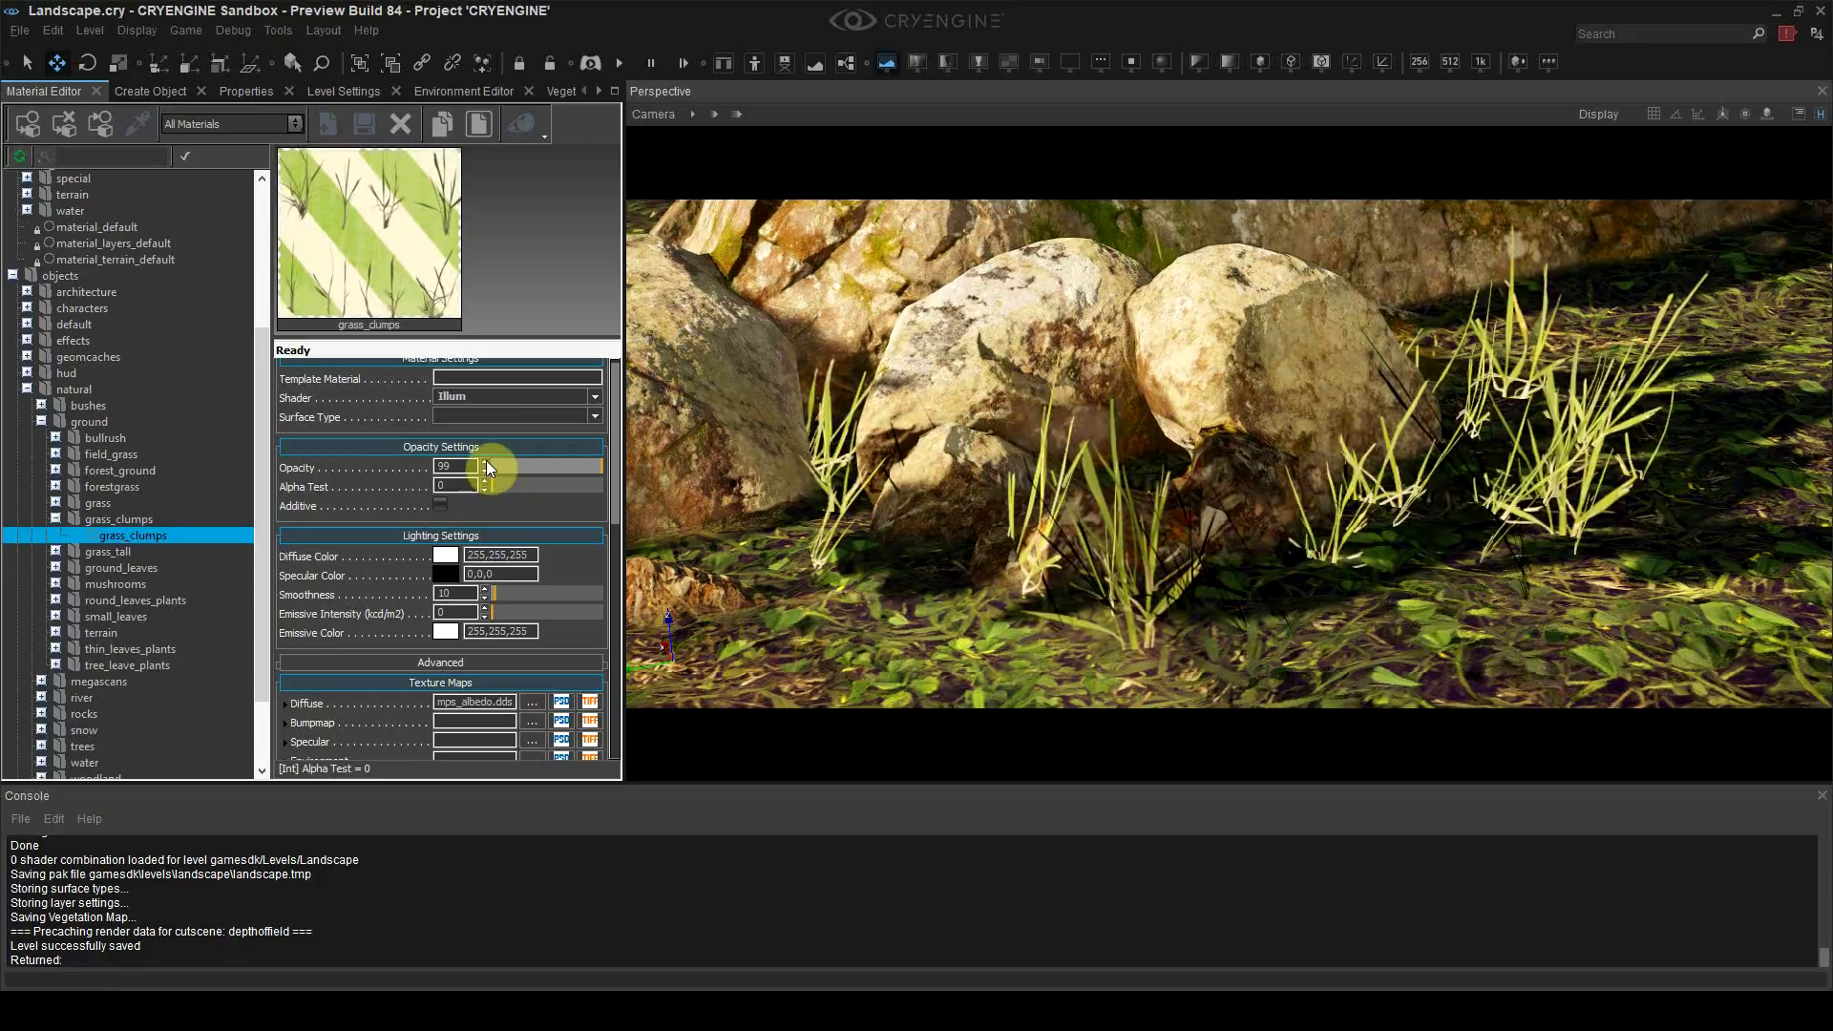
pyautogui.click(485, 462)
pyautogui.moveTo(500, 483); pyautogui.dragTo(567, 502)
# Step: Hide the viewport helpers and examine the alpha-tested grass clumps around the small rocks
pyautogui.moveTo(1213, 463); pyautogui.dragTo(1264, 470, button='right')
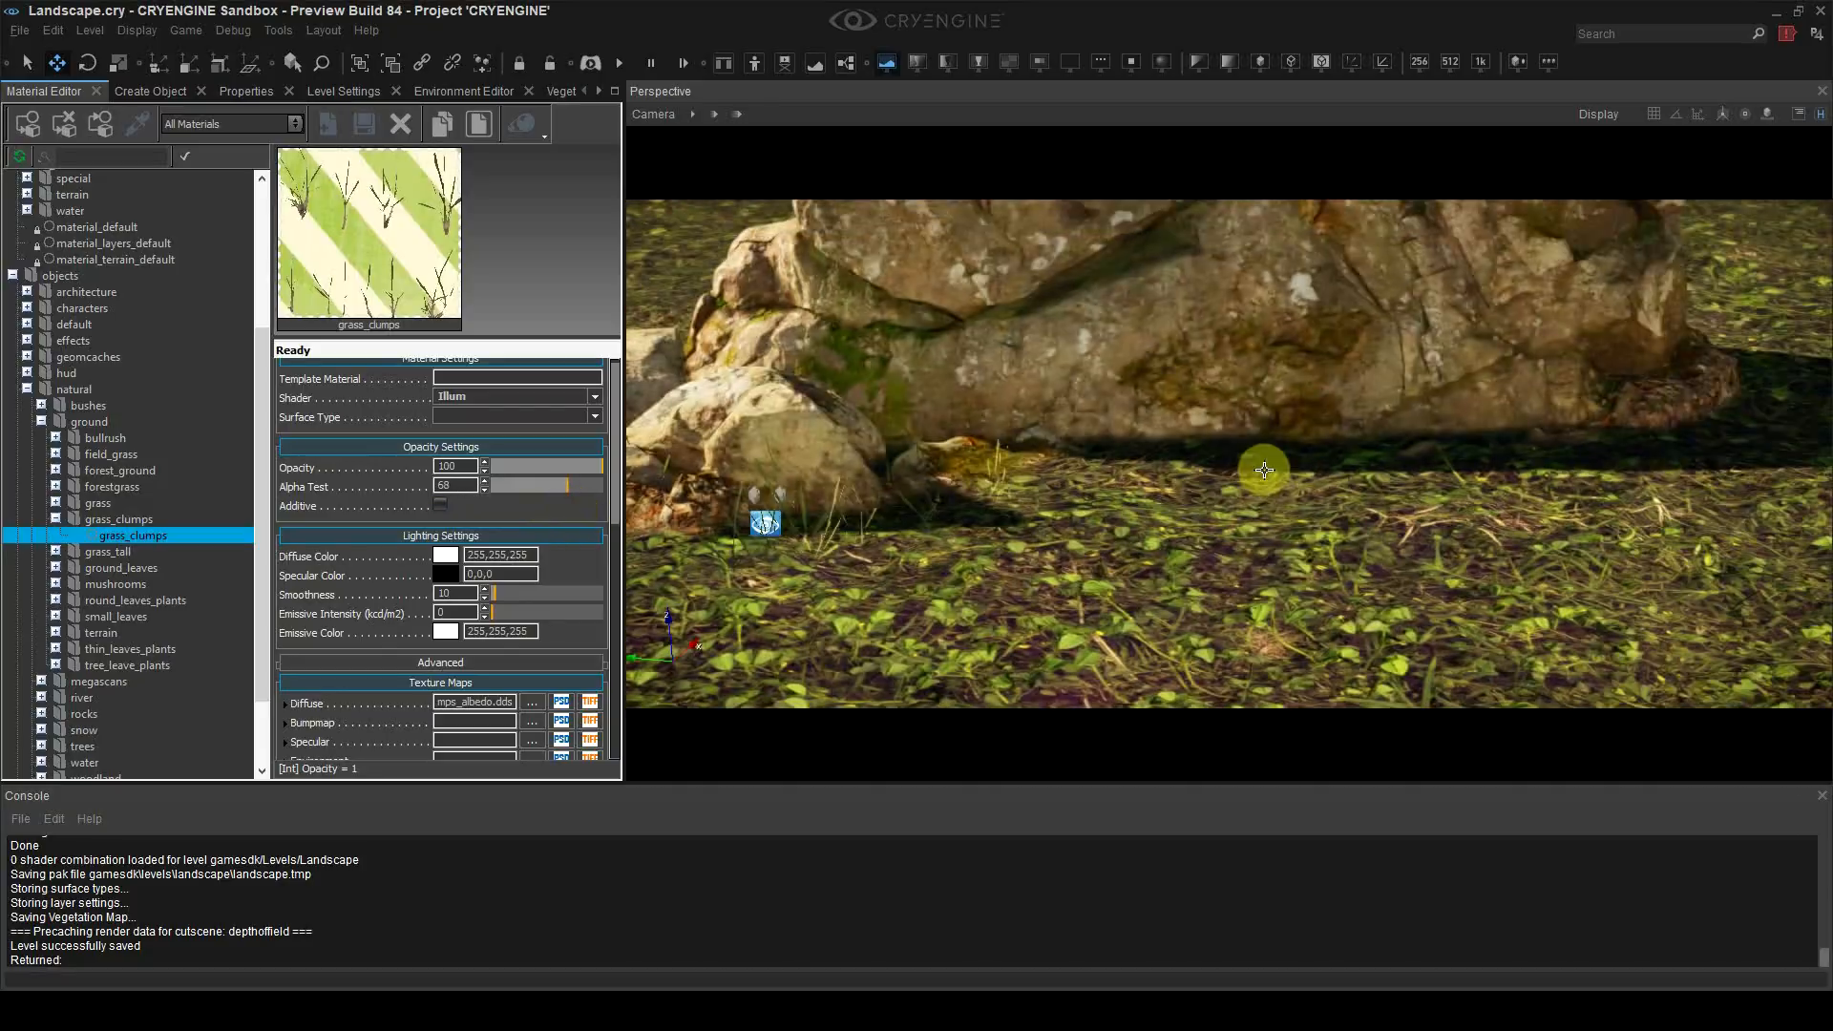
pyautogui.press('w')
pyautogui.moveTo(1290, 574)
pyautogui.mouseDown(button='right')
pyautogui.moveTo(1251, 567)
pyautogui.moveTo(1291, 574)
pyautogui.mouseUp(button='right')
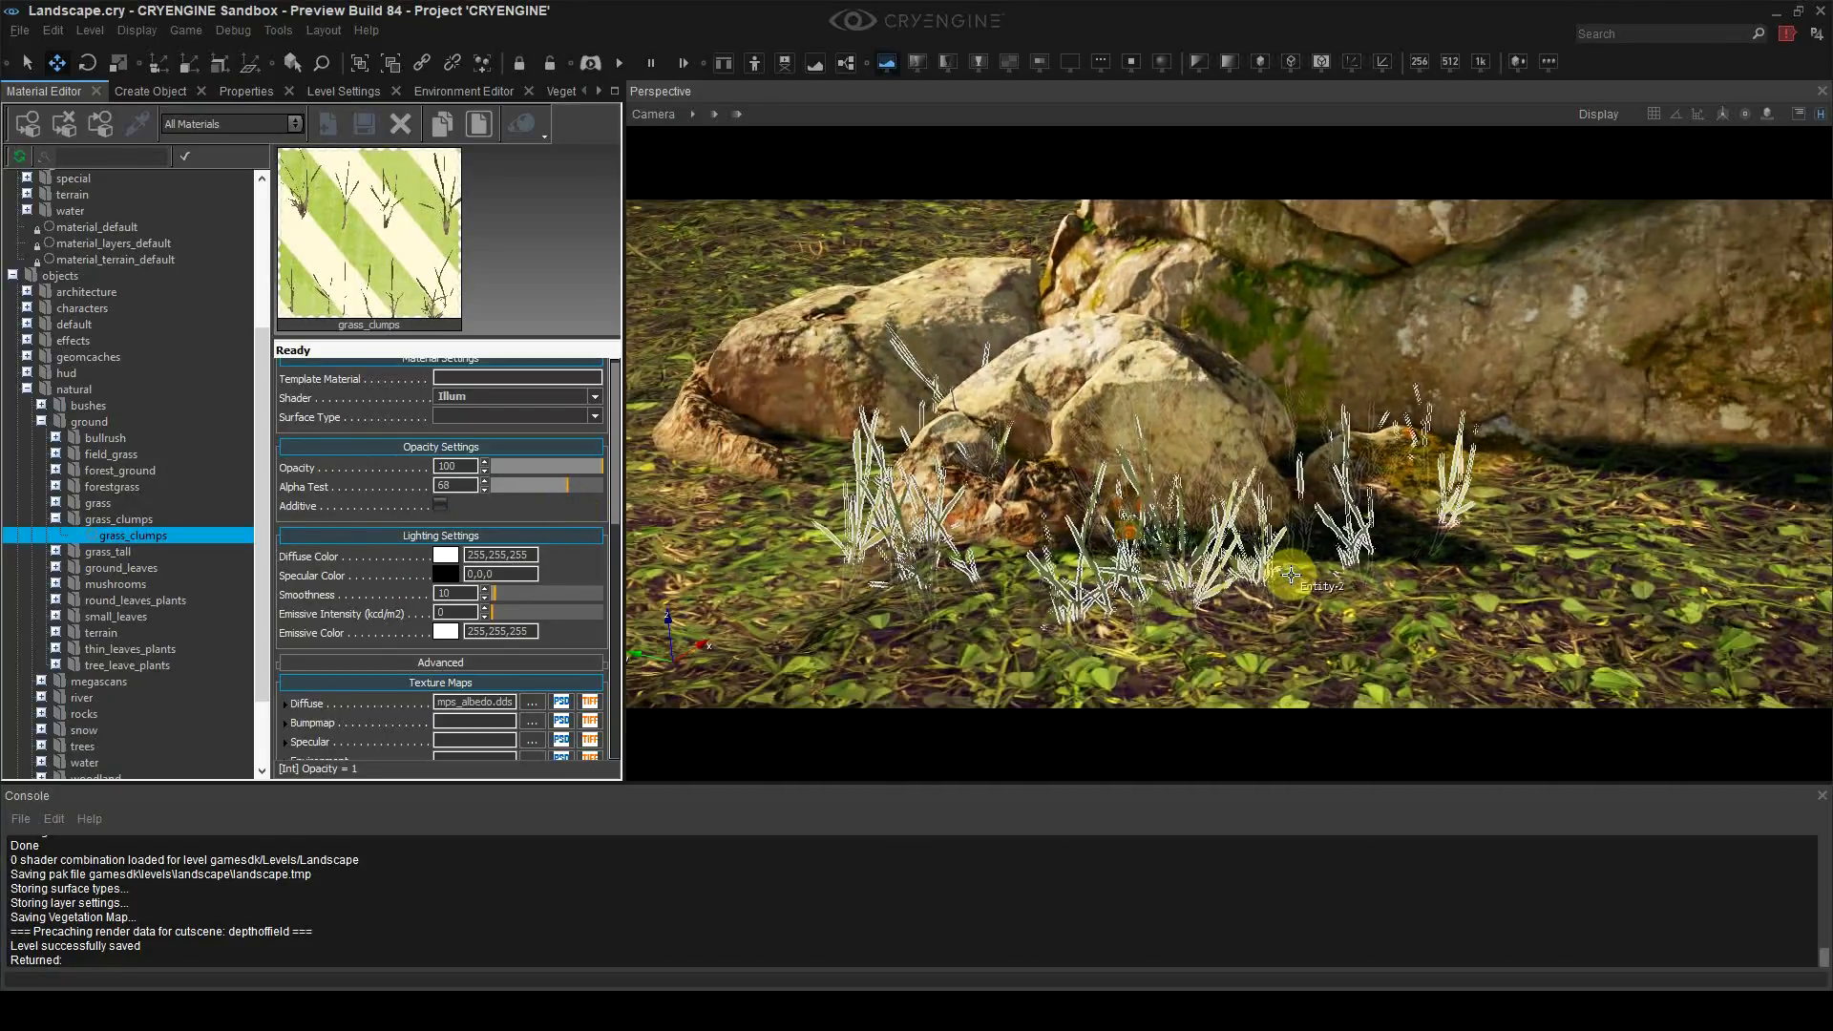
pyautogui.moveTo(1528, 345); pyautogui.dragTo(1516, 380, button='right')
pyautogui.press('w')
pyautogui.press('s')
pyautogui.moveTo(1277, 620); pyautogui.dragTo(1275, 584, button='right')
pyautogui.click(1820, 116)
pyautogui.moveTo(1322, 401); pyautogui.dragTo(1321, 433, button='right')
pyautogui.press('w')
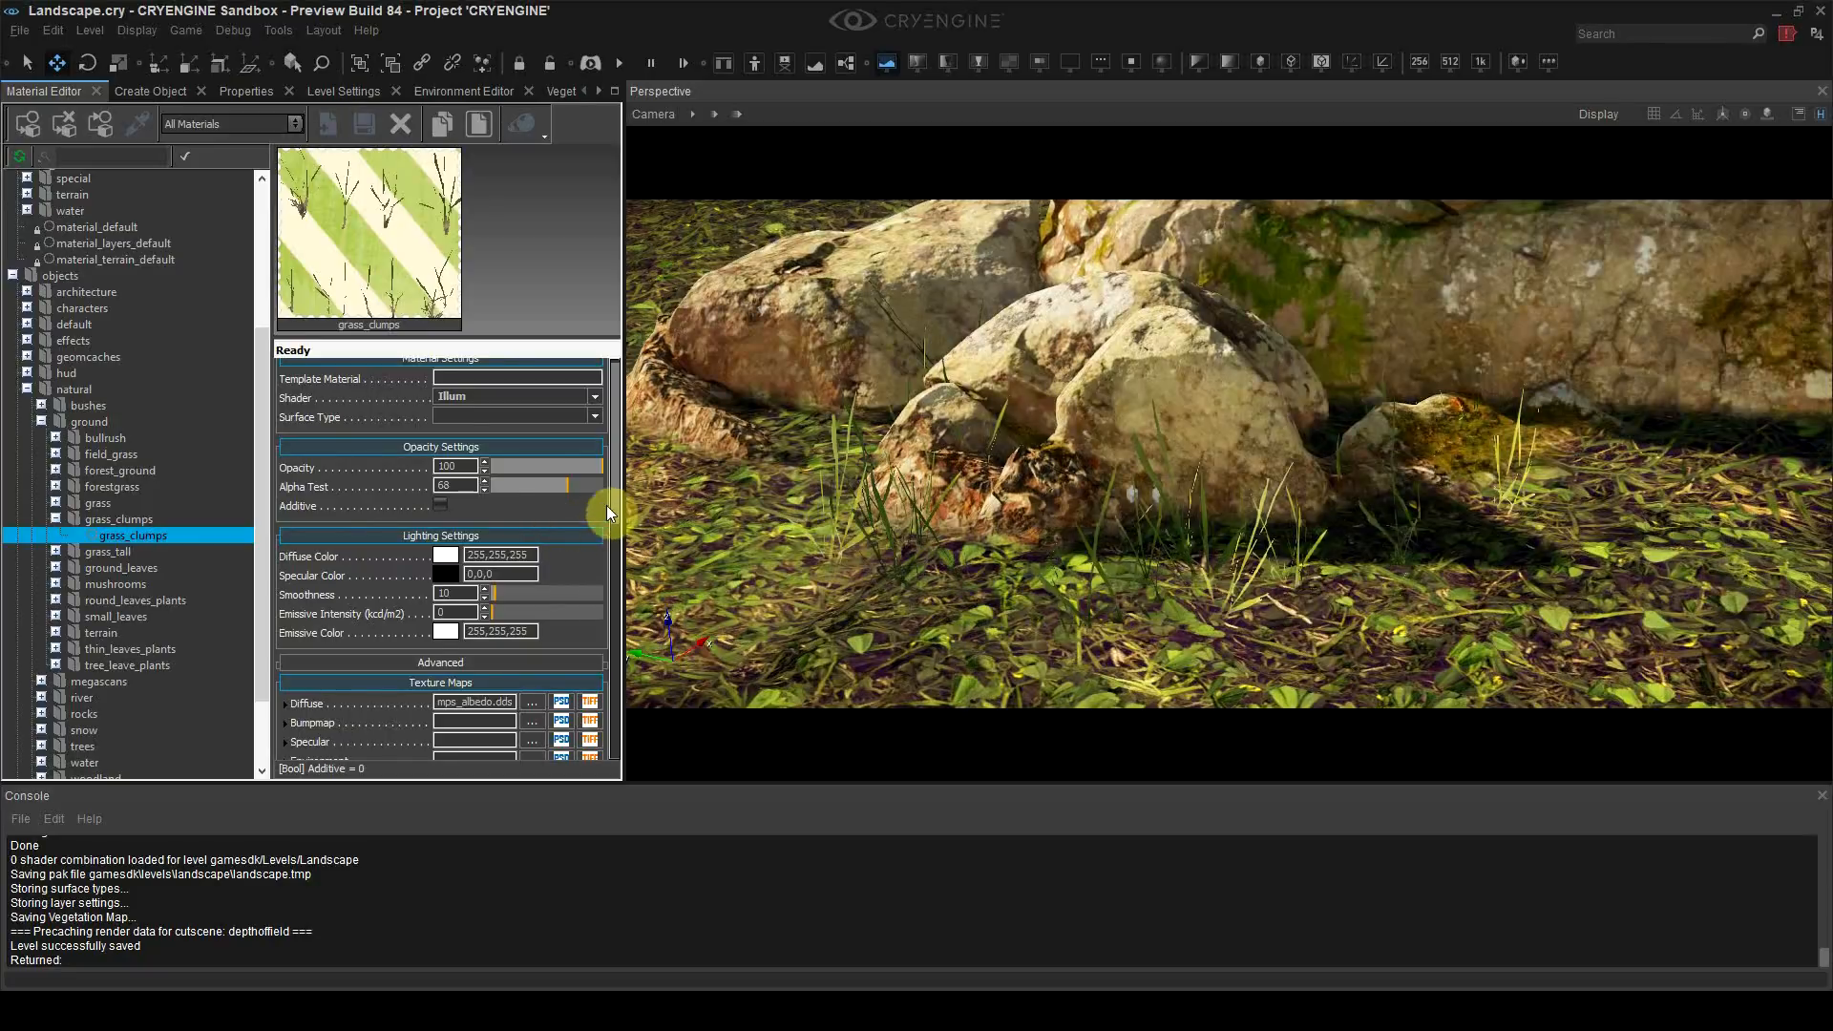
# Step: Assign grass_clumps_ddna as the material's Bumpmap and grass_clumps_spec as its Specular map
pyautogui.moveTo(615, 502); pyautogui.dragTo(616, 568)
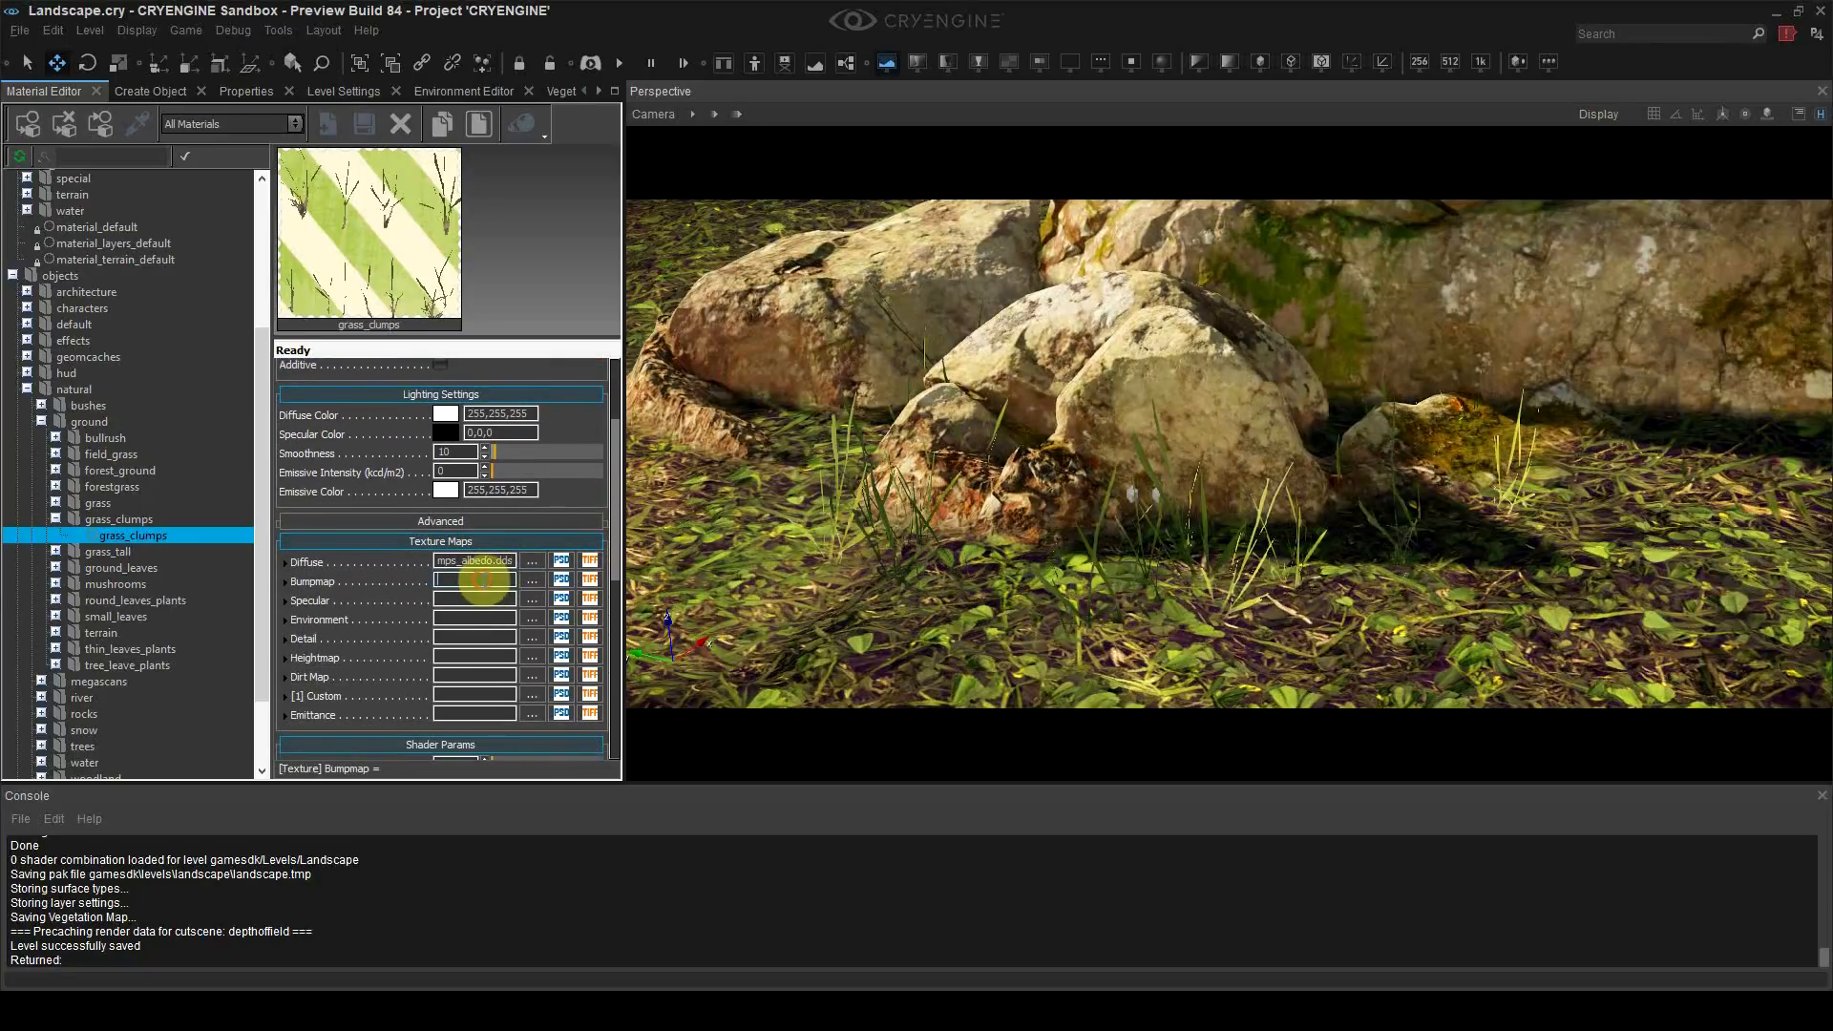
pyautogui.click(525, 582)
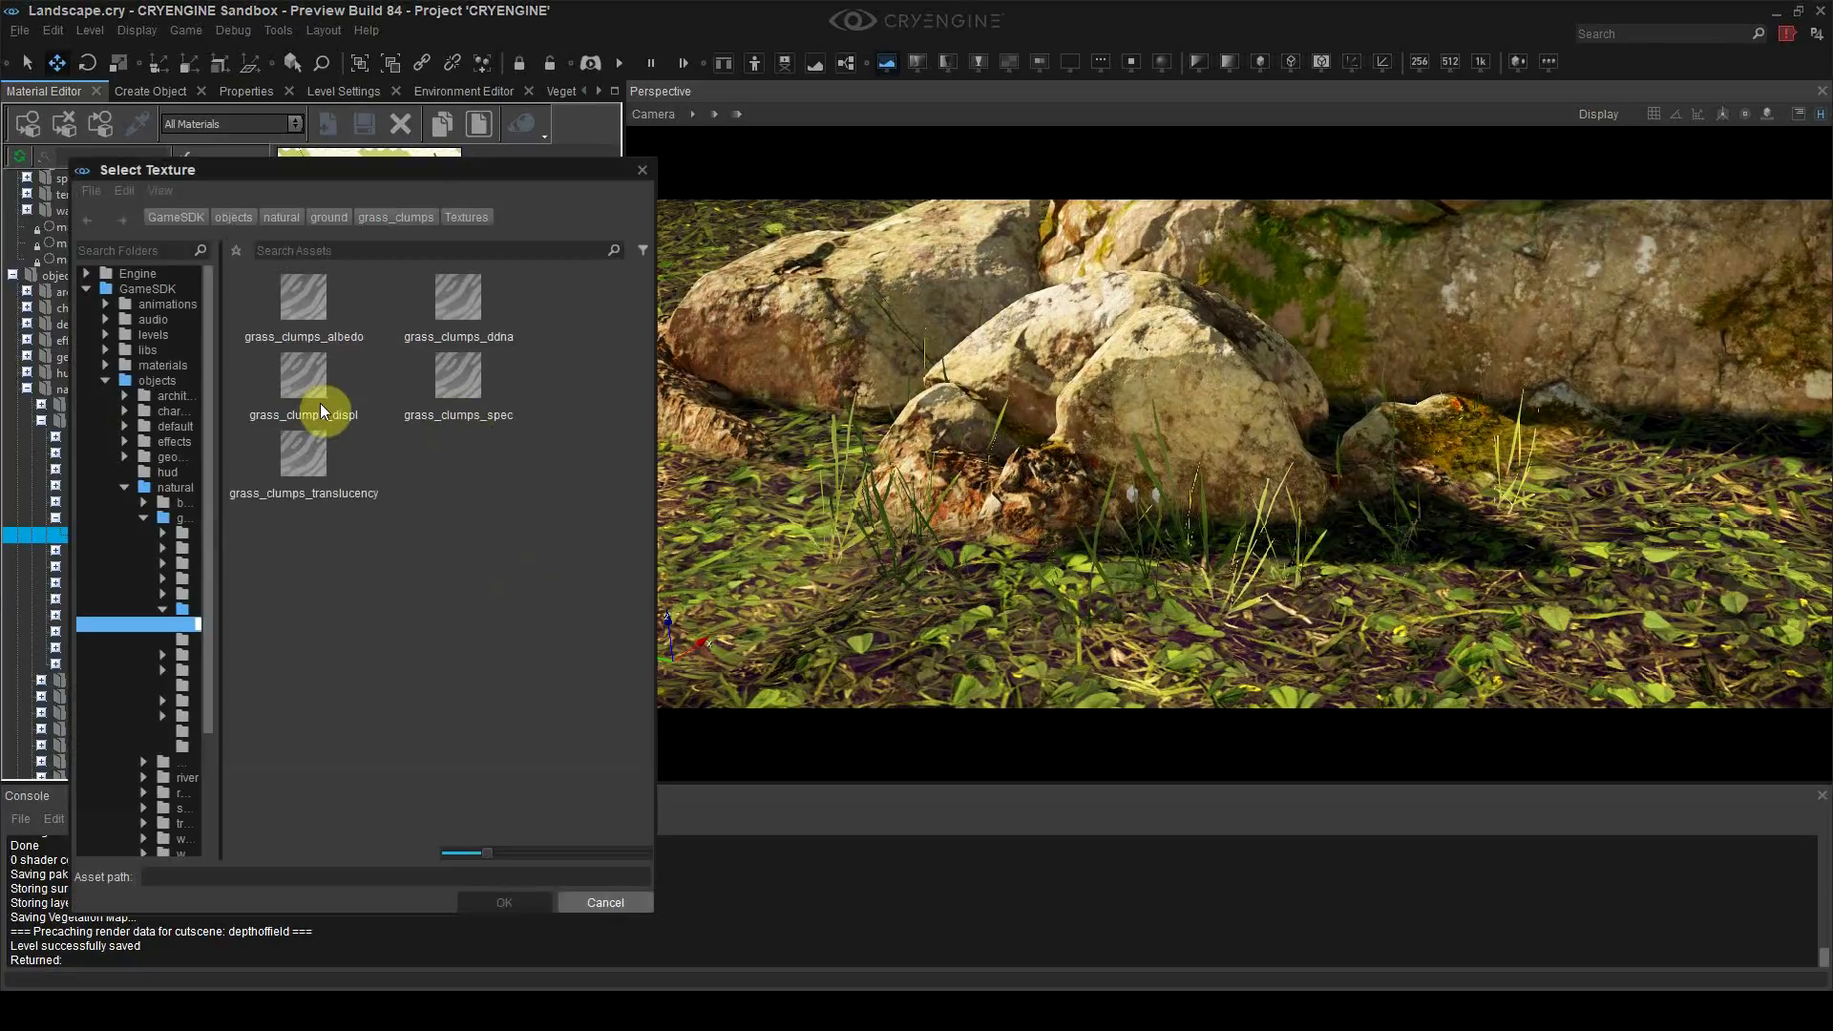
pyautogui.doubleClick(452, 321)
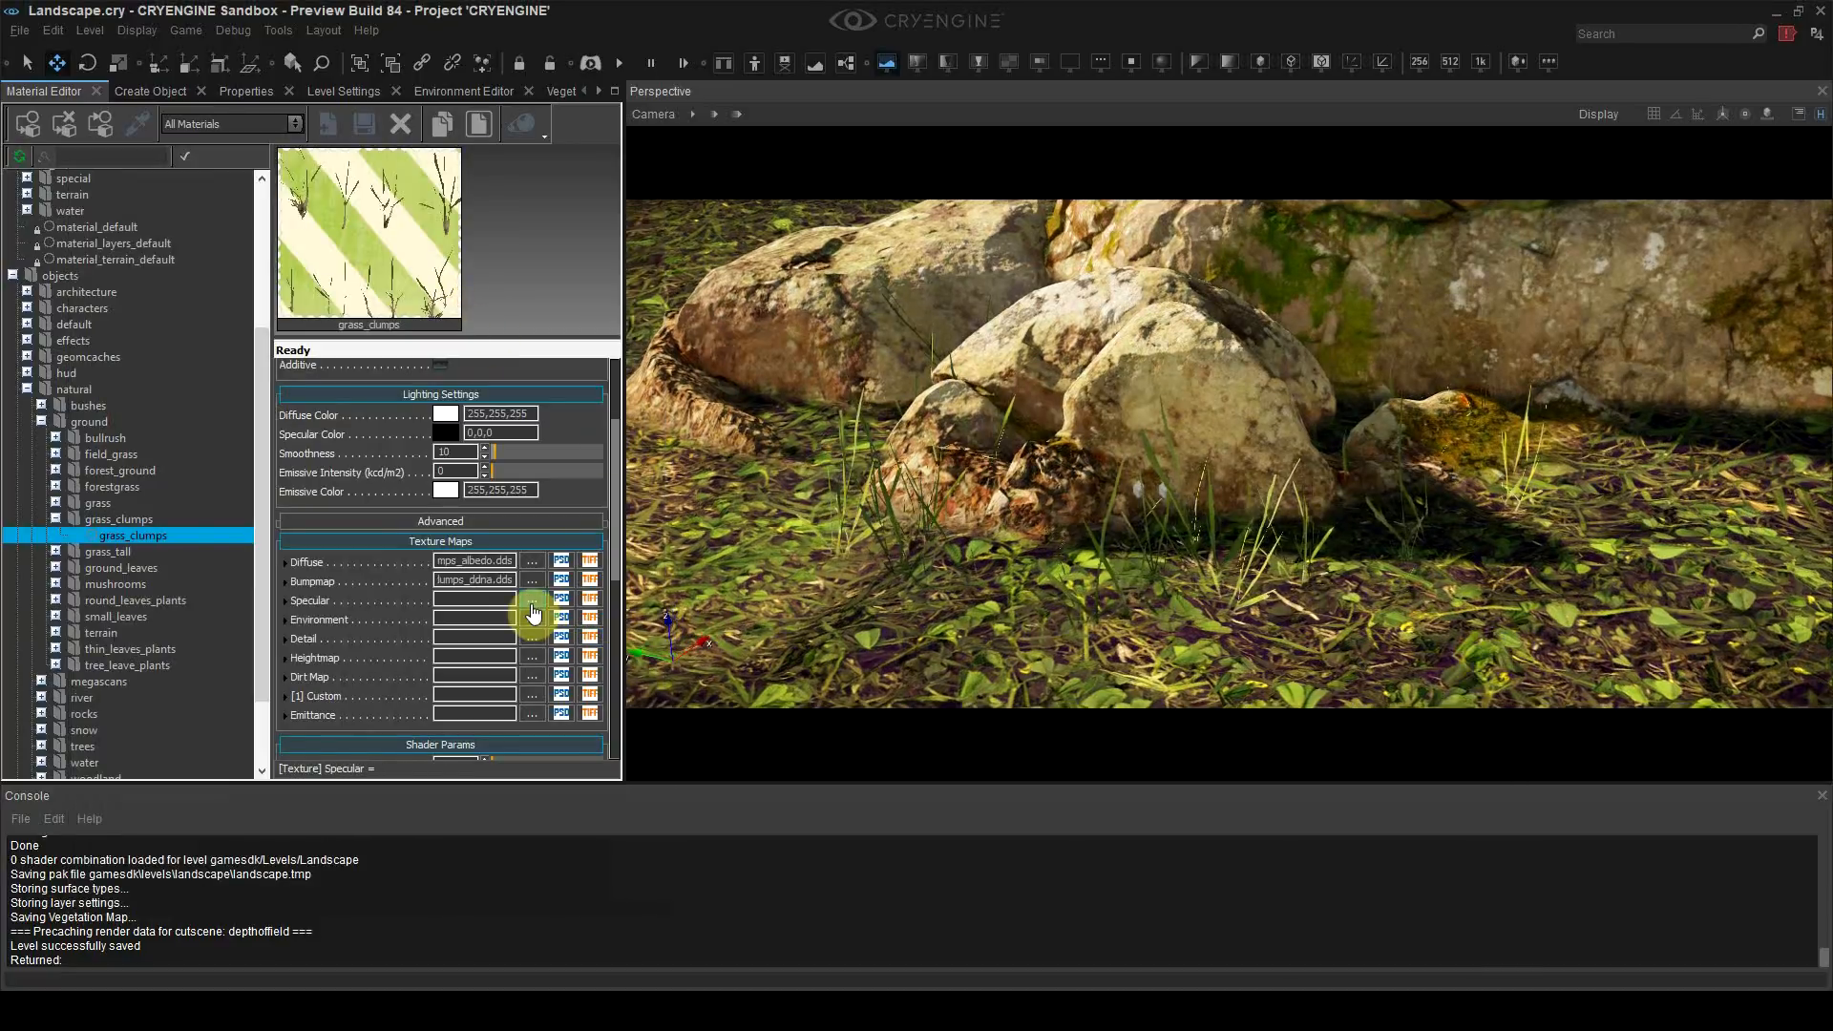
pyautogui.click(532, 600)
pyautogui.doubleClick(472, 385)
# Step: Set the grass_clumps material's Specular Color to white (255,255,255) and its Smoothness to 255
pyautogui.click(445, 433)
pyautogui.moveTo(945, 526); pyautogui.dragTo(943, 399)
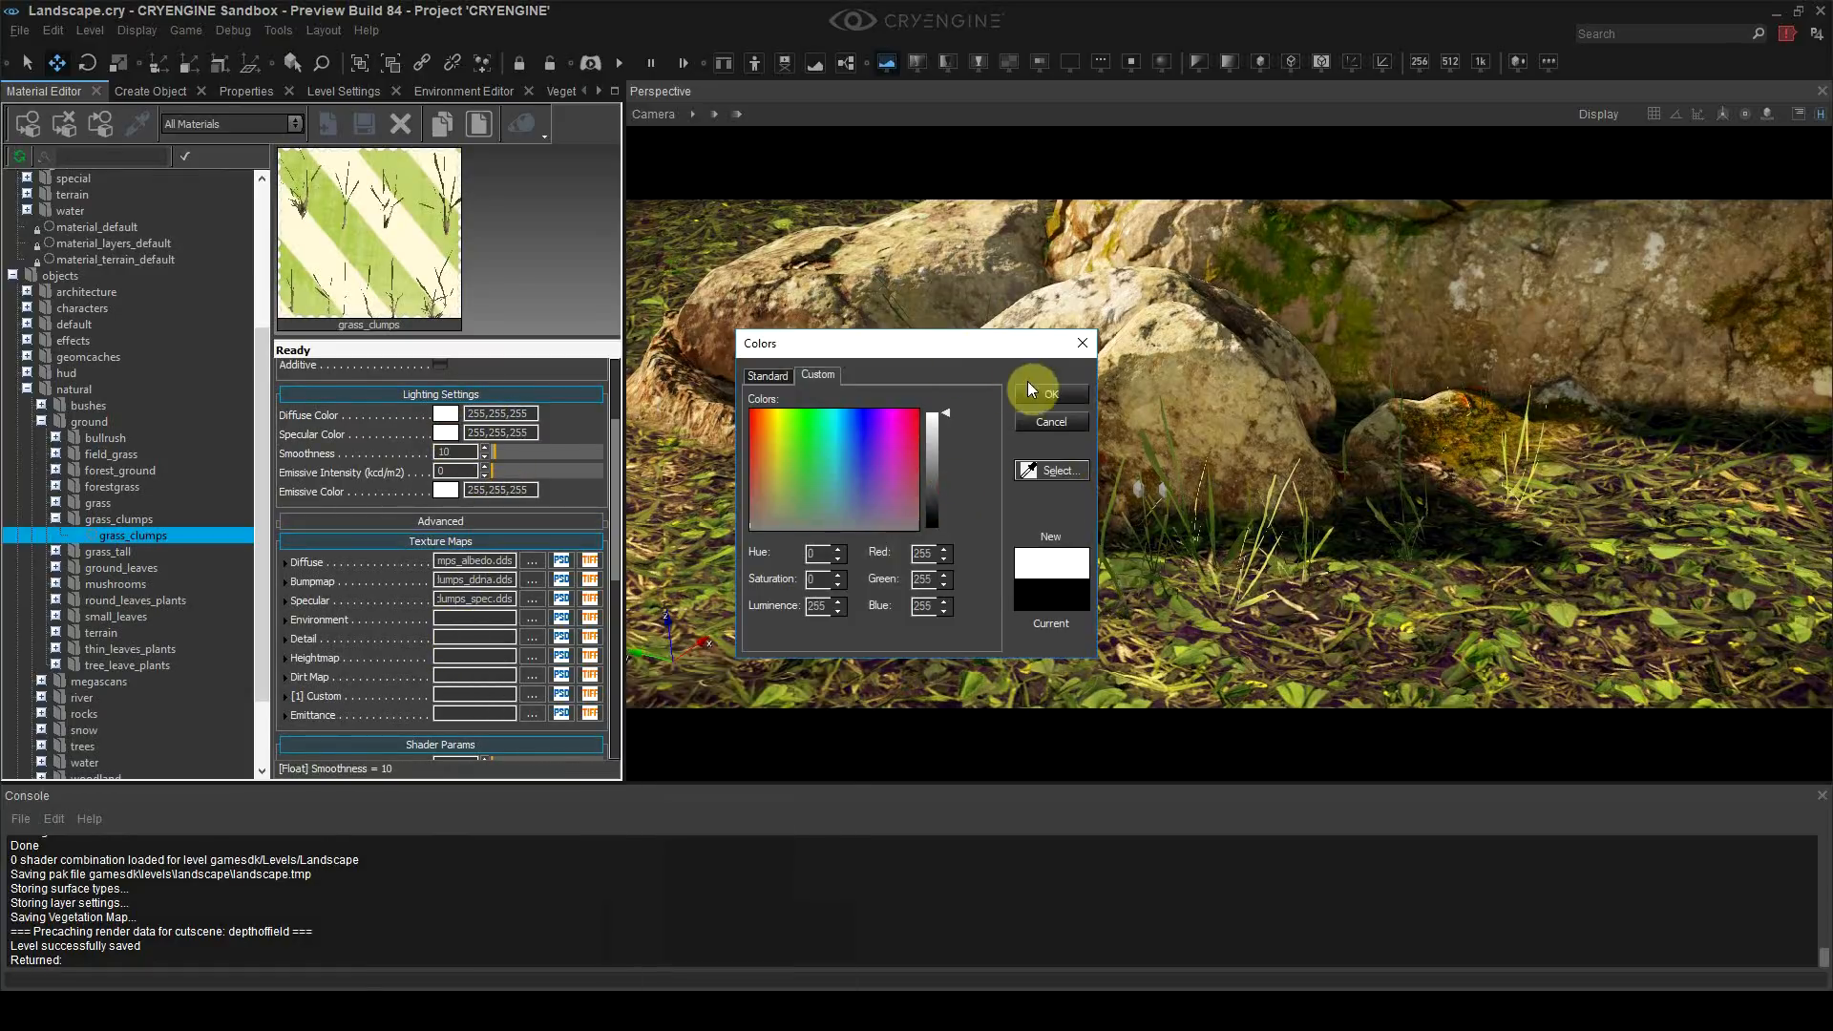
pyautogui.click(1051, 394)
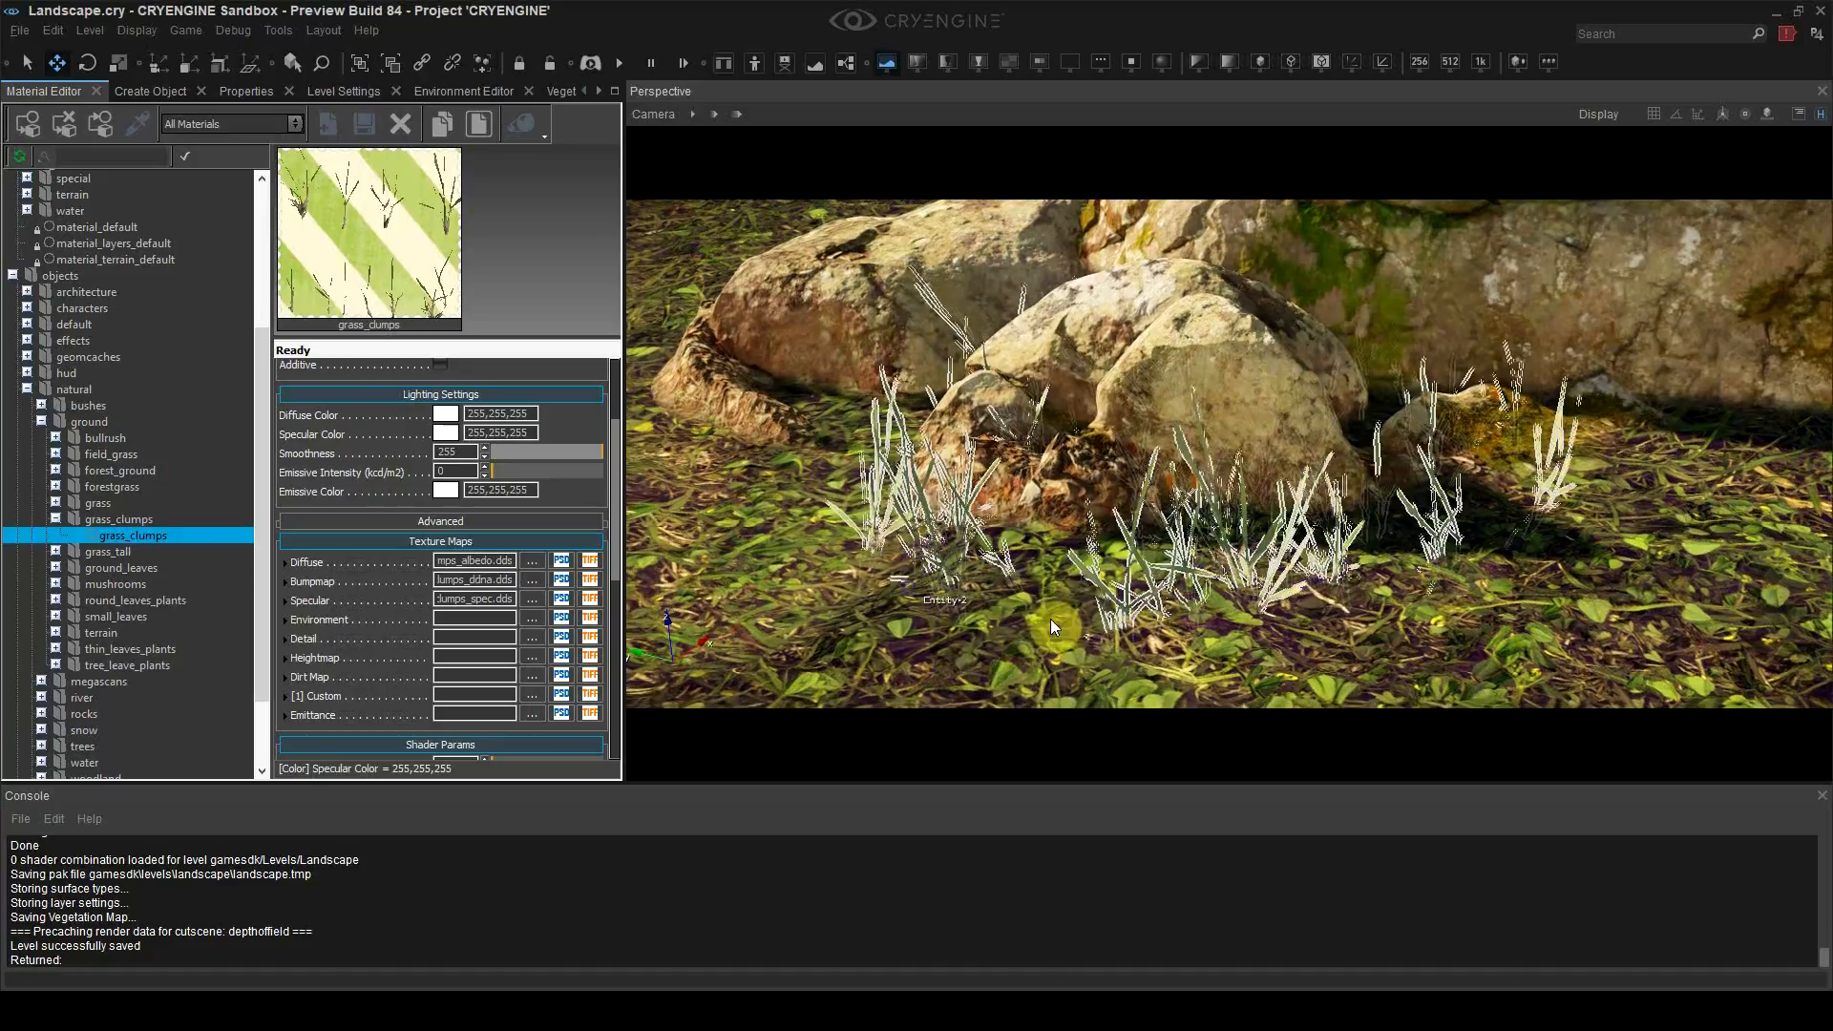
# Step: Examine the shading of the grass clumps close up and from a distance against the rocks and ground
pyautogui.moveTo(1141, 491)
pyautogui.mouseDown(button='right')
pyautogui.moveTo(1212, 487)
pyautogui.moveTo(1140, 491)
pyautogui.mouseUp(button='right')
pyautogui.press('w')
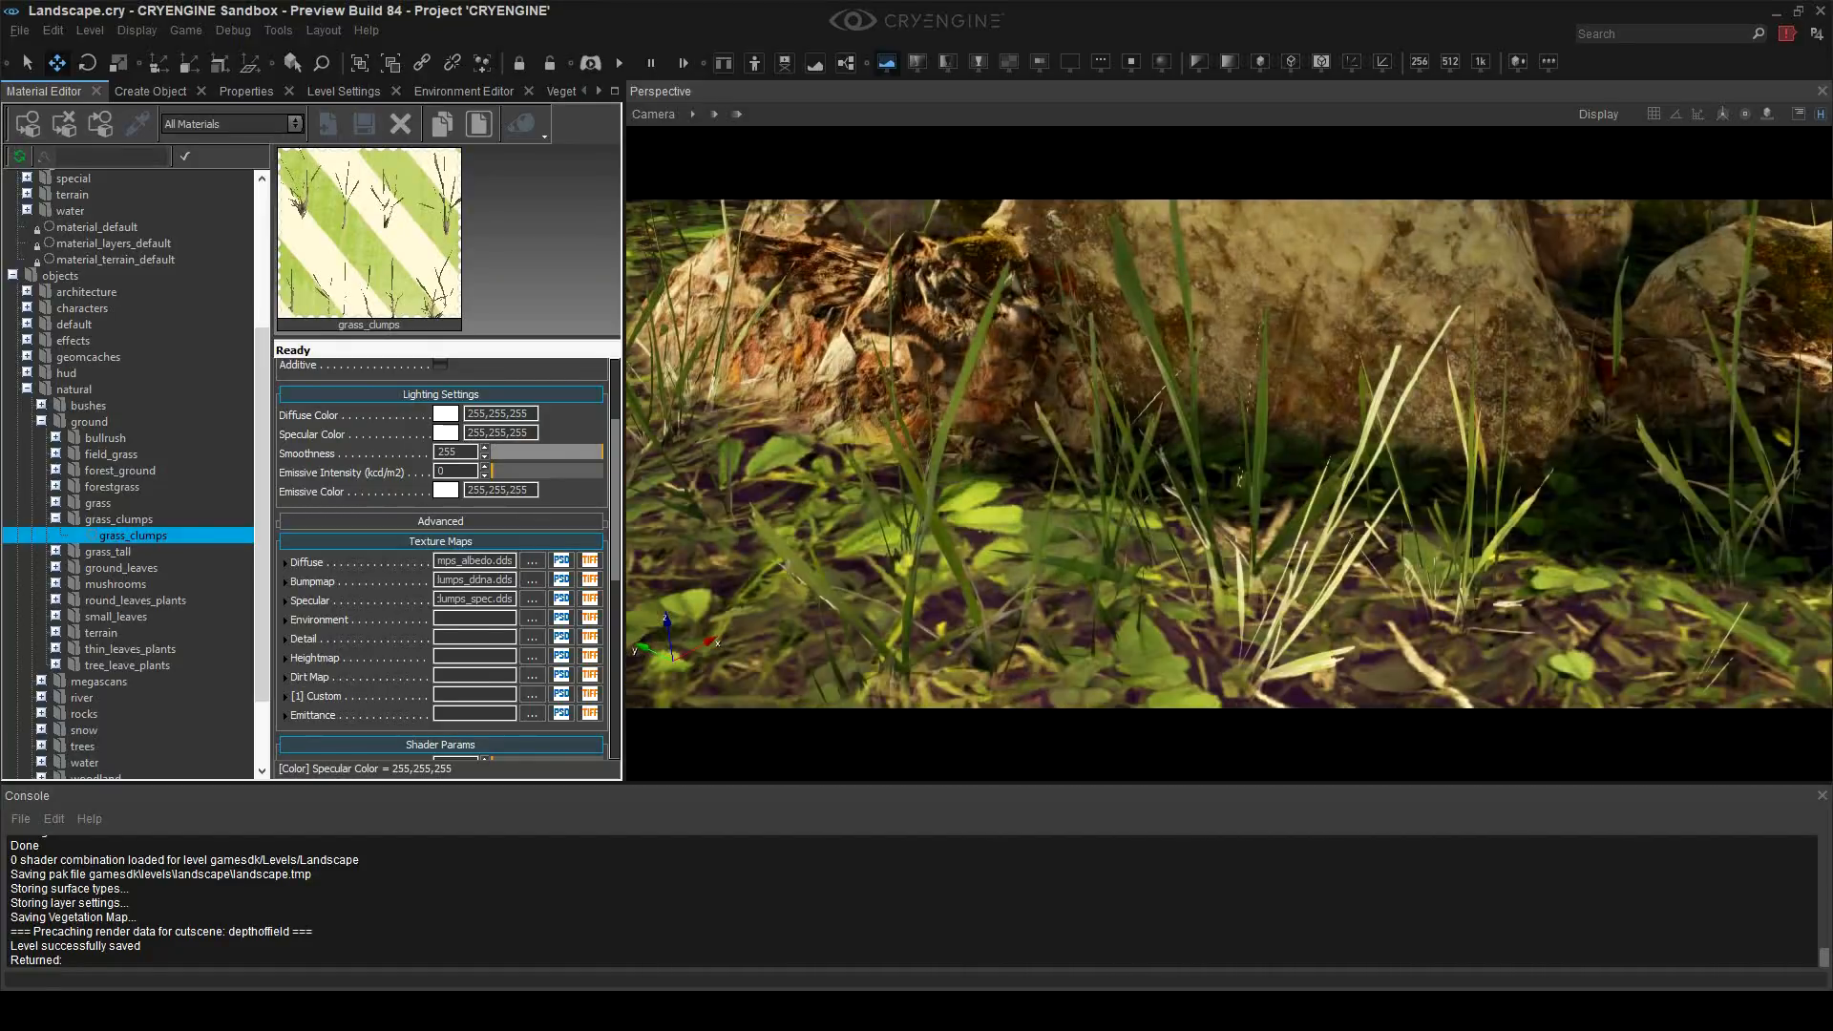
pyautogui.scroll(-5, 1408, 417)
pyautogui.moveTo(1408, 418); pyautogui.dragTo(1411, 382, button='right')
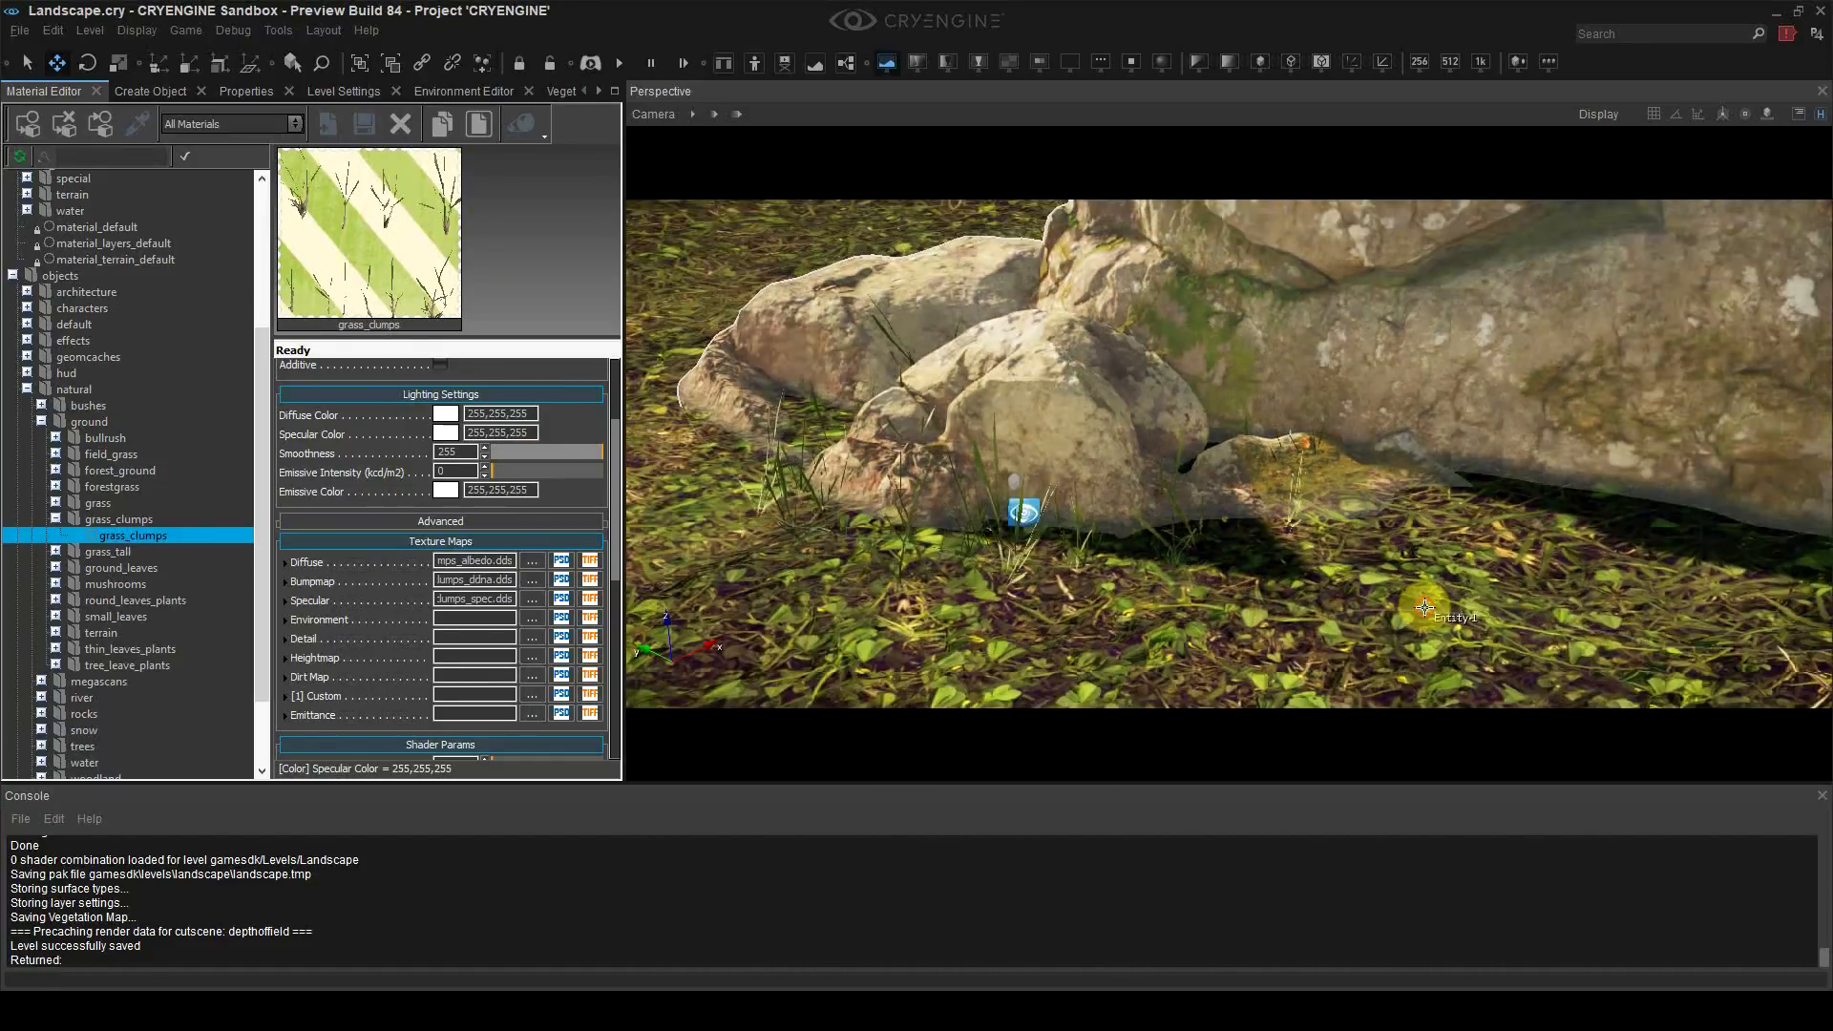
pyautogui.click(1410, 413)
pyautogui.click(1425, 608)
pyautogui.press('a')
pyautogui.moveTo(1430, 564); pyautogui.dragTo(1332, 611, button='right')
pyautogui.press('w')
pyautogui.press('s')
pyautogui.press('w')
pyautogui.press('d')
pyautogui.press('s')
pyautogui.press('w')
pyautogui.hotkey('shift', 'space')
pyautogui.moveTo(1606, 613); pyautogui.dragTo(1586, 600, button='right')
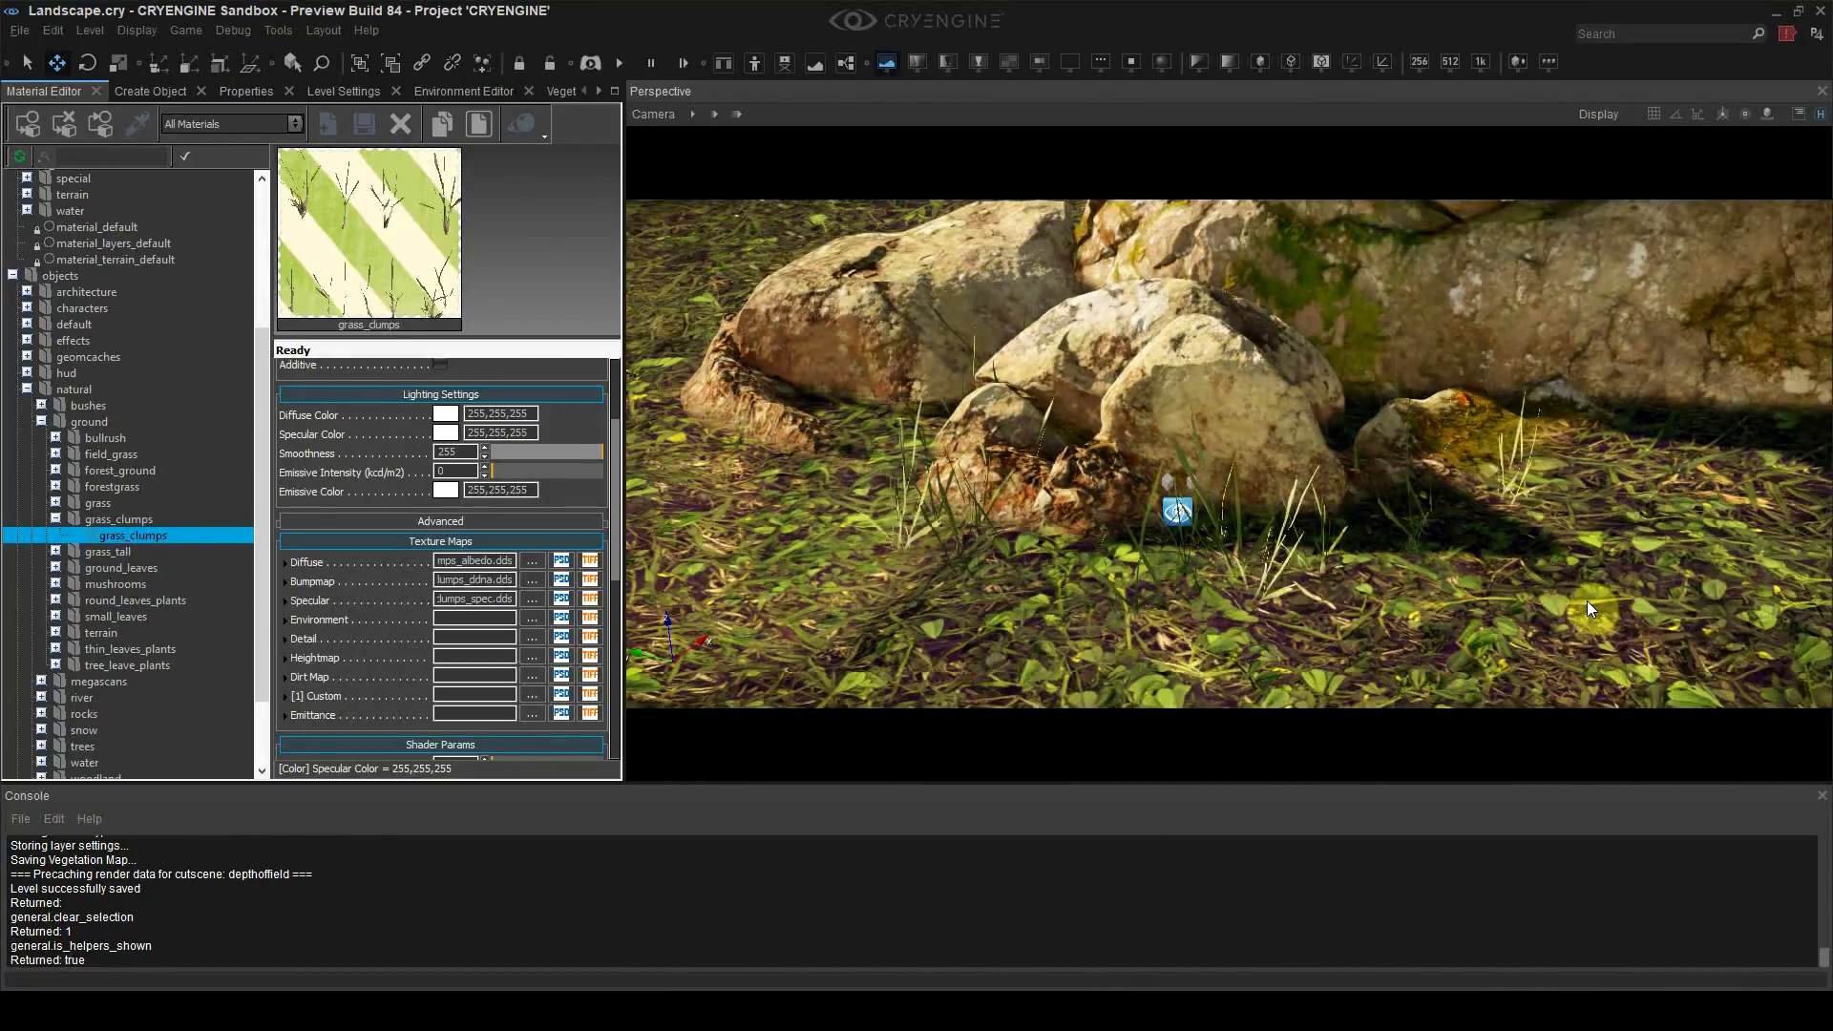
# Step: Darken the grass_clumps material's Specular Color to 31,31,31
pyautogui.click(446, 433)
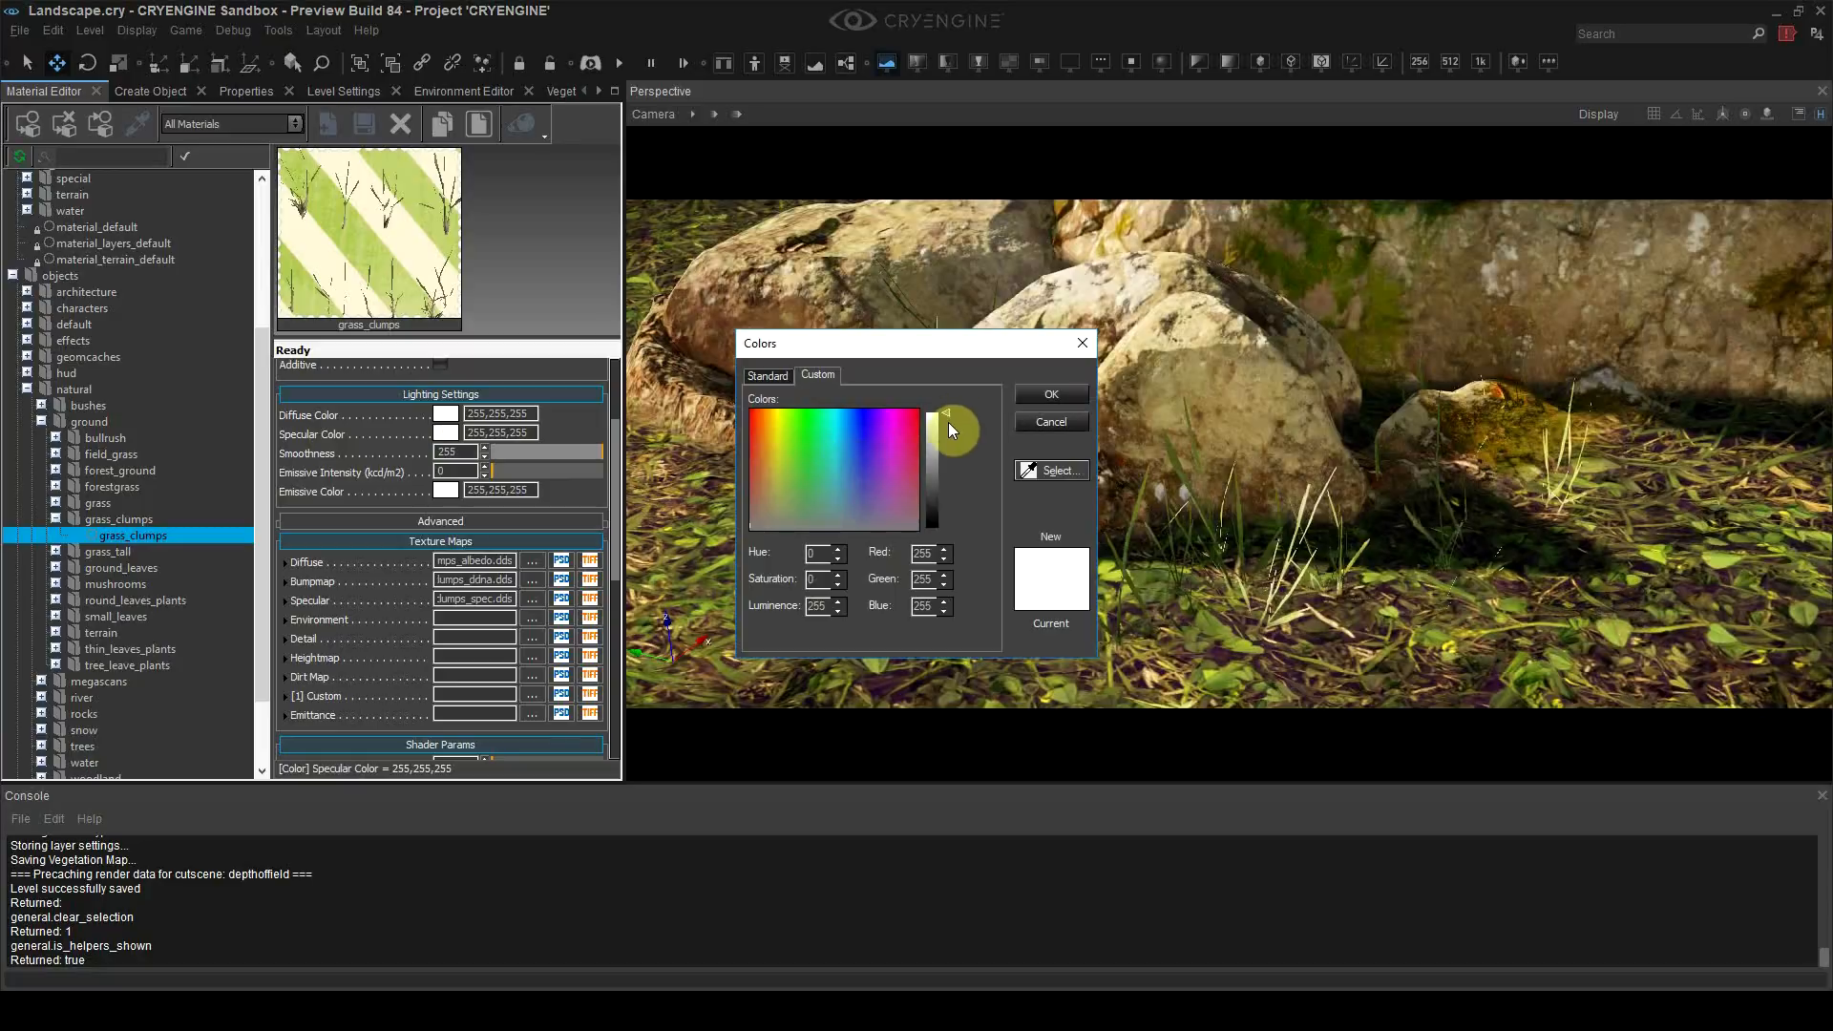
pyautogui.moveTo(952, 428); pyautogui.dragTo(936, 513)
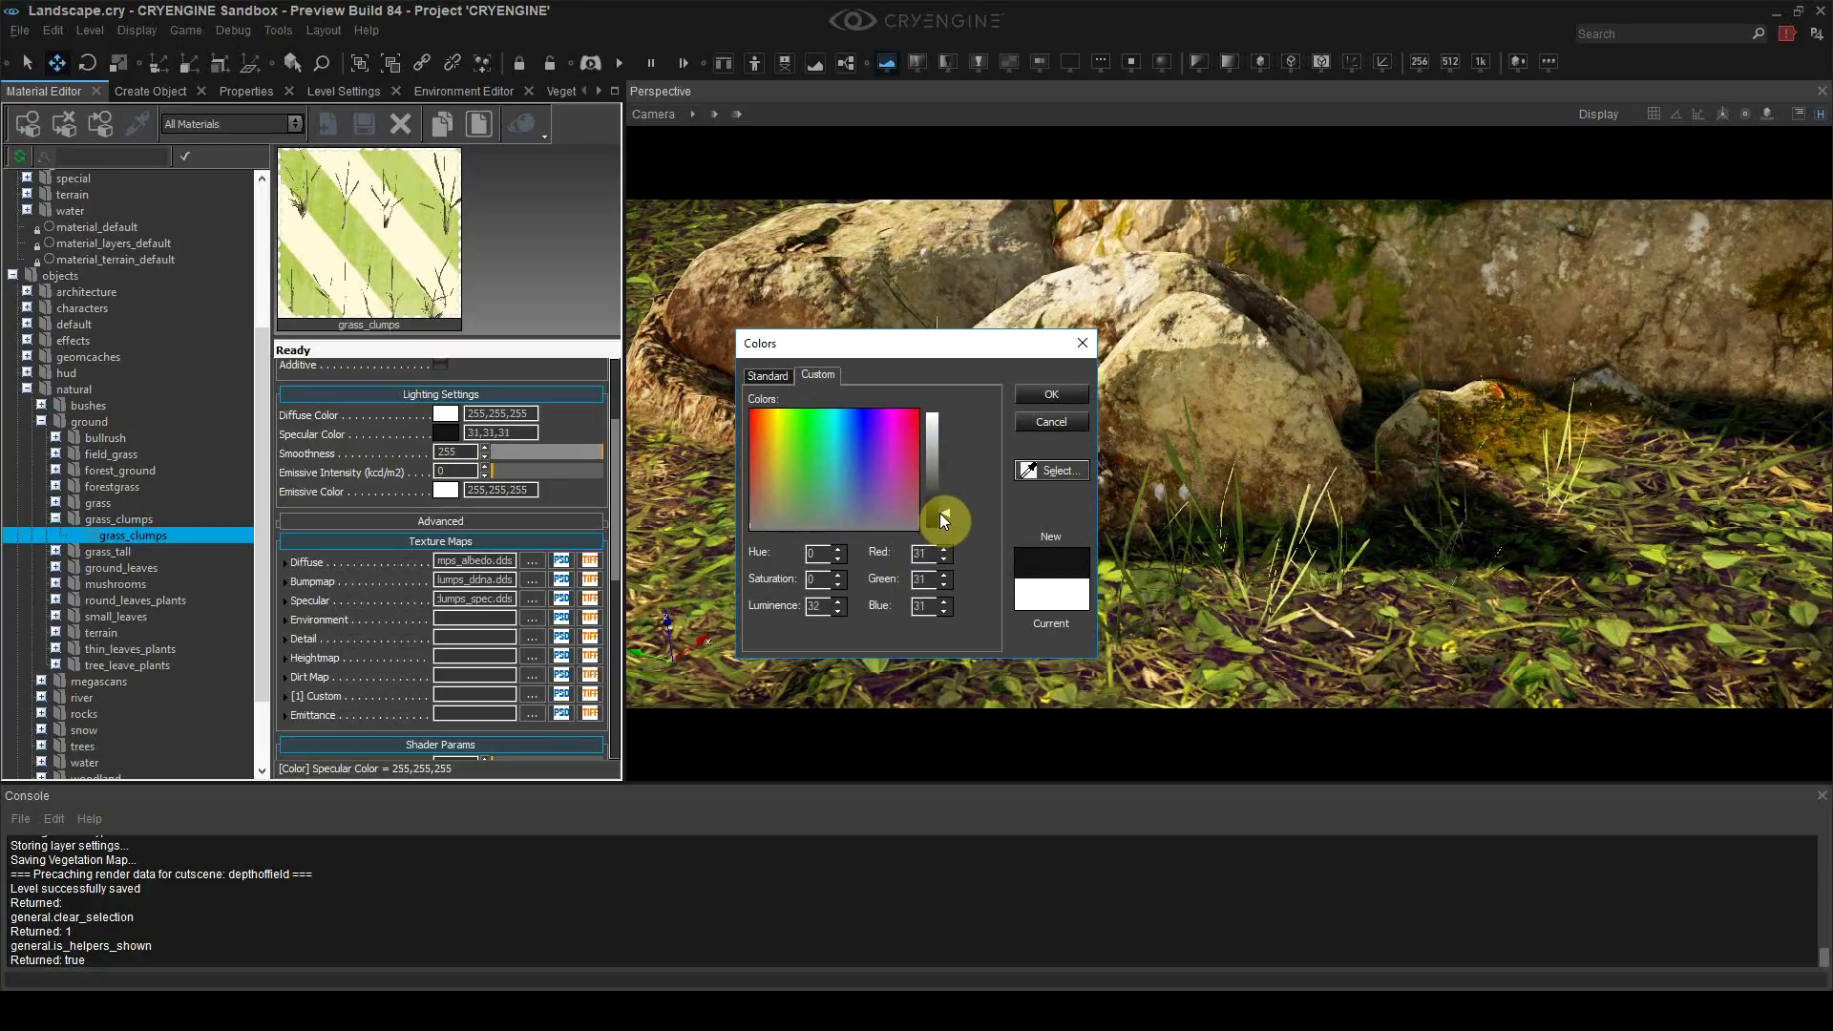
pyautogui.click(1053, 394)
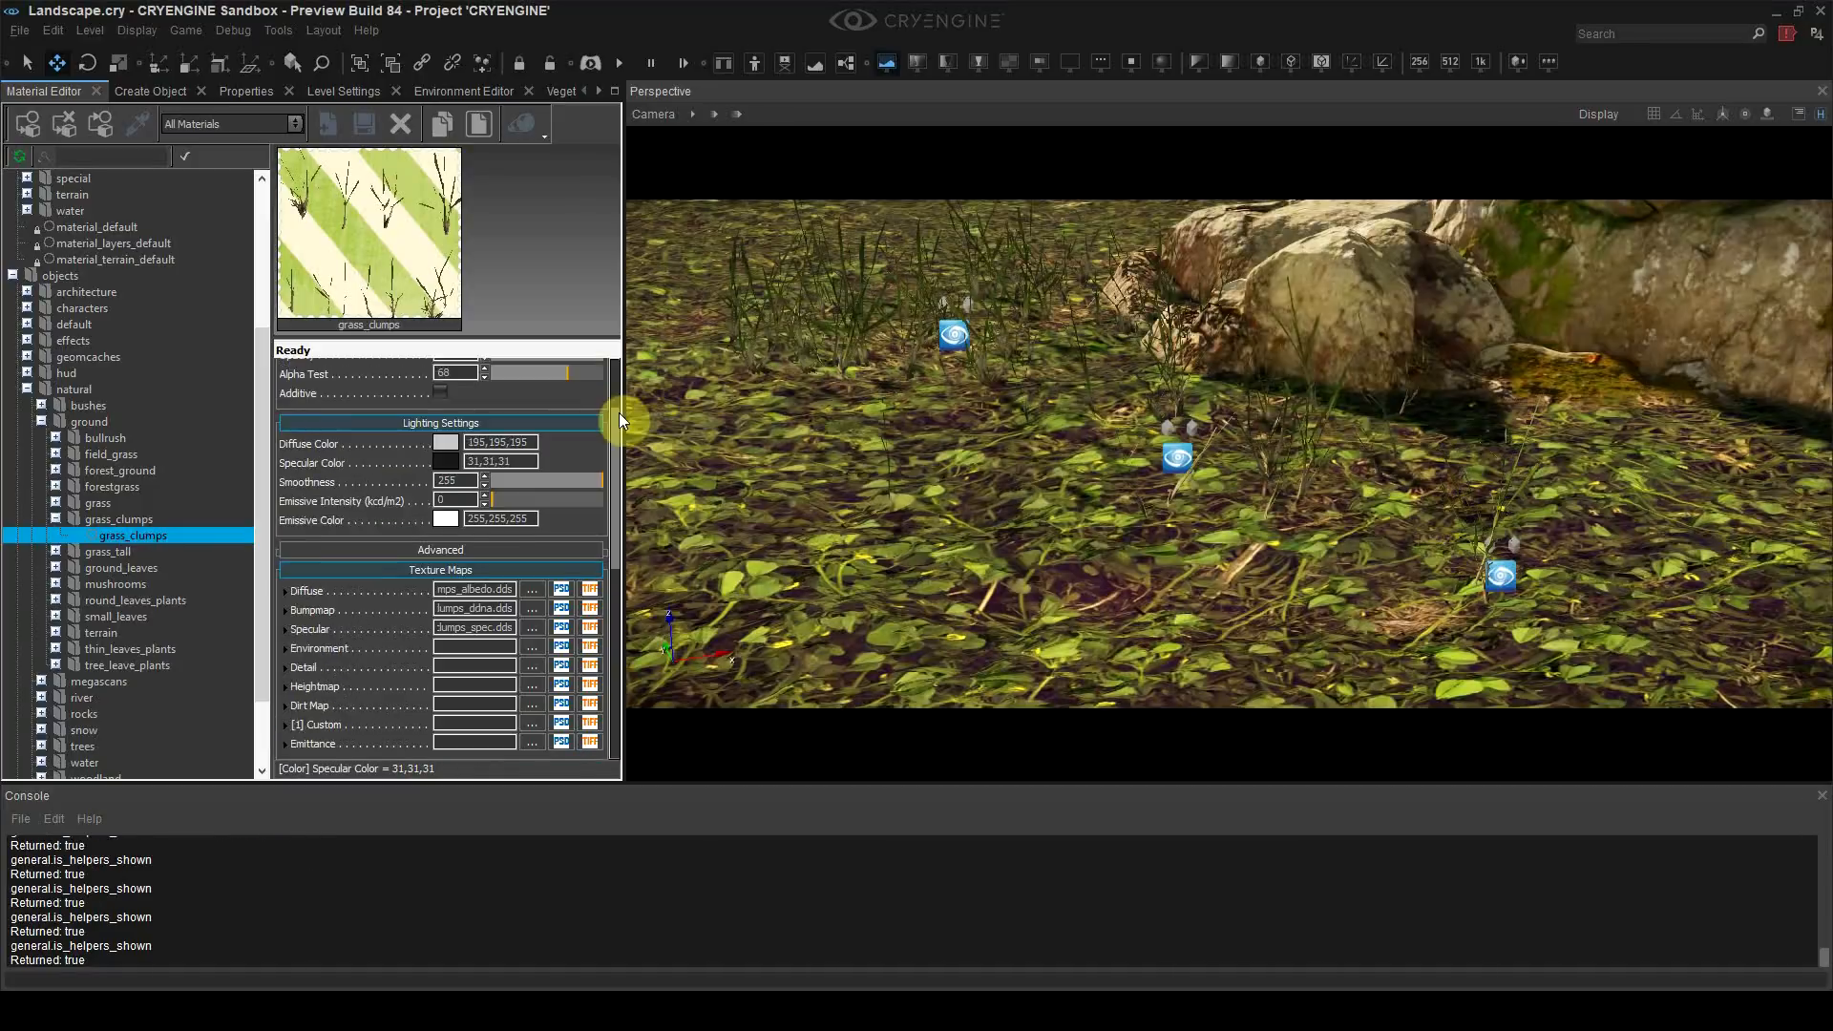
# Step: Set the grass_clumps material's shader to Vegetation
pyautogui.moveTo(619, 412); pyautogui.dragTo(617, 353)
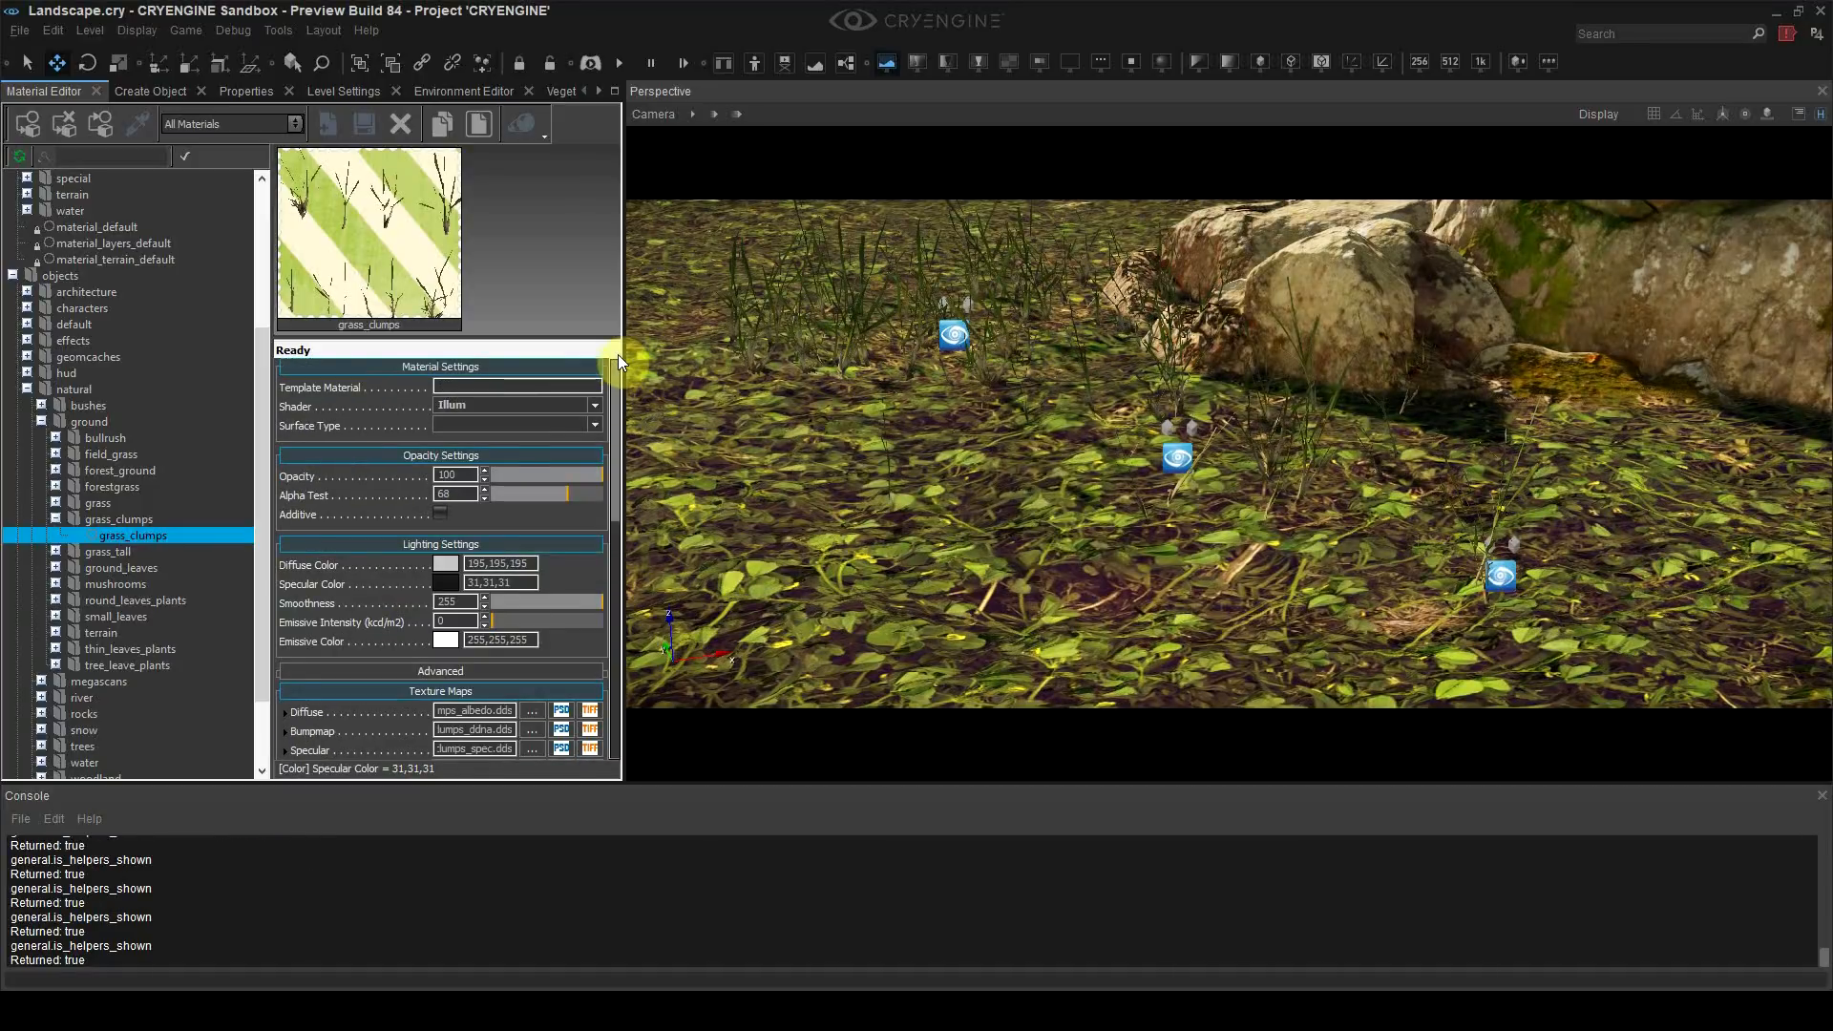
pyautogui.click(489, 399)
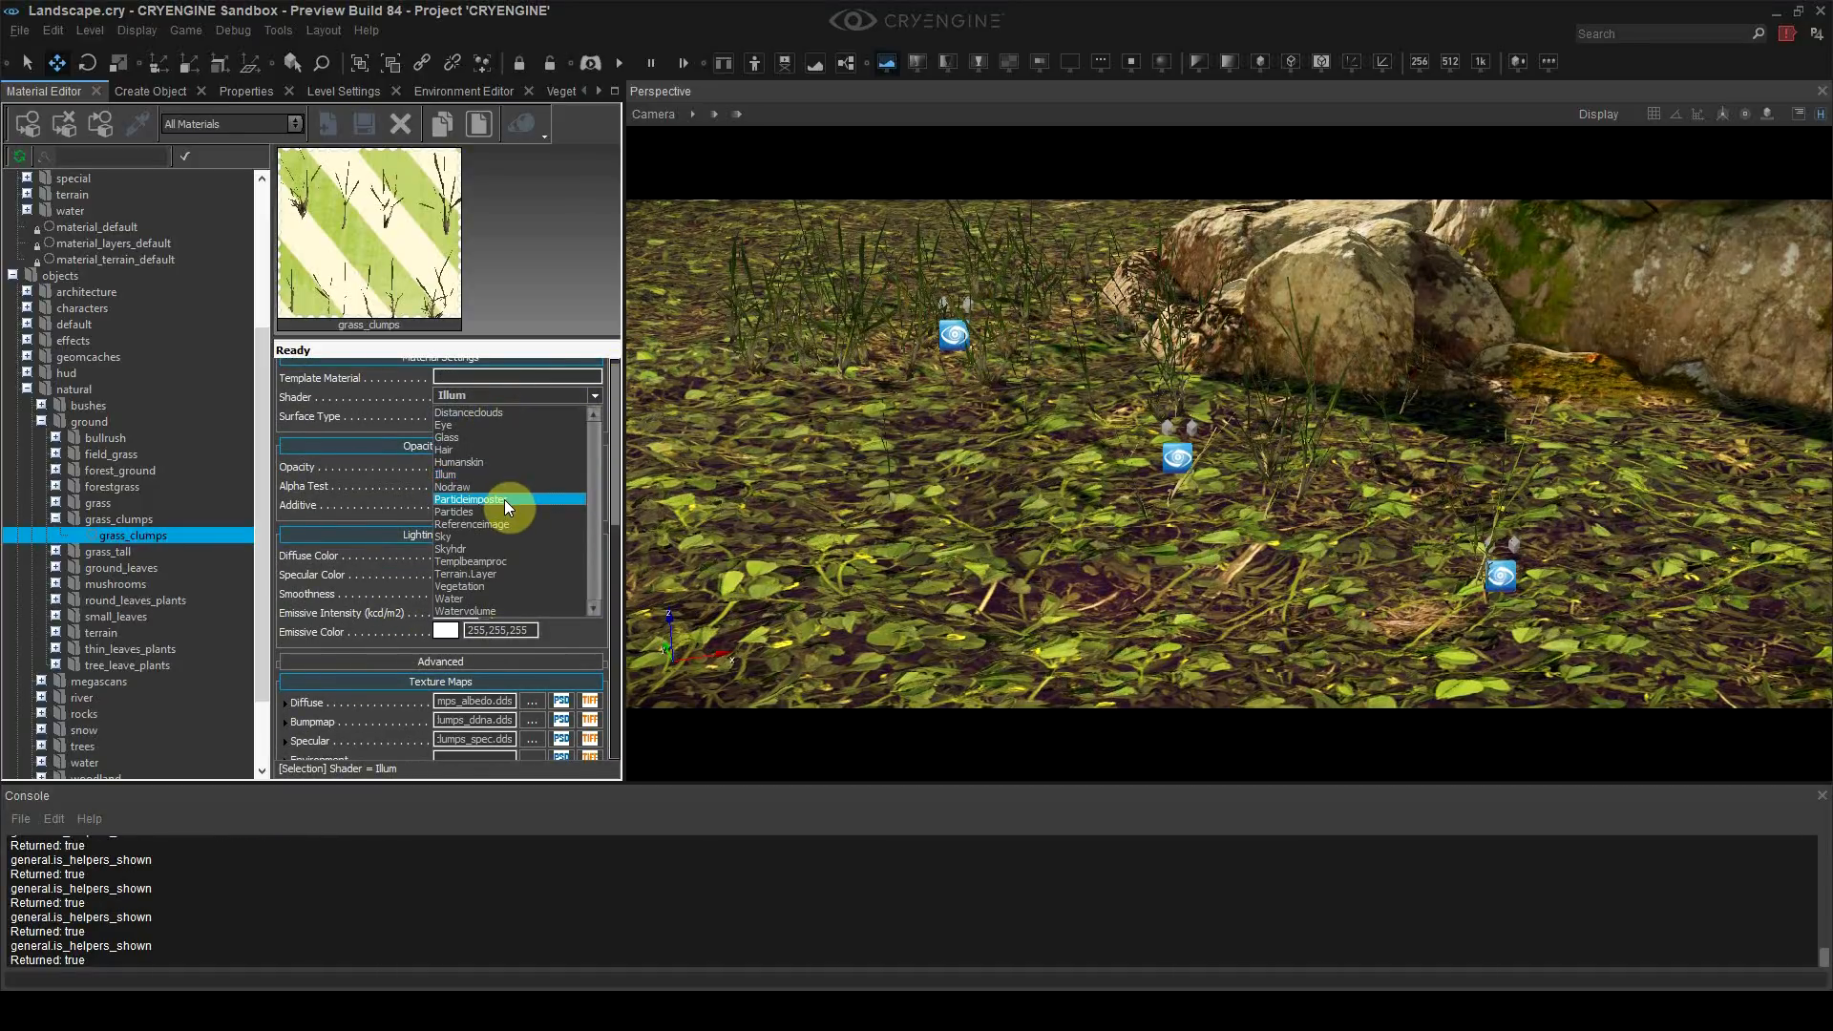
pyautogui.click(496, 585)
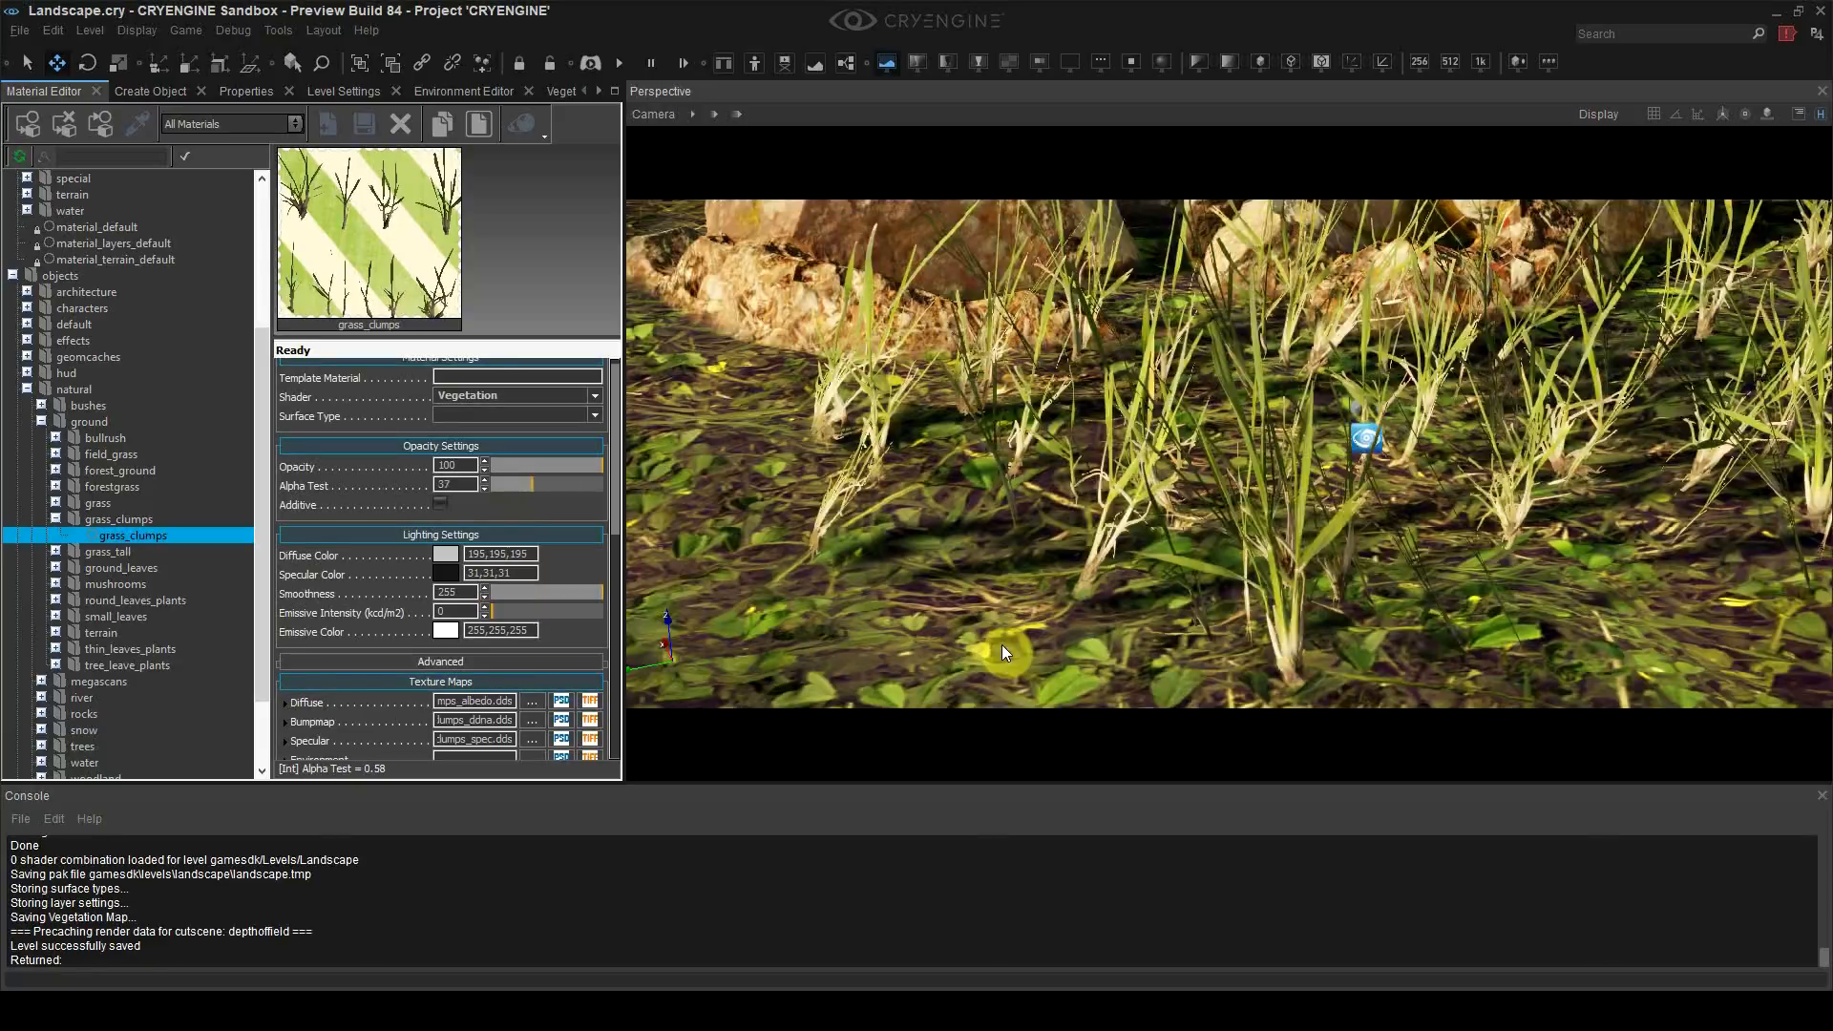
# Step: Hide the viewport helper icons and examine the grass clumps from several angles and distances around the rocks
pyautogui.press('s')
pyautogui.moveTo(1003, 653)
pyautogui.mouseDown(button='right')
pyautogui.moveTo(969, 611)
pyautogui.moveTo(999, 645)
pyautogui.moveTo(984, 642)
pyautogui.mouseUp(button='right')
pyautogui.press('w')
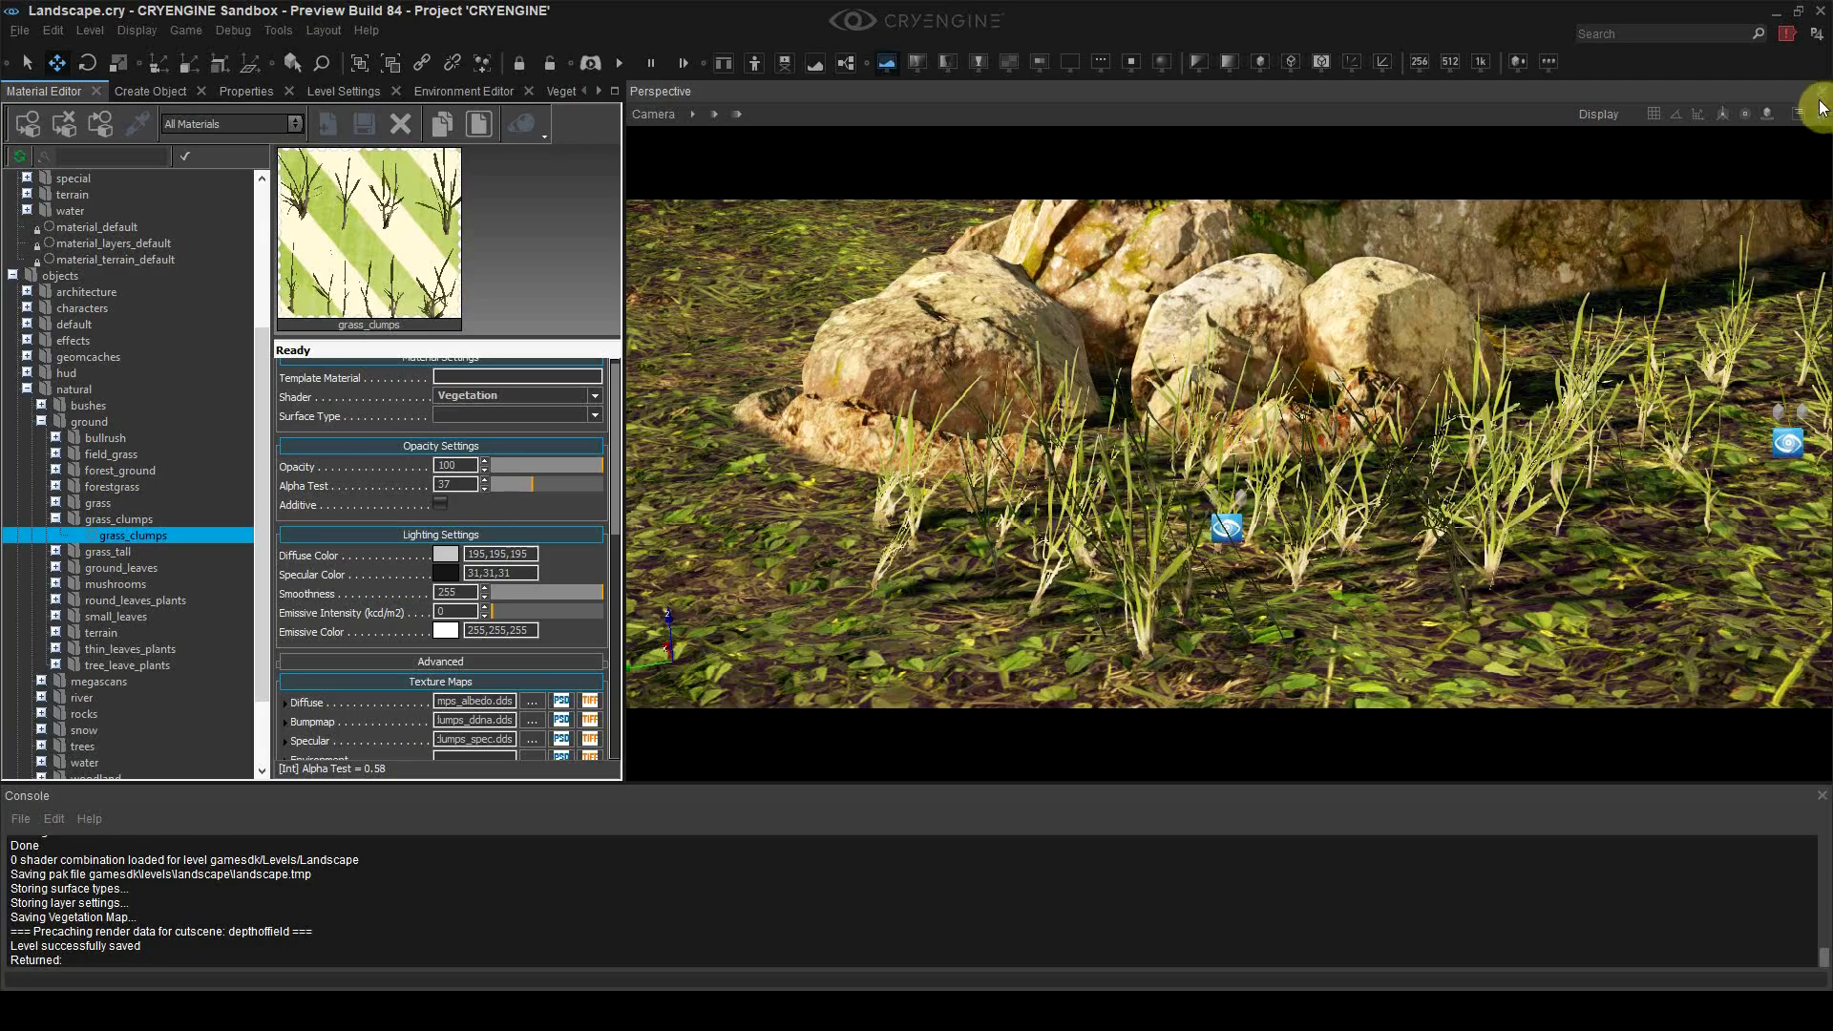
pyautogui.click(1821, 115)
pyautogui.press('a')
pyautogui.moveTo(1432, 382); pyautogui.dragTo(1561, 410, button='right')
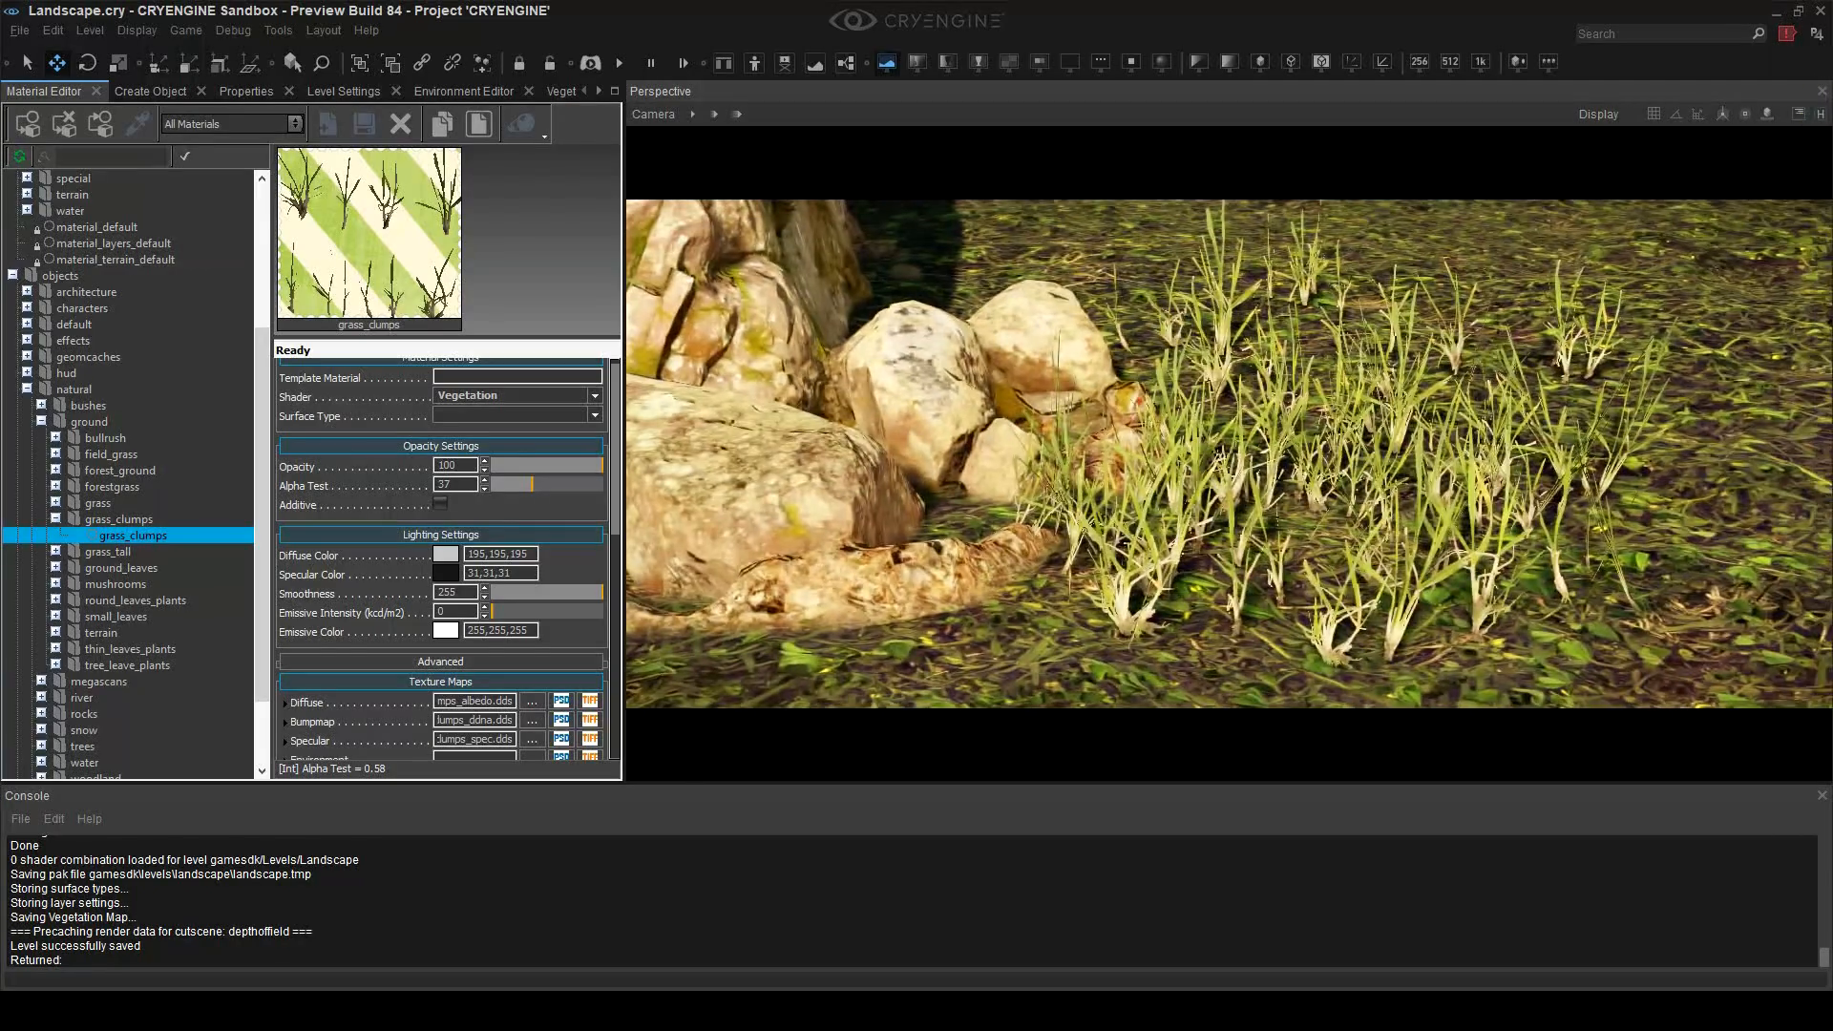
pyautogui.press('s')
pyautogui.moveTo(1337, 429); pyautogui.dragTo(1251, 453, button='right')
pyautogui.press('w')
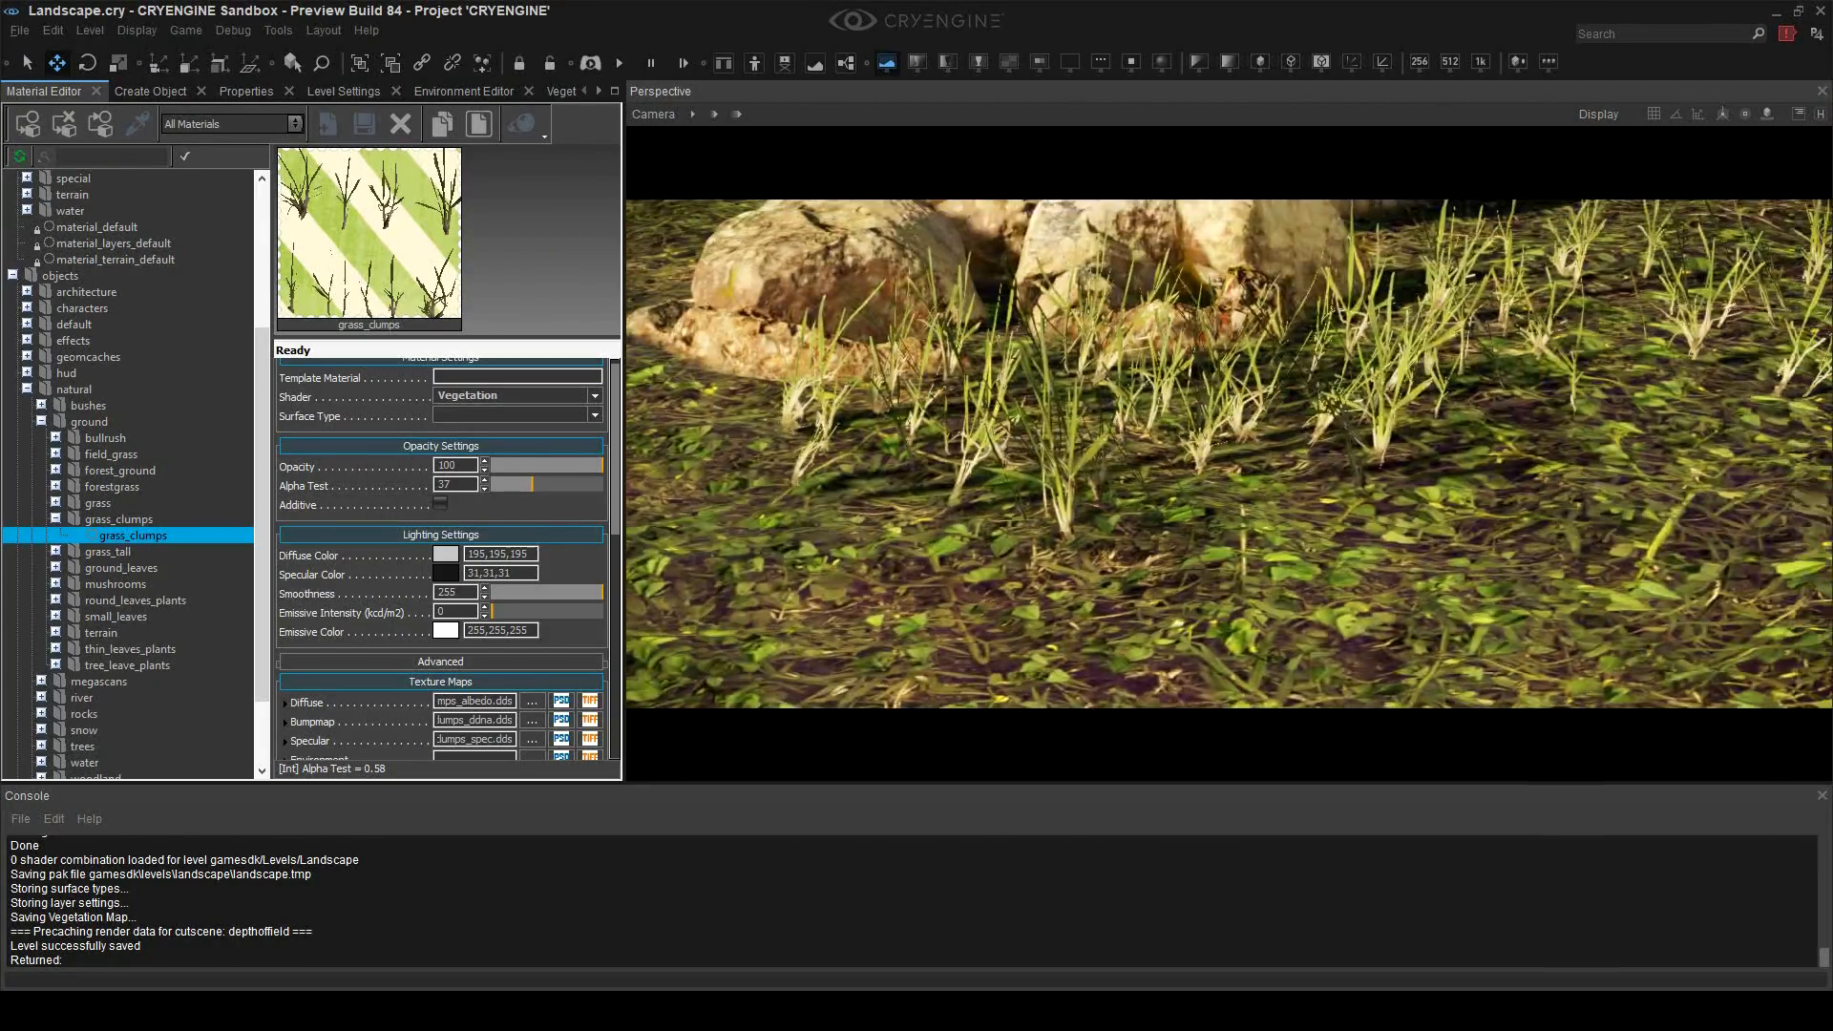
pyautogui.moveTo(1475, 378); pyautogui.dragTo(1497, 367, button='right')
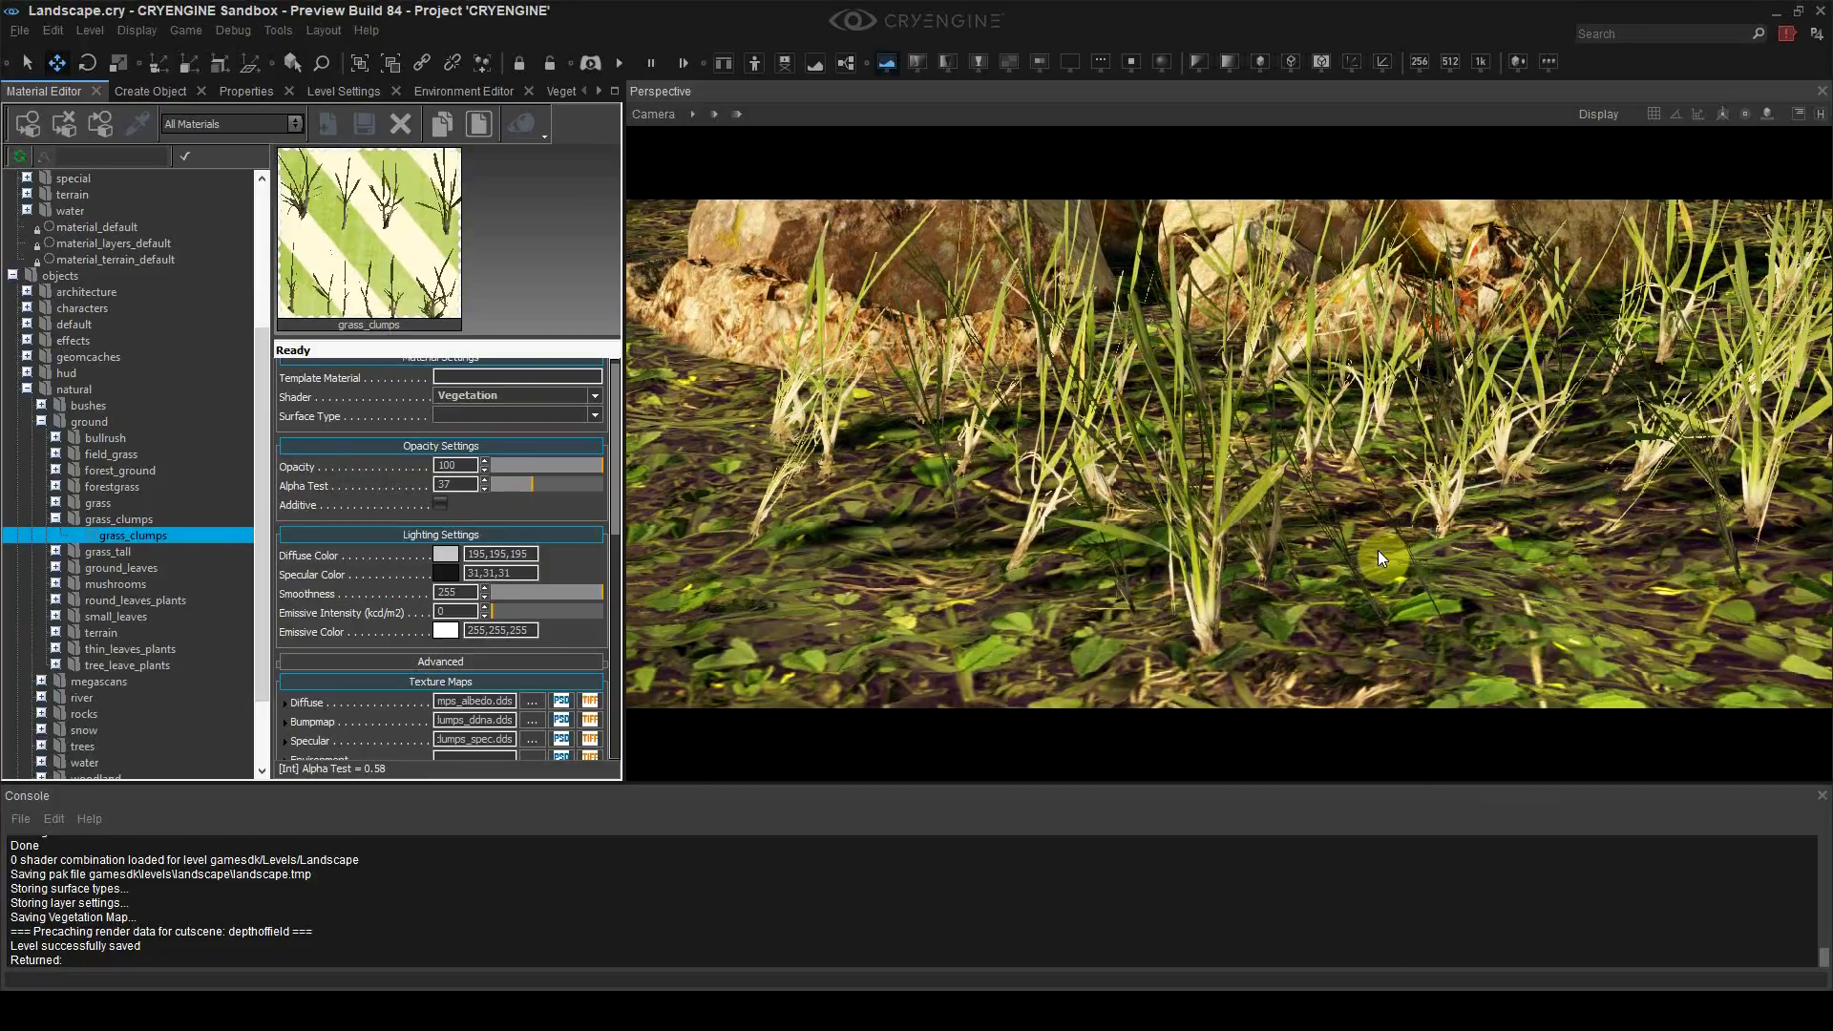
# Step: Enable the Leaves shader generation option for the grass_clumps material and view the clumps from farther back
pyautogui.scroll(-5, 615, 535)
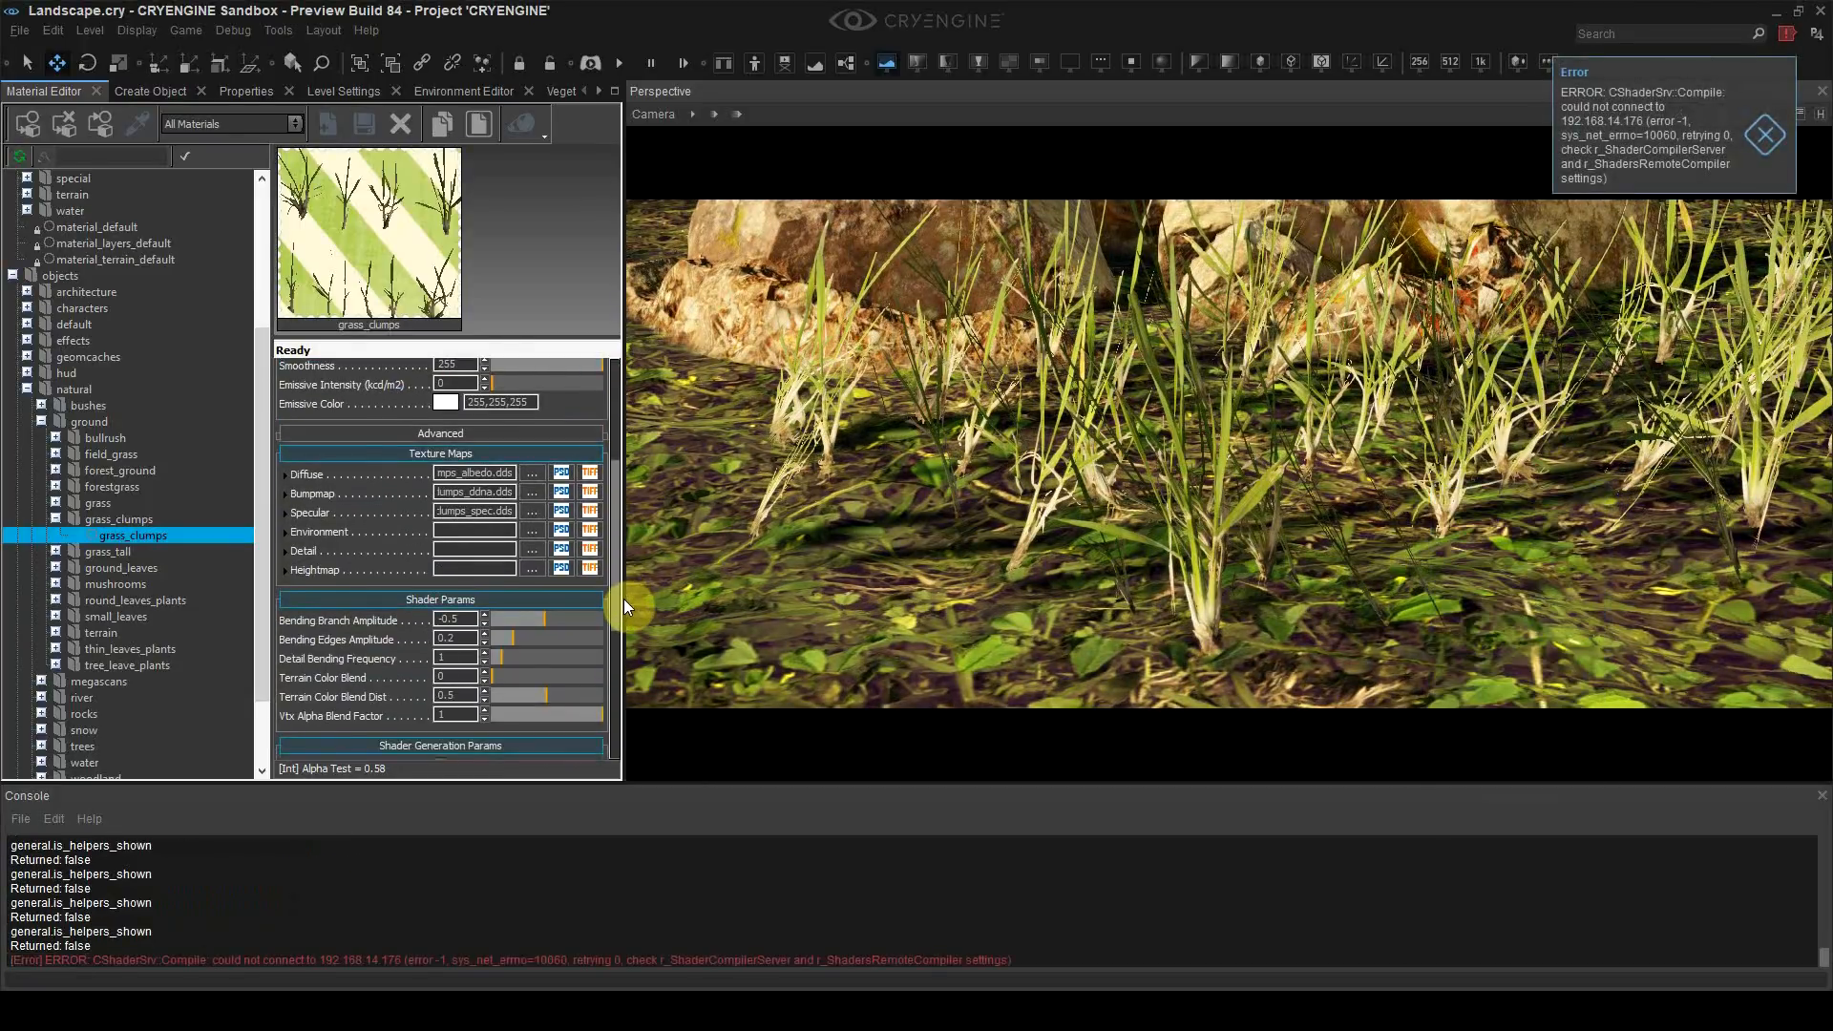
pyautogui.scroll(-4, 623, 599)
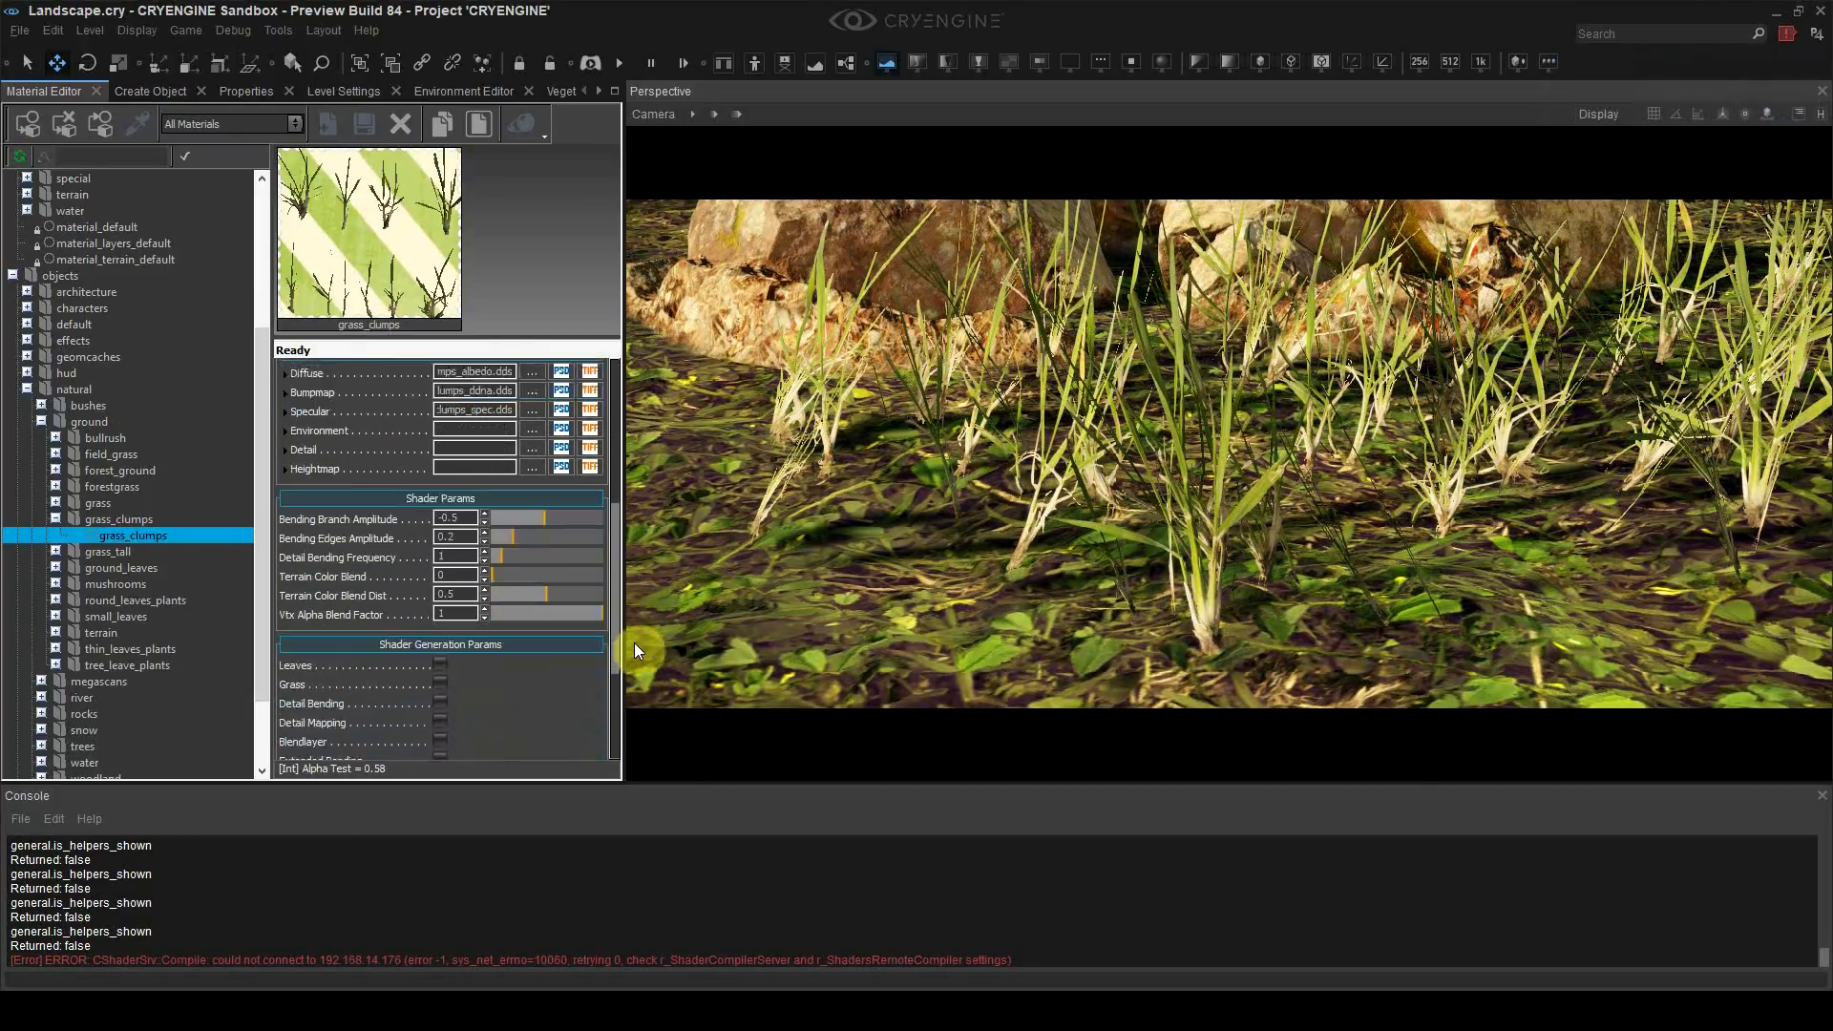
pyautogui.moveTo(615, 673)
pyautogui.mouseDown()
pyautogui.moveTo(611, 478)
pyautogui.moveTo(611, 699)
pyautogui.mouseUp()
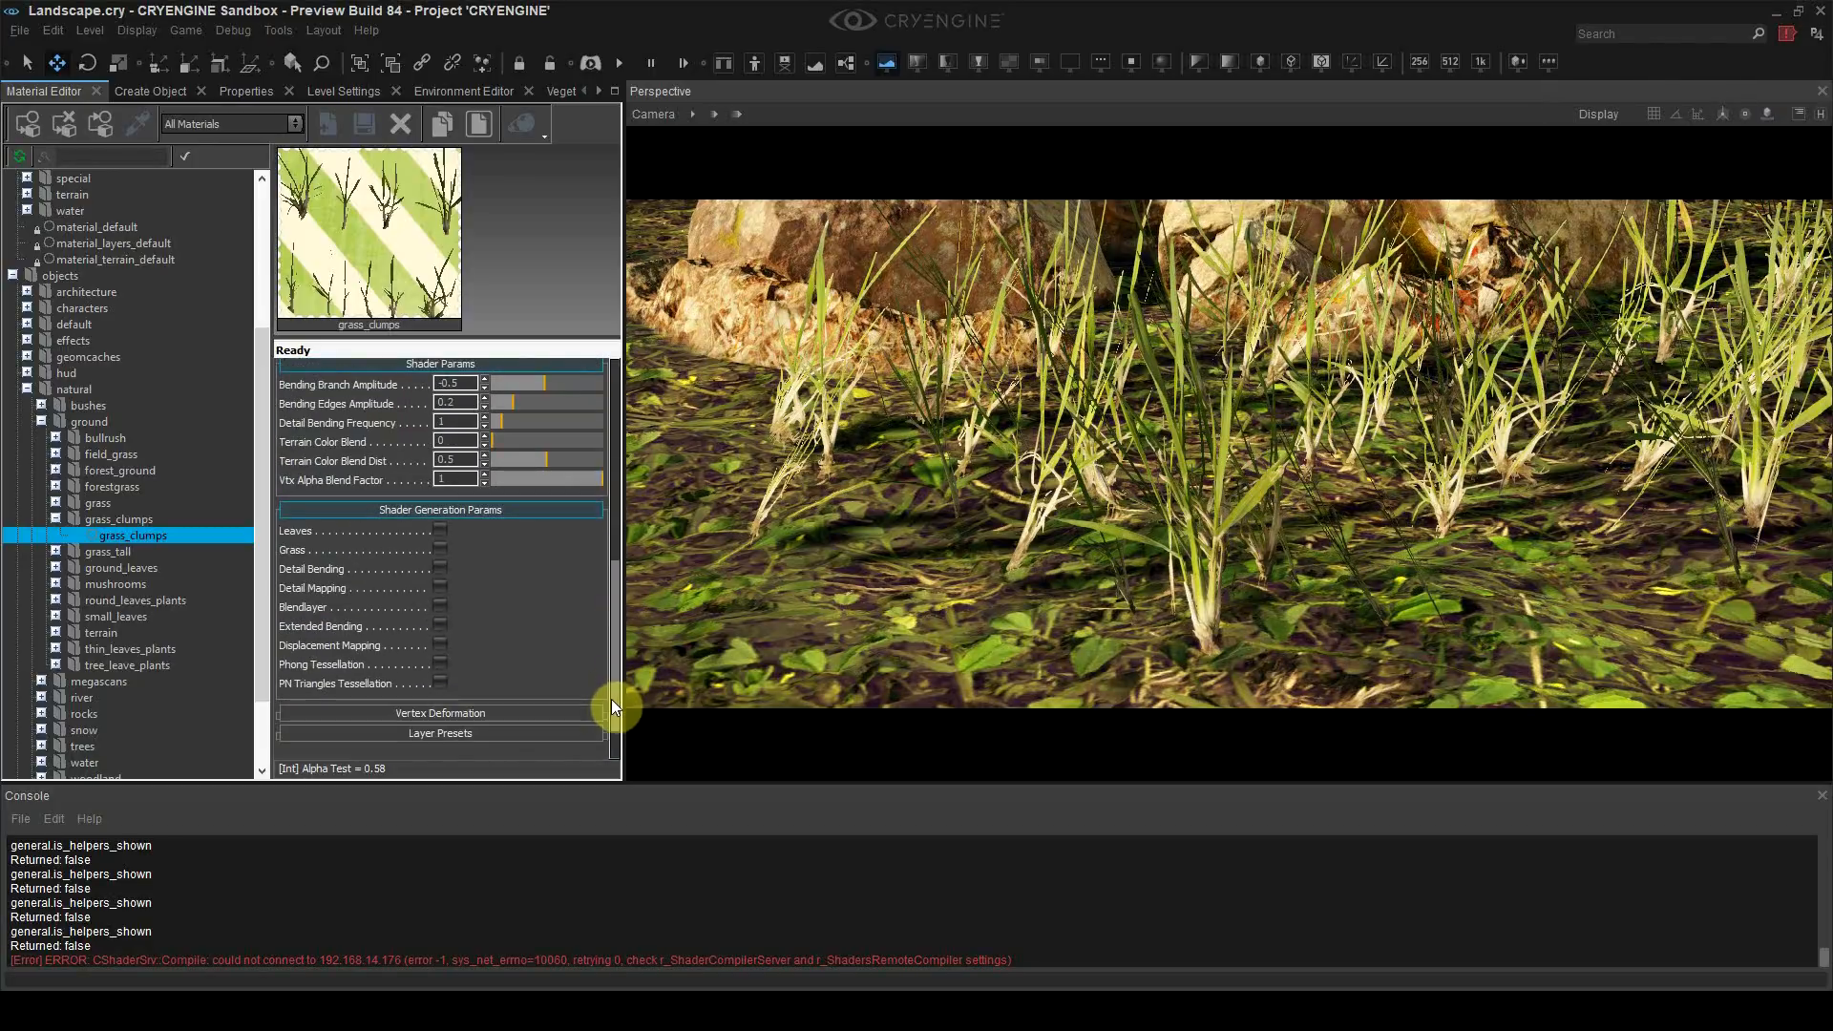
pyautogui.click(440, 531)
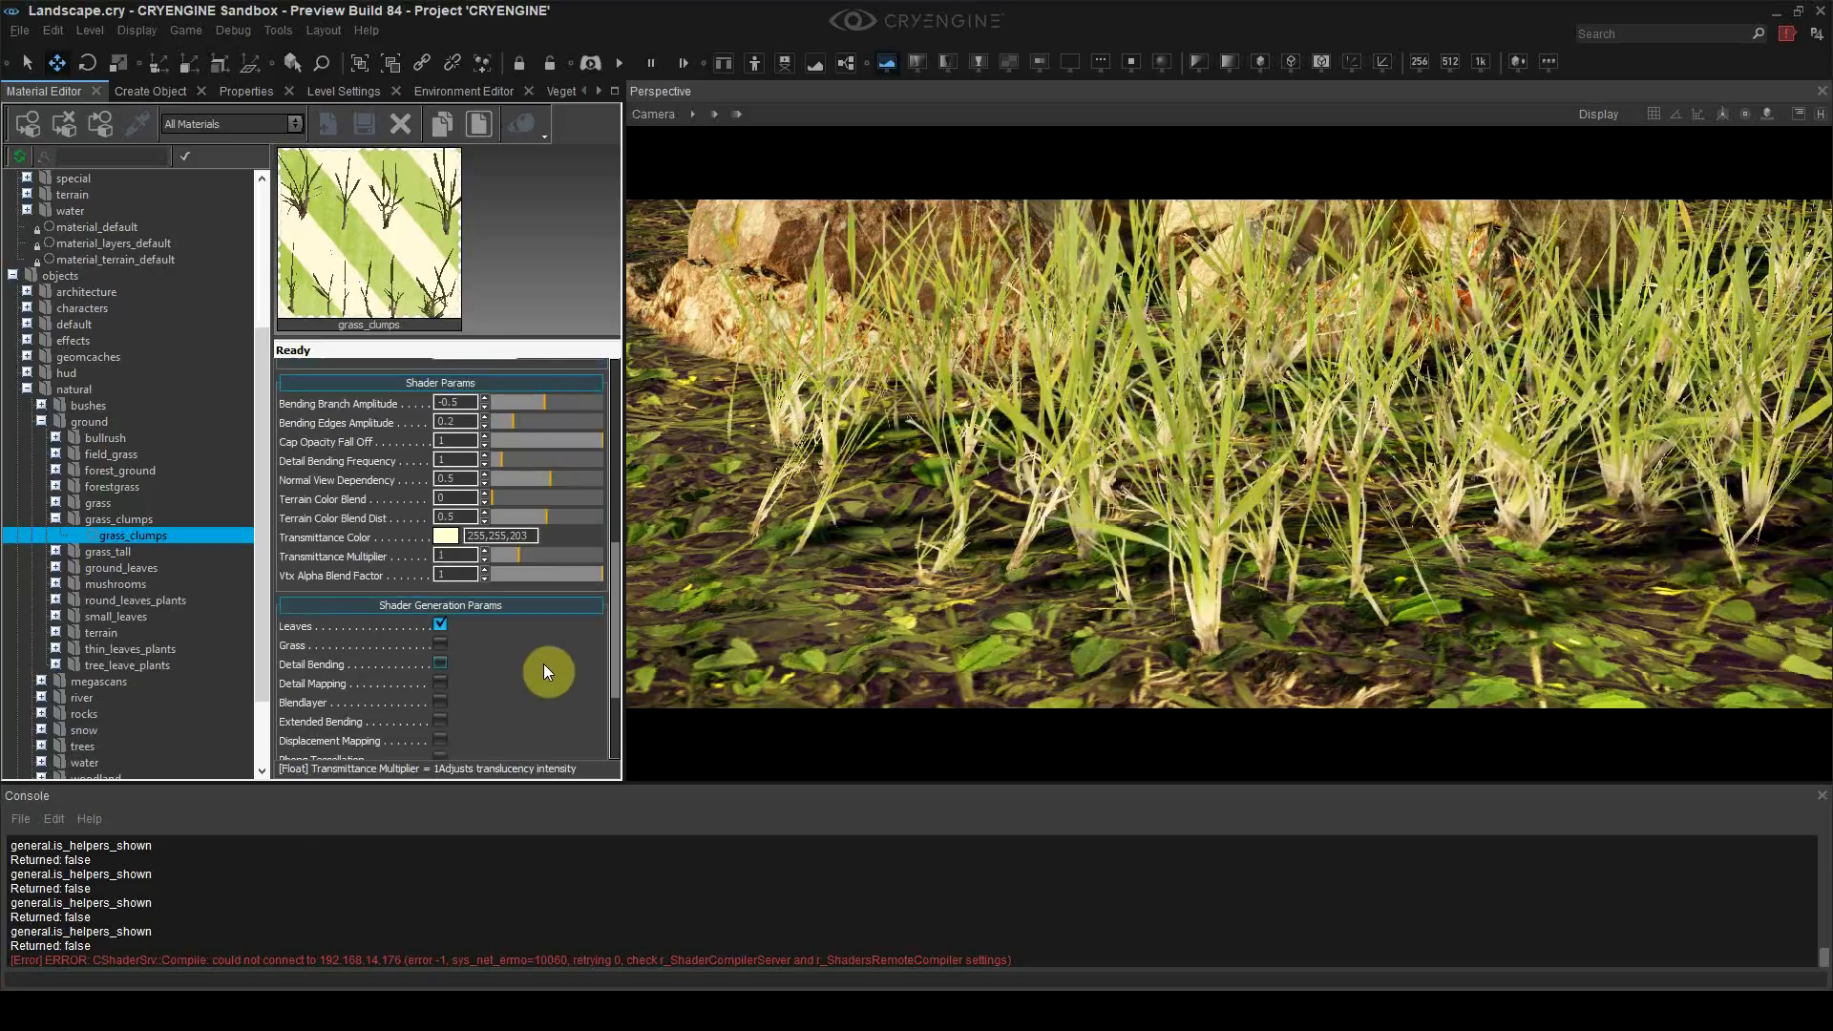
pyautogui.press('s')
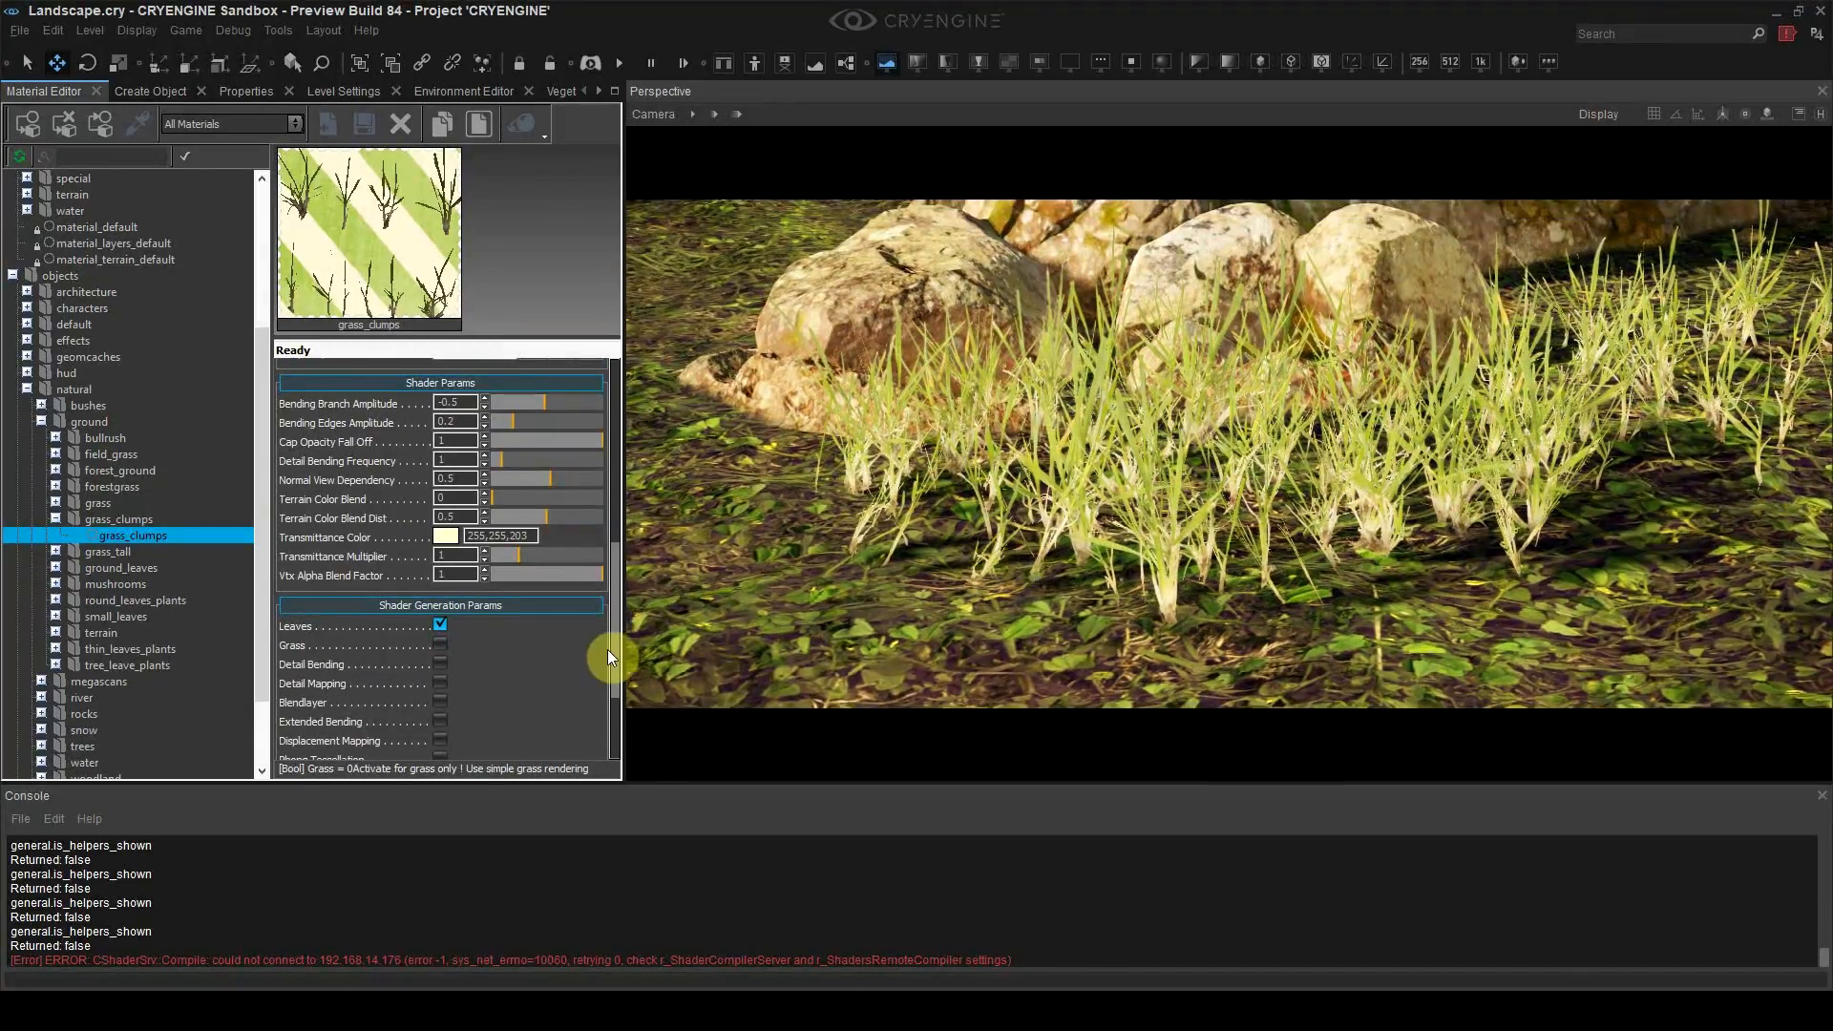
# Step: Brighten the grass_clumps material's diffuse color to 255,255,255
pyautogui.moveTo(614, 641); pyautogui.dragTo(616, 486)
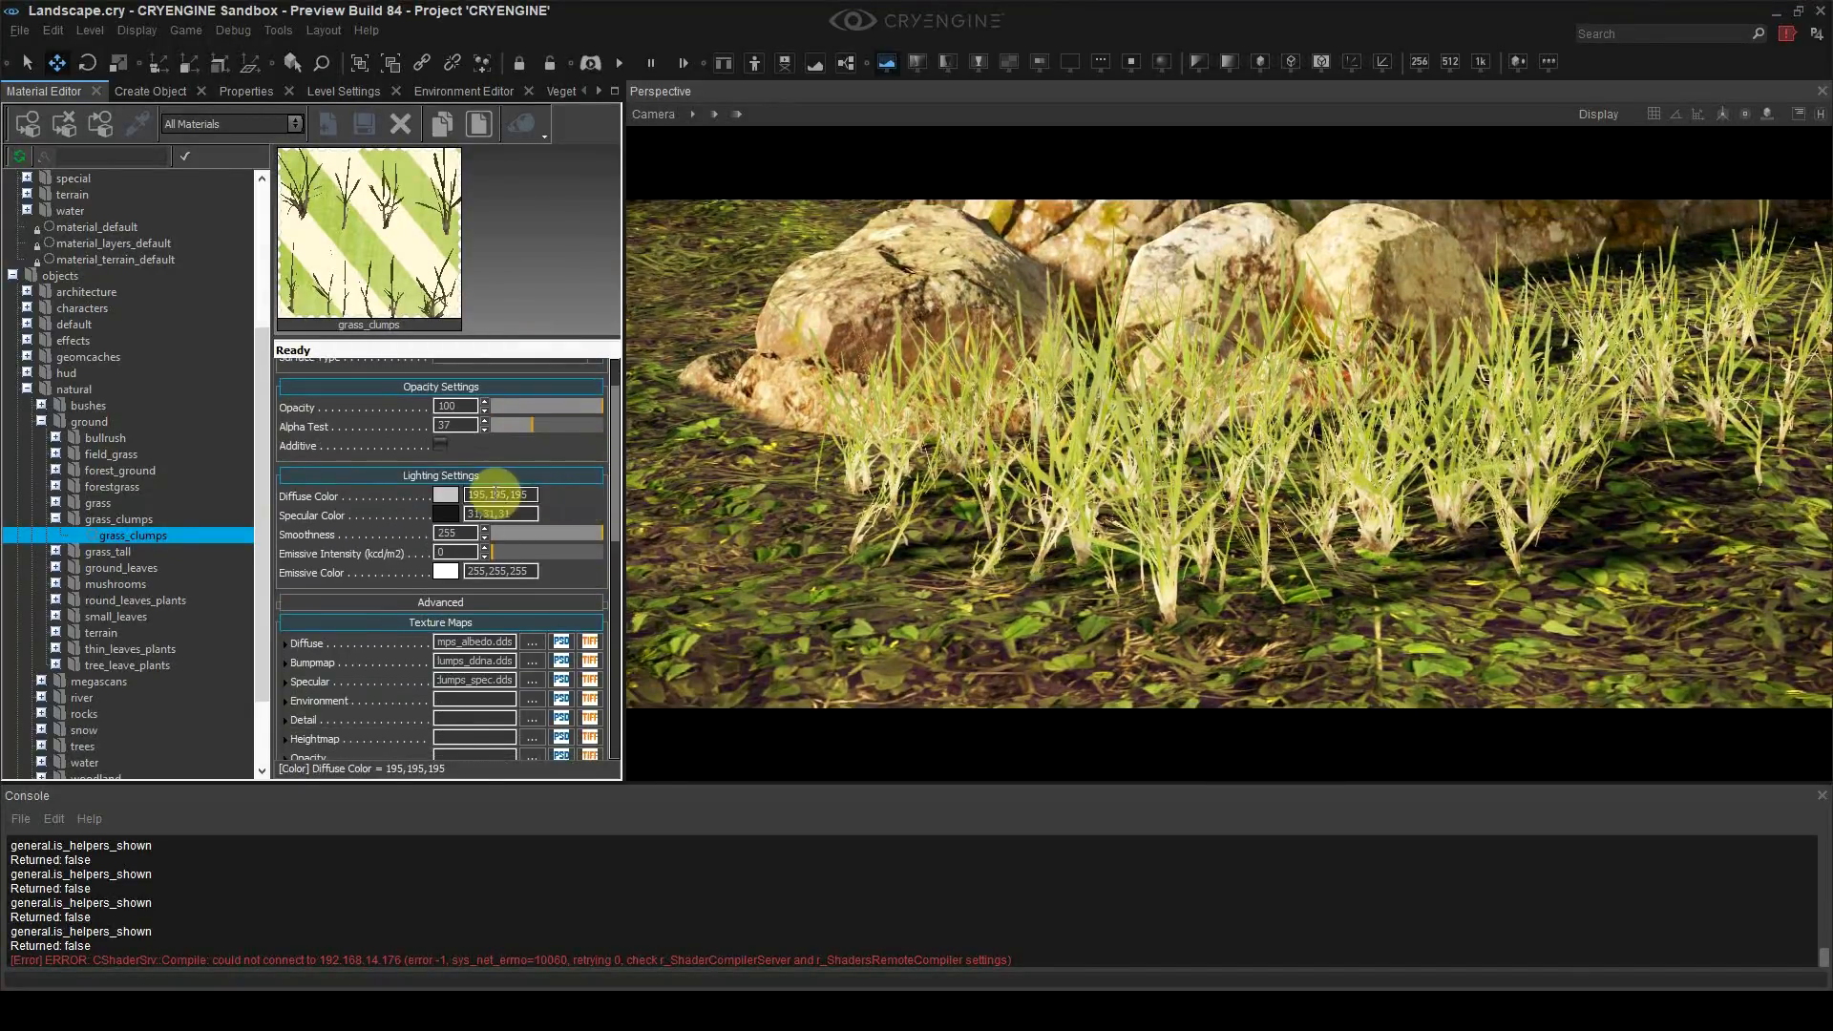
pyautogui.click(494, 494)
pyautogui.moveTo(946, 440)
pyautogui.mouseDown()
pyautogui.moveTo(948, 382)
pyautogui.moveTo(953, 466)
pyautogui.mouseUp()
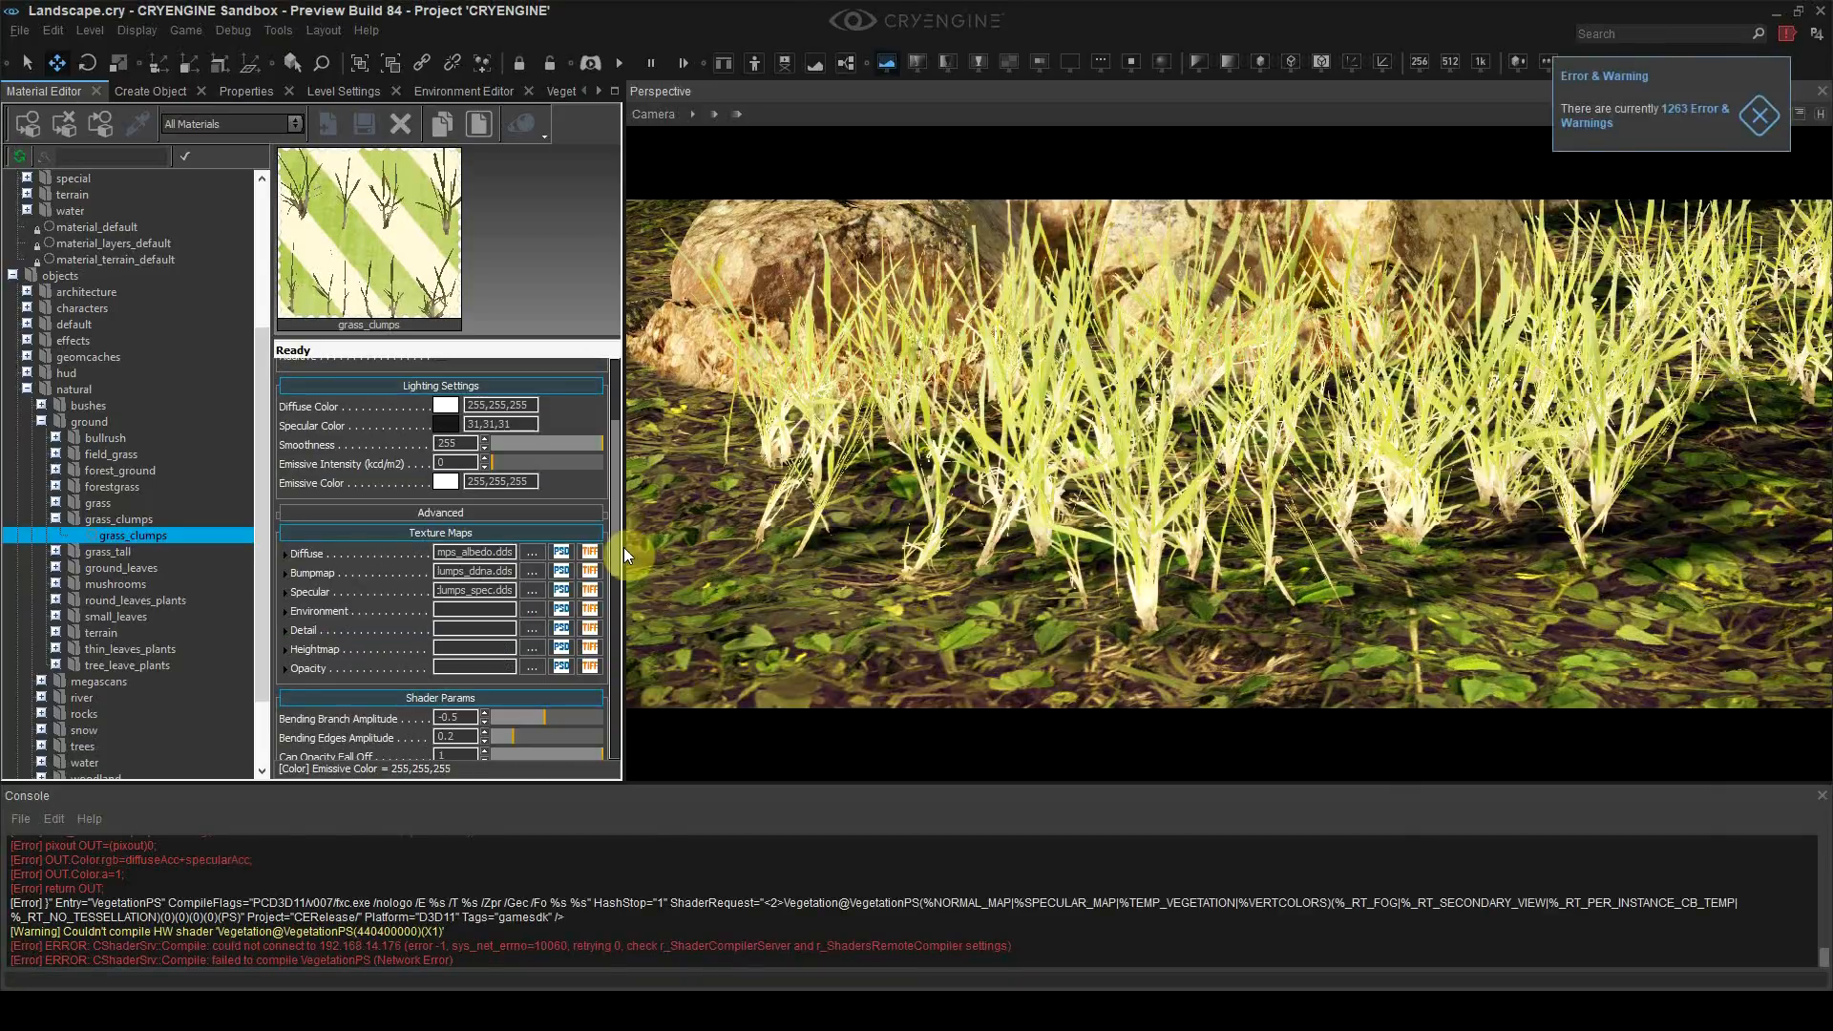
# Step: Try low transmittance multiplier values on the grass_clumps material, including 0 and 0.305, and restore the multiplier to 1
pyautogui.moveTo(611, 524); pyautogui.dragTo(461, 626)
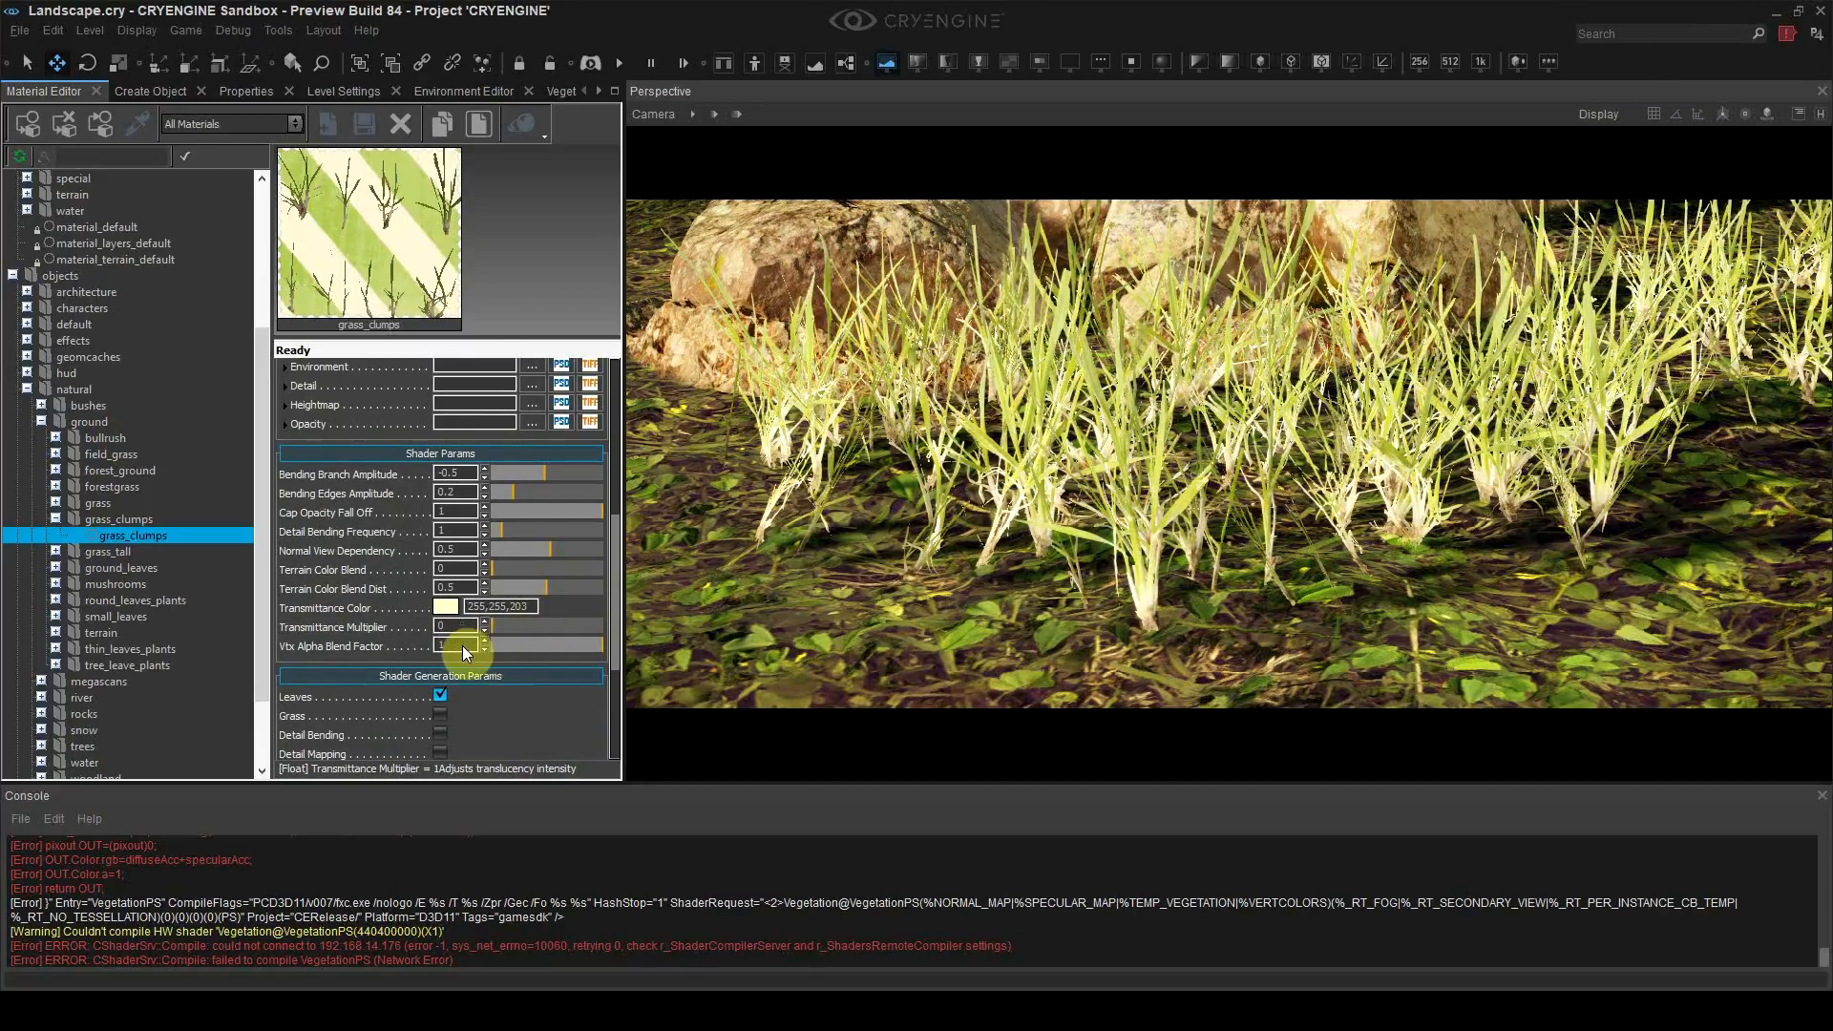
pyautogui.moveTo(470, 653); pyautogui.dragTo(439, 627)
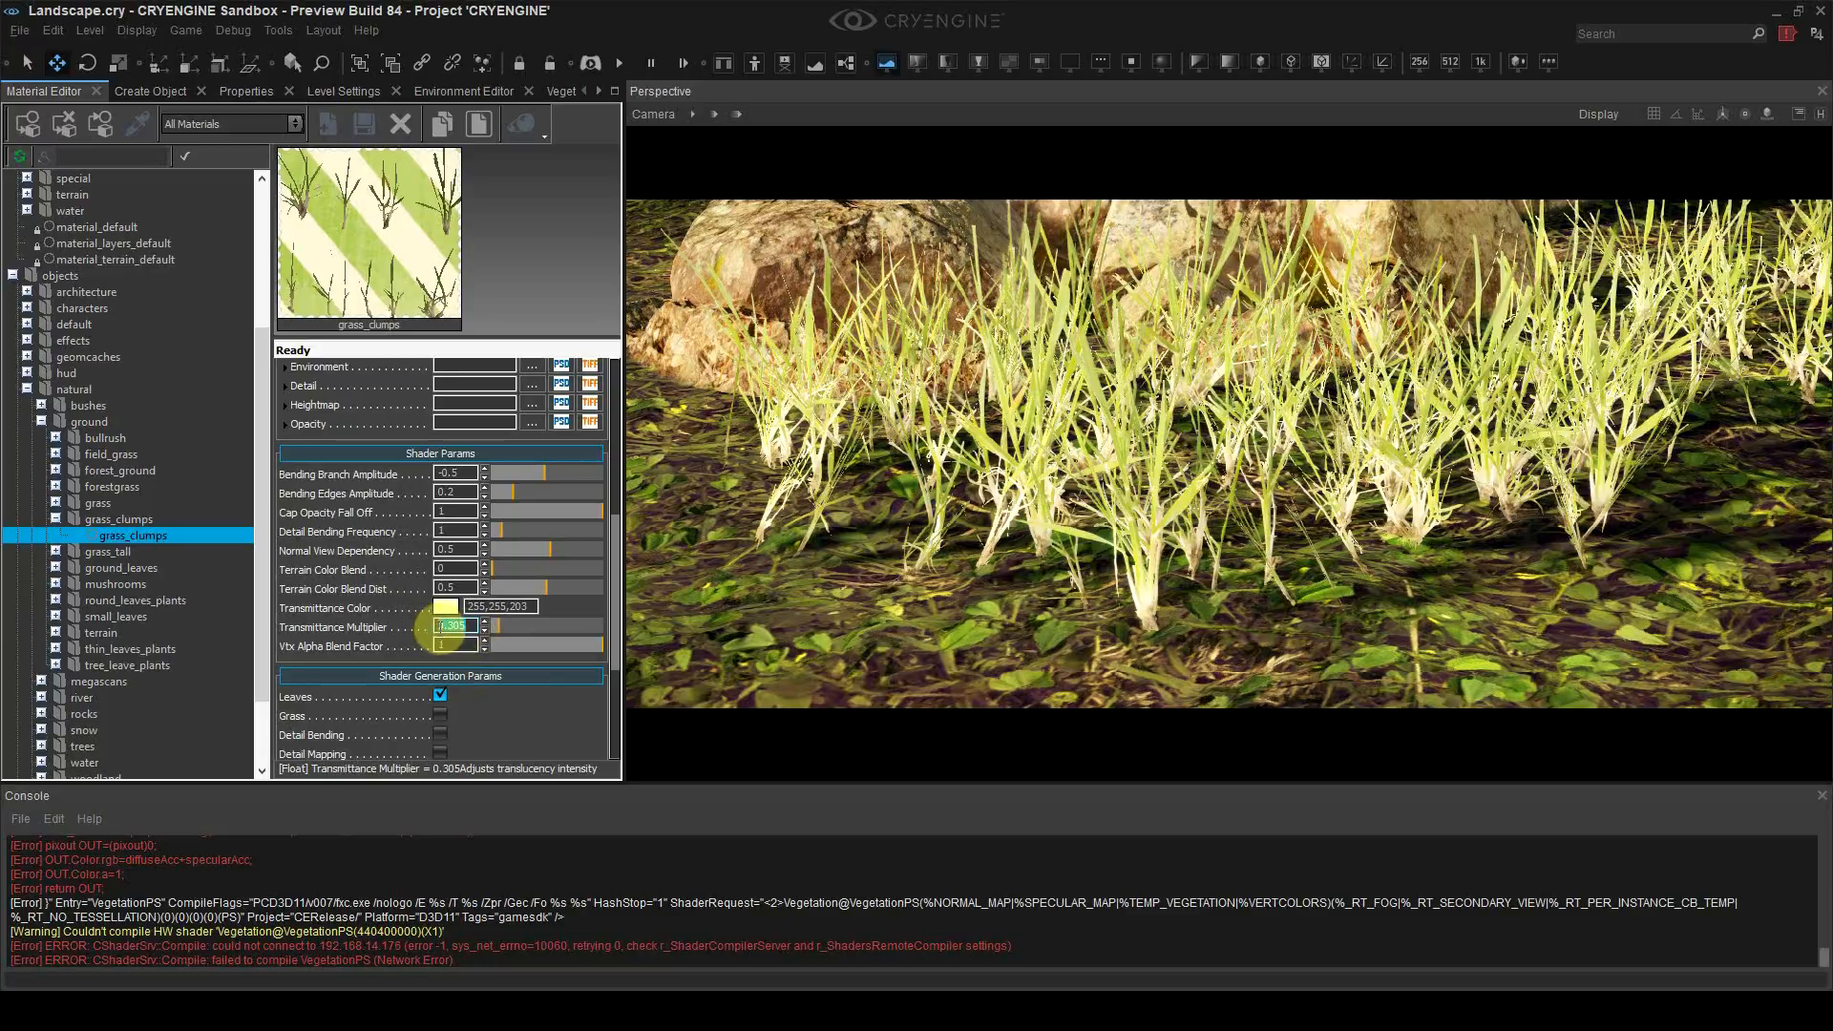
pyautogui.write('1')
pyautogui.click(455, 645)
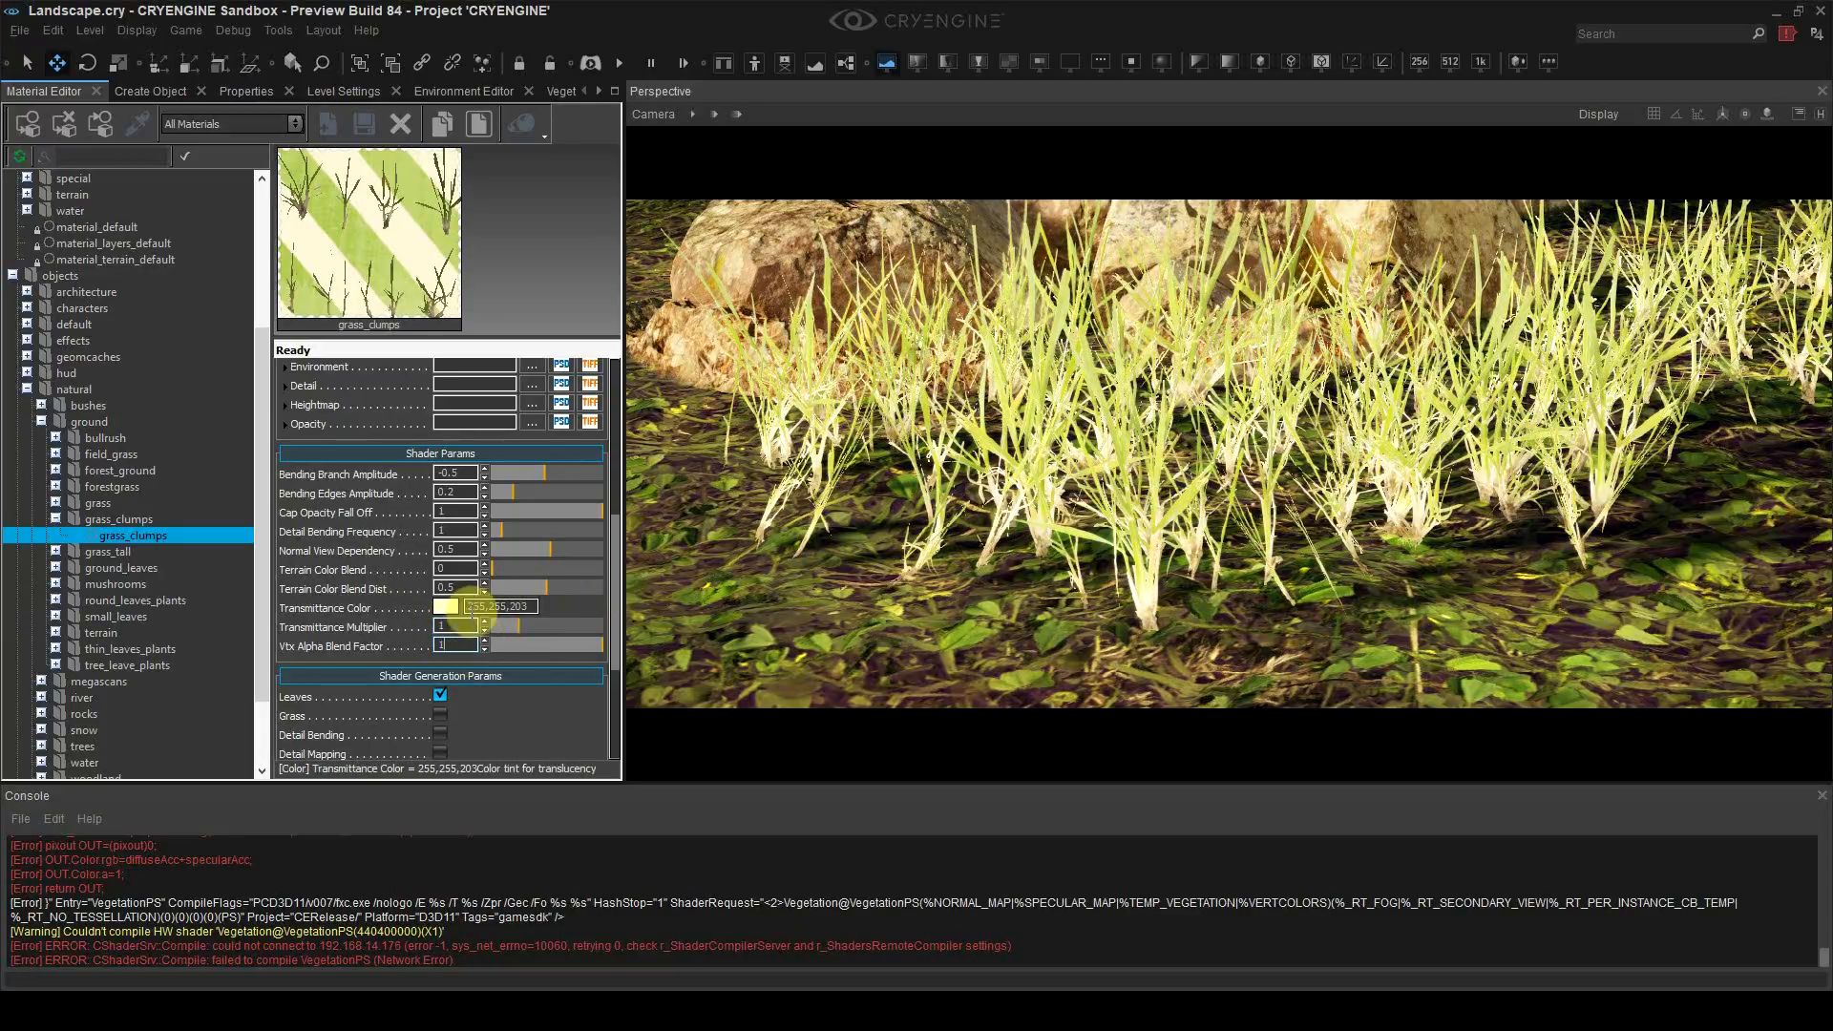
# Step: Preview blue and red tints for the grass material's transmittance color and cancel the color change
pyautogui.click(449, 606)
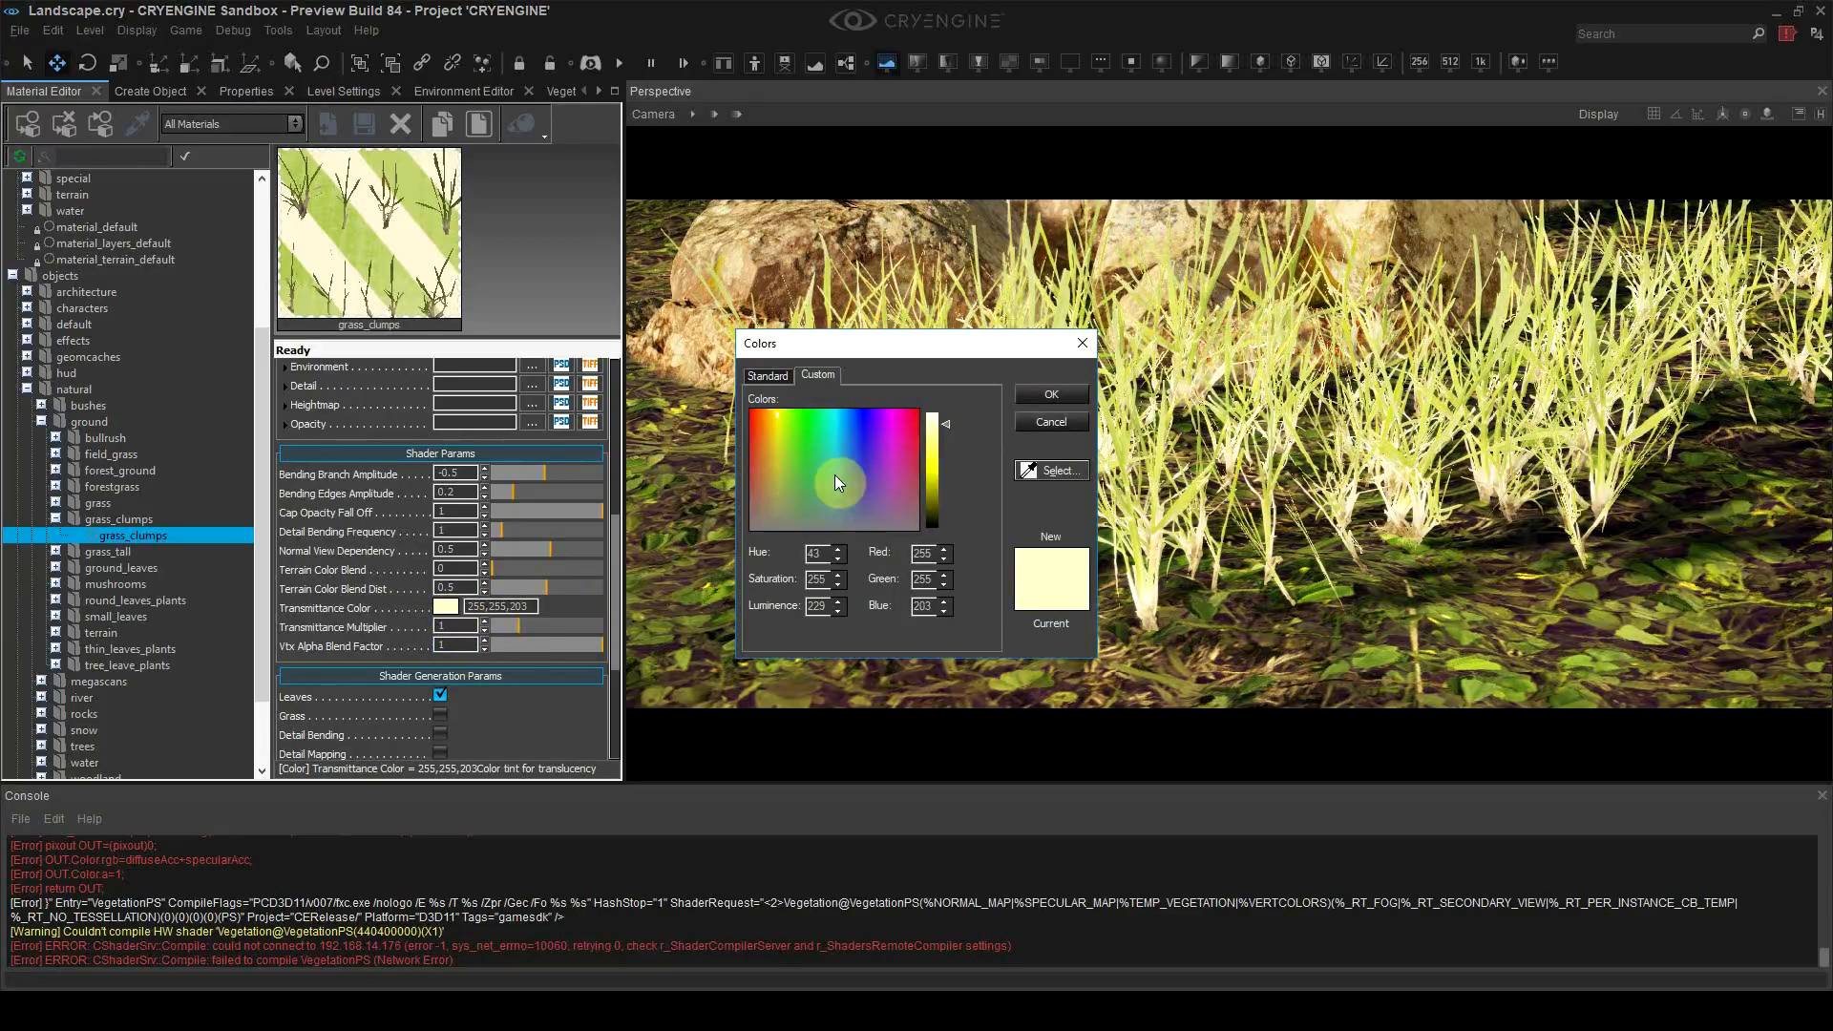
pyautogui.click(848, 427)
pyautogui.click(943, 482)
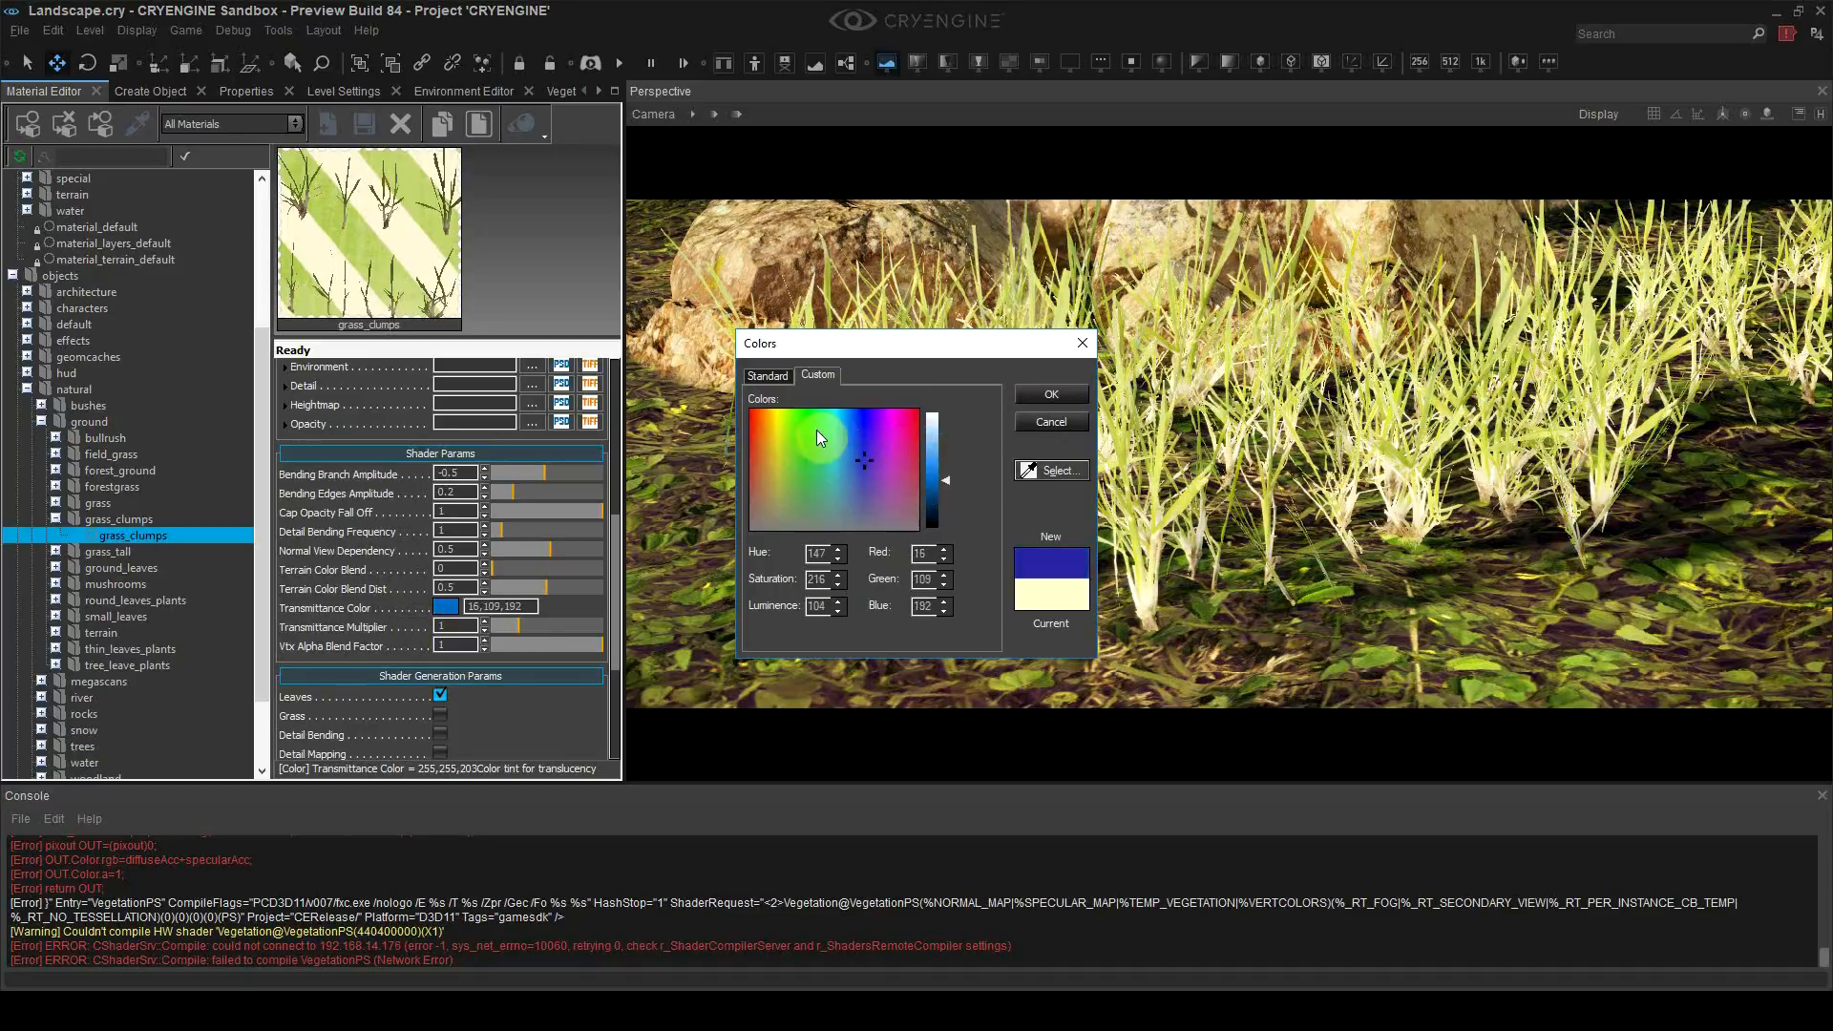
pyautogui.moveTo(816, 430); pyautogui.dragTo(754, 413)
pyautogui.moveTo(868, 365); pyautogui.dragTo(554, 417)
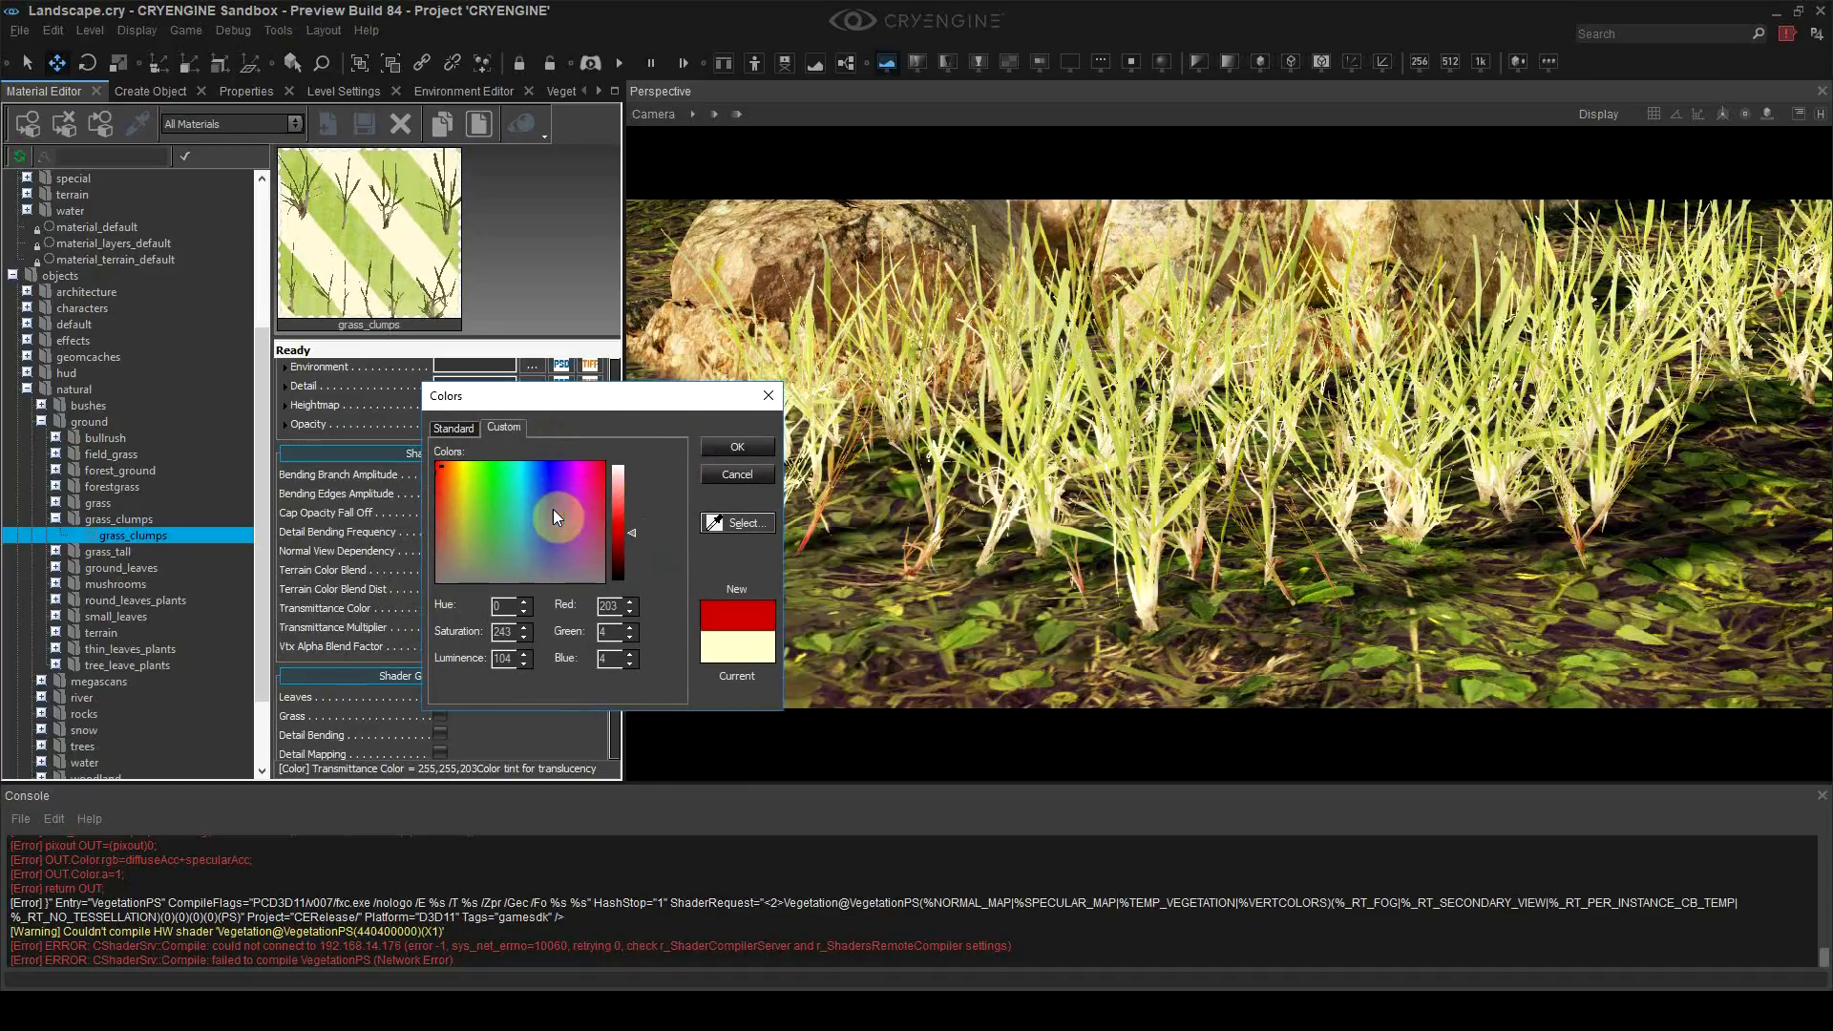
pyautogui.click(726, 474)
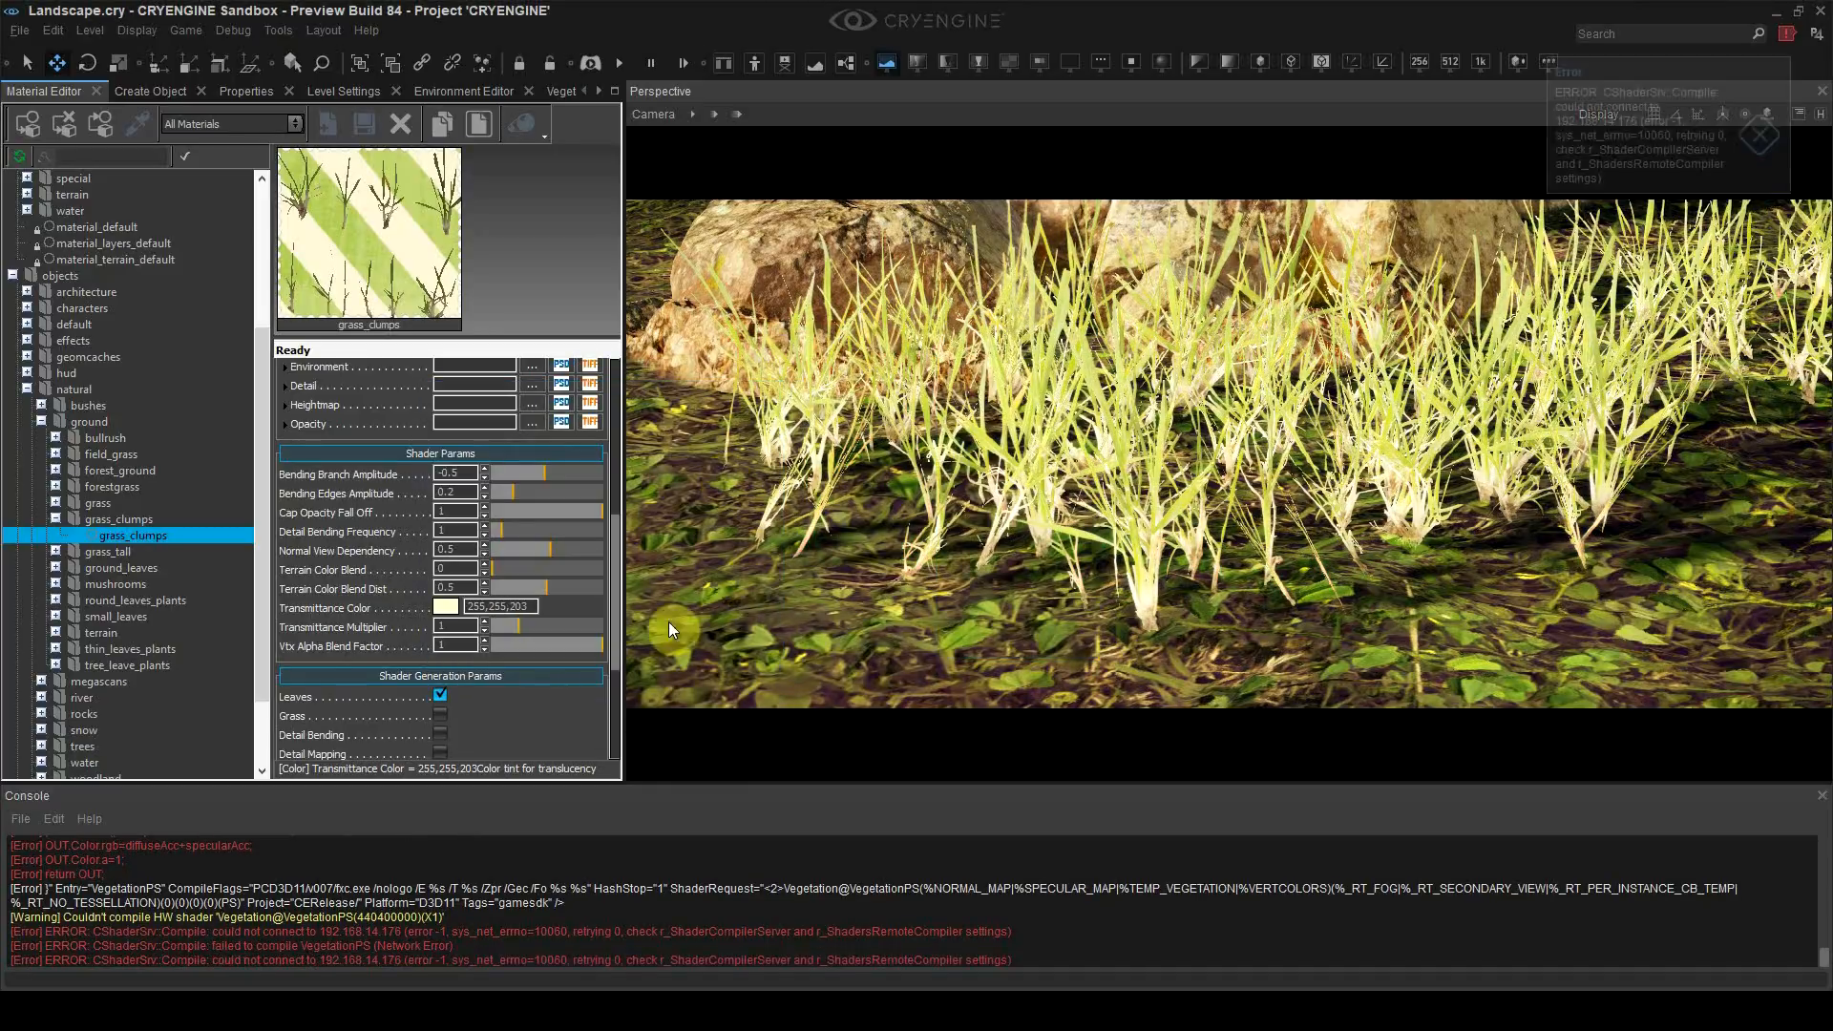
# Step: Assign the grass_clumps_translucency texture to the material's Opacity texture map
pyautogui.scroll(1, 611, 581)
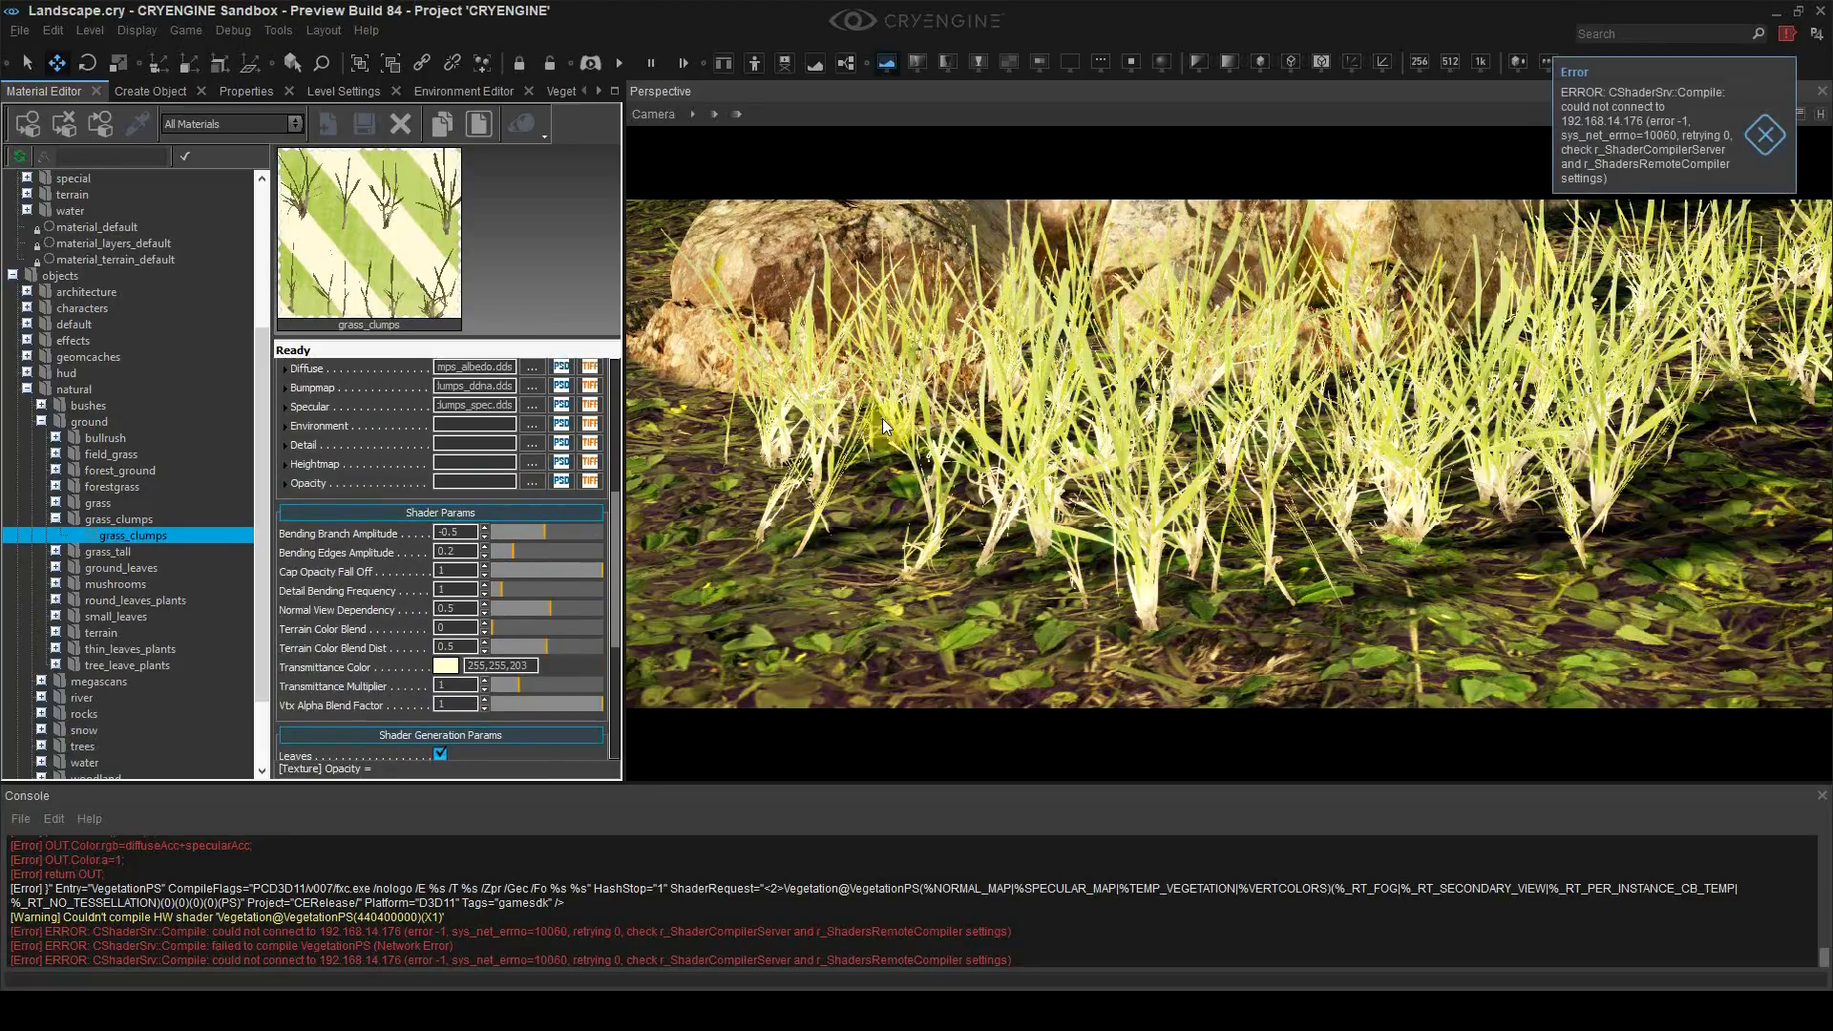
pyautogui.click(507, 484)
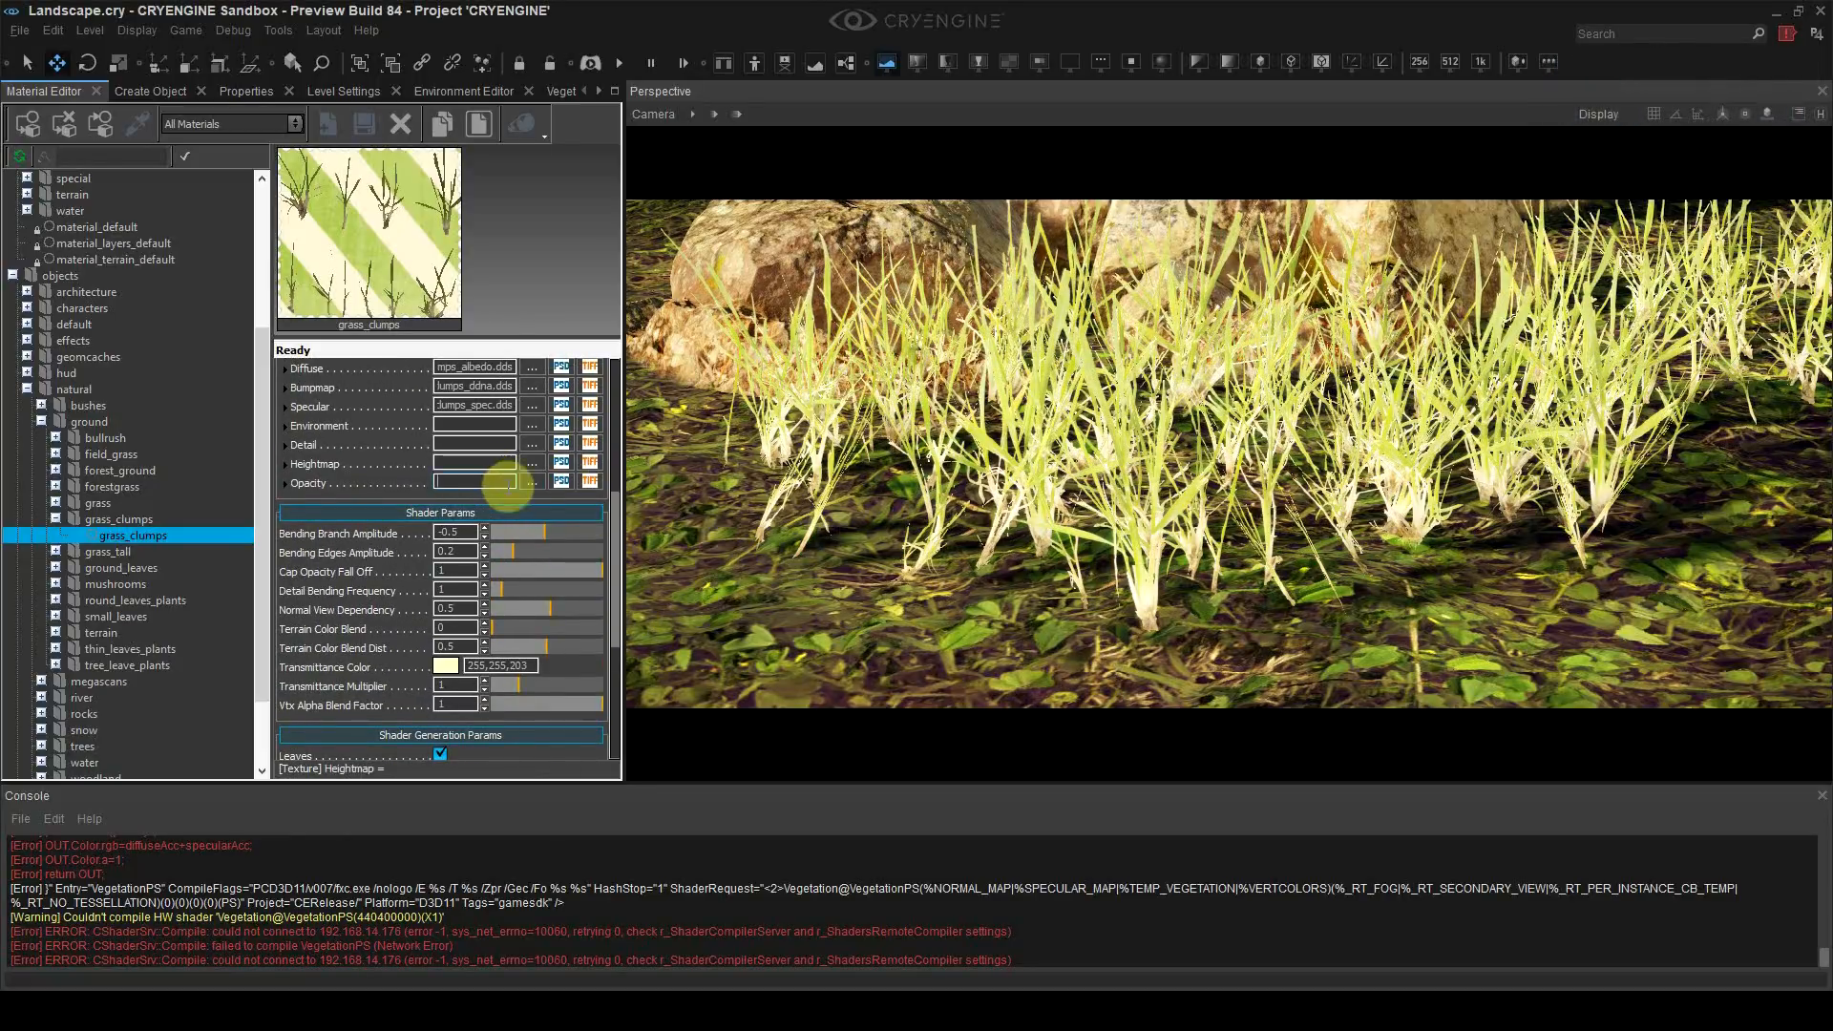
pyautogui.click(532, 487)
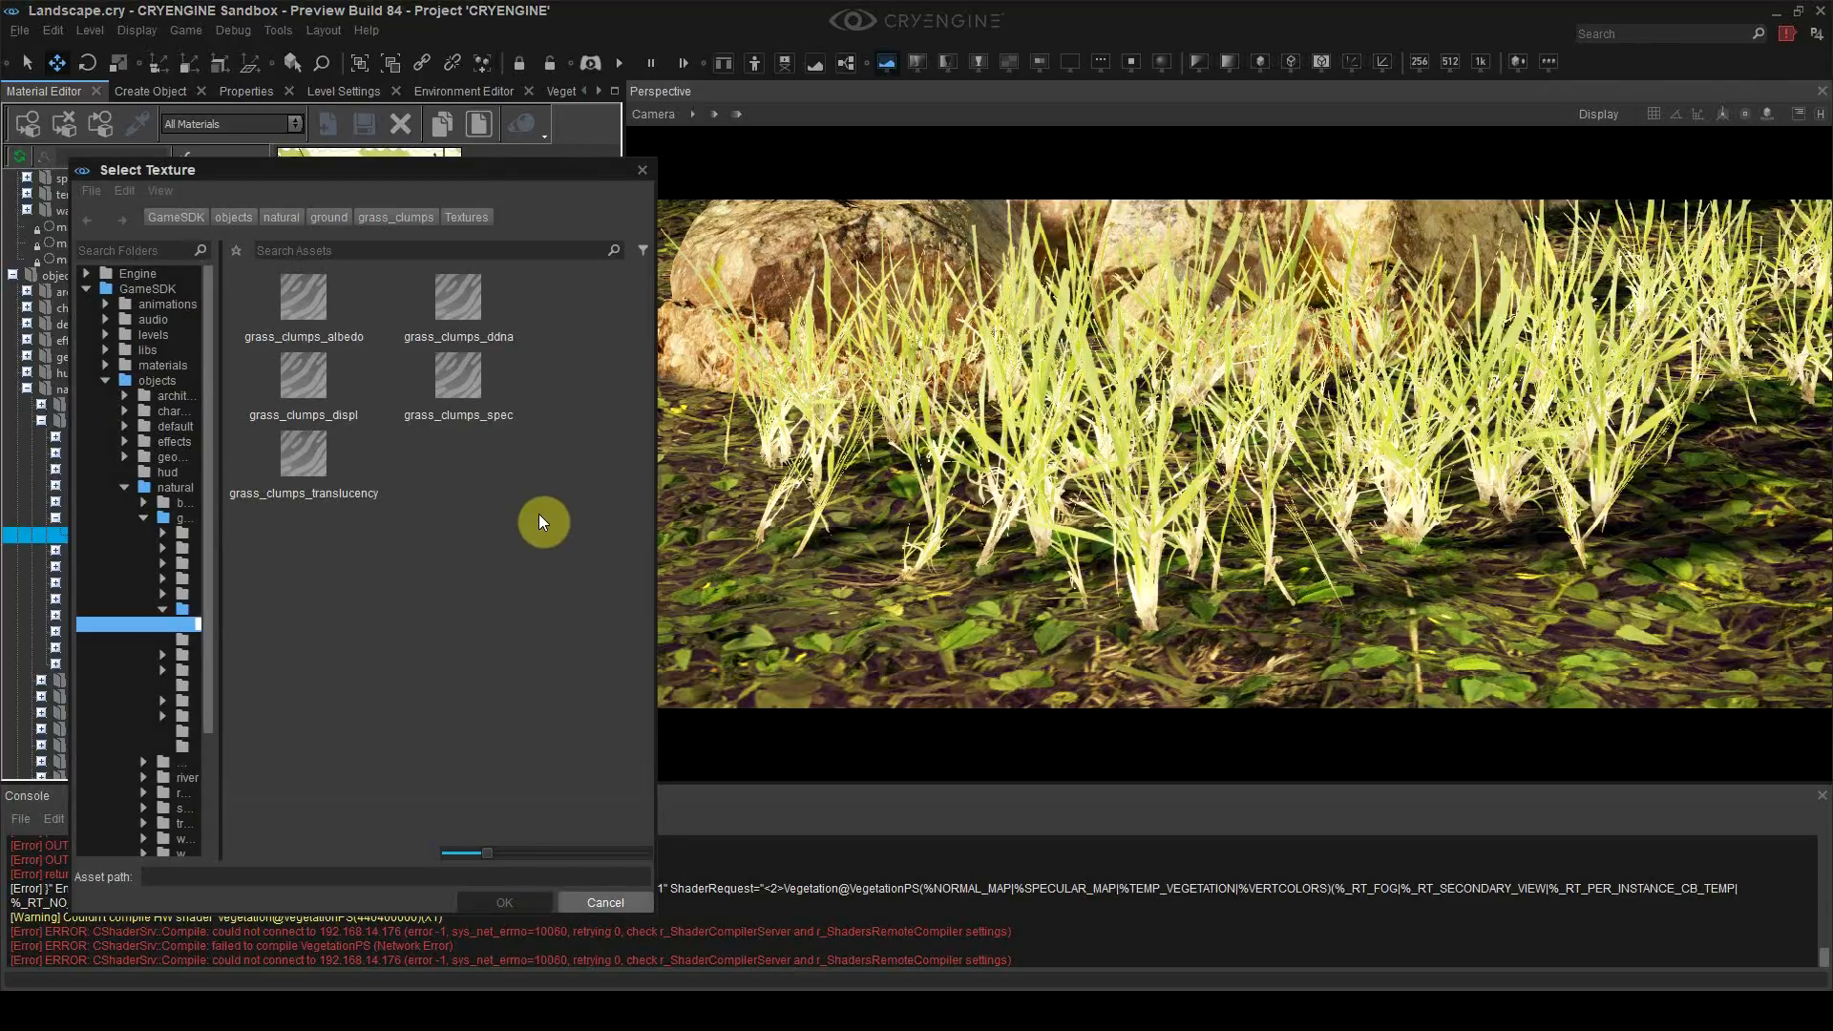
pyautogui.click(327, 468)
pyautogui.doubleClick(314, 463)
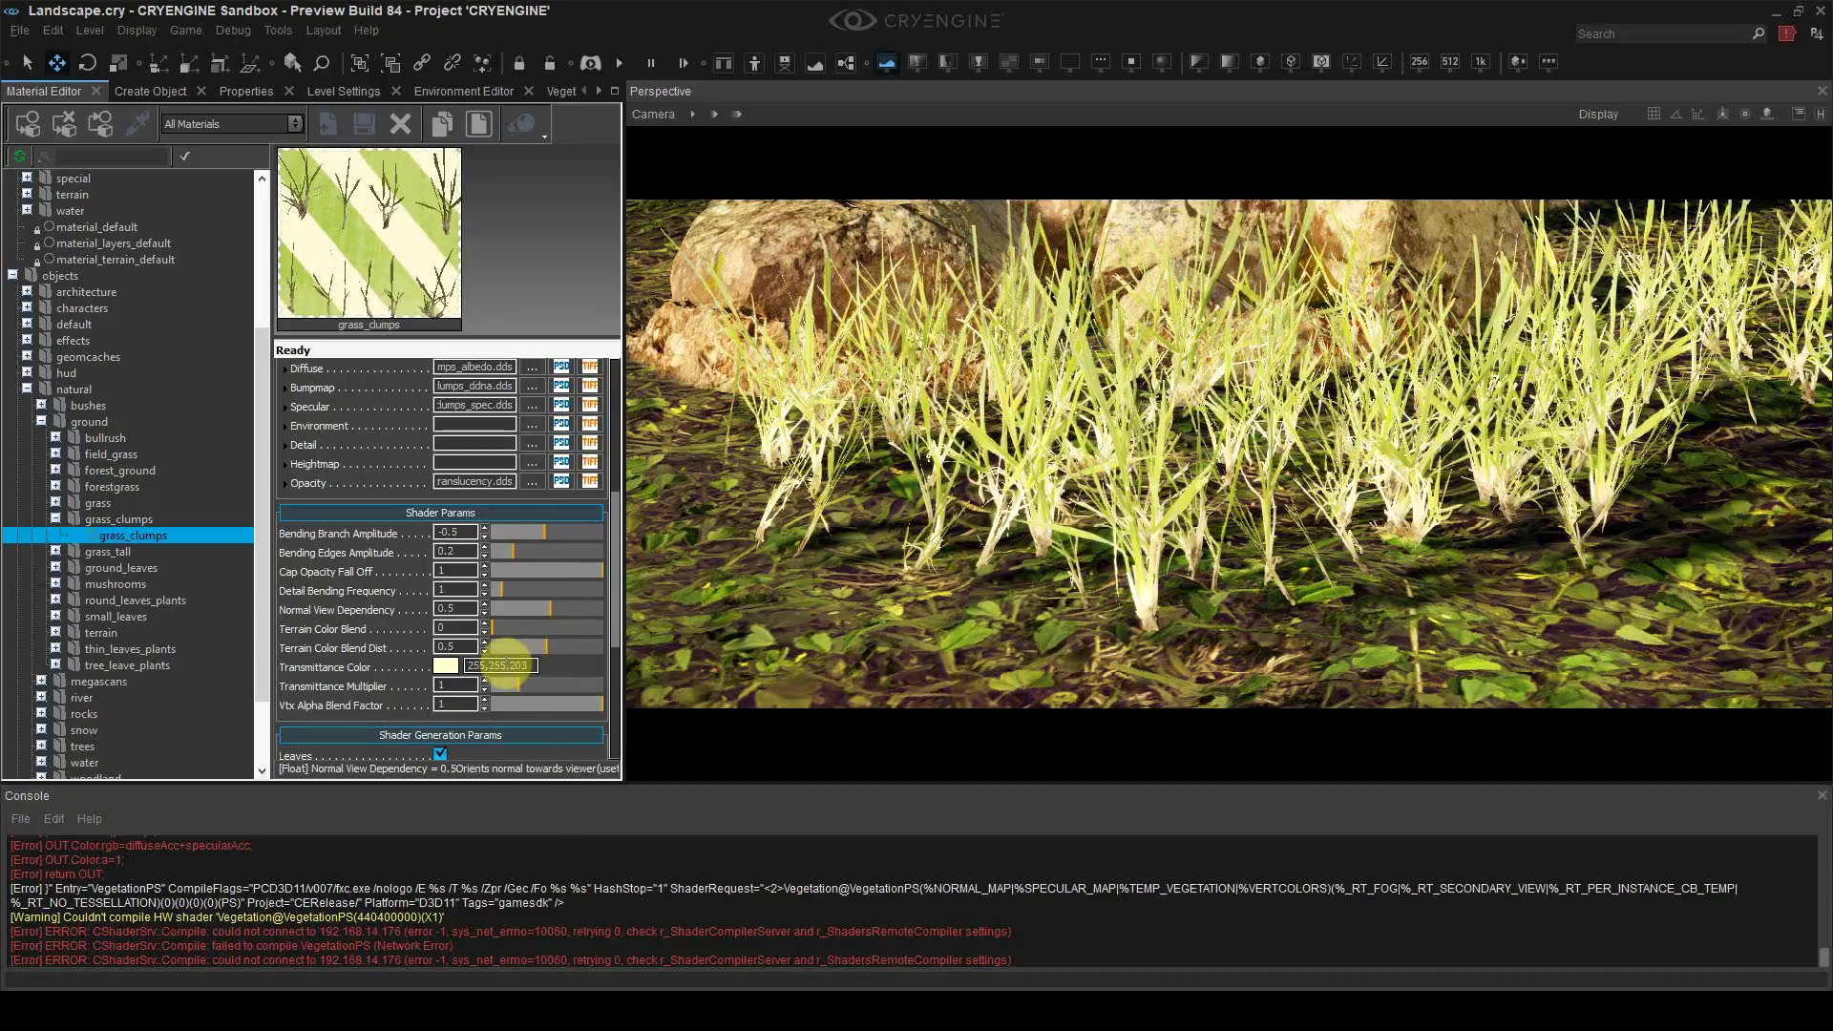
# Step: Clear the Opacity texture map for comparison and restore the grass_clumps_translucency texture in it
pyautogui.doubleClick(470, 481)
pyautogui.press('Delete')
pyautogui.click(472, 464)
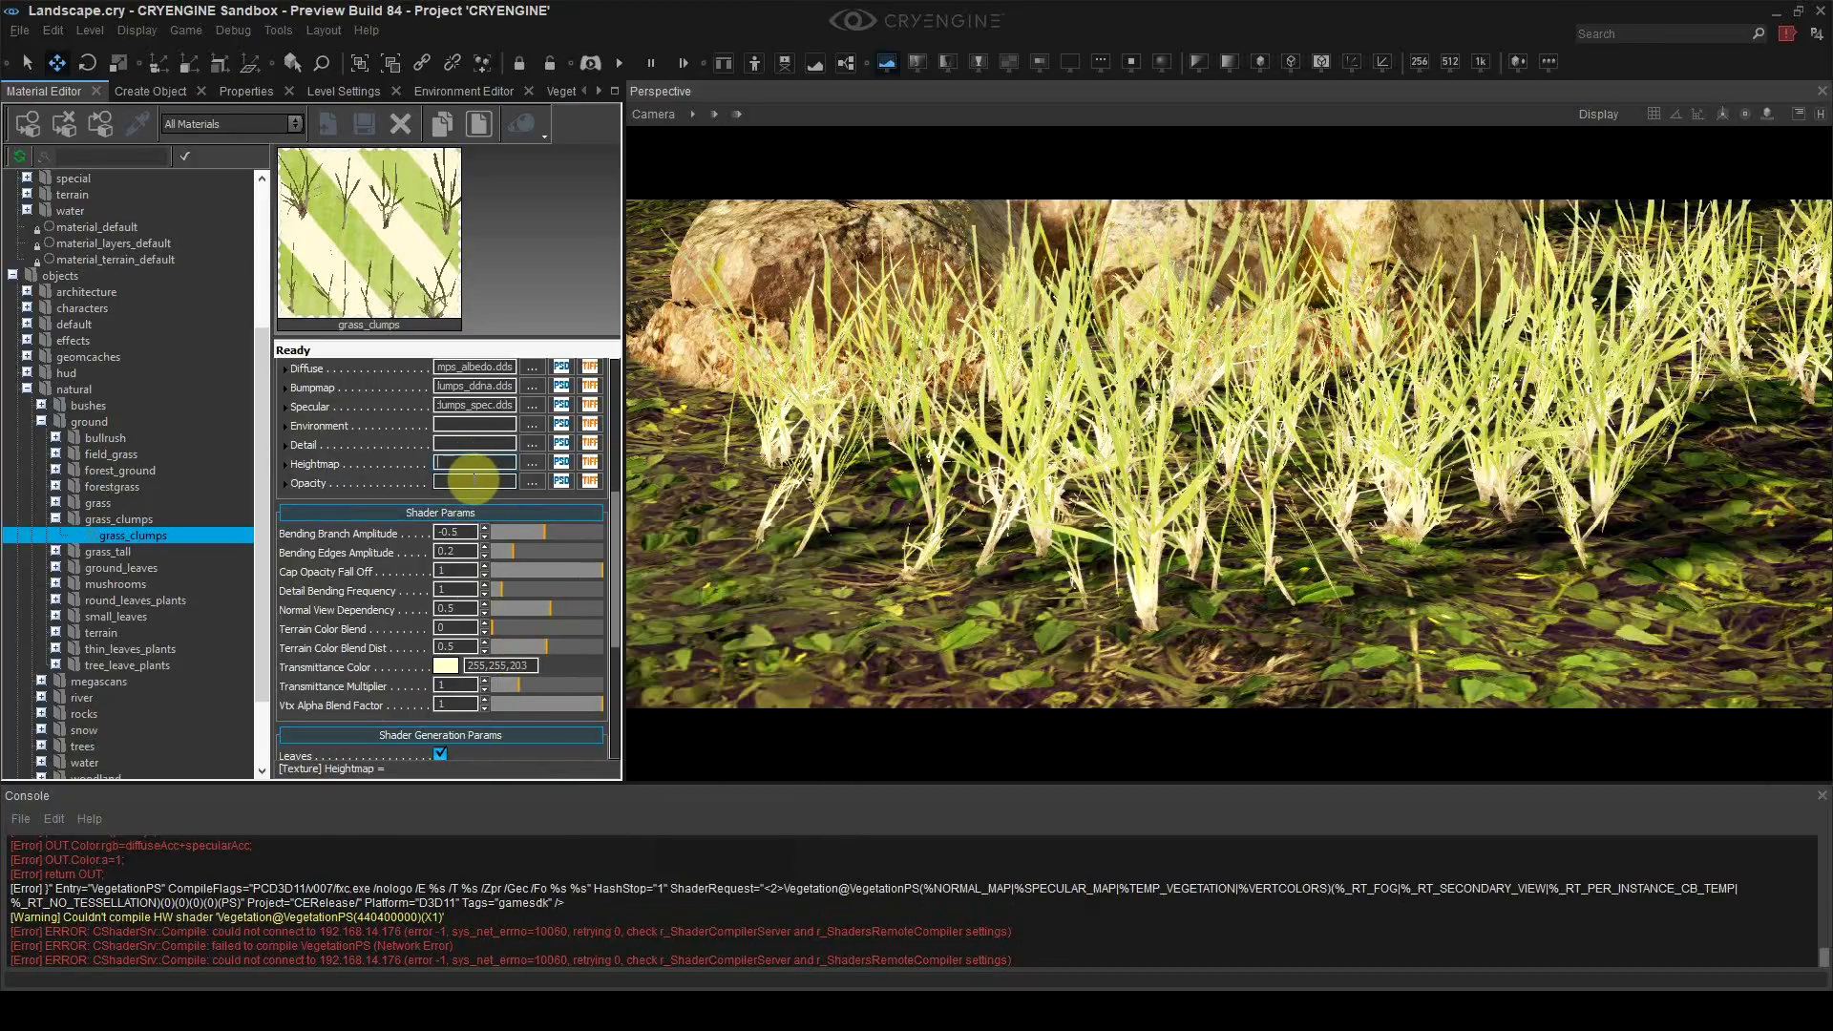
pyautogui.click(471, 481)
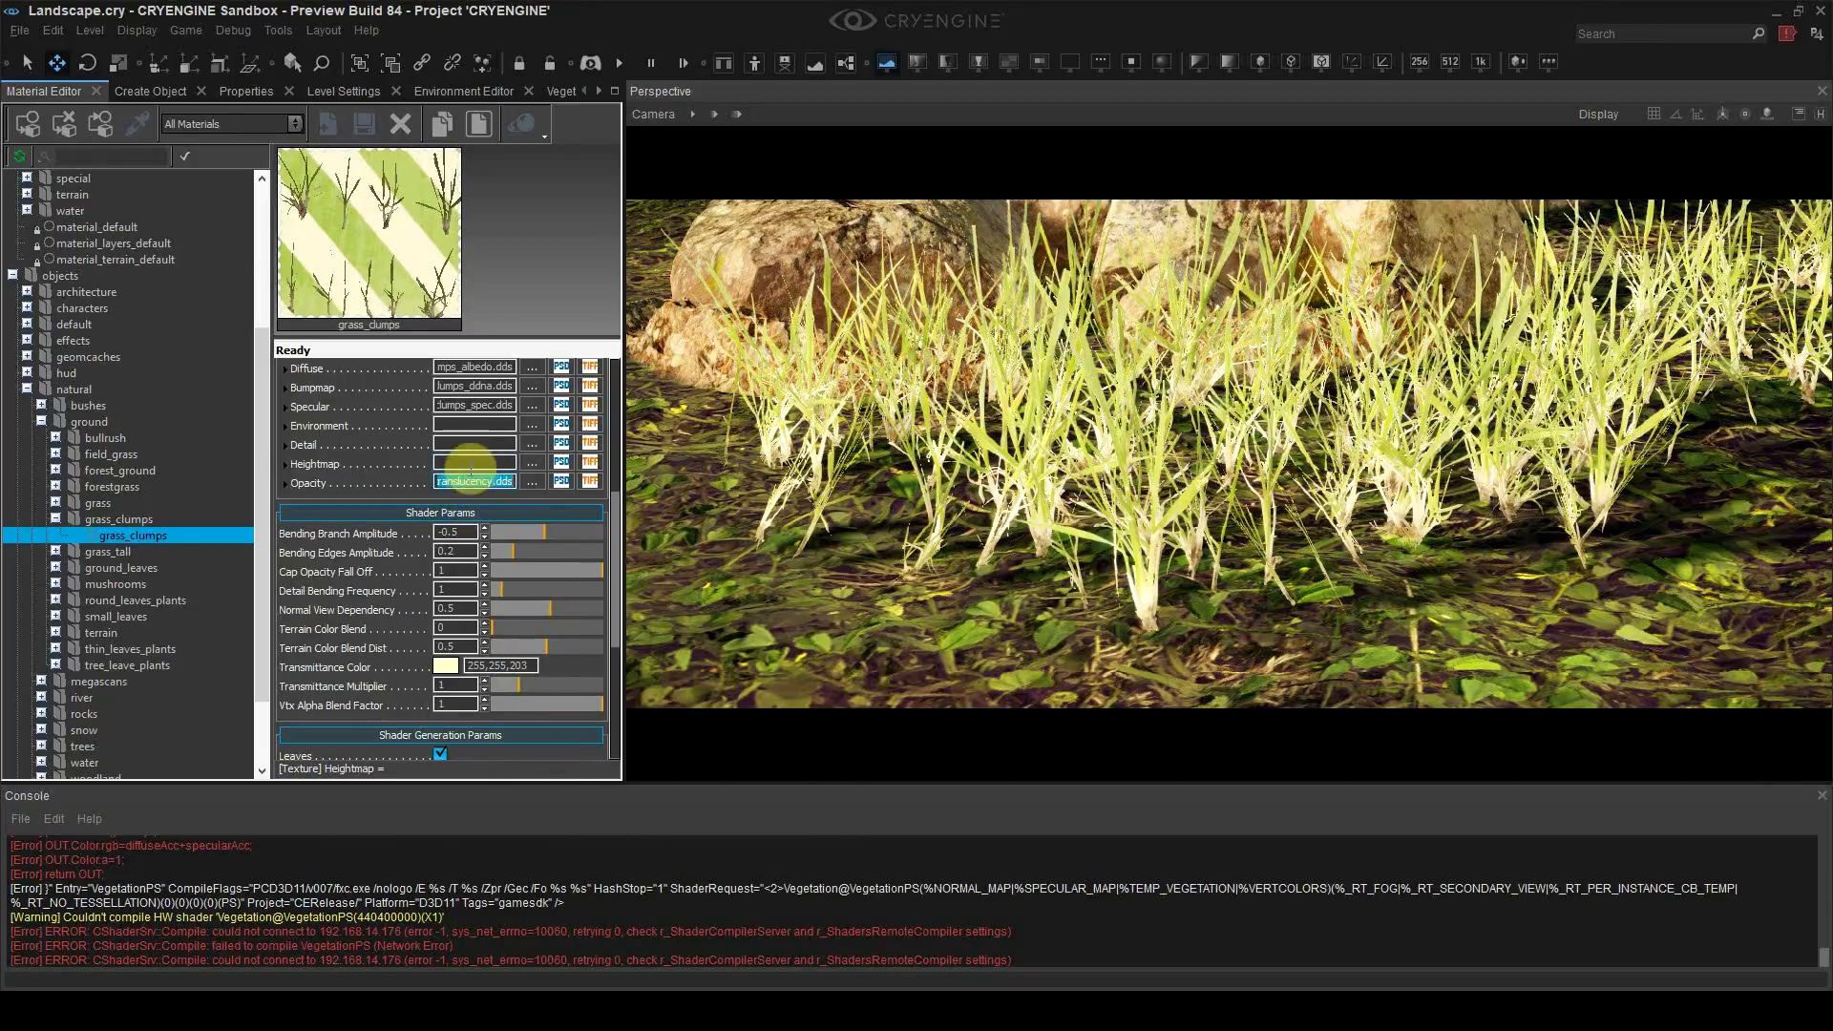
pyautogui.press('Delete')
pyautogui.hotkey('ctrl', 'v')
pyautogui.click(469, 463)
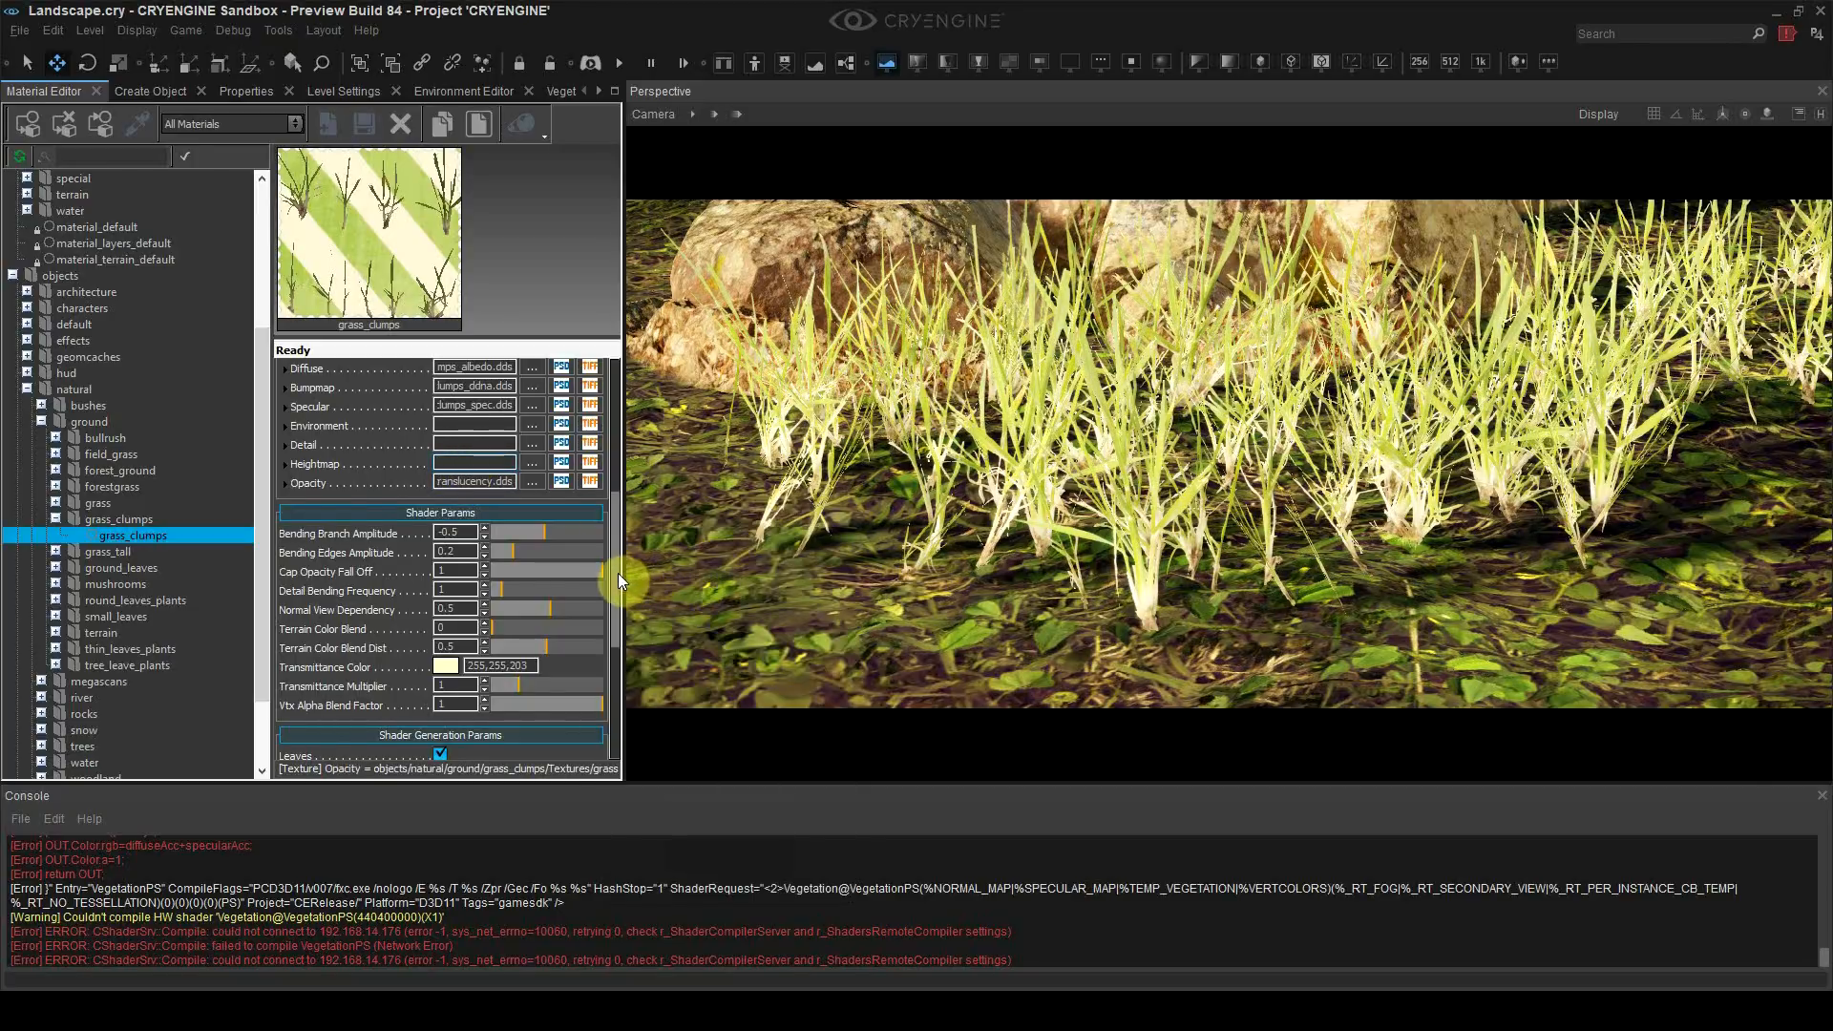
# Step: Set the transmittance multiplier to 0 and darken the grass material's diffuse color to 142,142,142
pyautogui.scroll(-2, 617, 573)
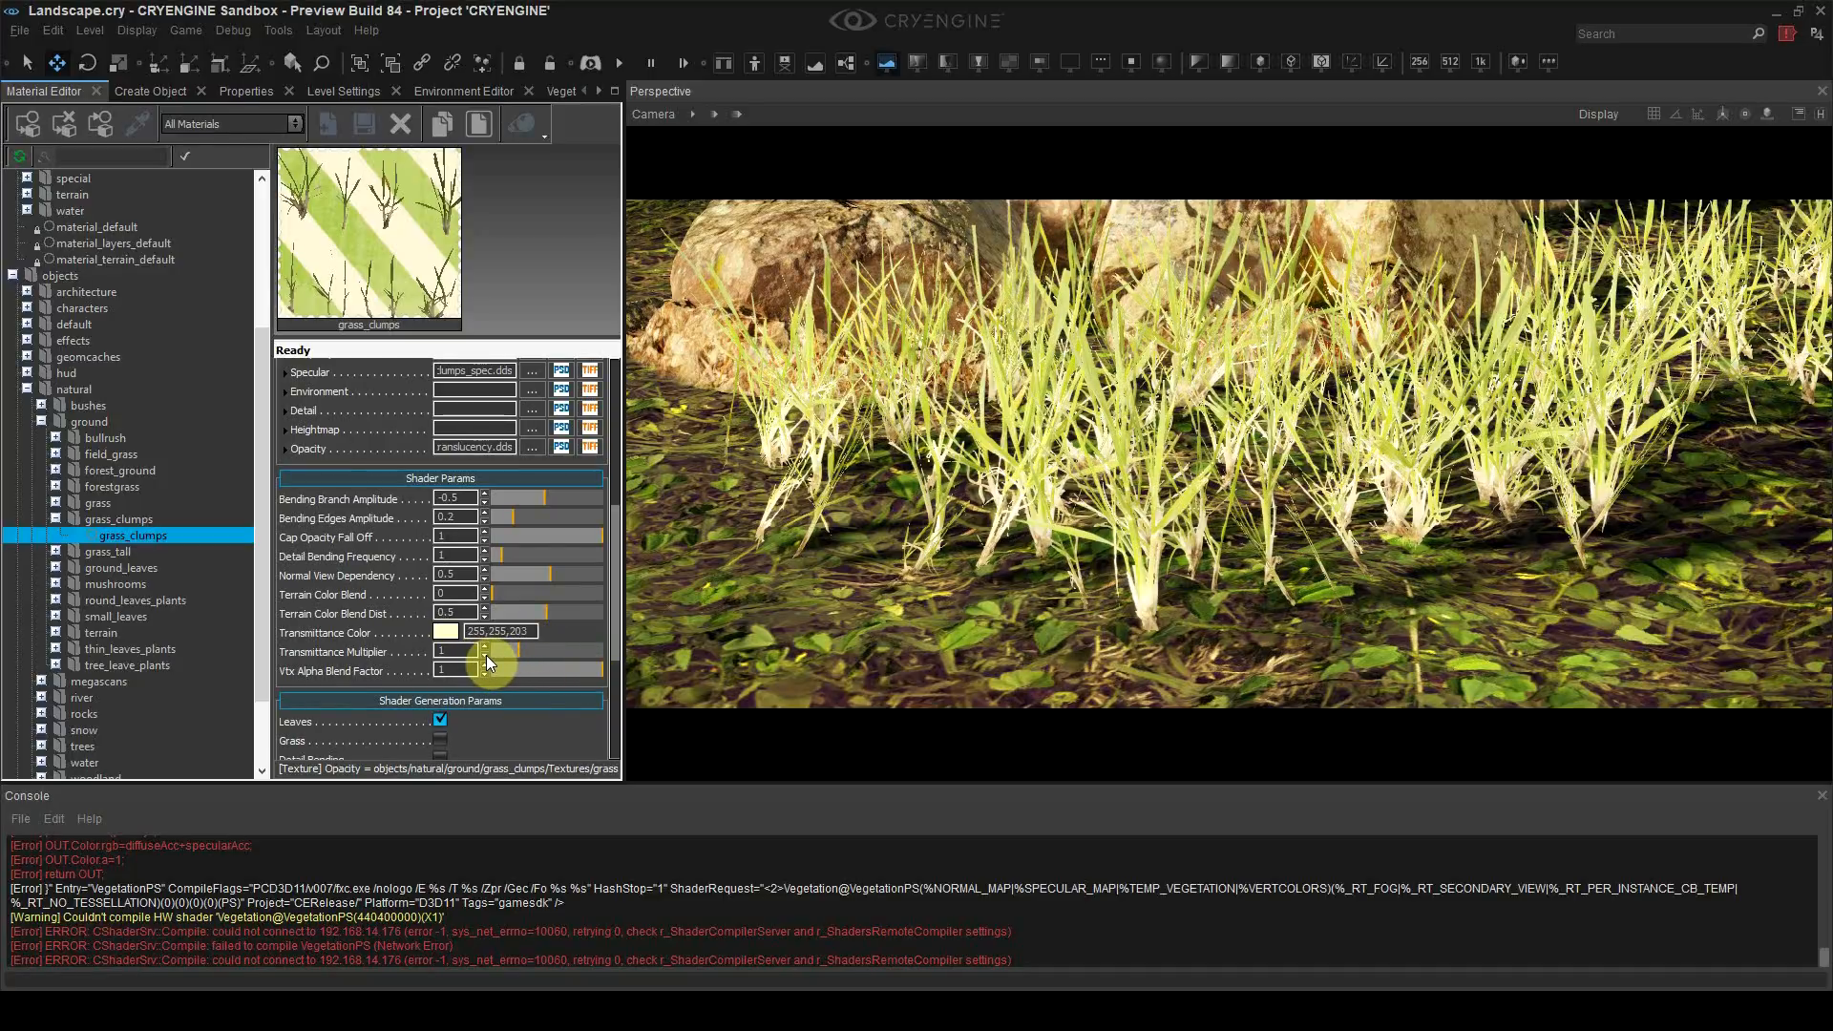
pyautogui.moveTo(500, 654); pyautogui.dragTo(439, 645)
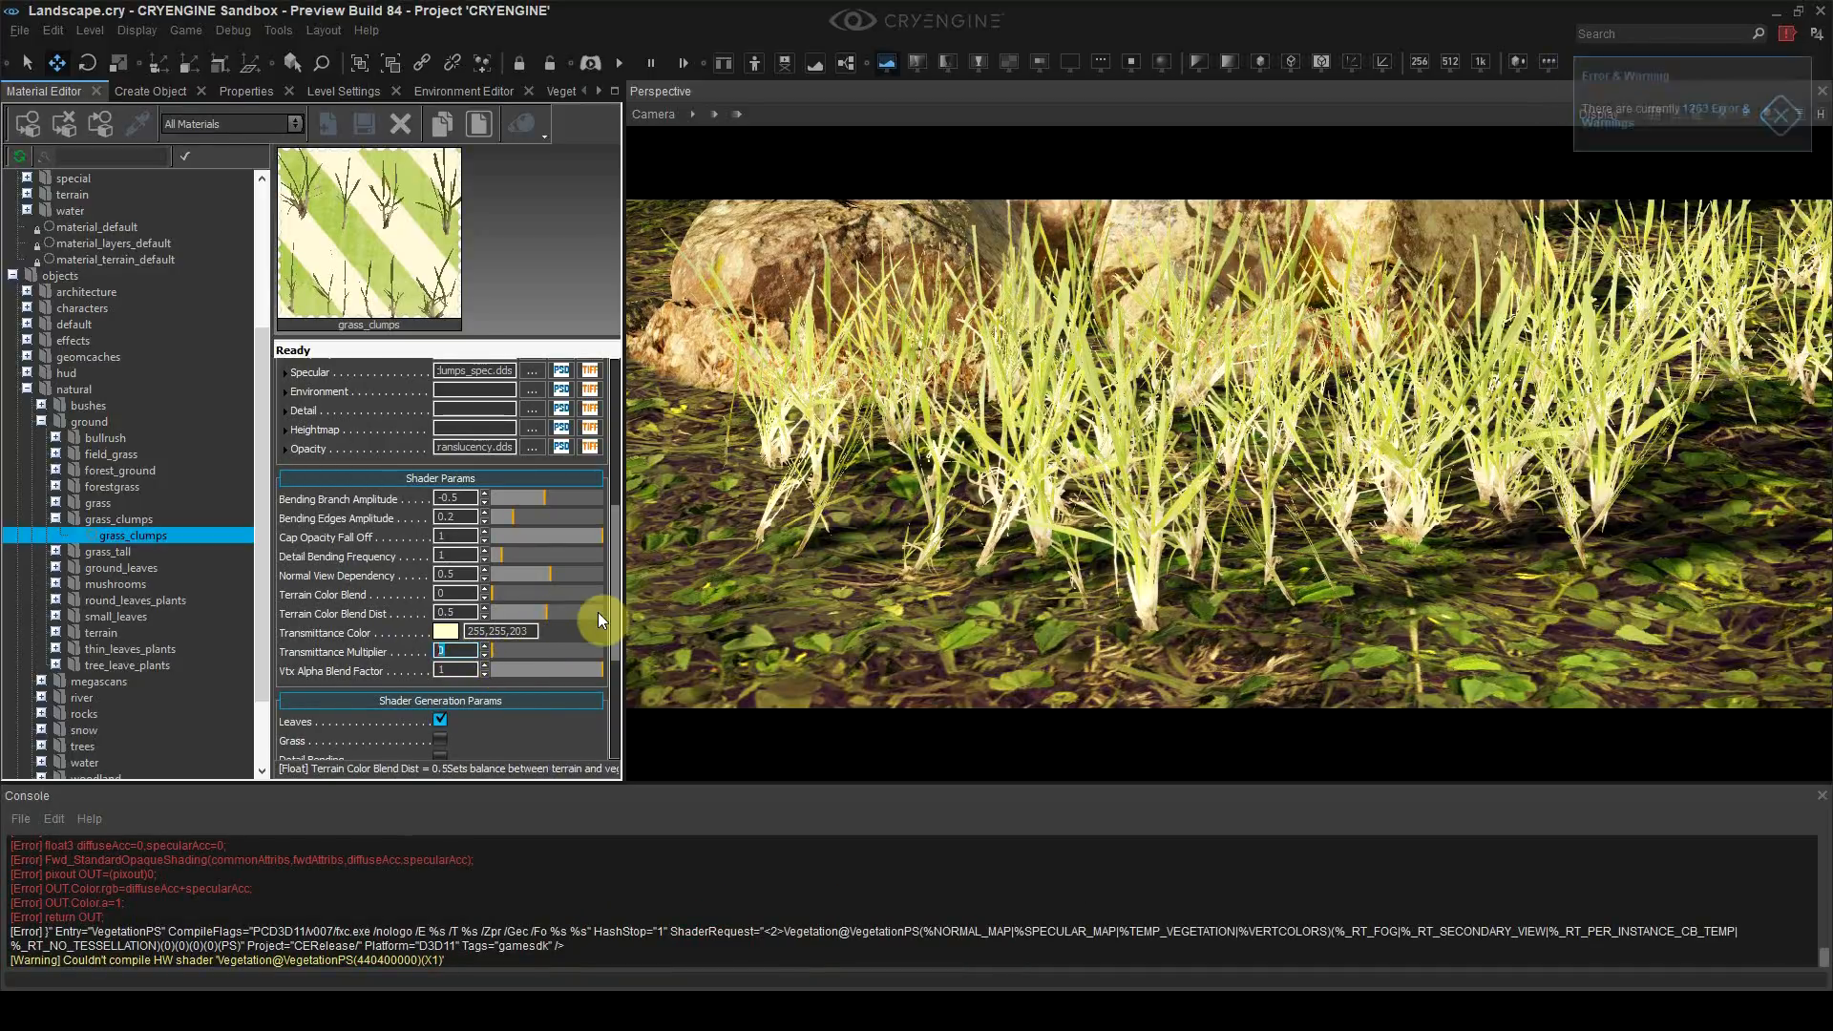
pyautogui.scroll(15, 612, 573)
pyautogui.click(445, 493)
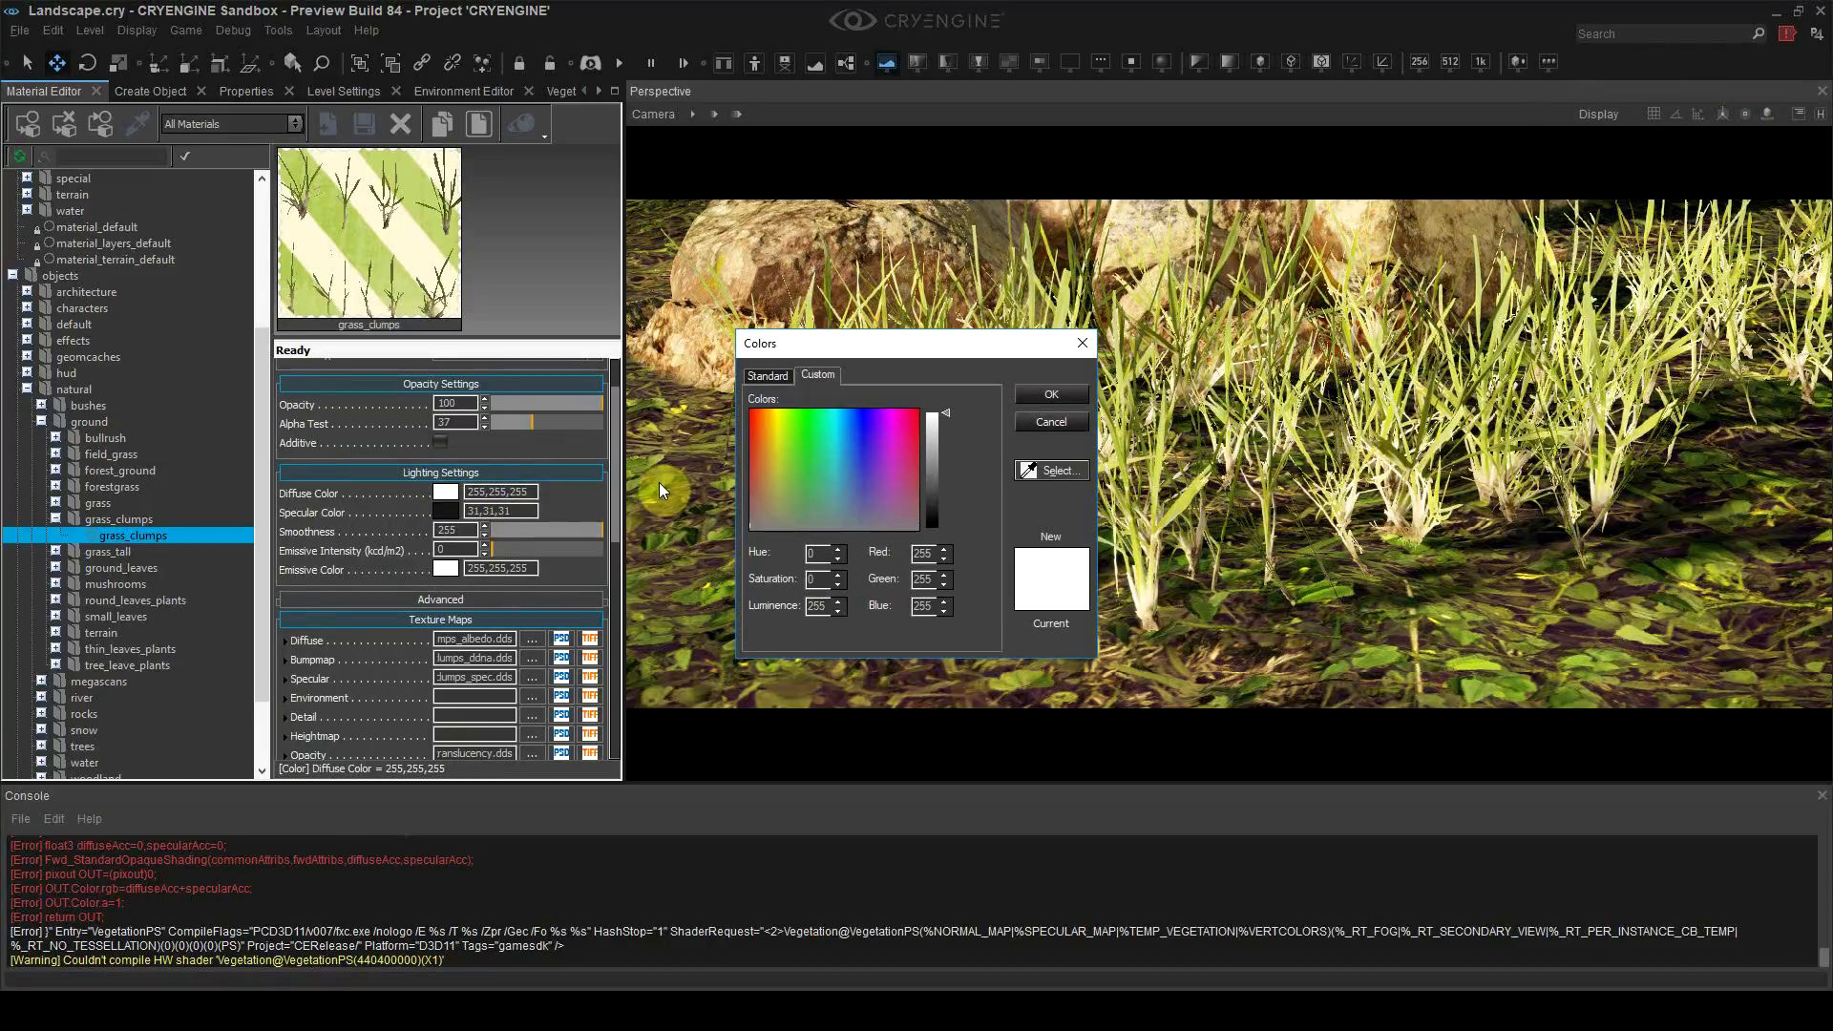
pyautogui.moveTo(942, 473); pyautogui.dragTo(947, 456)
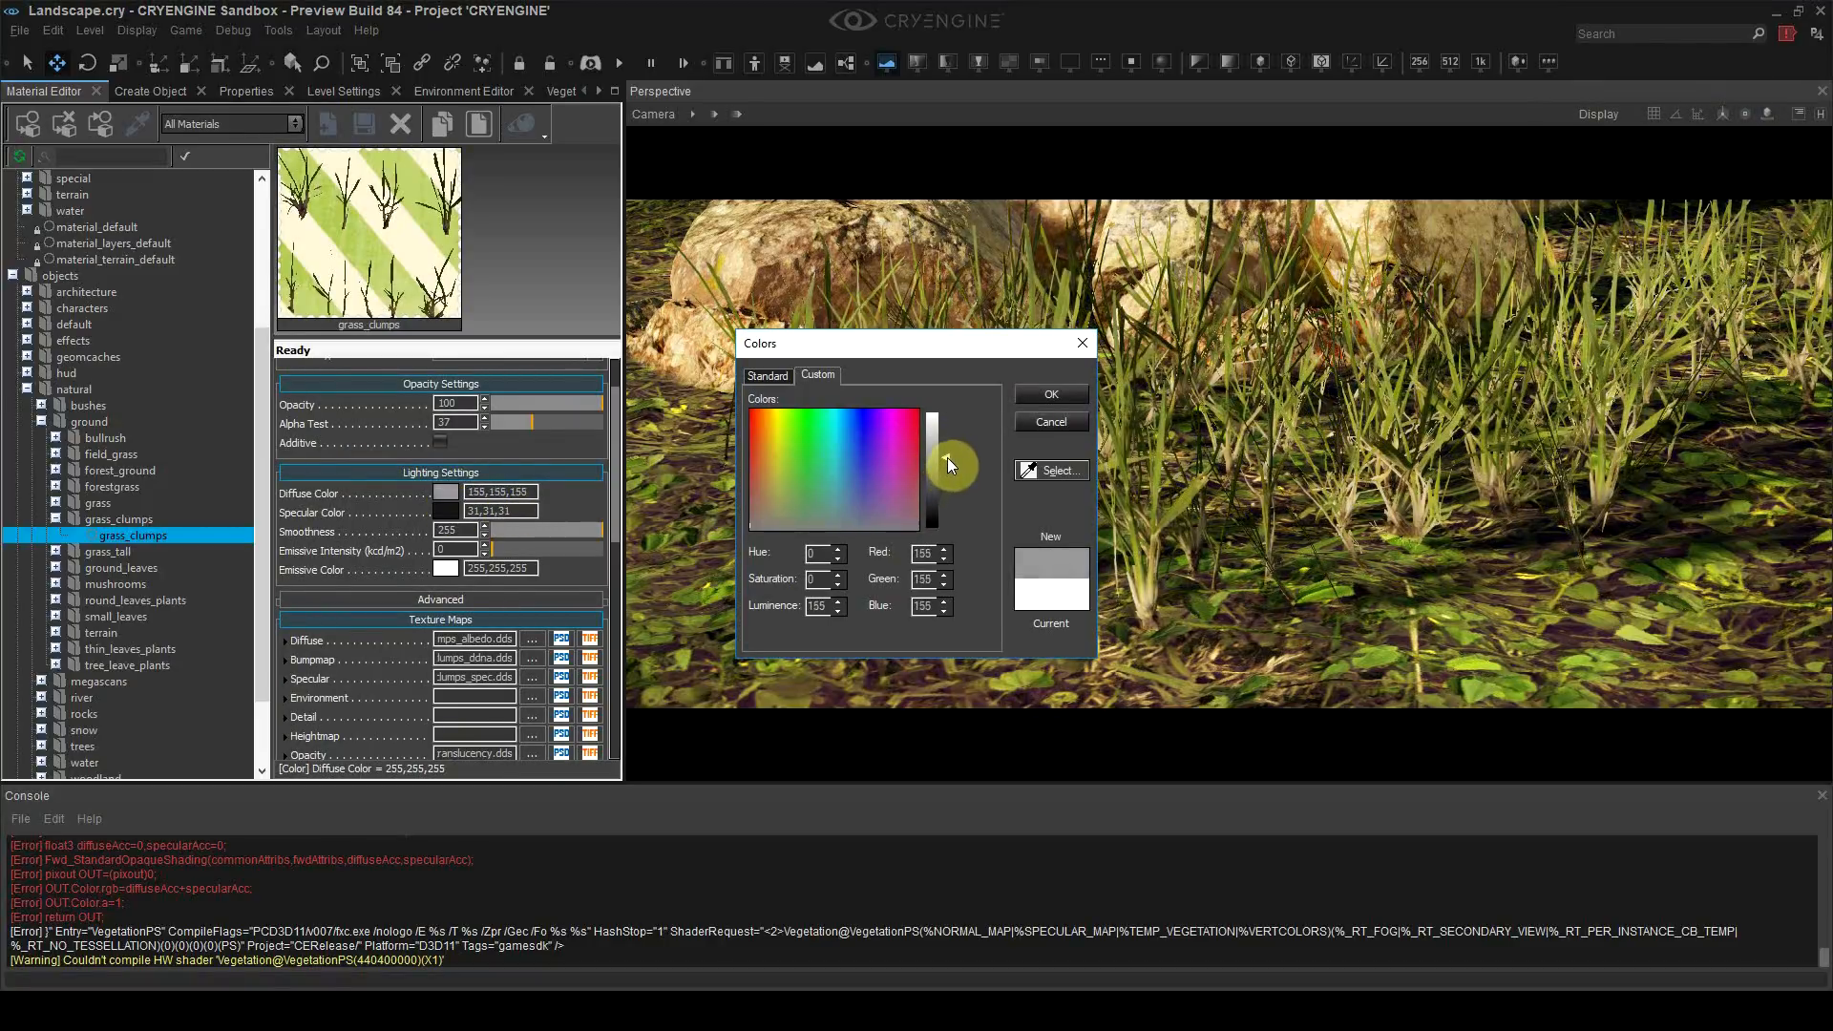
pyautogui.moveTo(937, 344); pyautogui.dragTo(514, 401)
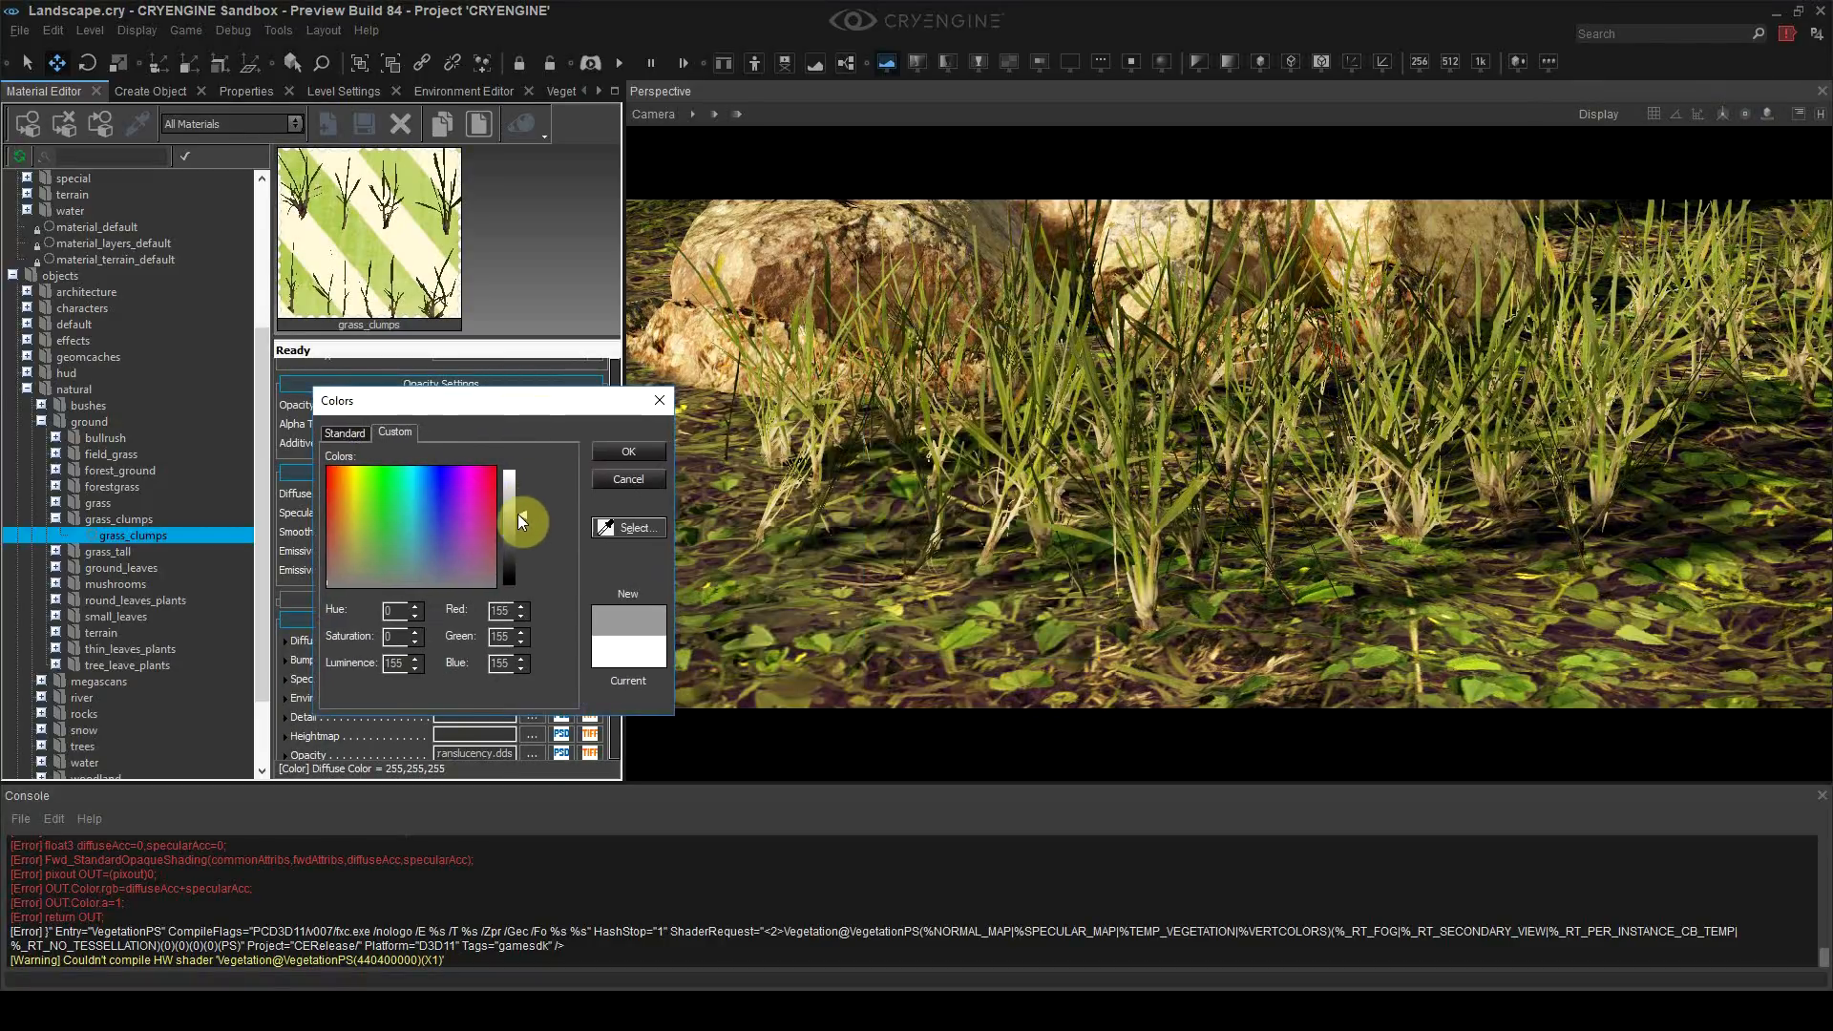
pyautogui.moveTo(517, 514); pyautogui.dragTo(513, 521)
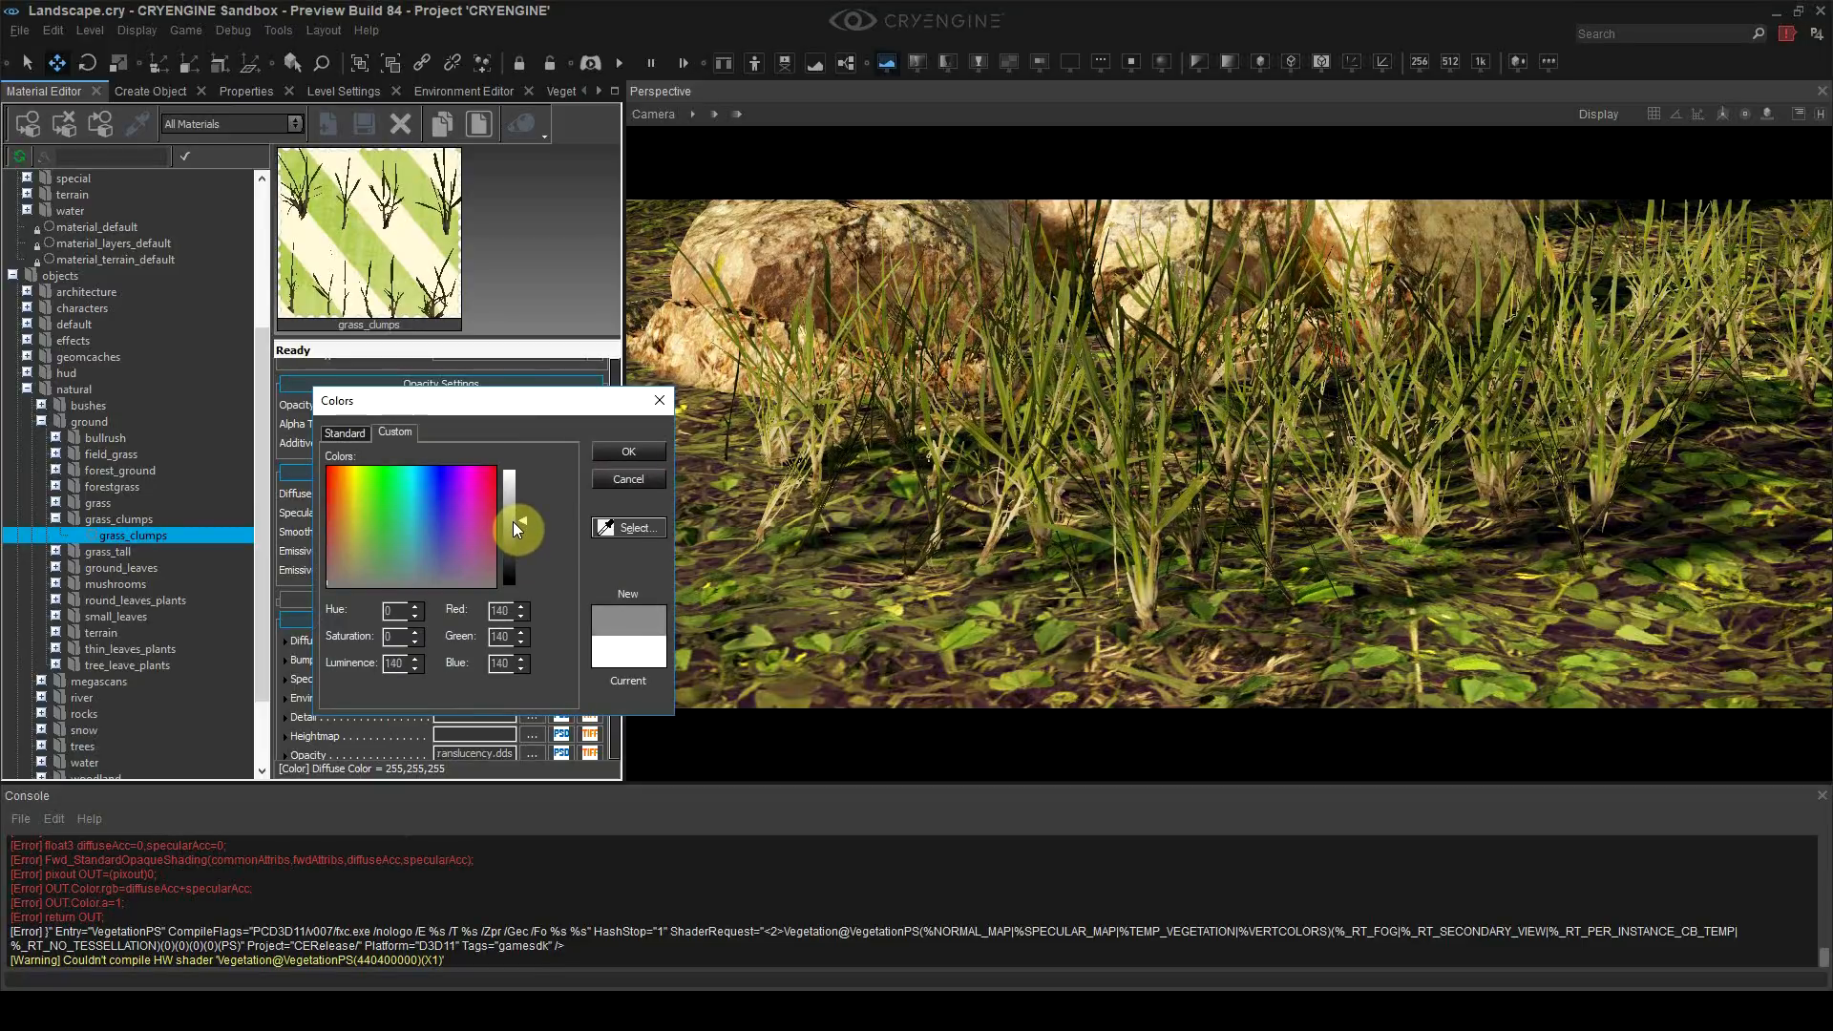
pyautogui.click(609, 454)
# Step: Try a transmittance multiplier of 1, settle on 0.4, and check the grass from different distances
pyautogui.moveTo(616, 491); pyautogui.dragTo(606, 616)
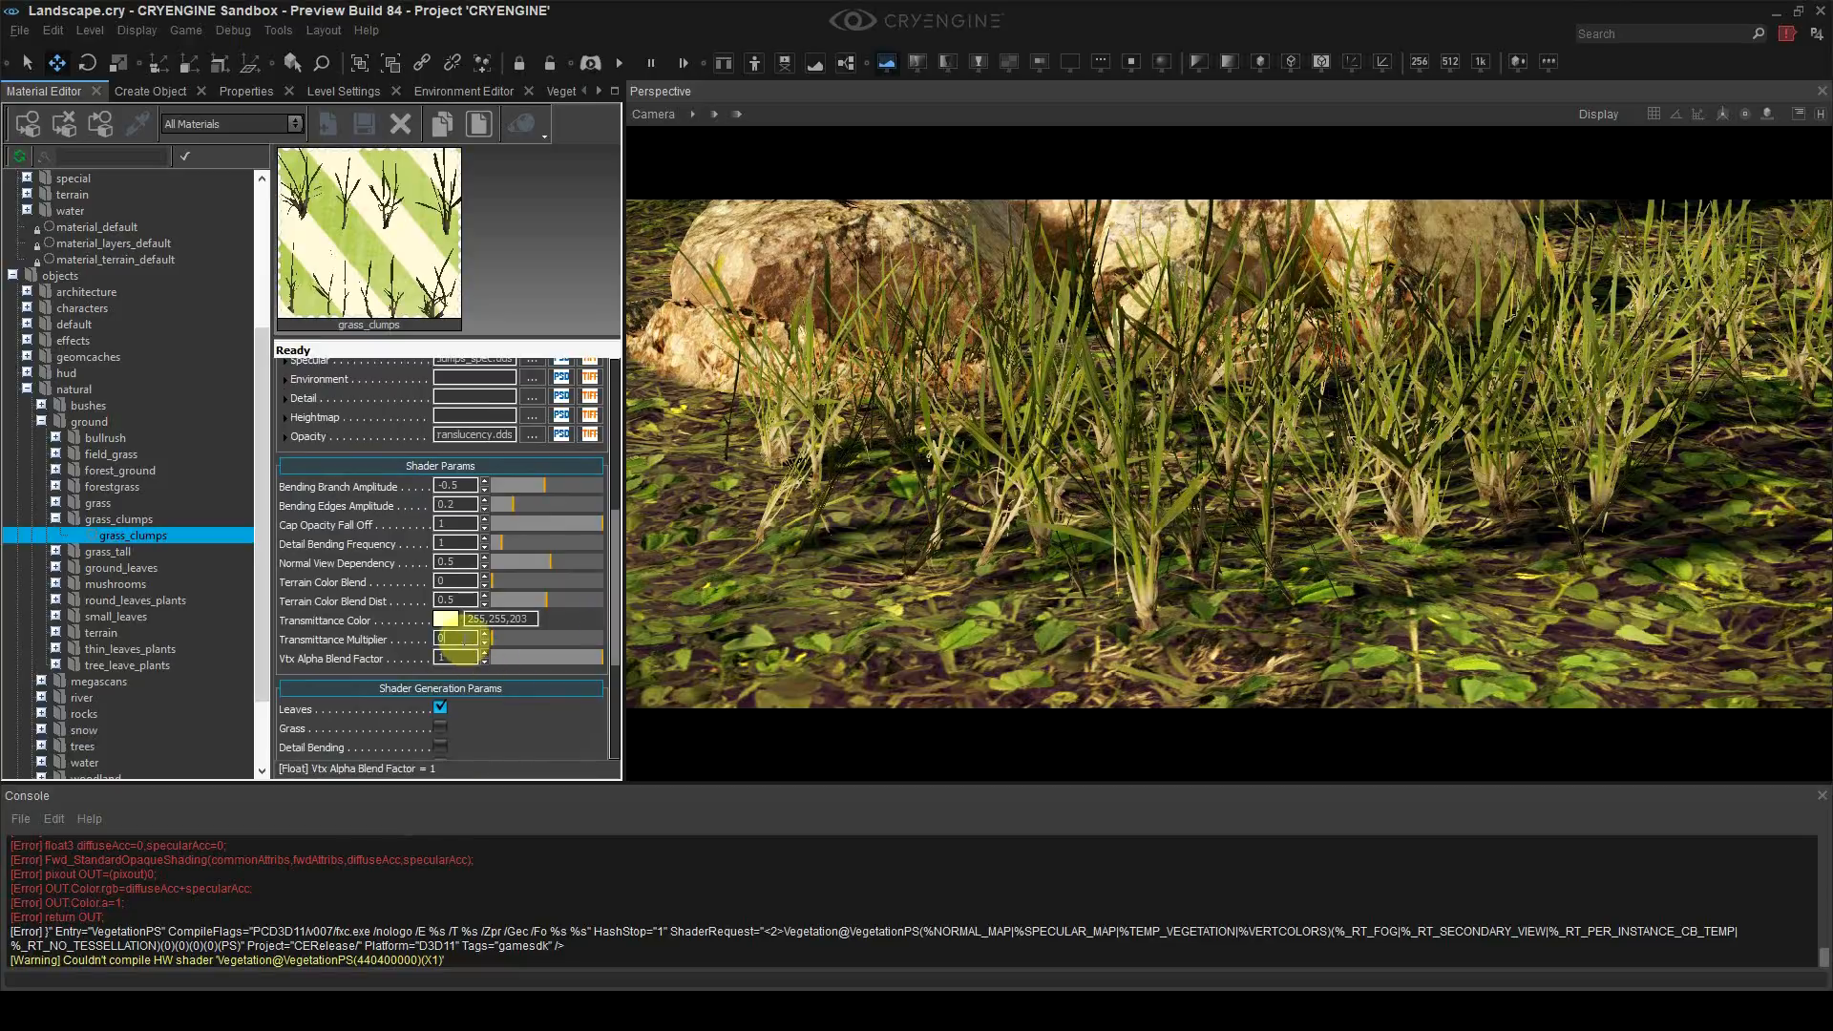
pyautogui.moveTo(458, 639); pyautogui.dragTo(420, 655)
pyautogui.write('1')
pyautogui.press('Return')
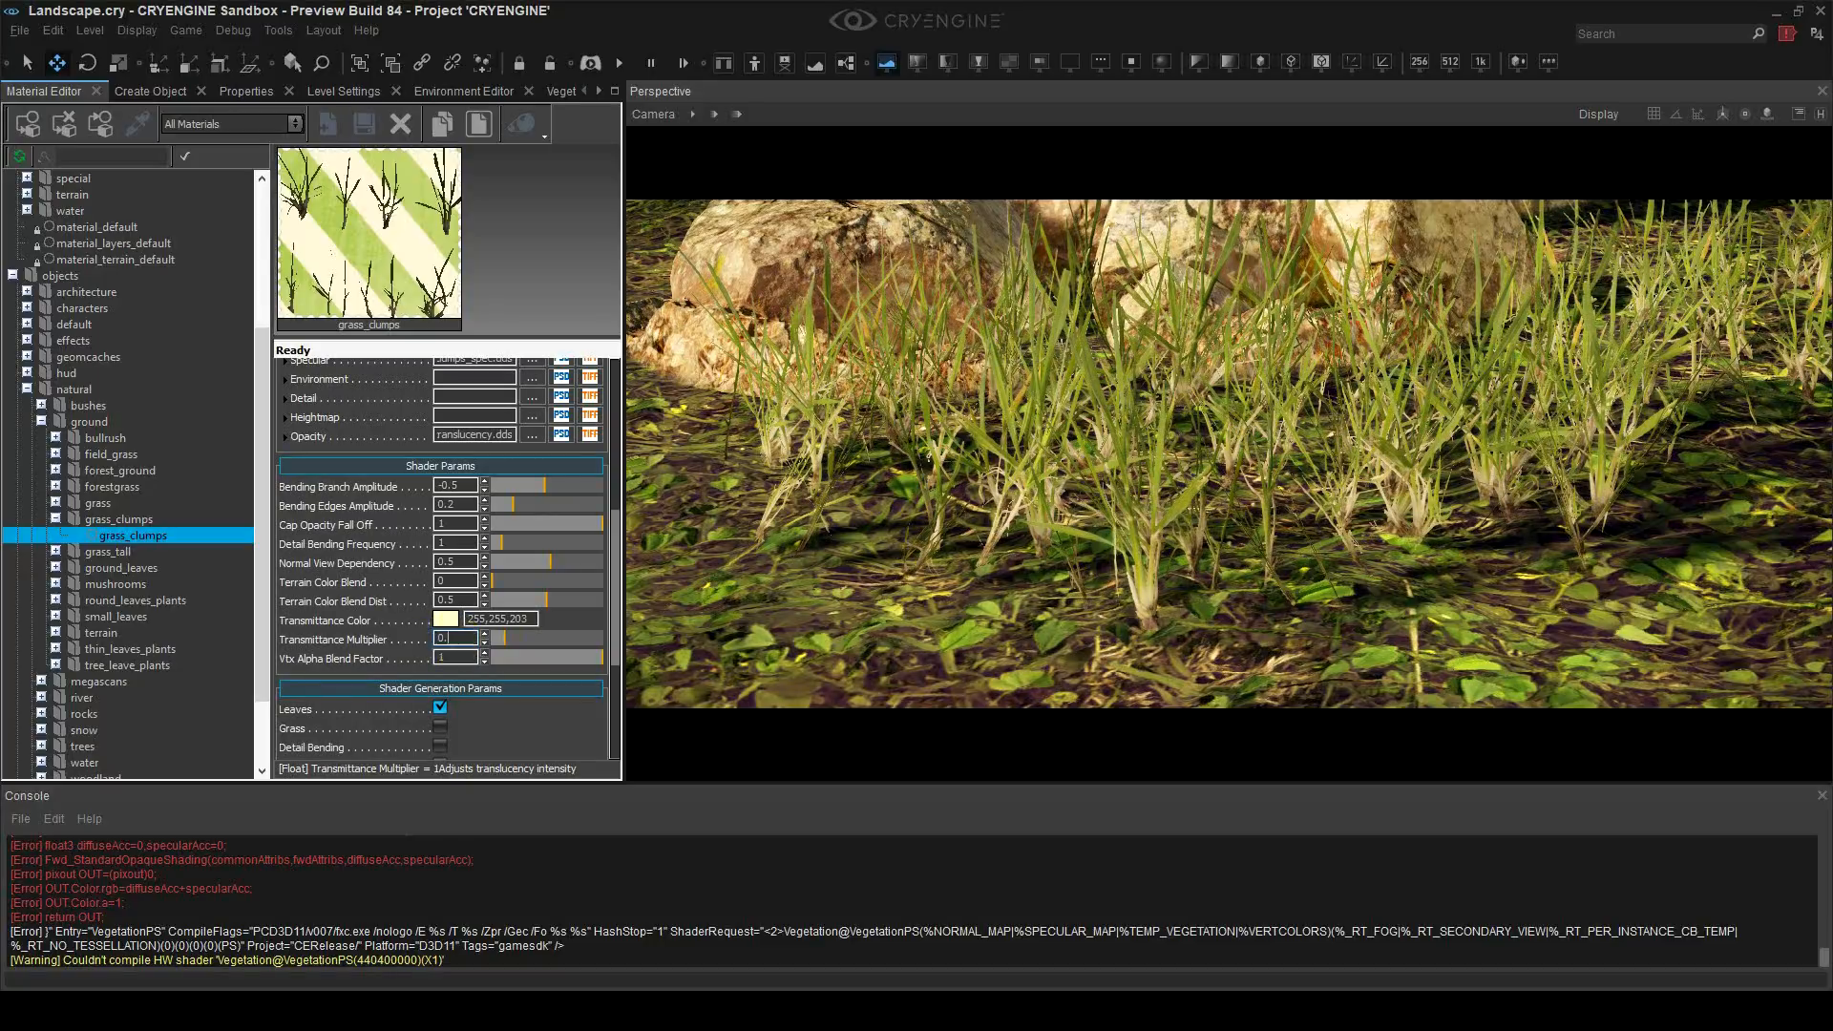
pyautogui.press('s')
pyautogui.moveTo(1152, 488)
pyautogui.mouseDown(button='right')
pyautogui.moveTo(1152, 535)
pyautogui.moveTo(1152, 473)
pyautogui.mouseUp(button='right')
pyautogui.press('s')
pyautogui.moveTo(1237, 564); pyautogui.dragTo(1236, 617, button='right')
pyautogui.press('w')
pyautogui.press('s')
pyautogui.press('w')
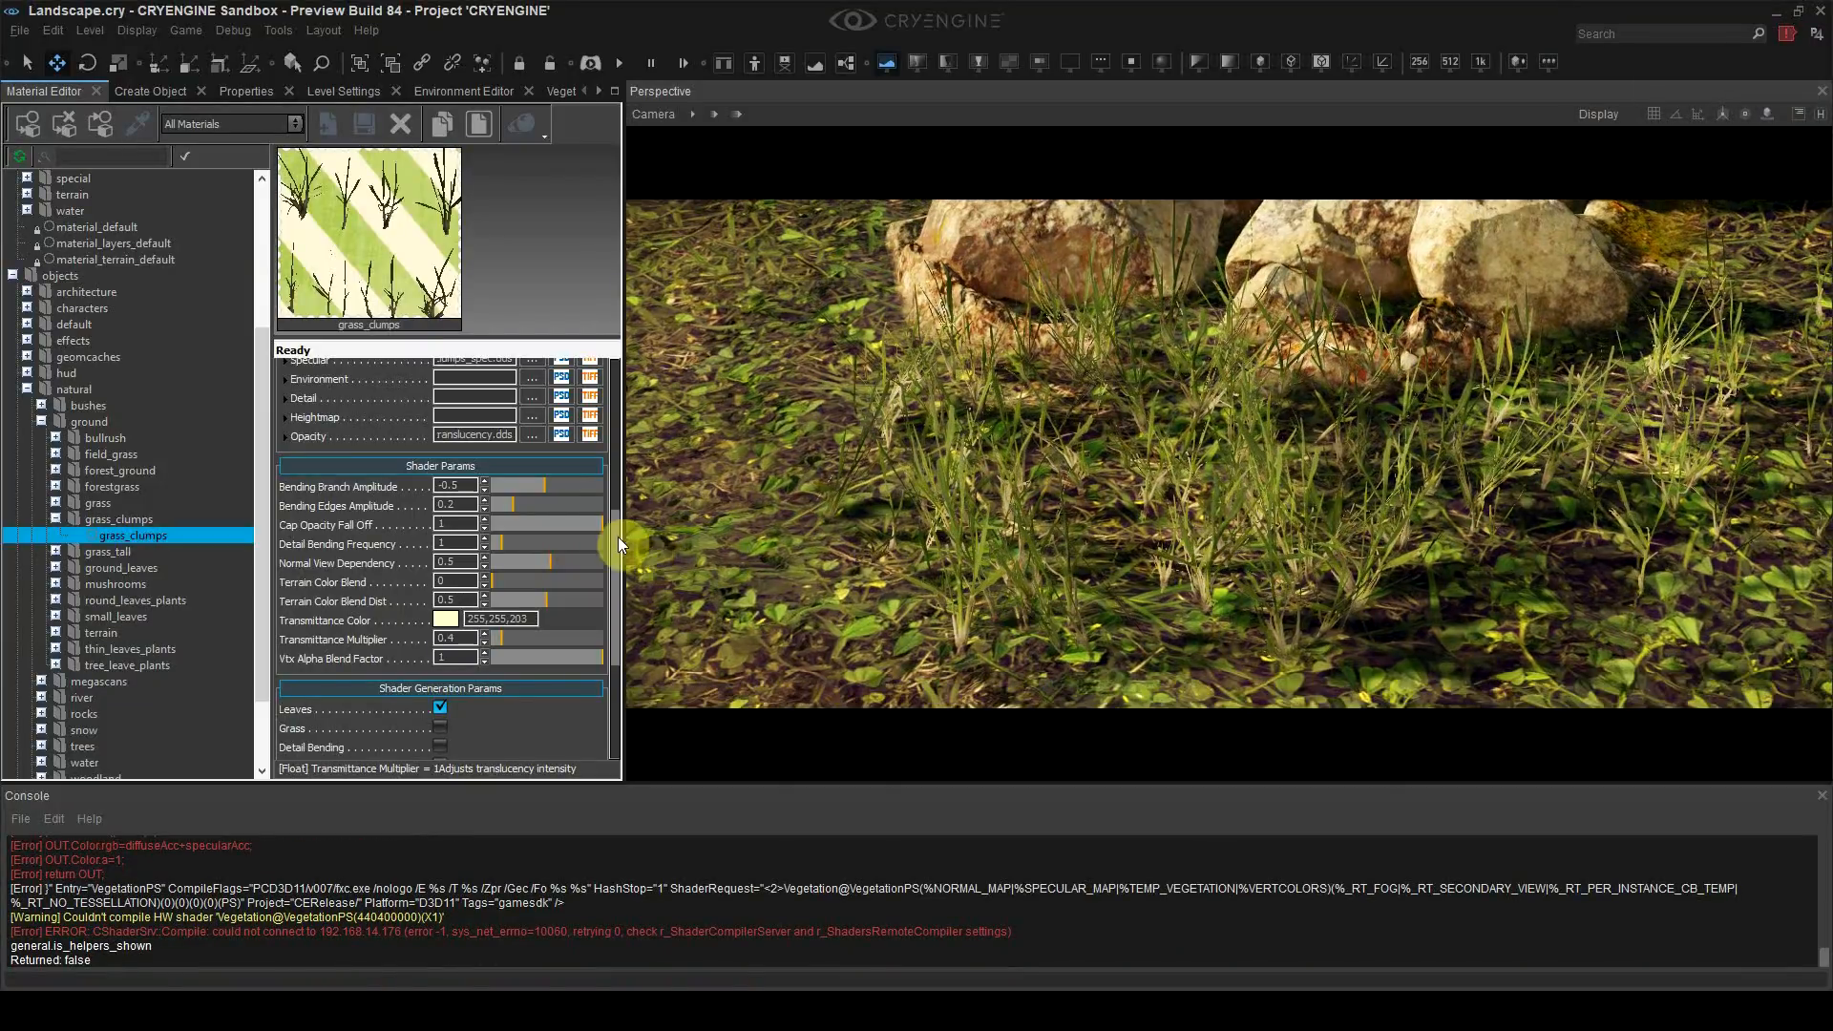
# Step: Set the grass material's diffuse color to 144,144,144 and save the level
pyautogui.moveTo(616, 527); pyautogui.dragTo(616, 401)
pyautogui.click(439, 481)
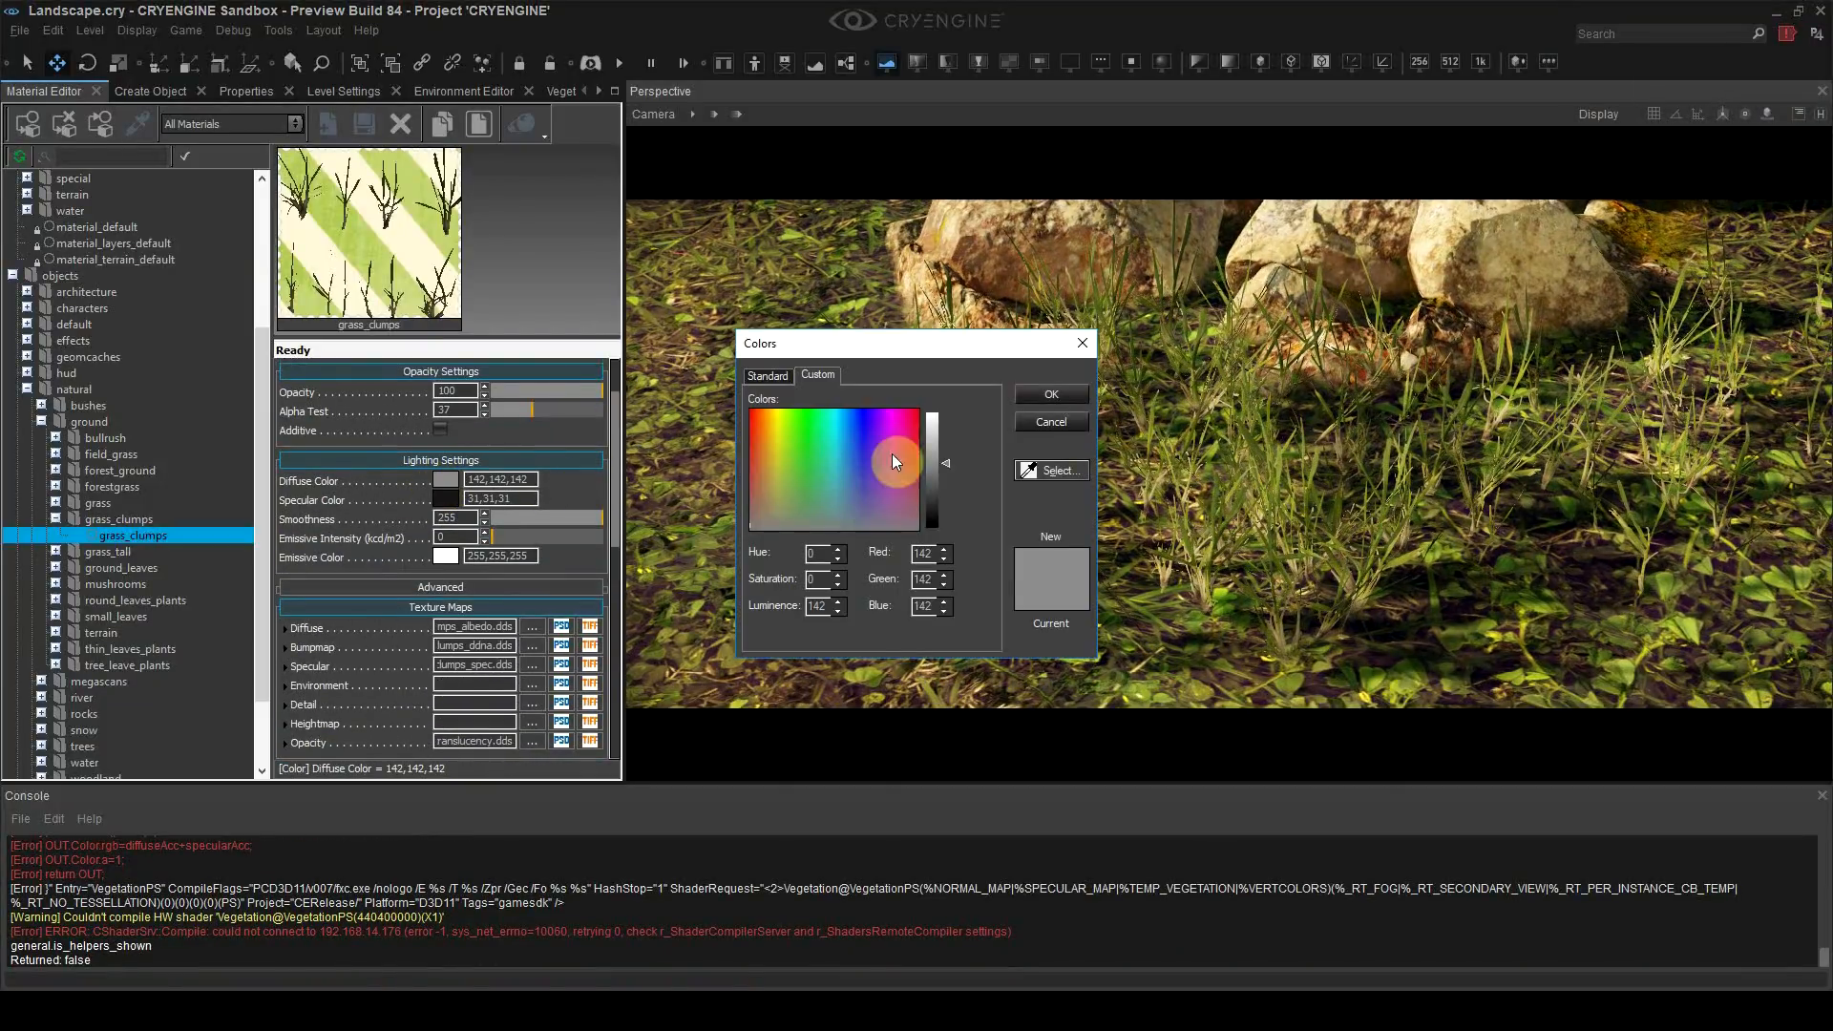
pyautogui.moveTo(937, 468); pyautogui.dragTo(938, 462)
pyautogui.click(1048, 394)
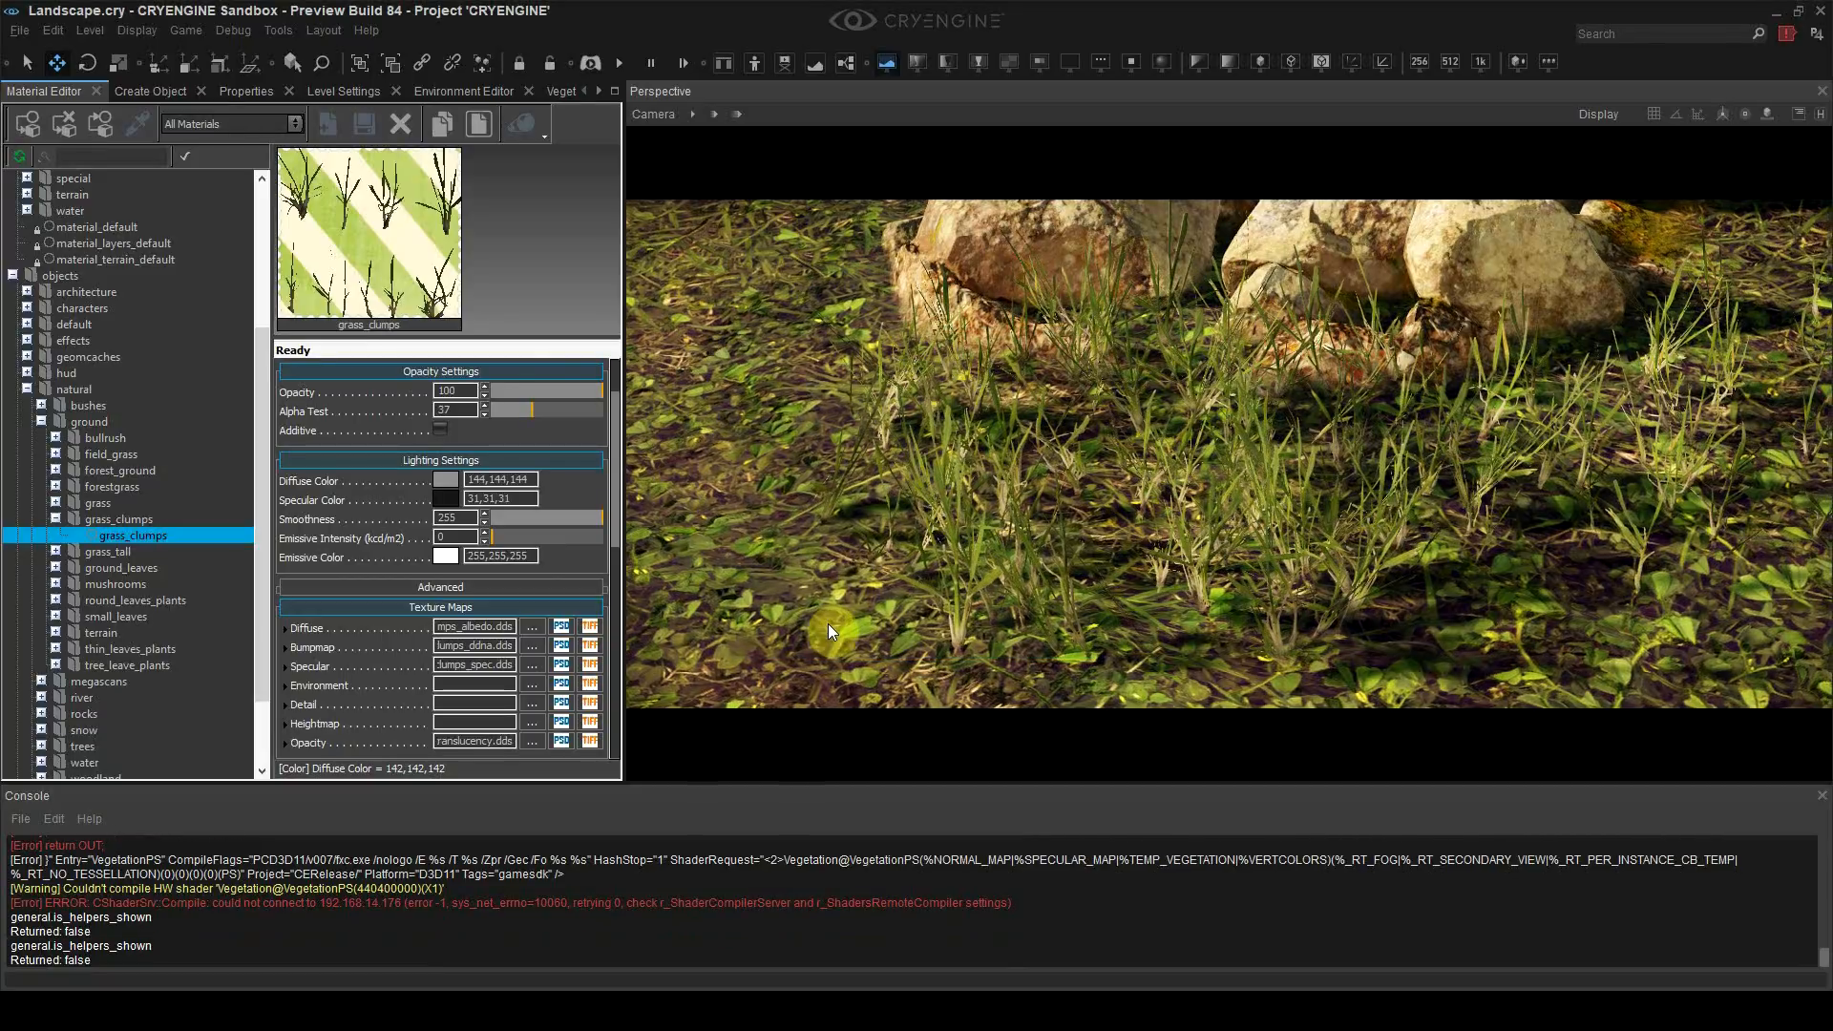
pyautogui.hotkey('ctrl', 's')
# Step: Select the grass clump entity in front of the rocks and move it closer to the small boulders
pyautogui.click(1132, 537)
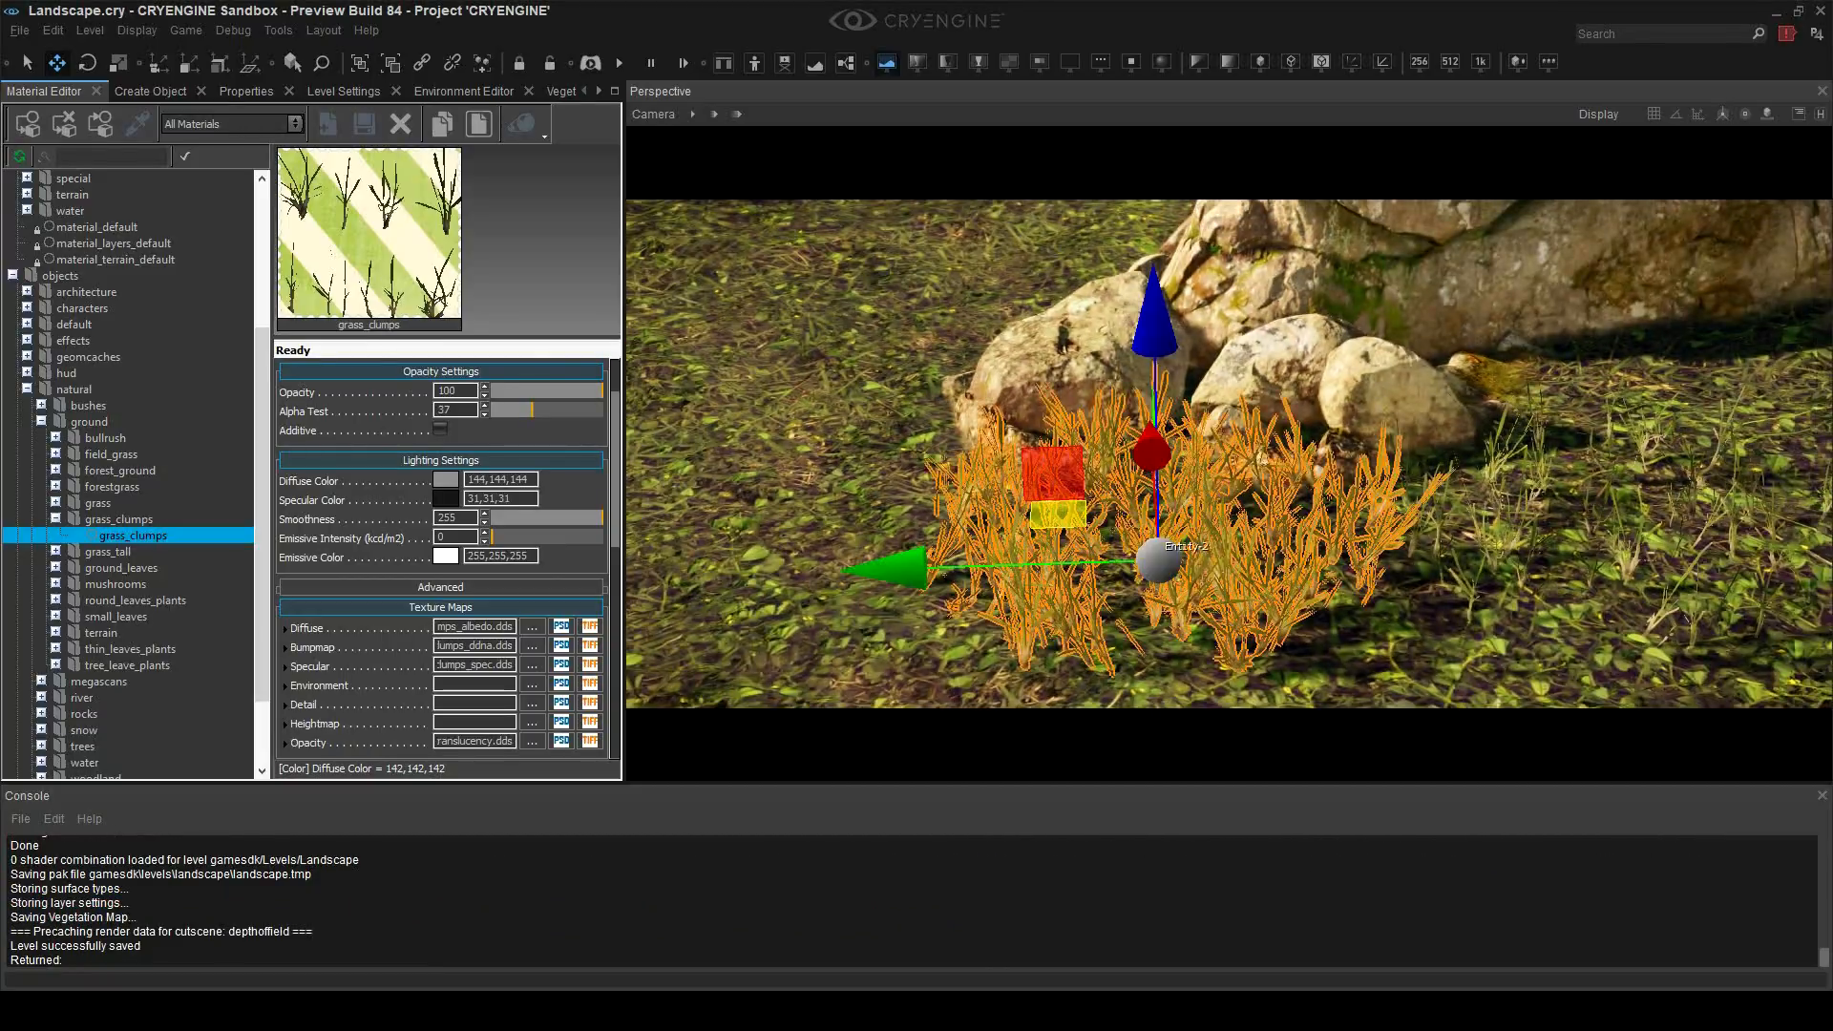
pyautogui.moveTo(1132, 537); pyautogui.dragTo(872, 481, button='right')
pyautogui.moveTo(864, 479); pyautogui.dragTo(1047, 334)
pyautogui.hotkey('shift', 'space')
pyautogui.moveTo(1076, 560); pyautogui.dragTo(1143, 517, button='right')
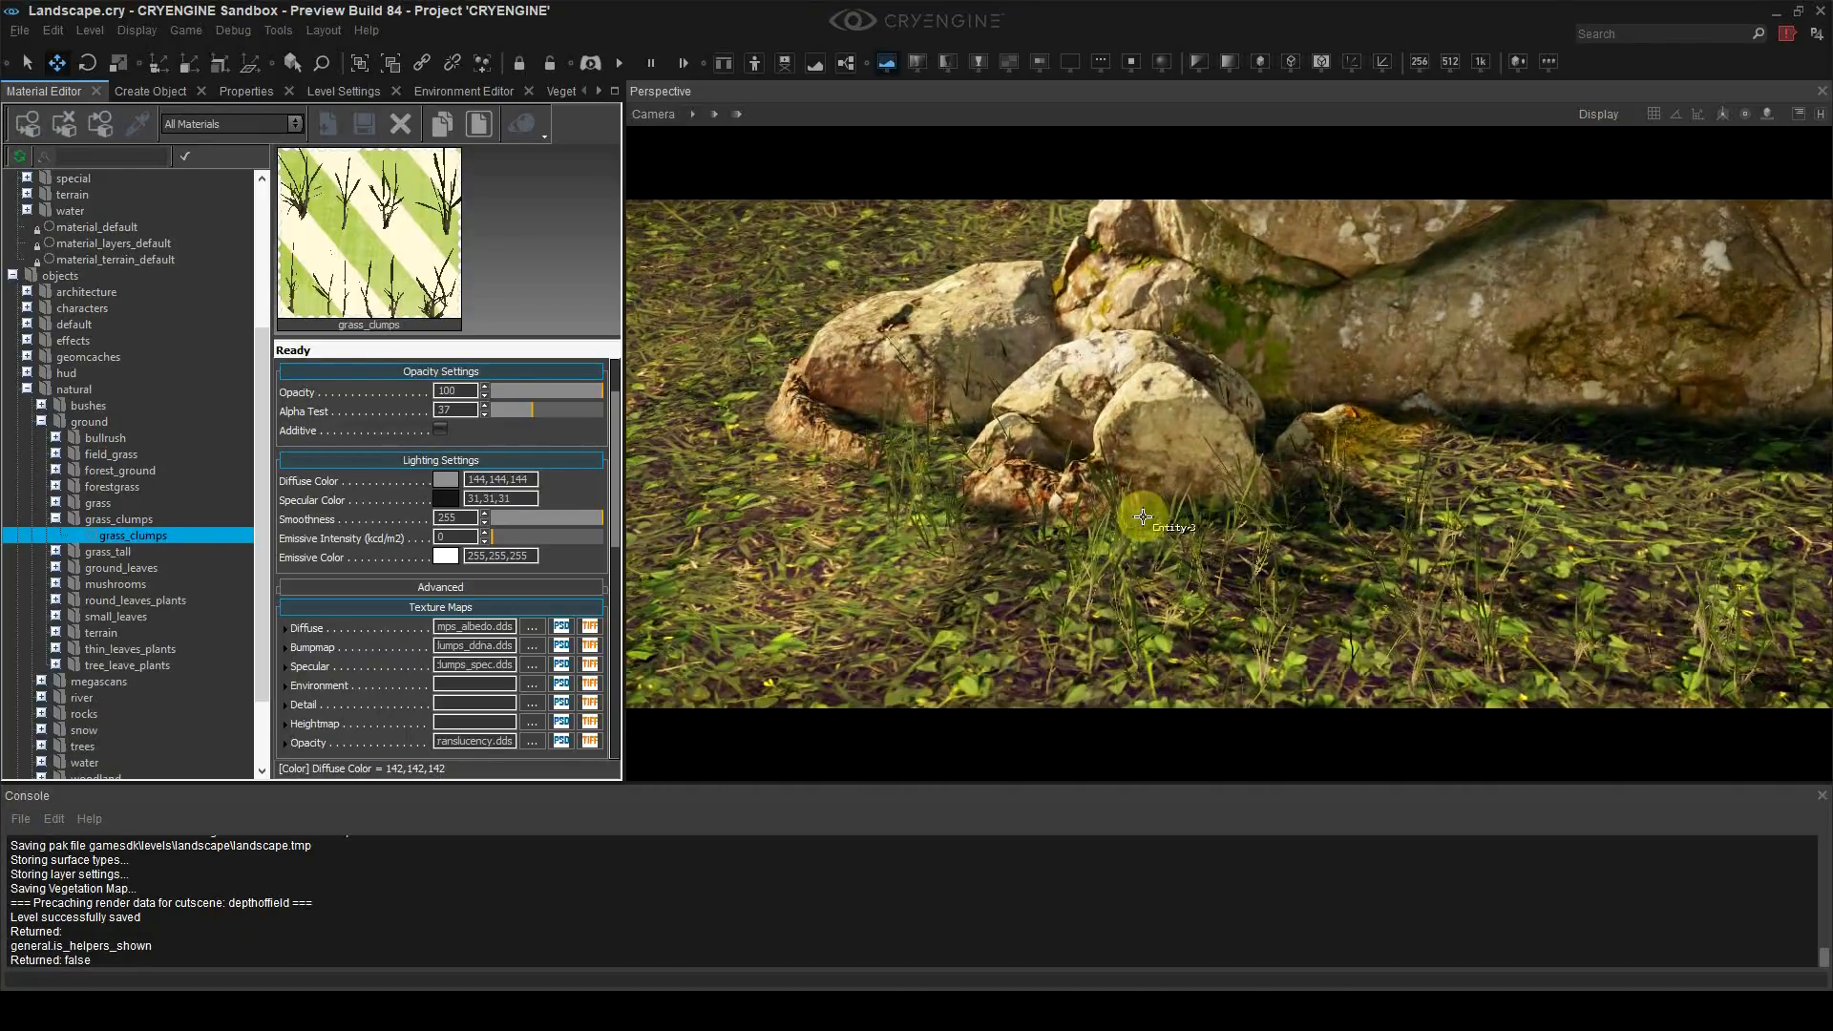
# Step: Reselect the grass clump and adjust its ground position around the base of the small boulders
pyautogui.click(940, 476)
pyautogui.moveTo(1037, 457); pyautogui.dragTo(819, 533)
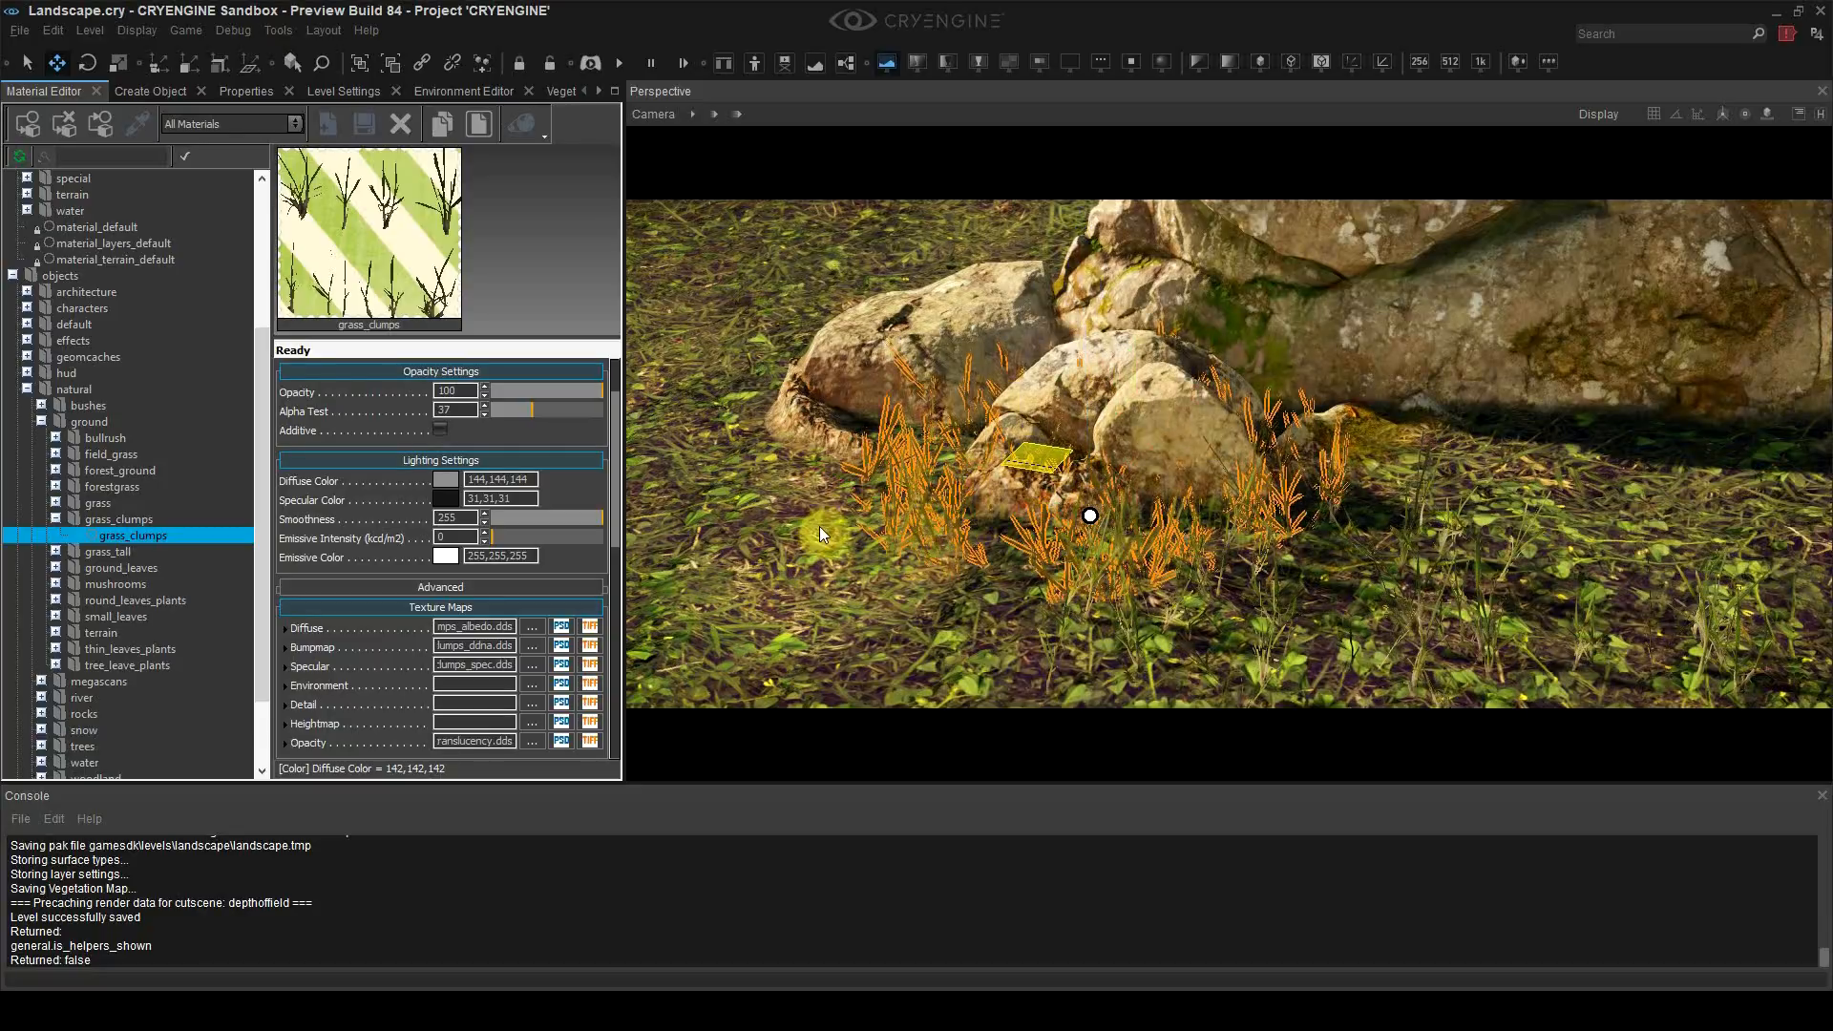
pyautogui.moveTo(1037, 500); pyautogui.dragTo(1130, 526)
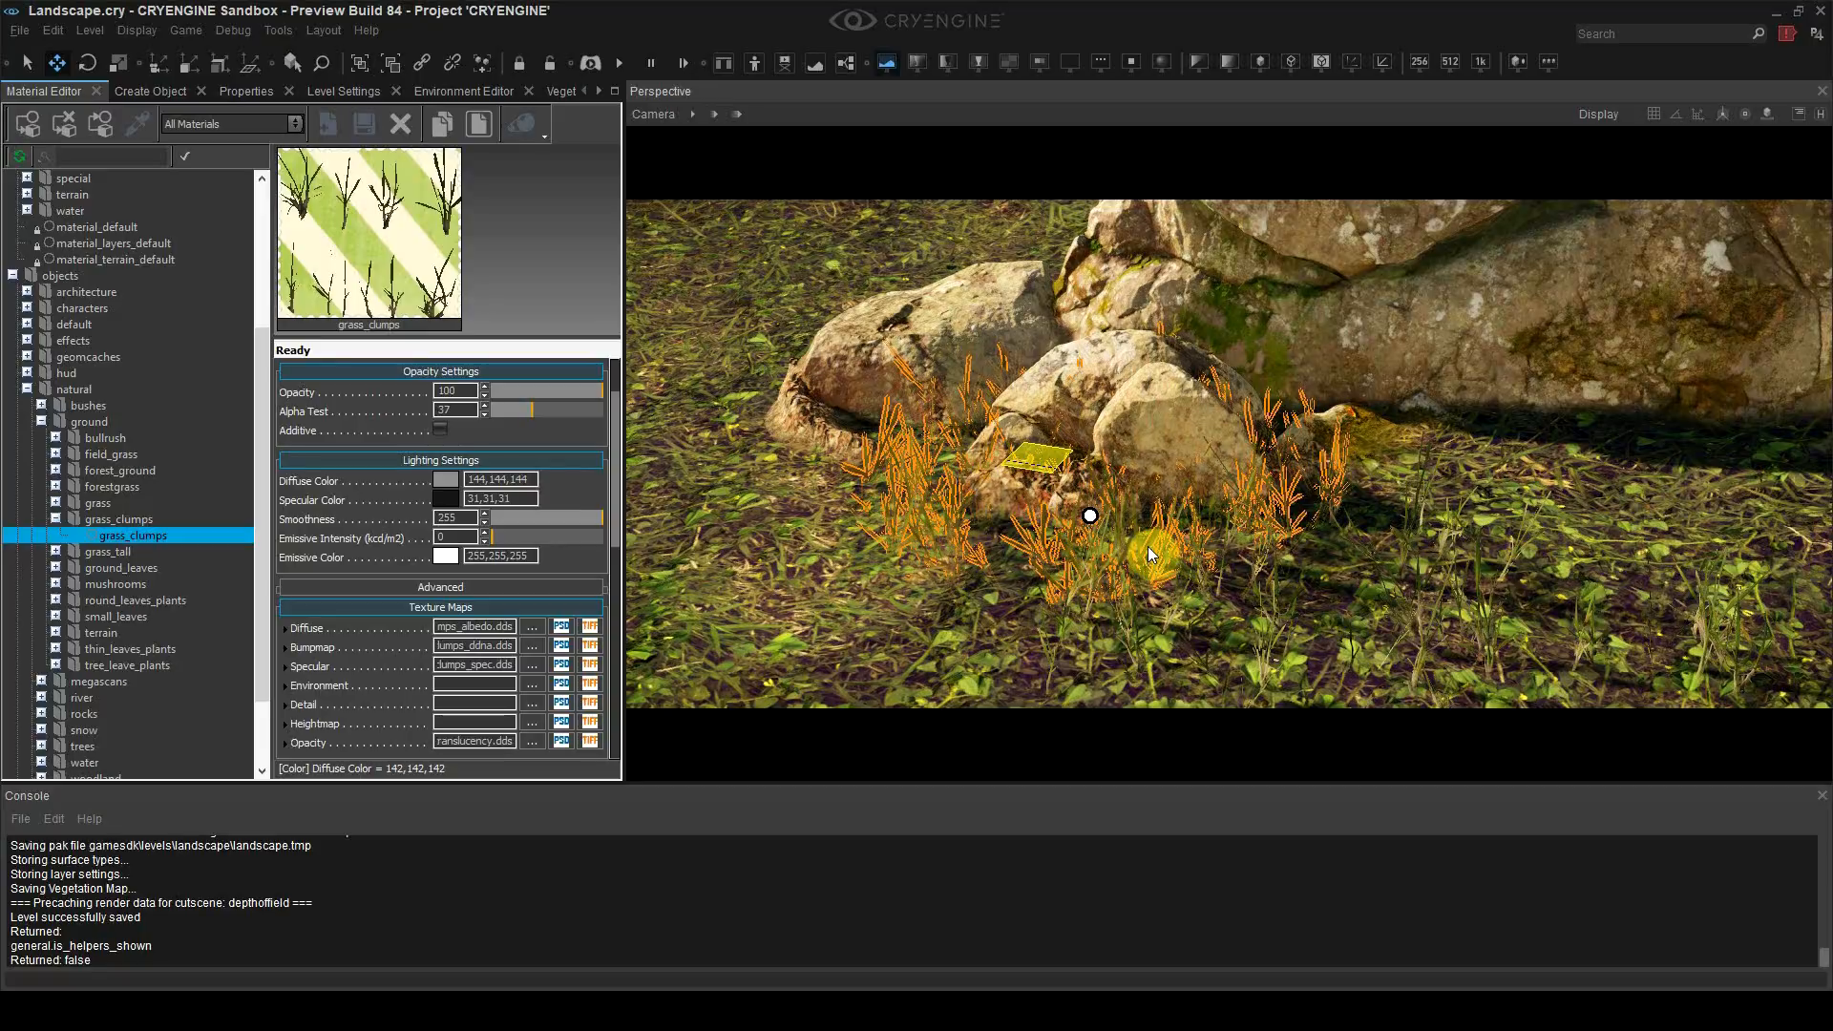
pyautogui.moveTo(1151, 553); pyautogui.dragTo(1148, 546)
pyautogui.moveTo(1075, 468); pyautogui.dragTo(850, 491)
# Step: Deselect the repositioned grass clump and save the level
pyautogui.click(1069, 601)
pyautogui.moveTo(1083, 594); pyautogui.dragTo(1205, 598, button='right')
pyautogui.hotkey('ctrl', 's')
pyautogui.click(1243, 618)
pyautogui.press('w')
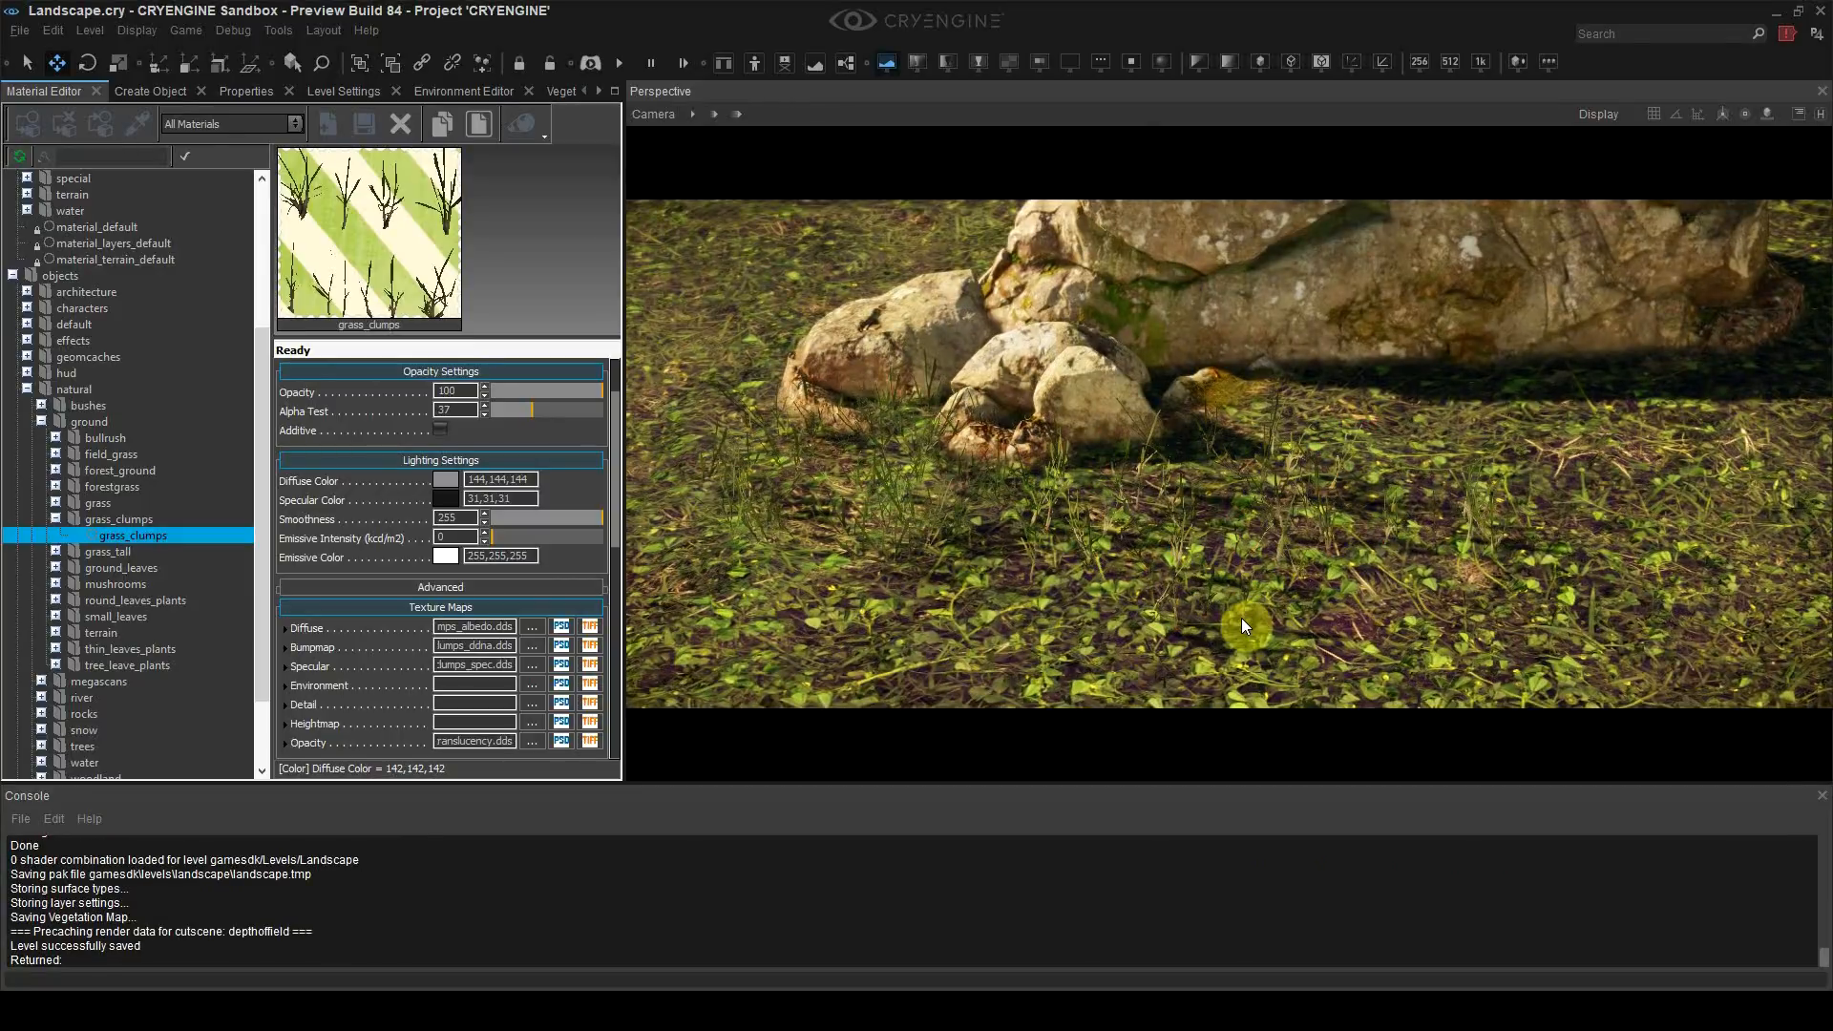
pyautogui.hotkey('ctrl', 's')
pyautogui.moveTo(1243, 619); pyautogui.dragTo(1280, 584, button='right')
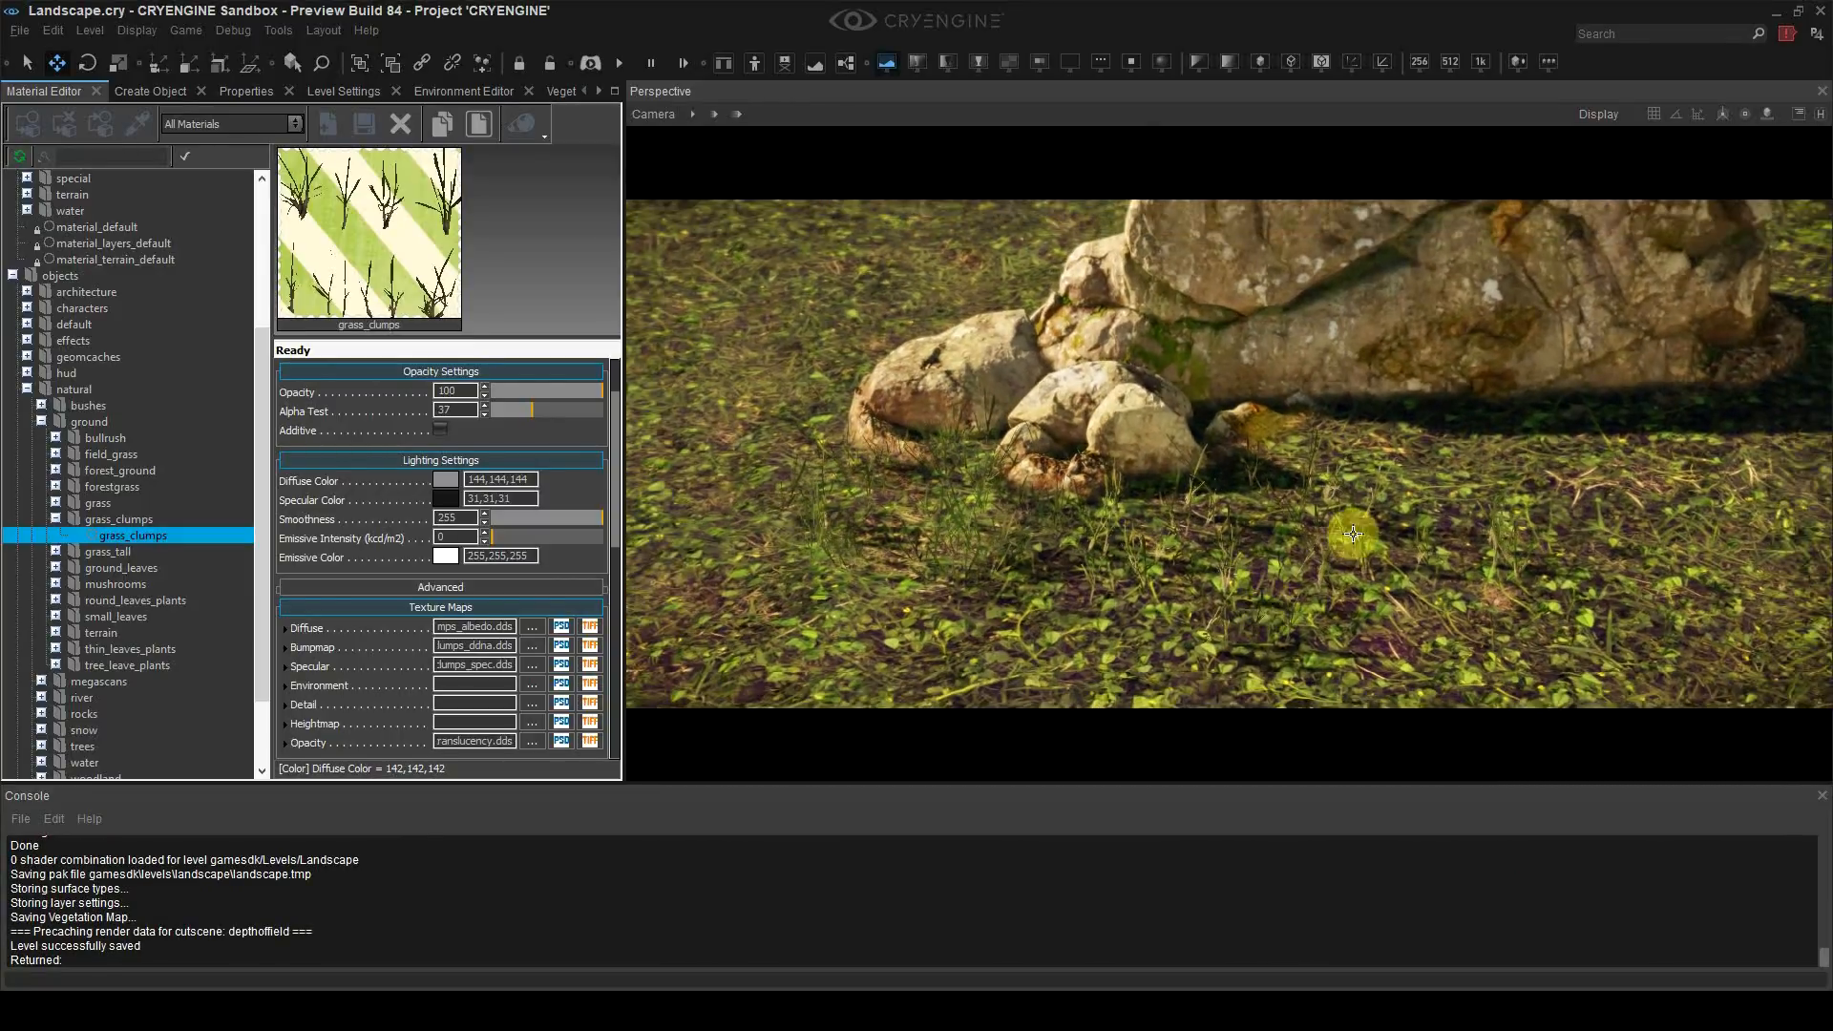
pyautogui.click(1419, 449)
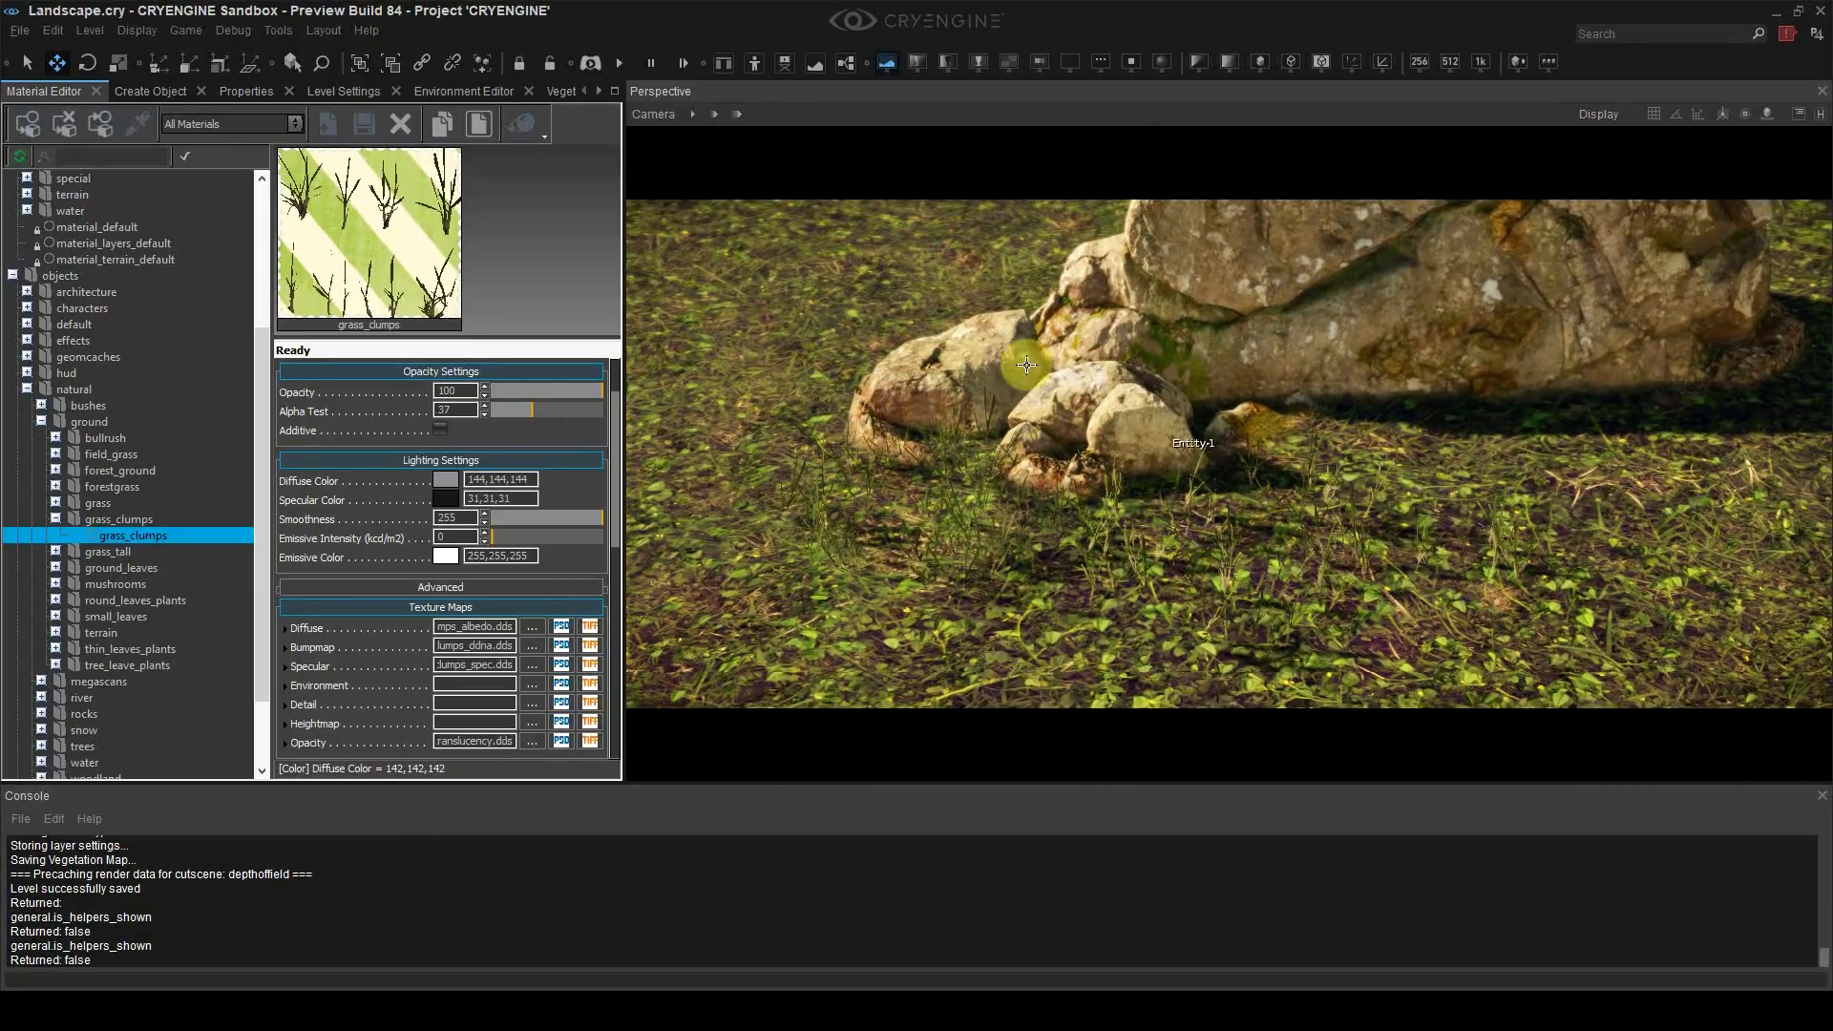
pyautogui.moveTo(1021, 356); pyautogui.dragTo(1050, 277, button='right')
pyautogui.moveTo(1181, 534)
pyautogui.mouseDown(button='right')
pyautogui.moveTo(1195, 553)
pyautogui.moveTo(1199, 523)
pyautogui.mouseUp(button='right')
pyautogui.press('s')
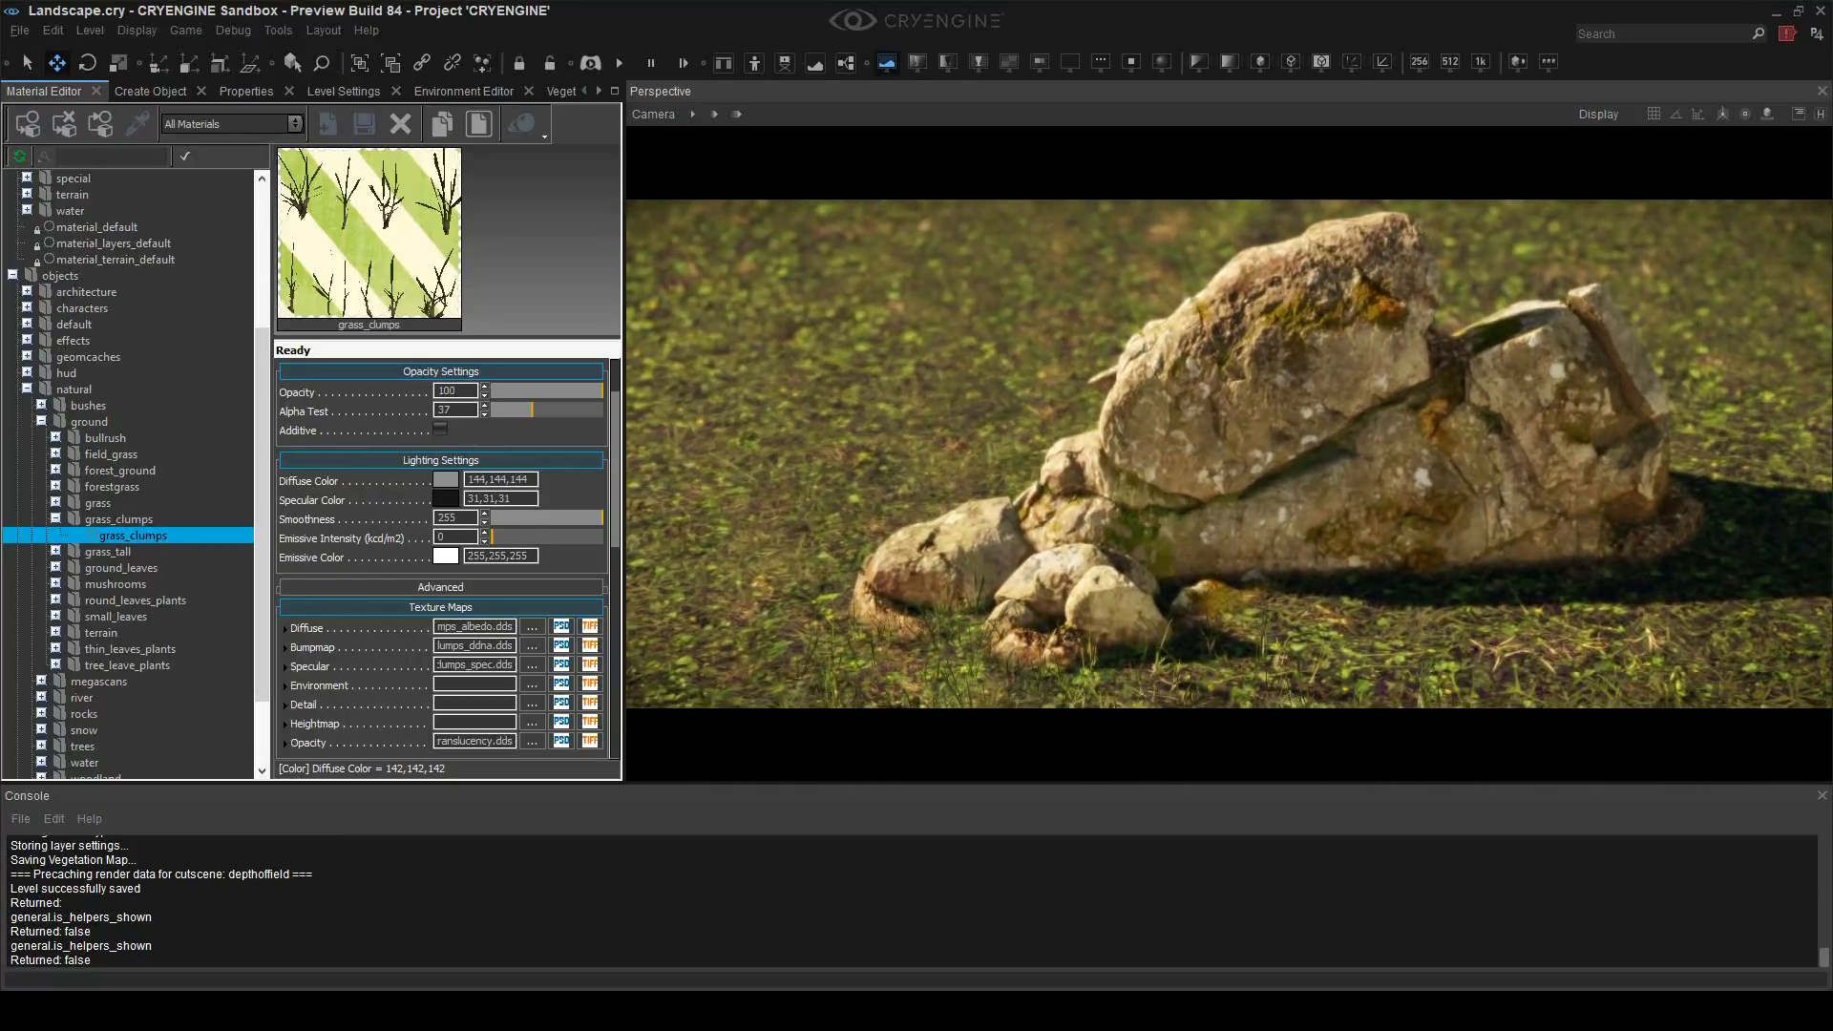
# Step: Look over the grass clump around the small boulders and save the level
pyautogui.click(1326, 615)
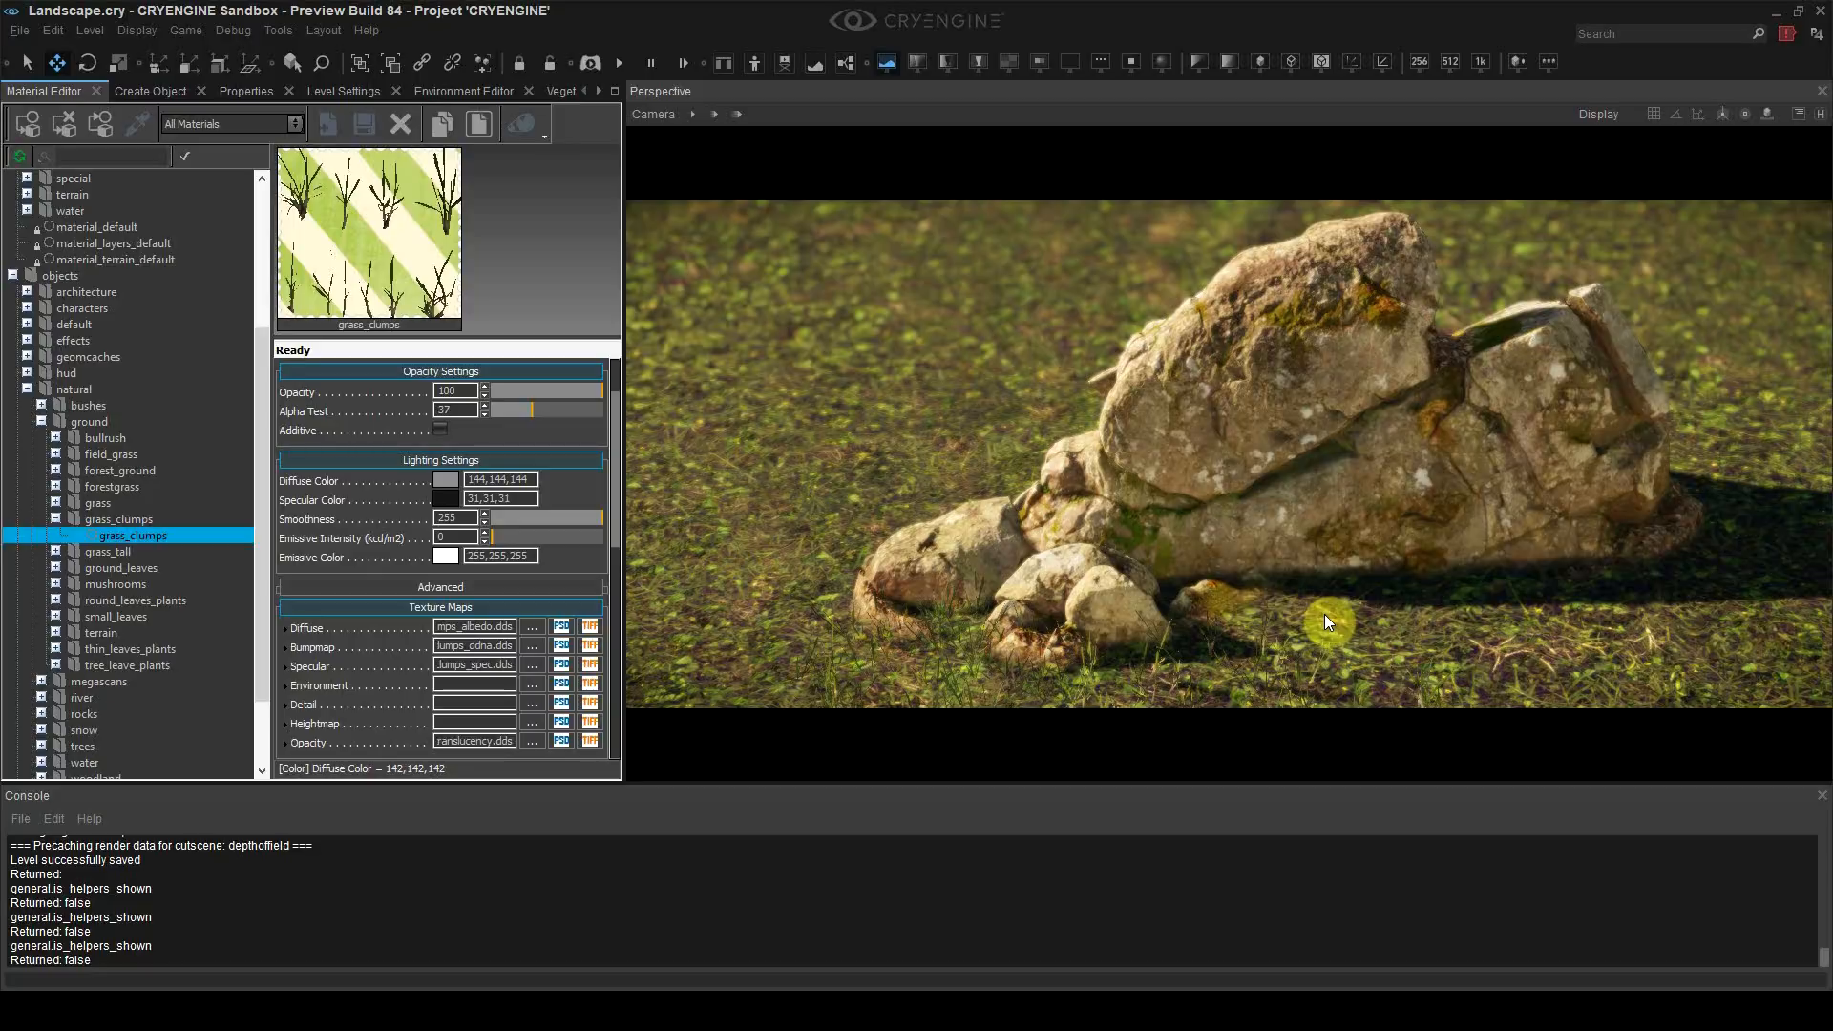
pyautogui.press('w')
pyautogui.moveTo(1326, 615); pyautogui.dragTo(1308, 603, button='right')
pyautogui.press('s')
pyautogui.hotkey('ctrl', 's')
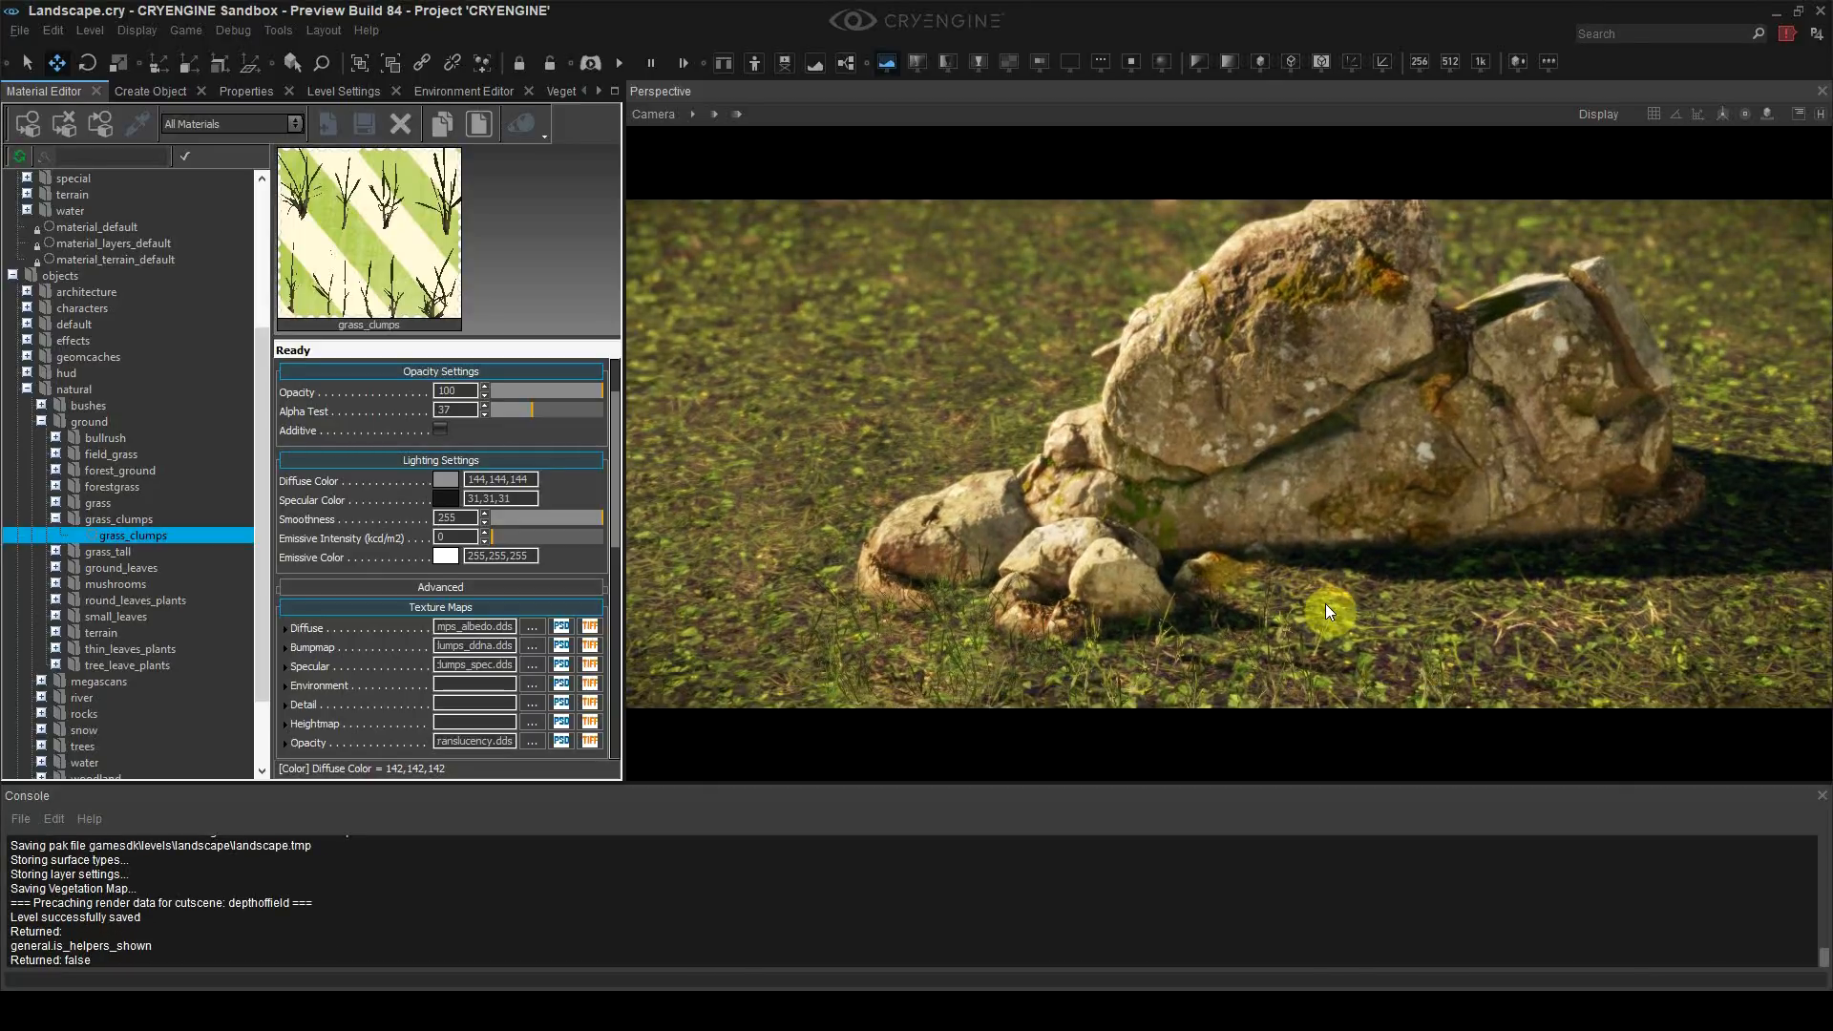
# Step: Open the Vegetation Editor and rename the default vegetation group as Grass
pyautogui.click(600, 91)
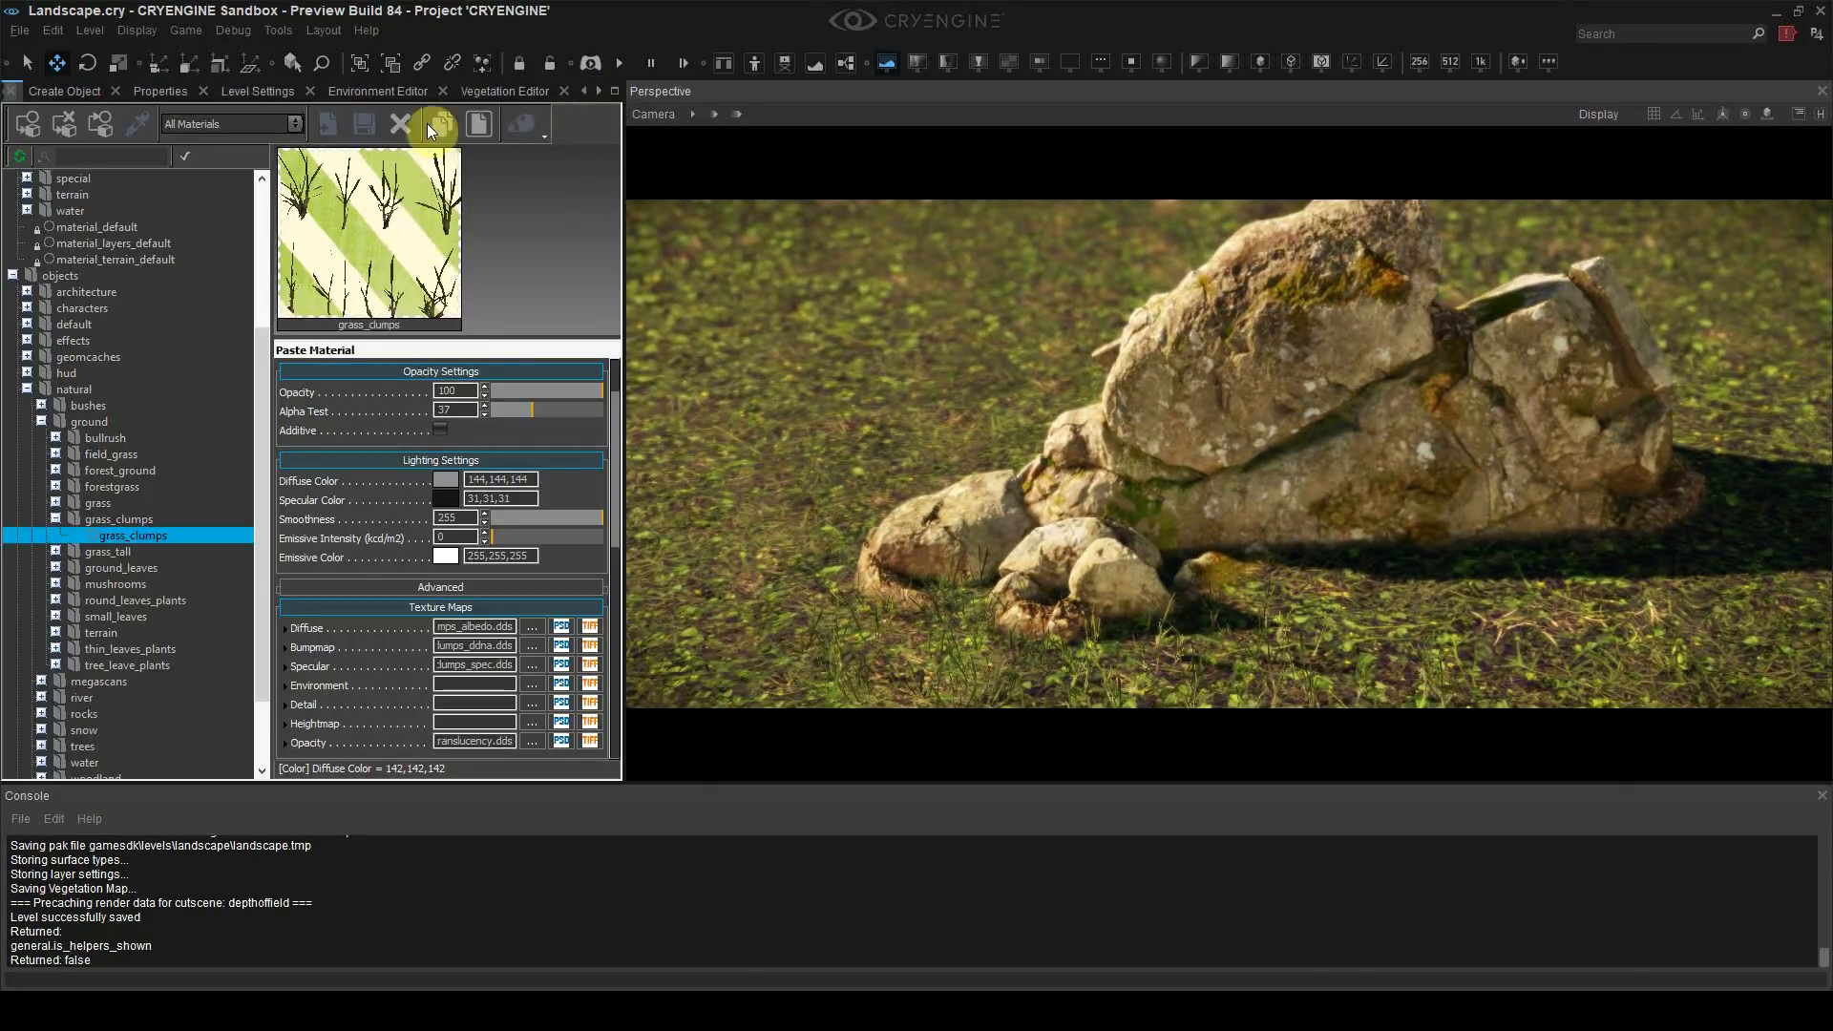
pyautogui.click(489, 90)
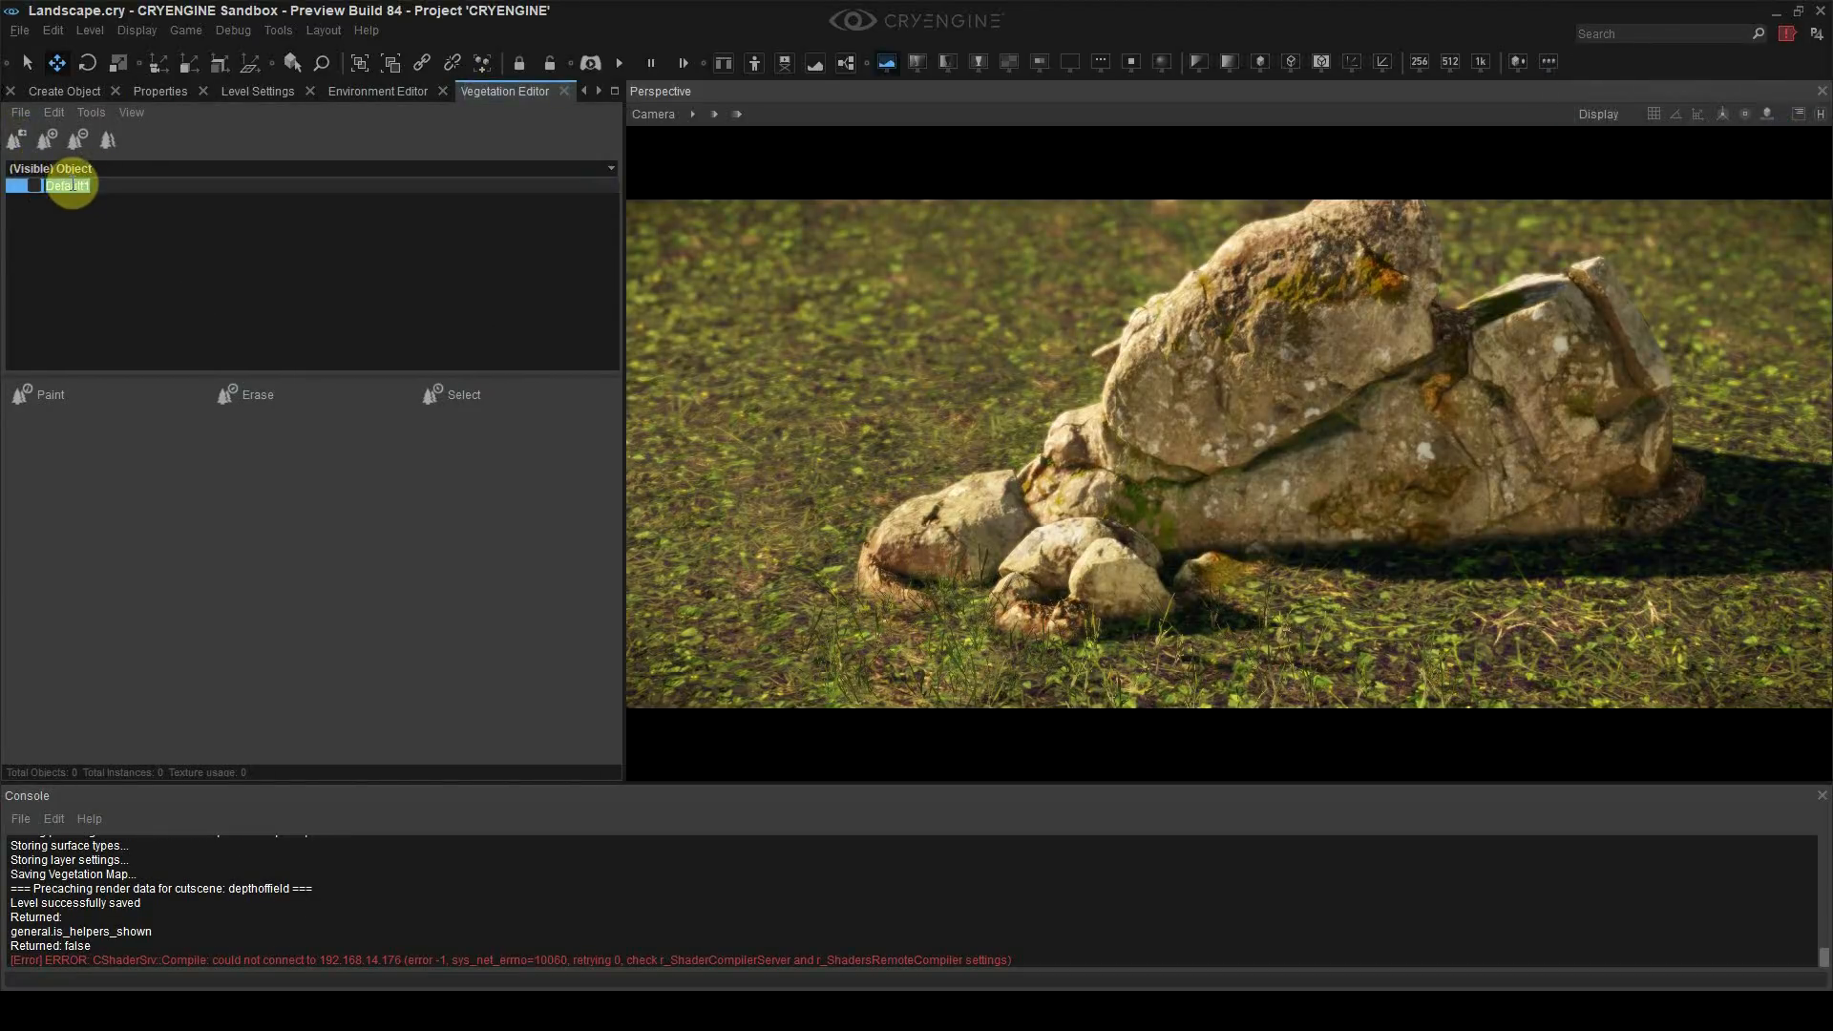
pyautogui.press('Return')
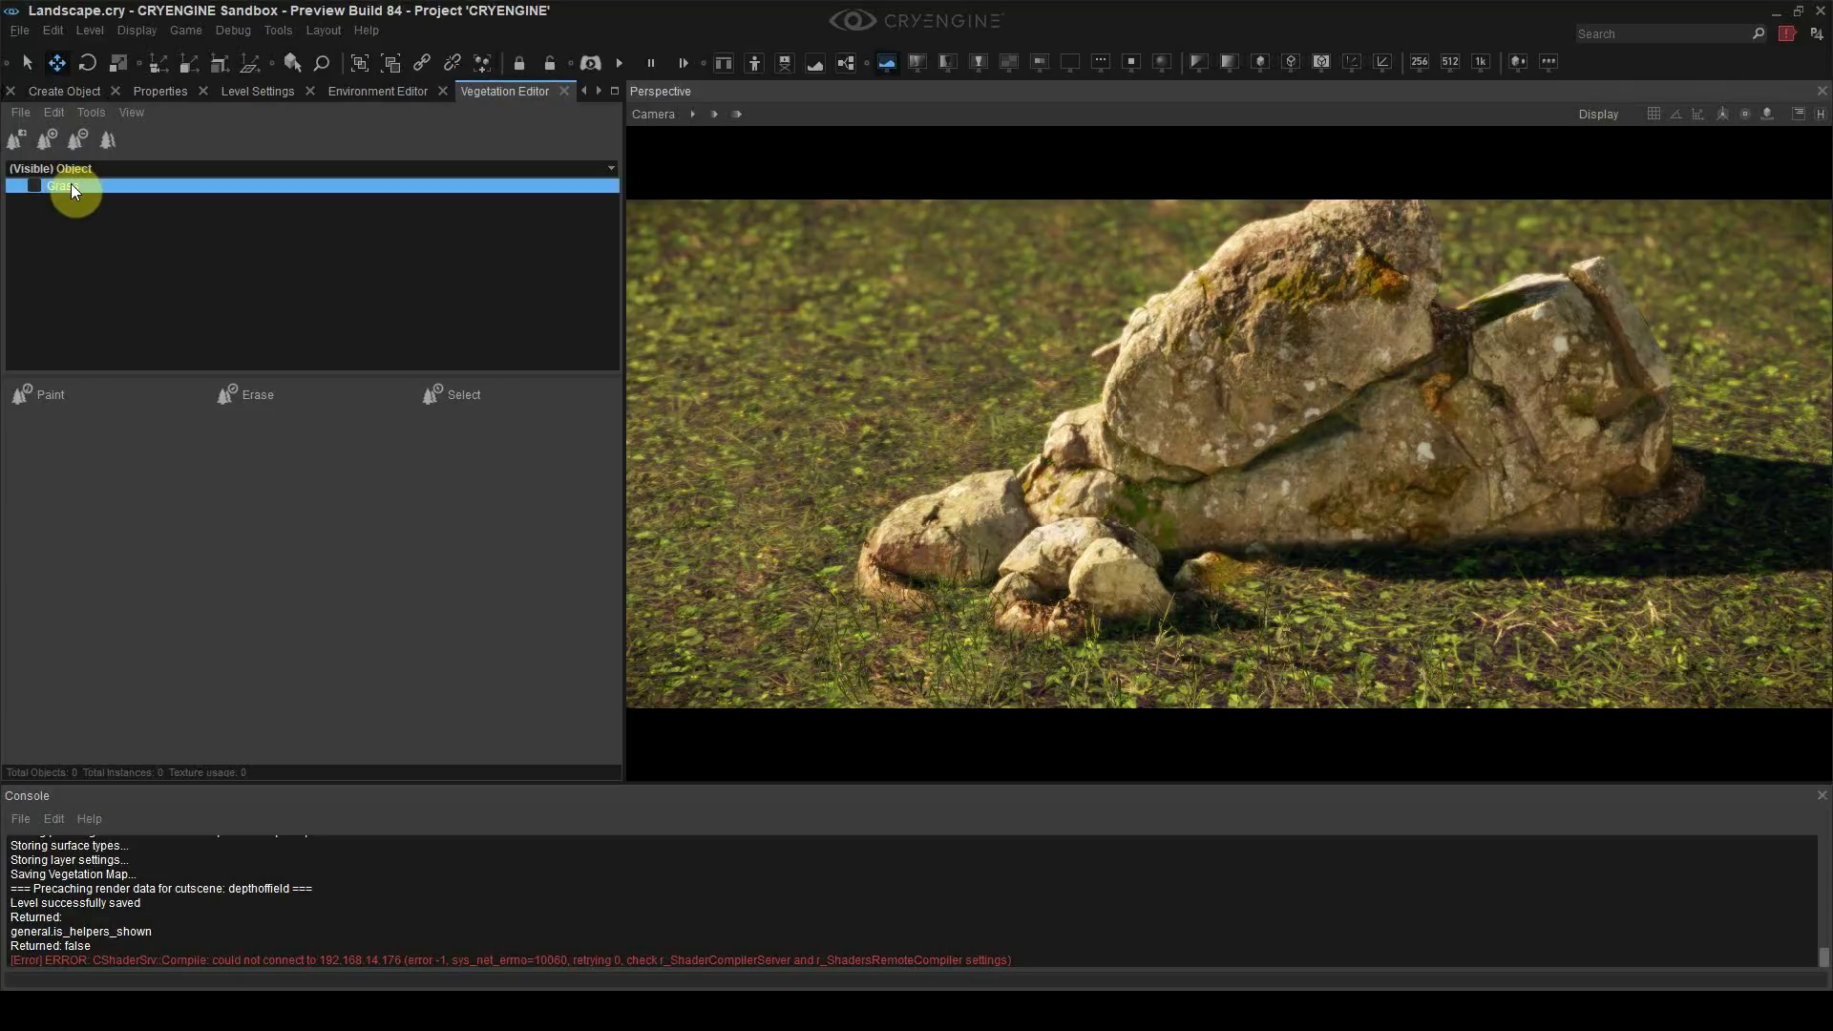
pyautogui.doubleClick(70, 185)
pyautogui.click(86, 185)
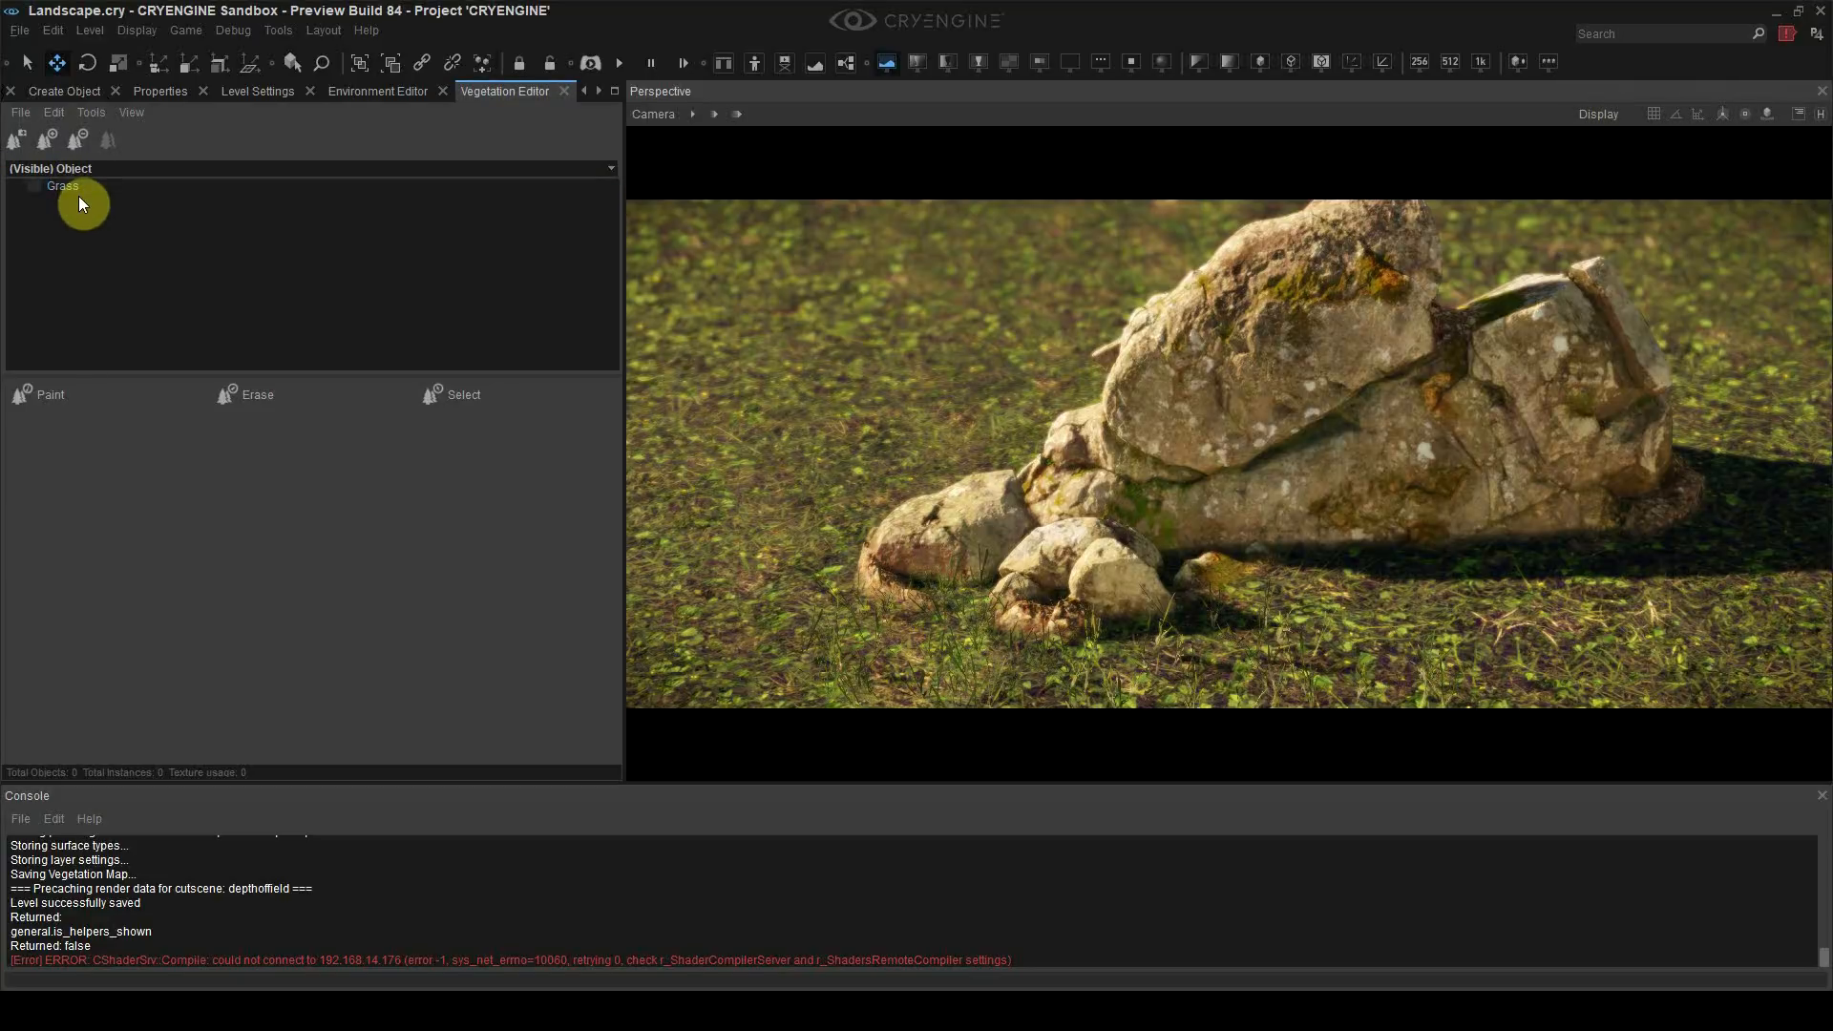
pyautogui.click(77, 185)
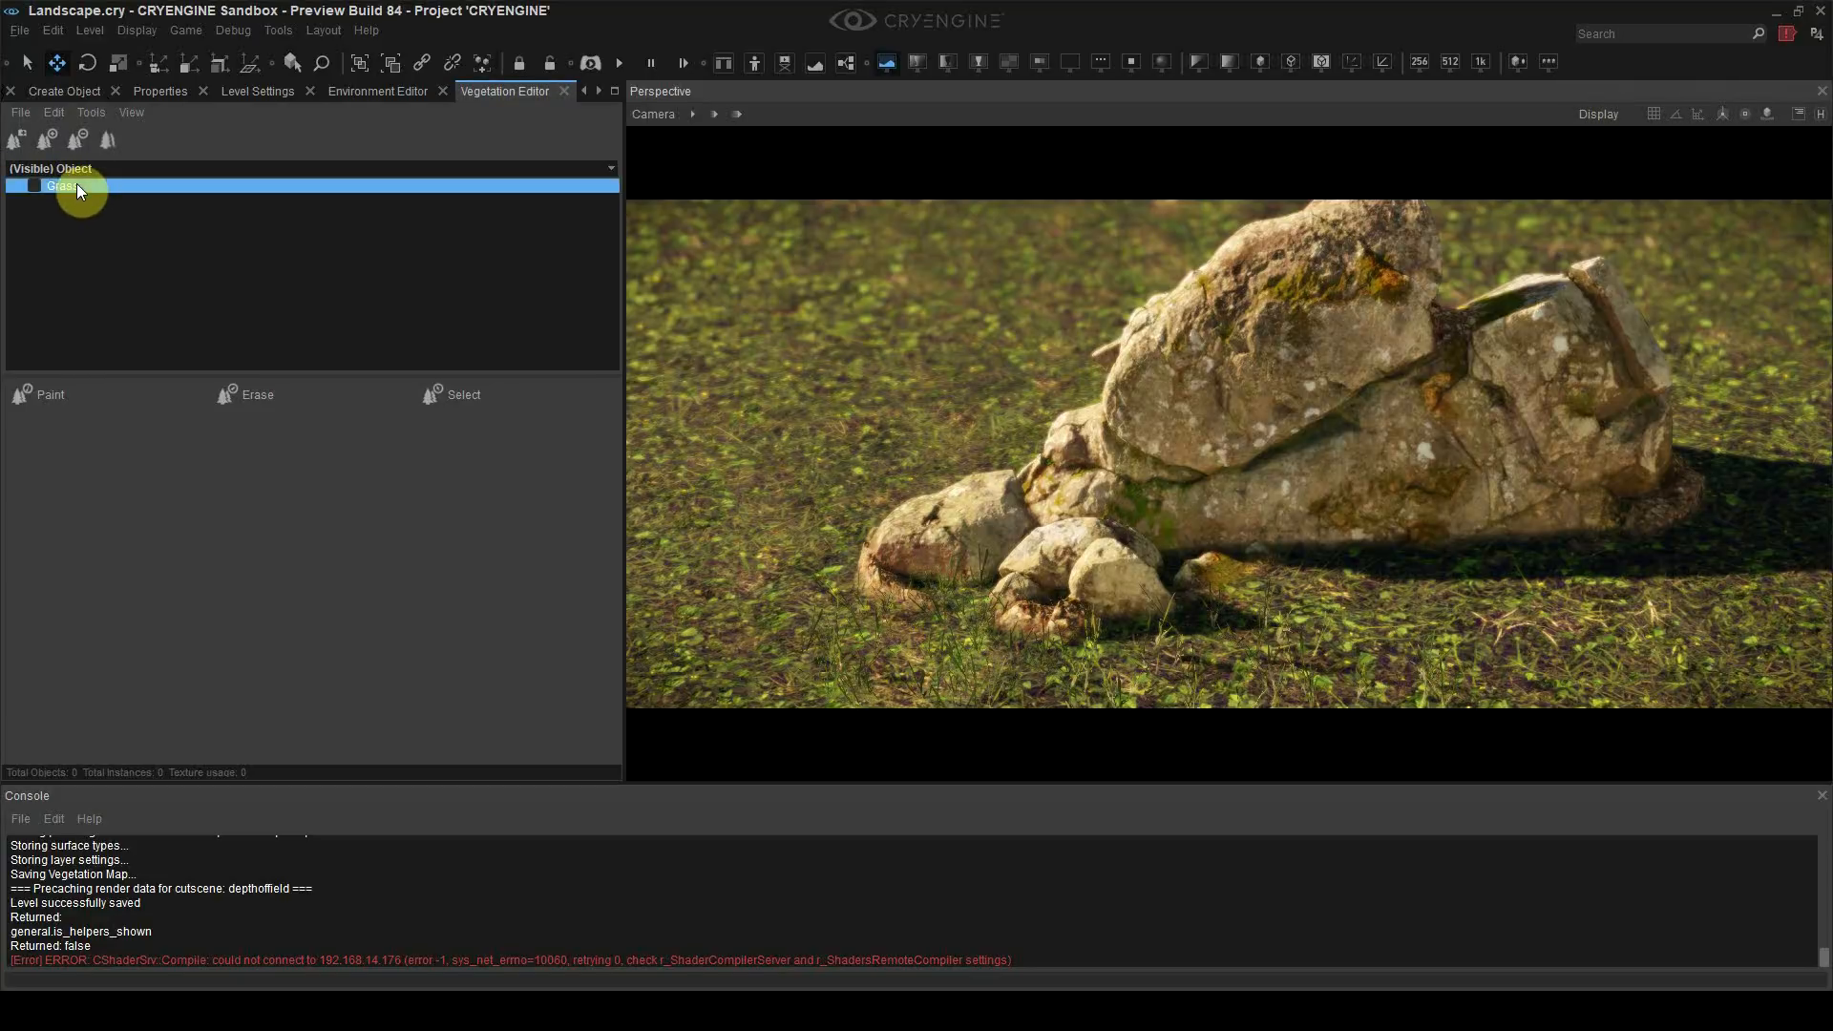
# Step: Add grass_clumps_var1.cgf, grass_clumps_var2.cgf and grass_clumps_var3.cgf from objects/natural/ground/grass_clumps to the Grass group
pyautogui.click(48, 141)
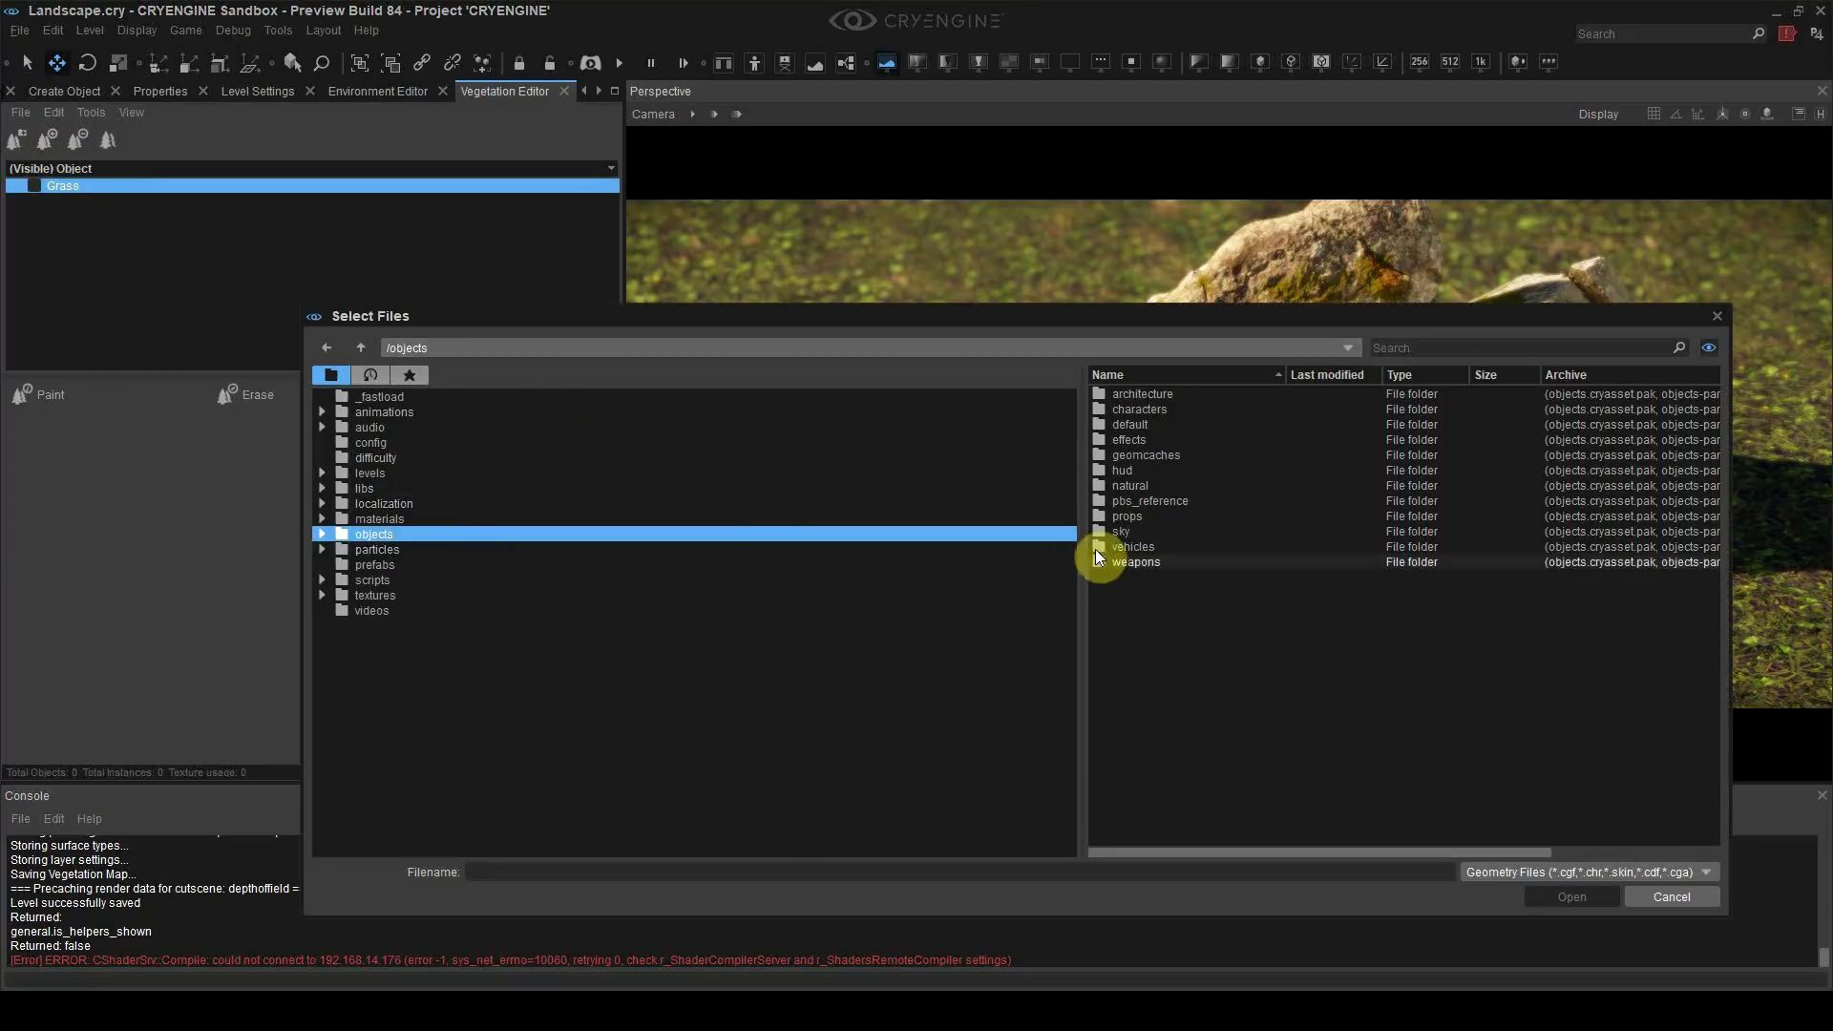
pyautogui.doubleClick(1137, 485)
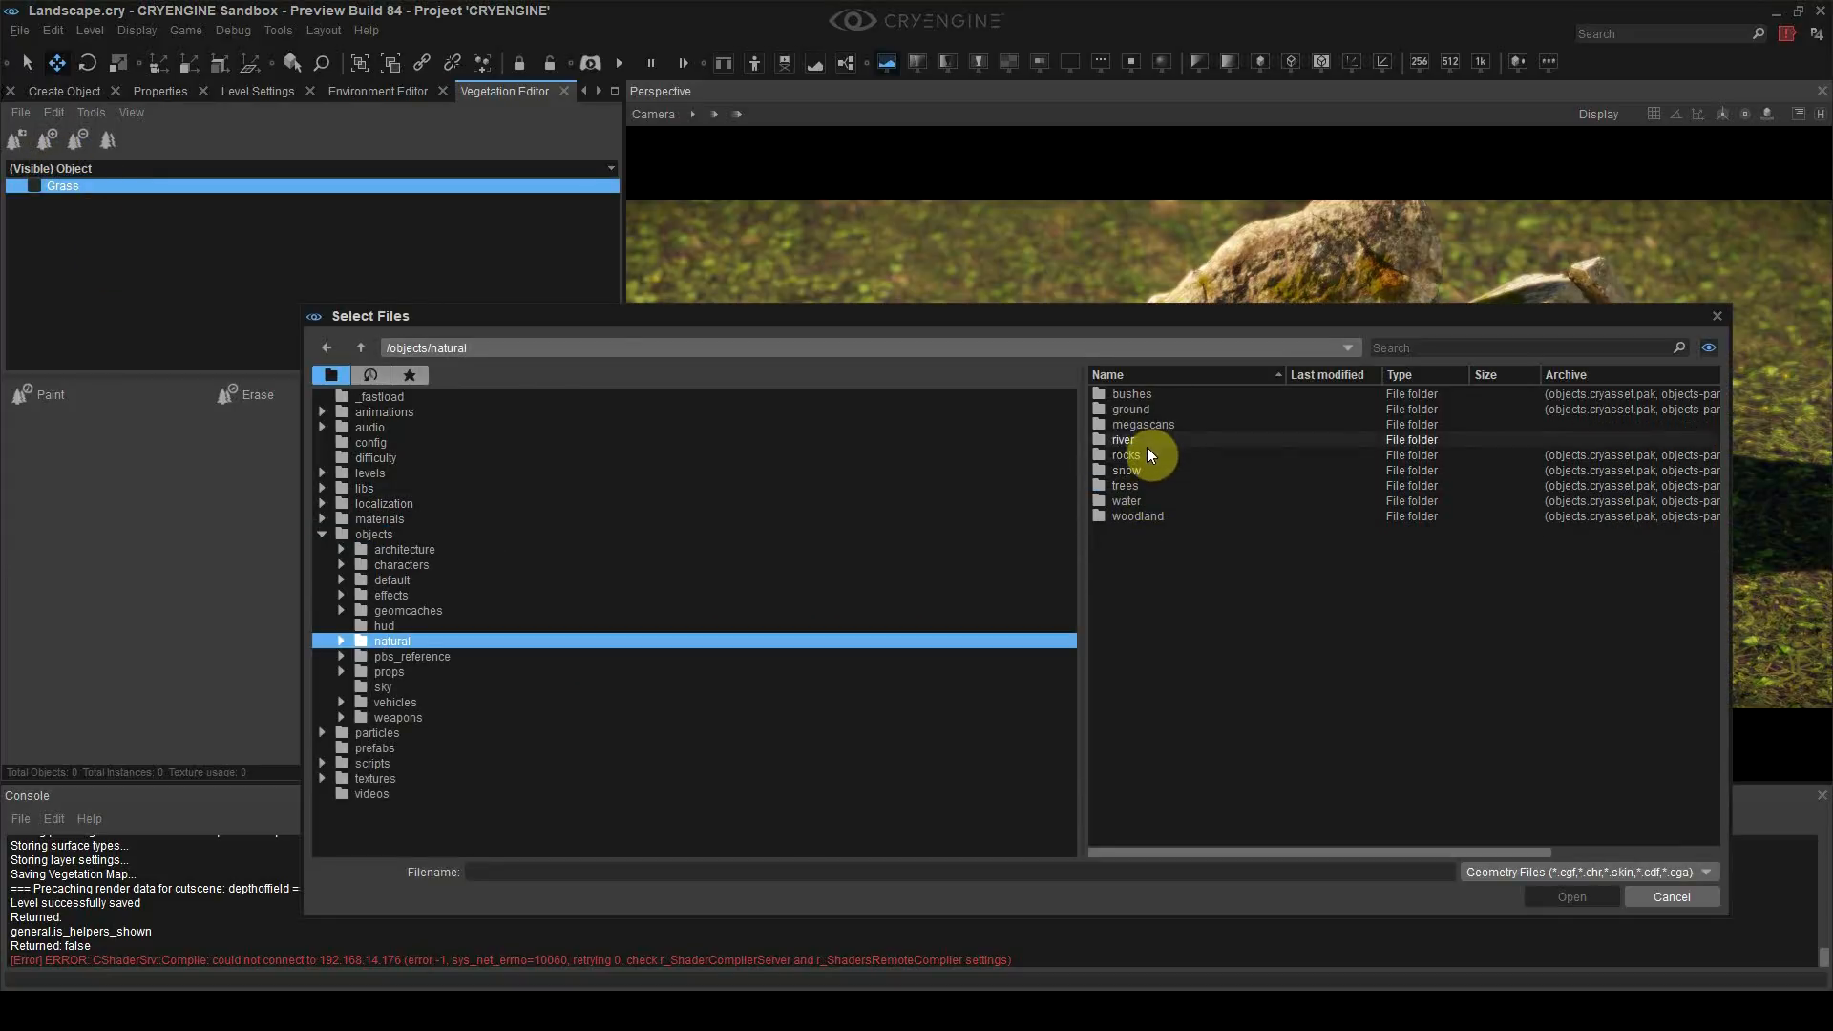
pyautogui.doubleClick(1150, 409)
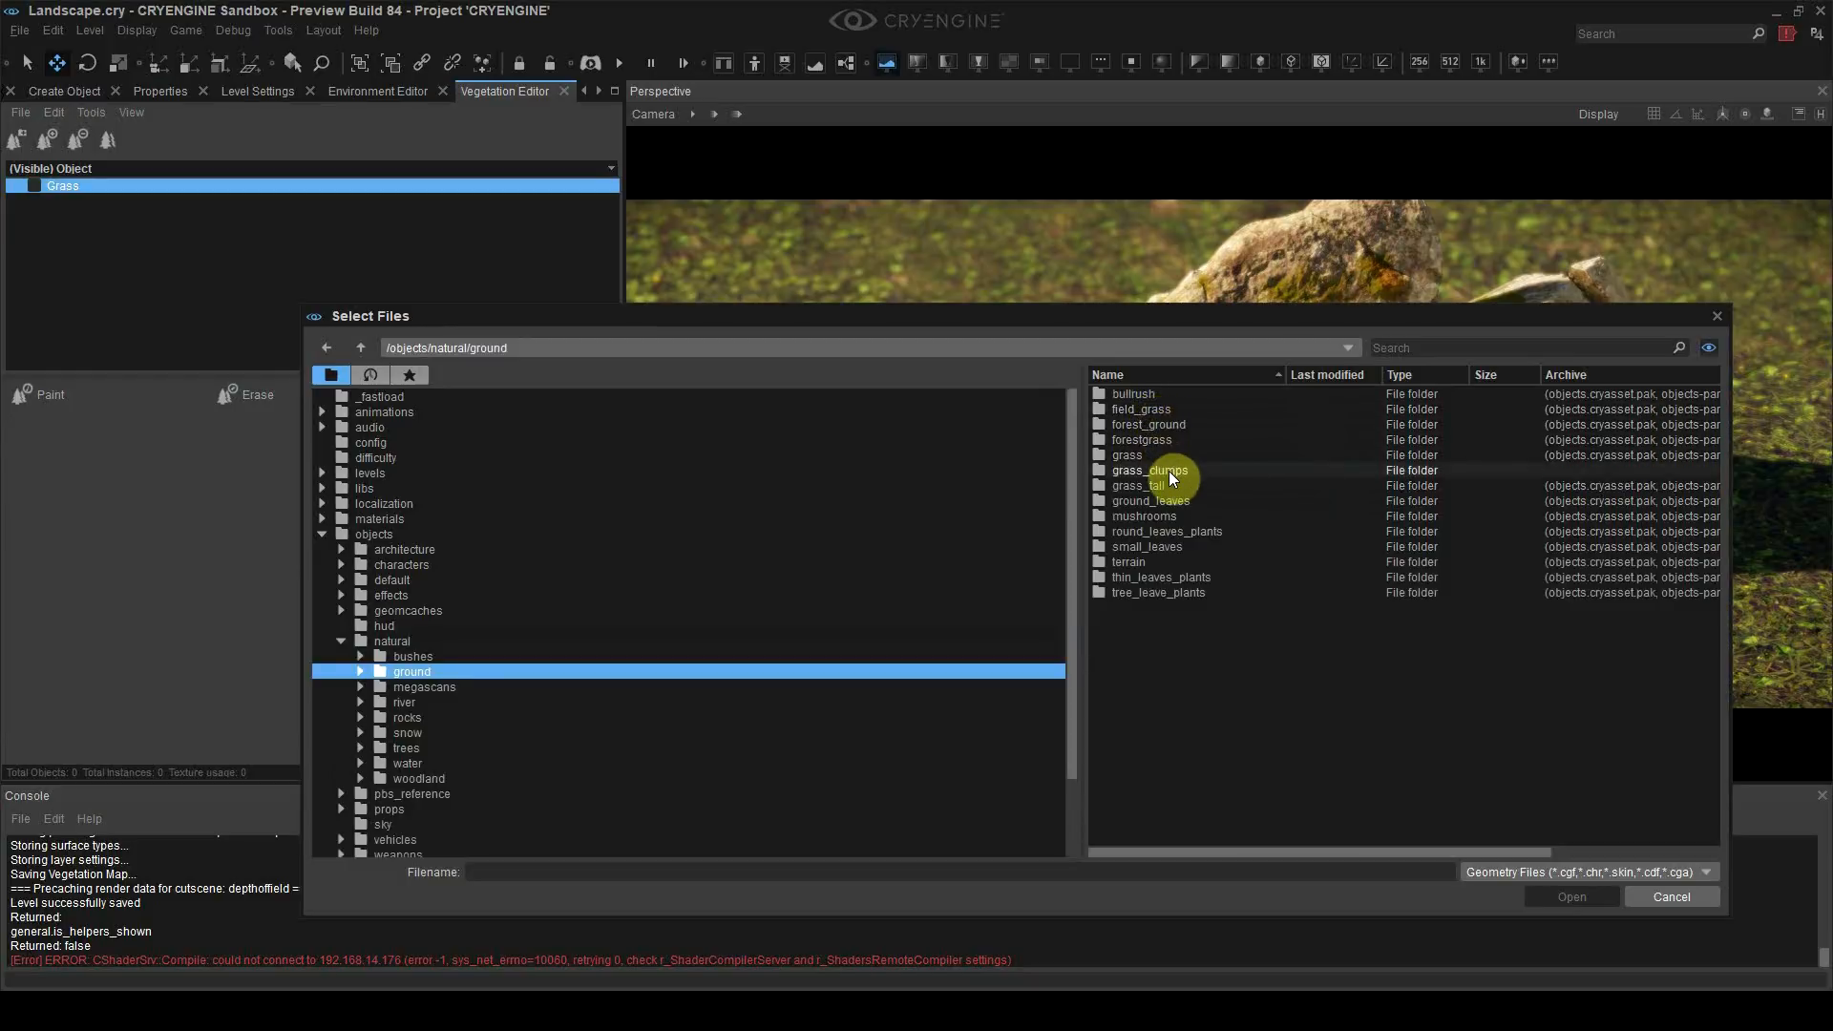
pyautogui.doubleClick(1169, 470)
pyautogui.click(1178, 410)
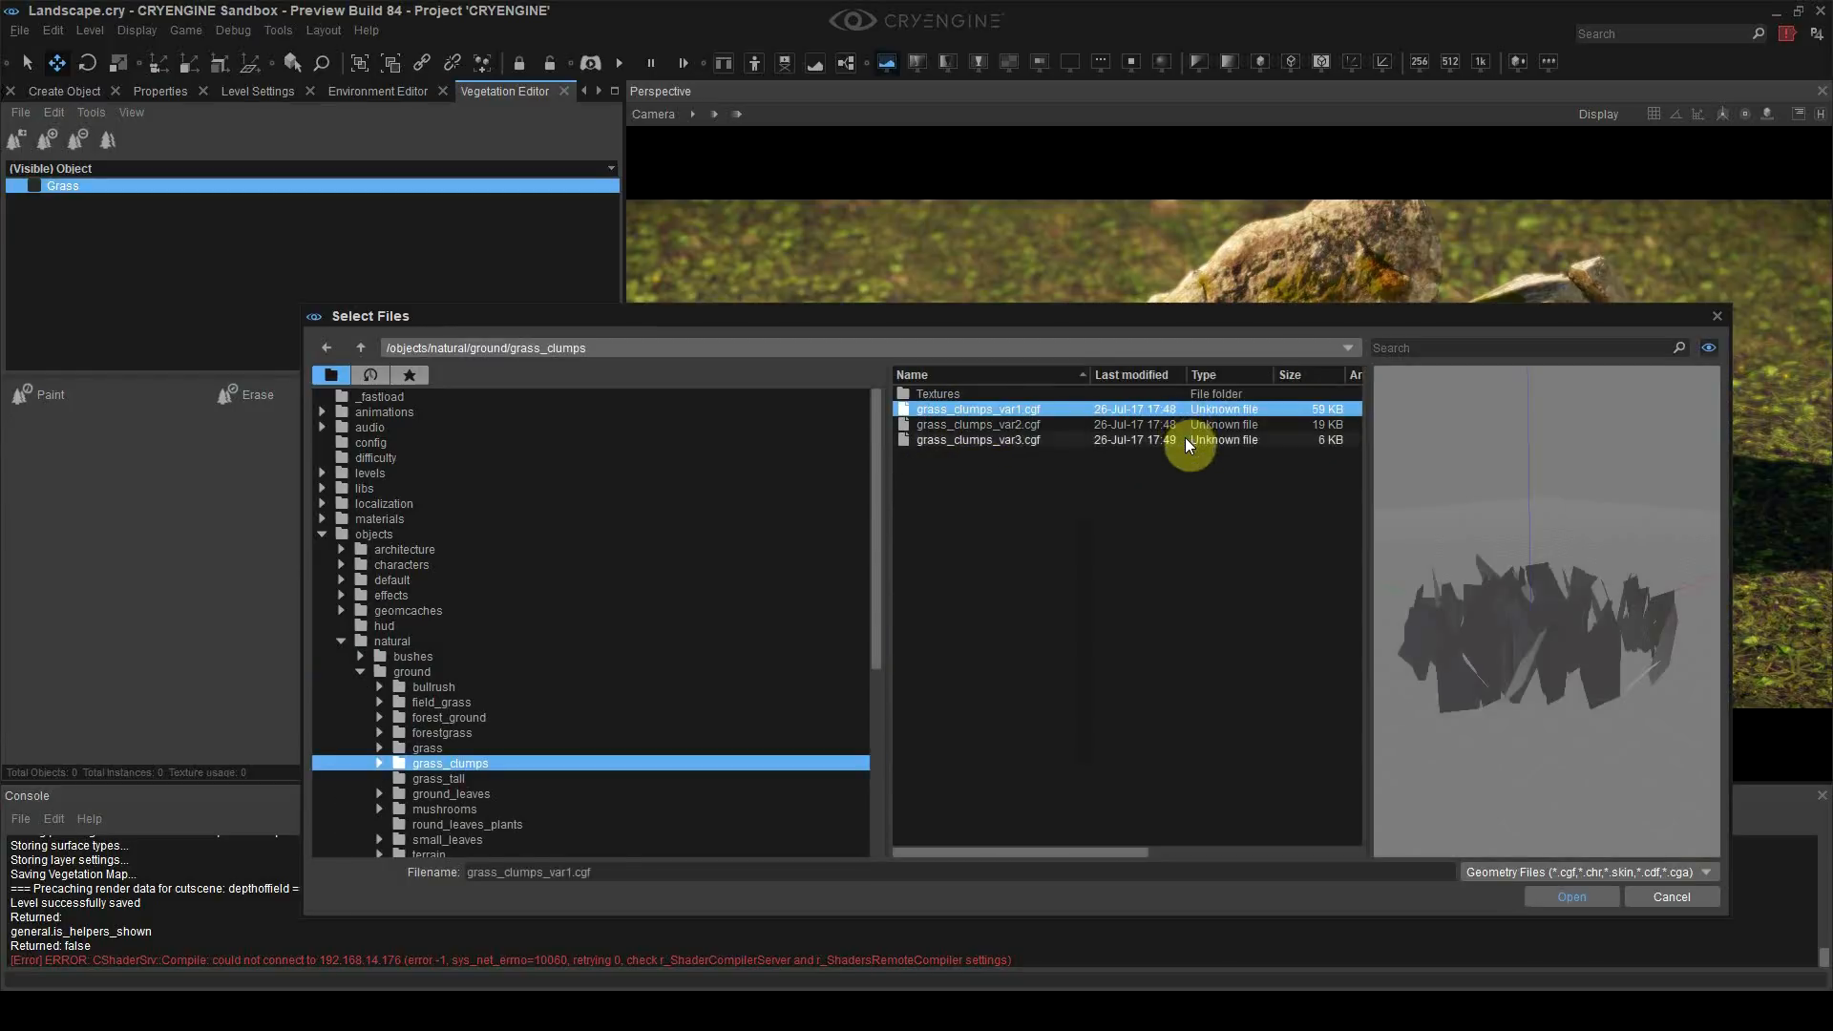
pyautogui.keyDown('shift'); pyautogui.click(1184, 438); pyautogui.keyUp('shift')
pyautogui.click(1567, 896)
# Step: Select all three grass_clumps variants in the Grass group and activate vegetation painting
pyautogui.click(151, 202)
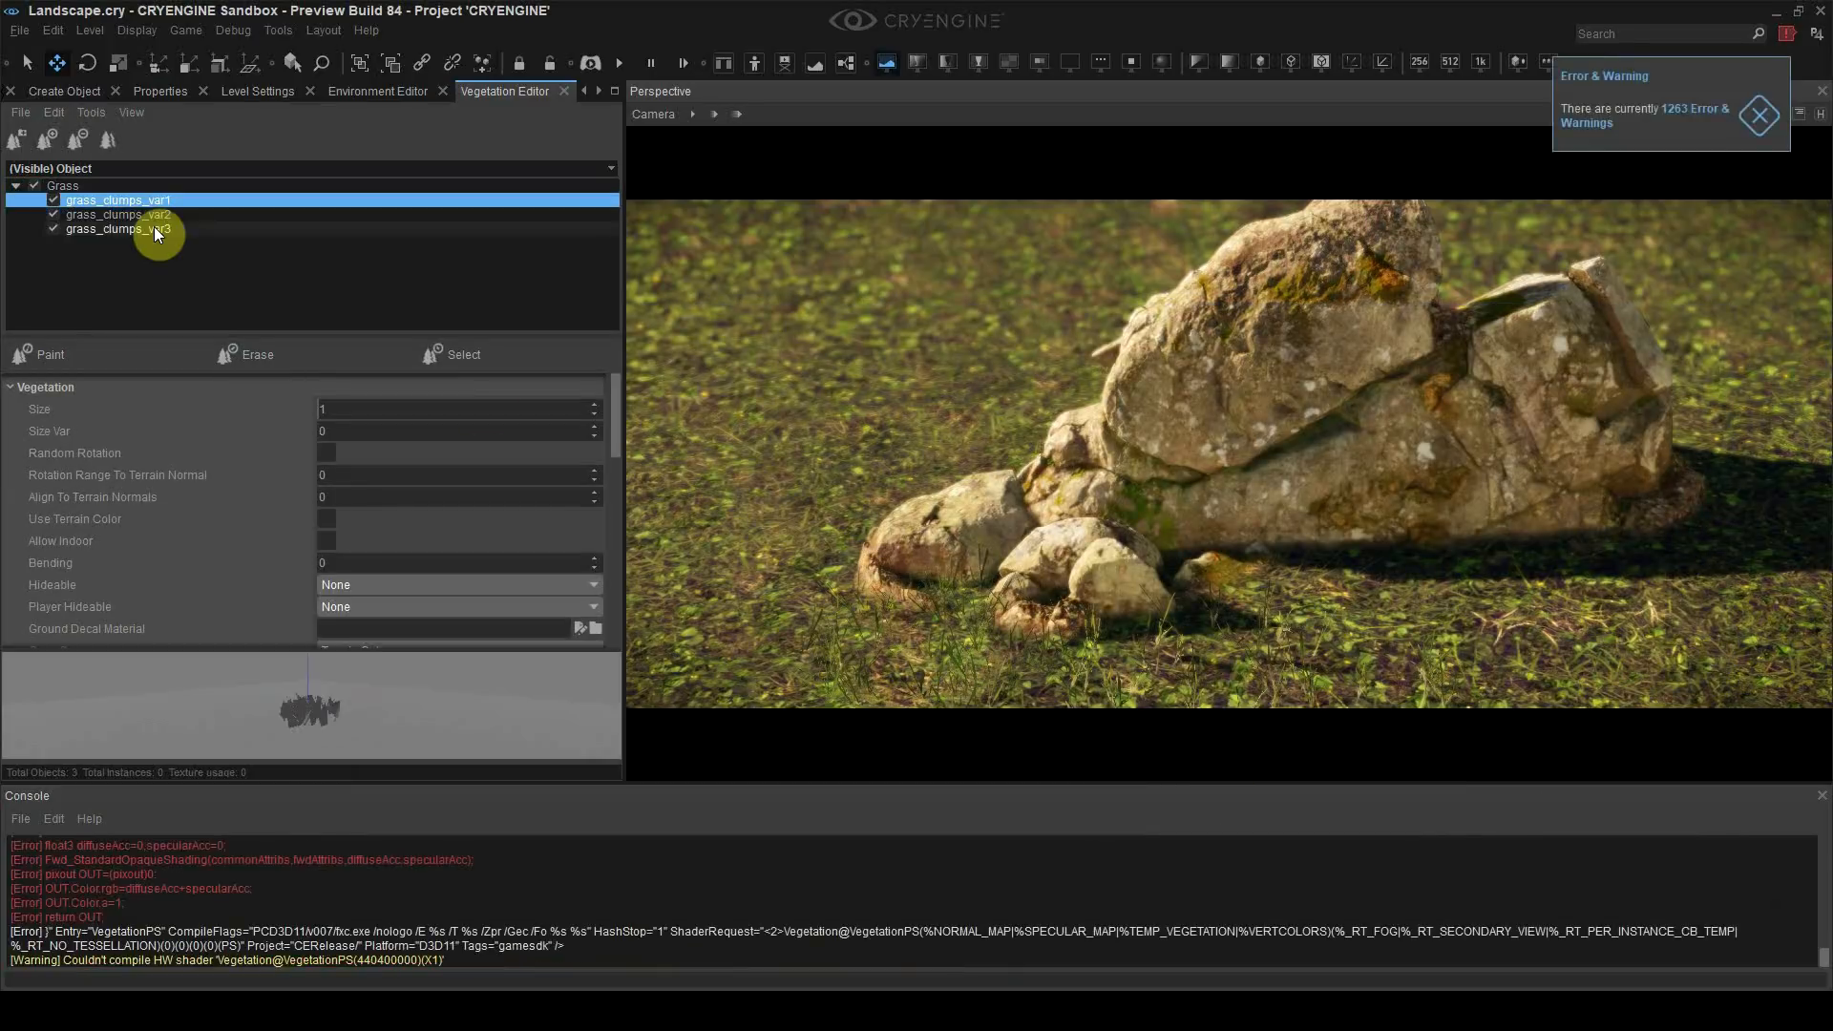
pyautogui.keyDown('shift'); pyautogui.click(156, 229); pyautogui.keyUp('shift')
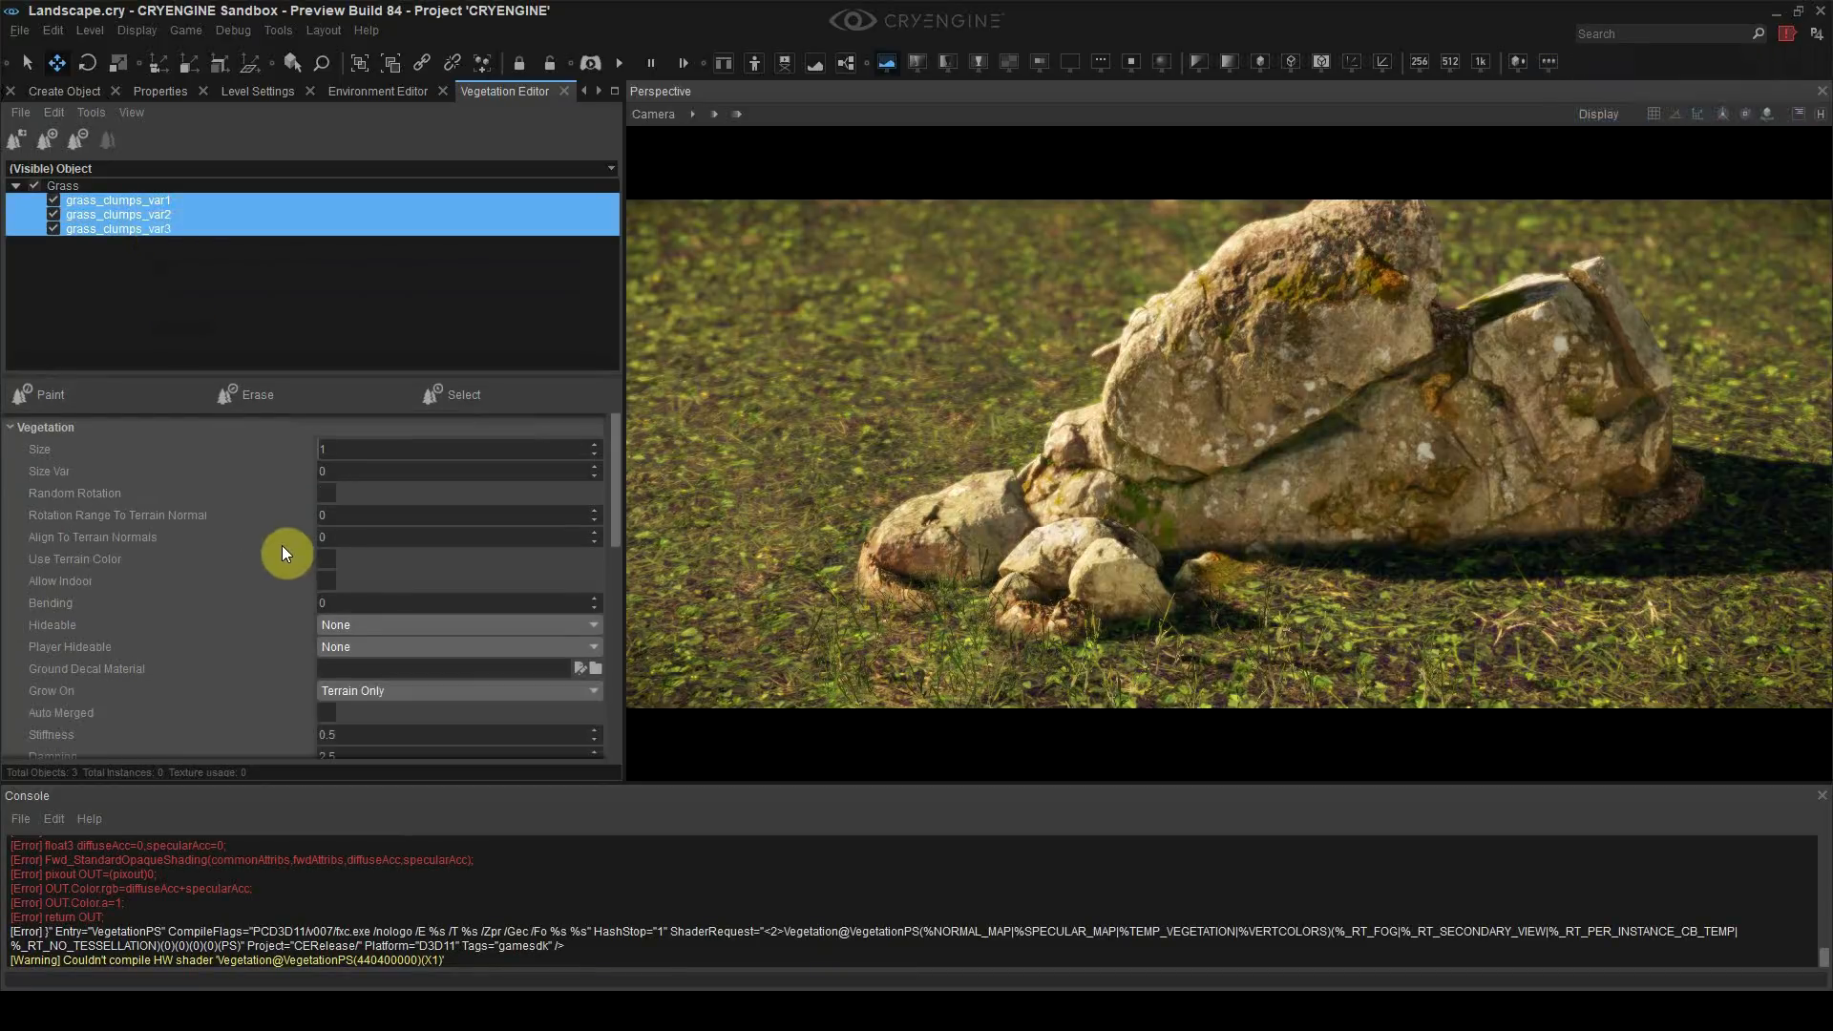
pyautogui.click(79, 395)
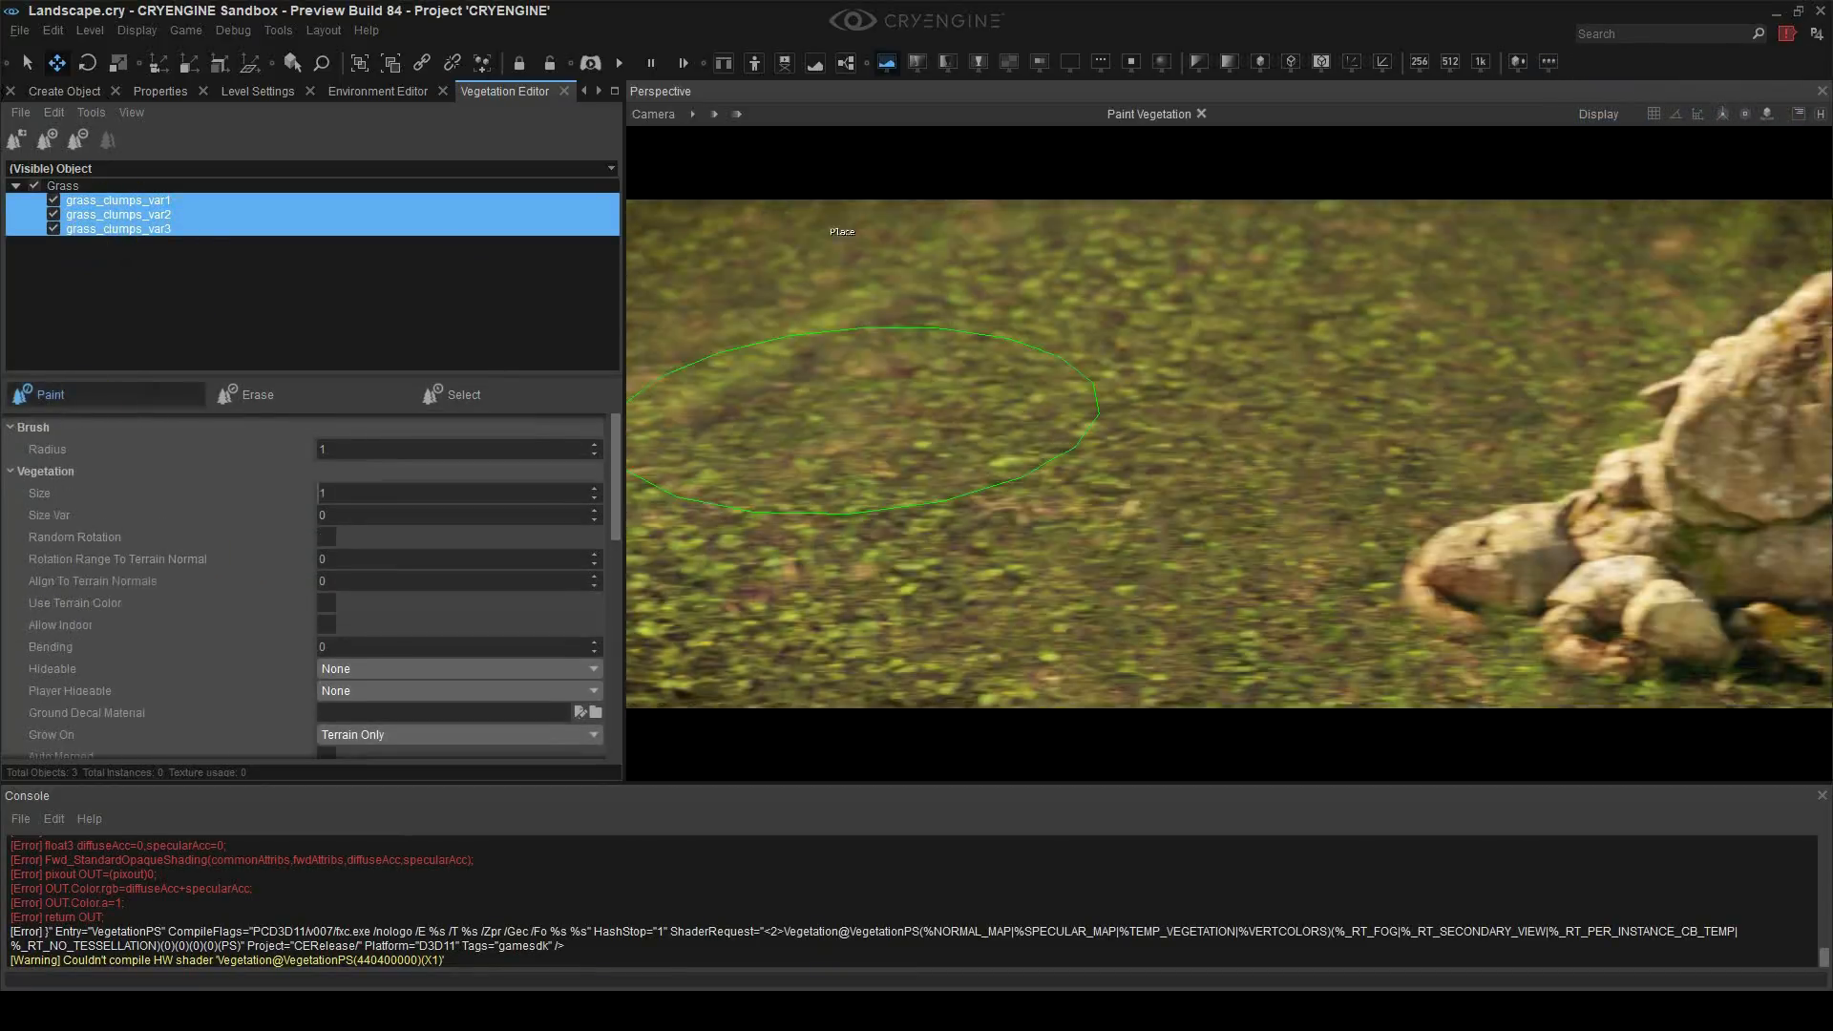
# Step: Try painting the three grass clump variants over the ground beside the rocks and erase the painted instances
pyautogui.moveTo(764, 477)
pyautogui.mouseDown()
pyautogui.moveTo(1044, 490)
pyautogui.moveTo(1310, 427)
pyautogui.mouseUp()
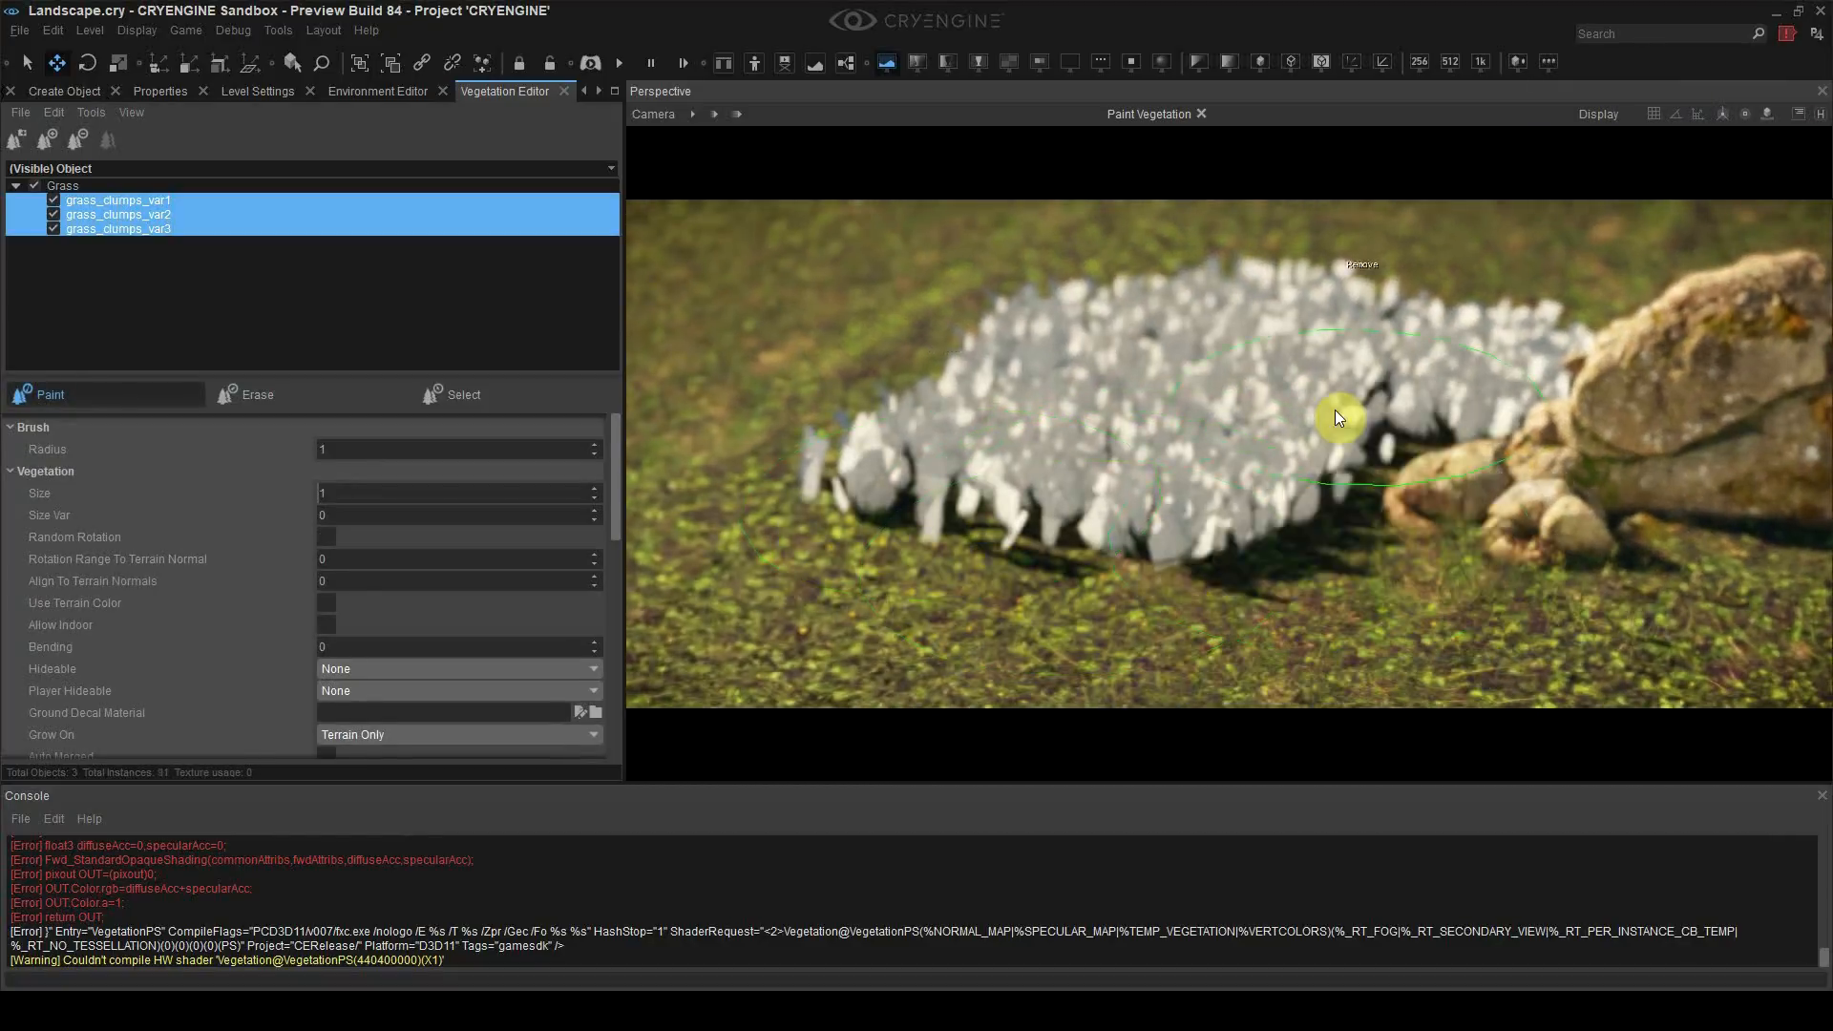
pyautogui.moveTo(1335, 411)
pyautogui.keyDown('ctrl'); pyautogui.mouseDown()
pyautogui.moveTo(1341, 351)
pyautogui.moveTo(1065, 392)
pyautogui.mouseUp(); pyautogui.keyUp('ctrl')
pyautogui.moveTo(1012, 468)
pyautogui.mouseDown()
pyautogui.moveTo(1103, 546)
pyautogui.moveTo(1040, 439)
pyautogui.mouseUp()
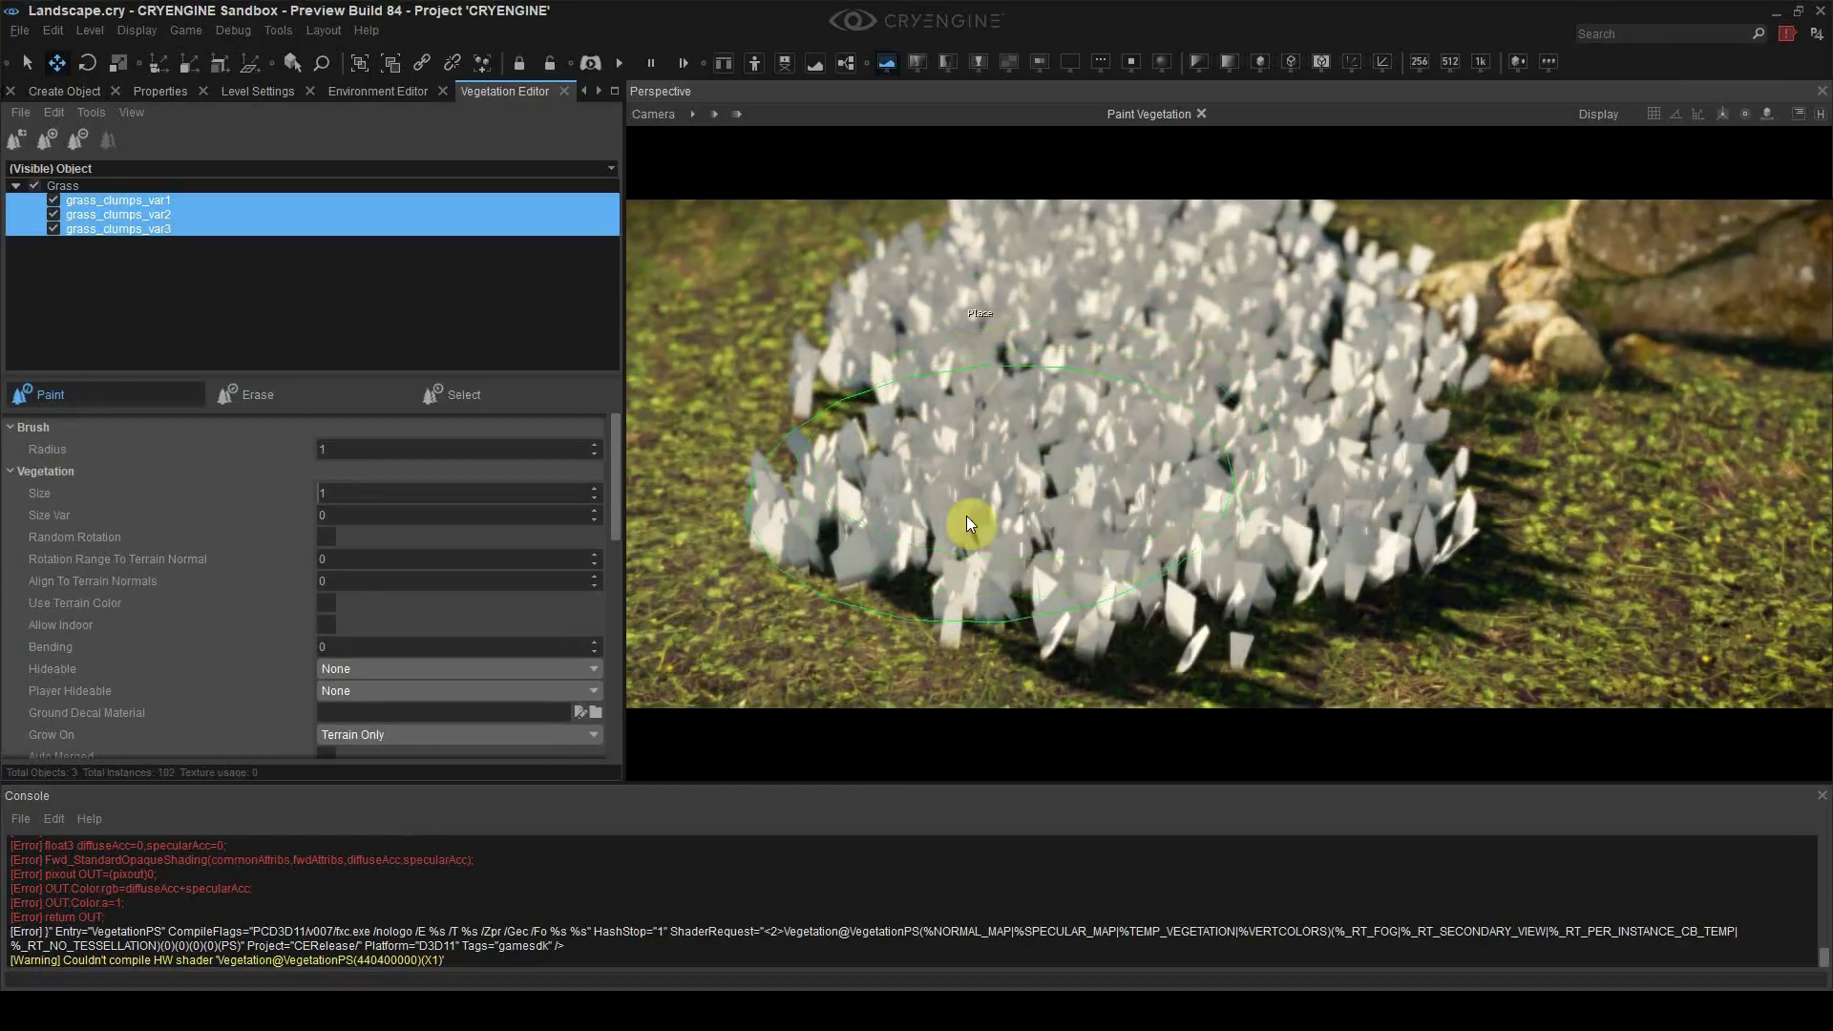
pyautogui.keyDown('ctrl'); pyautogui.moveTo(965, 525); pyautogui.dragTo(827, 449); pyautogui.keyUp('ctrl')
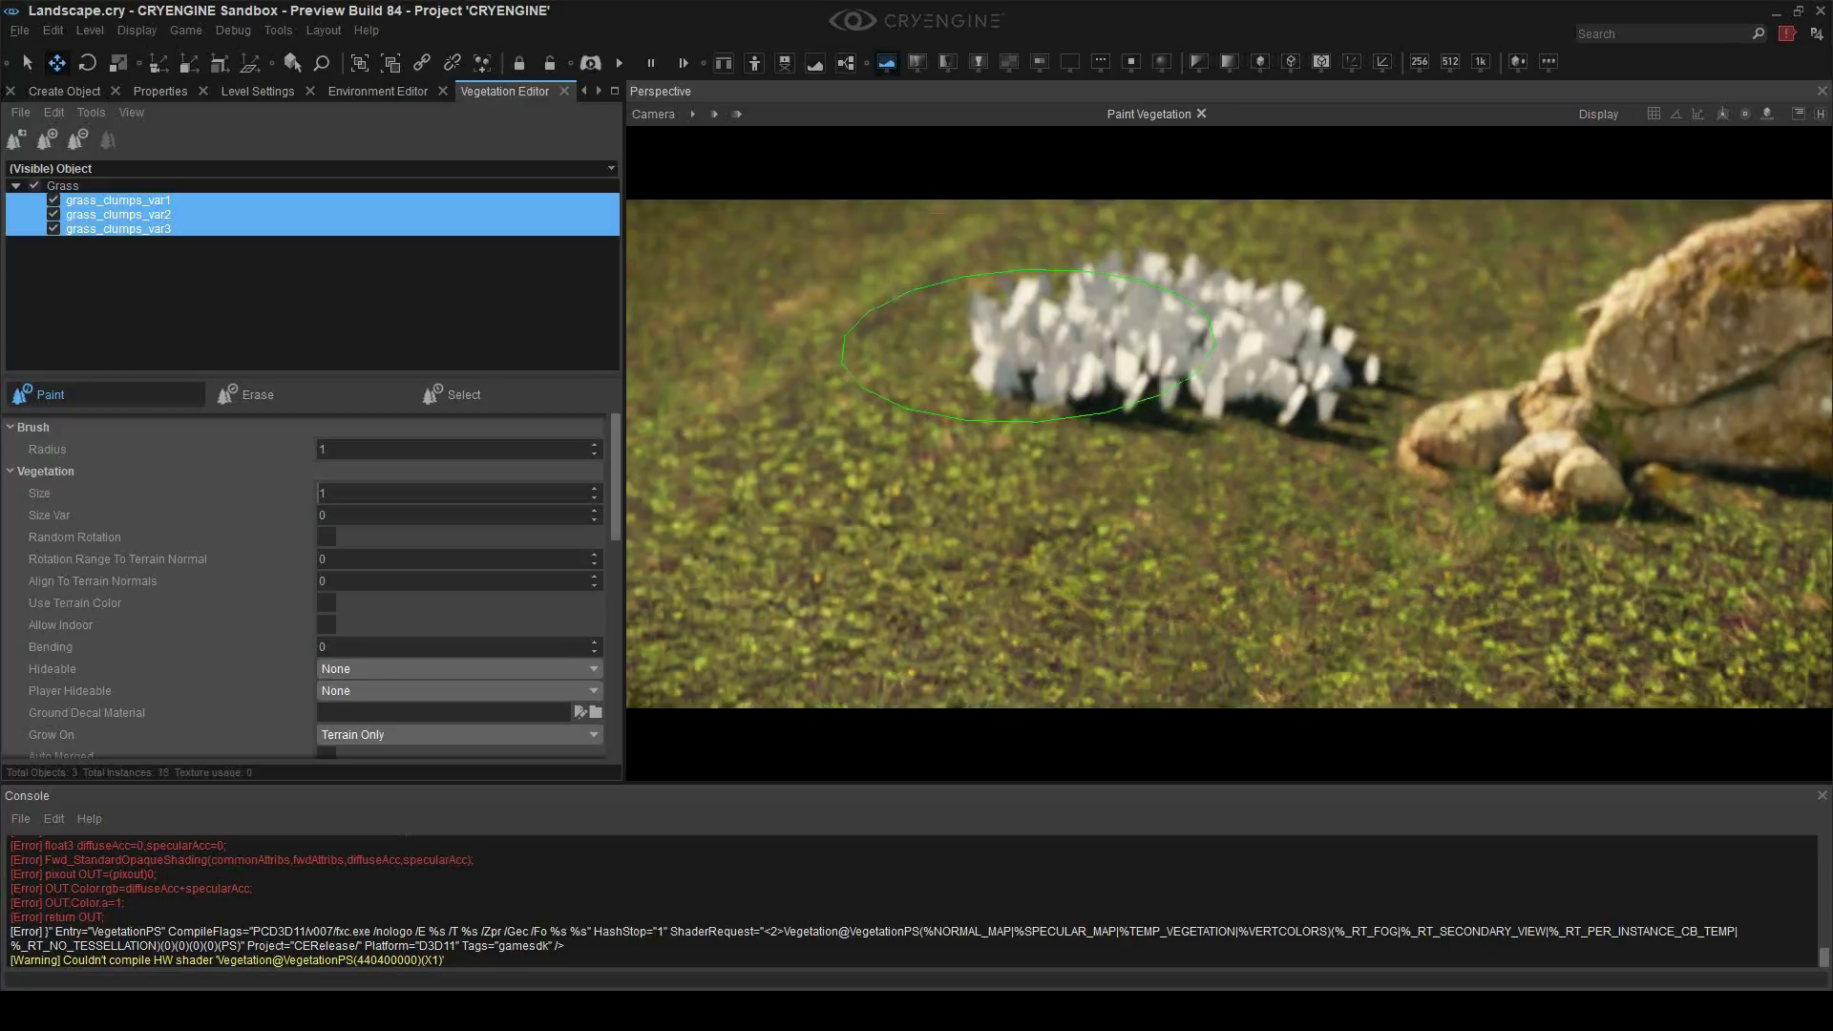
pyautogui.keyDown('ctrl'); pyautogui.moveTo(1050, 325); pyautogui.dragTo(1137, 373); pyautogui.keyUp('ctrl')
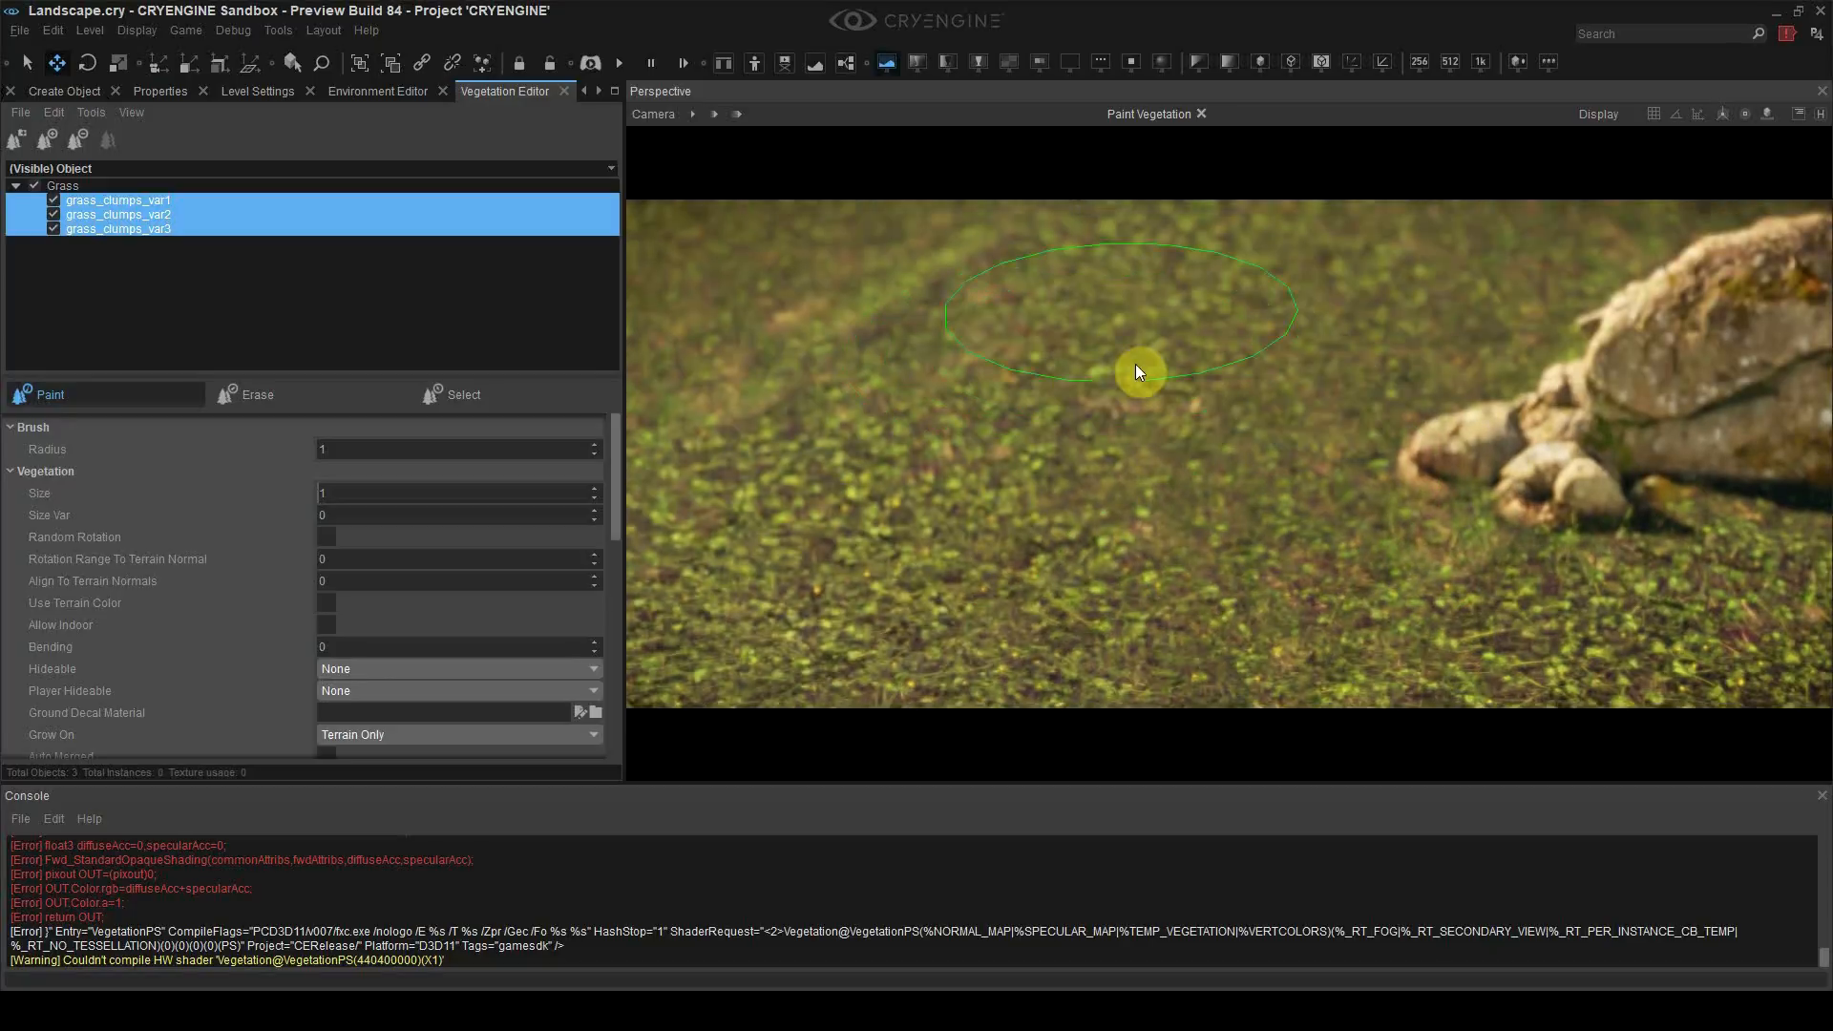
pyautogui.moveTo(614, 475)
pyautogui.mouseDown()
pyautogui.moveTo(613, 577)
pyautogui.moveTo(614, 514)
pyautogui.mouseUp()
pyautogui.moveTo(977, 433); pyautogui.dragTo(1054, 535)
pyautogui.moveTo(1184, 521)
pyautogui.keyDown('ctrl'); pyautogui.mouseDown()
pyautogui.moveTo(985, 437)
pyautogui.moveTo(987, 490)
pyautogui.moveTo(1167, 487)
pyautogui.mouseUp(); pyautogui.keyUp('ctrl')
pyautogui.moveTo(1140, 535)
pyautogui.mouseDown()
pyautogui.moveTo(1348, 466)
pyautogui.moveTo(1056, 585)
pyautogui.moveTo(1043, 560)
pyautogui.moveTo(1576, 553)
pyautogui.mouseUp()
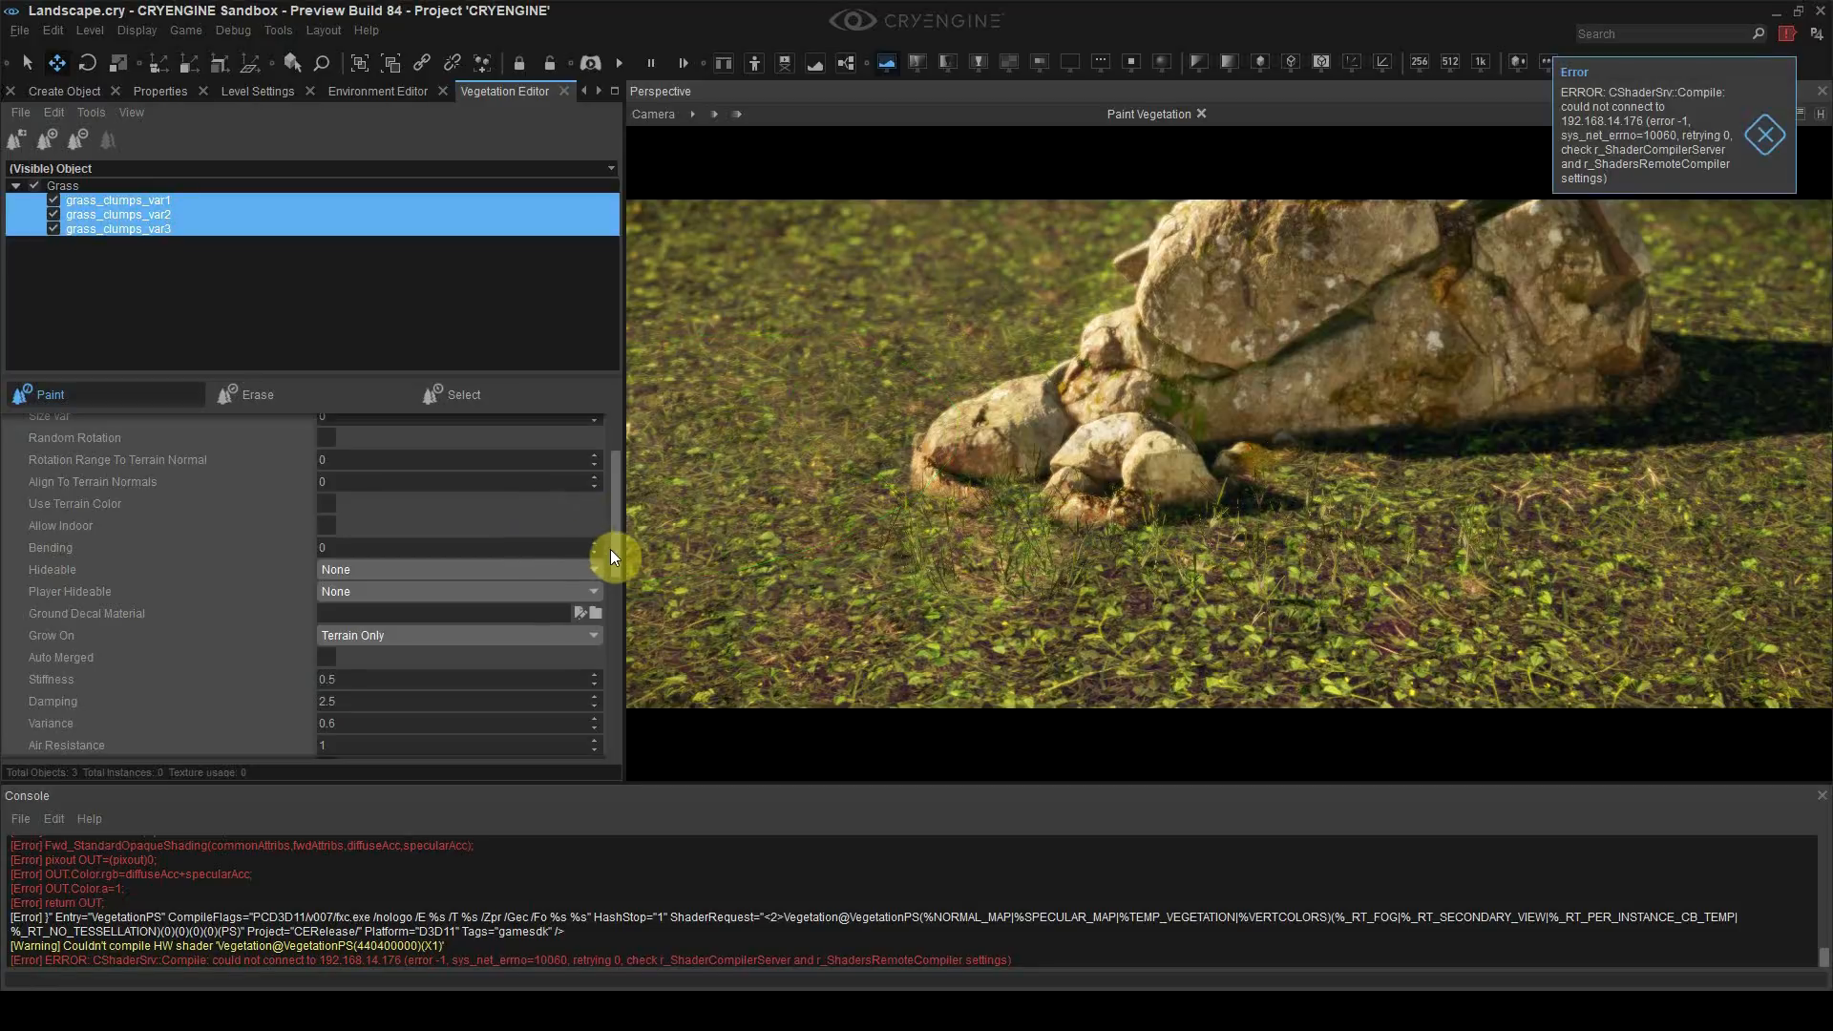
# Step: Assign the grass_clumps material from objects/natural/ground/grass_clumps to the three selected vegetation objects
pyautogui.moveTo(613, 558); pyautogui.dragTo(601, 753)
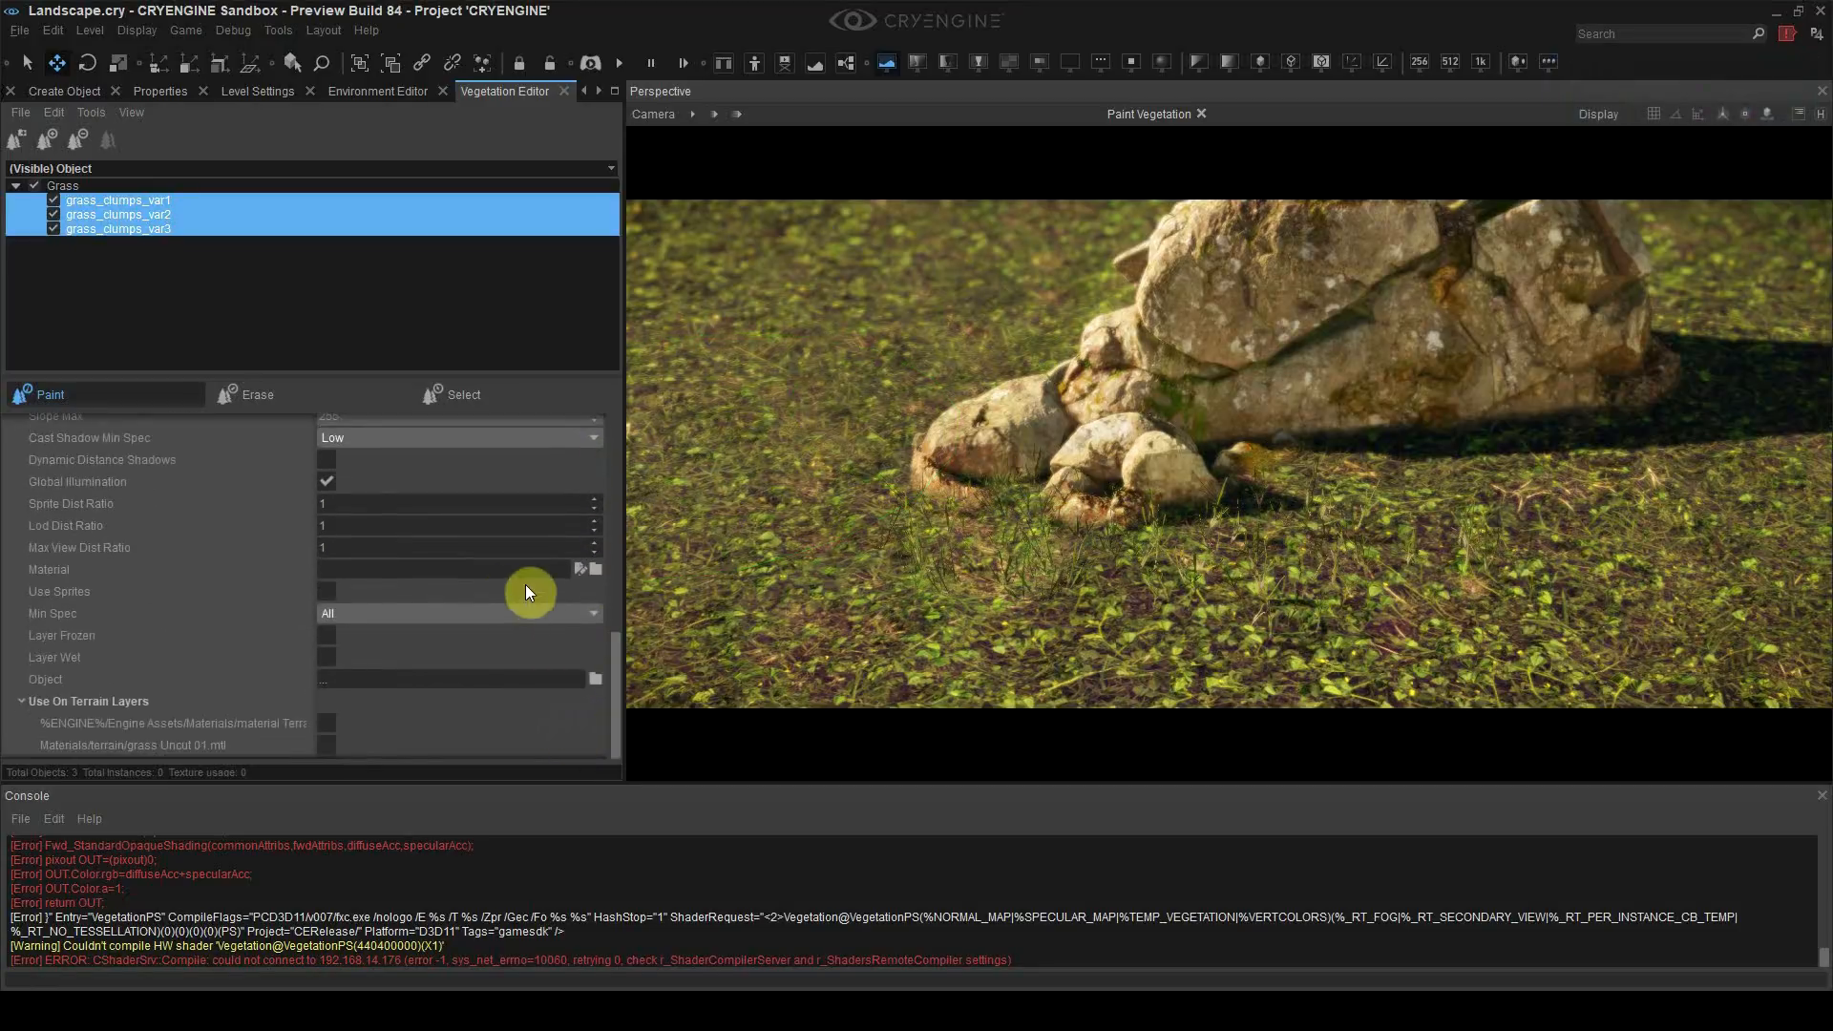
pyautogui.click(596, 570)
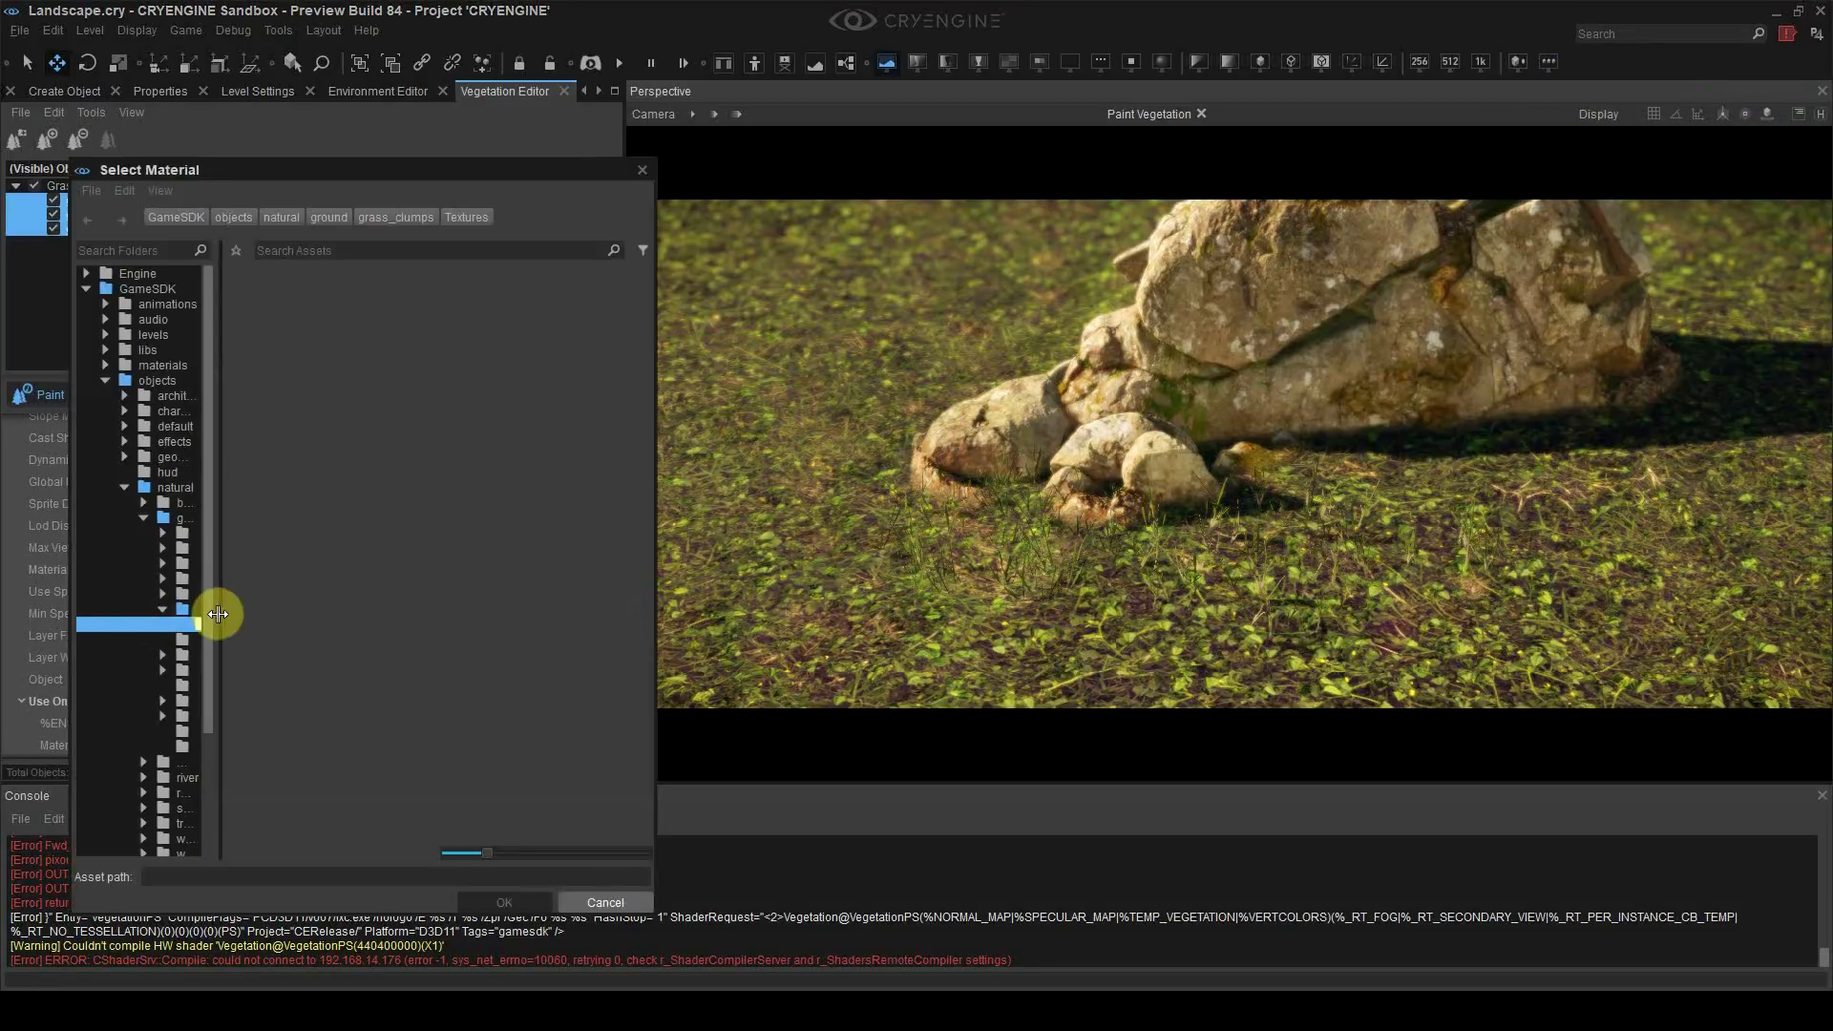
pyautogui.moveTo(223, 614); pyautogui.dragTo(386, 629)
pyautogui.click(302, 609)
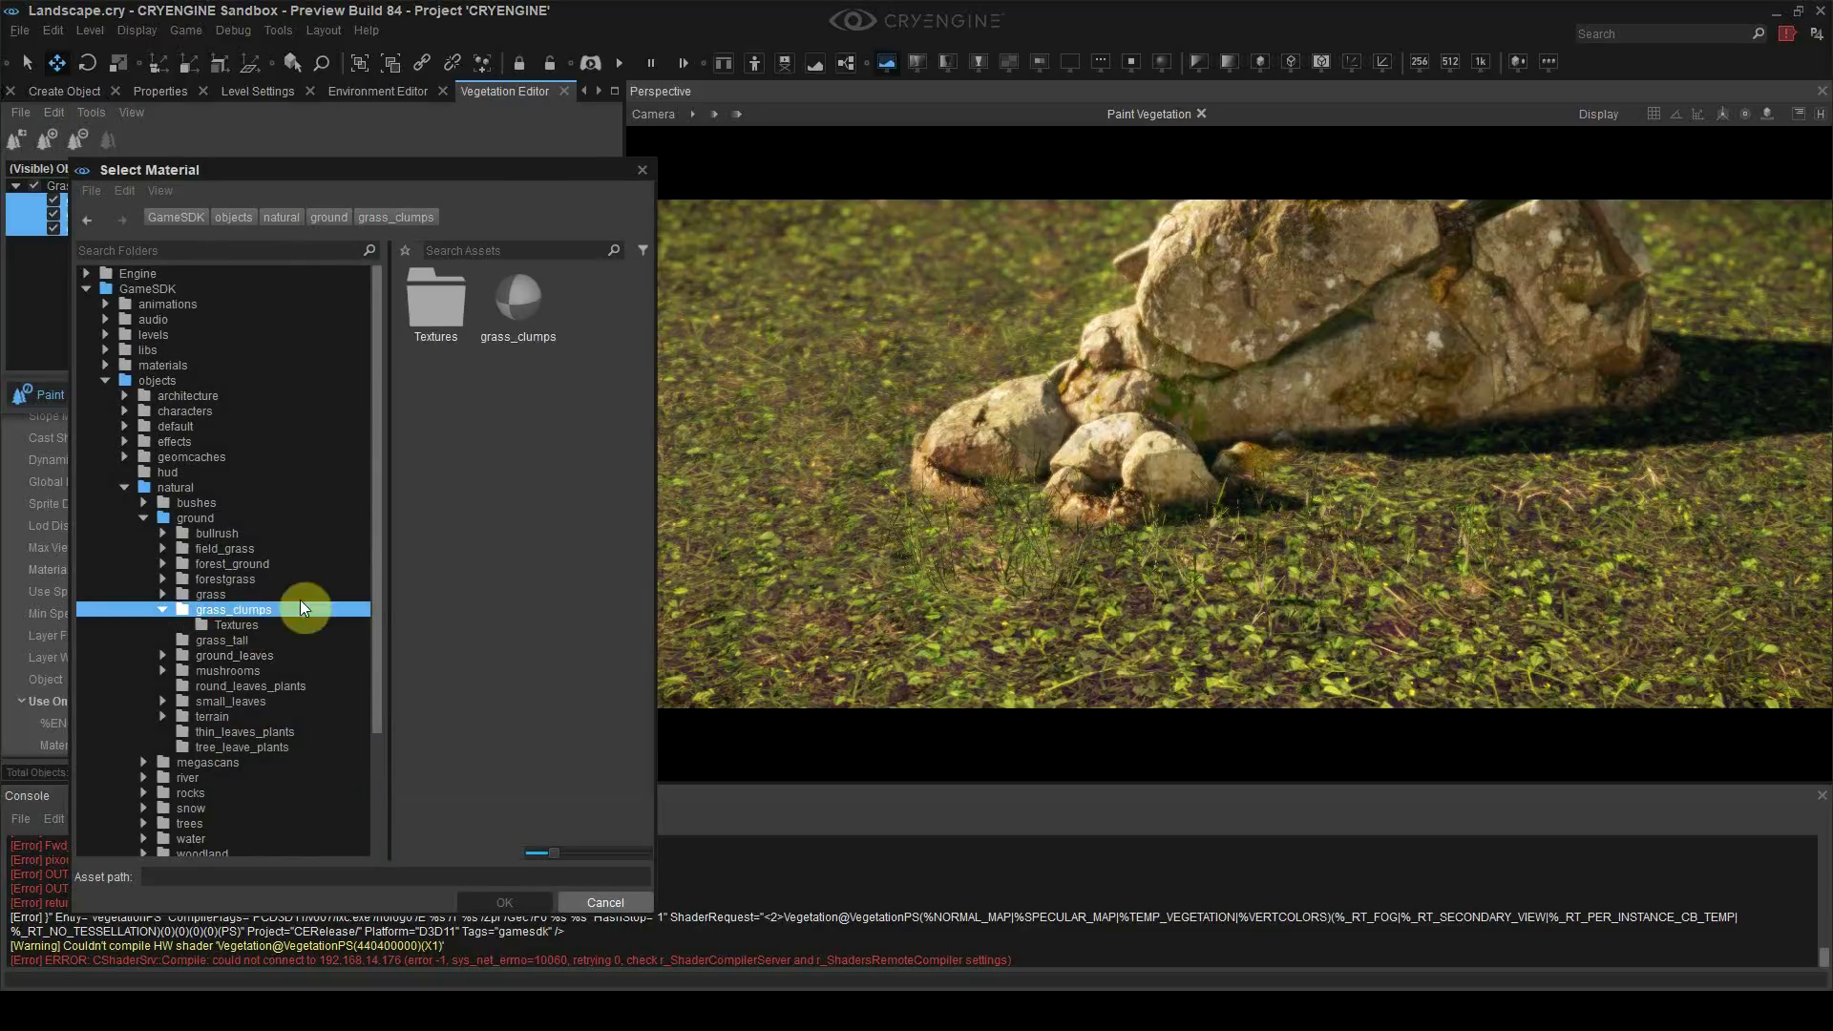
pyautogui.doubleClick(519, 321)
# Step: Paint the grass clump variants over the ground beside, behind and in front of the rock formation
pyautogui.press('a')
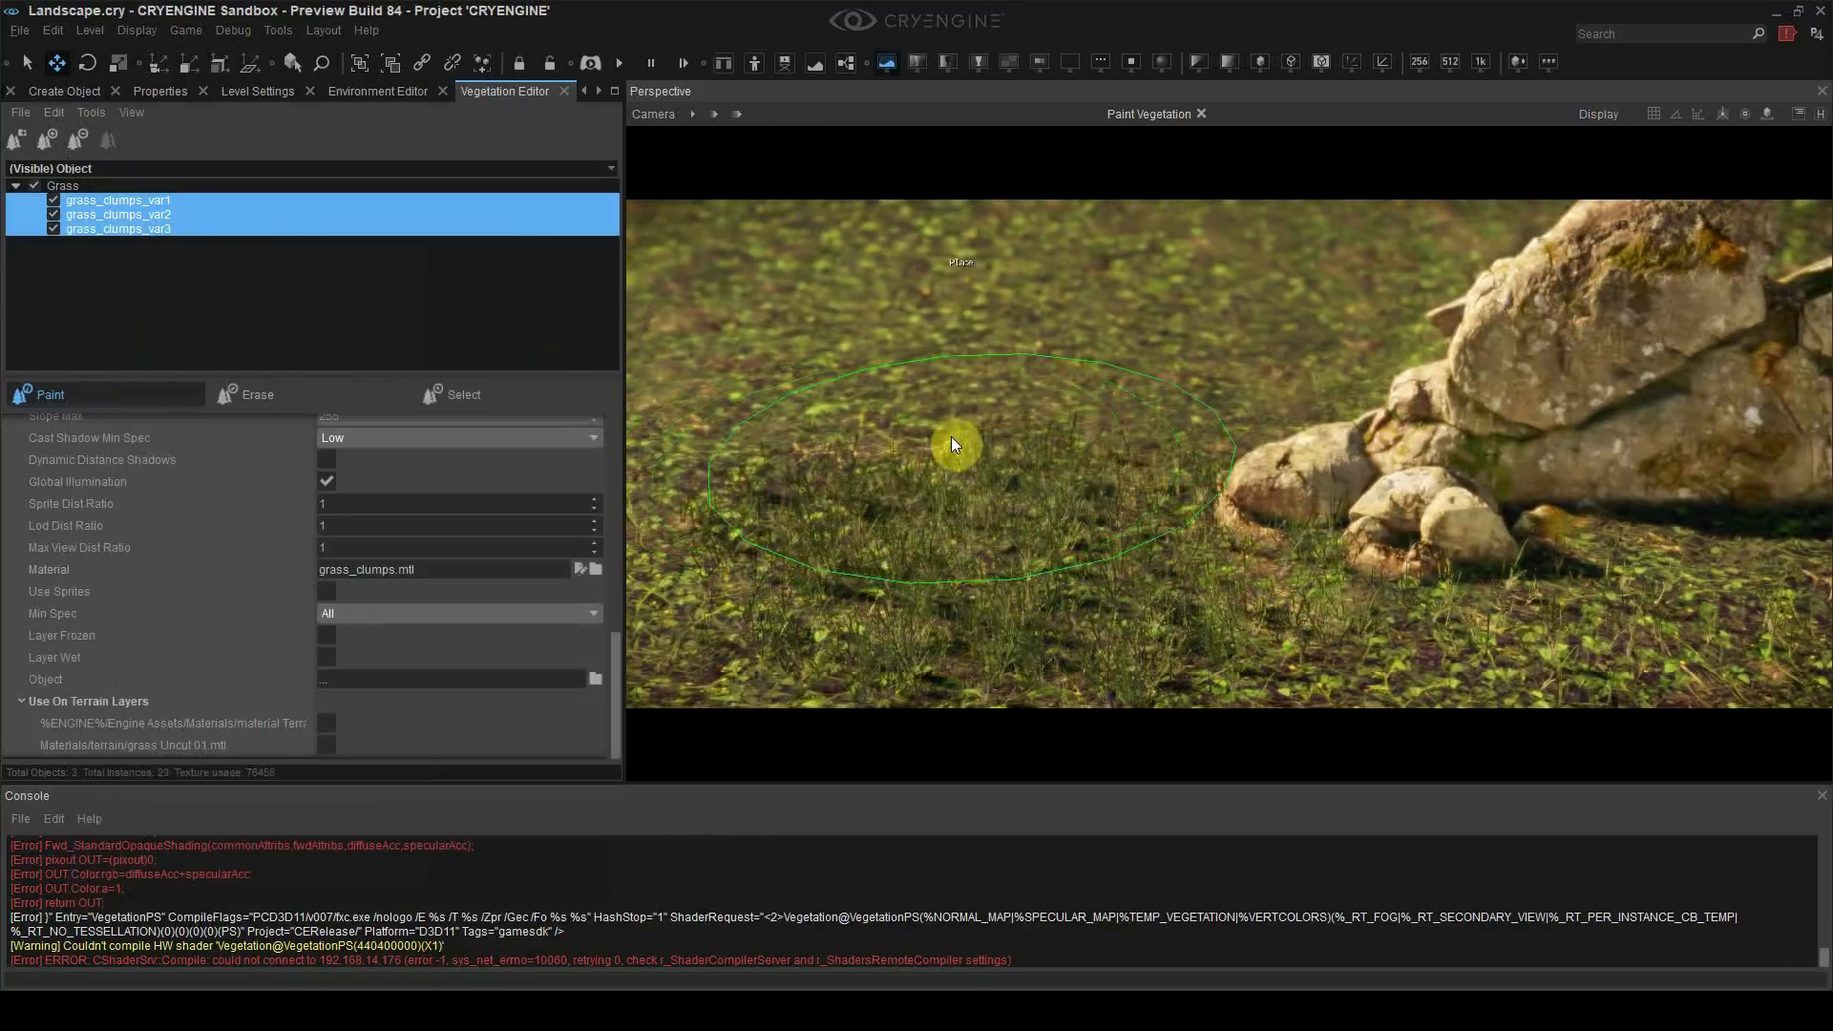
pyautogui.moveTo(913, 432)
pyautogui.mouseDown()
pyautogui.moveTo(1499, 506)
pyautogui.moveTo(1566, 477)
pyautogui.mouseUp()
pyautogui.moveTo(1566, 477); pyautogui.dragTo(1594, 410, button='right')
pyautogui.moveTo(1595, 411); pyautogui.dragTo(1186, 331)
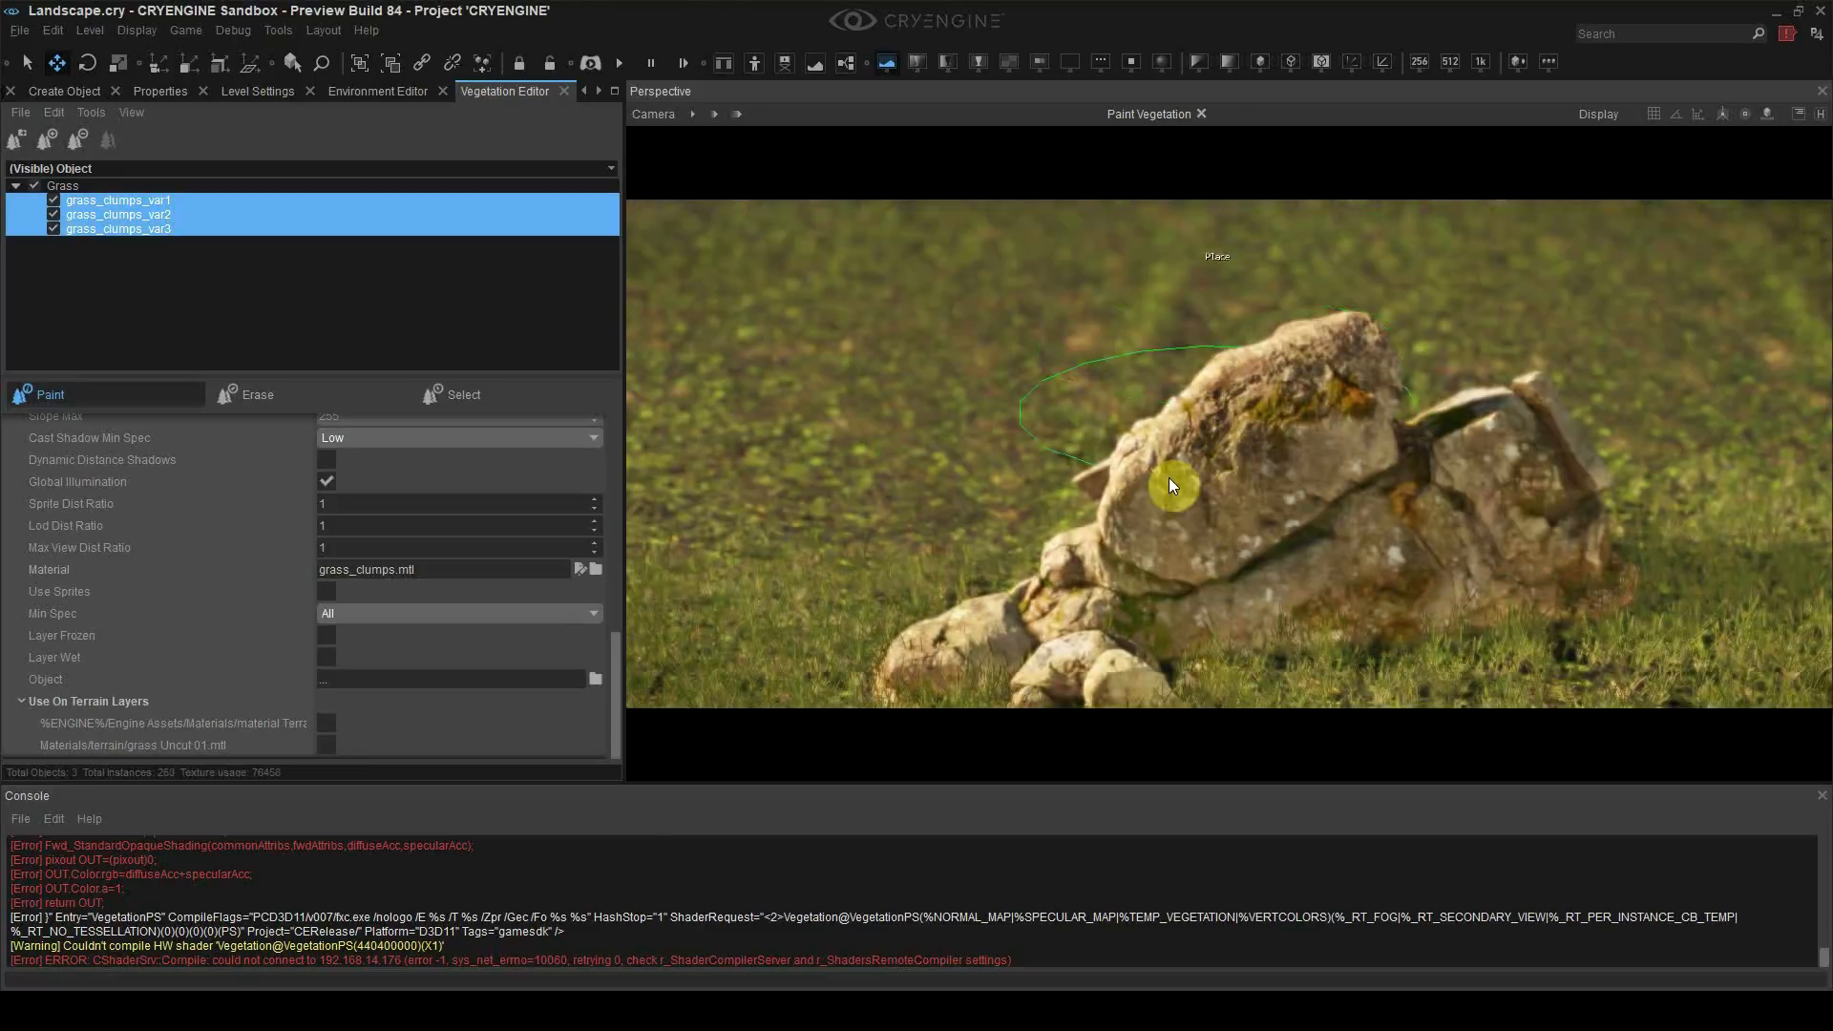
pyautogui.moveTo(1169, 477)
pyautogui.mouseDown()
pyautogui.moveTo(1297, 485)
pyautogui.moveTo(967, 556)
pyautogui.moveTo(1447, 440)
pyautogui.moveTo(770, 569)
pyautogui.moveTo(1160, 525)
pyautogui.mouseUp()
pyautogui.moveTo(1160, 525); pyautogui.dragTo(1134, 546, button='right')
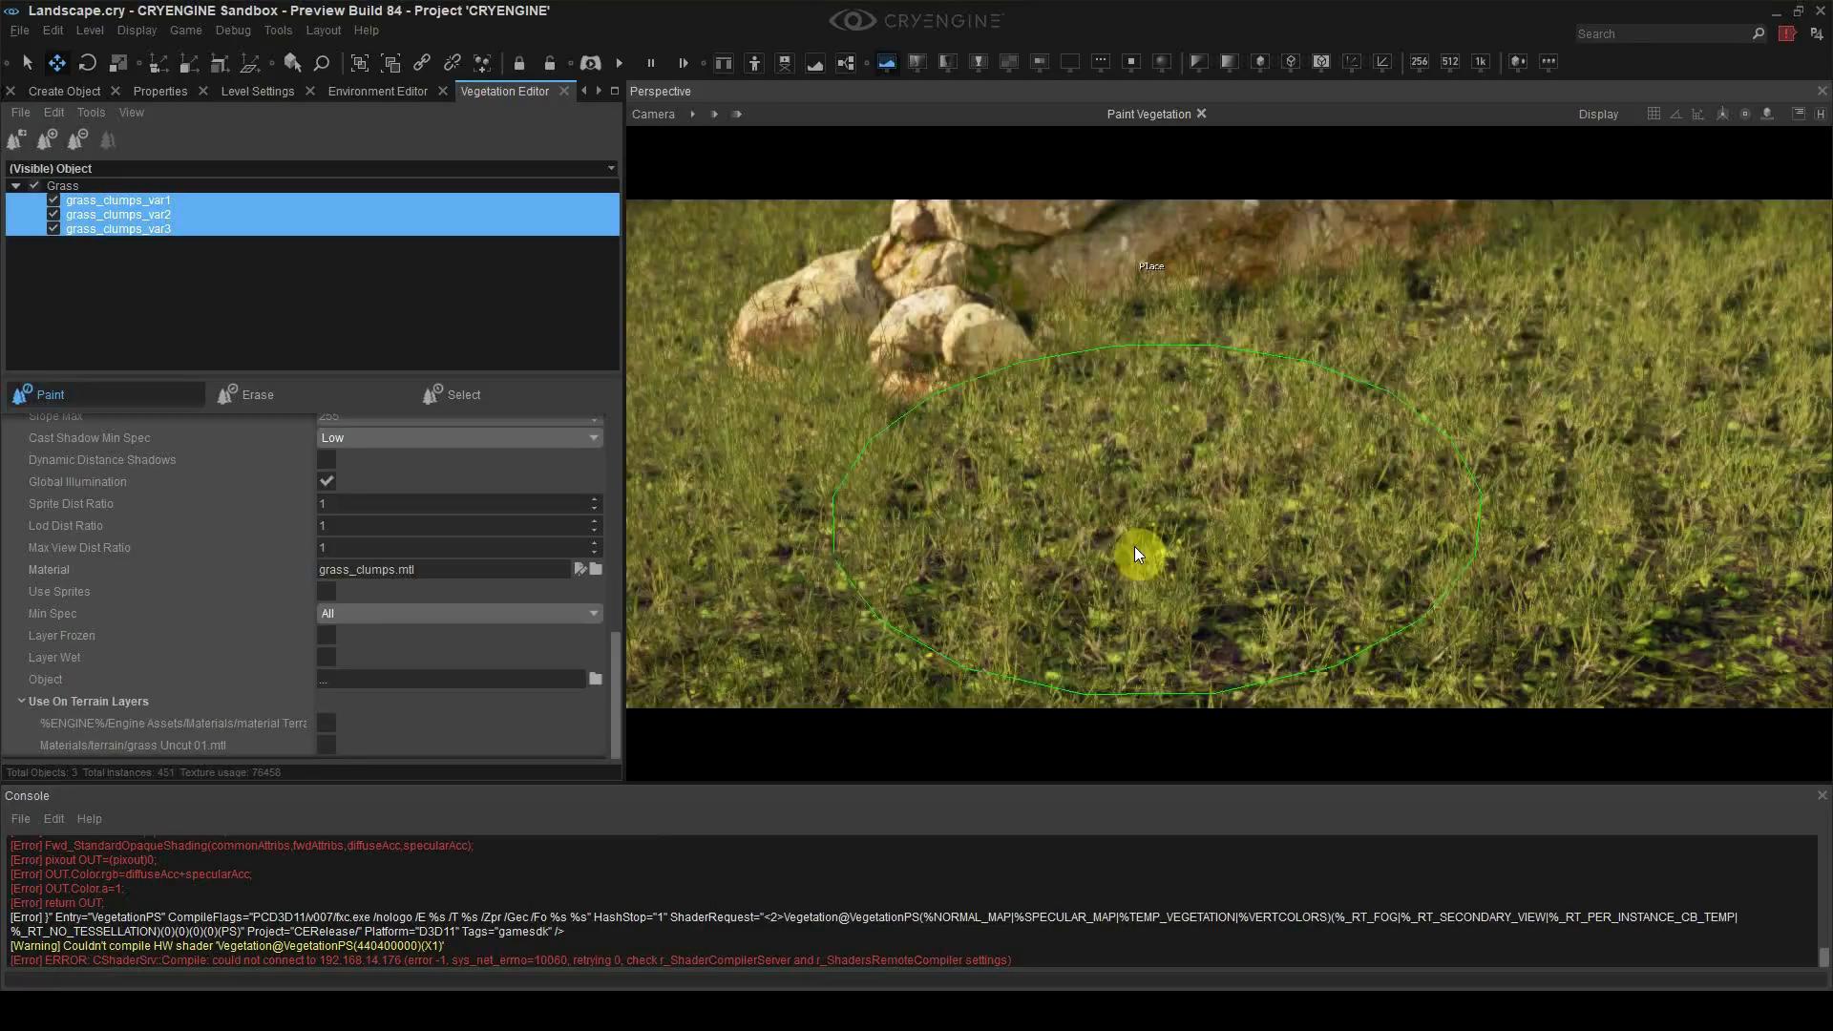
# Step: Extend the painted grass over the foreground and the outer ground, filling the remaining bare areas around the rocks
pyautogui.moveTo(1134, 546)
pyautogui.mouseDown()
pyautogui.moveTo(1050, 394)
pyautogui.moveTo(1598, 340)
pyautogui.moveTo(1644, 444)
pyautogui.mouseUp()
pyautogui.moveTo(1644, 444); pyautogui.dragTo(1623, 378, button='right')
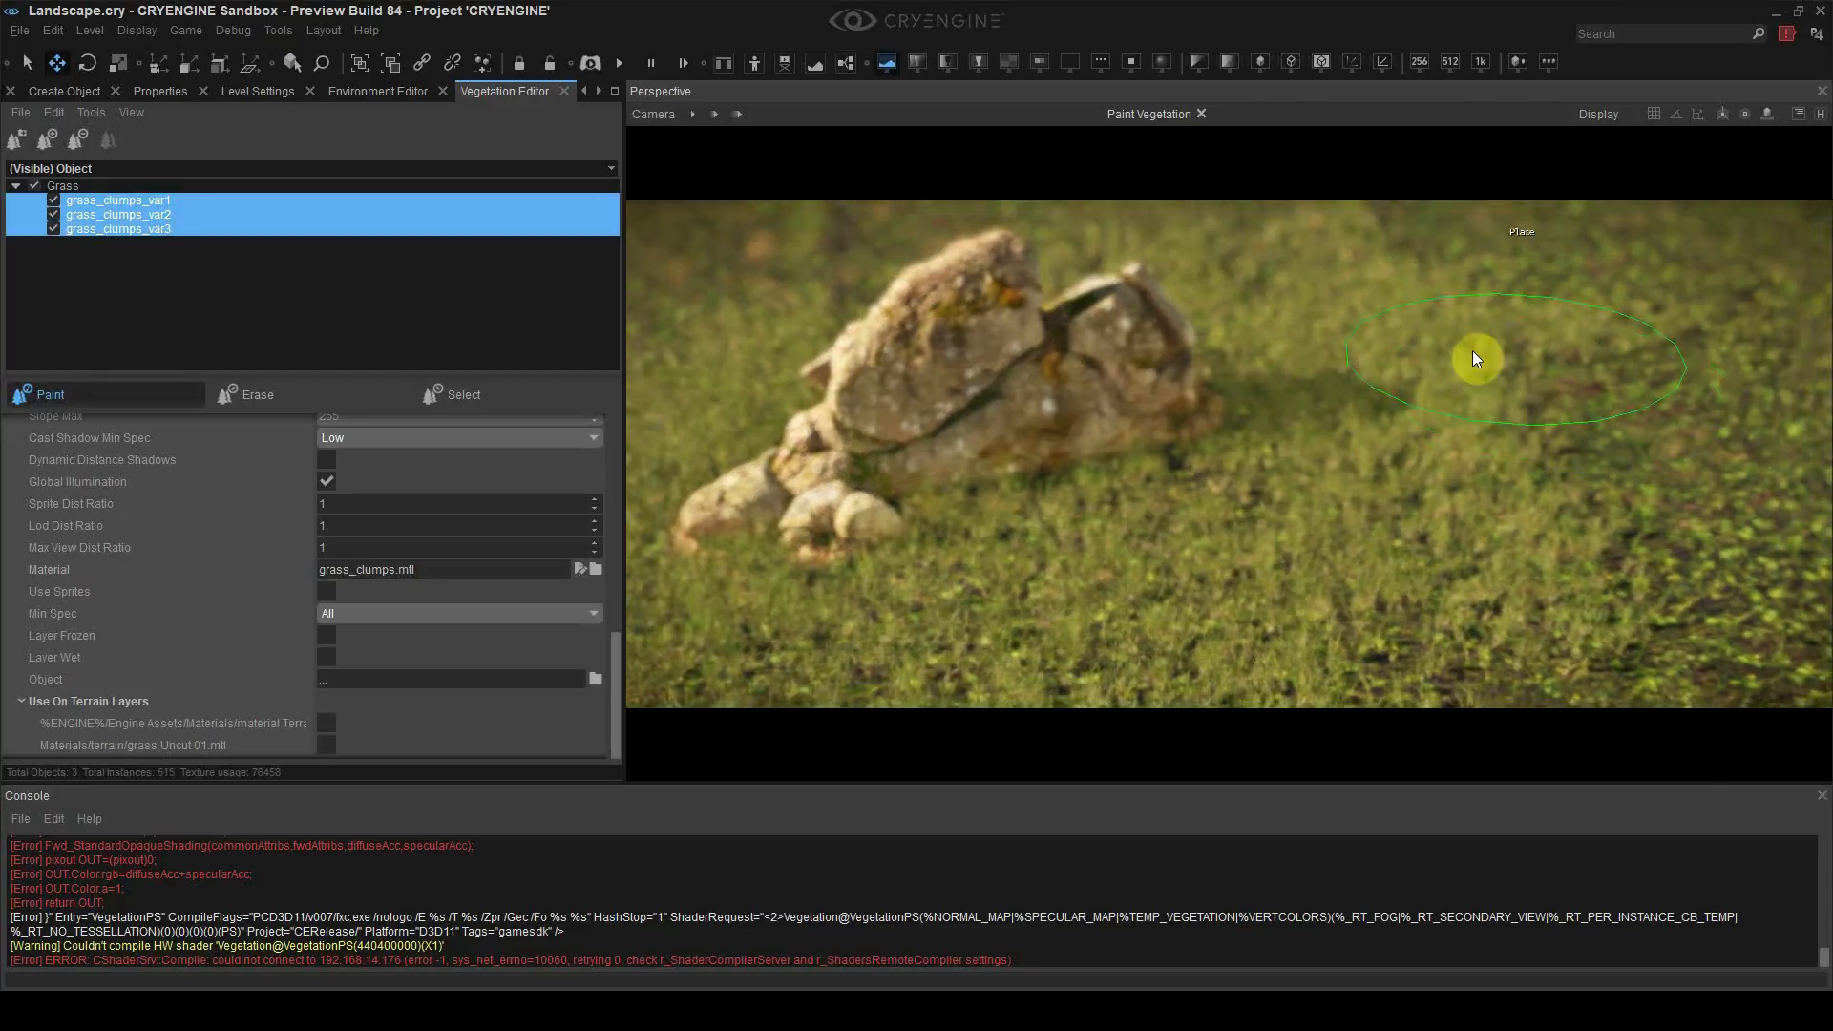
pyautogui.moveTo(1472, 351); pyautogui.dragTo(1535, 581)
pyautogui.press('w')
pyautogui.moveTo(1535, 580)
pyautogui.mouseDown(button='right')
pyautogui.moveTo(1490, 577)
pyautogui.moveTo(1556, 597)
pyautogui.mouseUp(button='right')
pyautogui.press('s')
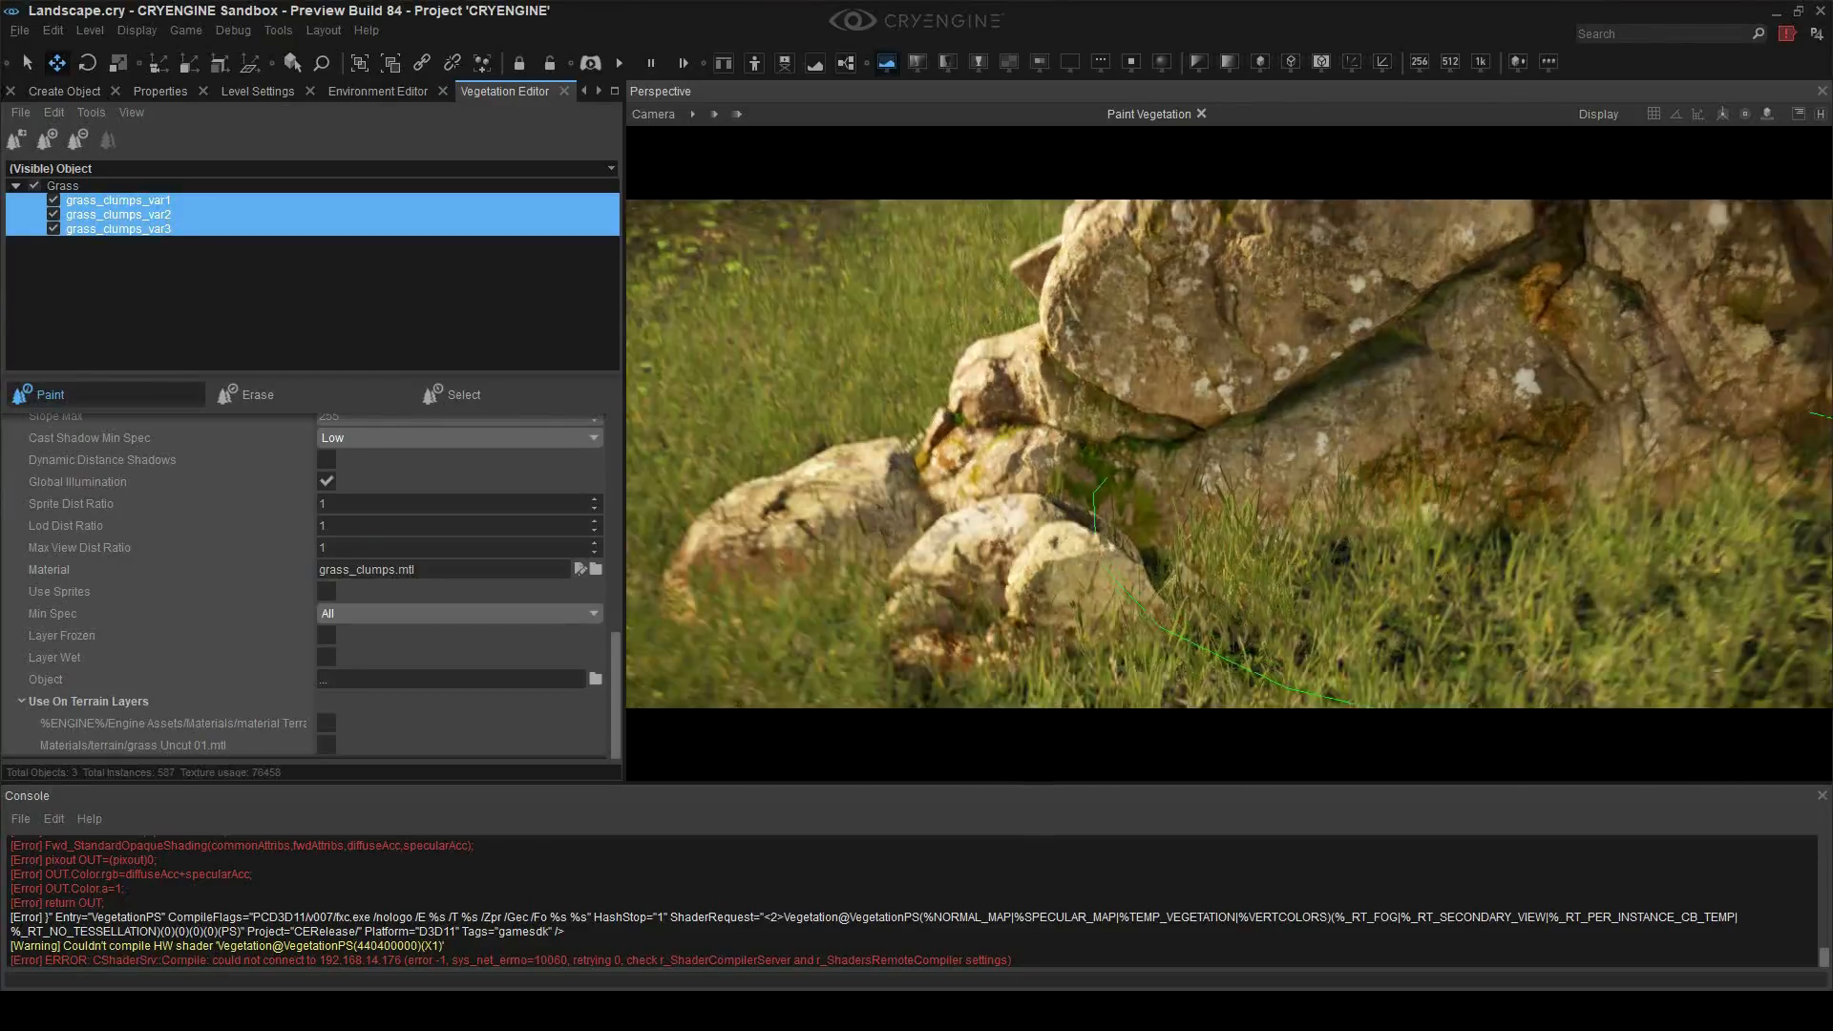
pyautogui.moveTo(940, 369)
pyautogui.mouseDown()
pyautogui.moveTo(779, 239)
pyautogui.moveTo(1366, 246)
pyautogui.mouseUp()
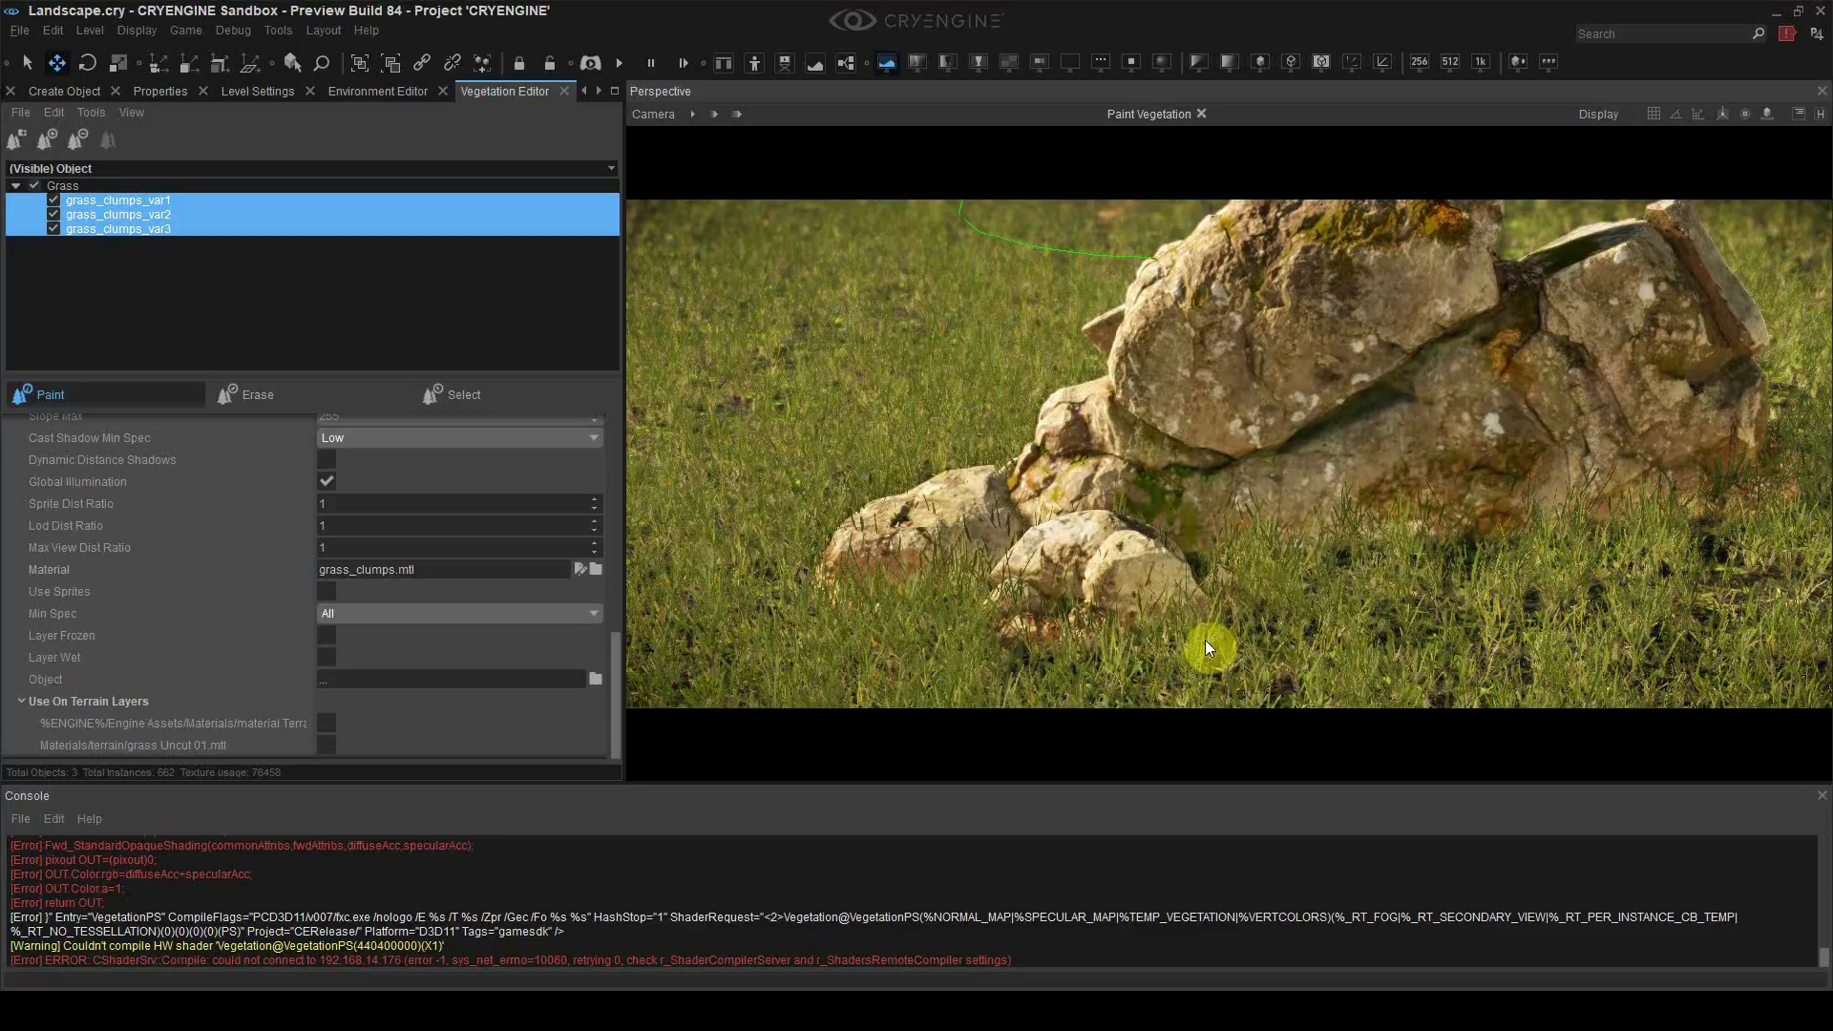
pyautogui.moveTo(1205, 641); pyautogui.dragTo(1167, 638, button='right')
pyautogui.moveTo(1167, 638); pyautogui.dragTo(1002, 463)
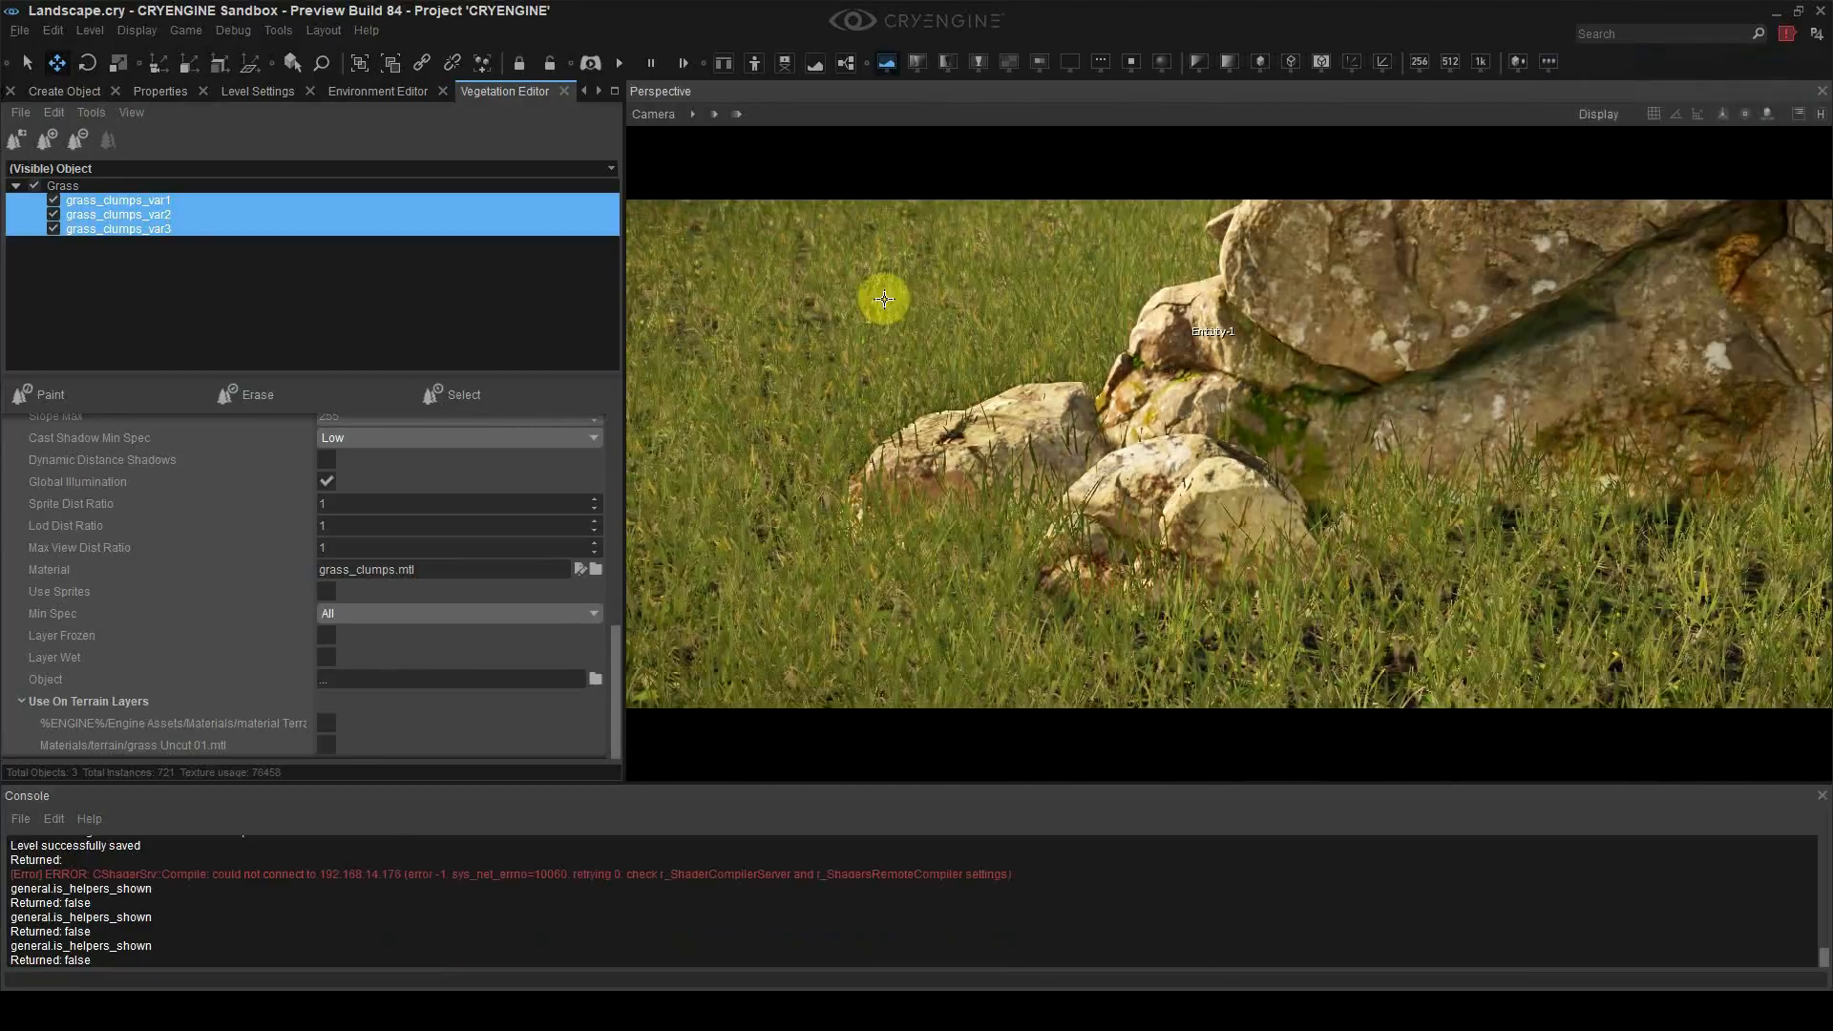
# Step: Change the perspective view's camera setting and examine the painted grass around the rocks in game mode
pyautogui.click(665, 117)
pyautogui.moveTo(675, 254)
pyautogui.click(993, 251)
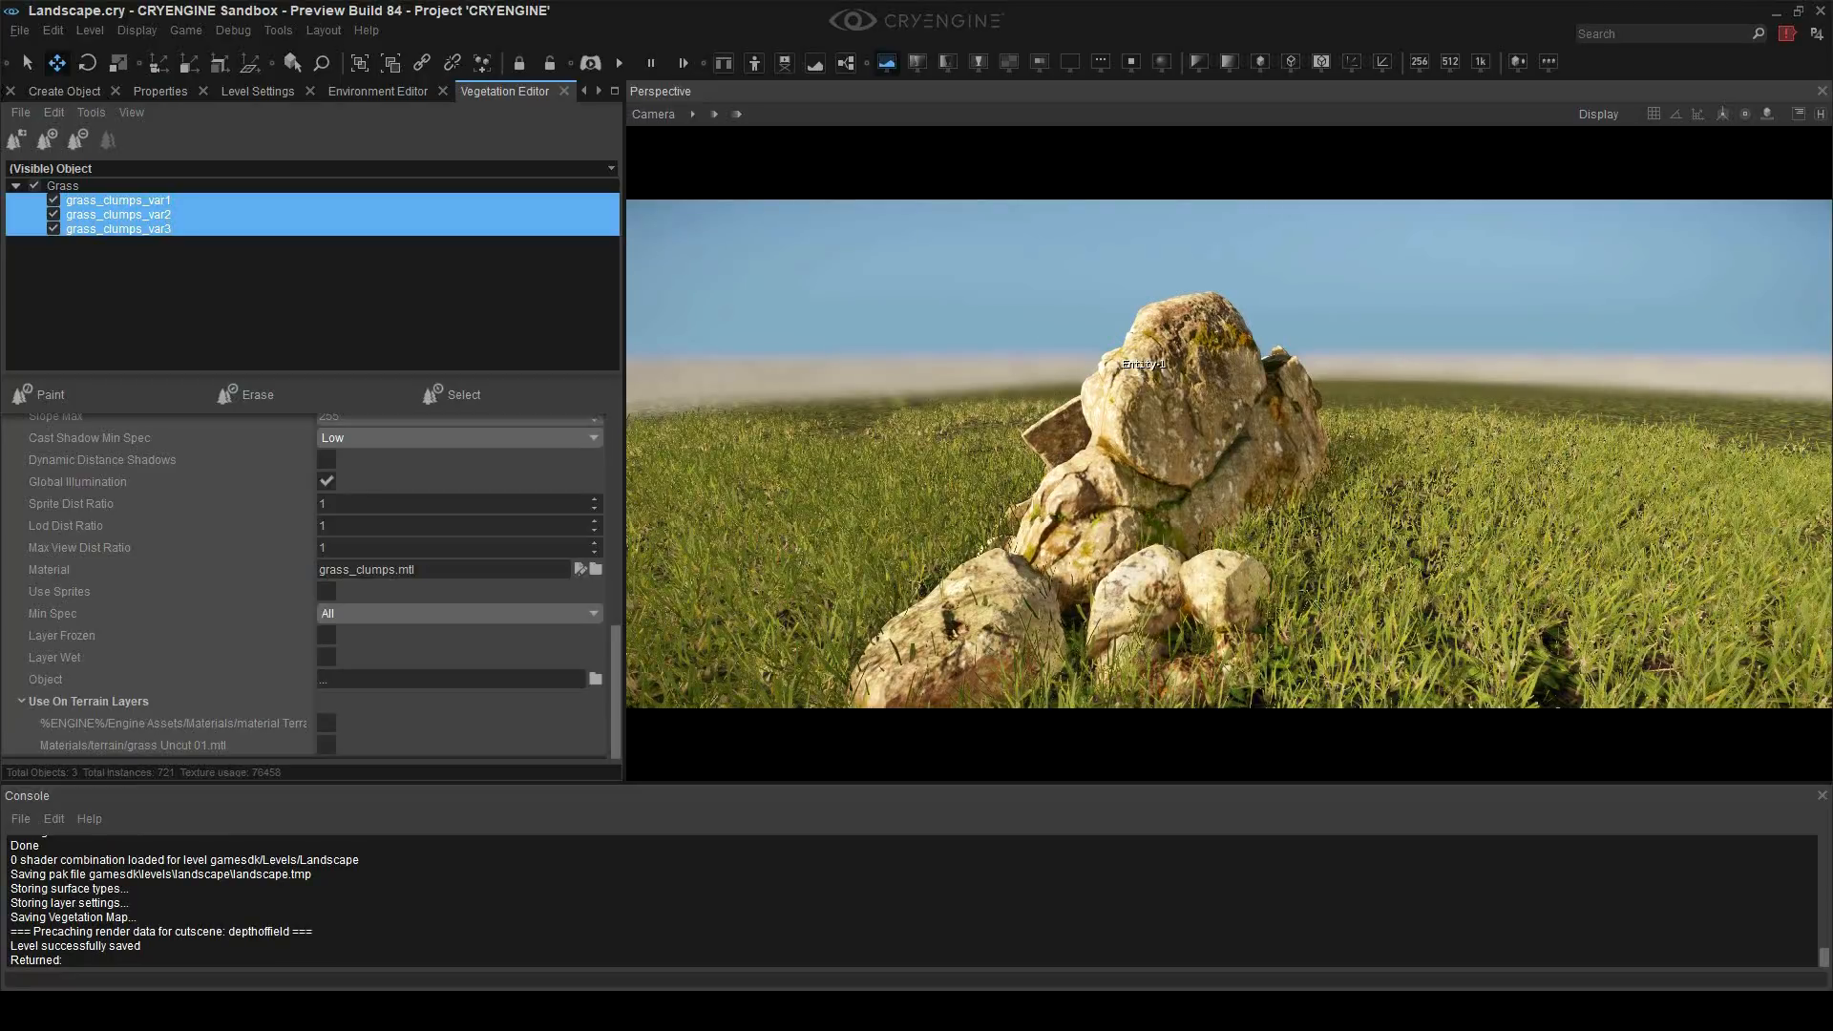
pyautogui.hotkey('ctrl', 'g')
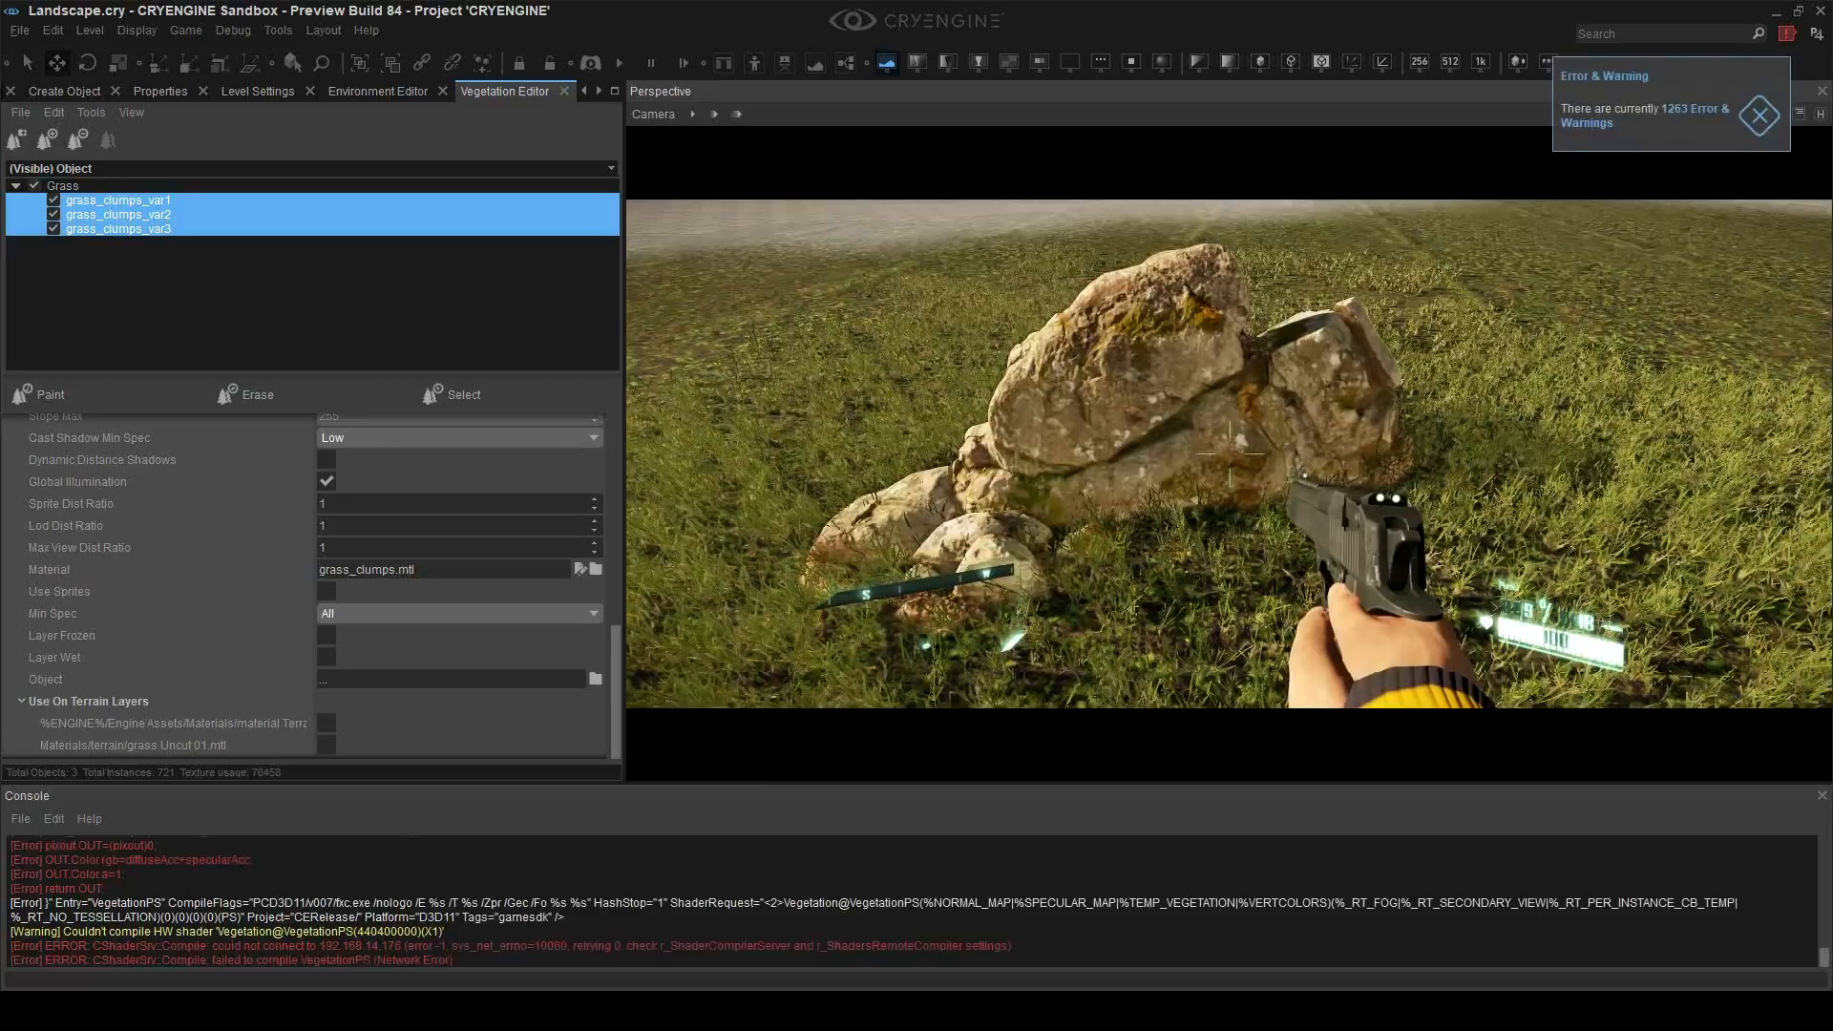
pyautogui.press('a')
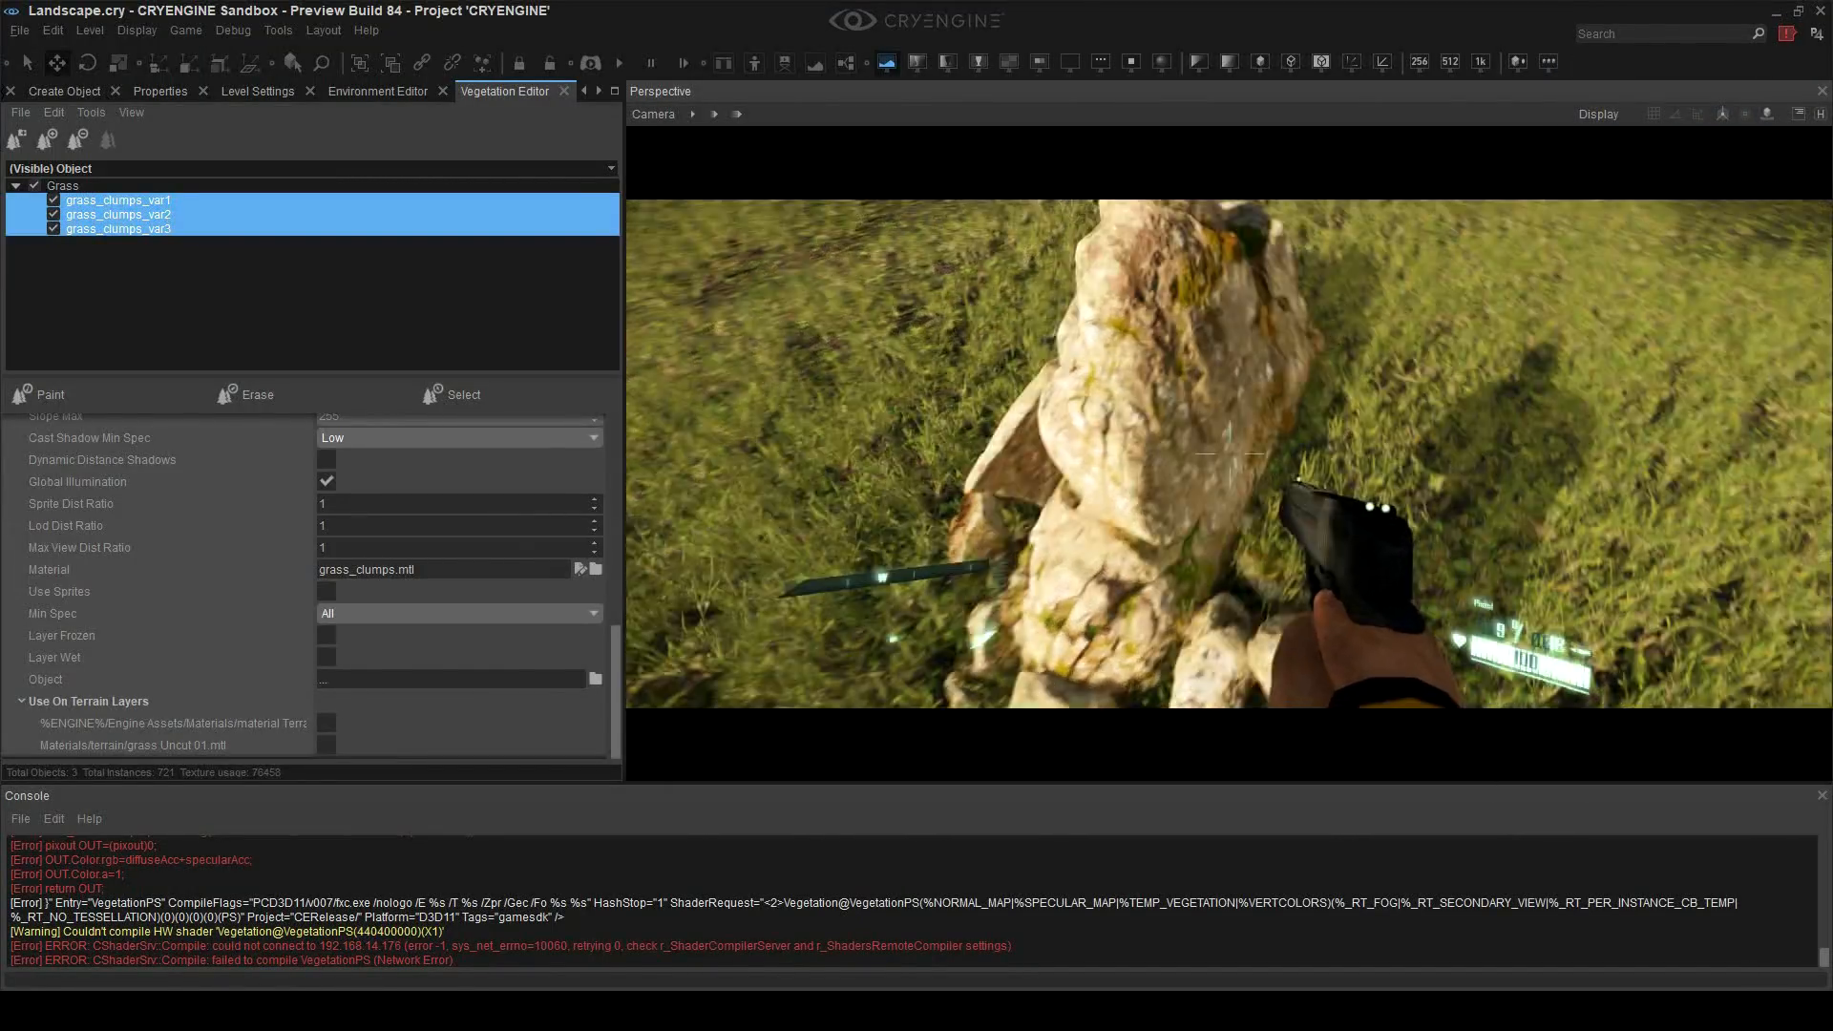
pyautogui.press('d')
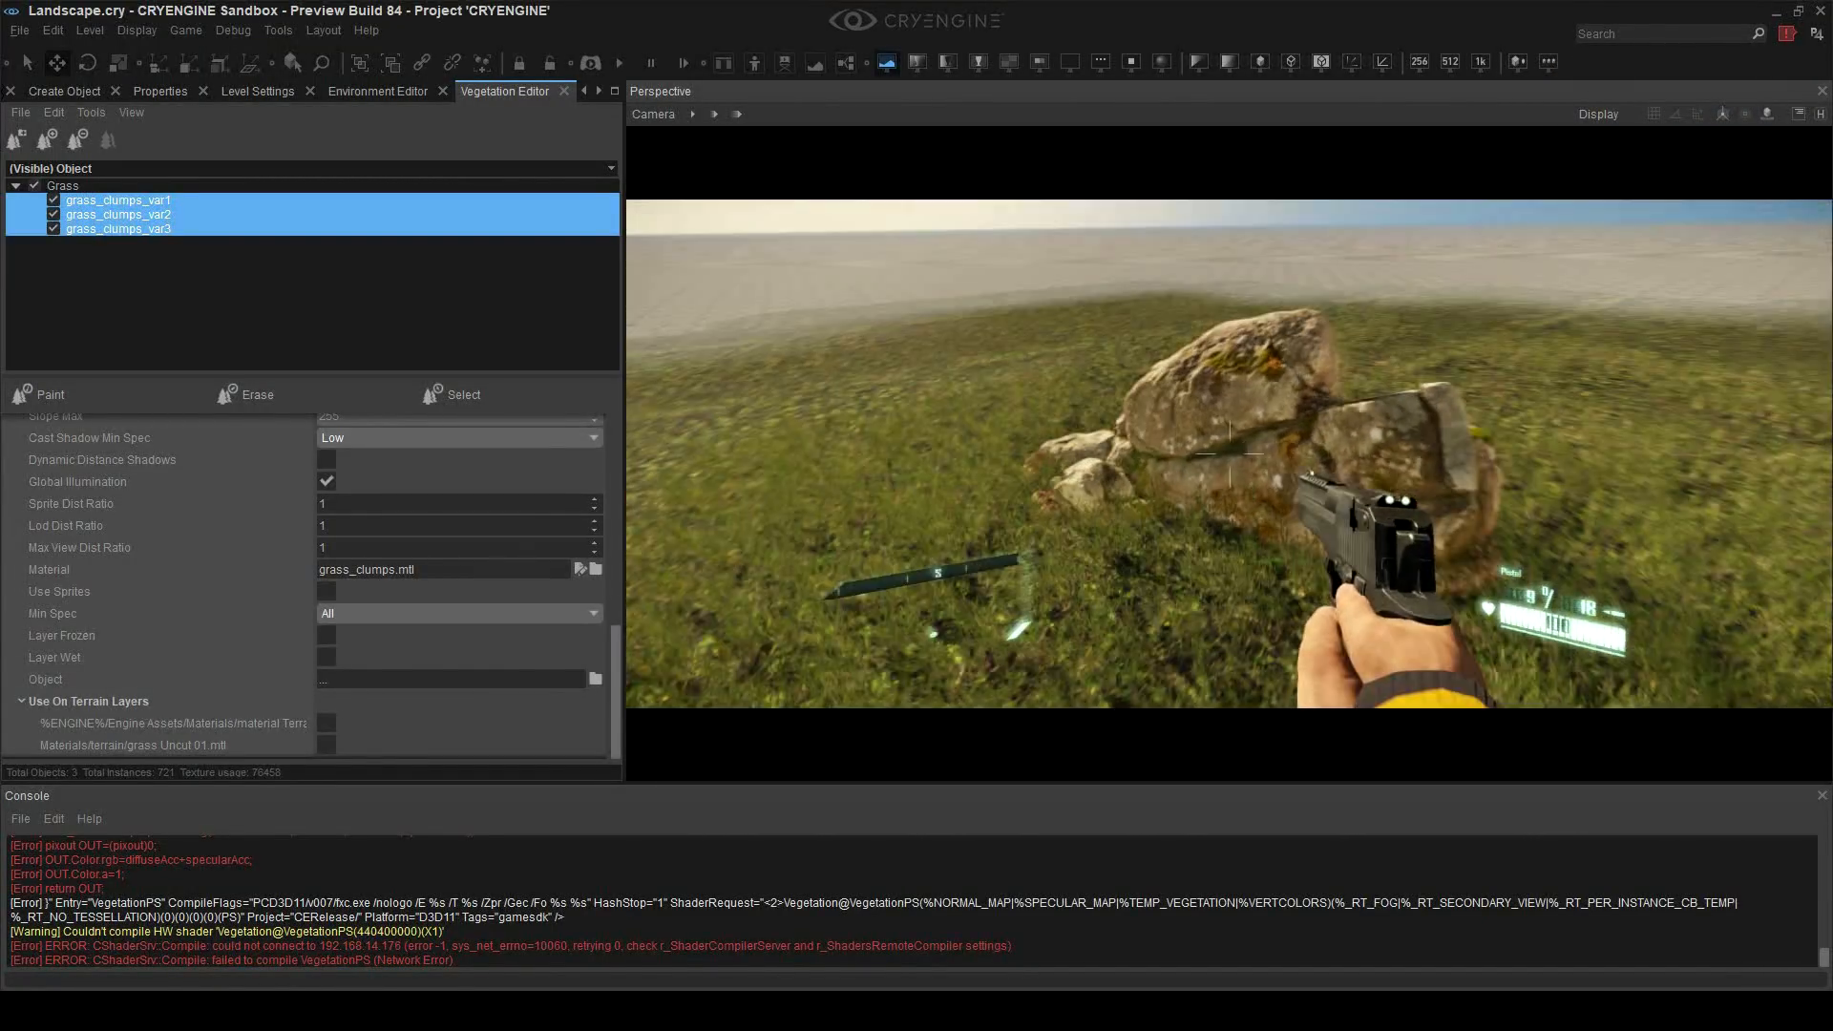
pyautogui.press('Escape')
# Step: Inspect the grass clumps beside the rocks up close in game mode, and return to editing
pyautogui.click(1224, 445)
pyautogui.press('2')
pyautogui.hotkey('ctrl', 'g')
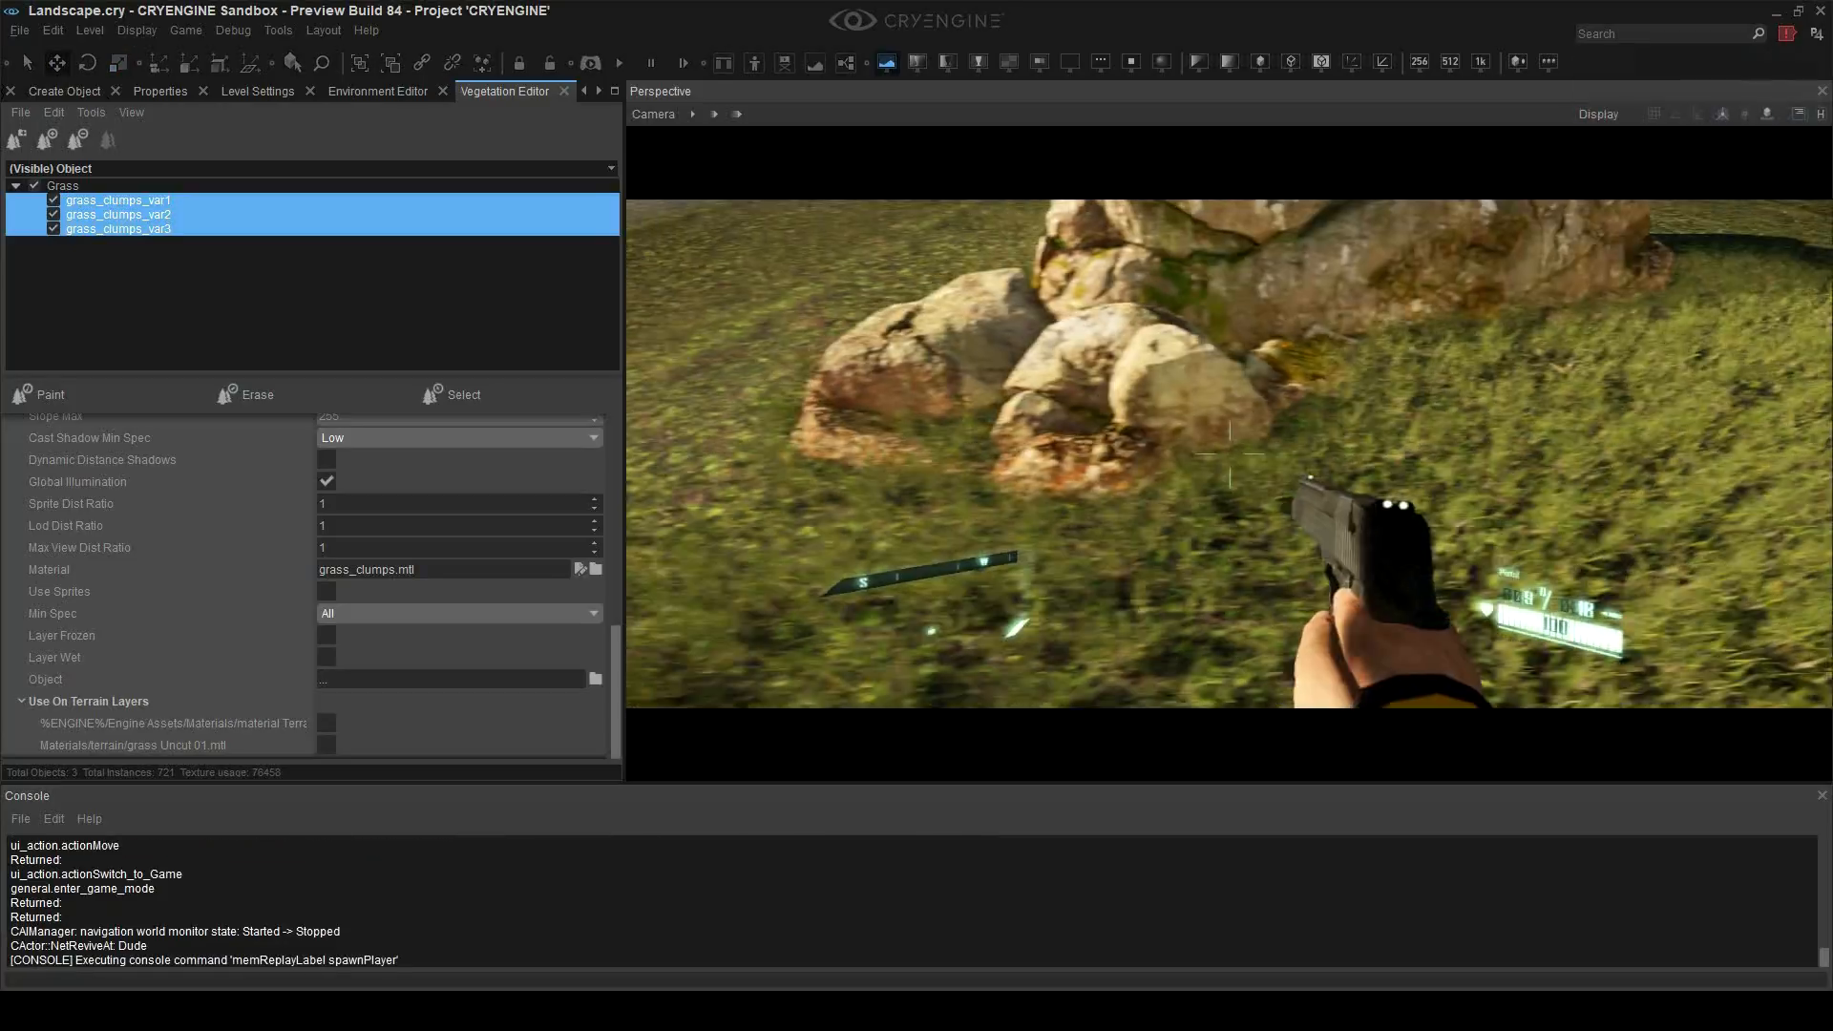
pyautogui.press('a')
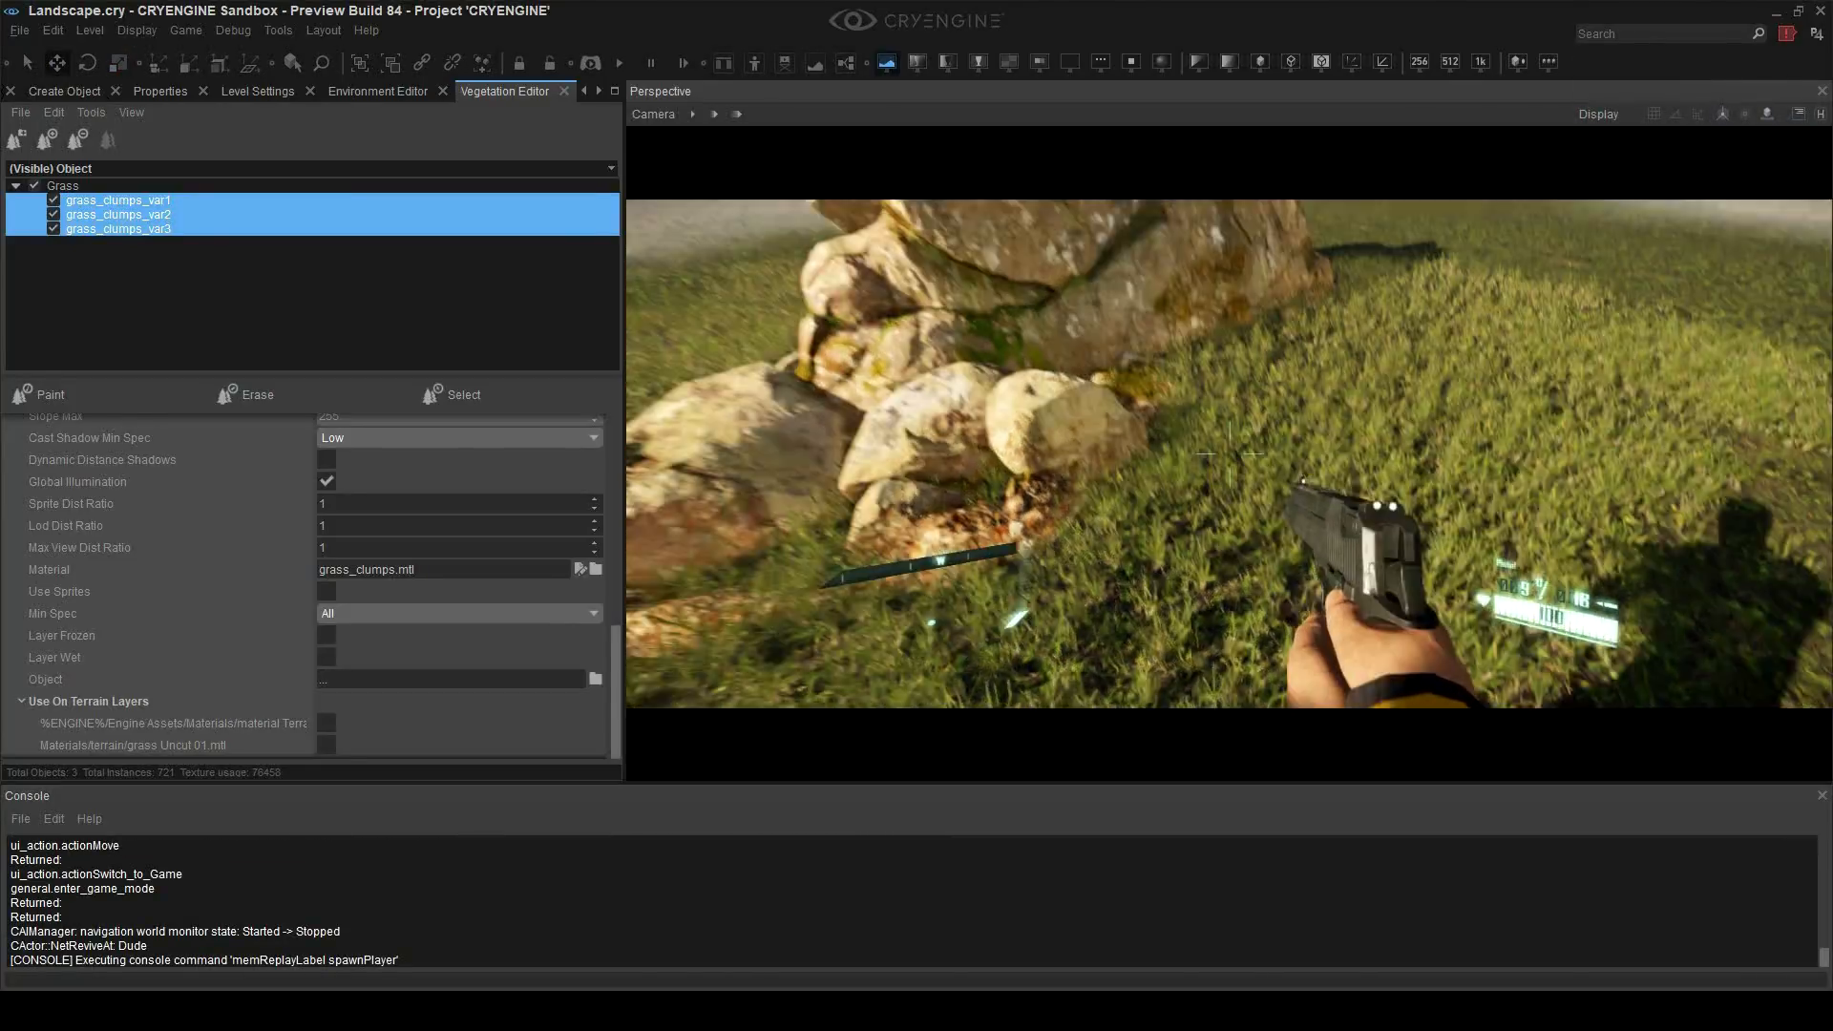
pyautogui.press('Escape')
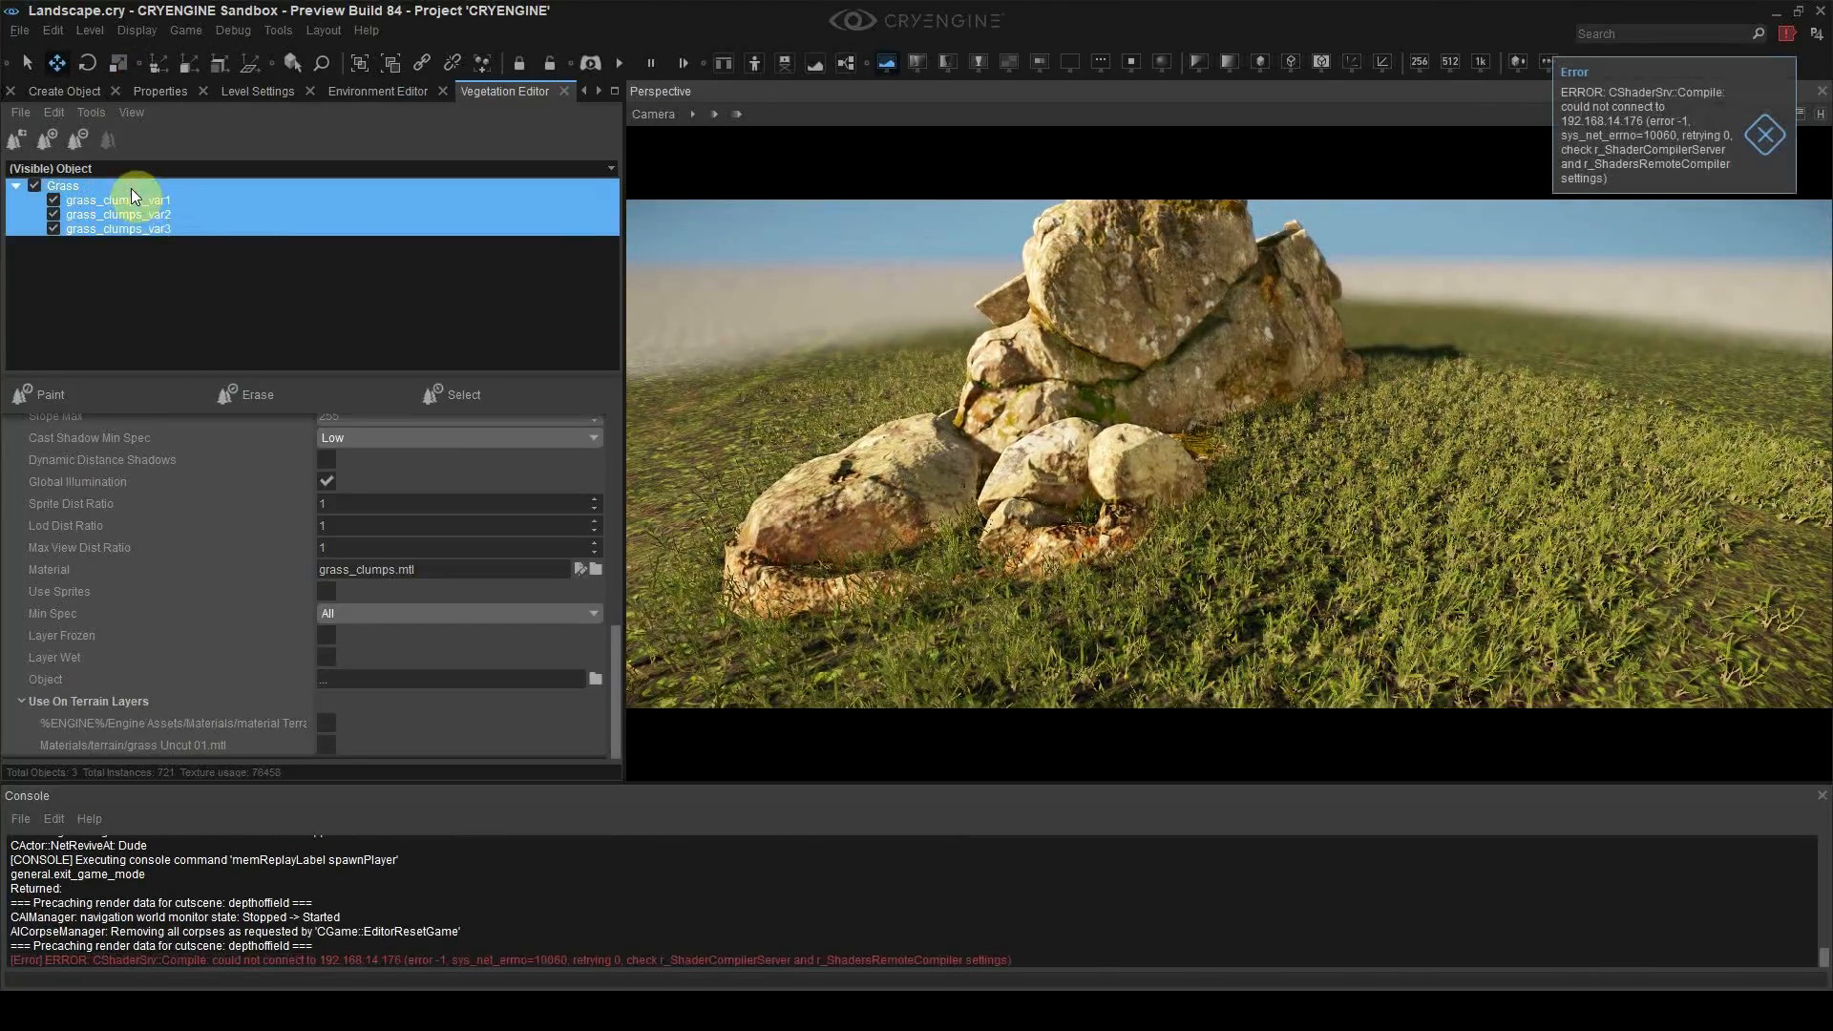
# Step: Set the grass clumps' size variation to 0.5 and erase all the painted grass around the rocks
pyautogui.scroll(10, 287, 563)
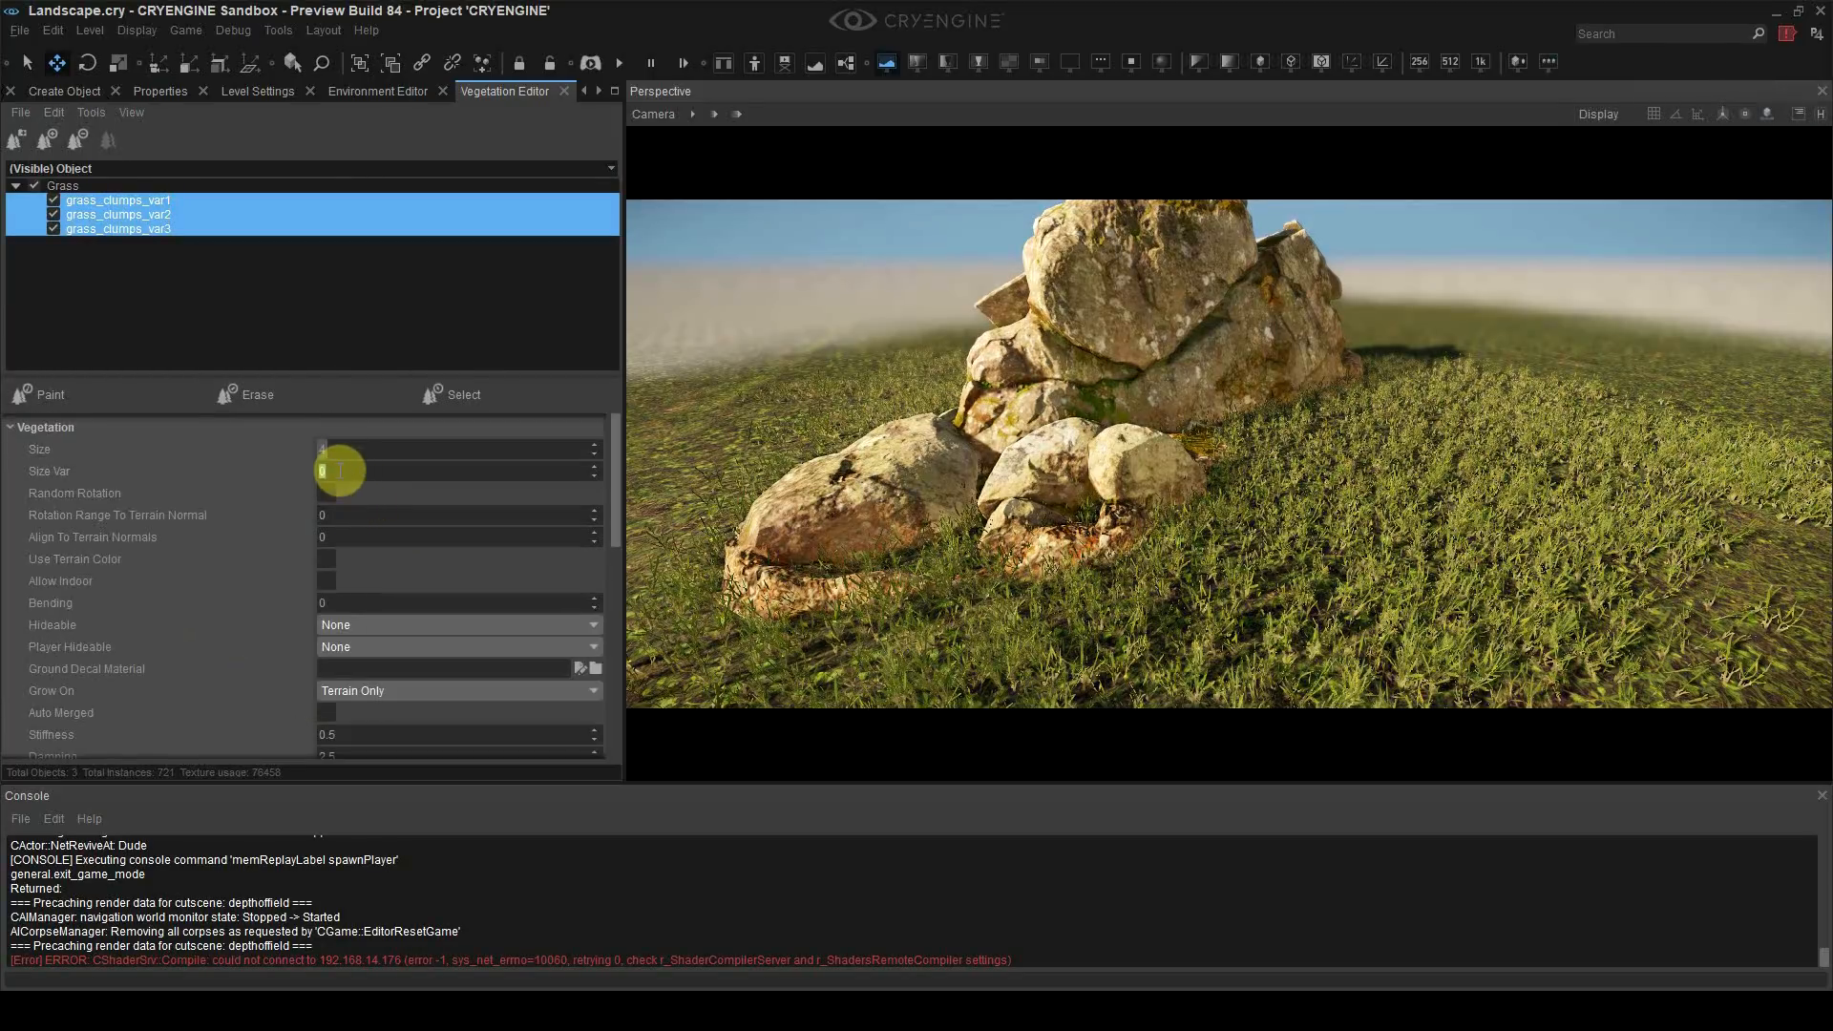
pyautogui.scroll(-5, 1162, 552)
pyautogui.click(176, 394)
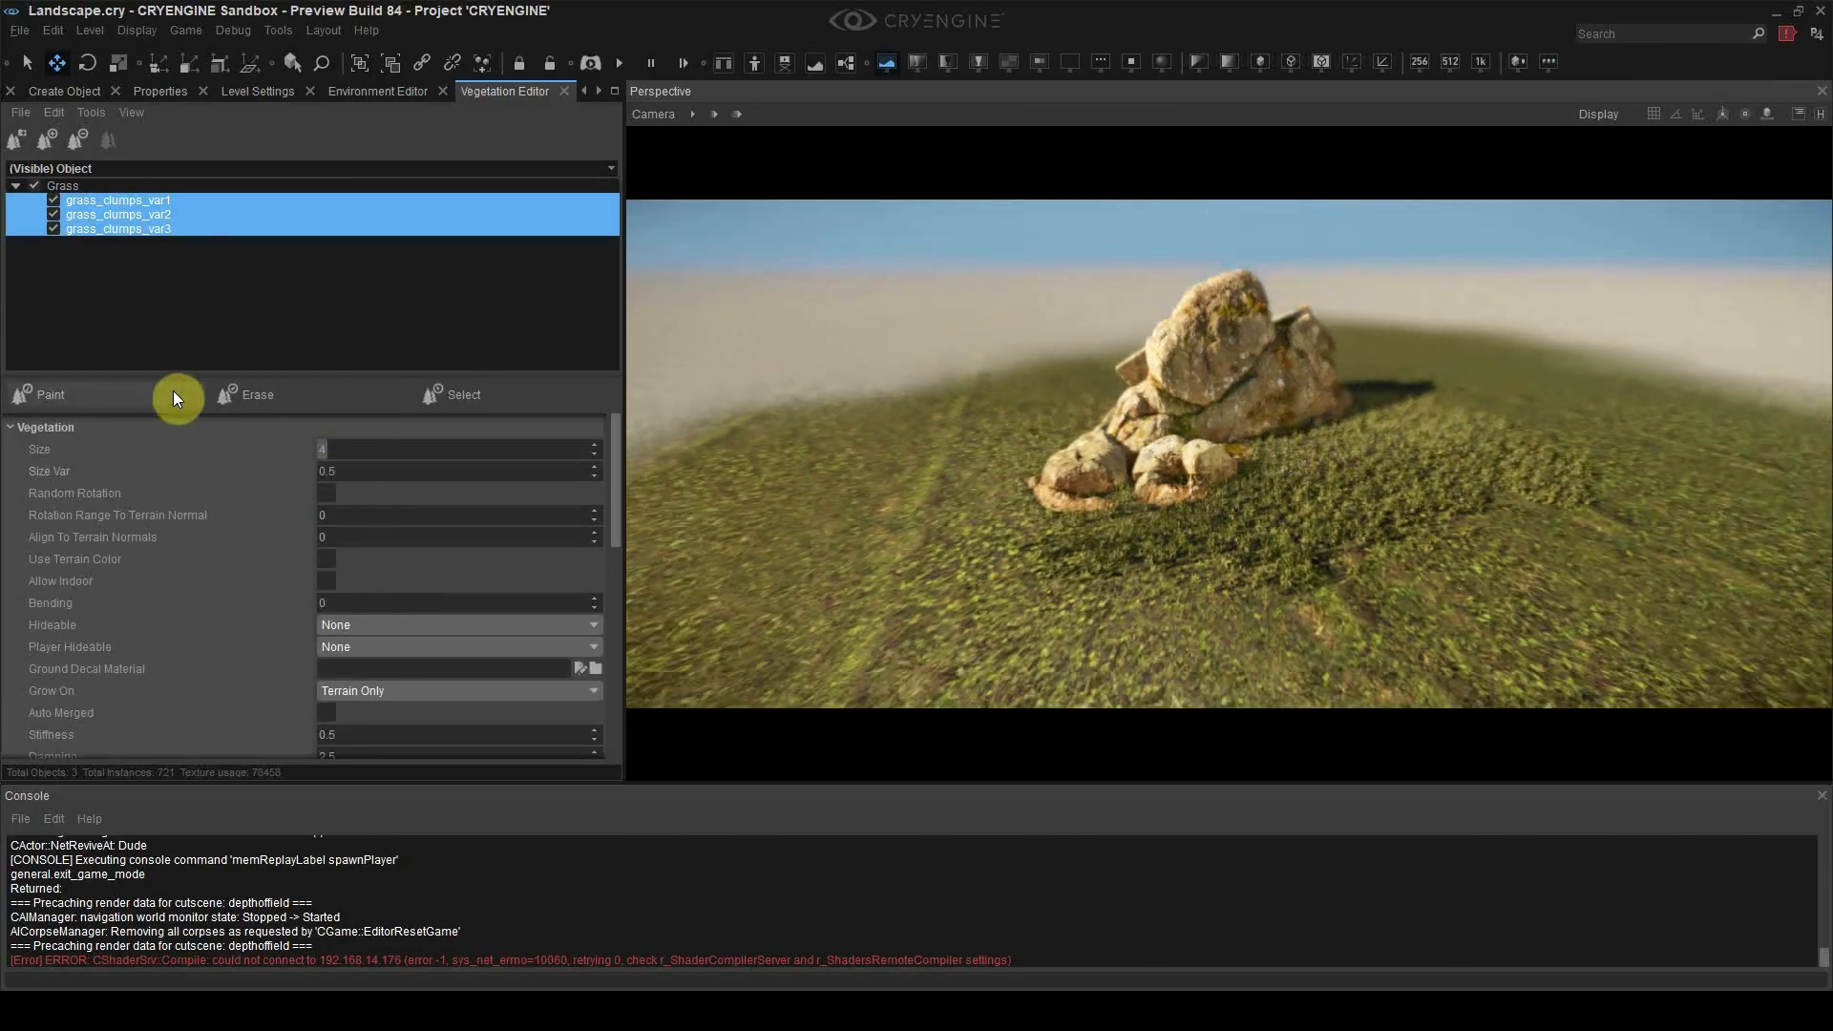
pyautogui.keyDown('ctrl'); pyautogui.moveTo(1048, 533); pyautogui.dragTo(1145, 629); pyautogui.keyUp('ctrl')
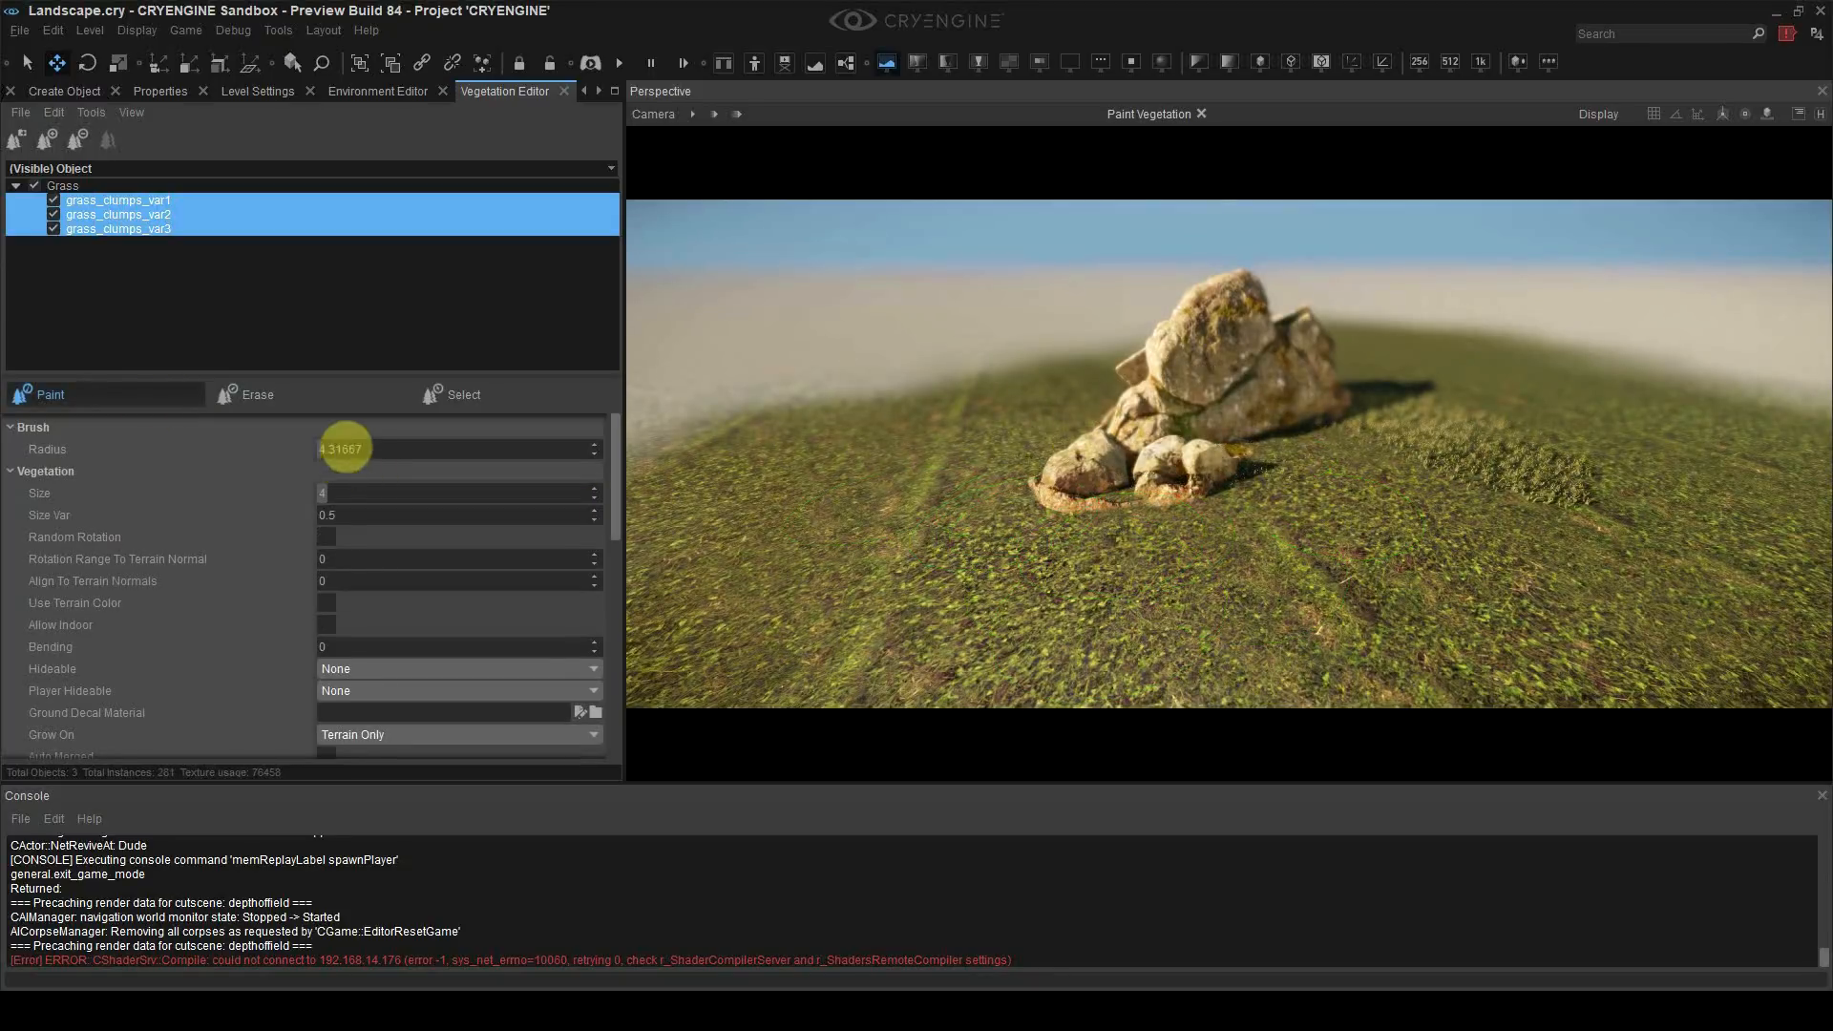
pyautogui.keyDown('ctrl'); pyautogui.click(1230, 434); pyautogui.keyUp('ctrl')
pyautogui.moveTo(1180, 456); pyautogui.dragTo(1138, 527, button='right')
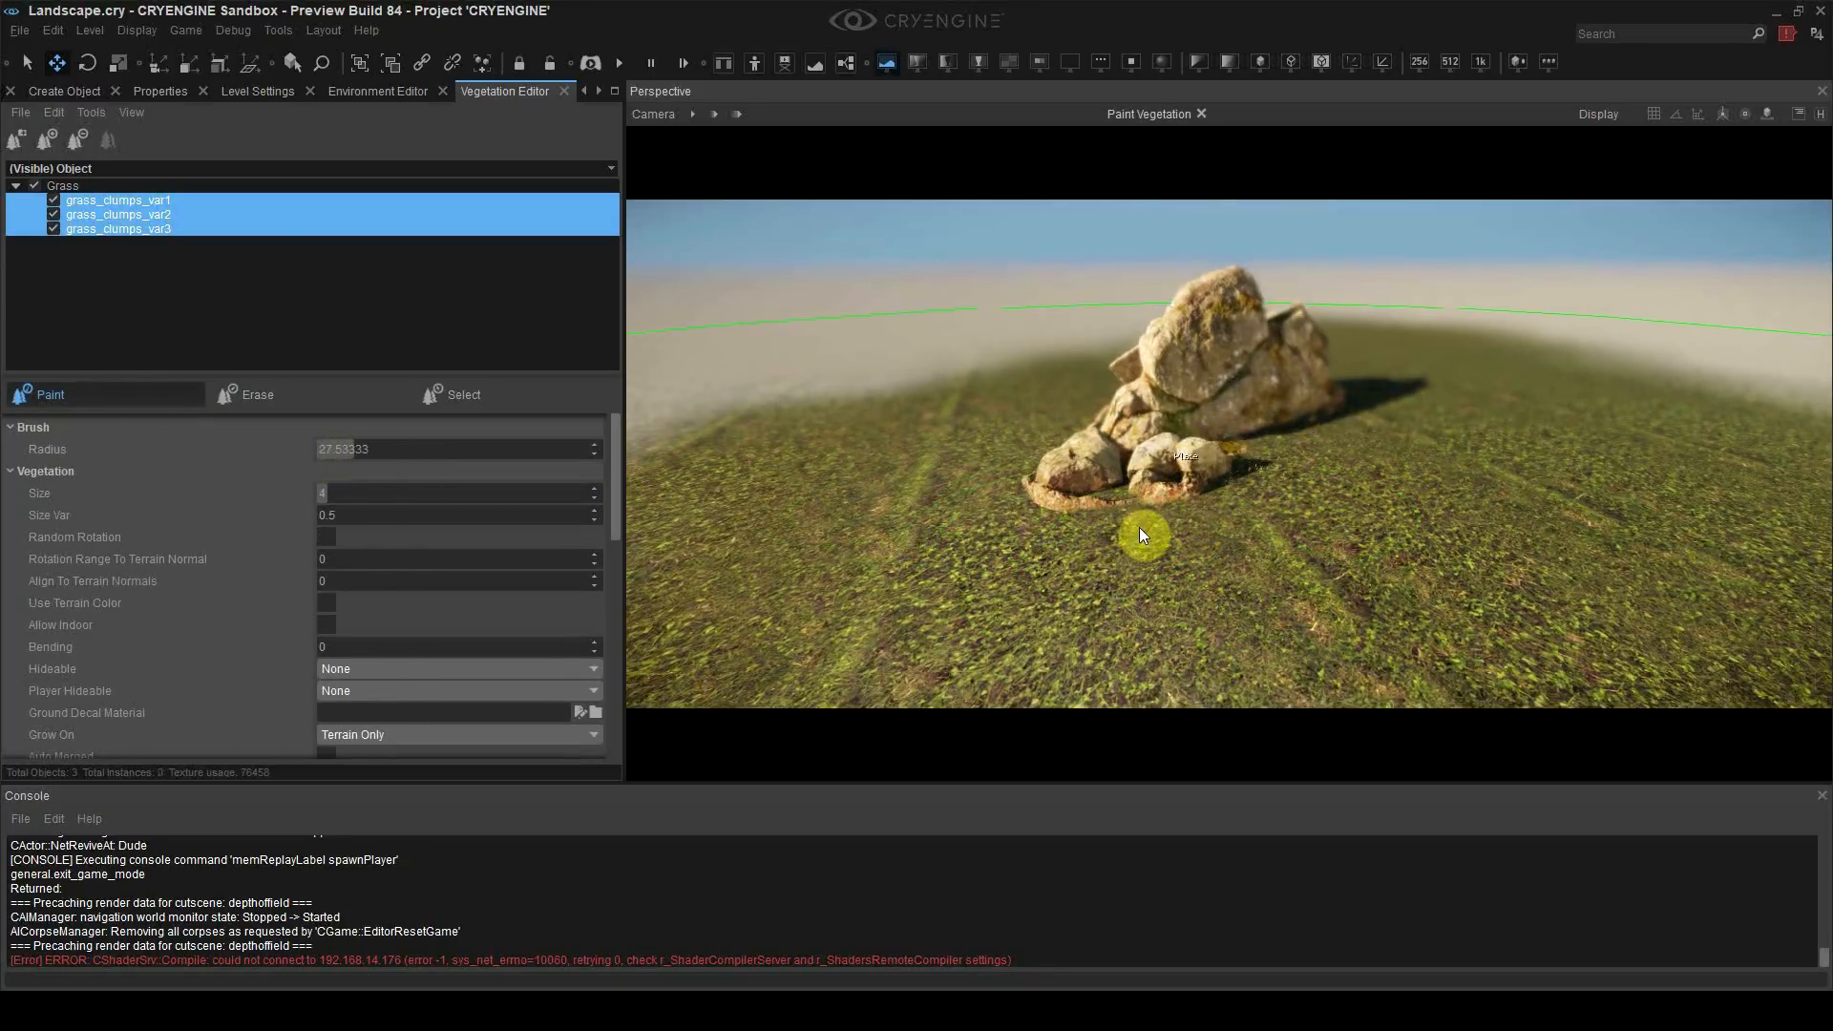
# Step: Set the brush radius to 6, enable random rotation, and set rotation range and alignment to terrain normals to 90
pyautogui.doubleClick(336, 450)
pyautogui.write('15')
pyautogui.doubleClick(346, 448)
pyautogui.write('6')
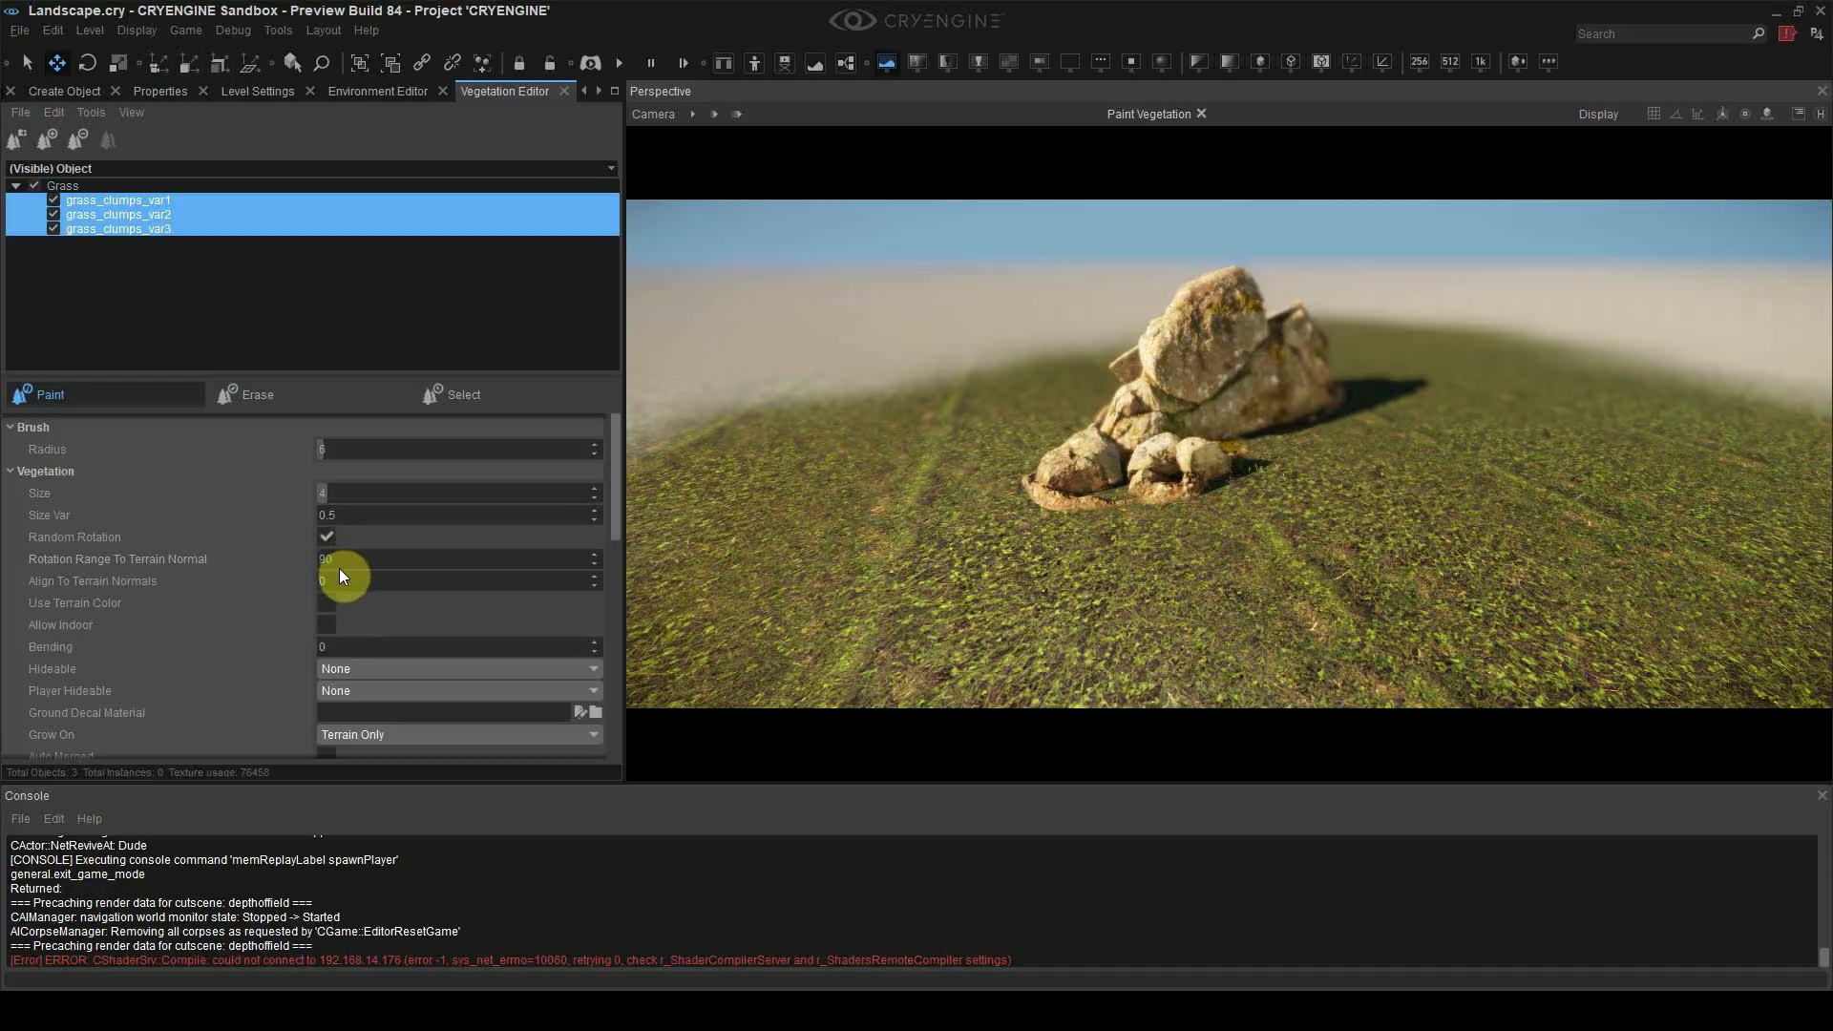
pyautogui.write('90')
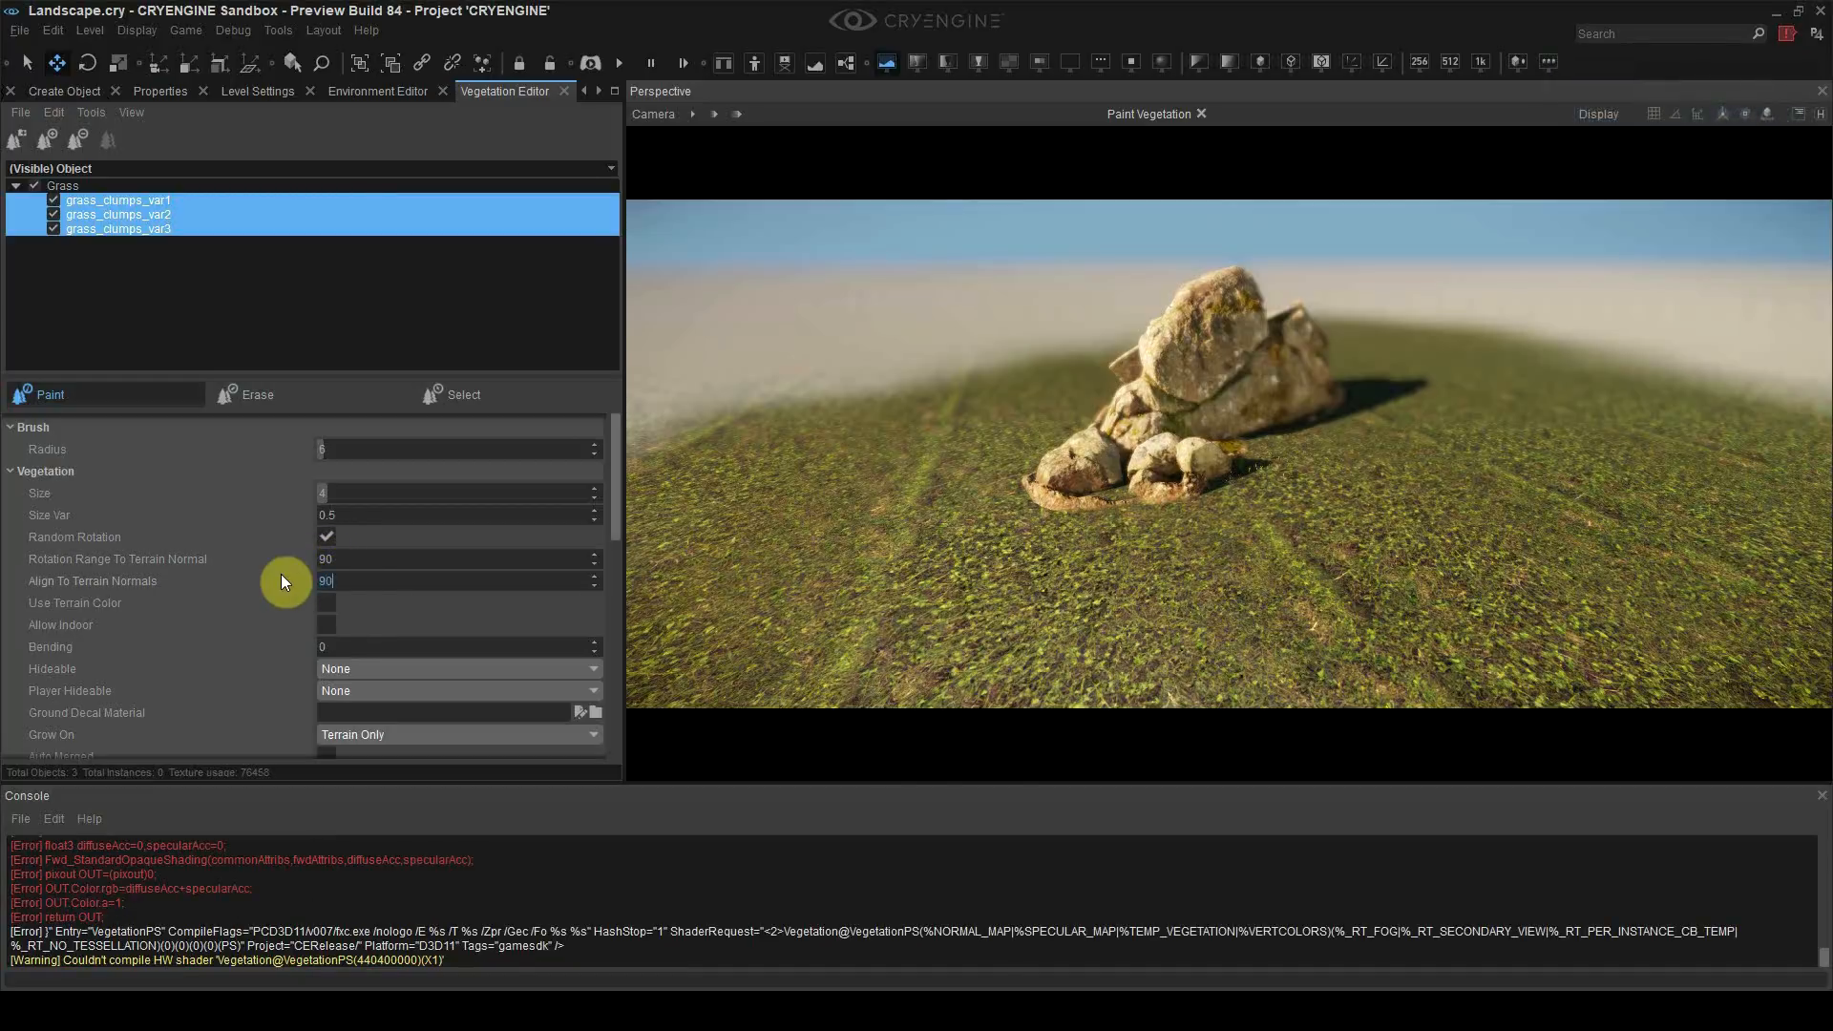
pyautogui.press('Return')
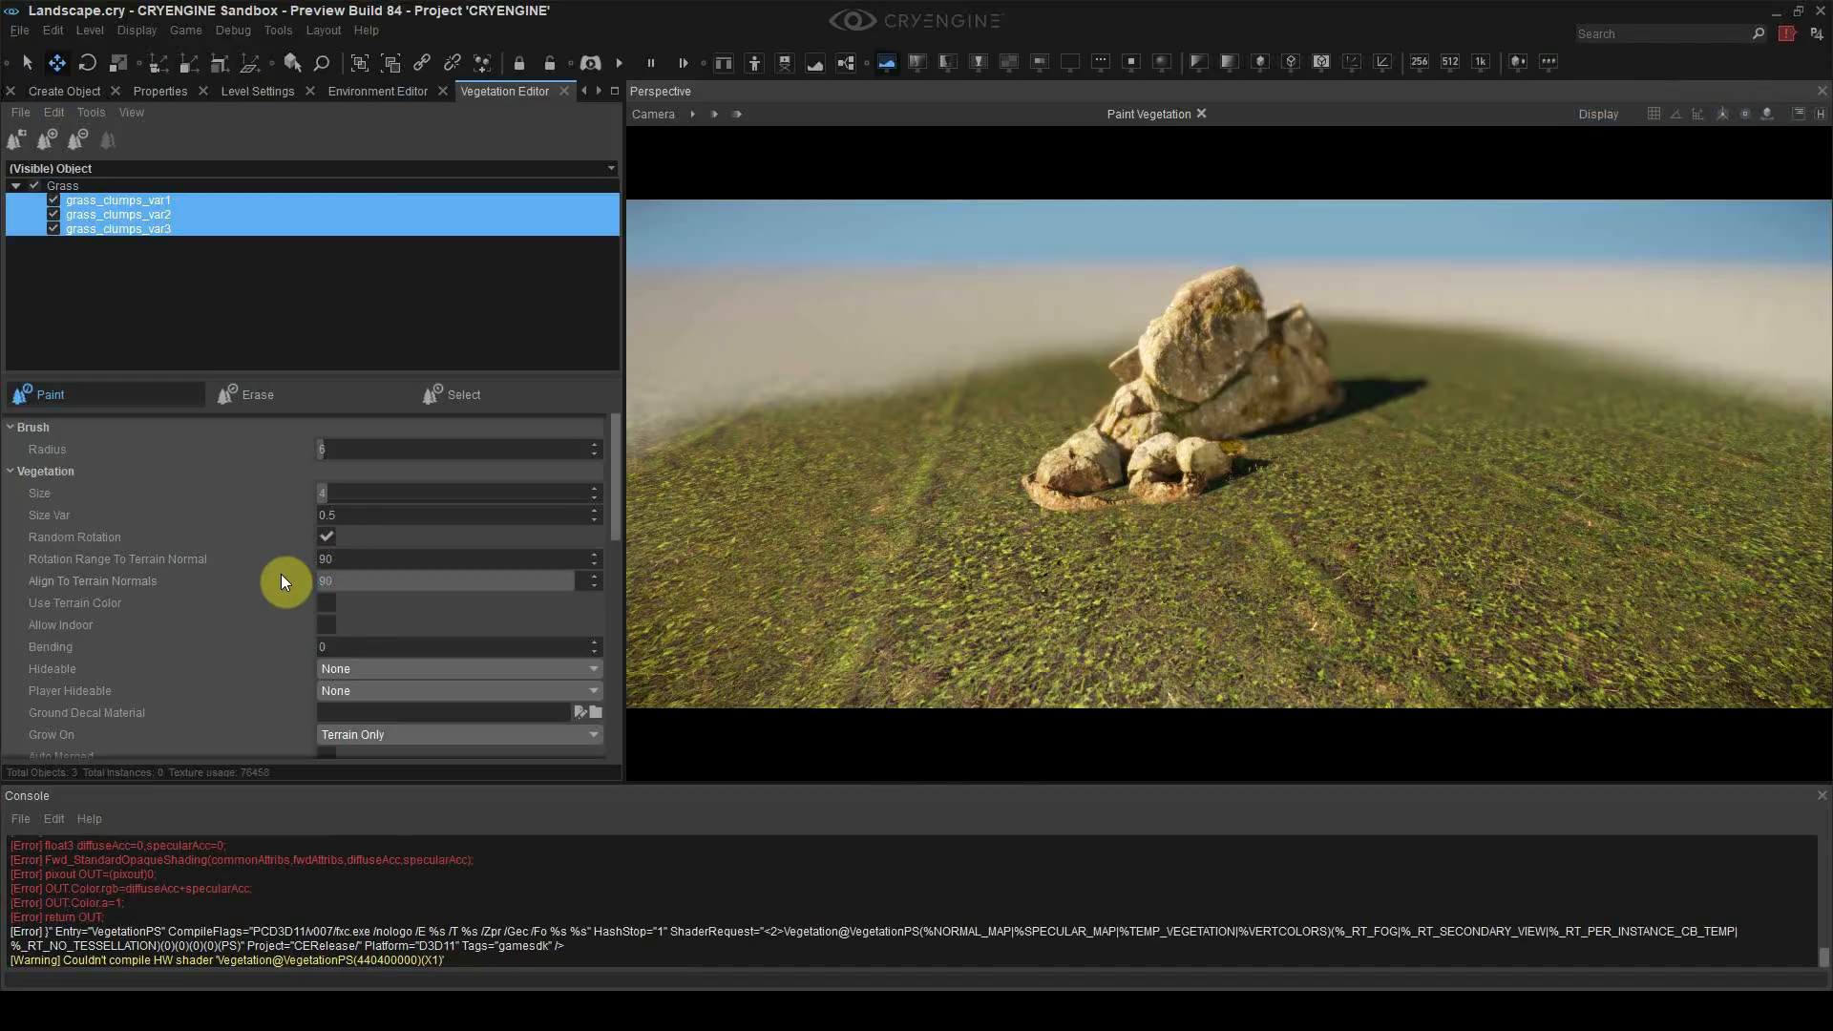
# Step: Paint the size 4 grass clumps over the ground around the rock formation
pyautogui.click(1200, 449)
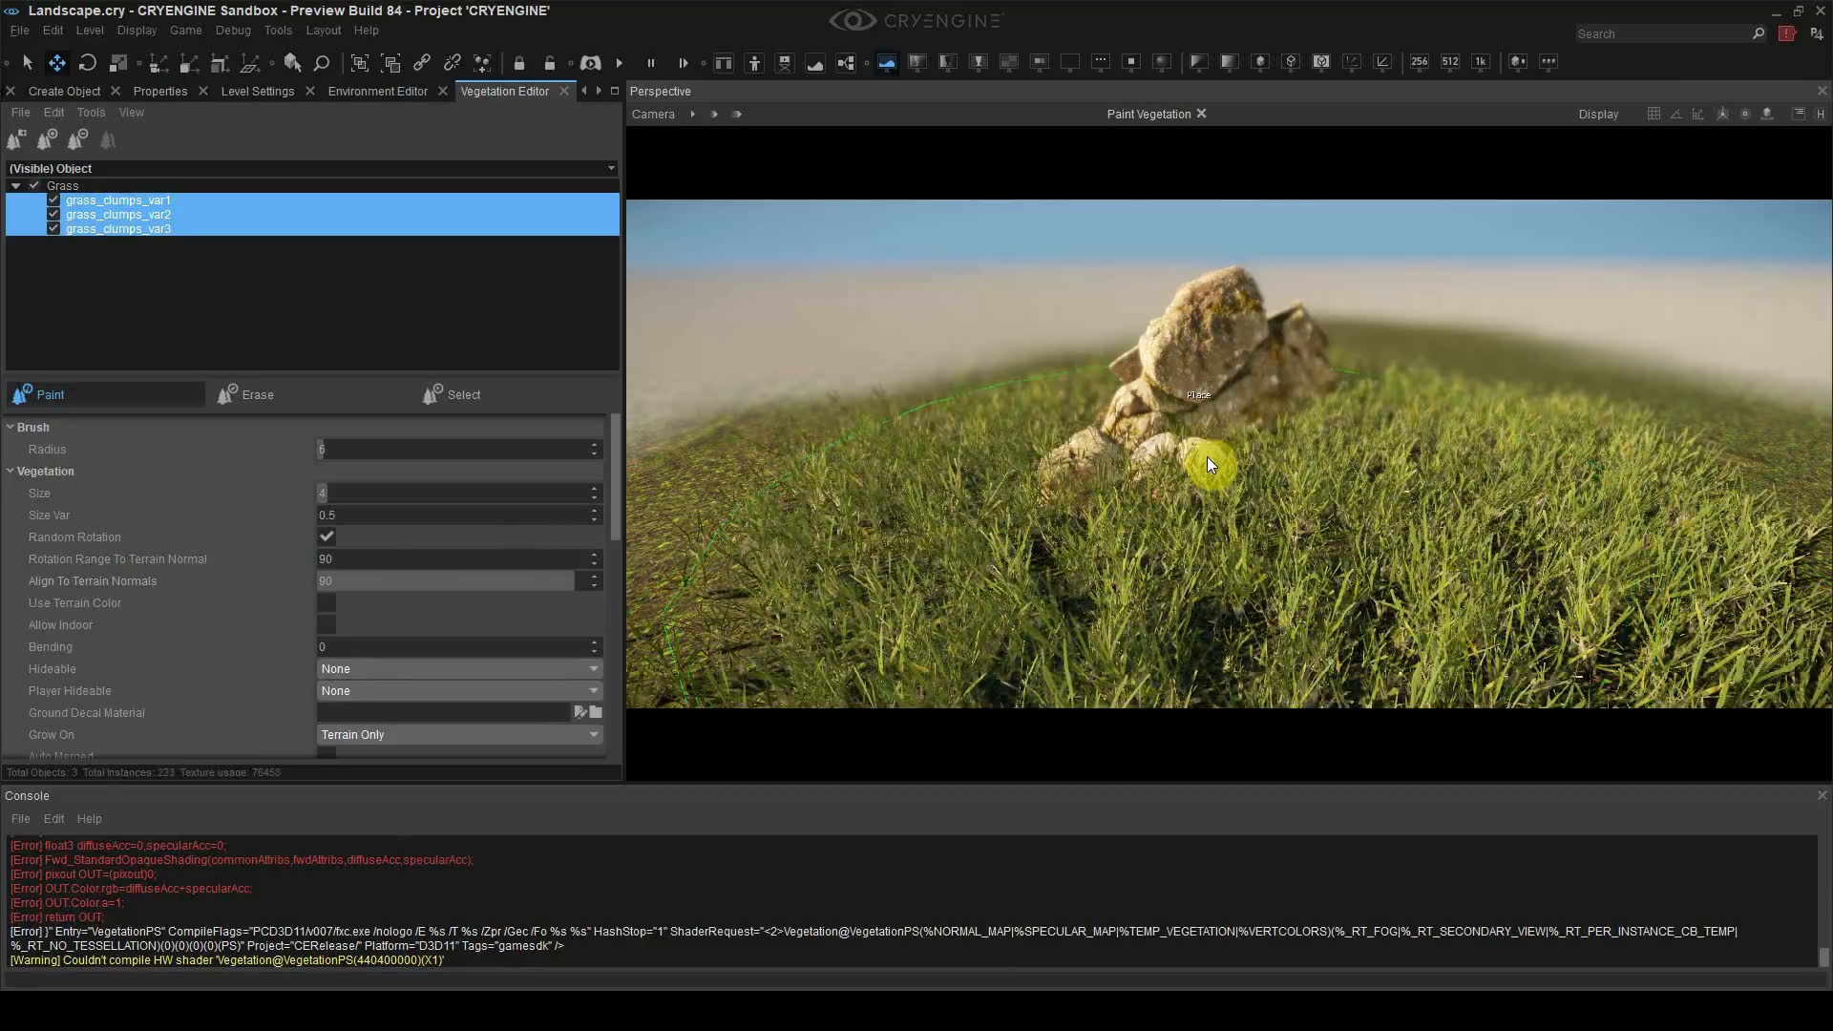
pyautogui.press('w')
pyautogui.moveTo(1207, 456)
pyautogui.mouseDown(button='right')
pyautogui.moveTo(1226, 442)
pyautogui.moveTo(1146, 380)
pyautogui.mouseUp(button='right')
pyautogui.press('s')
pyautogui.moveTo(943, 588)
pyautogui.mouseDown()
pyautogui.moveTo(1600, 470)
pyautogui.moveTo(1019, 464)
pyautogui.moveTo(939, 439)
pyautogui.mouseUp()
pyautogui.press('w')
pyautogui.moveTo(940, 439); pyautogui.dragTo(897, 440, button='right')
pyautogui.moveTo(974, 486); pyautogui.dragTo(1005, 520, button='right')
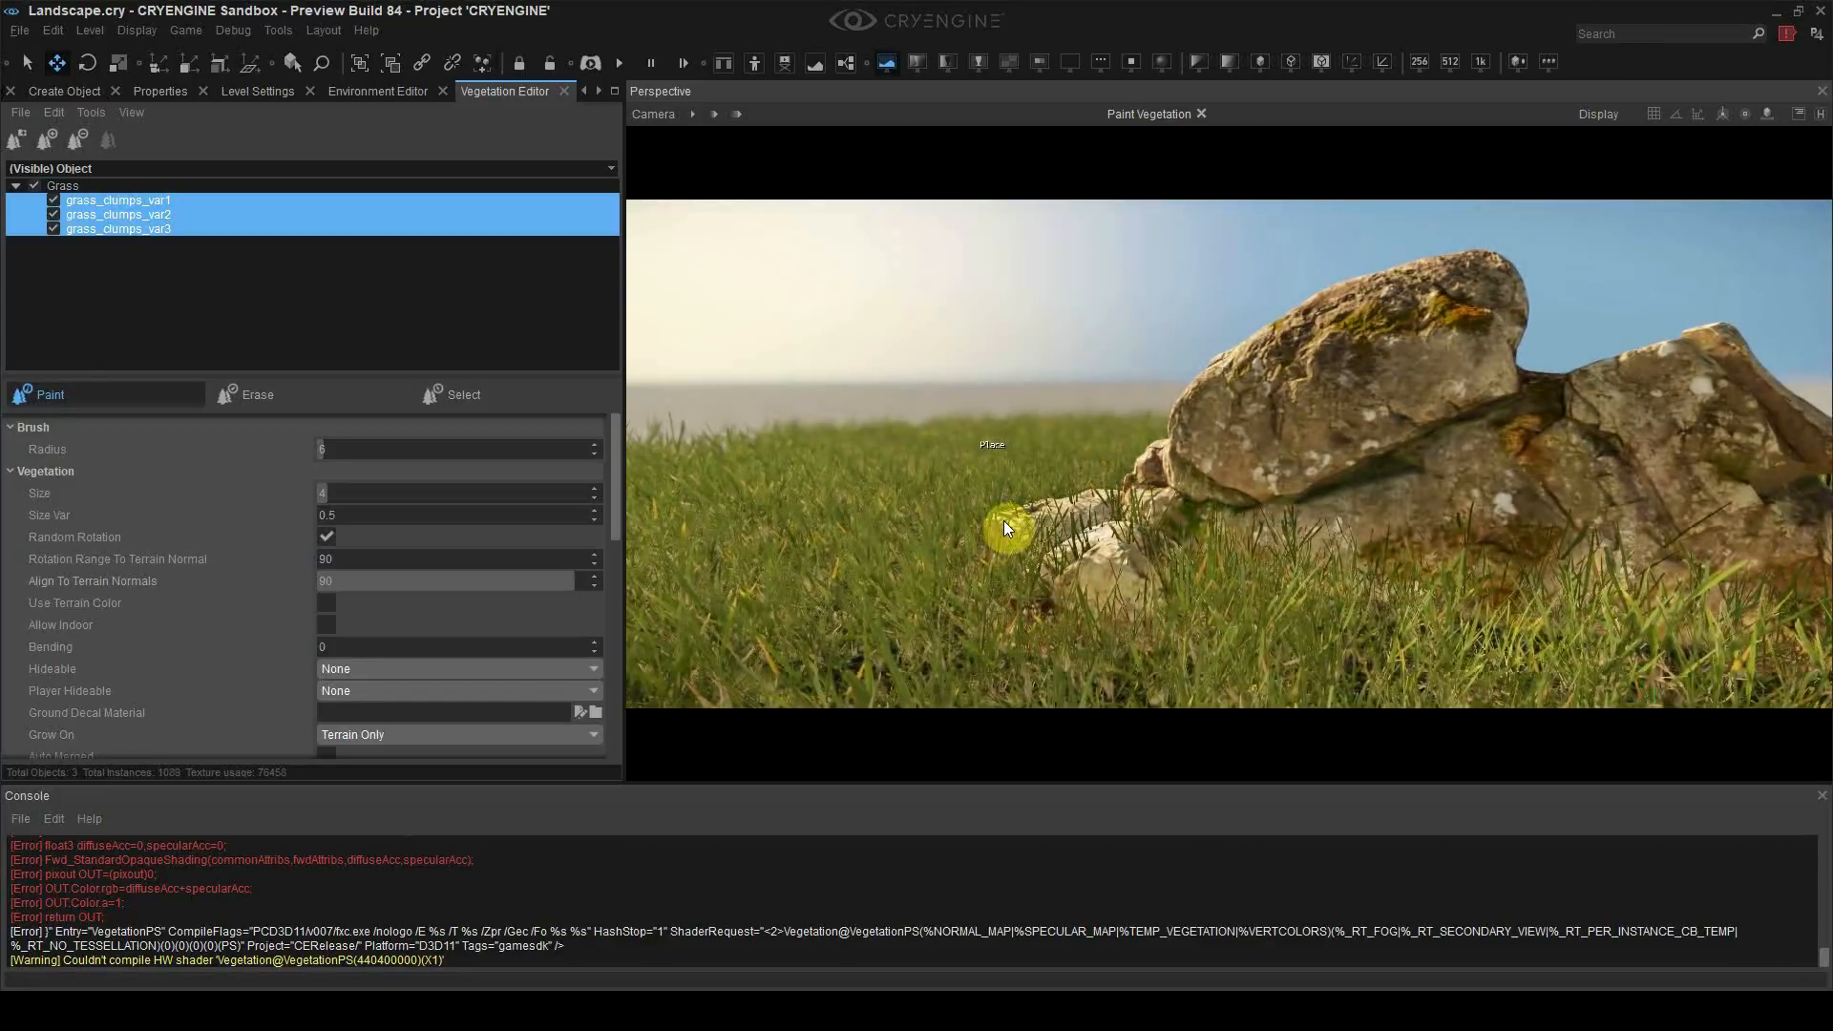
# Step: Erase the grass close to the rocks, set the clump size to 3 and repaint the cleared ground
pyautogui.press('s')
pyautogui.moveTo(1052, 523)
pyautogui.keyDown('ctrl'); pyautogui.mouseDown()
pyautogui.moveTo(1222, 441)
pyautogui.moveTo(1227, 511)
pyautogui.mouseUp(); pyautogui.keyUp('ctrl')
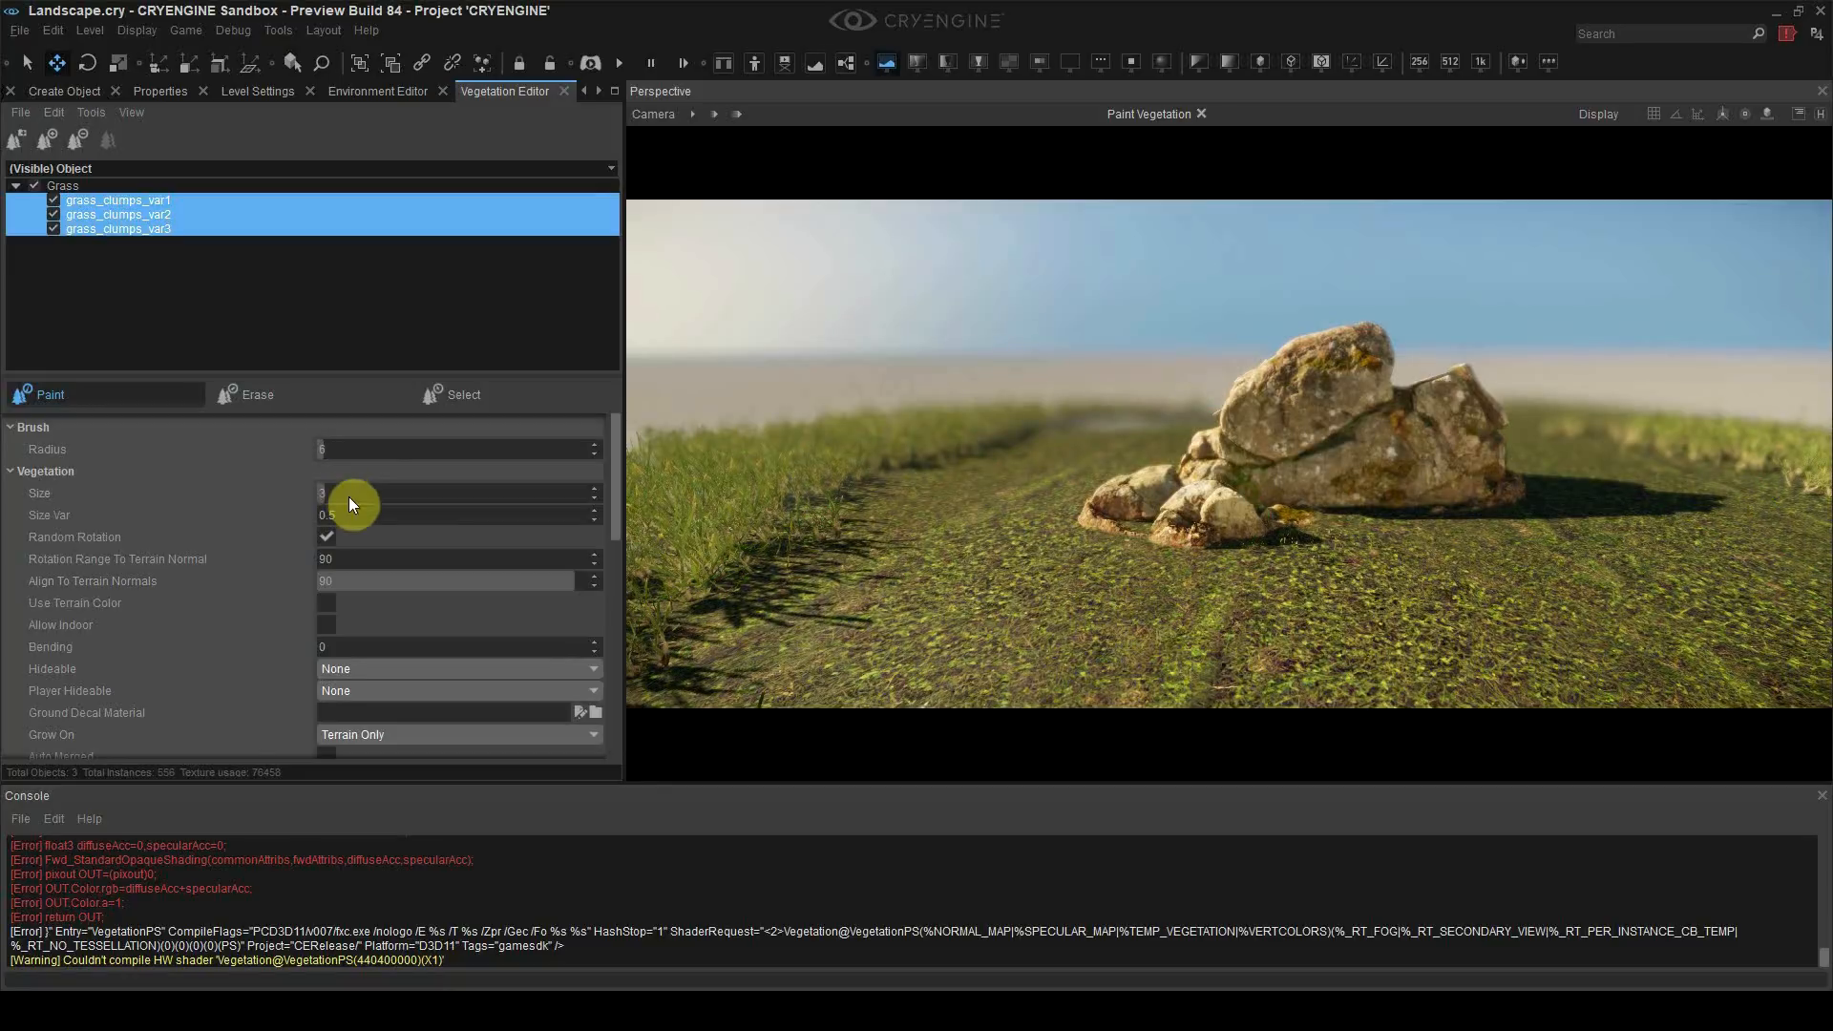
pyautogui.moveTo(821, 573); pyautogui.dragTo(1161, 531)
pyautogui.moveTo(1161, 531); pyautogui.dragTo(1475, 470, button='right')
pyautogui.moveTo(1475, 470); pyautogui.dragTo(1629, 447)
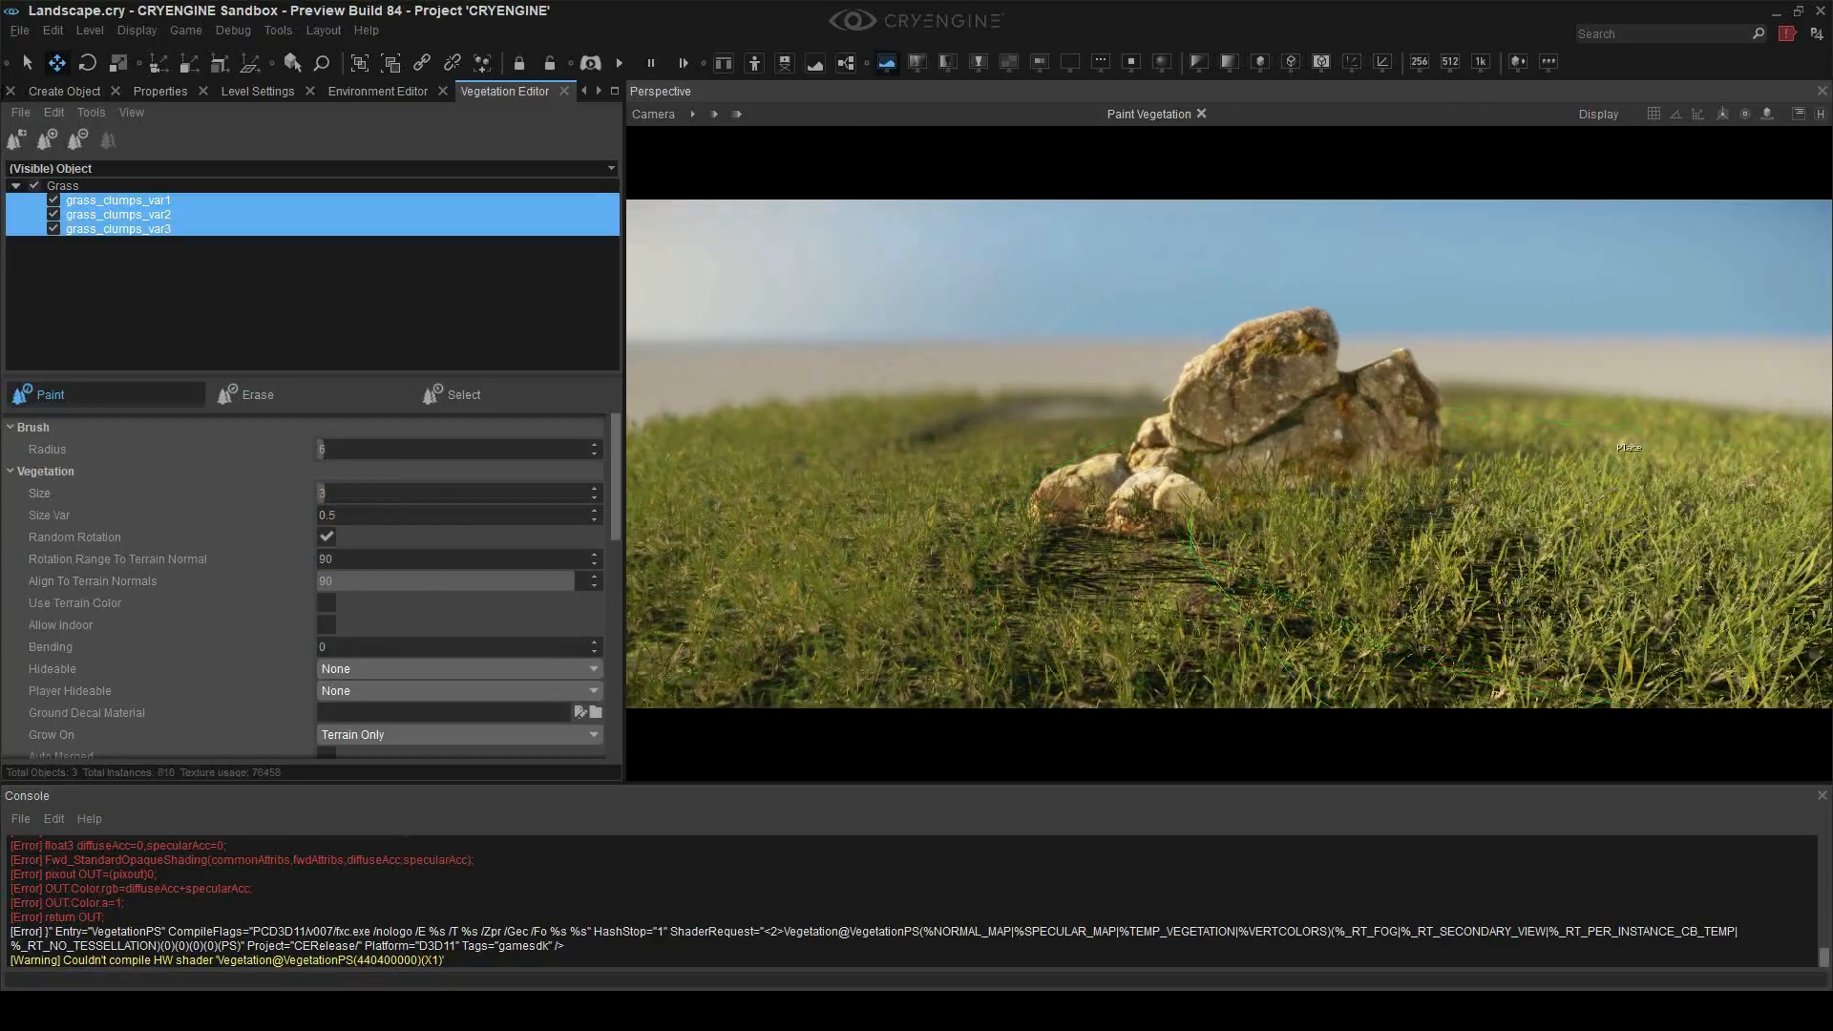
# Step: Erase the repainted grass all around the rock formation
pyautogui.press('s')
pyautogui.moveTo(1629, 447); pyautogui.dragTo(1621, 508, button='right')
pyautogui.moveTo(888, 430)
pyautogui.keyDown('ctrl'); pyautogui.mouseDown()
pyautogui.moveTo(1043, 468)
pyautogui.moveTo(839, 402)
pyautogui.moveTo(1496, 340)
pyautogui.moveTo(1642, 389)
pyautogui.mouseUp(); pyautogui.keyUp('ctrl')
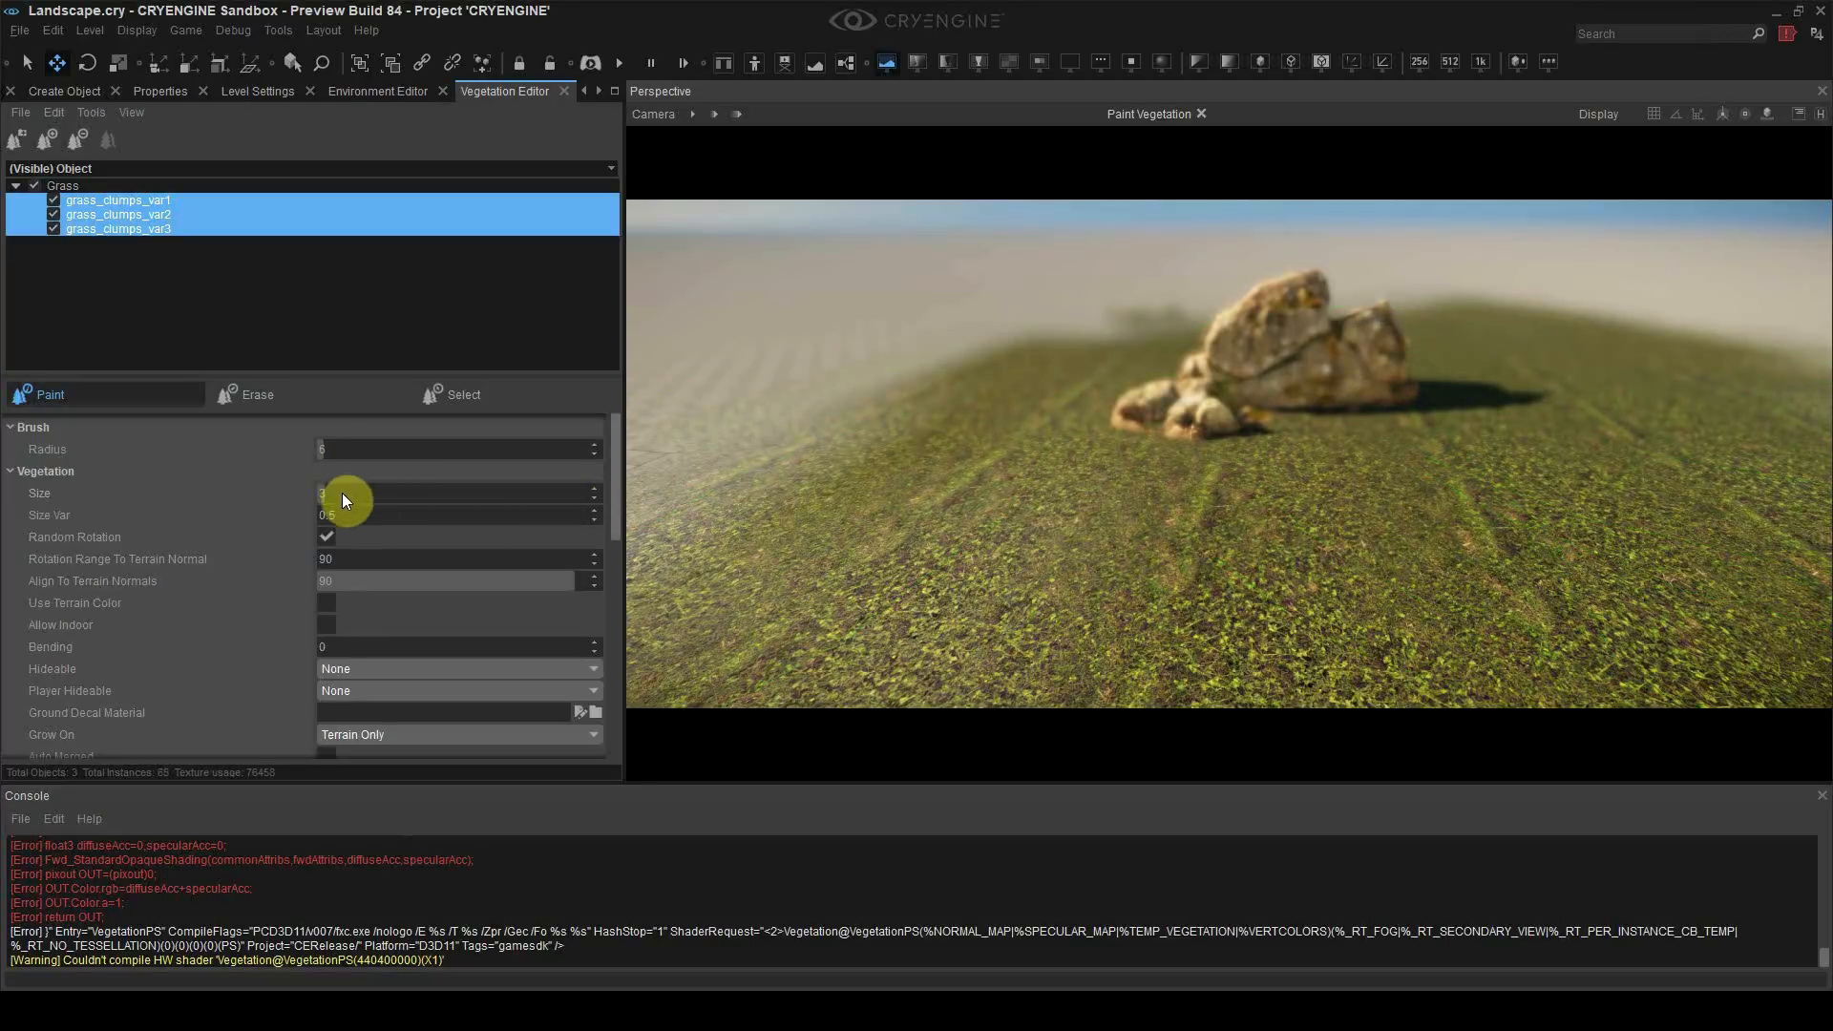
# Step: Set the clump size to 4 and paint tall grass along the outer ground, erasing the excess nearer the rocks
pyautogui.write('4')
pyautogui.press('Return')
pyautogui.moveTo(694, 410); pyautogui.dragTo(990, 429)
pyautogui.moveTo(993, 304)
pyautogui.mouseDown()
pyautogui.moveTo(1088, 319)
pyautogui.moveTo(1350, 295)
pyautogui.moveTo(1755, 334)
pyautogui.mouseUp()
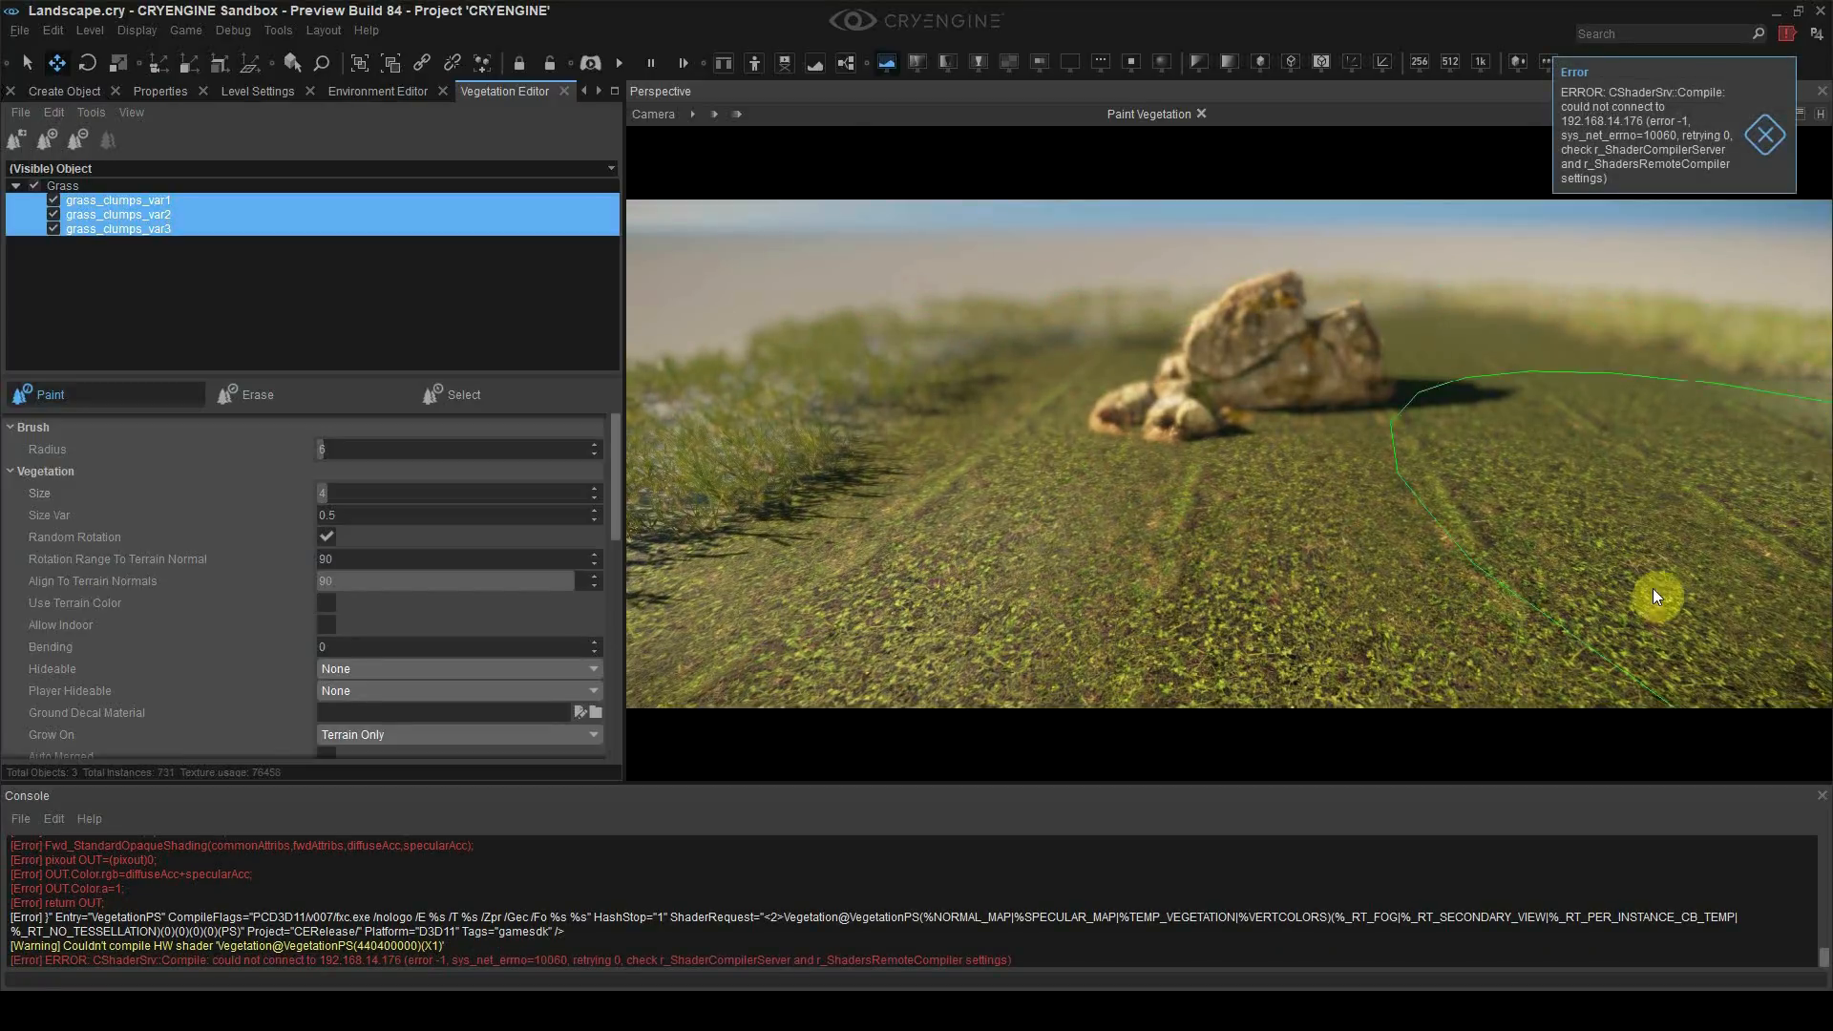
pyautogui.moveTo(1653, 588)
pyautogui.mouseDown()
pyautogui.moveTo(1200, 643)
pyautogui.moveTo(1039, 592)
pyautogui.moveTo(993, 515)
pyautogui.mouseUp()
pyautogui.keyDown('ctrl'); pyautogui.moveTo(1079, 458); pyautogui.dragTo(1419, 401); pyautogui.keyUp('ctrl')
# Step: Set the clump size to 2 and paint the bare ground between the tall outer grass and the rocks
pyautogui.click(358, 490)
pyautogui.write('2')
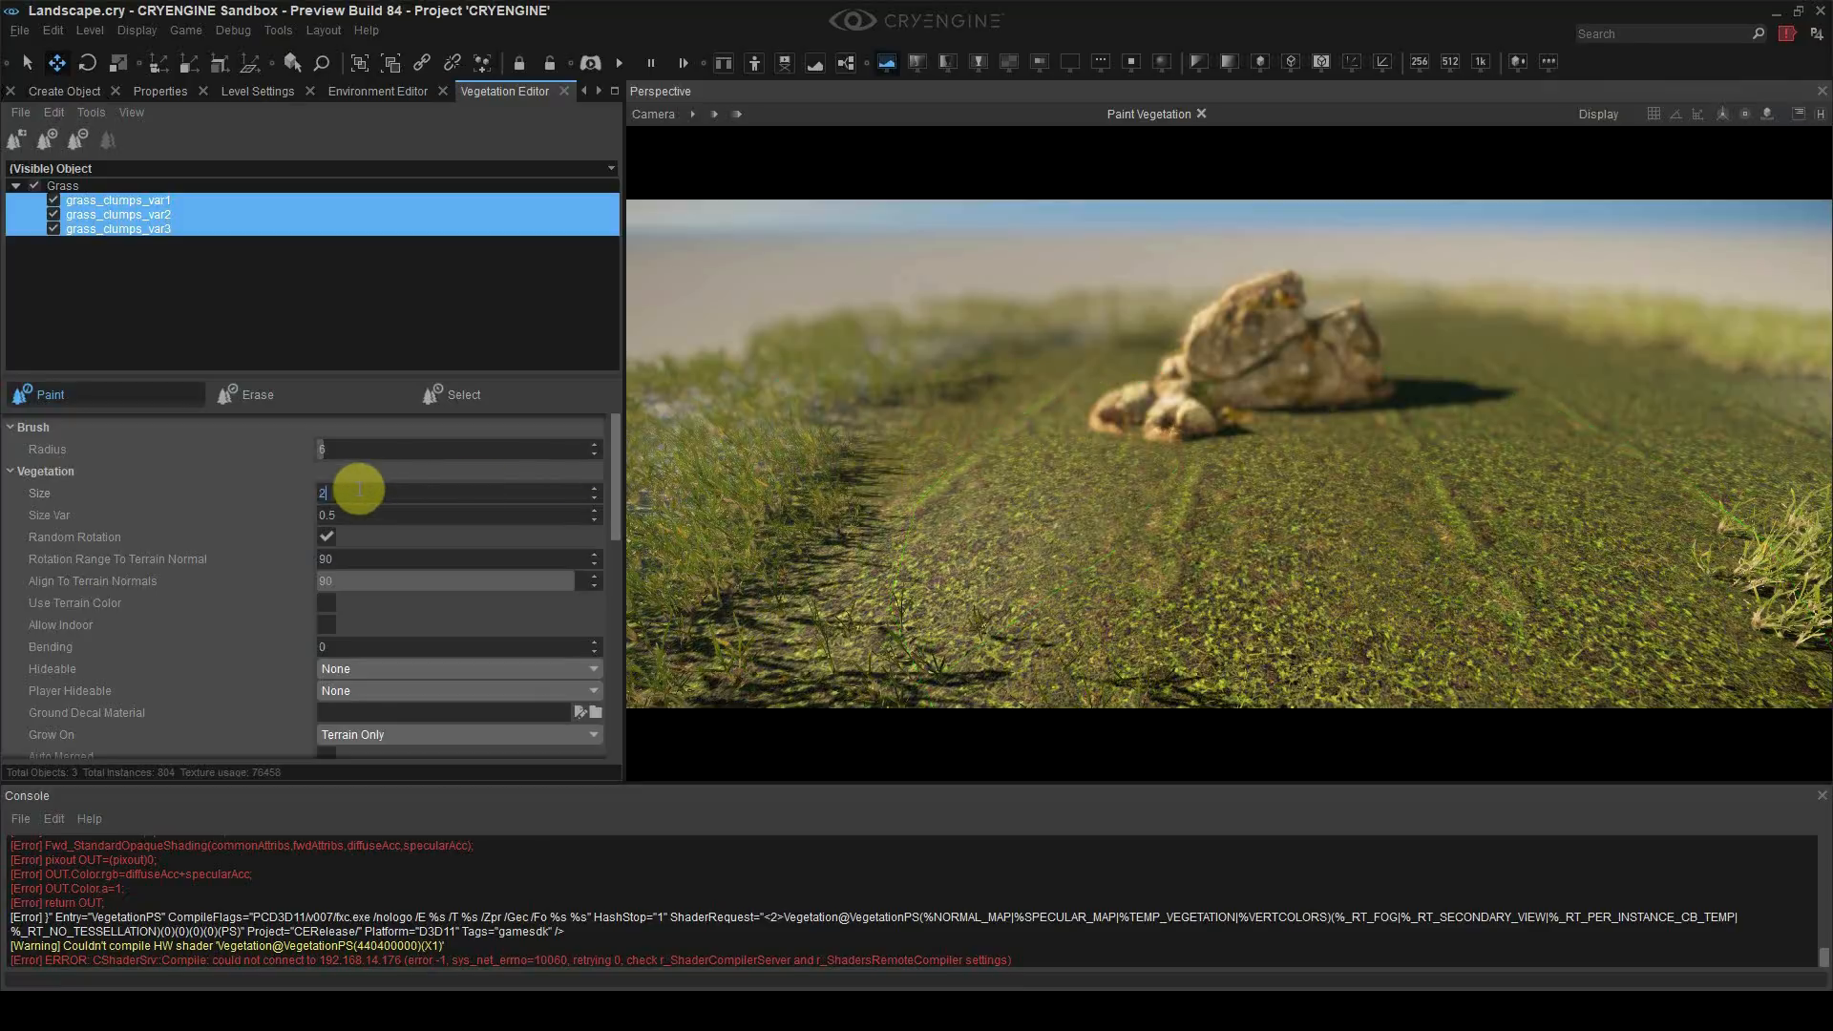
pyautogui.press('Return')
pyautogui.moveTo(753, 532)
pyautogui.mouseDown()
pyautogui.moveTo(1269, 512)
pyautogui.moveTo(1520, 363)
pyautogui.moveTo(1584, 351)
pyautogui.mouseUp()
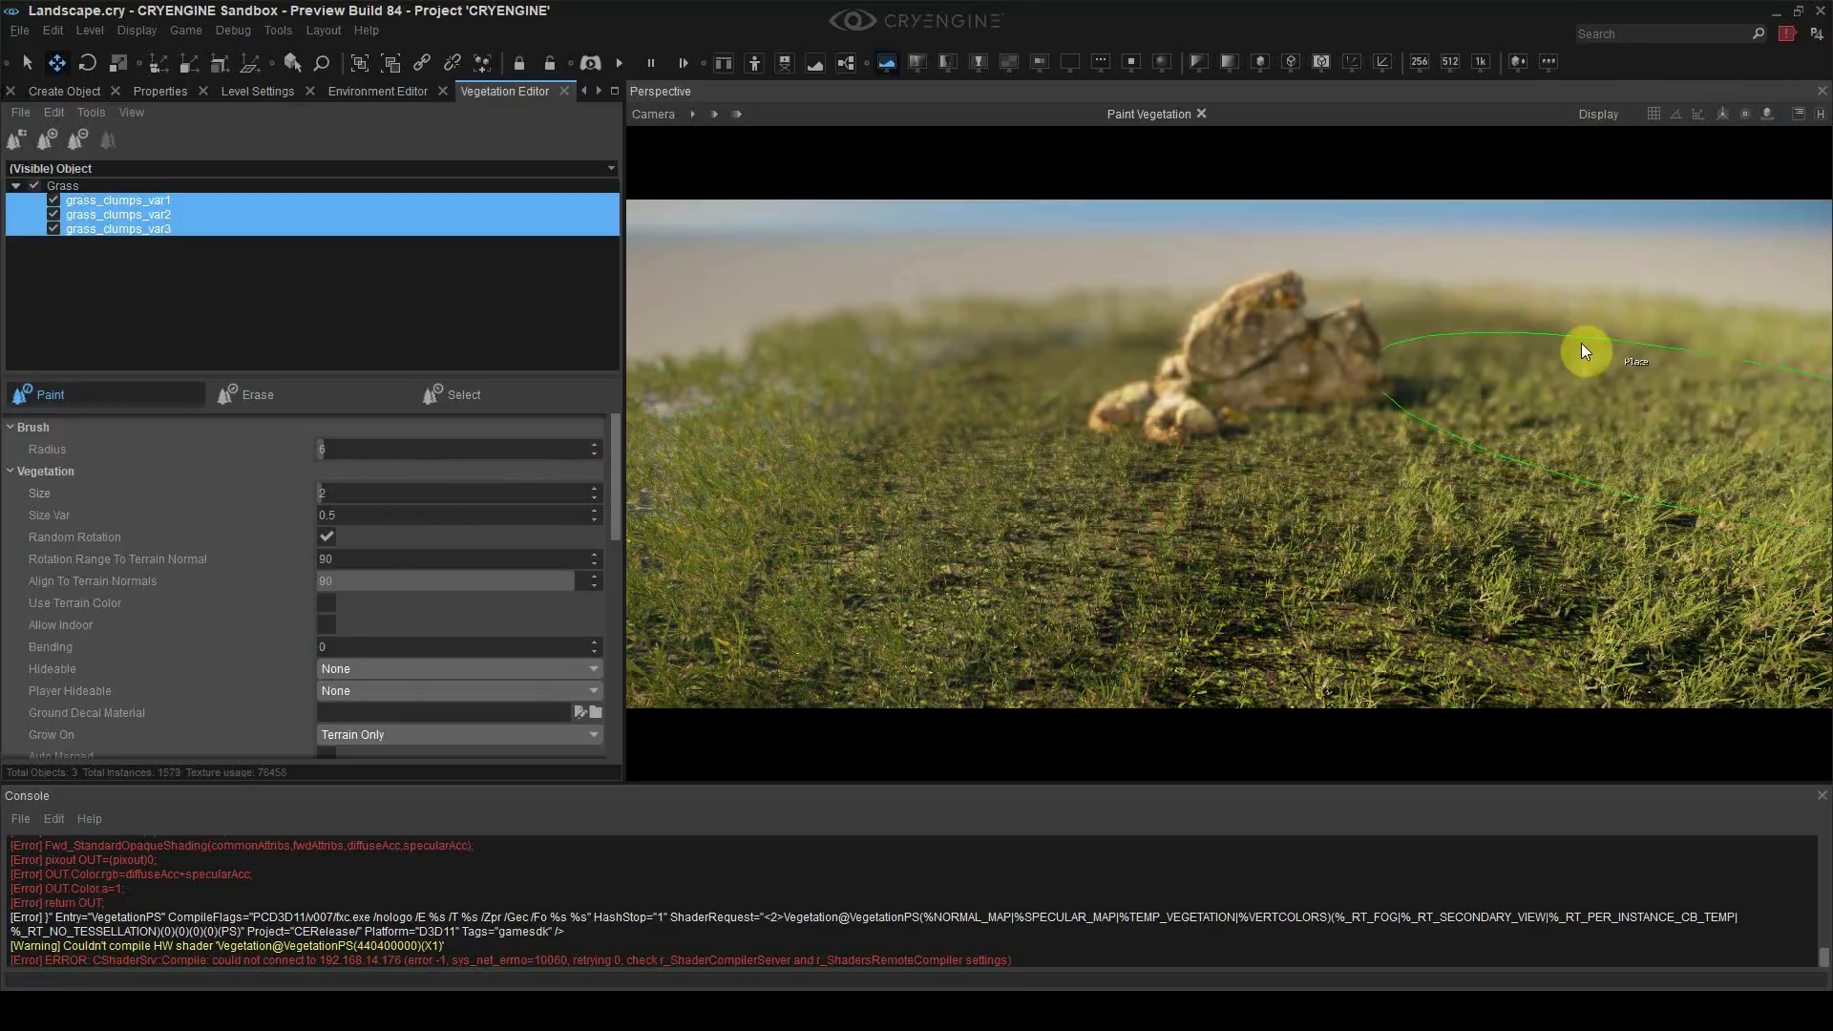
pyautogui.moveTo(1110, 365); pyautogui.dragTo(961, 573)
# Step: Set the clump size to 1 and fill the sparse patches in front of the rocks with short grass
pyautogui.press('w')
pyautogui.moveTo(1250, 459)
pyautogui.mouseDown(button='right')
pyautogui.moveTo(1269, 455)
pyautogui.moveTo(1247, 461)
pyautogui.mouseUp(button='right')
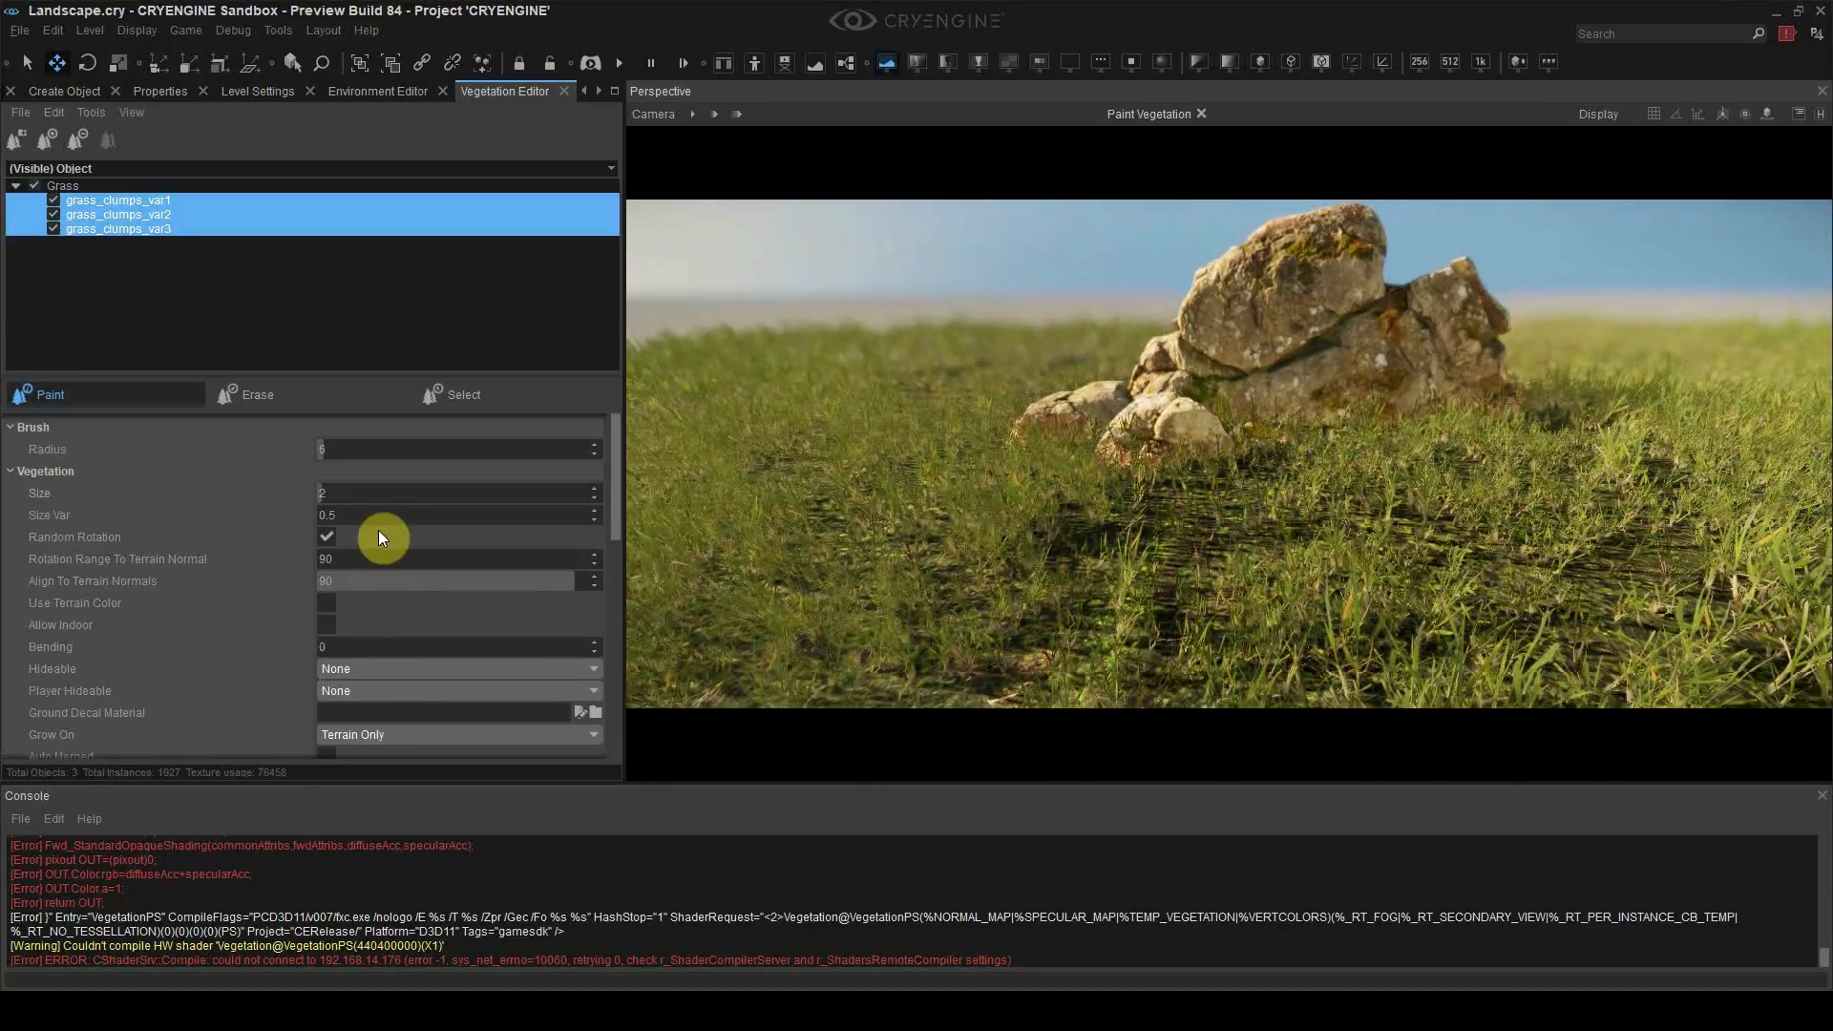
pyautogui.doubleClick(345, 494)
pyautogui.write('1')
pyautogui.moveTo(1098, 534)
pyautogui.mouseDown()
pyautogui.moveTo(1159, 544)
pyautogui.moveTo(1297, 417)
pyautogui.moveTo(1254, 346)
pyautogui.moveTo(1207, 409)
pyautogui.mouseUp()
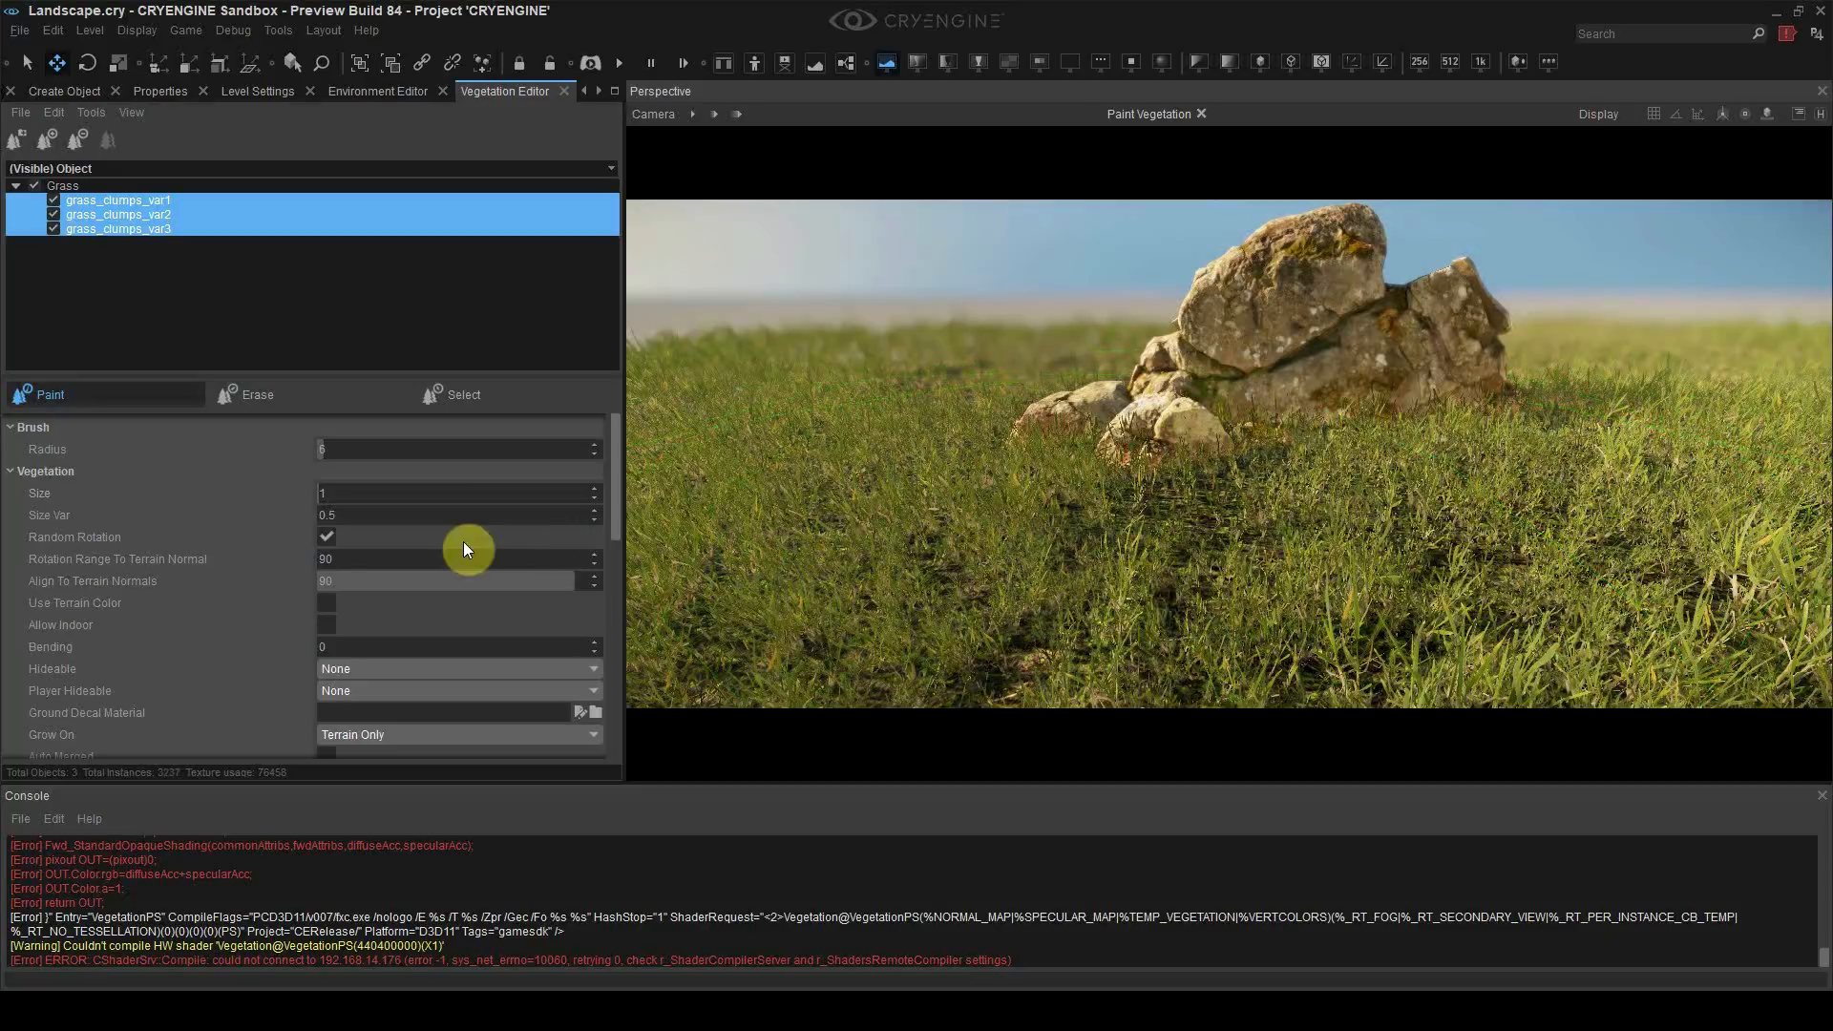
# Step: Stop painting, check the mixed-height grass around the rocks in game mode, and save the level
pyautogui.click(95, 401)
pyautogui.hotkey('ctrl', 'g')
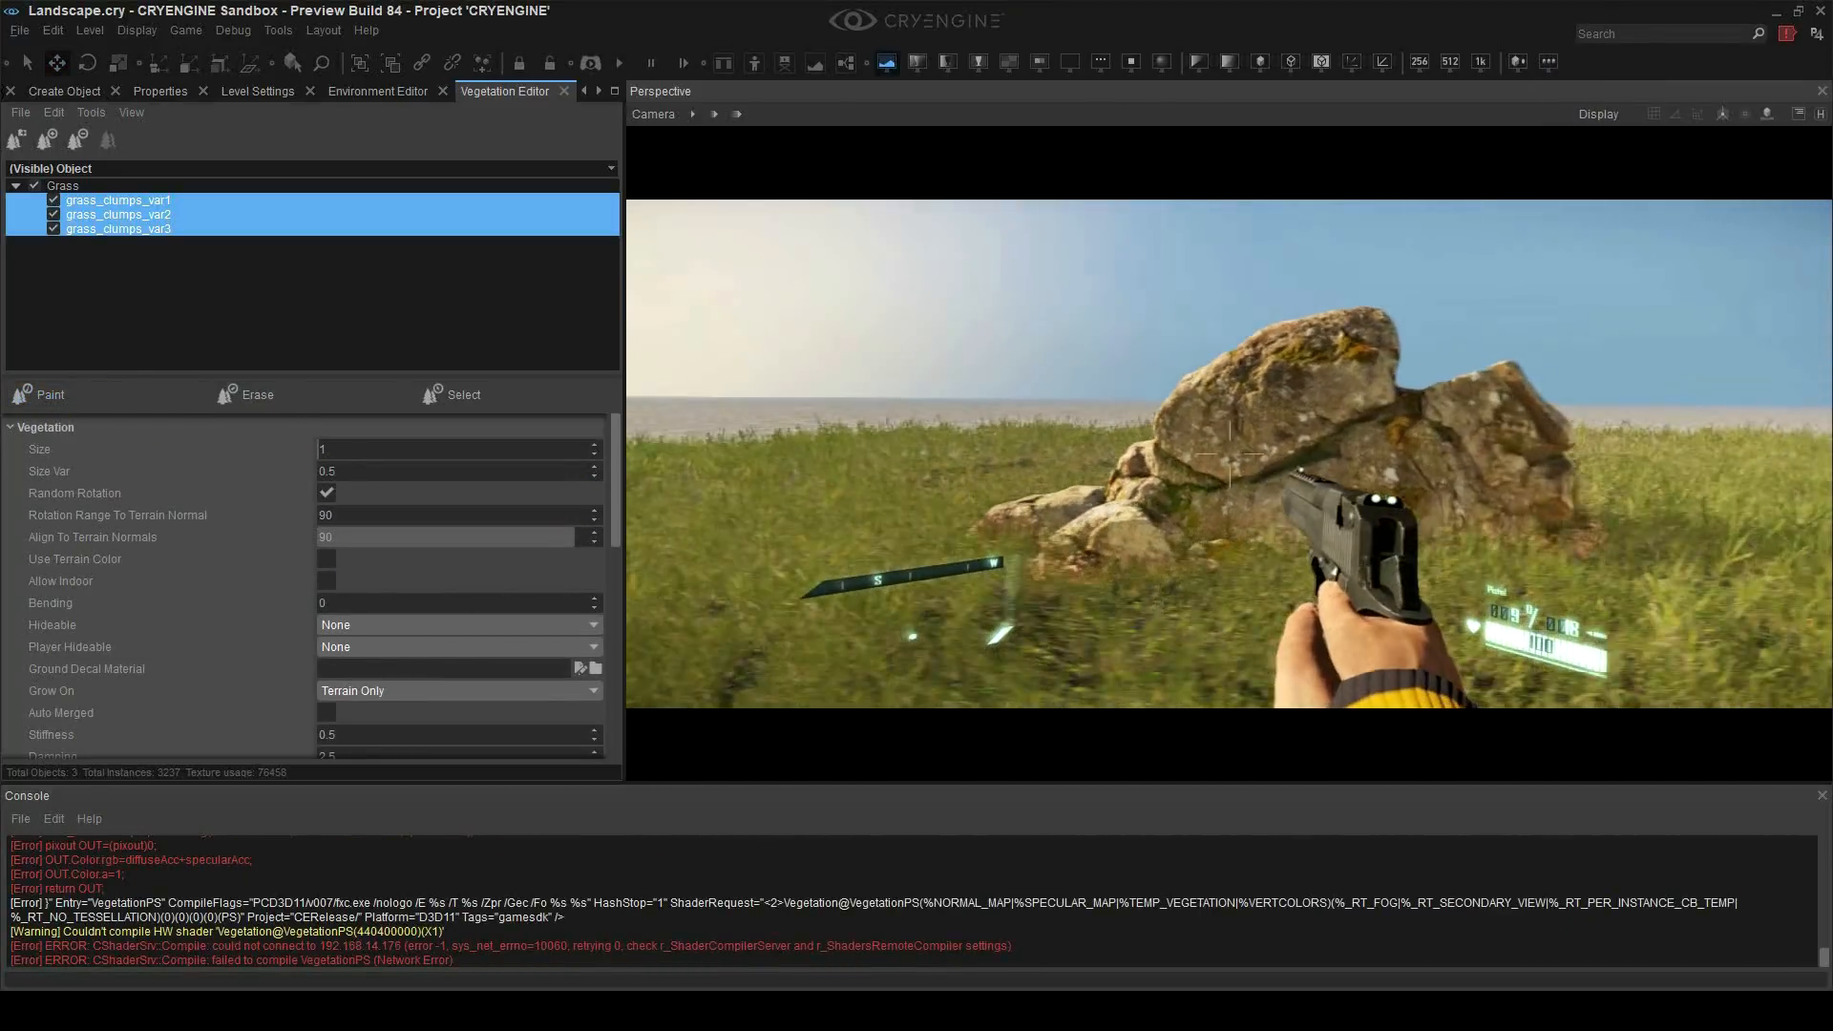
pyautogui.press('s')
pyautogui.press('Escape')
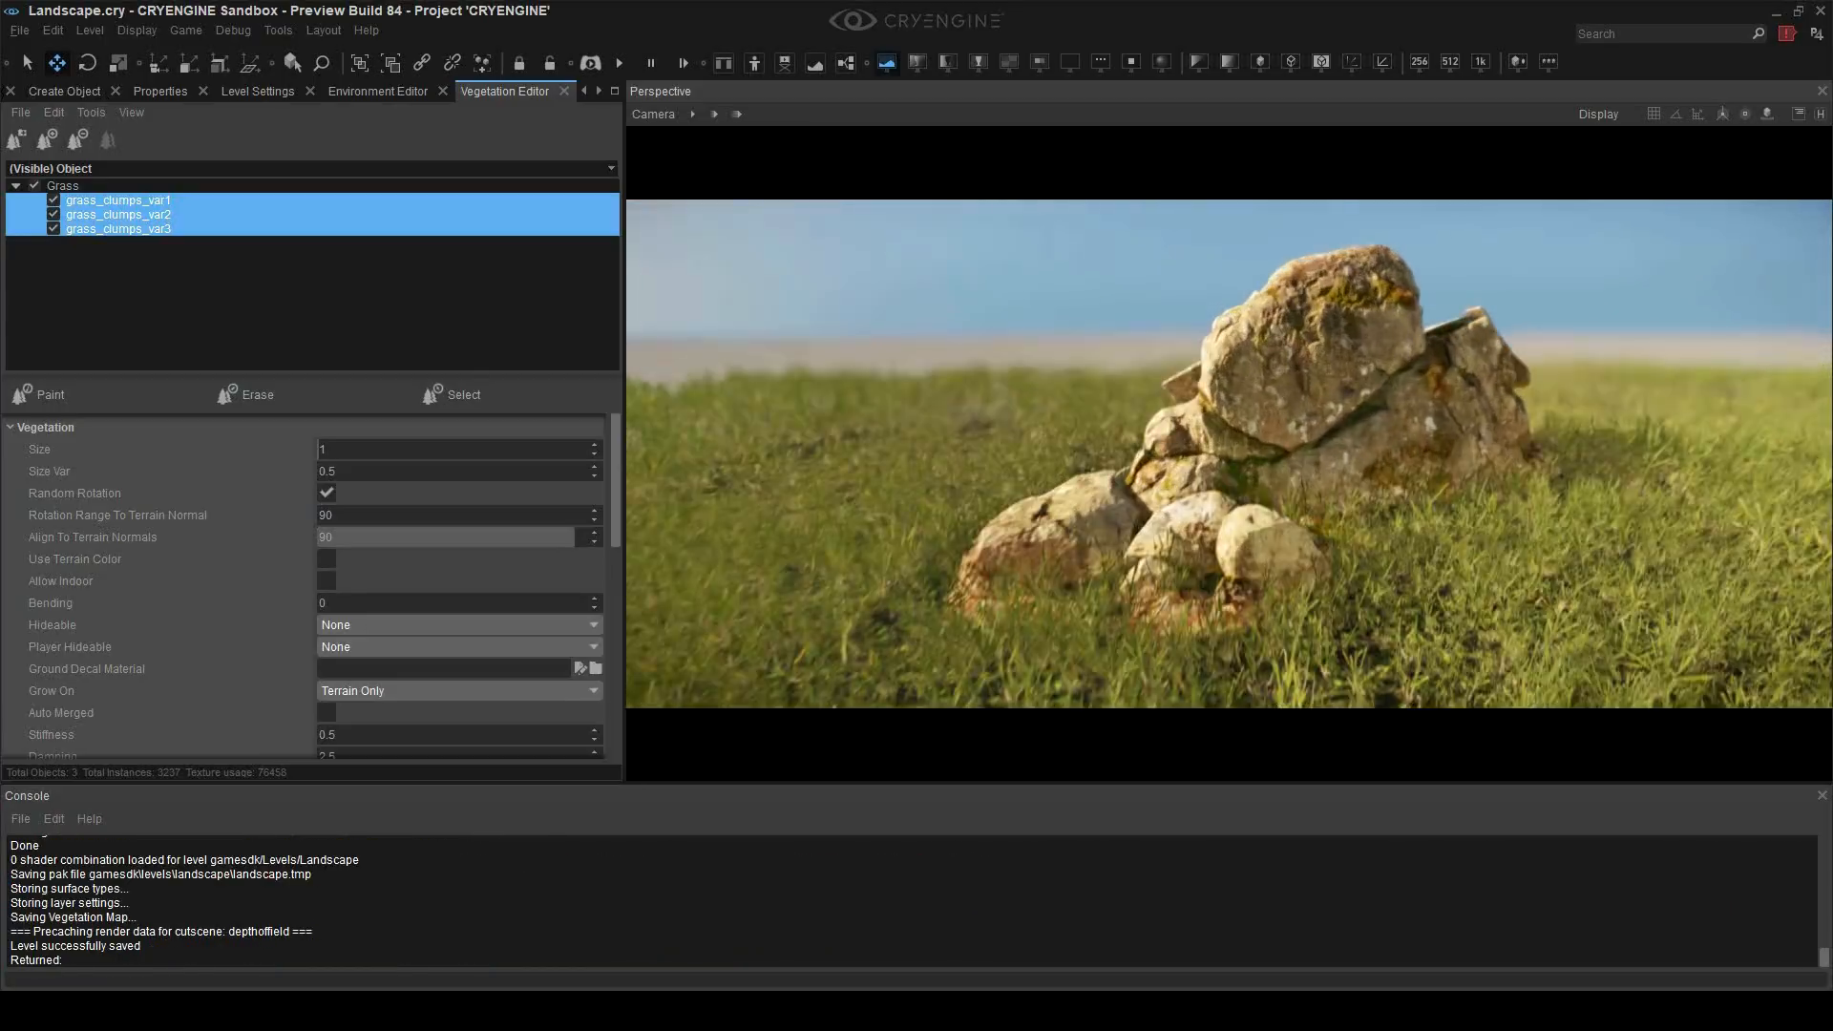
# Step: Try rotating the rock formation about its vertical axis, undo the rotation and deselect the rocks
pyautogui.press('w')
pyautogui.moveTo(1289, 487); pyautogui.dragTo(1211, 353, button='right')
pyautogui.click(1152, 326)
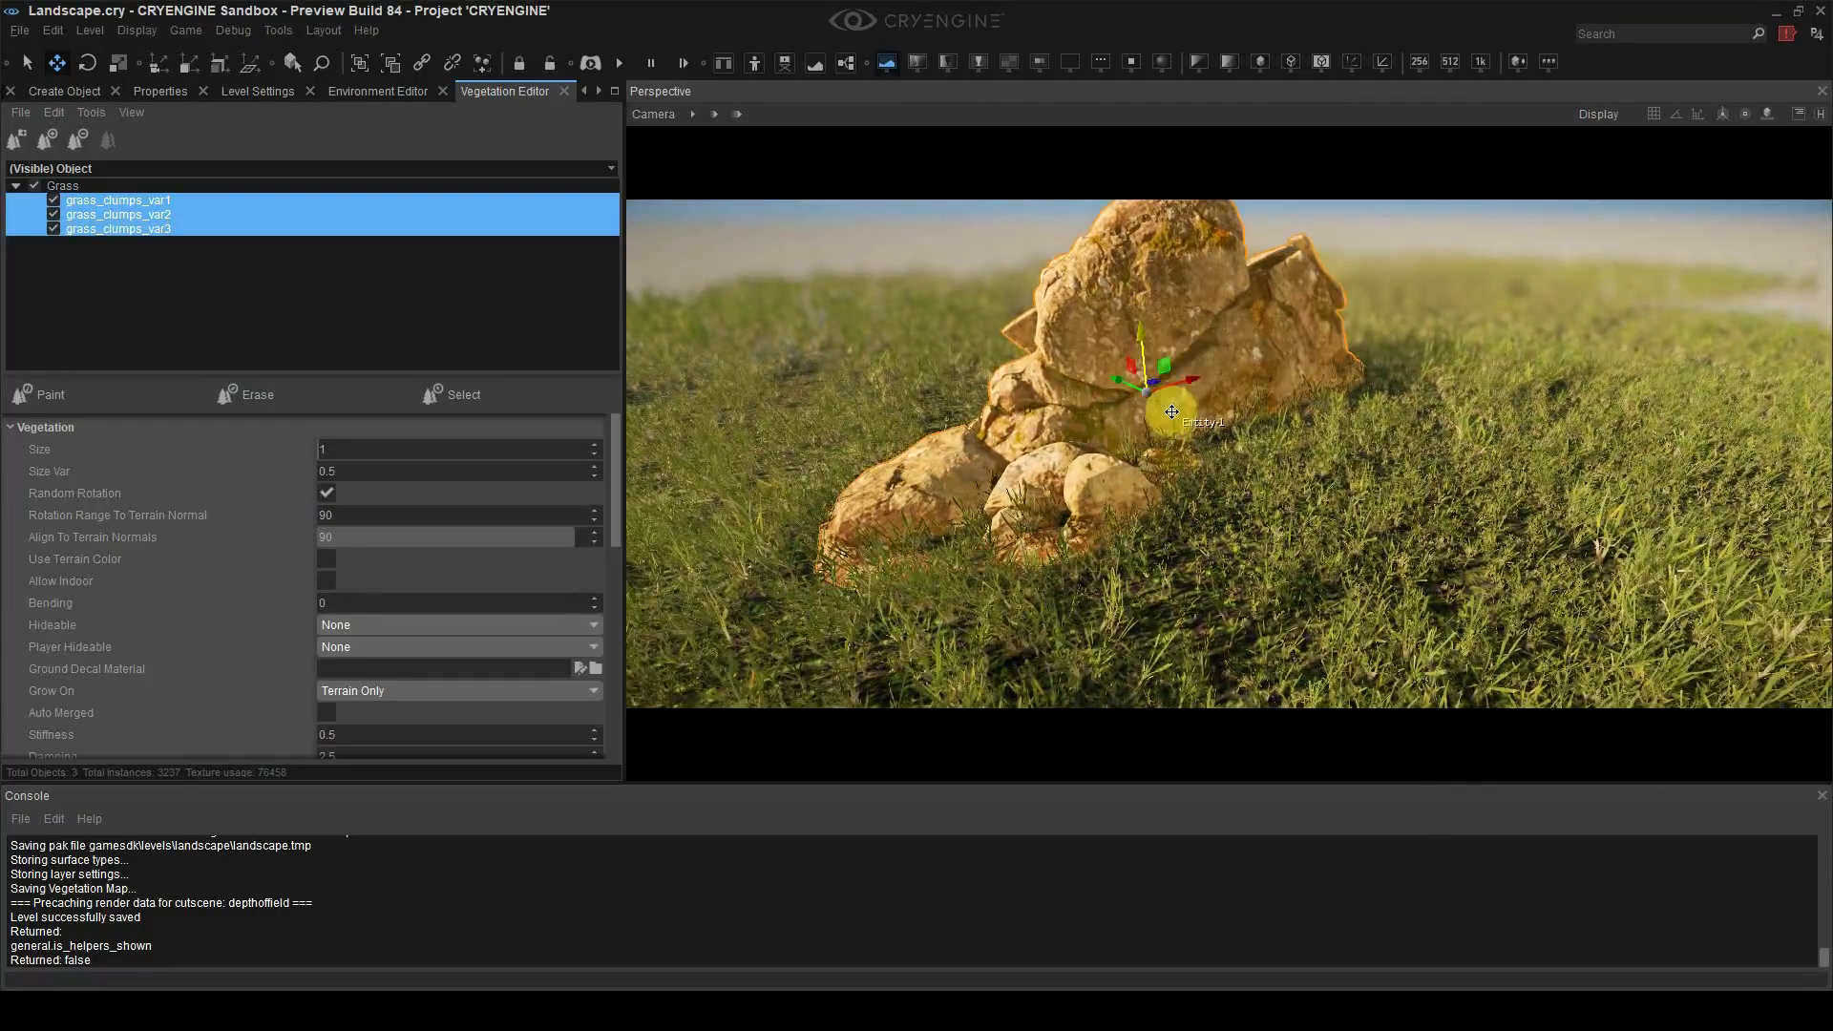
pyautogui.press('3')
pyautogui.moveTo(1142, 415); pyautogui.dragTo(1181, 410)
pyautogui.hotkey('ctrl', 'z')
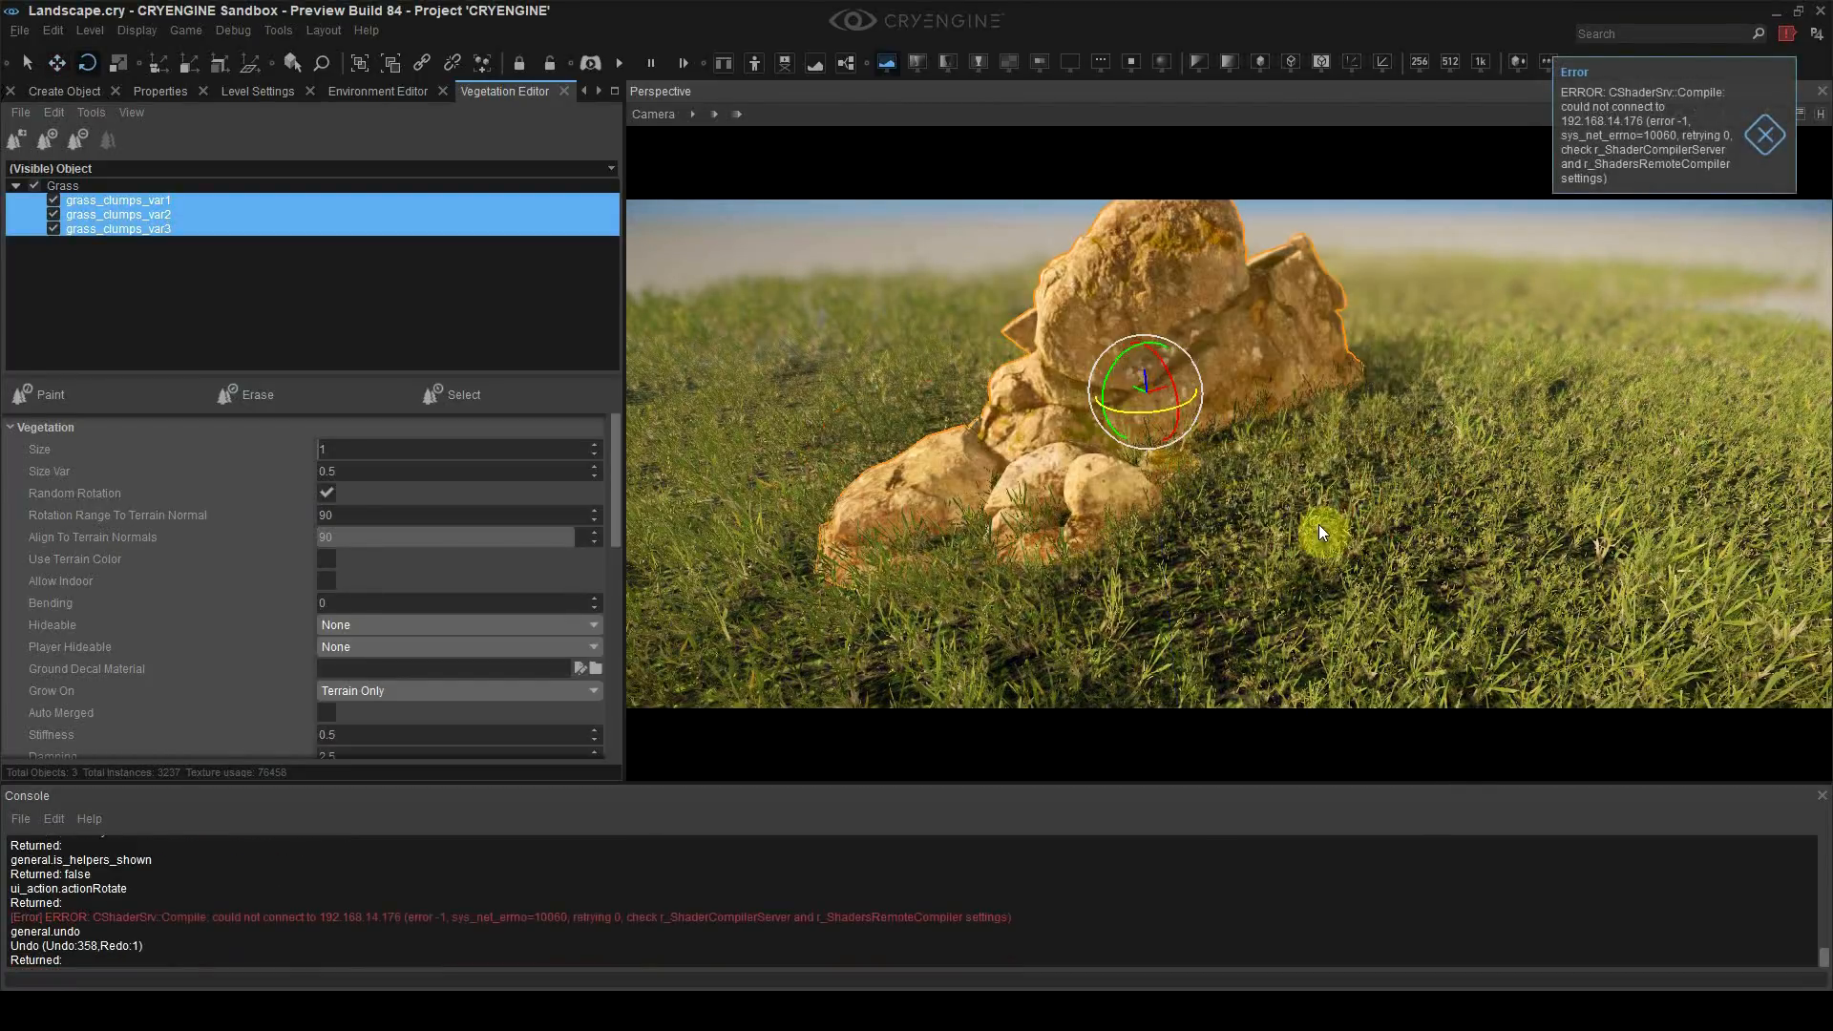
pyautogui.click(1409, 513)
pyautogui.moveTo(1410, 492); pyautogui.dragTo(1419, 491, button='right')
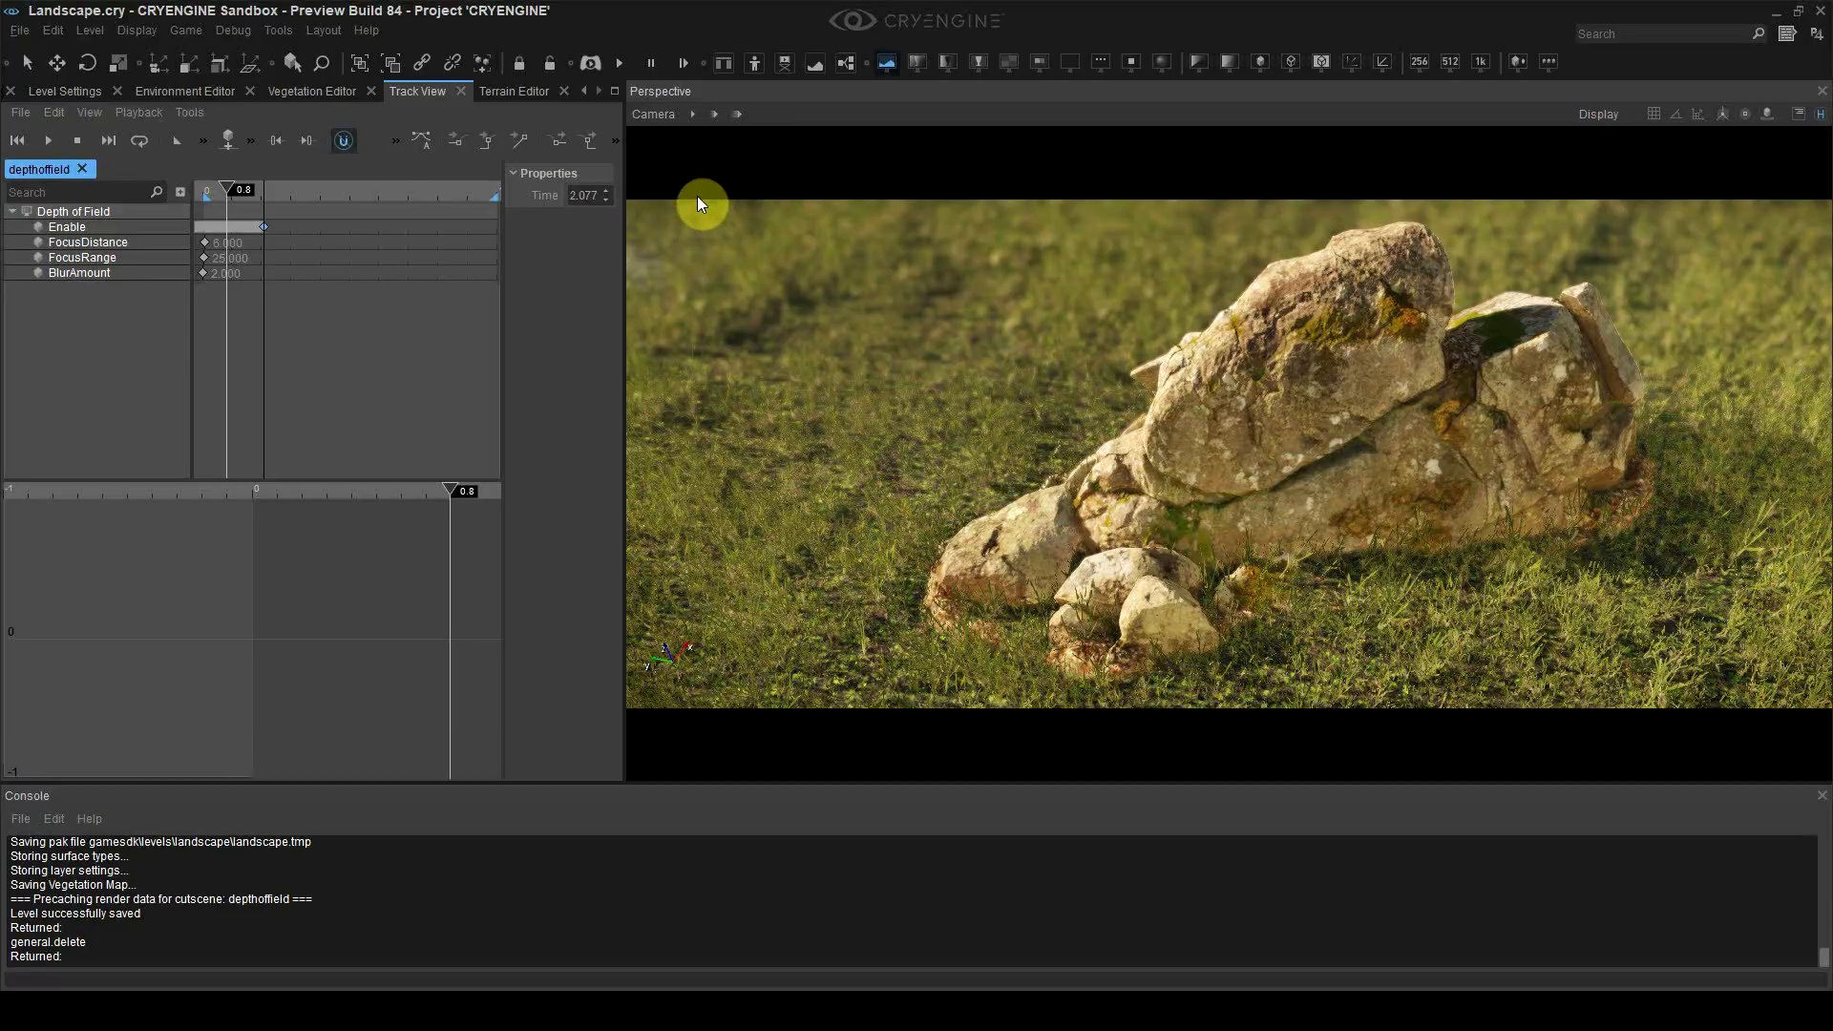
# Step: Set the perspective camera's field of view to 60
pyautogui.click(655, 119)
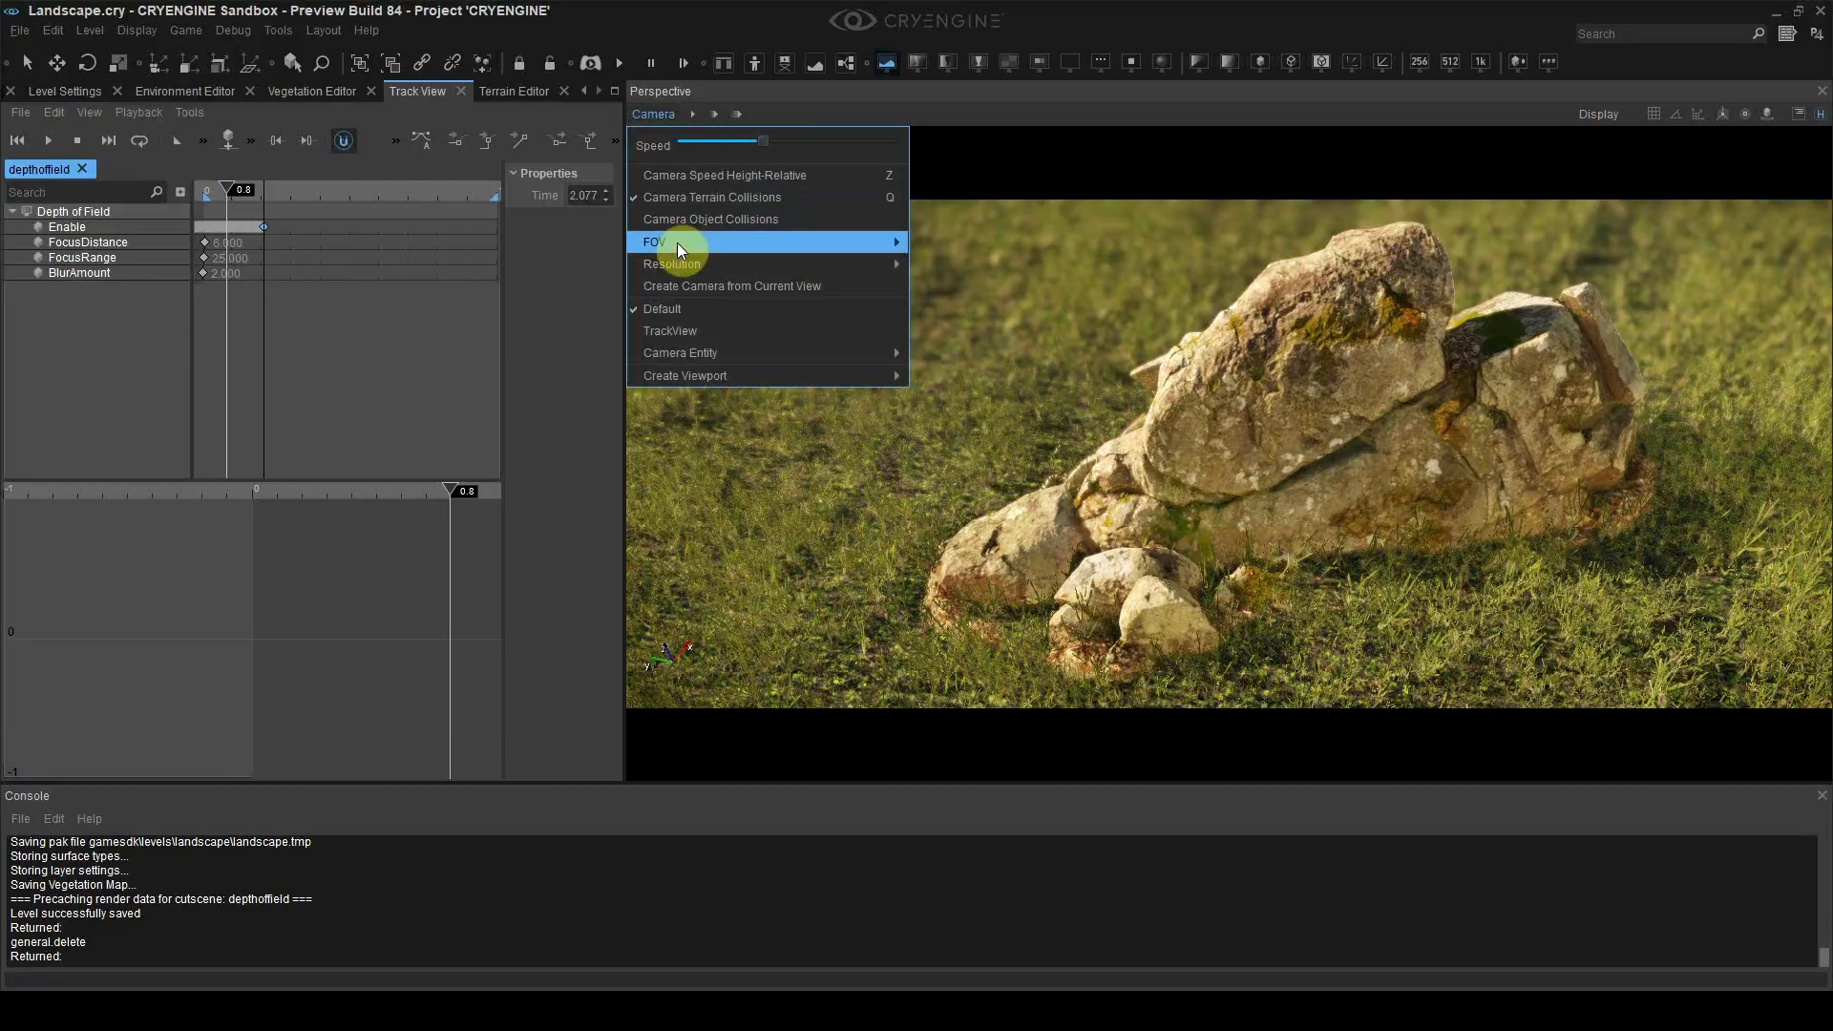
pyautogui.moveTo(680, 246)
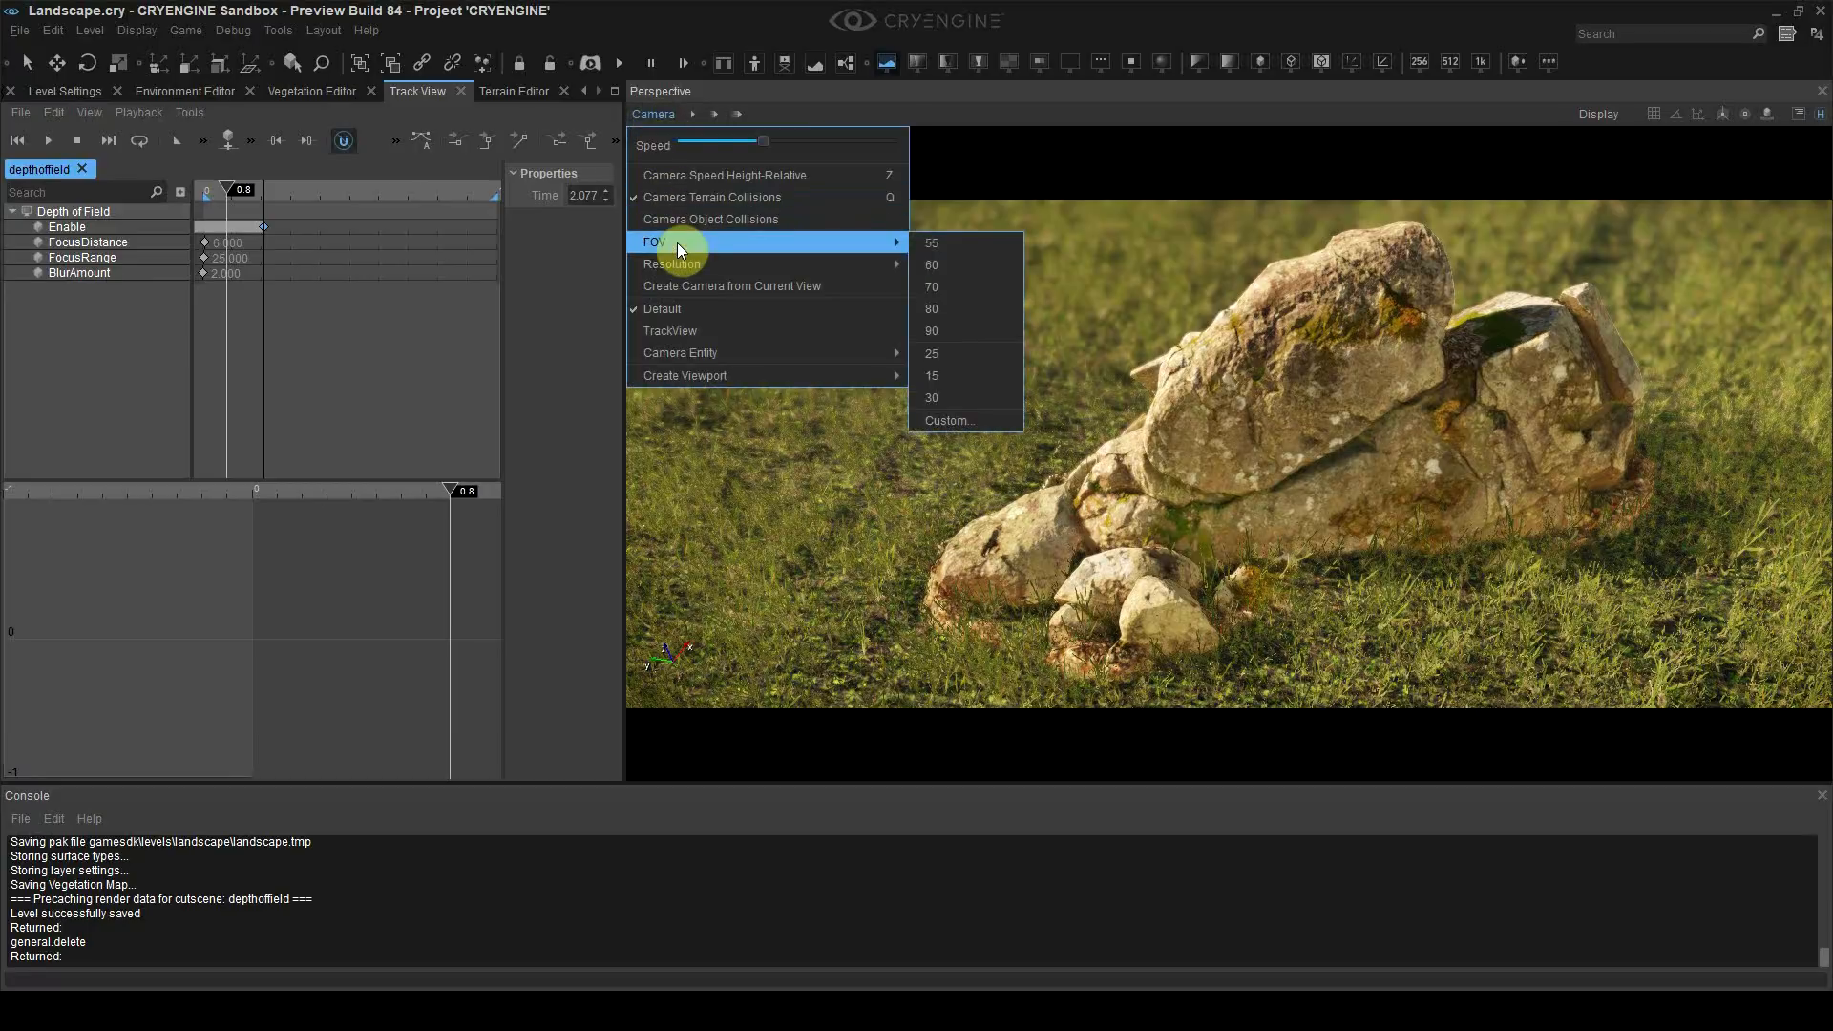
pyautogui.click(984, 274)
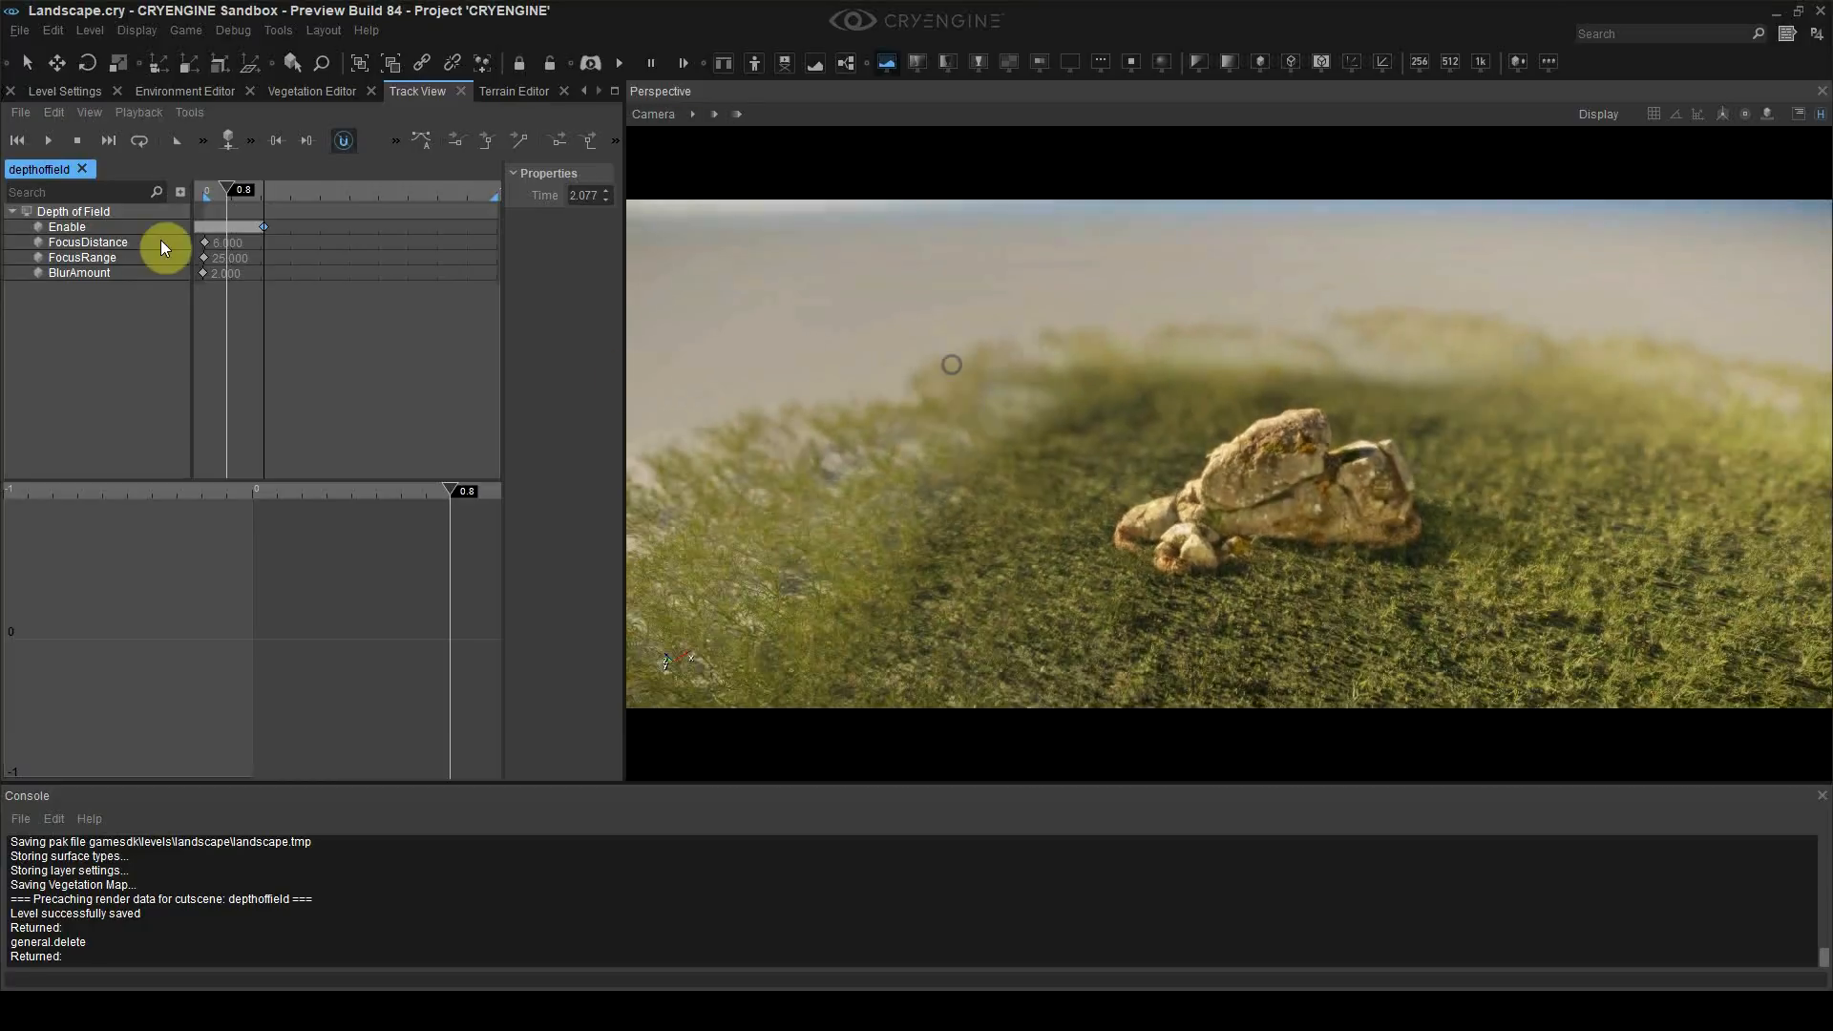
# Step: Set the time of the Depth of Field Enable track's key to 0 and save the level
pyautogui.click(261, 227)
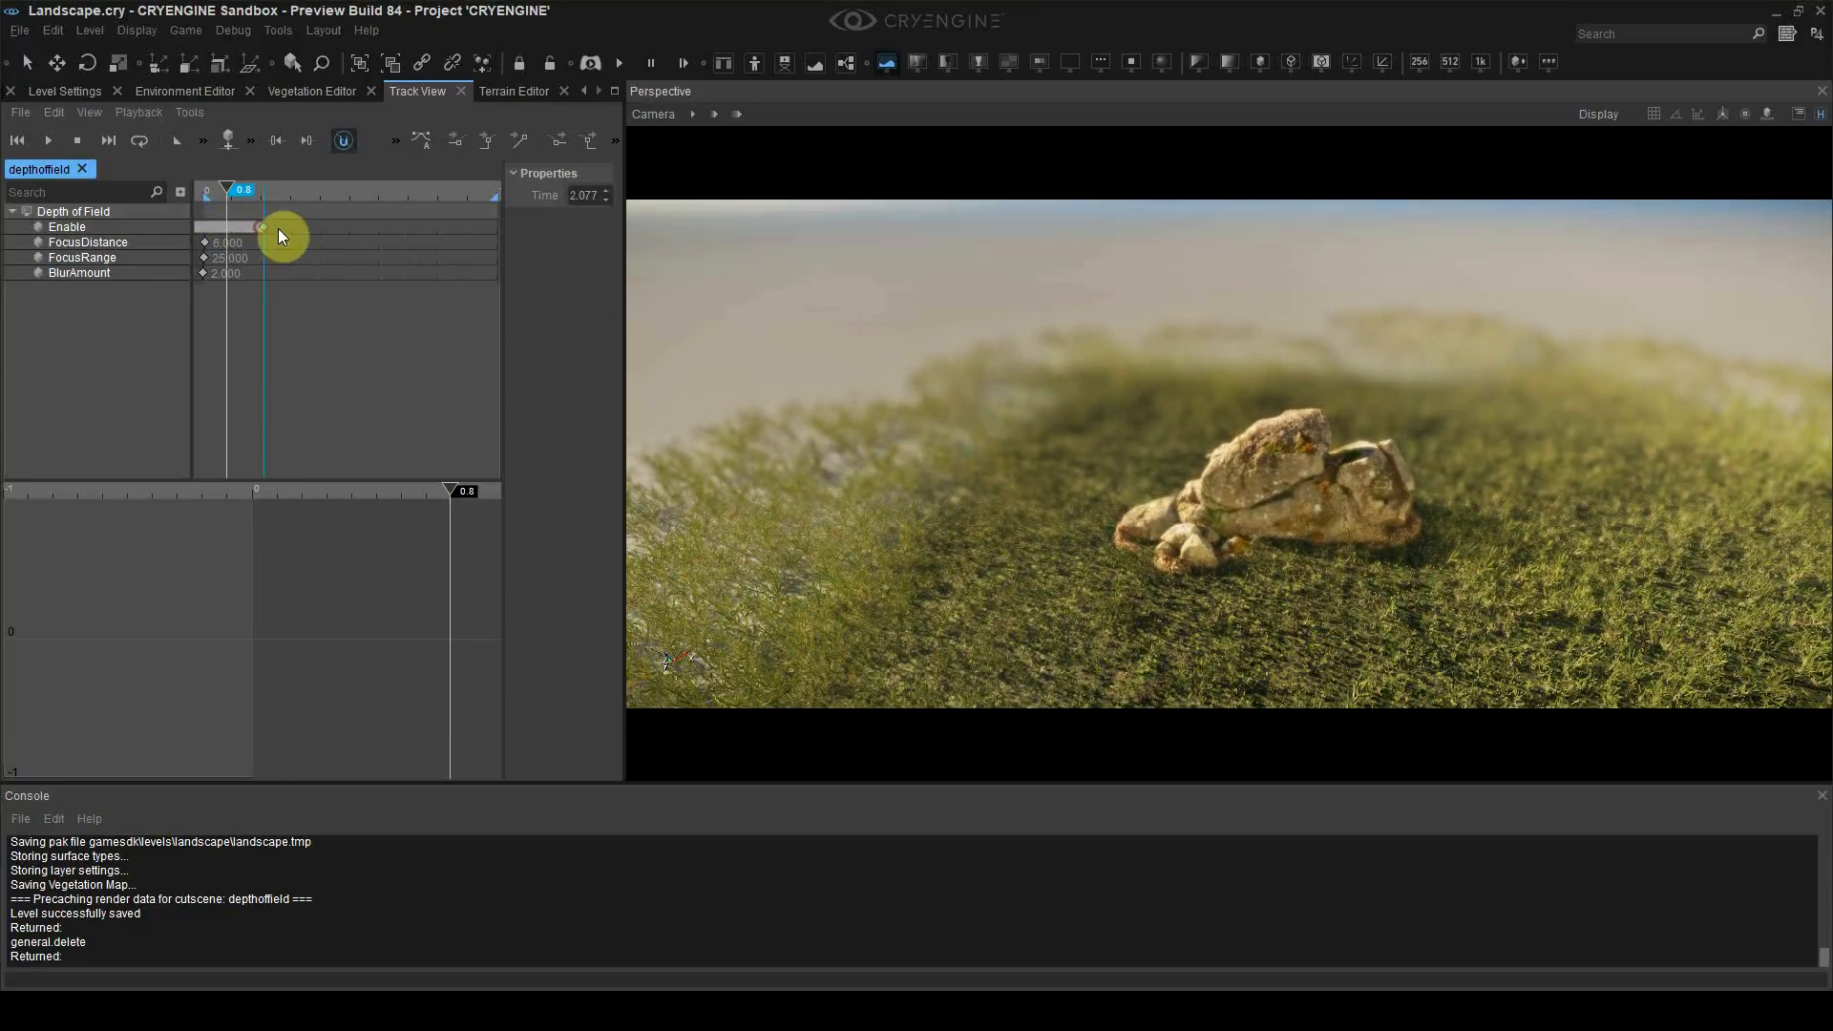
pyautogui.write('0')
pyautogui.press('Return')
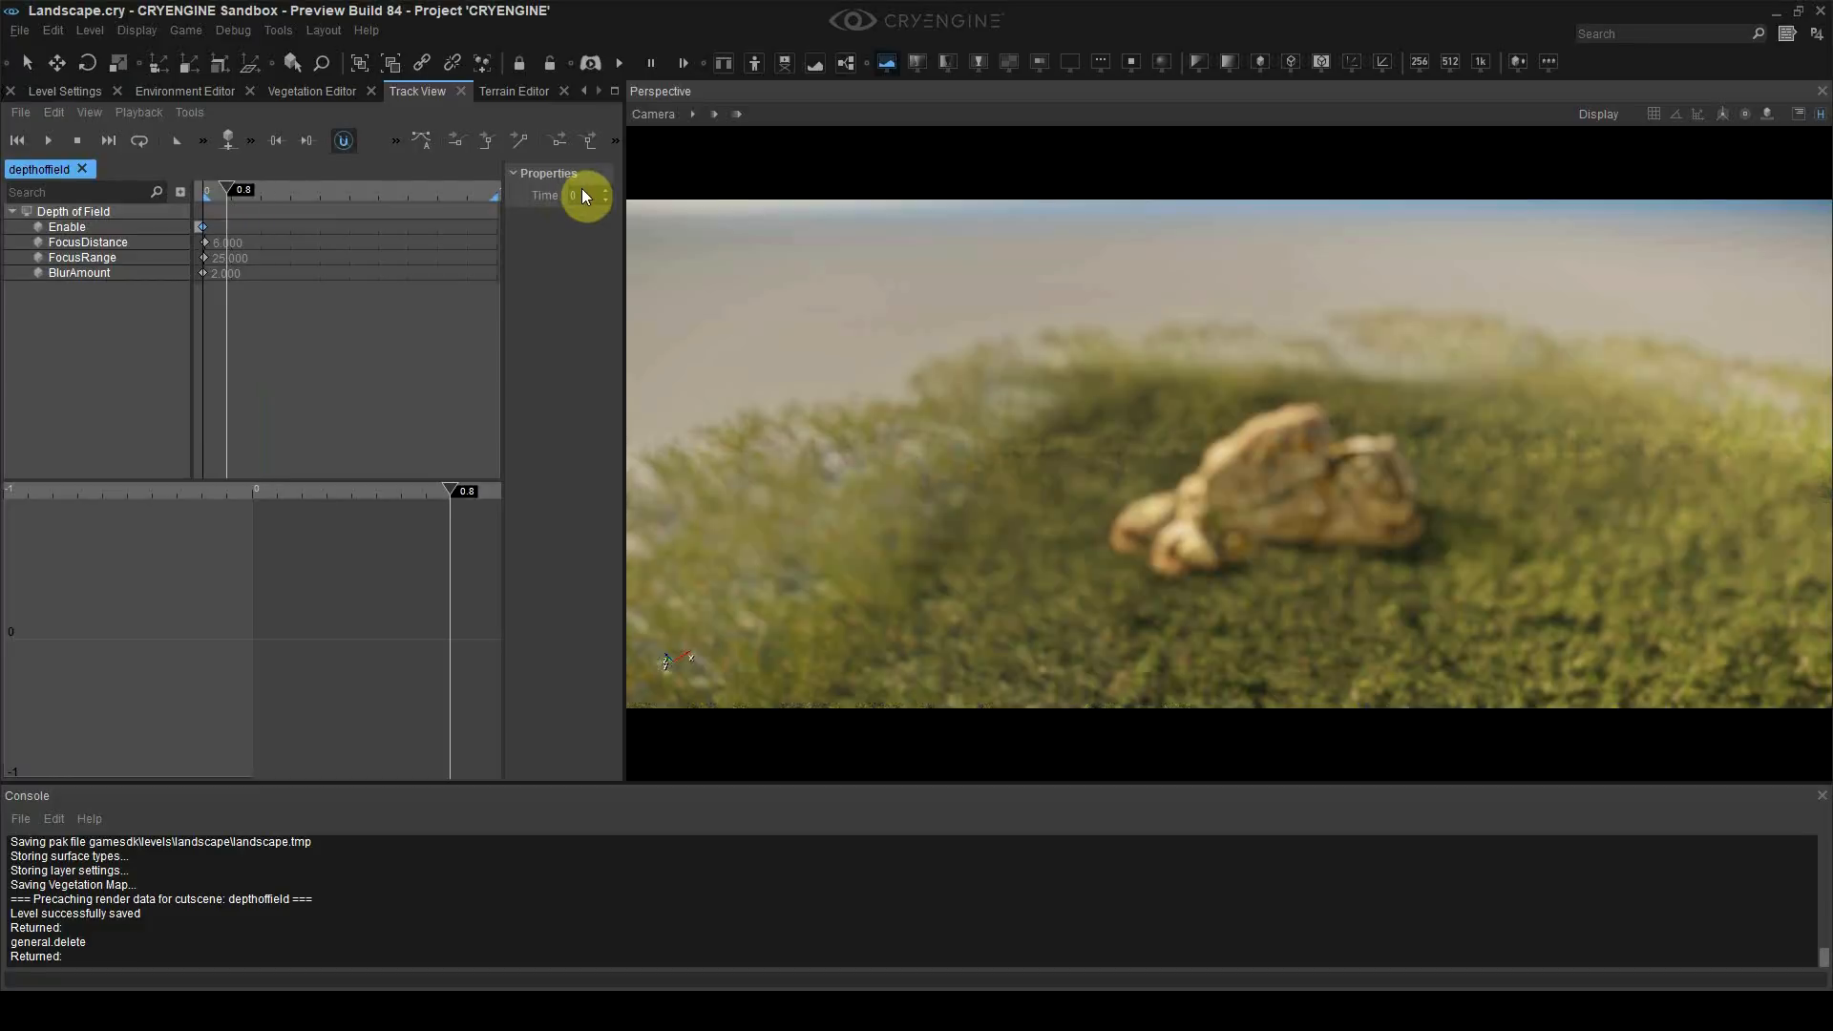
pyautogui.press('s')
pyautogui.moveTo(1131, 313); pyautogui.dragTo(1161, 317, button='right')
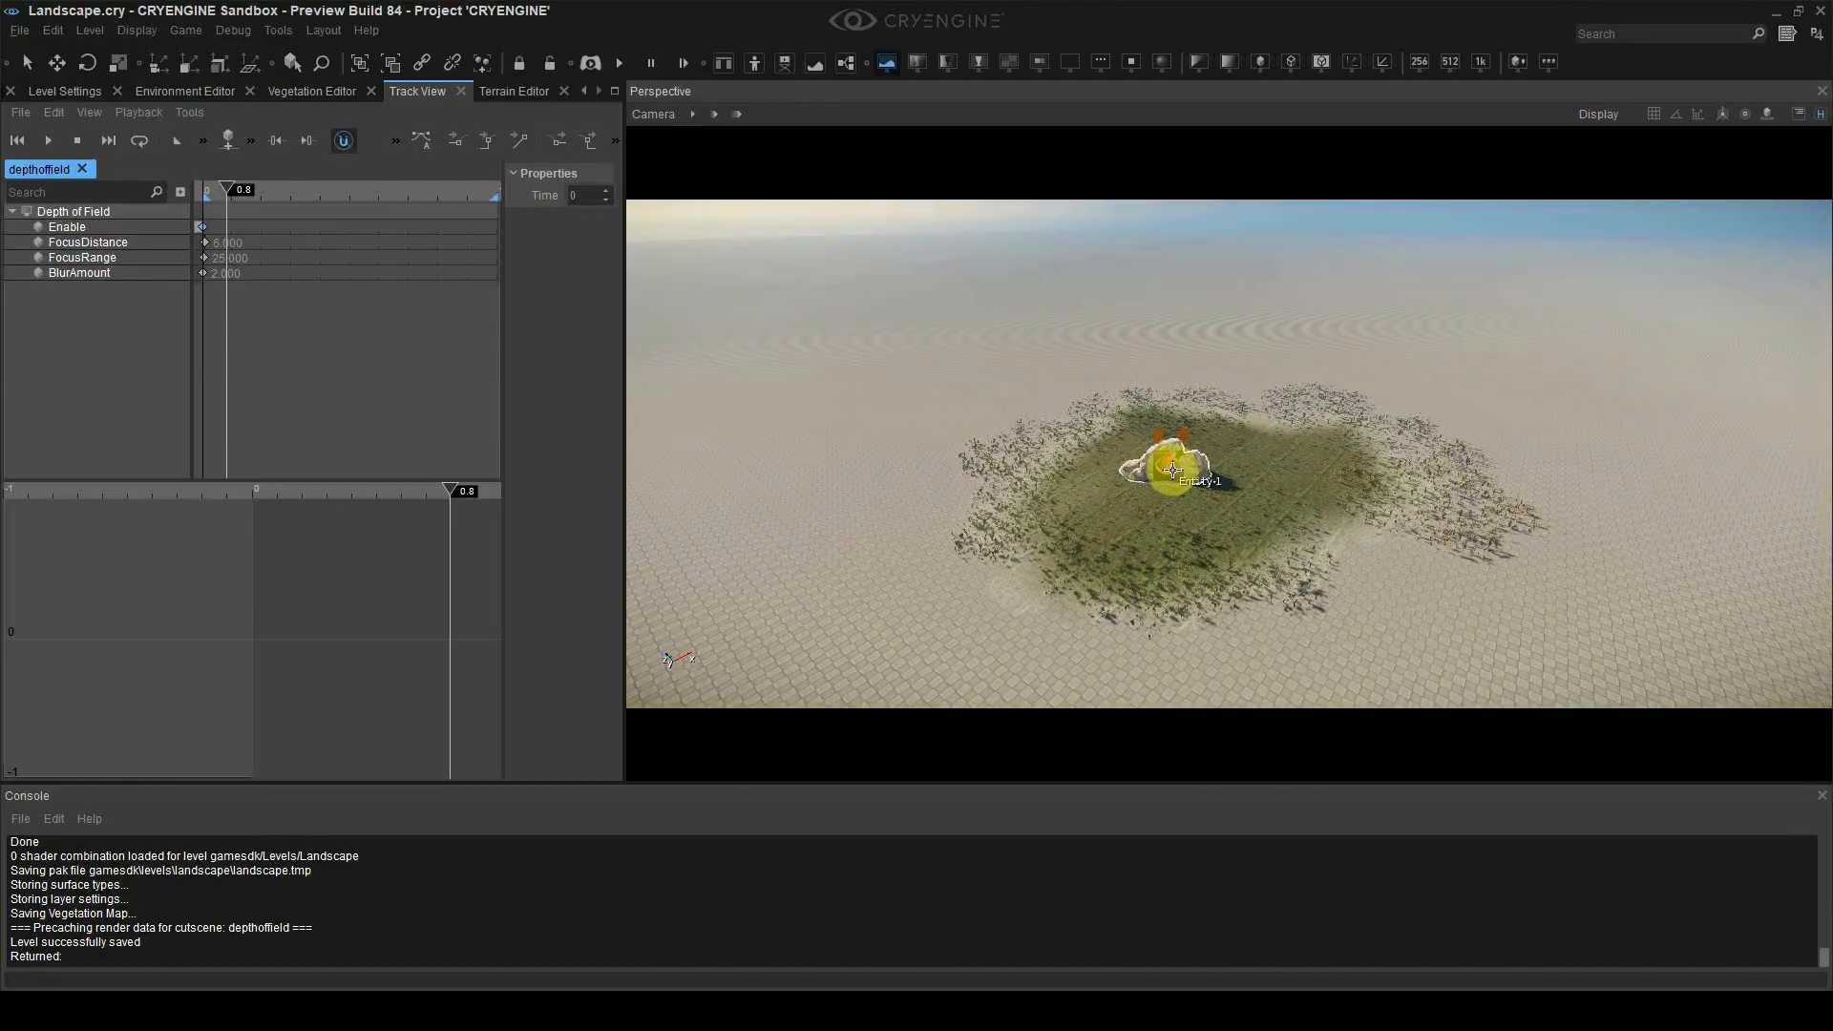
# Step: Examine the grass patch around the rocks from several distances, checking how its density and outer edges look from afar
pyautogui.press('d')
pyautogui.moveTo(1236, 475); pyautogui.dragTo(1320, 461, button='right')
pyautogui.press('w')
pyautogui.press('a')
pyautogui.press('s')
pyautogui.press('s')
pyautogui.press('s')
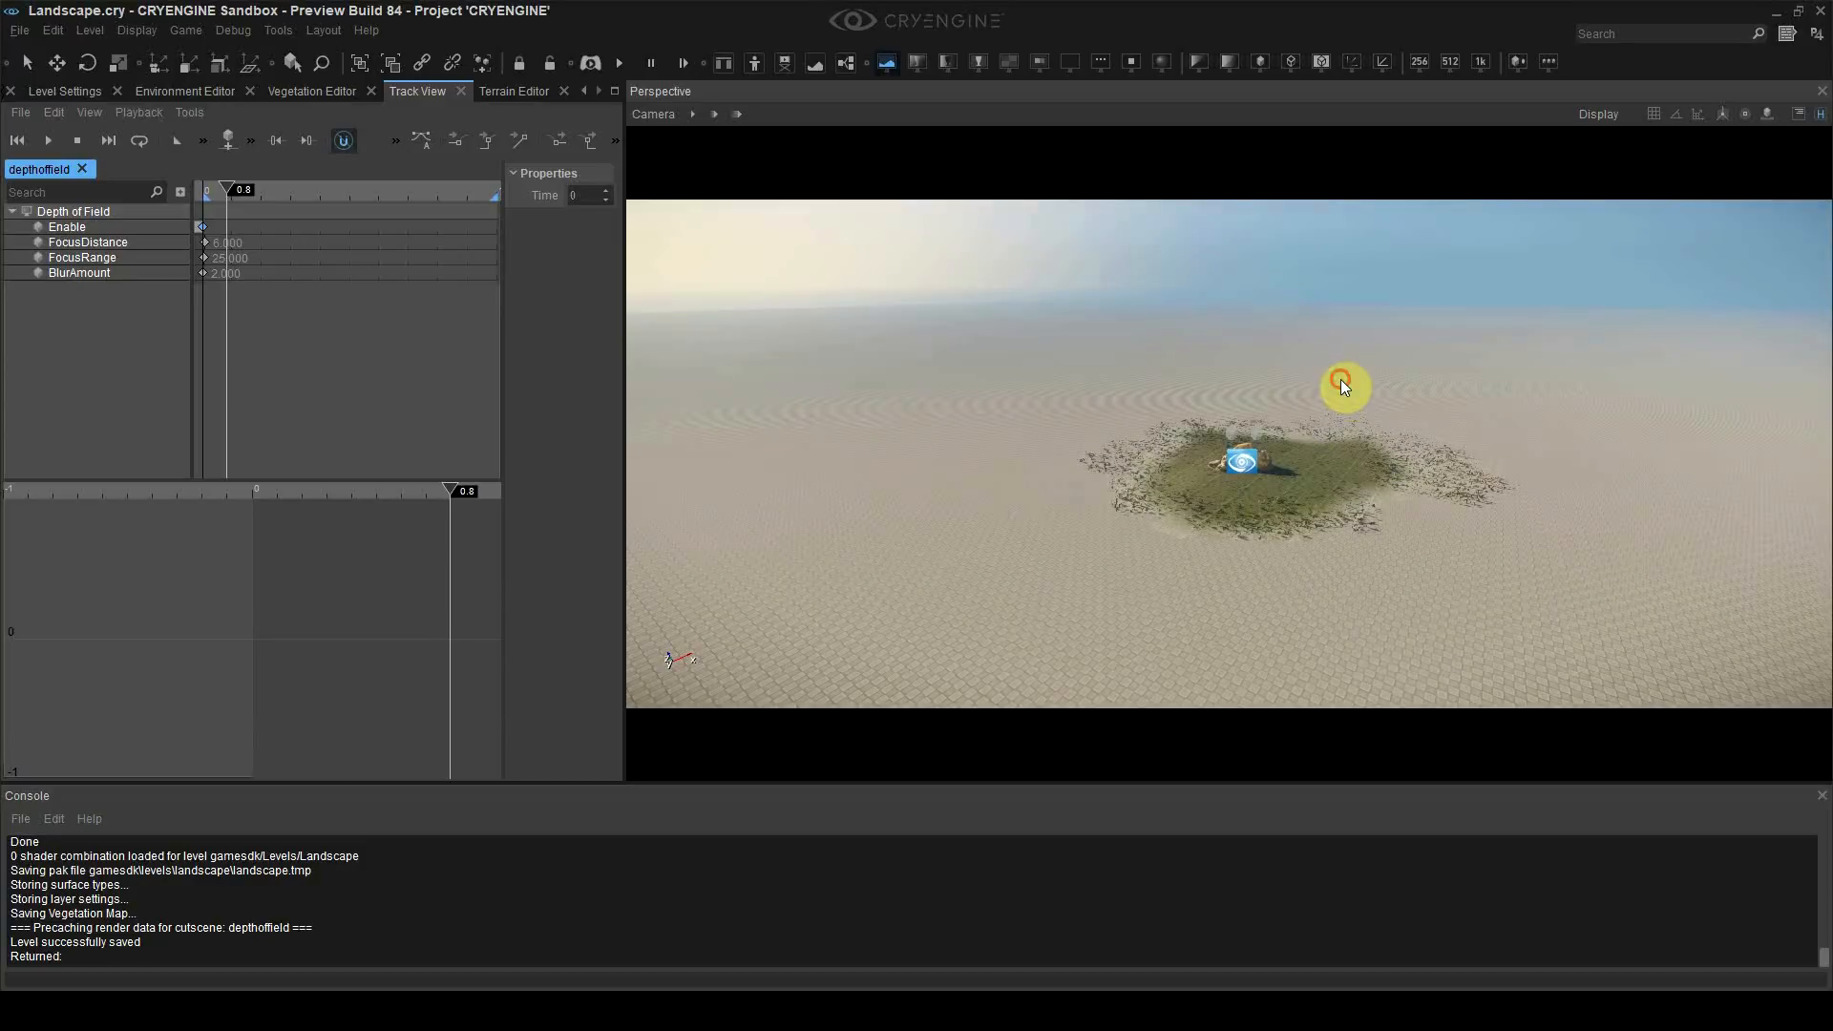
pyautogui.moveTo(1105, 372); pyautogui.dragTo(1385, 618)
pyautogui.moveTo(1349, 526); pyautogui.dragTo(1350, 531, button='right')
pyautogui.press('w')
pyautogui.scroll(2, 1350, 531)
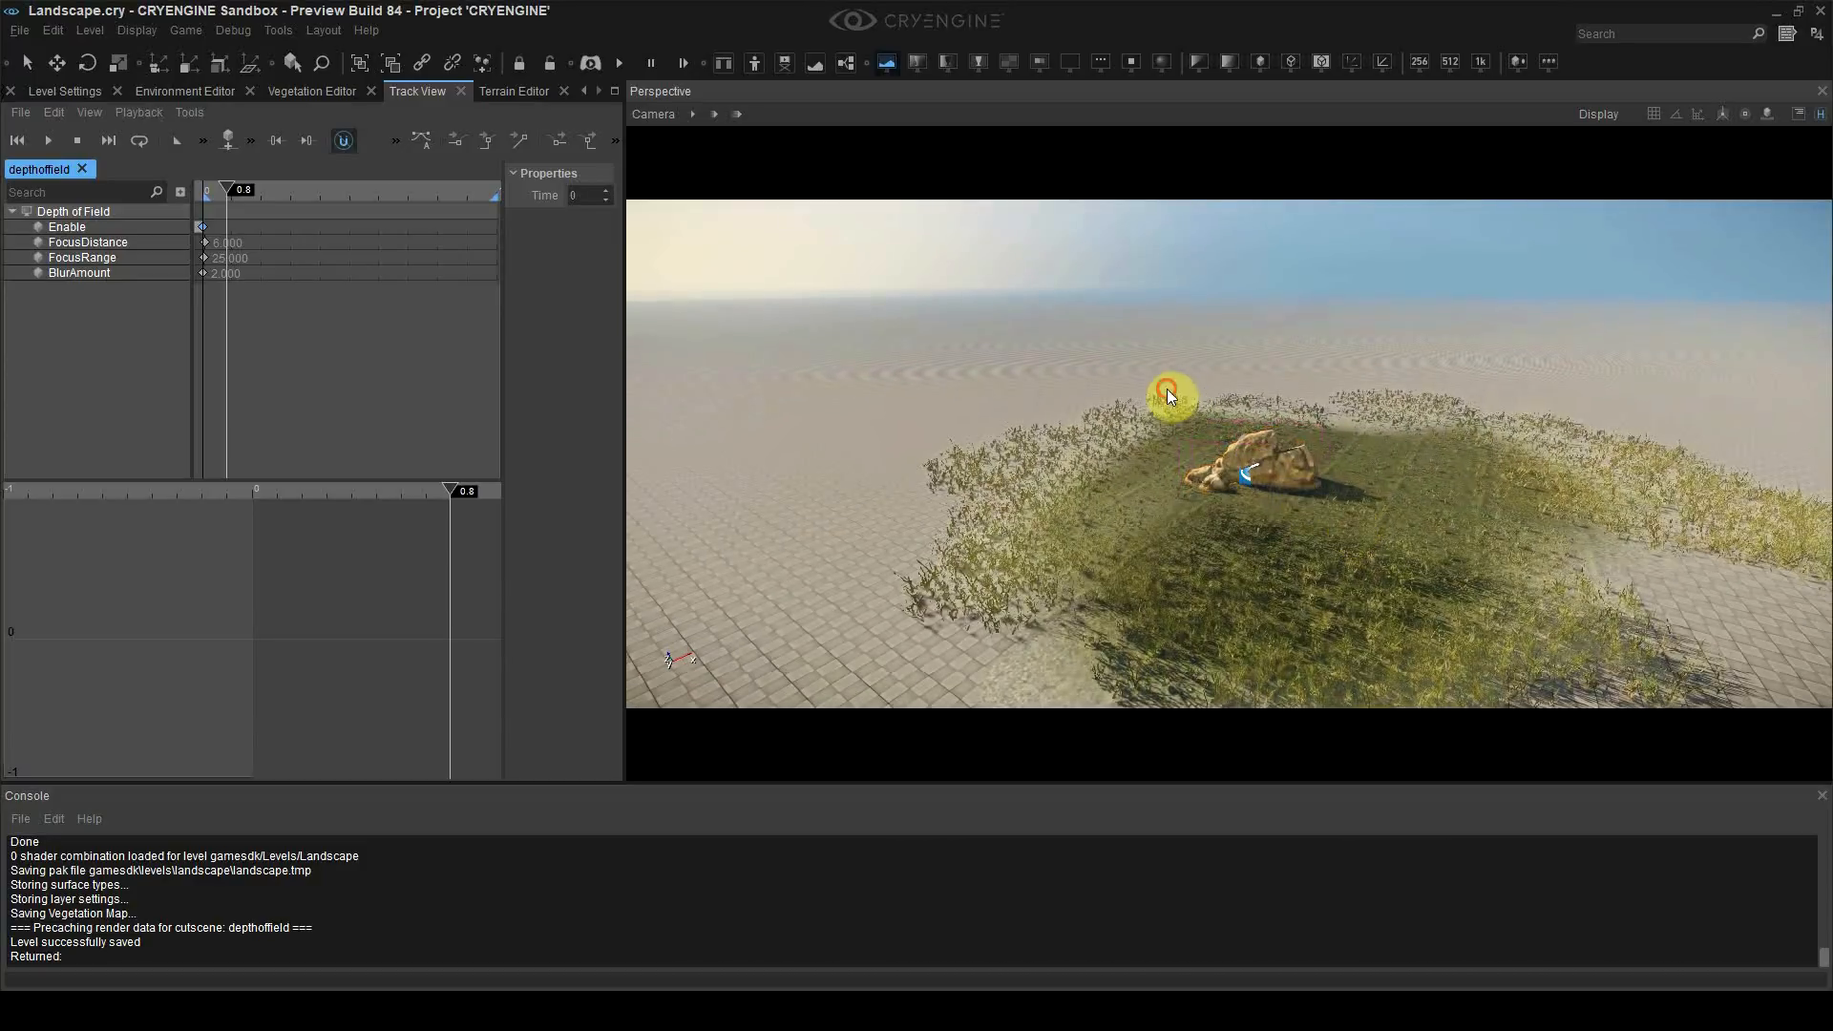
pyautogui.moveTo(1170, 395); pyautogui.dragTo(1380, 607)
pyautogui.click(1374, 582)
pyautogui.scroll(-3, 1370, 579)
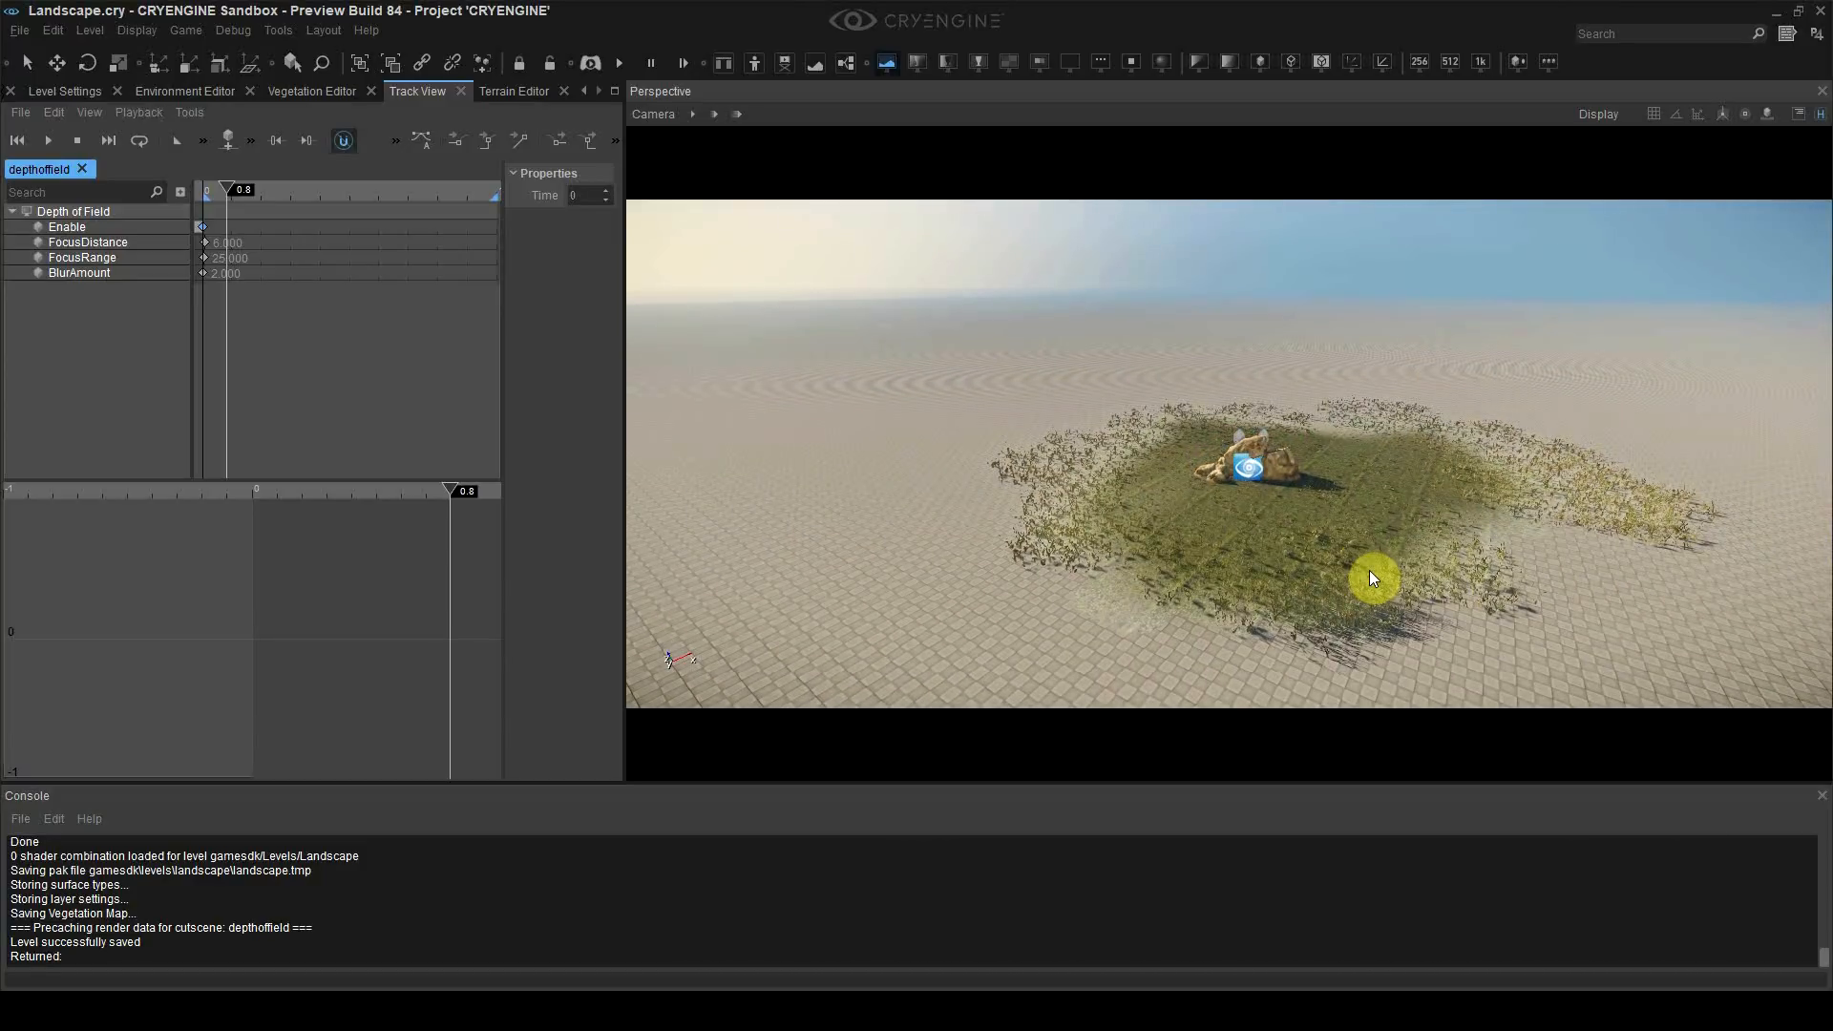
pyautogui.click(1254, 466)
pyautogui.scroll(-3, 1250, 453)
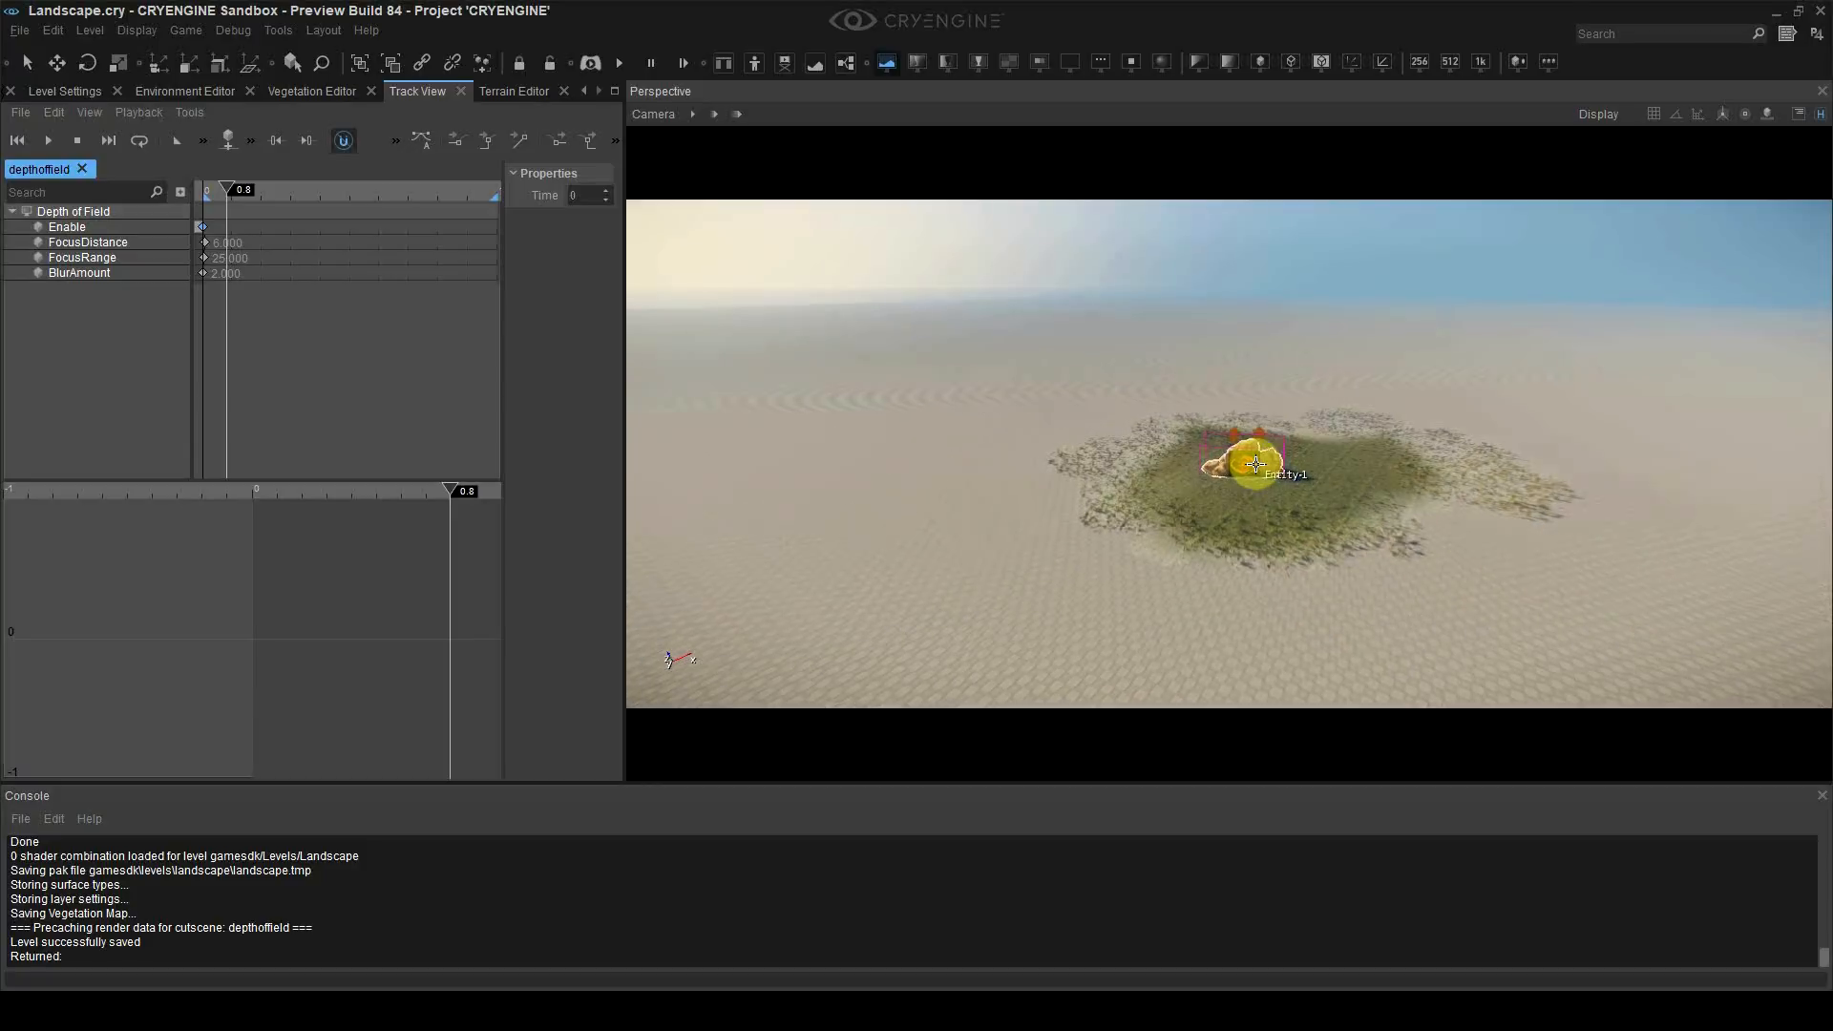
# Step: Examine the grass patch and the whole terrain square with its surrounding ocean from high above
pyautogui.press('1')
pyautogui.click(1277, 421)
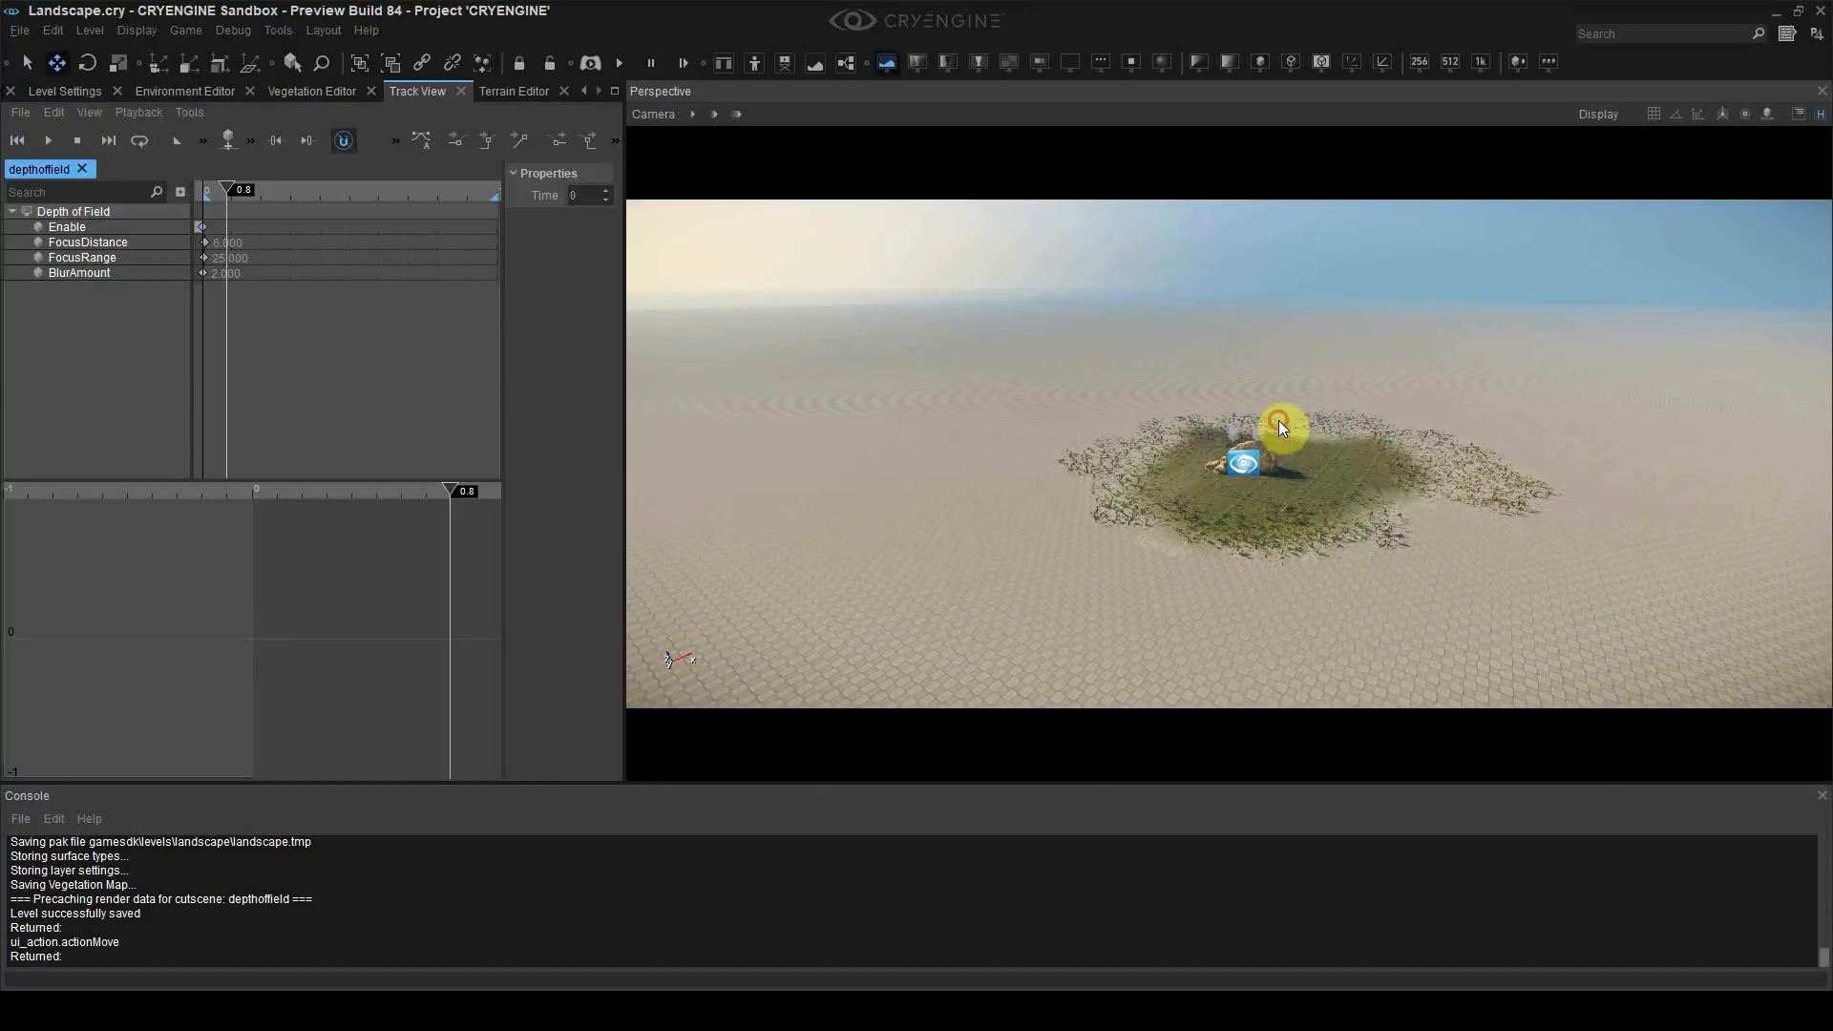
pyautogui.press('s')
pyautogui.moveTo(1278, 421); pyautogui.dragTo(1318, 479, button='right')
pyautogui.scroll(-2, 1308, 482)
pyautogui.press('s')
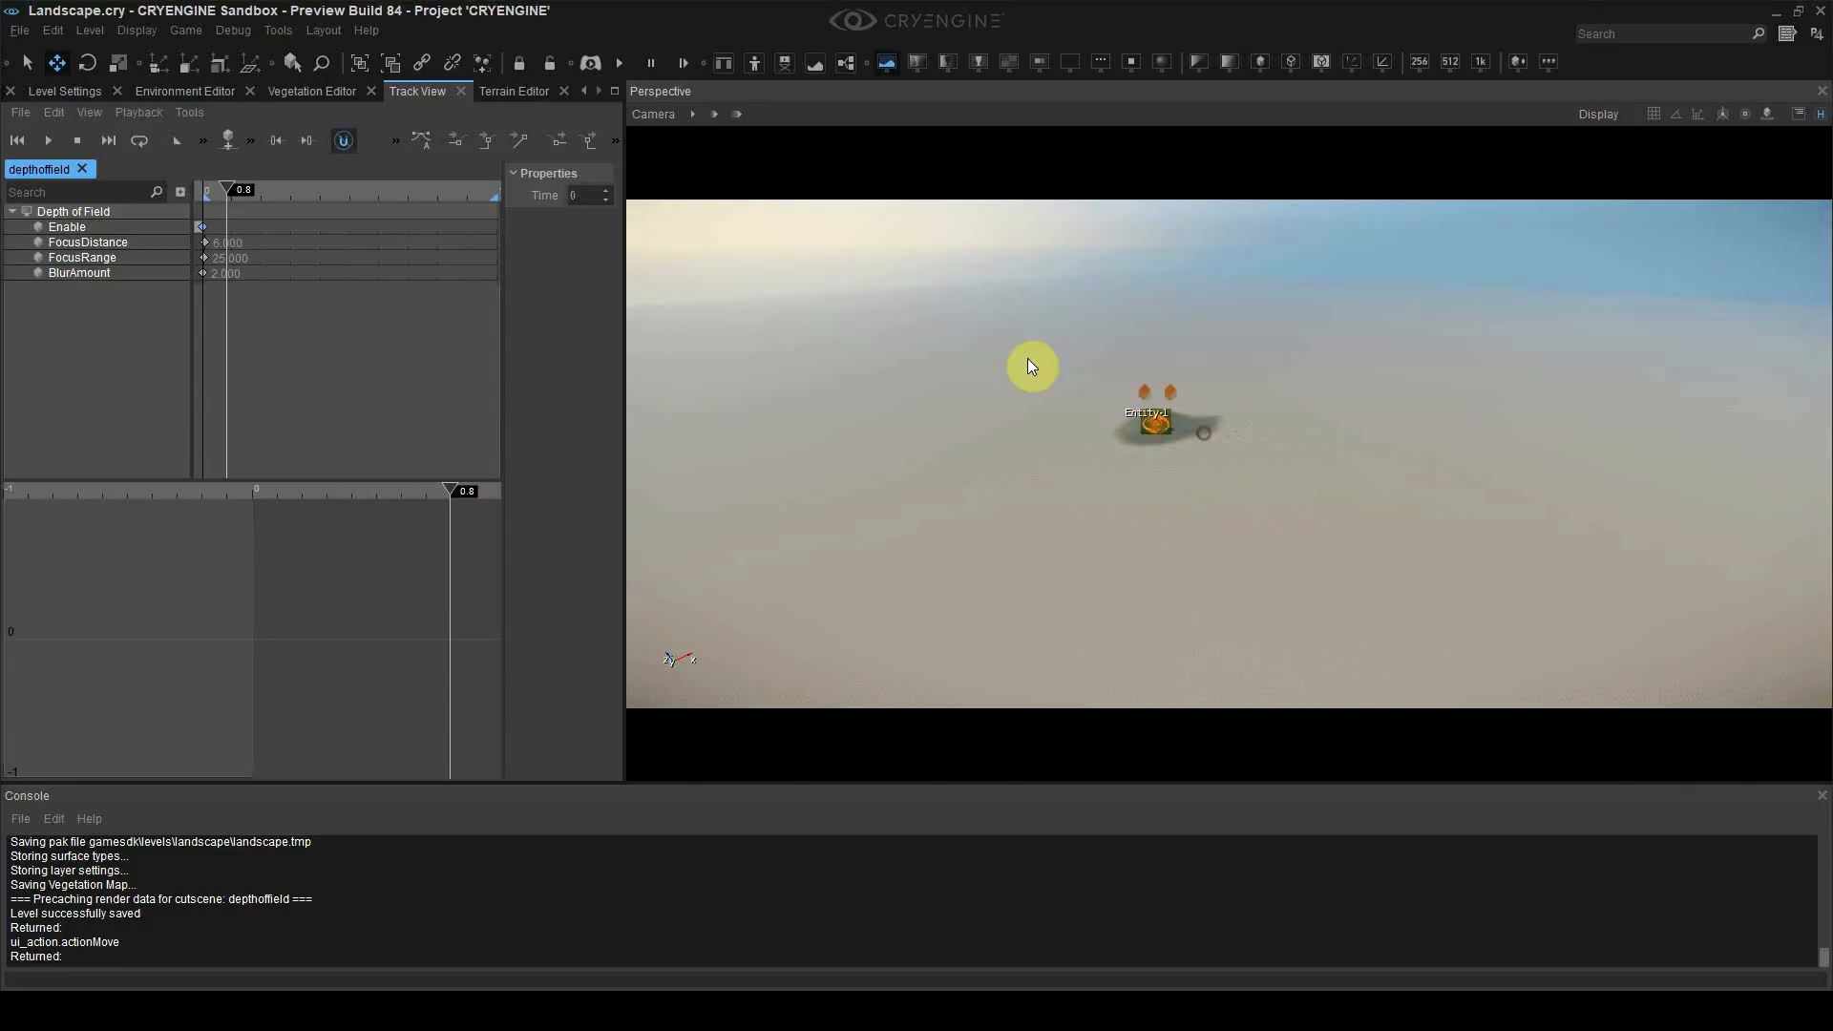
pyautogui.moveTo(954, 310); pyautogui.dragTo(1222, 562)
pyautogui.click(1224, 507)
pyautogui.moveTo(1223, 507); pyautogui.dragTo(1213, 466, button='right')
pyautogui.scroll(3, 1022, 491)
pyautogui.press('s')
pyautogui.press('w')
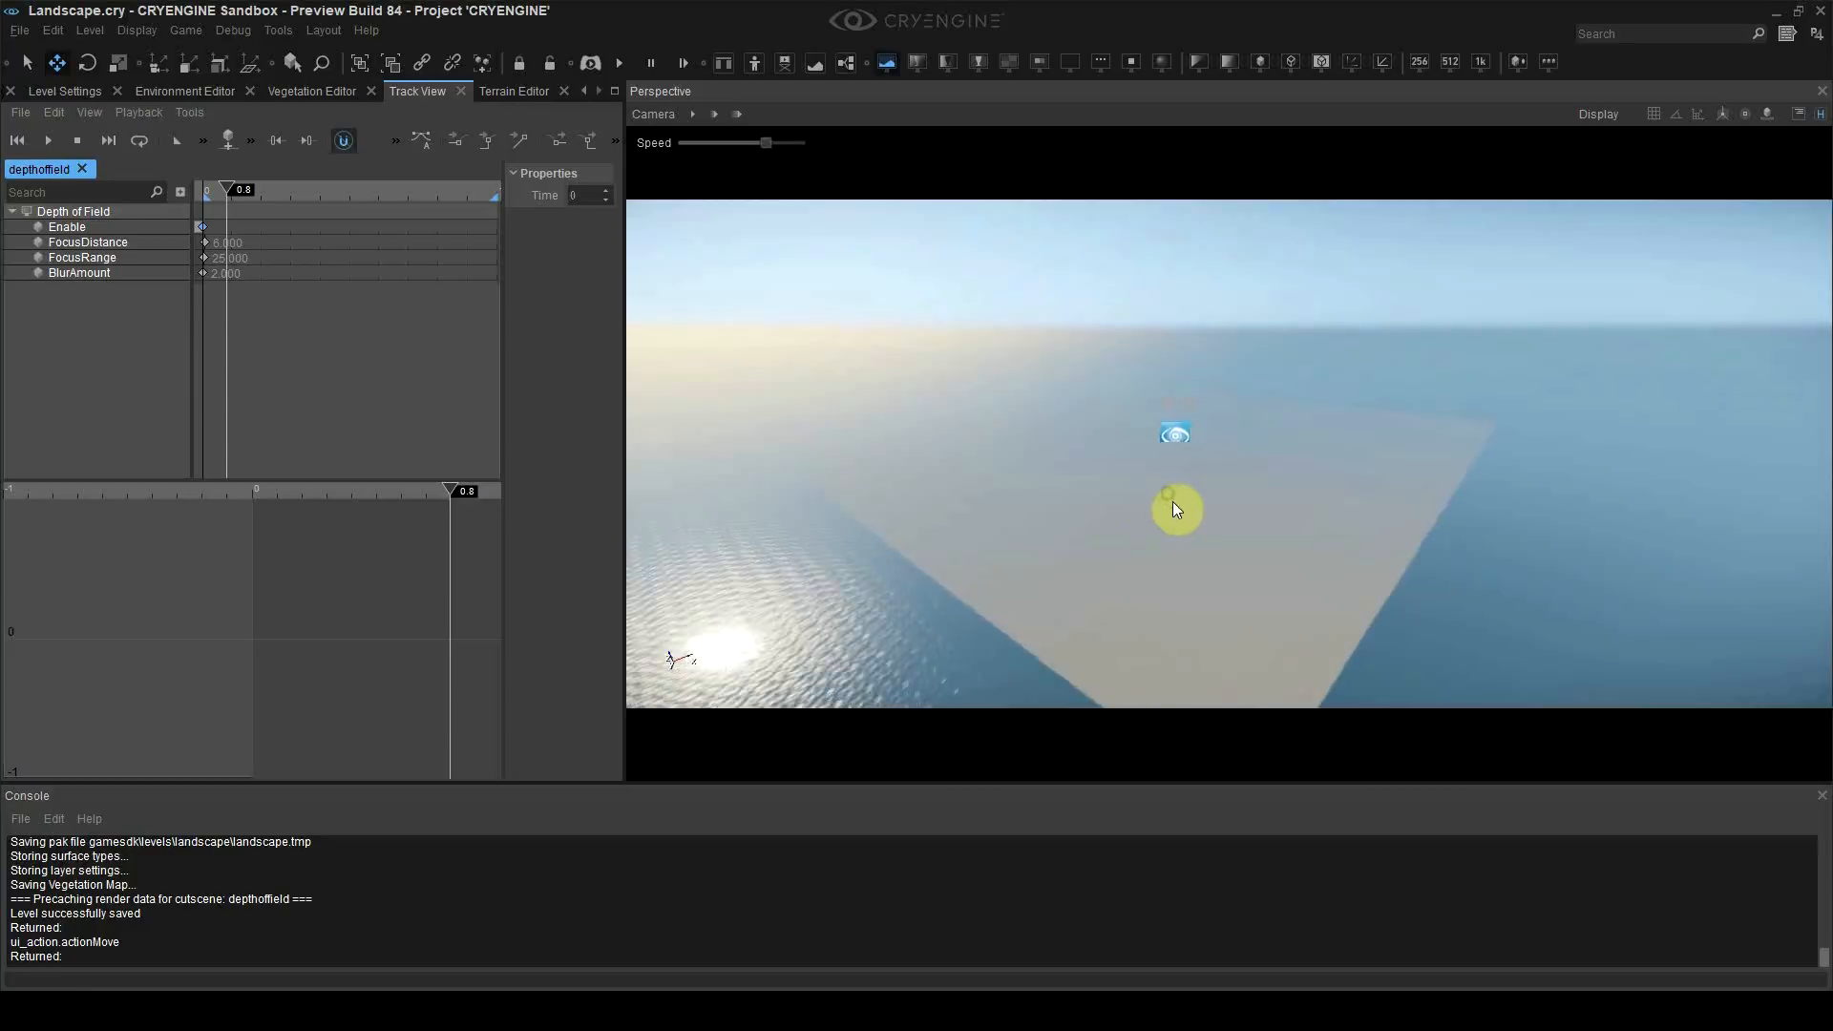
pyautogui.press('d')
pyautogui.press('w')
pyautogui.moveTo(1204, 540); pyautogui.dragTo(1289, 592, button='right')
pyautogui.press('s')
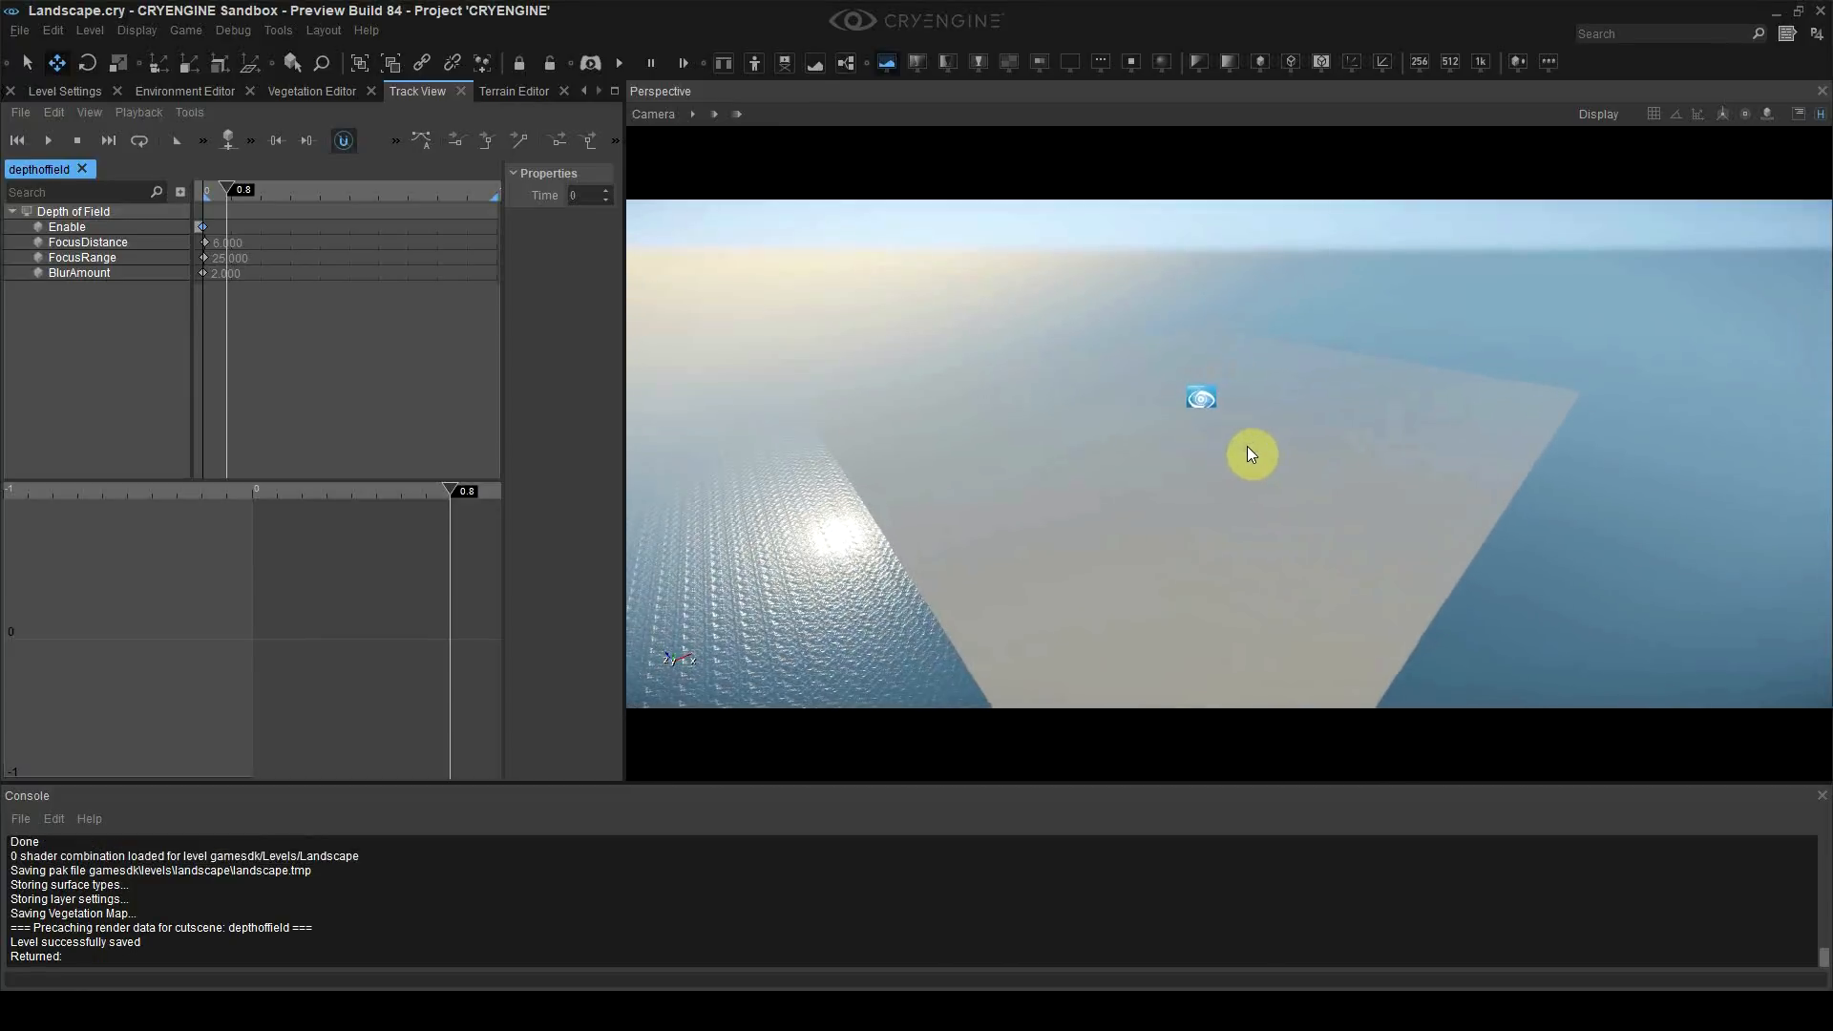
pyautogui.press('a')
pyautogui.moveTo(1154, 435); pyautogui.dragTo(1169, 446, button='right')
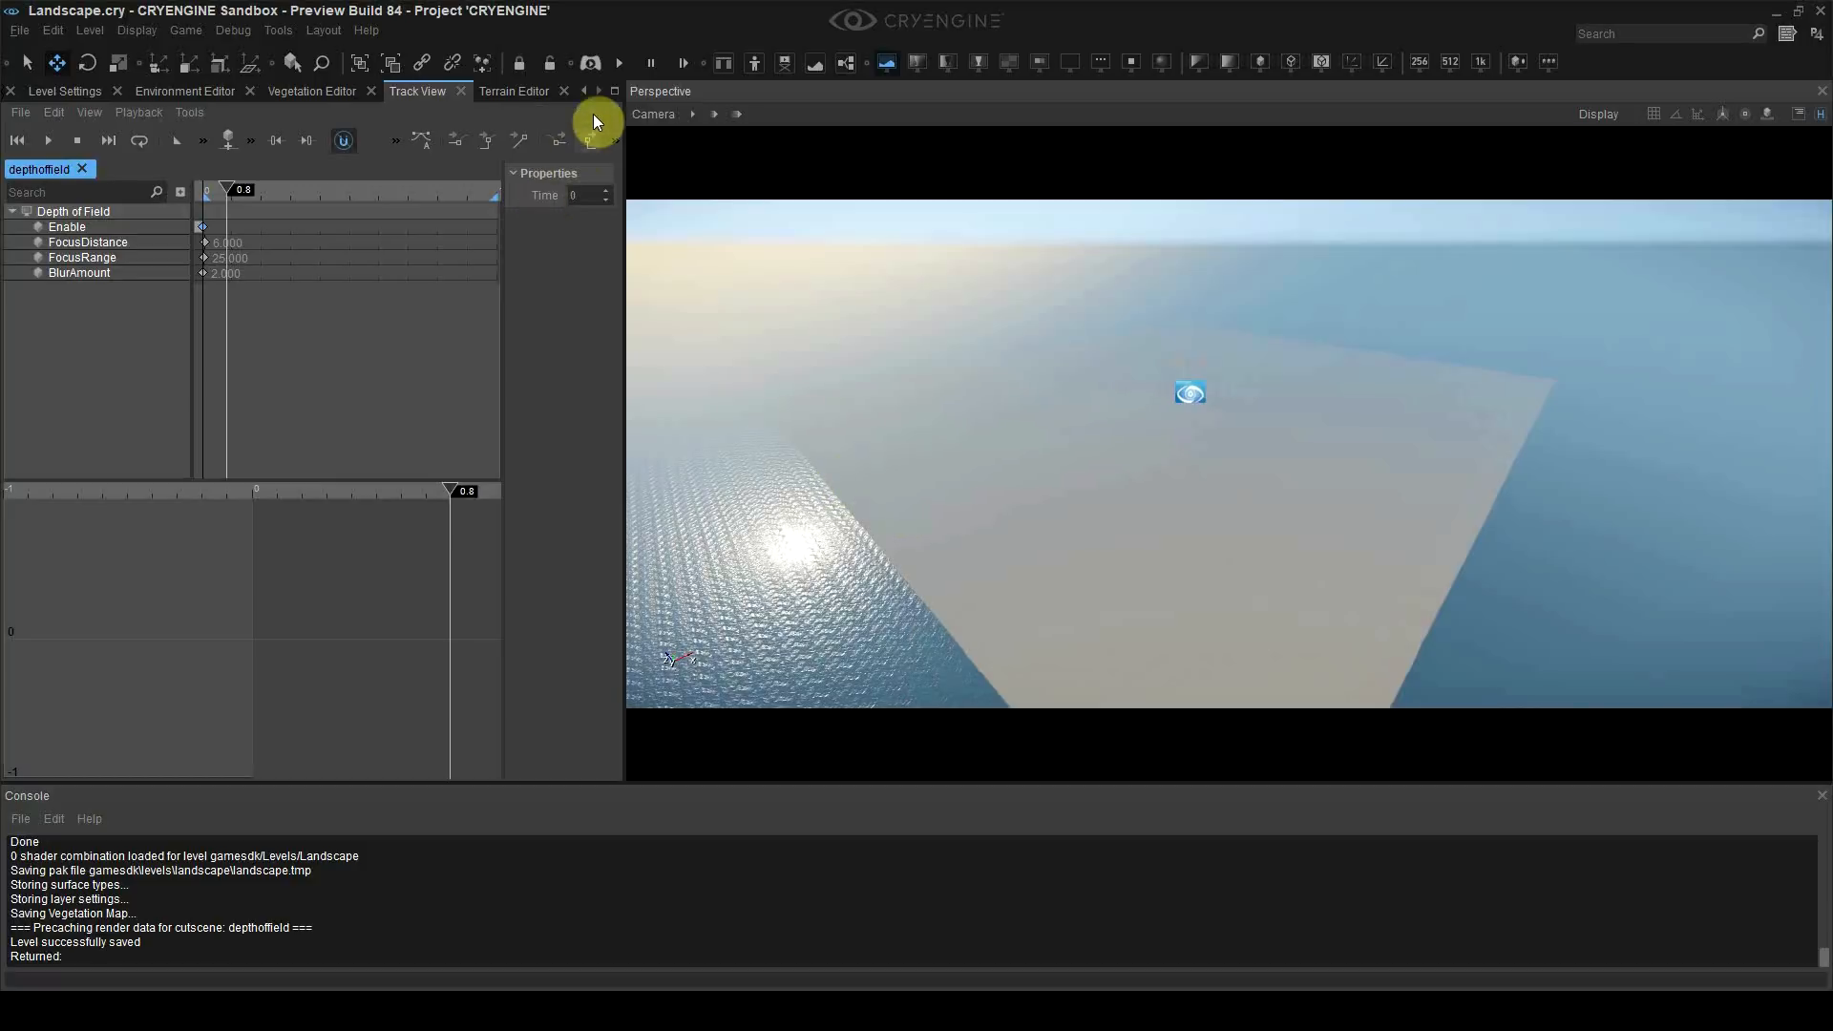
# Step: Set up the Raise/Lower terrain brush with an outside radius of about 167, inside radius of about 12.6 and height of about 6.4
pyautogui.click(535, 91)
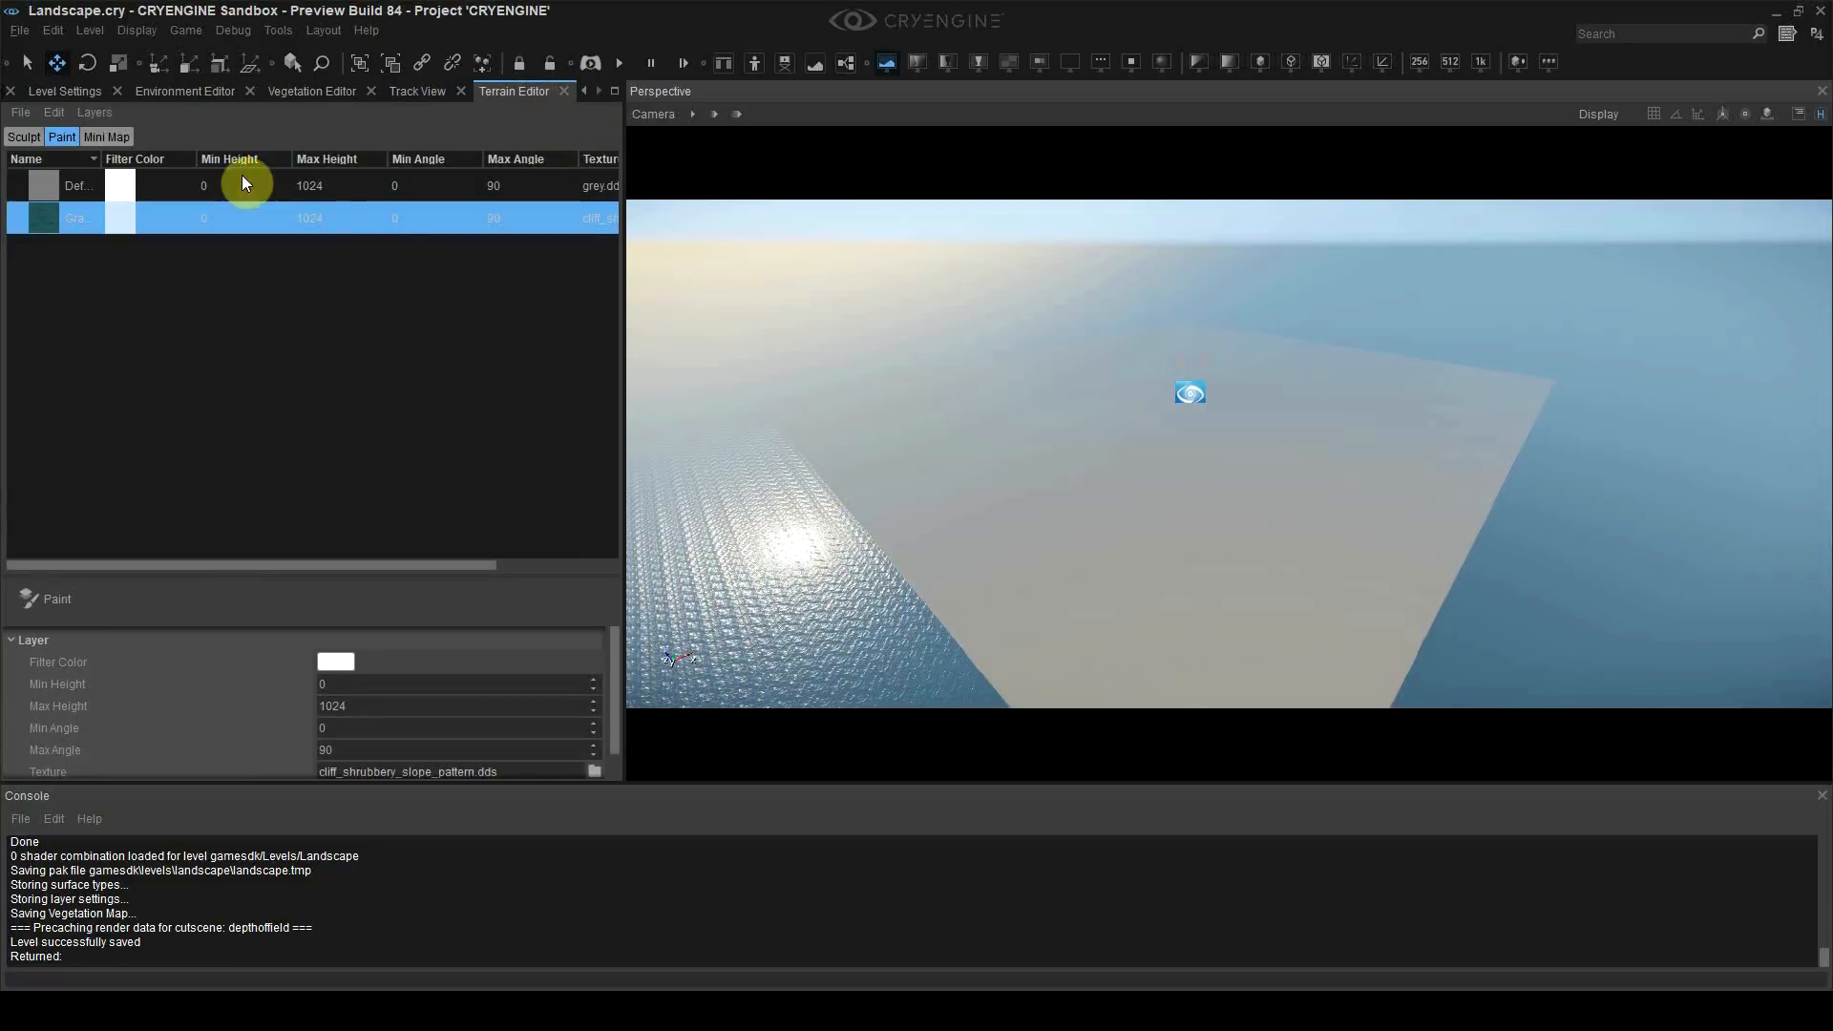
pyautogui.click(24, 137)
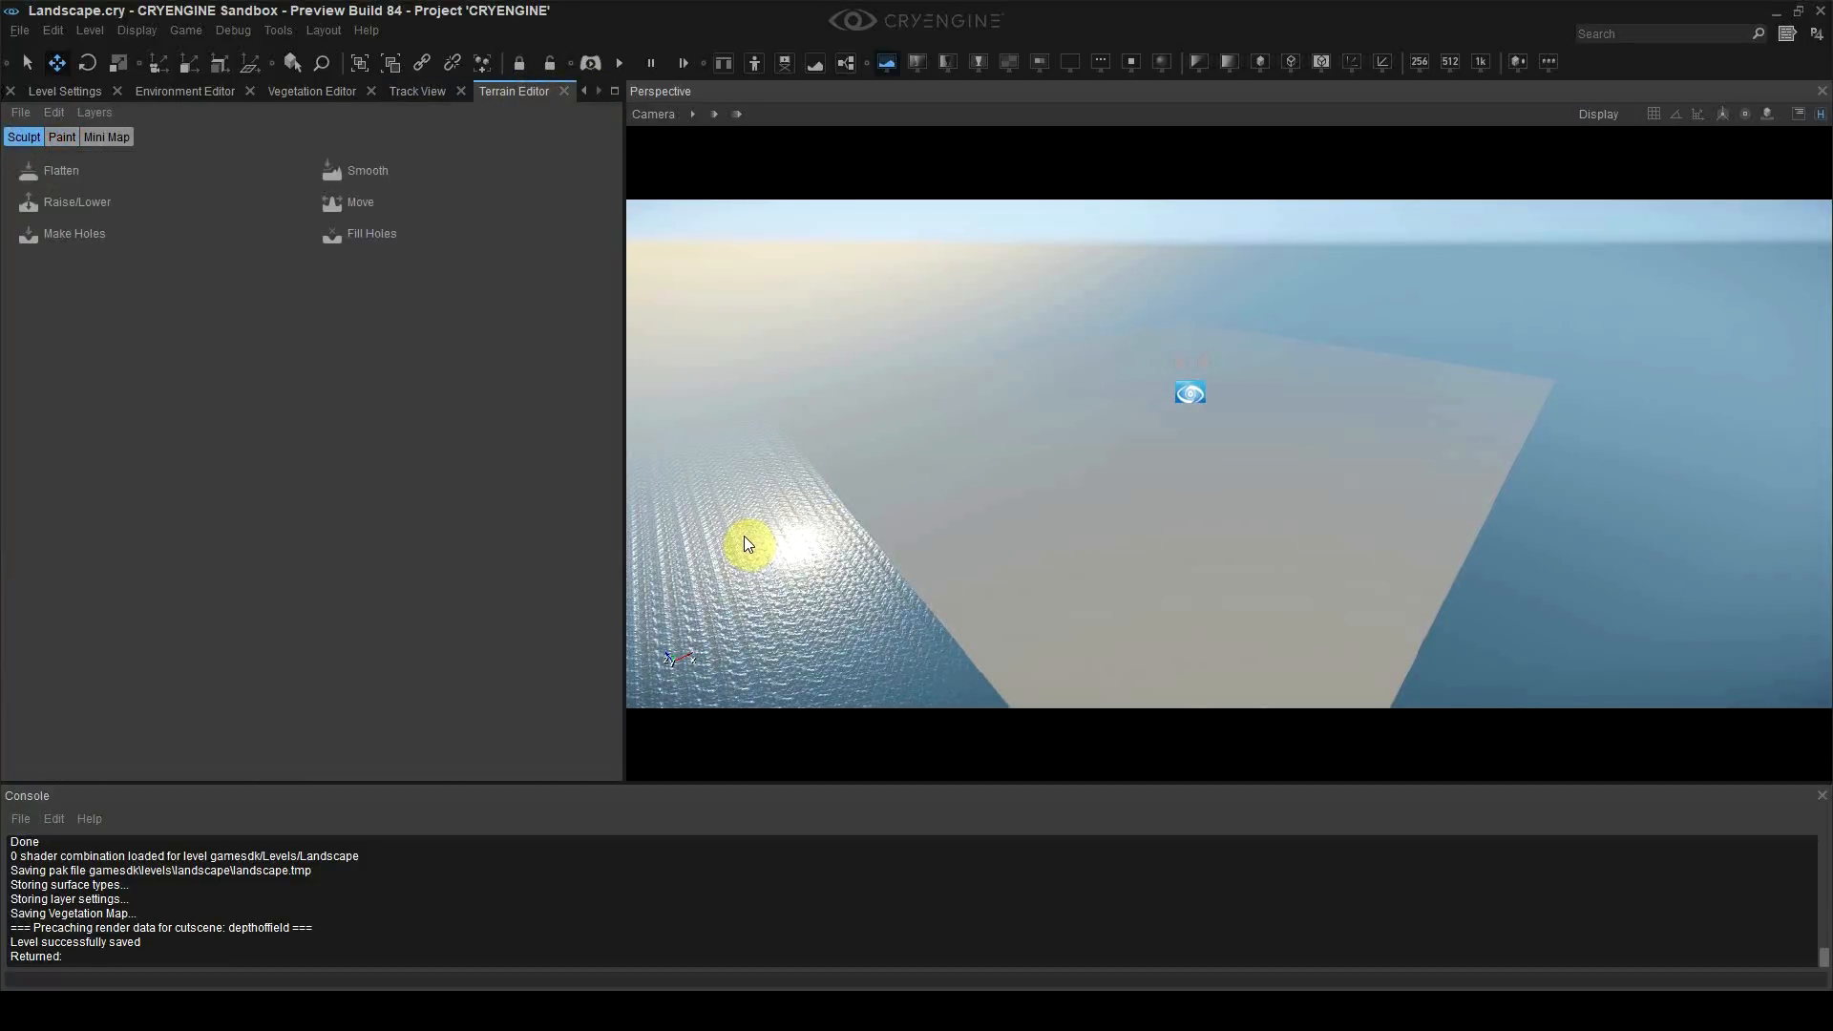
pyautogui.moveTo(966, 449); pyautogui.dragTo(970, 451, button='right')
pyautogui.press('a')
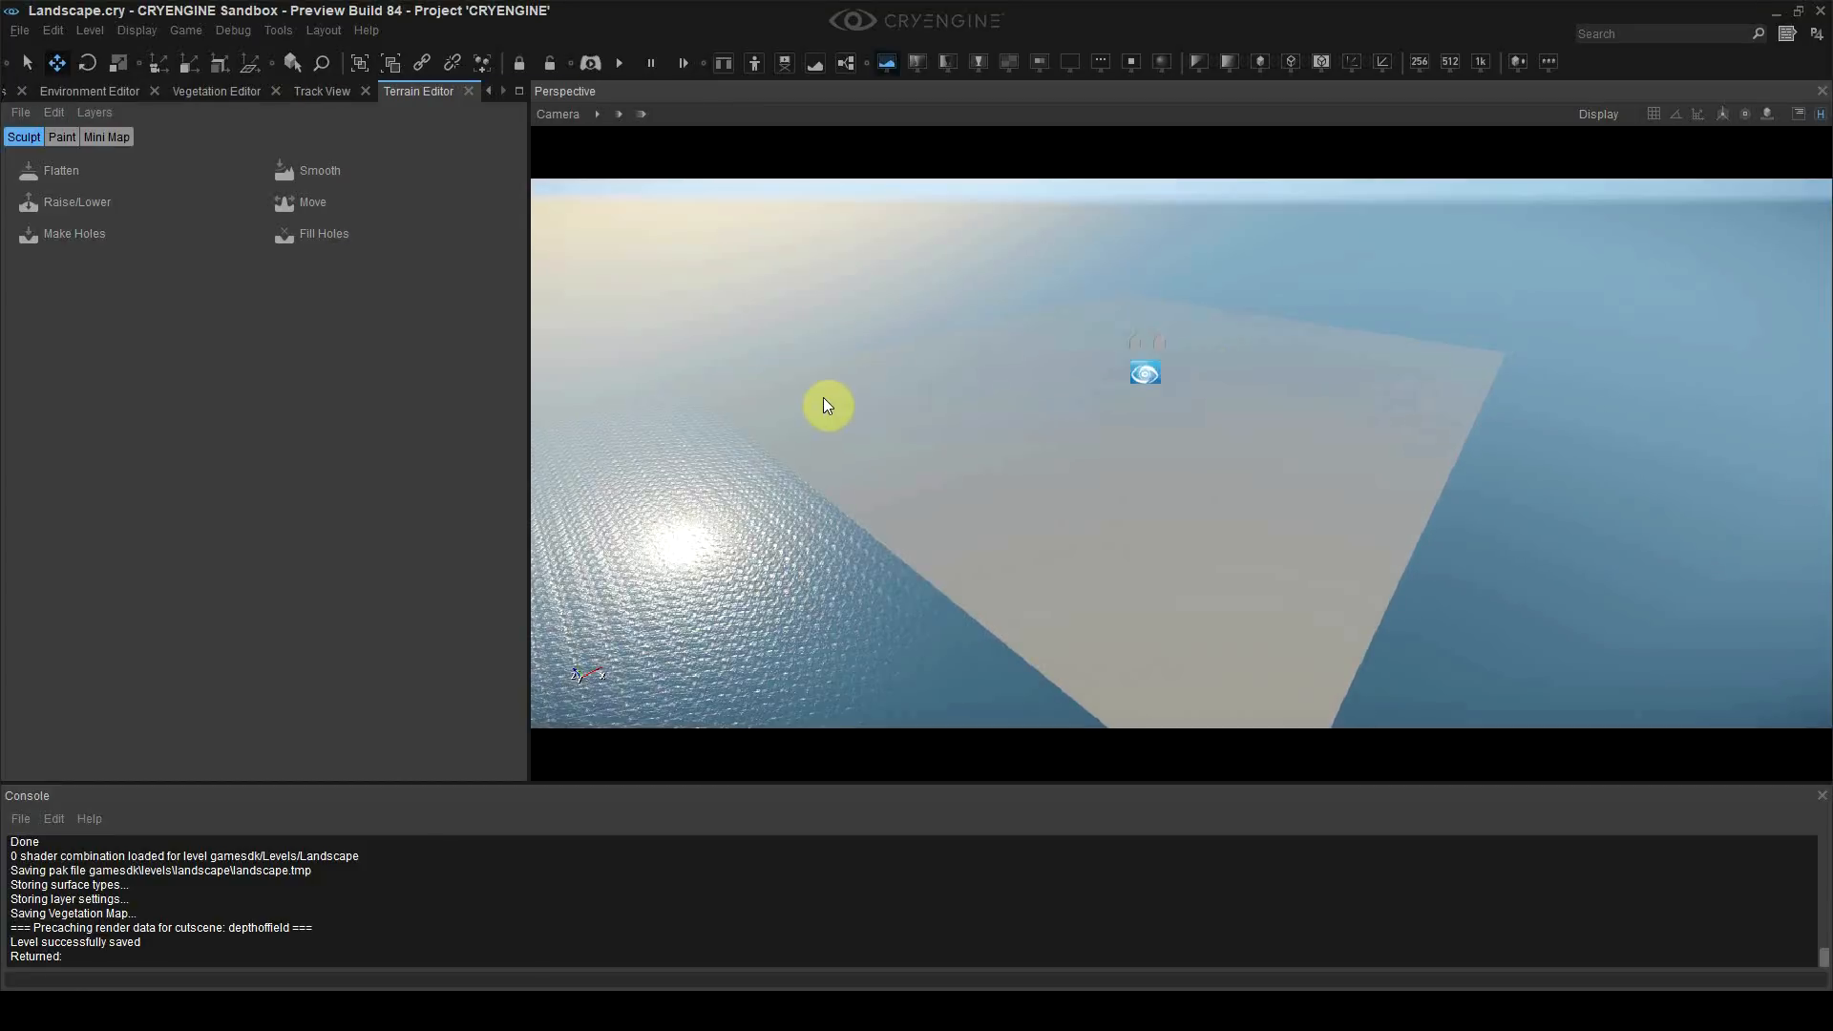
pyautogui.moveTo(985, 258); pyautogui.dragTo(1184, 574, button='right')
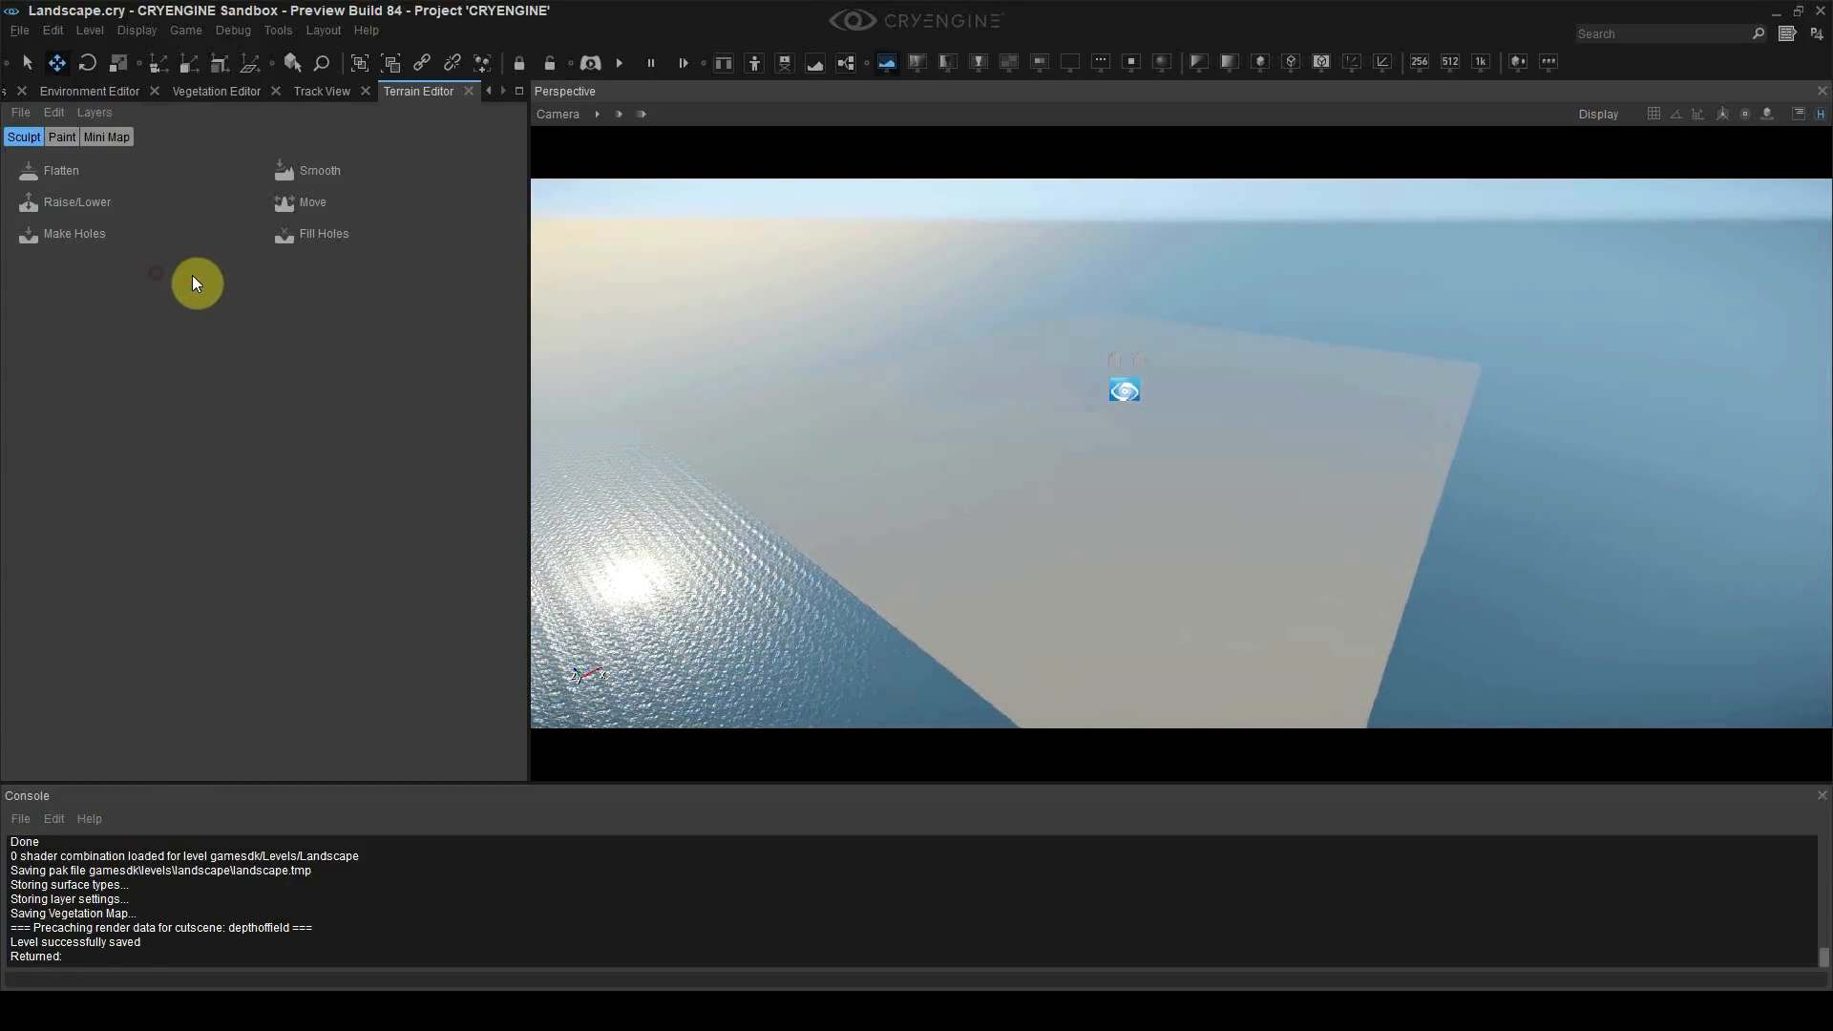
pyautogui.scroll(1, 860, 423)
pyautogui.scroll(-2, 860, 423)
pyautogui.scroll(3, 860, 423)
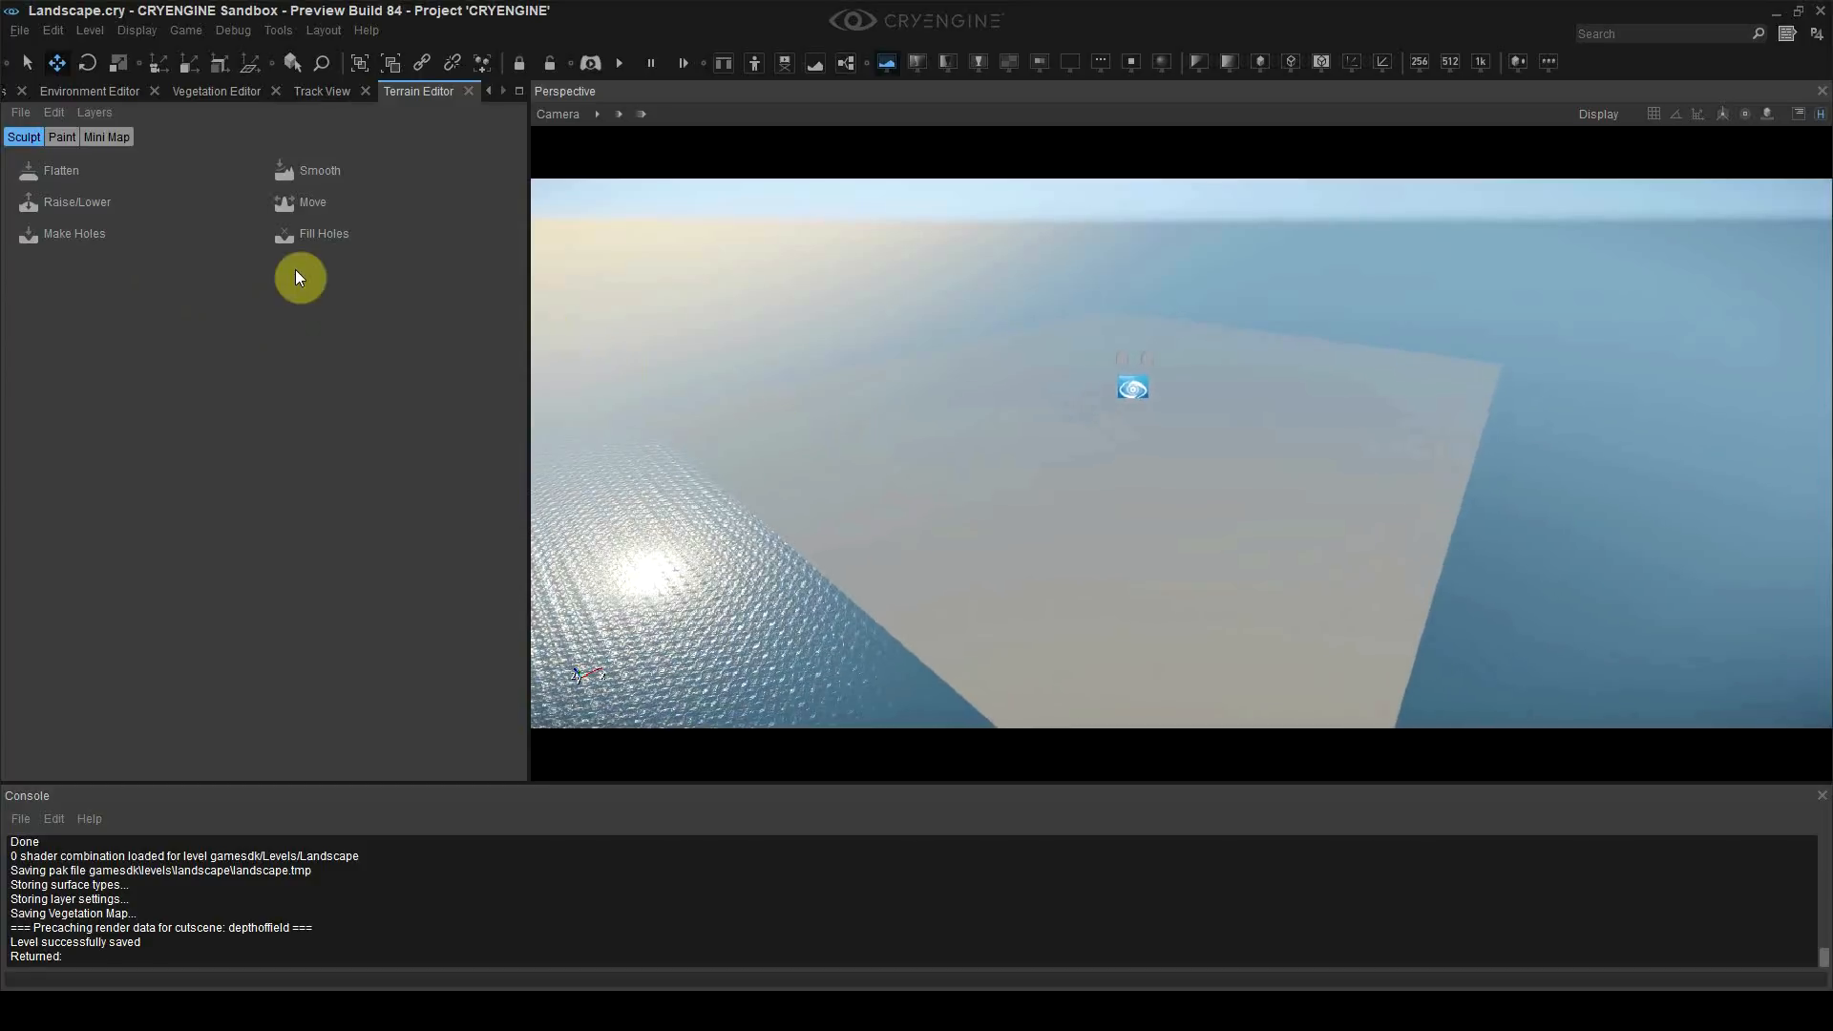
pyautogui.click(78, 203)
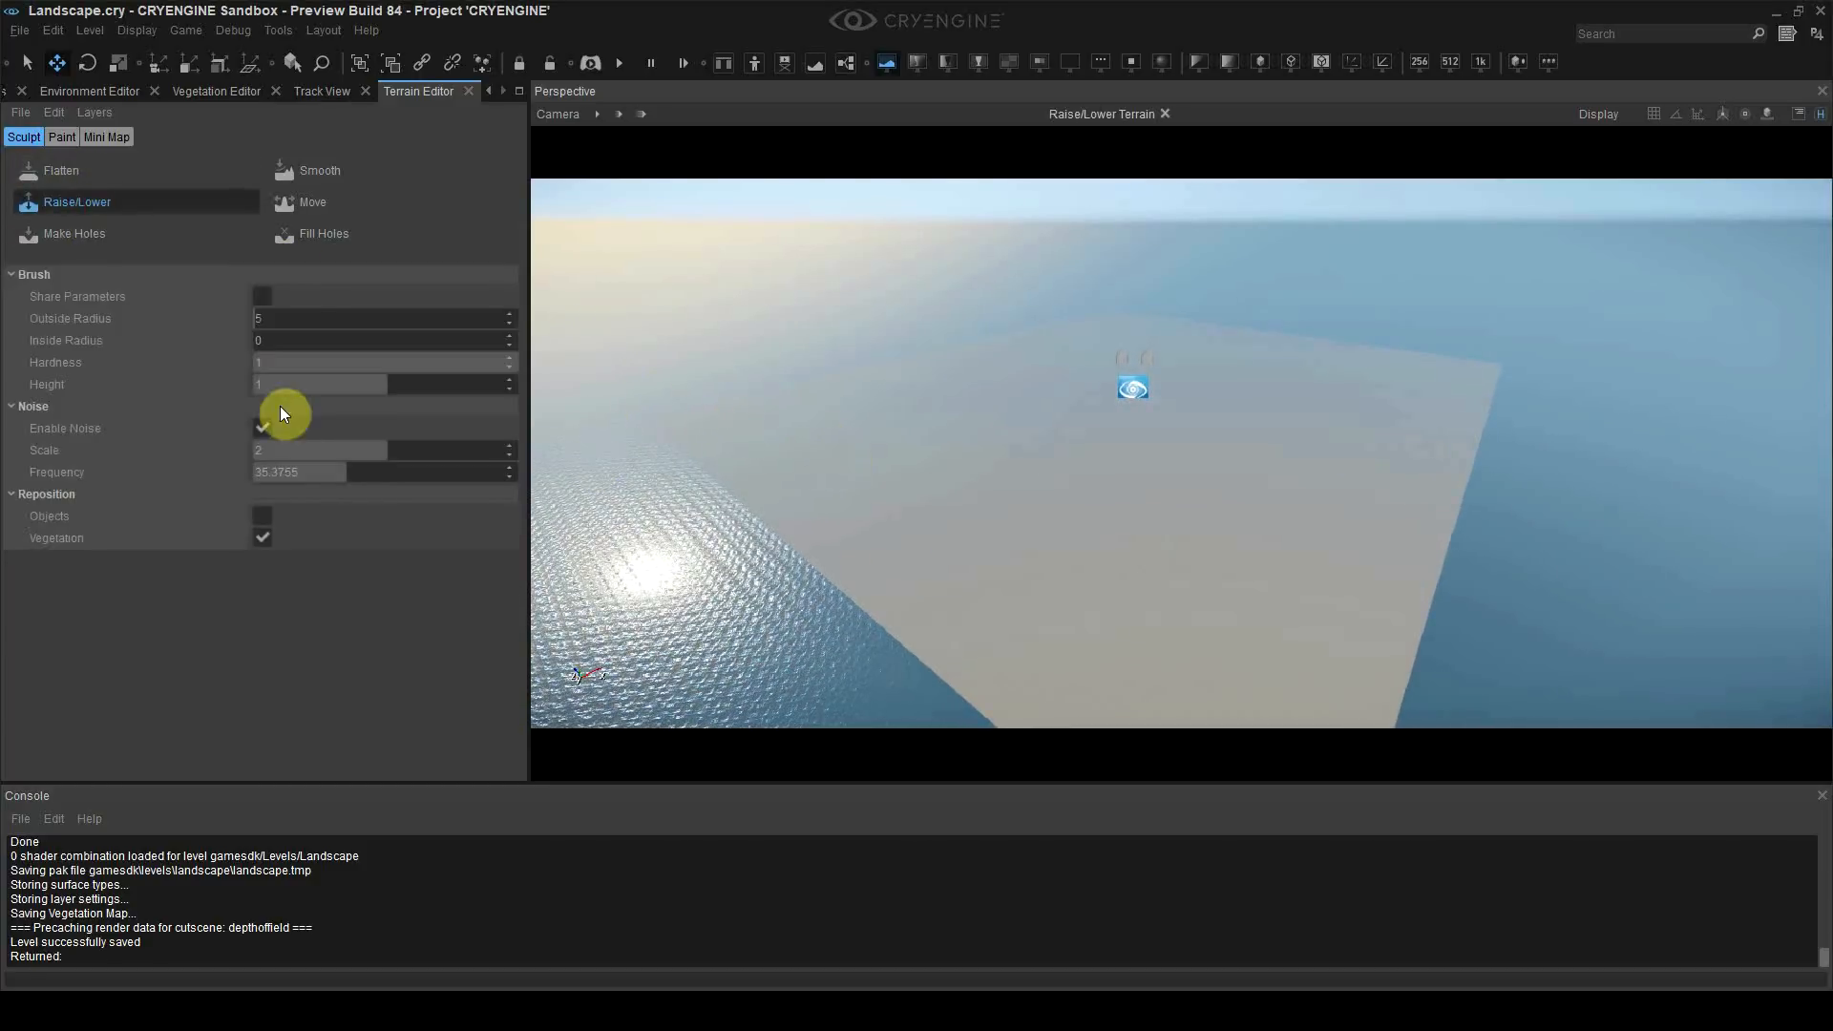
pyautogui.click(282, 318)
pyautogui.moveTo(308, 318)
pyautogui.mouseDown()
pyautogui.moveTo(343, 318)
pyautogui.moveTo(286, 384)
pyautogui.mouseUp()
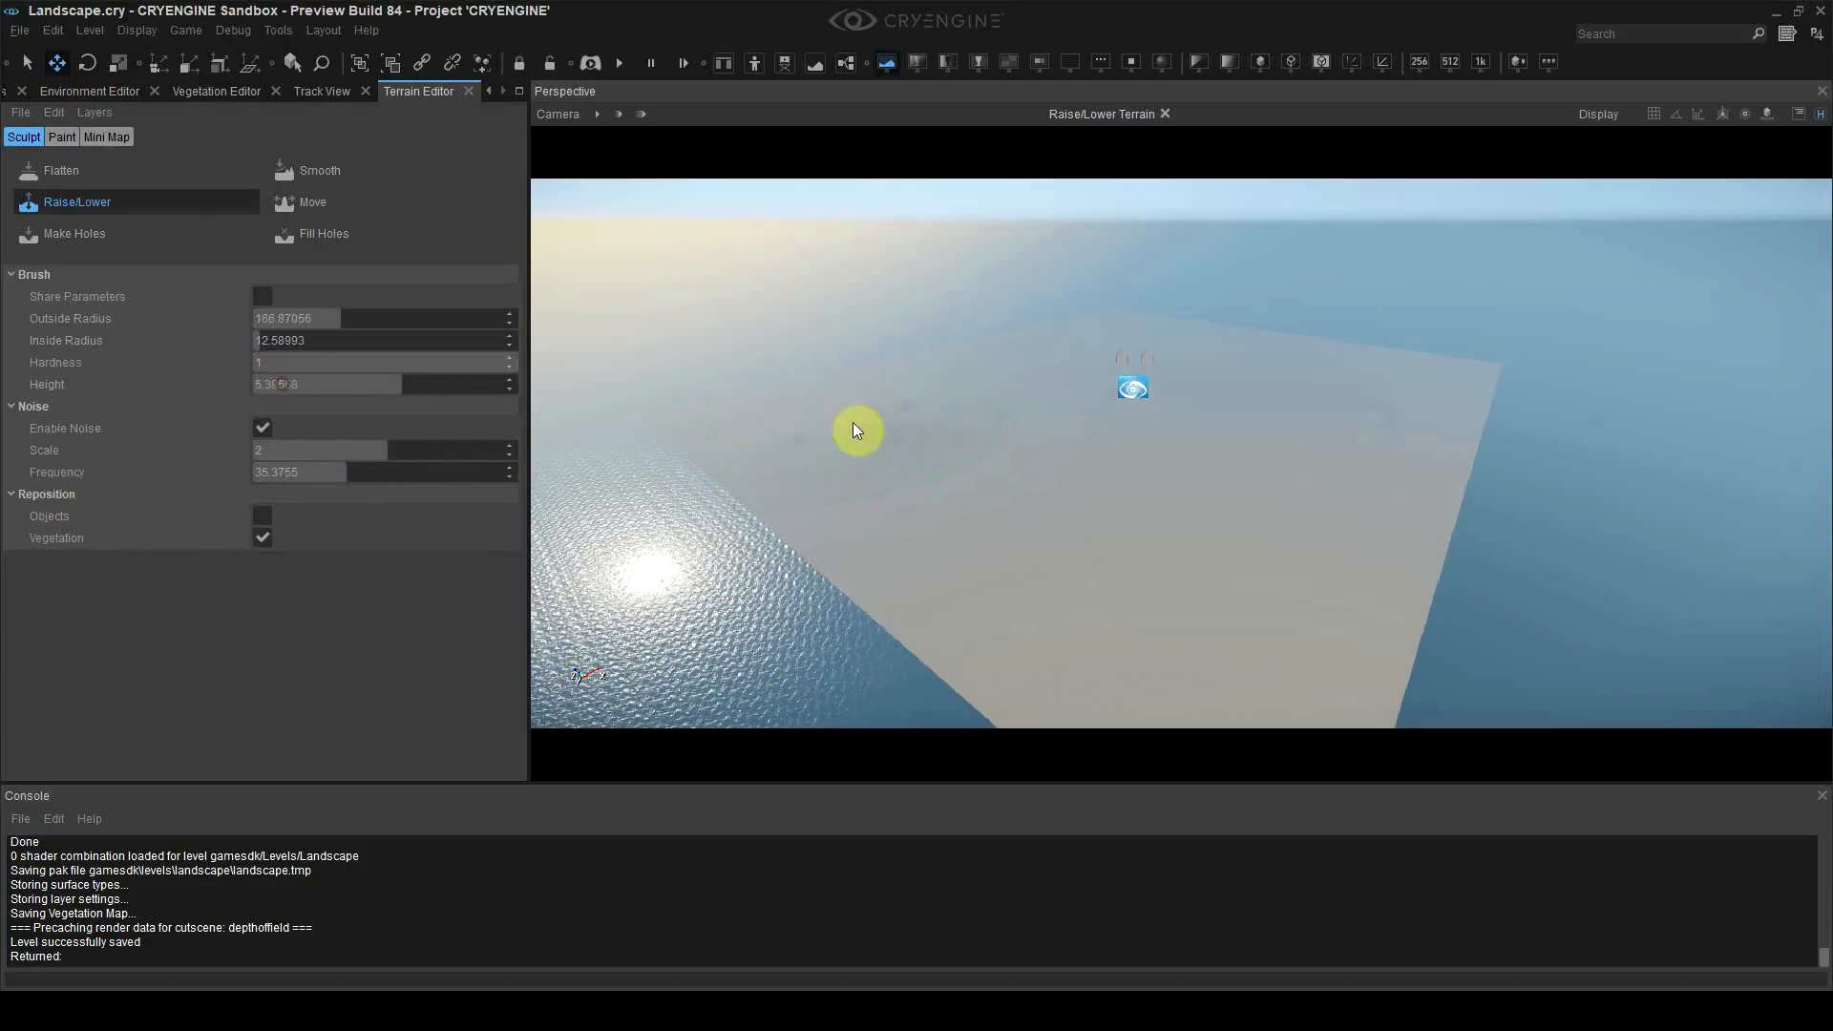
# Step: Try sculpting hills across the flat terrain with the Raise/Lower brush, and undo all the strokes
pyautogui.click(851, 422)
pyautogui.moveTo(852, 421)
pyautogui.mouseDown()
pyautogui.moveTo(1235, 531)
pyautogui.moveTo(1206, 499)
pyautogui.moveTo(1035, 507)
pyautogui.moveTo(1027, 541)
pyautogui.mouseUp()
pyautogui.hotkey('ctrl', 'z')
pyautogui.hotkey('ctrl', 'z')
pyautogui.hotkey('ctrl', 'z')
pyautogui.hotkey('ctrl', 'z')
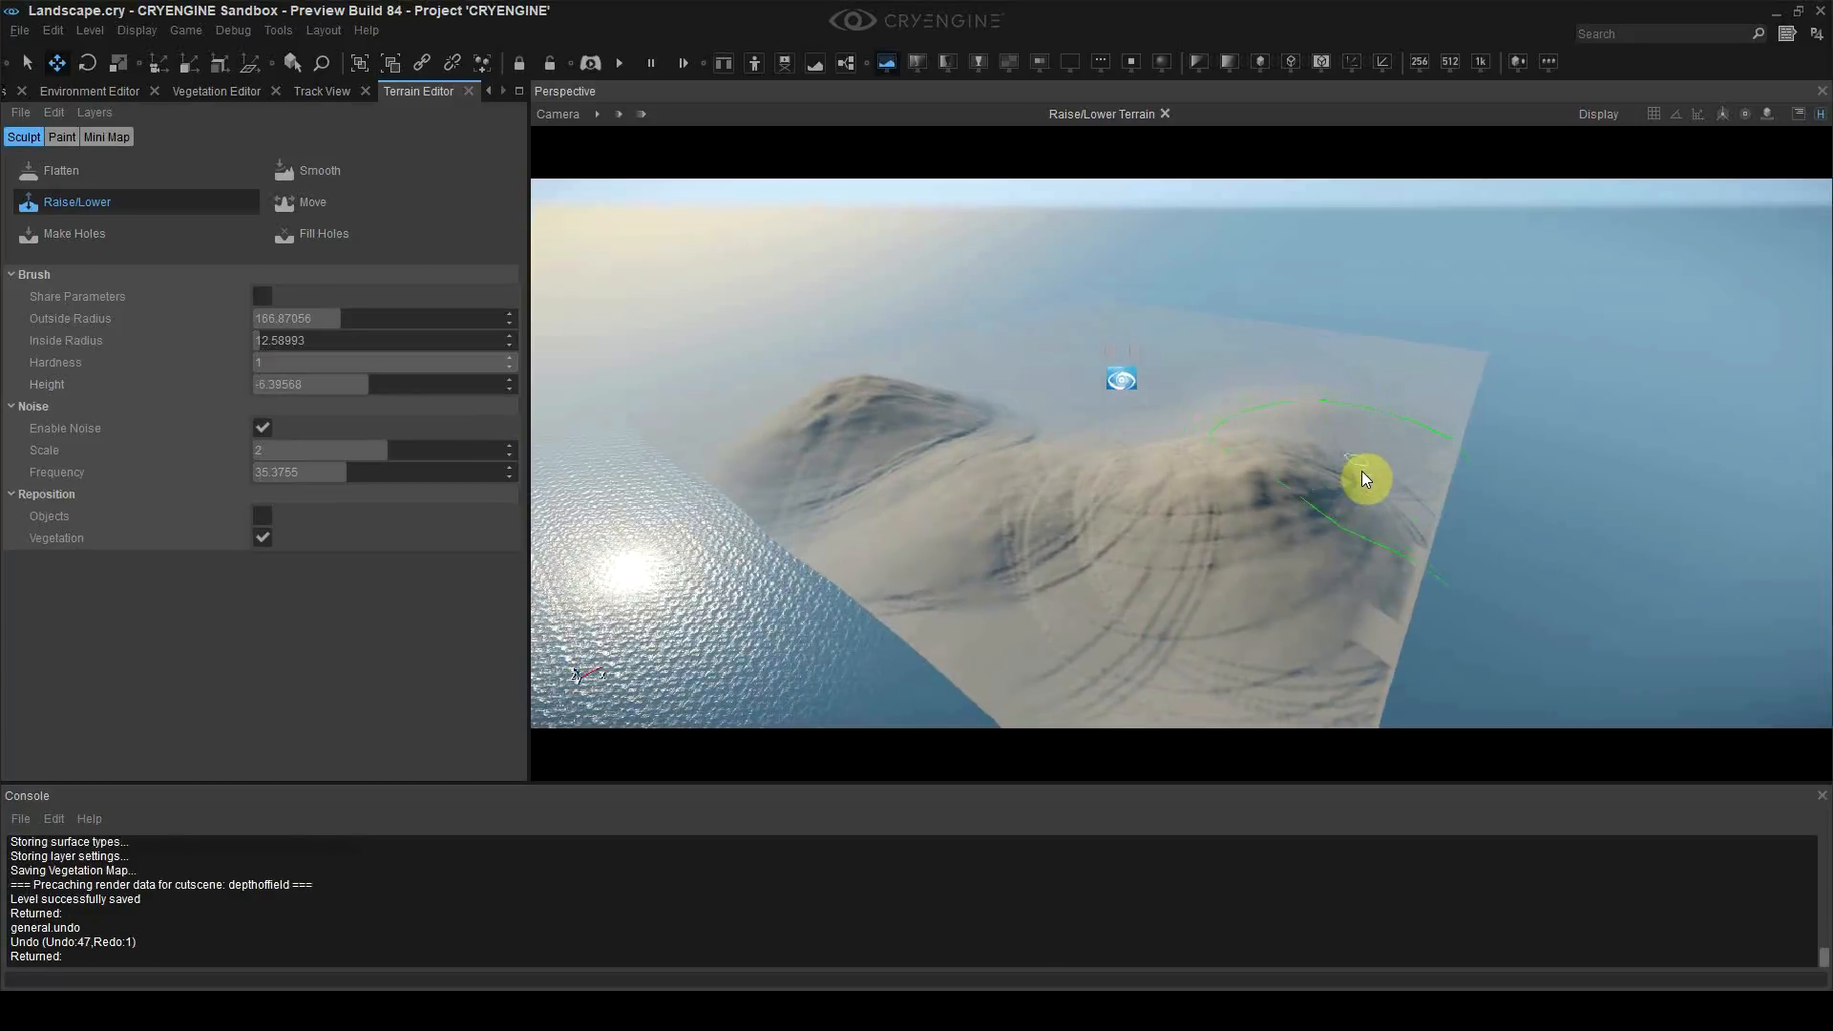
pyautogui.hotkey('ctrl', 'z')
pyautogui.hotkey('ctrl', 'z')
pyautogui.hotkey('ctrl', 'z')
pyautogui.hotkey('ctrl', 'z')
pyautogui.hotkey('ctrl', 'z')
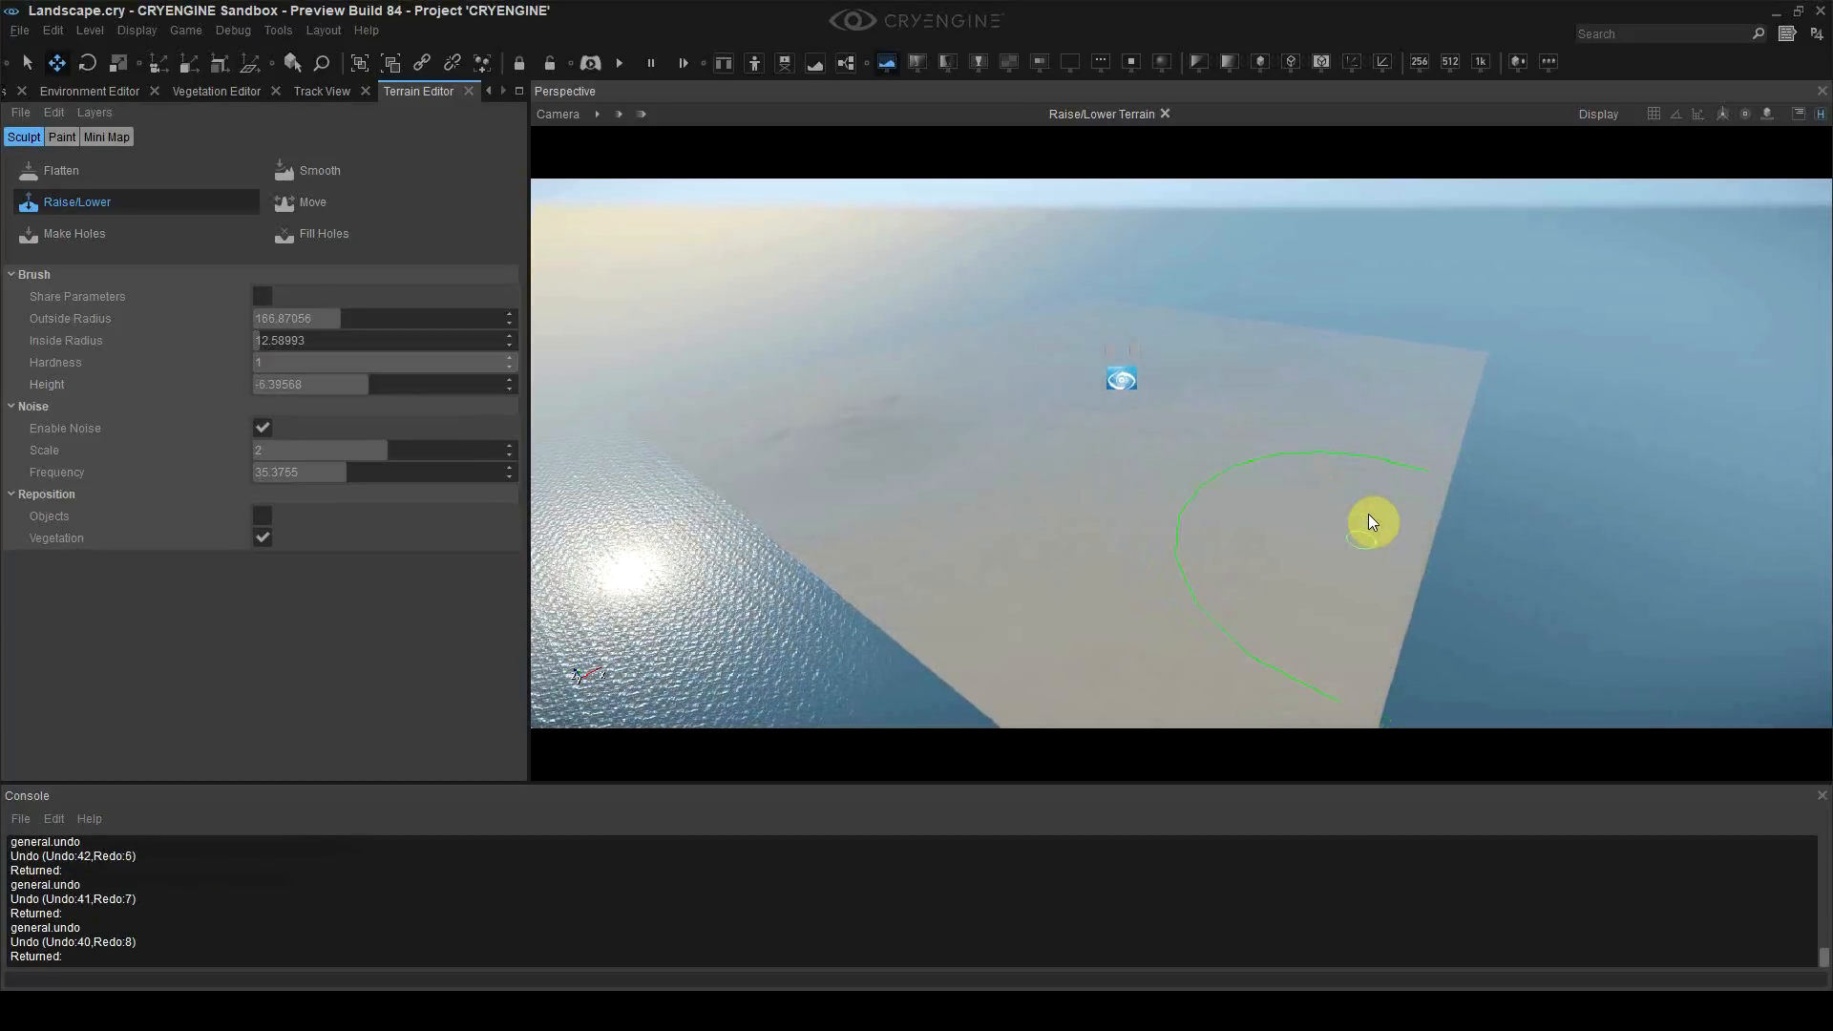
# Step: Try generating a terrain on the small heightmap with the default generation settings, and undo it
pyautogui.click(20, 111)
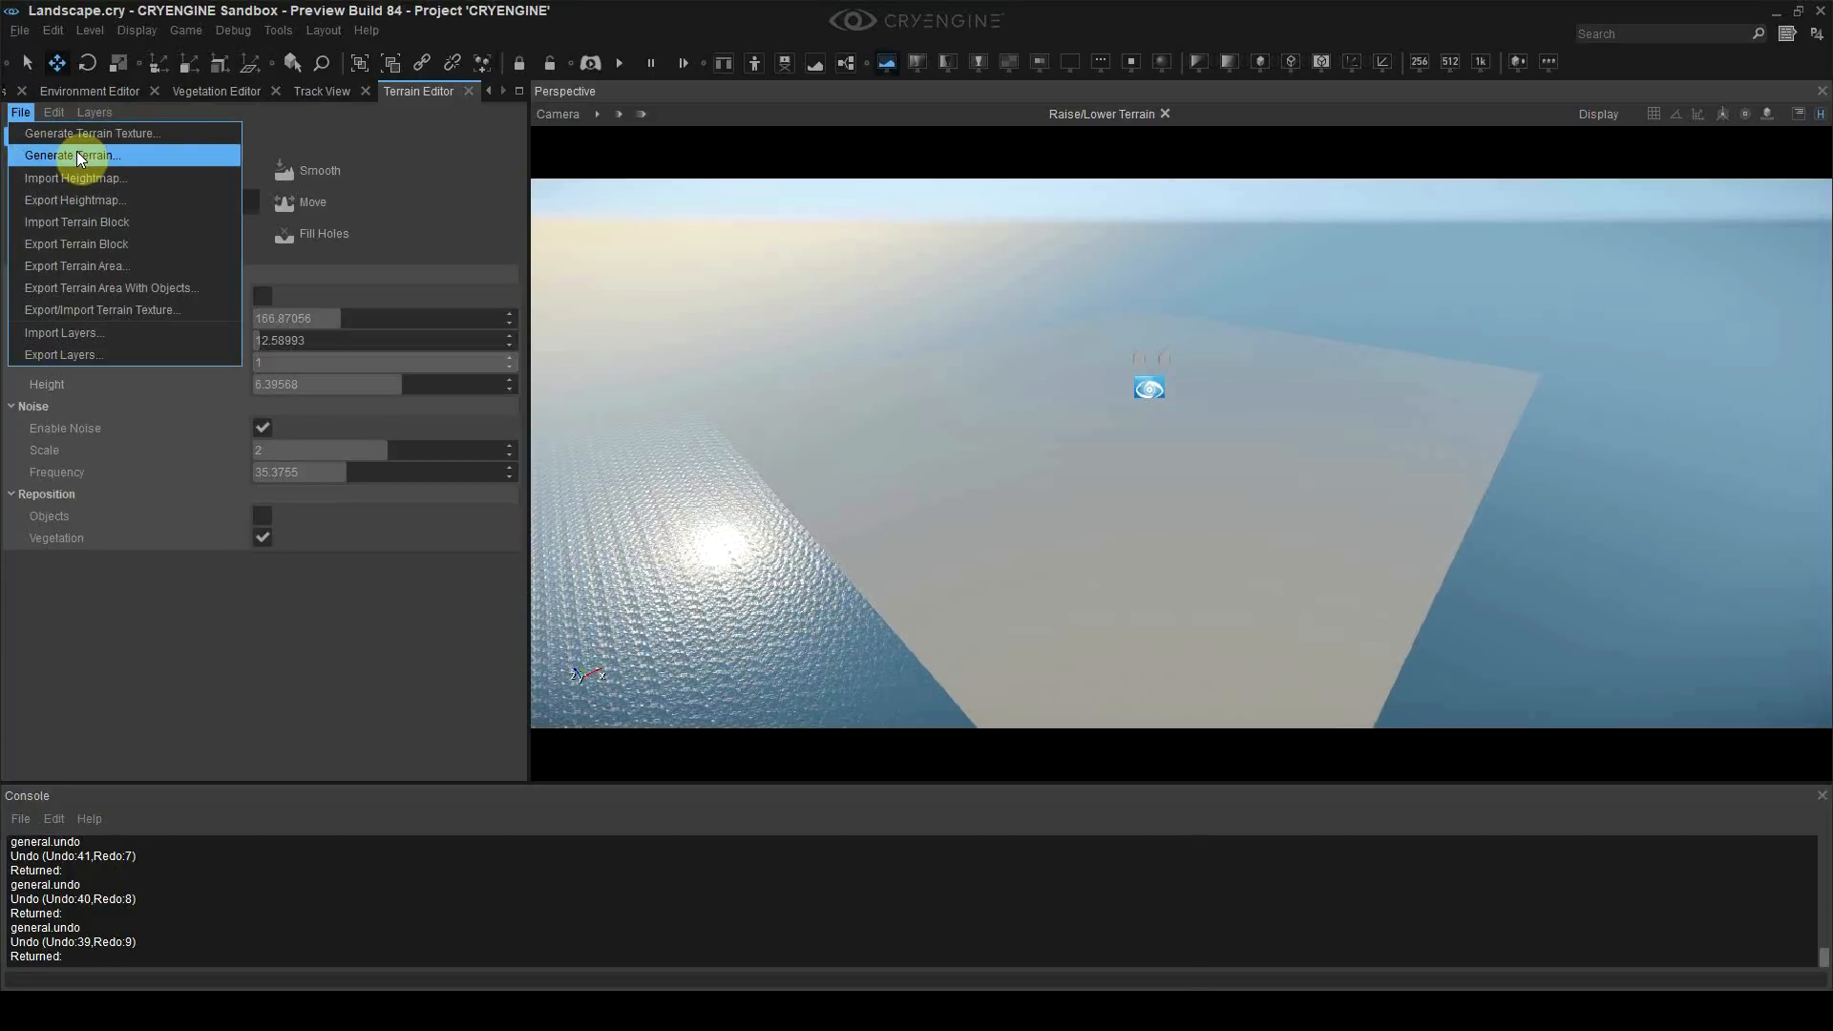
pyautogui.click(70, 153)
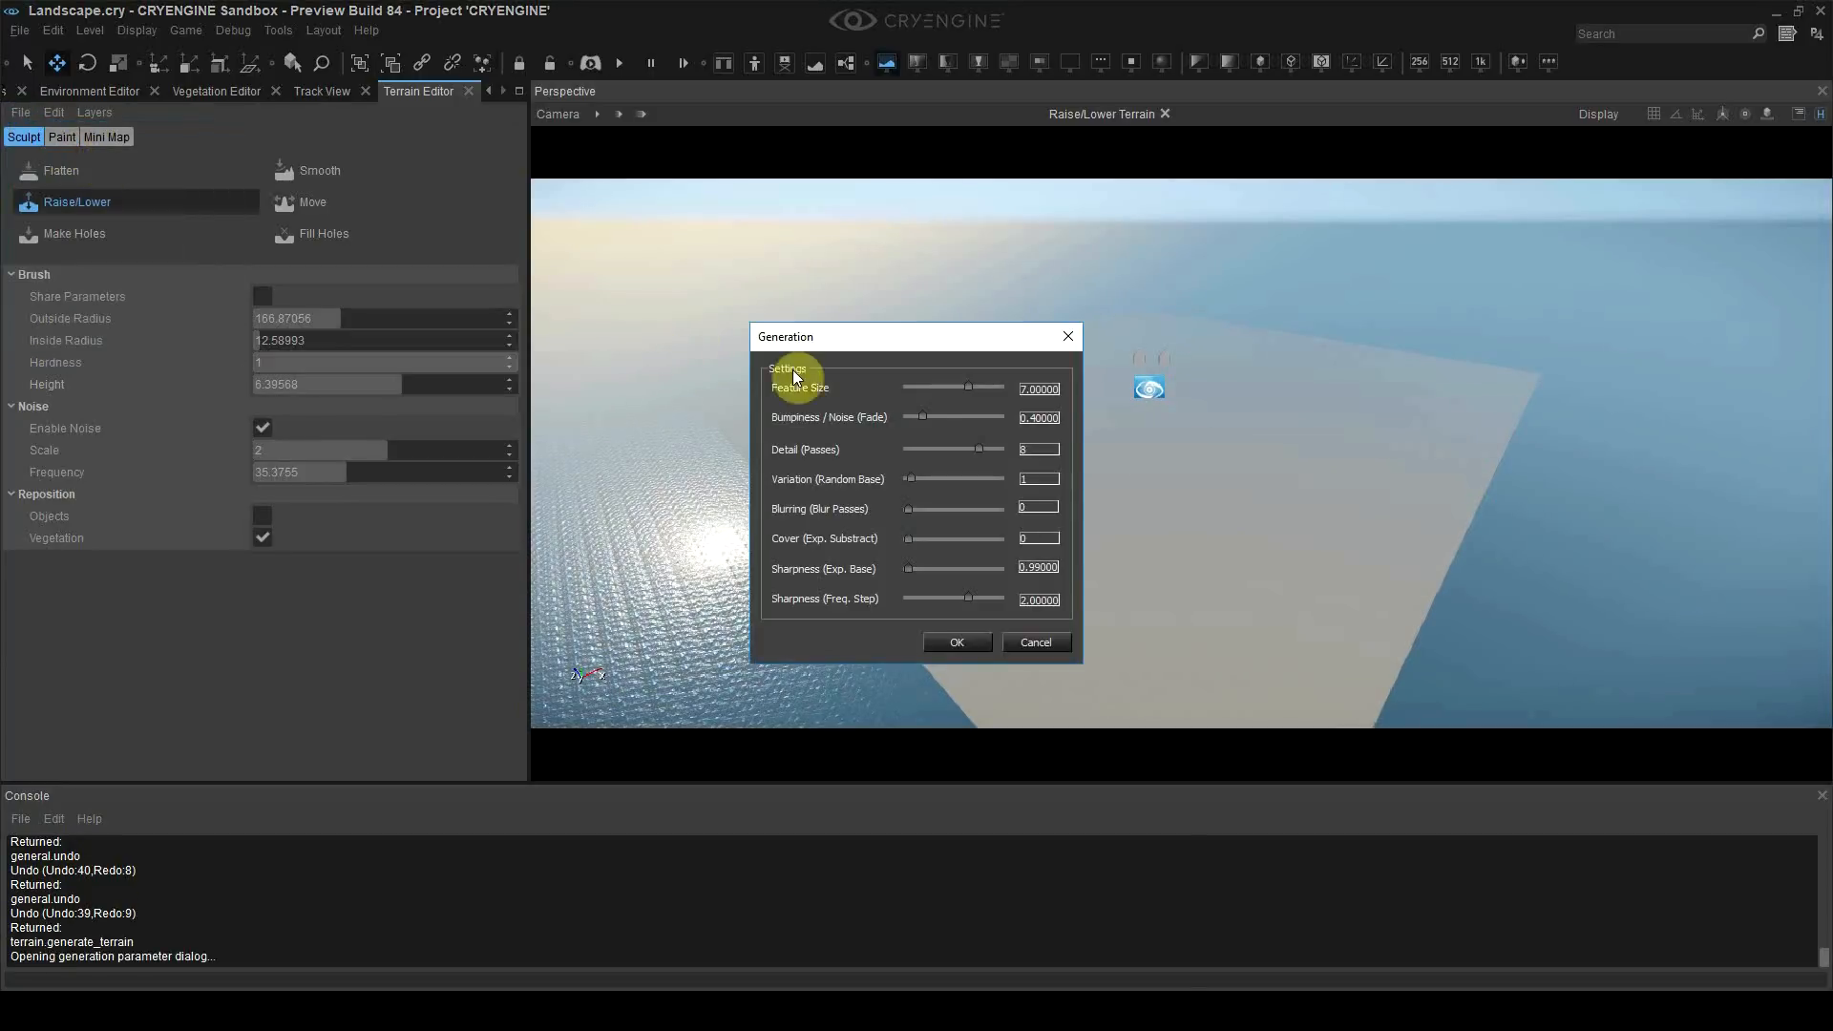
pyautogui.click(983, 639)
pyautogui.moveTo(1142, 534); pyautogui.dragTo(1166, 579, button='right')
pyautogui.scroll(-5, 1178, 531)
pyautogui.hotkey('ctrl', 'z')
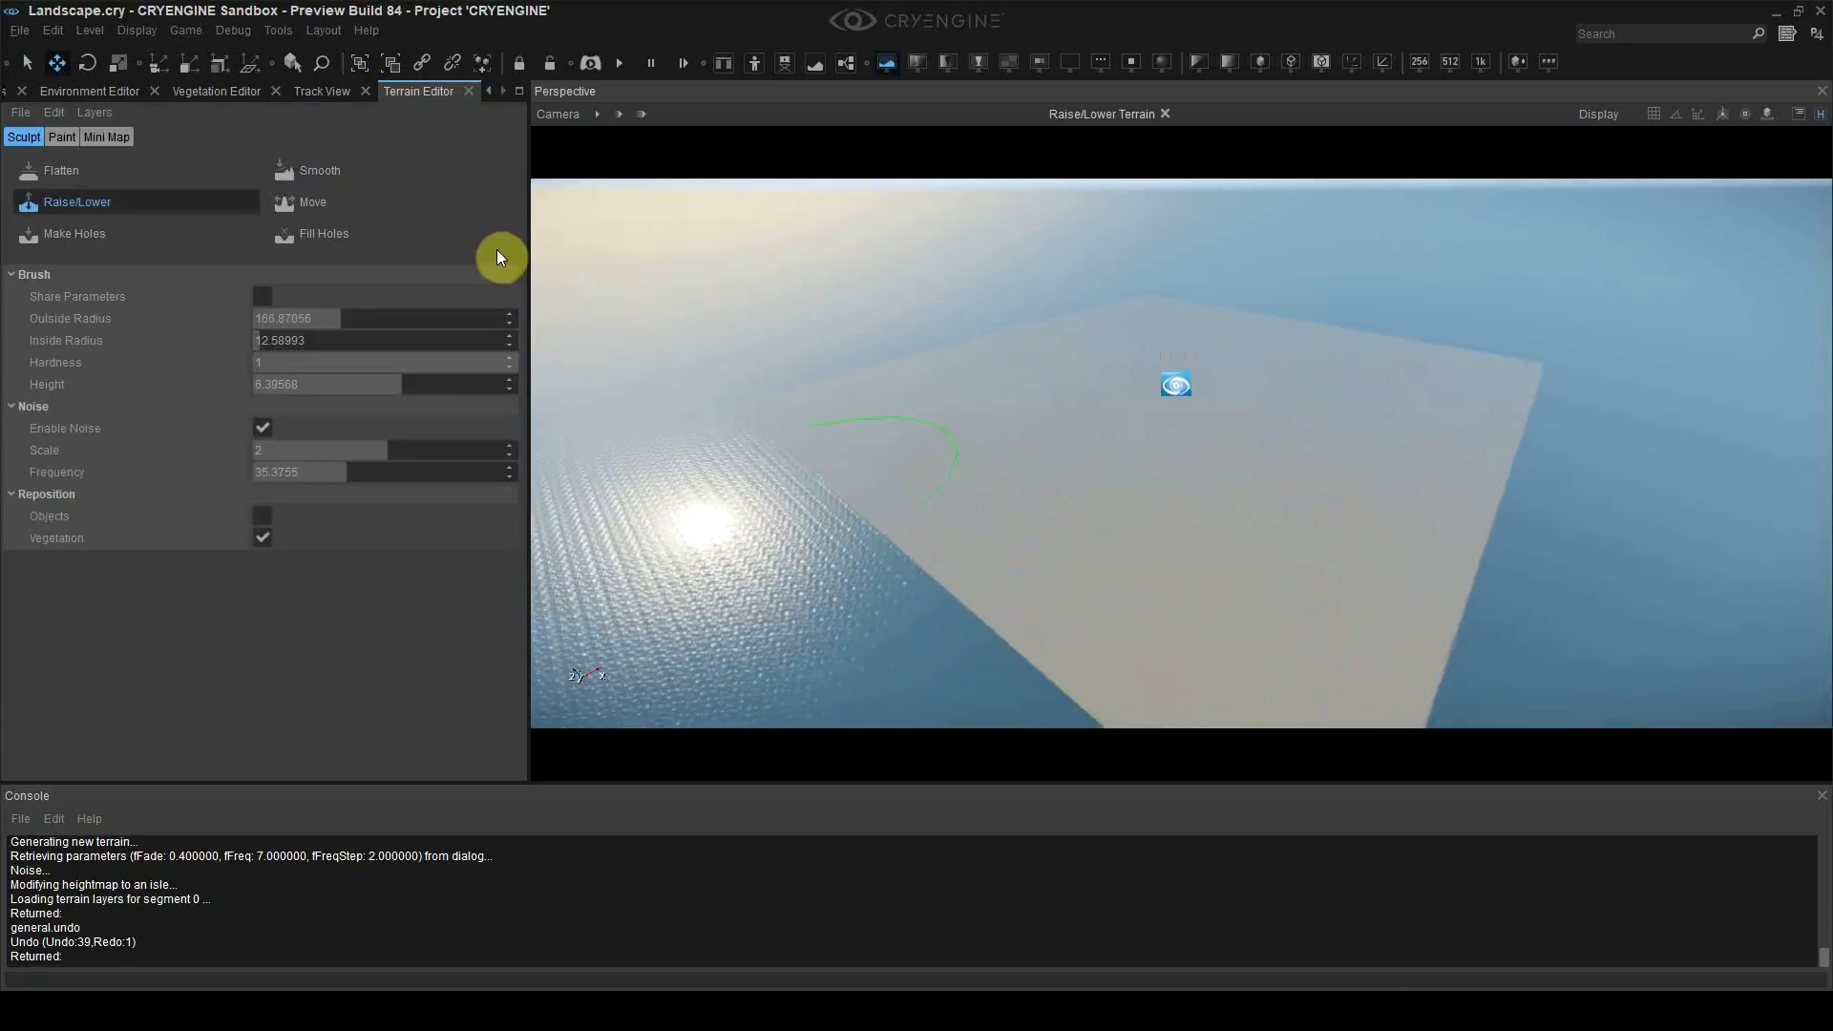
# Step: Resize the terrain heightmap to a resolution of 4096 x 4096, keeping 1 meter per unit
pyautogui.click(53, 111)
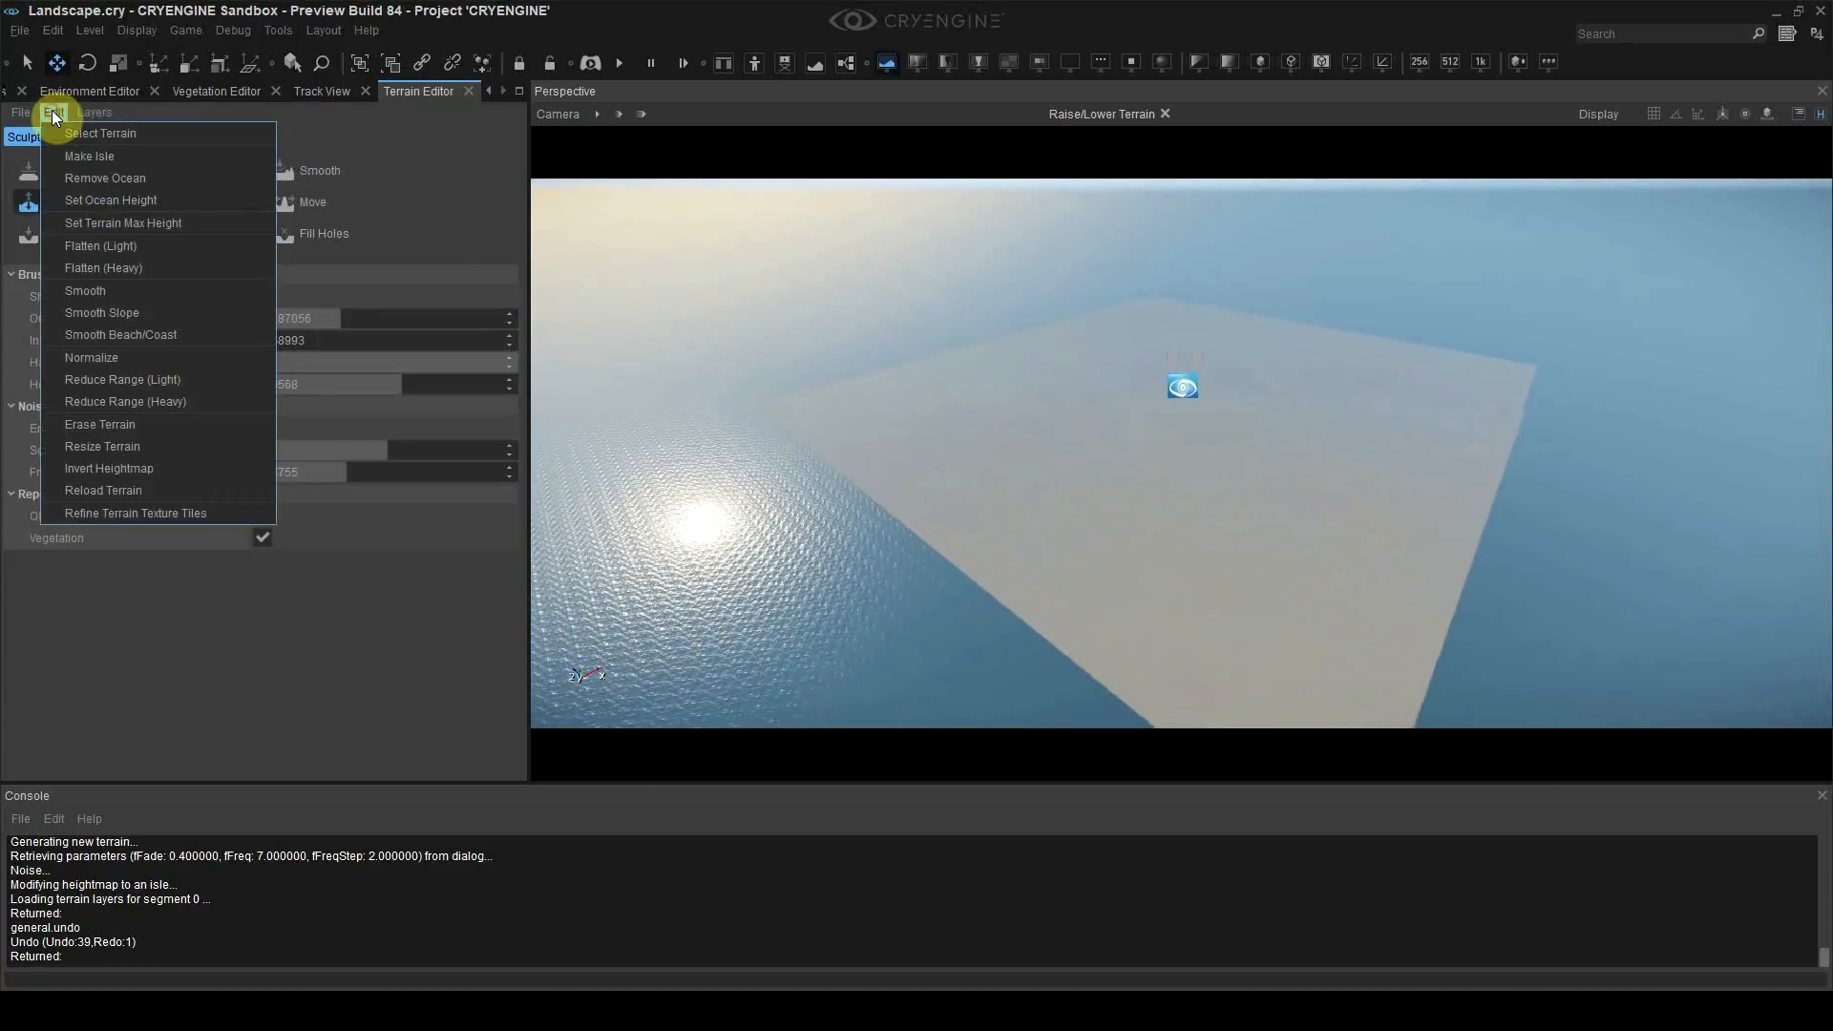
pyautogui.click(86, 447)
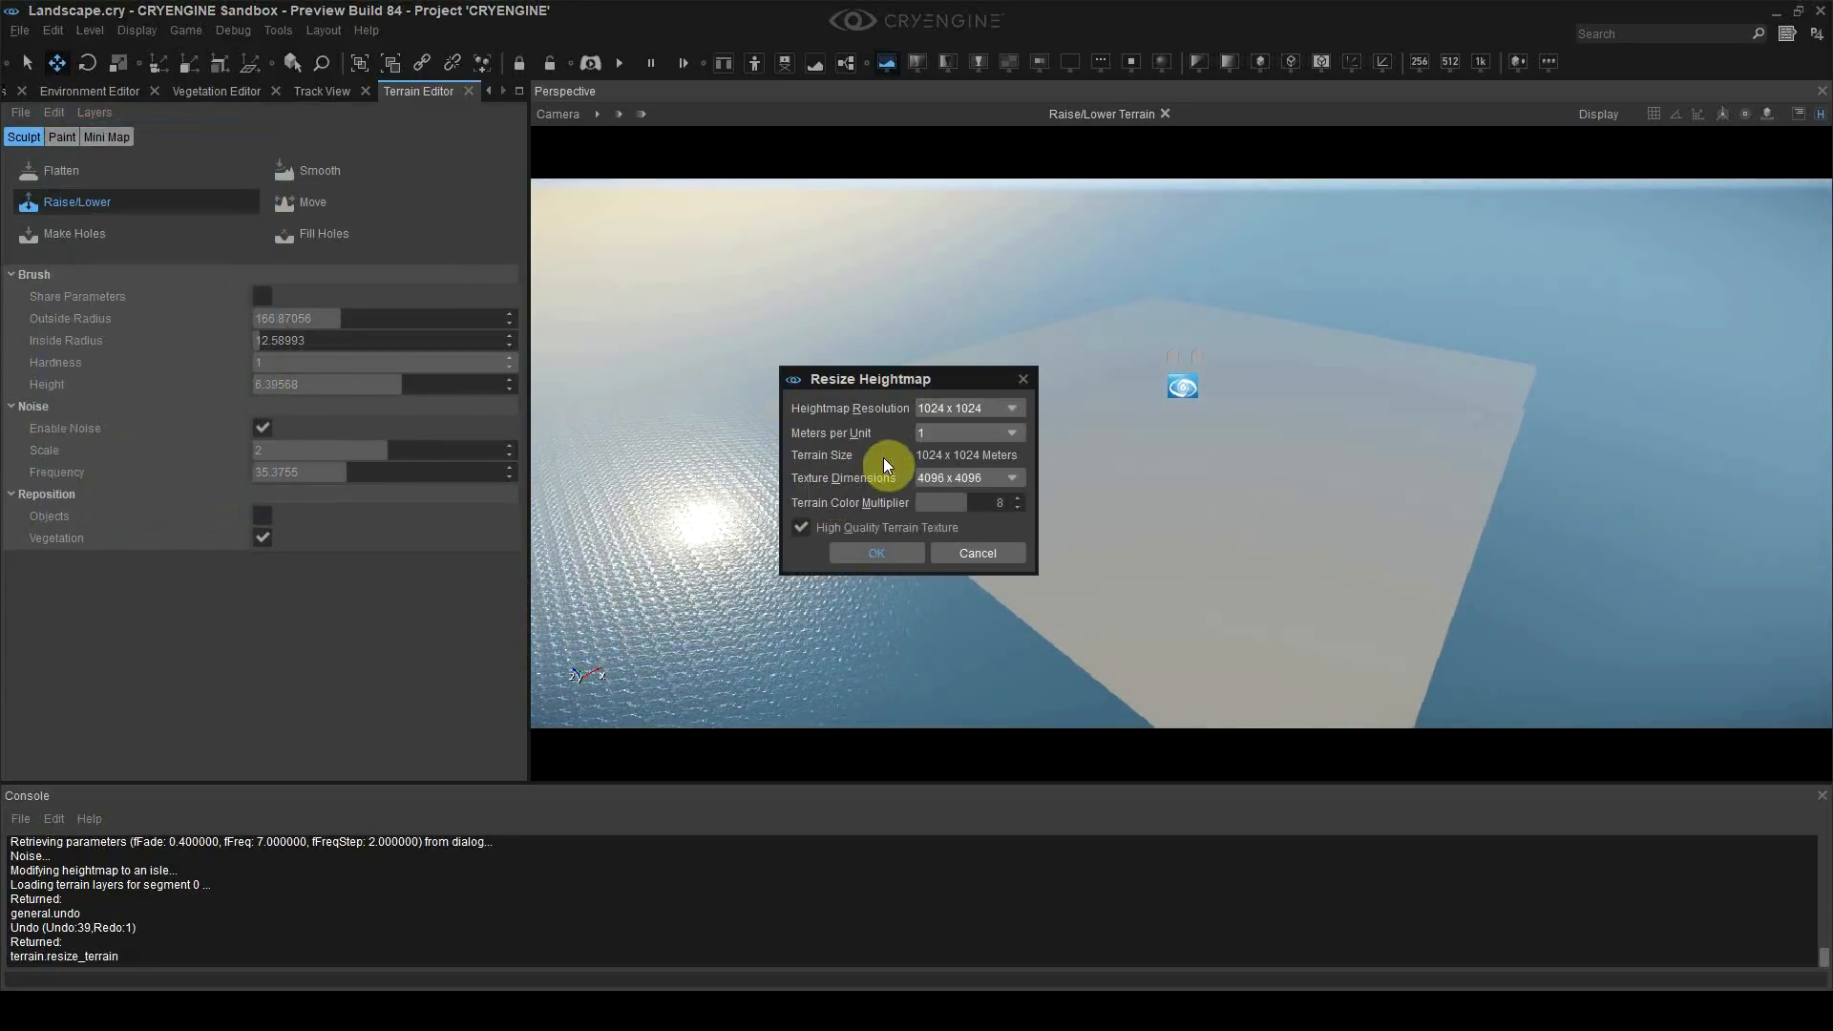
pyautogui.click(947, 411)
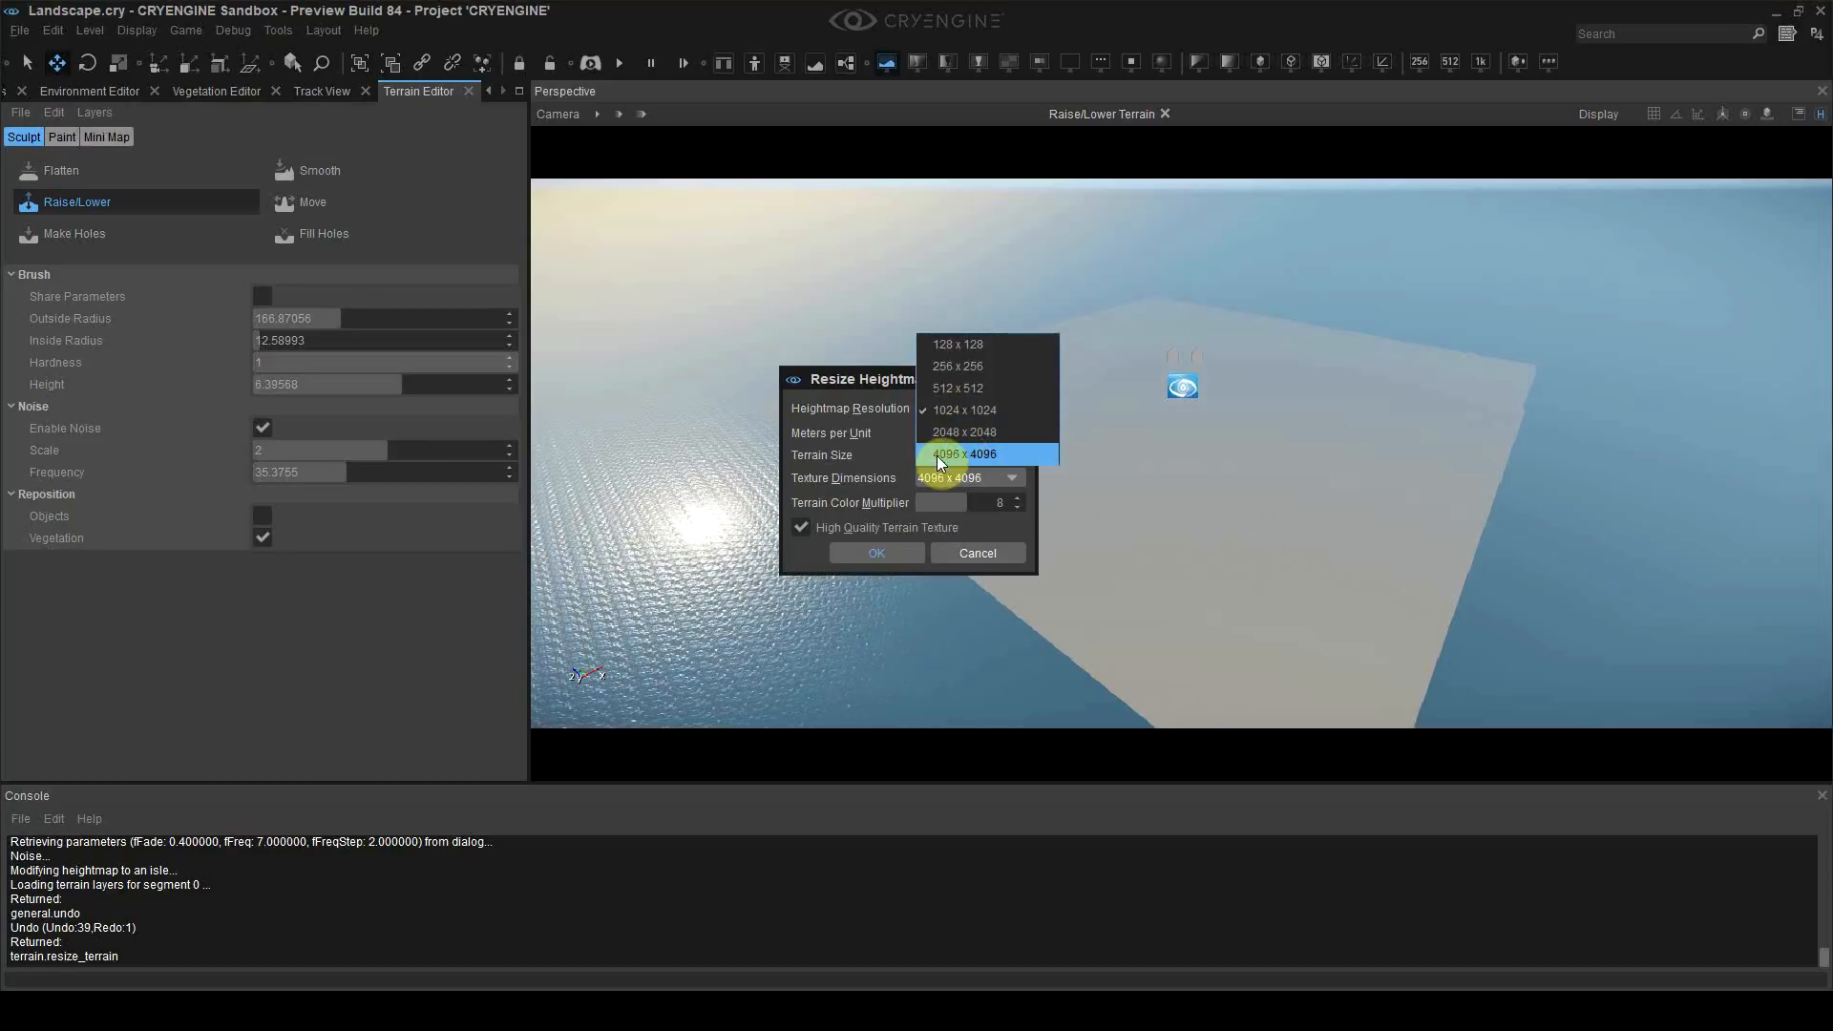
pyautogui.click(937, 454)
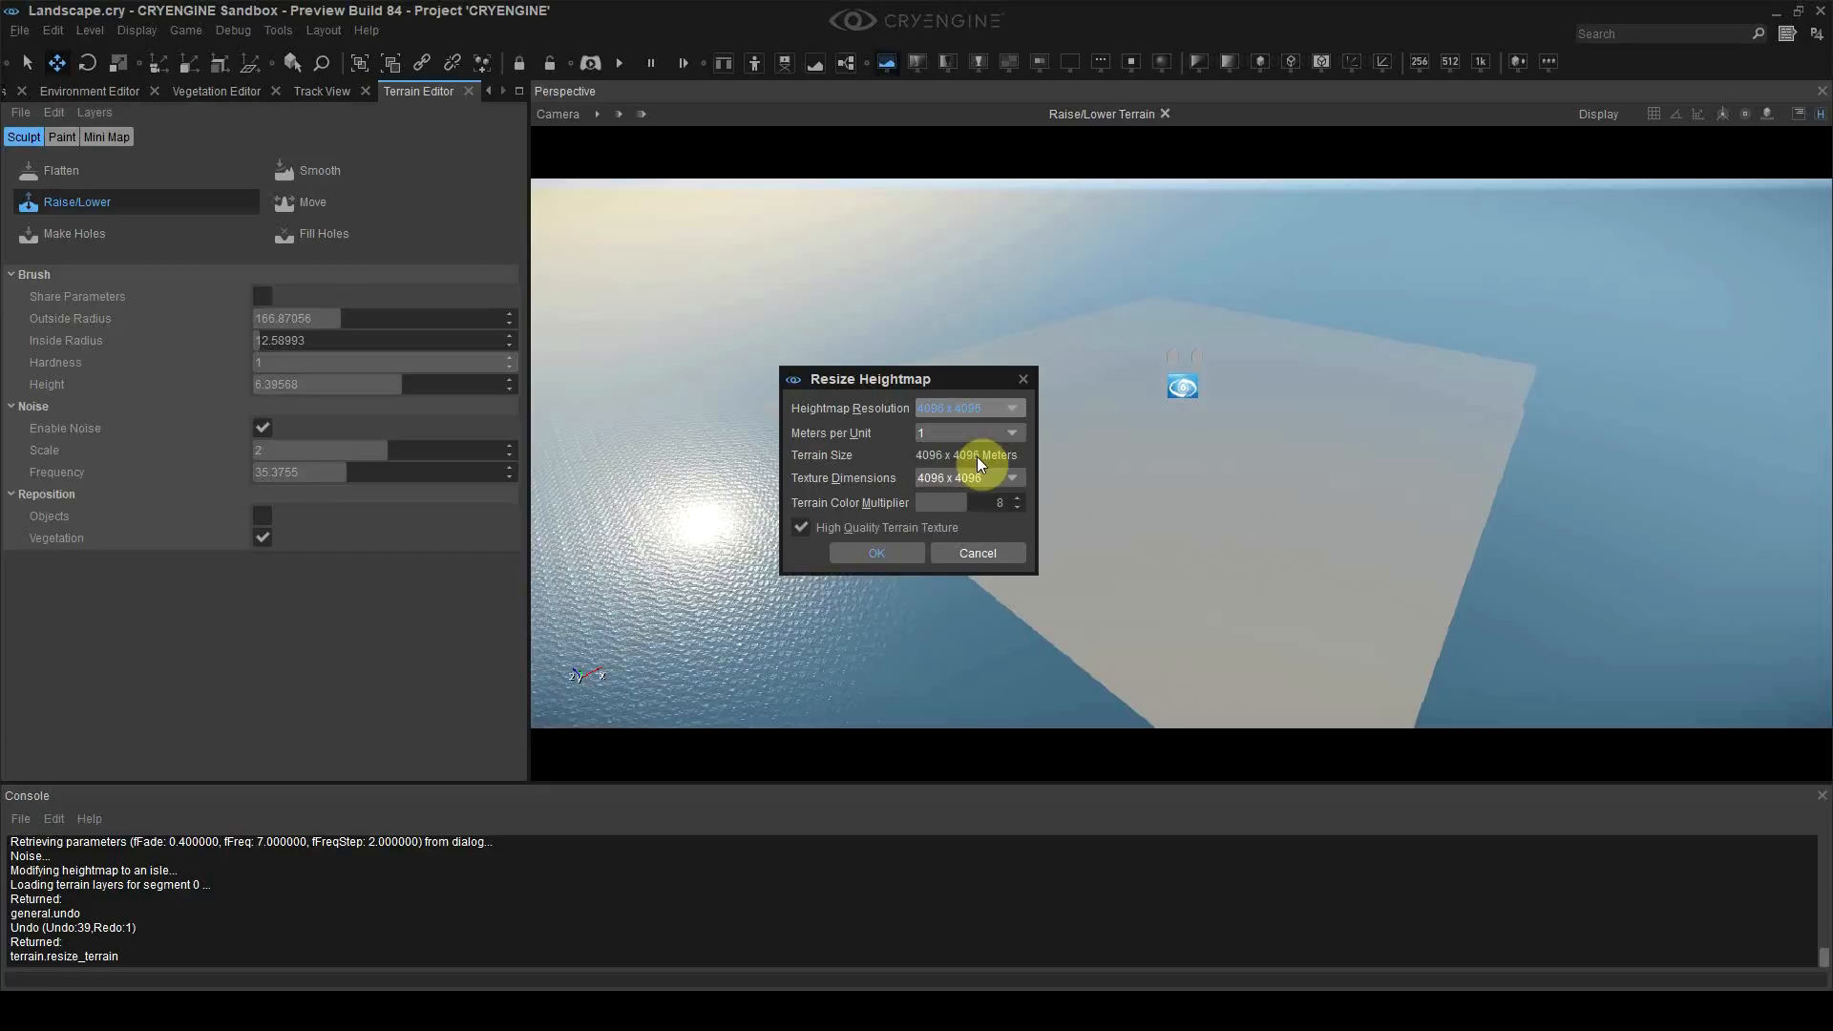
pyautogui.click(914, 554)
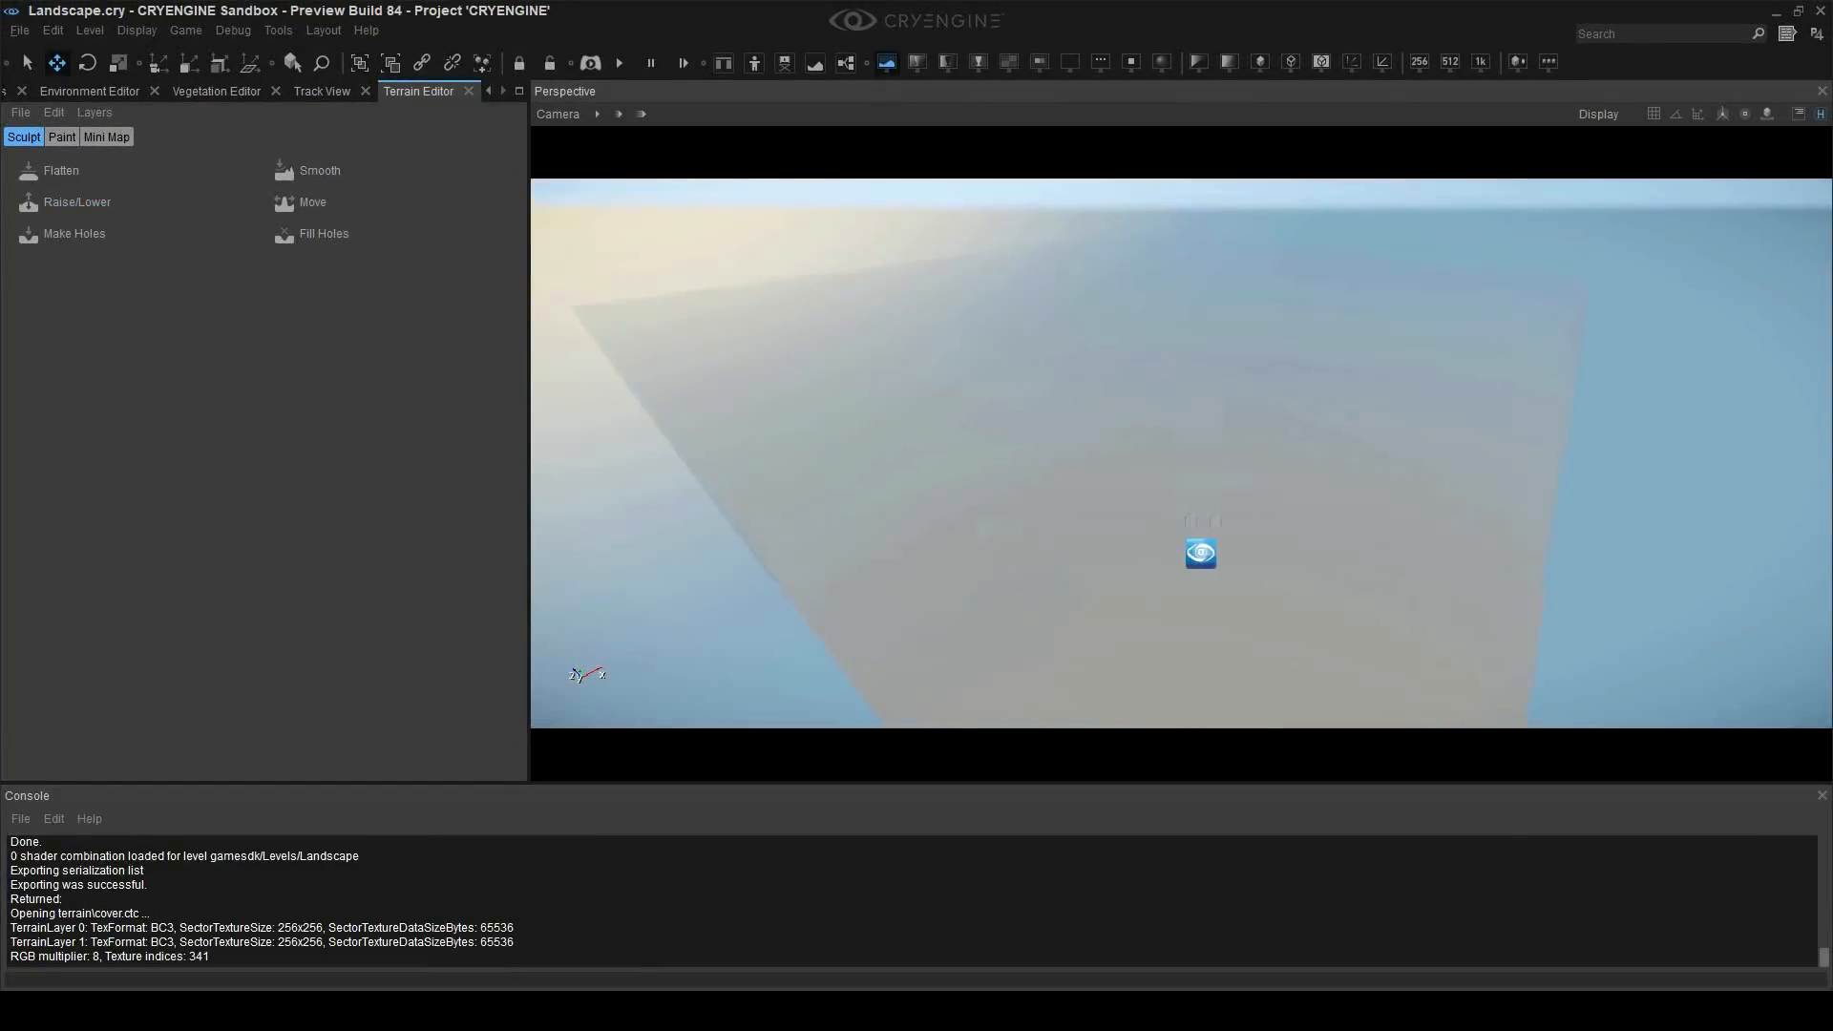
# Step: Generate a mountainous terrain on the resized heightmap with the default generation settings and inspect its shape
pyautogui.moveTo(1181, 454); pyautogui.dragTo(1110, 346, button='right')
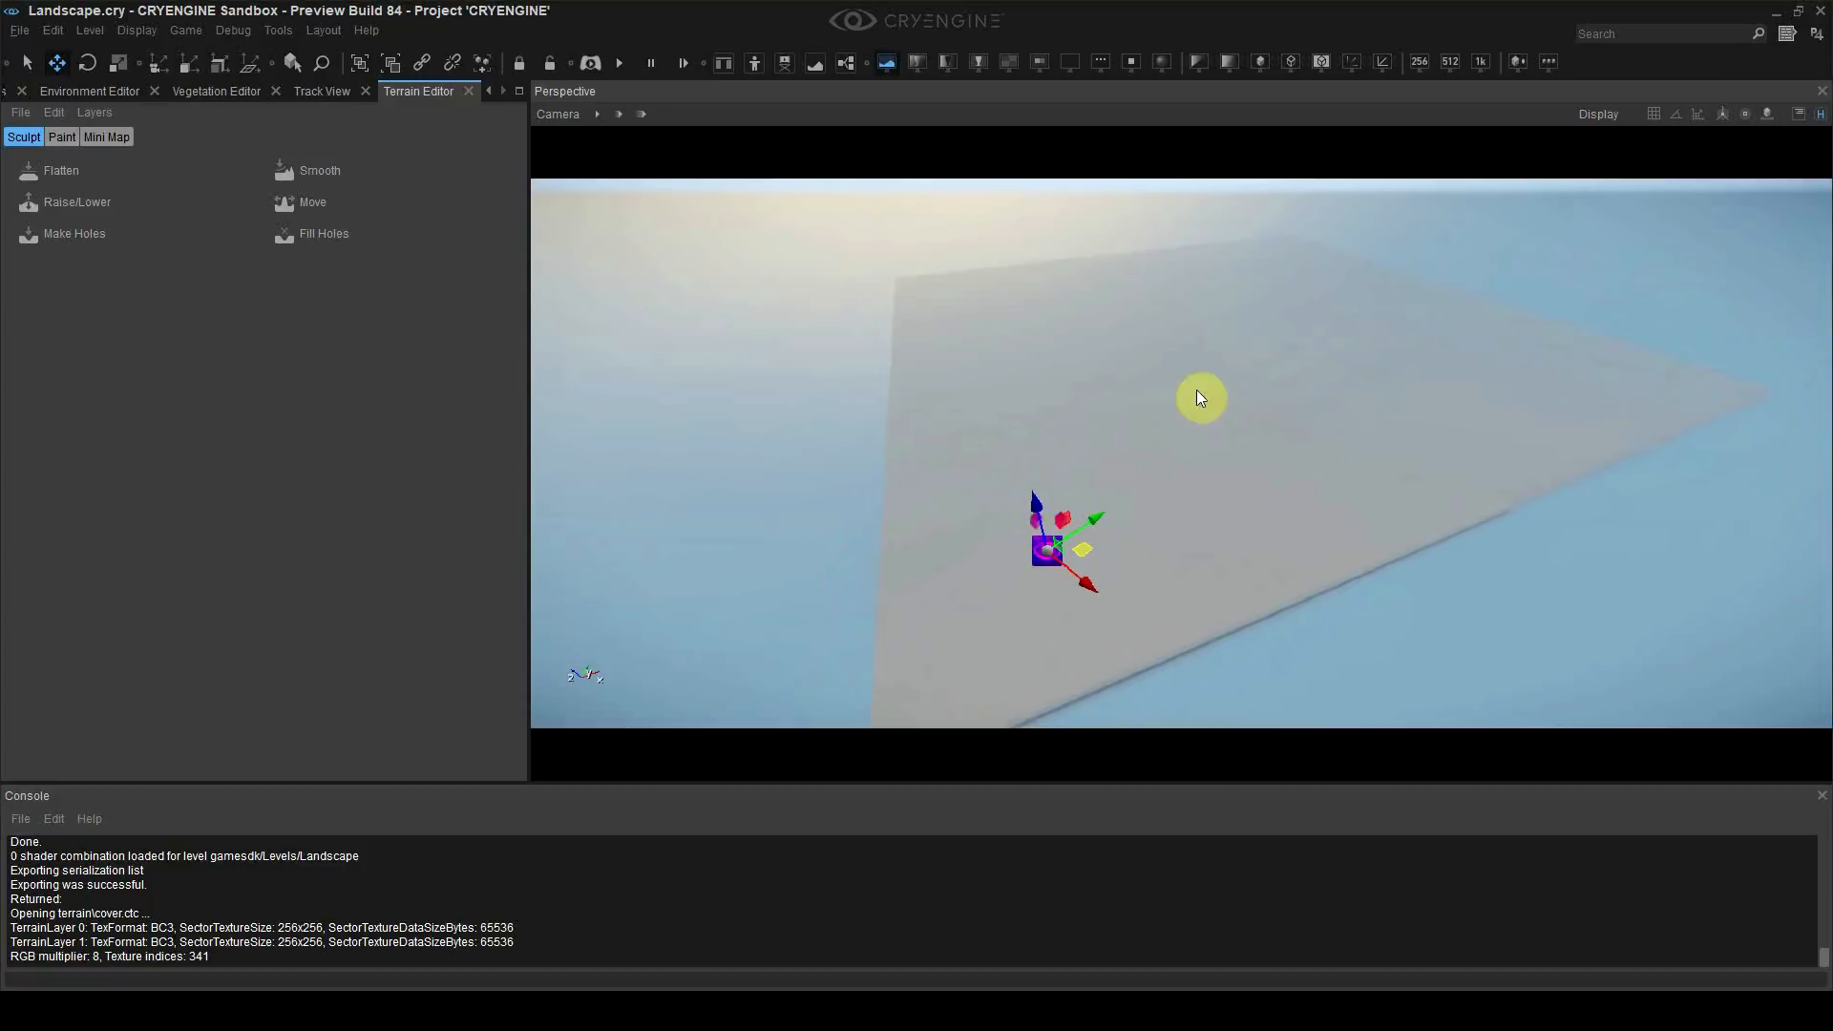
pyautogui.click(20, 113)
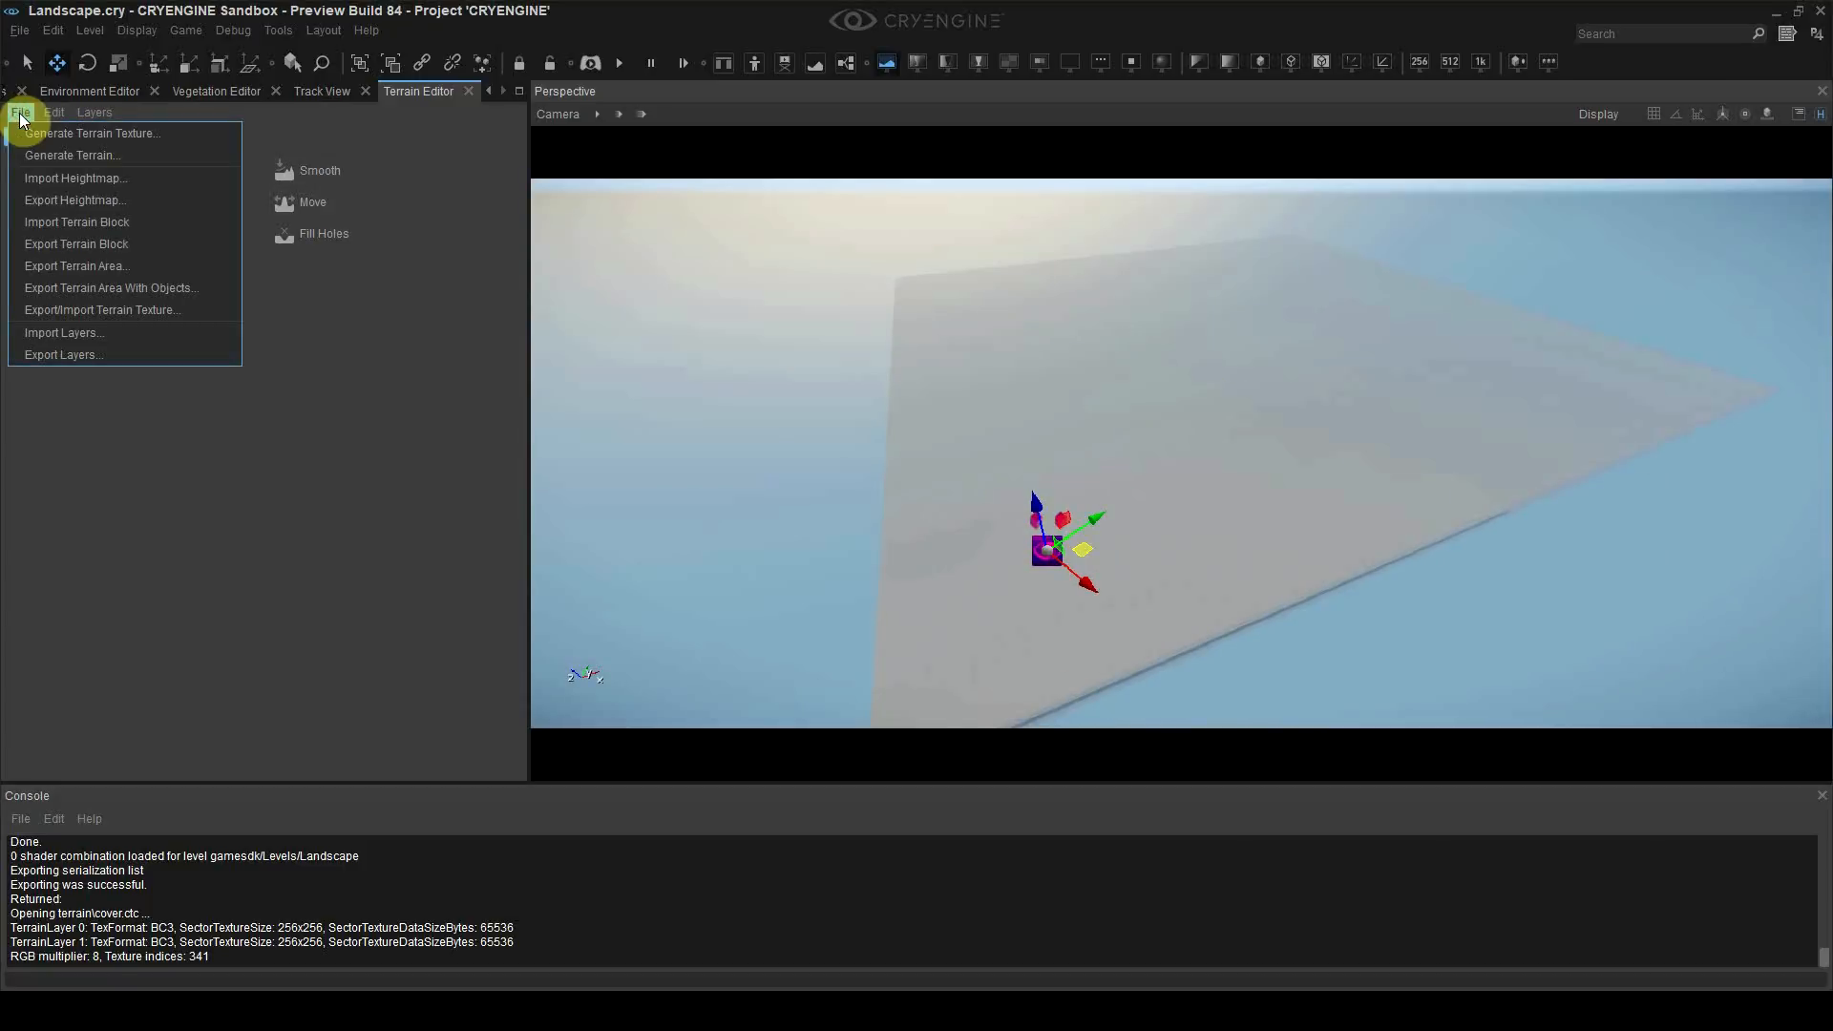
pyautogui.click(48, 155)
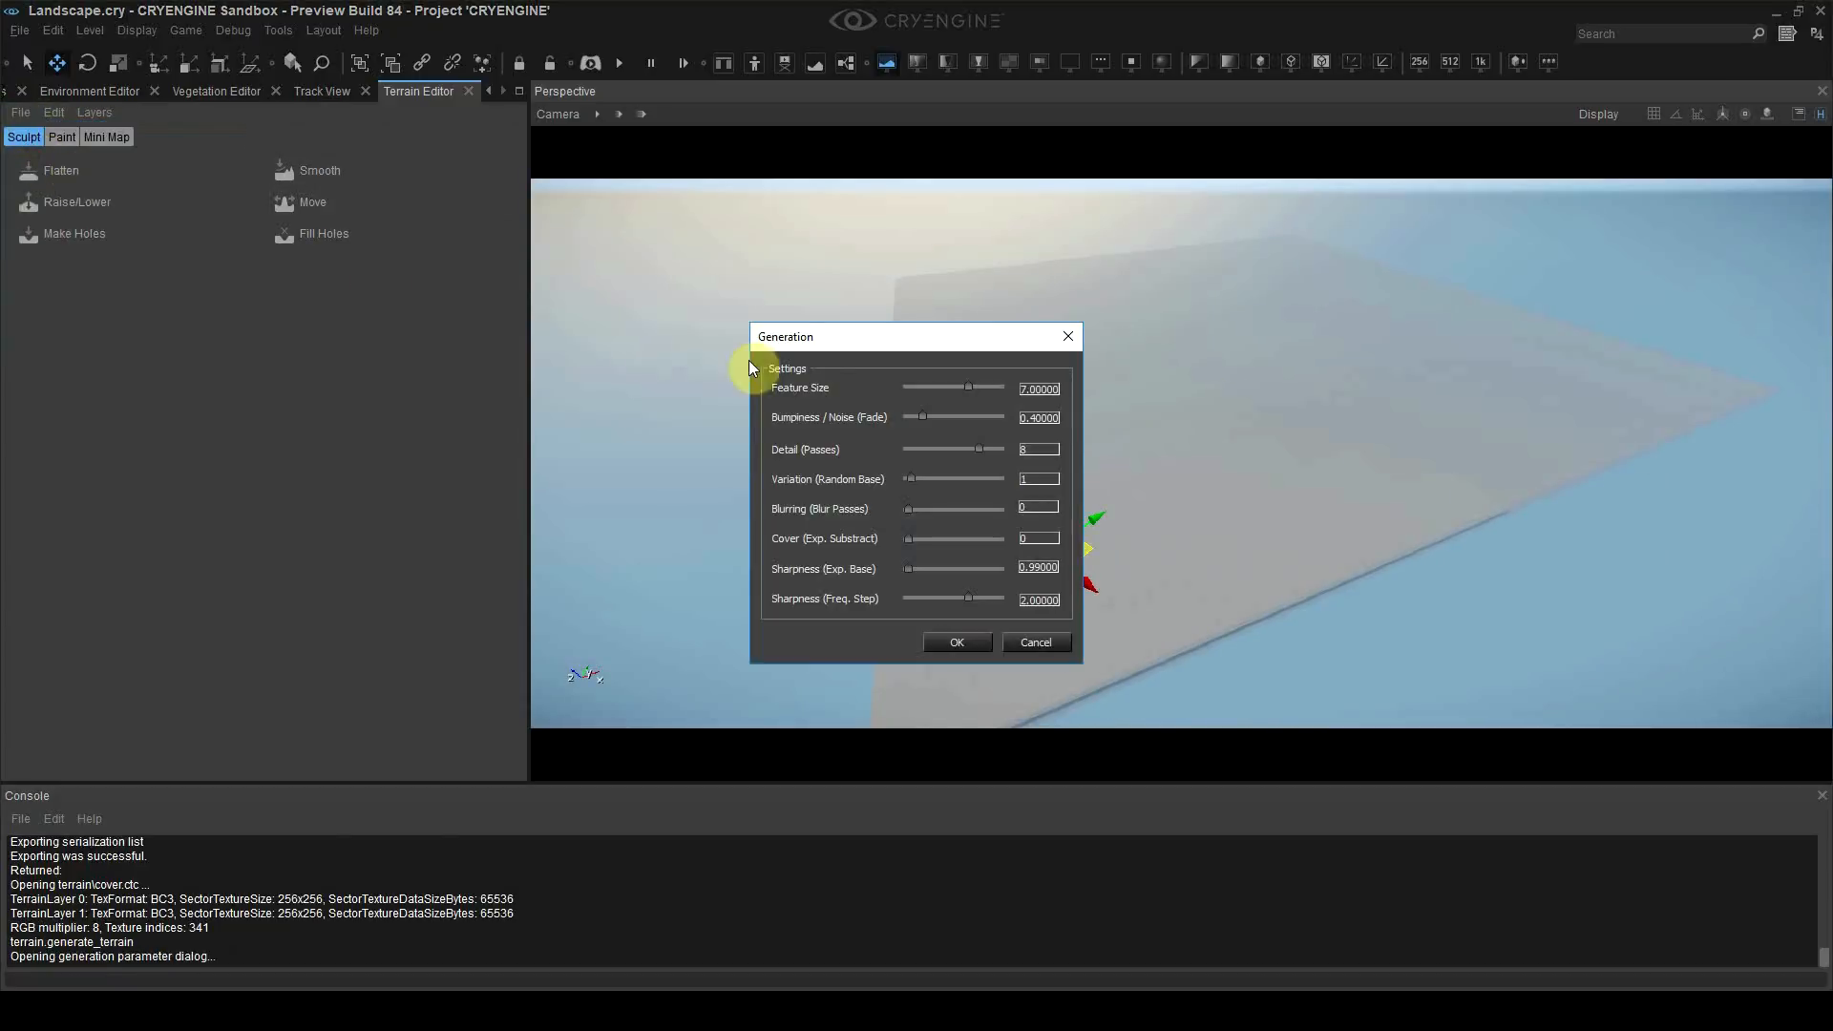
pyautogui.click(973, 636)
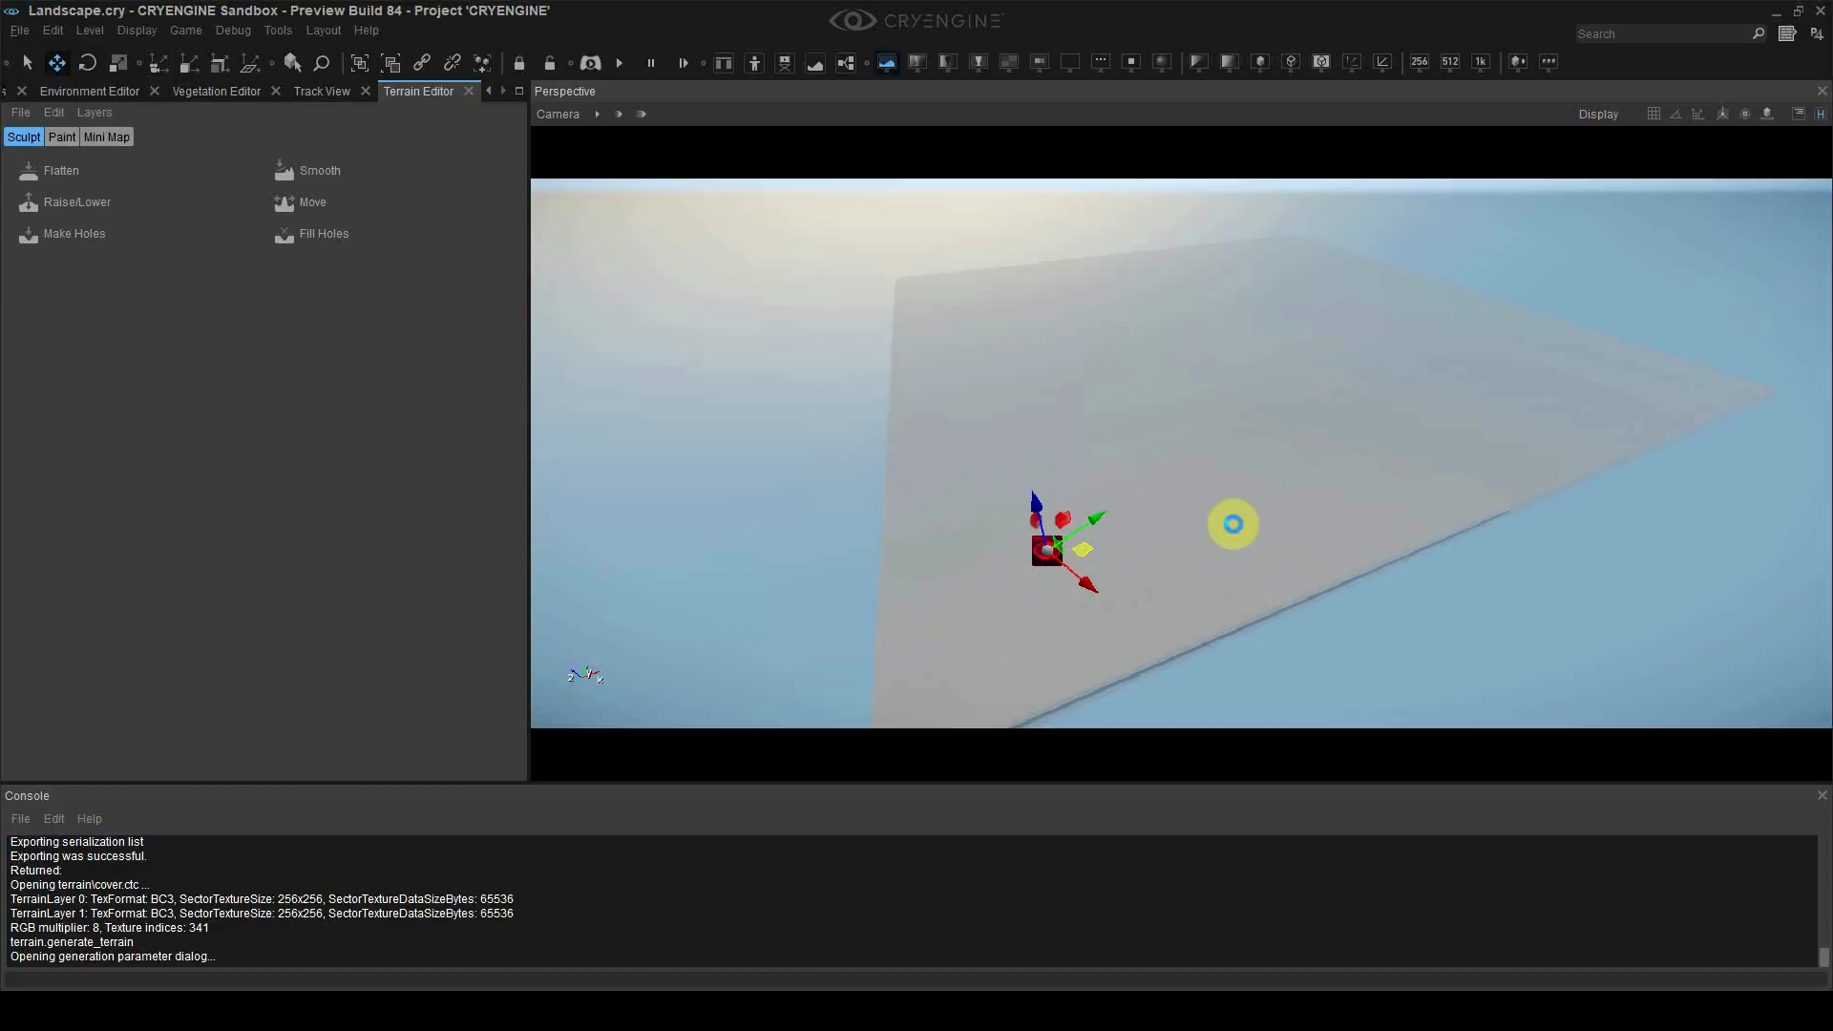
pyautogui.press('d')
pyautogui.moveTo(1257, 573)
pyautogui.mouseDown(button='right')
pyautogui.moveTo(1079, 544)
pyautogui.moveTo(1127, 506)
pyautogui.moveTo(964, 499)
pyautogui.moveTo(1079, 497)
pyautogui.moveTo(1259, 556)
pyautogui.mouseUp(button='right')
pyautogui.scroll(2, 1127, 506)
pyautogui.press('w')
pyautogui.press('s')
pyautogui.press('s')
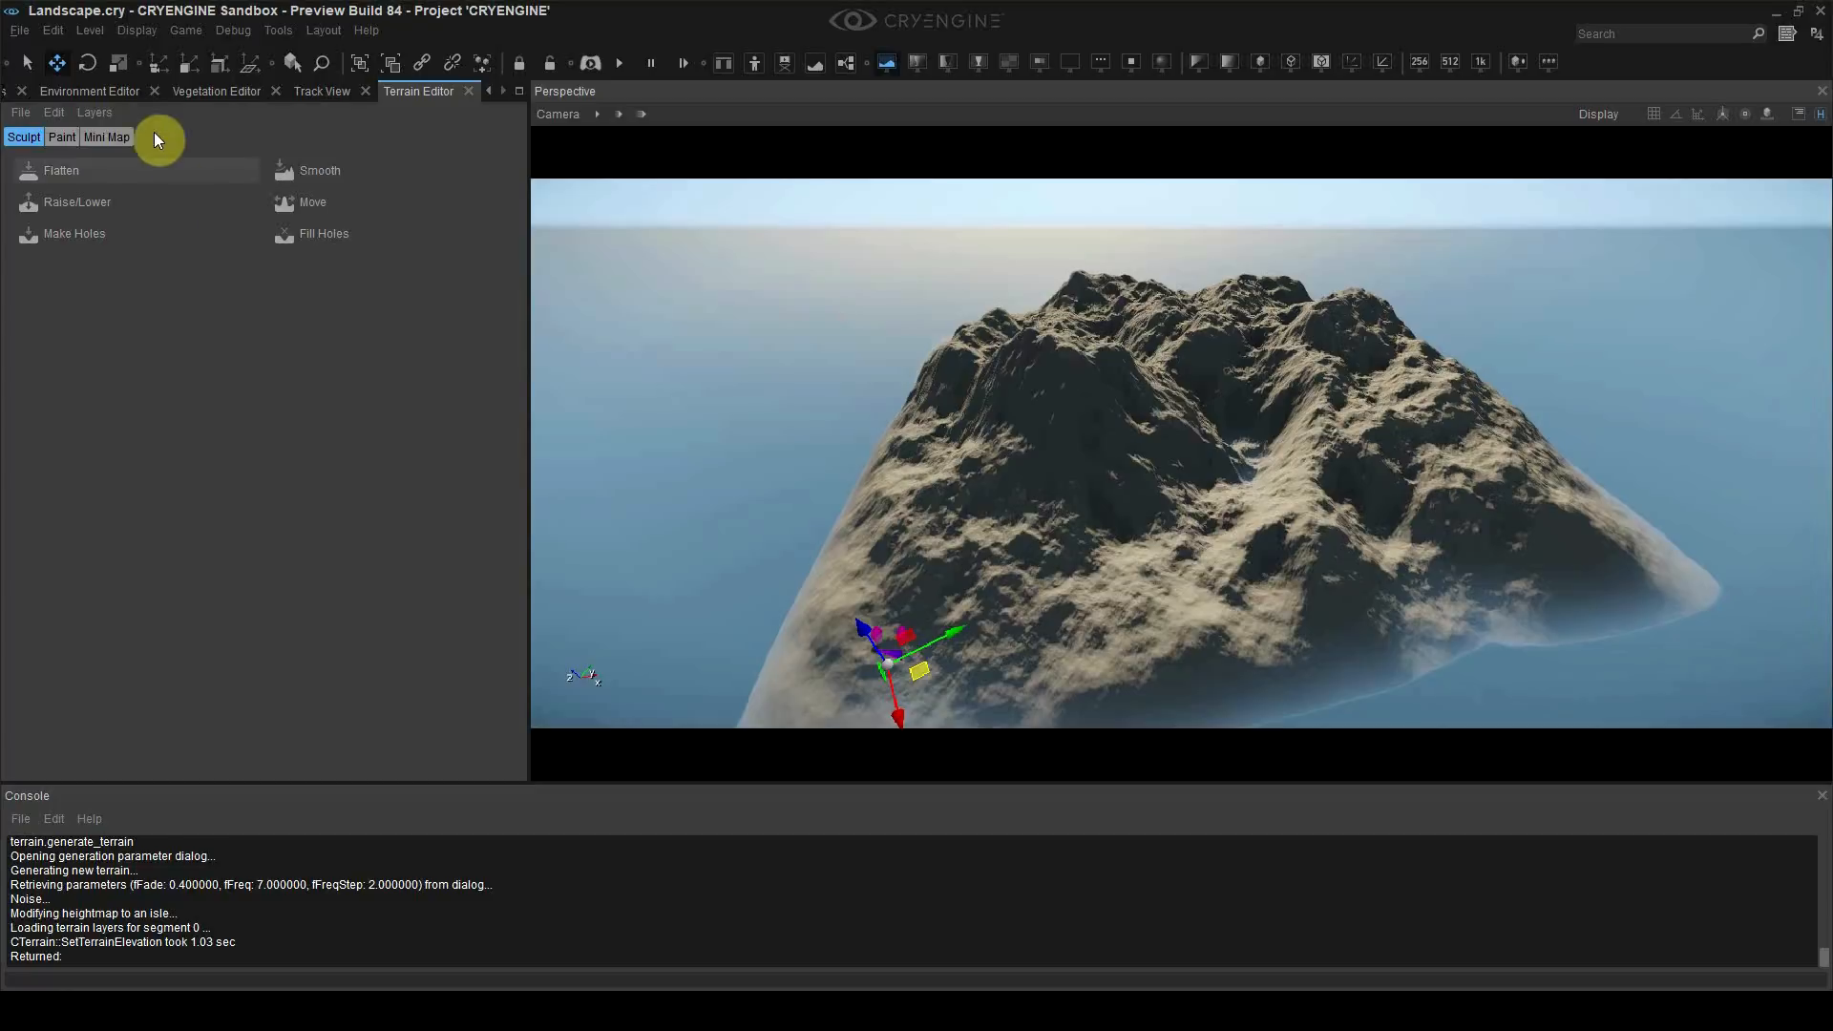
# Step: Lower the generated island's mountains by applying Reduce Range (Heavy) four times
pyautogui.click(53, 114)
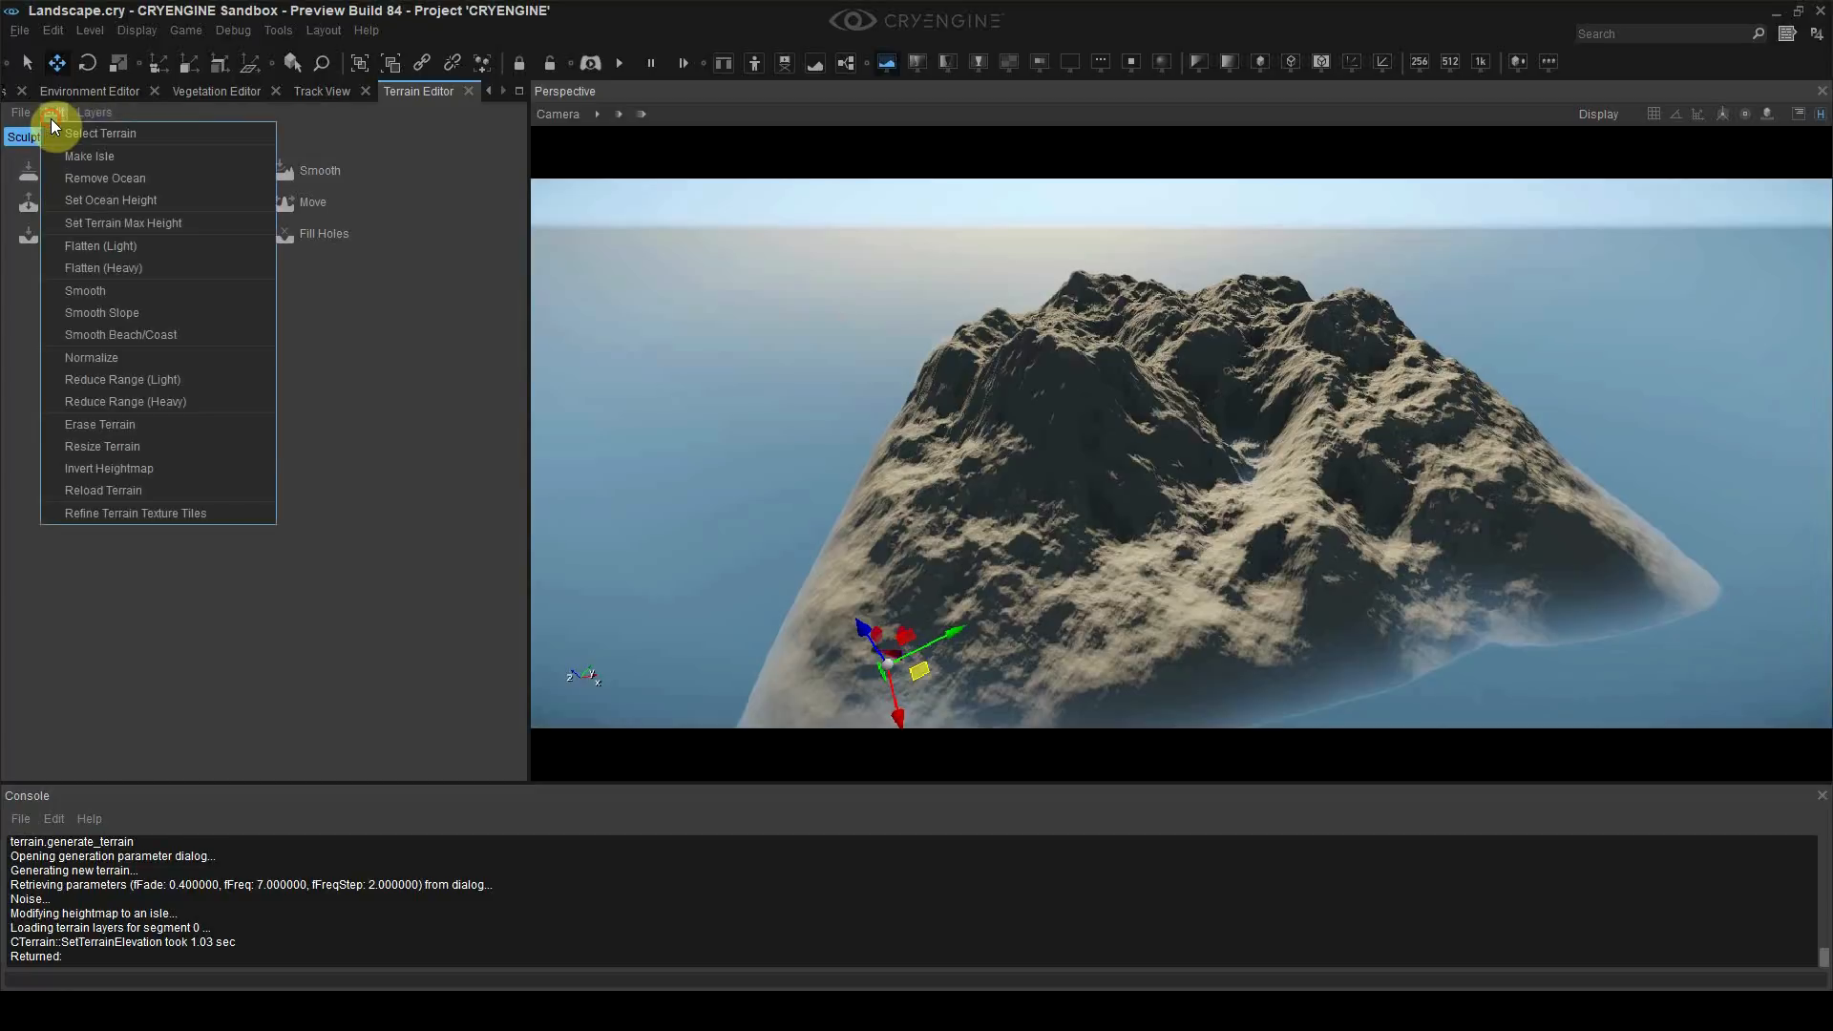
pyautogui.click(128, 379)
pyautogui.press('w')
pyautogui.moveTo(888, 429); pyautogui.dragTo(1007, 429, button='right')
pyautogui.press('s')
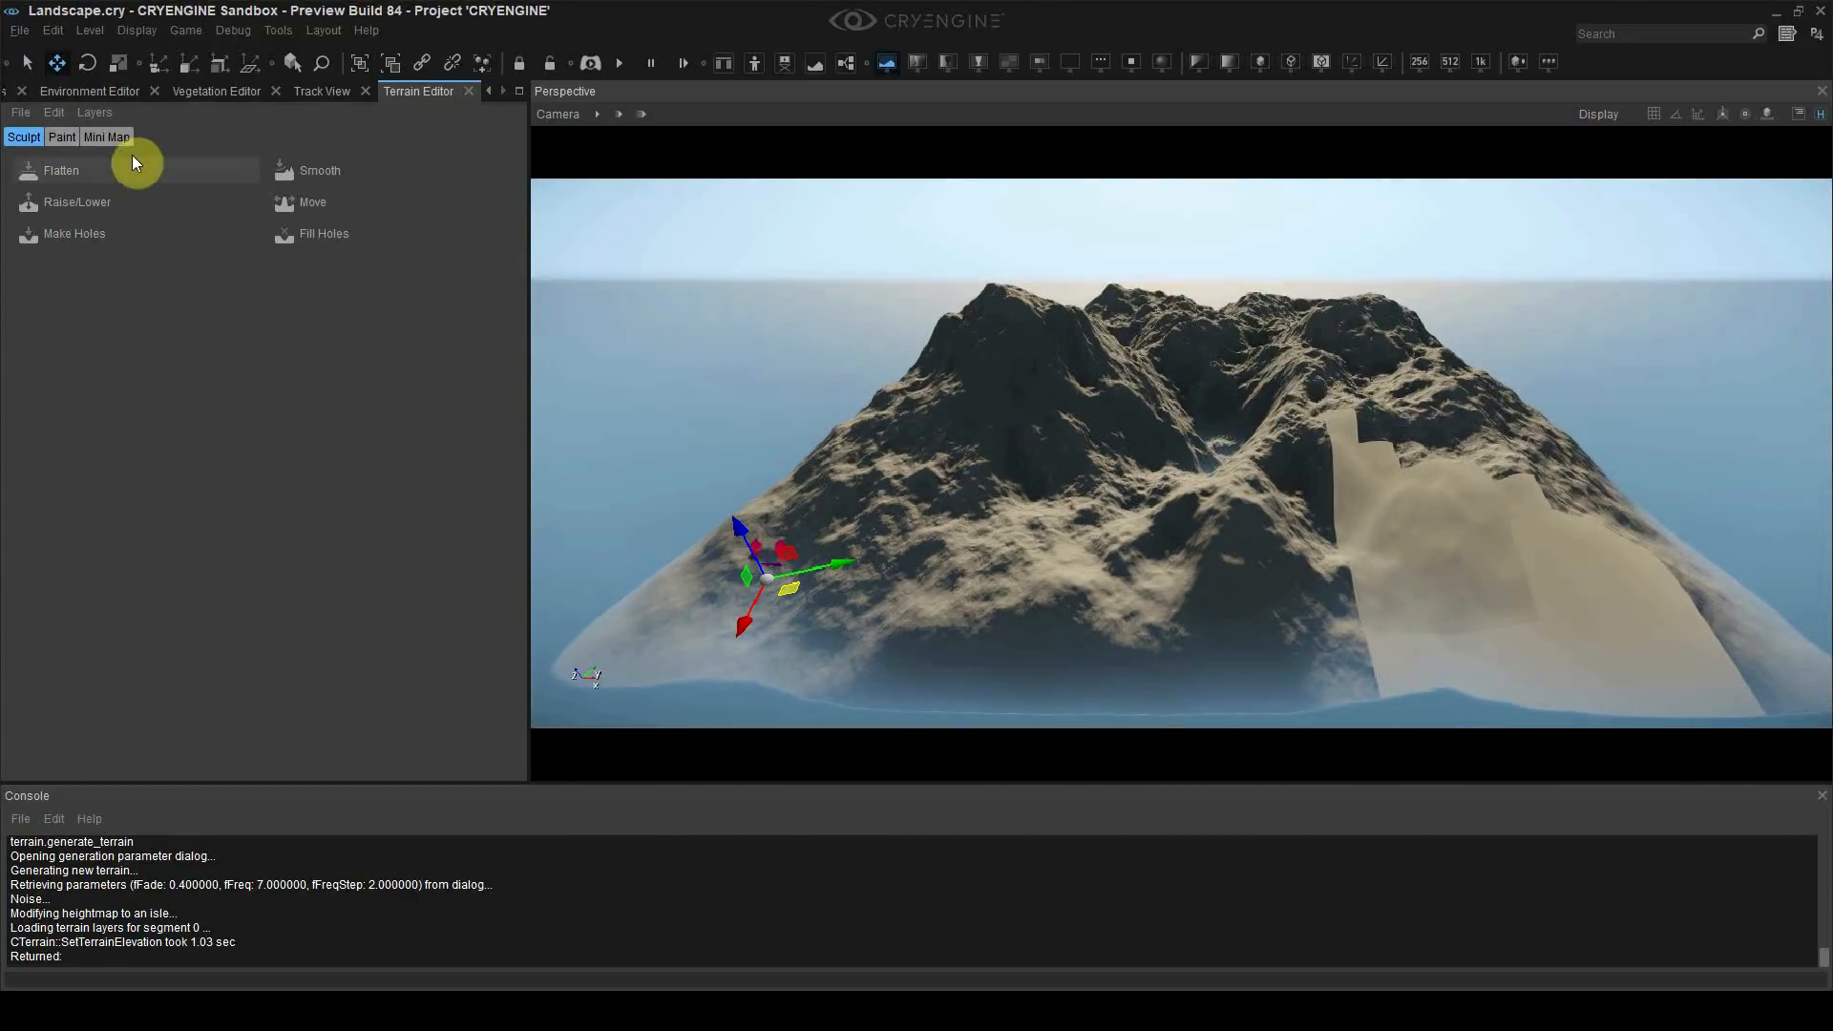
pyautogui.click(53, 112)
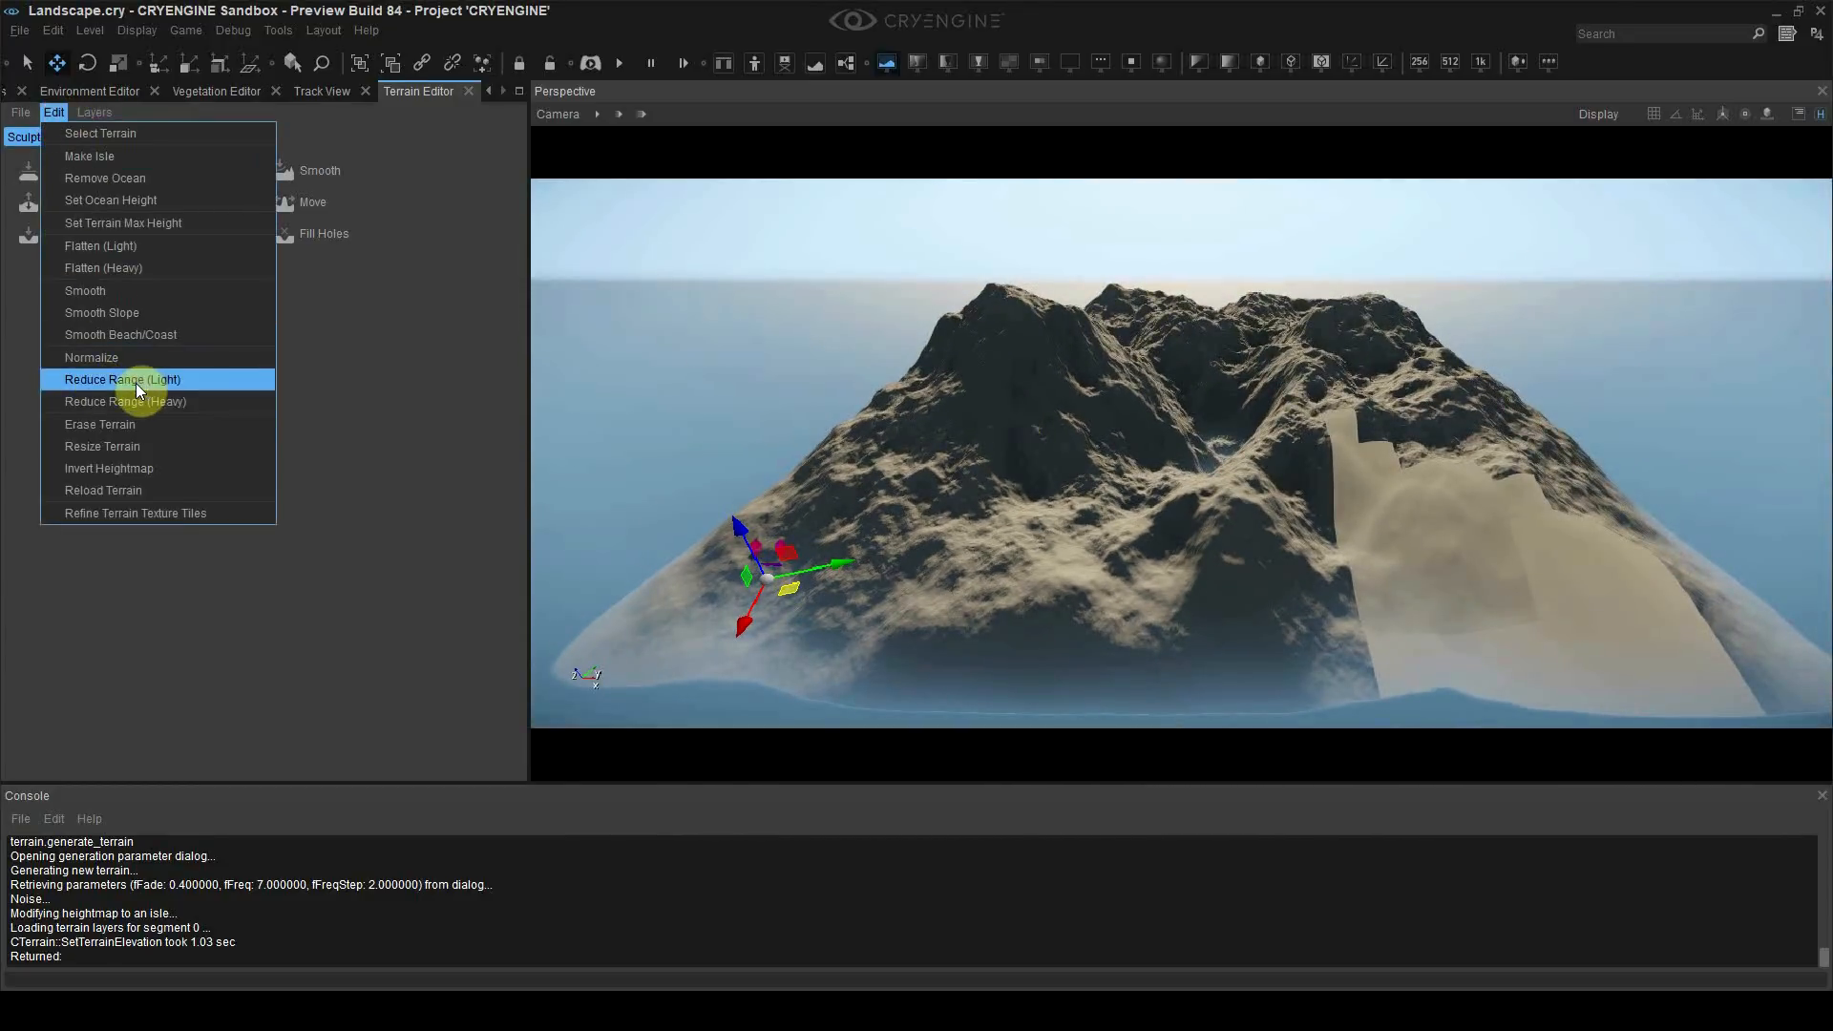
pyautogui.click(181, 402)
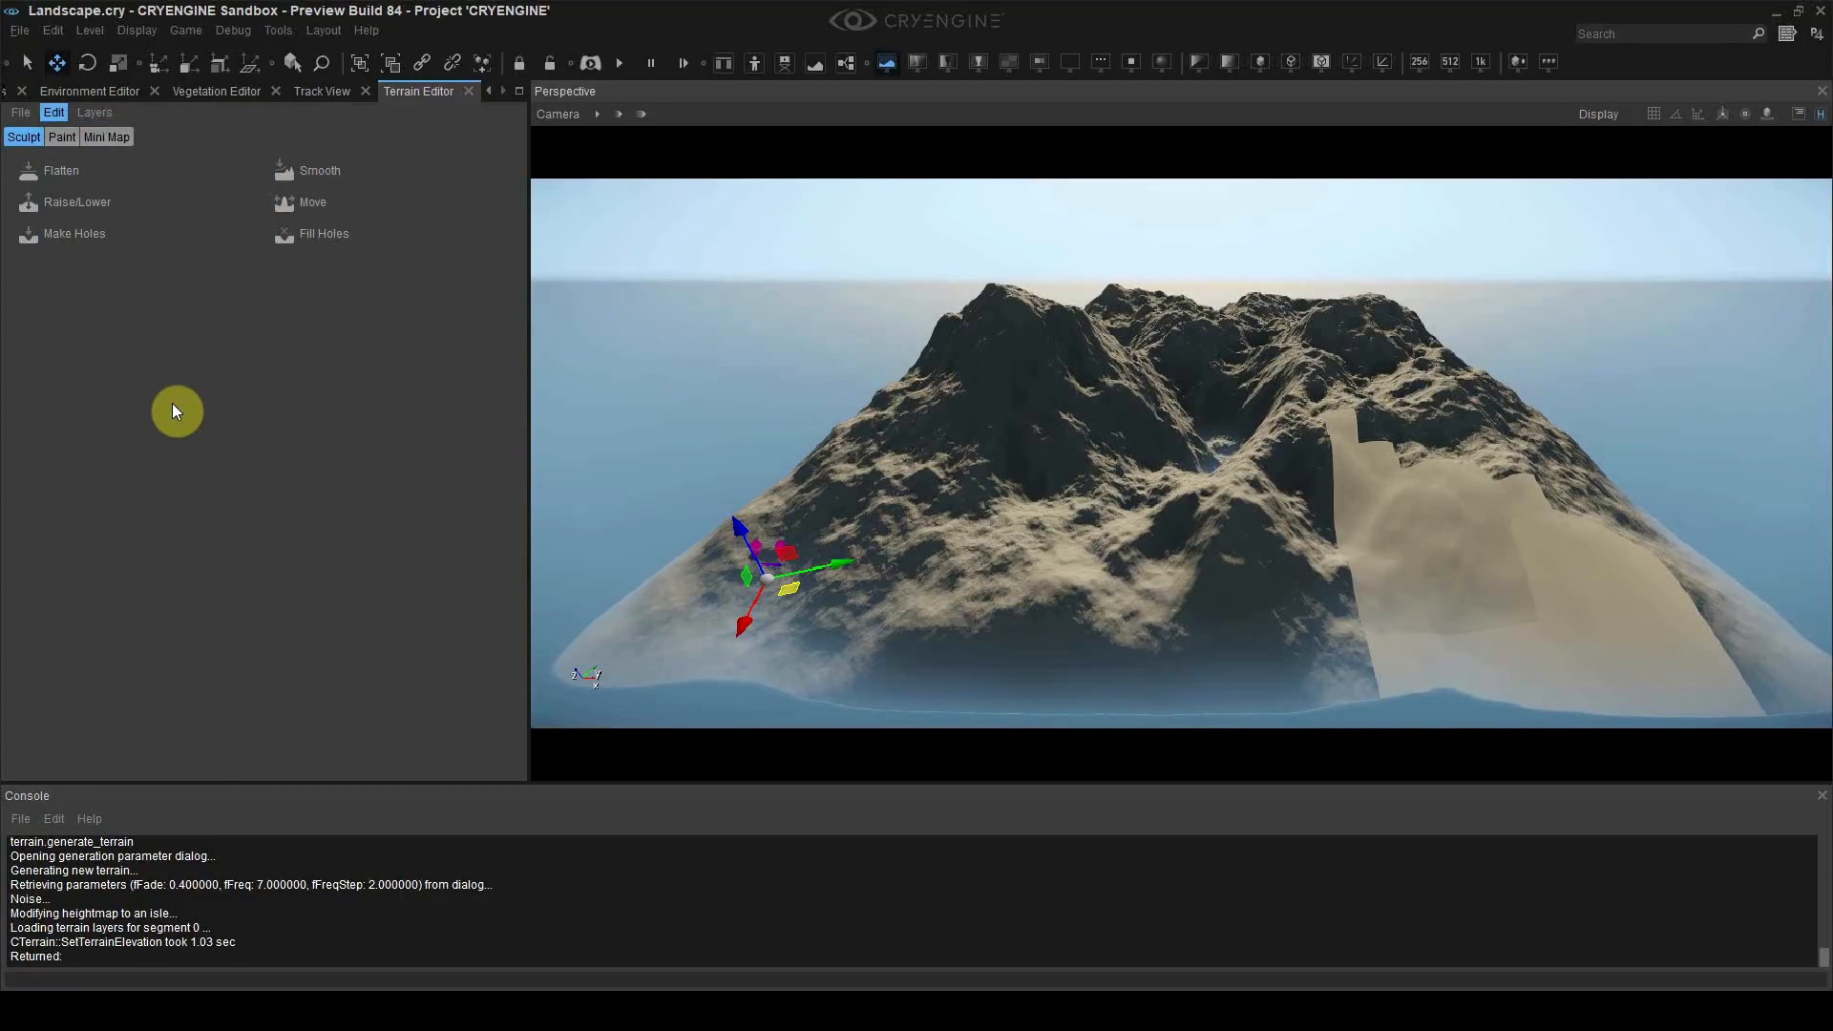
pyautogui.click(55, 115)
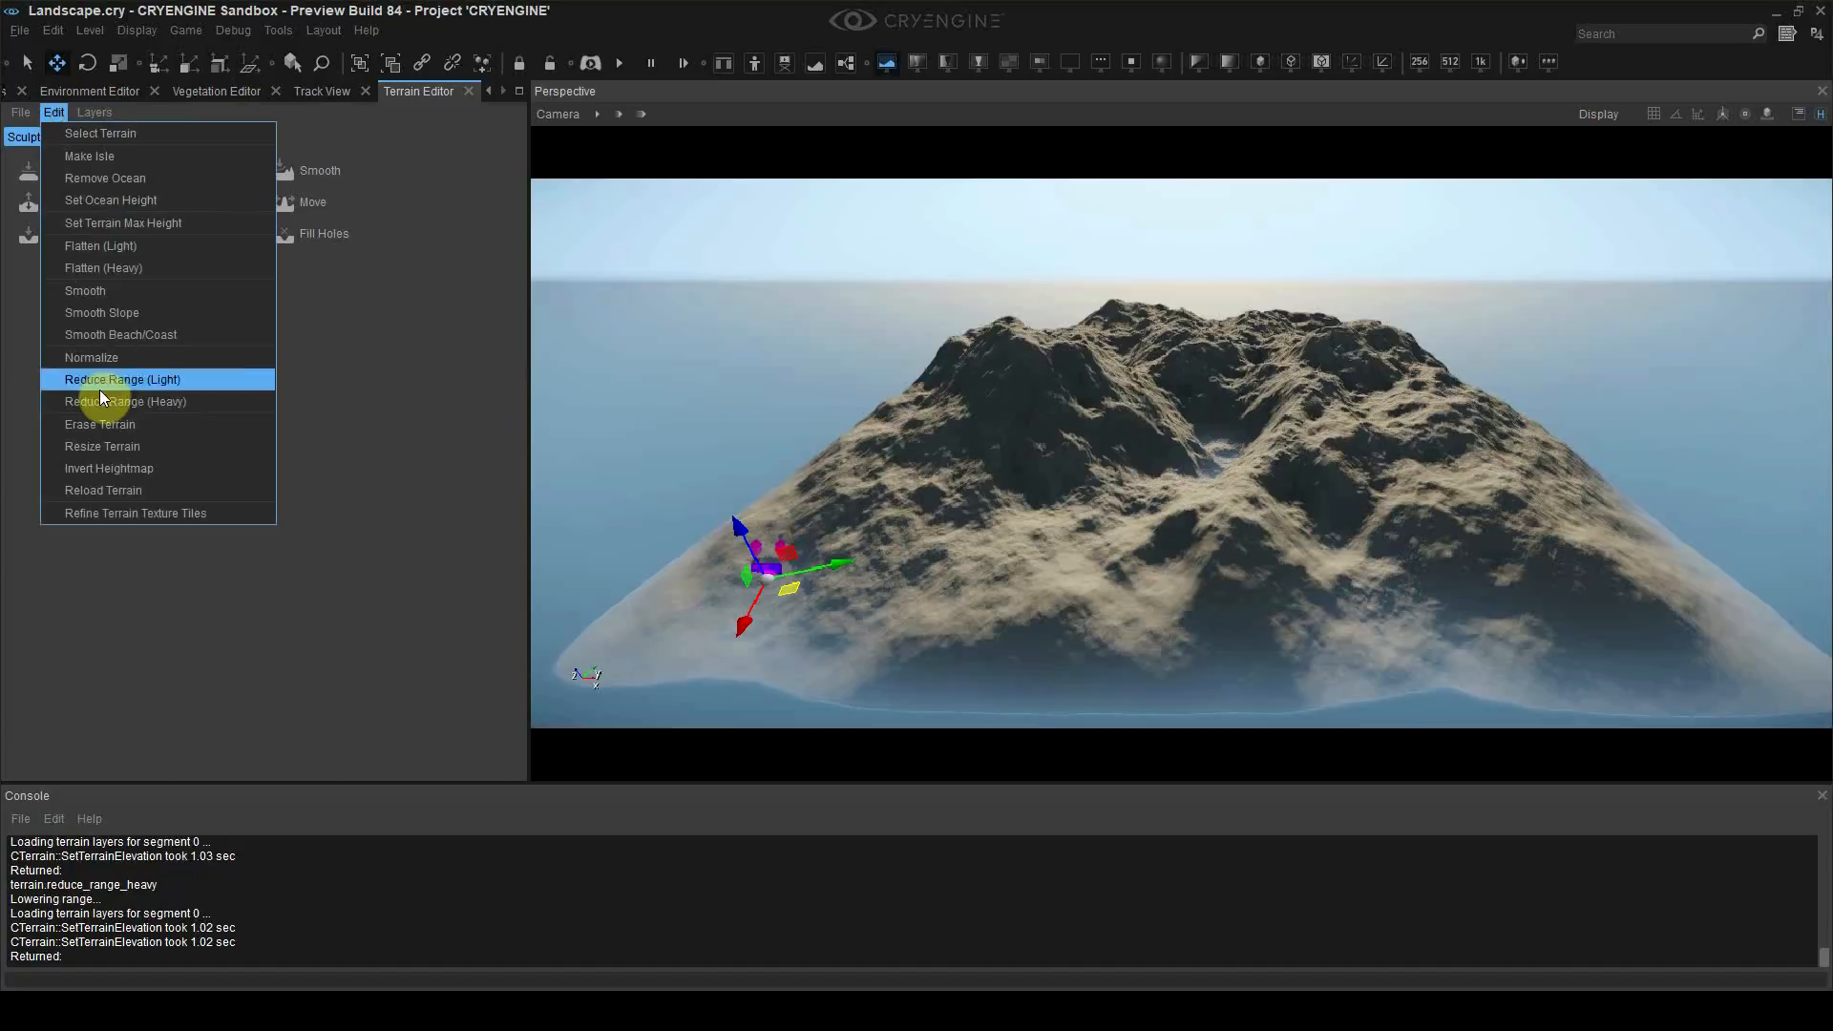
pyautogui.click(102, 400)
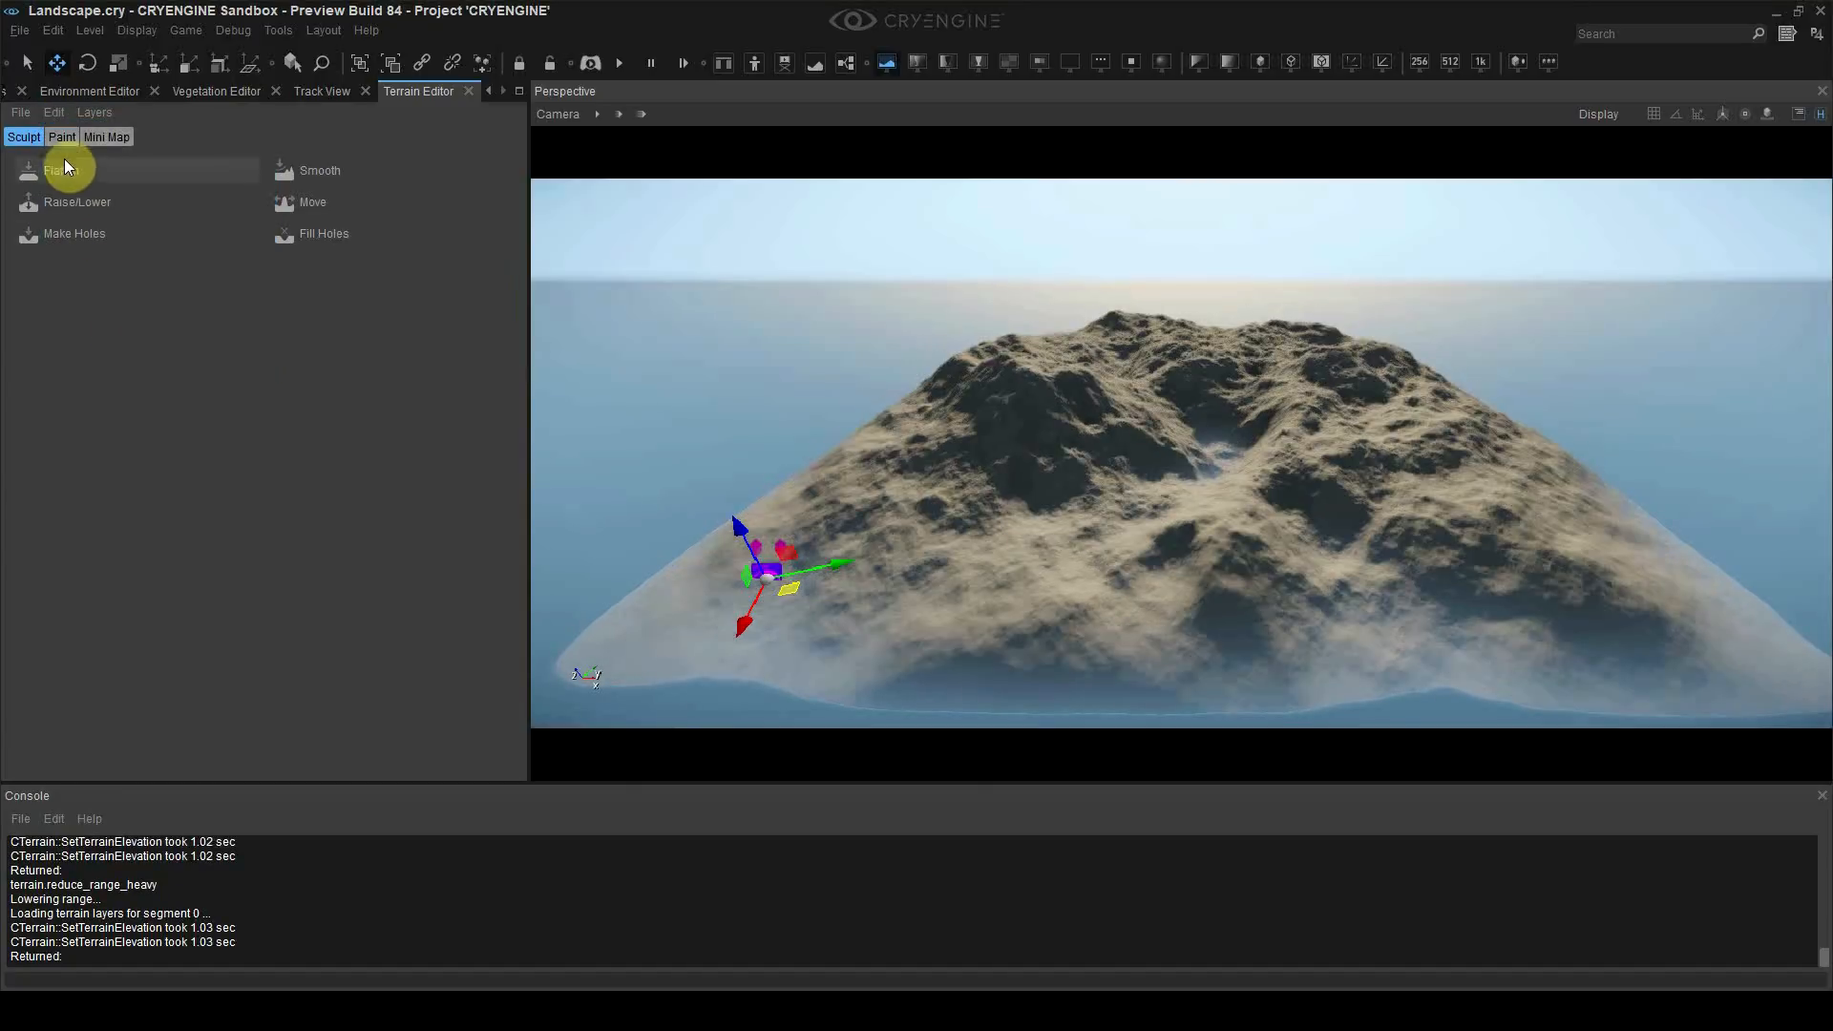
pyautogui.click(54, 113)
pyautogui.click(106, 402)
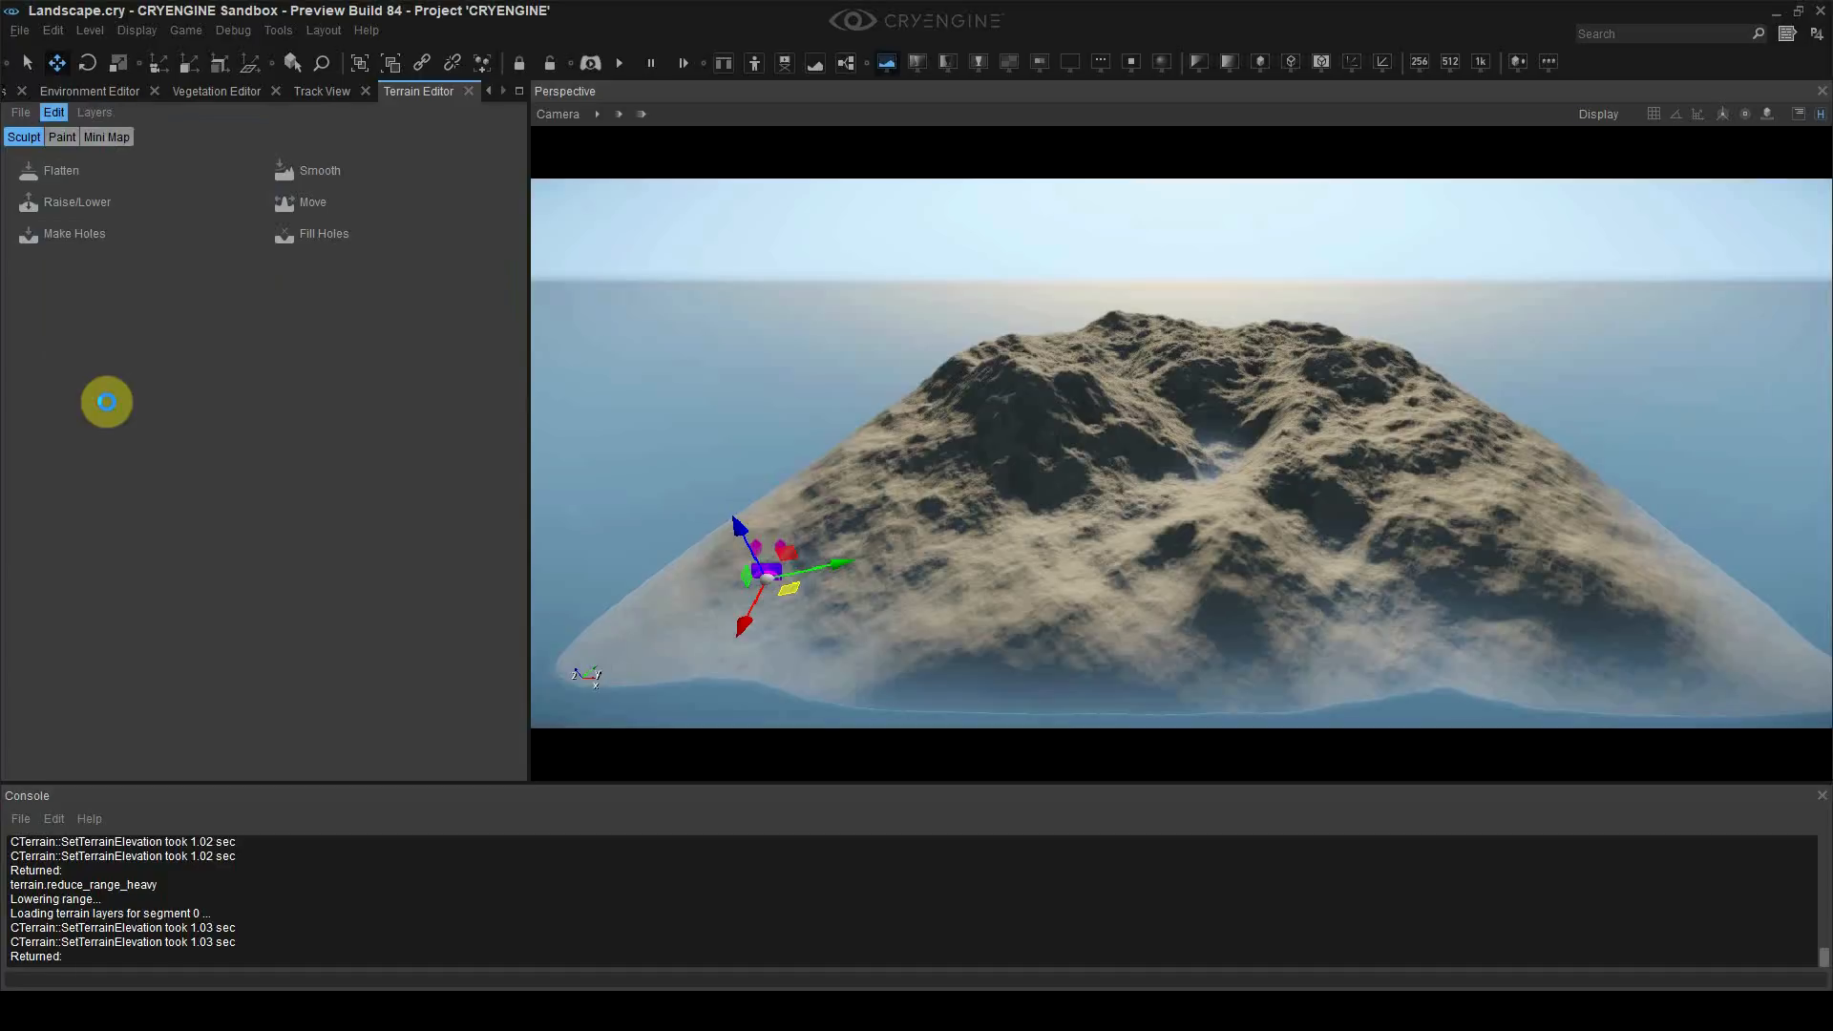
pyautogui.click(53, 112)
pyautogui.click(123, 386)
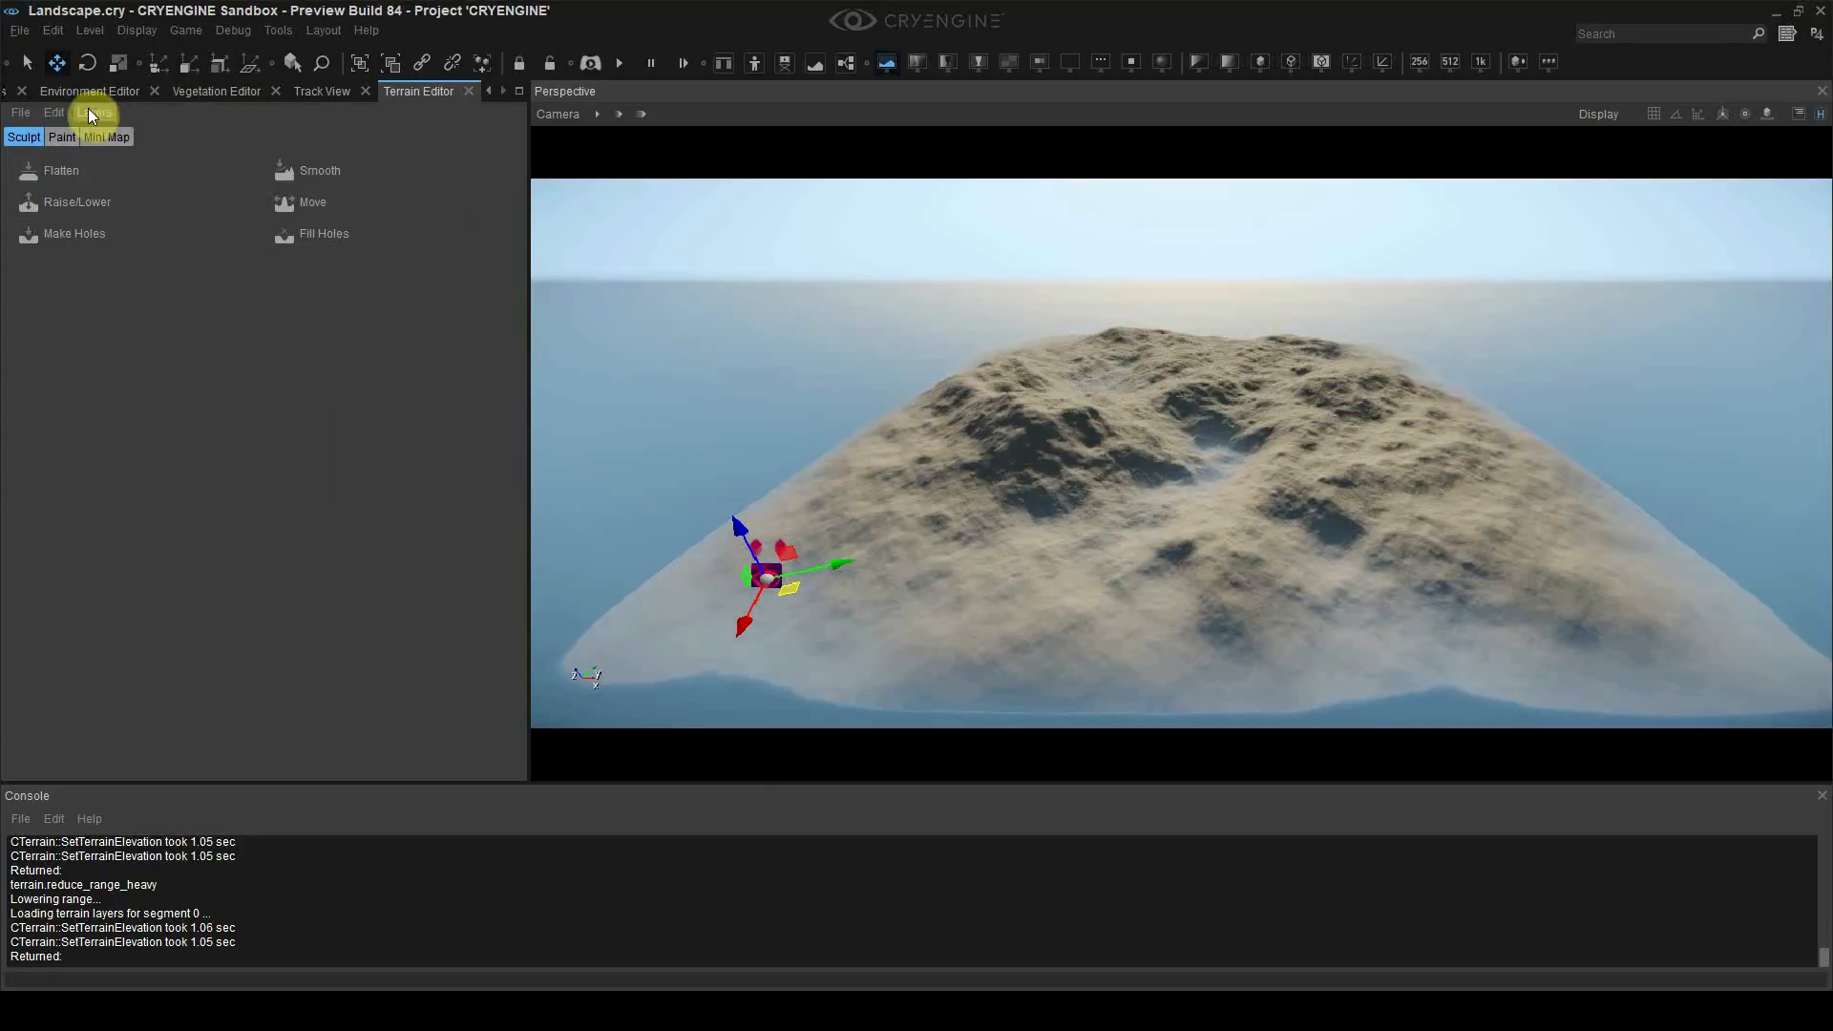
# Step: Look over the lowered island's mountains and coastline from several viewpoints
pyautogui.press('w')
pyautogui.moveTo(661, 216)
pyautogui.mouseDown(button='right')
pyautogui.moveTo(670, 227)
pyautogui.moveTo(593, 172)
pyautogui.moveTo(540, 176)
pyautogui.moveTo(627, 174)
pyautogui.moveTo(636, 211)
pyautogui.mouseUp(button='right')
pyautogui.press('s')
pyautogui.moveTo(783, 212); pyautogui.dragTo(840, 256, button='right')
pyautogui.press('s')
pyautogui.press('d')
pyautogui.press('w')
pyautogui.moveTo(955, 262); pyautogui.dragTo(1000, 295, button='right')
pyautogui.press('s')
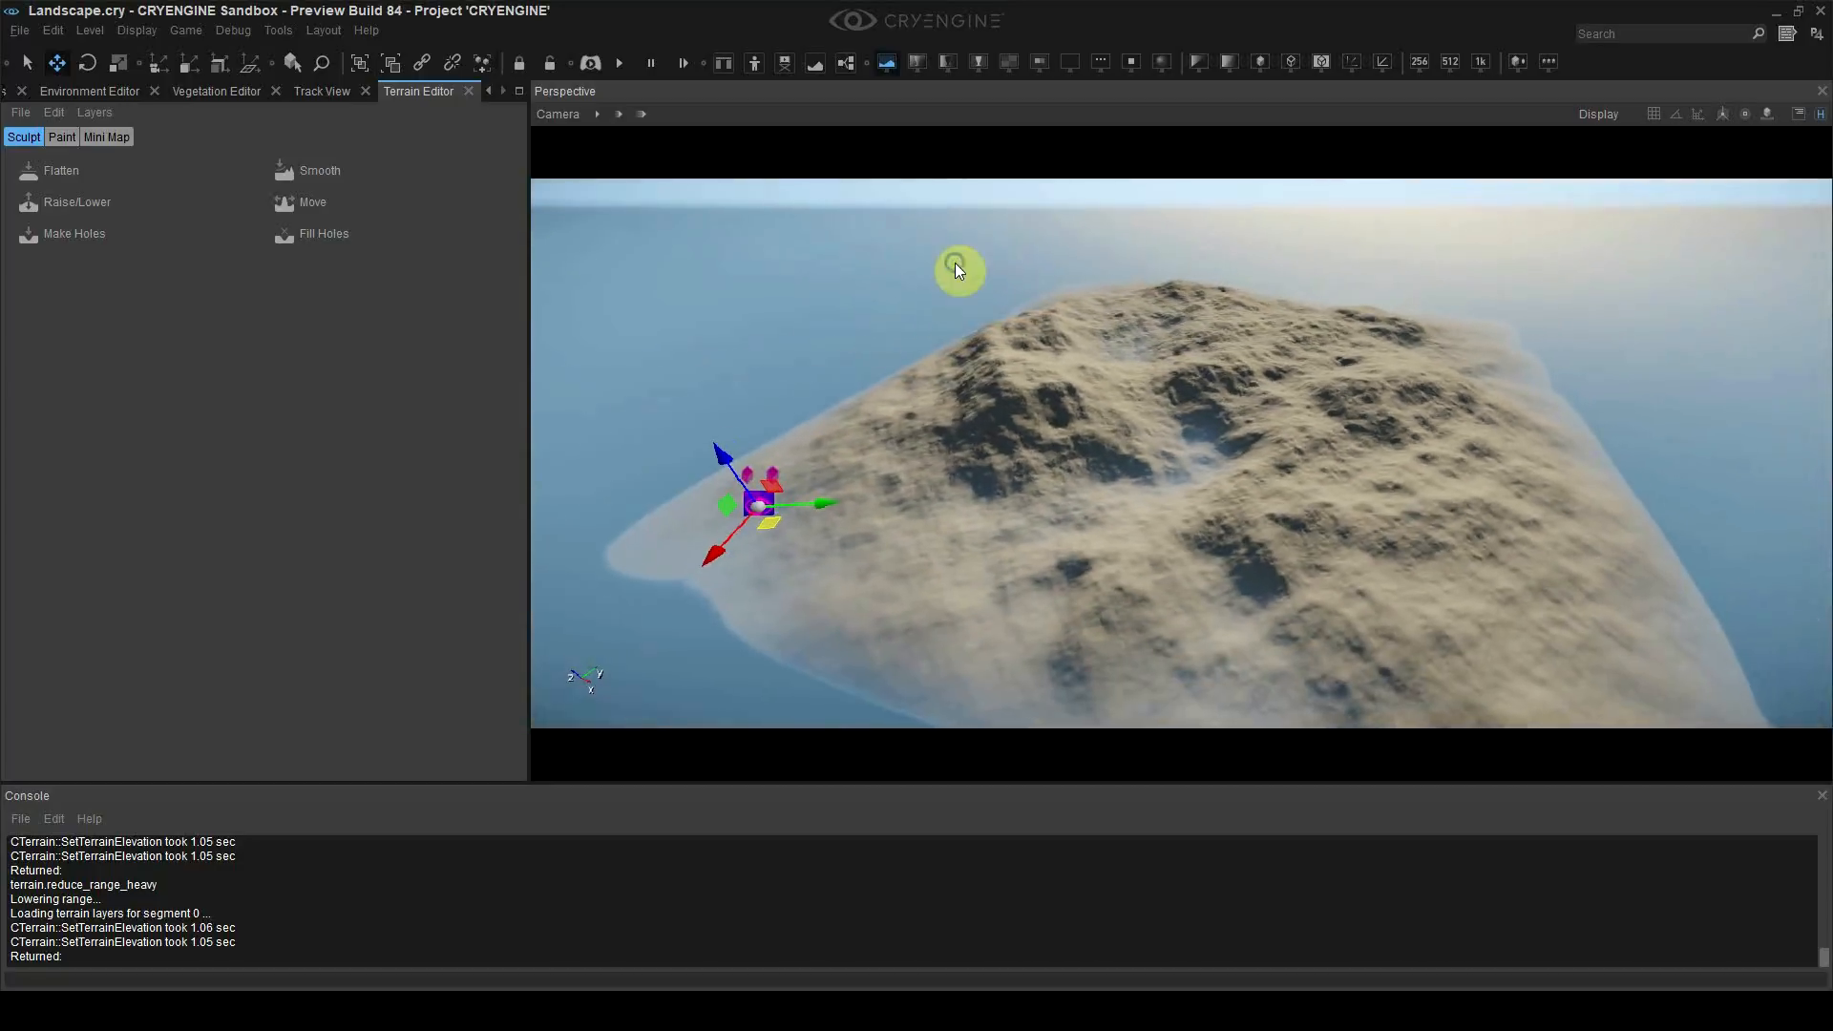
# Step: Sample ground heights at several points across the island with the Flatten tool, and set its brush height to 80
pyautogui.click(55, 175)
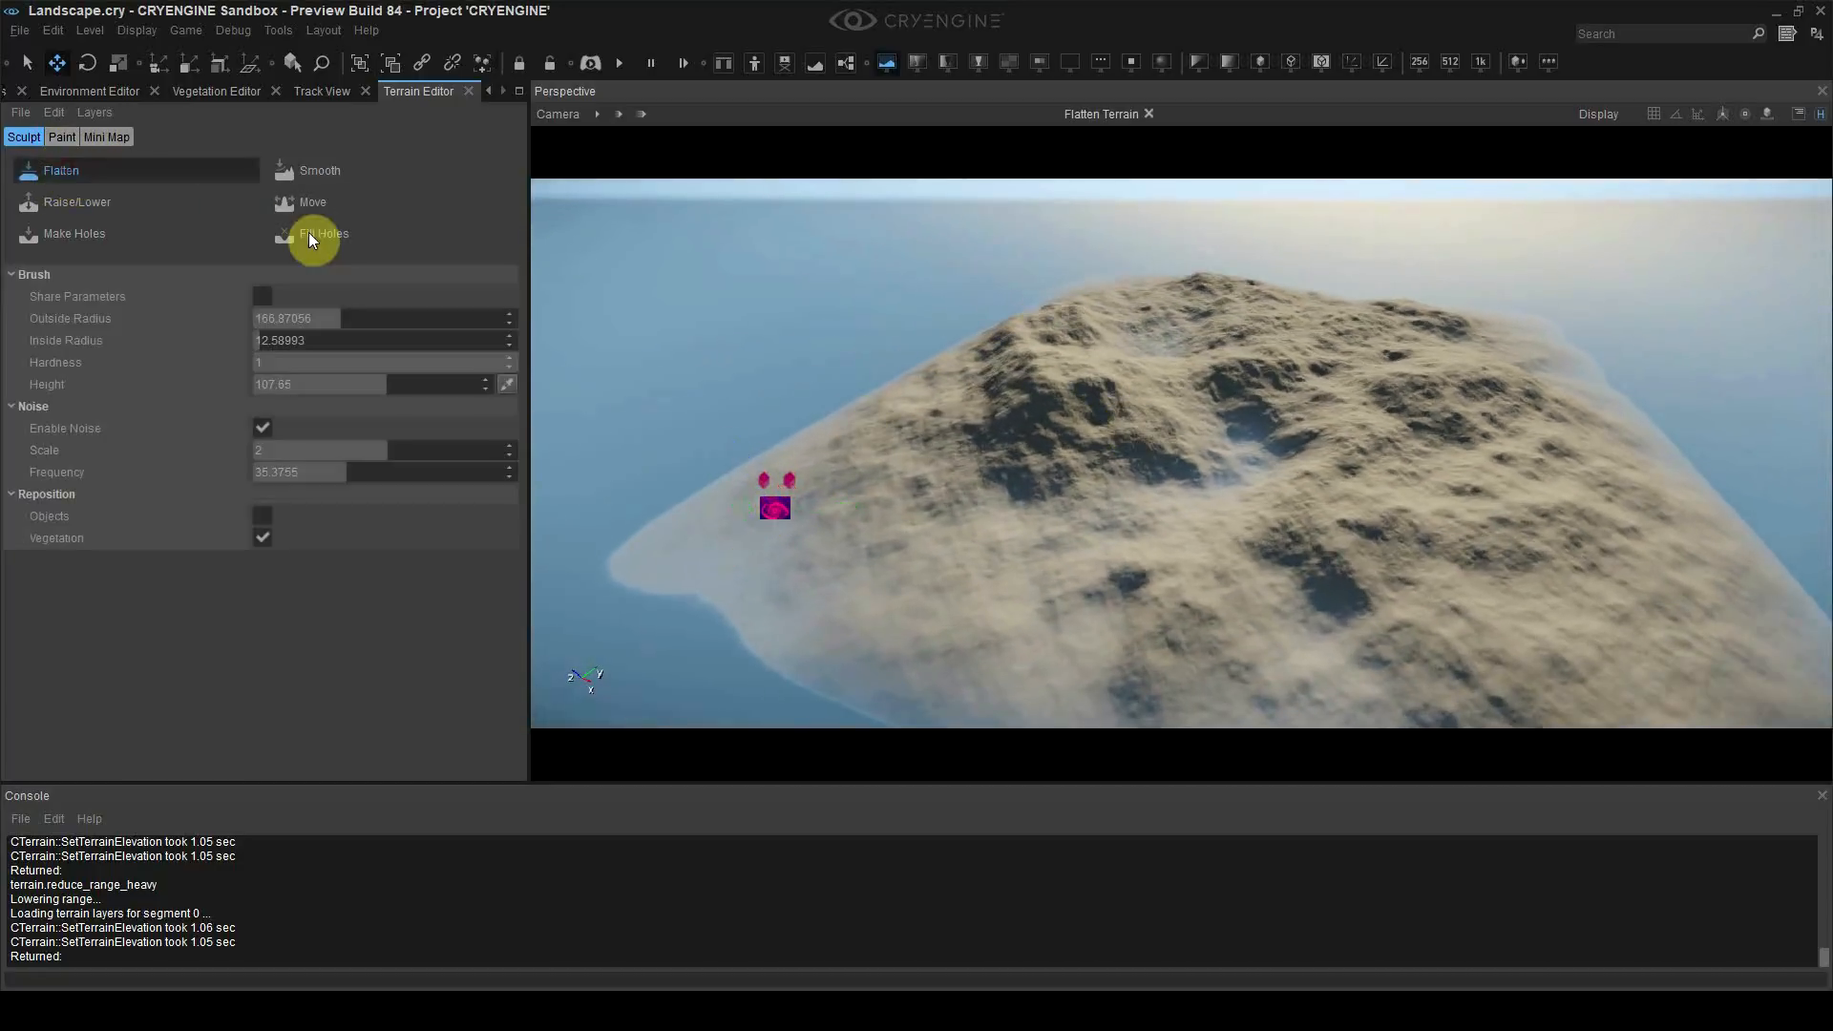
pyautogui.press('w')
pyautogui.moveTo(1184, 404)
pyautogui.mouseDown(button='right')
pyautogui.moveTo(1161, 358)
pyautogui.moveTo(1169, 430)
pyautogui.mouseUp(button='right')
pyautogui.keyDown('ctrl'); pyautogui.click(1146, 350); pyautogui.keyUp('ctrl')
pyautogui.press('w')
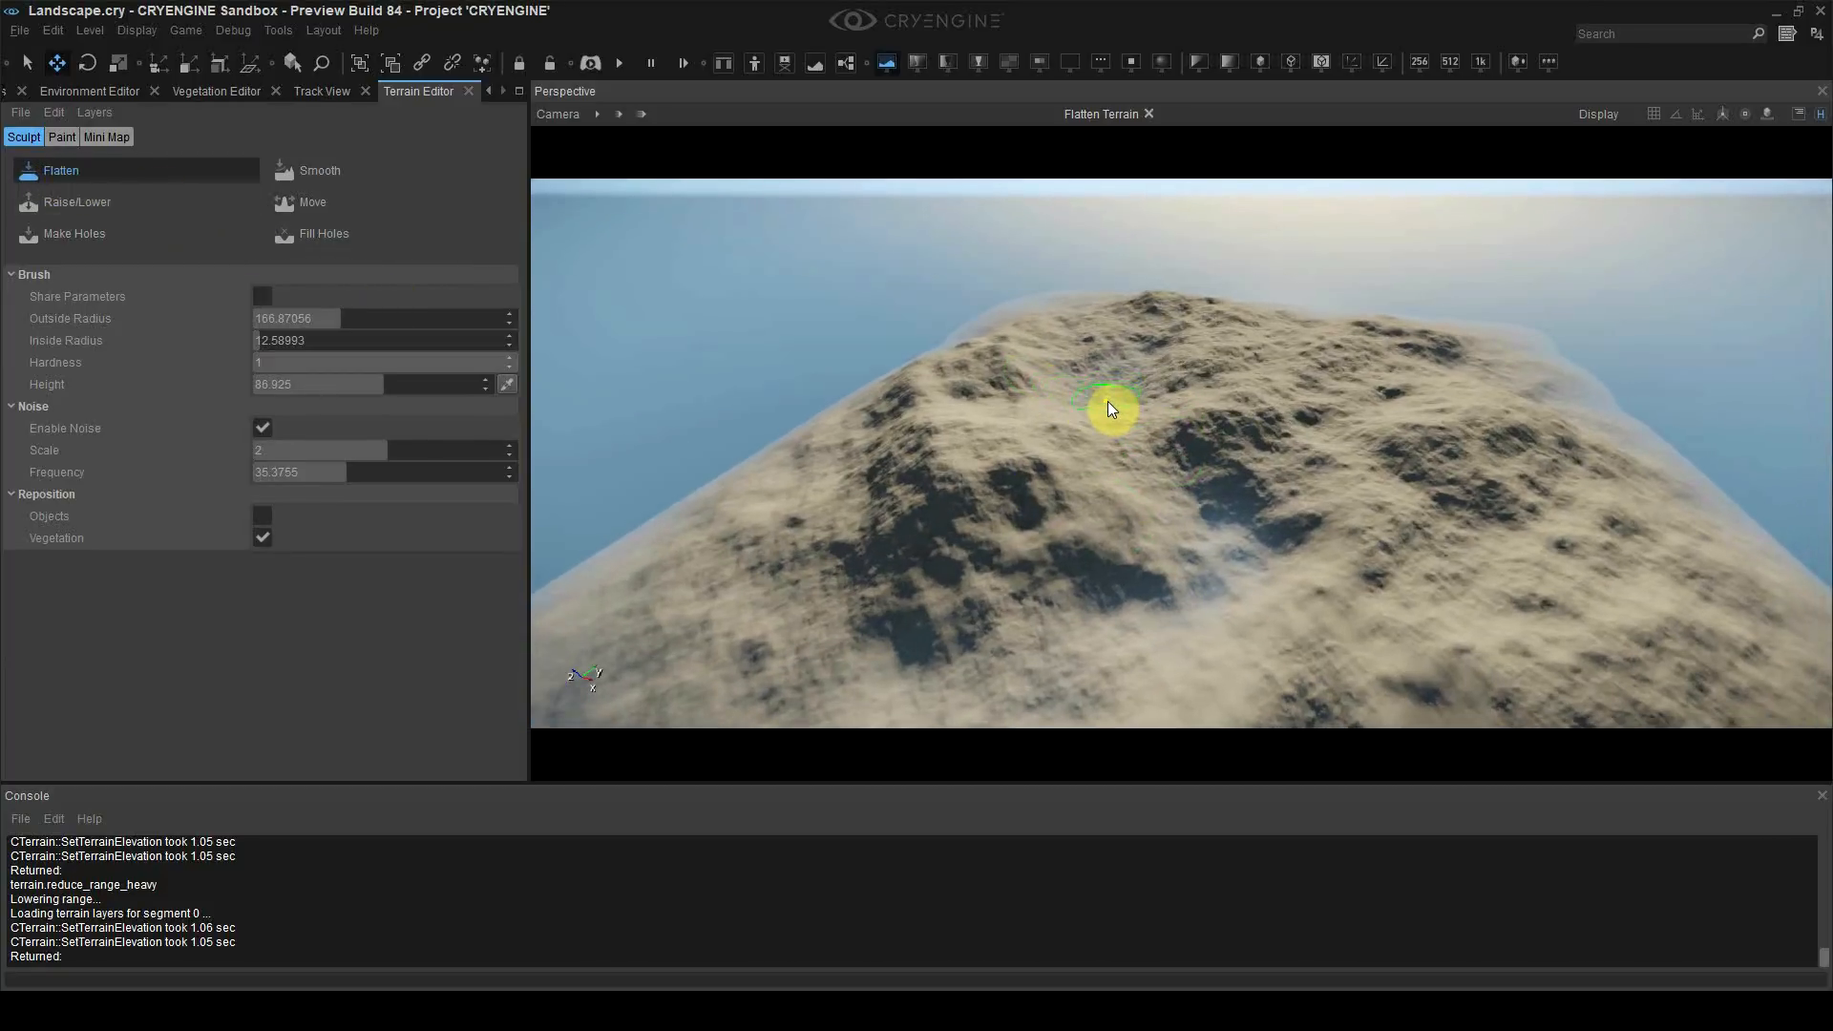
pyautogui.keyDown('ctrl'); pyautogui.click(1107, 386); pyautogui.keyUp('ctrl')
pyautogui.keyDown('ctrl'); pyautogui.click(1103, 449); pyautogui.keyUp('ctrl')
pyautogui.keyDown('ctrl'); pyautogui.click(1104, 450); pyautogui.keyUp('ctrl')
pyautogui.keyDown('ctrl'); pyautogui.click(1206, 458); pyautogui.keyUp('ctrl')
pyautogui.keyDown('ctrl'); pyautogui.click(1102, 366); pyautogui.keyUp('ctrl')
pyautogui.keyDown('ctrl'); pyautogui.click(1117, 399); pyautogui.keyUp('ctrl')
pyautogui.keyDown('ctrl'); pyautogui.click(1228, 438); pyautogui.keyUp('ctrl')
pyautogui.keyDown('ctrl'); pyautogui.click(1228, 553); pyautogui.keyUp('ctrl')
pyautogui.keyDown('ctrl'); pyautogui.click(1189, 426); pyautogui.keyUp('ctrl')
pyautogui.keyDown('ctrl'); pyautogui.click(1107, 393); pyautogui.keyUp('ctrl')
pyautogui.keyDown('ctrl'); pyautogui.click(1051, 432); pyautogui.keyUp('ctrl')
pyautogui.doubleClick(318, 387)
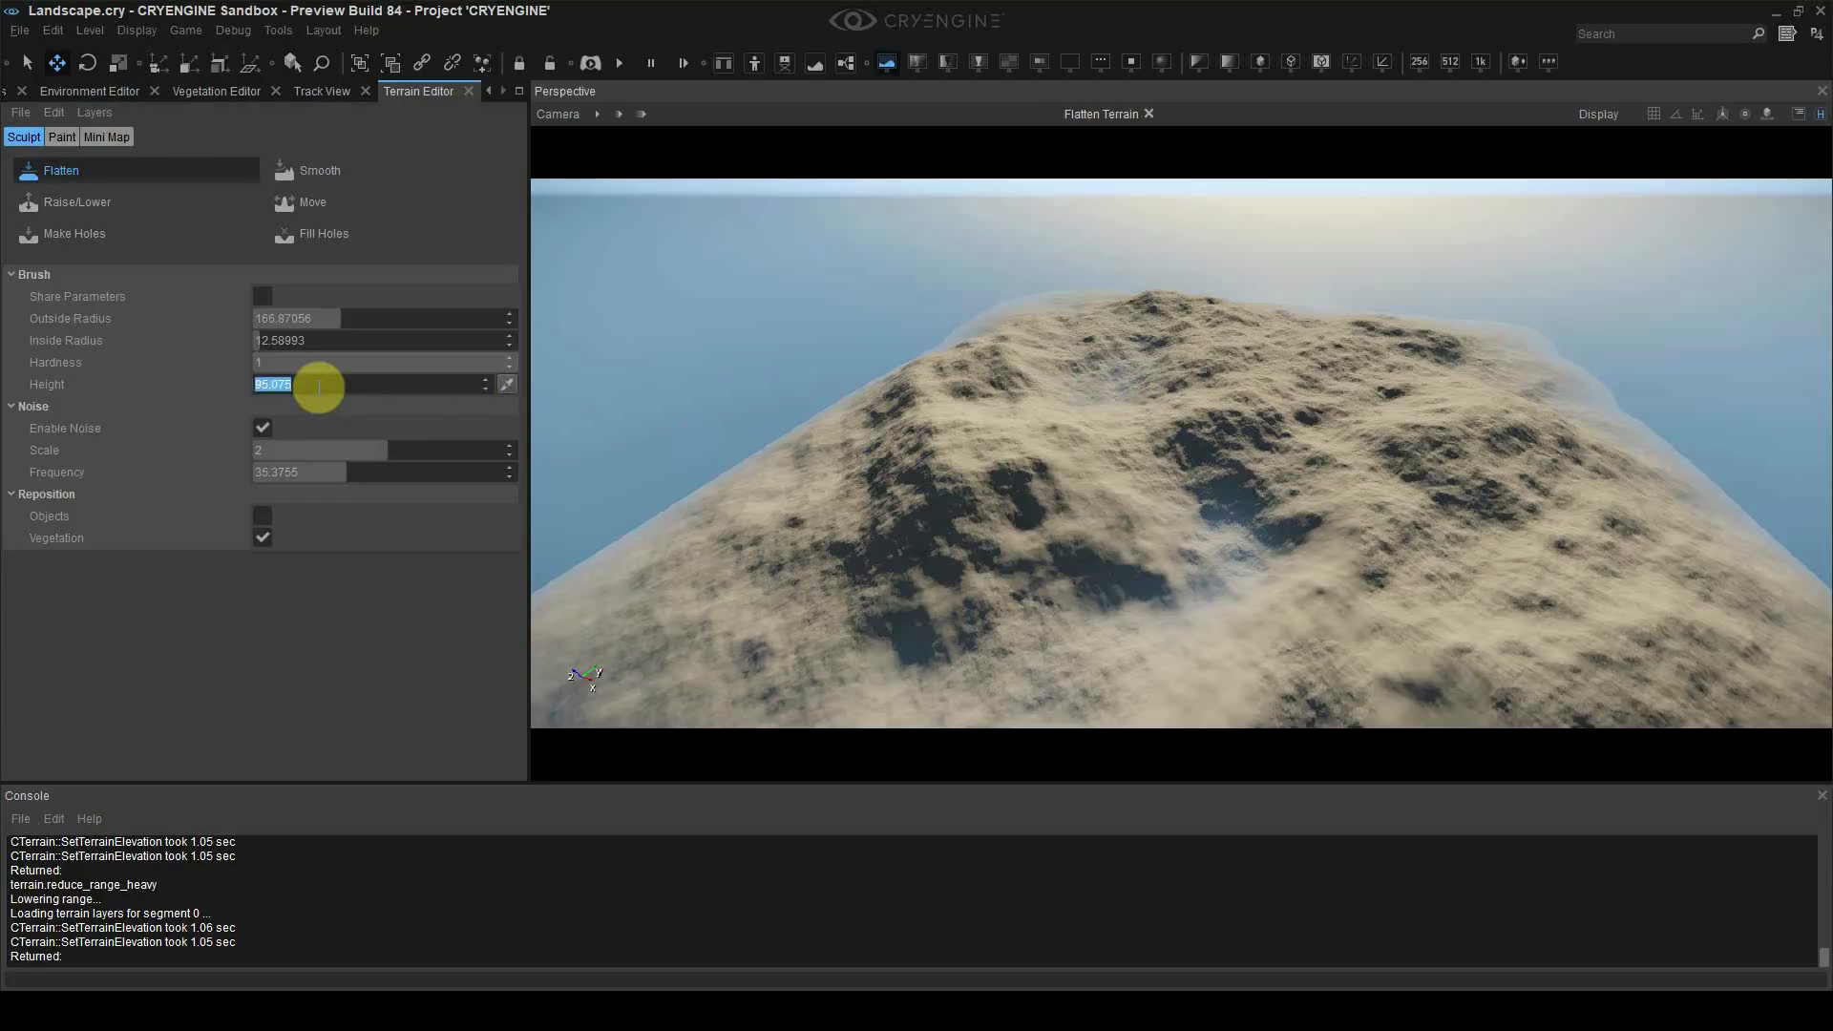
pyautogui.write('80')
# Step: Try flattening the island's central valley with the brush's outside radius enlarged to 500
pyautogui.moveTo(1326, 340); pyautogui.dragTo(1096, 478)
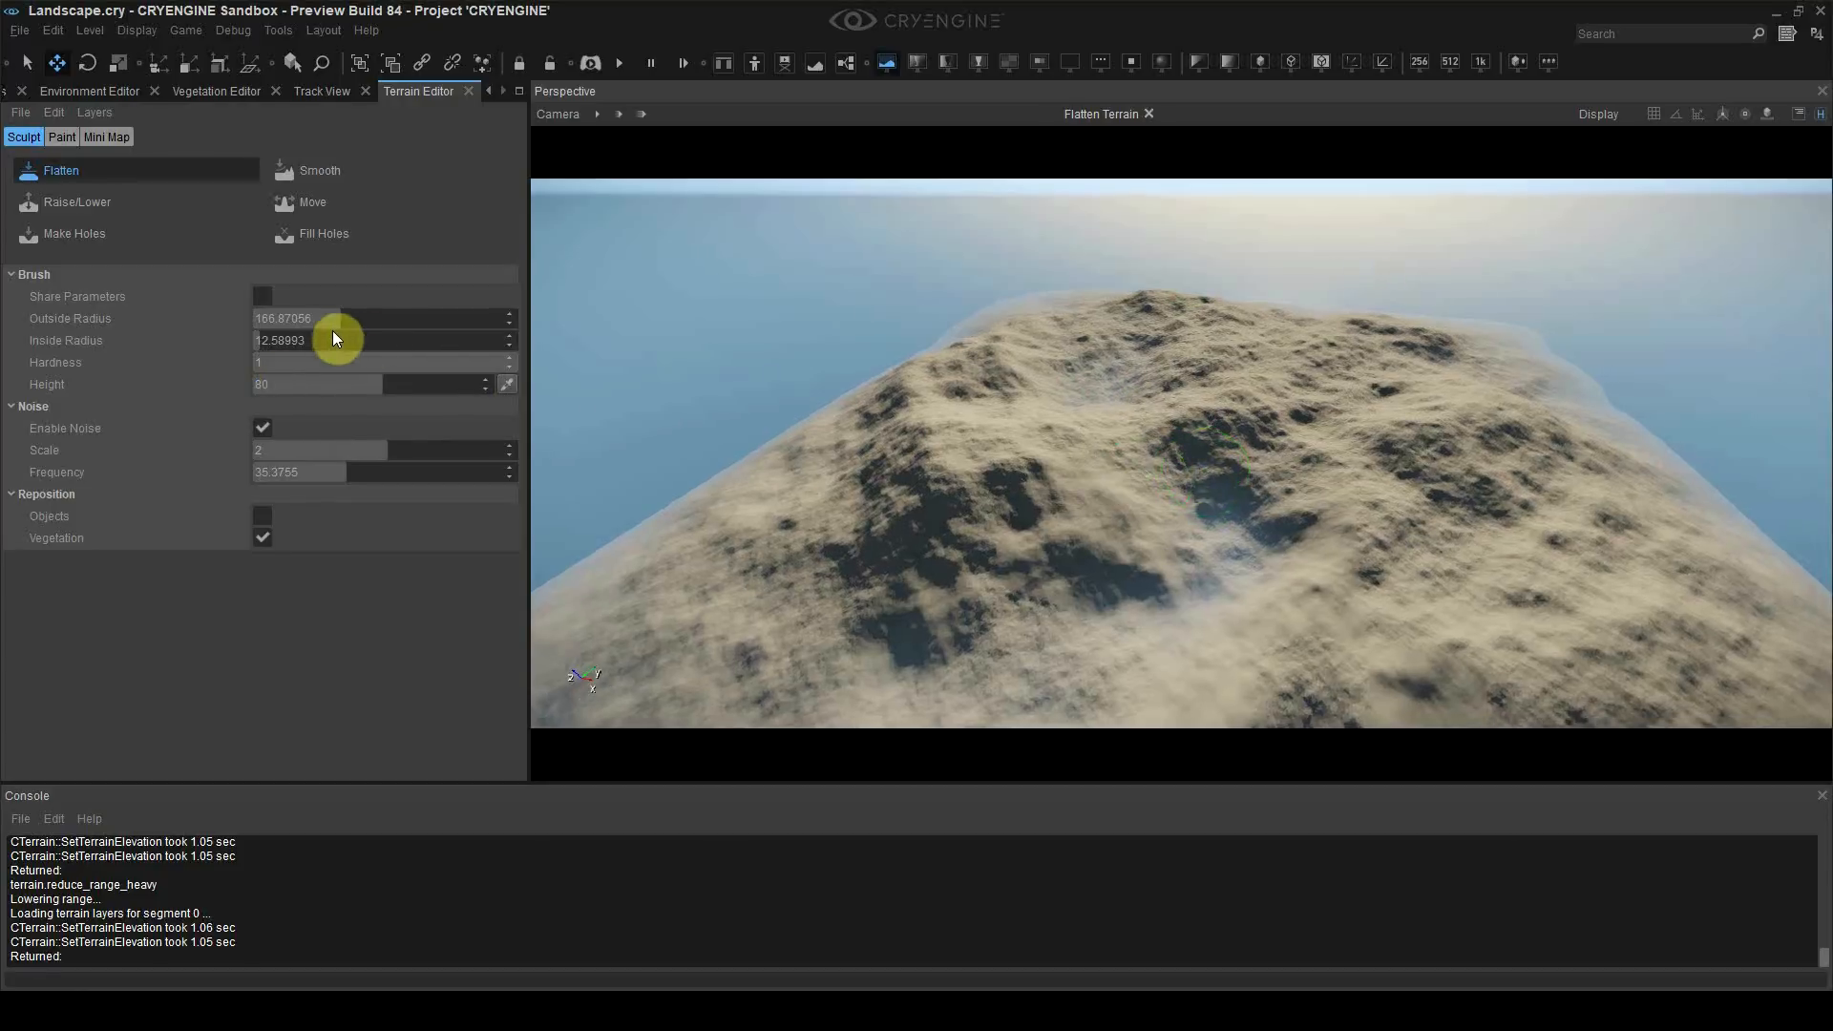
pyautogui.moveTo(267, 318); pyautogui.dragTo(532, 316)
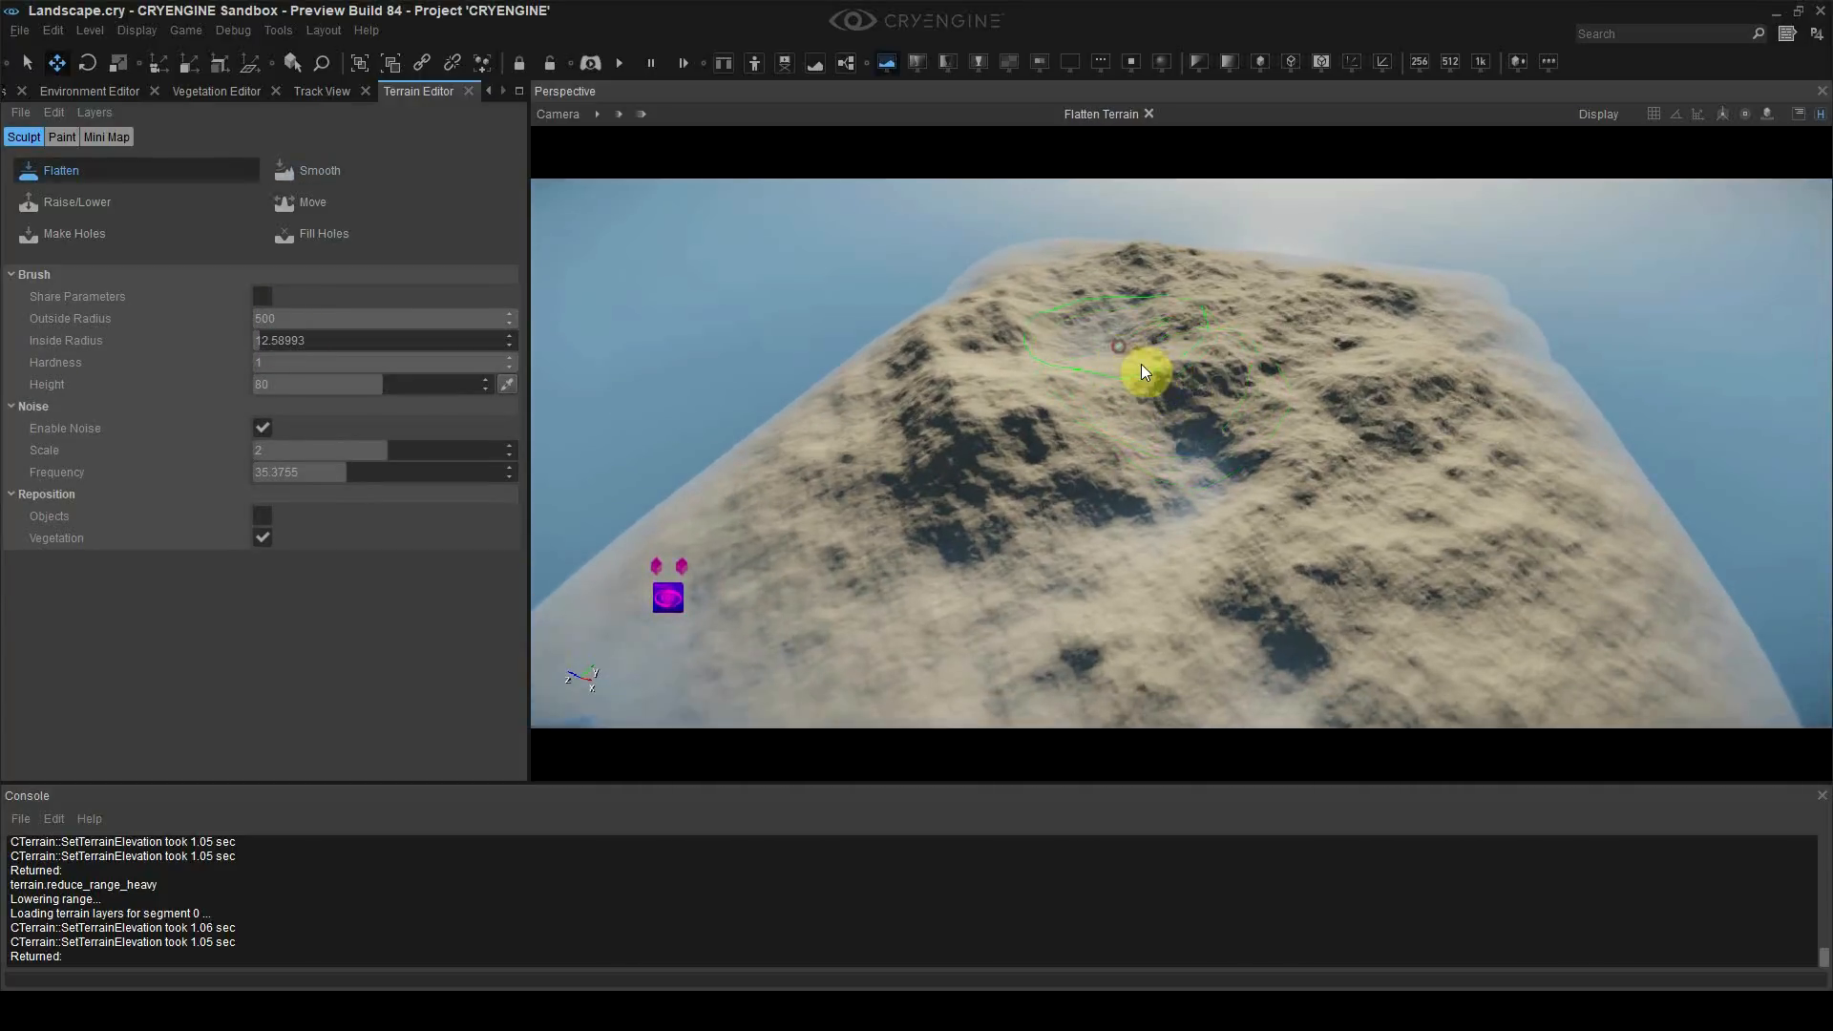
pyautogui.moveTo(1165, 380)
pyautogui.mouseDown()
pyautogui.moveTo(1296, 525)
pyautogui.moveTo(1480, 520)
pyautogui.moveTo(1469, 473)
pyautogui.mouseUp()
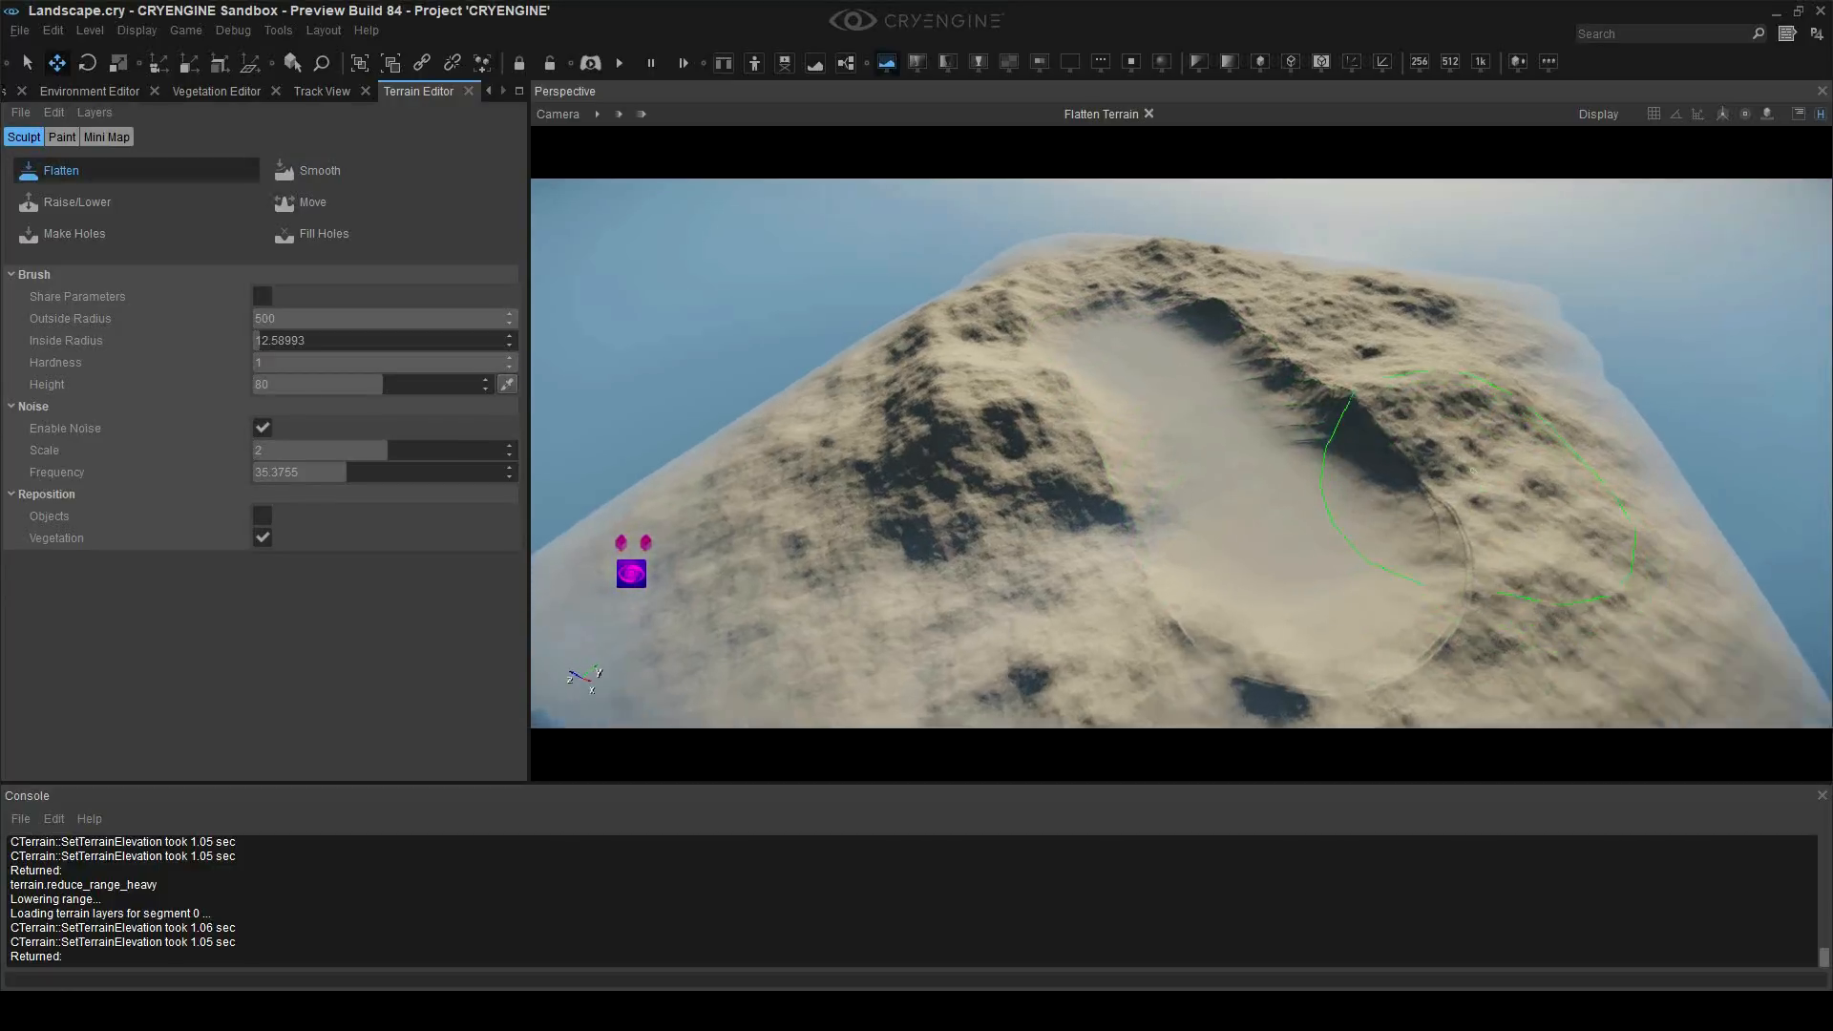
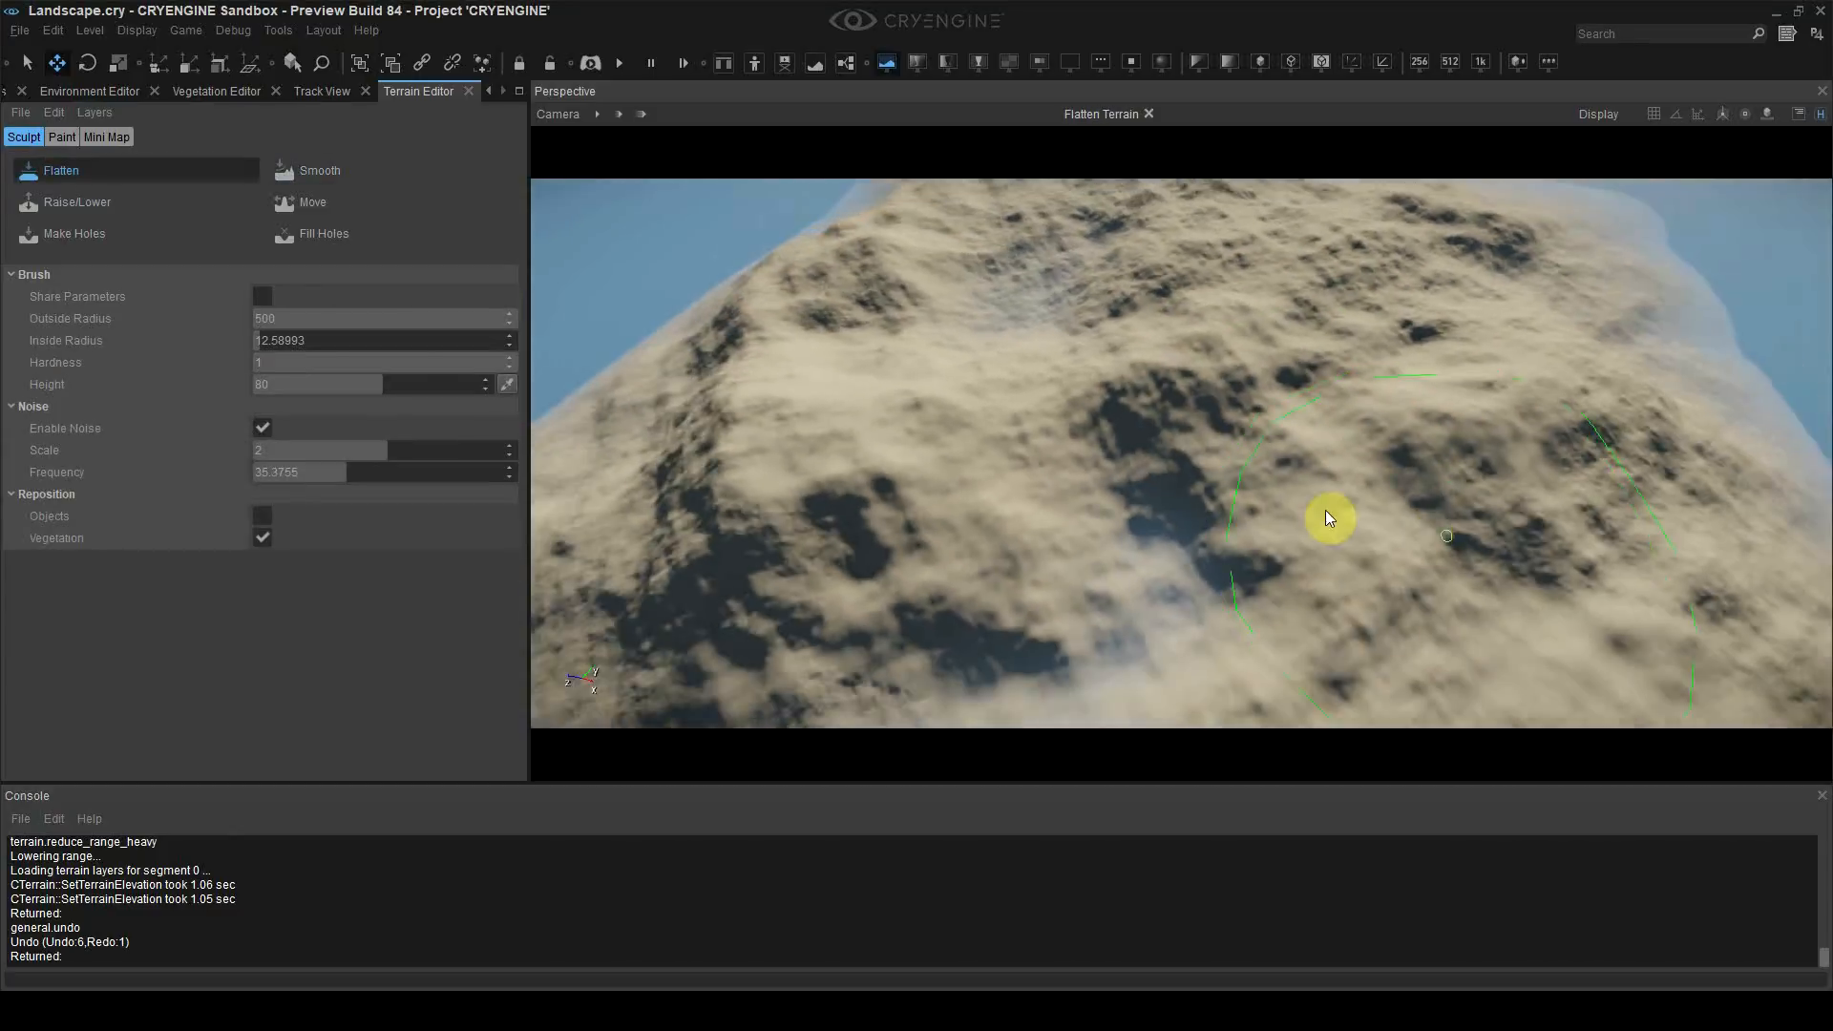
# Step: Set the Flatten brush's outside radius to 350
pyautogui.doubleClick(300, 322)
pyautogui.write('350')
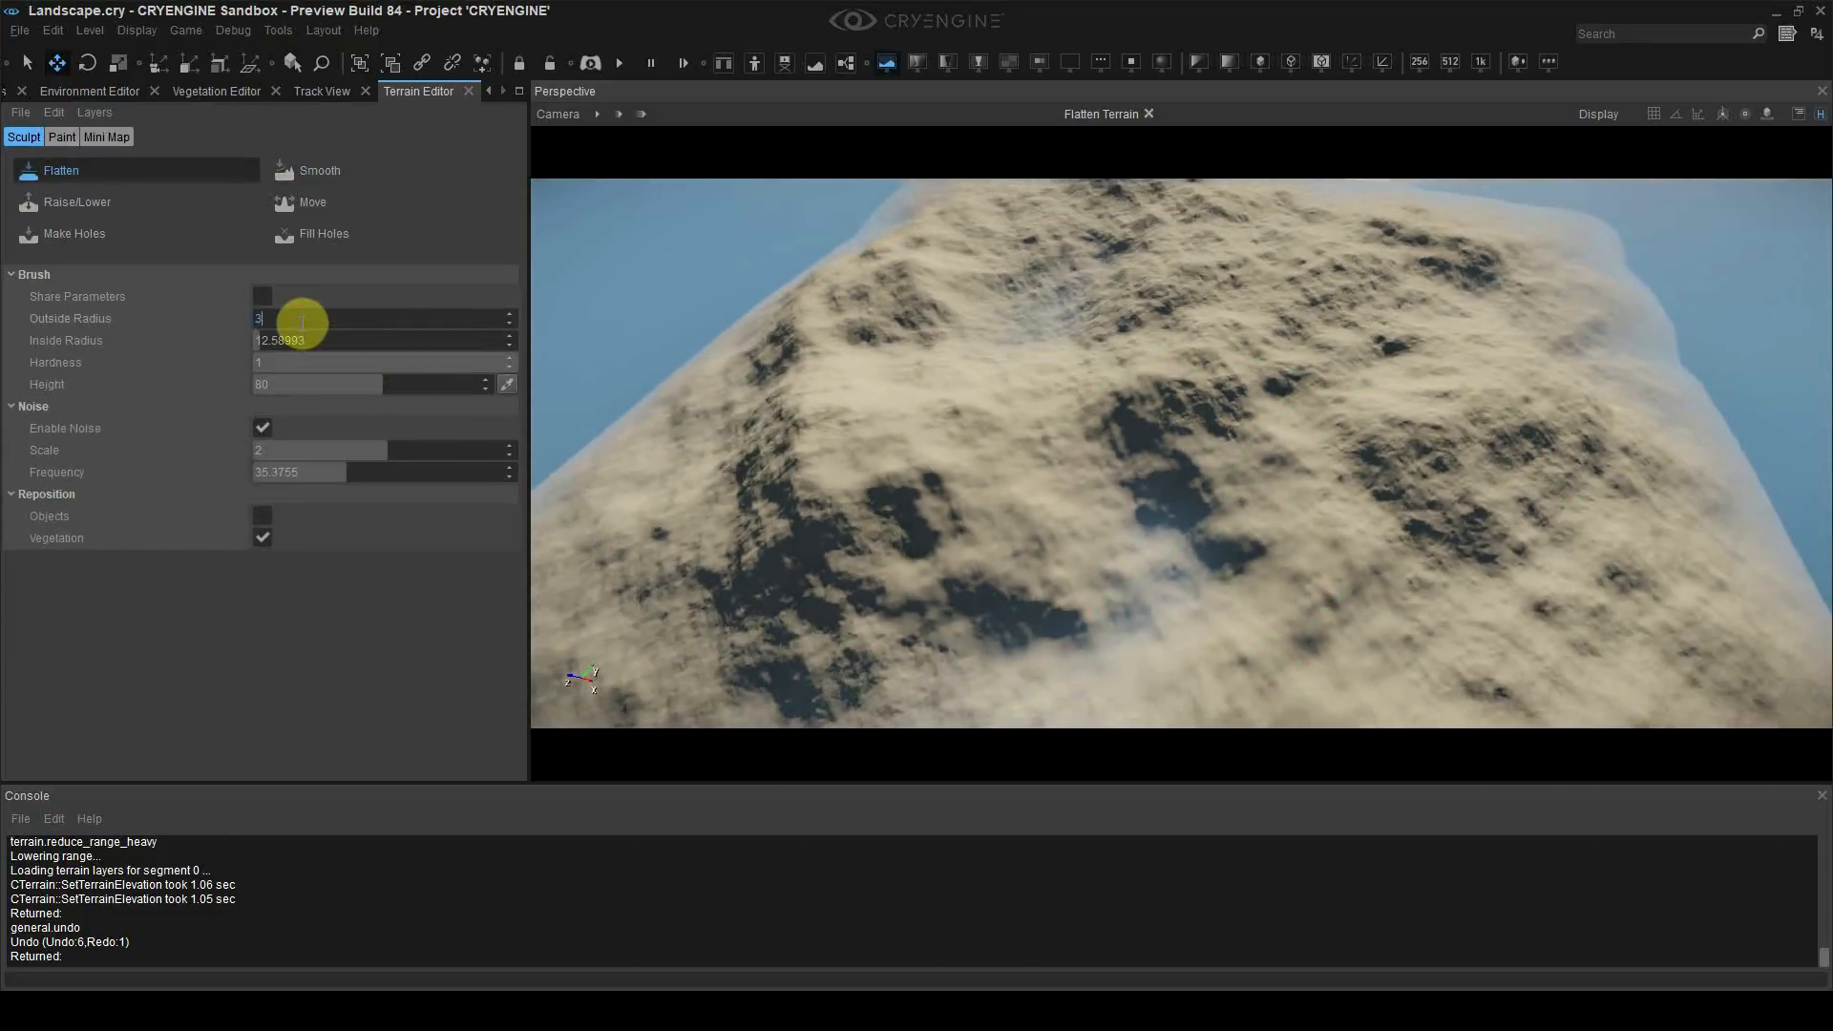
pyautogui.press('Return')
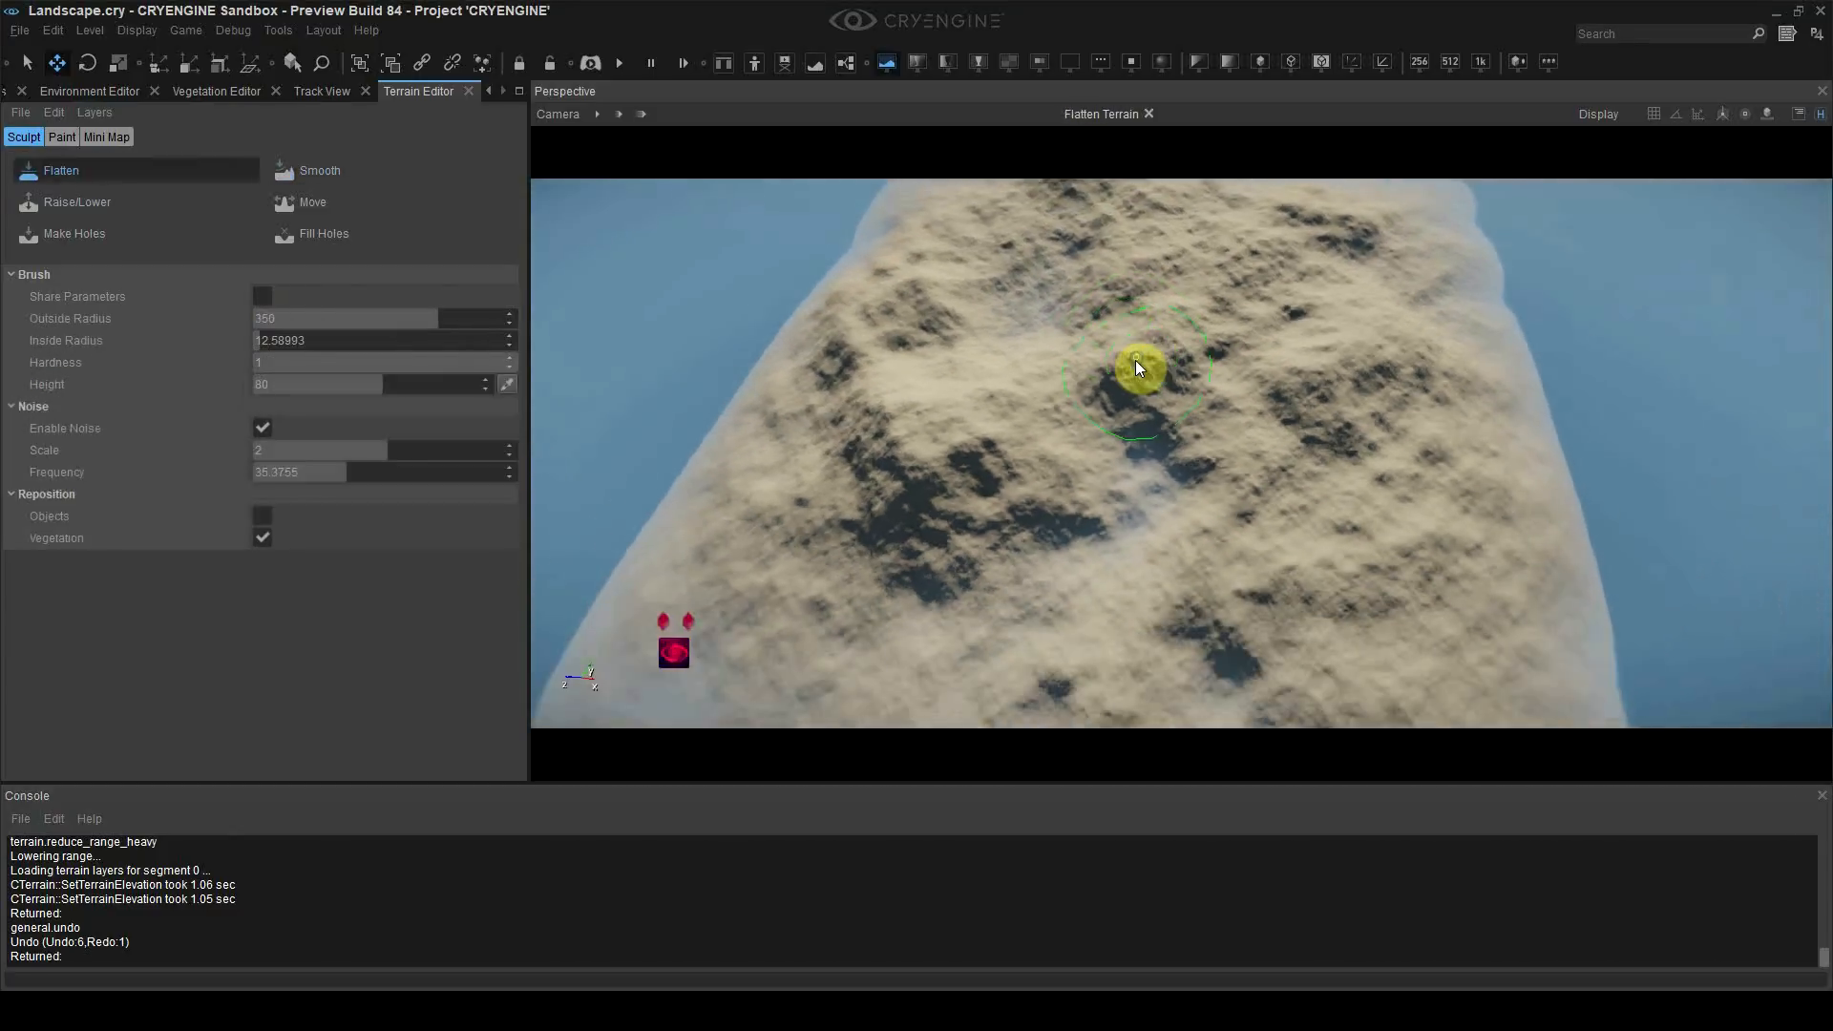
# Step: Try a flattening stroke through the central valley, undo it and disable the brush noise
pyautogui.moveTo(1107, 353)
pyautogui.mouseDown()
pyautogui.moveTo(1182, 437)
pyautogui.moveTo(1162, 545)
pyautogui.moveTo(1119, 596)
pyautogui.mouseUp()
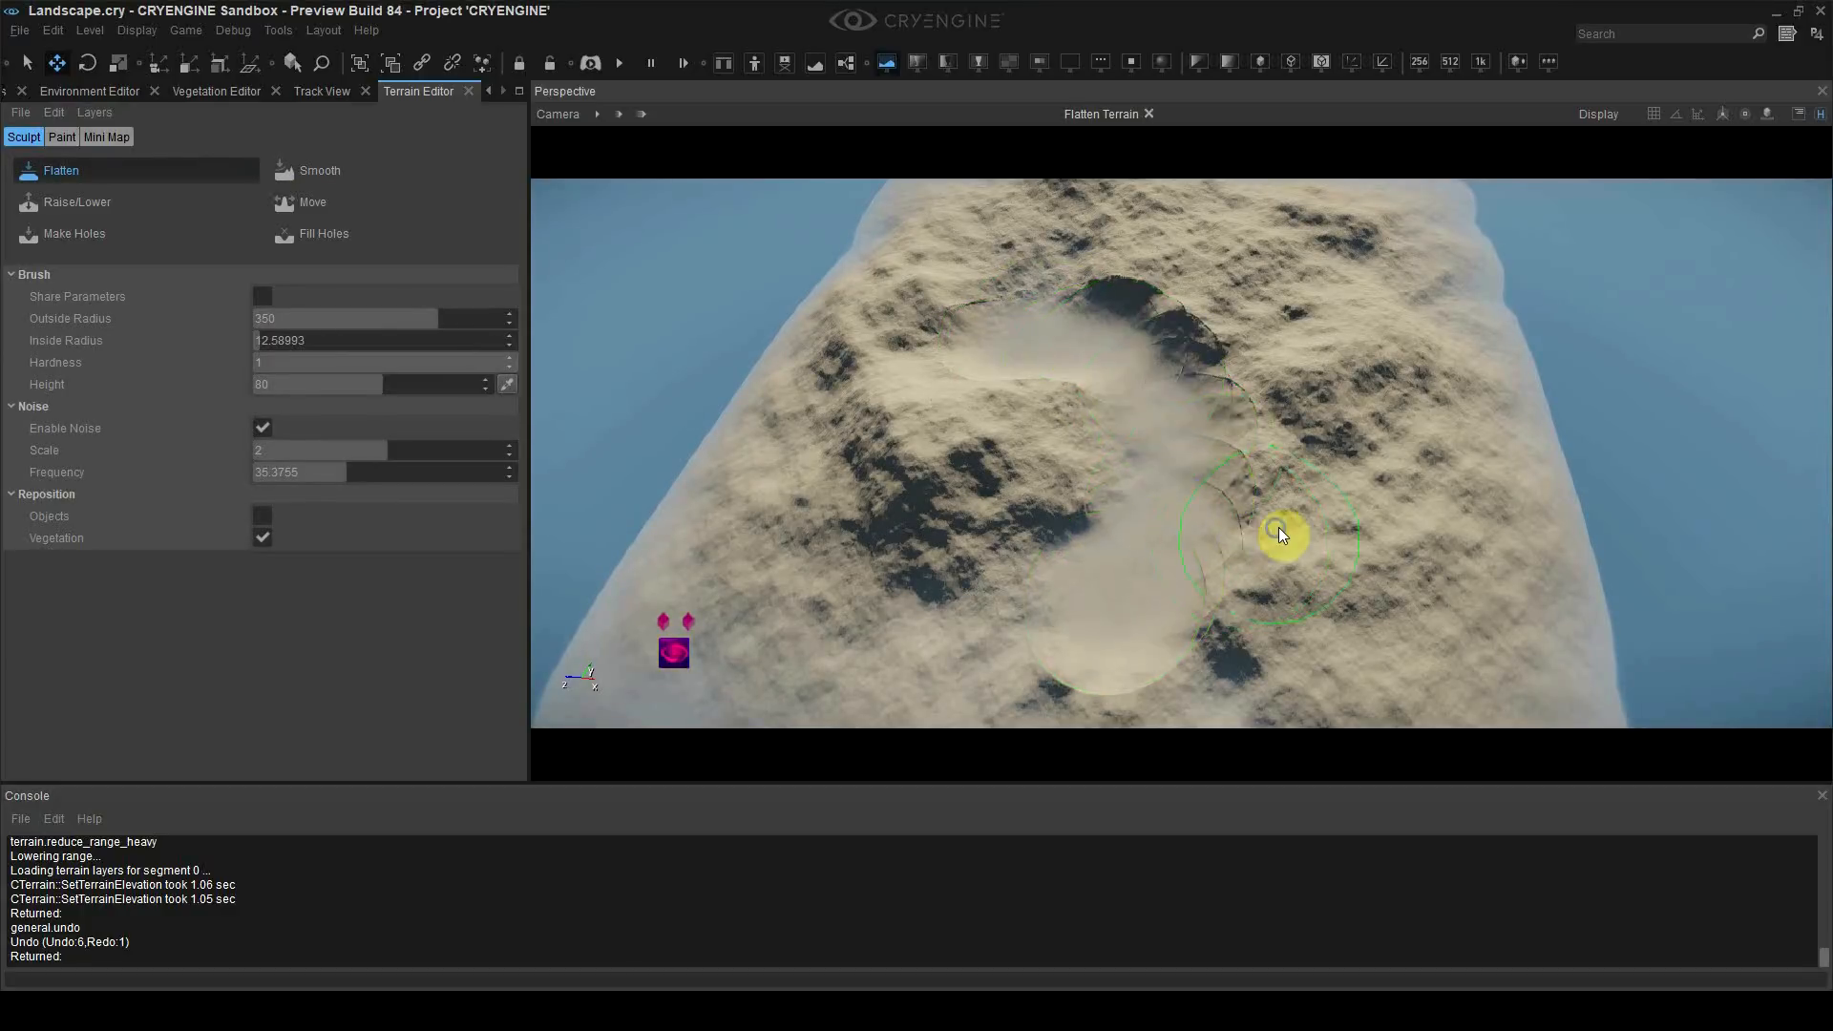
pyautogui.scroll(3, 1281, 531)
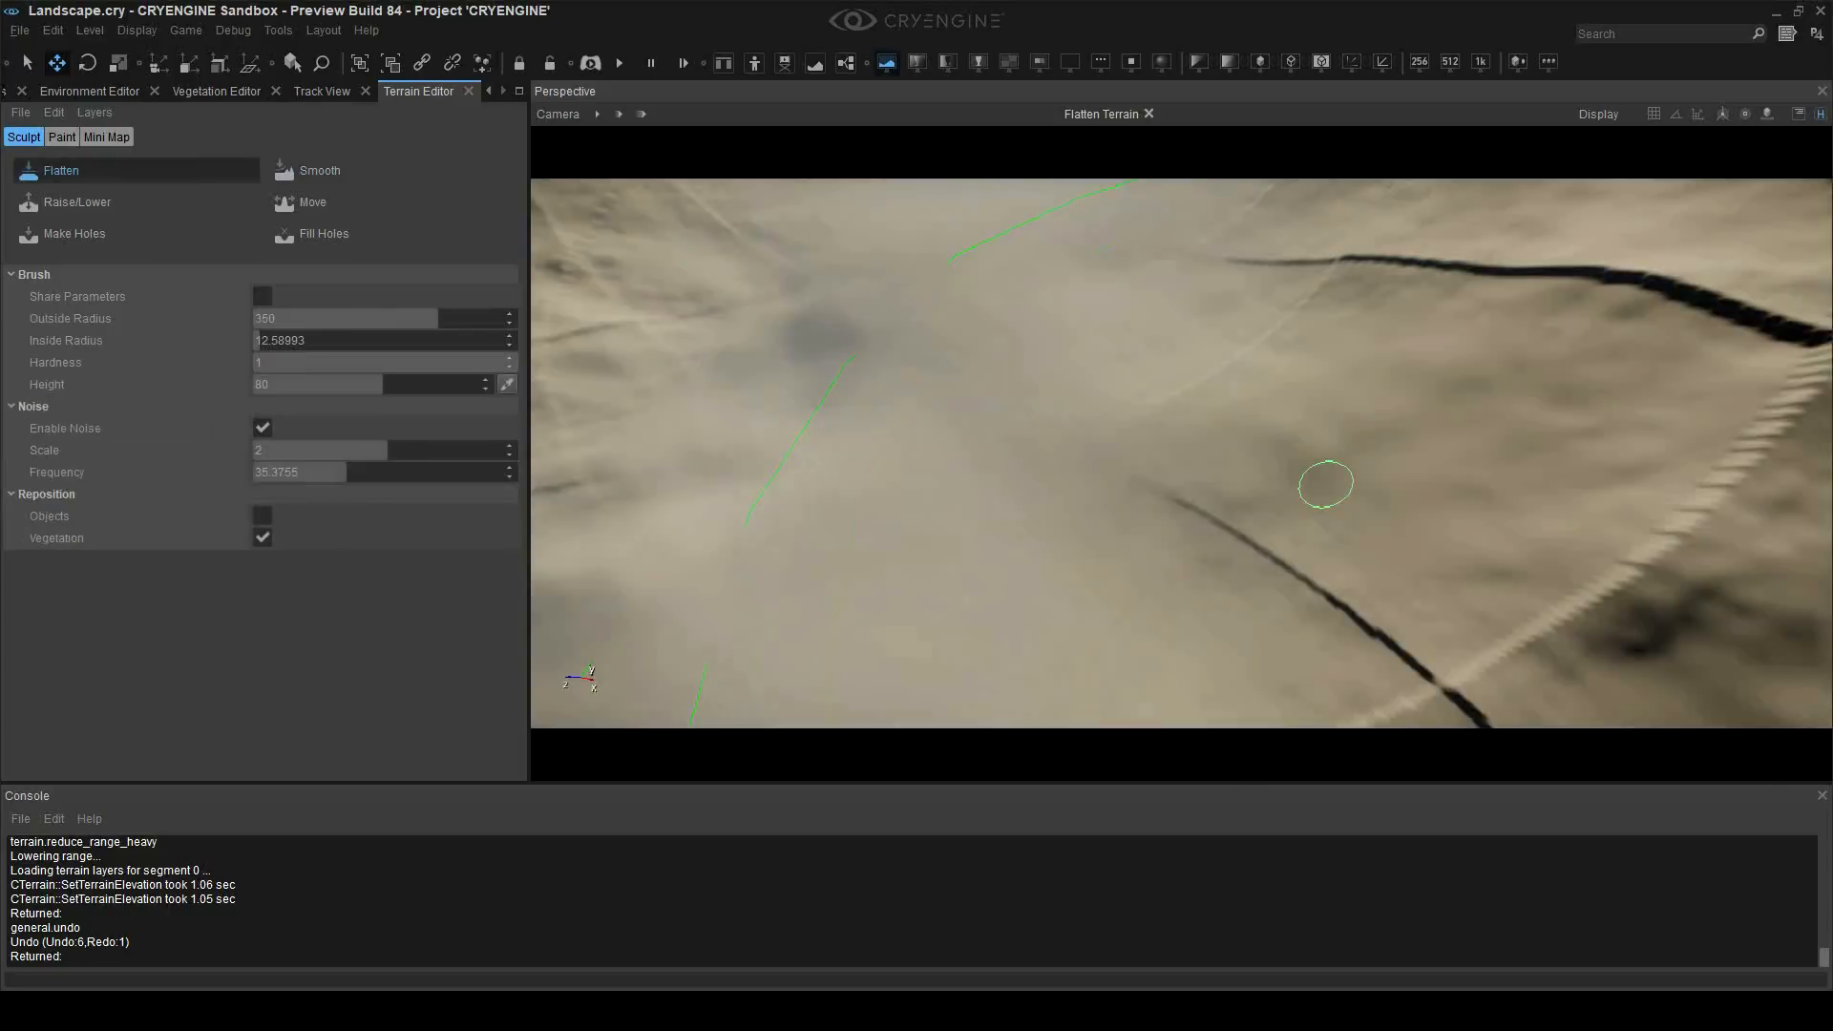
pyautogui.moveTo(1319, 484); pyautogui.dragTo(1350, 570, button='right')
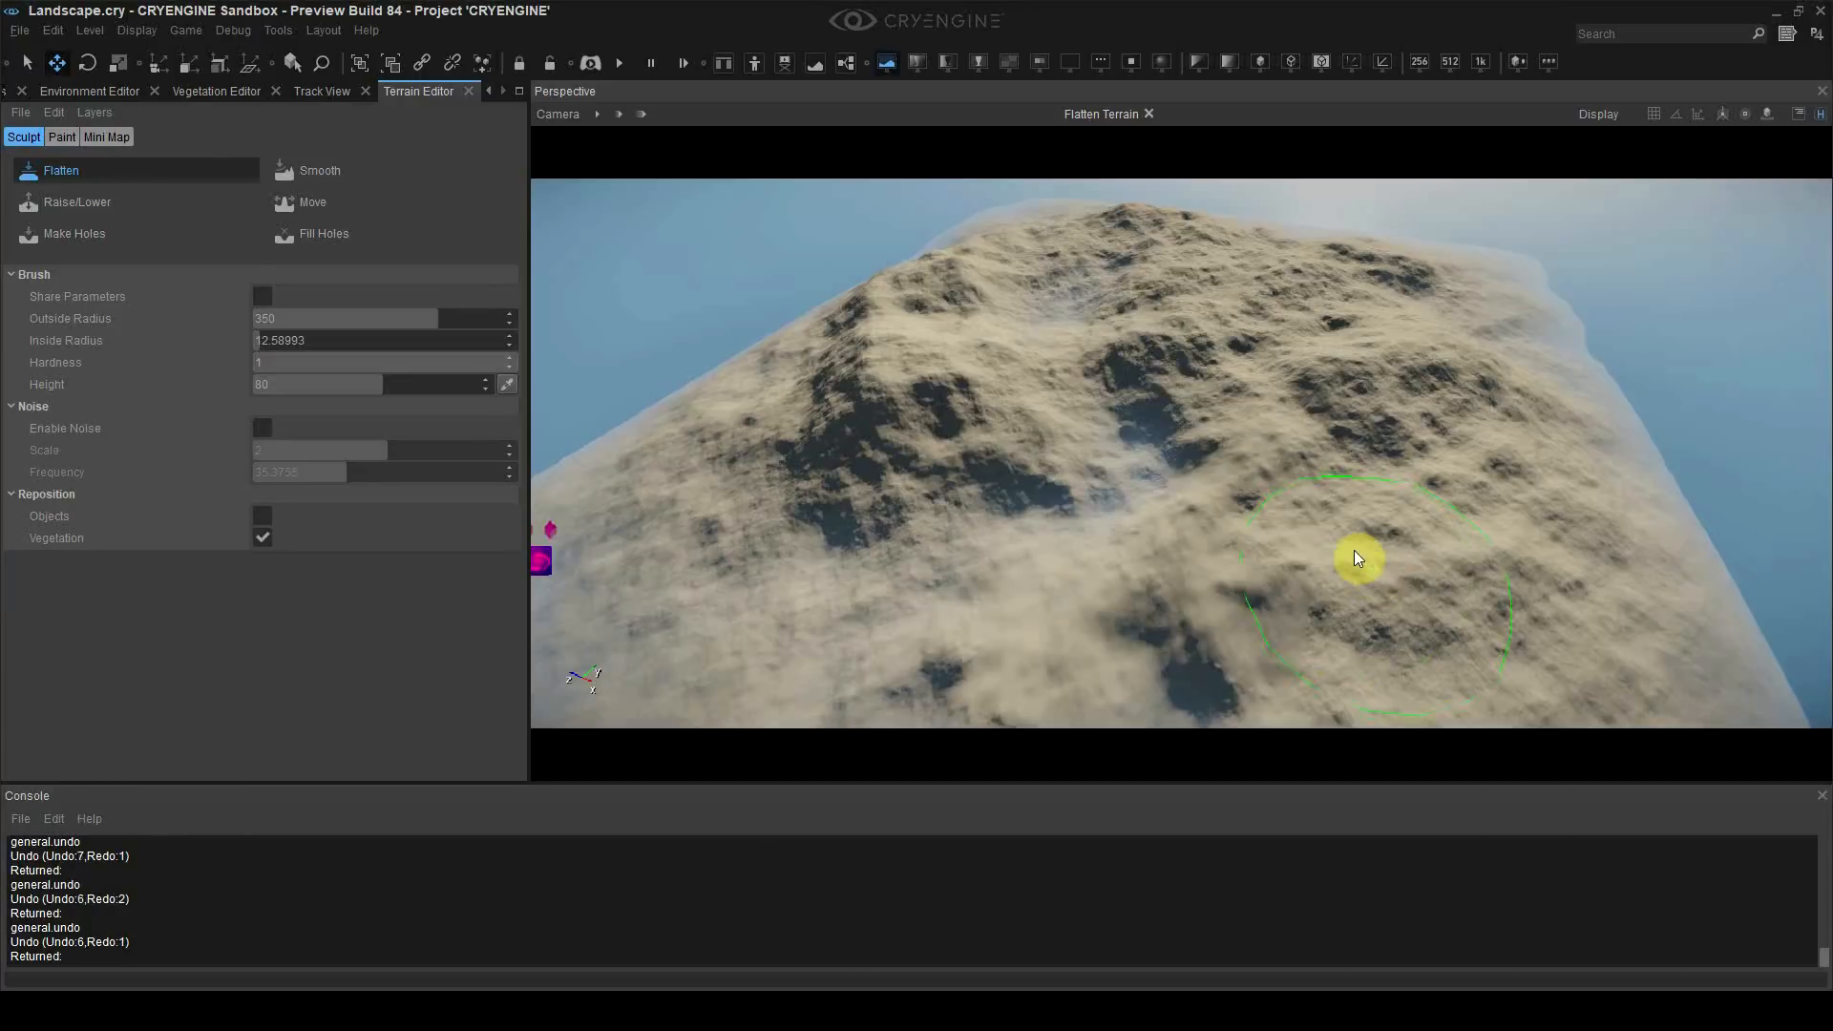
# Step: Lower the Flatten brush's hardness to about 0.18 and flatten the island's central valley
pyautogui.moveTo(274, 363); pyautogui.dragTo(83, 374)
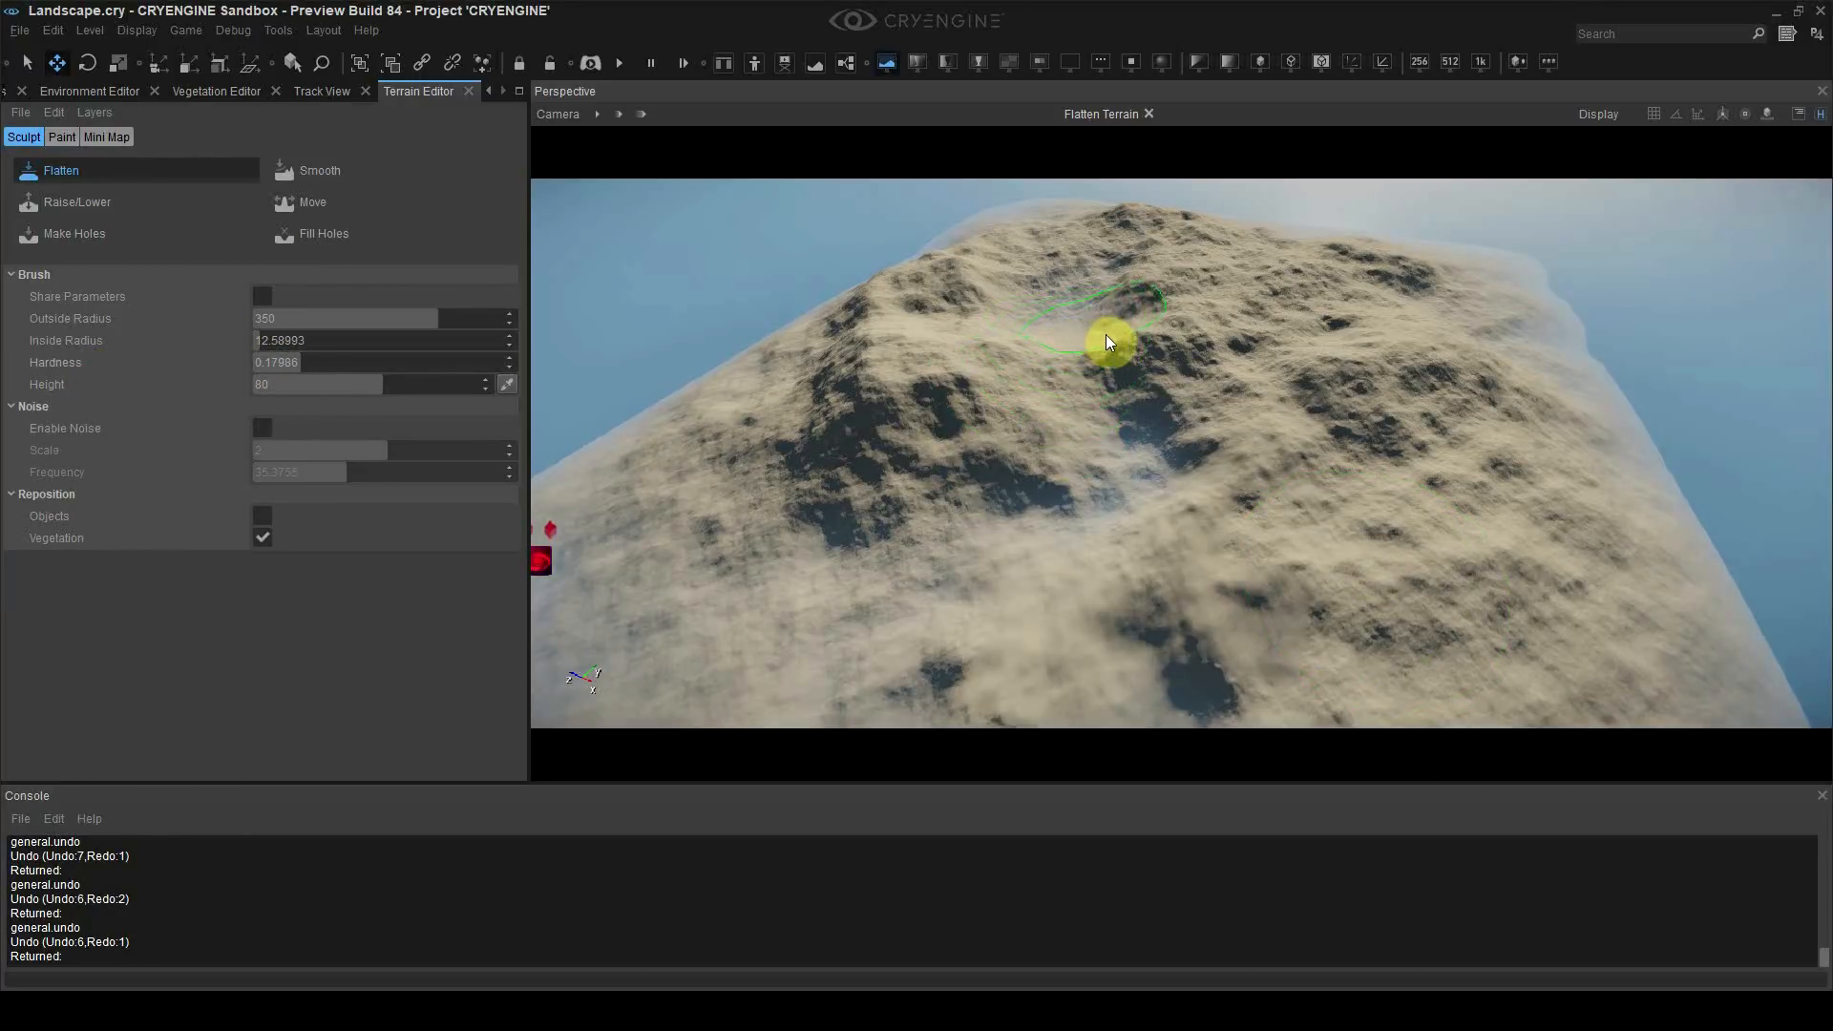
pyautogui.moveTo(1157, 361)
pyautogui.mouseDown()
pyautogui.moveTo(1228, 405)
pyautogui.moveTo(1188, 479)
pyautogui.moveTo(1132, 521)
pyautogui.mouseUp()
pyautogui.press('w')
pyautogui.moveTo(1304, 504); pyautogui.dragTo(1316, 503, button='right')
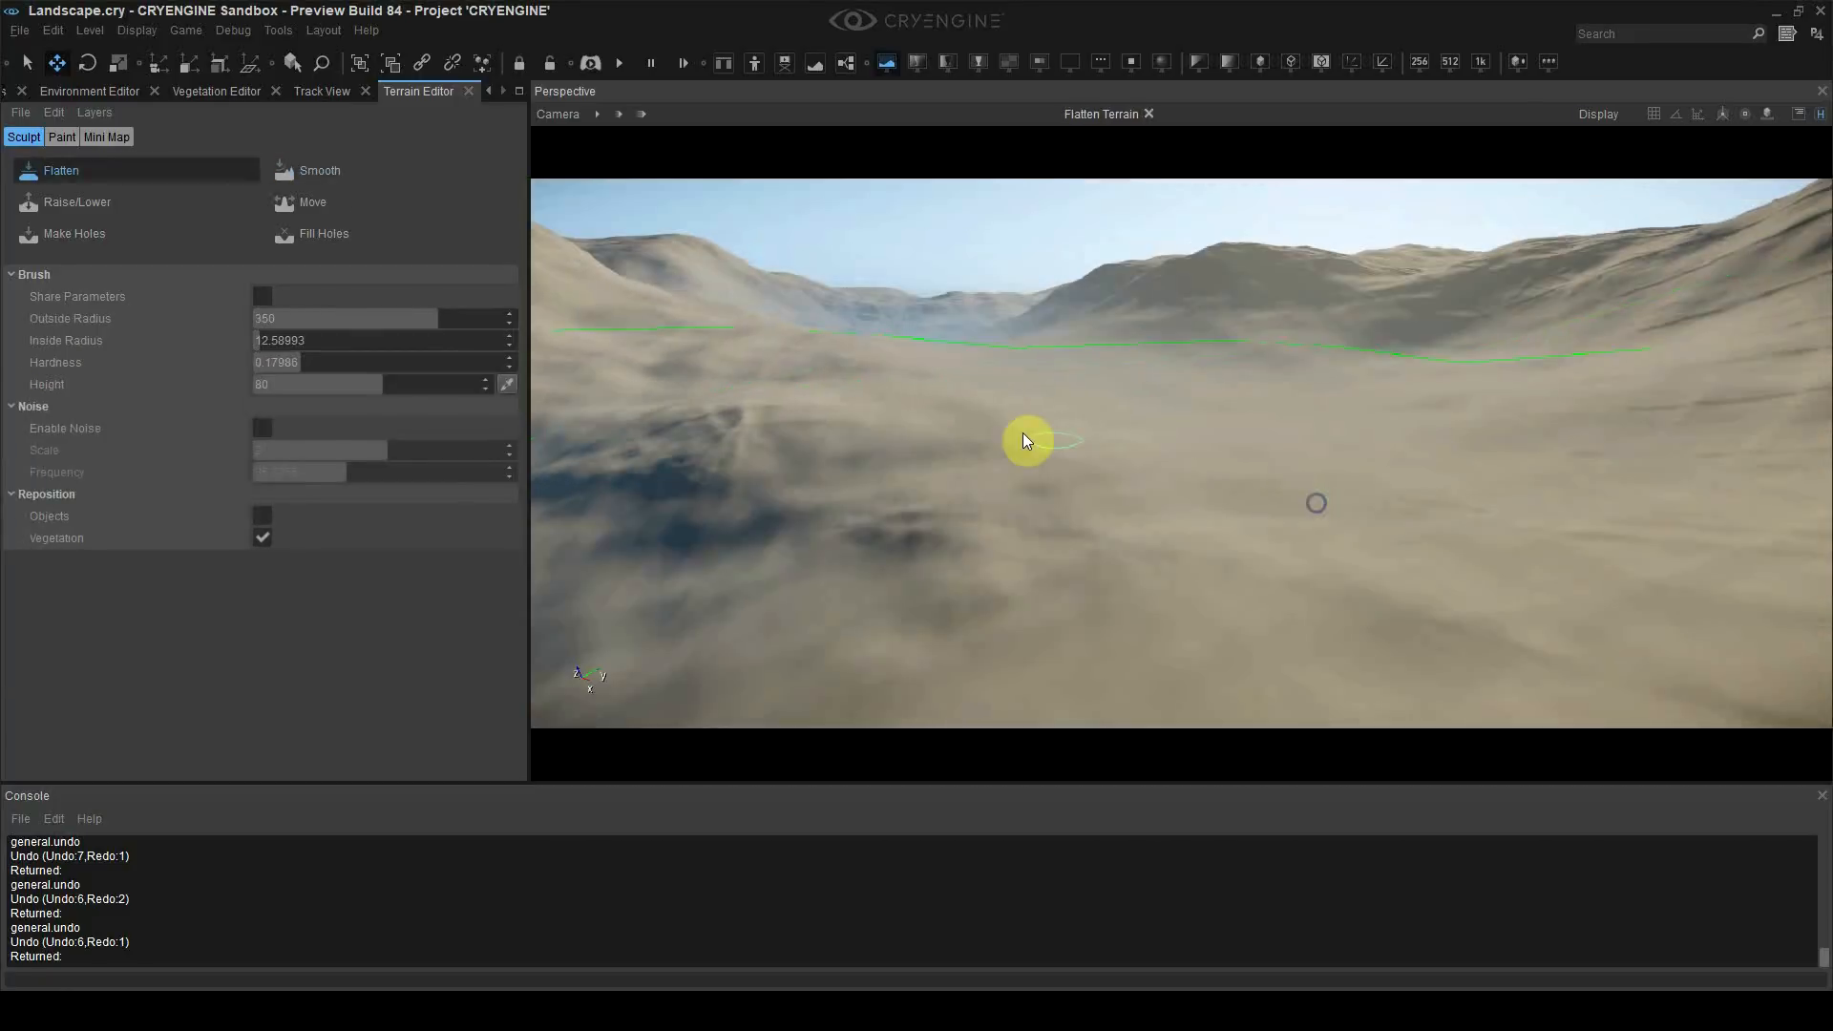
pyautogui.moveTo(1094, 388); pyautogui.dragTo(1144, 412)
# Step: Leave the Flatten tool and examine the flattened valley floor and surrounding hills from ground level
pyautogui.moveTo(1143, 413); pyautogui.dragTo(1149, 414, button='right')
pyautogui.press('w')
pyautogui.moveTo(1075, 464); pyautogui.dragTo(1075, 466, button='right')
pyautogui.press('w')
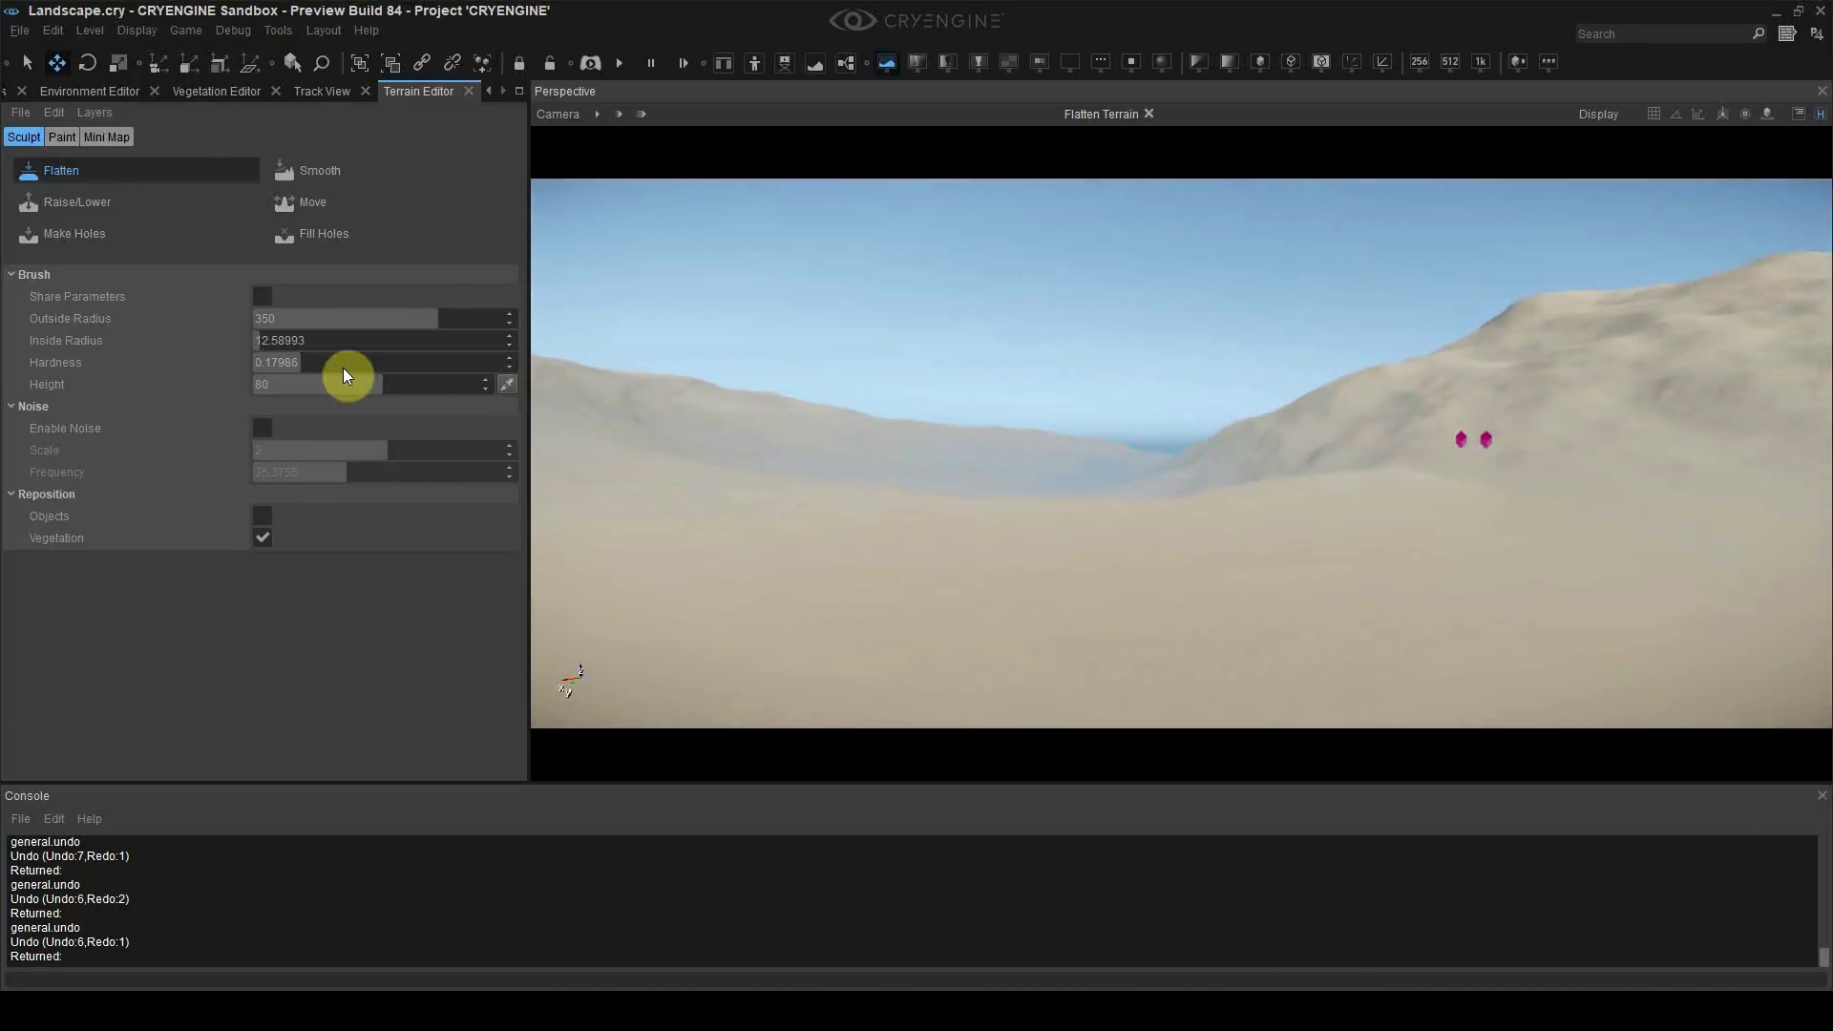
pyautogui.click(197, 170)
pyautogui.moveTo(954, 382)
pyautogui.mouseDown(button='right')
pyautogui.moveTo(957, 467)
pyautogui.moveTo(978, 465)
pyautogui.moveTo(972, 401)
pyautogui.moveTo(1518, 389)
pyautogui.moveTo(1212, 450)
pyautogui.moveTo(1248, 445)
pyautogui.moveTo(917, 325)
pyautogui.mouseUp(button='right')
pyautogui.press('w')
pyautogui.scroll(-5, 955, 463)
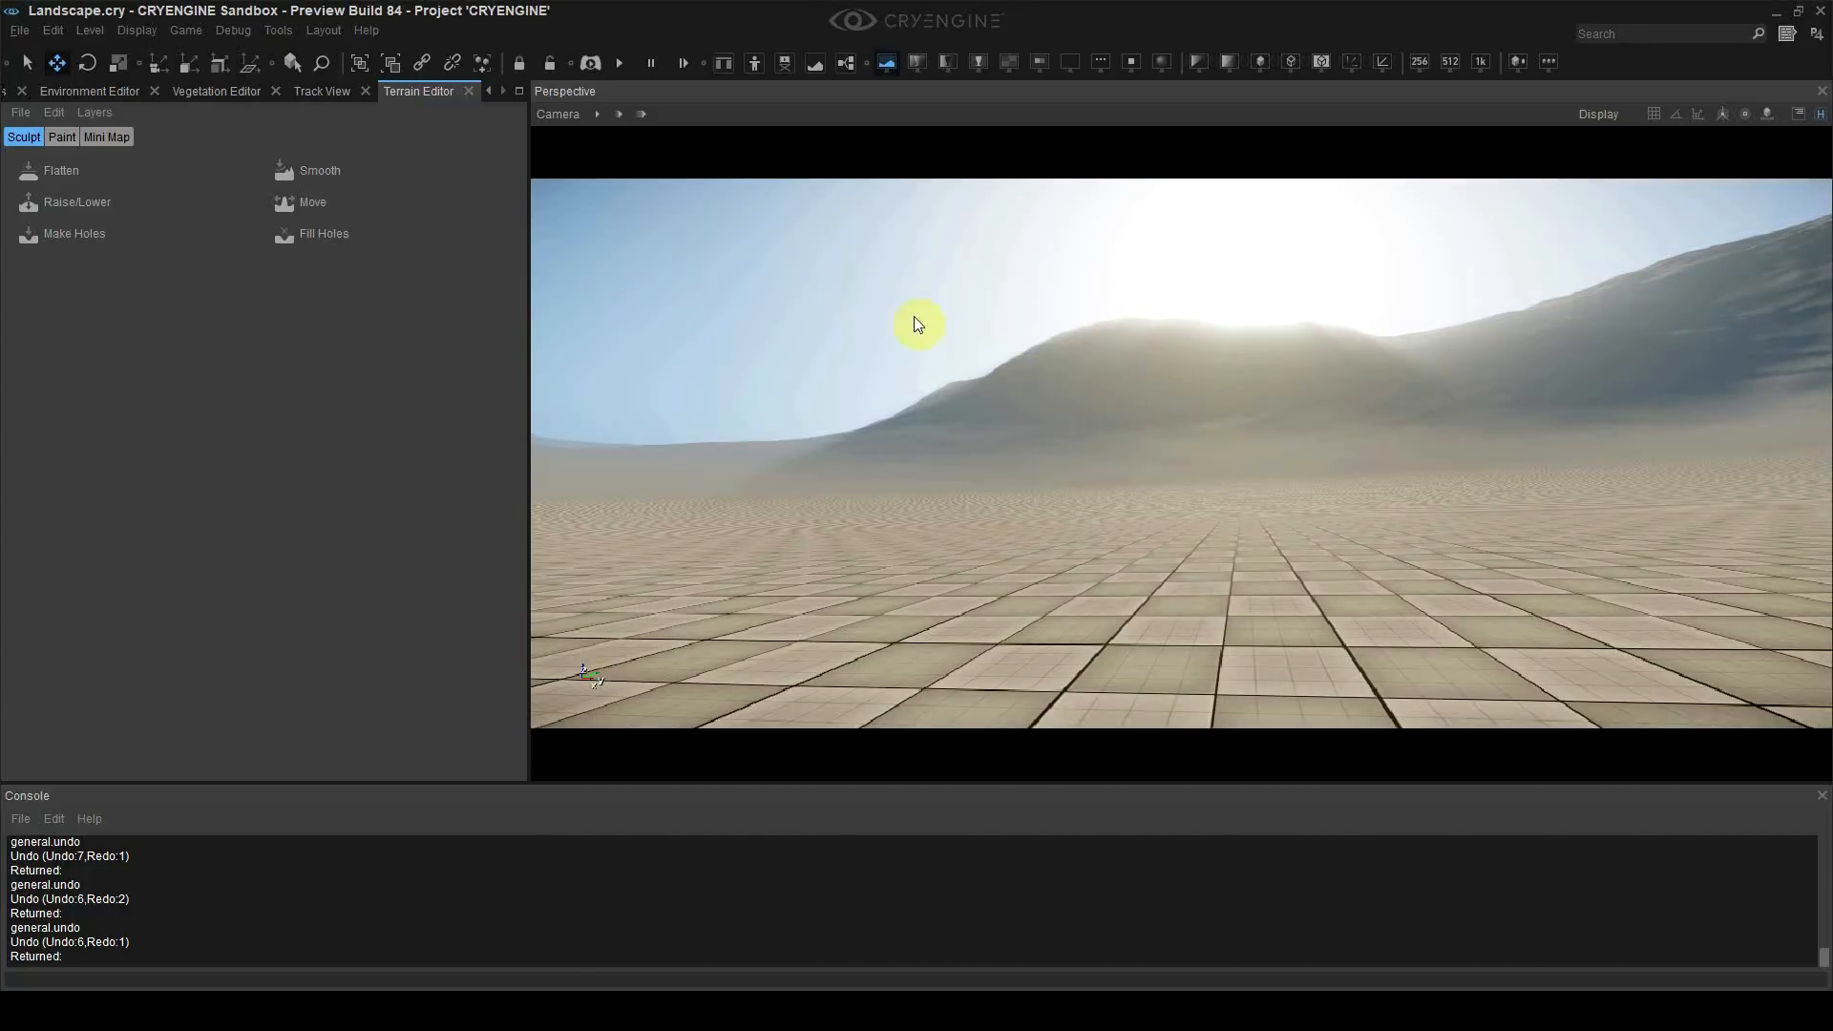
# Step: Flatten the lower slopes of the hills around the valley floor with the same Flatten brush
pyautogui.click(103, 173)
pyautogui.moveTo(1150, 346); pyautogui.dragTo(1419, 319, button='right')
pyautogui.moveTo(1209, 380); pyautogui.dragTo(1102, 397)
pyautogui.moveTo(1102, 397); pyautogui.dragTo(1001, 371, button='right')
pyautogui.moveTo(1001, 371); pyautogui.dragTo(978, 361)
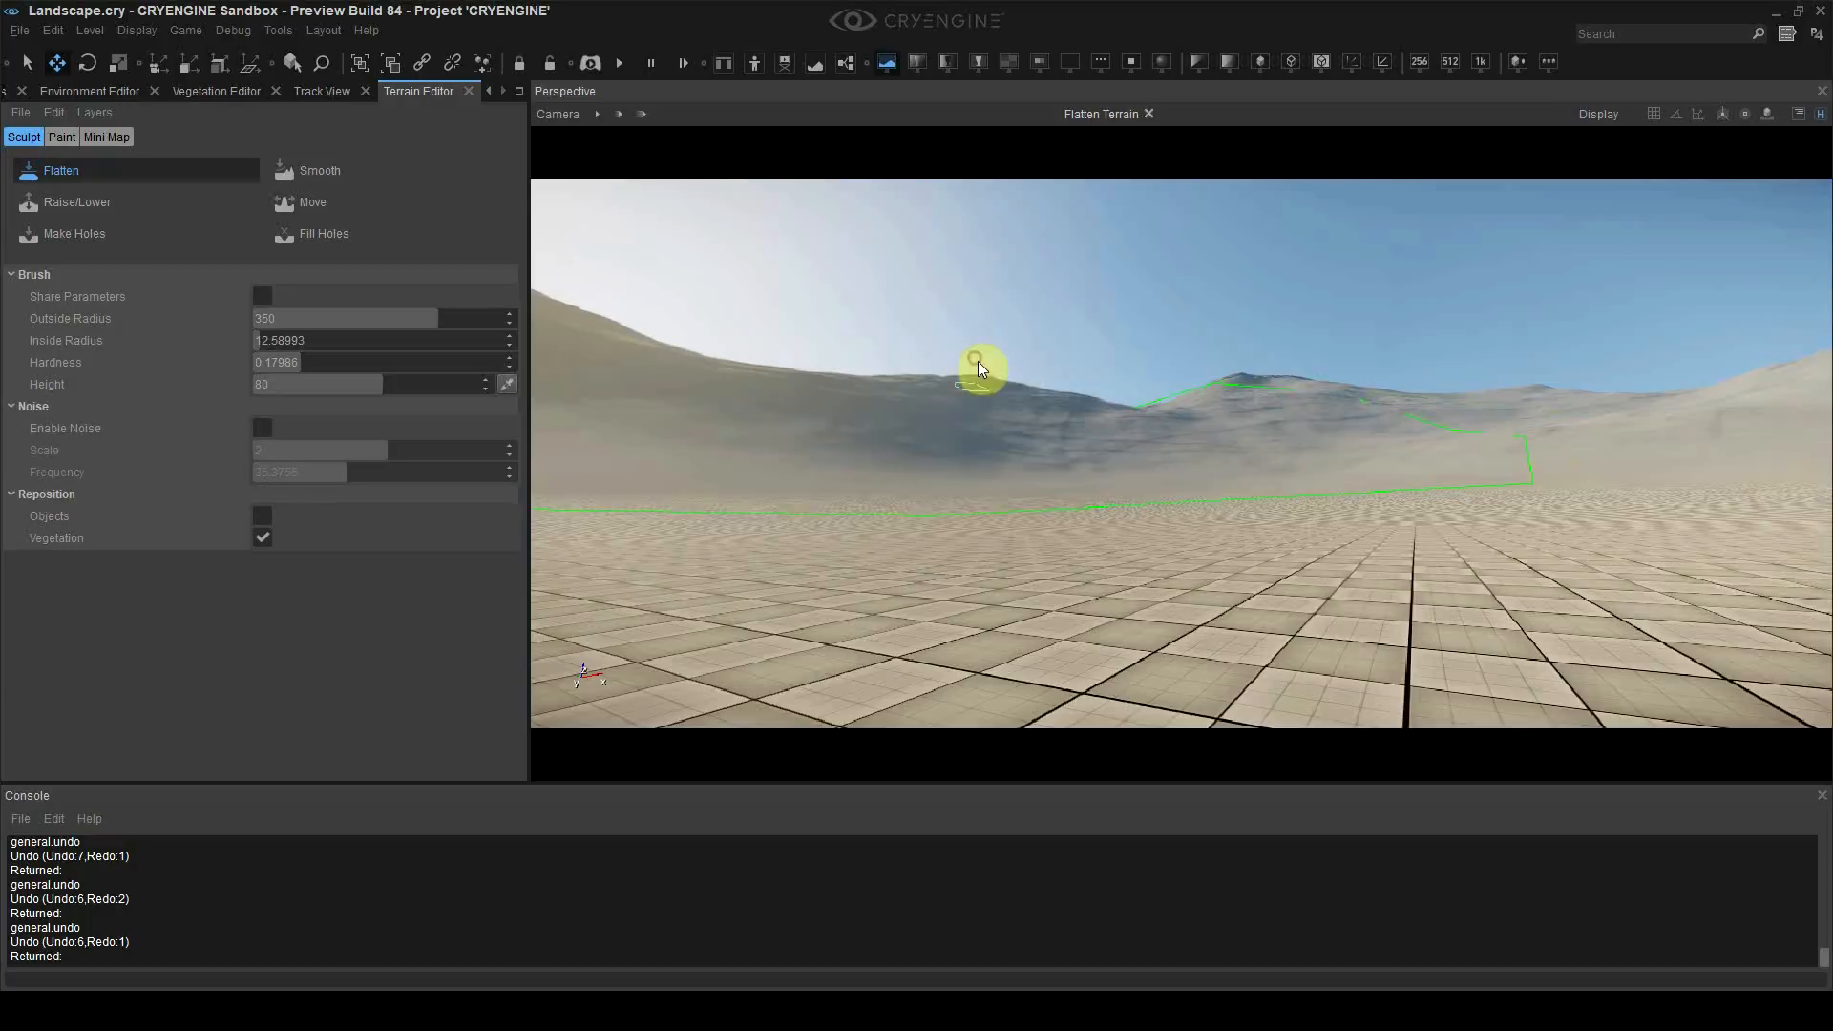
pyautogui.moveTo(978, 361); pyautogui.dragTo(878, 368, button='right')
pyautogui.click(982, 375)
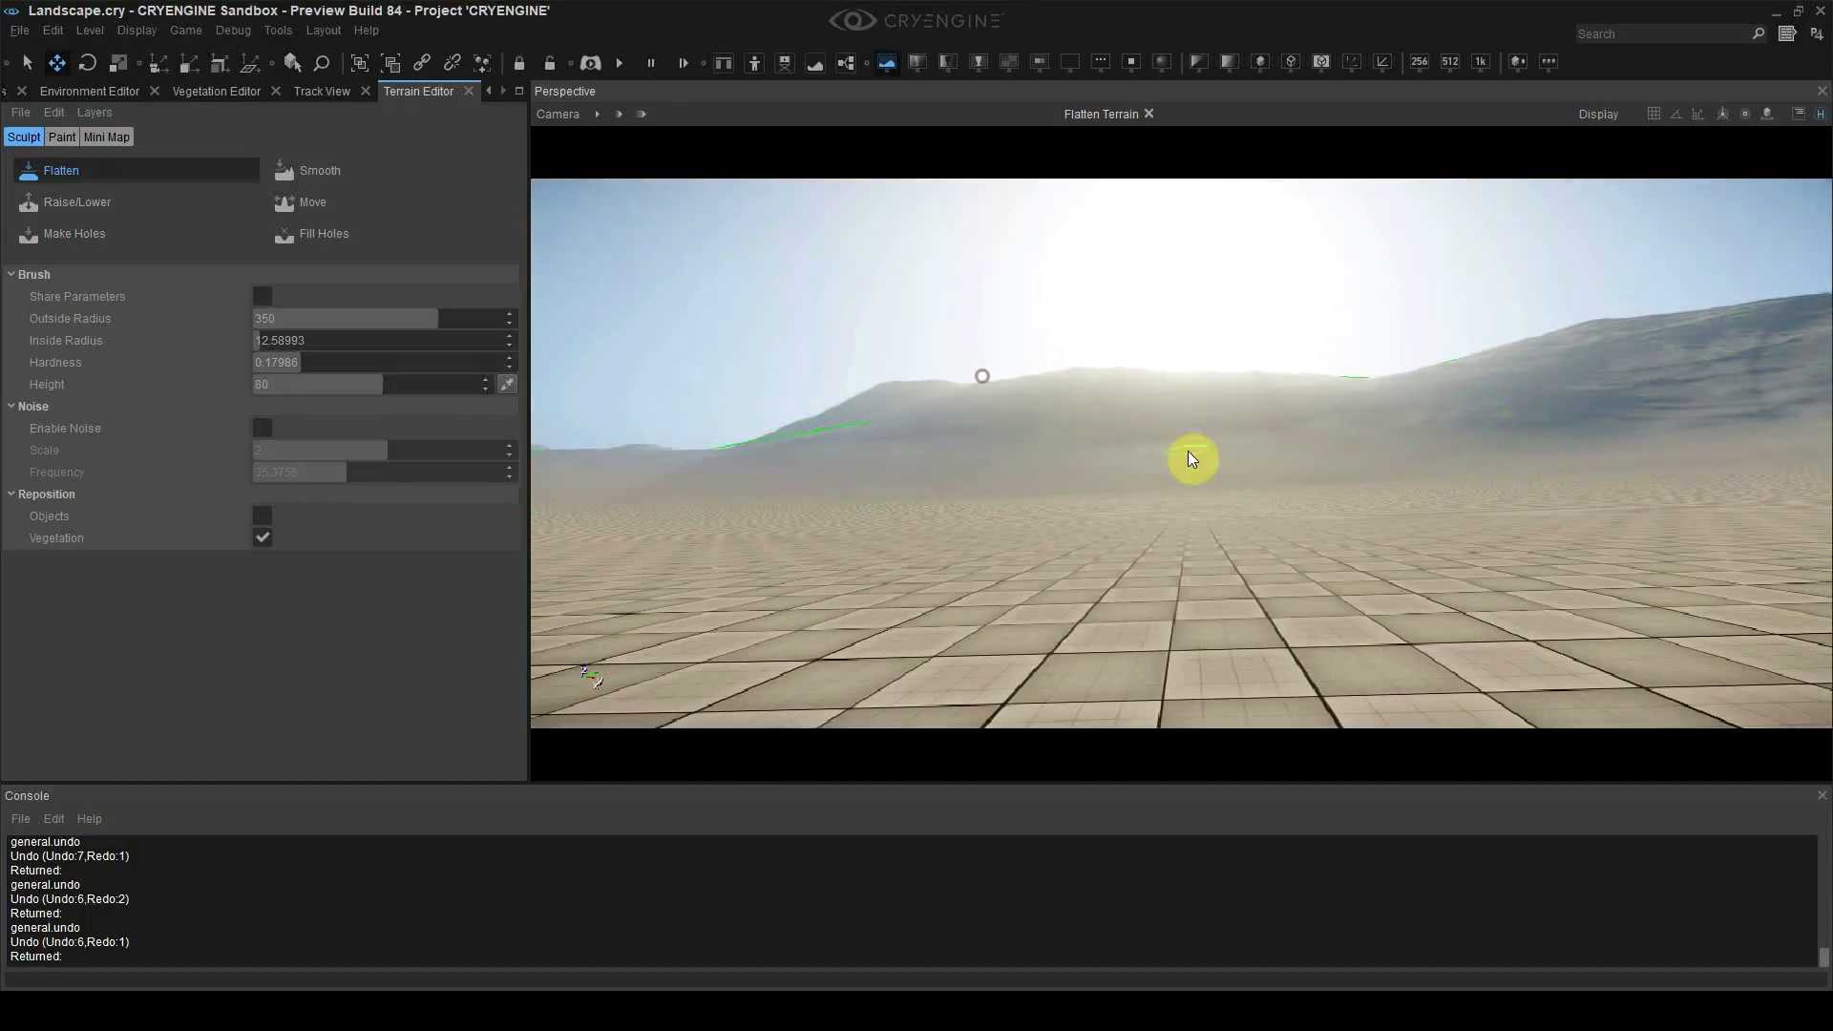
pyautogui.moveTo(1188, 450); pyautogui.dragTo(1112, 447, button='right')
pyautogui.moveTo(1291, 422); pyautogui.dragTo(1232, 422, button='right')
# Step: Undo the last flatten stroke, flatten the neighbouring hillside beside the plain and leave the Flatten tool
pyautogui.hotkey('ctrl', 'z')
pyautogui.moveTo(1543, 474); pyautogui.dragTo(1508, 471, button='right')
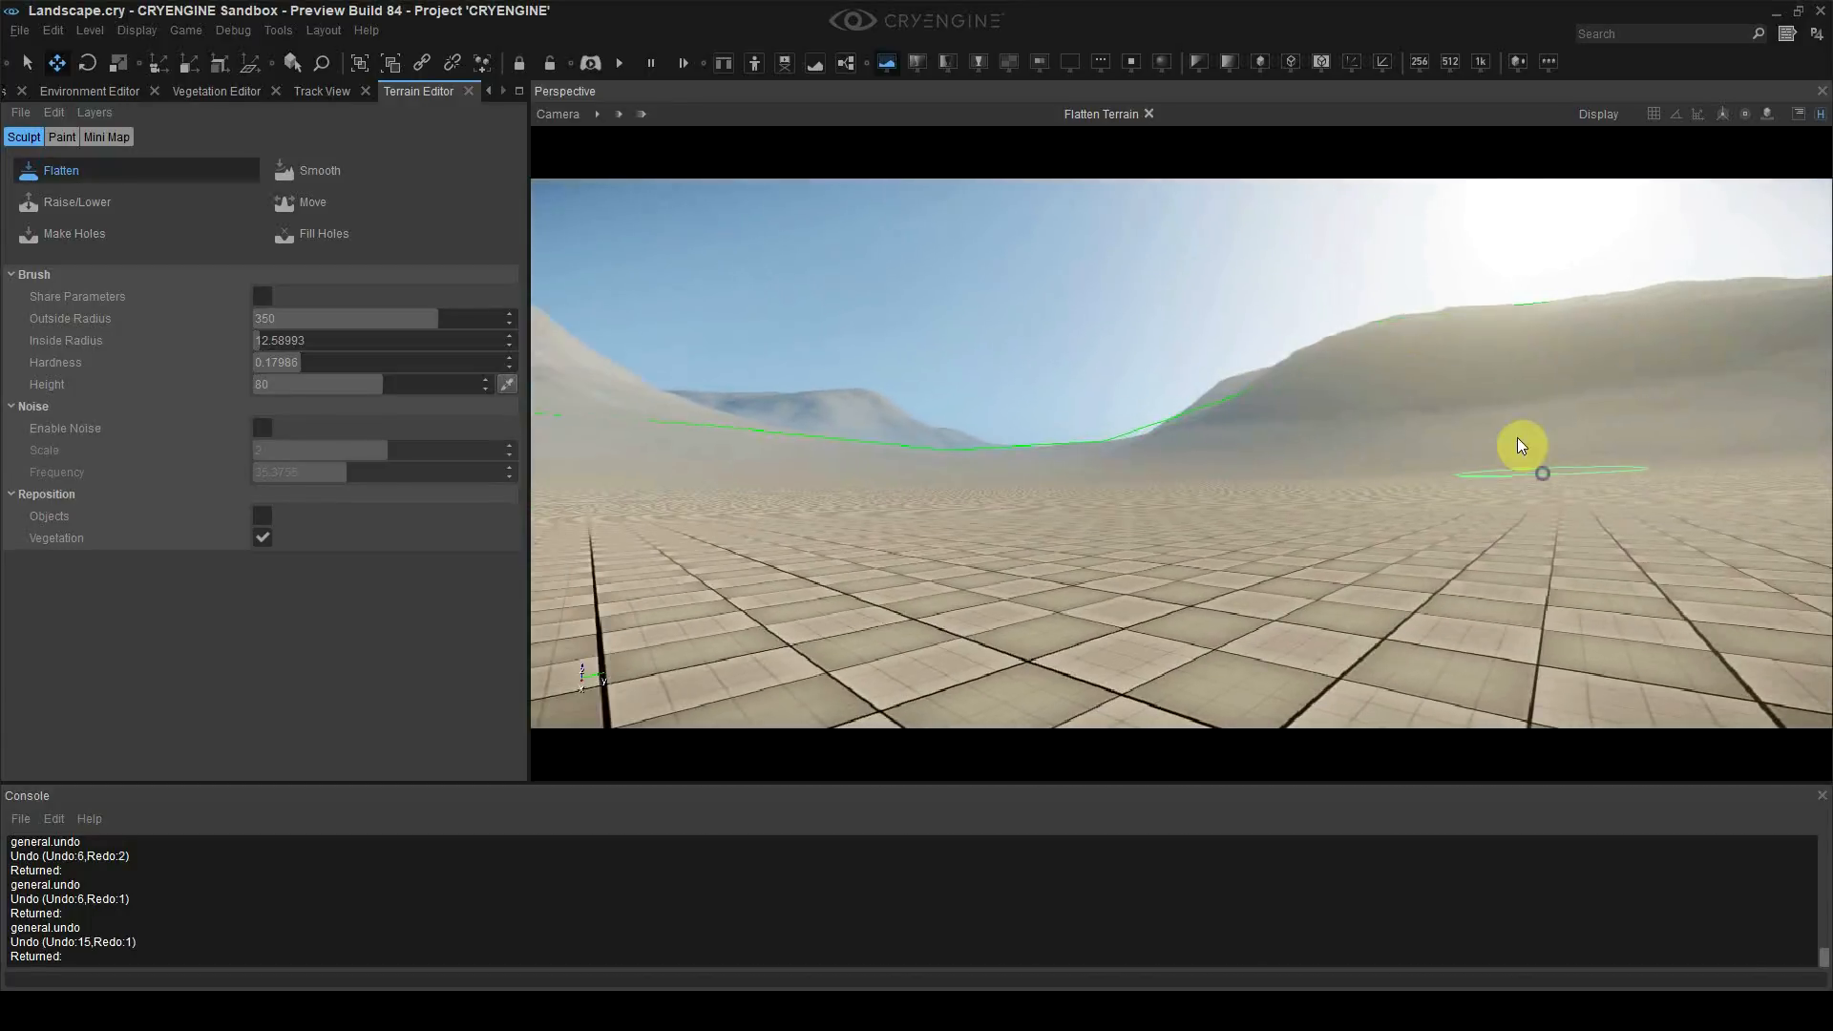
pyautogui.click(1425, 331)
pyautogui.moveTo(1431, 353); pyautogui.dragTo(1369, 386, button='right')
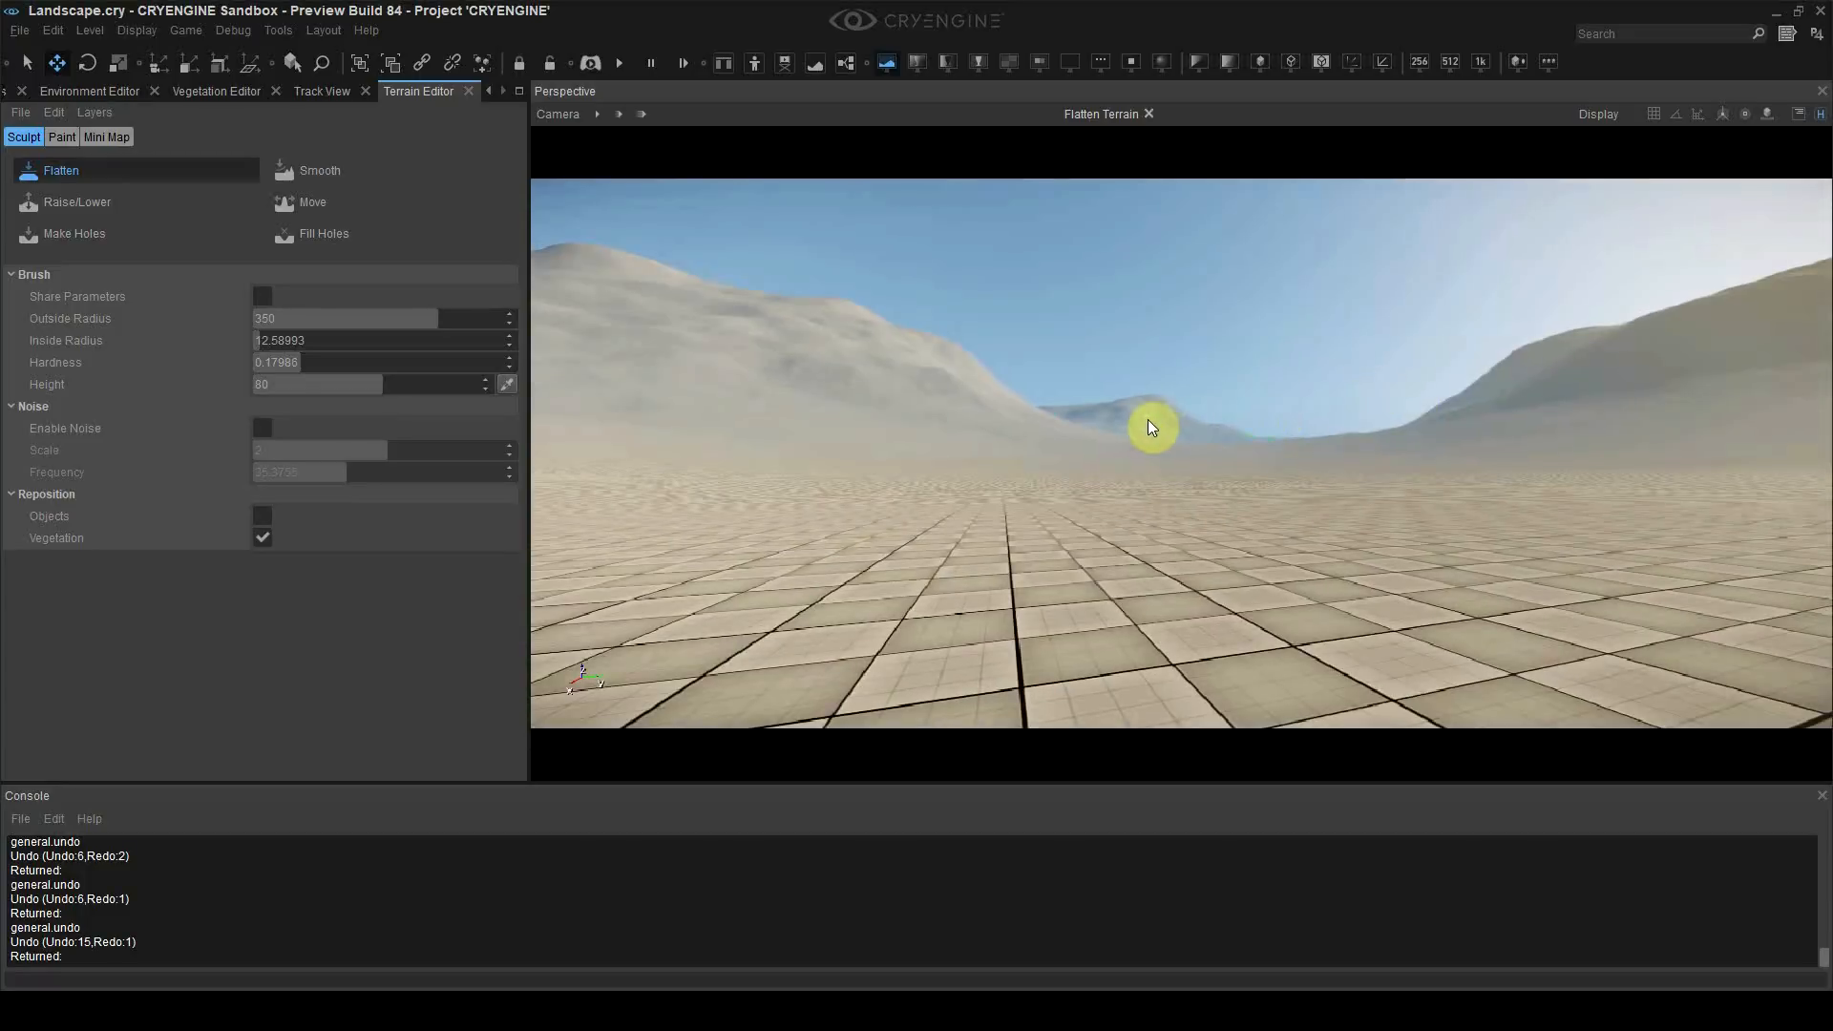
pyautogui.moveTo(1149, 420); pyautogui.dragTo(1146, 473, button='right')
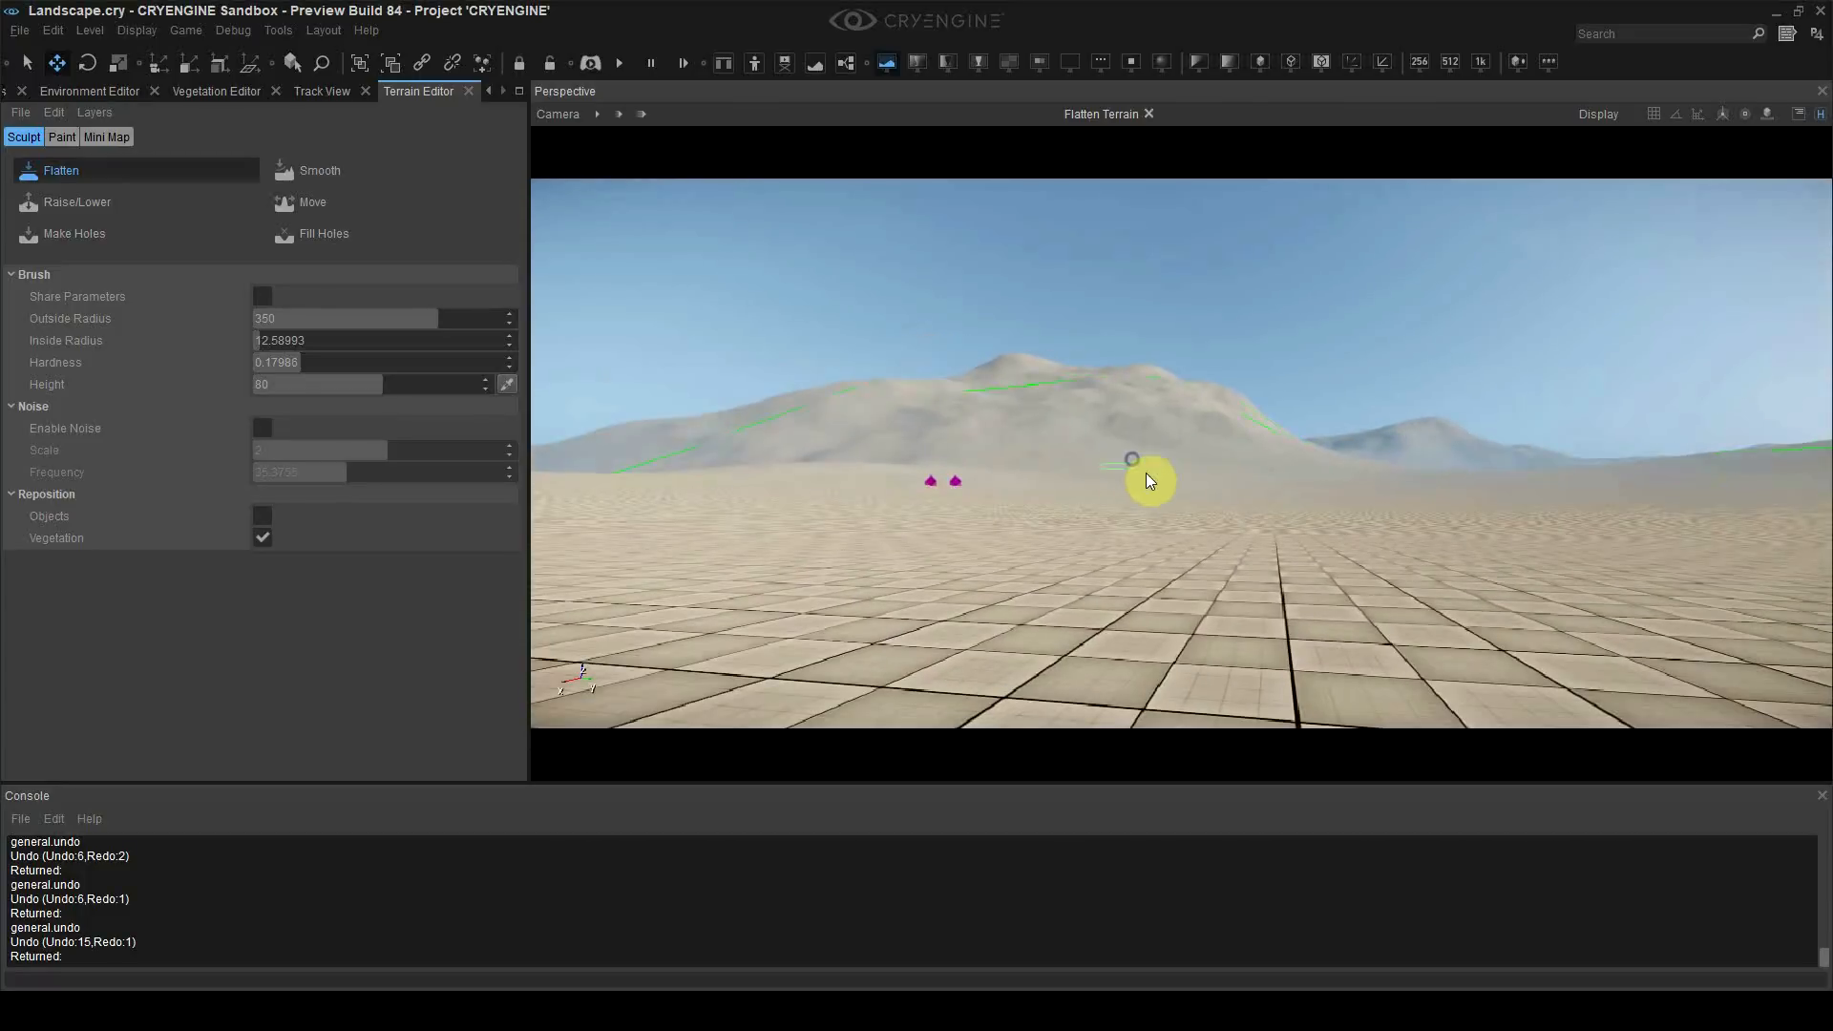
pyautogui.click(84, 176)
pyautogui.moveTo(1293, 438); pyautogui.dragTo(1366, 364, button='right')
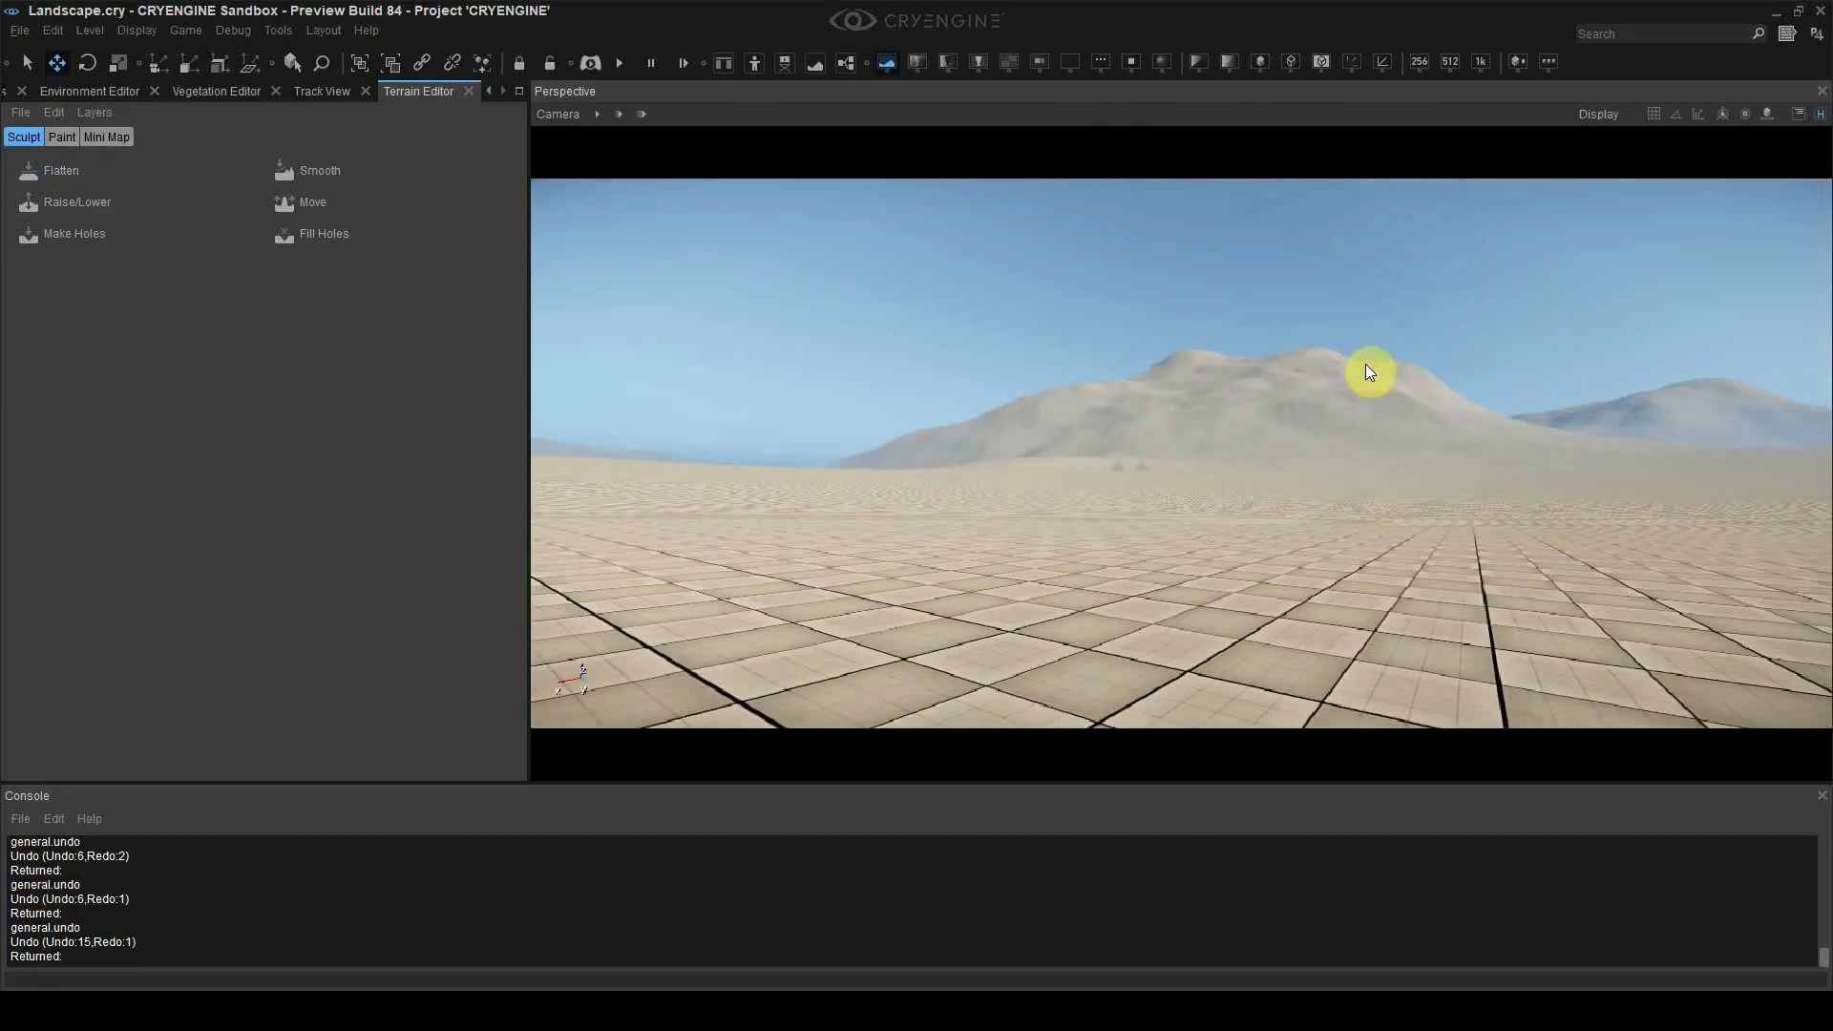
# Step: Test the flattened terrain in game mode with the third-person camera, and return to editing
pyautogui.hotkey('ctrl', 'g')
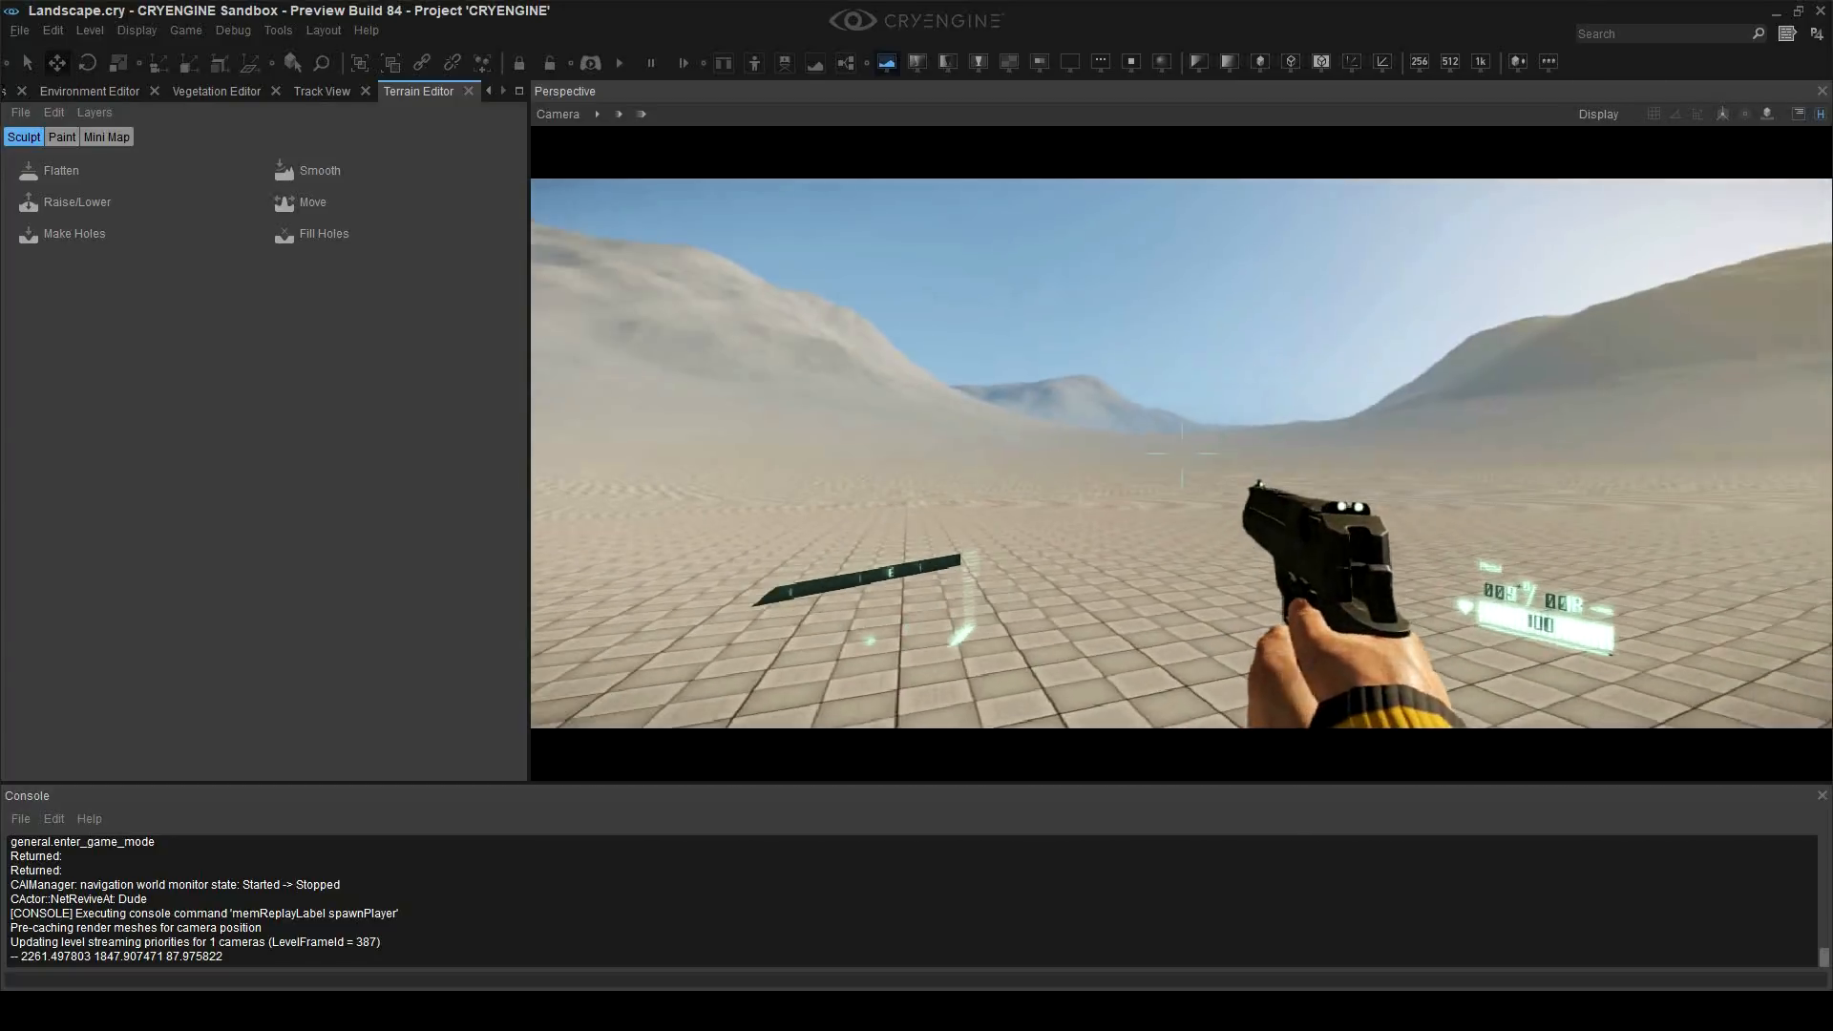
pyautogui.press('F1')
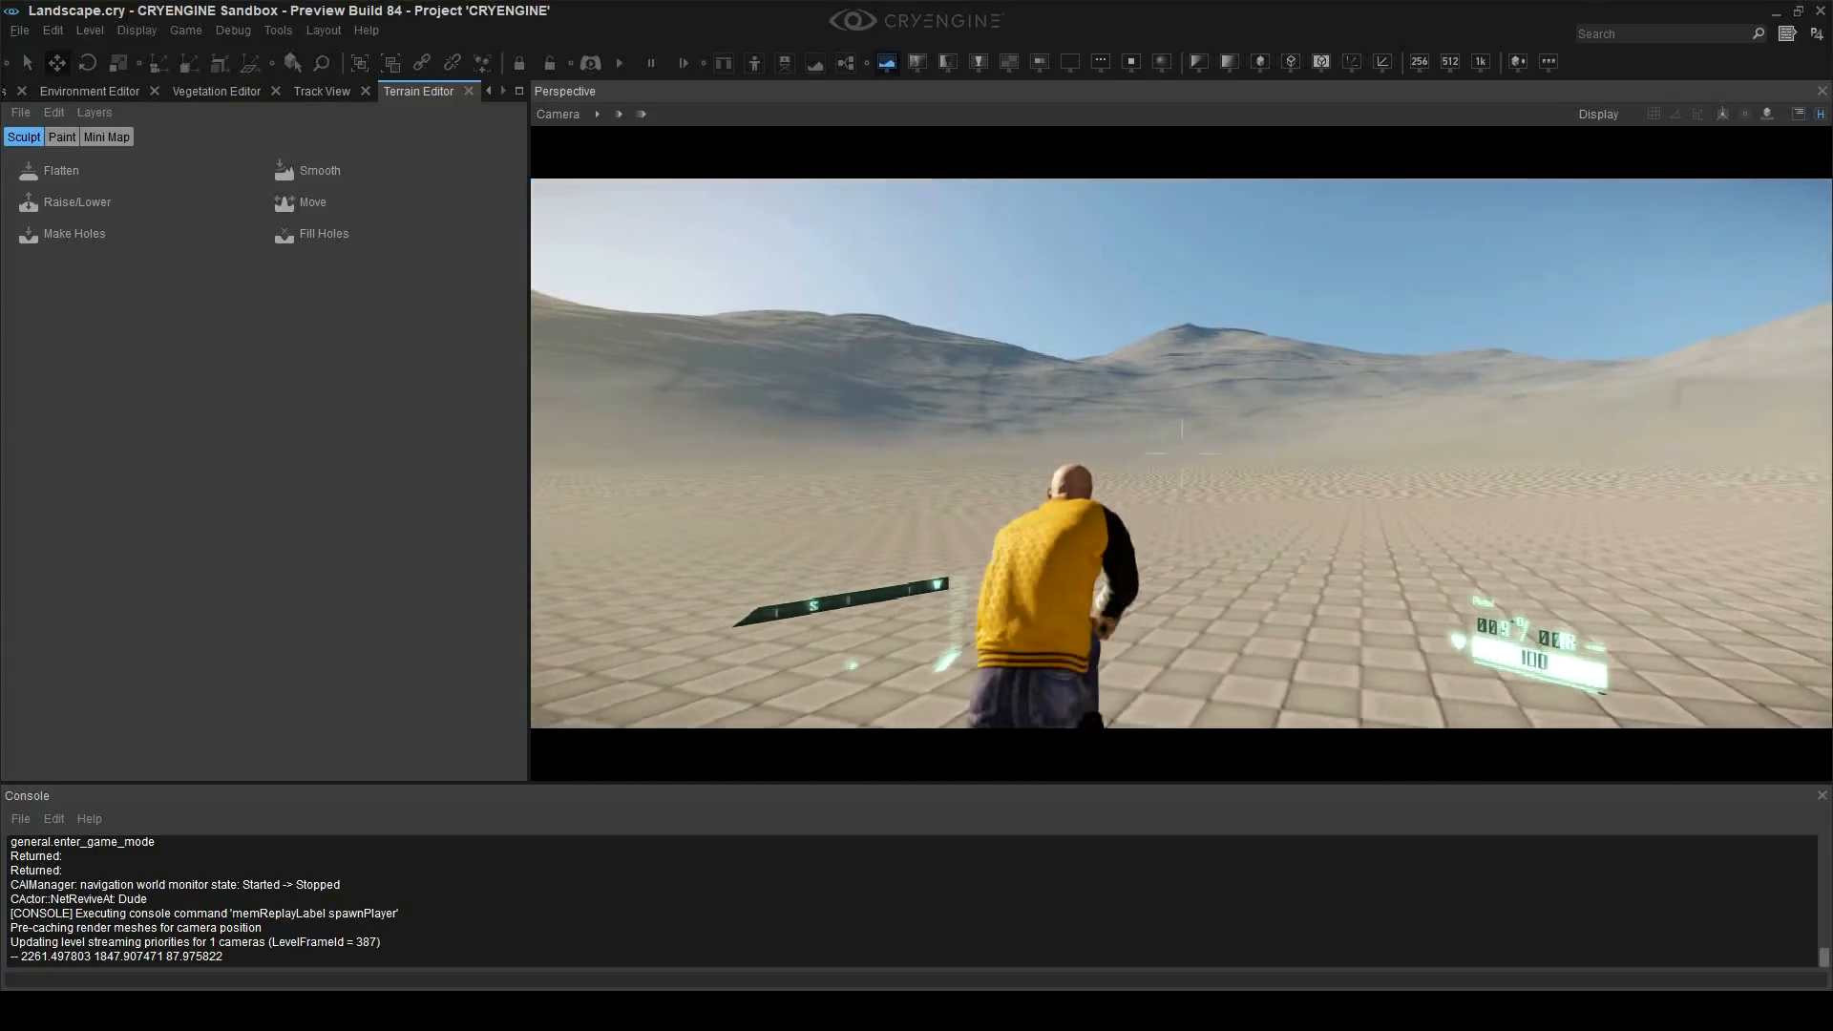
pyautogui.press('Escape')
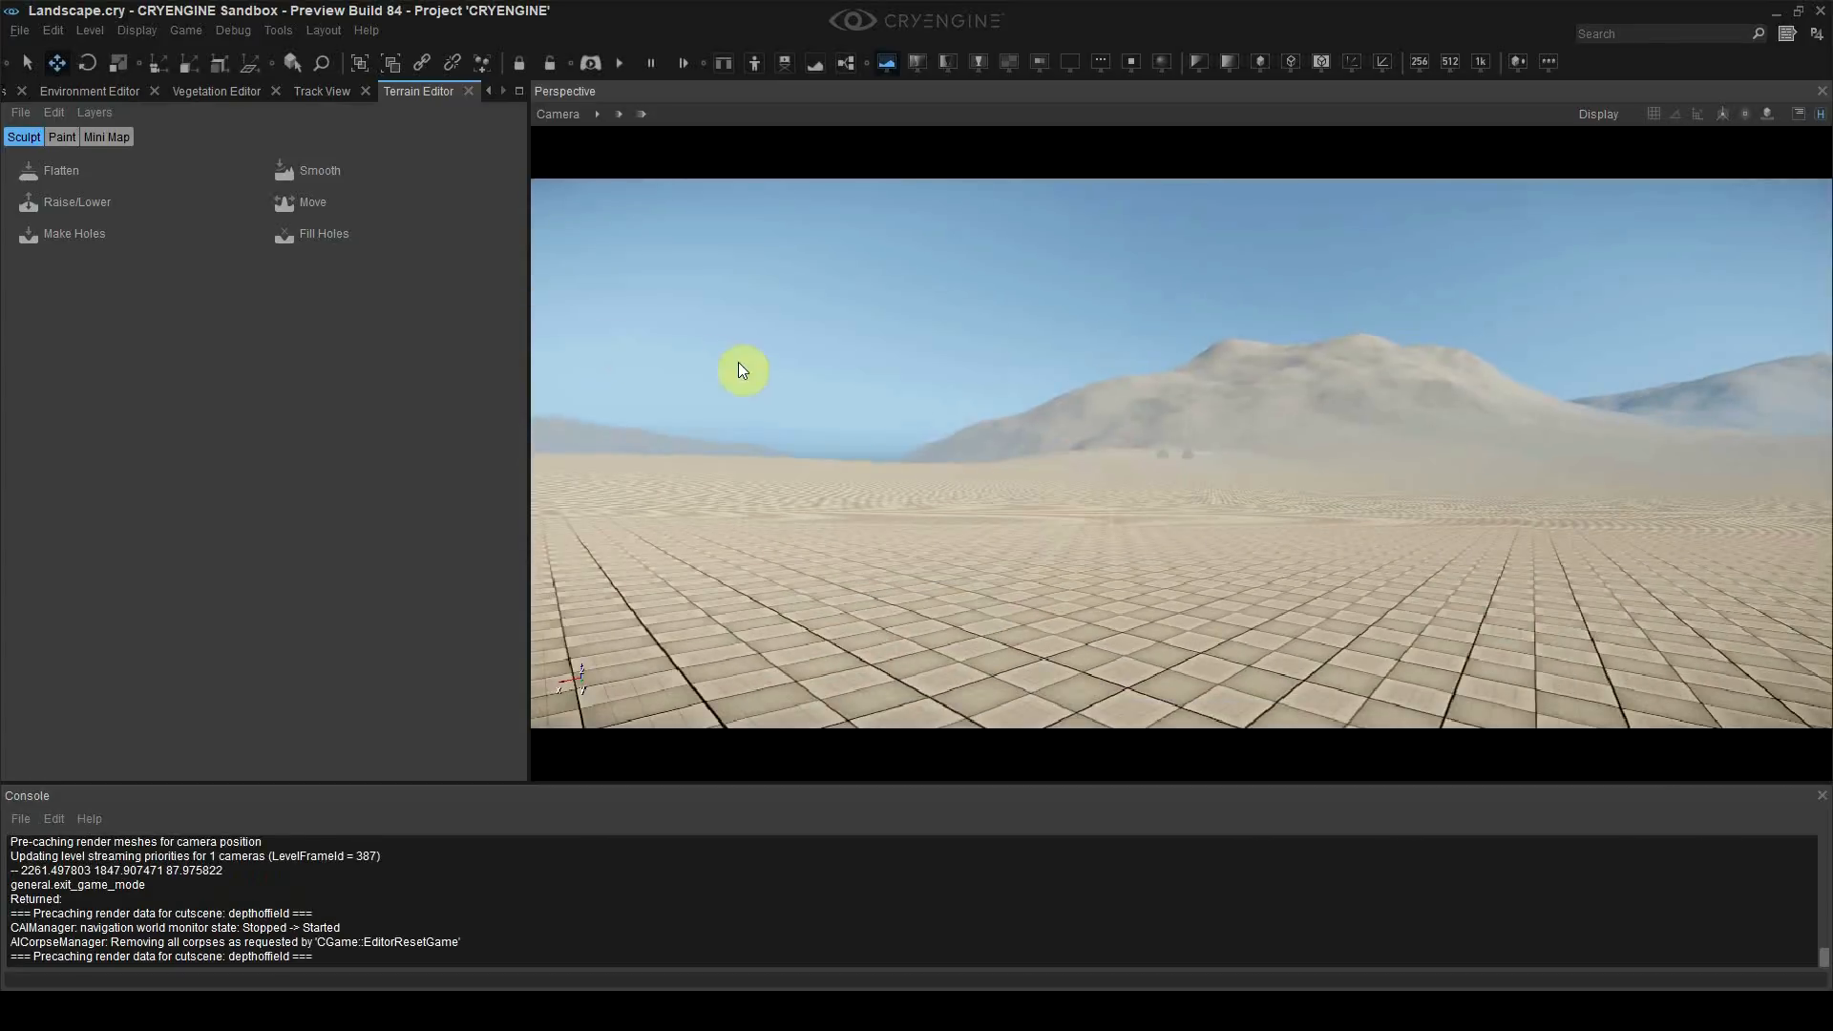
# Step: Save the Landscape level
pyautogui.moveTo(742, 371); pyautogui.dragTo(1153, 372, button='right')
pyautogui.hotkey('ctrl', 's')
pyautogui.moveTo(1195, 439)
pyautogui.mouseDown(button='right')
pyautogui.moveTo(1200, 368)
pyautogui.moveTo(993, 384)
pyautogui.moveTo(1041, 382)
pyautogui.moveTo(1218, 450)
pyautogui.mouseUp(button='right')
pyautogui.click(114, 202)
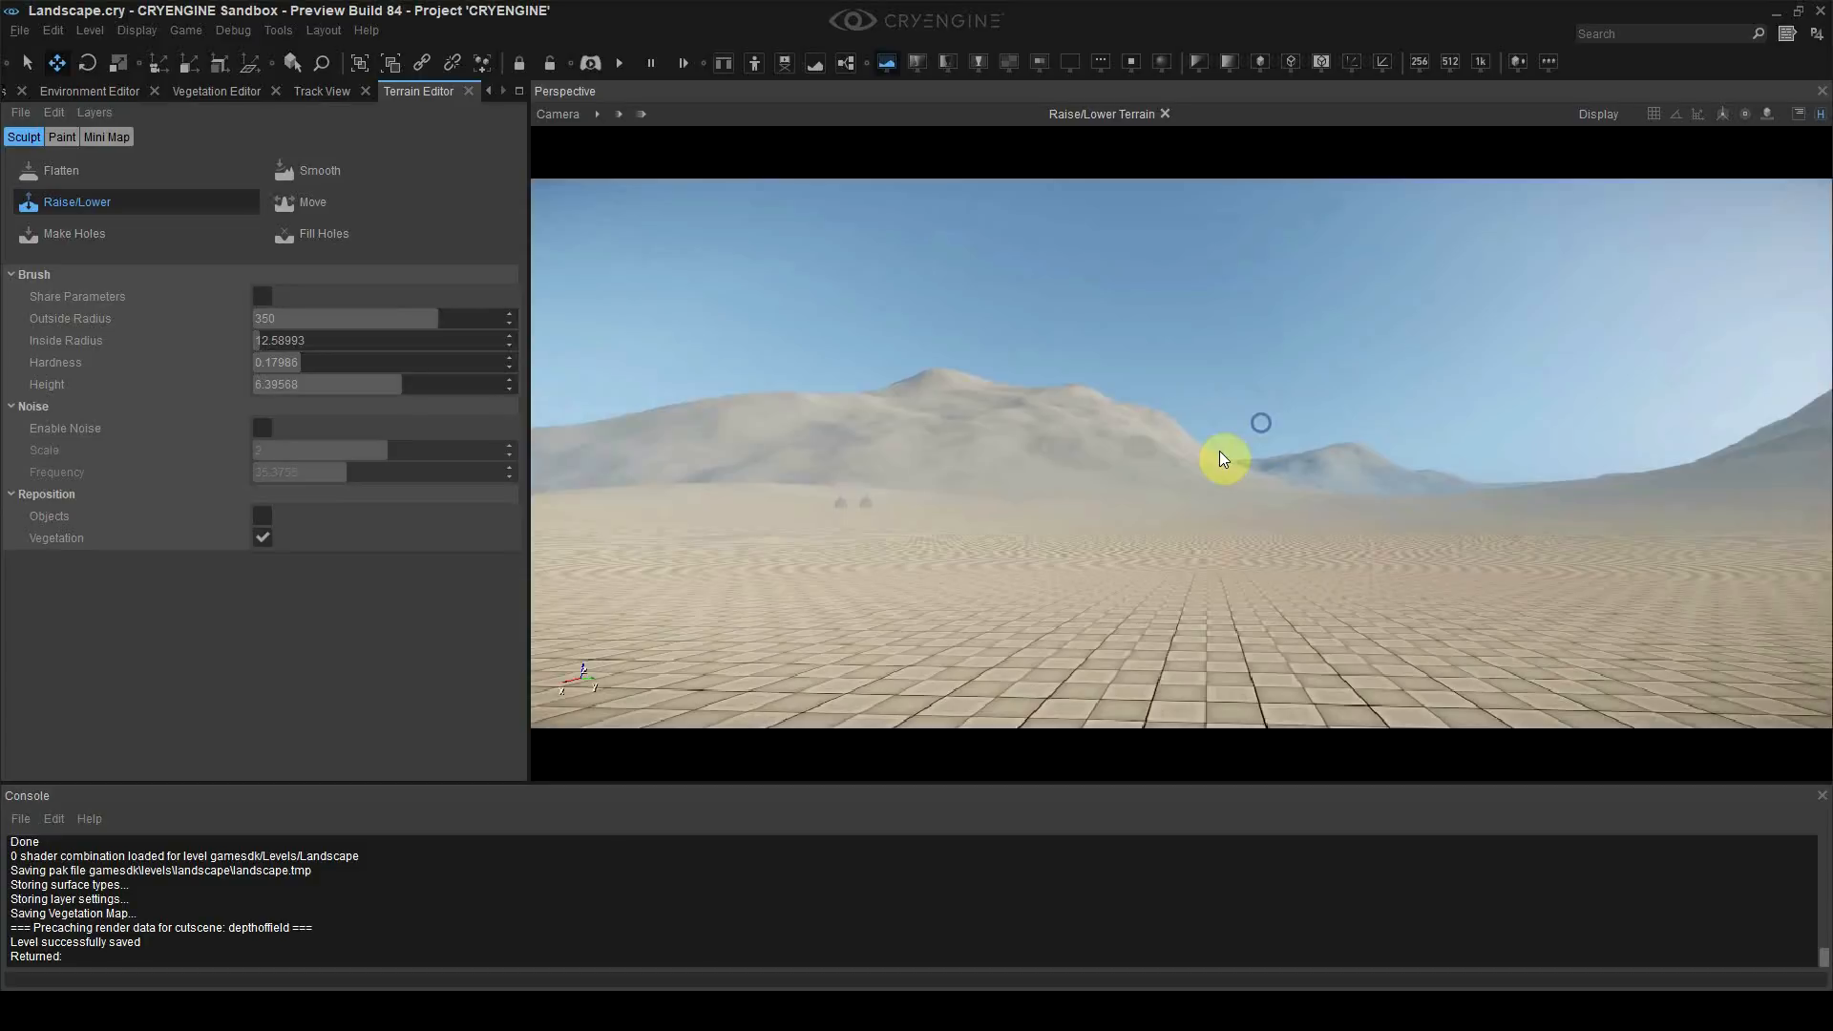
pyautogui.click(154, 210)
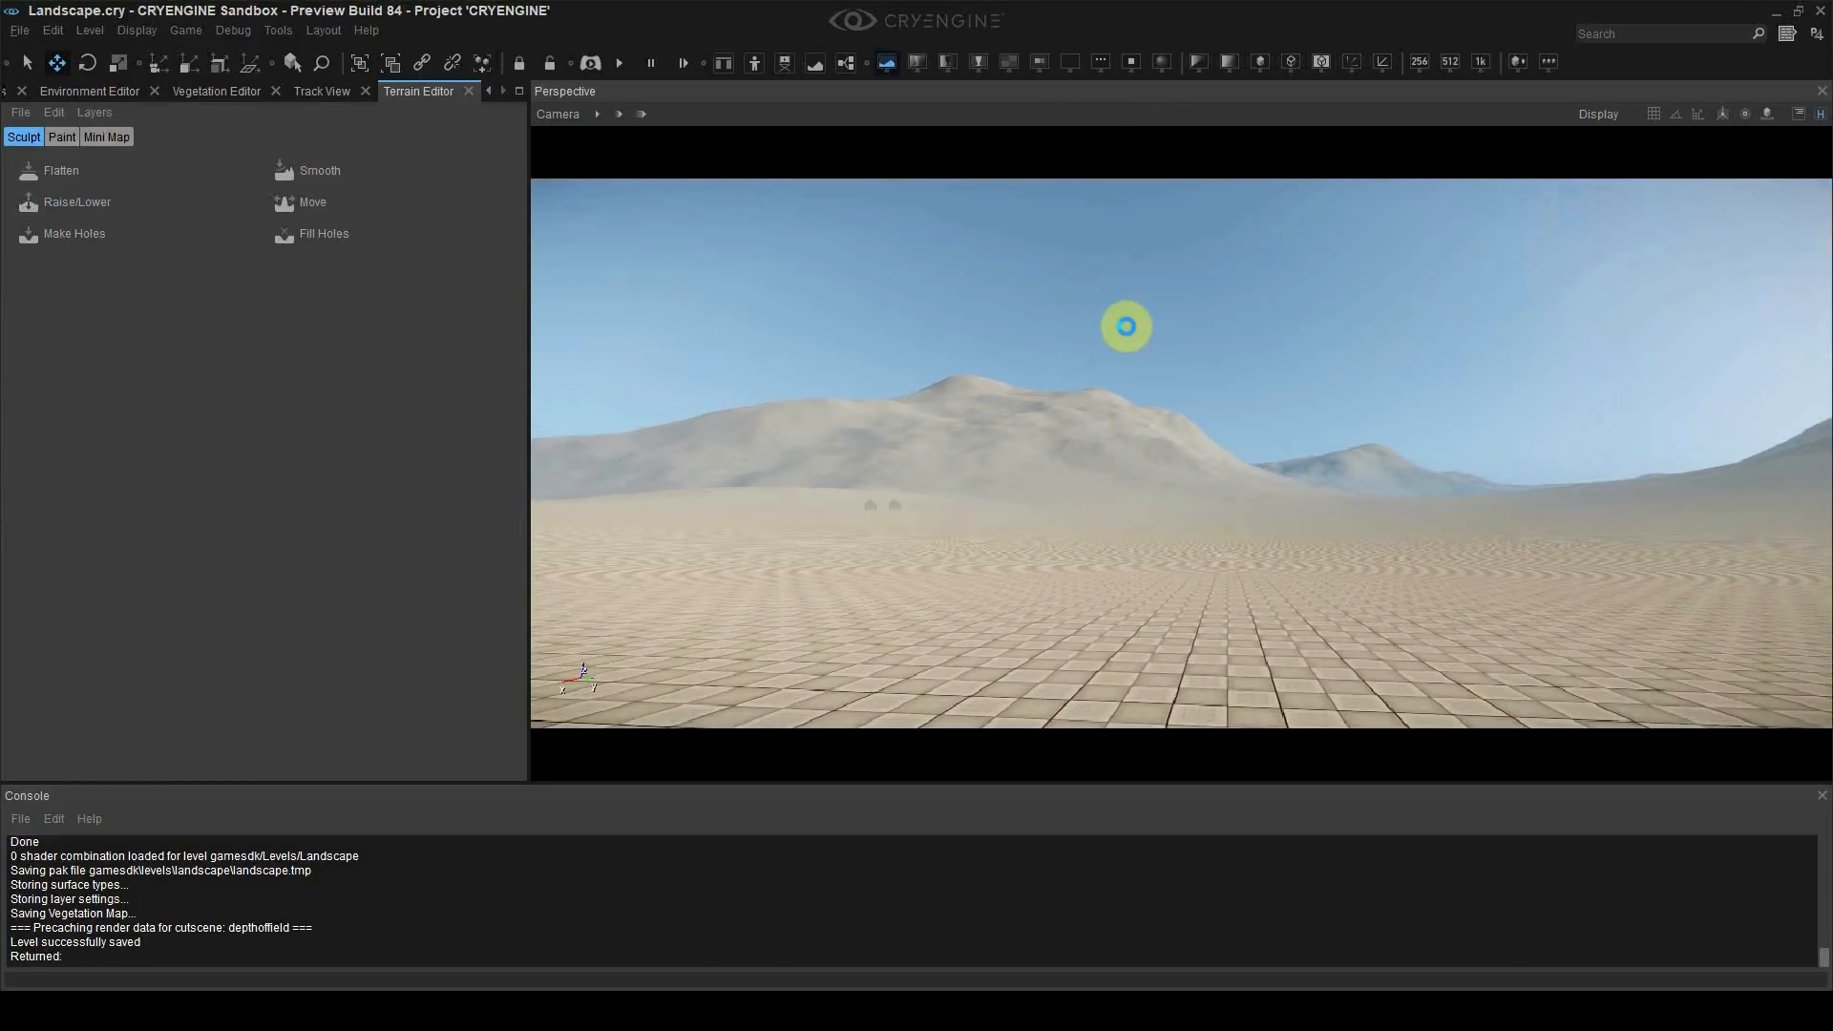
pyautogui.moveTo(1127, 327); pyautogui.dragTo(1207, 374, button='right')
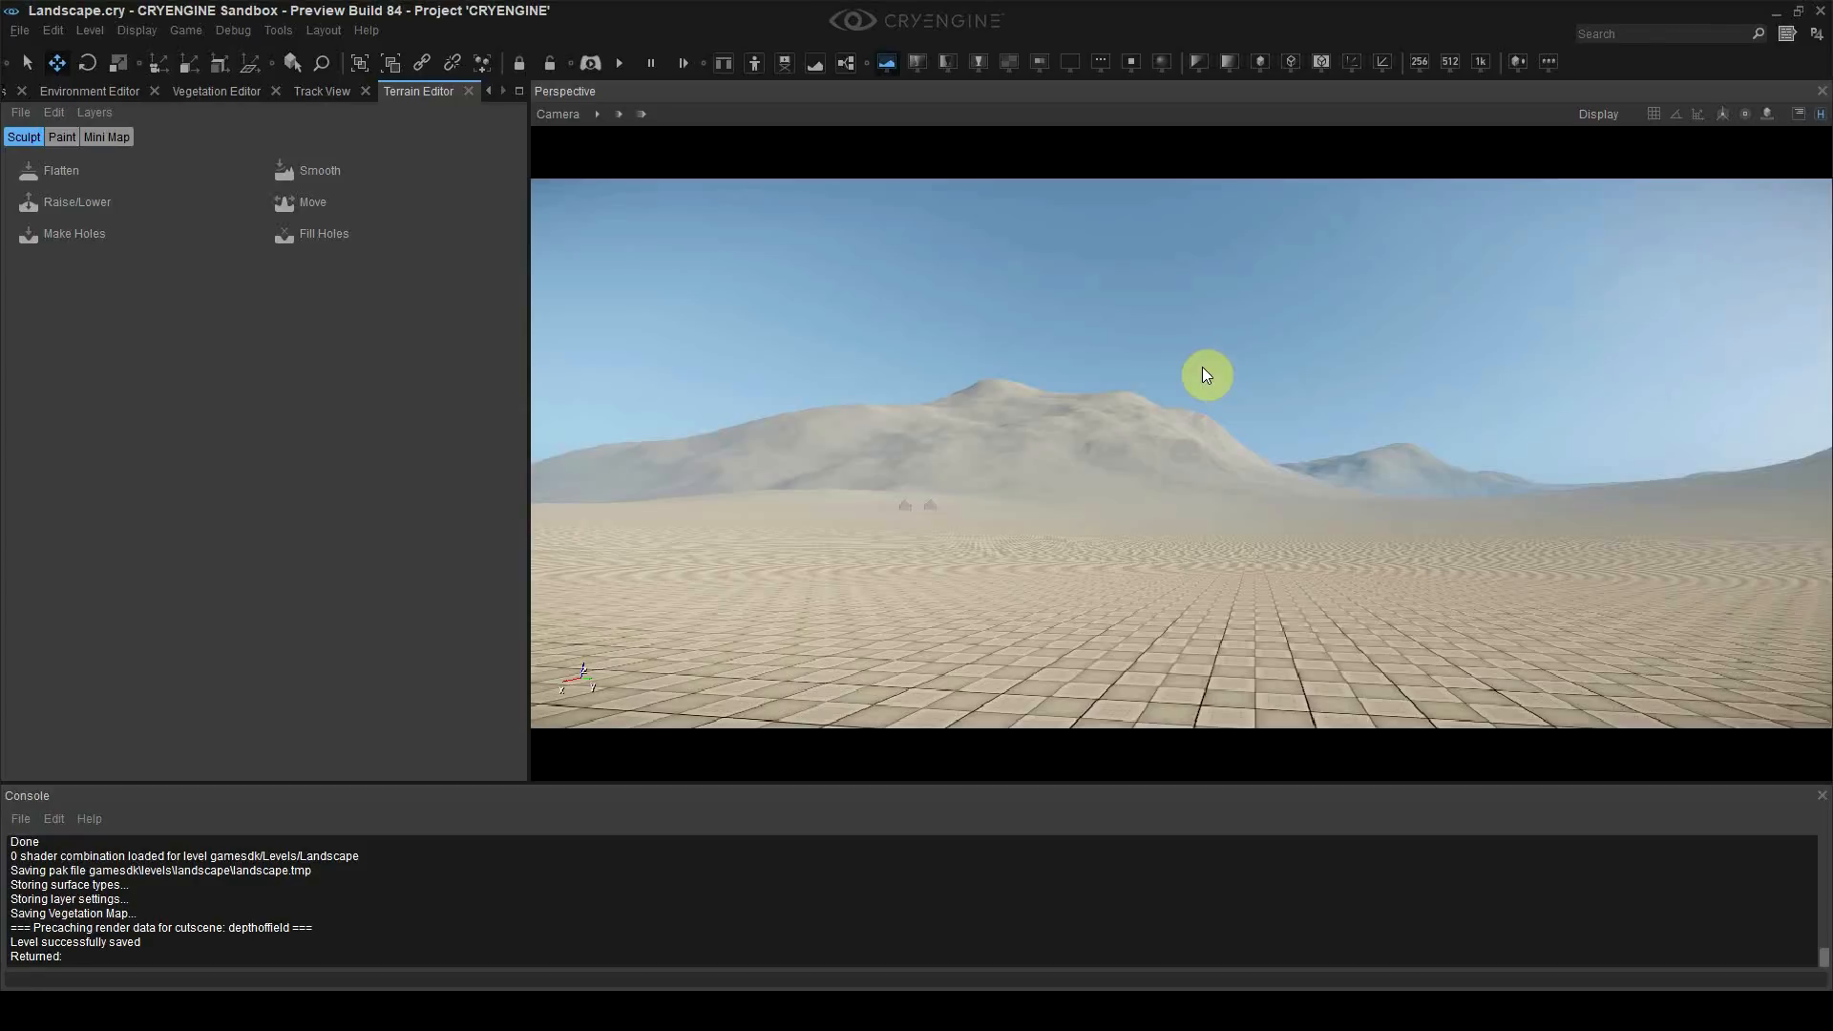
pyautogui.moveTo(1205, 374); pyautogui.dragTo(1230, 436, button='right')
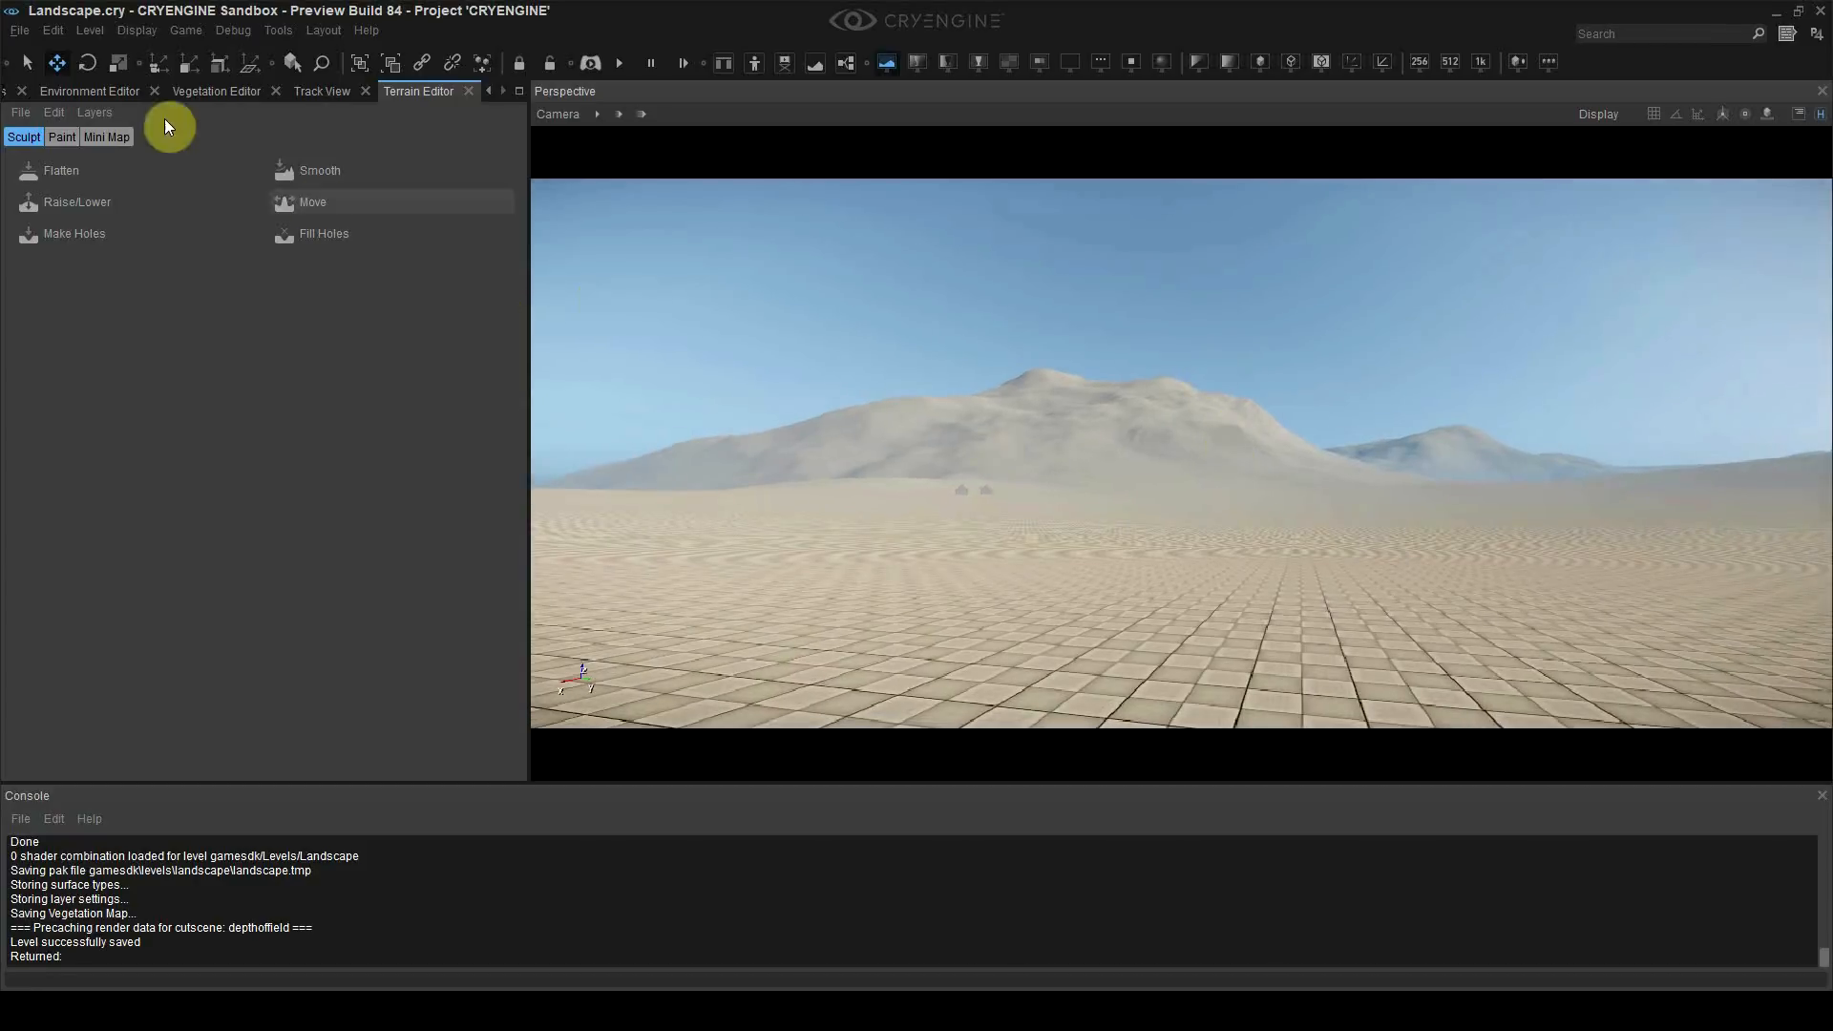
pyautogui.click(488, 91)
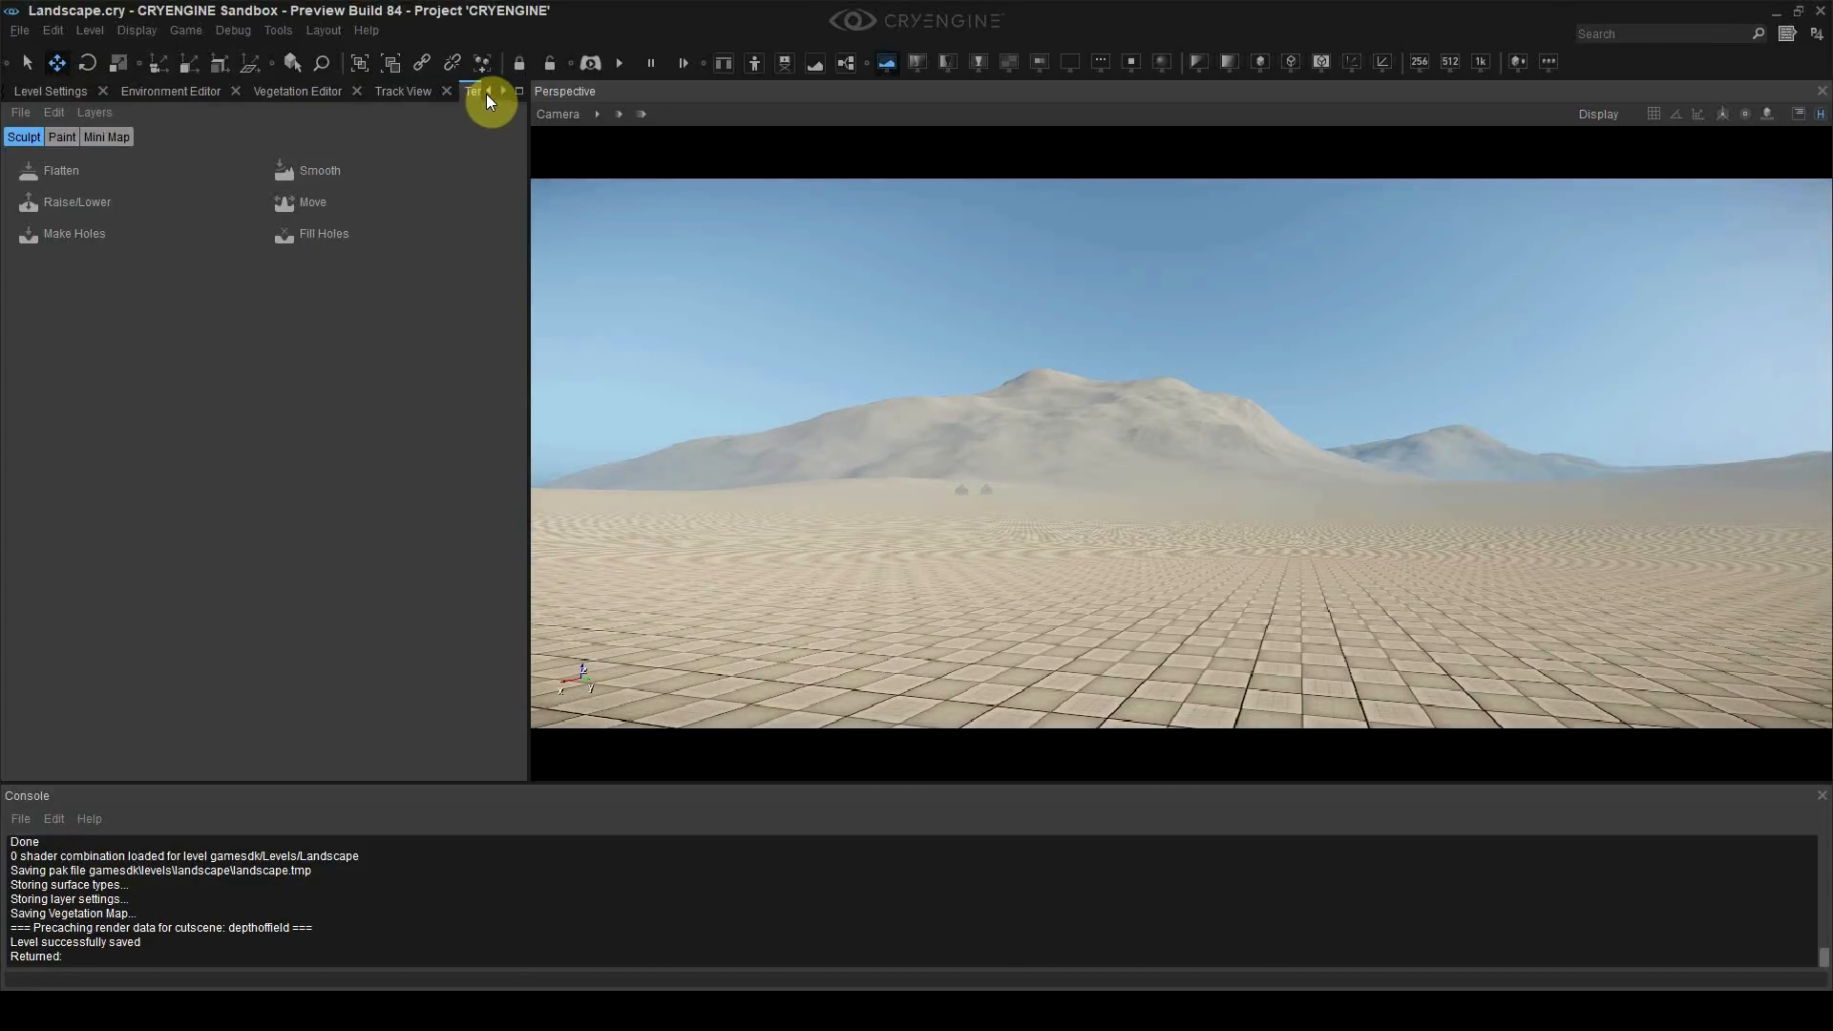
pyautogui.click(503, 92)
# Step: Show the terrain paint layers with a wider Name column, and select the Grass_uncut_01 layer
pyautogui.click(61, 137)
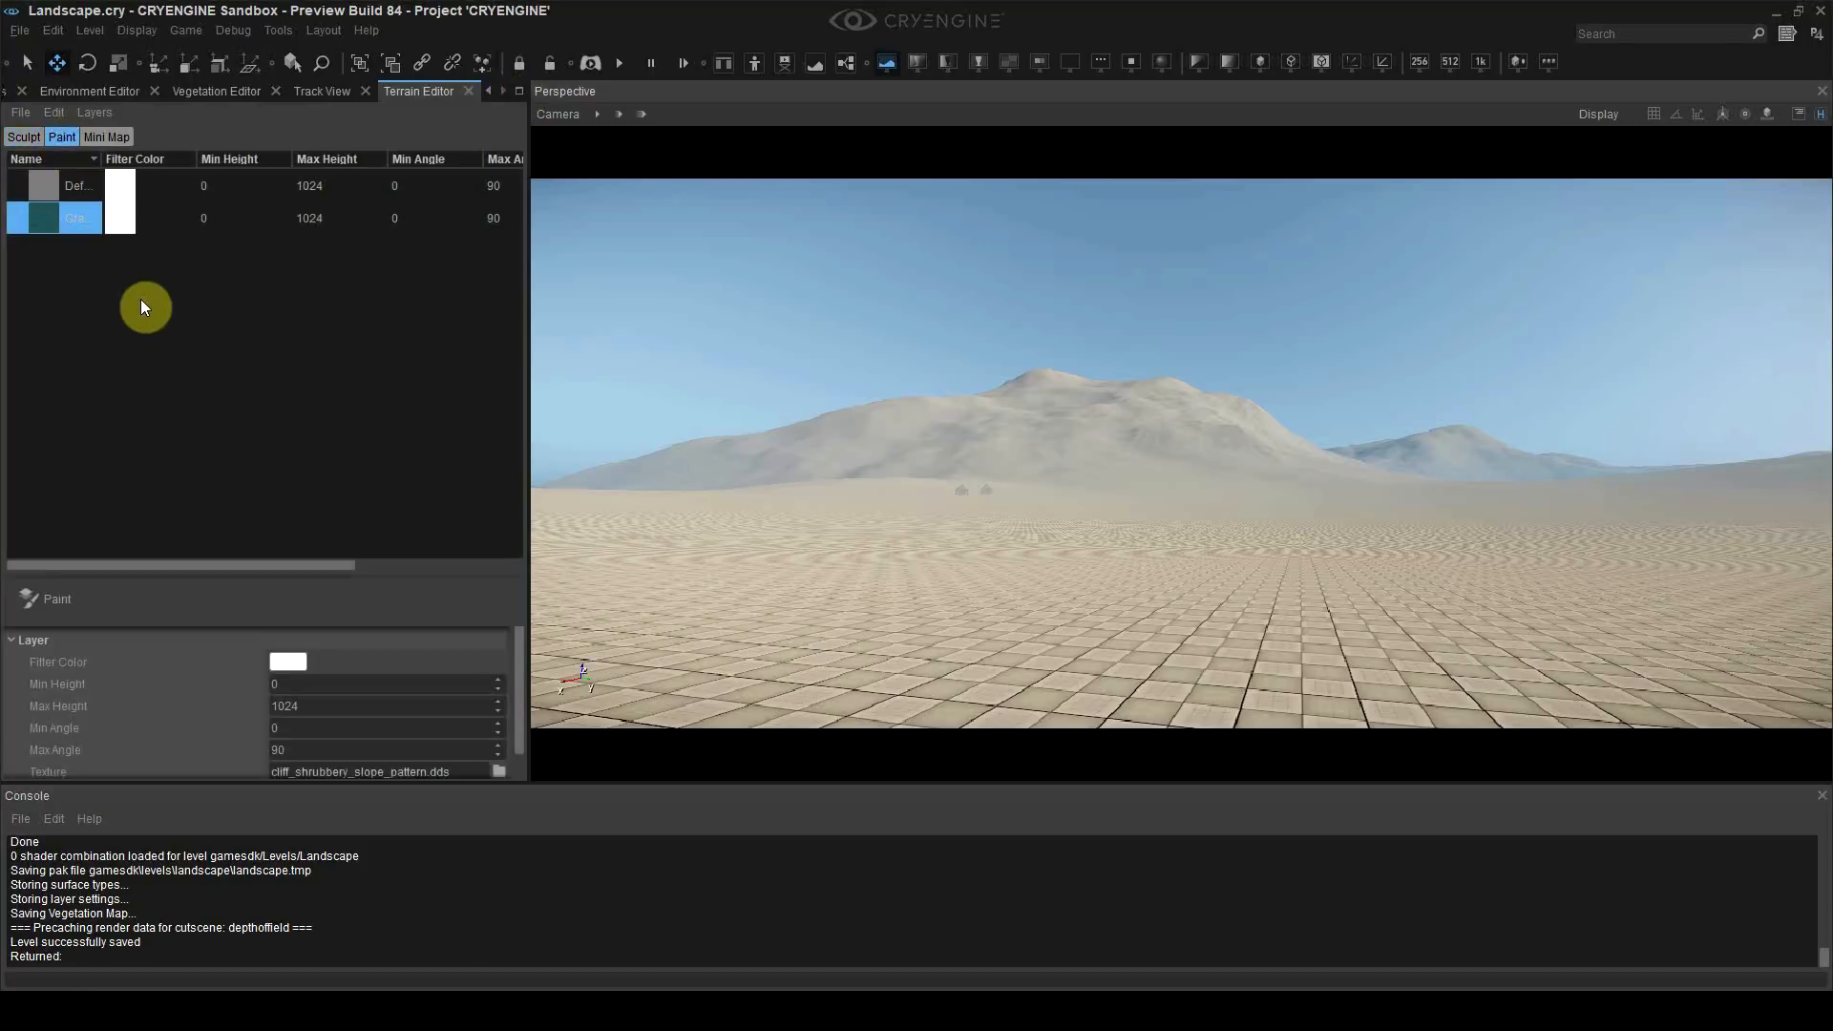
pyautogui.moveTo(101, 160); pyautogui.dragTo(238, 160)
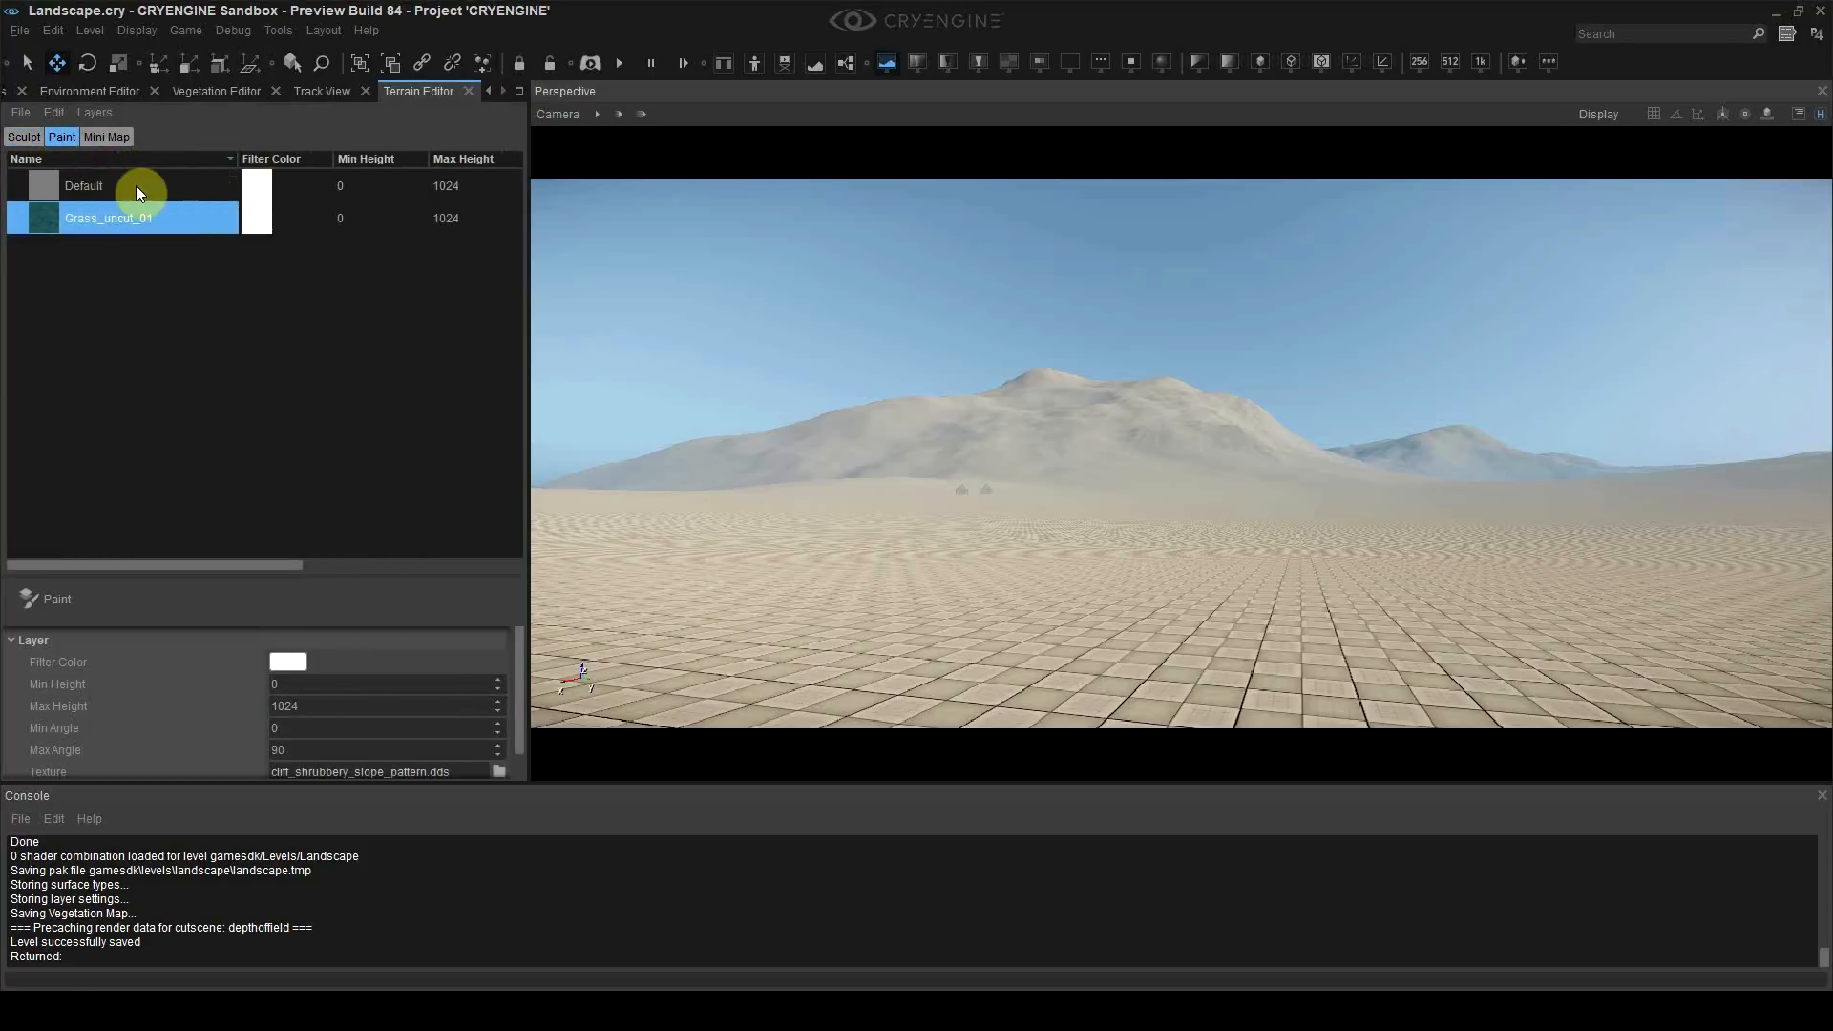
pyautogui.click(134, 187)
pyautogui.click(124, 209)
# Step: Paint the Grass_uncut_01 texture over a broad patch of flat ground facing the mountains
pyautogui.click(59, 601)
pyautogui.moveTo(1092, 611)
pyautogui.mouseDown()
pyautogui.moveTo(1361, 660)
pyautogui.moveTo(1241, 622)
pyautogui.moveTo(997, 667)
pyautogui.mouseUp()
pyautogui.moveTo(997, 667); pyautogui.dragTo(983, 764, button='right')
pyautogui.moveTo(1041, 554)
pyautogui.mouseDown(button='right')
pyautogui.moveTo(1046, 592)
pyautogui.moveTo(1083, 506)
pyautogui.moveTo(1060, 621)
pyautogui.moveTo(1046, 611)
pyautogui.mouseUp(button='right')
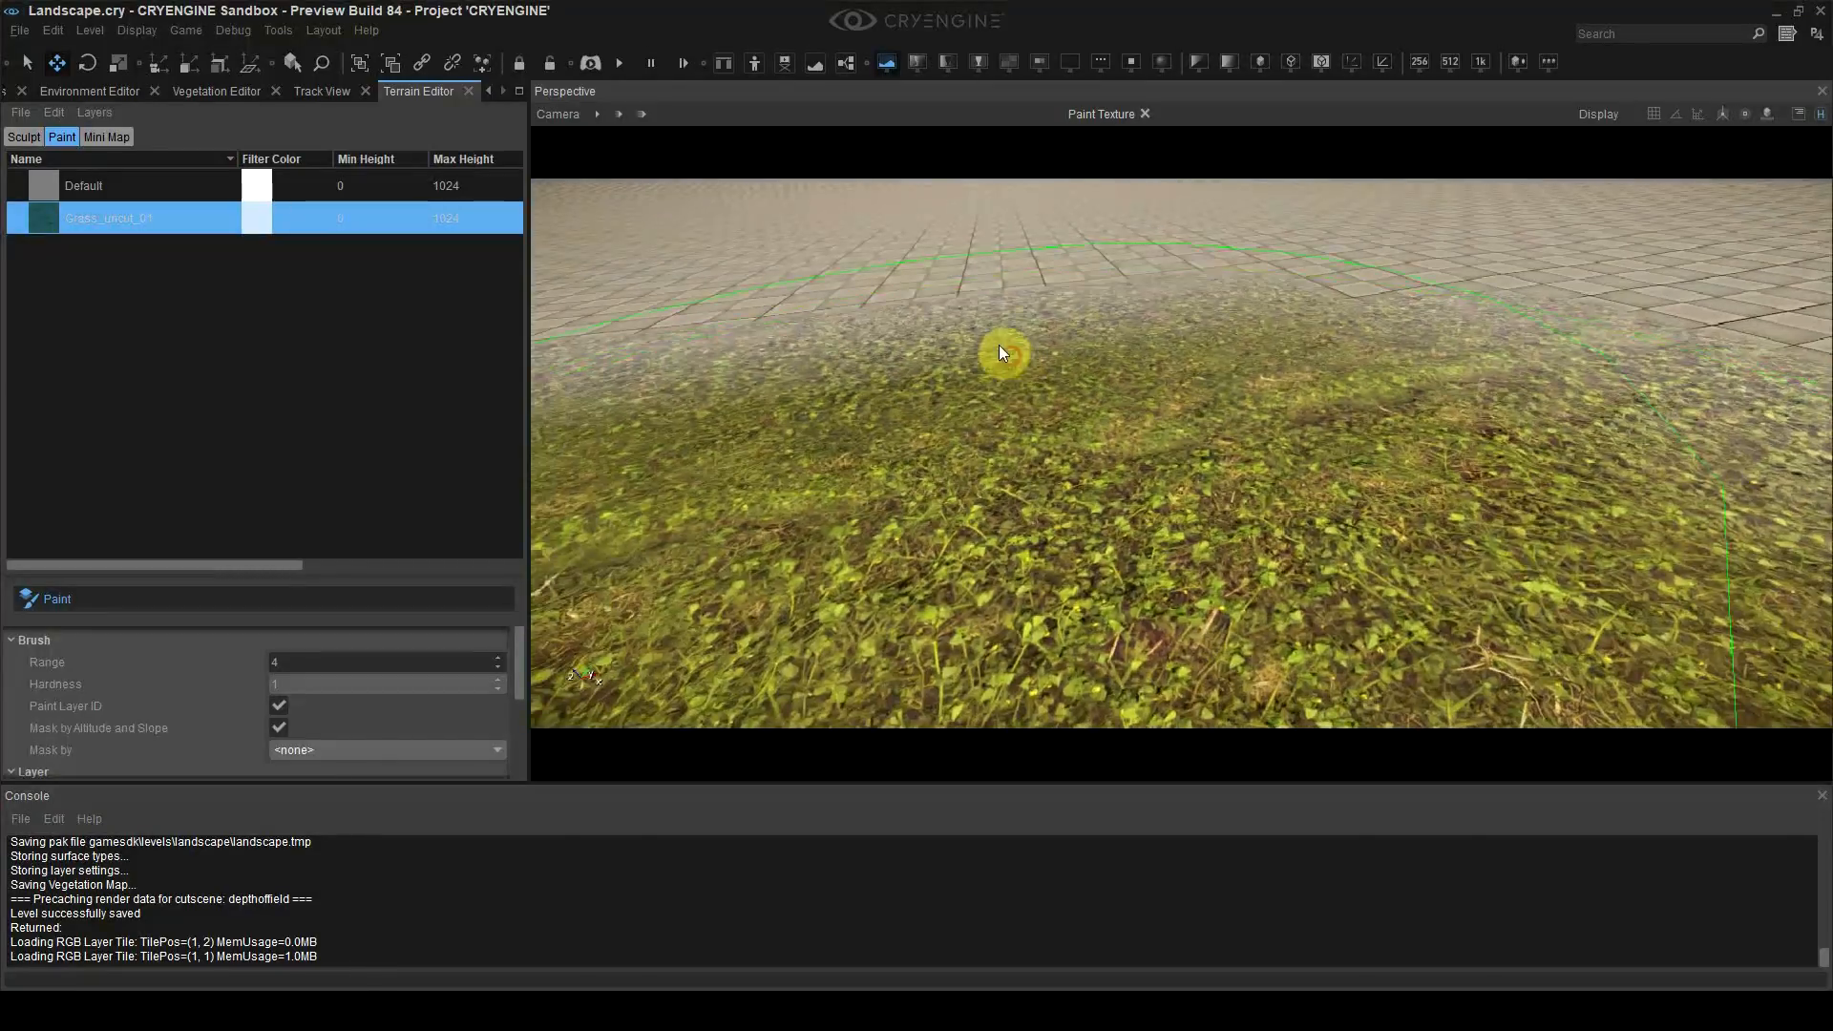
pyautogui.moveTo(1007, 356)
pyautogui.mouseDown()
pyautogui.moveTo(1603, 401)
pyautogui.moveTo(1485, 445)
pyautogui.mouseUp()
pyautogui.moveTo(1486, 445); pyautogui.dragTo(1486, 324, button='right')
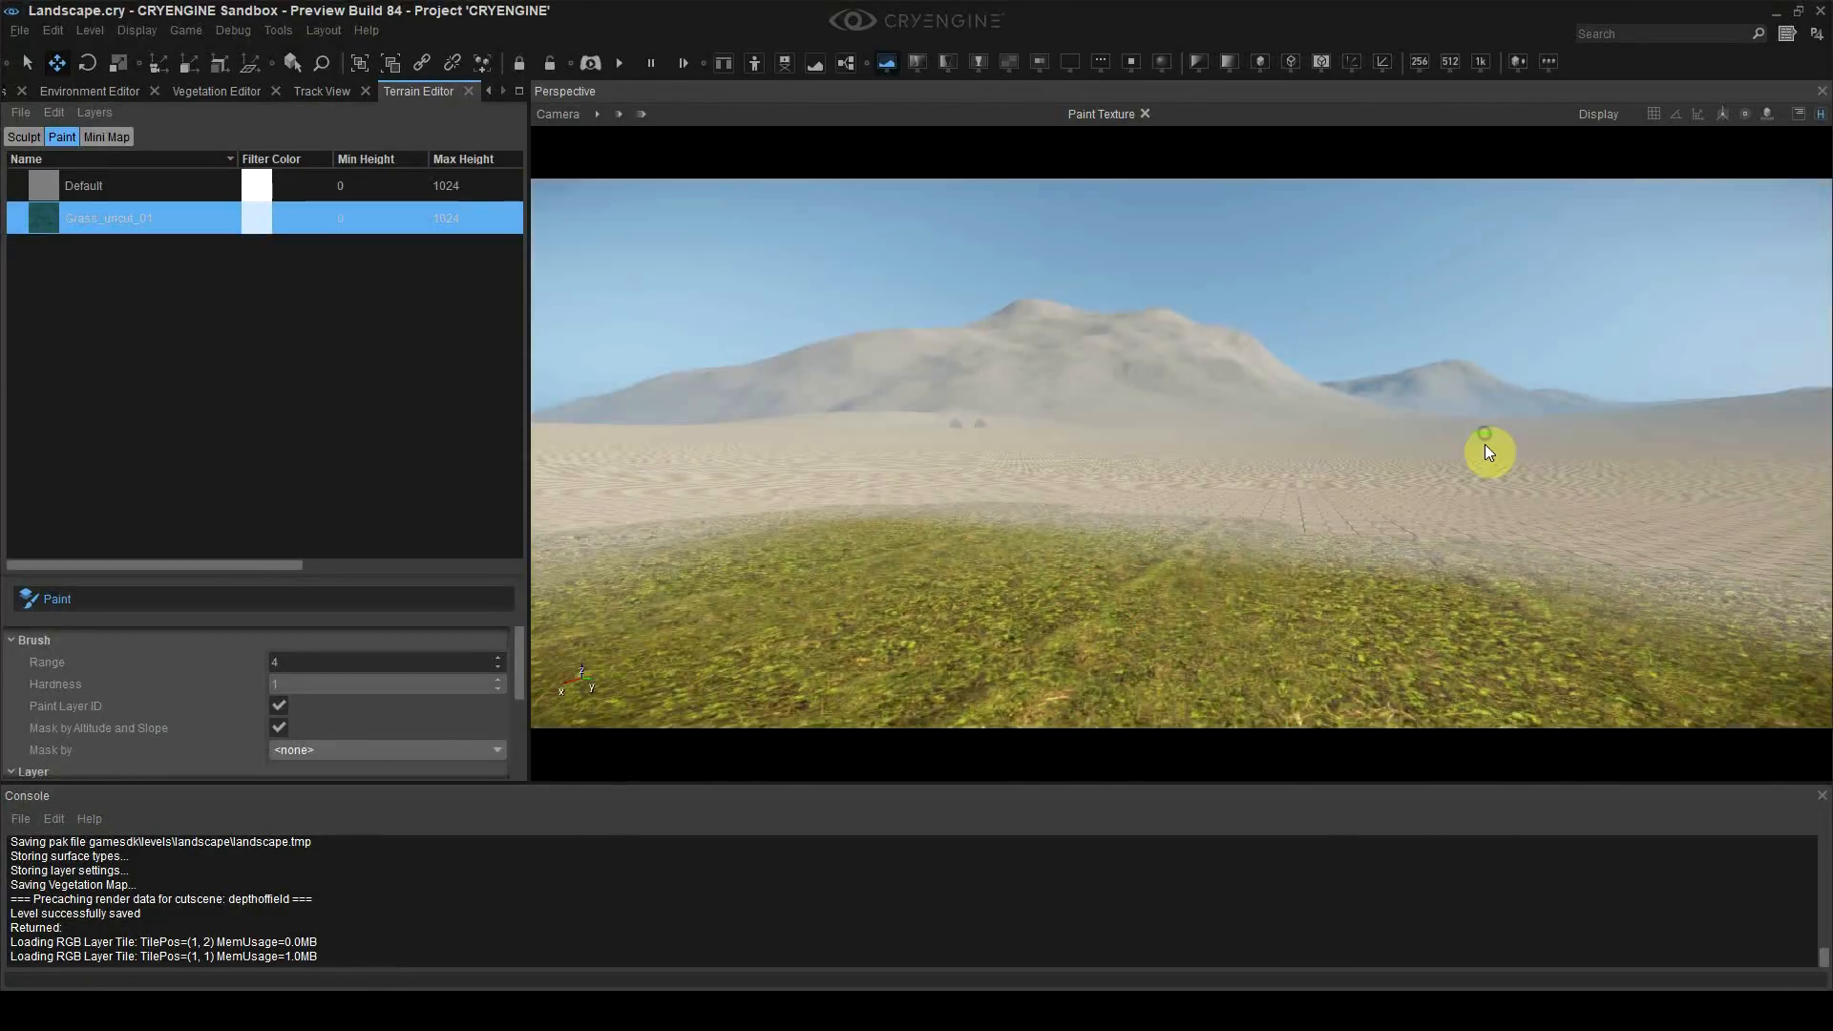
# Step: Set the paint brush range to 100 and paint the Grass_uncut_01 layer over the distant mountain's slope and ridge
pyautogui.click(181, 601)
pyautogui.moveTo(899, 477); pyautogui.dragTo(908, 480, button='right')
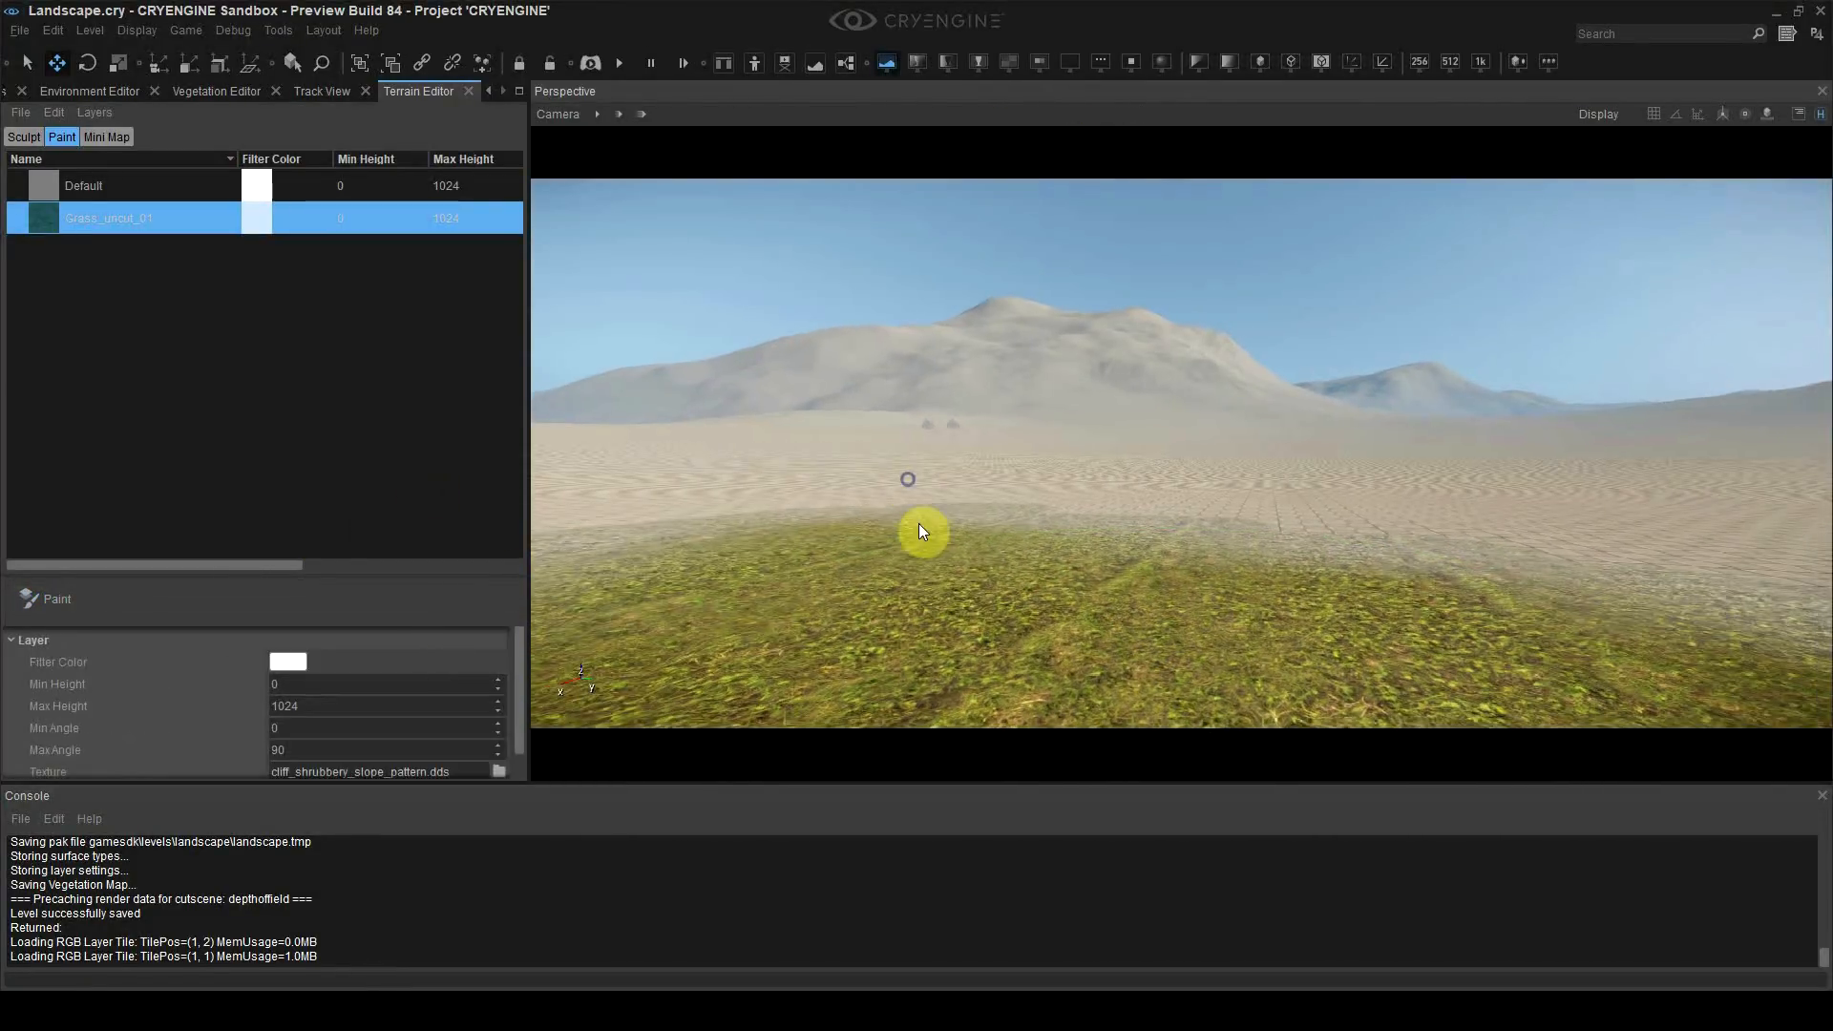
pyautogui.click(157, 602)
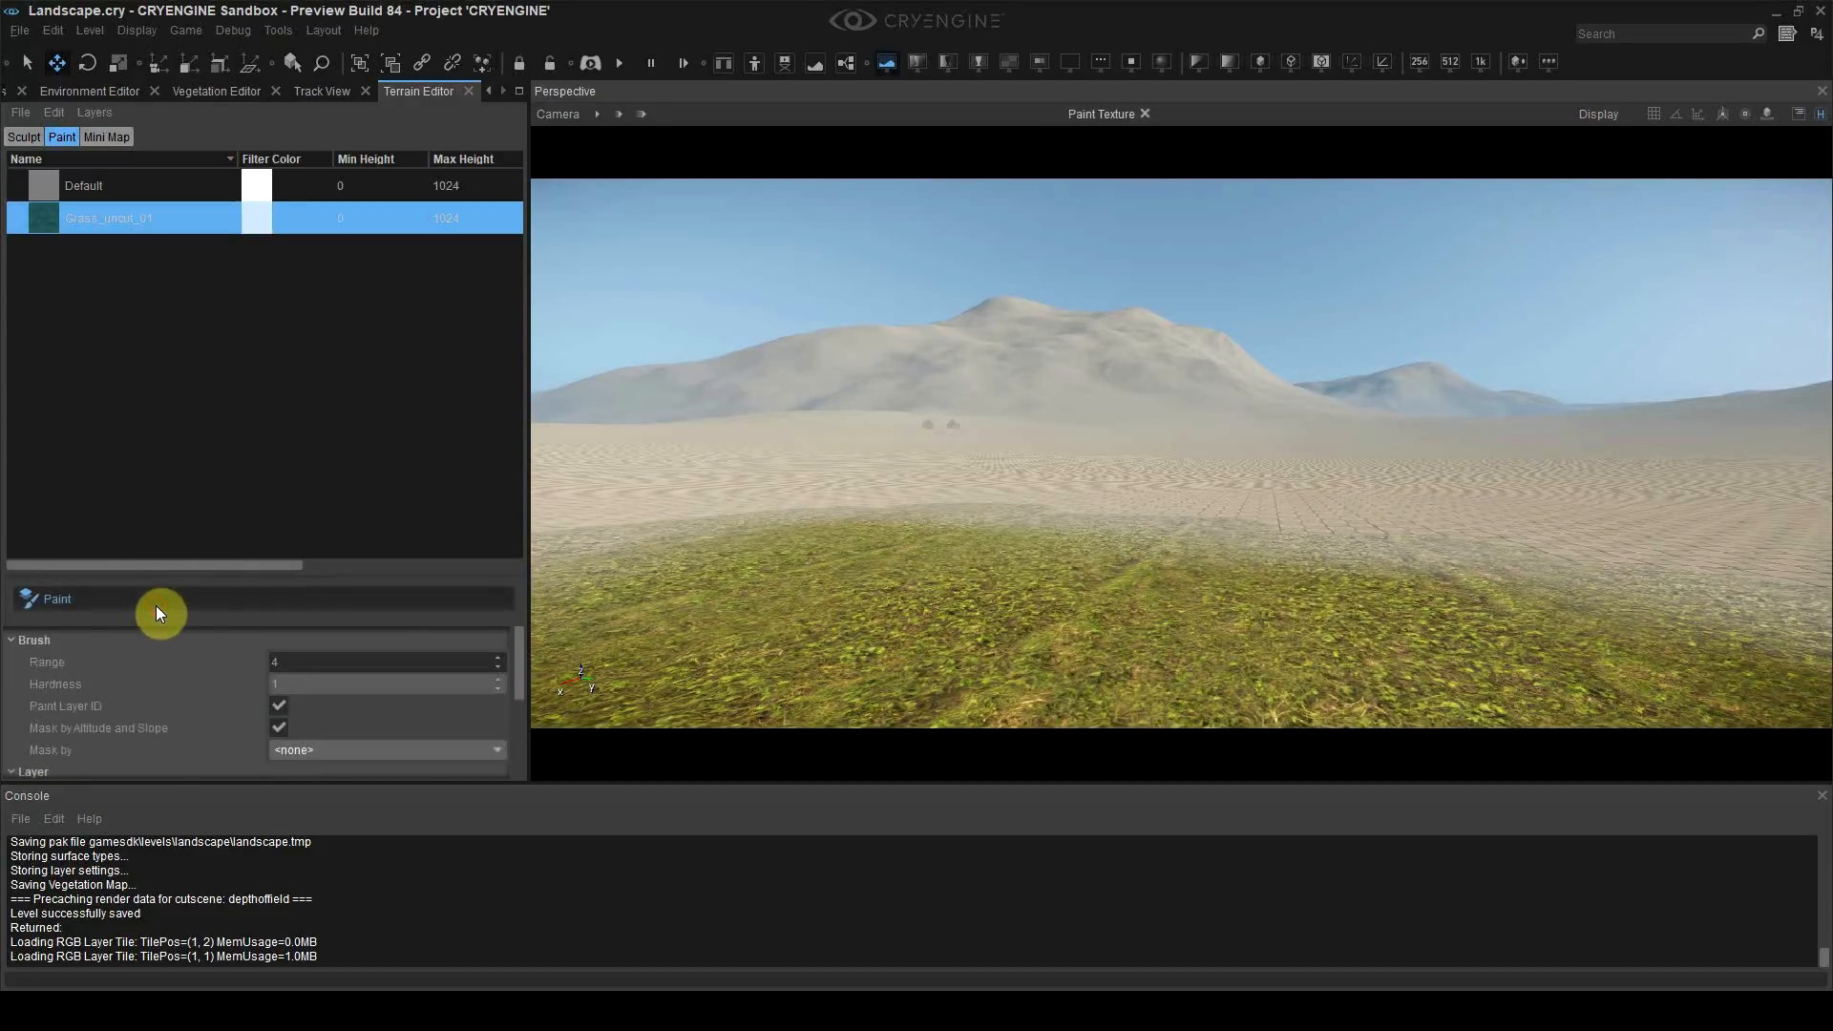
pyautogui.doubleClick(294, 662)
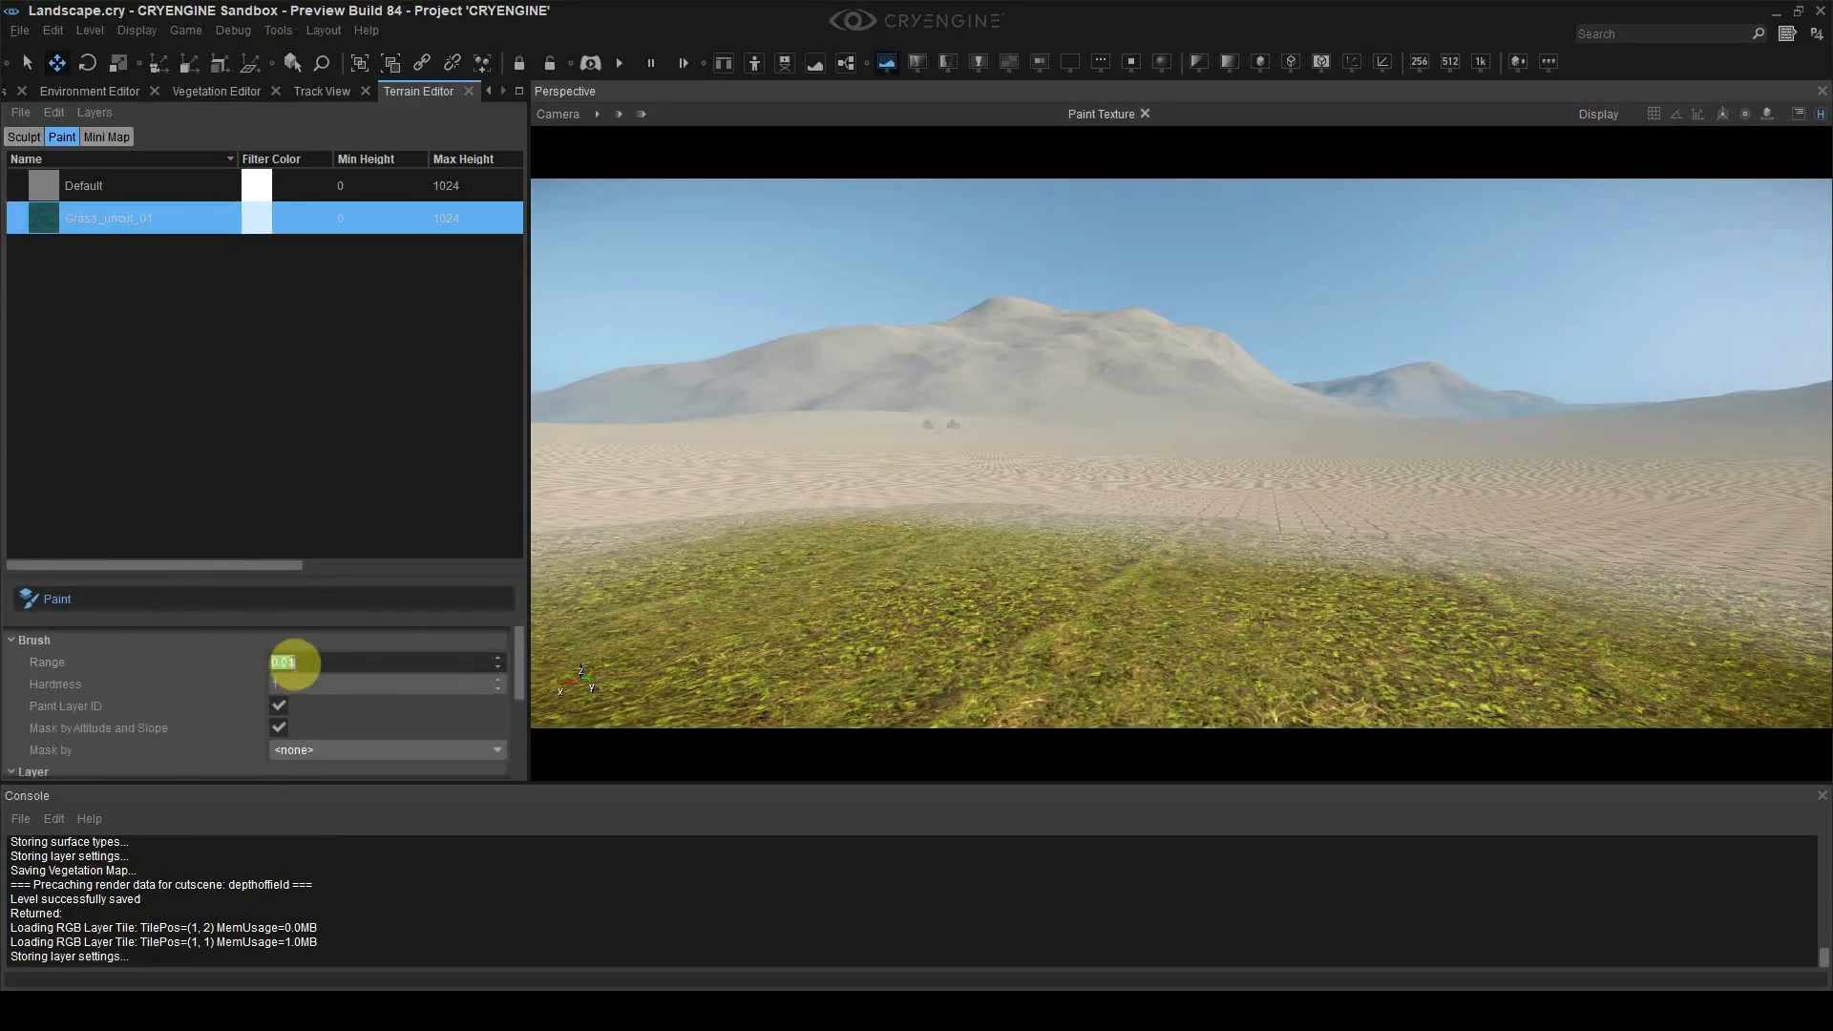
pyautogui.write('100')
pyautogui.press('Return')
pyautogui.moveTo(1012, 370)
pyautogui.mouseDown()
pyautogui.moveTo(1158, 411)
pyautogui.moveTo(1211, 376)
pyautogui.moveTo(1285, 391)
pyautogui.mouseUp()
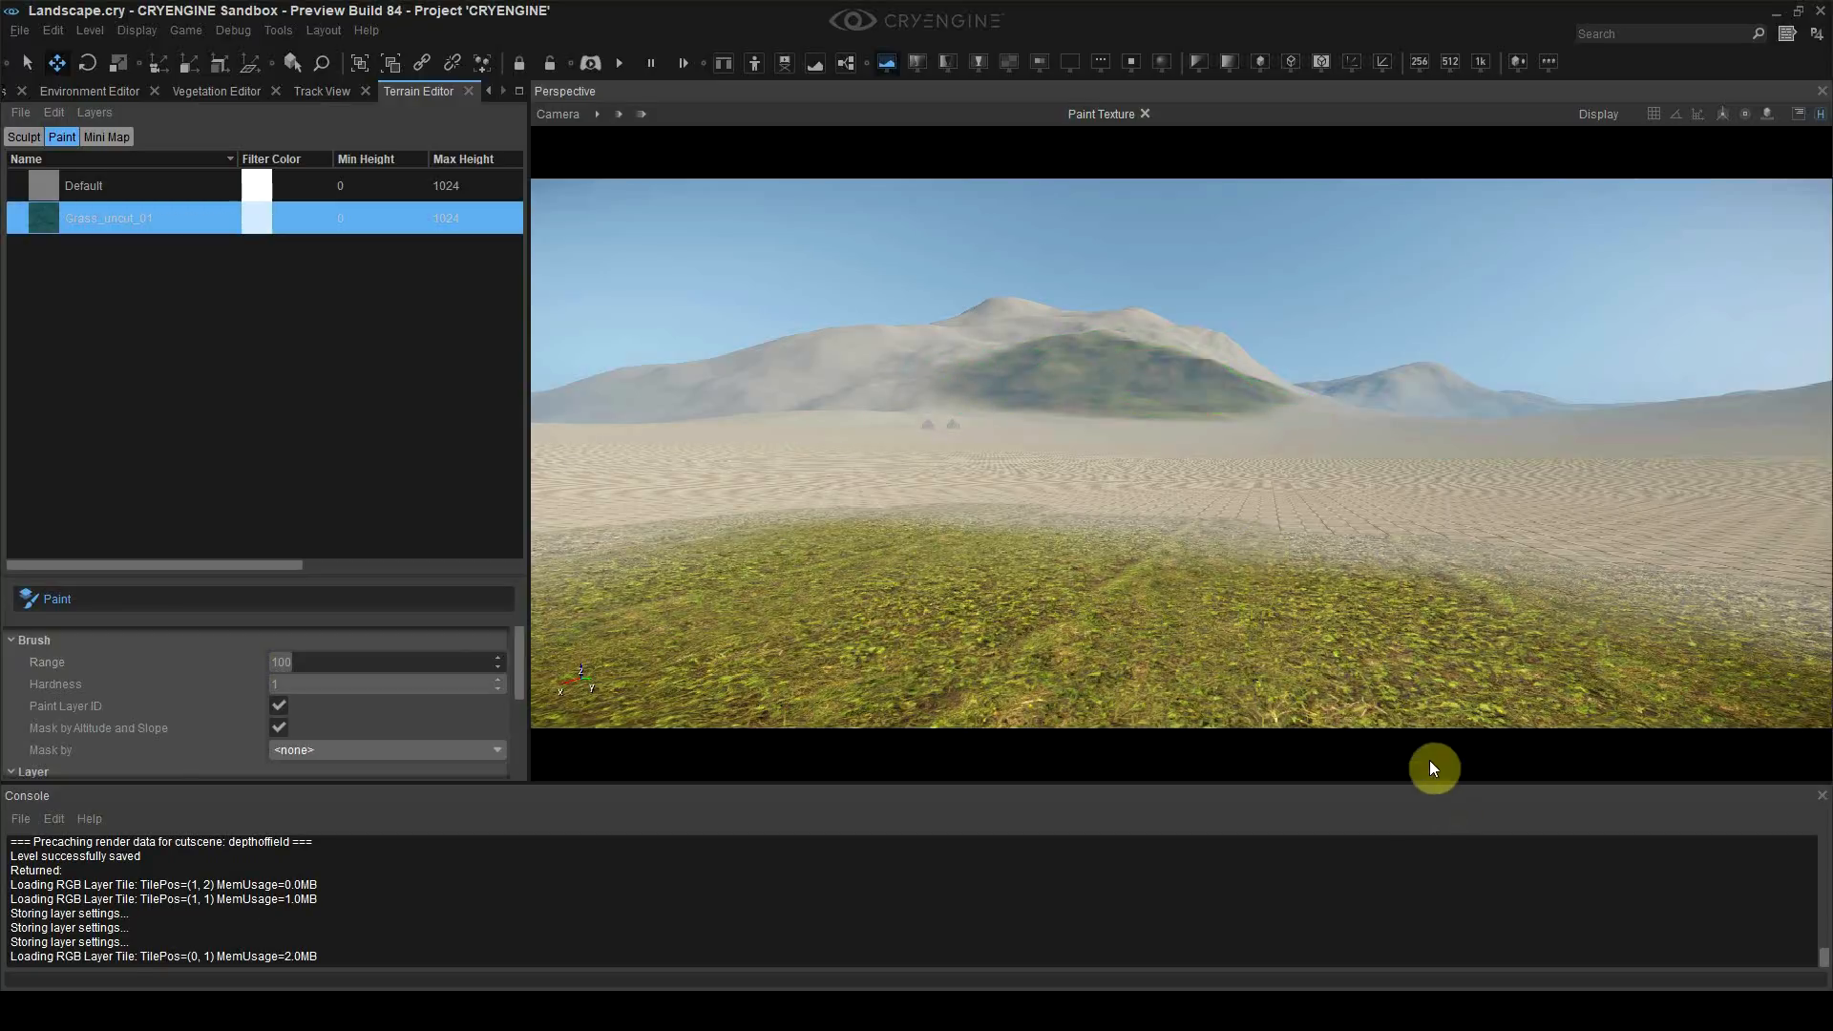
pyautogui.moveTo(1161, 342); pyautogui.dragTo(1140, 324)
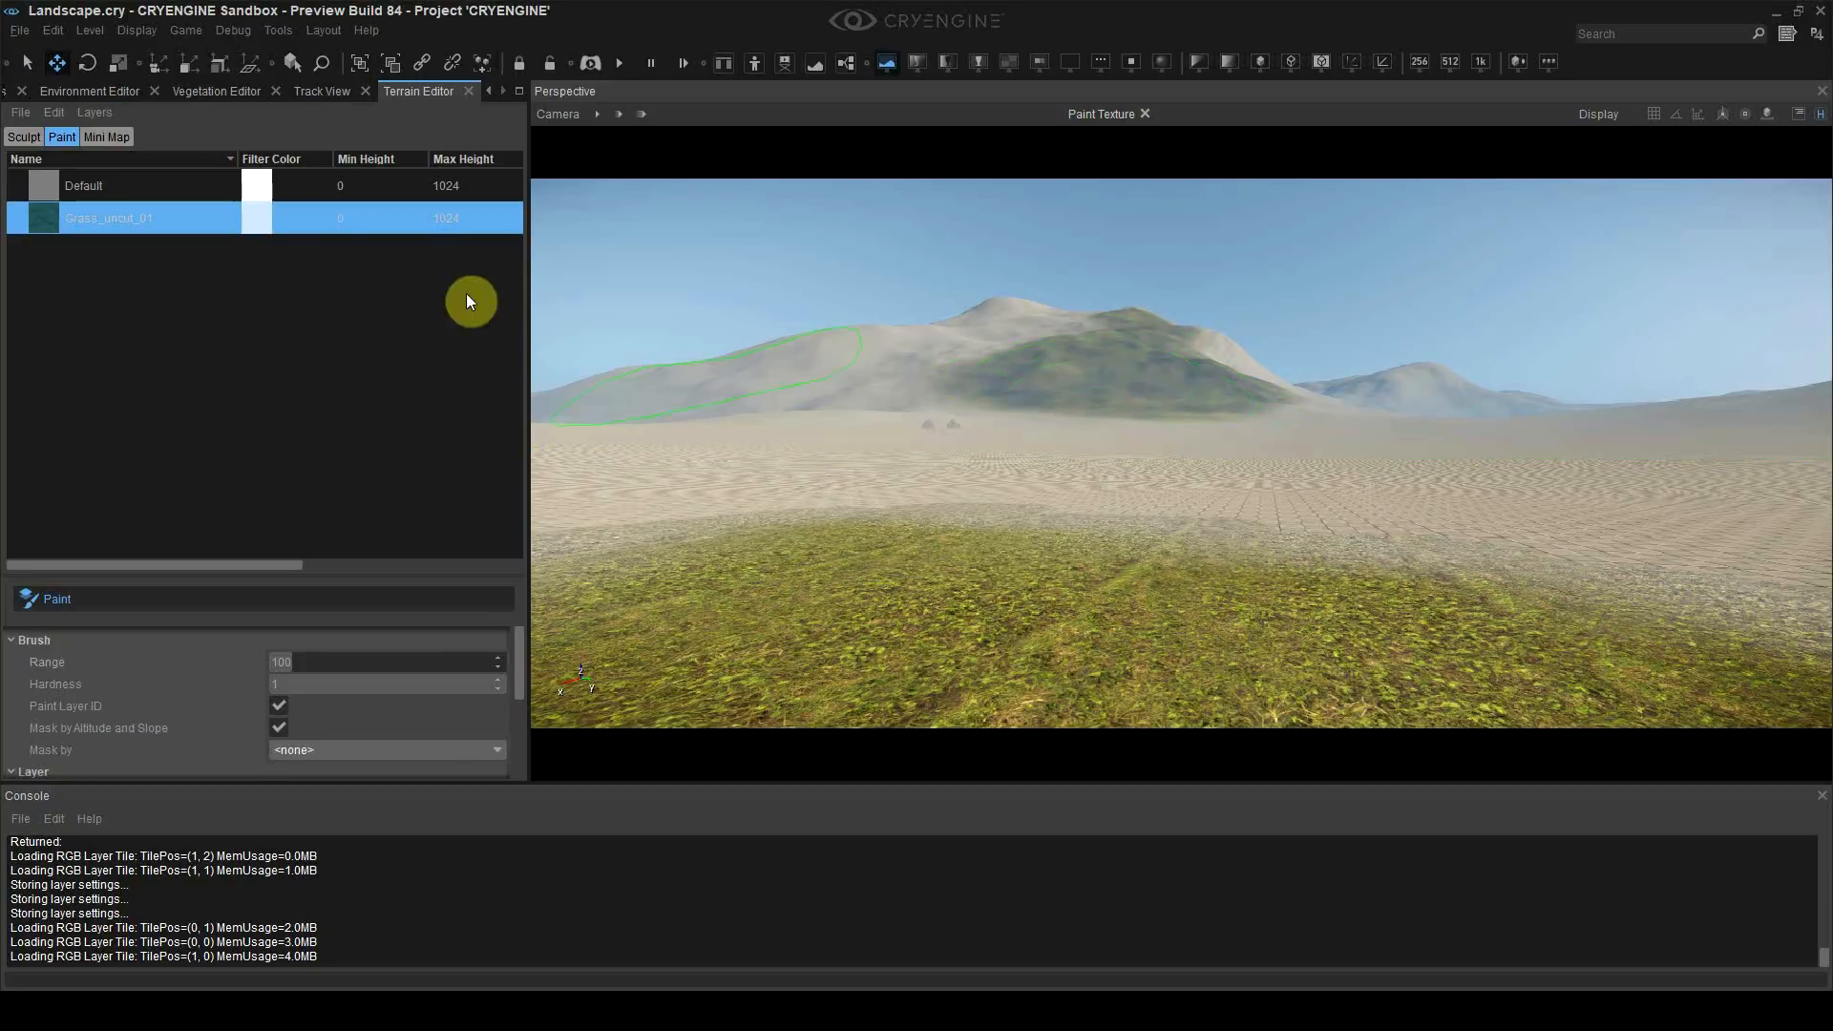
# Step: Create a new terrain paint layer named Grass_distance
pyautogui.rightClick(107, 301)
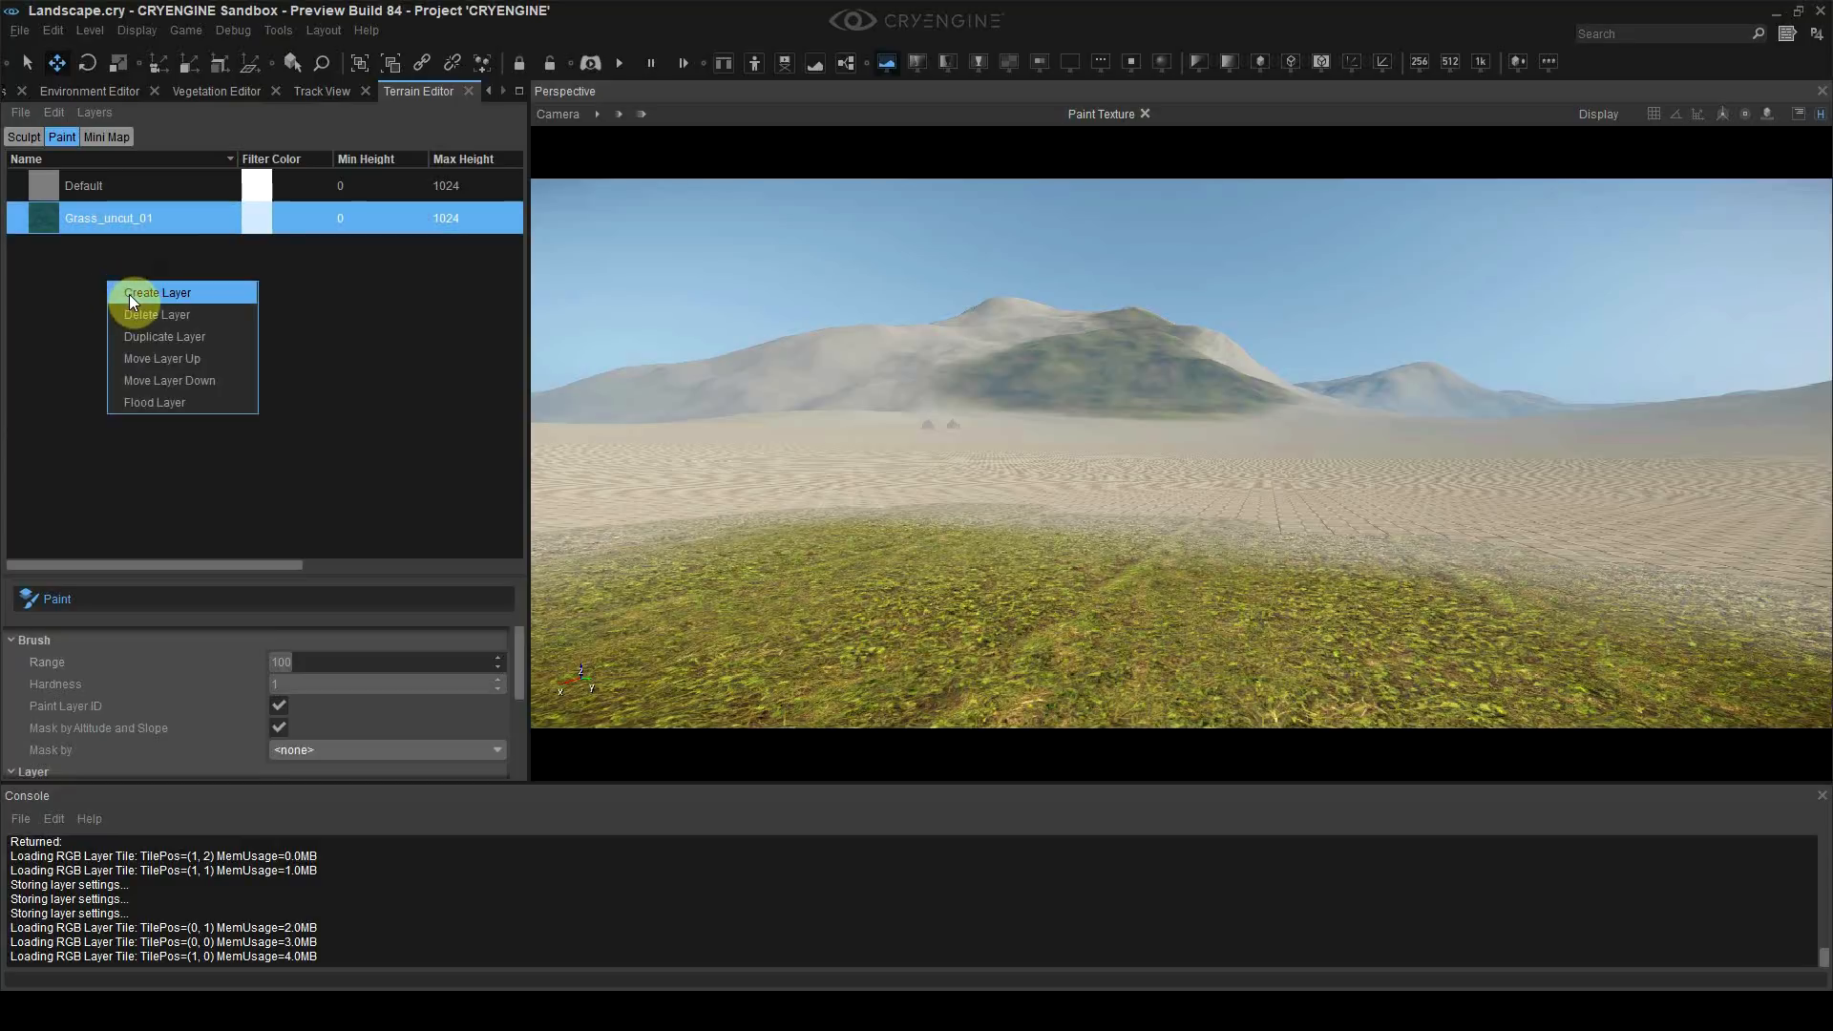
pyautogui.click(129, 294)
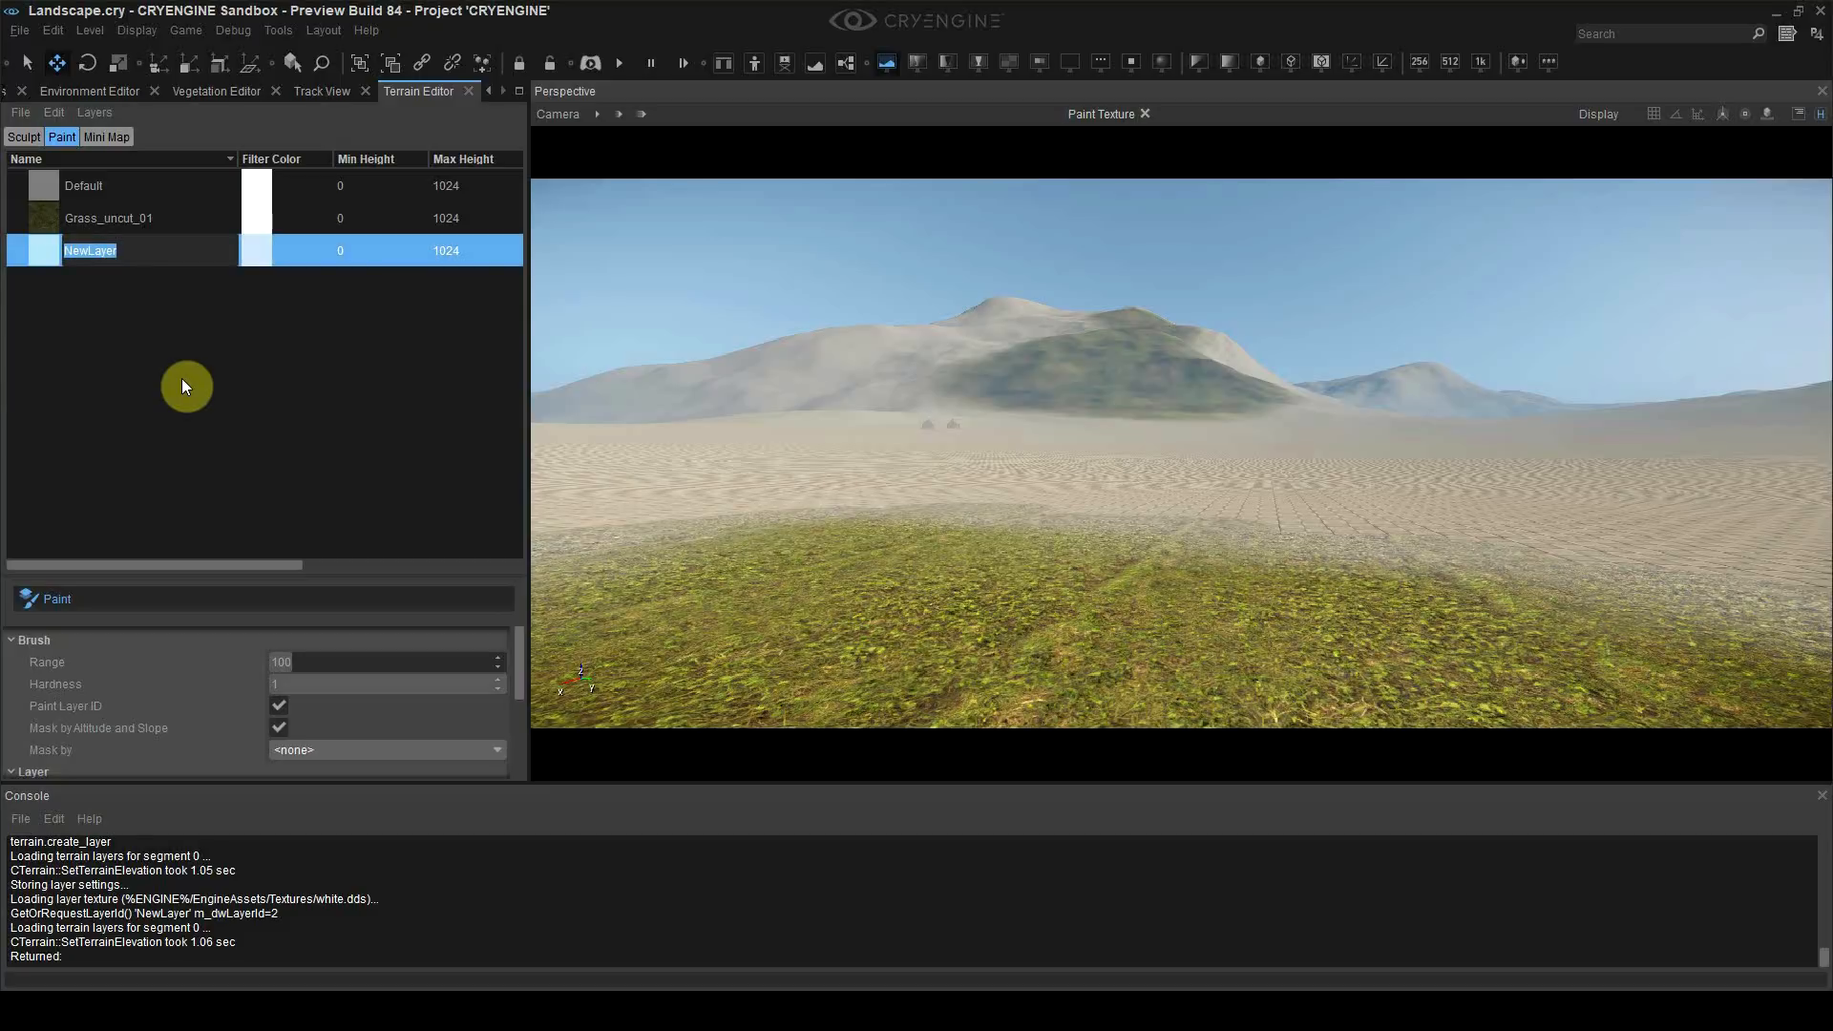
pyautogui.write('Grass_distance')
pyautogui.press('Return')
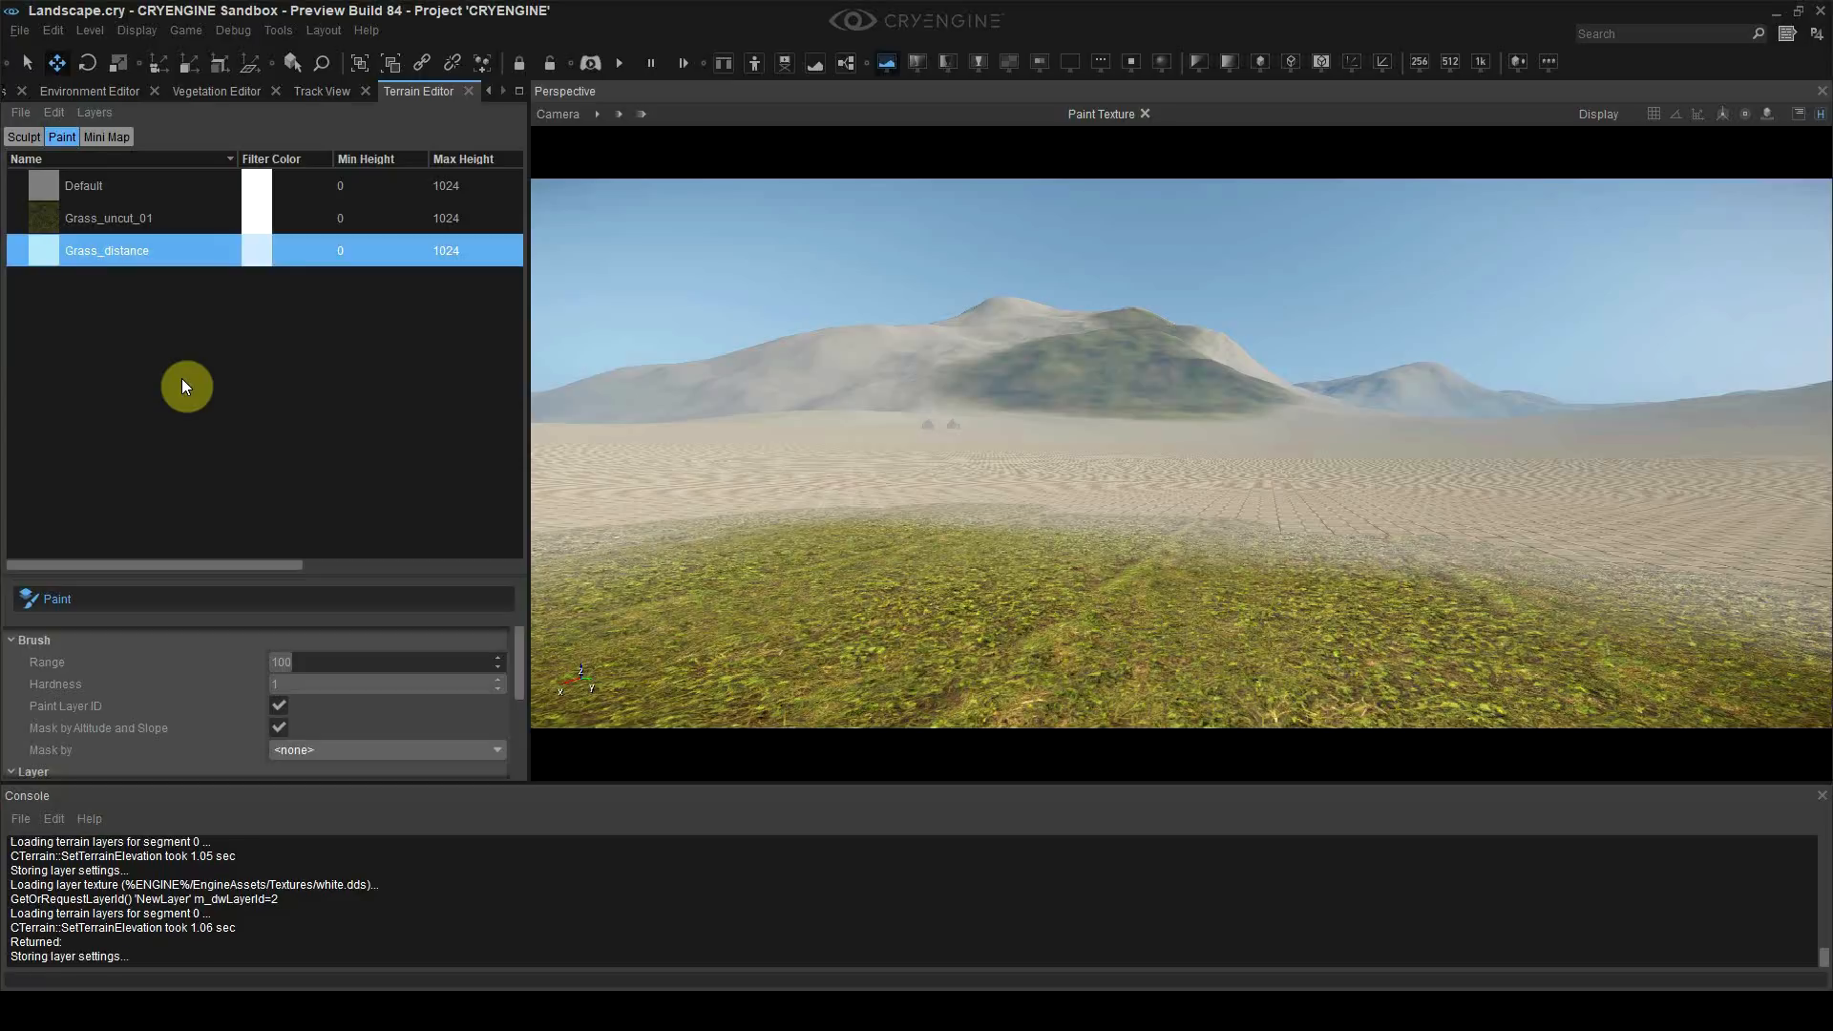
# Step: Assign the cliff_shrubbery_slope_pattern texture from GameSDK's textures/terrain folder to the Grass_distance layer, and save the level
pyautogui.click(119, 226)
pyautogui.click(124, 248)
pyautogui.scroll(-5, 191, 659)
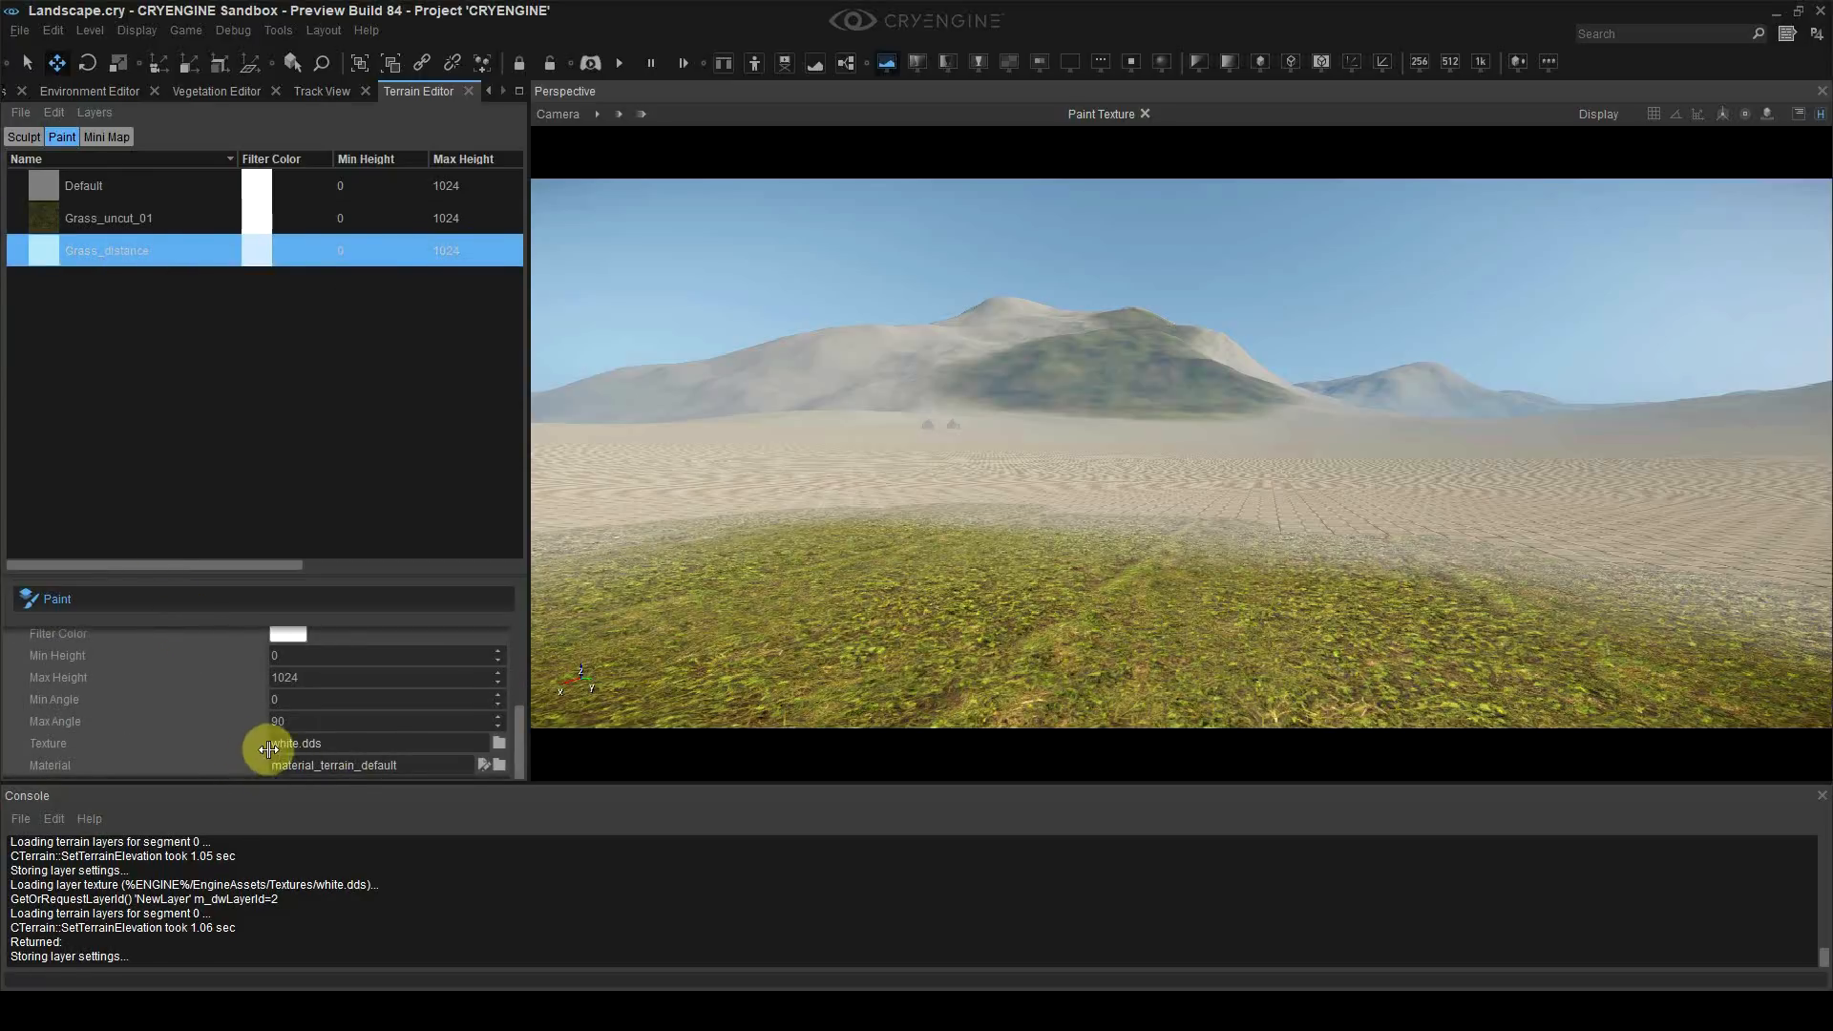
pyautogui.click(499, 744)
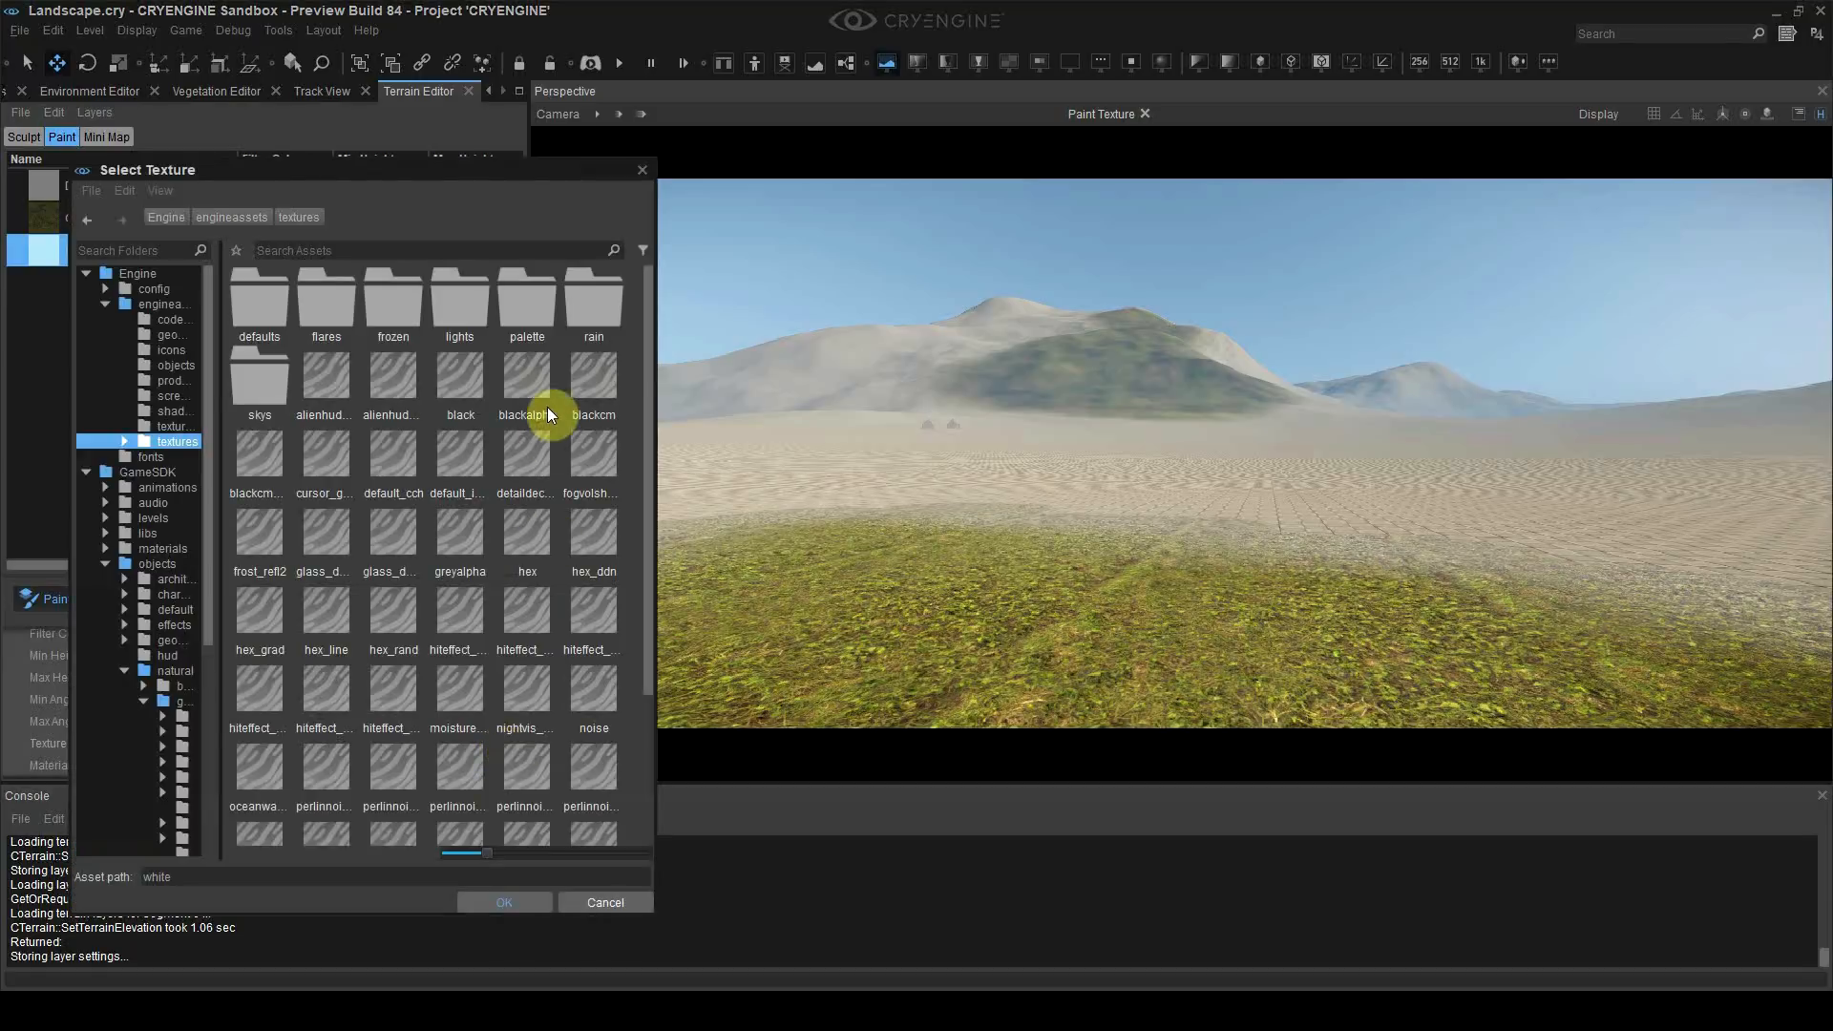
pyautogui.click(121, 475)
pyautogui.doubleClick(460, 387)
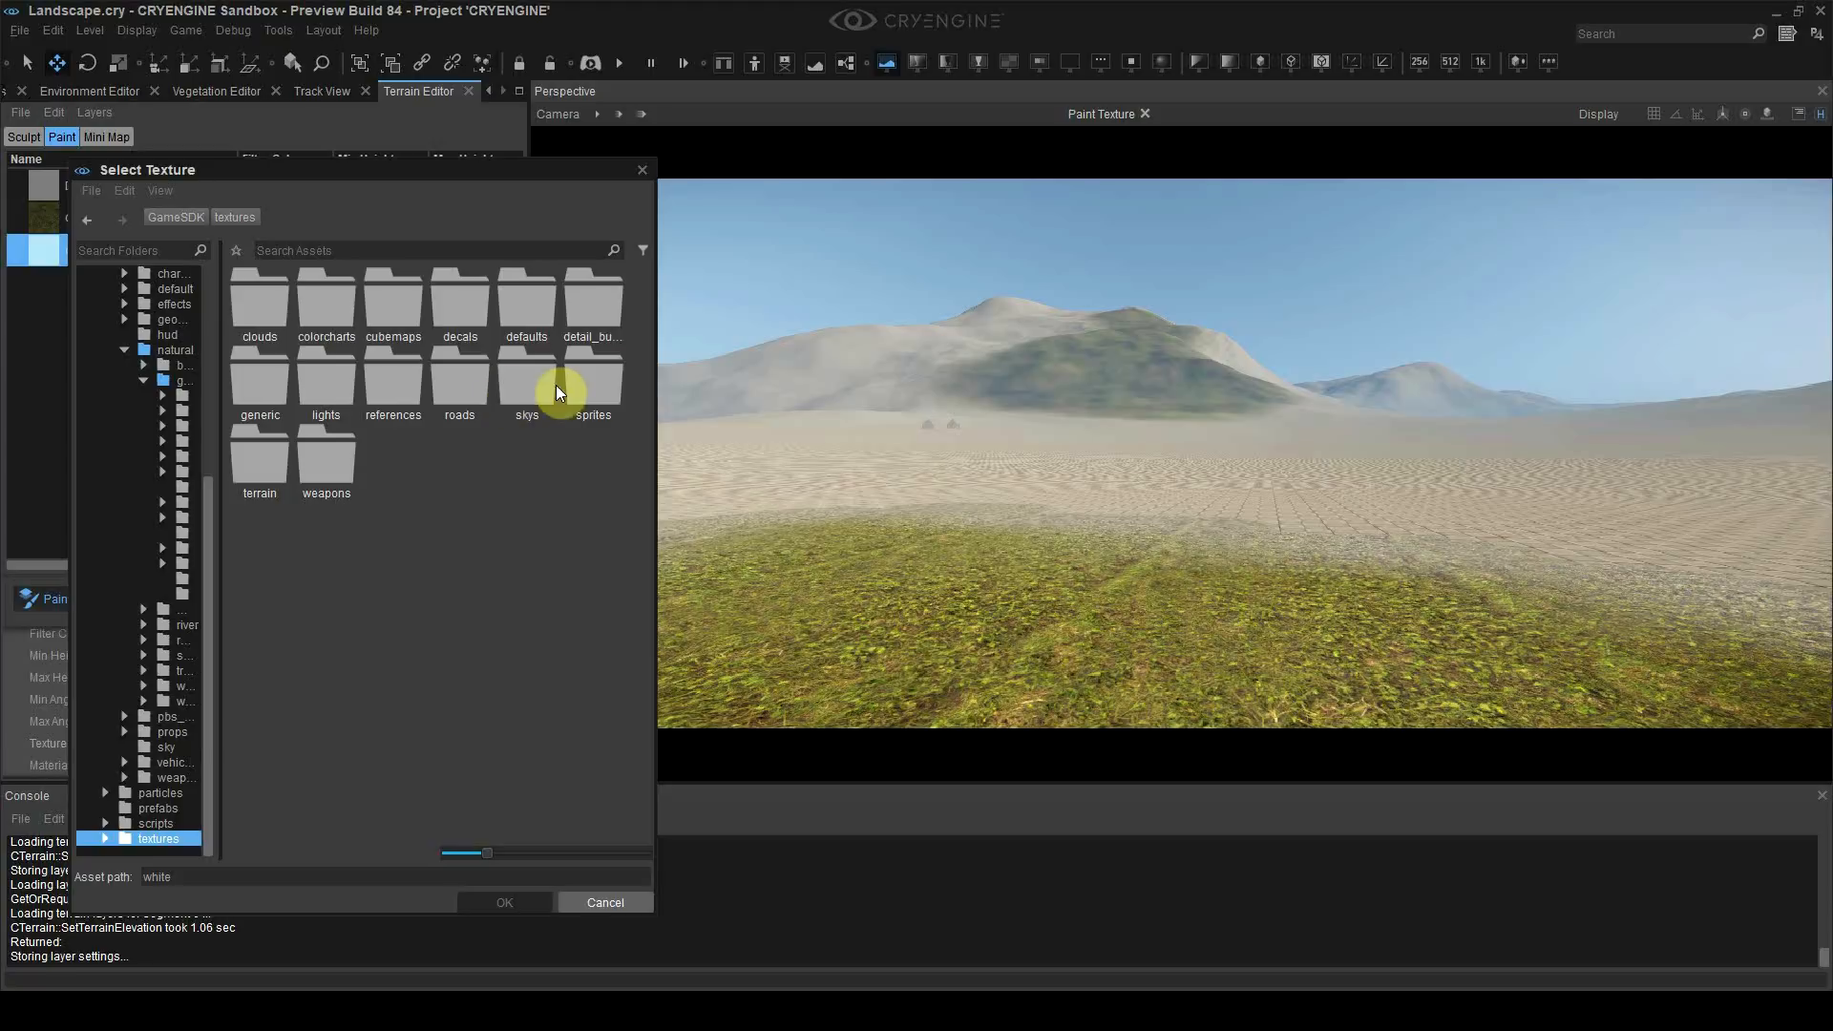
pyautogui.doubleClick(251, 459)
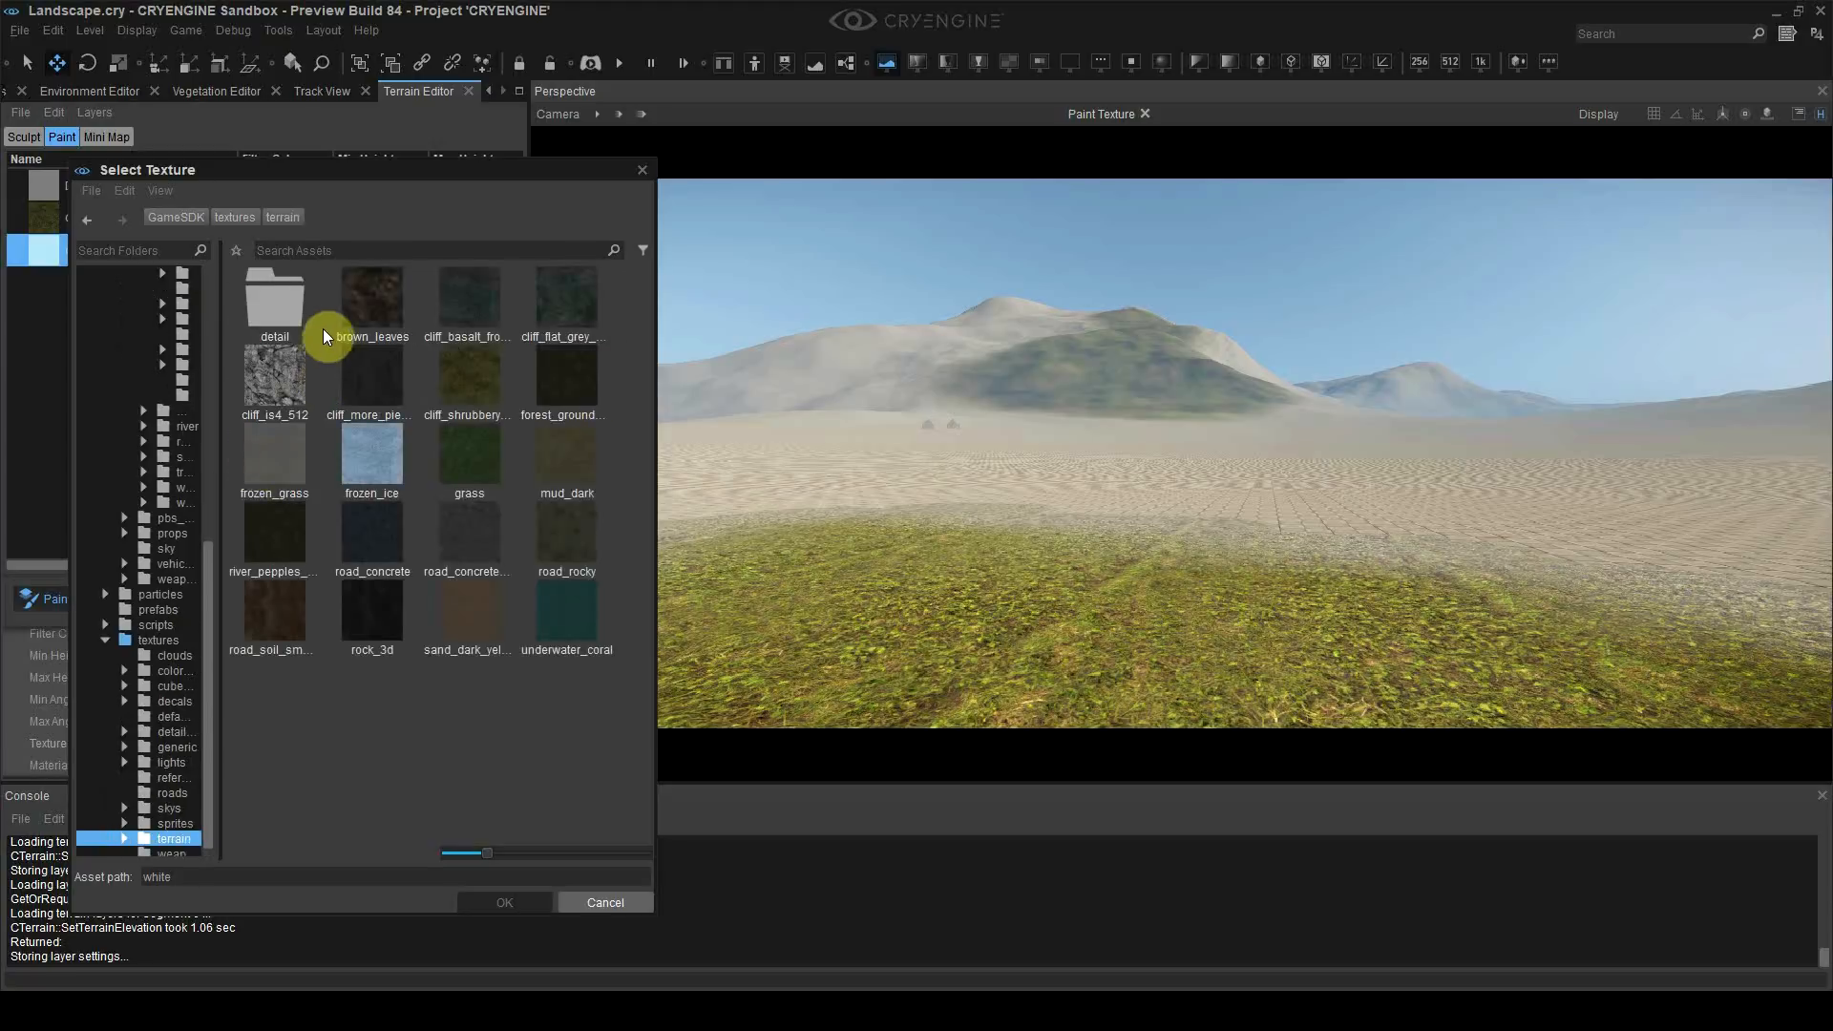
pyautogui.click(469, 384)
pyautogui.doubleClick(464, 386)
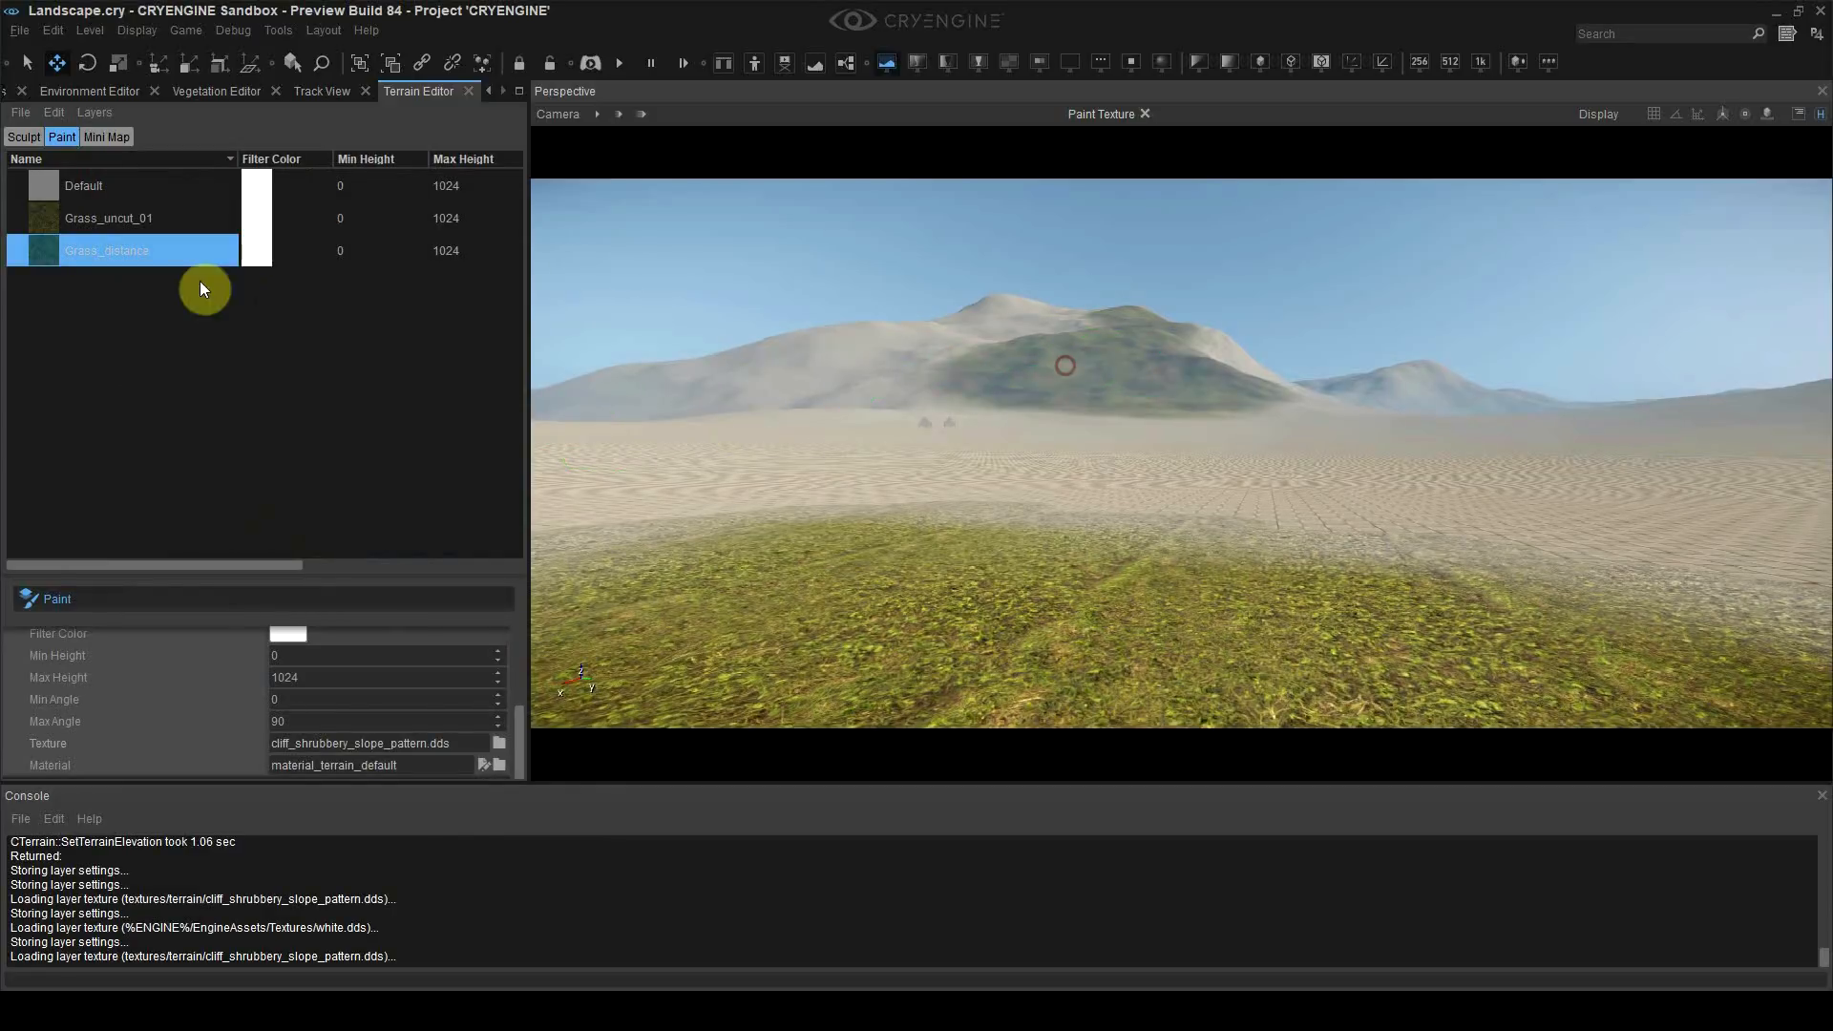
pyautogui.click(176, 227)
pyautogui.click(172, 250)
pyautogui.hotkey('ctrl', 's')
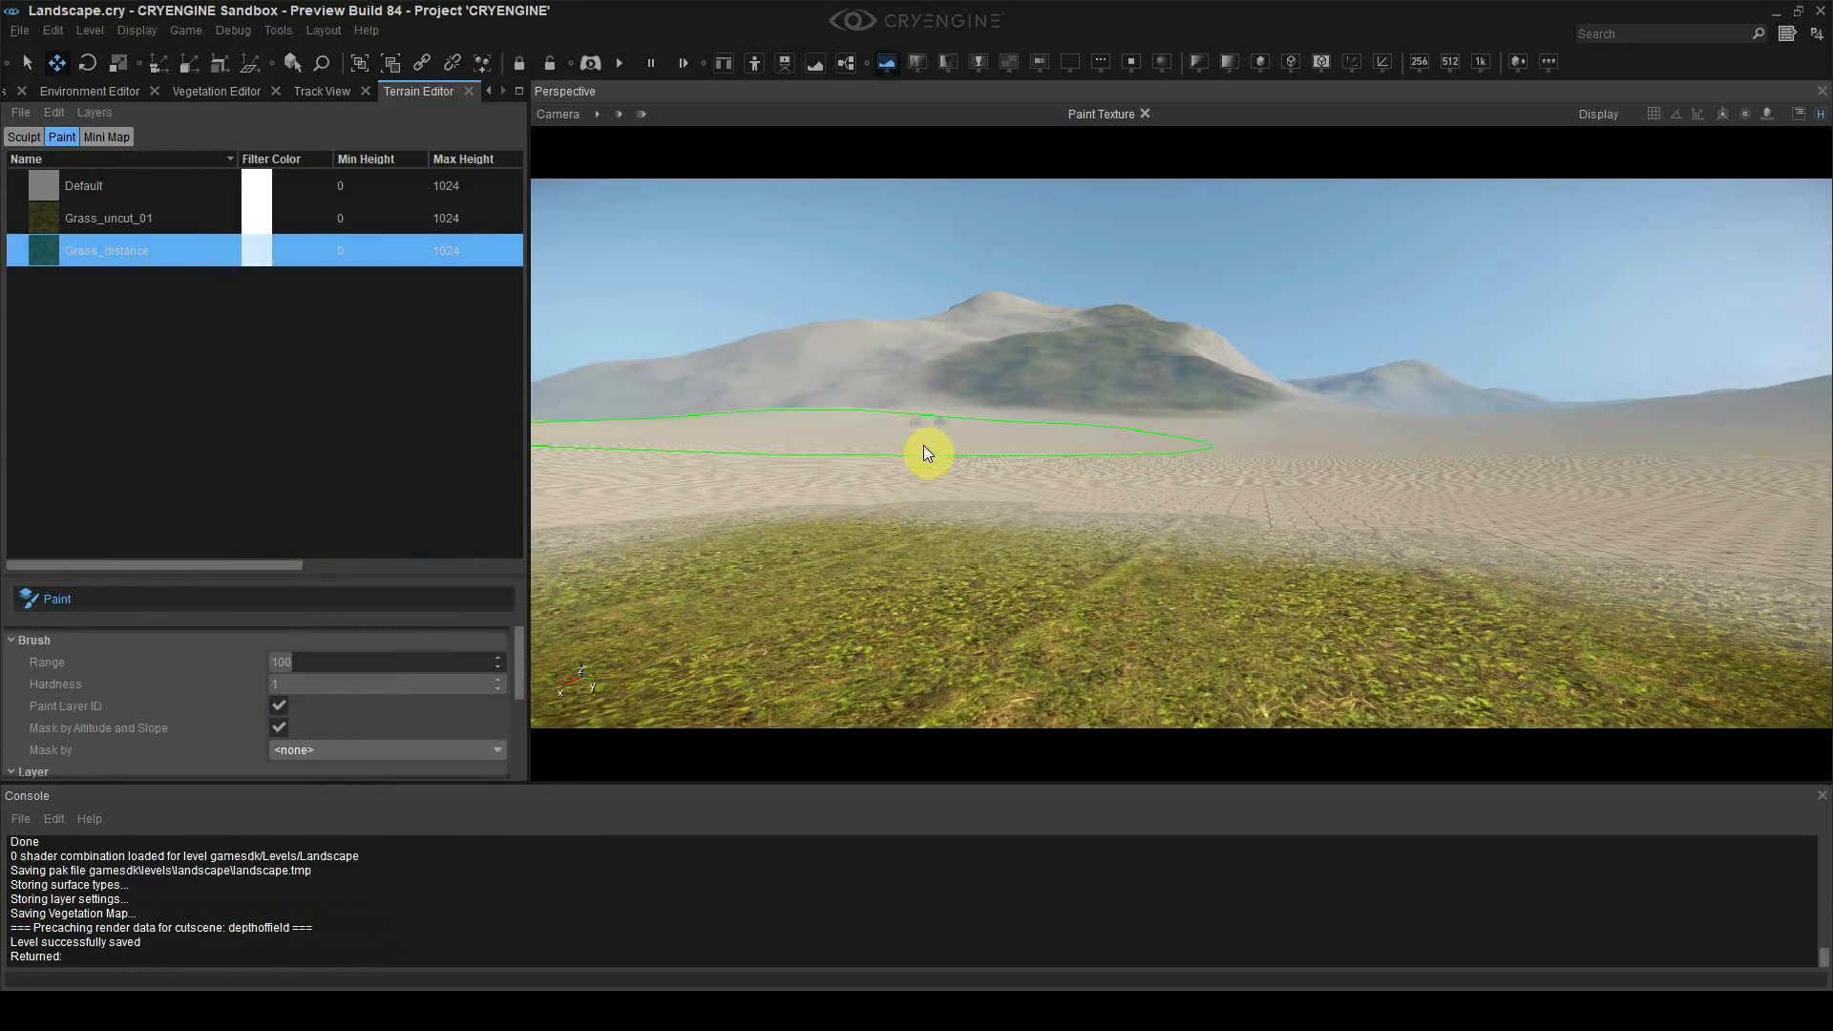
# Step: Bring up the Material Editor and expand the materials/terrain folder
pyautogui.scroll(-5, 429, 683)
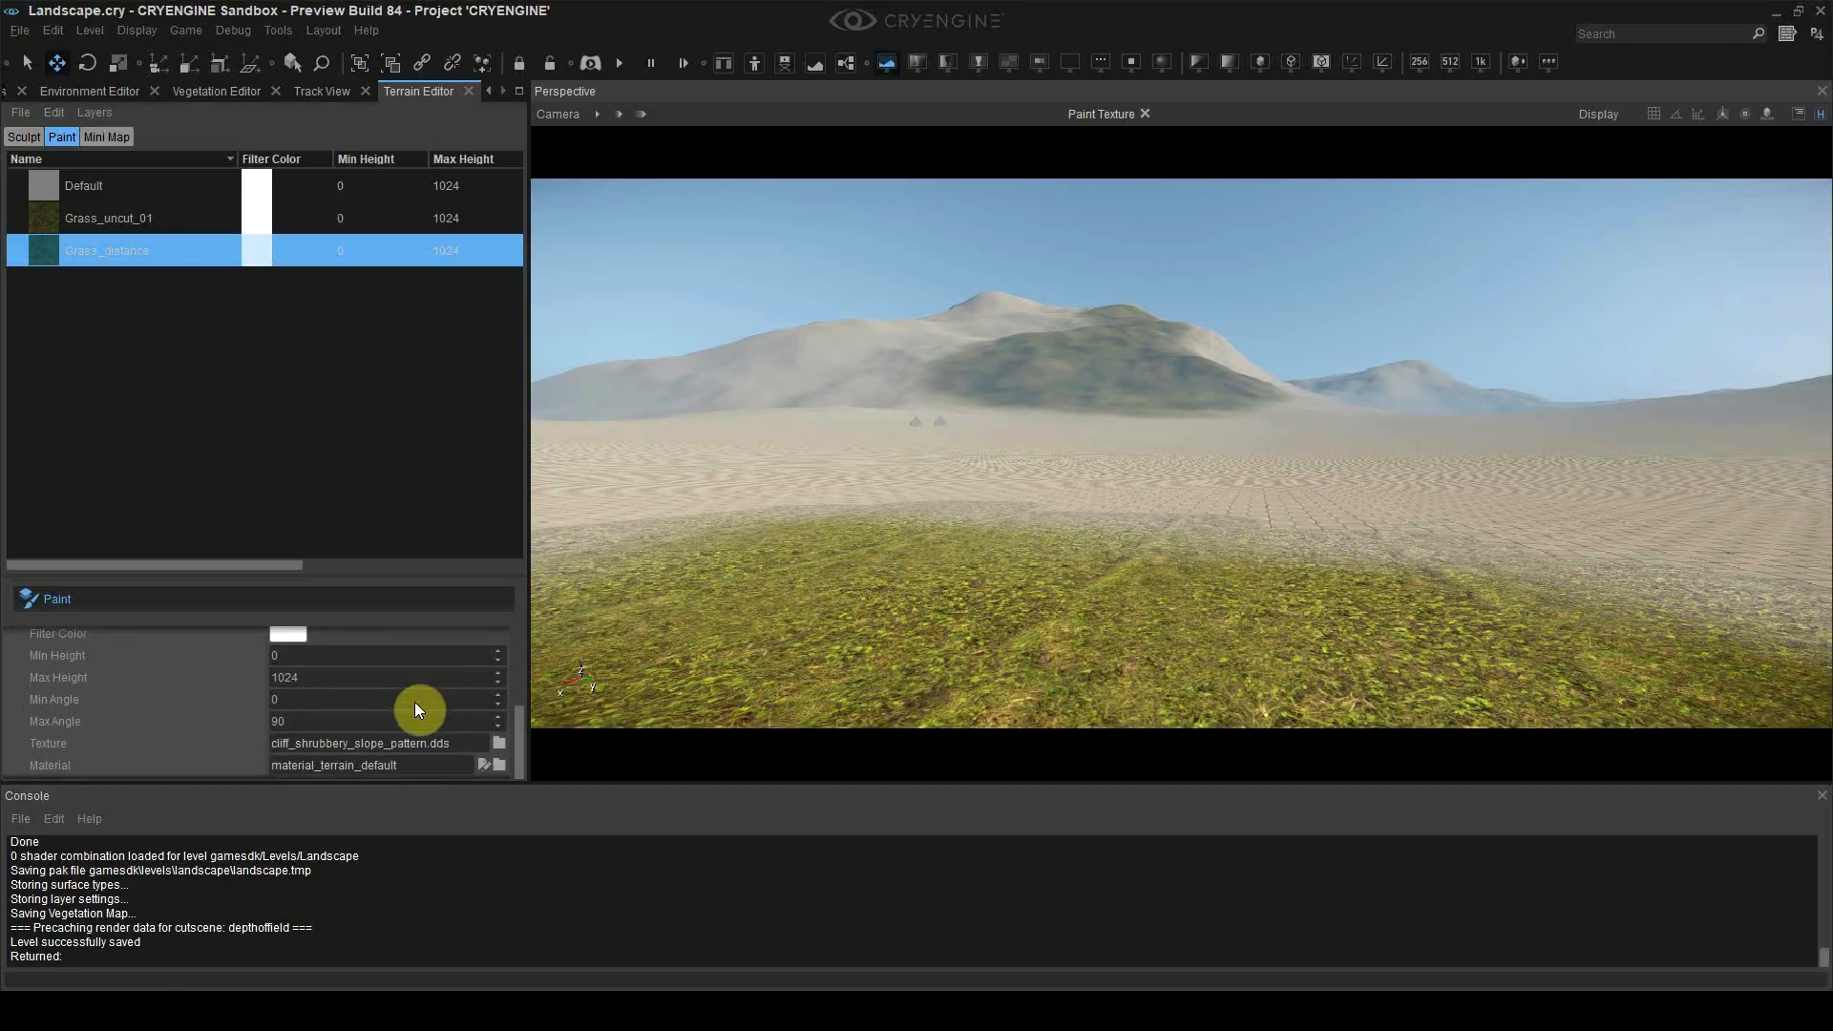
pyautogui.click(485, 91)
pyautogui.click(485, 91)
pyautogui.click(57, 90)
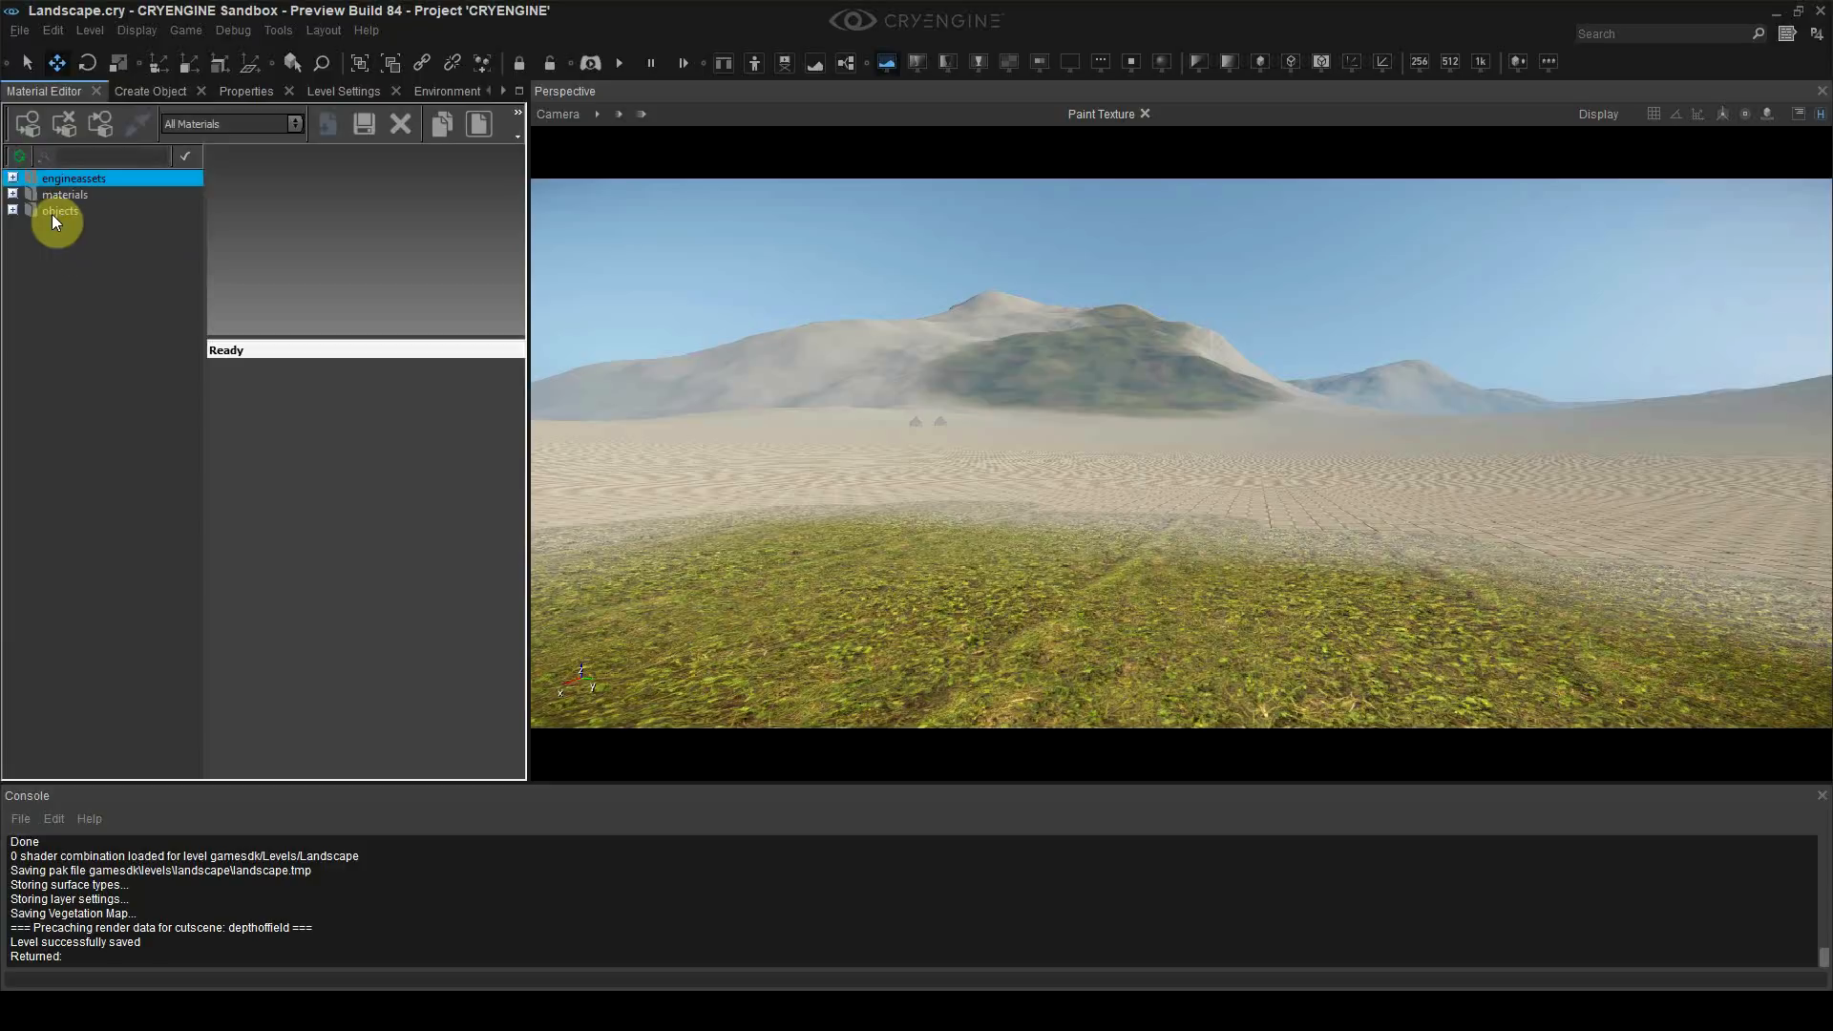
pyautogui.click(12, 194)
pyautogui.click(69, 402)
pyautogui.click(27, 405)
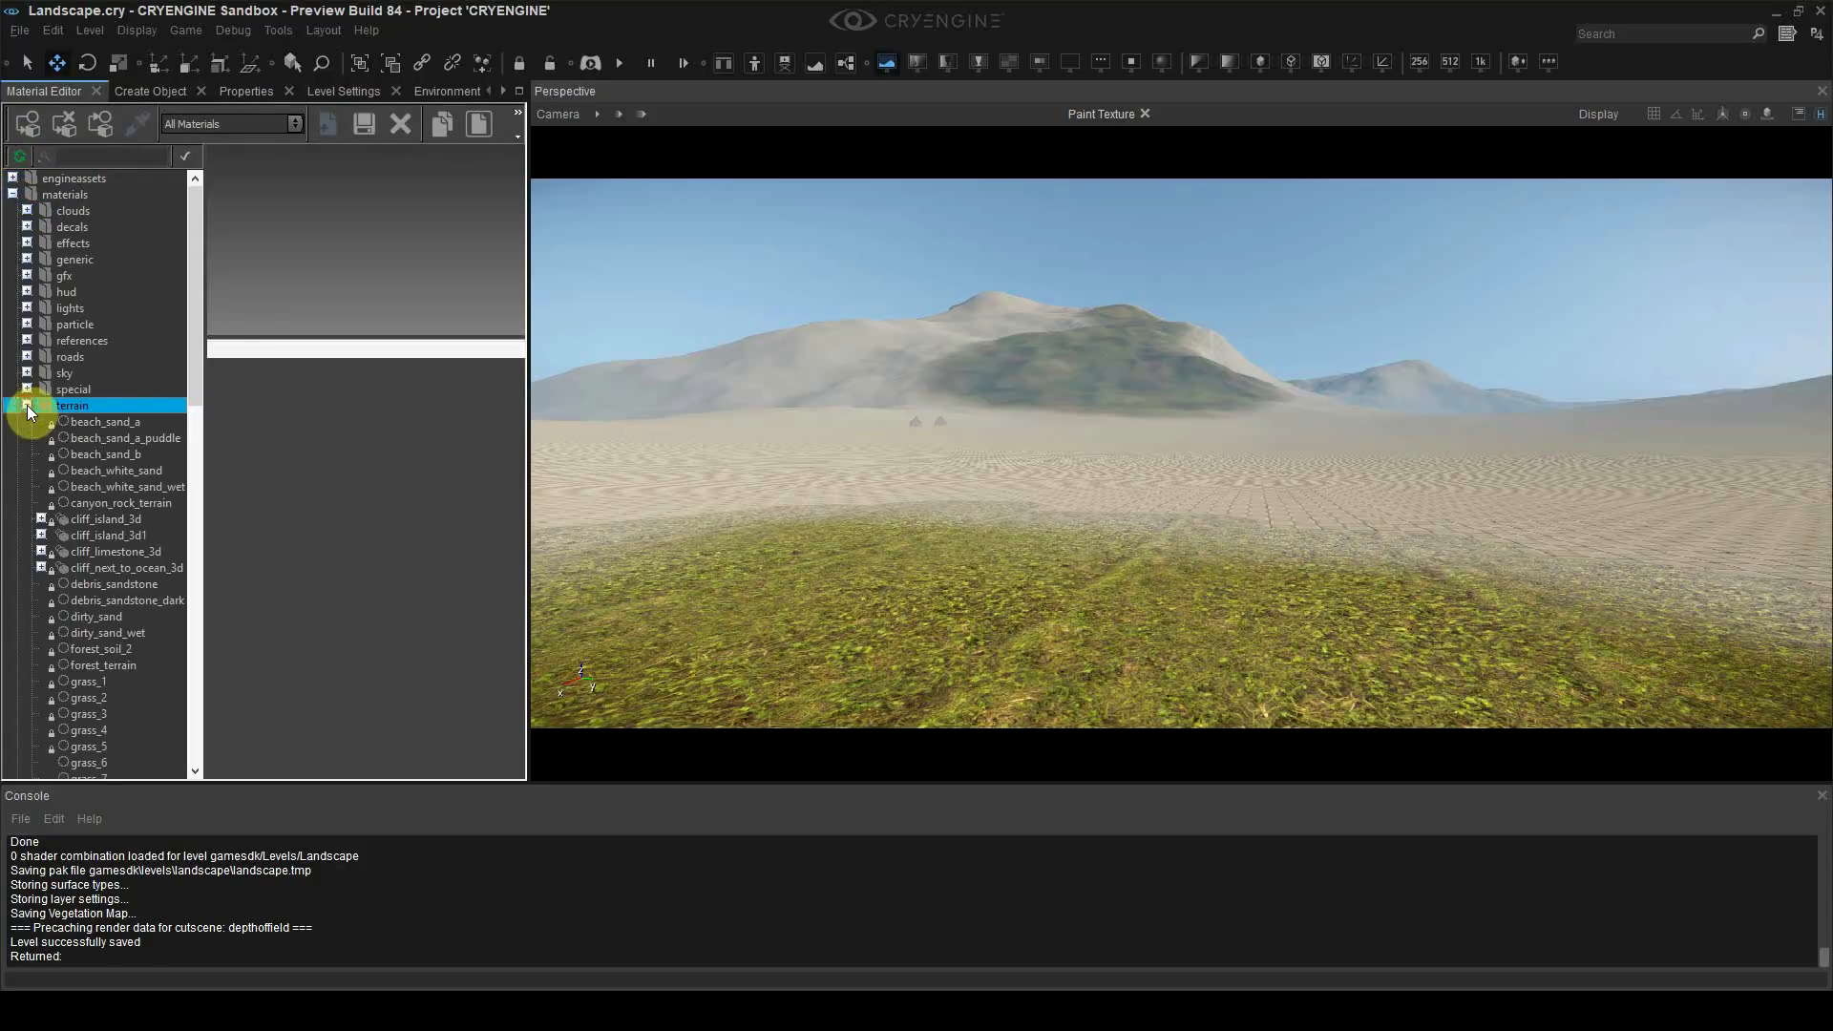
# Step: Add a new material to the terrain folder and save it as grass_distance
pyautogui.scroll(-3, 132, 474)
pyautogui.rightClick(85, 261)
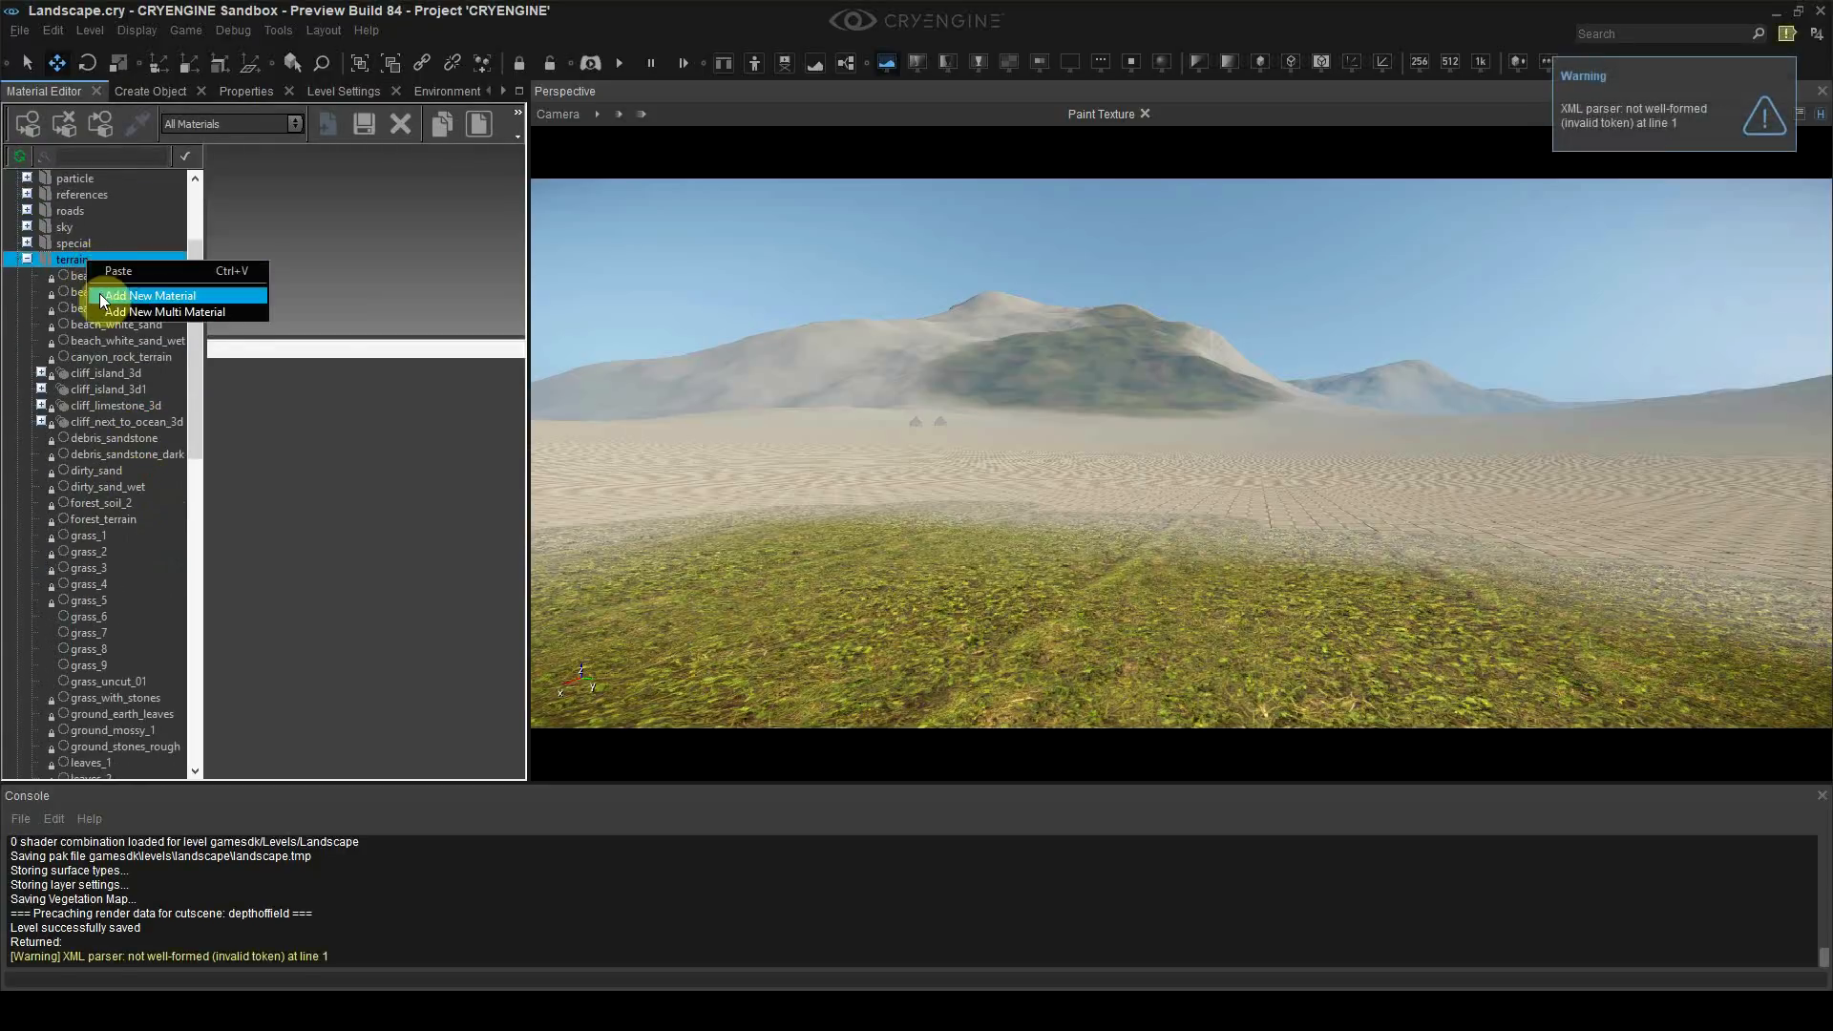
pyautogui.click(82, 261)
pyautogui.scroll(3, 93, 278)
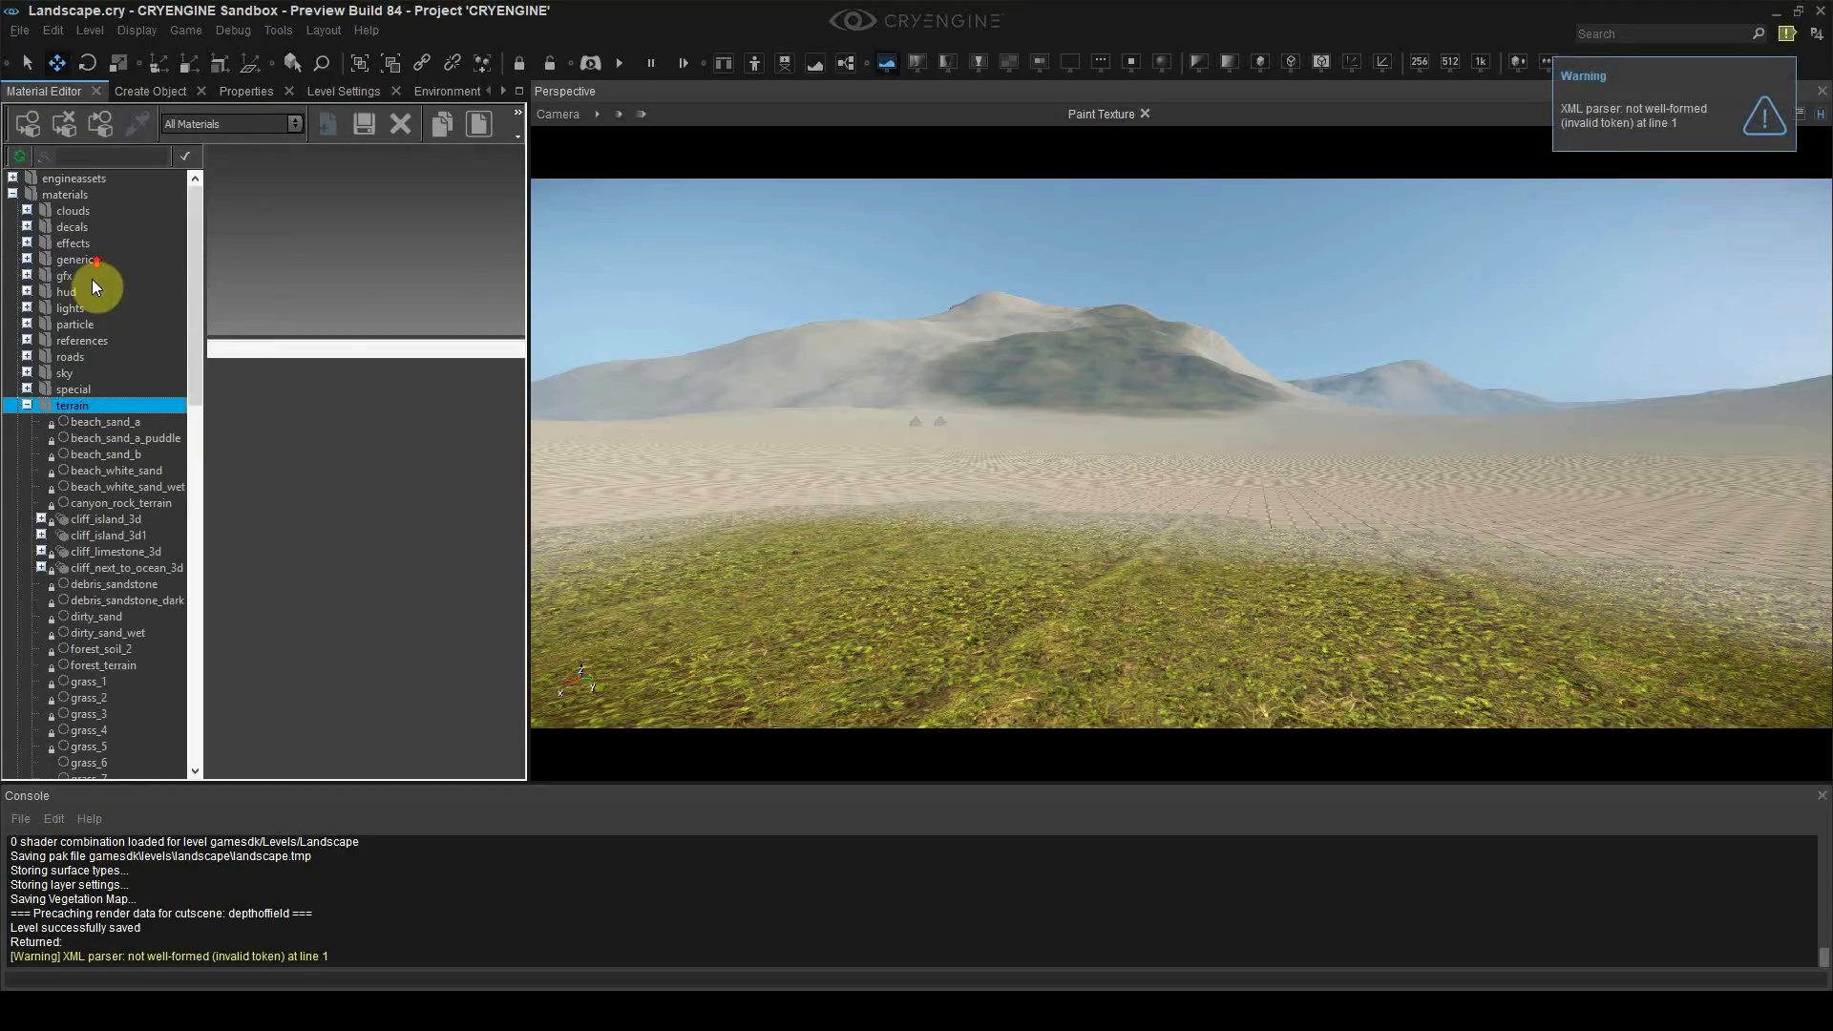
pyautogui.rightClick(66, 404)
pyautogui.click(100, 423)
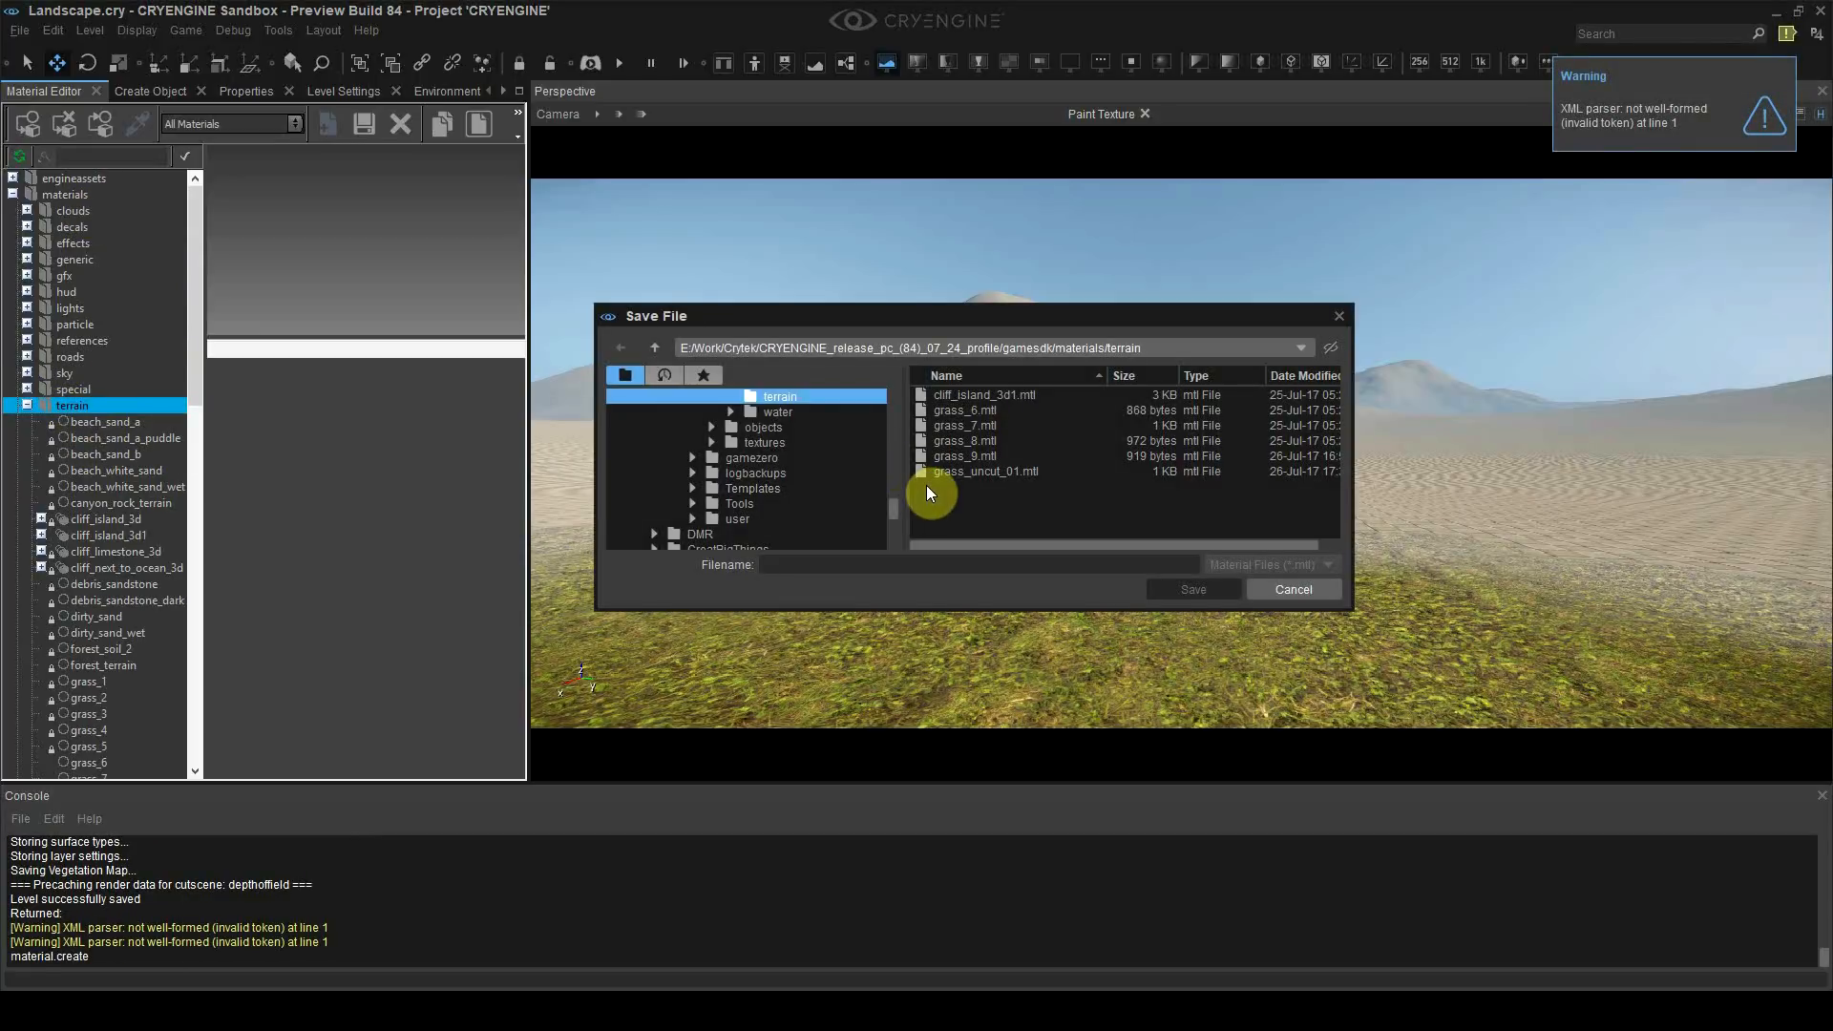
pyautogui.scroll(2, 859, 468)
pyautogui.click(946, 564)
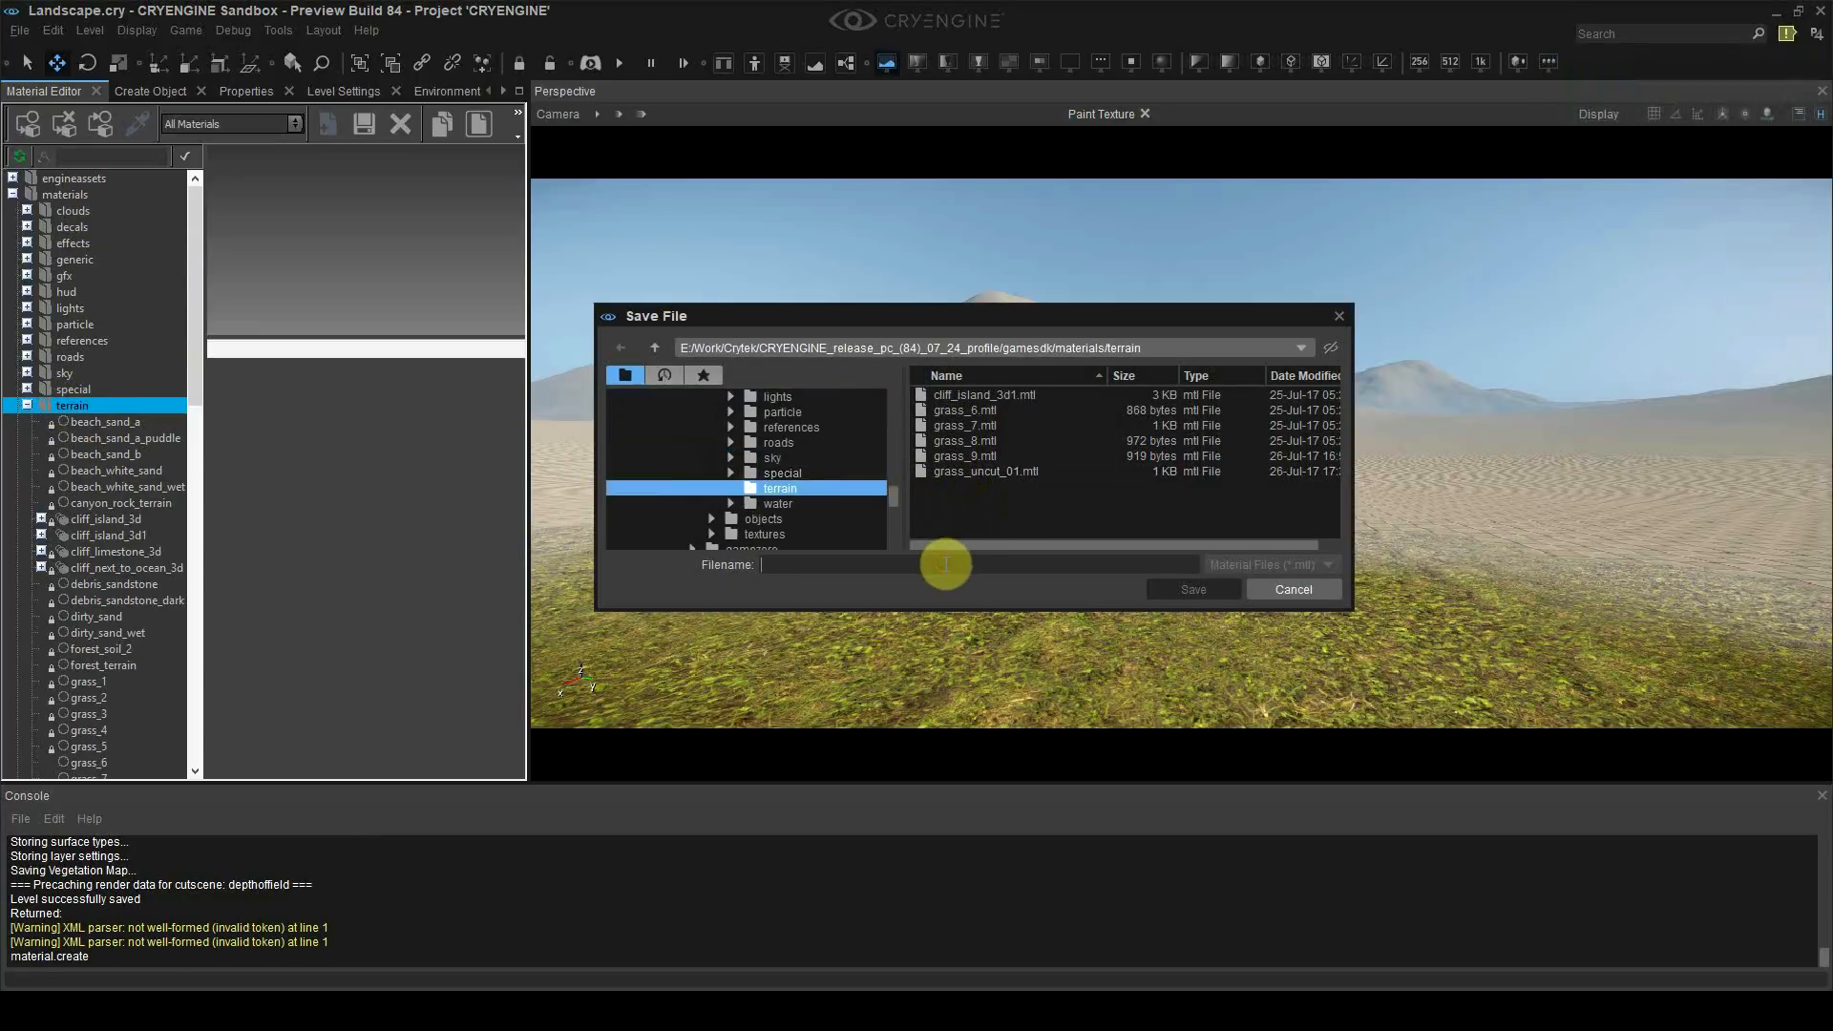
pyautogui.write('grass_distance')
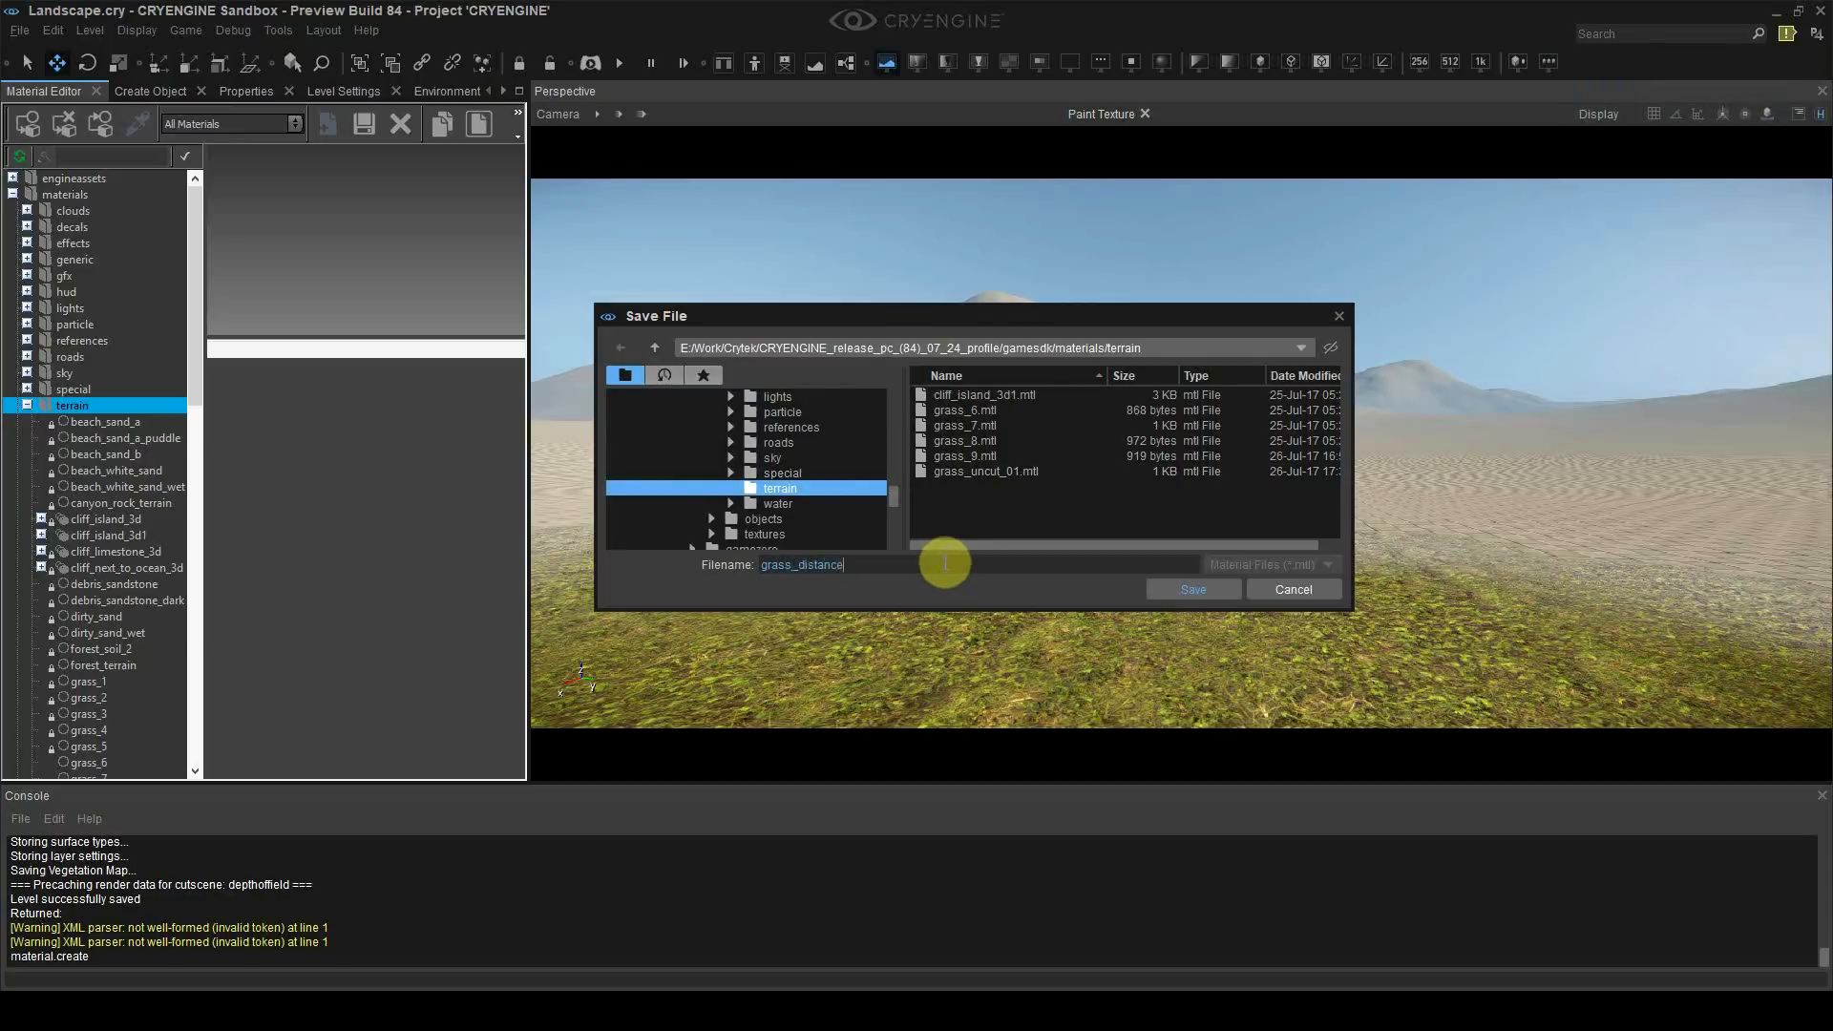
pyautogui.click(1175, 589)
pyautogui.scroll(-3, 132, 593)
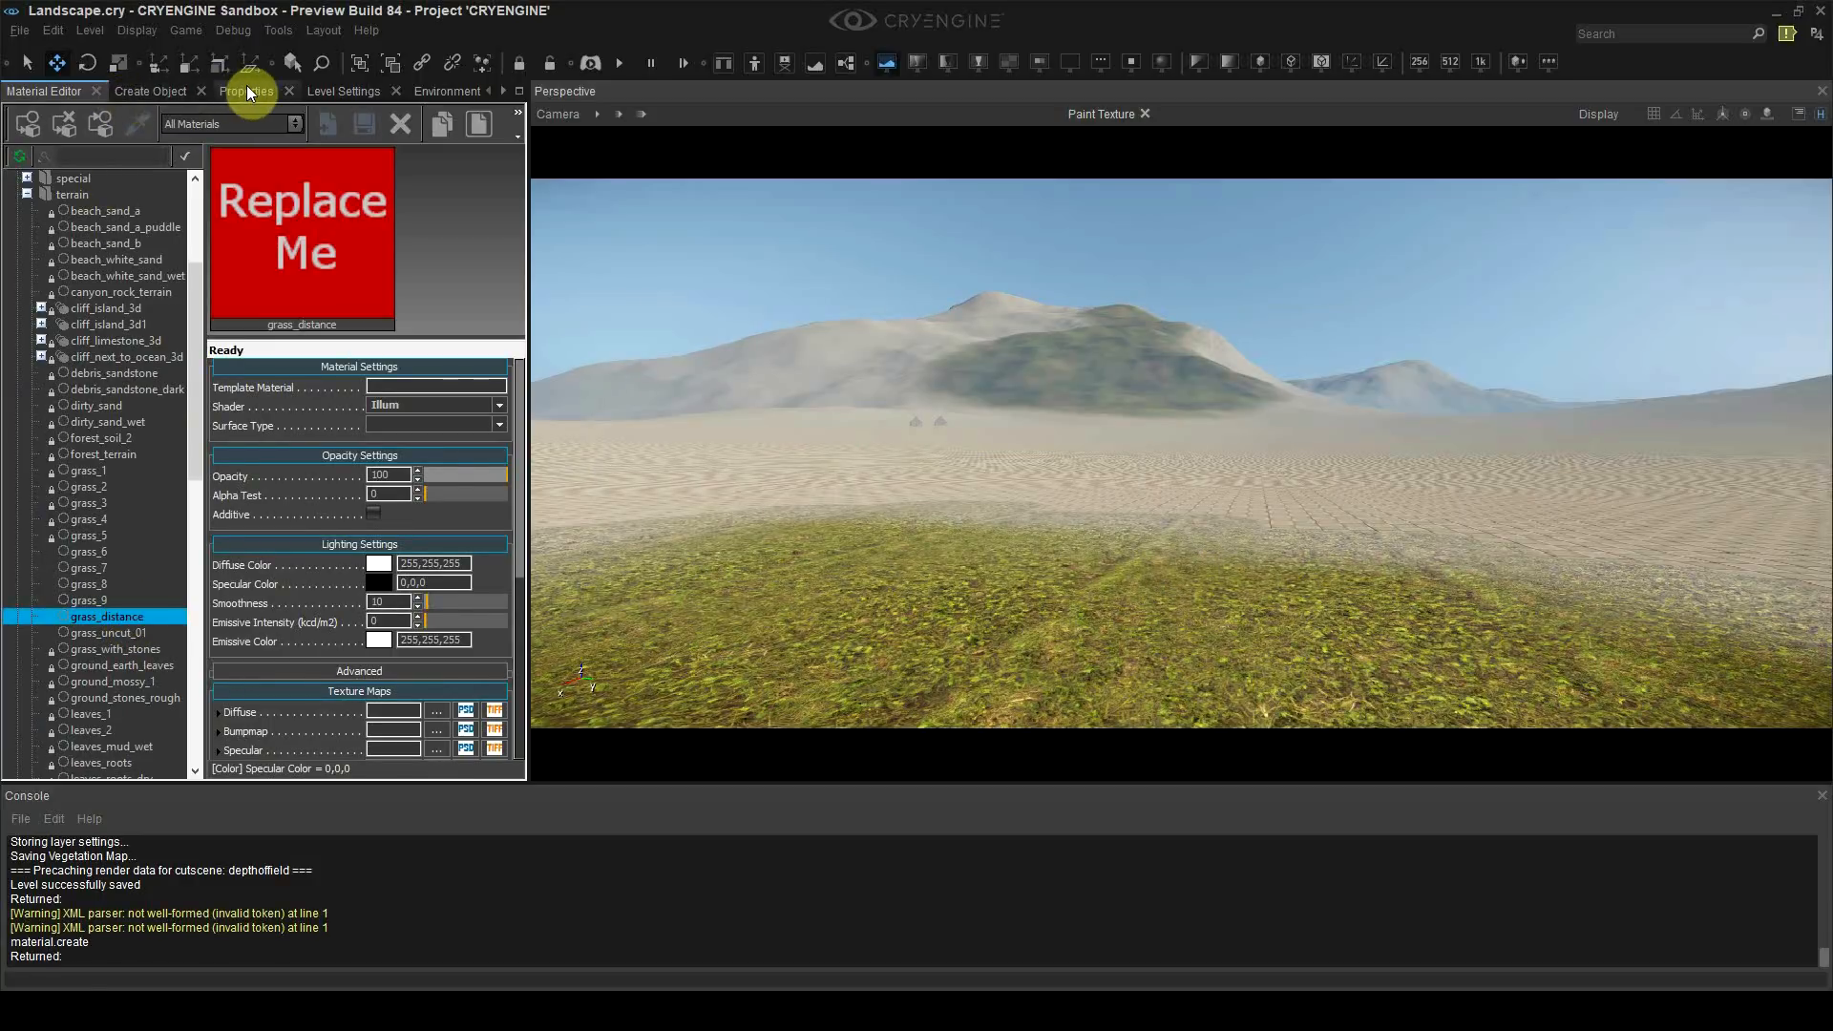
# Step: Dock the Terrain Editor directly beside the Material Editor for quick switching between the two
pyautogui.click(503, 90)
pyautogui.click(504, 91)
pyautogui.click(501, 93)
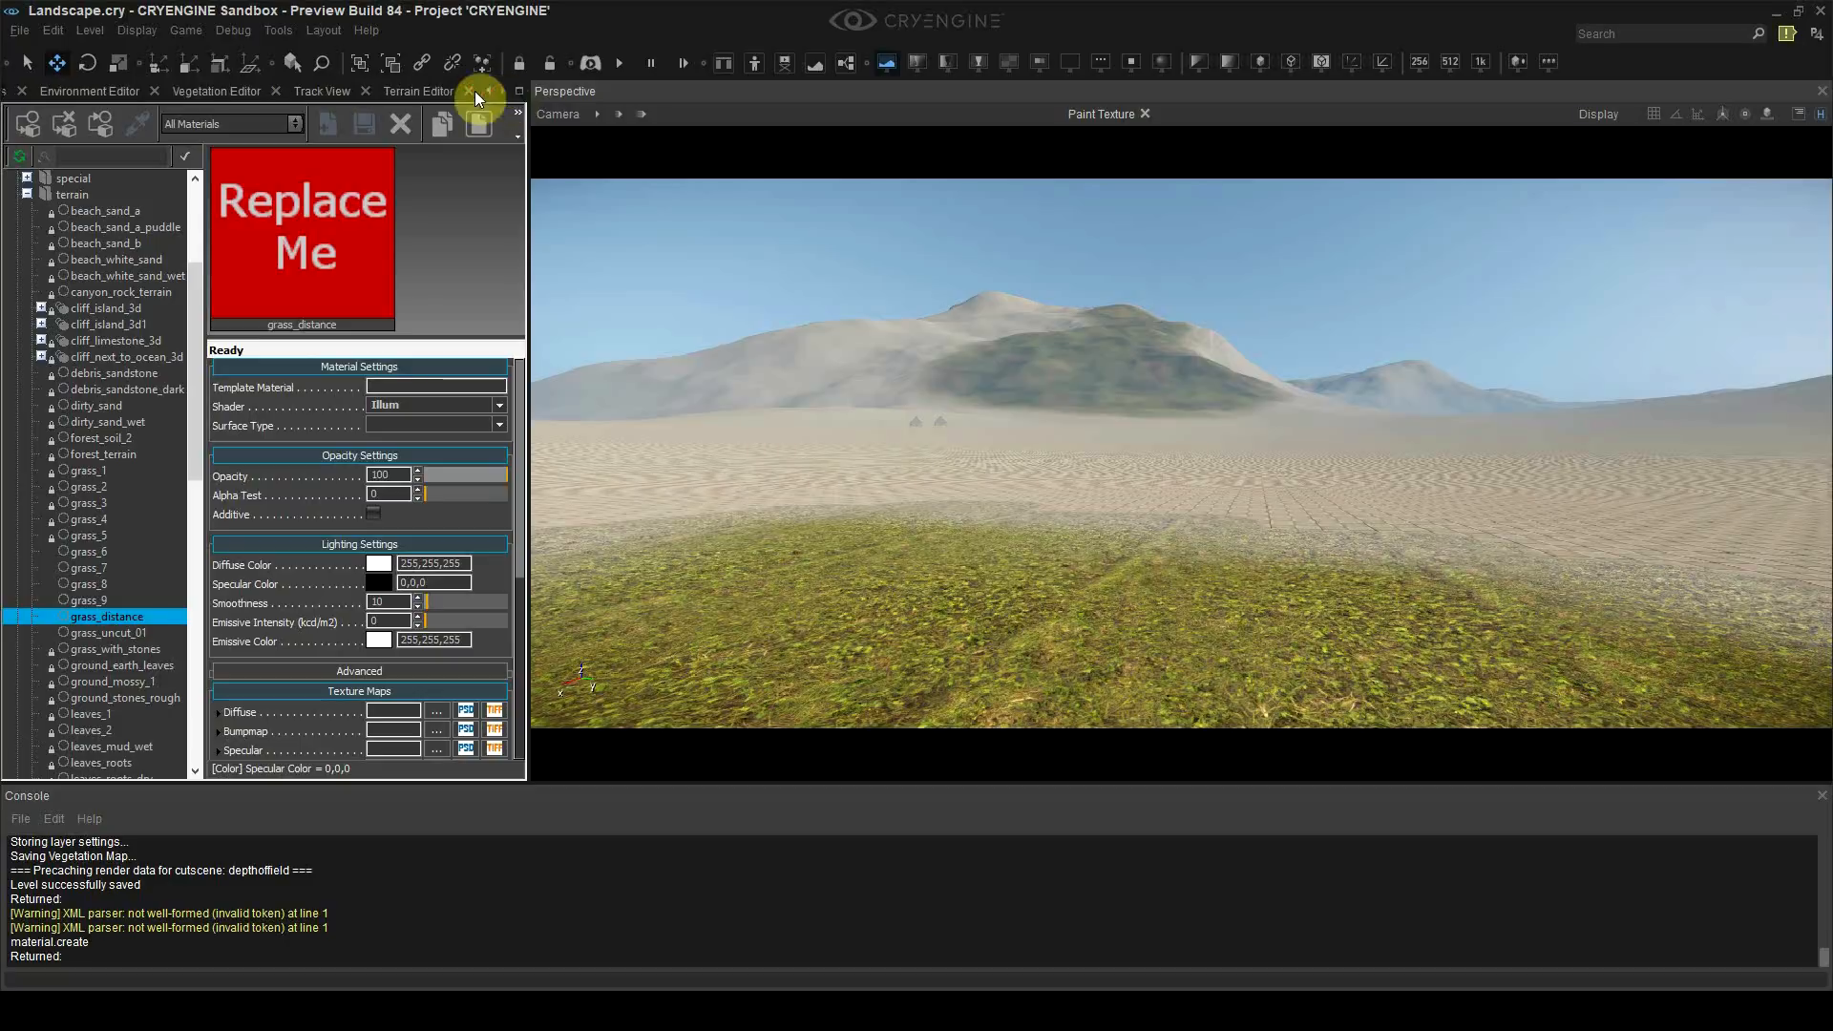
pyautogui.moveTo(416, 90); pyautogui.dragTo(128, 94)
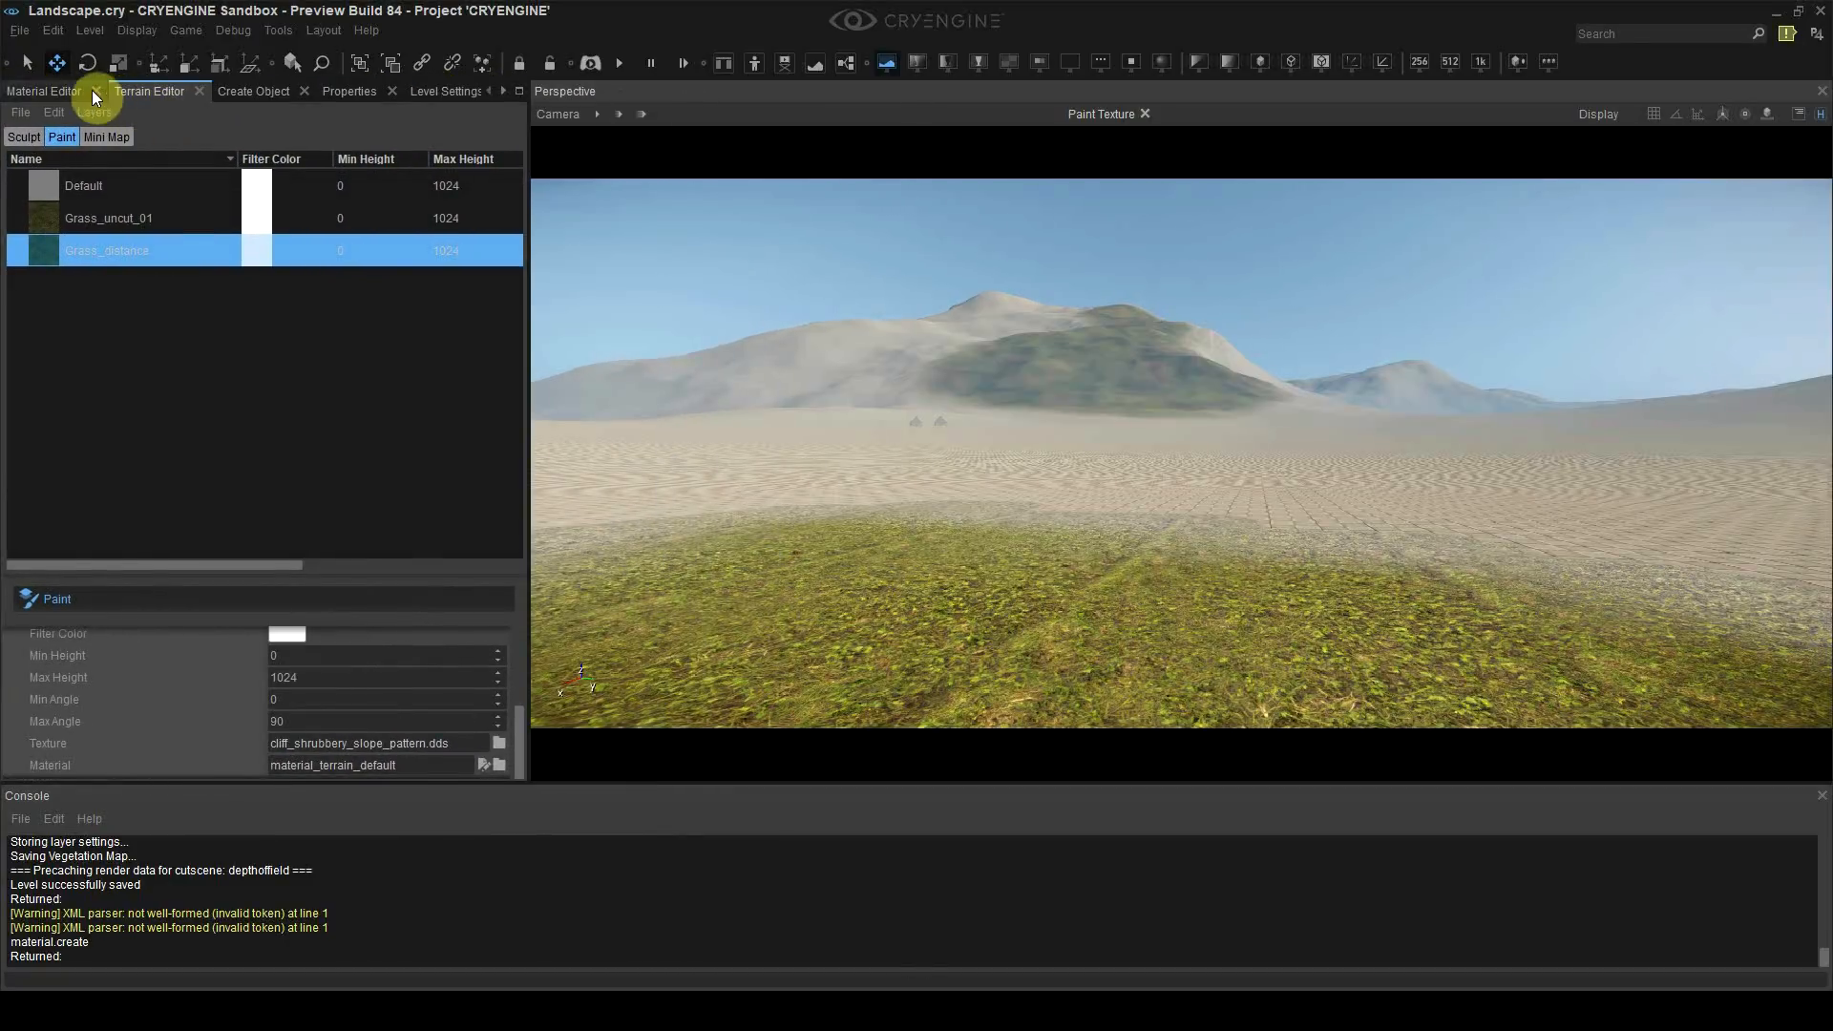
pyautogui.click(70, 92)
pyautogui.click(130, 93)
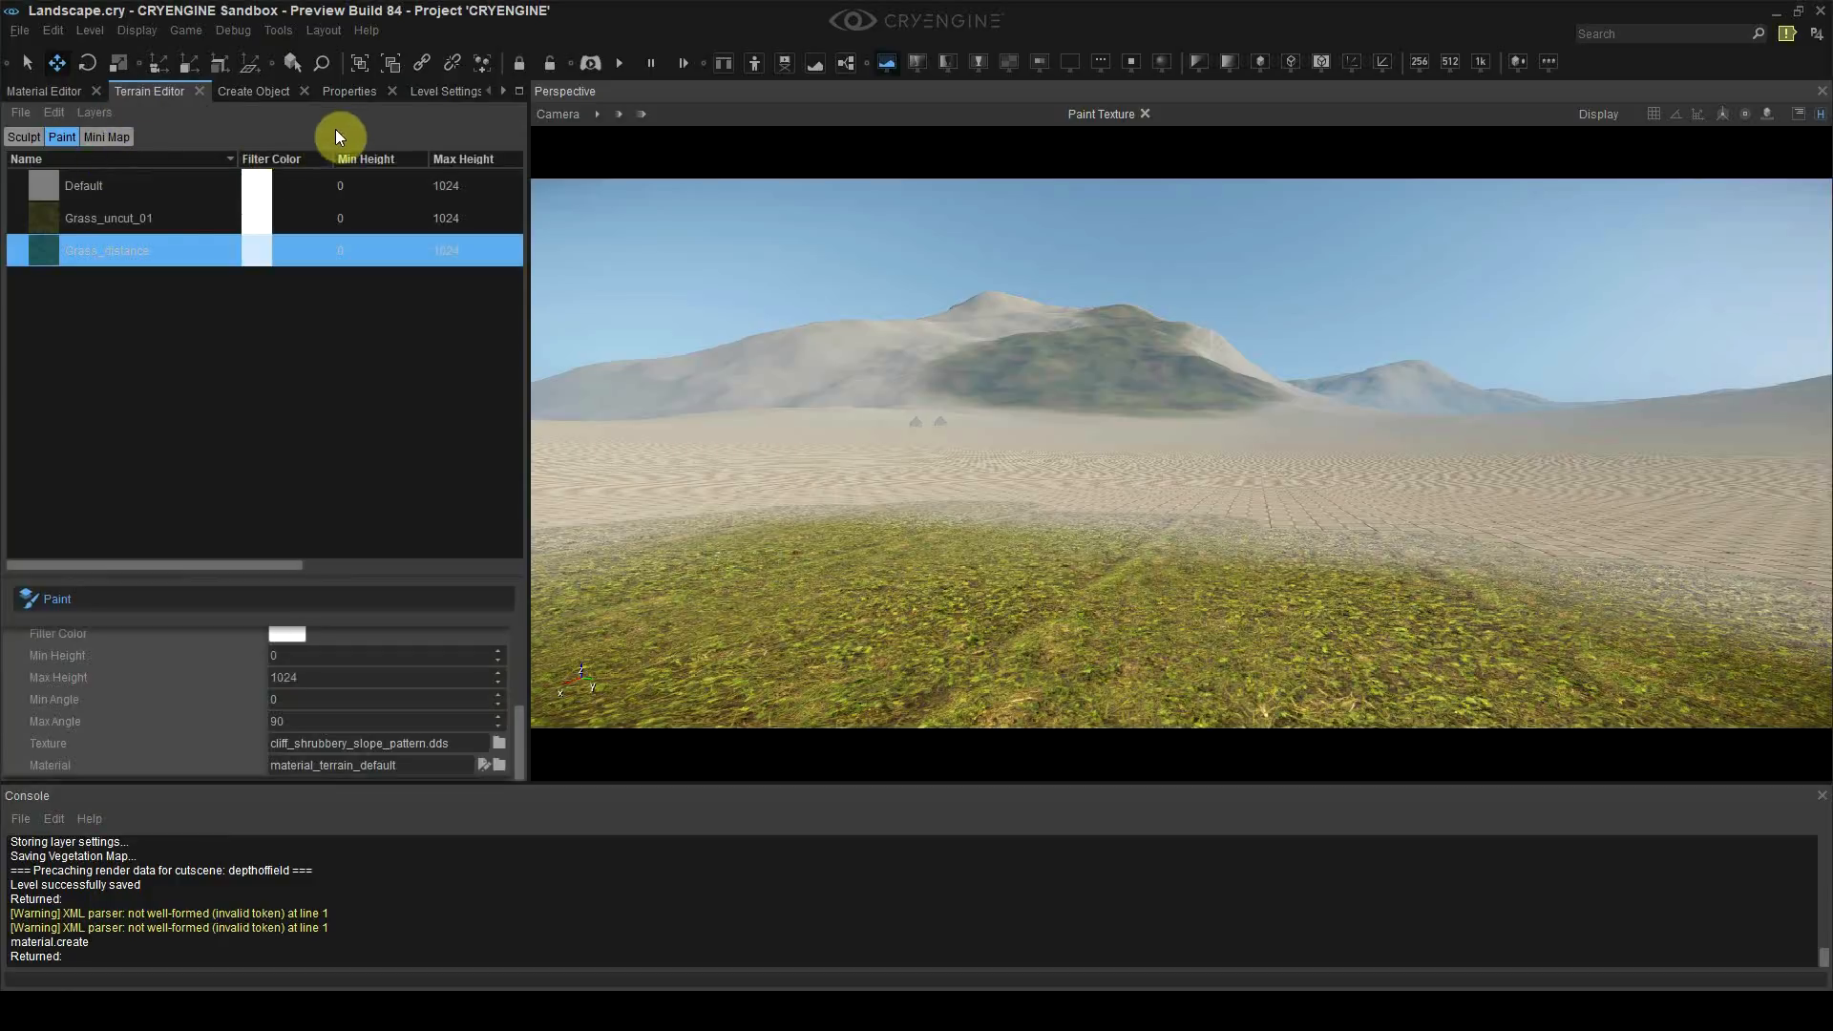
# Step: Assign the grass_distance material from GameSDK's materials/terrain folder to the Grass_distance layer
pyautogui.click(166, 250)
pyautogui.scroll(-5, 420, 707)
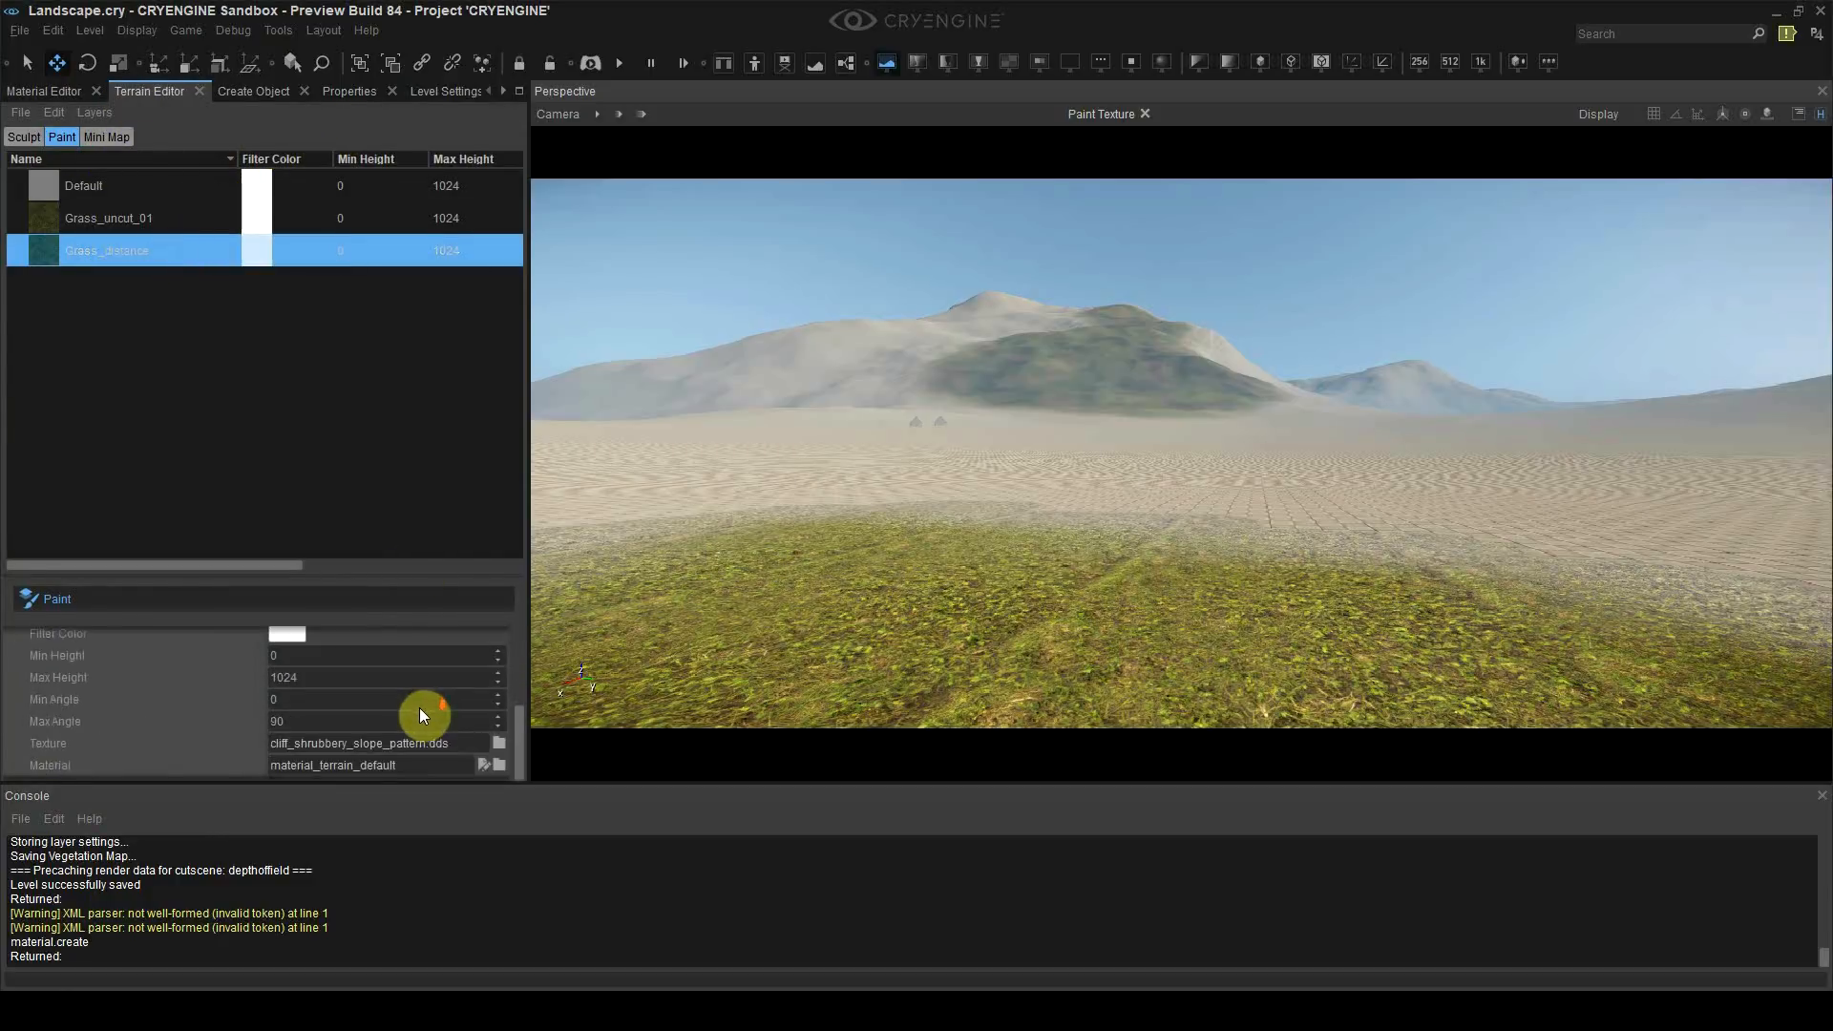
pyautogui.click(499, 766)
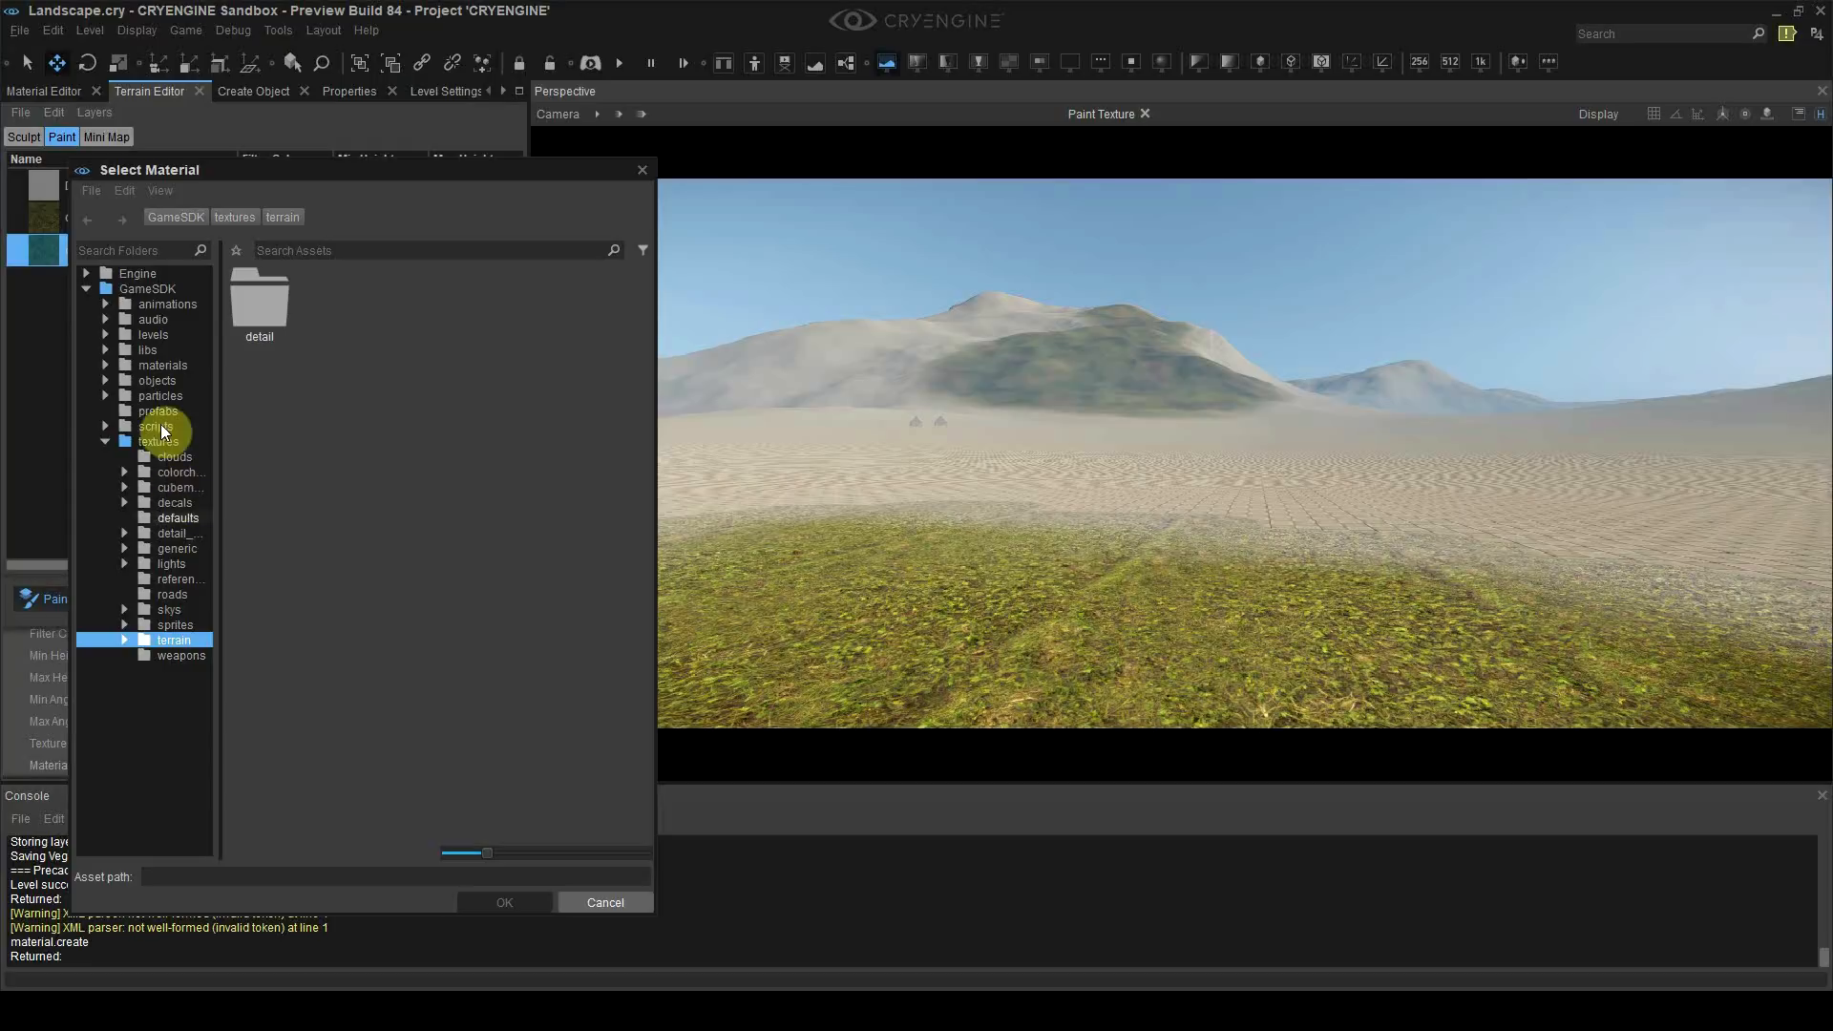
pyautogui.click(160, 370)
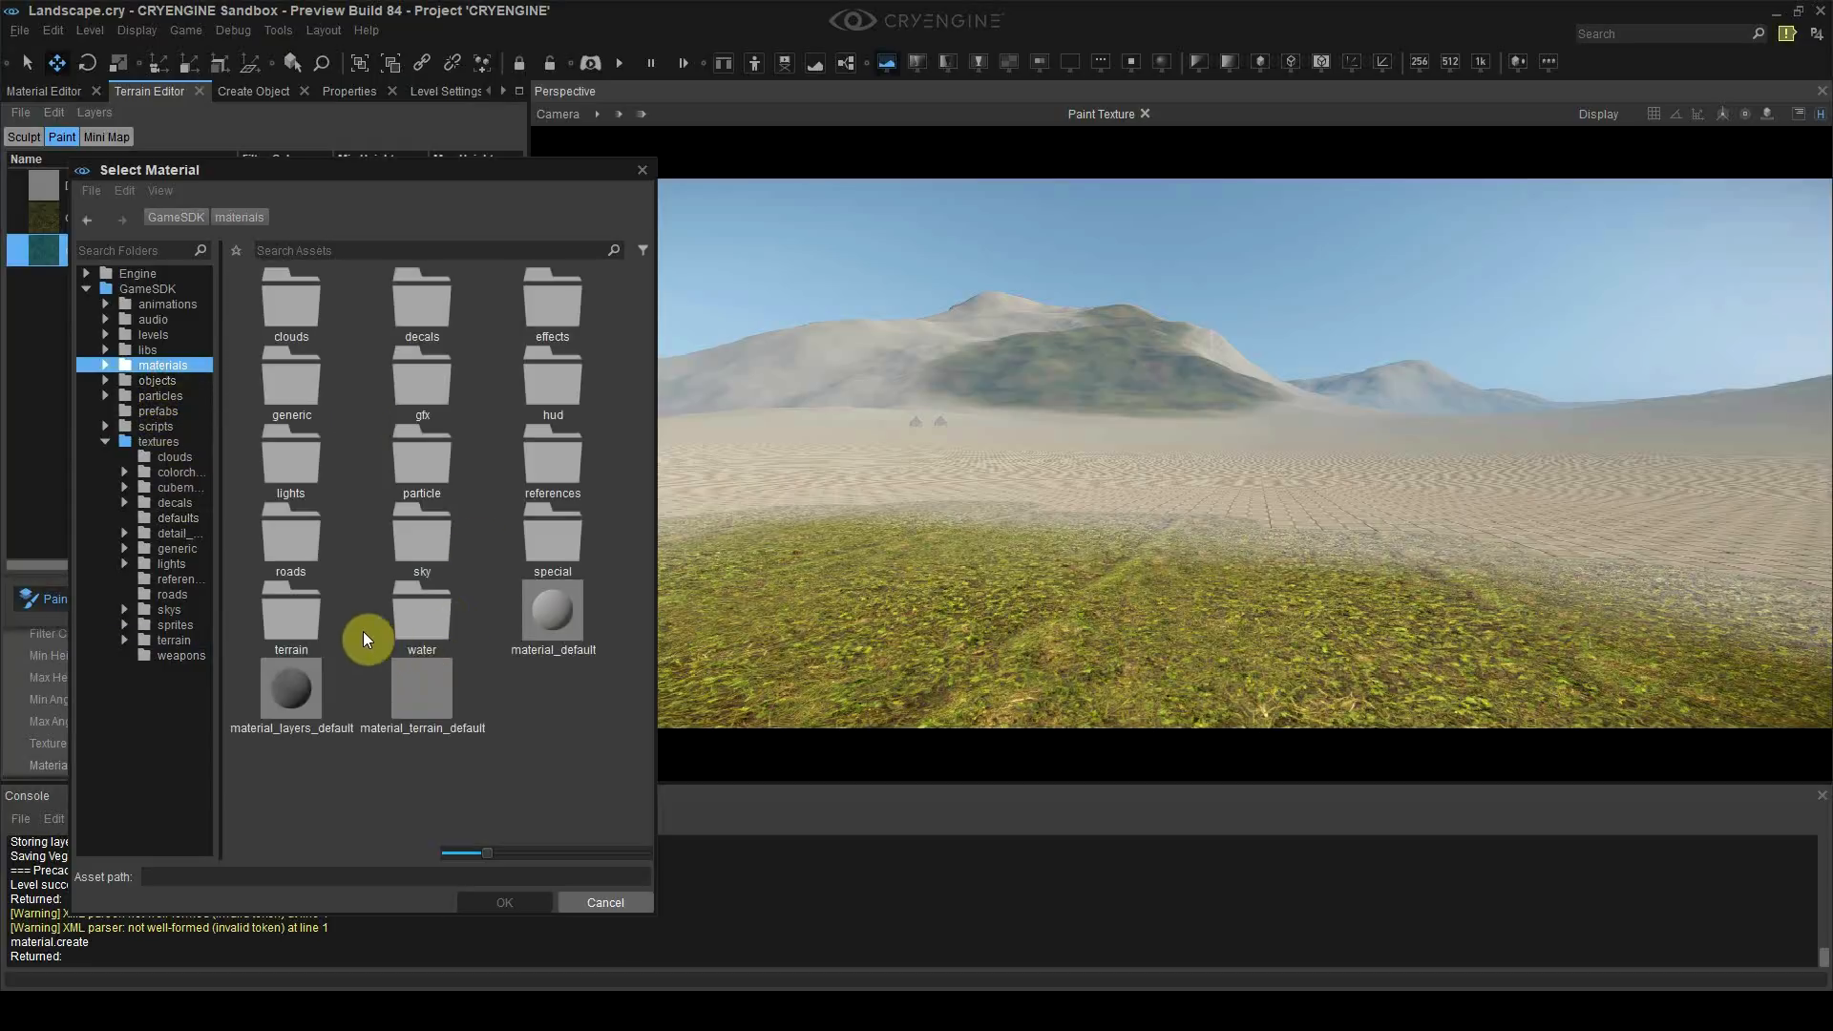
pyautogui.doubleClick(306, 614)
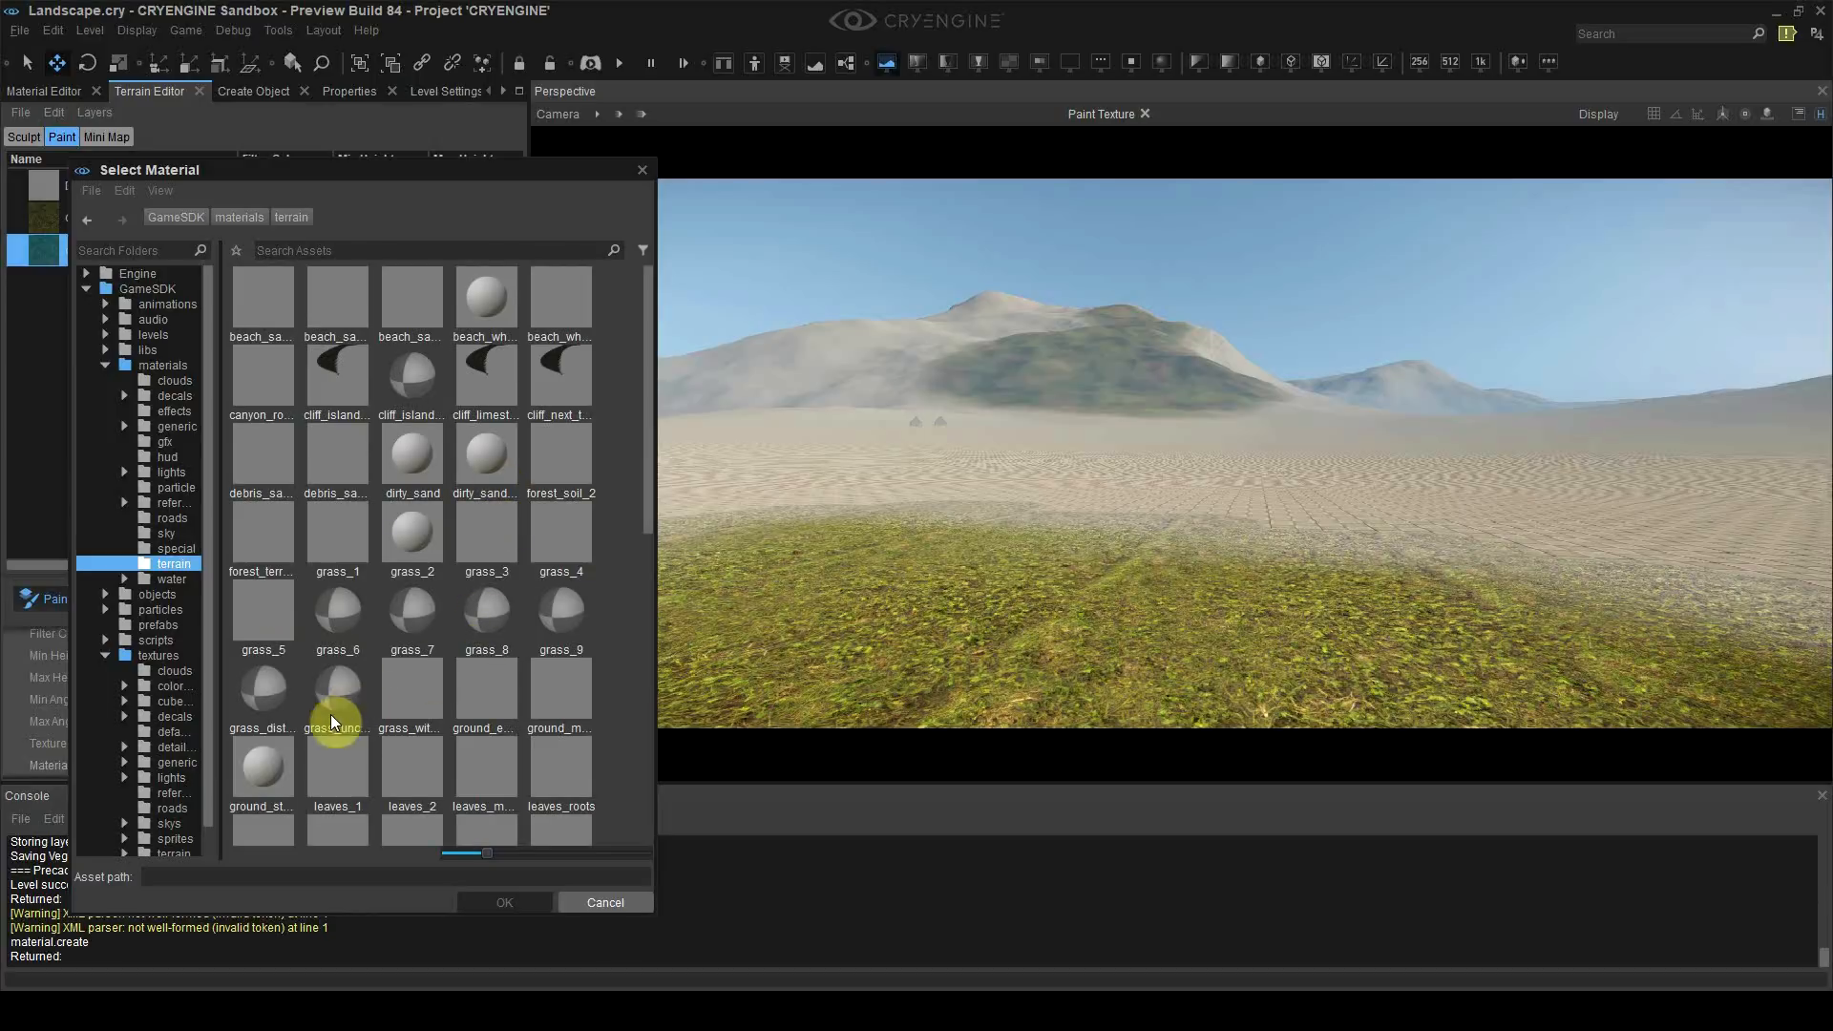
pyautogui.doubleClick(268, 704)
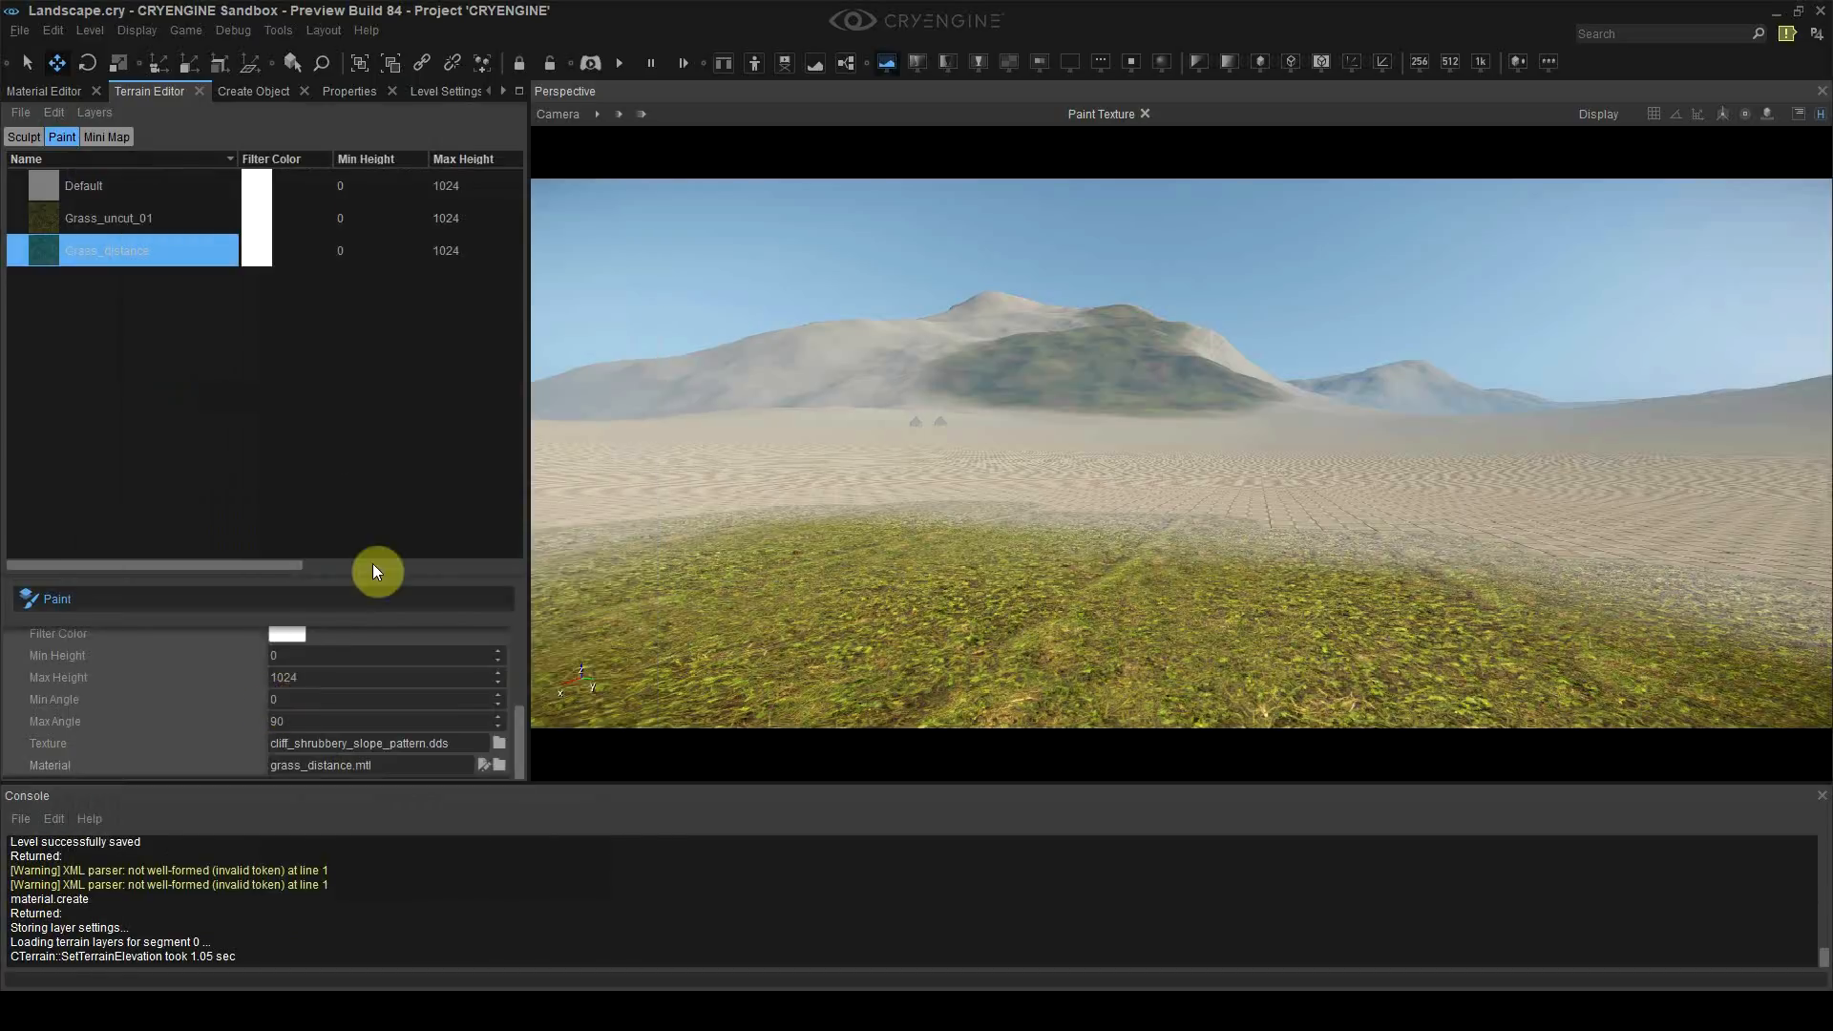
# Step: Paint the Grass_distance layer over the slope and ridge of the distant mountain
pyautogui.click(152, 244)
pyautogui.moveTo(1056, 345); pyautogui.dragTo(1054, 378)
pyautogui.moveTo(1141, 334); pyautogui.dragTo(974, 514)
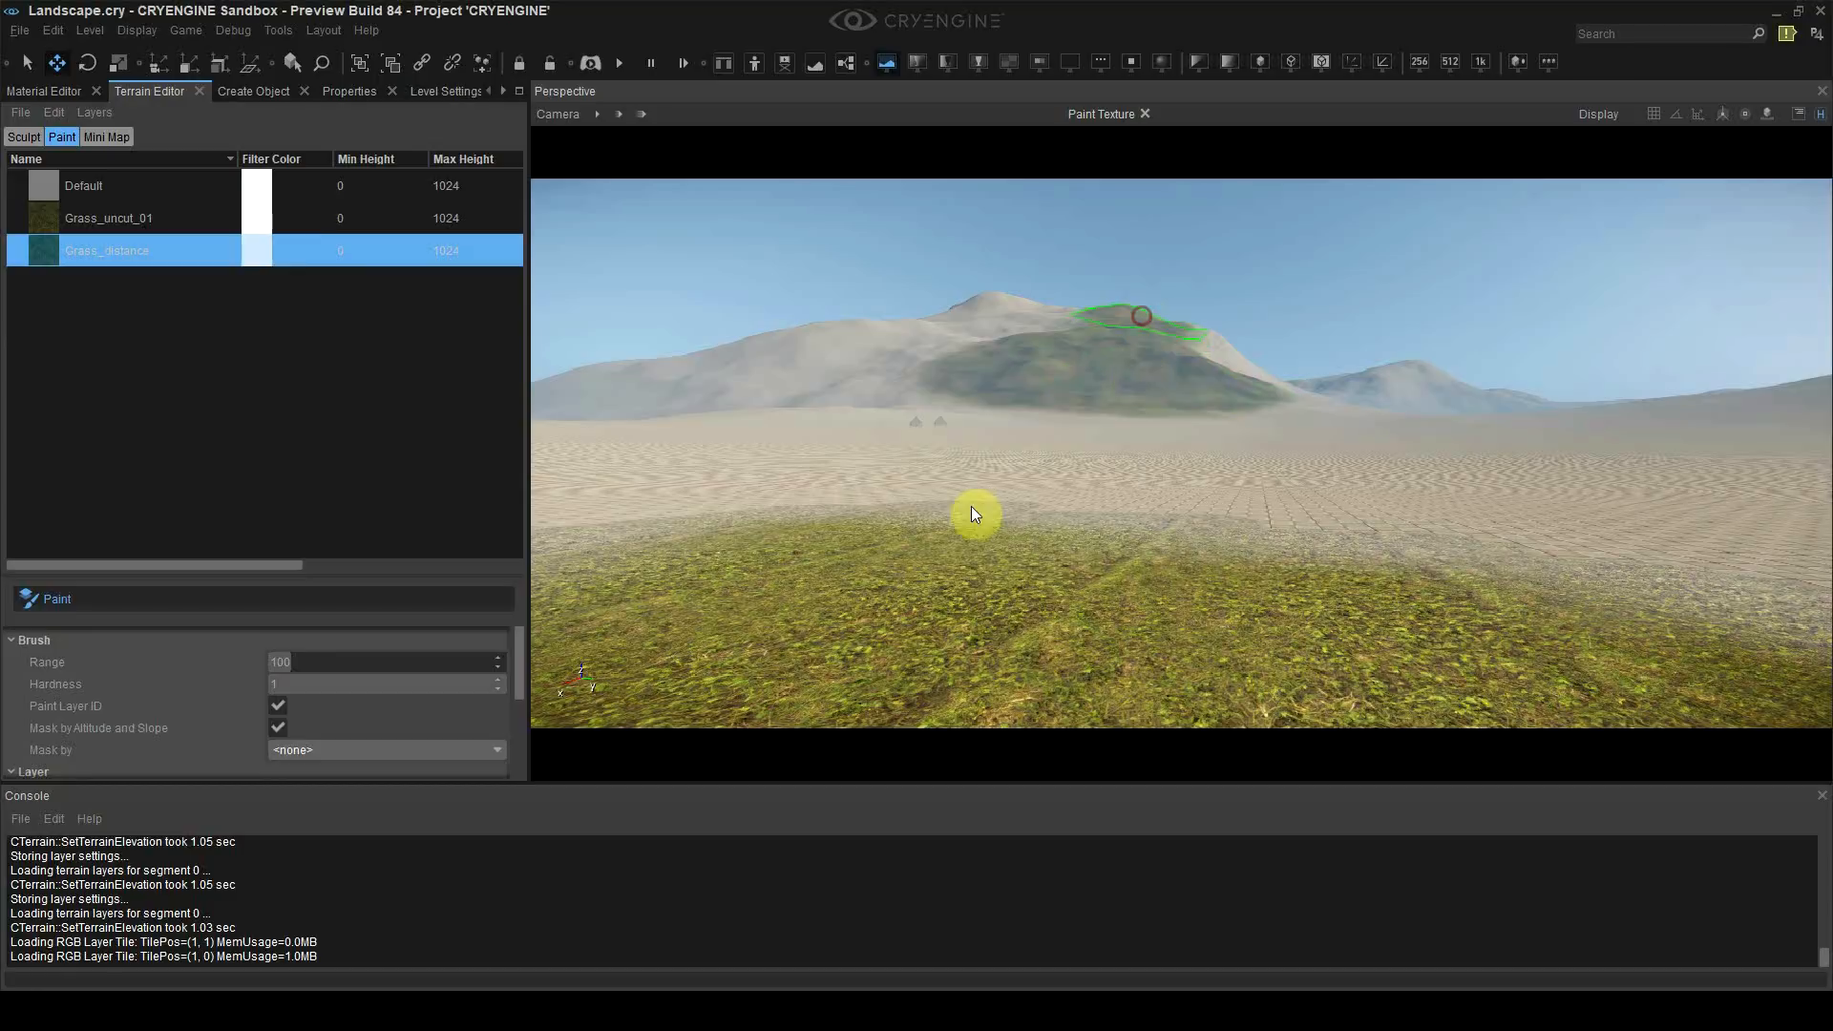
# Step: Examine the grass_distance material's settings, the painted ground up close, and the material assigned to the Grass_distance layer
pyautogui.click(111, 113)
pyautogui.click(134, 193)
pyautogui.click(97, 618)
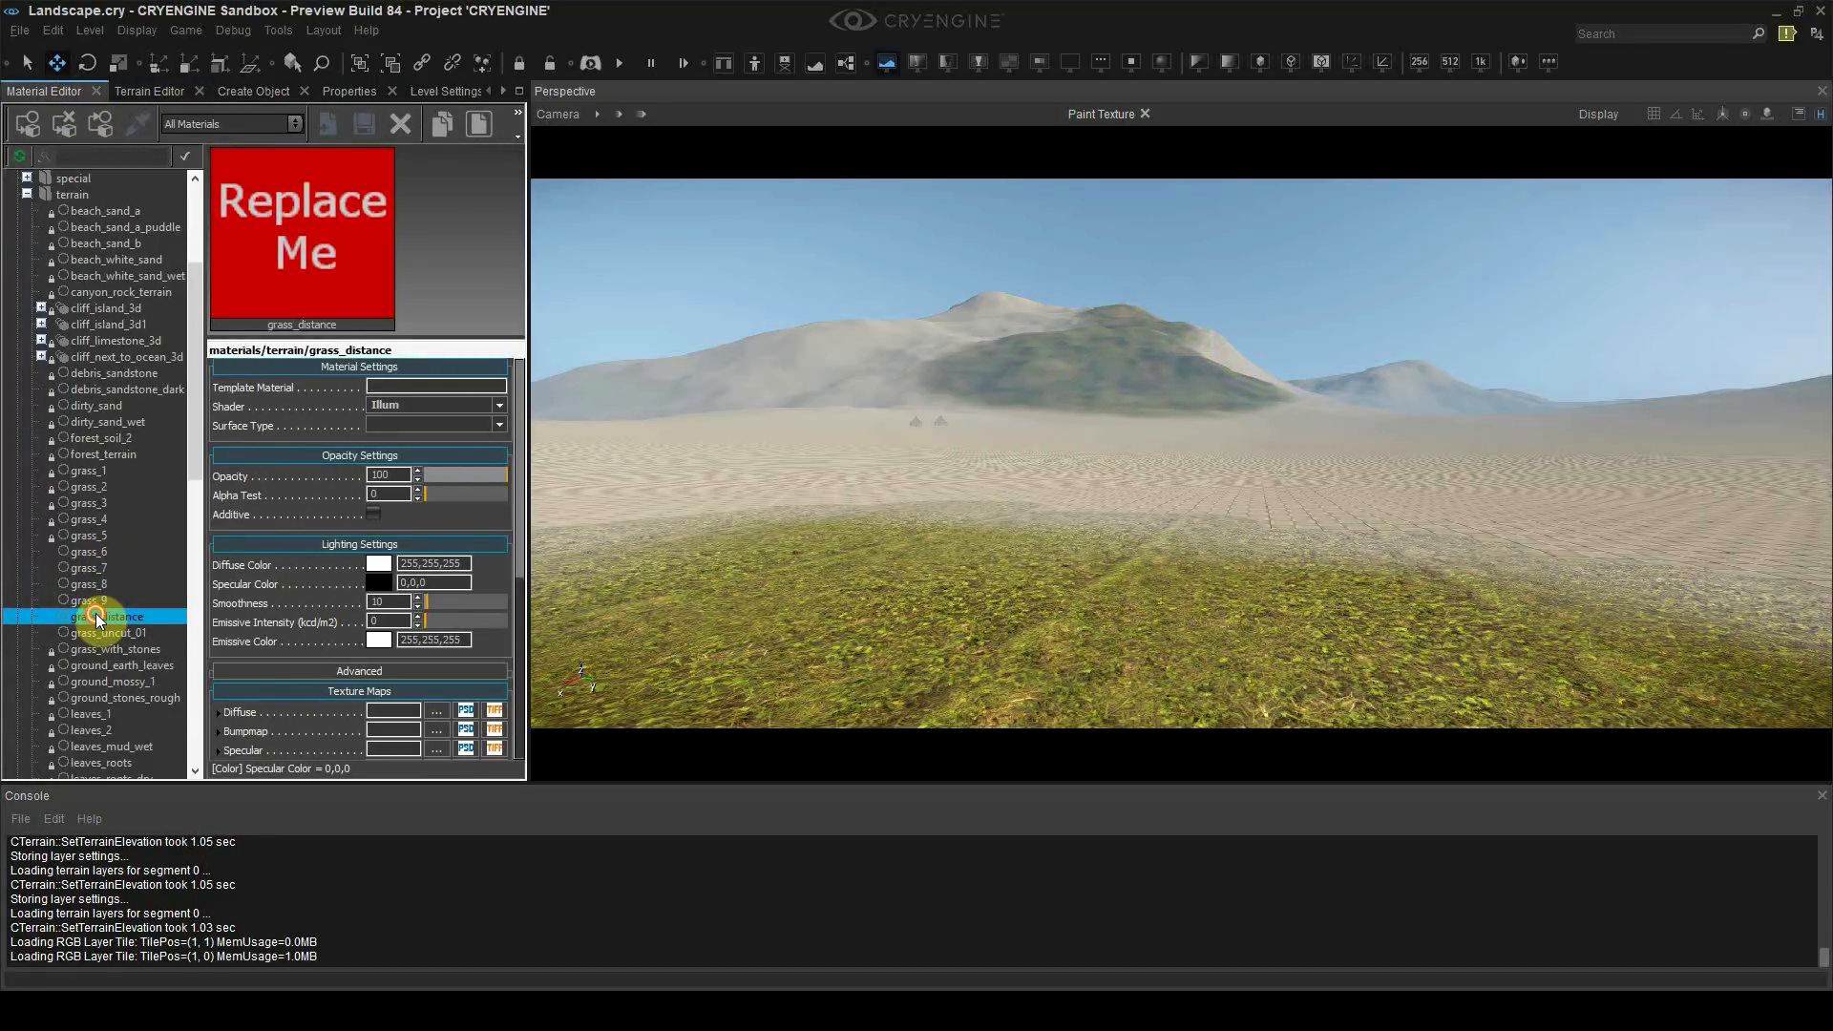
pyautogui.press('w')
pyautogui.moveTo(1377, 445); pyautogui.dragTo(1069, 459, button='right')
pyautogui.scroll(-2, 1377, 445)
pyautogui.press('w')
pyautogui.scroll(1, 1384, 359)
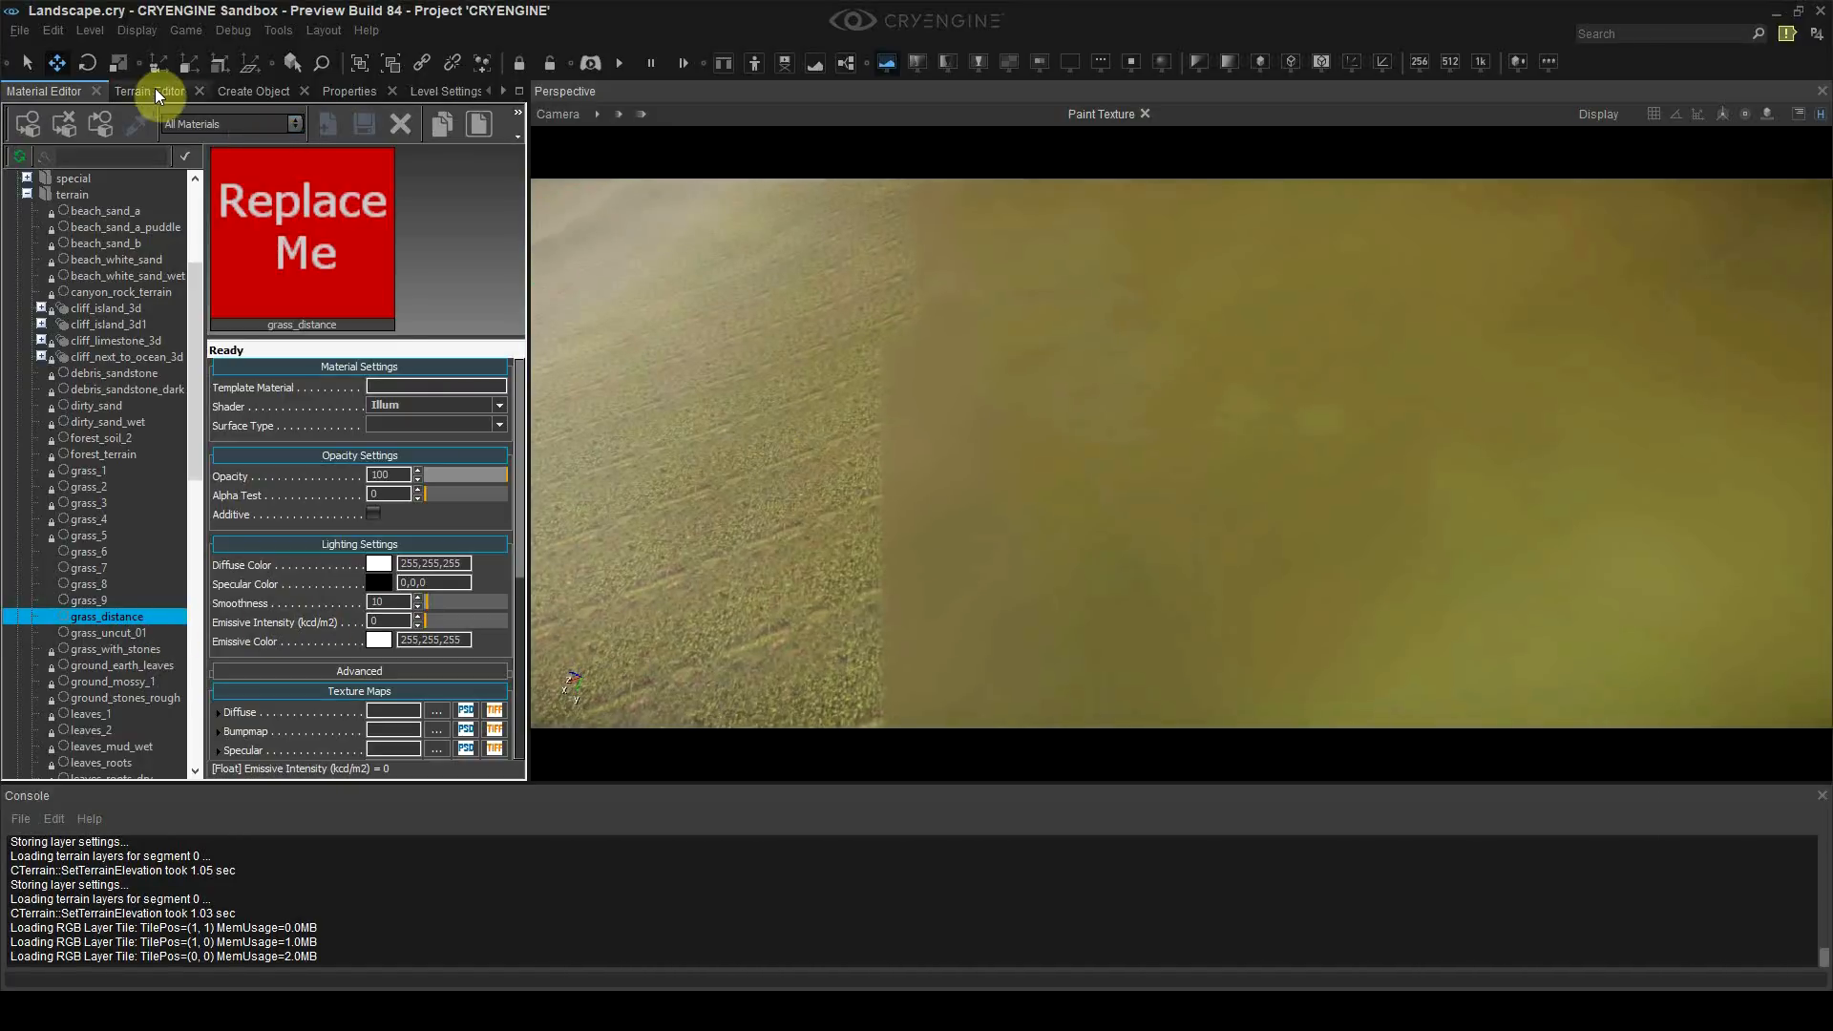
pyautogui.click(153, 90)
pyautogui.scroll(-5, 210, 729)
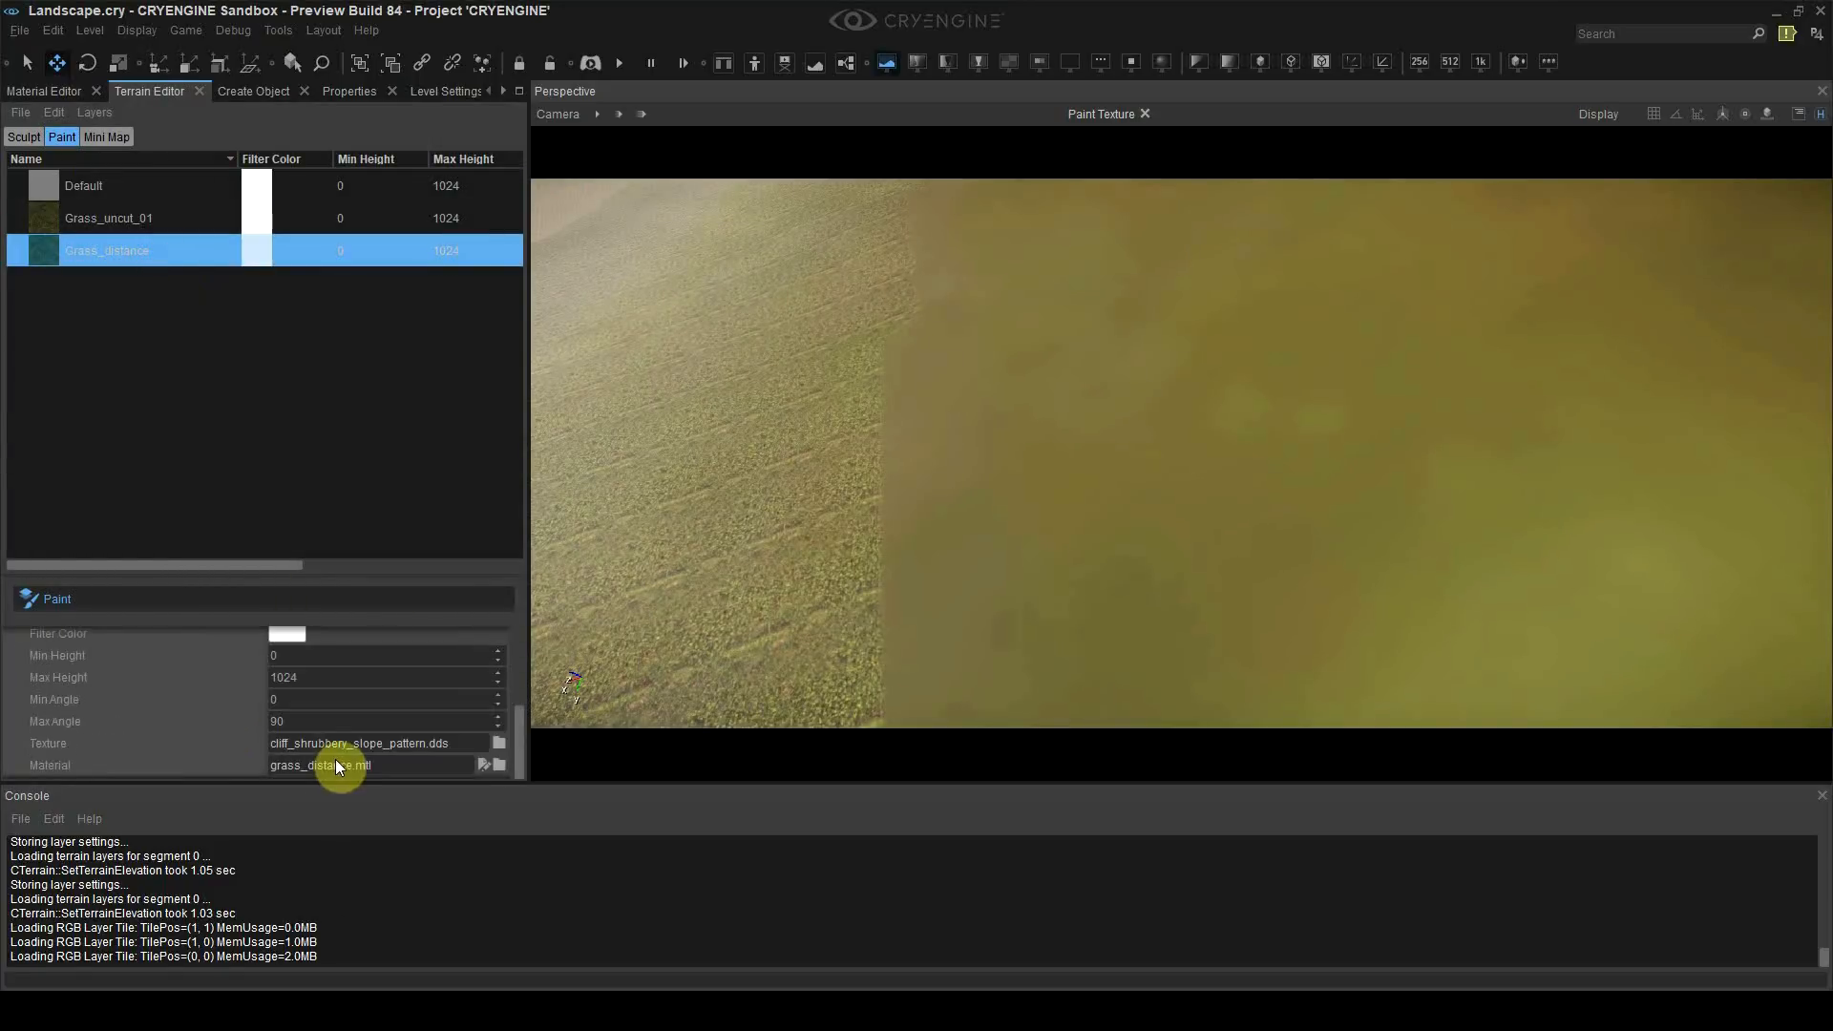
# Step: Examine the texture maps and shader parameters of terrain materials such as grass_2, forest_terrain, ground_stones_rough and beach_white_sand as sources for grass_distance
pyautogui.click(51, 91)
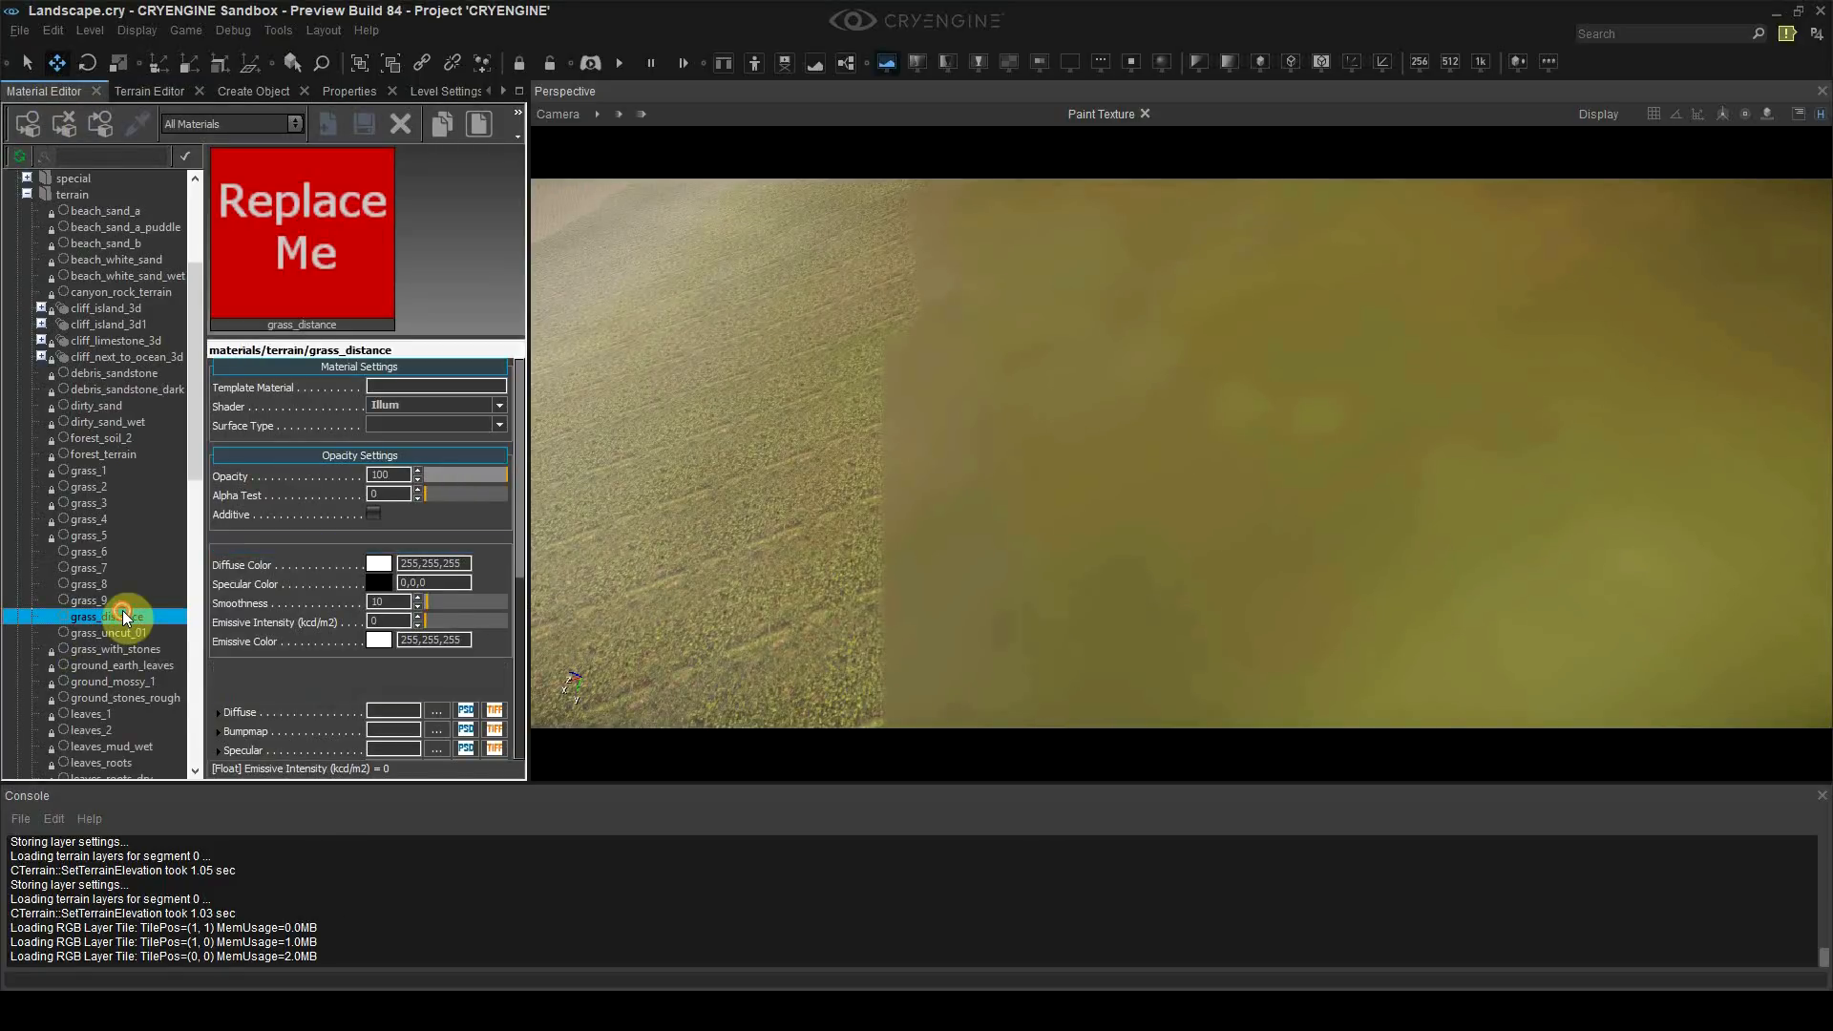
pyautogui.scroll(-3, 286, 622)
pyautogui.moveTo(941, 500); pyautogui.dragTo(966, 501, button='right')
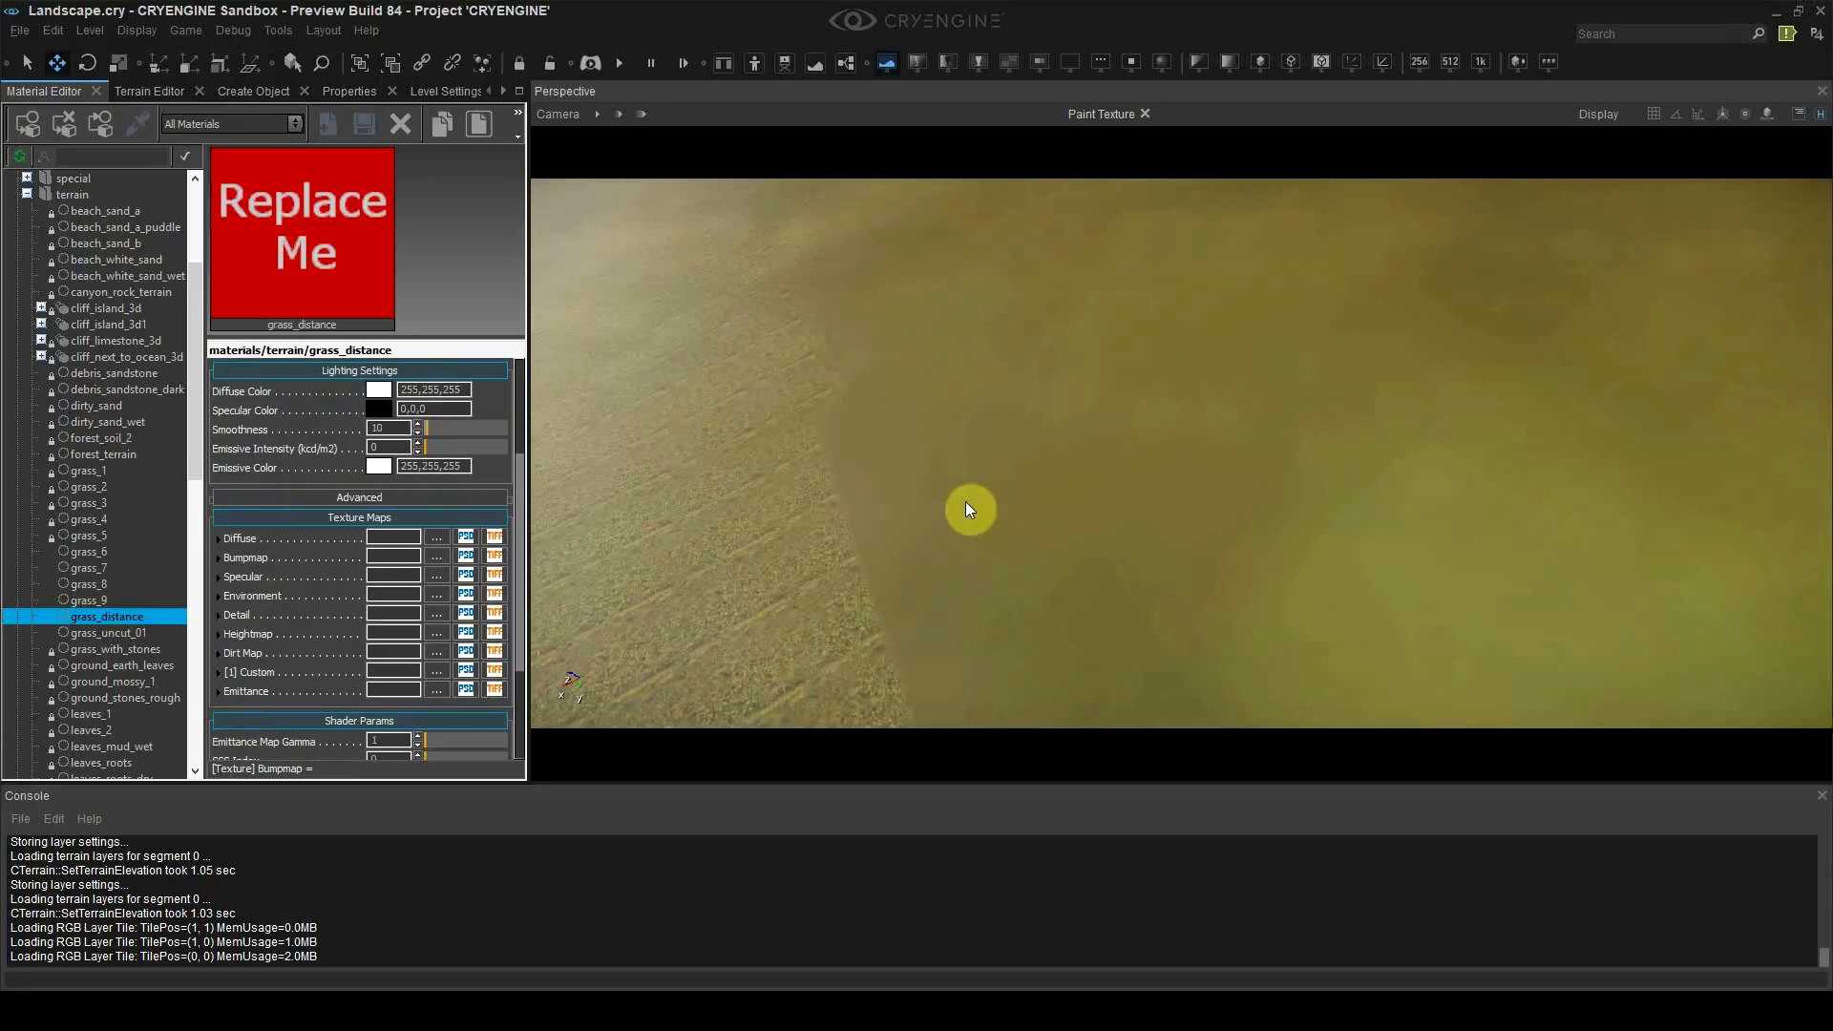
pyautogui.click(105, 487)
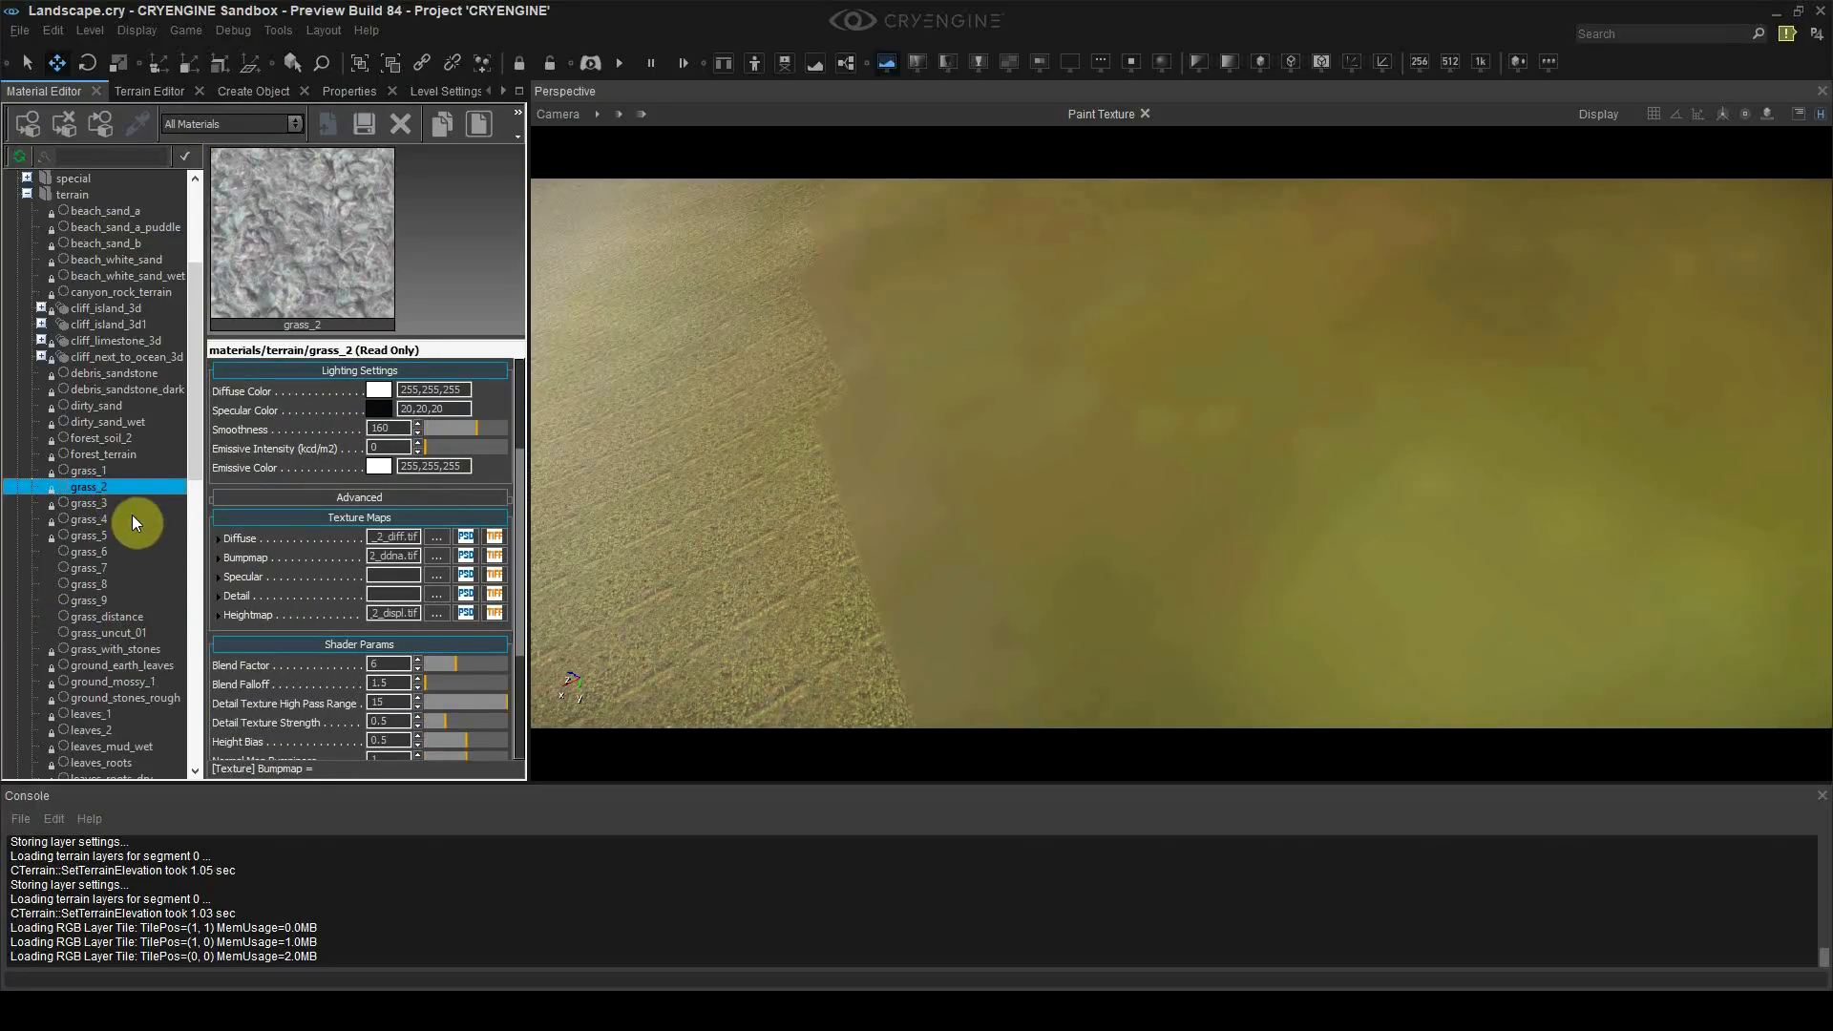
pyautogui.rightClick(294, 581)
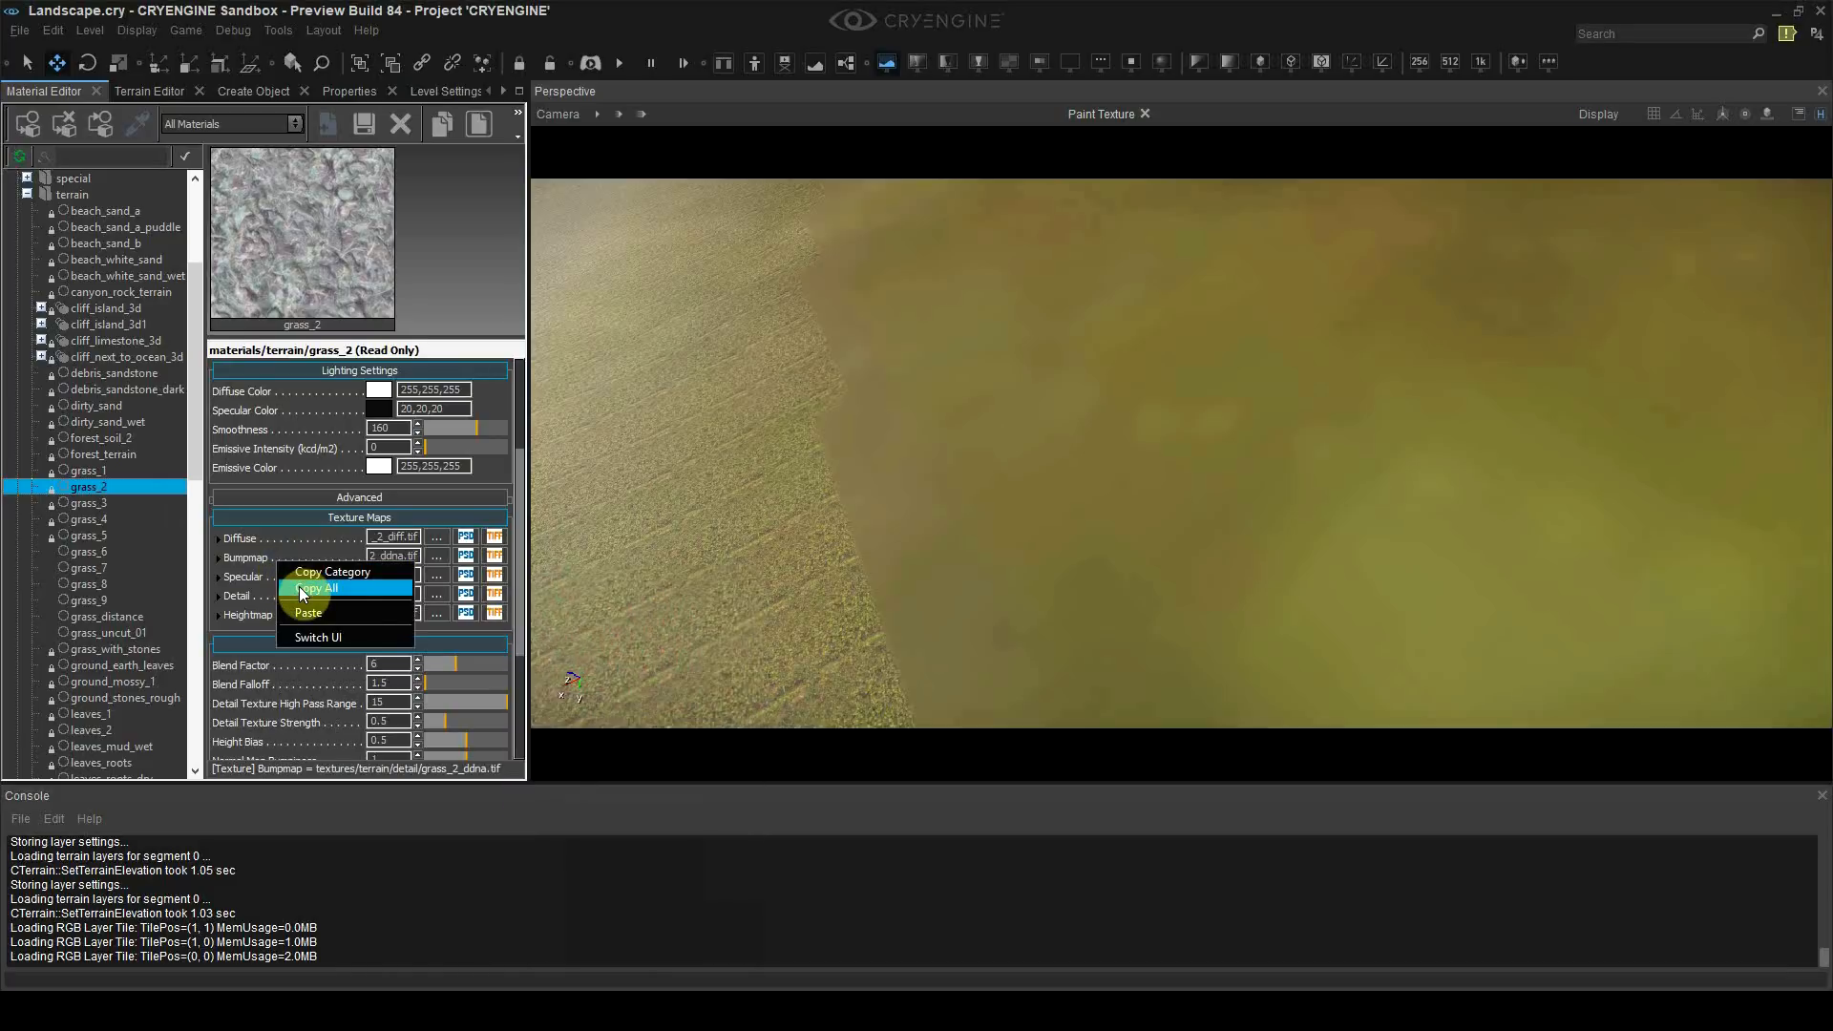
pyautogui.click(247, 575)
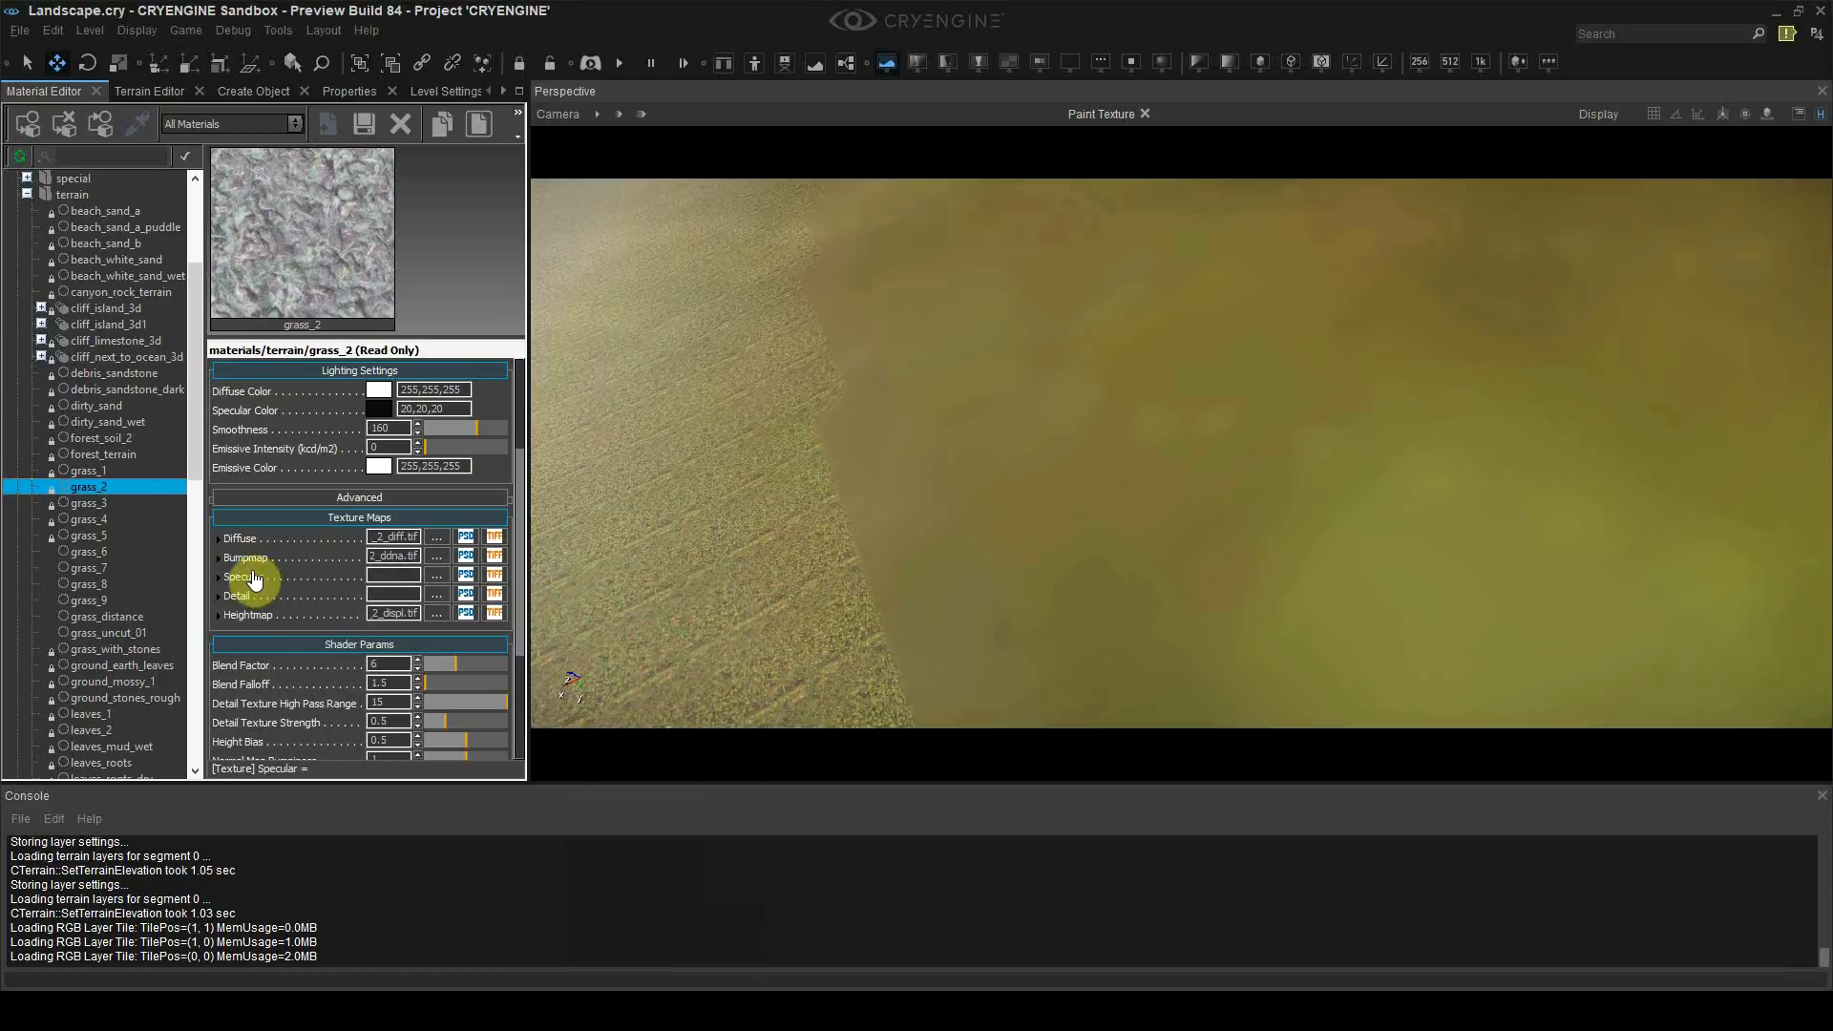
pyautogui.click(115, 456)
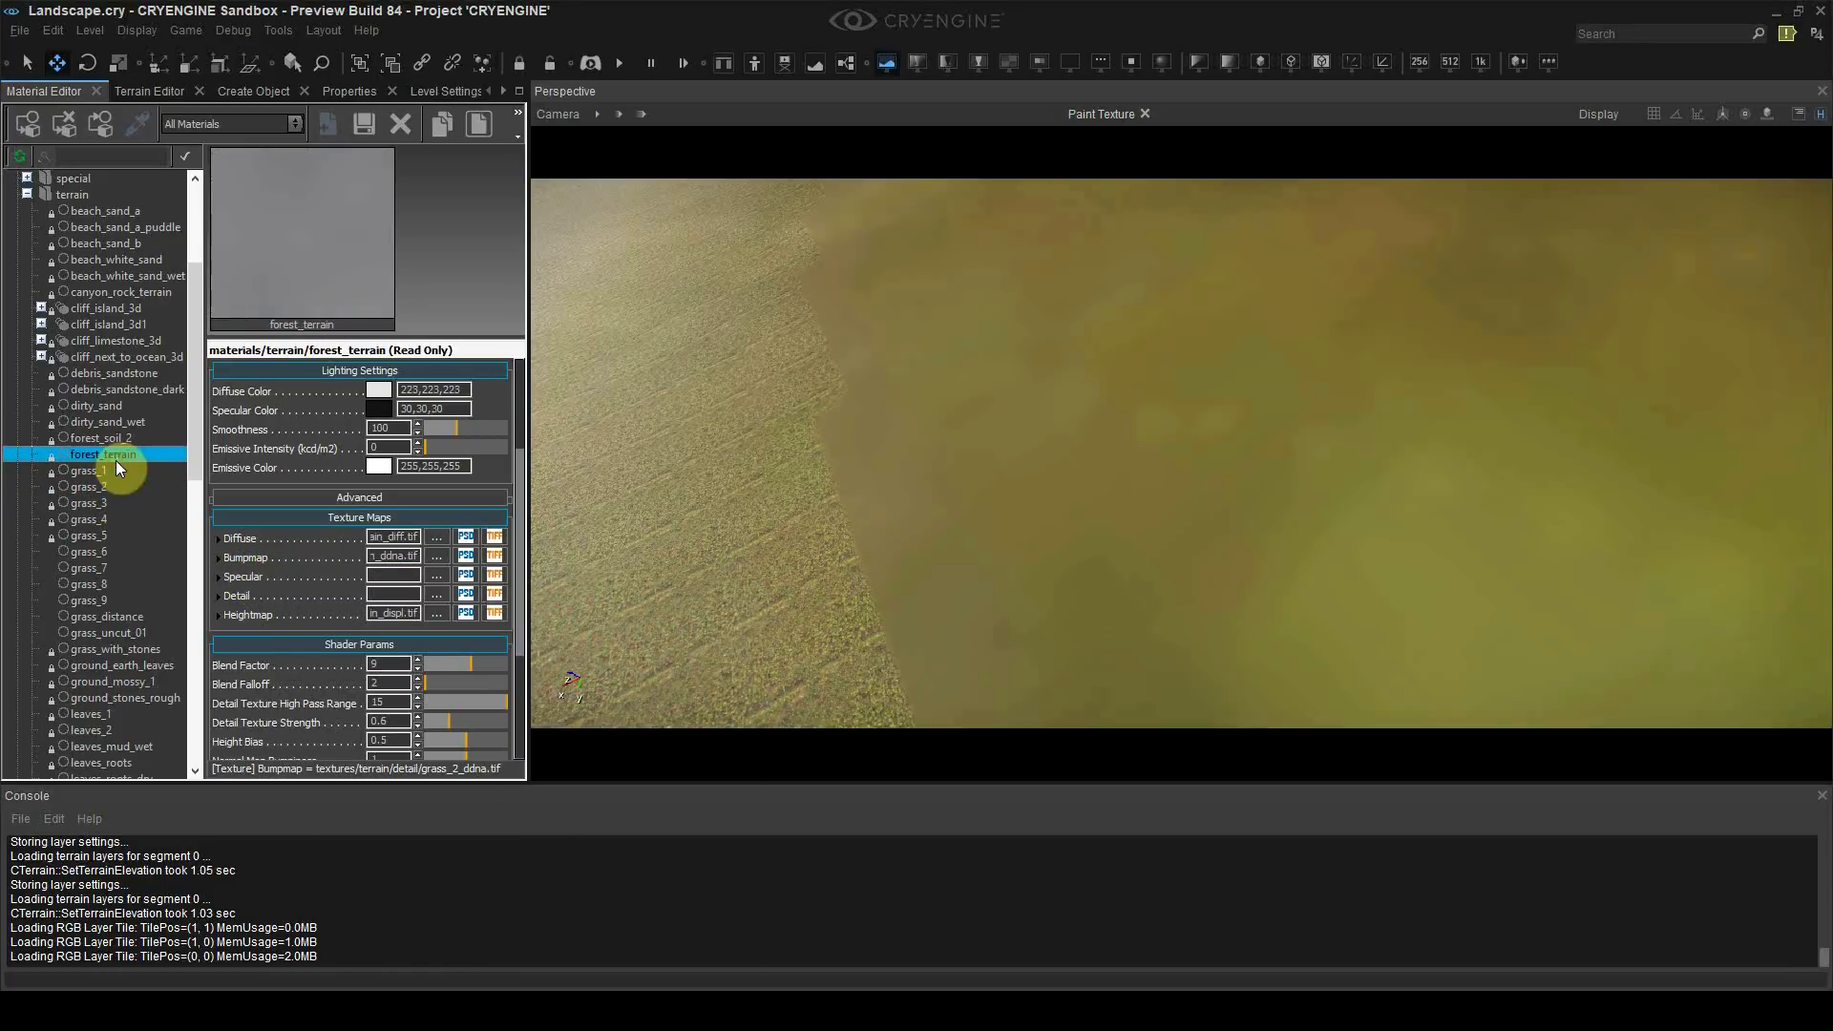
pyautogui.scroll(-5, 134, 635)
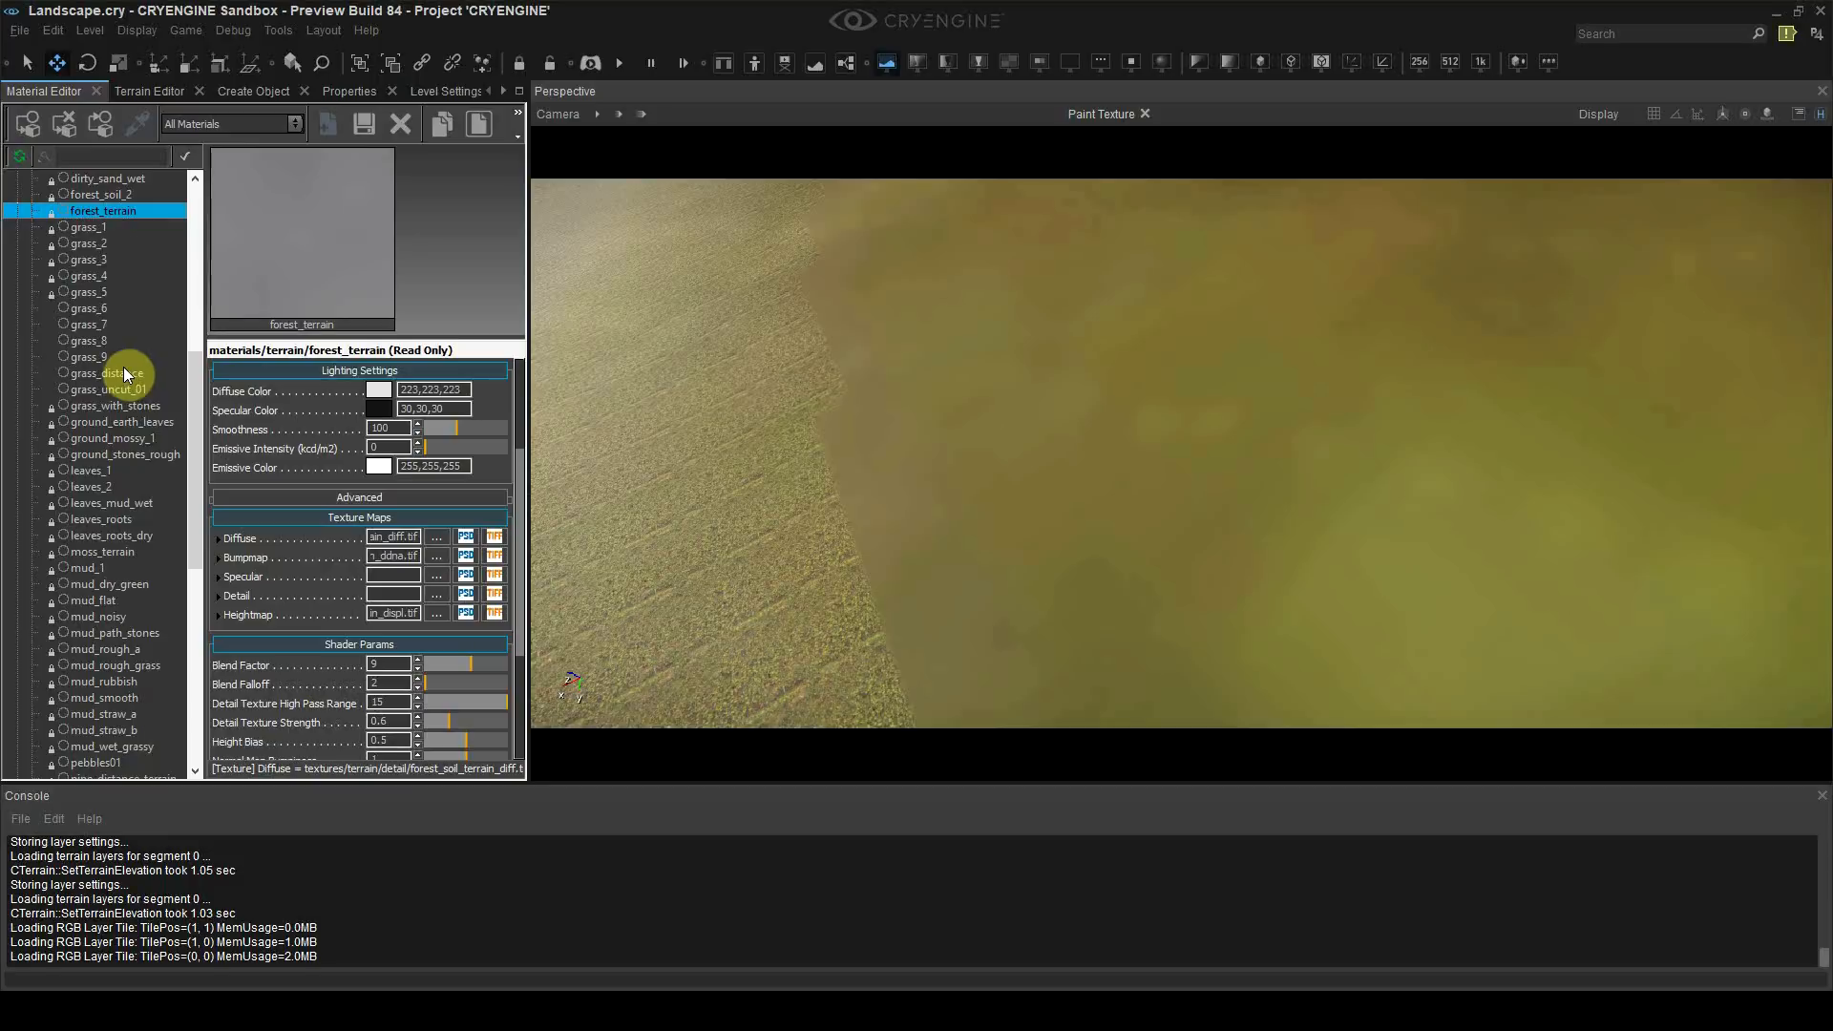
pyautogui.scroll(1, 139, 441)
pyautogui.click(121, 518)
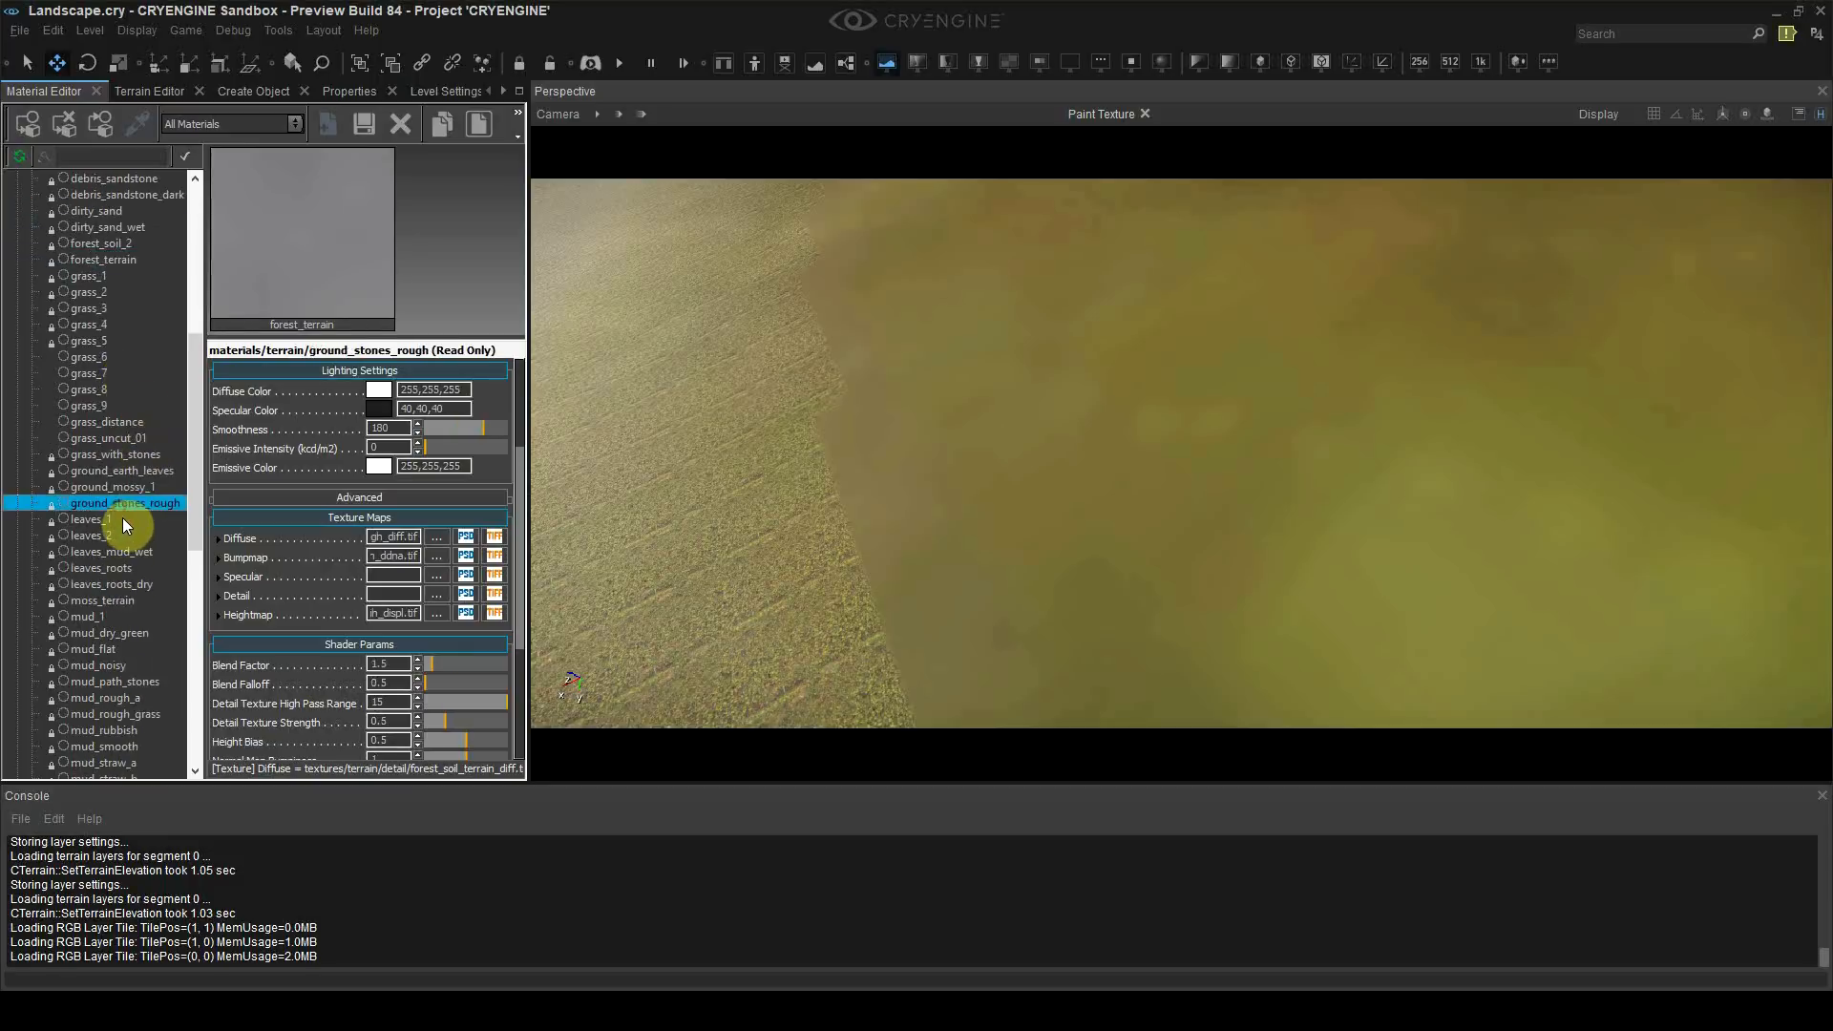
pyautogui.scroll(6, 125, 520)
pyautogui.click(118, 358)
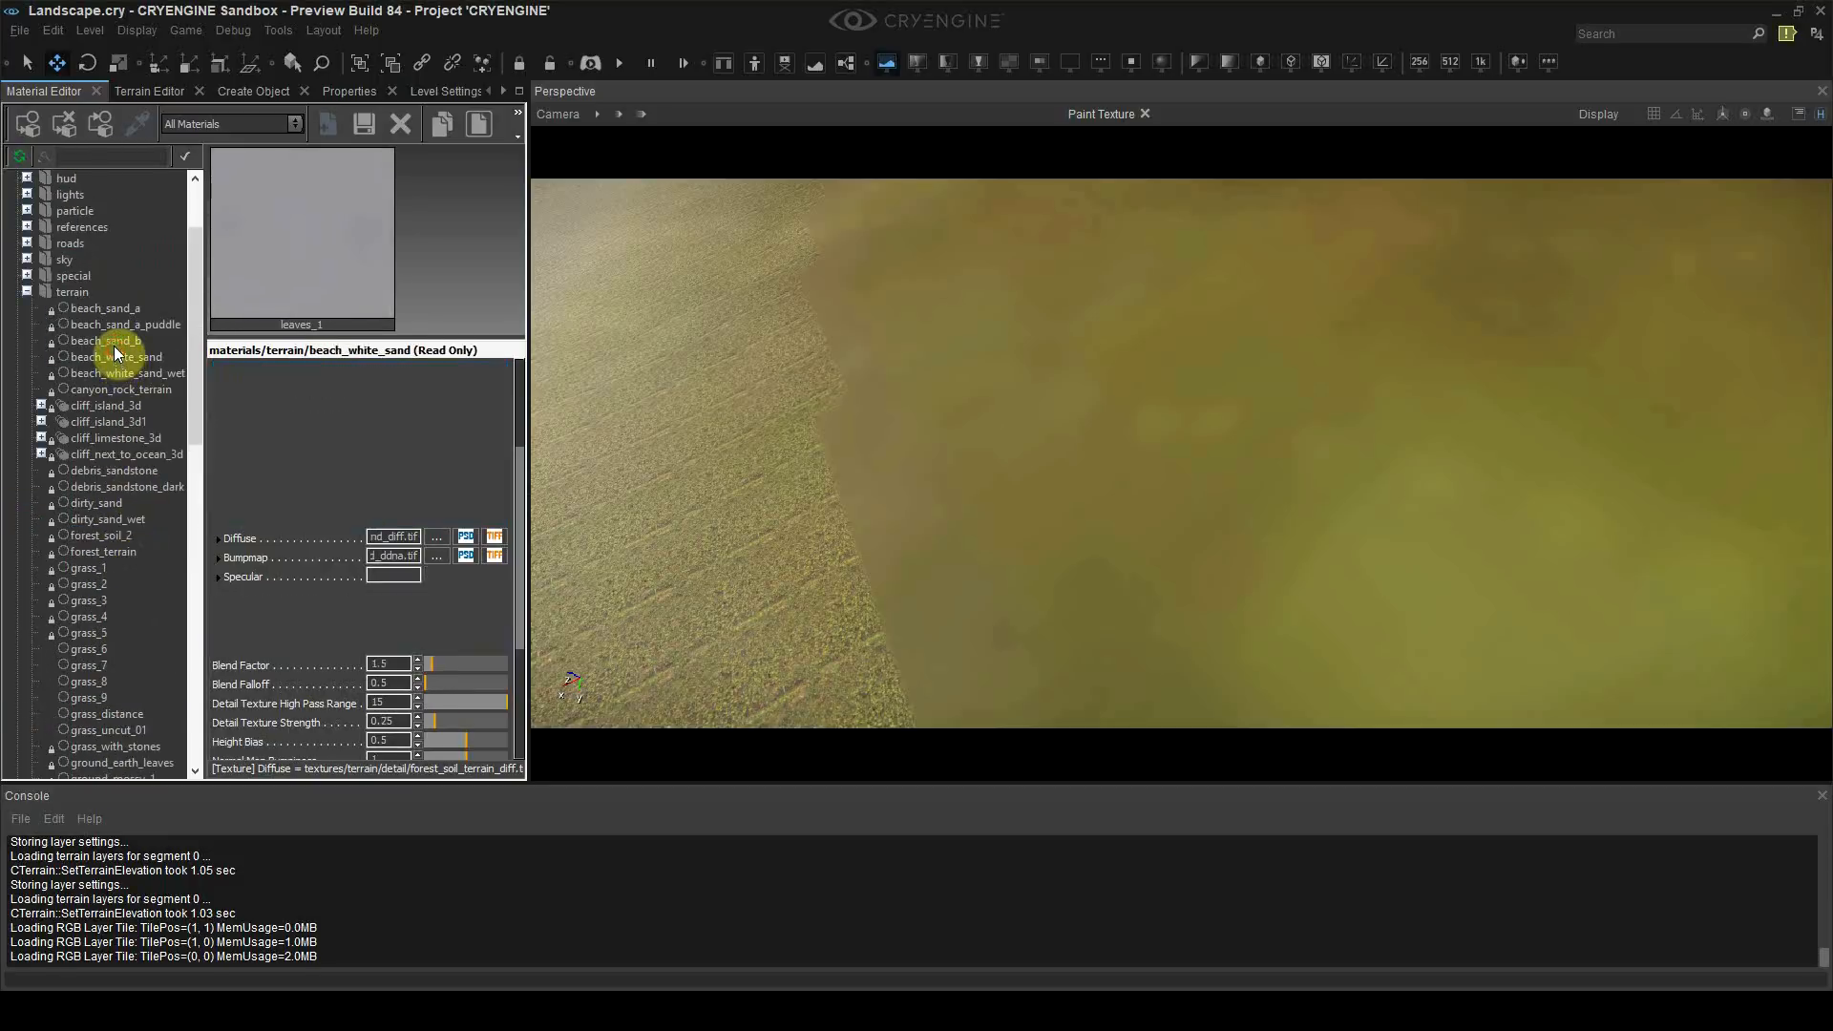
pyautogui.click(115, 343)
pyautogui.rightClick(297, 685)
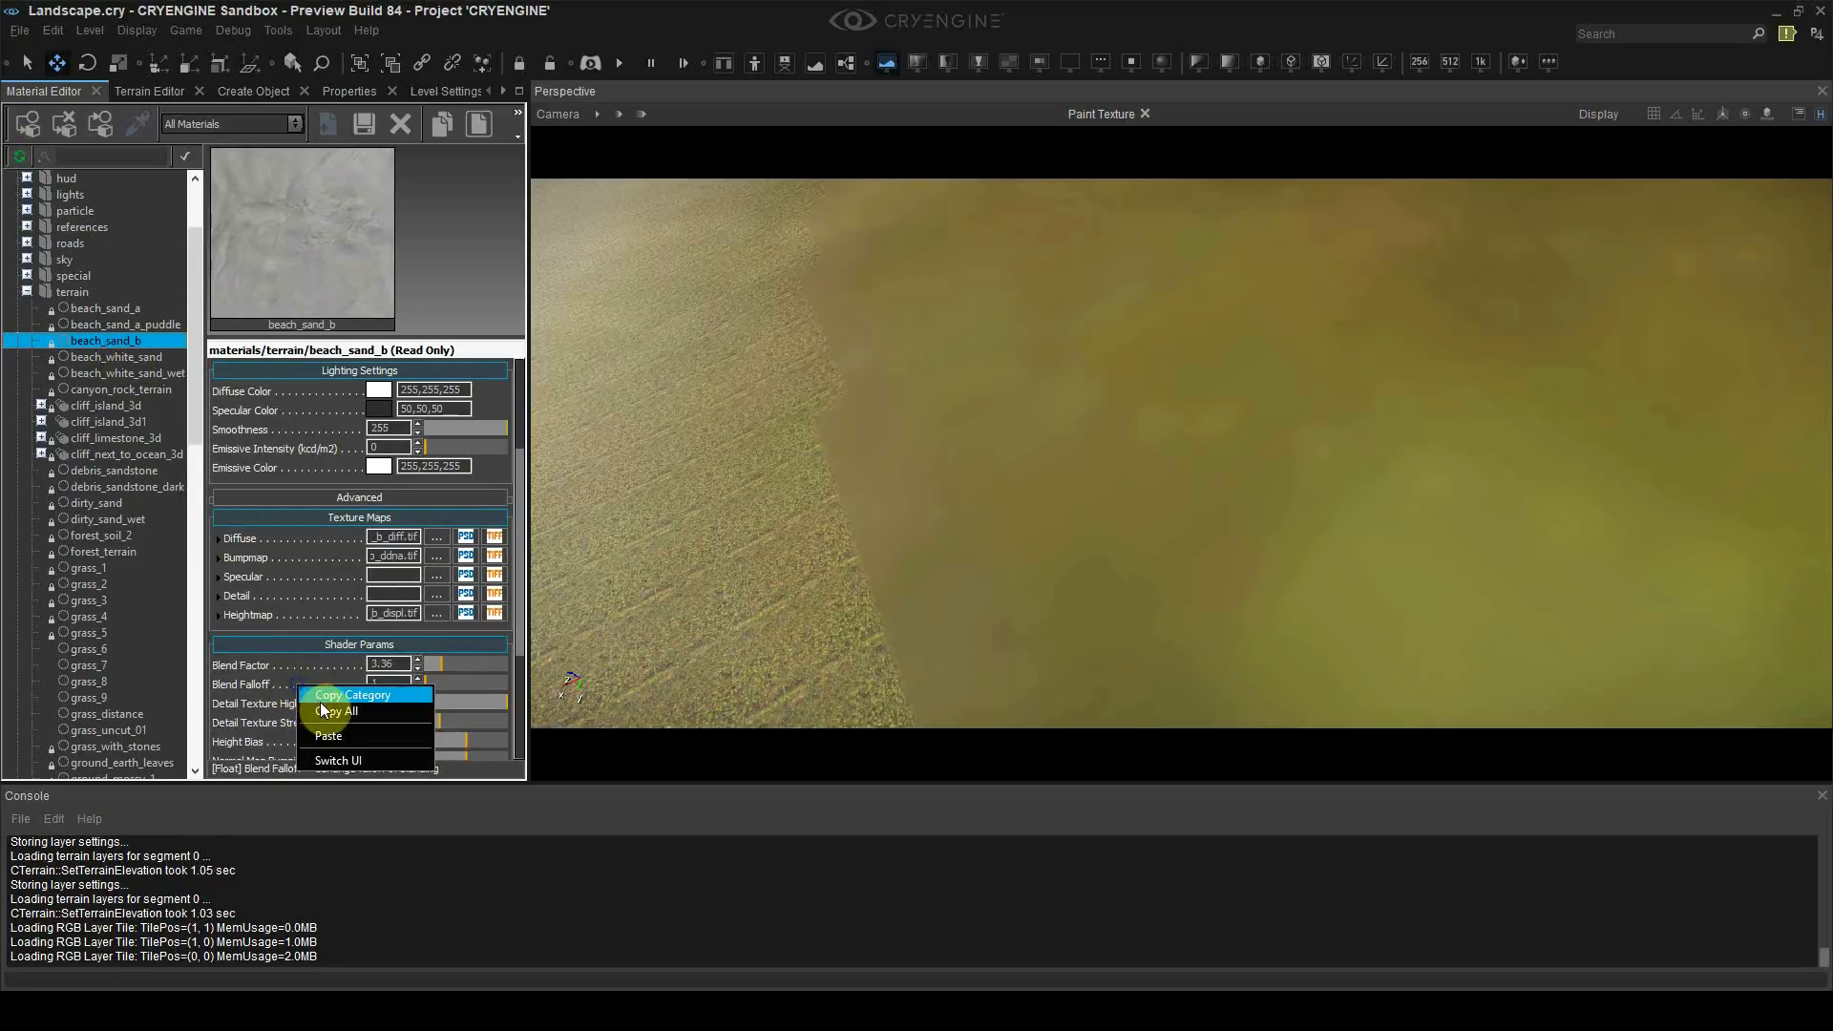
pyautogui.click(327, 708)
pyautogui.click(86, 704)
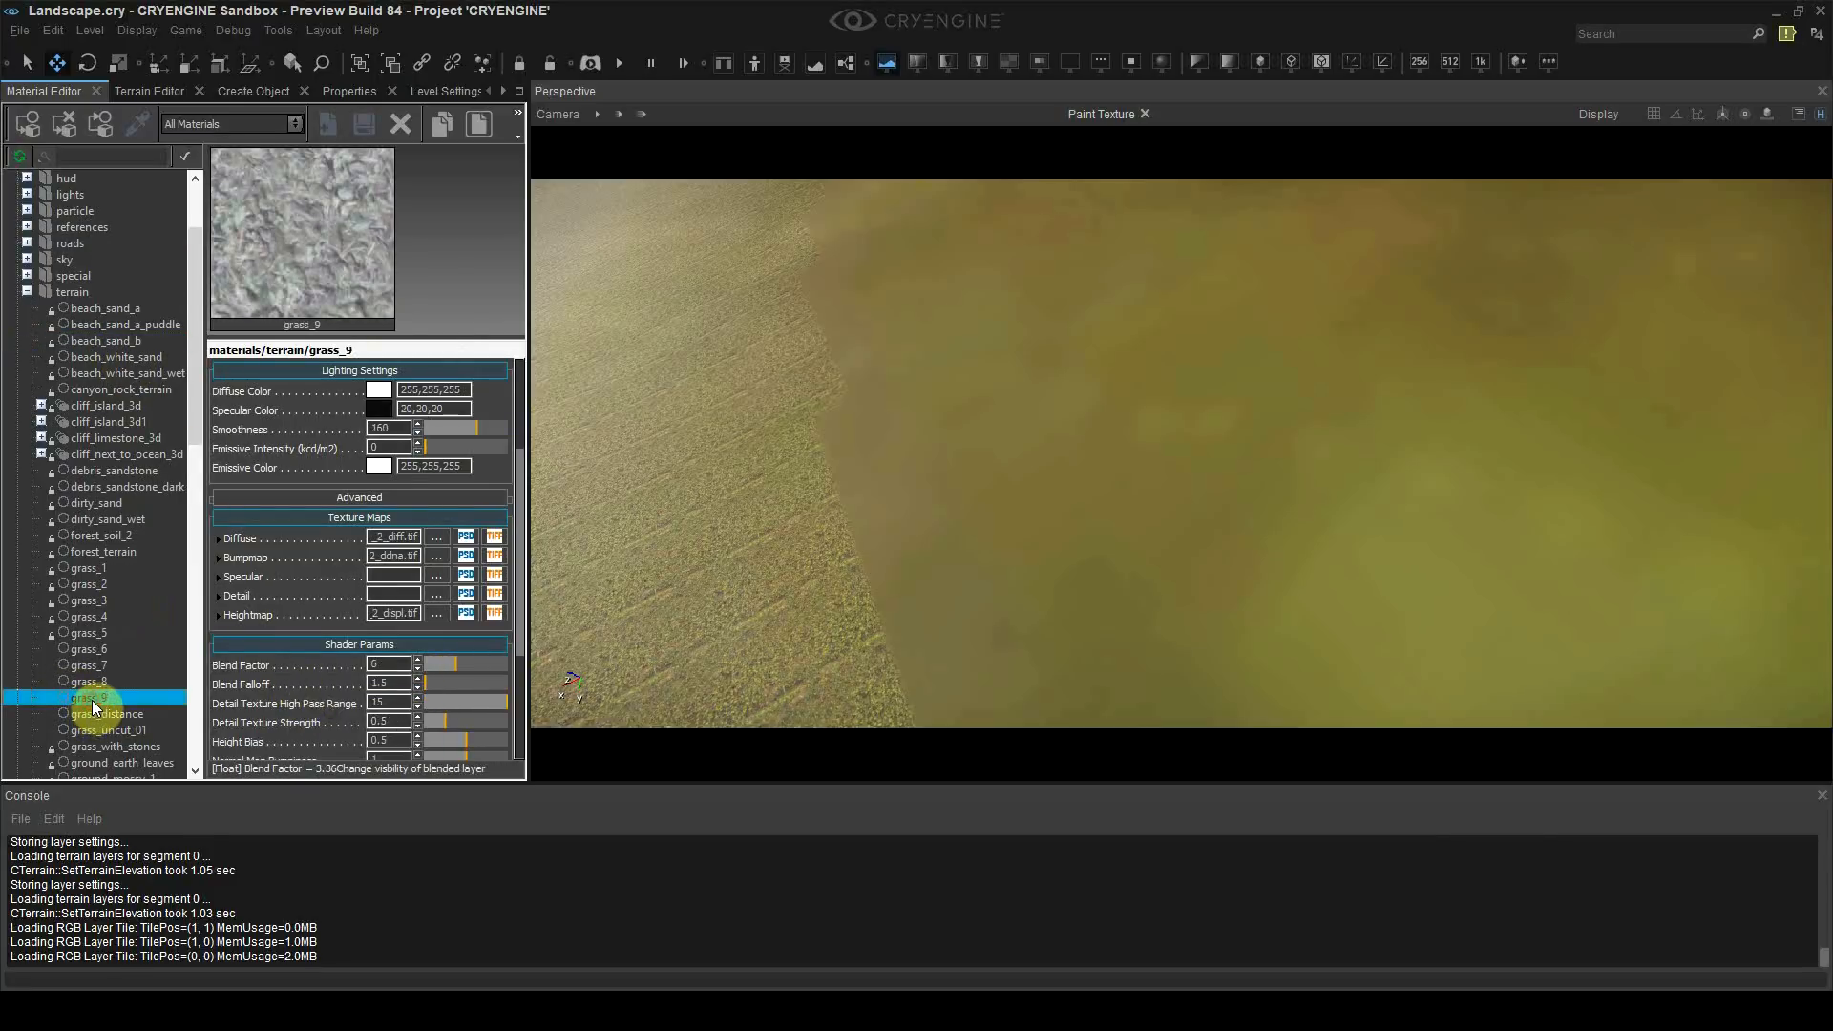
pyautogui.click(112, 551)
pyautogui.click(105, 714)
pyautogui.rightClick(297, 635)
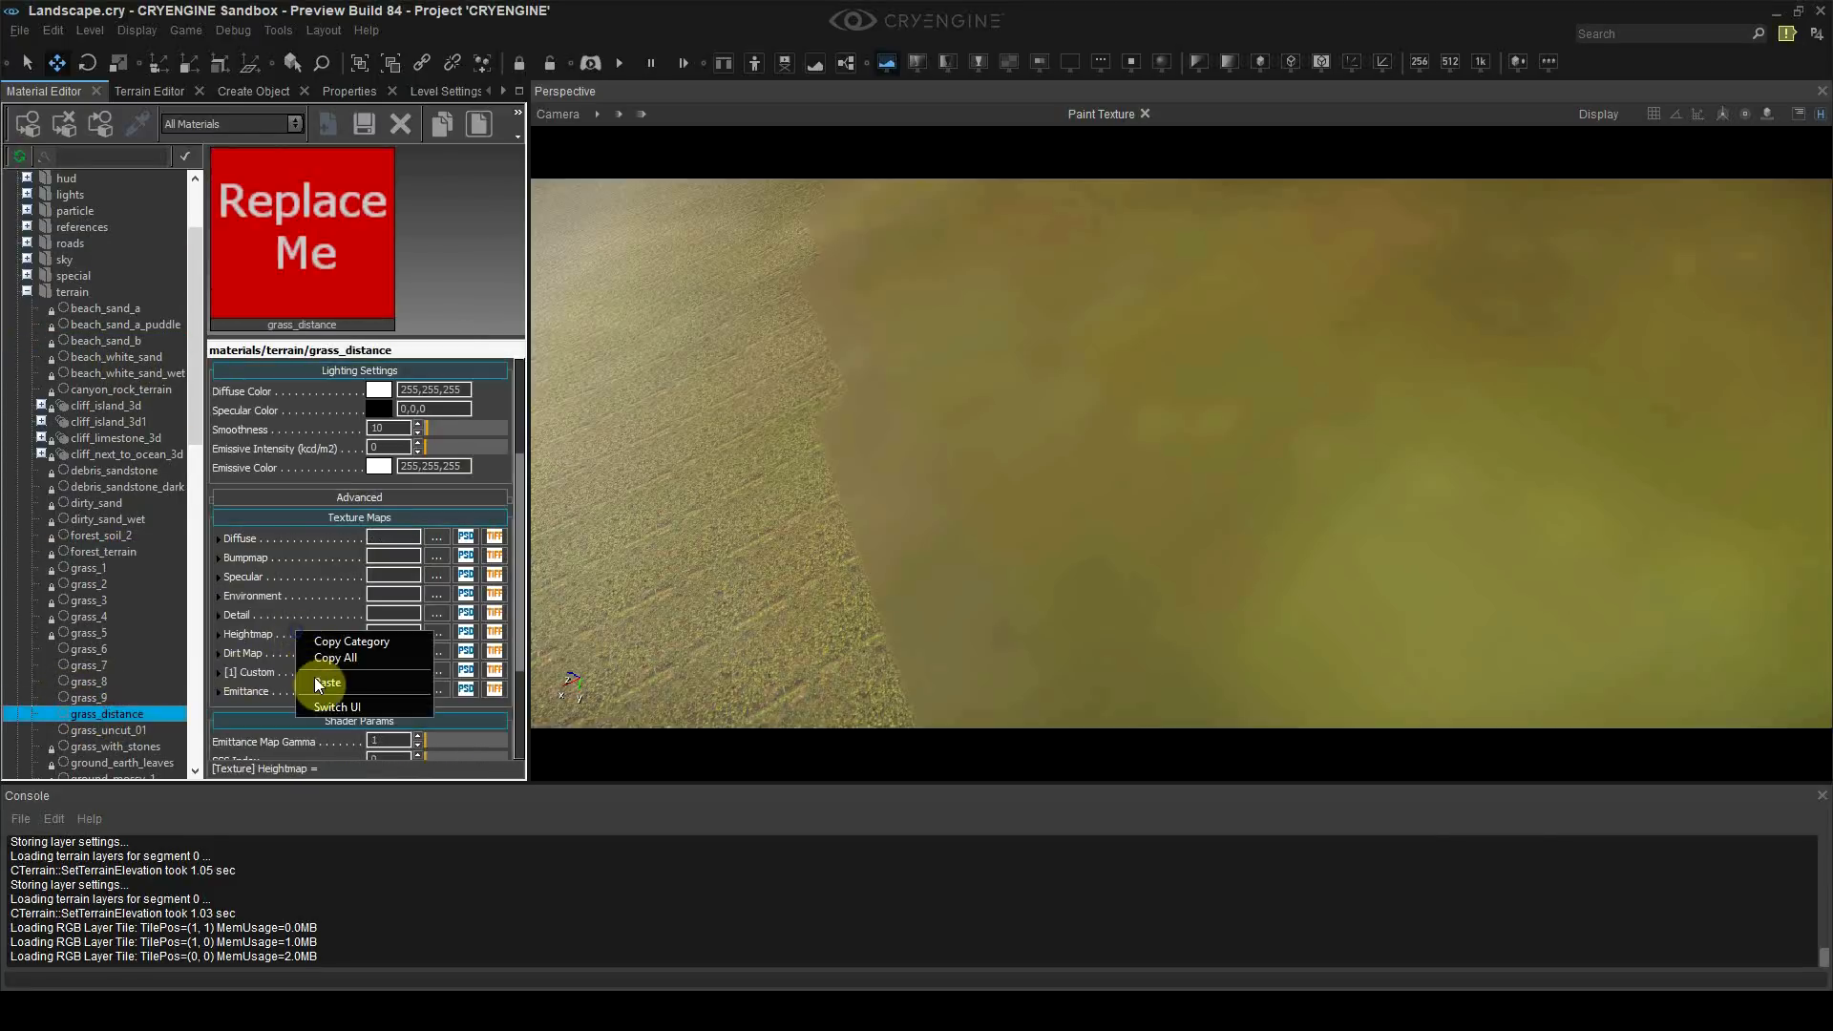
# Step: Copy all settings of the beach_sand_b material and paste them into the grass_distance material
pyautogui.click(133, 312)
pyautogui.click(141, 324)
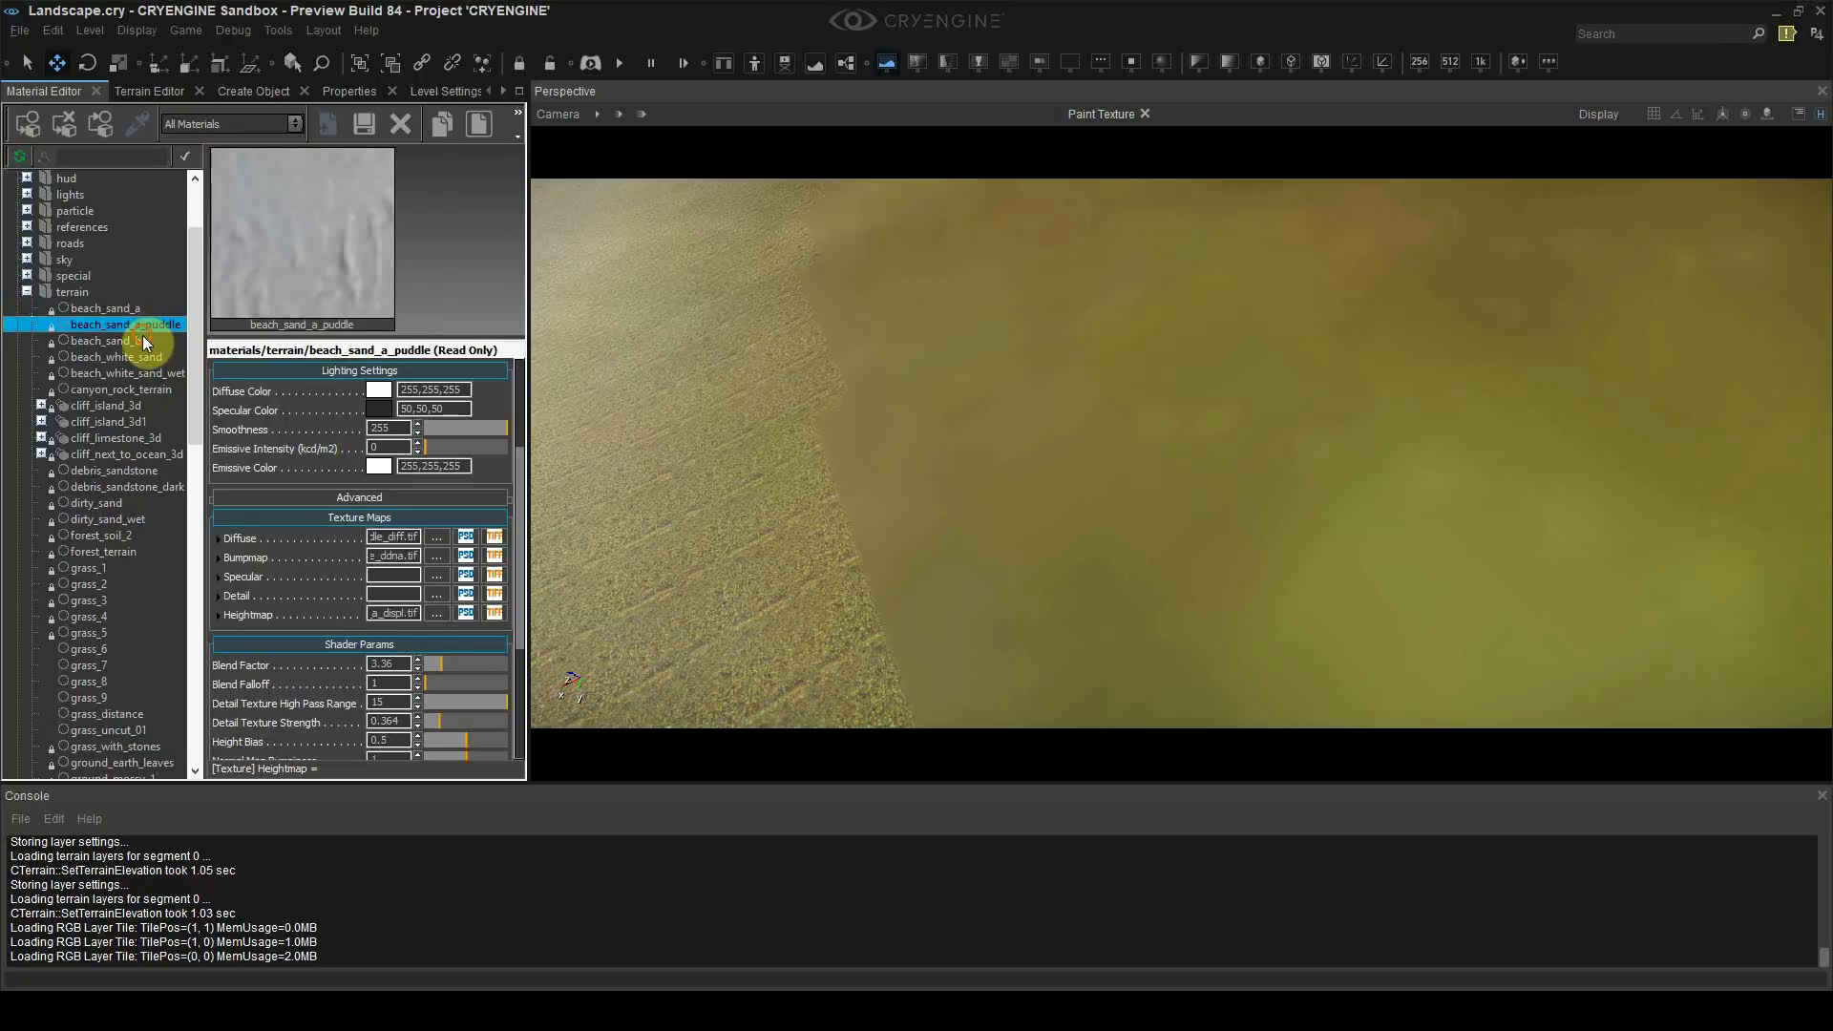
pyautogui.click(141, 340)
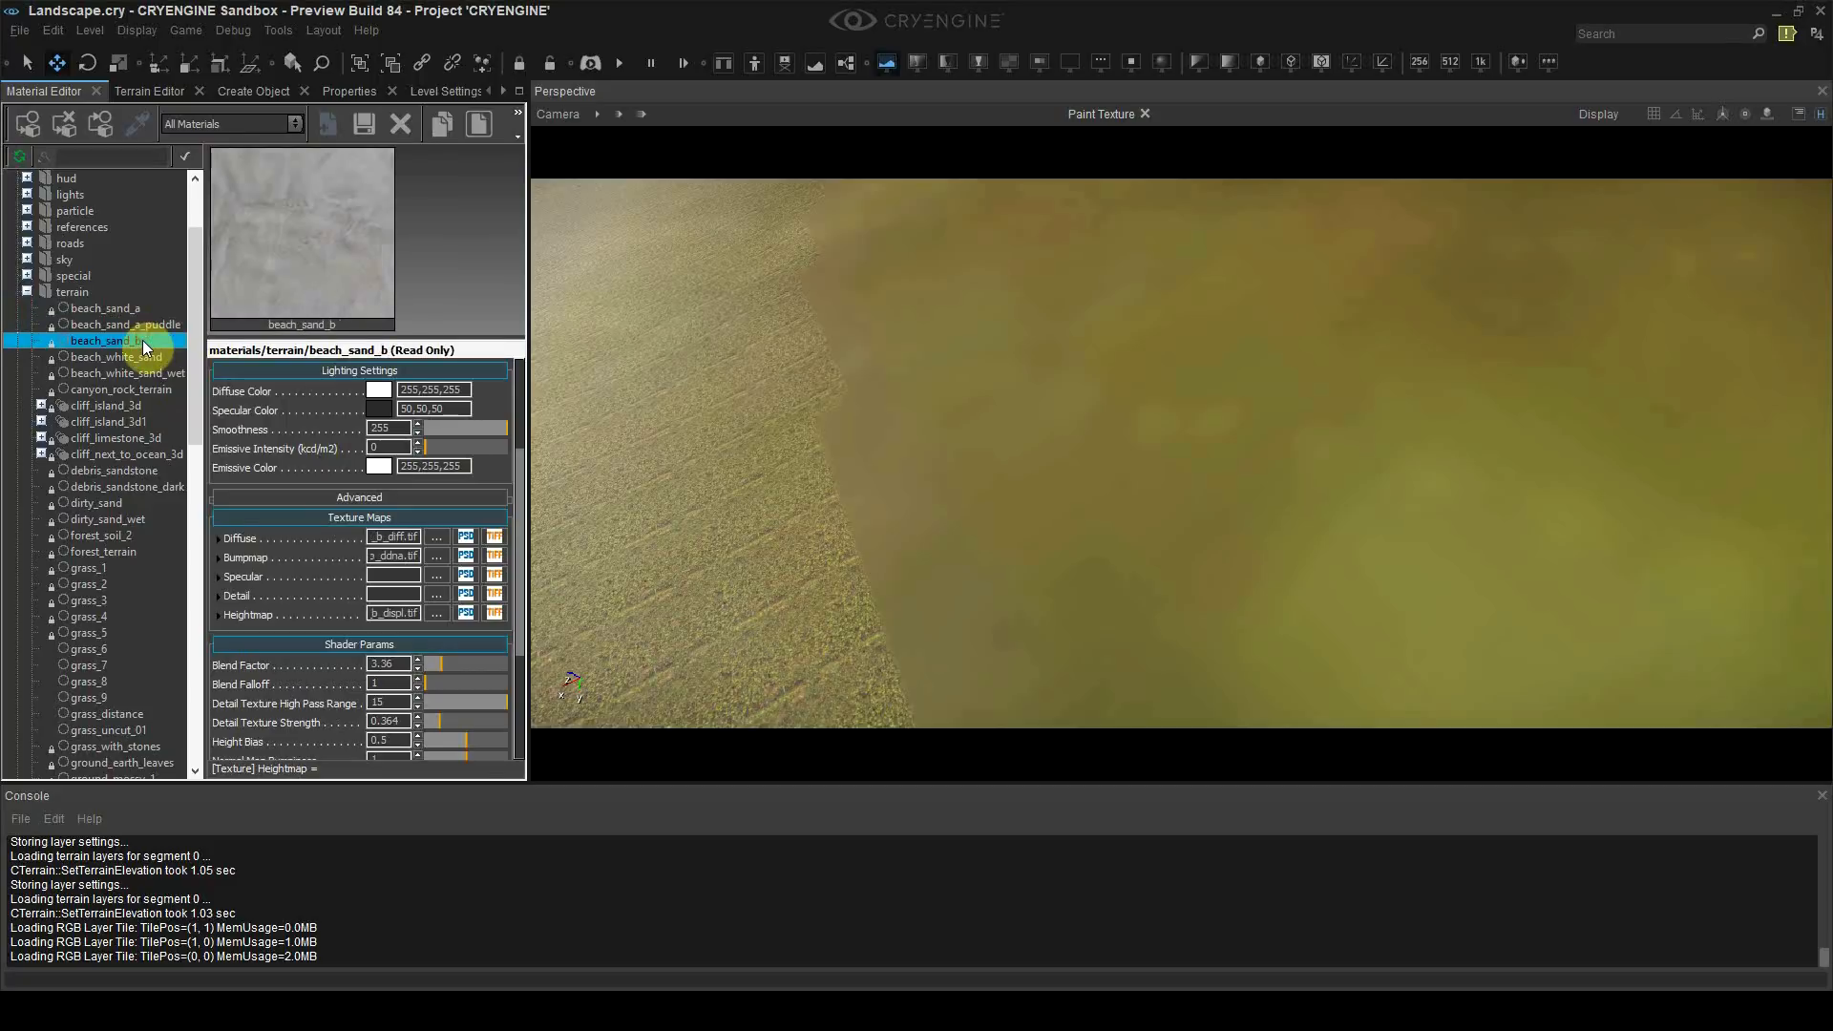
pyautogui.rightClick(258, 561)
pyautogui.click(275, 585)
pyautogui.click(90, 714)
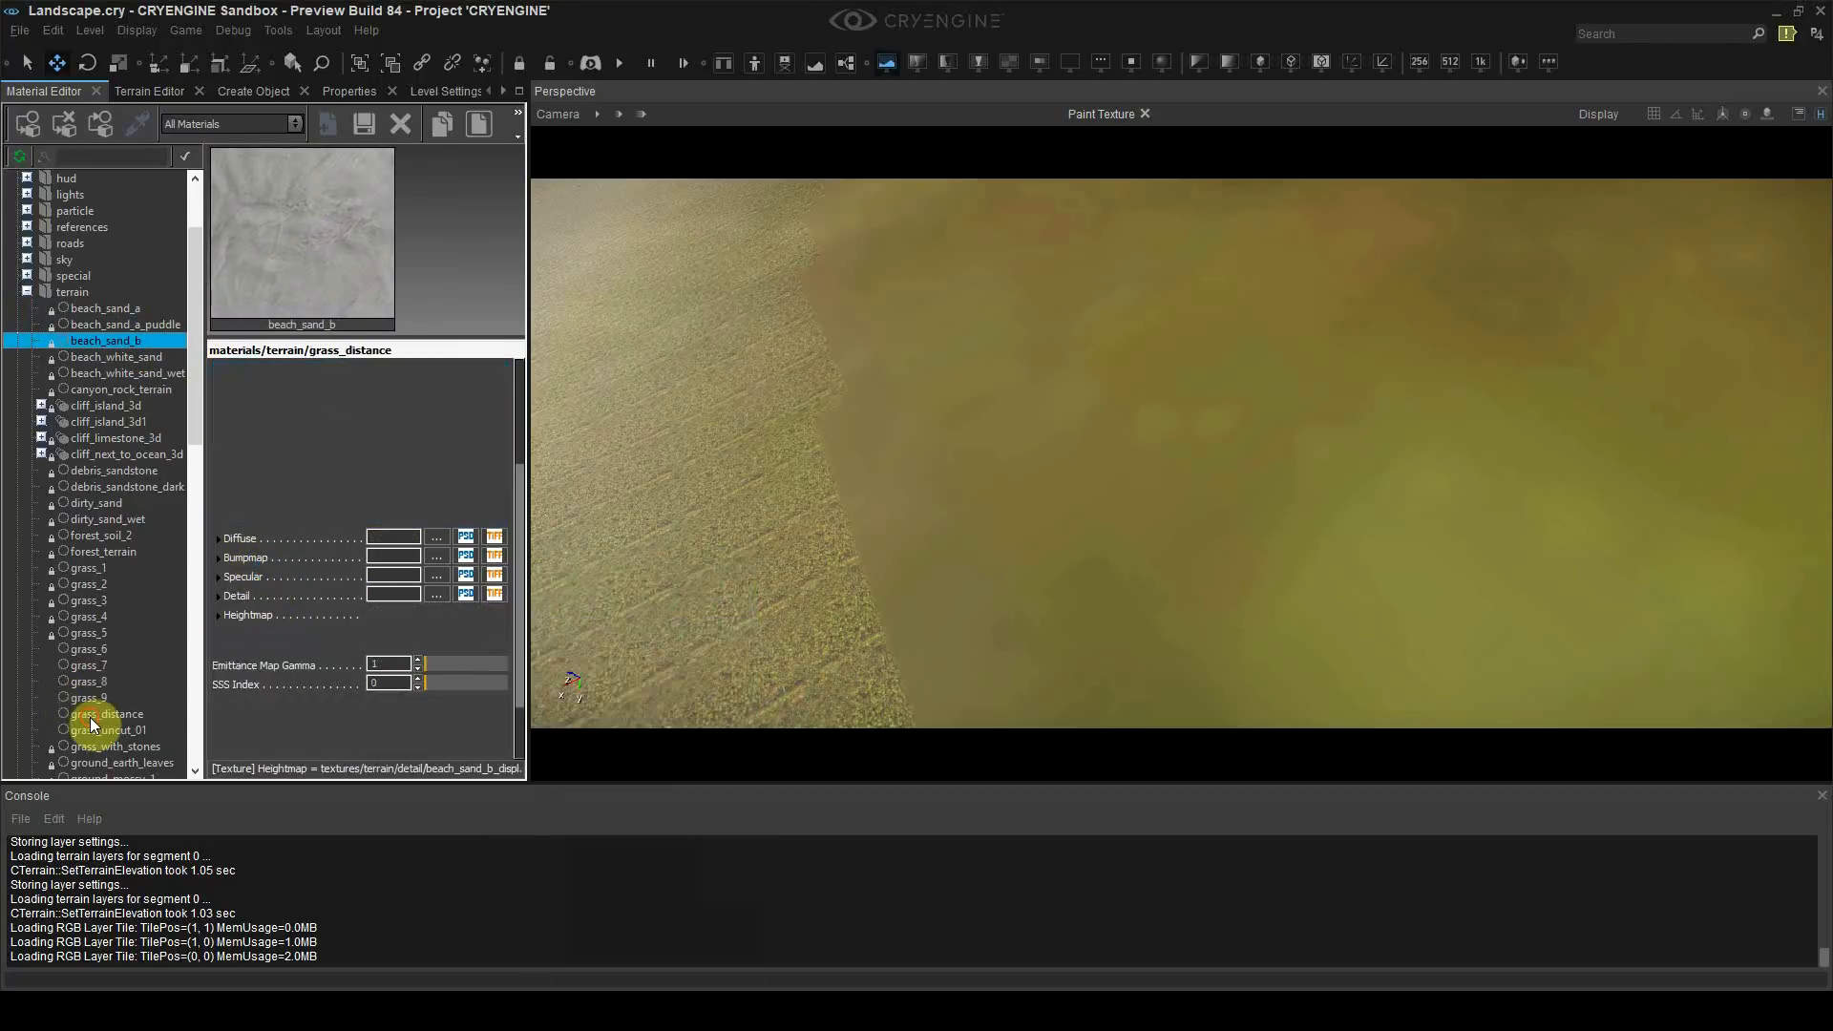
pyautogui.rightClick(277, 561)
pyautogui.click(300, 610)
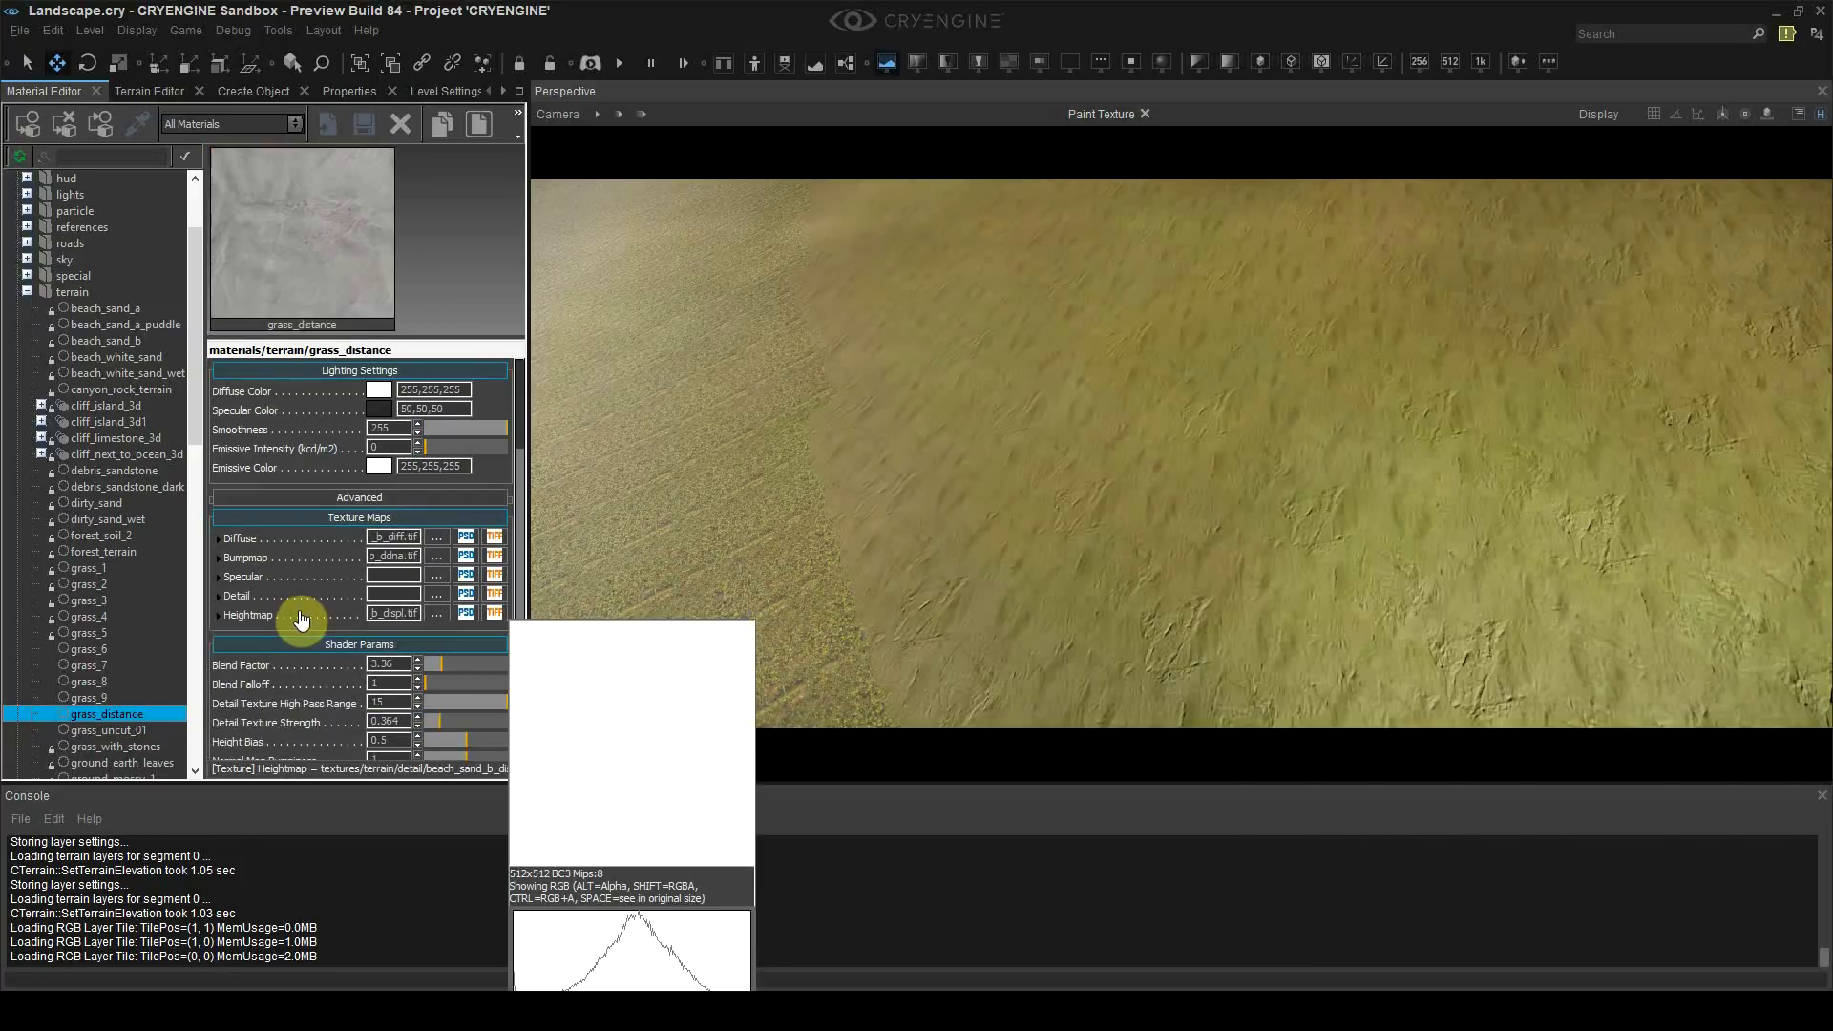
# Step: Frame the distant mountain behind the grass field in the viewport and save the view as camera location 5
pyautogui.moveTo(630, 573)
pyautogui.mouseDown(button='right')
pyautogui.moveTo(561, 332)
pyautogui.moveTo(569, 275)
pyautogui.moveTo(821, 572)
pyautogui.moveTo(1070, 310)
pyautogui.moveTo(1051, 258)
pyautogui.moveTo(1070, 478)
pyautogui.moveTo(1050, 373)
pyautogui.moveTo(1182, 449)
pyautogui.moveTo(1073, 479)
pyautogui.moveTo(1206, 438)
pyautogui.moveTo(1068, 563)
pyautogui.moveTo(611, 544)
pyautogui.moveTo(601, 620)
pyautogui.mouseUp(button='right')
pyautogui.click(89, 633)
pyautogui.press('s')
pyautogui.press('w')
pyautogui.press('w')
pyautogui.moveTo(1146, 535); pyautogui.dragTo(811, 463, button='right')
pyautogui.moveTo(1064, 554); pyautogui.dragTo(855, 537, button='right')
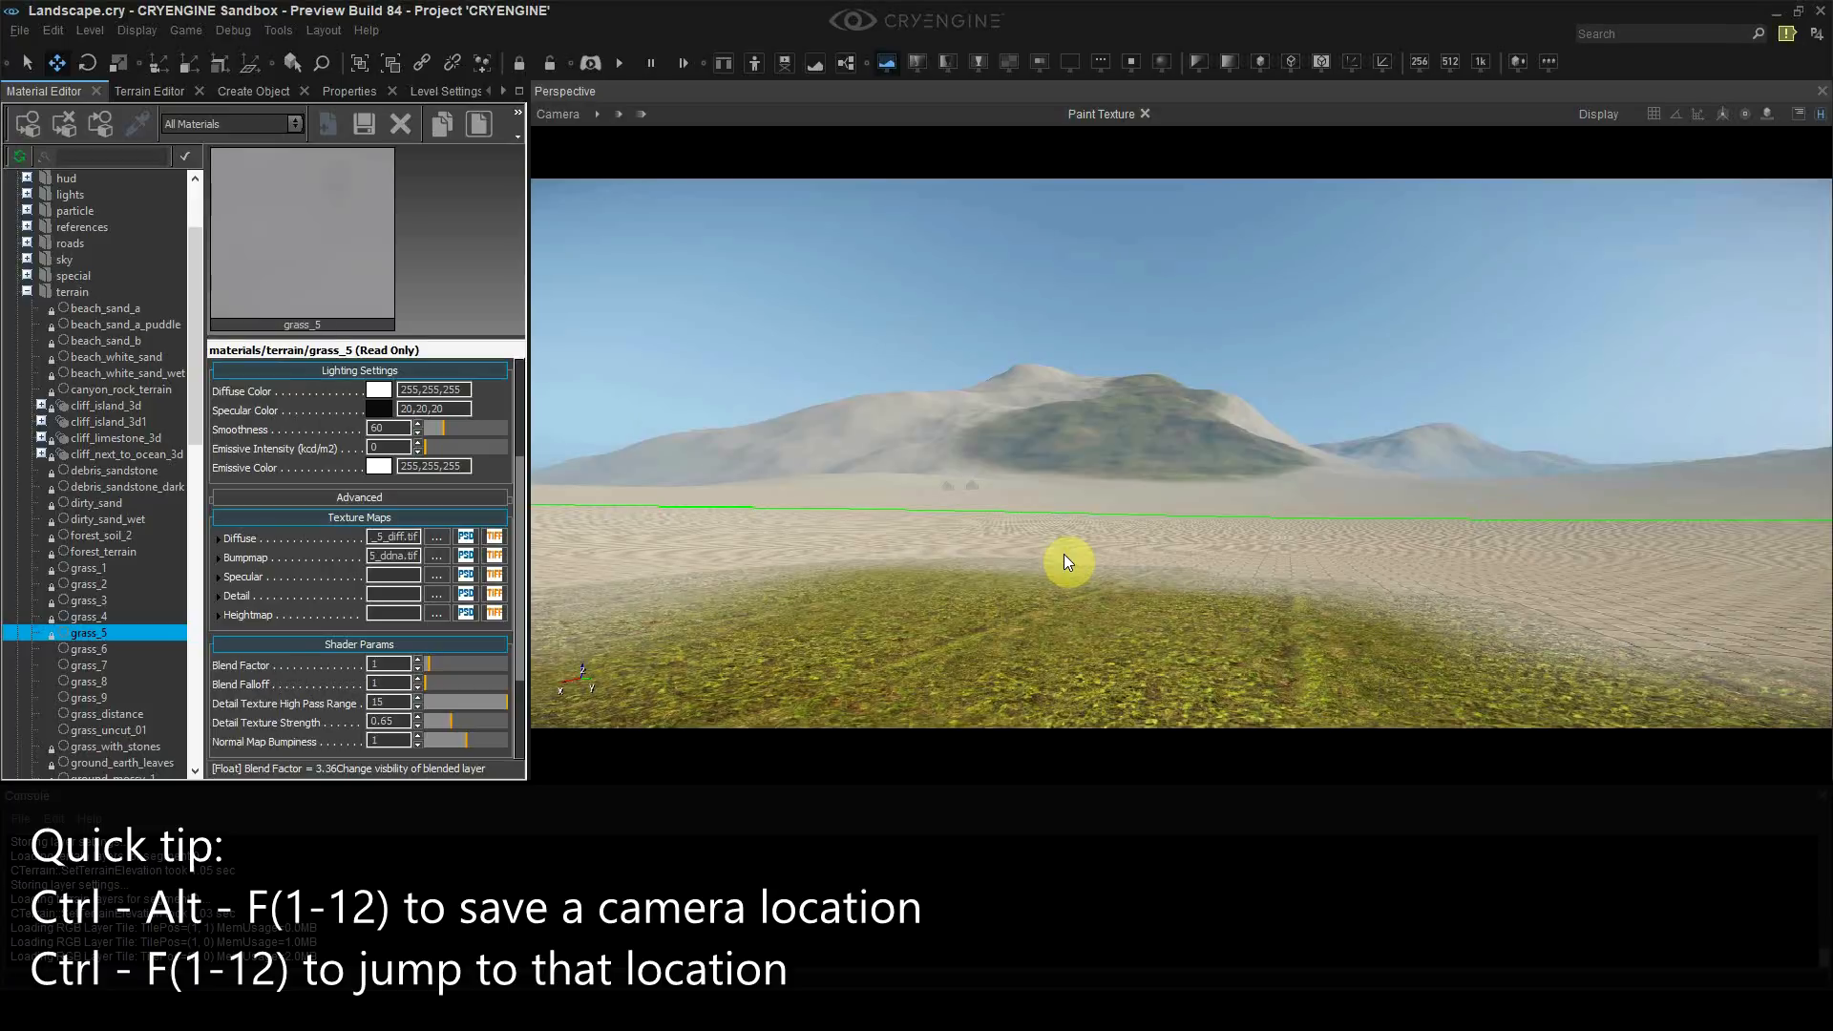
pyautogui.hotkey('ctrl', 'alt', 'F5')
pyautogui.moveTo(1063, 554); pyautogui.dragTo(1108, 558, button='right')
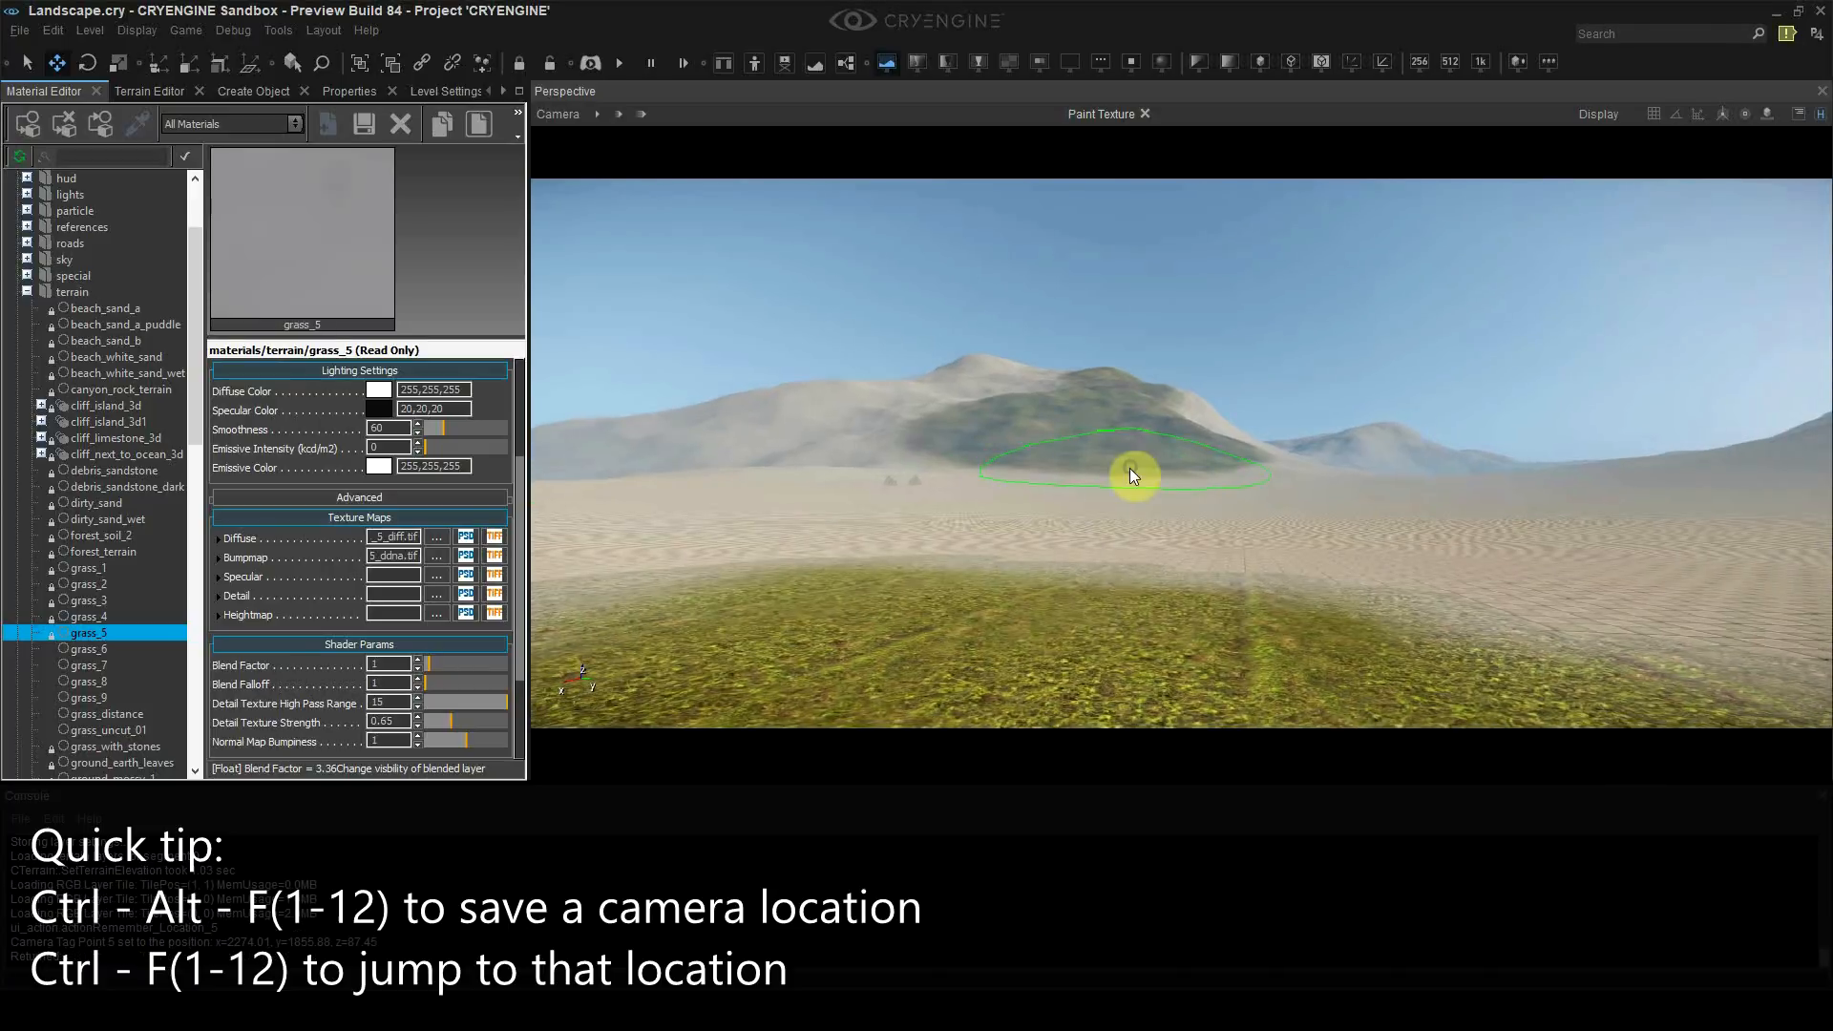
# Step: Copy all settings of the moss_terrain material and paste them into the grass_distance material
pyautogui.scroll(-1, 122, 586)
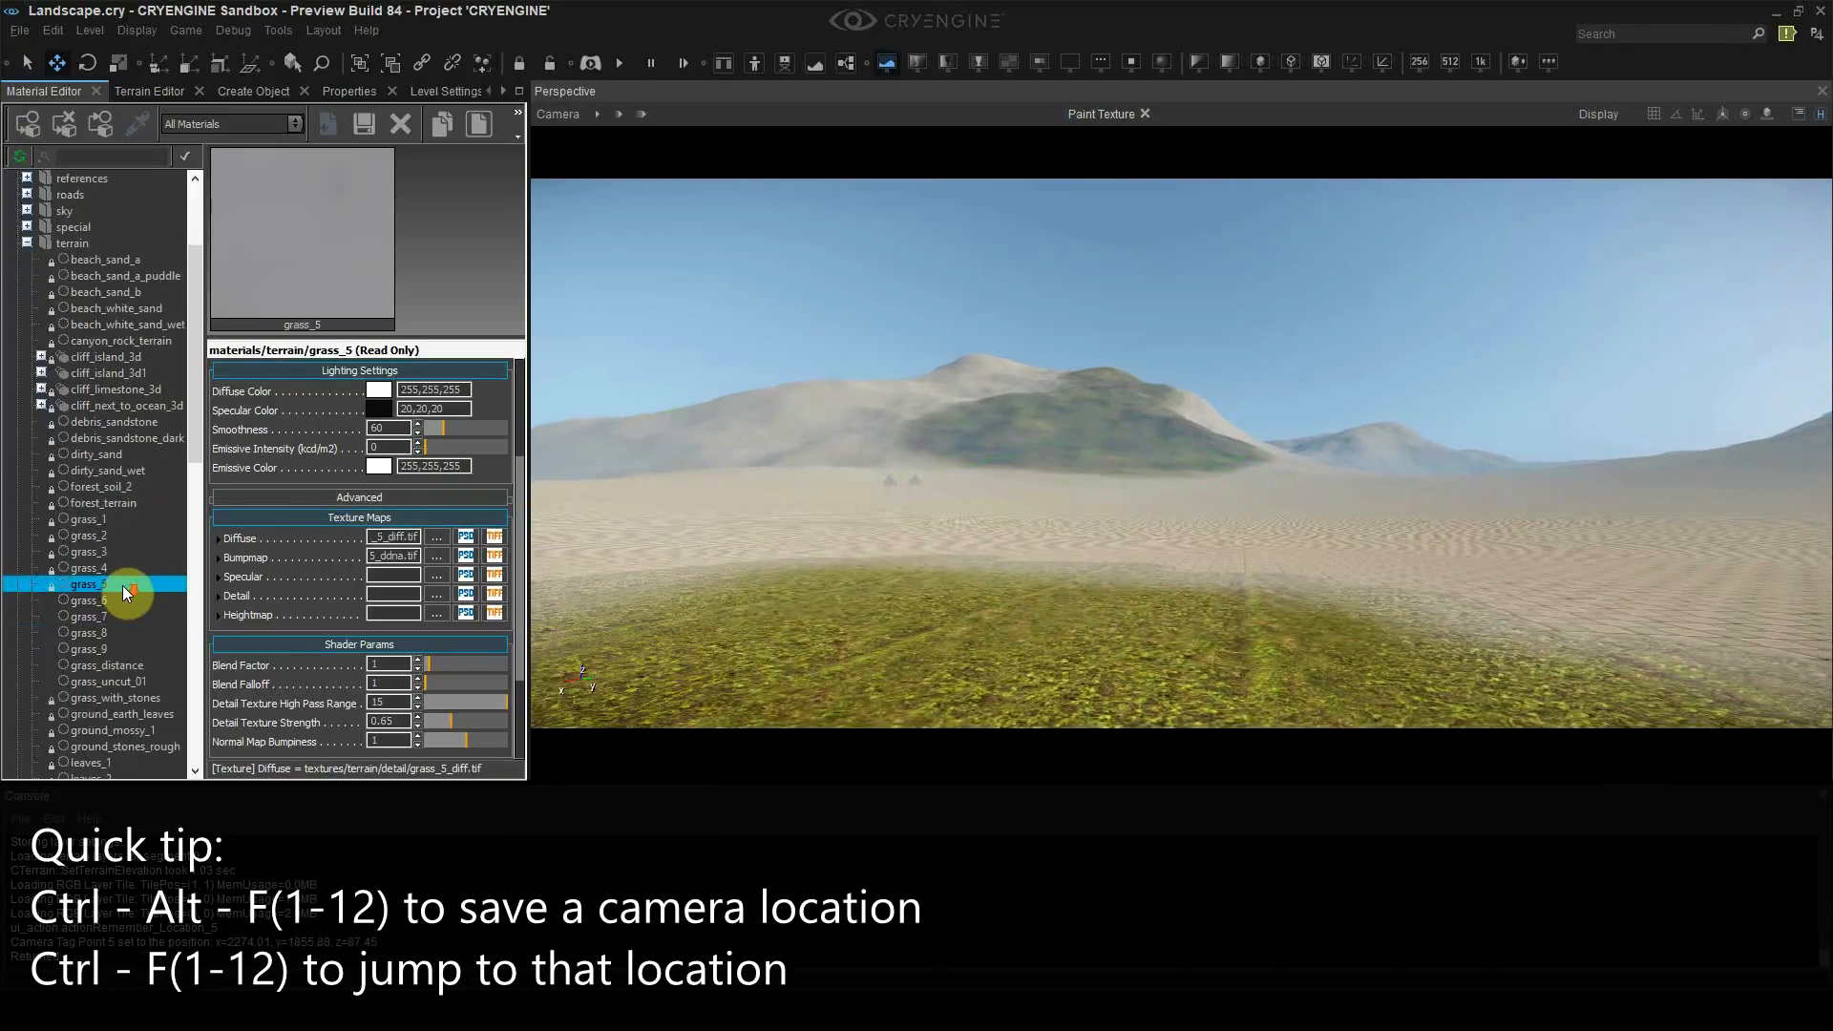
pyautogui.click(118, 534)
pyautogui.rightClick(281, 579)
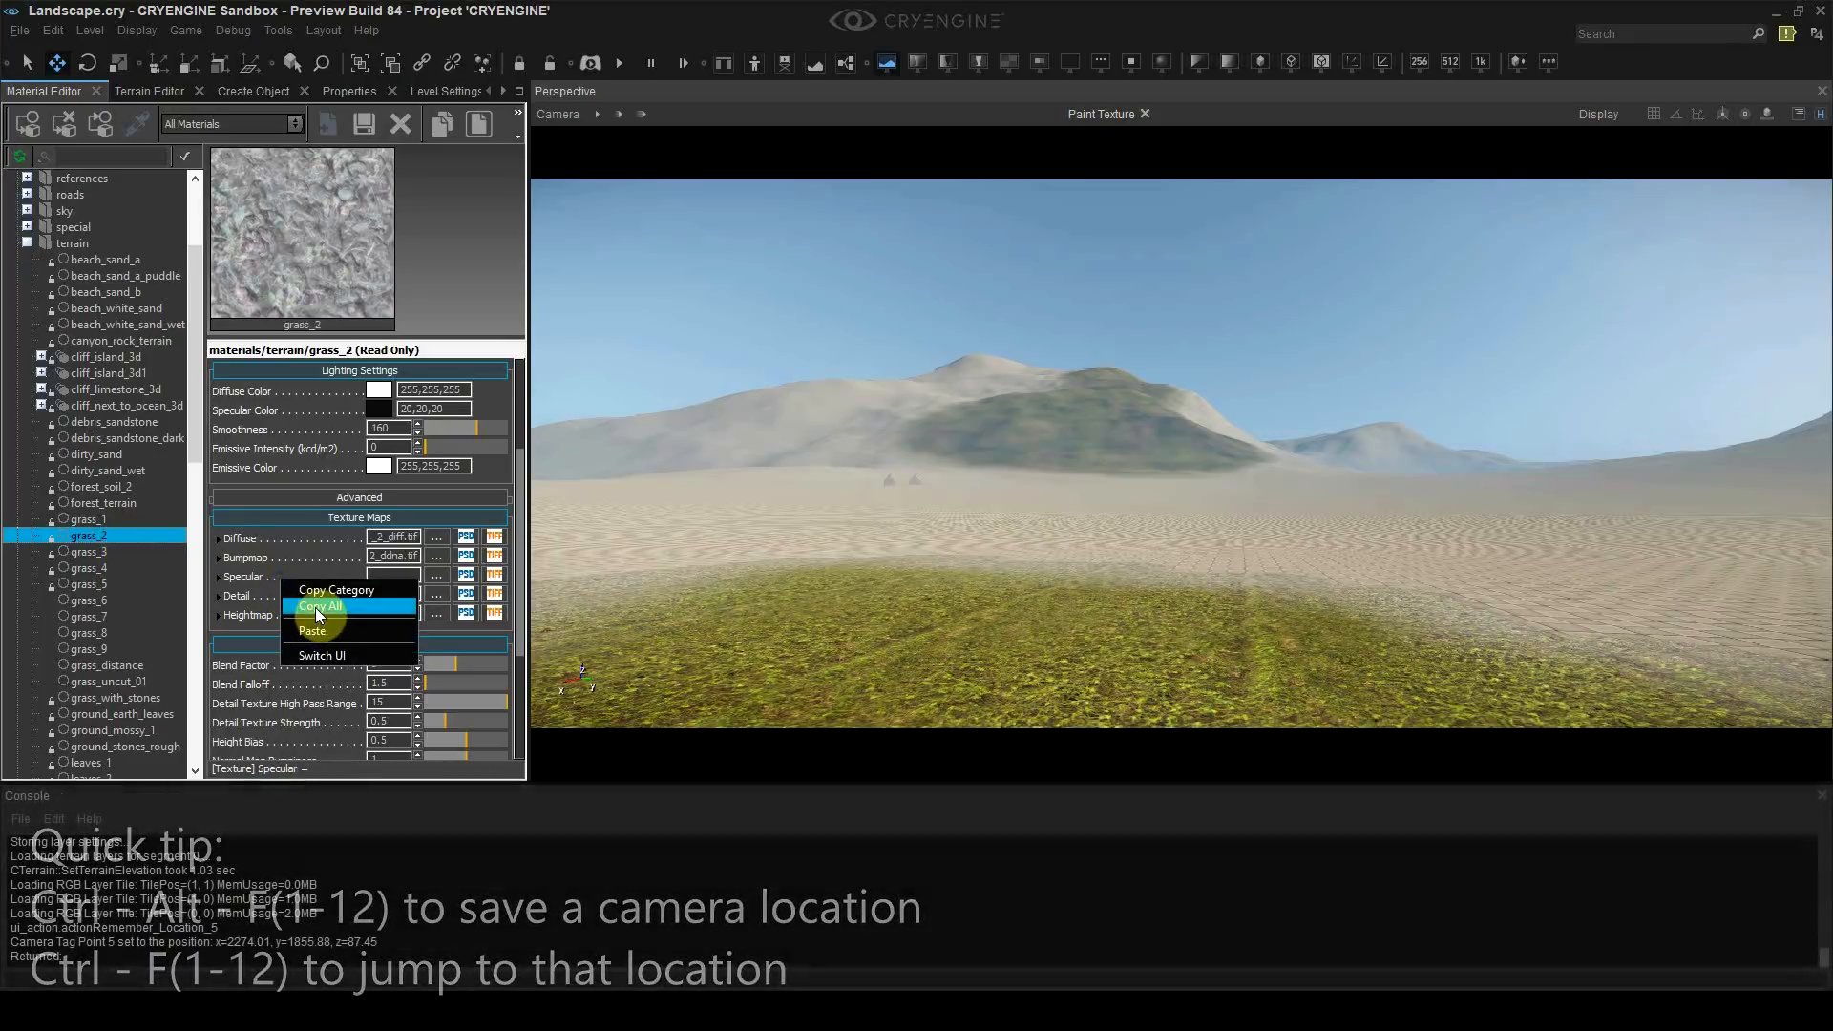
pyautogui.moveTo(193, 445); pyautogui.dragTo(193, 544)
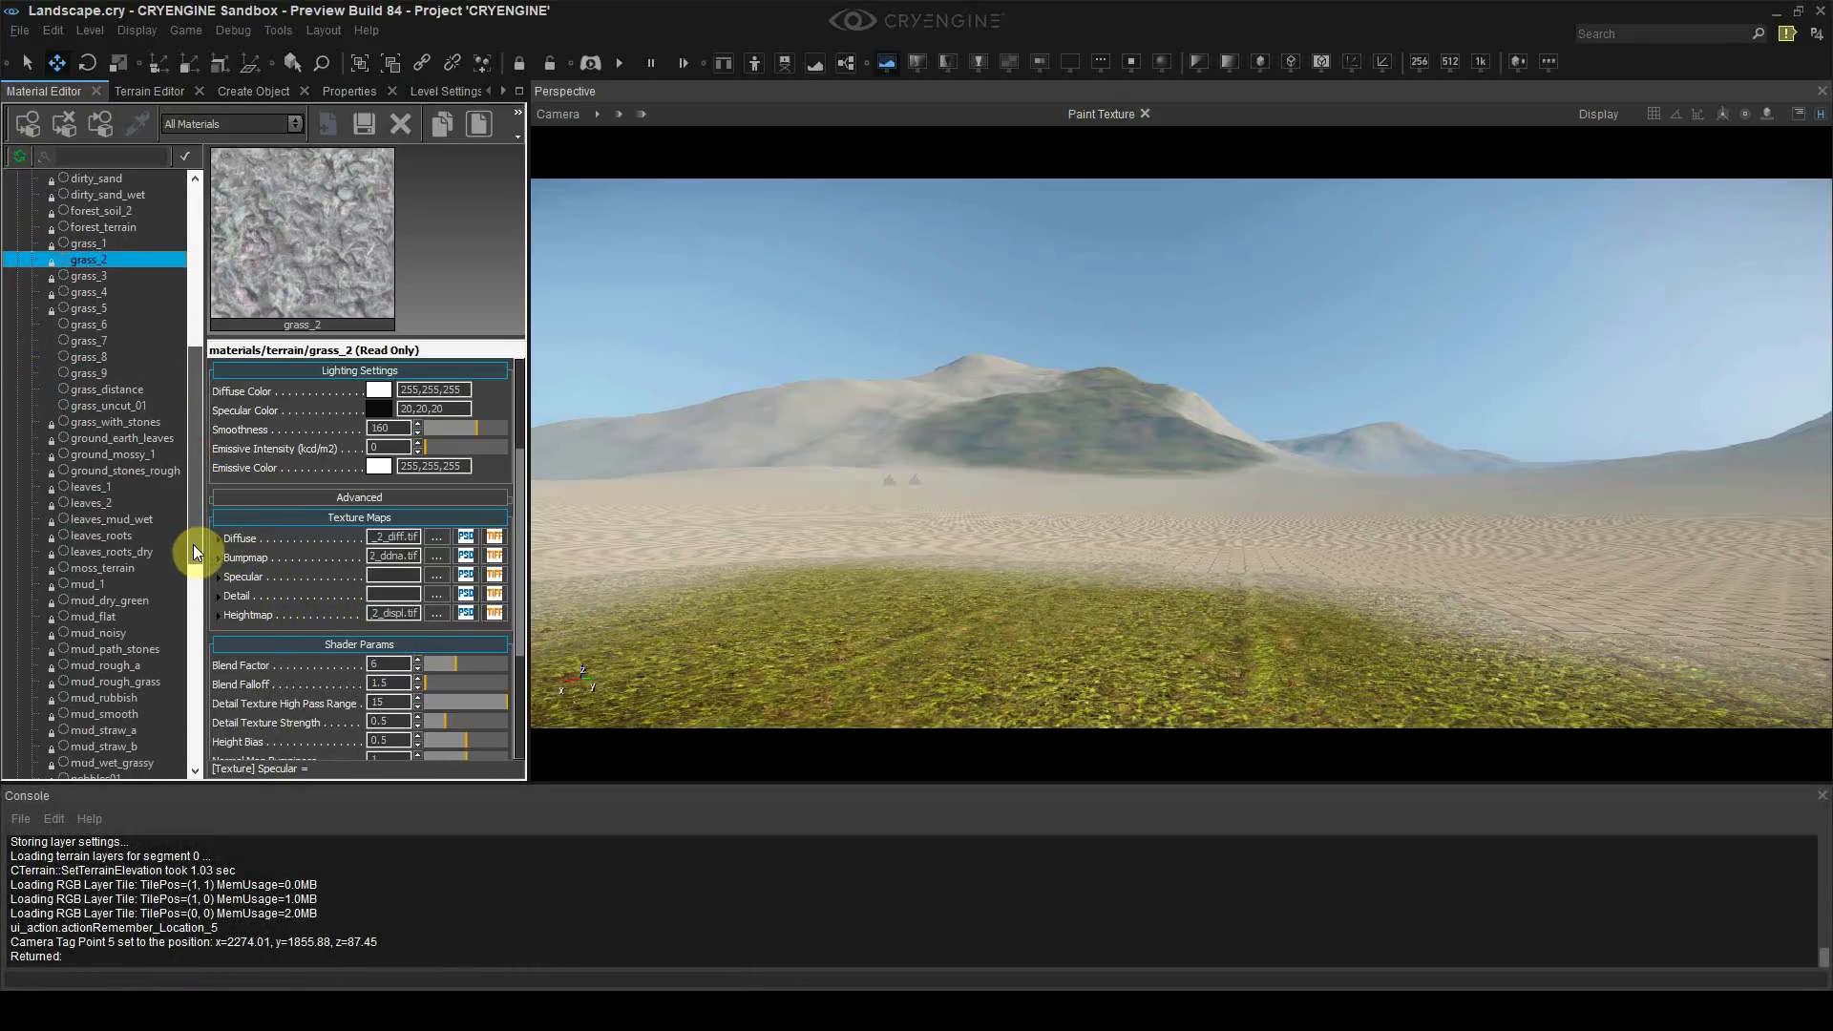
pyautogui.click(152, 568)
pyautogui.scroll(-1, 261, 589)
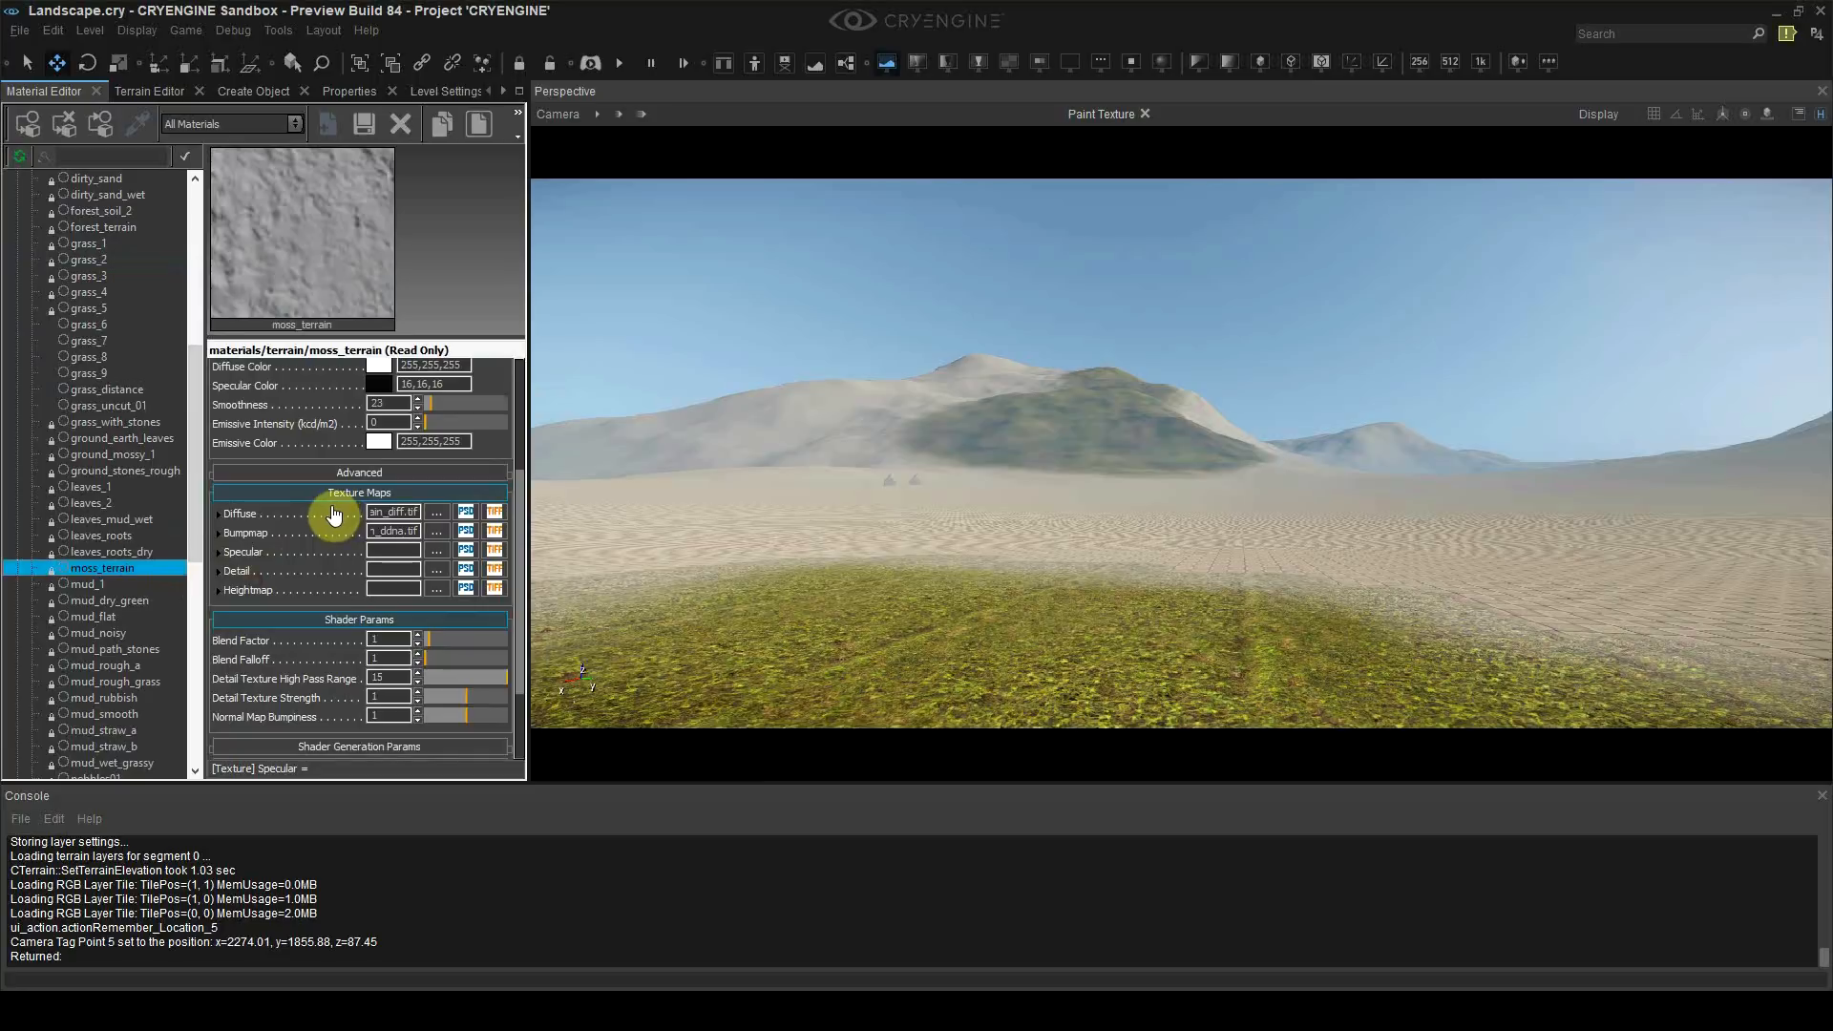
pyautogui.moveTo(332, 515)
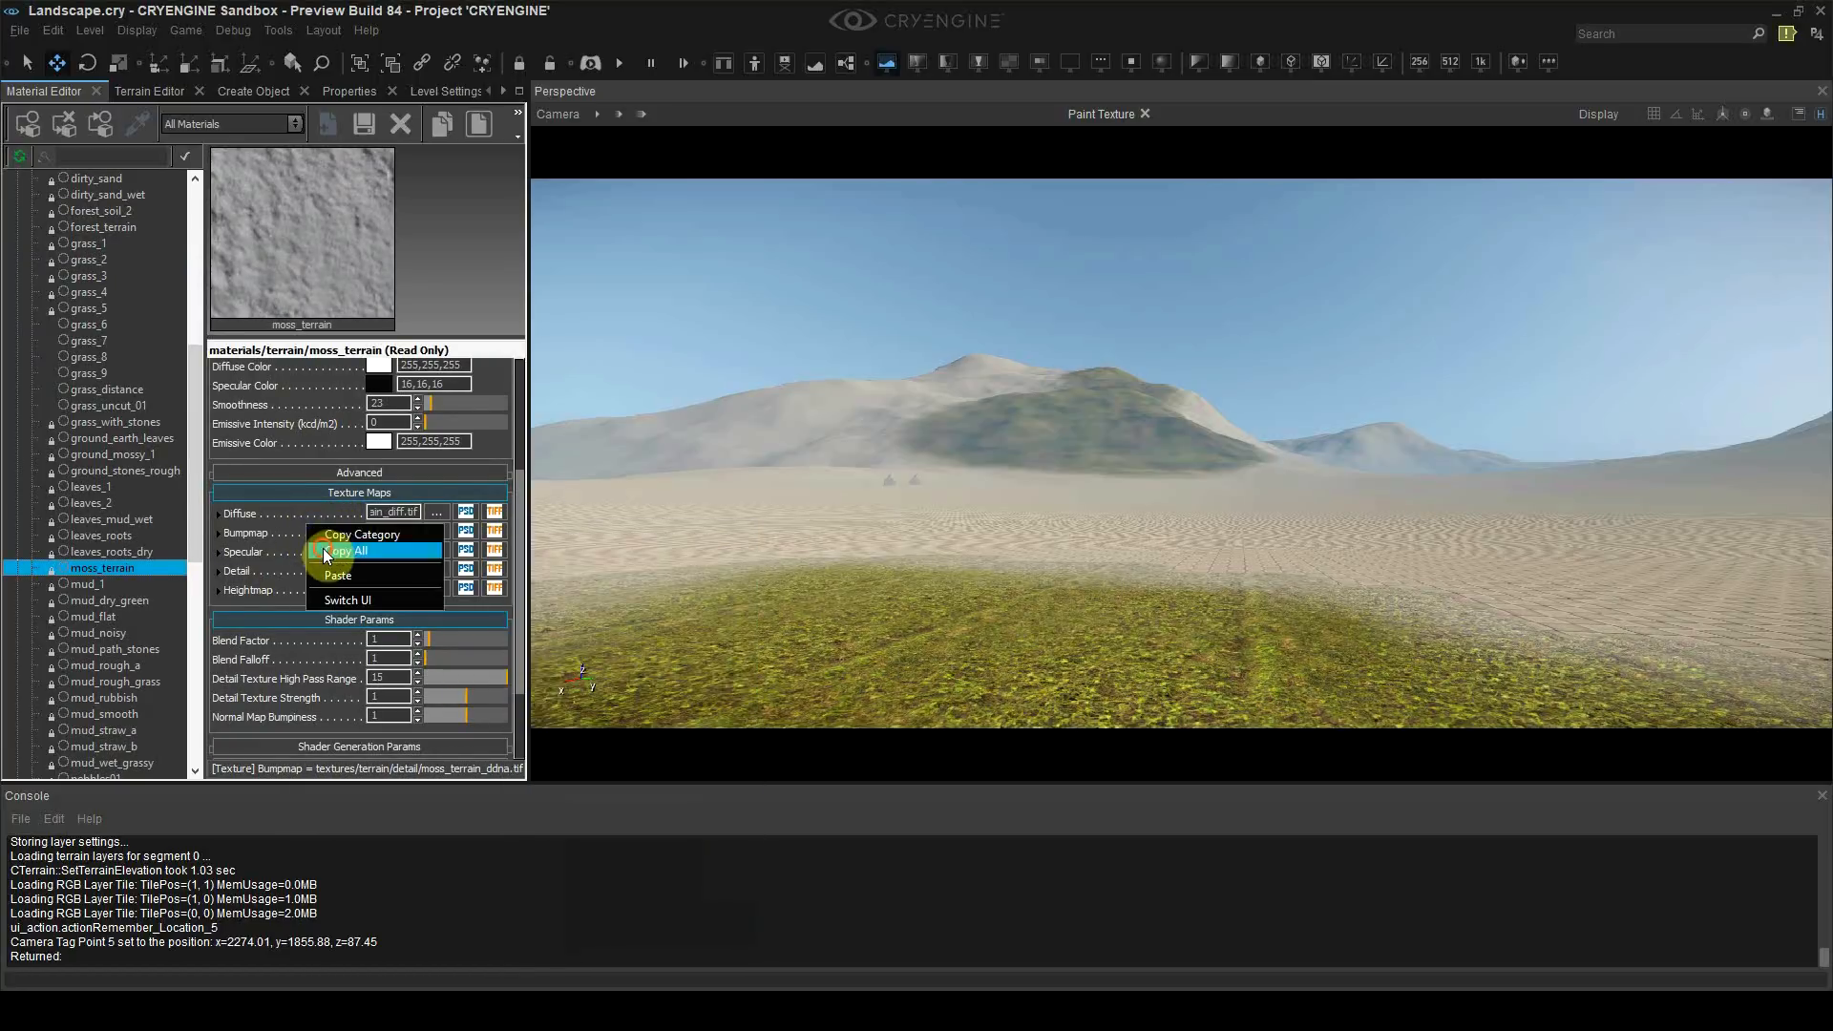
pyautogui.click(107, 389)
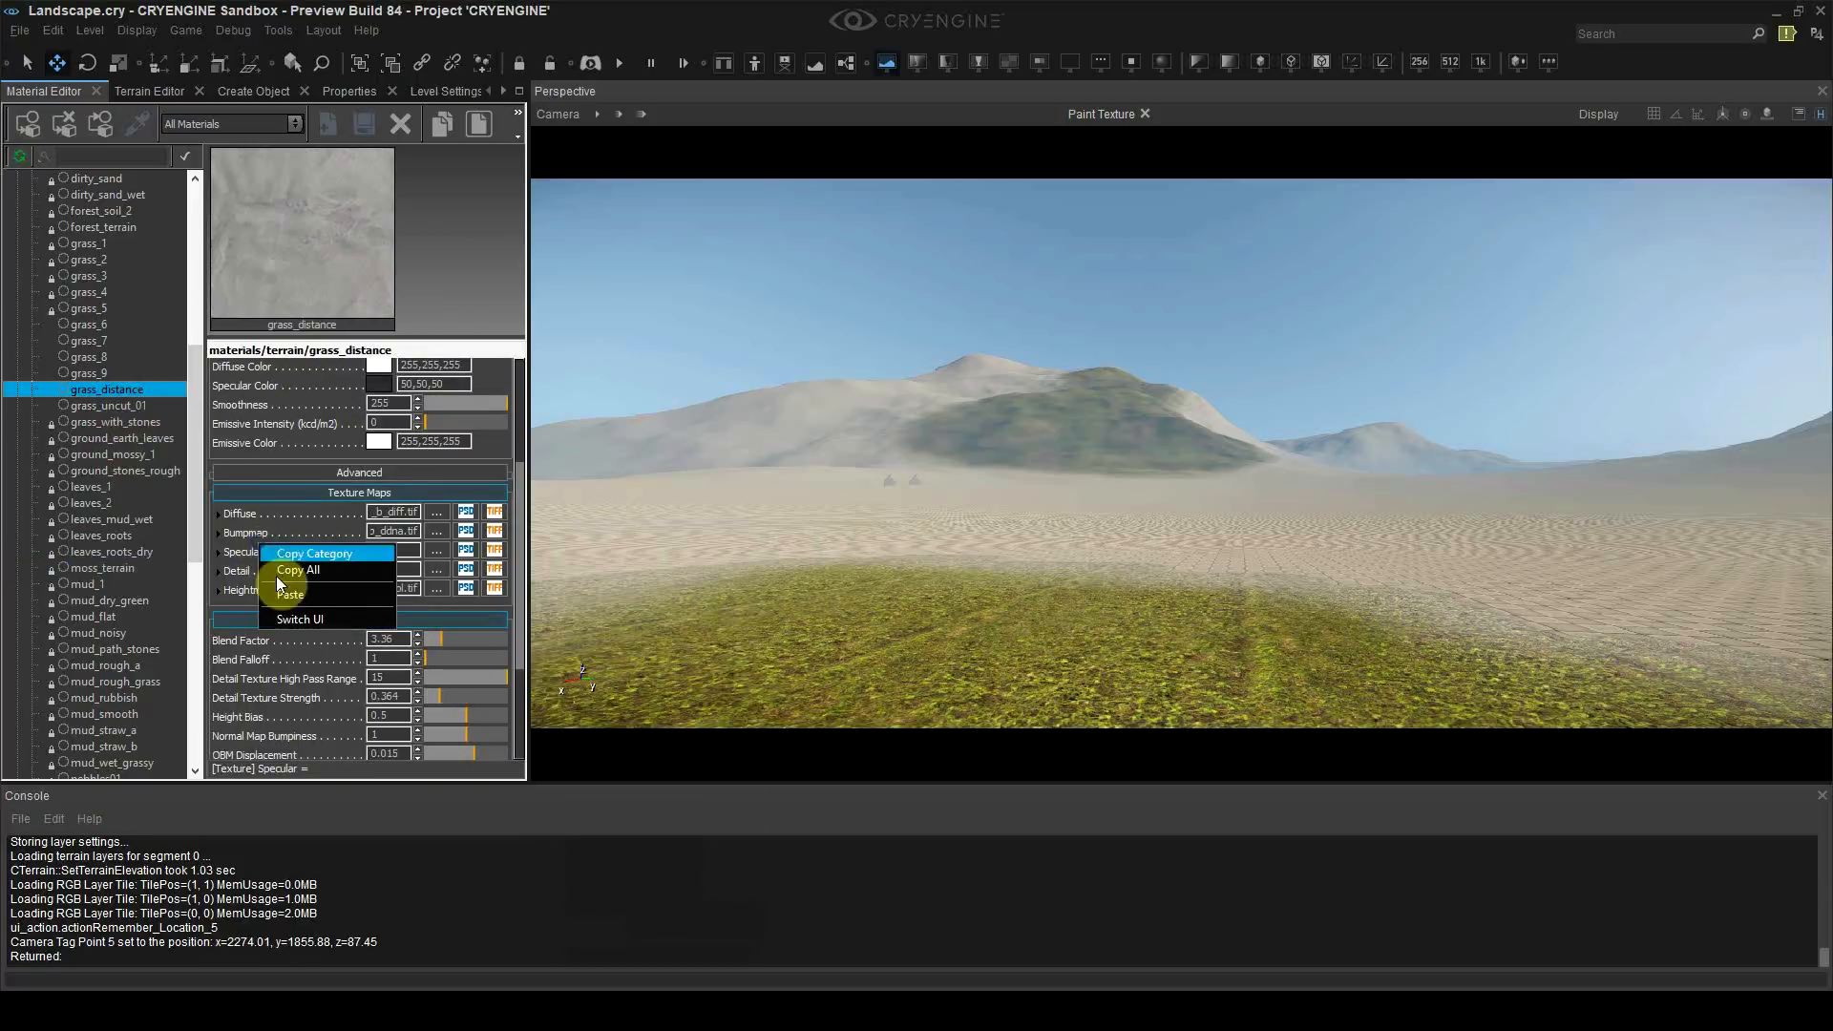
# Step: Inspect the painted mountain slope up close and set the terrain's Detail Layers View Dist Ratio to 15 in the level settings
pyautogui.moveTo(1340, 555); pyautogui.dragTo(1321, 550, button='right')
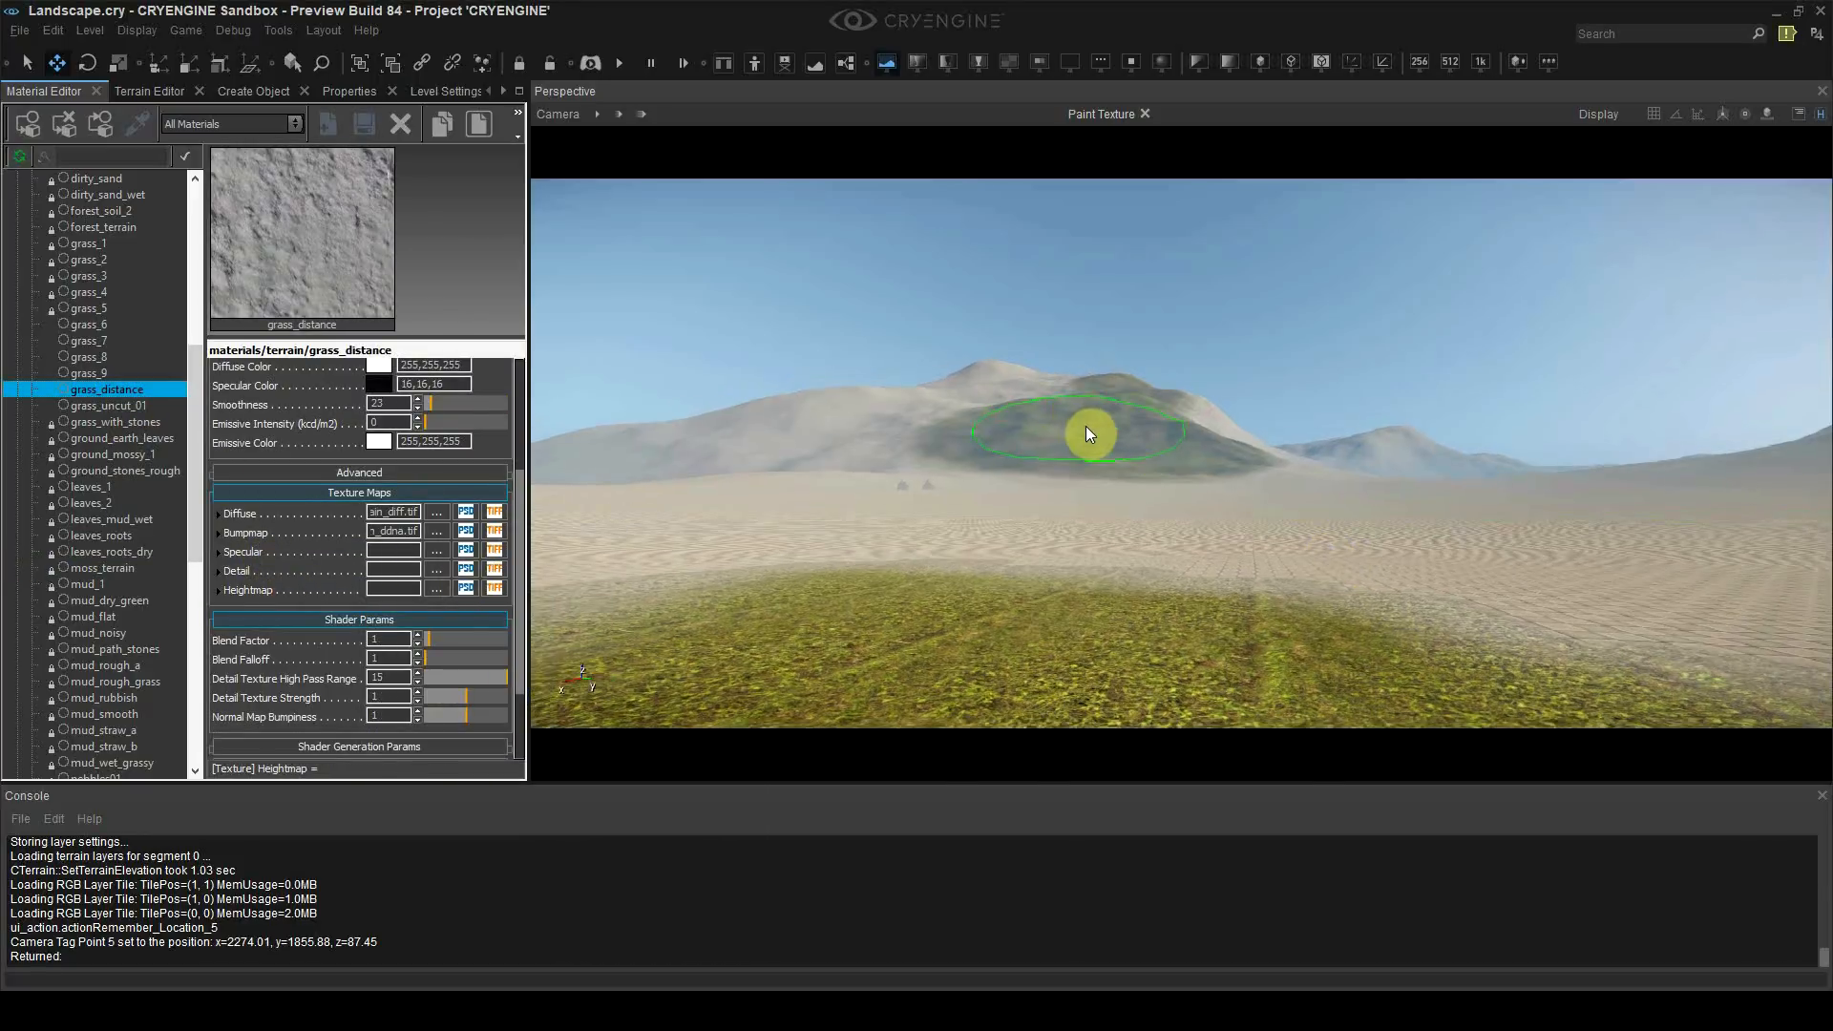
pyautogui.press('w')
pyautogui.moveTo(1102, 445); pyautogui.dragTo(1105, 443, button='right')
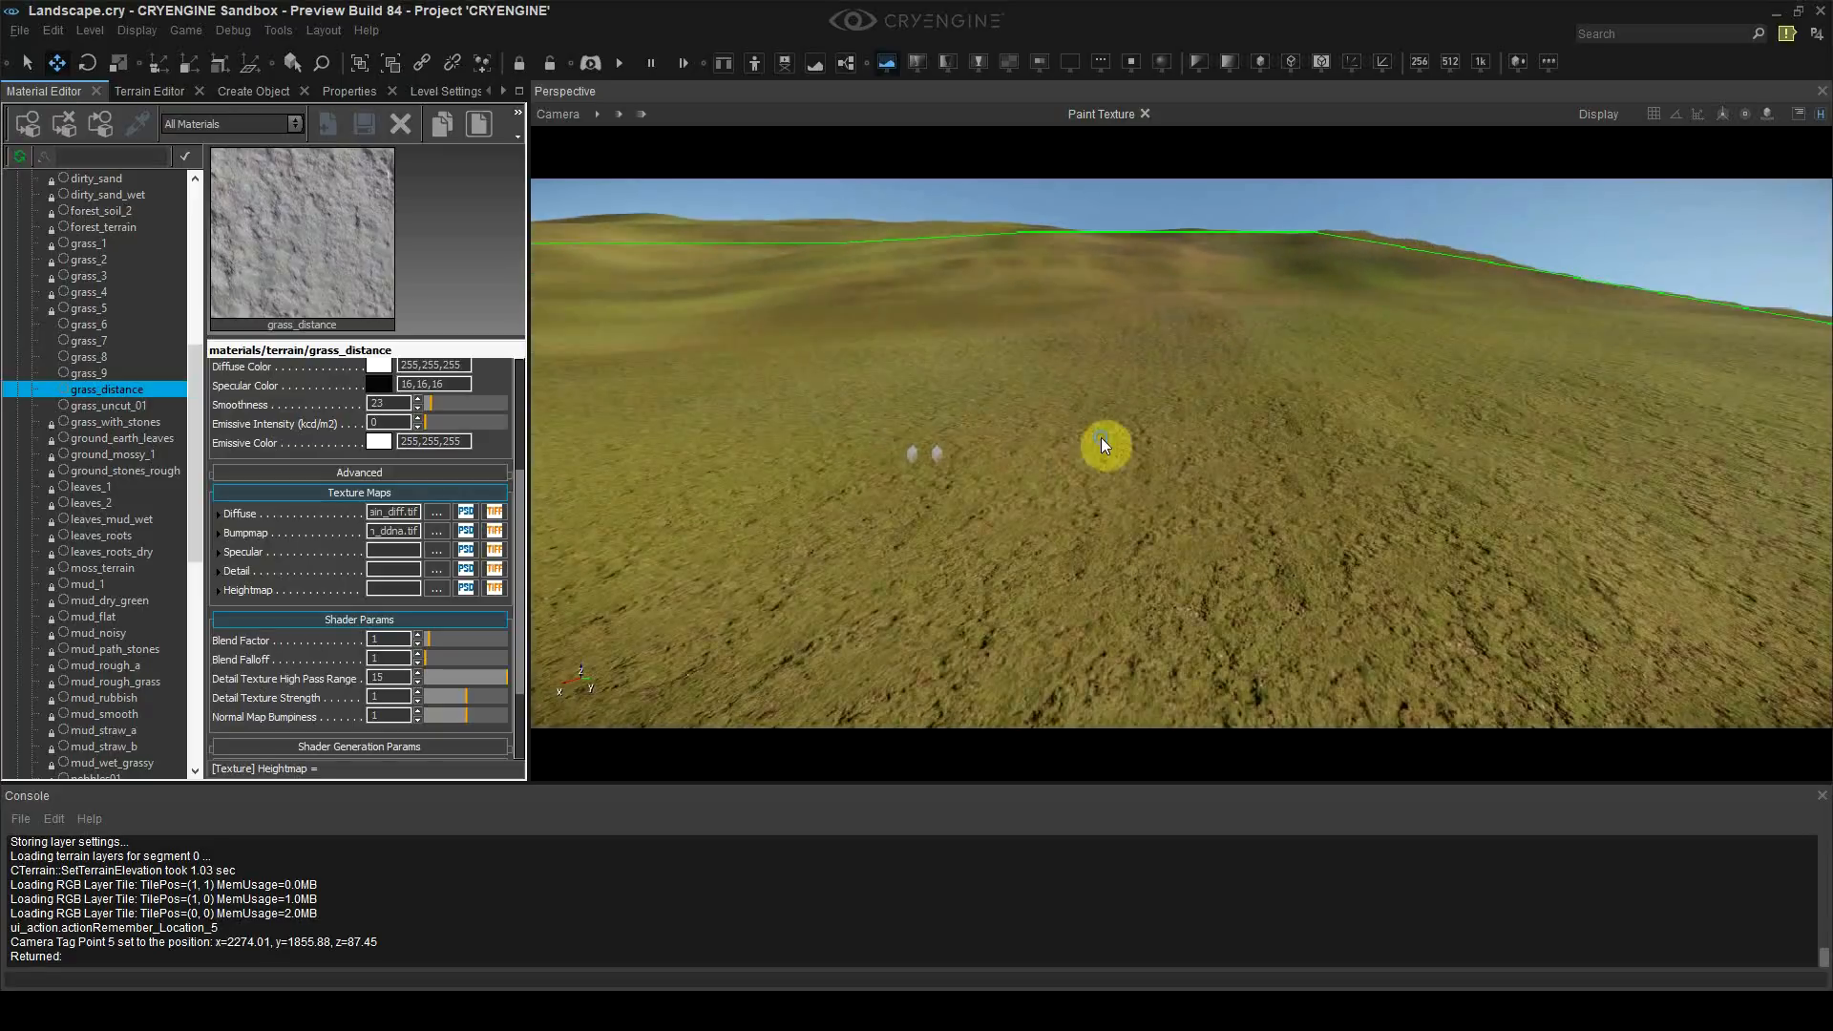
pyautogui.moveTo(1146, 508); pyautogui.dragTo(1146, 509, button='right')
pyautogui.press('s')
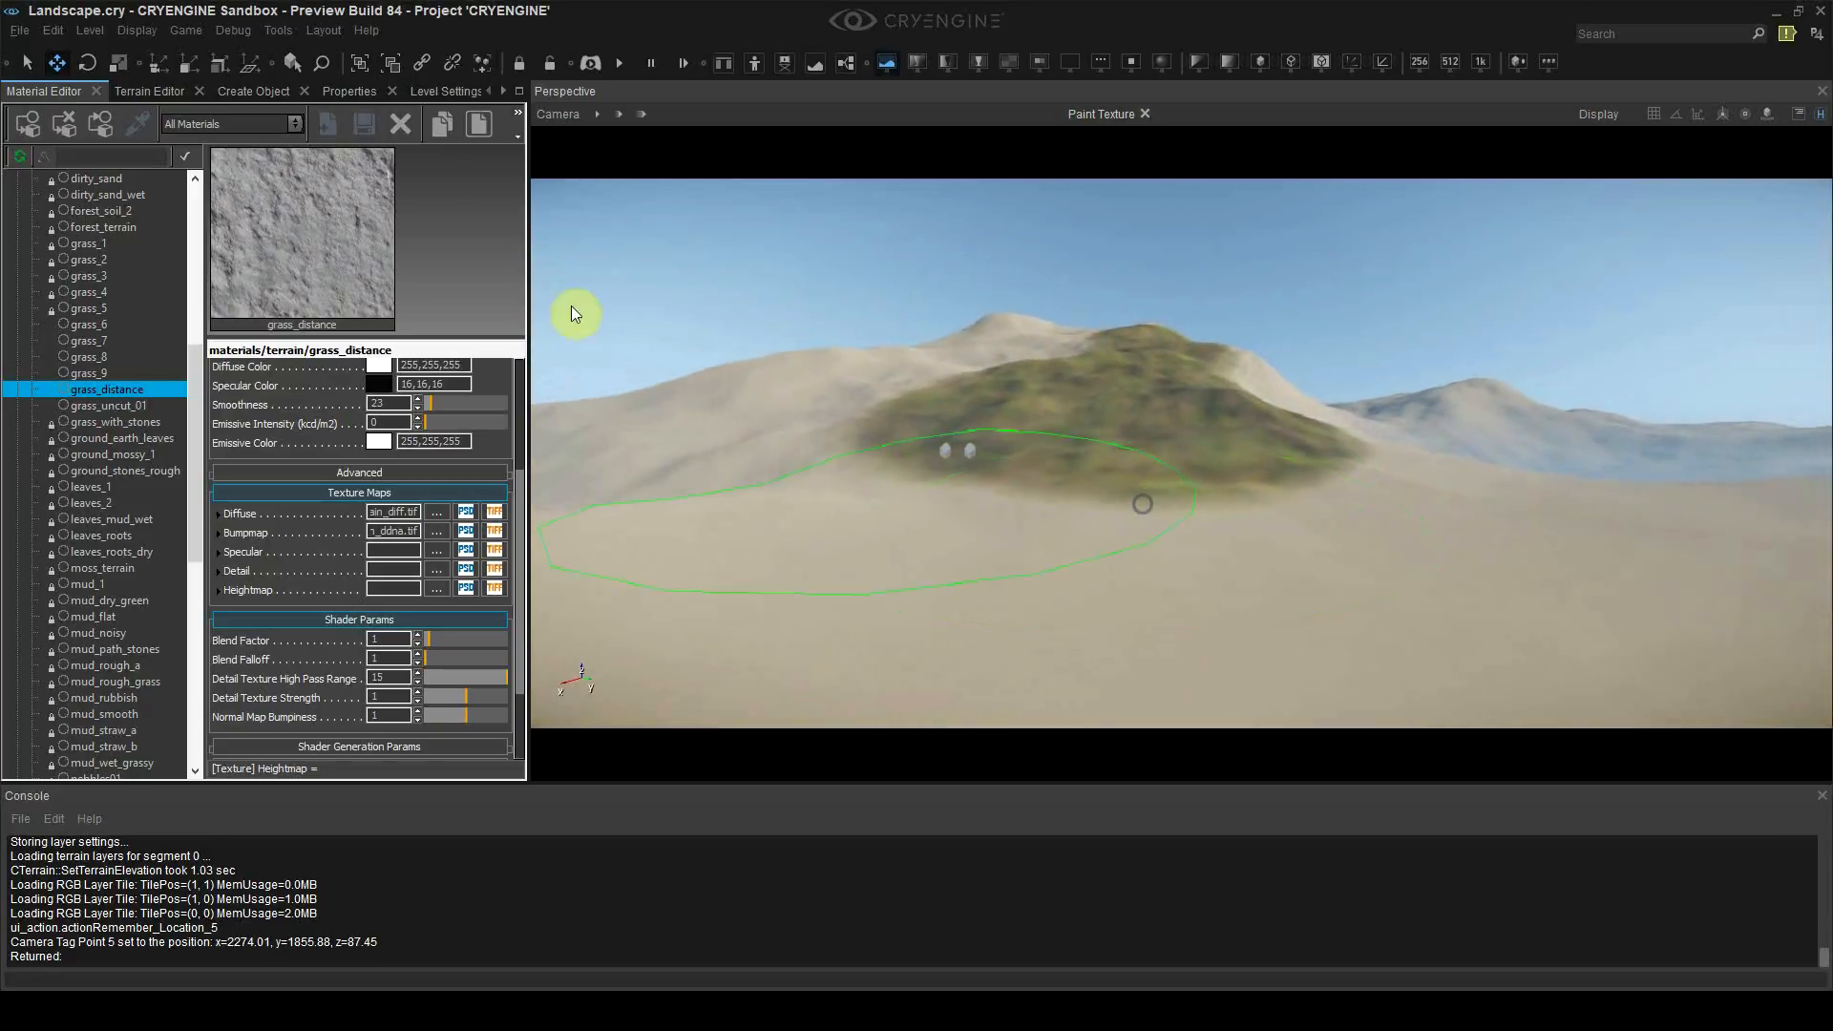
pyautogui.click(422, 93)
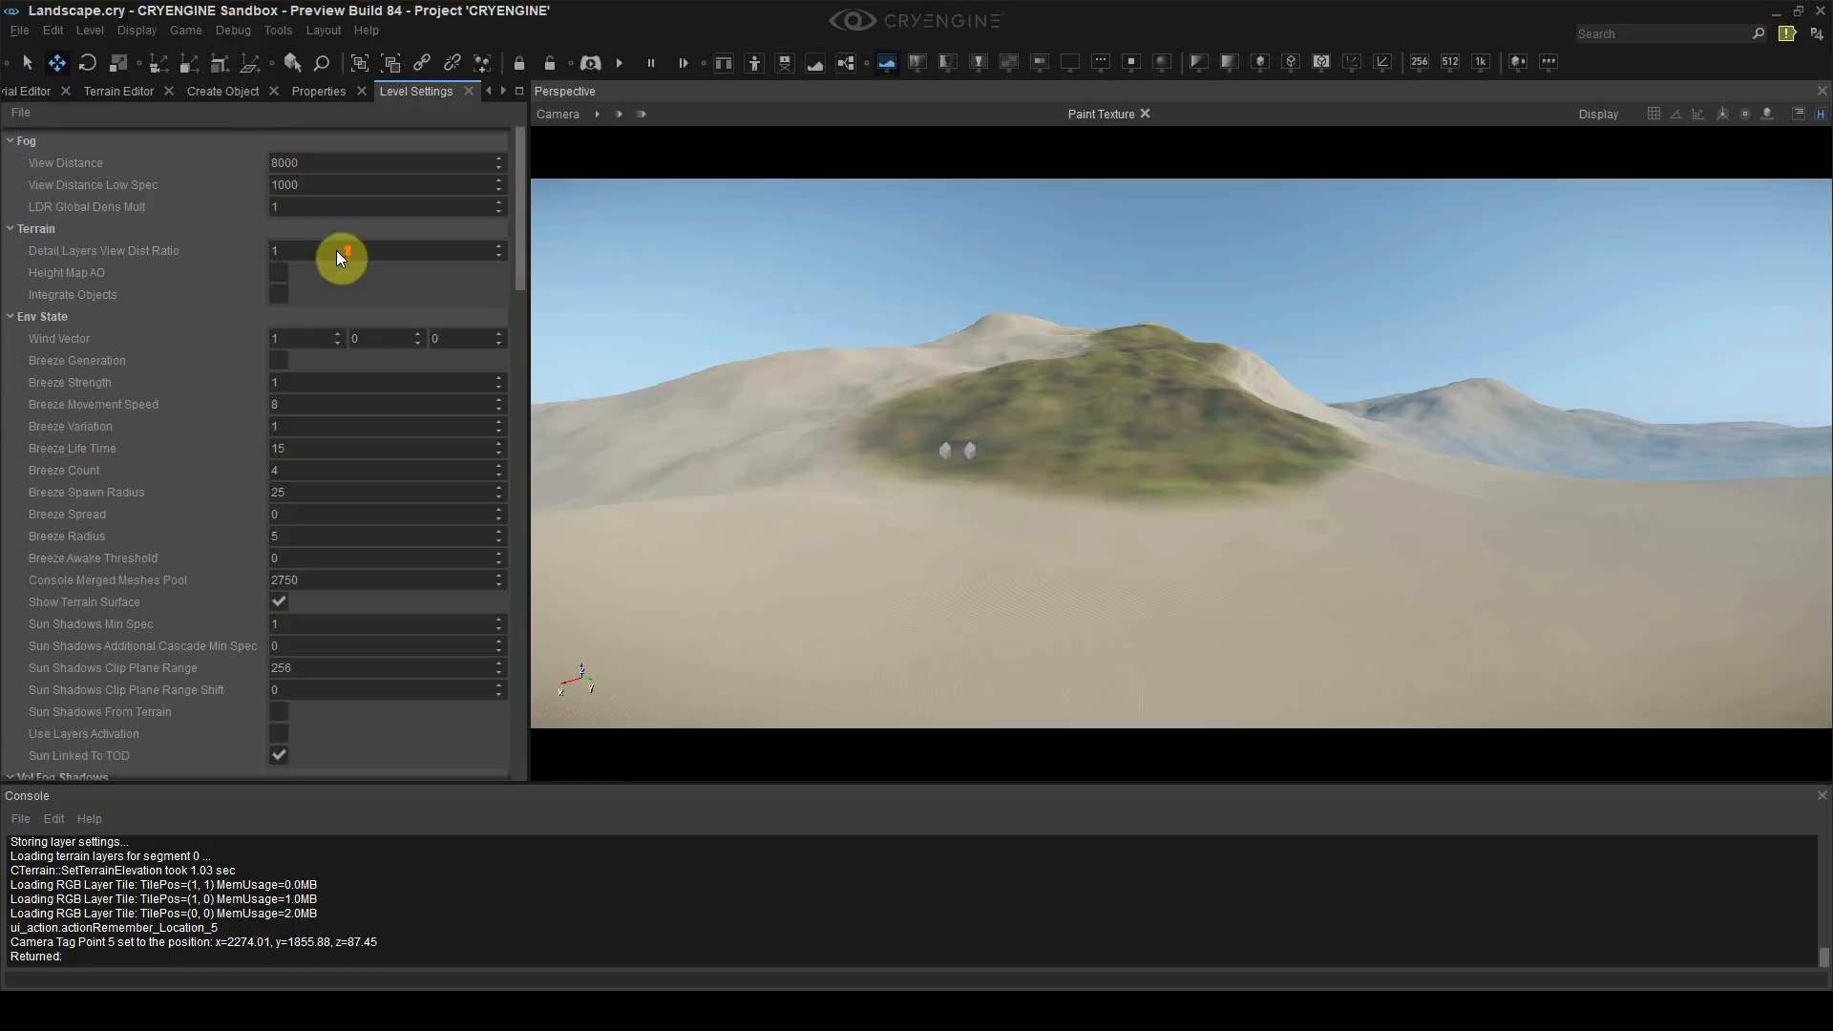
pyautogui.click(308, 250)
pyautogui.press('w')
pyautogui.moveTo(983, 442)
pyautogui.mouseDown(button='right')
pyautogui.moveTo(966, 442)
pyautogui.moveTo(980, 459)
pyautogui.mouseUp(button='right')
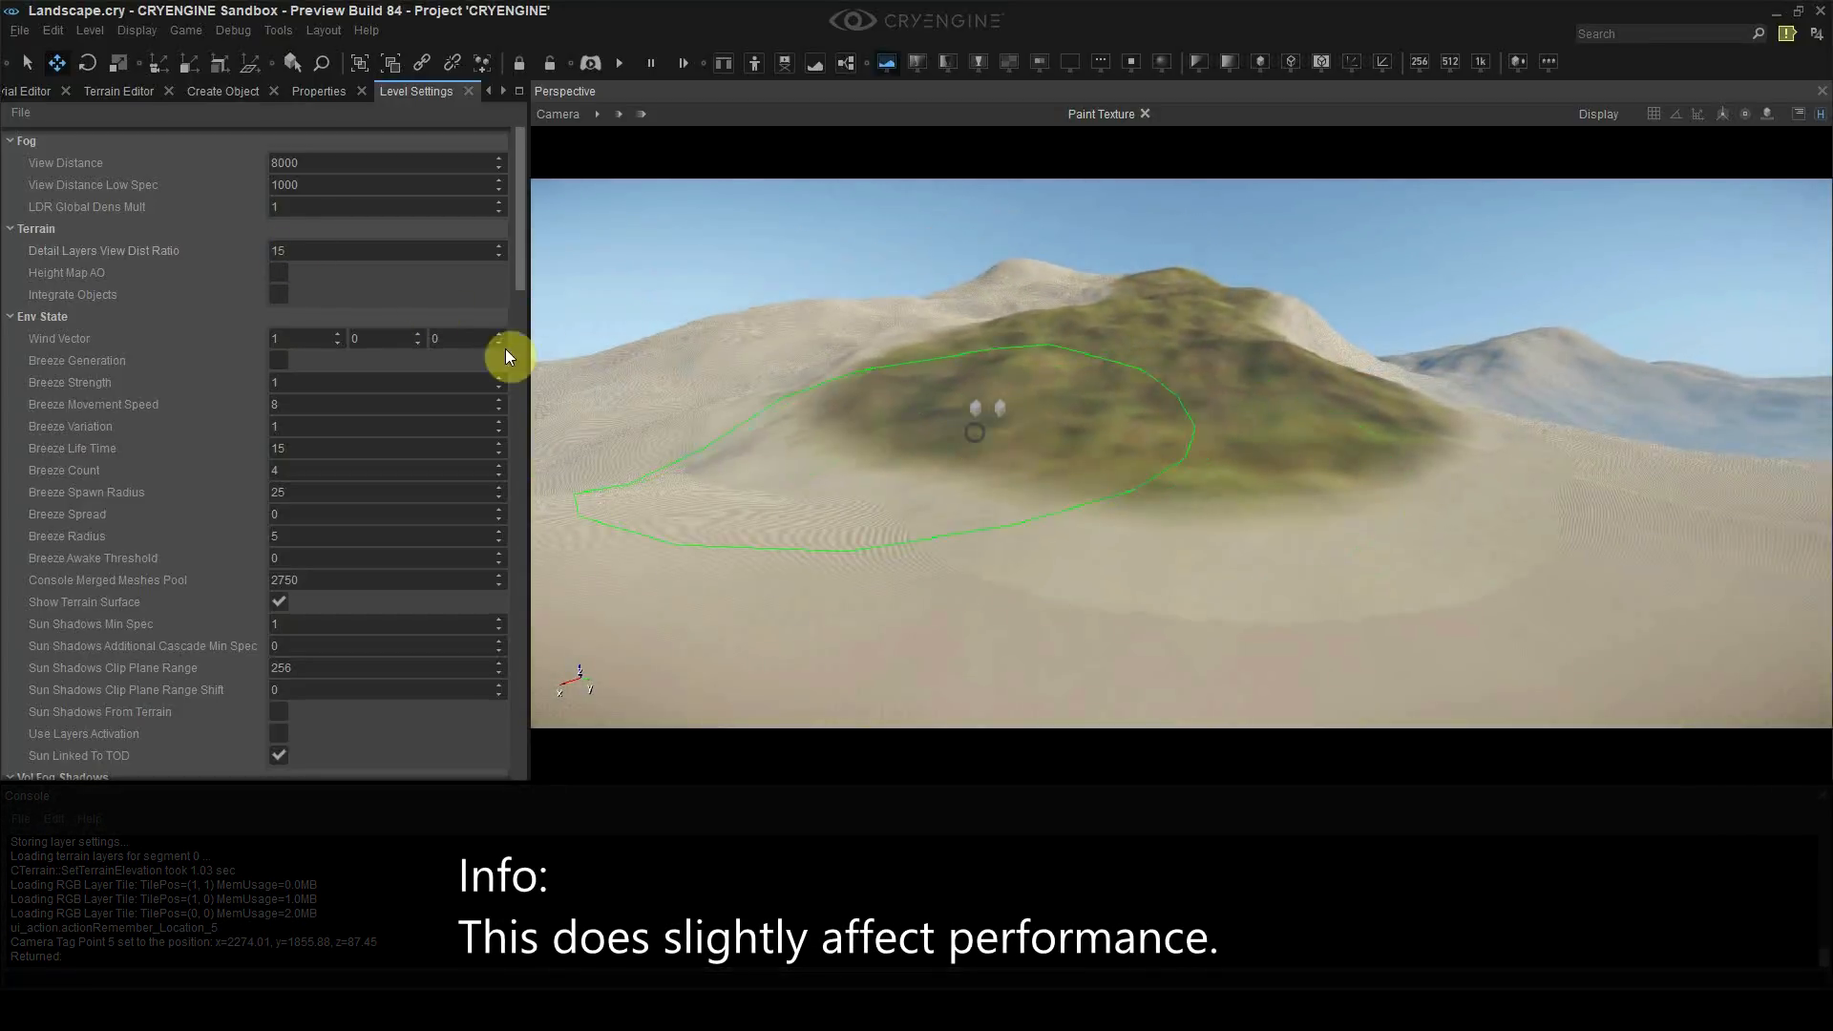
# Step: Set the Detail Layers View Dist Ratio to 150 and return to camera location 5
pyautogui.click(305, 250)
pyautogui.write('0')
pyautogui.hotkey('shift', 'F5')
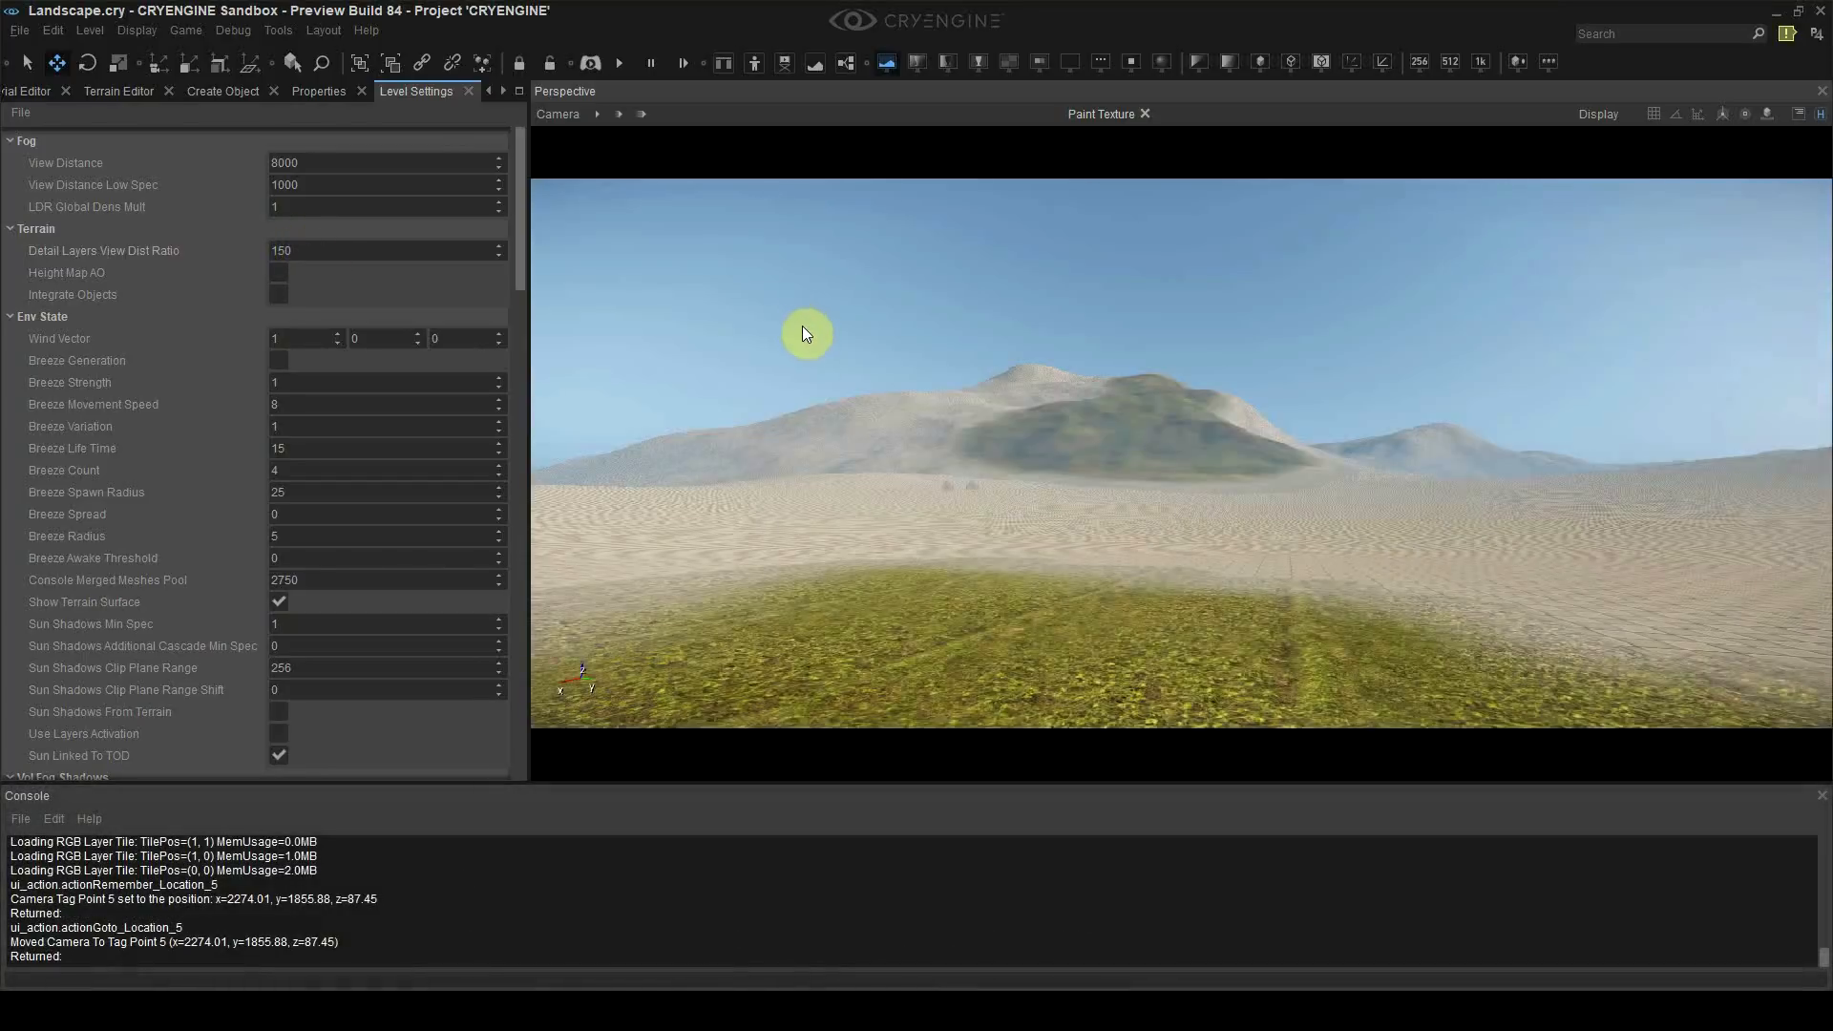
# Step: Set the Detail Layers View Dist Ratio to 15, check the mountain from nearby, and return to camera location 5
pyautogui.click(368, 250)
pyautogui.write('15')
pyautogui.click(907, 401)
pyautogui.press('w')
pyautogui.moveTo(896, 443); pyautogui.dragTo(821, 431, button='right')
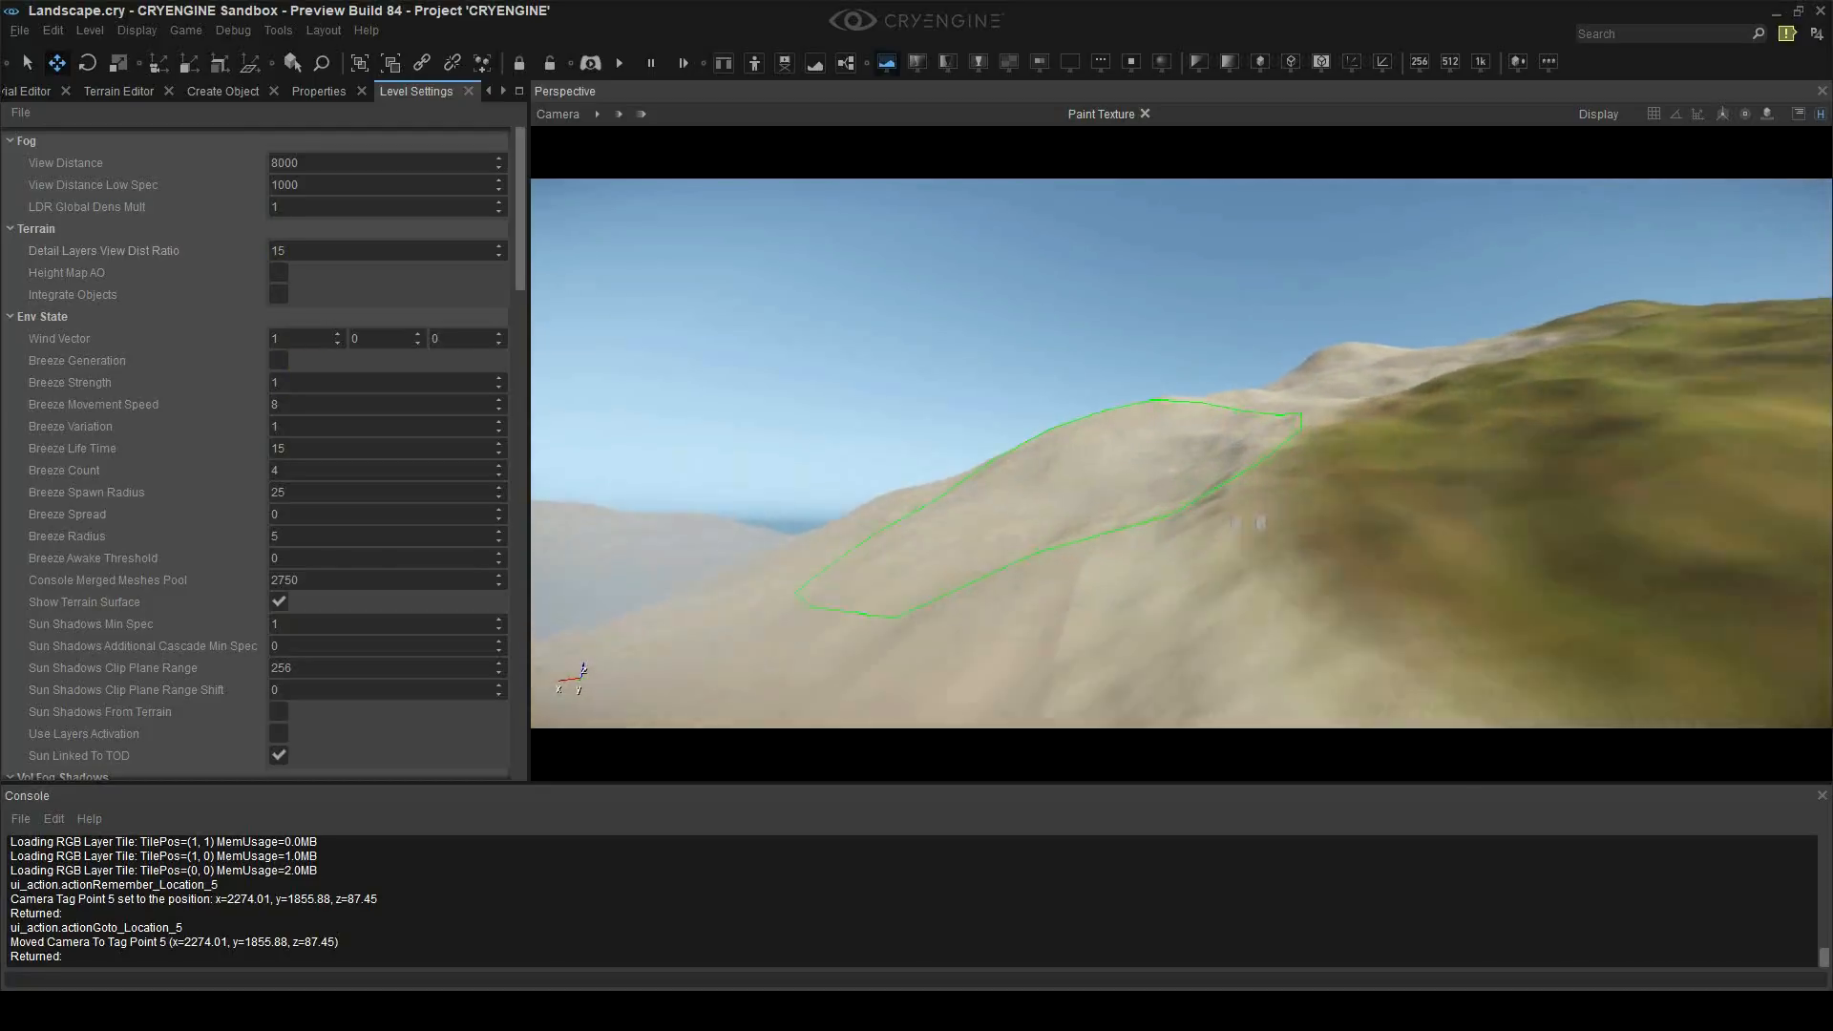
pyautogui.press('w')
pyautogui.hotkey('shift', 'F5')
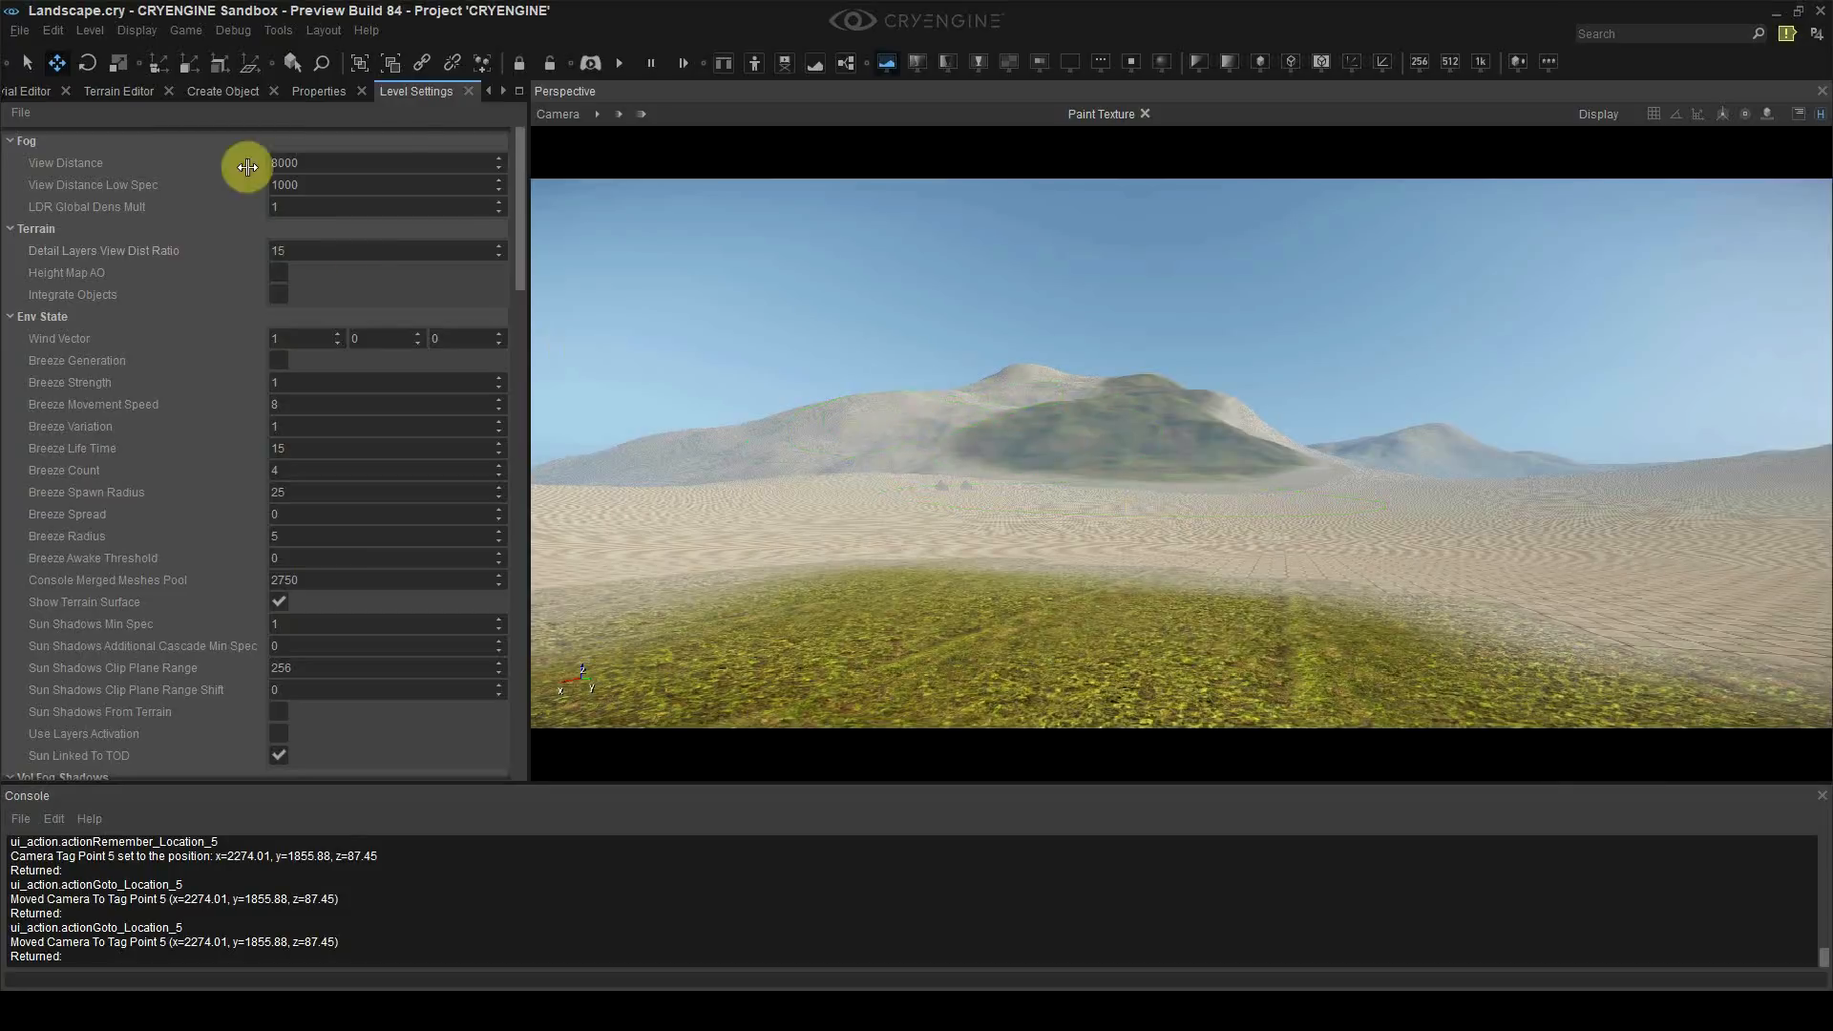
# Step: Set the diffuse texture tiling of the grass_distance material to 0.01 for both TileU and TileV
pyautogui.click(490, 90)
pyautogui.click(50, 91)
pyautogui.click(233, 520)
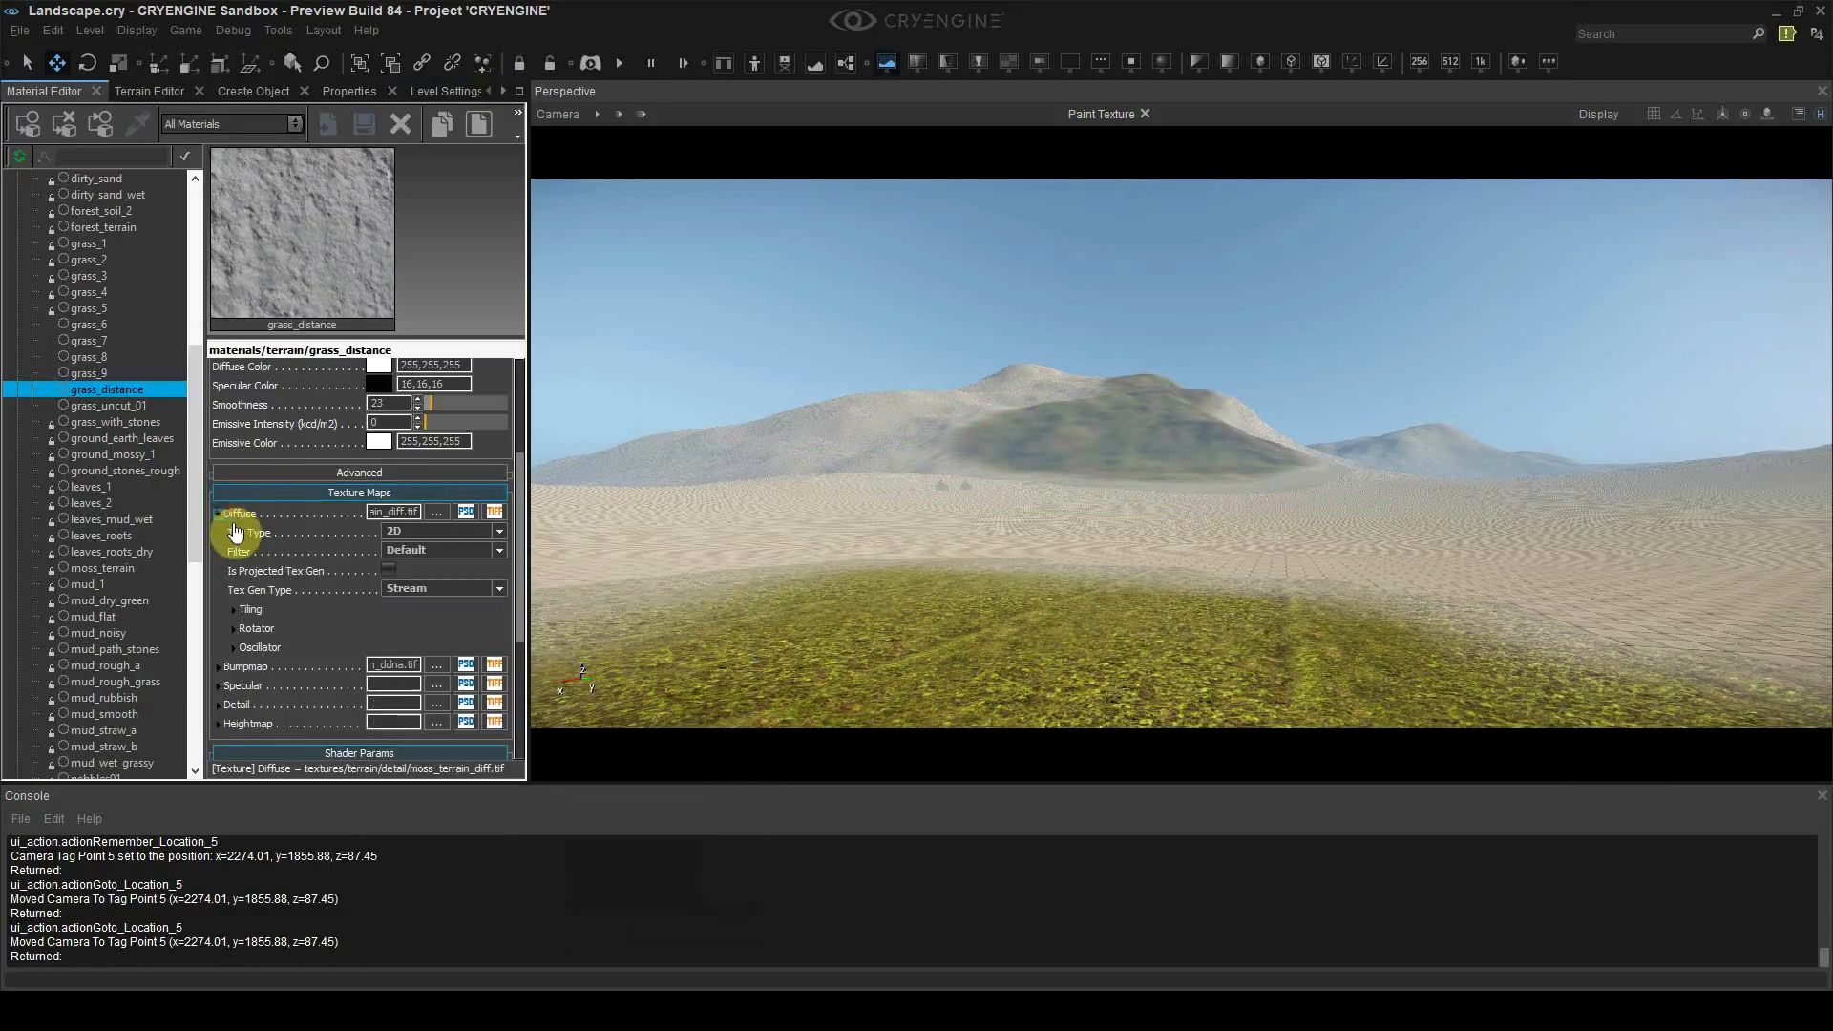
pyautogui.scroll(-1, 251, 558)
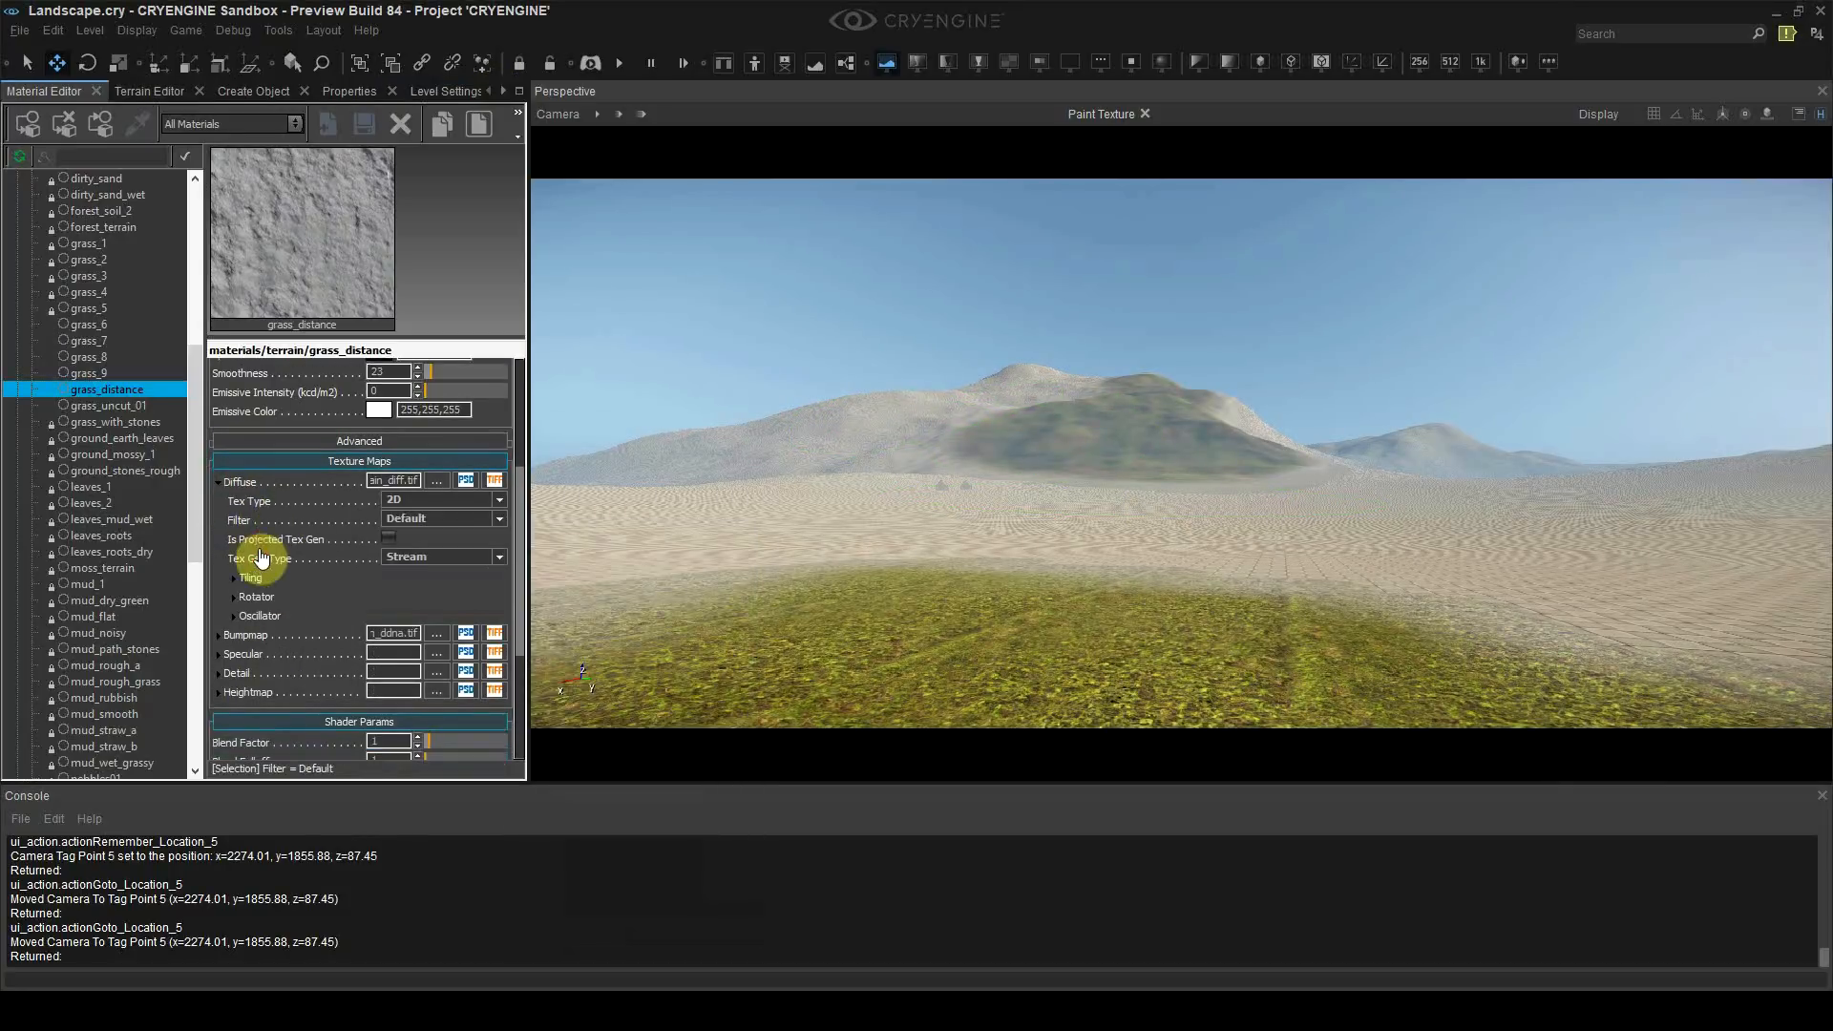
pyautogui.click(128, 390)
pyautogui.scroll(-2, 253, 516)
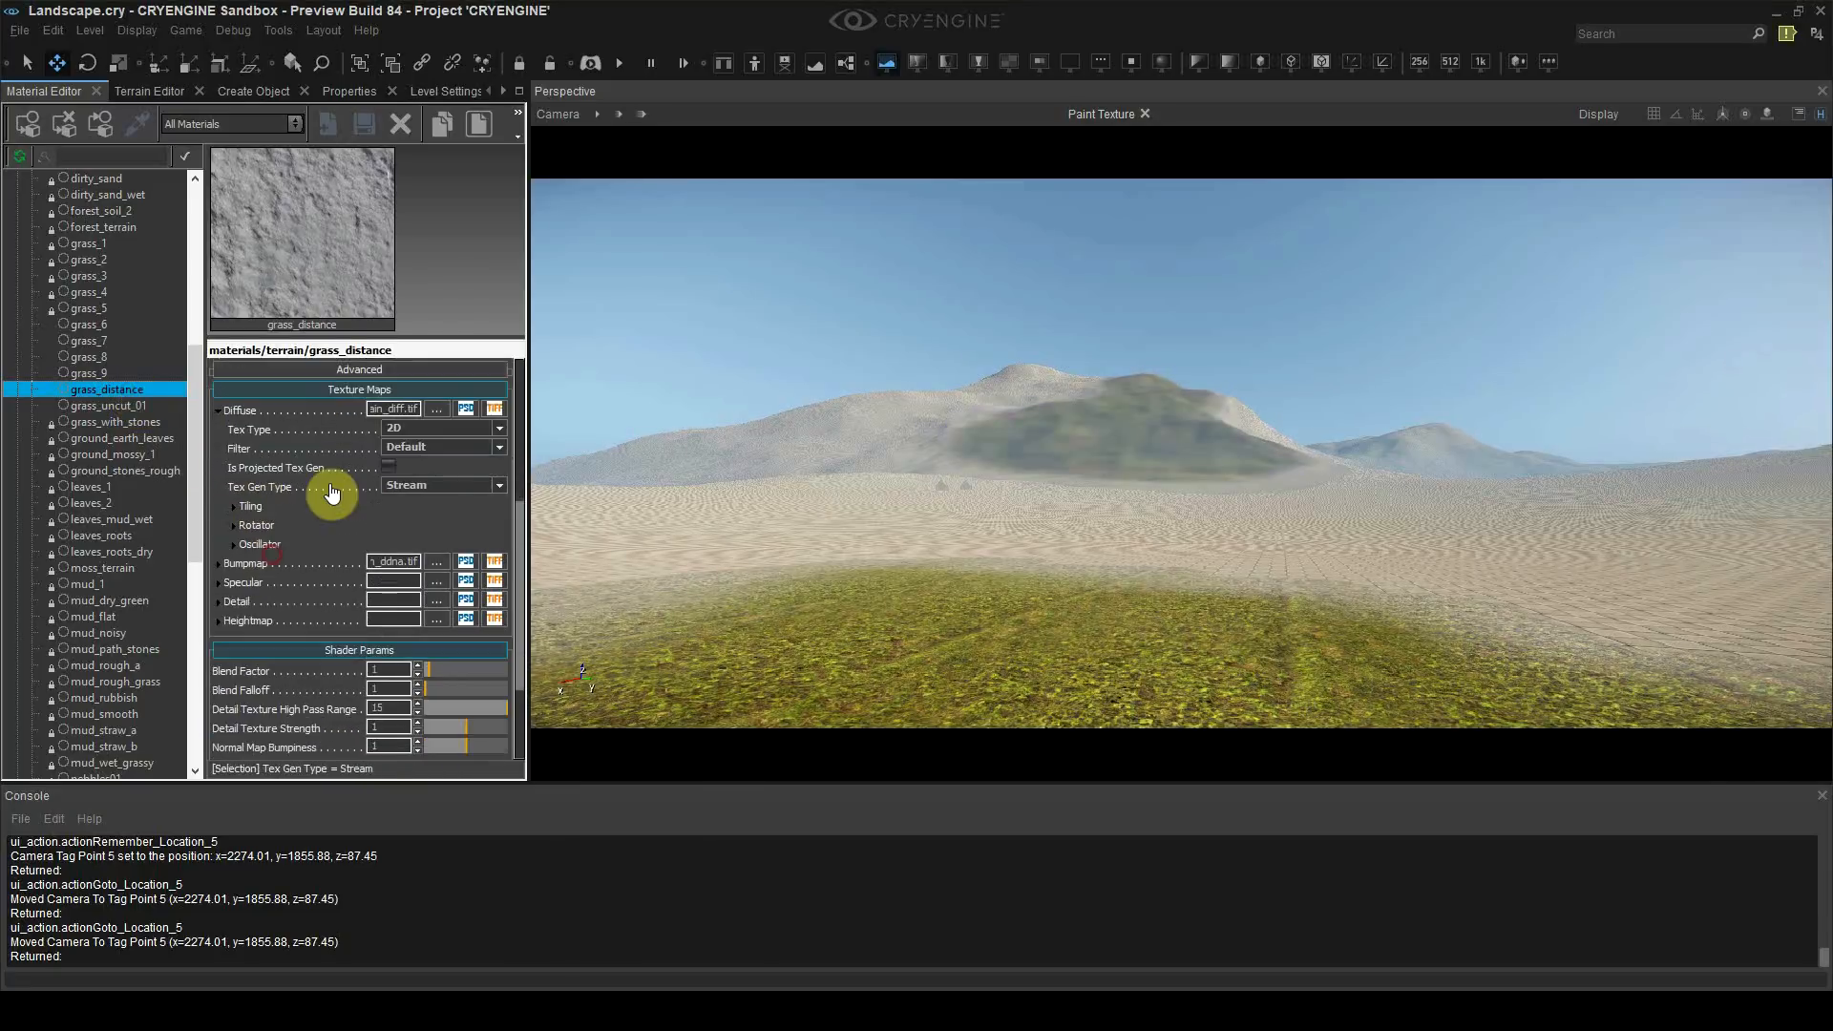
pyautogui.click(245, 508)
pyautogui.click(413, 561)
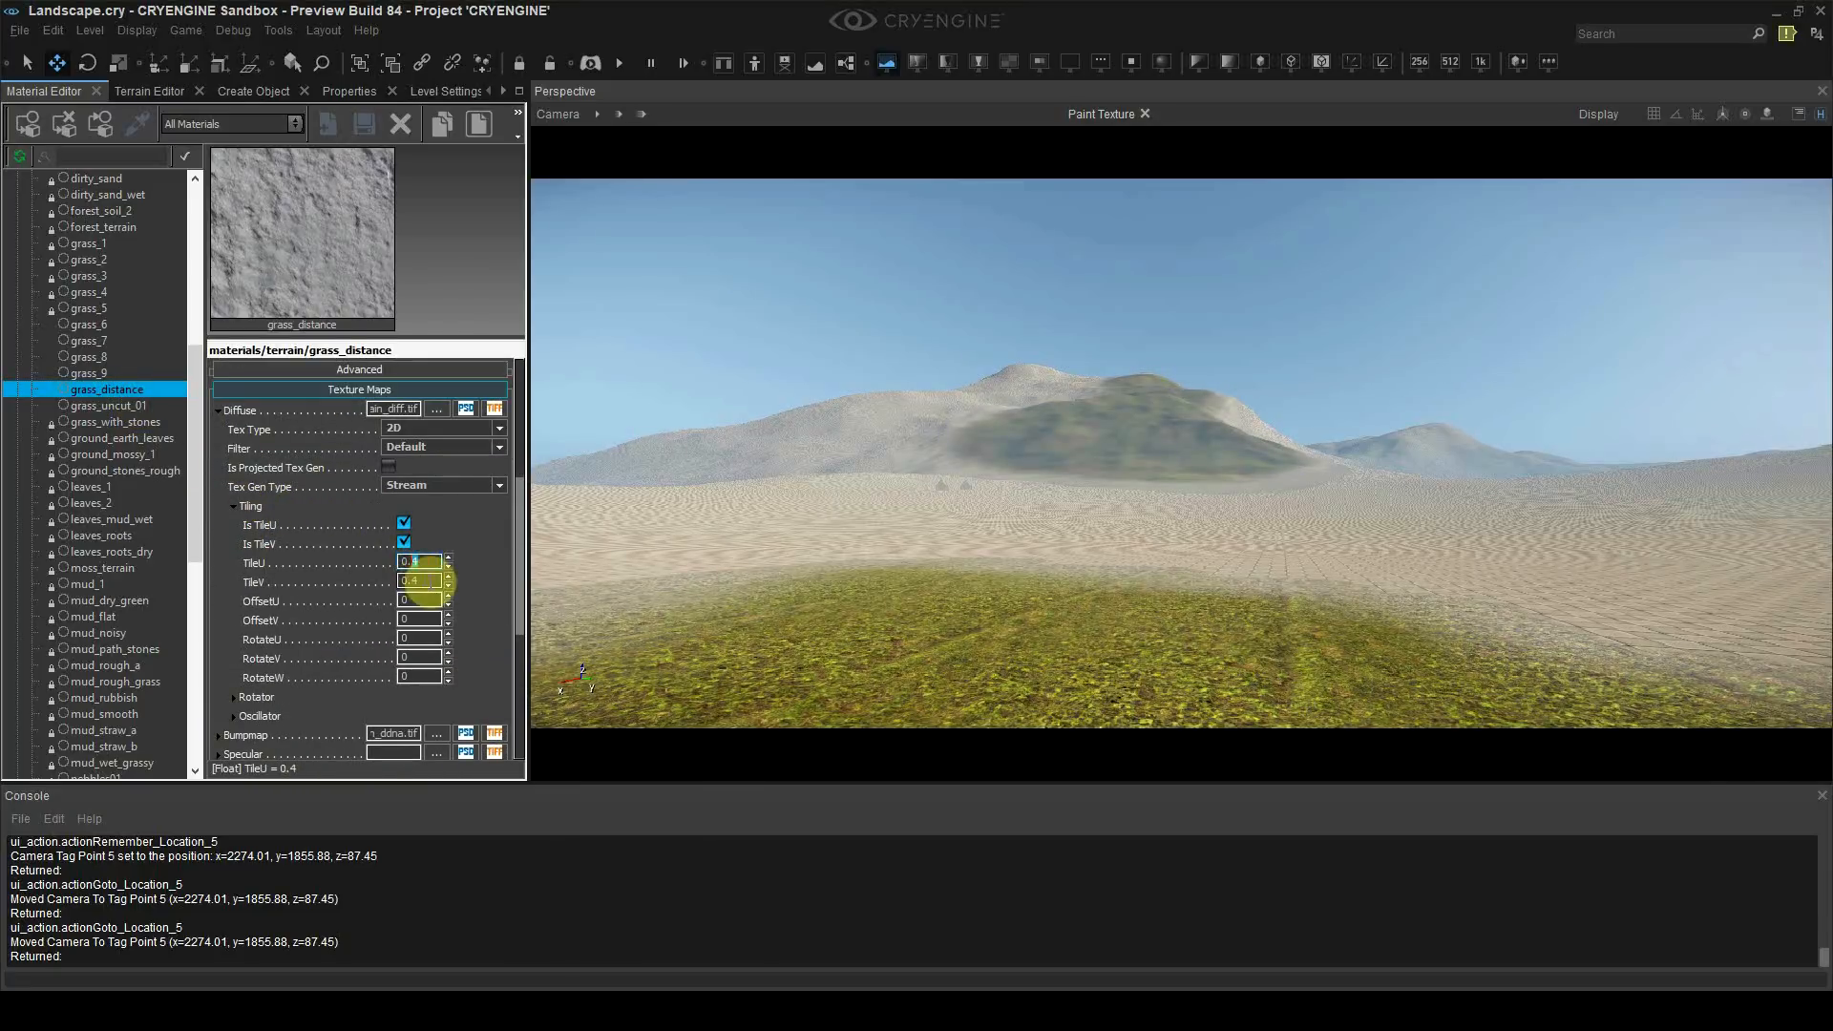
pyautogui.write('0.01')
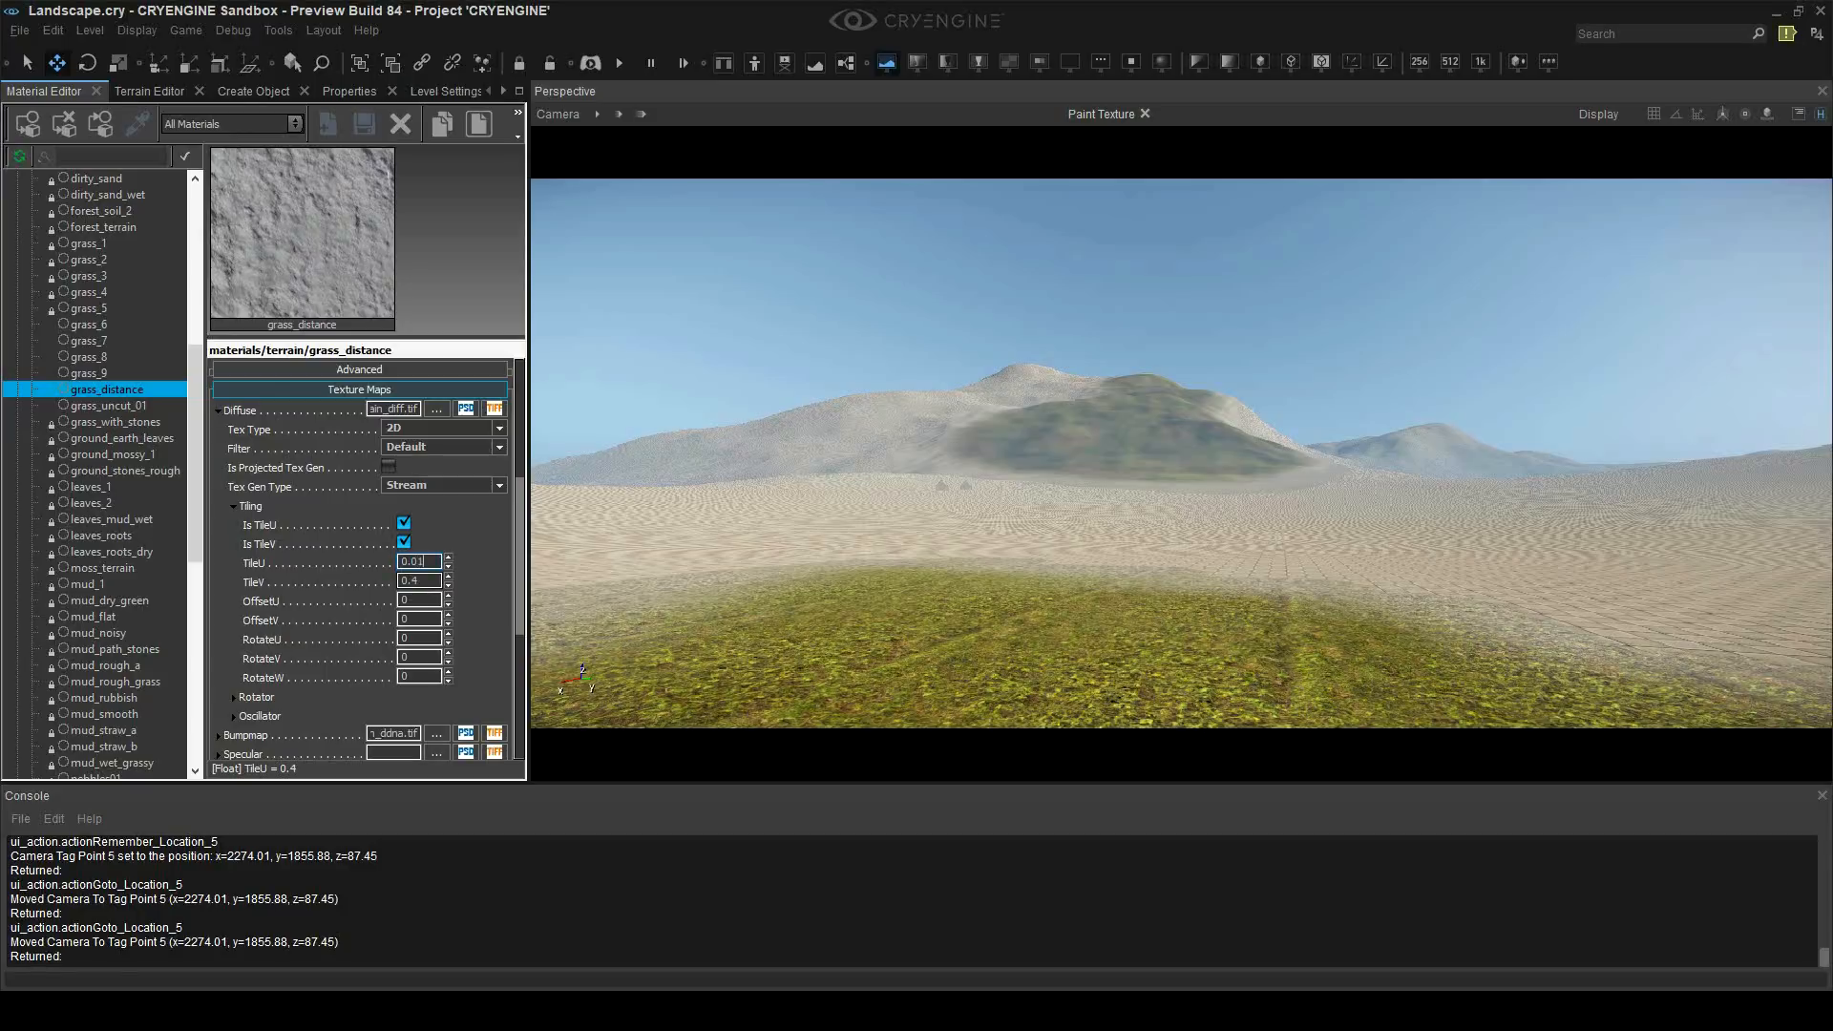
pyautogui.click(421, 581)
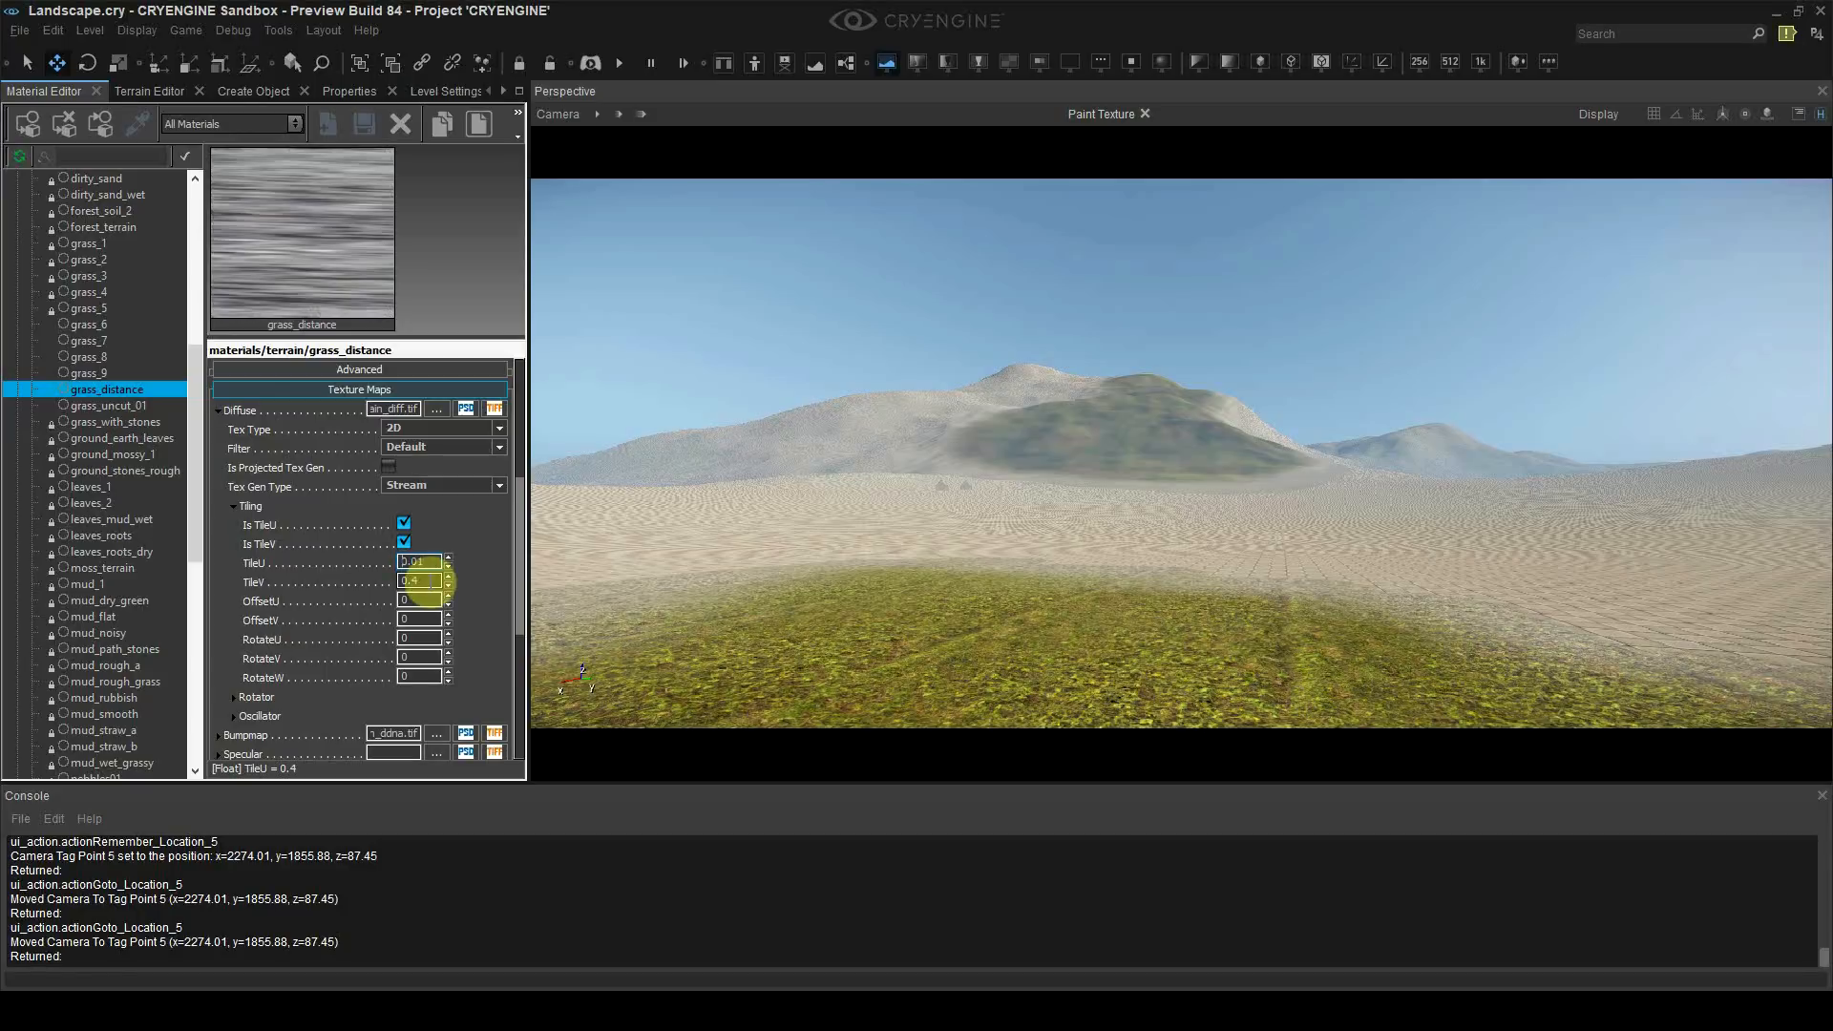
pyautogui.click(423, 581)
pyautogui.press('BackSpace')
pyautogui.write('01')
pyautogui.press('Return')
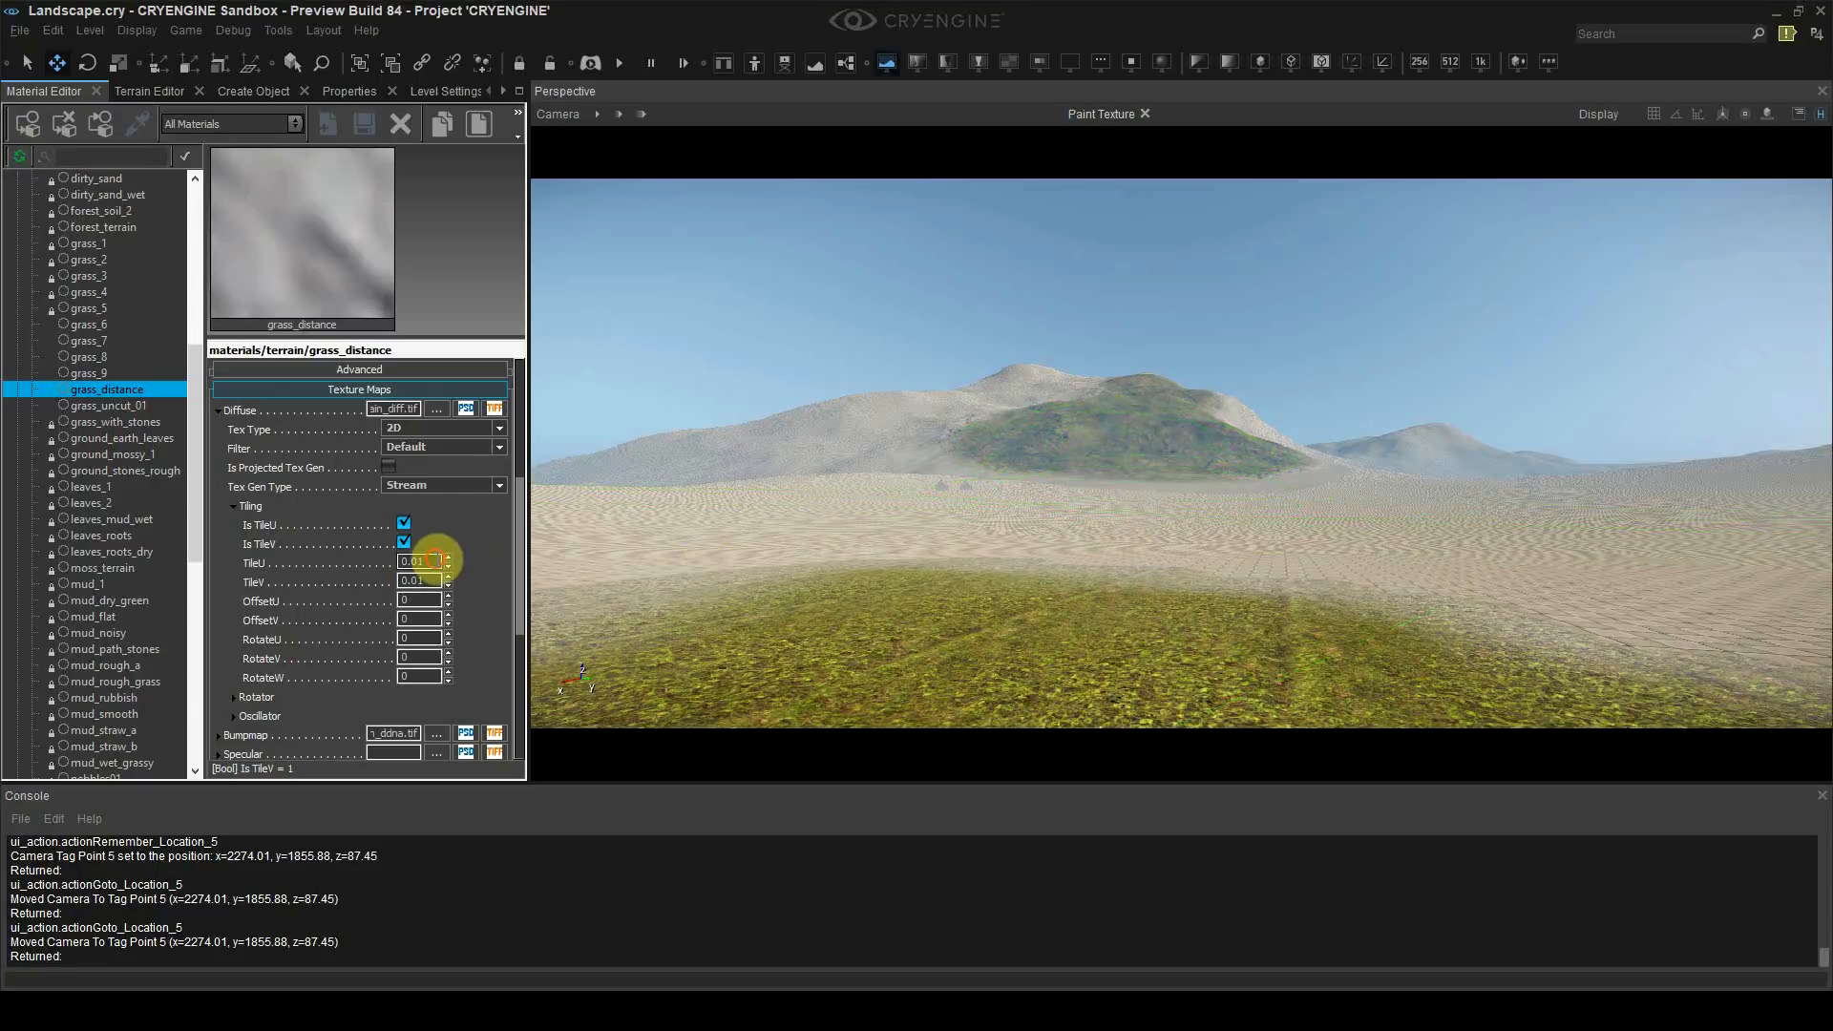
# Step: Reduce the diffuse TileU and TileV of grass_distance to 0.005
pyautogui.click(437, 562)
pyautogui.write('05')
pyautogui.press('Return')
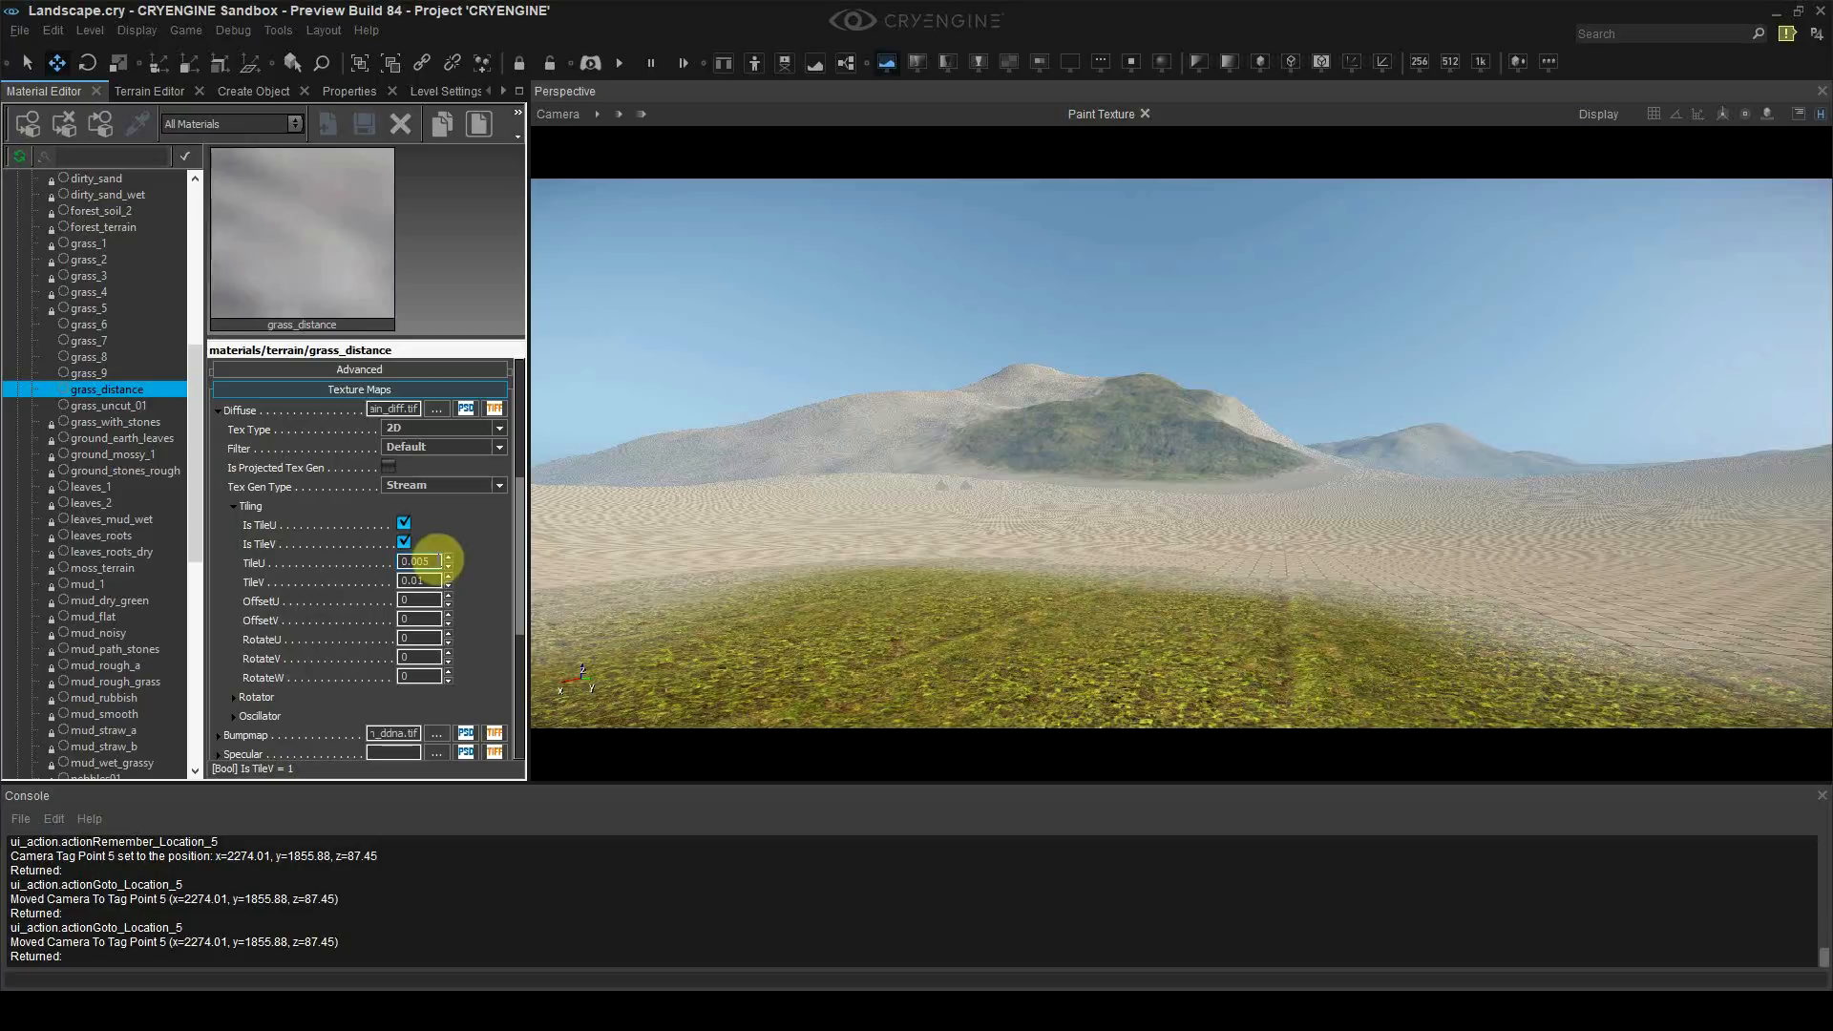
pyautogui.click(423, 582)
pyautogui.press('BackSpace')
pyautogui.write('05')
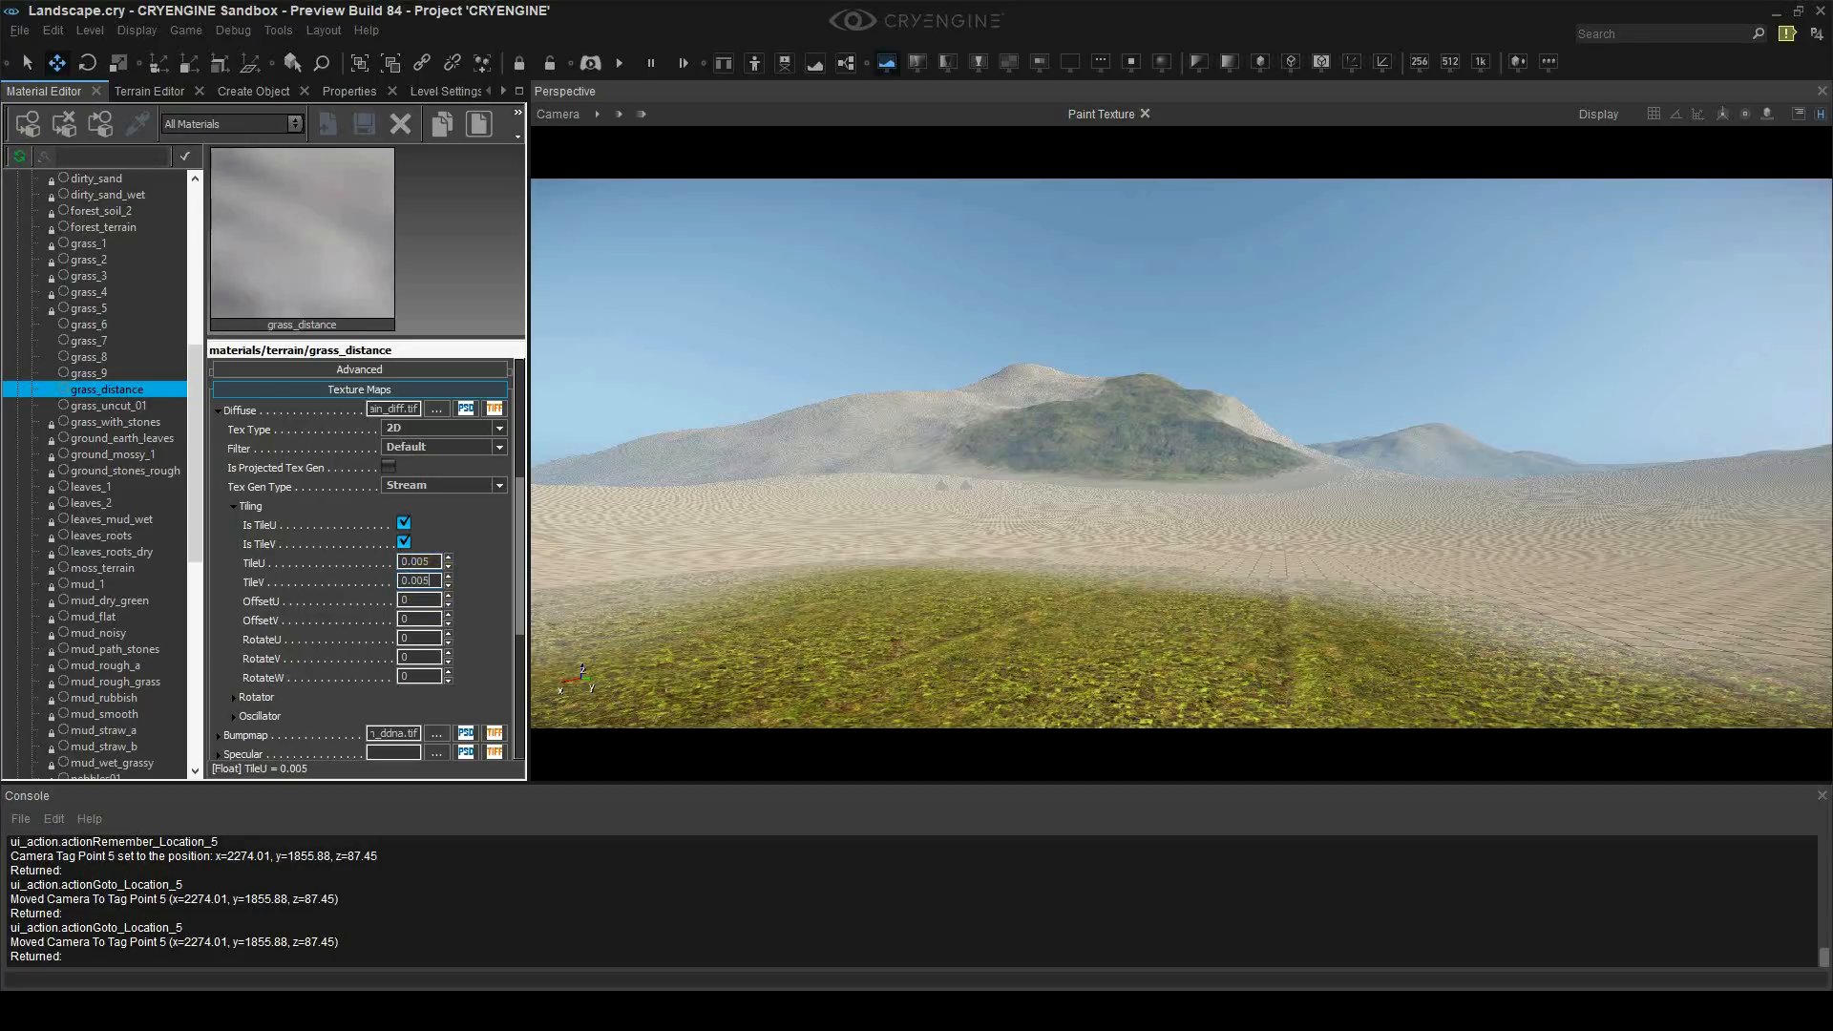
pyautogui.press('Return')
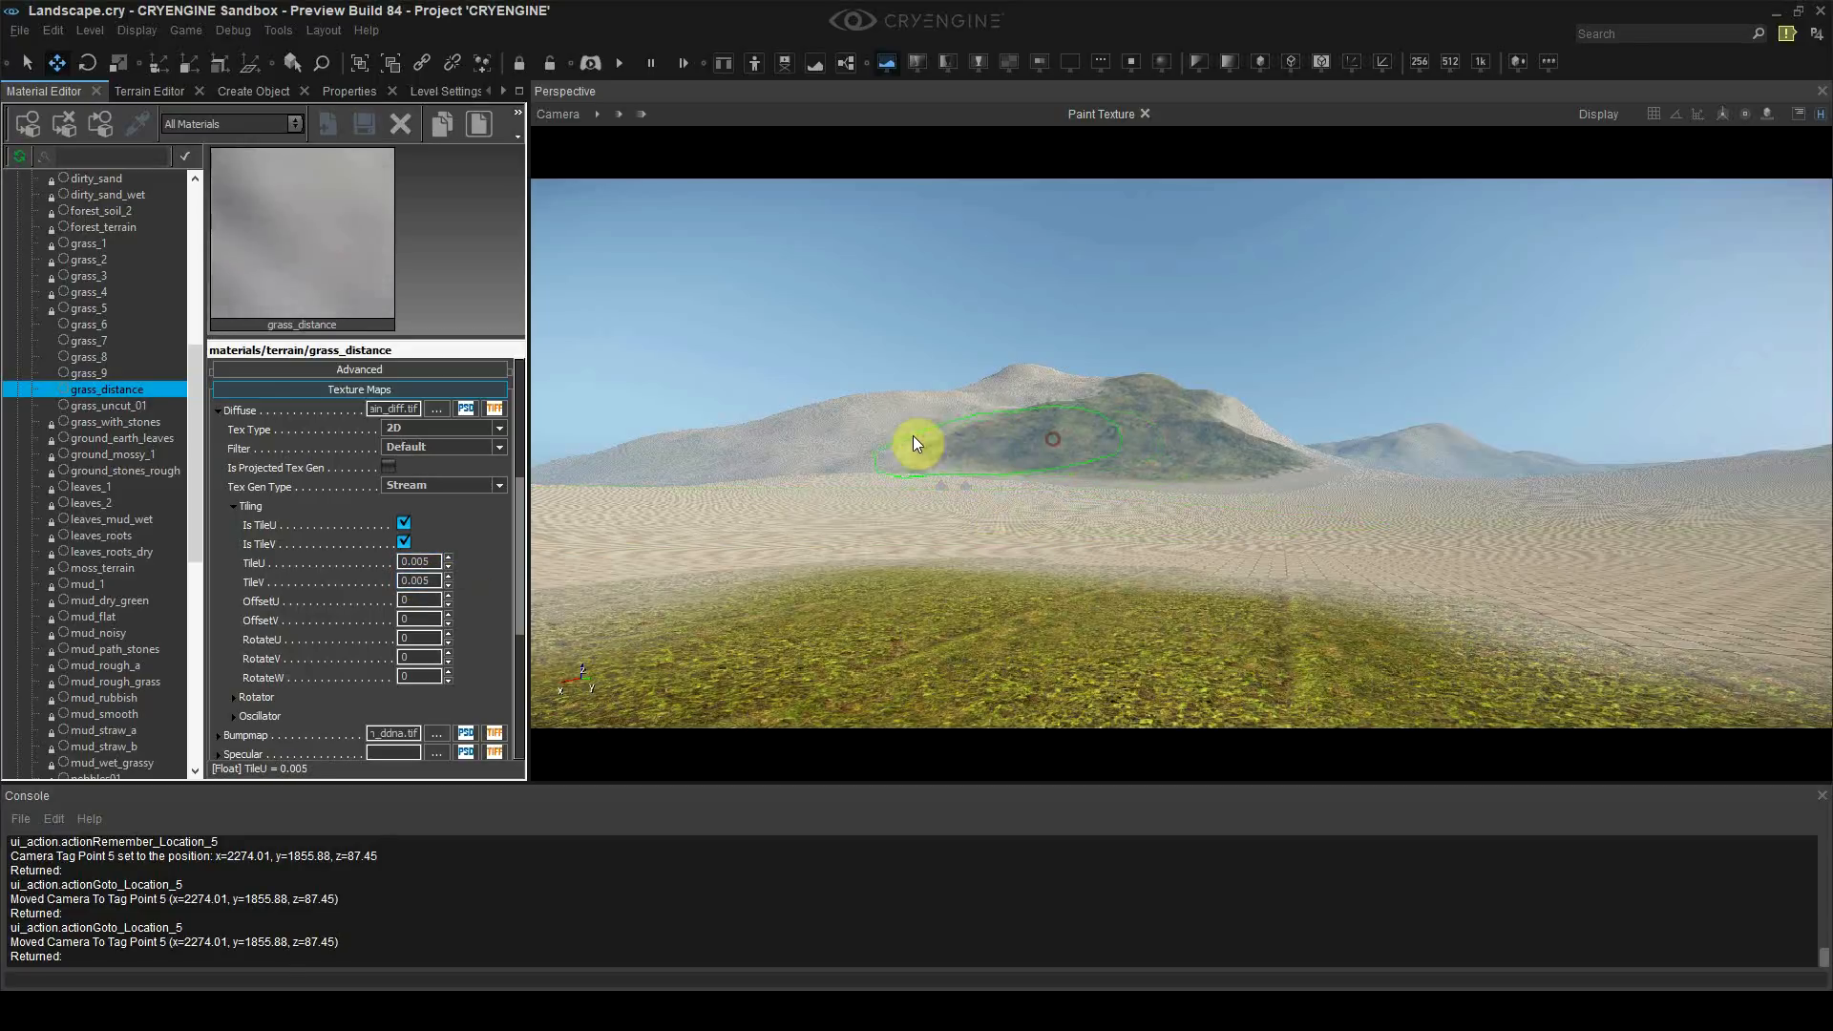
# Step: Paint the distant grass layer across the remaining bare parts of the far mountain
pyautogui.moveTo(913, 444)
pyautogui.mouseDown()
pyautogui.moveTo(593, 458)
pyautogui.moveTo(816, 453)
pyautogui.moveTo(1039, 372)
pyautogui.moveTo(1105, 392)
pyautogui.moveTo(1060, 408)
pyautogui.mouseUp()
pyautogui.moveTo(884, 463)
pyautogui.mouseDown()
pyautogui.moveTo(1309, 487)
pyautogui.moveTo(1175, 491)
pyautogui.moveTo(1246, 417)
pyautogui.moveTo(1133, 426)
pyautogui.moveTo(559, 196)
pyautogui.mouseUp()
# Step: Set the perspective camera's FOV to 25 and touch up the distant grass on the mountain's slopes and ridge
pyautogui.click(558, 114)
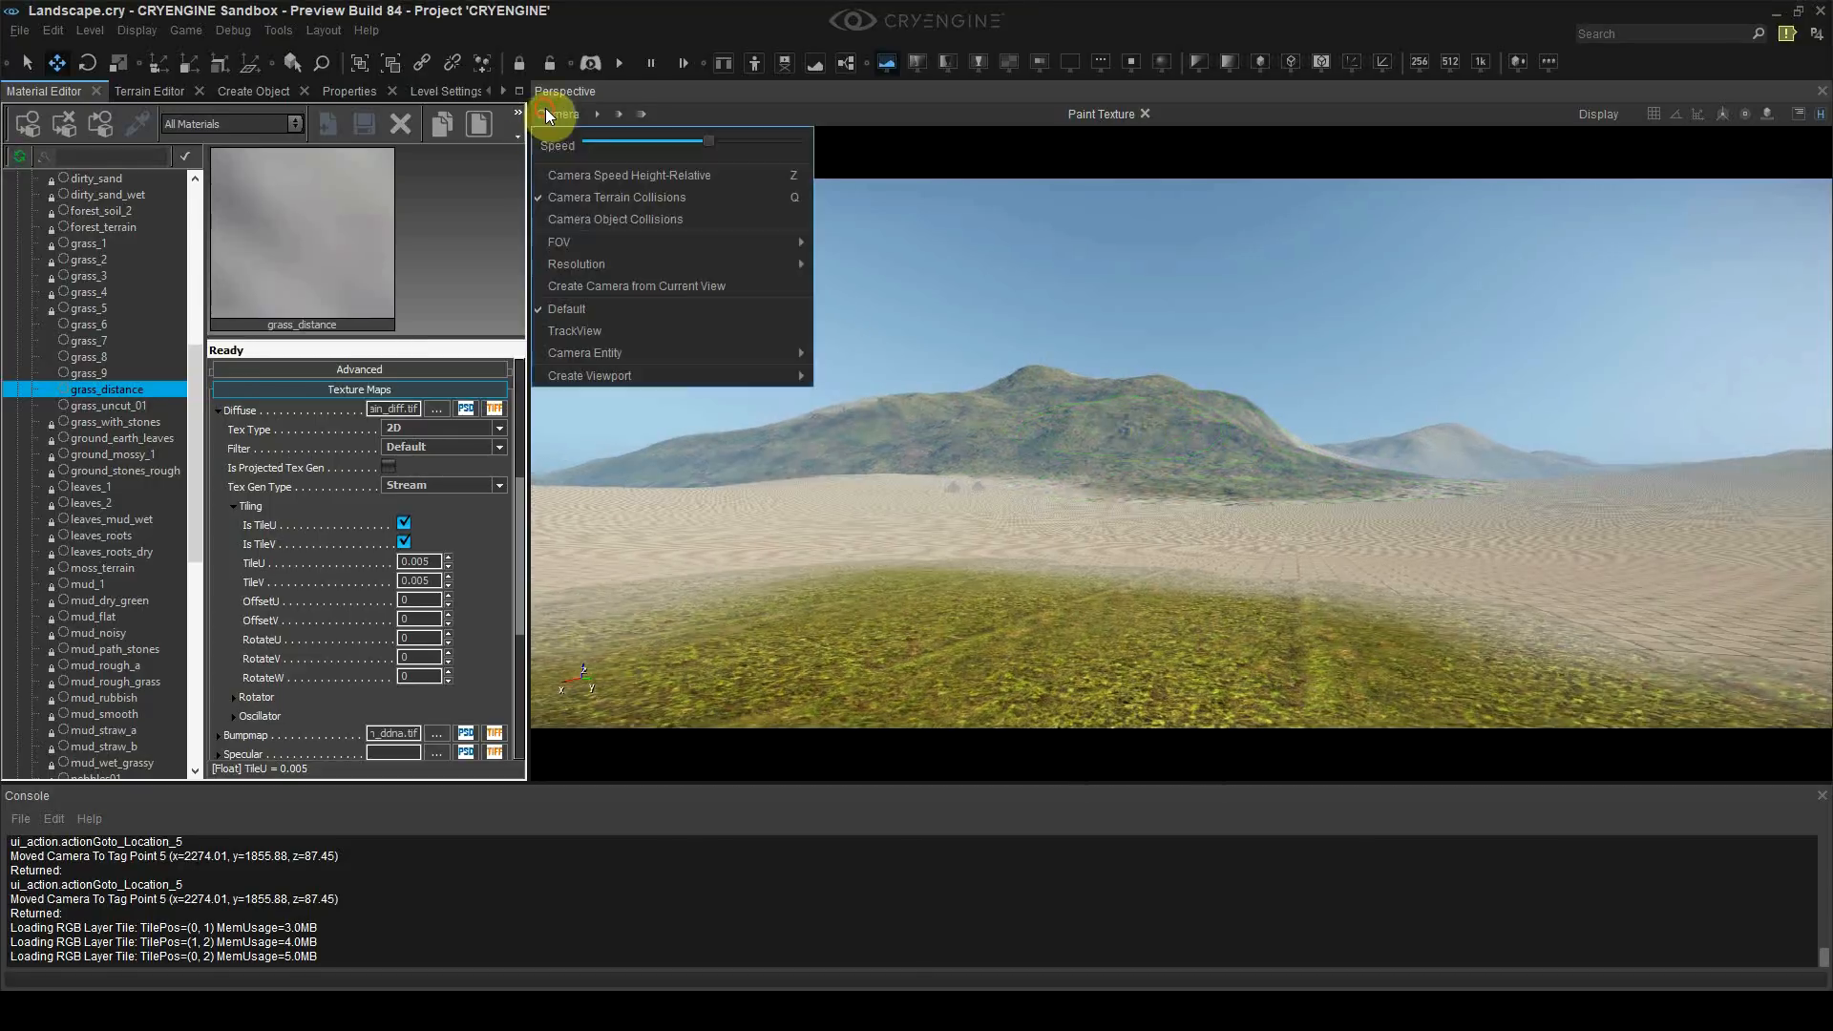
pyautogui.moveTo(569, 239)
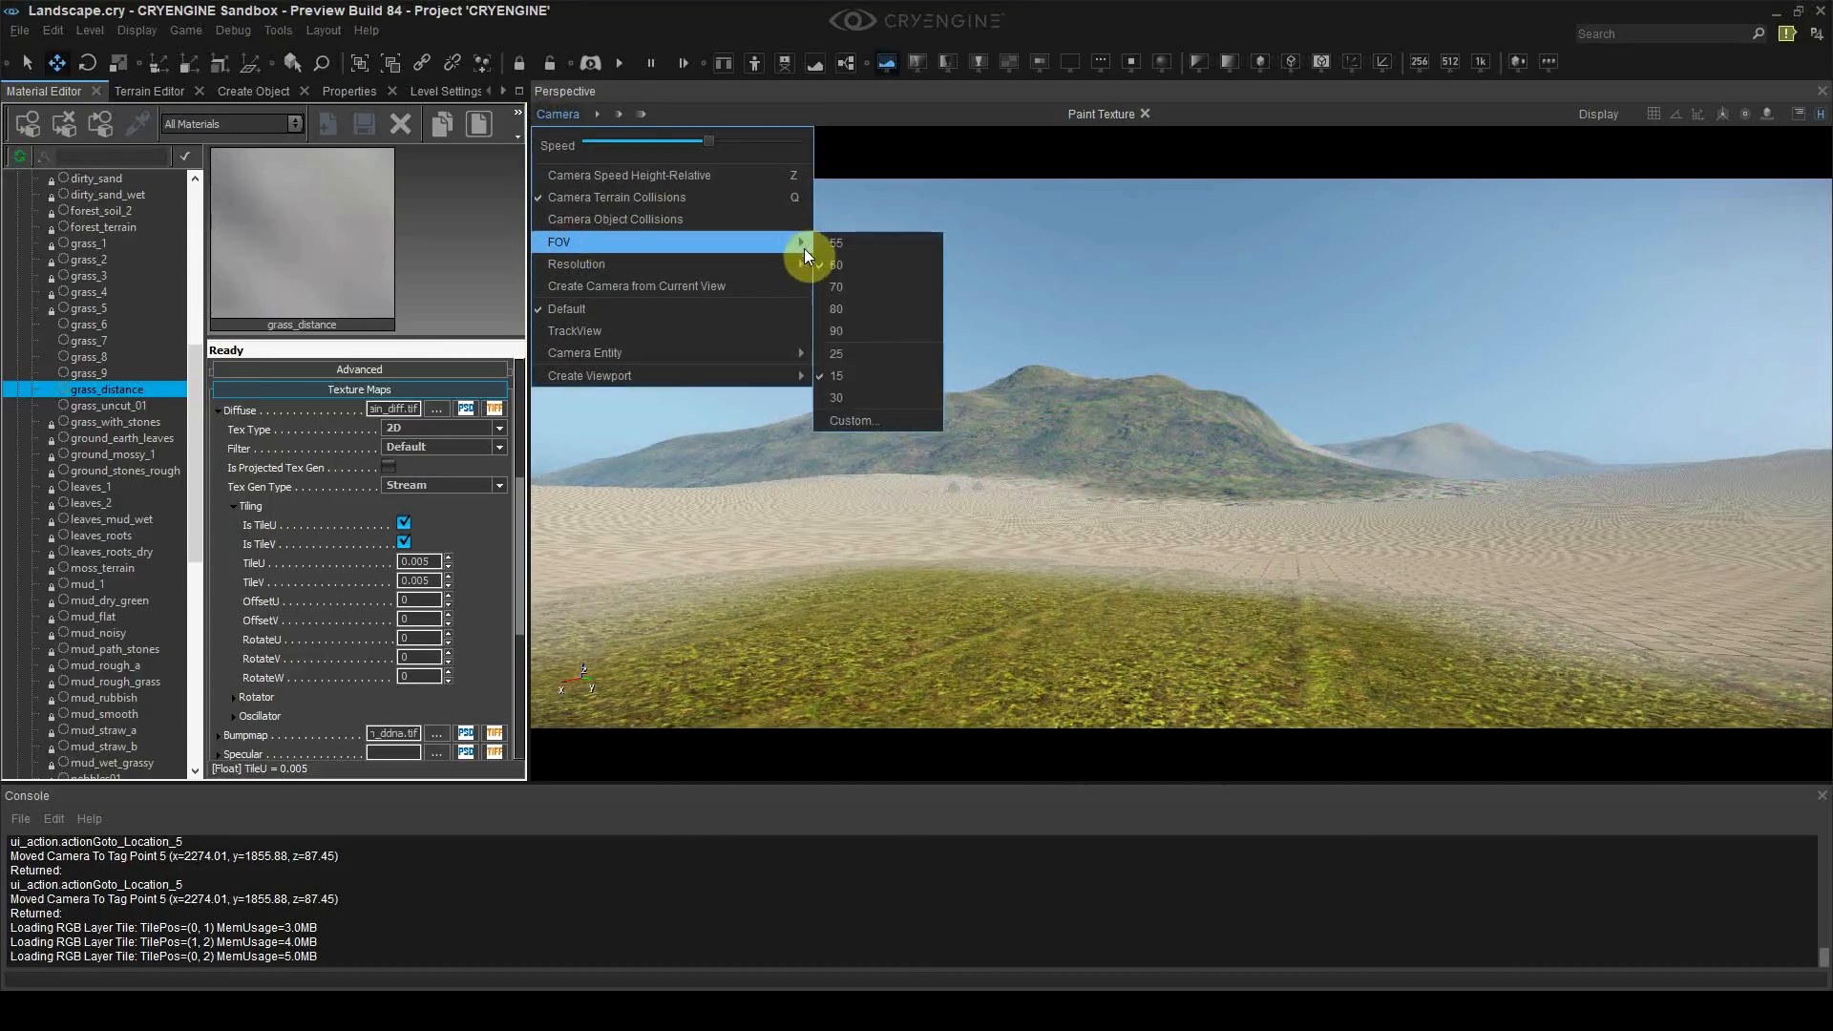
pyautogui.click(862, 357)
pyautogui.moveTo(1433, 406); pyautogui.dragTo(1527, 436)
pyautogui.moveTo(1014, 319)
pyautogui.mouseDown()
pyautogui.moveTo(877, 255)
pyautogui.moveTo(834, 258)
pyautogui.moveTo(1137, 287)
pyautogui.moveTo(1124, 267)
pyautogui.mouseUp()
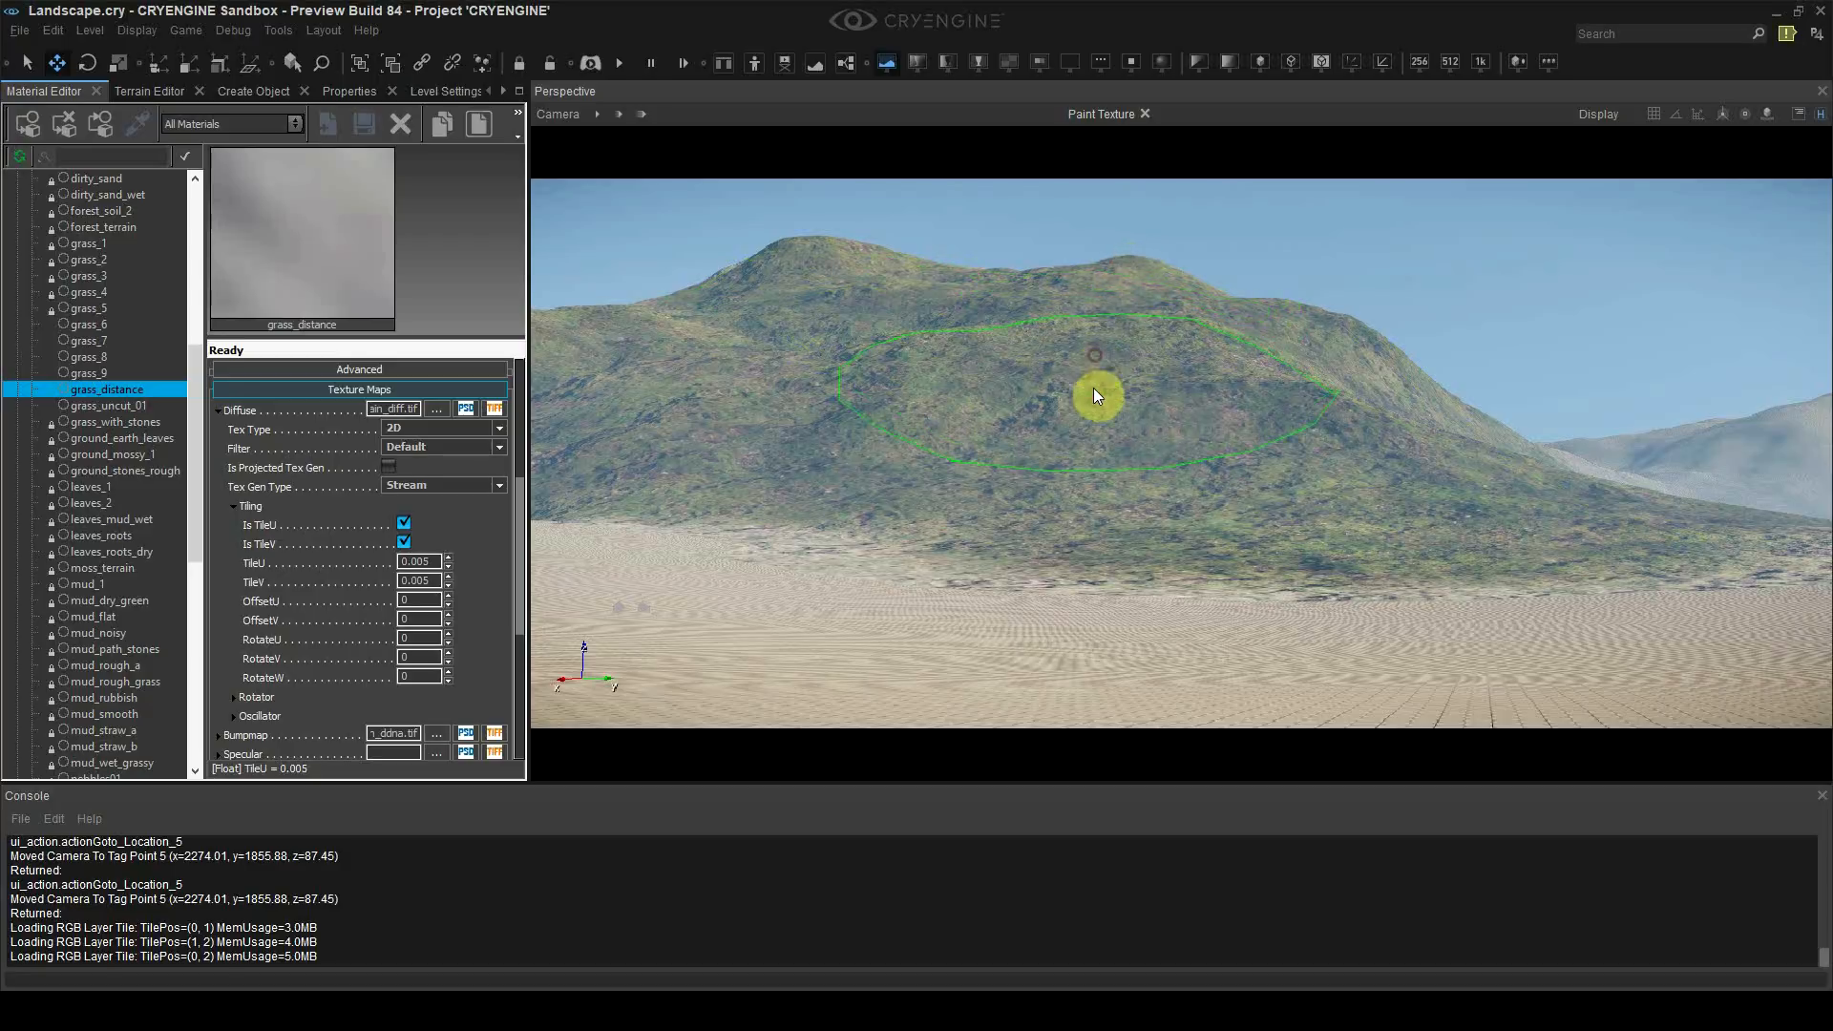
pyautogui.moveTo(797, 456); pyautogui.dragTo(757, 441, button='right')
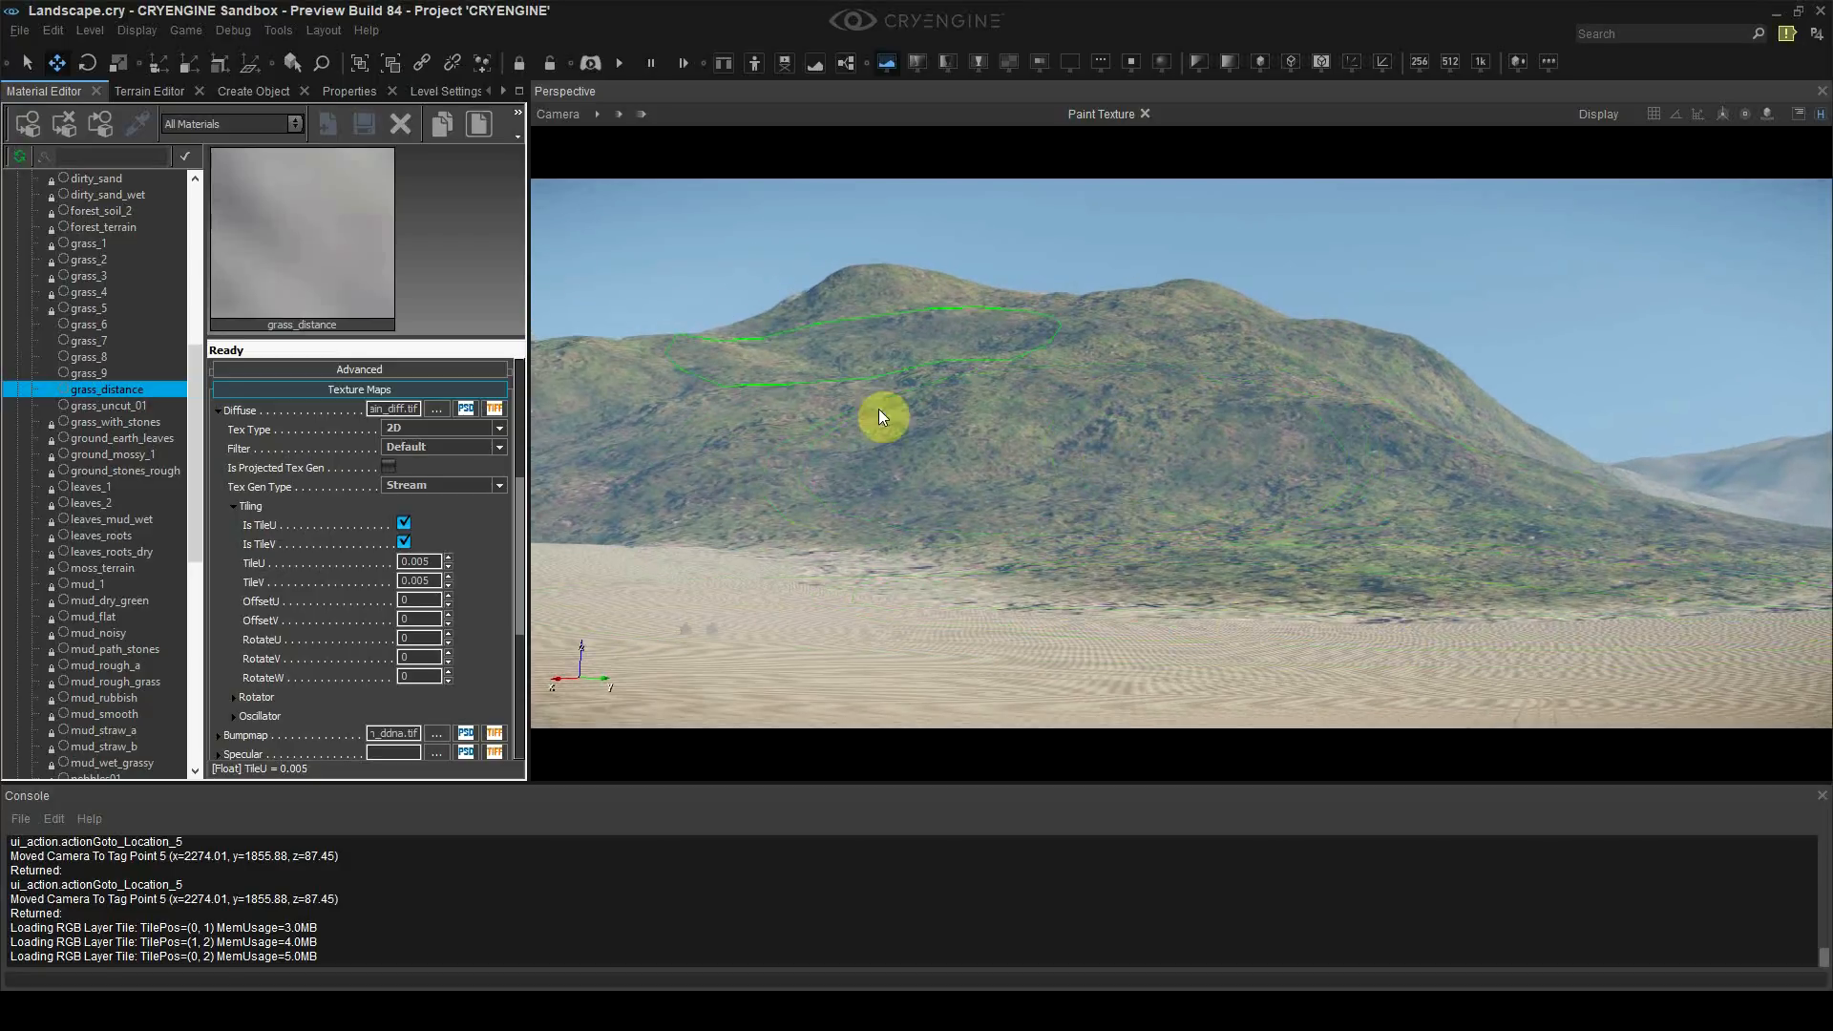
# Step: Set the grass_distance shader's Normal Map Bumpiness to 0.864 and its Detail Texture Strength to 1
pyautogui.moveTo(525, 603); pyautogui.dragTo(518, 741)
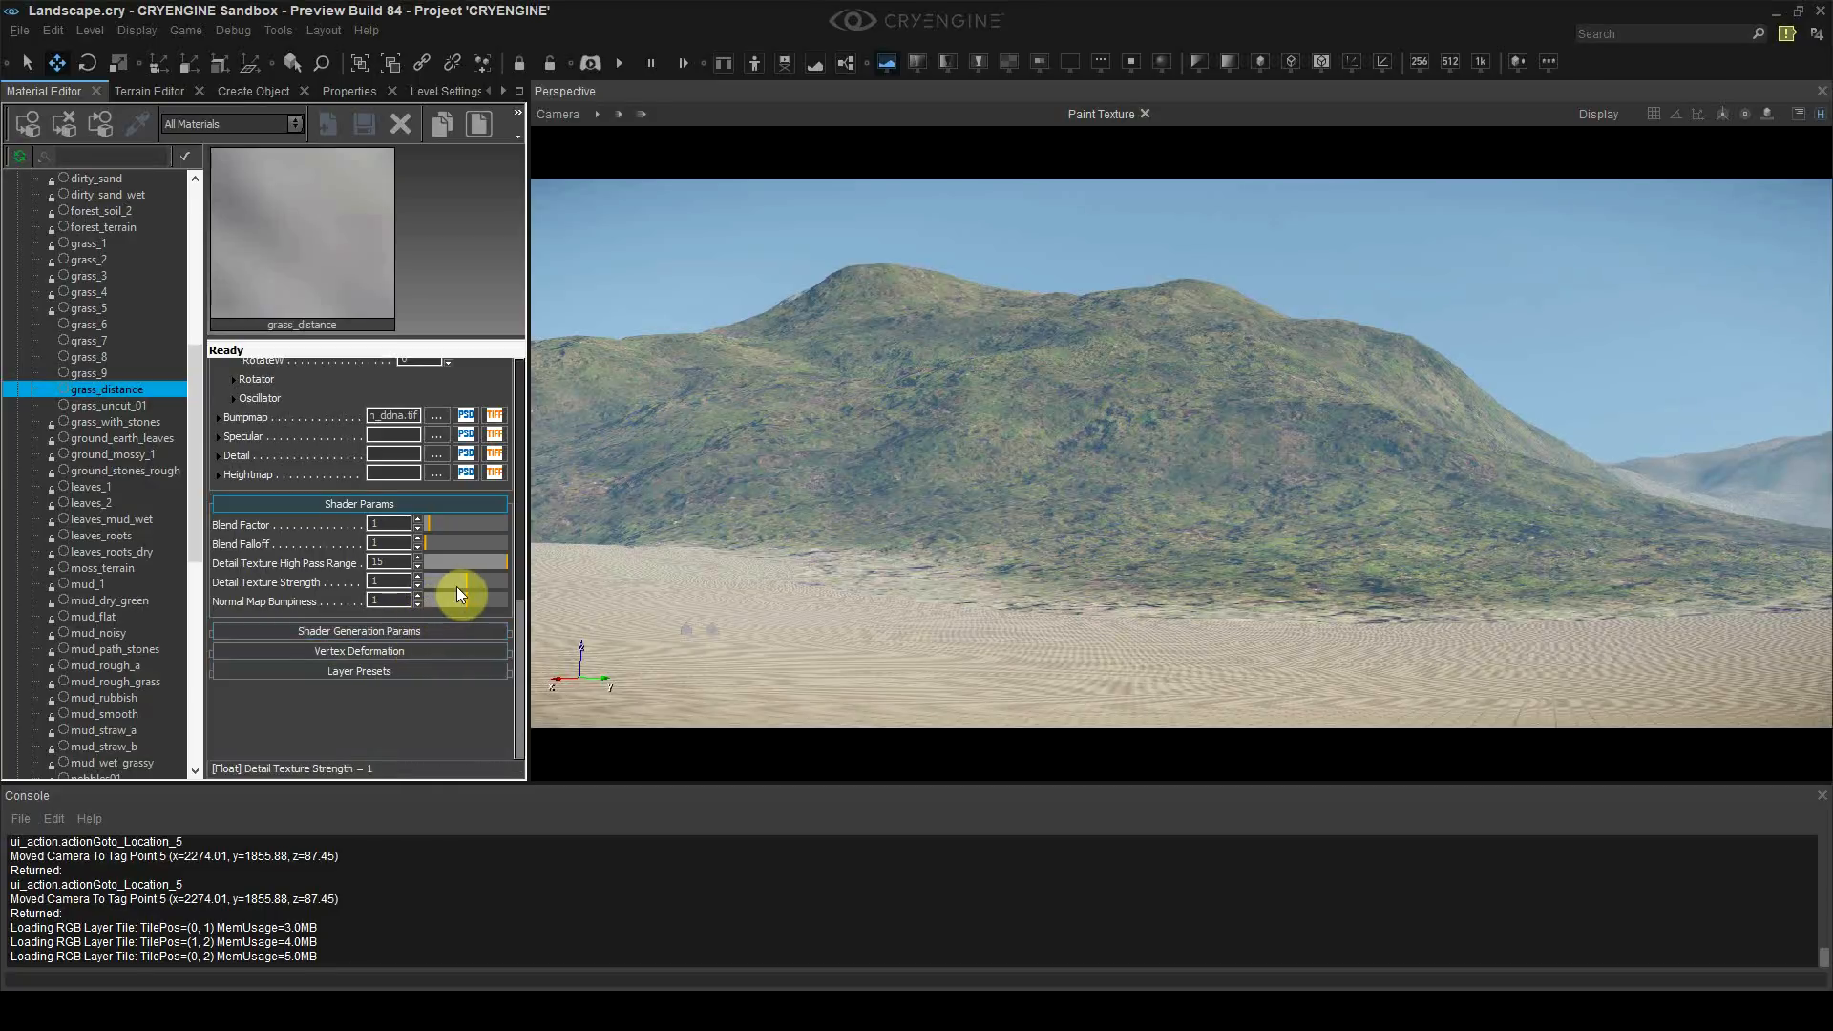
pyautogui.moveTo(466, 600)
pyautogui.mouseDown()
pyautogui.moveTo(421, 604)
pyautogui.moveTo(460, 627)
pyautogui.mouseUp()
pyautogui.moveTo(466, 579); pyautogui.dragTo(550, 619)
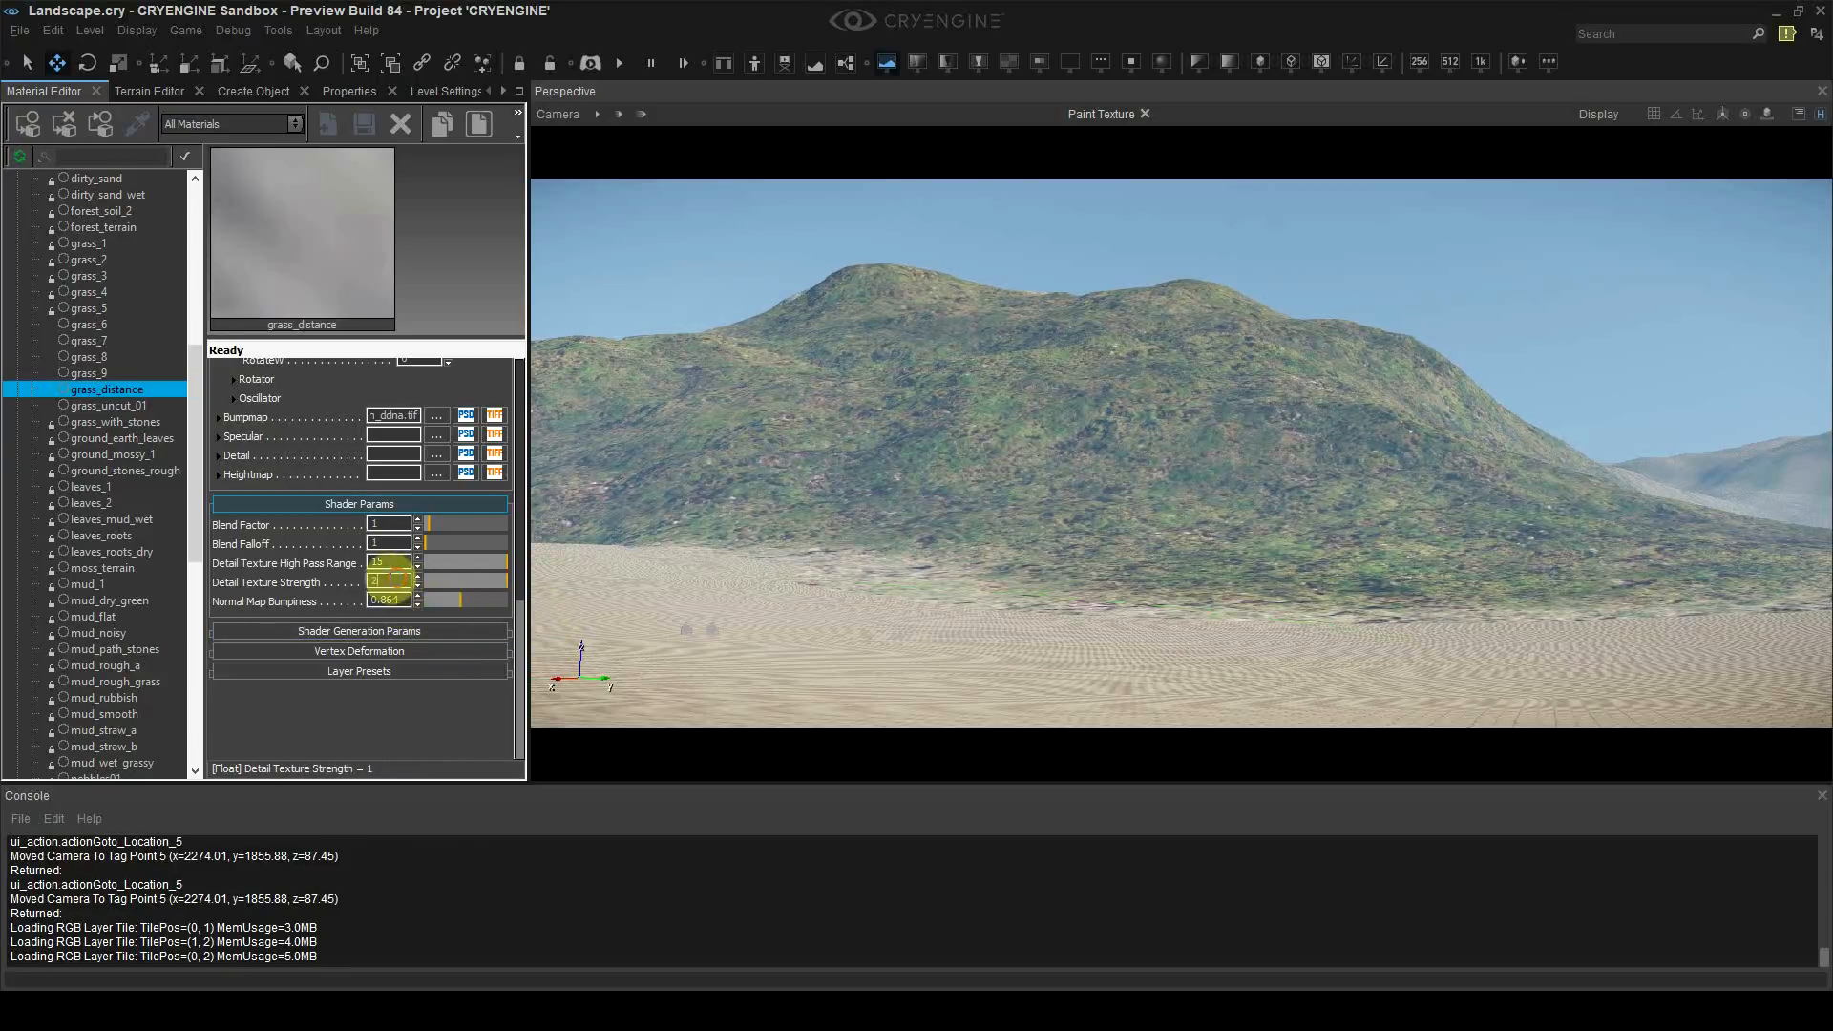
pyautogui.moveTo(391, 580); pyautogui.dragTo(370, 581)
pyautogui.write('1')
pyautogui.click(387, 561)
pyautogui.click(416, 633)
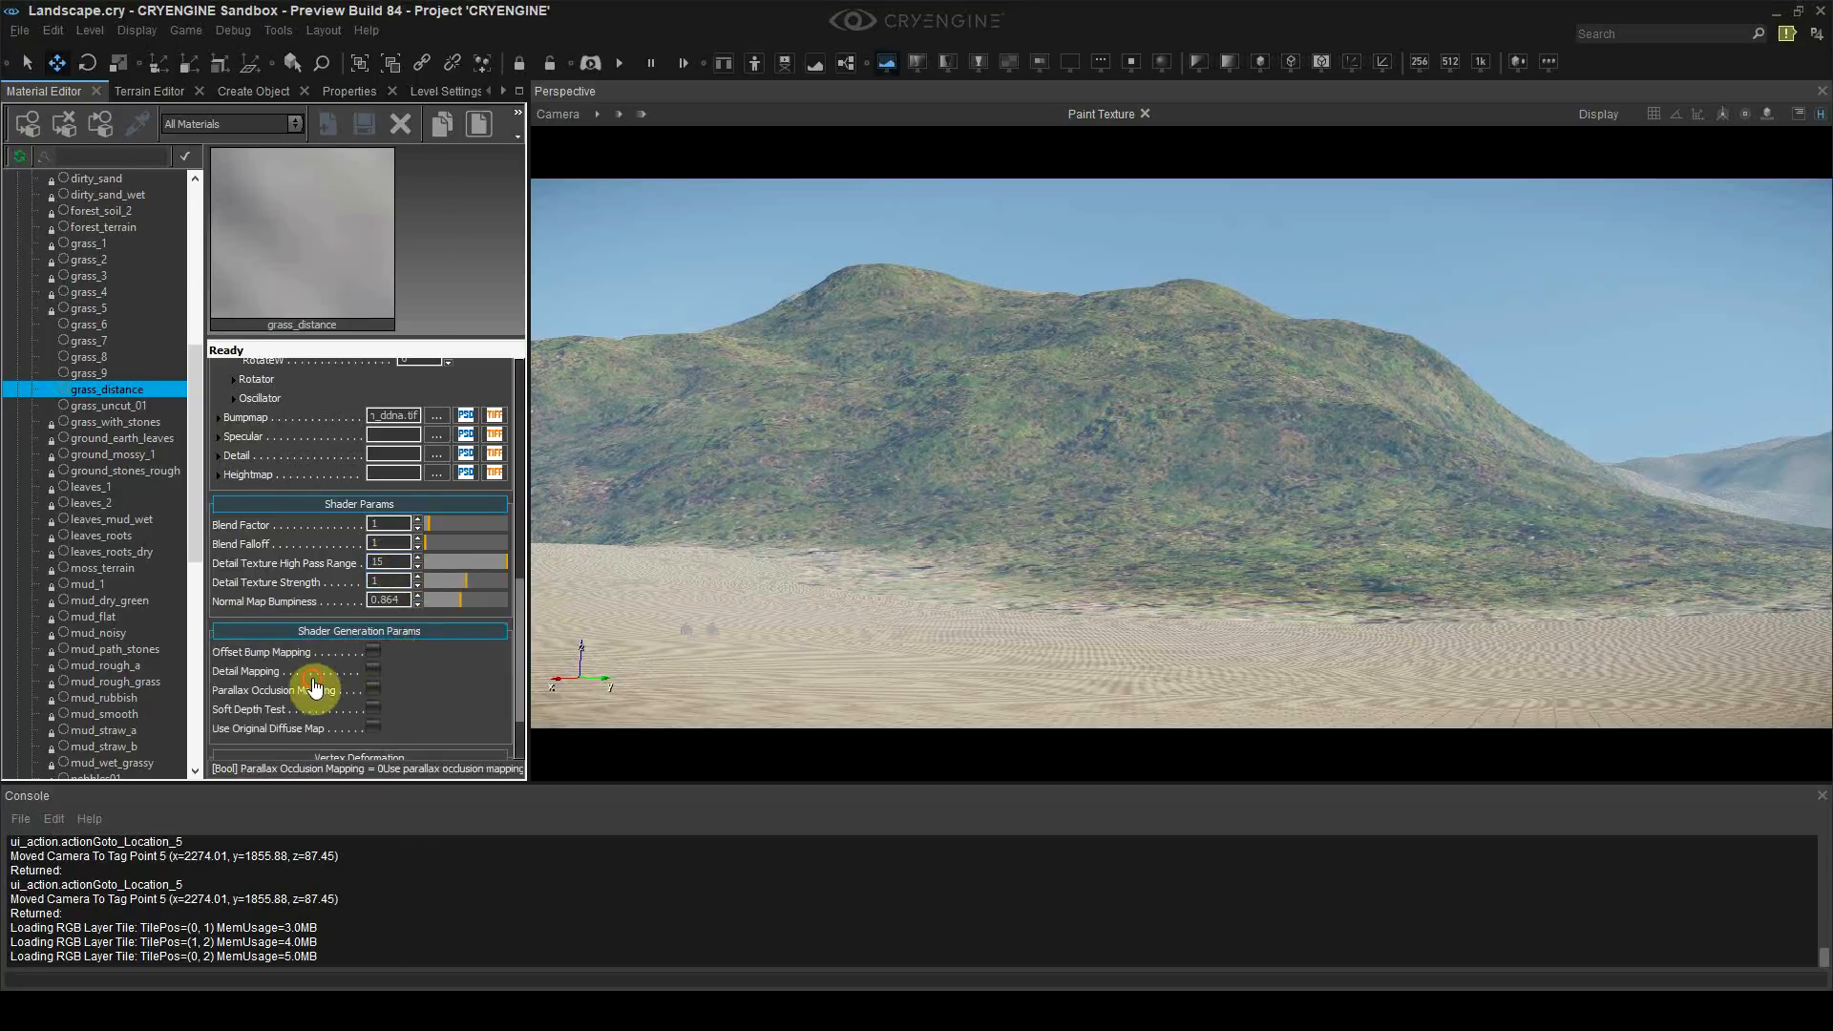
pyautogui.scroll(-1, 353, 692)
pyautogui.moveTo(314, 546); pyautogui.dragTo(324, 627)
pyautogui.click(431, 536)
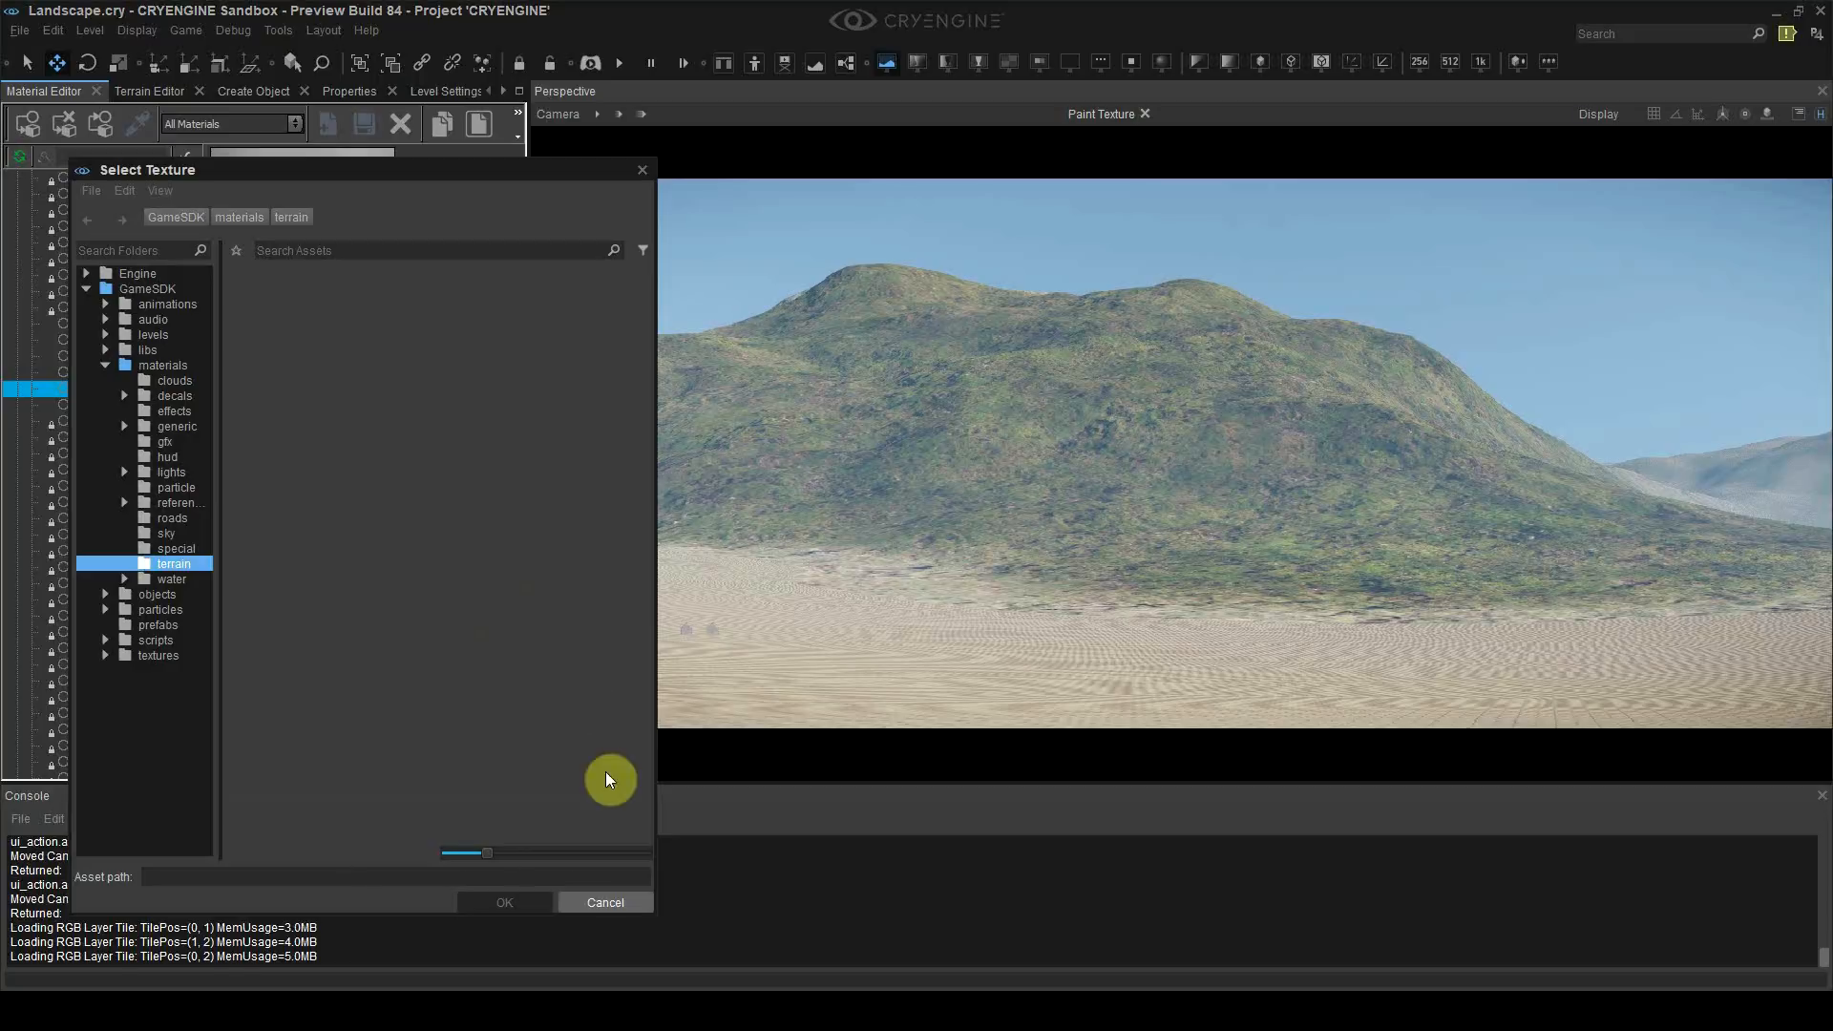
pyautogui.click(594, 902)
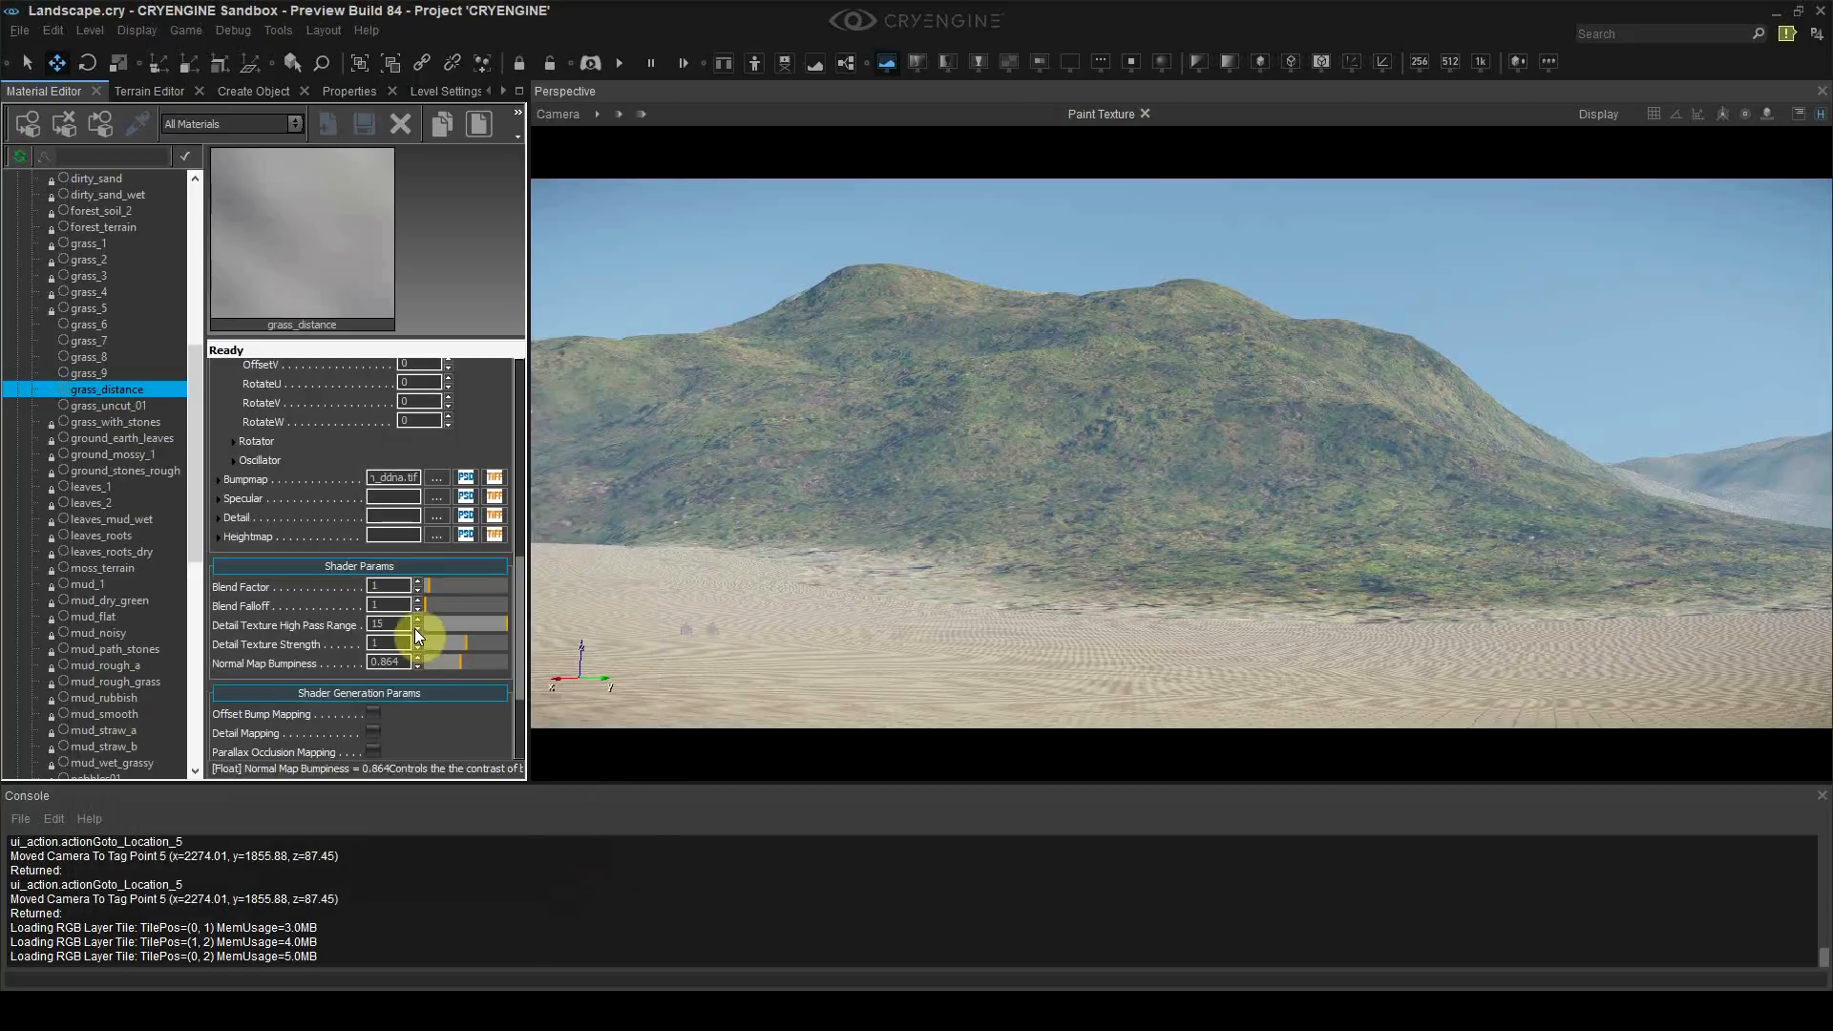
# Step: Examine the texture and shader parameters of the grass_7, grass_8 and grass_9 materials, and return to grass_distance
pyautogui.click(107, 355)
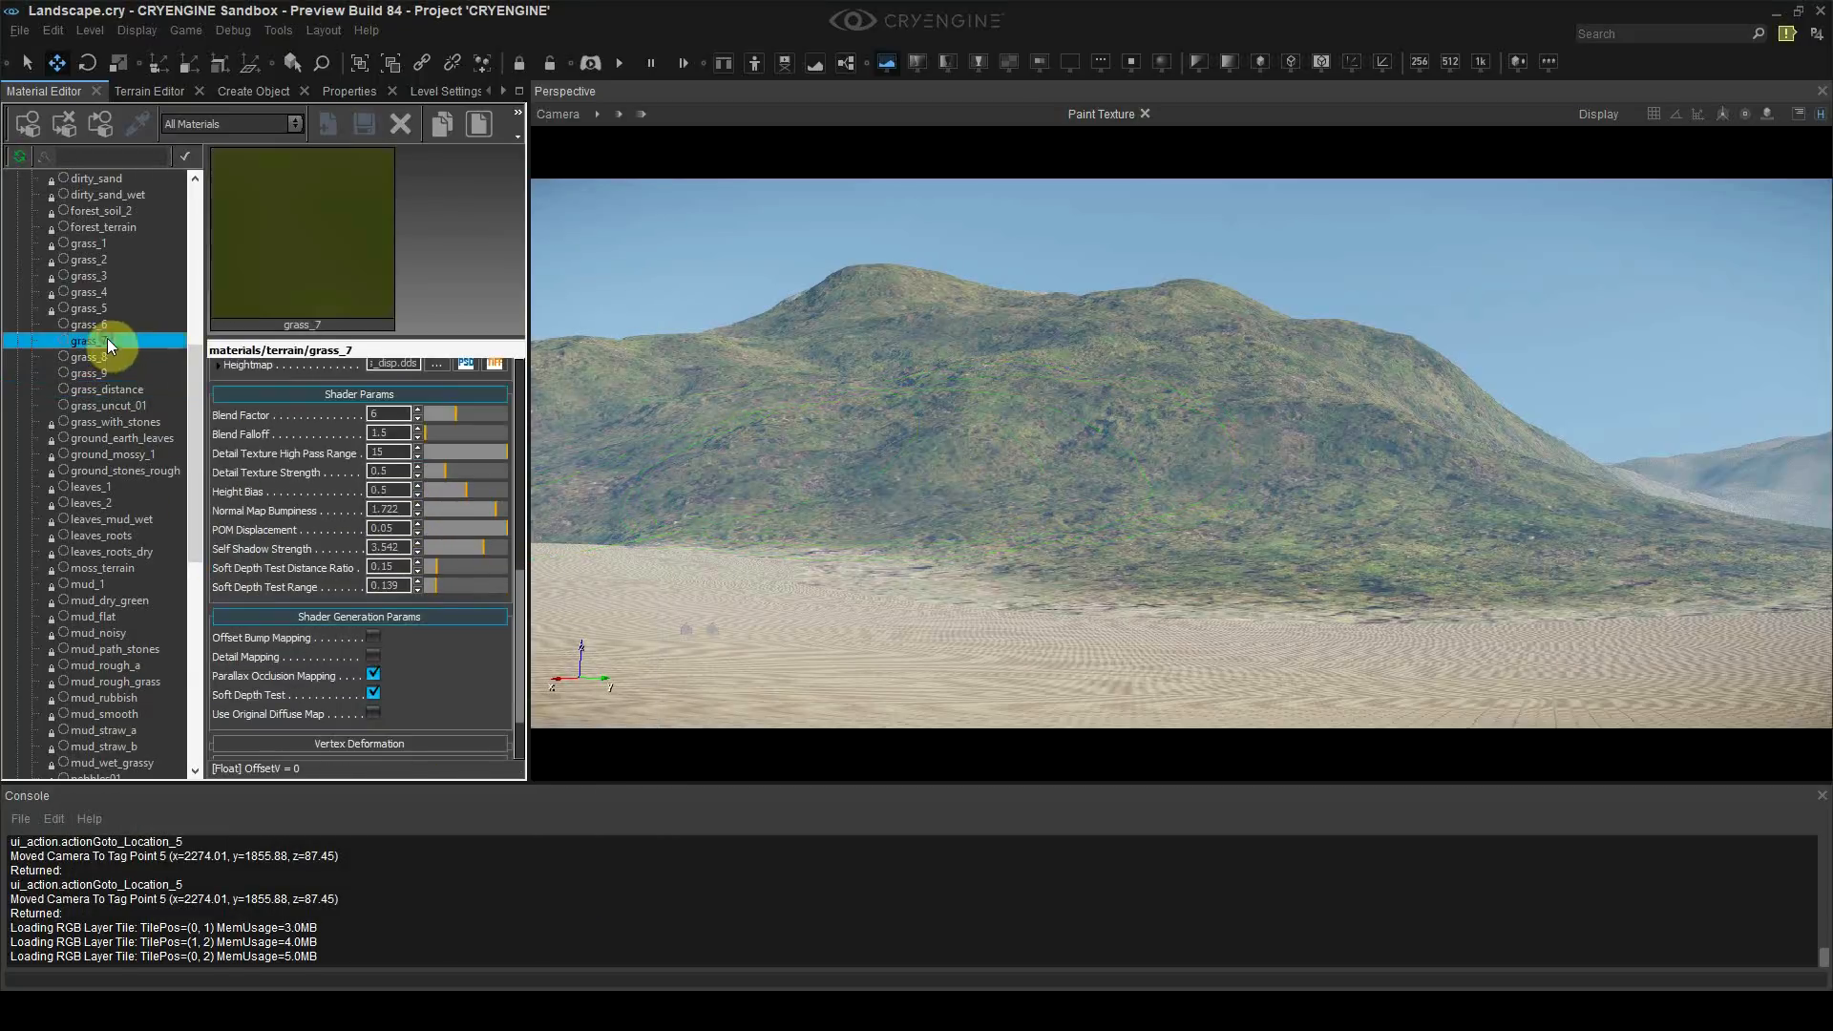
pyautogui.click(122, 372)
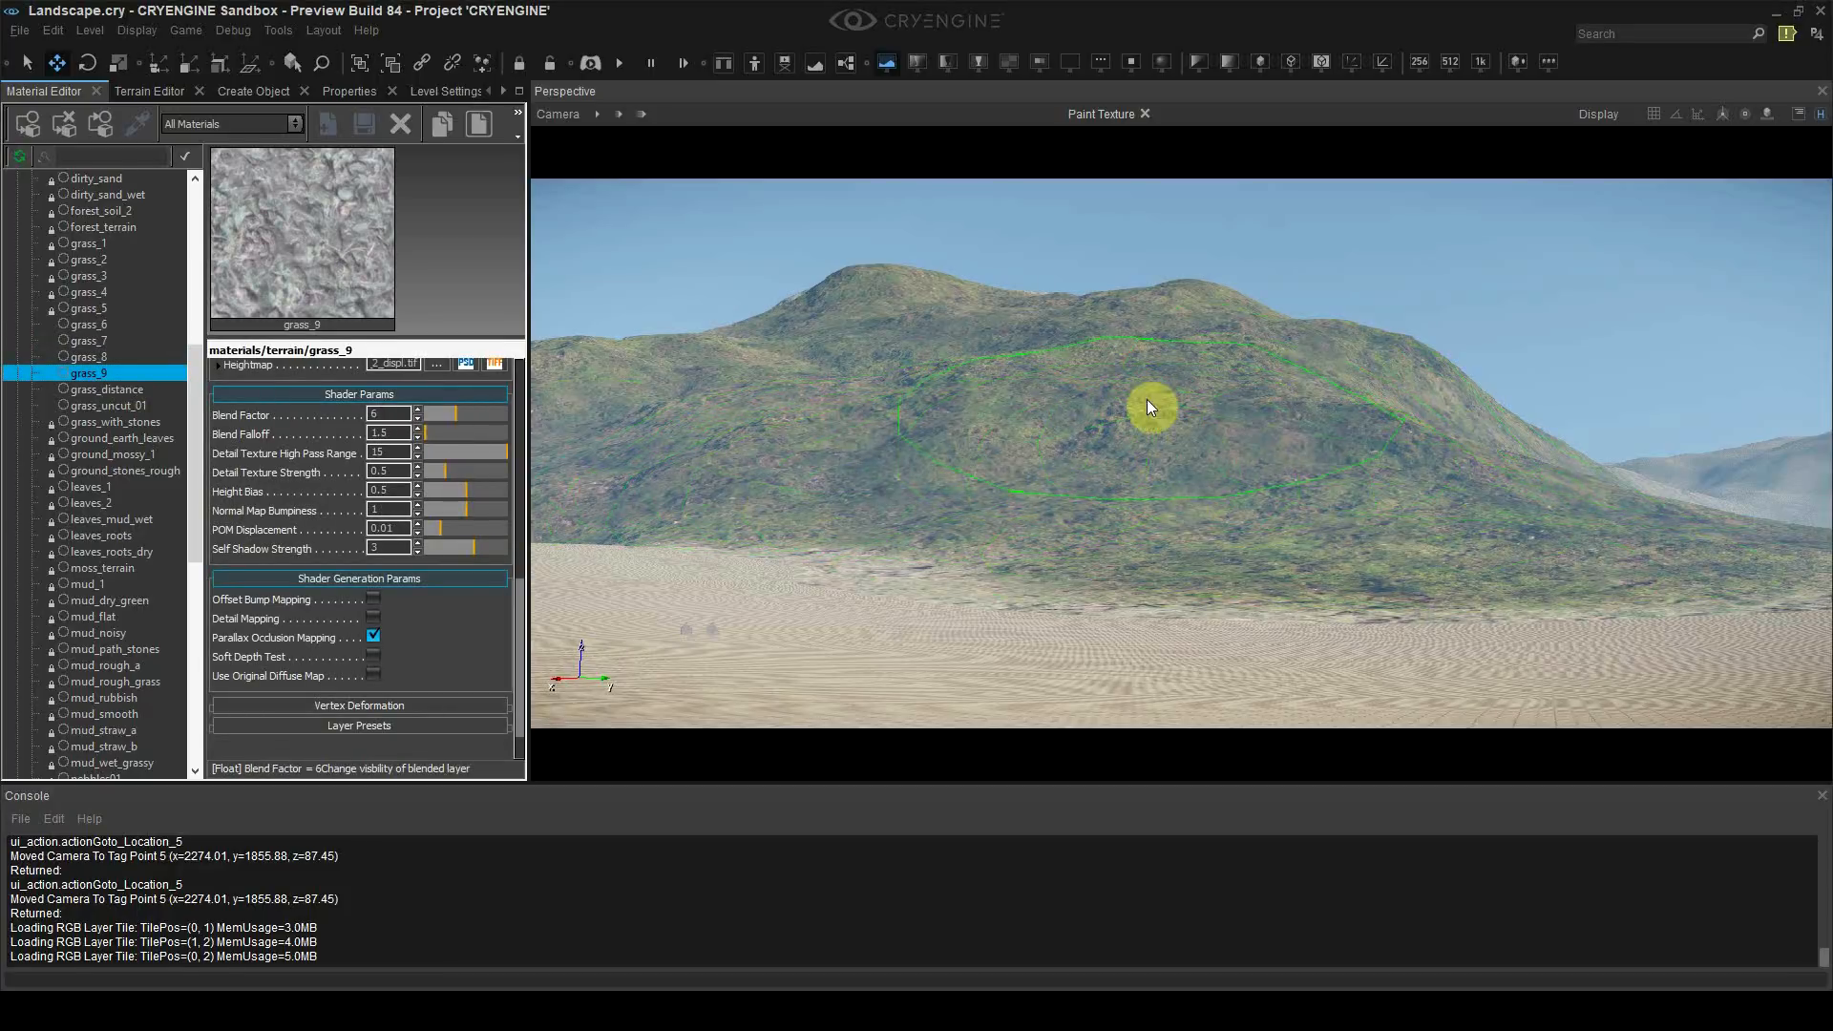
pyautogui.scroll(5, 472, 485)
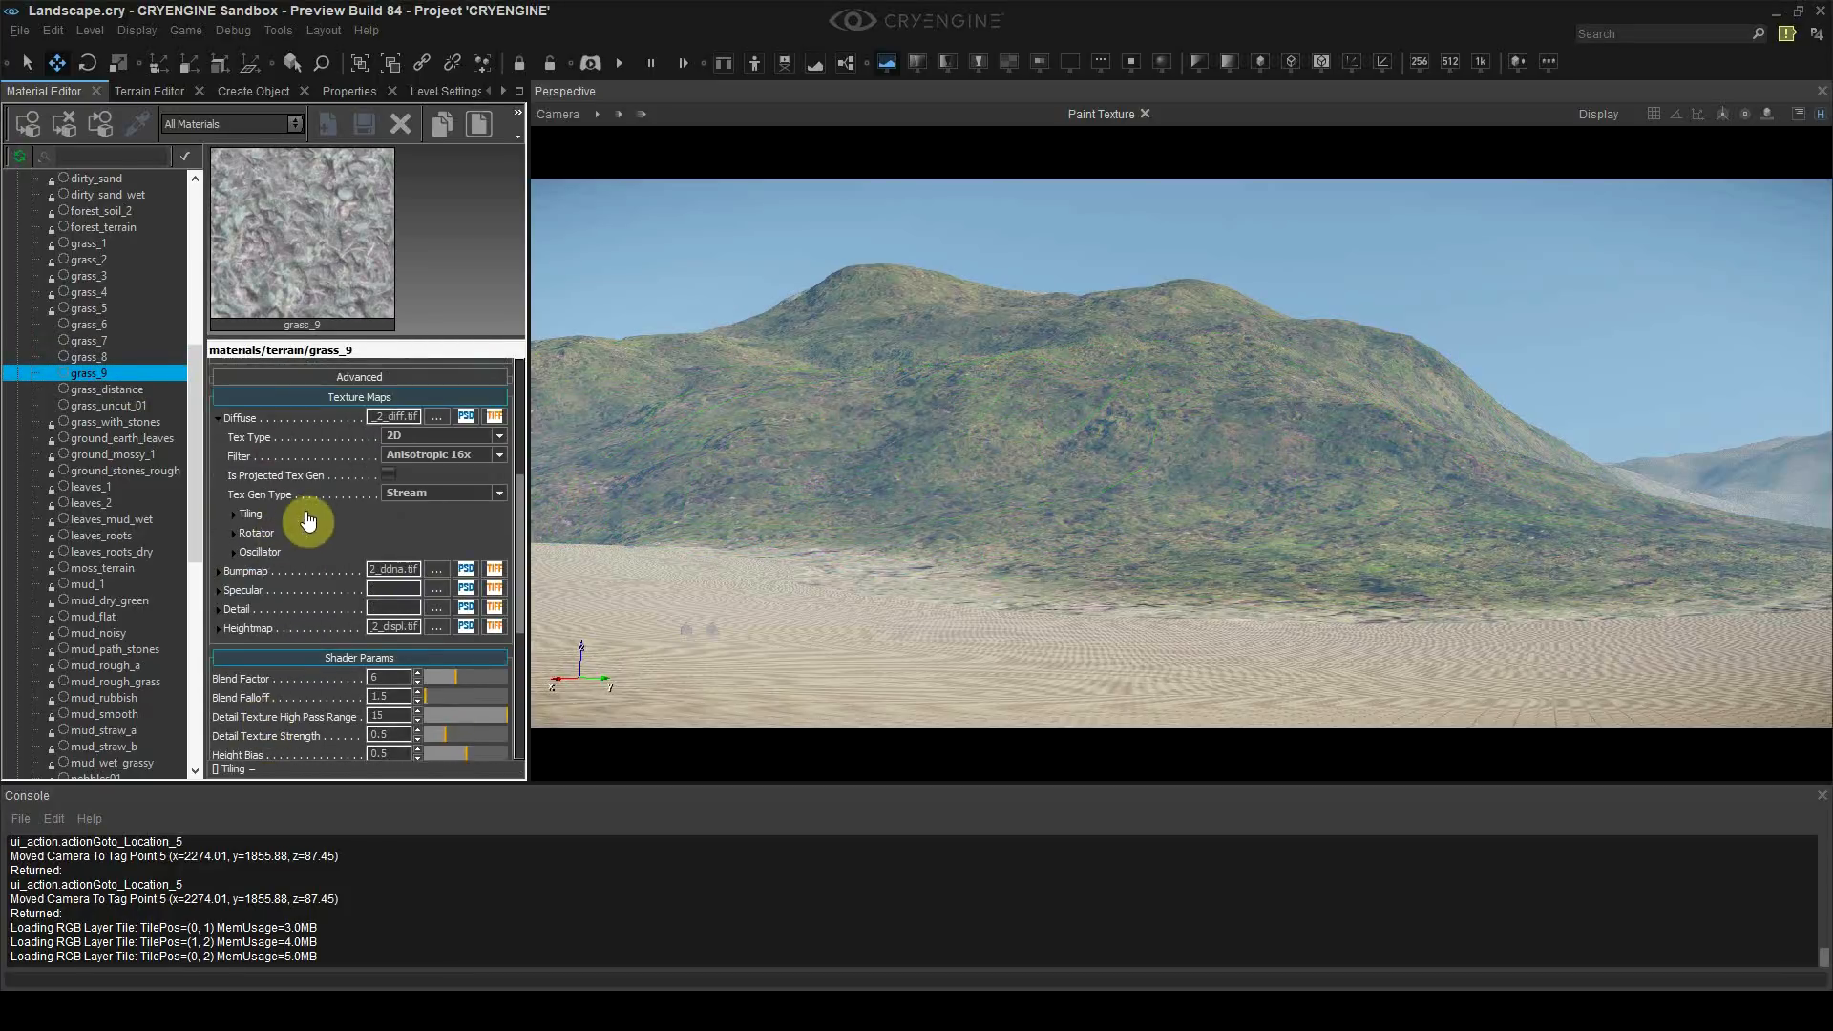
pyautogui.click(234, 514)
pyautogui.scroll(-10, 286, 572)
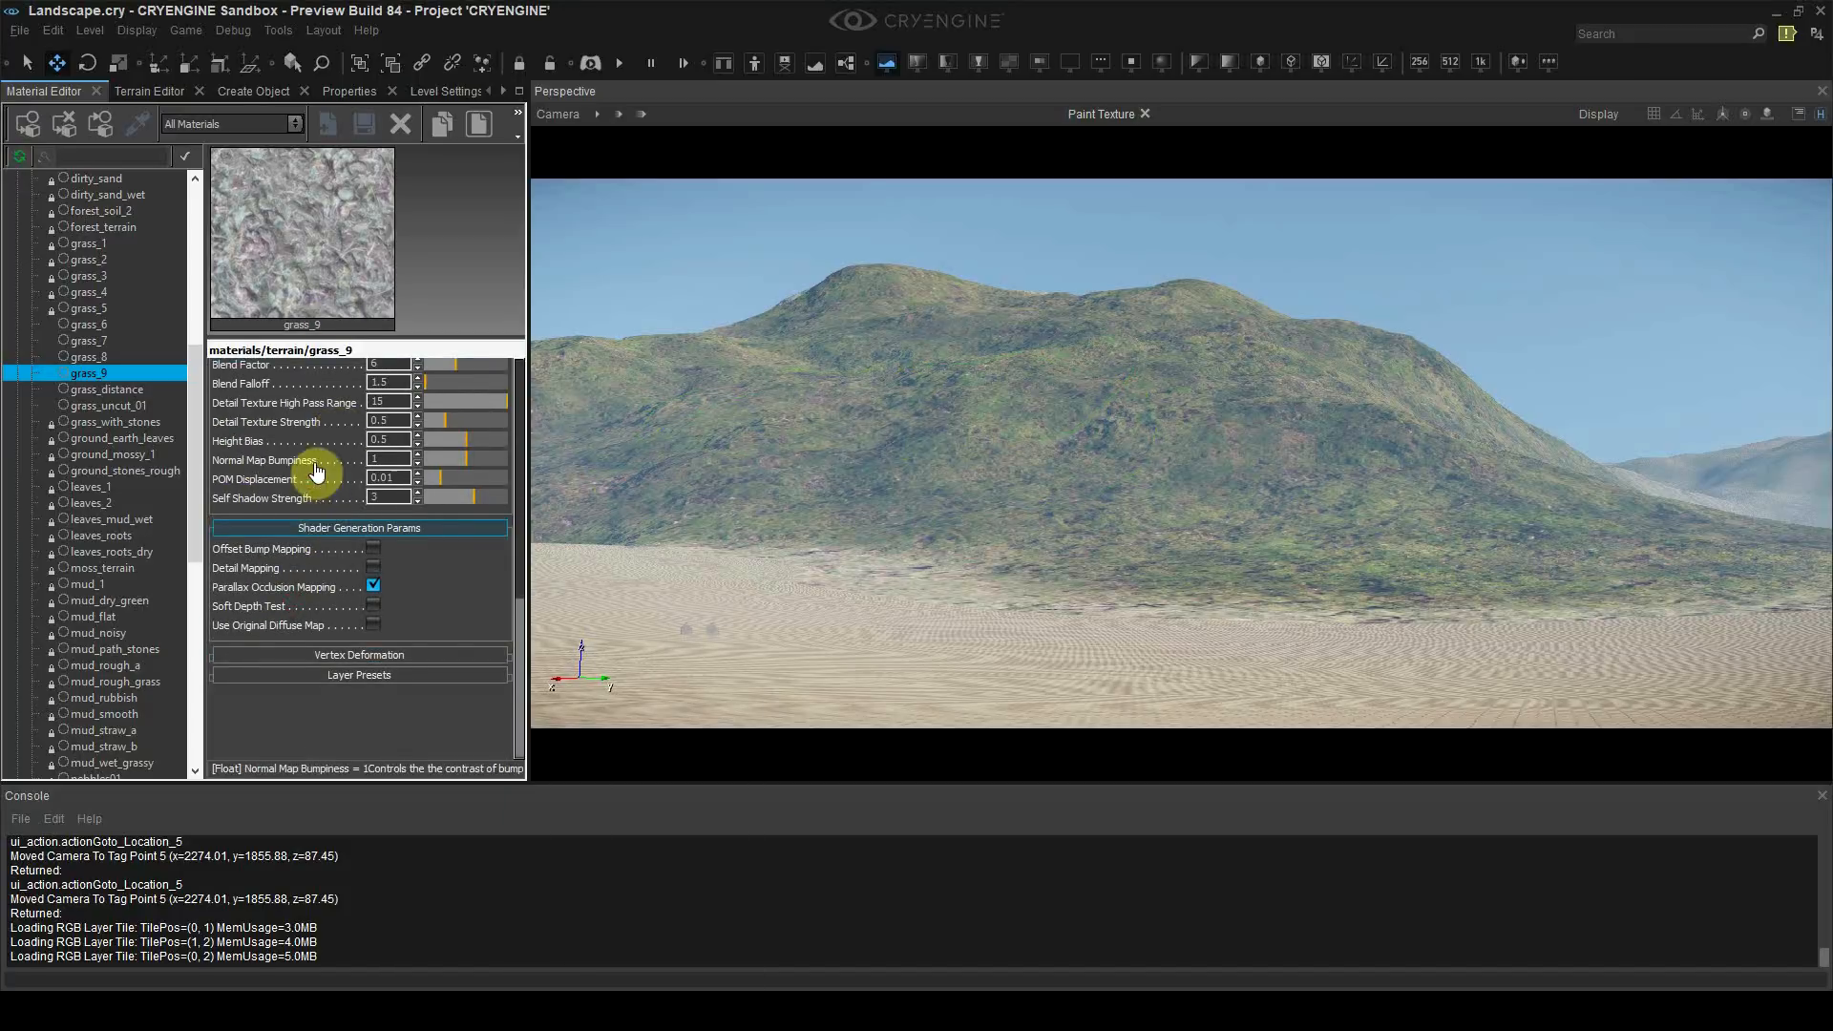
pyautogui.scroll(1, 287, 535)
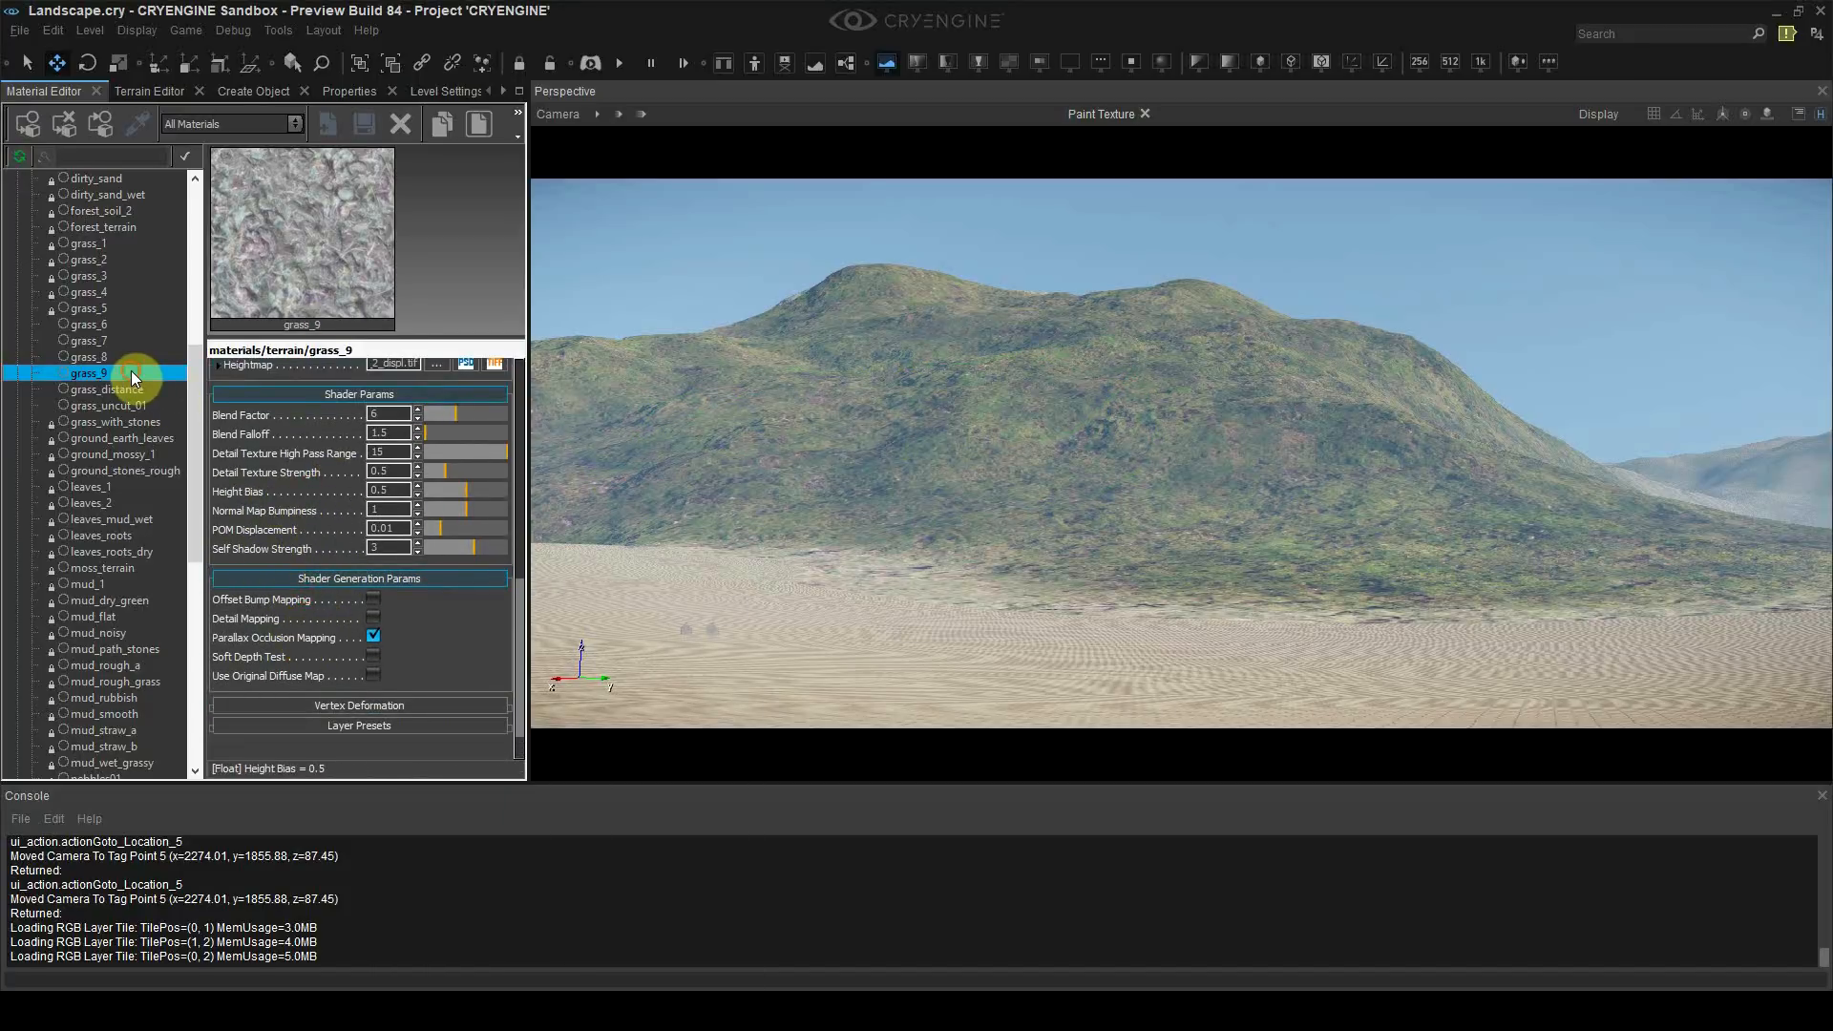
pyautogui.click(129, 357)
pyautogui.click(117, 342)
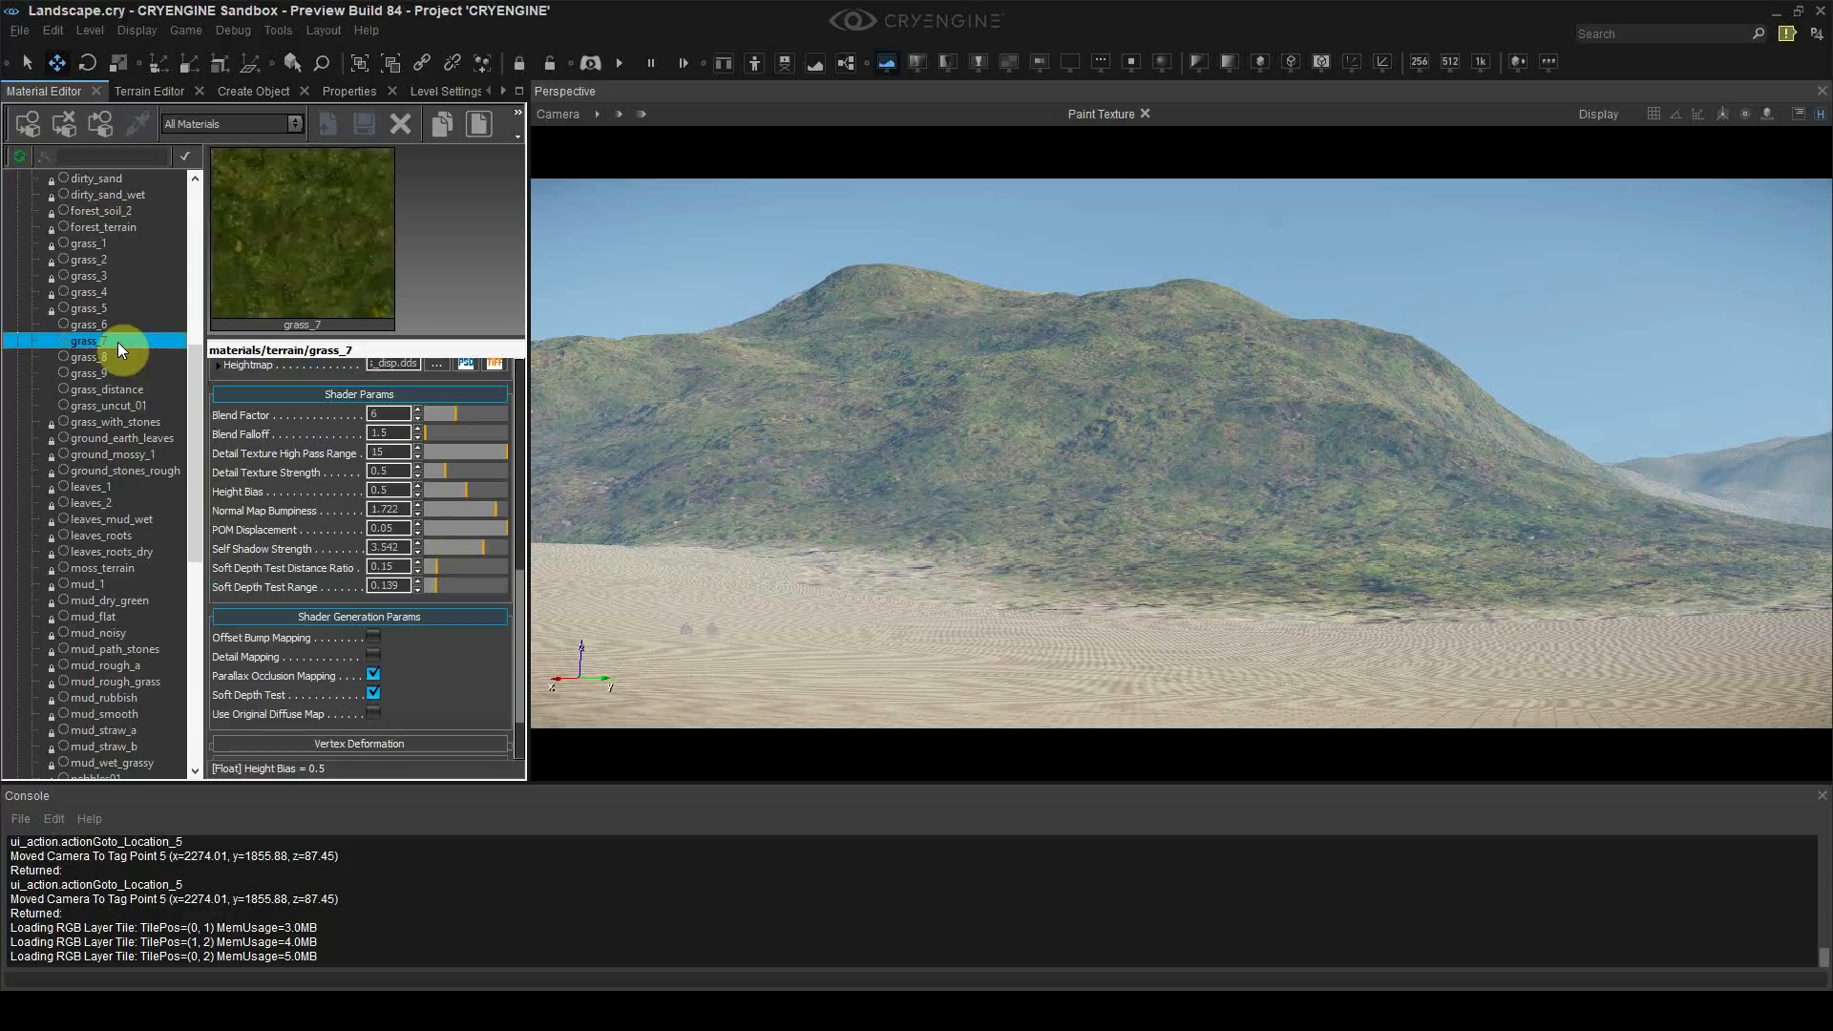
pyautogui.scroll(8, 275, 554)
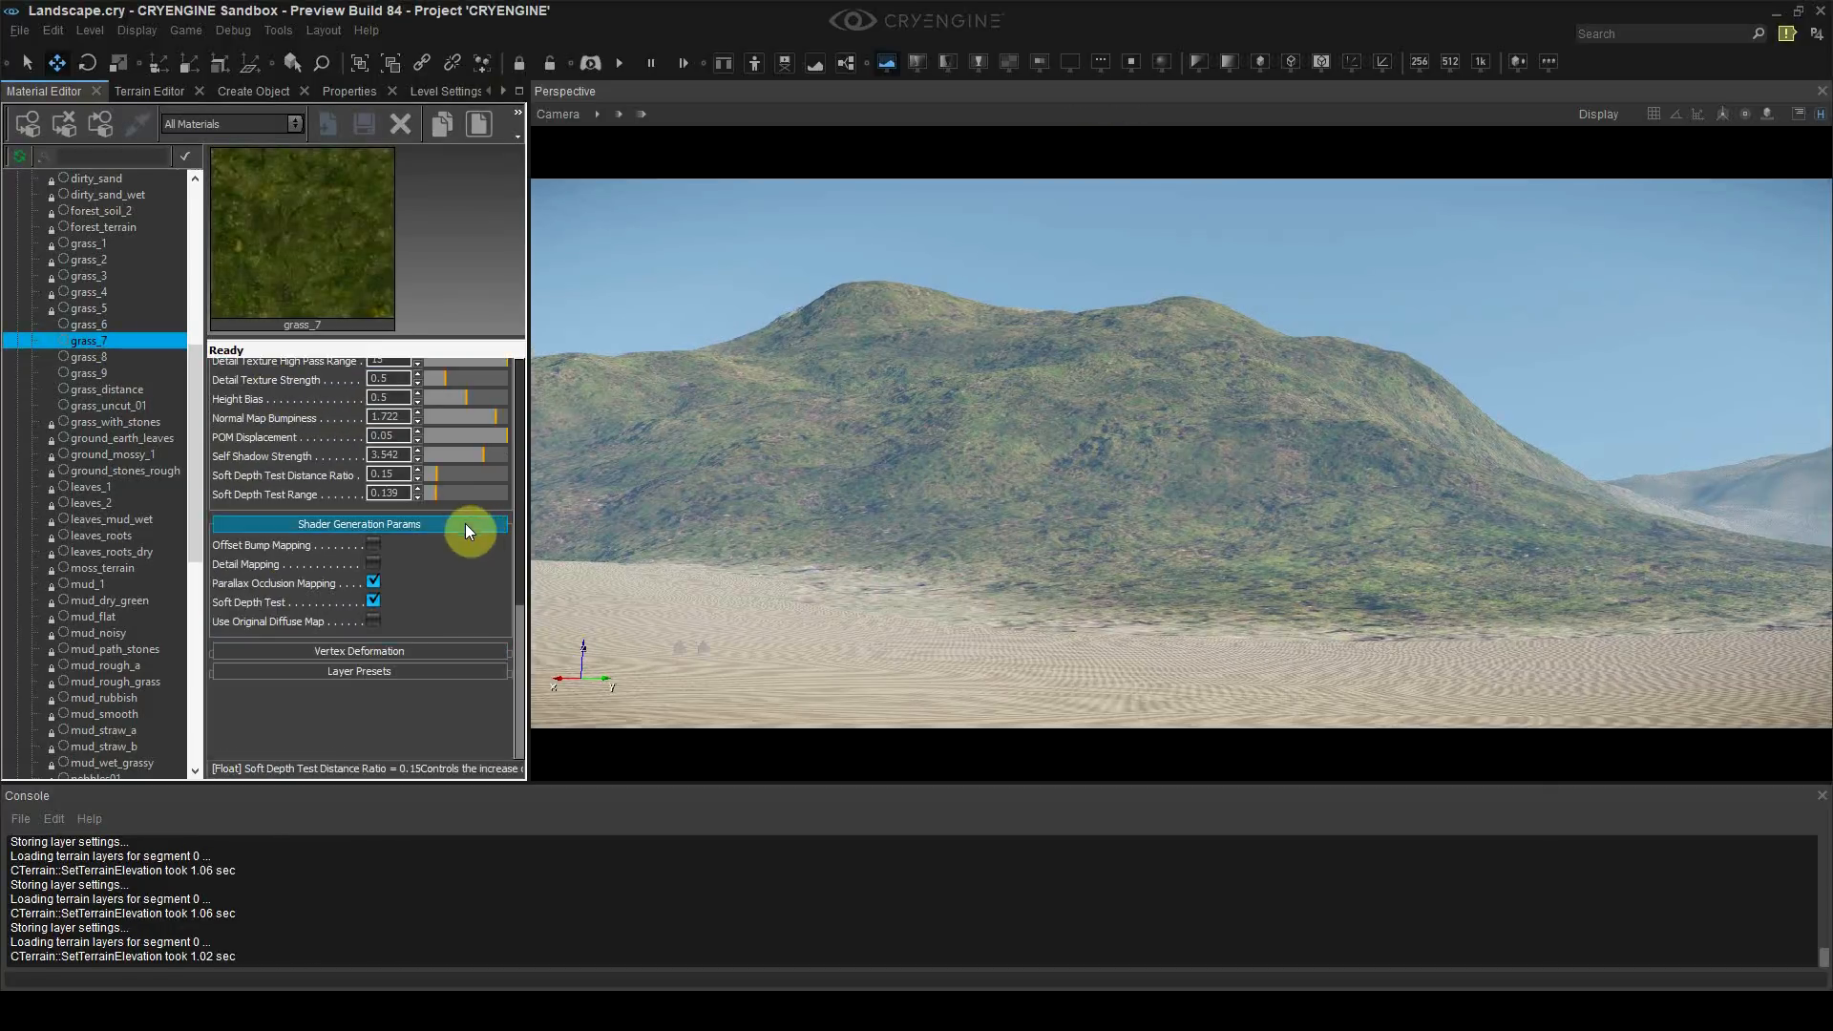
pyautogui.click(134, 393)
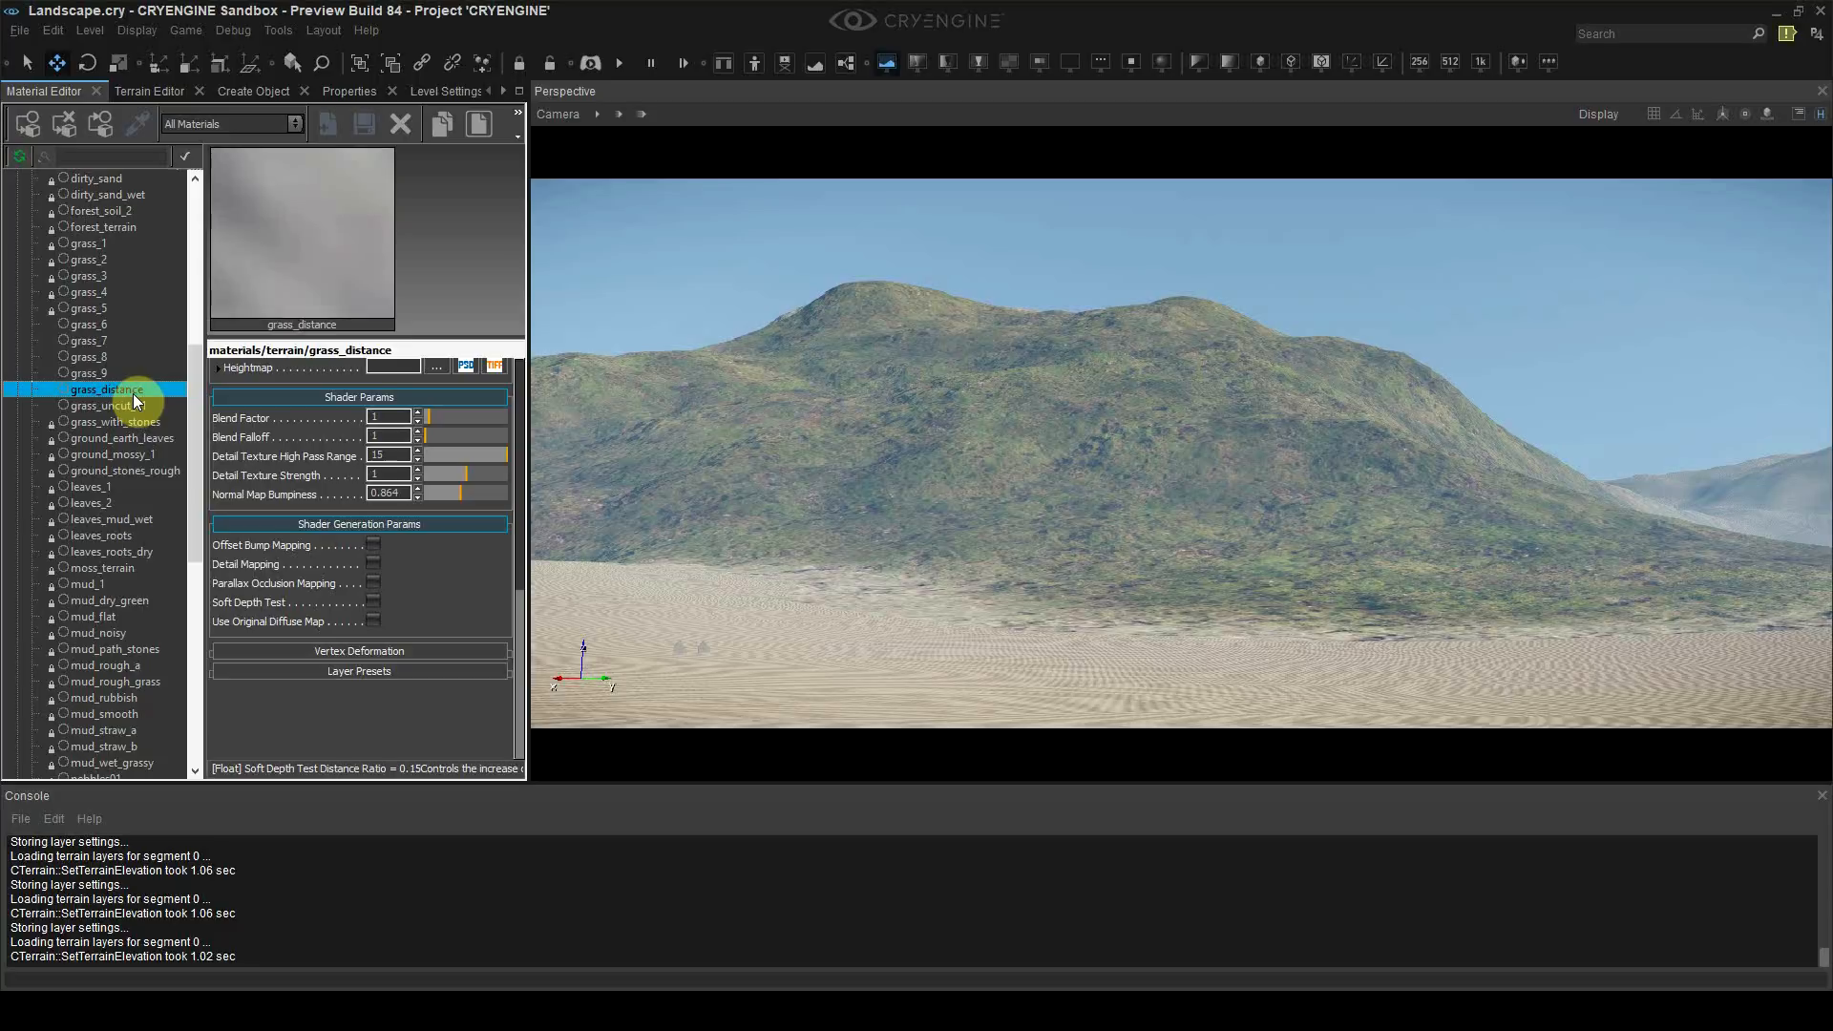
# Step: Set the fog's Global density to 0.2 in the level's environment preset
pyautogui.click(507, 93)
pyautogui.click(507, 92)
pyautogui.click(507, 92)
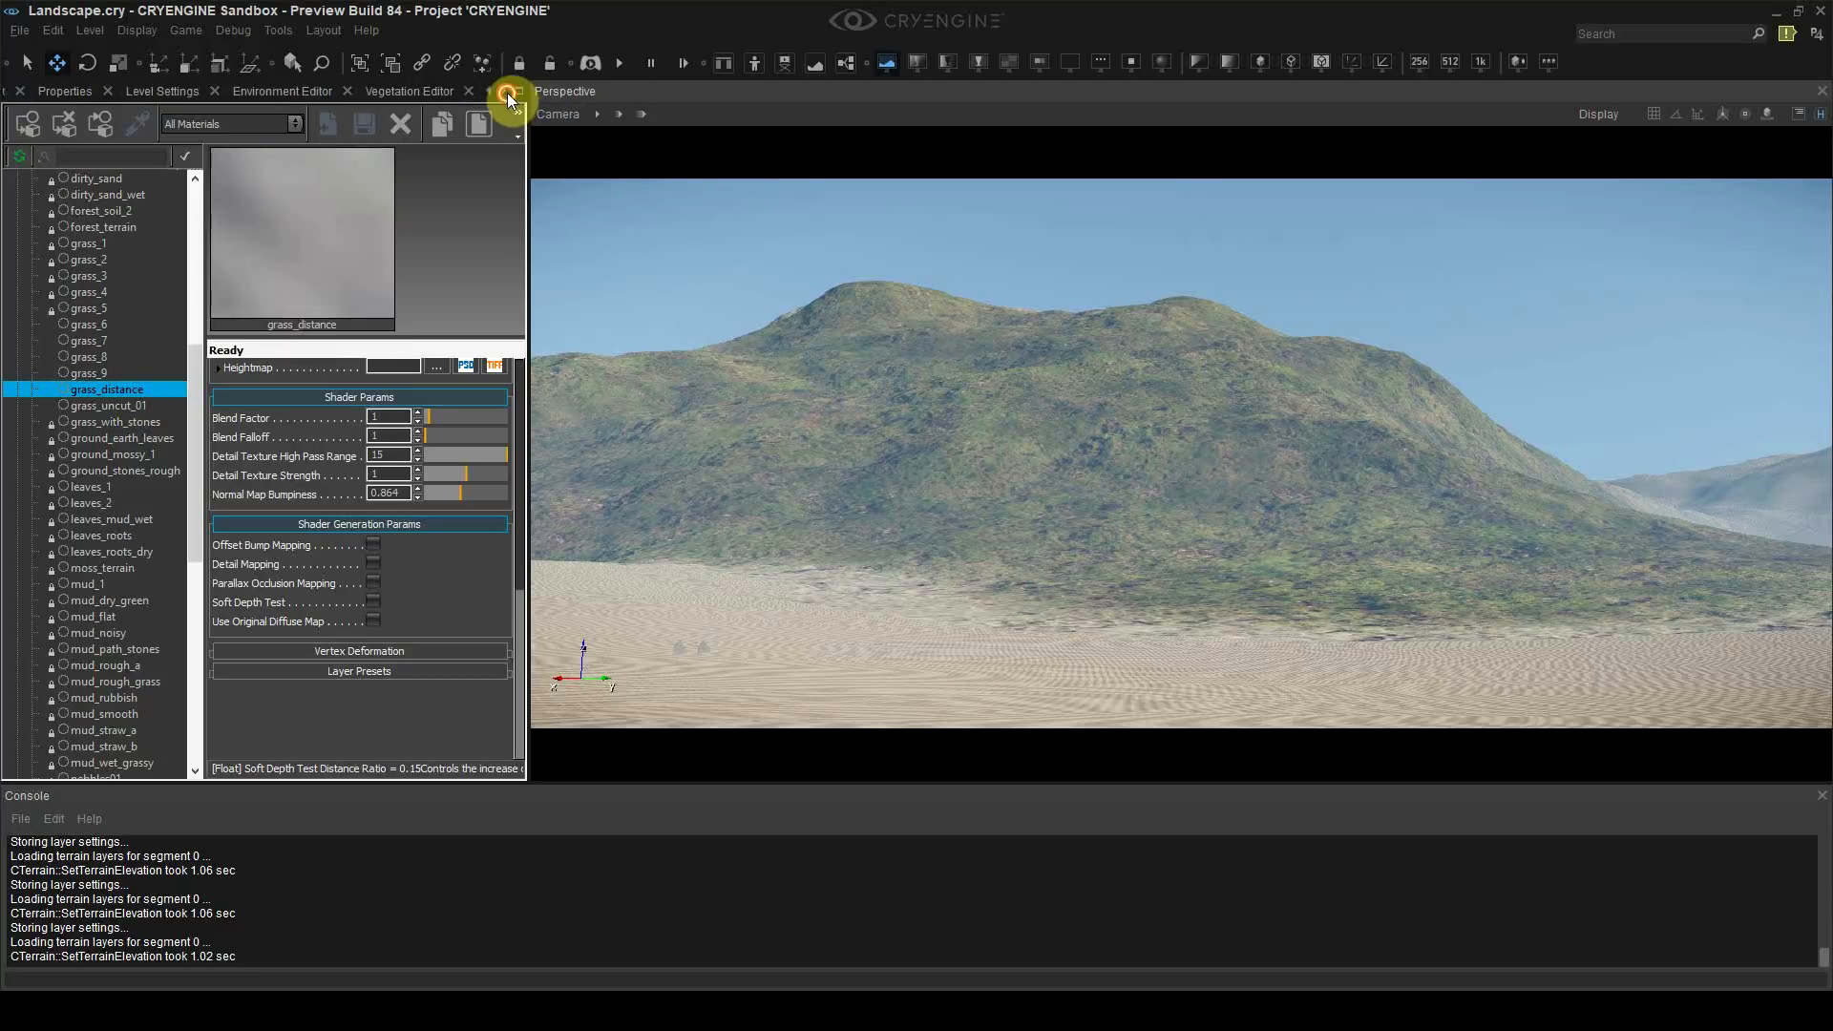
pyautogui.click(507, 92)
pyautogui.click(218, 92)
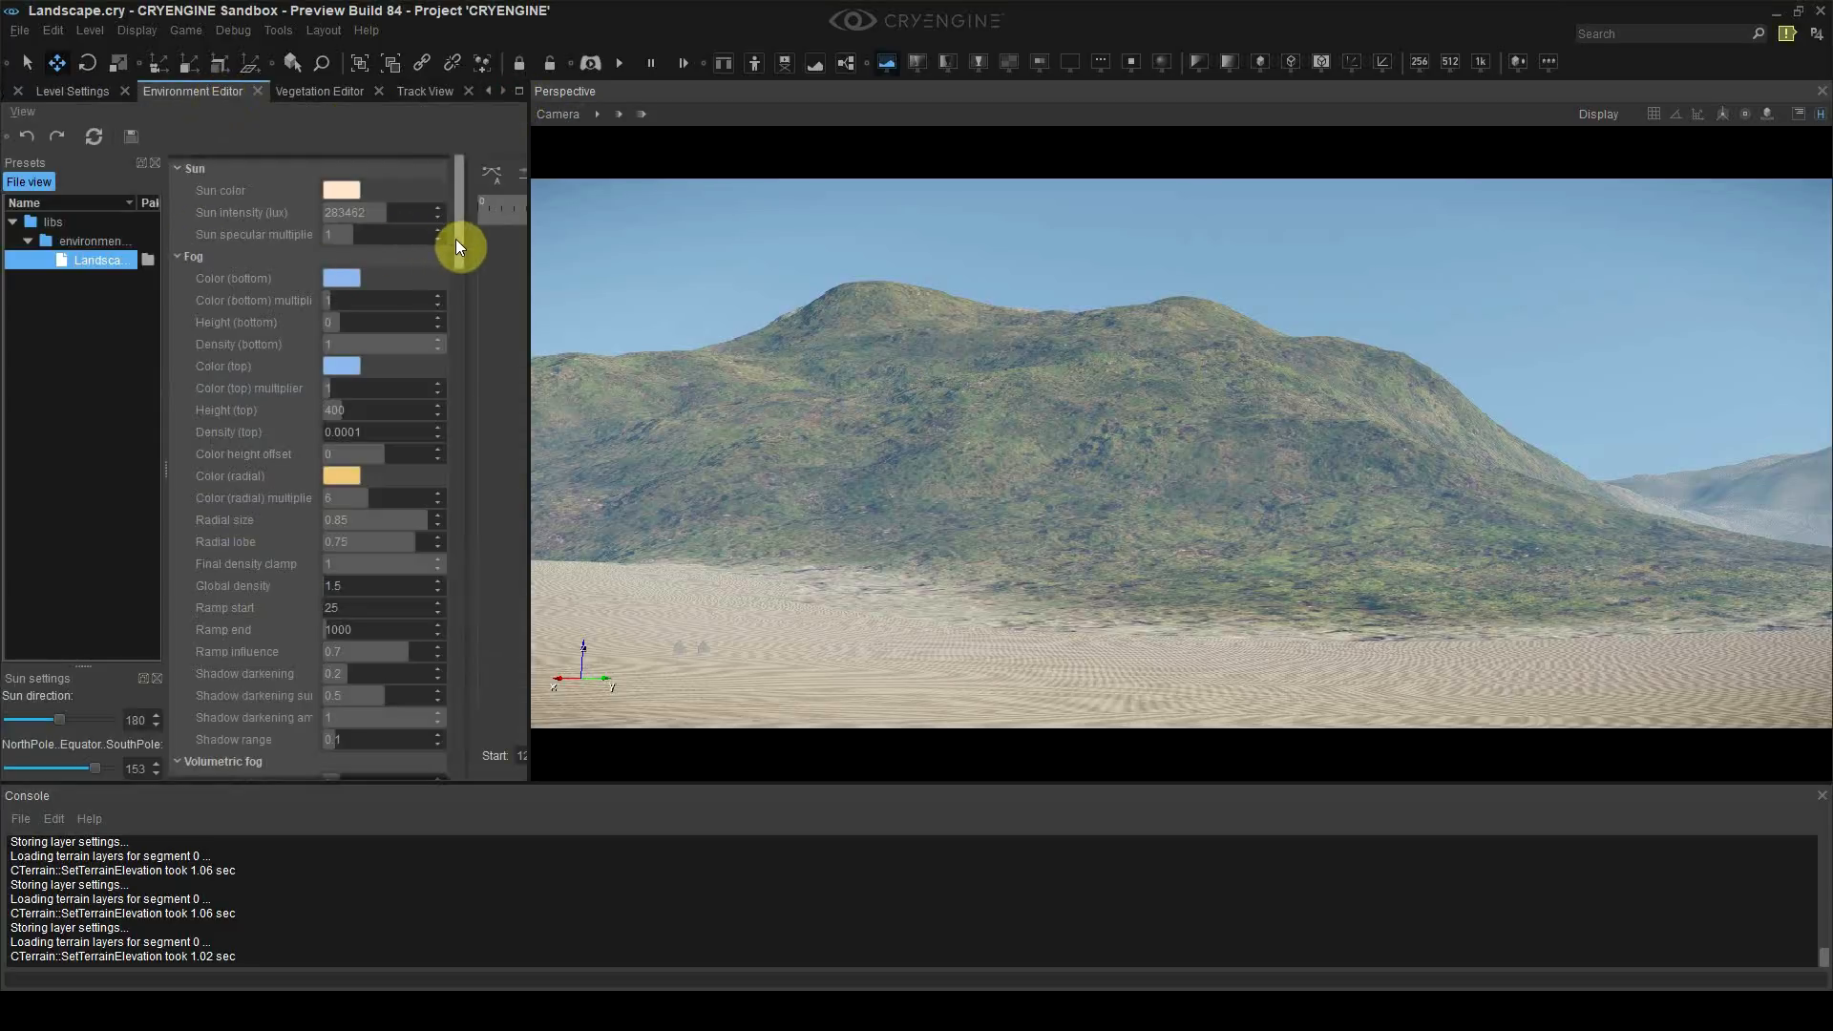
pyautogui.moveTo(455, 238); pyautogui.dragTo(453, 260)
pyautogui.click(334, 476)
pyautogui.write('0.2')
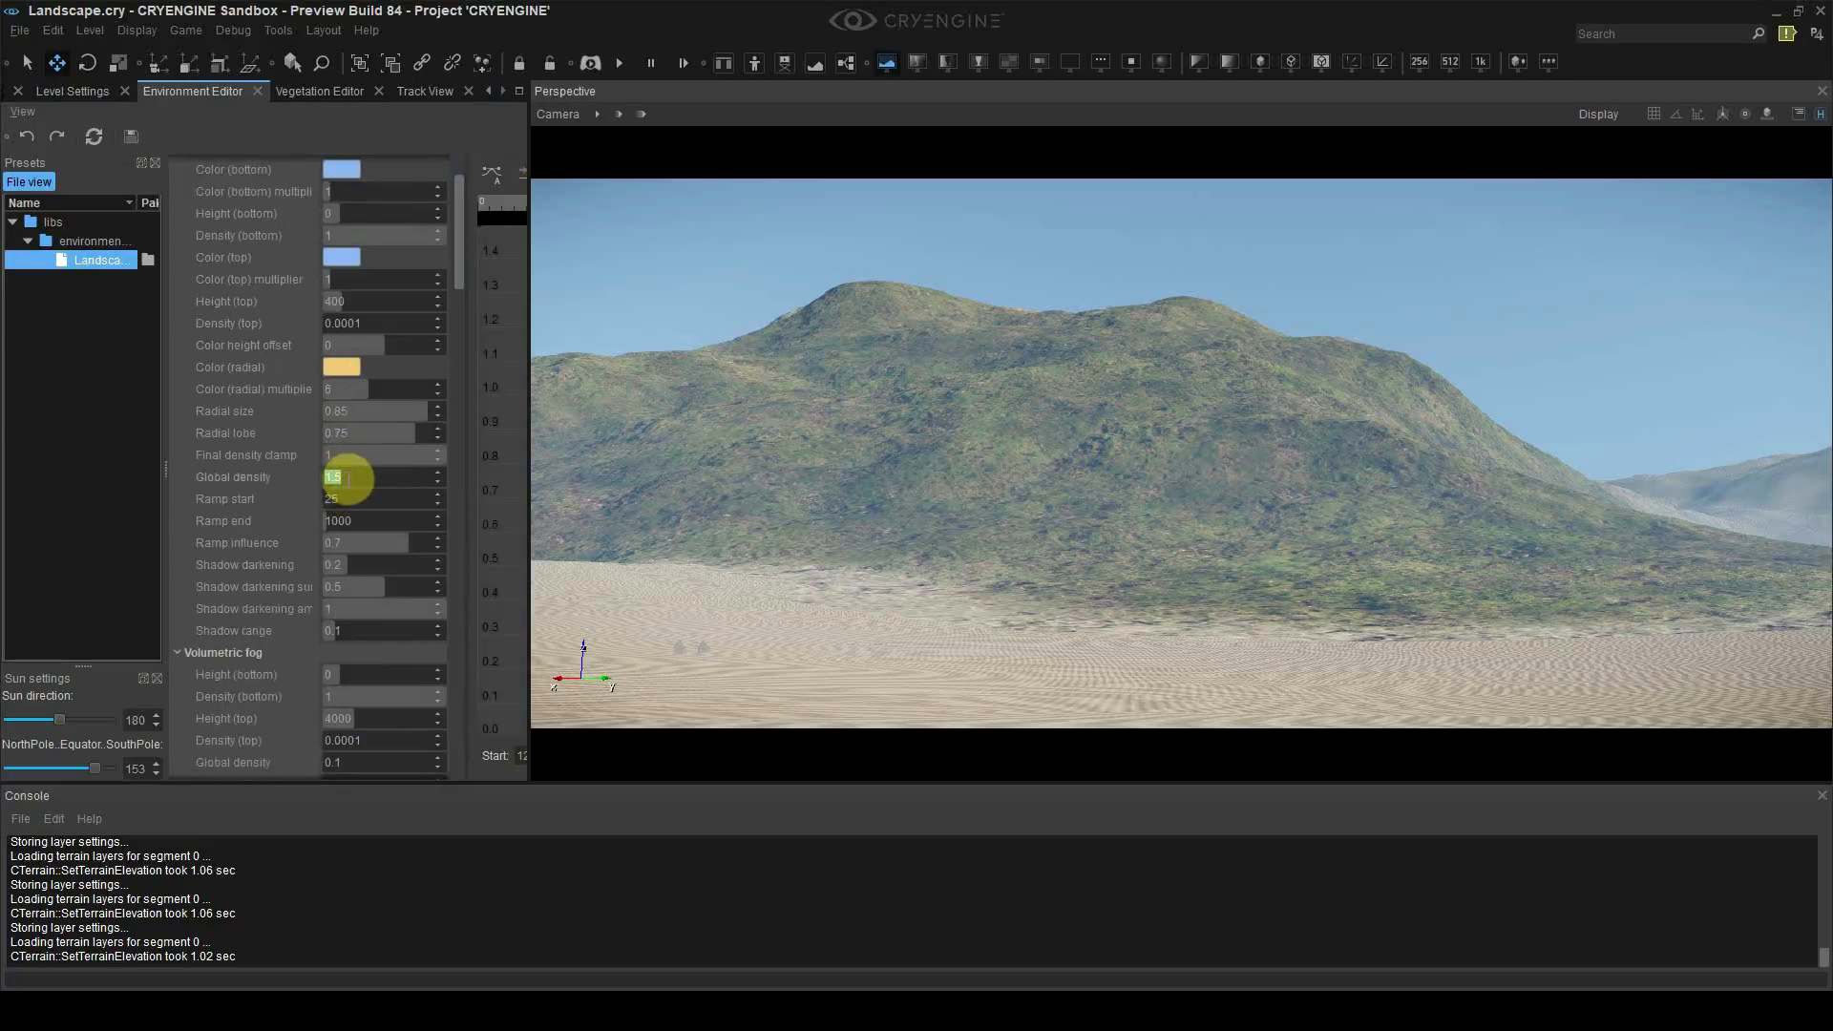
pyautogui.press('Return')
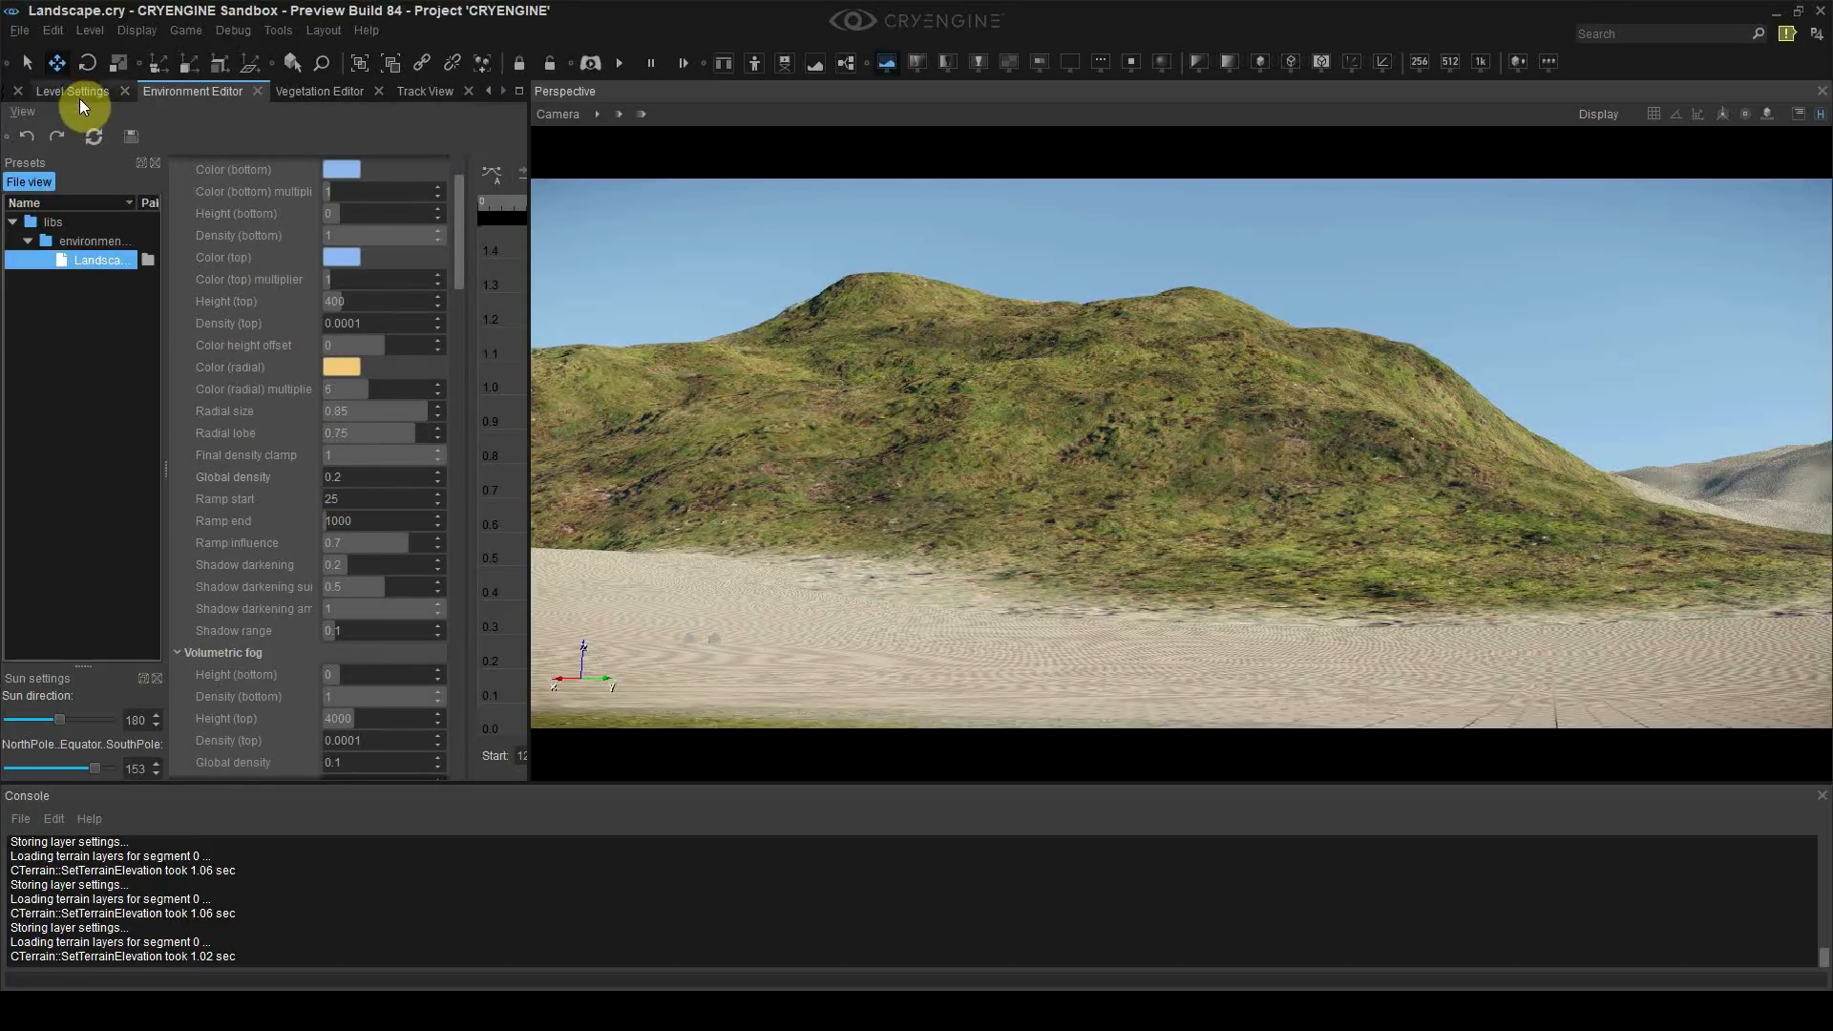
# Step: Create a new material named cliff_rocks in the terrain materials folder
pyautogui.click(489, 91)
pyautogui.click(489, 91)
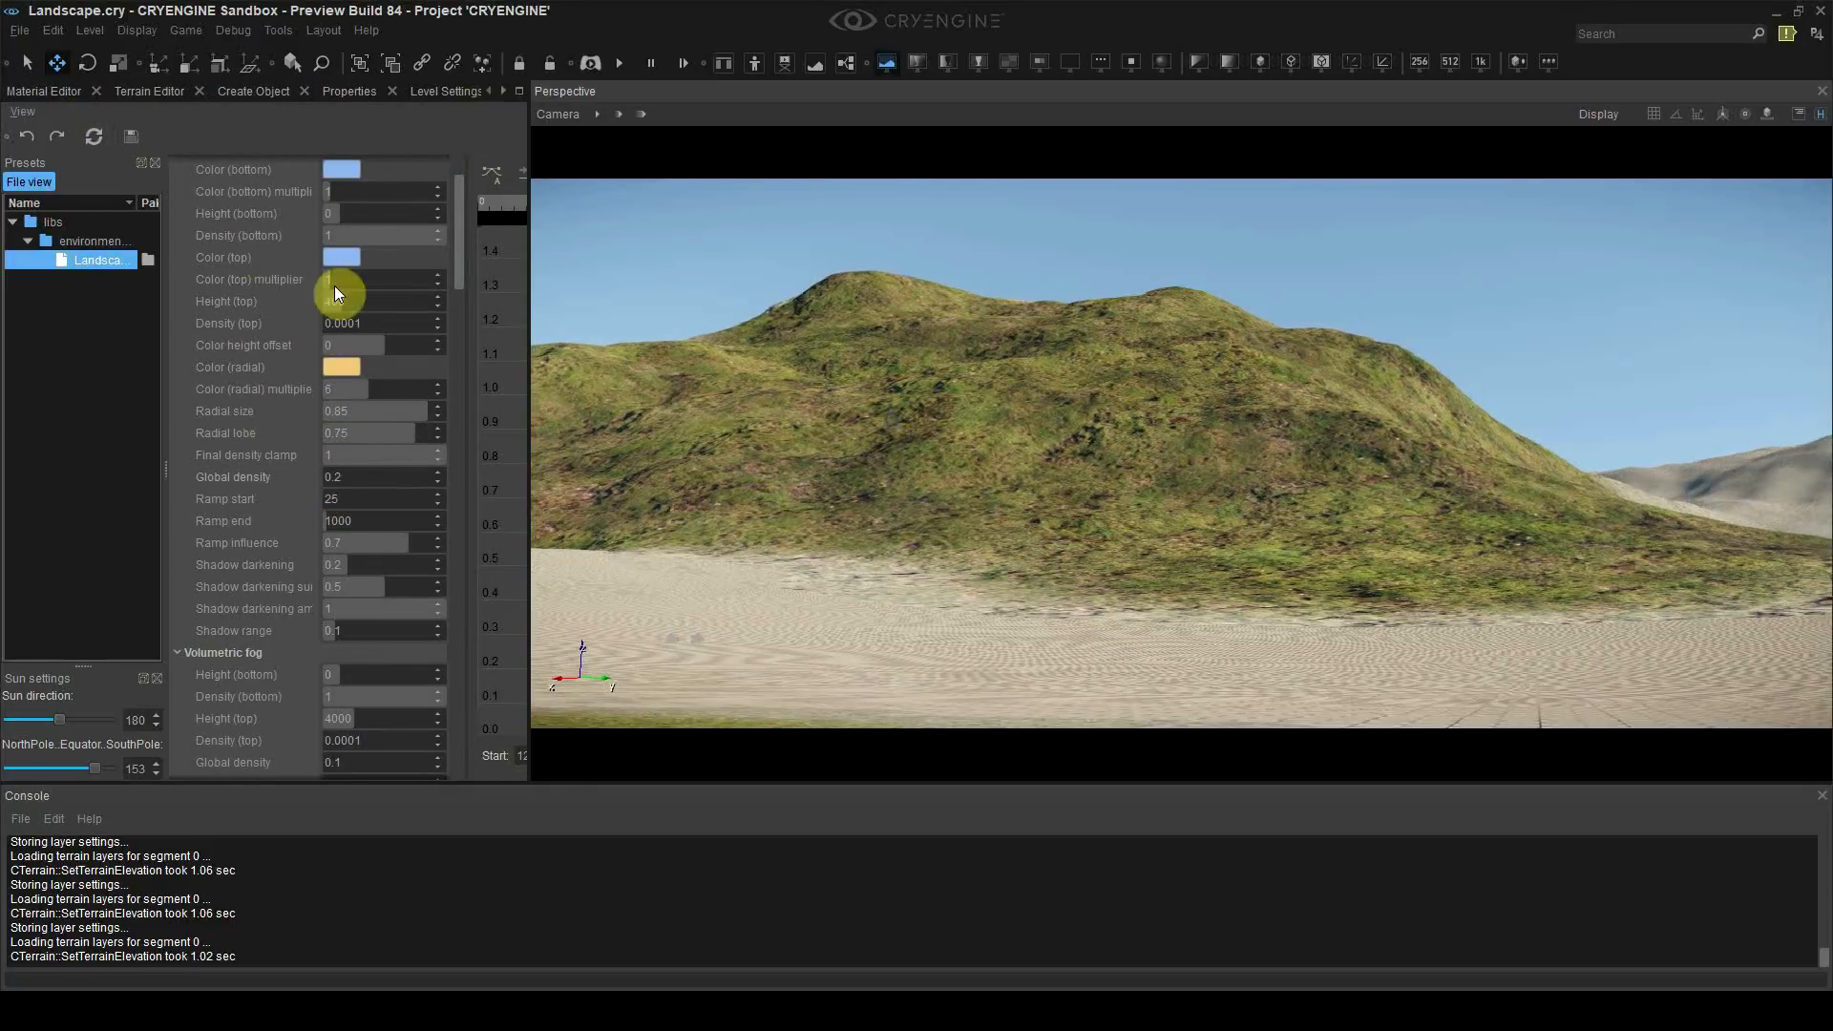
pyautogui.click(44, 91)
pyautogui.scroll(4, 107, 386)
pyautogui.scroll(4, 112, 420)
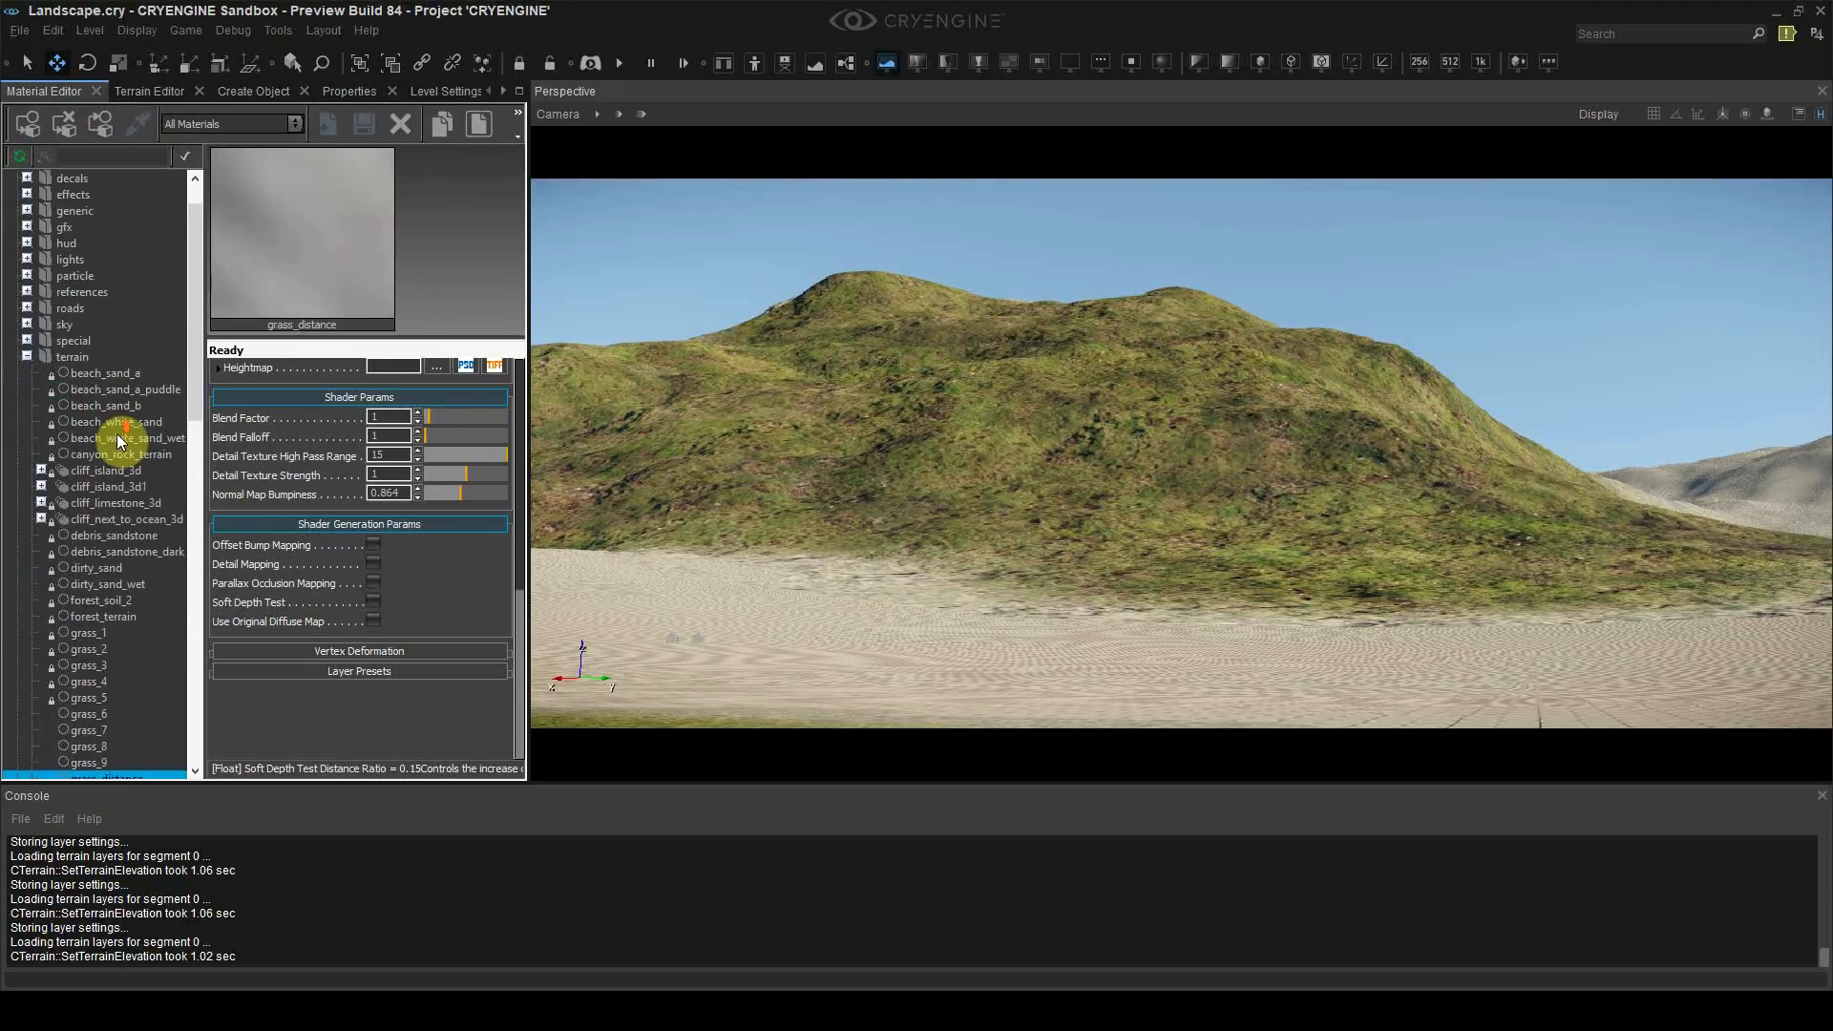
pyautogui.rightClick(101, 356)
pyautogui.click(129, 390)
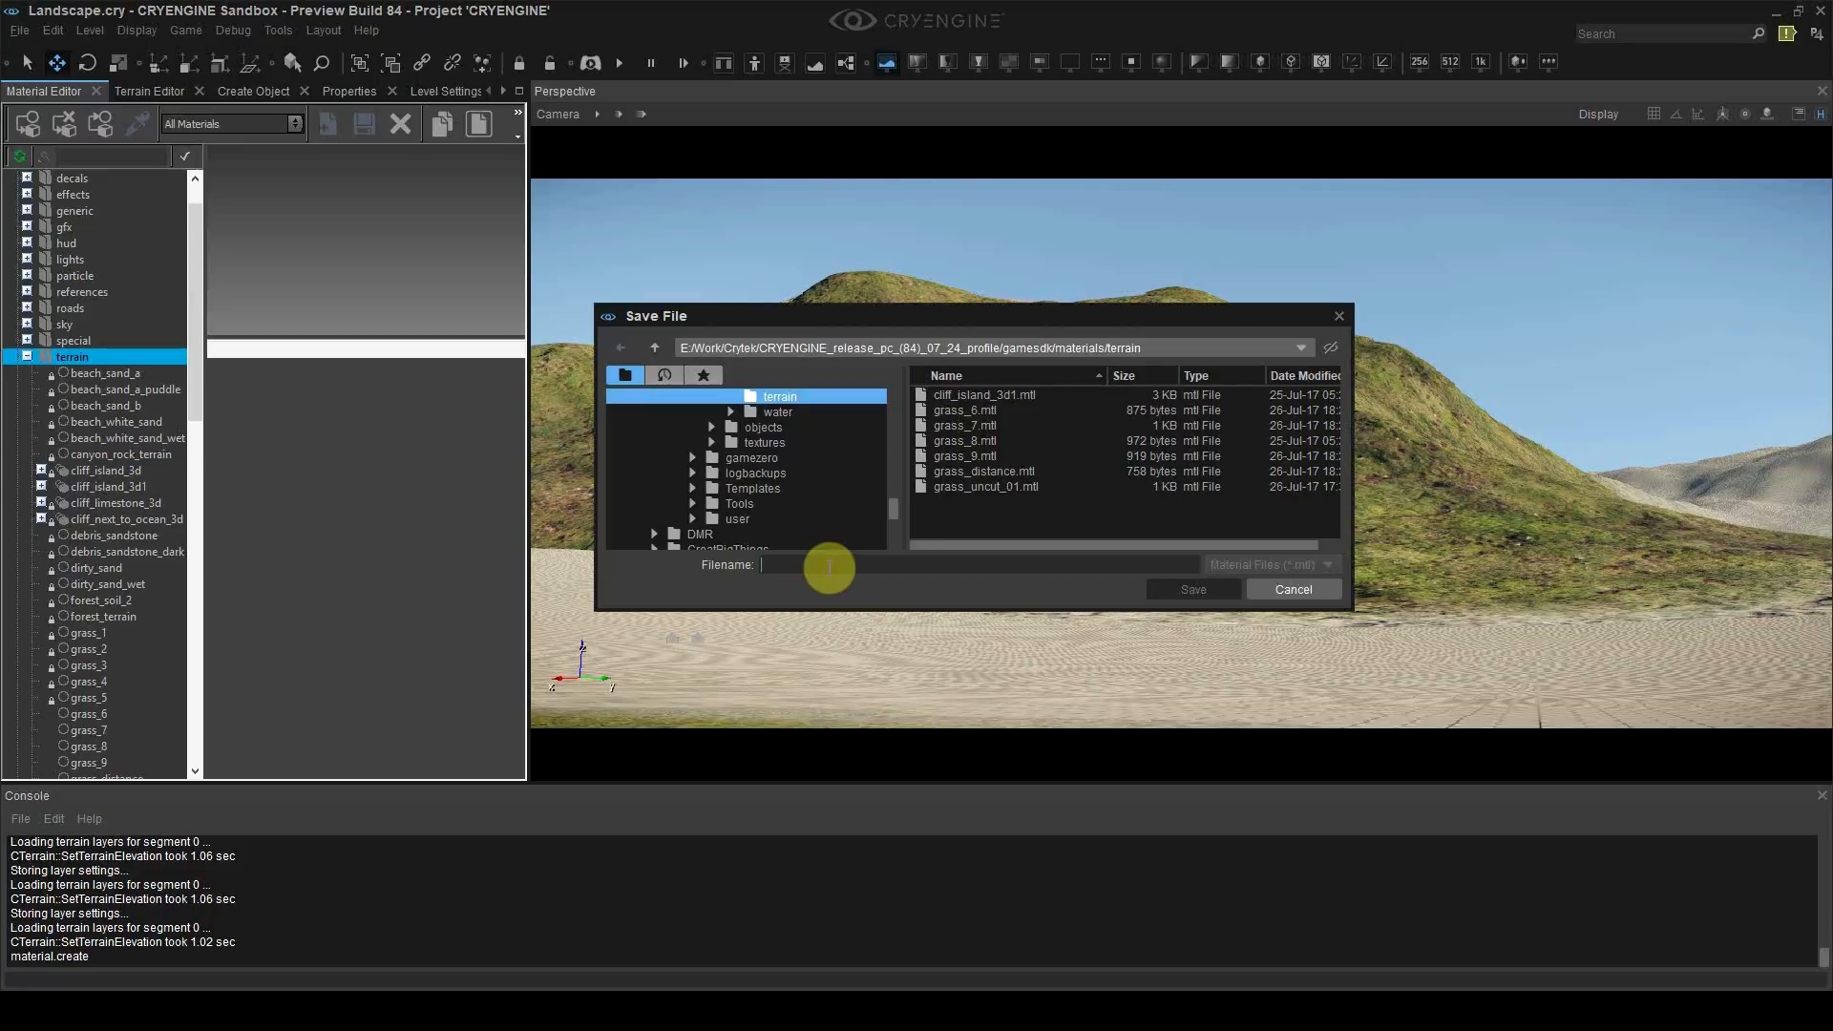
pyautogui.write('cliff_')
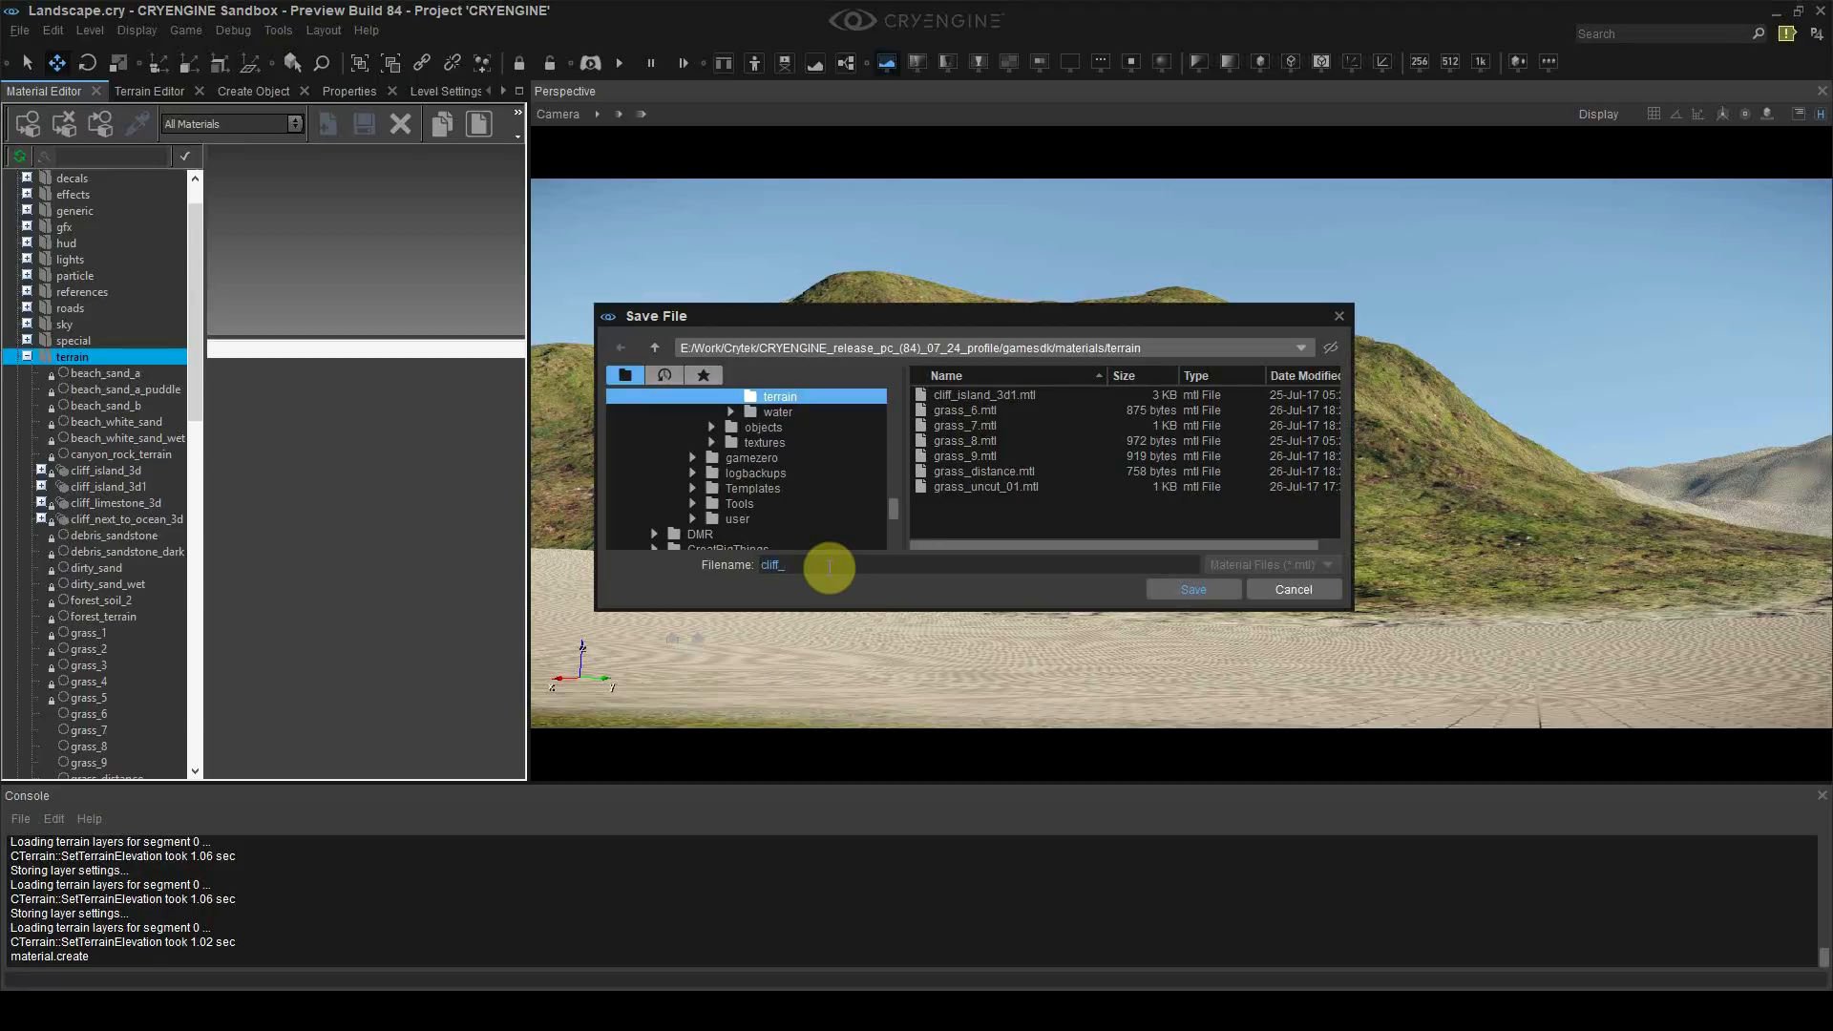
pyautogui.write('rocks')
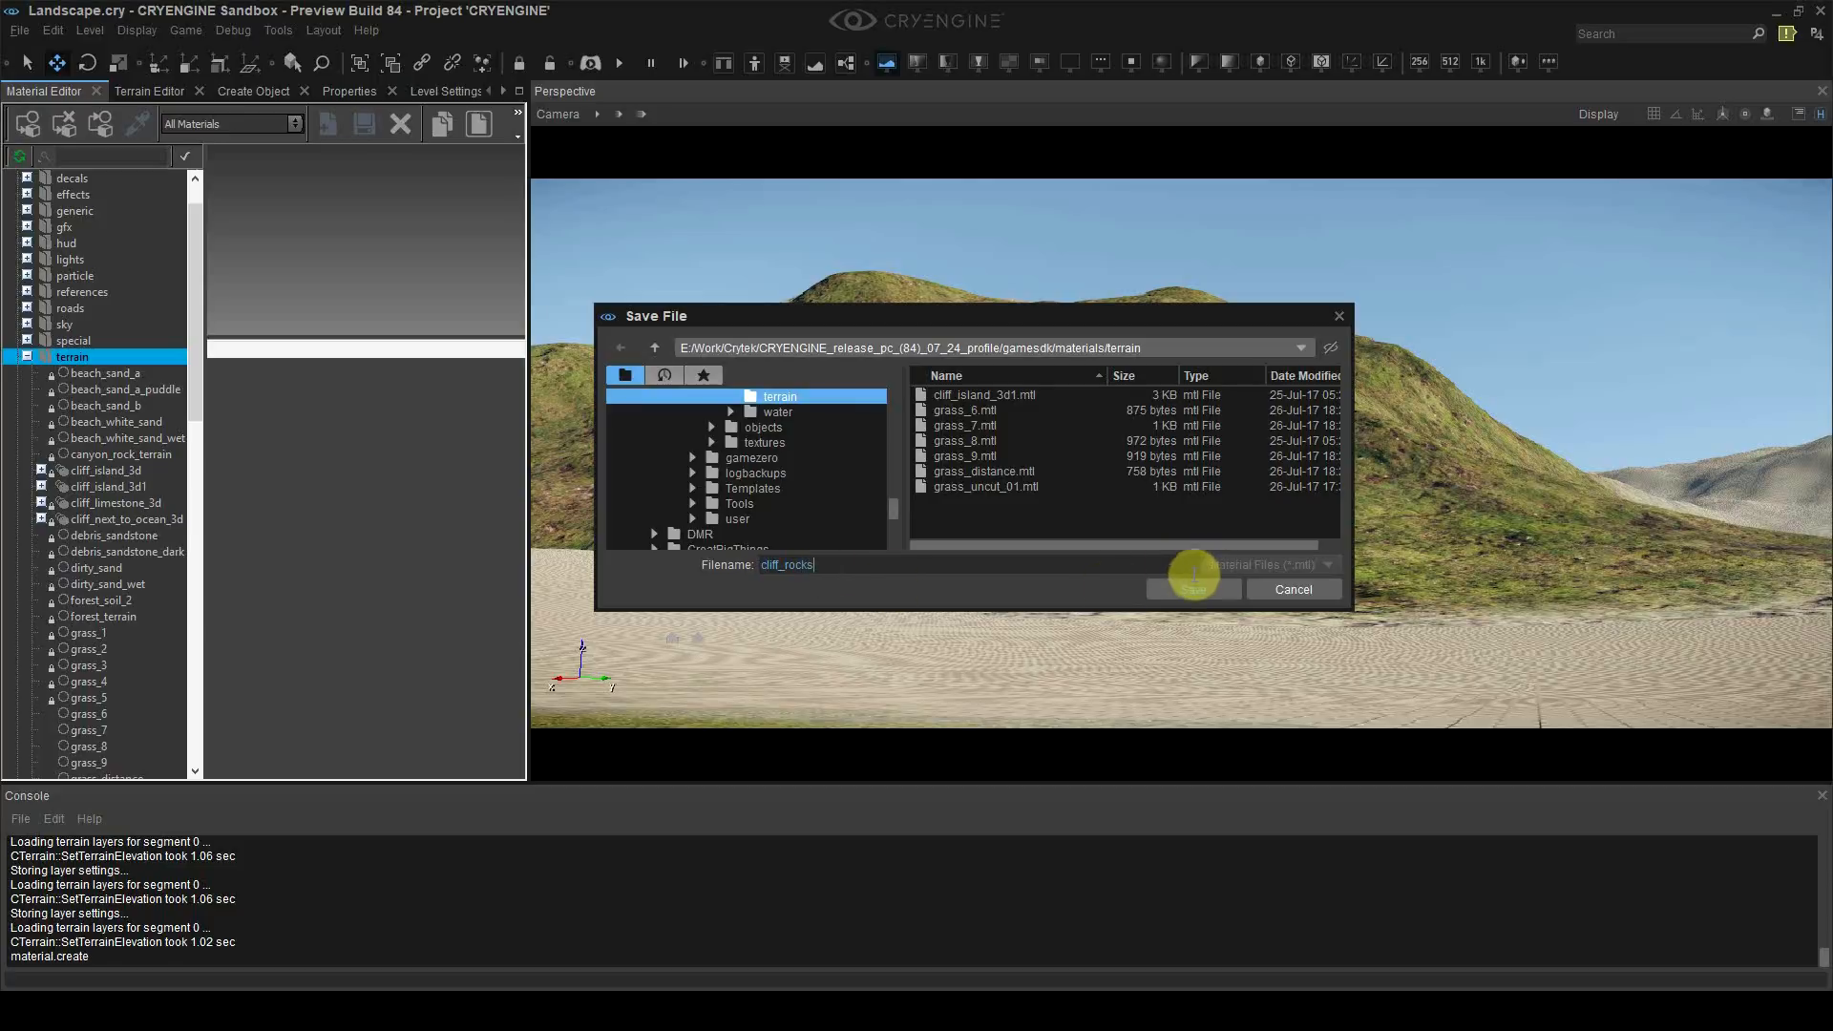
pyautogui.click(1181, 593)
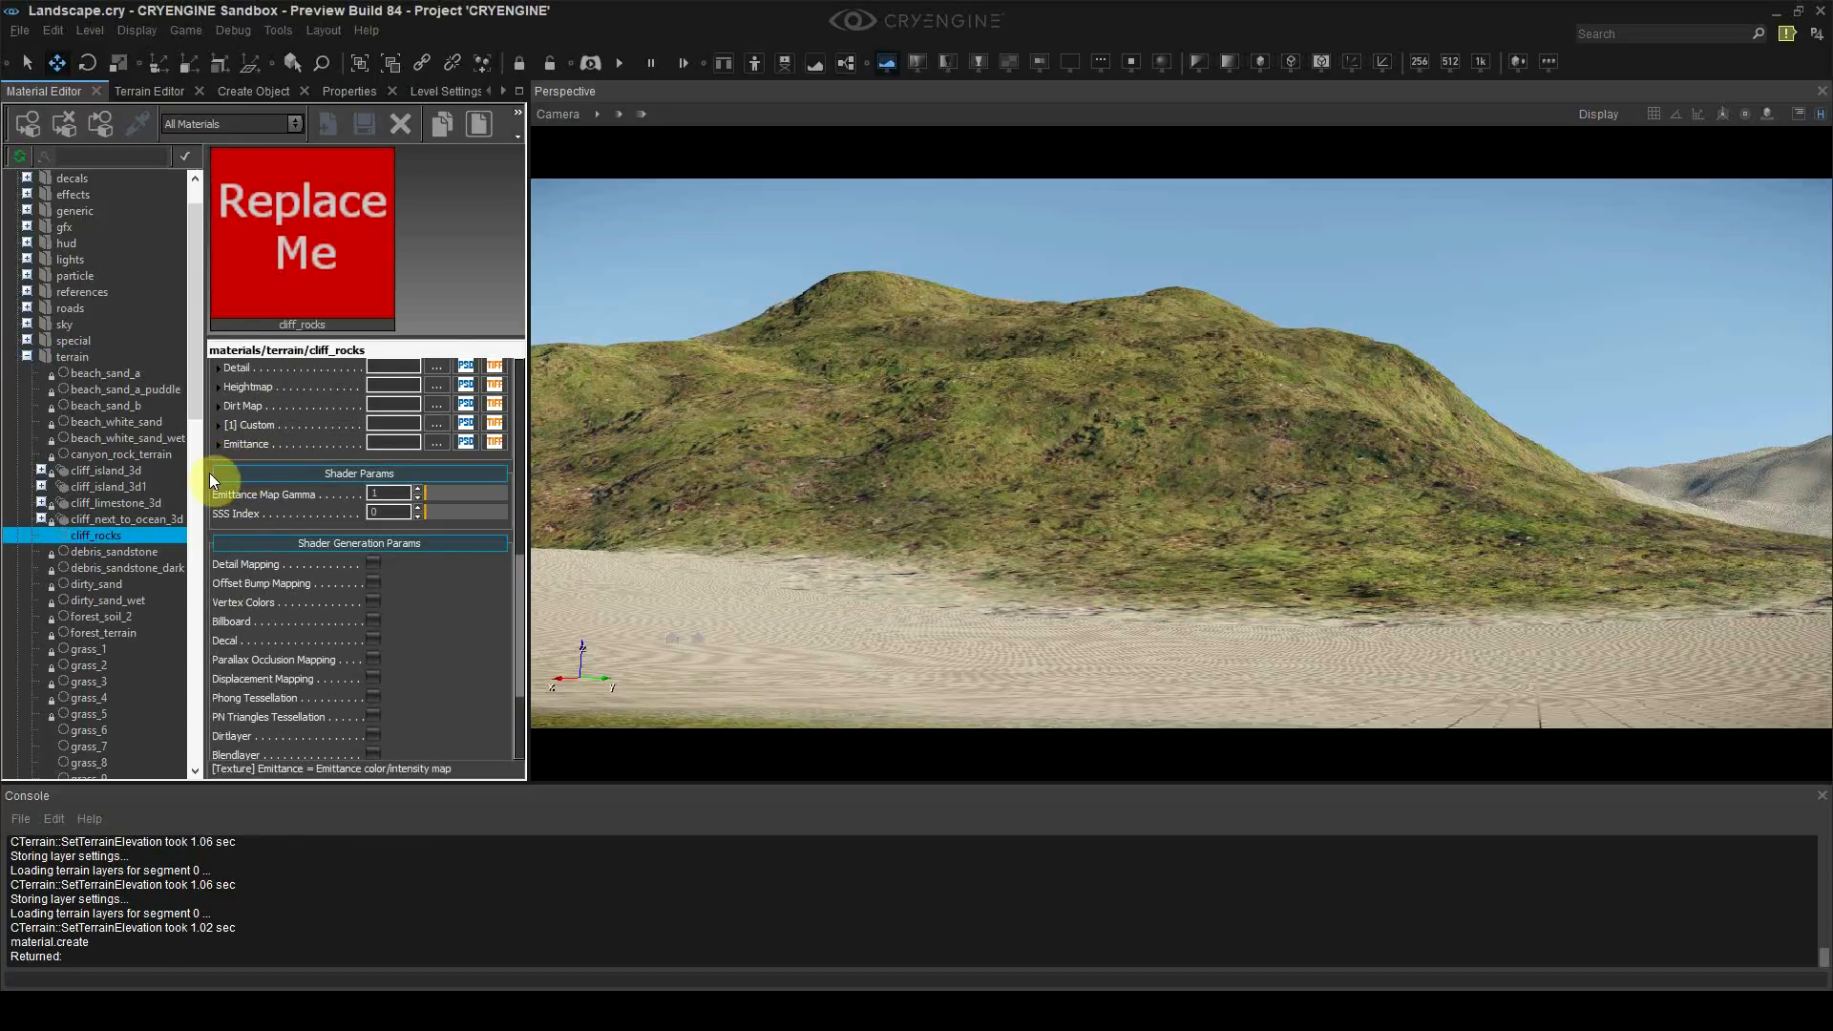
# Step: Examine the sub-materials and shader parameters of the cliff_island_3d and cliff_island_3d1 materials
pyautogui.moveTo(195, 413); pyautogui.dragTo(188, 451)
pyautogui.click(79, 359)
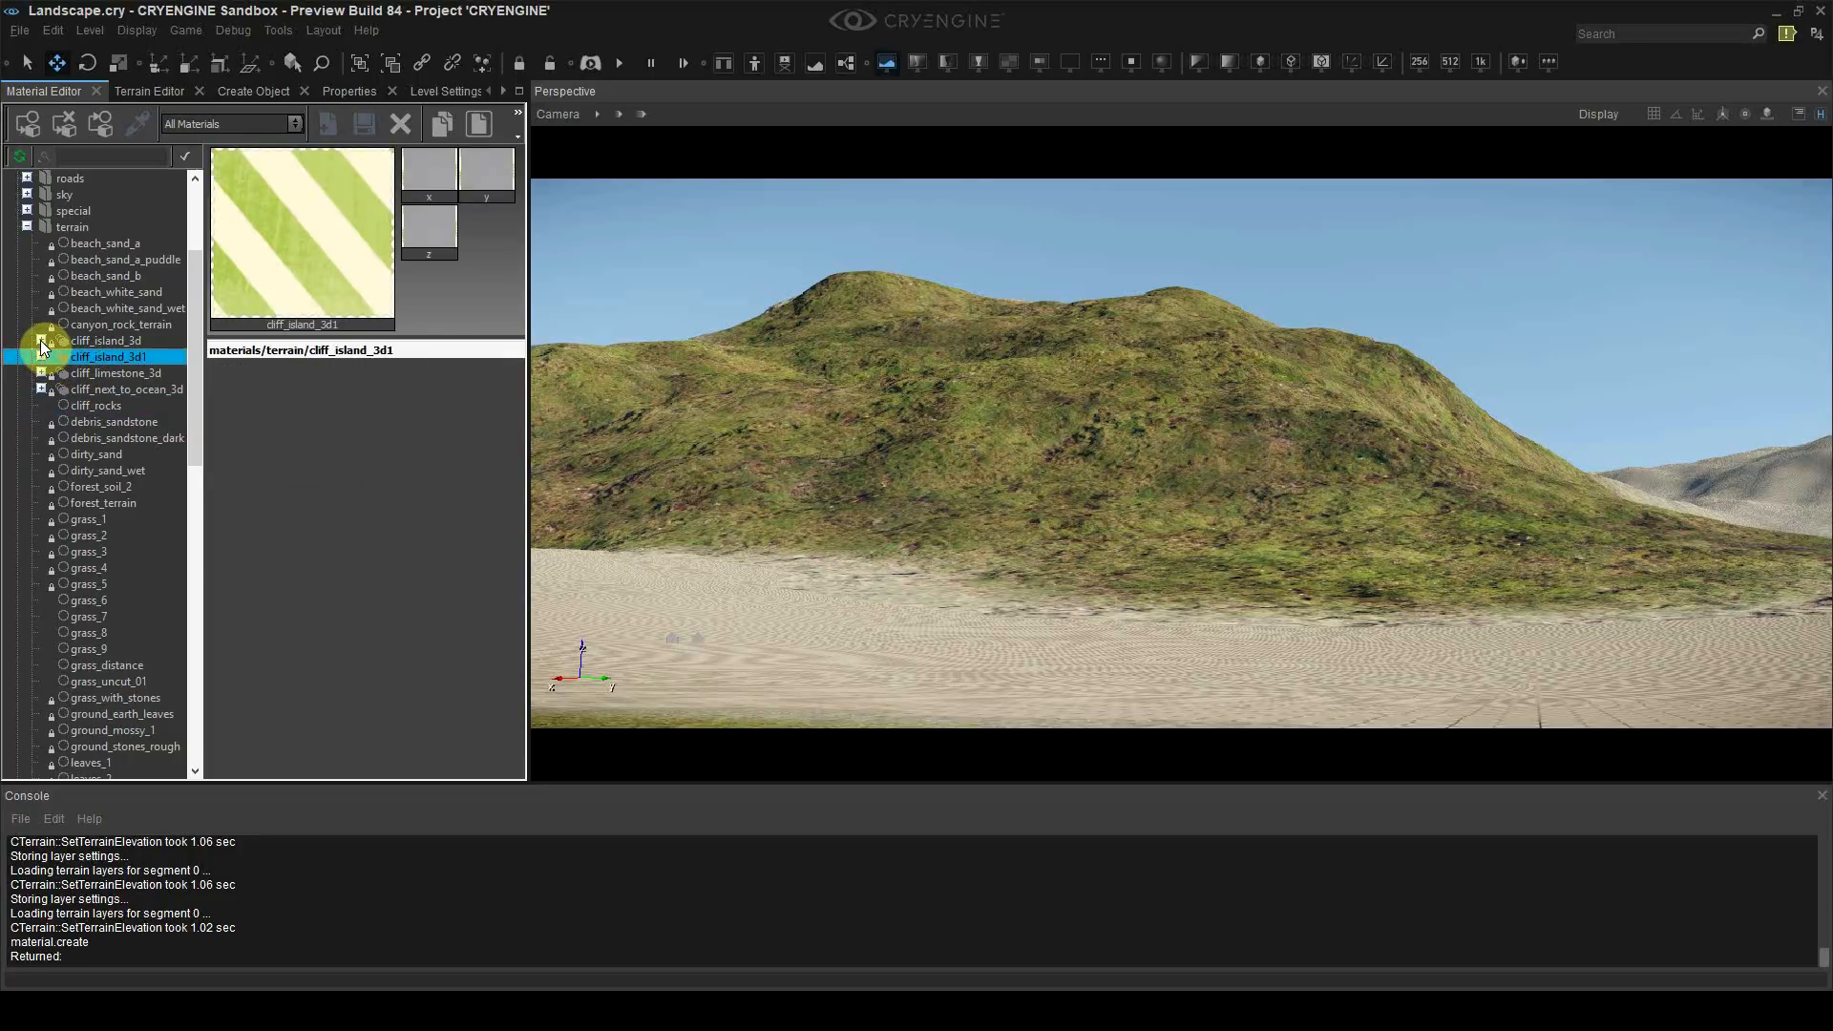
pyautogui.click(41, 341)
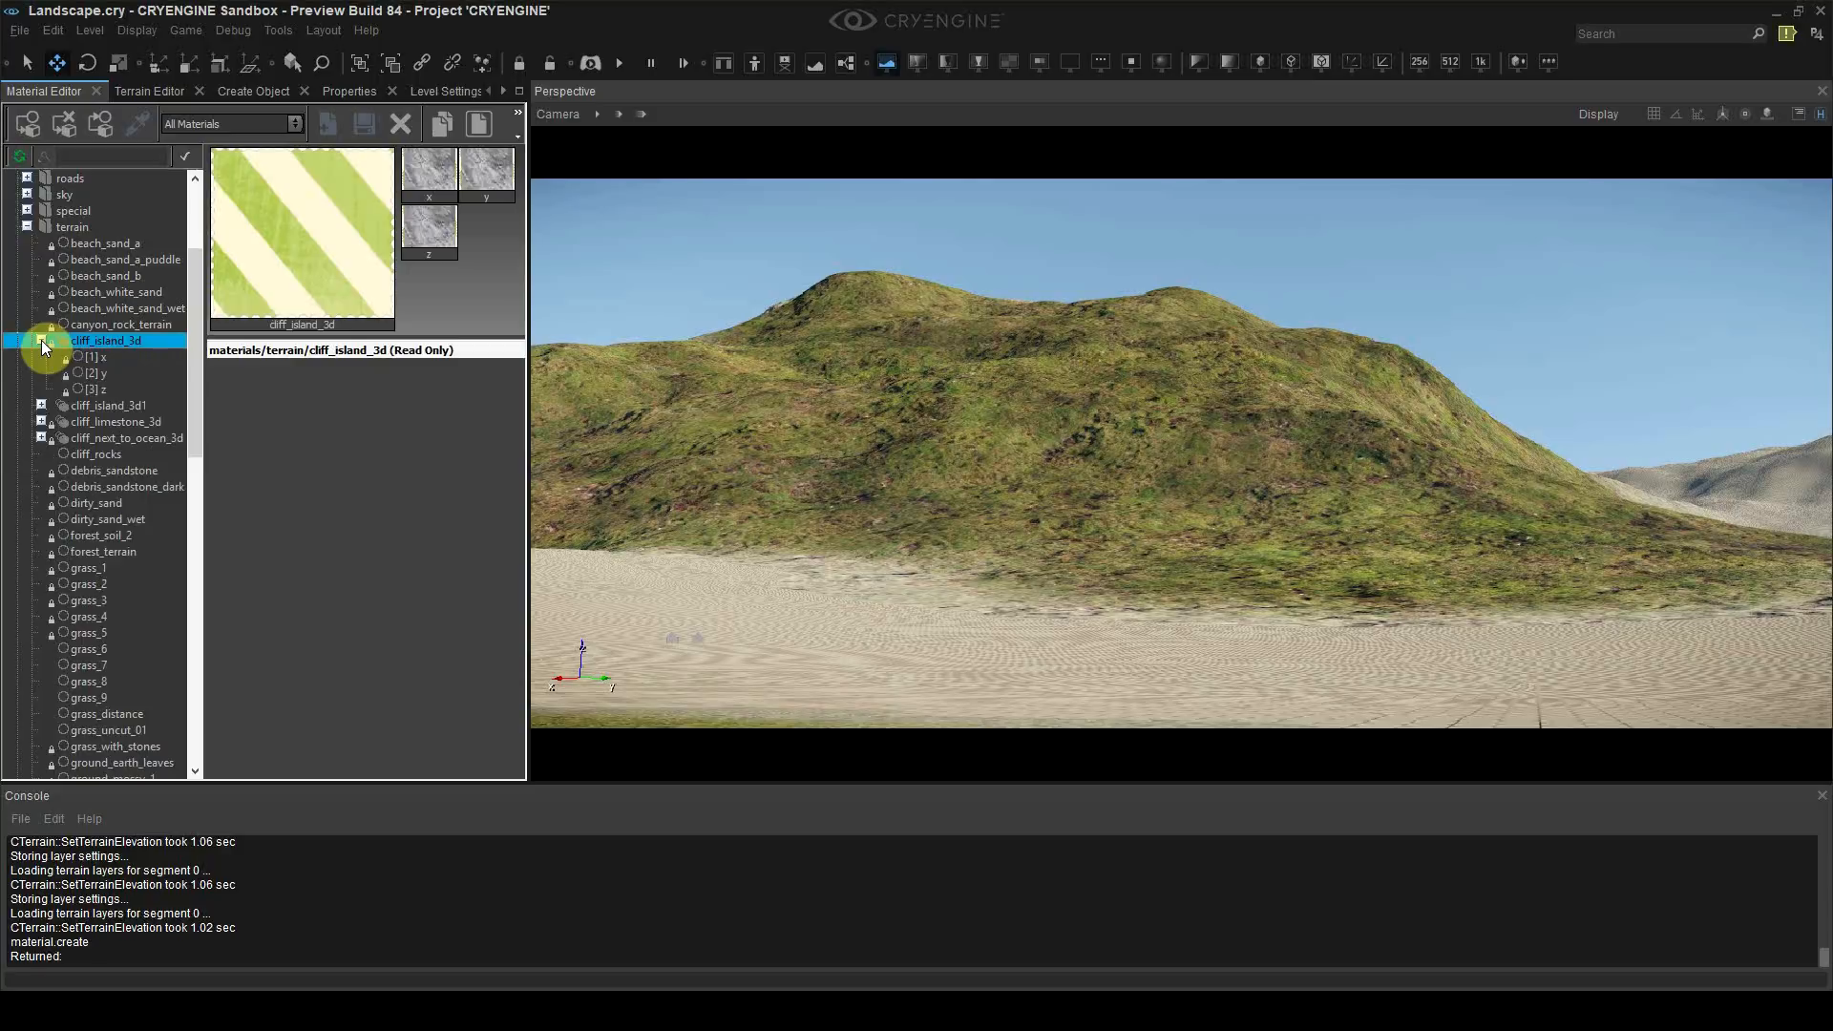
pyautogui.click(77, 356)
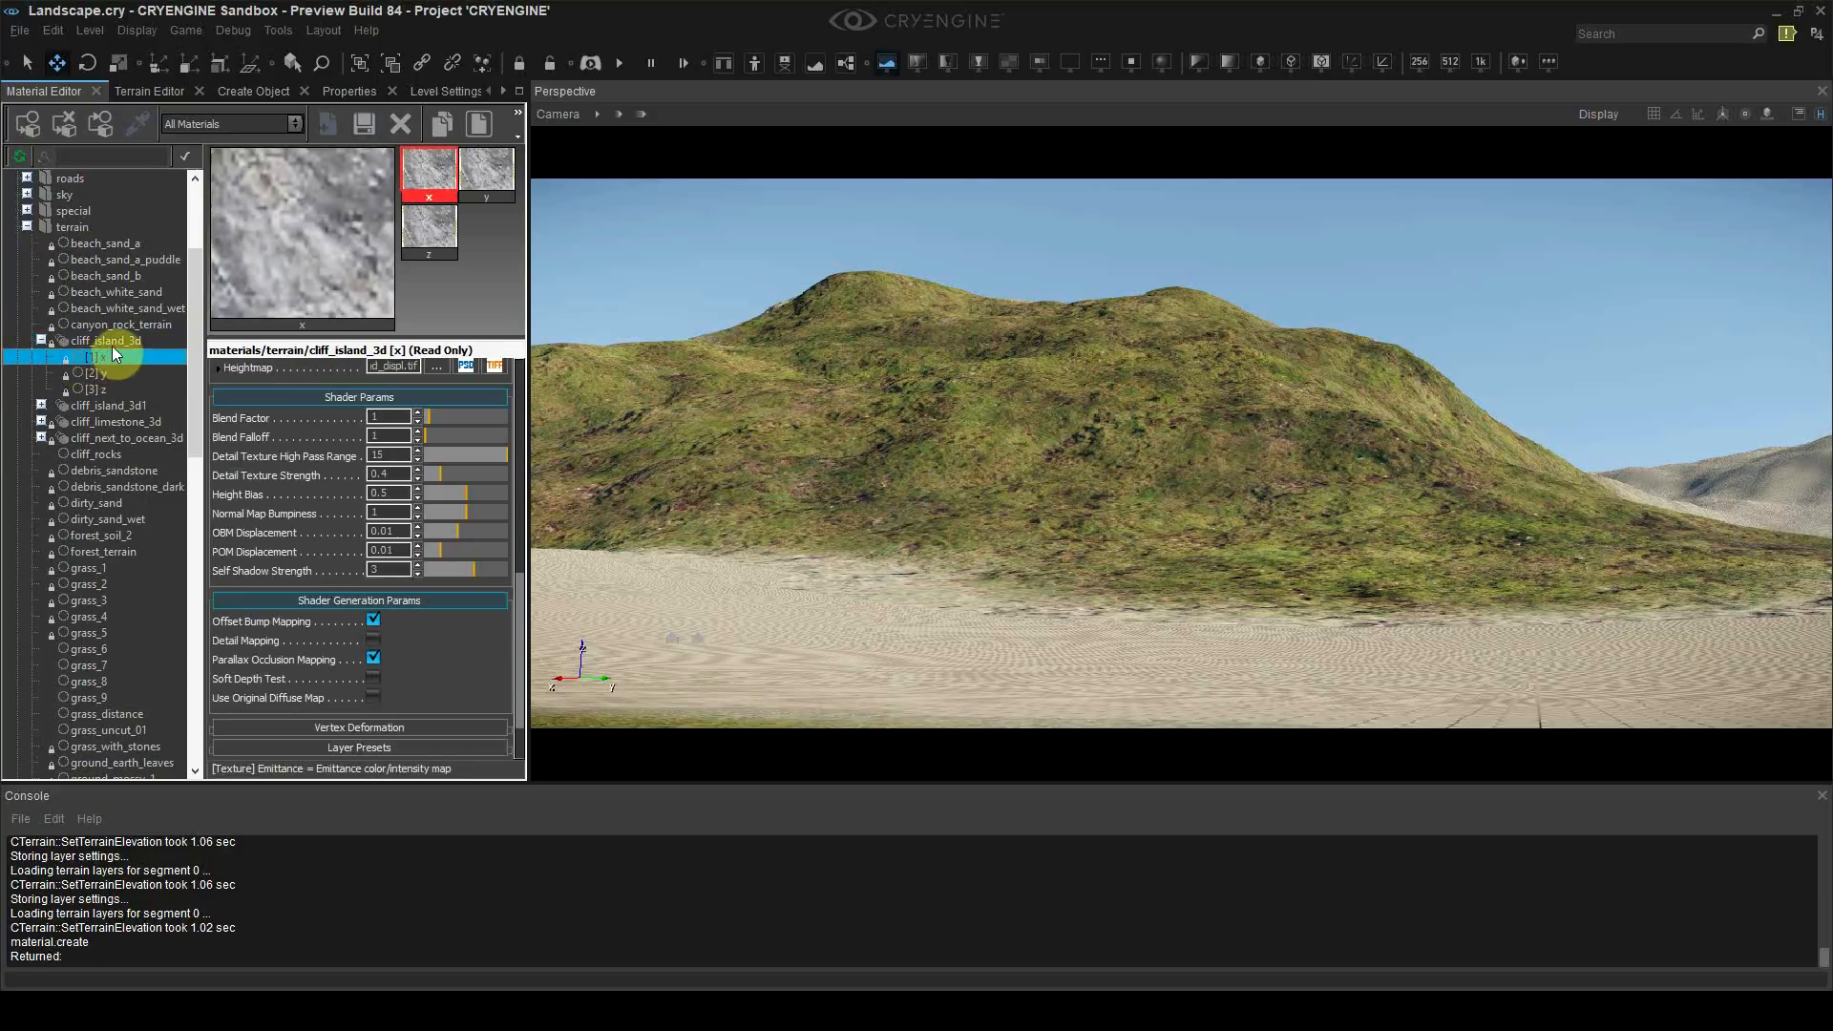
pyautogui.click(113, 342)
pyautogui.click(111, 405)
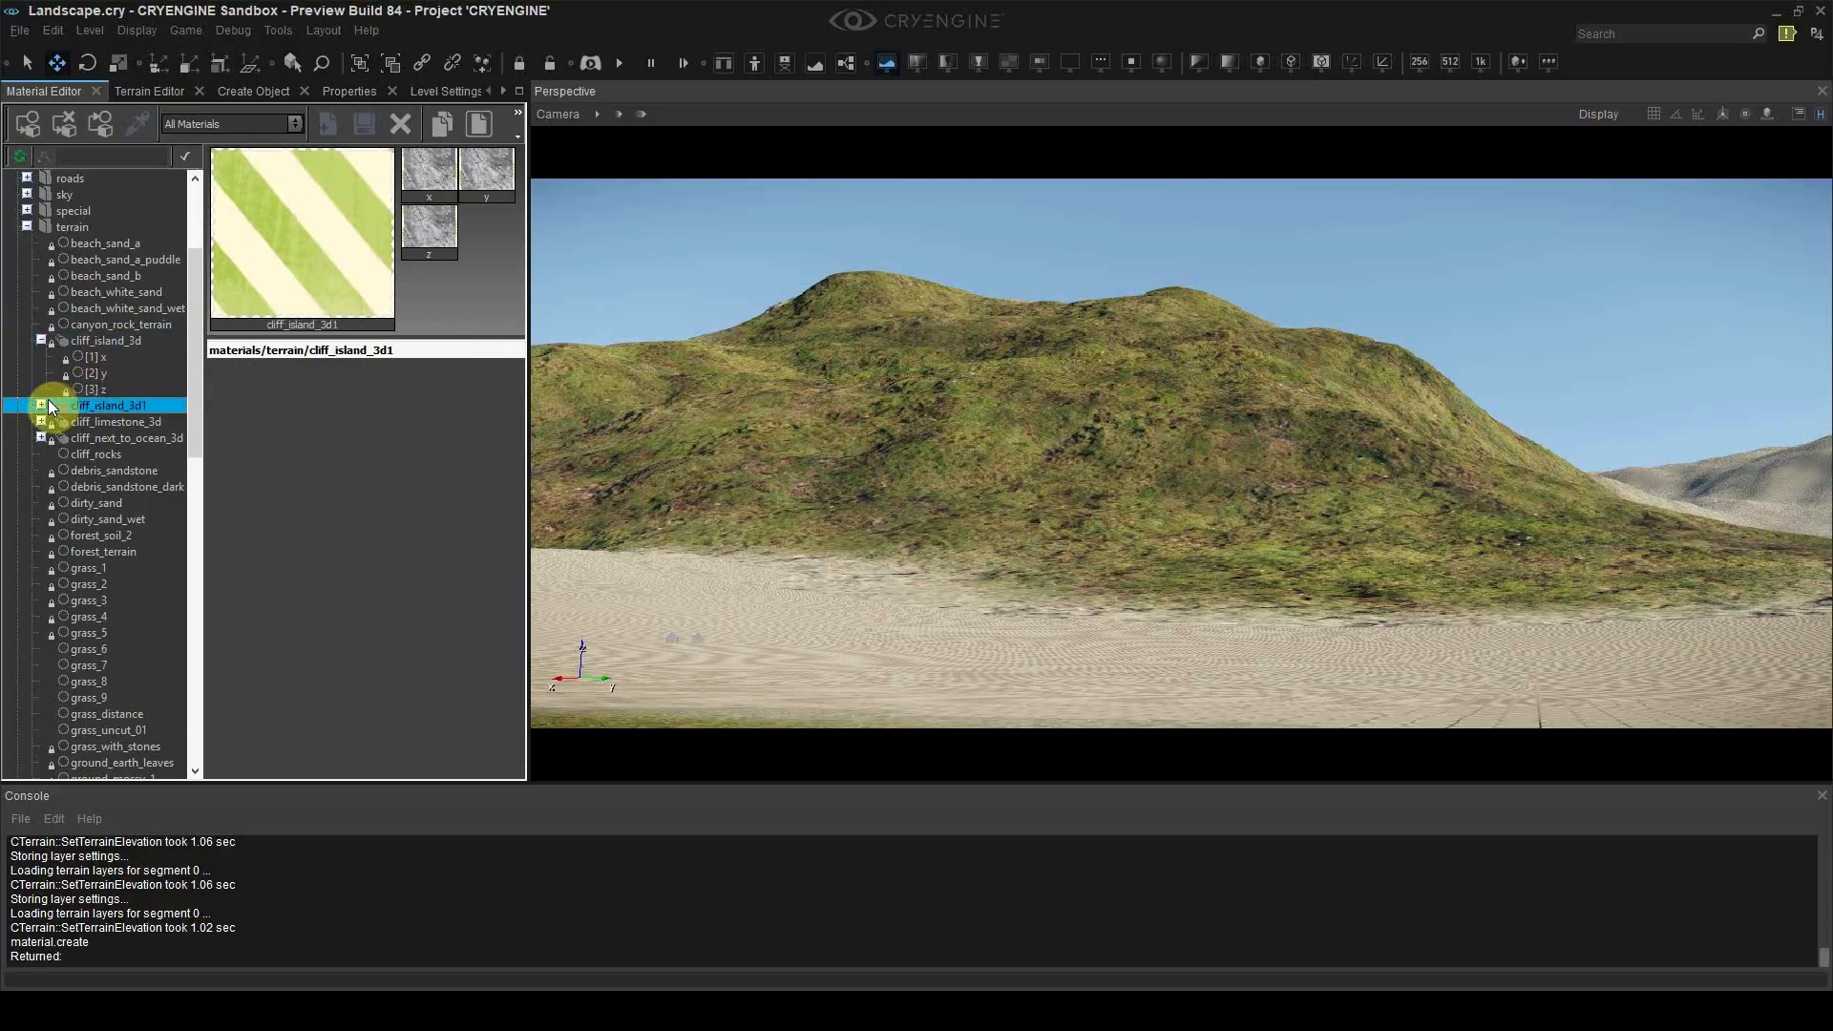
pyautogui.click(41, 406)
pyautogui.click(93, 422)
pyautogui.click(99, 409)
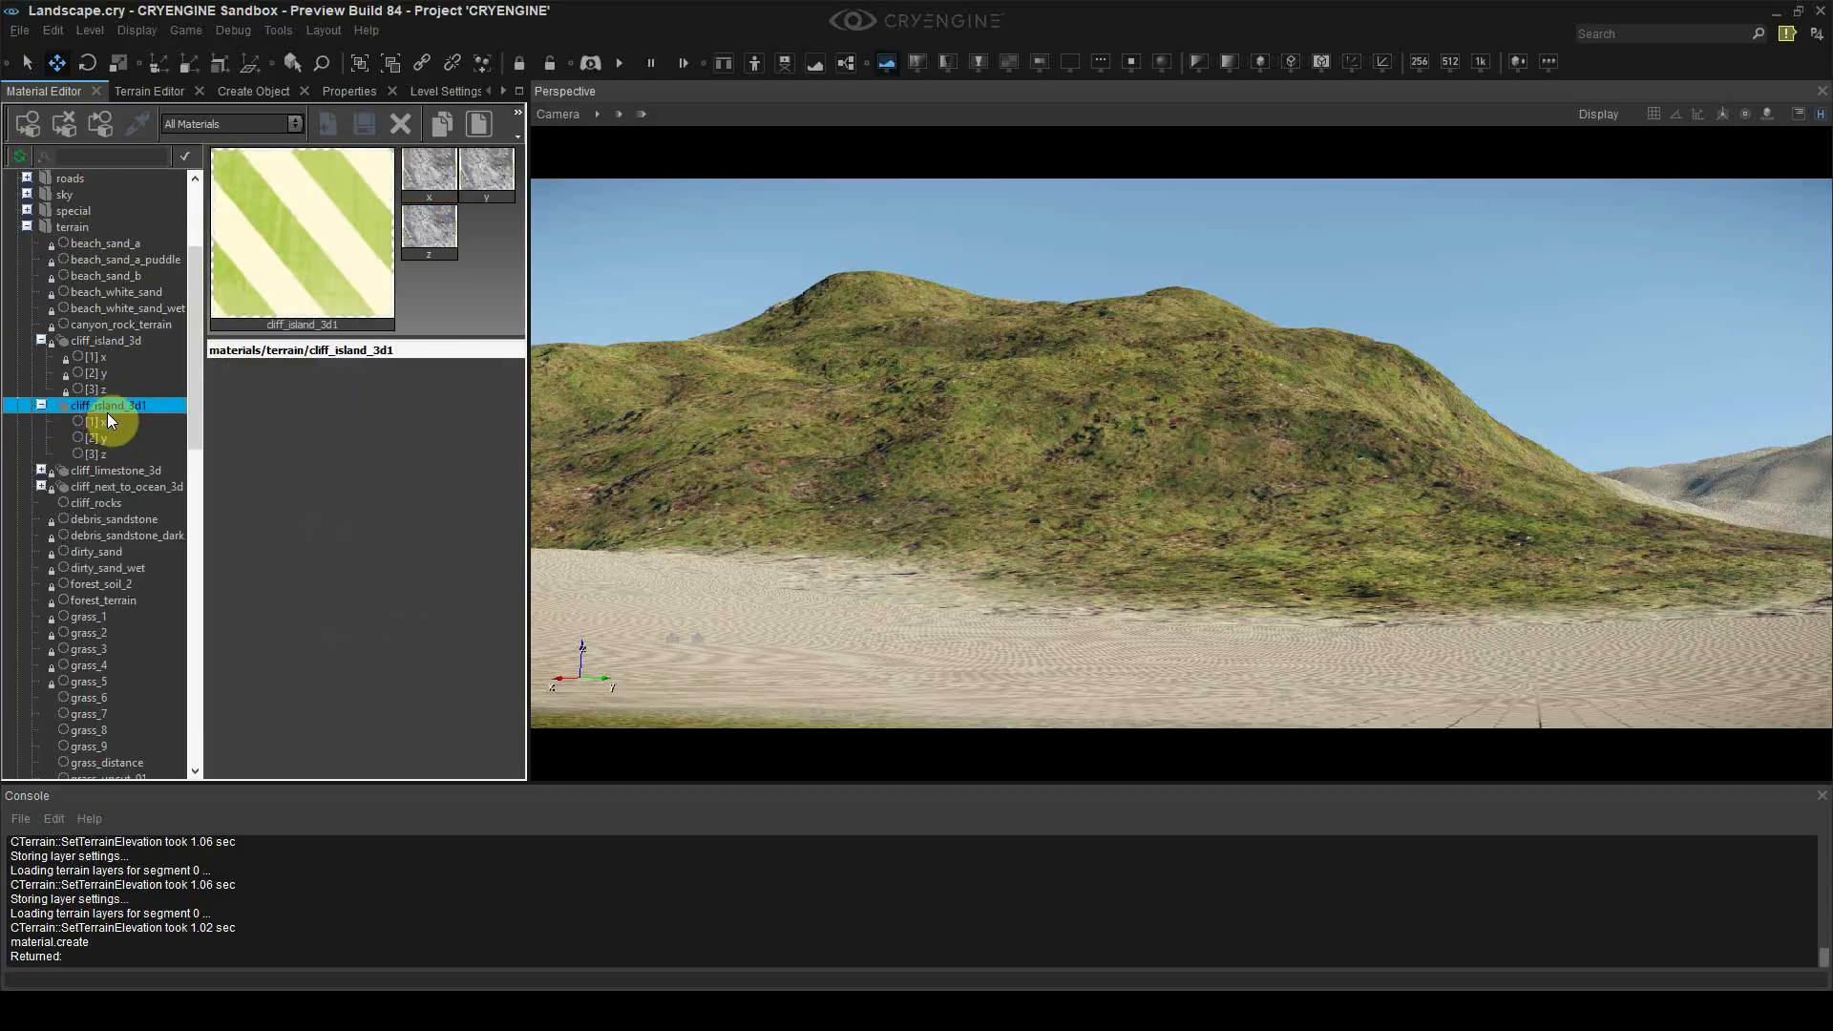
pyautogui.click(110, 420)
pyautogui.click(134, 452)
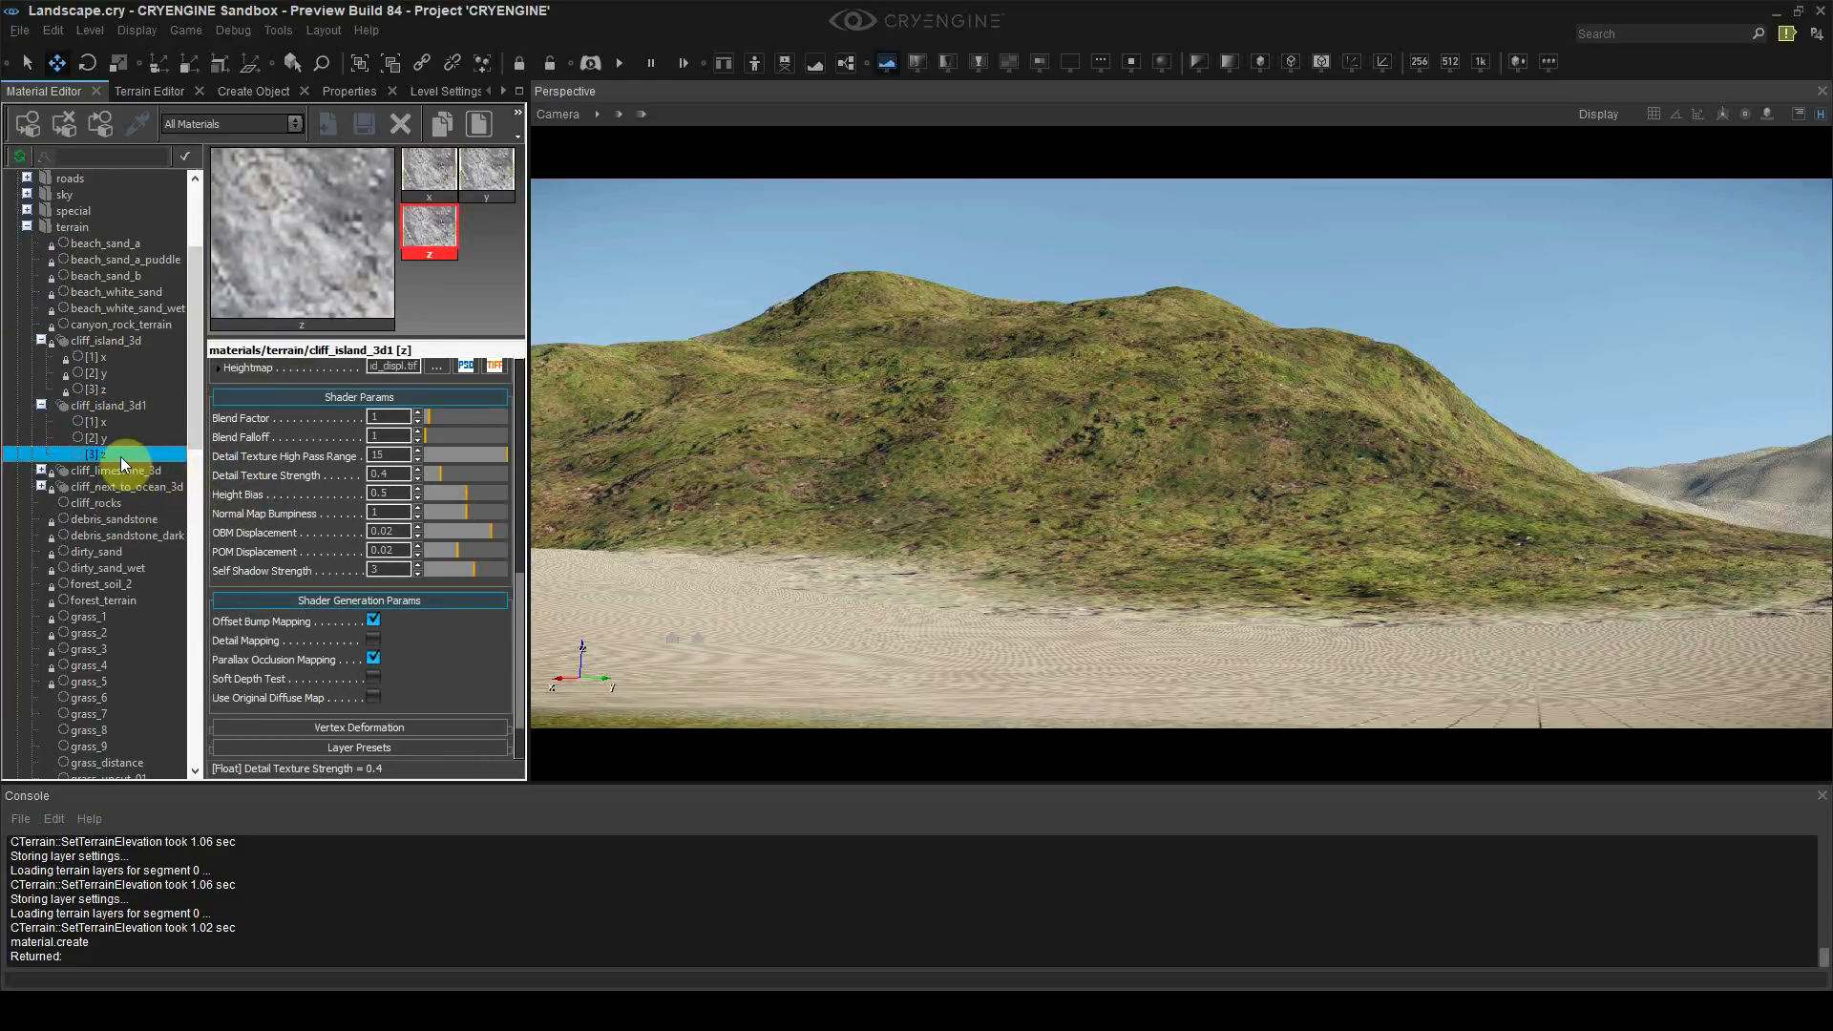
pyautogui.click(120, 407)
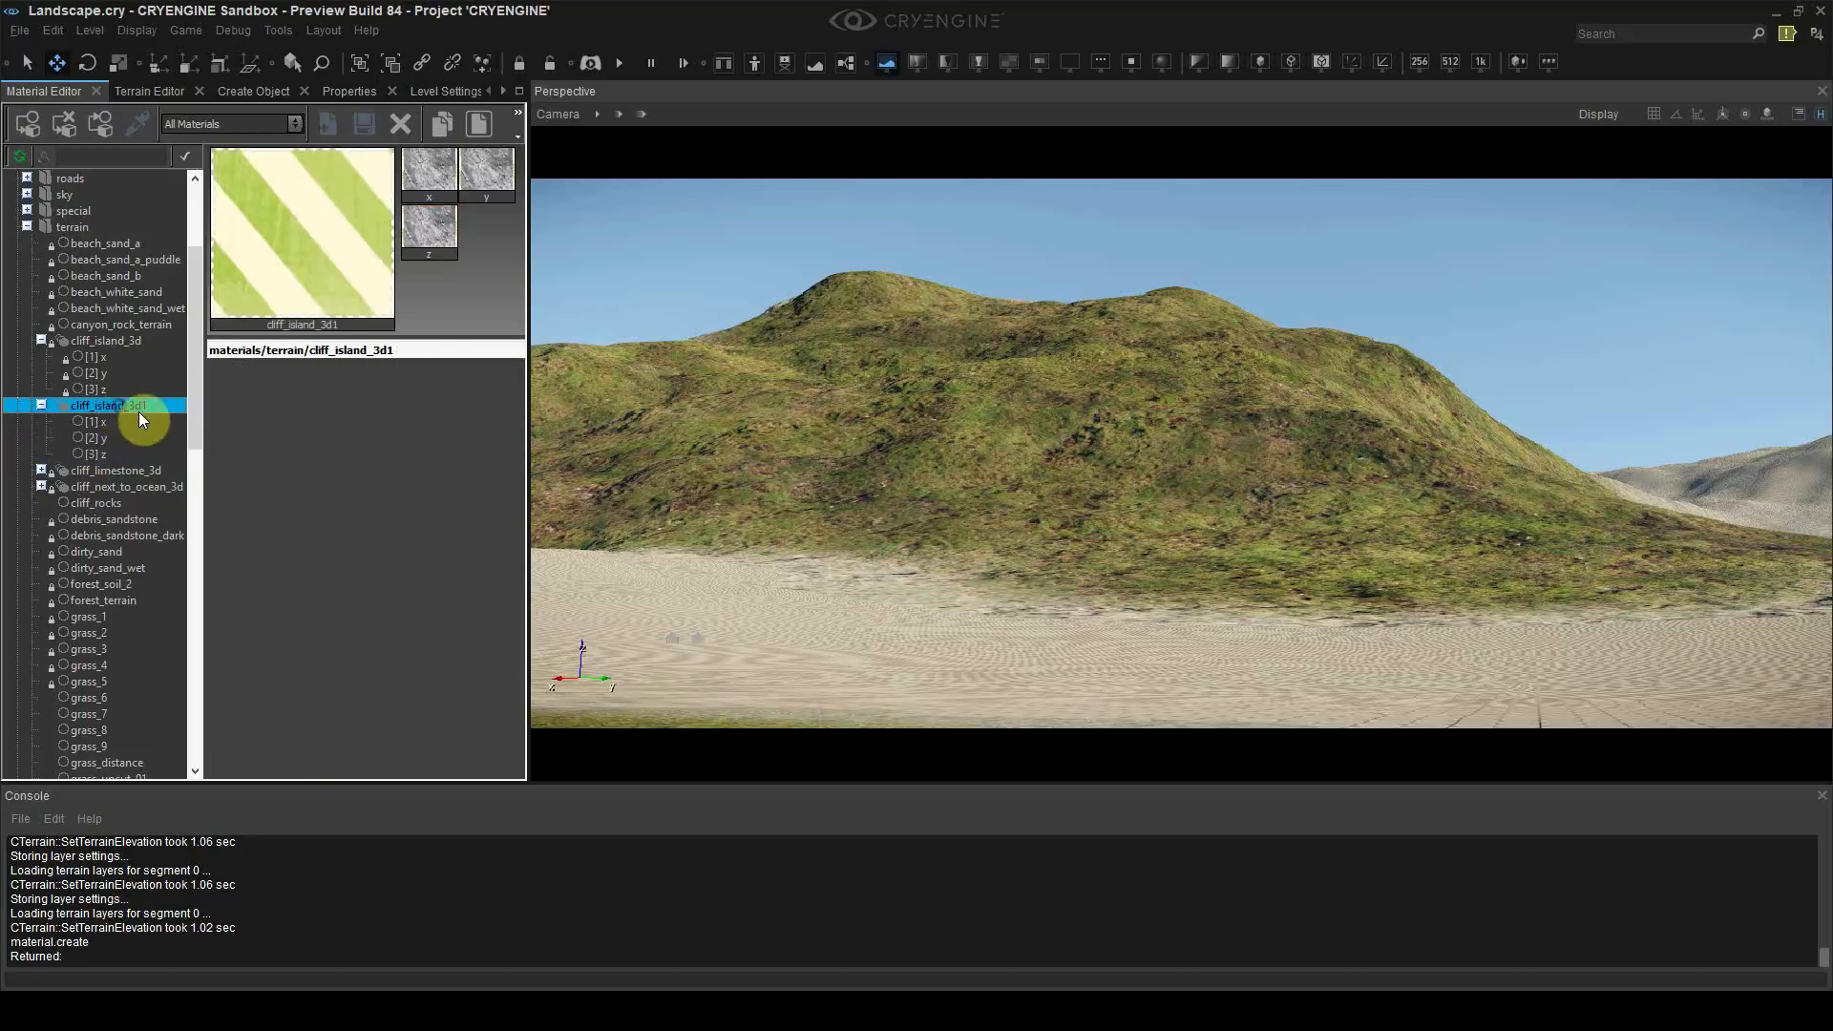
# Step: Convert the cliff_rocks material to a multi-material and set its number of sub-materials to 3
pyautogui.scroll(-1, 135, 410)
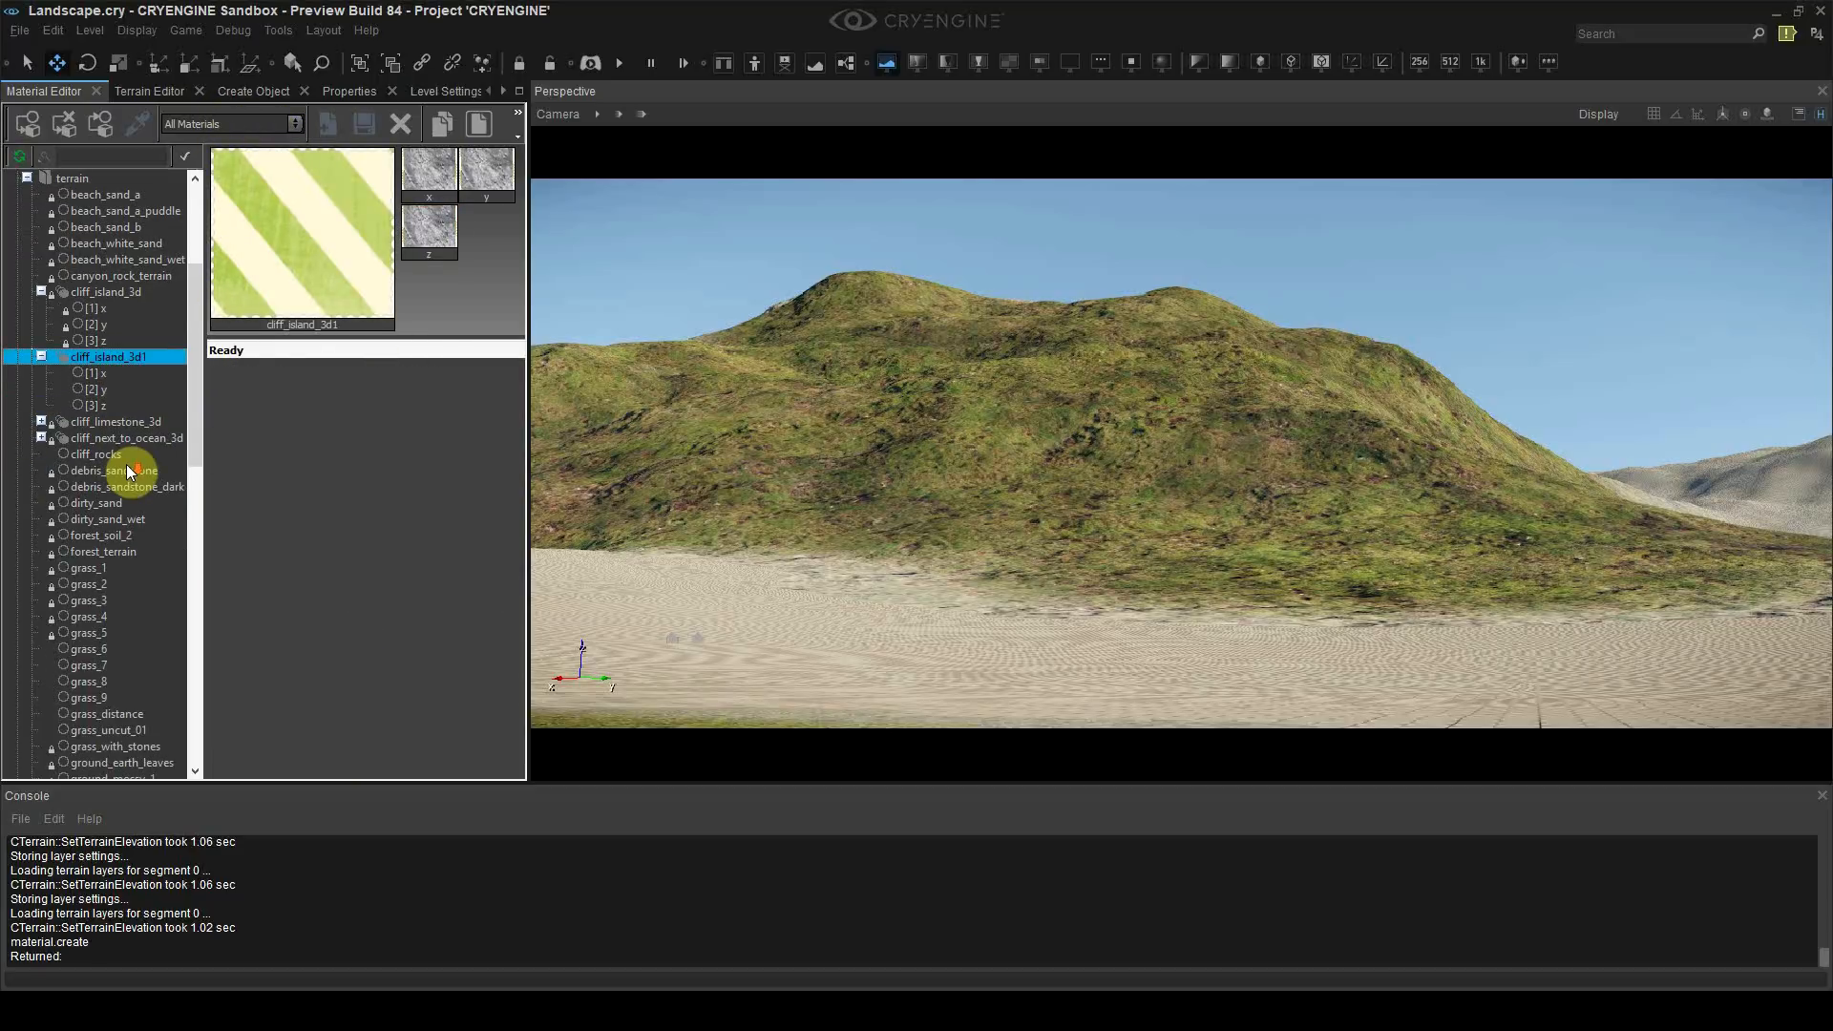
pyautogui.click(118, 455)
pyautogui.rightClick(119, 455)
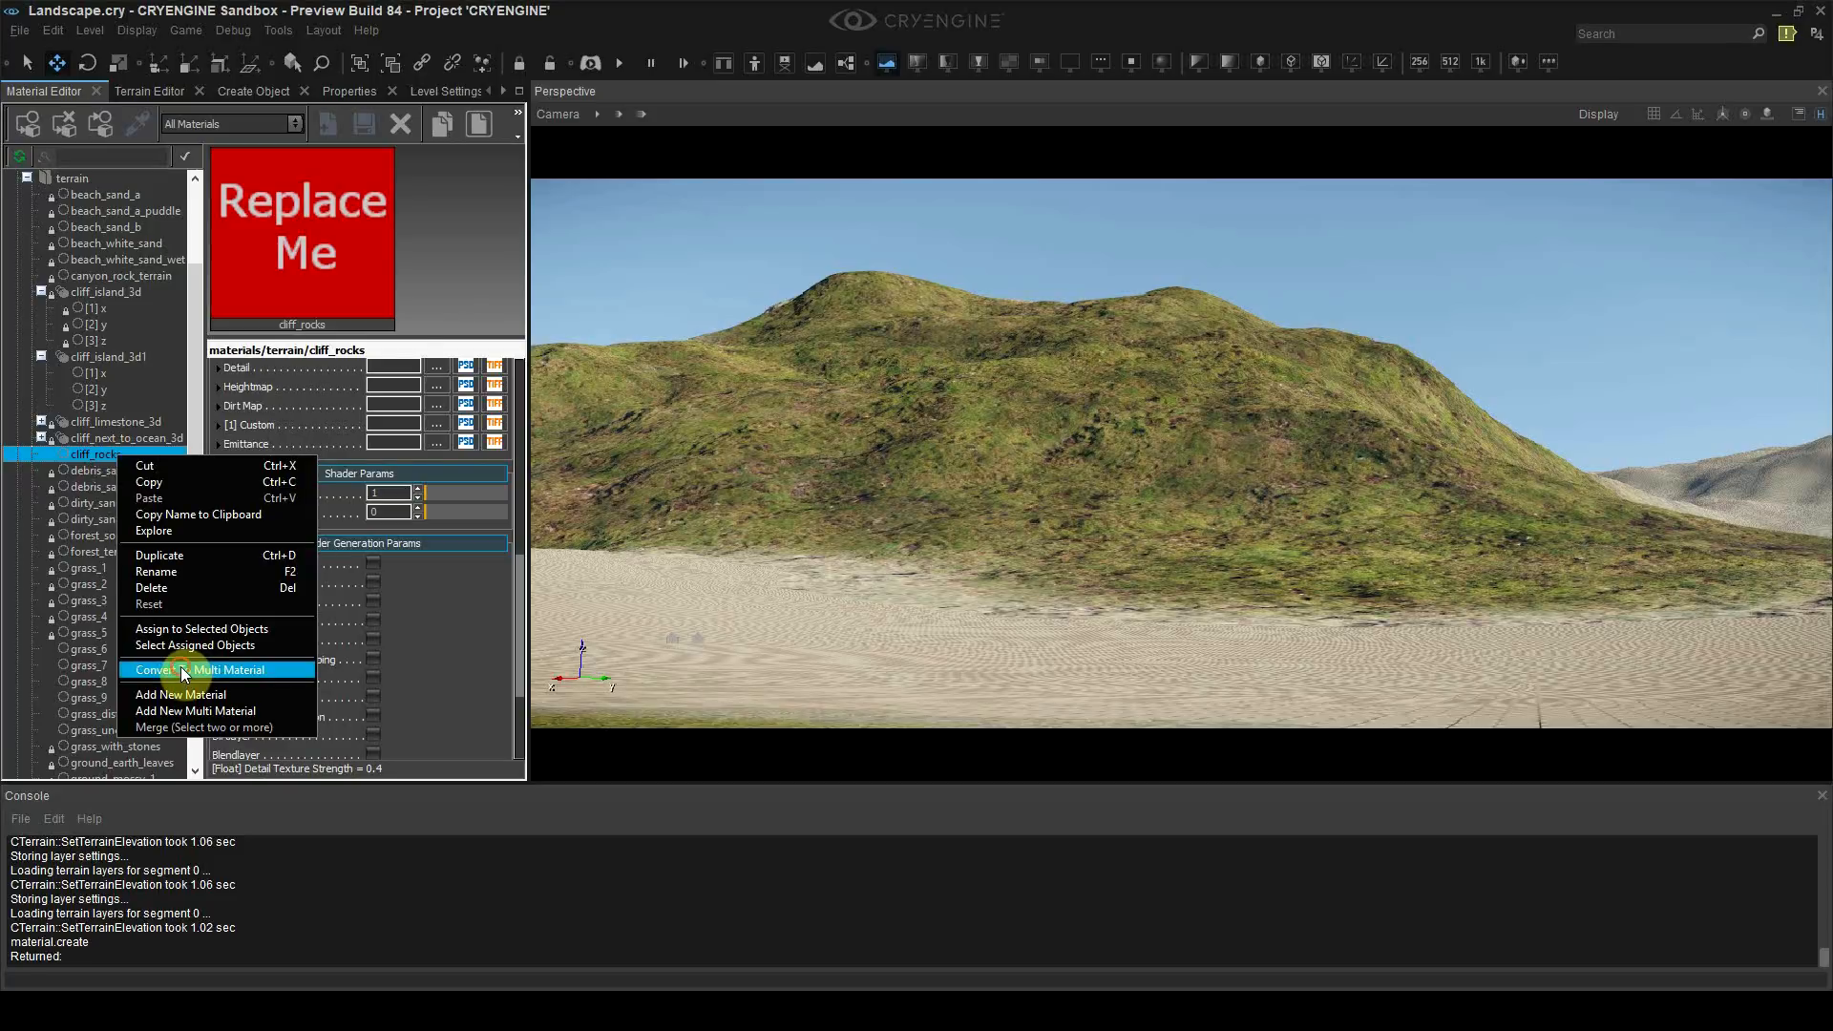
pyautogui.click(180, 666)
pyautogui.rightClick(113, 455)
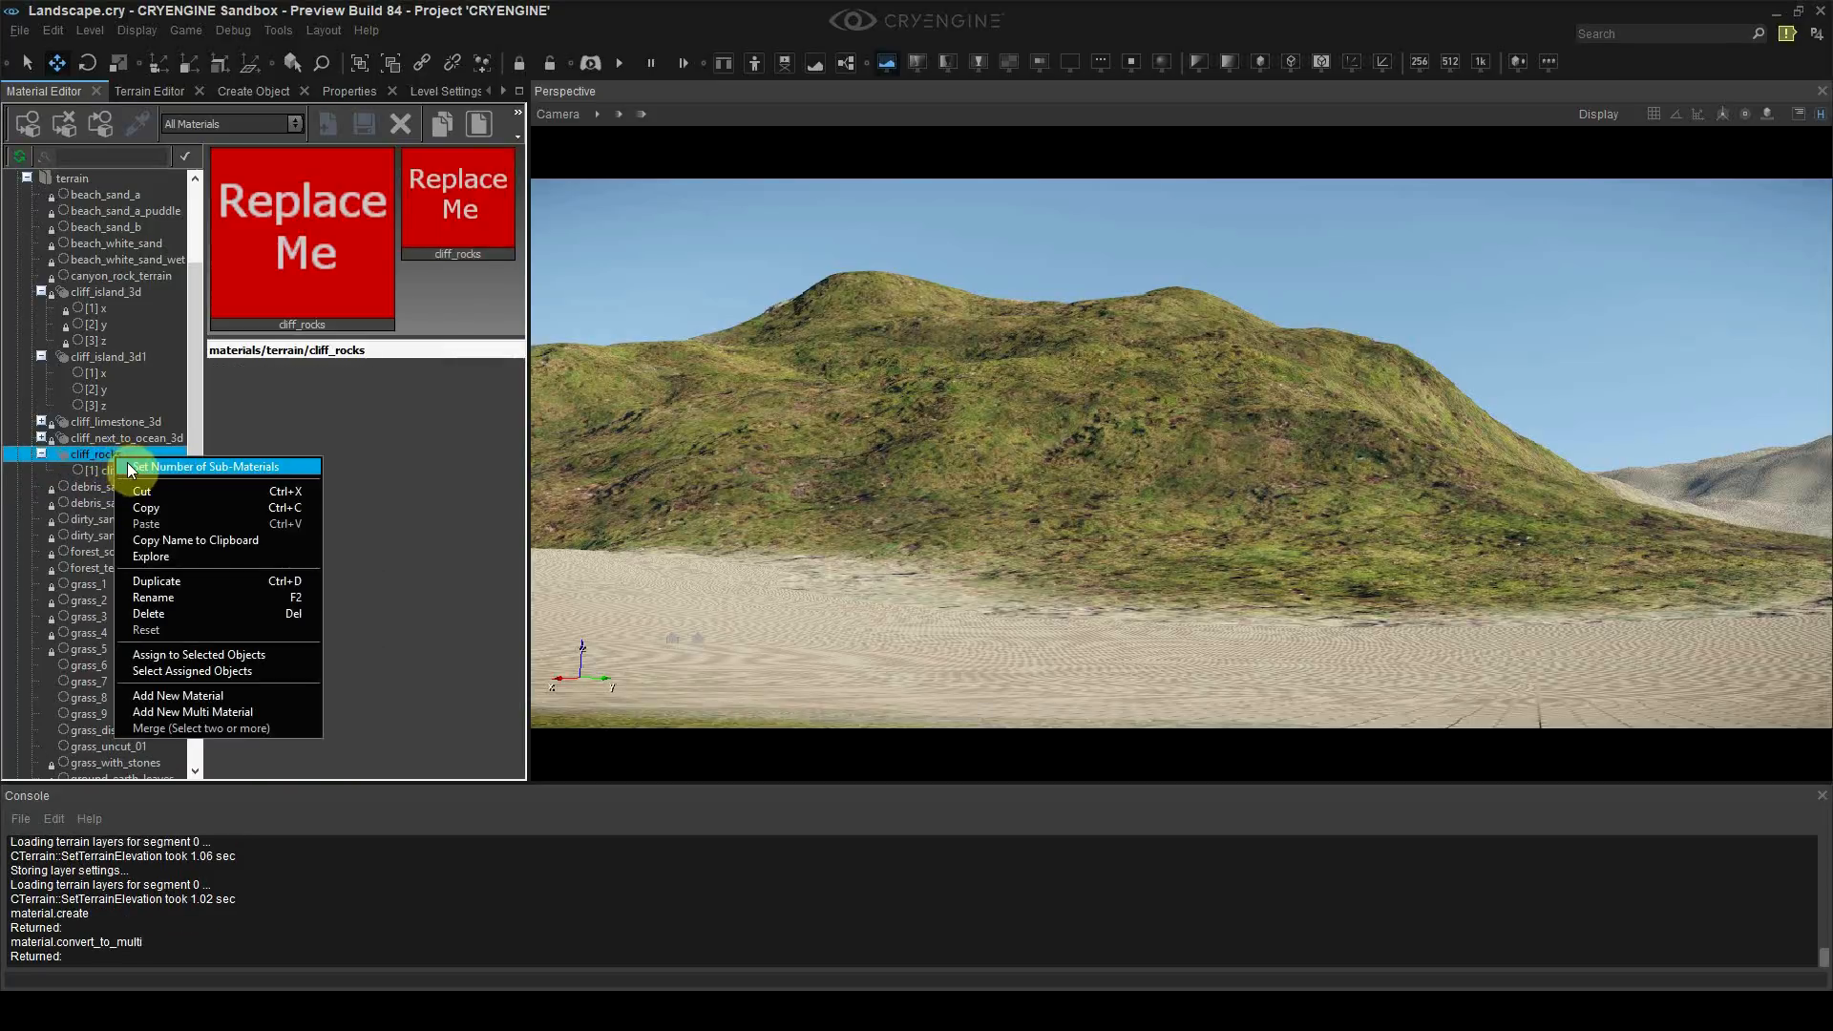
pyautogui.click(205, 466)
pyautogui.write('3')
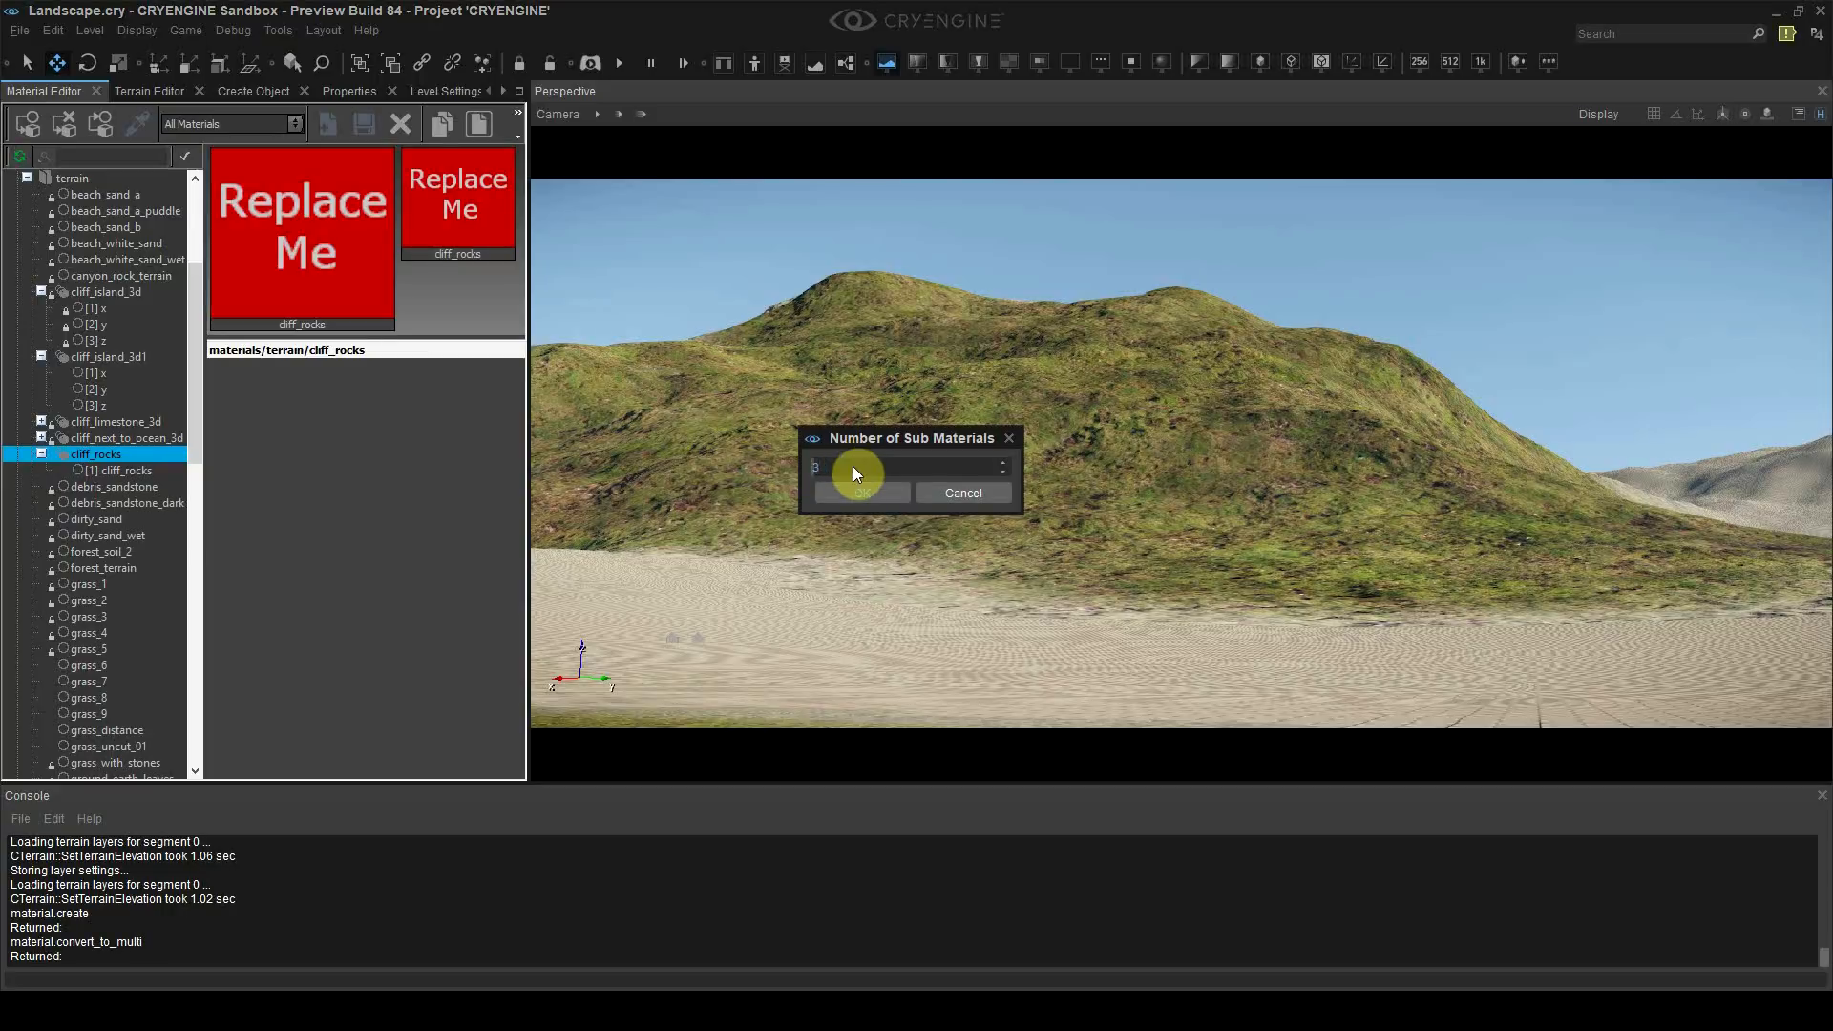
pyautogui.click(867, 488)
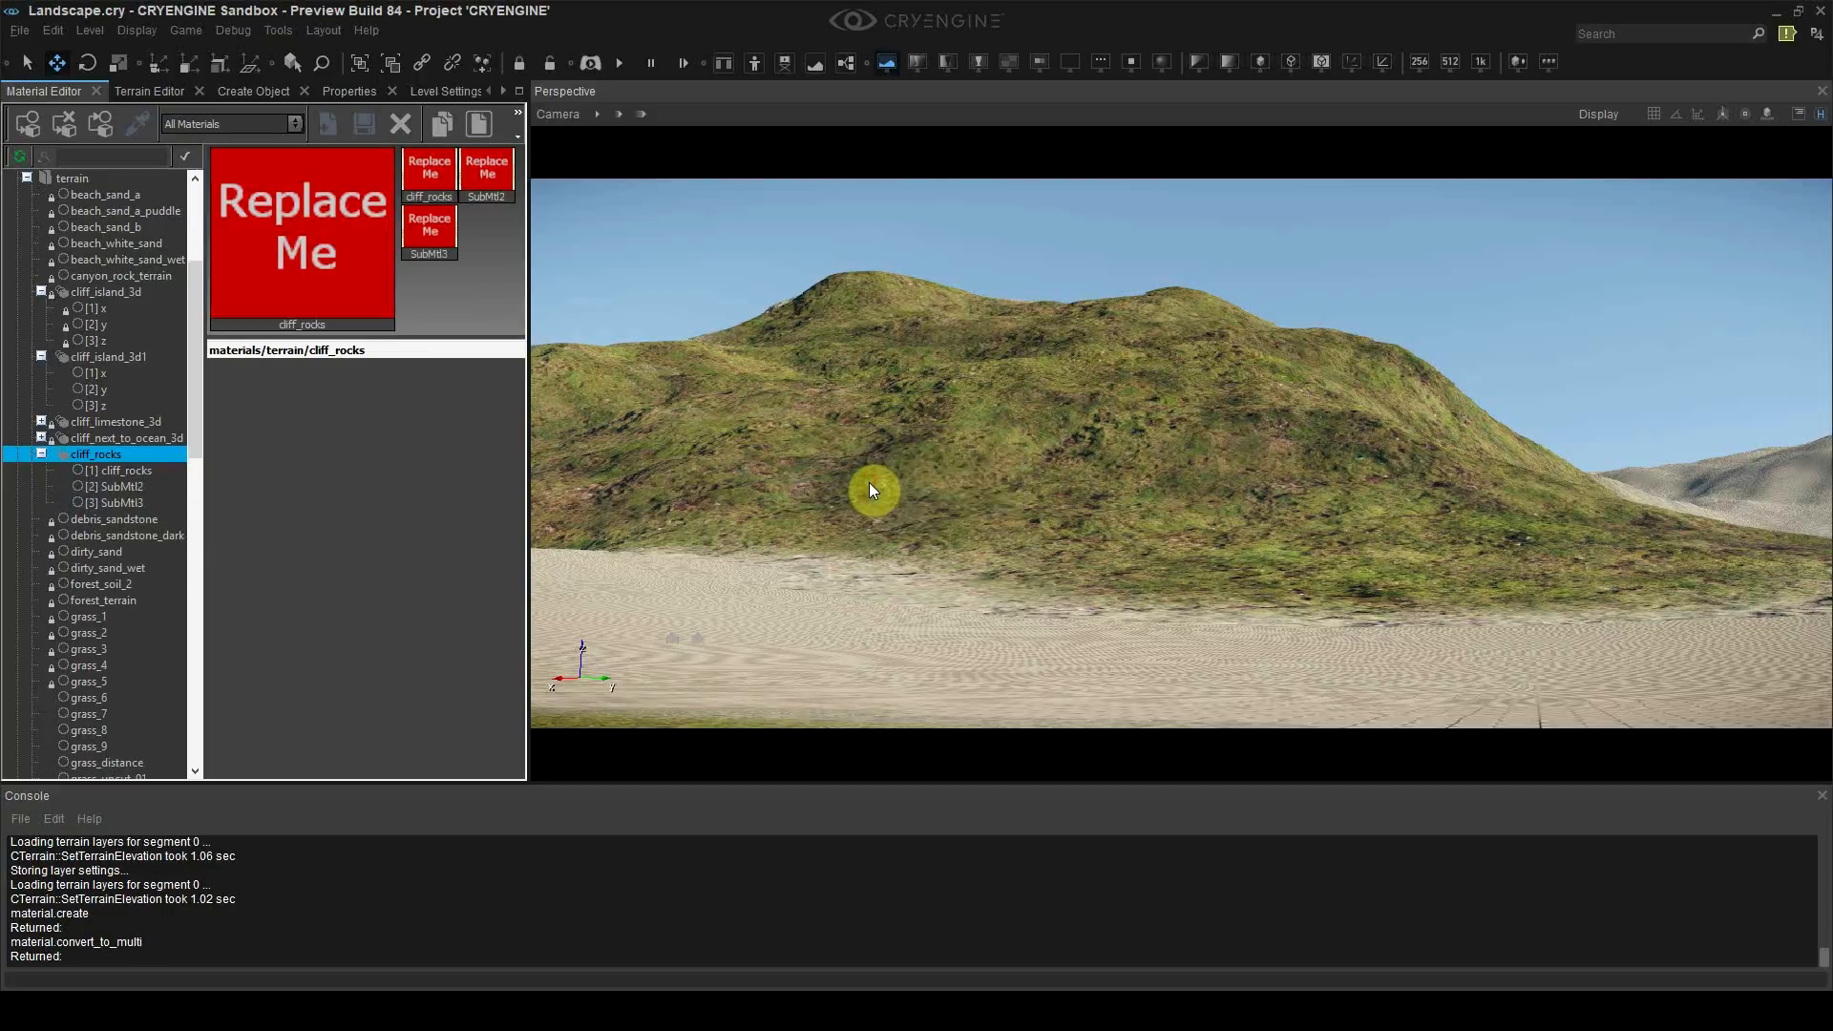
# Step: Rename the second cliff_rocks sub-material as y and the third as z
pyautogui.click(100, 493)
pyautogui.rightClick(110, 487)
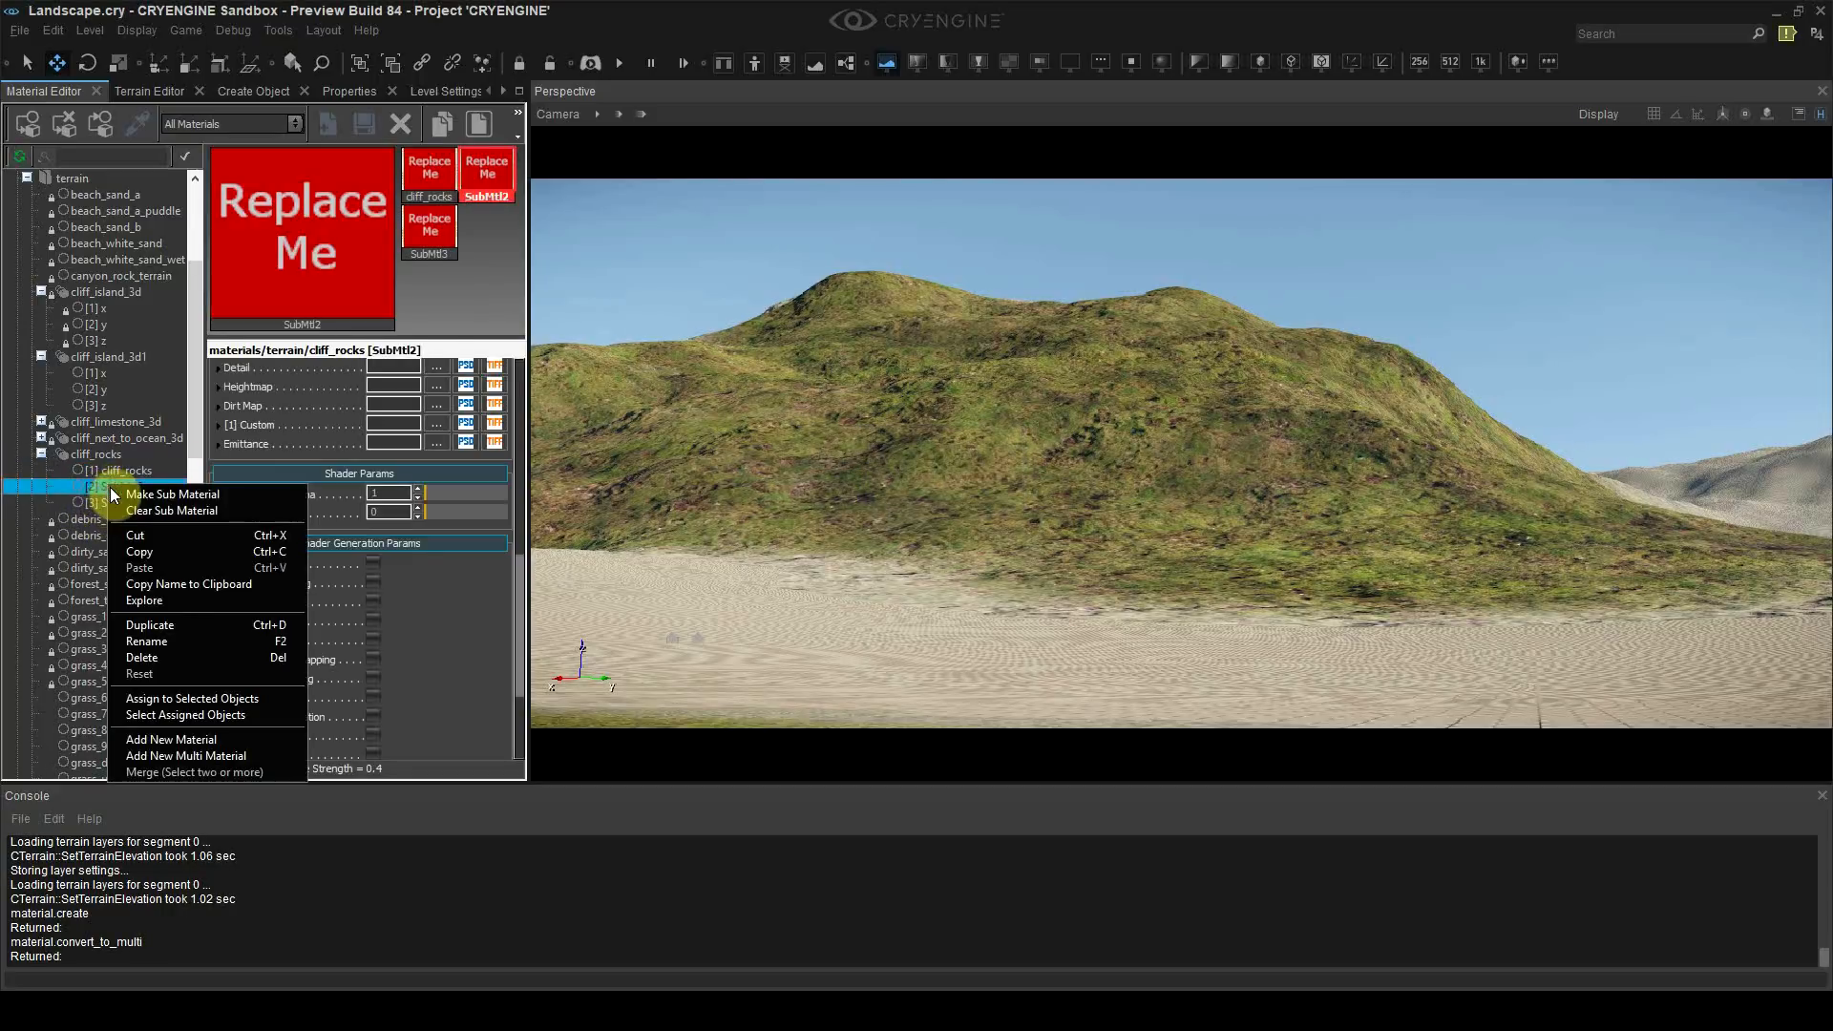
pyautogui.click(165, 640)
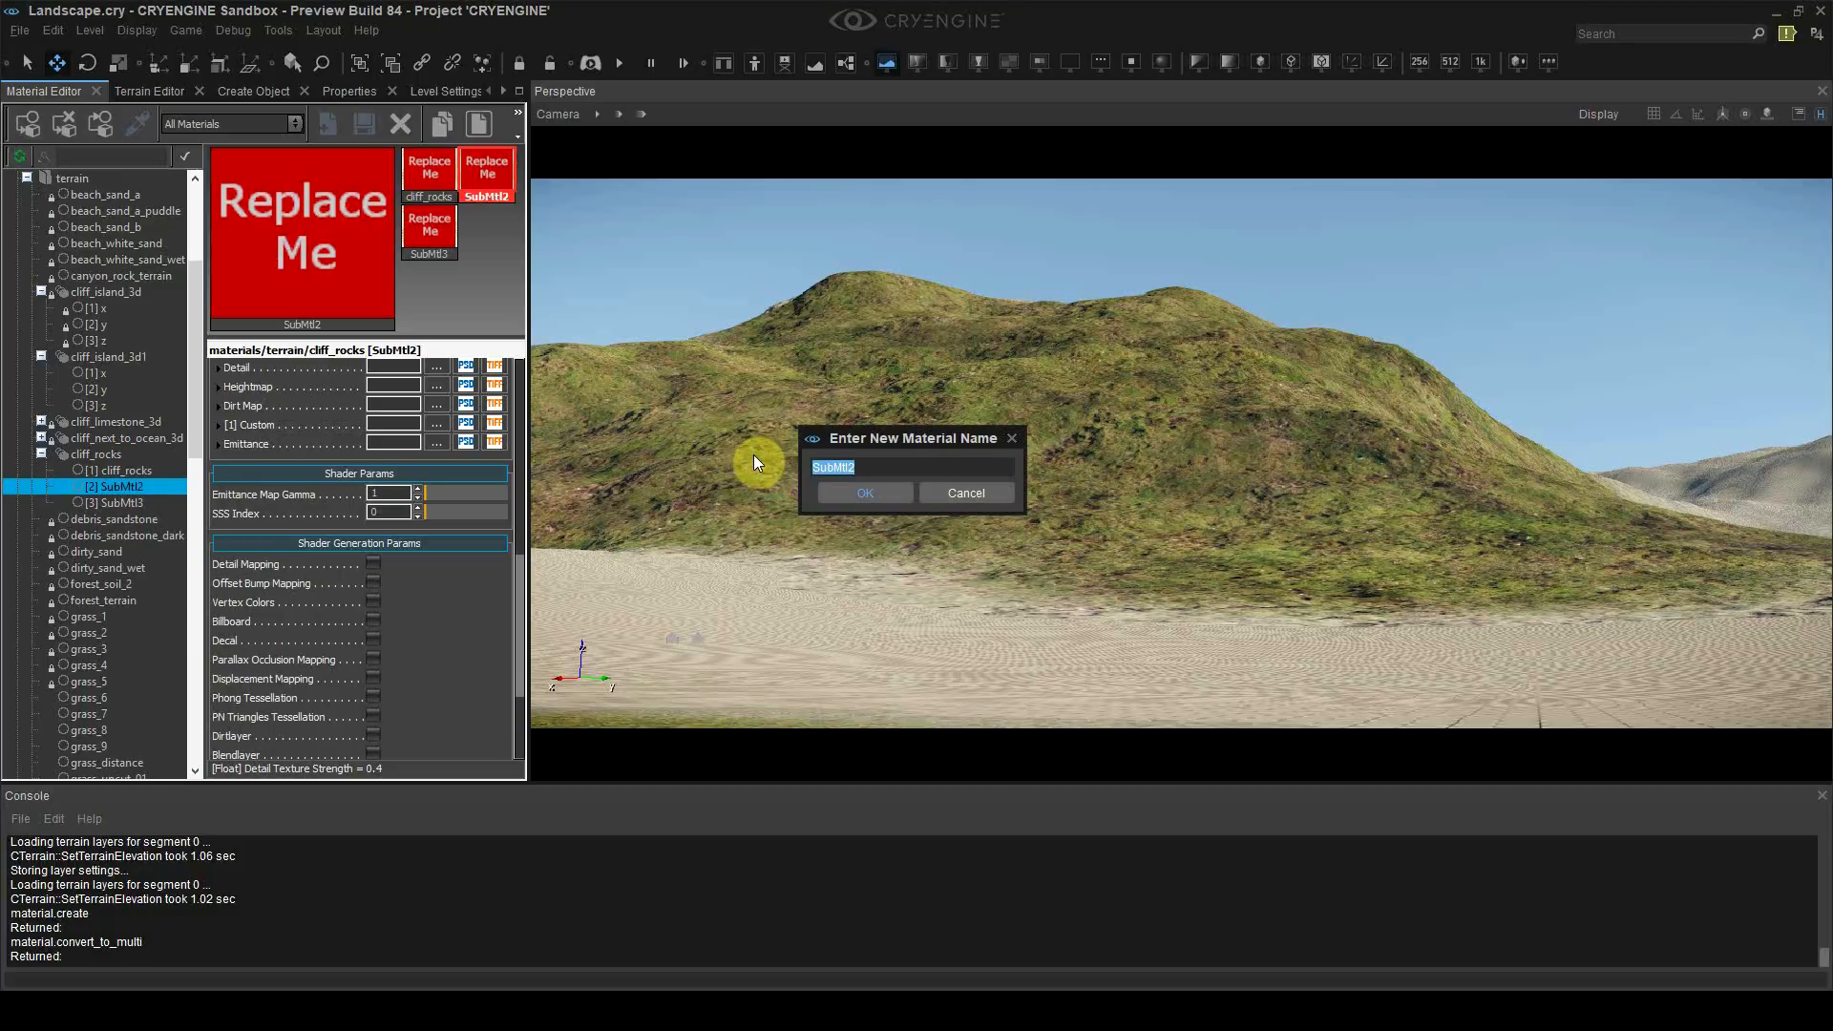
pyautogui.write('y')
pyautogui.press('Return')
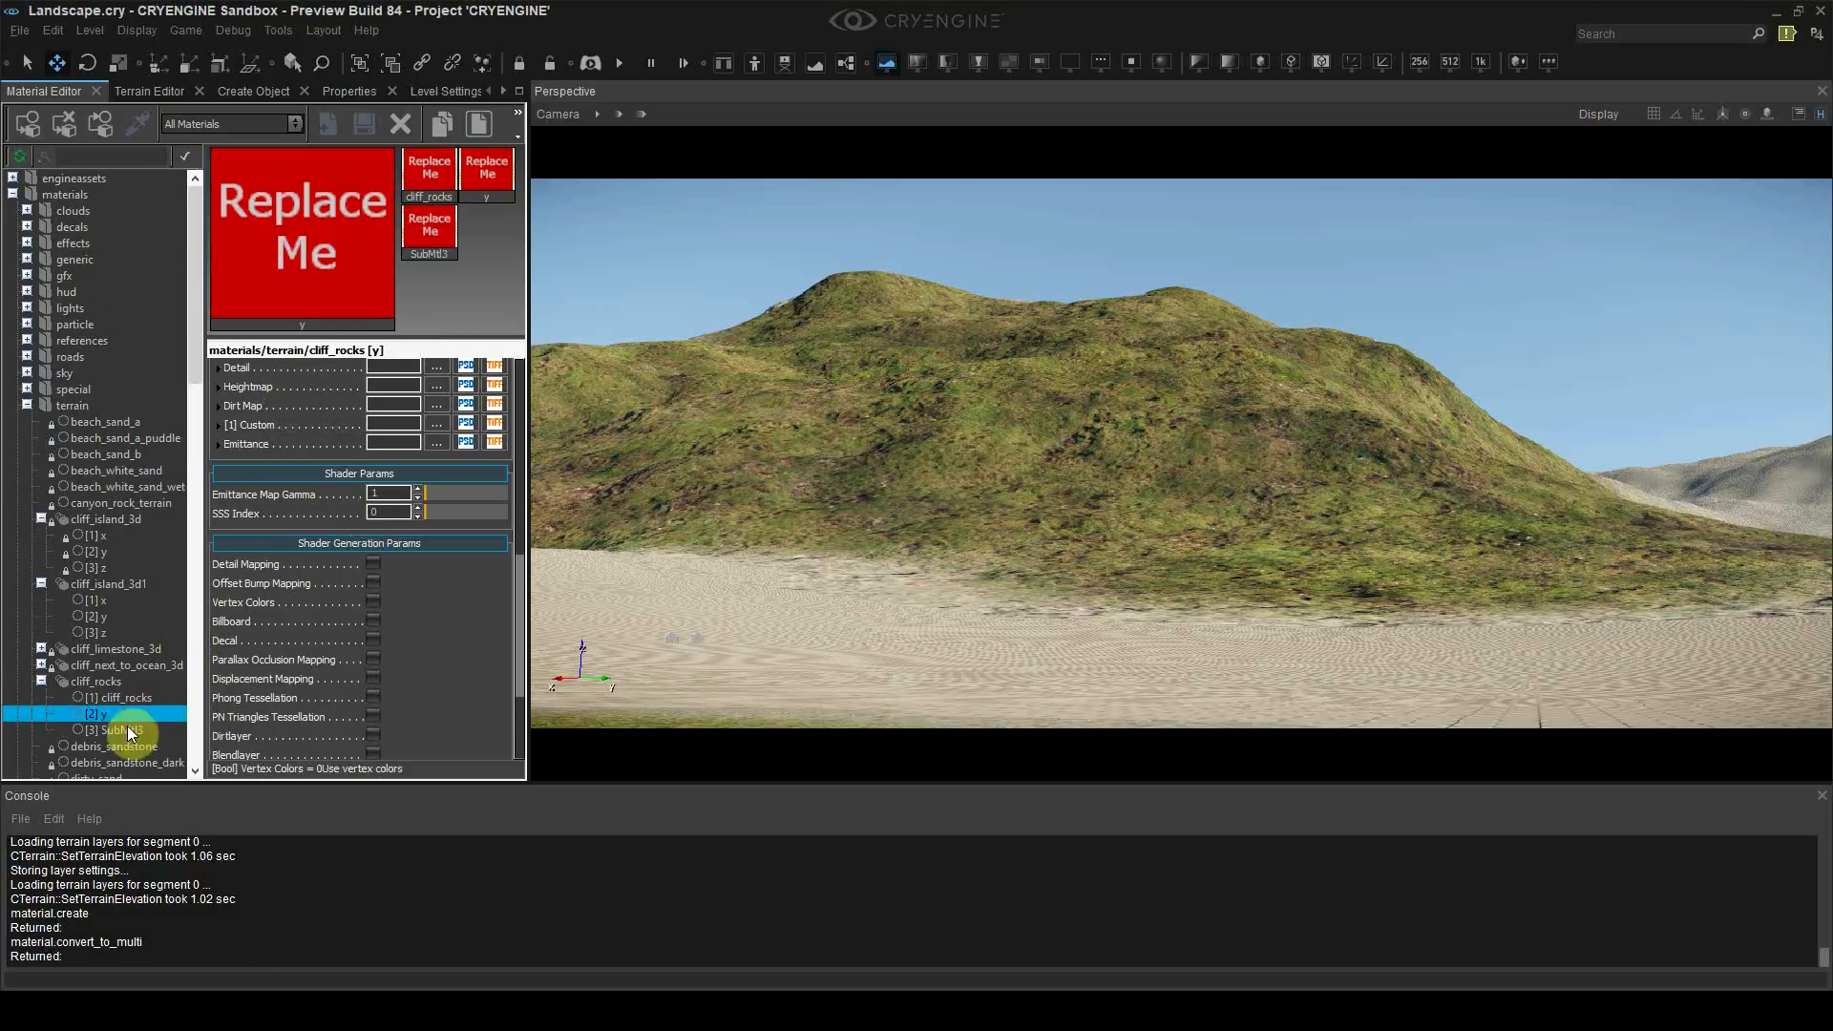
pyautogui.click(113, 725)
pyautogui.rightClick(112, 725)
pyautogui.click(174, 891)
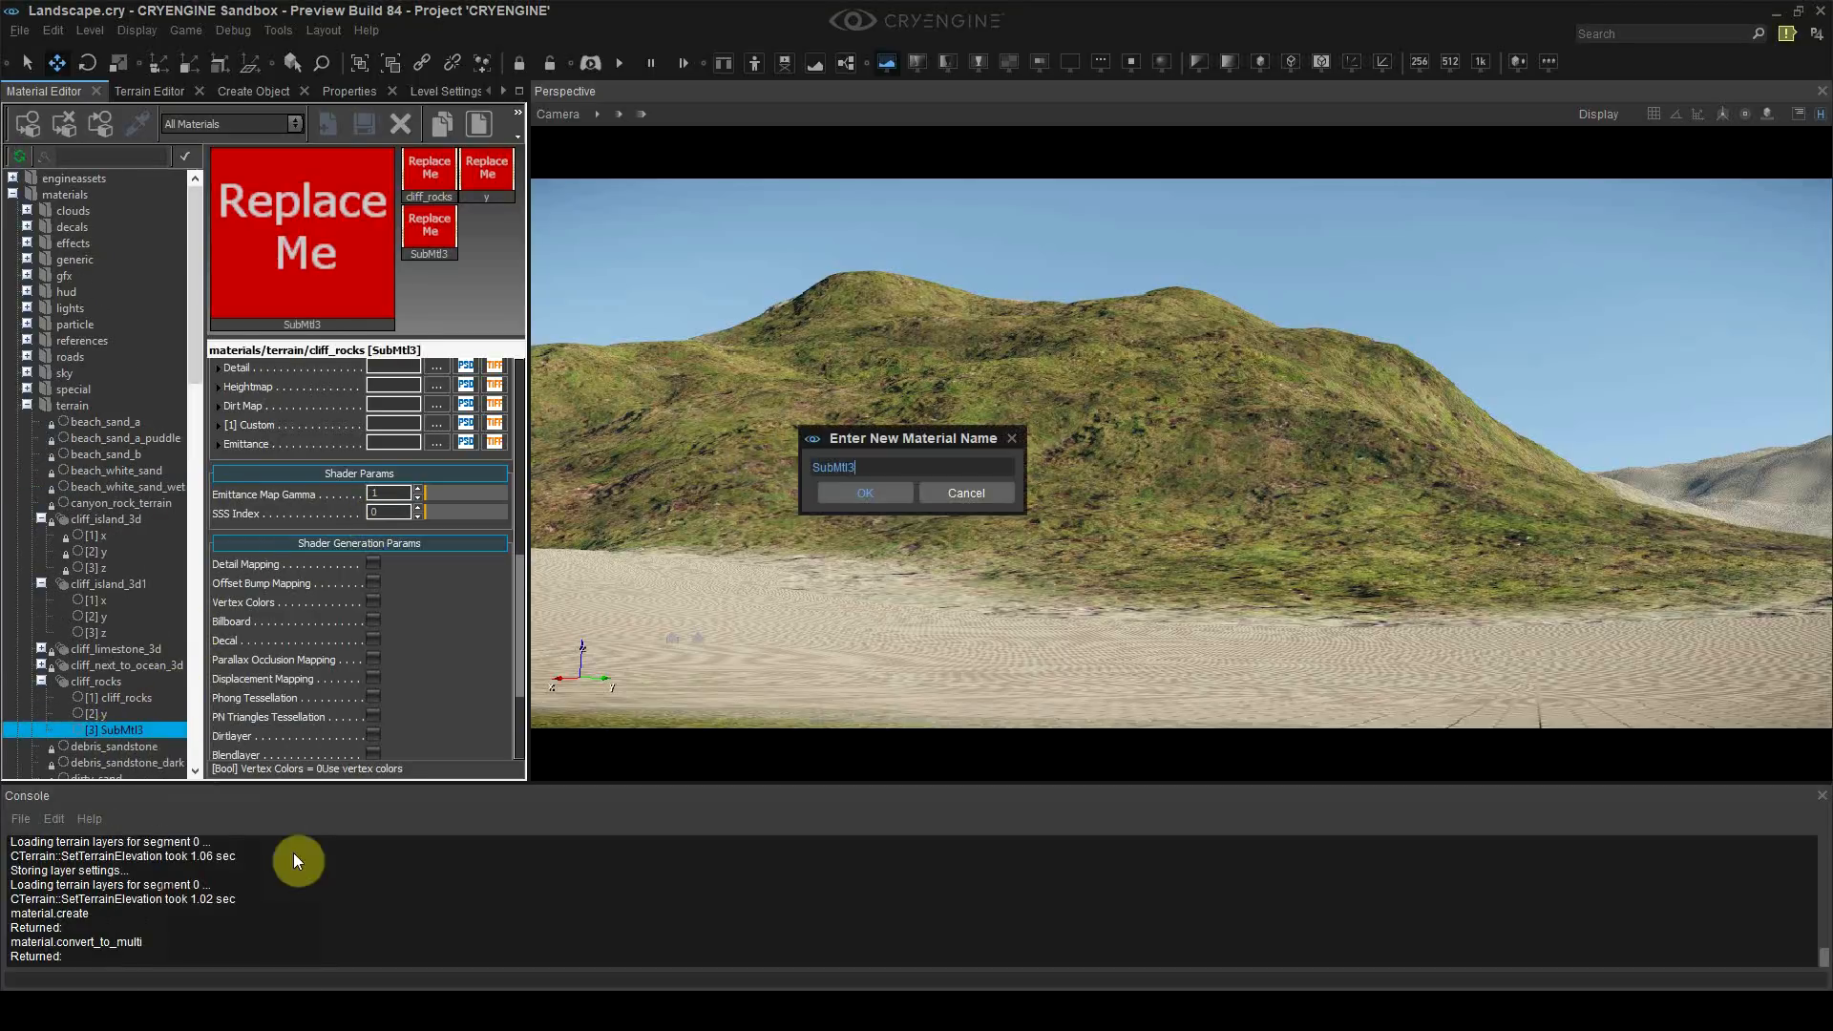
pyautogui.write('z')
pyautogui.click(835, 492)
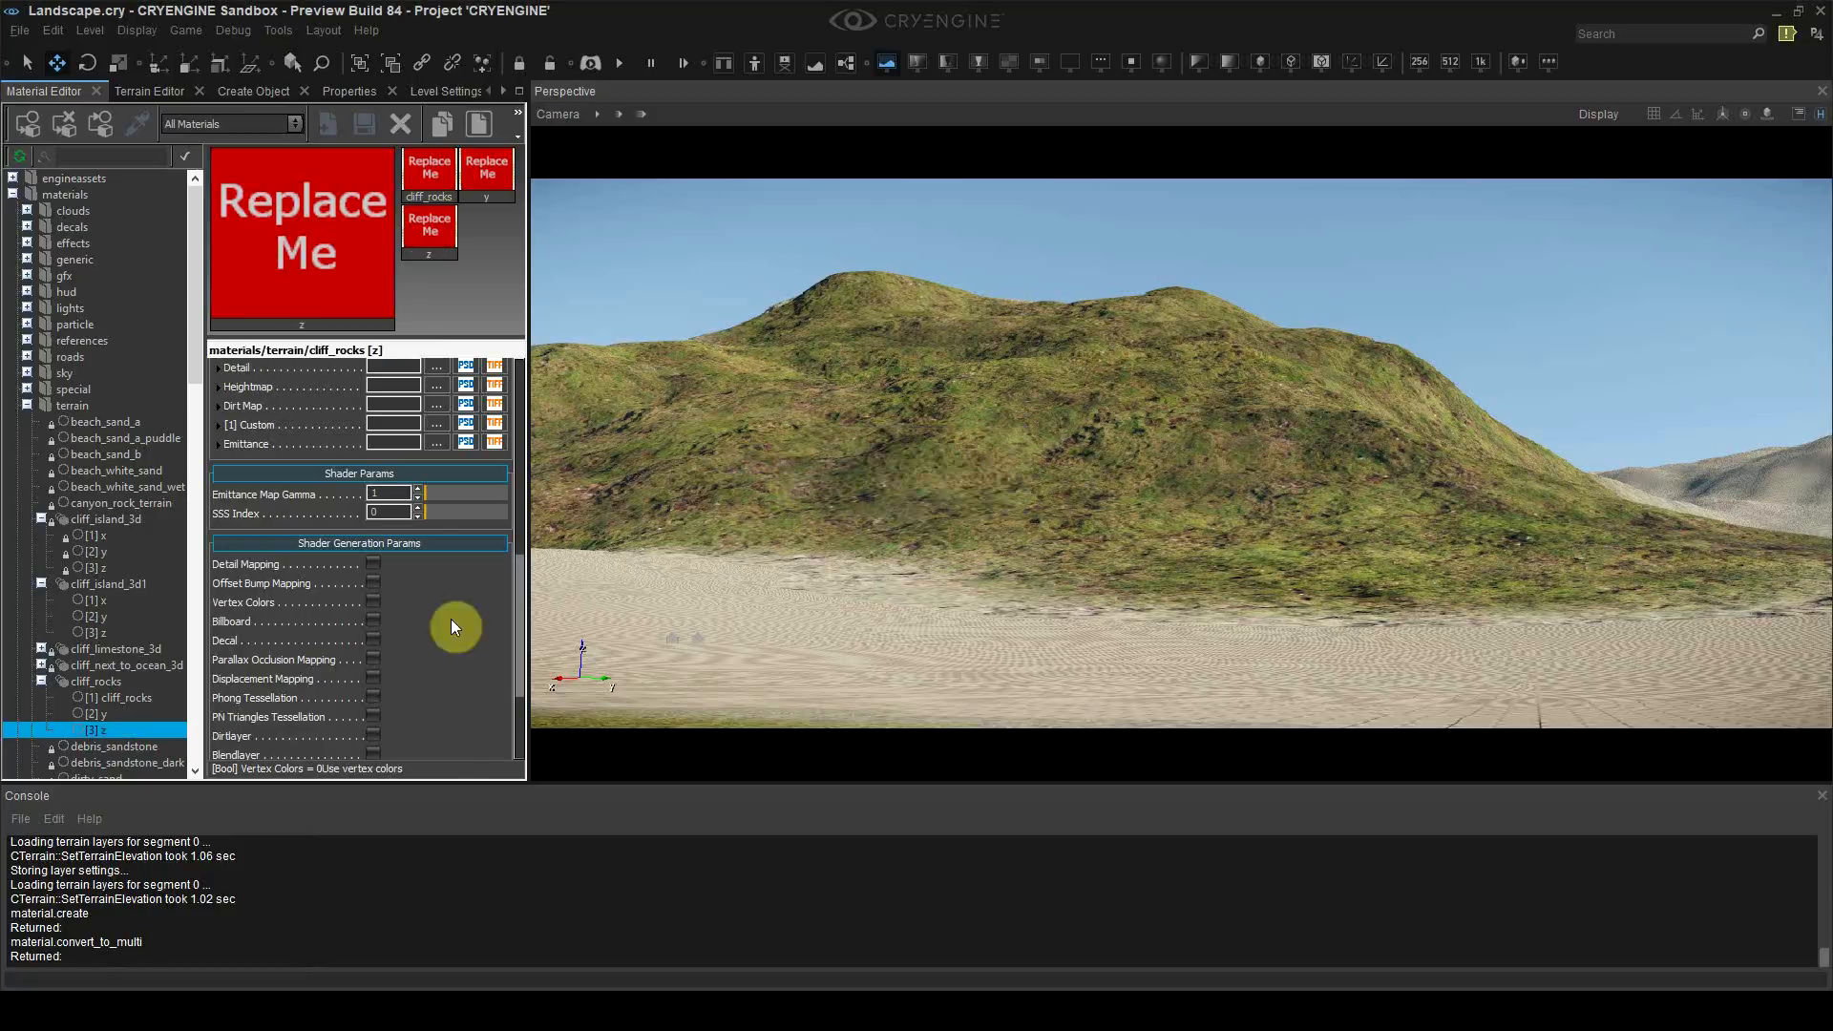
# Step: Rename the first cliff_rocks sub-material as x
pyautogui.click(139, 697)
pyautogui.rightClick(141, 696)
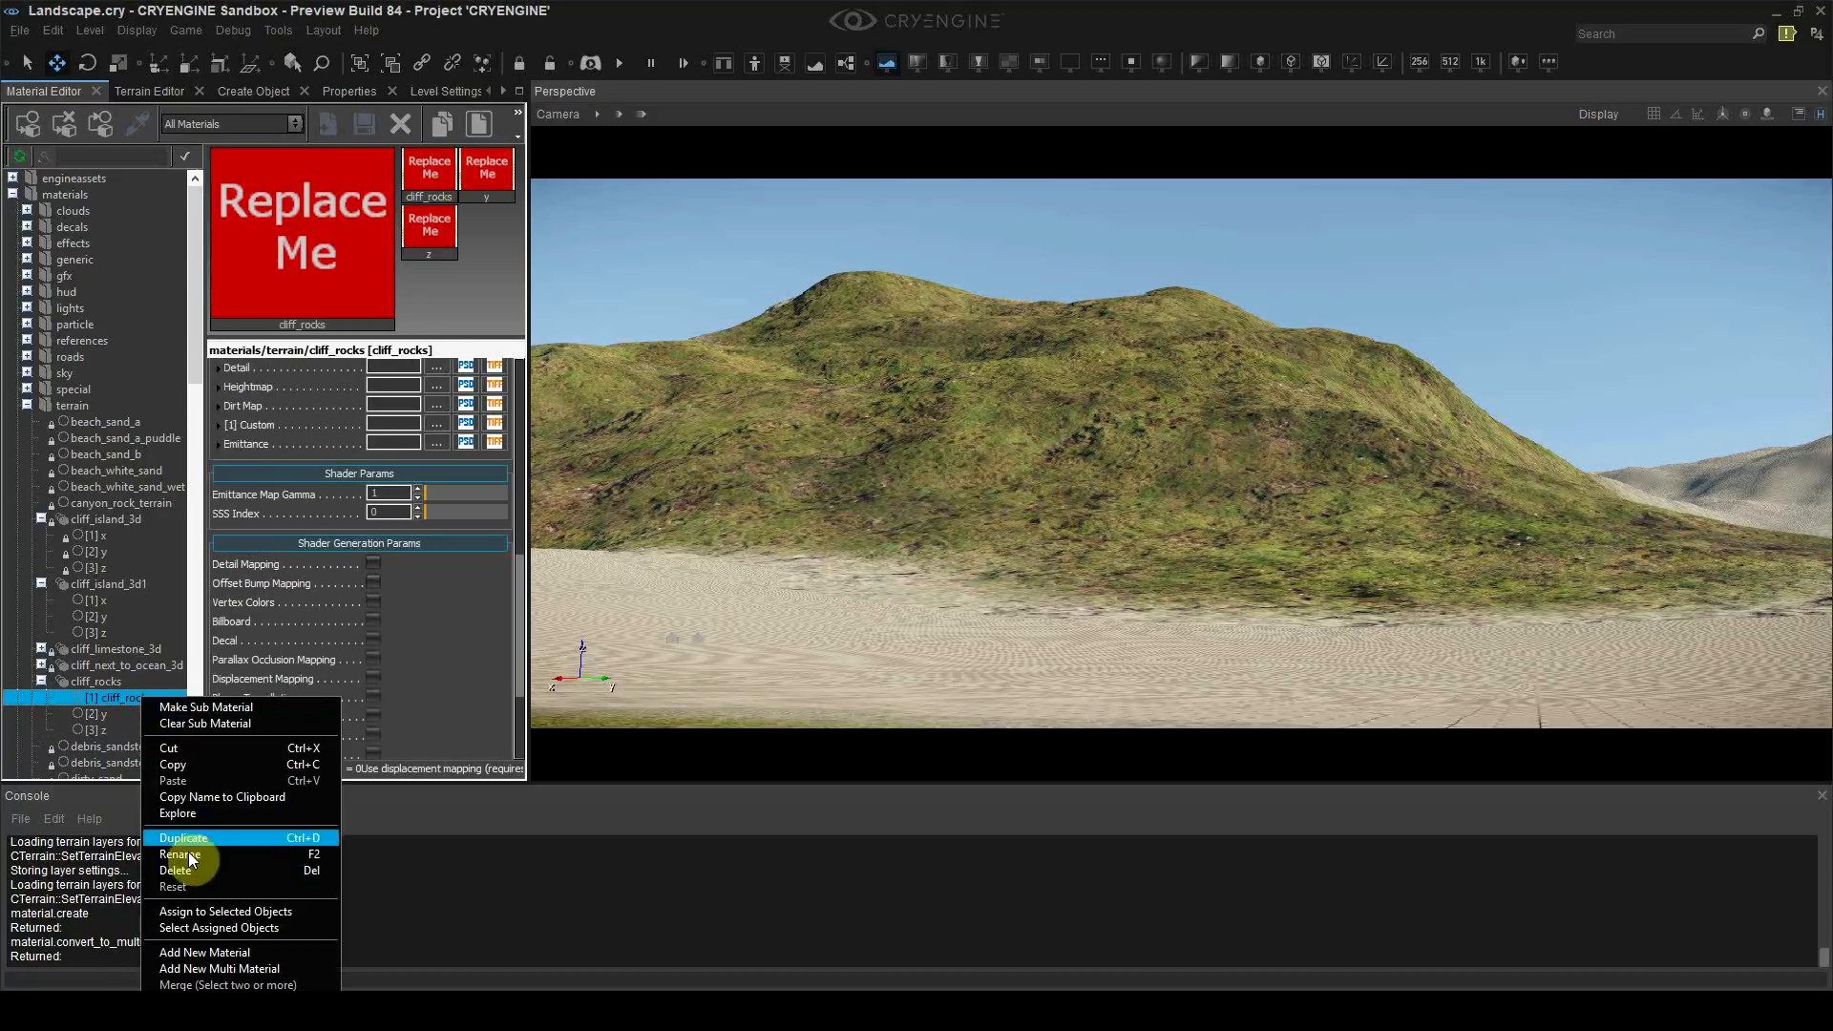
pyautogui.click(191, 854)
pyautogui.write('x')
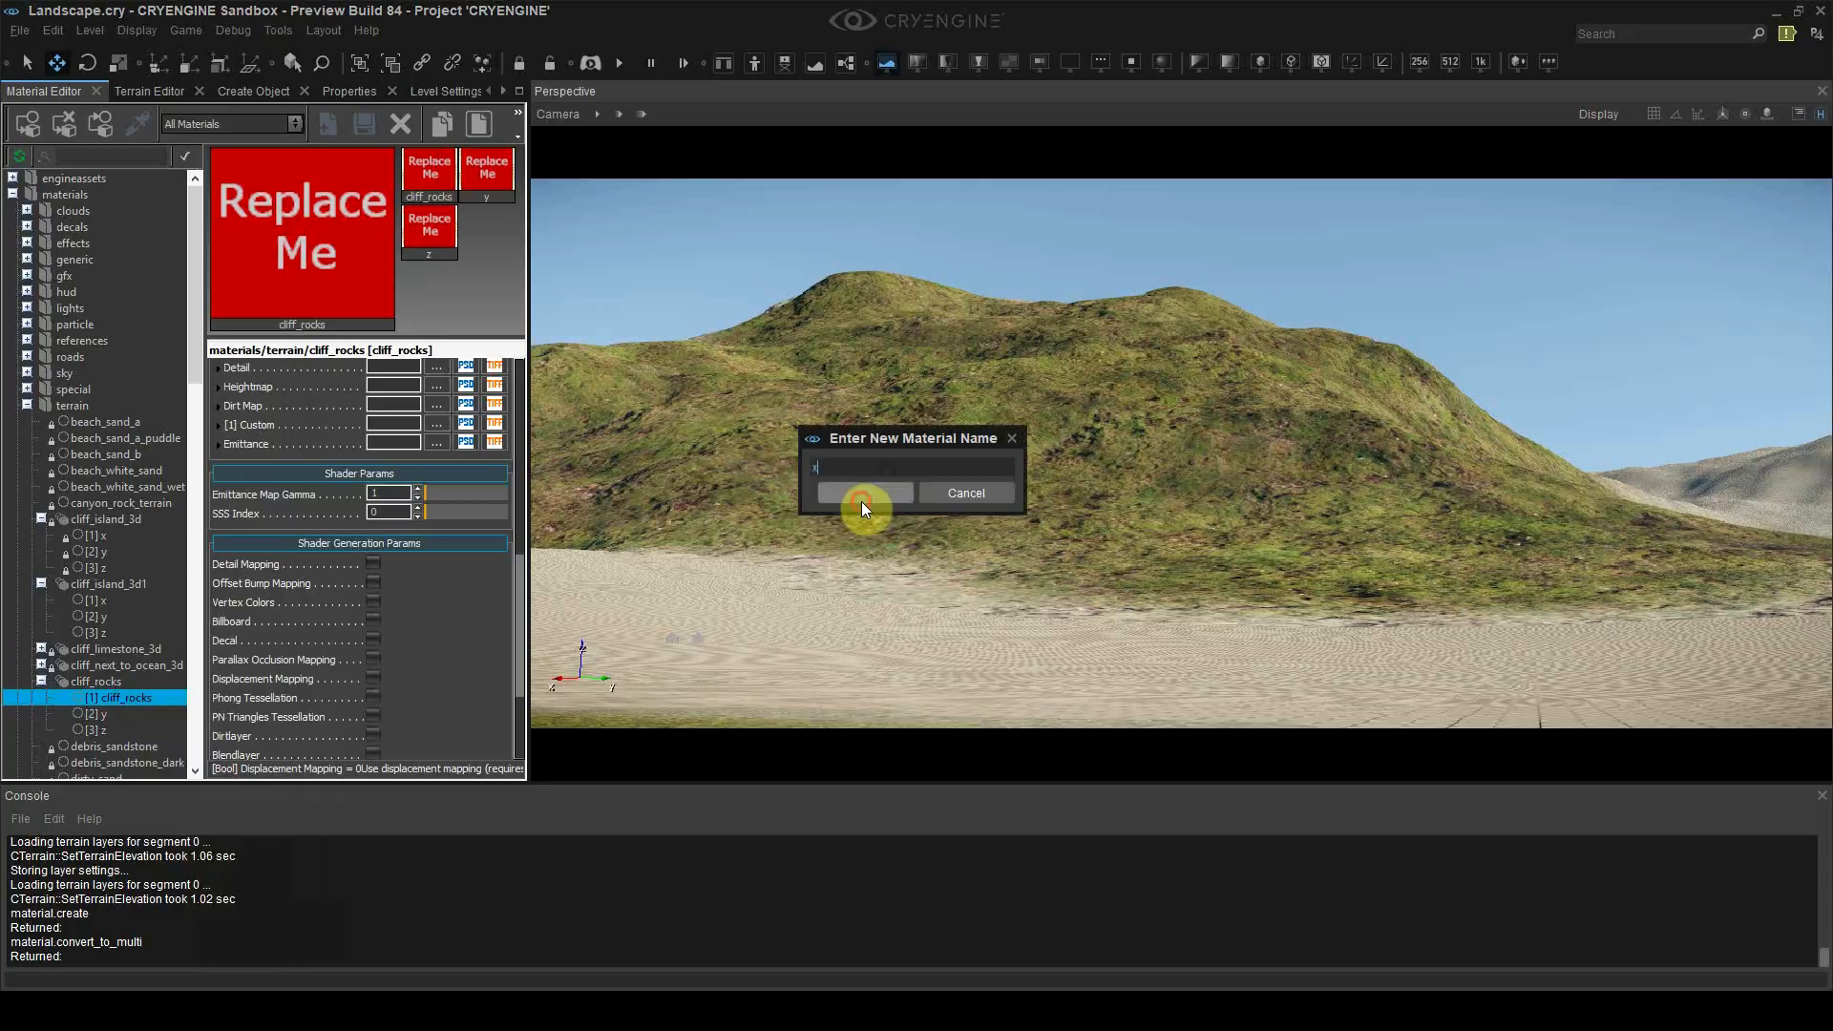
pyautogui.click(863, 495)
pyautogui.scroll(-2, 187, 588)
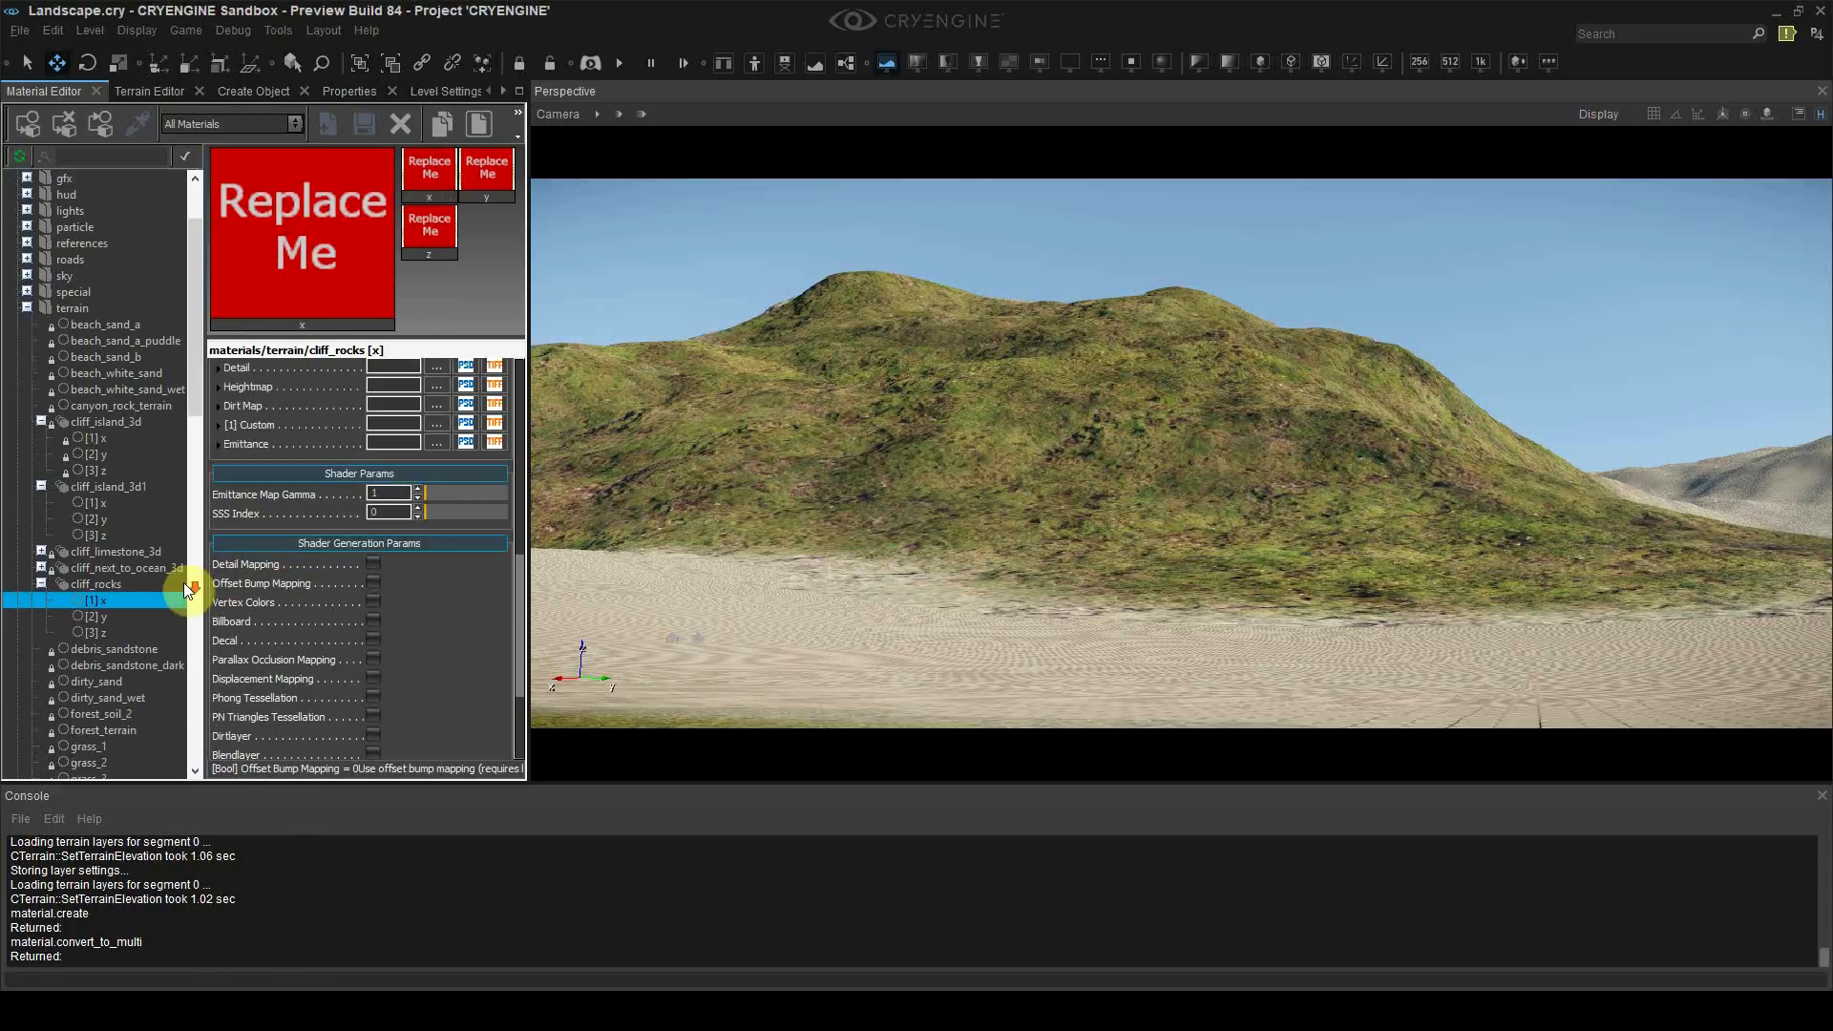
# Step: Copy the material properties of the z sub-material in cliff_island_3d1
pyautogui.click(117, 618)
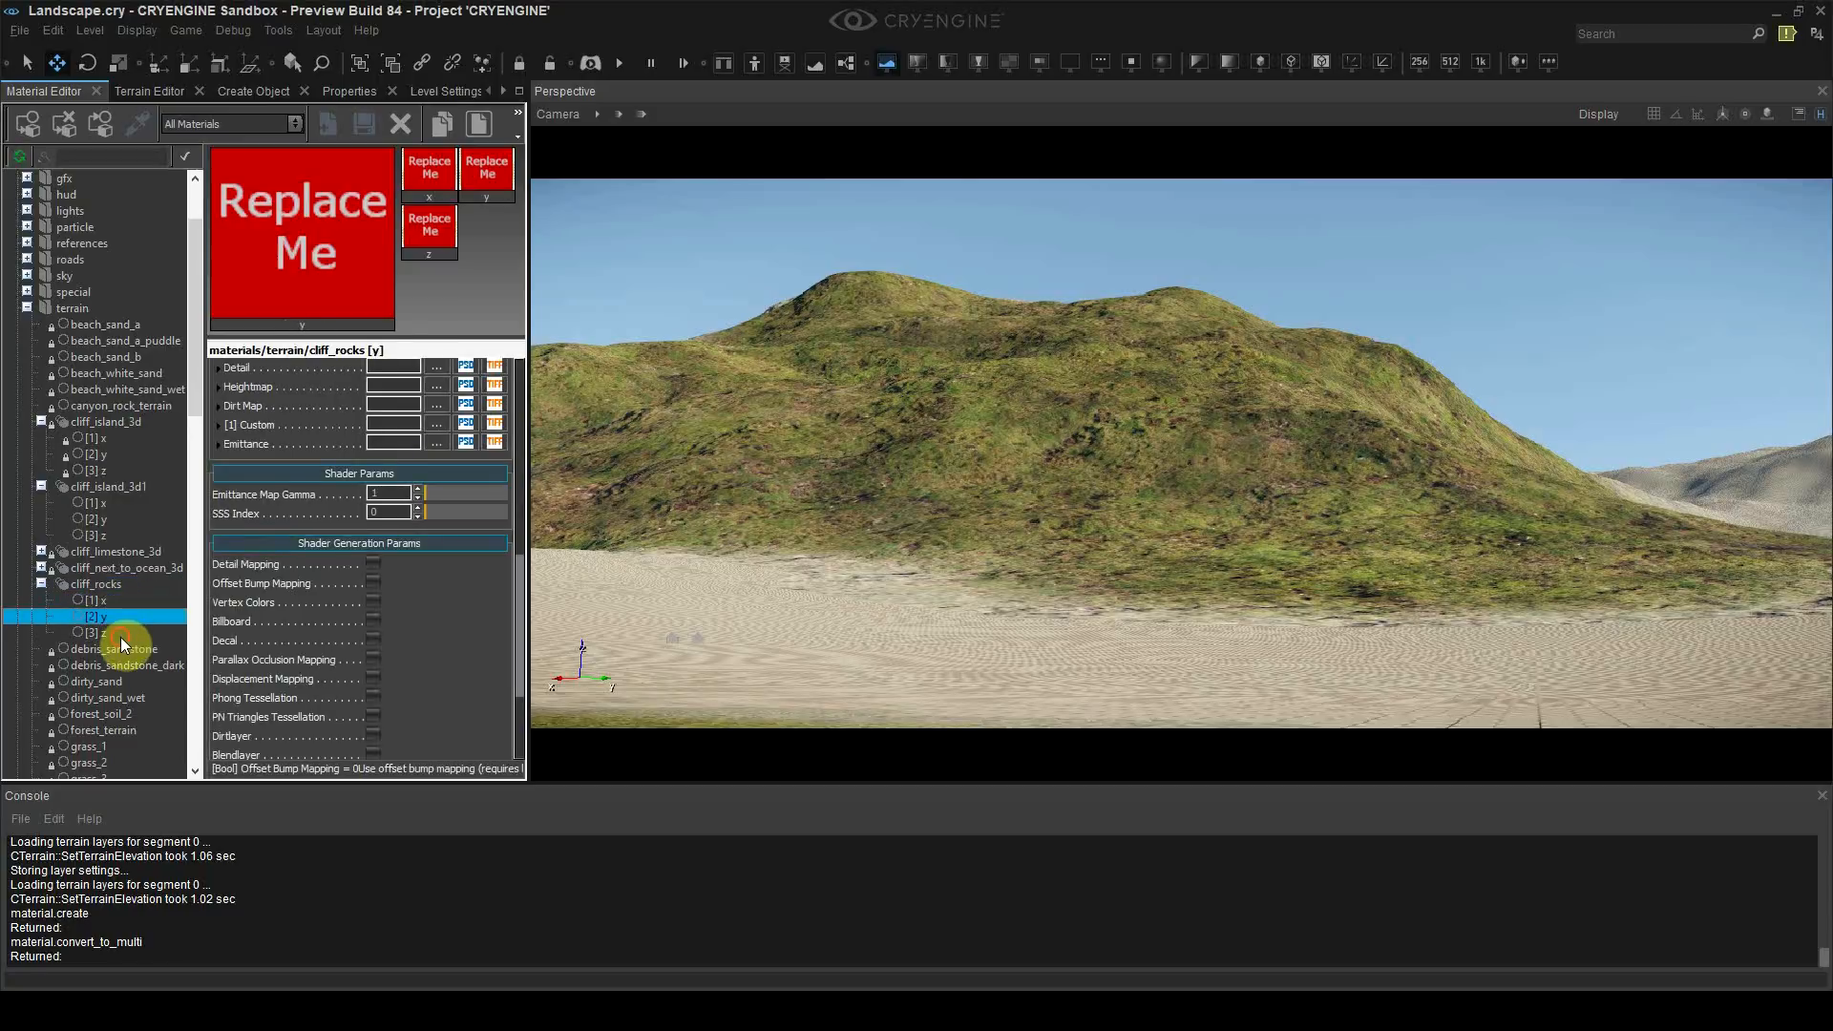
pyautogui.click(120, 632)
pyautogui.click(112, 599)
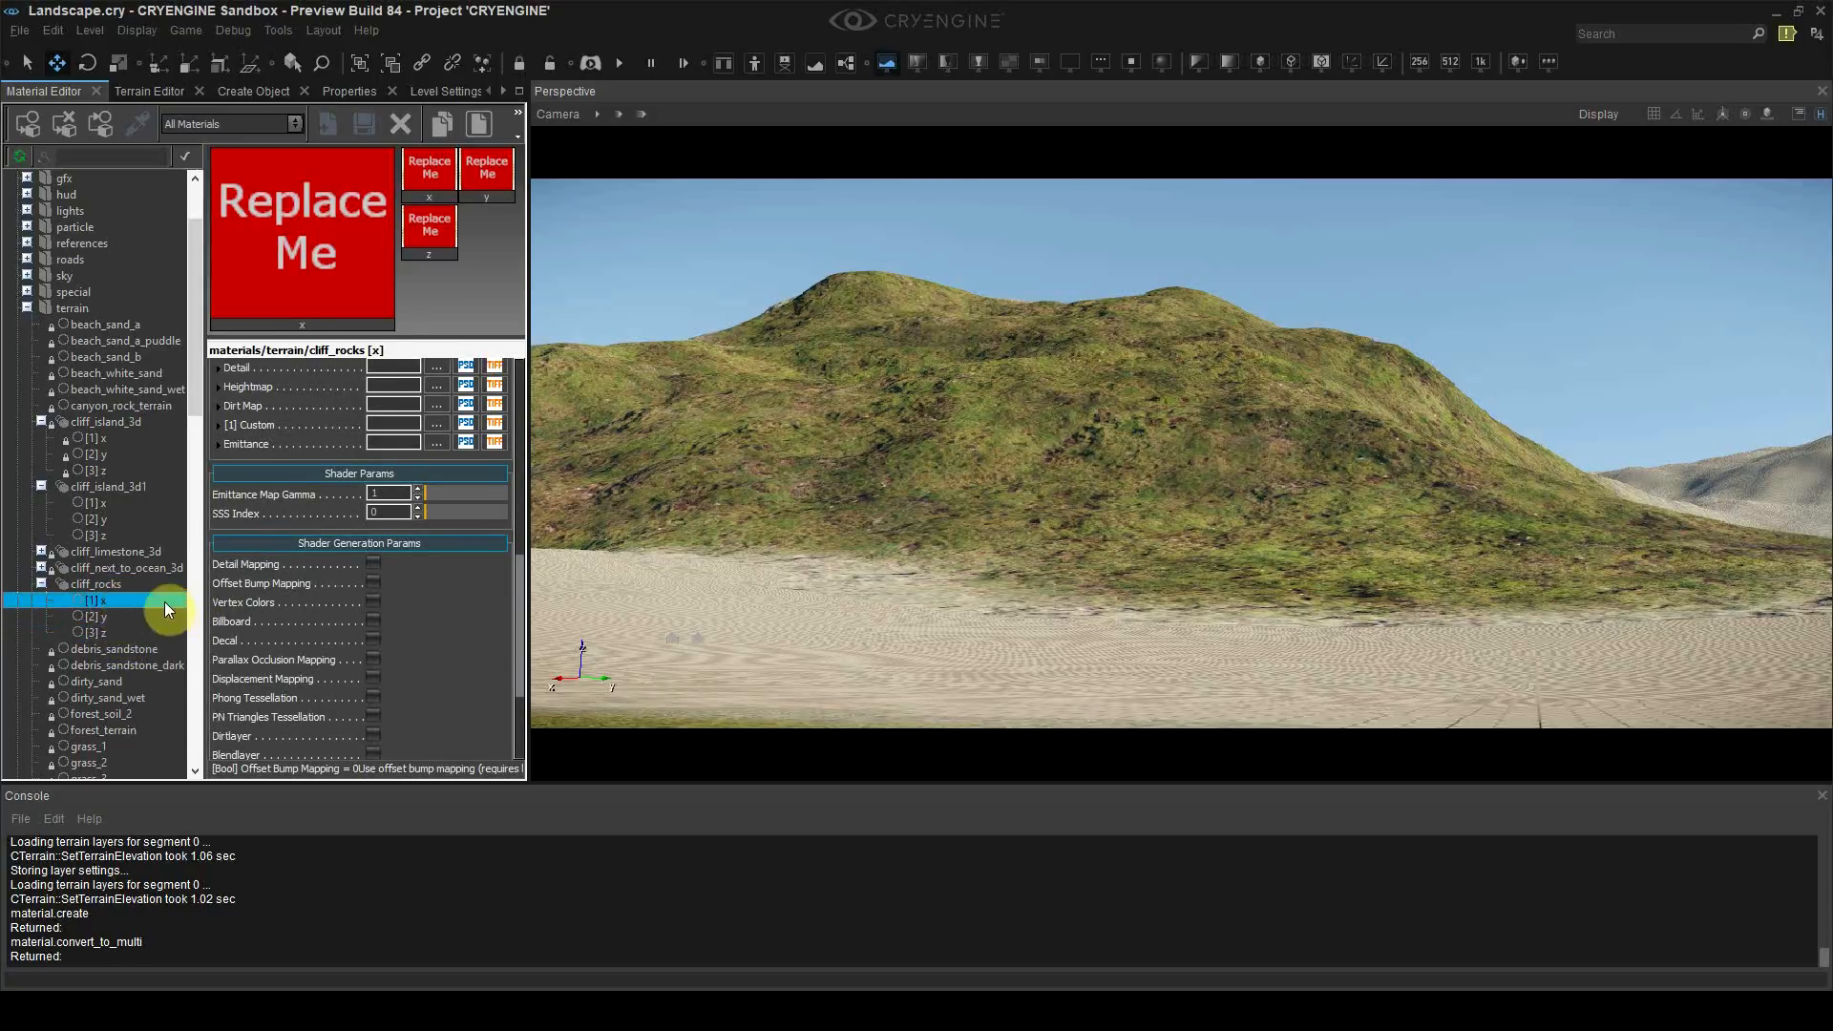
pyautogui.click(113, 504)
pyautogui.click(114, 535)
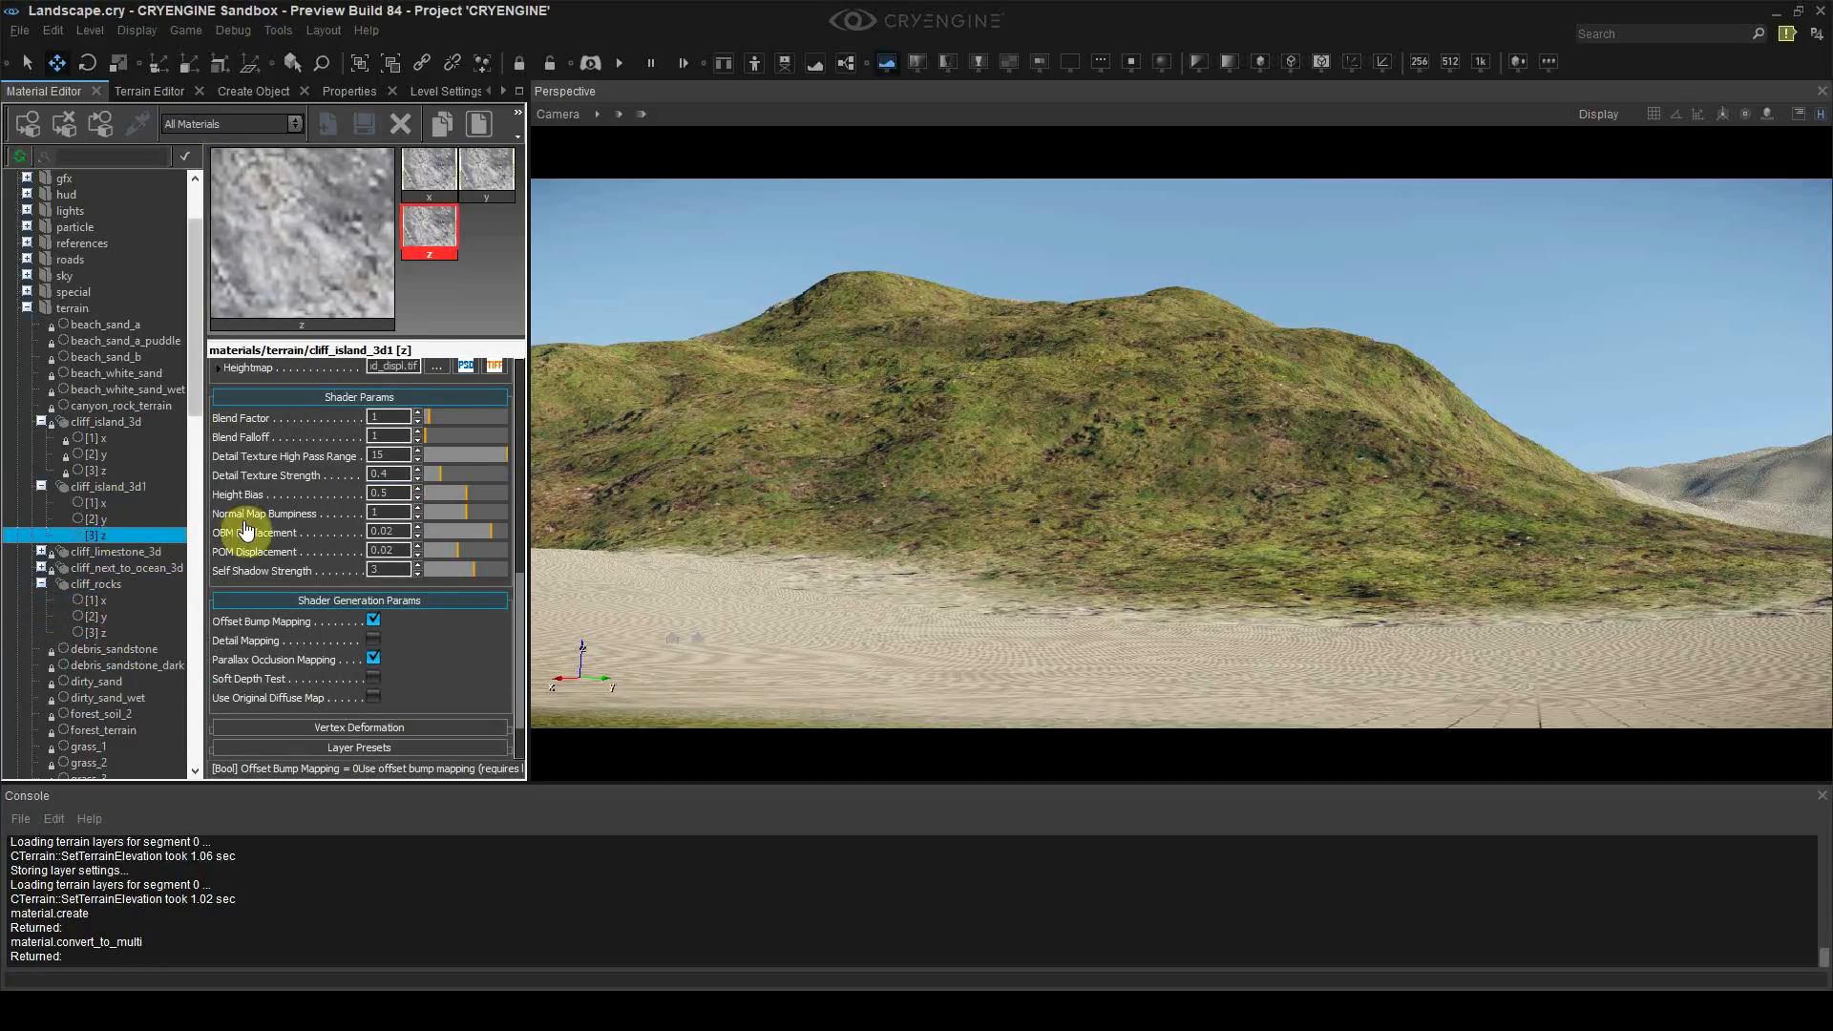
pyautogui.rightClick(263, 522)
pyautogui.click(284, 546)
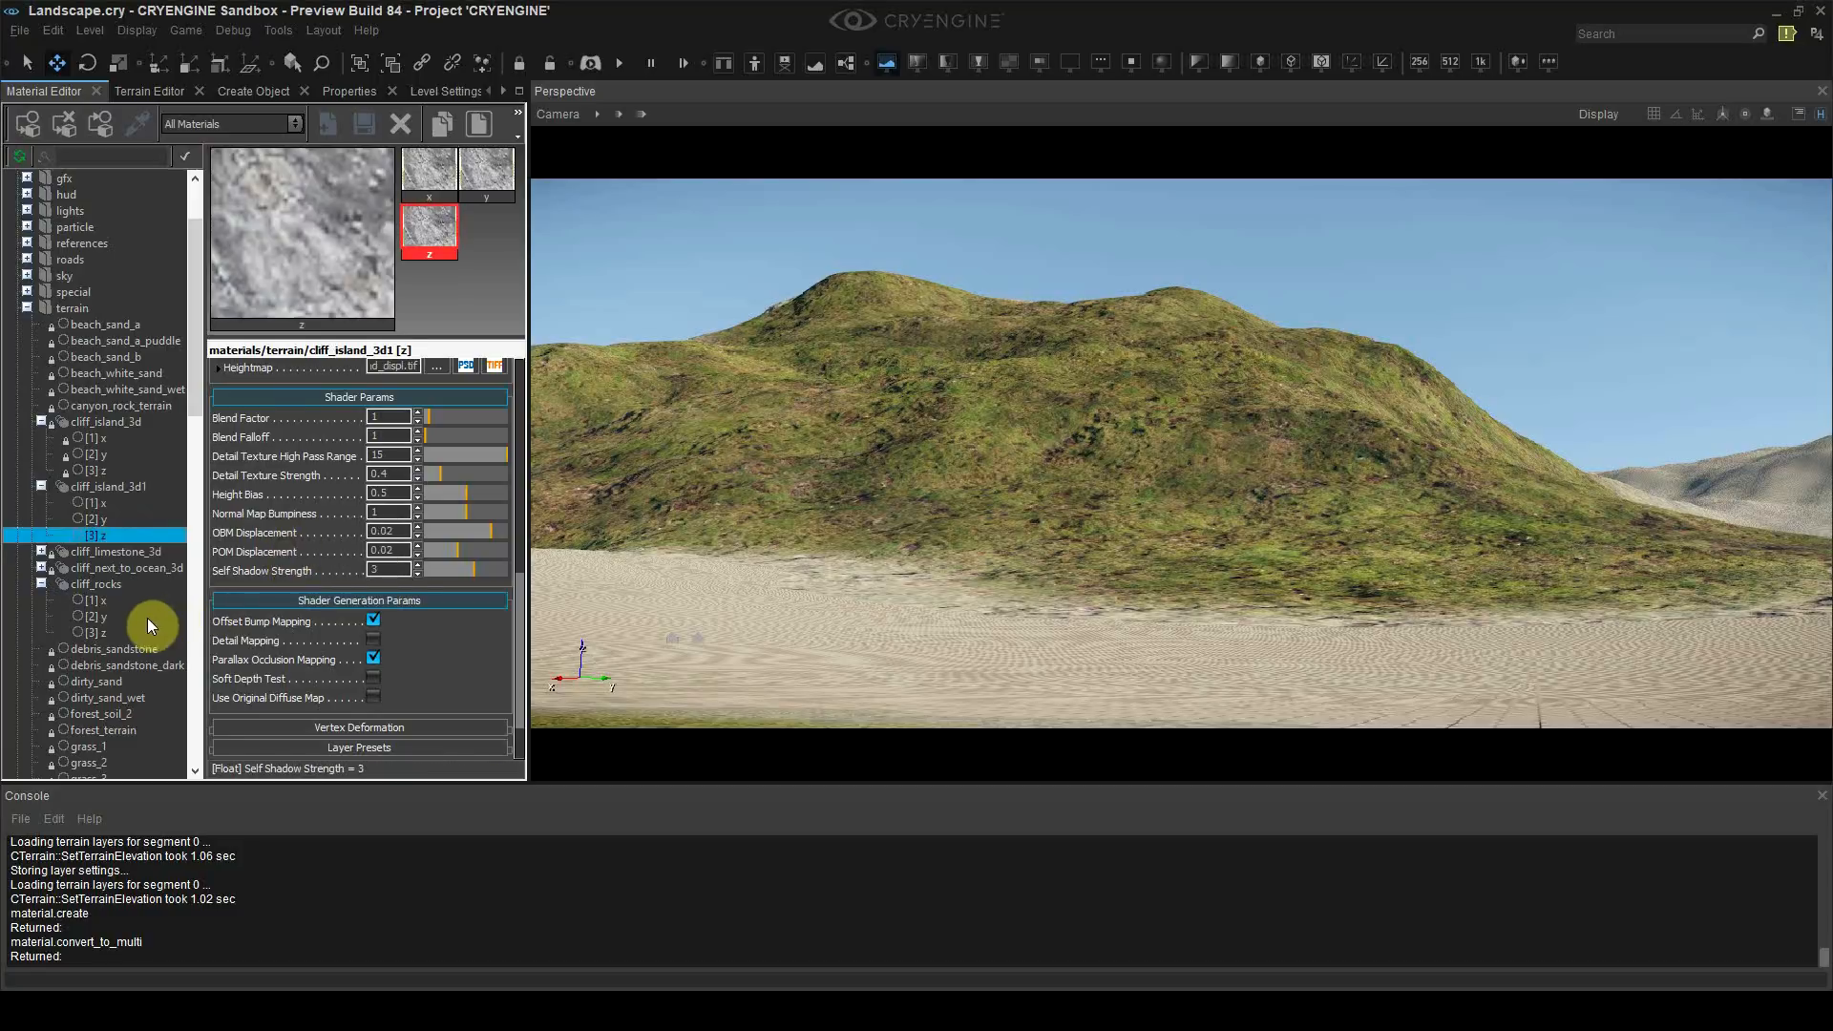
# Step: Paste the copied cliff properties into the z, y and x sub-materials of cliff_rocks
pyautogui.click(112, 632)
pyautogui.rightClick(278, 598)
pyautogui.click(315, 640)
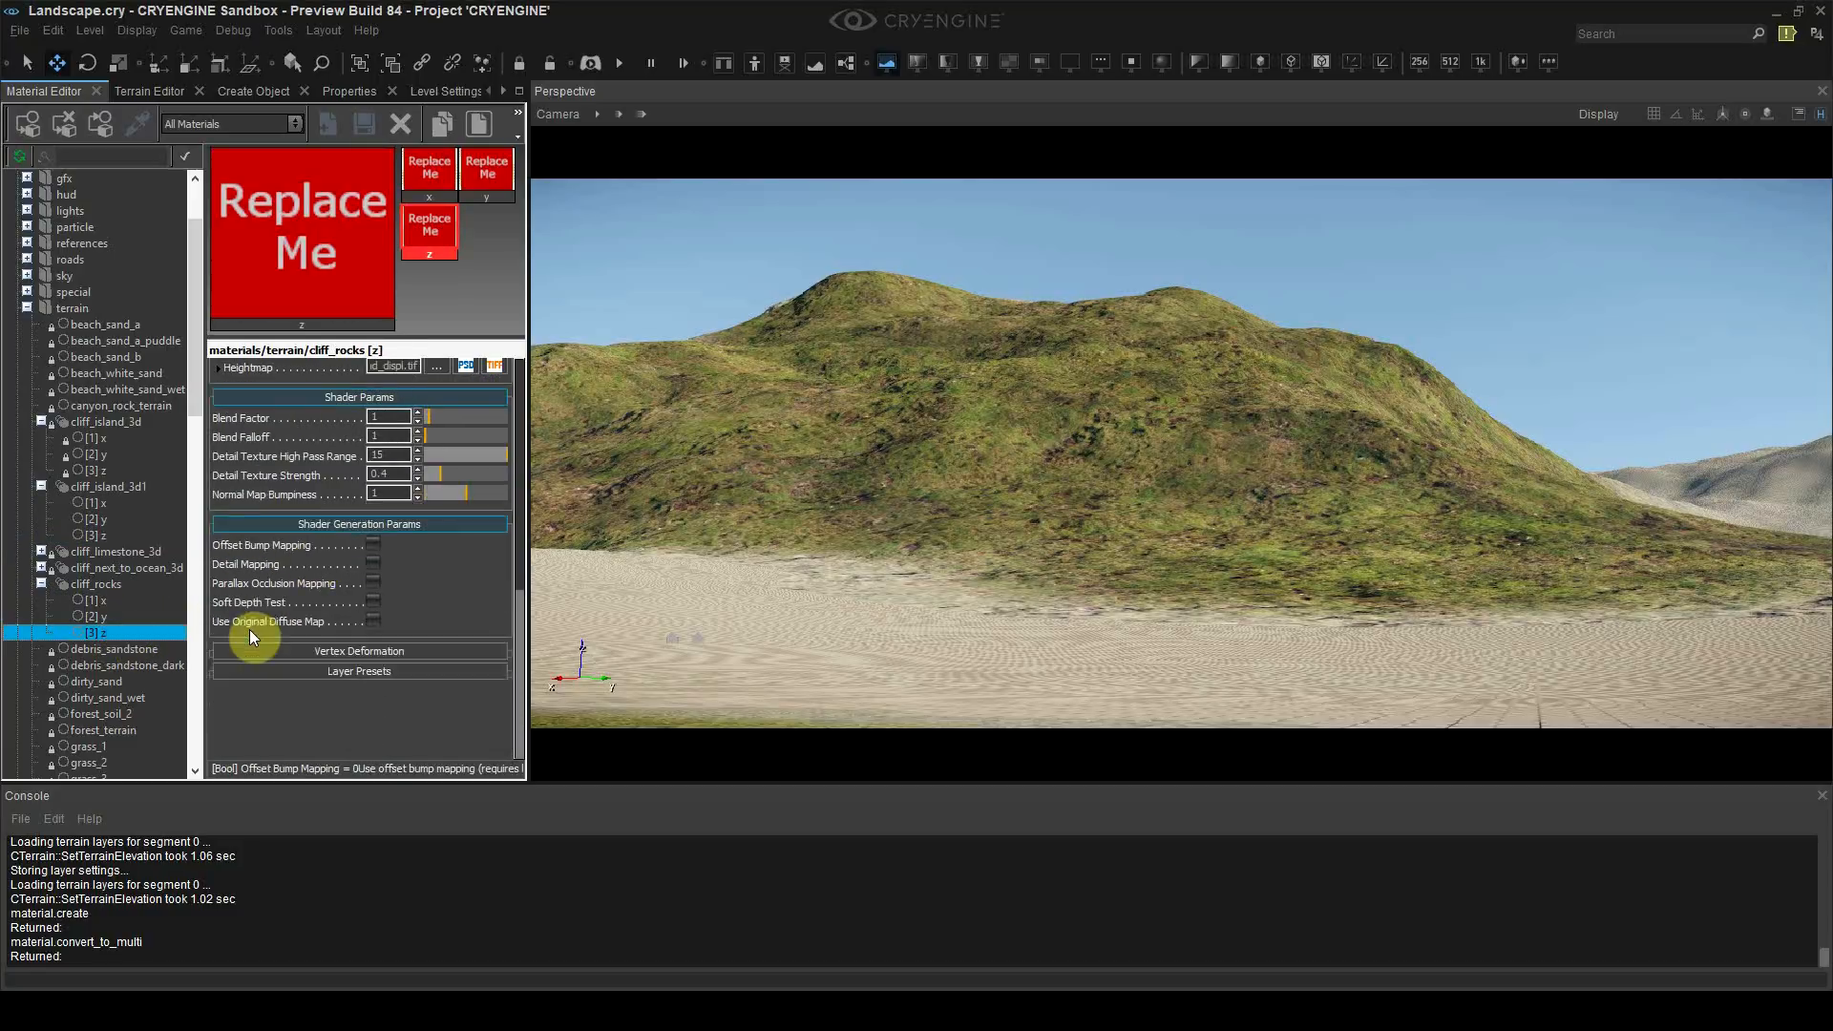
pyautogui.click(124, 617)
pyautogui.rightClick(238, 622)
pyautogui.click(277, 661)
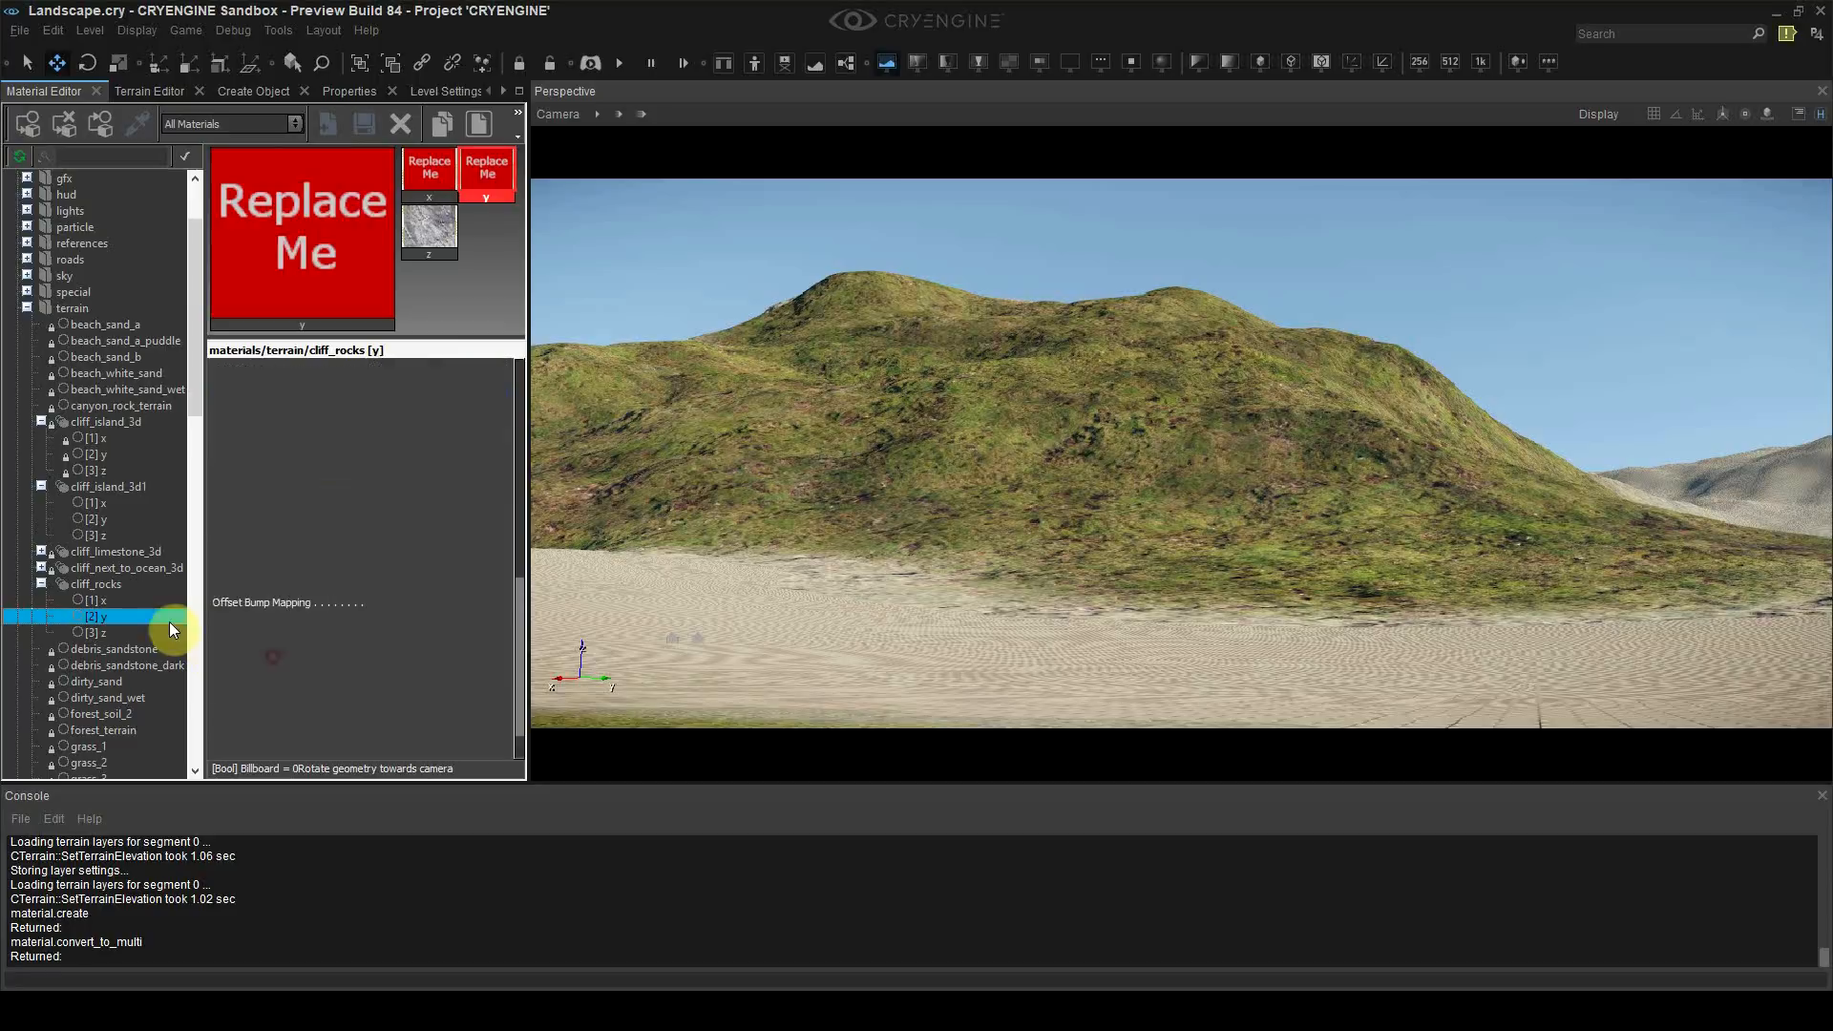
pyautogui.click(139, 598)
pyautogui.rightClick(239, 607)
pyautogui.click(275, 643)
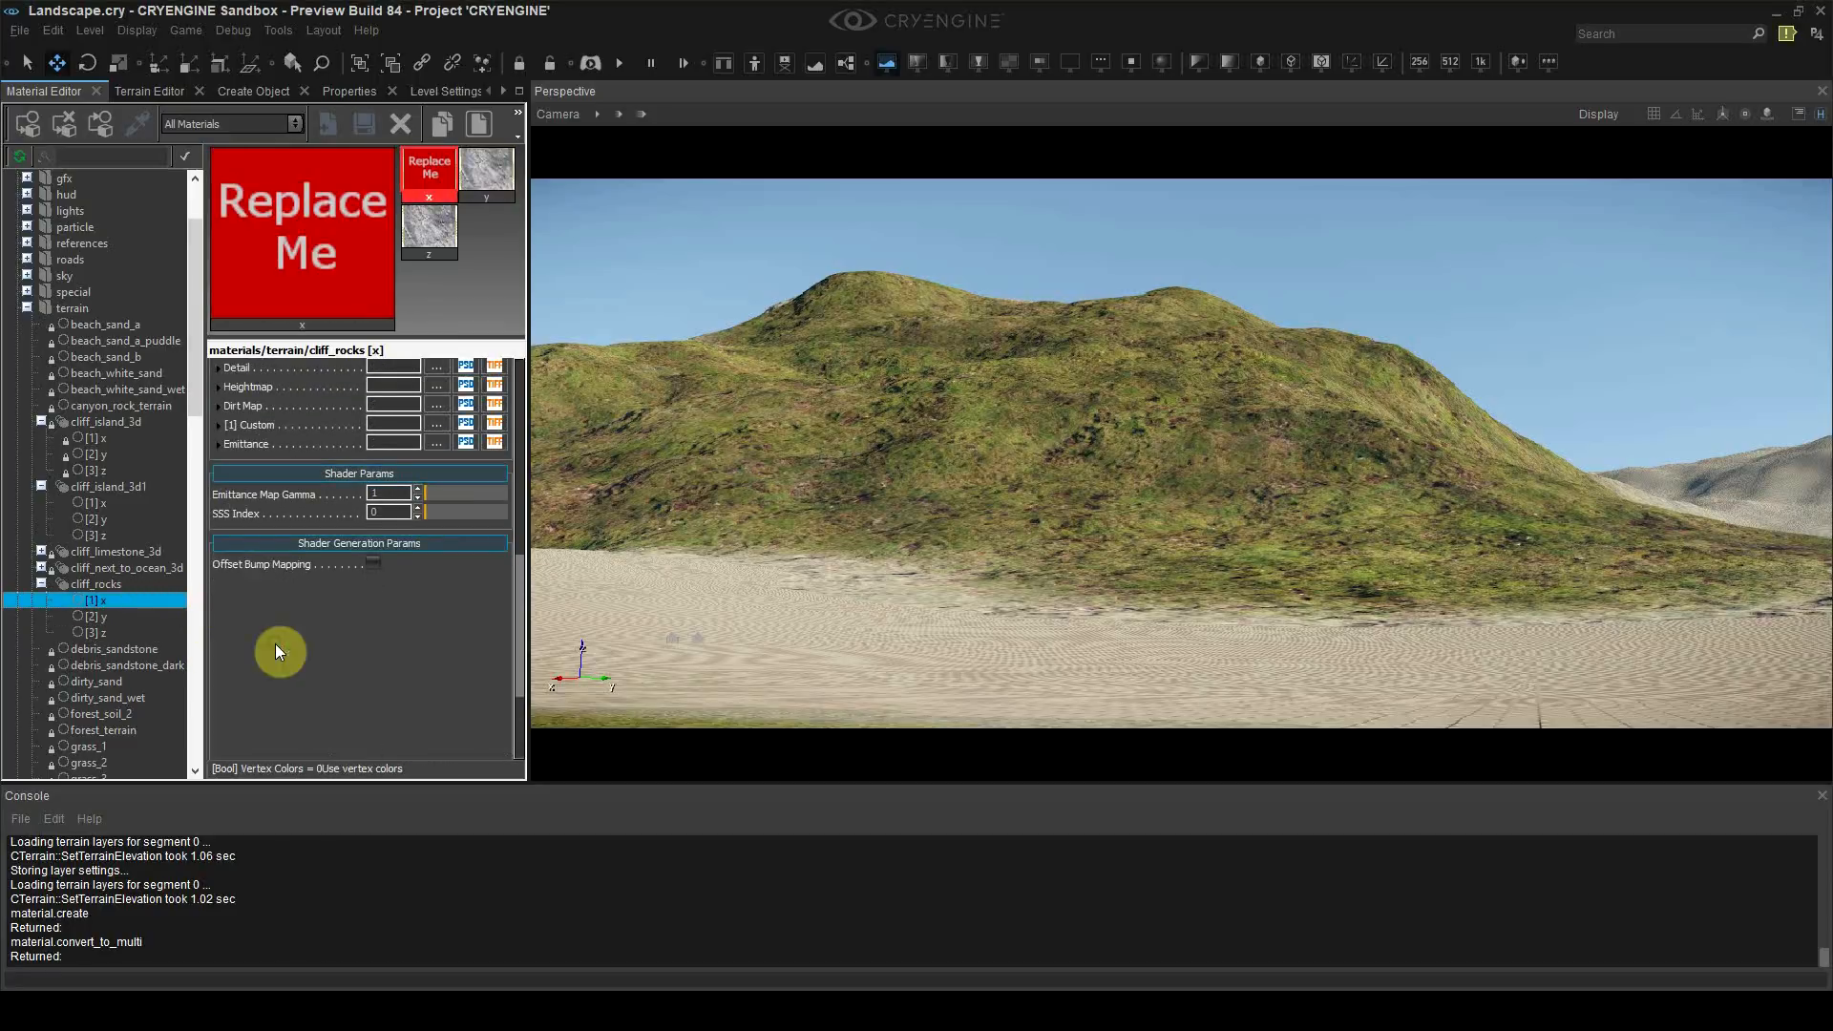
# Step: Browse for a material for the Grass_distance paint layer in the Terrain Editor
pyautogui.click(177, 89)
pyautogui.click(159, 248)
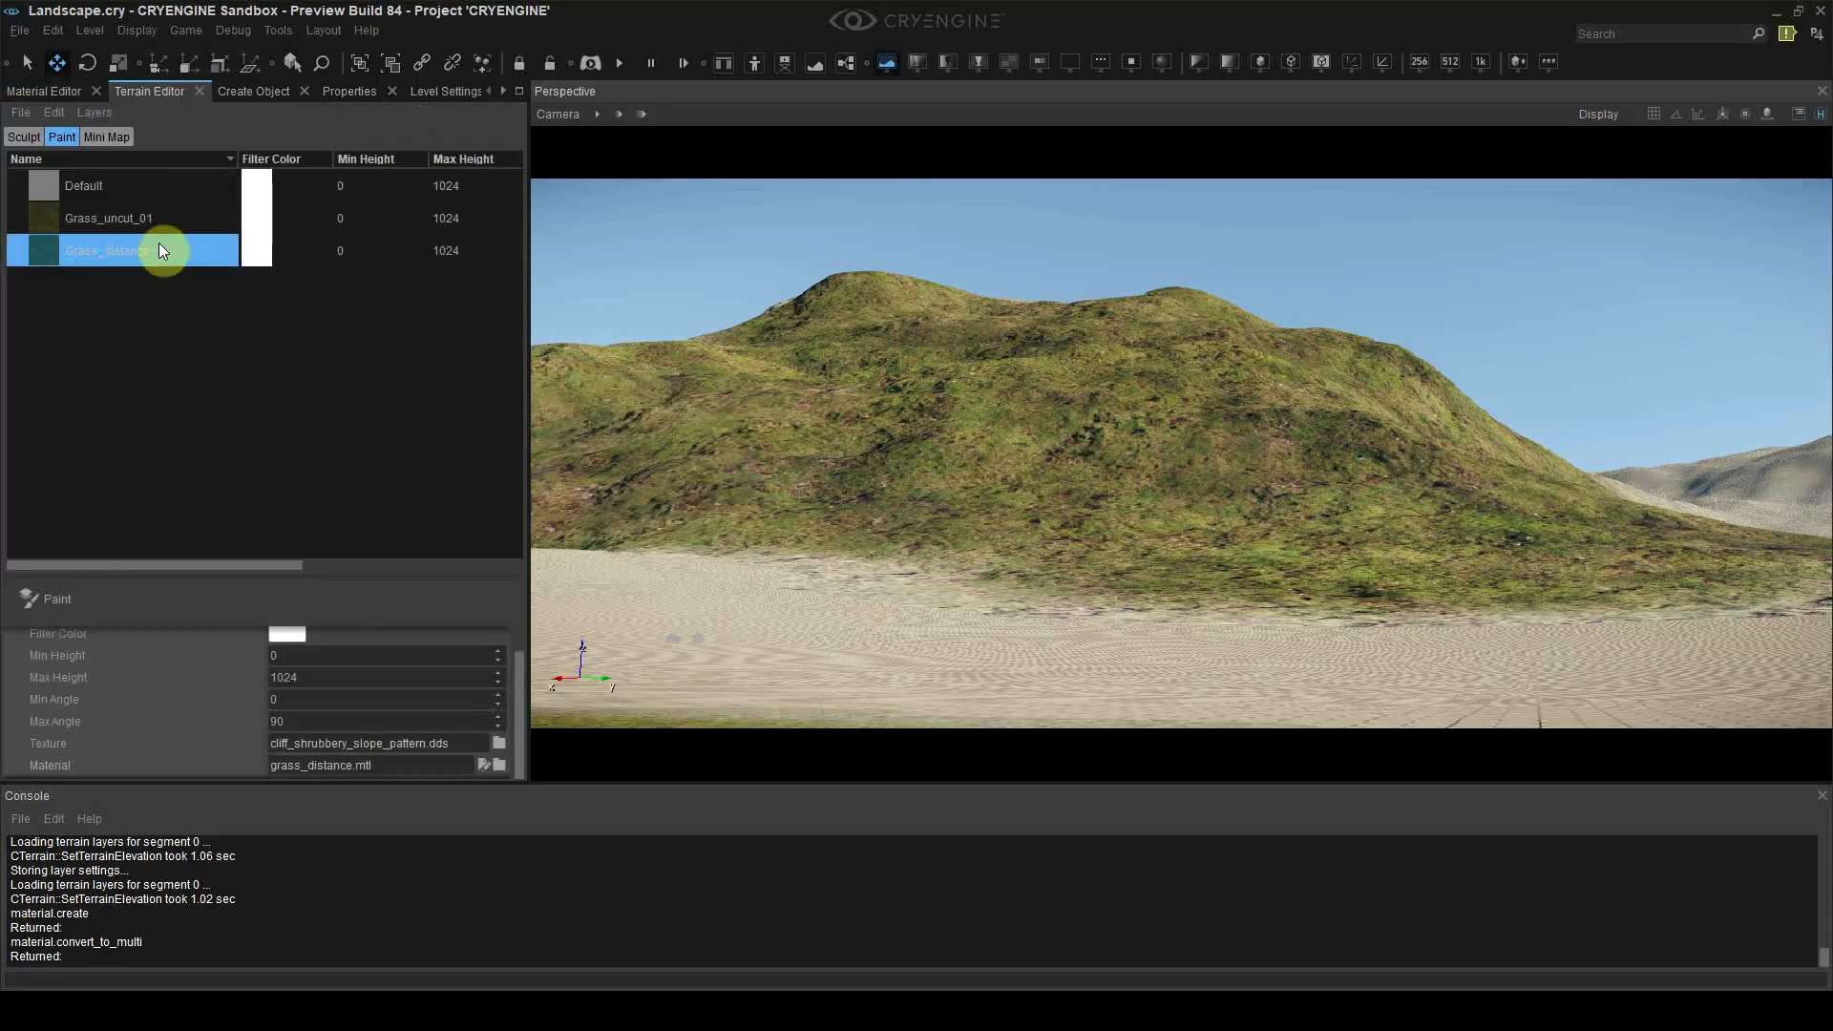
pyautogui.click(501, 764)
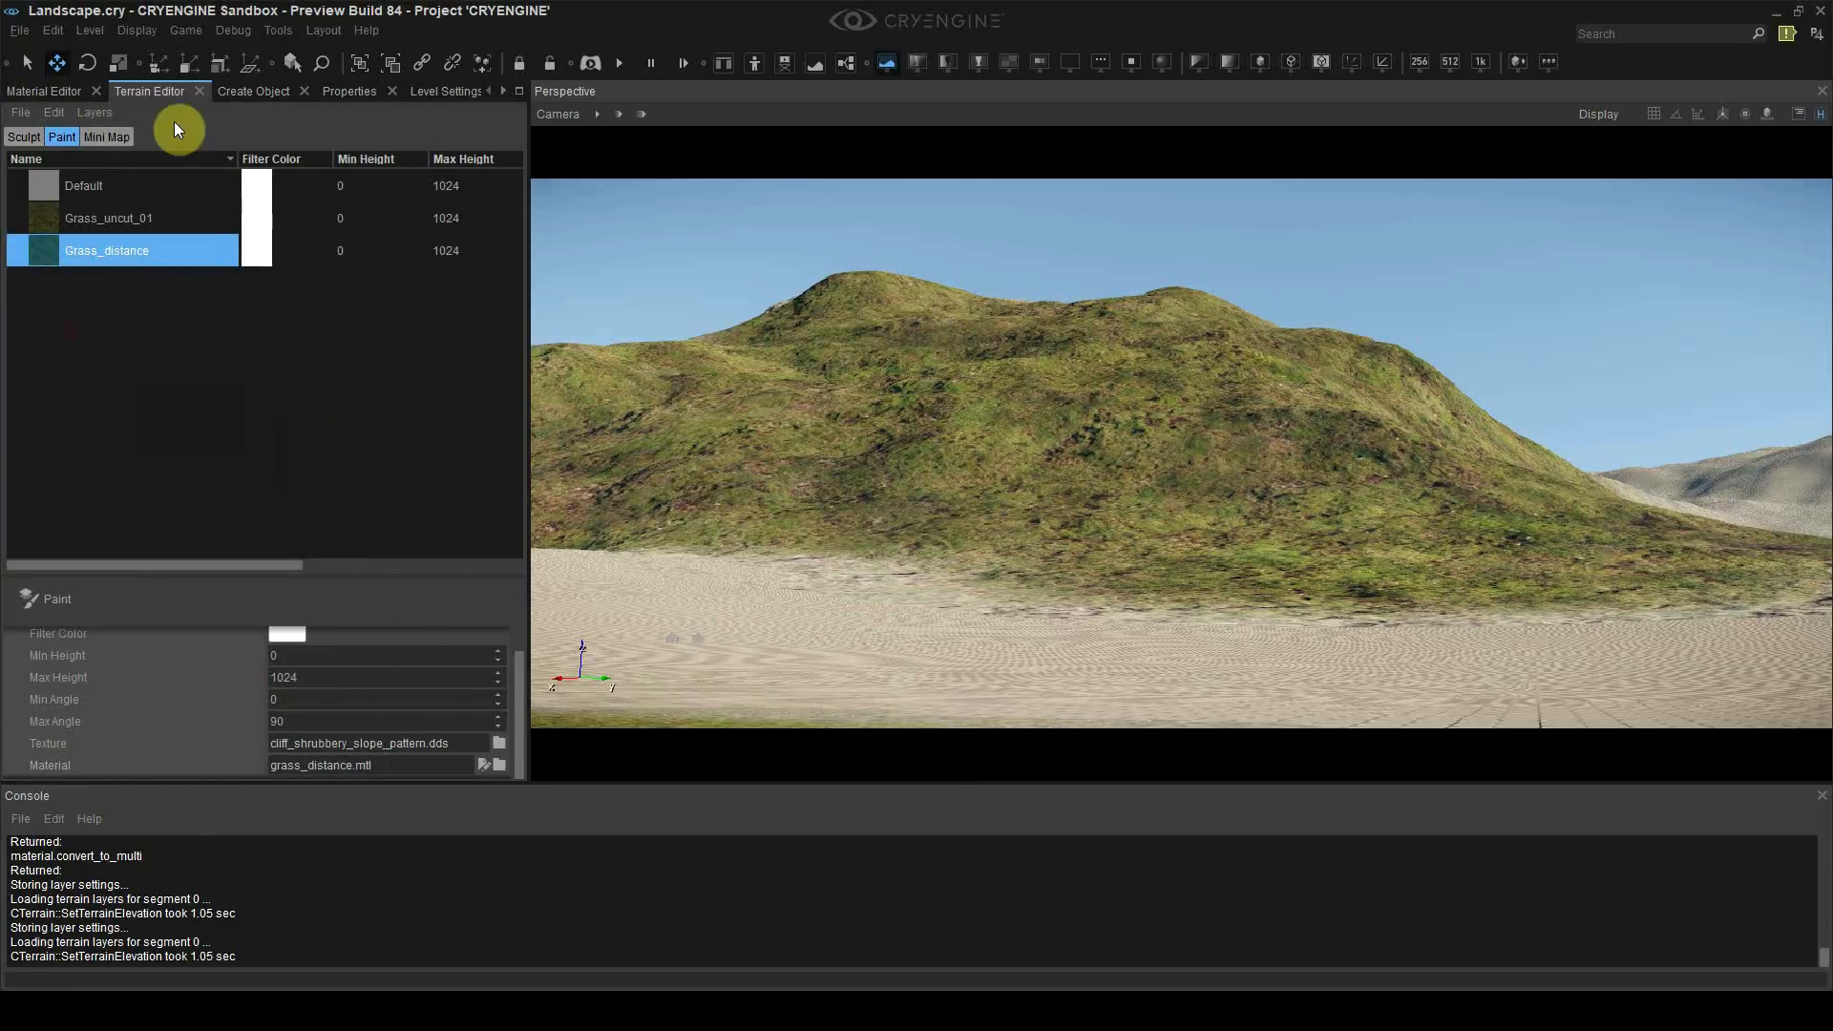
# Step: Add a new terrain paint layer and name it Cliff_rocks
pyautogui.rightClick(75, 341)
pyautogui.click(93, 355)
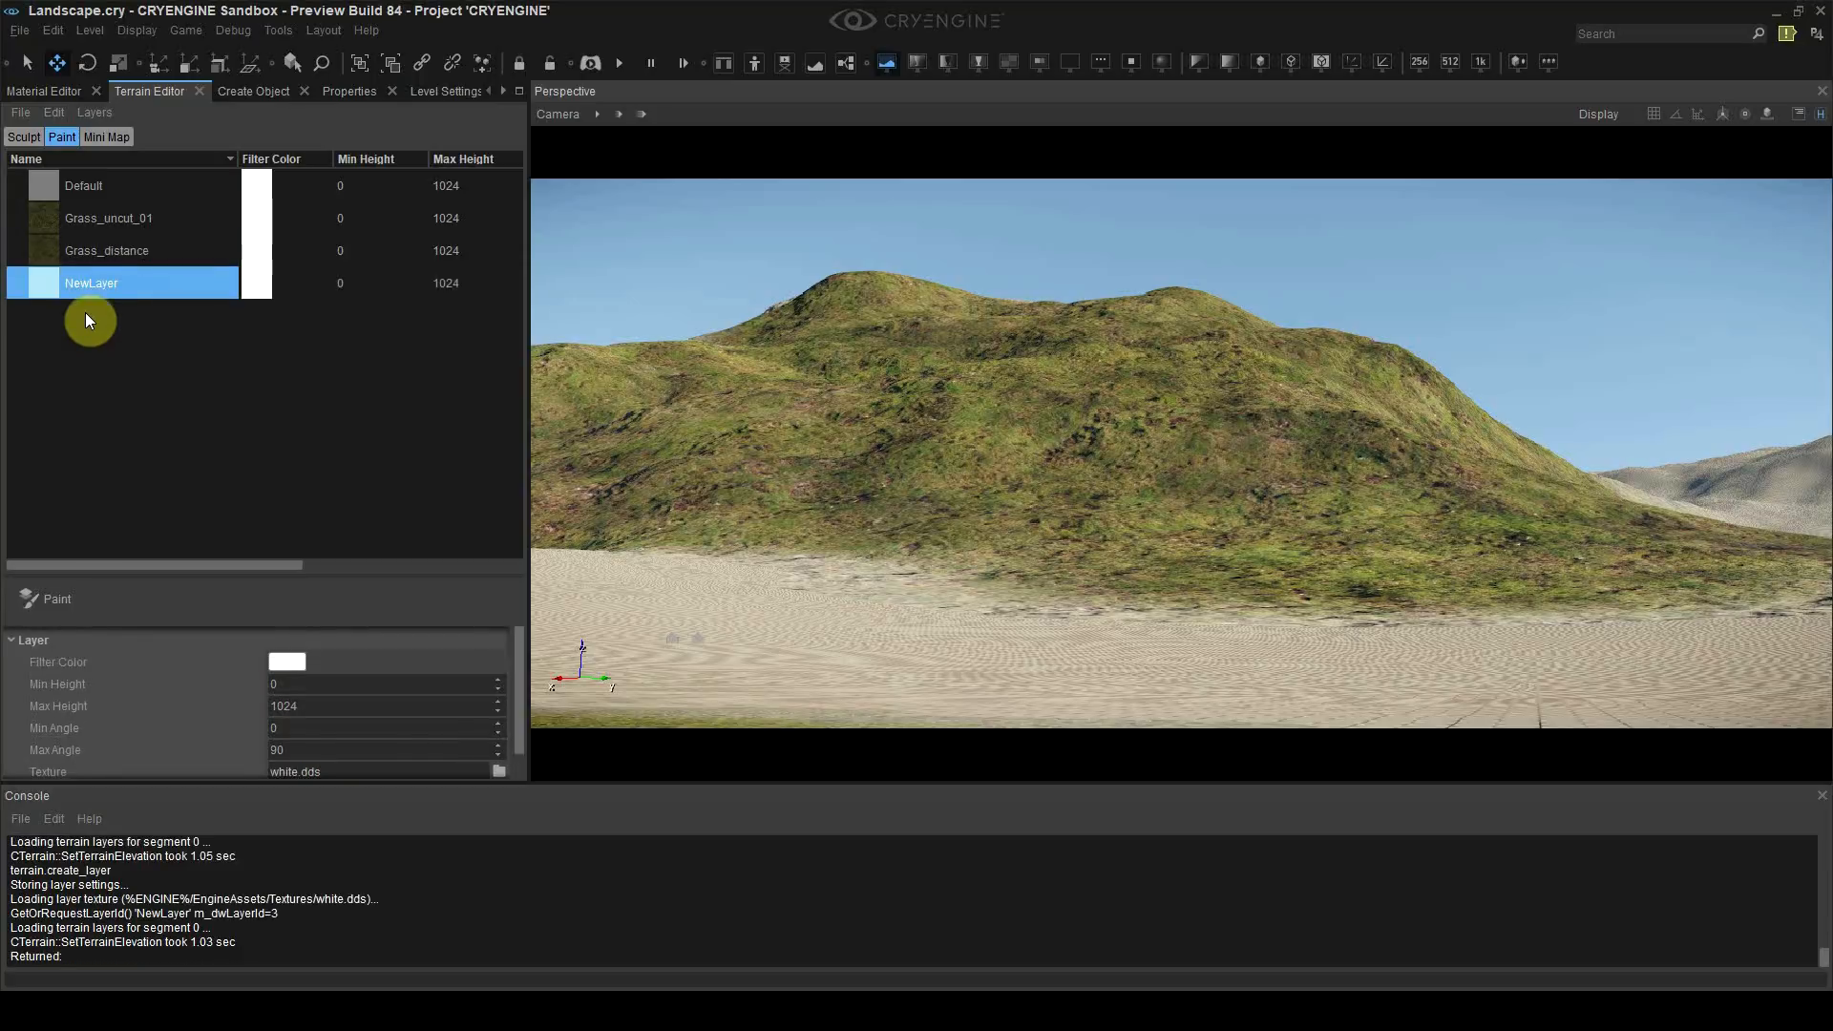
pyautogui.doubleClick(90, 283)
pyautogui.write('Cliff')
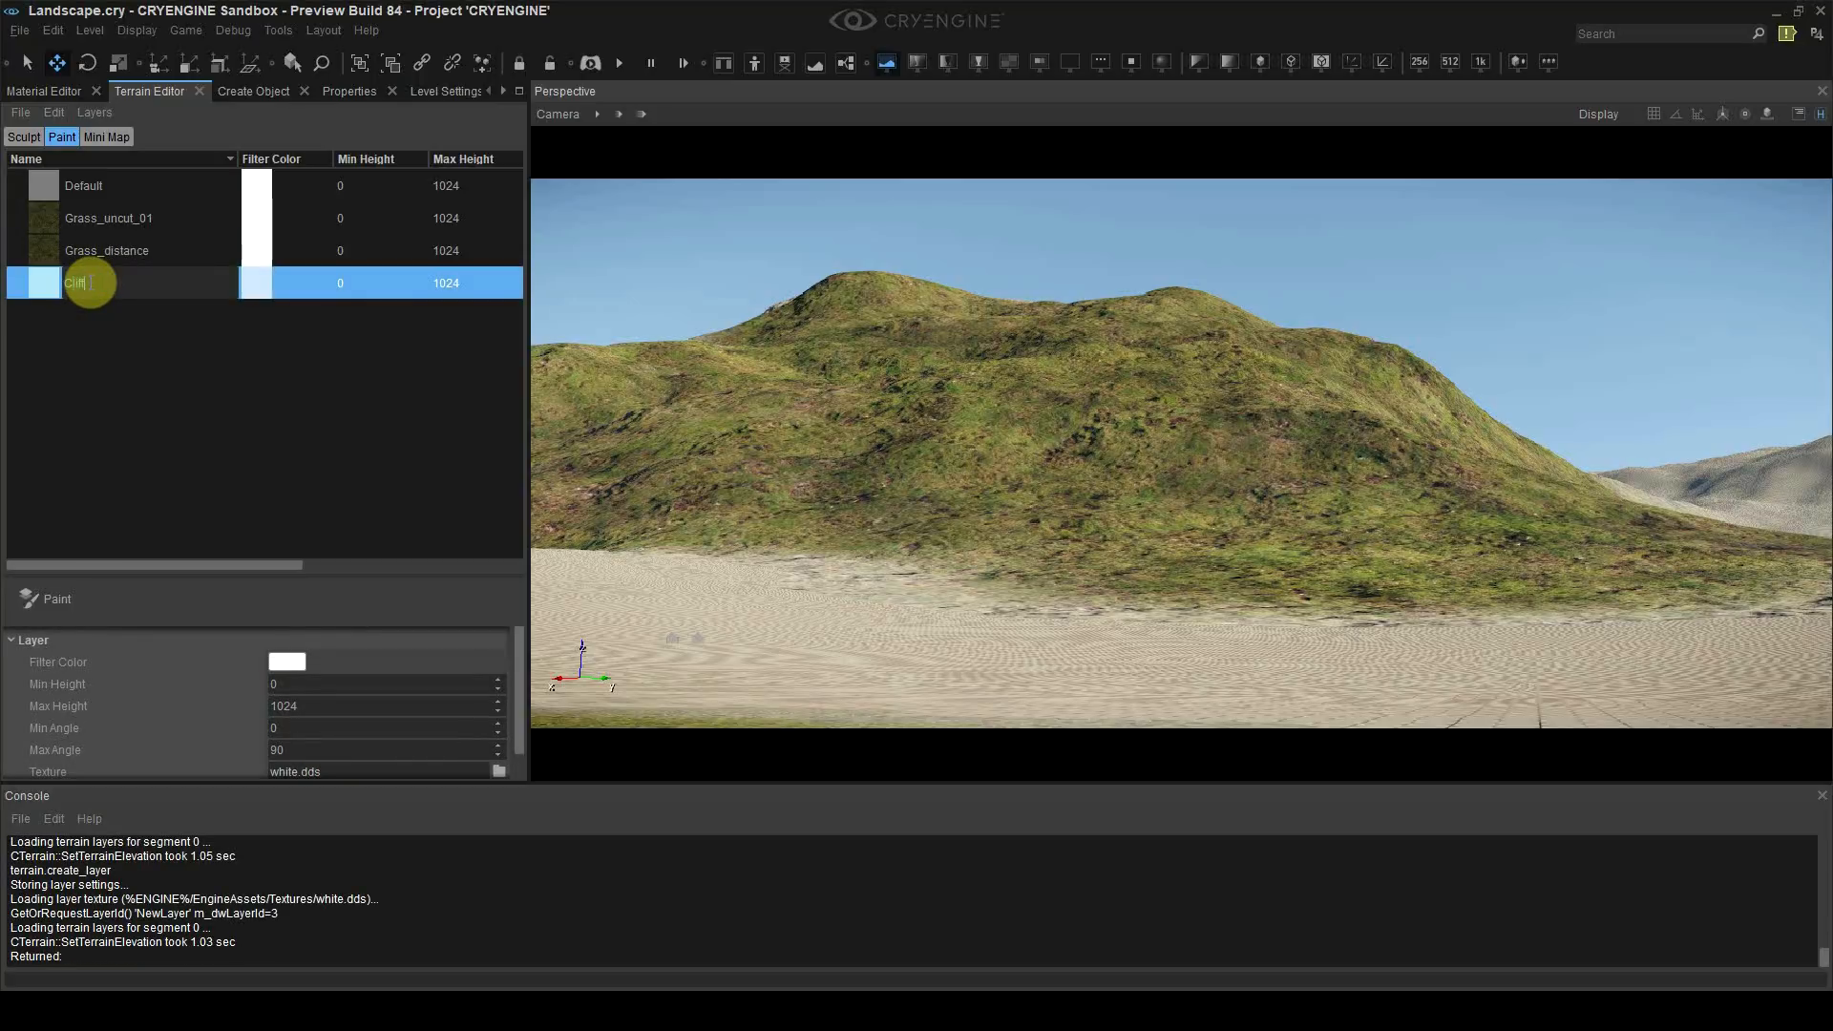
pyautogui.write('_rocks')
pyautogui.press('Return')
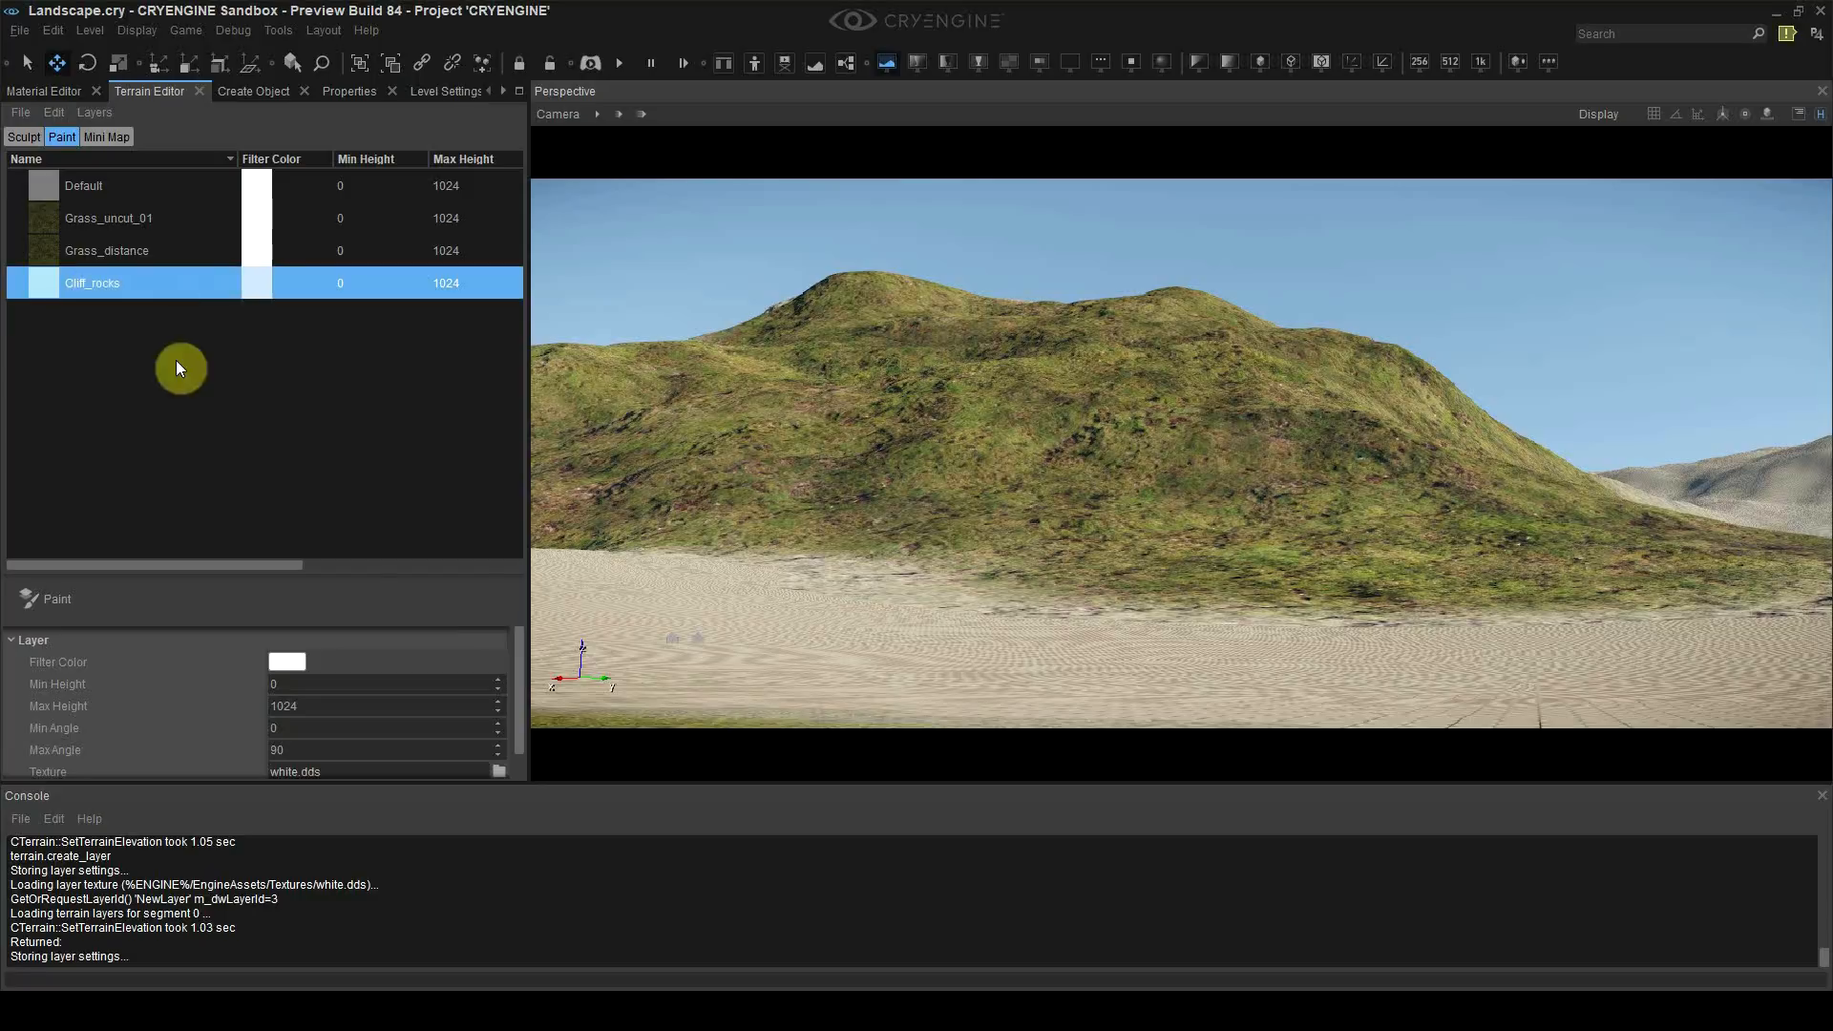
# Step: Assign the cliff_is4_512 texture from the GameSDK terrain textures to the Cliff_rocks layer
pyautogui.moveTo(519, 674); pyautogui.dragTo(524, 733)
pyautogui.click(503, 743)
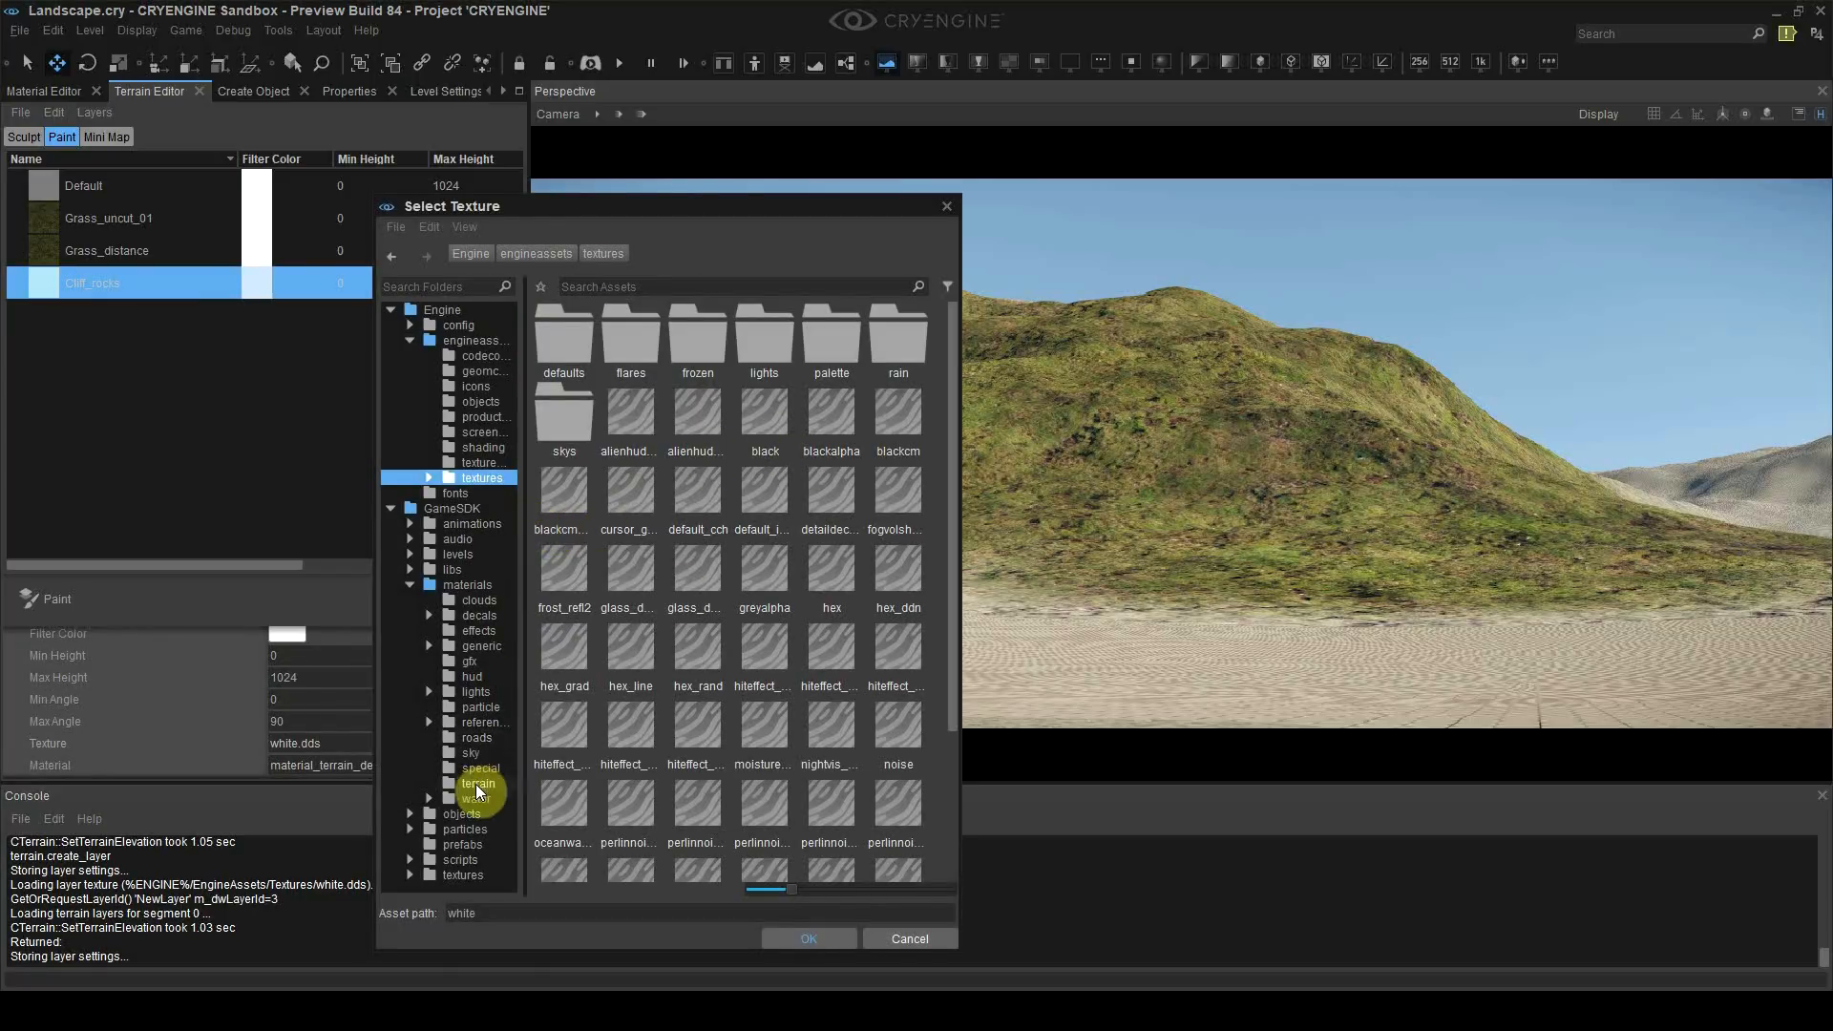
pyautogui.click(464, 873)
pyautogui.click(566, 505)
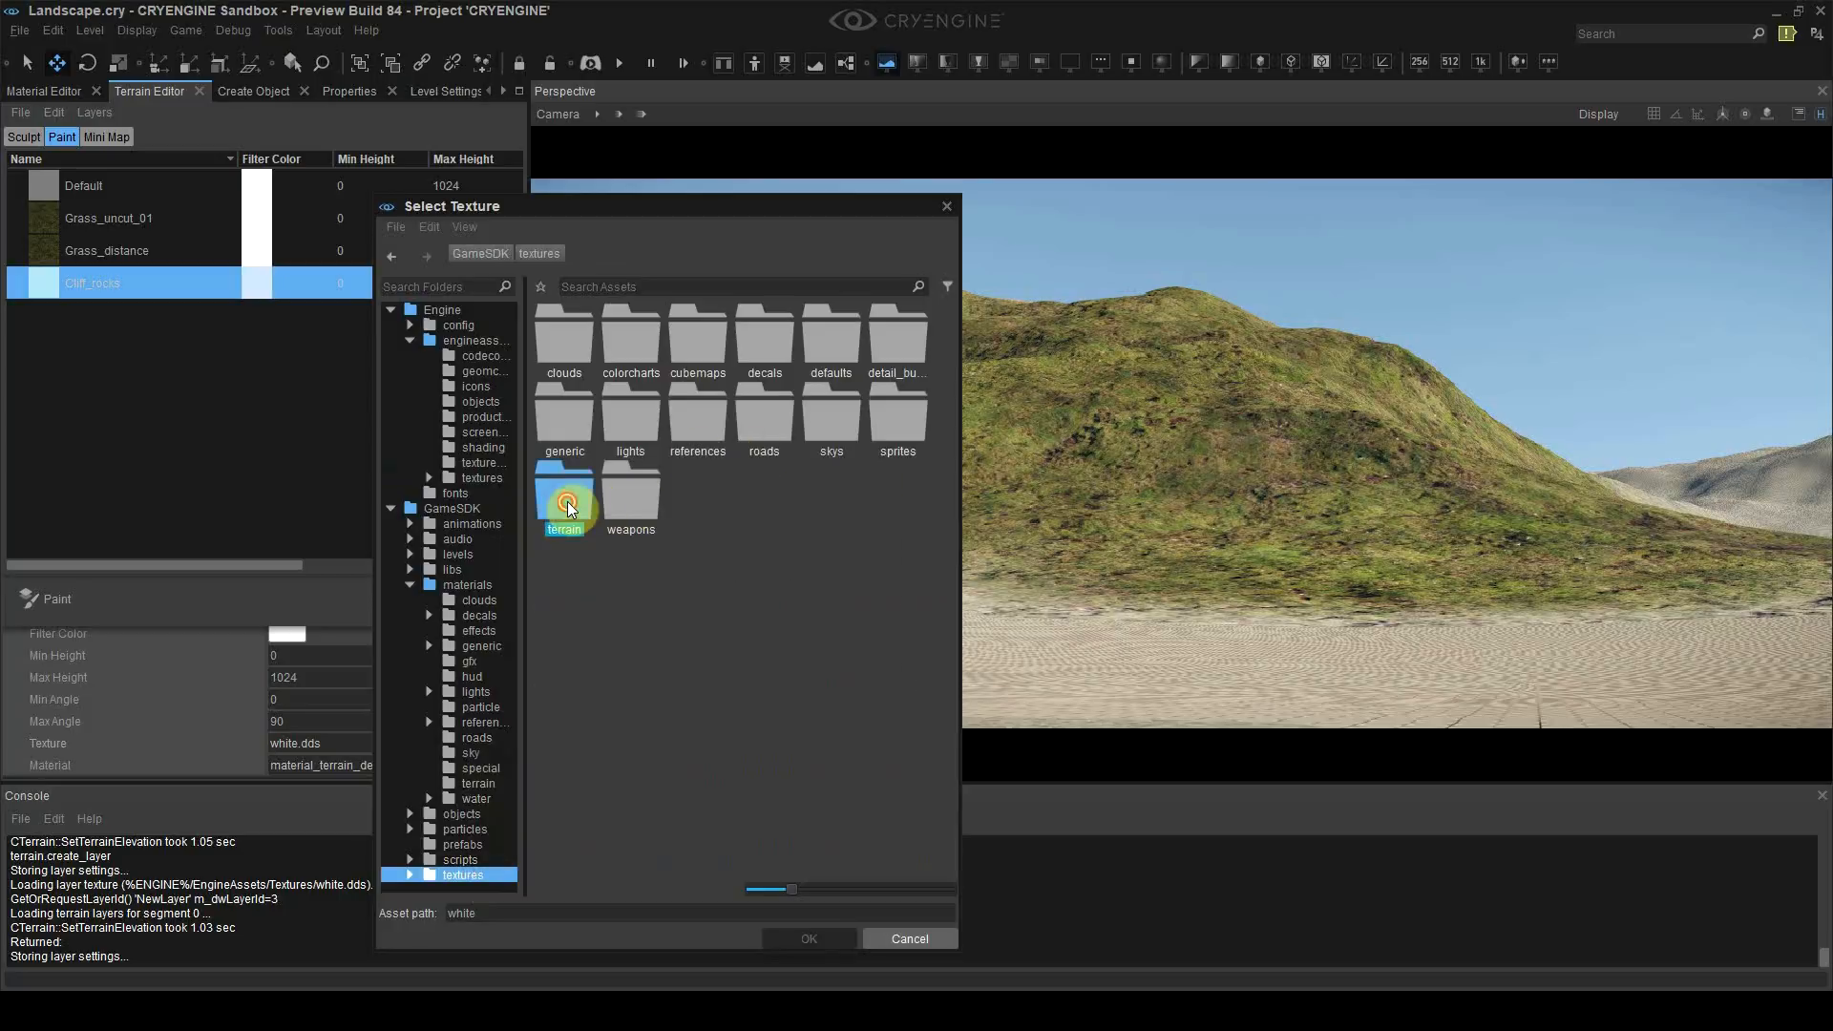
pyautogui.doubleClick(567, 504)
pyautogui.click(594, 444)
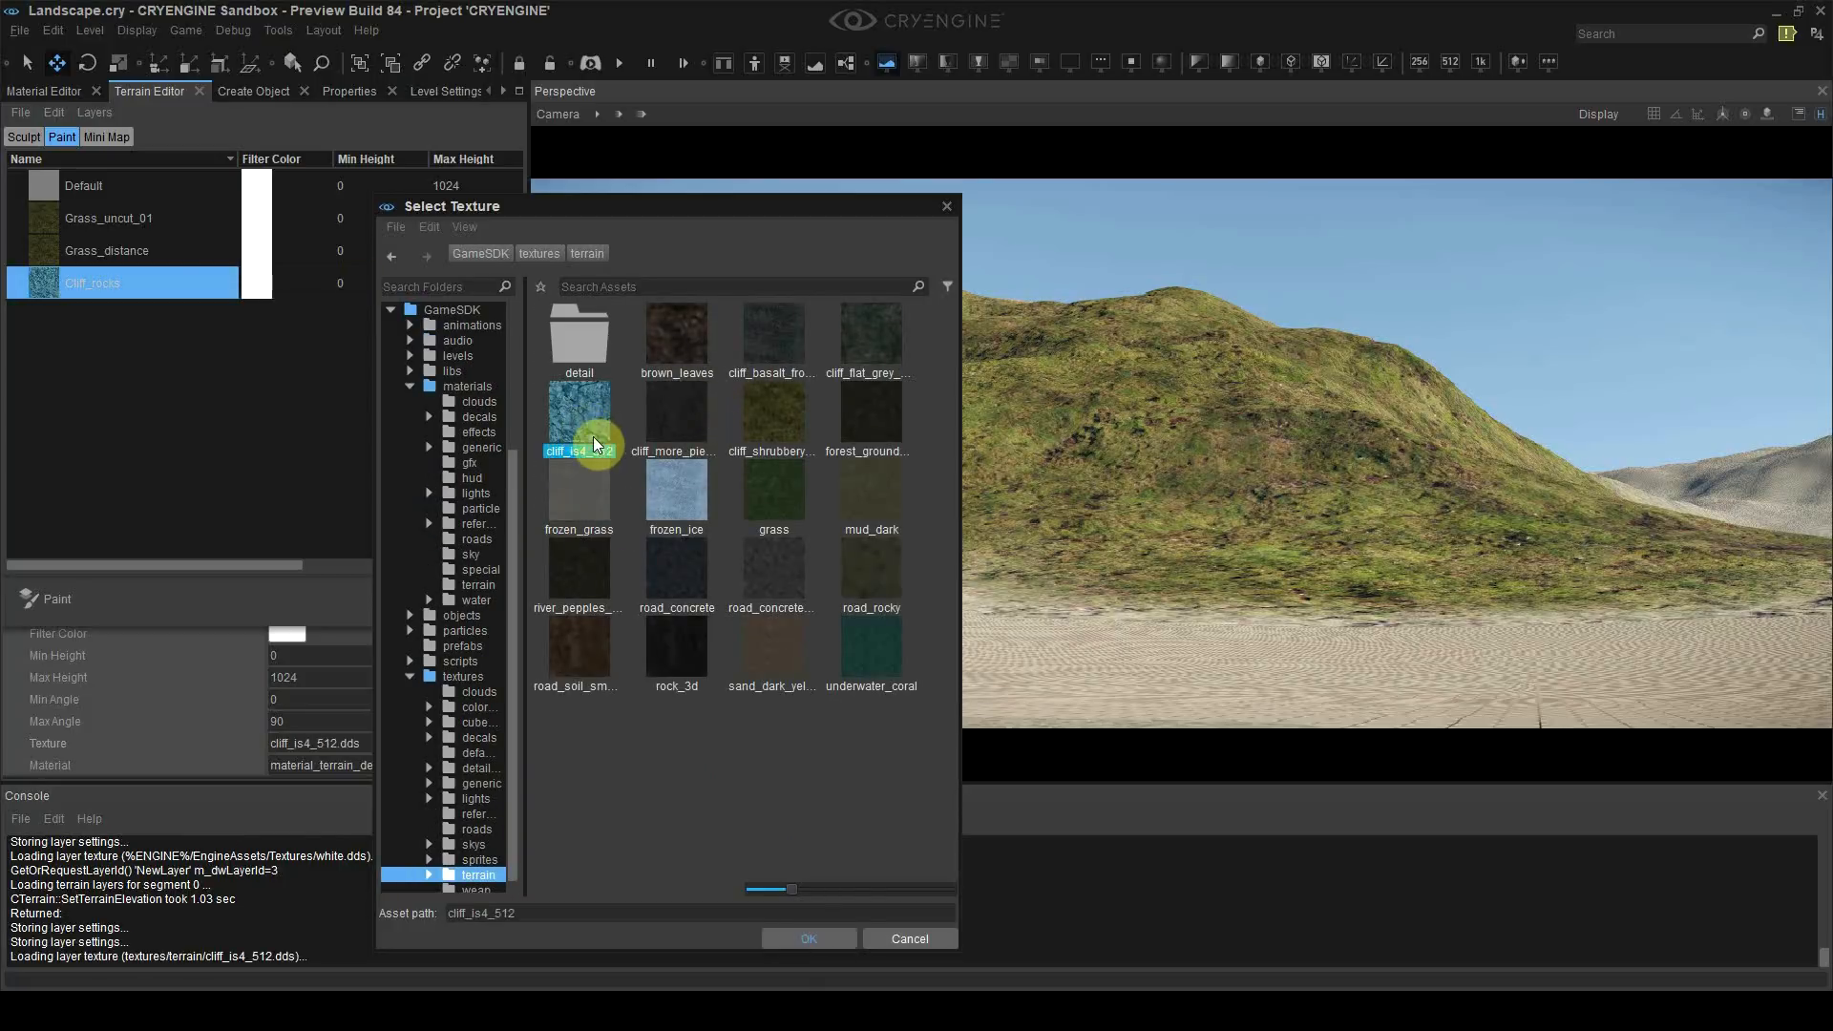
pyautogui.doubleClick(577, 426)
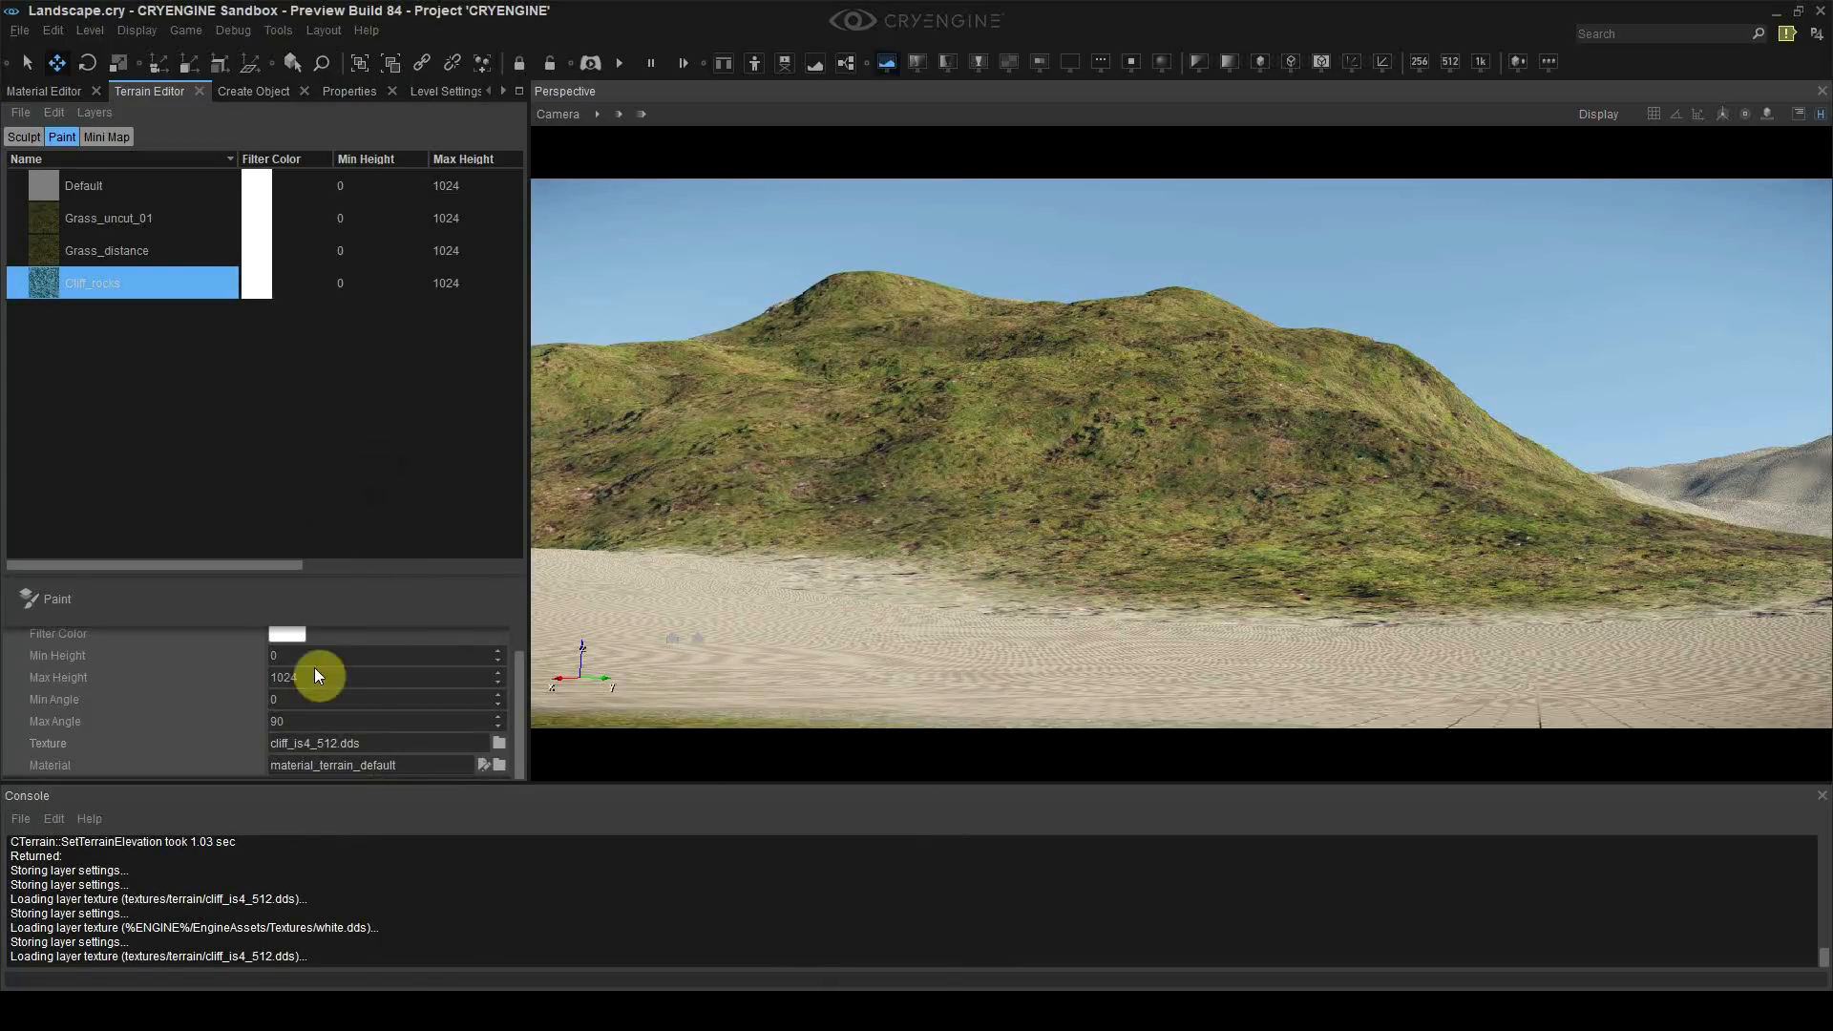
# Step: Assign the cliff_rocks material from the GameSDK terrain materials to the Cliff_rocks layer
pyautogui.click(499, 768)
pyautogui.moveTo(530, 583); pyautogui.dragTo(602, 586)
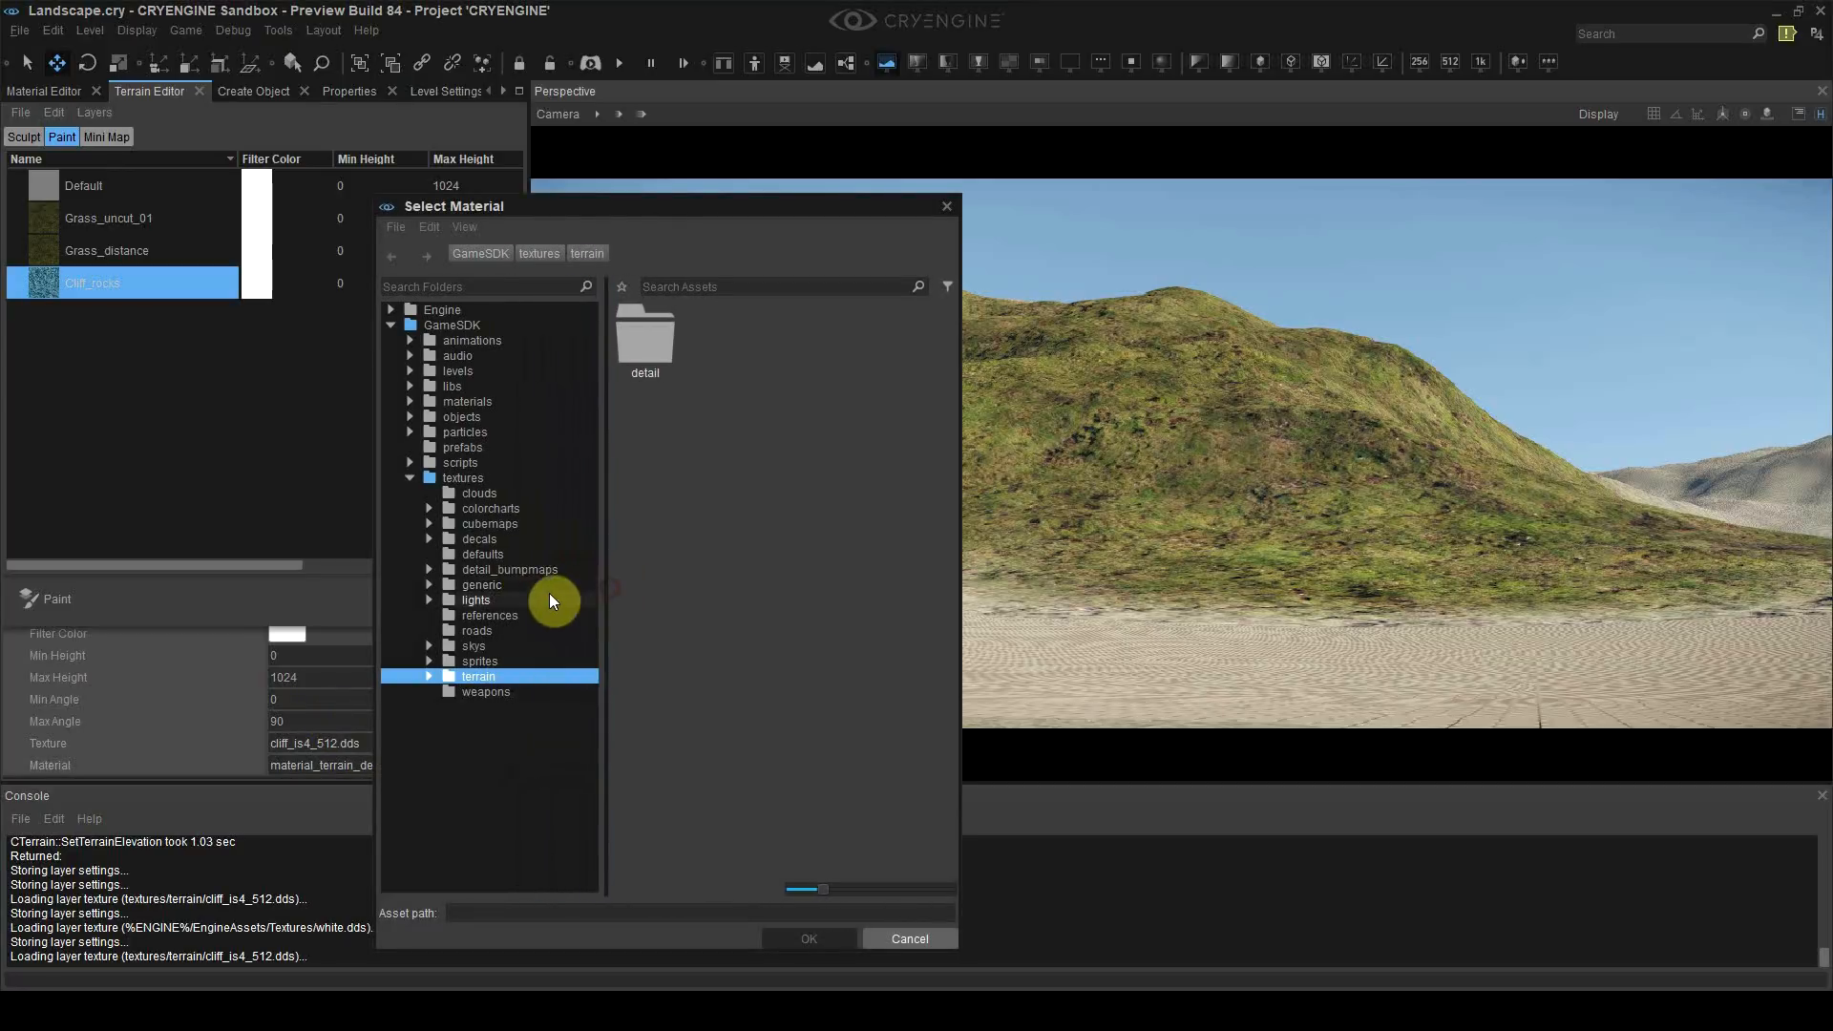
pyautogui.click(489, 402)
pyautogui.scroll(-2, 785, 540)
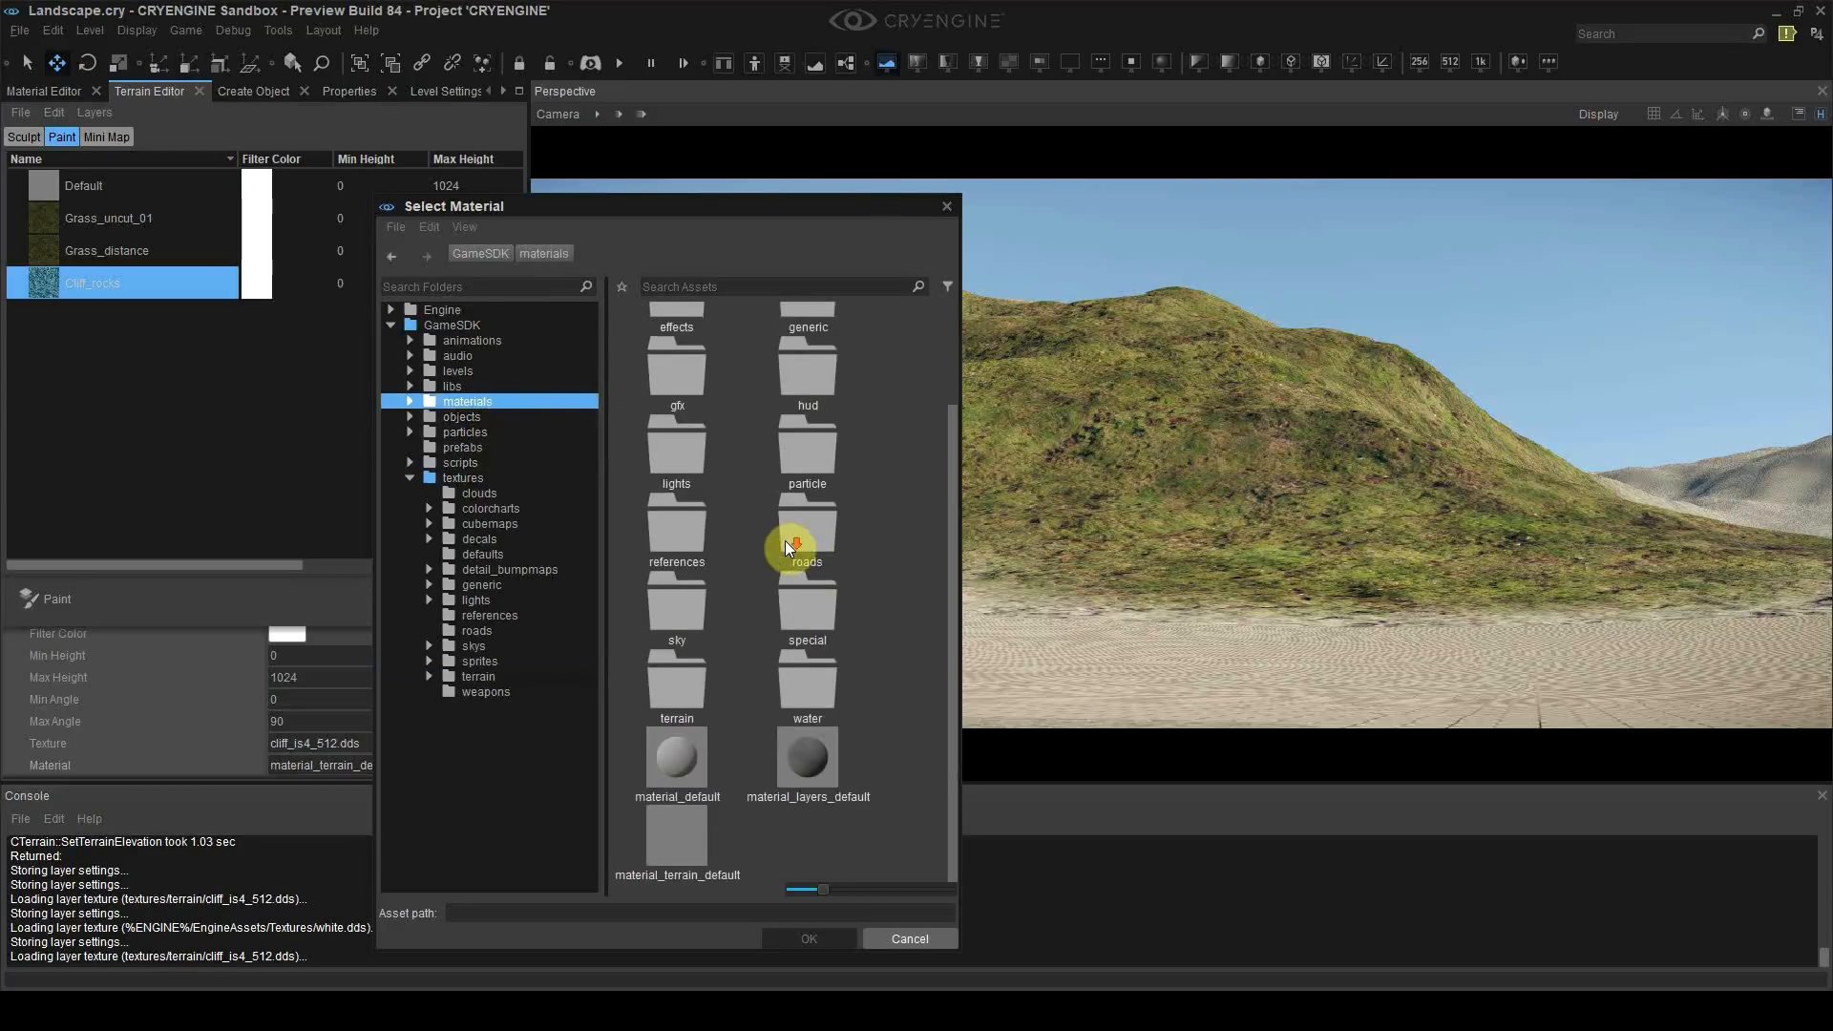
pyautogui.doubleClick(692, 685)
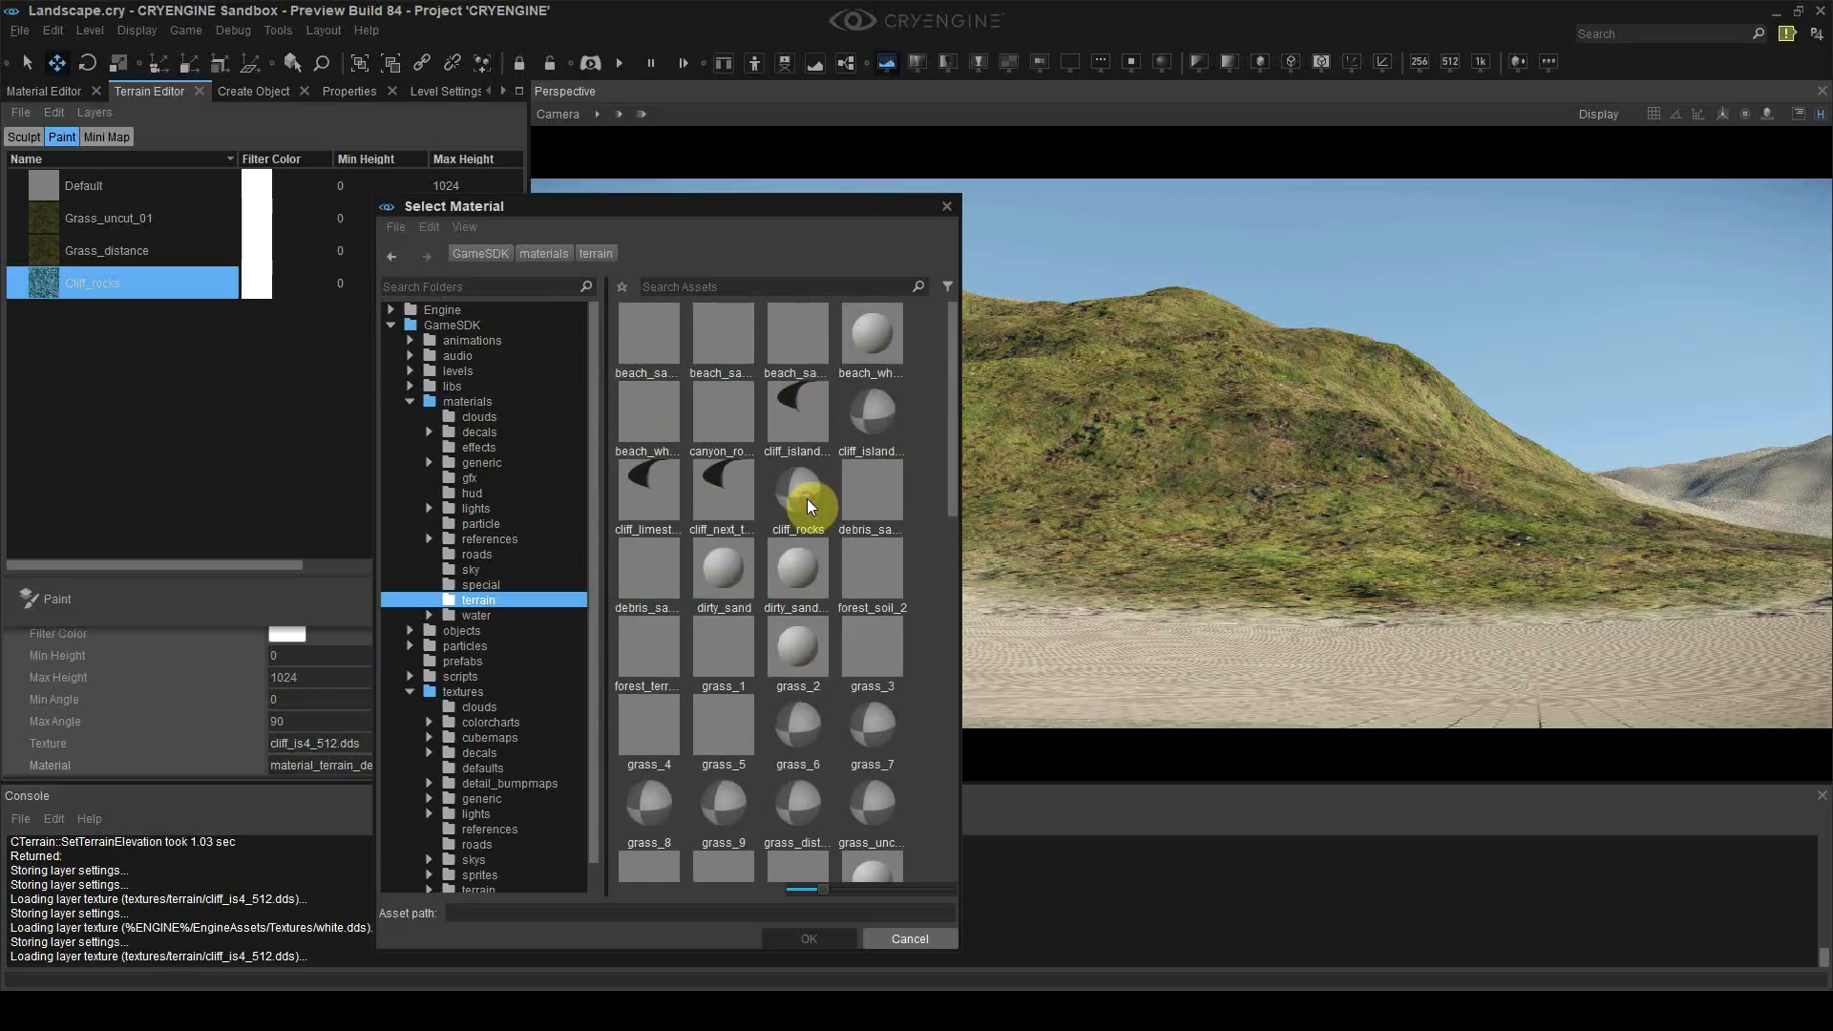
pyautogui.doubleClick(810, 501)
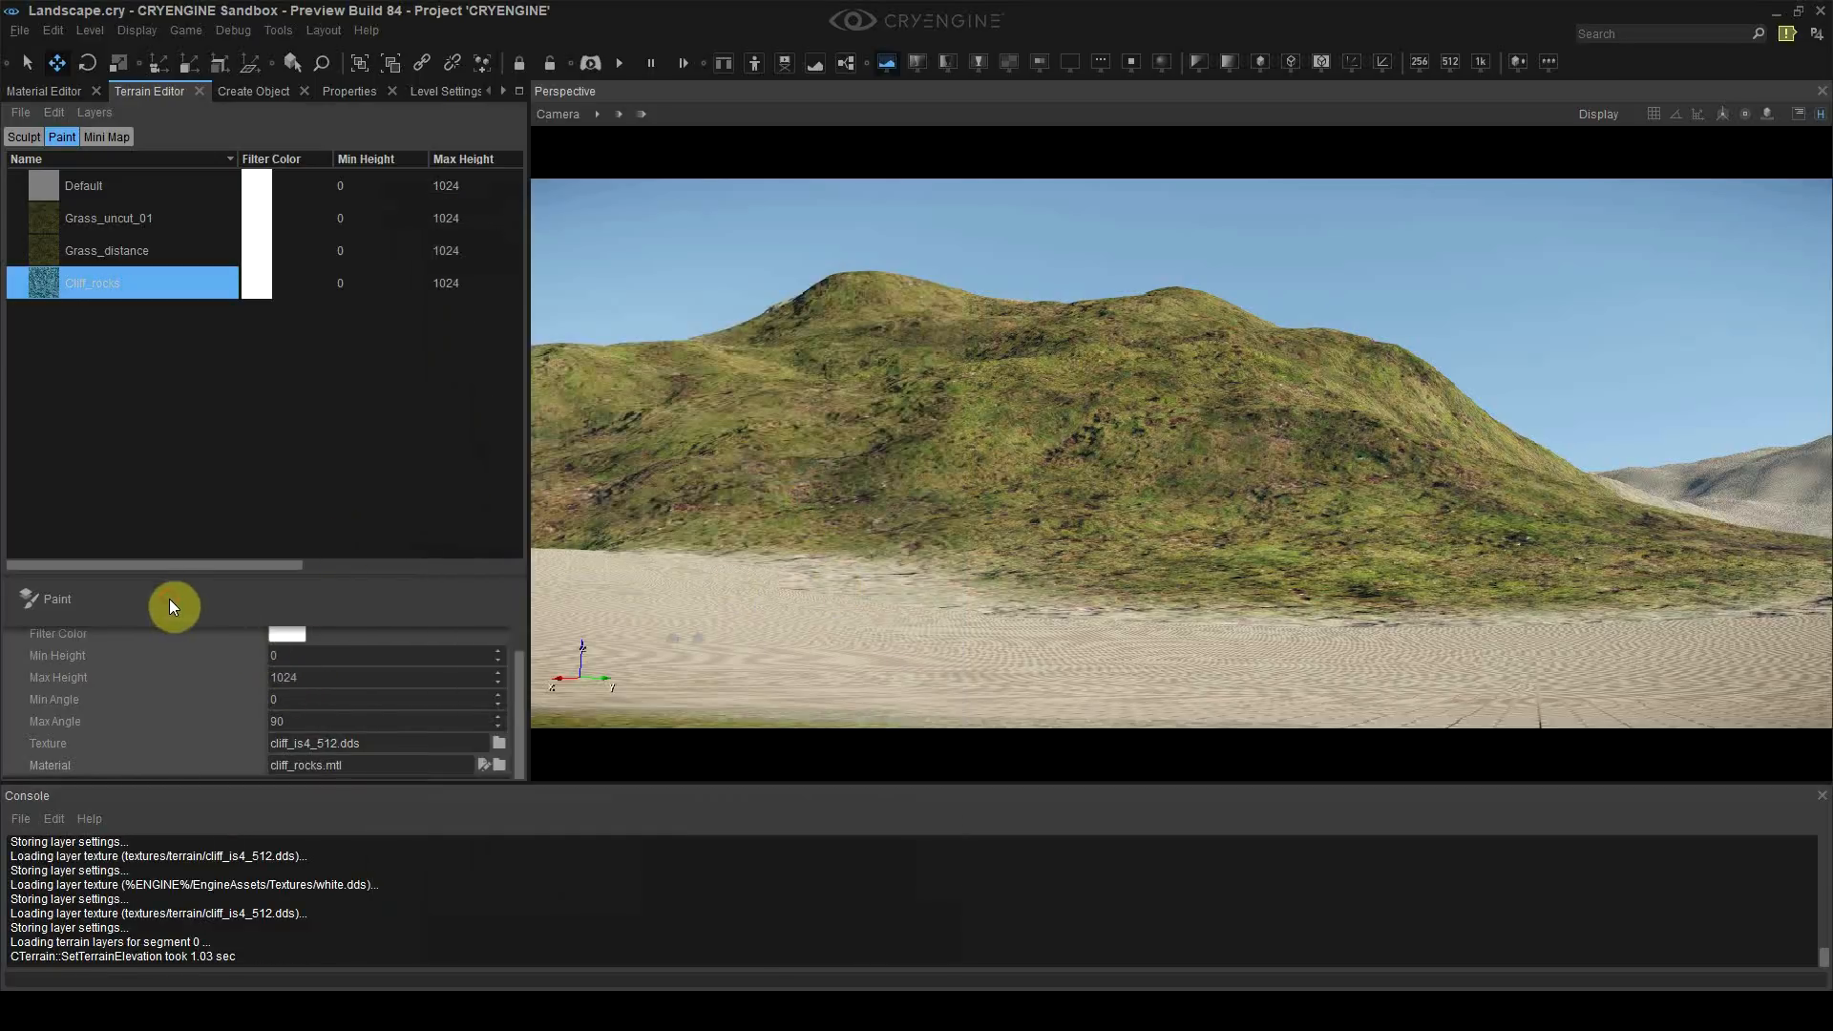
# Step: Try painting Cliff_rocks across the middle slope of the grassy mountain
pyautogui.click(107, 605)
pyautogui.moveTo(1062, 501); pyautogui.dragTo(1045, 491)
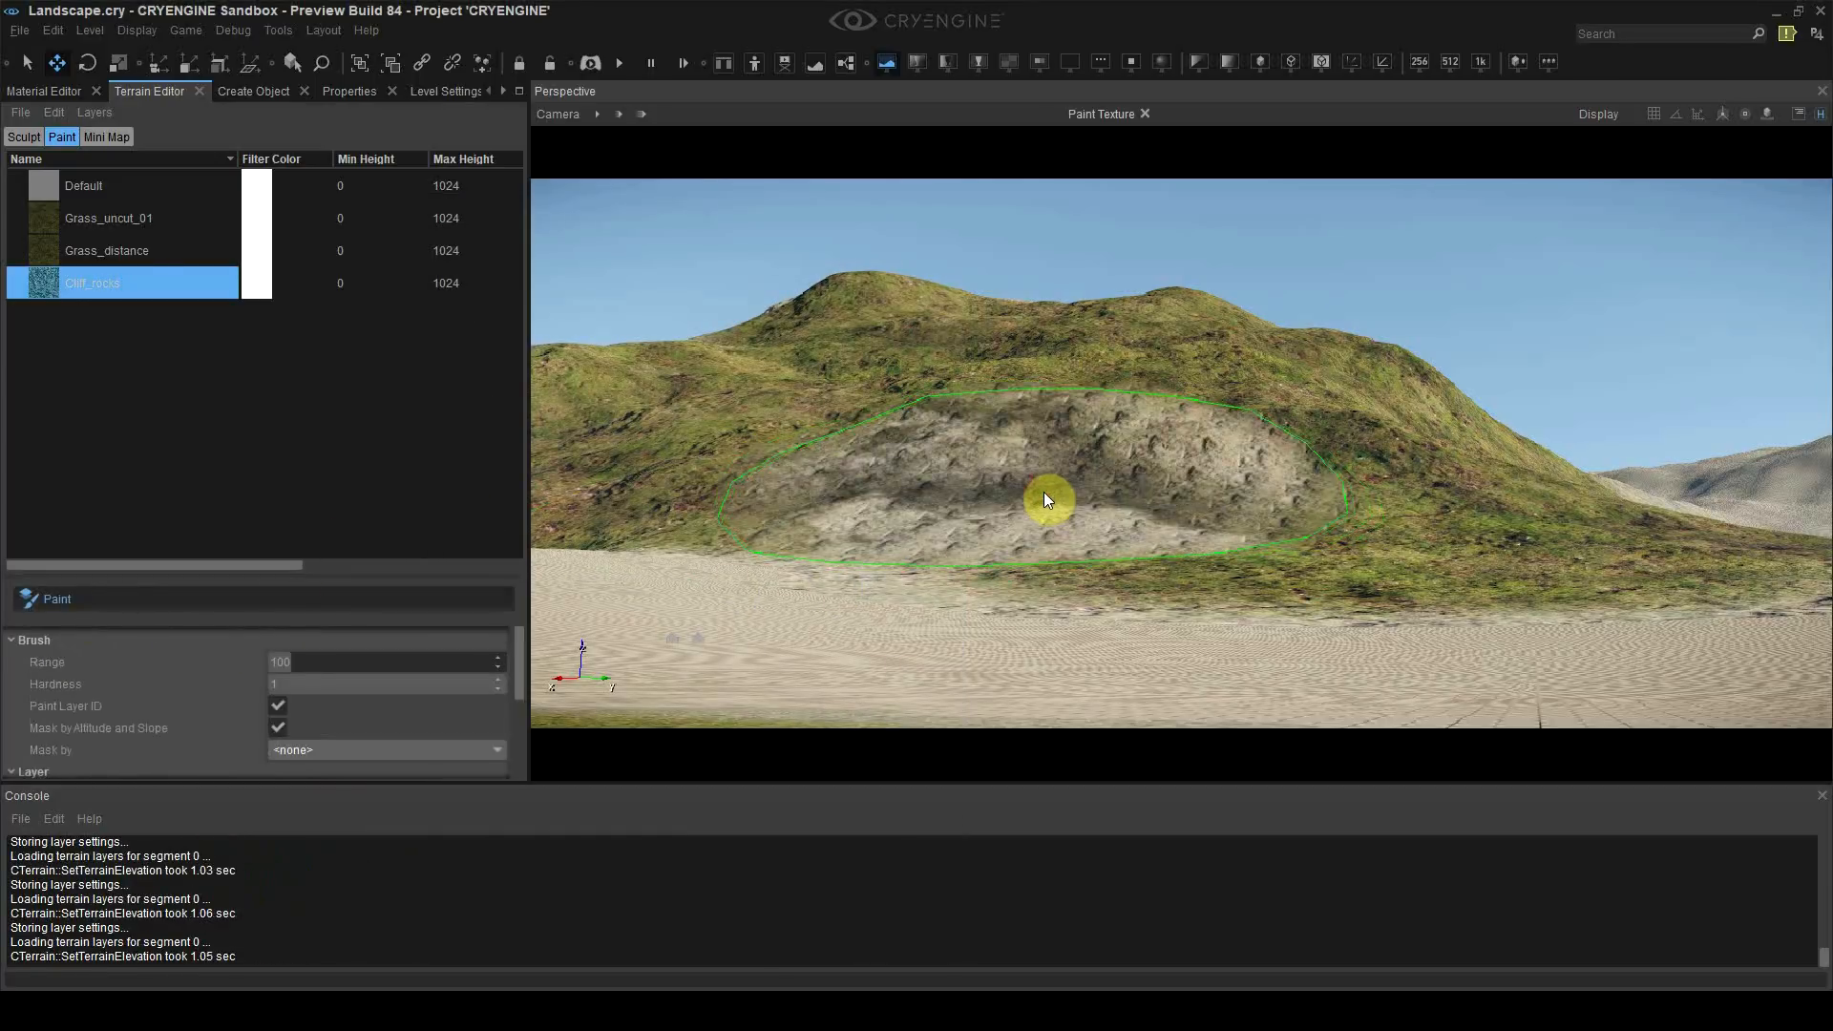
pyautogui.moveTo(1203, 542); pyautogui.dragTo(1354, 491)
pyautogui.hotkey('ctrl', 'z')
pyautogui.moveTo(961, 438)
pyautogui.mouseDown()
pyautogui.moveTo(1043, 478)
pyautogui.moveTo(1000, 465)
pyautogui.moveTo(1092, 430)
pyautogui.moveTo(1211, 478)
pyautogui.moveTo(1232, 516)
pyautogui.moveTo(993, 471)
pyautogui.moveTo(1228, 471)
pyautogui.moveTo(1129, 475)
pyautogui.moveTo(1135, 505)
pyautogui.moveTo(1130, 462)
pyautogui.moveTo(925, 426)
pyautogui.moveTo(1100, 427)
pyautogui.moveTo(902, 465)
pyautogui.moveTo(858, 455)
pyautogui.moveTo(996, 418)
pyautogui.moveTo(1280, 413)
pyautogui.moveTo(990, 450)
pyautogui.moveTo(520, 659)
pyautogui.moveTo(530, 720)
pyautogui.mouseUp()
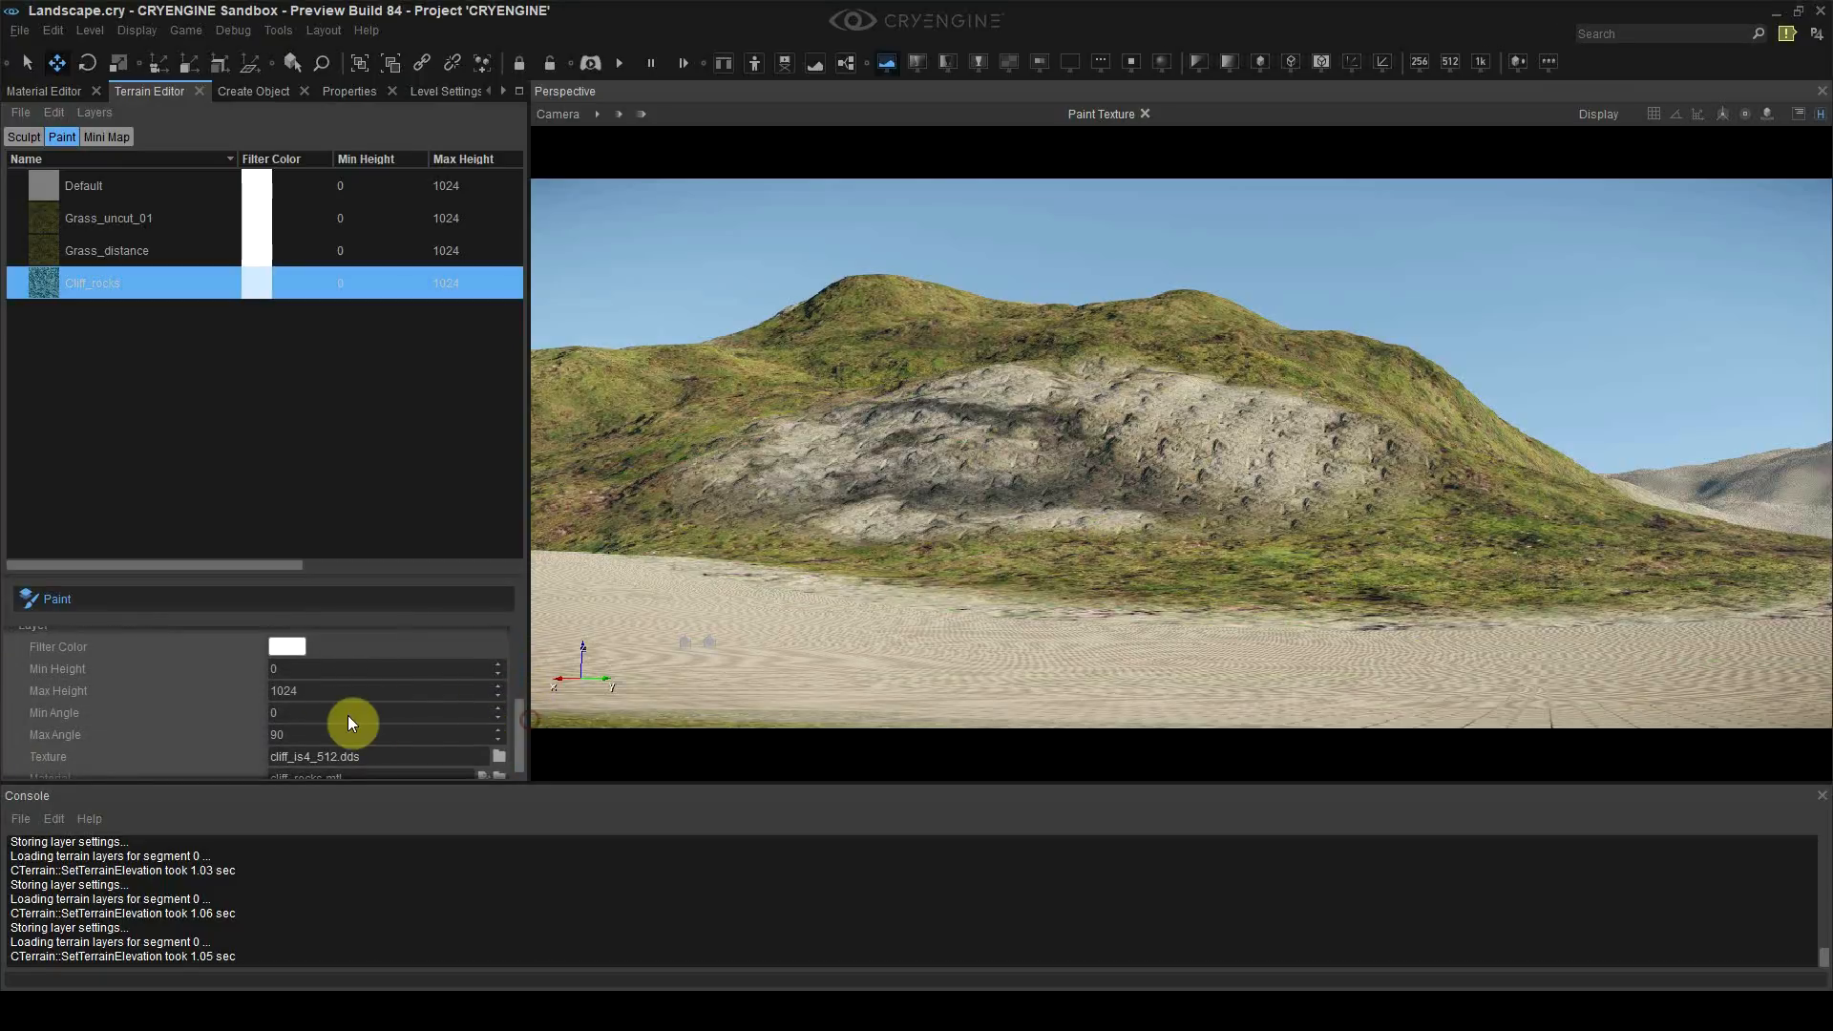
pyautogui.moveTo(1230, 410)
pyautogui.mouseDown()
pyautogui.moveTo(968, 442)
pyautogui.moveTo(1175, 454)
pyautogui.moveTo(994, 439)
pyautogui.moveTo(1280, 421)
pyautogui.moveTo(1224, 313)
pyautogui.moveTo(1230, 336)
pyautogui.moveTo(801, 313)
pyautogui.moveTo(866, 309)
pyautogui.mouseUp()
# Step: Set the Cliff_rocks layer's Min Angle to 30 and paint it across the mountain
pyautogui.scroll(2, 82, 721)
pyautogui.scroll(-3, 78, 724)
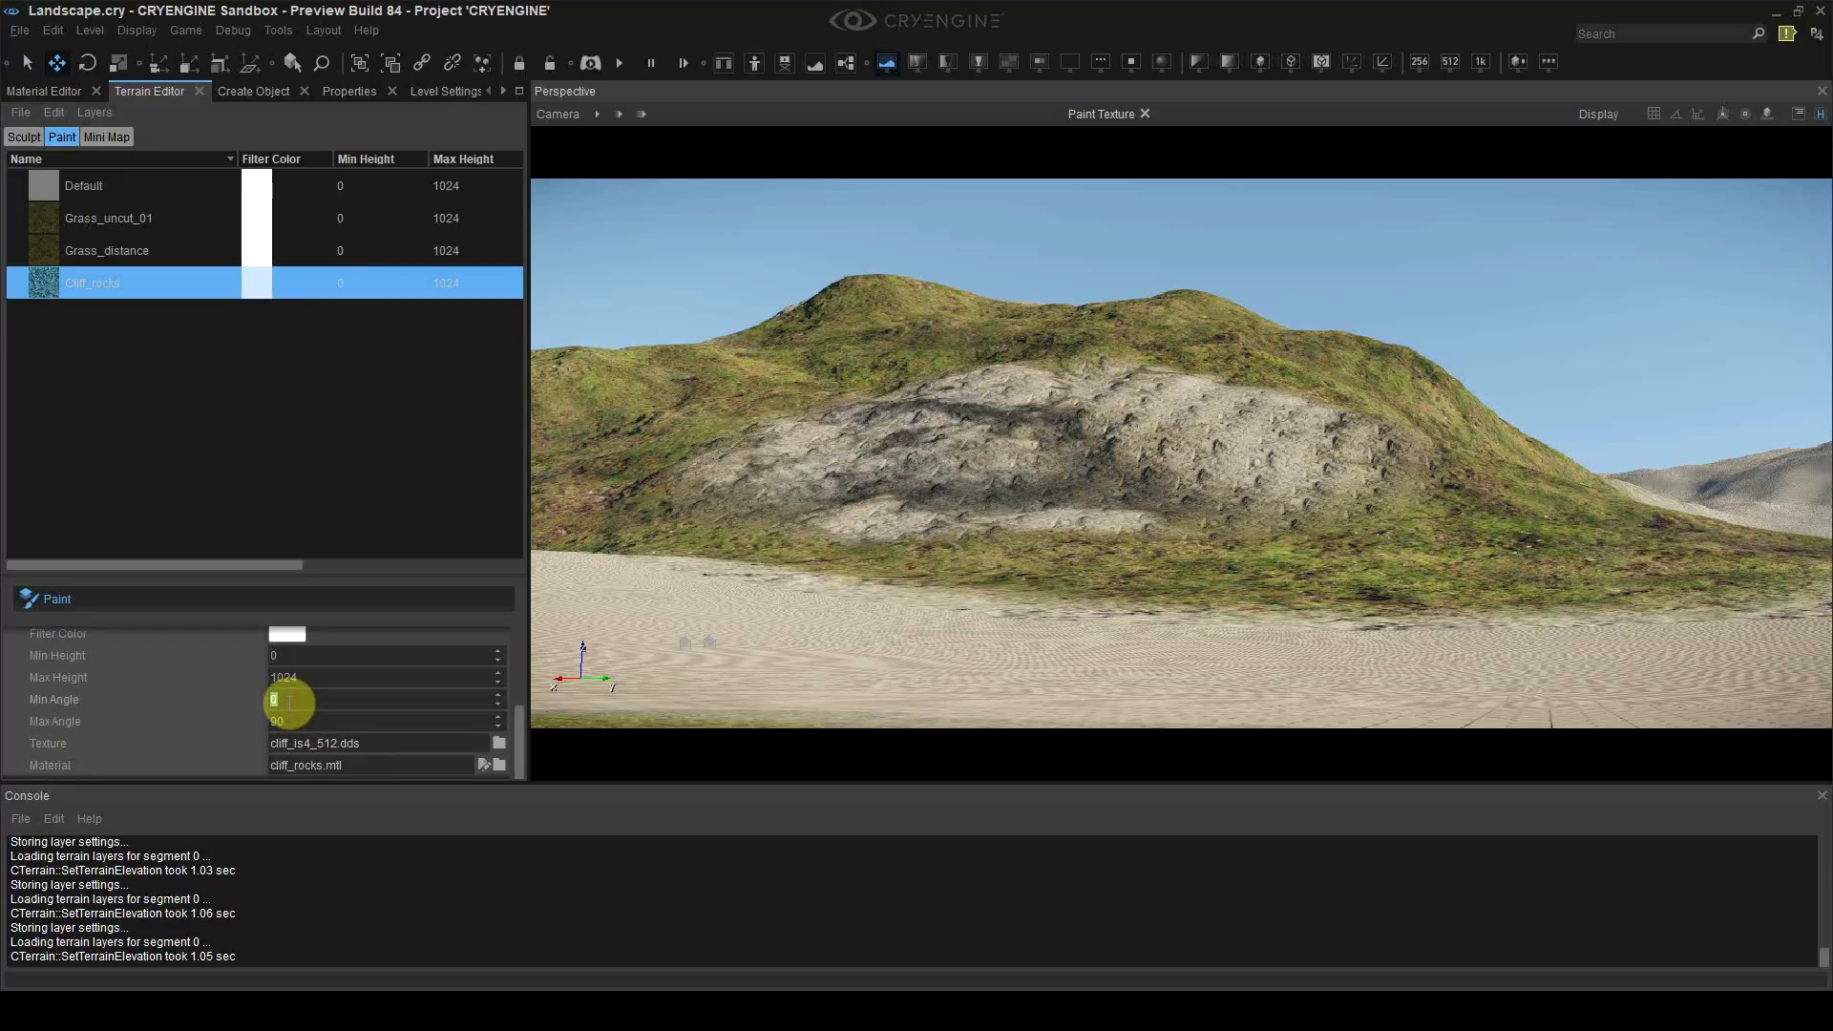
pyautogui.write('30')
pyautogui.press('Return')
pyautogui.moveTo(840, 539)
pyautogui.mouseDown()
pyautogui.moveTo(799, 365)
pyautogui.moveTo(852, 317)
pyautogui.moveTo(914, 340)
pyautogui.moveTo(1193, 319)
pyautogui.moveTo(1344, 381)
pyautogui.moveTo(1475, 397)
pyautogui.moveTo(1444, 503)
pyautogui.moveTo(561, 426)
pyautogui.moveTo(699, 331)
pyautogui.moveTo(871, 295)
pyautogui.moveTo(1104, 315)
pyautogui.moveTo(1330, 410)
pyautogui.moveTo(1396, 513)
pyautogui.mouseUp()
# Step: Repaint the whole mountain with Grass_distance, enlarging the brush range to about 200
pyautogui.click(206, 247)
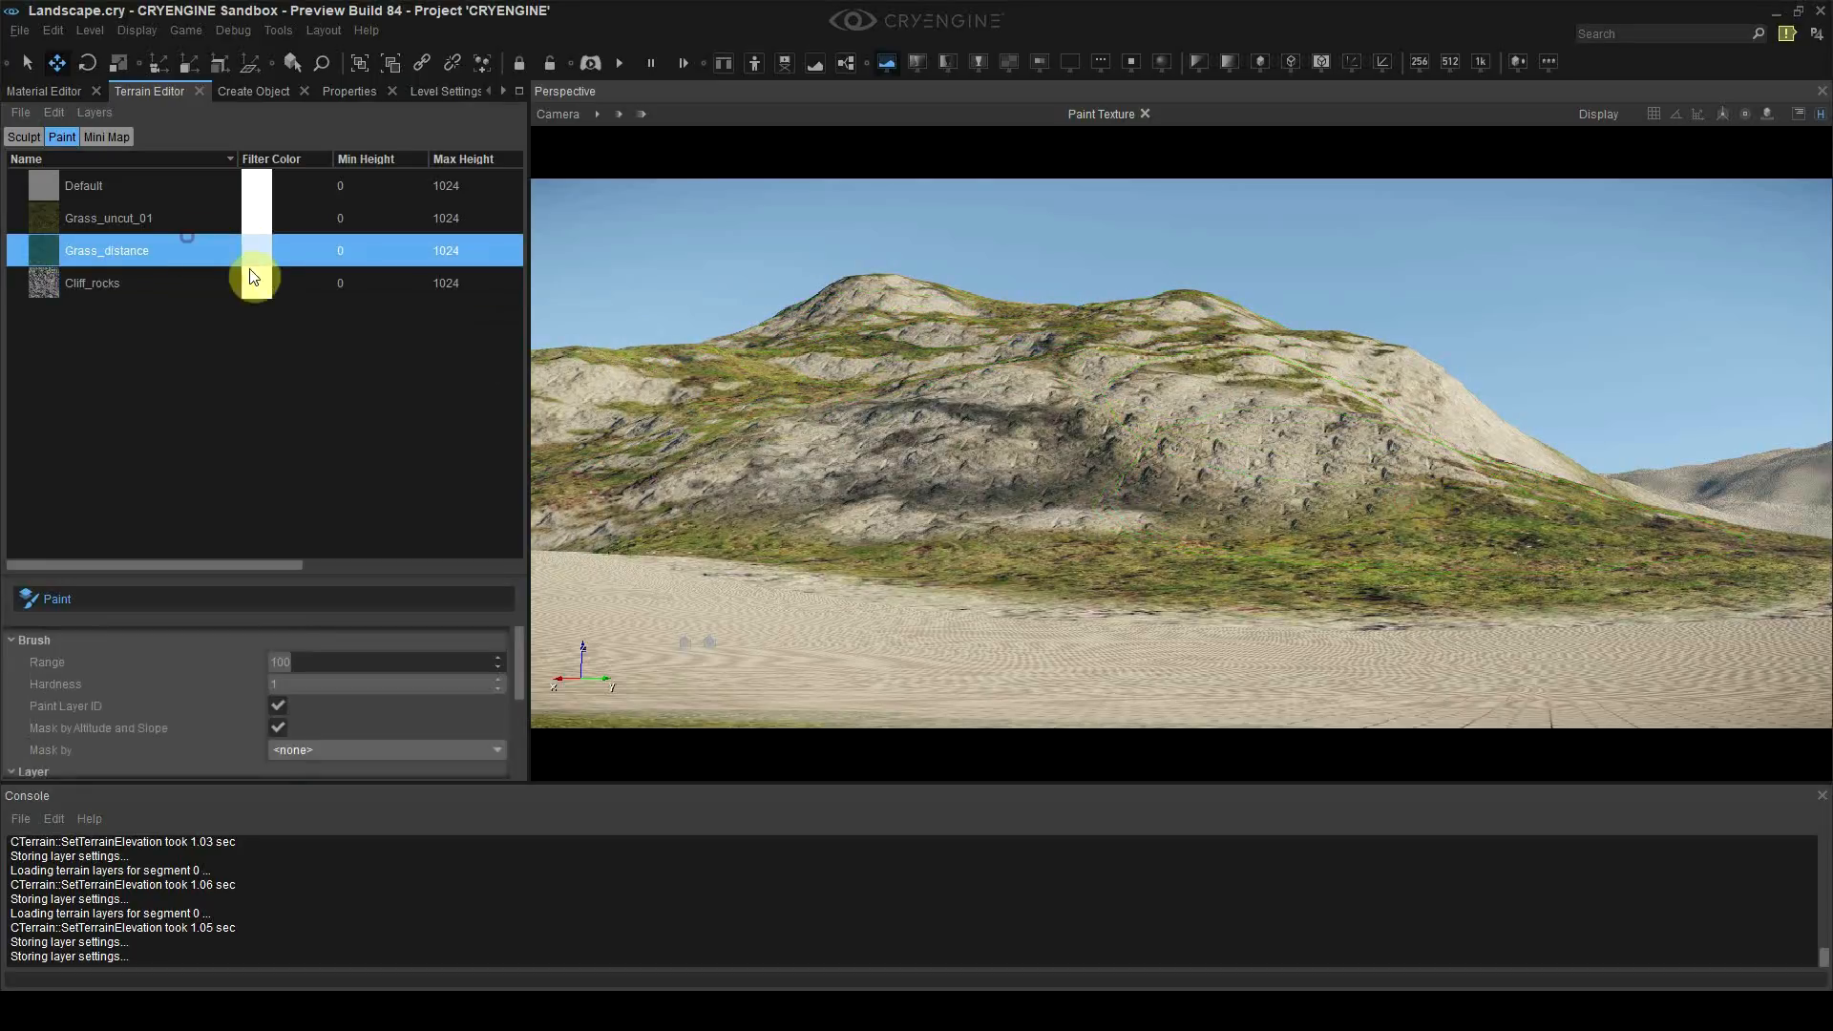
pyautogui.moveTo(1051, 449)
pyautogui.mouseDown()
pyautogui.moveTo(796, 487)
pyautogui.moveTo(1216, 417)
pyautogui.mouseUp()
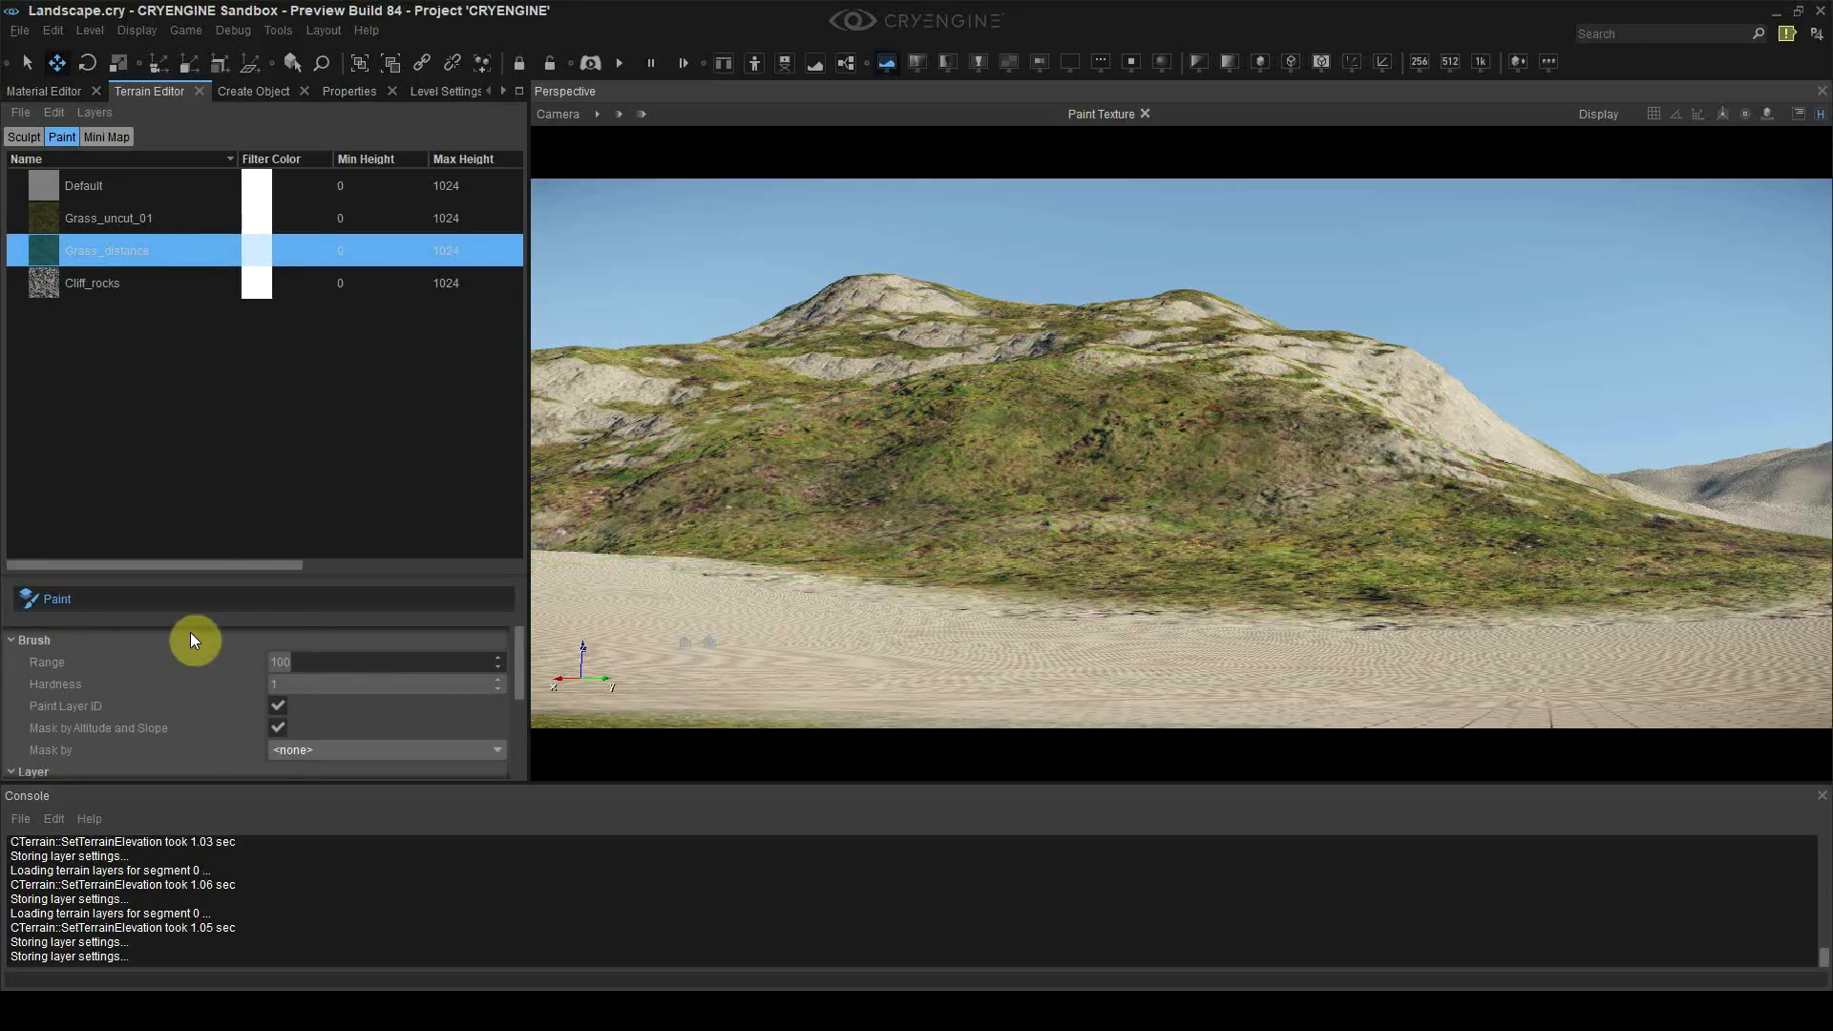
pyautogui.click(315, 662)
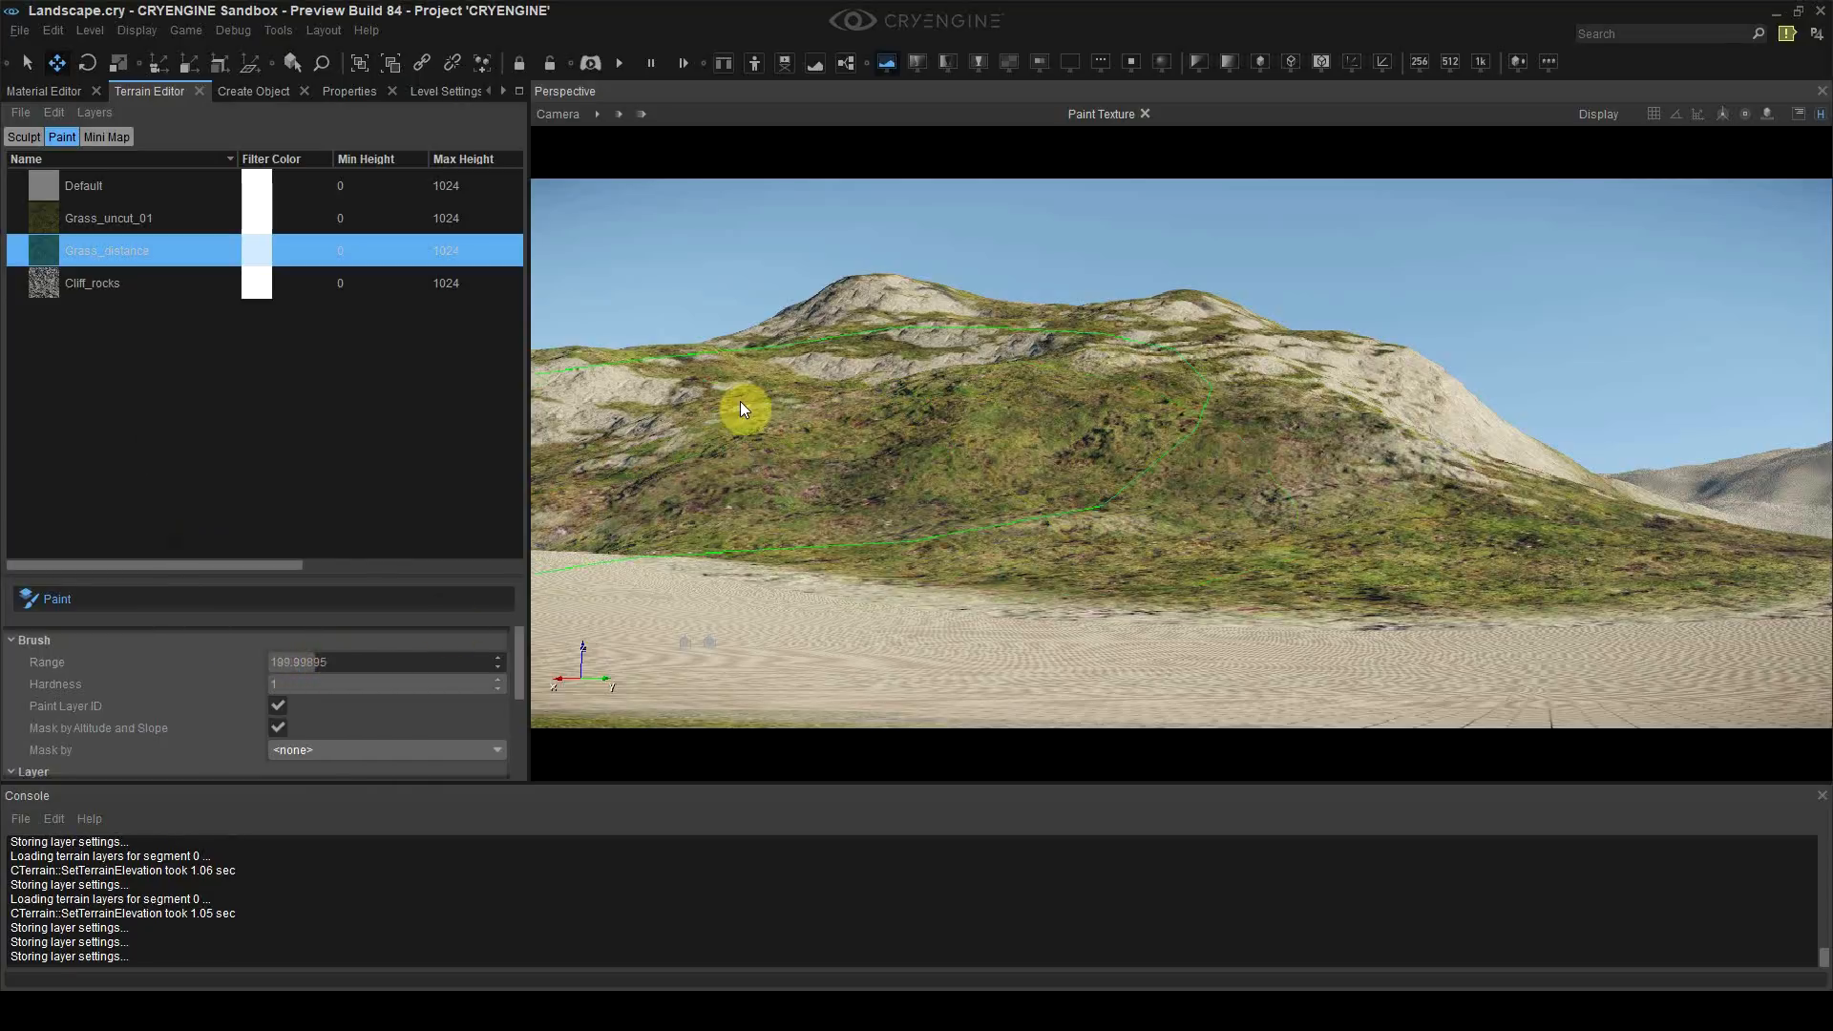
pyautogui.moveTo(888, 303)
pyautogui.mouseDown()
pyautogui.moveTo(1216, 327)
pyautogui.moveTo(1423, 453)
pyautogui.moveTo(1318, 491)
pyautogui.moveTo(571, 399)
pyautogui.mouseUp()
pyautogui.moveTo(1528, 421); pyautogui.dragTo(1625, 489)
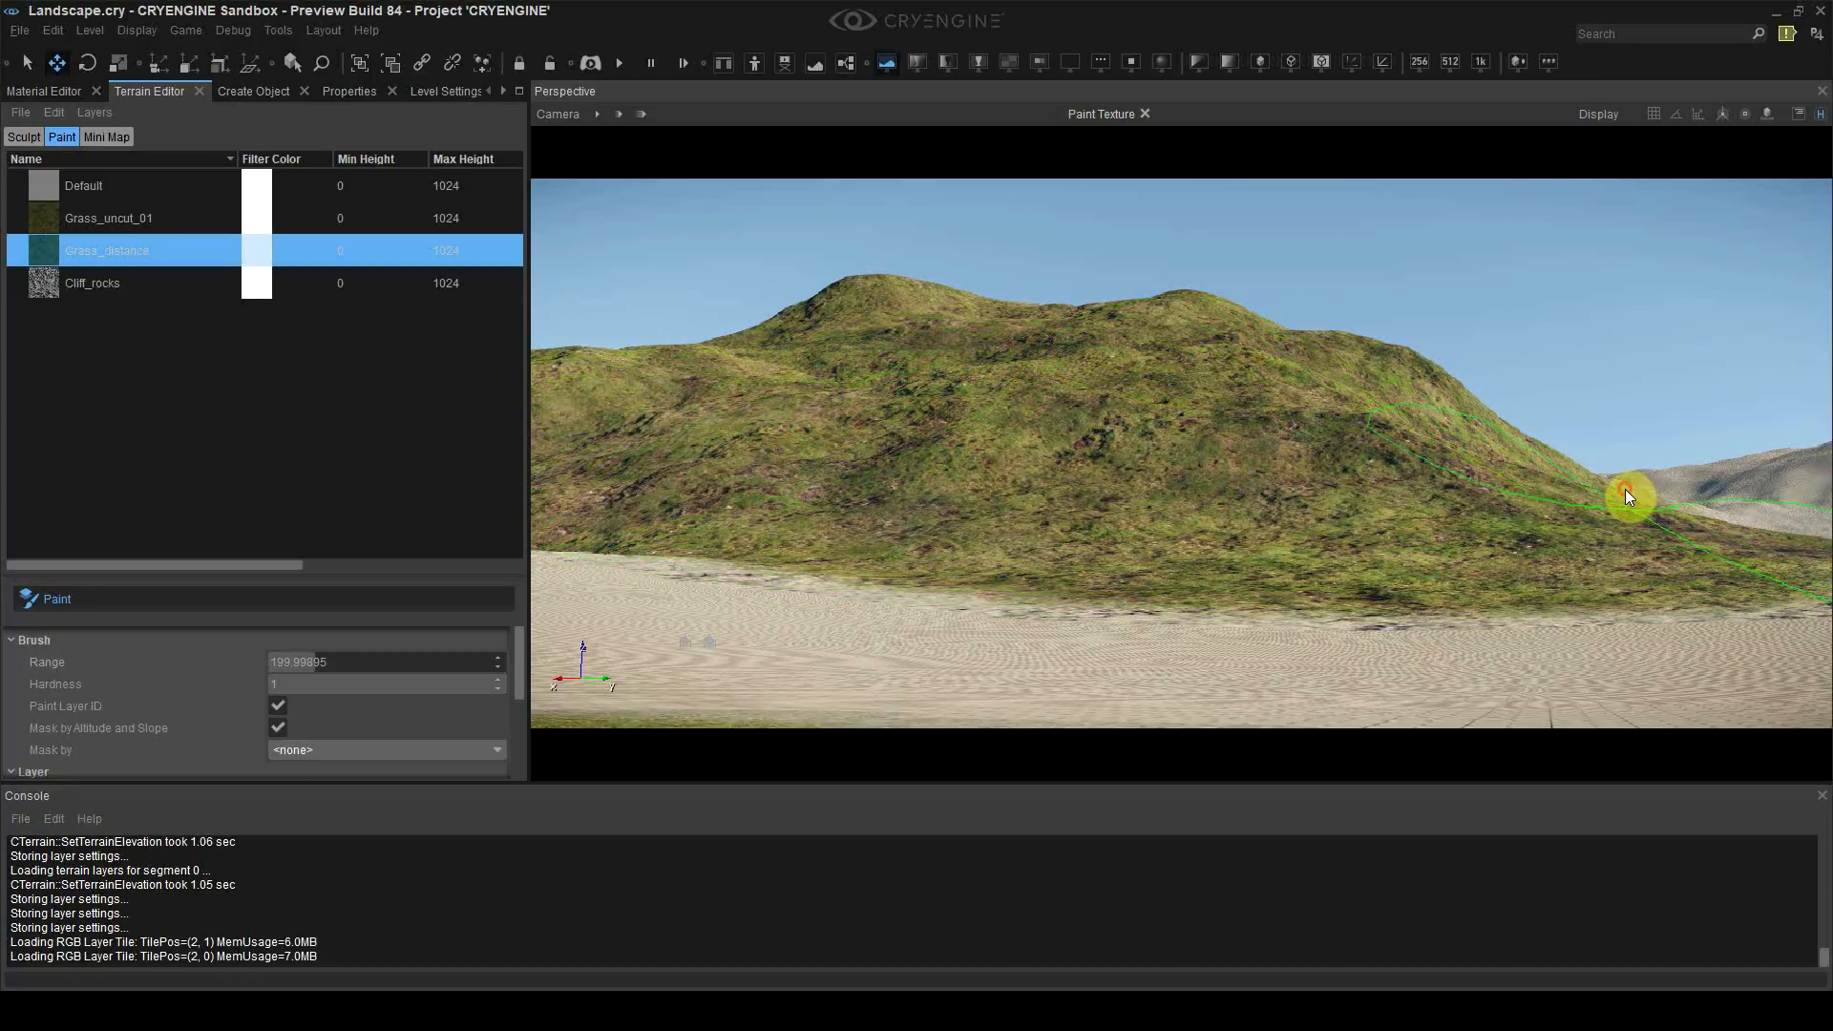
# Step: Try painting the angle-limited Cliff_rocks layer over the mountain's upper slopes with the larger brush
pyautogui.click(289, 279)
pyautogui.moveTo(901, 370)
pyautogui.mouseDown()
pyautogui.moveTo(1272, 401)
pyautogui.moveTo(1216, 312)
pyautogui.moveTo(839, 315)
pyautogui.moveTo(1002, 428)
pyautogui.moveTo(1293, 452)
pyautogui.moveTo(1417, 405)
pyautogui.mouseUp()
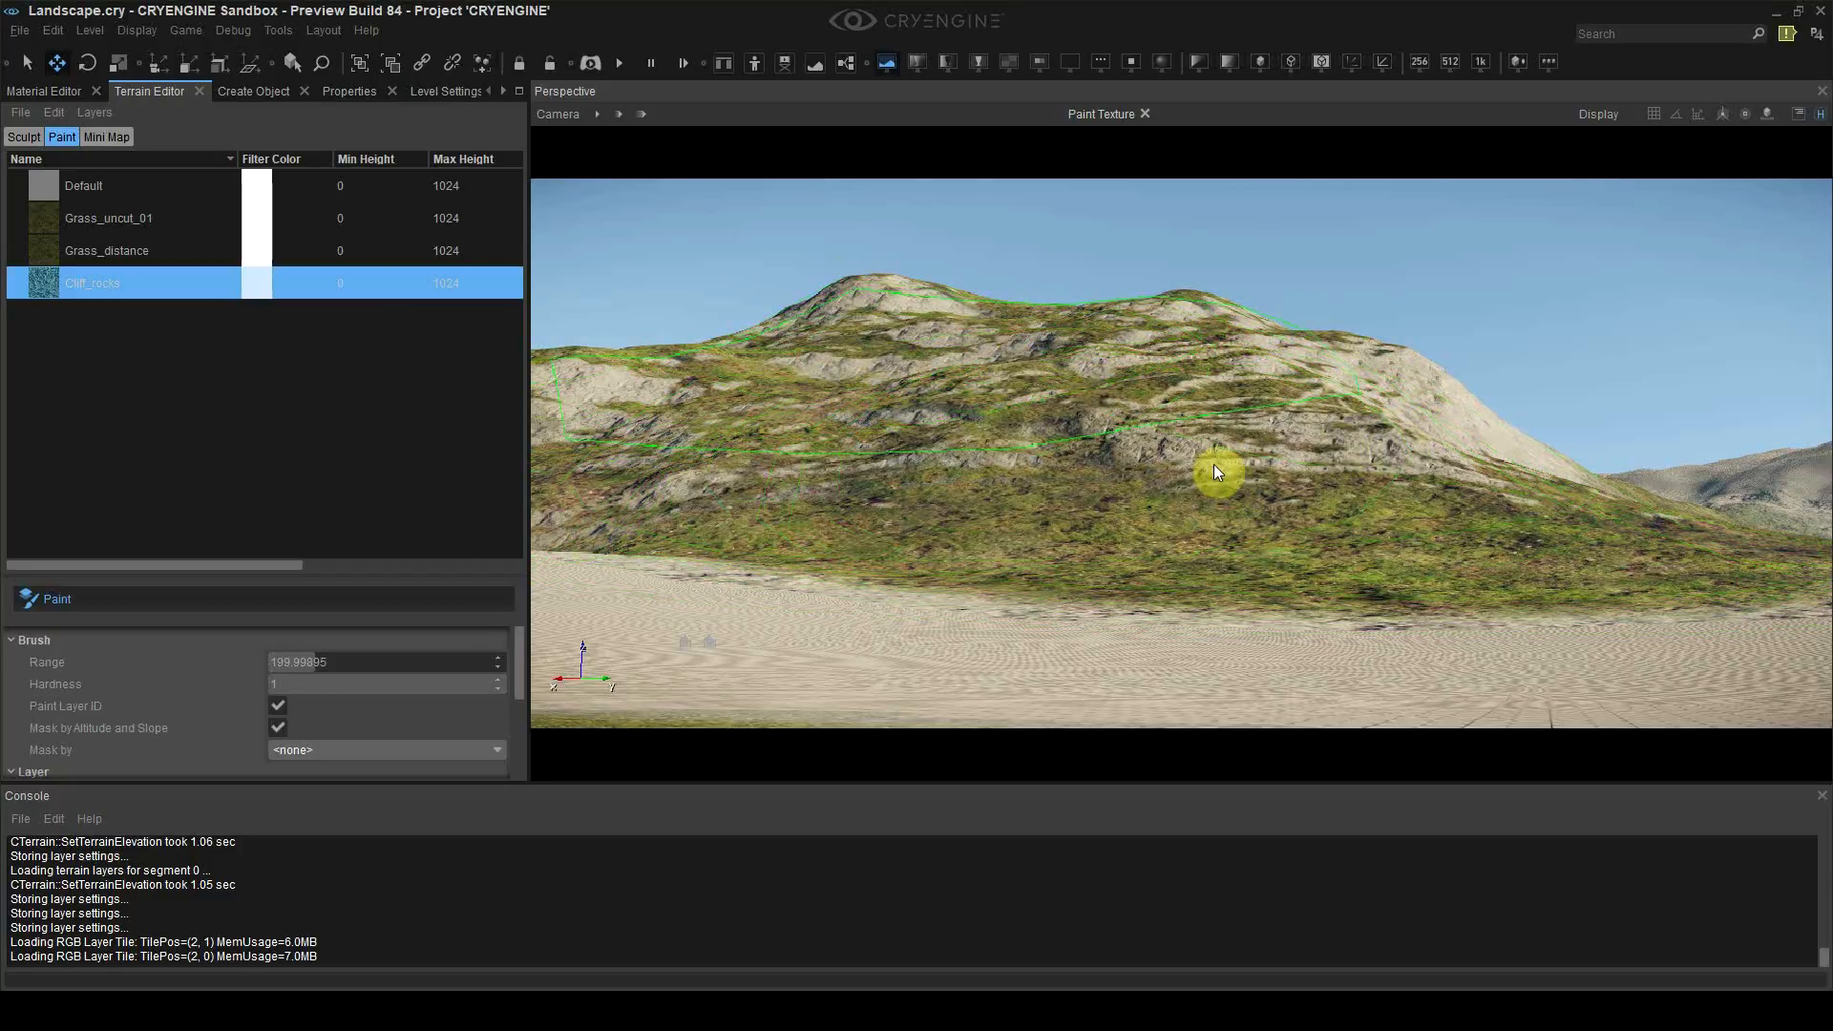
pyautogui.moveTo(1004, 491); pyautogui.dragTo(993, 477, button='right')
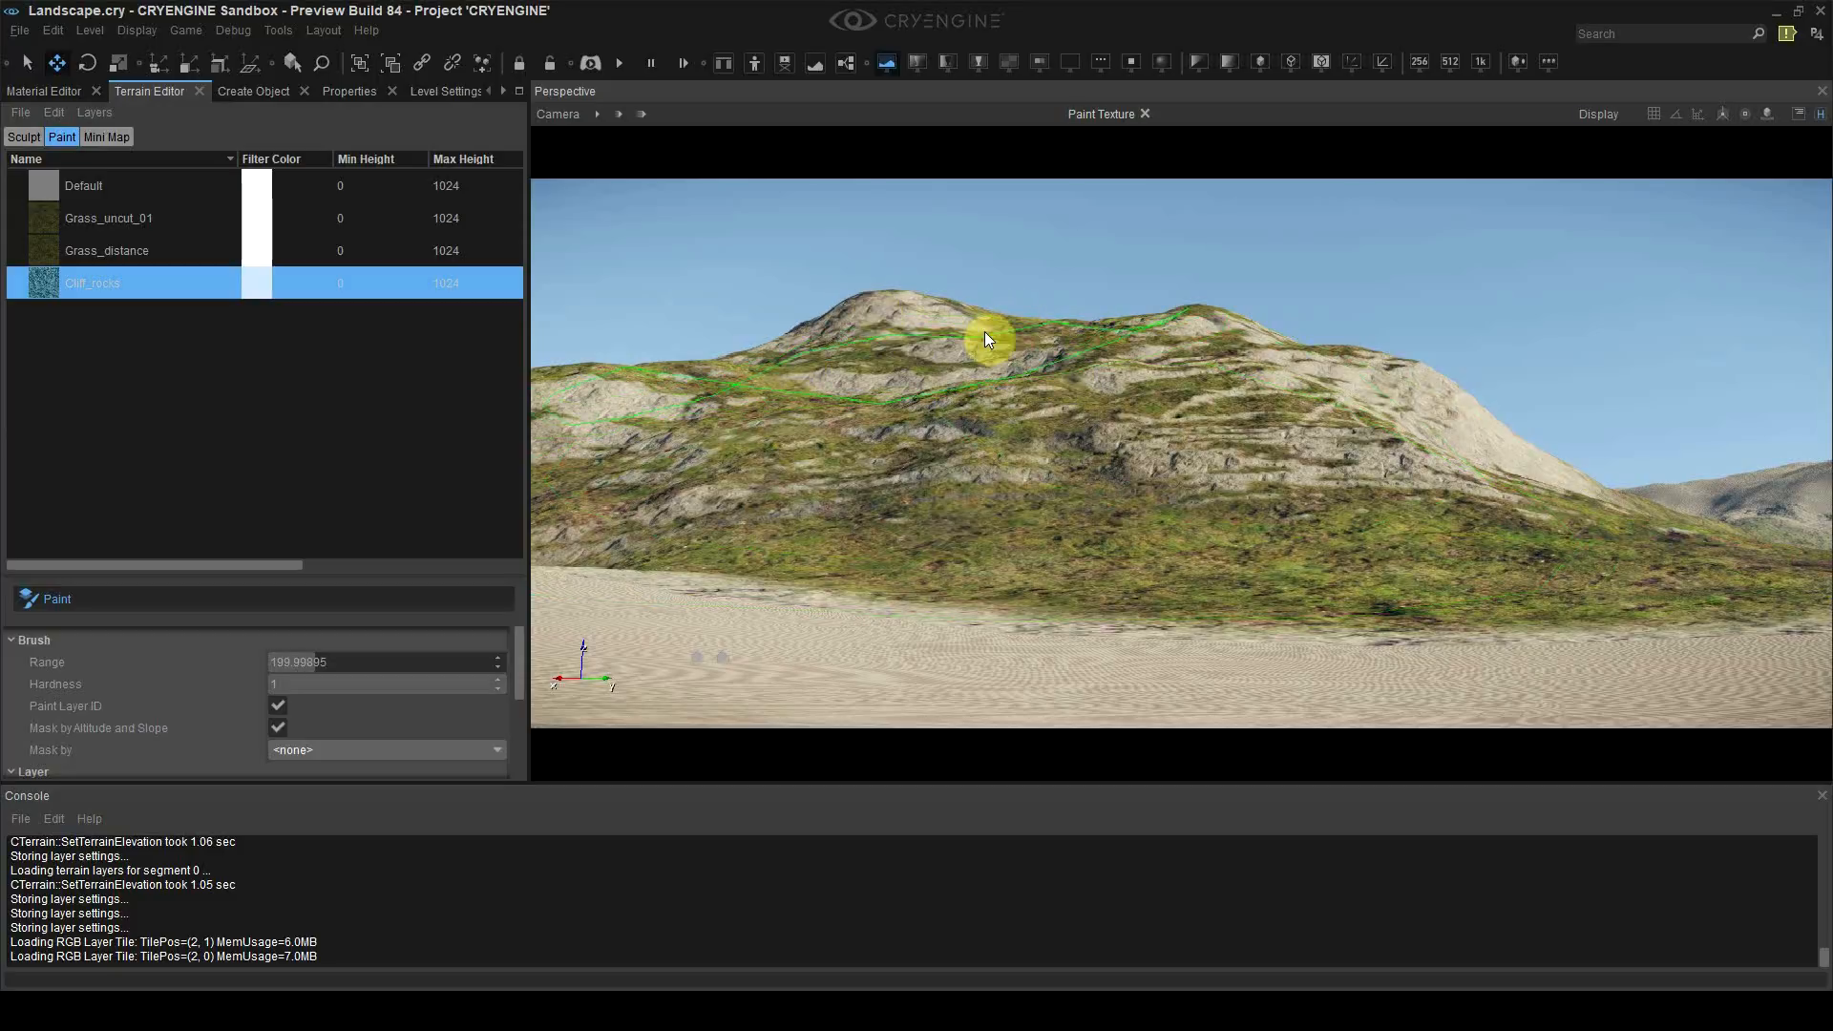
pyautogui.click(99, 594)
pyautogui.moveTo(888, 420)
pyautogui.mouseDown(button='right')
pyautogui.moveTo(961, 422)
pyautogui.moveTo(909, 446)
pyautogui.mouseUp(button='right')
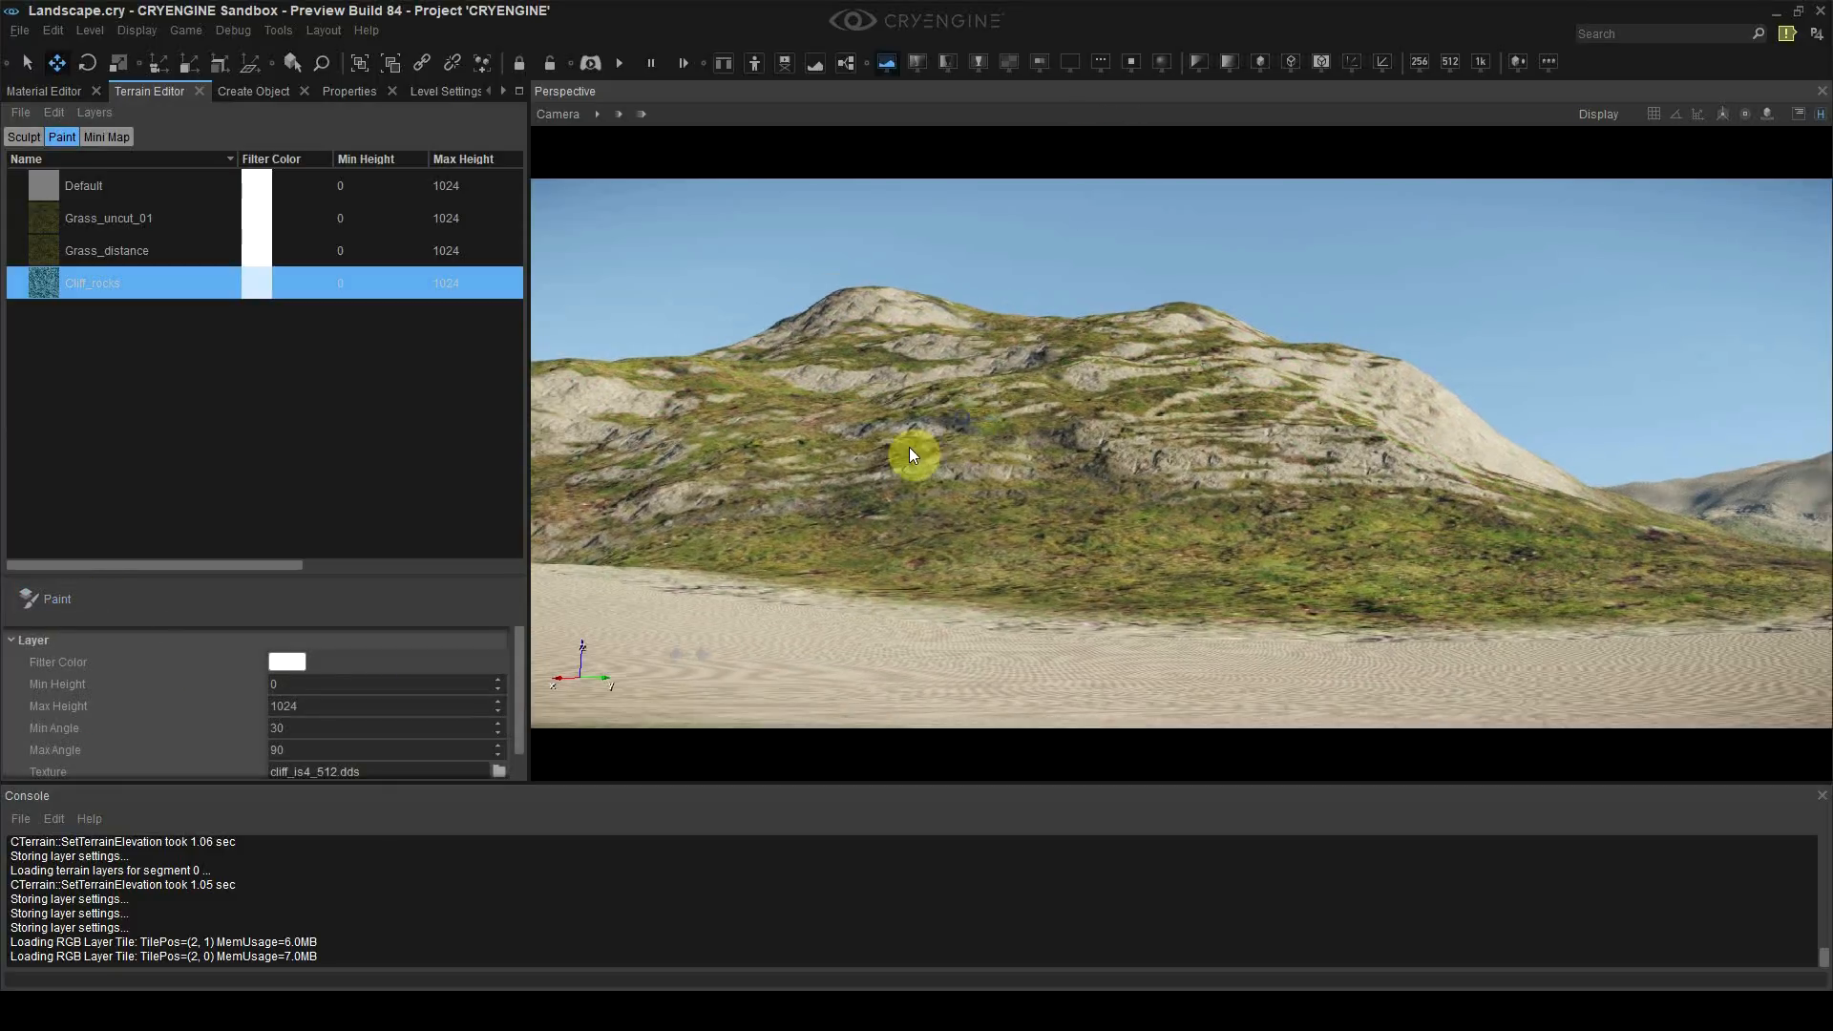
# Step: Cover the mountain's rocky patches with Grass_distance again and stop painting
pyautogui.click(139, 254)
pyautogui.click(183, 602)
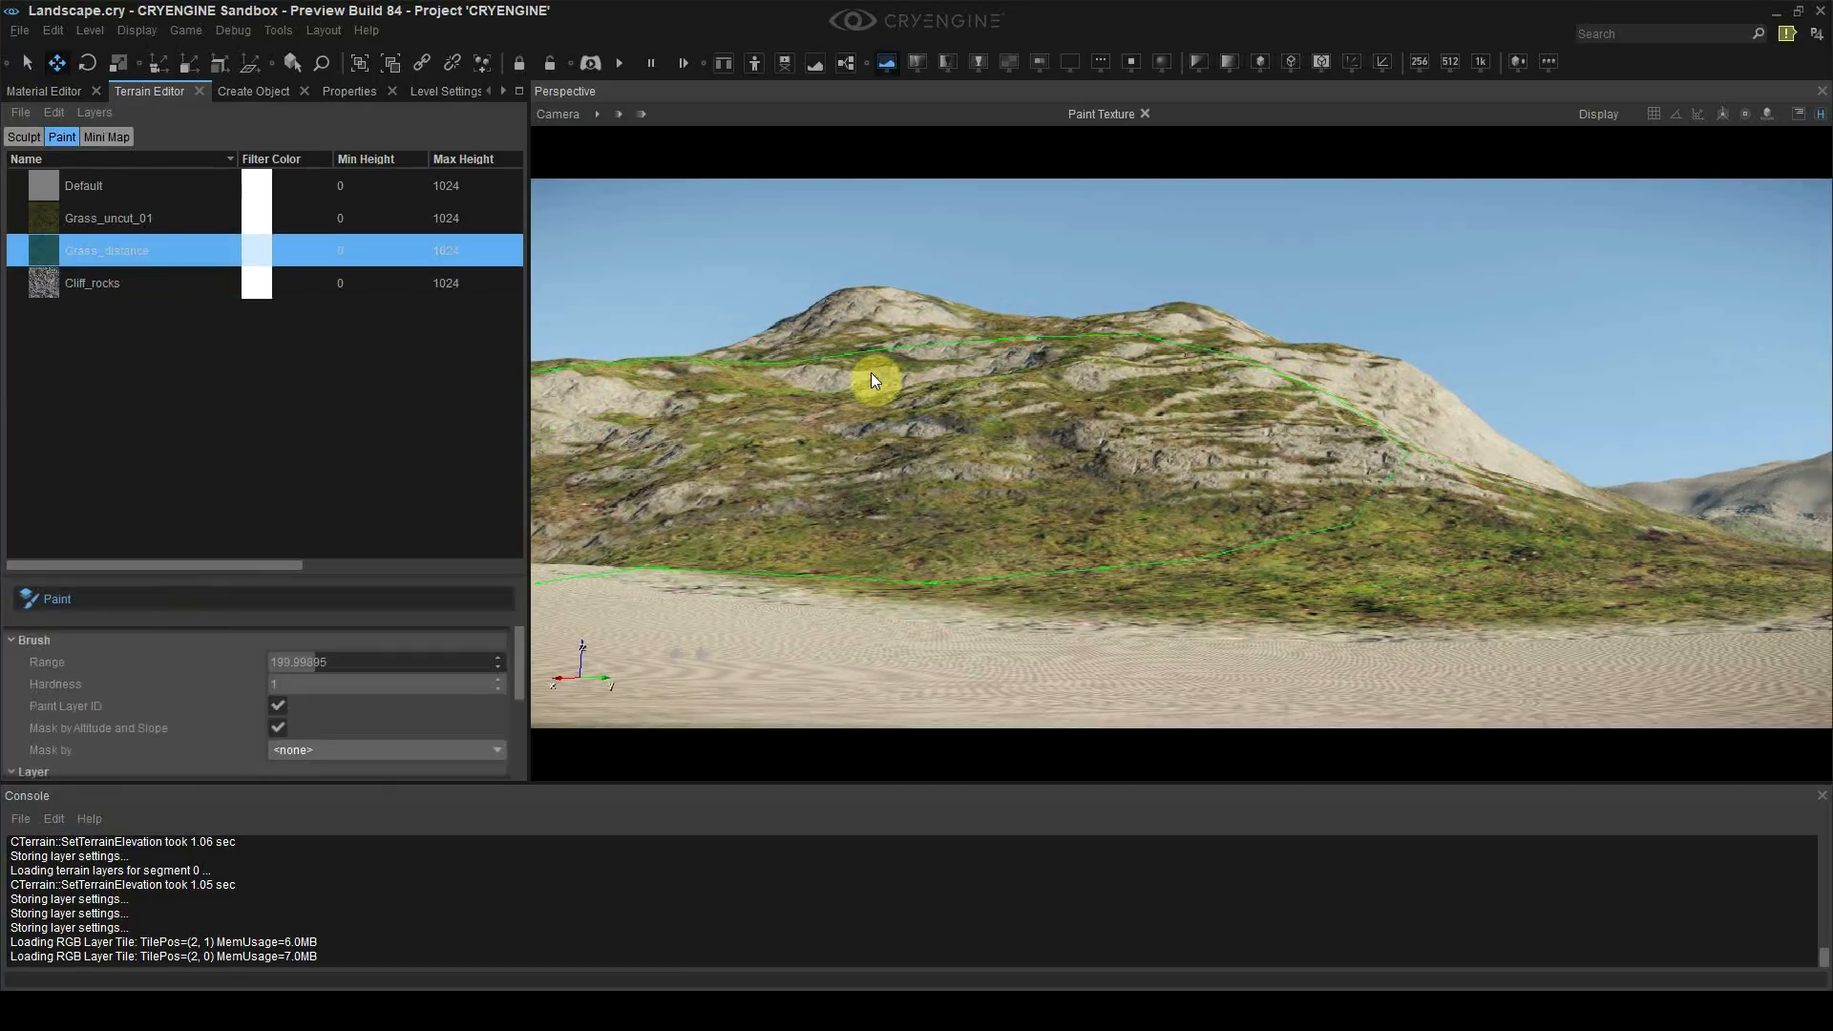
pyautogui.moveTo(856, 422)
pyautogui.mouseDown()
pyautogui.moveTo(810, 439)
pyautogui.moveTo(1350, 425)
pyautogui.moveTo(1333, 393)
pyautogui.moveTo(1276, 364)
pyautogui.moveTo(829, 312)
pyautogui.mouseUp()
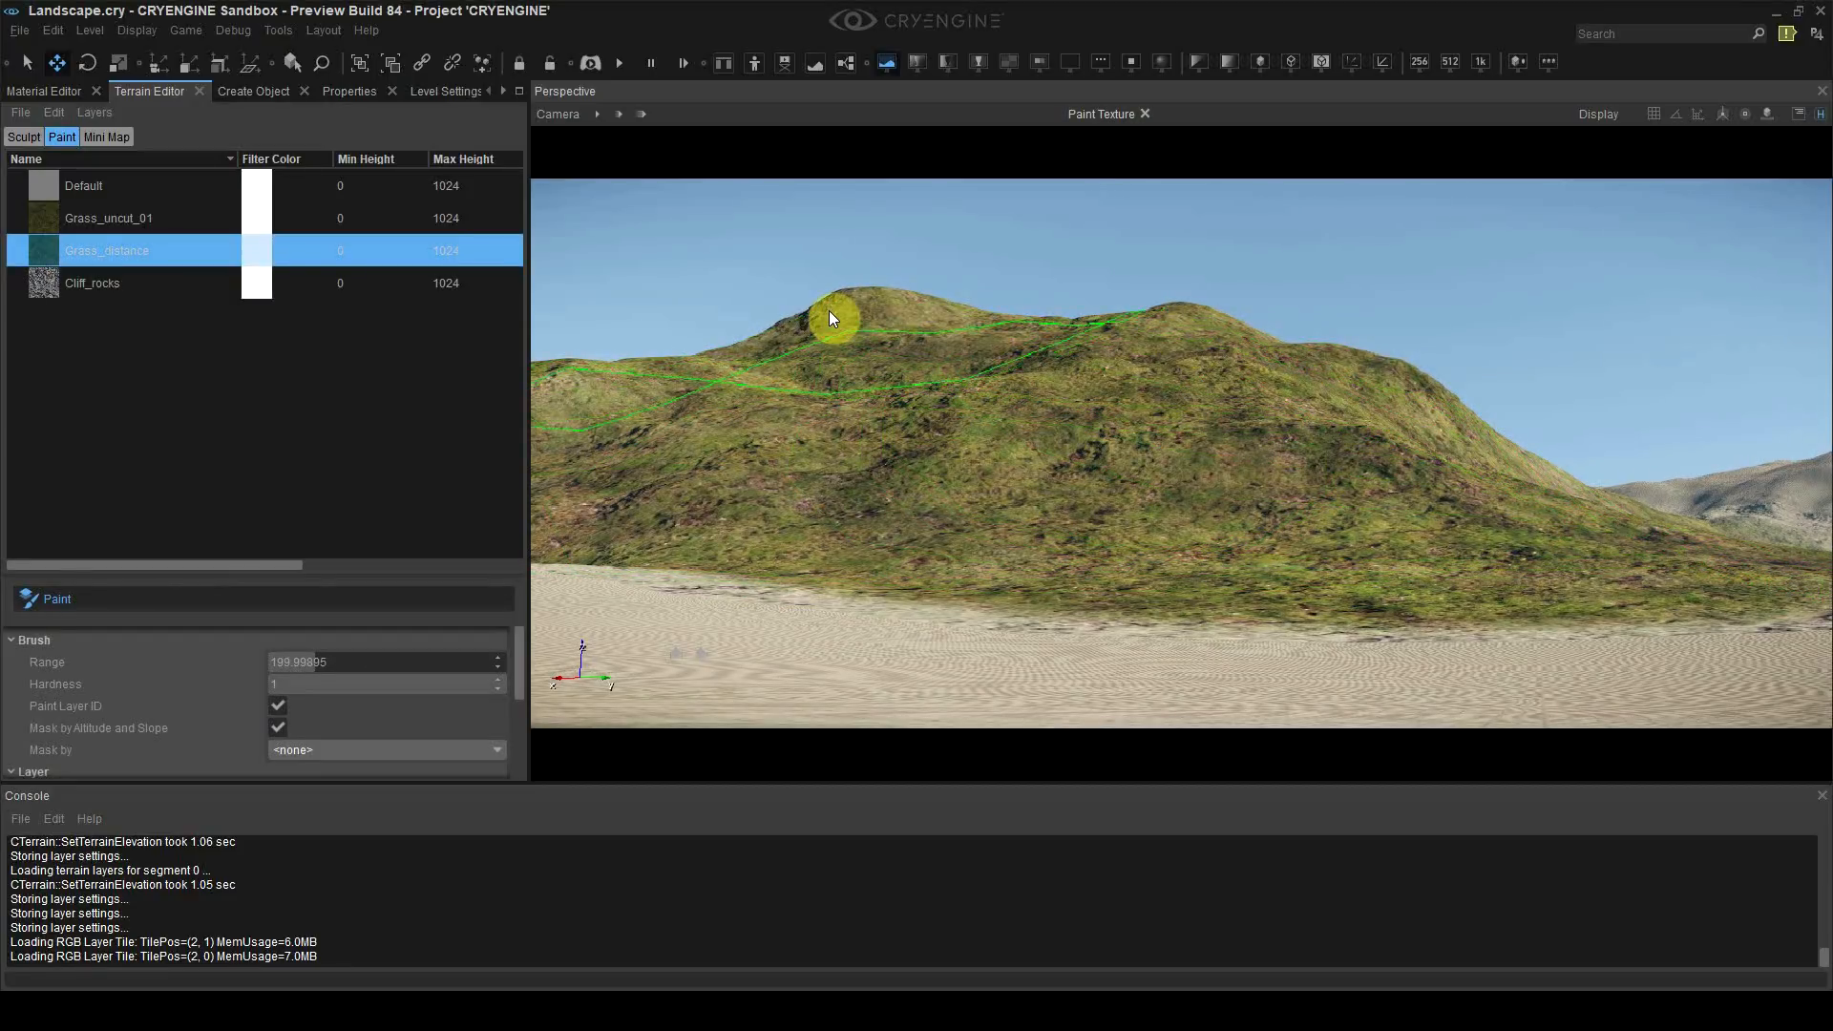
pyautogui.click(276, 609)
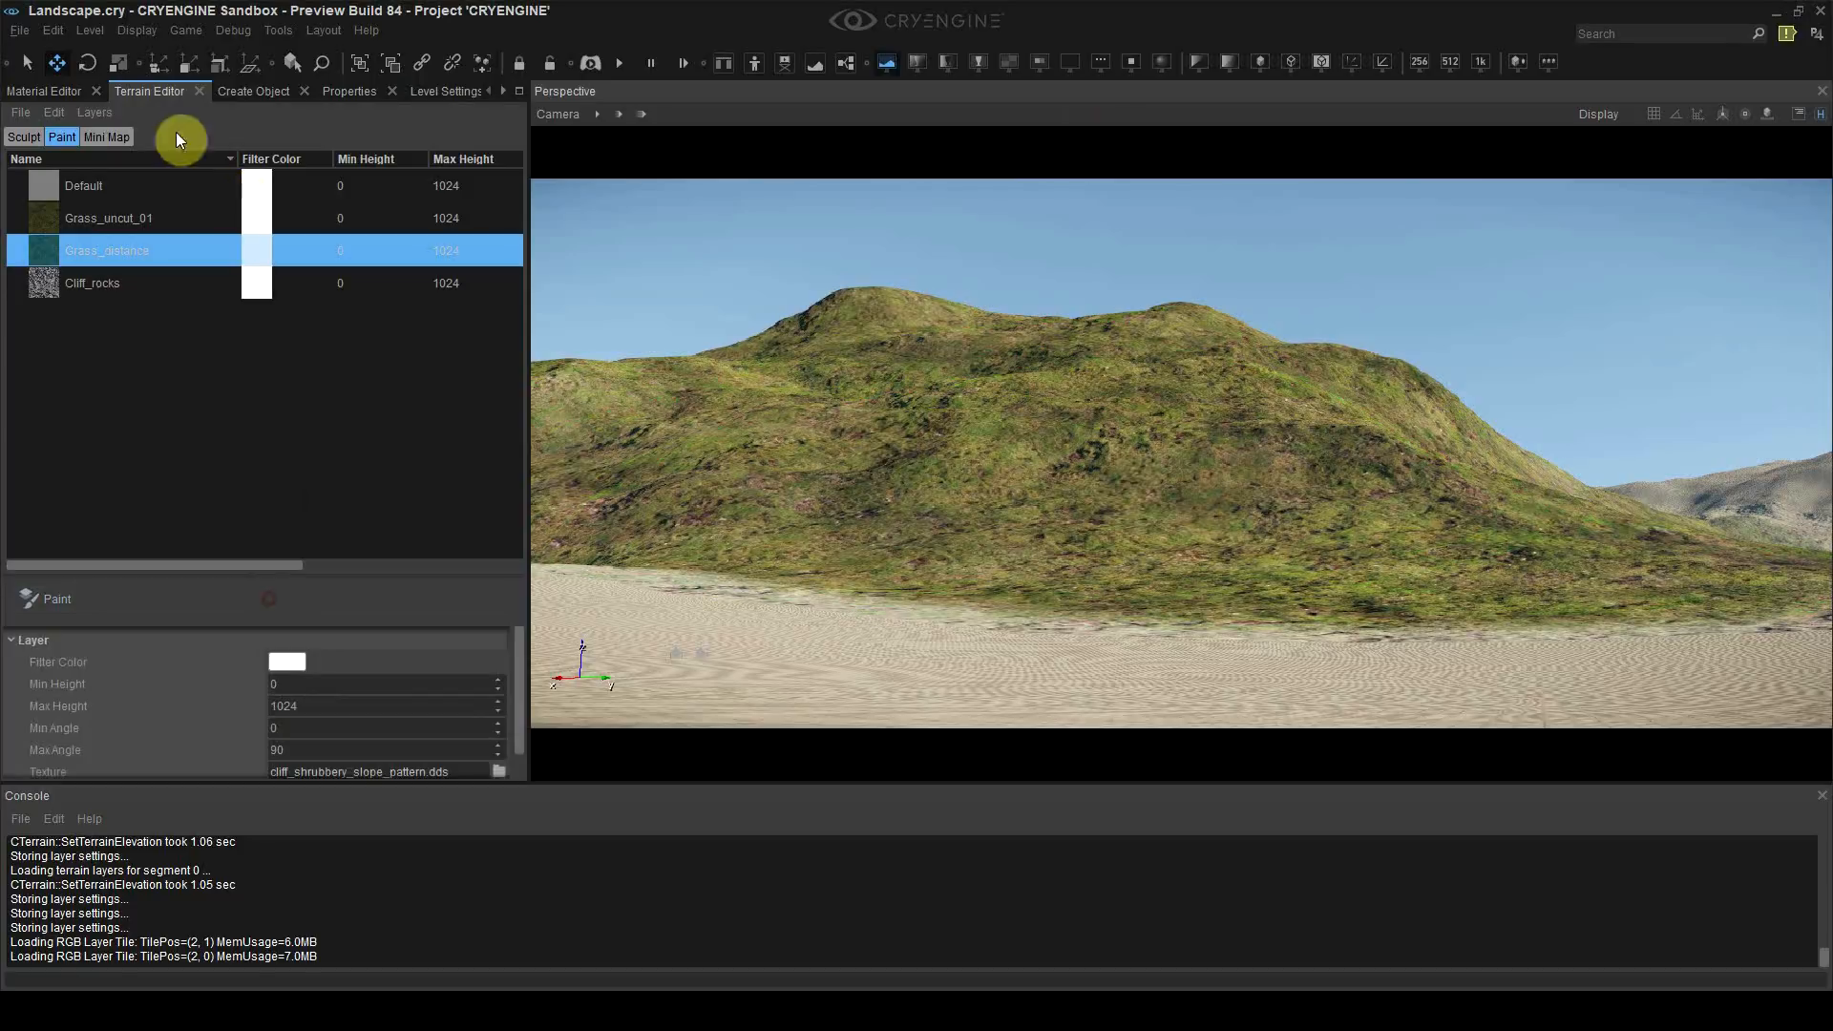
# Step: Set up the Raise/Lower sculpting brush with noise enabled and an outside radius of 150
pyautogui.click(31, 139)
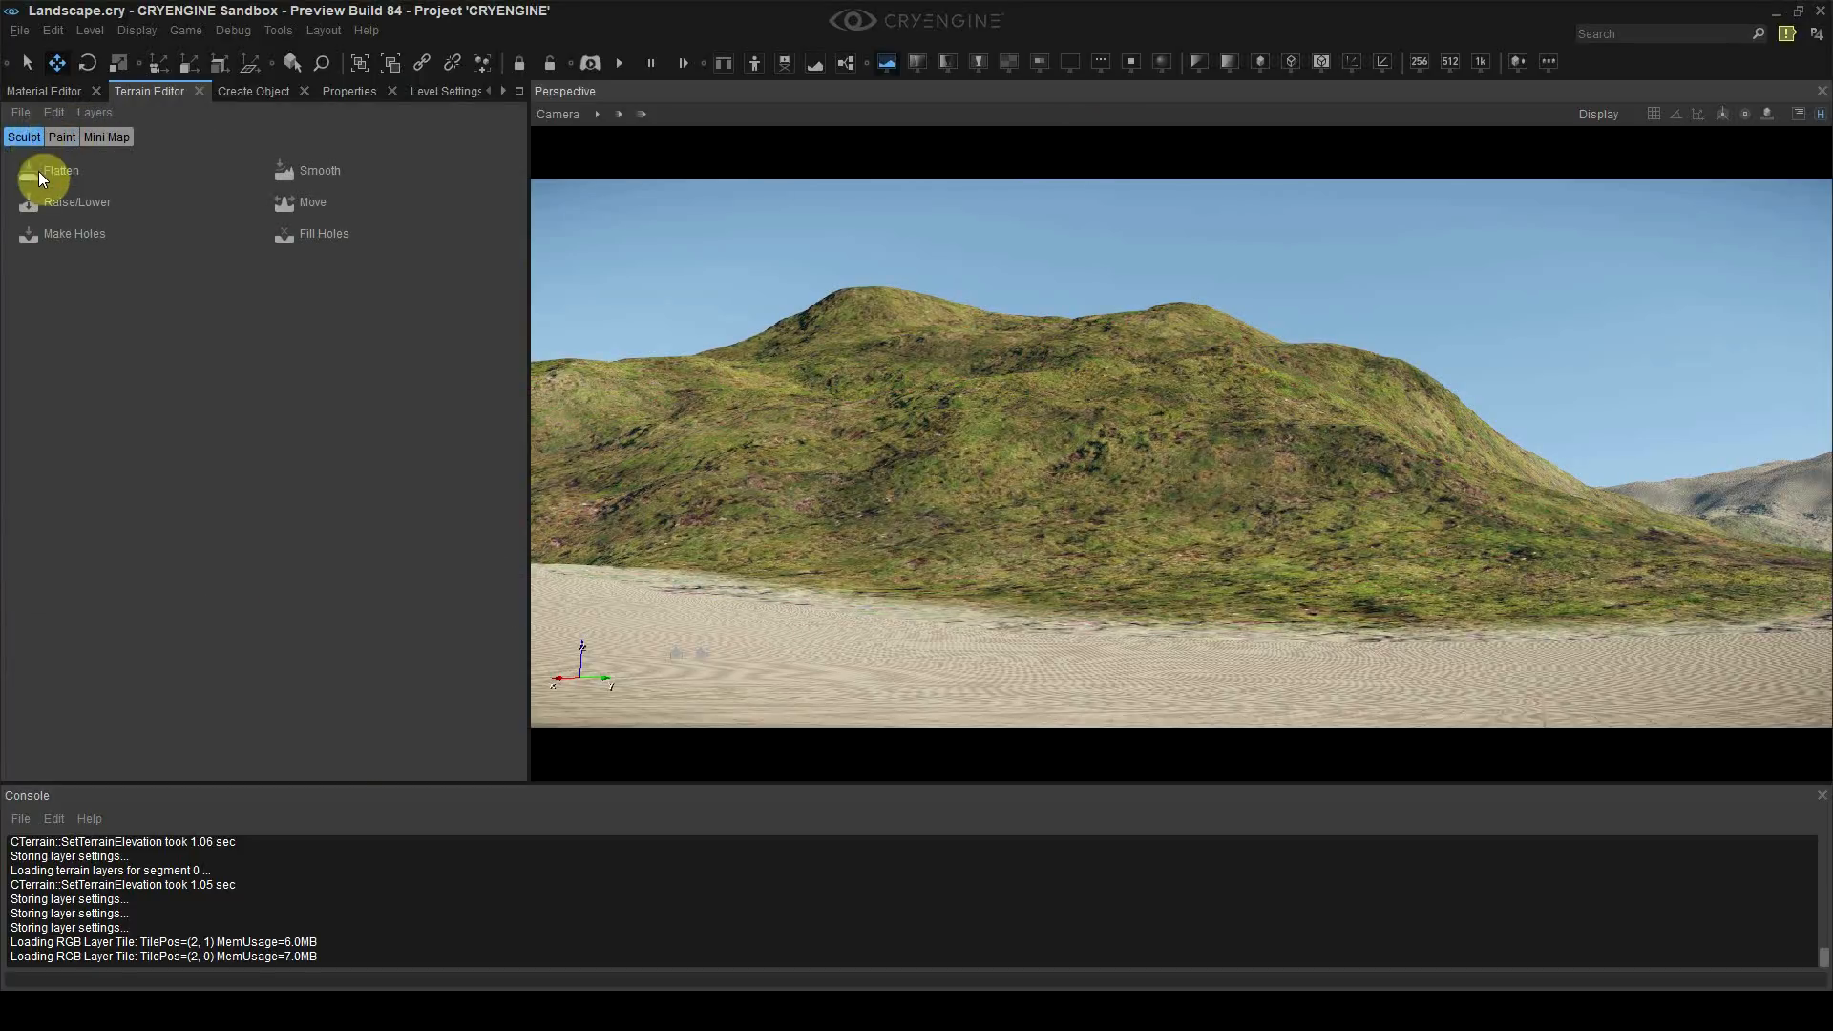
pyautogui.click(57, 199)
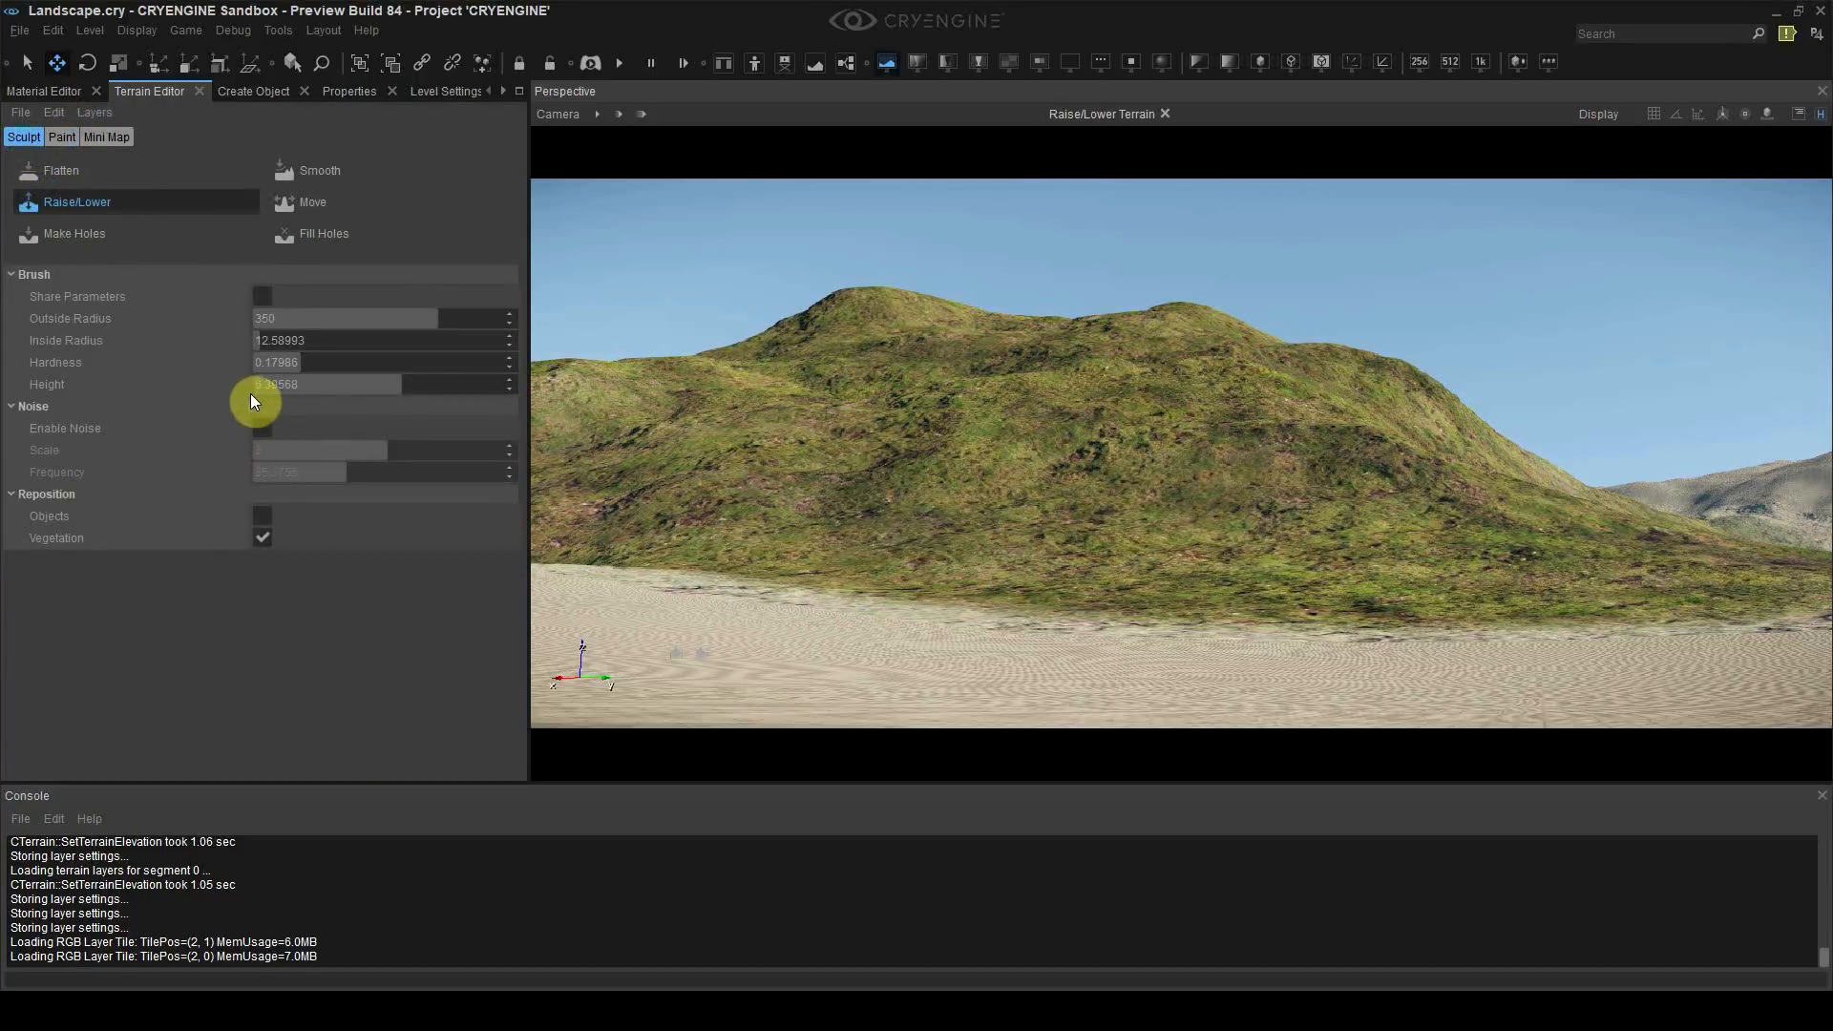
pyautogui.click(260, 428)
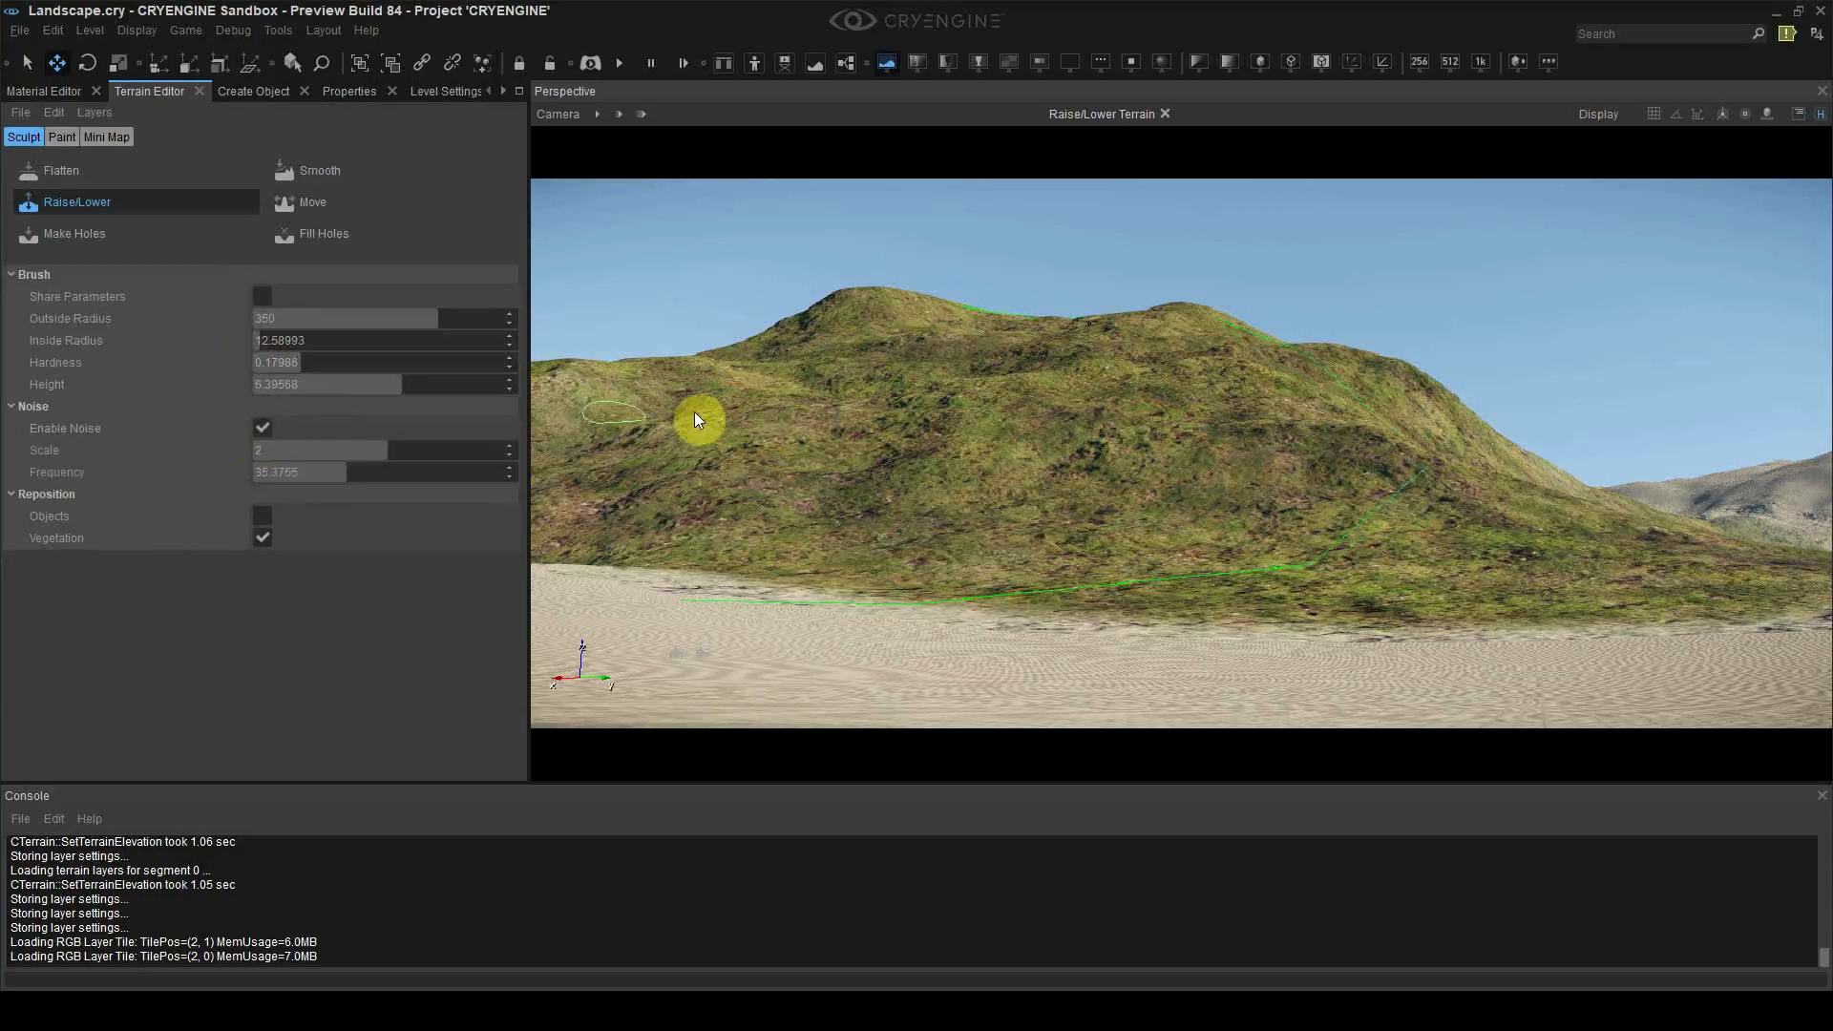
pyautogui.doubleClick(286, 318)
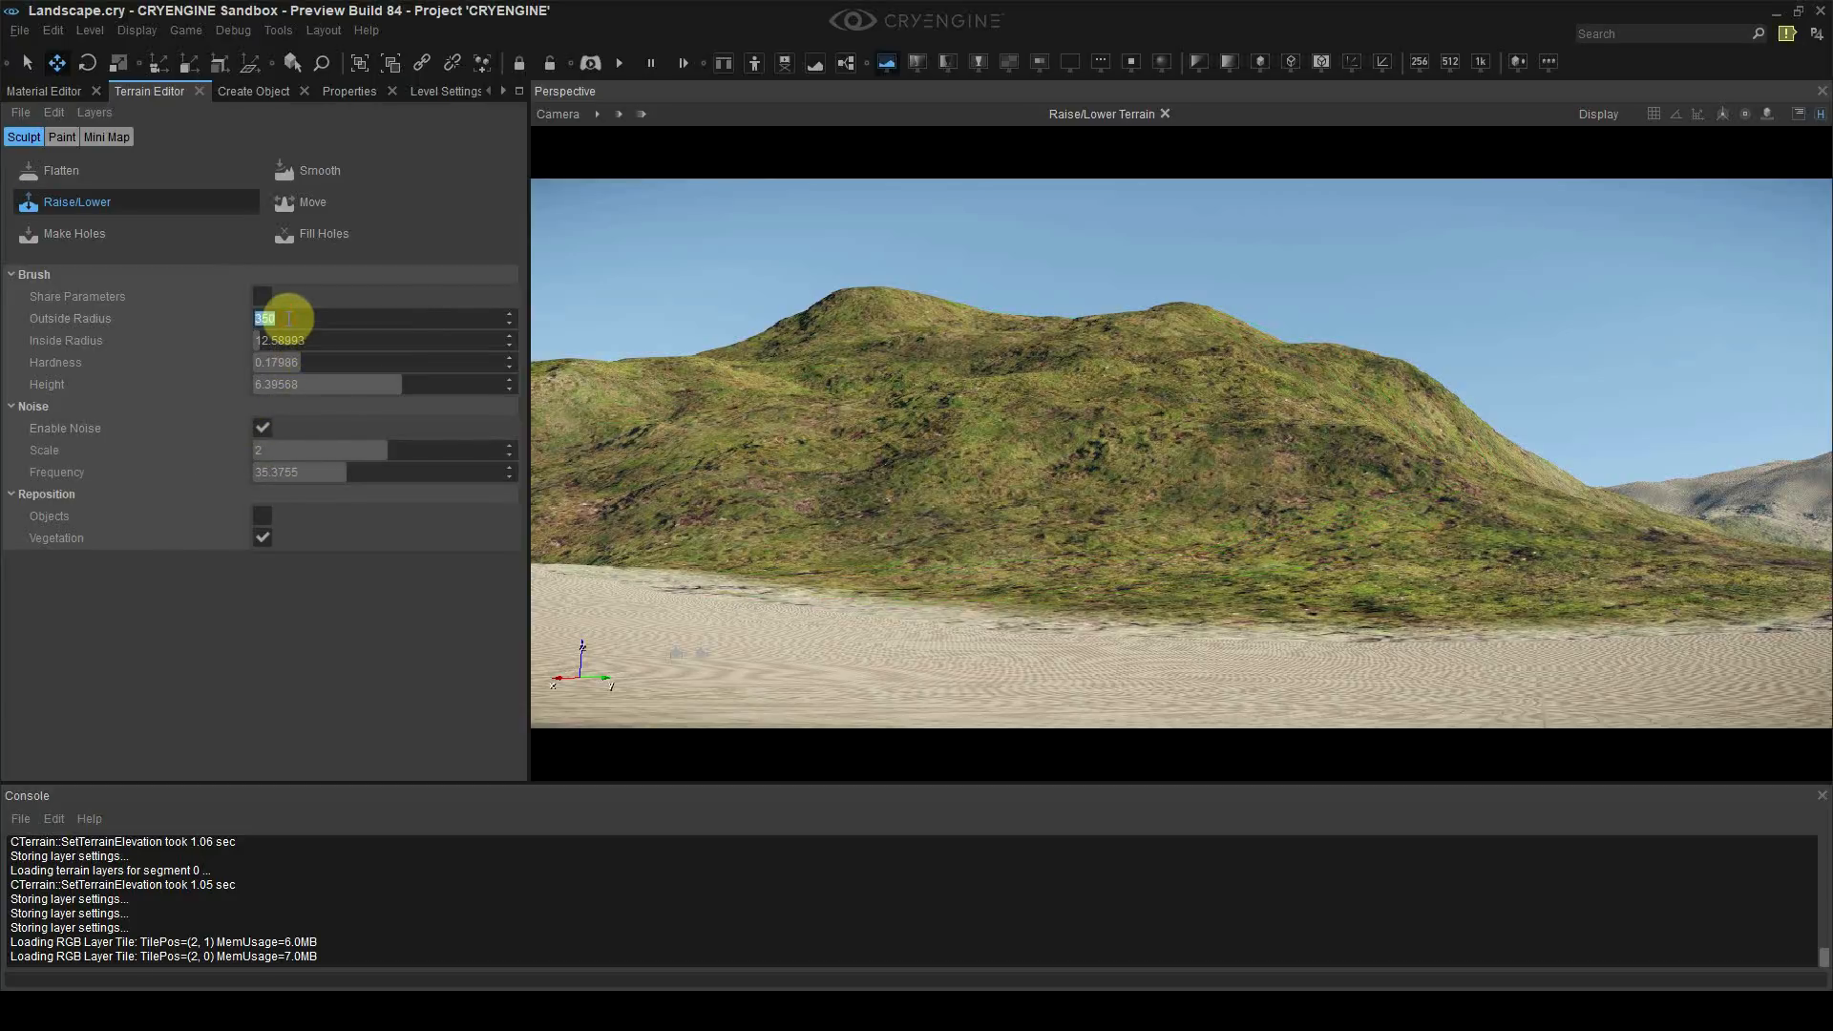
pyautogui.write('150')
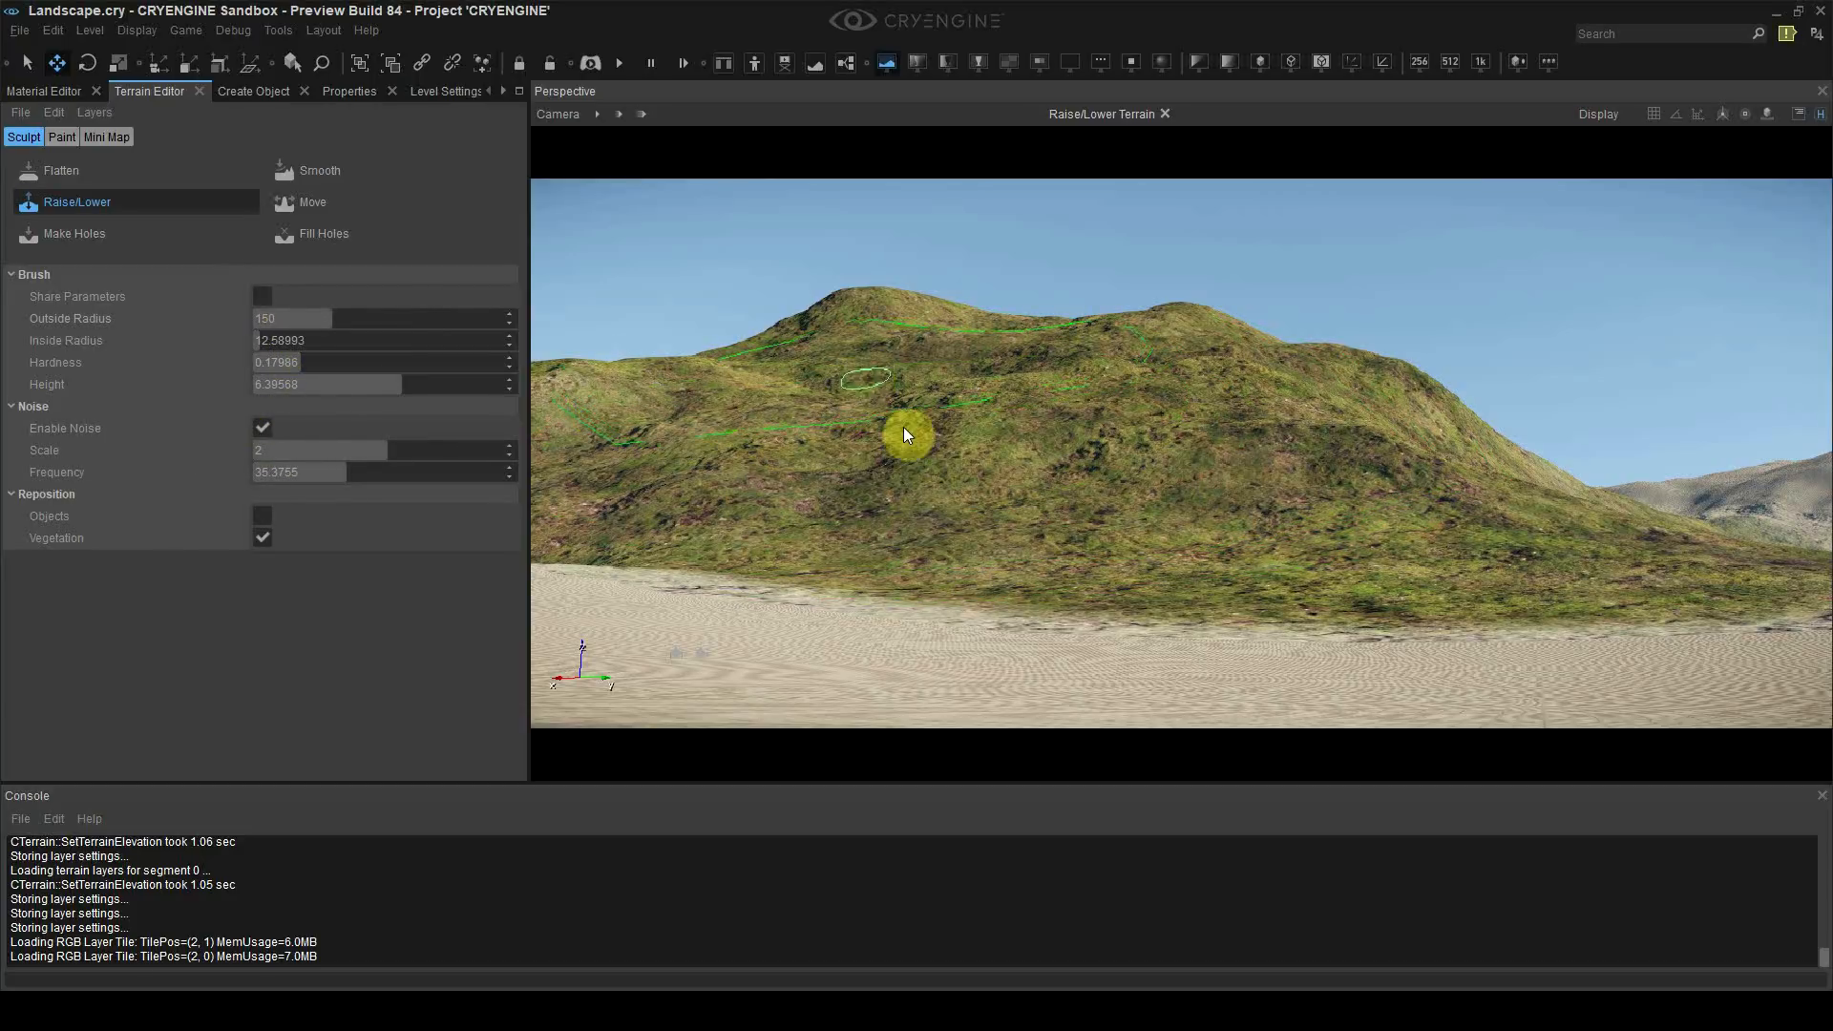
# Step: Undo the test sculpting, try raising the mountain's ridge with a noise Frequency of about 64.5, and undo those strokes
pyautogui.hotkey('ctrl', 'z')
pyautogui.hotkey('ctrl', 'z')
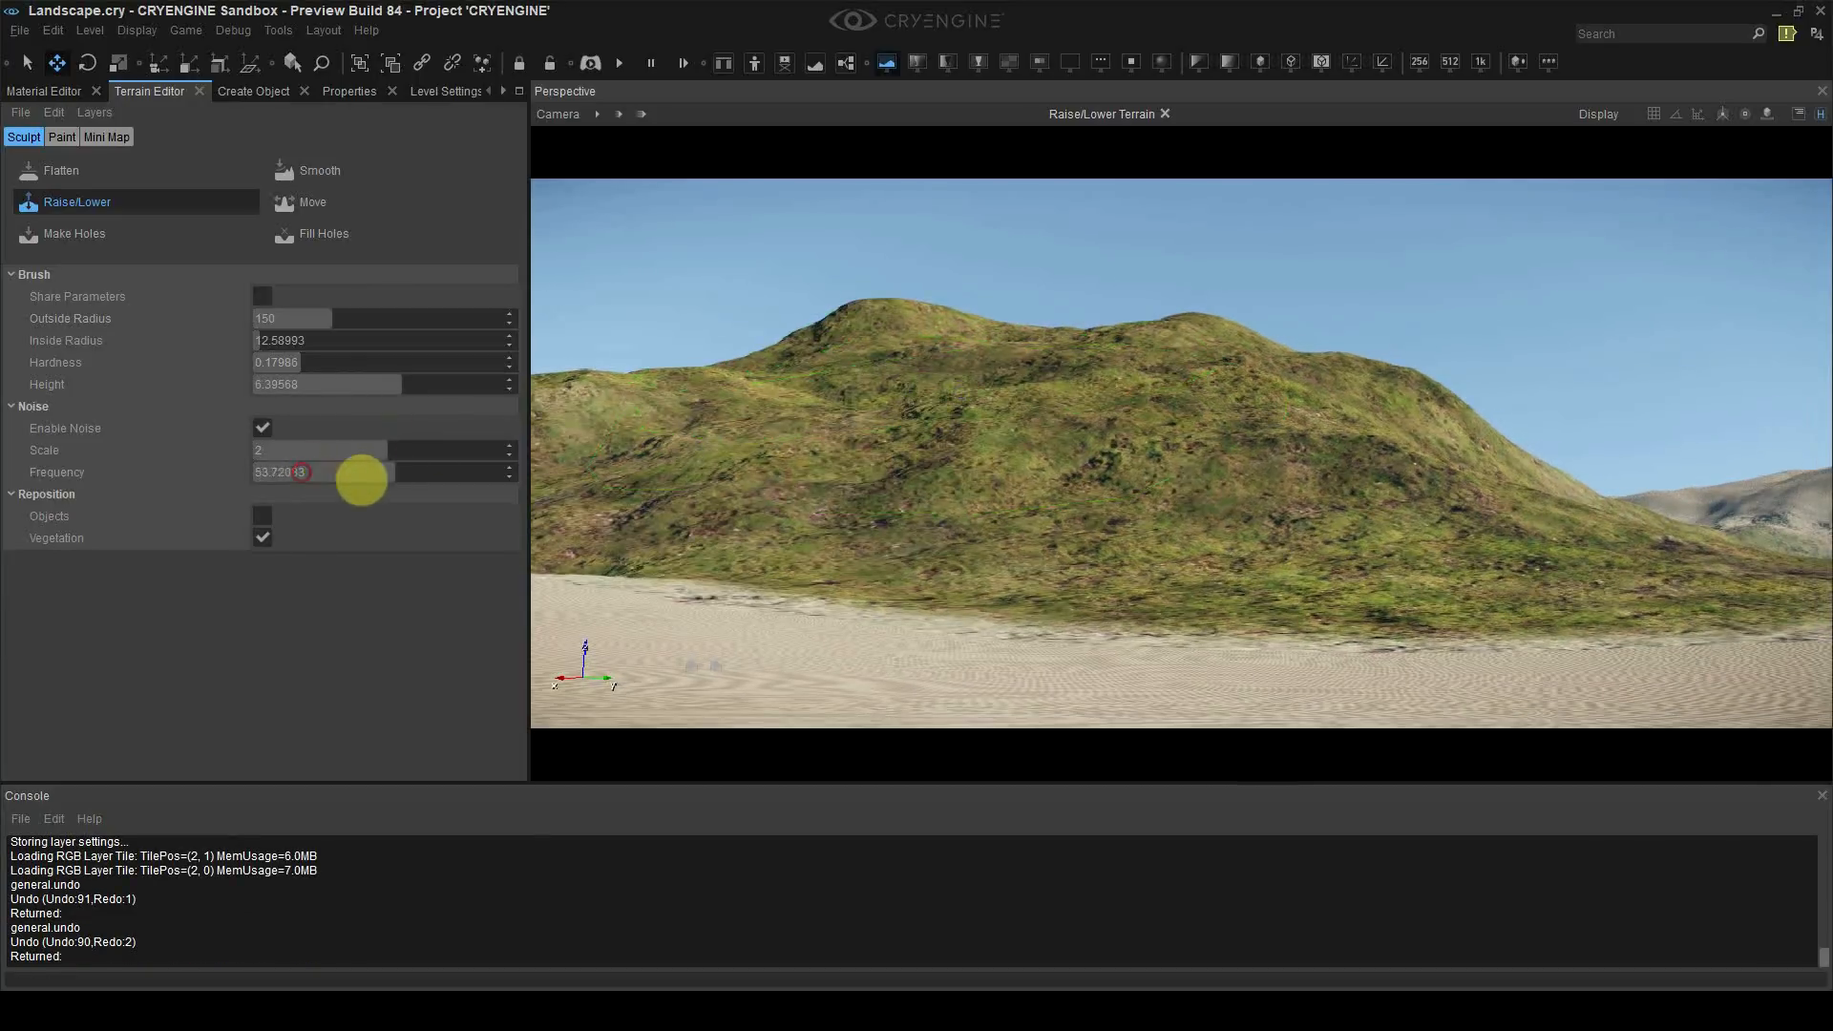
pyautogui.moveTo(360, 478); pyautogui.dragTo(370, 479)
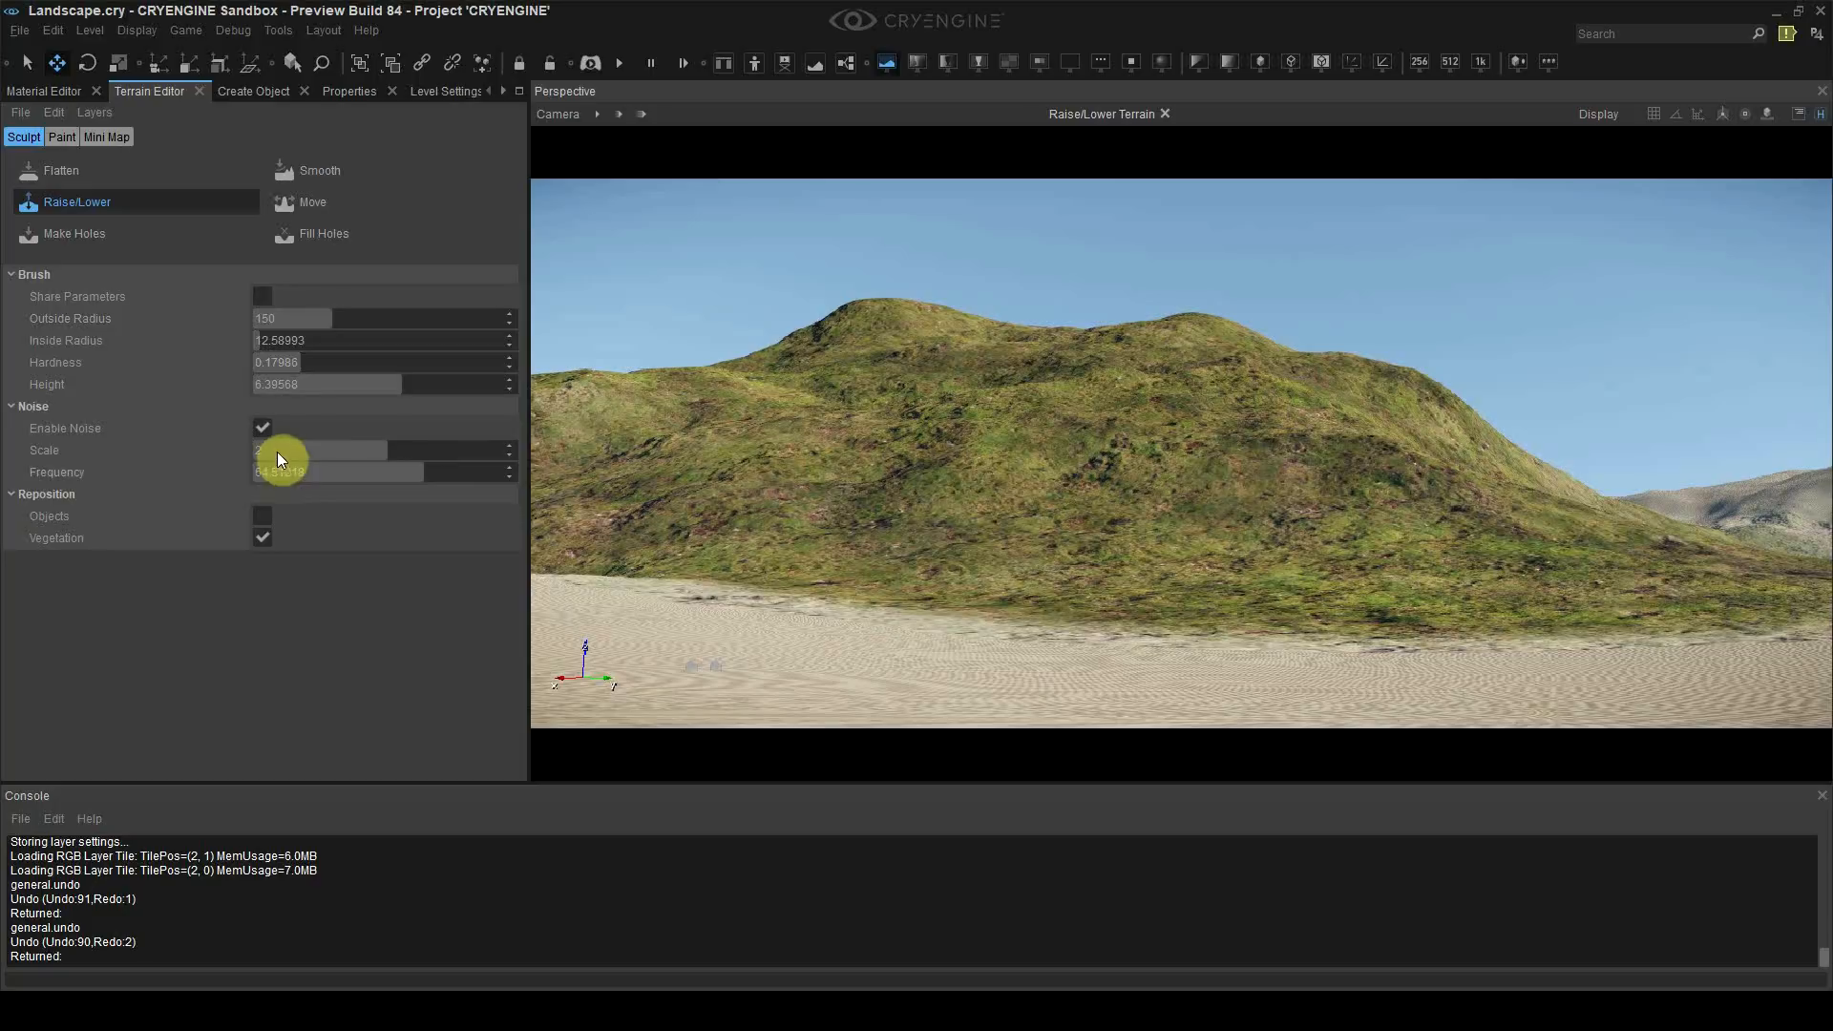
pyautogui.moveTo(1208, 348); pyautogui.dragTo(1251, 351, button='right')
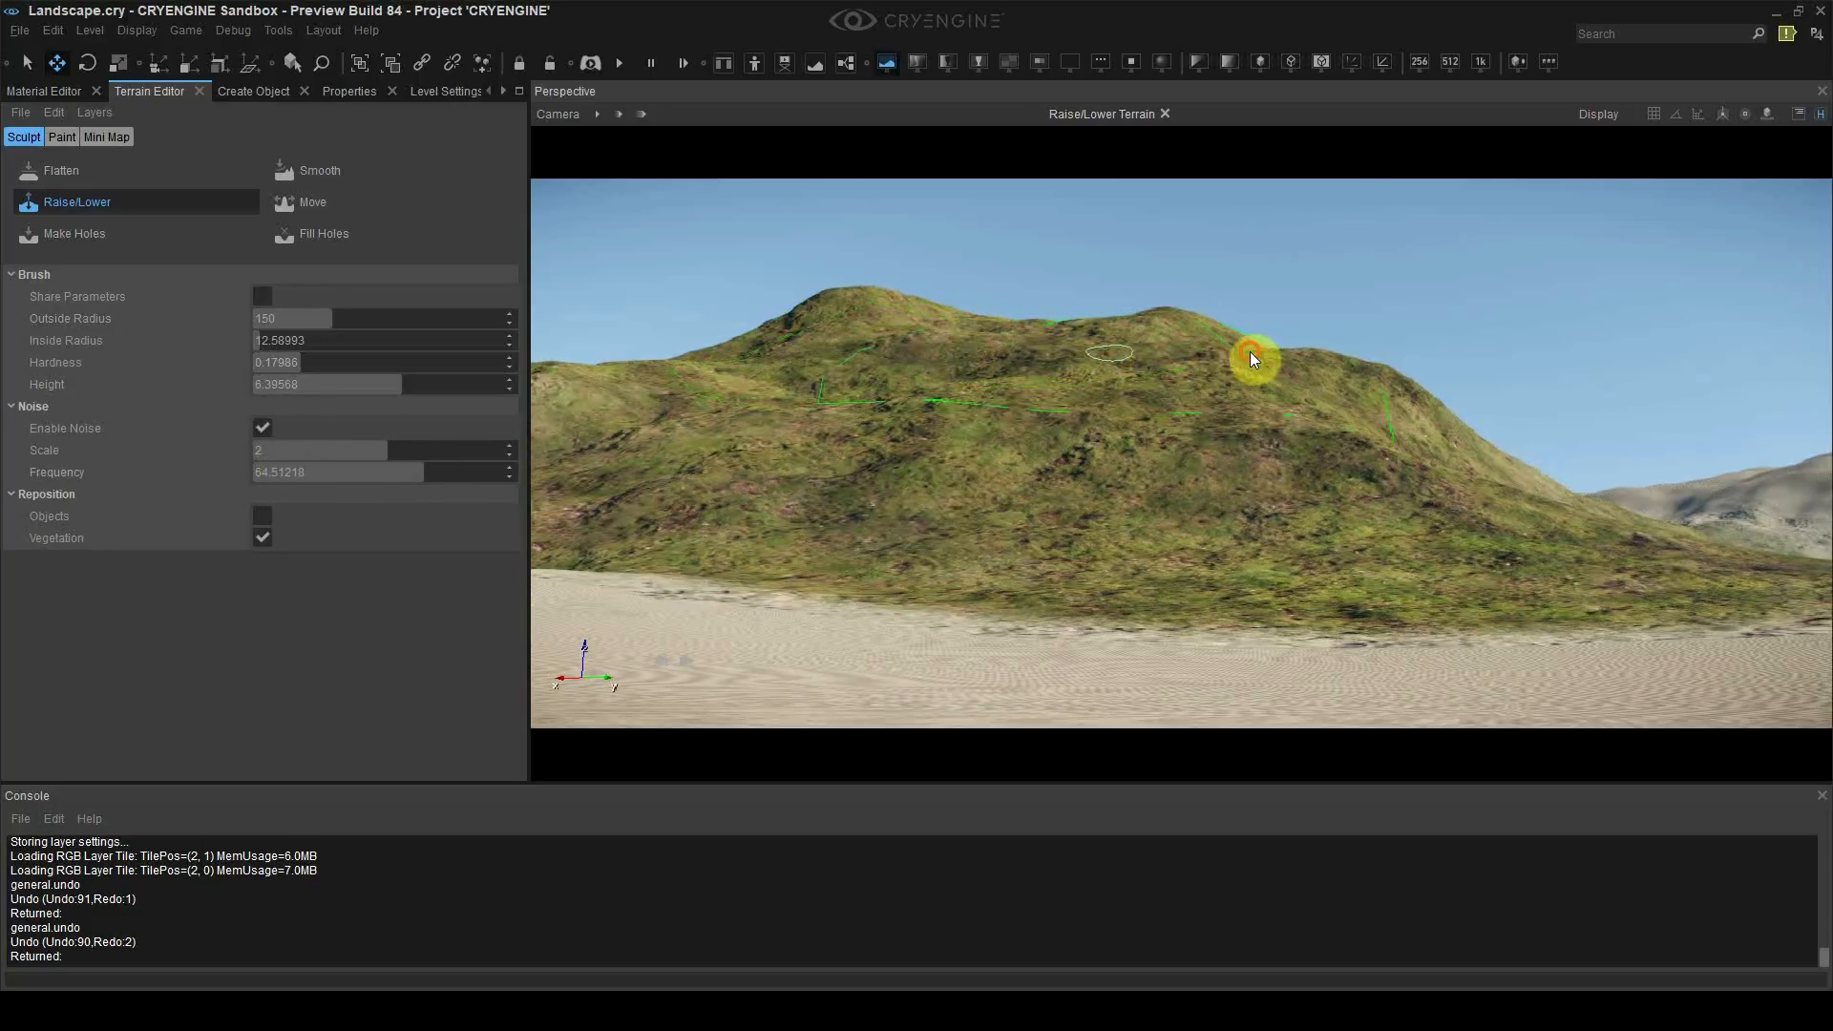
pyautogui.click(1237, 358)
pyautogui.moveTo(1291, 419); pyautogui.dragTo(1306, 420, button='right')
pyautogui.hotkey('ctrl', 'z')
pyautogui.click(1396, 409)
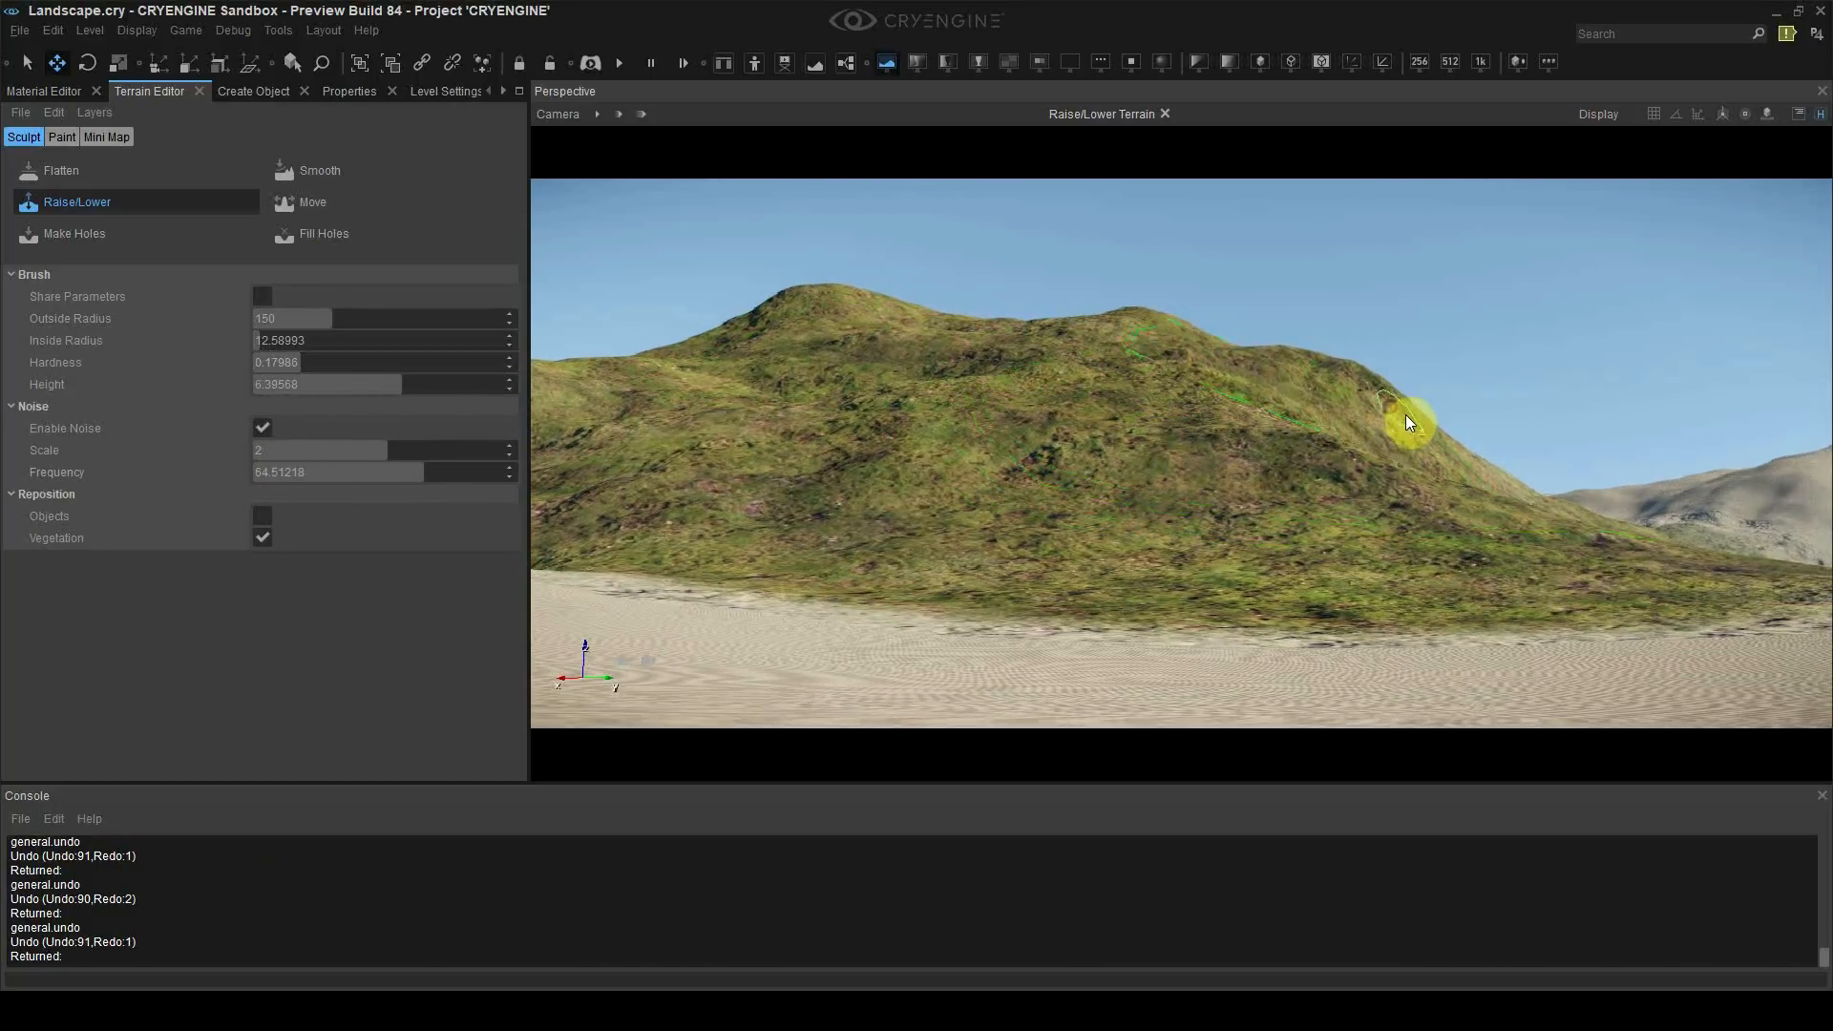
pyautogui.moveTo(1314, 485); pyautogui.dragTo(1332, 490, button='right')
pyautogui.hotkey('ctrl', 'z')
# Step: Try raising the mountain's upper slope with a noise Frequency of about 19.9 and undo the stroke
pyautogui.moveTo(388, 474); pyautogui.dragTo(329, 476)
pyautogui.click(1098, 325)
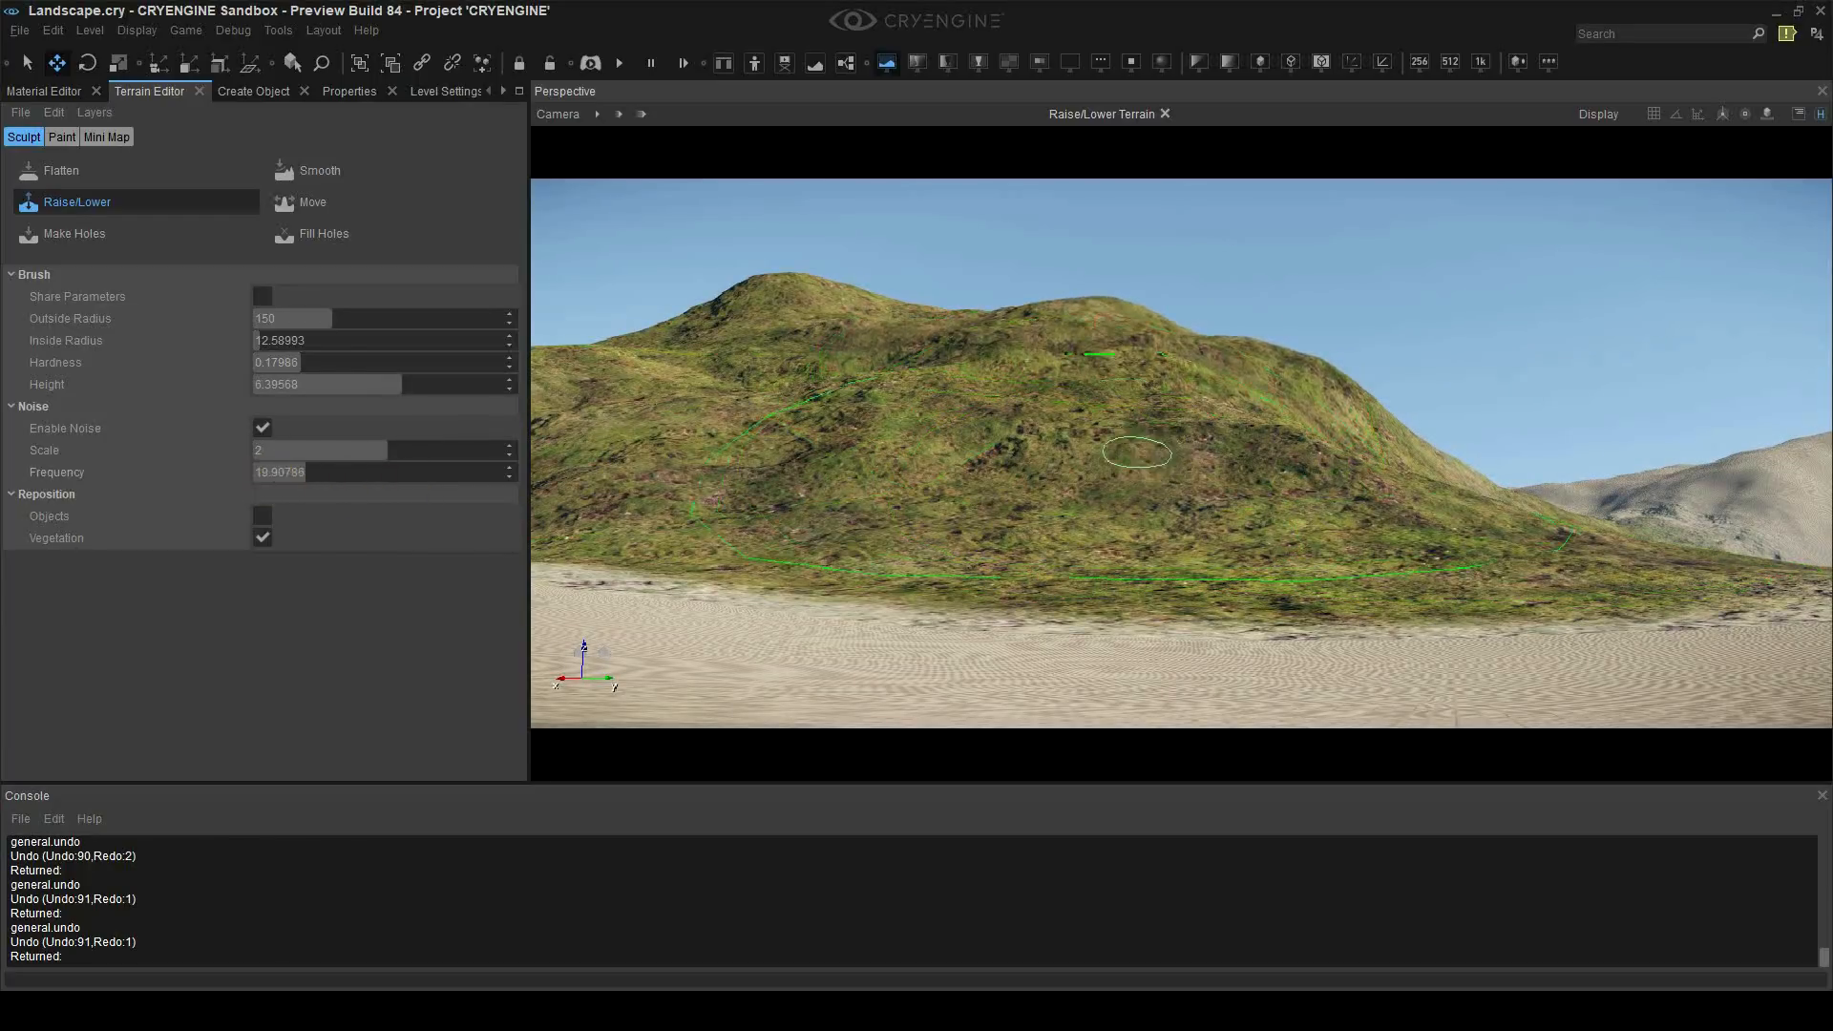
pyautogui.moveTo(1138, 452); pyautogui.dragTo(1159, 477, button='right')
pyautogui.hotkey('ctrl', 'z')
# Step: Set the noise Frequency to about 88.3 and the brush Hardness to about 0.56, and test strokes on the mountain's slope and ridge
pyautogui.moveTo(341, 475); pyautogui.dragTo(495, 476)
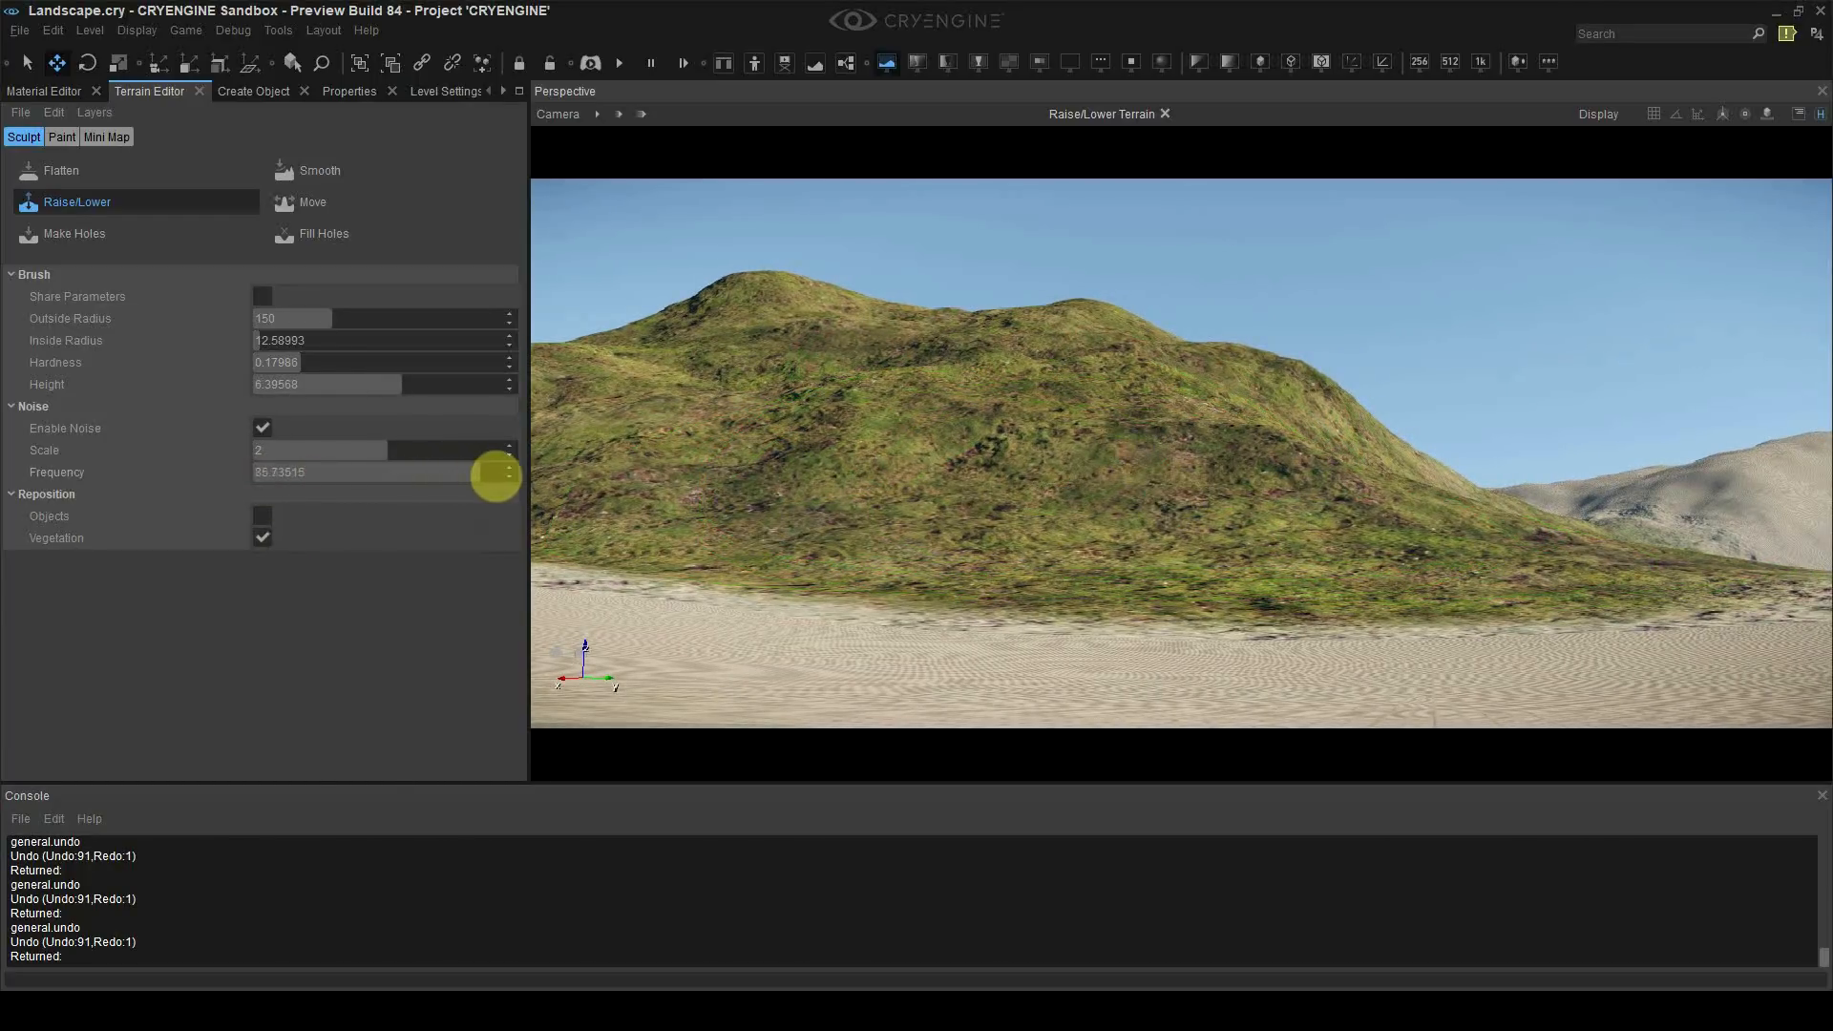
pyautogui.click(403, 361)
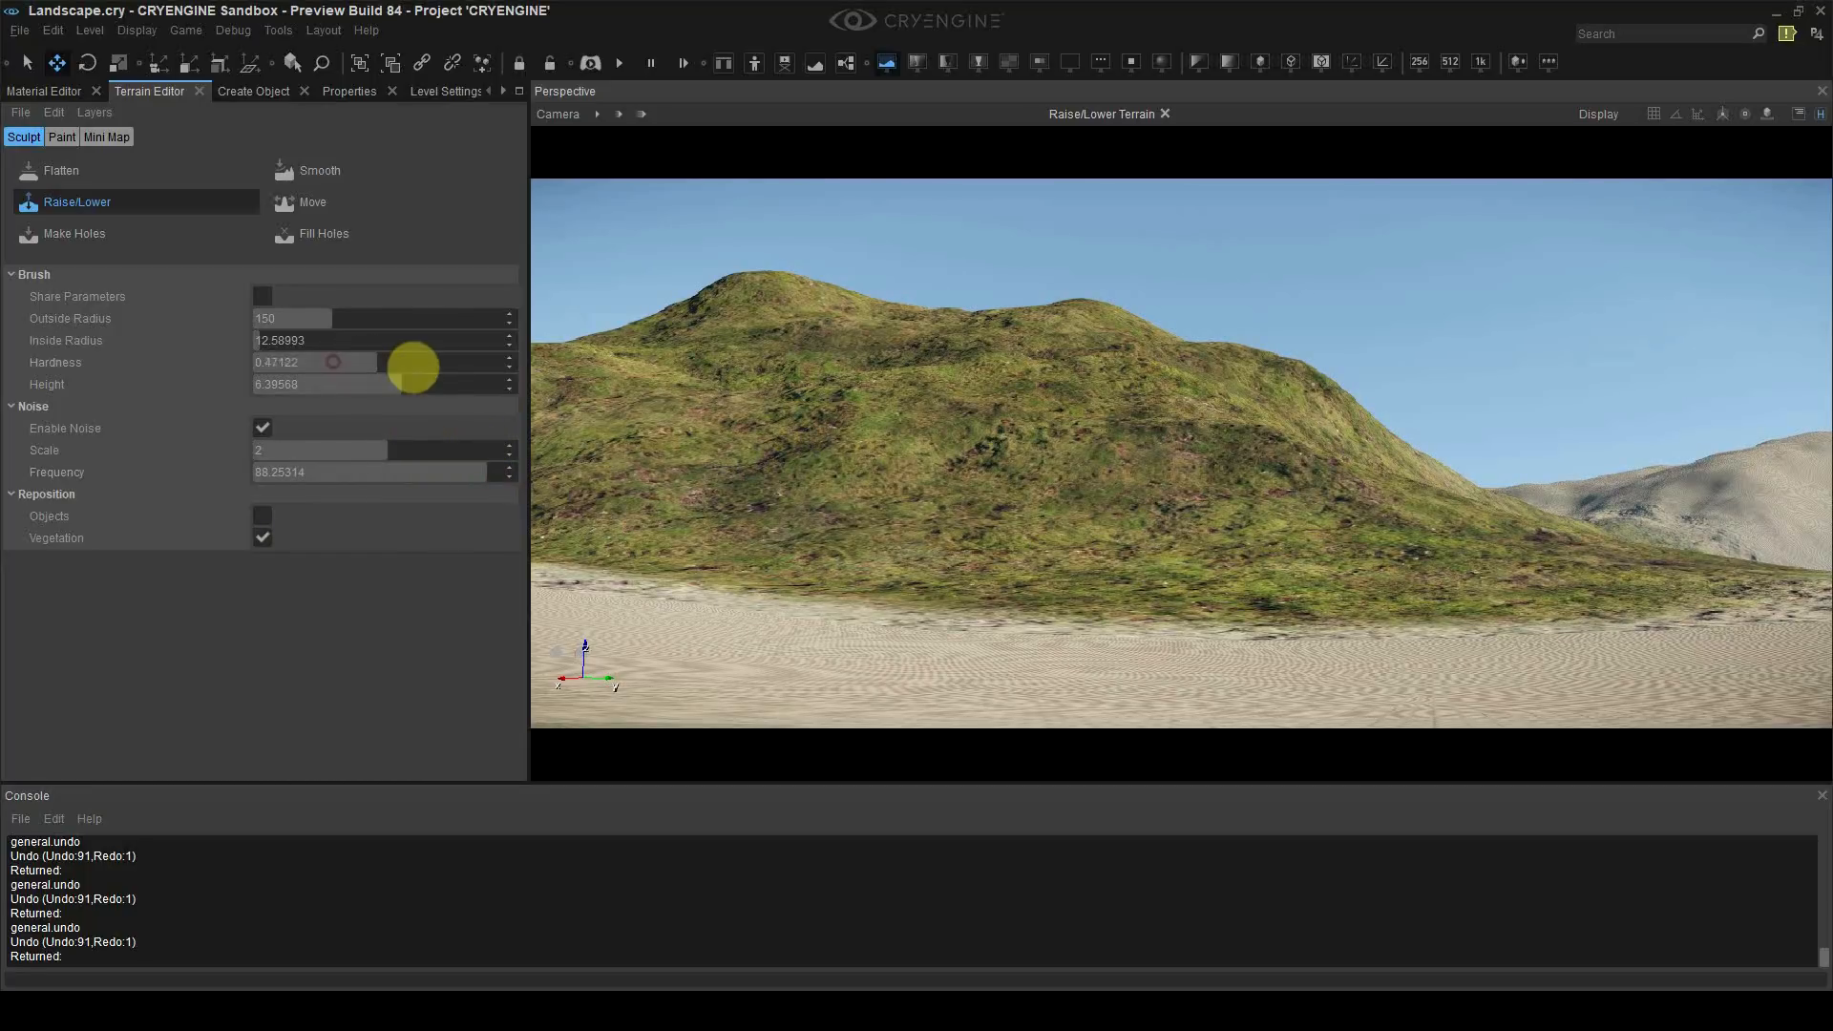
pyautogui.click(1344, 420)
pyautogui.moveTo(1377, 451); pyautogui.dragTo(1373, 452, button='right')
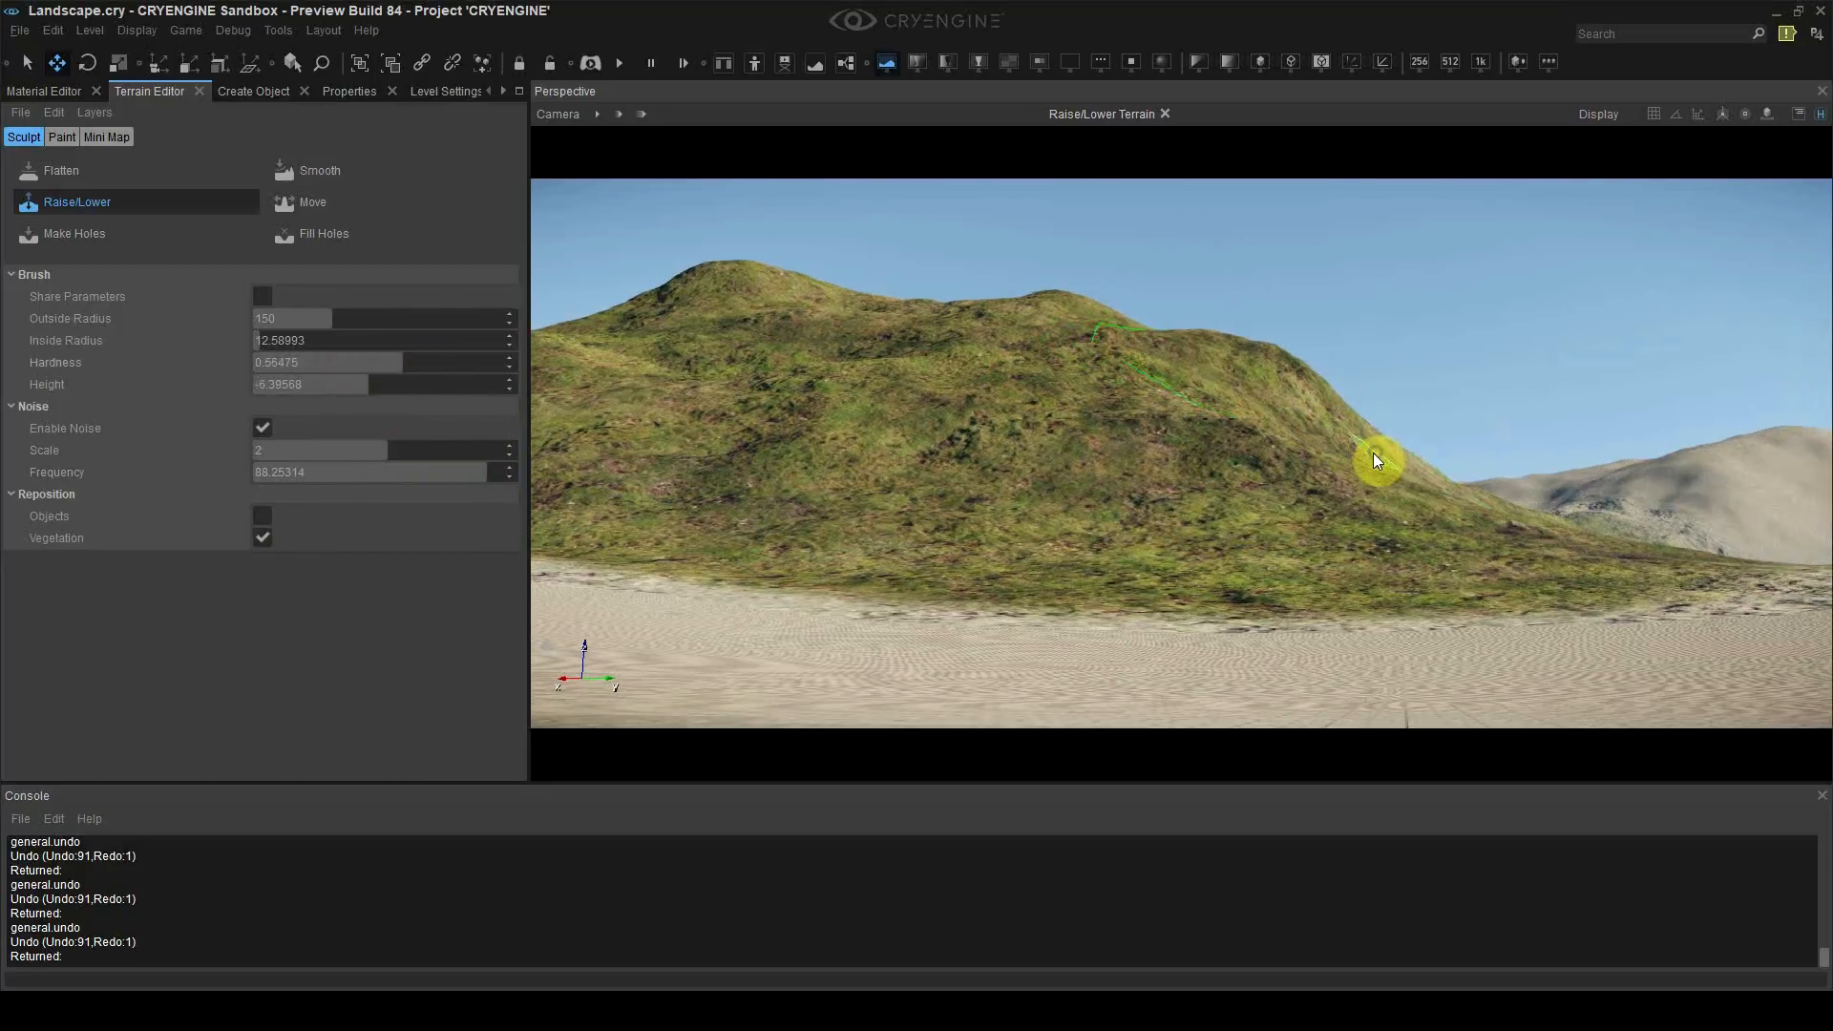
pyautogui.click(1184, 526)
pyautogui.hotkey('ctrl', 'z')
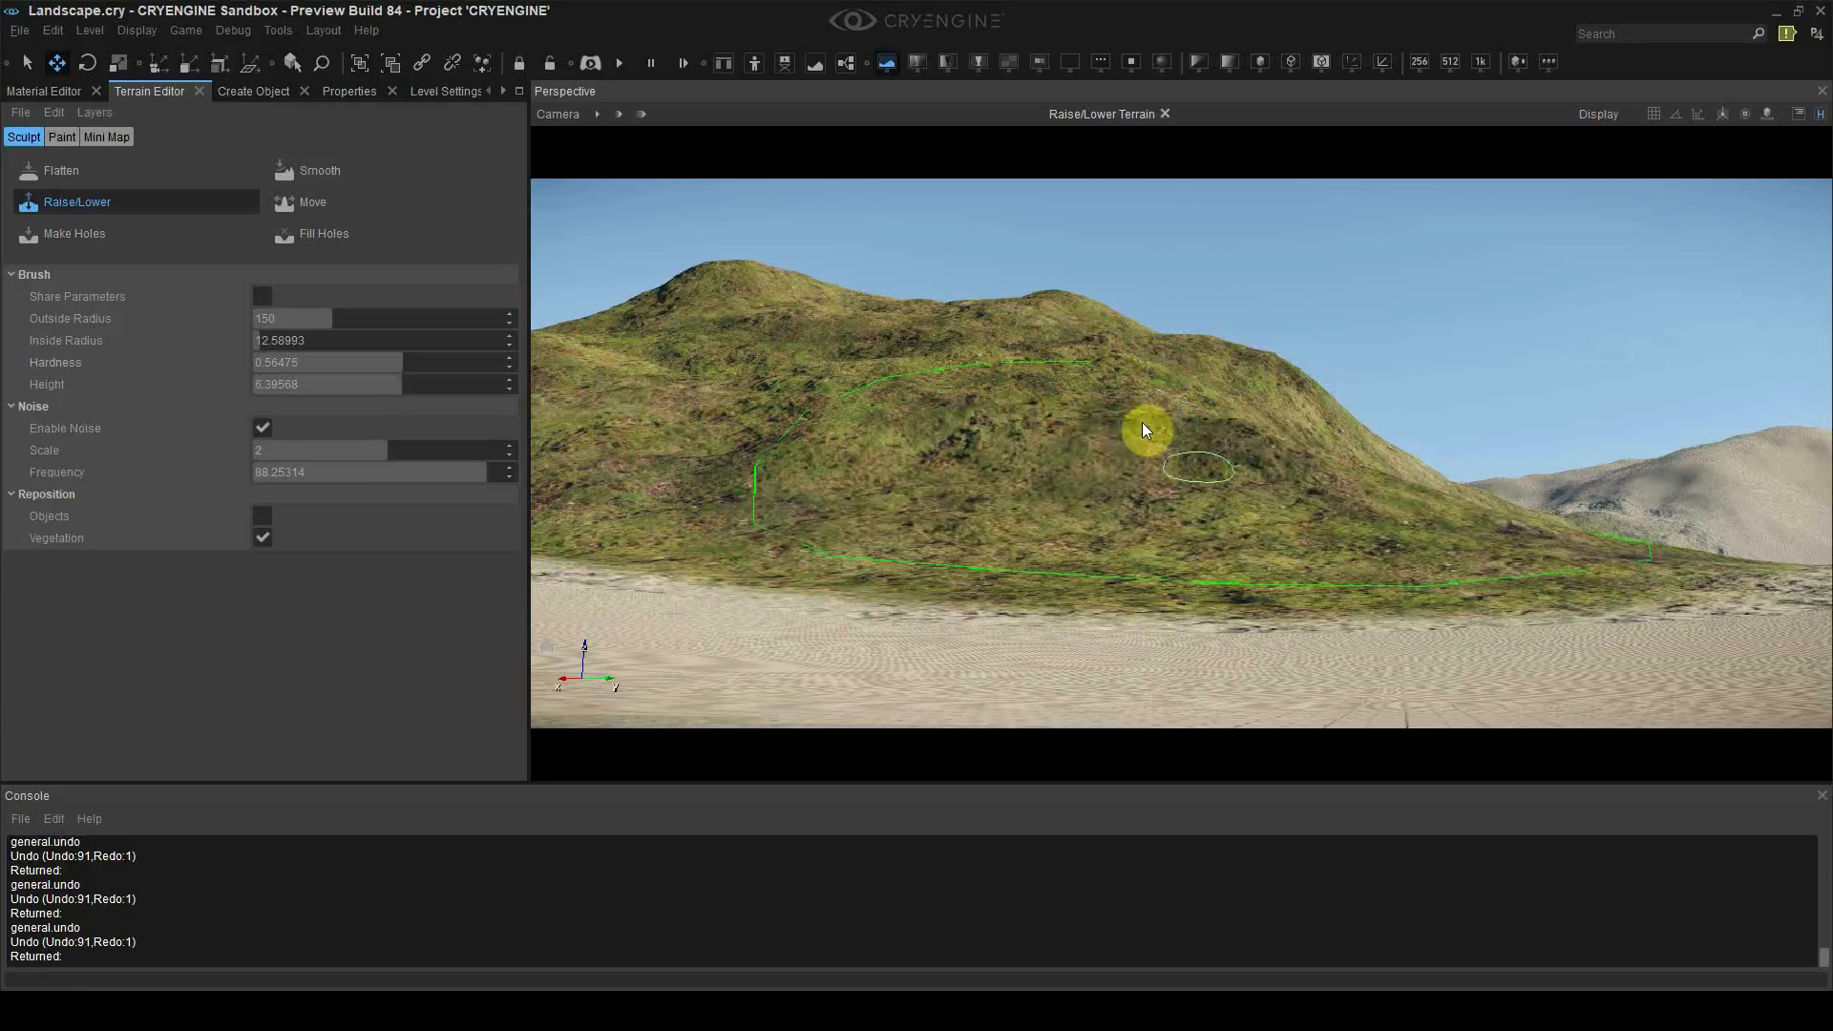
pyautogui.click(1109, 397)
pyautogui.hotkey('ctrl', 'z')
pyautogui.click(1058, 315)
pyautogui.click(1052, 307)
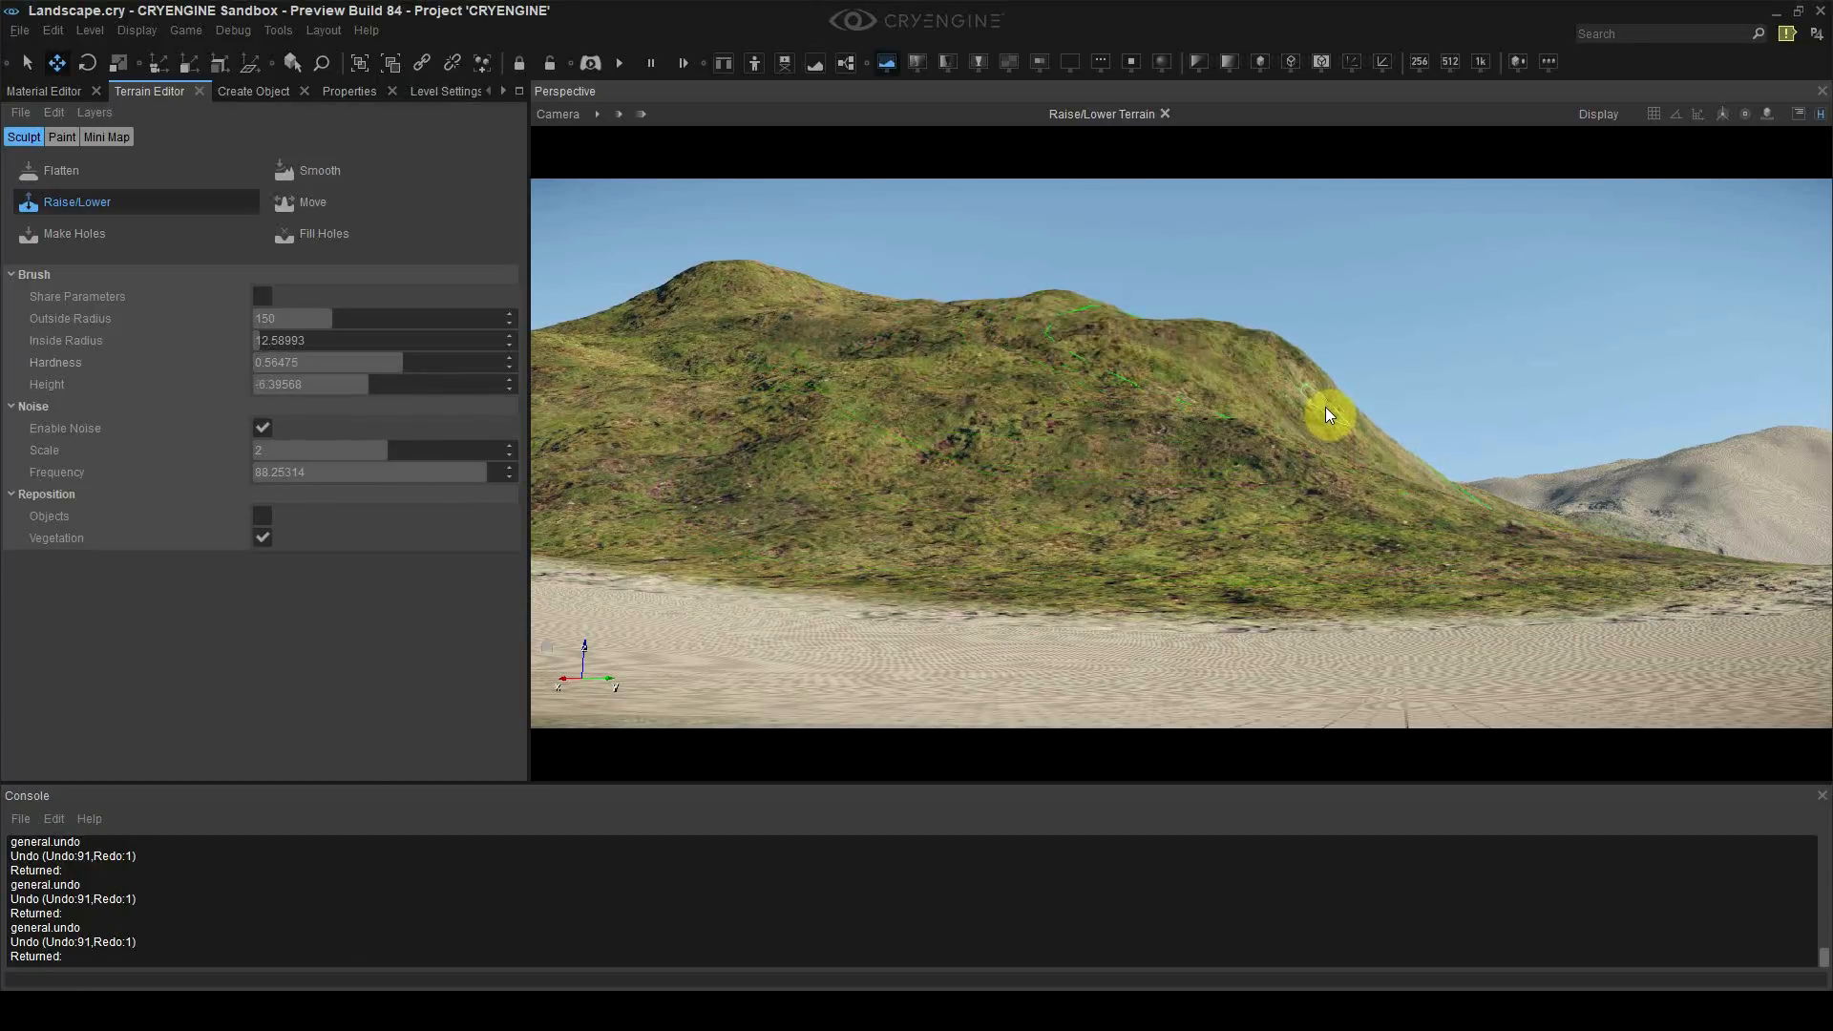
# Step: Try raising the slope below the ridge with a noise Scale of about 42.3 and undo the stroke
pyautogui.moveTo(386, 450); pyautogui.dragTo(440, 451)
pyautogui.click(958, 336)
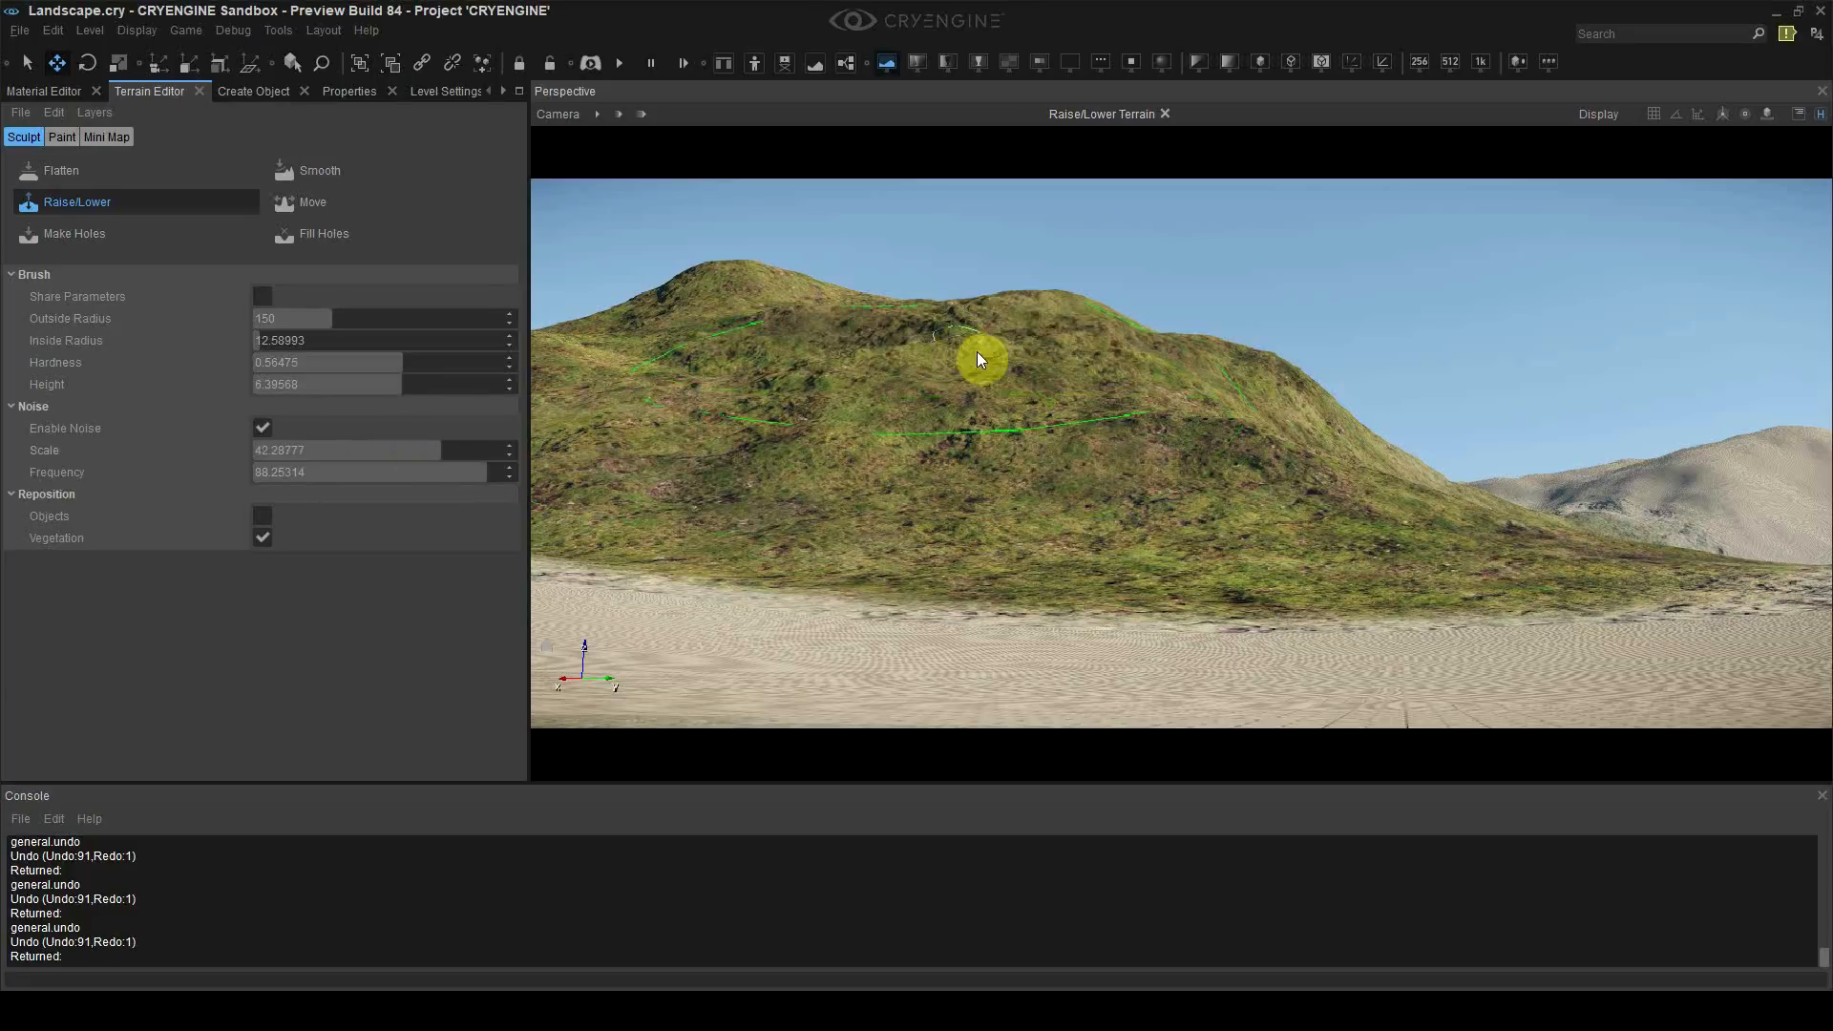
pyautogui.hotkey('ctrl', 'z')
# Step: Set the noise Scale to 15 and try raising the mountain's peak and steep end slope
pyautogui.doubleClick(298, 451)
pyautogui.write('15')
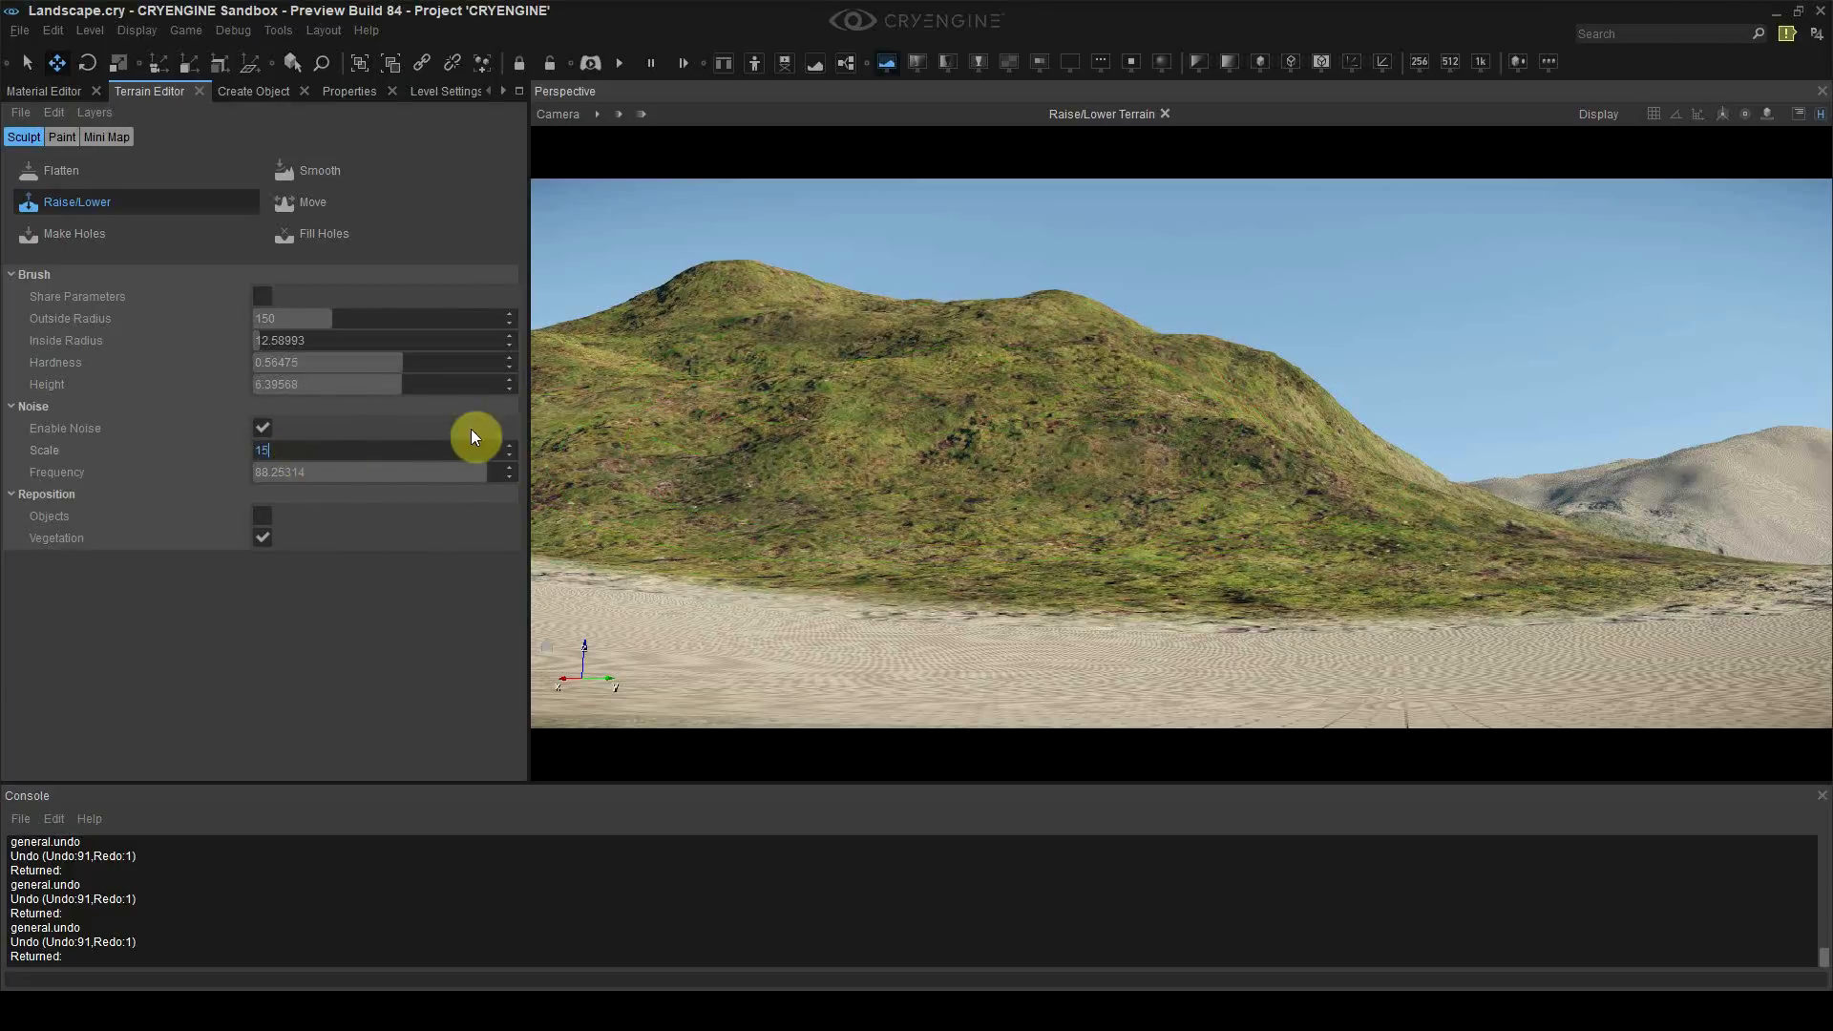
pyautogui.press('Return')
pyautogui.click(743, 279)
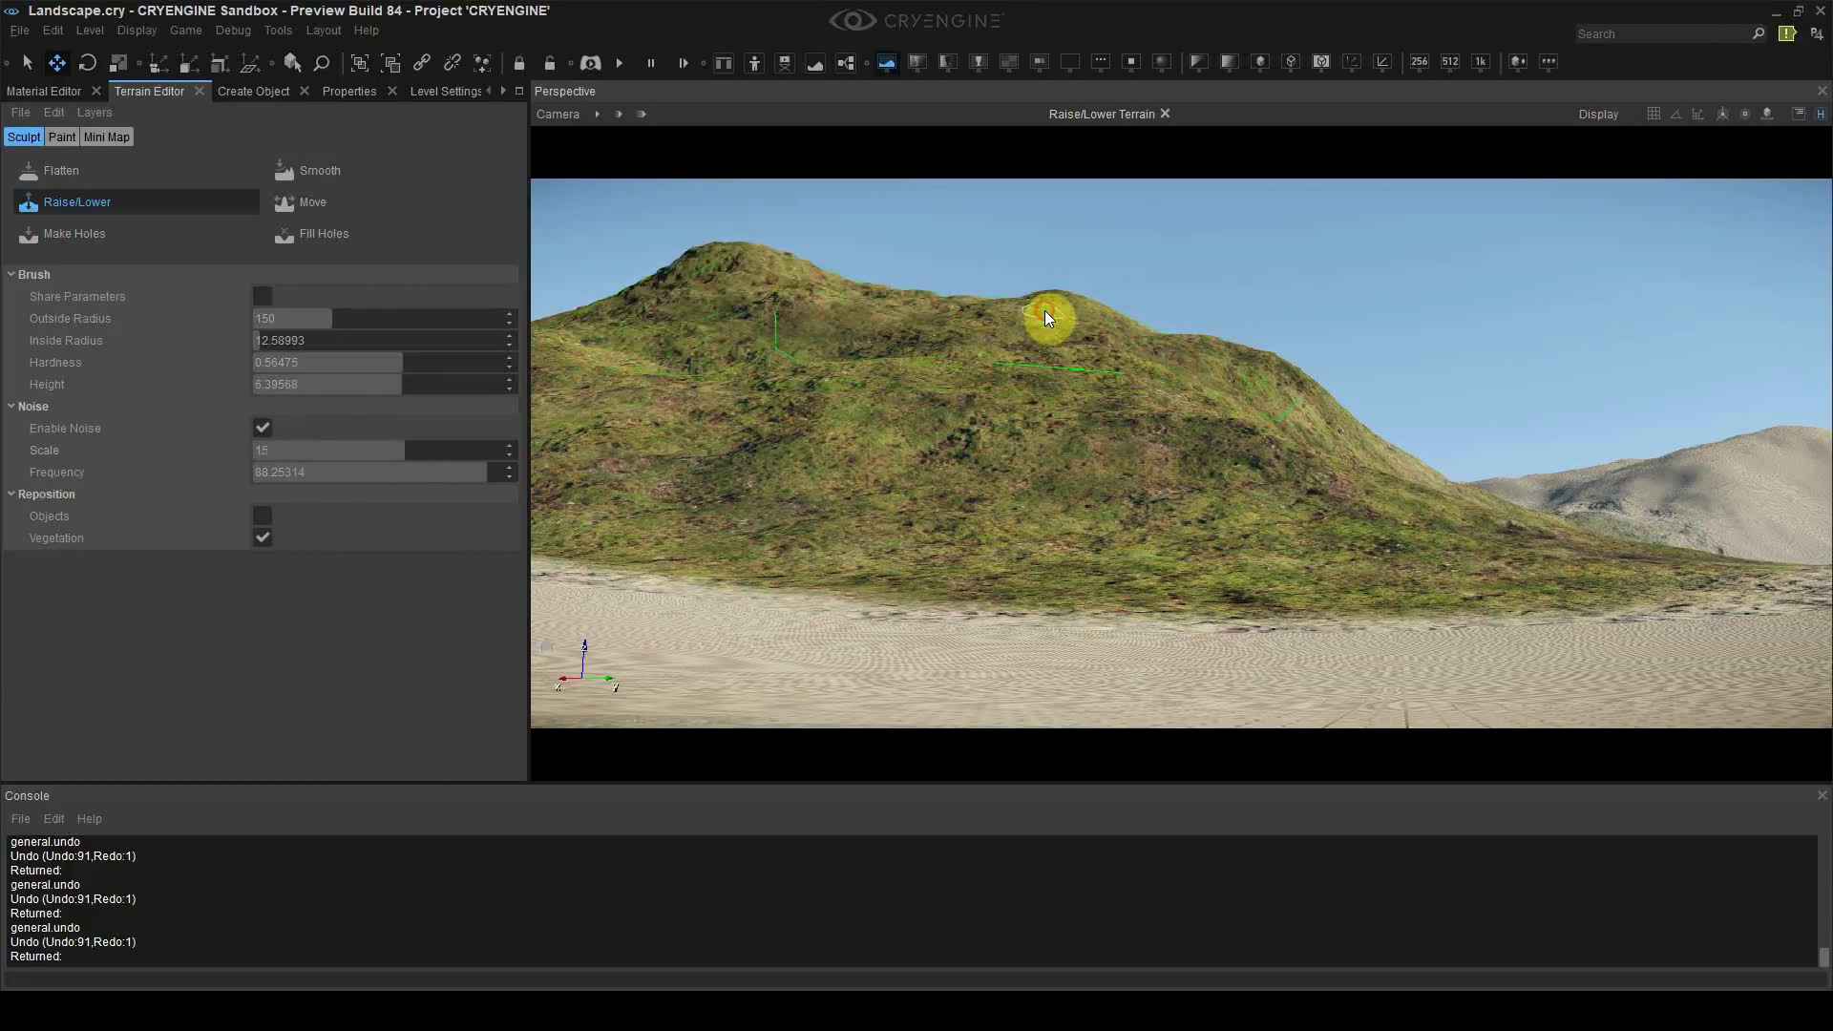
pyautogui.click(1339, 407)
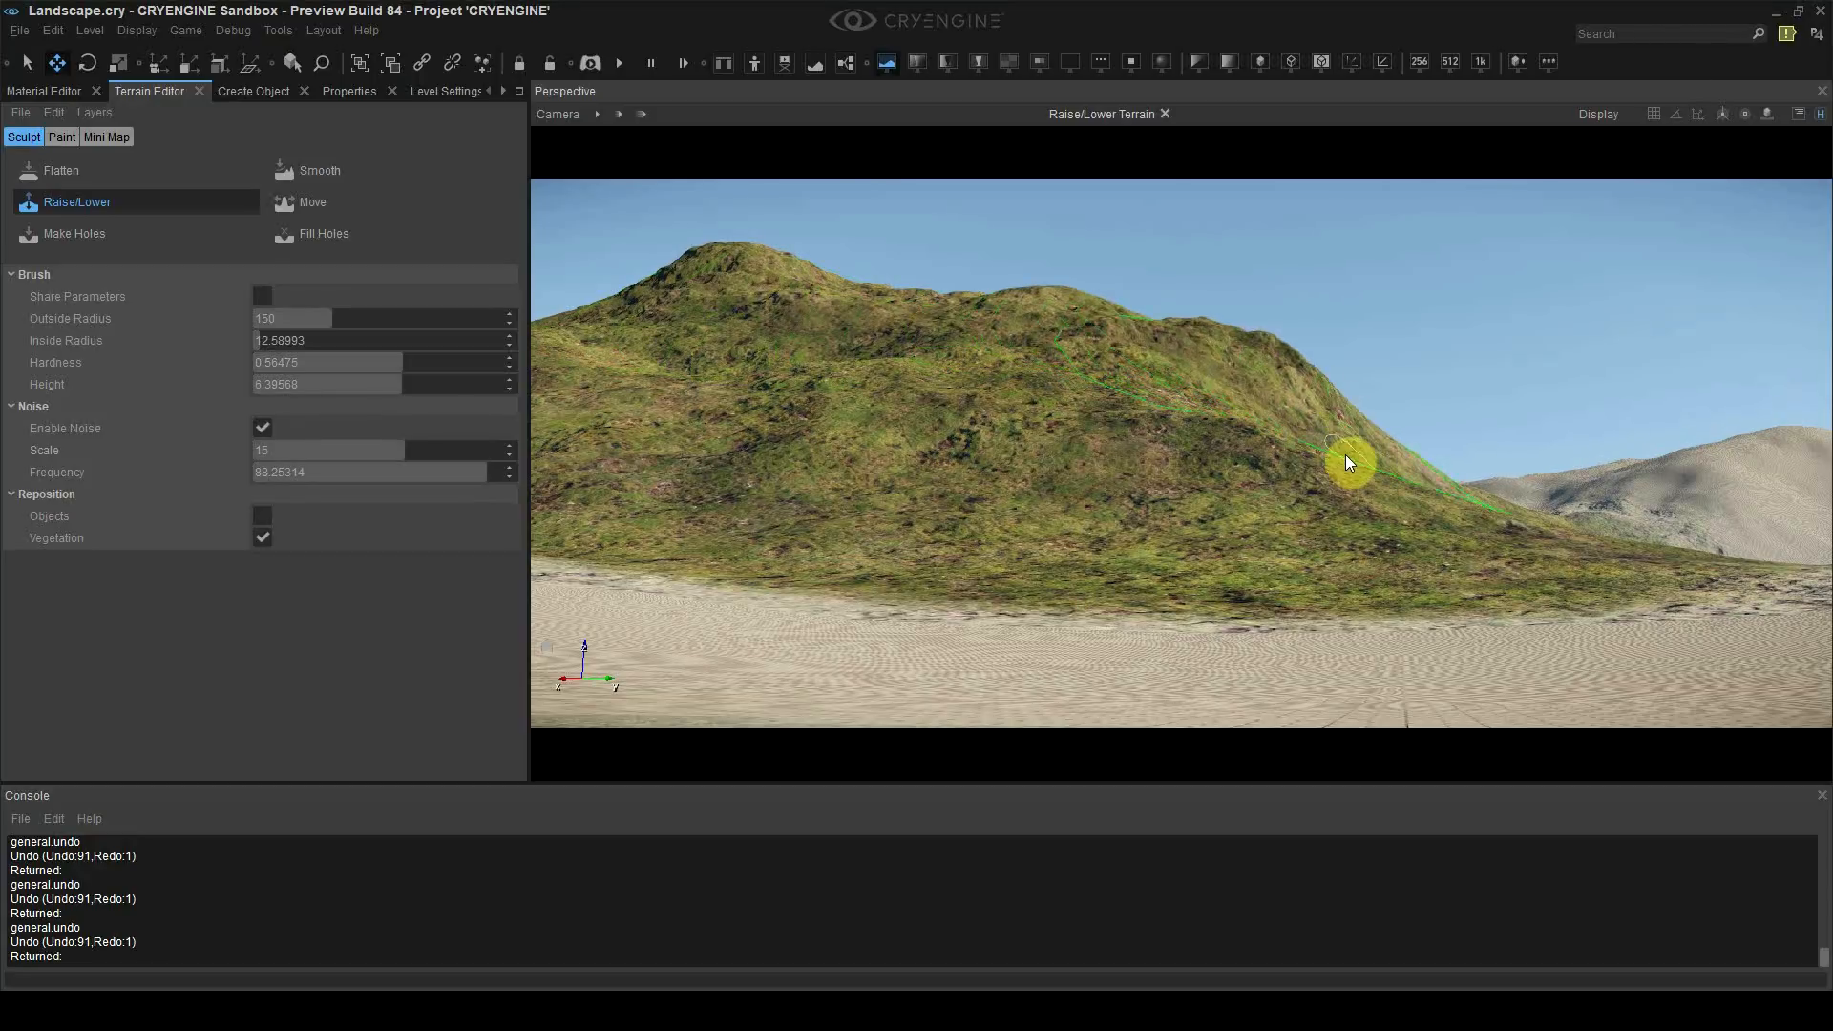
pyautogui.click(1345, 454)
pyautogui.click(1291, 480)
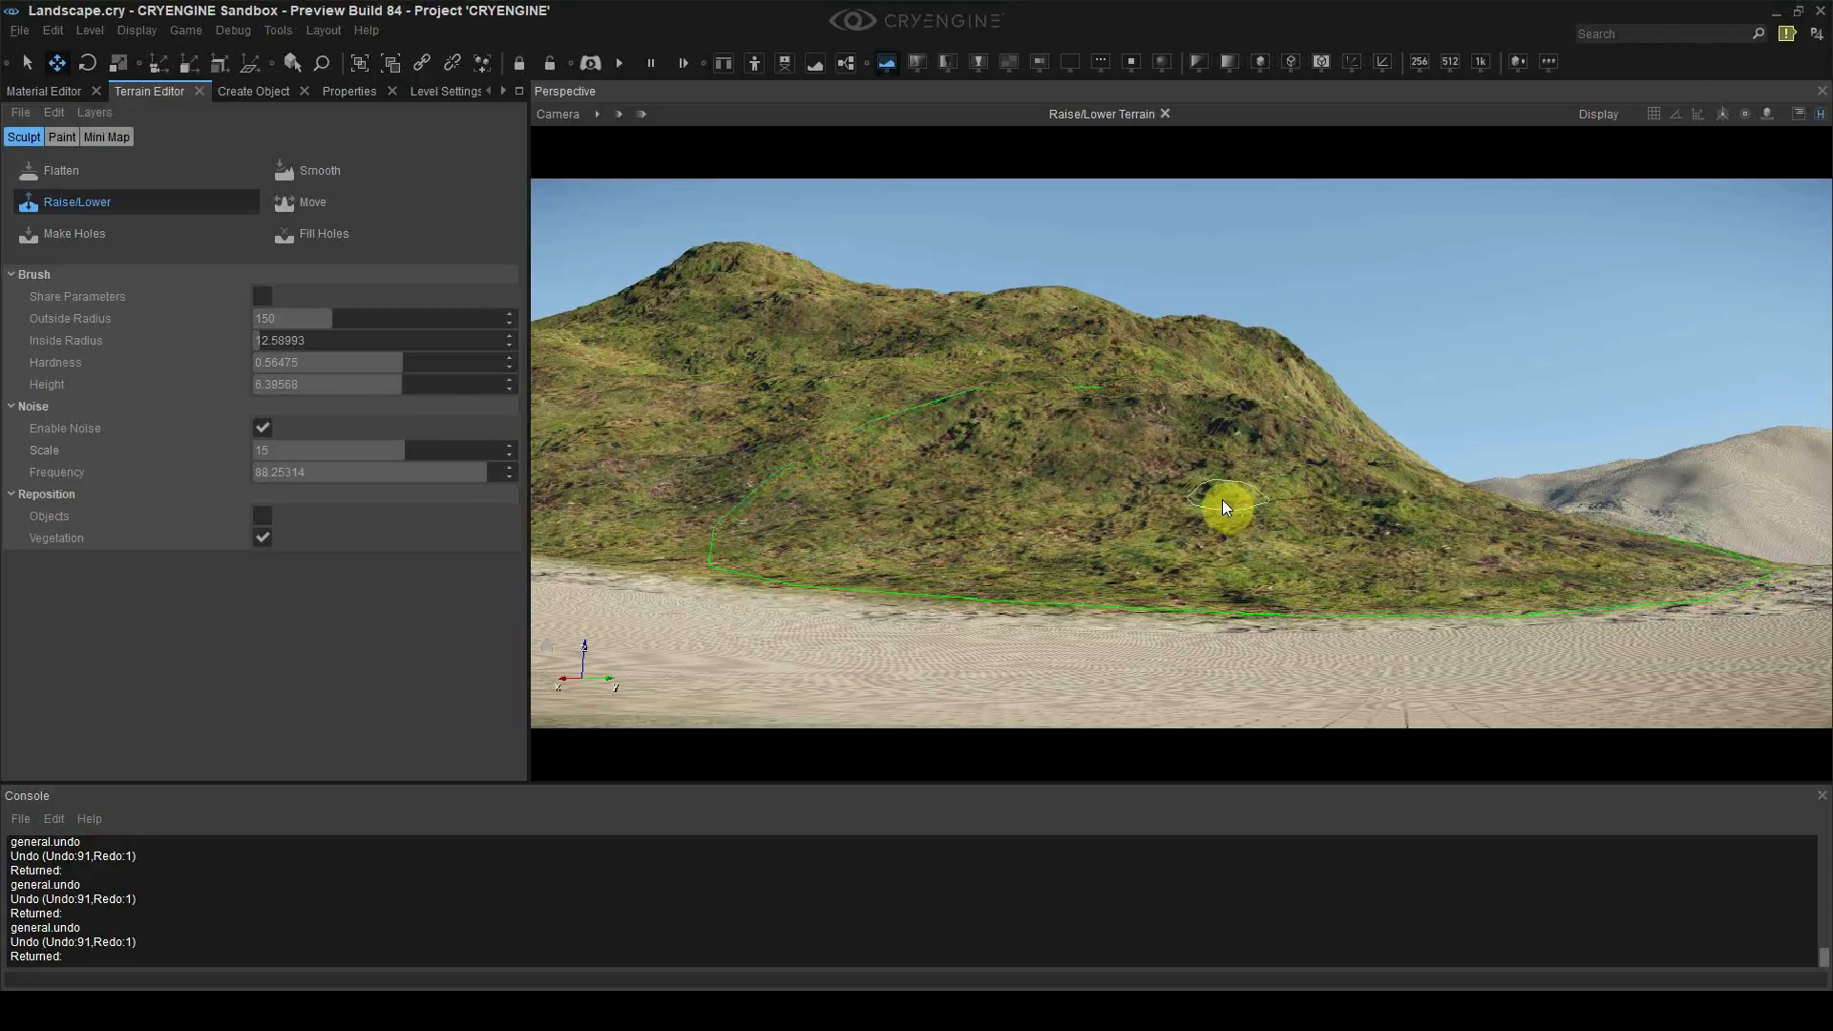
pyautogui.moveTo(1222, 501); pyautogui.dragTo(1213, 498, button='right')
pyautogui.hotkey('ctrl', 'z')
# Step: Undo the trial strokes, try raising the saddle beside the peak with a noise Frequency of about 43.3, and undo that stroke
pyautogui.click(365, 472)
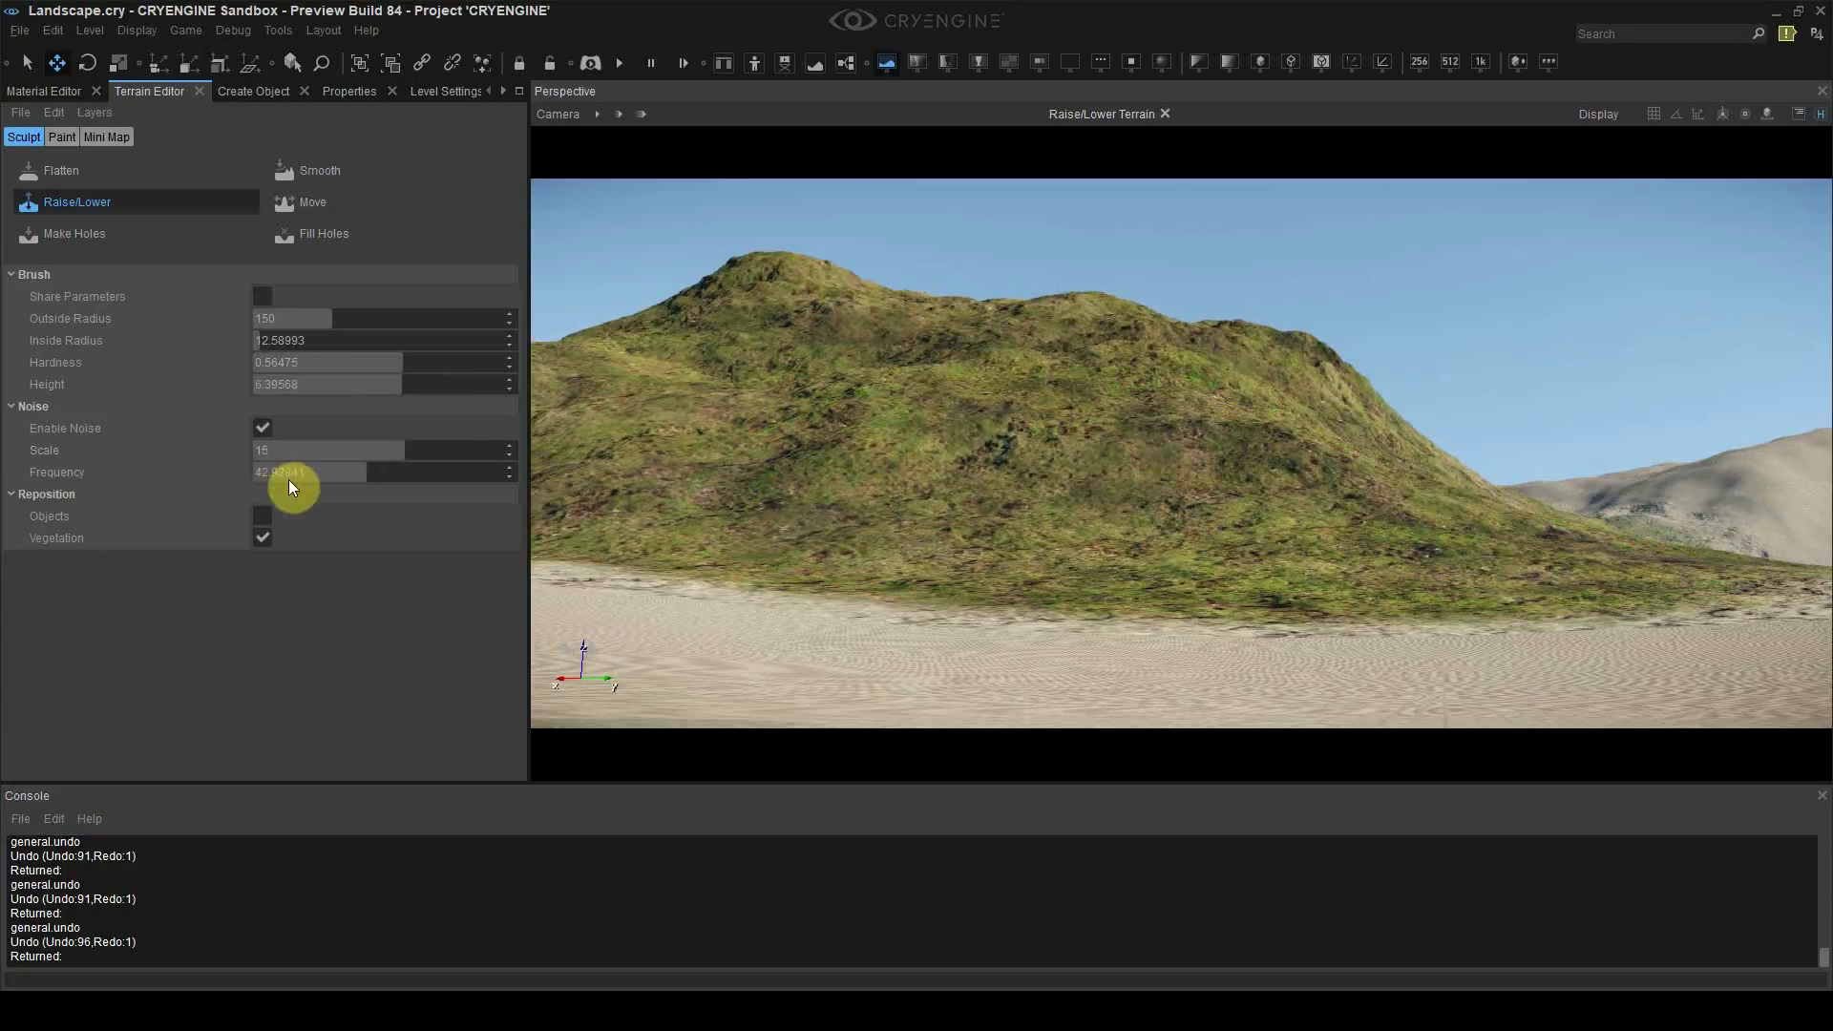
pyautogui.click(899, 334)
pyautogui.hotkey('ctrl', 'z')
pyautogui.hotkey('ctrl', 'z')
pyautogui.hotkey('ctrl', 'z')
pyautogui.hotkey('ctrl', 'z')
pyautogui.hotkey('ctrl', 'z')
pyautogui.hotkey('ctrl', 'z')
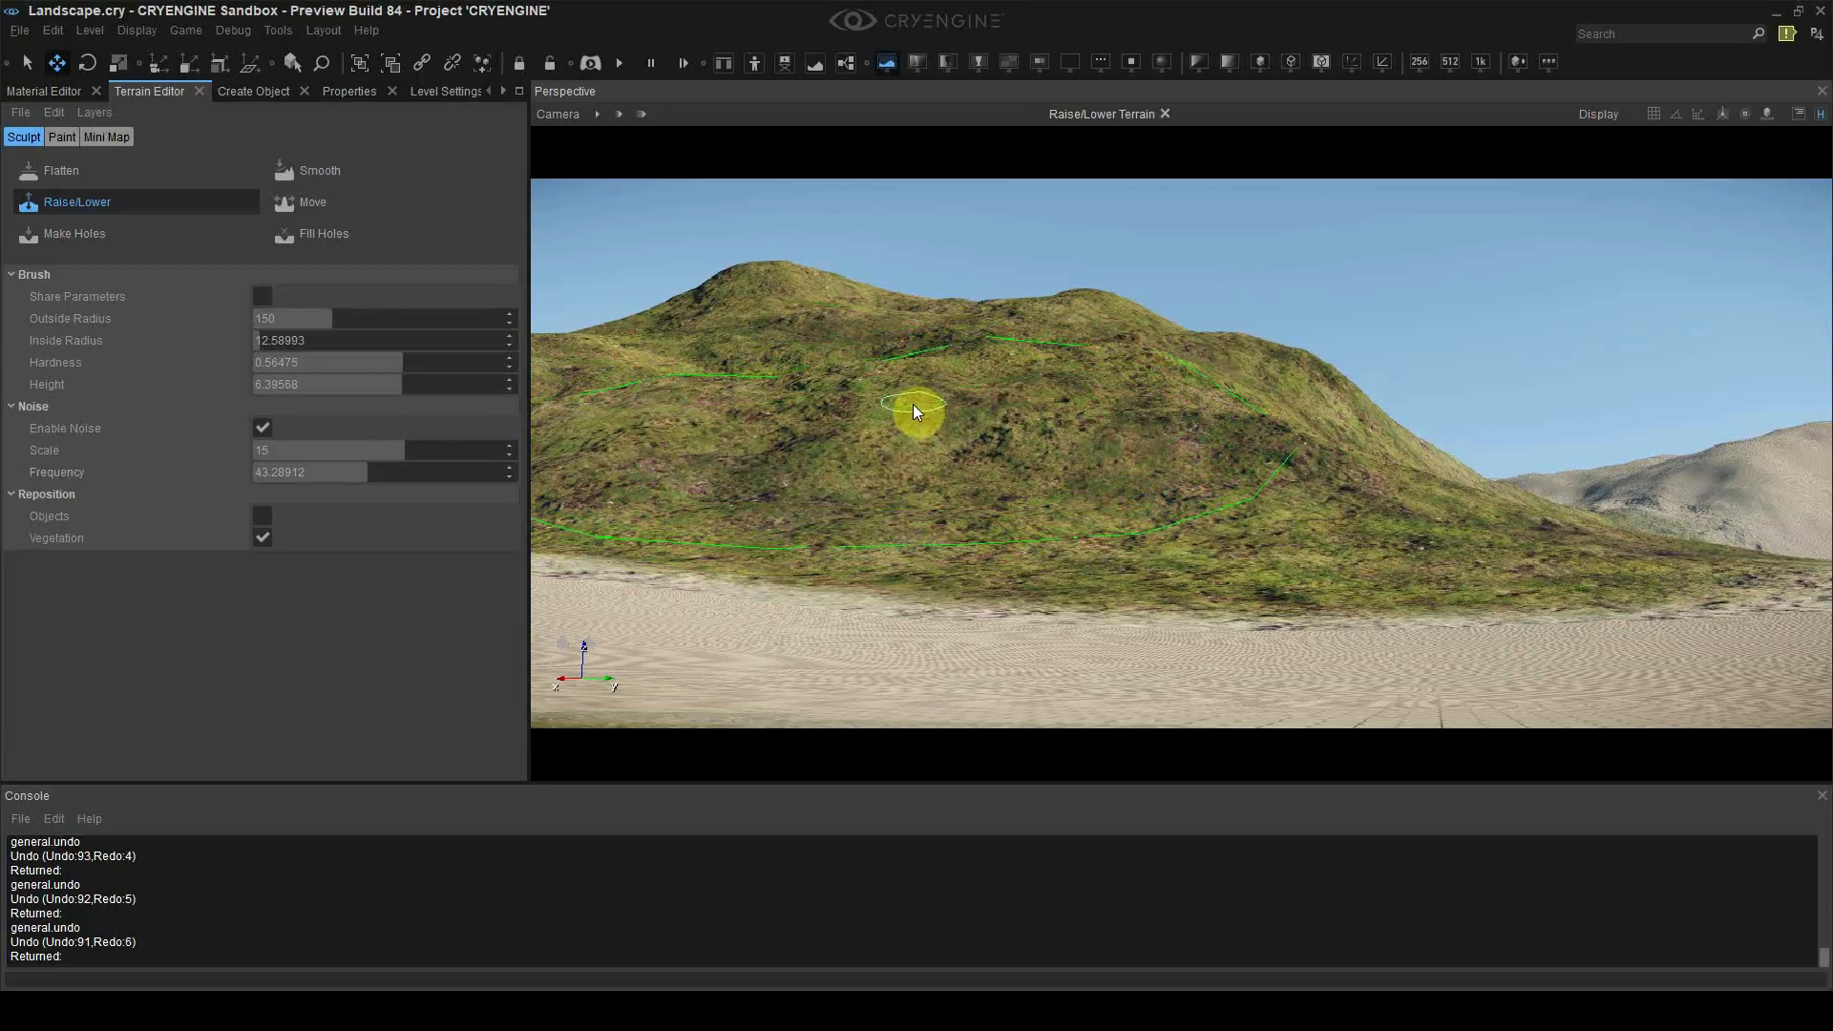
pyautogui.moveTo(805, 306); pyautogui.dragTo(900, 337)
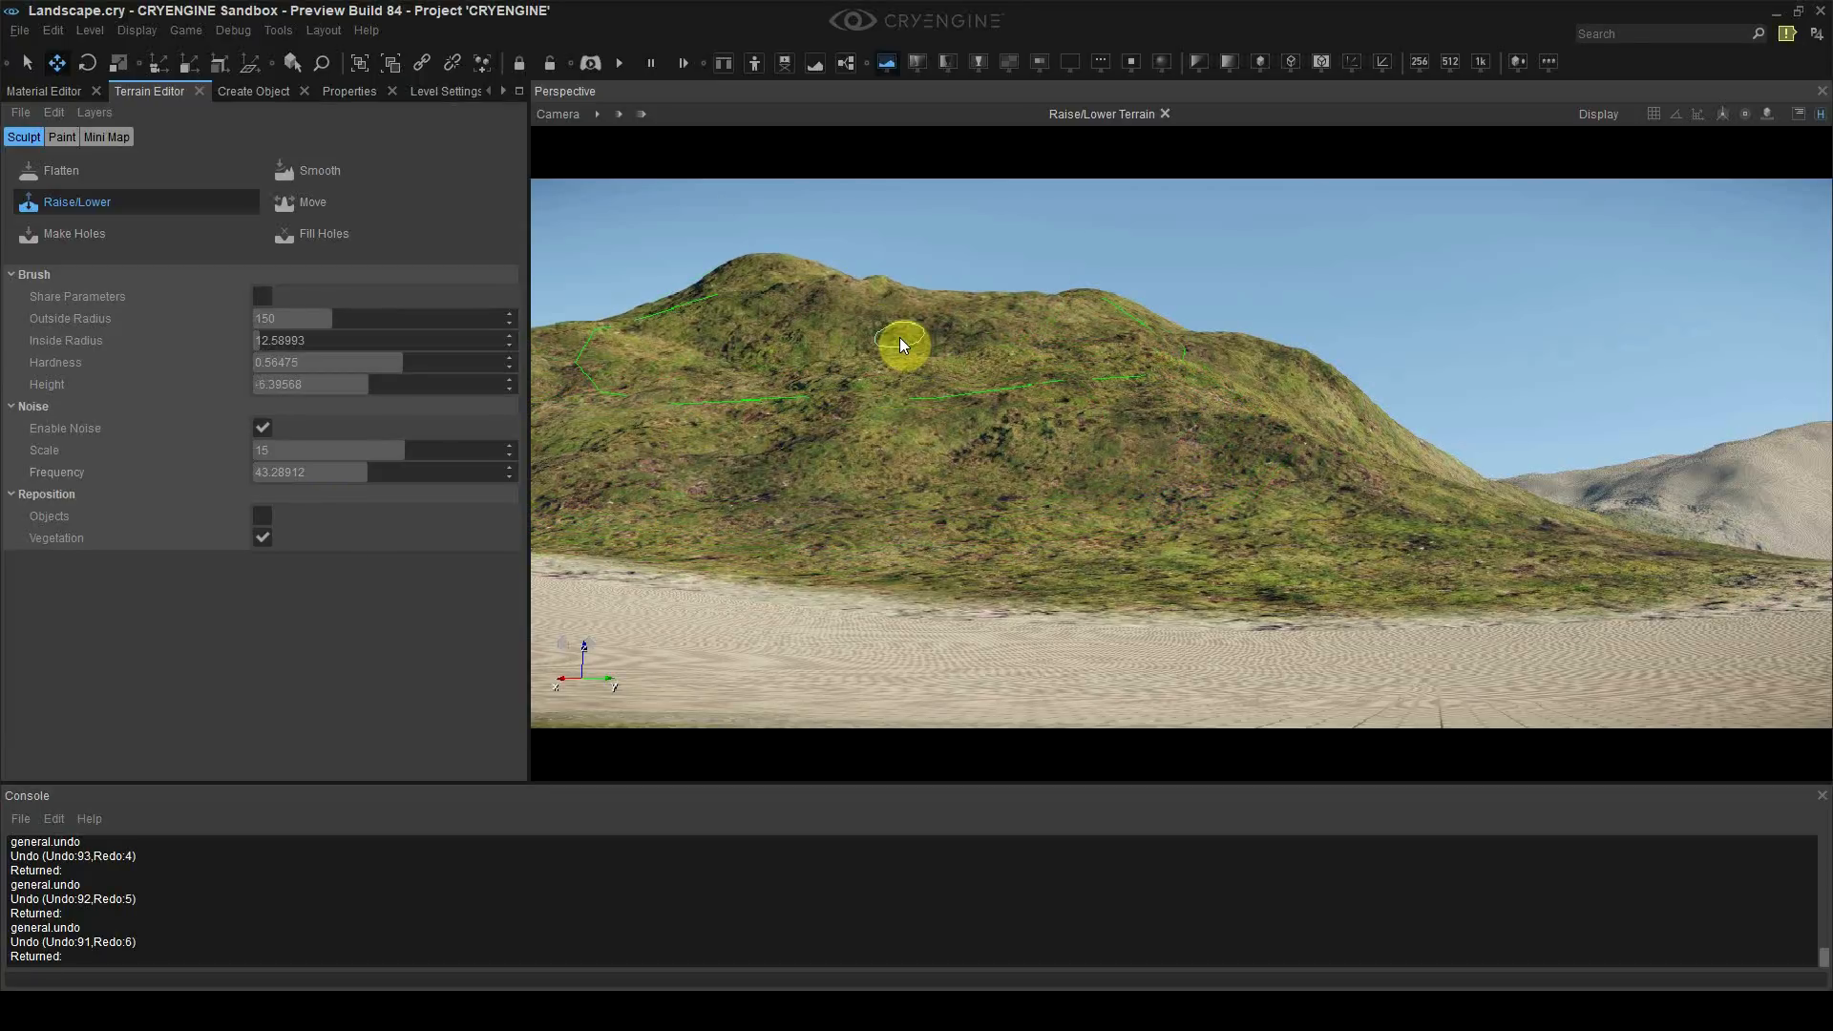
pyautogui.hotkey('ctrl', 'z')
# Step: Set the noise Frequency to about 38.3, try raising the mountain's ridge, and undo the two strokes
pyautogui.moveTo(365, 474); pyautogui.dragTo(354, 474)
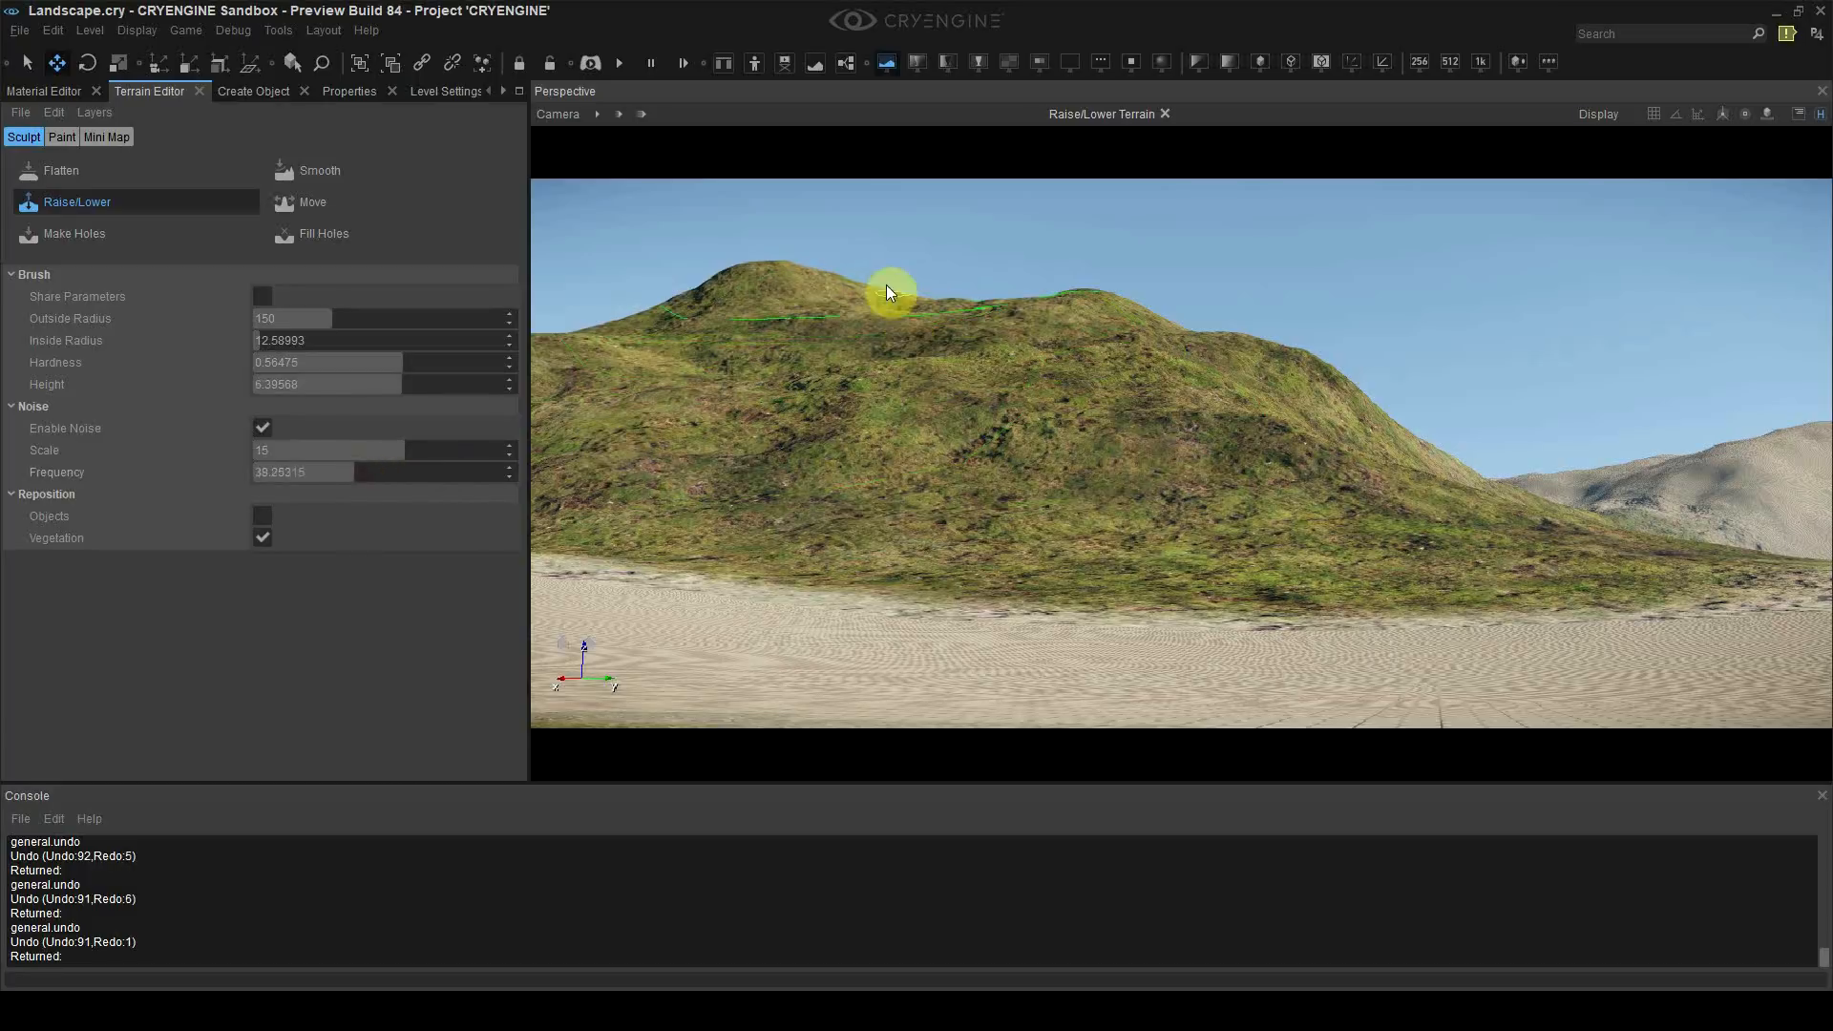
pyautogui.moveTo(886, 285)
pyautogui.mouseDown()
pyautogui.moveTo(809, 296)
pyautogui.moveTo(953, 364)
pyautogui.moveTo(961, 346)
pyautogui.mouseUp()
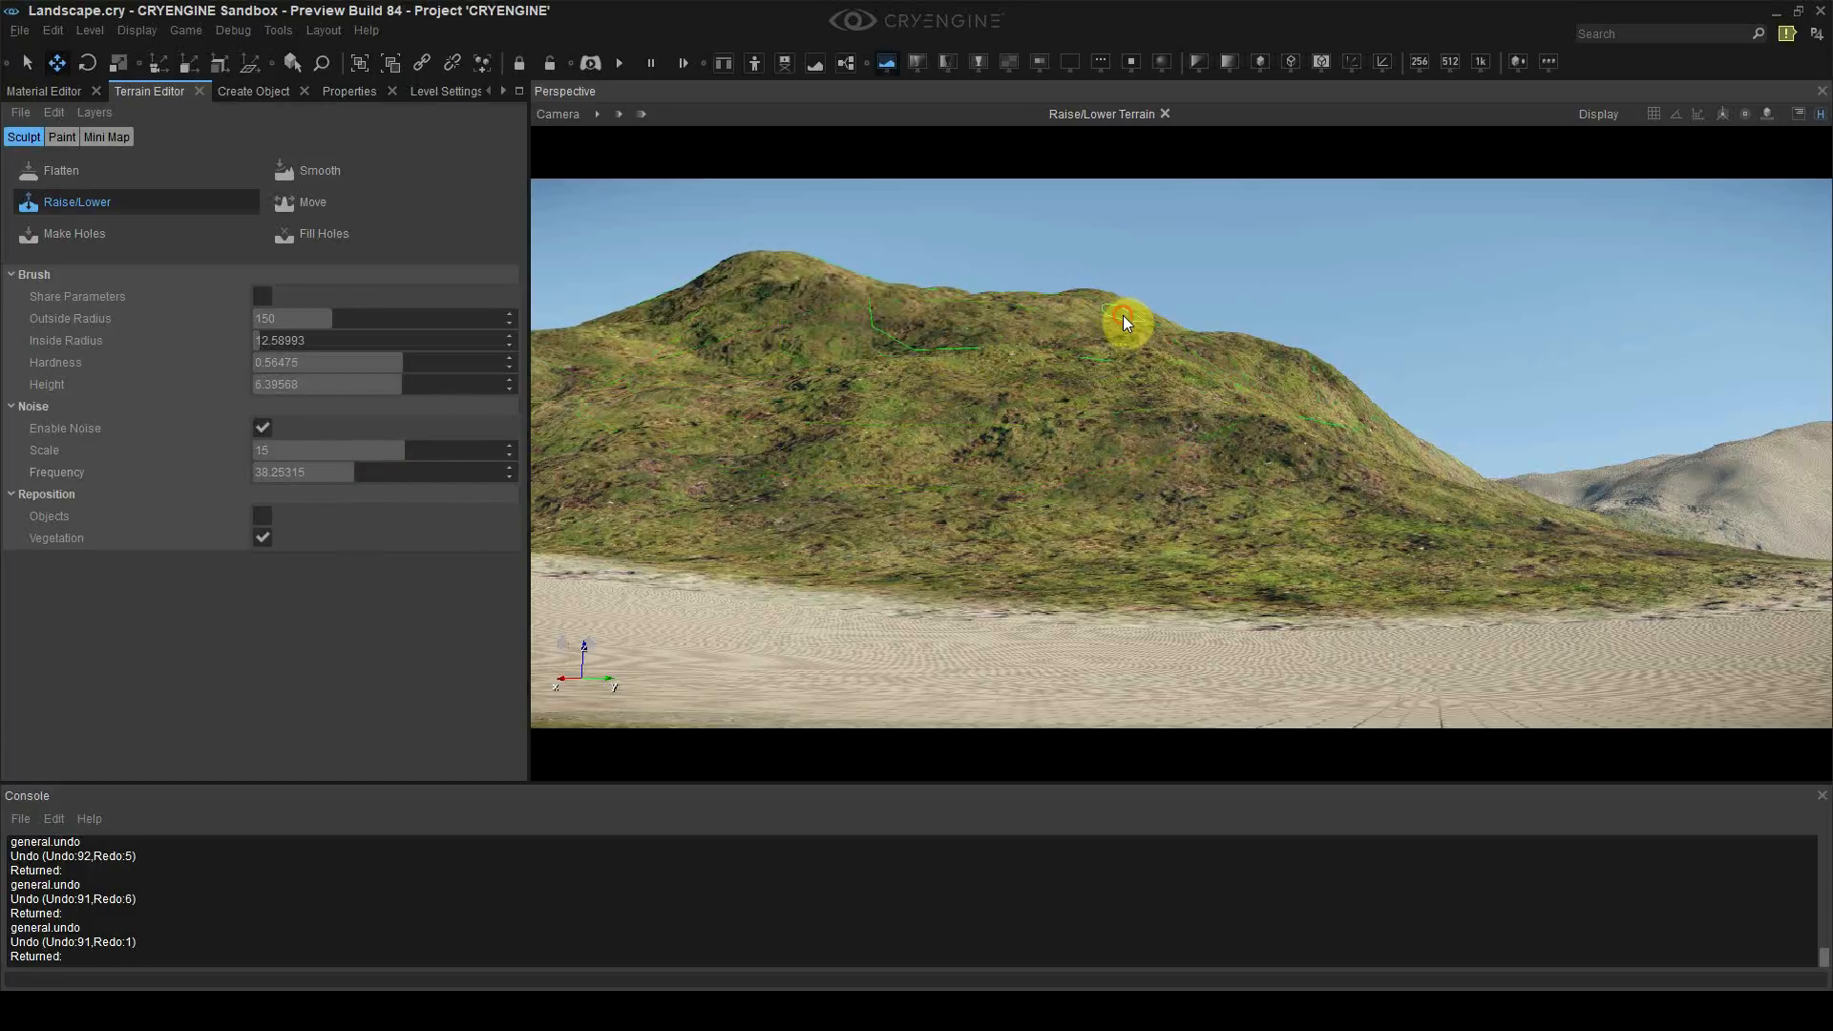
pyautogui.moveTo(1125, 316); pyautogui.dragTo(1224, 374)
pyautogui.hotkey('ctrl', 'z')
pyautogui.hotkey('ctrl', 'z')
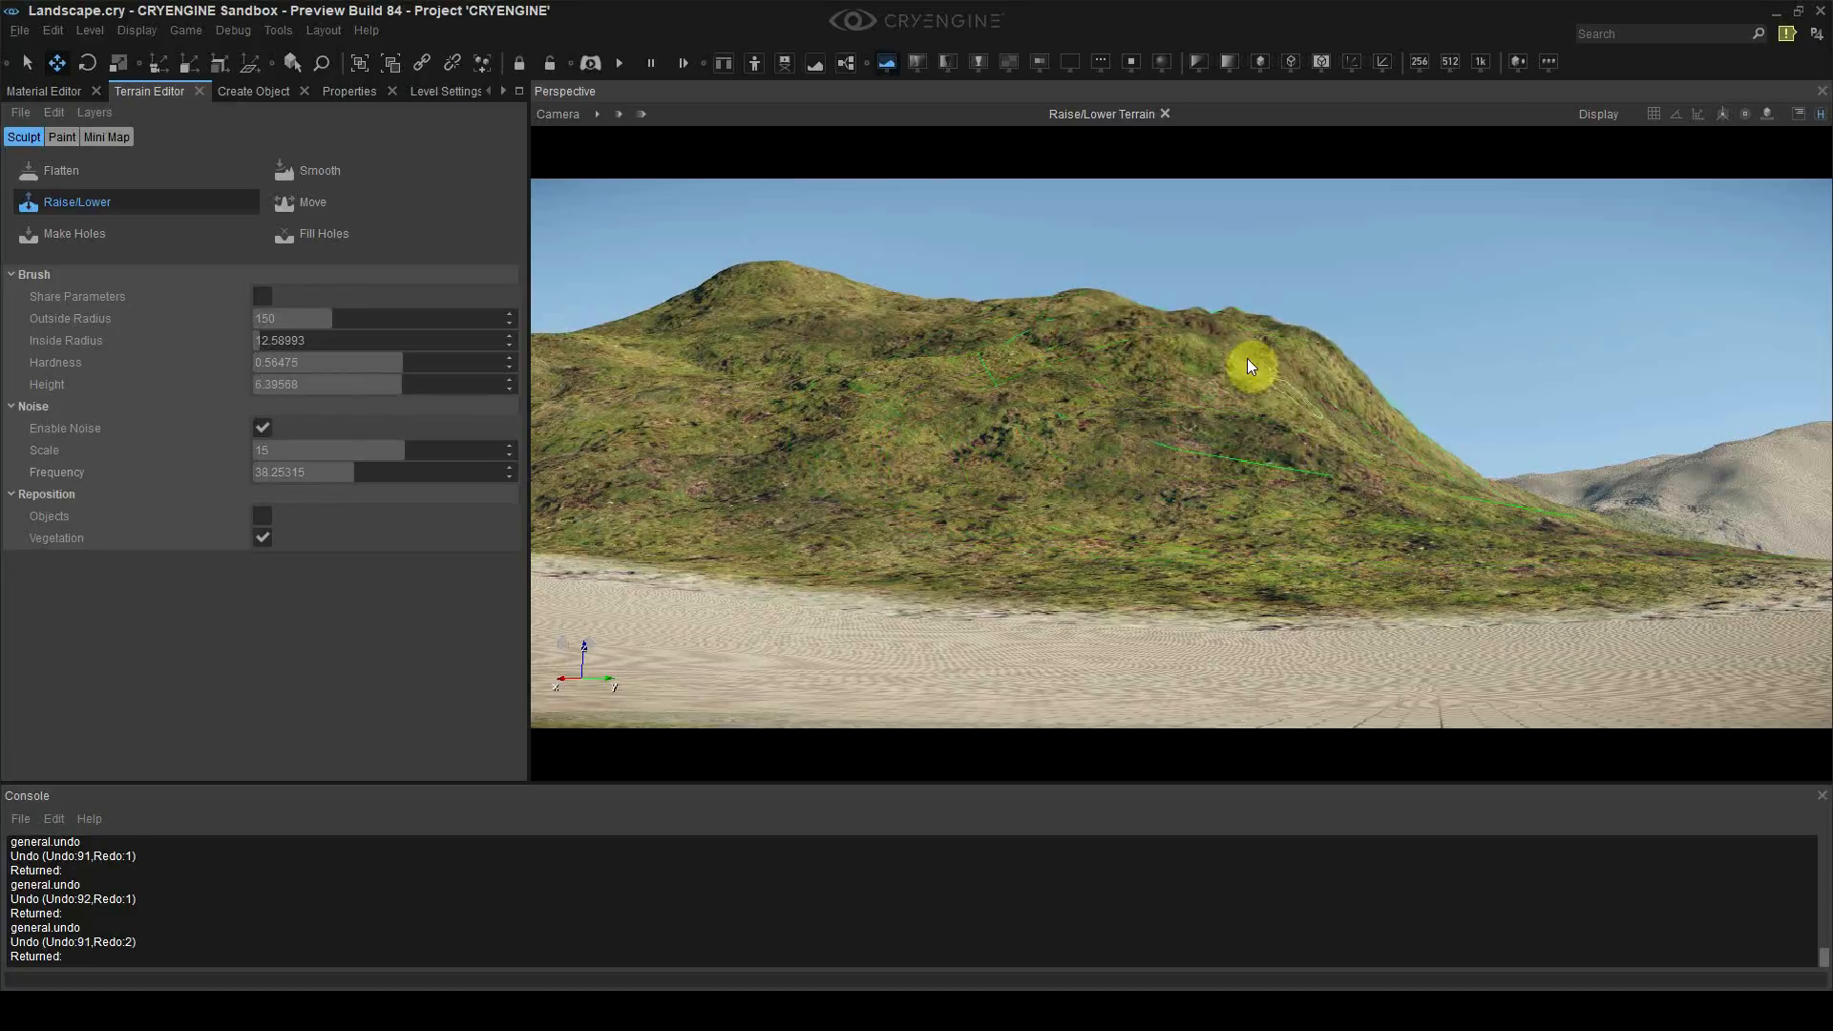
# Step: Raise the mountain's ridge, peak and steep end slope with noise strokes to roughen their surface
pyautogui.moveTo(1034, 300); pyautogui.dragTo(1005, 336)
pyautogui.moveTo(785, 304)
pyautogui.mouseDown()
pyautogui.moveTo(729, 298)
pyautogui.moveTo(720, 359)
pyautogui.moveTo(767, 423)
pyautogui.moveTo(828, 447)
pyautogui.mouseUp()
pyautogui.moveTo(1252, 422); pyautogui.dragTo(1352, 431)
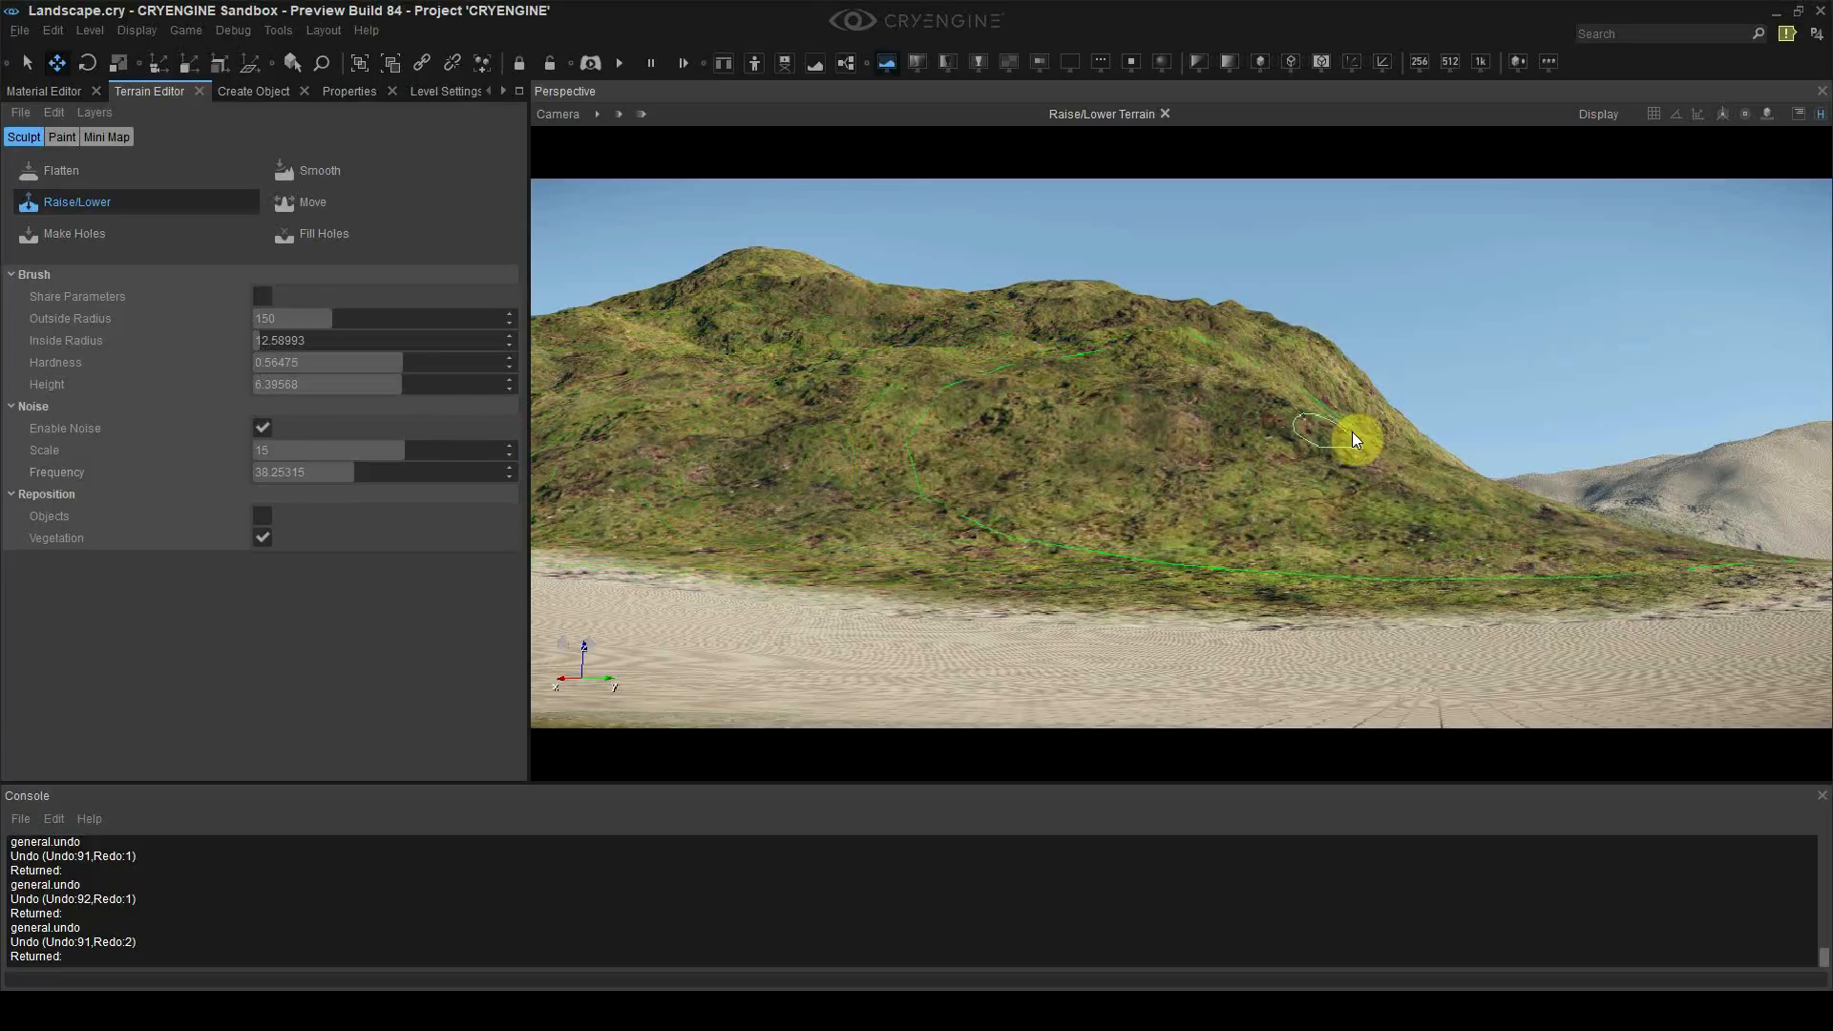
pyautogui.click(1394, 427)
pyautogui.click(1412, 435)
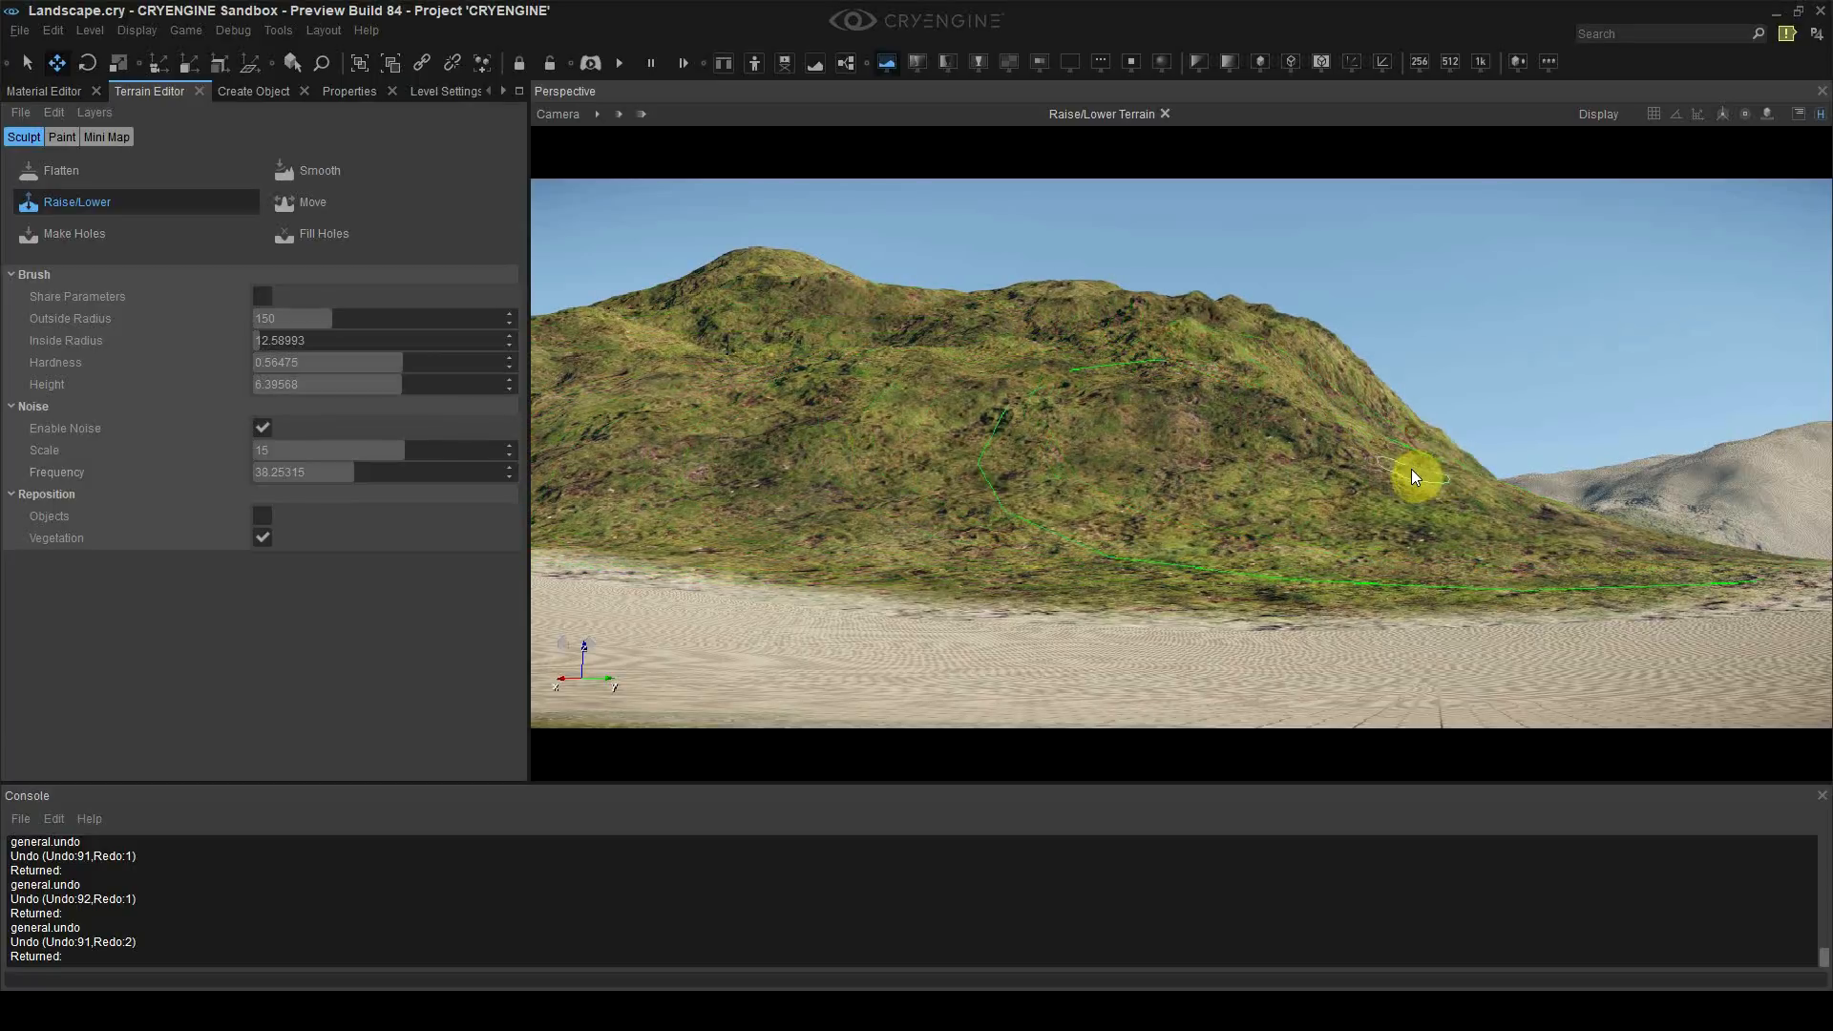
pyautogui.click(985, 317)
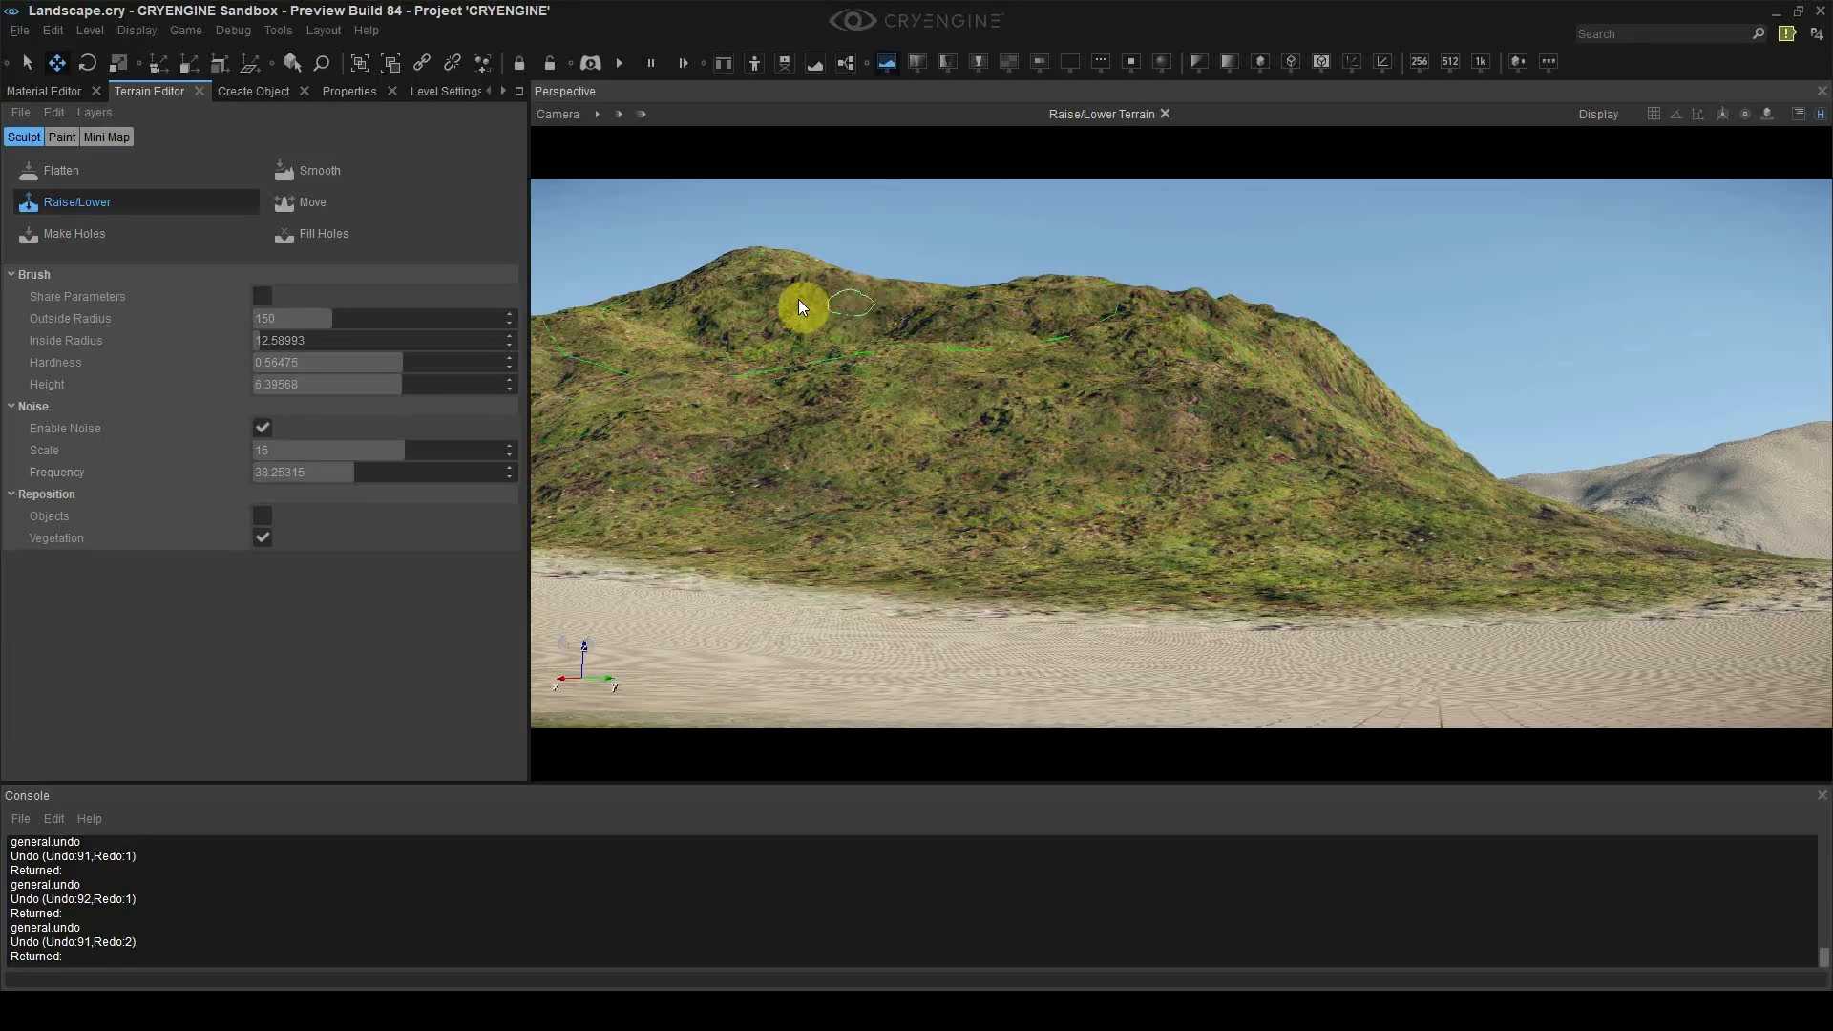
pyautogui.click(730, 275)
pyautogui.click(771, 256)
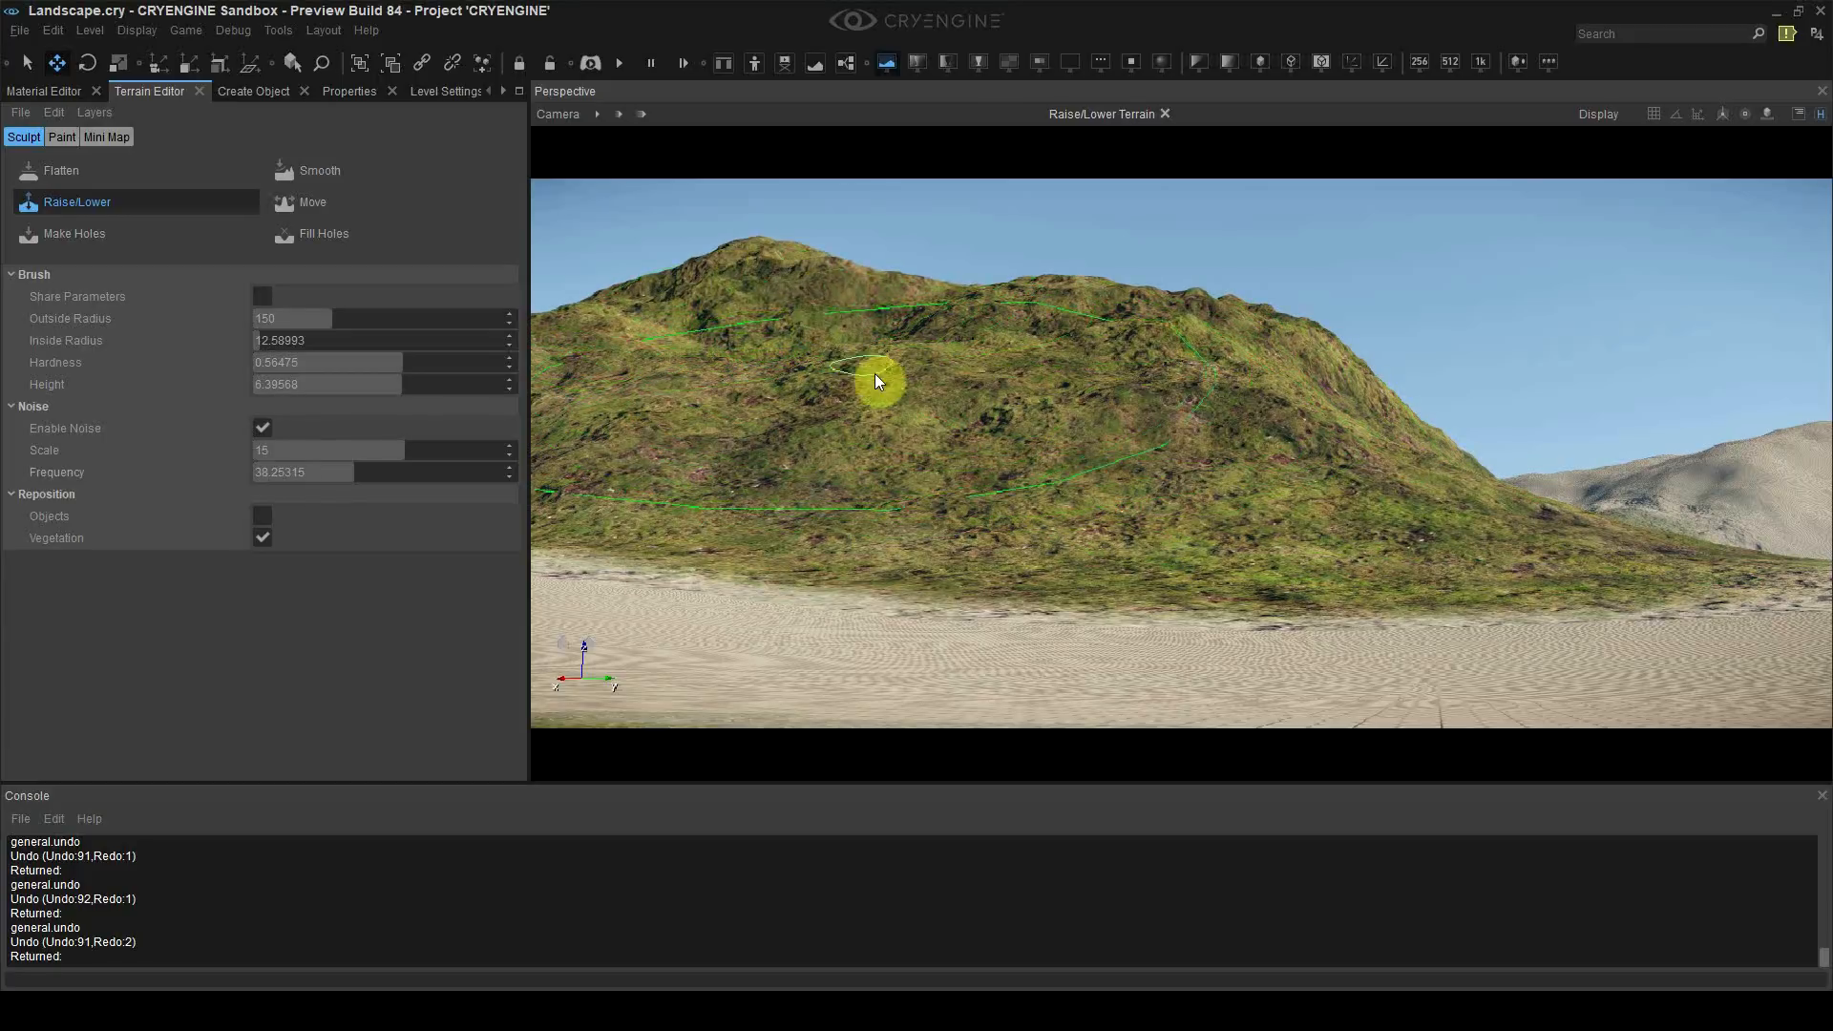
# Step: Raise the mountain's low tapering end beside the sand, using a noise Frequency of about 63.8
pyautogui.moveTo(1104, 442); pyautogui.dragTo(1007, 436, button='right')
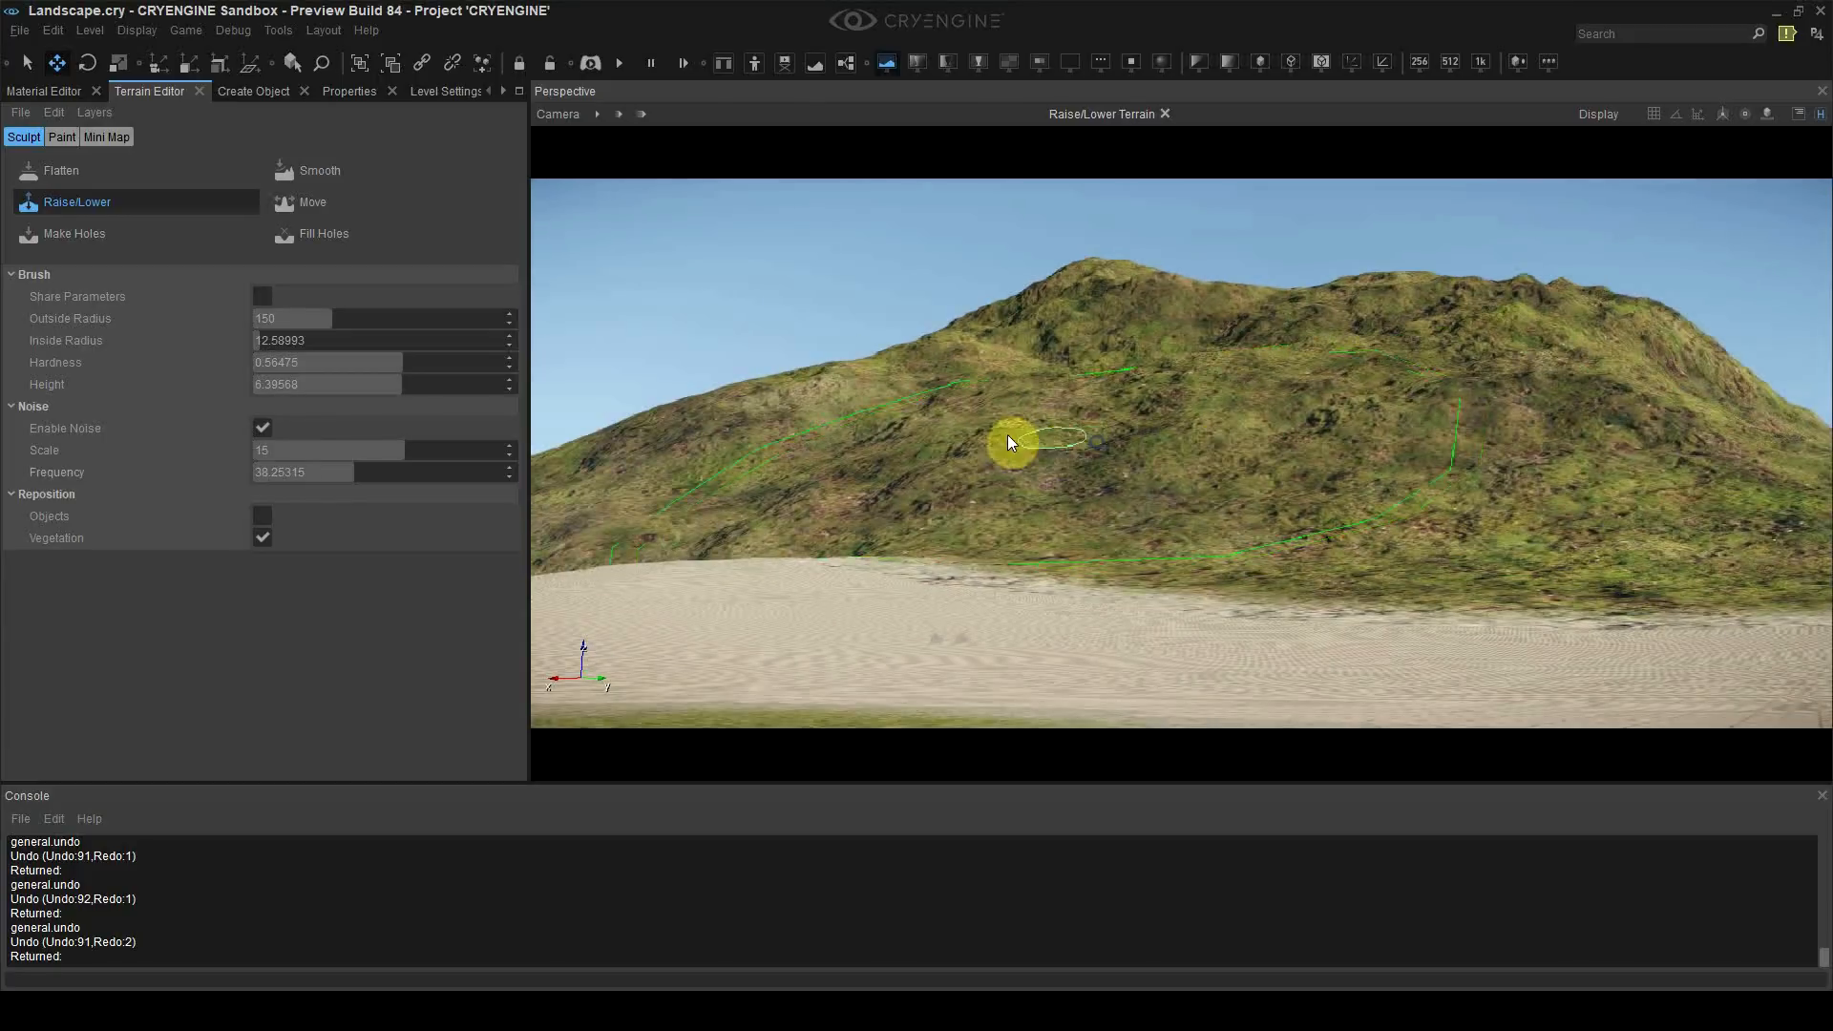
pyautogui.click(812, 401)
pyautogui.moveTo(812, 432)
pyautogui.mouseDown(button='right')
pyautogui.moveTo(767, 485)
pyautogui.moveTo(1014, 409)
pyautogui.mouseUp(button='right')
pyautogui.click(312, 477)
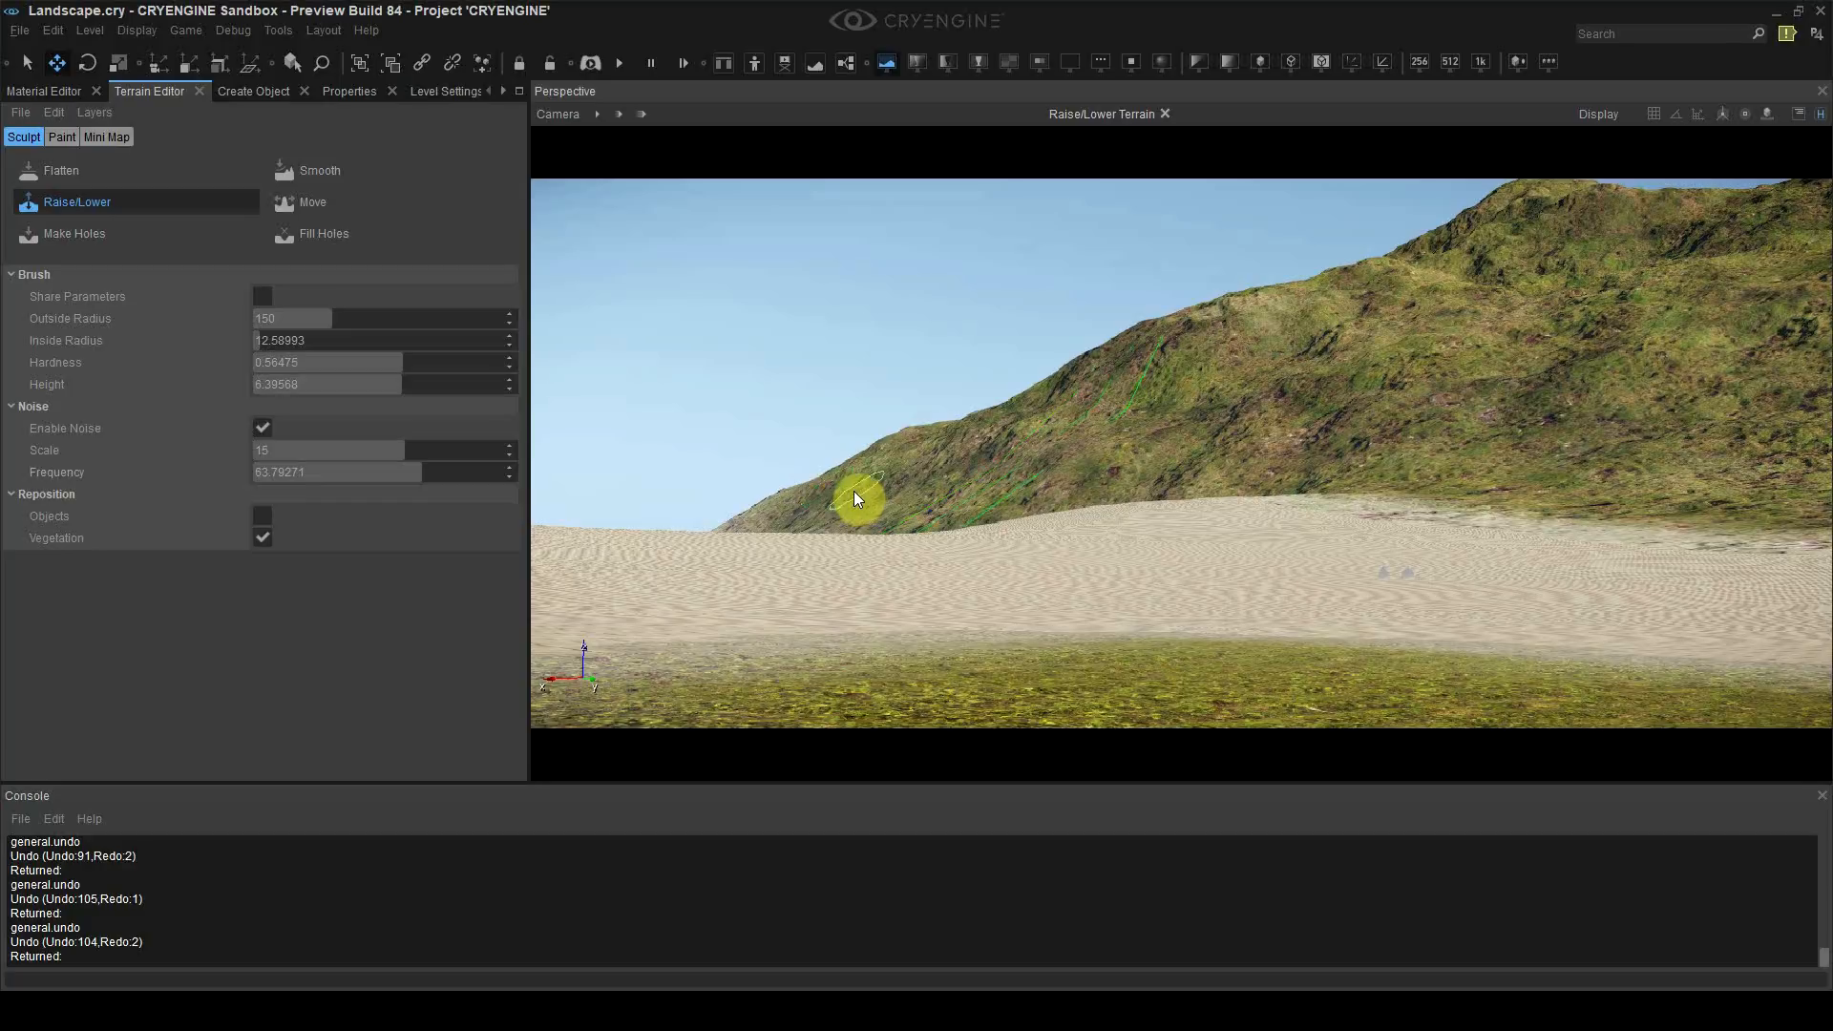
pyautogui.moveTo(854, 498); pyautogui.dragTo(847, 491)
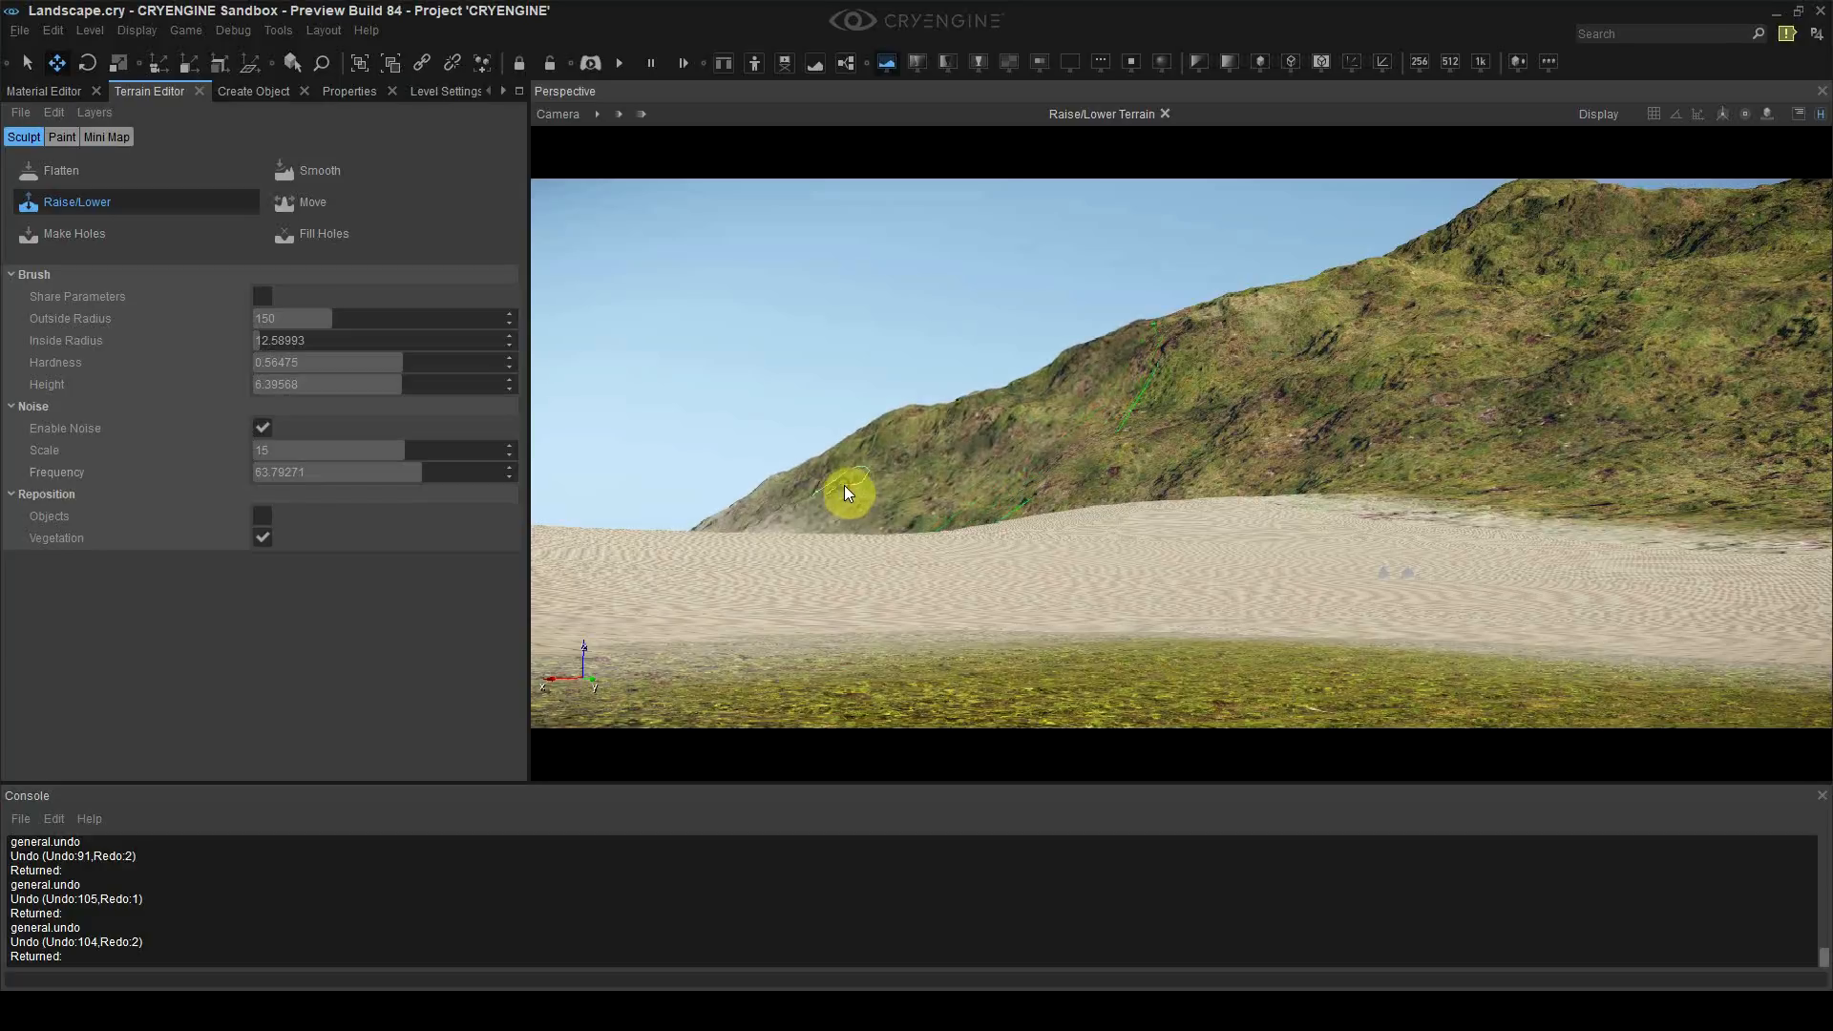
# Step: Set the Smooth brush's Radius to 15 and smooth a small patch of the slope below the peak
pyautogui.moveTo(908, 466); pyautogui.dragTo(1113, 445, button='right')
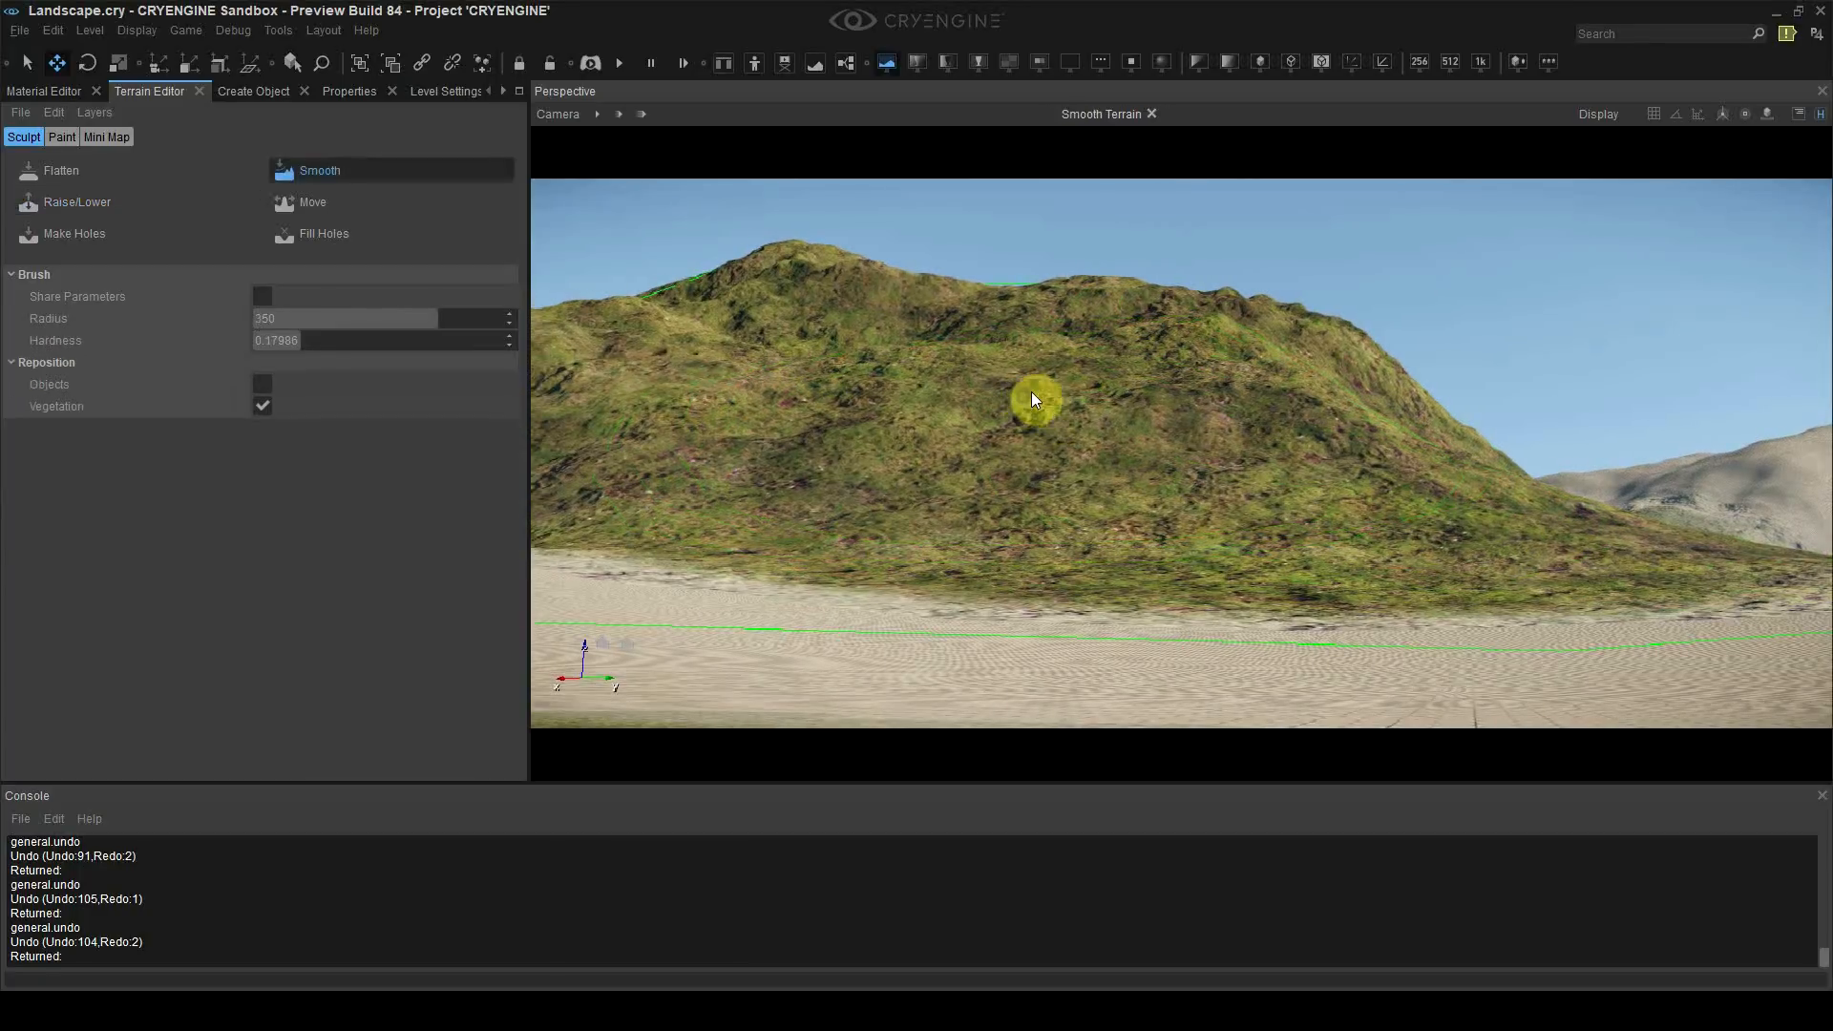
pyautogui.click(304, 172)
pyautogui.moveTo(420, 318); pyautogui.dragTo(196, 325)
pyautogui.click(264, 313)
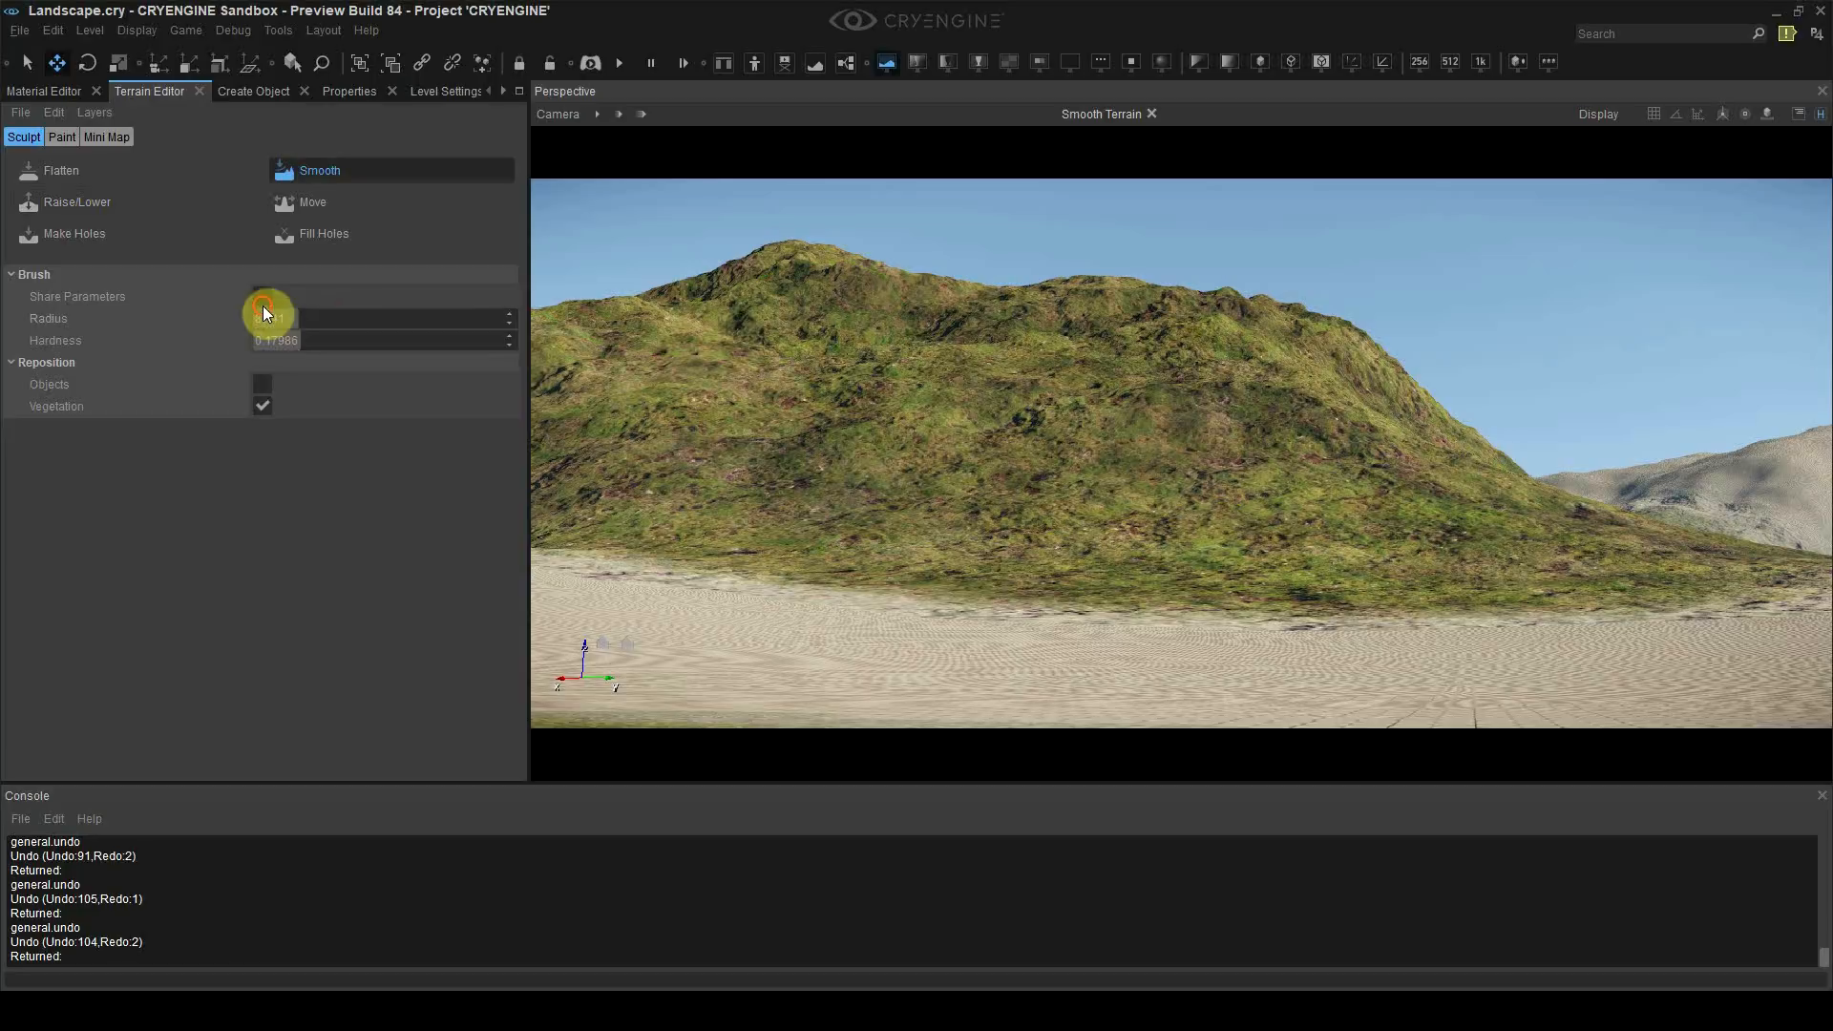
pyautogui.doubleClick(287, 317)
pyautogui.write('15')
pyautogui.press('Return')
pyautogui.moveTo(750, 322)
pyautogui.mouseDown()
pyautogui.moveTo(686, 284)
pyautogui.moveTo(708, 312)
pyautogui.mouseUp()
# Step: Set the Smooth brush's Hardness to about 0.65 and smooth strips across the mountain's lower slope and ridge
pyautogui.click(420, 342)
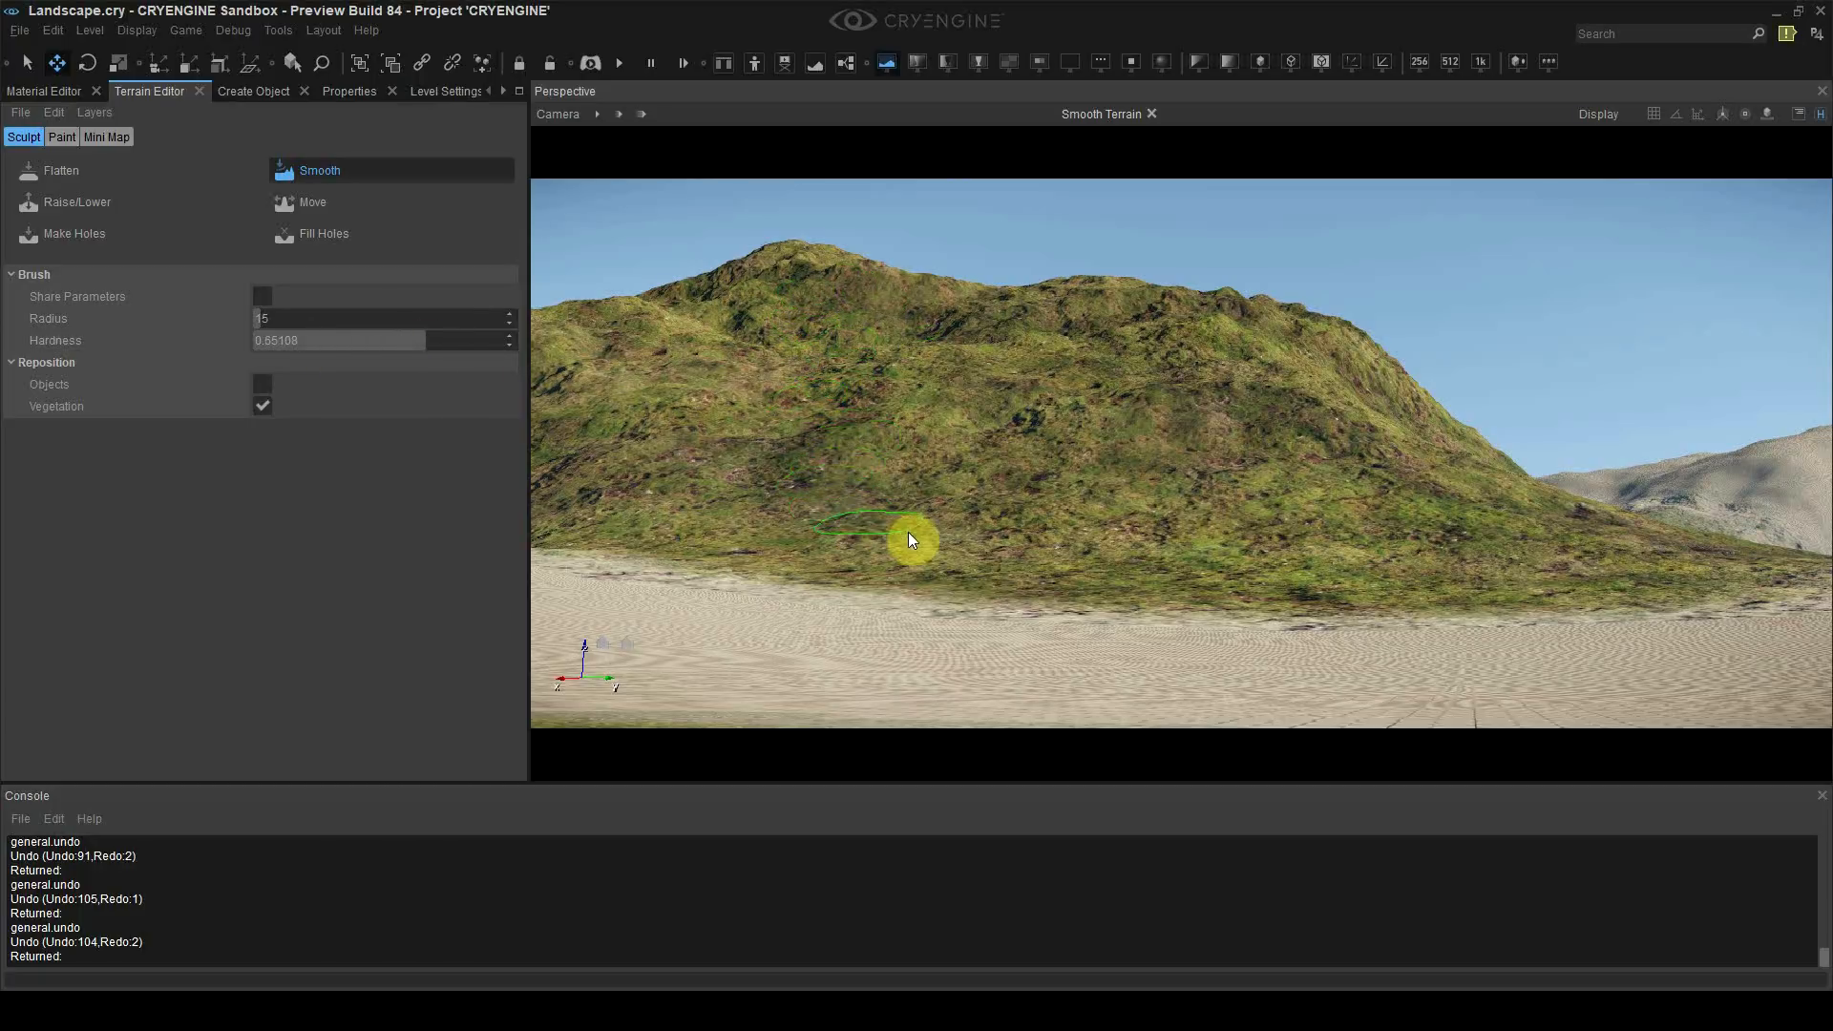
pyautogui.moveTo(908, 541)
pyautogui.mouseDown()
pyautogui.moveTo(1084, 381)
pyautogui.moveTo(1035, 323)
pyautogui.moveTo(1147, 395)
pyautogui.moveTo(1098, 405)
pyautogui.mouseUp()
pyautogui.moveTo(1162, 315)
pyautogui.mouseDown()
pyautogui.moveTo(1149, 324)
pyautogui.moveTo(1219, 331)
pyautogui.moveTo(1057, 432)
pyautogui.moveTo(1330, 503)
pyautogui.moveTo(747, 293)
pyautogui.mouseUp()
pyautogui.moveTo(640, 402); pyautogui.dragTo(736, 428, button='right')
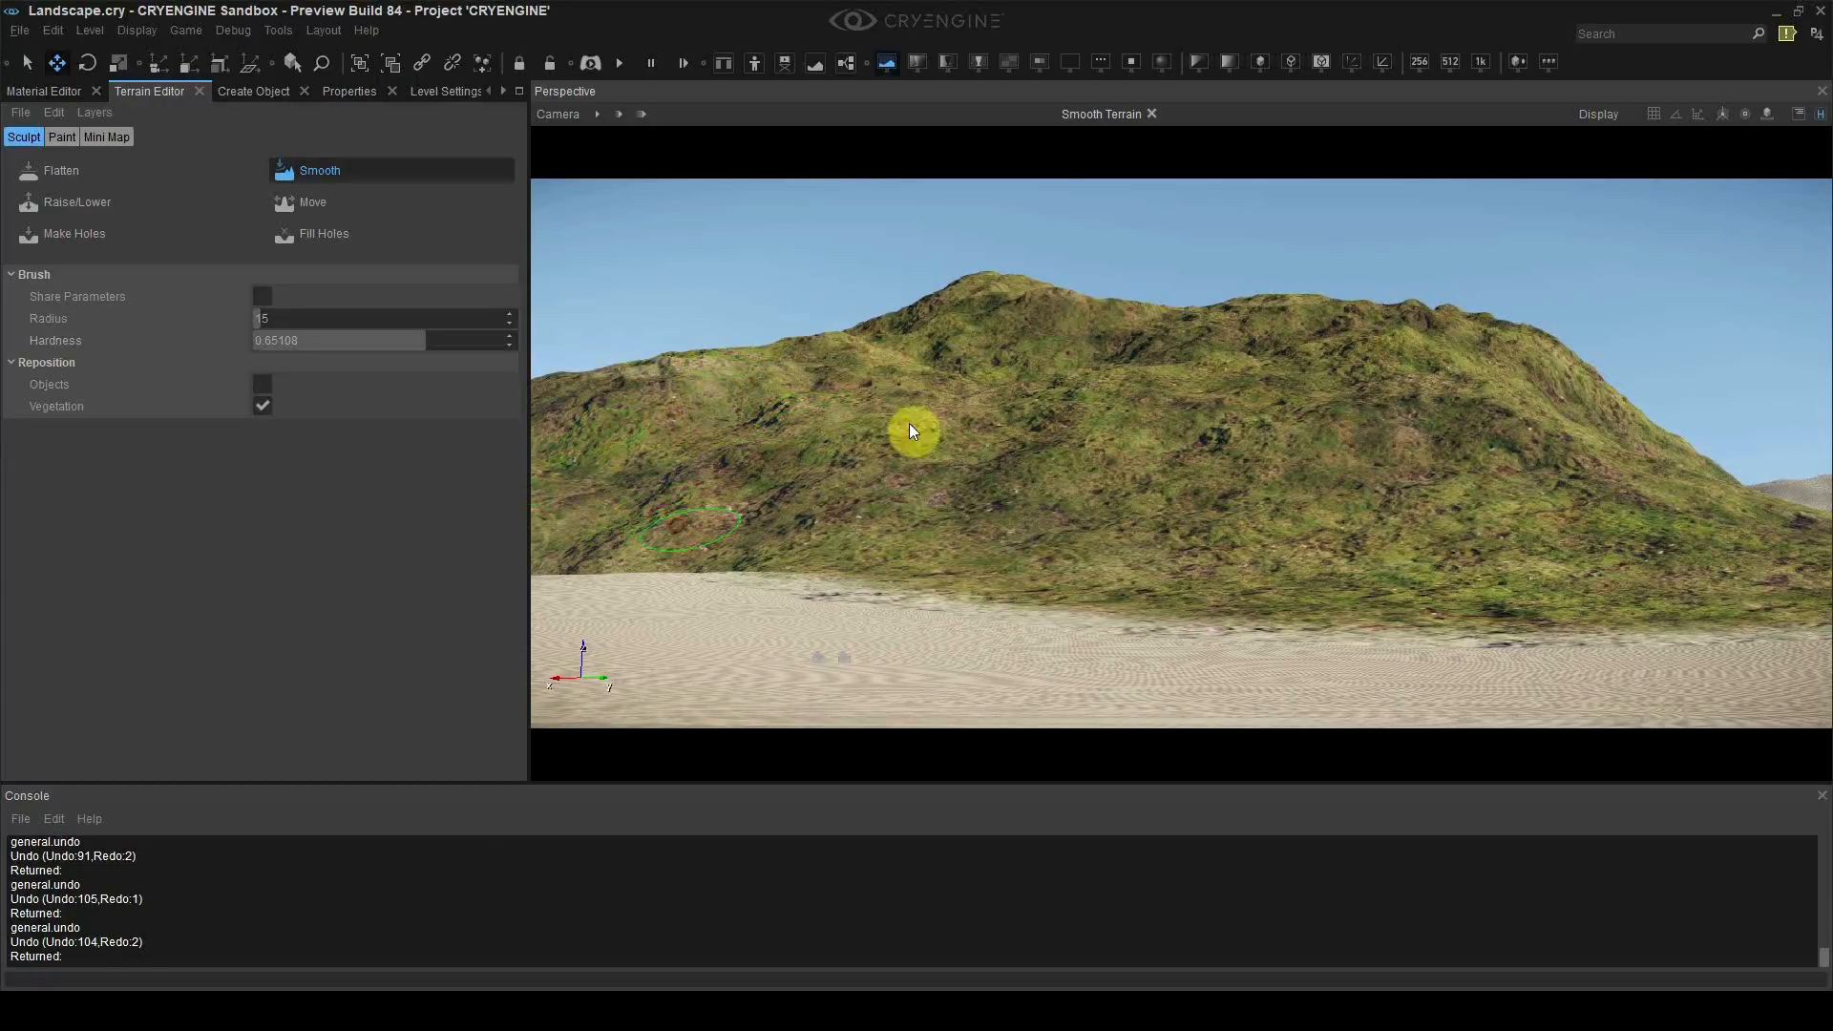
# Step: Set the Raise/Lower brush to an Outside Radius of 25 and an Inside Radius of 2
pyautogui.click(76, 203)
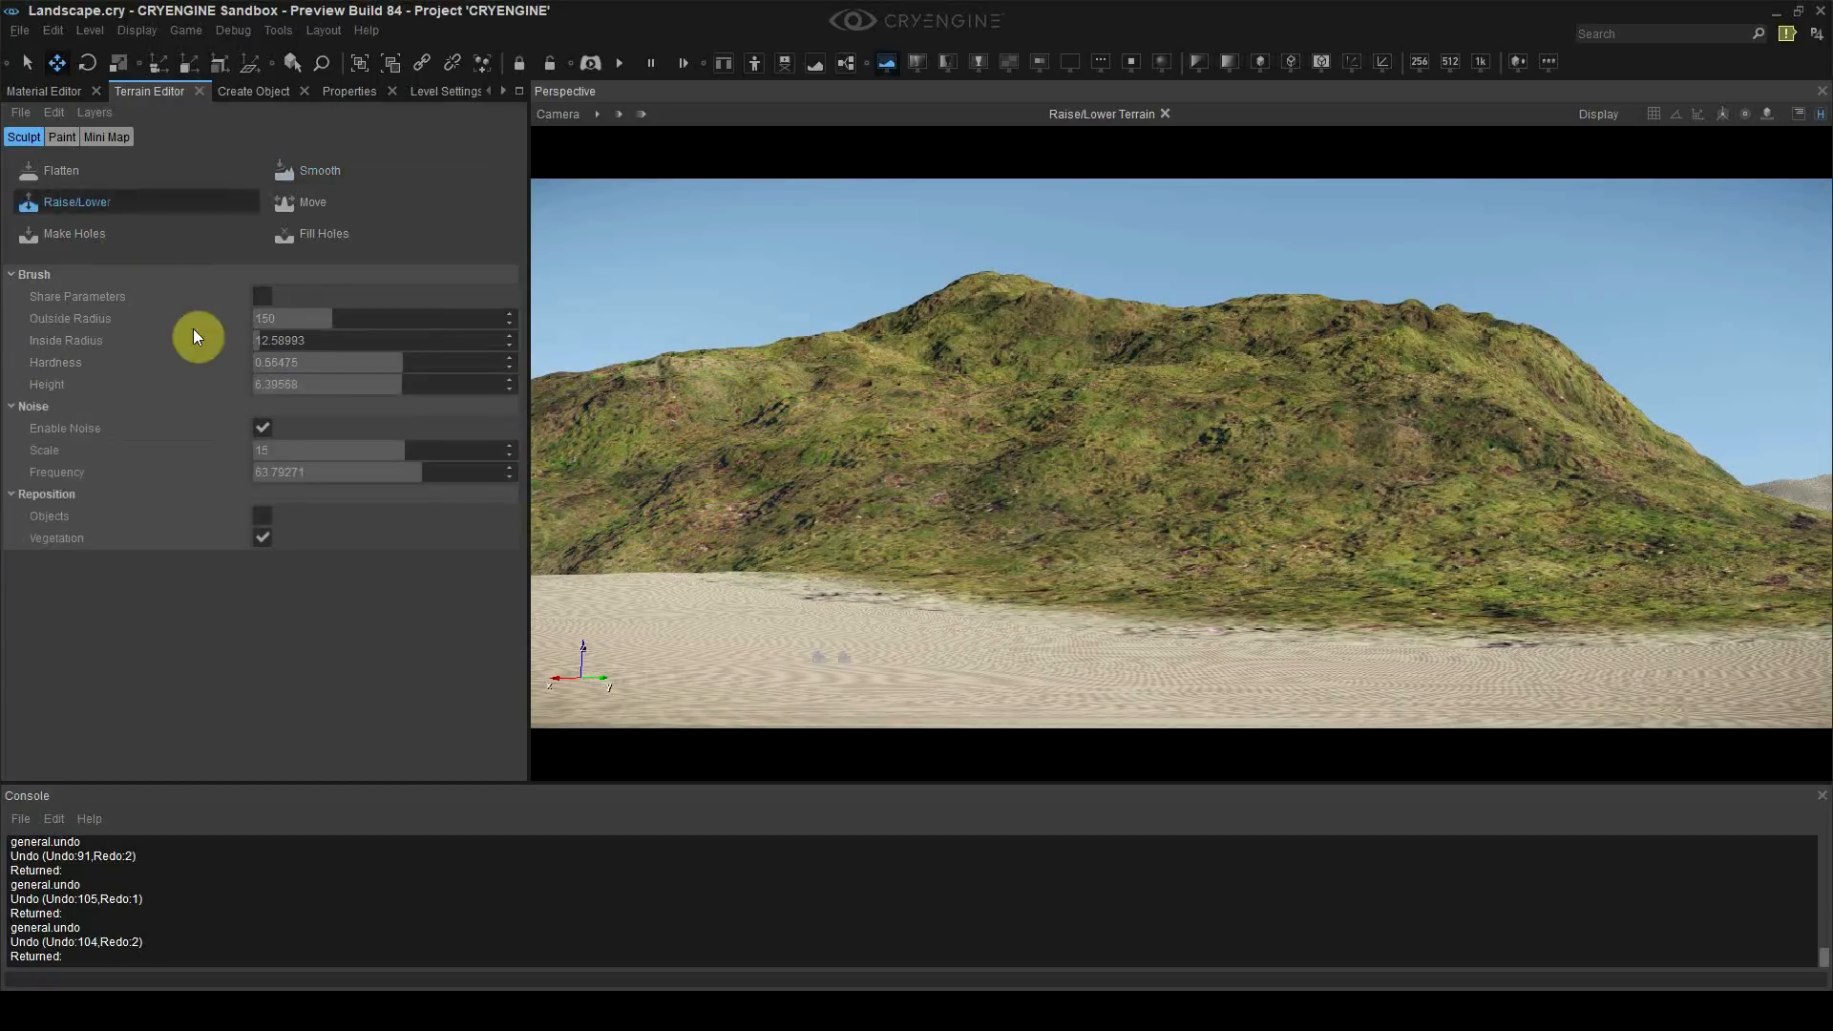
pyautogui.moveTo(309, 323); pyautogui.dragTo(274, 325)
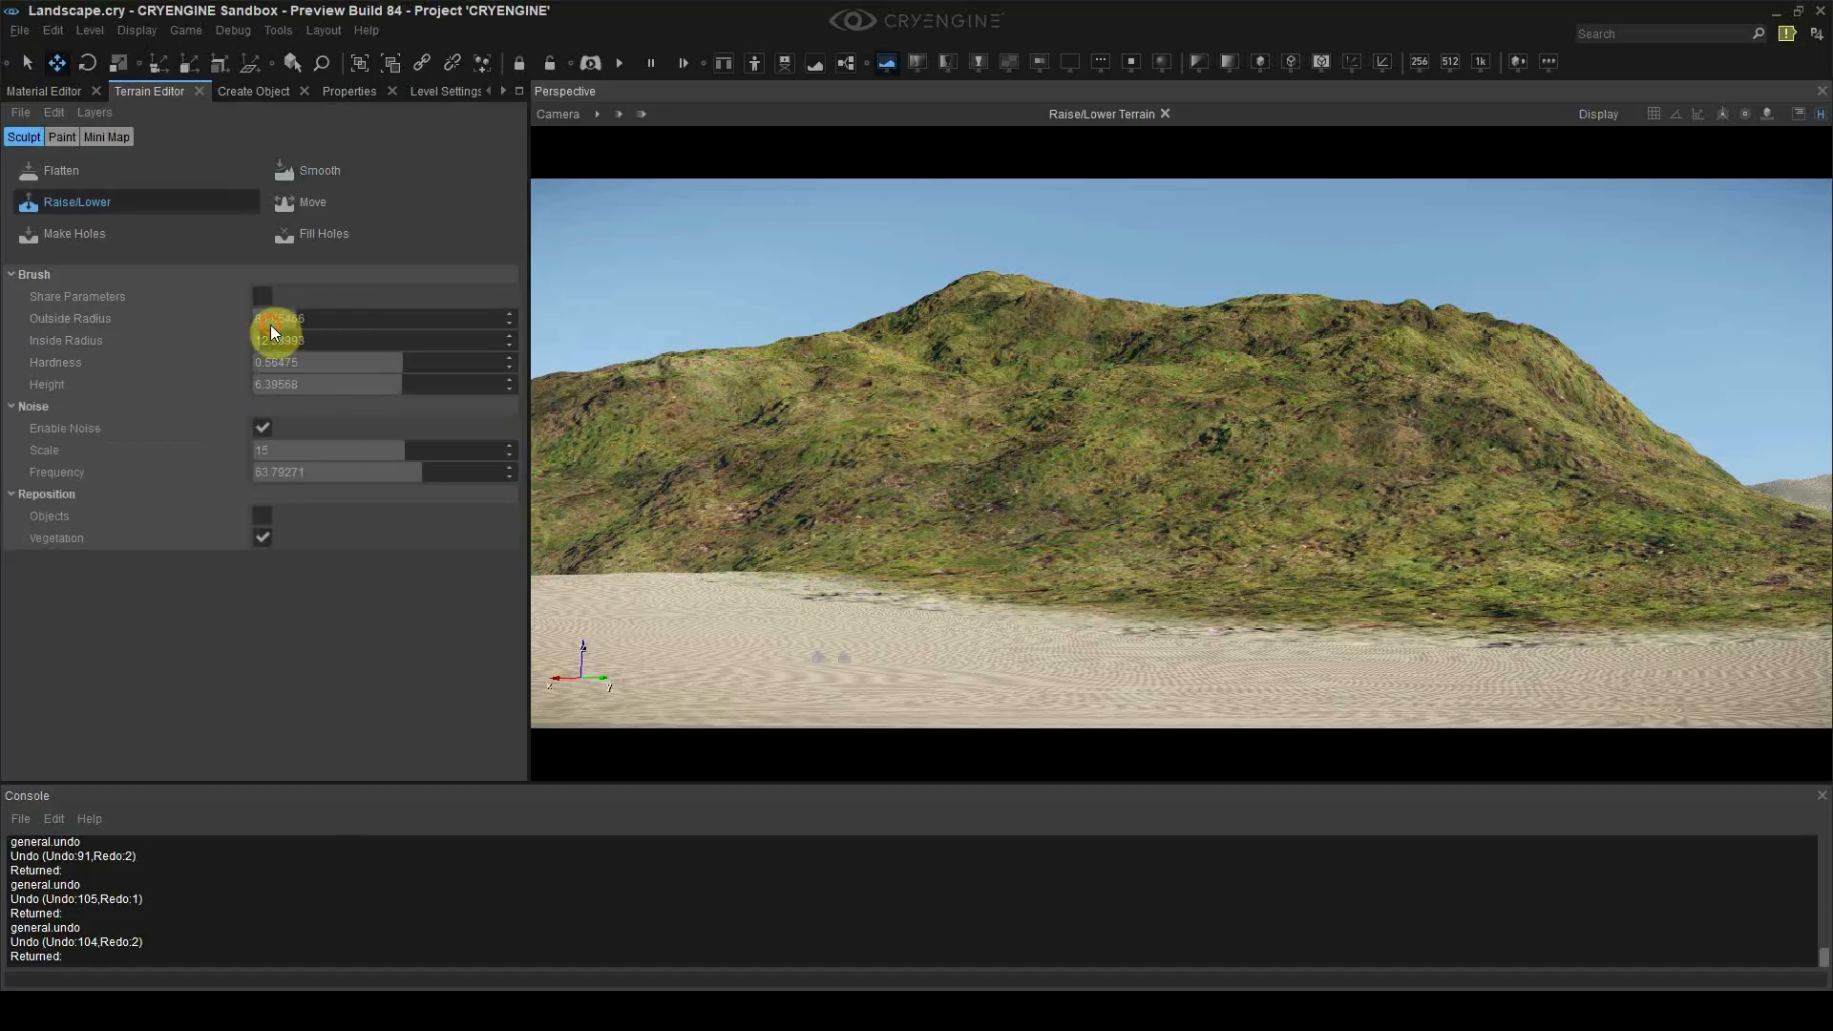
pyautogui.click(274, 325)
pyautogui.write('15')
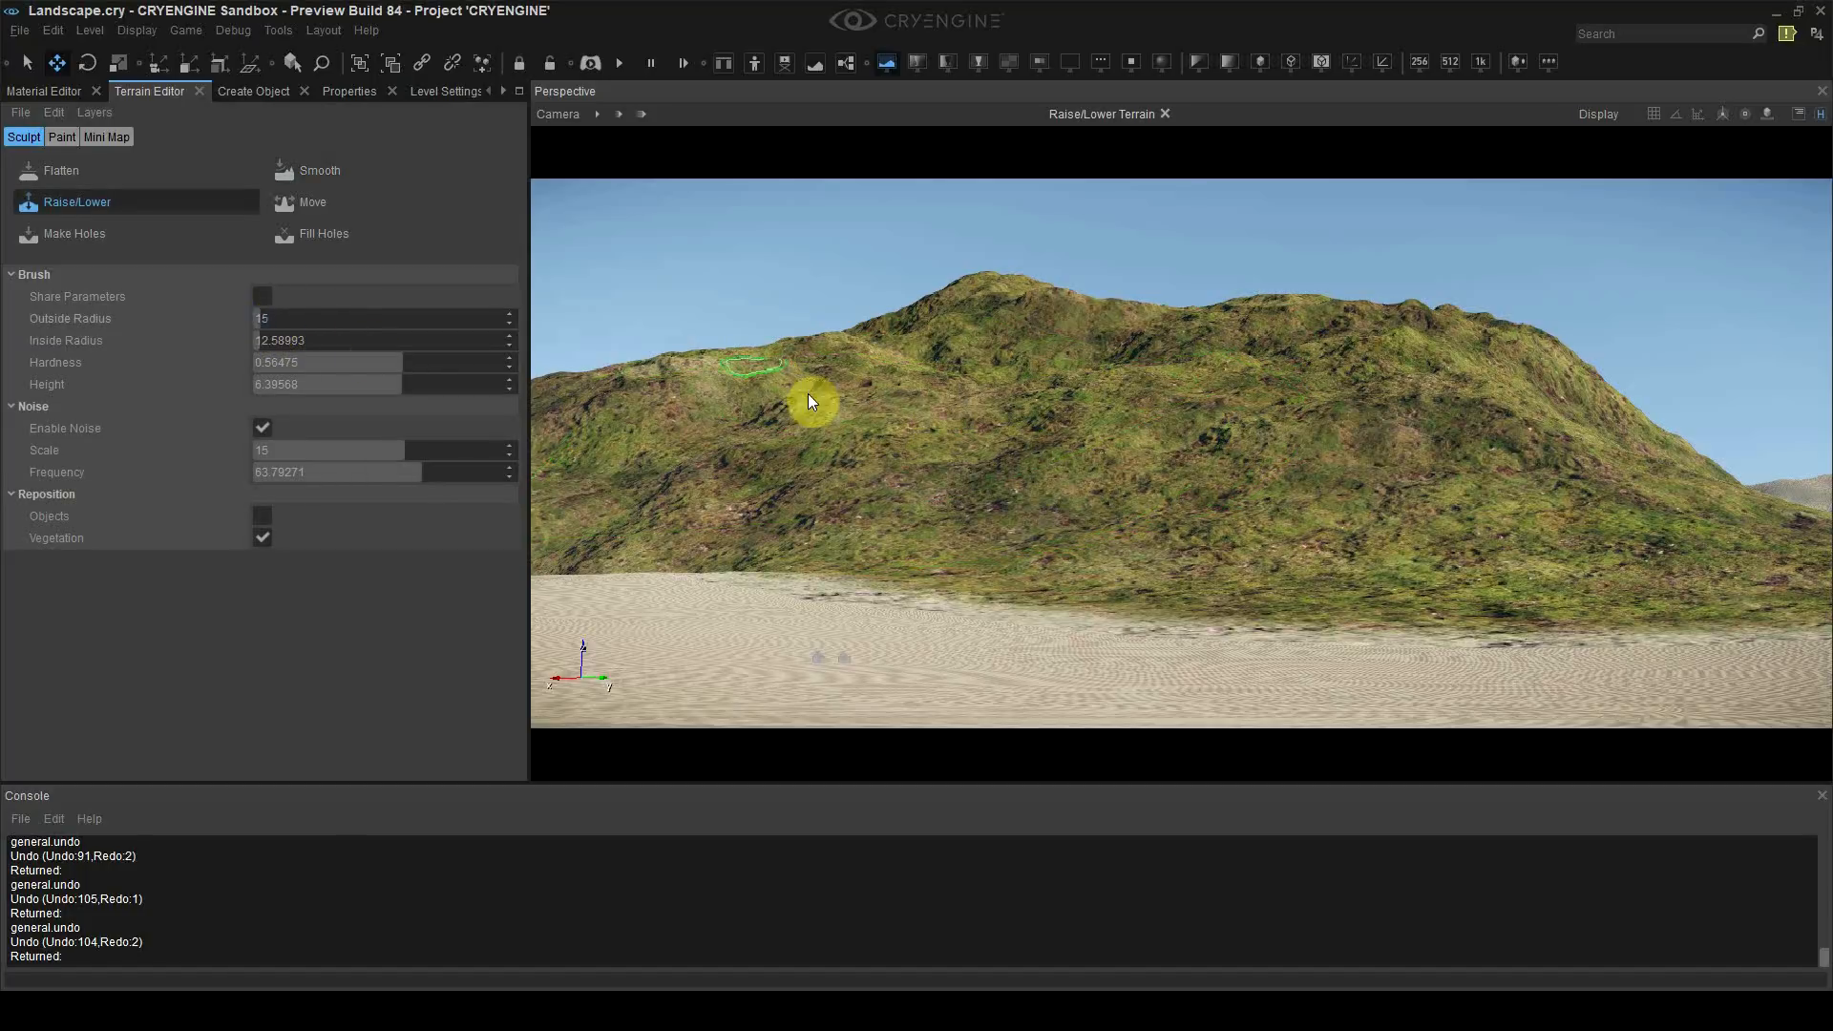
pyautogui.doubleClick(326, 316)
pyautogui.write('25')
pyautogui.doubleClick(307, 336)
pyautogui.write('2')
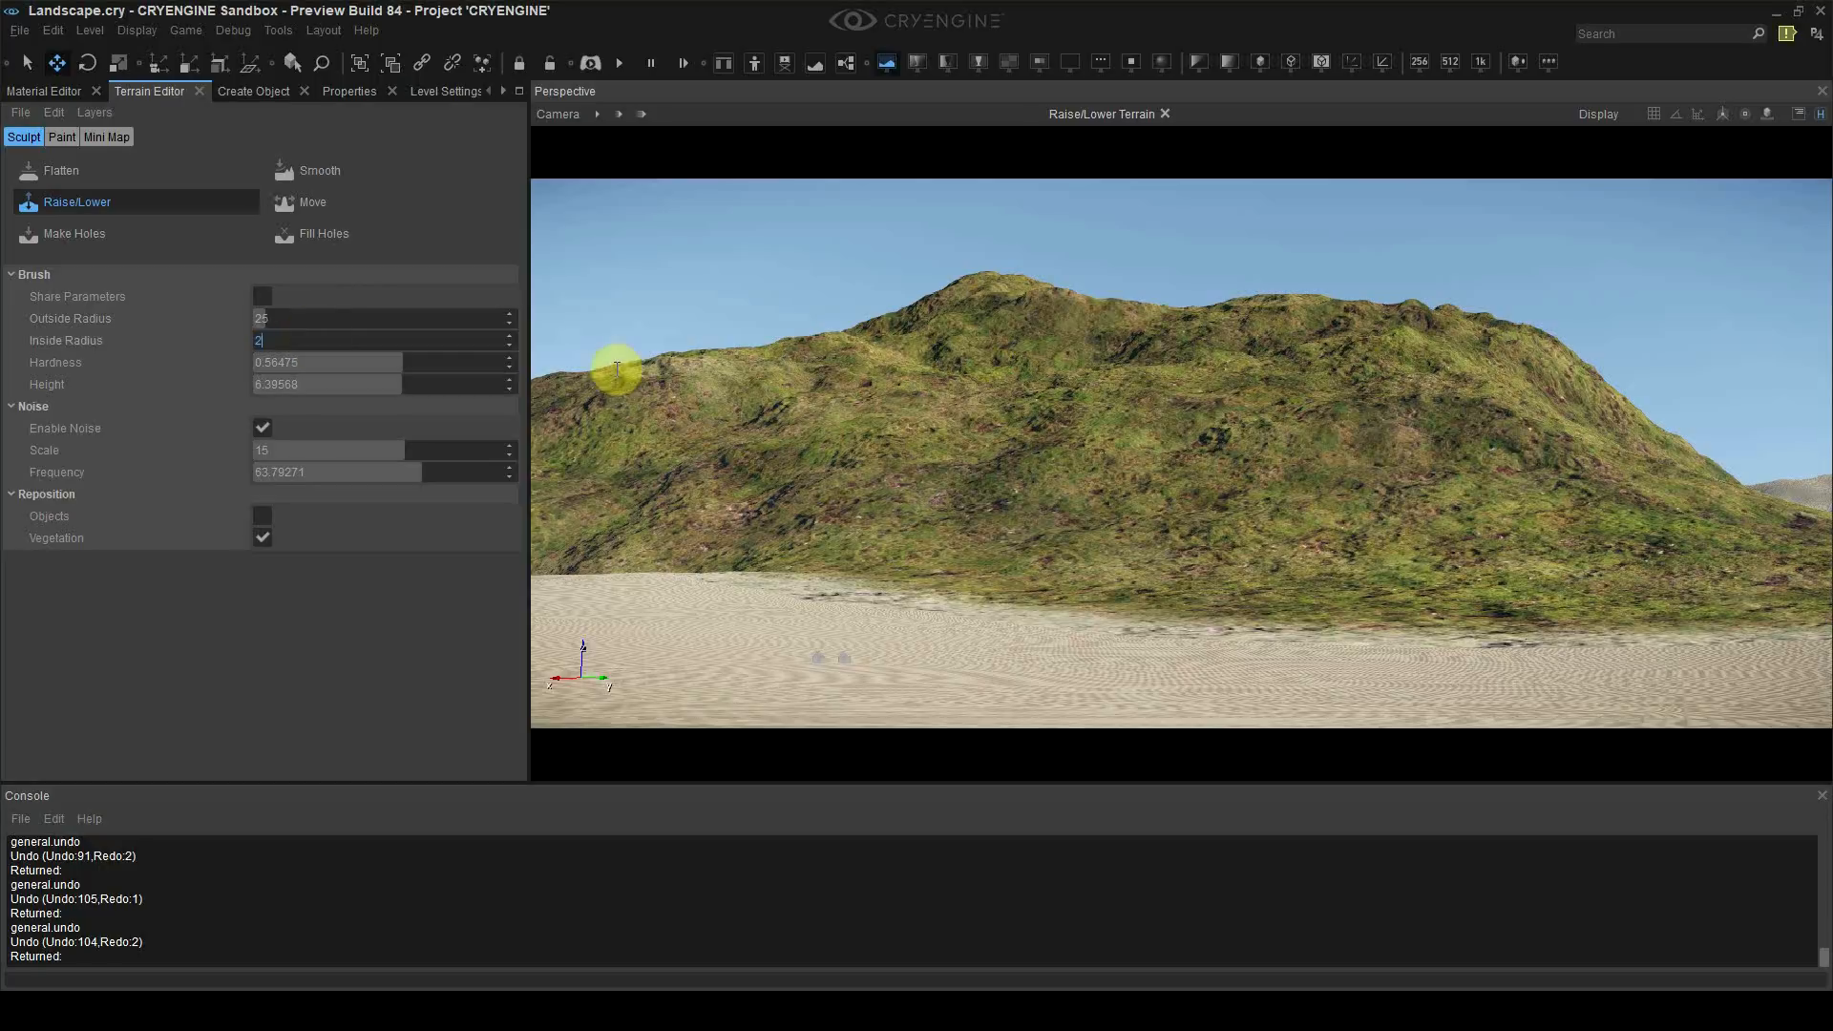
# Step: Undo the small-brush stroke, try sculpting the slope with a noise Scale of 5, and undo that too
pyautogui.hotkey('ctrl', 'z')
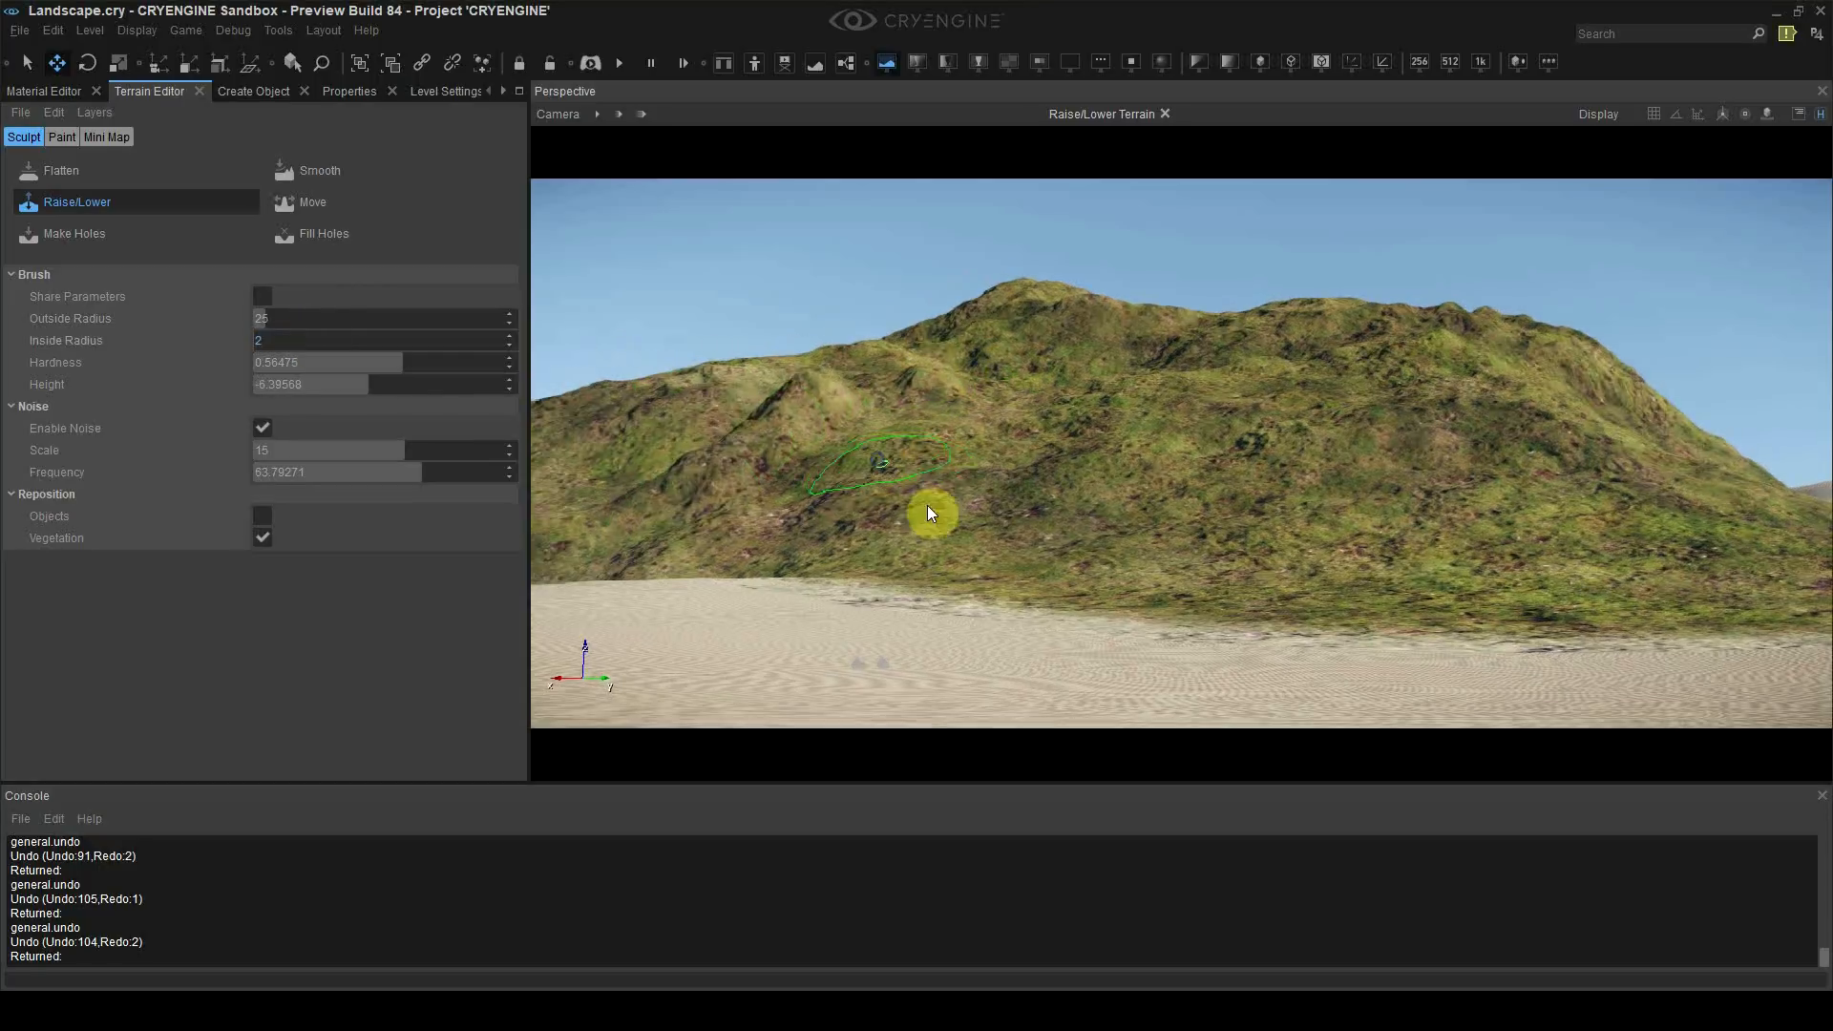
pyautogui.doubleClick(327, 450)
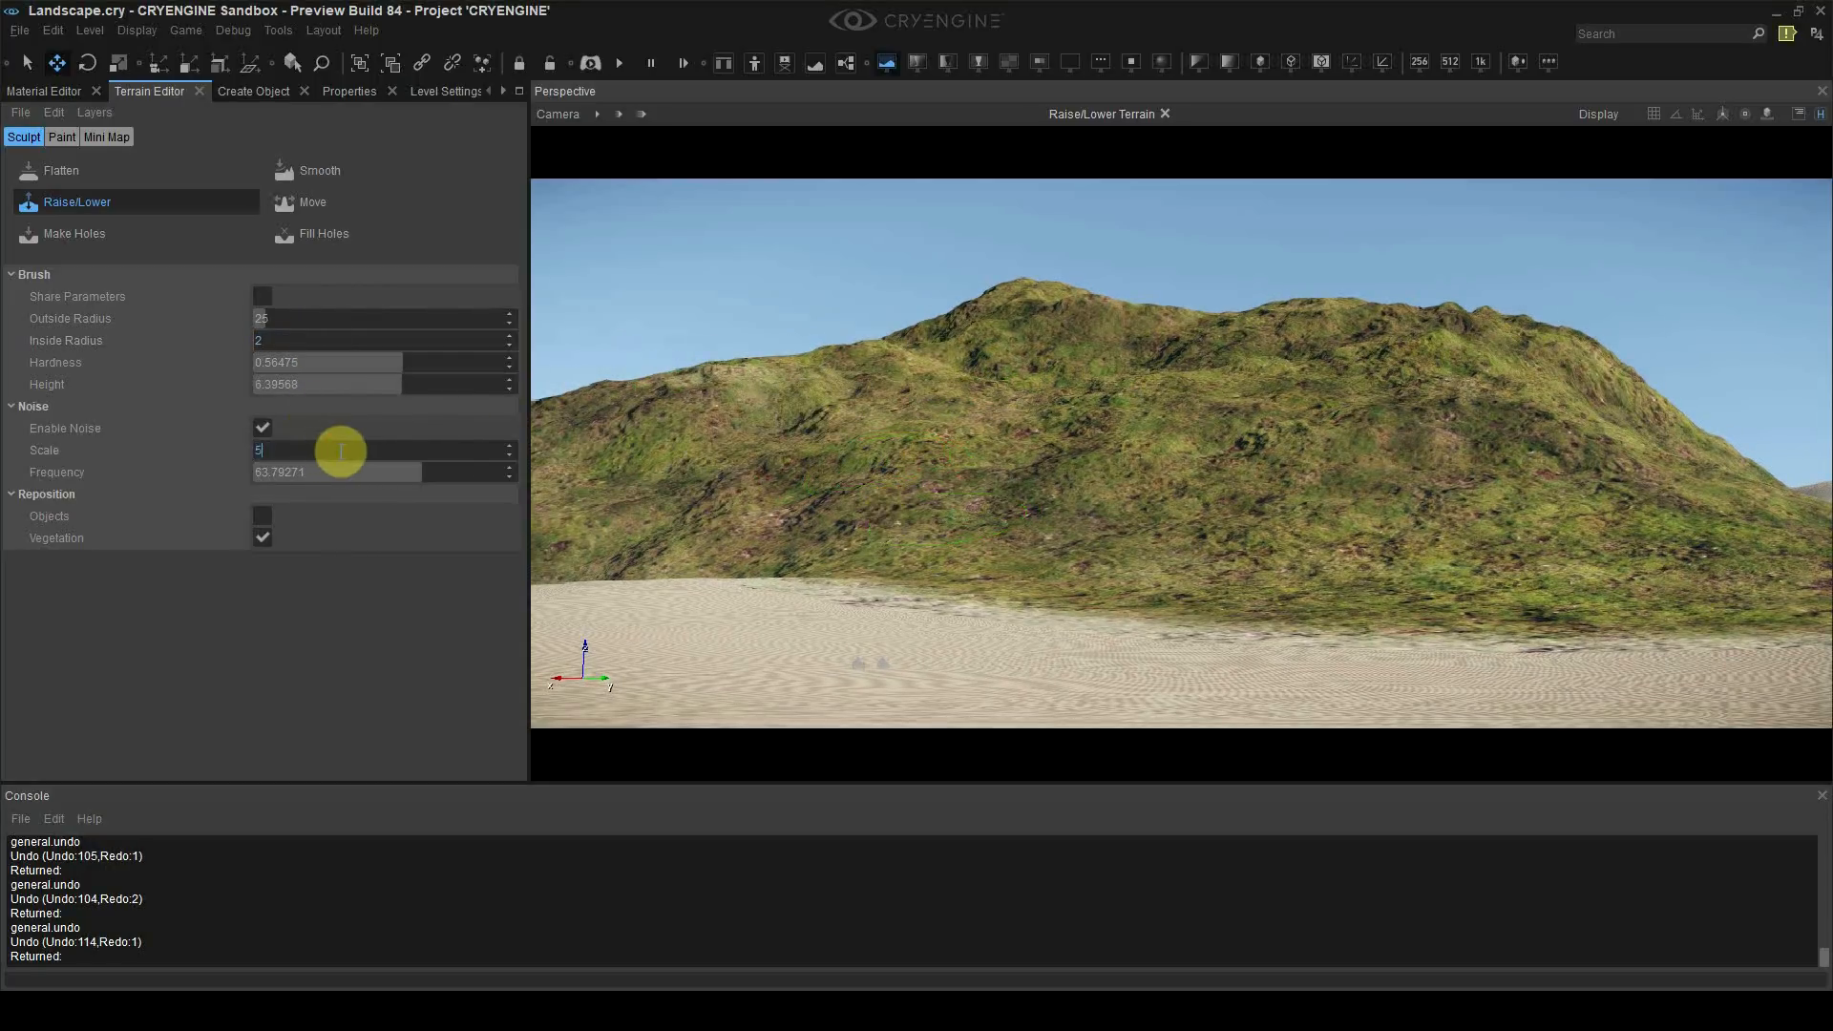
pyautogui.write('5')
pyautogui.hotkey('ctrl', 'z')
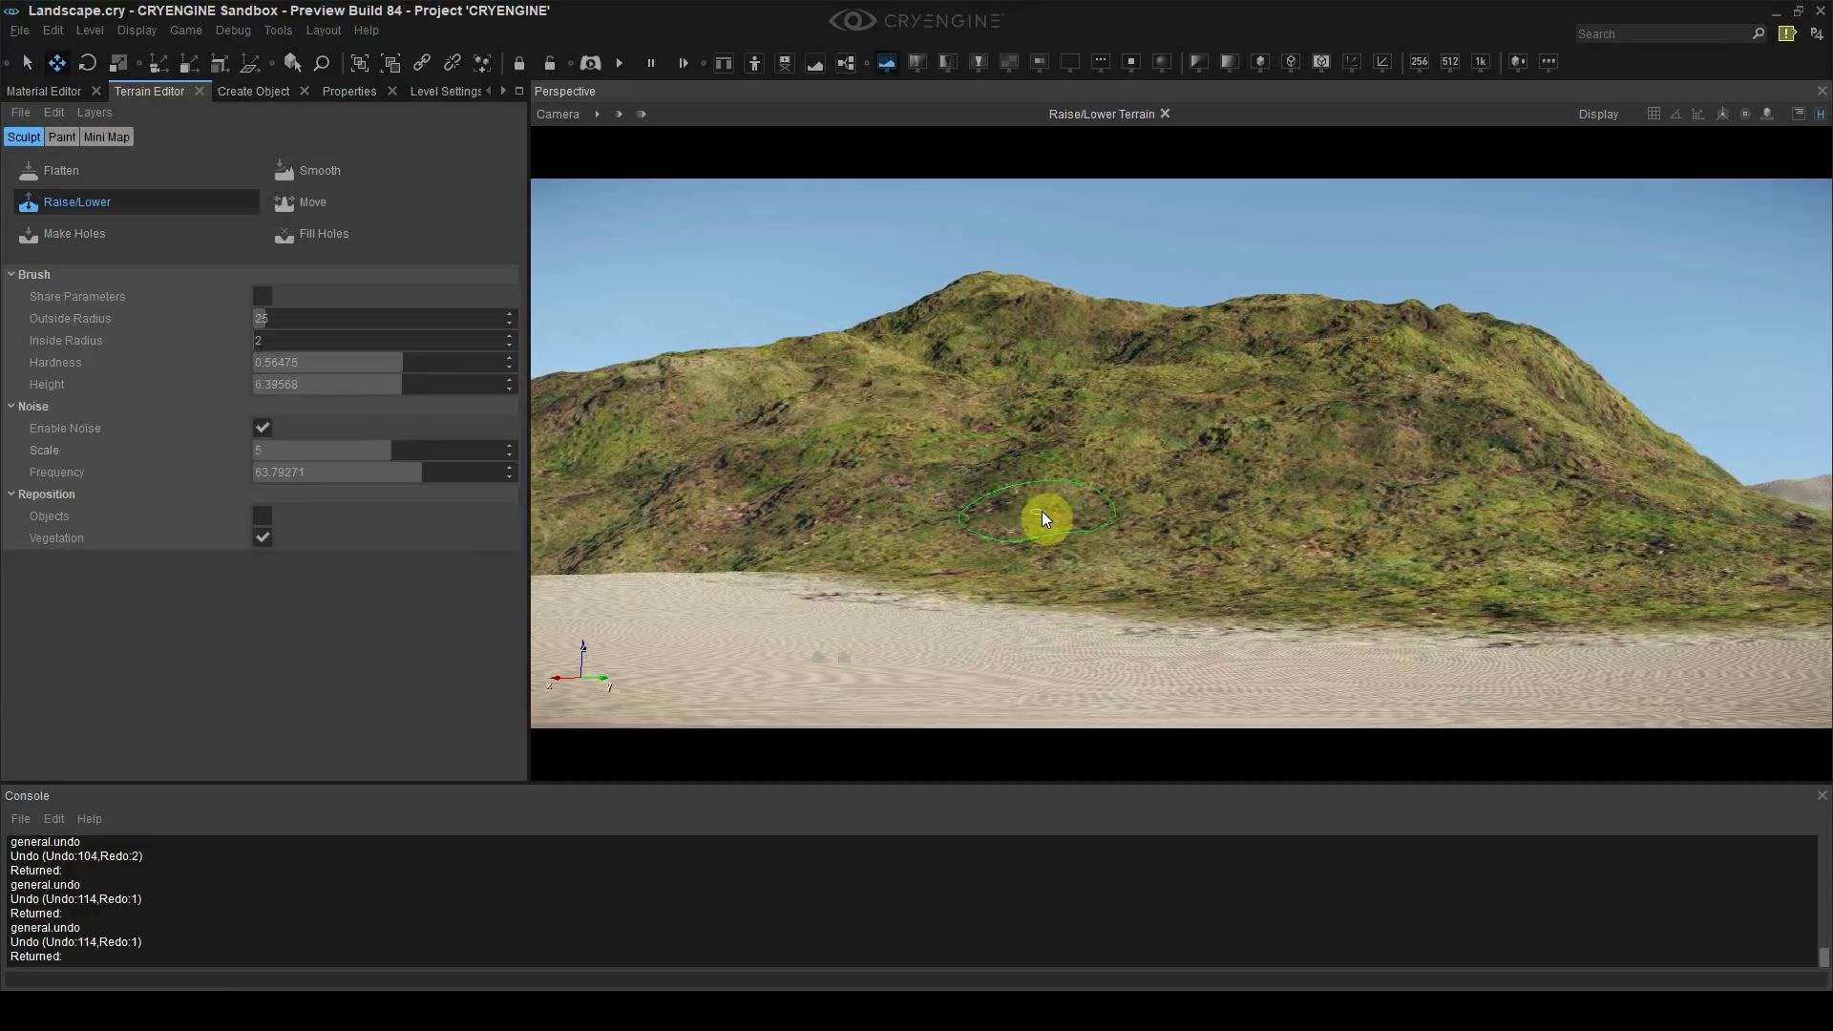
pyautogui.hotkey('ctrl', 'z')
# Step: Set the noise Scale to 3 and raise a narrow spur running from the mountain's shoulder down to the sand
pyautogui.doubleClick(307, 450)
pyautogui.write('3')
pyautogui.moveTo(854, 363)
pyautogui.mouseDown()
pyautogui.moveTo(873, 503)
pyautogui.moveTo(1083, 602)
pyautogui.mouseUp()
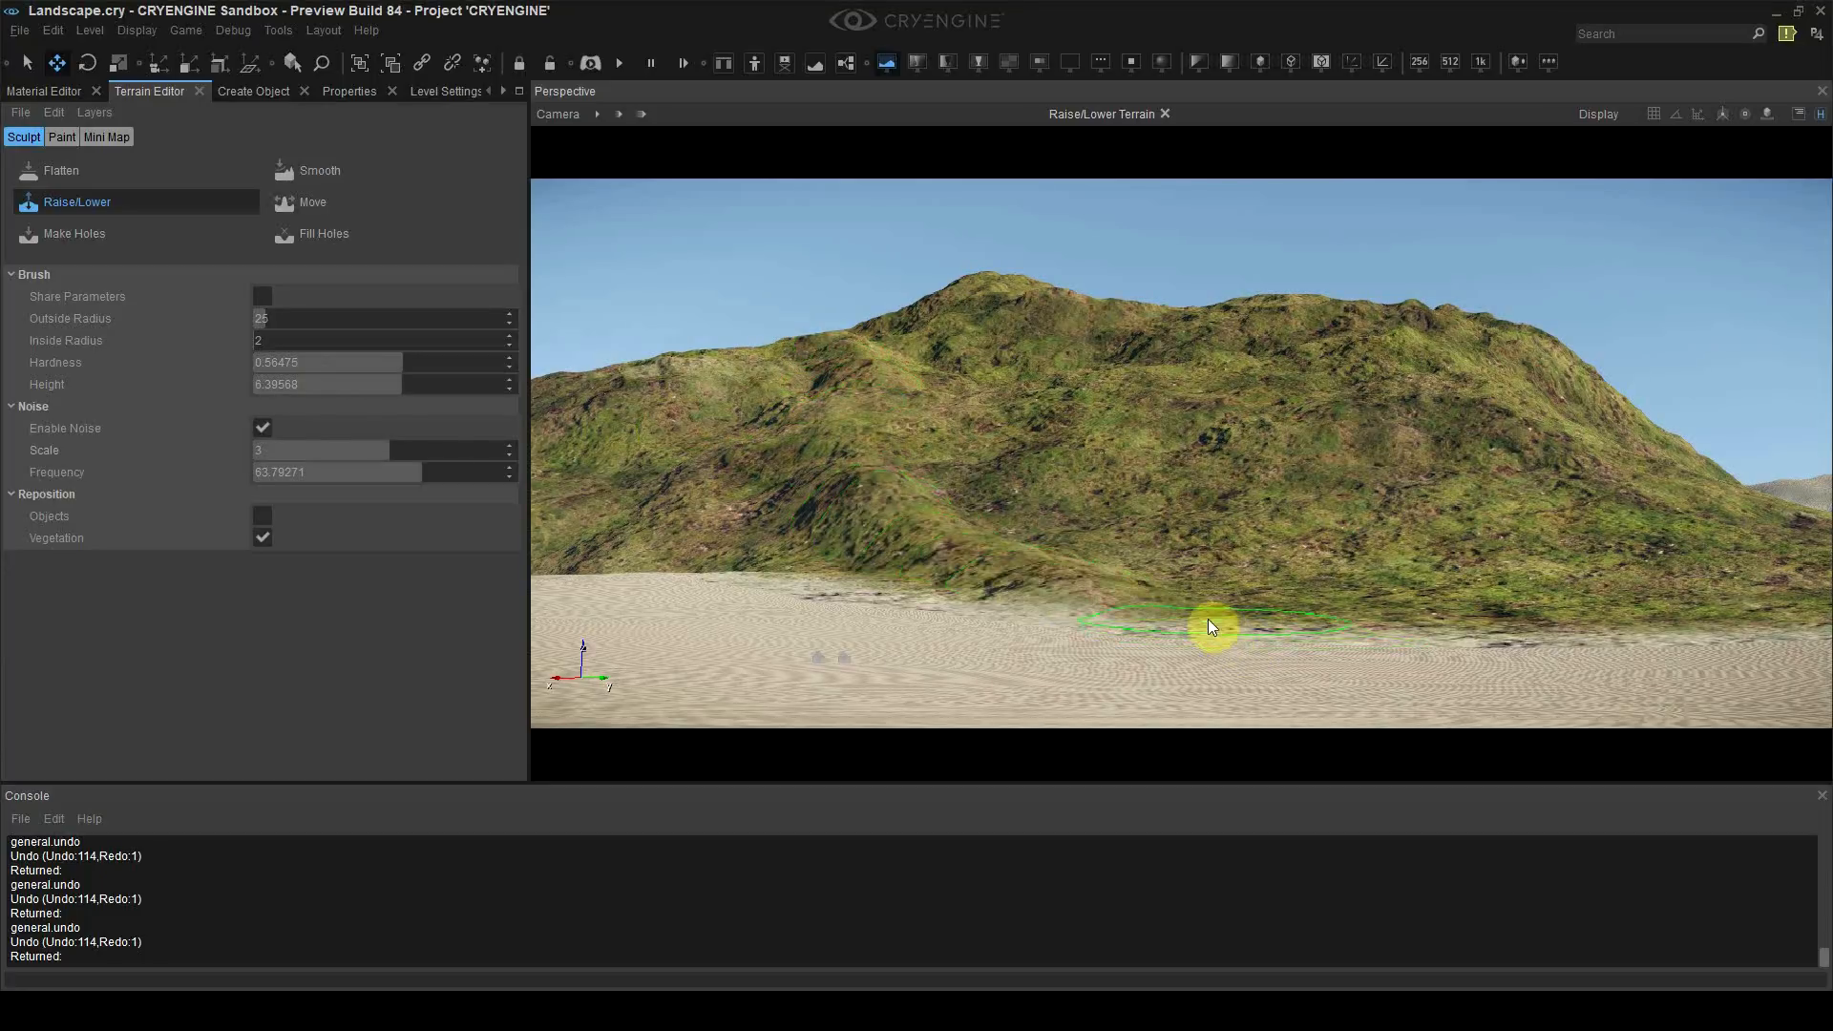
# Step: Paint the Cliff_rocks layer across the mountain's upper slopes and ridge
pyautogui.moveTo(1195, 592); pyautogui.dragTo(1182, 482, button='right')
pyautogui.moveTo(1013, 426); pyautogui.dragTo(980, 533, button='right')
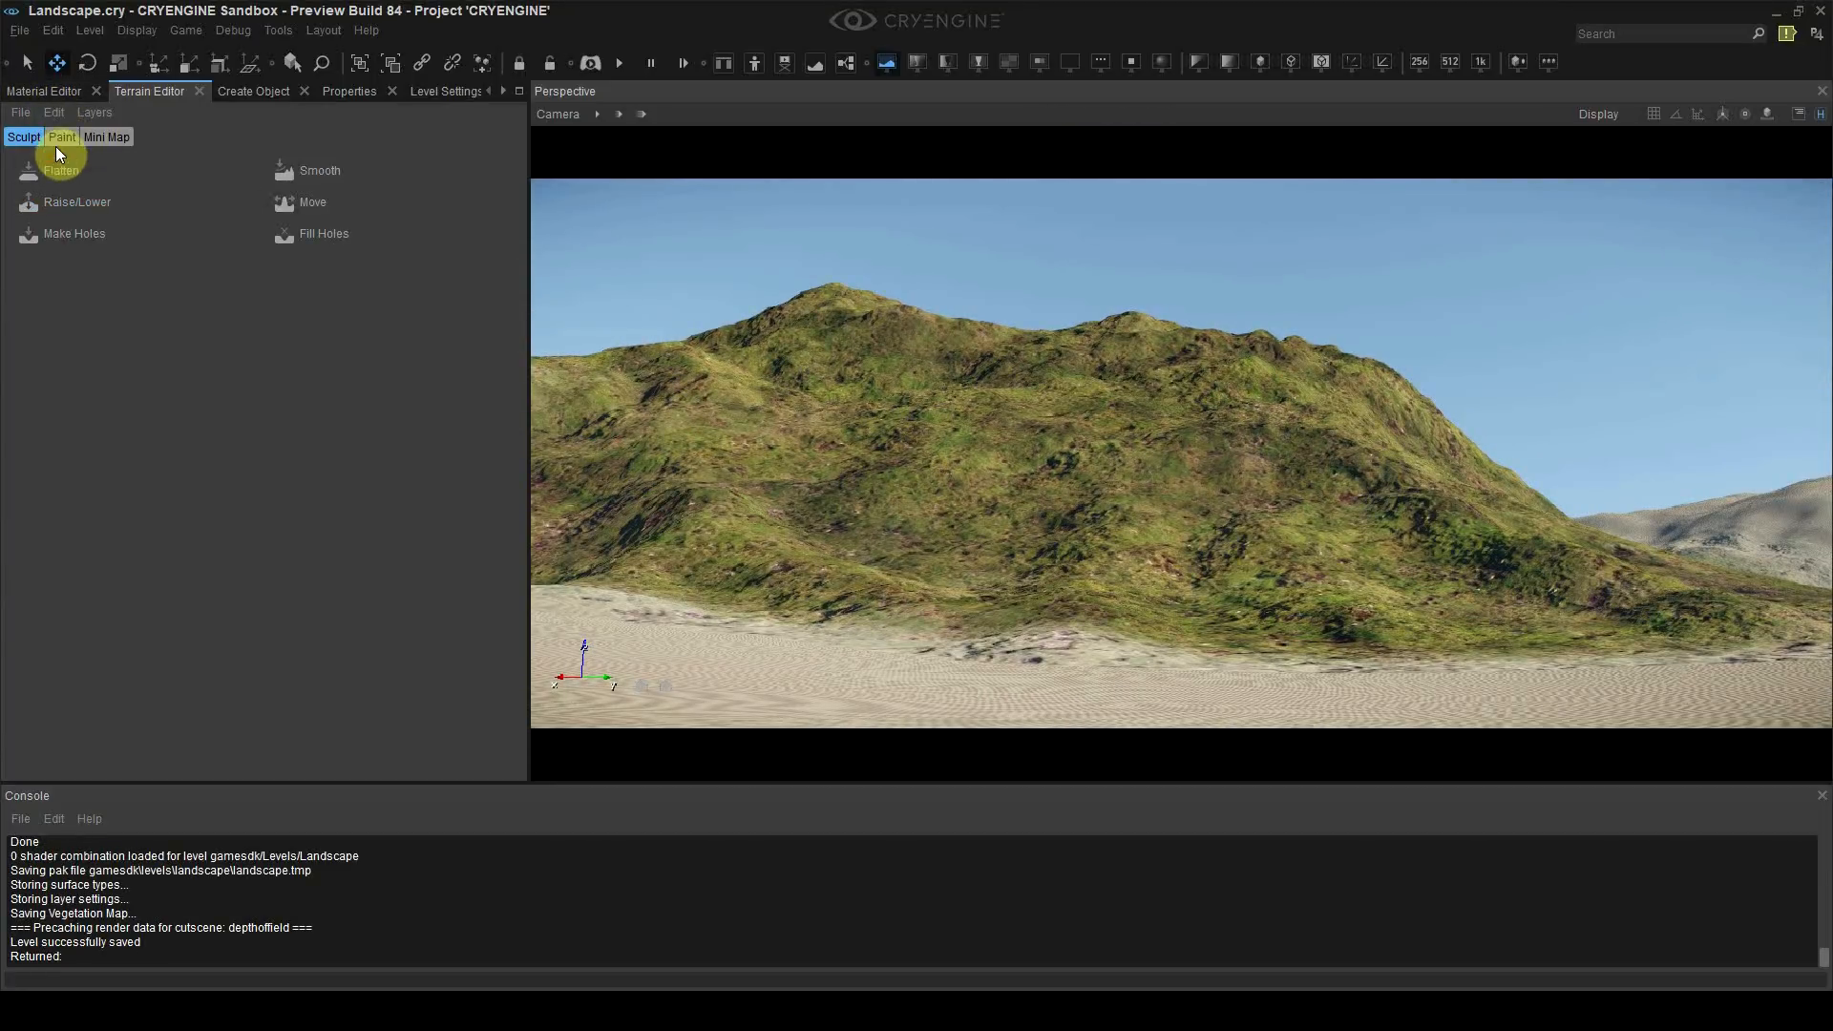
pyautogui.click(57, 139)
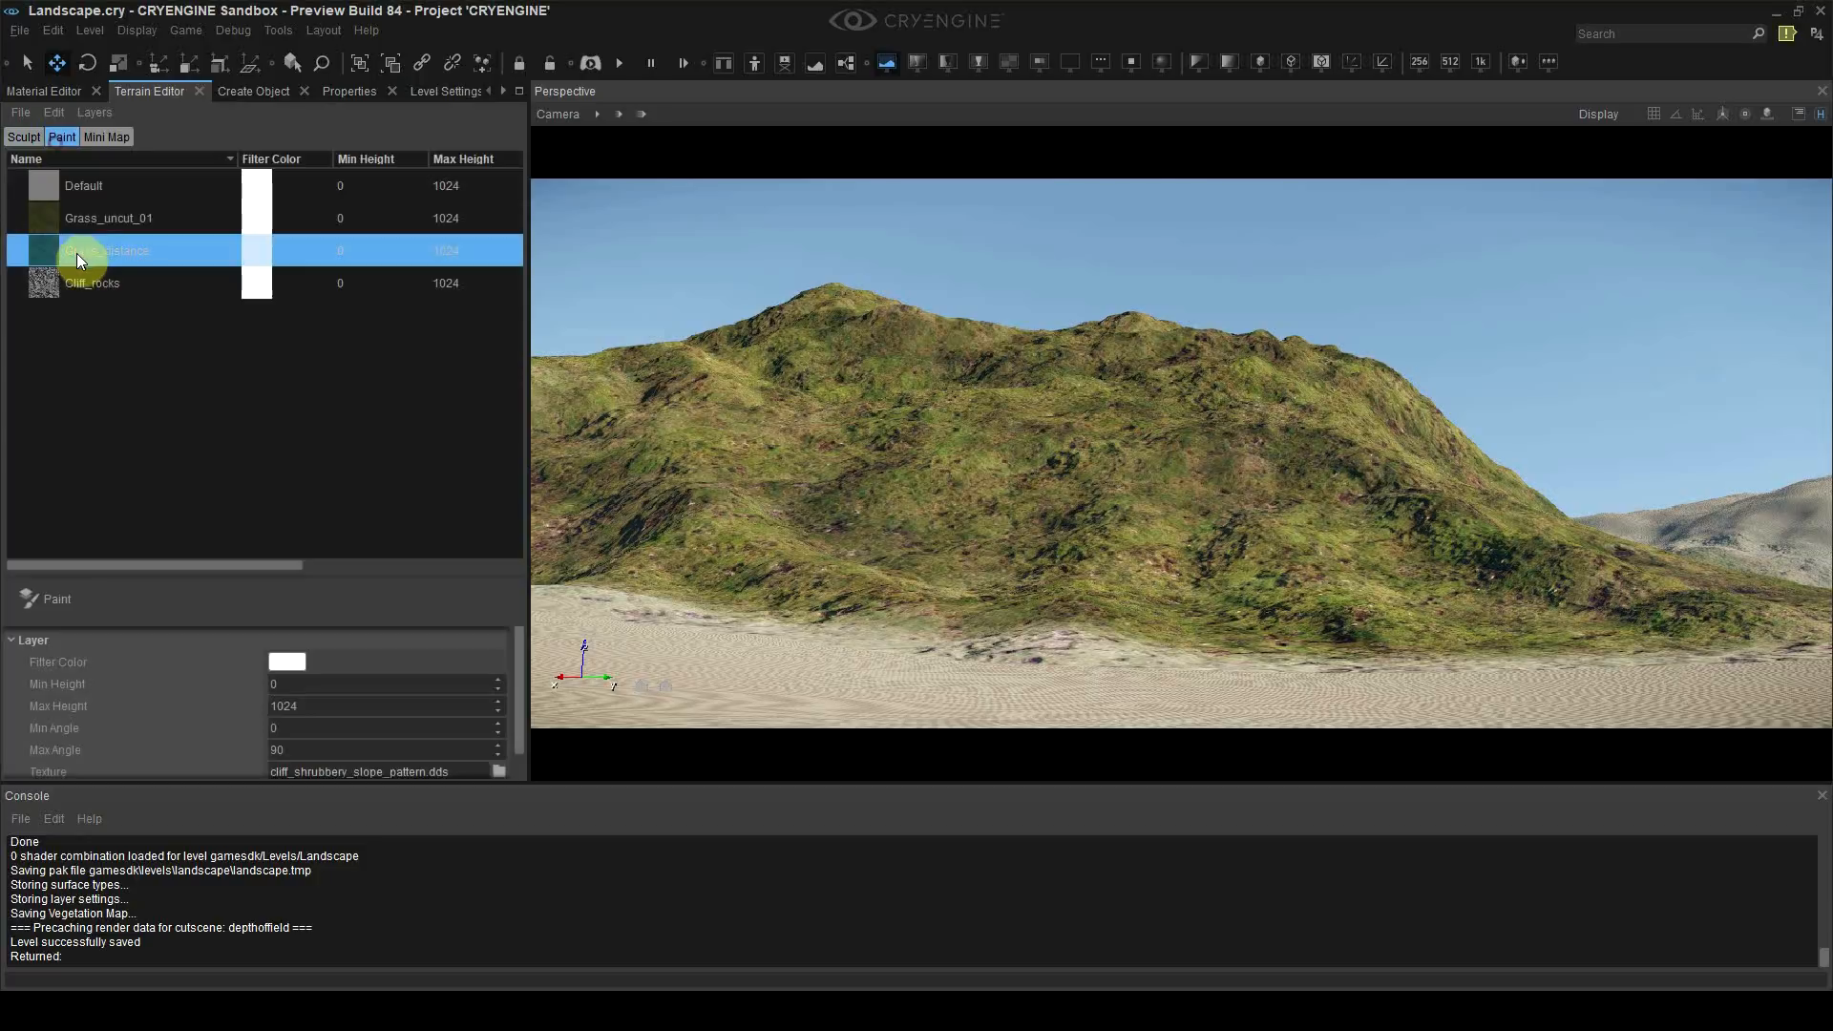
pyautogui.click(95, 283)
pyautogui.click(57, 598)
pyautogui.moveTo(673, 541)
pyautogui.mouseDown()
pyautogui.moveTo(905, 489)
pyautogui.moveTo(1247, 556)
pyautogui.moveTo(1394, 451)
pyautogui.moveTo(1418, 397)
pyautogui.moveTo(1364, 433)
pyautogui.moveTo(790, 327)
pyautogui.moveTo(598, 421)
pyautogui.mouseUp()
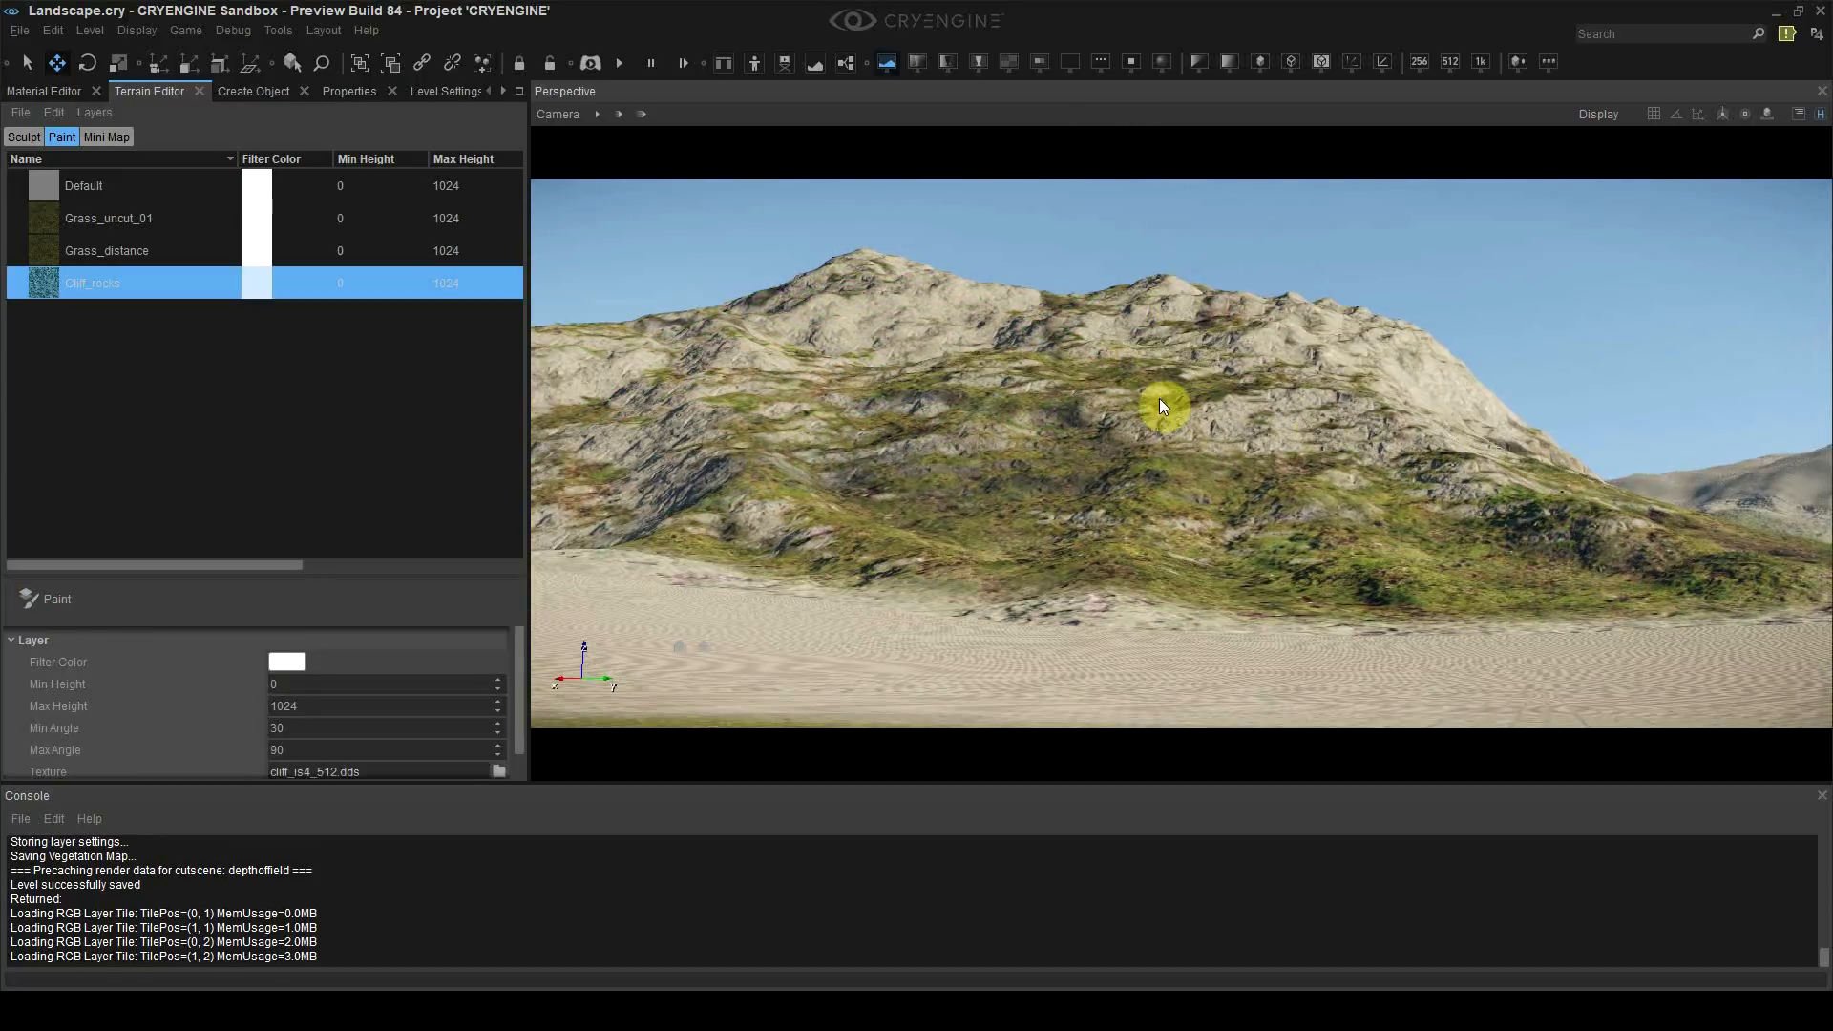
# Step: Review the shader parameters of the cliff_rocks z submaterial and open the material selection for the Cliff_rocks terrain layer
pyautogui.click(43, 93)
pyautogui.scroll(-2, 134, 538)
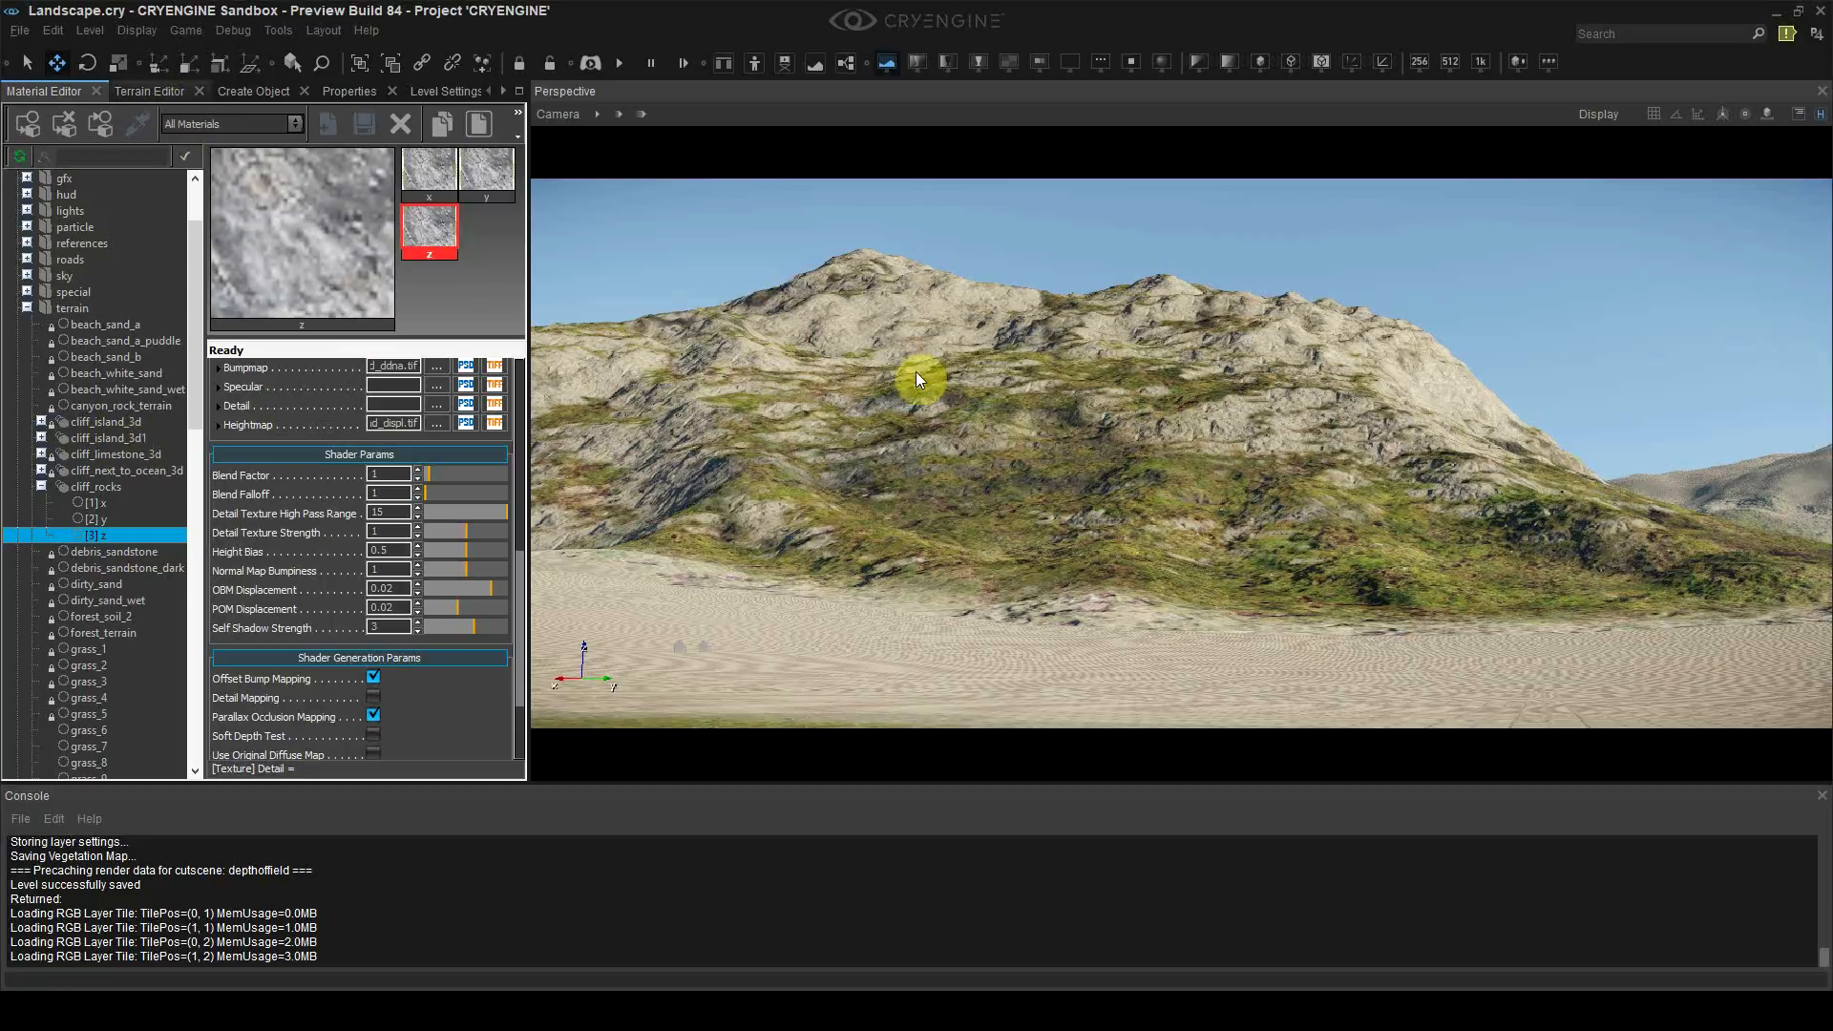
pyautogui.click(151, 89)
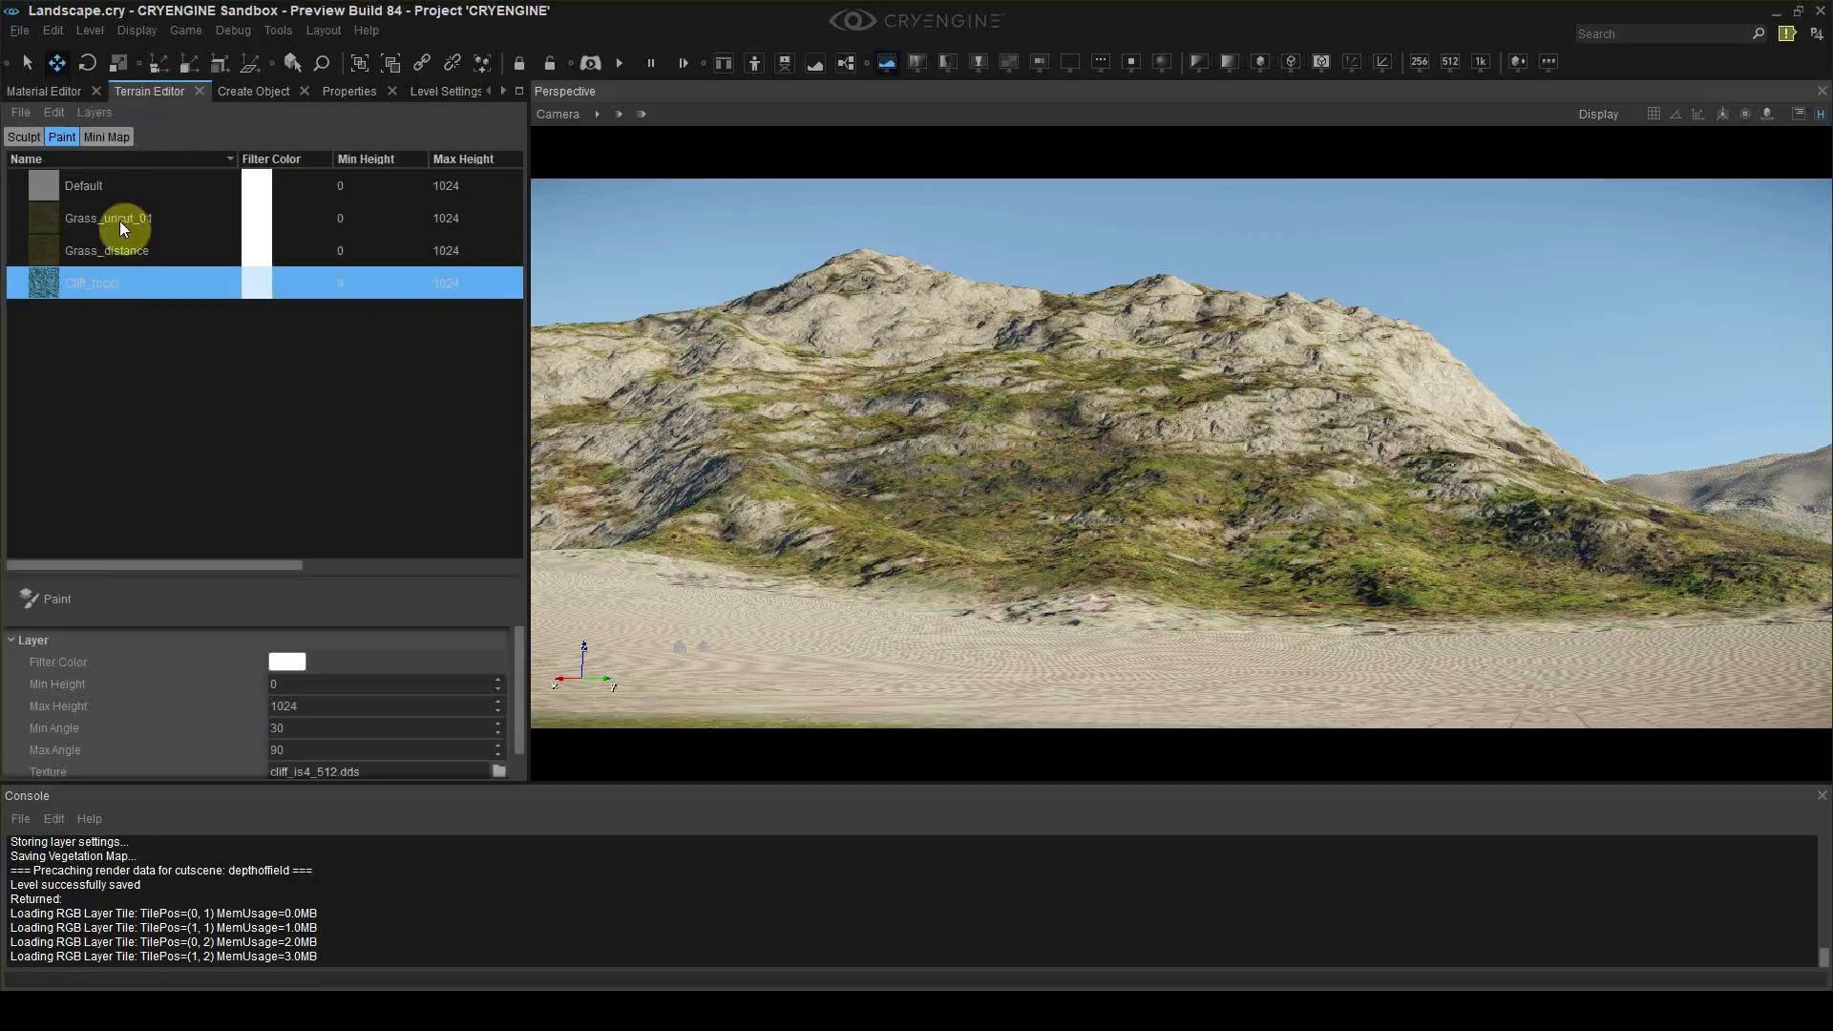
pyautogui.click(497, 764)
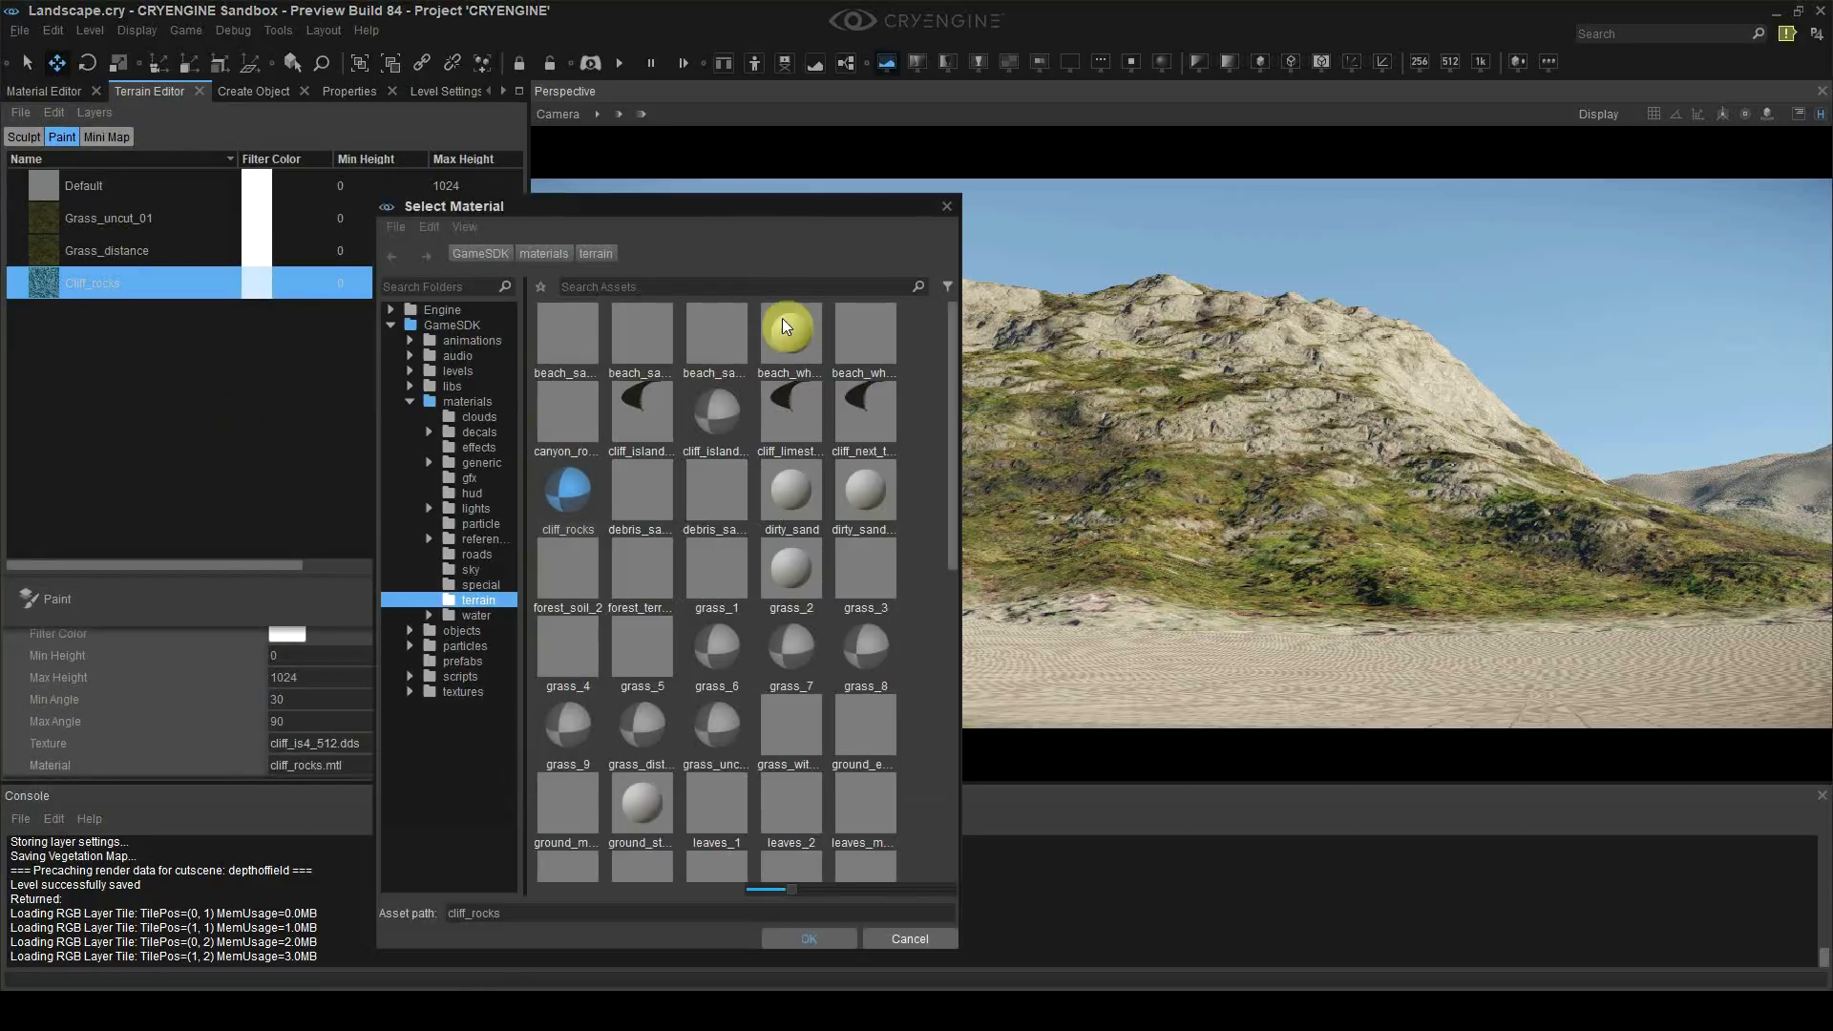
pyautogui.moveTo(753, 214); pyautogui.dragTo(0, 223)
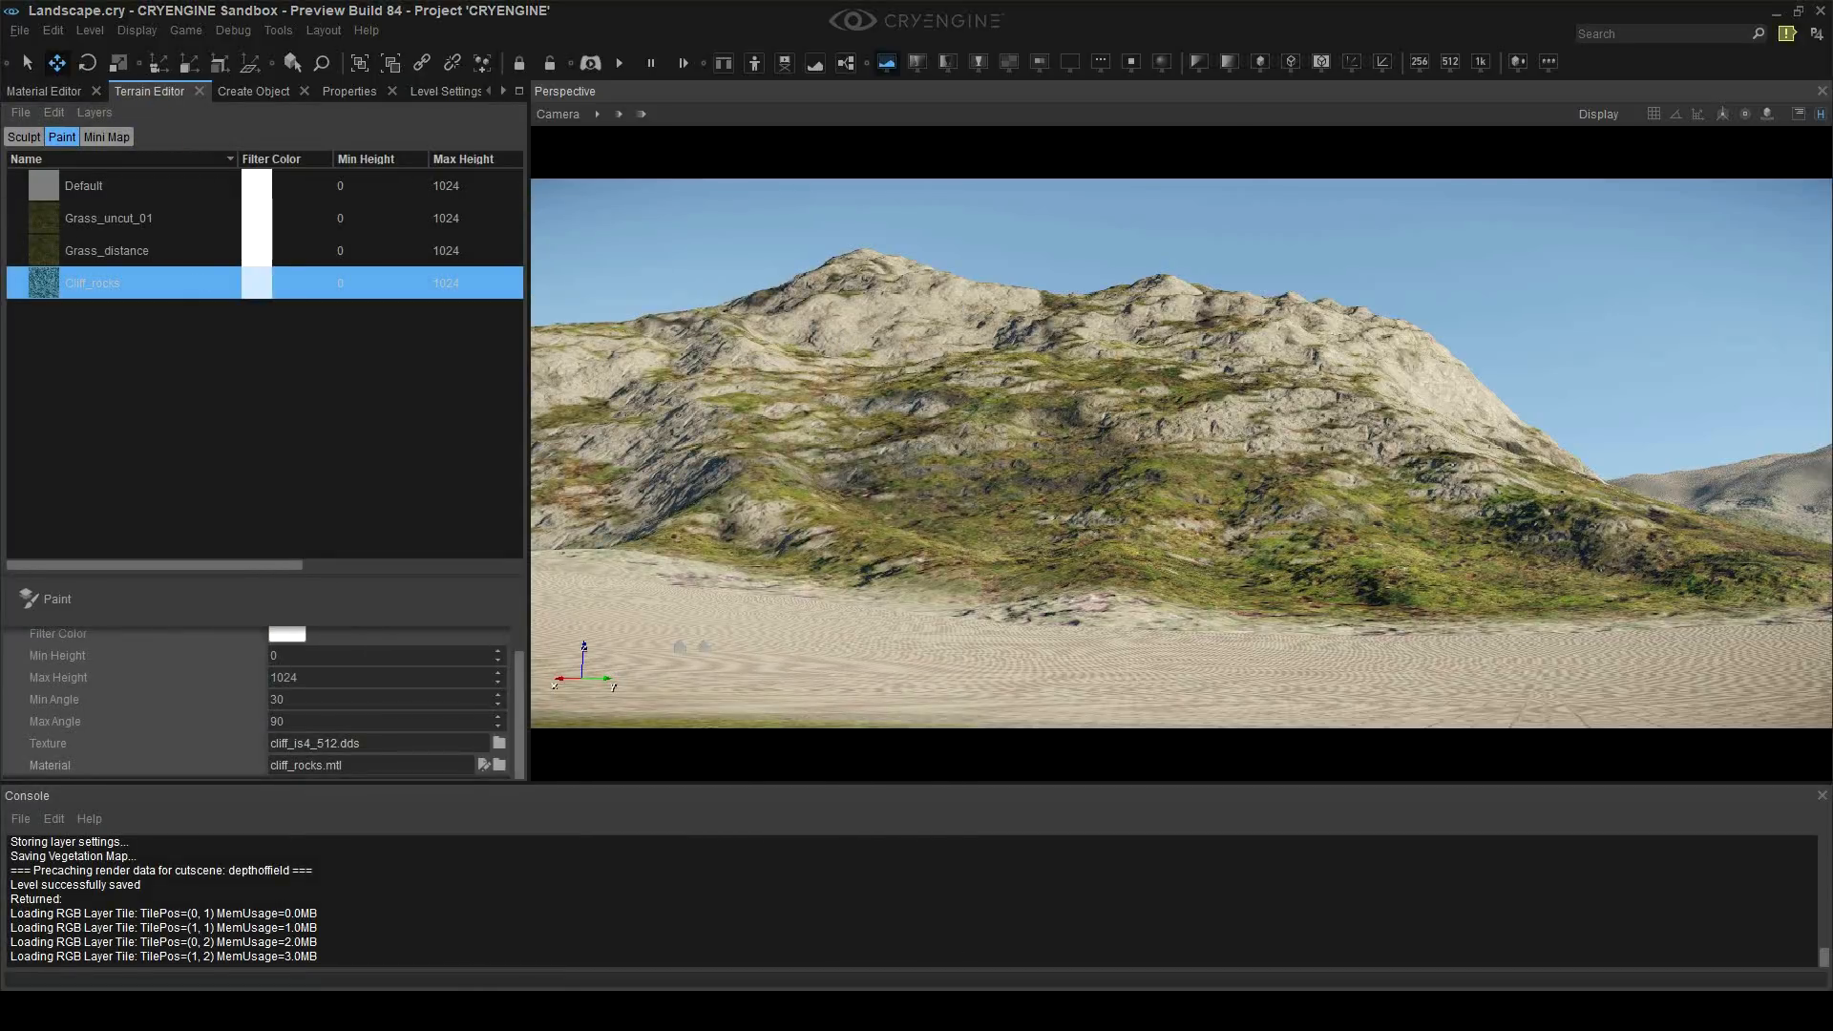
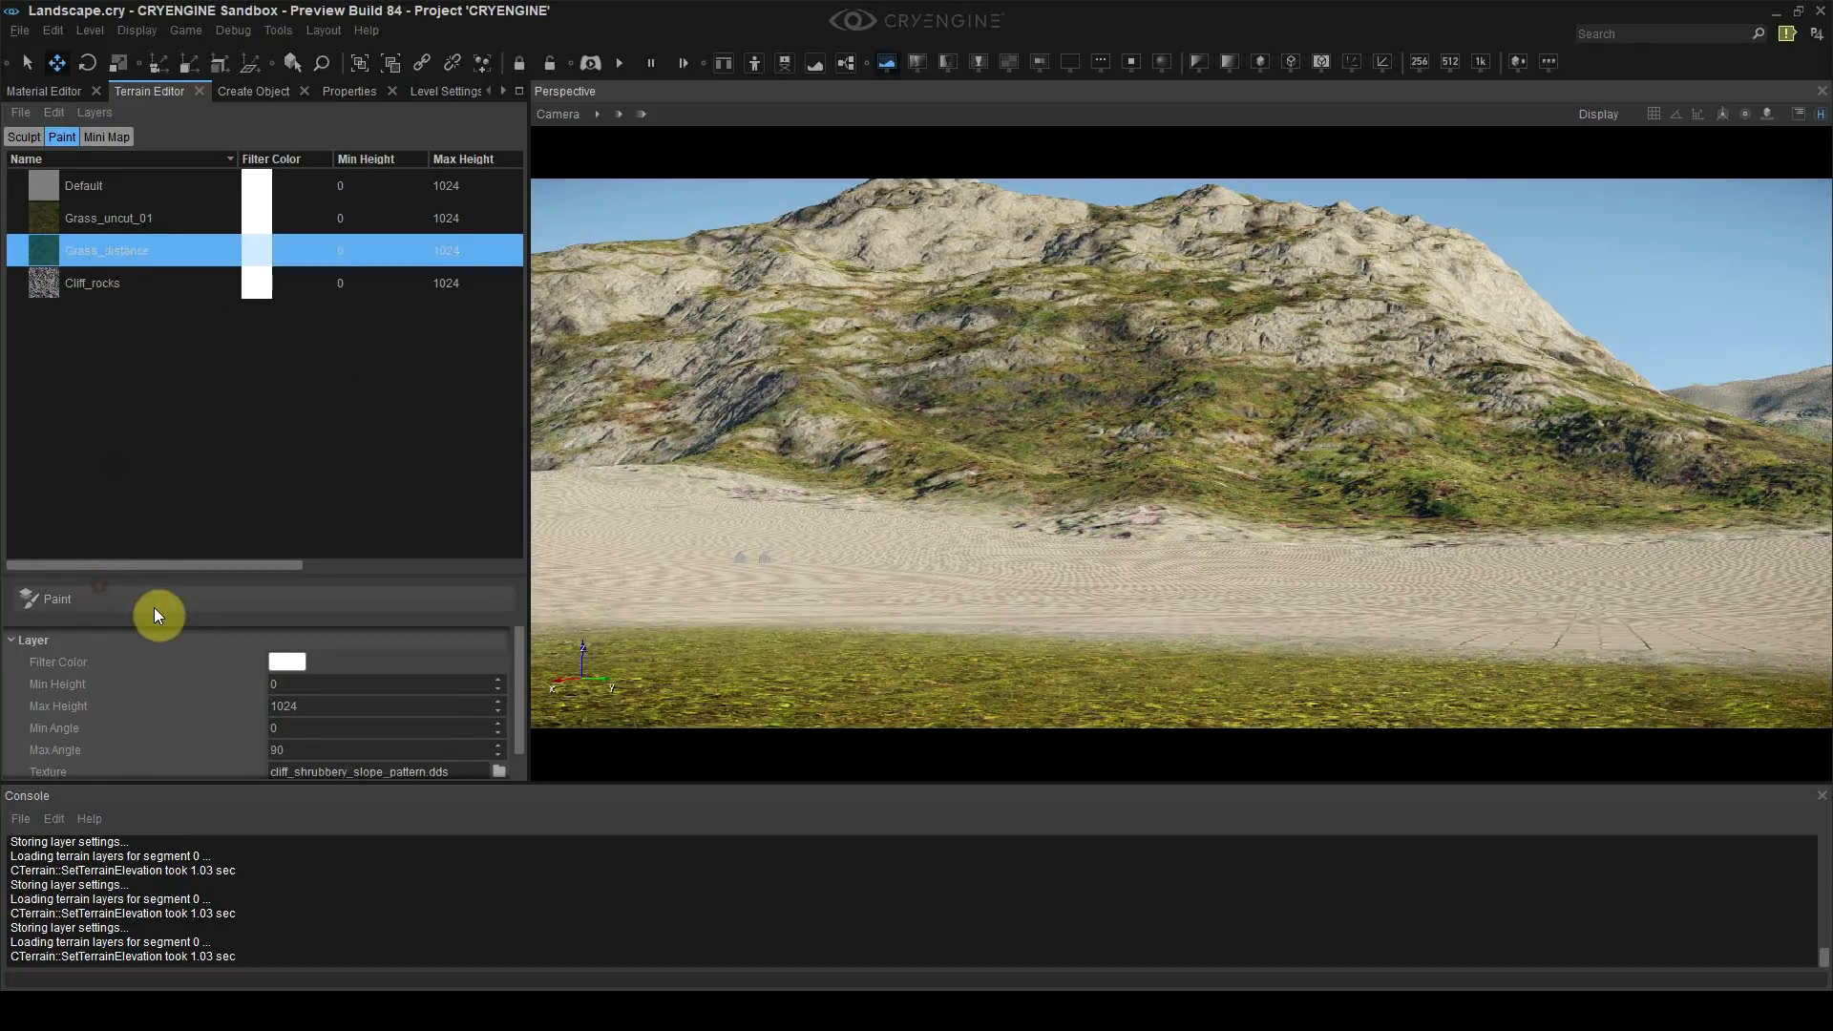
# Step: Paint the Grass_distance layer over the sandy ground at the foot of the mountain
pyautogui.click(153, 607)
pyautogui.moveTo(953, 564)
pyautogui.mouseDown()
pyautogui.moveTo(825, 532)
pyautogui.moveTo(754, 463)
pyautogui.mouseUp()
pyautogui.moveTo(1136, 535); pyautogui.dragTo(1186, 502, button='right')
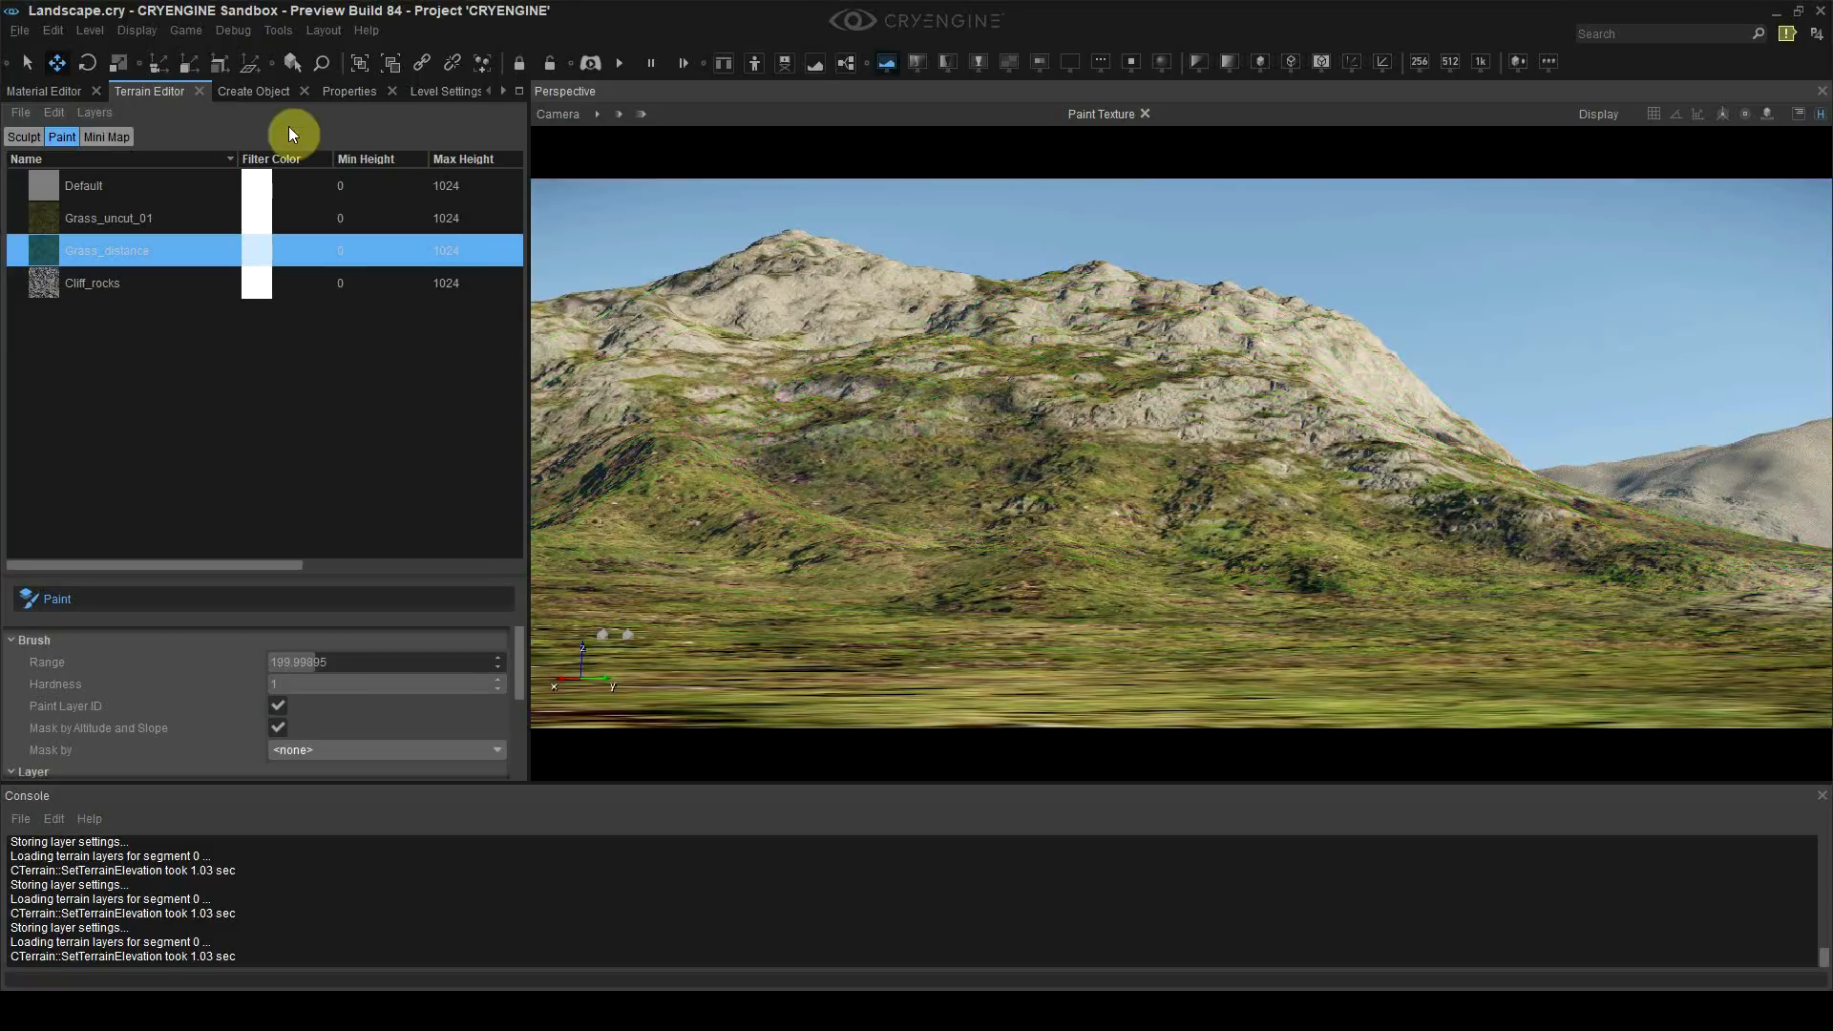
# Step: Set the Raise/Lower brush's inside radius to about 30.8 and lower the mountain ridge to the right of the summit
pyautogui.click(25, 137)
pyautogui.click(76, 201)
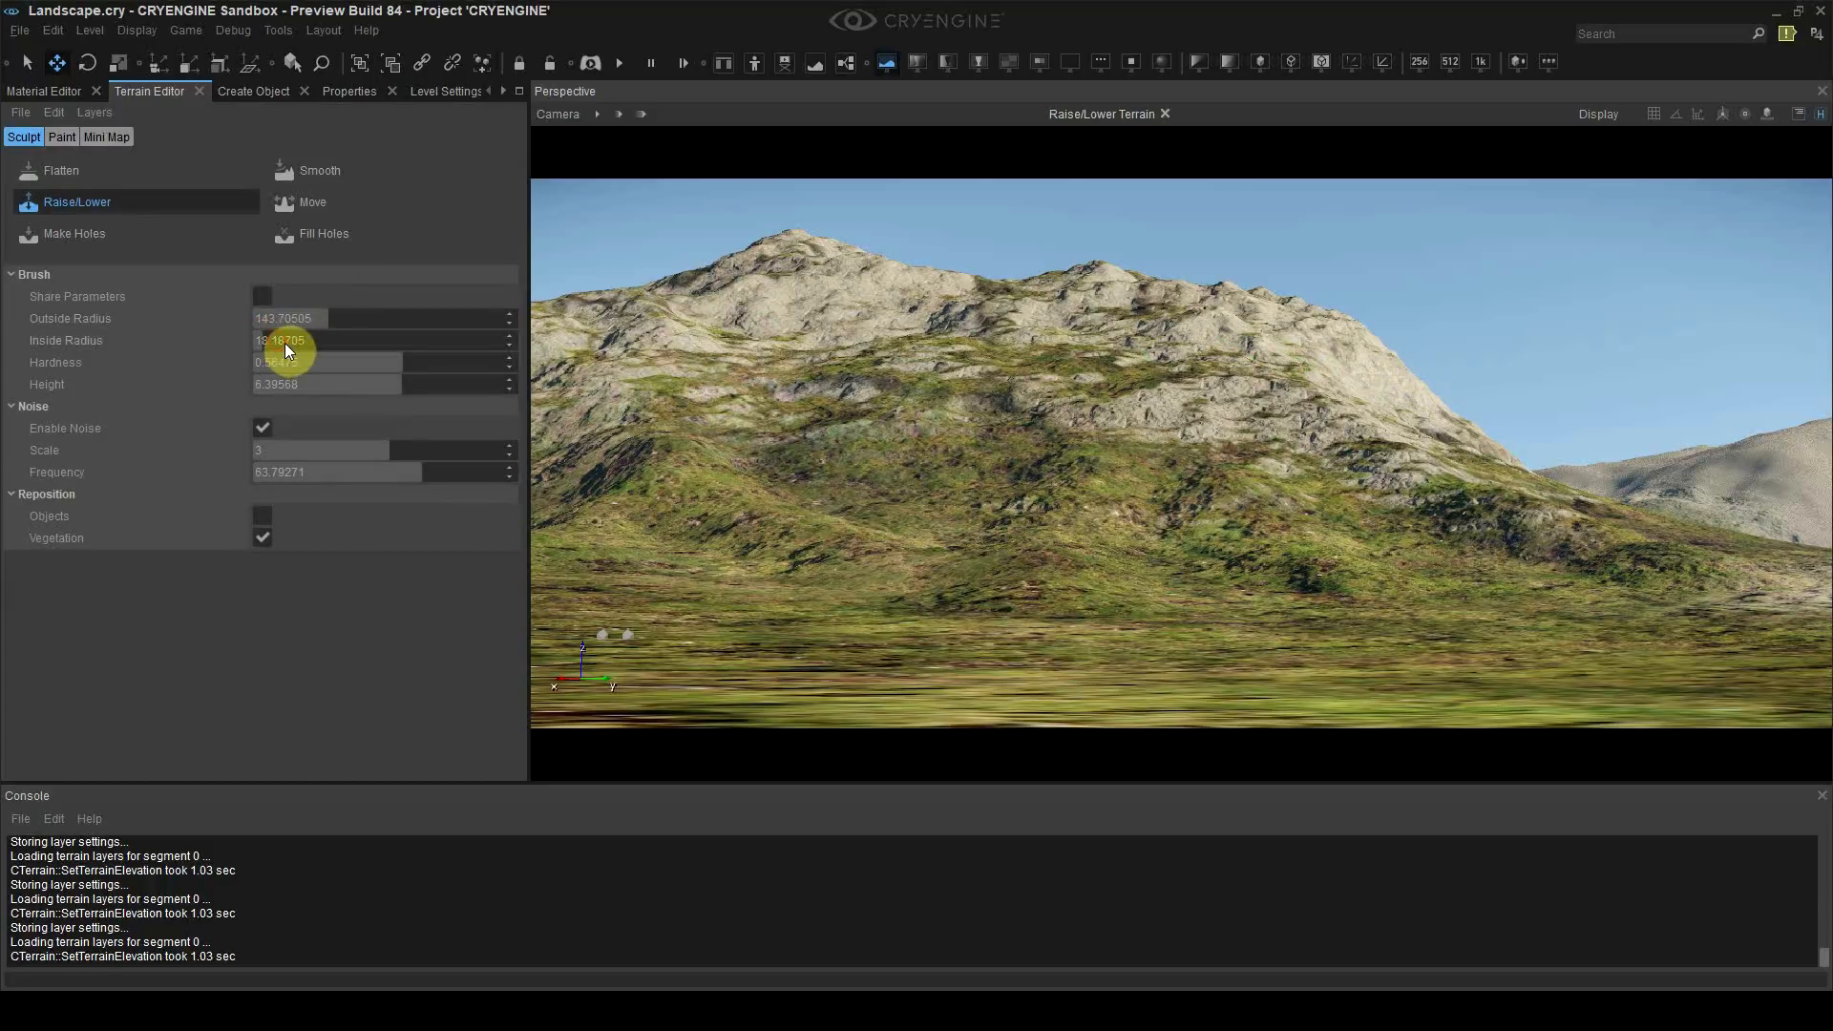
pyautogui.moveTo(285, 342); pyautogui.dragTo(291, 342)
pyautogui.click(1361, 357)
pyautogui.keyDown('ctrl'); pyautogui.click(1345, 357); pyautogui.keyUp('ctrl')
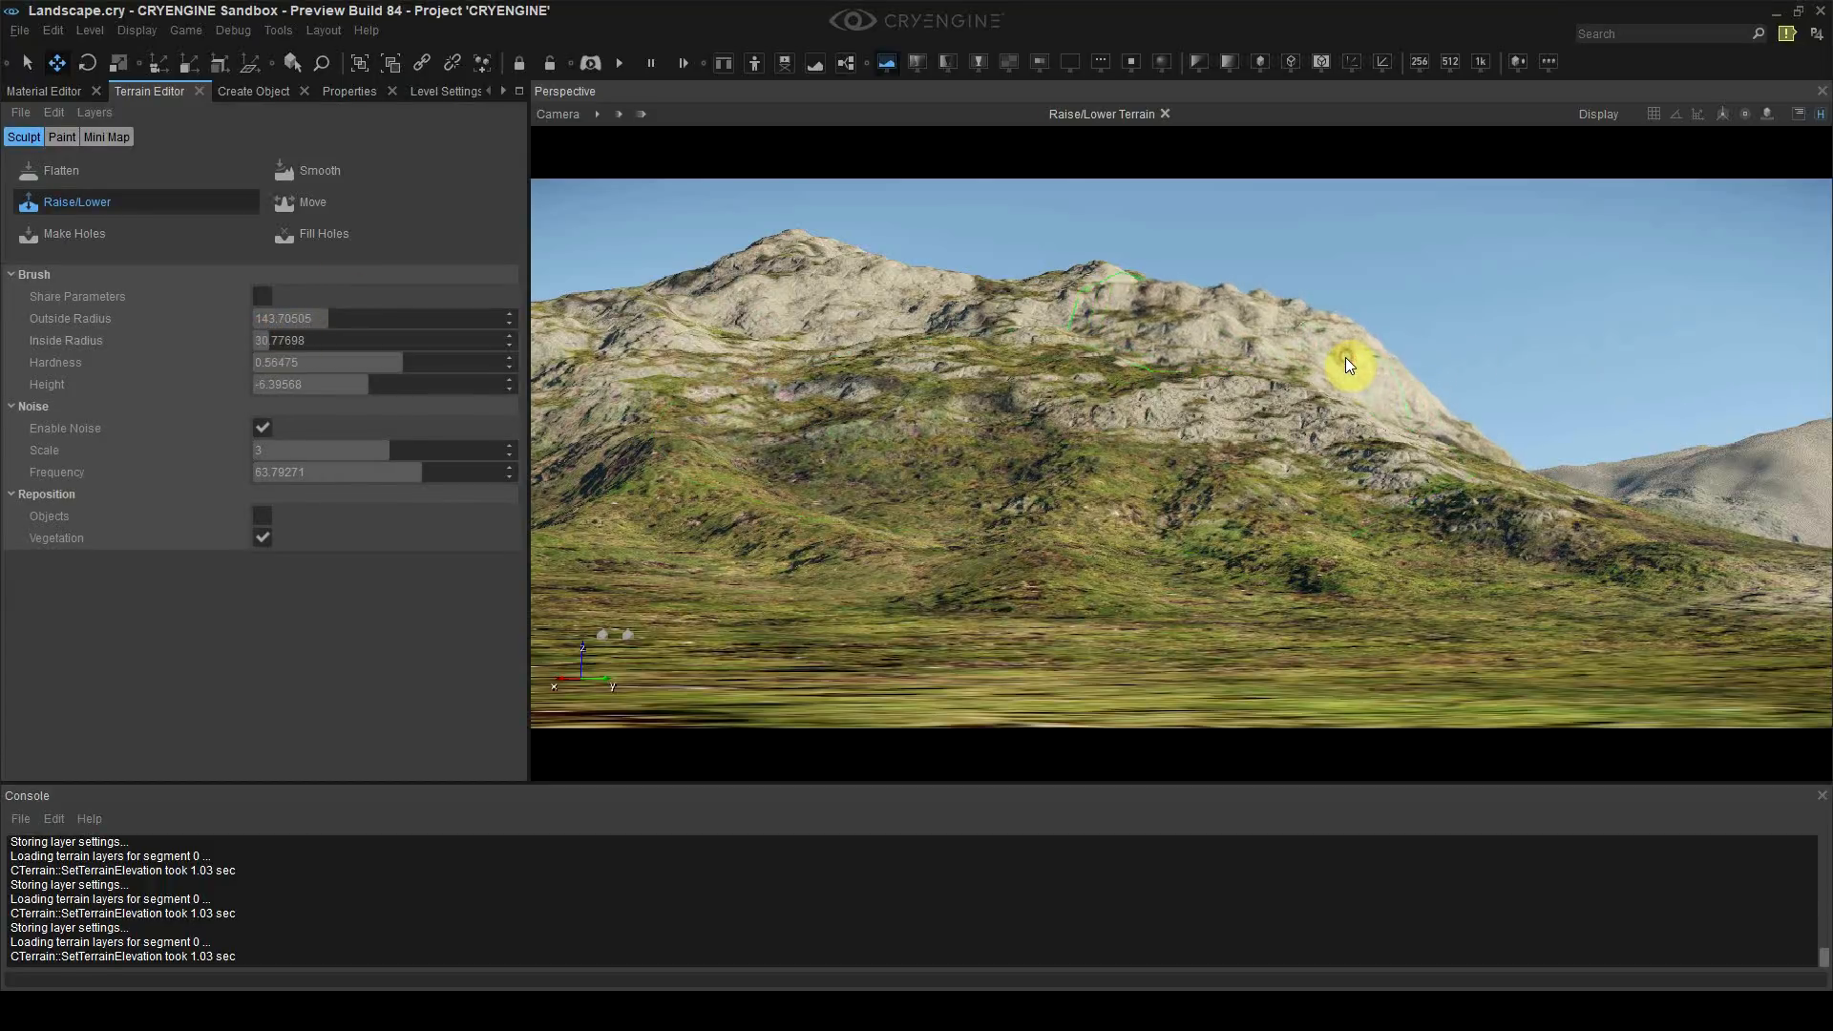
pyautogui.moveTo(1346, 365)
pyautogui.keyDown('ctrl'); pyautogui.mouseDown()
pyautogui.moveTo(1302, 405)
pyautogui.moveTo(1337, 442)
pyautogui.moveTo(1404, 421)
pyautogui.moveTo(1151, 308)
pyautogui.moveTo(1251, 431)
pyautogui.mouseUp(); pyautogui.keyUp('ctrl')
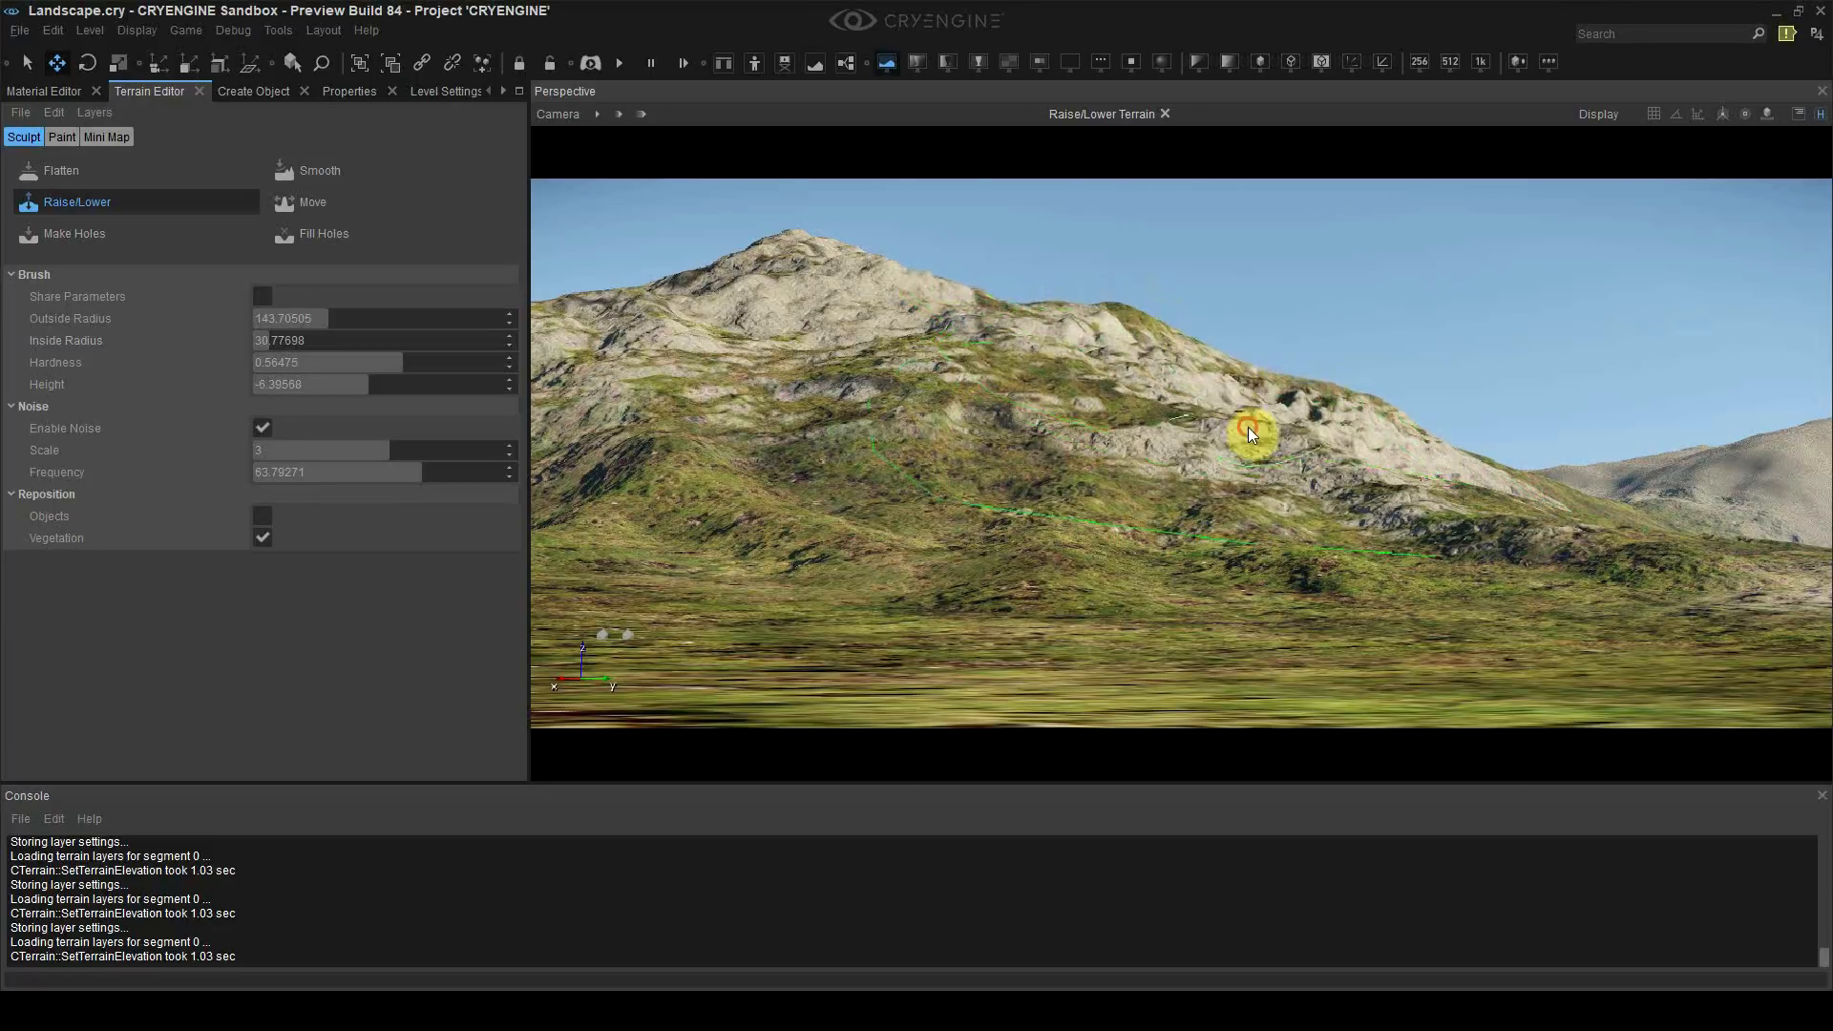
# Step: Try a raising stroke on the grassy ground in front of the mountain and undo it
pyautogui.moveTo(1484, 548); pyautogui.dragTo(1375, 550, button='right')
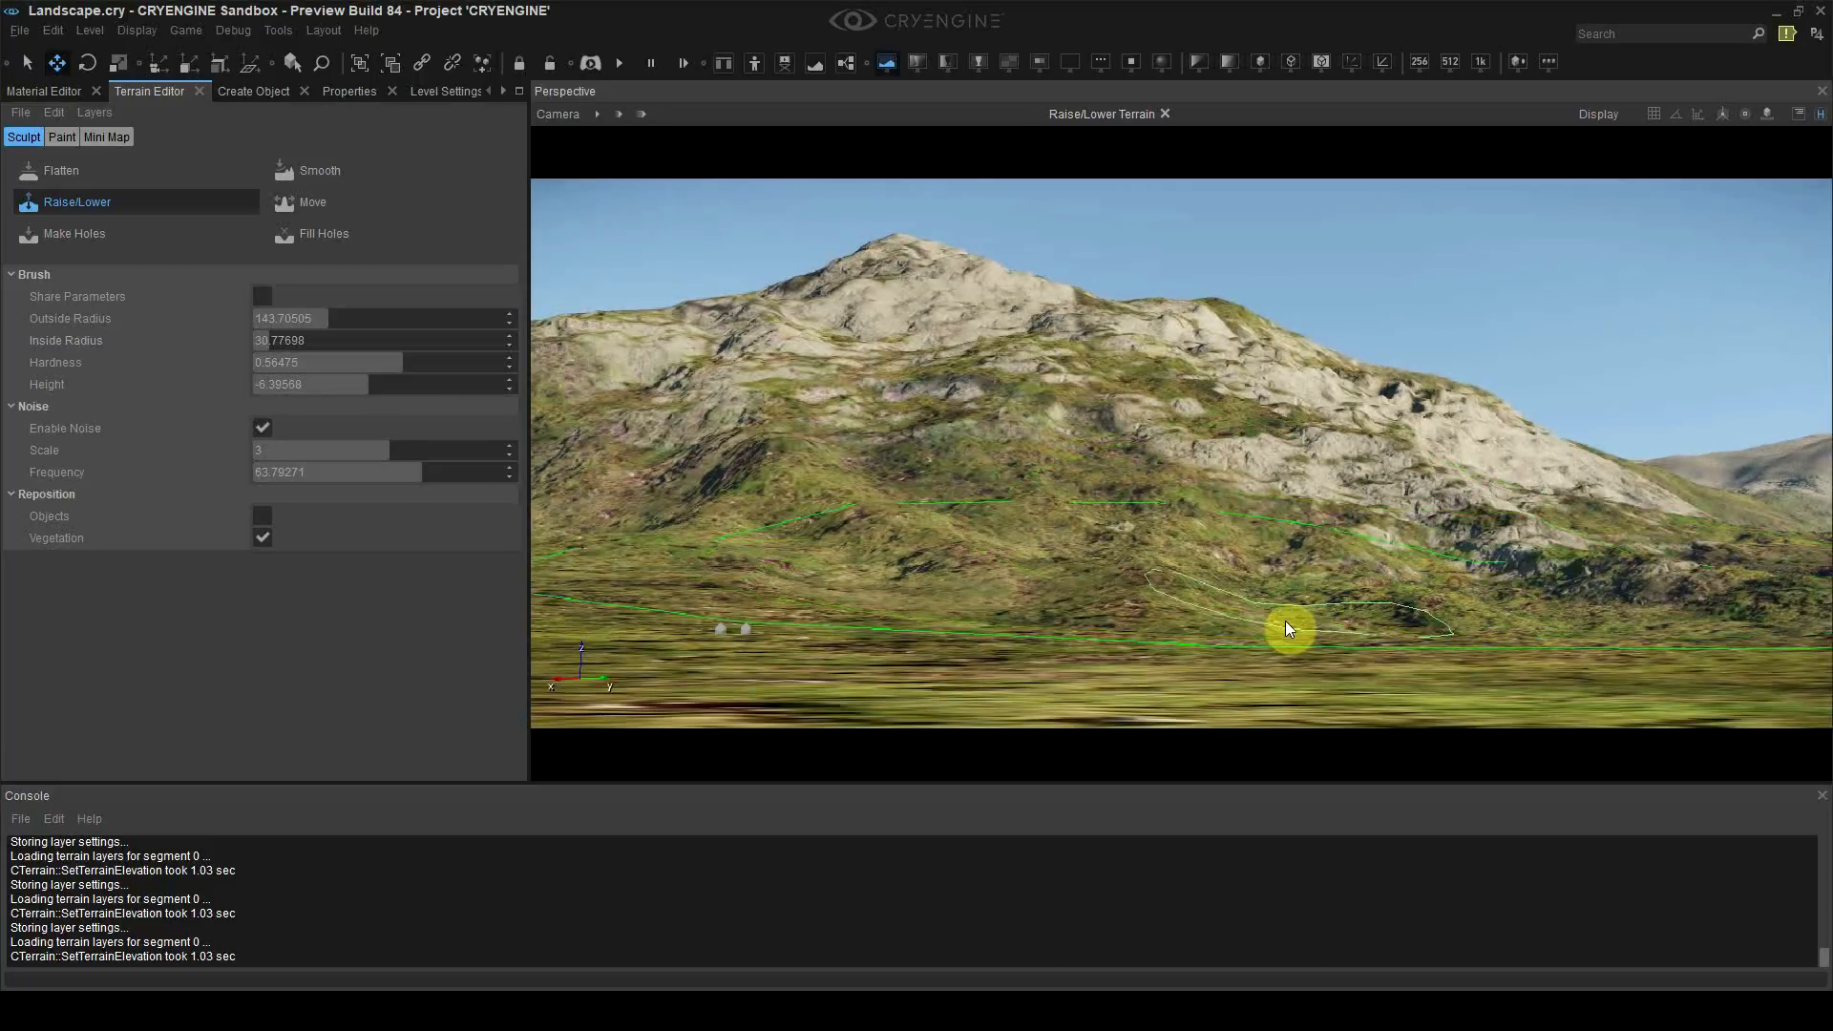
pyautogui.moveTo(1285, 629)
pyautogui.mouseDown(button='right')
pyautogui.moveTo(1085, 603)
pyautogui.moveTo(1075, 620)
pyautogui.mouseUp(button='right')
pyautogui.moveTo(1079, 620); pyautogui.dragTo(1184, 586)
pyautogui.moveTo(1184, 586)
pyautogui.mouseDown(button='right')
pyautogui.moveTo(1413, 616)
pyautogui.moveTo(1427, 530)
pyautogui.moveTo(1224, 510)
pyautogui.mouseUp(button='right')
pyautogui.hotkey('ctrl', 'z')
pyautogui.hotkey('ctrl', 'z')
# Step: Raise the terrain along the mountain's left shoulder and around its summit with noisy brush strokes
pyautogui.moveTo(1279, 411)
pyautogui.mouseDown()
pyautogui.moveTo(1287, 378)
pyautogui.moveTo(1047, 300)
pyautogui.moveTo(1184, 320)
pyautogui.mouseUp()
pyautogui.moveTo(1251, 382); pyautogui.dragTo(1272, 334, button='right')
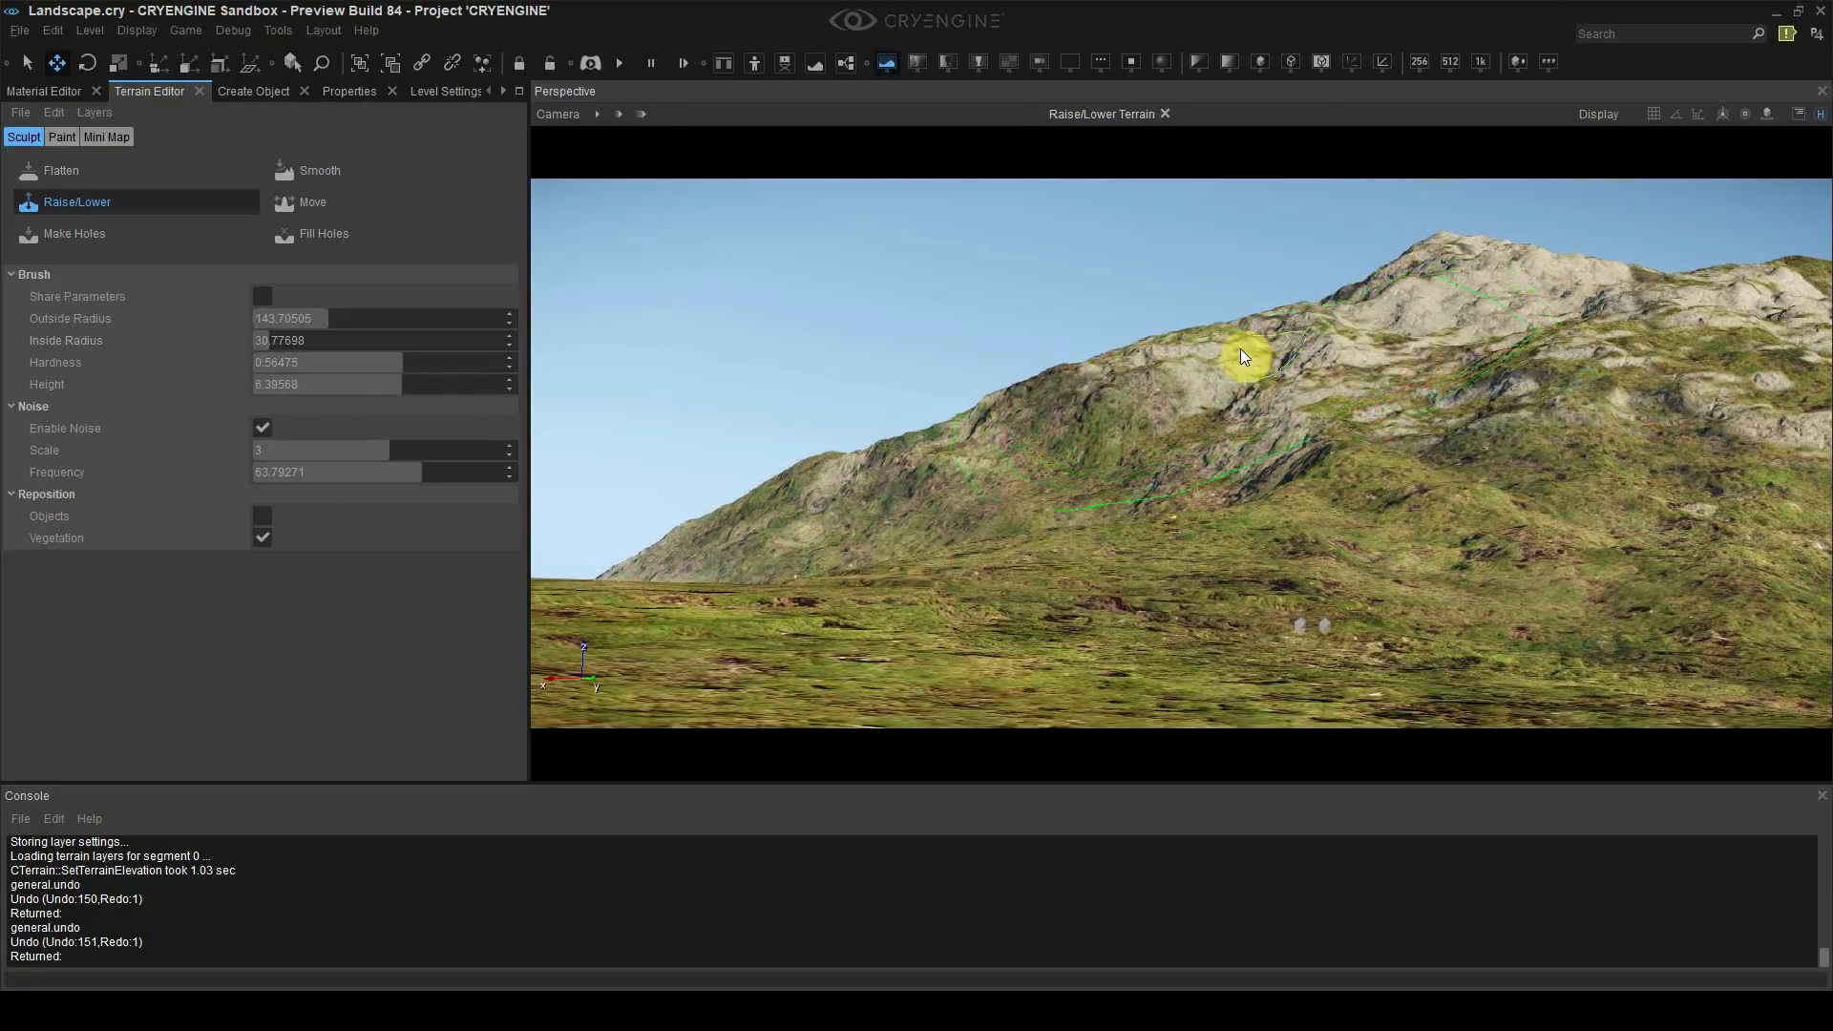
pyautogui.moveTo(1240, 349); pyautogui.dragTo(1199, 373)
pyautogui.click(1375, 303)
pyautogui.moveTo(1429, 302); pyautogui.dragTo(1406, 269, button='right')
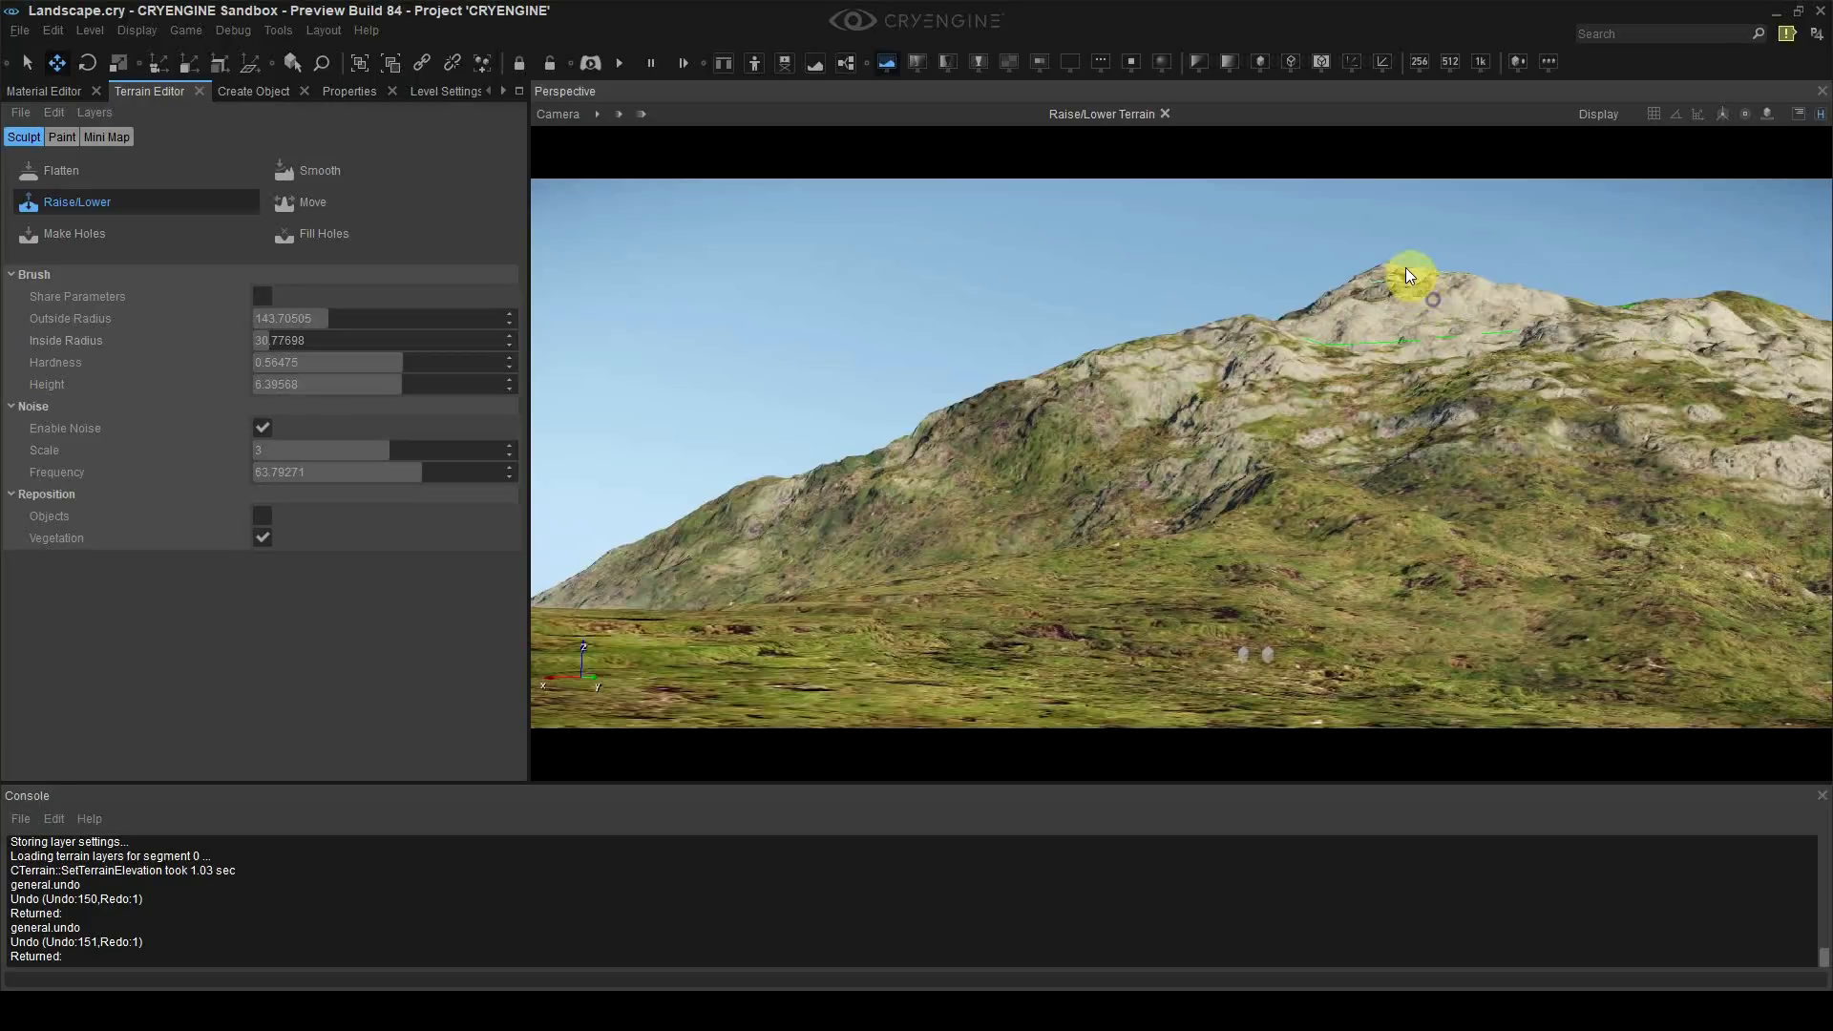
pyautogui.moveTo(1407, 269); pyautogui.dragTo(1401, 307)
# Step: Reshape the summit's right flank and lower the adjoining ridge with the Raise/Lower brush
pyautogui.moveTo(1407, 303); pyautogui.dragTo(1229, 304, button='right')
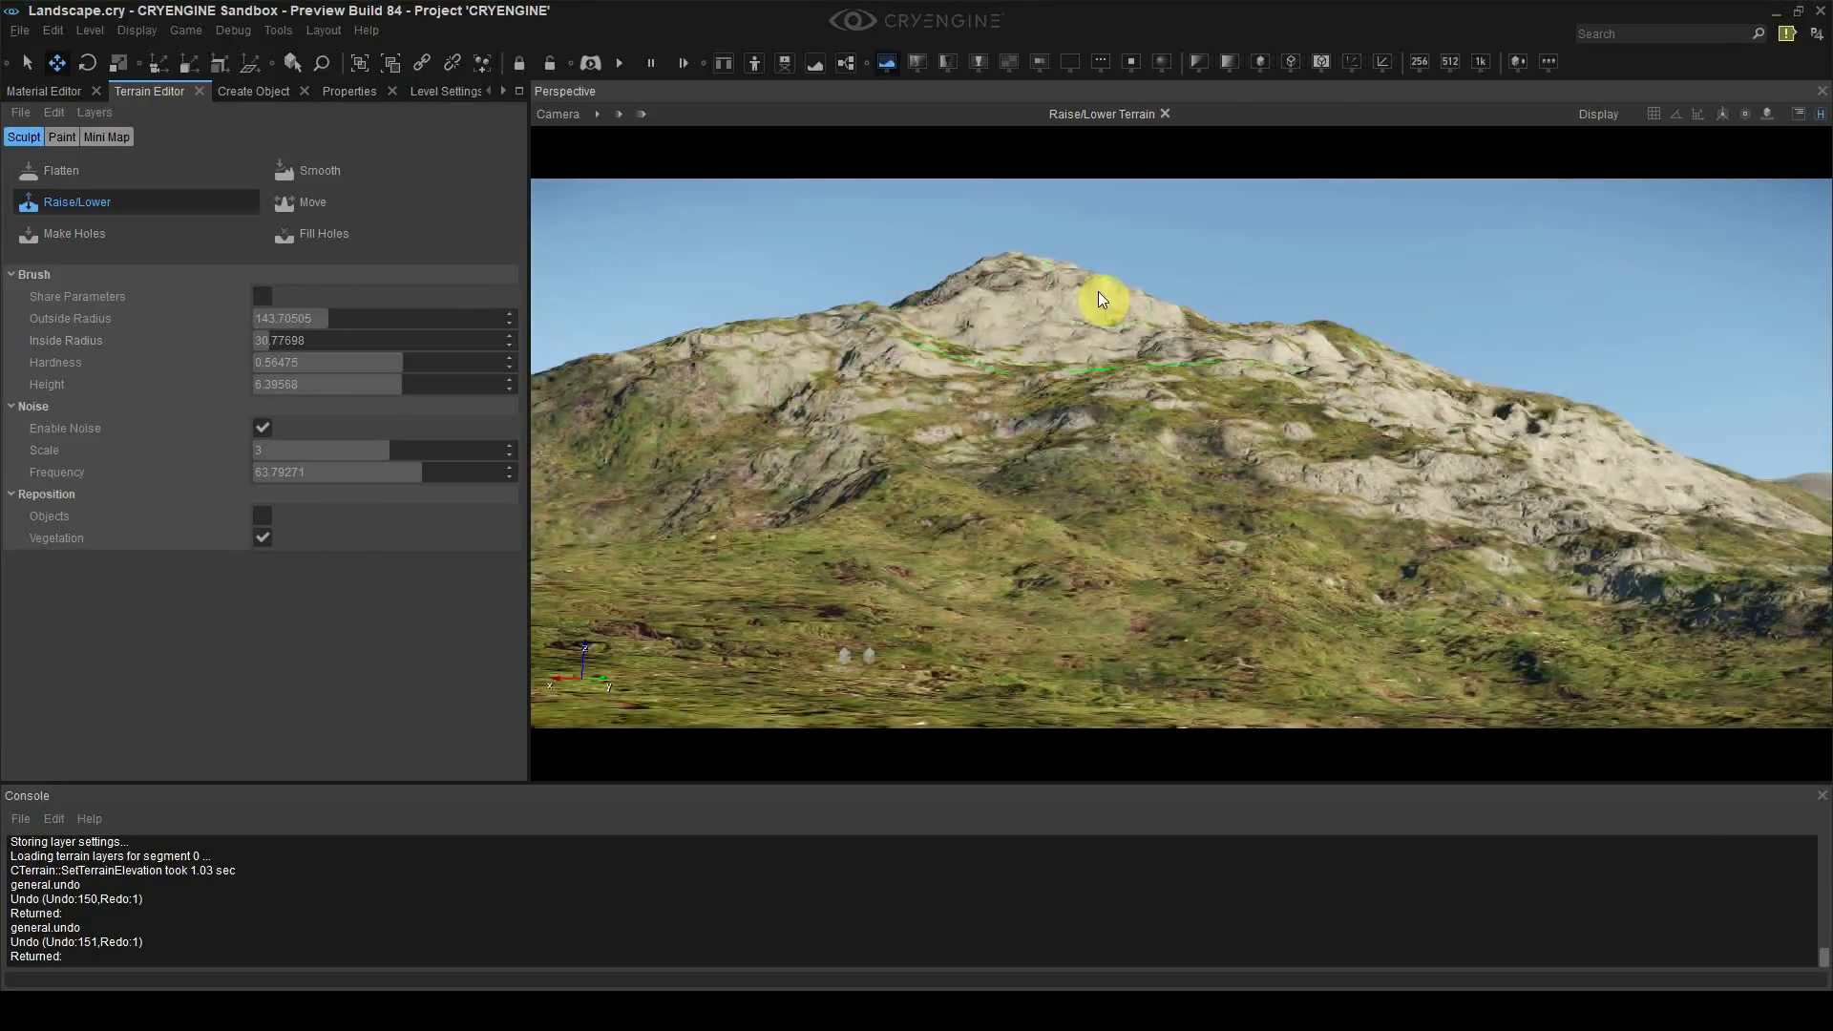
pyautogui.moveTo(1098, 291)
pyautogui.mouseDown()
pyautogui.moveTo(1023, 281)
pyautogui.moveTo(1043, 295)
pyautogui.mouseUp()
pyautogui.moveTo(1166, 326); pyautogui.dragTo(1356, 407, button='right')
pyautogui.moveTo(1357, 386)
pyautogui.mouseDown()
pyautogui.moveTo(1408, 422)
pyautogui.moveTo(1206, 345)
pyautogui.mouseUp()
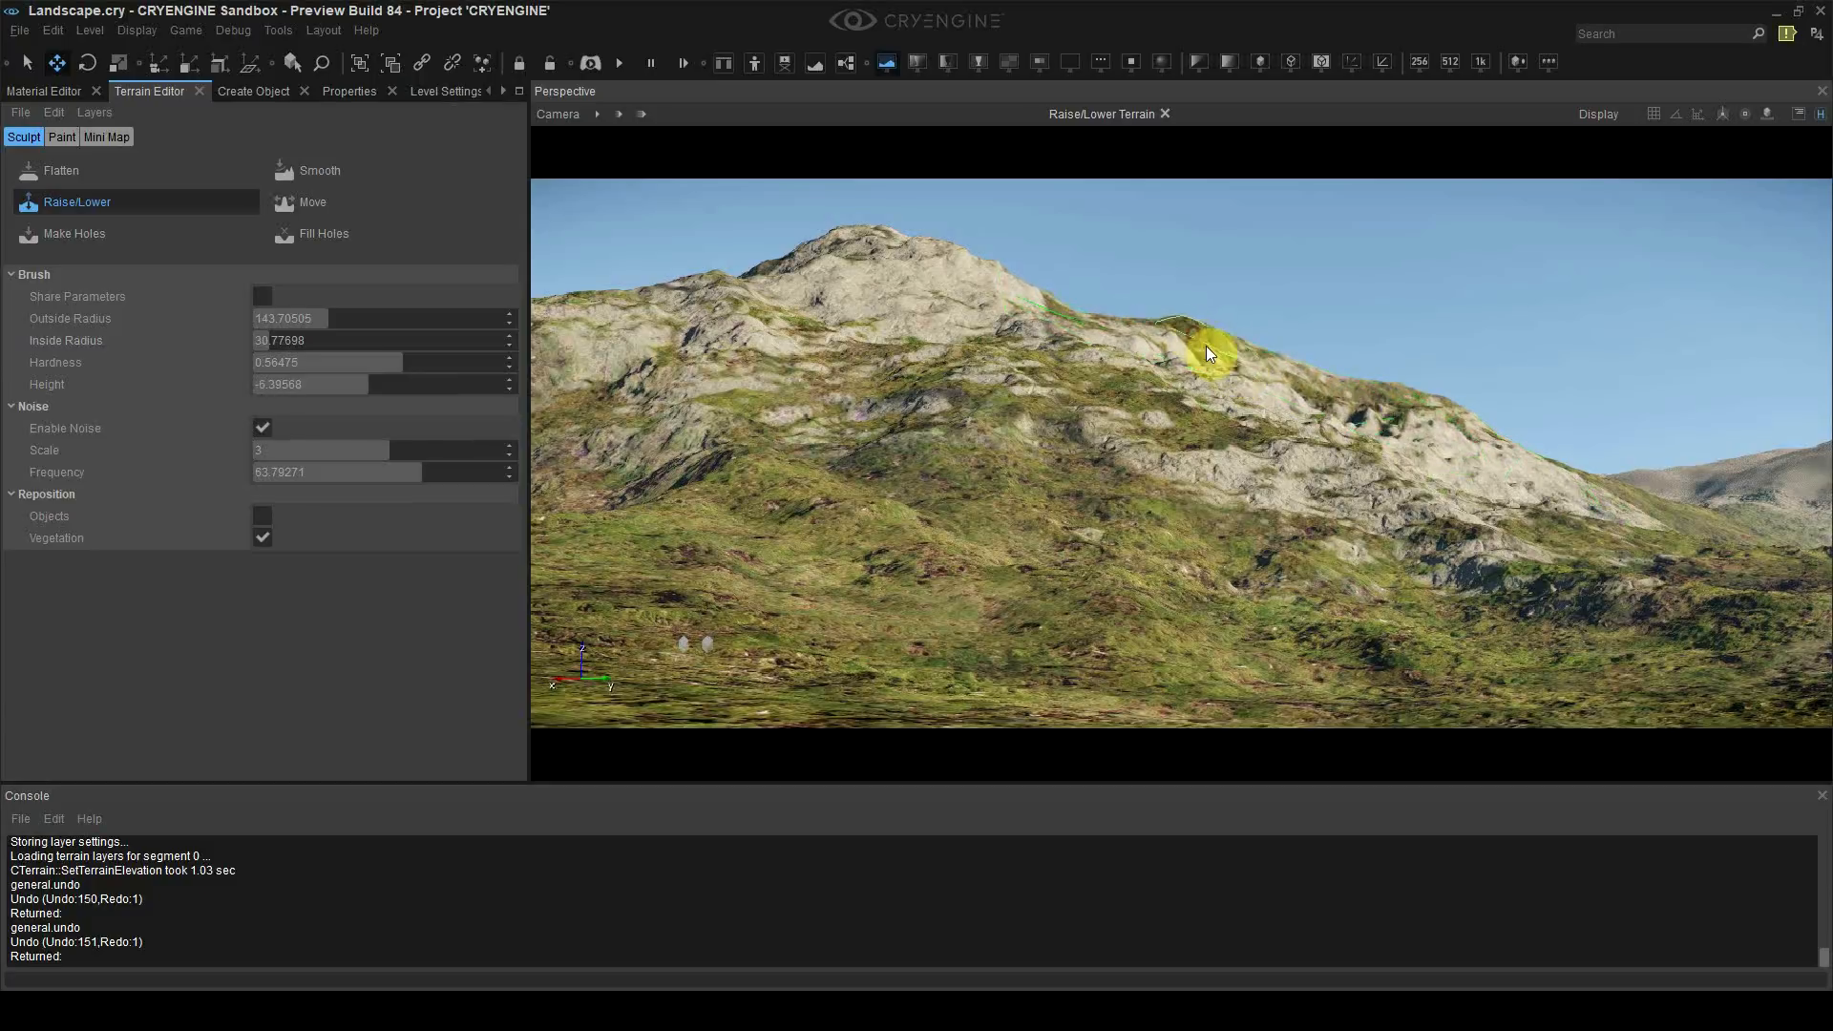
# Step: Try to roughen the distant sandy hill with the Raise/Lower brush and undo the strokes
pyautogui.moveTo(1413, 409)
pyautogui.mouseDown(button='right')
pyautogui.moveTo(1385, 416)
pyautogui.moveTo(1386, 437)
pyautogui.moveTo(1418, 407)
pyautogui.mouseUp(button='right')
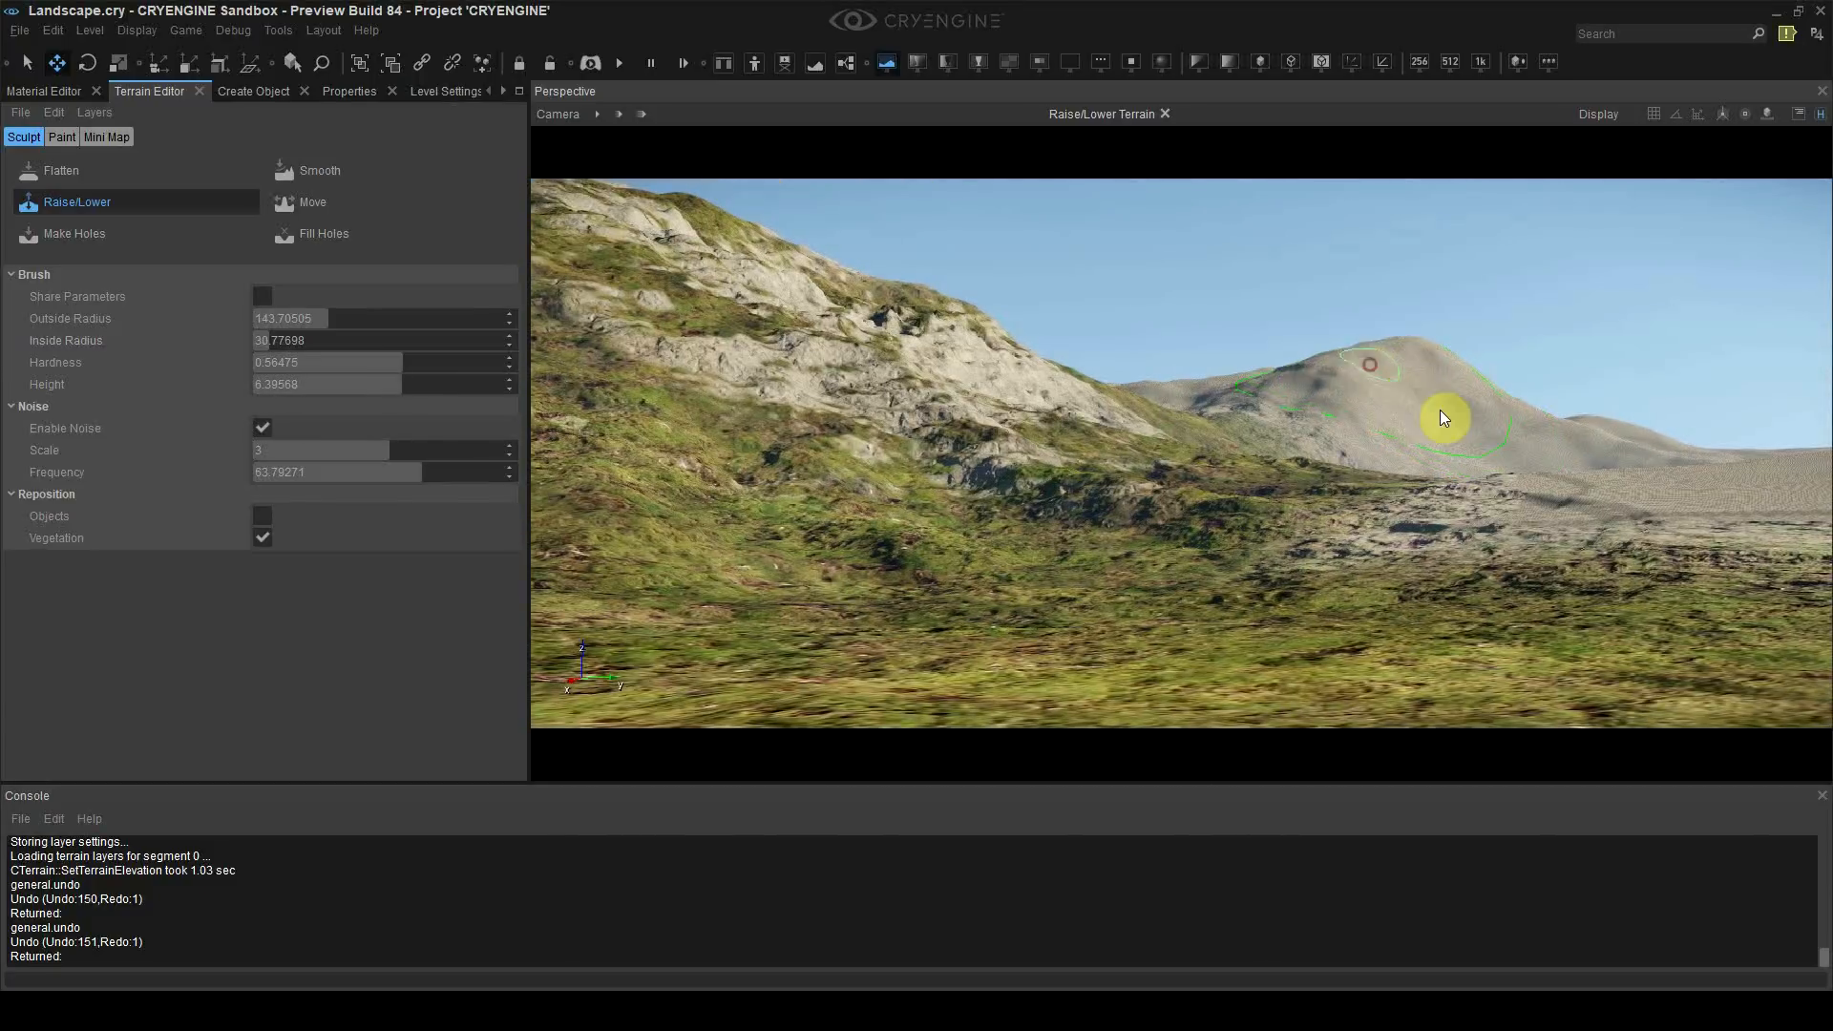
pyautogui.moveTo(1442, 418)
pyautogui.mouseDown()
pyautogui.moveTo(1461, 450)
pyautogui.moveTo(1358, 454)
pyautogui.moveTo(1378, 442)
pyautogui.mouseUp()
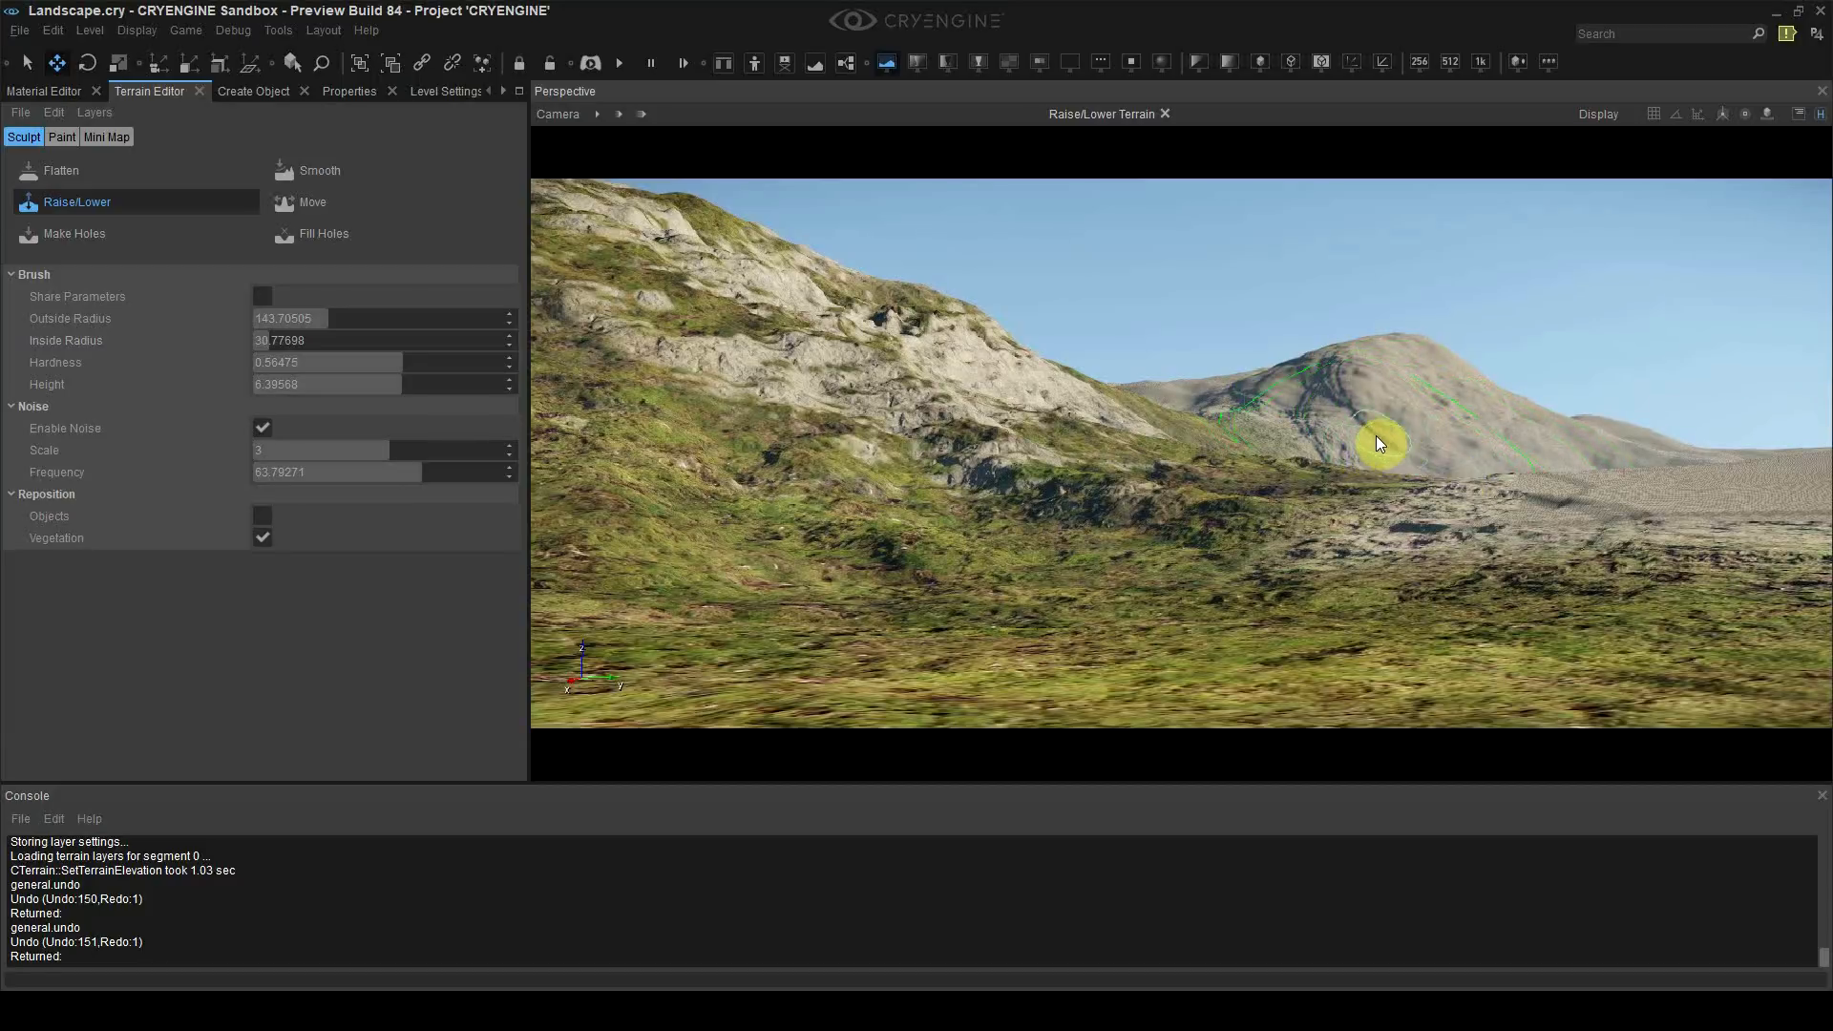
pyautogui.hotkey('ctrl', 'z')
pyautogui.hotkey('ctrl', 'z')
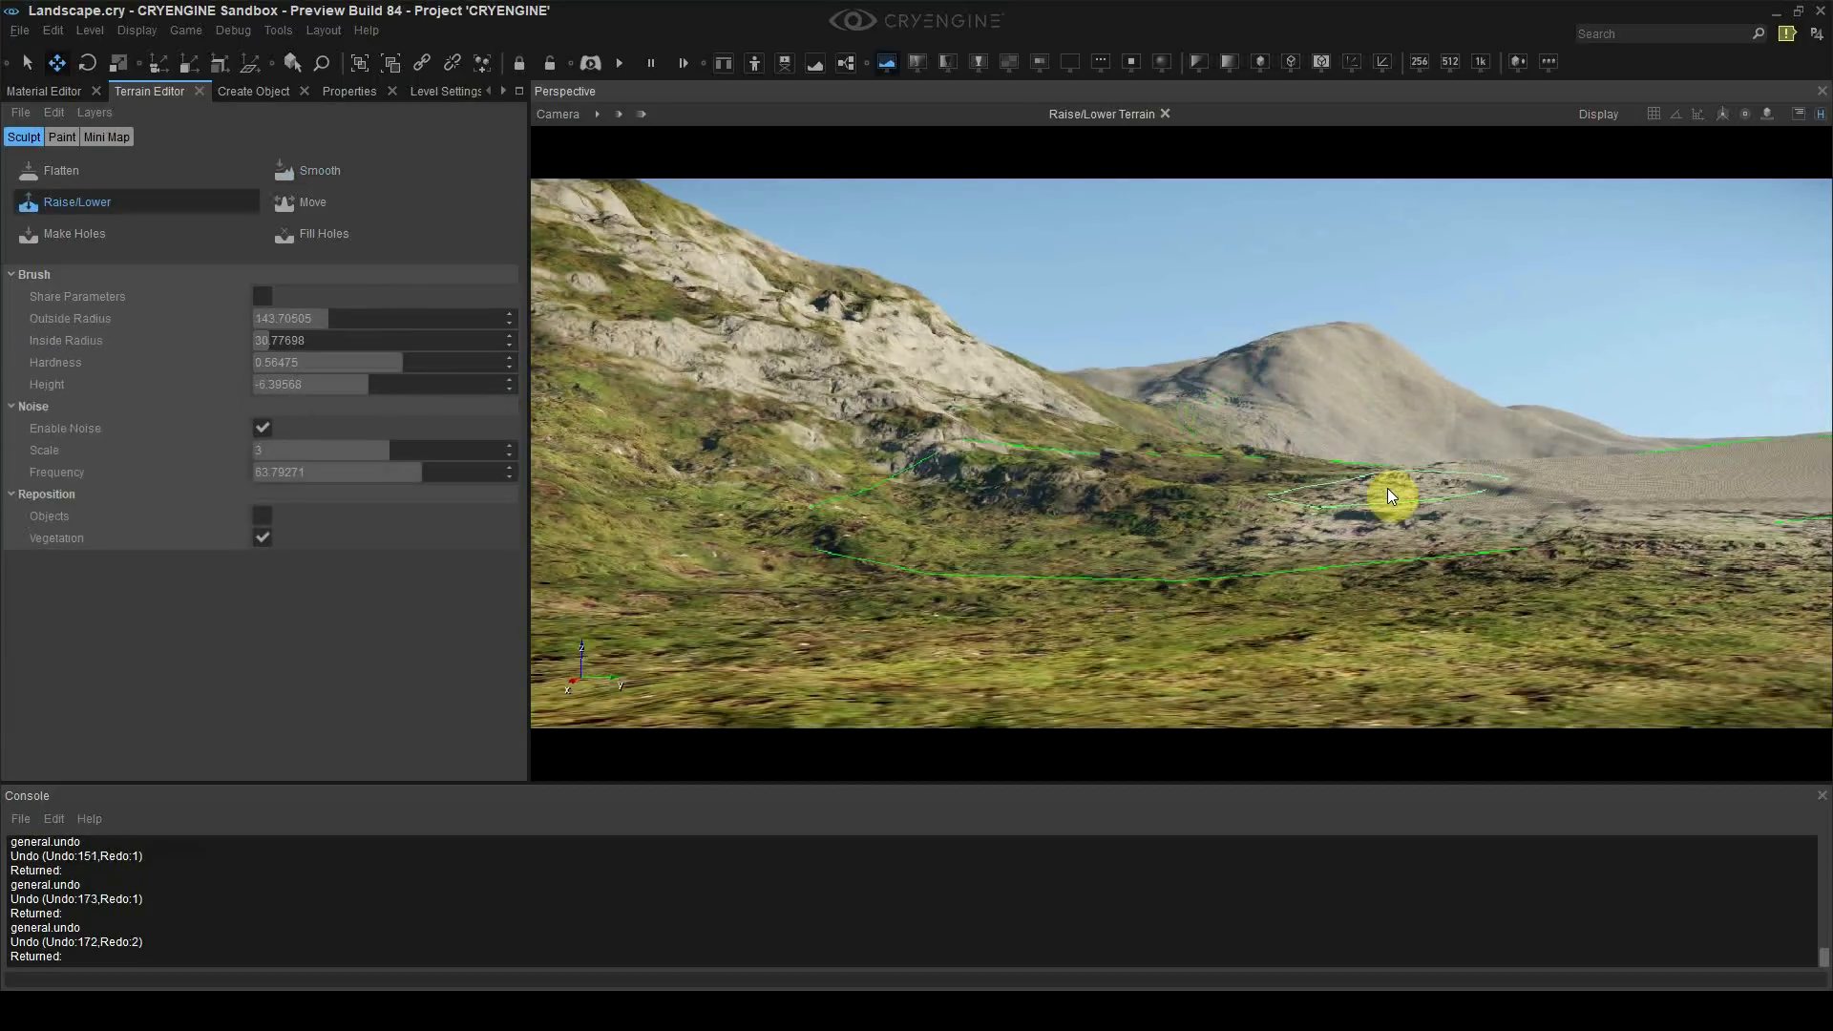
# Step: Smooth the terrain between the mountain's right slope and the distant sandy hill using a radius of 25
pyautogui.press('shift')
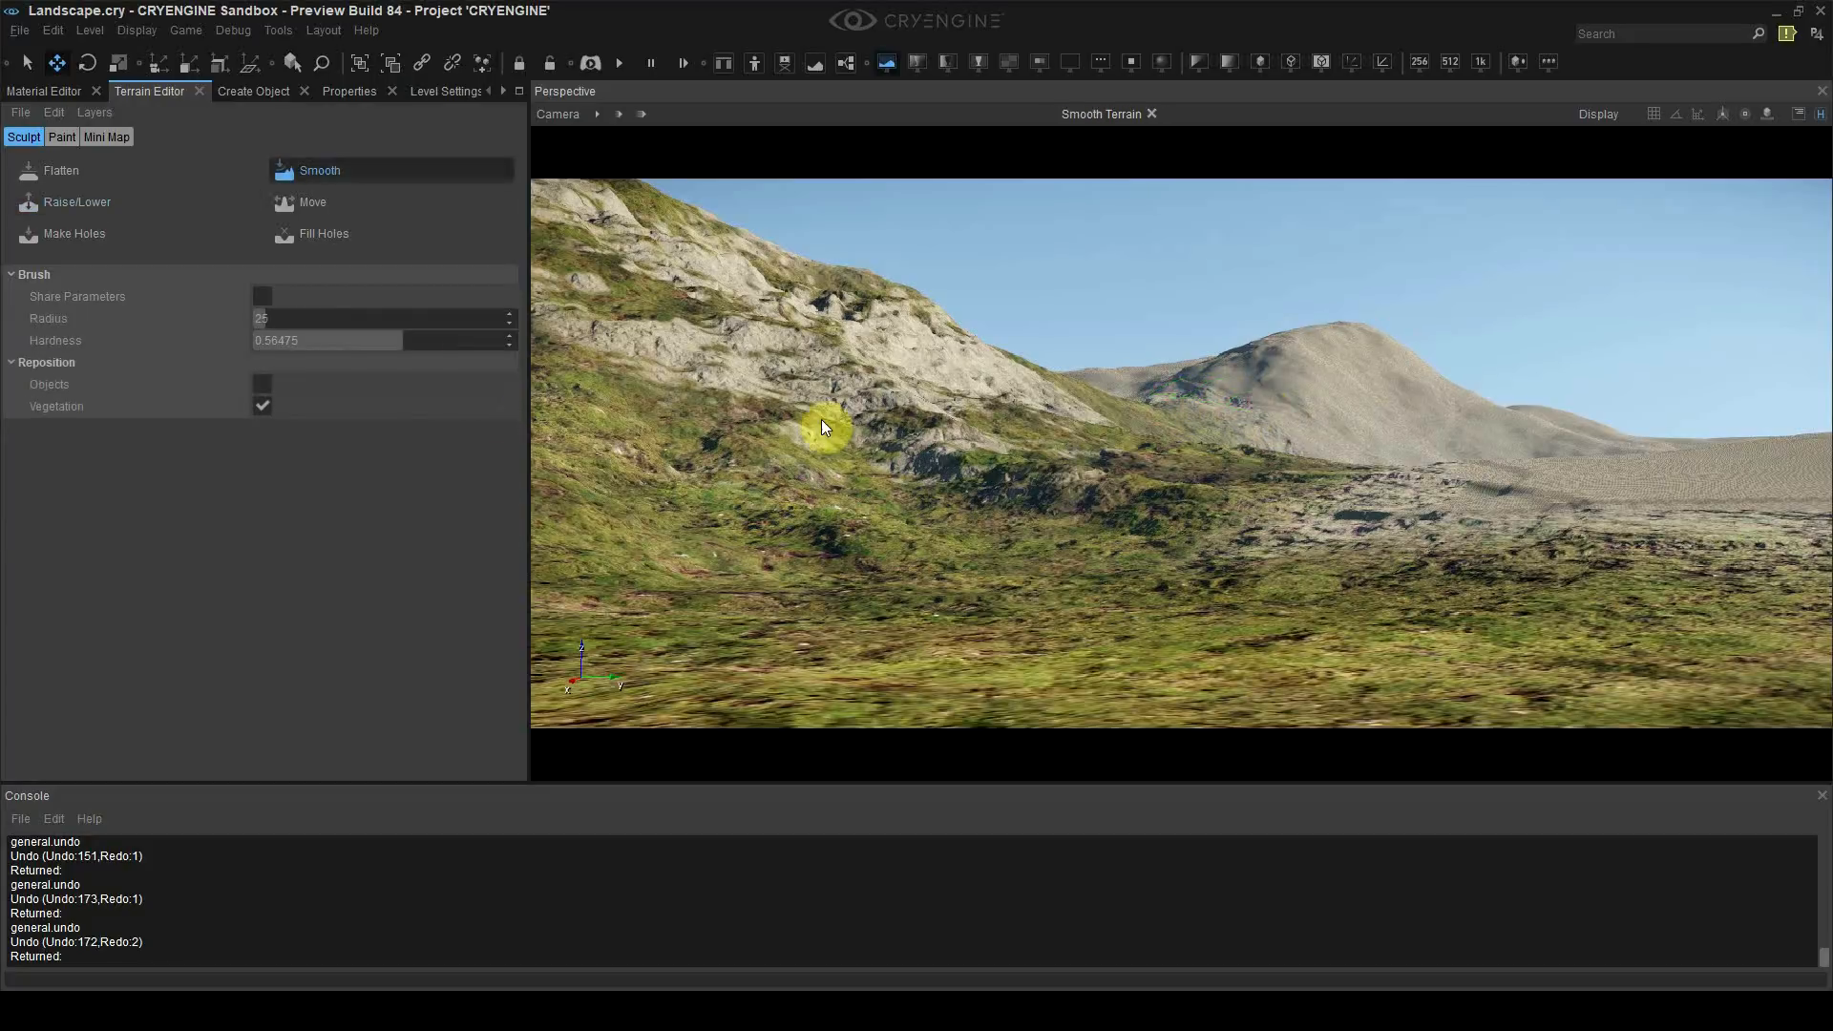
pyautogui.keyDown('shift'); pyautogui.moveTo(516, 342); pyautogui.dragTo(421, 334); pyautogui.keyUp('shift')
pyautogui.moveTo(1170, 418)
pyautogui.mouseDown()
pyautogui.moveTo(1197, 393)
pyautogui.moveTo(1312, 418)
pyautogui.moveTo(1456, 391)
pyautogui.moveTo(1511, 436)
pyautogui.mouseUp()
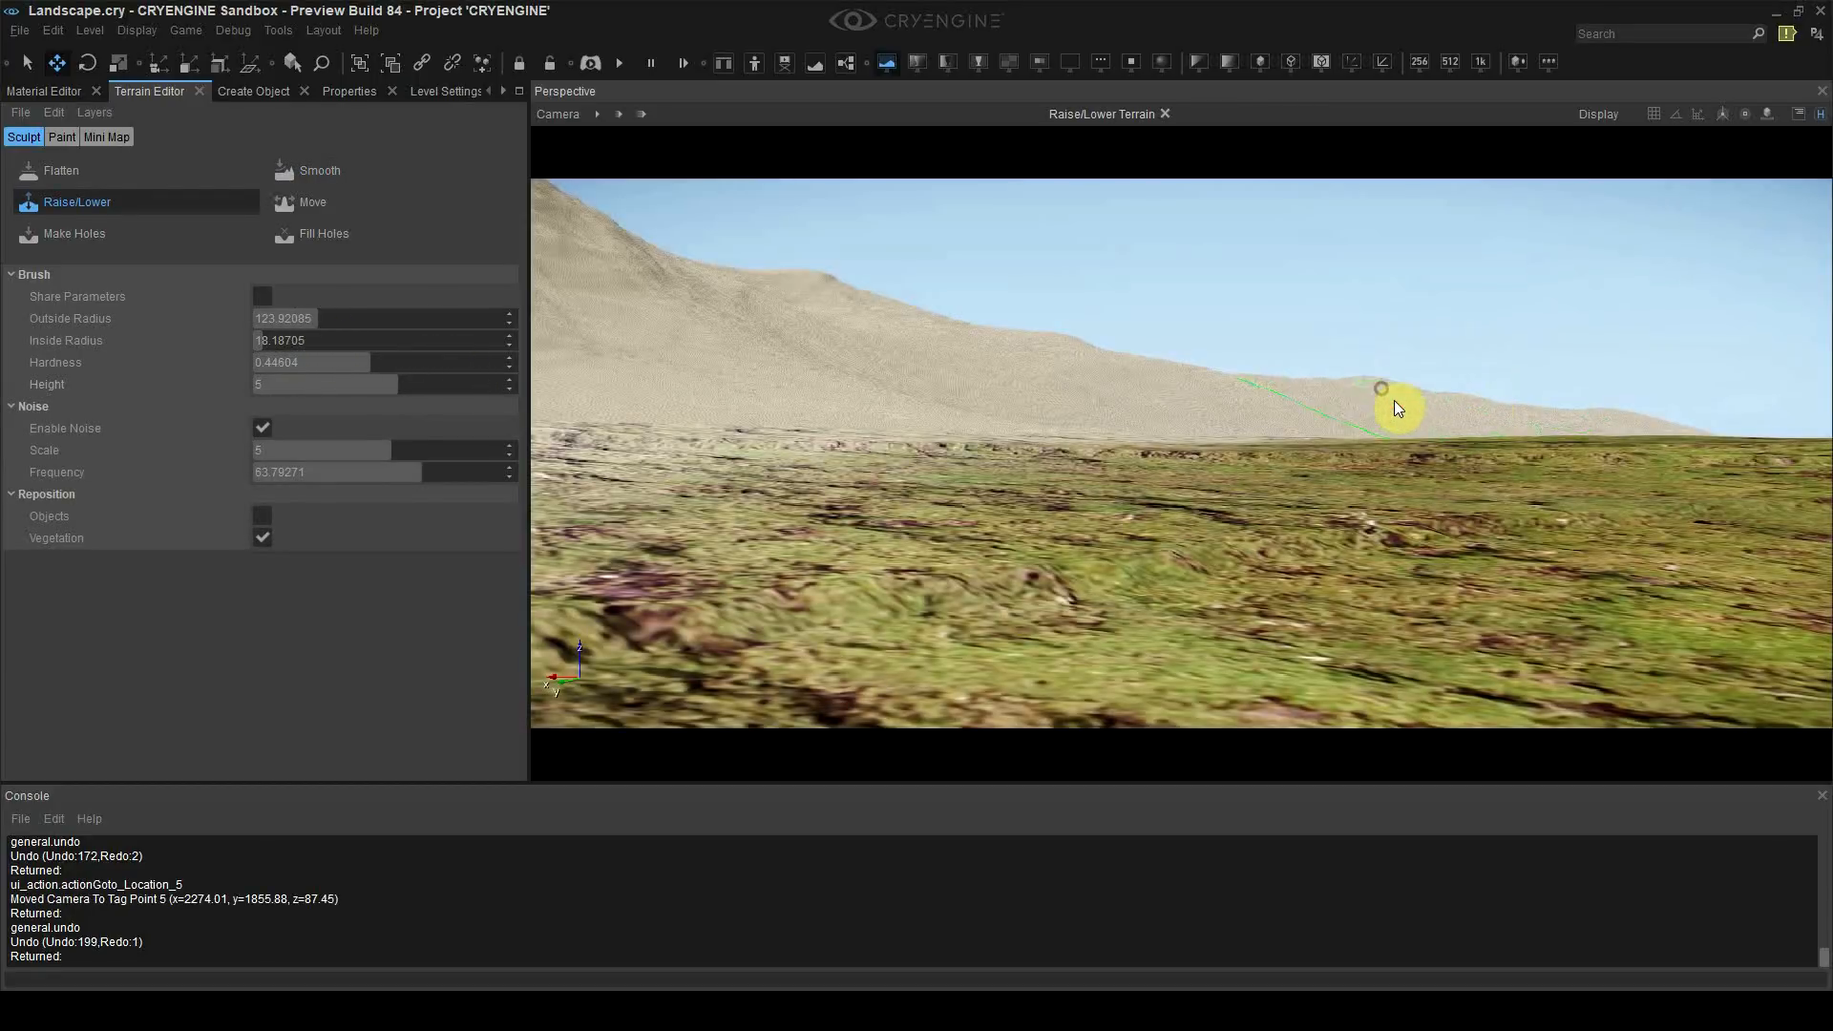
# Step: Set the Raise/Lower brush's outside radius to about 80 and raise uneven rock forms along the mountain's lower left slope
pyautogui.moveTo(1394, 400); pyautogui.dragTo(1347, 397, button='right')
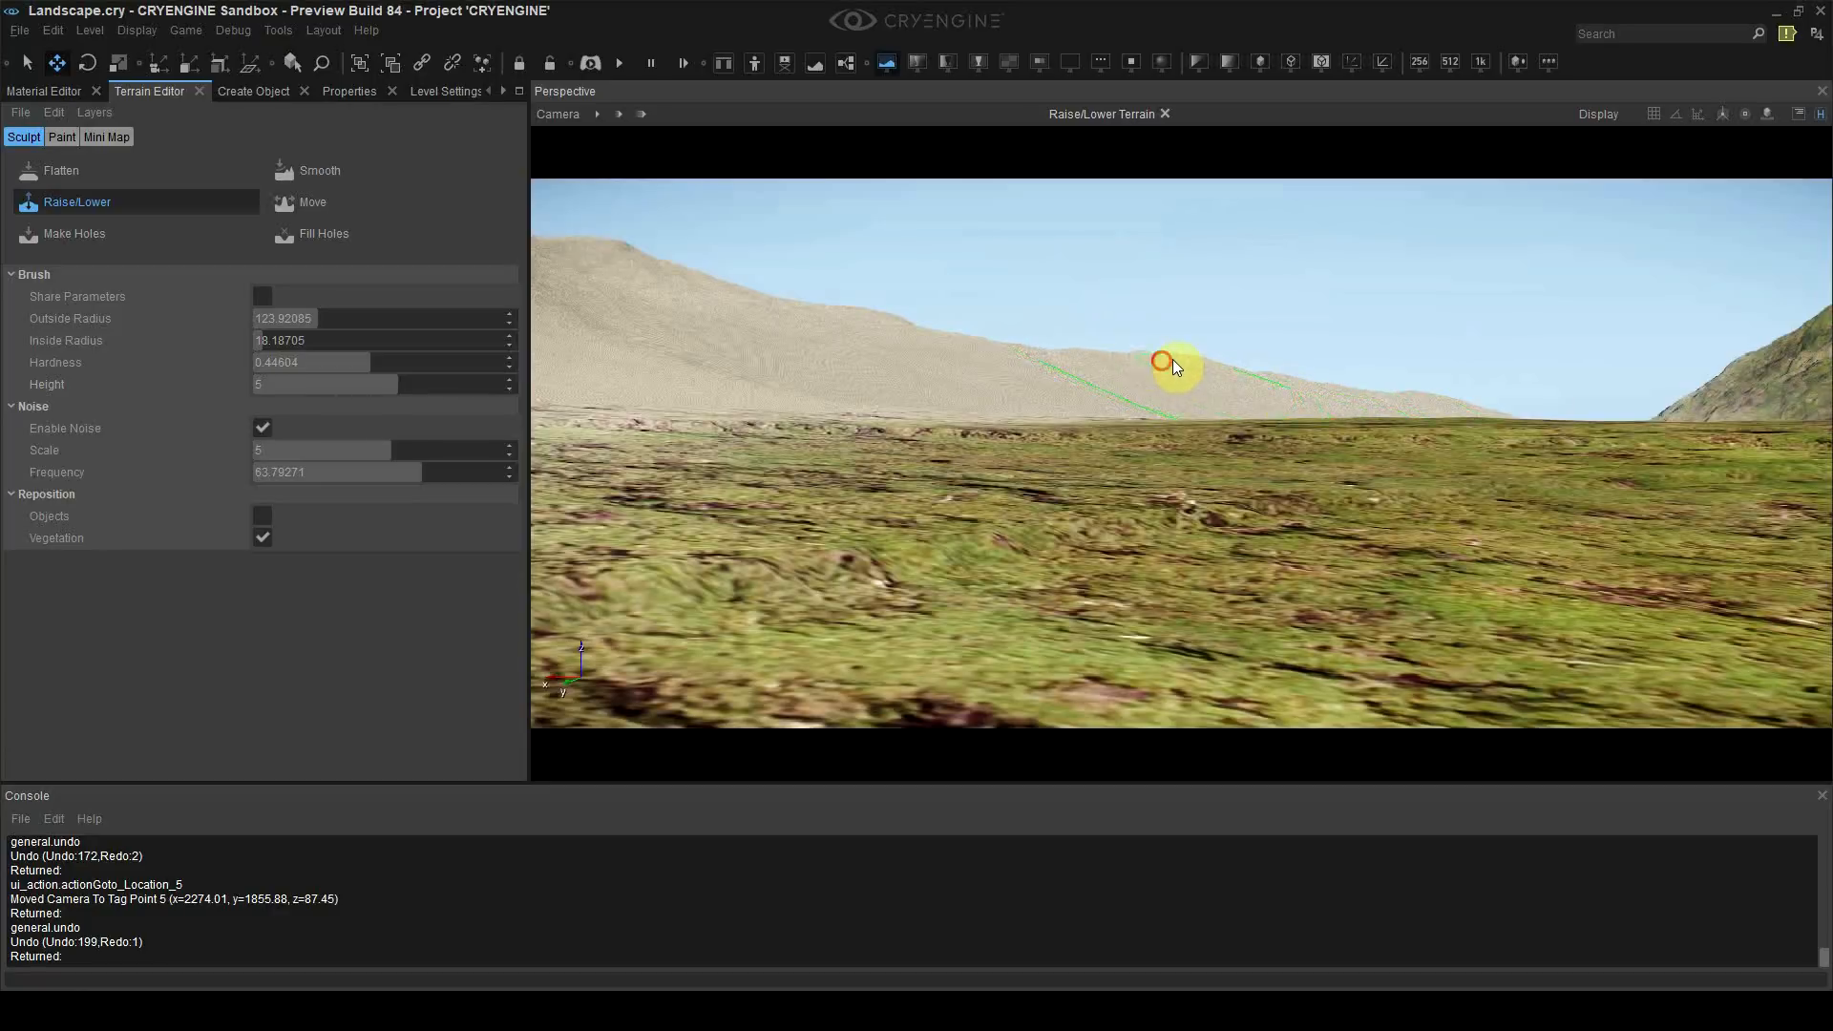
pyautogui.moveTo(1173, 359); pyautogui.dragTo(1231, 373, button='right')
pyautogui.moveTo(1253, 545); pyautogui.dragTo(1321, 498, button='right')
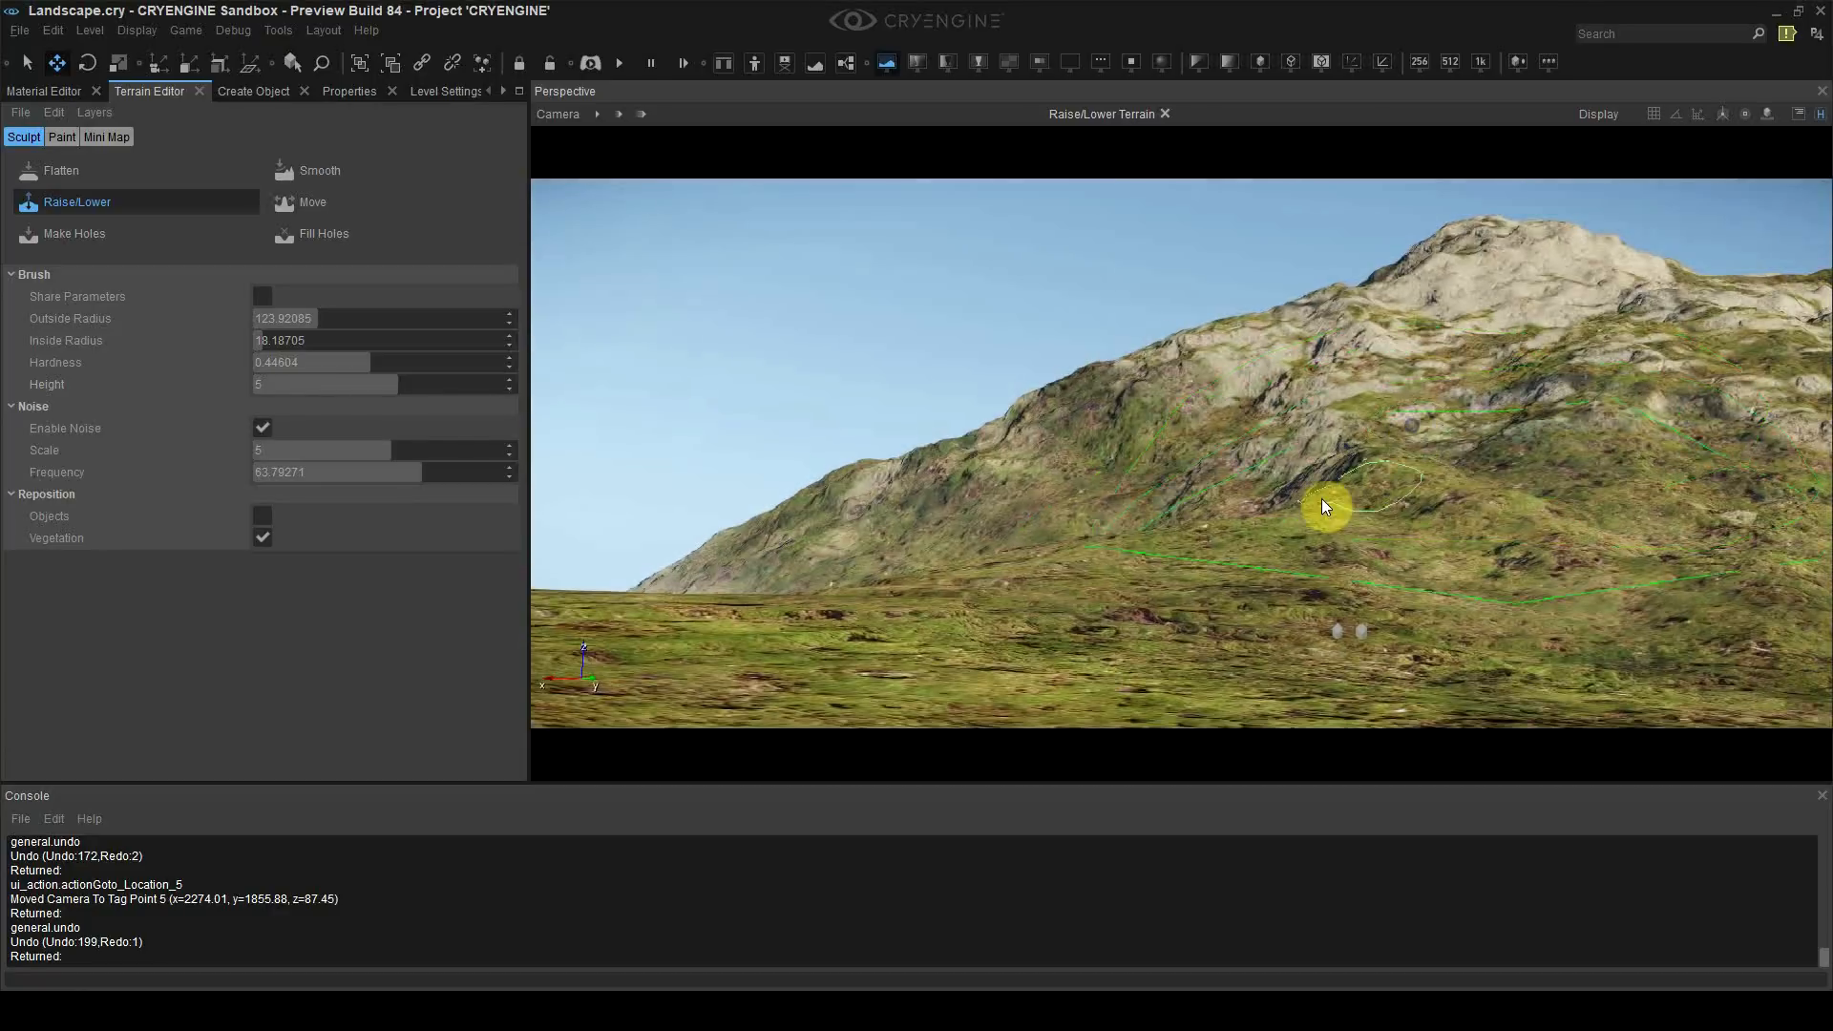
pyautogui.moveTo(308, 316); pyautogui.dragTo(294, 316)
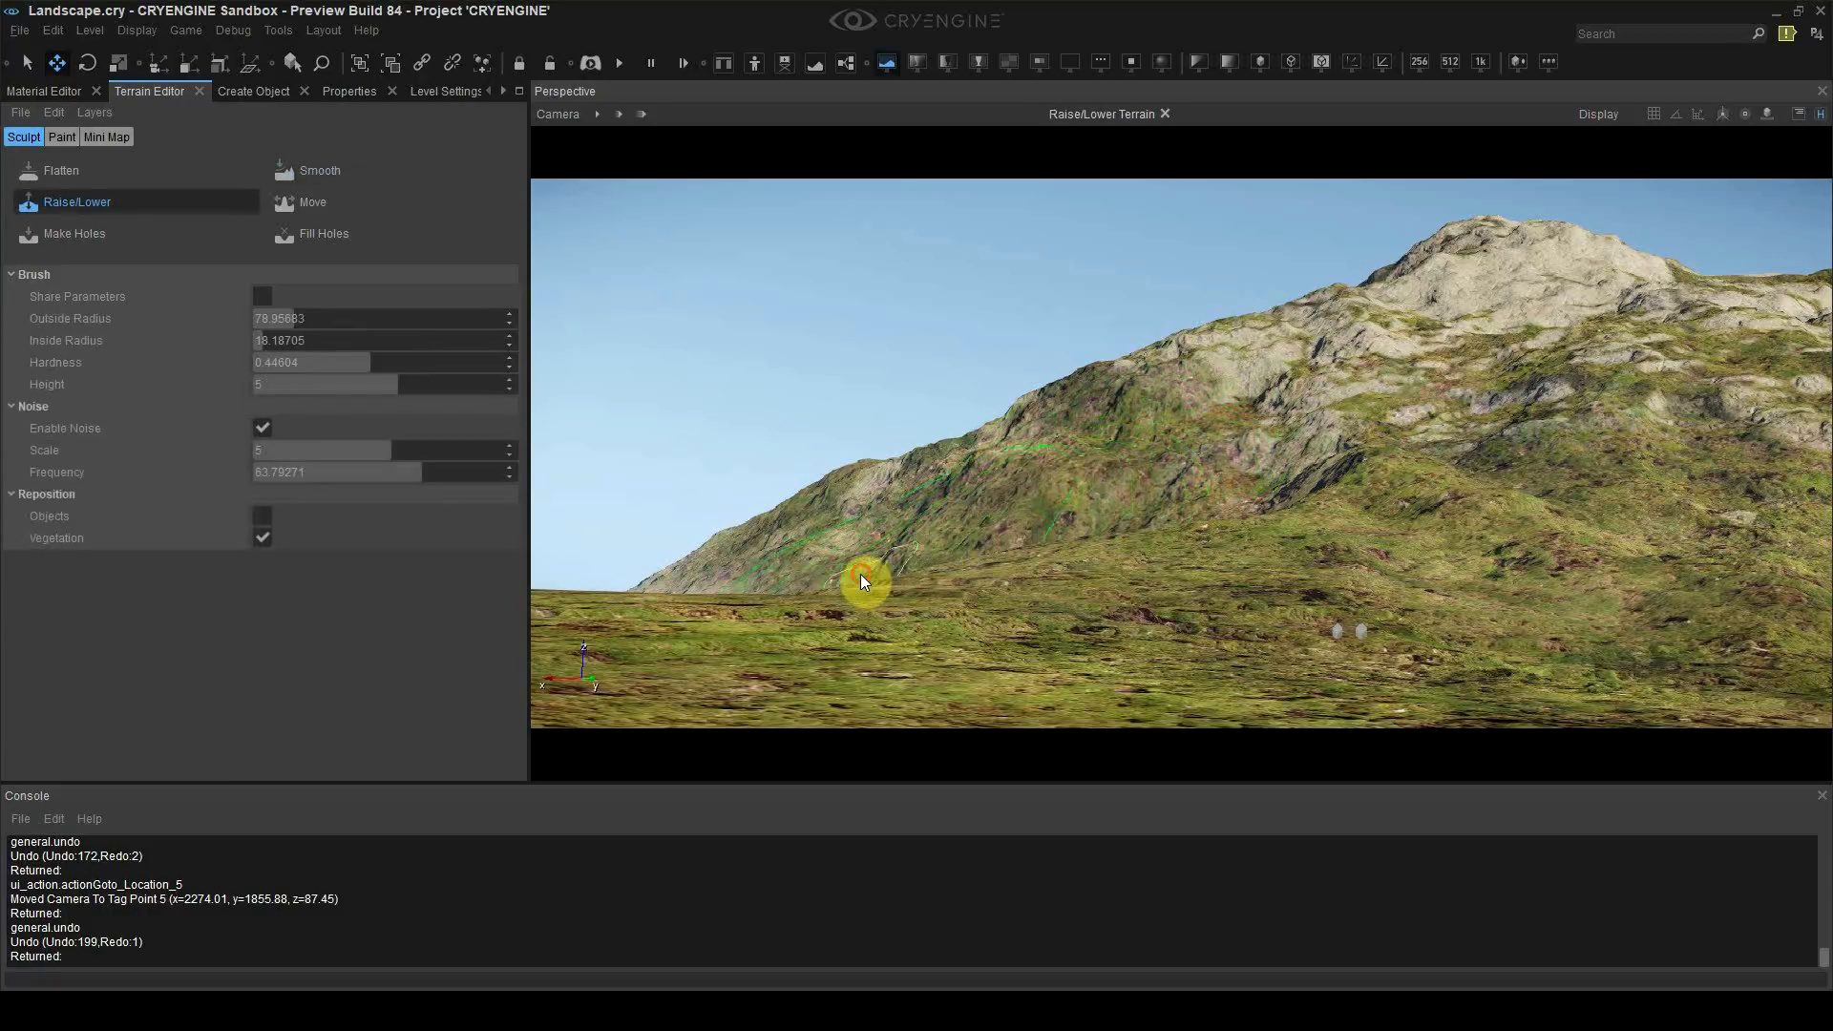
pyautogui.moveTo(861, 575)
pyautogui.mouseDown()
pyautogui.moveTo(825, 569)
pyautogui.moveTo(1012, 552)
pyautogui.mouseUp()
pyautogui.click(1117, 502)
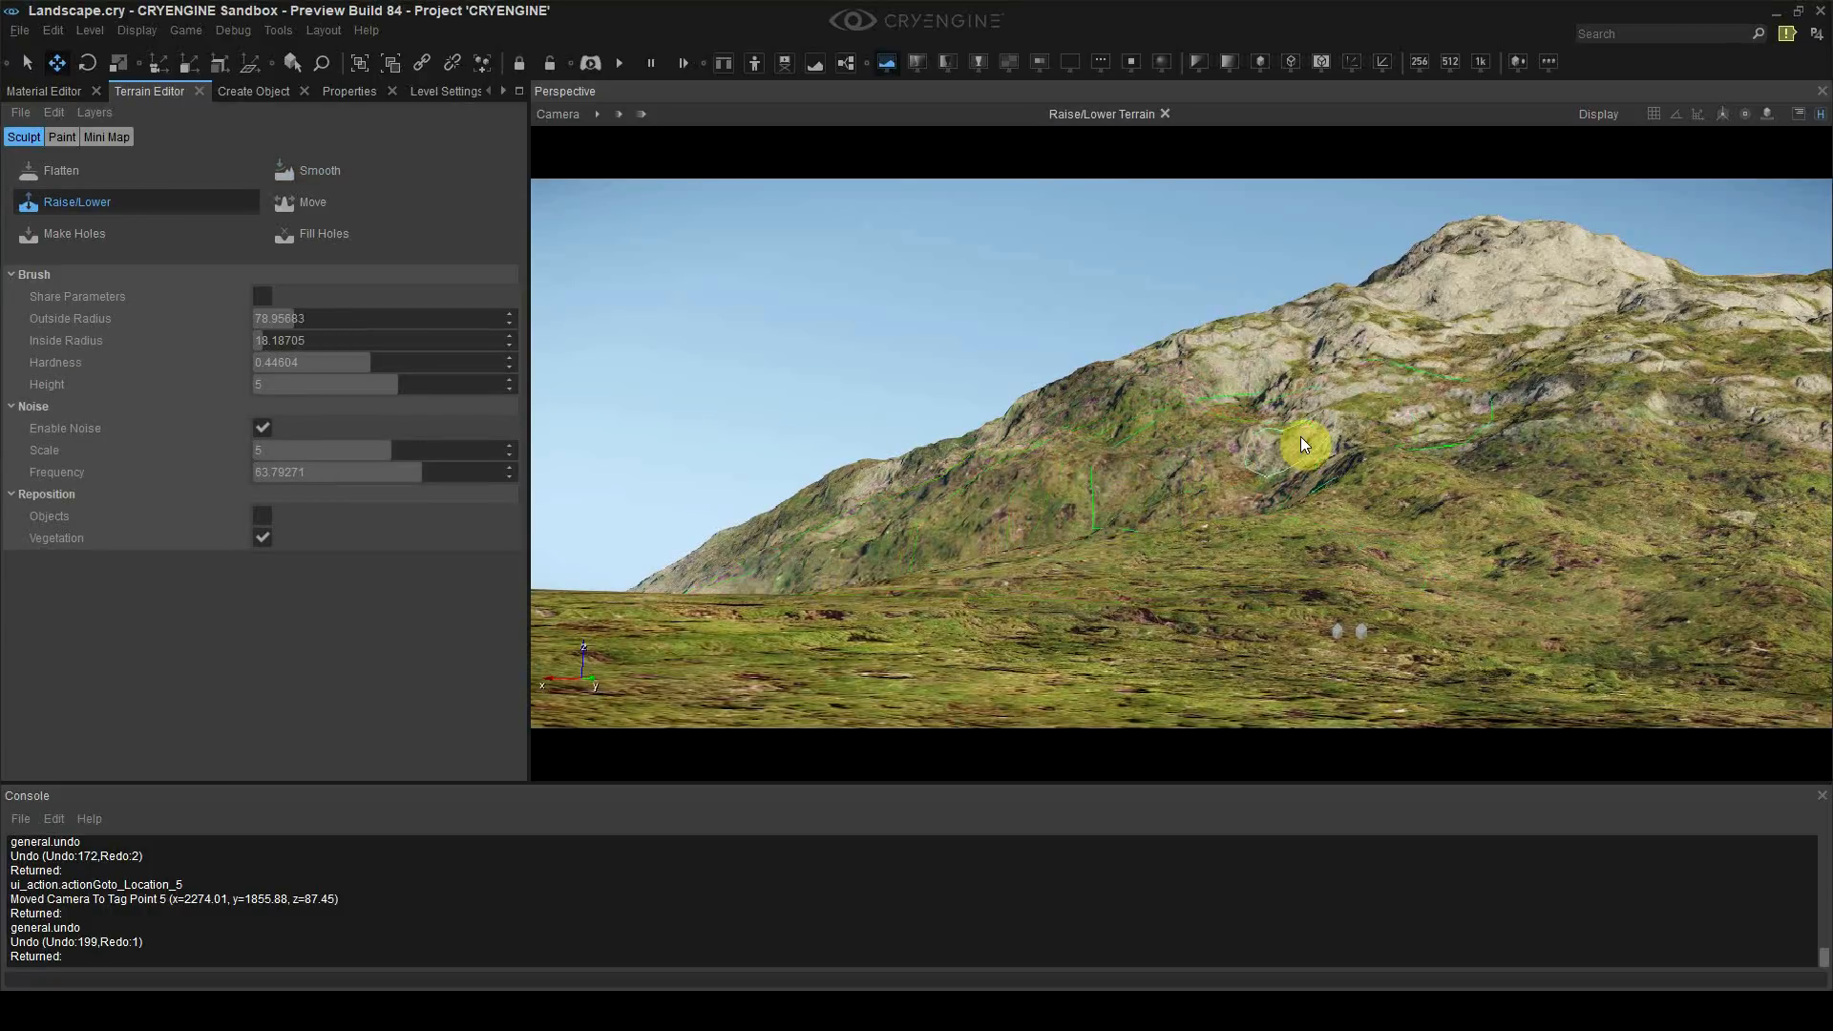
pyautogui.click(1327, 402)
pyautogui.moveTo(1430, 349)
pyautogui.mouseDown(button='right')
pyautogui.moveTo(1268, 411)
pyautogui.moveTo(1337, 407)
pyautogui.mouseUp(button='right')
pyautogui.press('Escape')
# Step: Flood the whole terrain with the Grass_distance paint layer
pyautogui.click(47, 137)
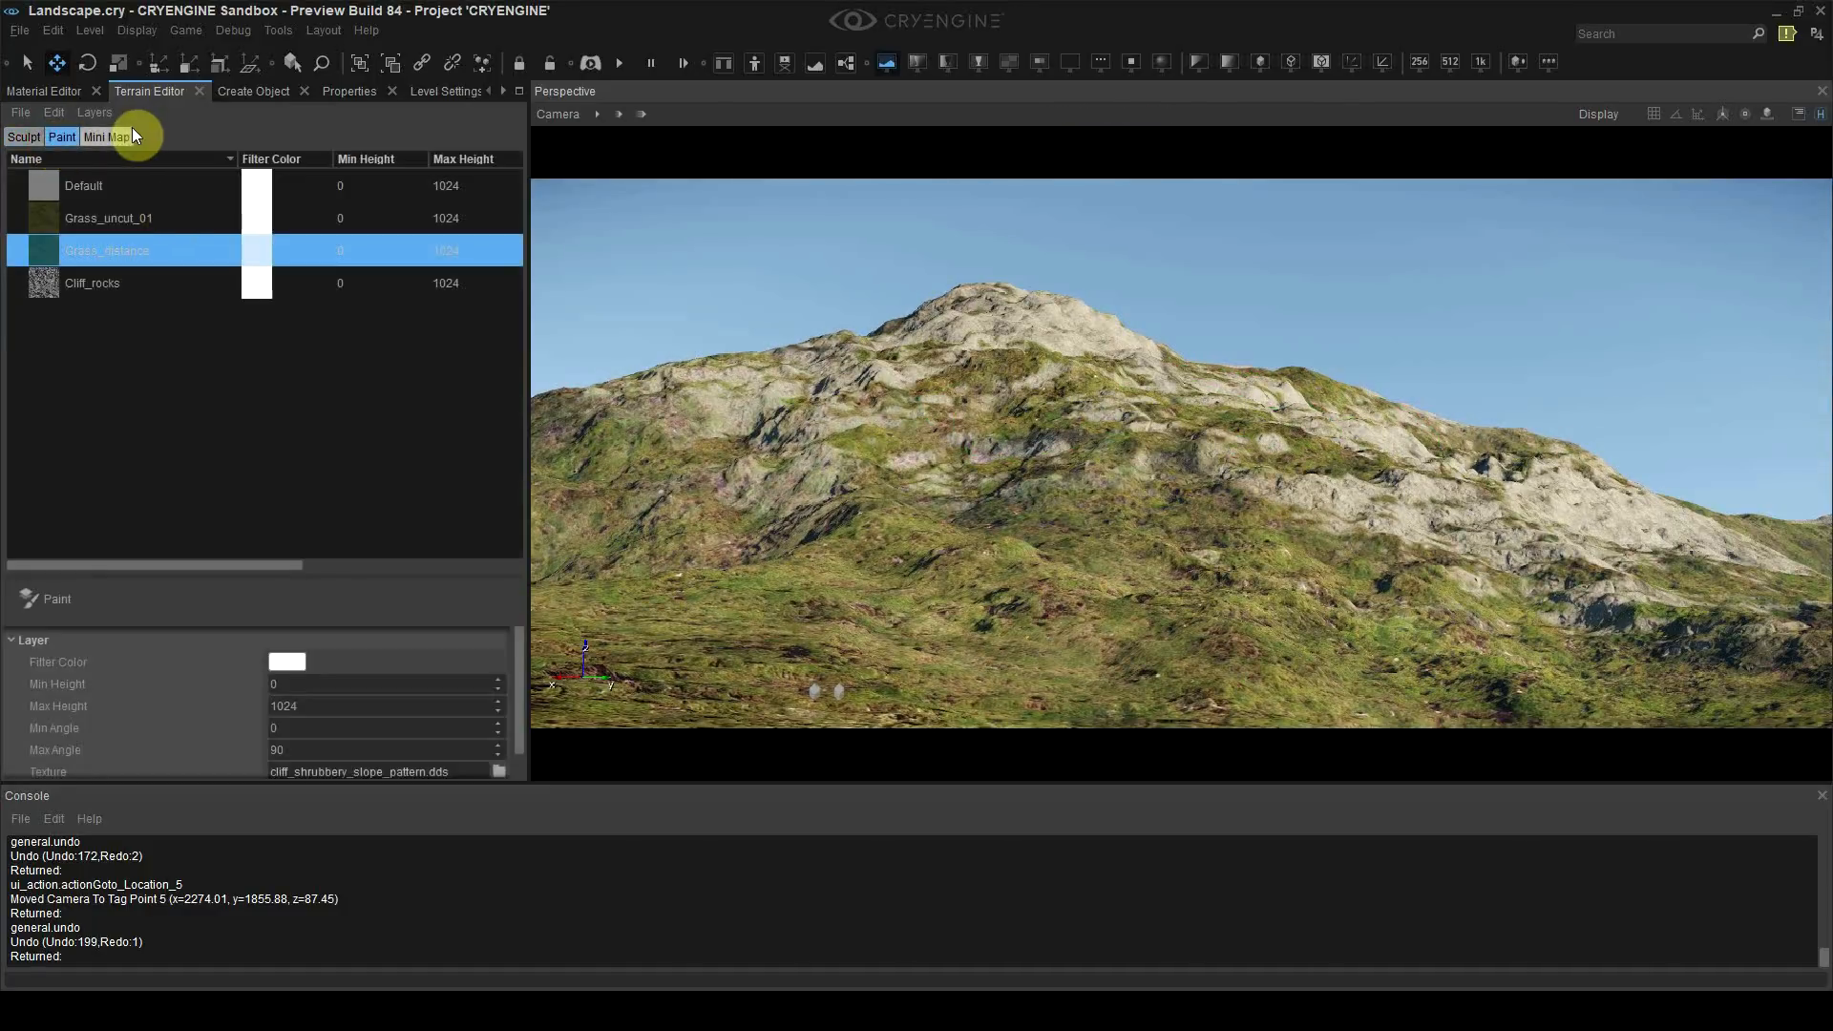
pyautogui.click(111, 220)
pyautogui.click(115, 246)
pyautogui.rightClick(116, 242)
pyautogui.click(163, 364)
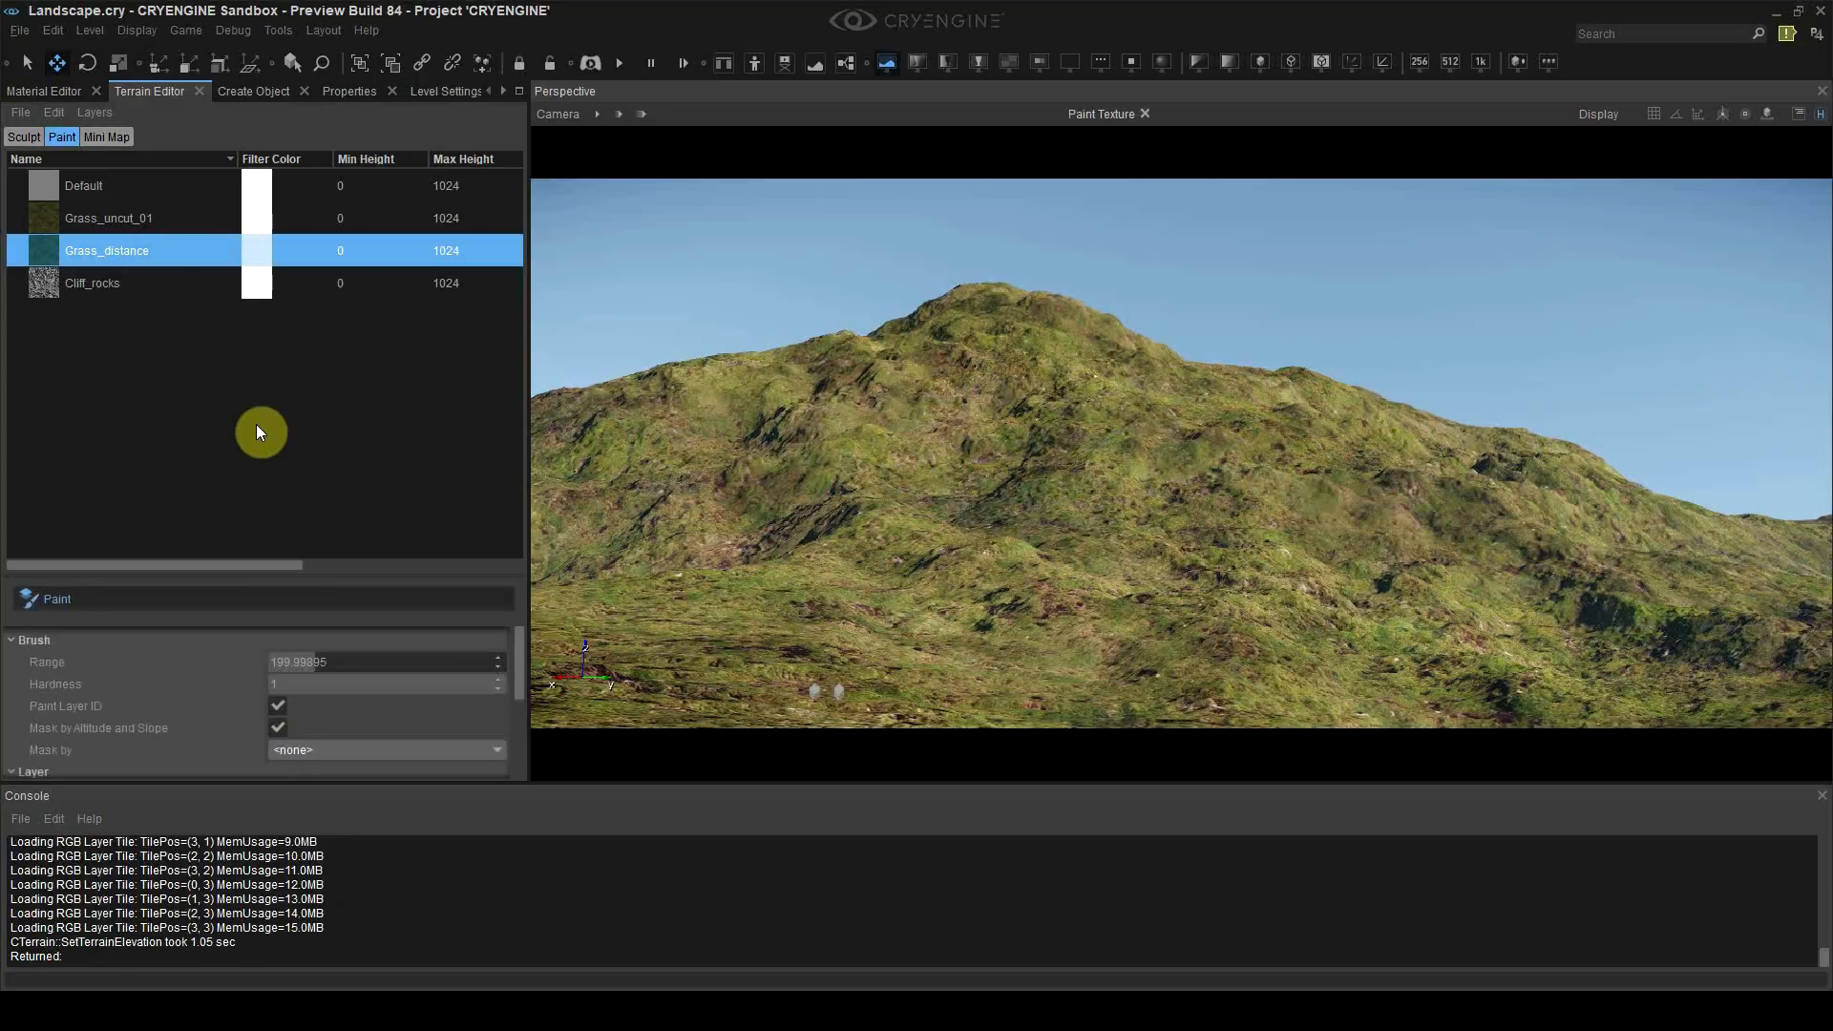
# Step: Set the Cliff_rocks layer's minimum angle to 40
pyautogui.rightClick(115, 281)
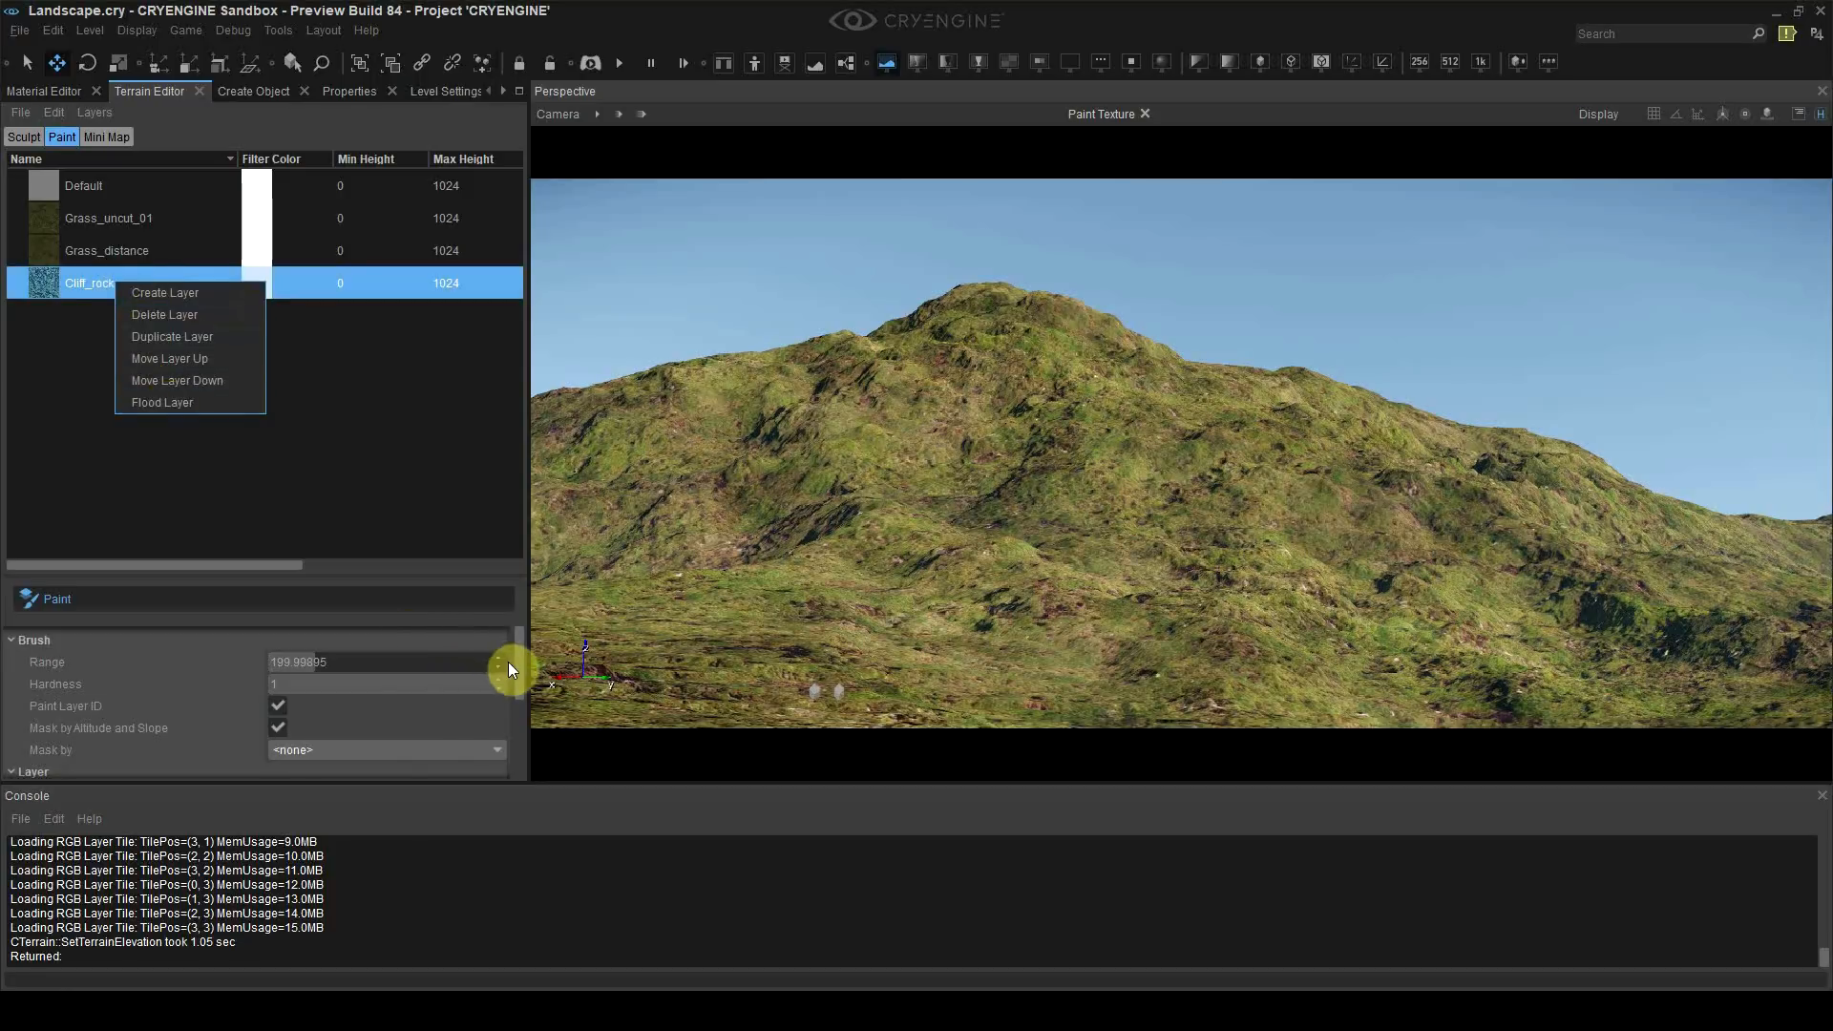
pyautogui.moveTo(519, 676); pyautogui.dragTo(518, 749)
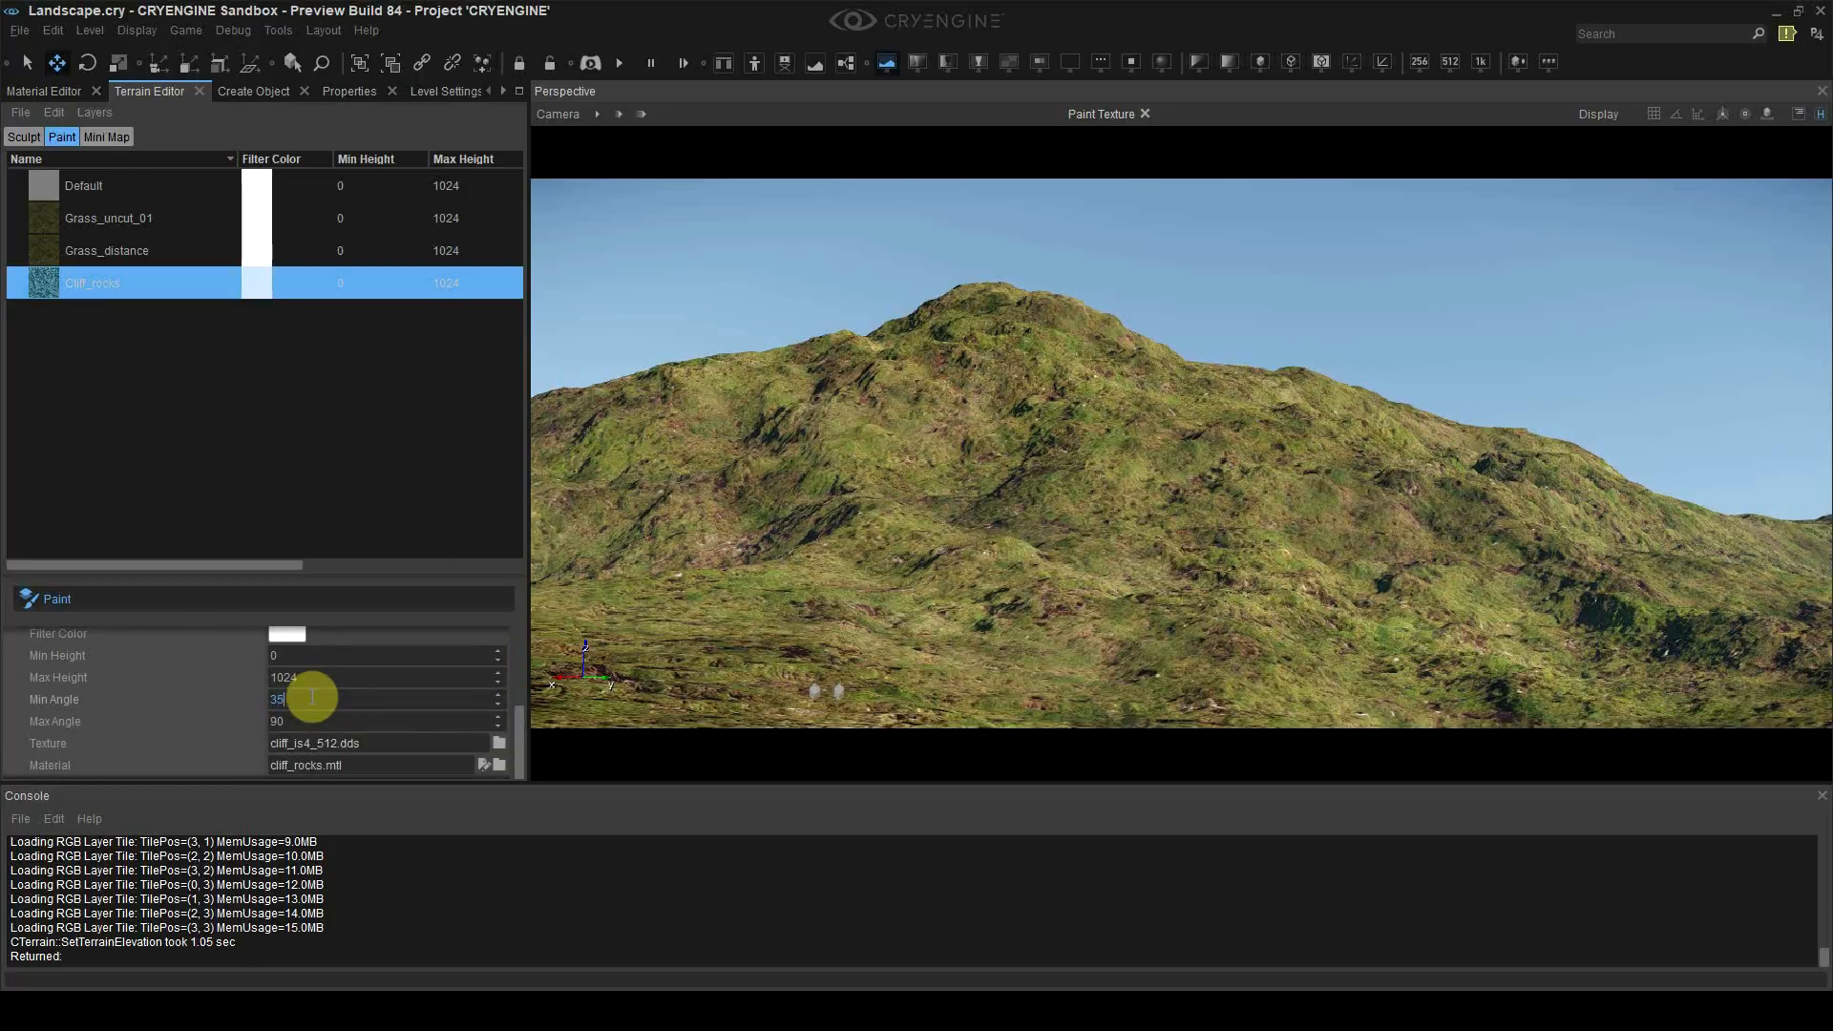
pyautogui.moveTo(312, 696); pyautogui.dragTo(233, 703)
pyautogui.write('40')
pyautogui.press('Return')
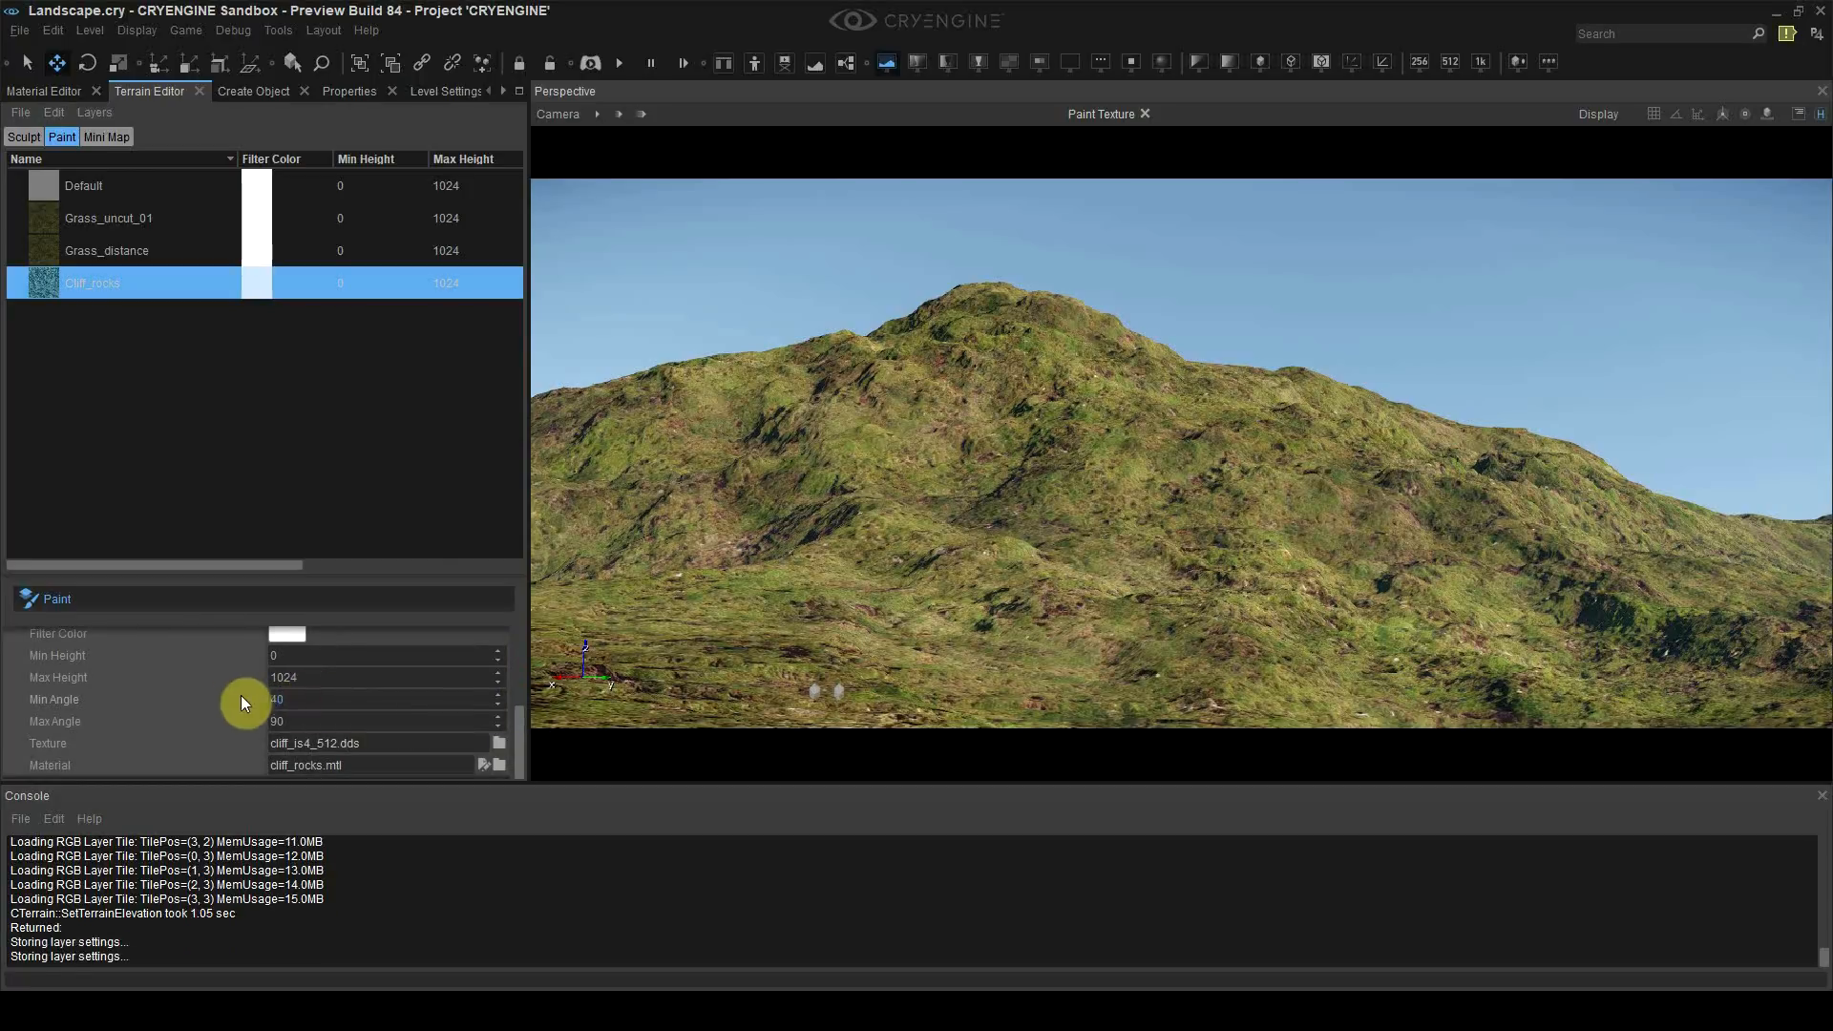
# Step: Flood the Cliff_rocks layer over the steep slopes and inspect the mountain from several directions
pyautogui.rightClick(131, 299)
pyautogui.click(168, 409)
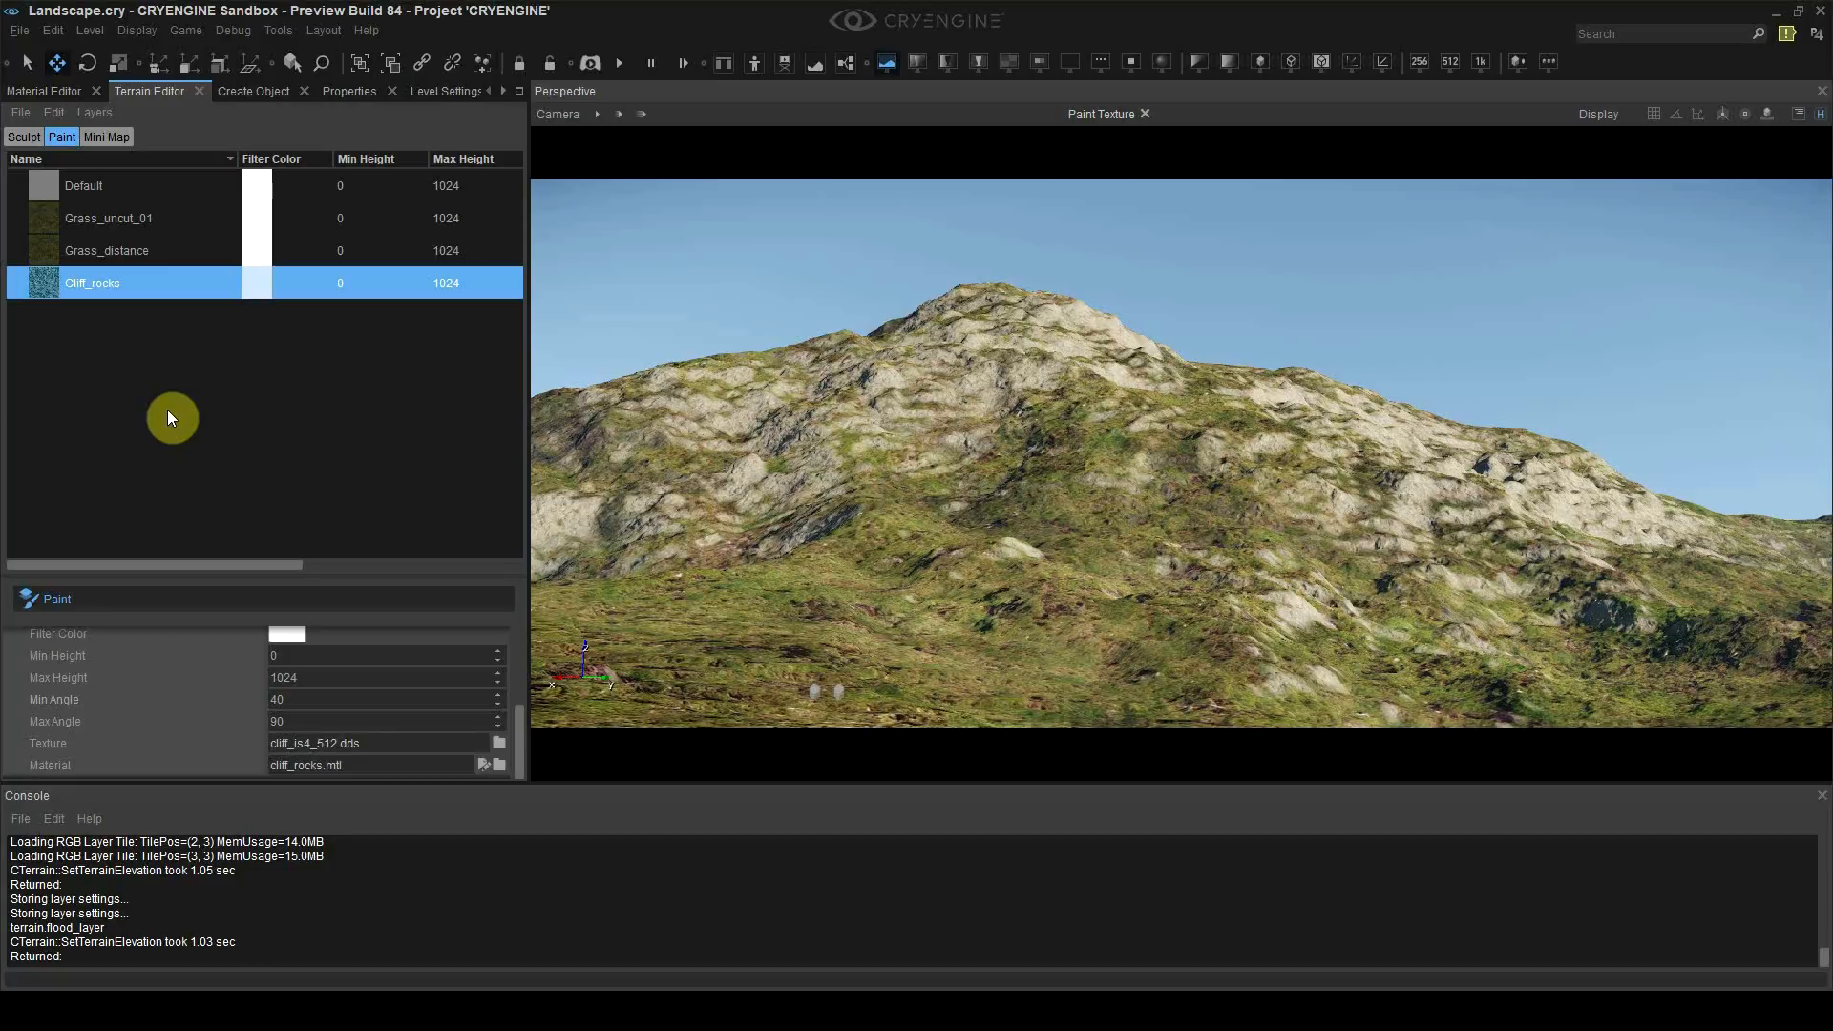
pyautogui.moveTo(993, 506); pyautogui.dragTo(563, 506, button='right')
pyautogui.moveTo(1184, 454); pyautogui.dragTo(764, 440, button='right')
pyautogui.moveTo(1036, 585); pyautogui.dragTo(990, 558, button='right')
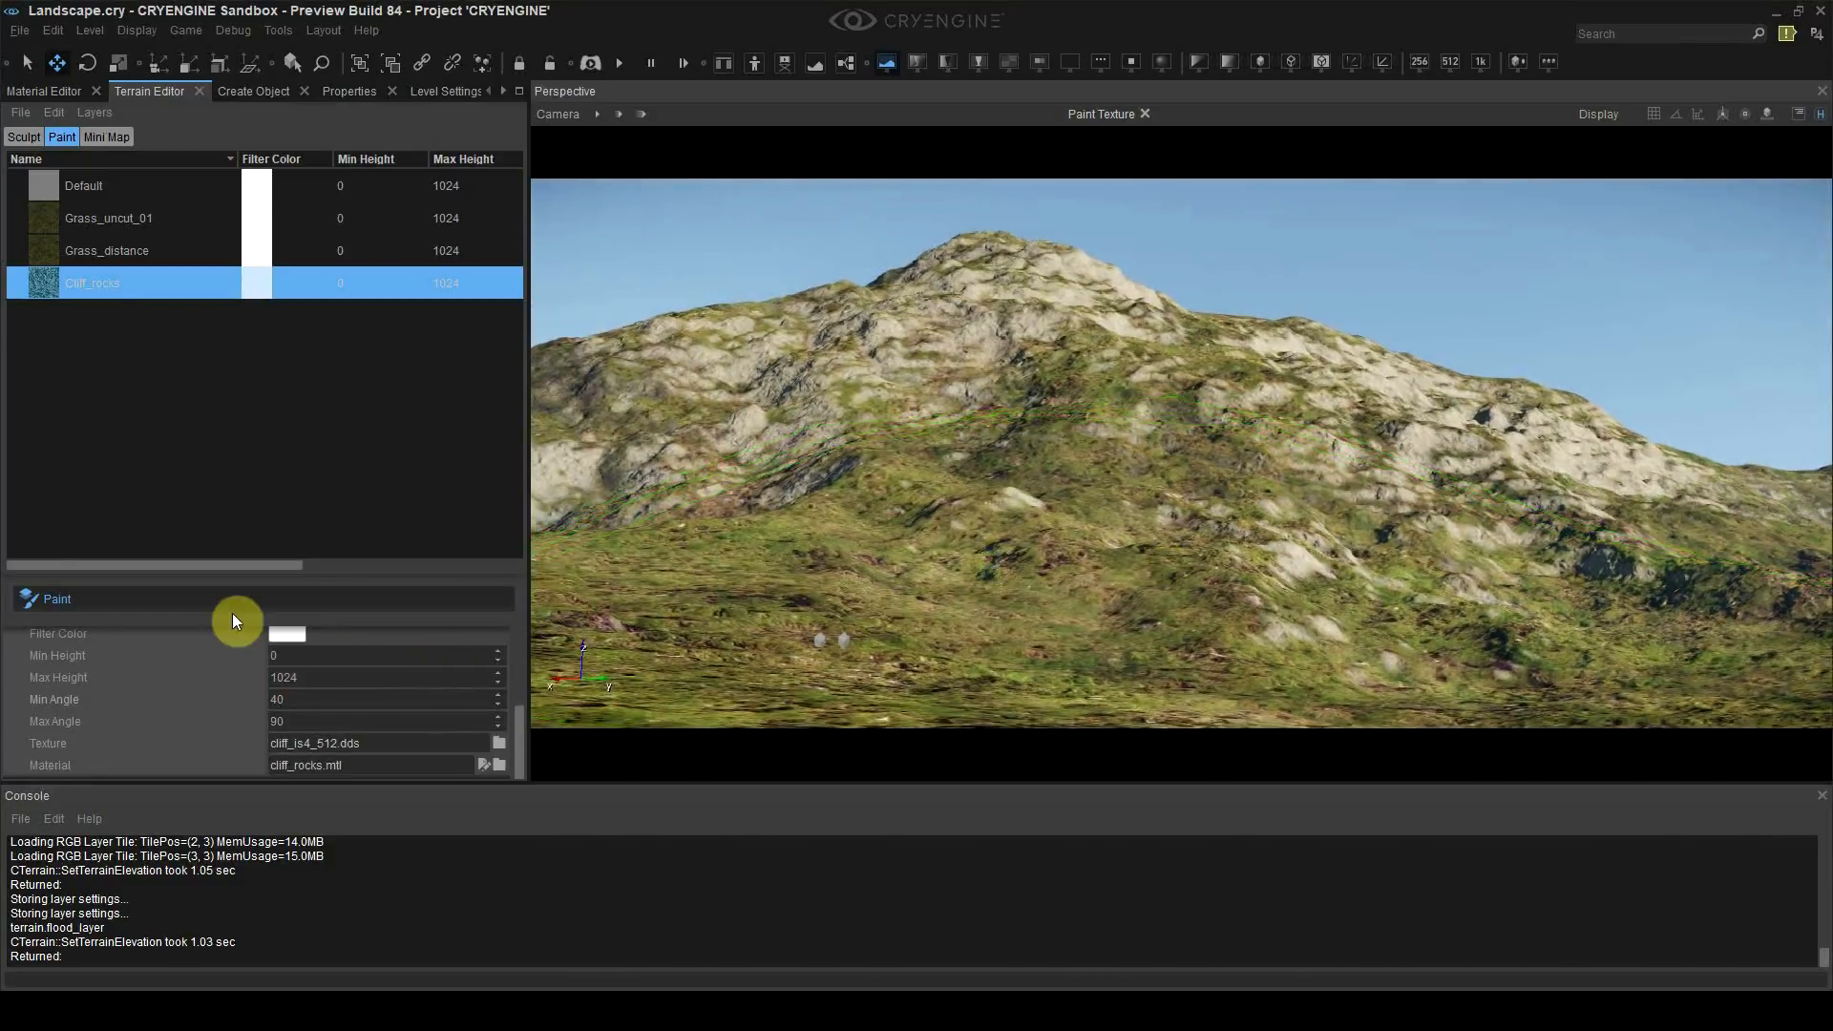
pyautogui.moveTo(1184, 453)
pyautogui.mouseDown(button='right')
pyautogui.moveTo(706, 458)
pyautogui.moveTo(1069, 391)
pyautogui.moveTo(1021, 287)
pyautogui.moveTo(954, 382)
pyautogui.moveTo(792, 406)
pyautogui.moveTo(1026, 423)
pyautogui.mouseUp(button='right')
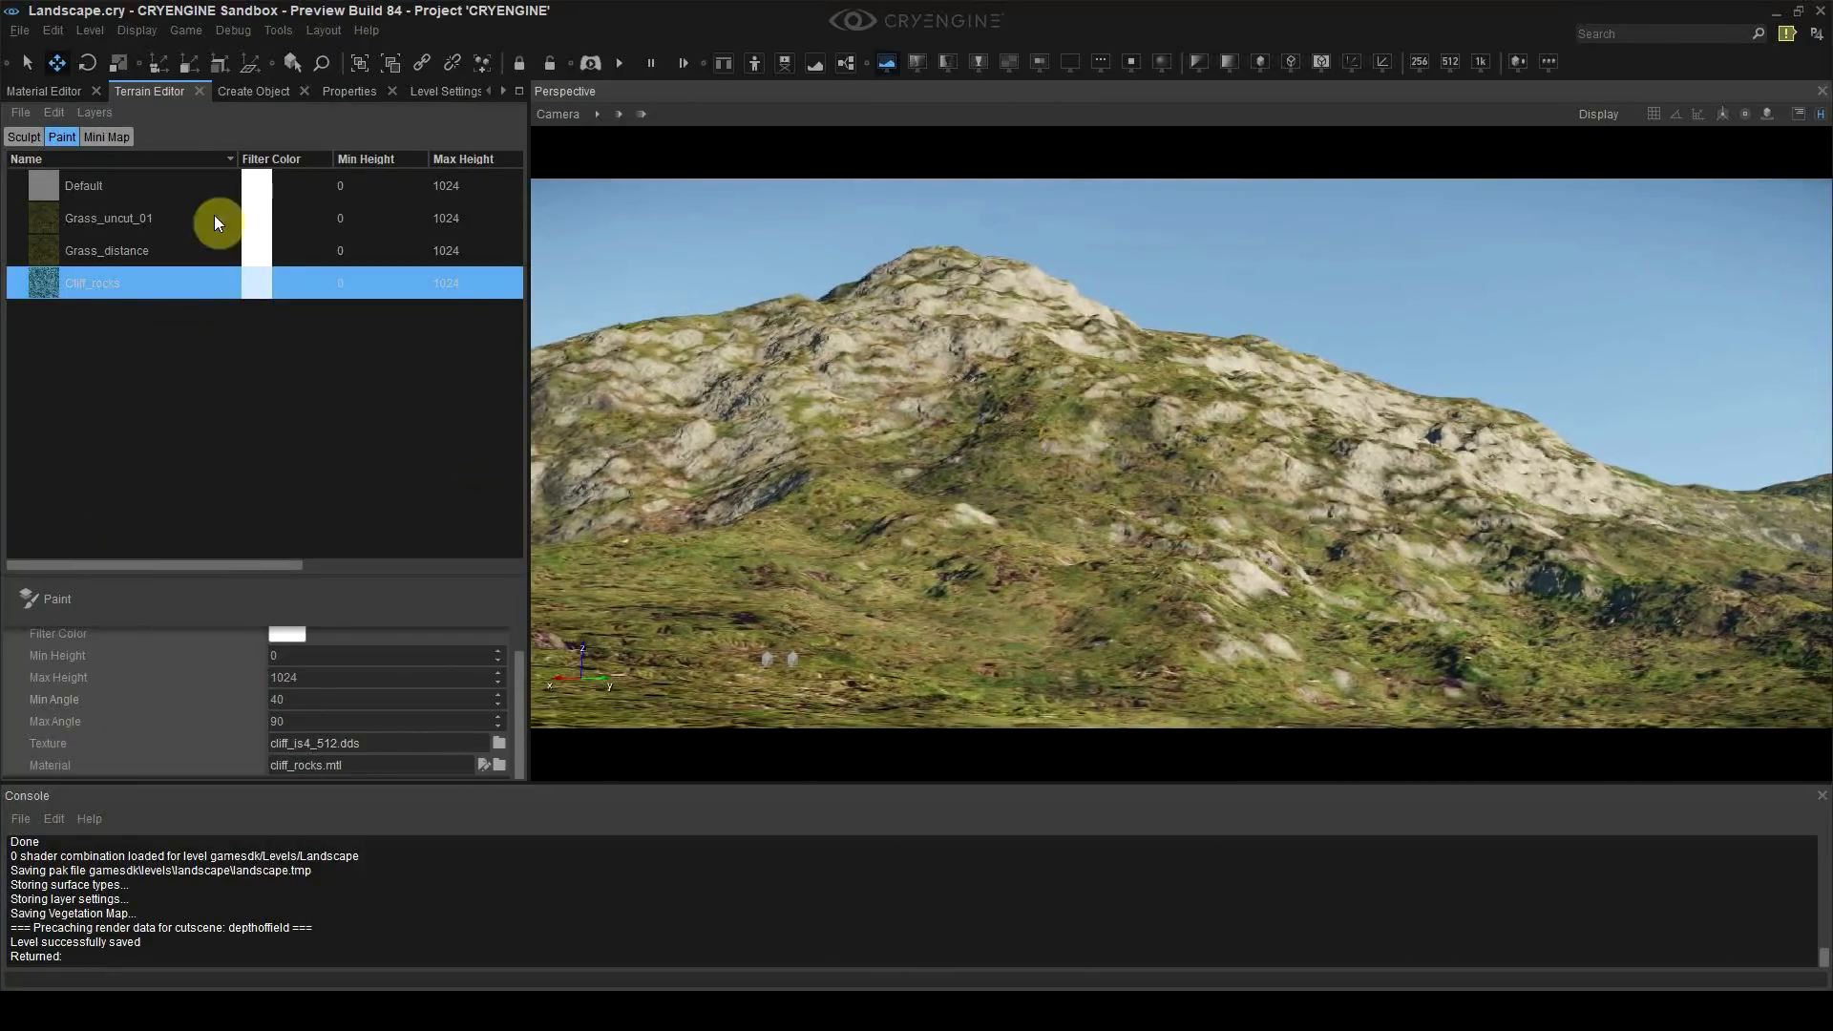
# Step: Set the sun direction to 194 in the Environment Editor and inspect the backlit slopes
pyautogui.click(503, 91)
pyautogui.click(503, 90)
pyautogui.click(287, 91)
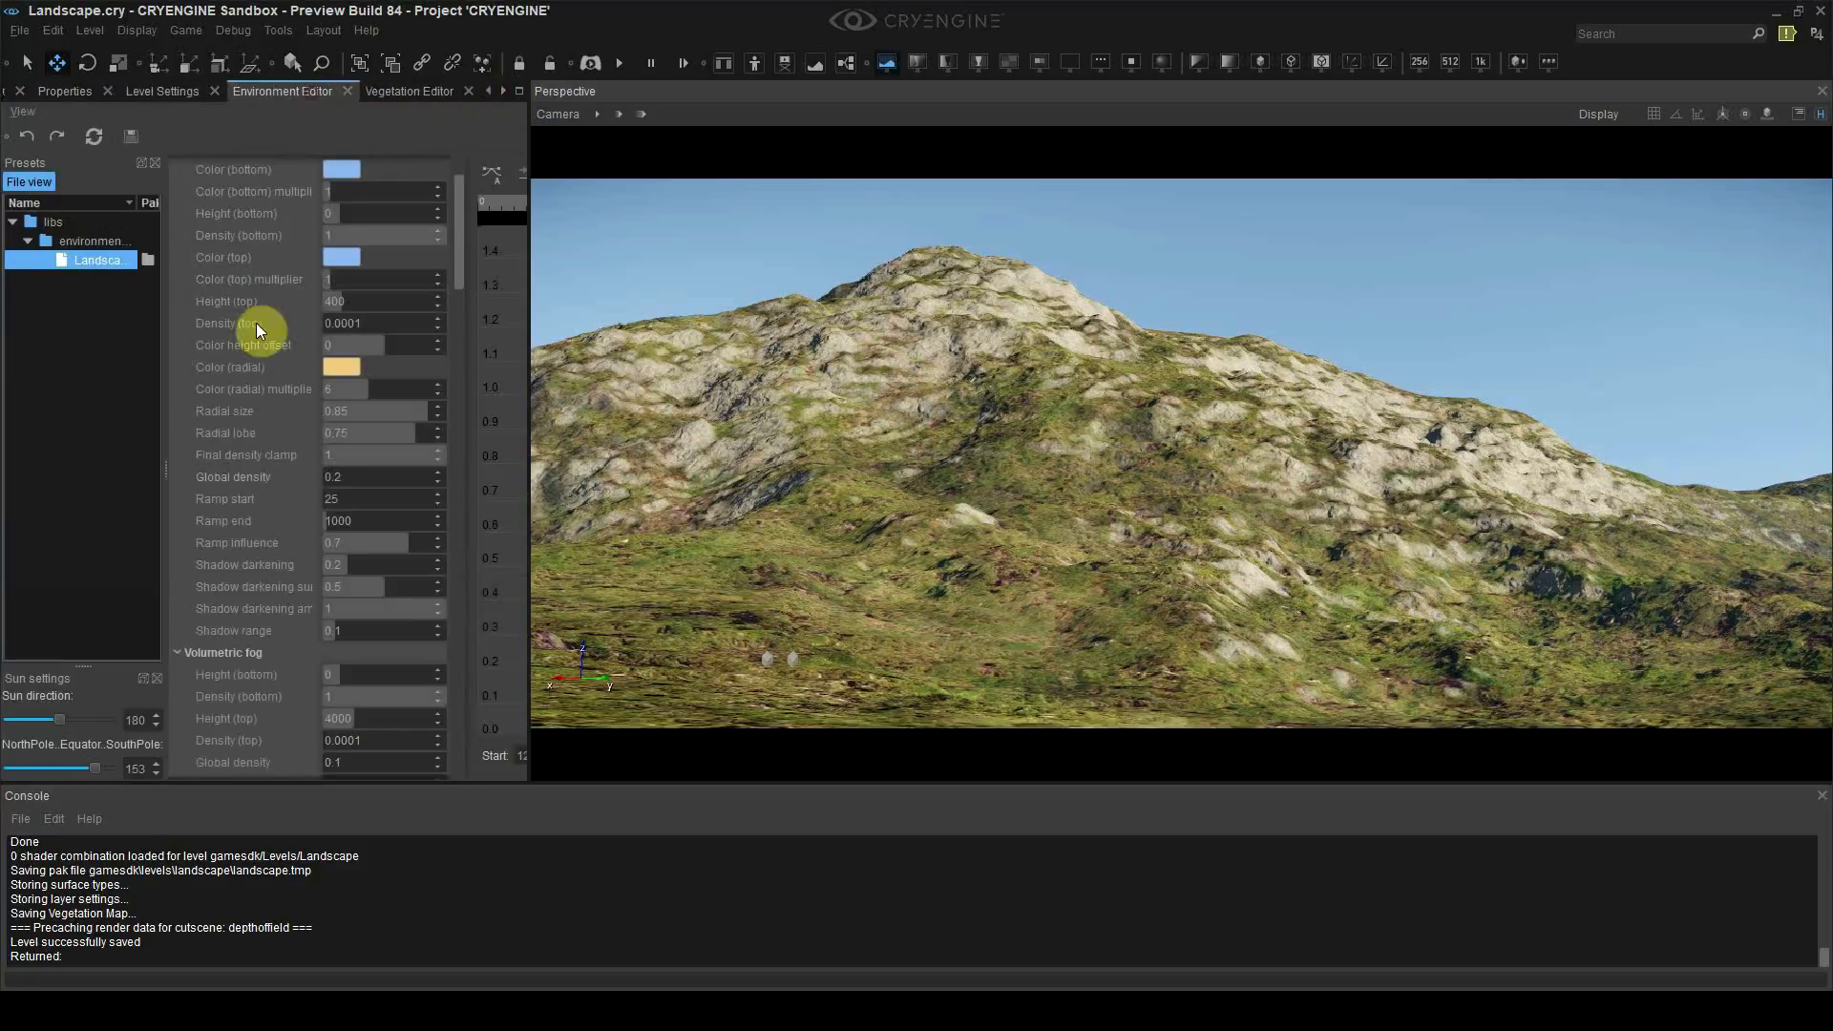
pyautogui.moveTo(60, 720)
pyautogui.mouseDown()
pyautogui.moveTo(100, 730)
pyautogui.moveTo(63, 736)
pyautogui.mouseUp()
pyautogui.moveTo(1270, 573)
pyautogui.mouseDown(button='right')
pyautogui.moveTo(1327, 534)
pyautogui.moveTo(1345, 554)
pyautogui.moveTo(1243, 573)
pyautogui.moveTo(1299, 556)
pyautogui.mouseUp(button='right')
pyautogui.moveTo(1429, 521); pyautogui.dragTo(1451, 517, button='right')
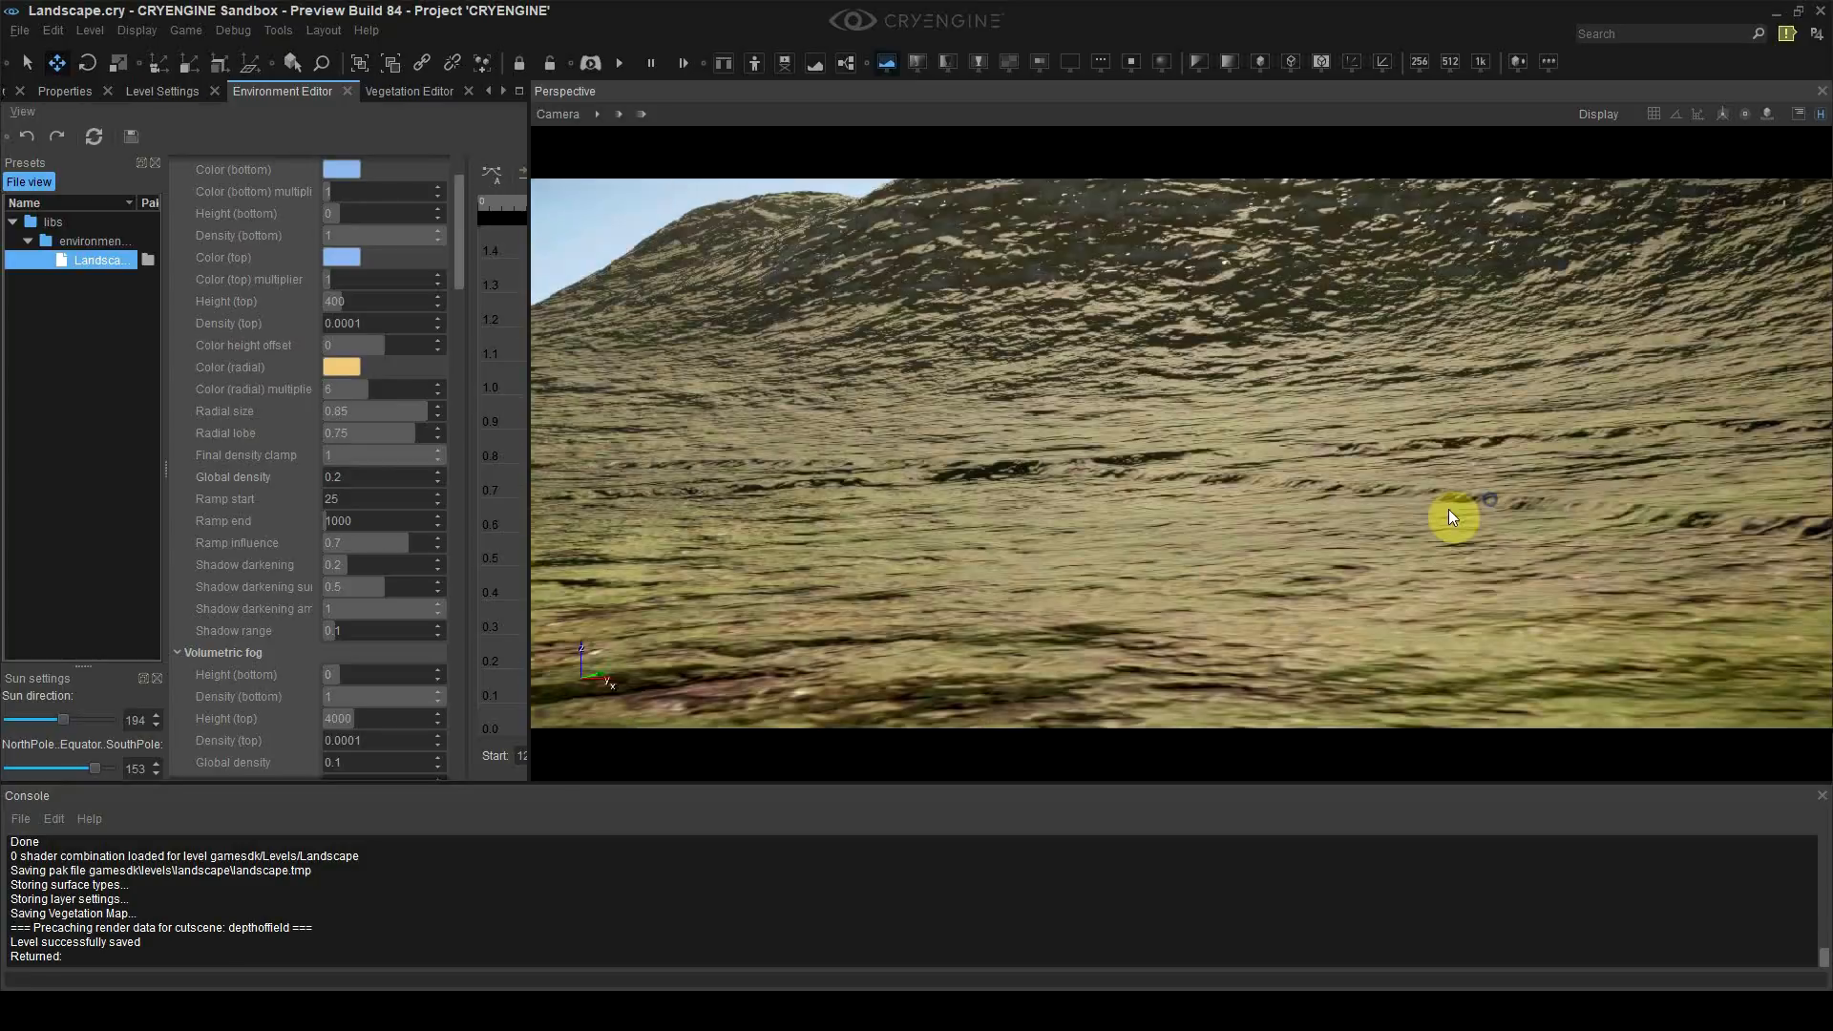
pyautogui.moveTo(1127, 440); pyautogui.dragTo(1180, 596, button='right')
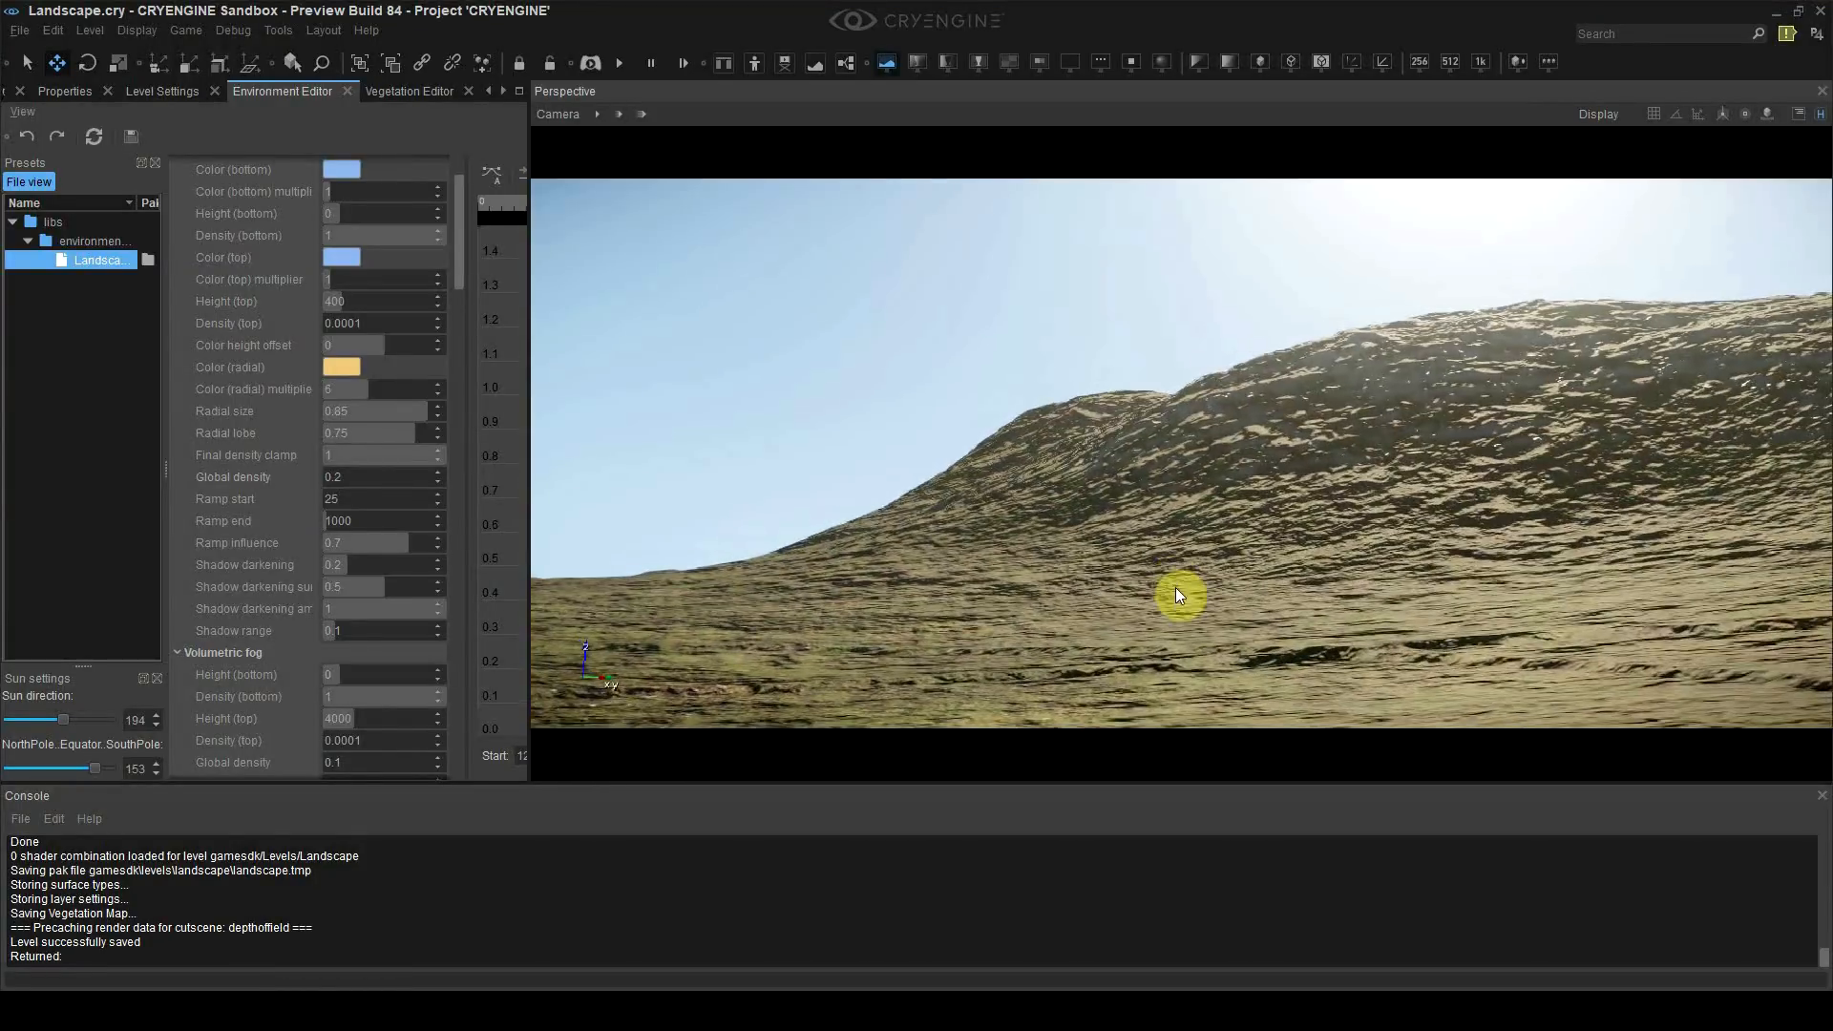
# Step: Pick the grass_distance material from the shiny terrain slope into the Material Editor
pyautogui.click(493, 89)
pyautogui.click(492, 90)
pyautogui.click(50, 92)
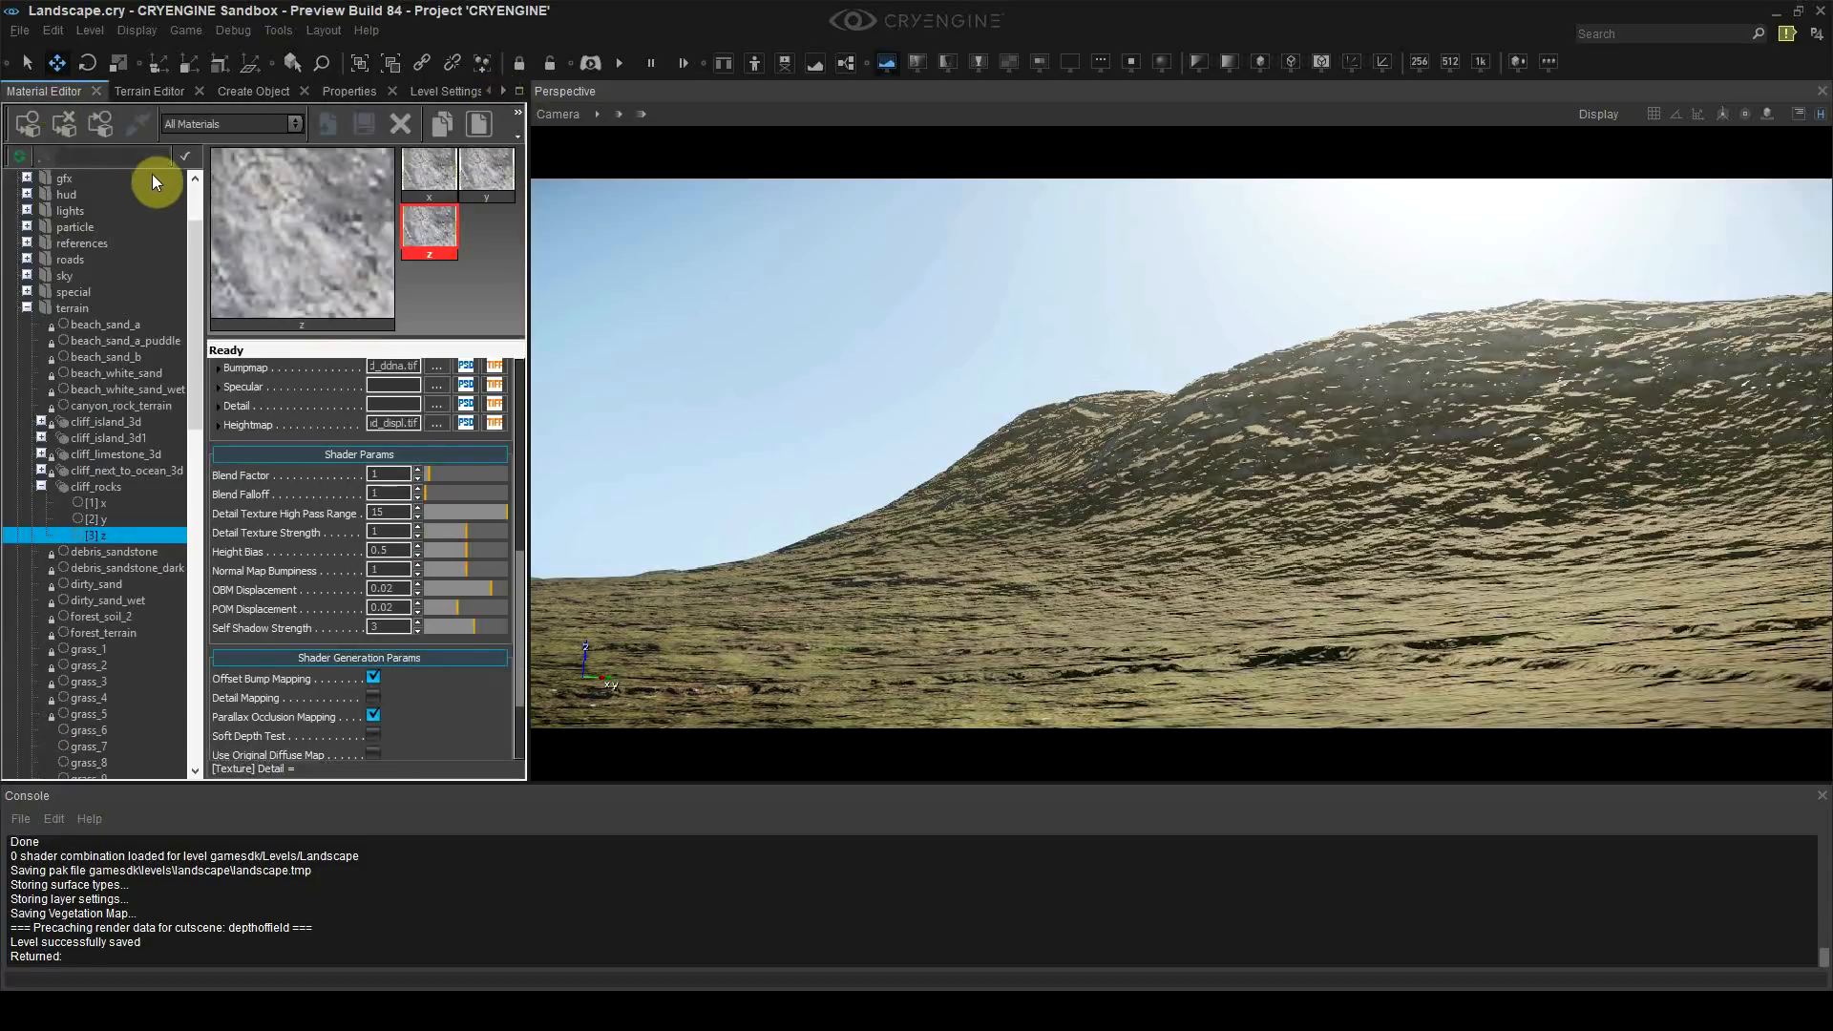
pyautogui.click(139, 125)
pyautogui.moveTo(1141, 523); pyautogui.dragTo(1183, 626, button='right')
pyautogui.click(1289, 589)
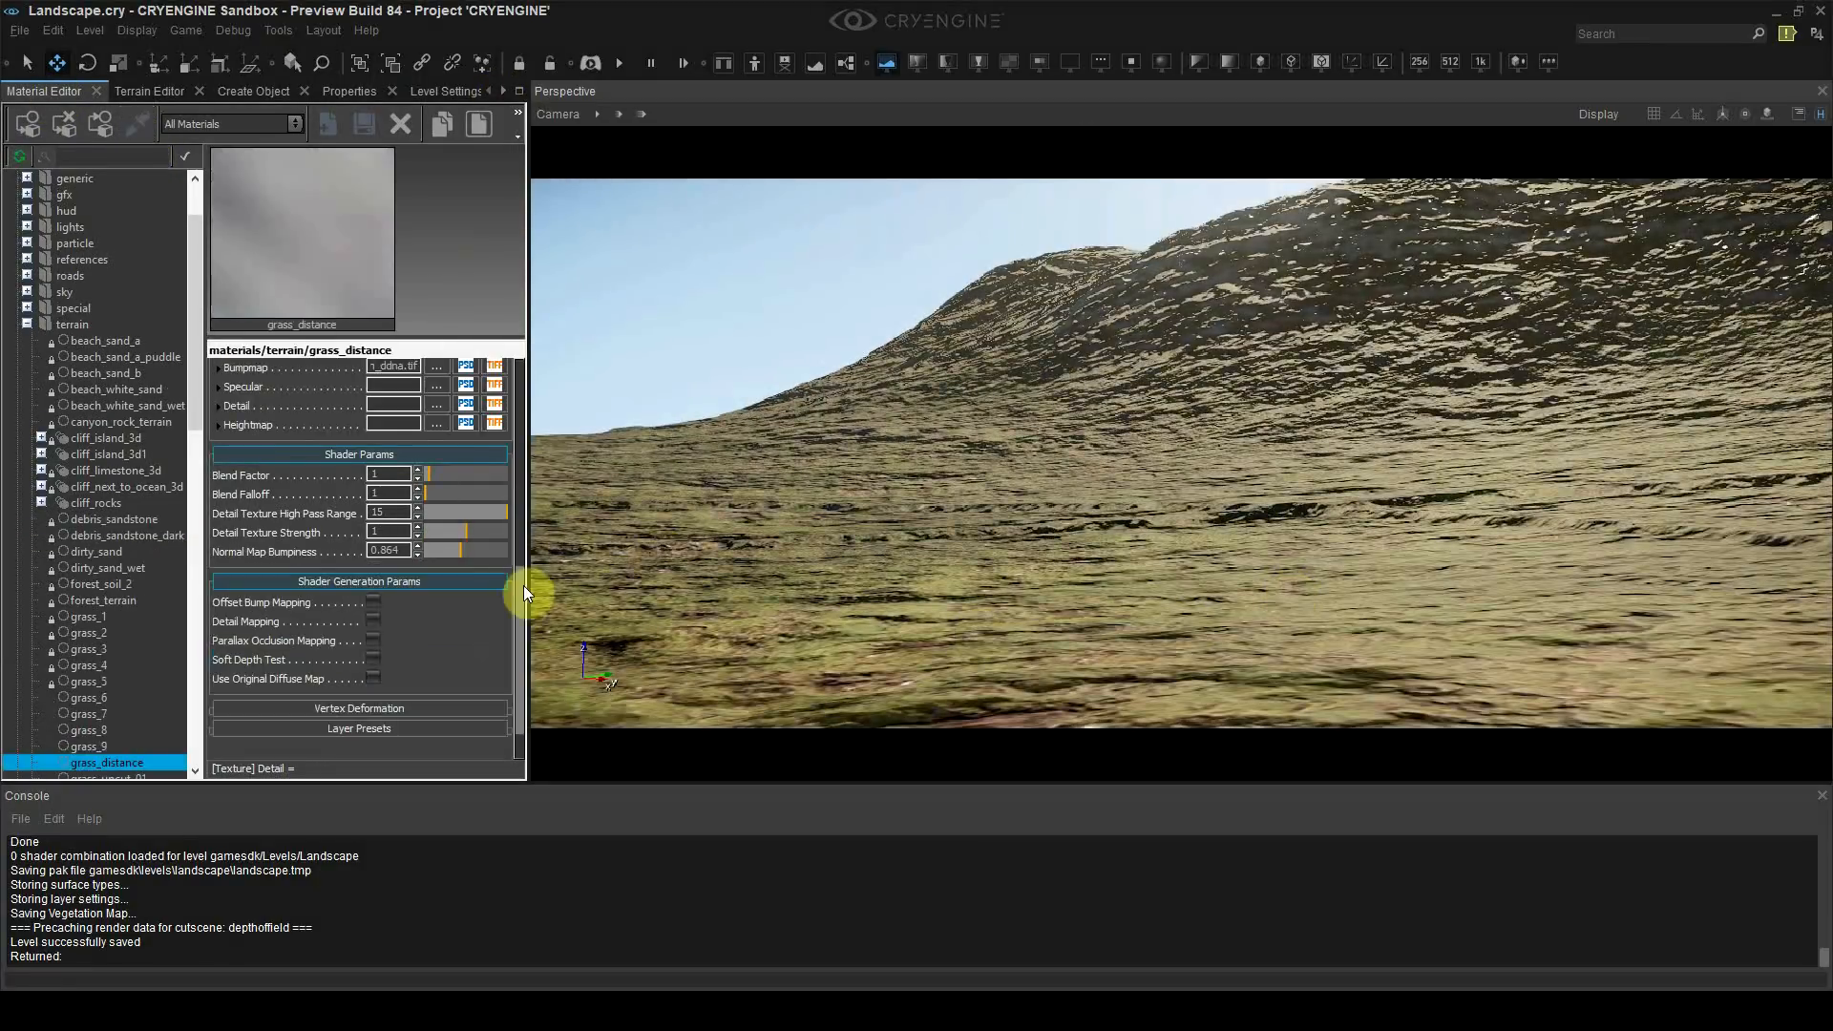
# Step: Set the grass_distance material's specular color to 2,2,2 and check the slopes
pyautogui.moveTo(523, 592); pyautogui.dragTo(513, 425)
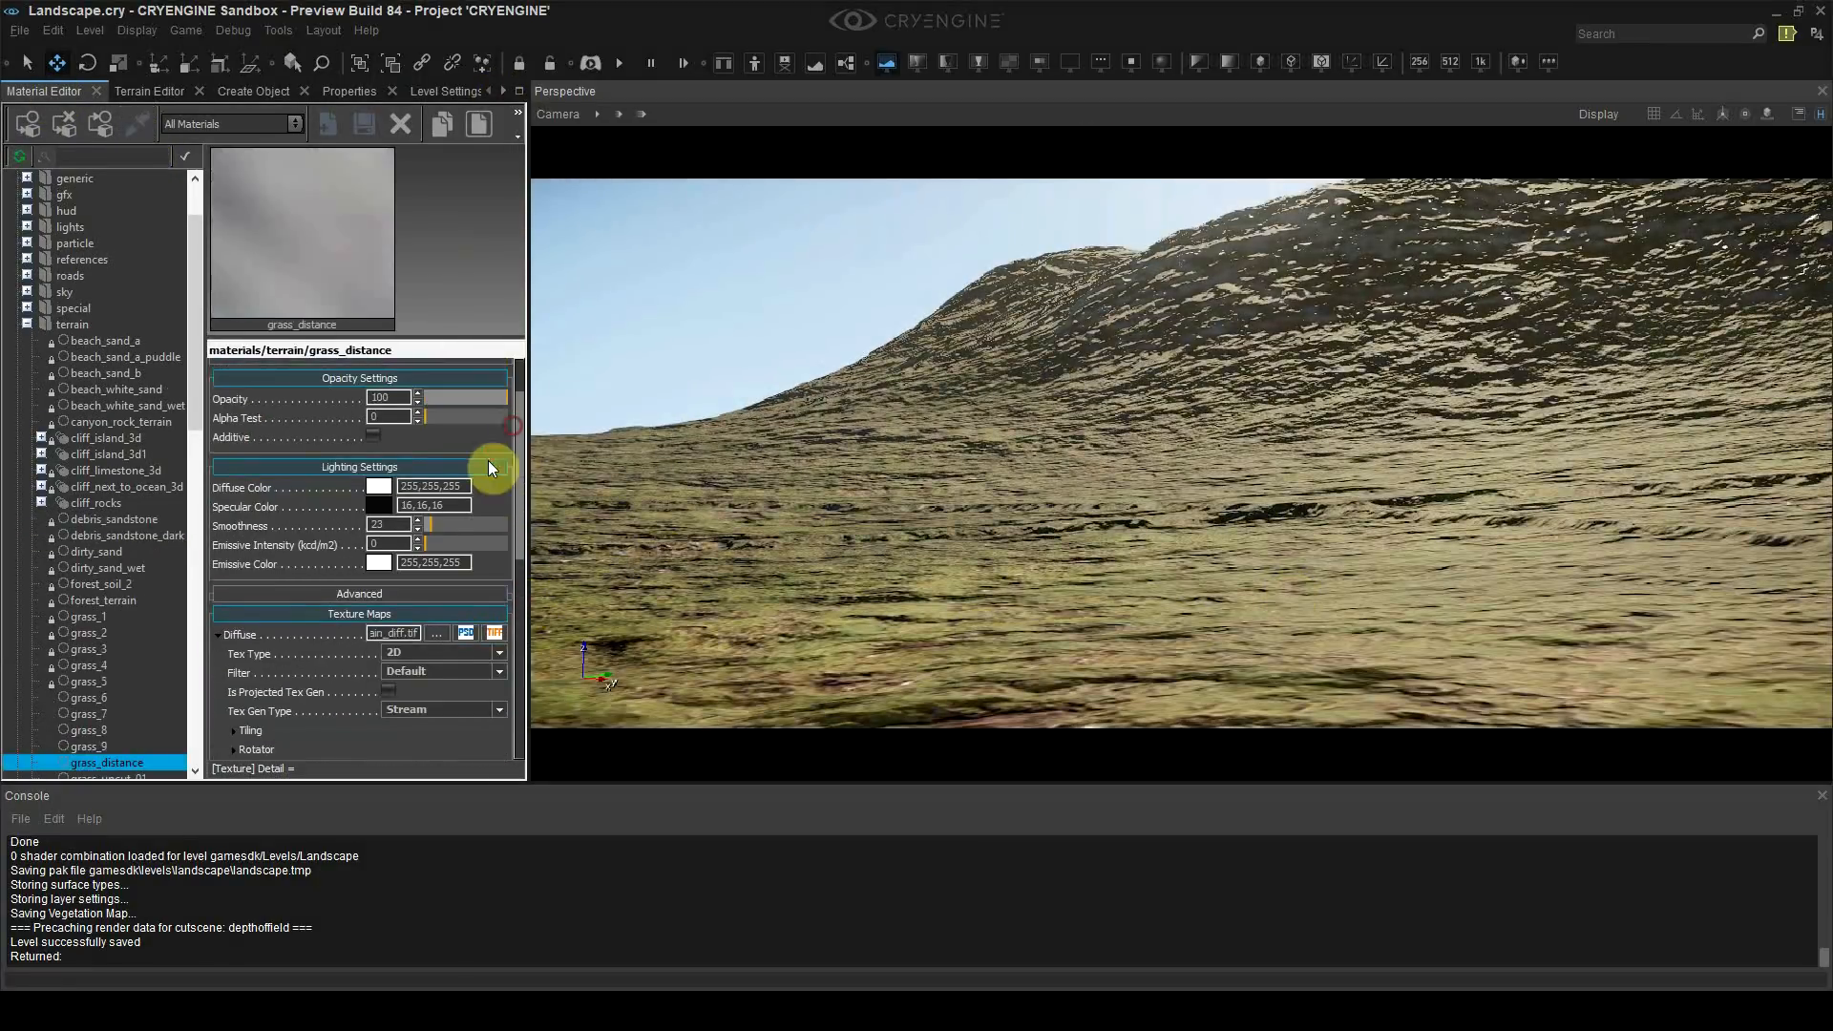
pyautogui.click(382, 507)
pyautogui.moveTo(943, 521)
pyautogui.mouseDown()
pyautogui.moveTo(942, 560)
pyautogui.moveTo(932, 530)
pyautogui.mouseUp()
pyautogui.write('2')
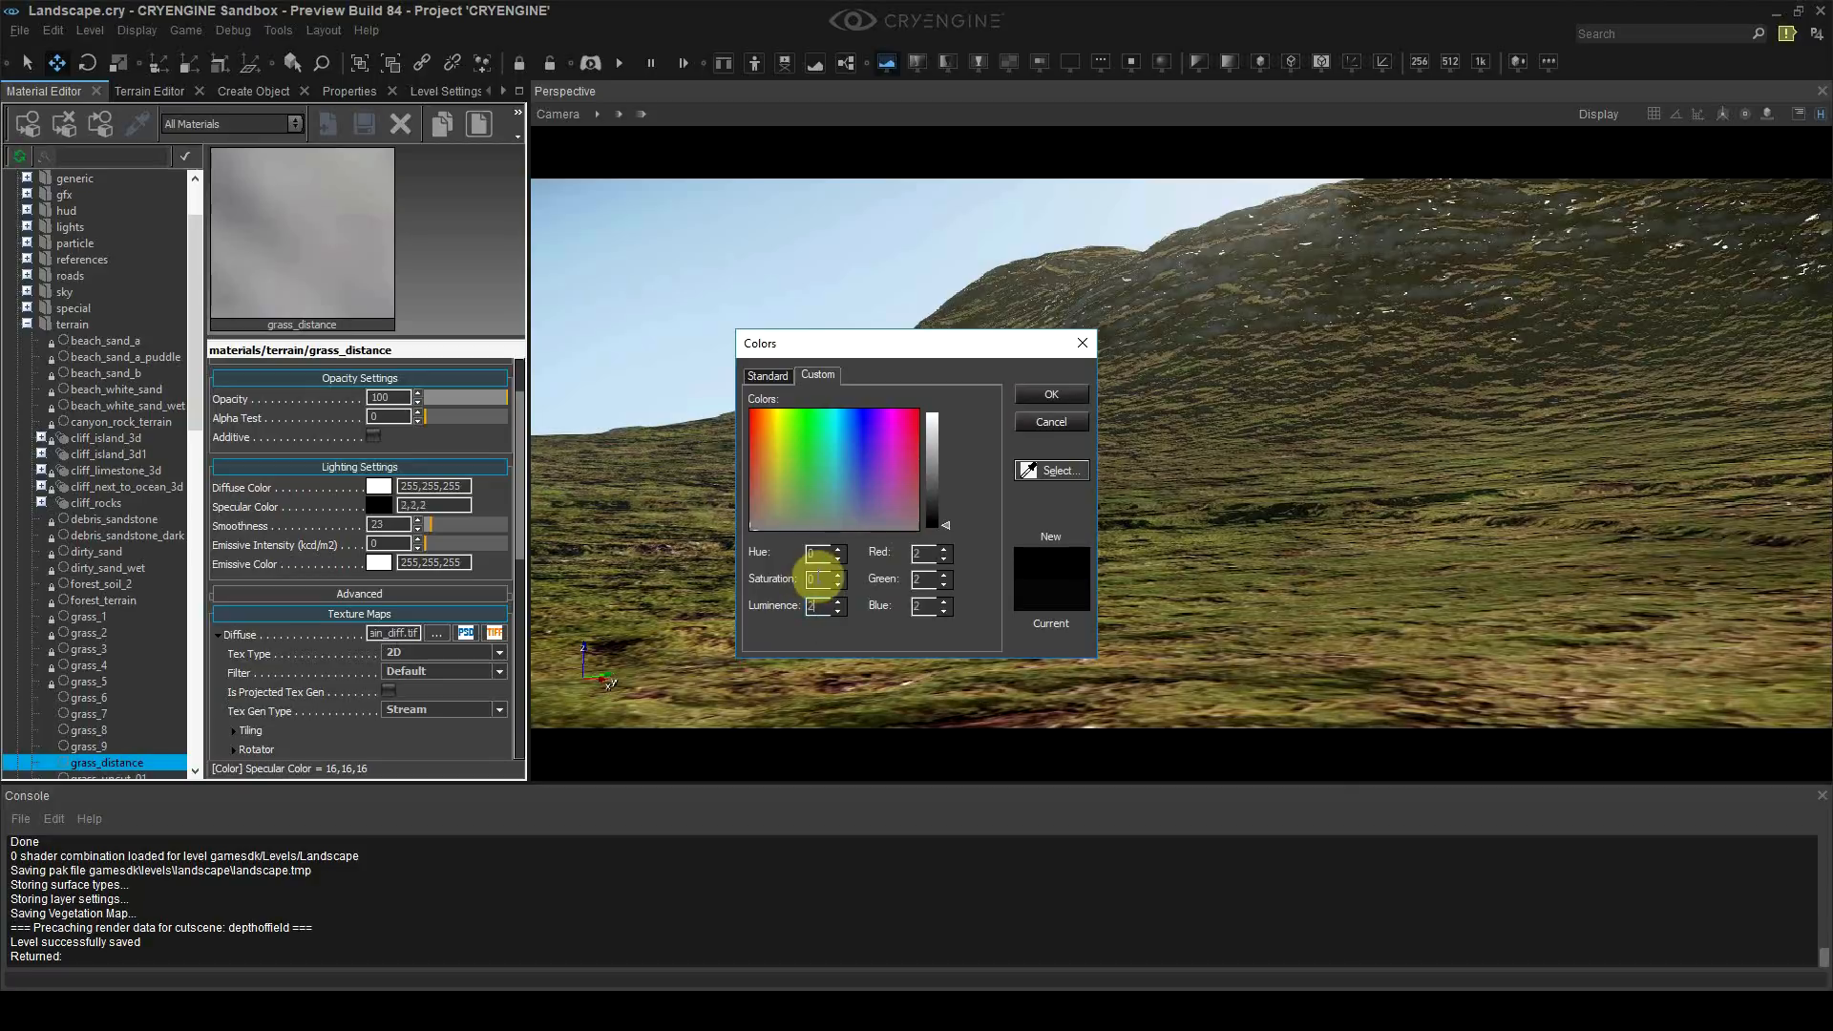
pyautogui.click(1030, 393)
pyautogui.moveTo(1056, 518); pyautogui.dragTo(1049, 547, button='right')
# Step: Pick the cliff_rocks material from the mountain's rocky face and expand its sub-materials
pyautogui.click(139, 124)
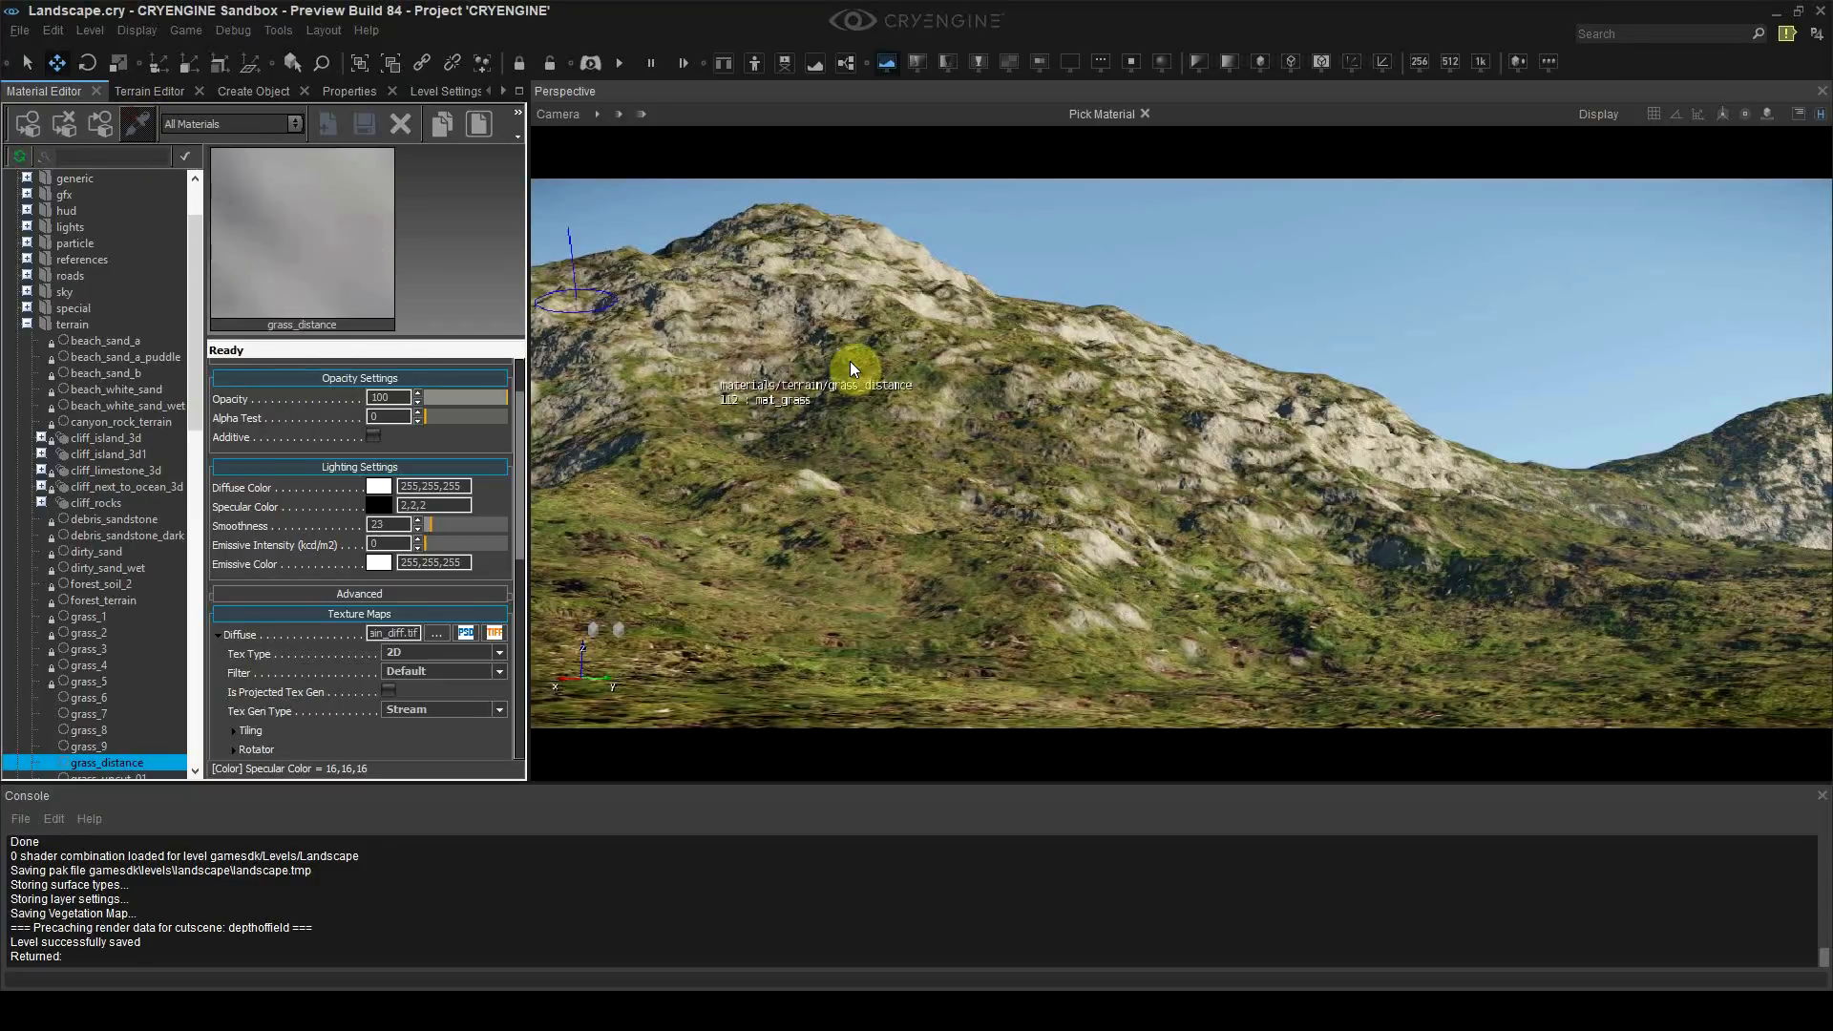
pyautogui.click(1195, 383)
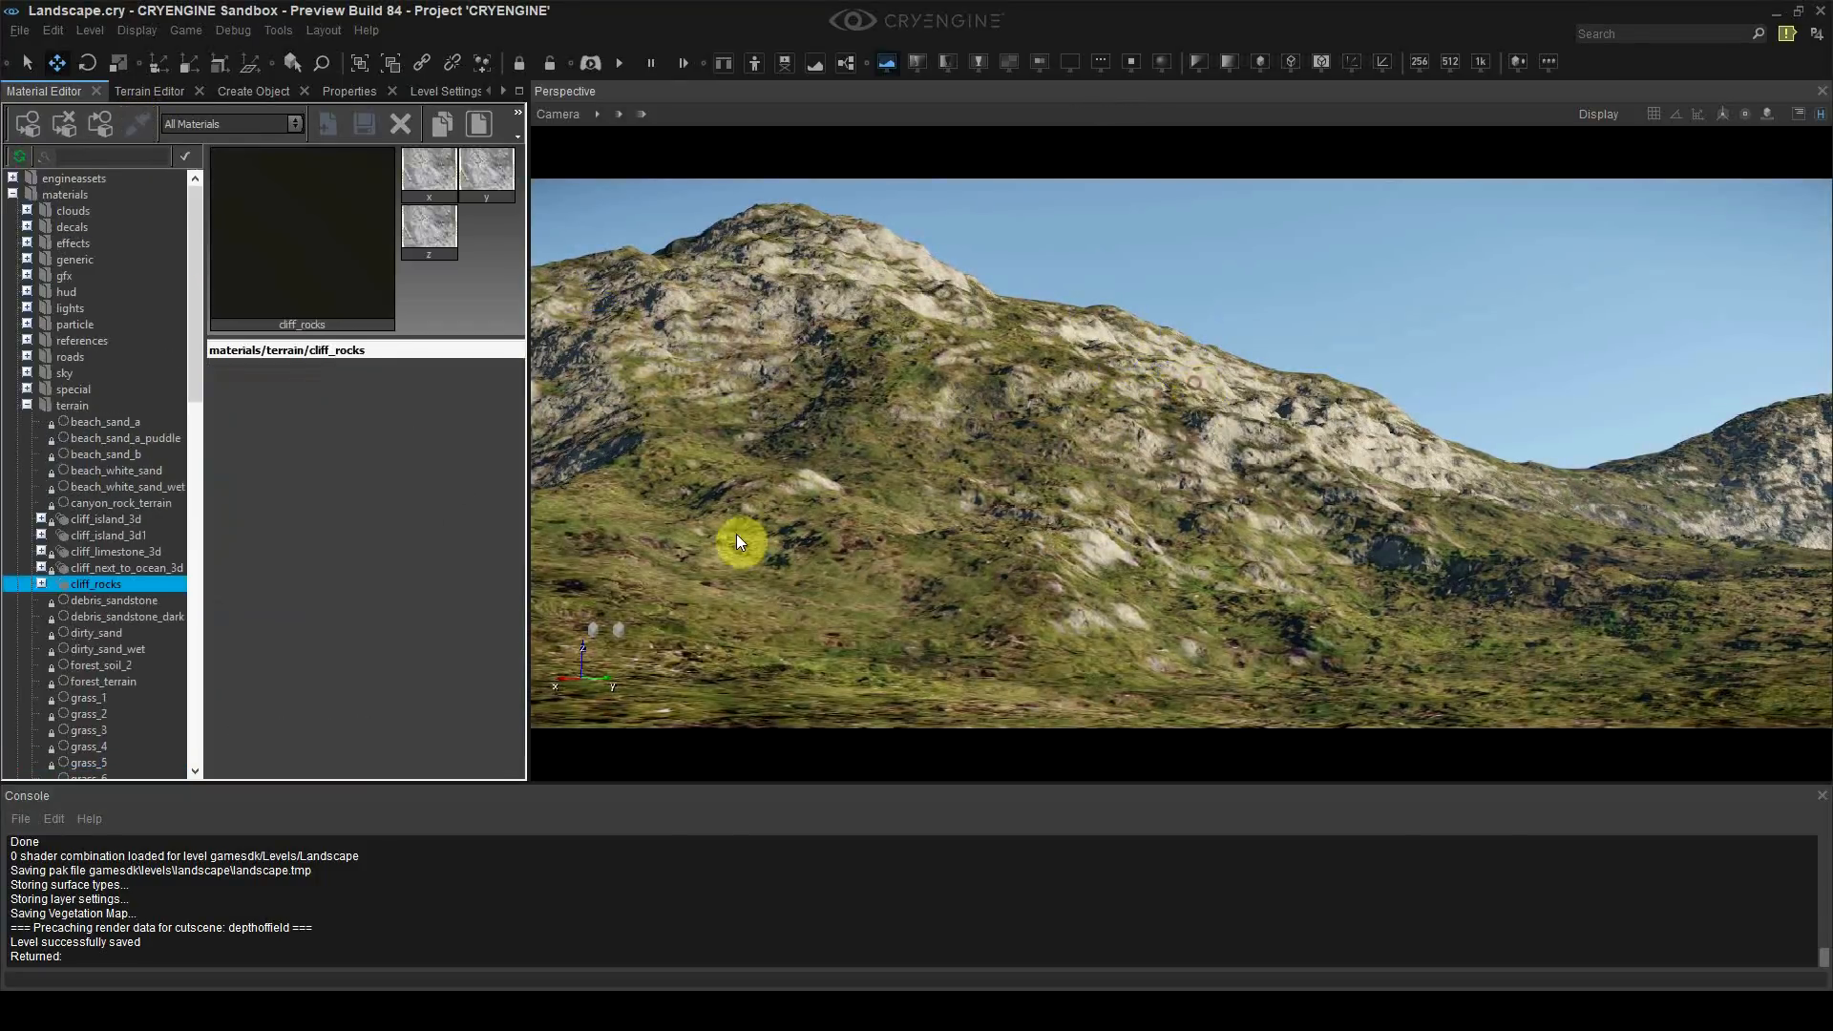
pyautogui.click(41, 584)
pyautogui.click(95, 632)
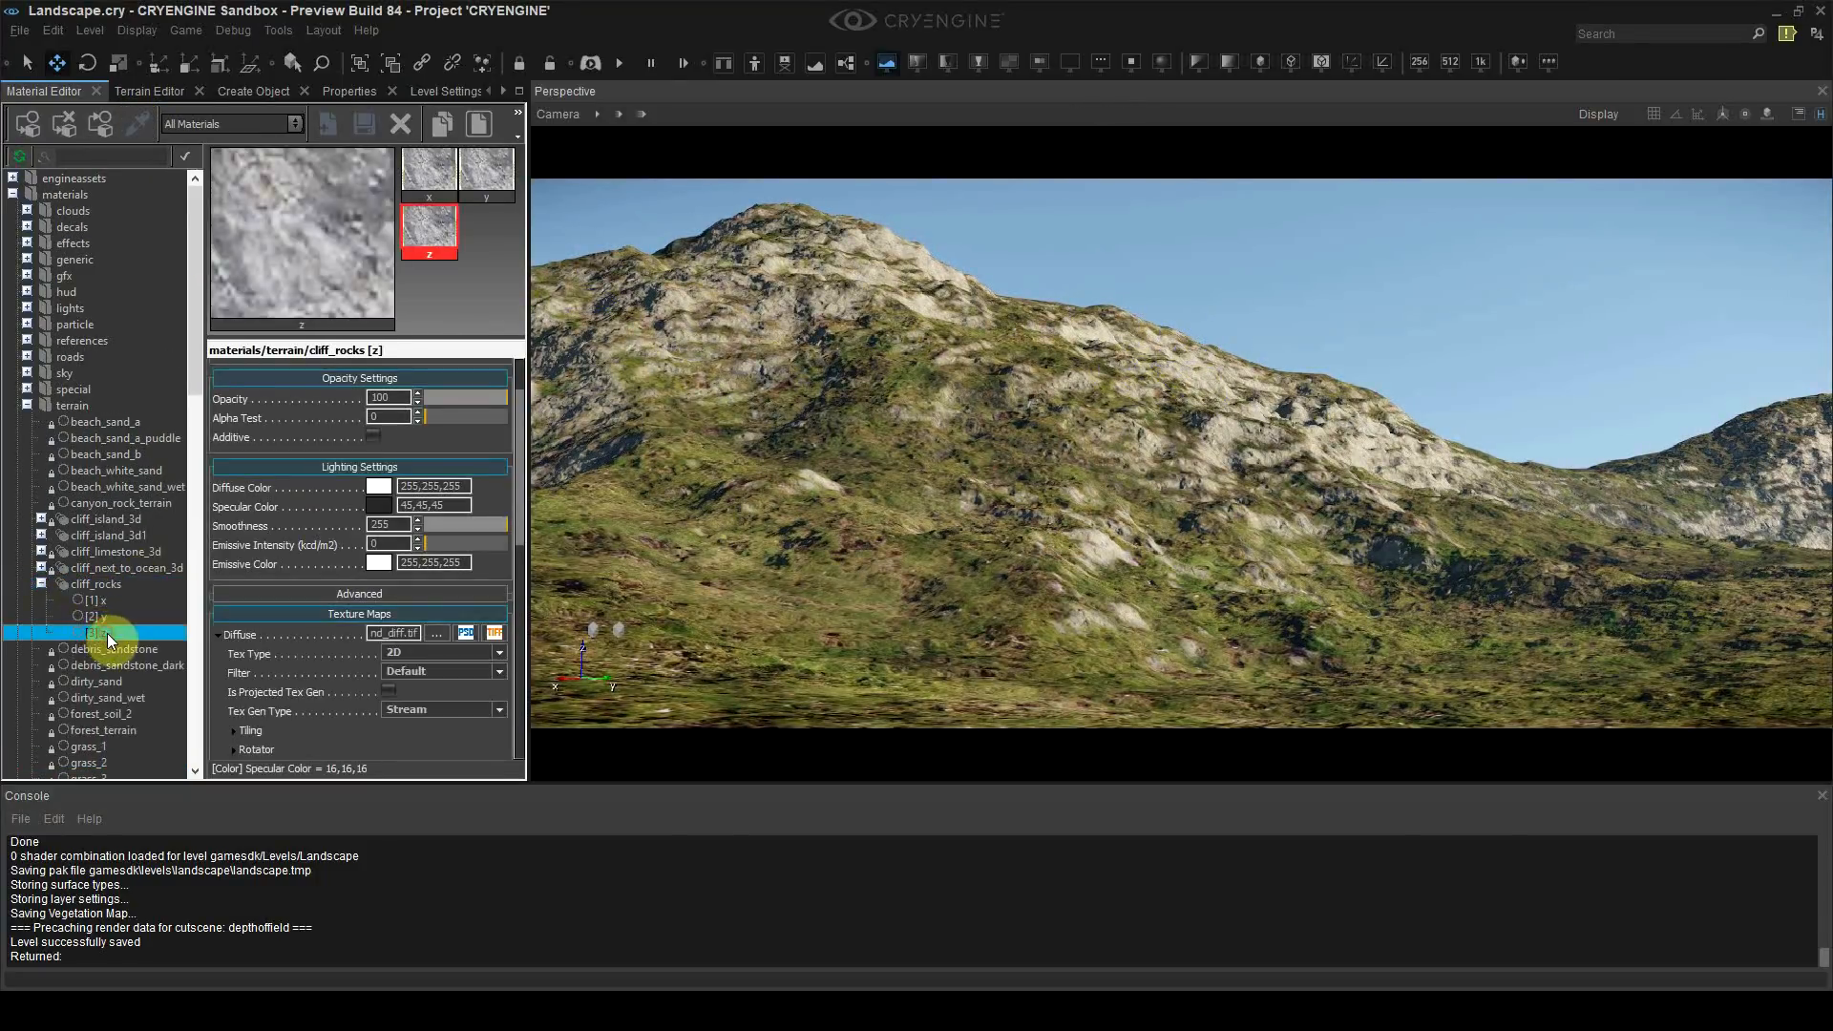
# Step: Set the specular color of the cliff_rocks y sub-material to 2,2,2
pyautogui.click(99, 617)
pyautogui.click(382, 508)
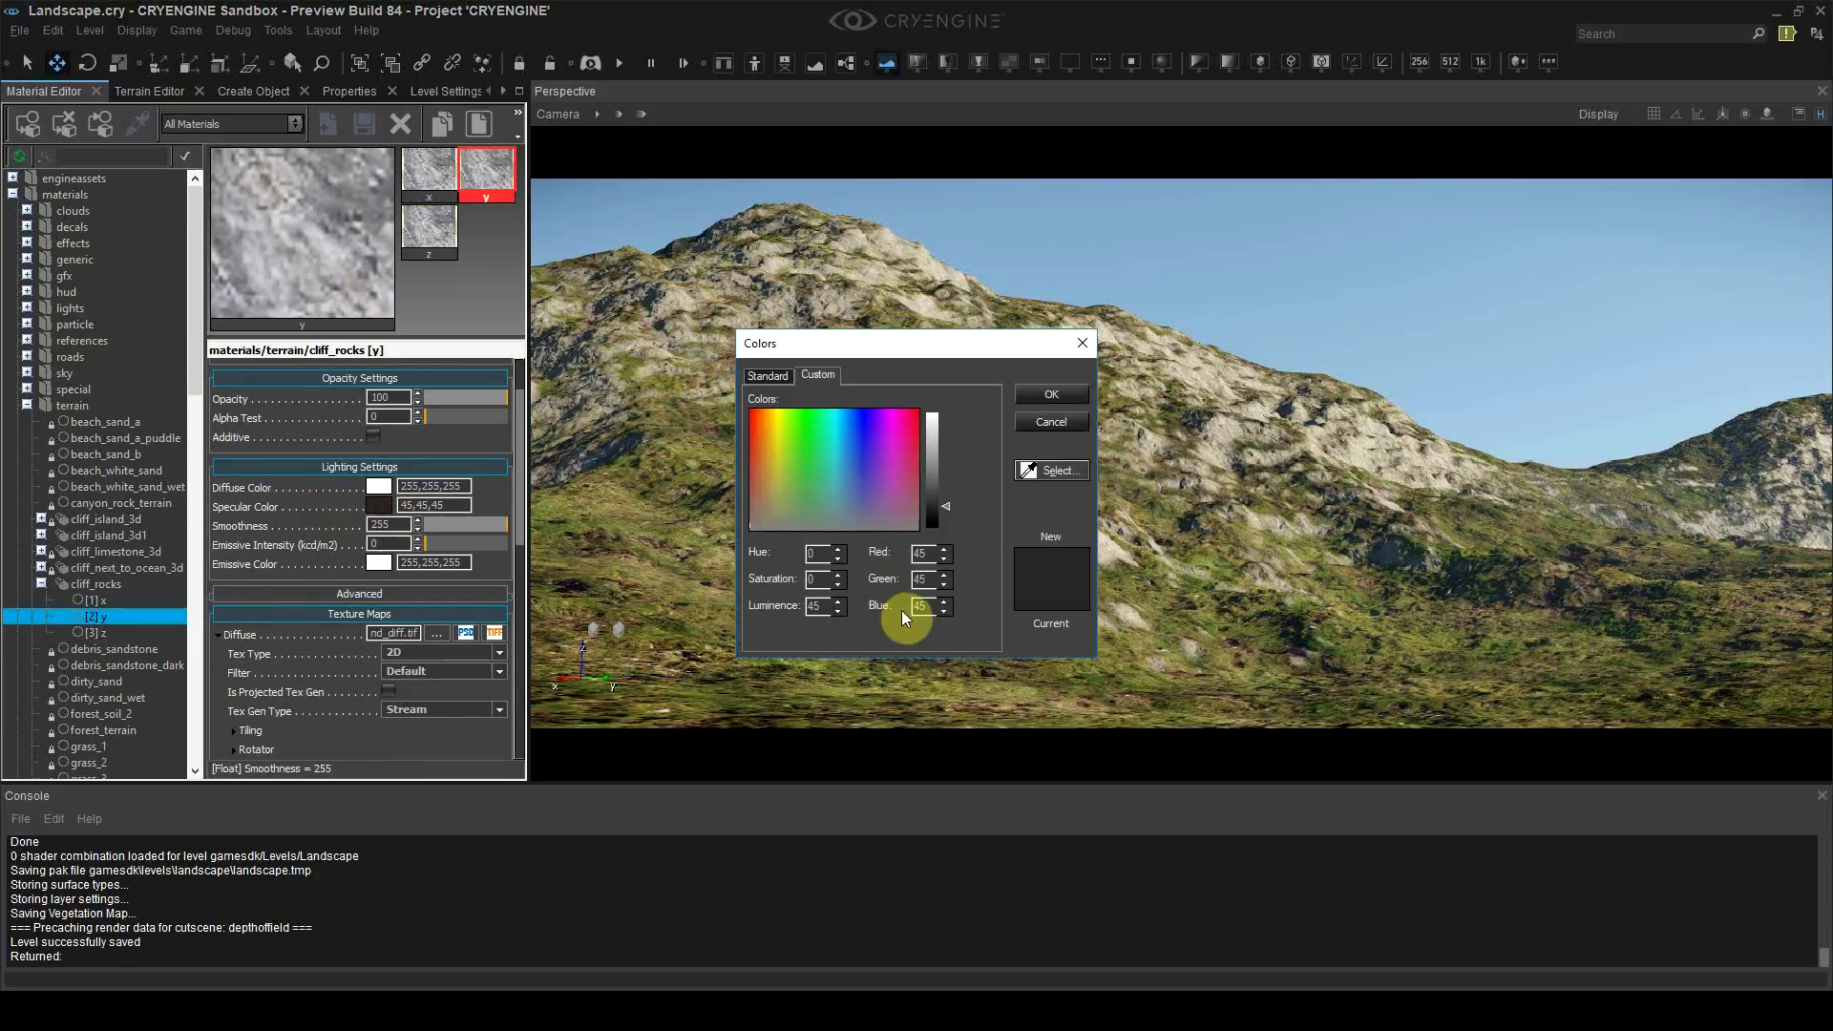
pyautogui.doubleClick(822, 605)
pyautogui.write('2')
pyautogui.click(816, 578)
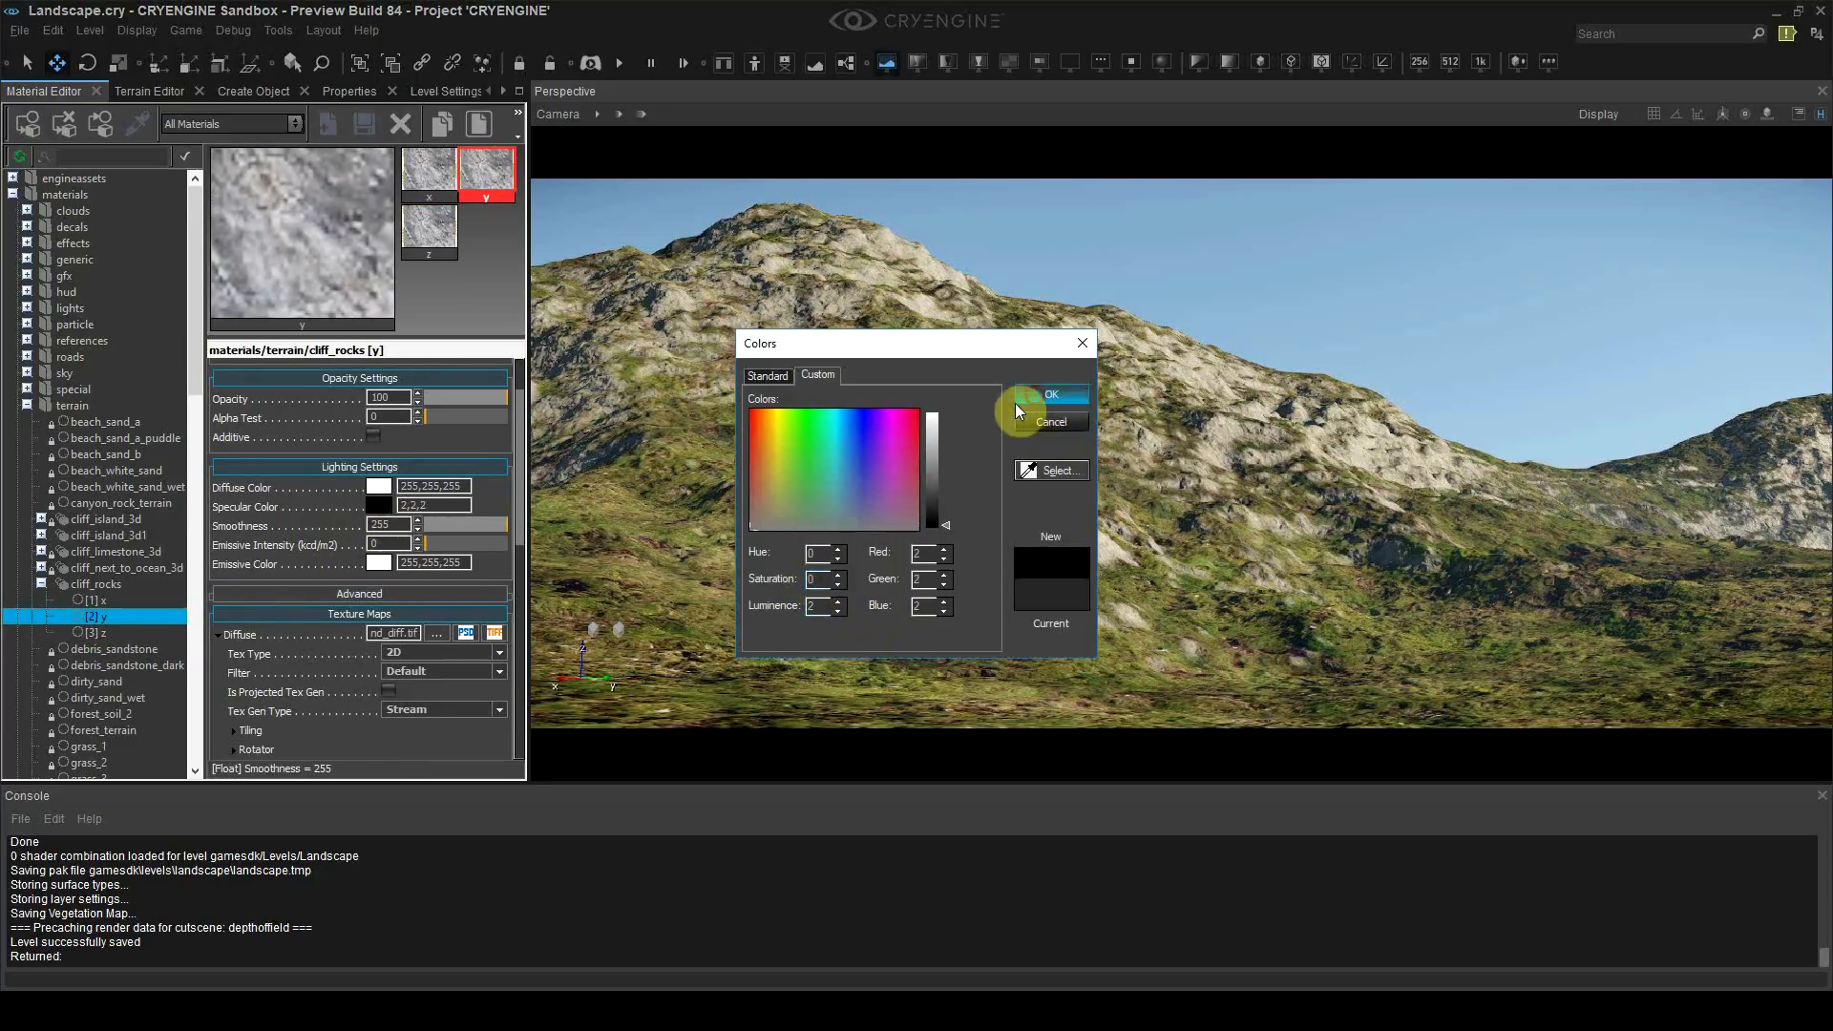
pyautogui.click(1018, 399)
# Step: Set the specular color of the cliff_rocks z sub-material to 2,2,2
pyautogui.click(176, 631)
pyautogui.click(376, 506)
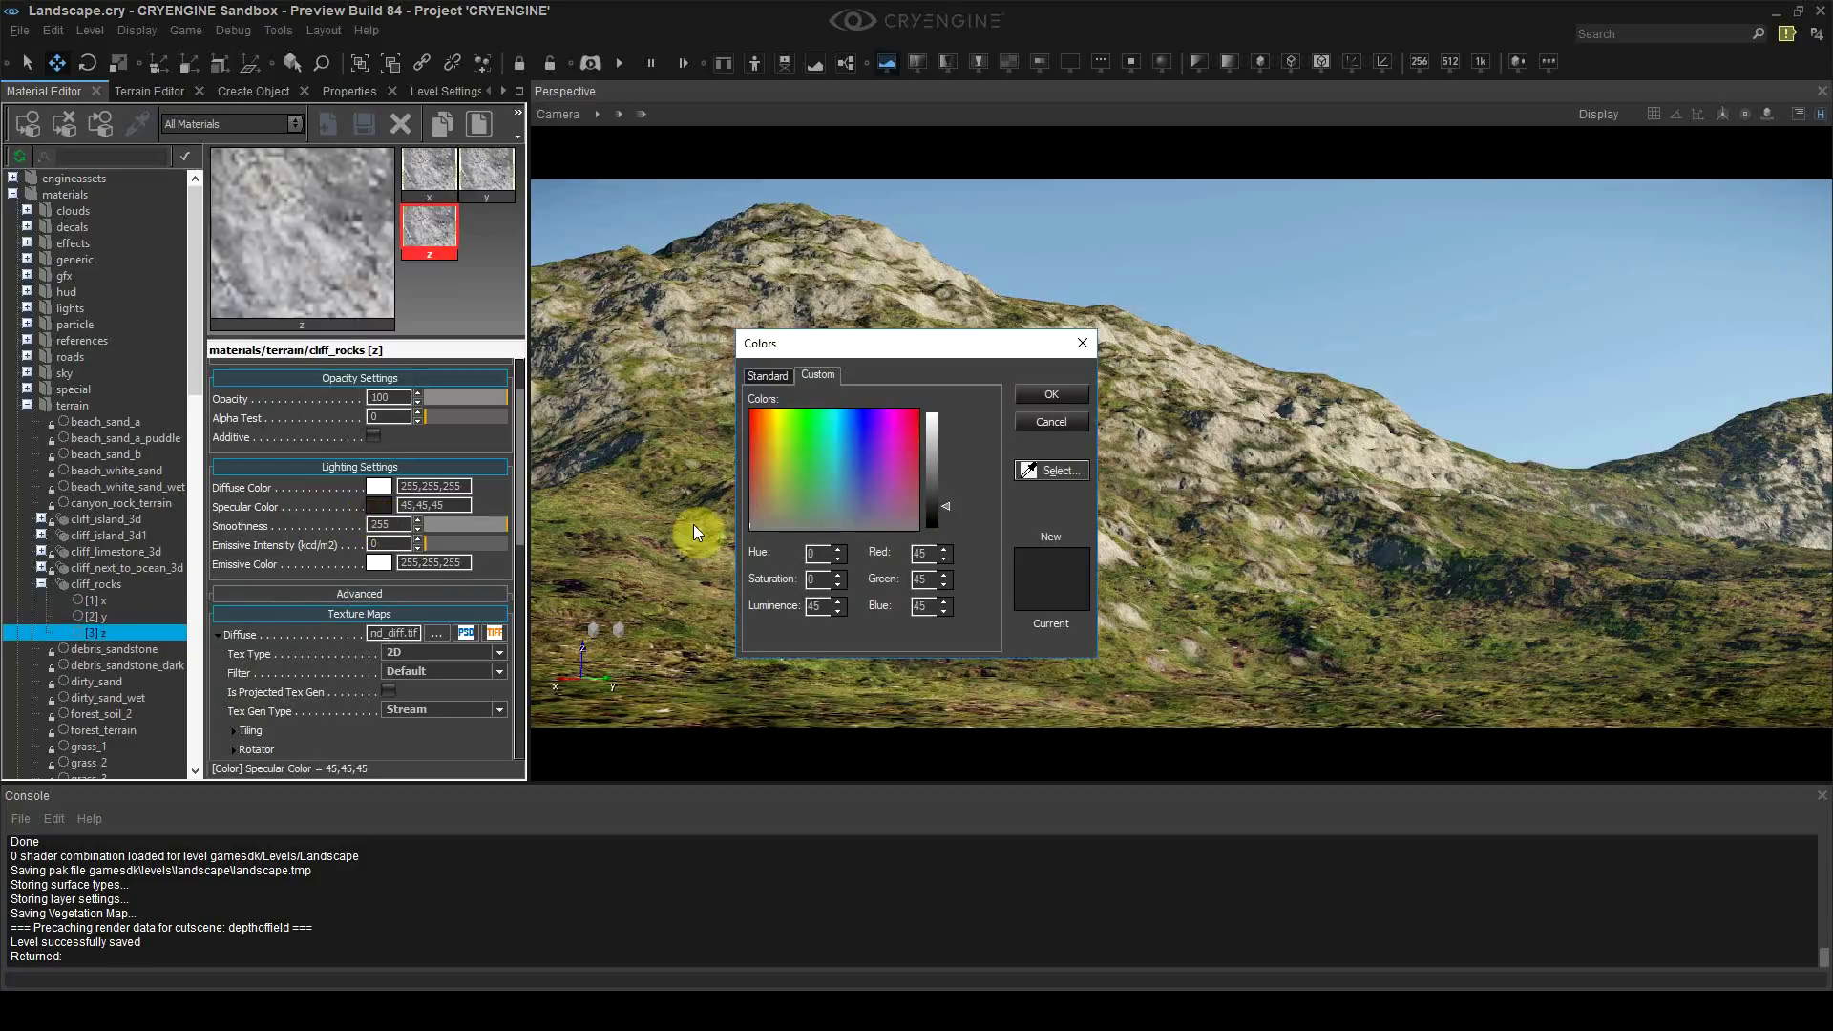
pyautogui.write('2')
pyautogui.click(1051, 395)
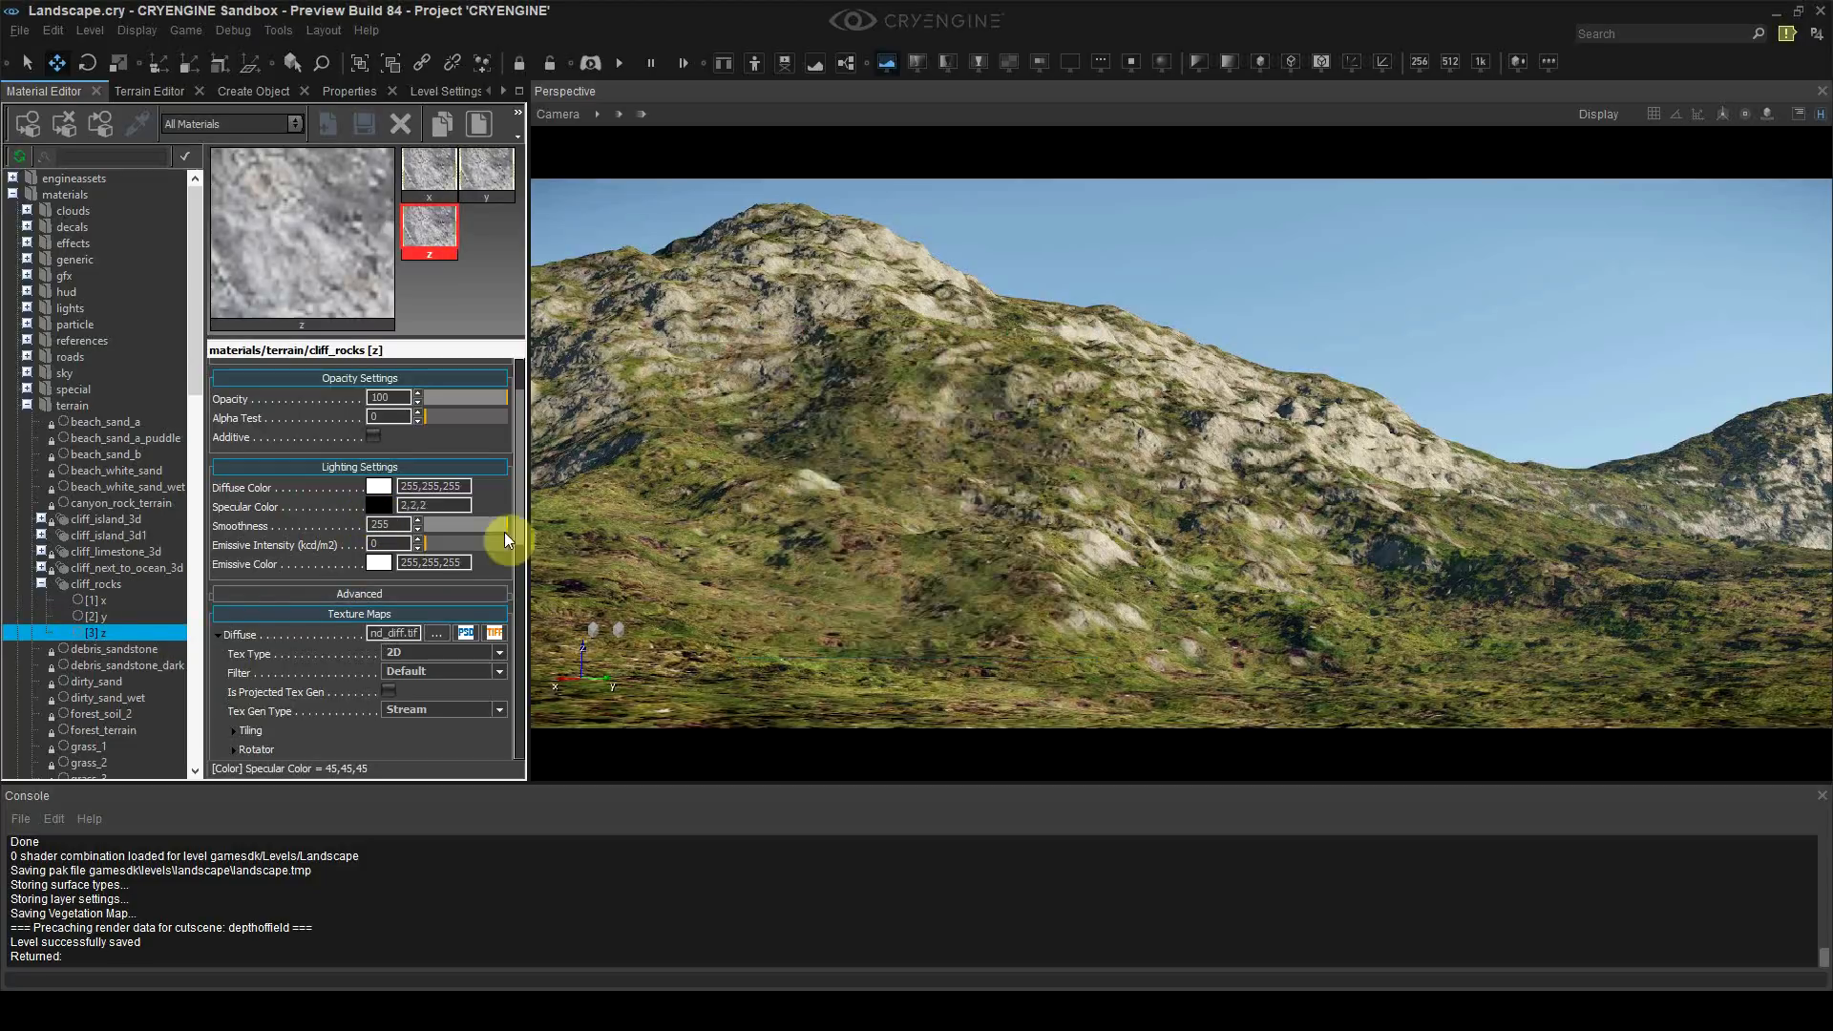
# Step: Set the specular color of the cliff_rocks x sub-material to 2,2,2
pyautogui.click(181, 598)
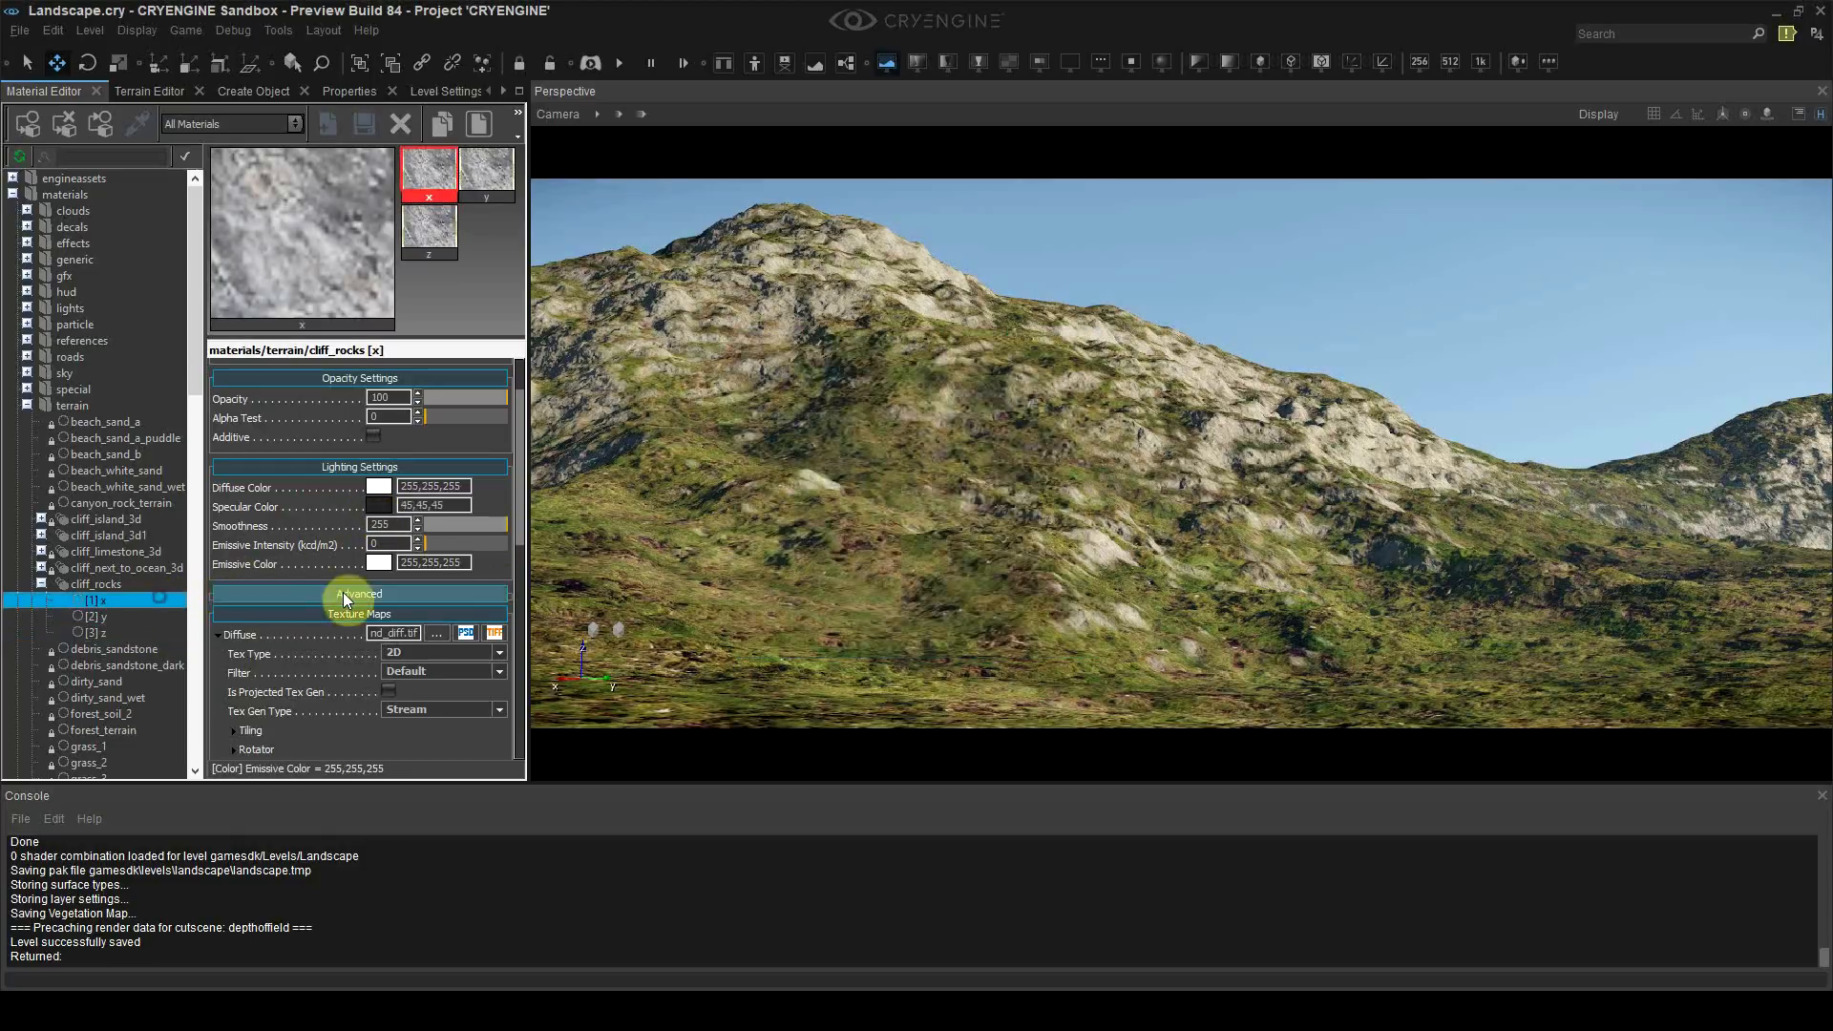
pyautogui.click(378, 506)
pyautogui.write('2')
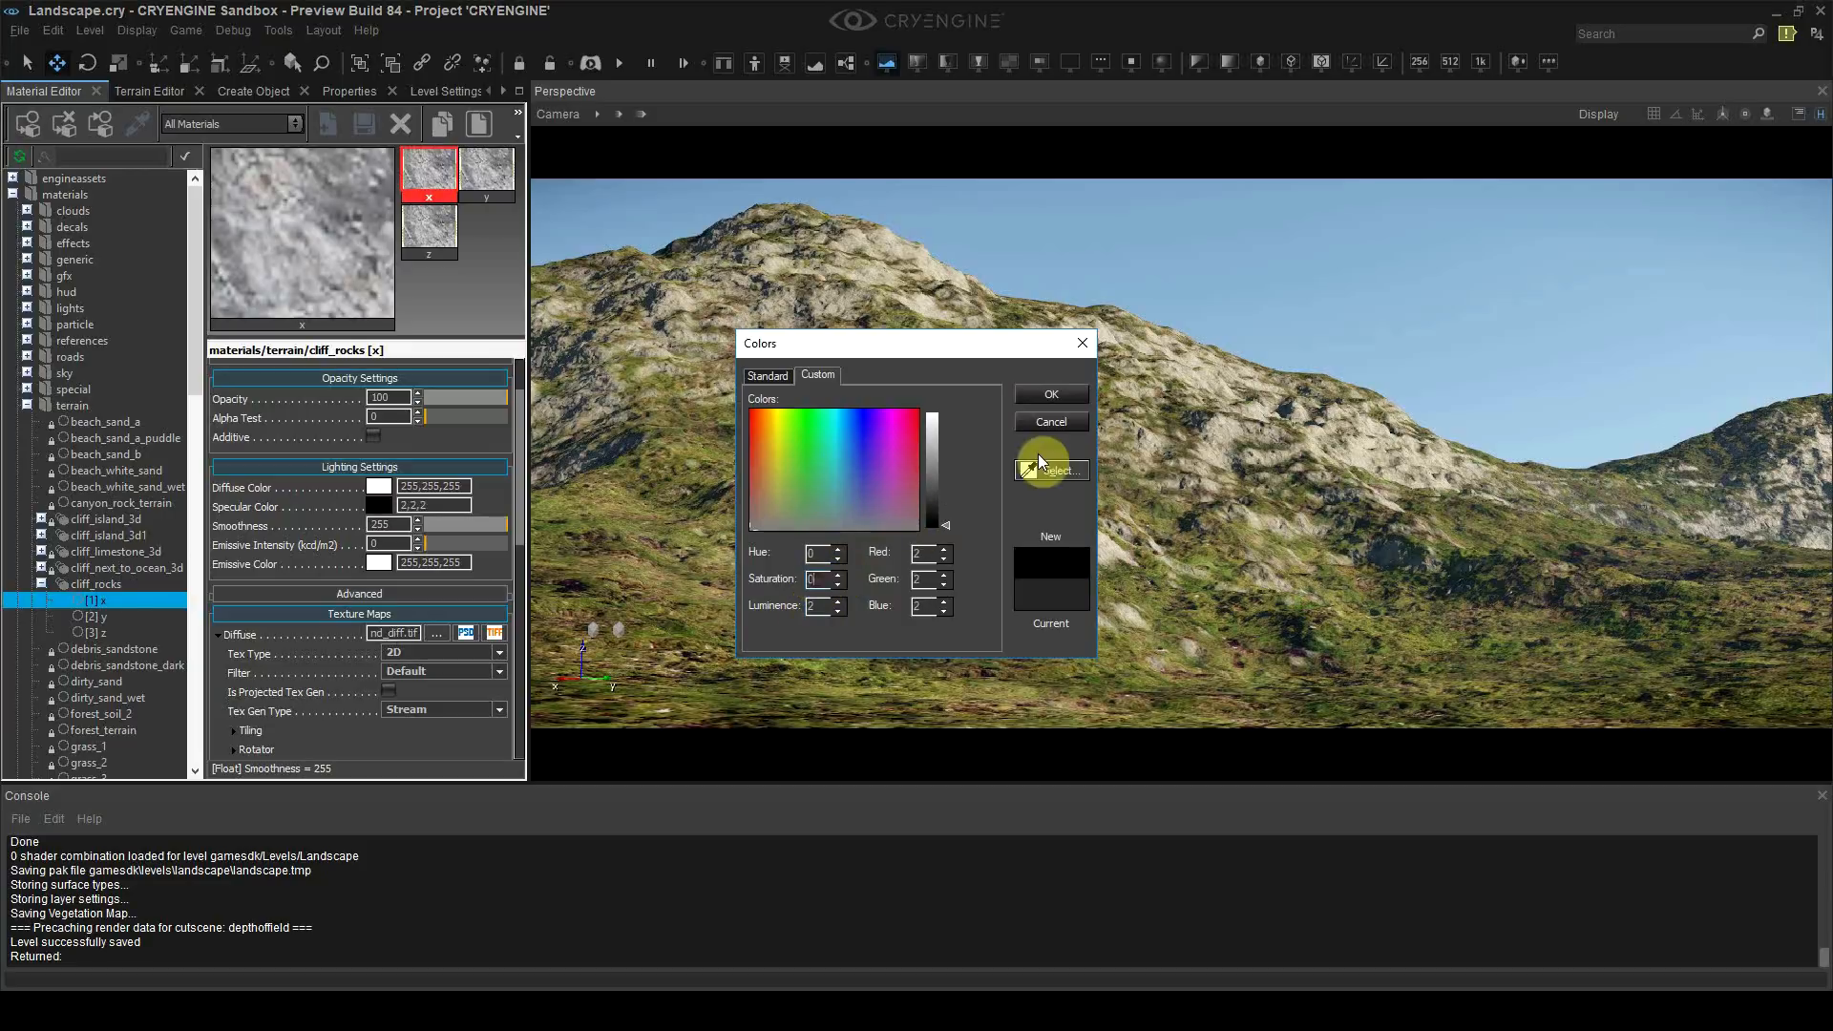
pyautogui.click(1058, 399)
# Step: Set the sun direction to 258 in the Environment Editor
pyautogui.click(497, 89)
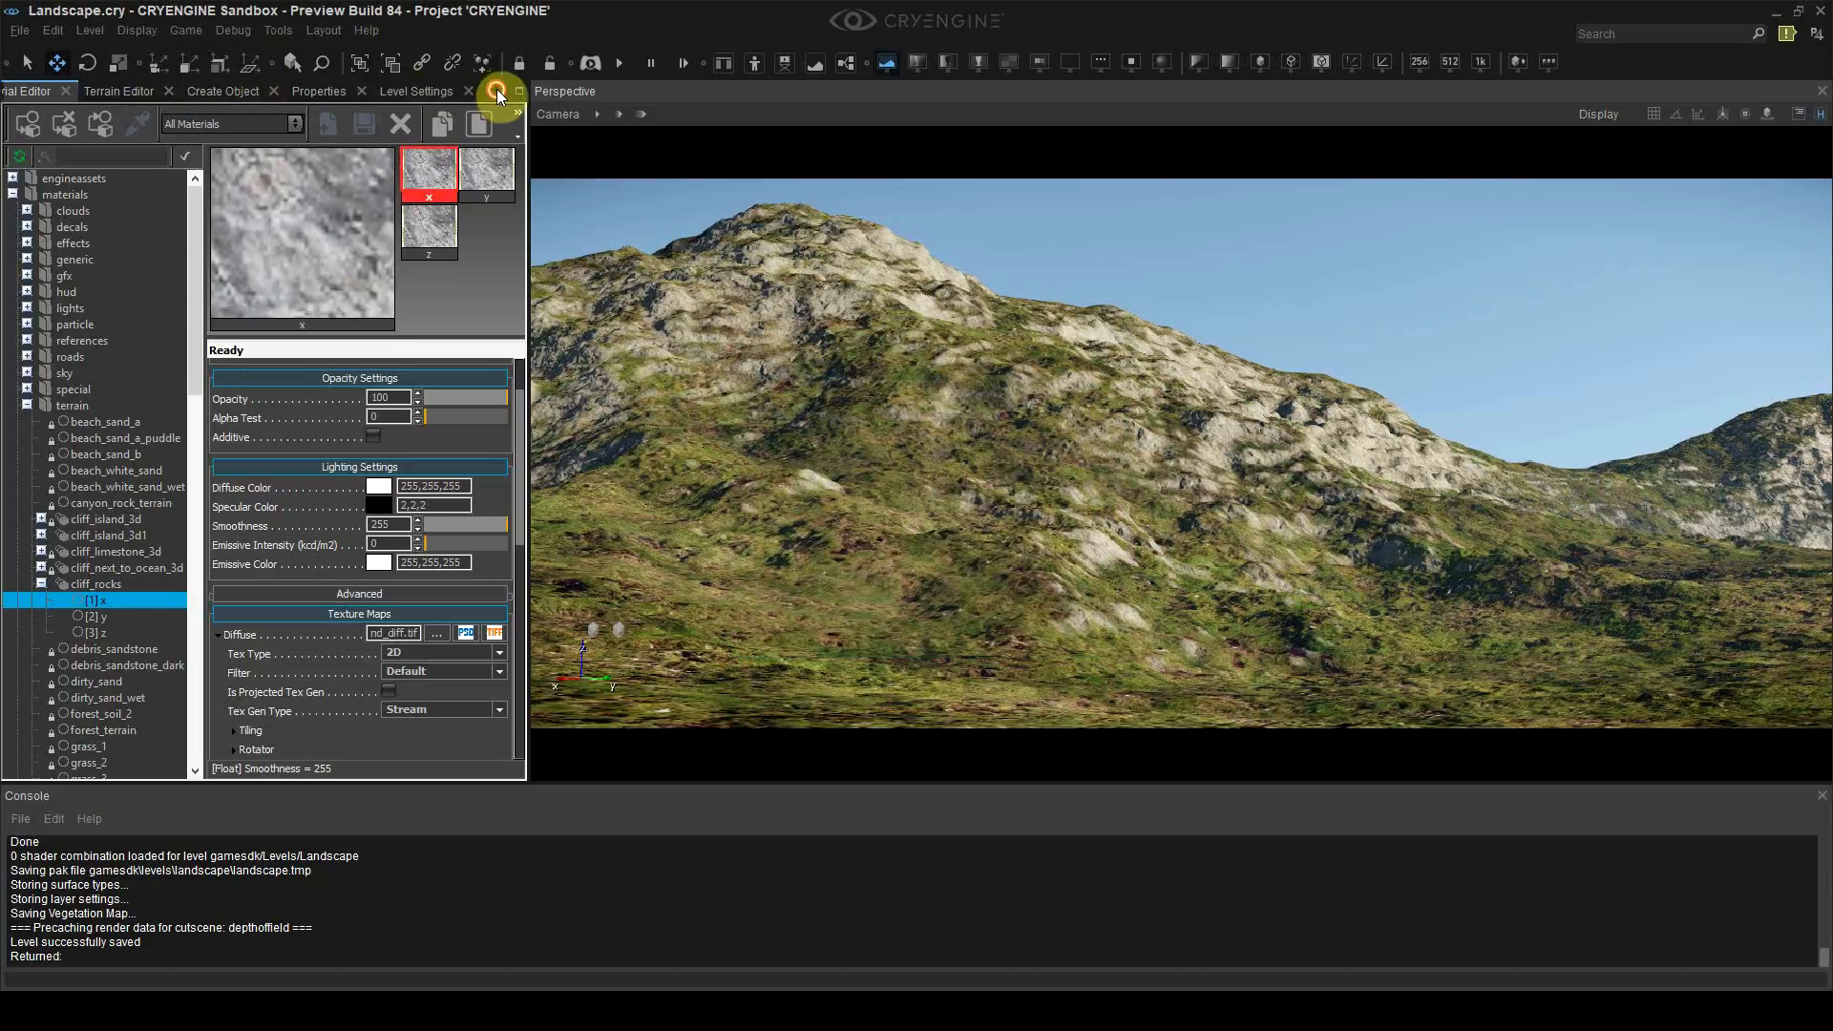
pyautogui.click(496, 89)
pyautogui.click(407, 93)
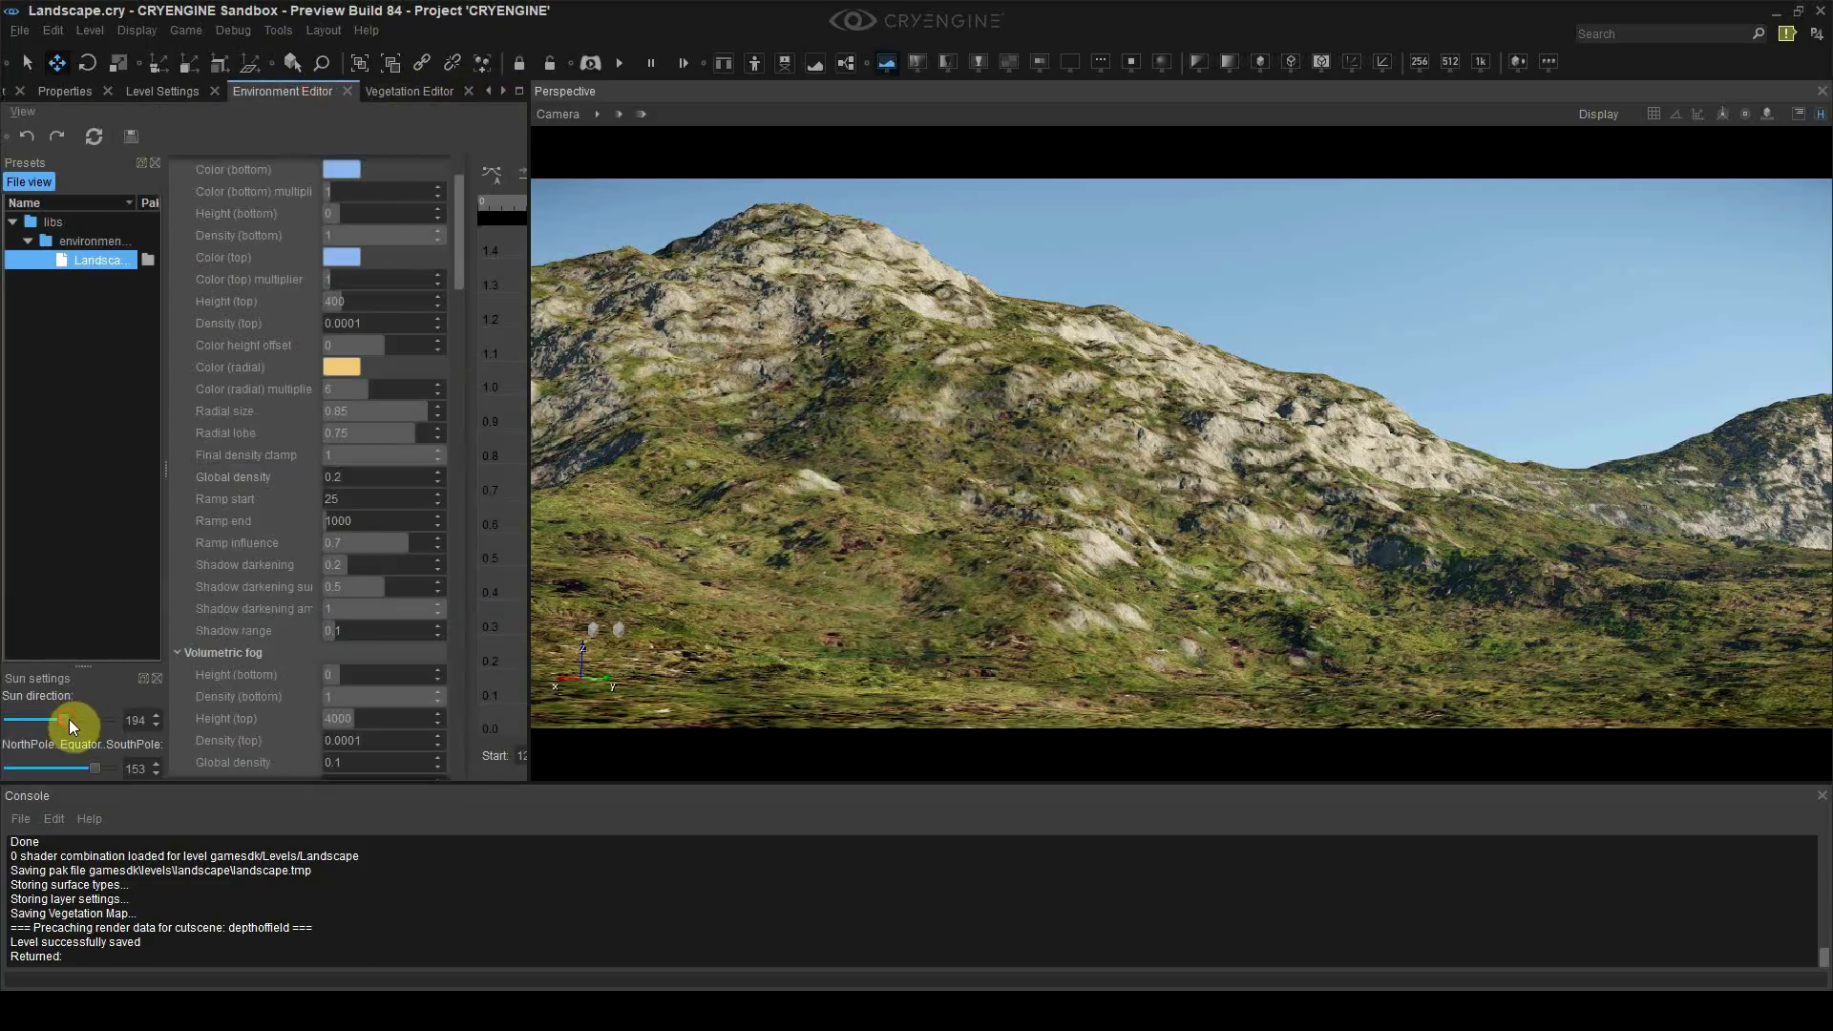
pyautogui.moveTo(69, 719); pyautogui.dragTo(84, 724)
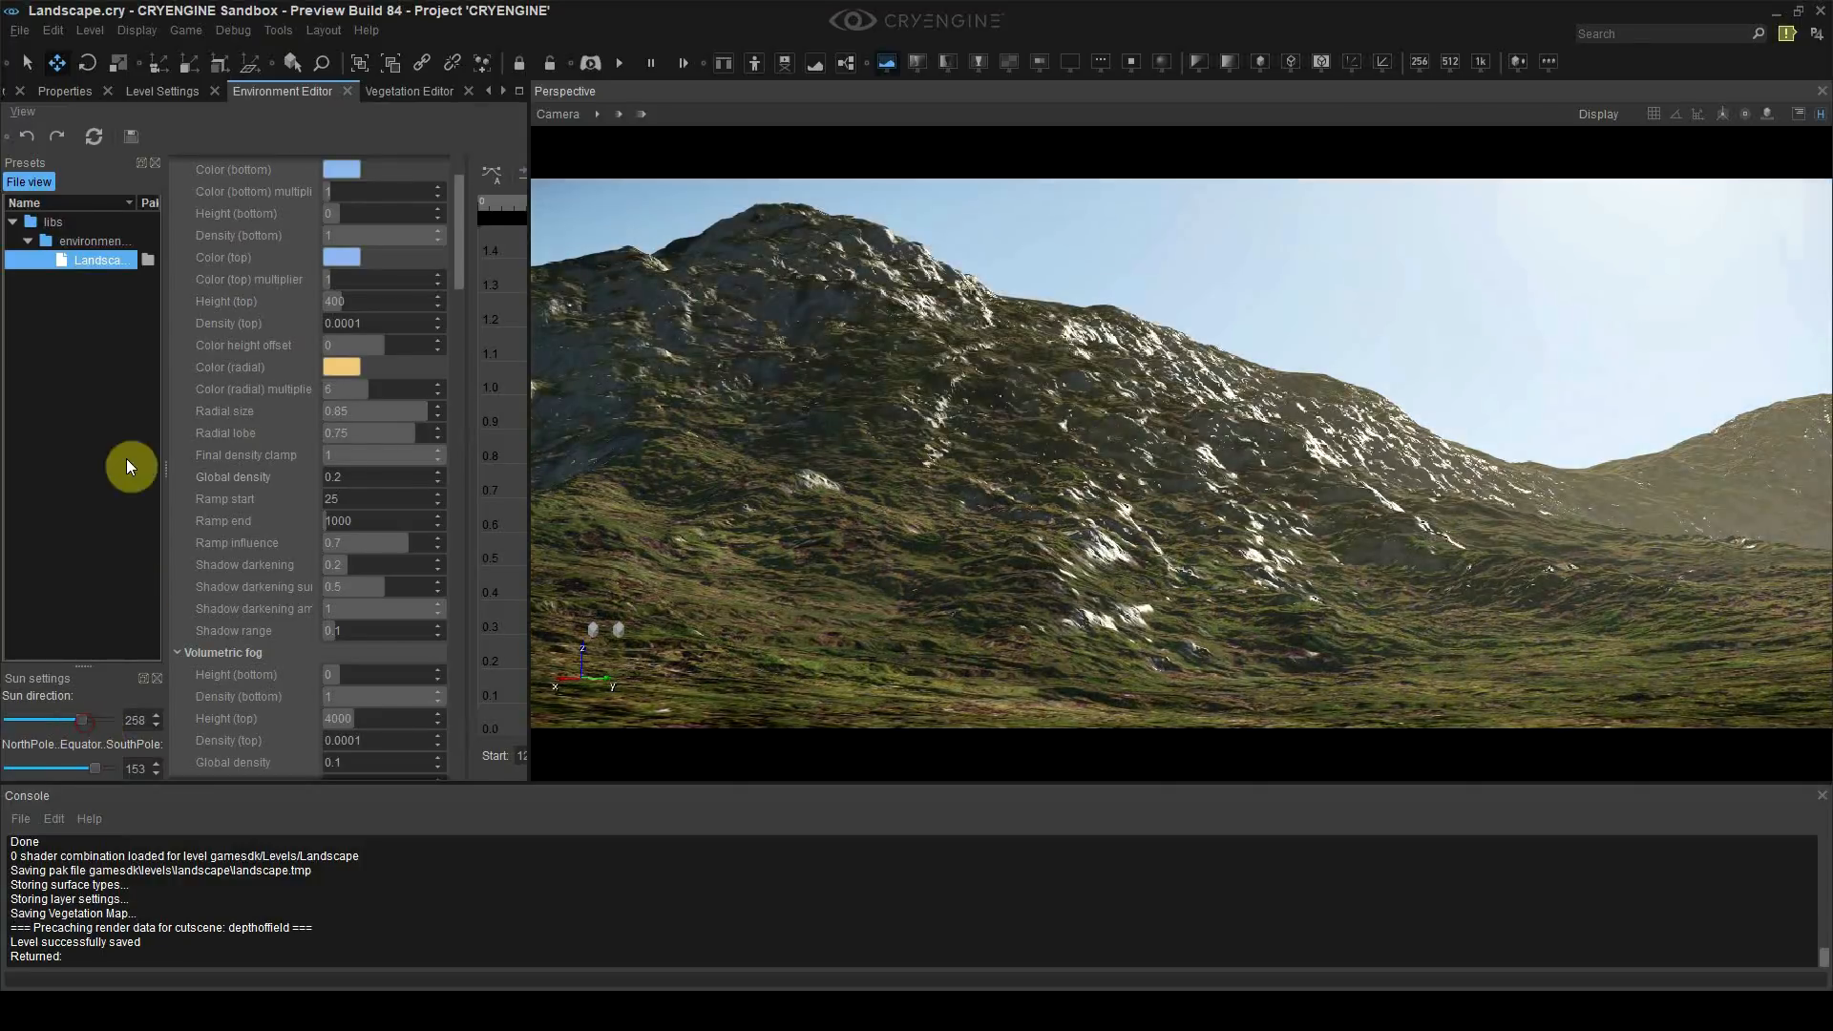
# Step: Raise the distant hill and its slope beside the mountain with the Raise/Lower terrain brush
pyautogui.click(489, 90)
pyautogui.click(489, 90)
pyautogui.click(489, 89)
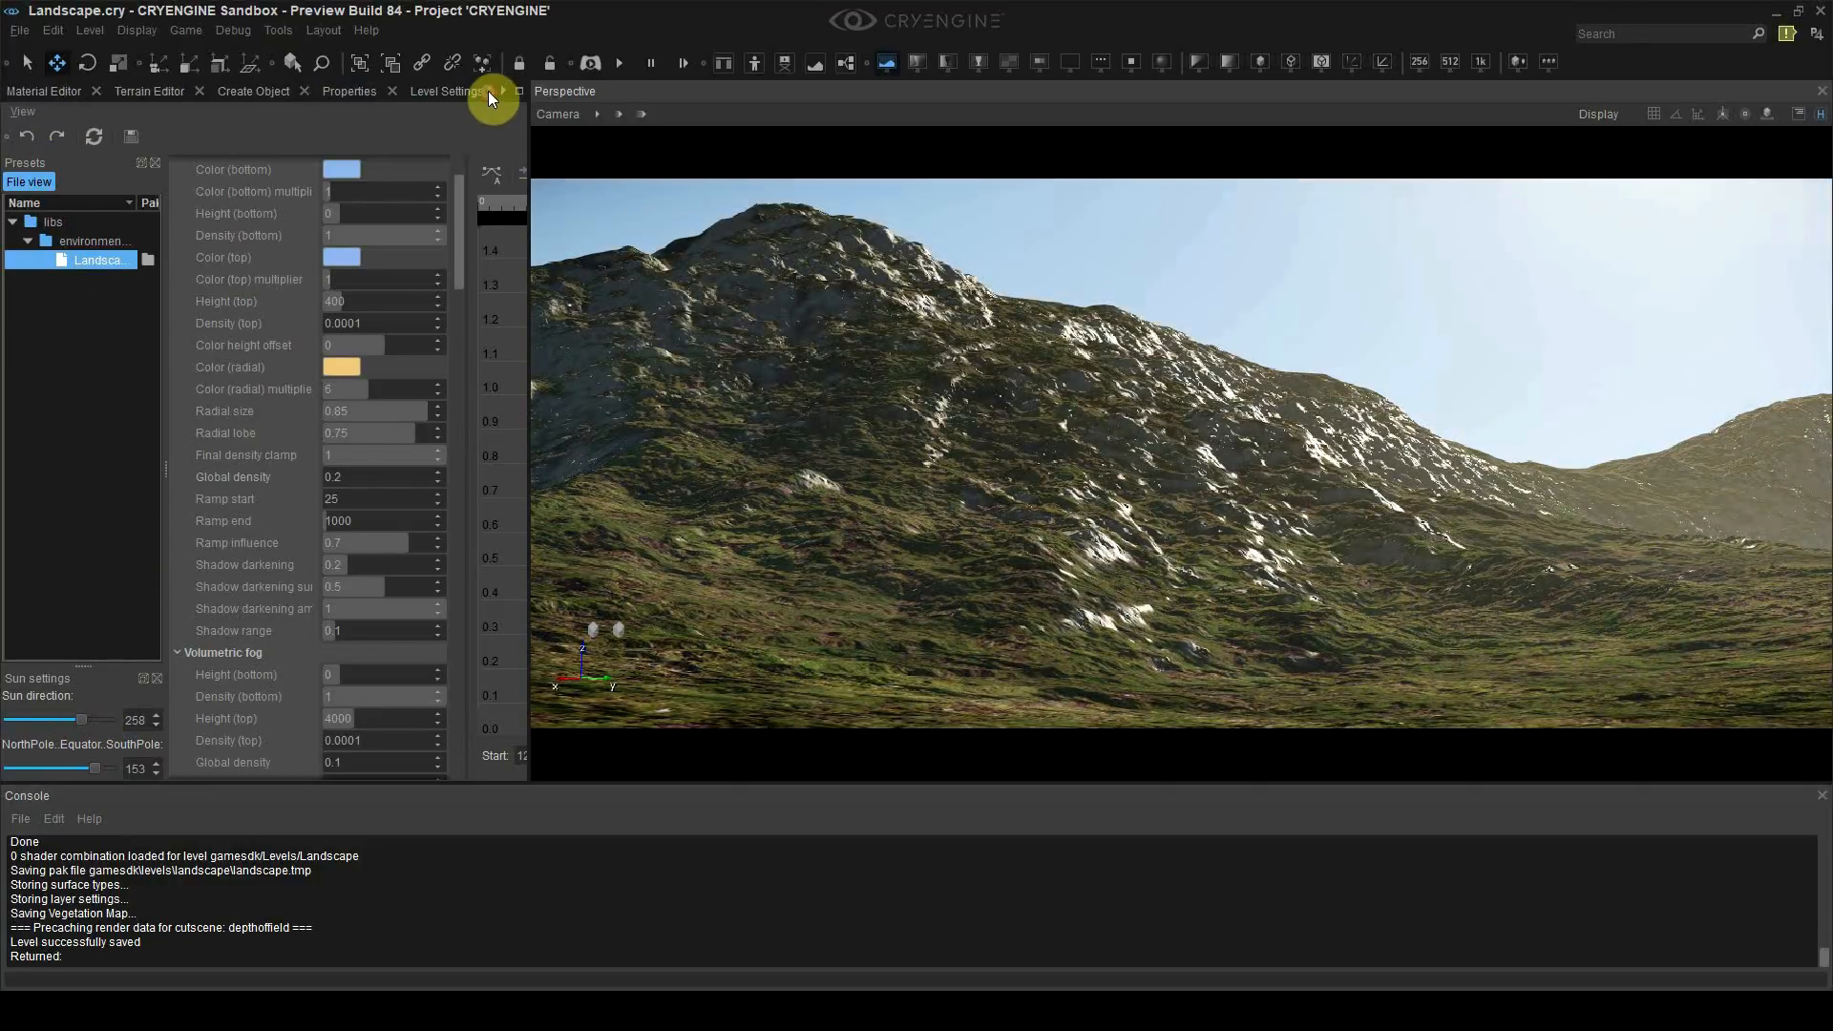
pyautogui.click(55, 94)
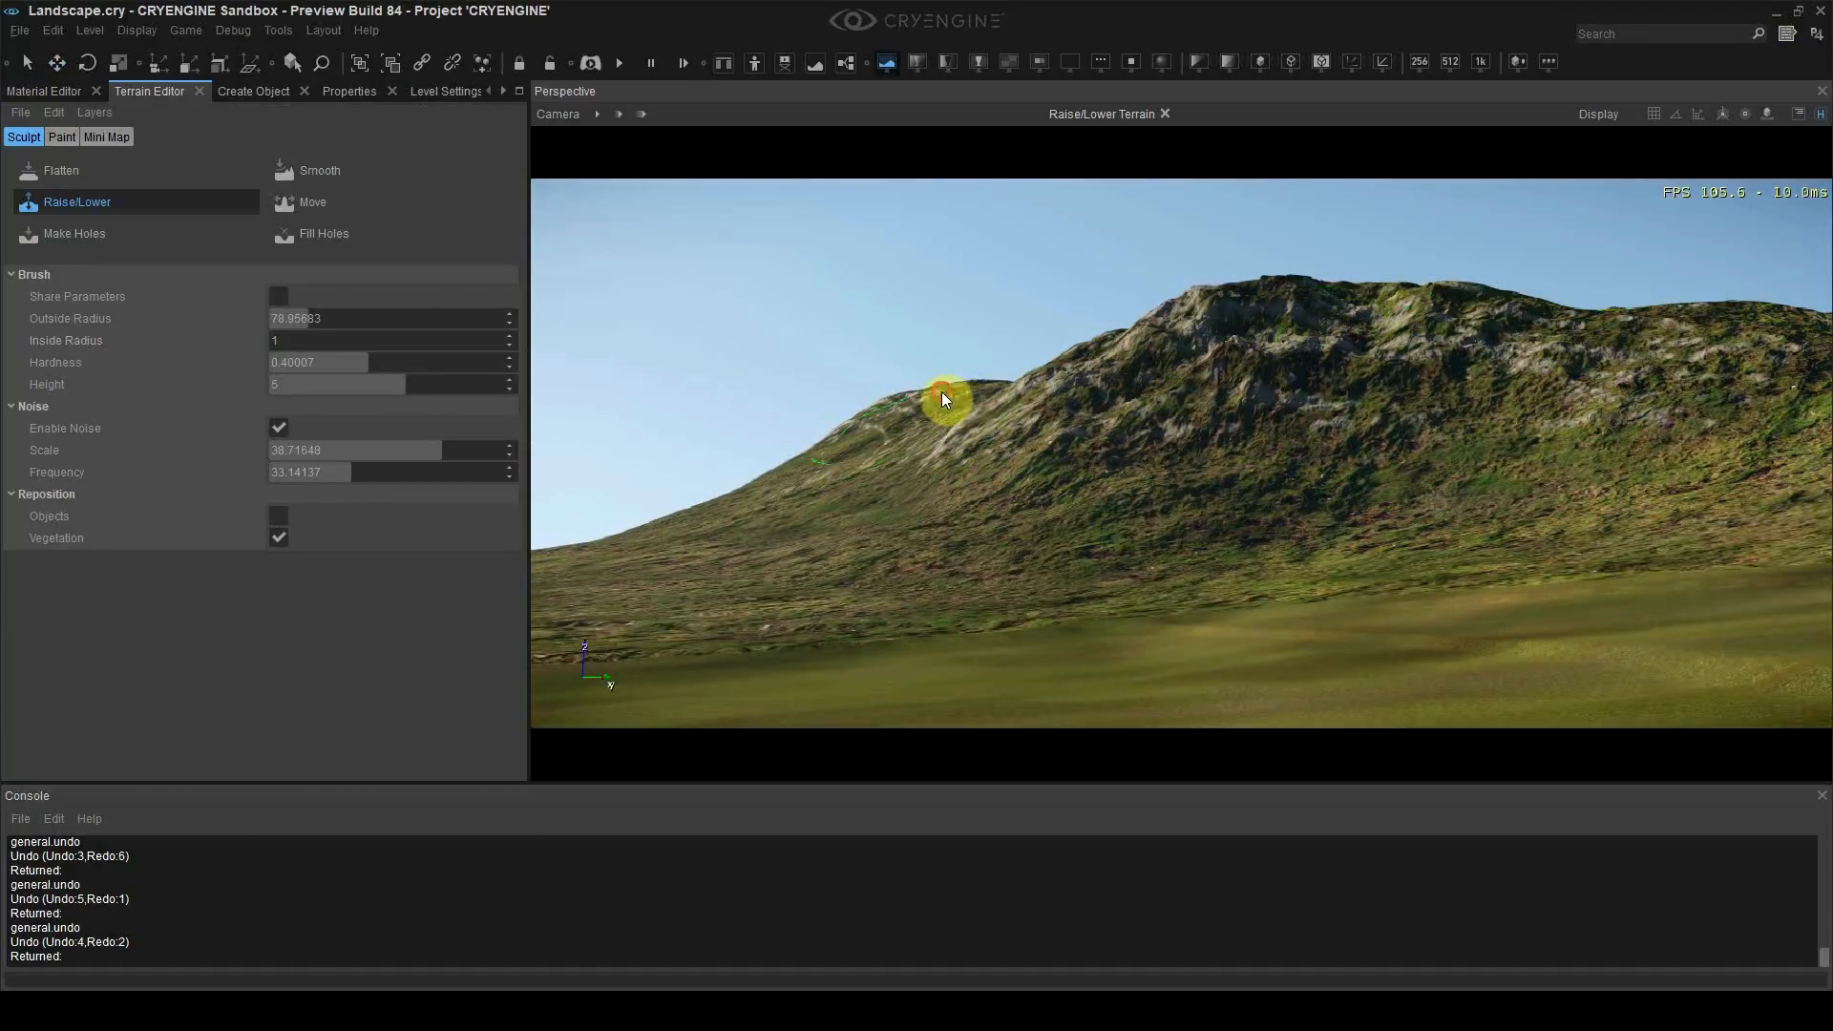
pyautogui.moveTo(941, 391); pyautogui.dragTo(811, 500)
pyautogui.moveTo(812, 500); pyautogui.dragTo(1103, 565, button='right')
# Step: Set the Raise/Lower brush's outside radius to 25 and hardness to about 0.239, and sculpt small bumps along the ridge
pyautogui.doubleClick(287, 320)
pyautogui.write('25')
pyautogui.moveTo(1158, 479)
pyautogui.mouseDown(button='right')
pyautogui.moveTo(1224, 380)
pyautogui.moveTo(1126, 374)
pyautogui.moveTo(909, 468)
pyautogui.moveTo(1031, 496)
pyautogui.mouseUp(button='right')
pyautogui.moveTo(367, 363); pyautogui.dragTo(328, 363)
pyautogui.moveTo(1425, 418); pyautogui.dragTo(1533, 357, button='right')
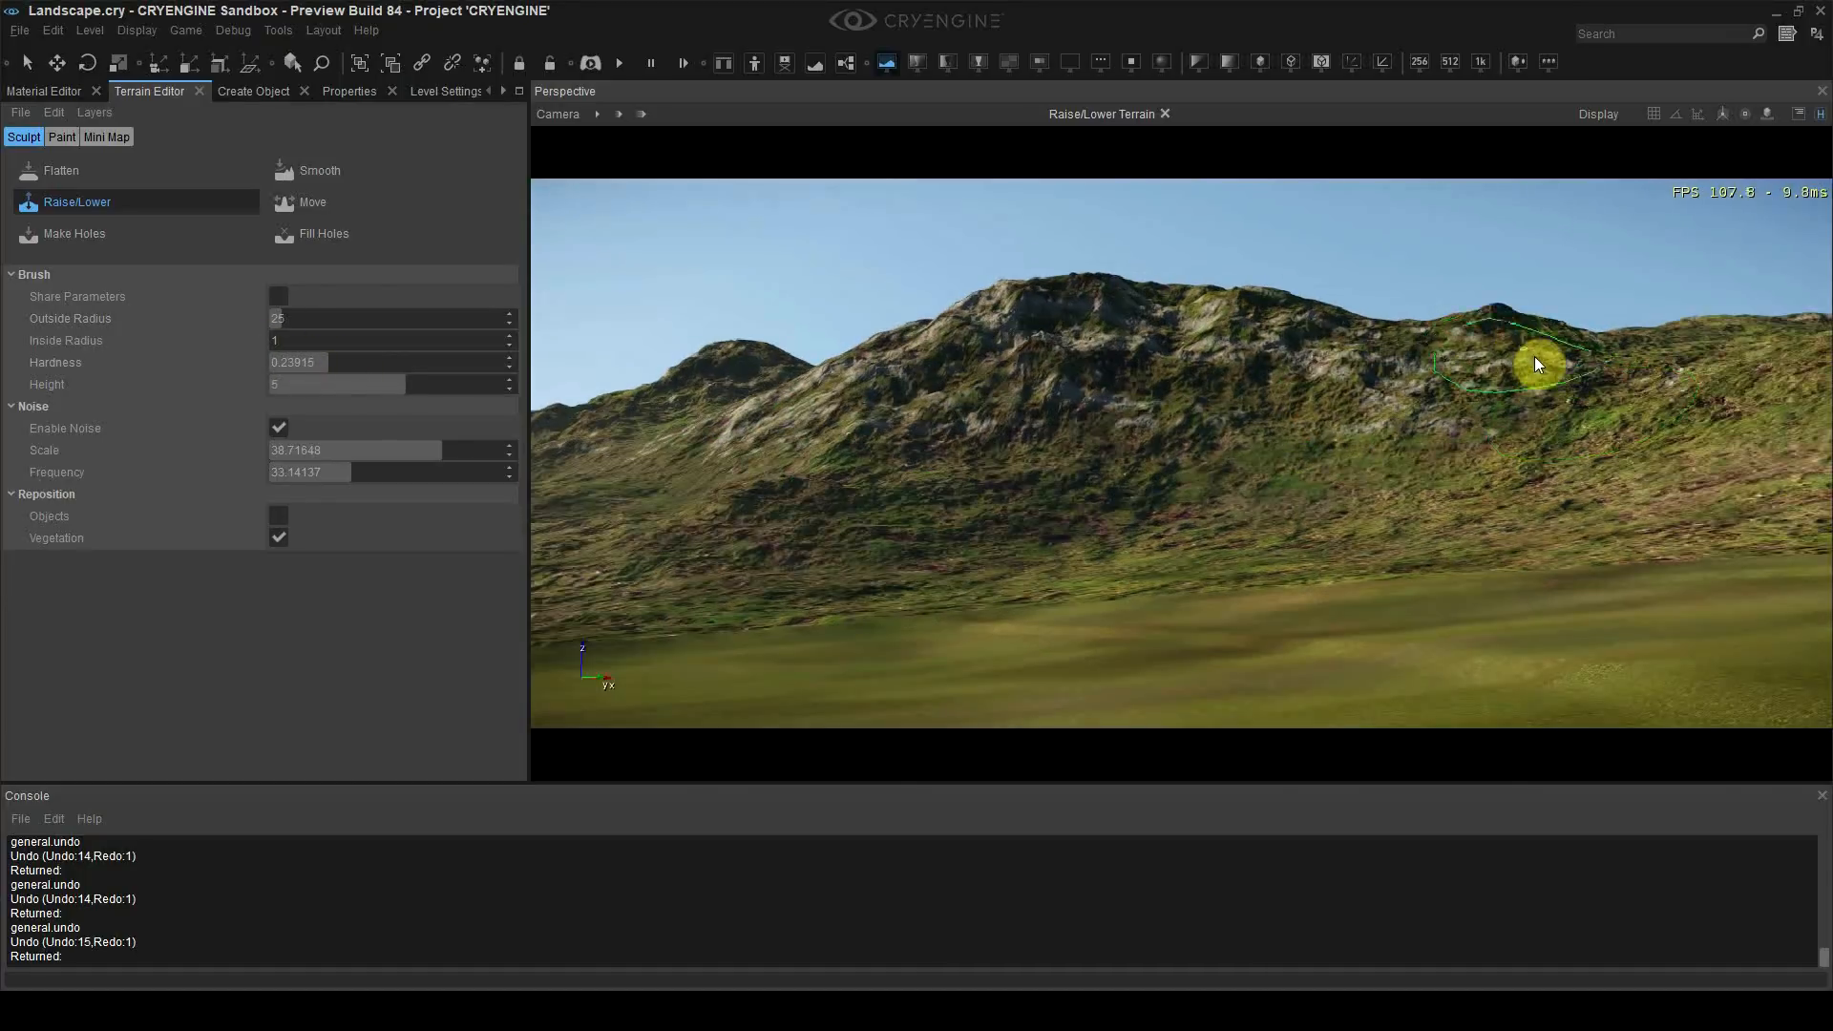
pyautogui.hotkey('ctrl', 'z')
pyautogui.click(1222, 310)
pyautogui.moveTo(1232, 324); pyautogui.dragTo(1455, 359, button='right')
pyautogui.click(1457, 367)
# Step: Undo the latest Raise/Lower strokes and try another stroke on the lower slope
pyautogui.moveTo(1283, 535); pyautogui.dragTo(1243, 537, button='right')
pyautogui.hotkey('ctrl', 'z')
pyautogui.hotkey('ctrl', 'z')
pyautogui.hotkey('ctrl', 'z')
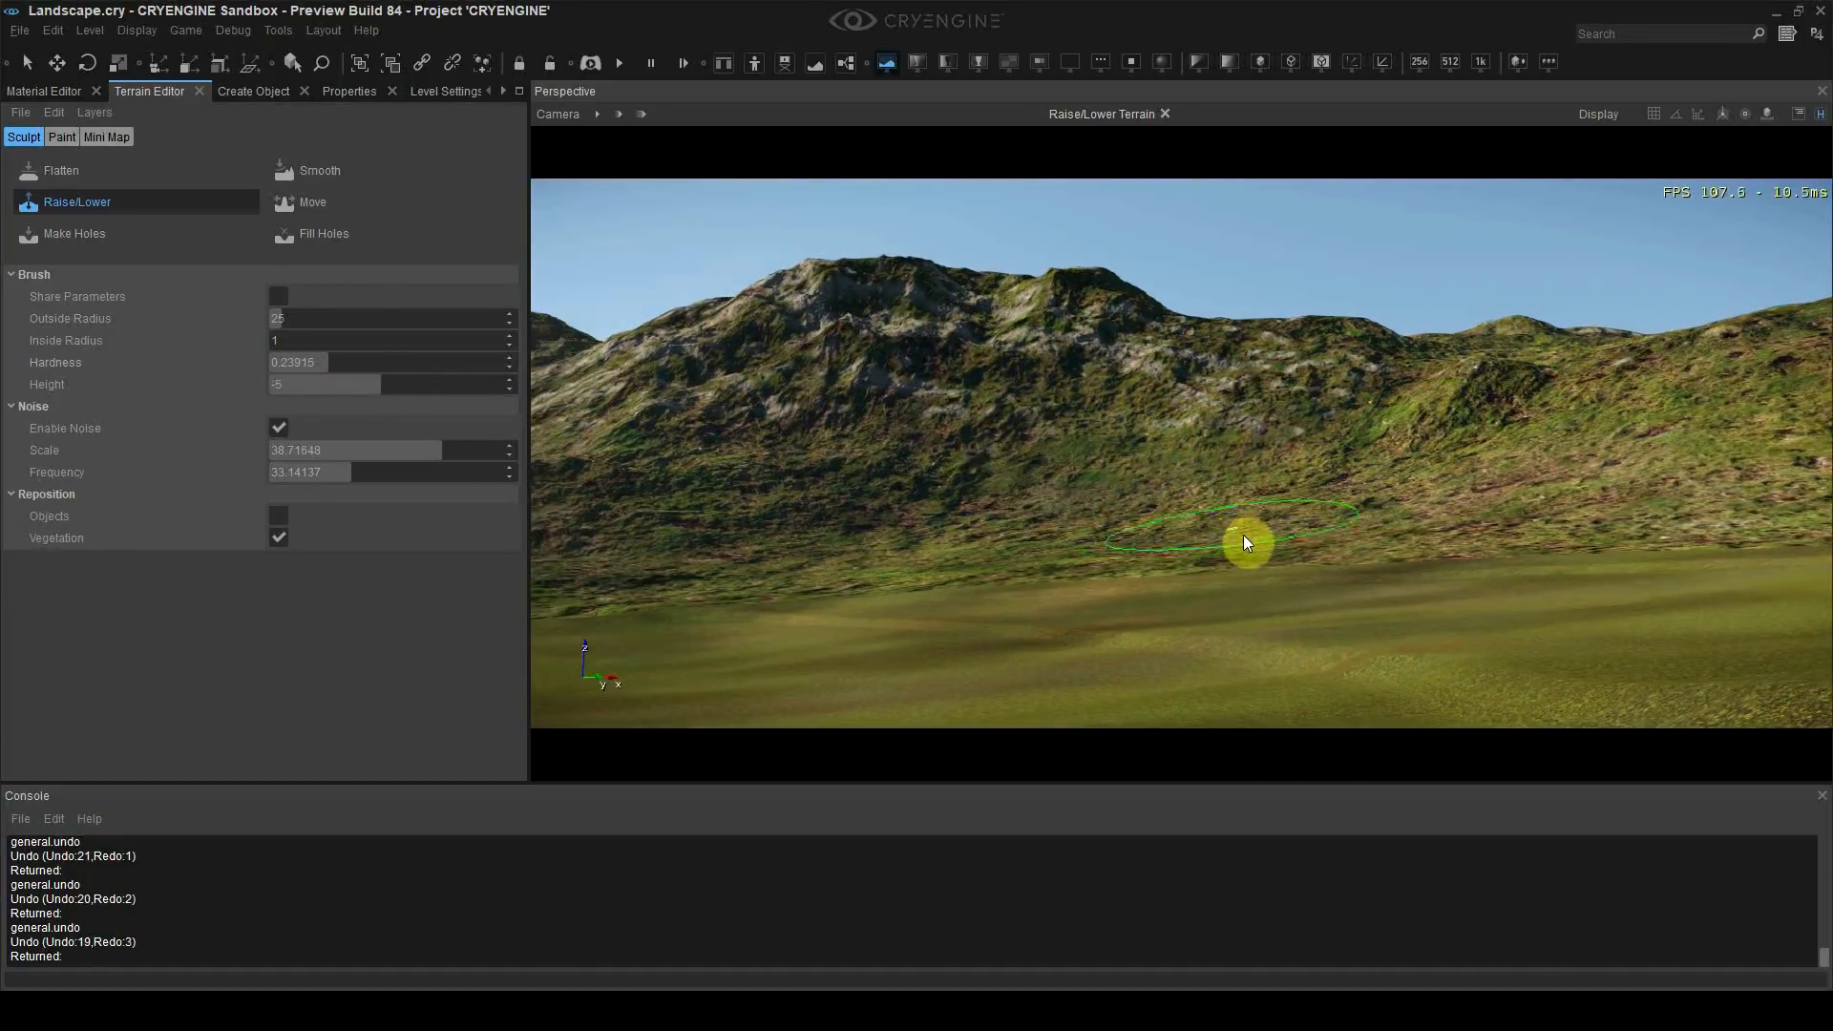
pyautogui.hotkey('ctrl', 'z')
pyautogui.click(1130, 472)
pyautogui.hotkey('ctrl', 'z')
# Step: Enlarge the brush's outside radius to about 82.47 and reshape the broad mountain slopes, undoing unwanted strokes
pyautogui.moveTo(280, 319); pyautogui.dragTo(310, 319)
pyautogui.moveTo(1146, 430)
pyautogui.mouseDown(button='right')
pyautogui.moveTo(1377, 434)
pyautogui.moveTo(993, 459)
pyautogui.mouseUp(button='right')
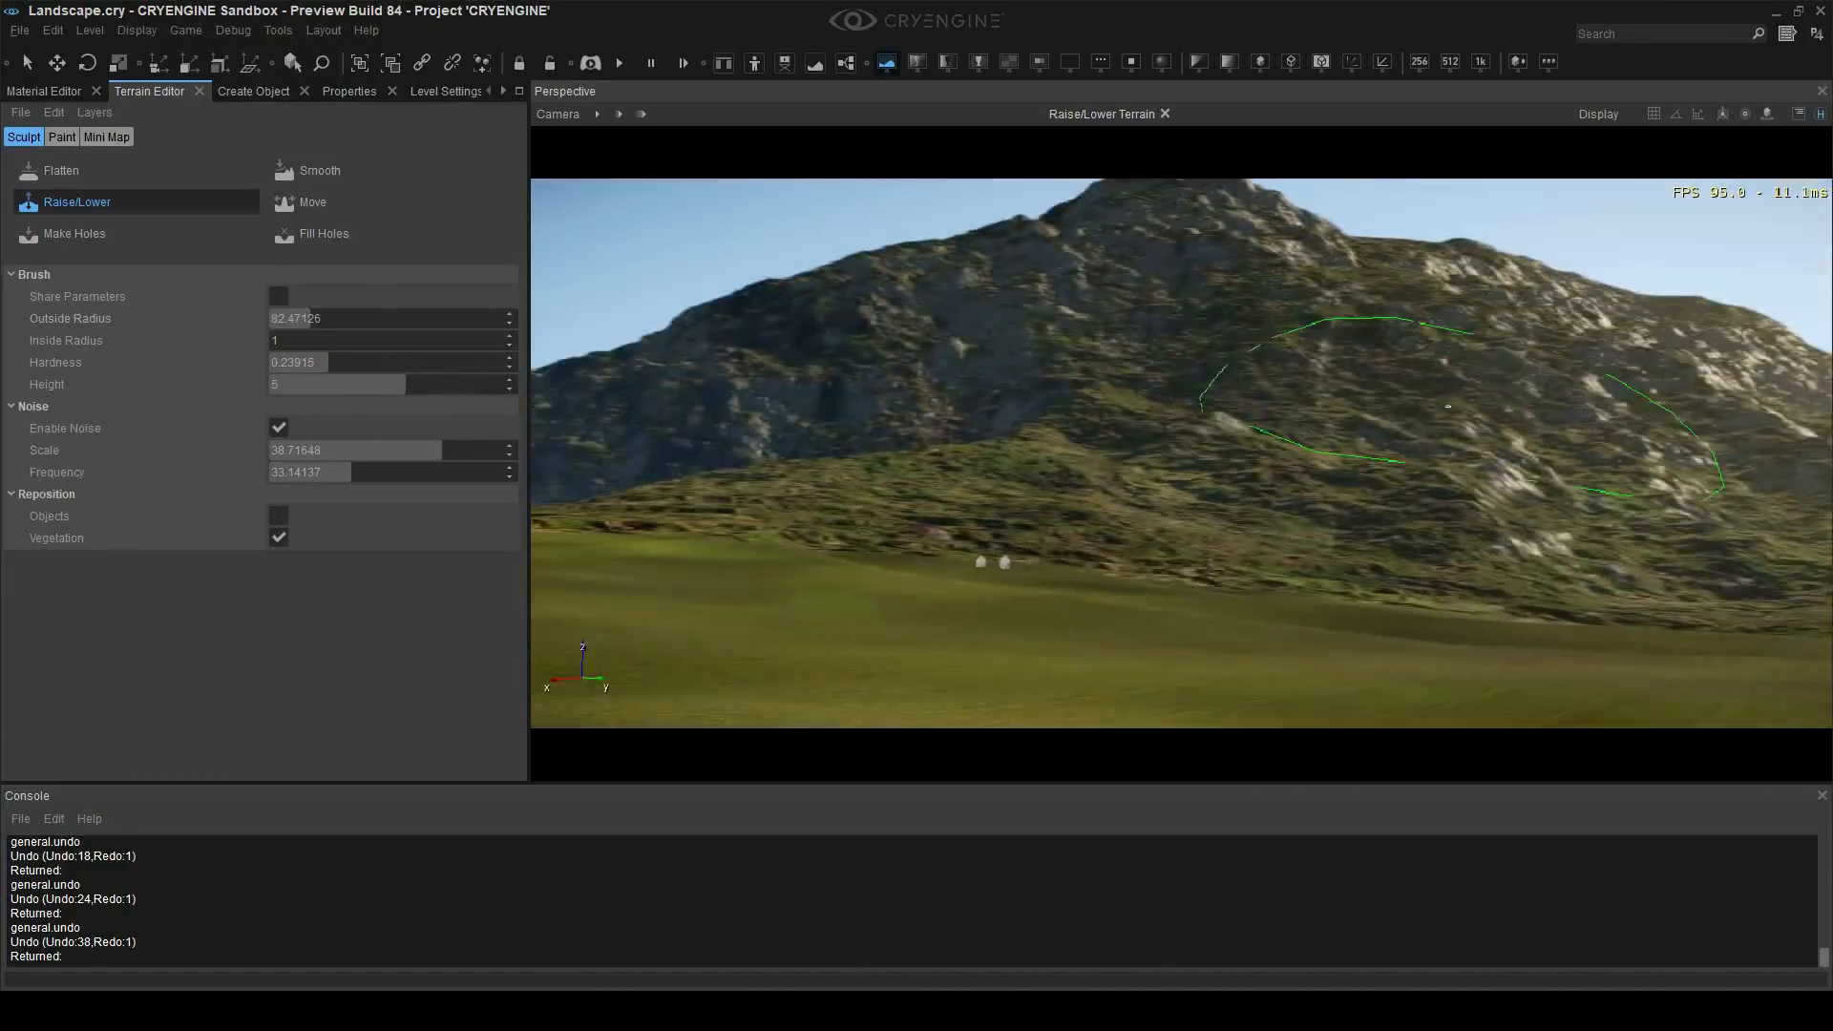
pyautogui.hotkey('ctrl', 'z')
pyautogui.click(882, 461)
pyautogui.hotkey('ctrl', 'z')
pyautogui.hotkey('ctrl', 'z')
pyautogui.moveTo(882, 461)
pyautogui.mouseDown(button='right')
pyautogui.moveTo(861, 439)
pyautogui.moveTo(1231, 535)
pyautogui.moveTo(1332, 506)
pyautogui.mouseUp(button='right')
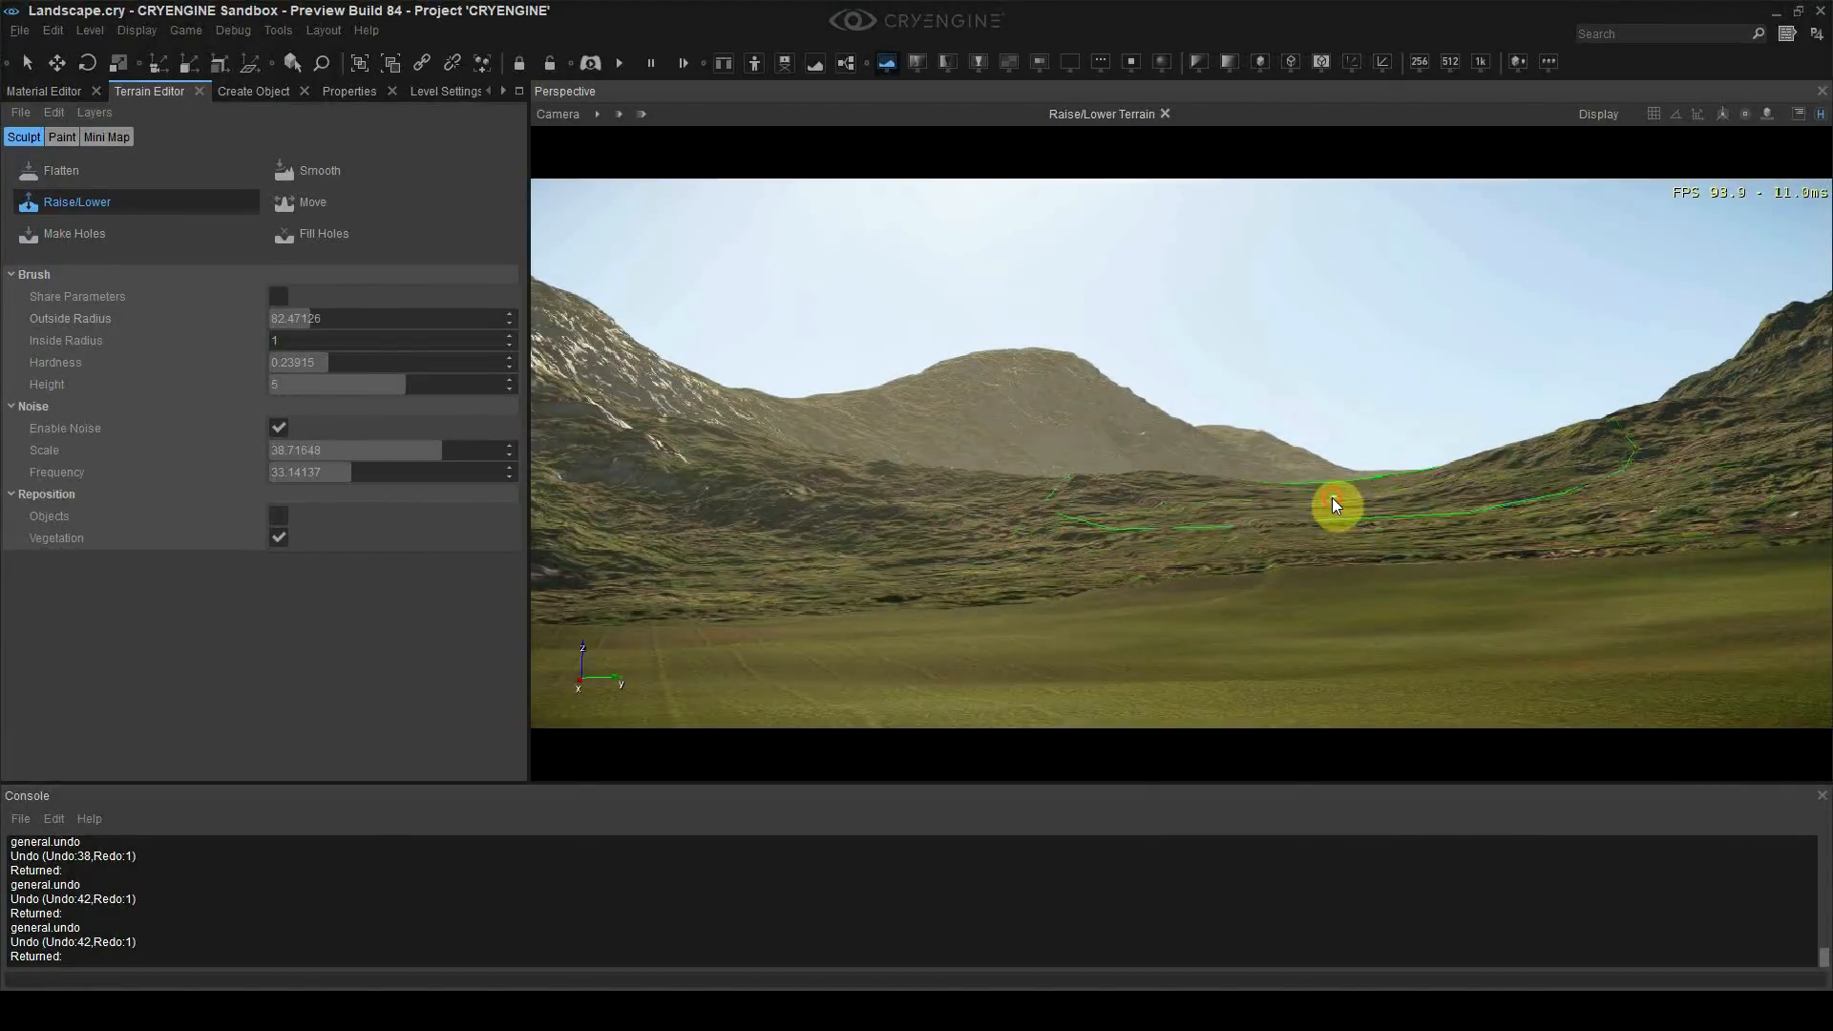
# Step: Sculpt the low ridge across the valley between the hills, undoing unwanted strokes
pyautogui.click(1332, 506)
pyautogui.hotkey('ctrl', 'z')
pyautogui.moveTo(1425, 594); pyautogui.dragTo(1392, 479, button='right')
pyautogui.click(1392, 479)
pyautogui.hotkey('ctrl', 'z')
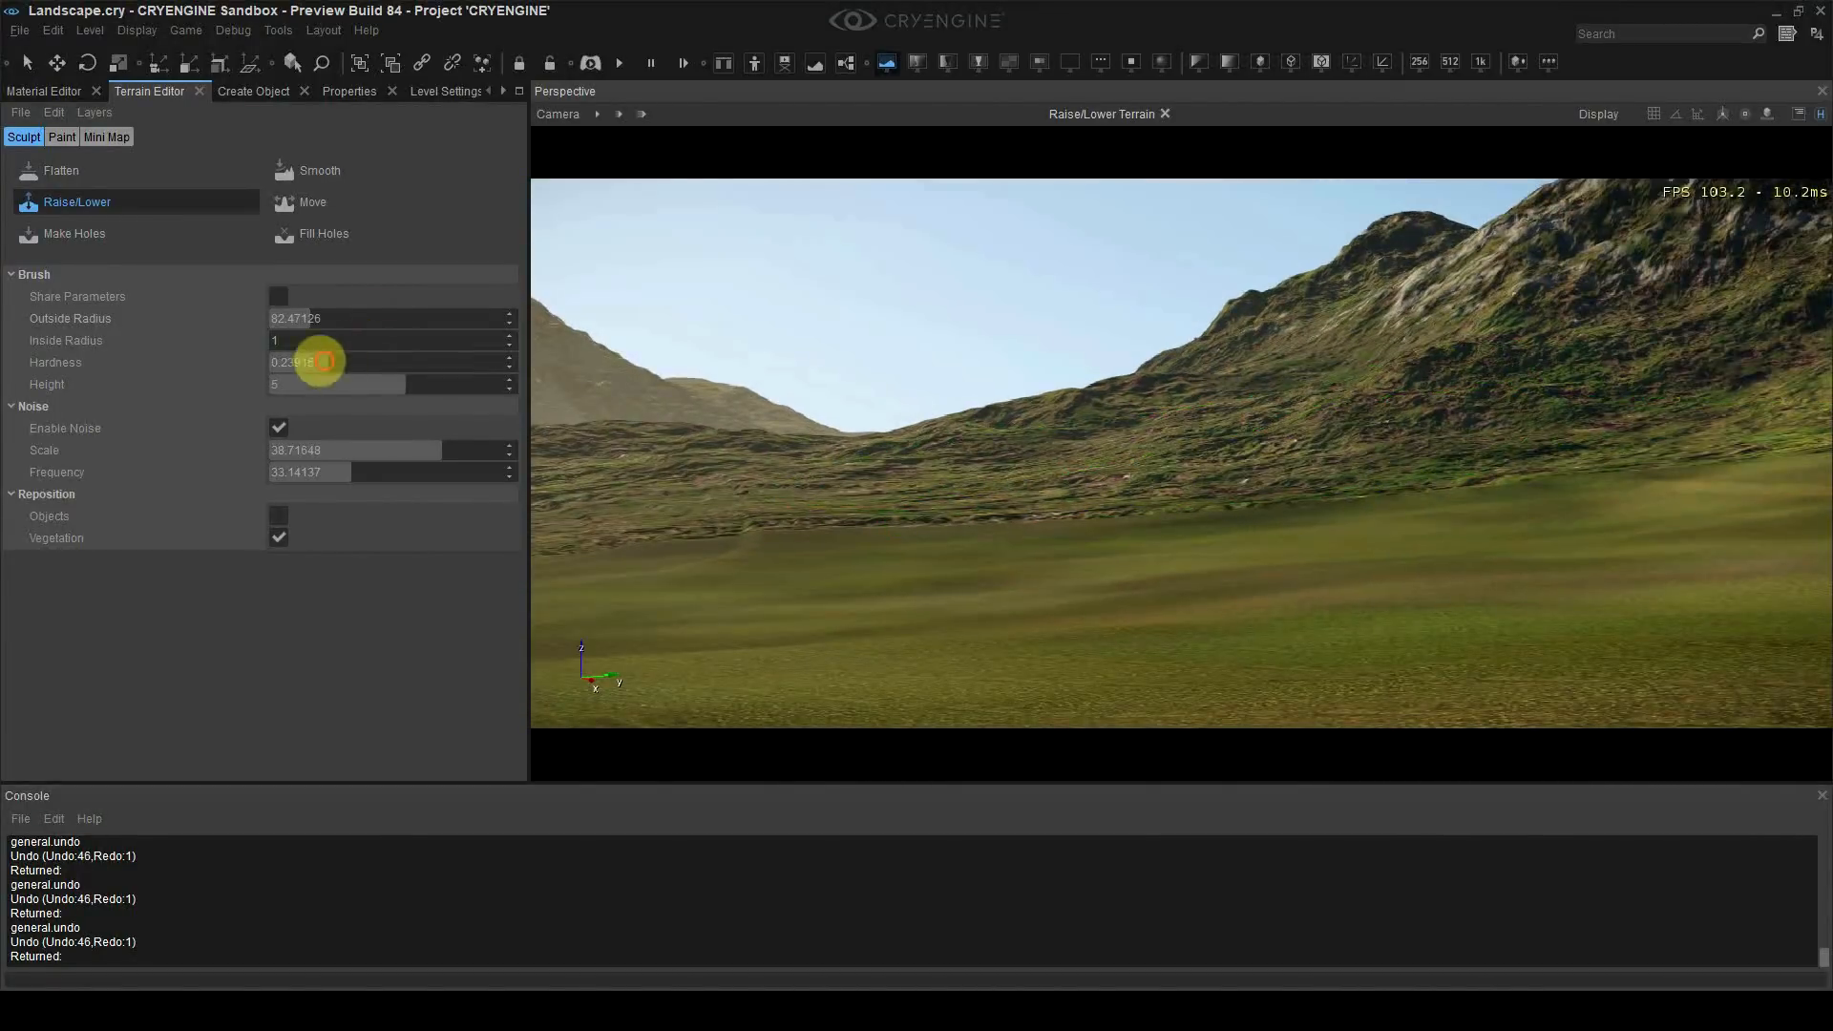
# Step: Adjust the brush's hardness and height and continue sculpting the hills around the plain
pyautogui.click(321, 362)
pyautogui.click(398, 384)
pyautogui.click(1141, 463)
pyautogui.hotkey('ctrl', 'z')
pyautogui.moveTo(1142, 462)
pyautogui.mouseDown(button='right')
pyautogui.moveTo(1095, 559)
pyautogui.moveTo(993, 417)
pyautogui.moveTo(1195, 498)
pyautogui.mouseUp(button='right')
pyautogui.click(993, 418)
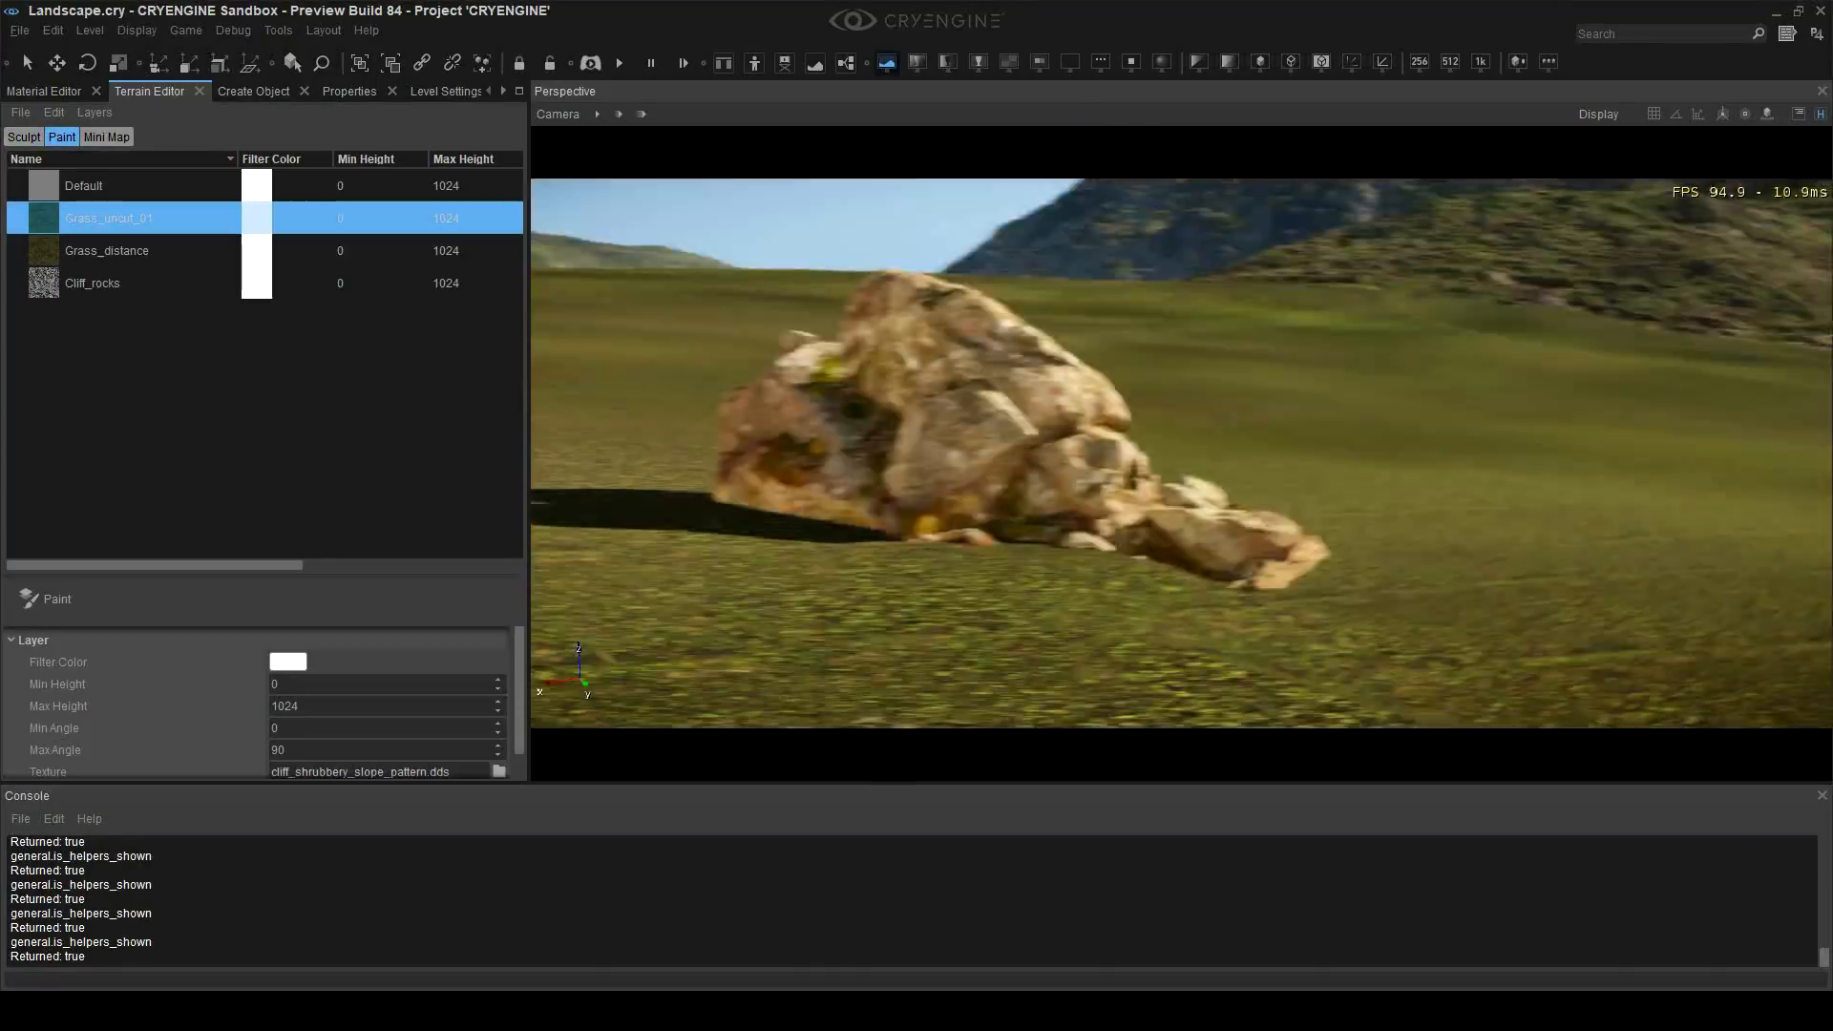
# Step: Adjust the height of the rock formation on the grass plain with the Move tool and save the level
pyautogui.moveTo(1195, 497); pyautogui.dragTo(978, 448, button='right')
pyautogui.press('2')
pyautogui.click(978, 364)
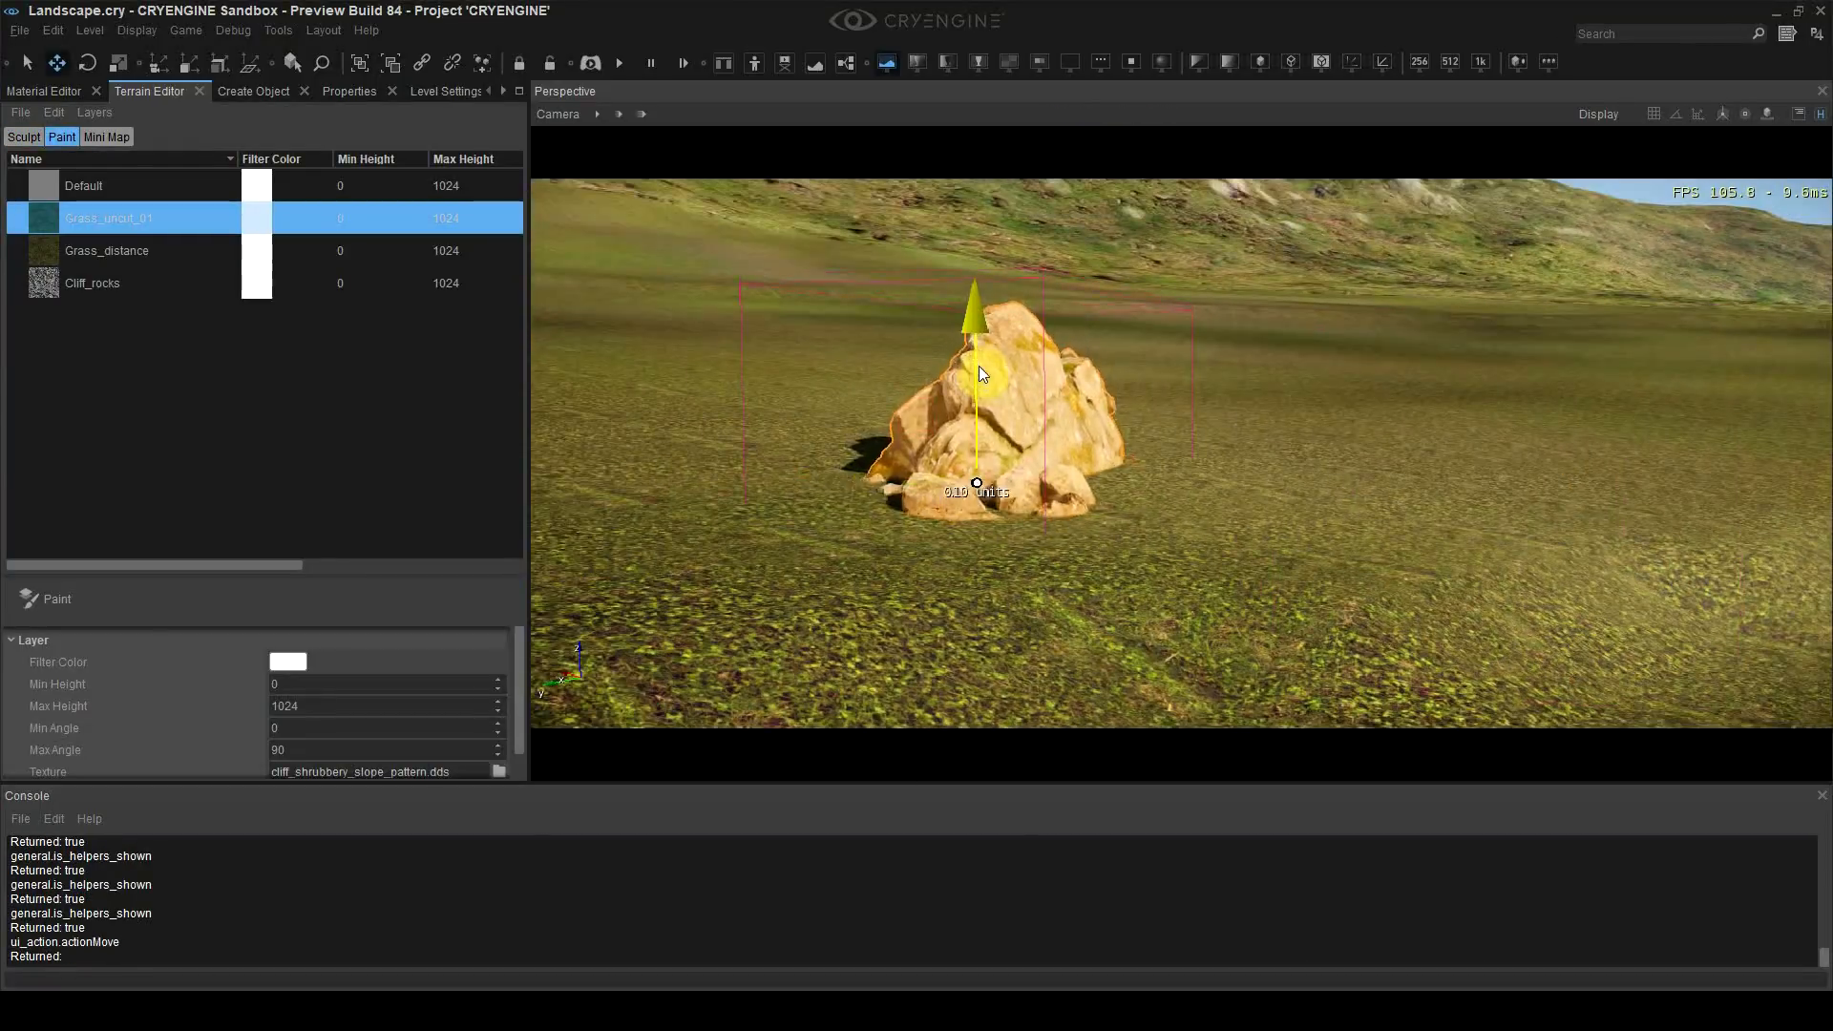
pyautogui.moveTo(978, 364); pyautogui.dragTo(895, 420, button='right')
pyautogui.moveTo(895, 420)
pyautogui.mouseDown()
pyautogui.moveTo(896, 332)
pyautogui.moveTo(896, 418)
pyautogui.mouseUp()
pyautogui.click(1285, 540)
pyautogui.moveTo(1285, 541)
pyautogui.mouseDown(button='right')
pyautogui.moveTo(1145, 535)
pyautogui.moveTo(1465, 427)
pyautogui.mouseUp(button='right')
pyautogui.hotkey('ctrl', 's')
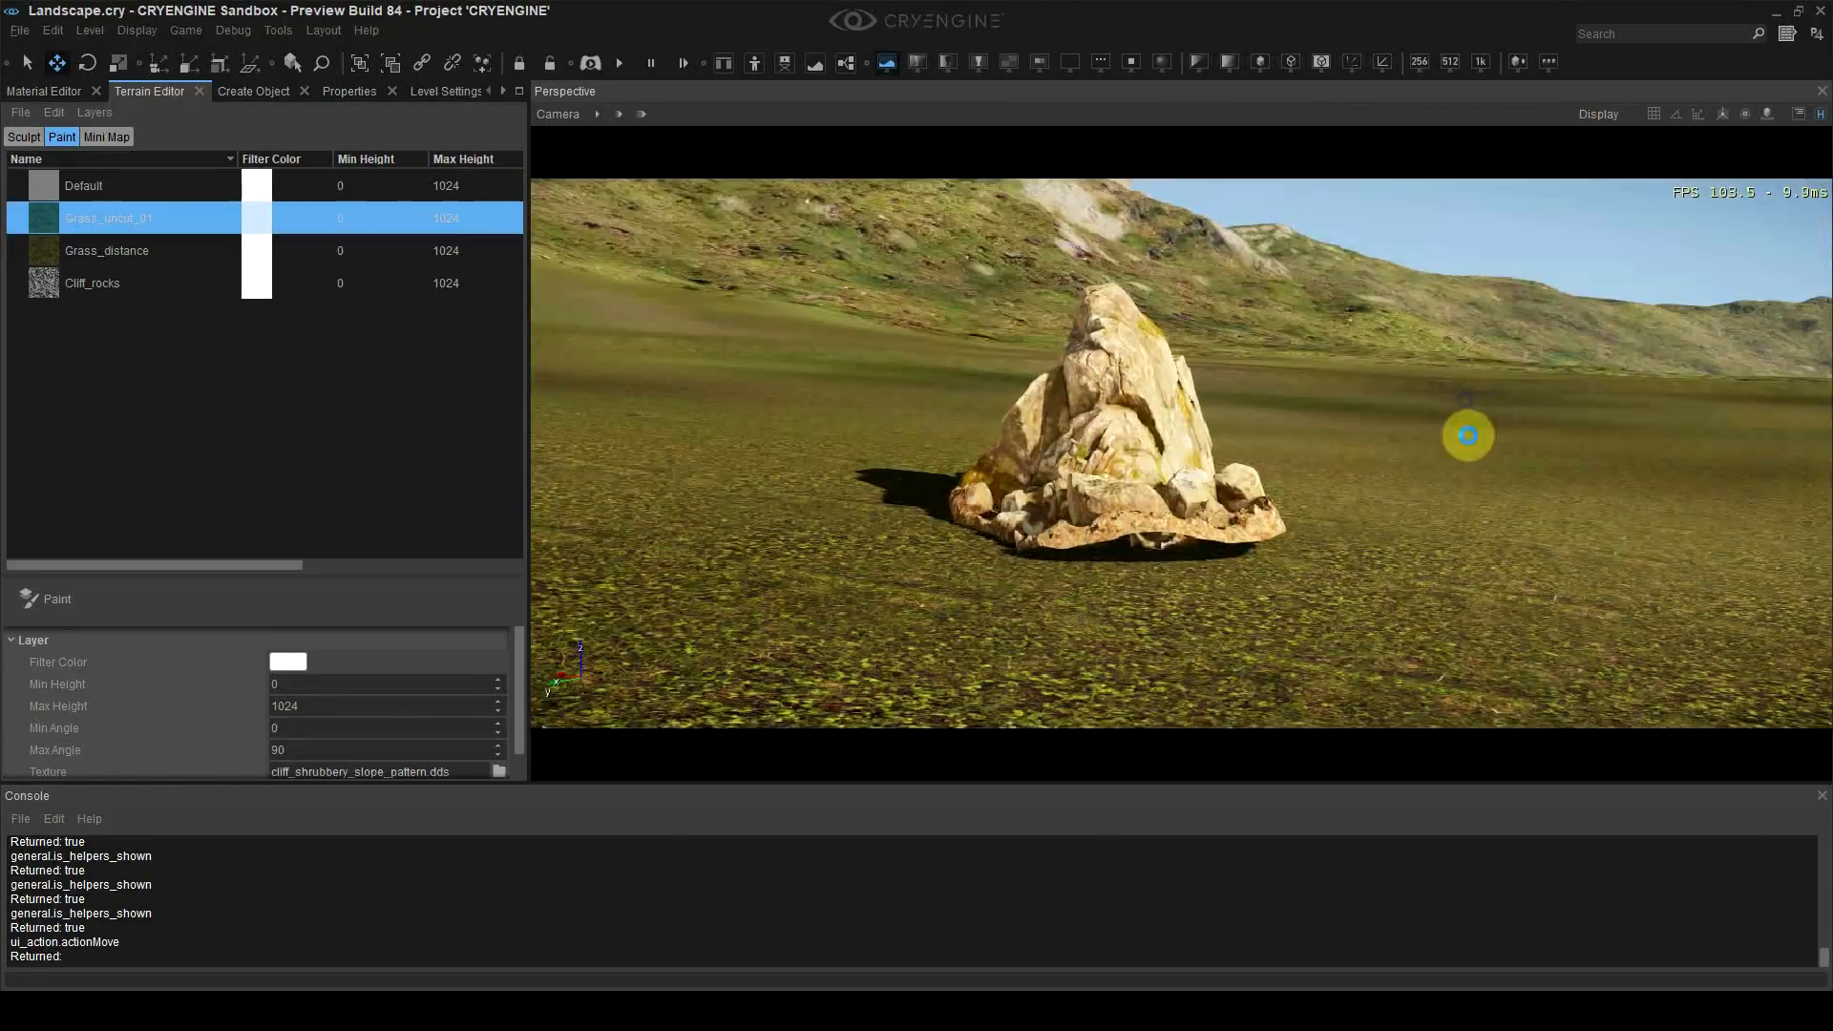
# Step: Paint the Grass vegetation group's three grass clump variants onto the ground beside the rock formation
pyautogui.click(27, 135)
pyautogui.click(502, 91)
pyautogui.click(502, 92)
pyautogui.click(503, 92)
pyautogui.click(502, 91)
pyautogui.click(320, 91)
pyautogui.click(16, 187)
pyautogui.click(52, 394)
pyautogui.moveTo(916, 459); pyautogui.dragTo(875, 569, button='right')
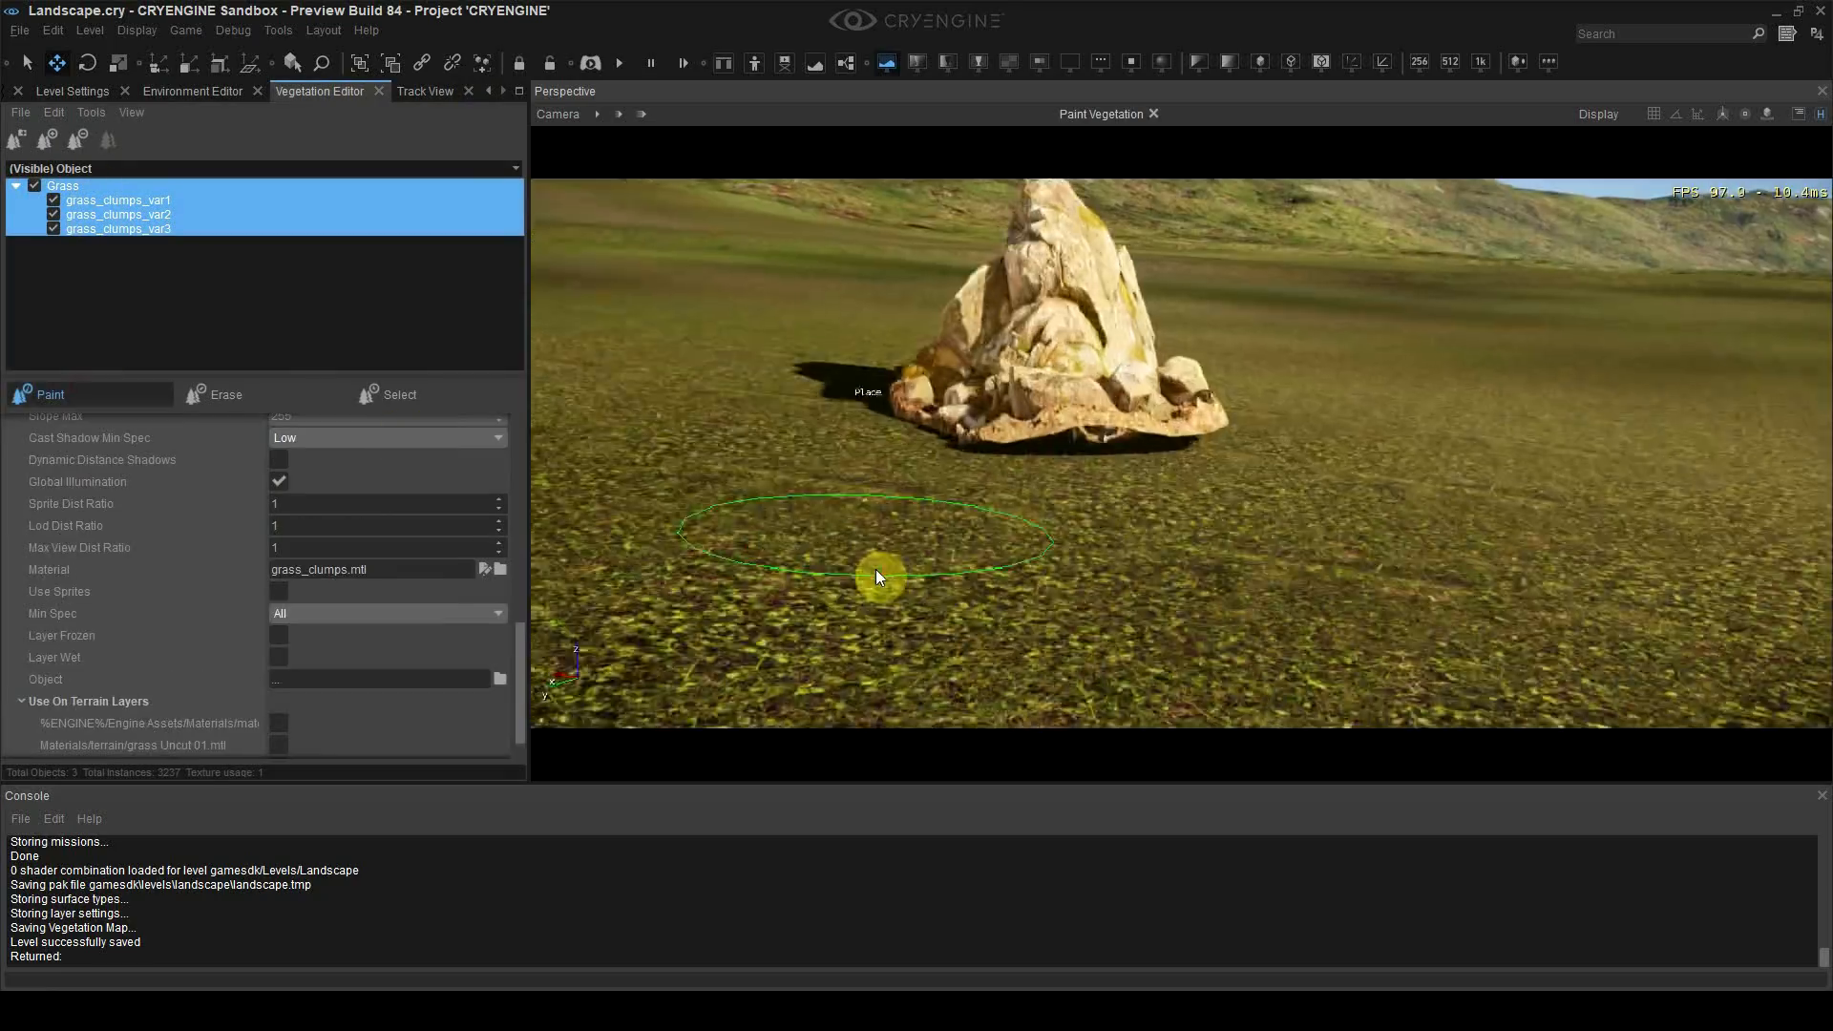
pyautogui.moveTo(874, 569); pyautogui.dragTo(1241, 554)
pyautogui.moveTo(1241, 554)
pyautogui.mouseDown(button='right')
pyautogui.moveTo(1146, 515)
pyautogui.moveTo(1433, 497)
pyautogui.mouseUp(button='right')
pyautogui.moveTo(1432, 497)
pyautogui.mouseDown()
pyautogui.moveTo(1275, 558)
pyautogui.moveTo(1506, 573)
pyautogui.mouseUp()
pyautogui.moveTo(1506, 573)
pyautogui.mouseDown(button='right')
pyautogui.moveTo(1518, 601)
pyautogui.moveTo(1396, 460)
pyautogui.moveTo(1375, 535)
pyautogui.moveTo(1146, 516)
pyautogui.moveTo(1252, 347)
pyautogui.moveTo(1175, 362)
pyautogui.mouseUp(button='right')
pyautogui.press('Escape')
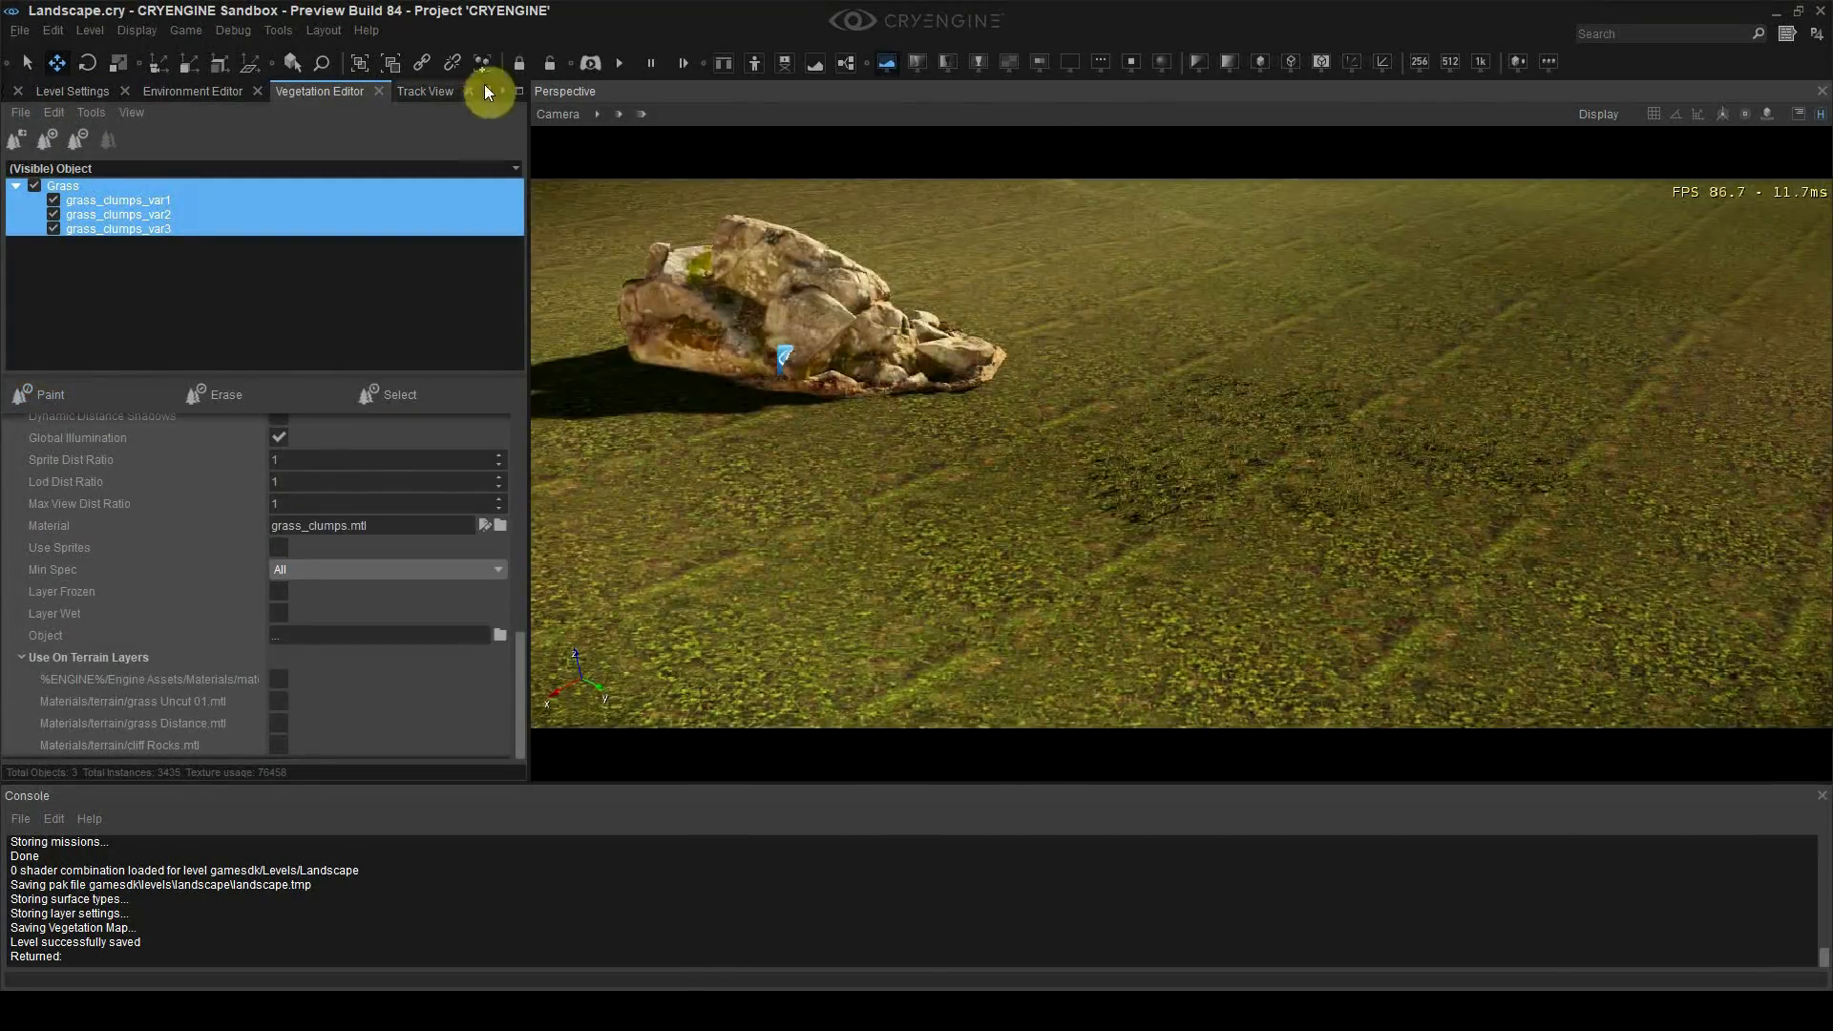
# Step: Try painting the Default terrain layer over the ground beside the rock with a brush range of 15
pyautogui.click(488, 92)
pyautogui.click(488, 92)
pyautogui.click(488, 91)
pyautogui.click(147, 93)
pyautogui.click(62, 137)
pyautogui.click(96, 187)
pyautogui.click(225, 602)
pyautogui.moveTo(1098, 458); pyautogui.dragTo(1241, 534)
pyautogui.moveTo(1241, 534); pyautogui.dragTo(1223, 497, button='right')
pyautogui.hotkey('ctrl', 'z')
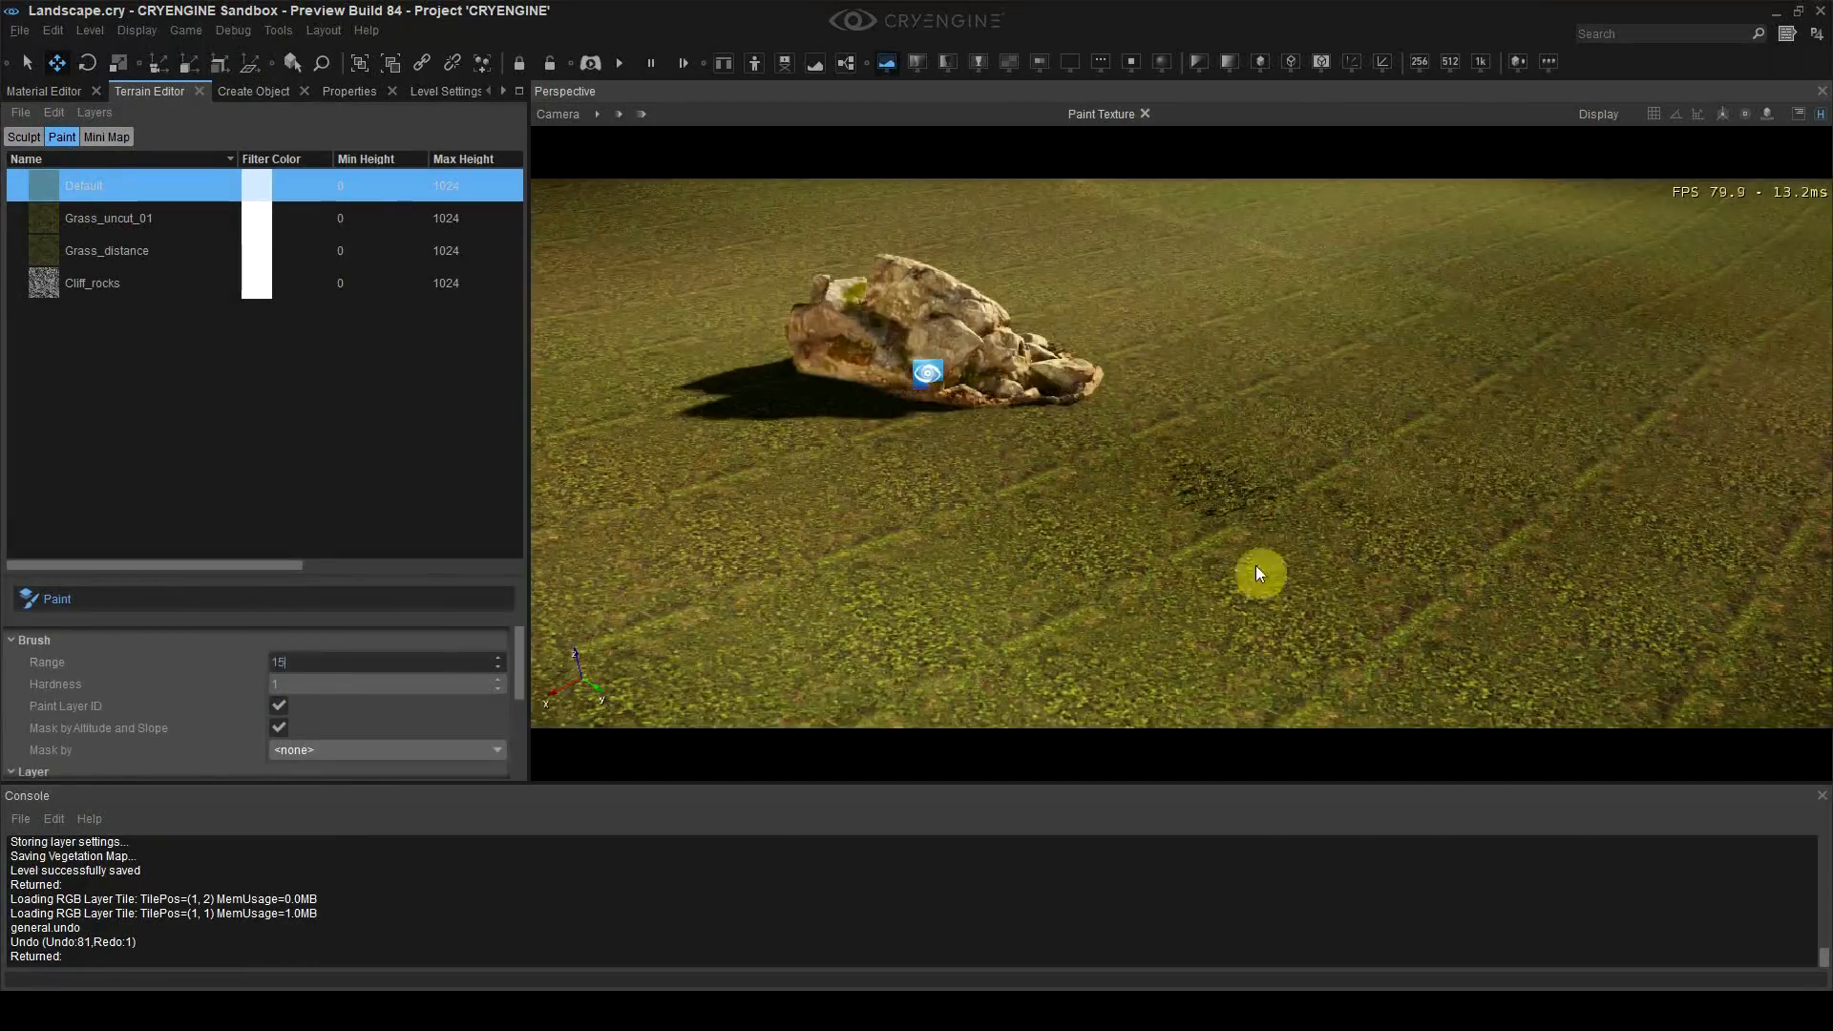
pyautogui.moveTo(1257, 565); pyautogui.dragTo(1194, 516)
pyautogui.moveTo(1194, 515)
pyautogui.mouseDown(button='right')
pyautogui.moveTo(1242, 535)
pyautogui.moveTo(1145, 459)
pyautogui.moveTo(1326, 576)
pyautogui.moveTo(1308, 534)
pyautogui.mouseUp(button='right')
pyautogui.hotkey('ctrl', 'z')
# Step: Pick the material at the painted grass patch into the Material Editor
pyautogui.click(504, 92)
pyautogui.click(504, 92)
pyautogui.click(412, 92)
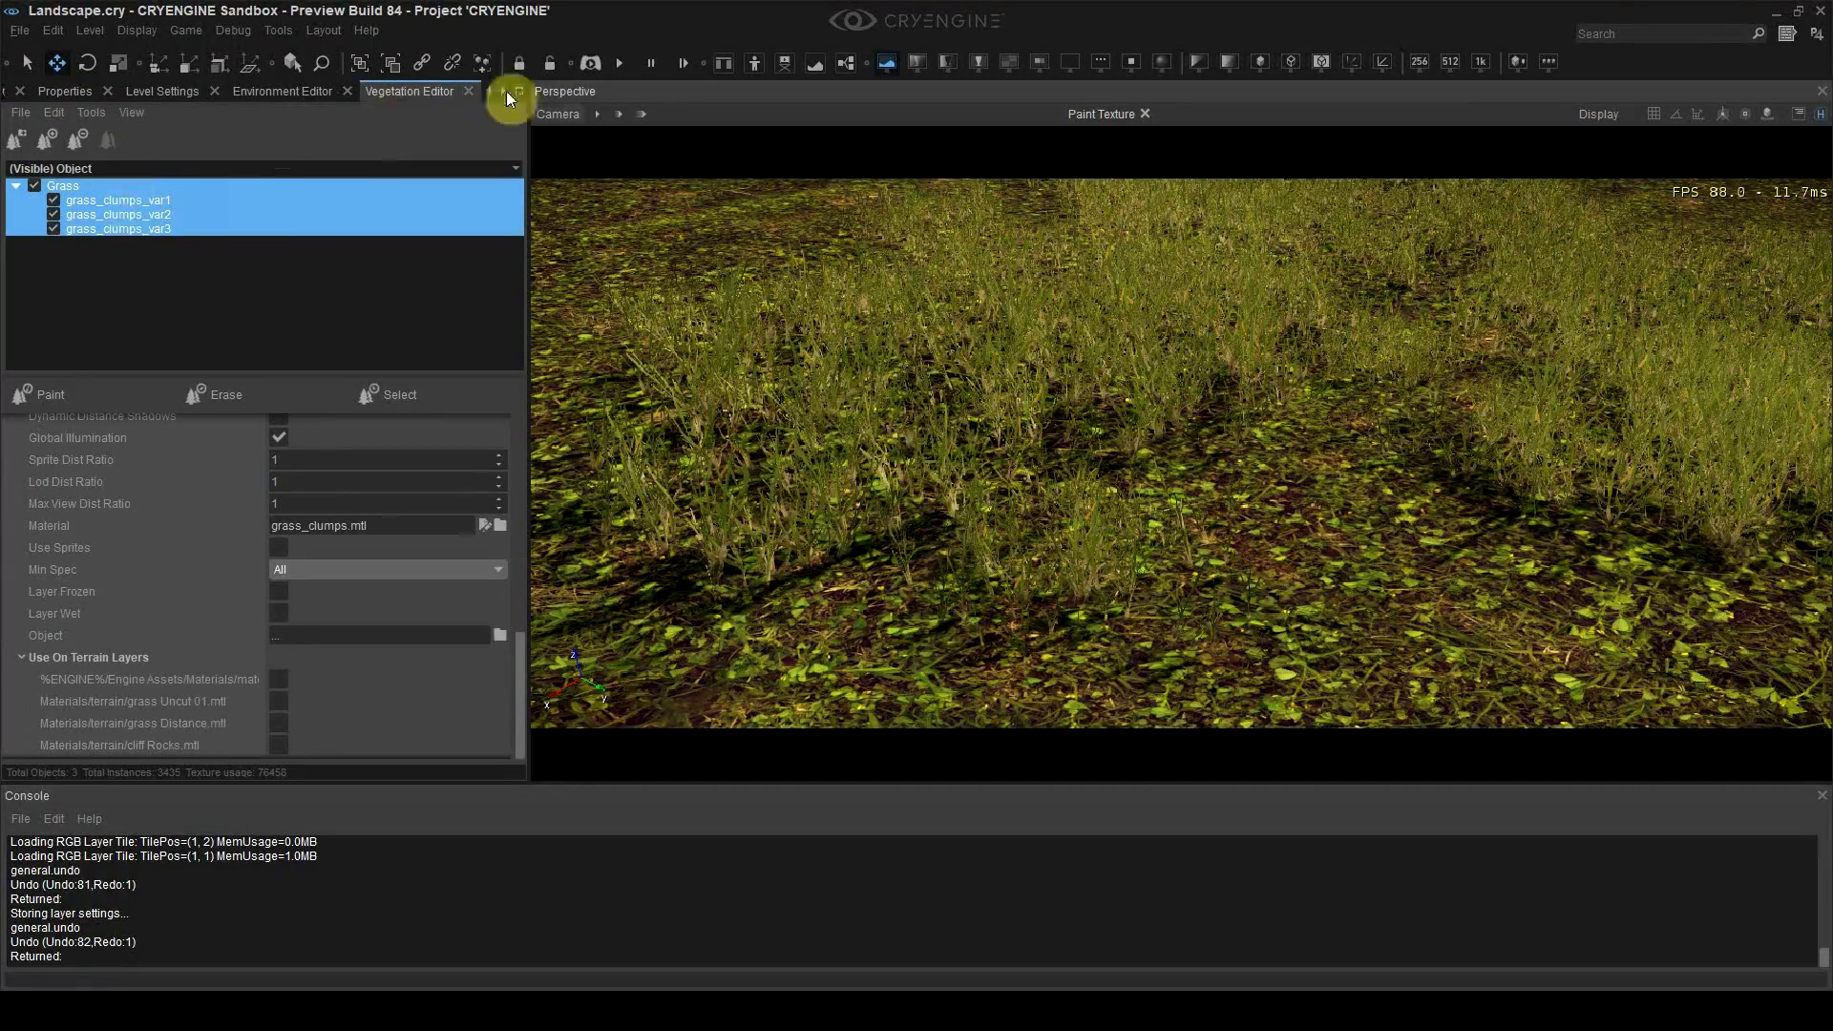
pyautogui.click(488, 91)
pyautogui.click(488, 92)
pyautogui.click(58, 91)
pyautogui.click(138, 124)
pyautogui.click(941, 466)
pyautogui.click(379, 564)
pyautogui.click(940, 472)
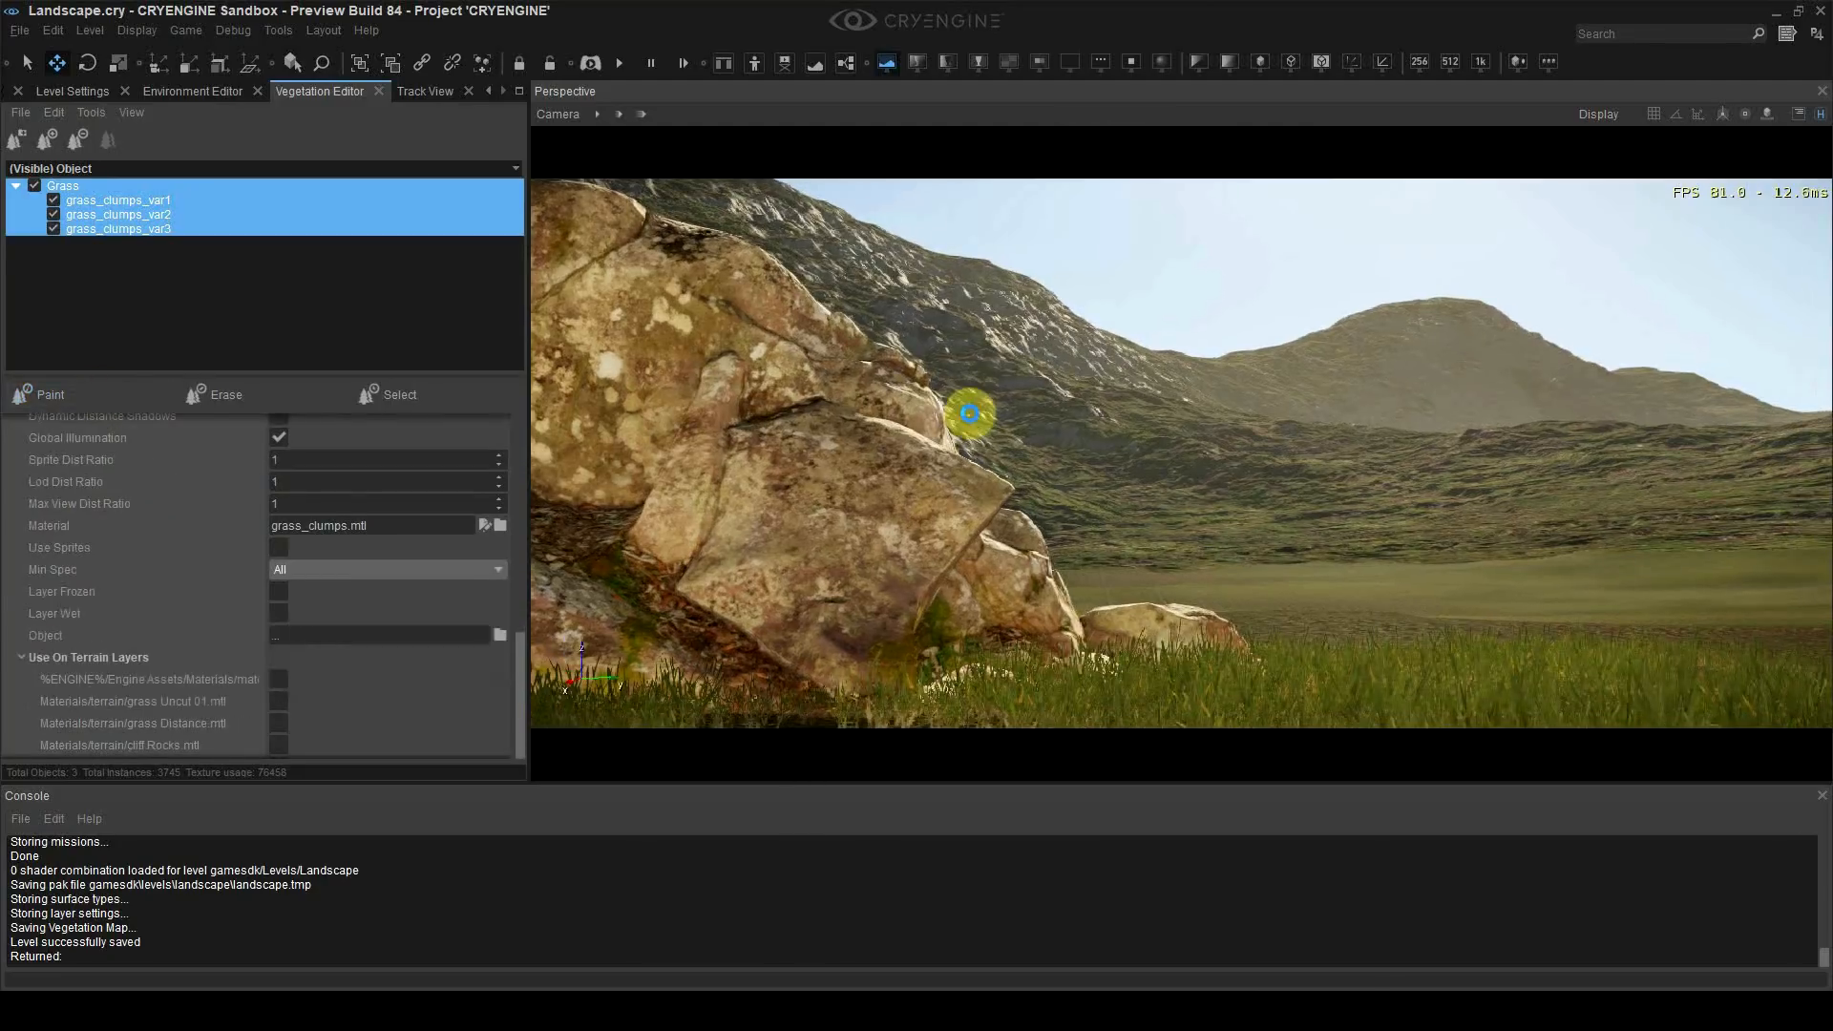
# Step: Test the level in game mode by walking around the rock formation and surveying the mountains
pyautogui.moveTo(1108, 403); pyautogui.dragTo(1120, 409, button='right')
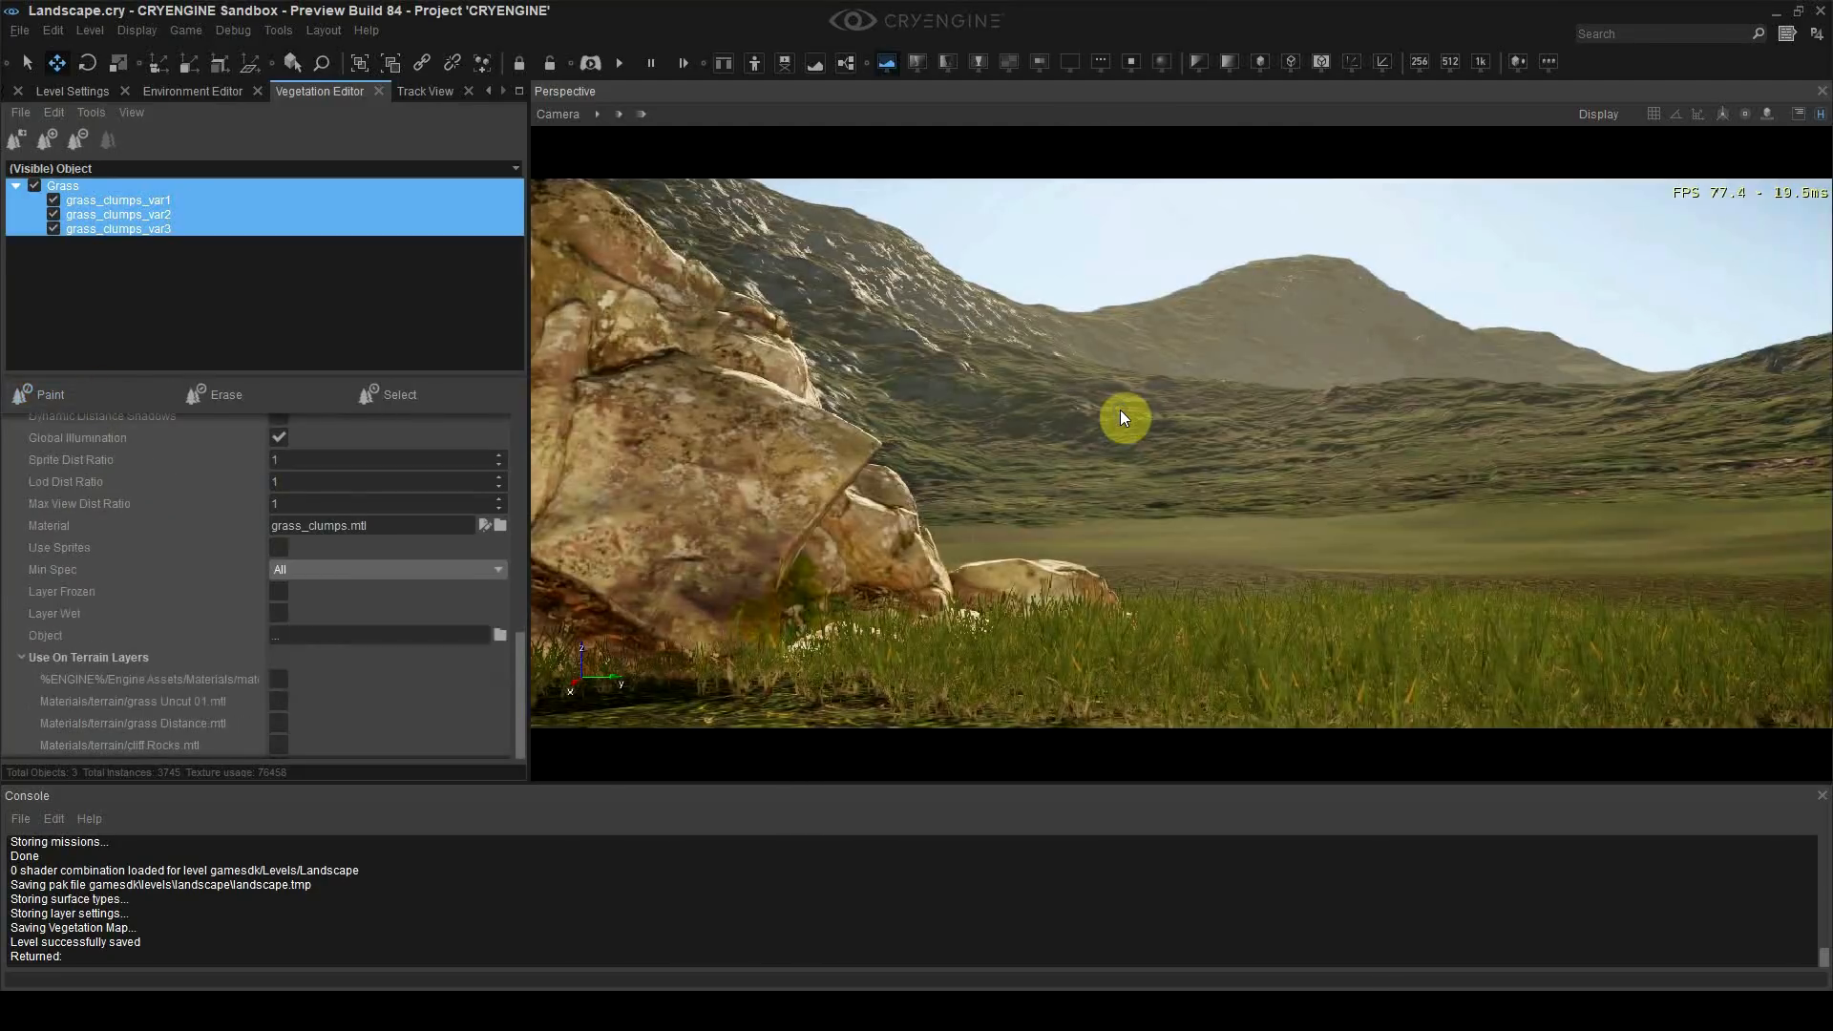
pyautogui.hotkey('ctrl', 'g')
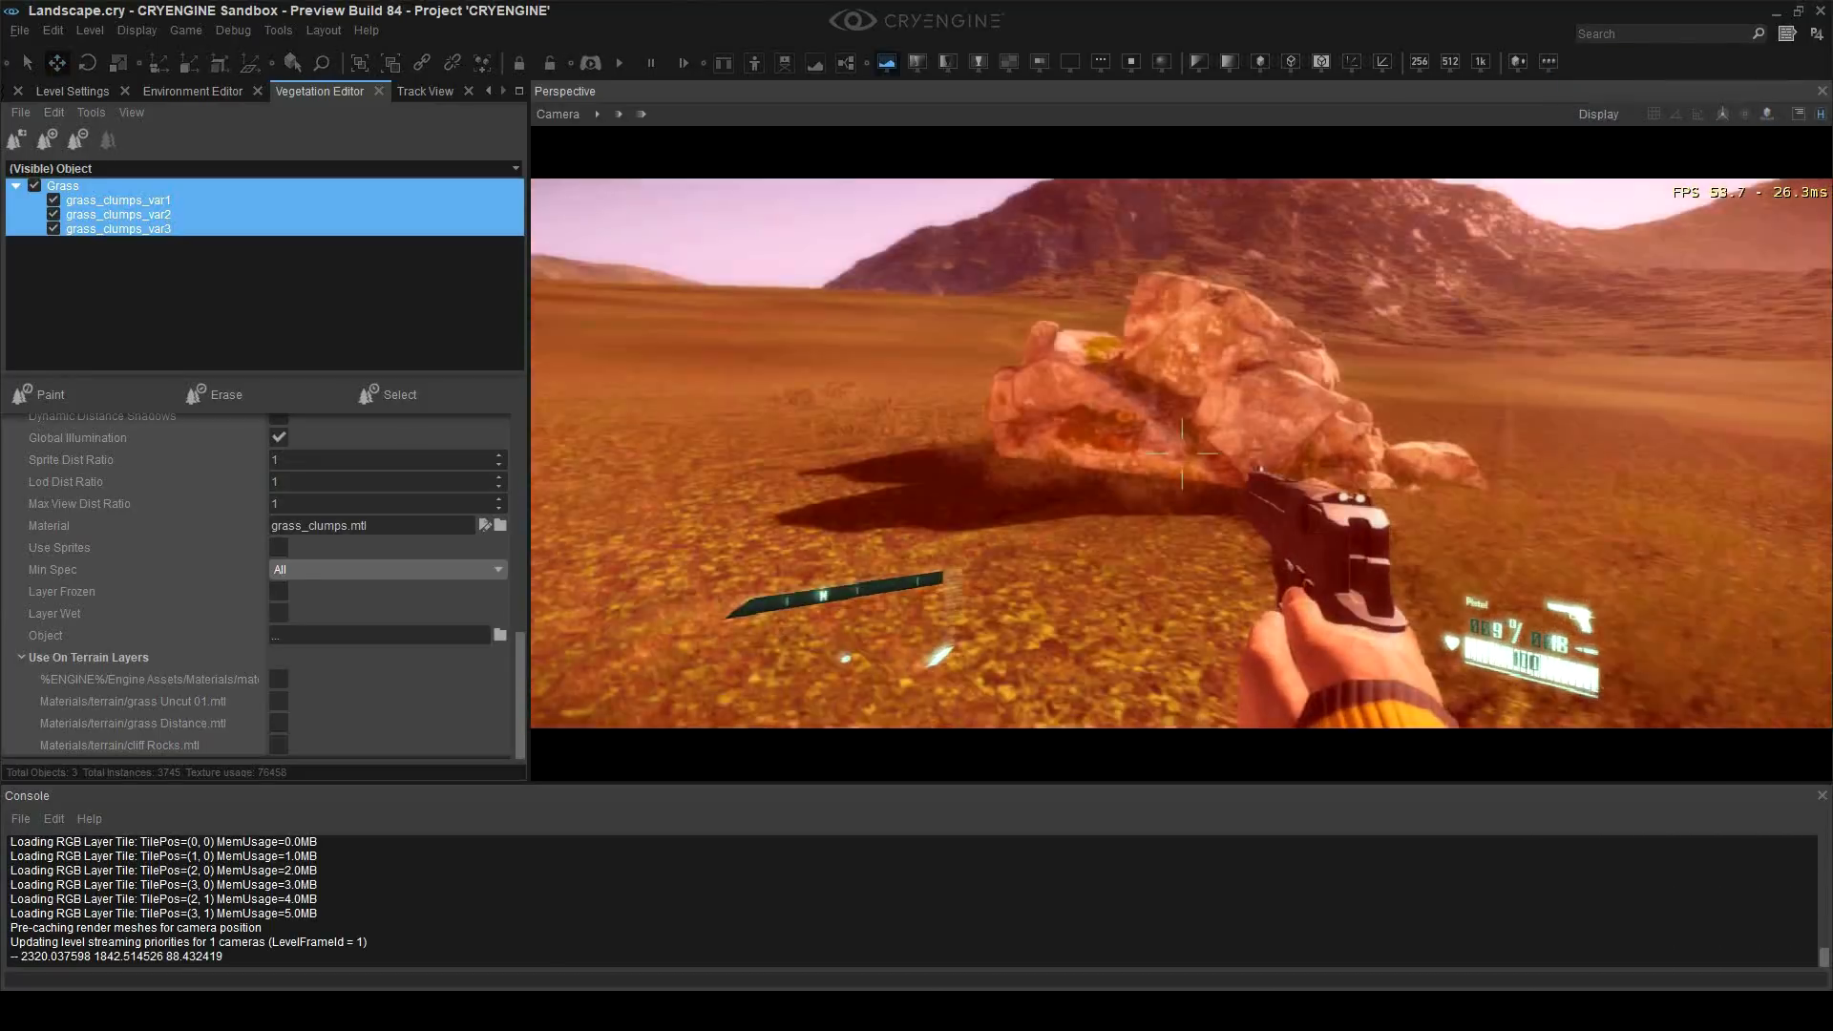
pyautogui.press('w')
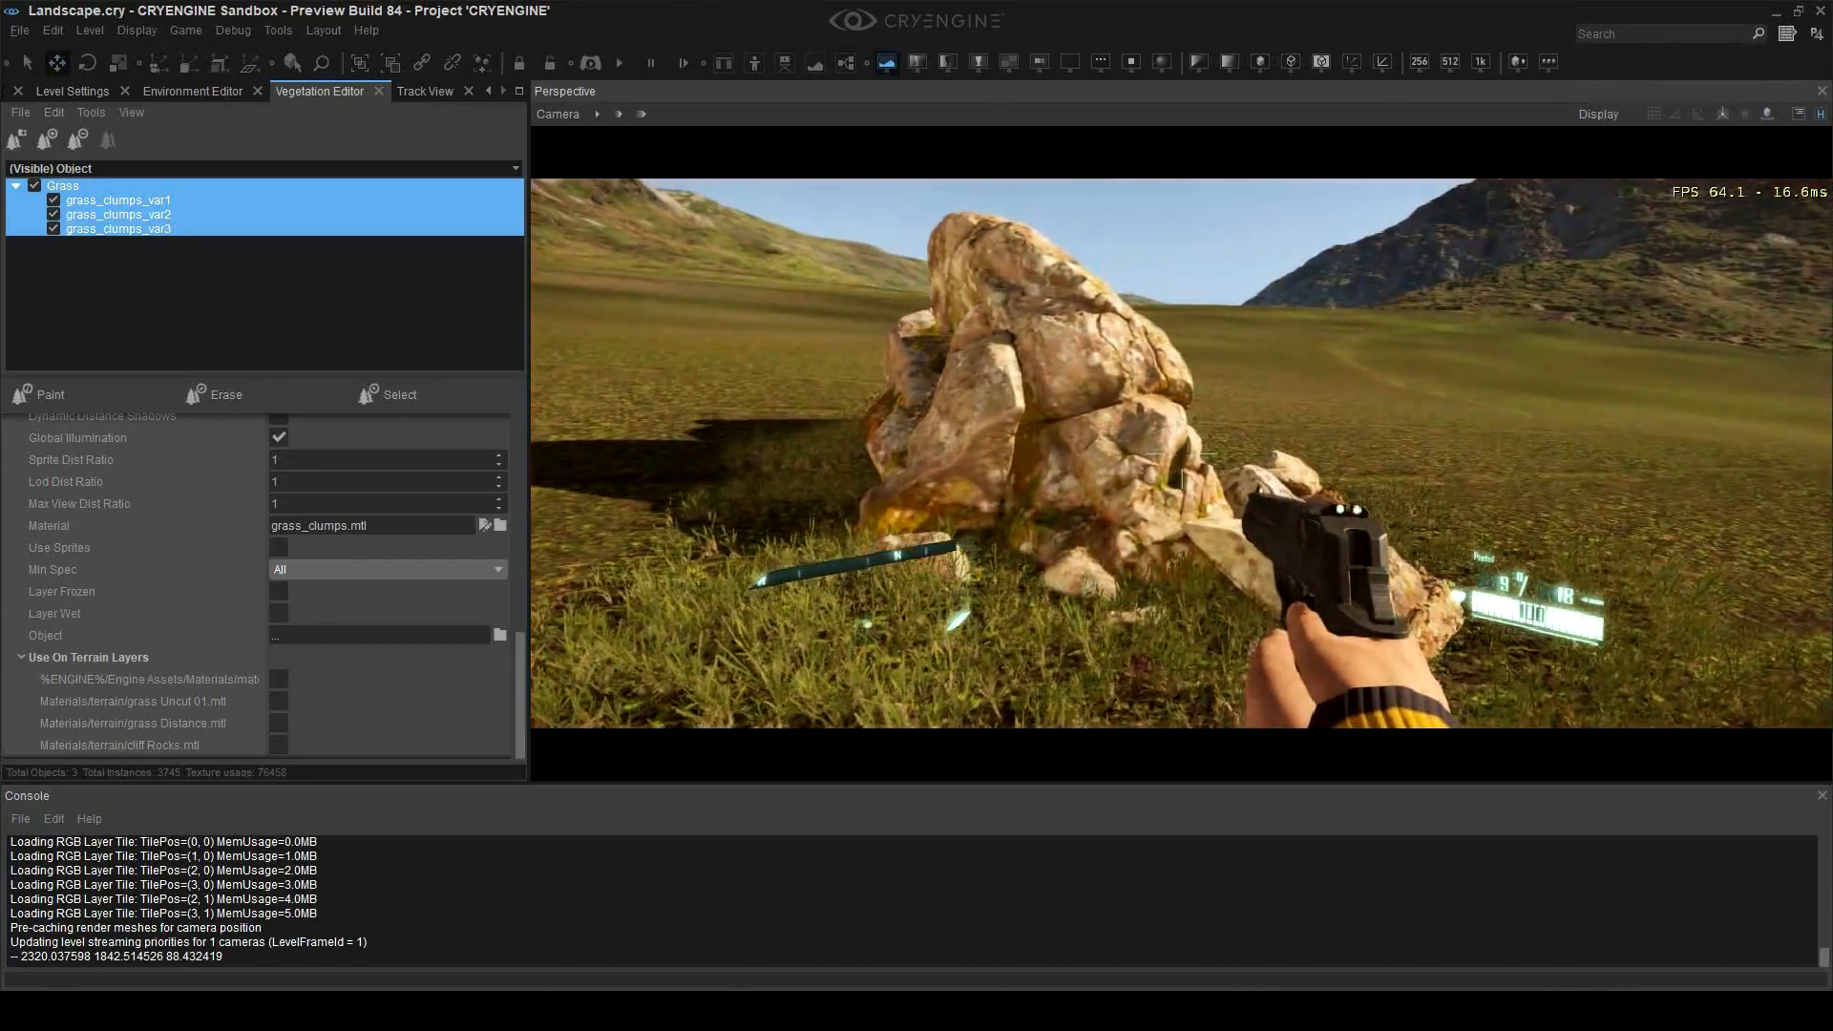
pyautogui.press('a')
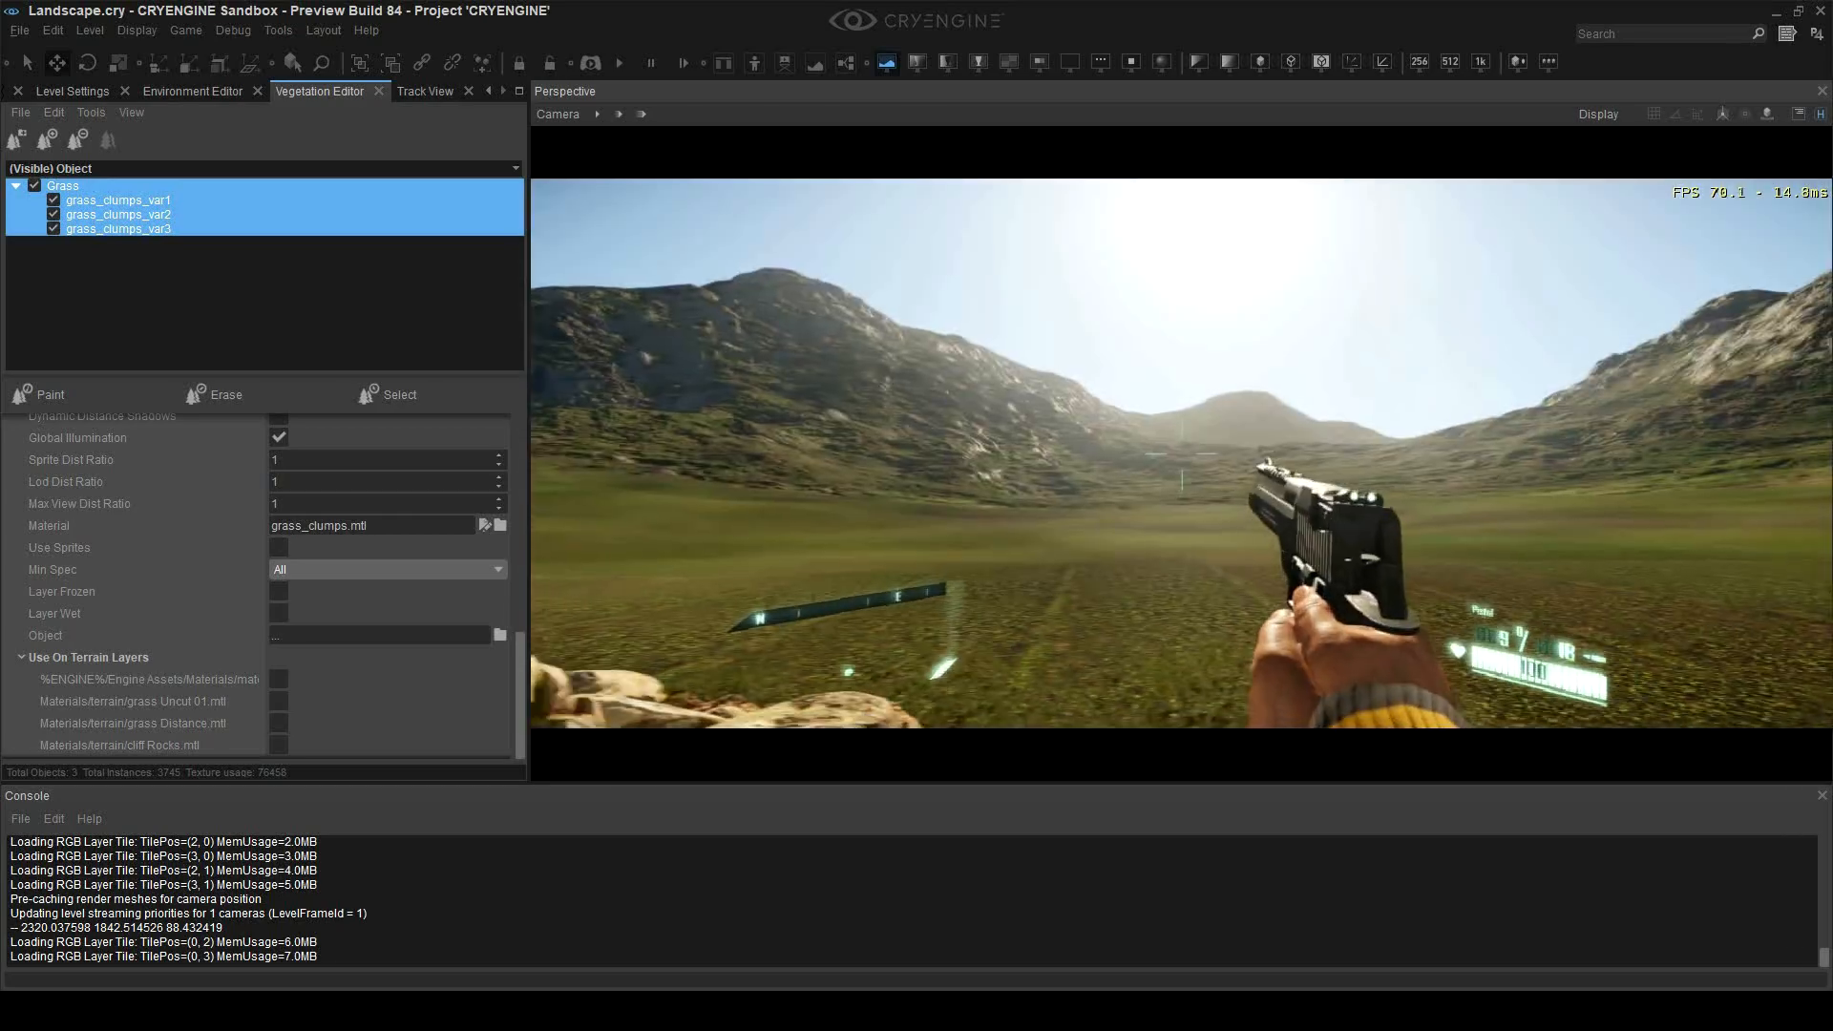
pyautogui.press('s')
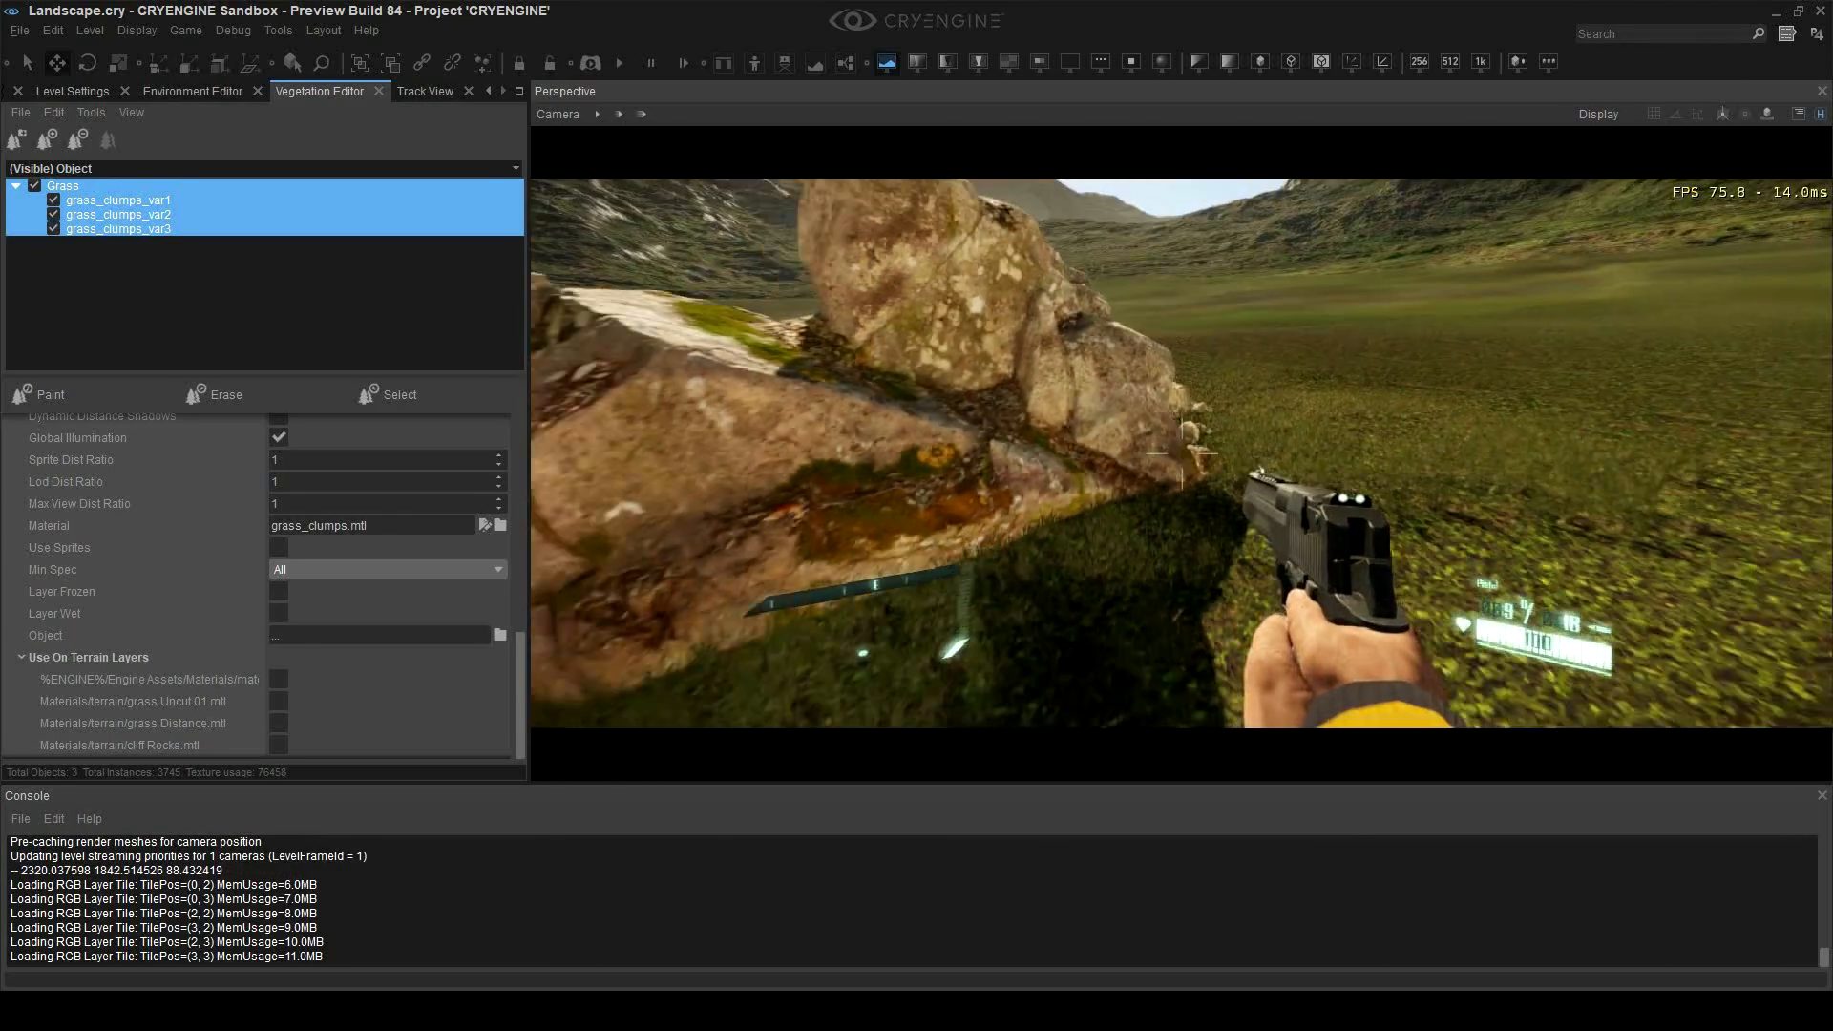
pyautogui.press('s')
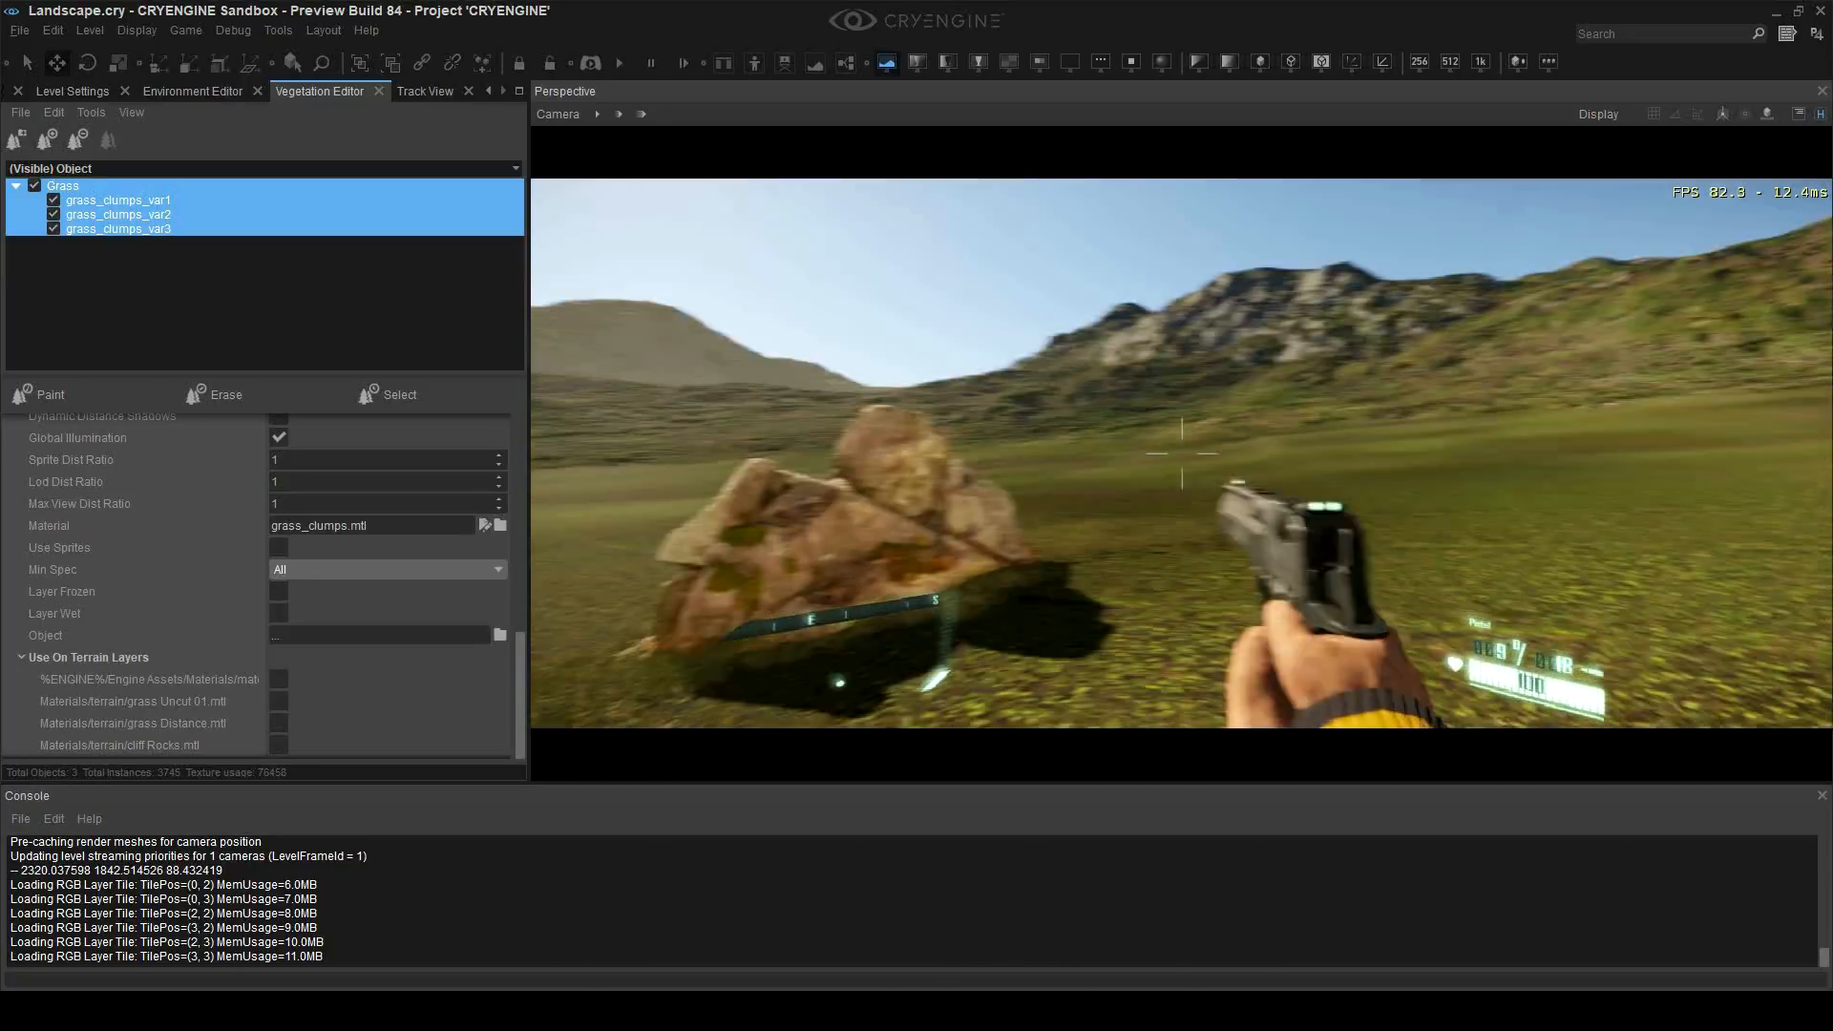
pyautogui.press('s')
pyautogui.press('w')
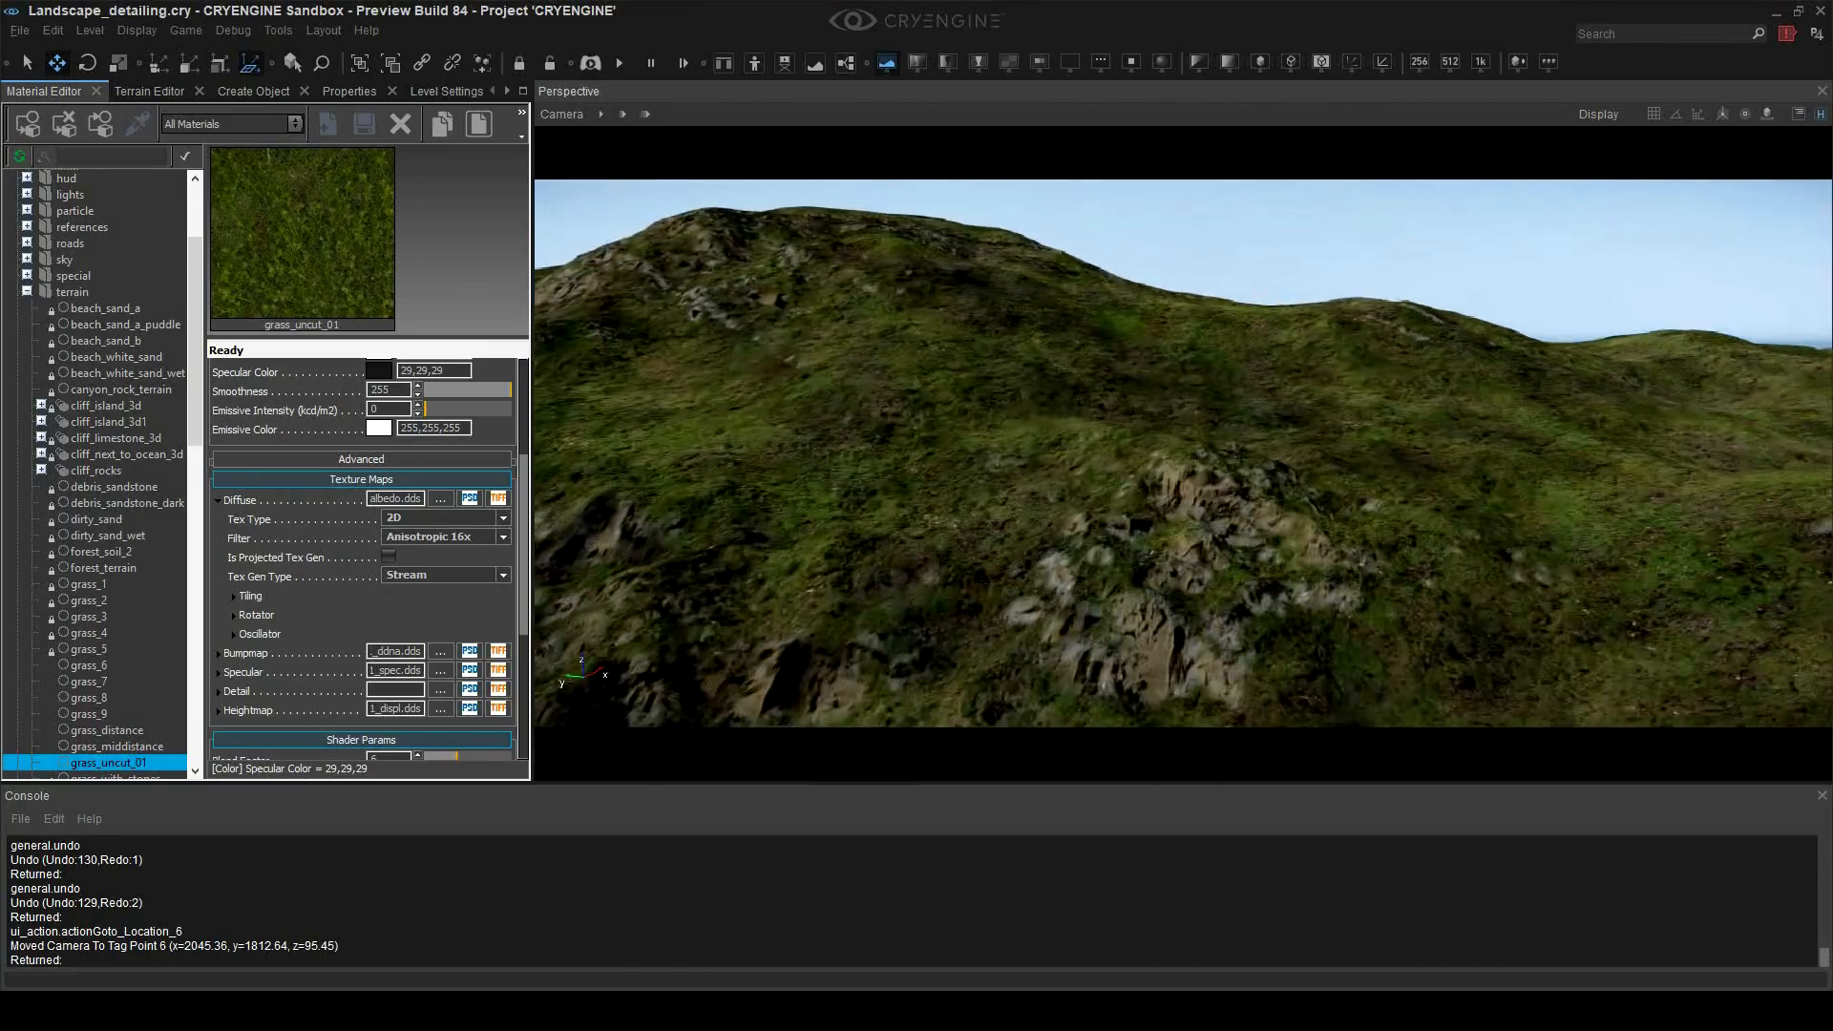
pyautogui.moveTo(1166, 475); pyautogui.dragTo(1133, 502, button='right')
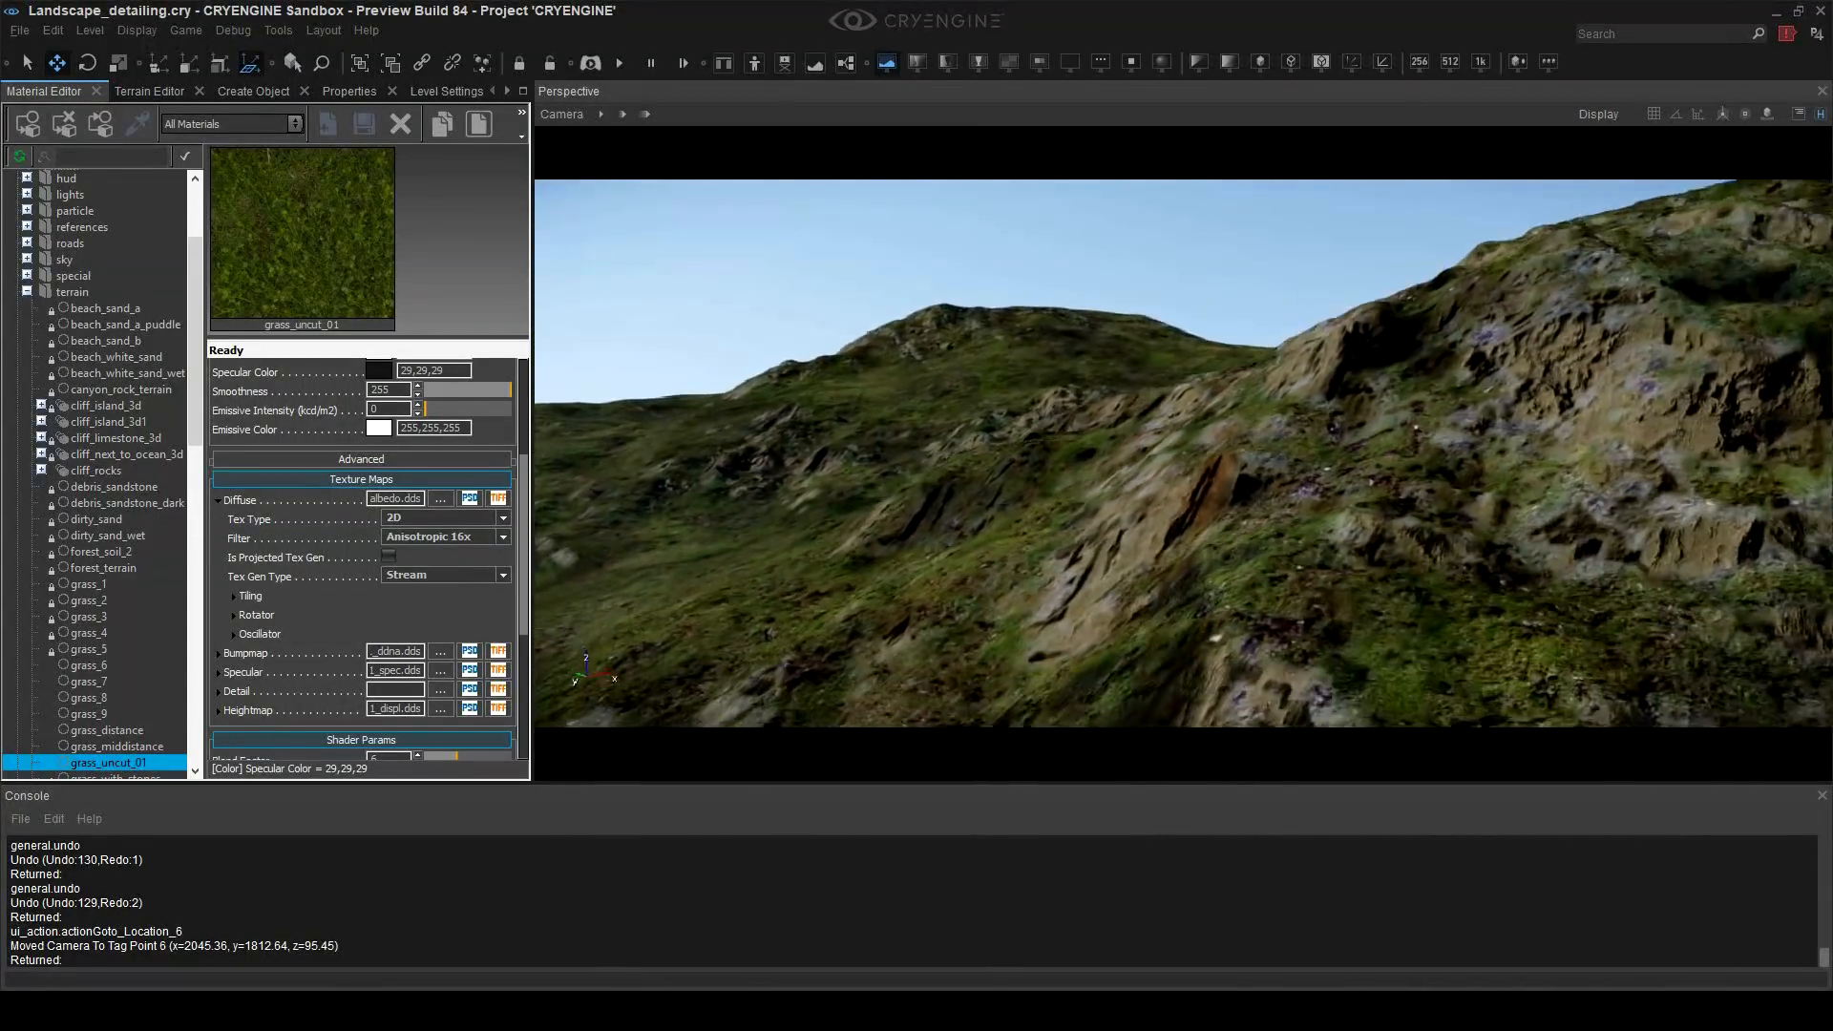
# Step: Check the grassy hillside briefly in game mode and fly over the surrounding slopes
pyautogui.hotkey('ctrl', 'g')
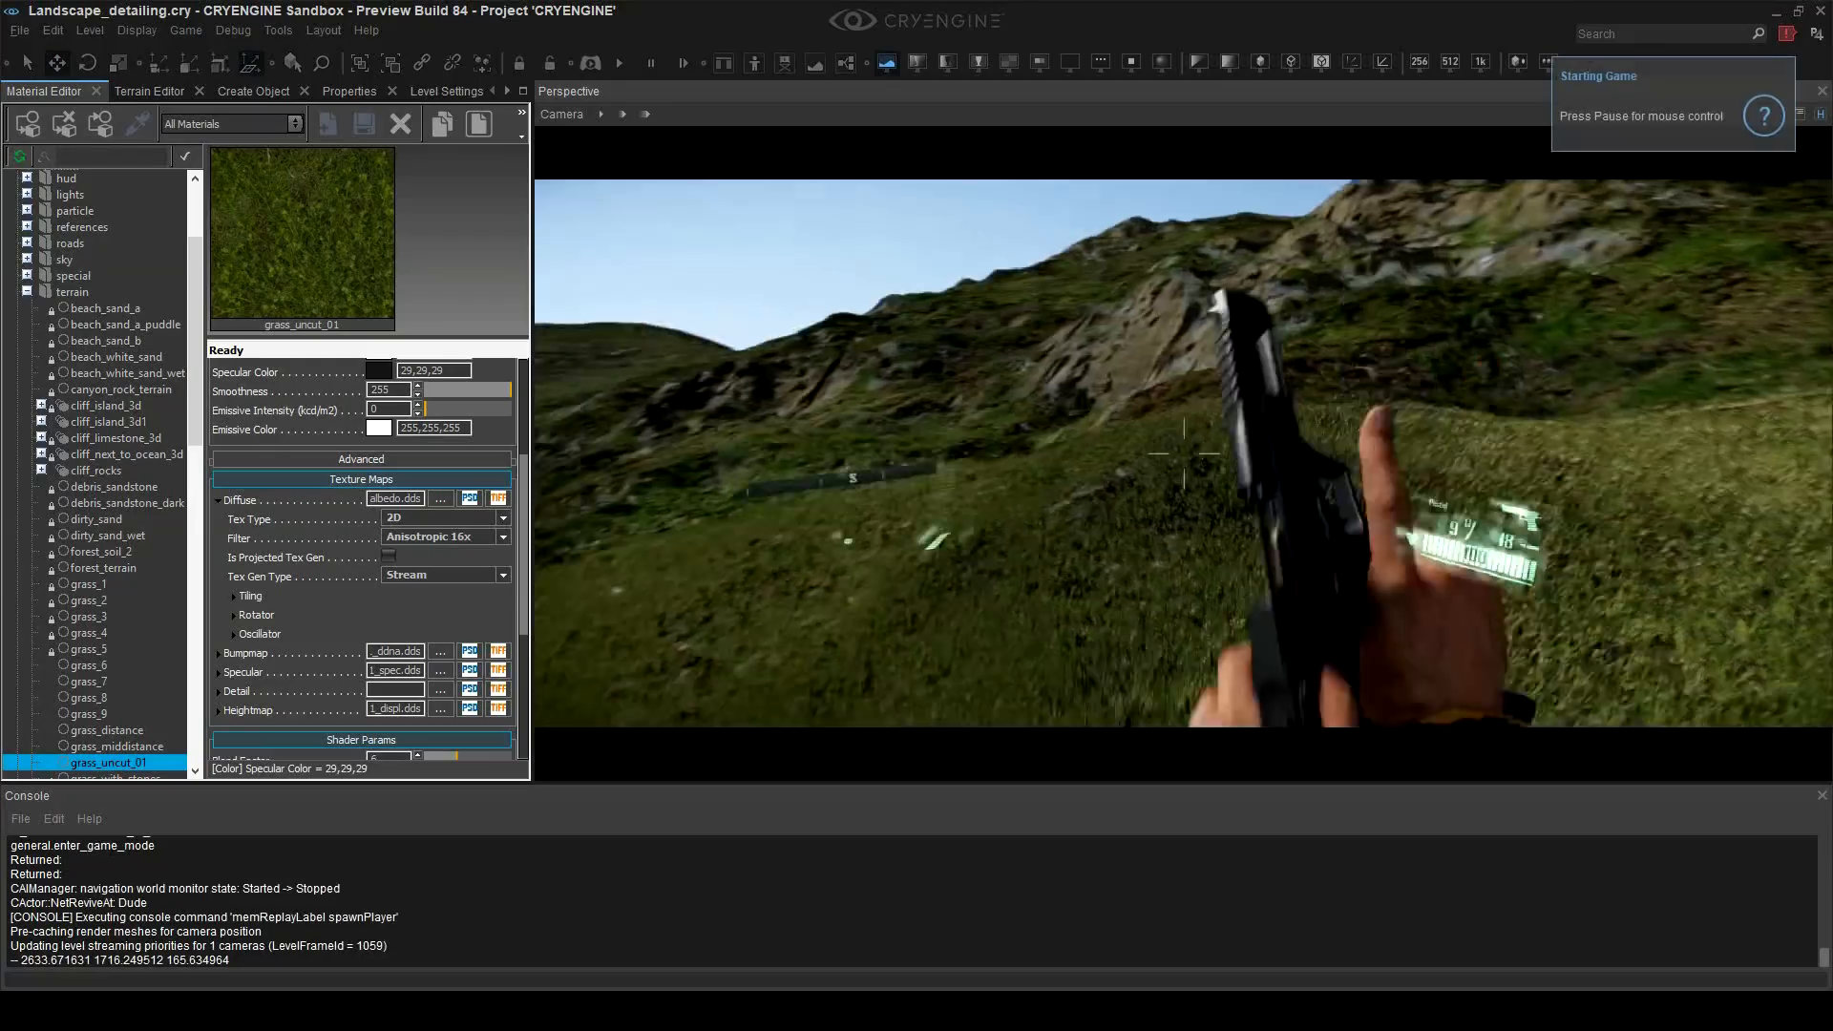
pyautogui.press('Escape')
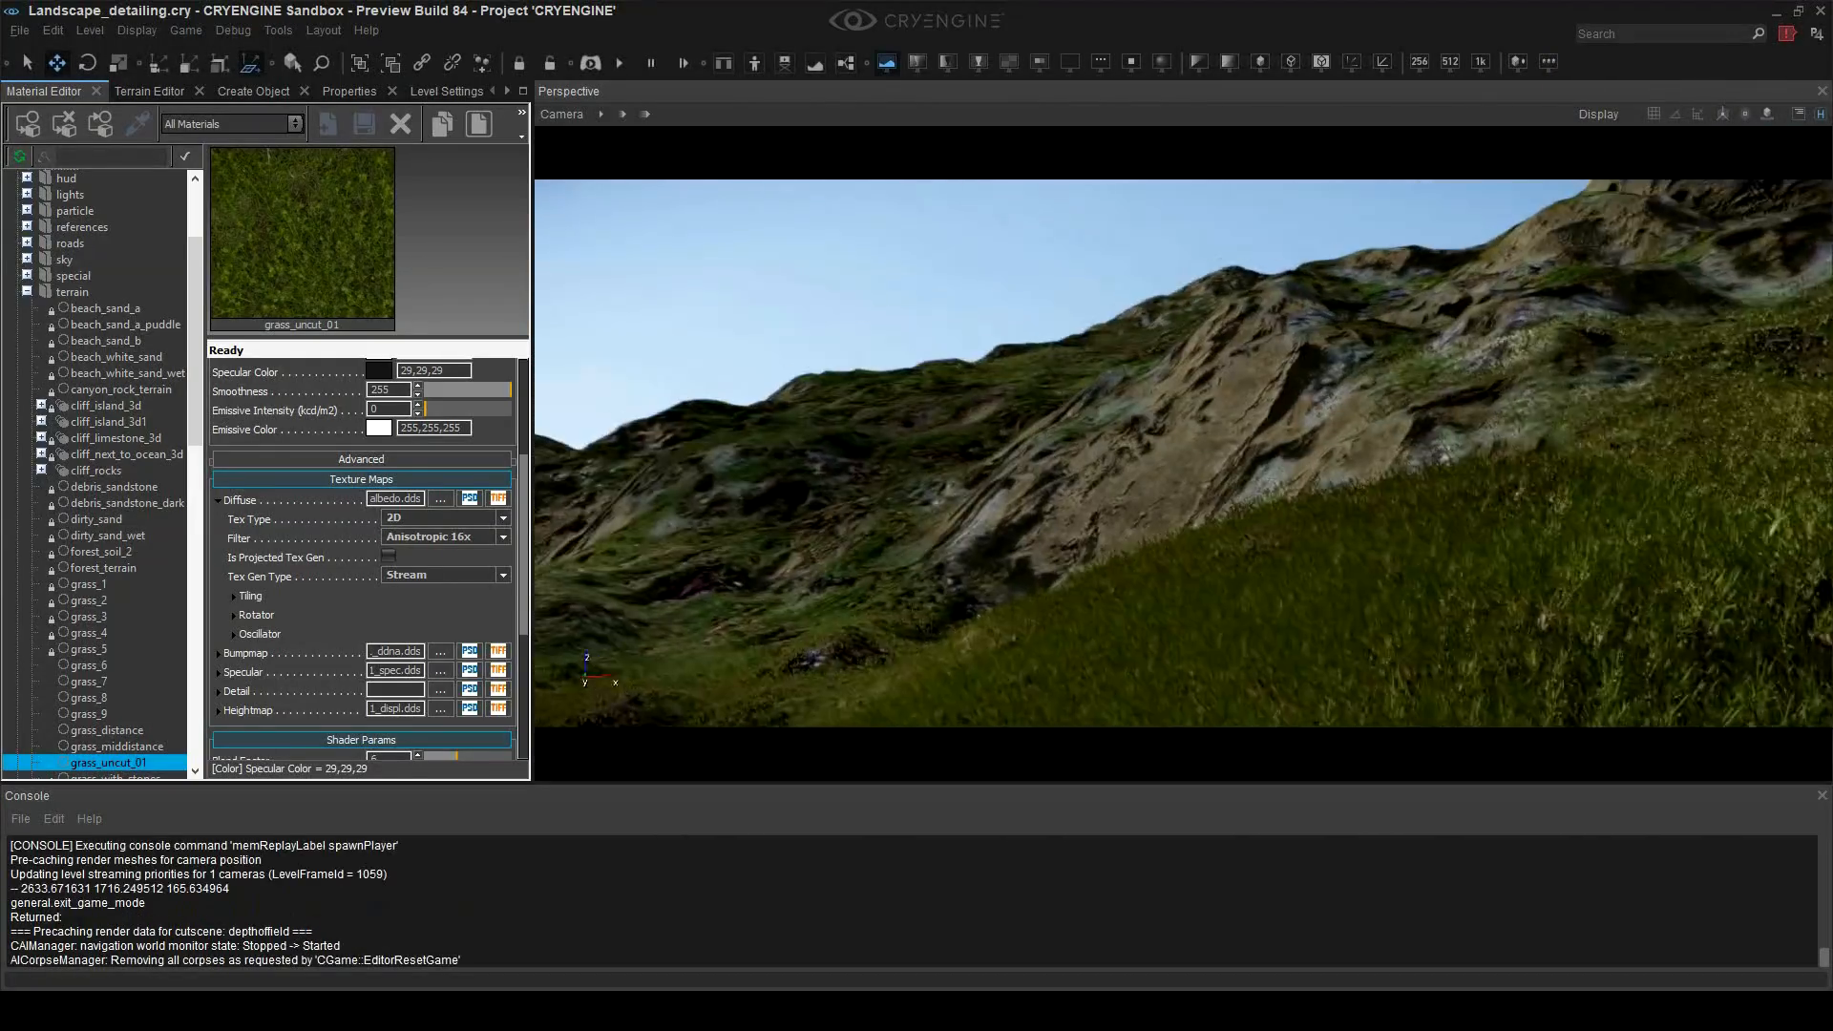
pyautogui.press('w')
pyautogui.moveTo(1184, 453); pyautogui.dragTo(1222, 303, button='right')
pyautogui.press('w')
pyautogui.press('w')
pyautogui.press('w')
pyautogui.press('w')
pyautogui.press('w')
# Step: Try to flatten the terrain on the slope with a reduced outside radius for the Flatten brush
pyautogui.click(149, 92)
pyautogui.click(74, 169)
pyautogui.moveTo(1146, 458)
pyautogui.mouseDown(button='right')
pyautogui.moveTo(1148, 506)
pyautogui.moveTo(1137, 449)
pyautogui.mouseUp(button='right')
pyautogui.moveTo(361, 320); pyautogui.dragTo(332, 320)
pyautogui.hotkey('ctrl', 'z')
pyautogui.moveTo(1197, 581); pyautogui.dragTo(1429, 501, button='right')
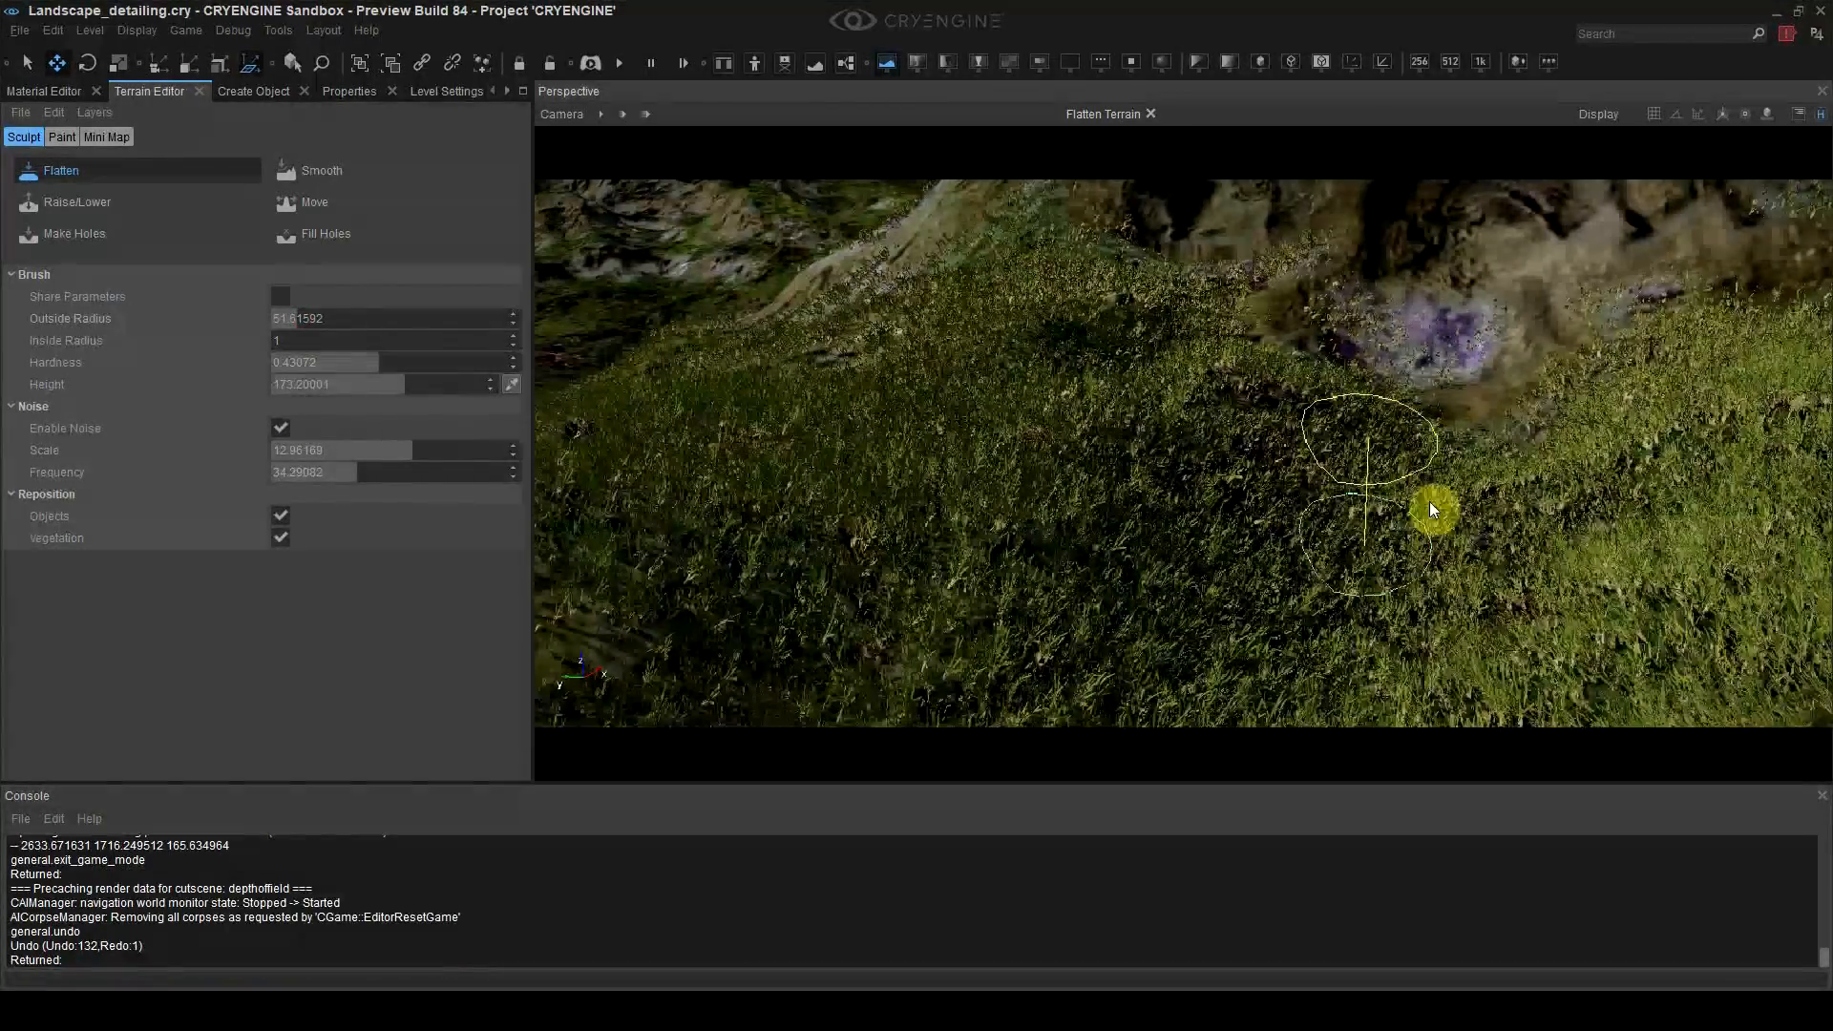
# Step: Sample the terrain height and try flattening the mossy slope with an outside radius of 14
pyautogui.keyDown('ctrl'); pyautogui.click(1429, 502); pyautogui.keyUp('ctrl')
pyautogui.doubleClick(294, 318)
pyautogui.moveTo(1140, 431); pyautogui.dragTo(1208, 458)
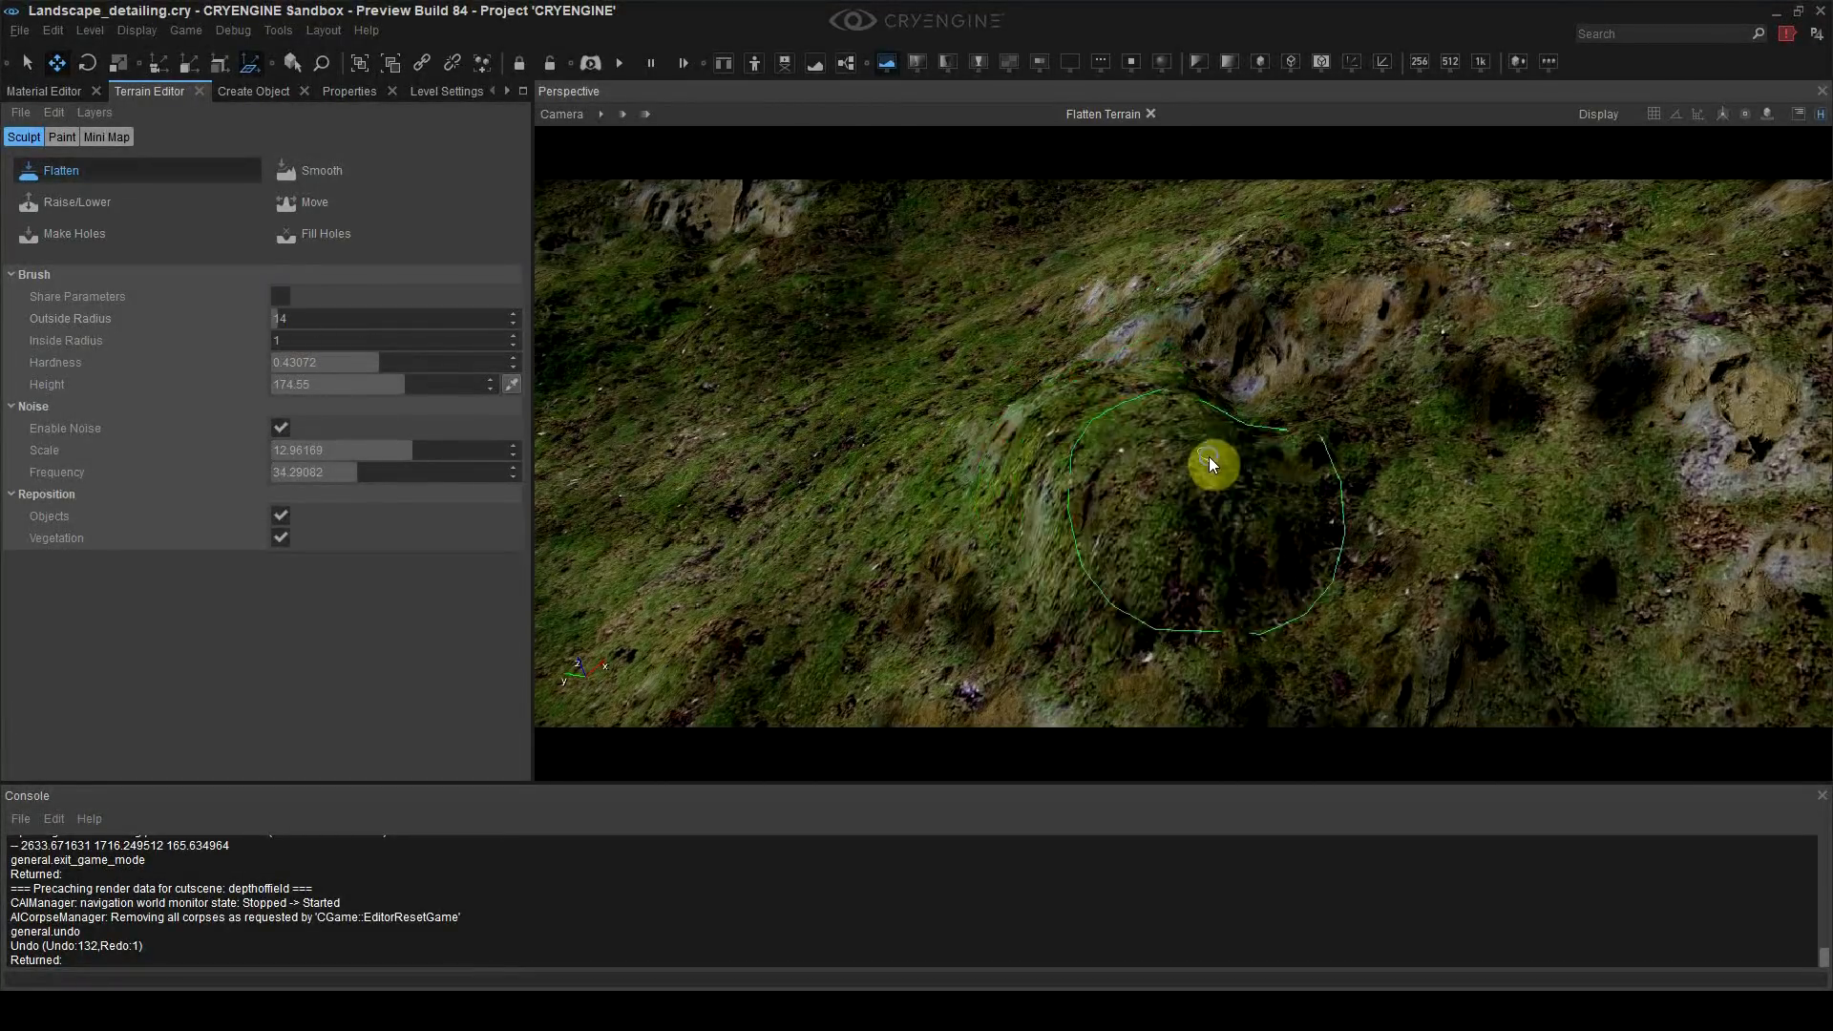
pyautogui.moveTo(1209, 459)
pyautogui.mouseDown(button='right')
pyautogui.moveTo(1266, 623)
pyautogui.moveTo(1215, 549)
pyautogui.moveTo(1138, 549)
pyautogui.mouseUp(button='right')
pyautogui.hotkey('ctrl', 'z')
pyautogui.hotkey('ctrl', 'z')
pyautogui.hotkey('ctrl', 'z')
pyautogui.hotkey('ctrl', 'z')
# Step: Try flattening the foreground slope at a newly sampled height with an outside radius of about 19.7
pyautogui.keyDown('ctrl'); pyautogui.click(1215, 549); pyautogui.keyUp('ctrl')
pyautogui.moveTo(295, 320); pyautogui.dragTo(300, 321)
pyautogui.moveTo(1098, 630); pyautogui.dragTo(1080, 673)
pyautogui.hotkey('ctrl', 'z')
pyautogui.moveTo(1080, 673); pyautogui.dragTo(1242, 721, button='right')
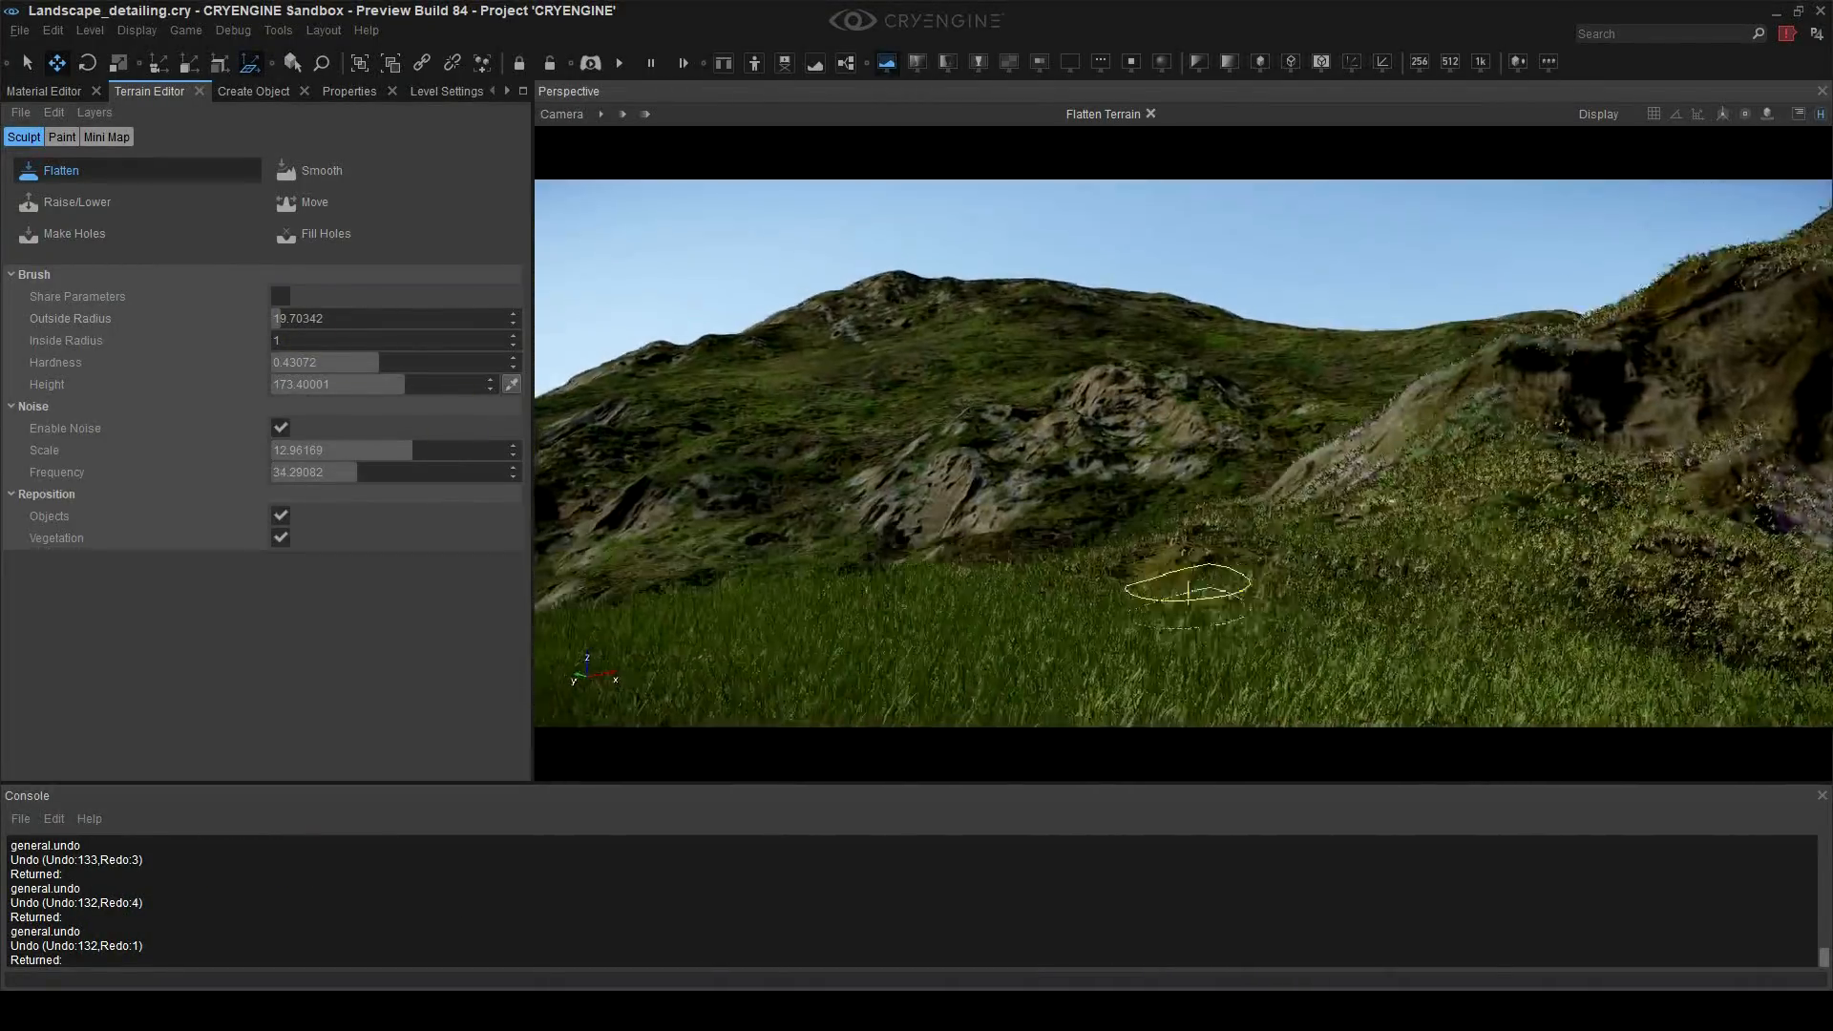
# Step: Test the foreground in game mode, change the viewport camera's field of view and frame the grassy slope against the rocky hill
pyautogui.hotkey('ctrl', 'g')
pyautogui.press('Escape')
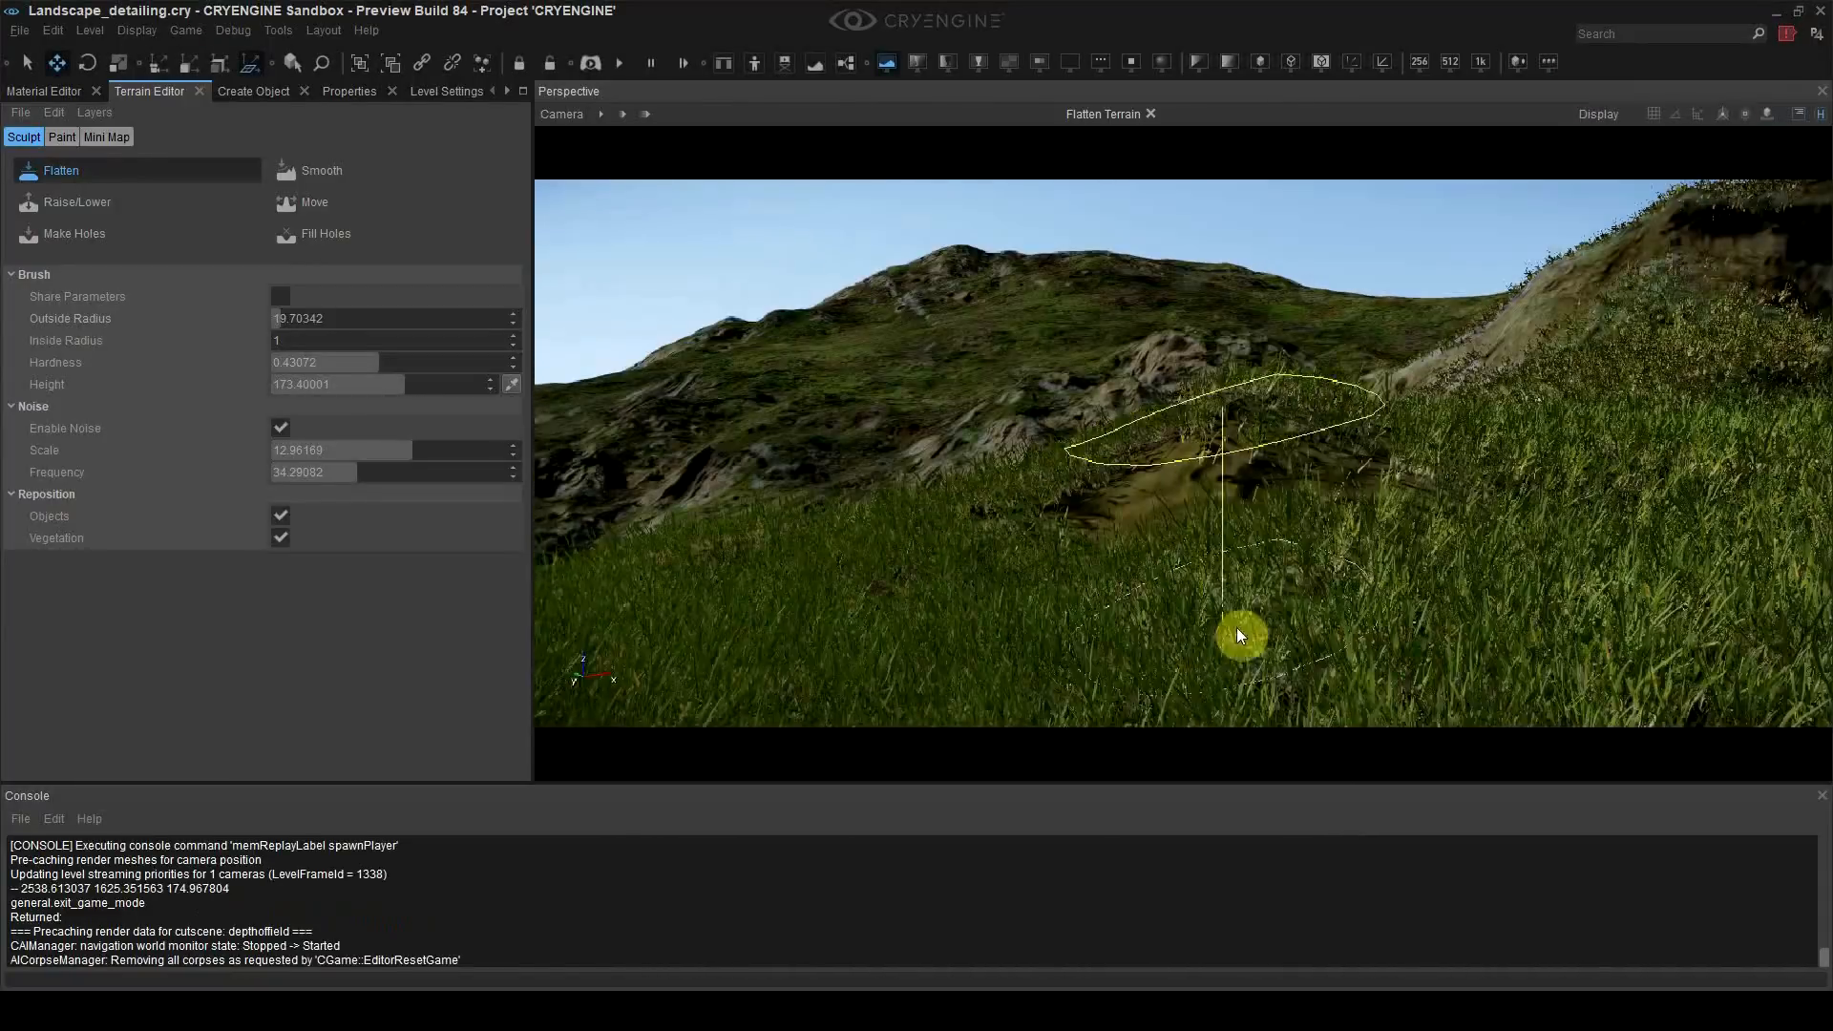
pyautogui.moveTo(1240, 634); pyautogui.dragTo(1223, 573, button='right')
pyautogui.click(561, 115)
pyautogui.moveTo(578, 248)
pyautogui.click(838, 358)
pyautogui.moveTo(1024, 392); pyautogui.dragTo(1064, 397, button='right')
pyautogui.scroll(-2, 1048, 394)
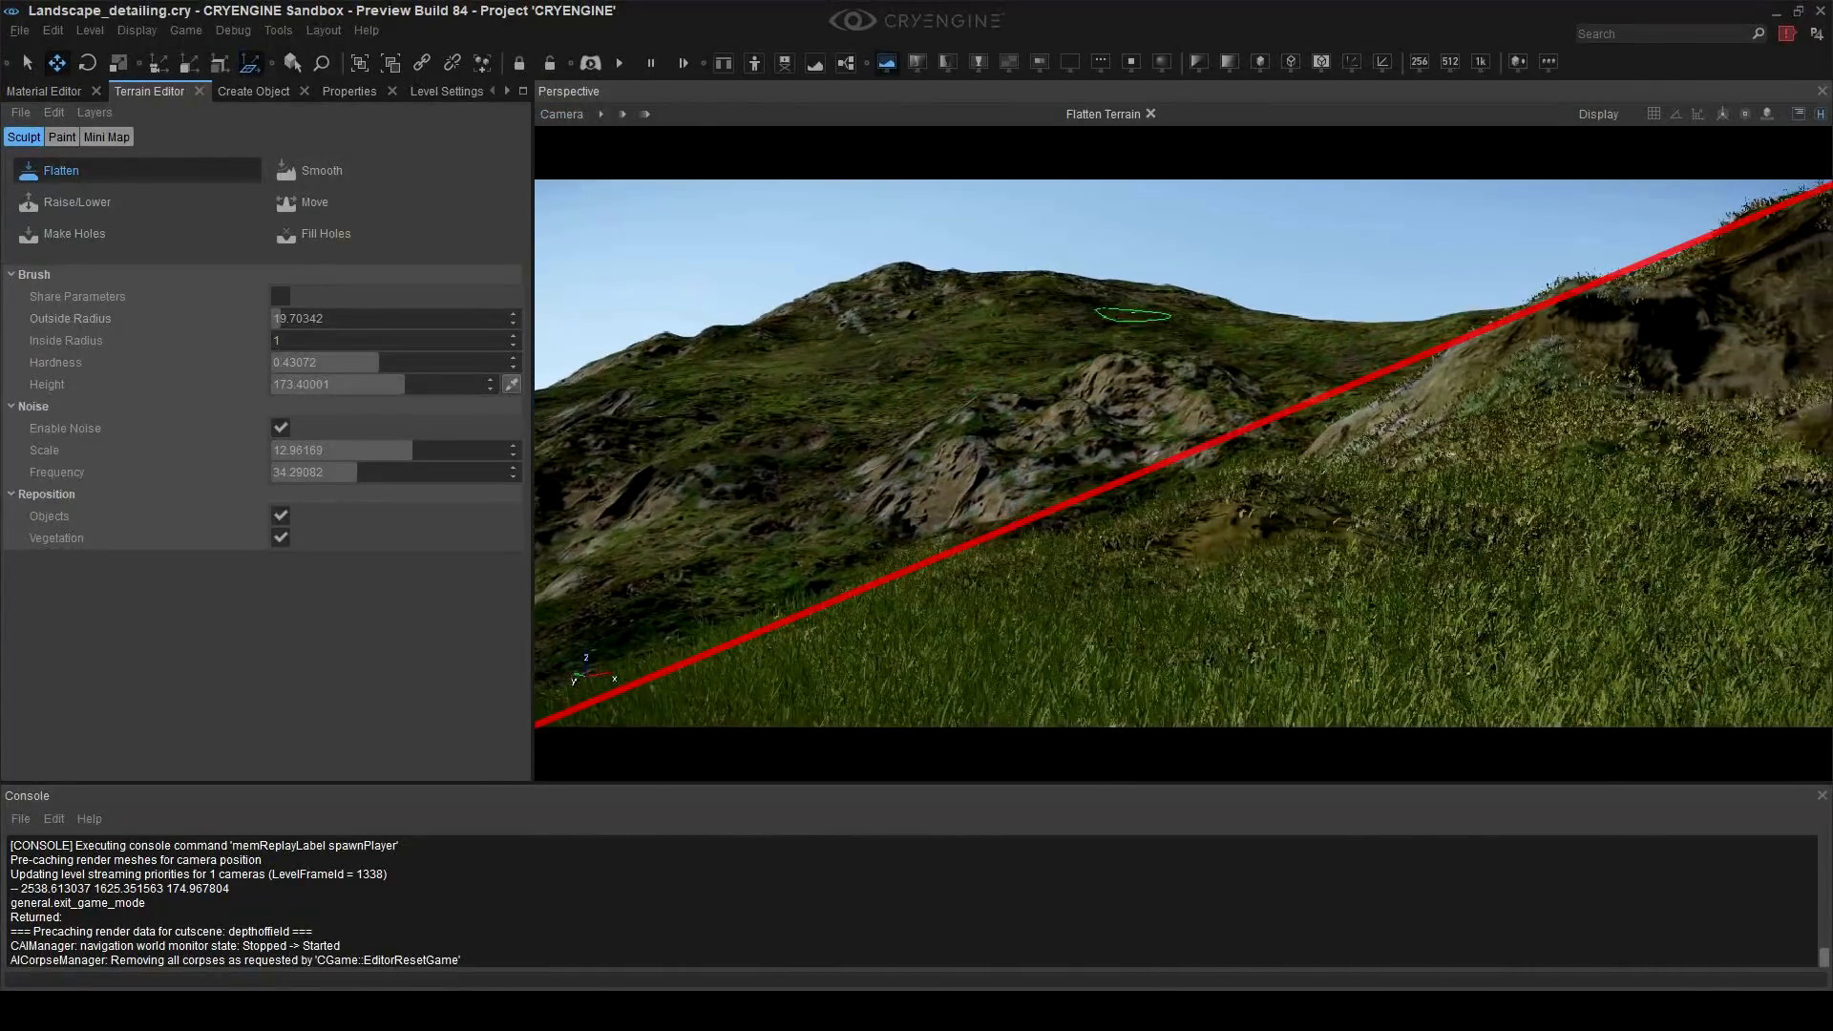
pyautogui.click(69, 172)
pyautogui.moveTo(943, 225); pyautogui.dragTo(947, 229, button='right')
pyautogui.moveTo(1168, 243); pyautogui.dragTo(1165, 243, button='right')
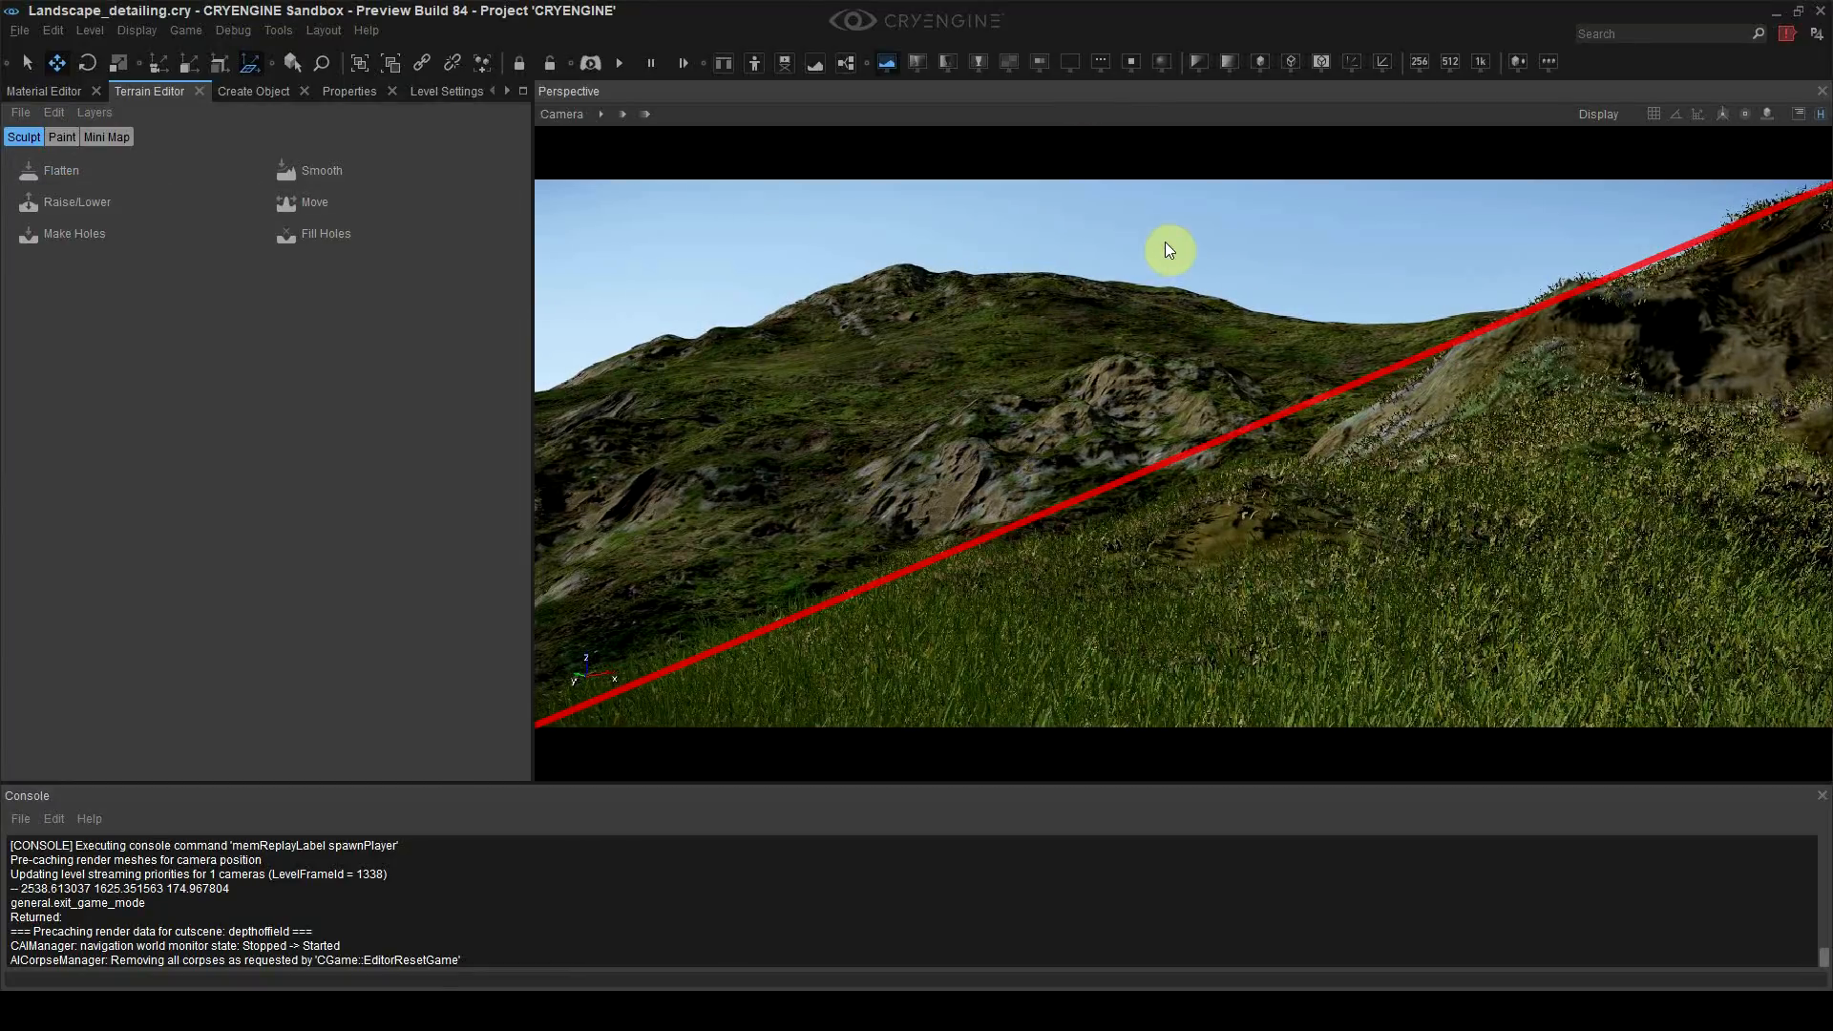
# Step: Save the level under the new name Landscape_grass
pyautogui.click(26, 40)
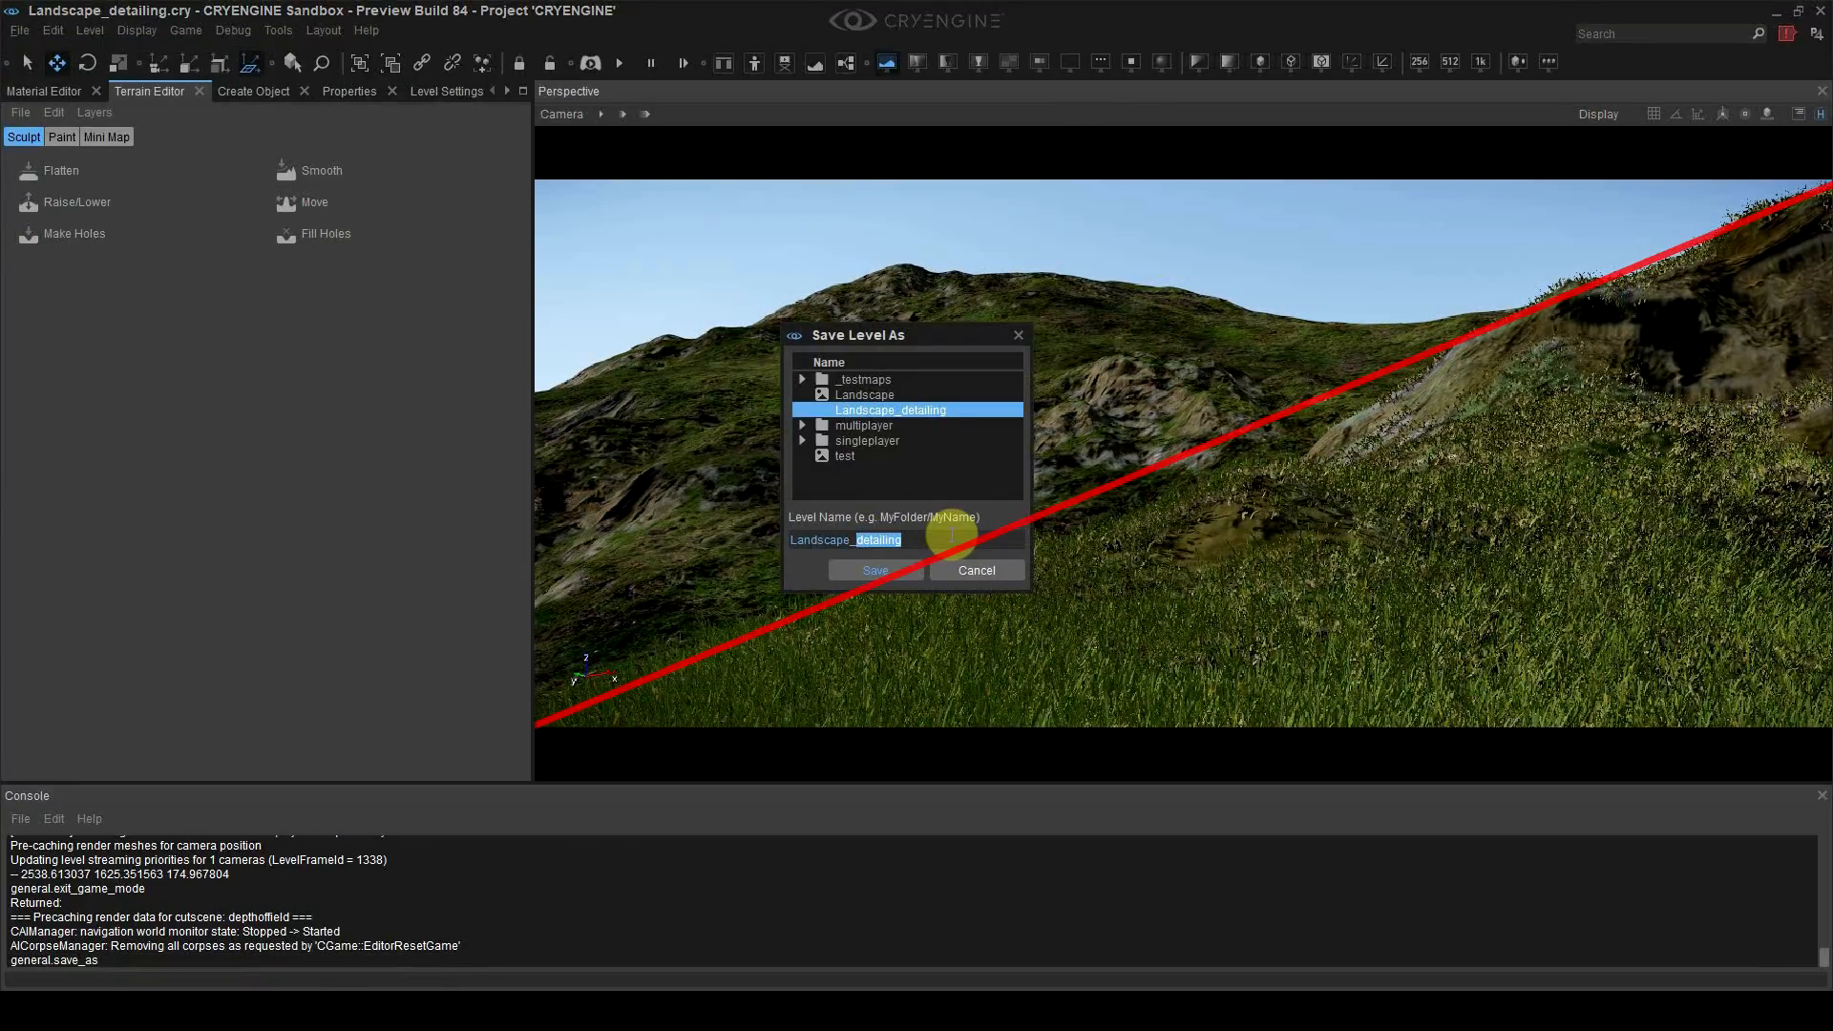
pyautogui.write('s')
pyautogui.press('Return')
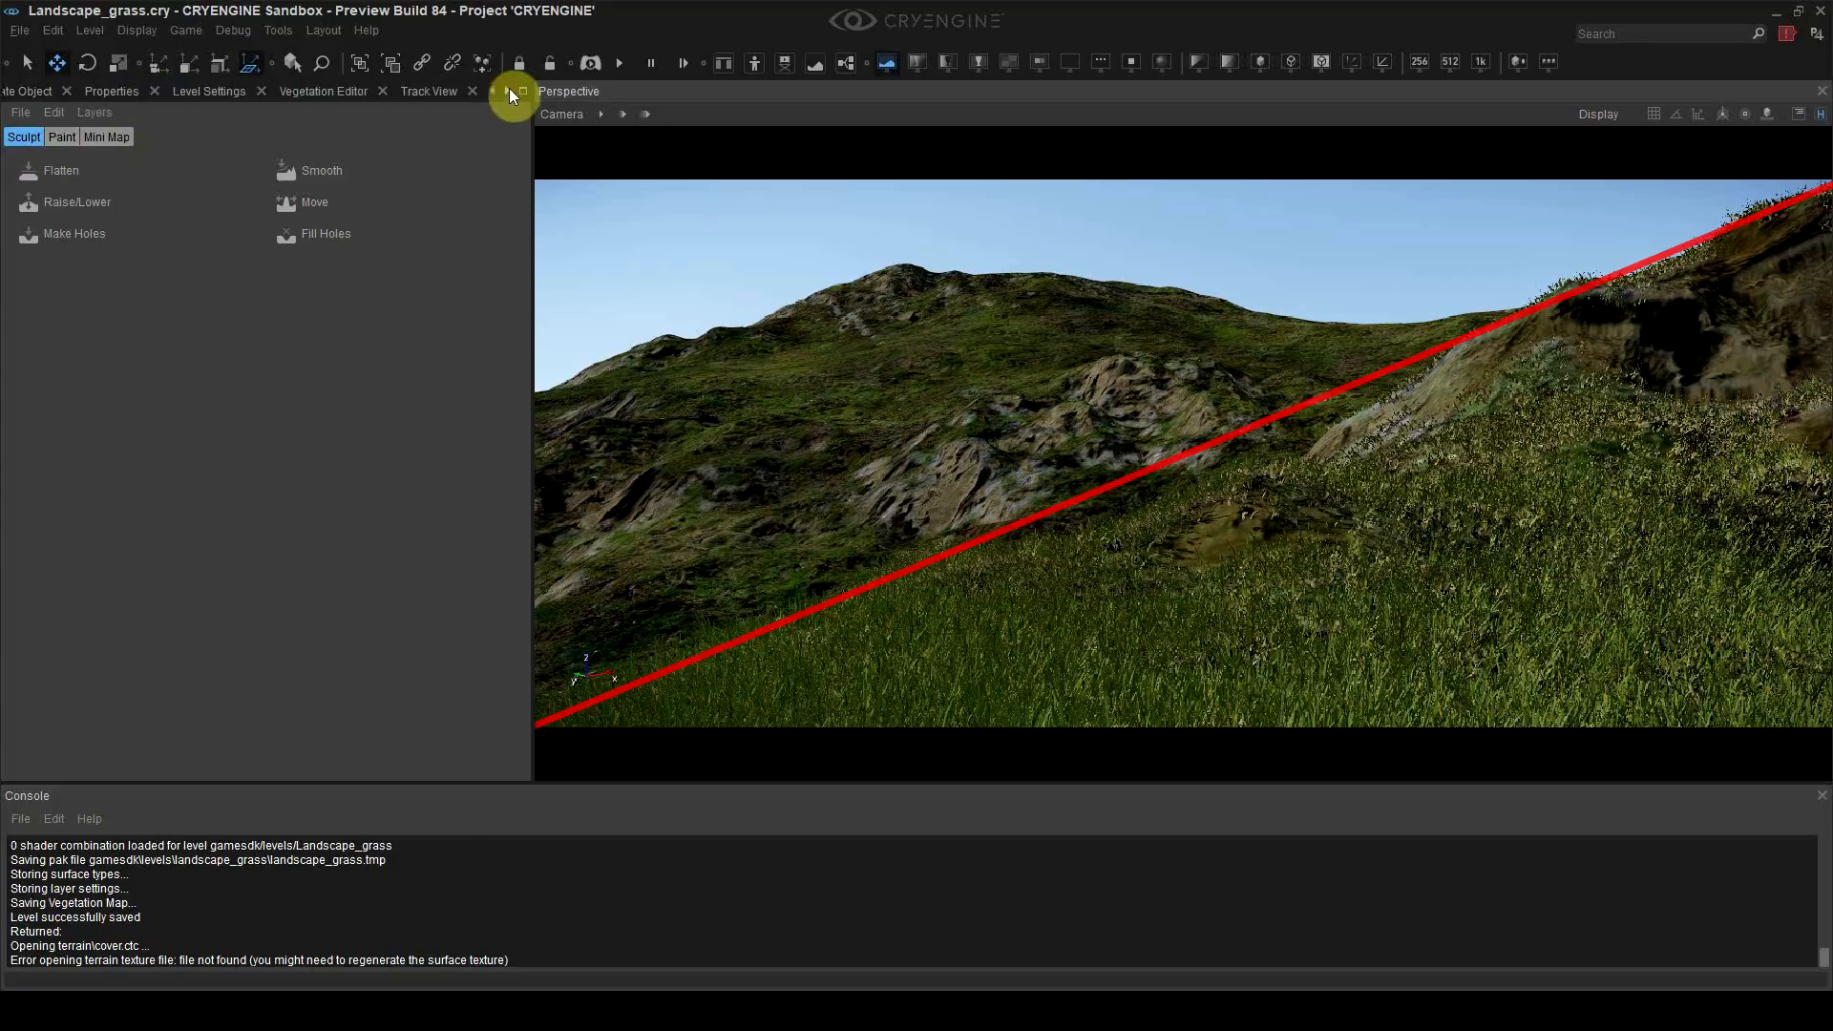
# Step: Turn off the Grass Distance terrain layer for the Grass group's three clump variants
pyautogui.click(324, 91)
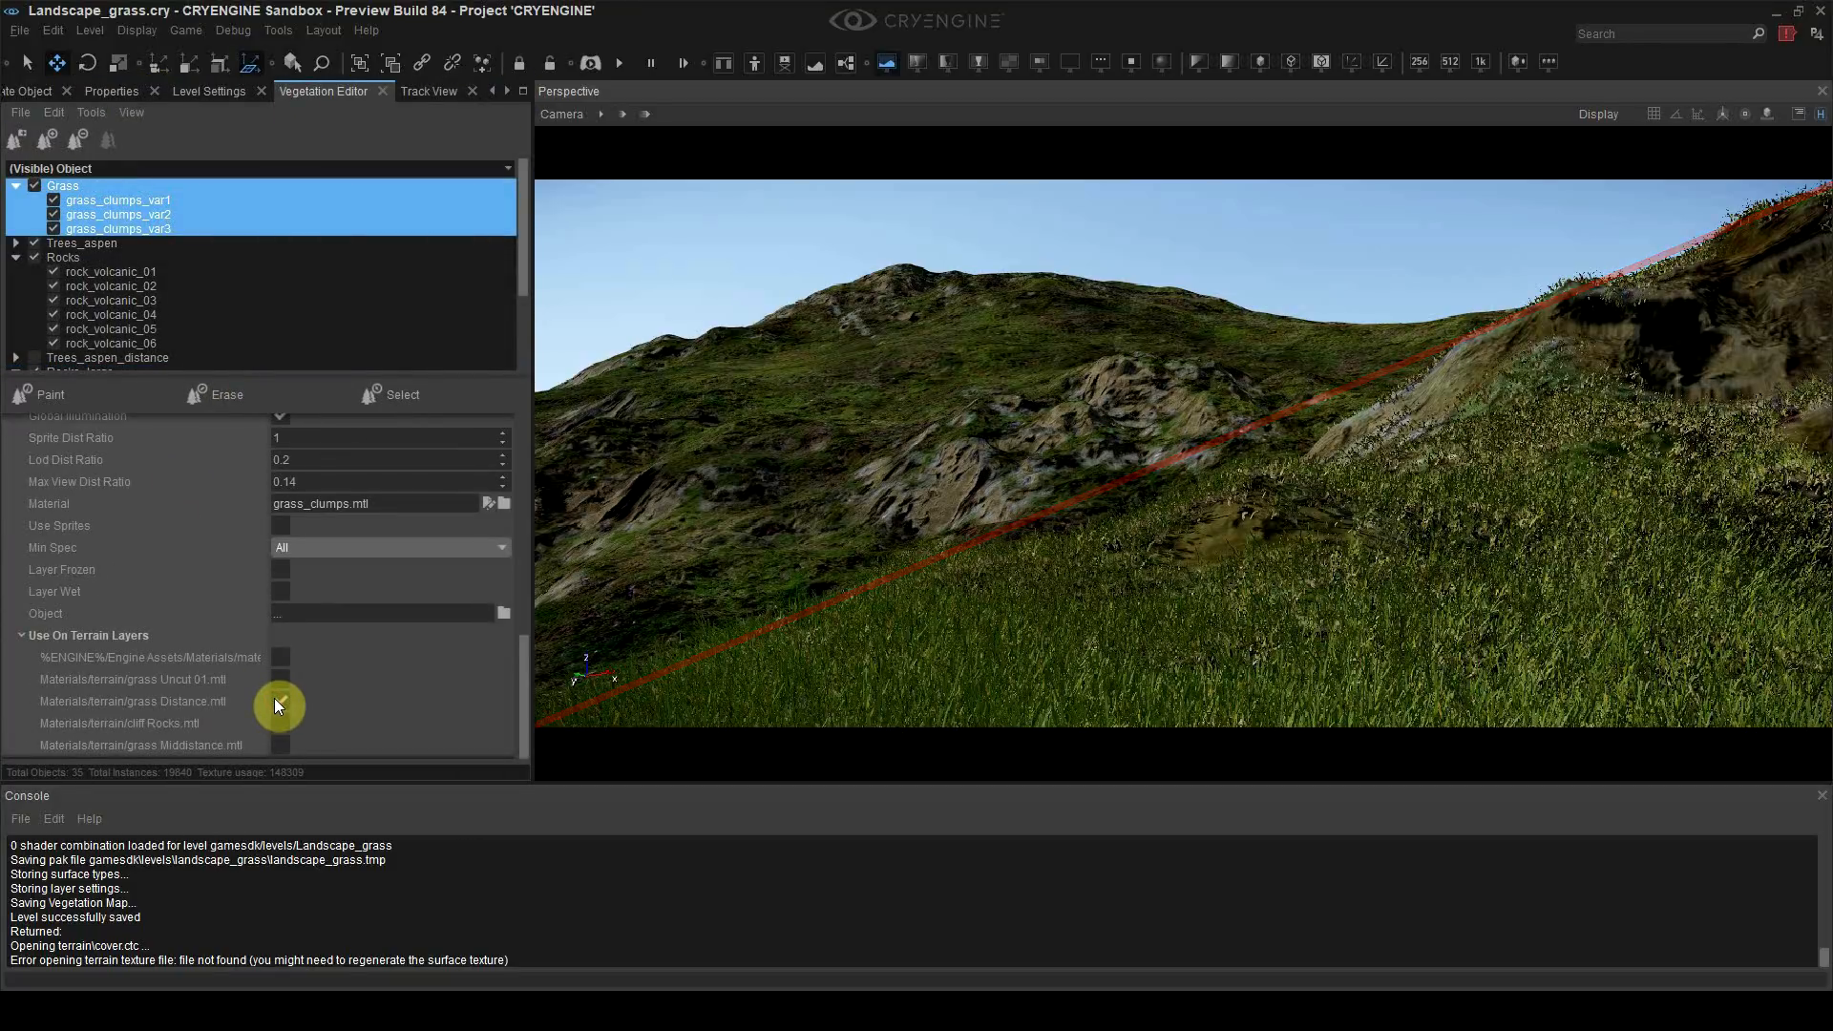
pyautogui.click(279, 703)
pyautogui.click(489, 91)
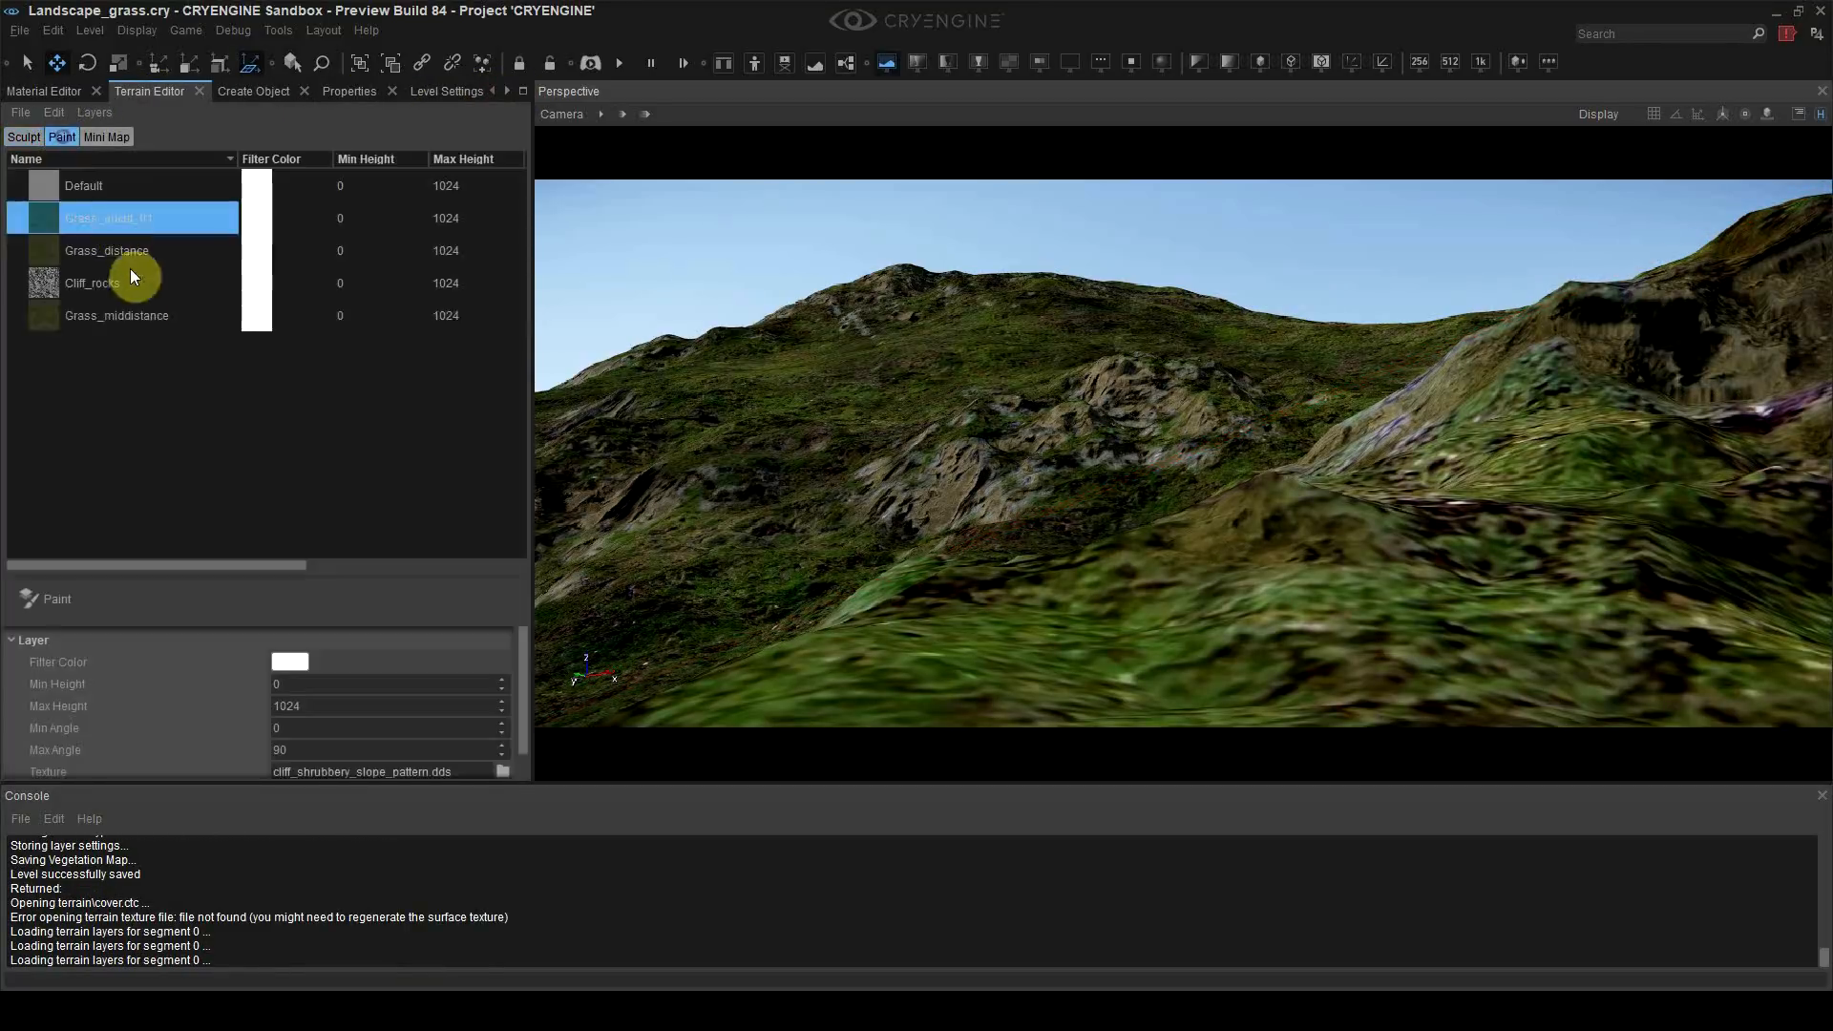
# Step: Store the camera view as location 7 and paint the Grass_uncut_01 layer over the foreground slope, undoing the last stroke
pyautogui.hotkey('ctrl', 'F7')
pyautogui.click(99, 592)
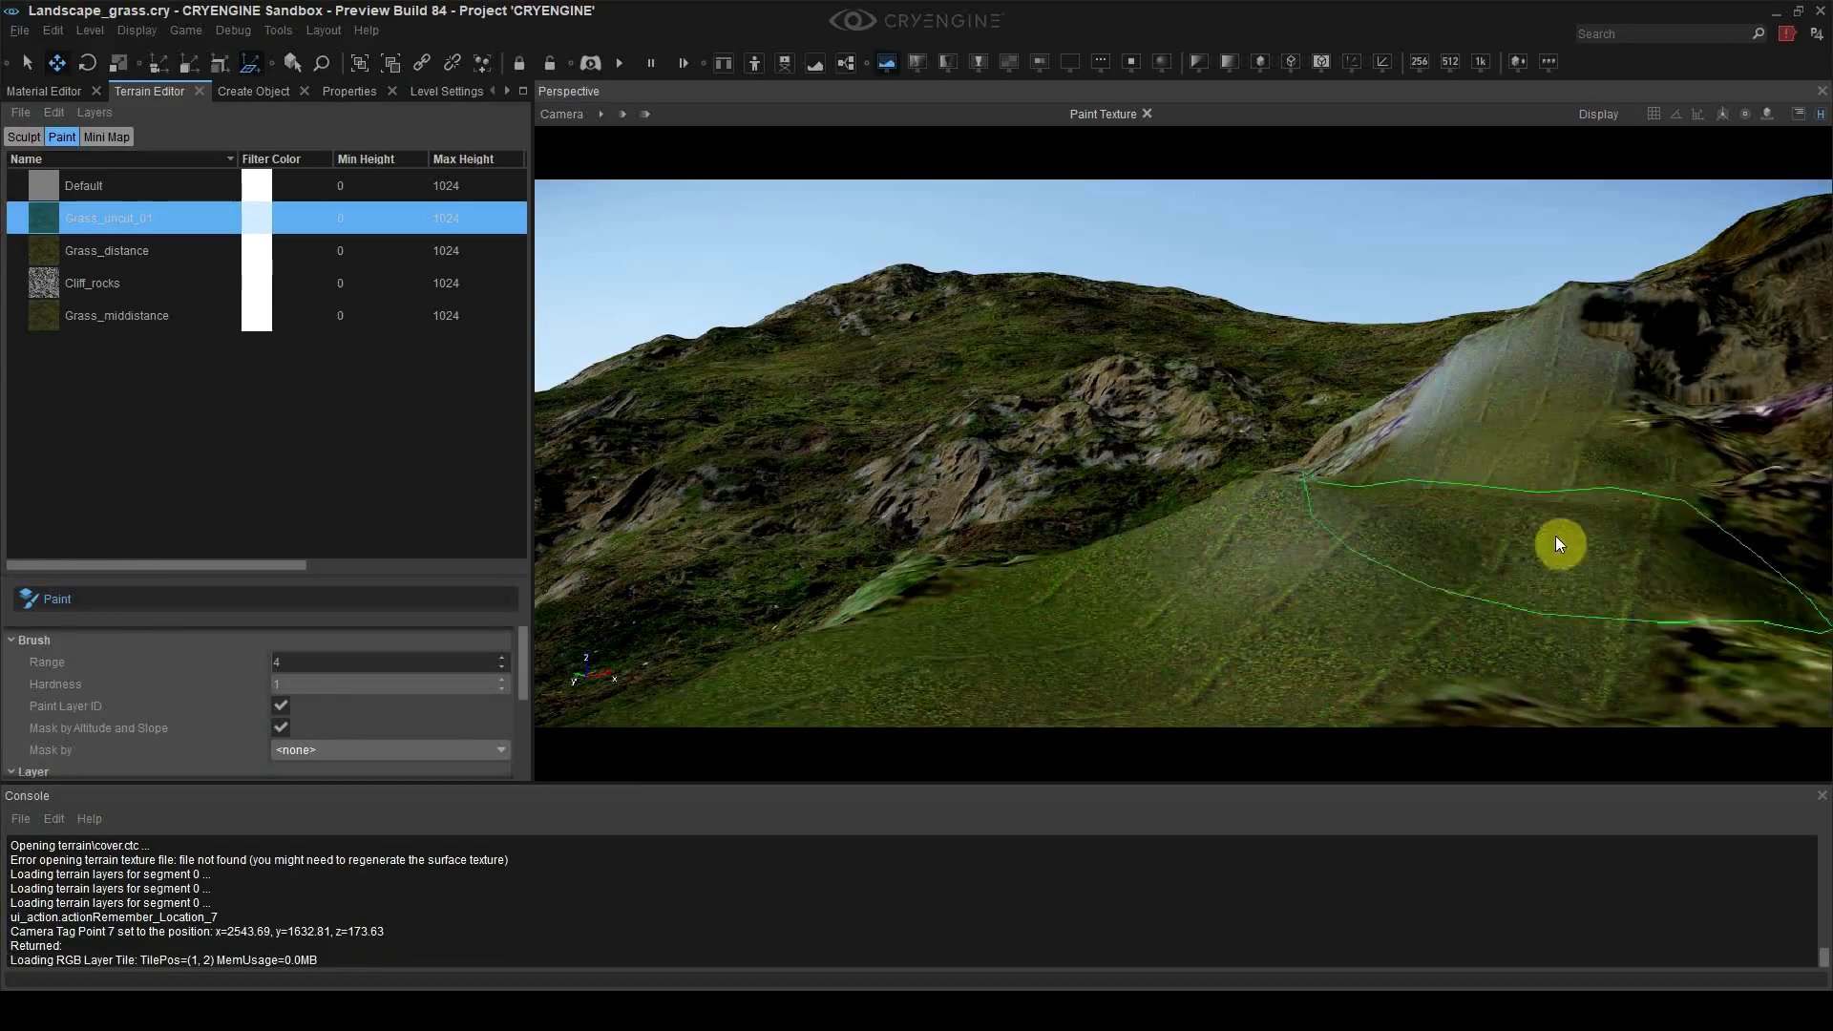
pyautogui.hotkey('ctrl', 'z')
pyautogui.click(150, 592)
# Step: Pick the foreground slope's grass_uncut_01 material and set its diffuse TileU and TileV to 0.1
pyautogui.click(44, 91)
pyautogui.click(137, 124)
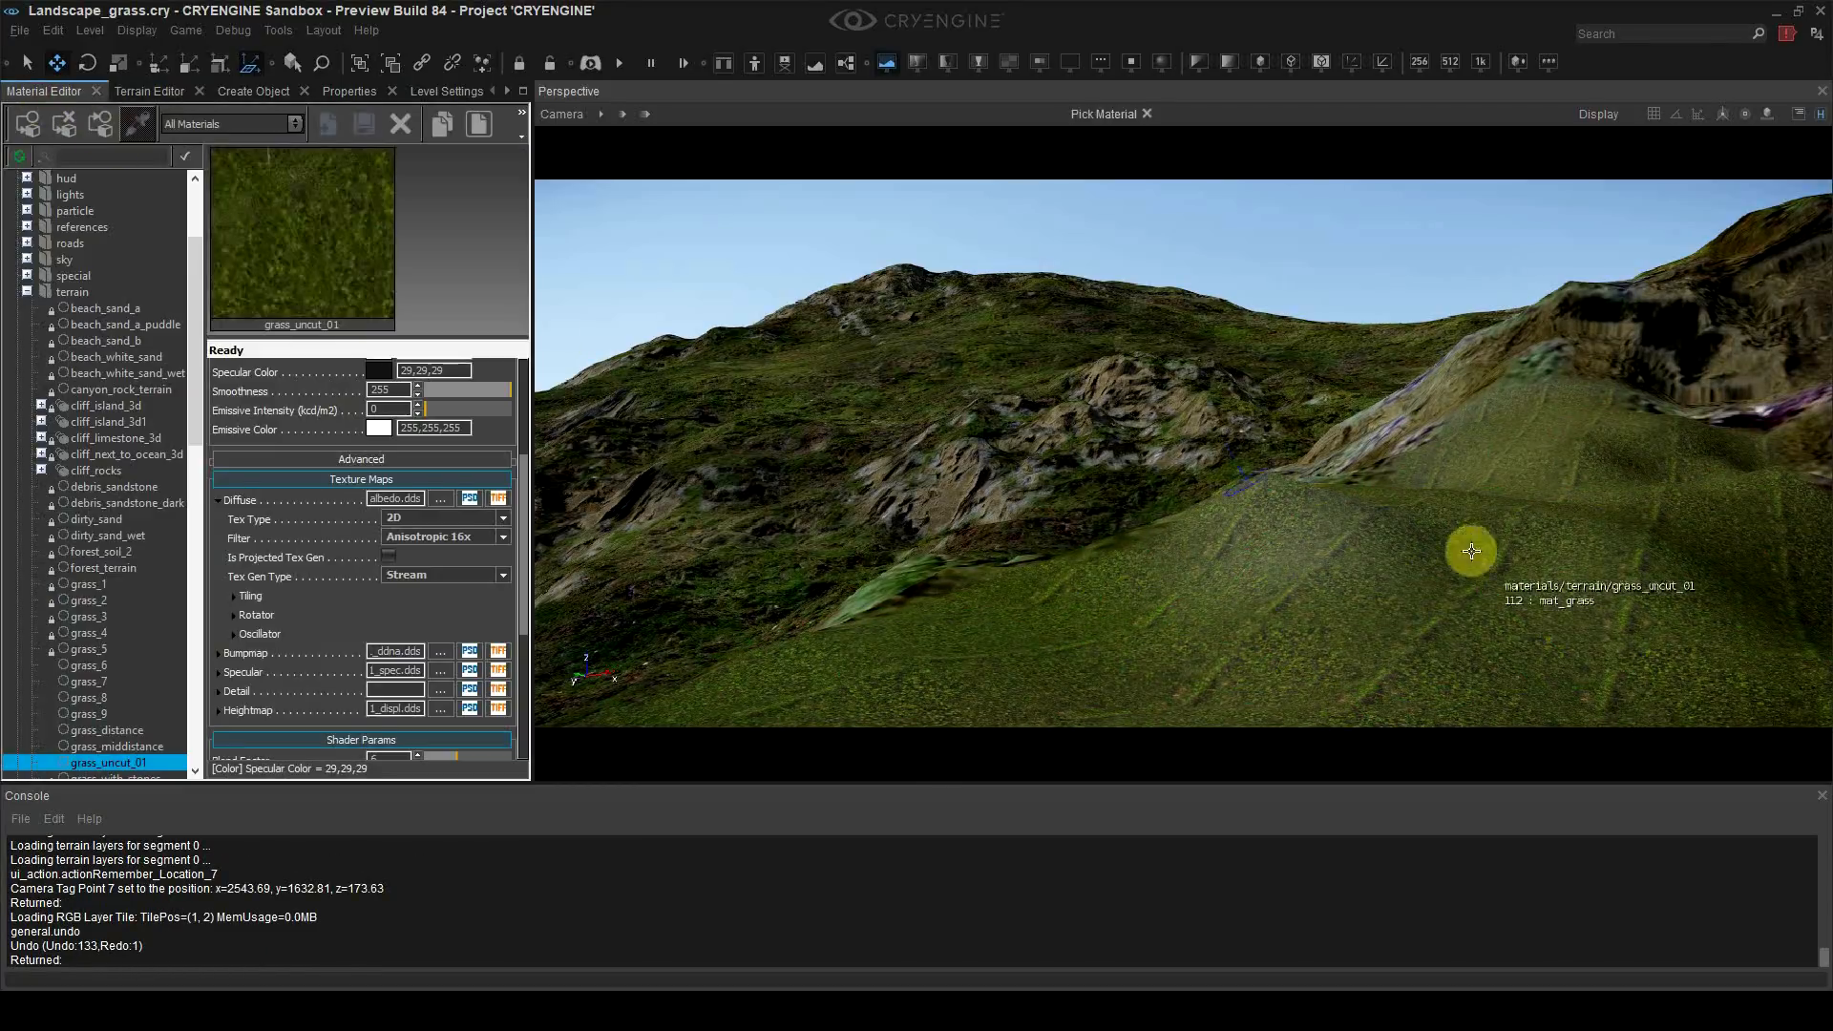
pyautogui.click(1472, 551)
pyautogui.scroll(-3, 398, 549)
pyautogui.click(235, 539)
pyautogui.doubleClick(424, 594)
pyautogui.write('0.1')
pyautogui.doubleClick(418, 613)
pyautogui.write('0.1')
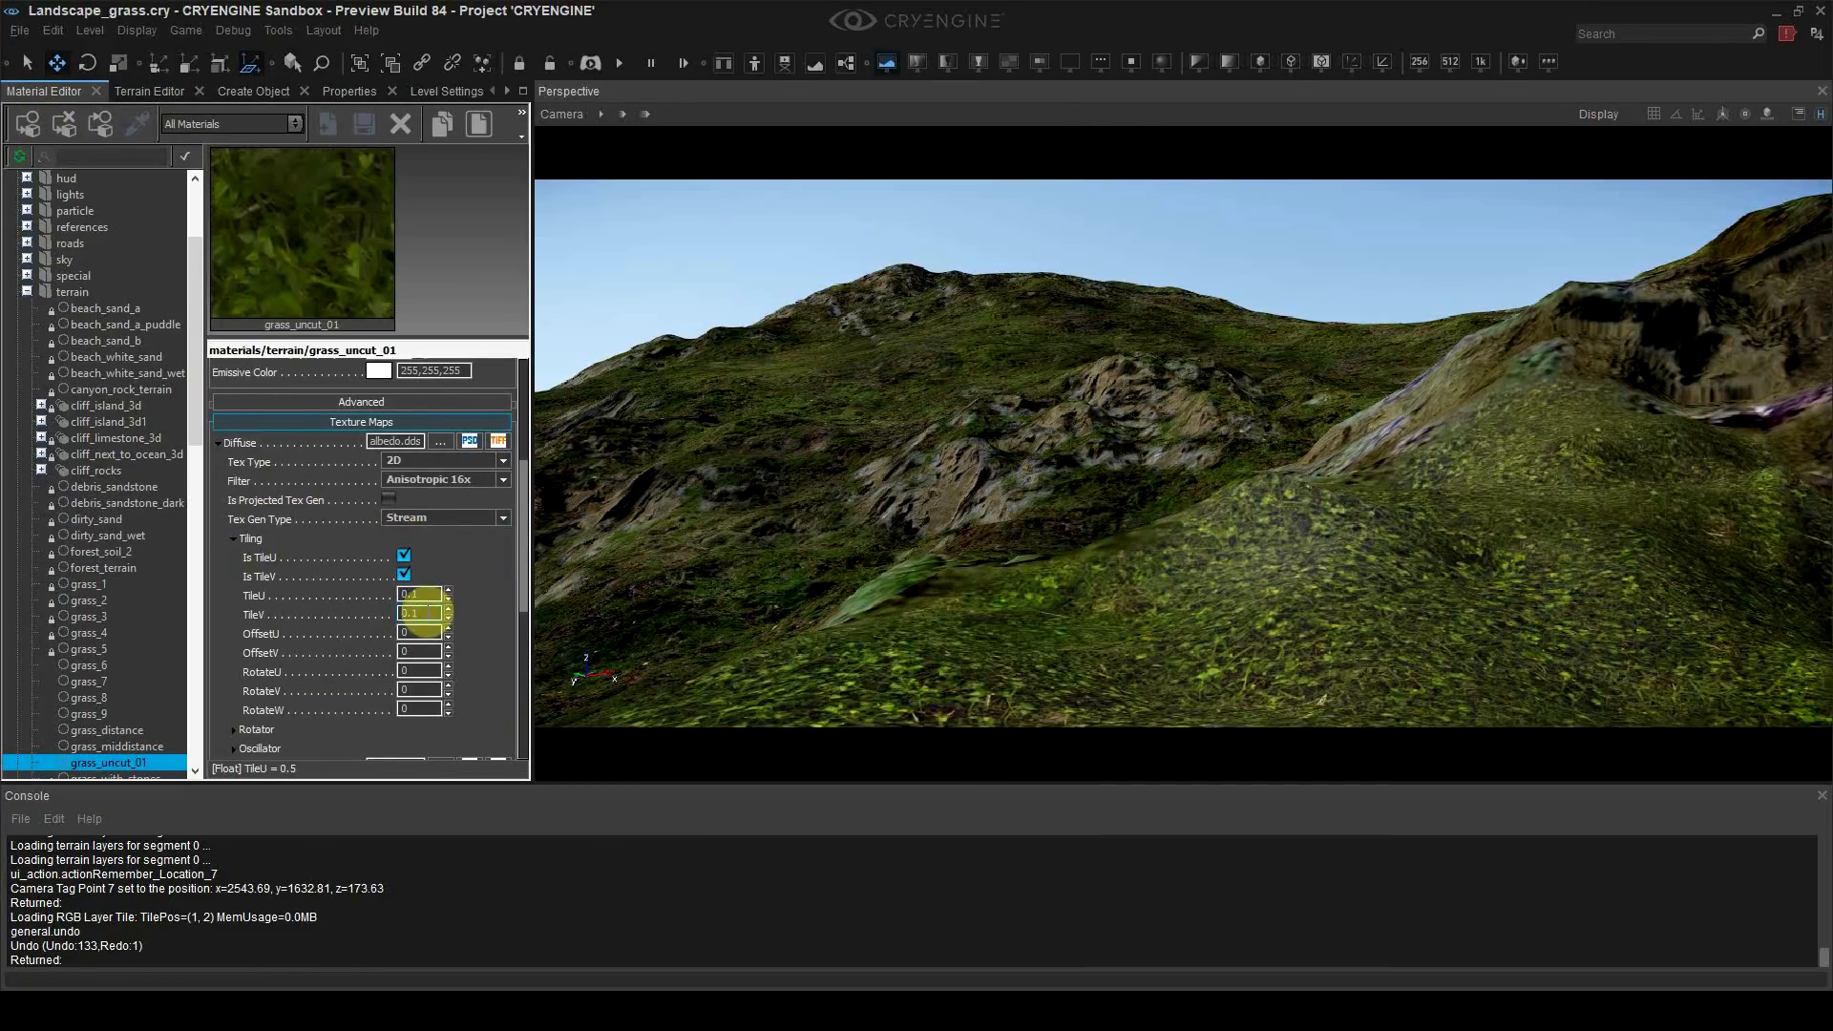
# Step: Set the grass_uncut_01 material's diffuse TileU and TileV to 0.2
pyautogui.write('0.2')
pyautogui.doubleClick(418, 612)
pyautogui.write('0.2')
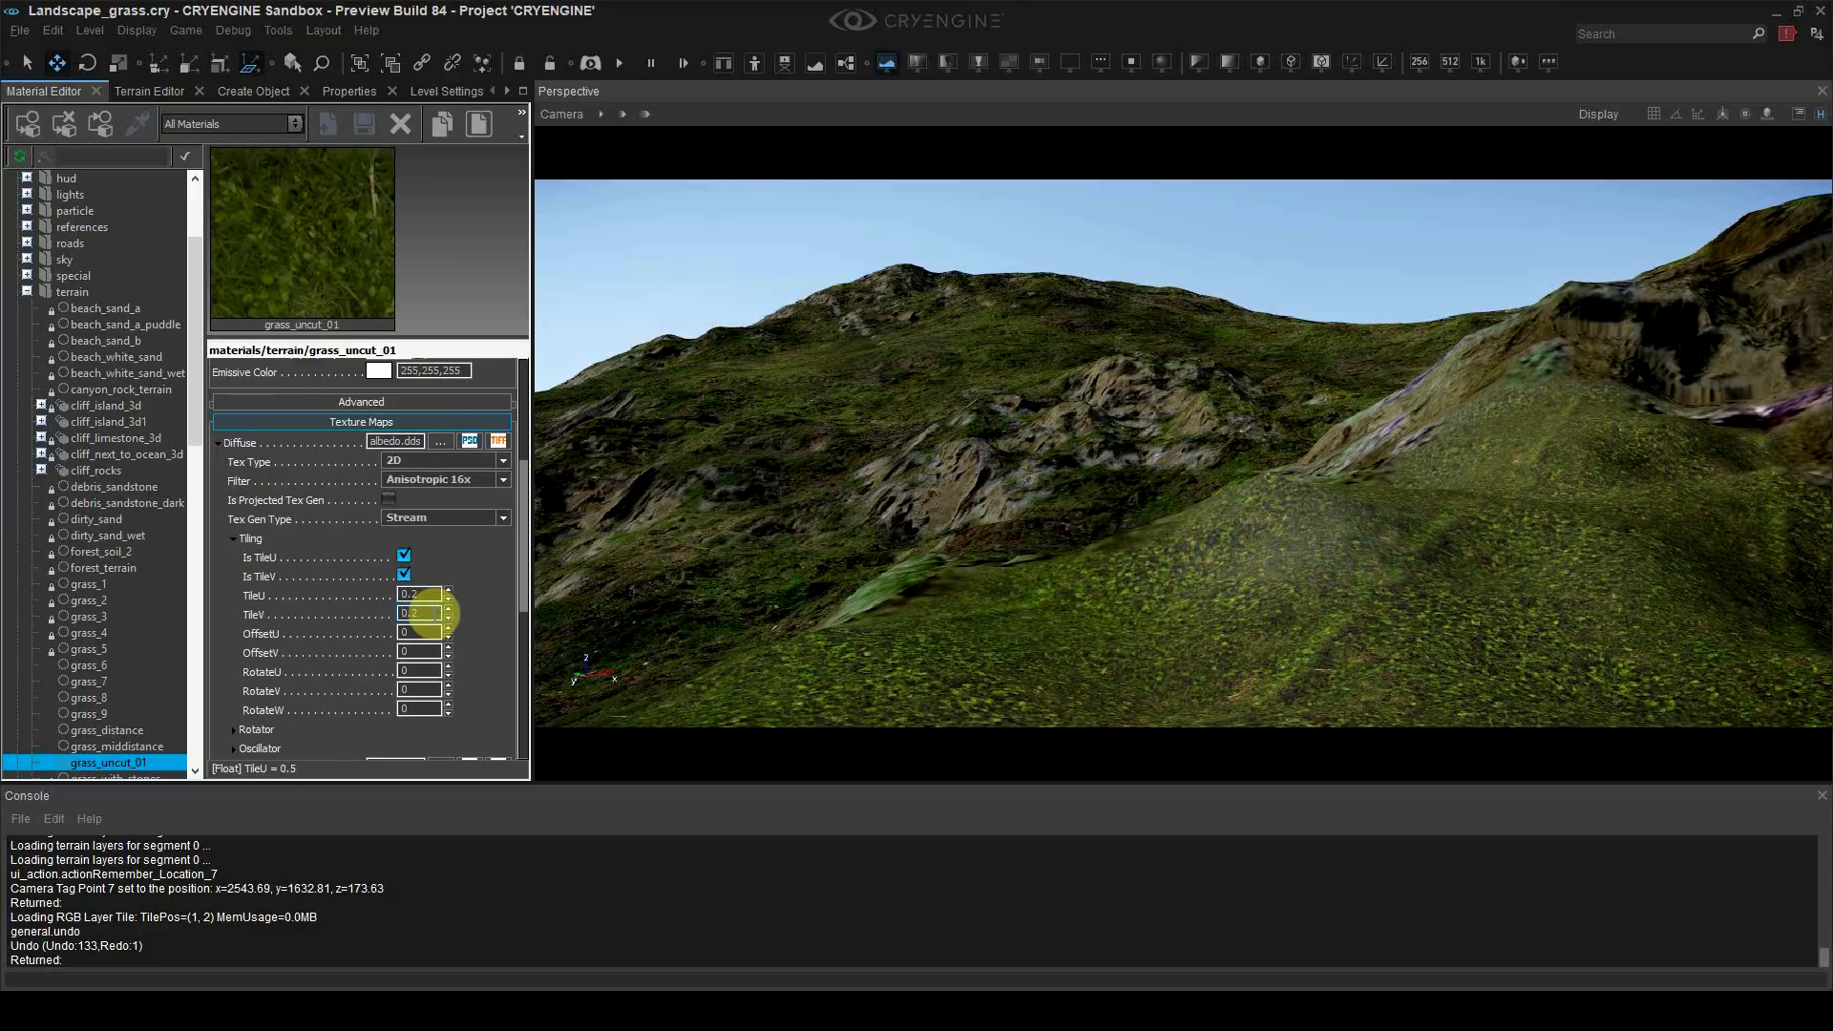
# Step: Paint the three grass clump variants over the foreground slope up to the rock face
pyautogui.click(153, 93)
pyautogui.click(507, 92)
pyautogui.click(507, 92)
pyautogui.click(324, 91)
pyautogui.click(80, 390)
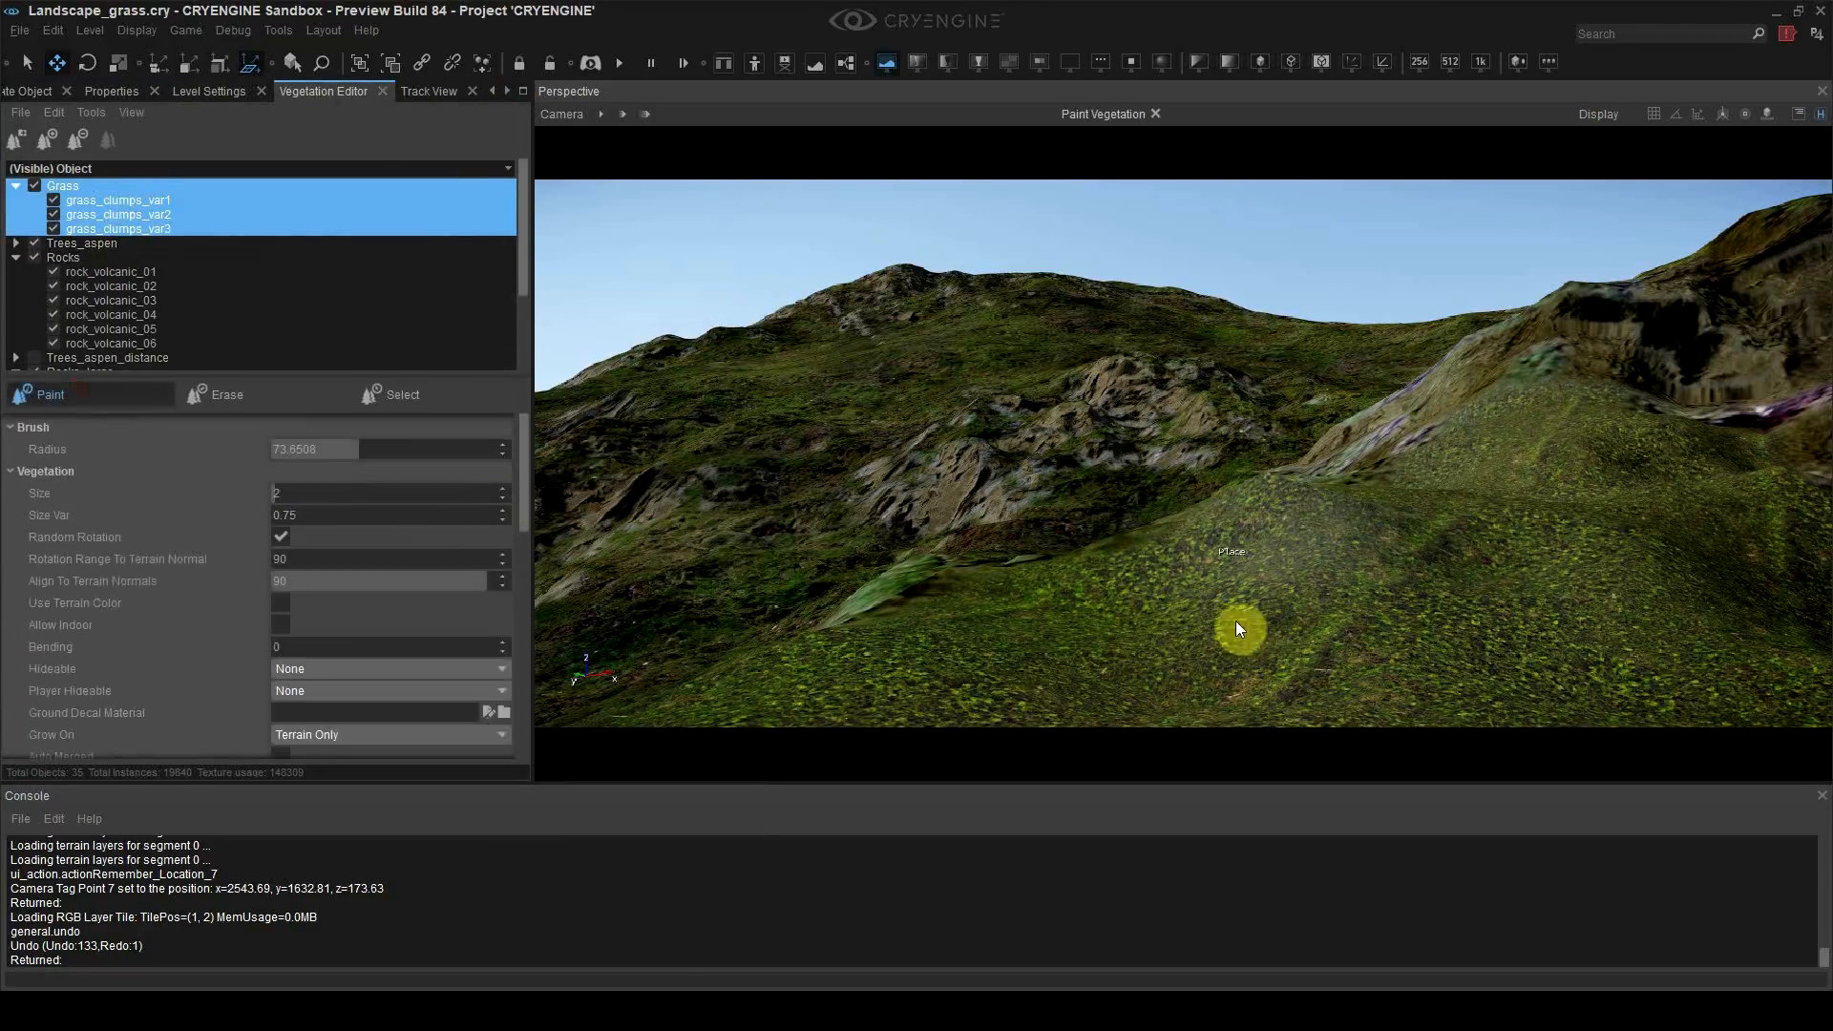
pyautogui.moveTo(1440, 570)
pyautogui.mouseDown()
pyautogui.moveTo(990, 700)
pyautogui.moveTo(1578, 510)
pyautogui.mouseUp()
pyautogui.press('Escape')
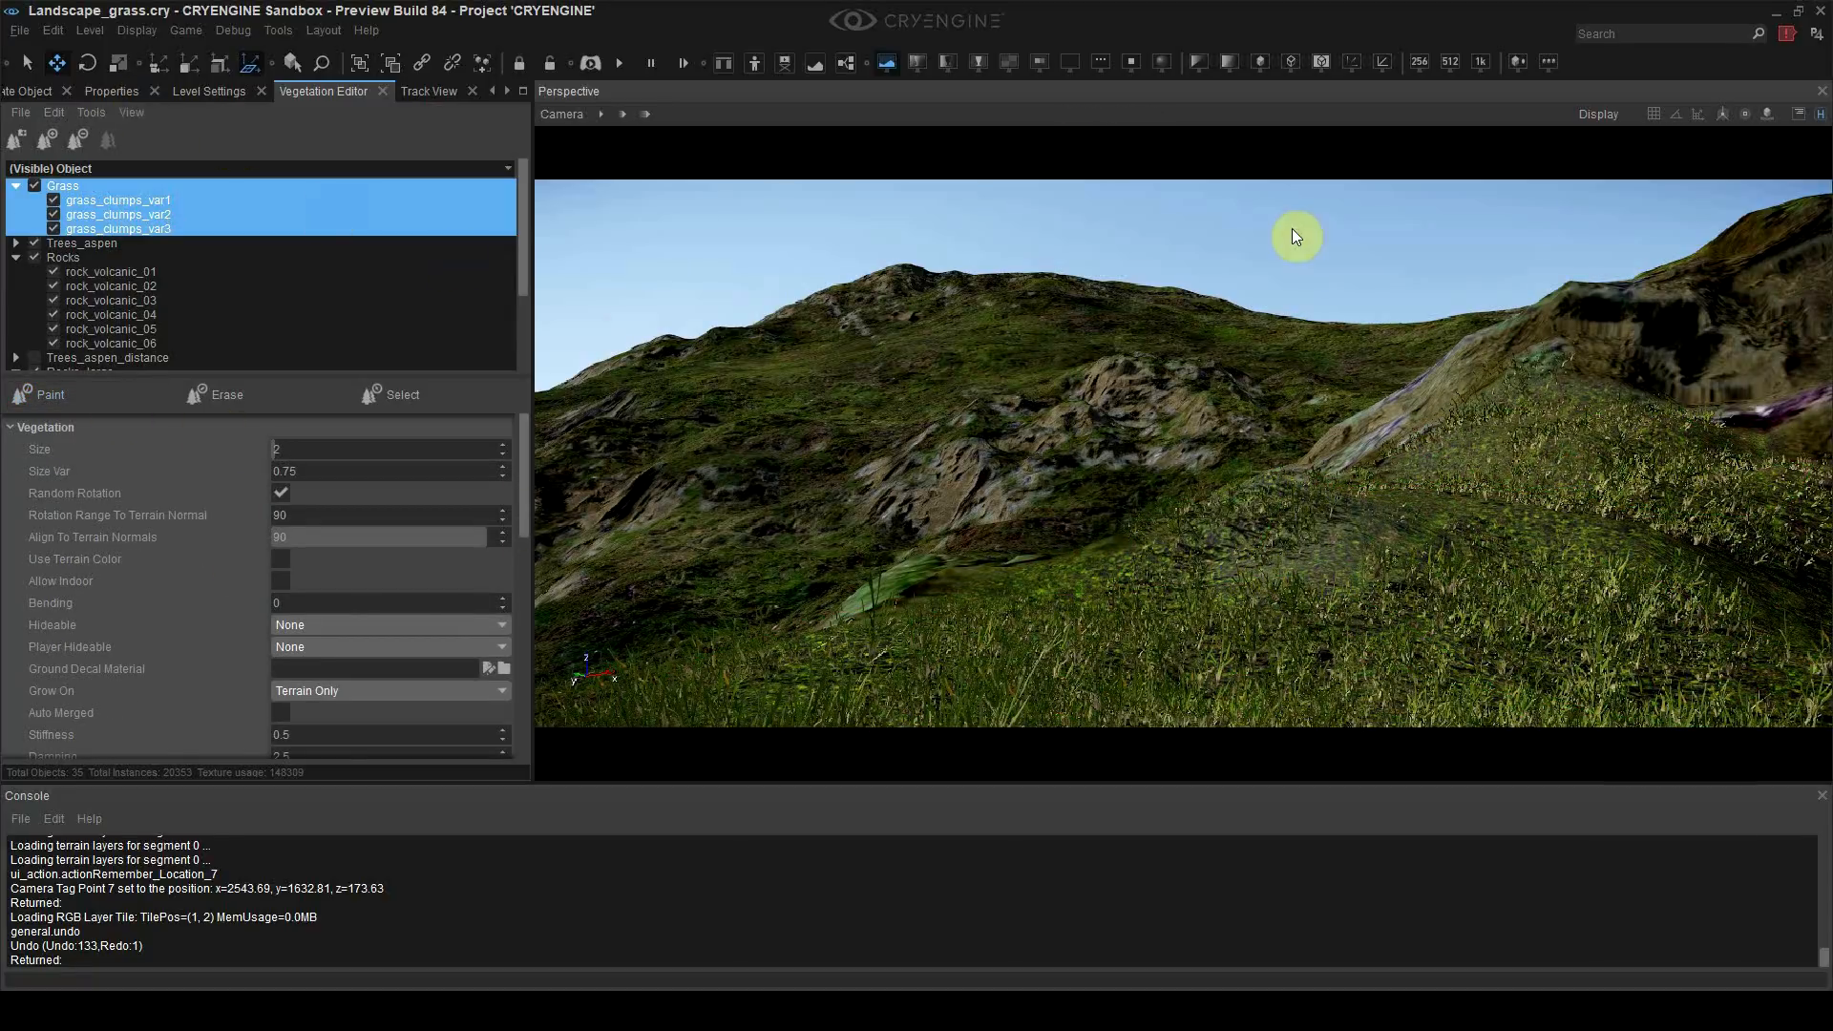
# Step: Open the Static Mesh Entity objects, duplicate the rock mesh near the mid-distance outcrop and rotate the copy
pyautogui.click(253, 93)
pyautogui.click(138, 317)
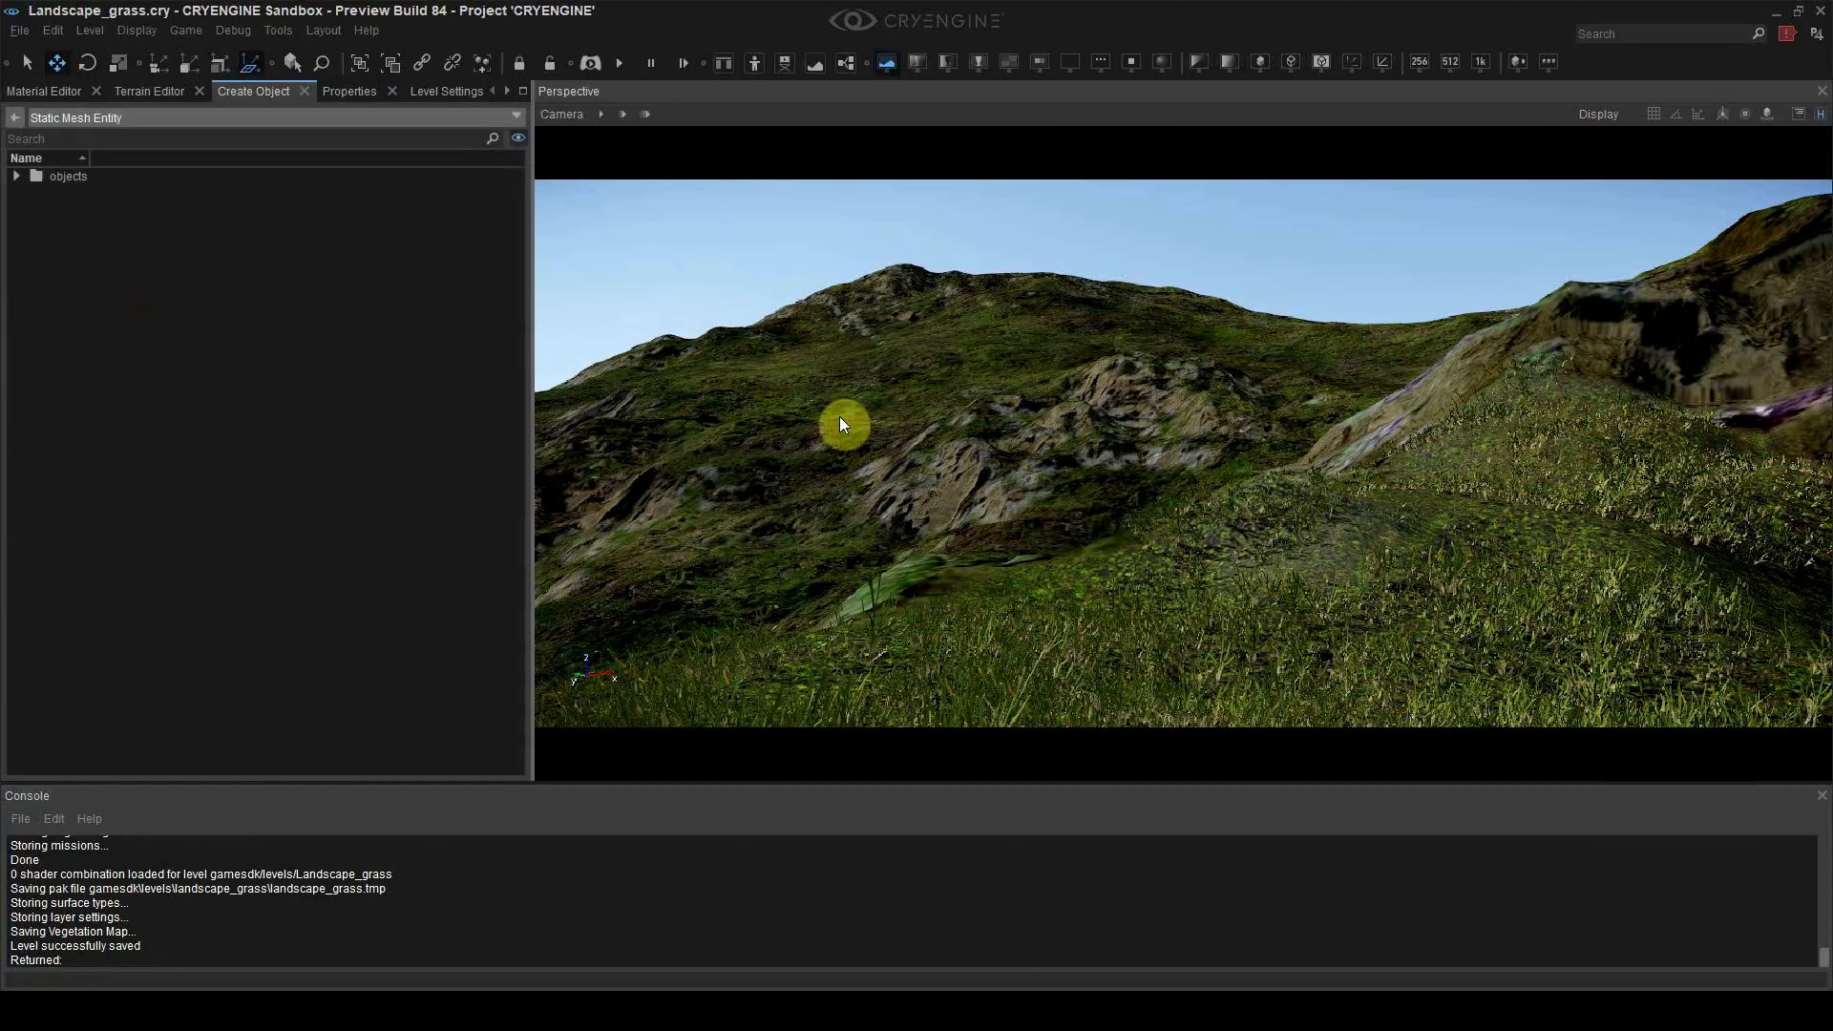
pyautogui.moveTo(843, 426); pyautogui.dragTo(965, 444, button='right')
pyautogui.click(993, 424)
pyautogui.hotkey('ctrl', 'd')
pyautogui.press('3')
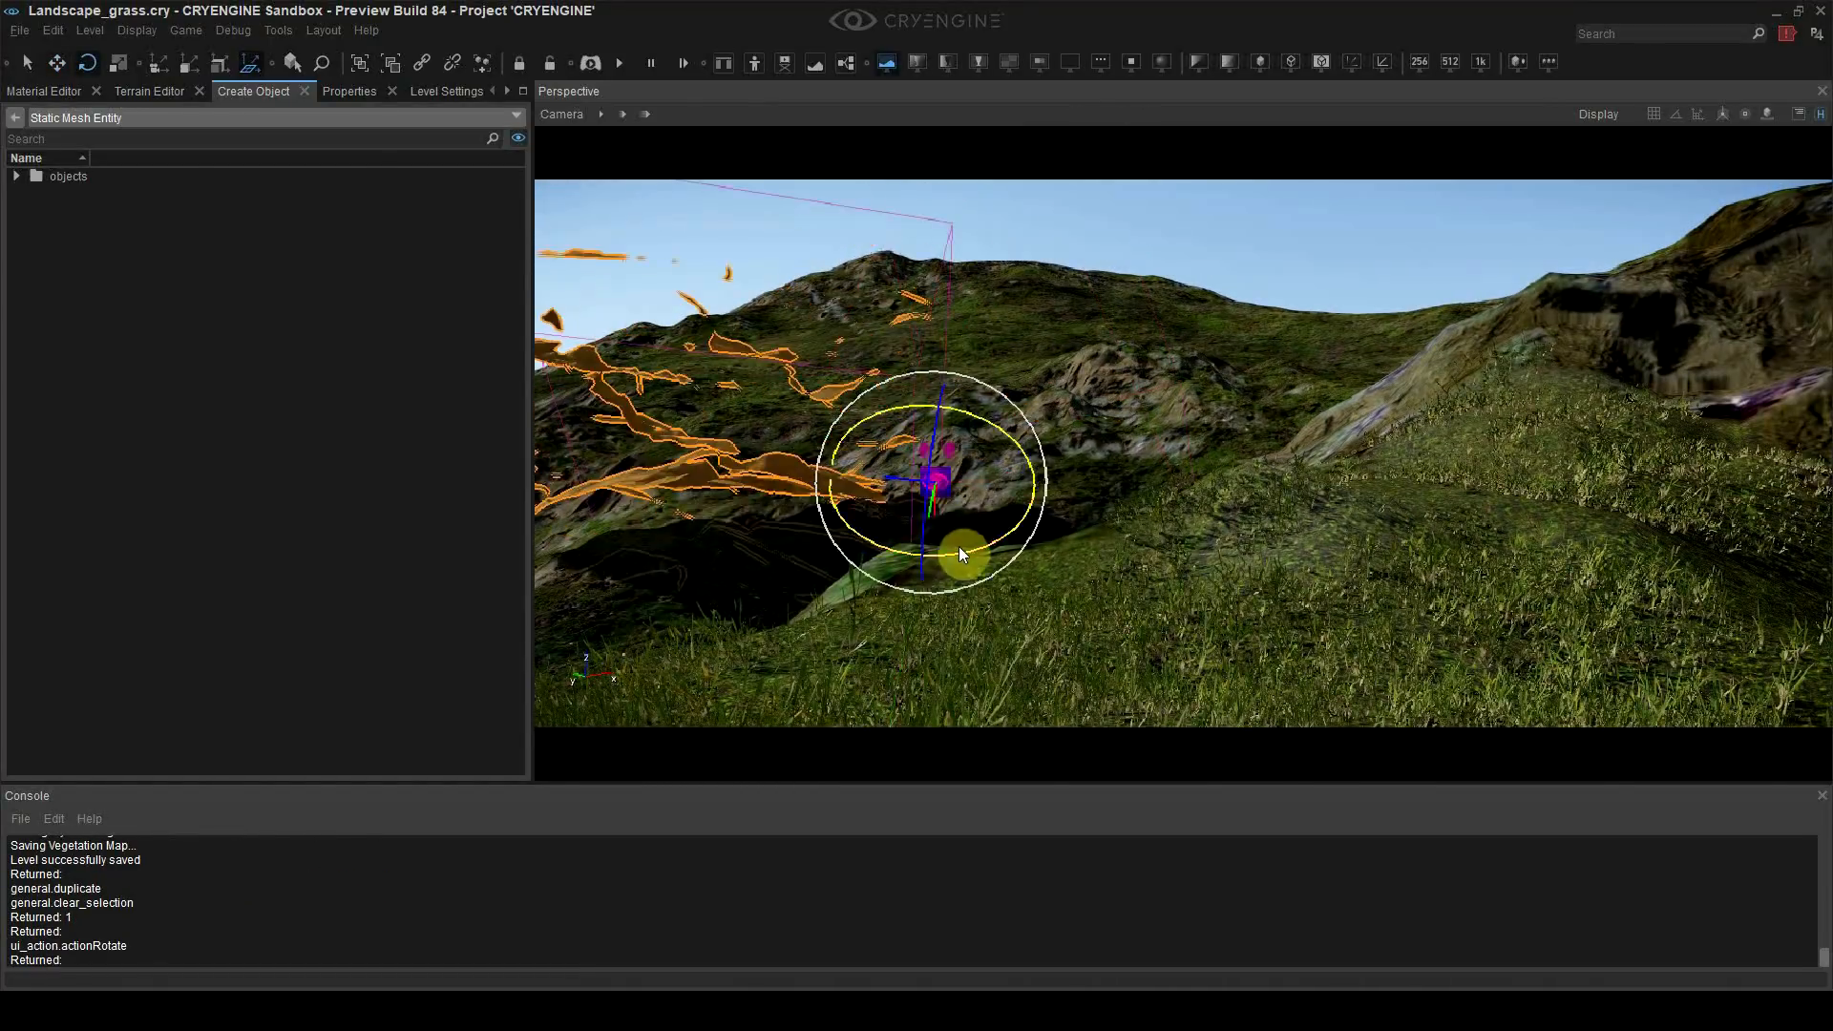
pyautogui.moveTo(959, 546); pyautogui.dragTo(754, 427)
# Step: Move the rock copy onto the mid-distance outcrop and rotate it into position
pyautogui.hotkey('shift', 'space')
pyautogui.press('2')
pyautogui.moveTo(963, 479); pyautogui.dragTo(978, 552)
pyautogui.press('2')
pyautogui.press('3')
pyautogui.moveTo(920, 573); pyautogui.dragTo(834, 531)
pyautogui.click(1243, 279)
pyautogui.hotkey('ctrl', 'z')
# Step: Duplicate the rock again, then rotate and move the new copy along the outcrop's lower edge
pyautogui.hotkey('ctrl', 'd')
pyautogui.press('3')
pyautogui.moveTo(975, 534); pyautogui.dragTo(958, 611)
pyautogui.moveTo(829, 547); pyautogui.dragTo(955, 685)
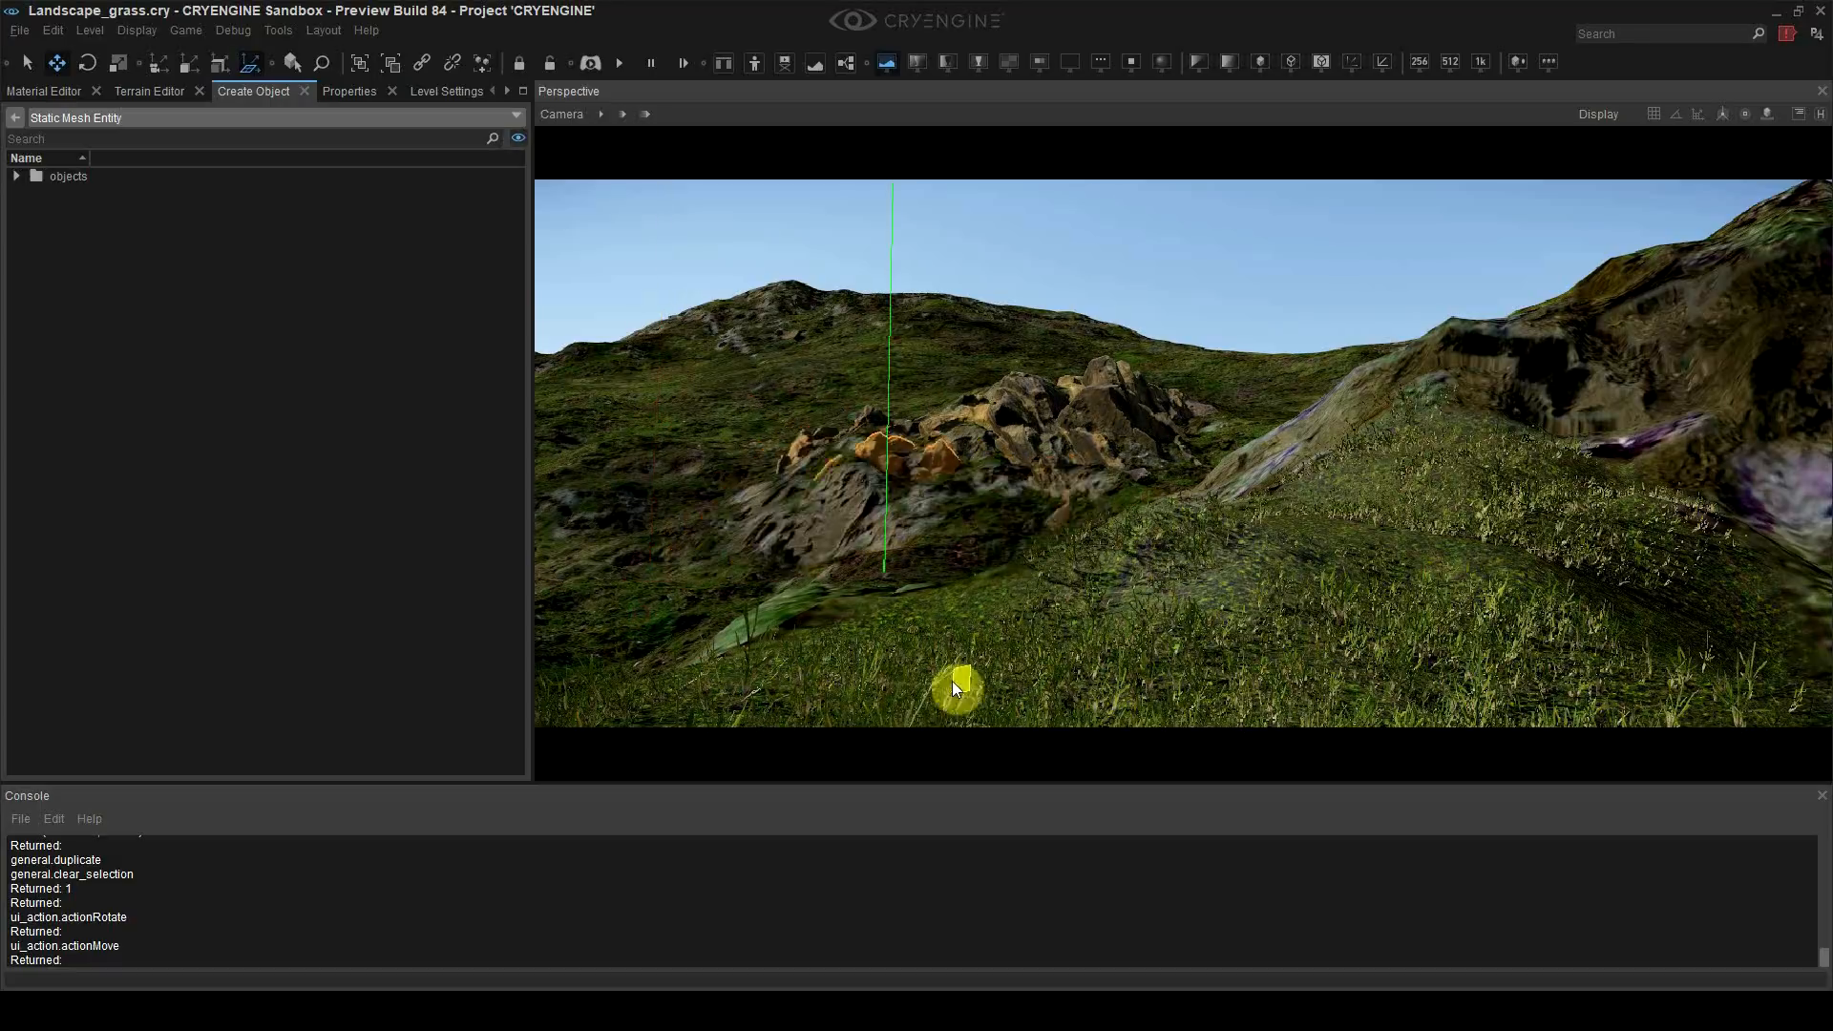
pyautogui.moveTo(834, 715); pyautogui.dragTo(916, 690)
pyautogui.moveTo(916, 691); pyautogui.dragTo(924, 731, button='right')
# Step: Scale the selected rock mesh and position it in front of the outcrop at the edge of the grassy slope
pyautogui.press('4')
pyautogui.moveTo(912, 640); pyautogui.dragTo(794, 503)
pyautogui.press('2')
pyautogui.press('3')
pyautogui.press('2')
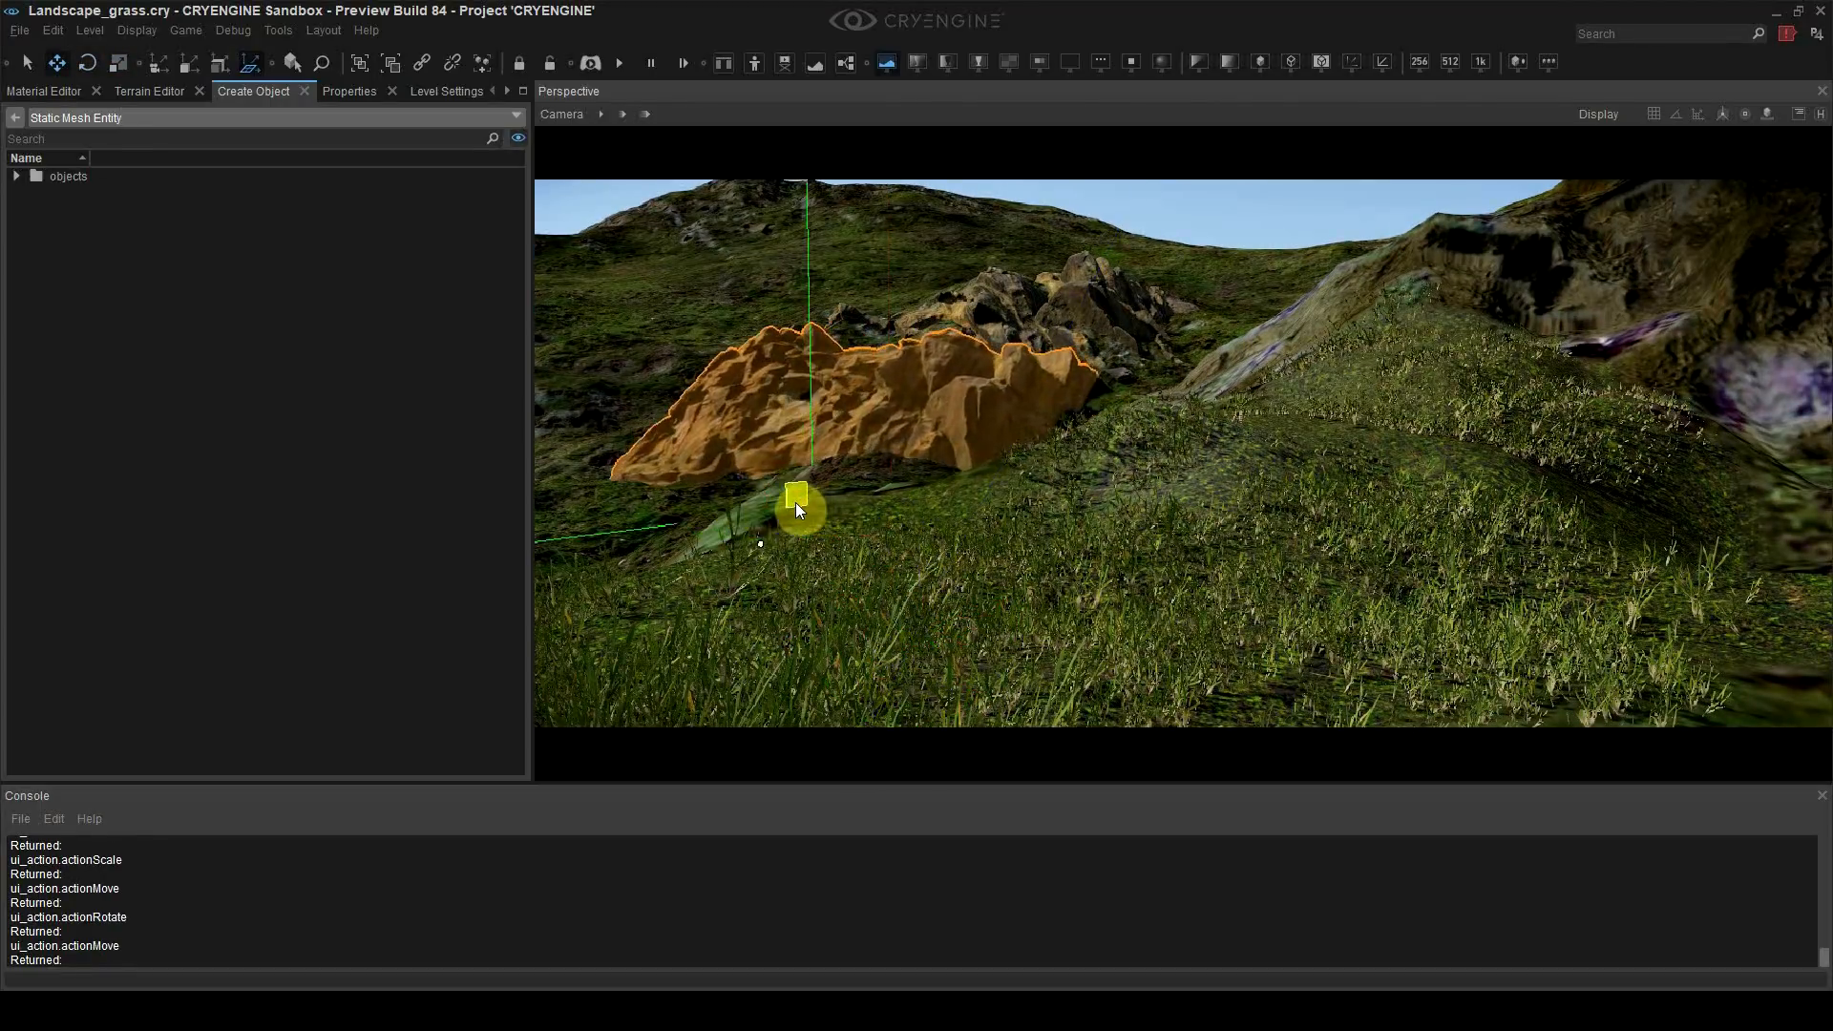
pyautogui.click(795, 503)
pyautogui.click(833, 549)
# Step: Move the selected rock along the distant ridge to the hill's peak
pyautogui.press('3')
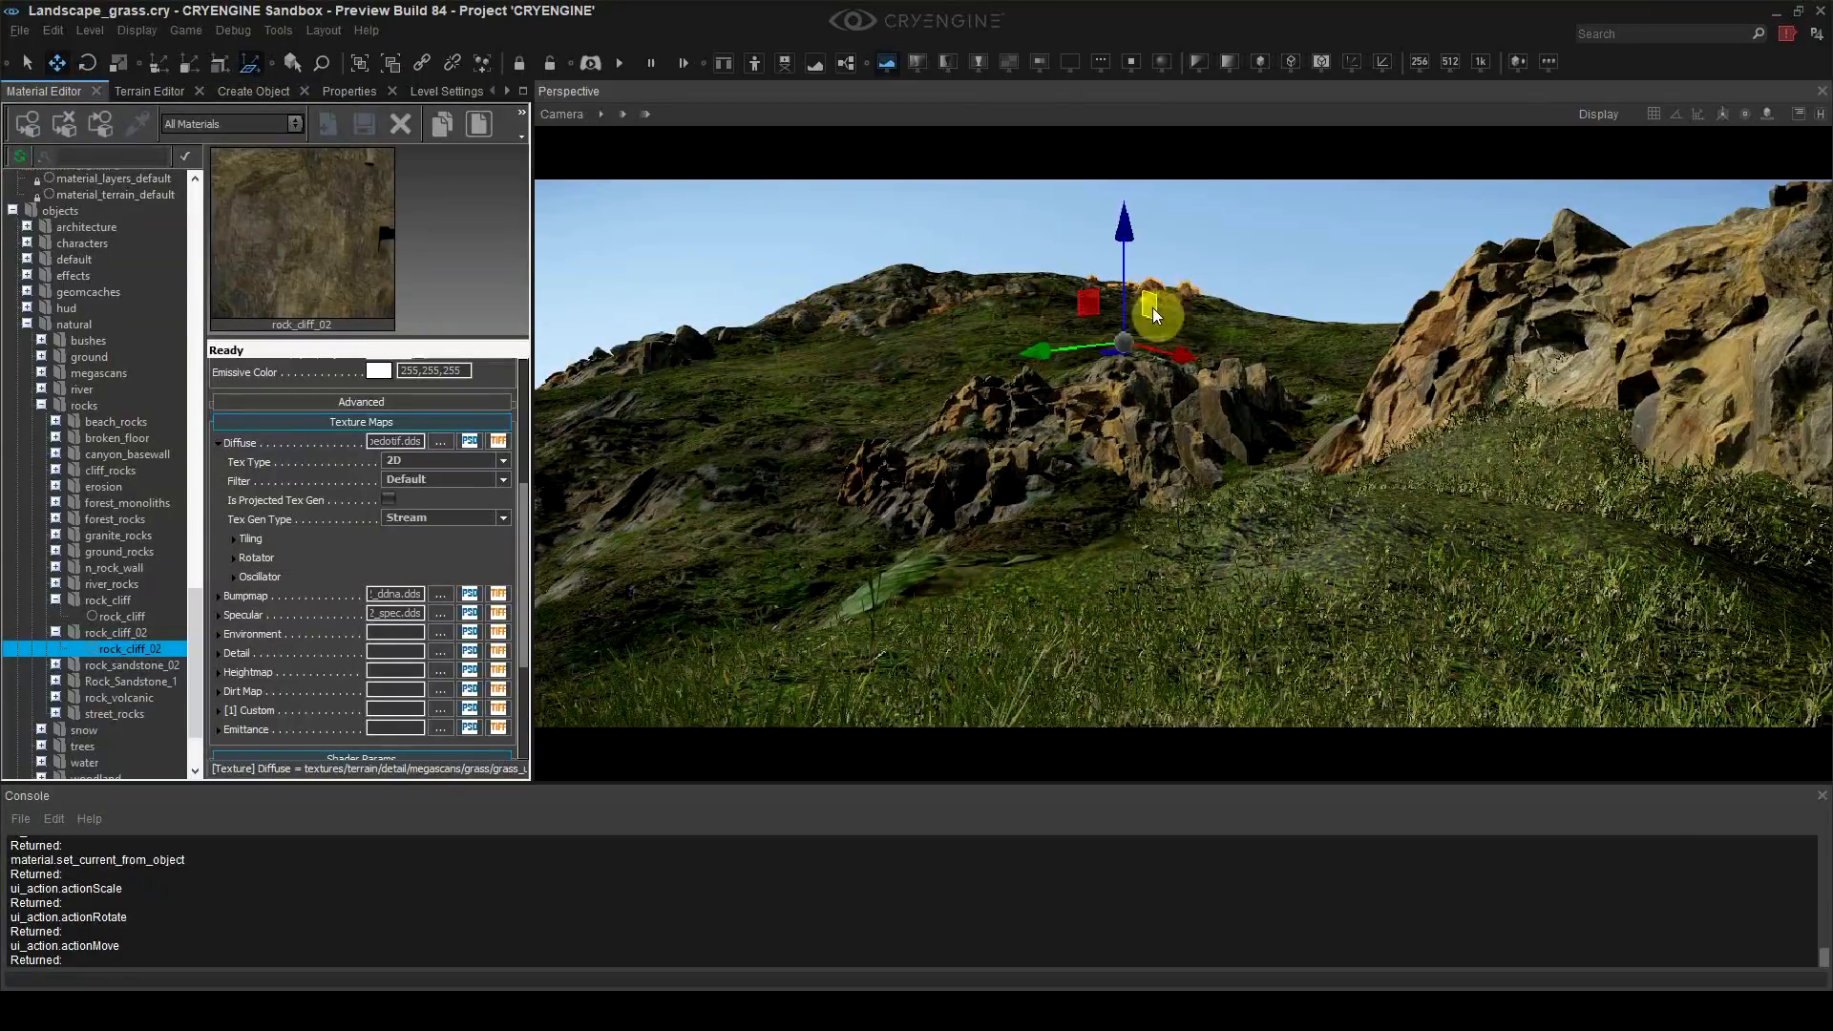
pyautogui.press('3')
pyautogui.moveTo(1154, 311); pyautogui.dragTo(934, 289)
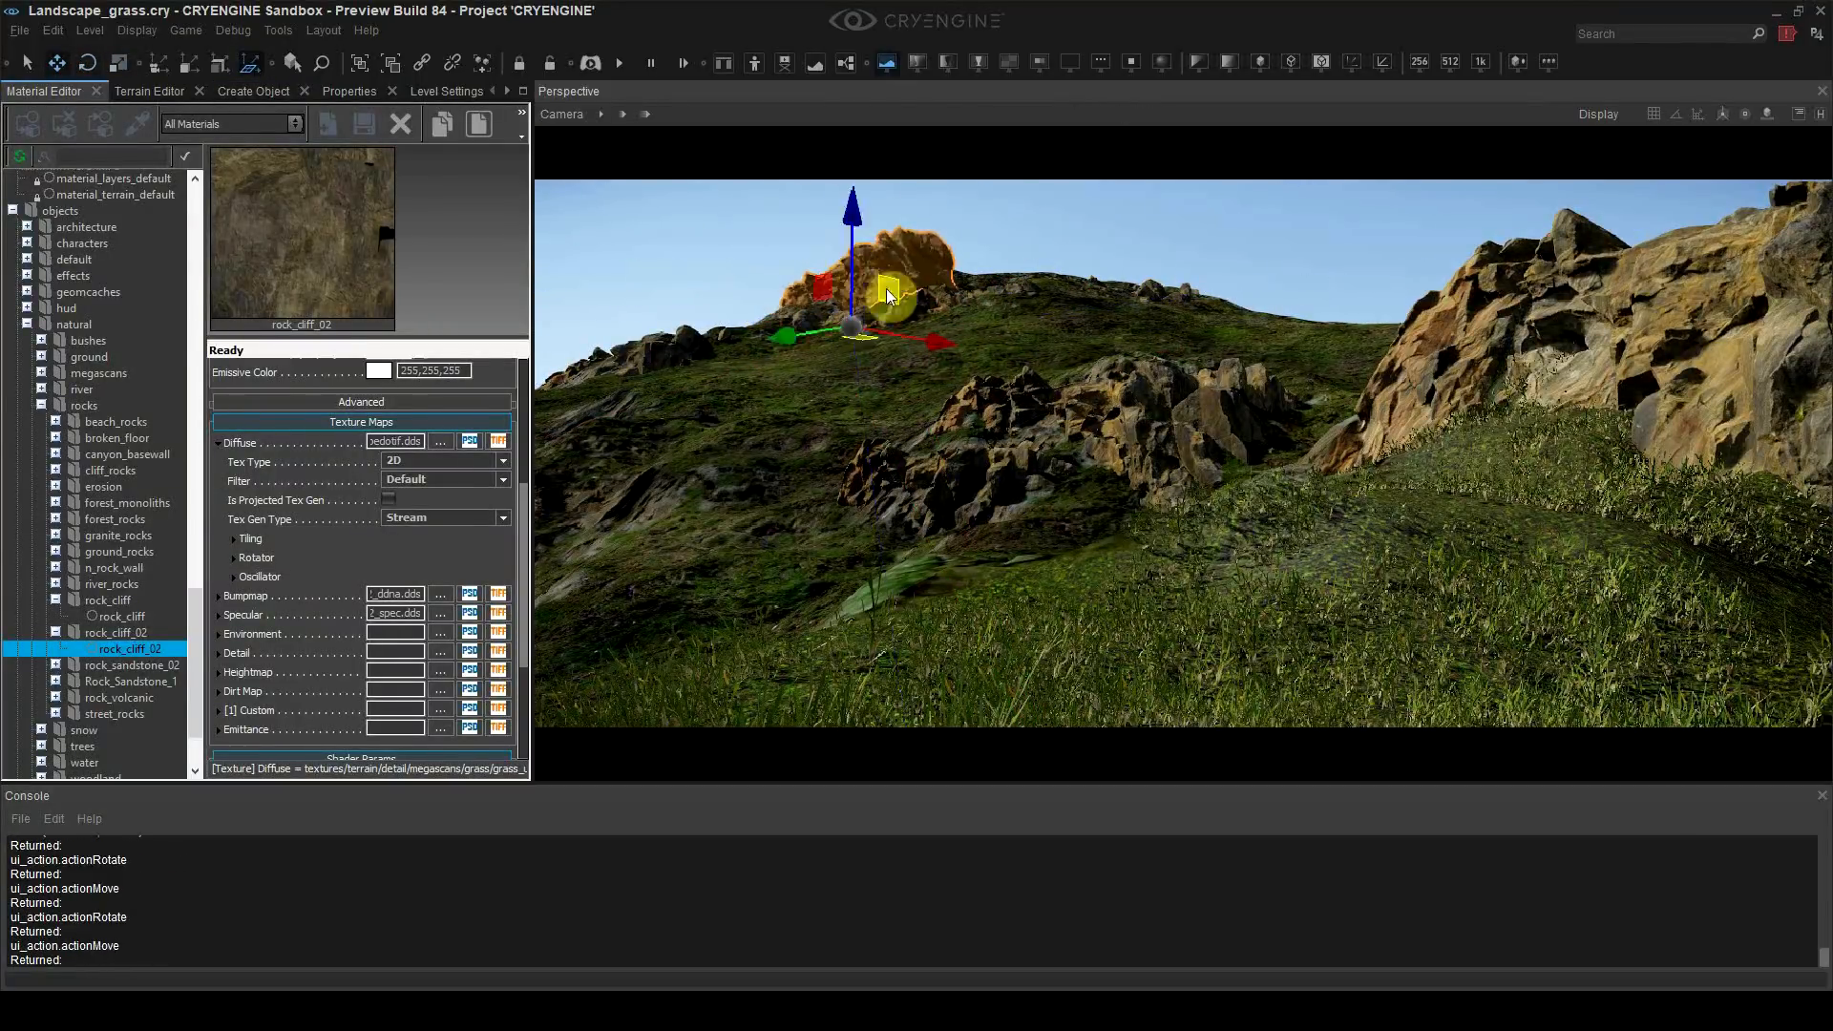
# Step: Reposition a rock in the mid-distance outcrop and rotate it by about -14 degrees
pyautogui.click(987, 418)
pyautogui.moveTo(1055, 477); pyautogui.dragTo(974, 455)
pyautogui.press('3')
pyautogui.press('2')
pyautogui.moveTo(1126, 554); pyautogui.dragTo(1203, 605)
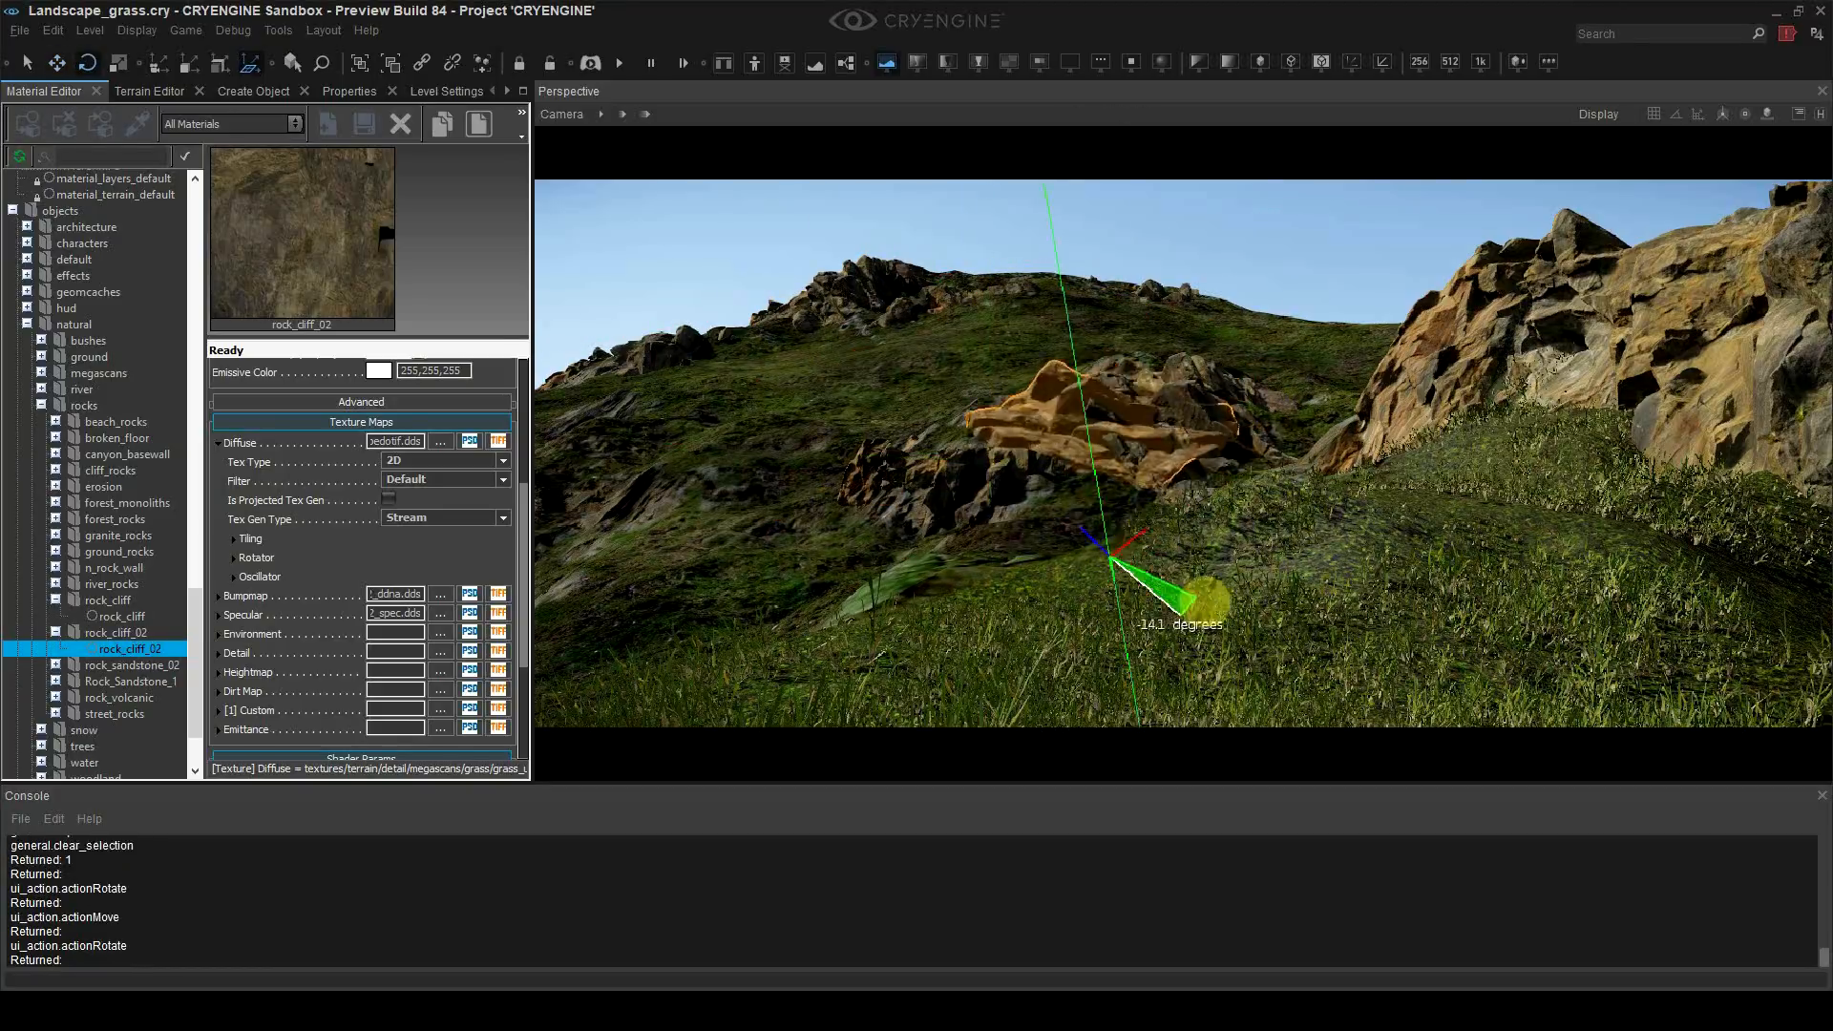
# Step: Rescale the low rock at the edge of the mid-distance outcrop and save the level
pyautogui.click(963, 481)
pyautogui.click(964, 480)
pyautogui.press('4')
pyautogui.moveTo(928, 576); pyautogui.dragTo(925, 561)
pyautogui.click(1171, 271)
pyautogui.hotkey('ctrl', 's')
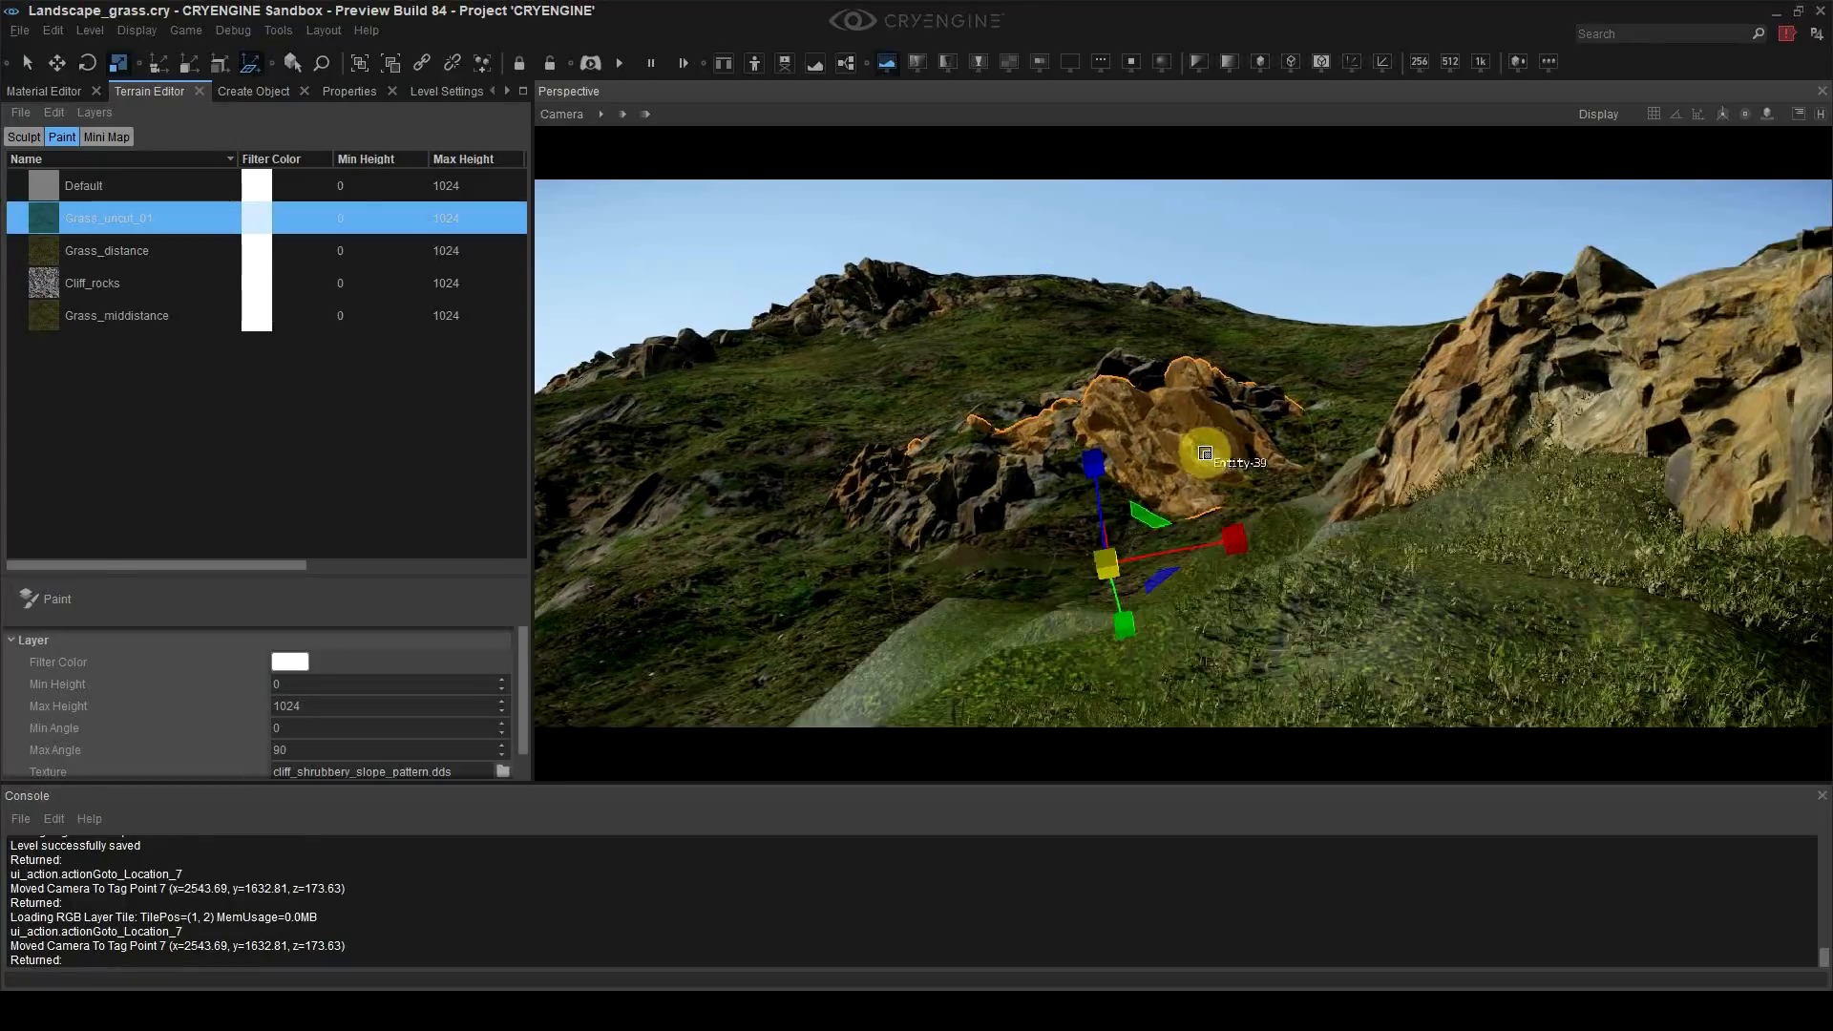
# Step: Set the sun direction to 350 in the landscape environment preset
pyautogui.click(505, 93)
pyautogui.click(433, 92)
pyautogui.moveTo(60, 720); pyautogui.dragTo(108, 738)
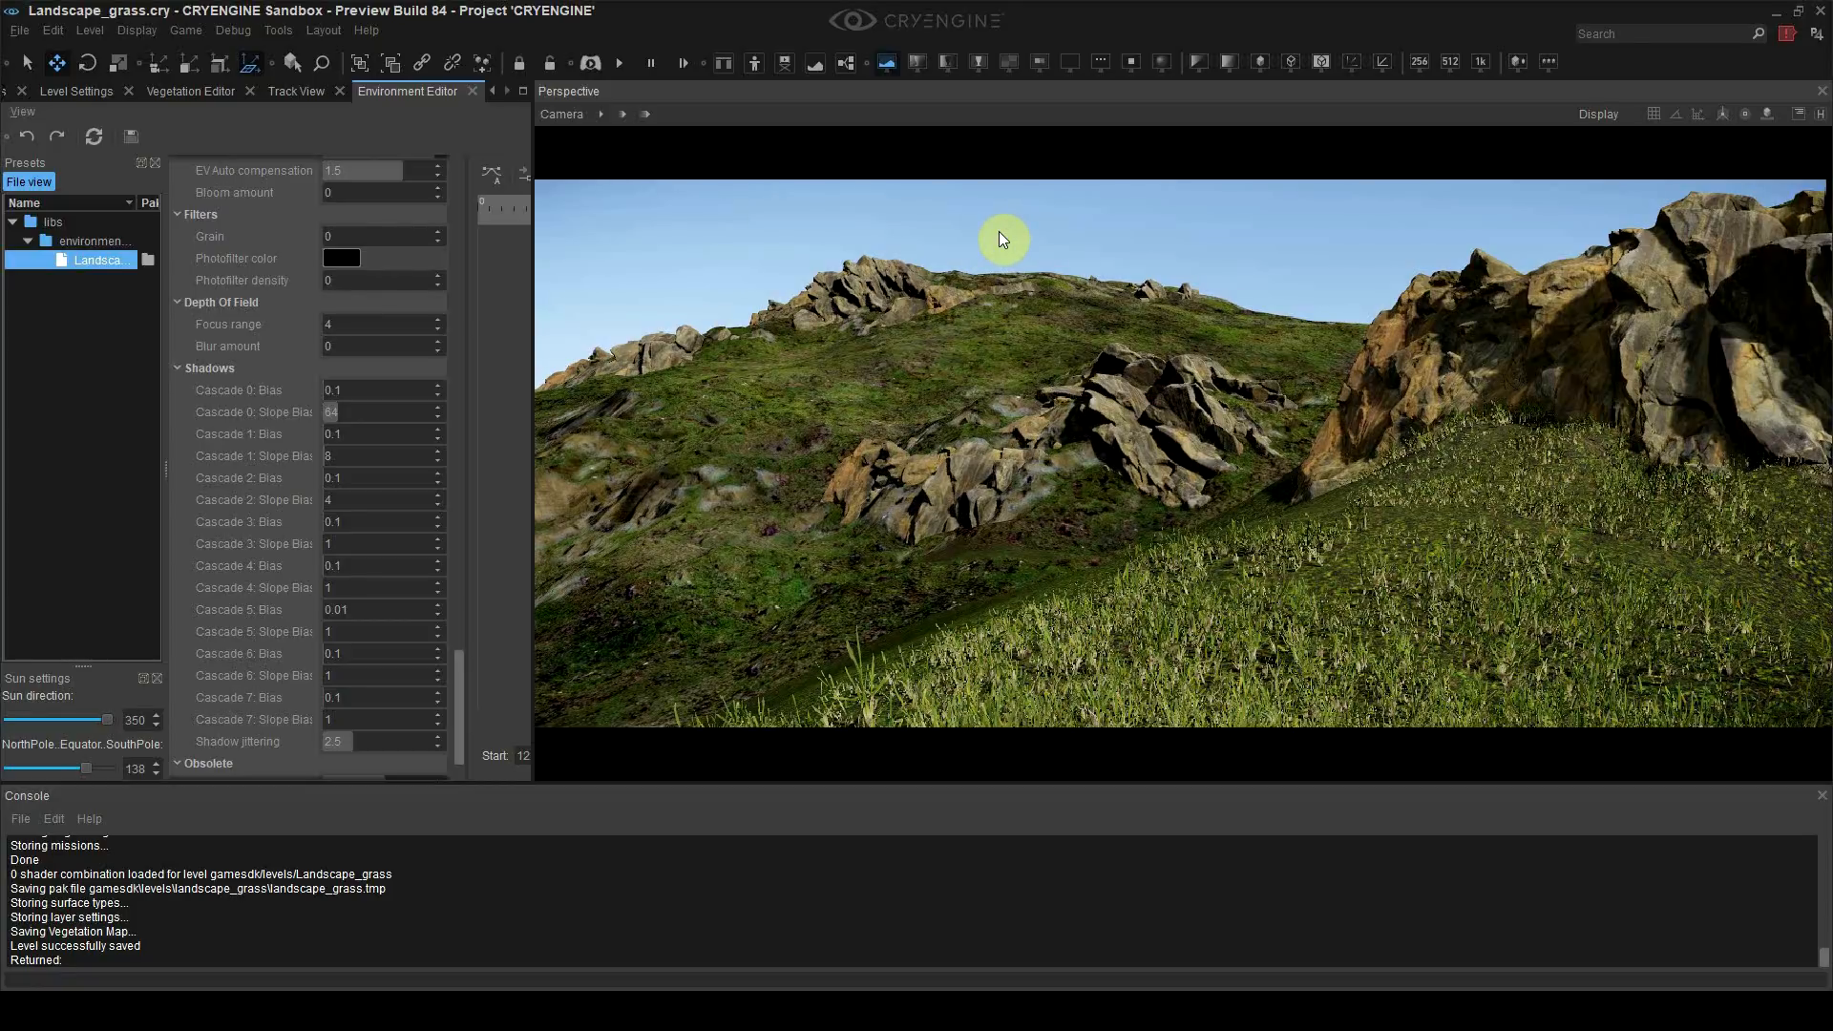
# Step: Paint more grass clumps along the foreground slope's edge beside the rocks and recall camera location 7
pyautogui.click(191, 91)
pyautogui.click(71, 393)
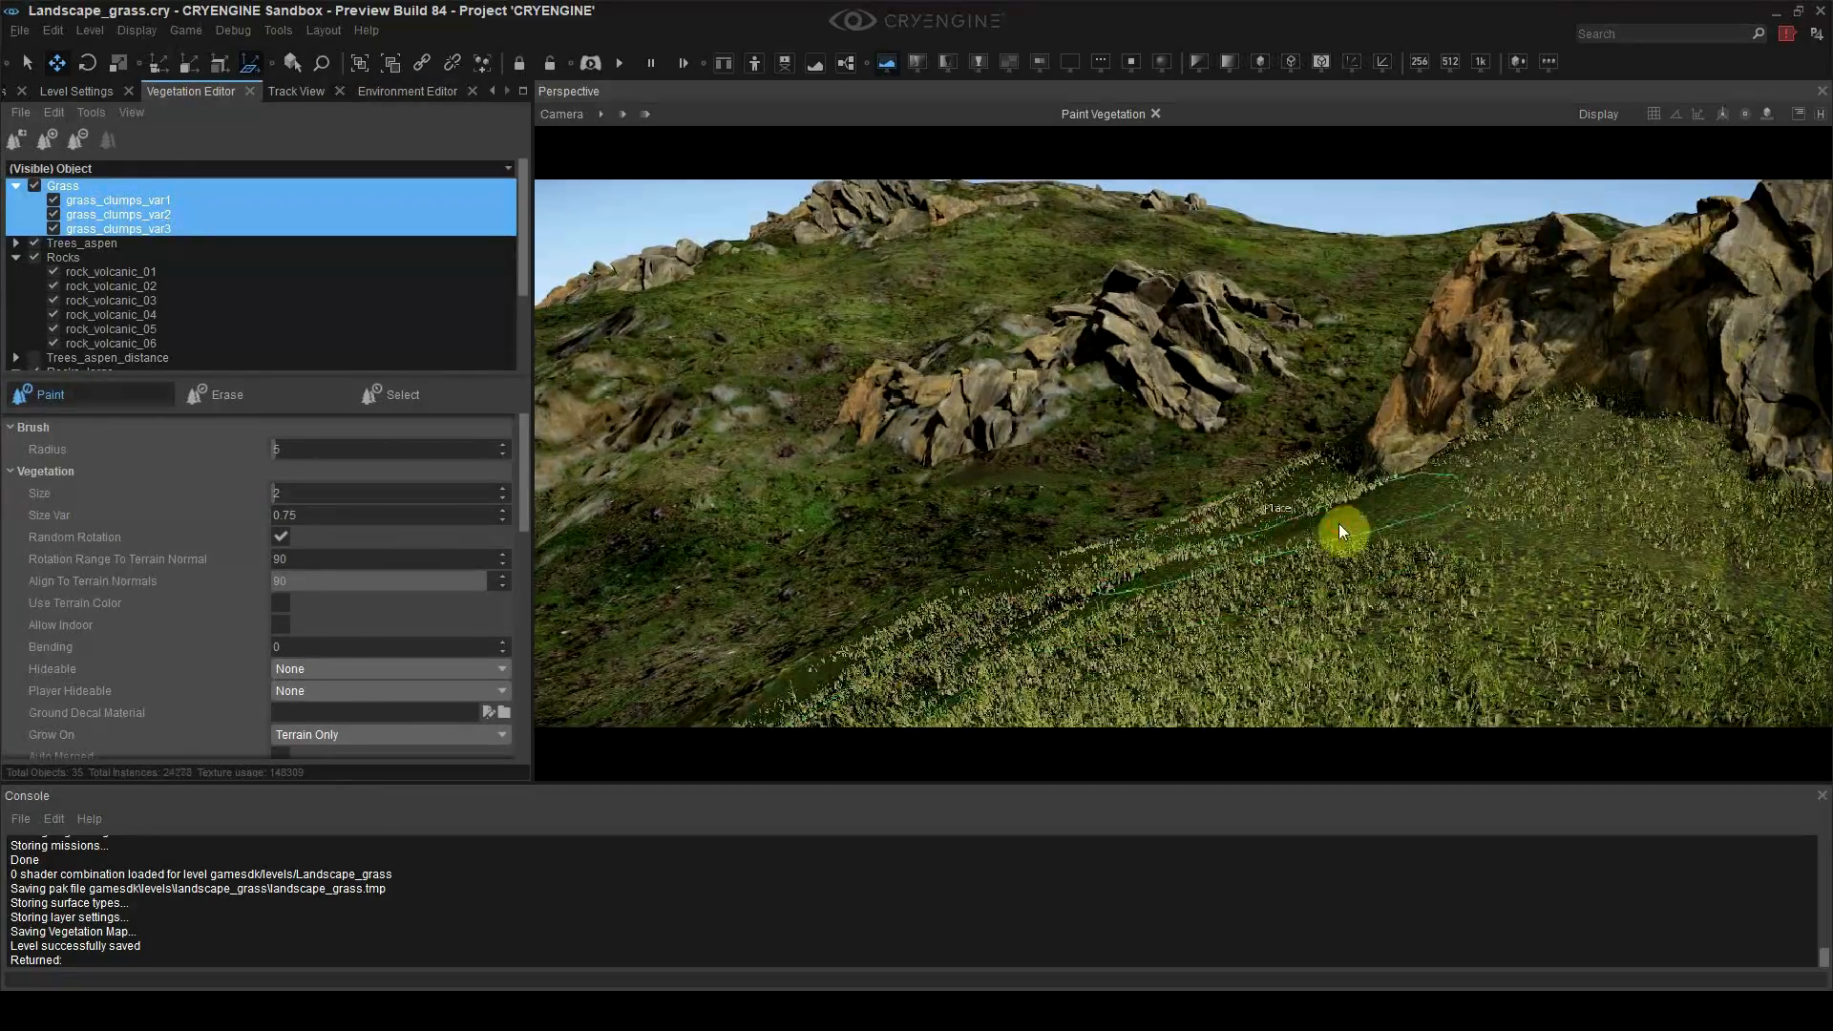
pyautogui.moveTo(1339, 523); pyautogui.dragTo(1093, 518)
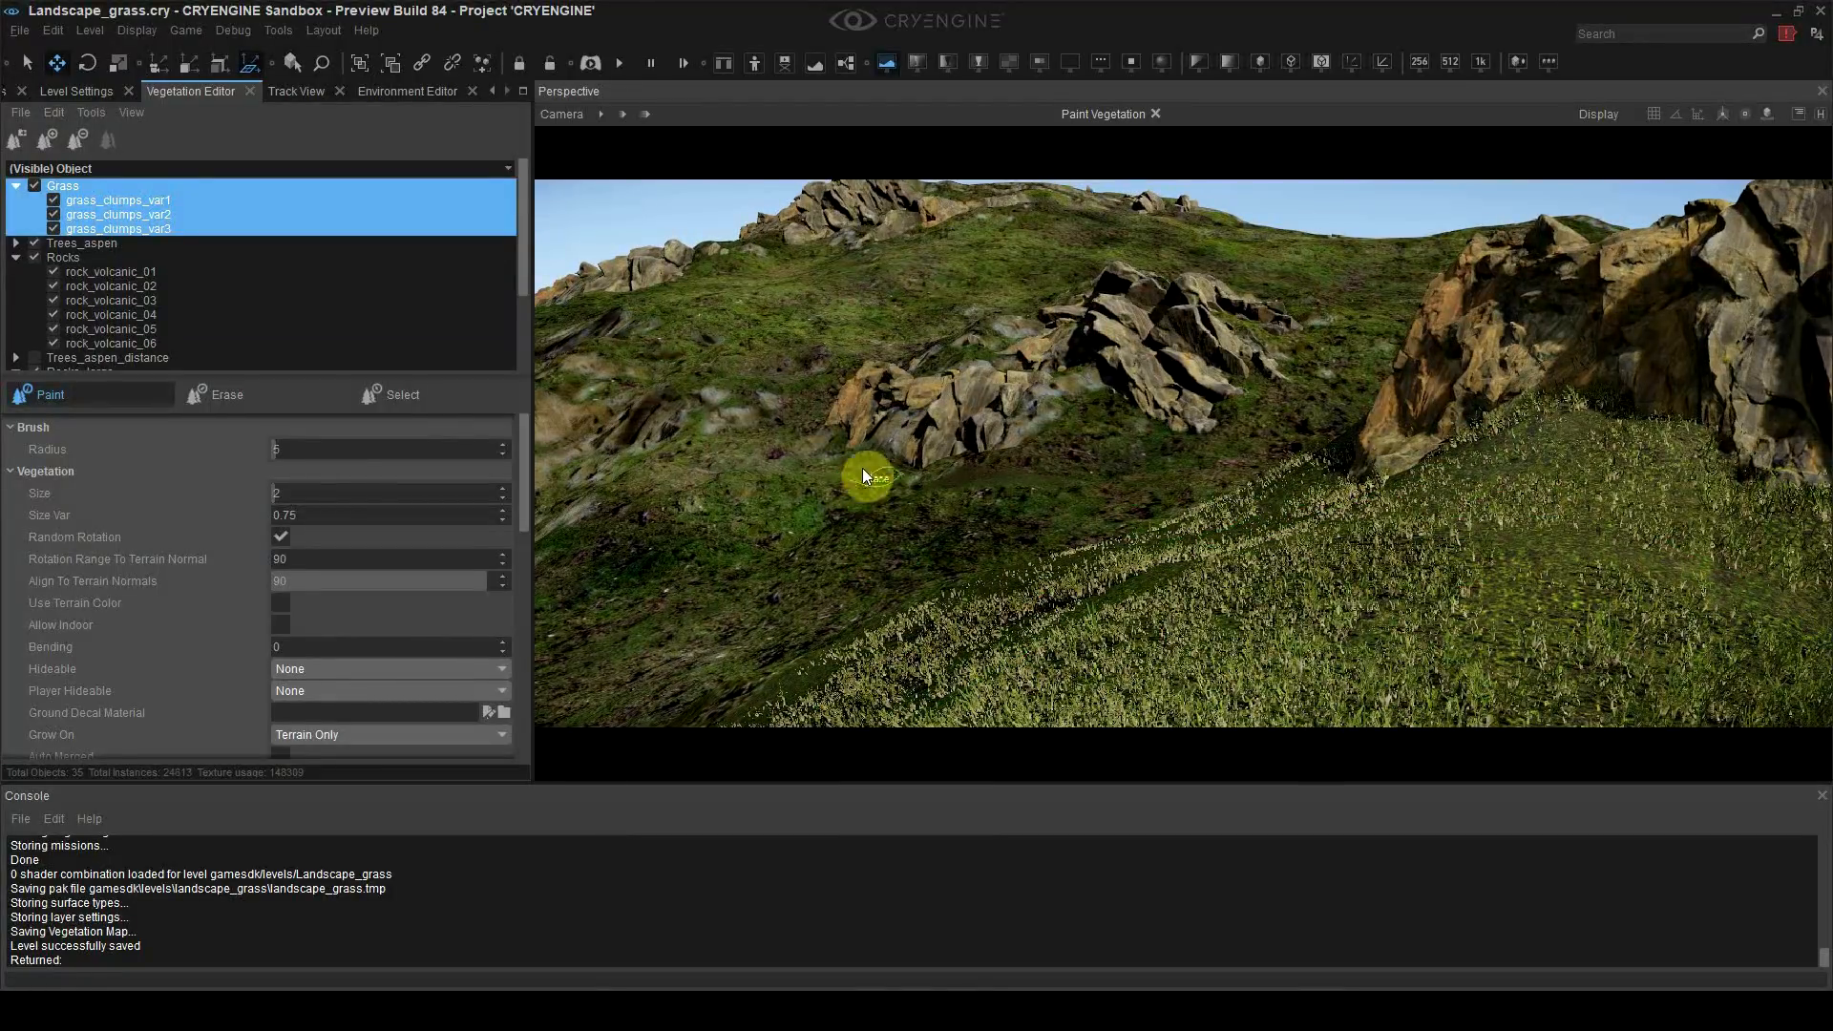
pyautogui.hotkey('shift', 'F7')
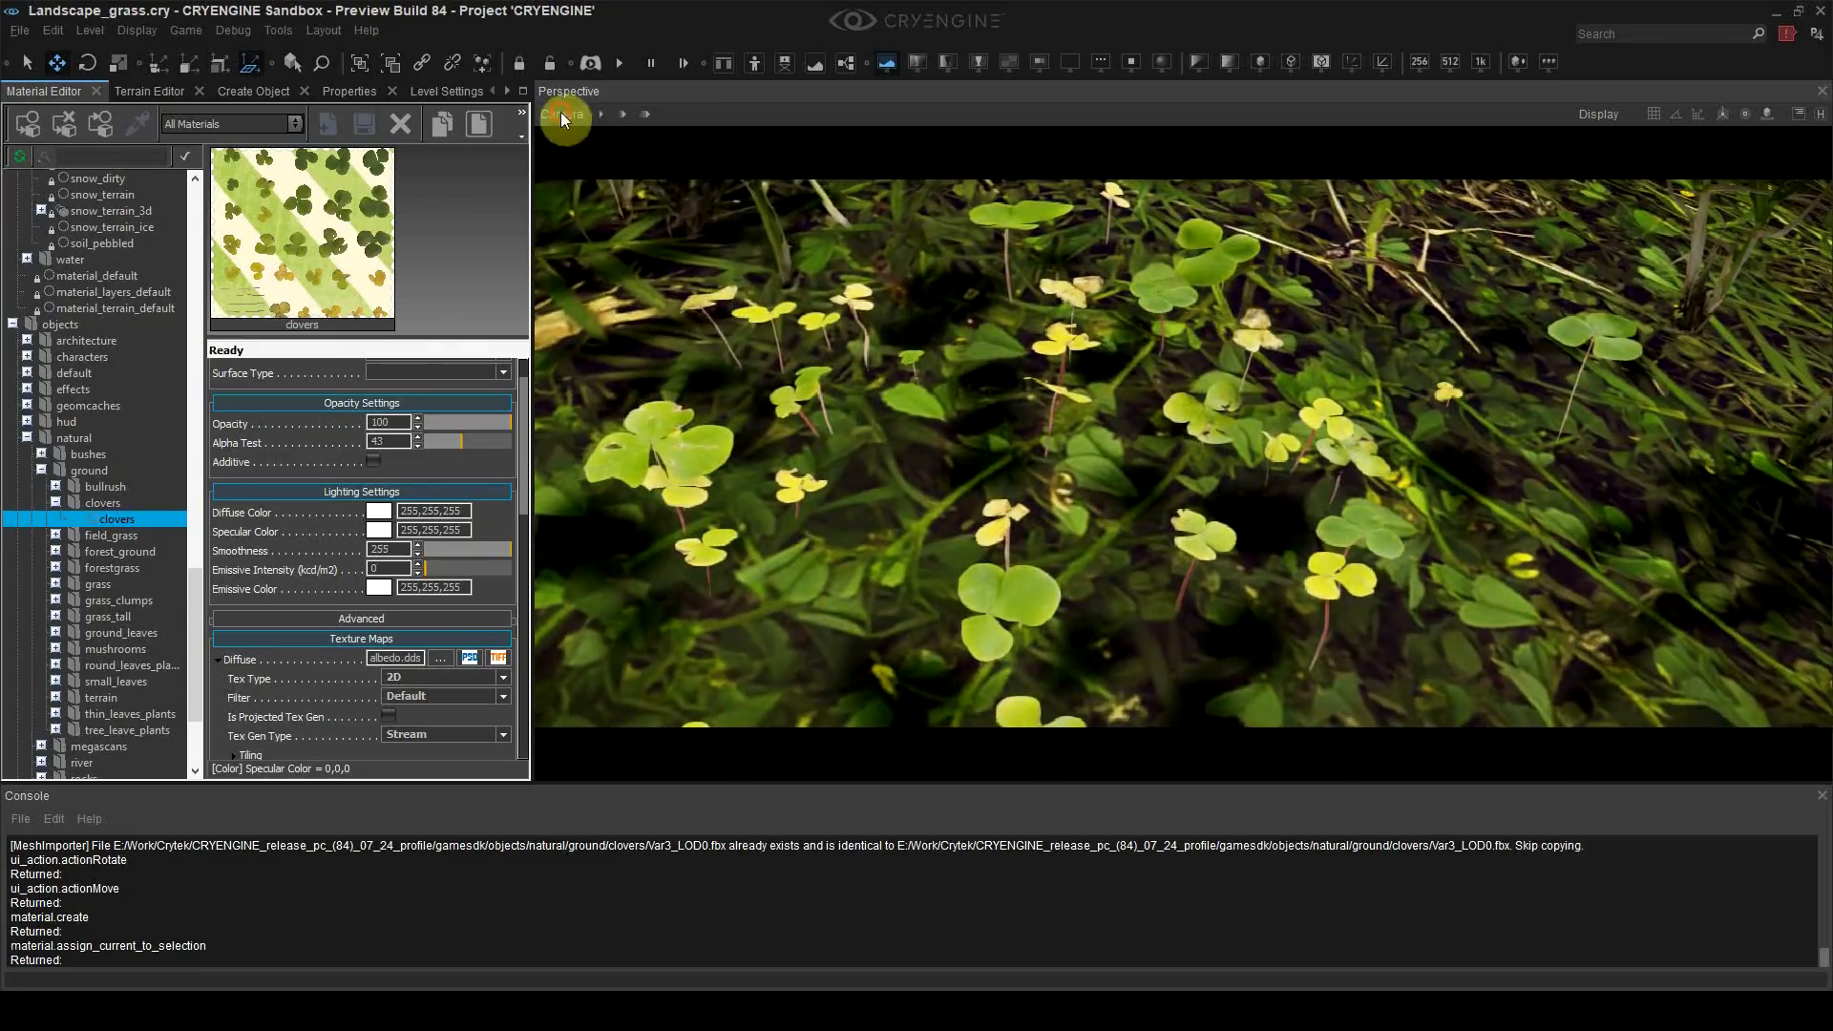
# Step: Apply a custom viewport field of view for the clover close-up and delete the selected clover mesh
pyautogui.click(561, 113)
pyautogui.click(855, 368)
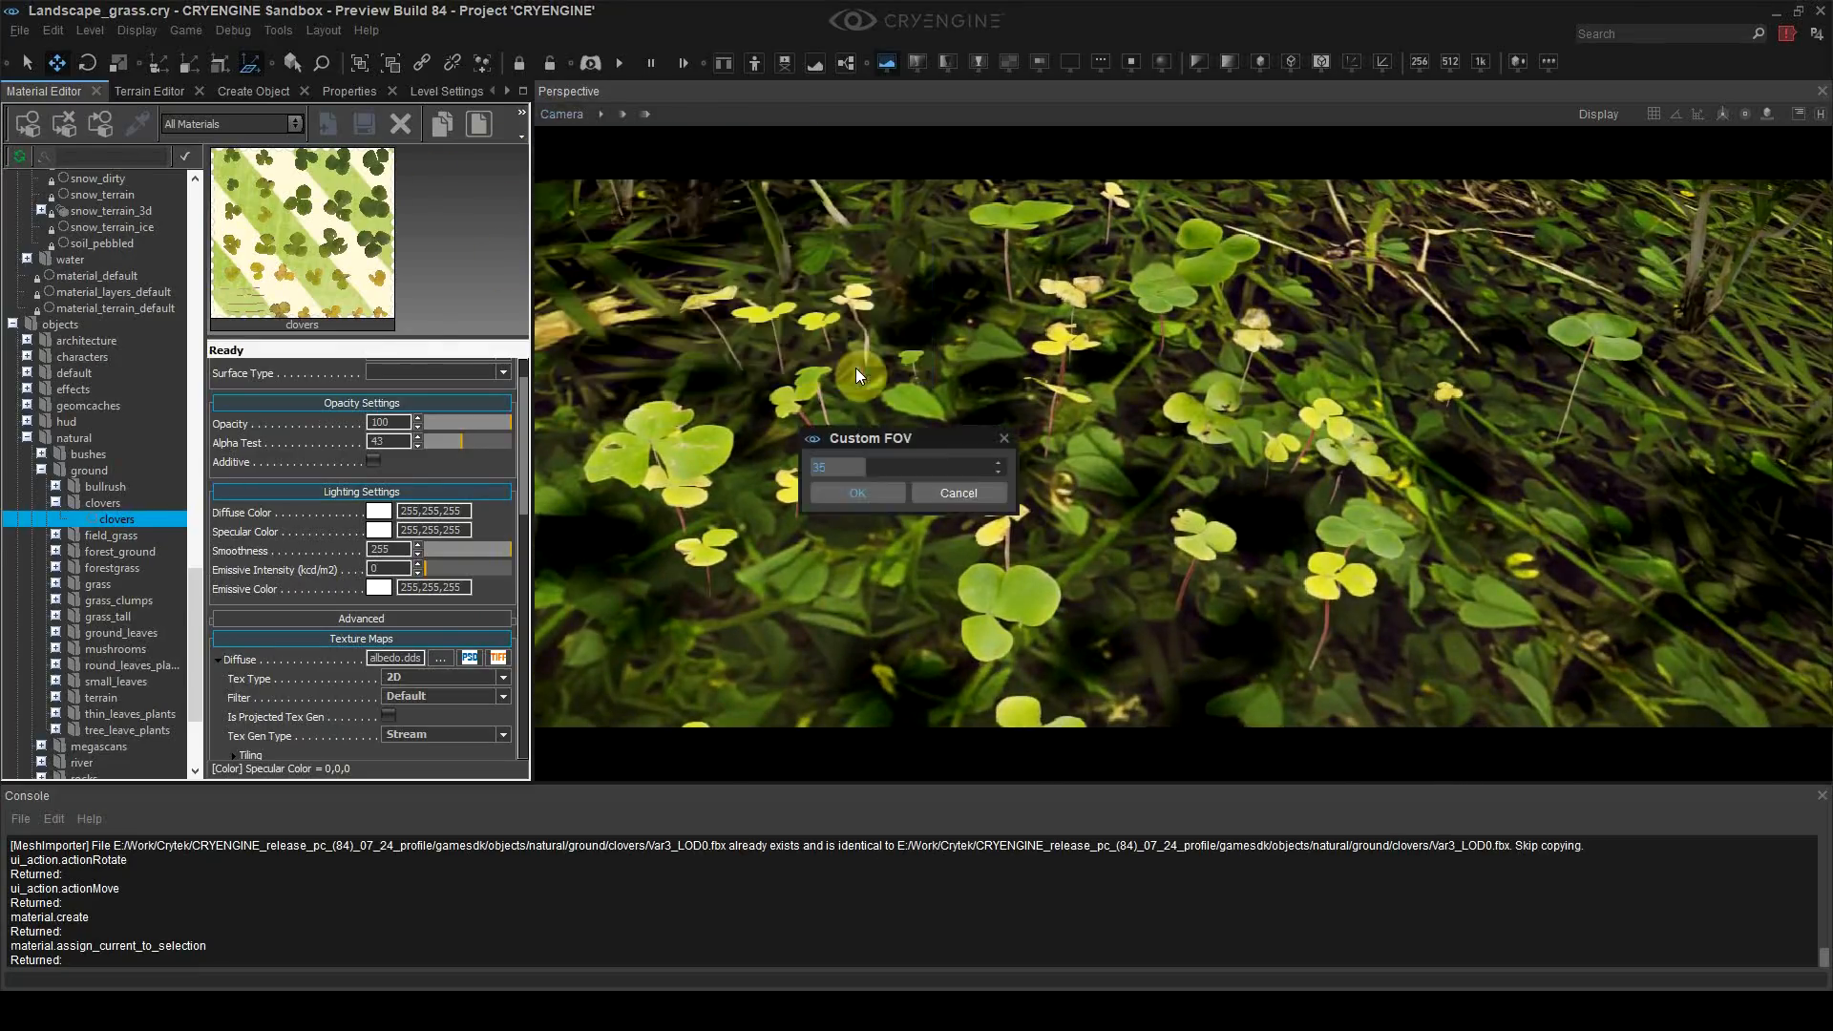
pyautogui.press('Return')
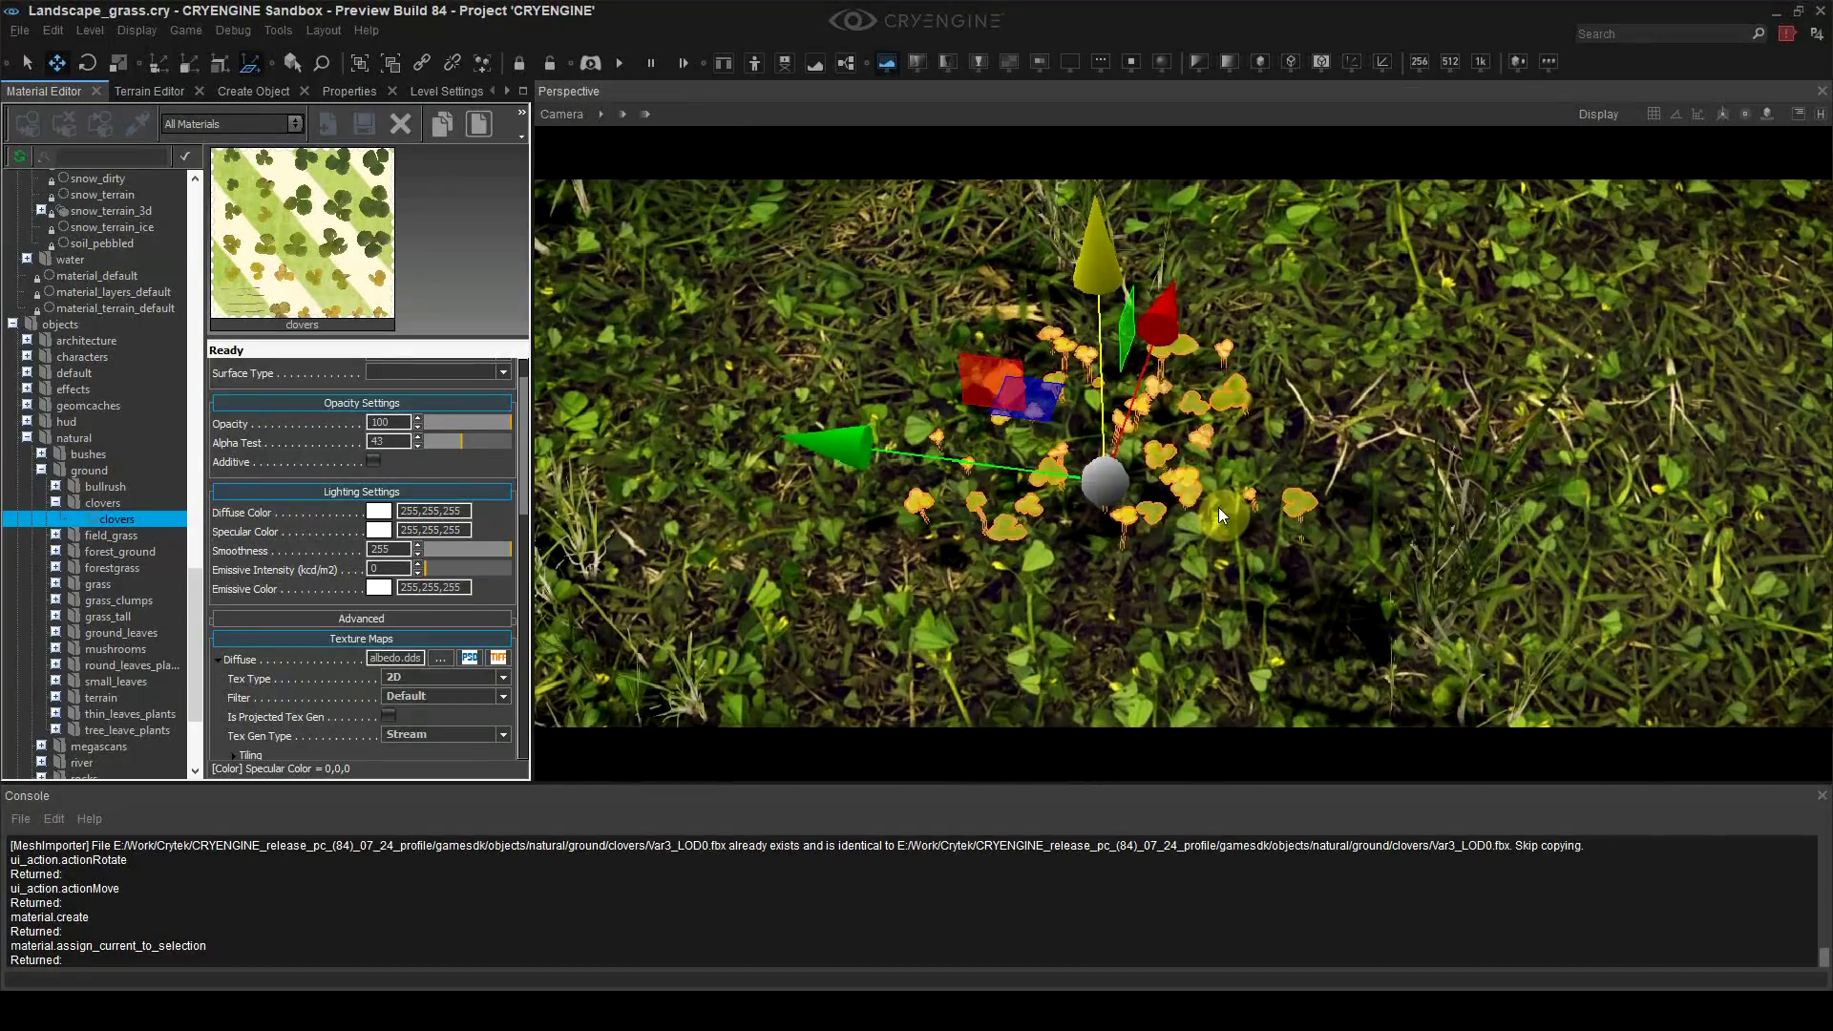
pyautogui.press('Delete')
# Step: Collapse the expanded vegetation groups and select the Clovers group in the Vegetation Editor
pyautogui.click(506, 93)
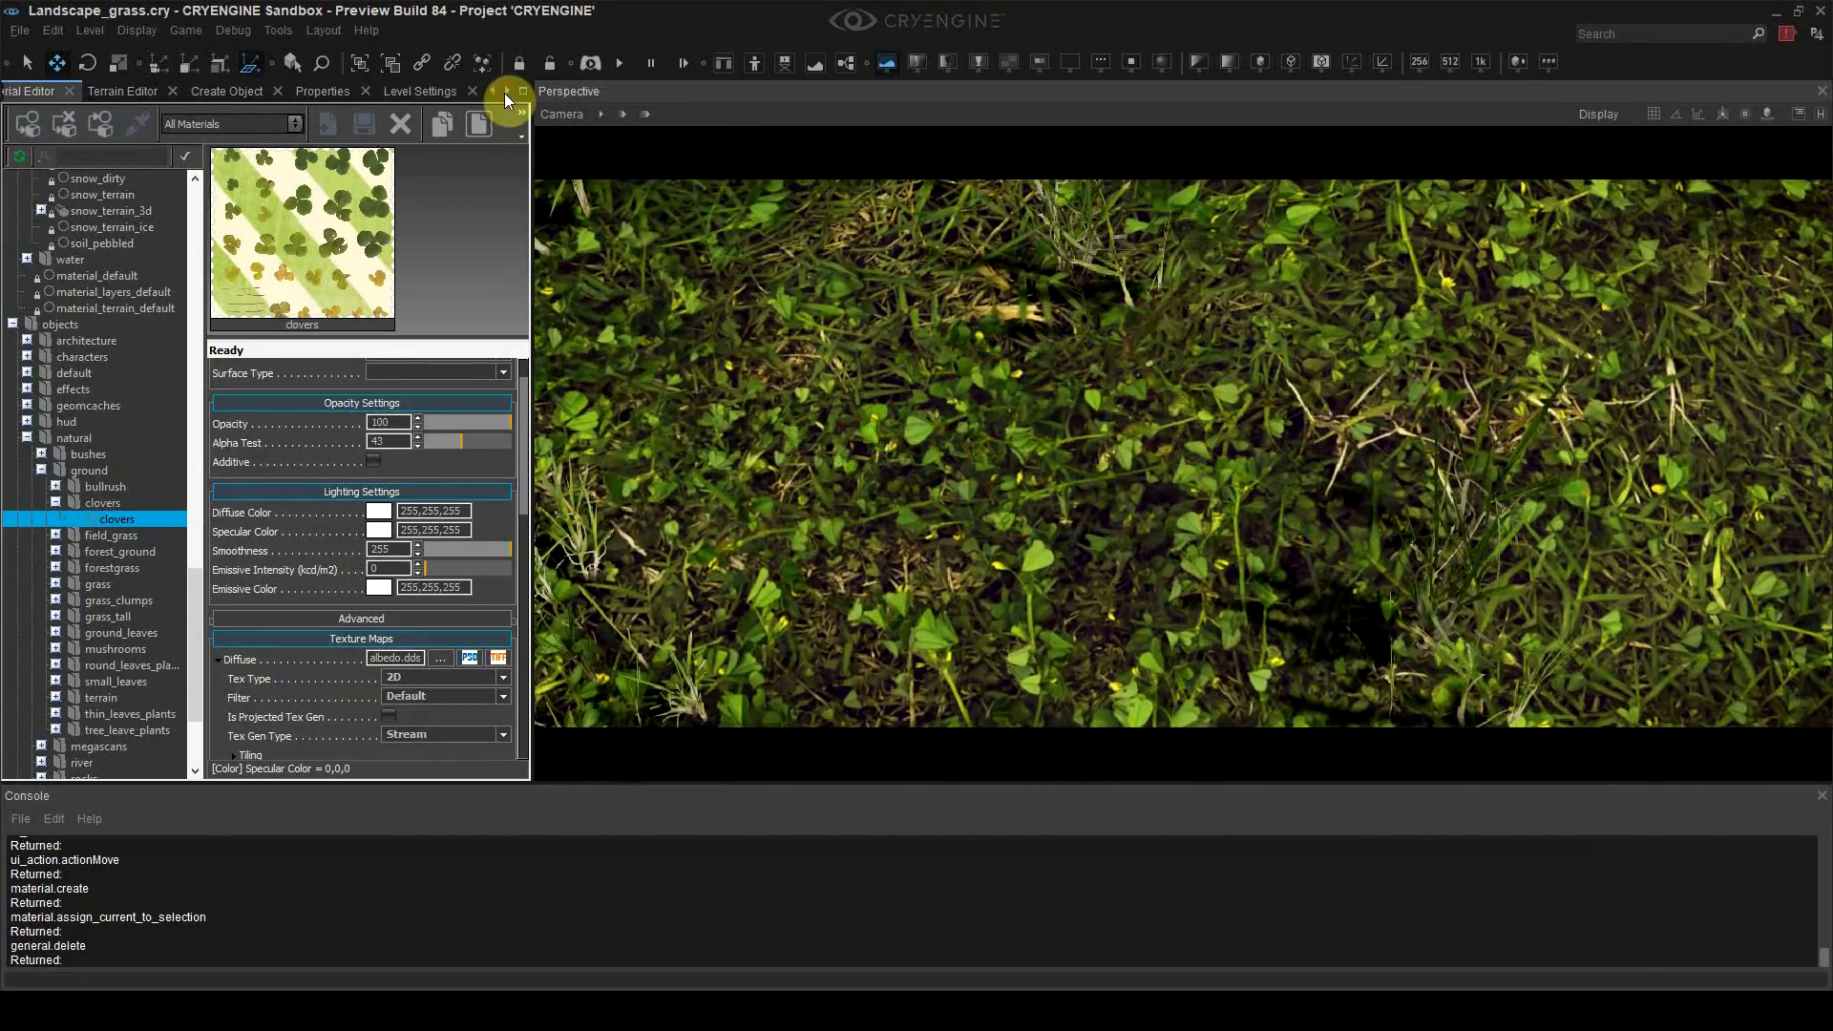
pyautogui.click(505, 93)
pyautogui.click(323, 90)
pyautogui.click(16, 243)
pyautogui.click(67, 255)
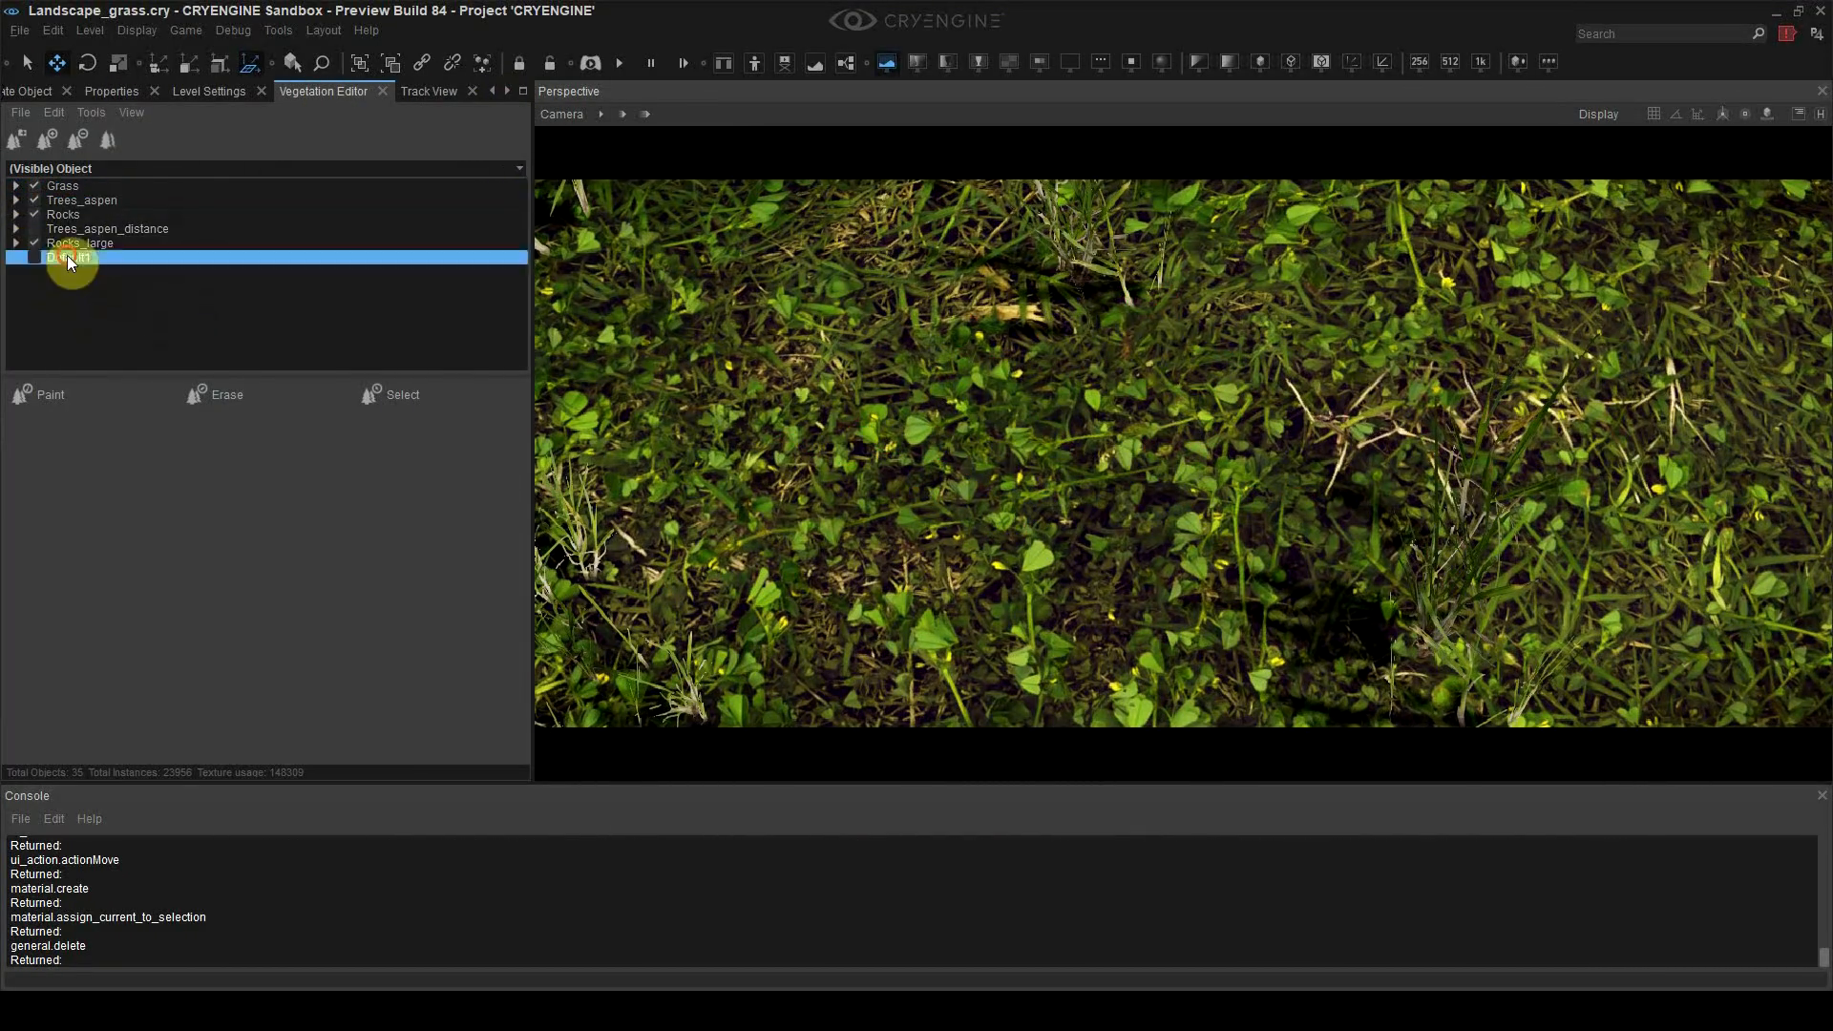
# Step: Add the clovers_var1, clovers_var2 and clovers_var3 models to the Clovers vegetation group
pyautogui.click(47, 140)
pyautogui.doubleClick(1137, 451)
pyautogui.doubleClick(1138, 382)
pyautogui.doubleClick(1141, 376)
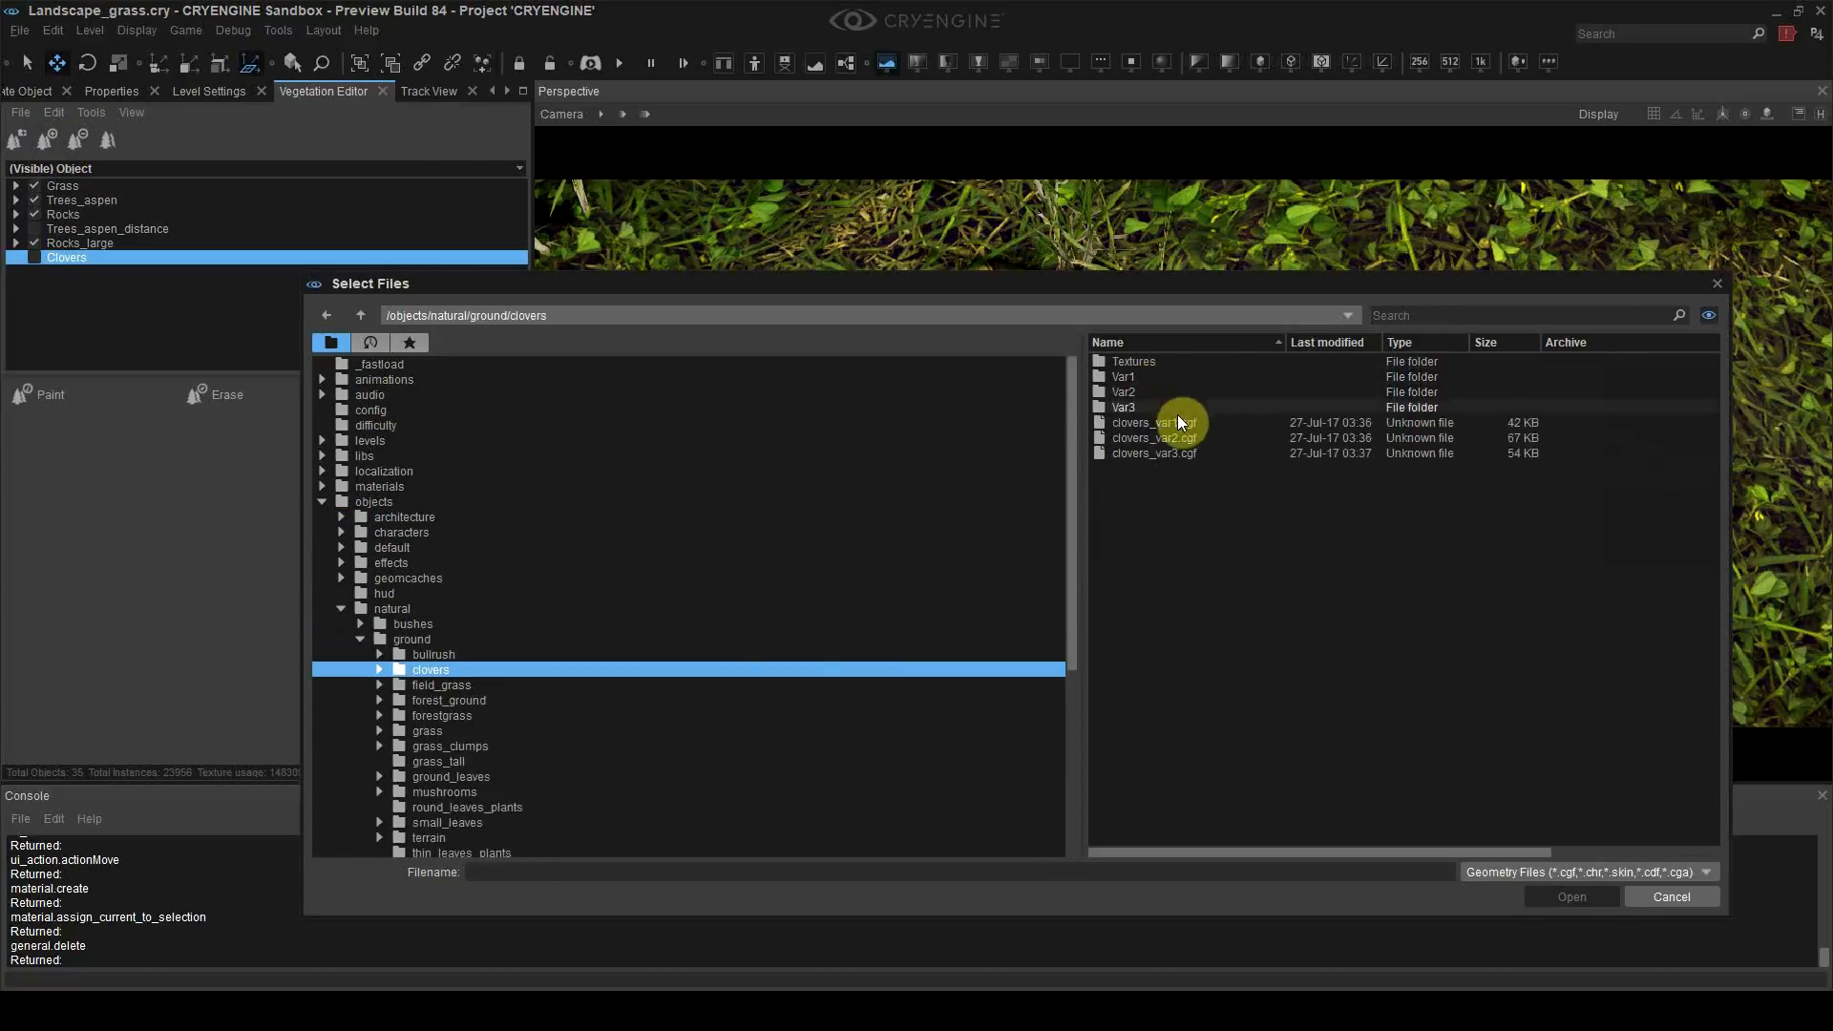
pyautogui.click(1178, 421)
pyautogui.keyDown('shift'); pyautogui.click(1165, 450); pyautogui.keyUp('shift')
pyautogui.click(1571, 897)
# Step: Set the clovers' rotation range and alignment to terrain normals to 90, and undo a trial clover stroke on the grass
pyautogui.click(58, 394)
pyautogui.moveTo(968, 485); pyautogui.dragTo(888, 453, button='right')
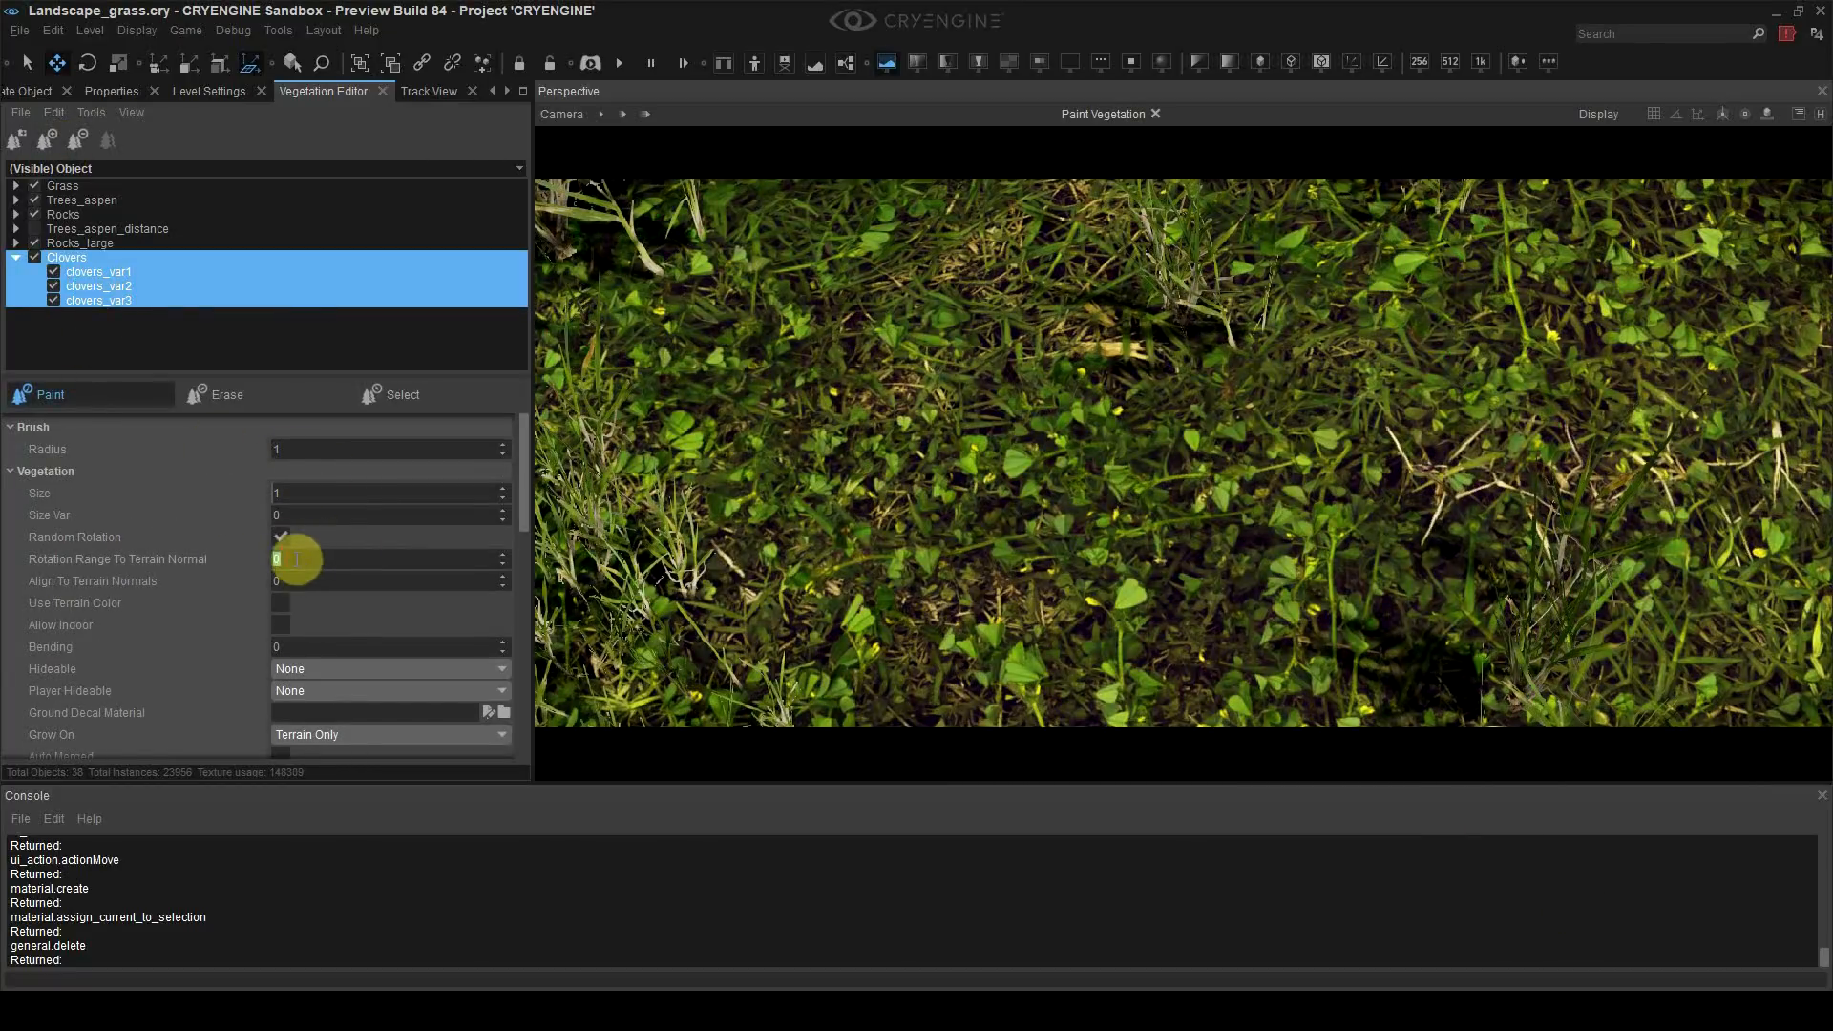
pyautogui.scroll(-8, 355, 630)
pyautogui.scroll(-2, 993, 572)
pyautogui.moveTo(1108, 401); pyautogui.dragTo(1194, 678)
pyautogui.hotkey('ctrl', 'z')
# Step: Assign the clovers.mtl material to the three clover models and recall camera location 7
pyautogui.scroll(-4, 260, 601)
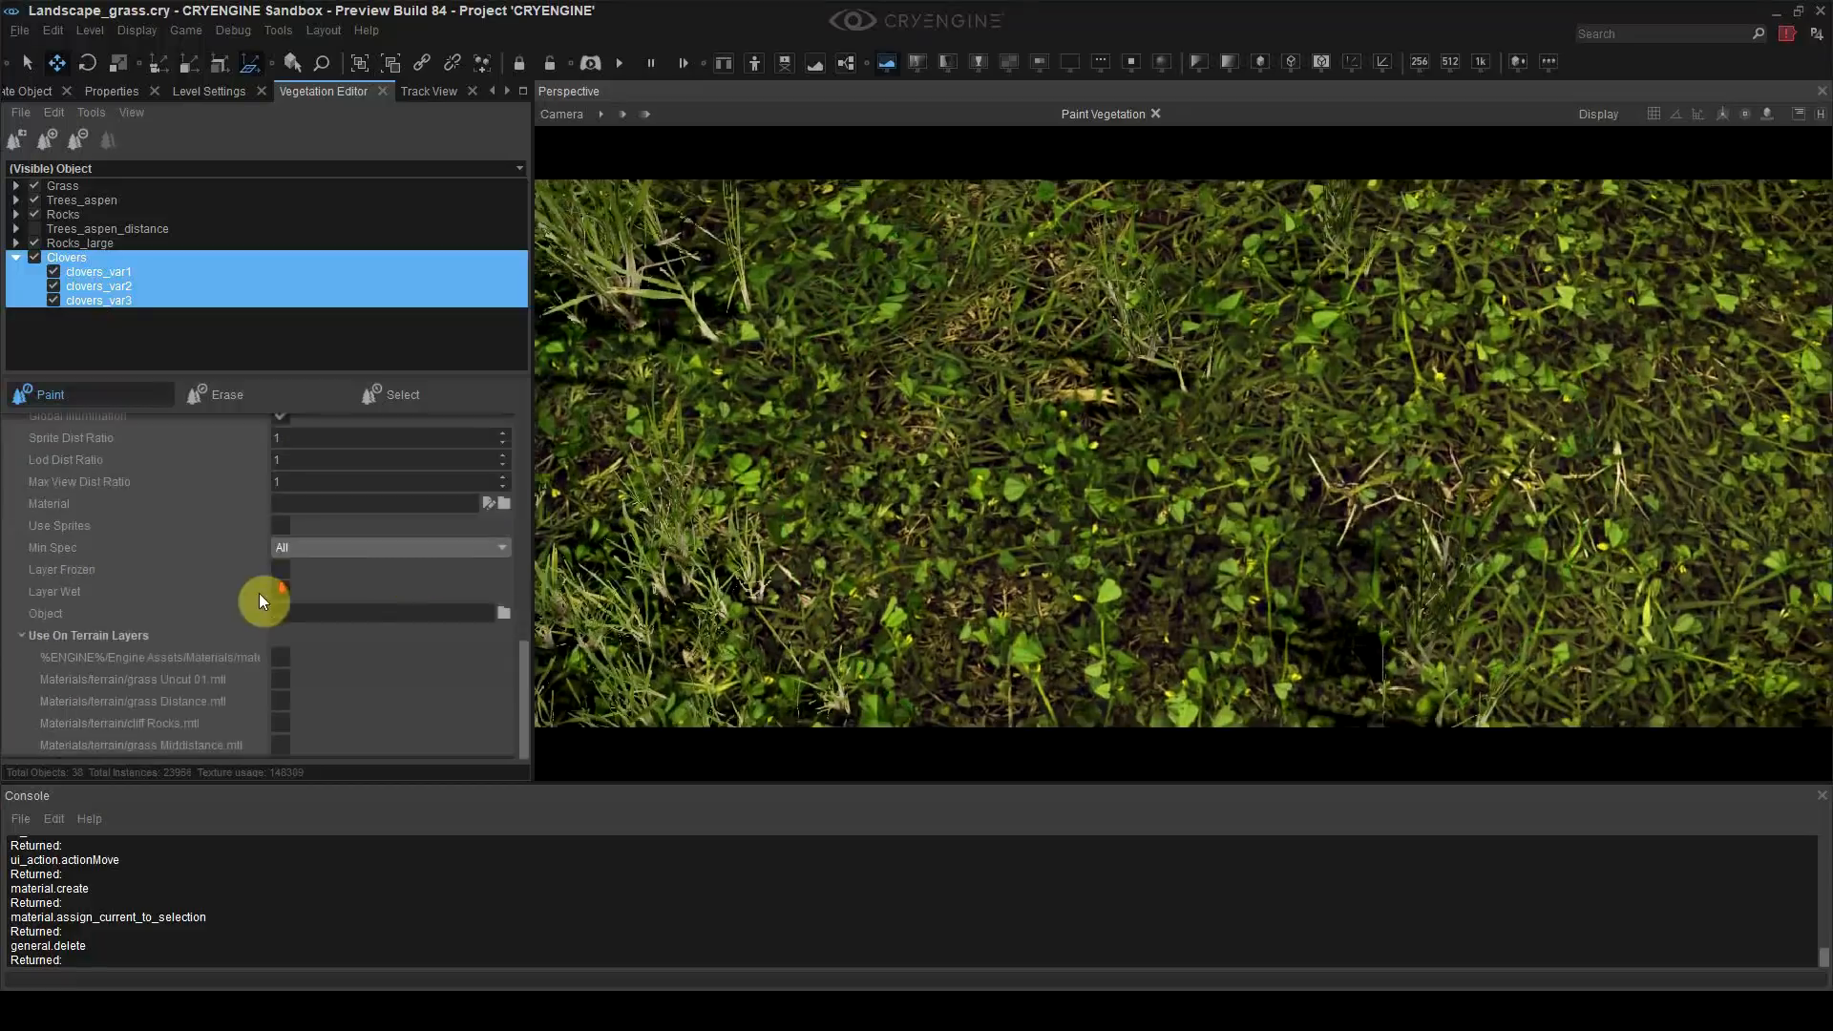
pyautogui.click(504, 503)
pyautogui.doubleClick(1086, 334)
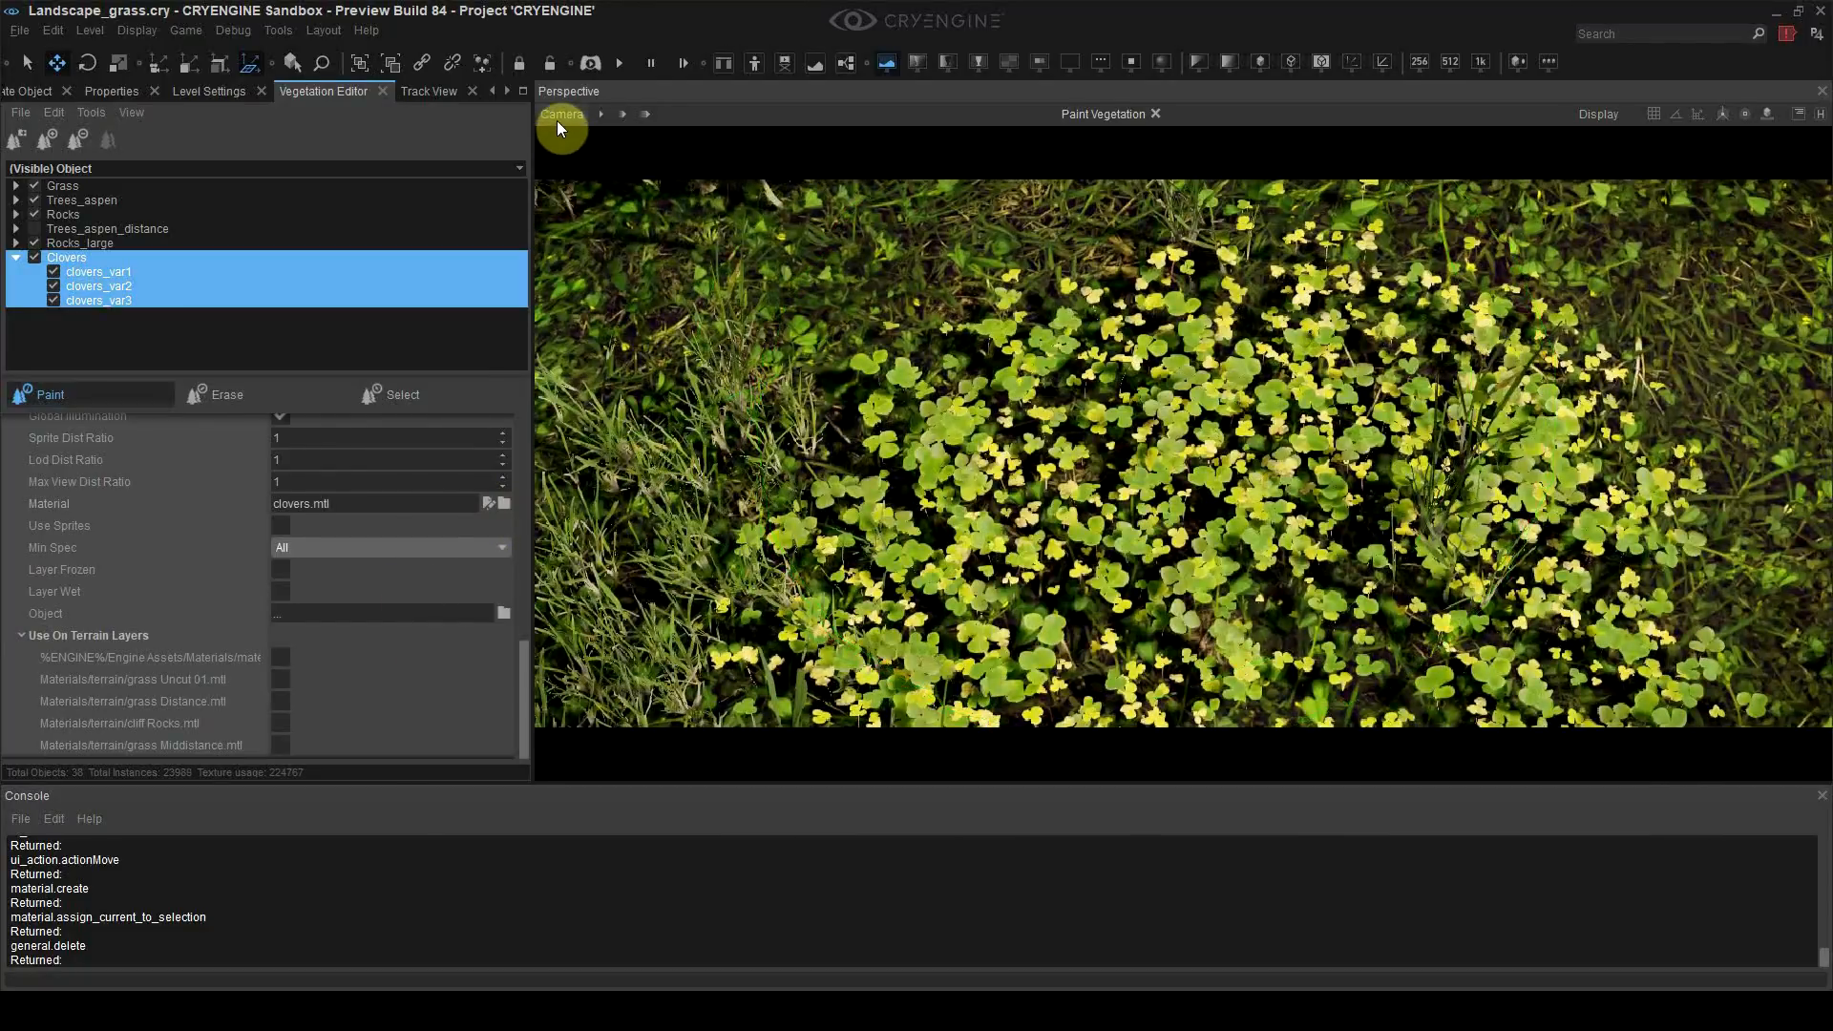
pyautogui.hotkey('shift', 'F7')
# Step: Smooth the terrain on the slope beside the cliff and set up Grass_uncut_01 layer painting with a brush range of 5
pyautogui.click(1280, 590)
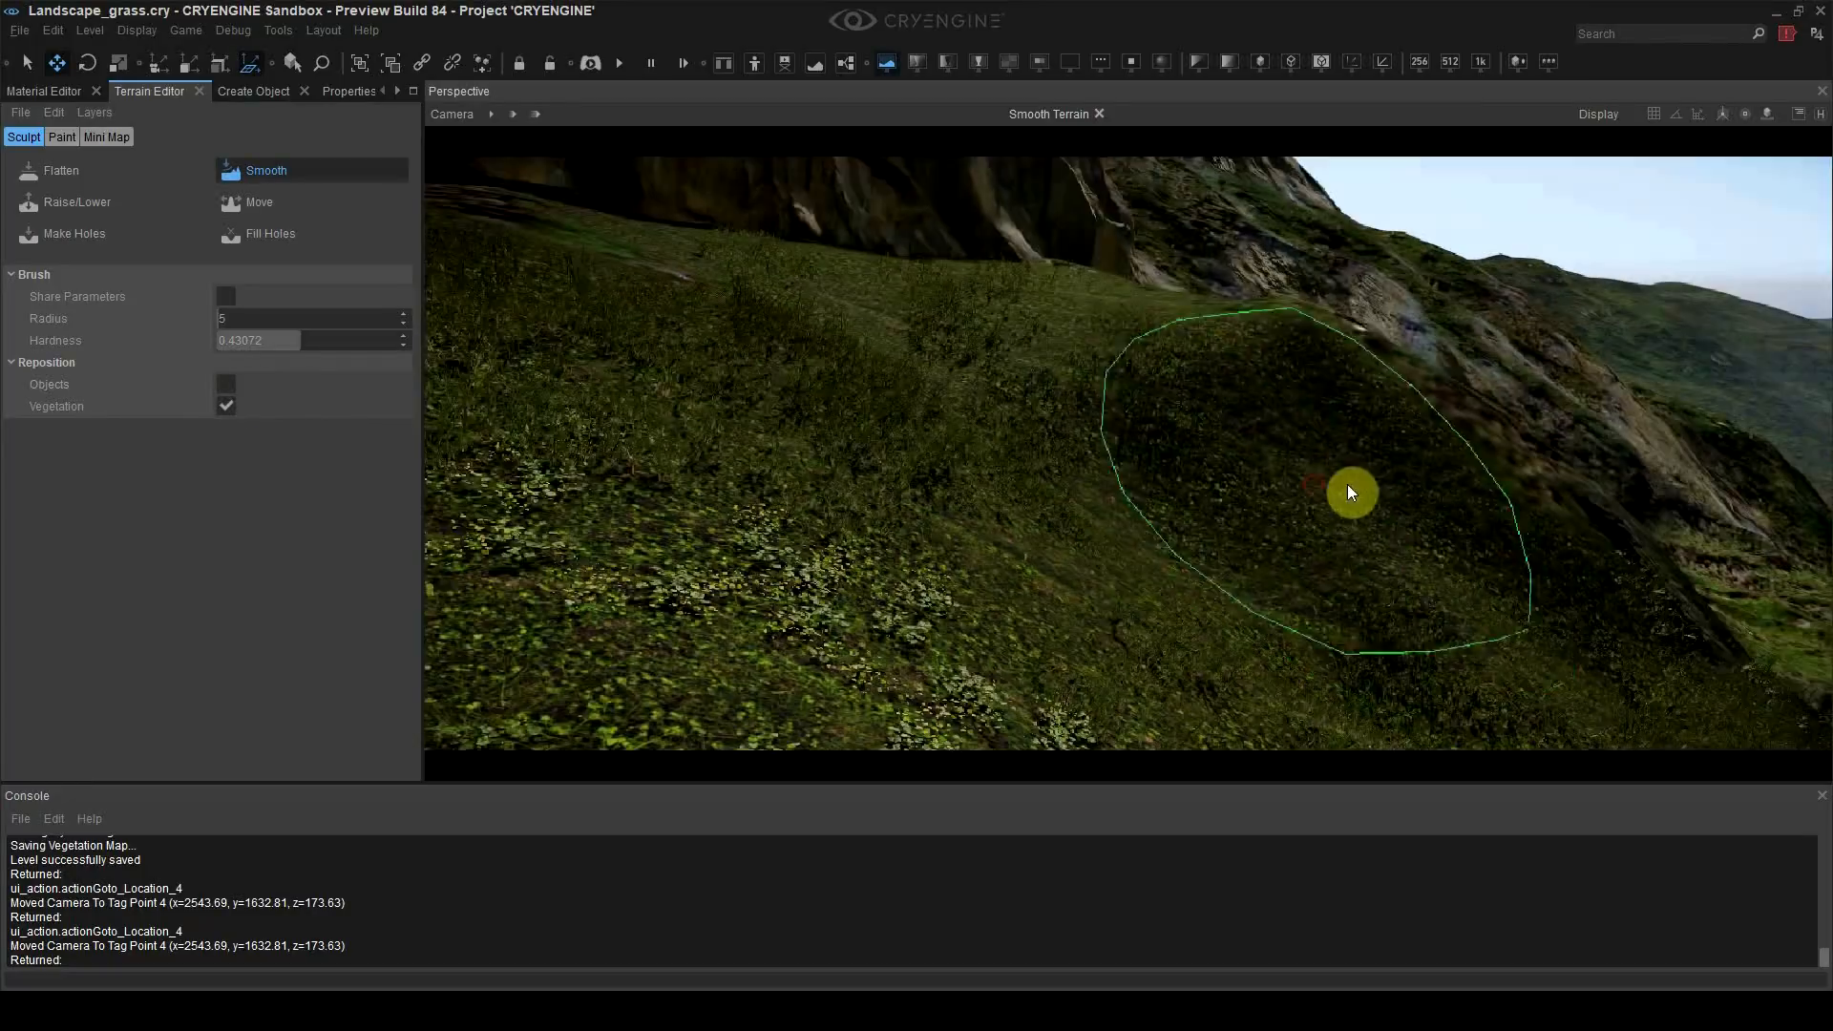
pyautogui.moveTo(1349, 493); pyautogui.dragTo(1490, 452)
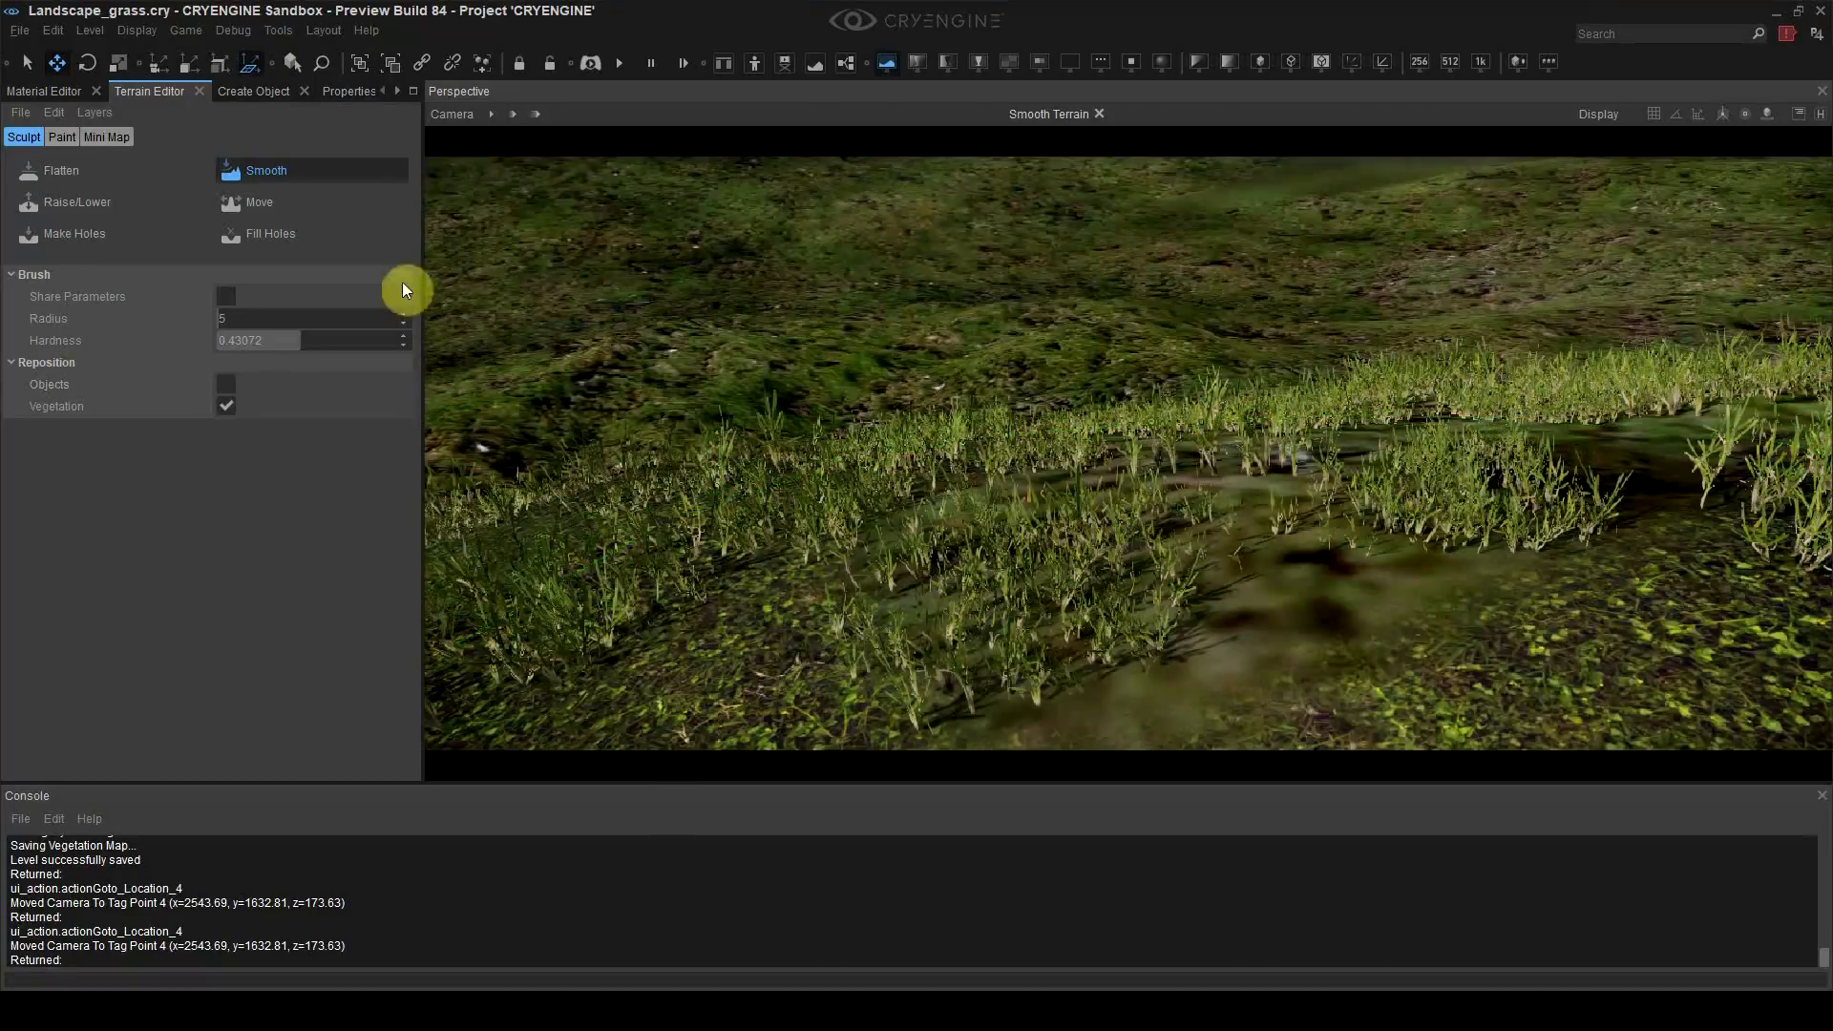
pyautogui.click(61, 136)
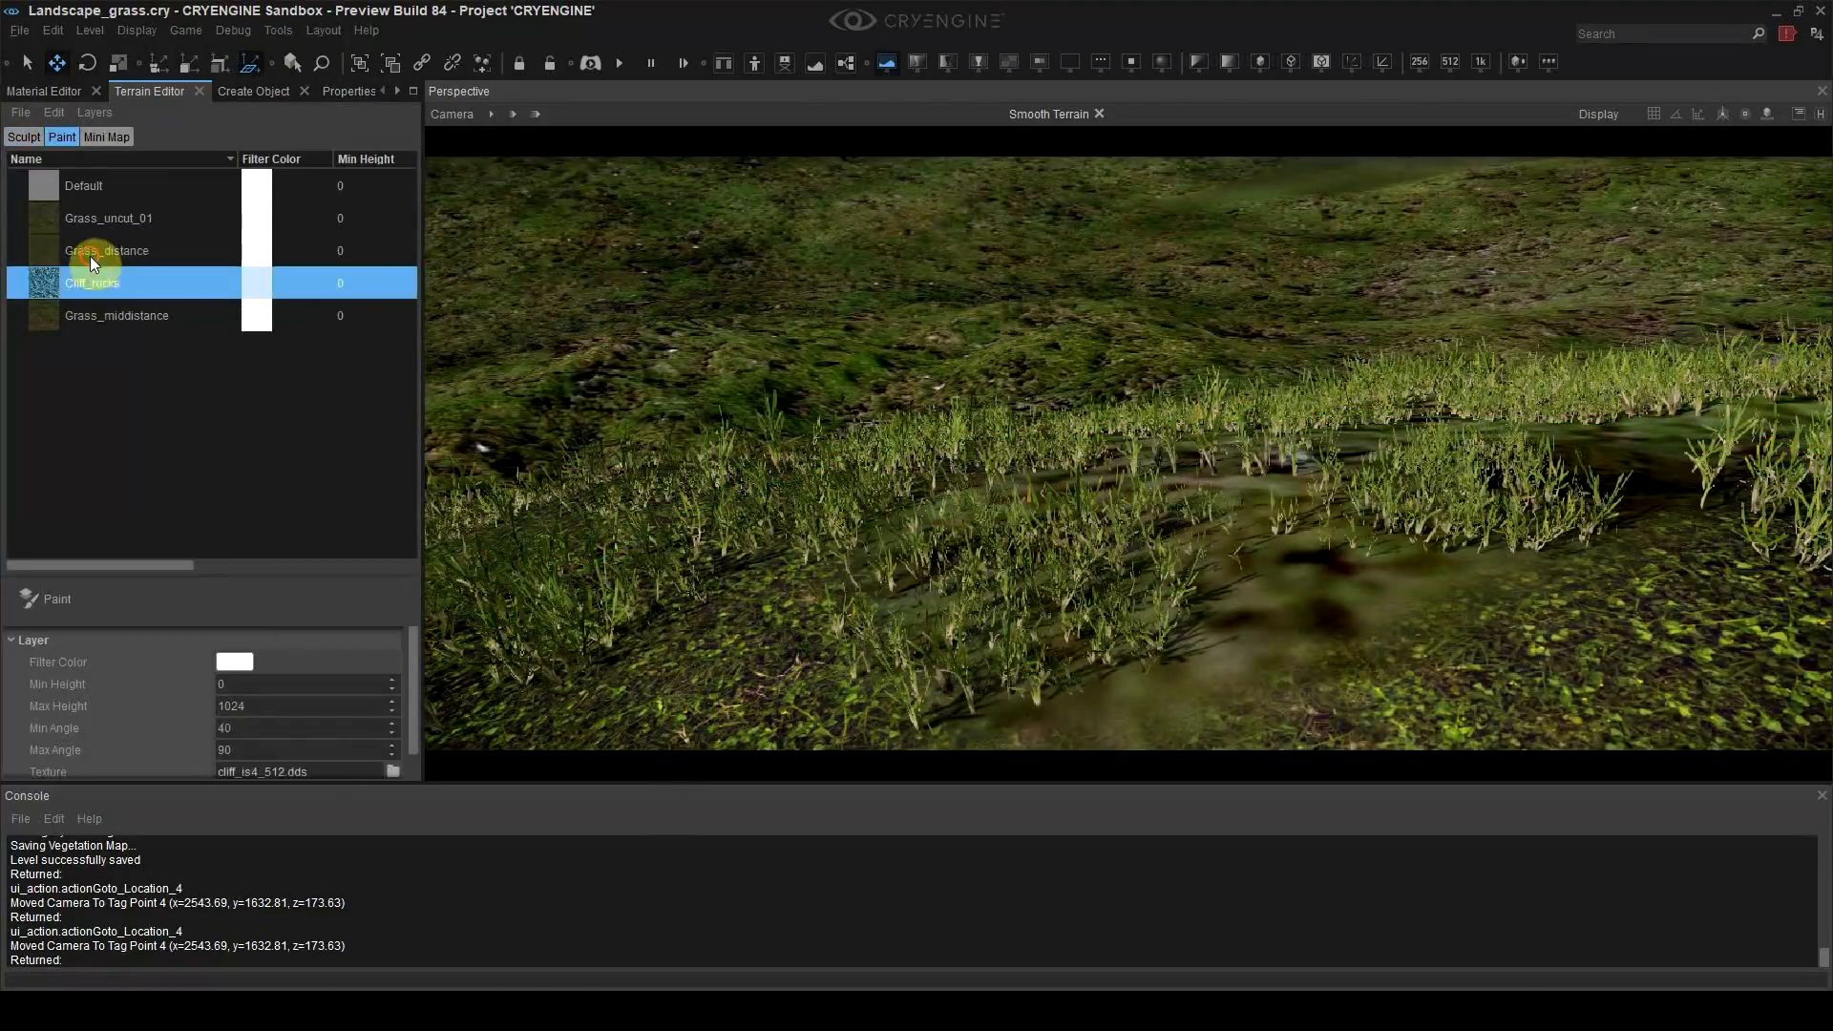
pyautogui.click(90, 251)
pyautogui.click(72, 598)
pyautogui.click(116, 284)
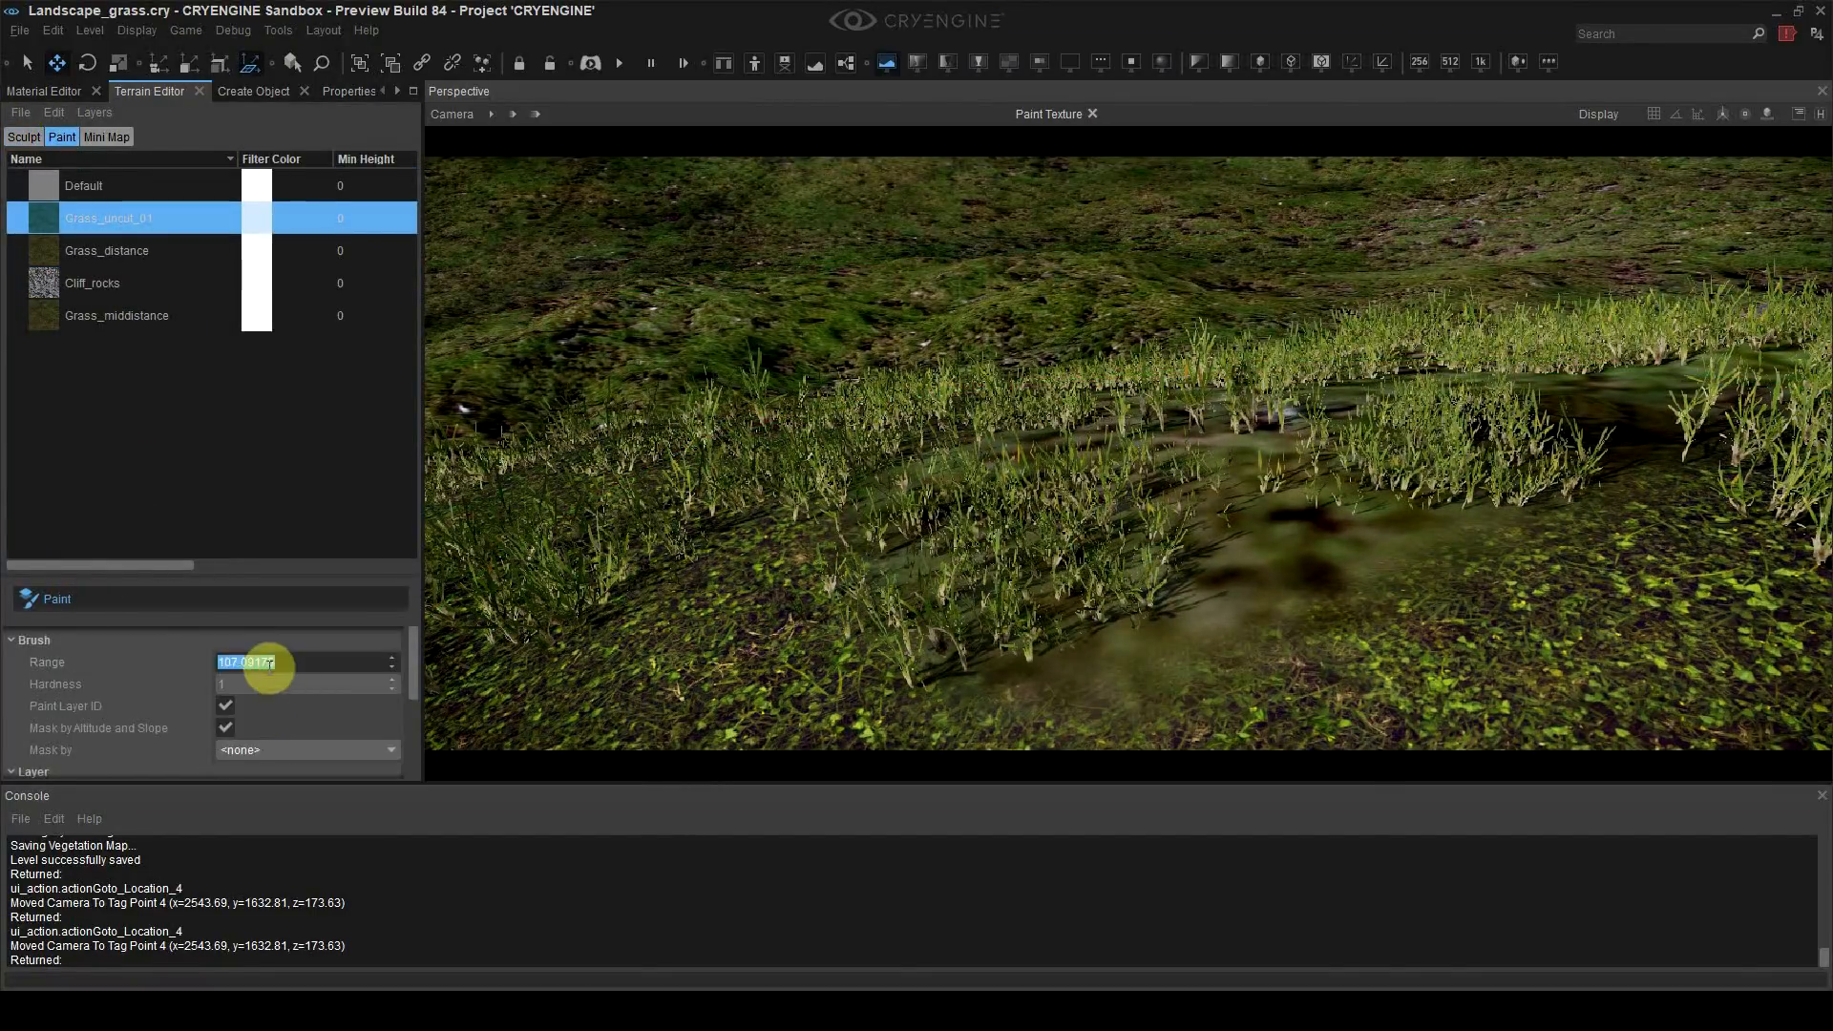
pyautogui.write('5')
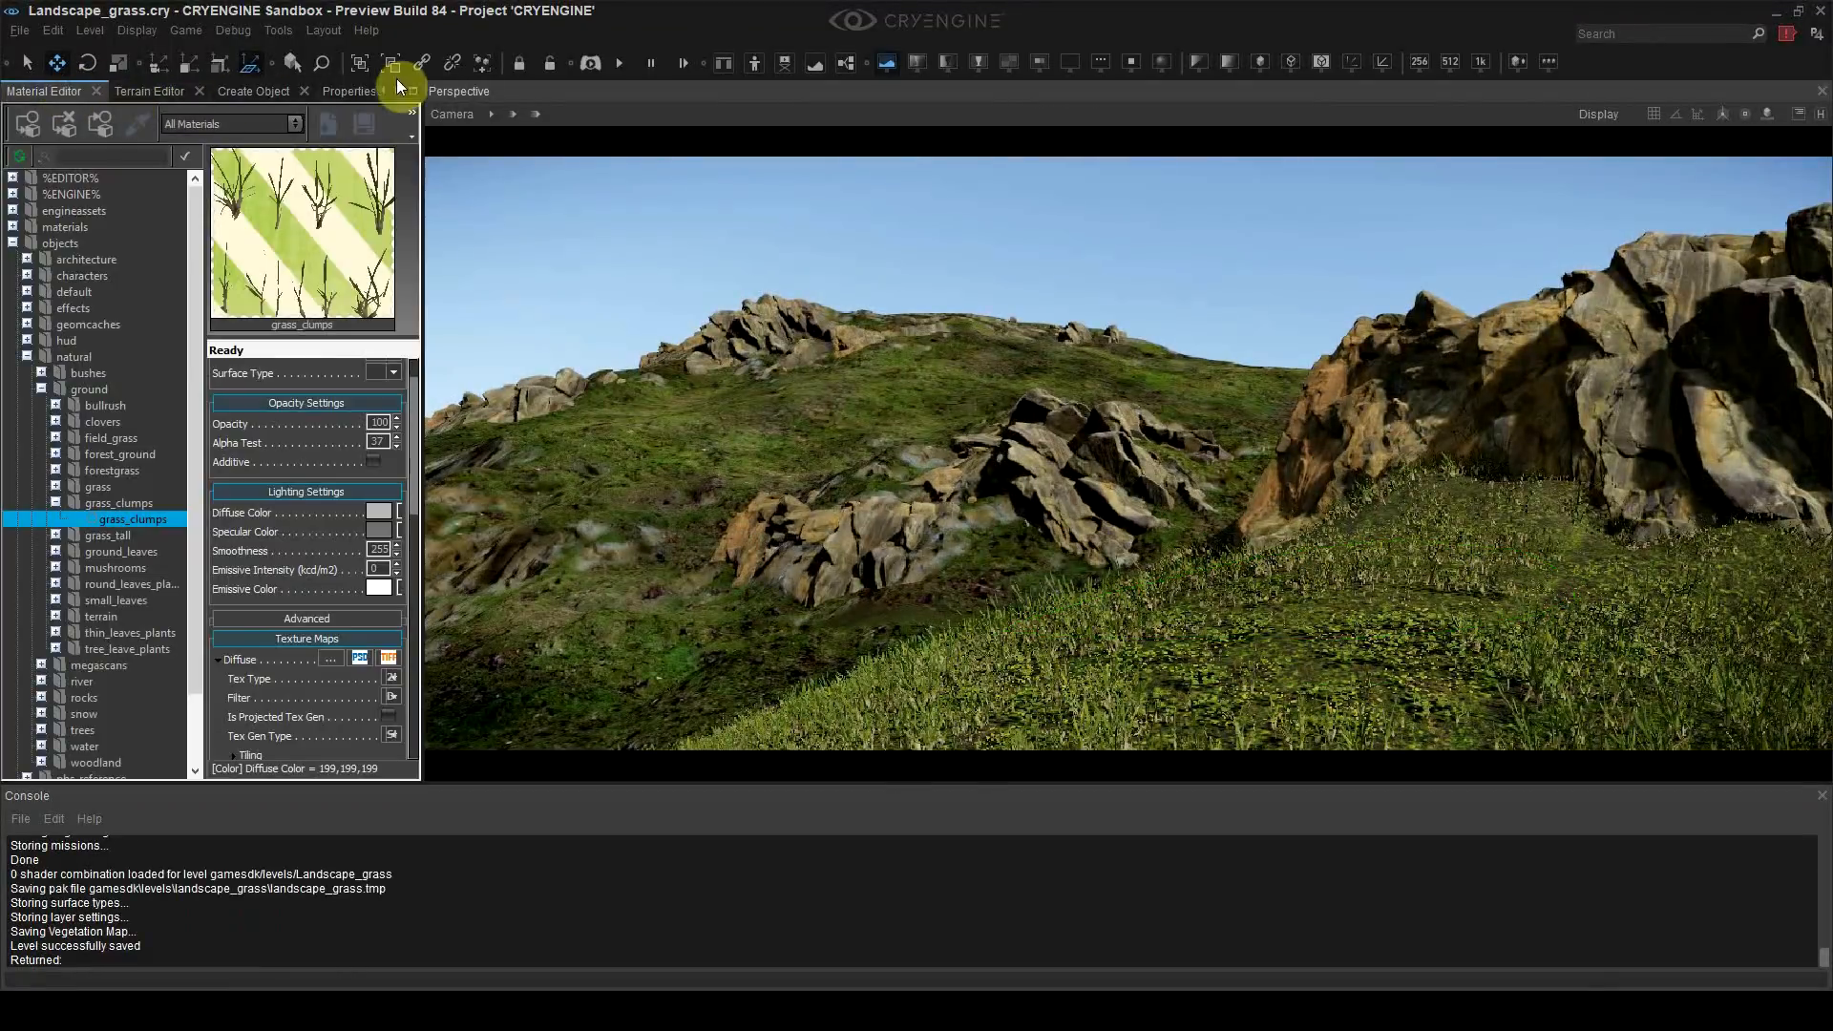
# Step: Paint grass clumps across the shaded slope below the cliff and thin them out over the clover patch
pyautogui.click(397, 88)
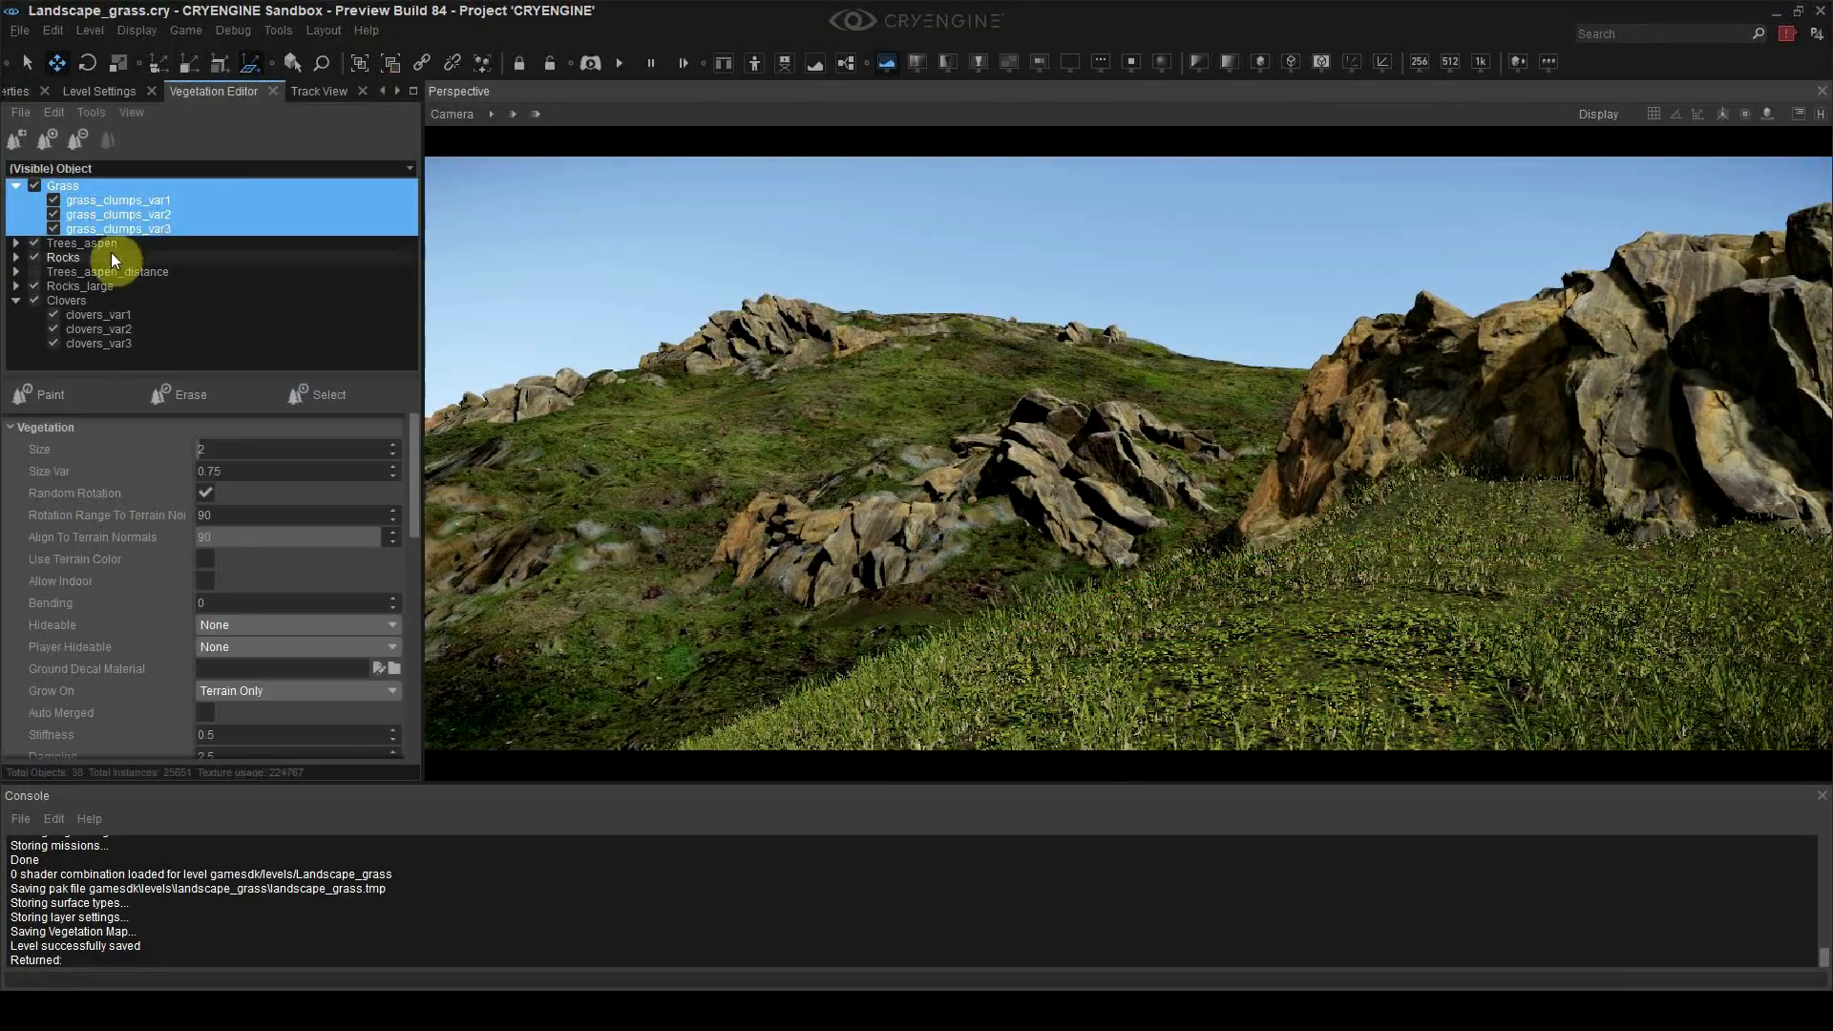
pyautogui.click(51, 394)
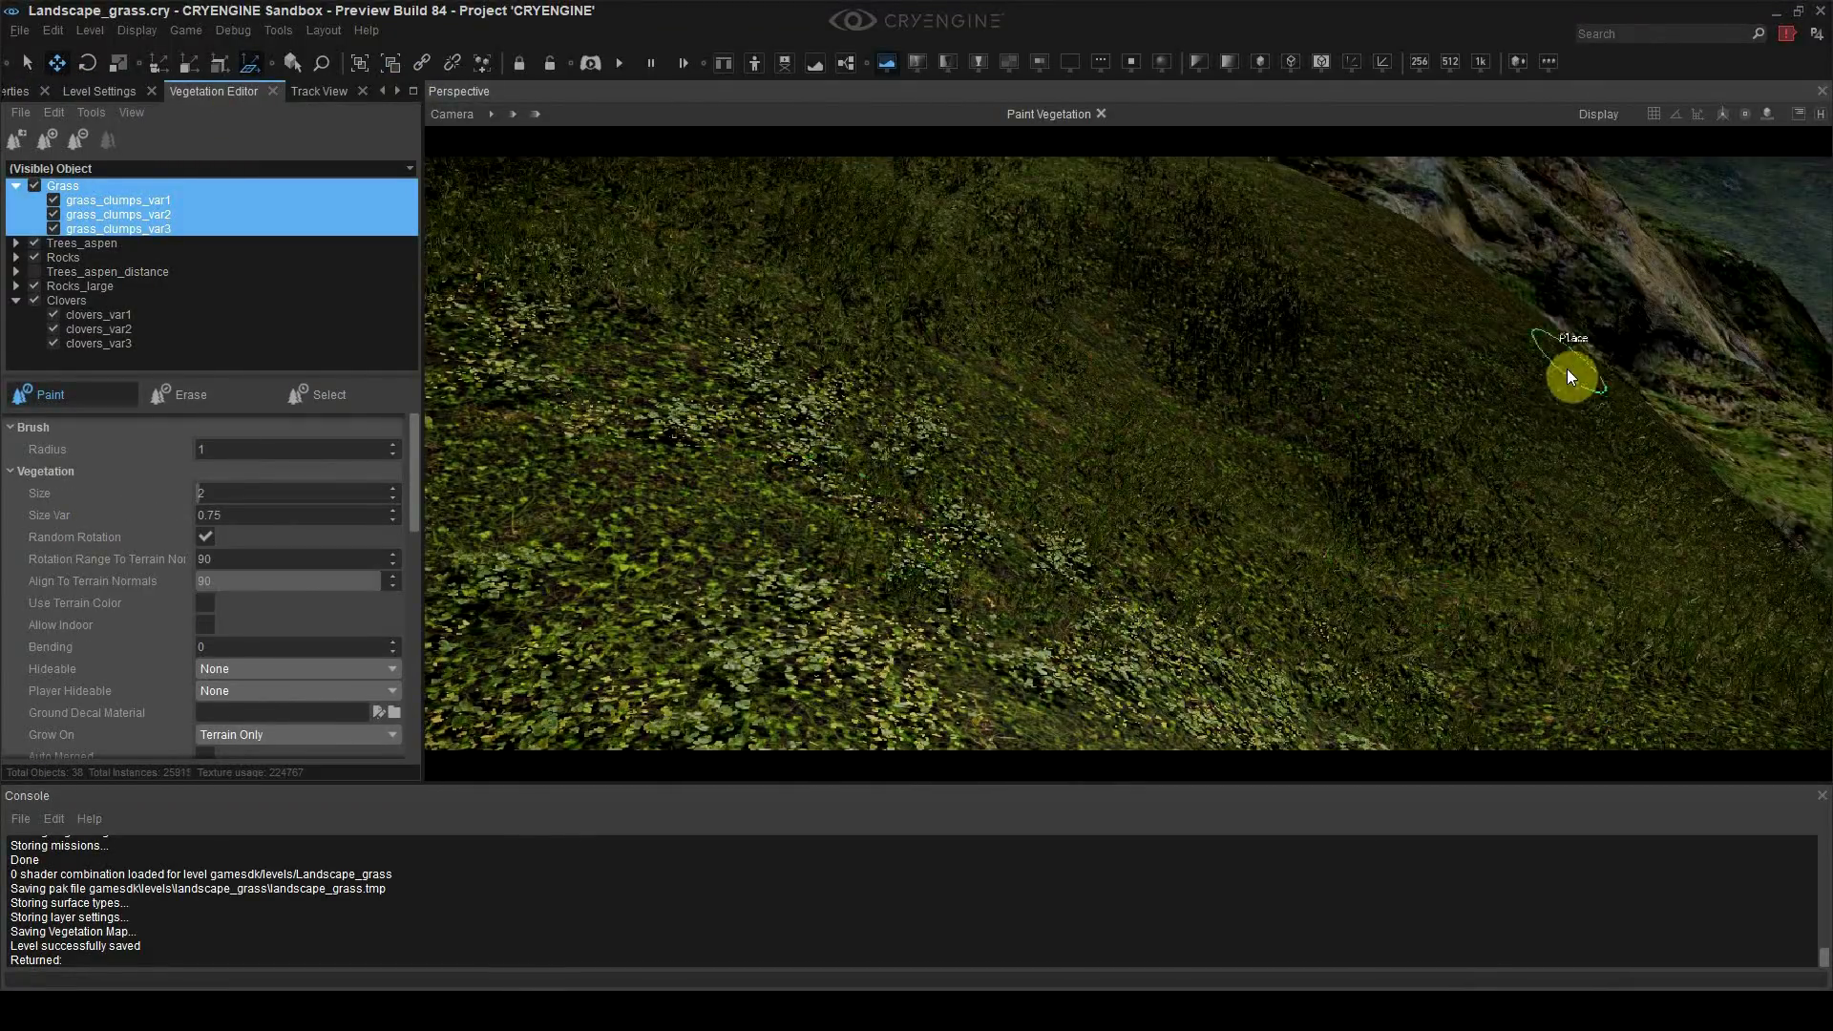
pyautogui.moveTo(1567, 368); pyautogui.dragTo(1265, 382, button='right')
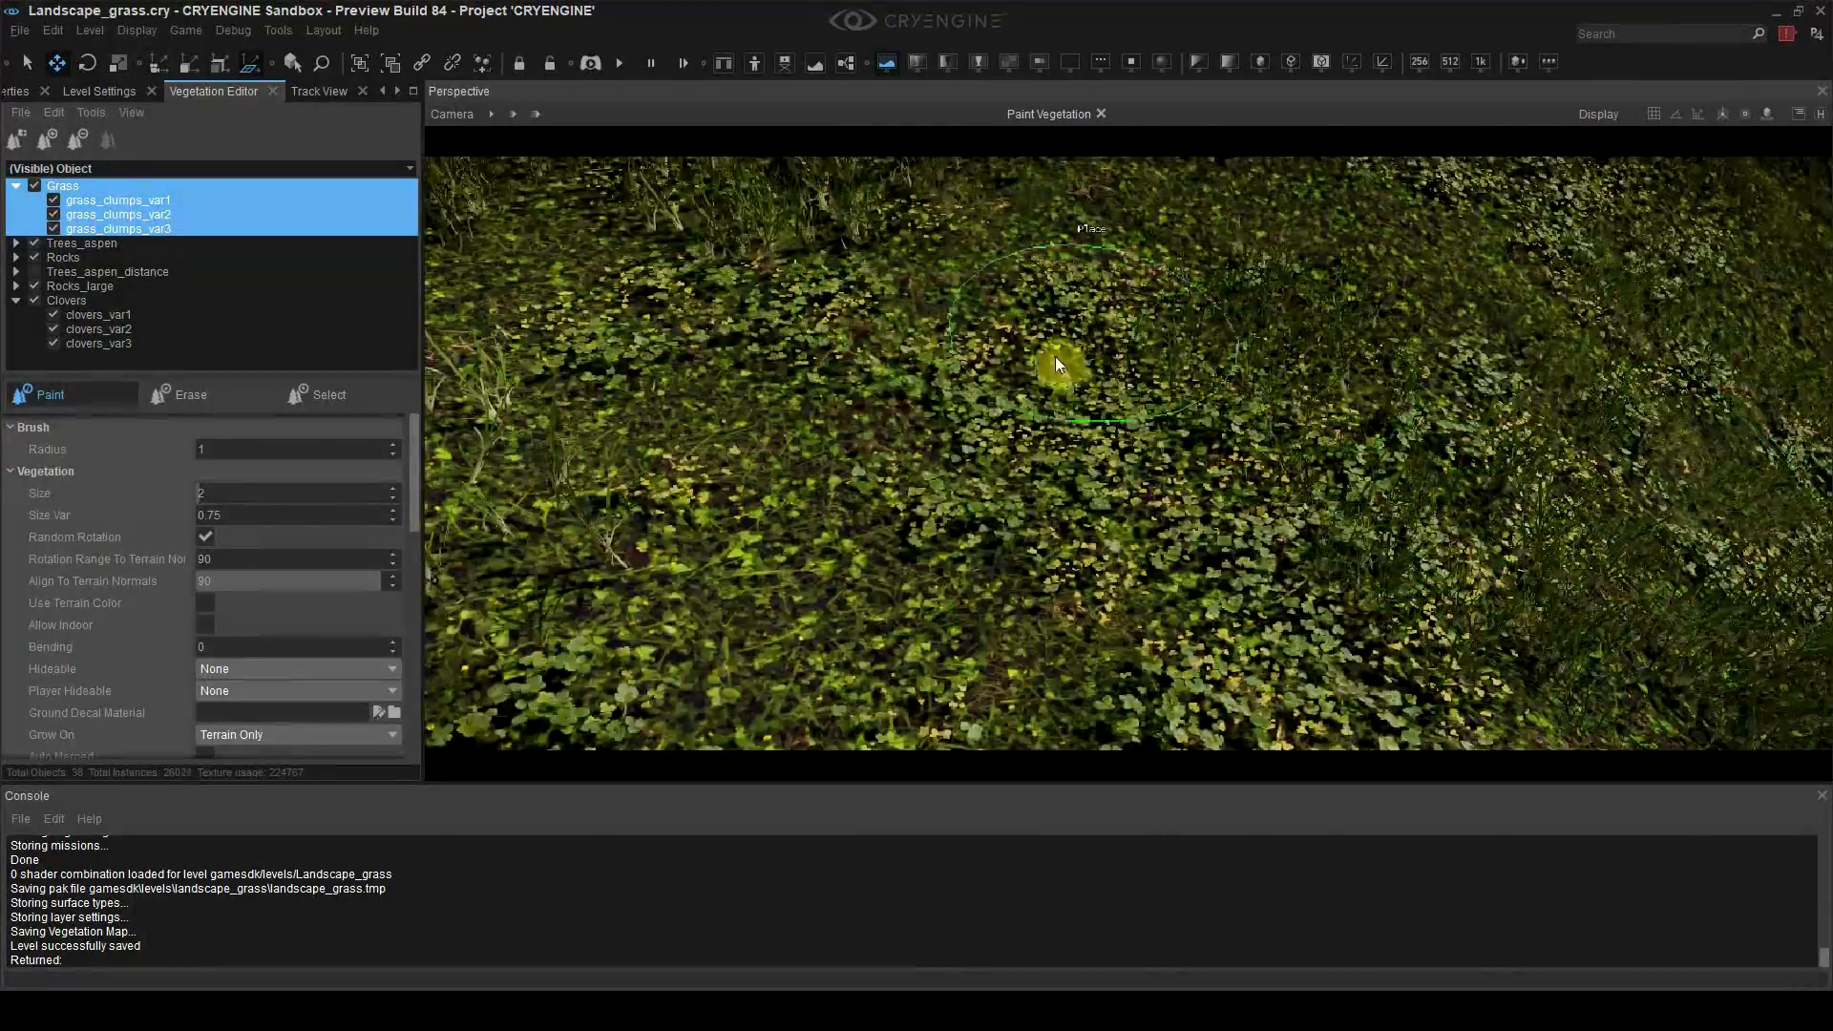
pyautogui.keyDown('ctrl'); pyautogui.moveTo(840, 551); pyautogui.dragTo(844, 611); pyautogui.keyUp('ctrl')
pyautogui.moveTo(1136, 667); pyautogui.dragTo(742, 489, button='right')
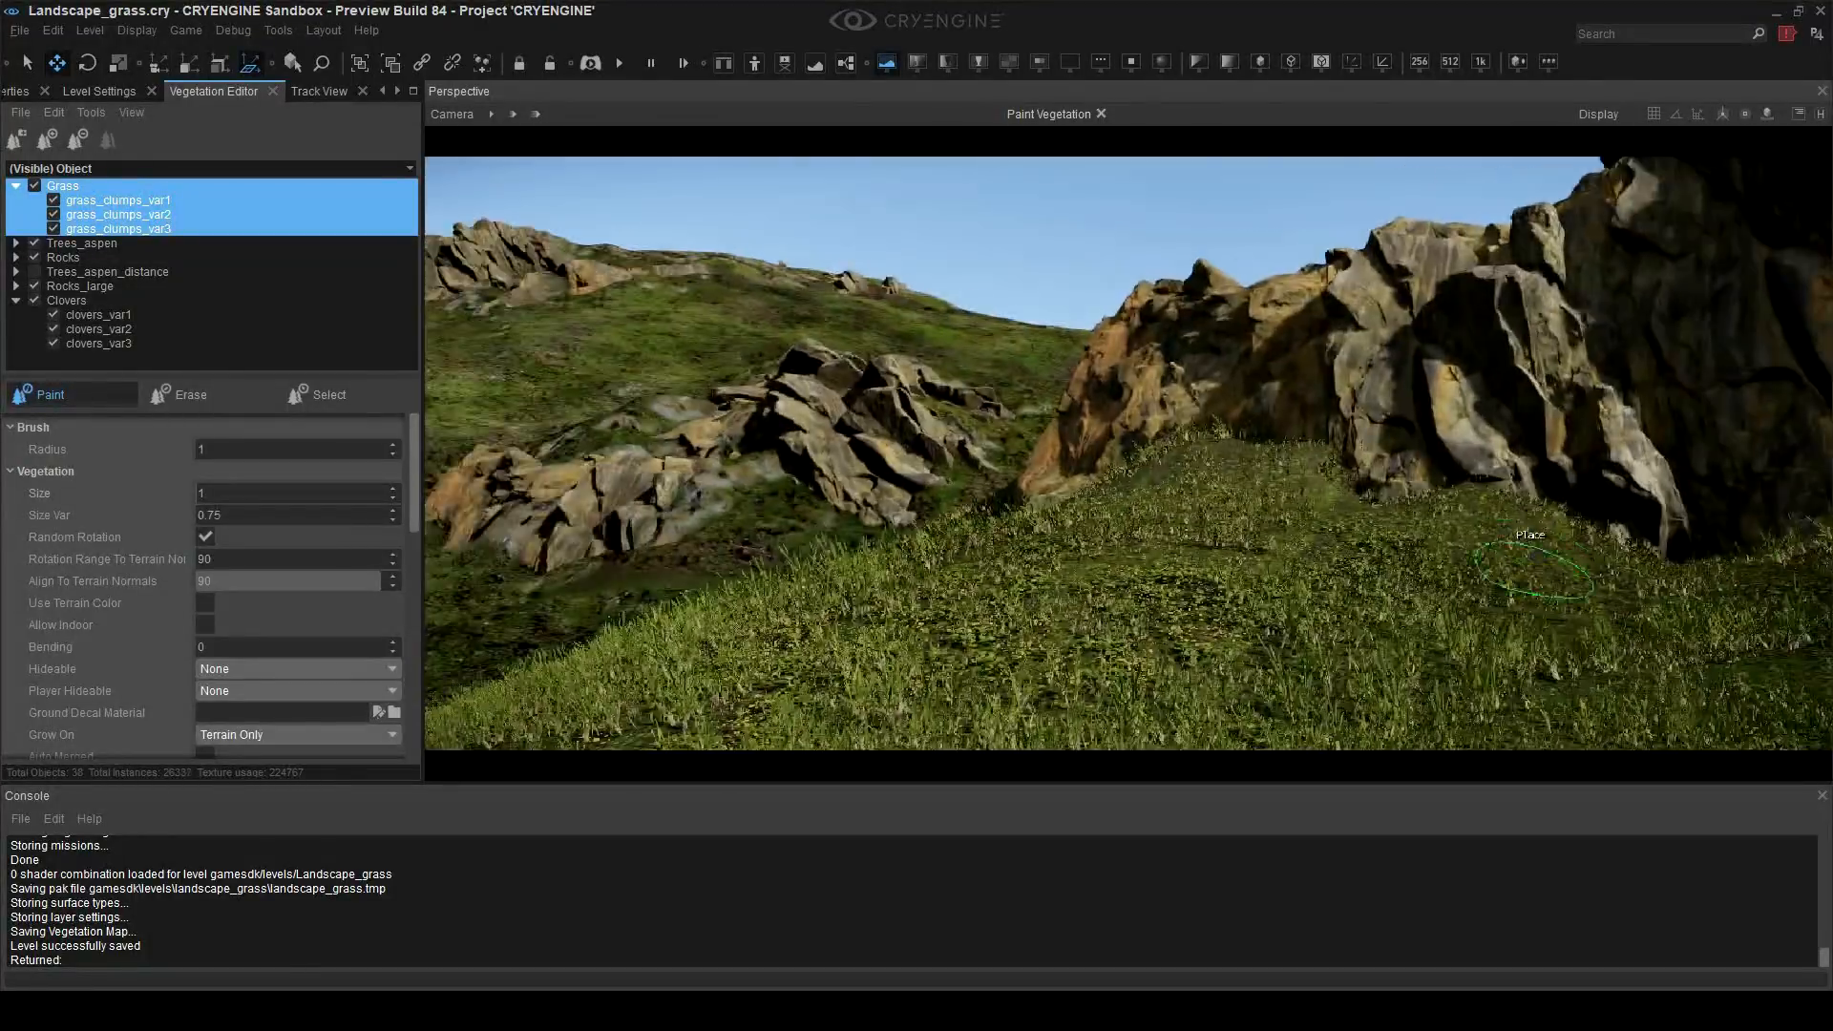
# Step: Paint further grass clumps at size 1 on the slope near the cliff and recall camera location 4
pyautogui.click(1538, 592)
pyautogui.click(124, 394)
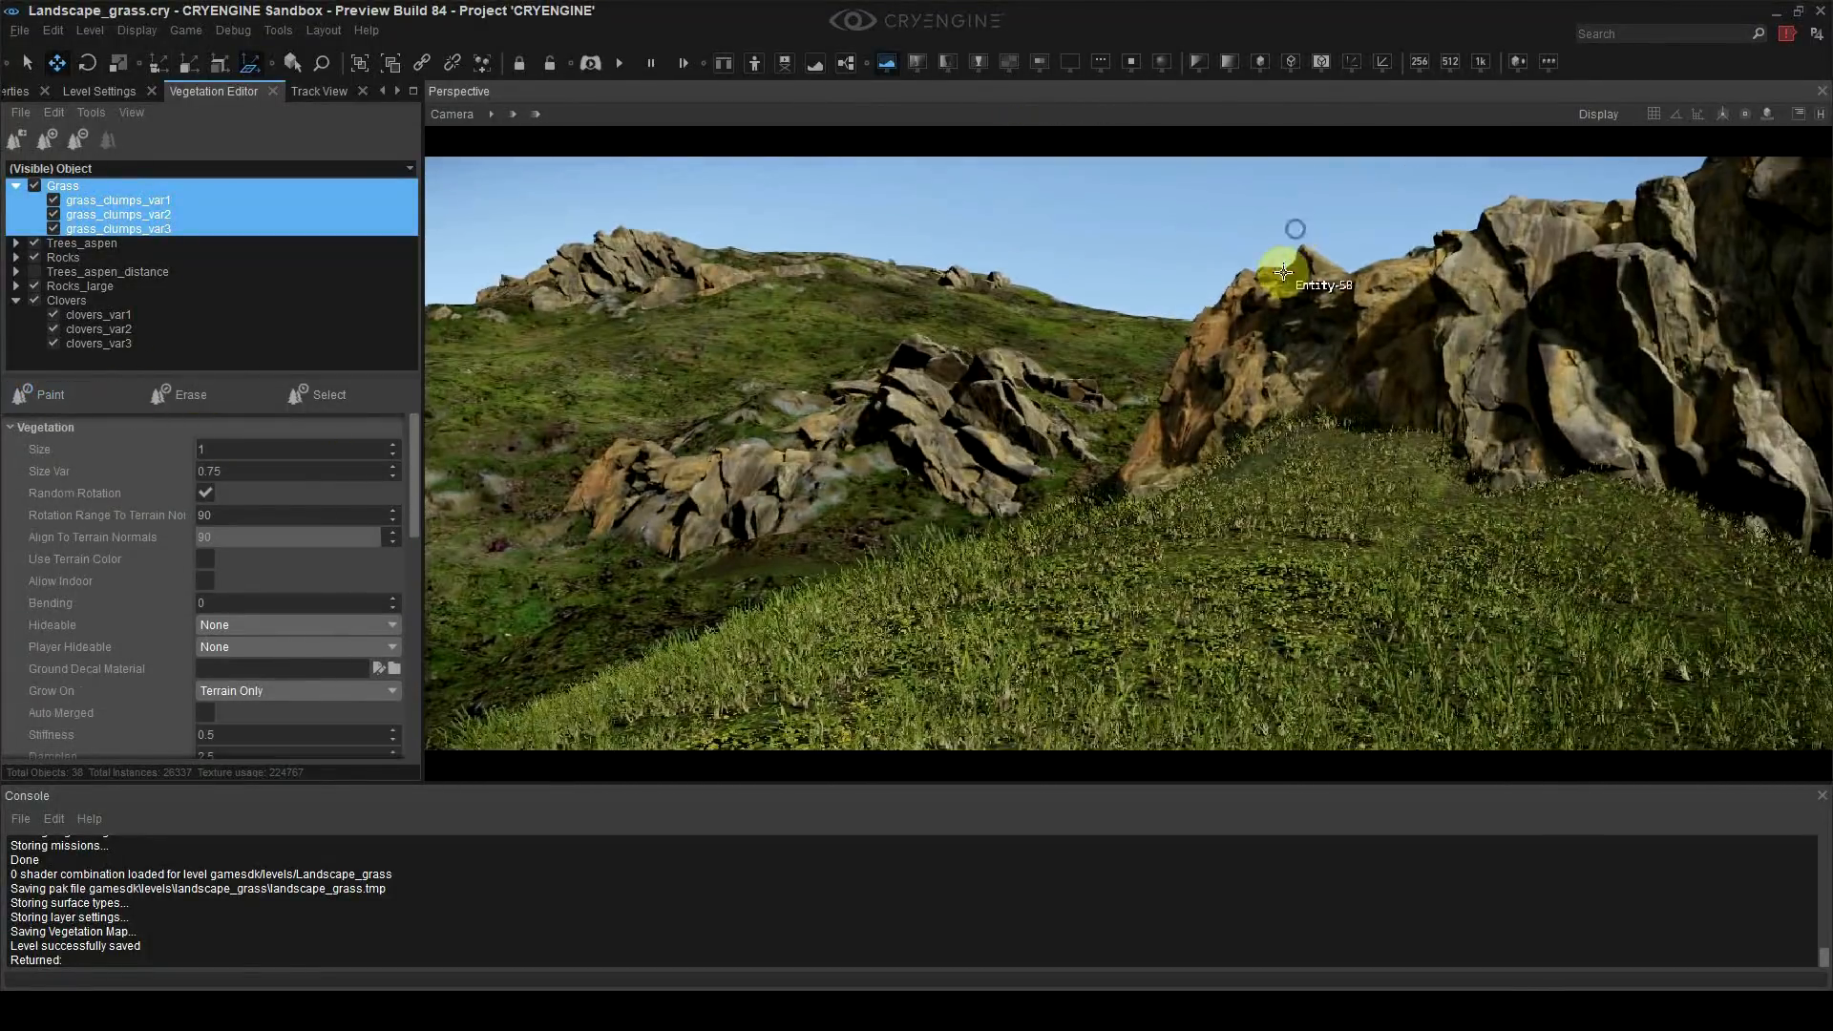
pyautogui.hotkey('shift', 'F4')
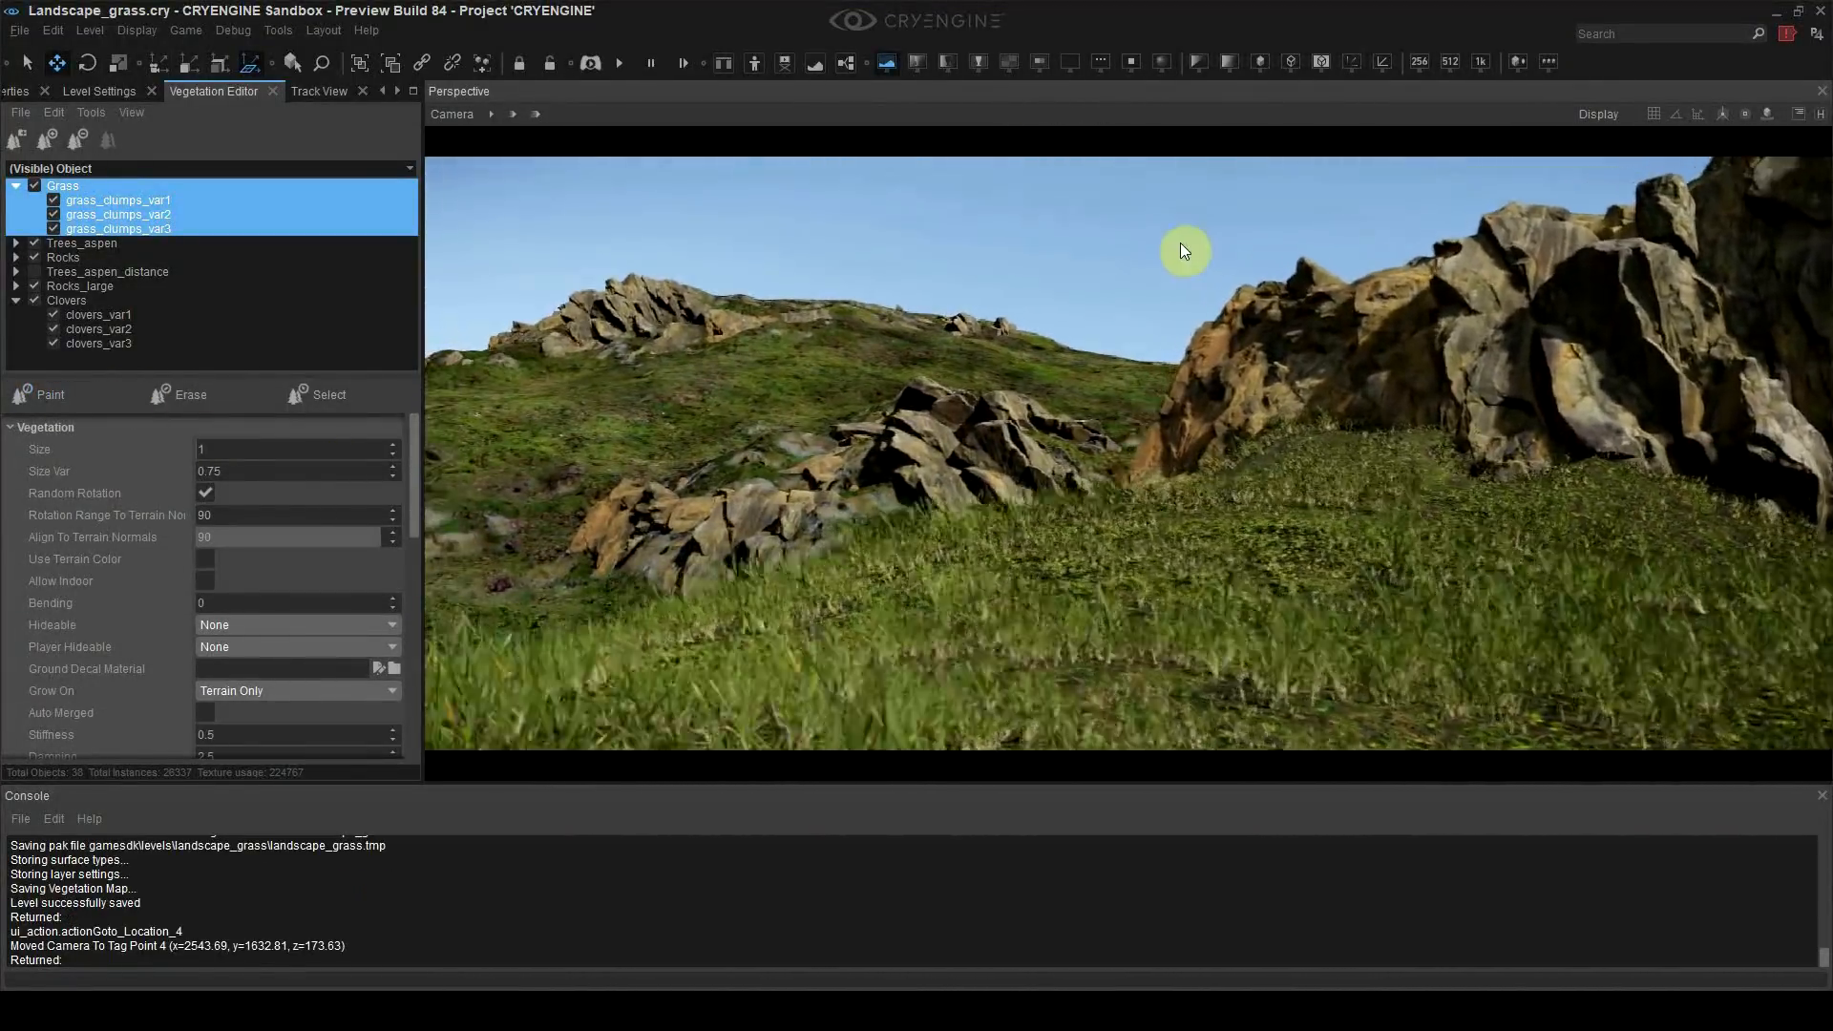
pyautogui.moveTo(1138, 229); pyautogui.dragTo(1136, 224, button='right')
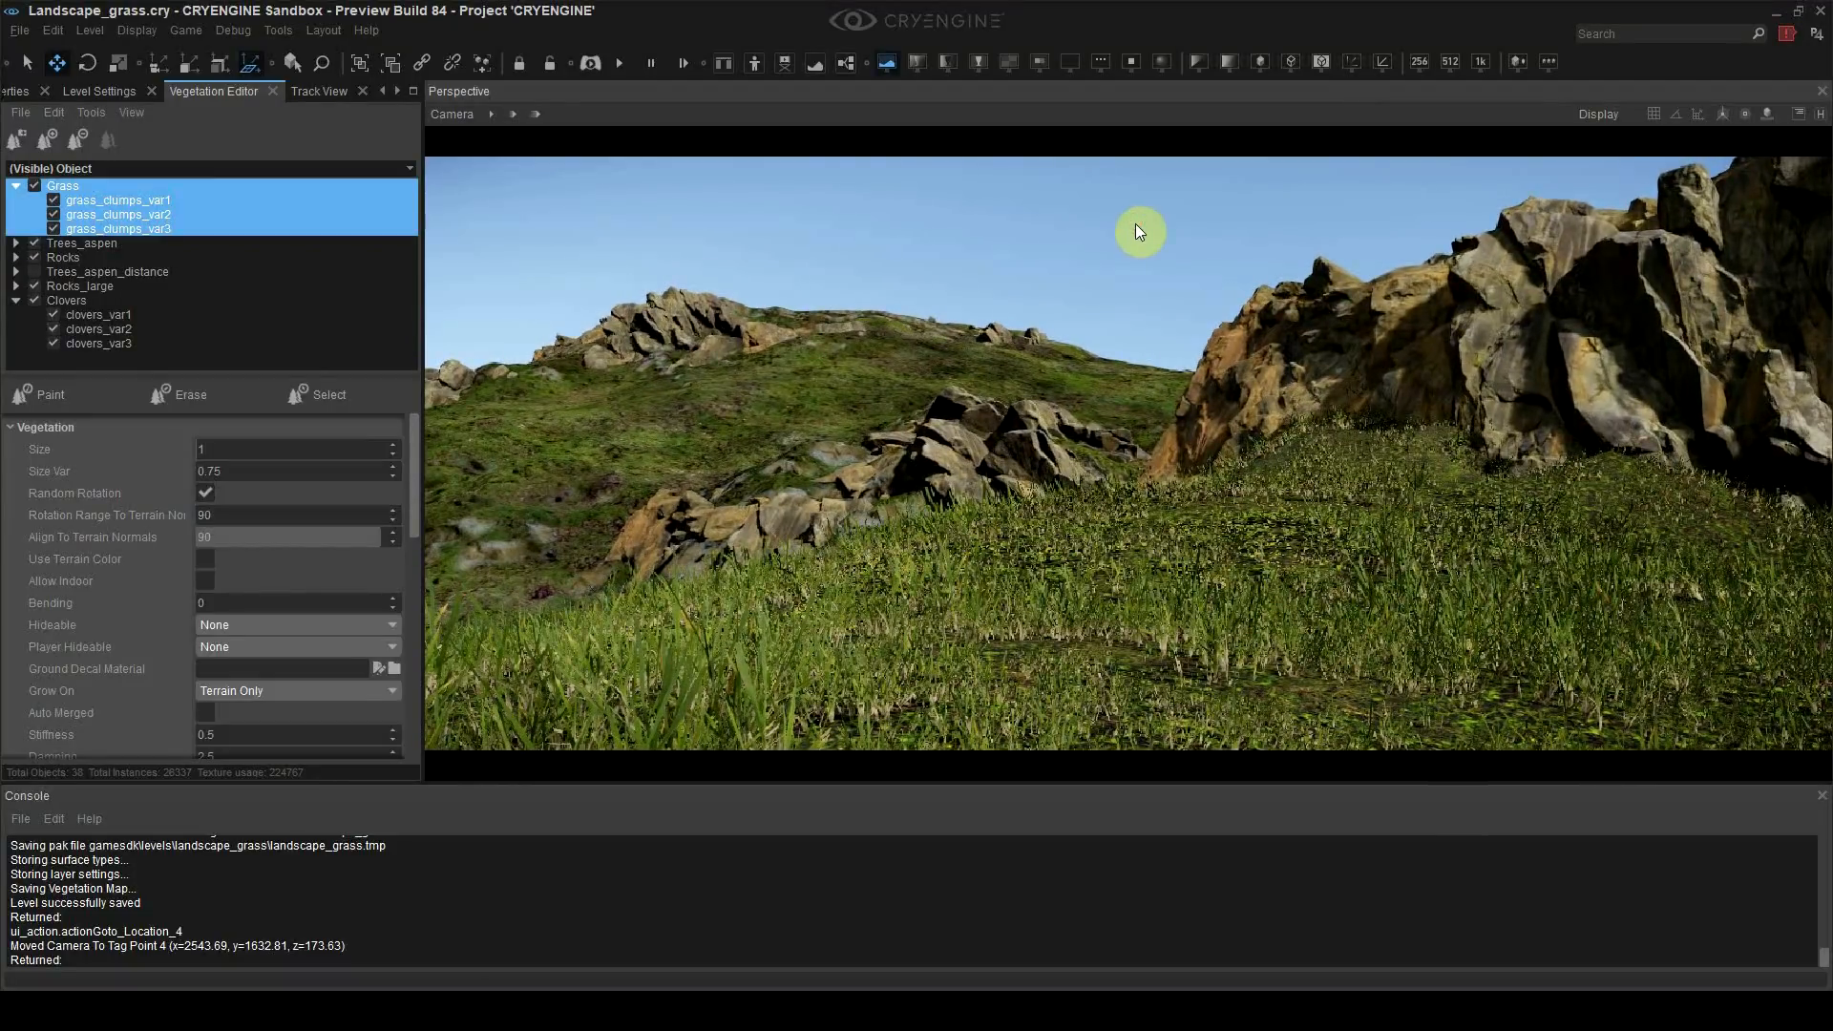
# Step: Paint clovers between the grass clumps in the foreground of the camera view
pyautogui.click(115, 300)
pyautogui.click(95, 395)
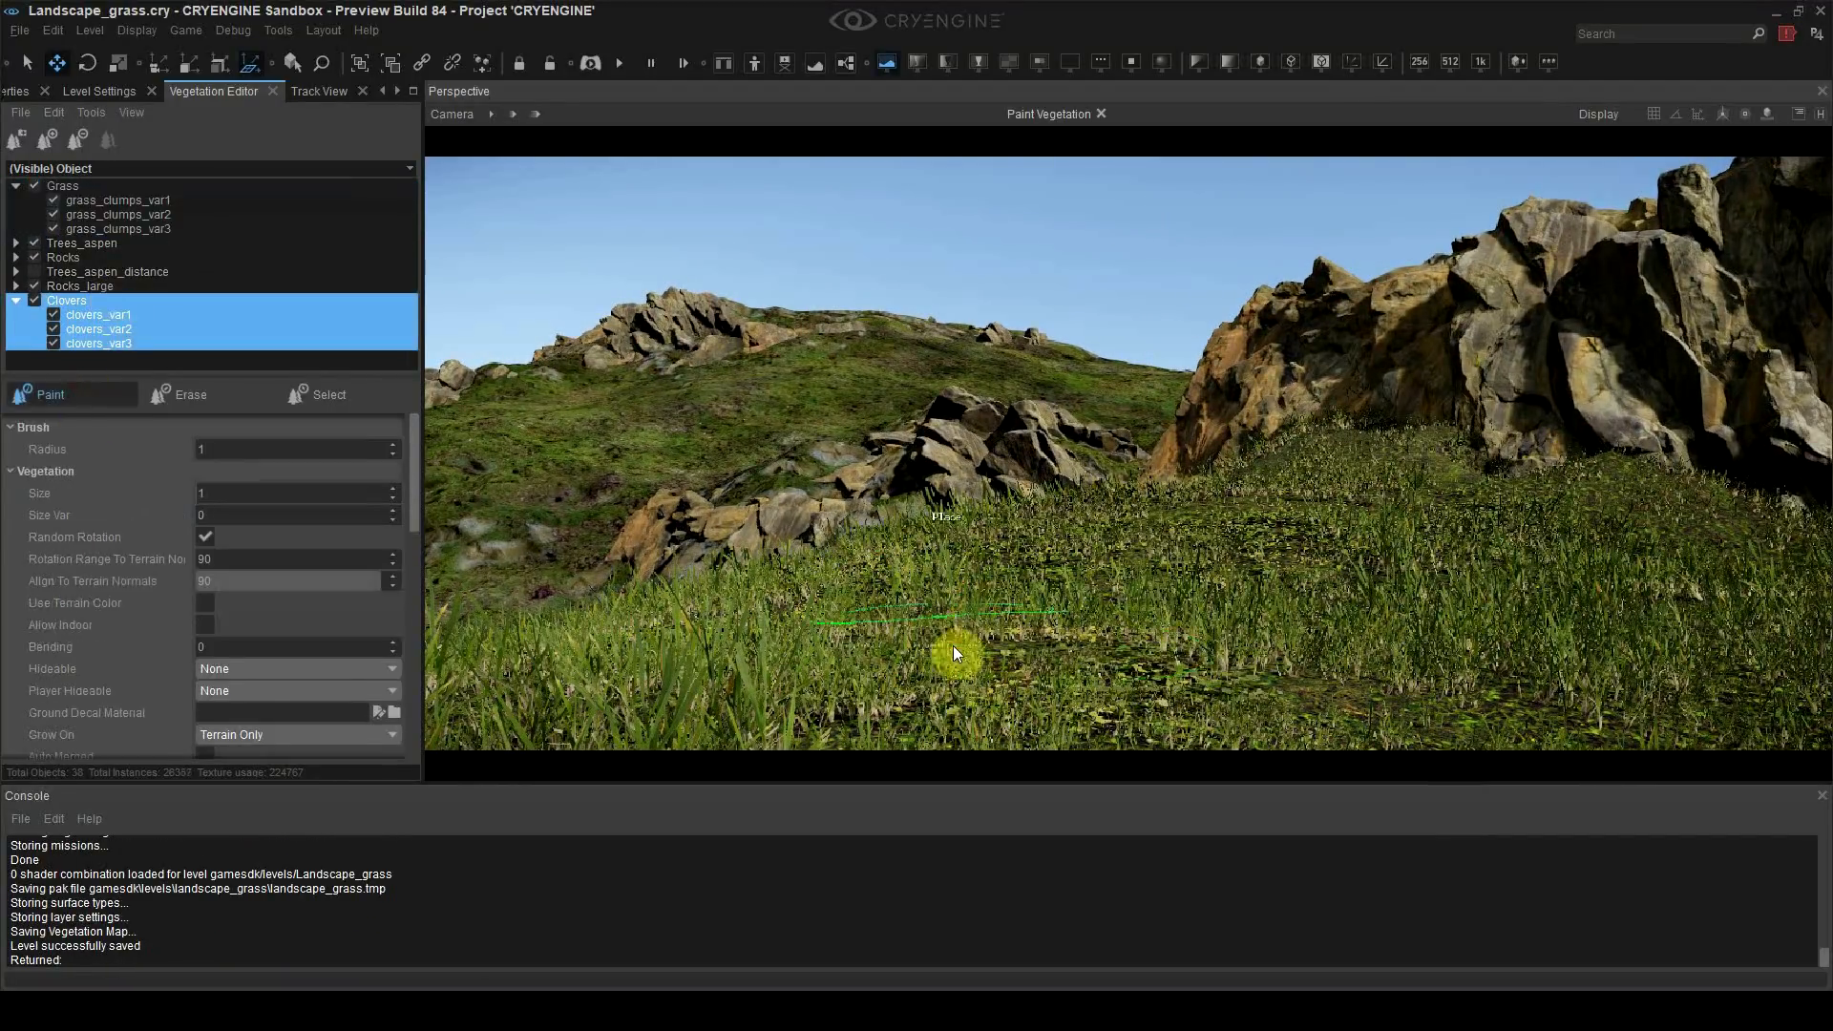
pyautogui.press('Escape')
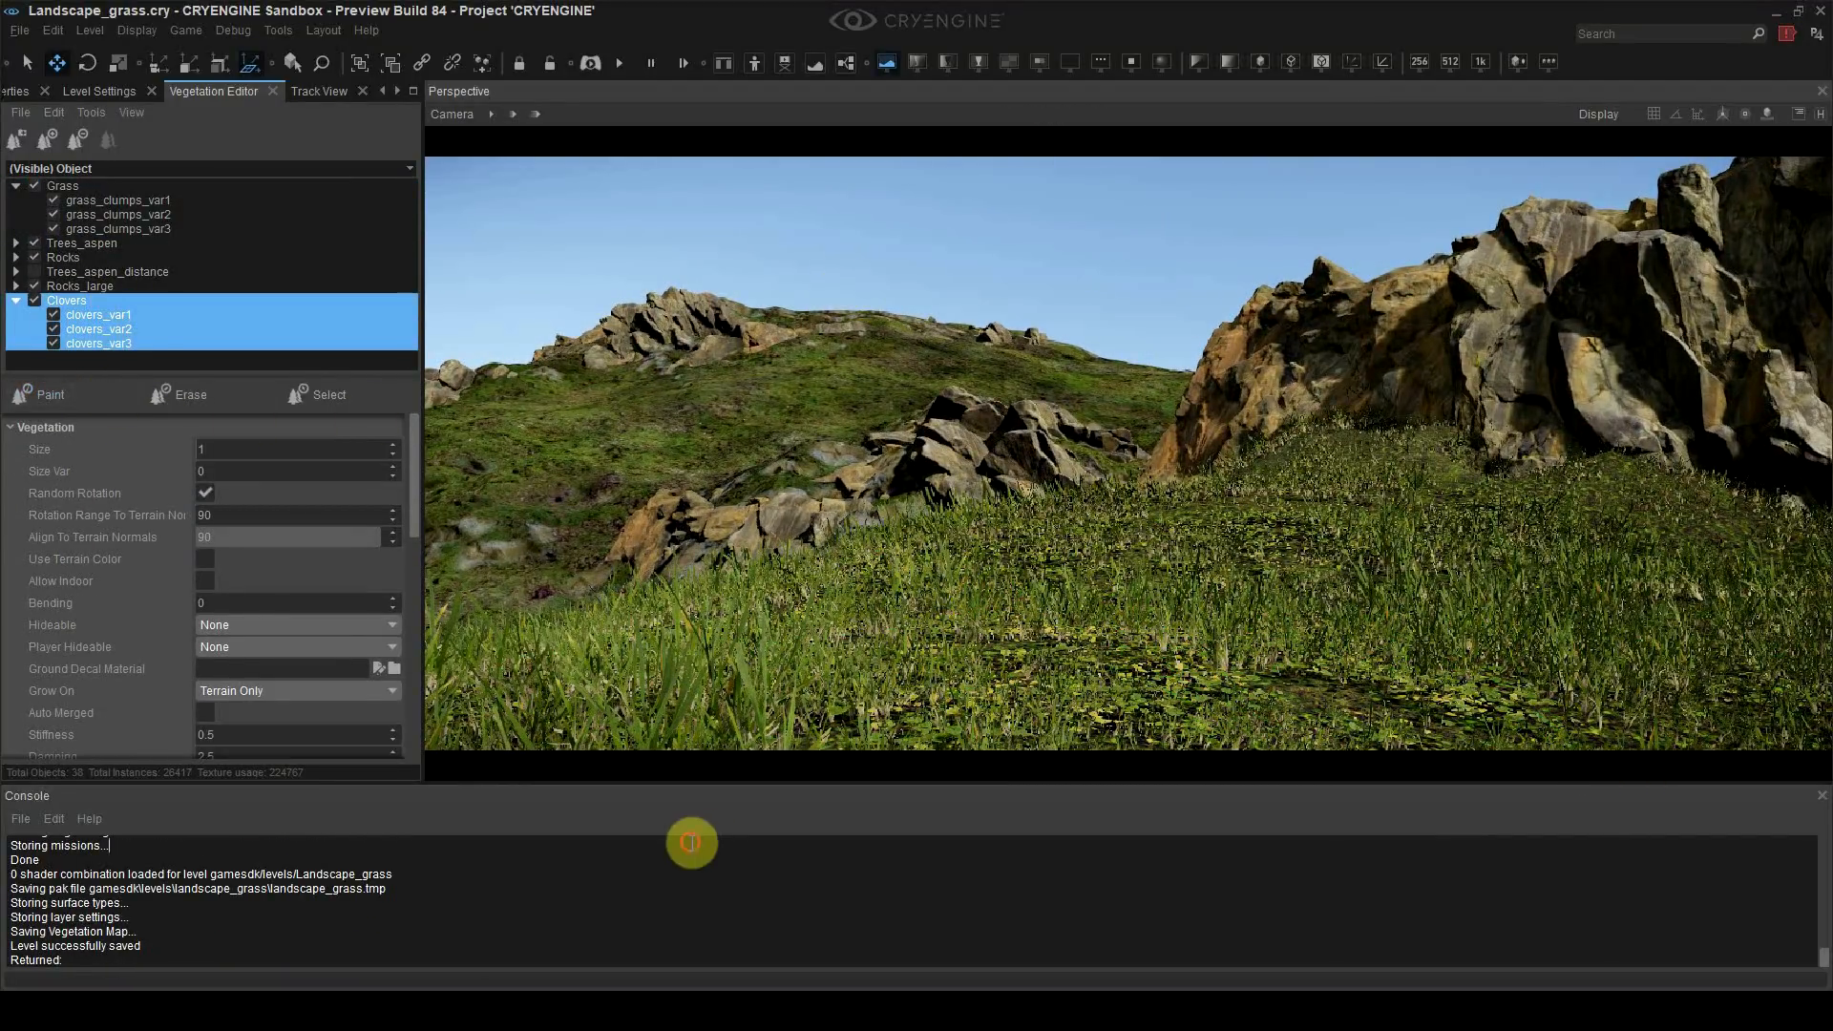
pyautogui.moveTo(1209, 486); pyautogui.dragTo(1194, 611, button='right')
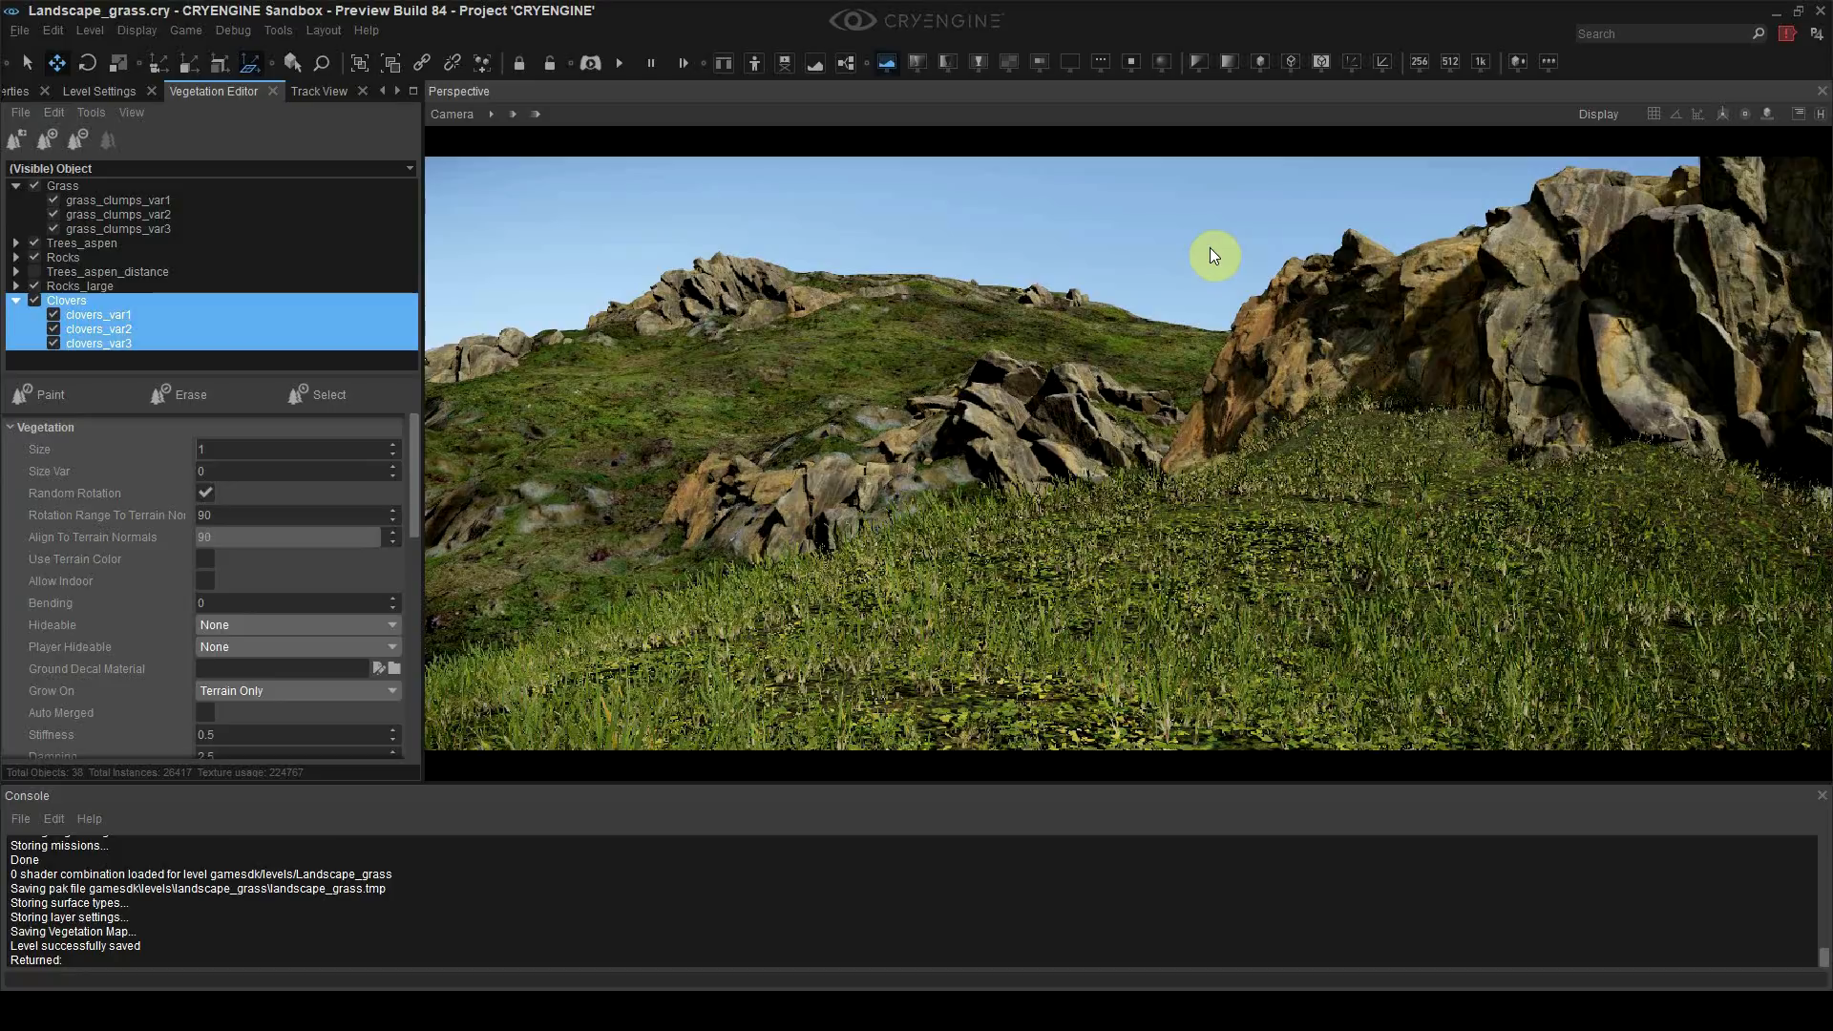
# Step: Try painting rocks from the Rocks group on the grassy foreground slope
pyautogui.doubleClick(100, 258)
pyautogui.click(53, 393)
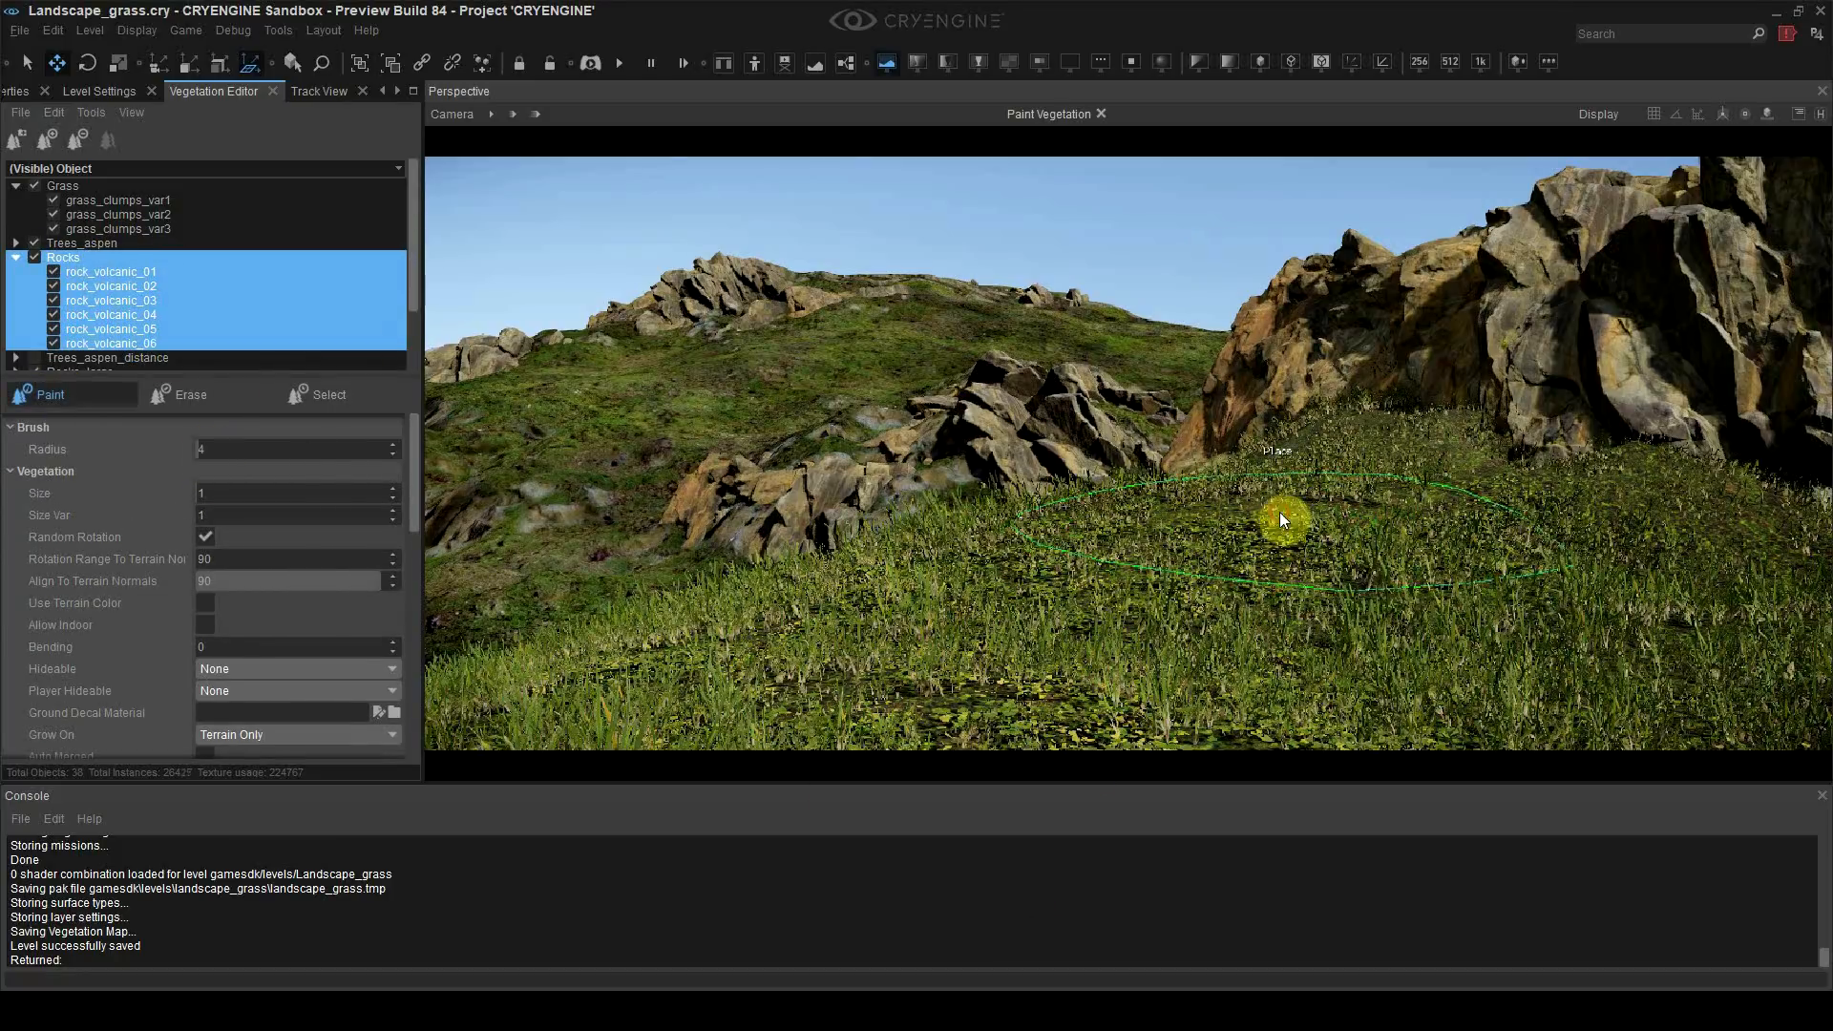
pyautogui.scroll(-2, 74, 319)
# Step: Set the brush radius to 6 for the Rocks_large group and paint large rocks along the cliff's foot
pyautogui.doubleClick(81, 300)
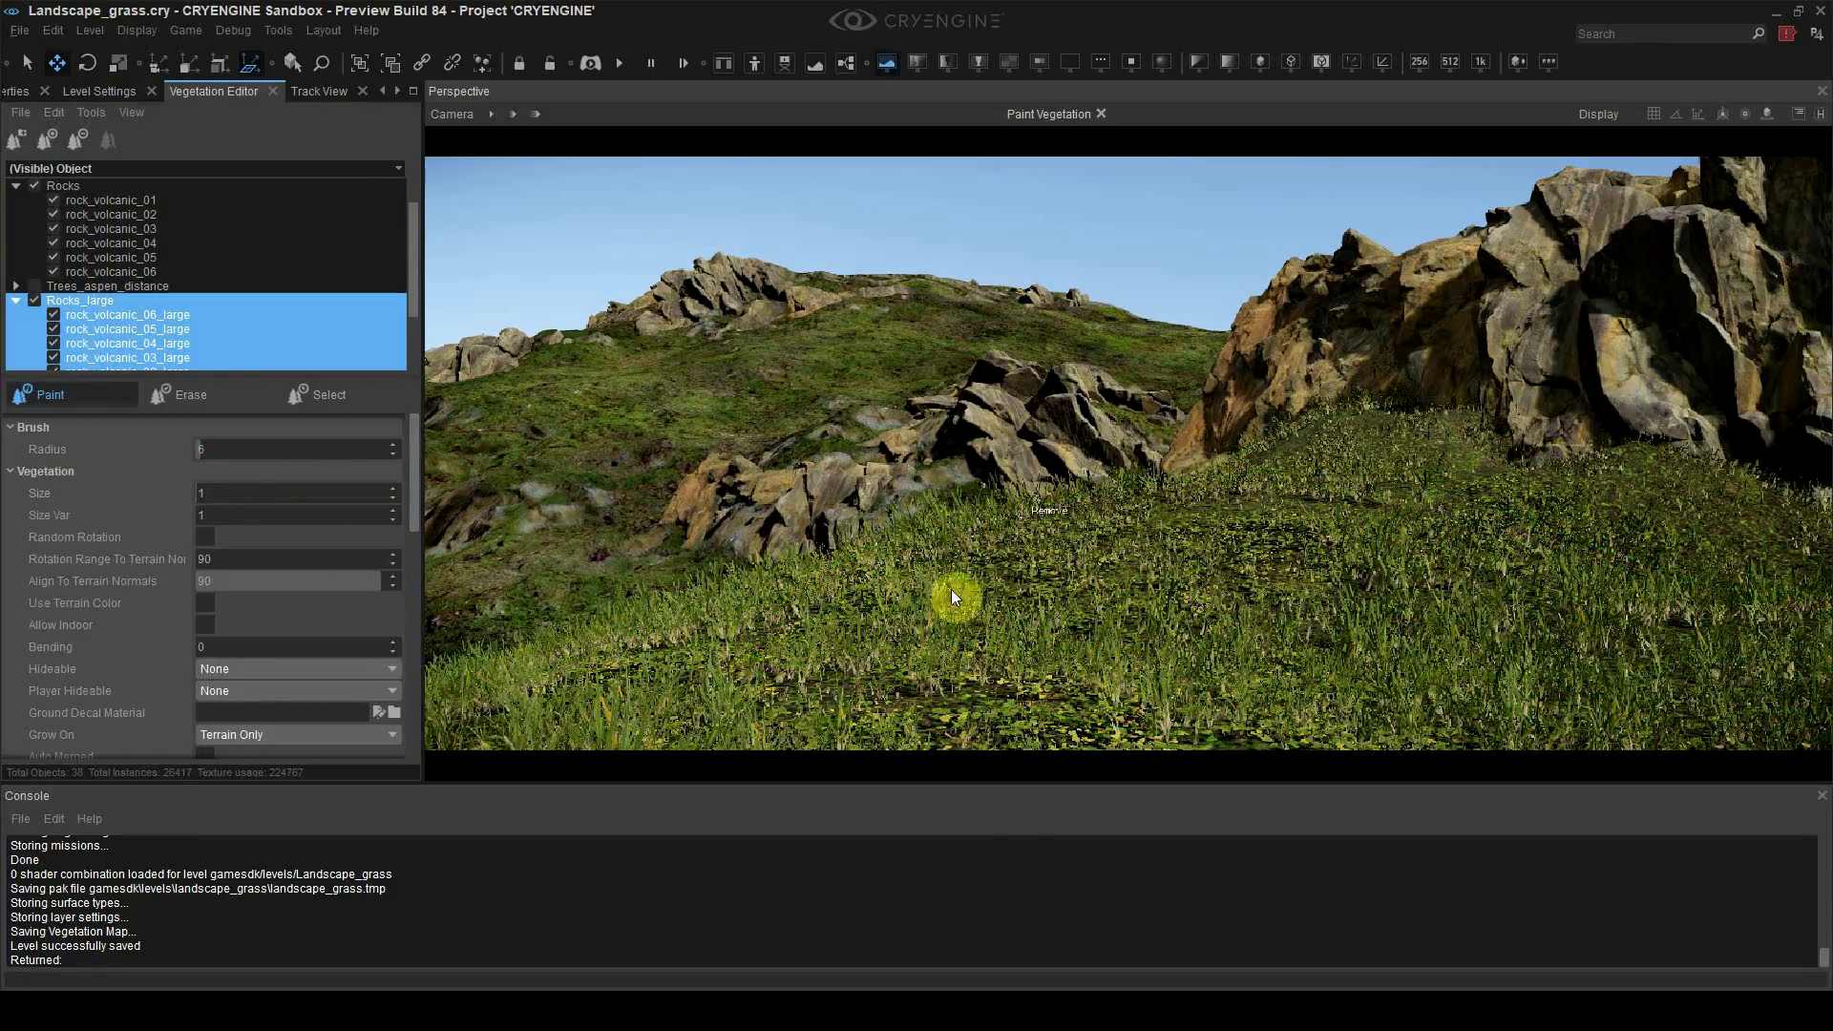
pyautogui.moveTo(952, 590); pyautogui.dragTo(1264, 588, button='right')
pyautogui.scroll(-9, 269, 582)
pyautogui.scroll(9, 226, 497)
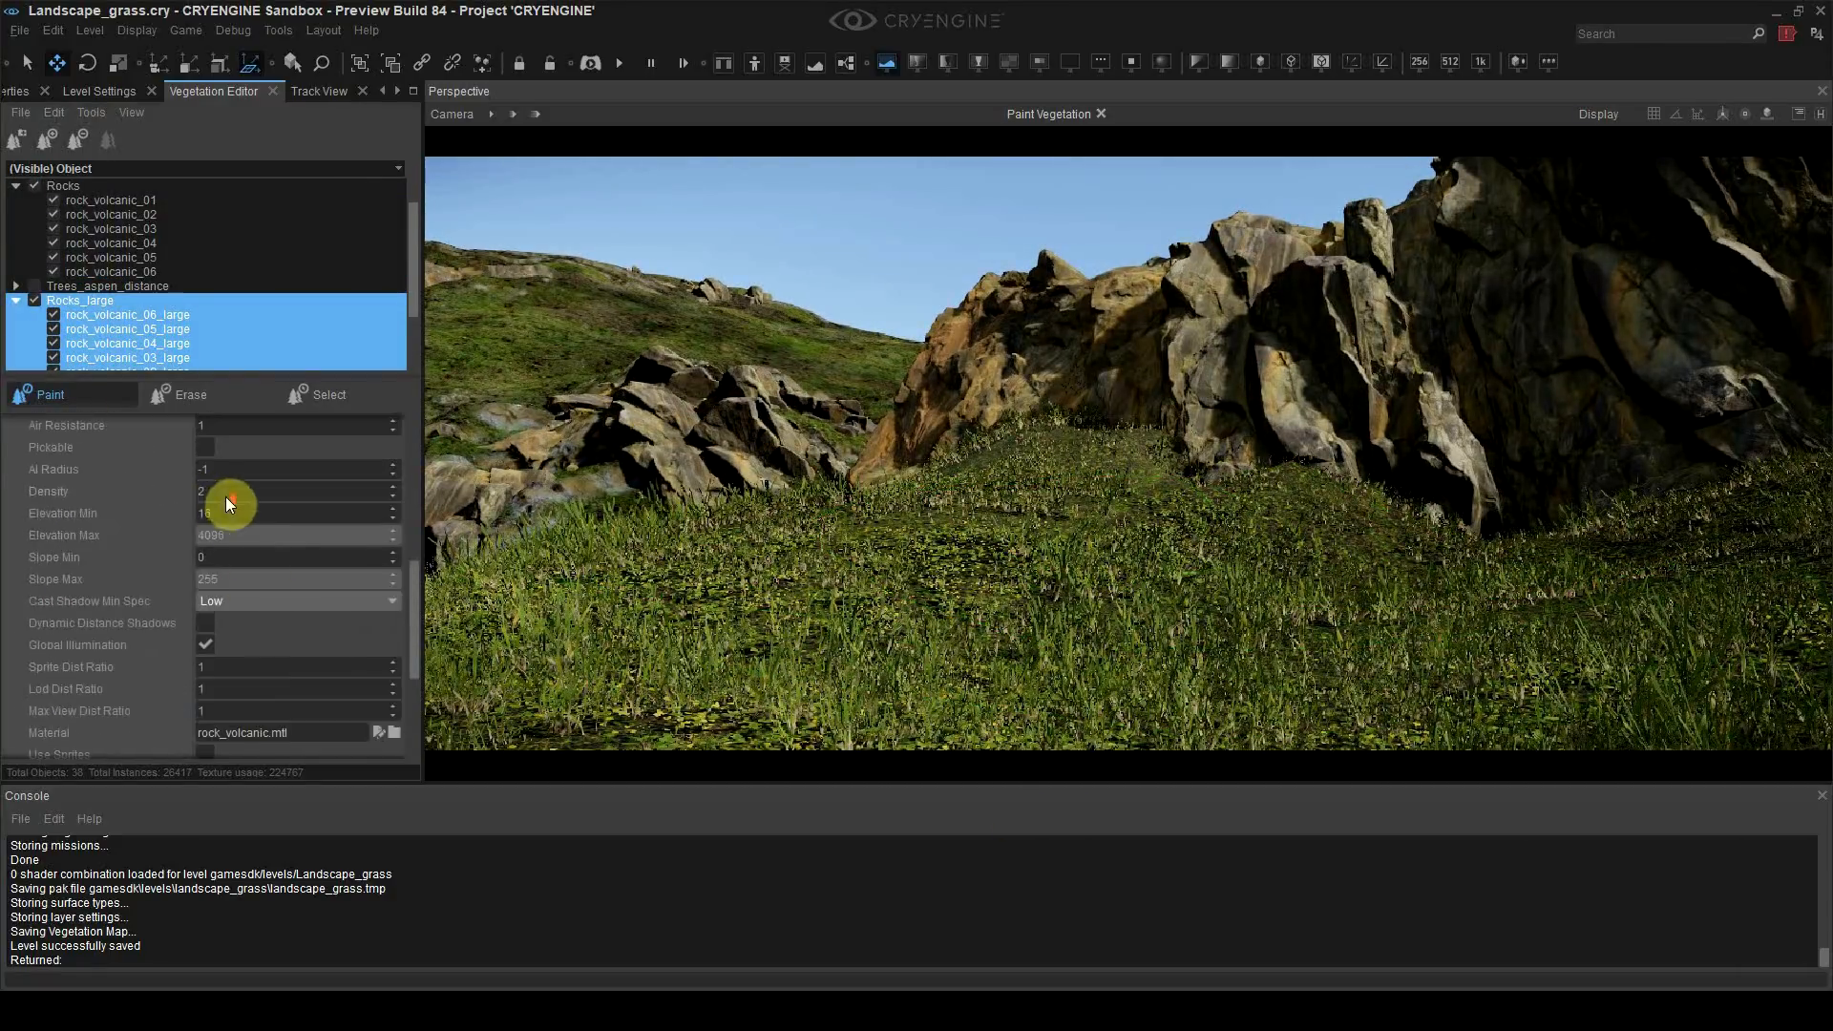
pyautogui.click(224, 451)
pyautogui.write('6')
pyautogui.click(1044, 468)
pyautogui.moveTo(1027, 480); pyautogui.dragTo(1318, 482, button='right')
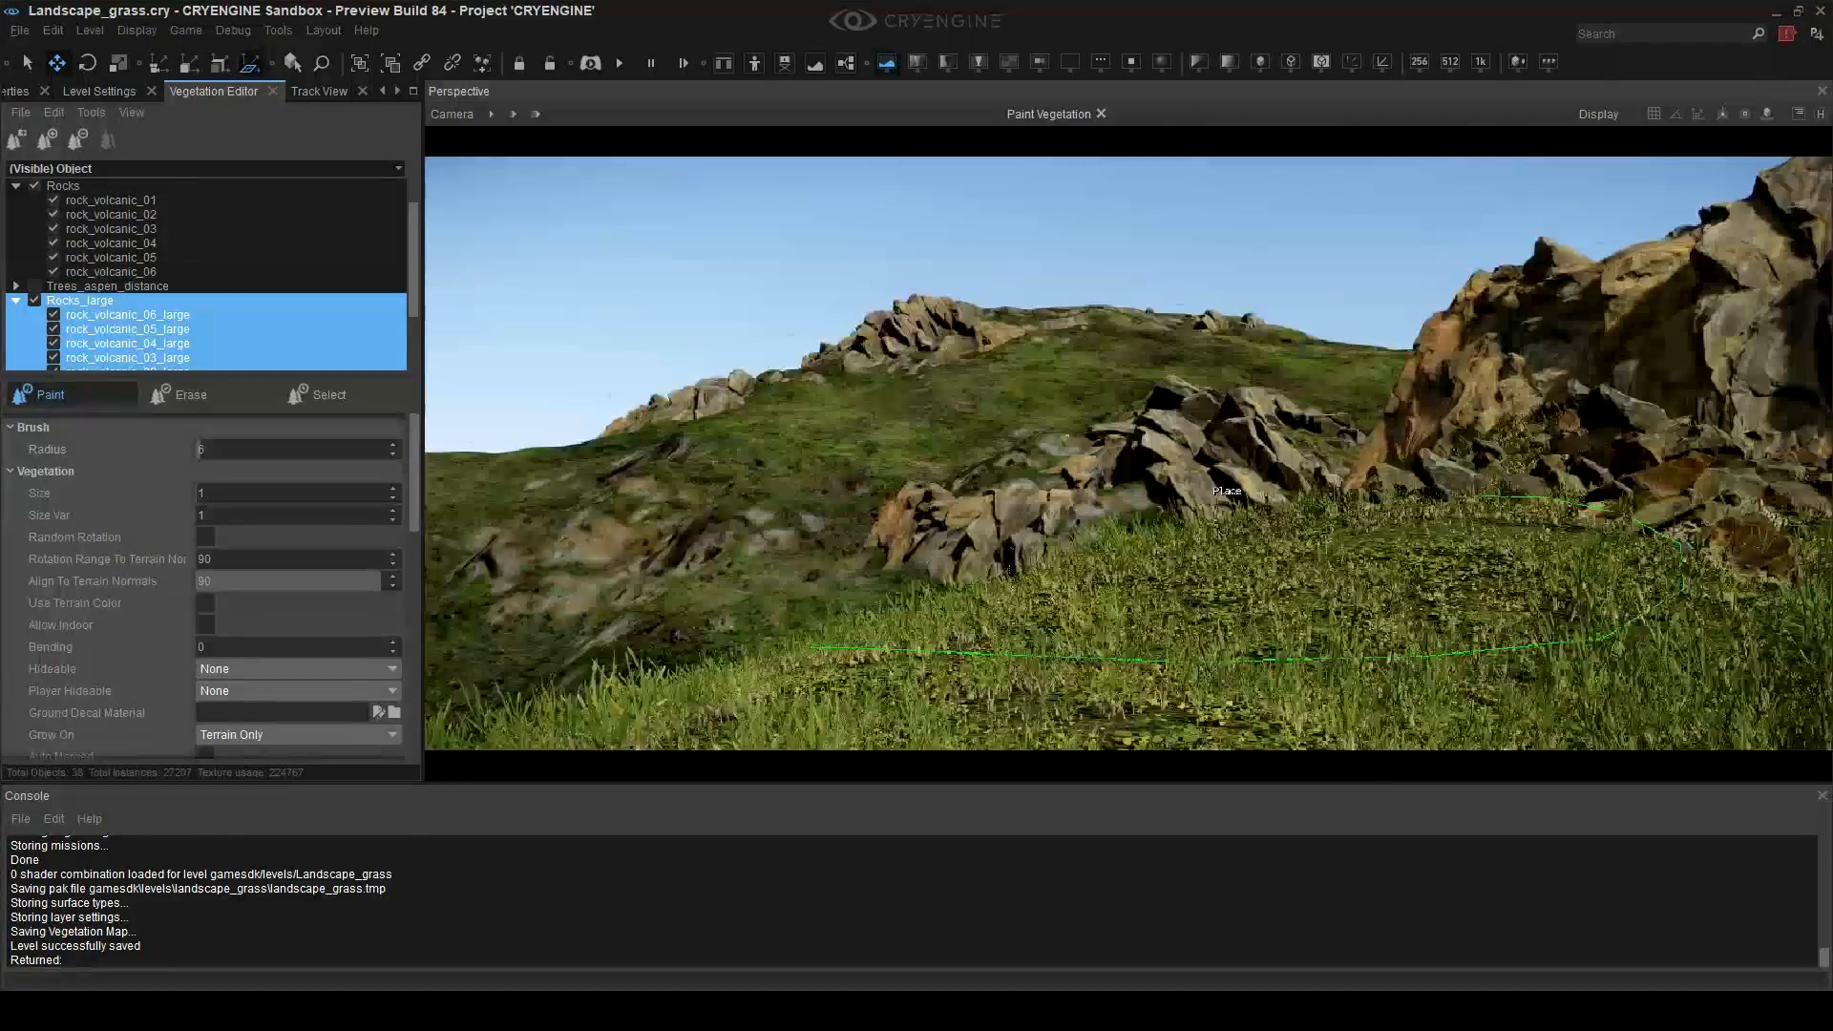
# Step: Recall camera location 4 and erase the large rocks painted along the cliff's foot
pyautogui.hotkey('shift', 'F4')
pyautogui.moveTo(1188, 557); pyautogui.dragTo(1126, 499, button='right')
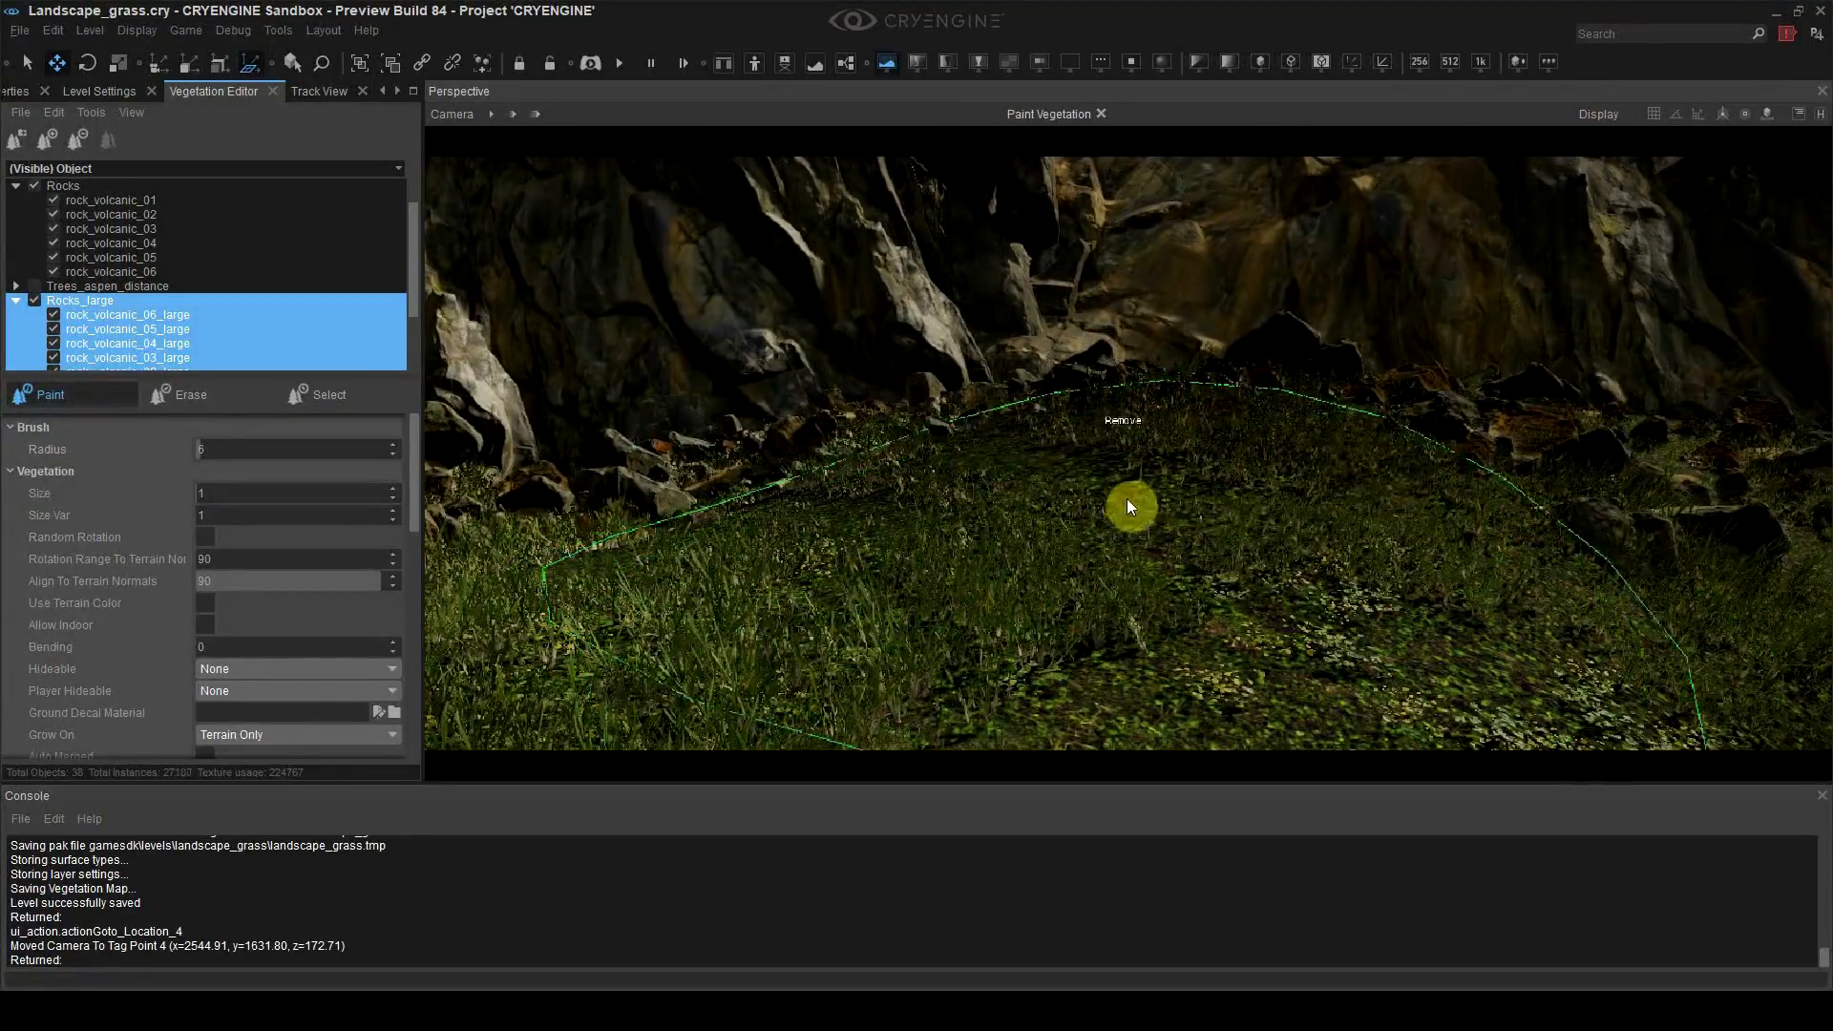
pyautogui.keyDown('ctrl'); pyautogui.moveTo(1127, 498); pyautogui.dragTo(972, 460); pyautogui.keyUp('ctrl')
pyautogui.moveTo(972, 461); pyautogui.dragTo(850, 459, button='right')
# Step: Set the Rocks_large density to 4 and repaint large rocks along the base of the cliff
pyautogui.scroll(-5, 206, 594)
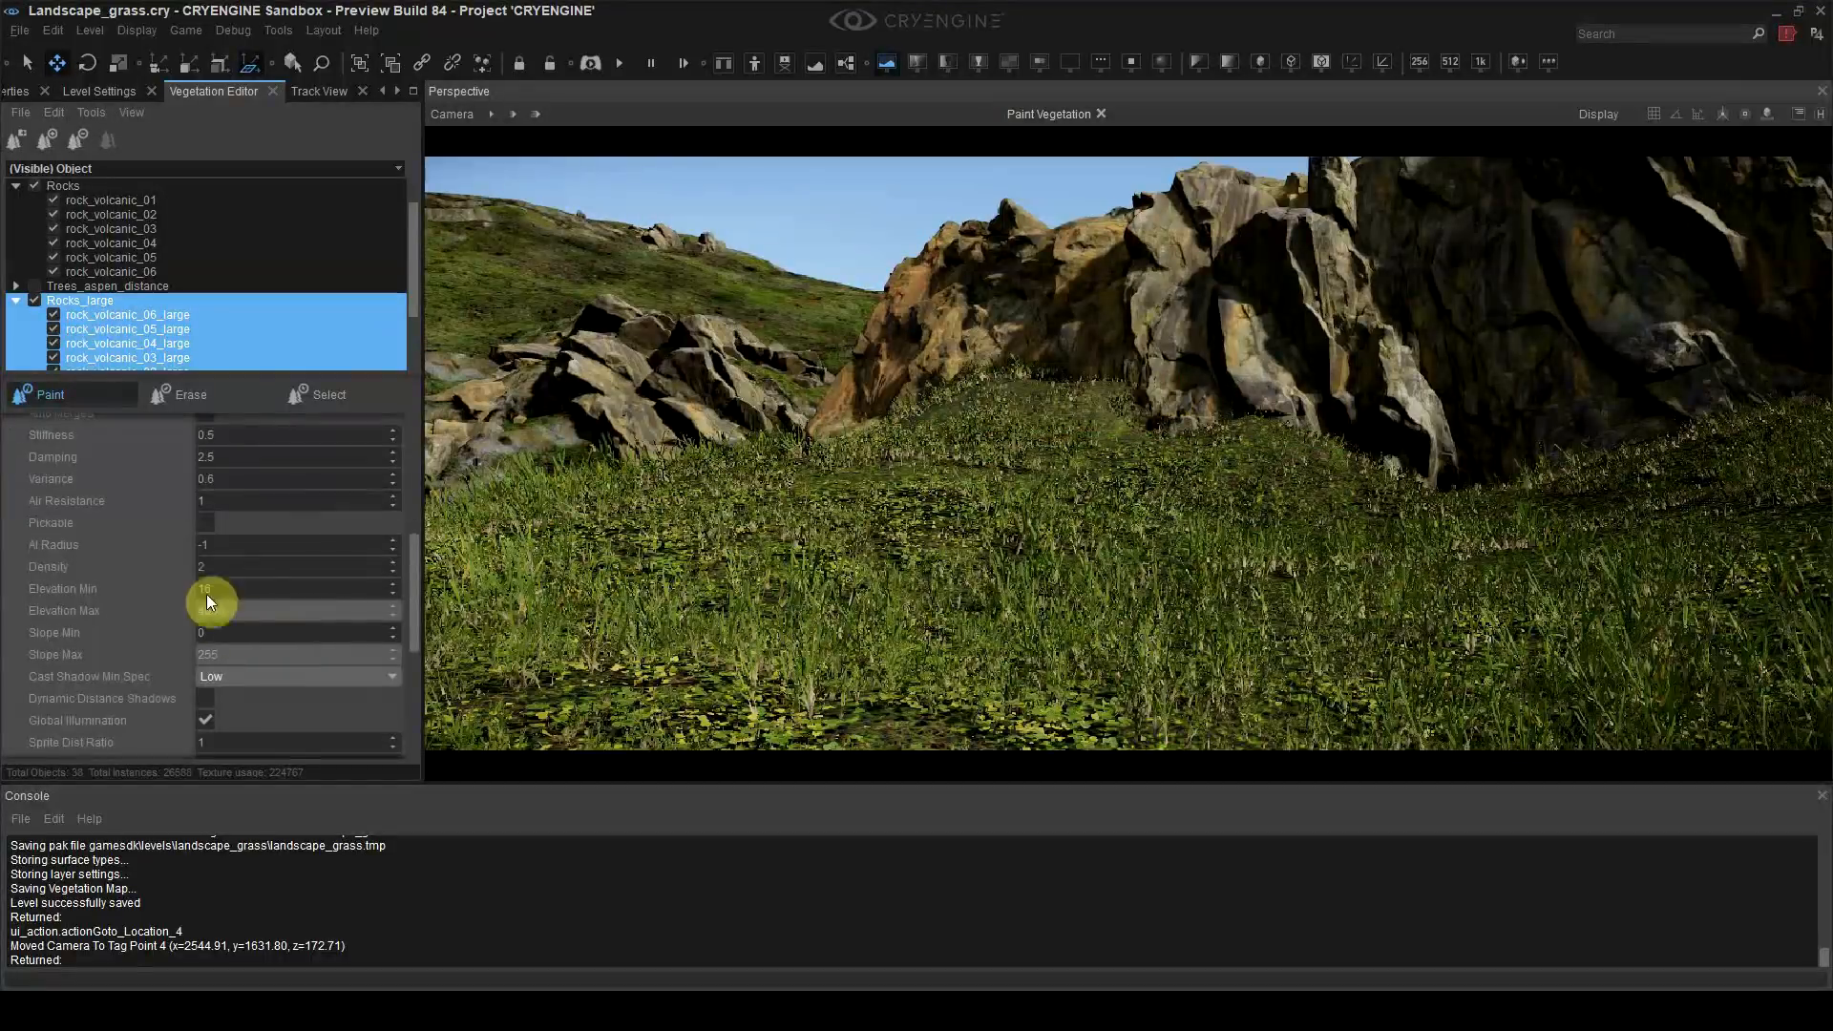
pyautogui.moveTo(1449, 479)
pyautogui.mouseDown(button='right')
pyautogui.moveTo(1441, 381)
pyautogui.moveTo(1375, 422)
pyautogui.mouseUp(button='right')
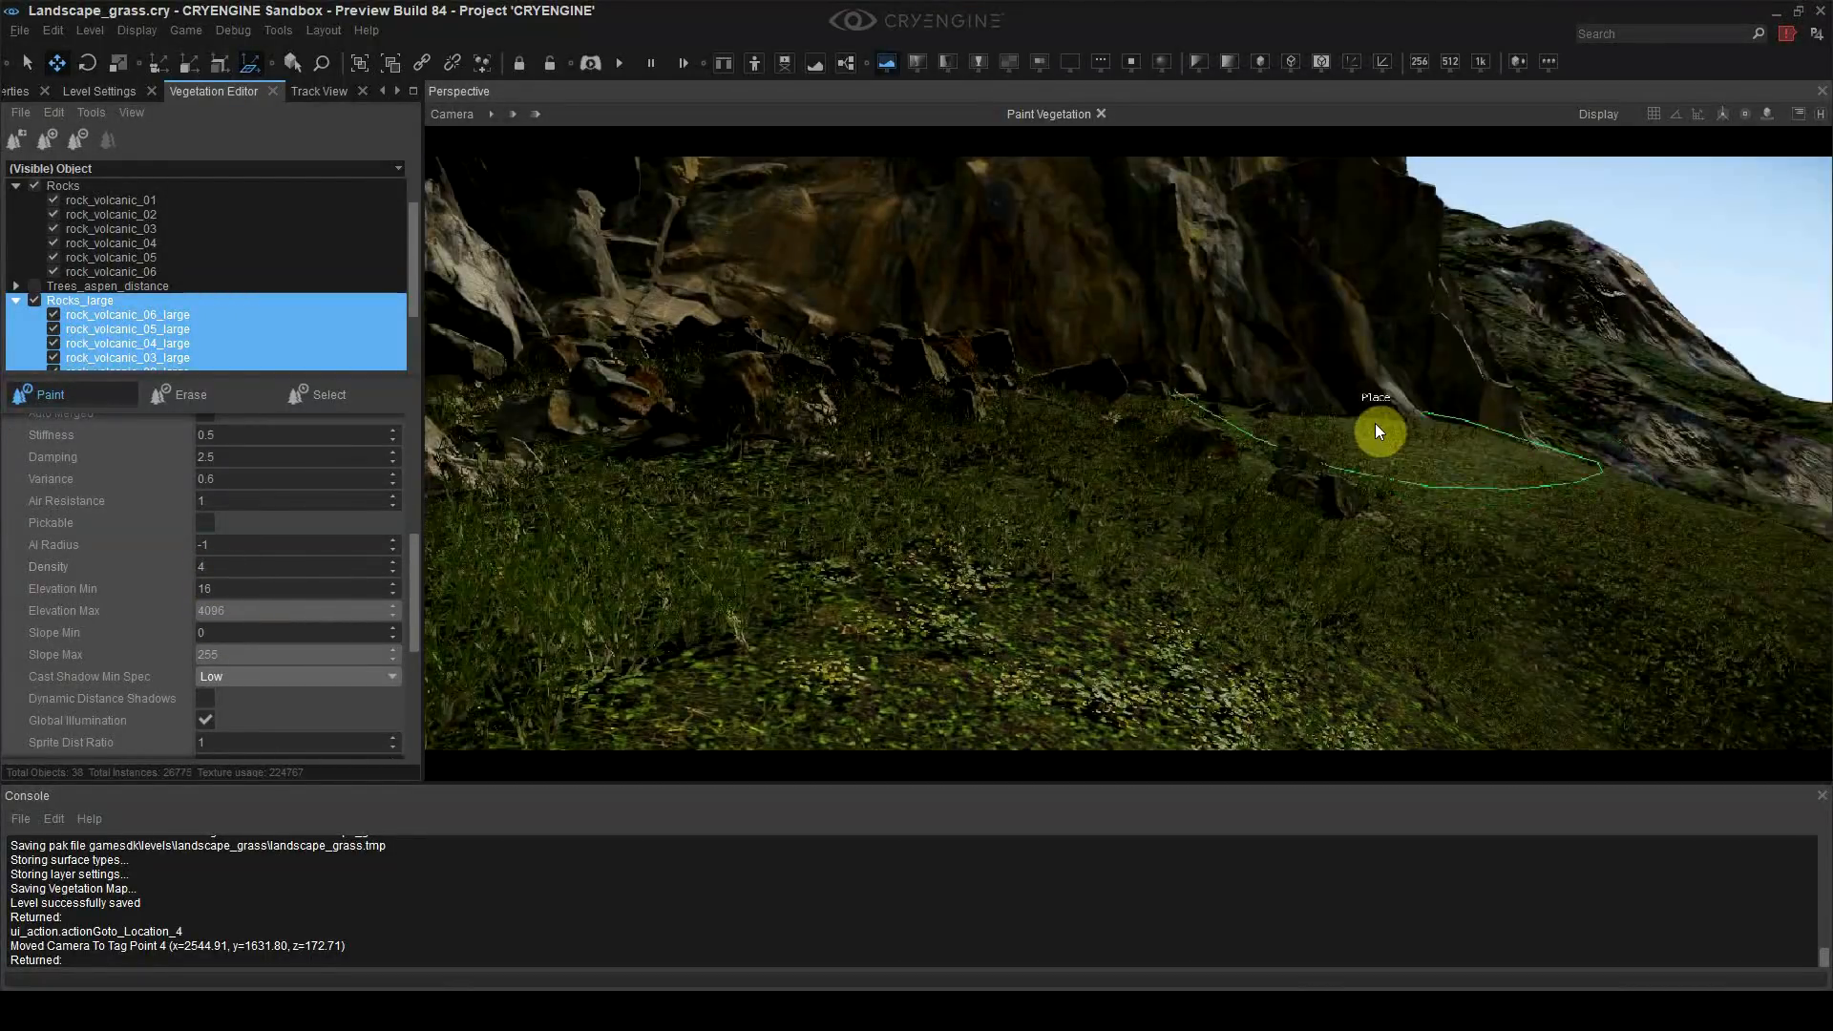
pyautogui.moveTo(1161, 639); pyautogui.dragTo(553, 520, button='right')
# Step: Set the Rocks_large size to 0.5 and scatter these rocks over the grassy foreground seen from camera location 4
pyautogui.scroll(5, 210, 574)
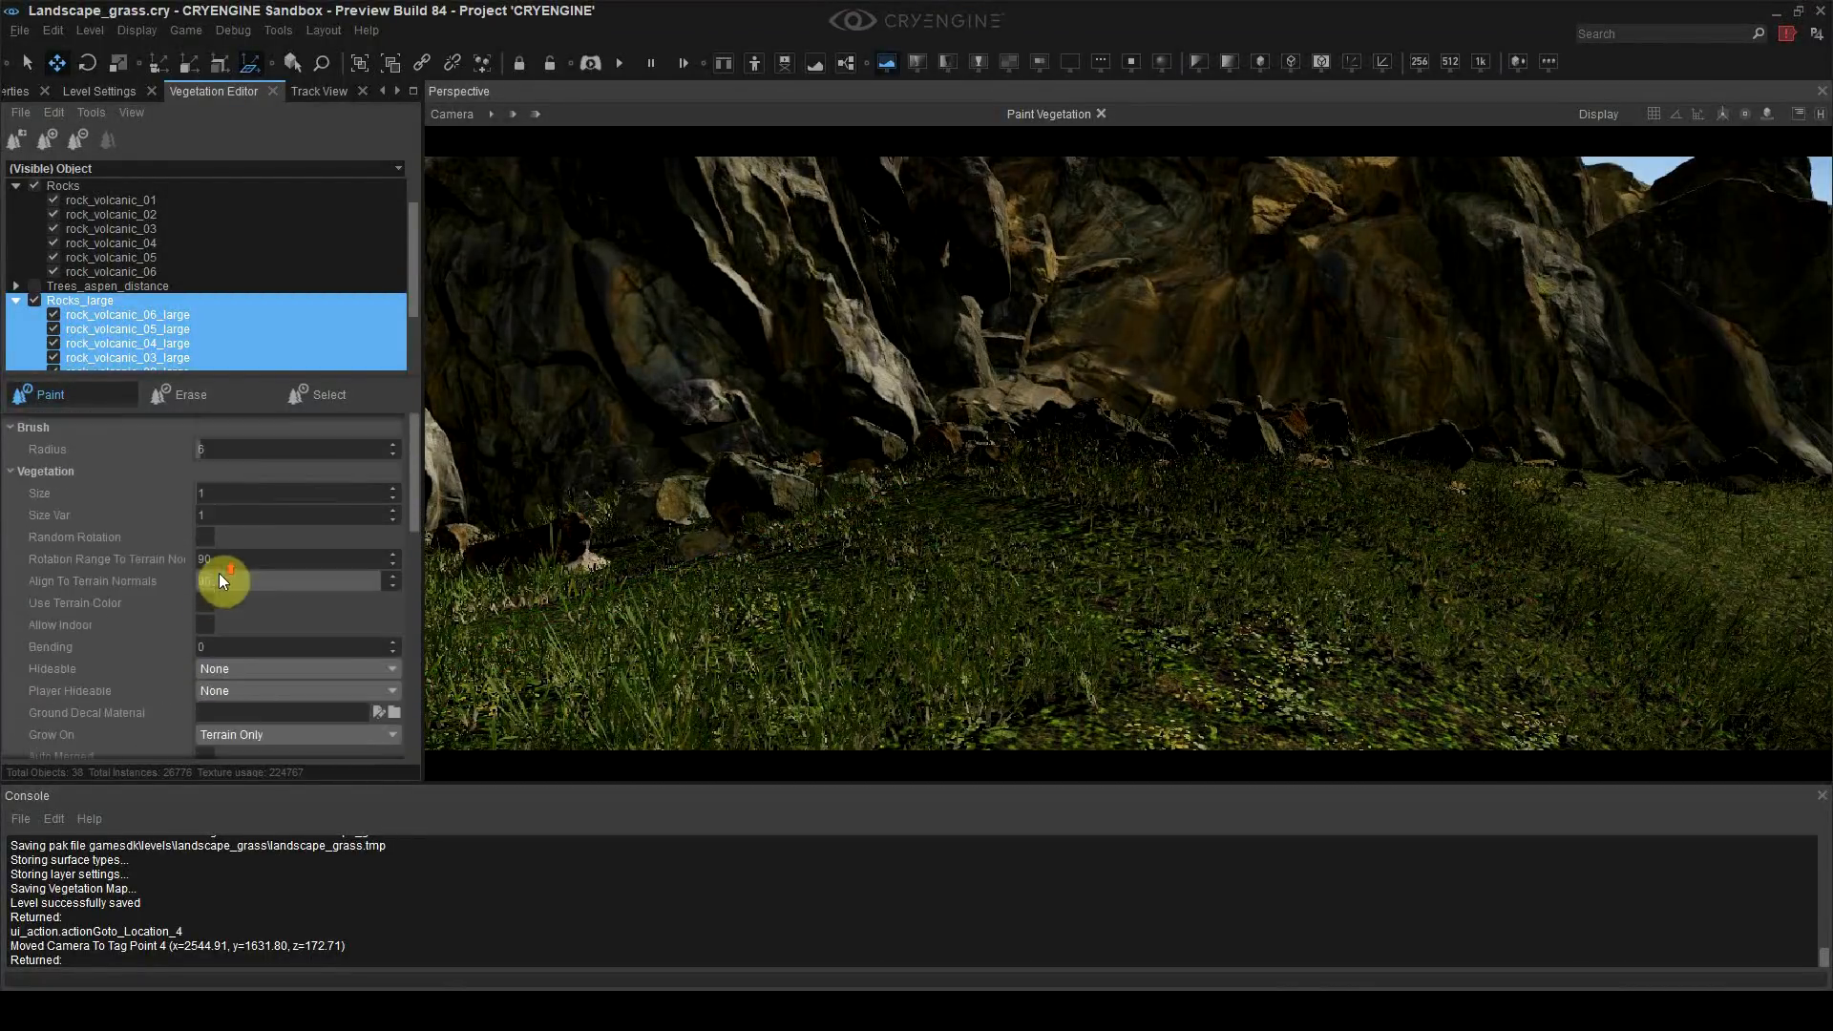
pyautogui.moveTo(1276, 552); pyautogui.dragTo(1444, 483, button='right')
pyautogui.moveTo(999, 616)
pyautogui.mouseDown(button='right')
pyautogui.moveTo(821, 583)
pyautogui.moveTo(1299, 547)
pyautogui.mouseUp(button='right')
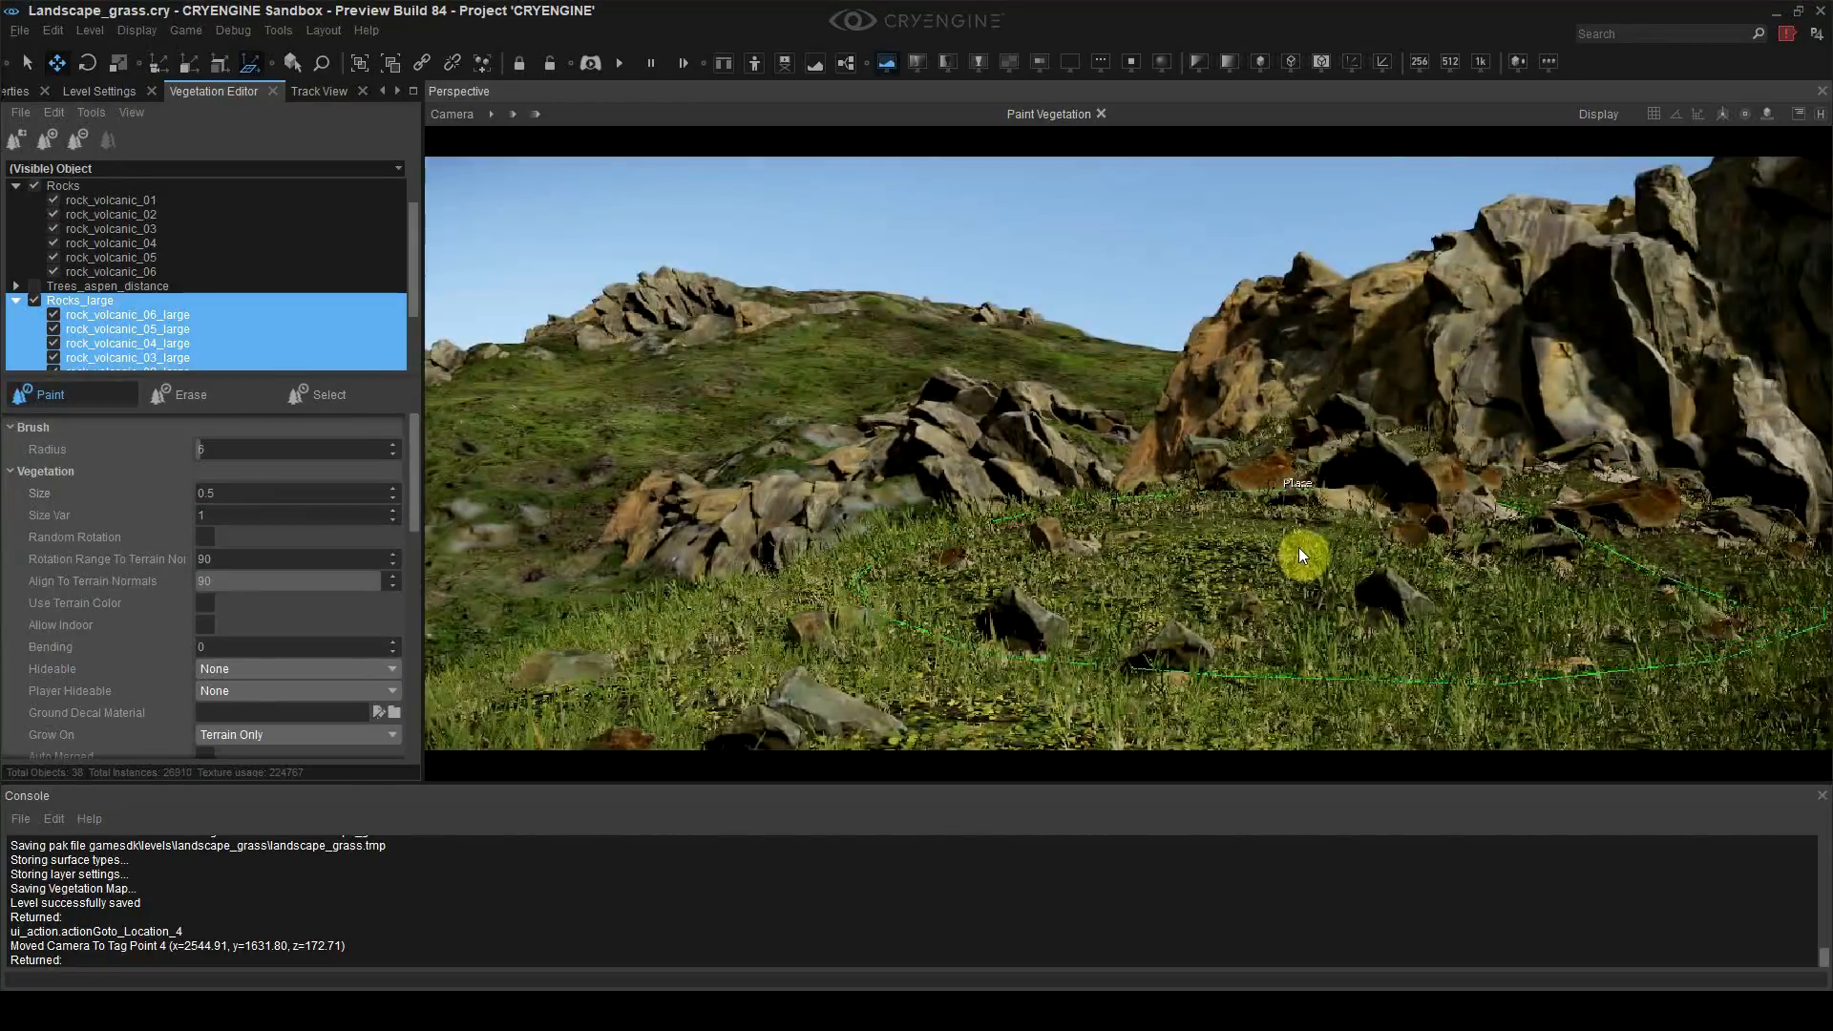
pyautogui.hotkey('shift', 'F4')
pyautogui.moveTo(990, 651); pyautogui.dragTo(1075, 611)
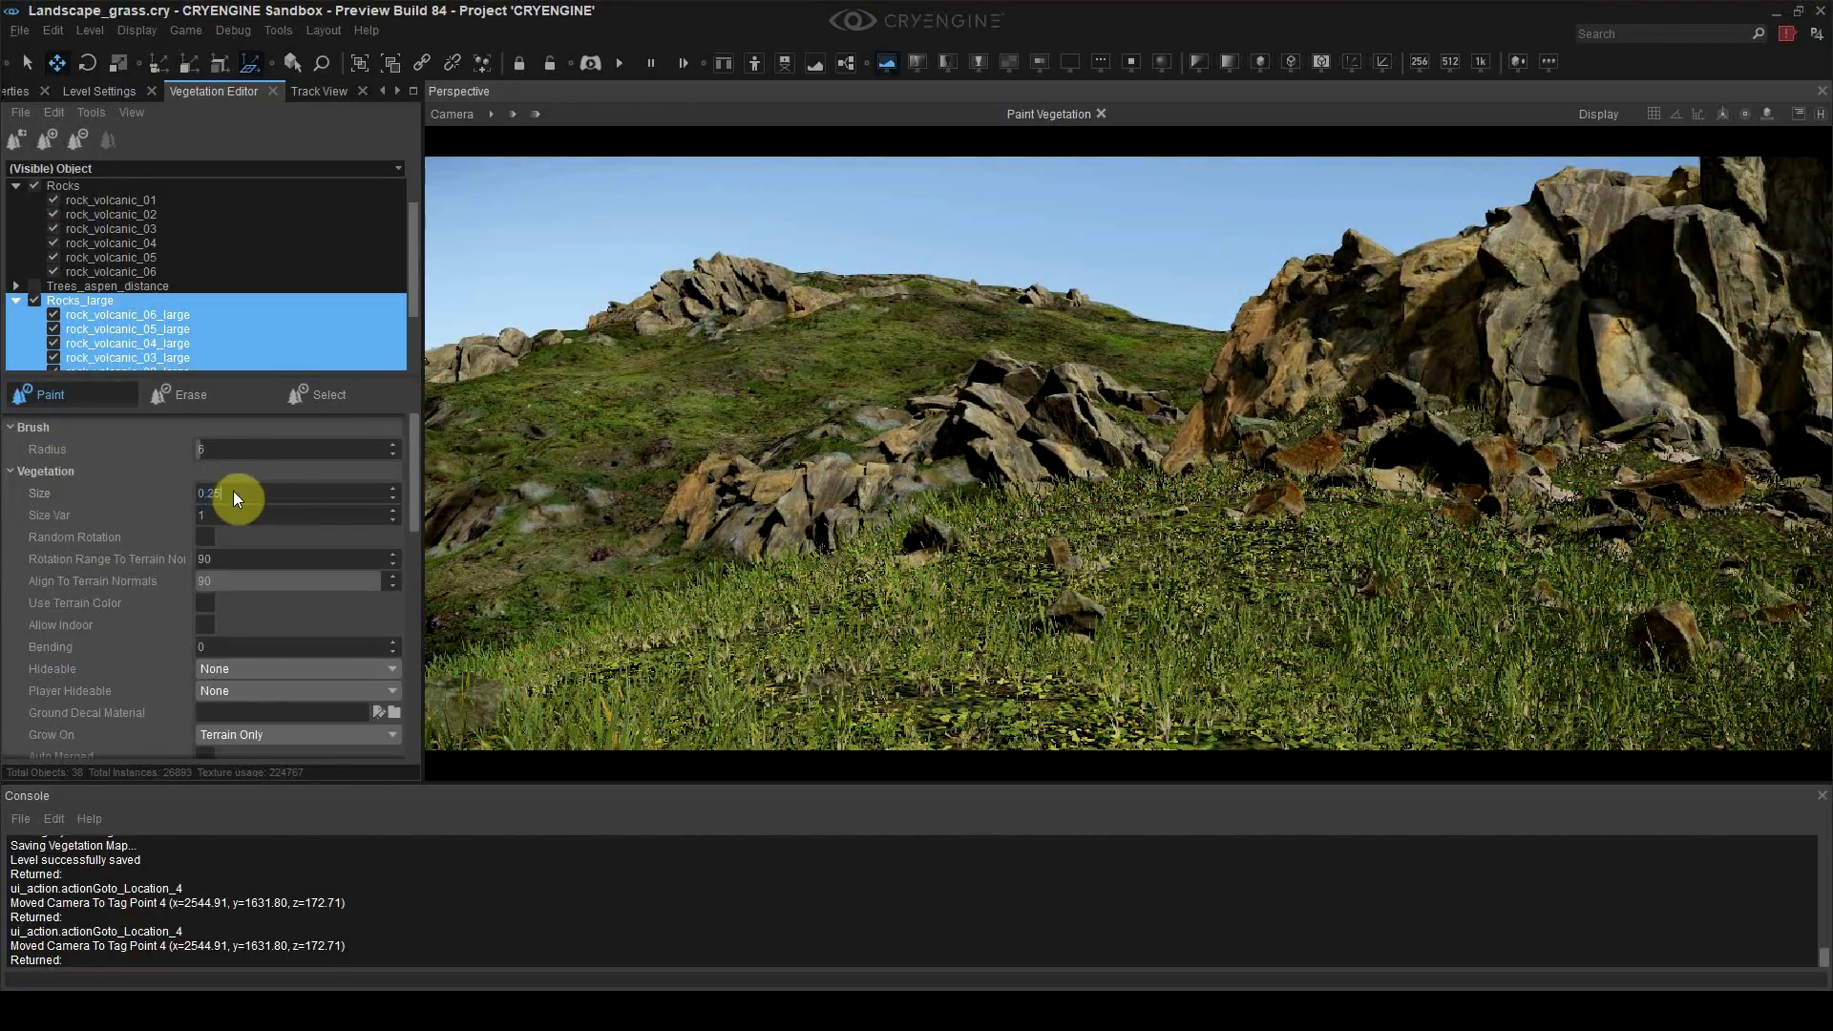
# Step: Set the Rocks_large size to 0.25, undo the last three vegetation edits and stop painting
pyautogui.hotkey('ctrl', 'z')
pyautogui.hotkey('ctrl', 'z')
pyautogui.hotkey('ctrl', 'z')
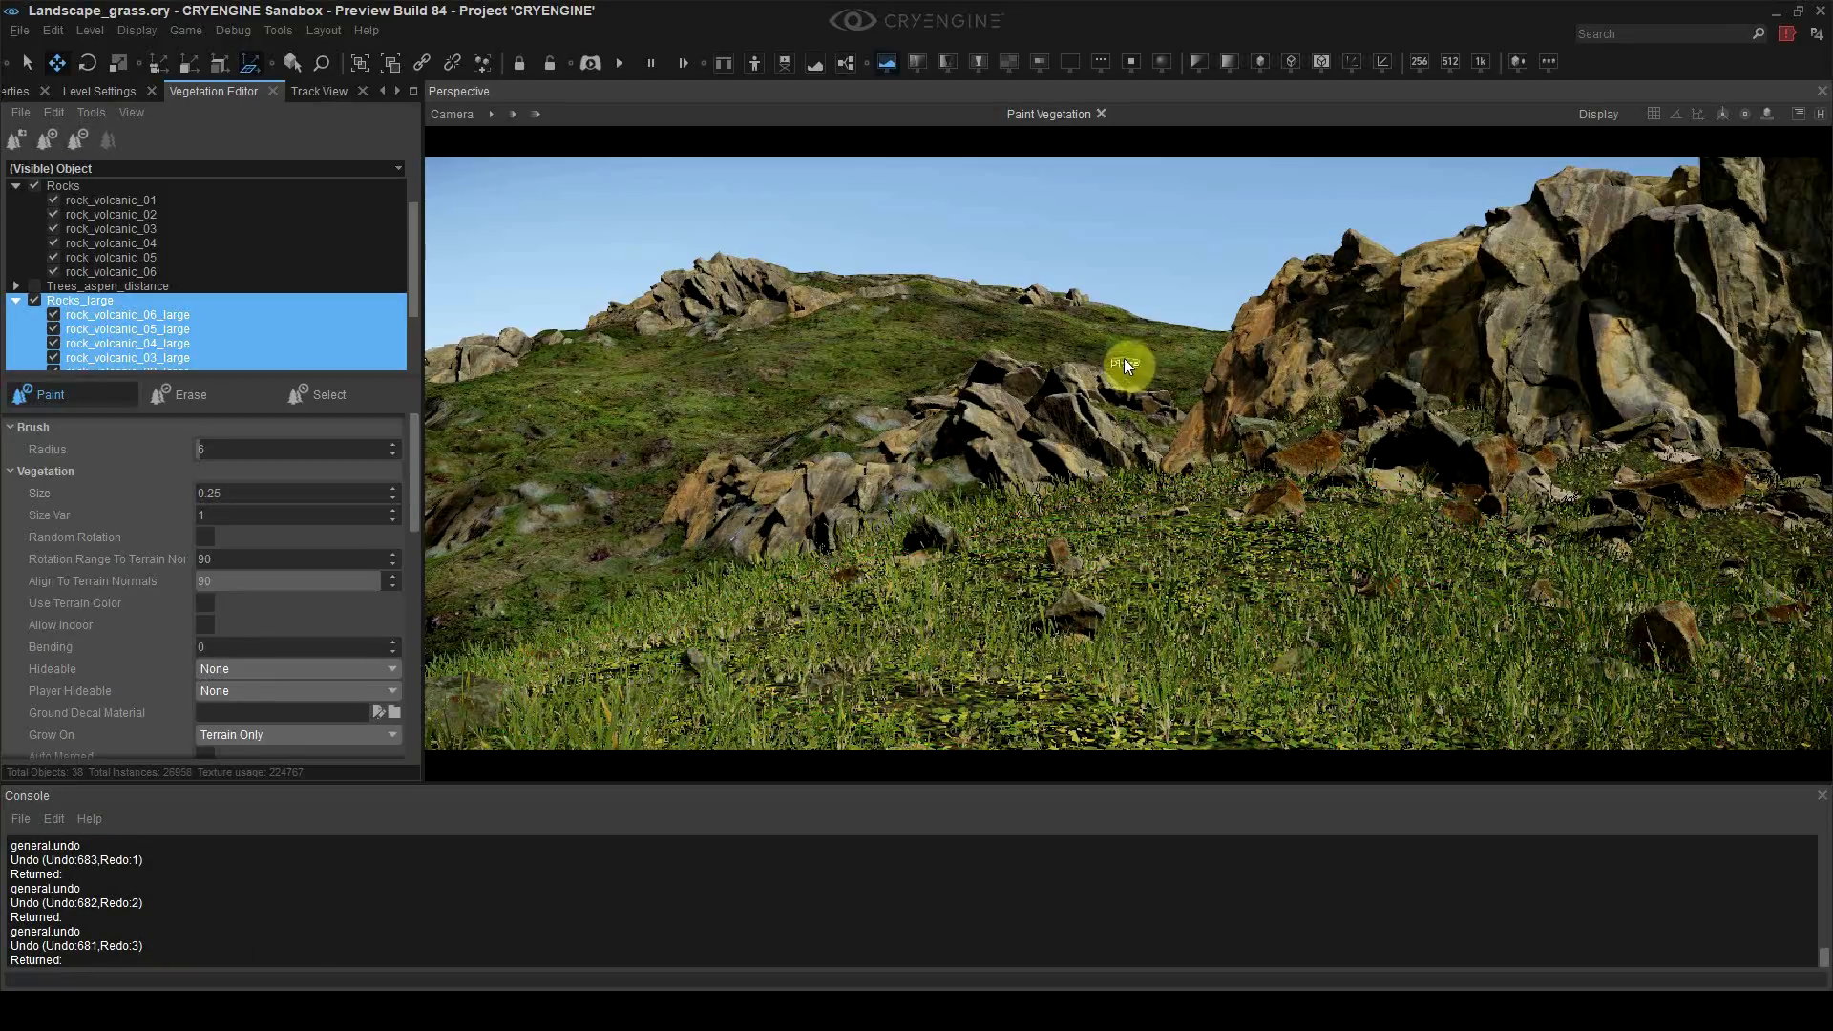
pyautogui.click(153, 406)
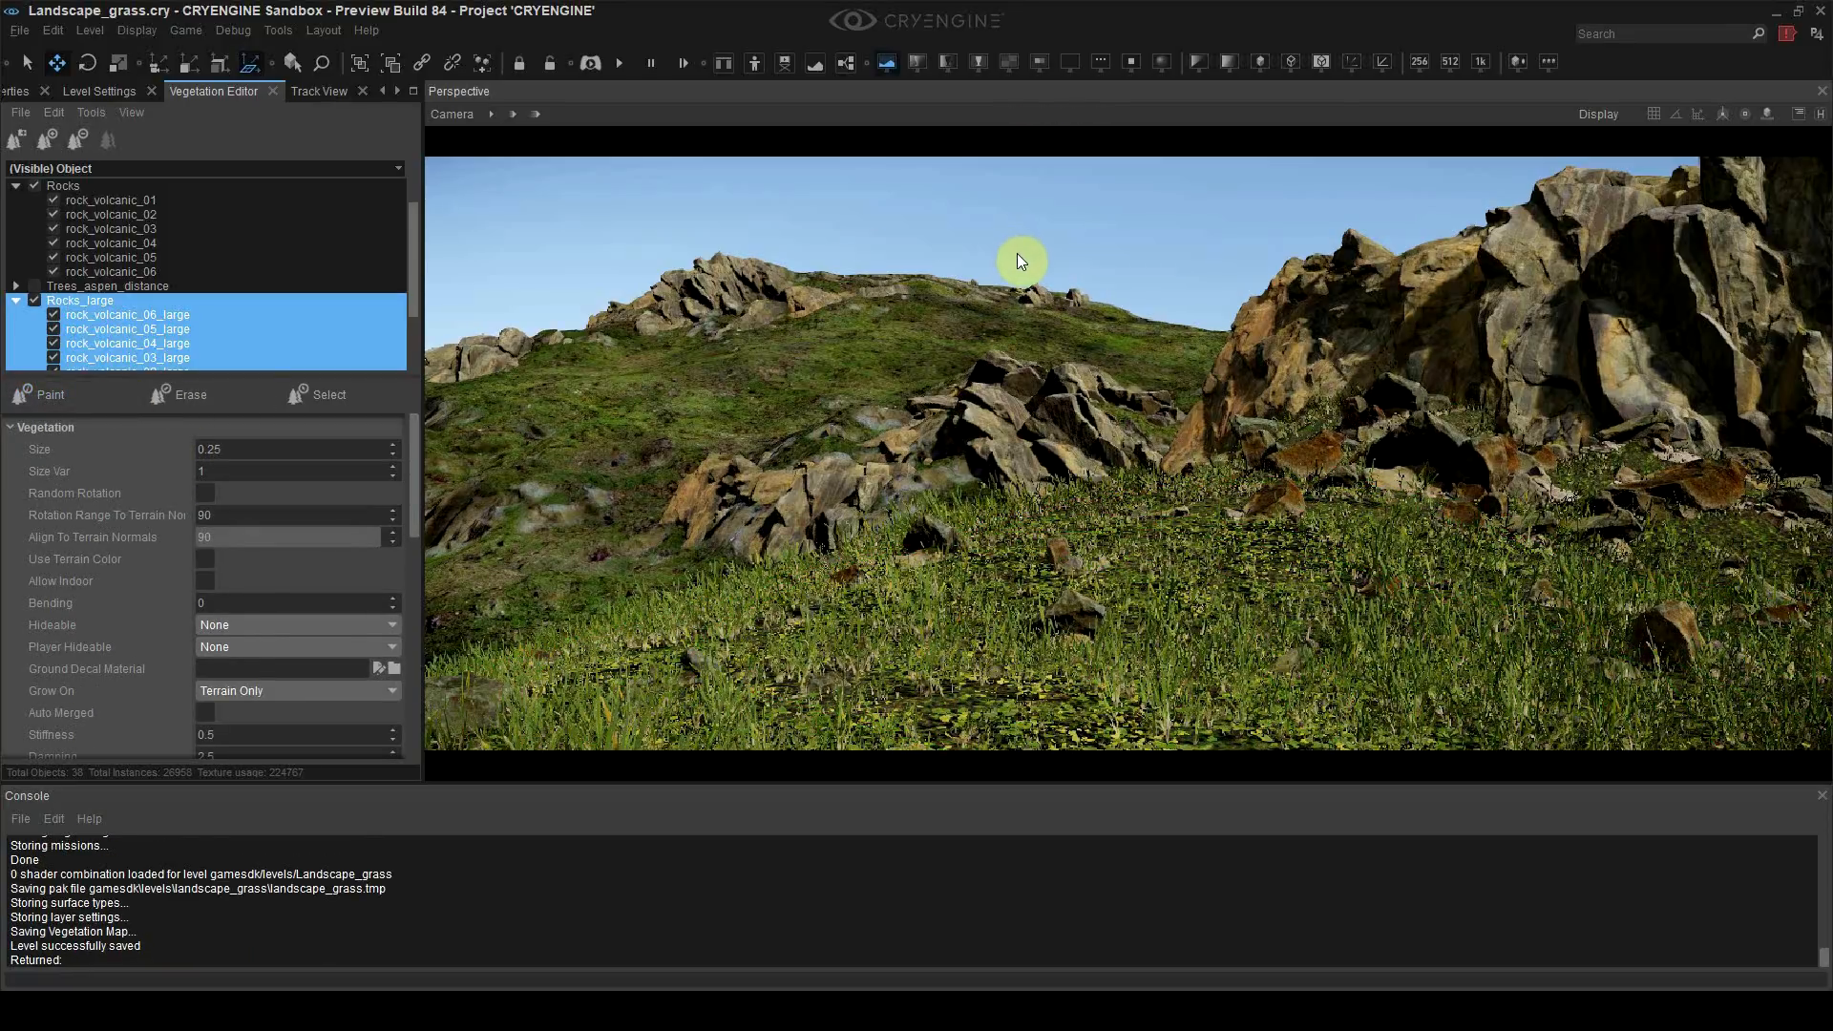
# Step: Show the helpers, duplicate a large cliff rock and place the copy in the foreground grass at camera location 4
pyautogui.hotkey('shift', 'F4')
pyautogui.hotkey('shift', 'space')
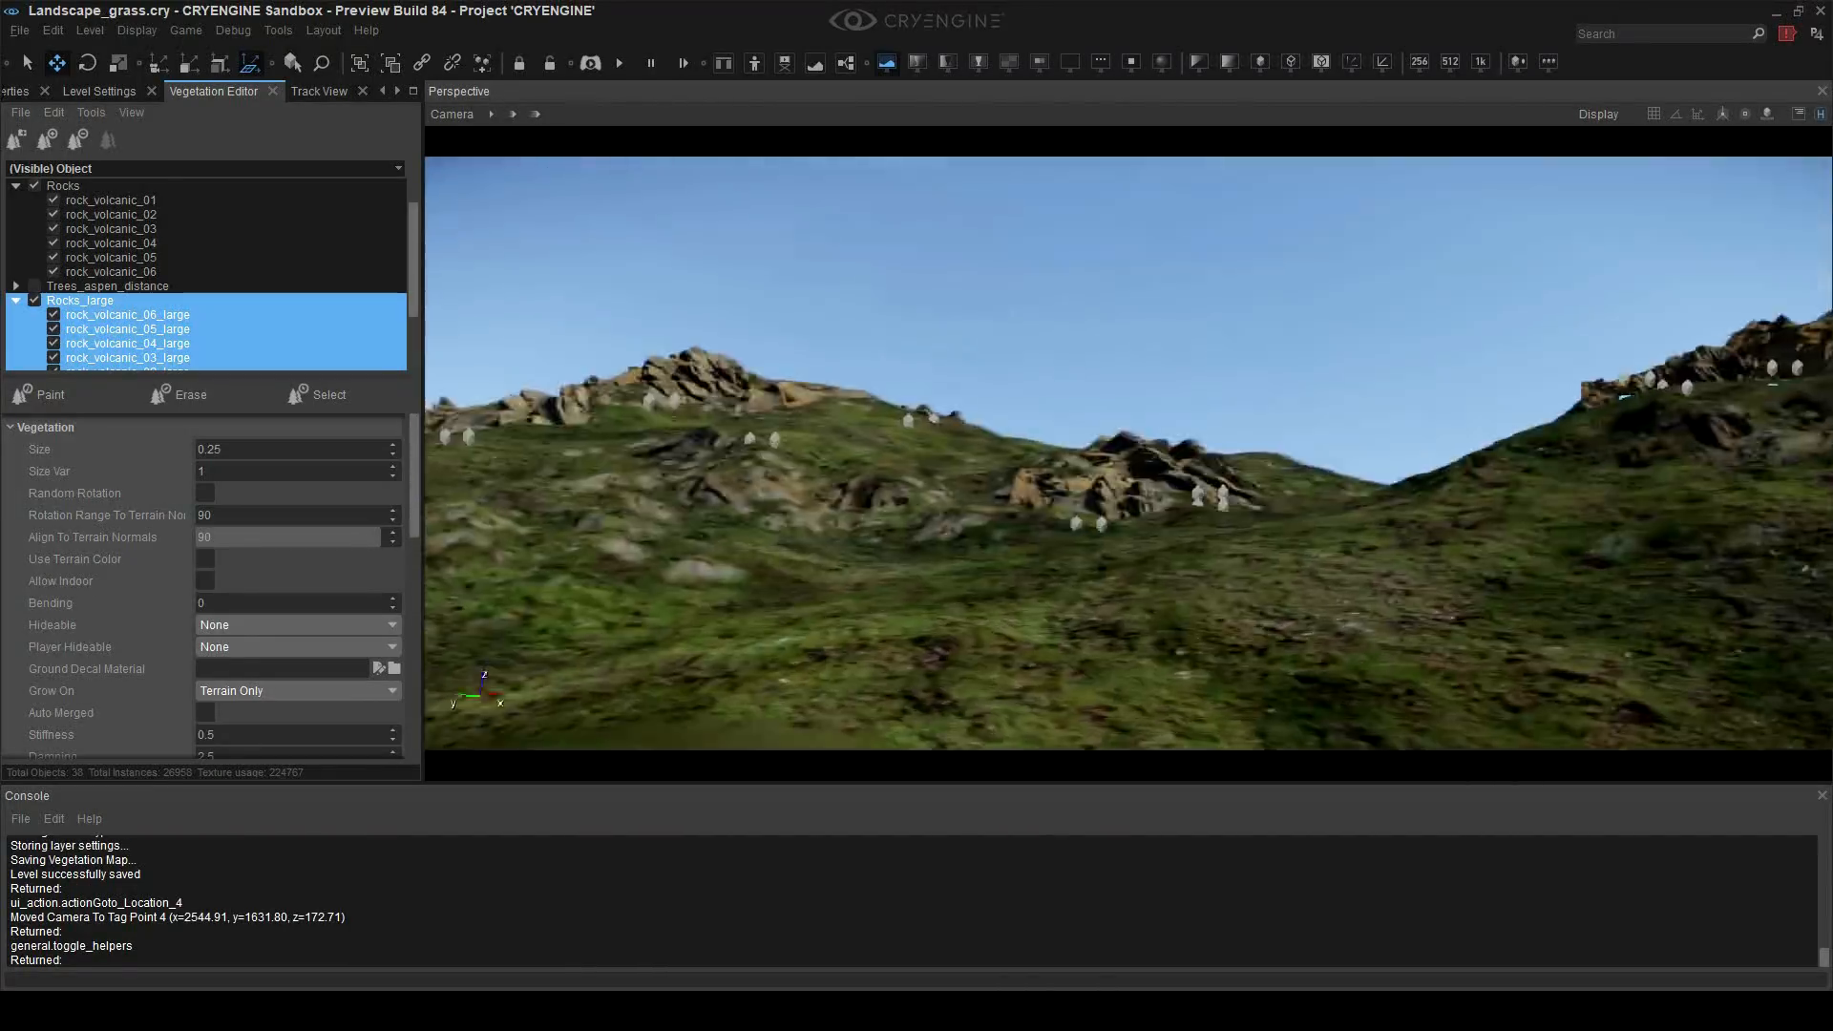
pyautogui.moveTo(935, 449); pyautogui.dragTo(1114, 489, button='right')
pyautogui.hotkey('shift', 'F4')
pyautogui.keyDown('ctrl'); pyautogui.keyDown('shift'); pyautogui.click(785, 662); pyautogui.keyUp('shift'); pyautogui.keyUp('ctrl')
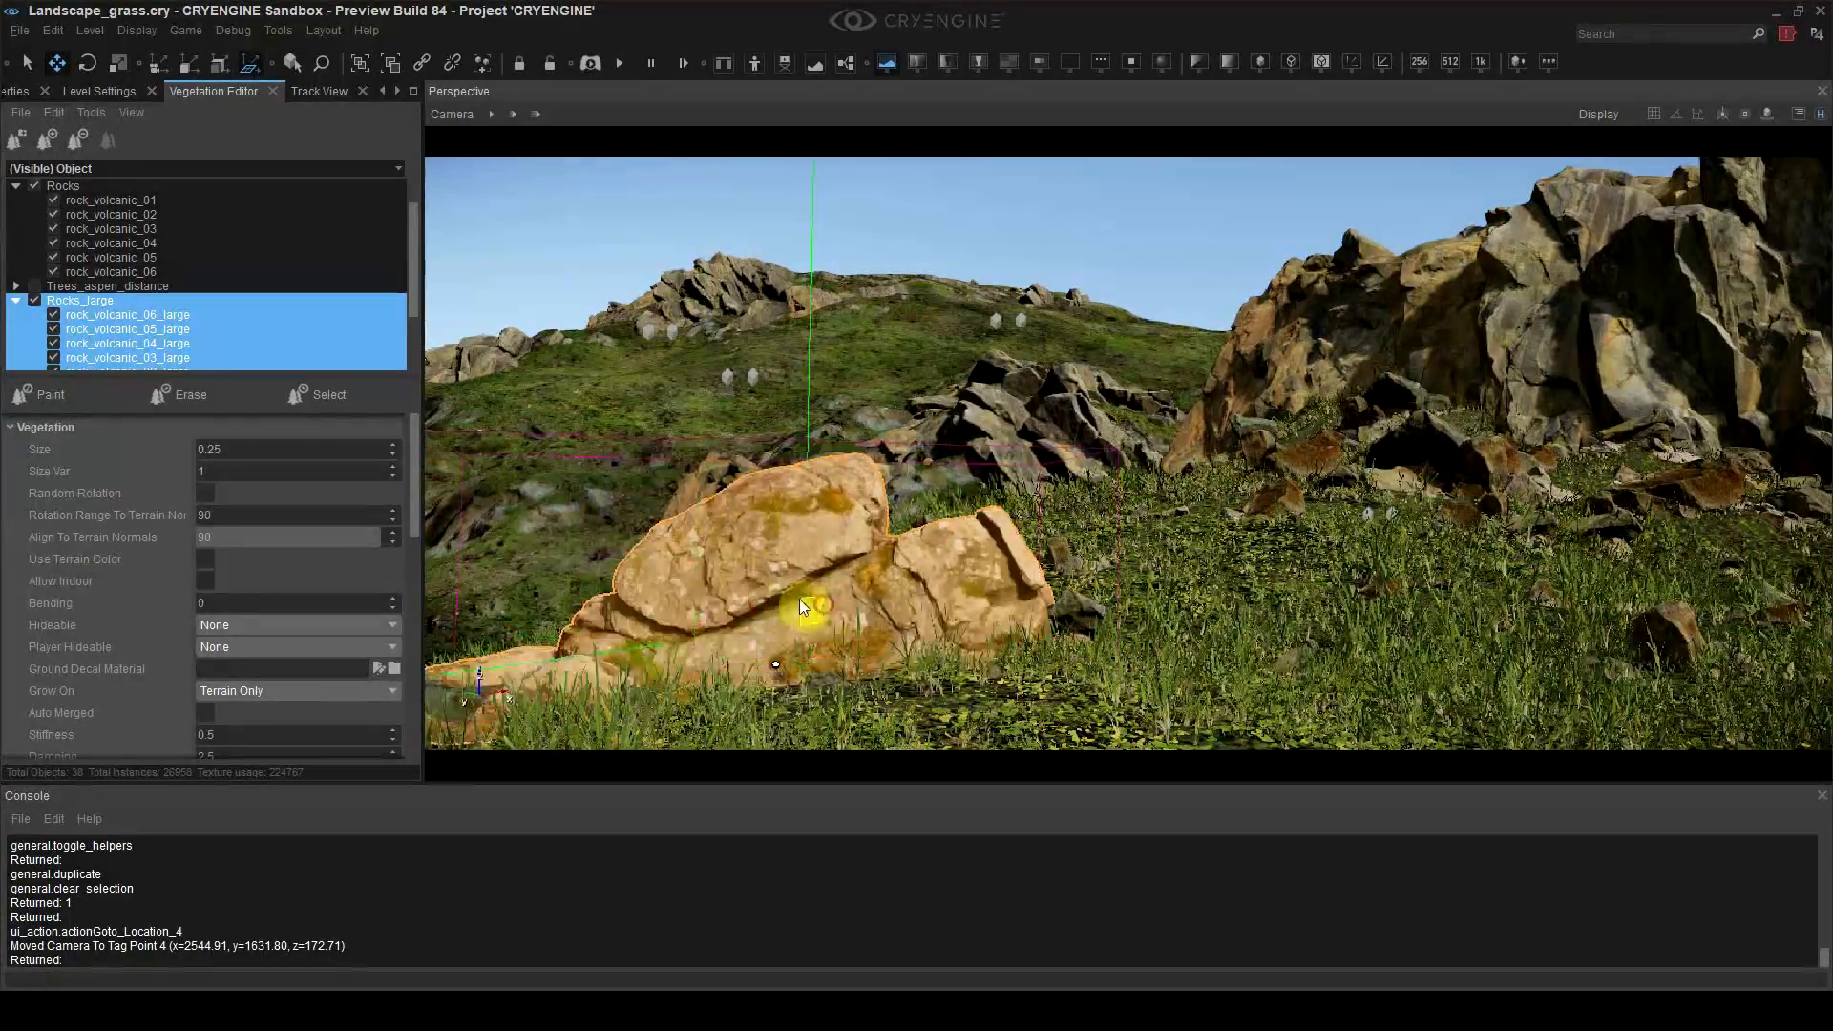
# Step: Turn the duplicated rock and shift it onto the foreground slope in front of the distant rock outcrop
pyautogui.moveTo(802, 602); pyautogui.dragTo(892, 573)
pyautogui.press('3')
pyautogui.press('2')
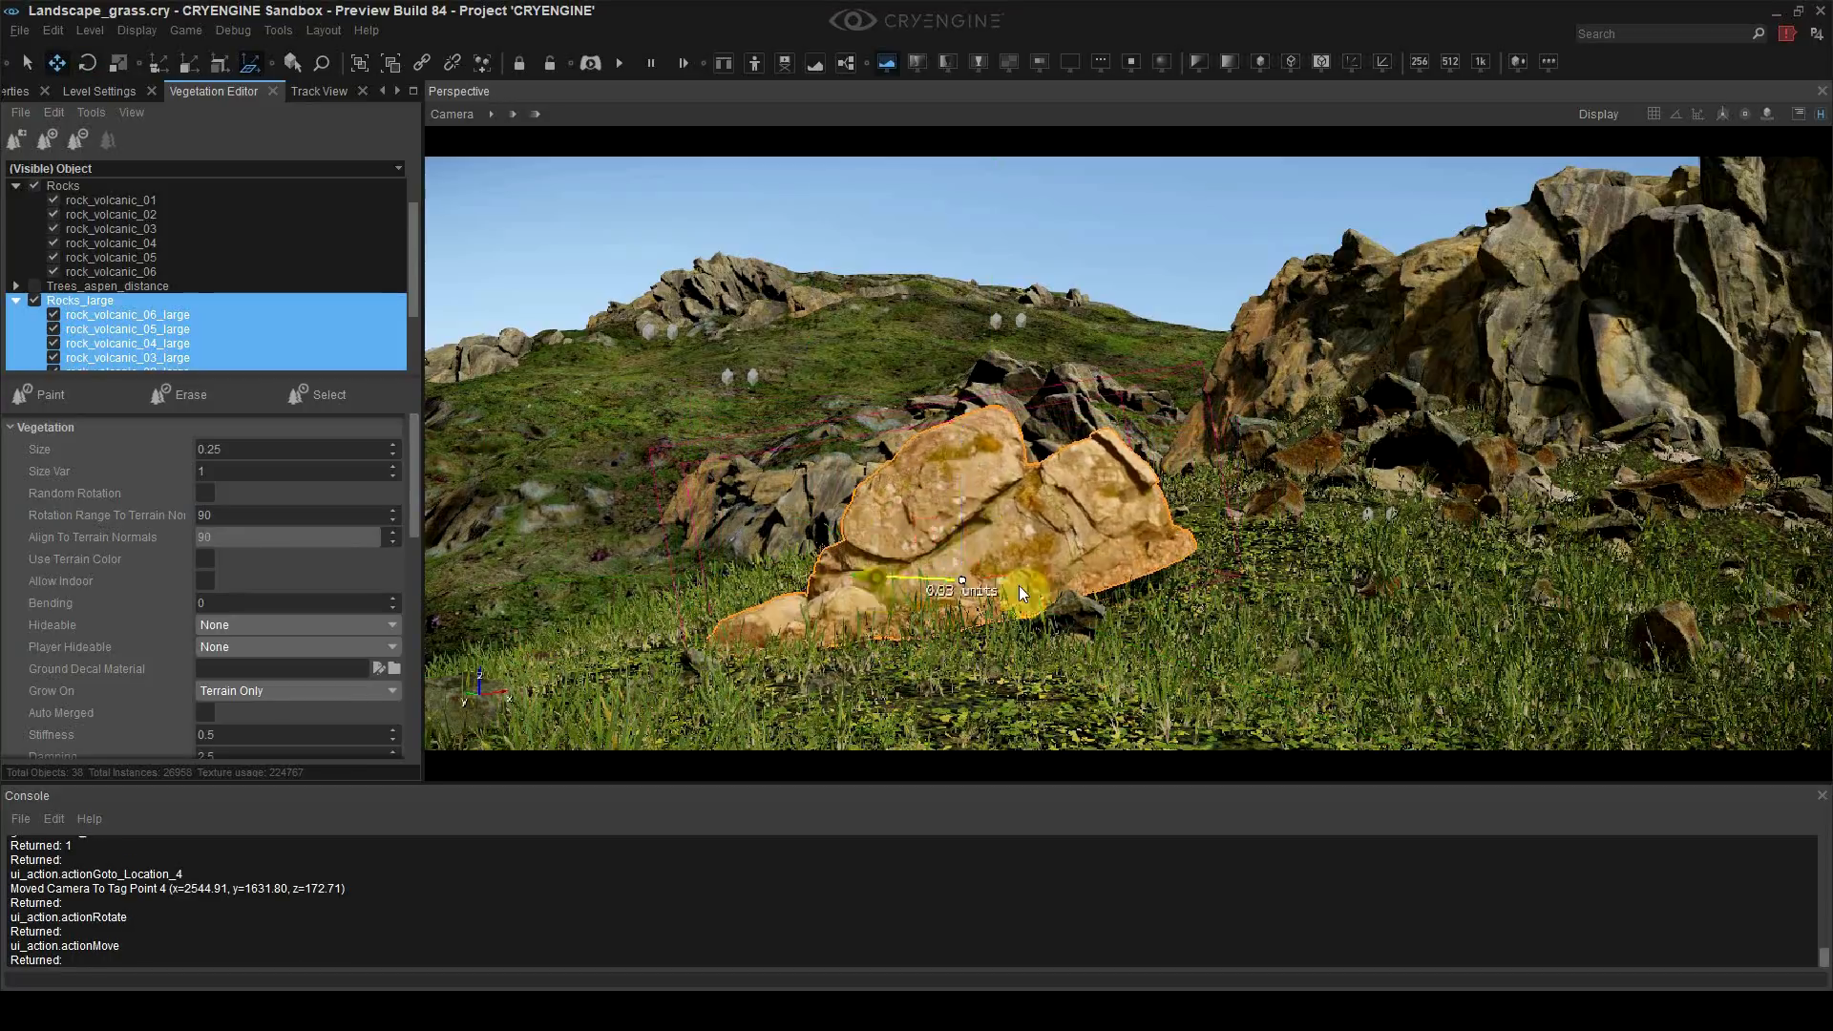
pyautogui.moveTo(1018, 587); pyautogui.dragTo(1342, 613)
pyautogui.moveTo(1217, 618); pyautogui.dragTo(1039, 577)
# Step: Rotate and shift the duplicated rock on the foreground slope before the distant outcrop, and save the level
pyautogui.press('3')
pyautogui.press('2')
pyautogui.click(1189, 277)
pyautogui.click(1027, 570)
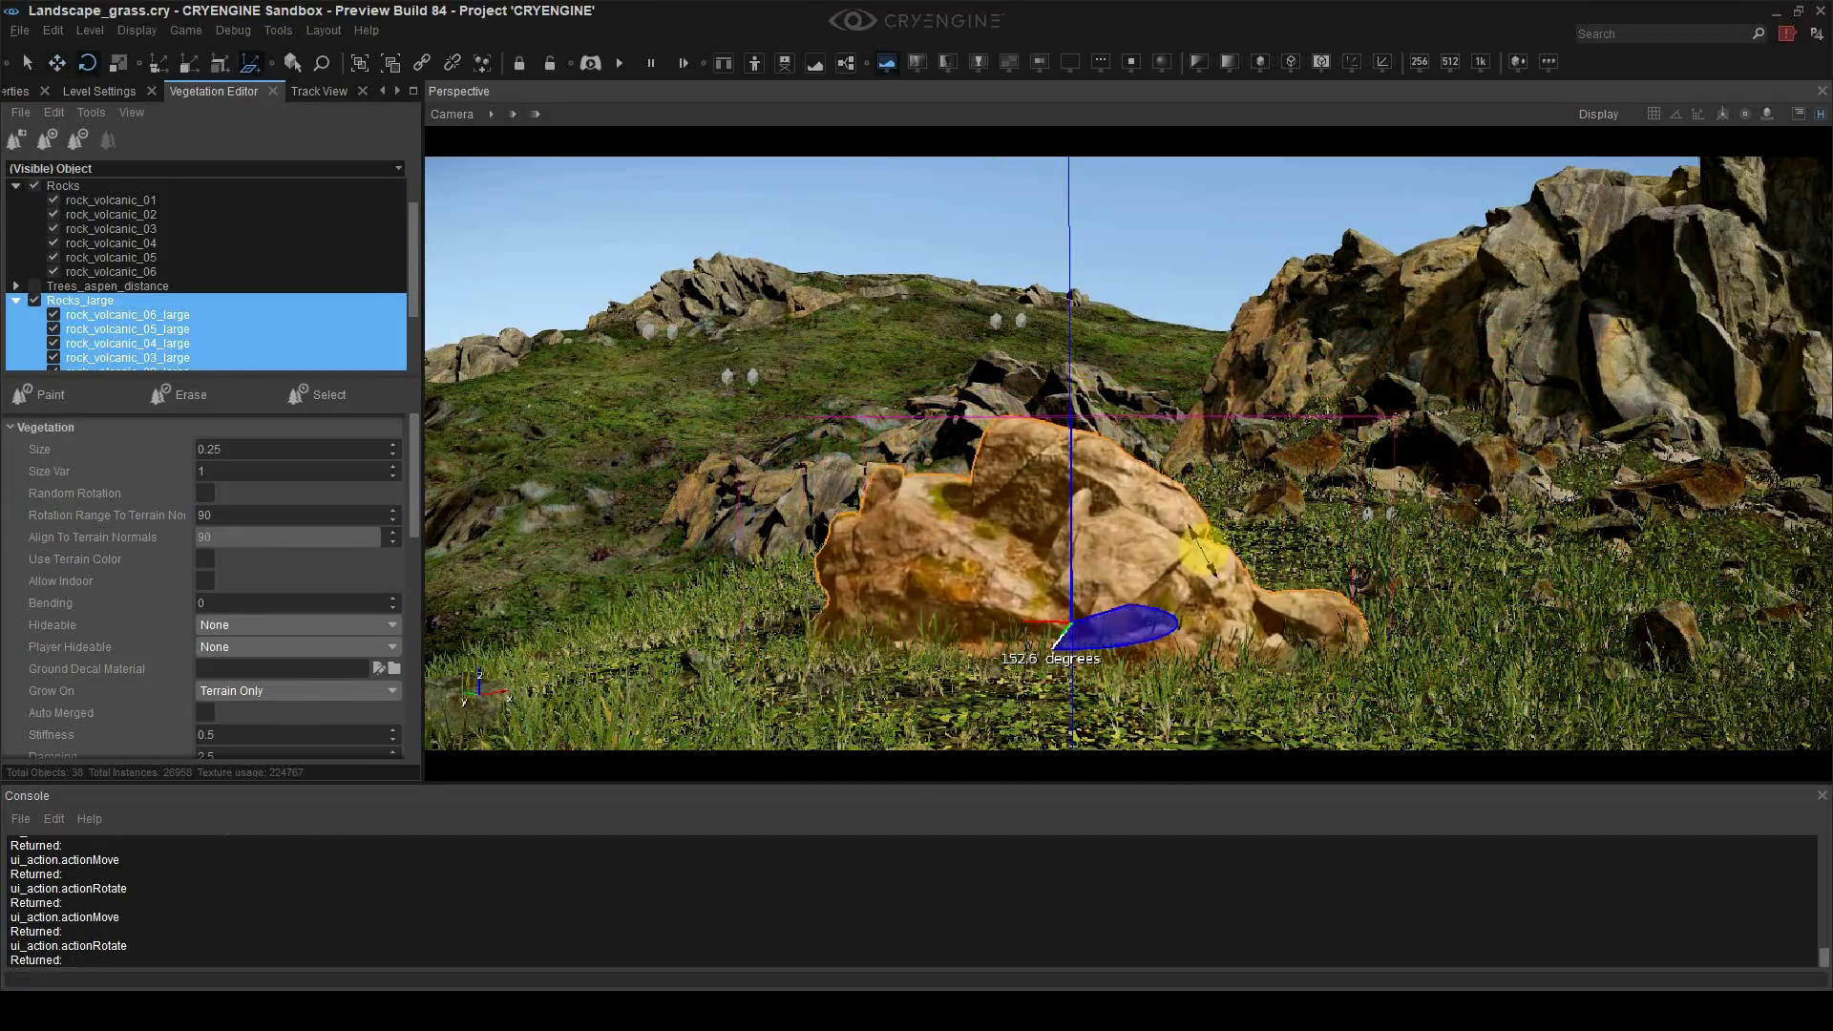
pyautogui.moveTo(1027, 570)
pyautogui.mouseDown()
pyautogui.moveTo(1011, 535)
pyautogui.moveTo(1085, 614)
pyautogui.moveTo(1025, 531)
pyautogui.moveTo(1056, 573)
pyautogui.mouseUp()
pyautogui.press('3')
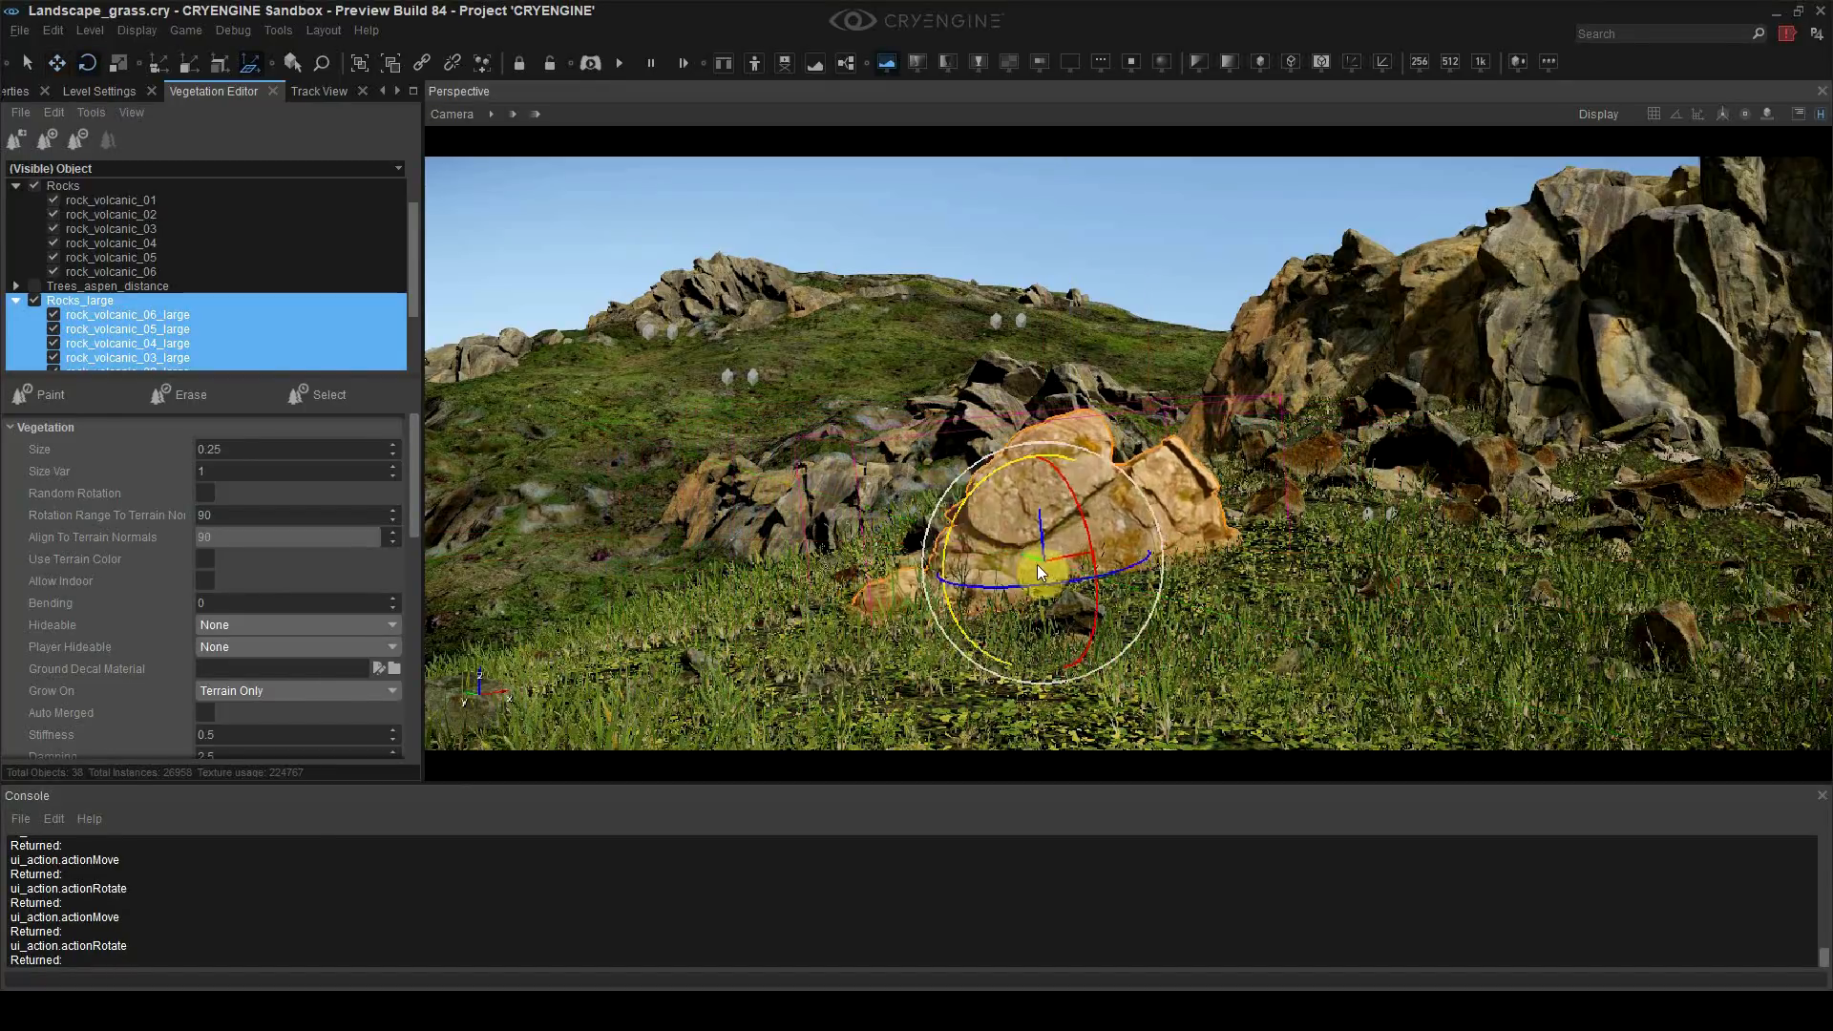
pyautogui.hotkey('ctrl', 's')
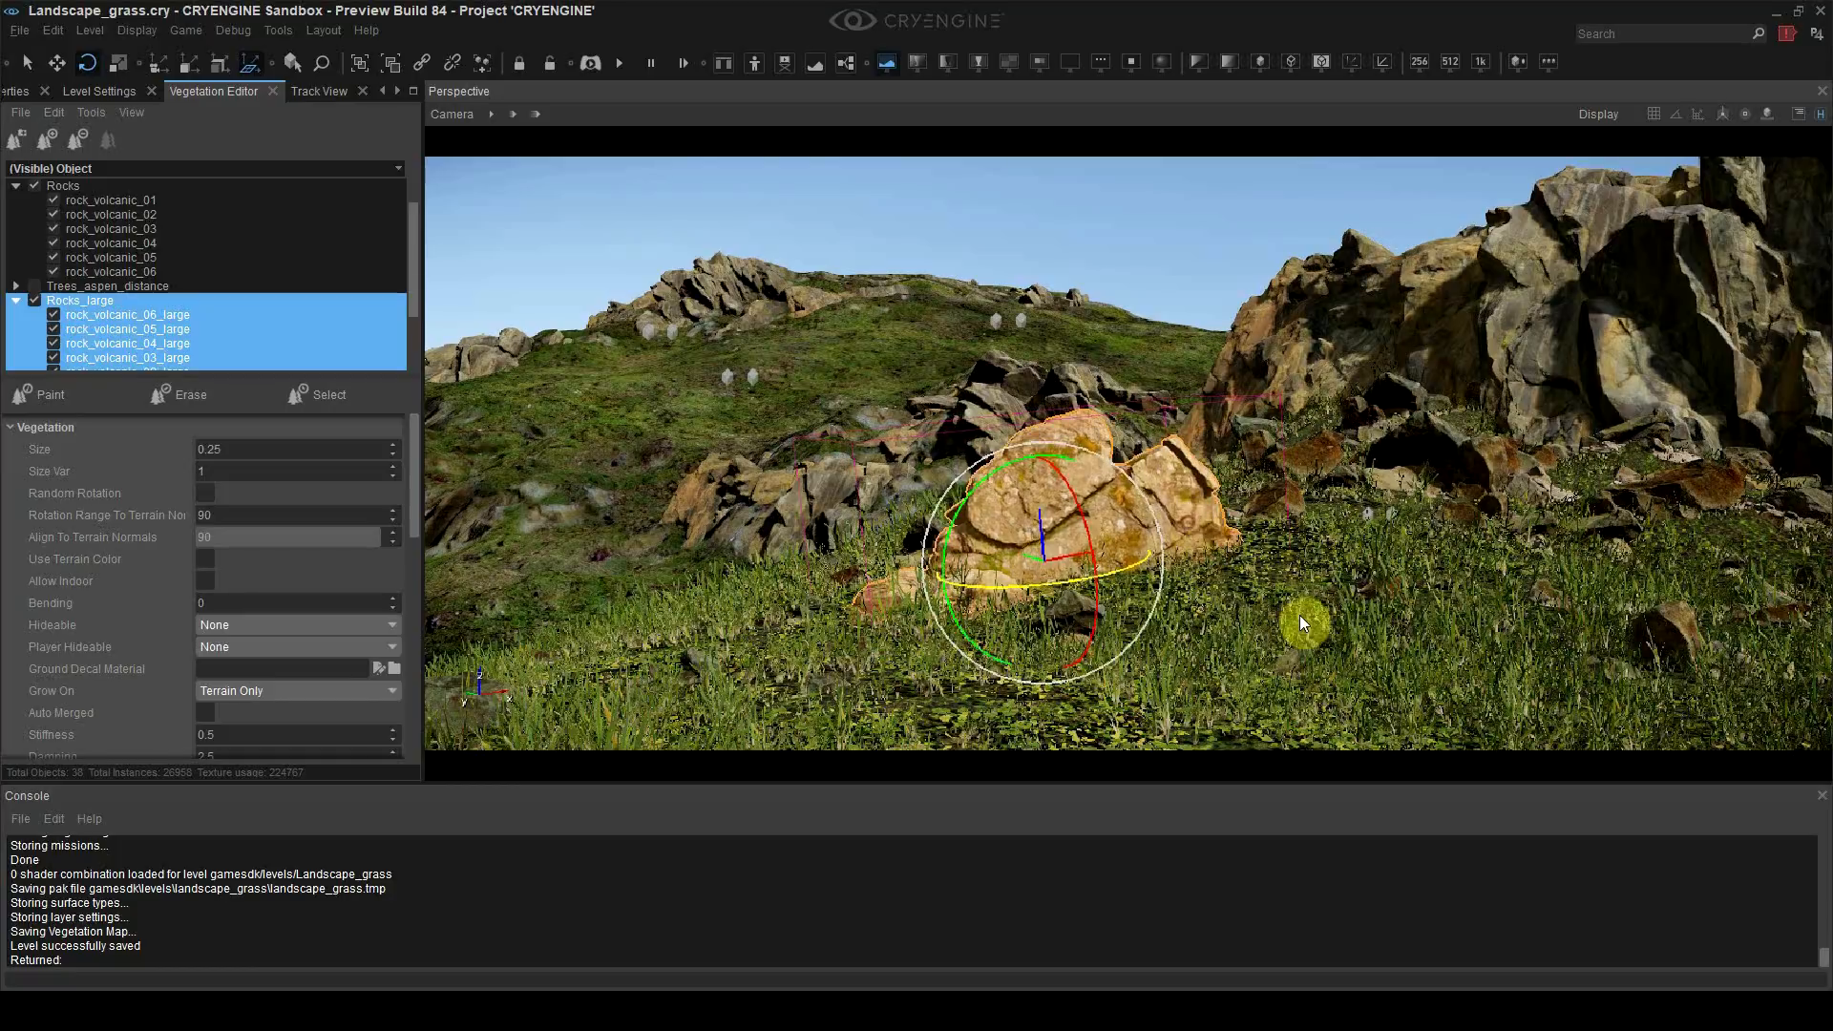
# Step: Place the rock in the nearer grass at the edge of the foreground slope and adjust its rotation and position
pyautogui.keyDown('ctrl'); pyautogui.keyDown('shift'); pyautogui.click(681, 719); pyautogui.keyUp('shift'); pyautogui.keyUp('ctrl')
pyautogui.press('4')
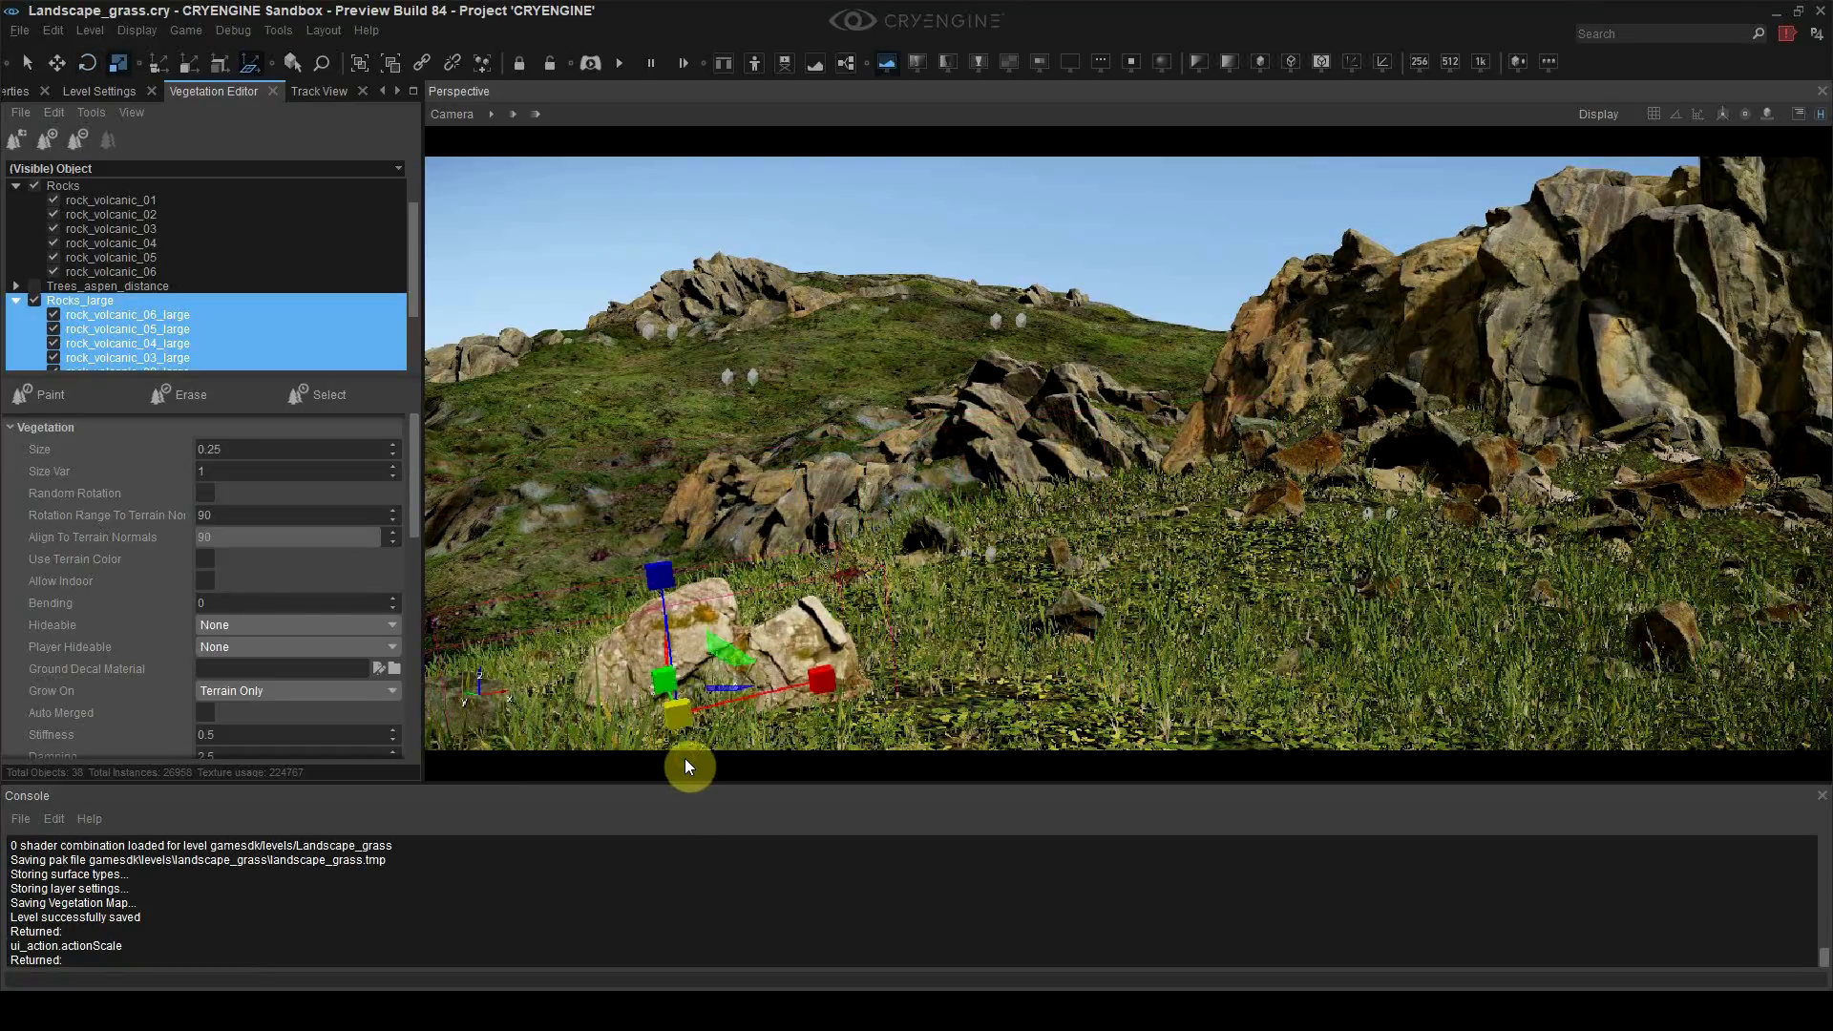
pyautogui.press('3')
pyautogui.press('2')
pyautogui.press('3')
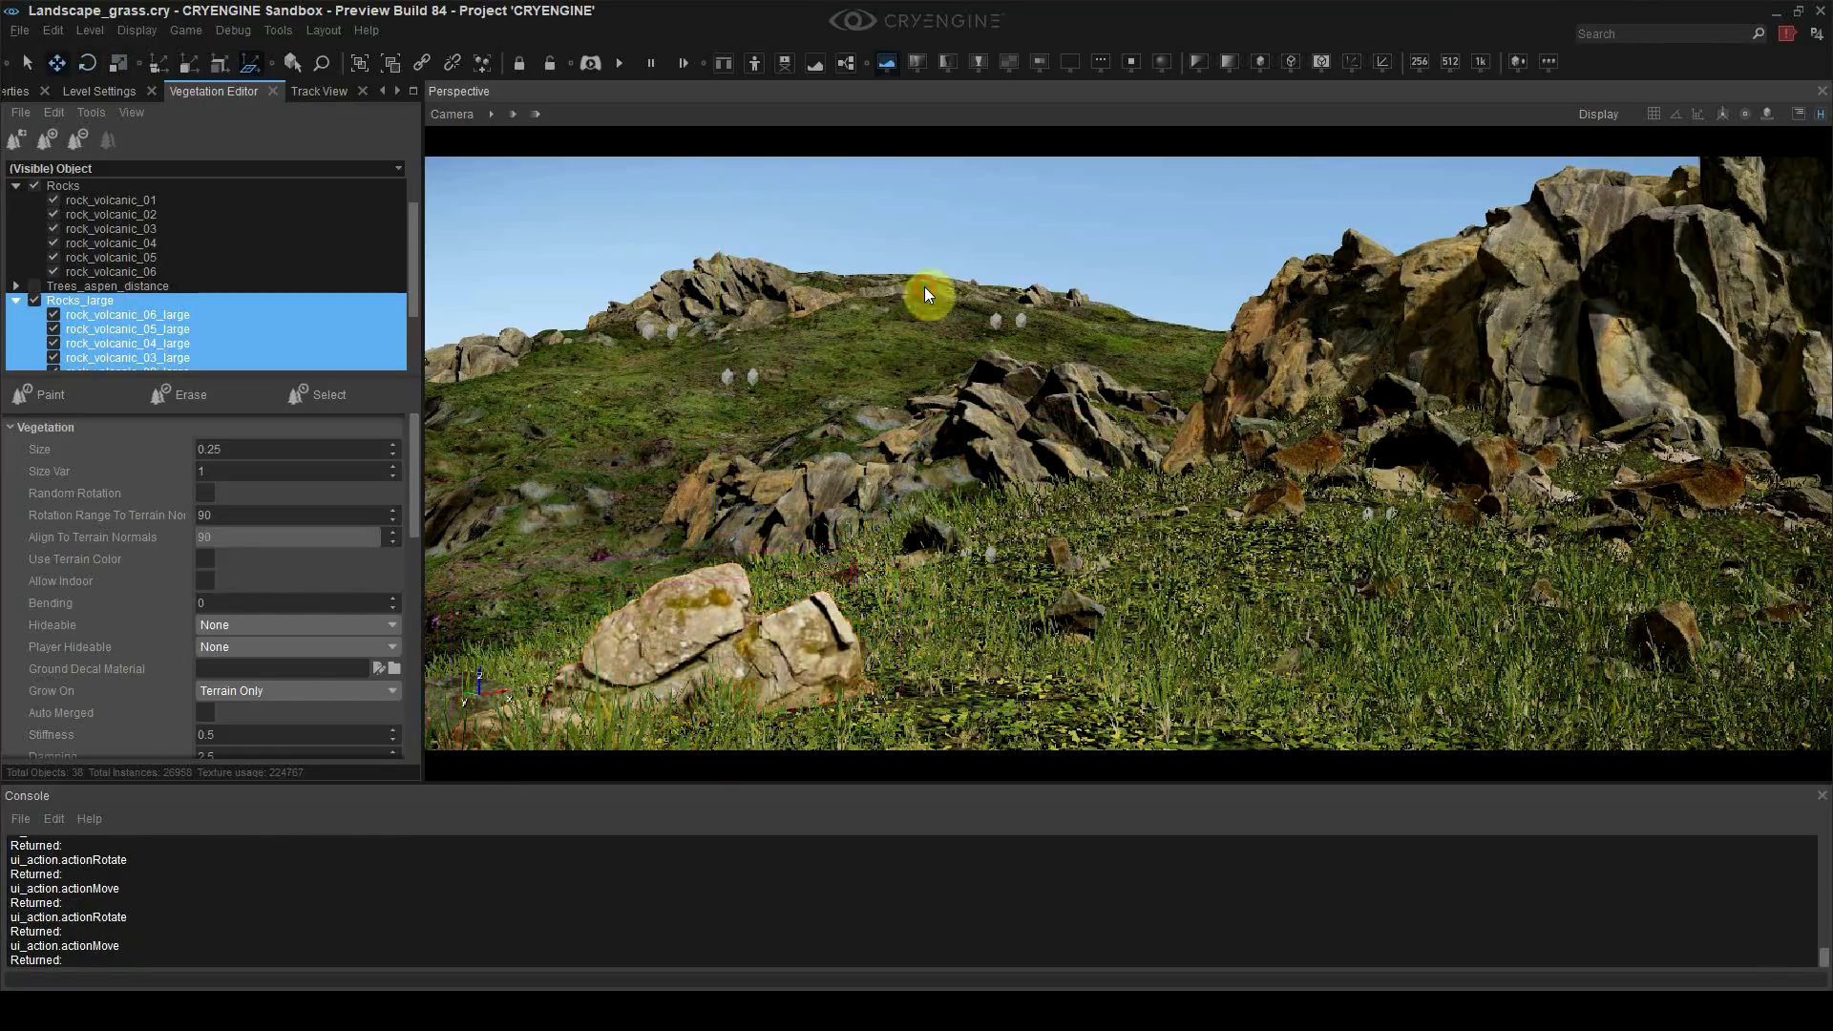
pyautogui.click(770, 555)
pyautogui.moveTo(766, 579); pyautogui.dragTo(781, 554)
pyautogui.click(1020, 275)
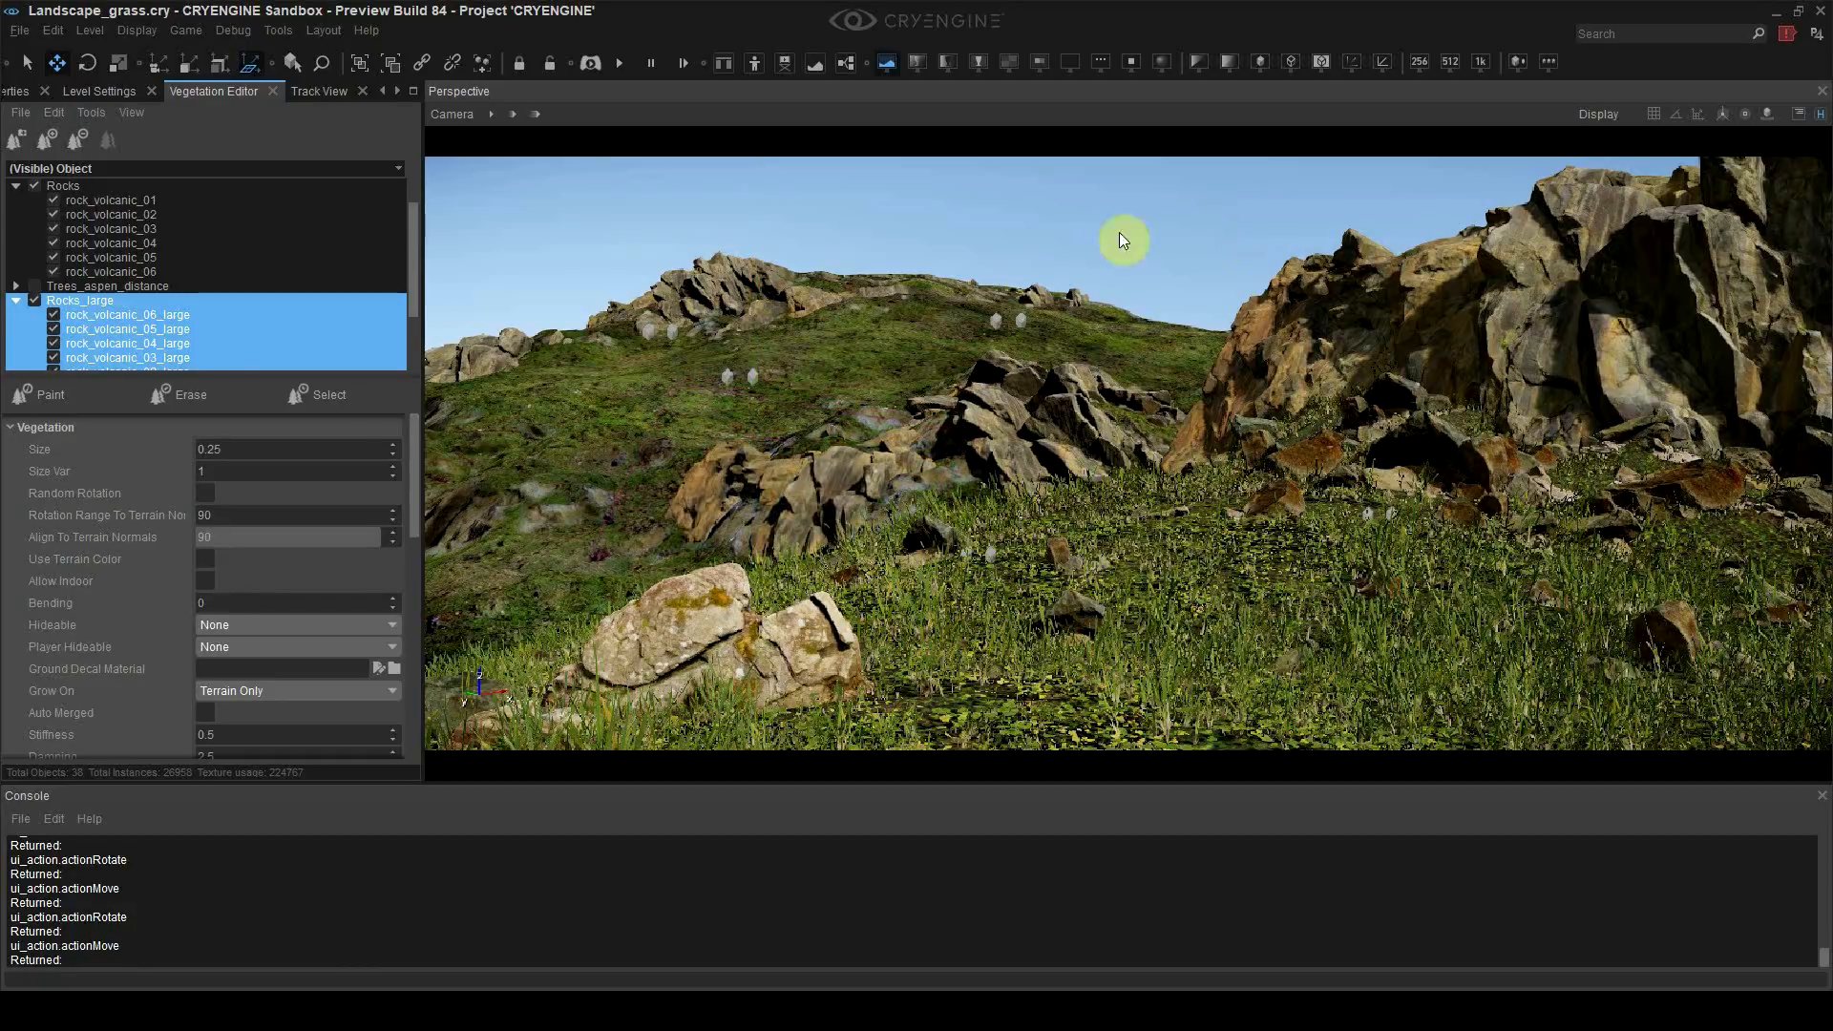
# Step: Set the fog's global density to 2 in the level's environment preset
pyautogui.click(398, 90)
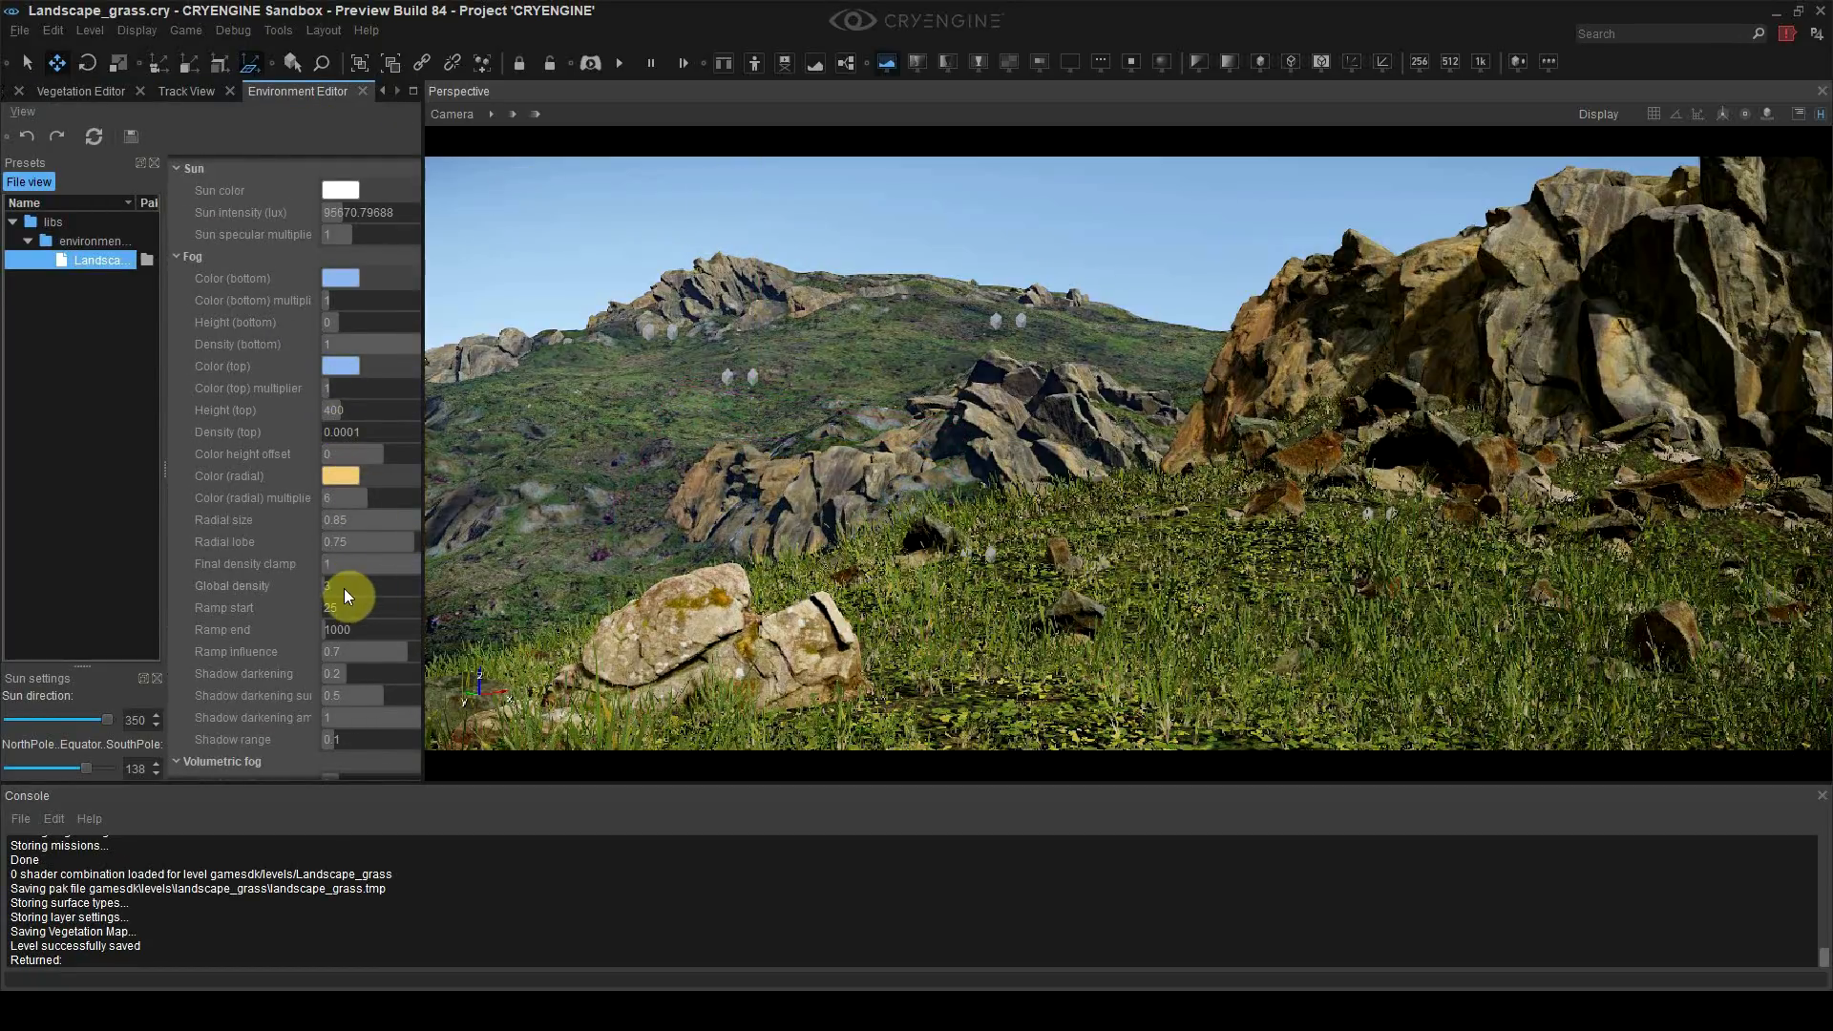
pyautogui.doubleClick(345, 586)
pyautogui.moveTo(953, 214); pyautogui.dragTo(781, 573, button='middle')
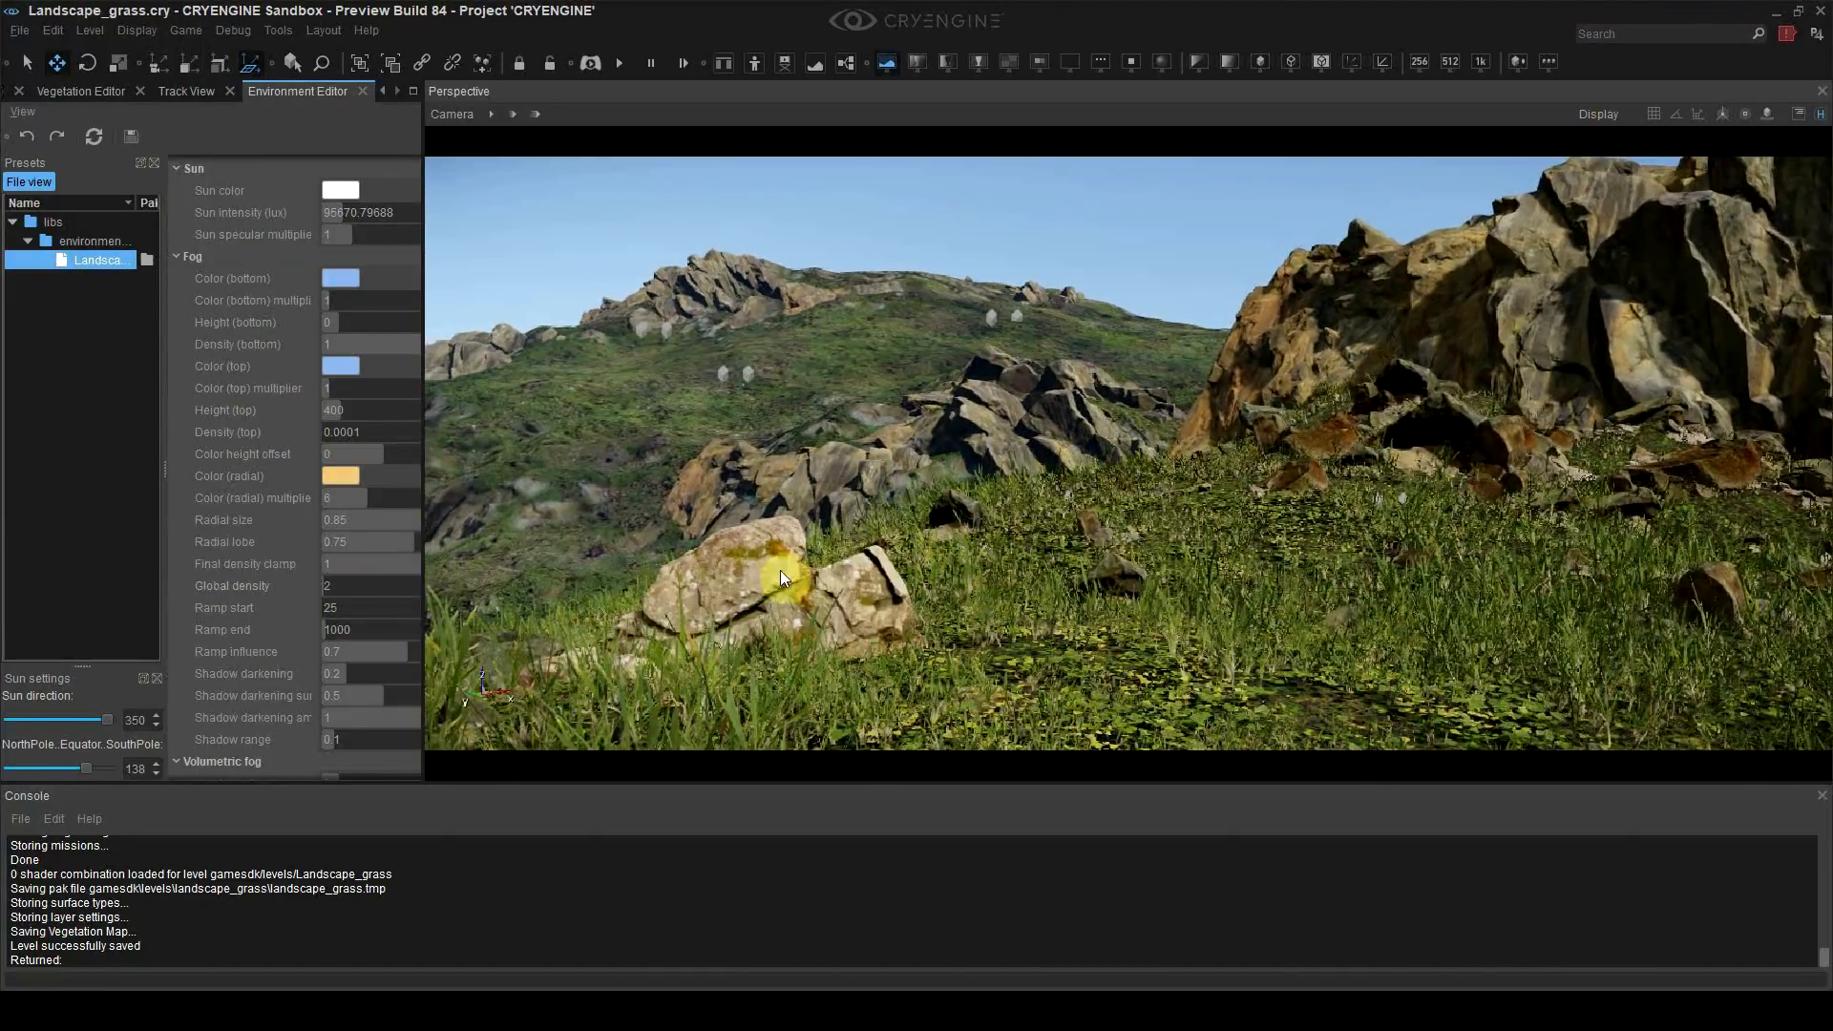
# Step: Delete the three cliff rocks forming the outcrop behind the foreground slope
pyautogui.moveTo(781, 572); pyautogui.dragTo(750, 562, button='right')
pyautogui.moveTo(1113, 257)
pyautogui.mouseDown(button='middle')
pyautogui.moveTo(1002, 430)
pyautogui.moveTo(1227, 222)
pyautogui.moveTo(1211, 283)
pyautogui.mouseUp(button='middle')
pyautogui.click(1087, 373)
pyautogui.press('Delete')
pyautogui.click(1032, 406)
pyautogui.press('Delete')
pyautogui.click(1008, 416)
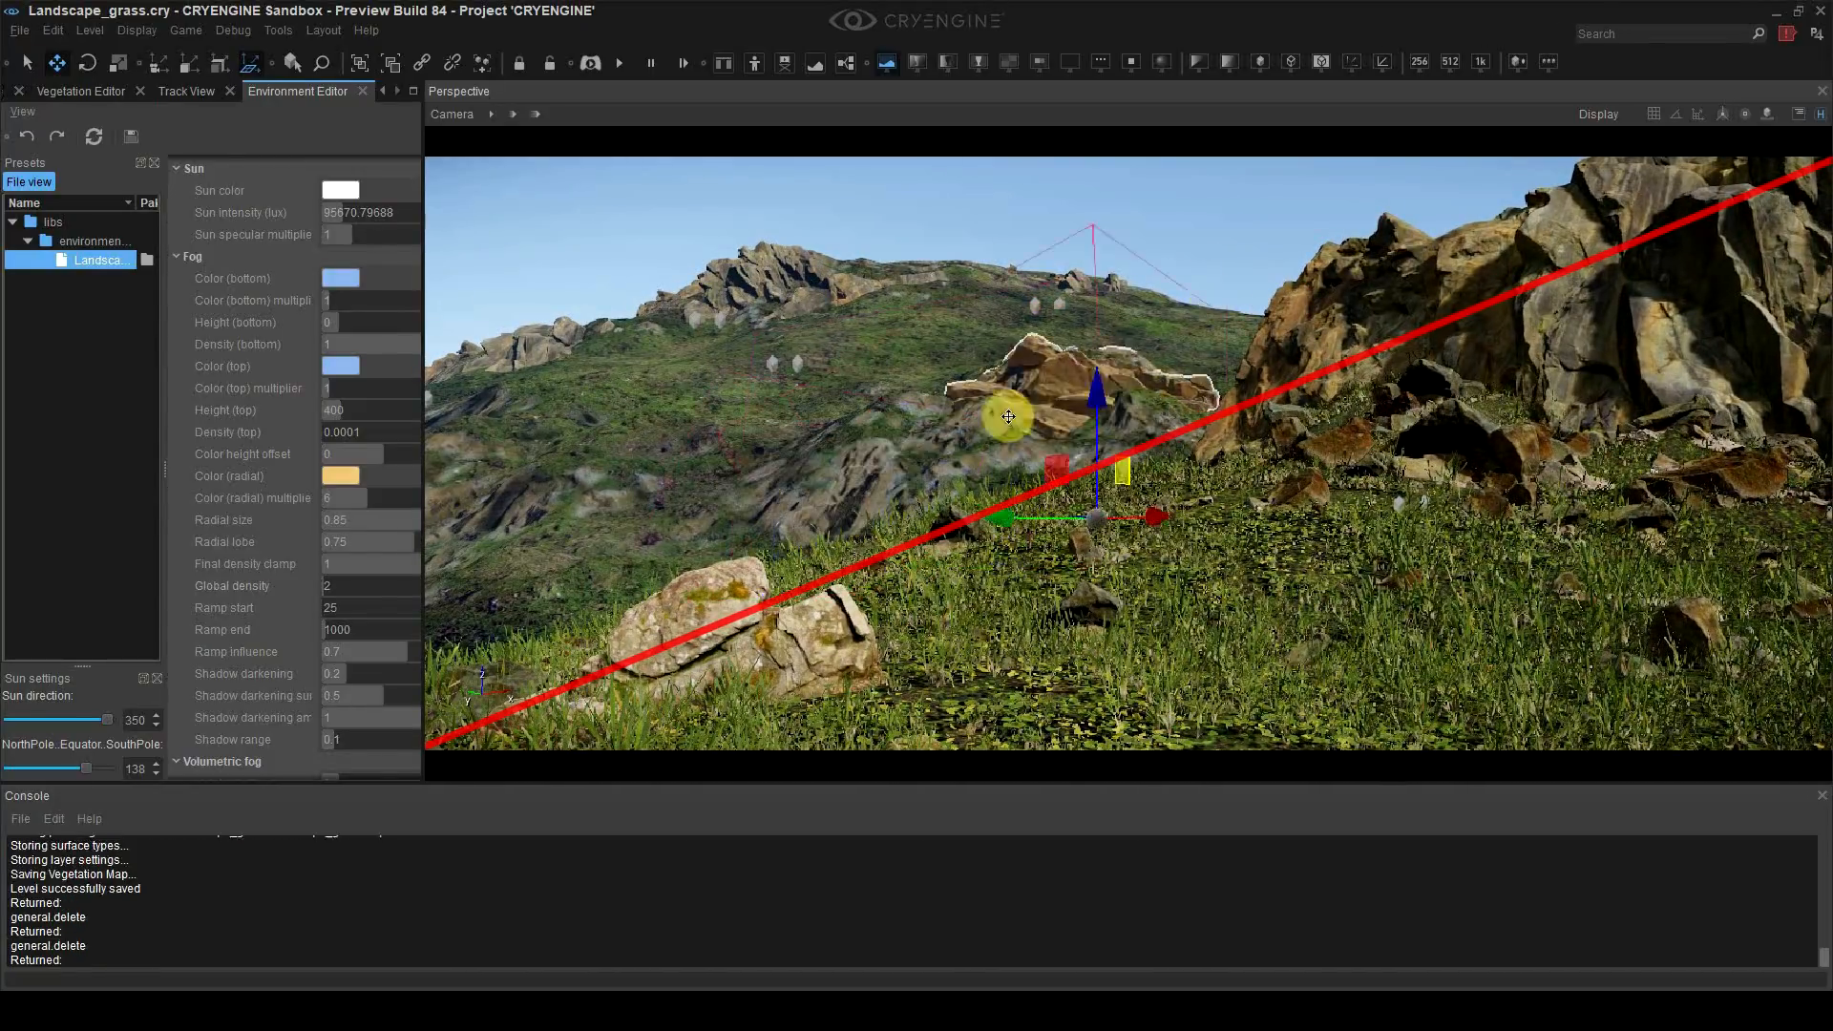
pyautogui.press('Delete')
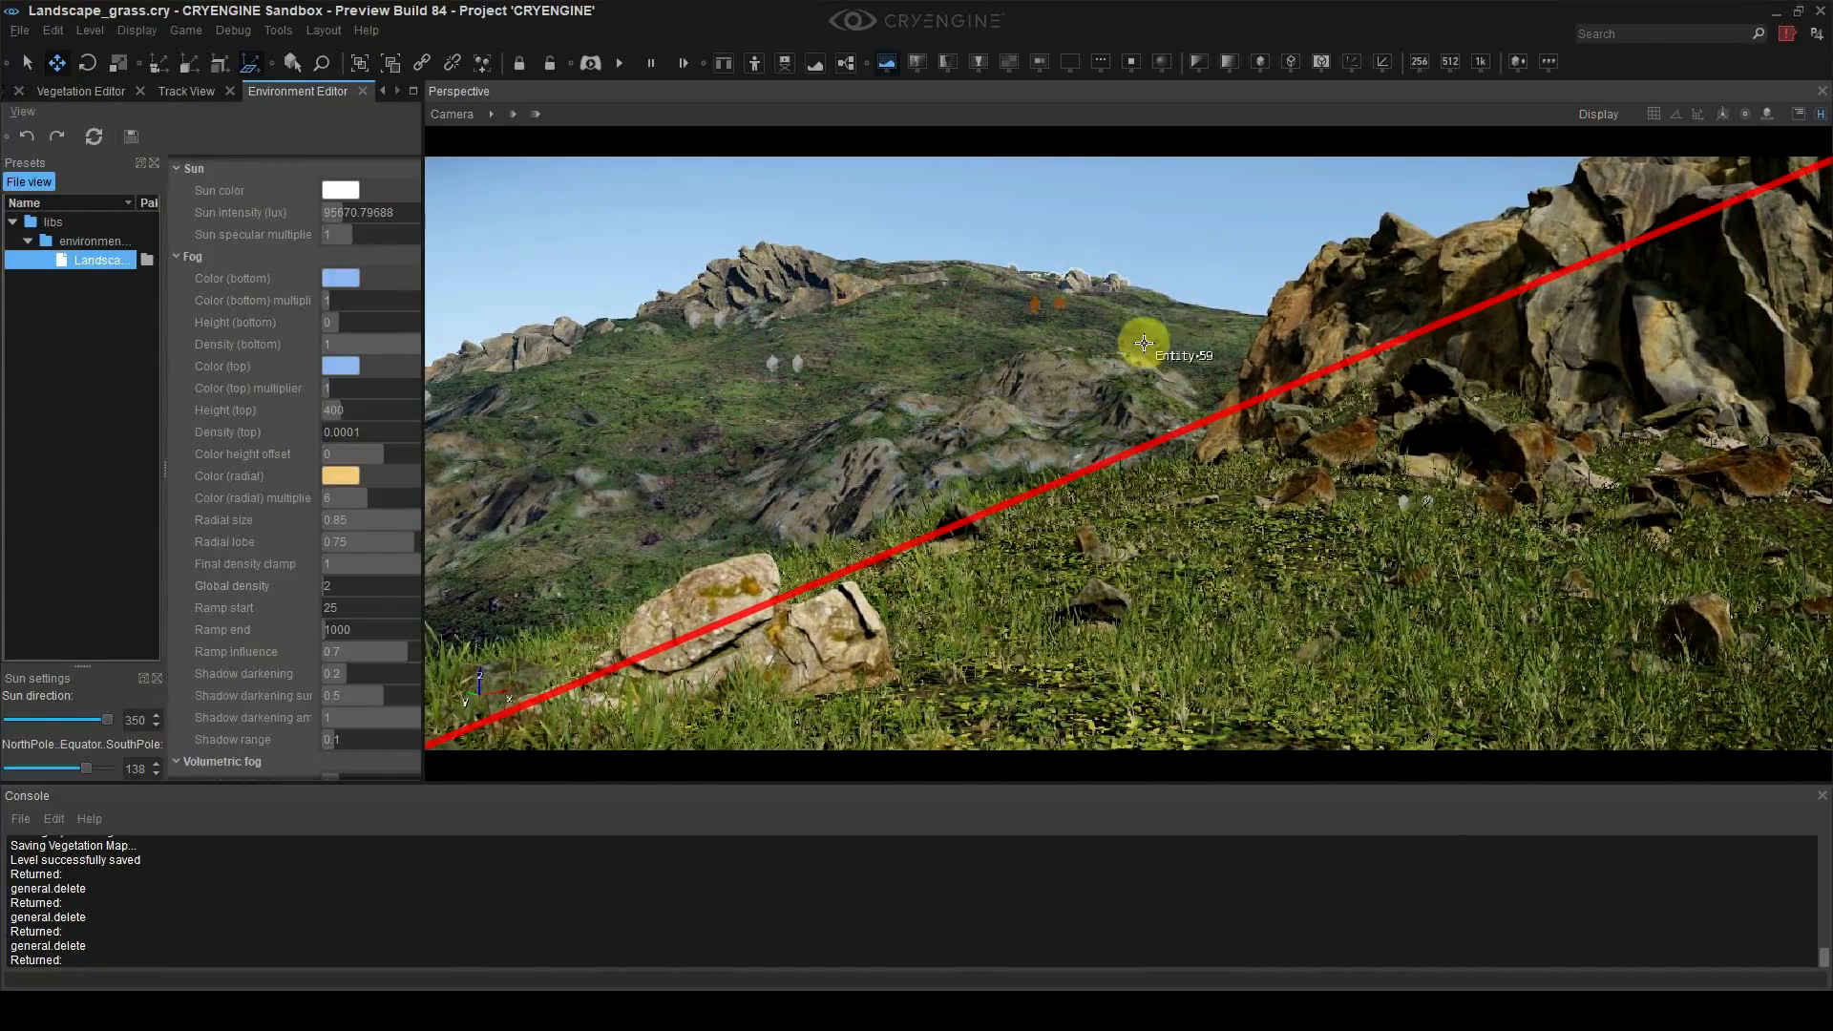
pyautogui.moveTo(1009, 434); pyautogui.dragTo(1008, 433, button='middle')
# Step: Paint the Grass_distance layer with a brush range of 25 over the bare rocky ground behind the foreground slope
pyautogui.click(385, 96)
pyautogui.click(151, 91)
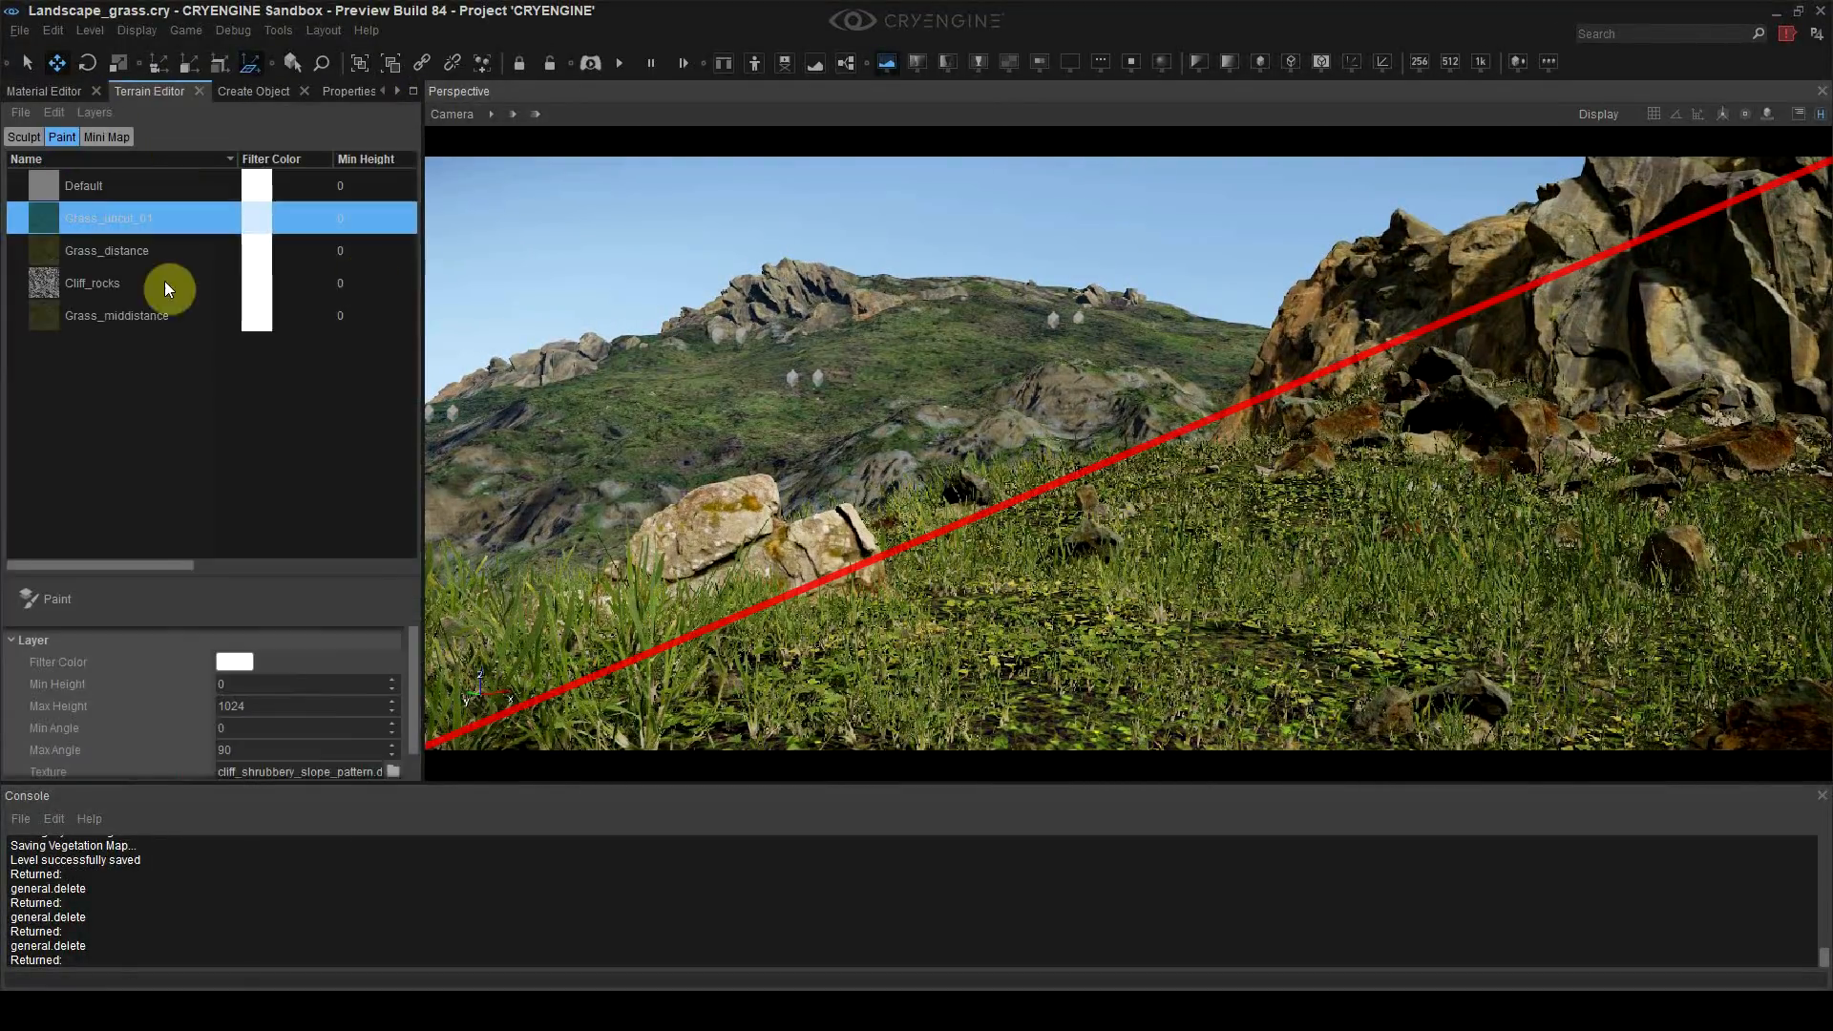
pyautogui.click(161, 252)
pyautogui.click(220, 597)
pyautogui.click(1081, 414)
pyautogui.moveTo(221, 661); pyautogui.dragTo(244, 659)
pyautogui.doubleClick(246, 662)
pyautogui.write('25')
pyautogui.press('Return')
pyautogui.moveTo(1040, 413)
pyautogui.mouseDown()
pyautogui.moveTo(888, 479)
pyautogui.moveTo(1131, 405)
pyautogui.mouseUp()
pyautogui.press('w')
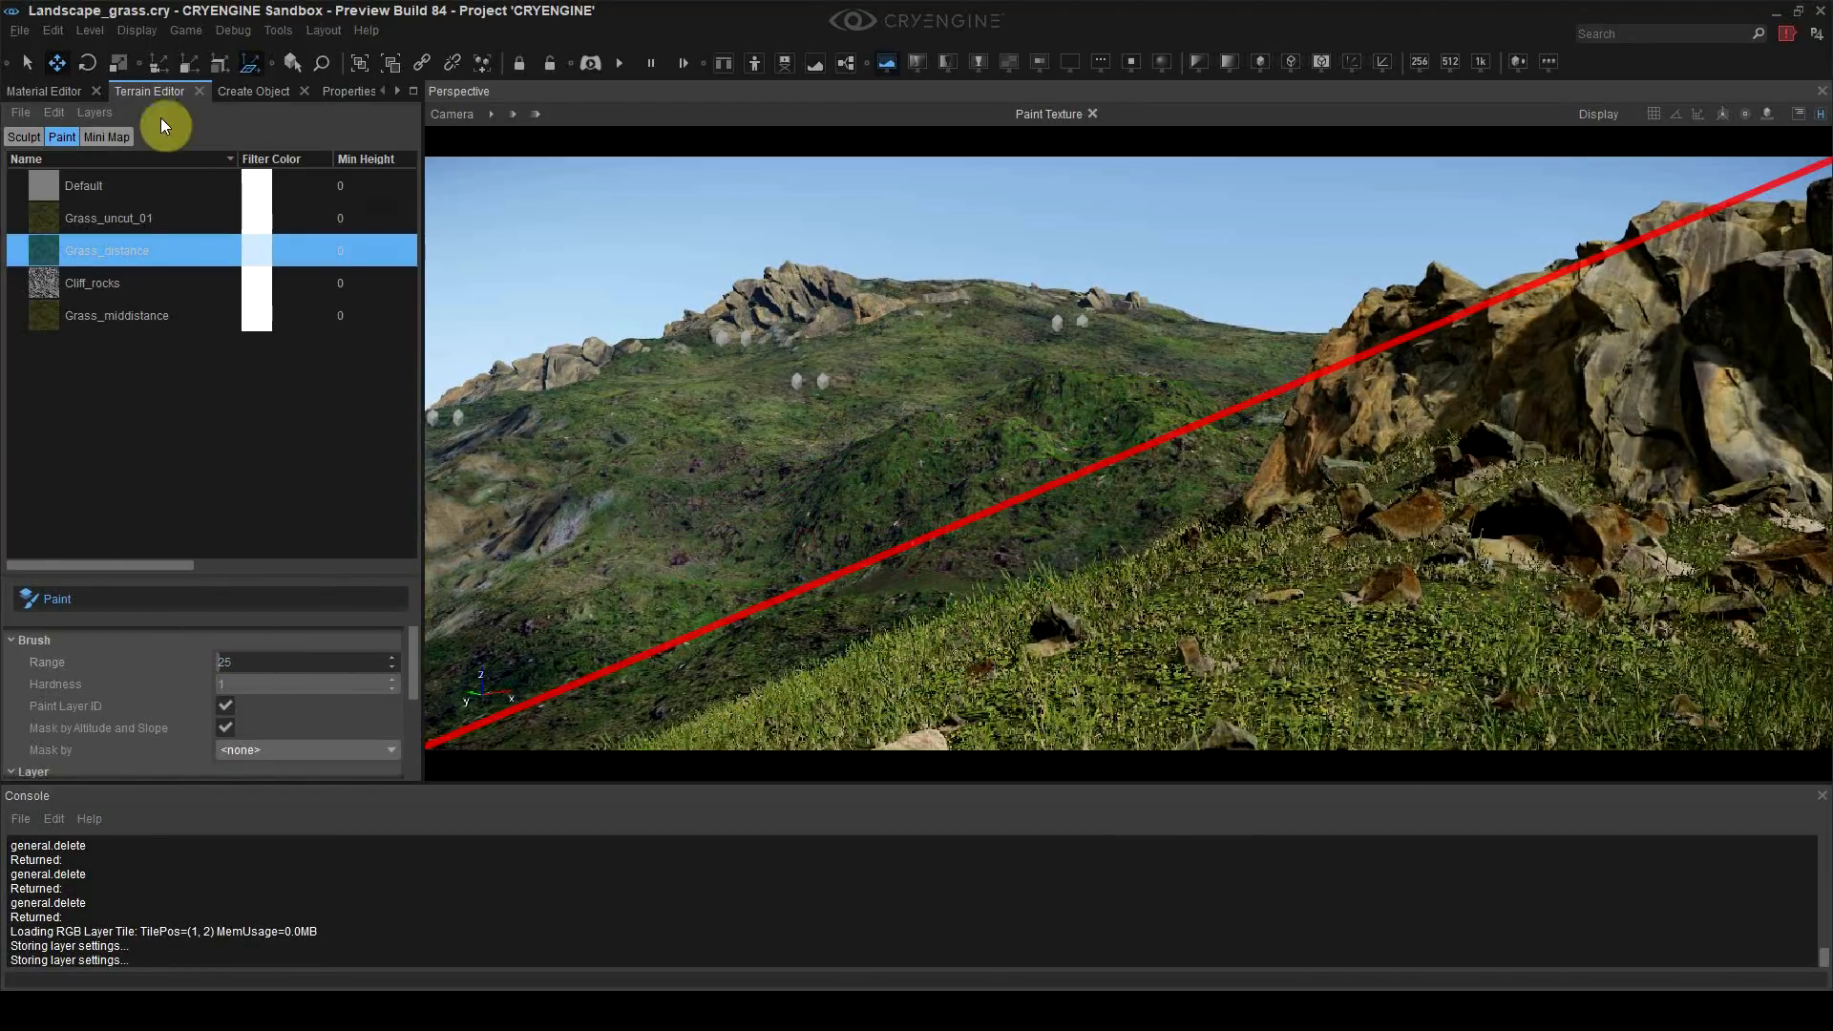
# Step: Smooth the terrain on the repainted hillside with a brush radius of 40
pyautogui.click(23, 136)
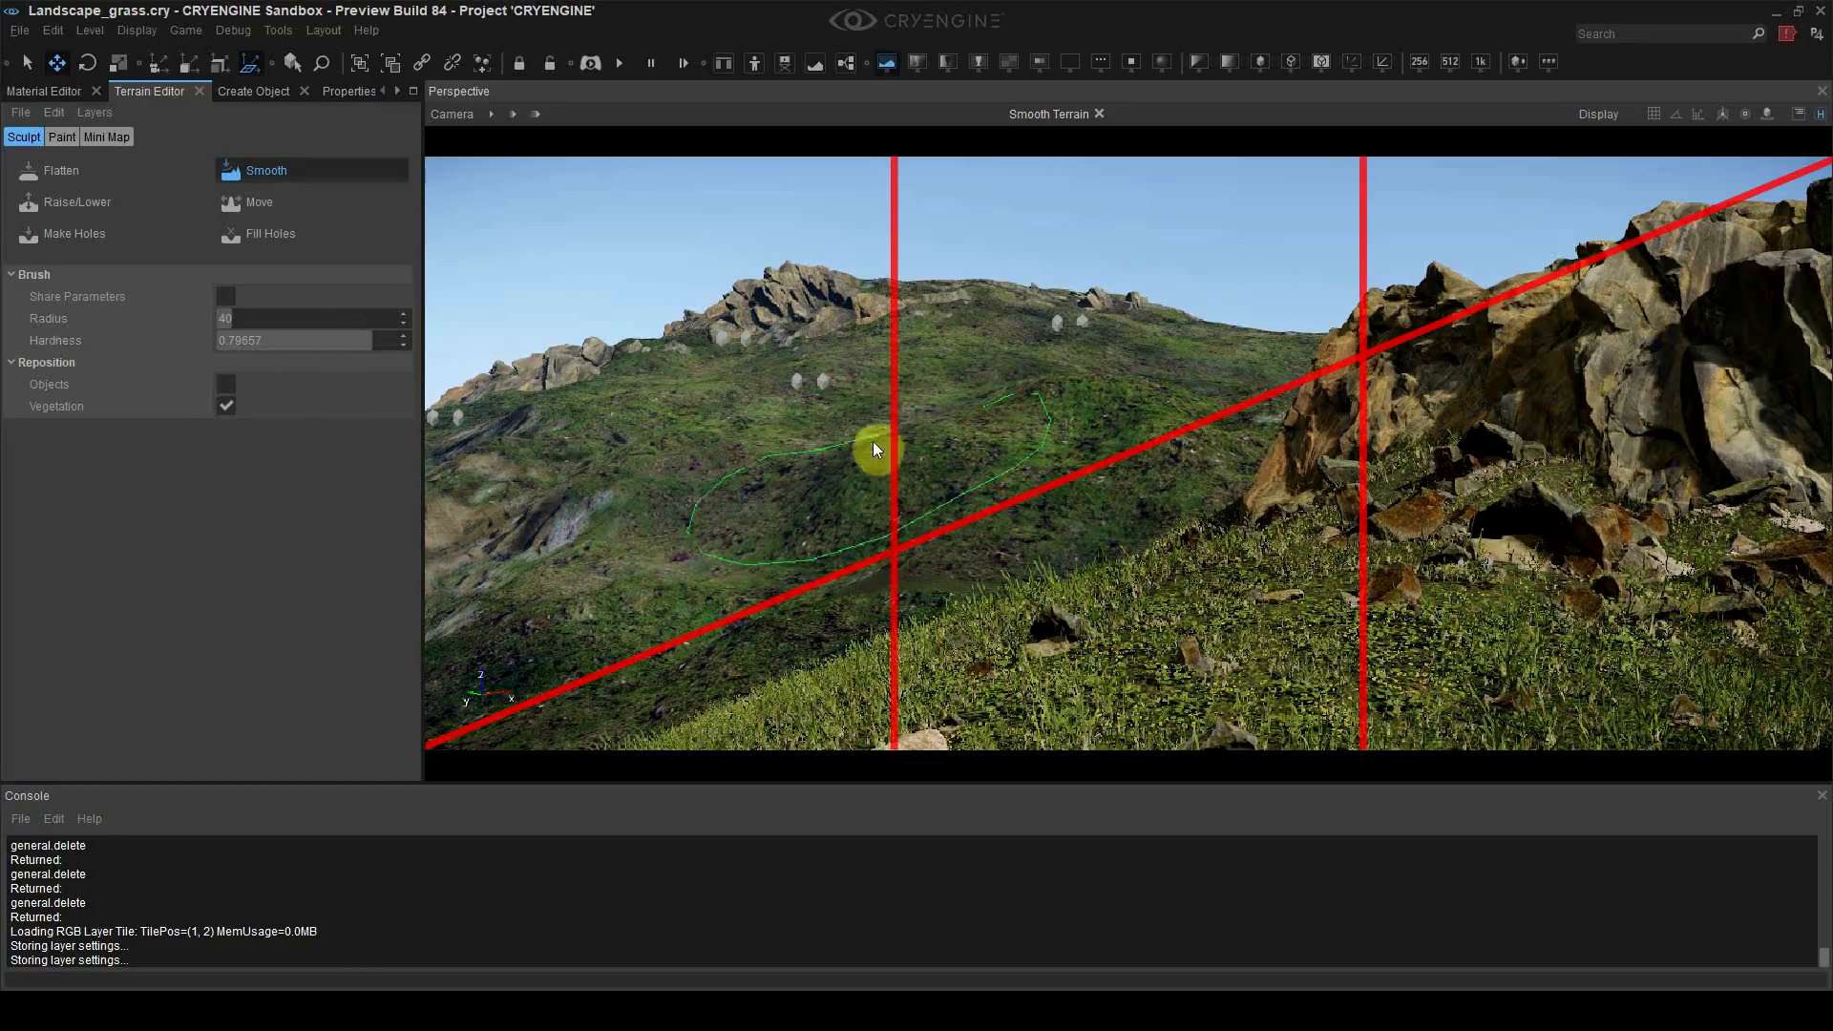
pyautogui.press('Escape')
pyautogui.press('s')
pyautogui.moveTo(888, 549); pyautogui.dragTo(913, 565, button='right')
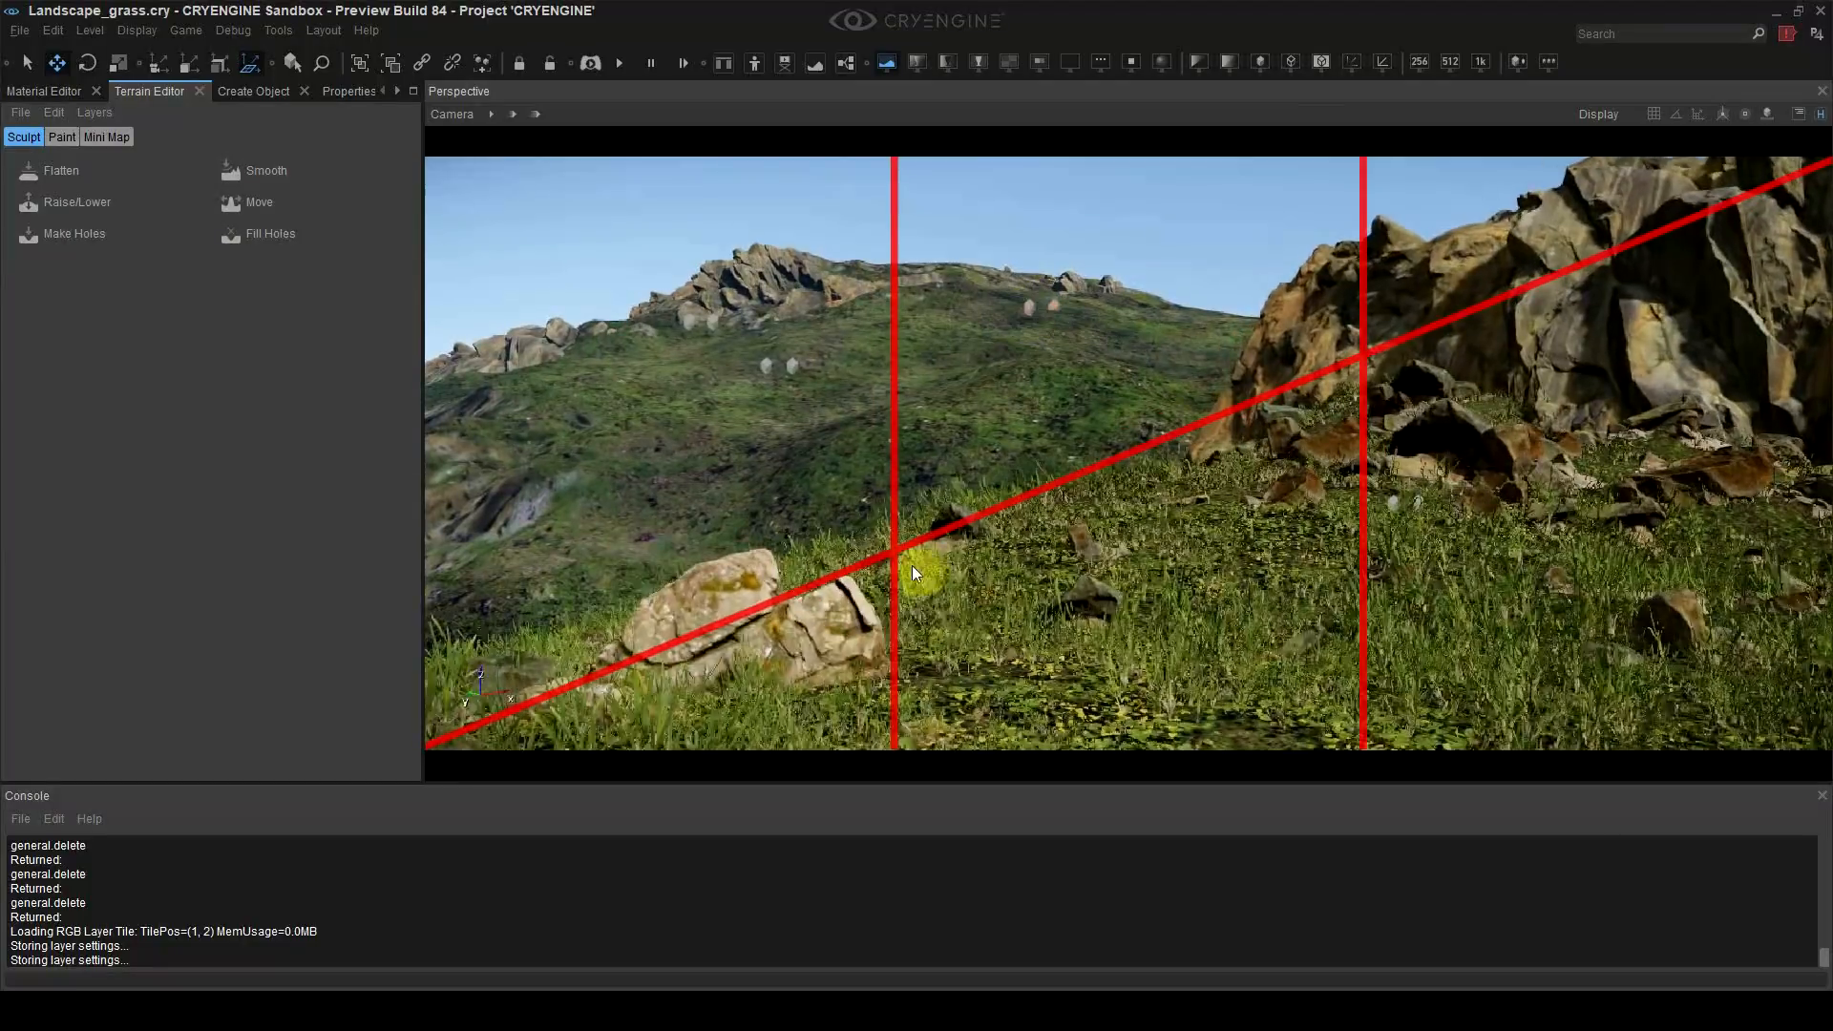
# Step: Enlarge and reposition the foreground rock at camera location 4 and adjust the sun direction
pyautogui.click(893, 587)
pyautogui.press('4')
pyautogui.press('2')
pyautogui.hotkey('shift', 'F4')
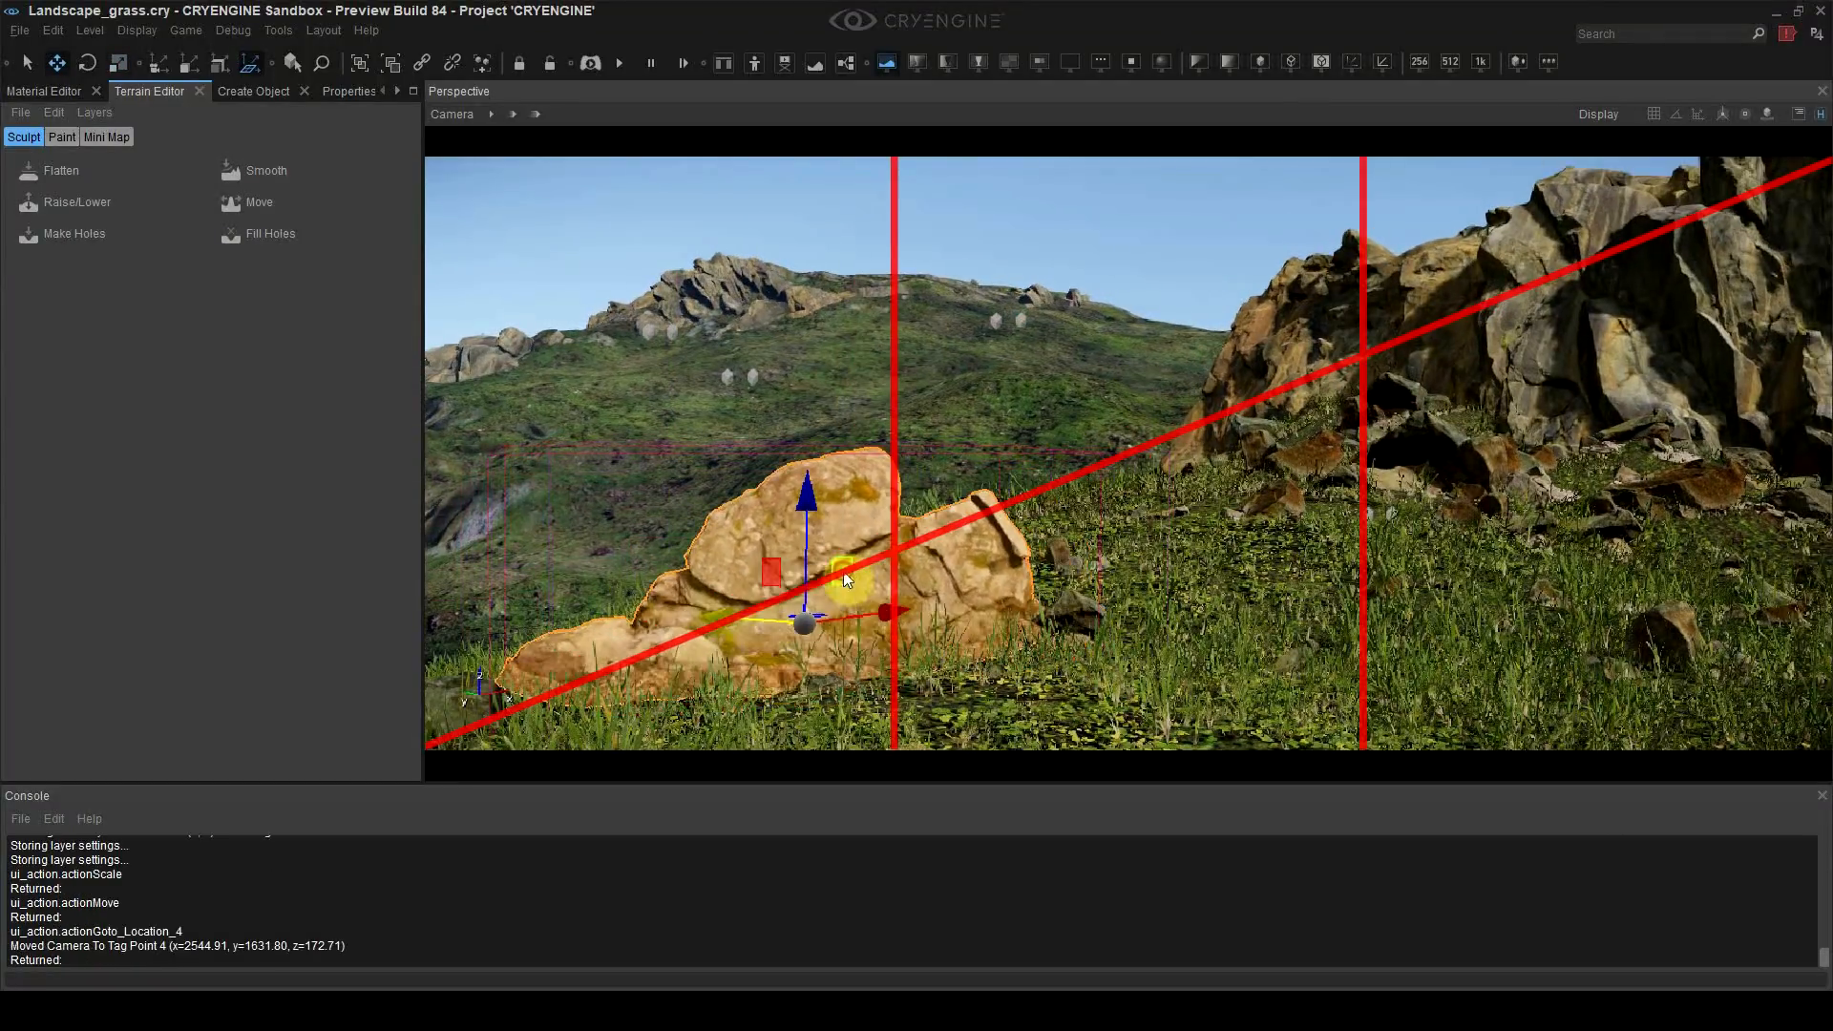
pyautogui.press('3')
pyautogui.press('2')
pyautogui.moveTo(954, 547); pyautogui.dragTo(857, 592)
pyautogui.click(1207, 256)
pyautogui.click(884, 564)
pyautogui.press('4')
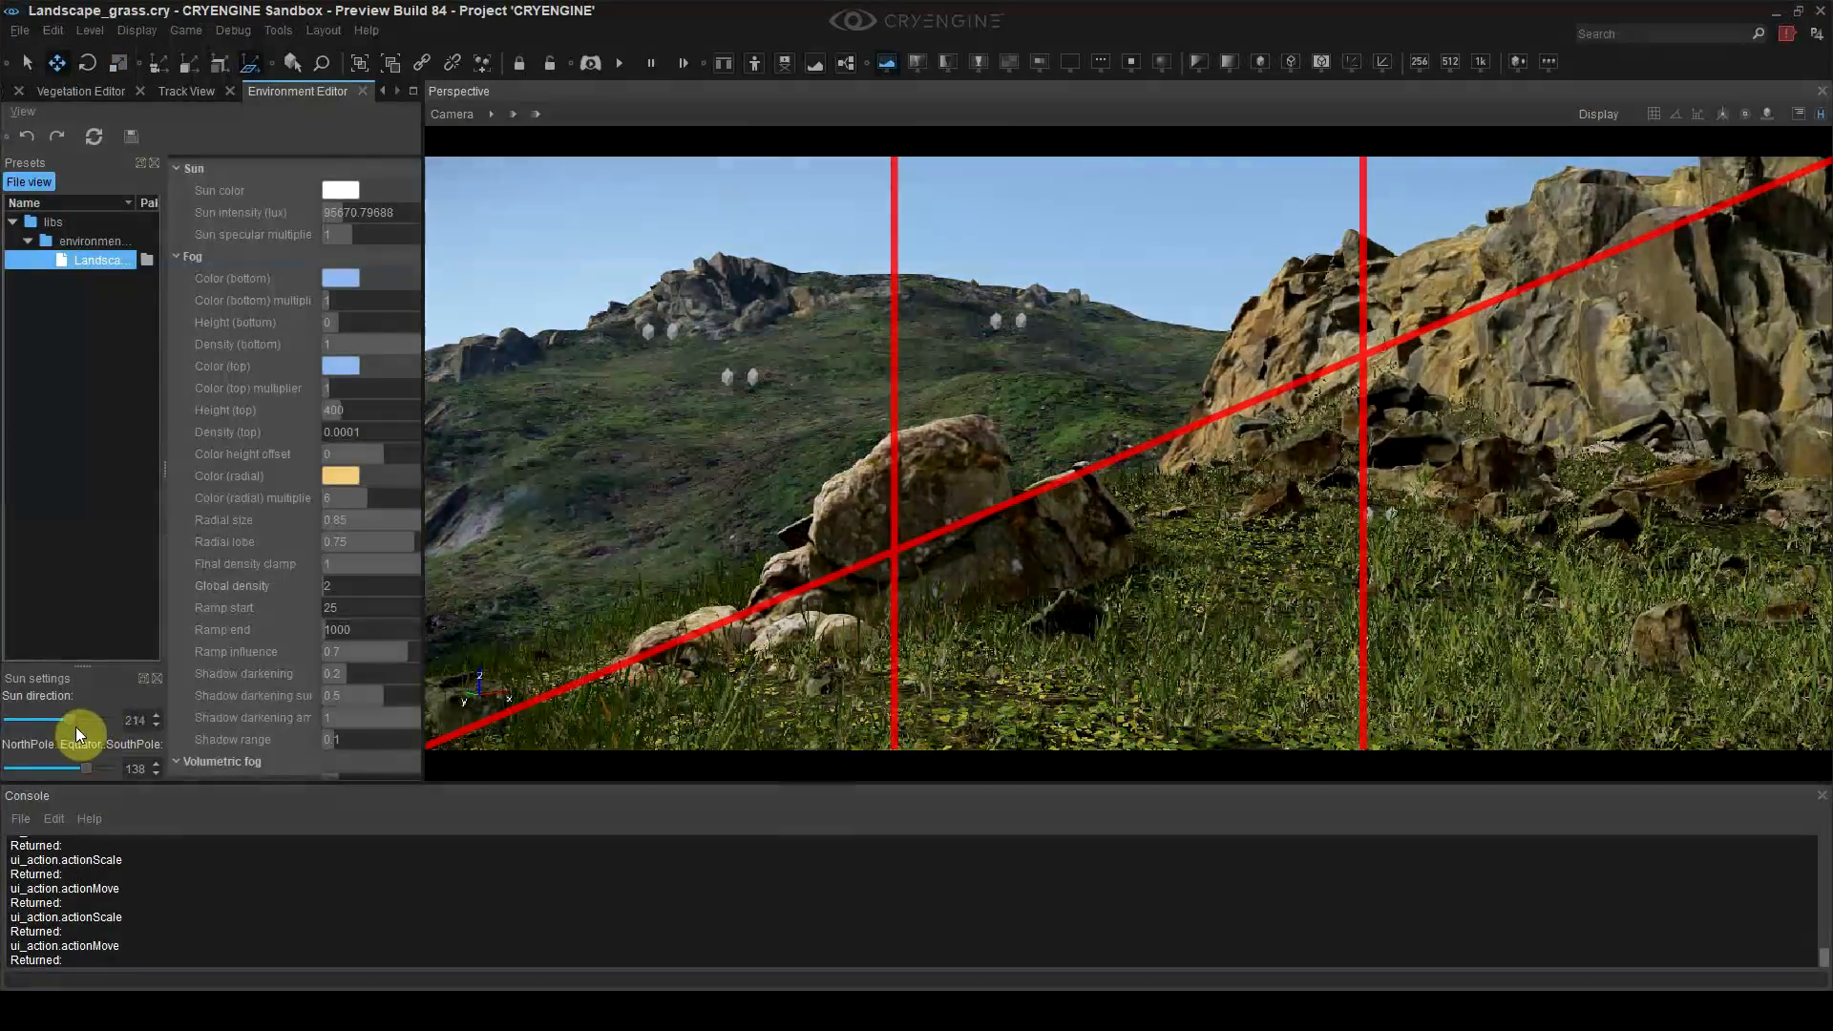
pyautogui.moveTo(77, 725); pyautogui.dragTo(2, 740)
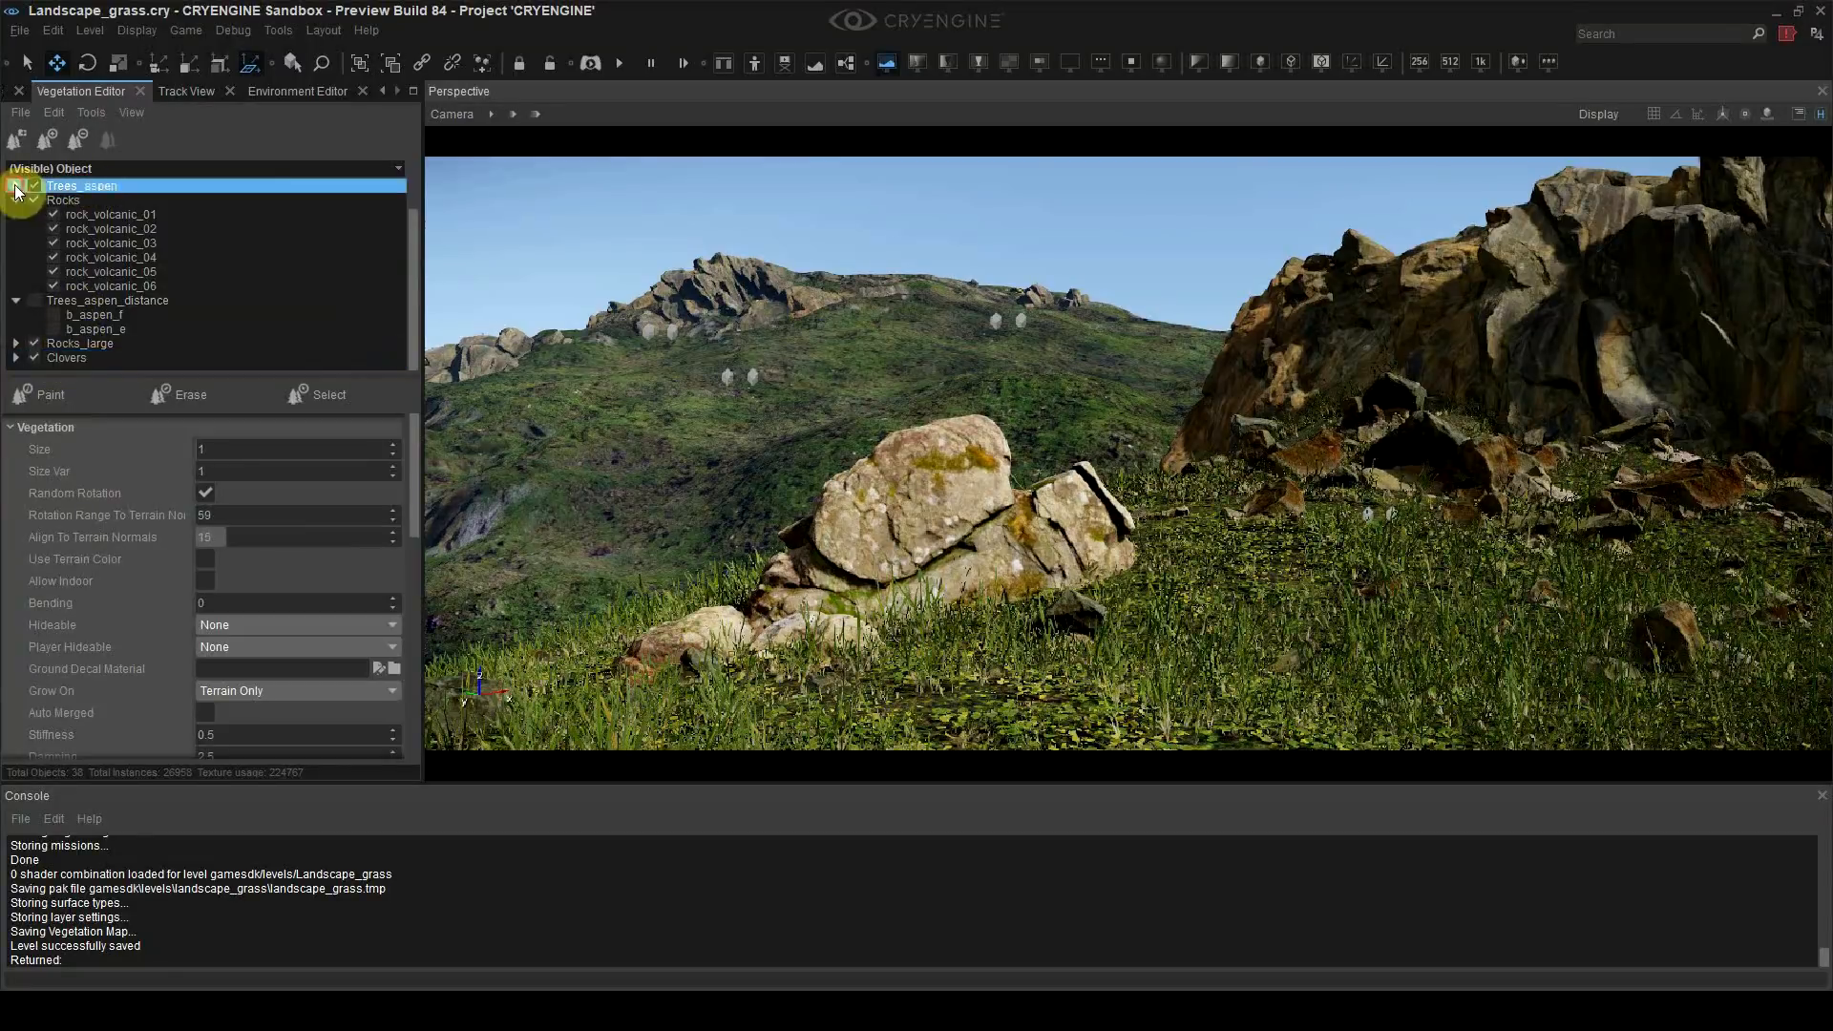
# Step: Set the Trees_aspen density to 25, try painting aspens over the hills around the rocky plateau and erase them
pyautogui.click(19, 184)
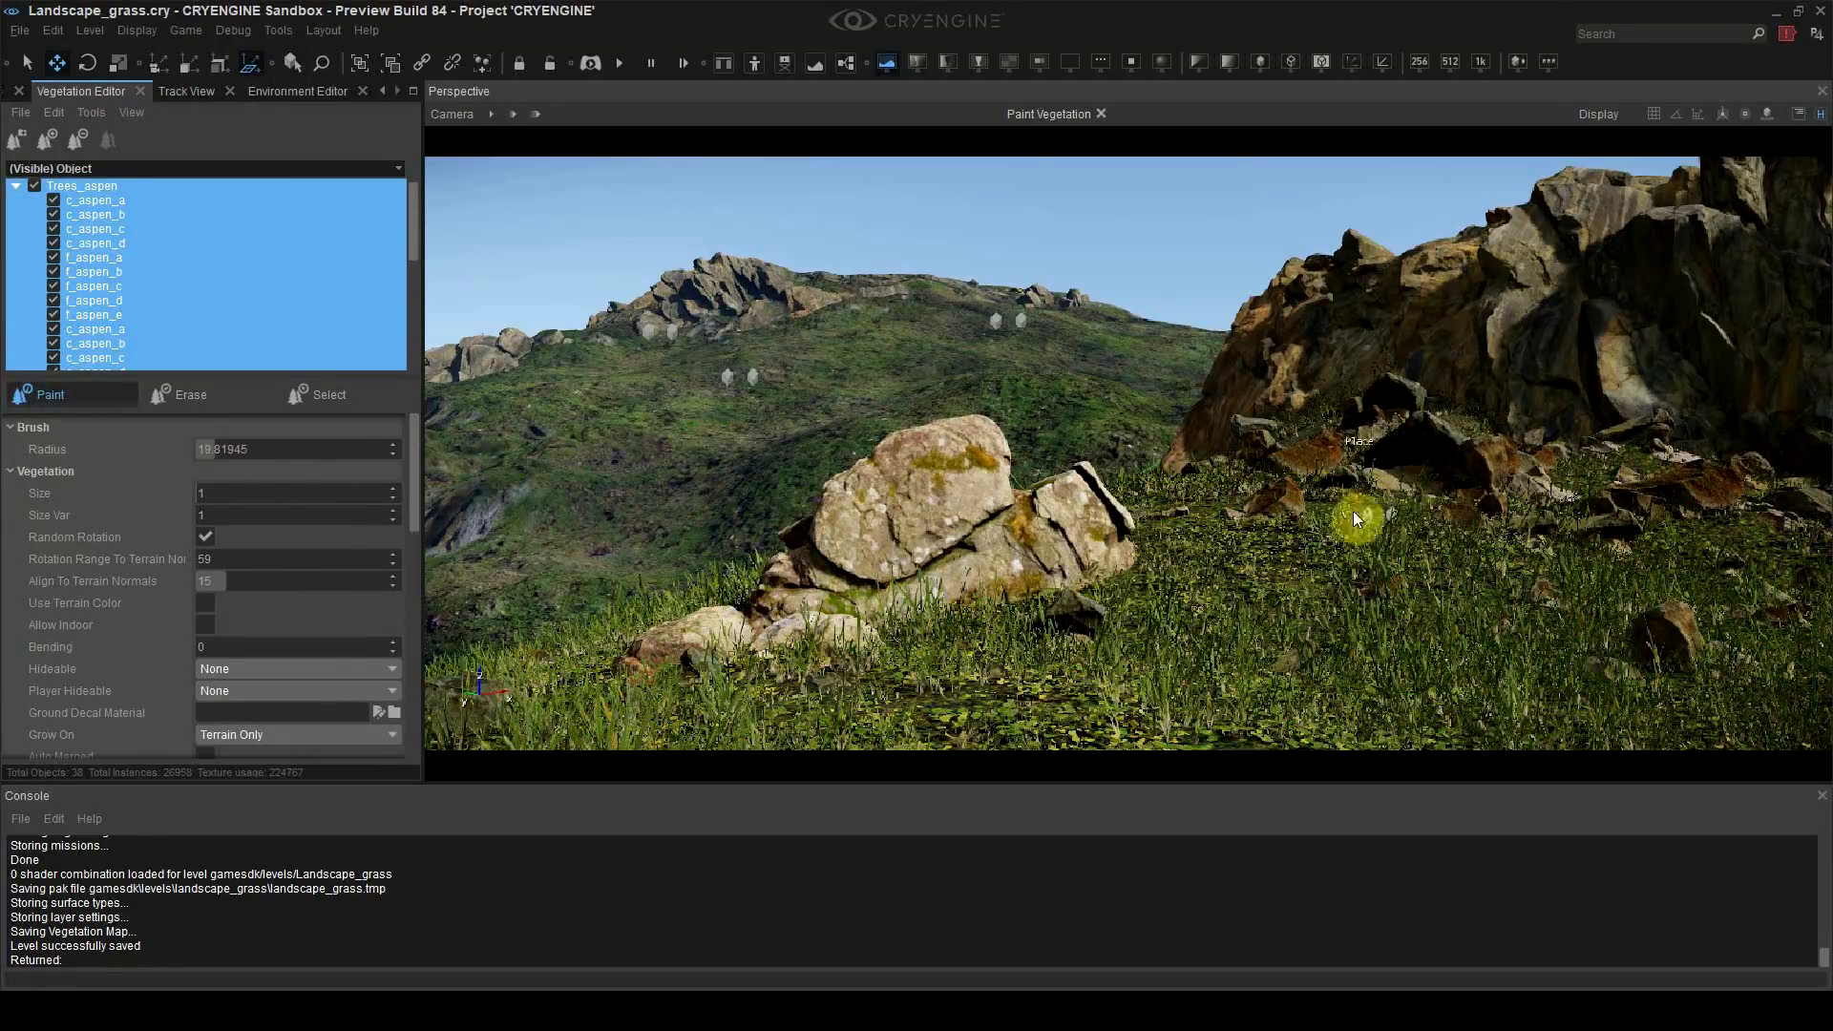
pyautogui.scroll(-10, 220, 572)
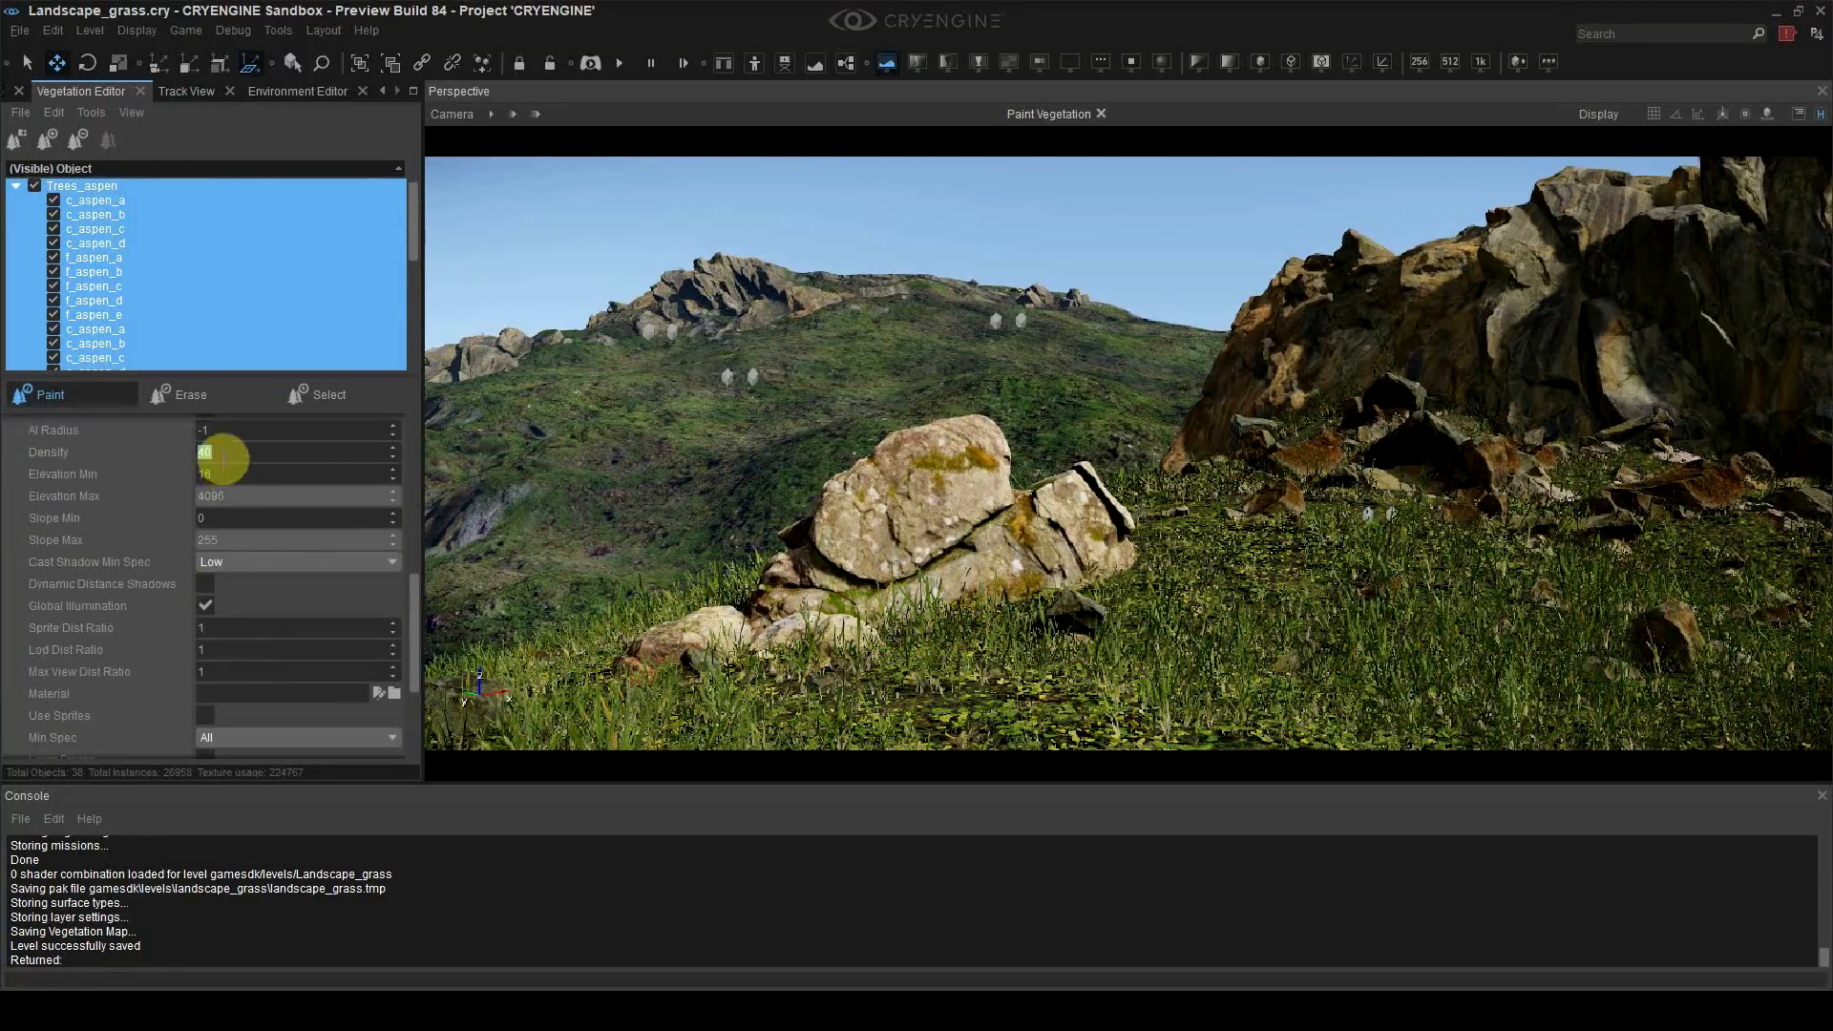
pyautogui.click(1132, 671)
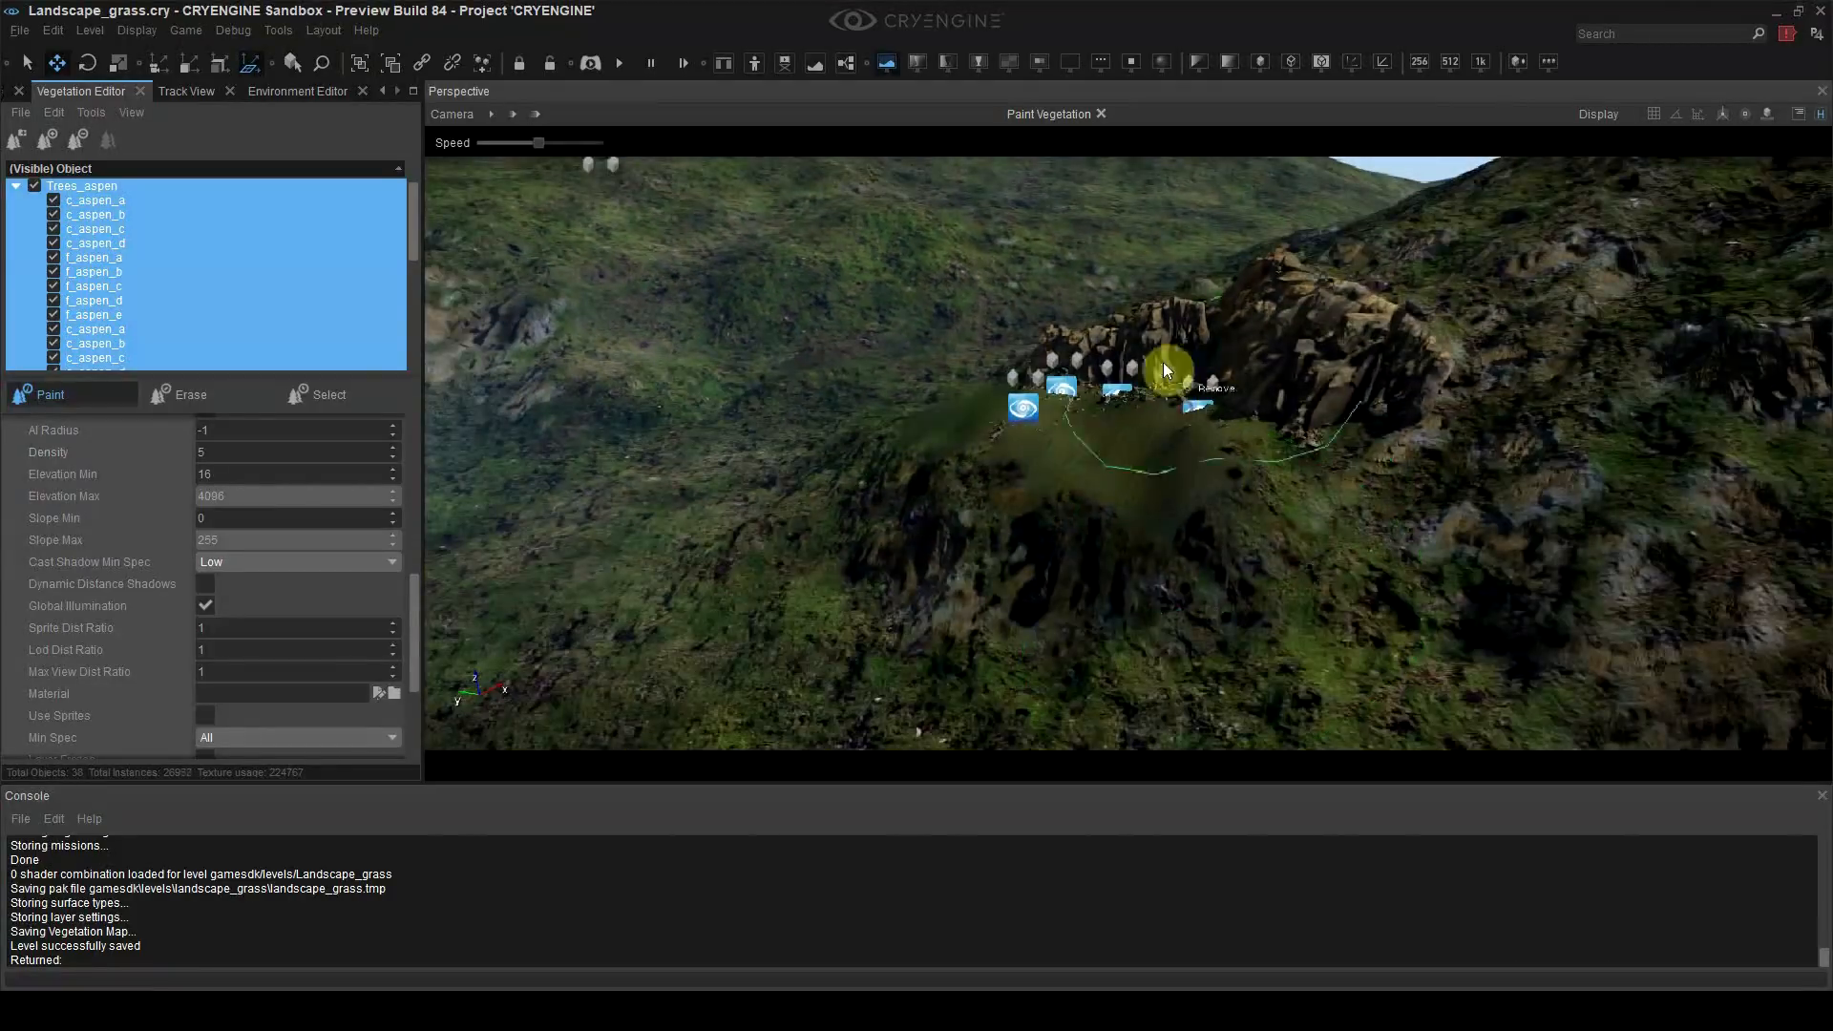
pyautogui.scroll(10, 237, 449)
pyautogui.scroll(-10, 218, 465)
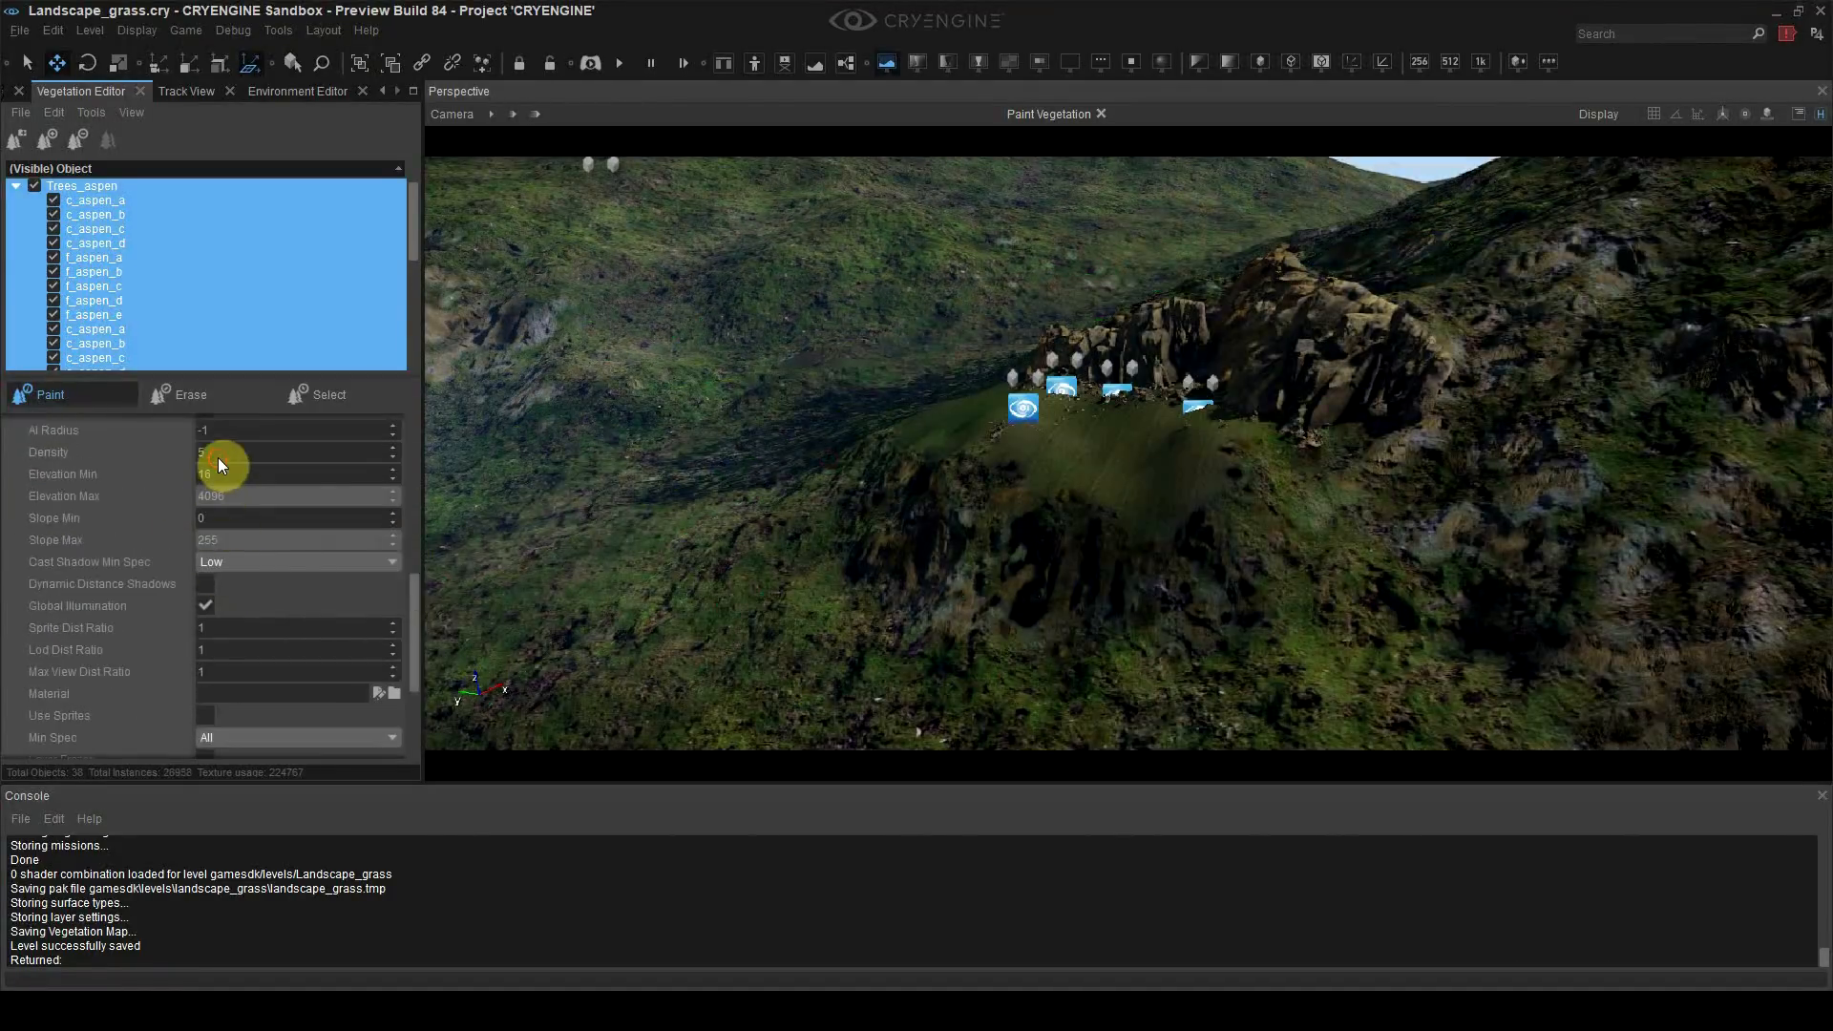
pyautogui.press('ctrl')
pyautogui.moveTo(763, 501); pyautogui.dragTo(720, 428)
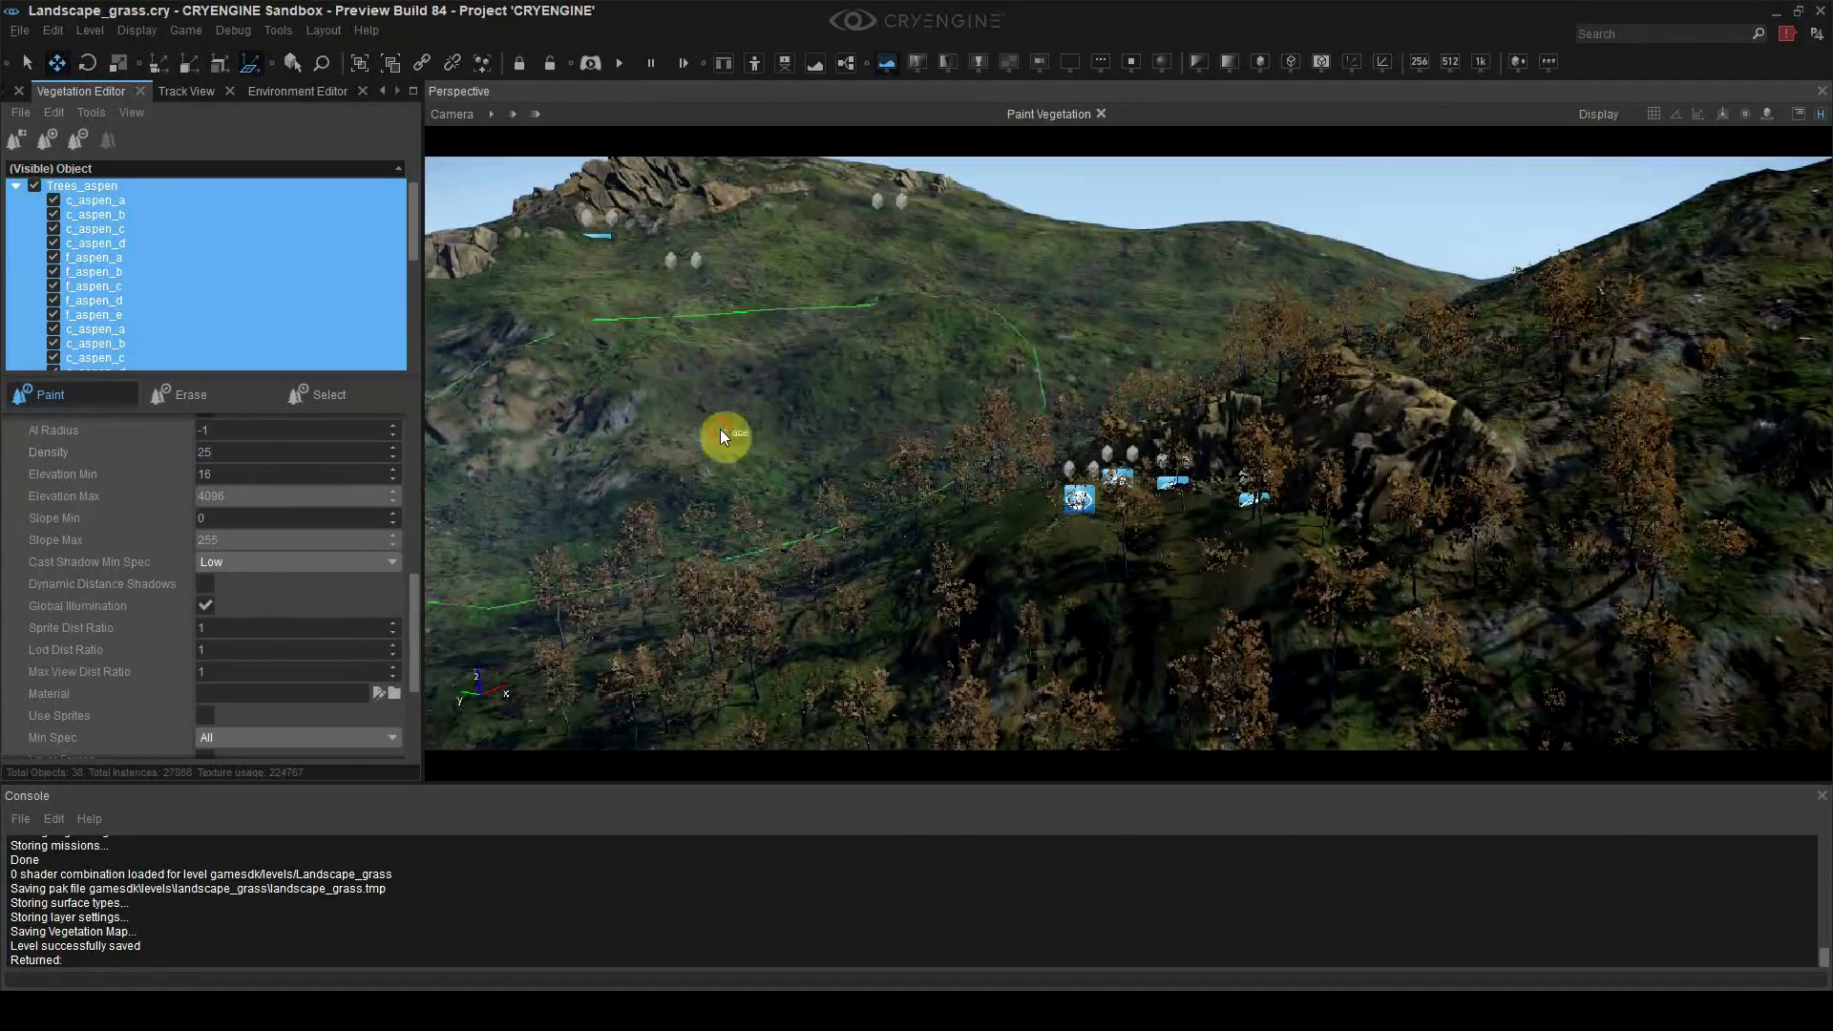
pyautogui.moveTo(720, 428); pyautogui.dragTo(1018, 504, button='right')
pyautogui.keyDown('ctrl'); pyautogui.moveTo(1018, 504); pyautogui.dragTo(876, 447); pyautogui.keyUp('ctrl')
# Step: Set the Trees_aspen maximum slope to 30, paint aspens across the hills and plateau, and return to camera location 4
pyautogui.scroll(2, 204, 601)
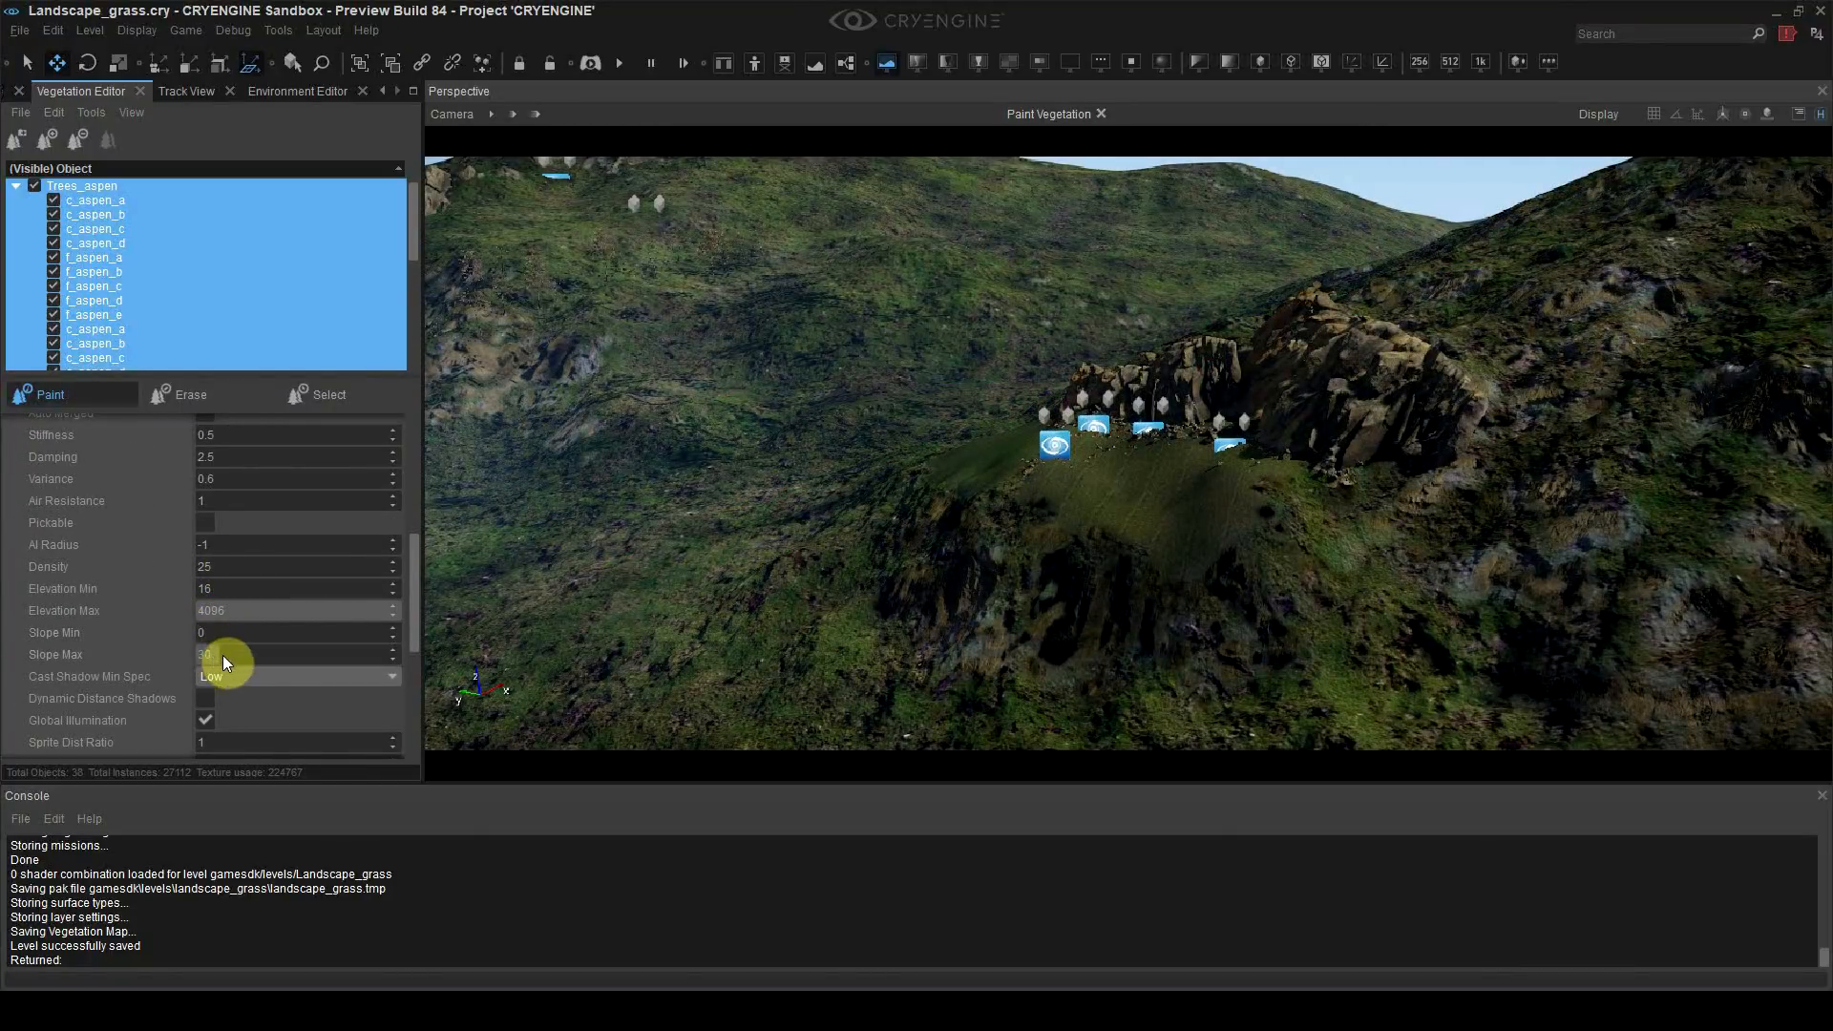
pyautogui.moveTo(984, 611); pyautogui.dragTo(1056, 453)
pyautogui.moveTo(1056, 453); pyautogui.dragTo(805, 394, button='right')
pyautogui.moveTo(804, 394); pyautogui.dragTo(944, 239)
pyautogui.hotkey('shift', 'F4')
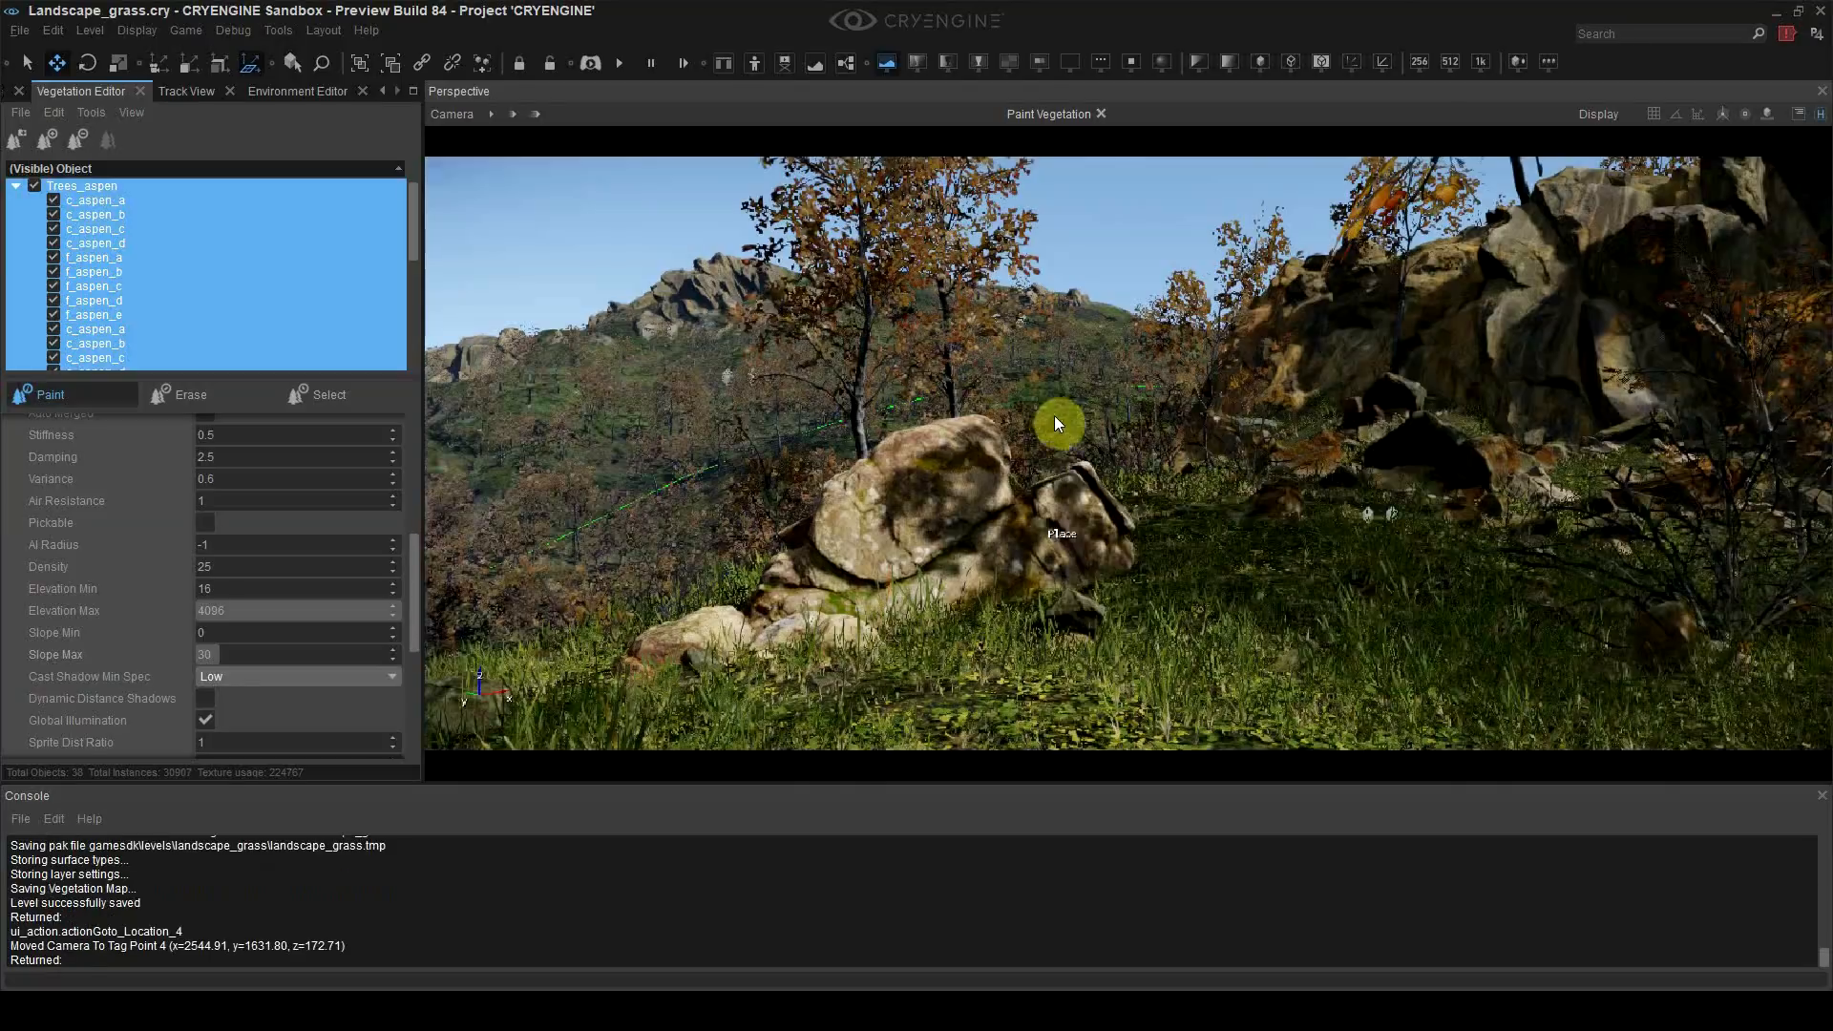
# Step: Undo the latest aspen stroke, paint more aspens around the plateau and return to camera location 4
pyautogui.moveTo(902, 296); pyautogui.dragTo(1137, 732)
pyautogui.hotkey('ctrl', 'z')
pyautogui.moveTo(1137, 732); pyautogui.dragTo(1366, 390, button='right')
pyautogui.moveTo(1365, 390); pyautogui.dragTo(1359, 345)
pyautogui.moveTo(1360, 339); pyautogui.dragTo(1295, 455, button='right')
pyautogui.hotkey('shift', 'F4')
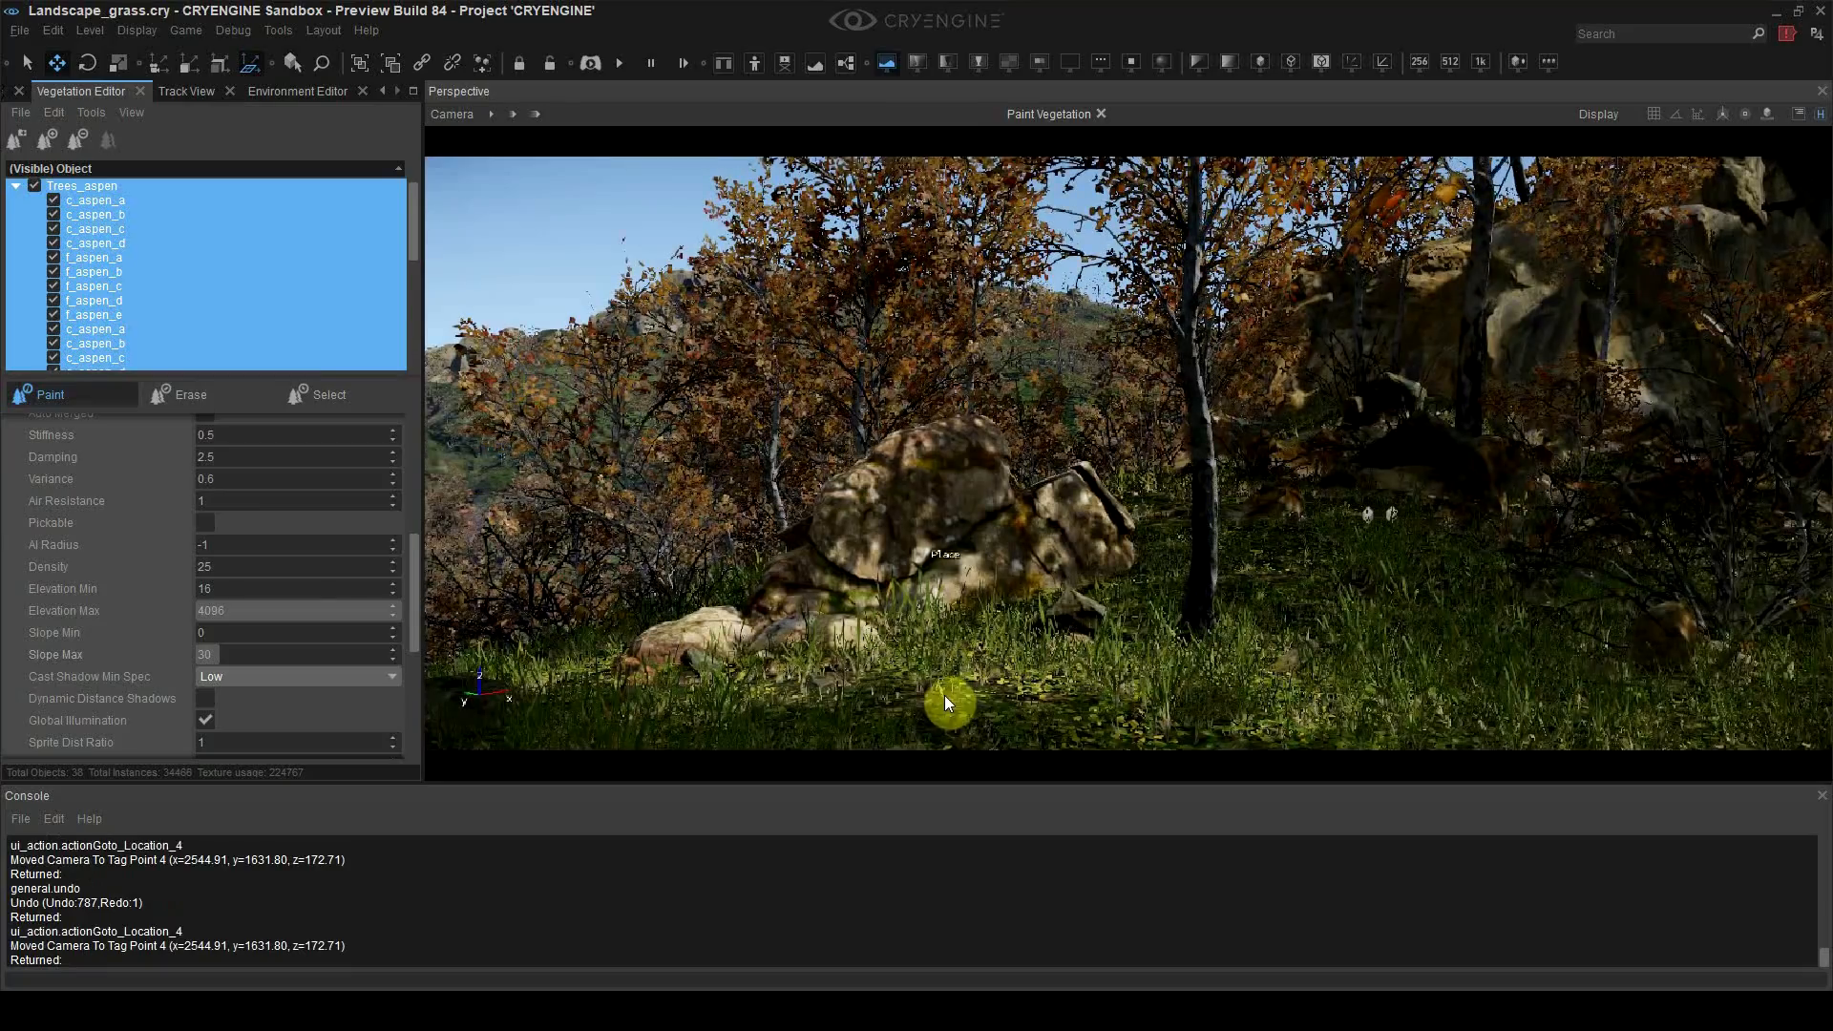
# Step: Select individual aspens around the boulder, shift them away from it and undo the last move
pyautogui.click(327, 395)
pyautogui.click(771, 477)
pyautogui.moveTo(794, 601); pyautogui.dragTo(420, 611)
pyautogui.click(877, 477)
pyautogui.click(1203, 544)
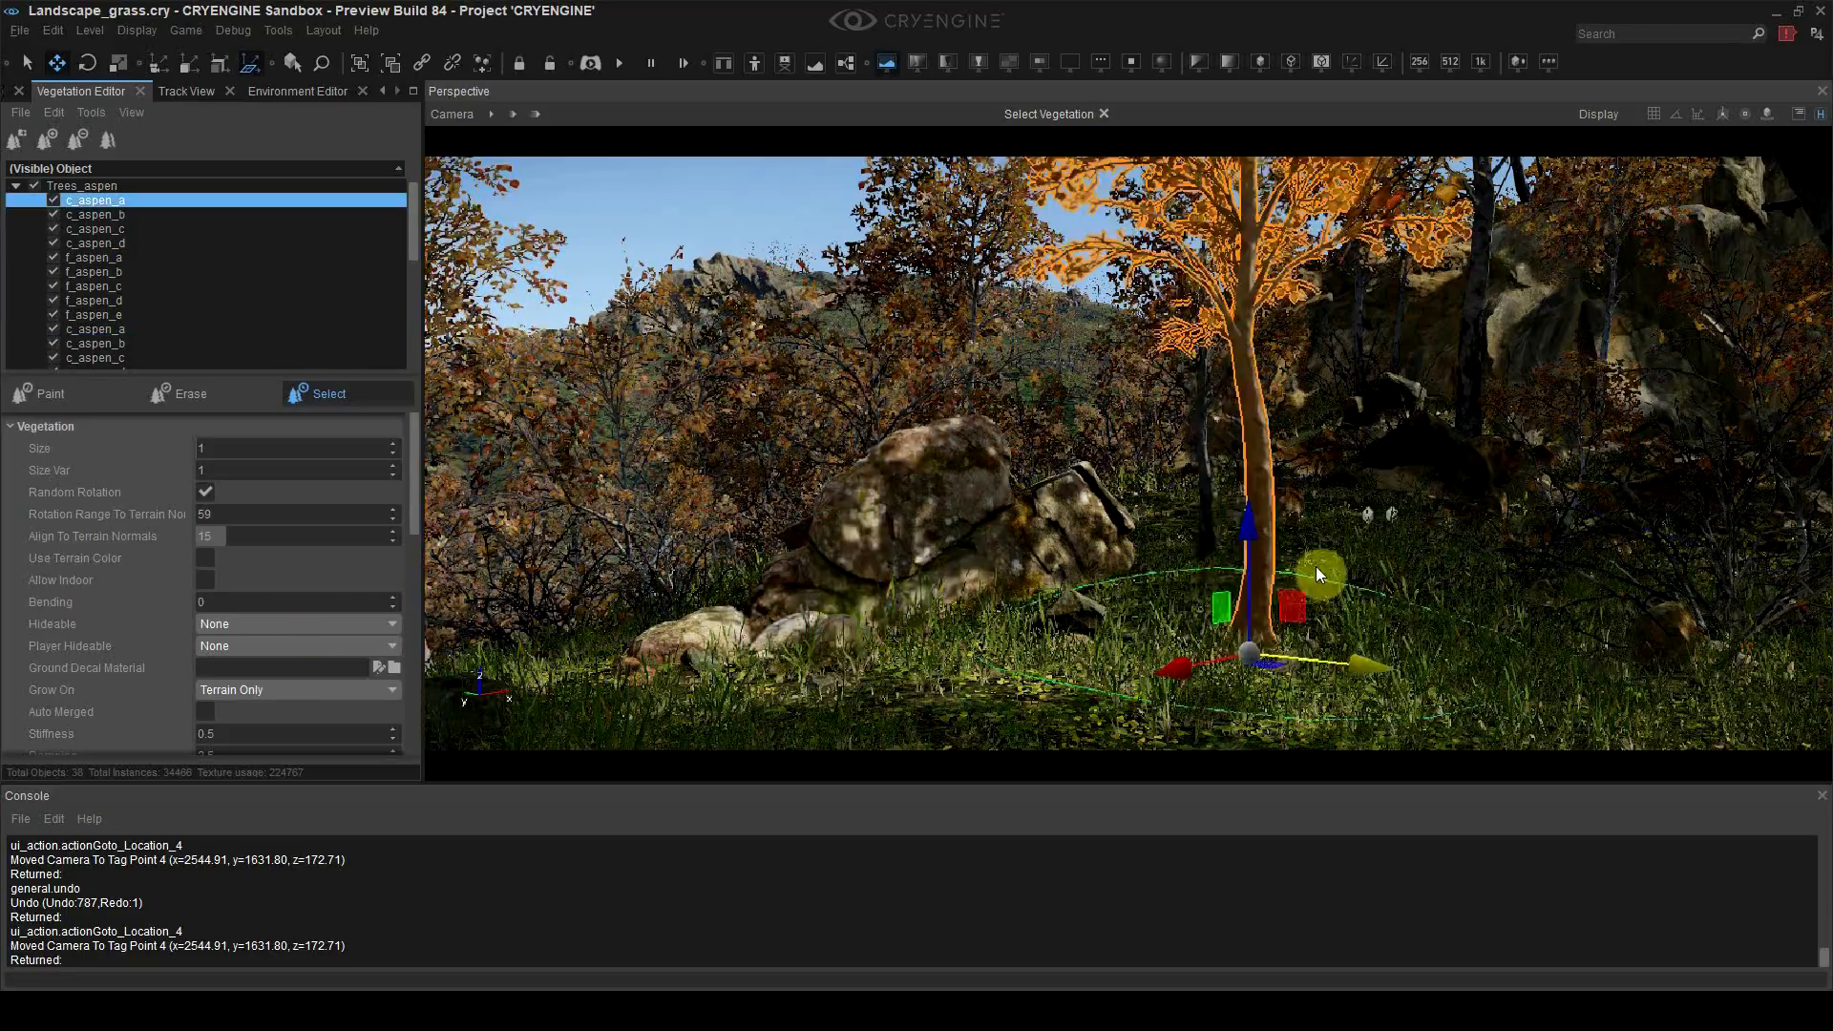
pyautogui.moveTo(1366, 659); pyautogui.dragTo(374, 609)
pyautogui.hotkey('ctrl', 'z')
# Step: Delete individual aspens one by one on the grassy slope behind the boulder
pyautogui.moveTo(851, 586); pyautogui.dragTo(838, 530, button='right')
pyautogui.click(838, 533)
pyautogui.press('Delete')
pyautogui.click(808, 553)
pyautogui.press('Delete')
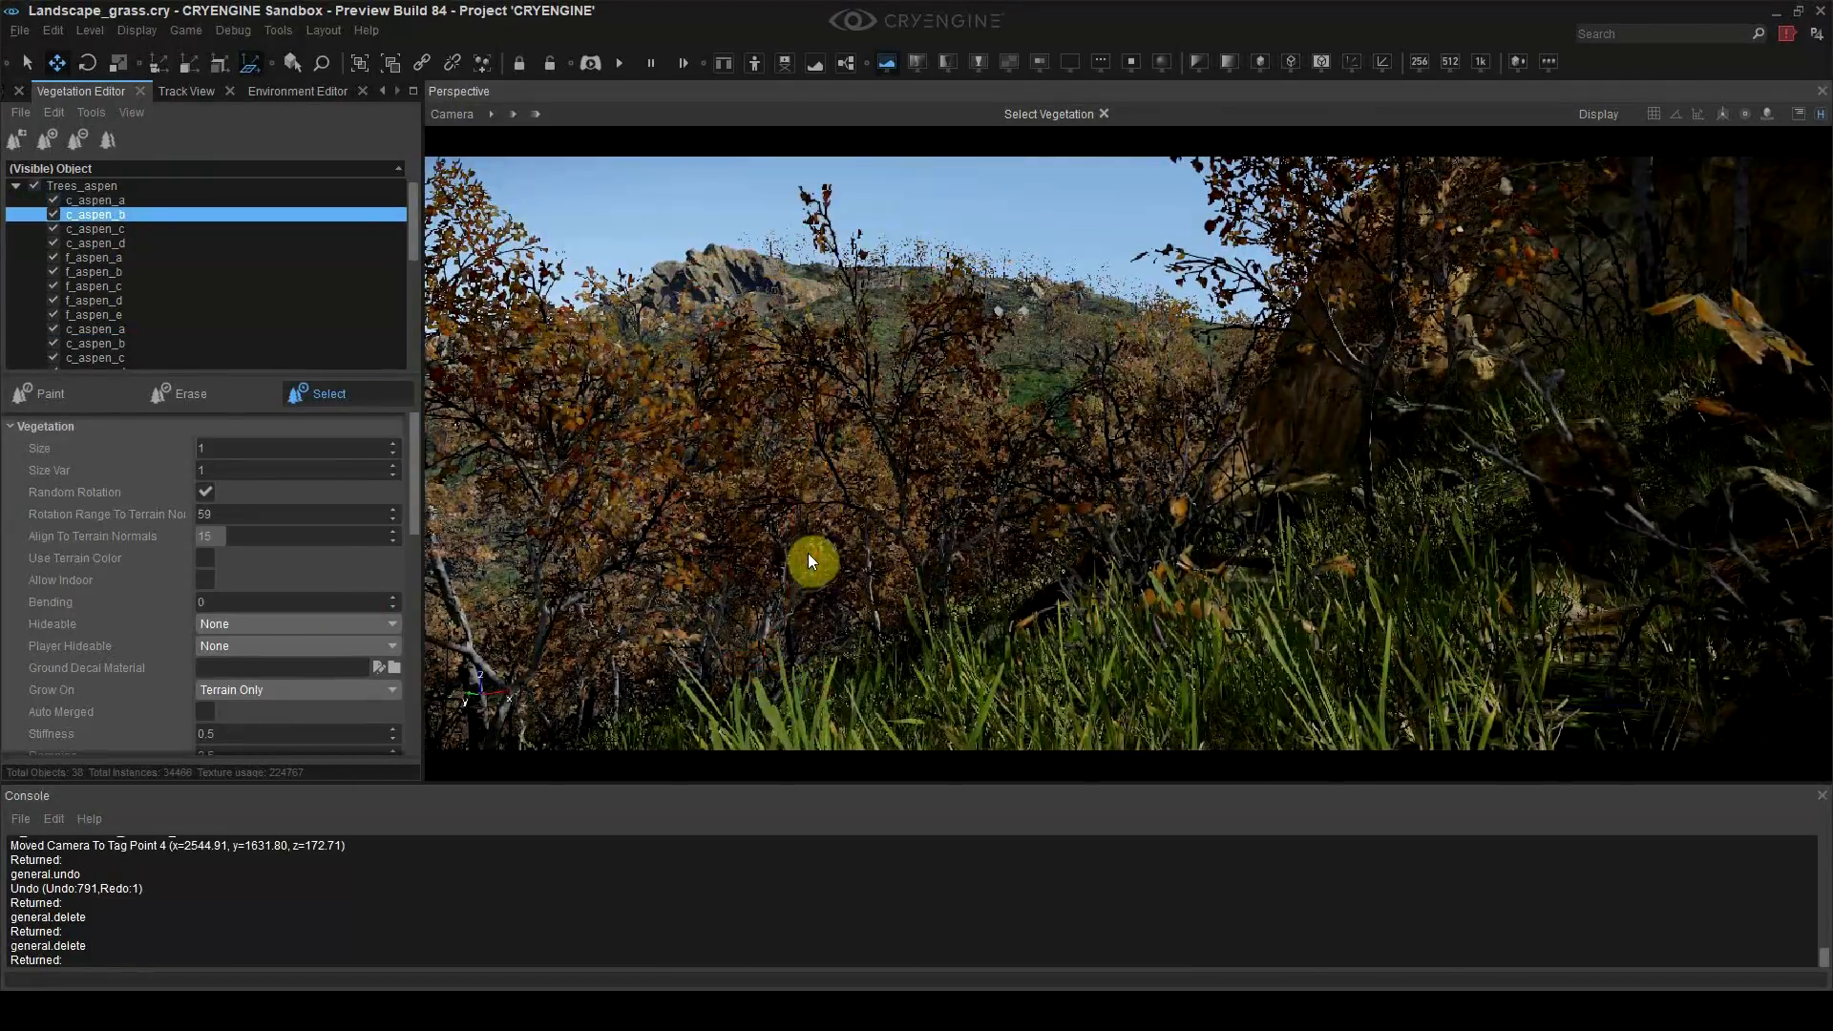
pyautogui.click(686, 667)
pyautogui.press('Delete')
pyautogui.click(1052, 553)
pyautogui.moveTo(719, 643); pyautogui.dragTo(831, 593, button='right')
pyautogui.press('Delete')
pyautogui.click(981, 589)
pyautogui.click(862, 577)
pyautogui.press('Delete')
pyautogui.click(827, 599)
pyautogui.press('Delete')
pyautogui.click(736, 553)
pyautogui.press('Delete')
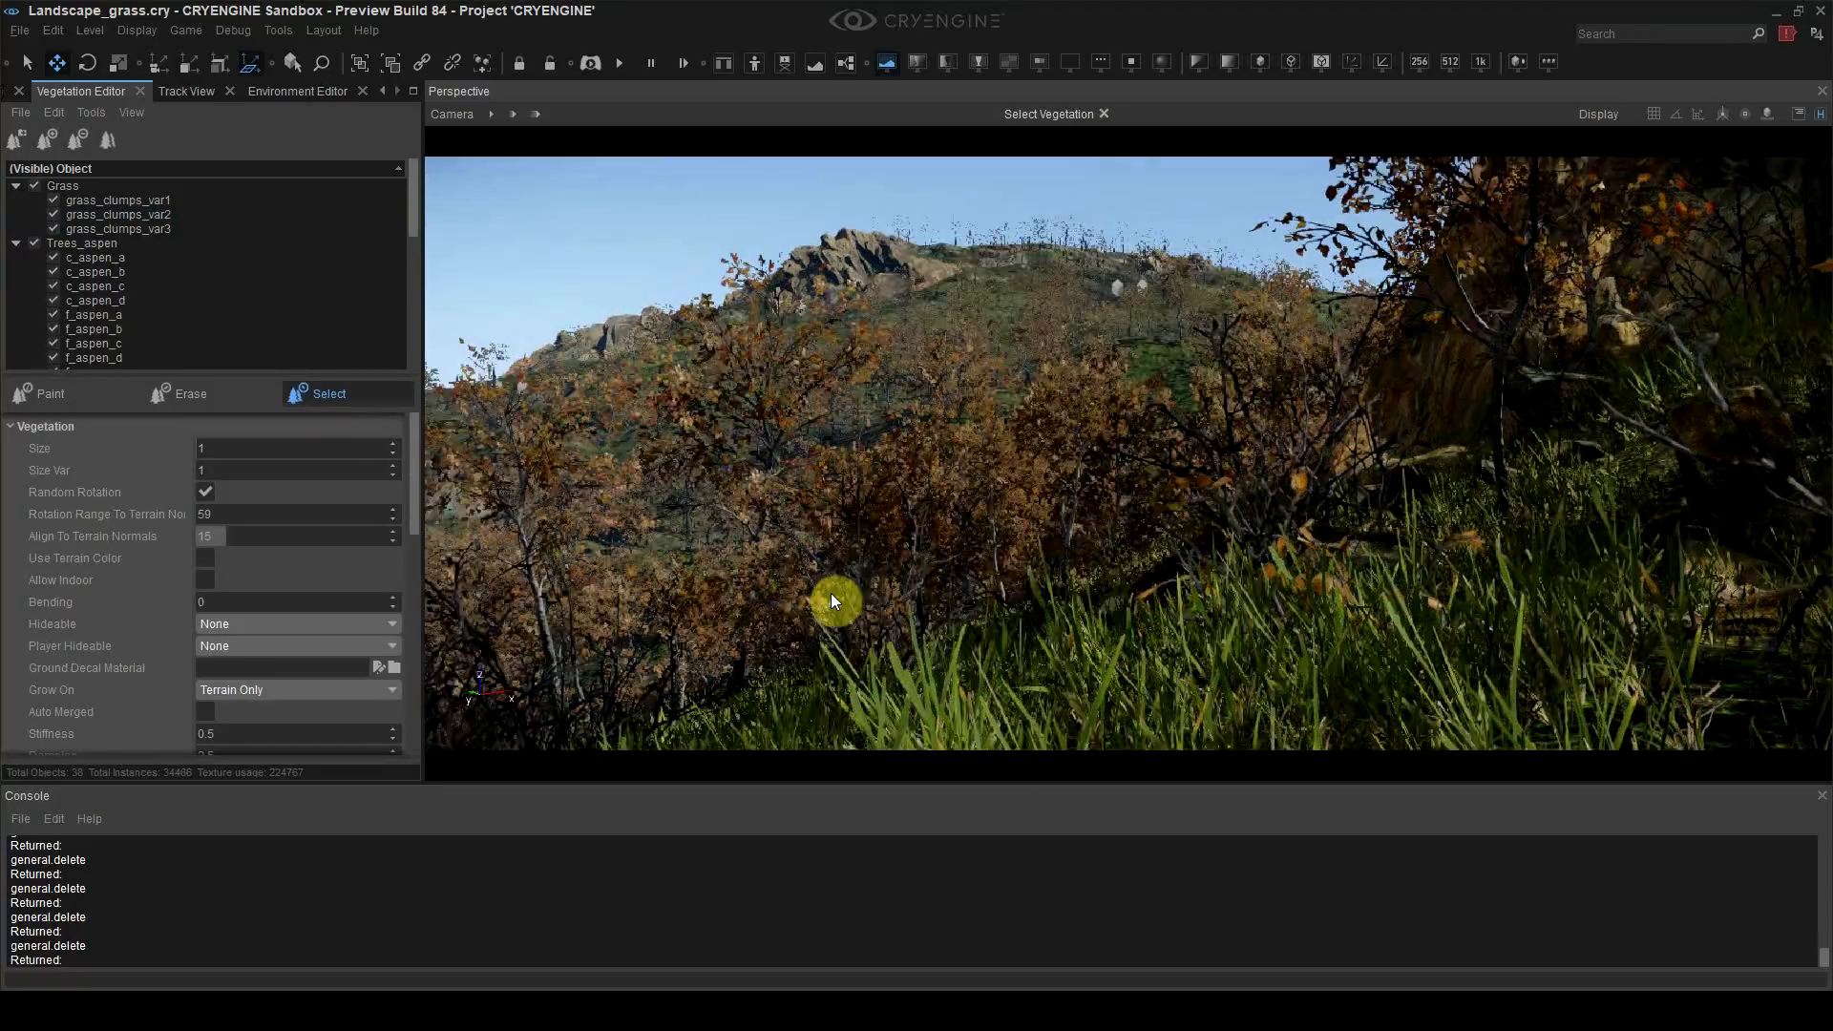
# Step: Shift the aspen in front of the cliff closer to the boulder at camera location 4 and undo the last edit
pyautogui.hotkey('shift', 'F4')
pyautogui.click(898, 216)
pyautogui.click(1204, 582)
pyautogui.press('Delete')
pyautogui.click(1309, 487)
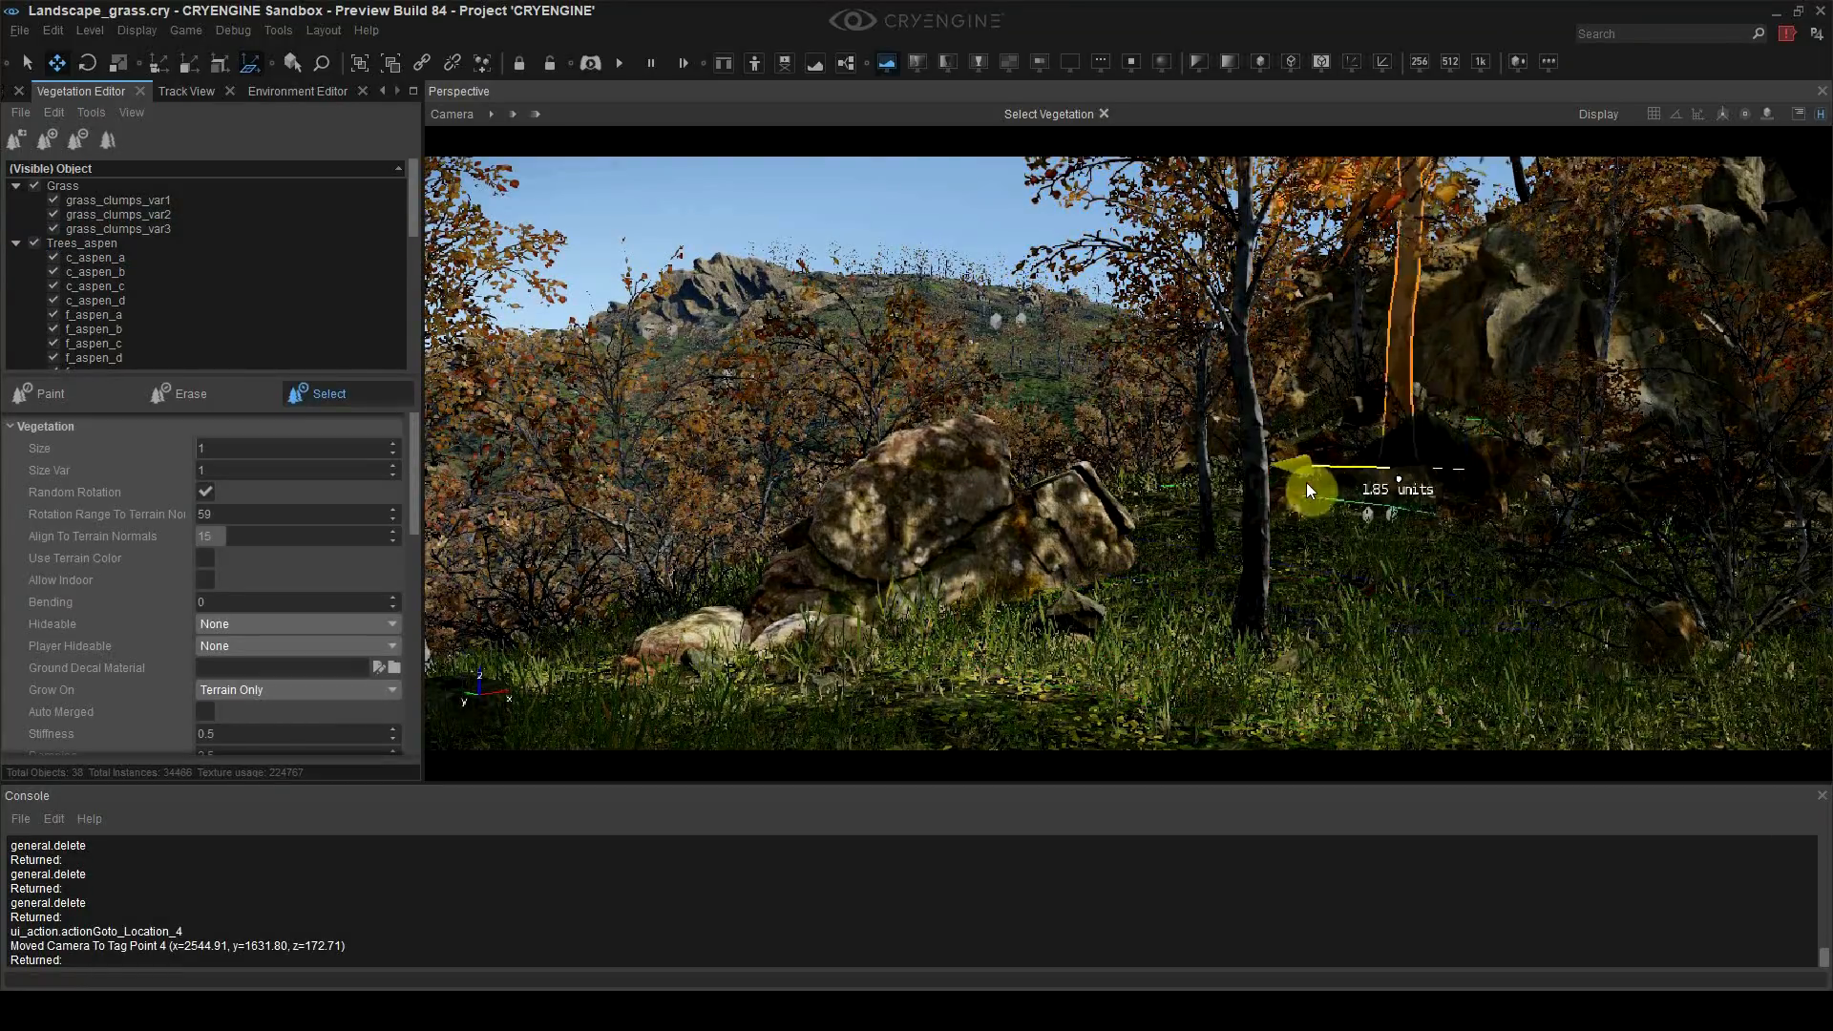
pyautogui.hotkey('ctrl', 'z')
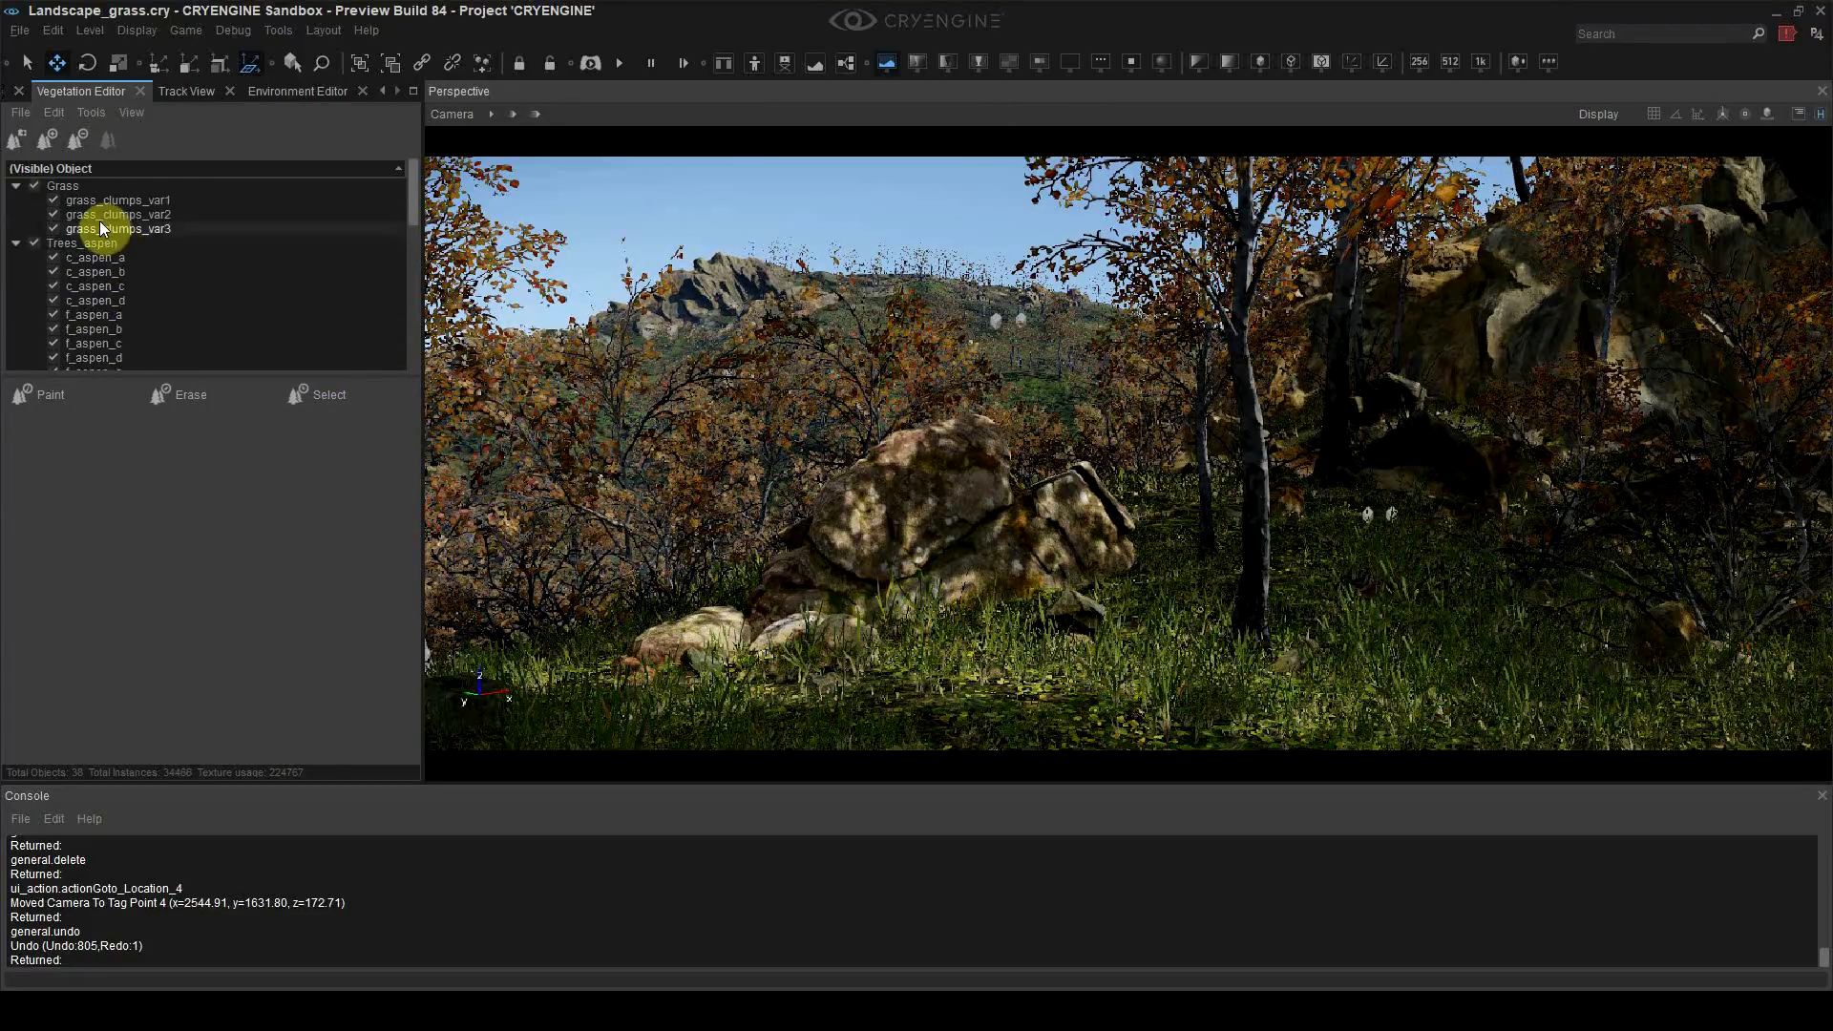
# Step: Erase the Trees_aspen vegetation from the distant hilltop and return to camera location 4
pyautogui.click(81, 243)
pyautogui.click(186, 394)
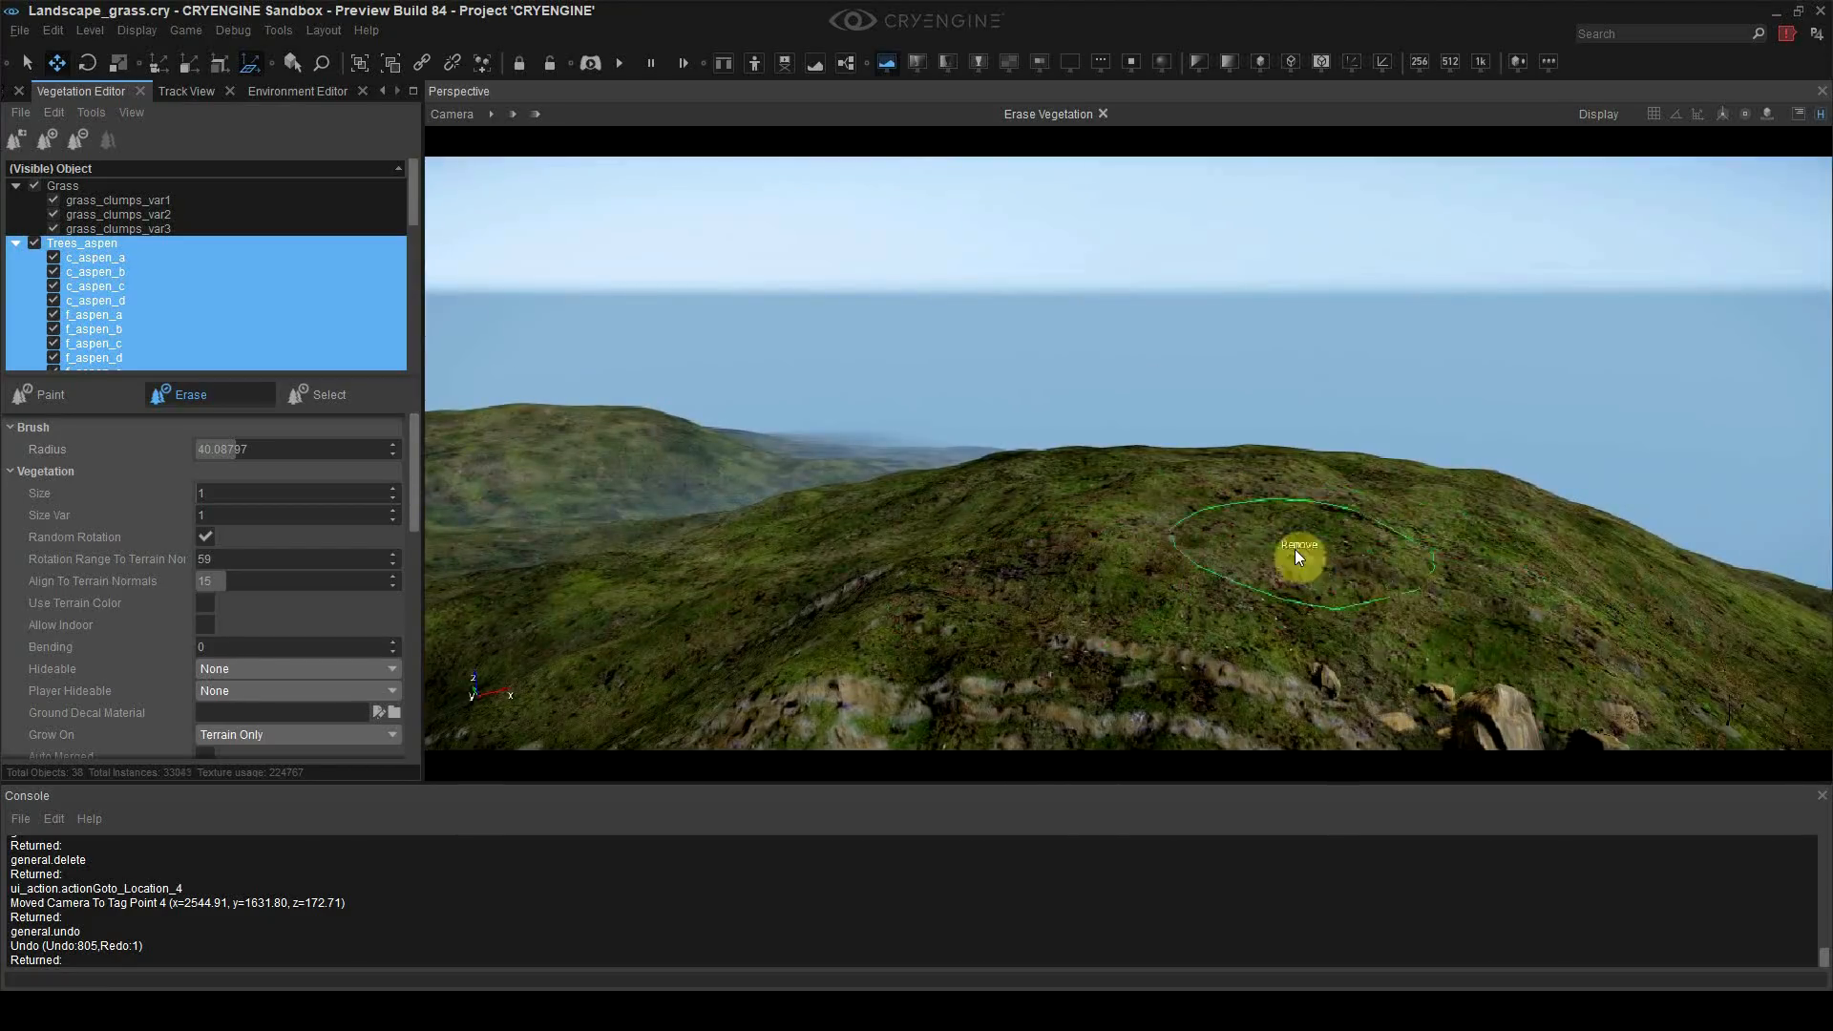
pyautogui.hotkey('shift', 'F4')
# Step: Set the erase radius to 4, thin out the aspens on the slope beside the boulder and undo the last stroke
pyautogui.moveTo(1201, 506); pyautogui.dragTo(1199, 438, button='right')
pyautogui.write('4')
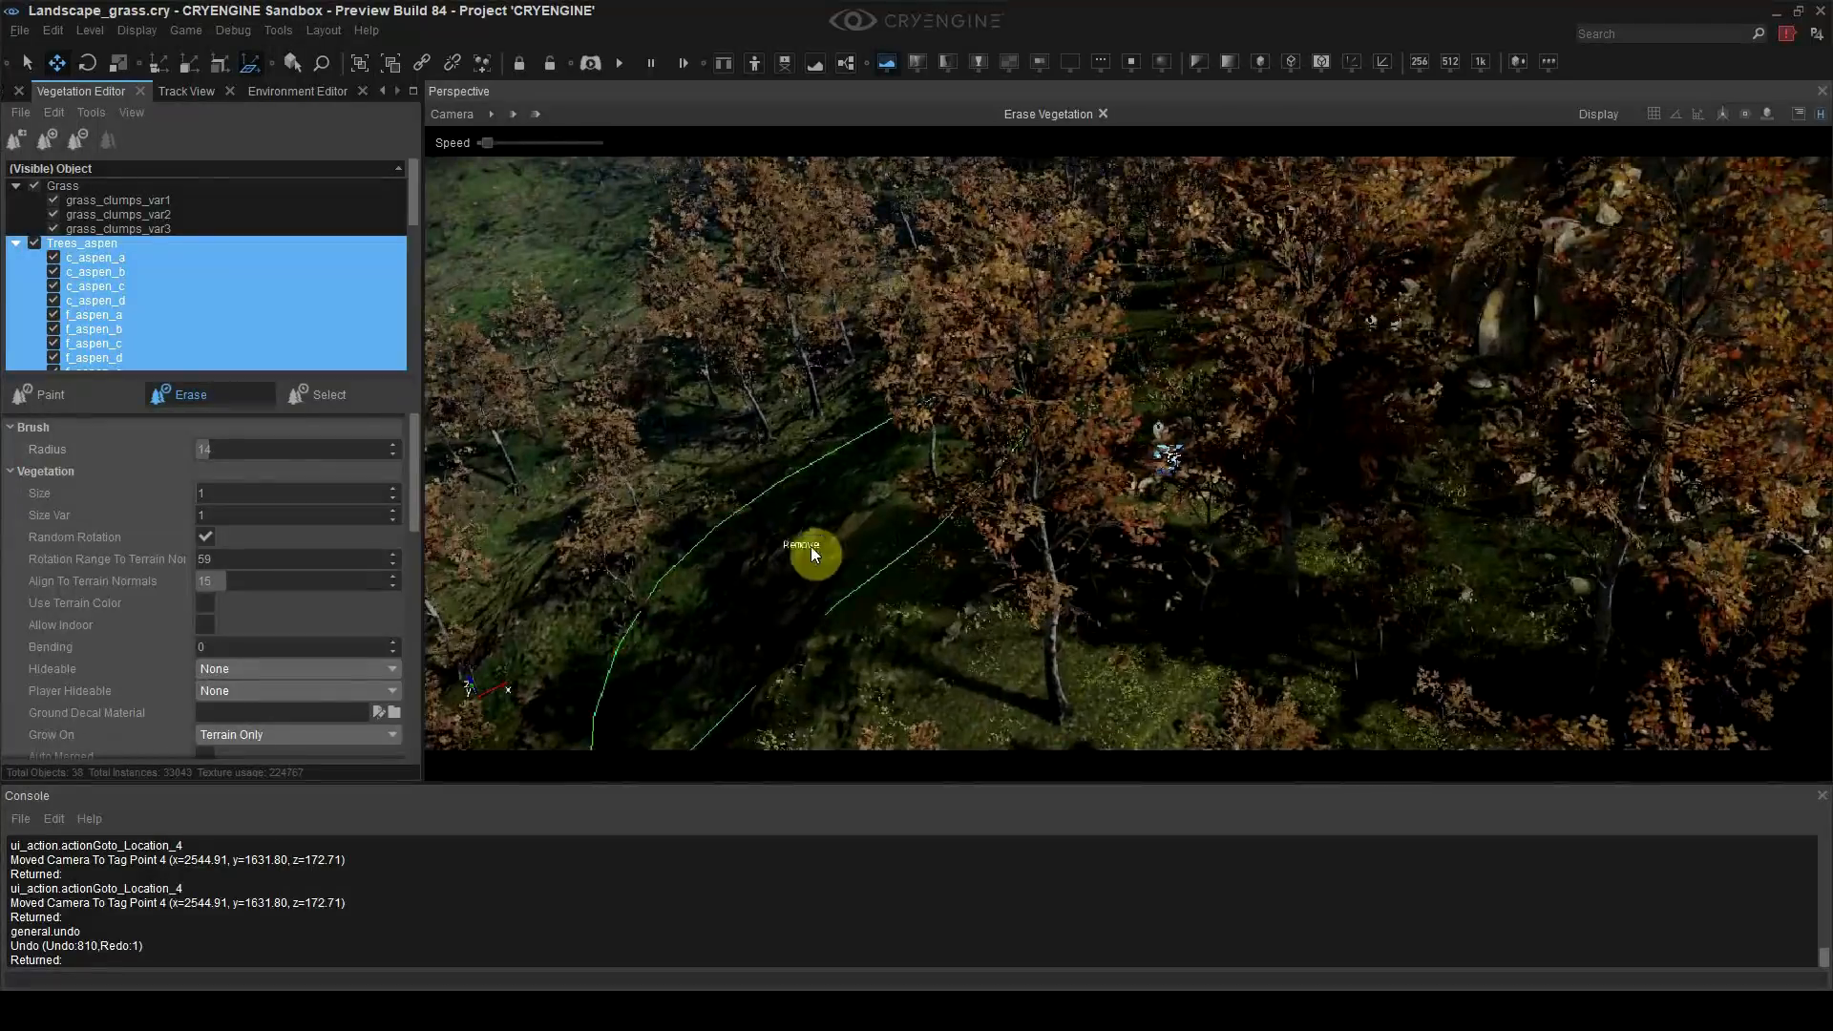
pyautogui.hotkey('shift', 'F4')
pyautogui.moveTo(993, 549); pyautogui.dragTo(999, 610, button='right')
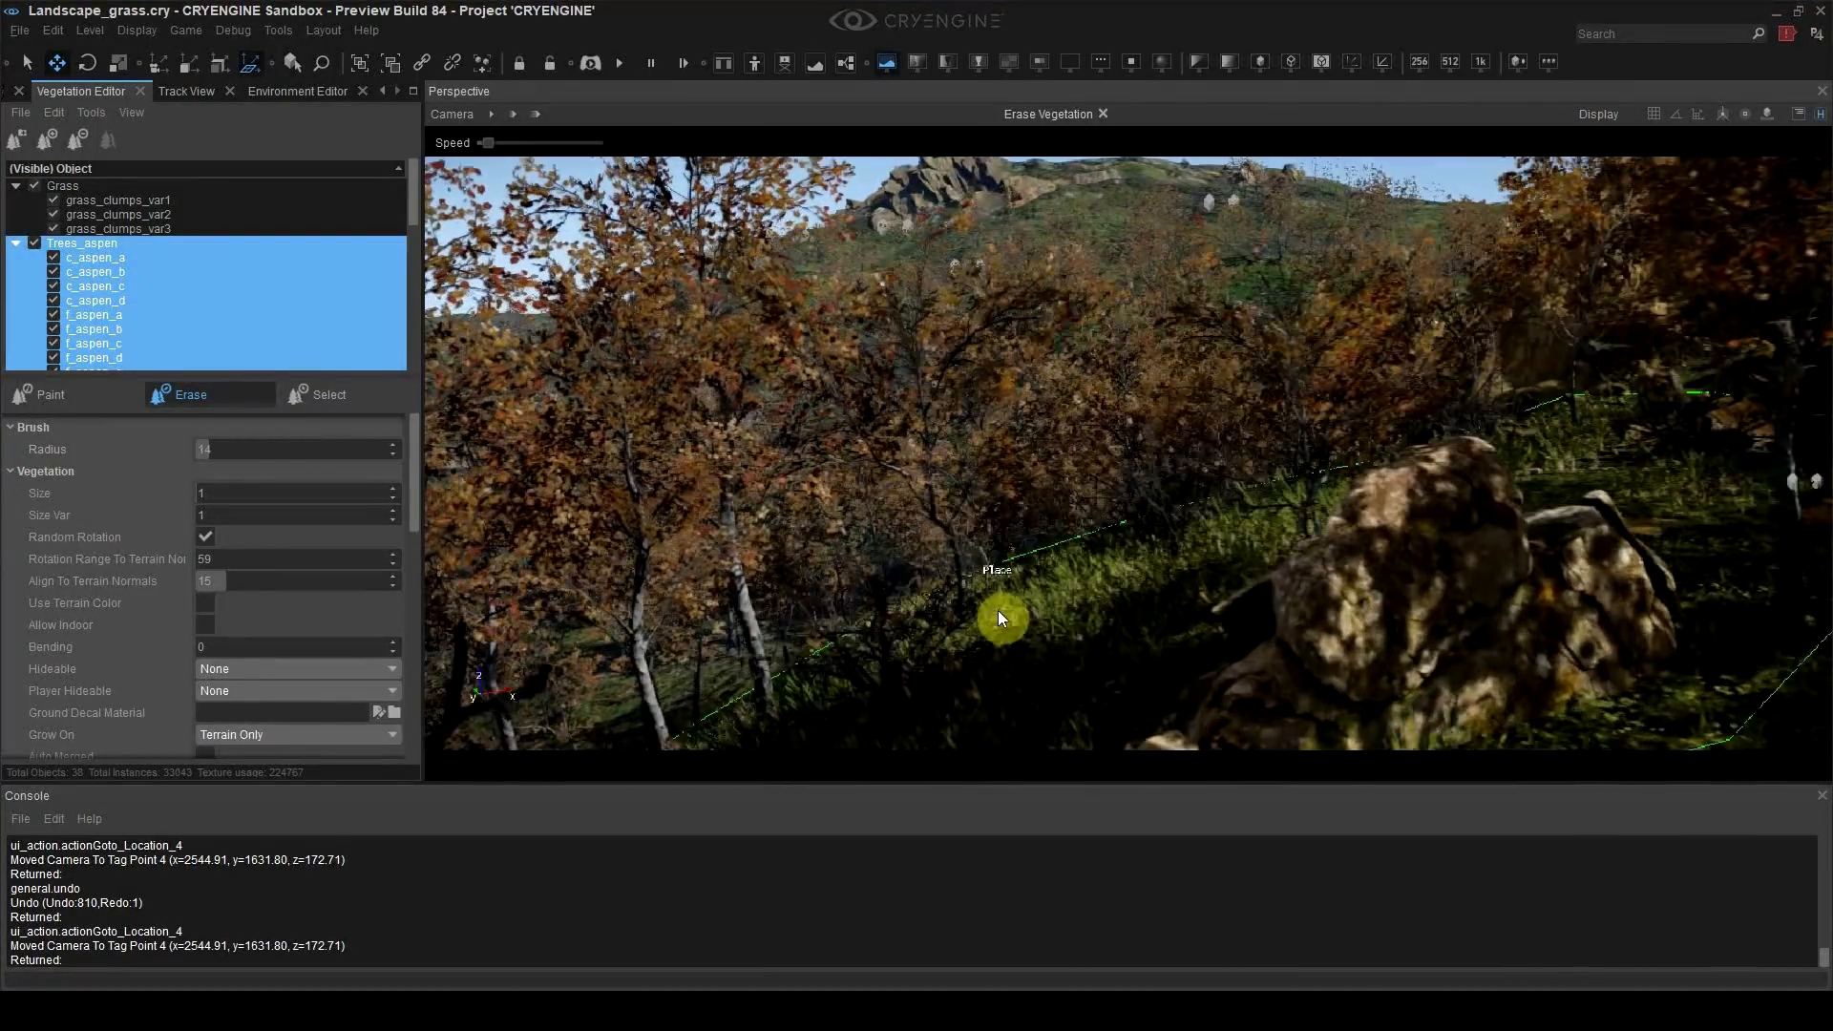
pyautogui.doubleClick(258, 451)
pyautogui.write('4')
pyautogui.moveTo(1006, 632); pyautogui.dragTo(1027, 586)
pyautogui.moveTo(1027, 587)
pyautogui.mouseDown(button='right')
pyautogui.moveTo(1172, 657)
pyautogui.moveTo(1092, 670)
pyautogui.moveTo(1226, 680)
pyautogui.mouseUp(button='right')
pyautogui.click(1171, 657)
pyautogui.hotkey('shift', 'F4')
pyautogui.press('w')
pyautogui.hotkey('ctrl', 'z')
pyautogui.hotkey('shift', 'F4')
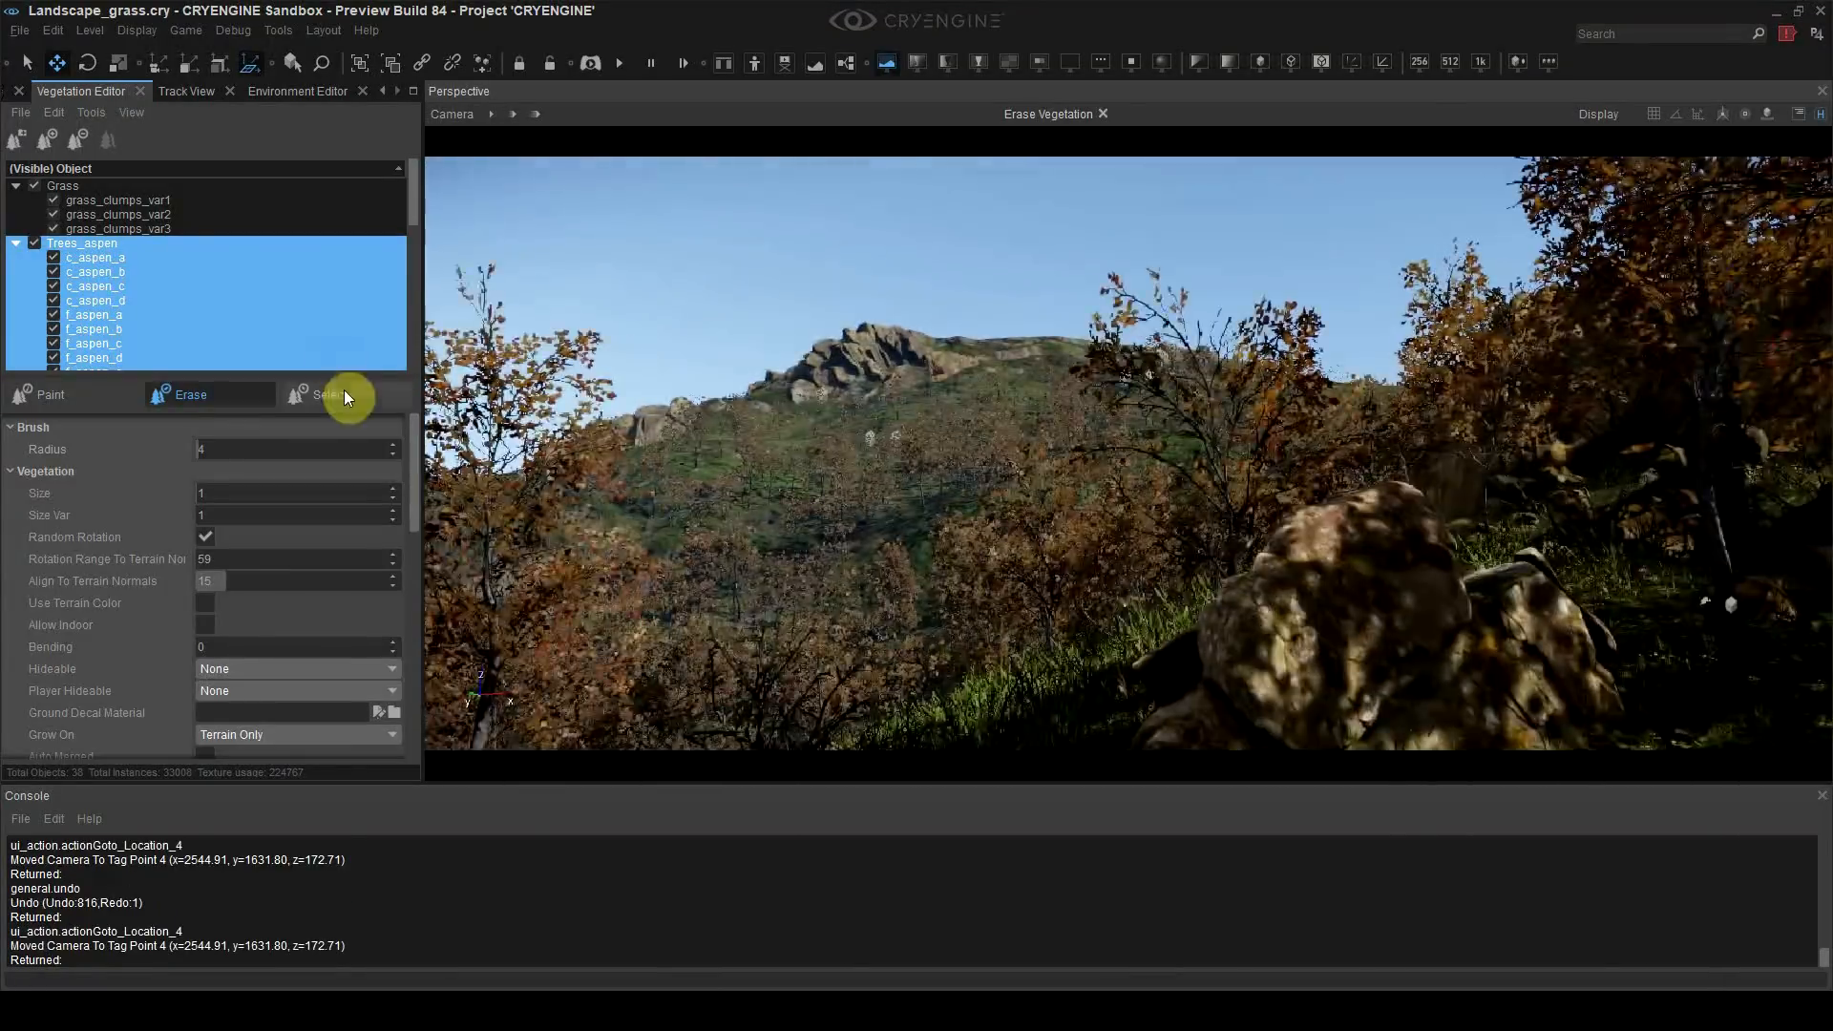
# Step: Select individual aspens around the boulder at camera location 4, nudge the one at the slope's edge and clear the selection
pyautogui.click(344, 395)
pyautogui.click(1423, 621)
pyautogui.hotkey('shift', 'F4')
pyautogui.click(880, 611)
pyautogui.moveTo(503, 671); pyautogui.dragTo(496, 671)
pyautogui.click(922, 164)
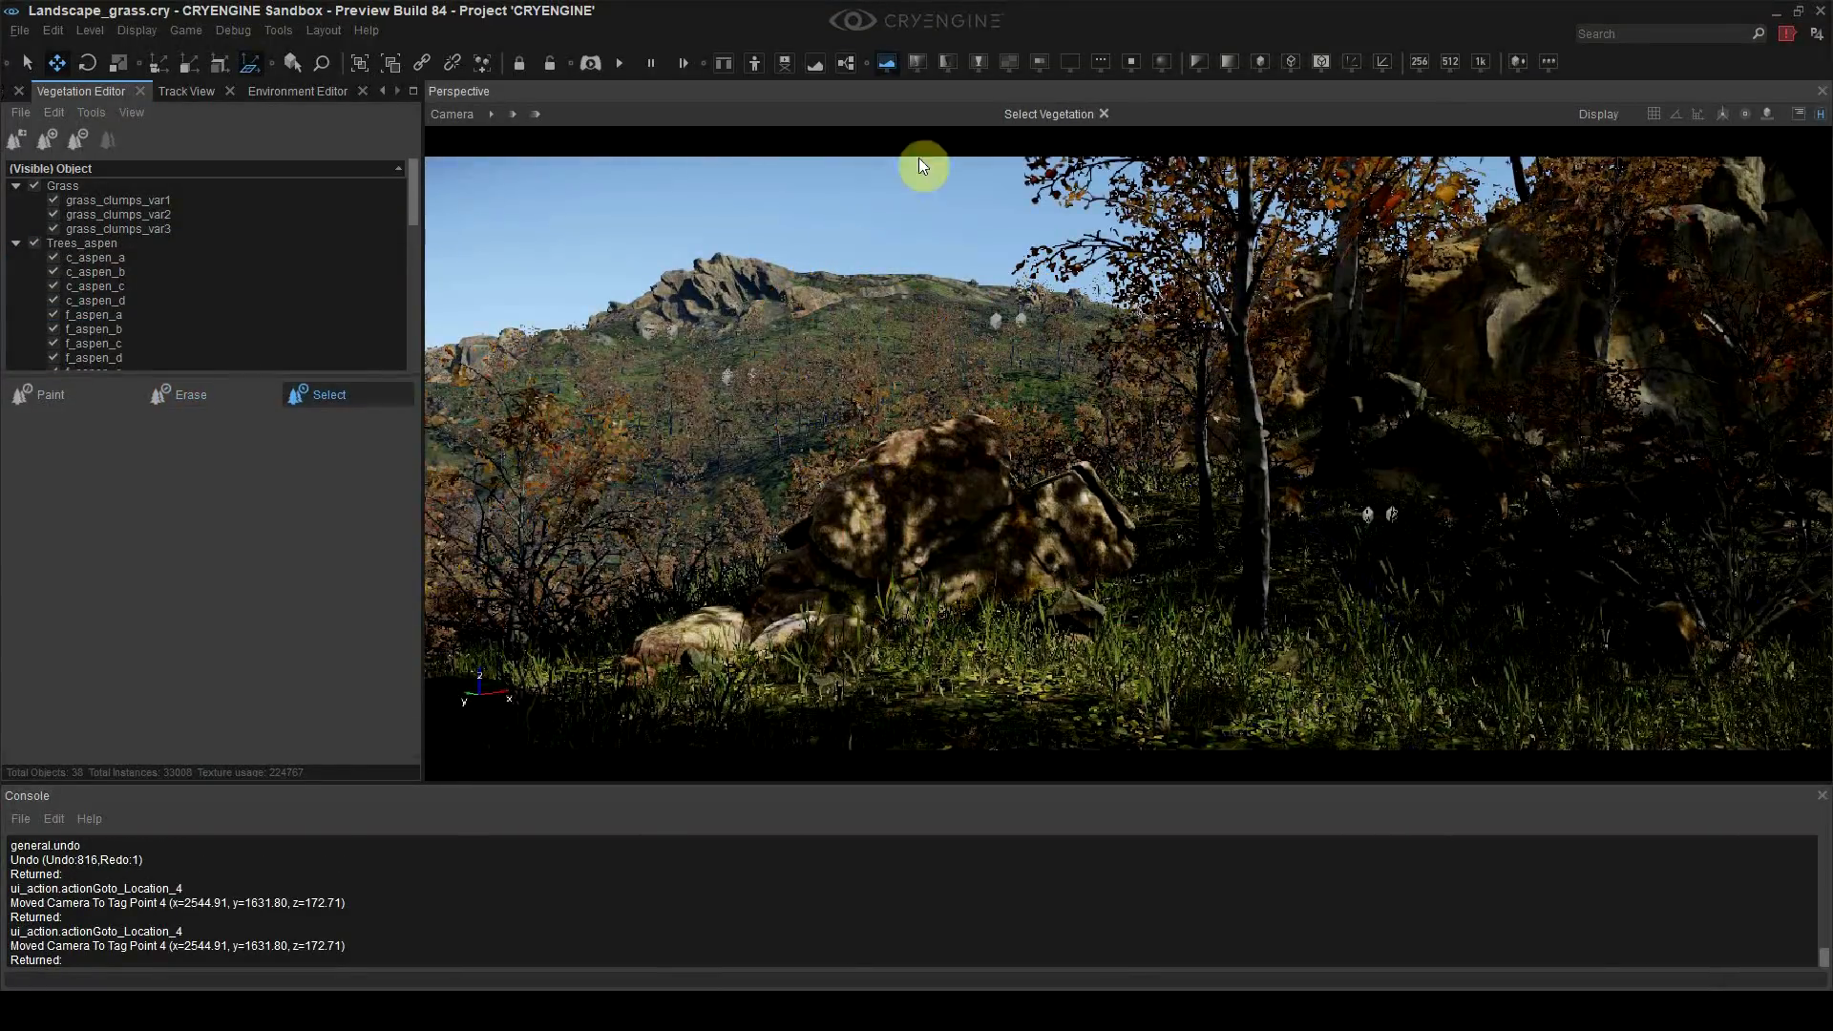
# Step: Delete the foreground aspen standing just beside the boulder at camera location 4
pyautogui.hotkey('ctrl', 'z')
pyautogui.hotkey('ctrl', 'y')
pyautogui.click(586, 611)
pyautogui.click(860, 215)
pyautogui.moveTo(1267, 549); pyautogui.dragTo(1473, 651)
pyautogui.press('Delete')
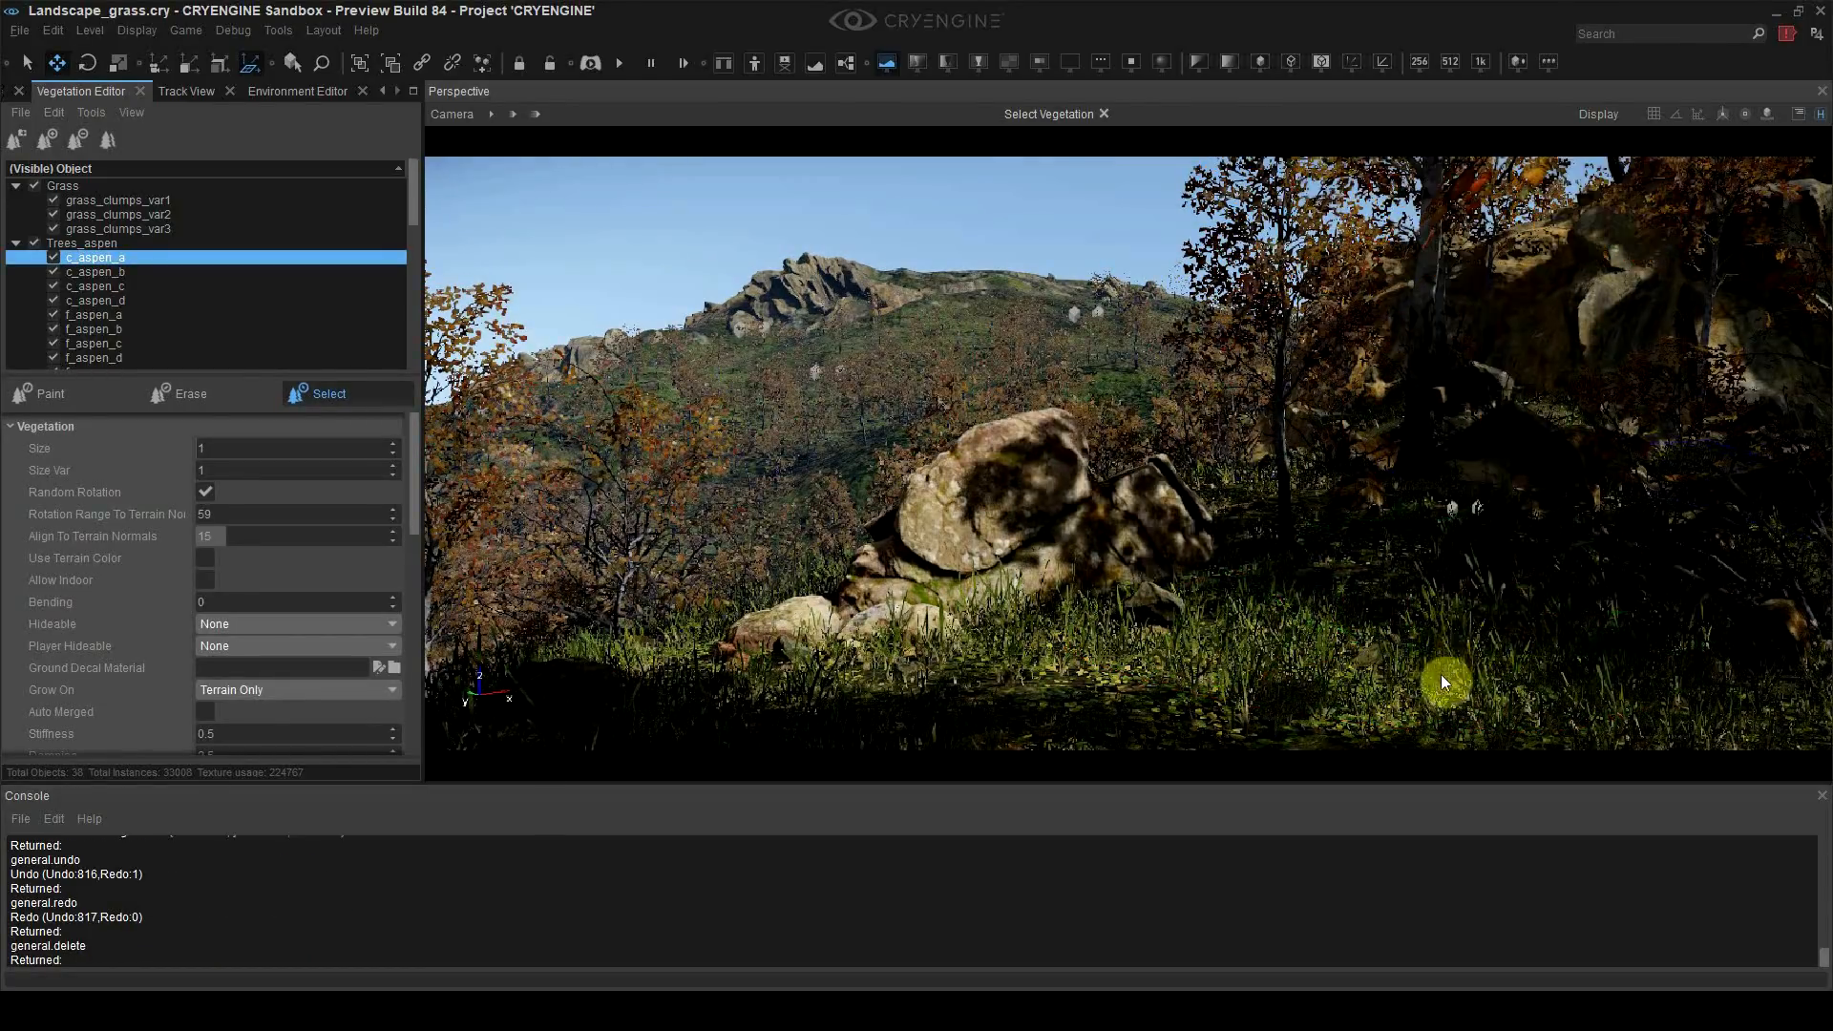
pyautogui.hotkey('ctrl', 'z')
pyautogui.press('Delete')
# Step: Delete more aspens from the shaded slope in front of the cliff and save the level
pyautogui.click(1498, 544)
pyautogui.press('Delete')
pyautogui.click(1425, 344)
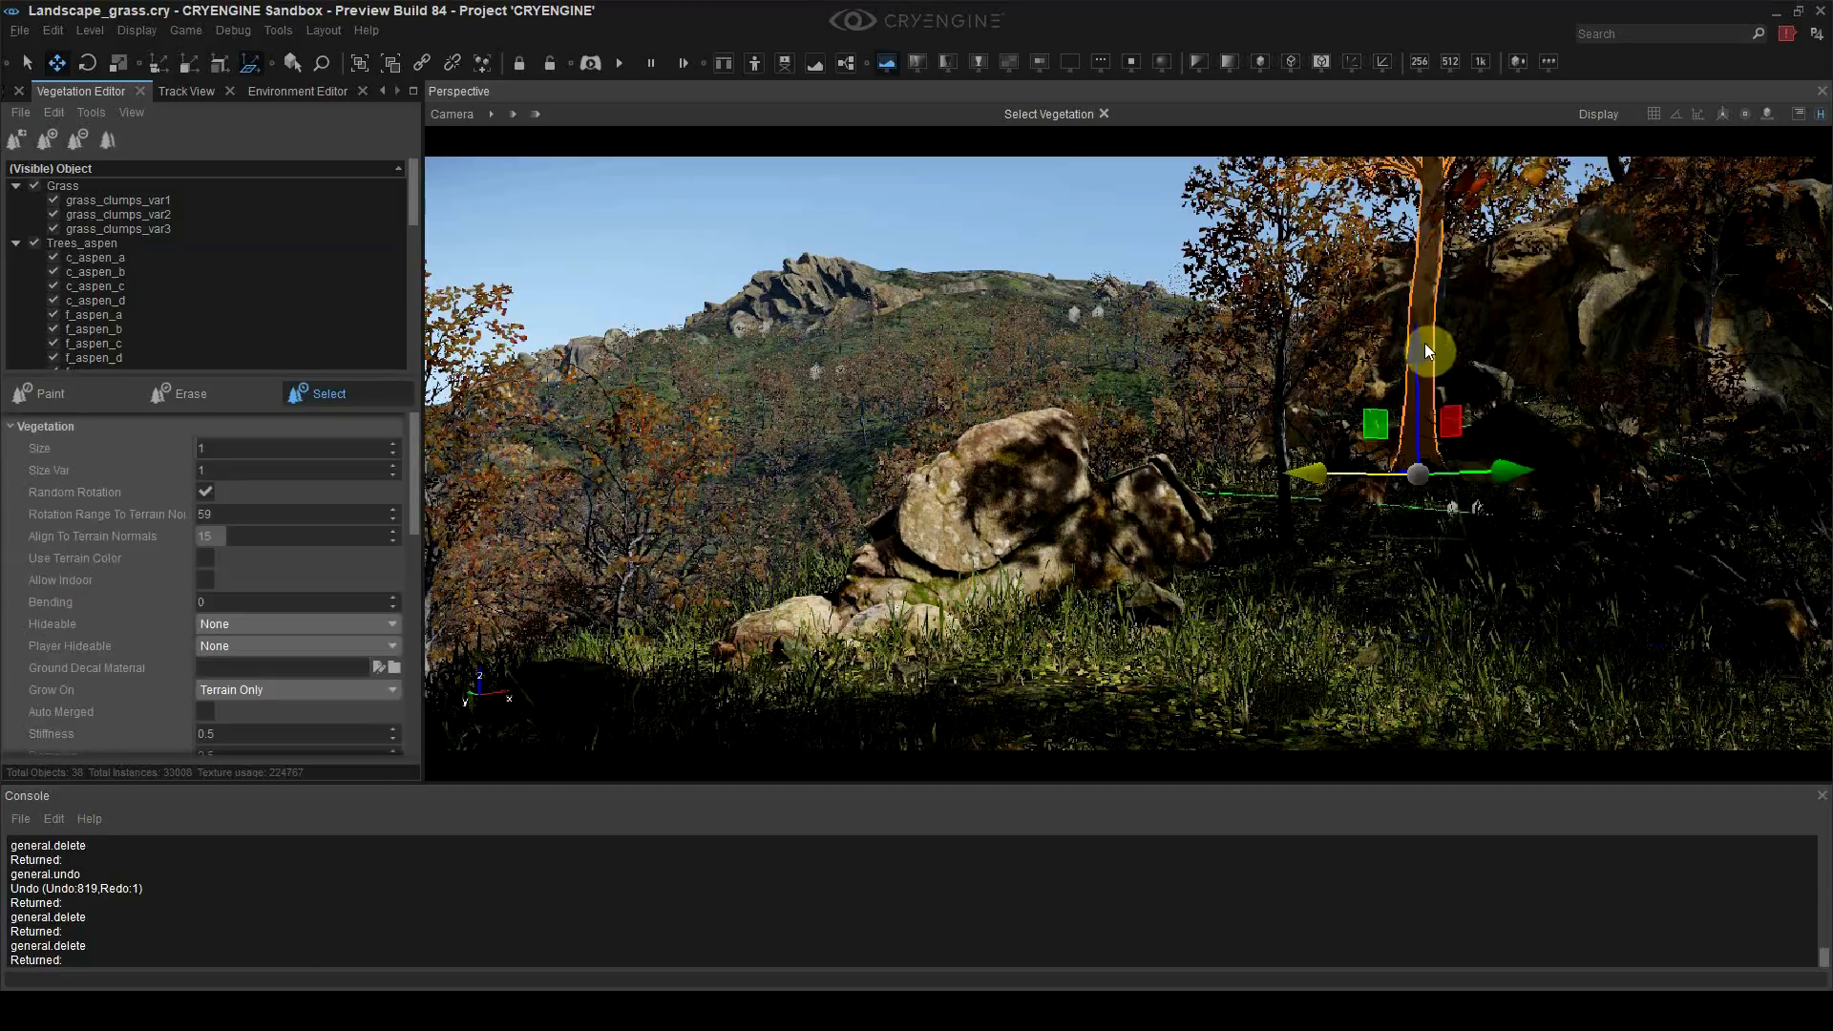
pyautogui.press('Delete')
pyautogui.hotkey('ctrl', 's')
# Step: Set the sun direction in the environment settings to 8 so more light reaches the boulder
pyautogui.click(298, 91)
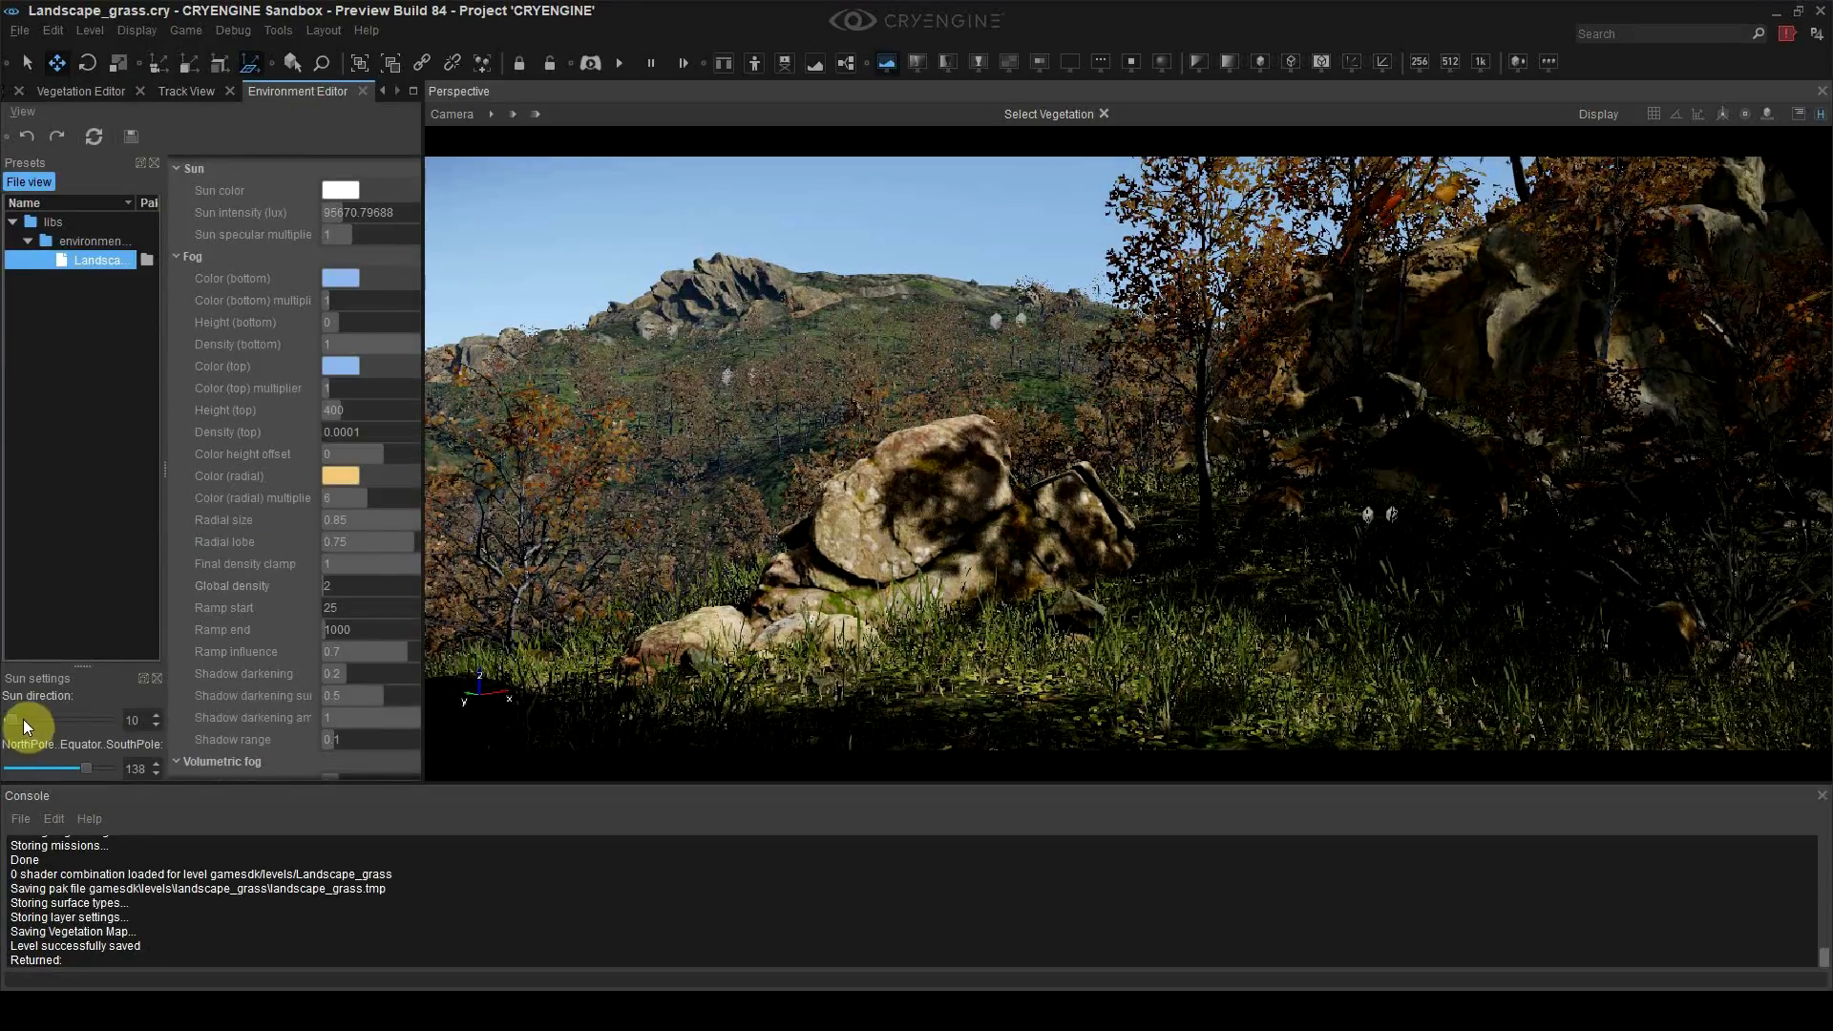
pyautogui.moveTo(23, 733)
pyautogui.mouseDown()
pyautogui.moveTo(65, 733)
pyautogui.moveTo(9, 737)
pyautogui.mouseUp()
pyautogui.click(153, 728)
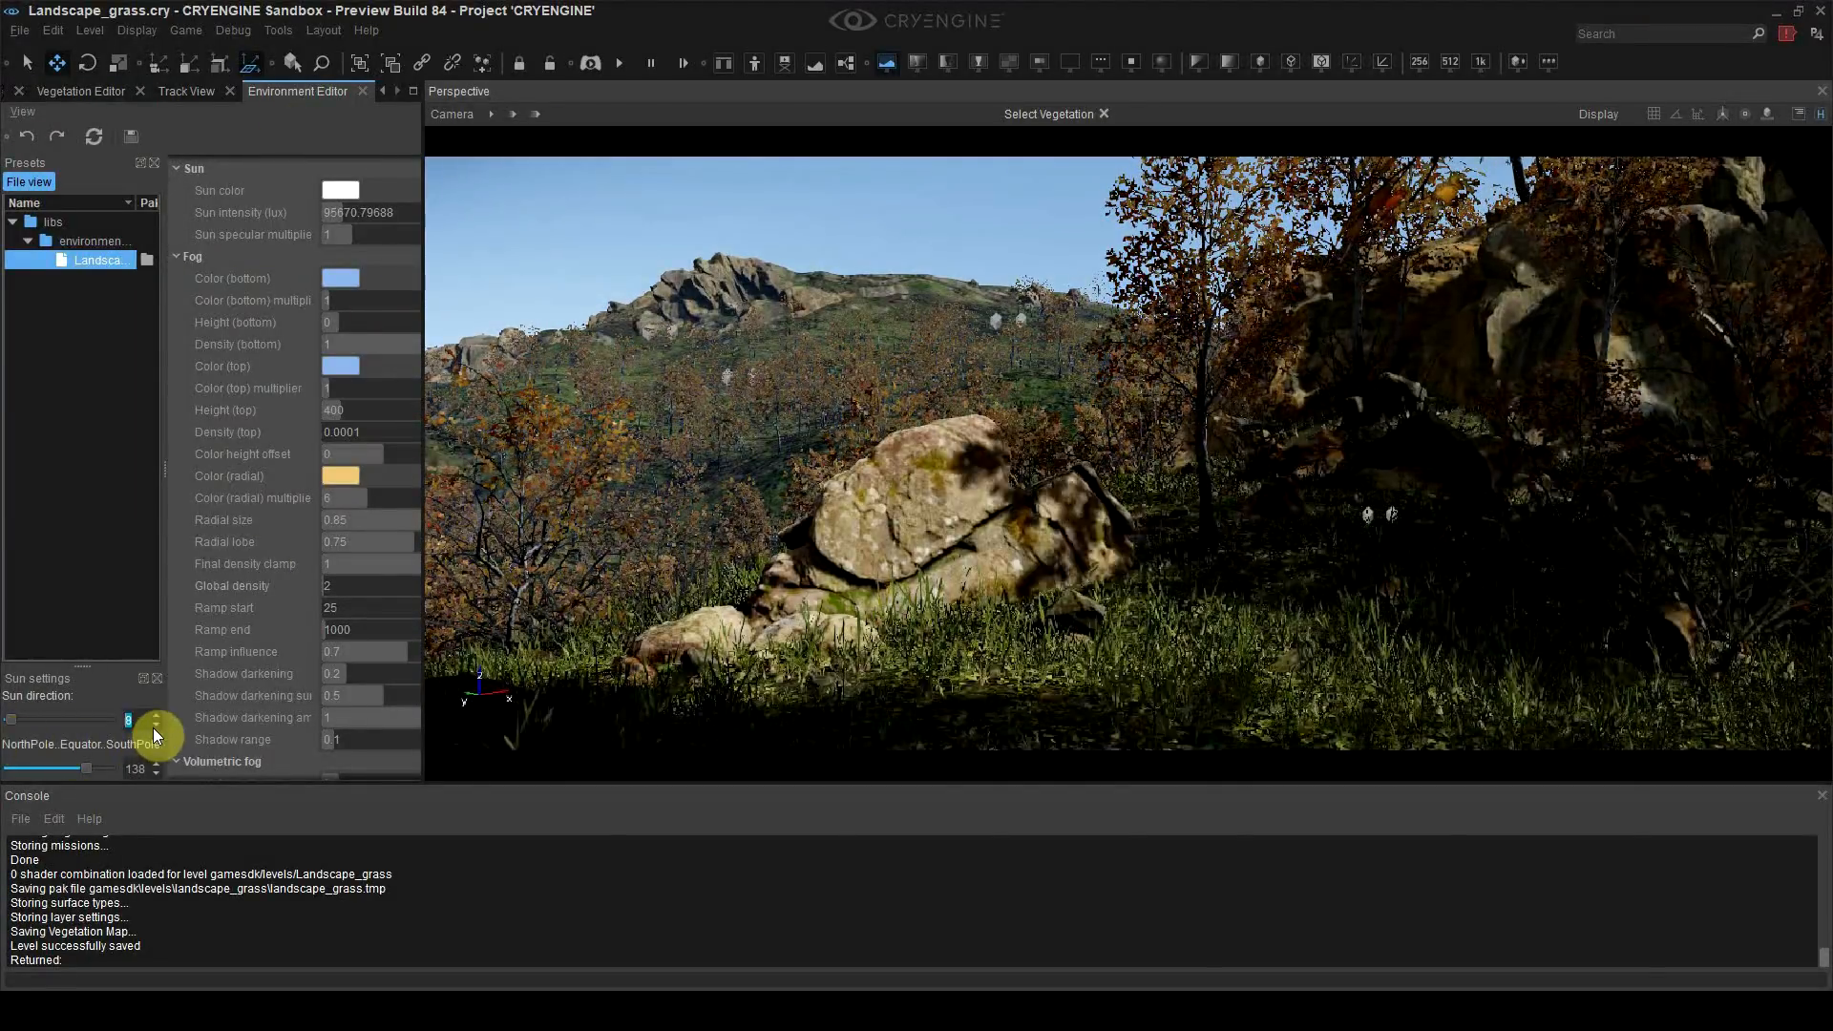
pyautogui.click(153, 715)
pyautogui.click(153, 725)
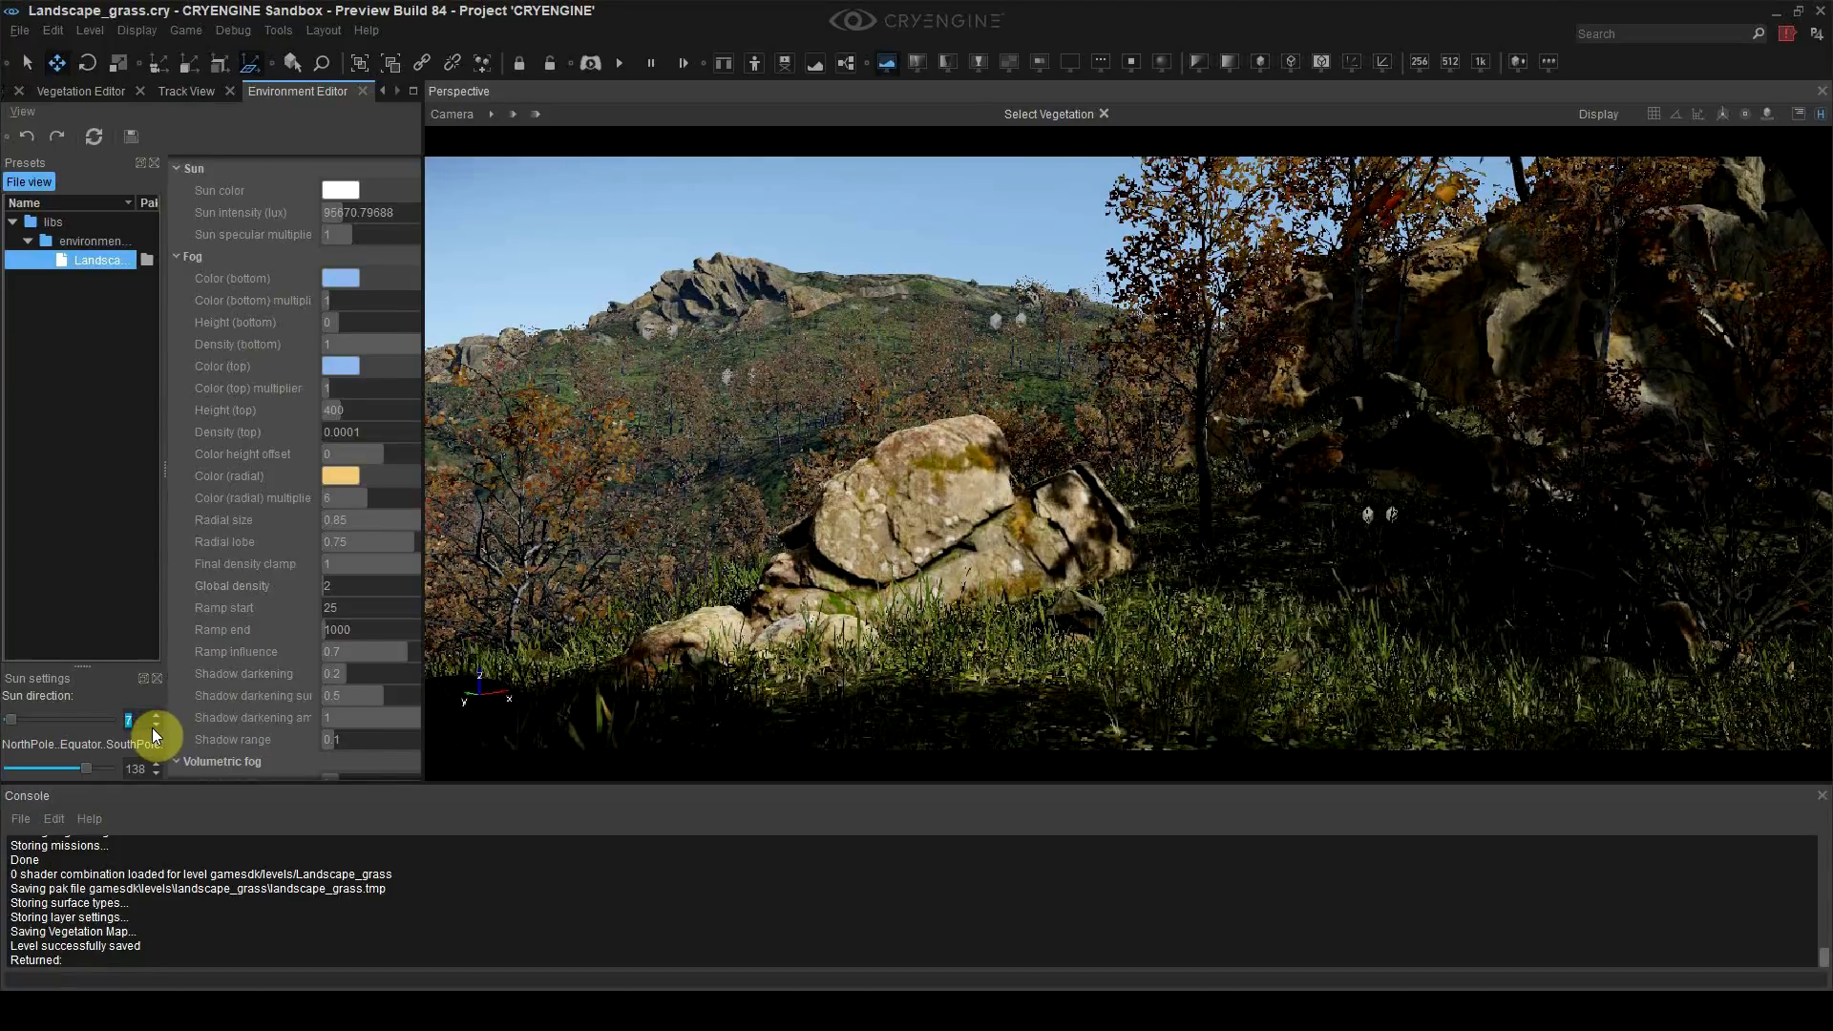
pyautogui.click(159, 718)
pyautogui.click(161, 718)
pyautogui.click(157, 726)
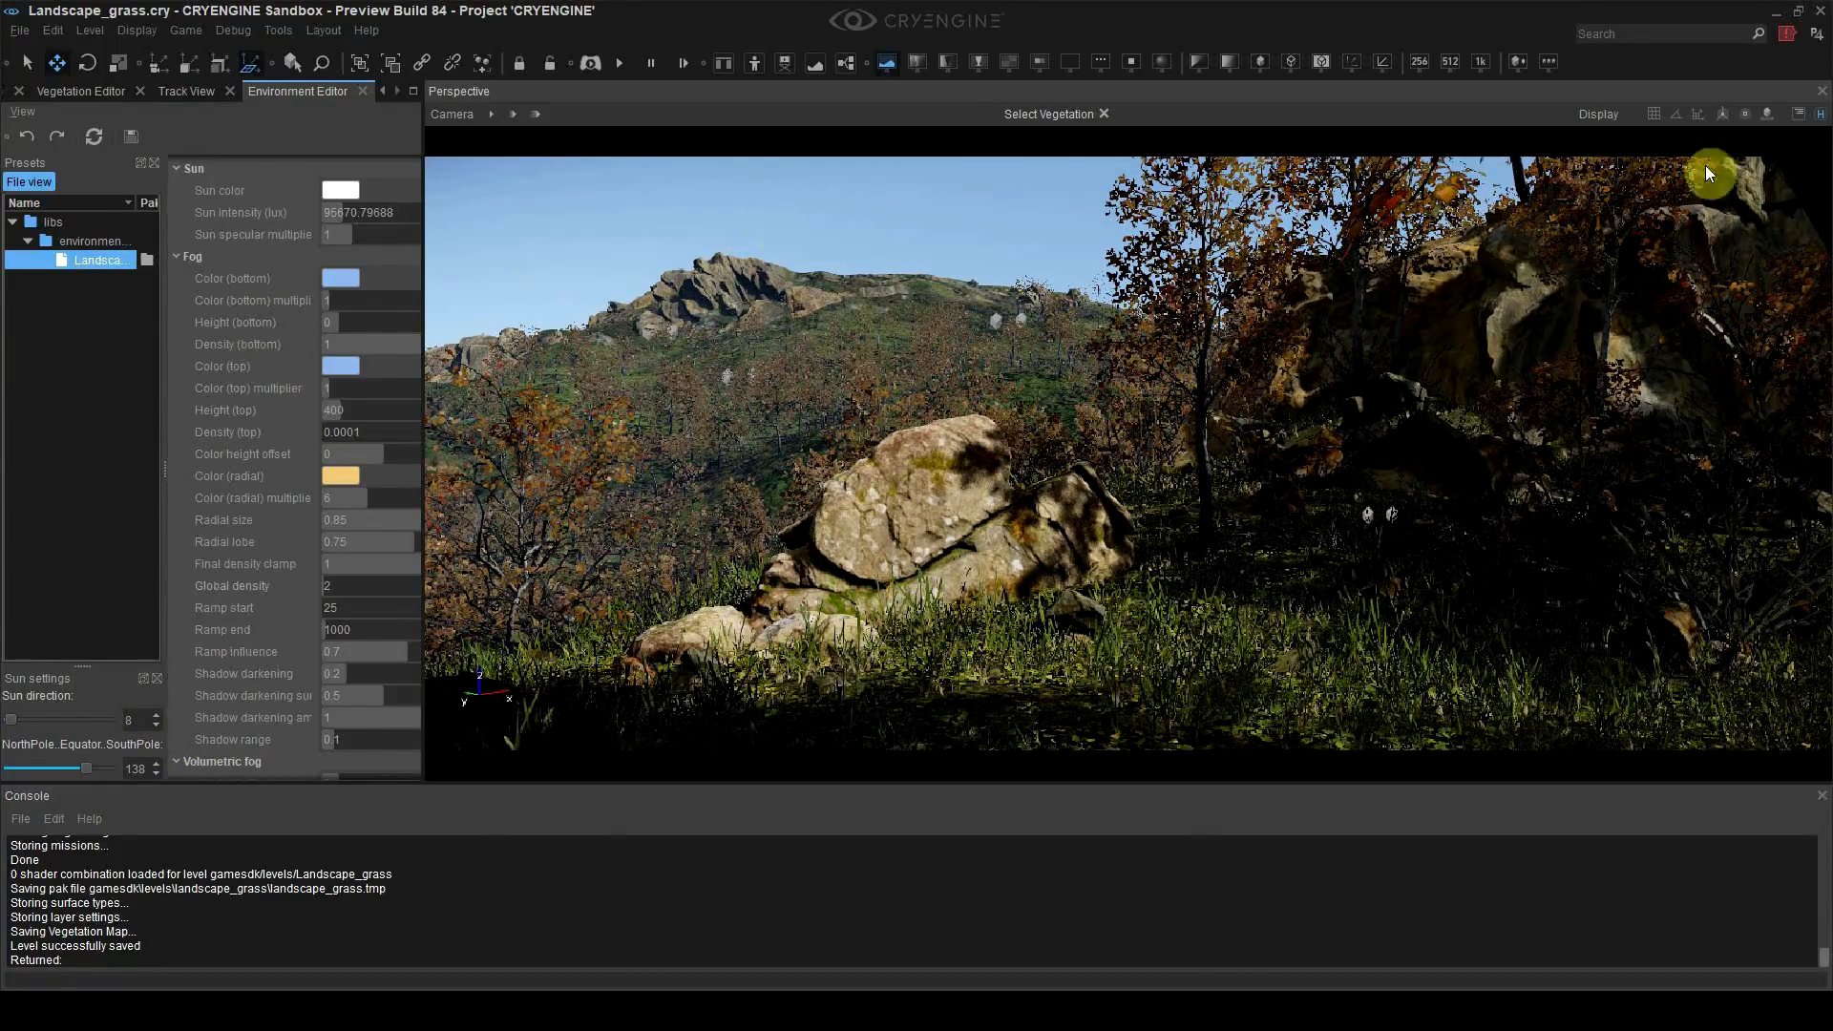
# Step: Choose the Rocks_large vegetation group, set its size to 4, and try a paint stroke at the foot of the cliff
pyautogui.click(81, 91)
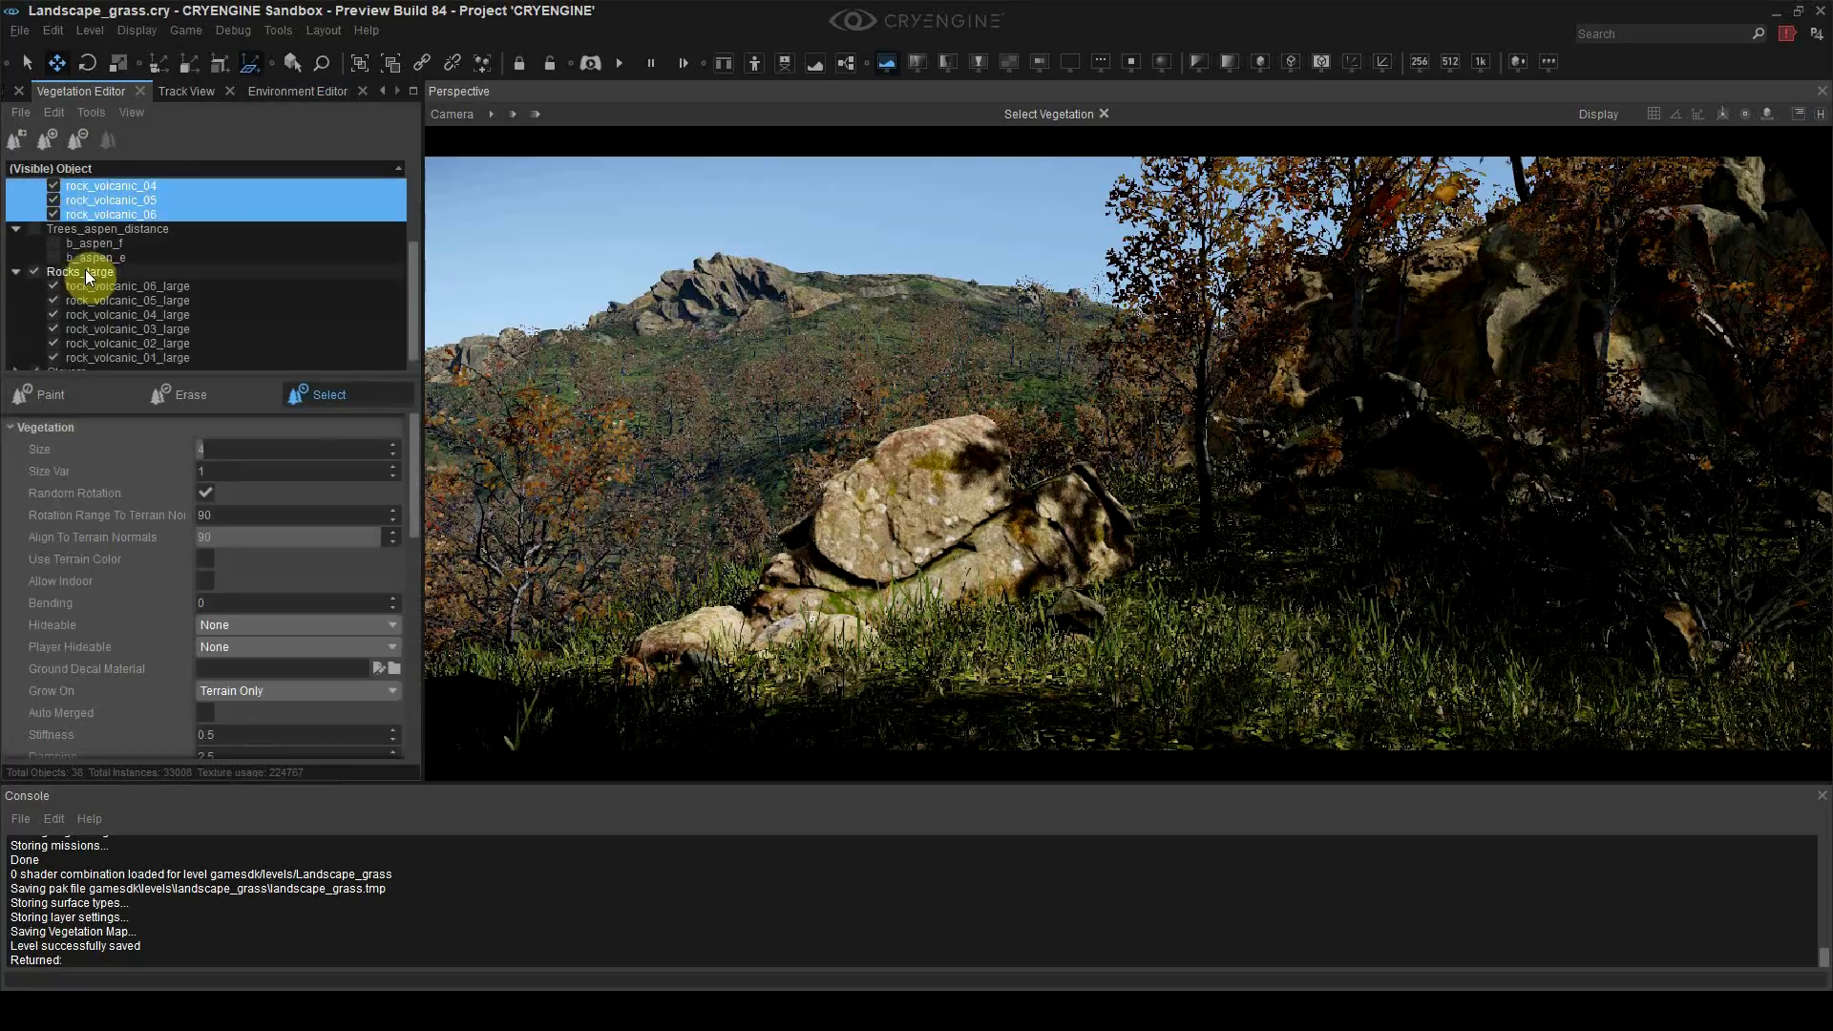
pyautogui.click(81, 258)
pyautogui.press('w')
pyautogui.moveTo(869, 364); pyautogui.dragTo(922, 405, button='right')
pyautogui.scroll(-5, 246, 561)
pyautogui.doubleClick(246, 566)
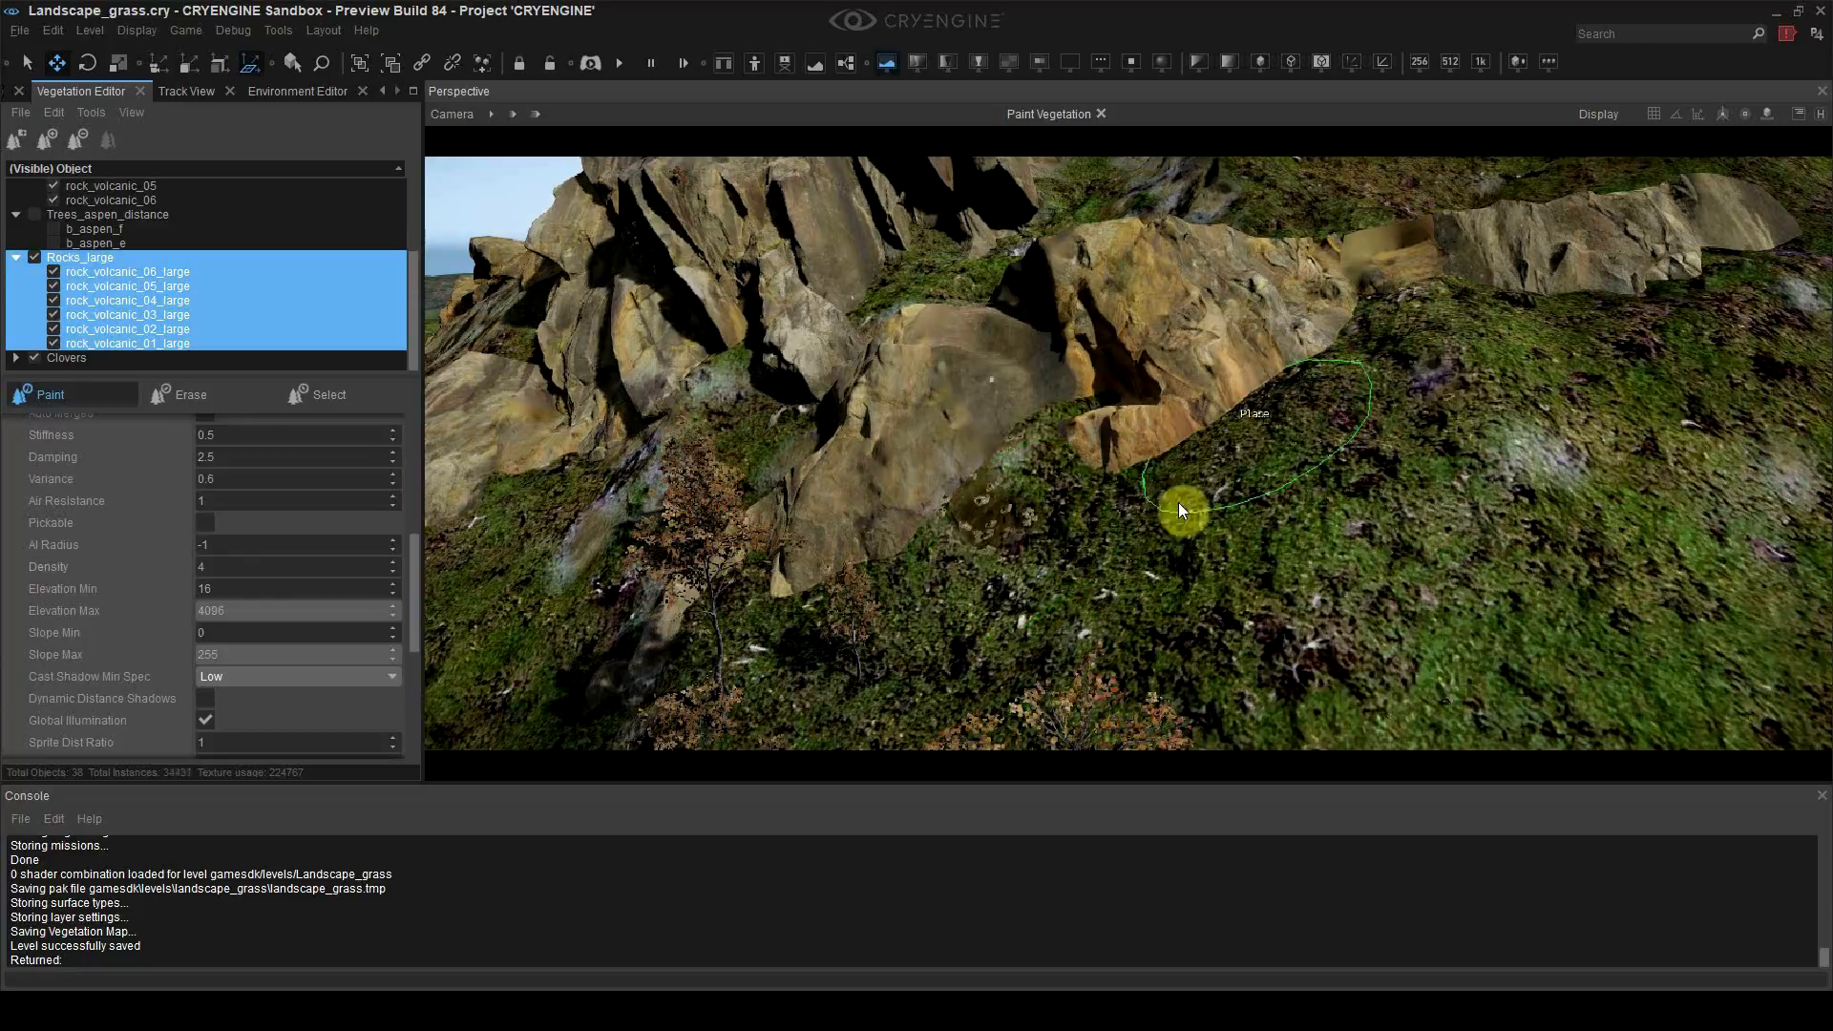
pyautogui.scroll(10, 238, 501)
pyautogui.doubleClick(238, 496)
pyautogui.write('4')
pyautogui.click(1103, 568)
pyautogui.hotkey('ctrl', 'z')
# Step: Set the brush radius to 15 and the rock density to 8, try painting large rocks below the cliff and undo the strokes
pyautogui.doubleClick(222, 448)
pyautogui.write('15')
pyautogui.click(955, 549)
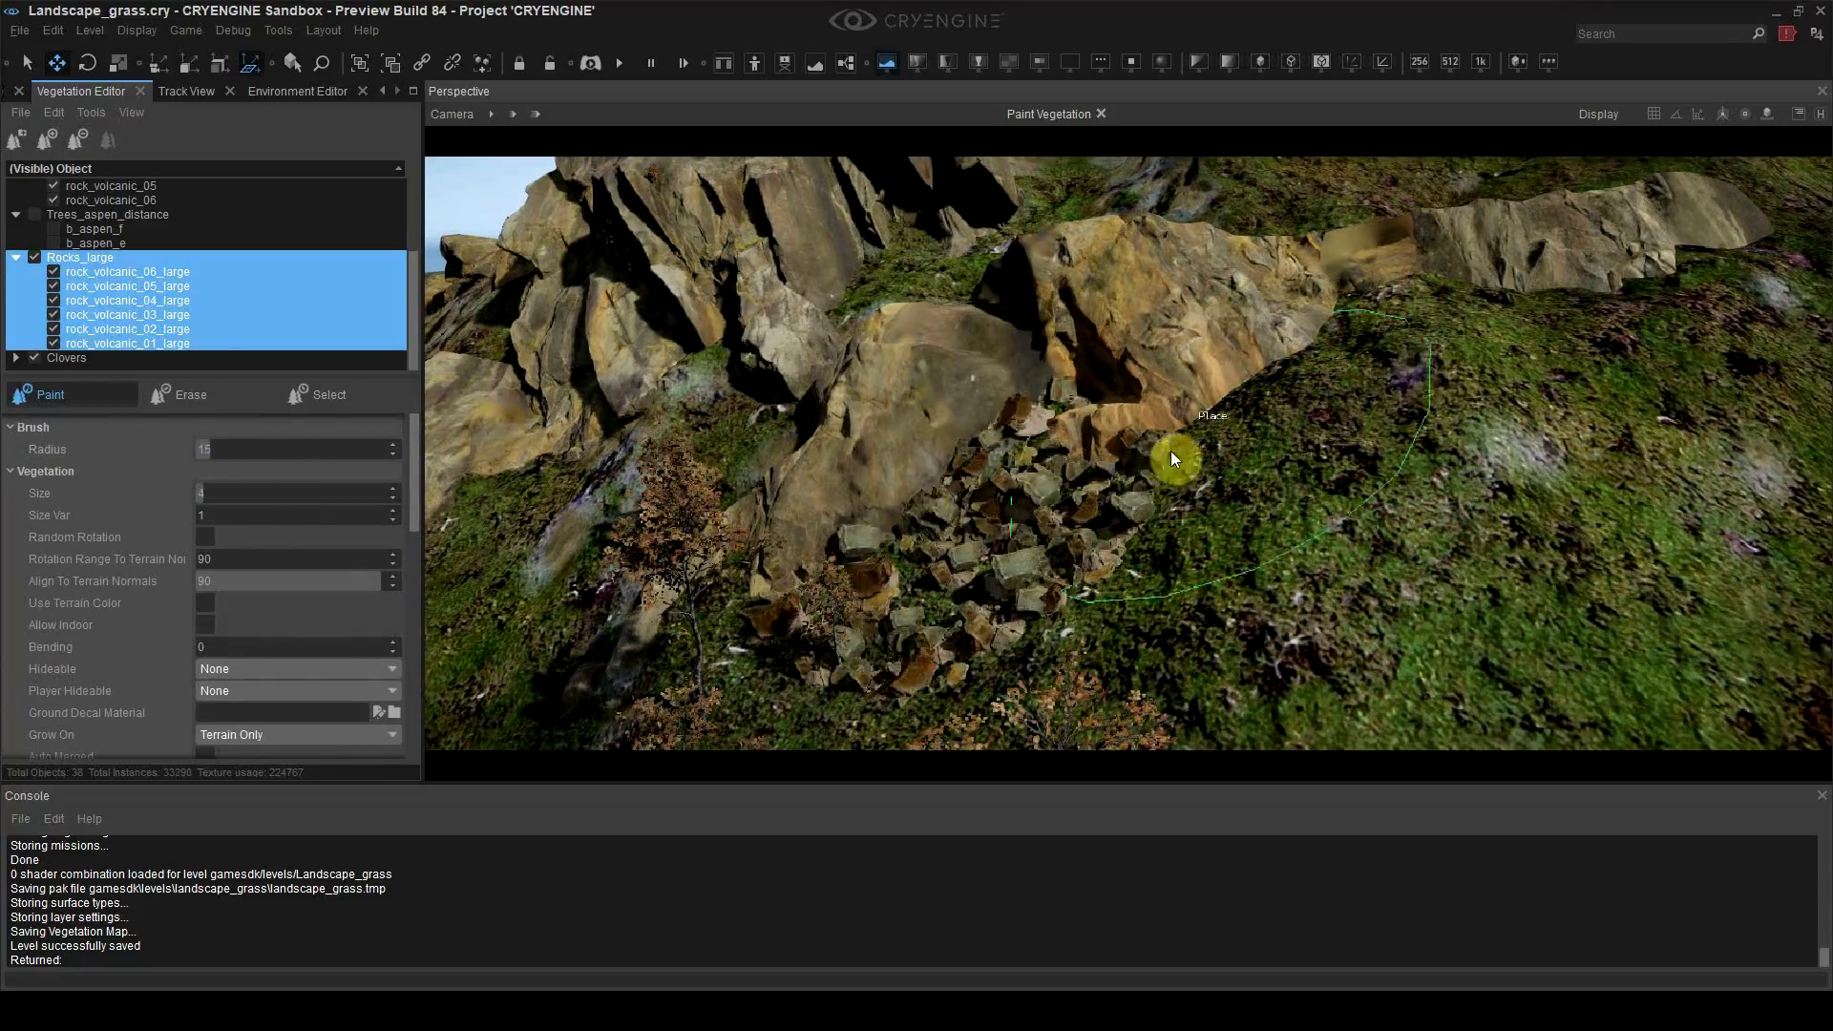
pyautogui.hotkey('ctrl', 'z')
pyautogui.scroll(-5, 246, 630)
pyautogui.click(859, 554)
pyautogui.hotkey('ctrl', 'z')
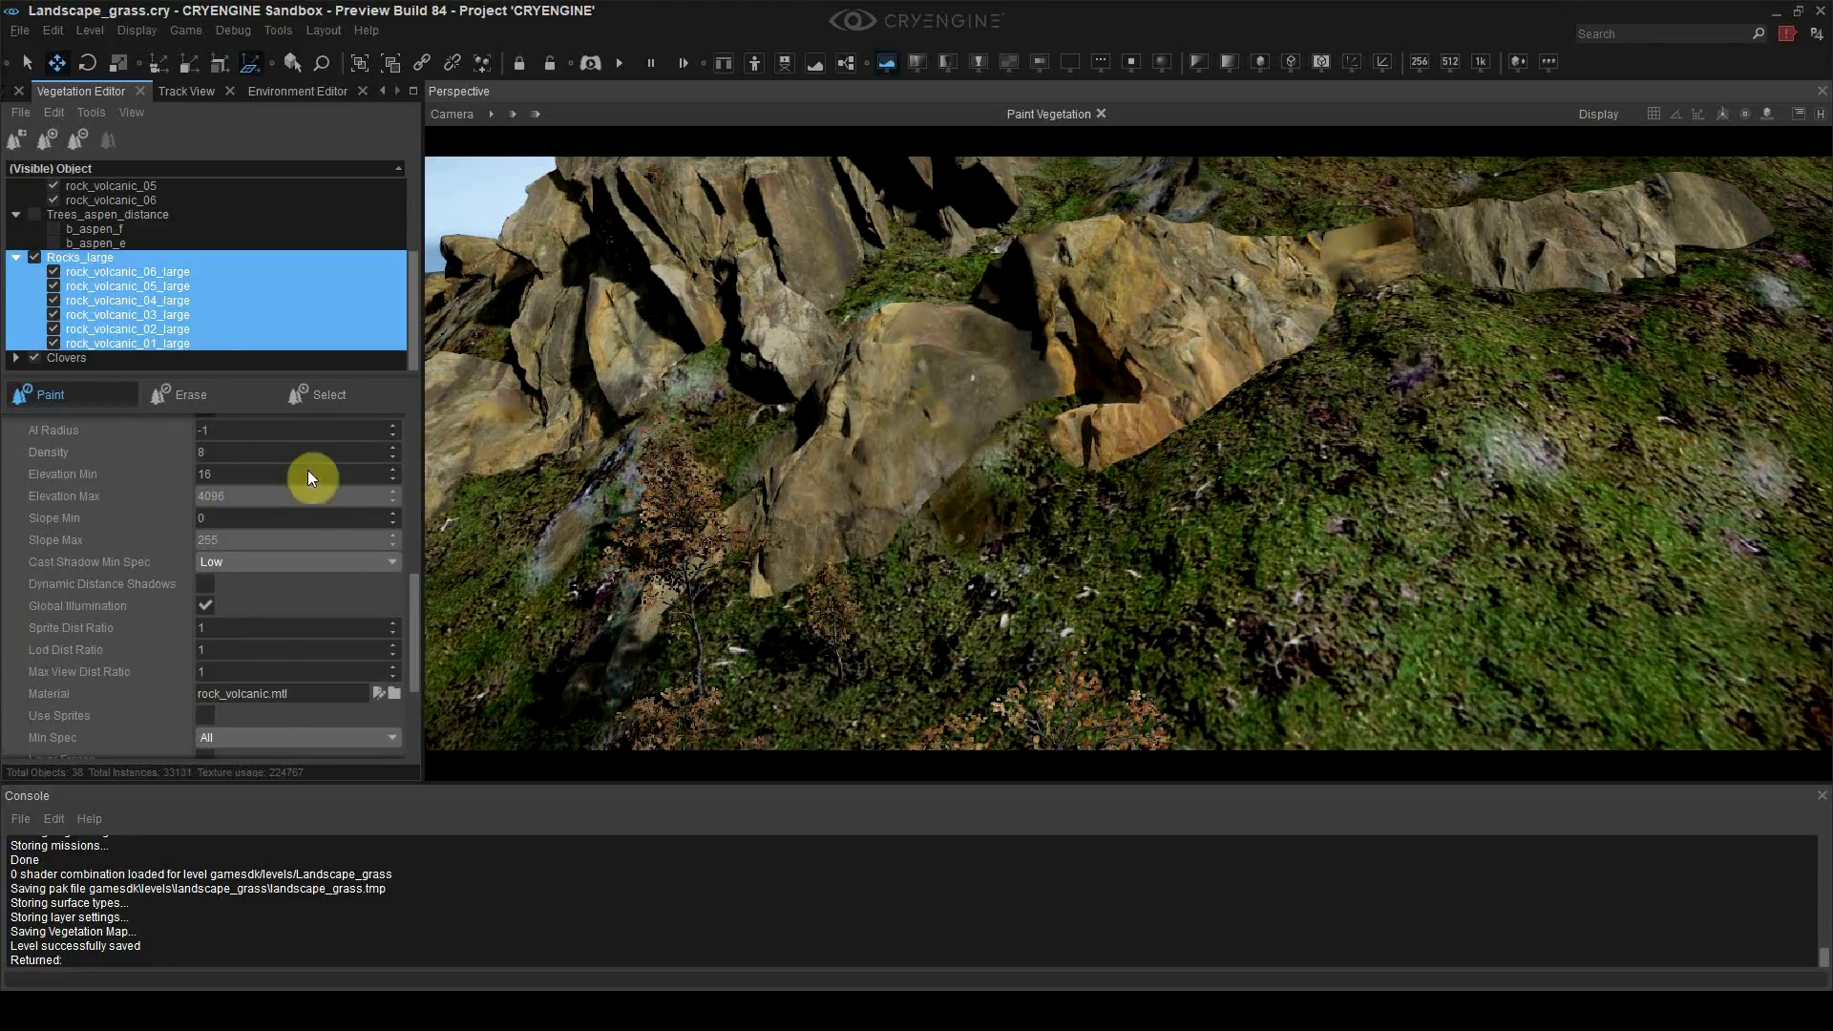
# Step: Set the Rocks_large density to 15, paint rocks along the cliff base, and save the level before returning to camera location 4
pyautogui.doubleClick(306, 456)
pyautogui.write('15')
pyautogui.click(1003, 544)
pyautogui.hotkey('ctrl', 'z')
pyautogui.click(869, 534)
pyautogui.moveTo(1287, 409); pyautogui.dragTo(1232, 393)
pyautogui.hotkey('shift', 'F4')
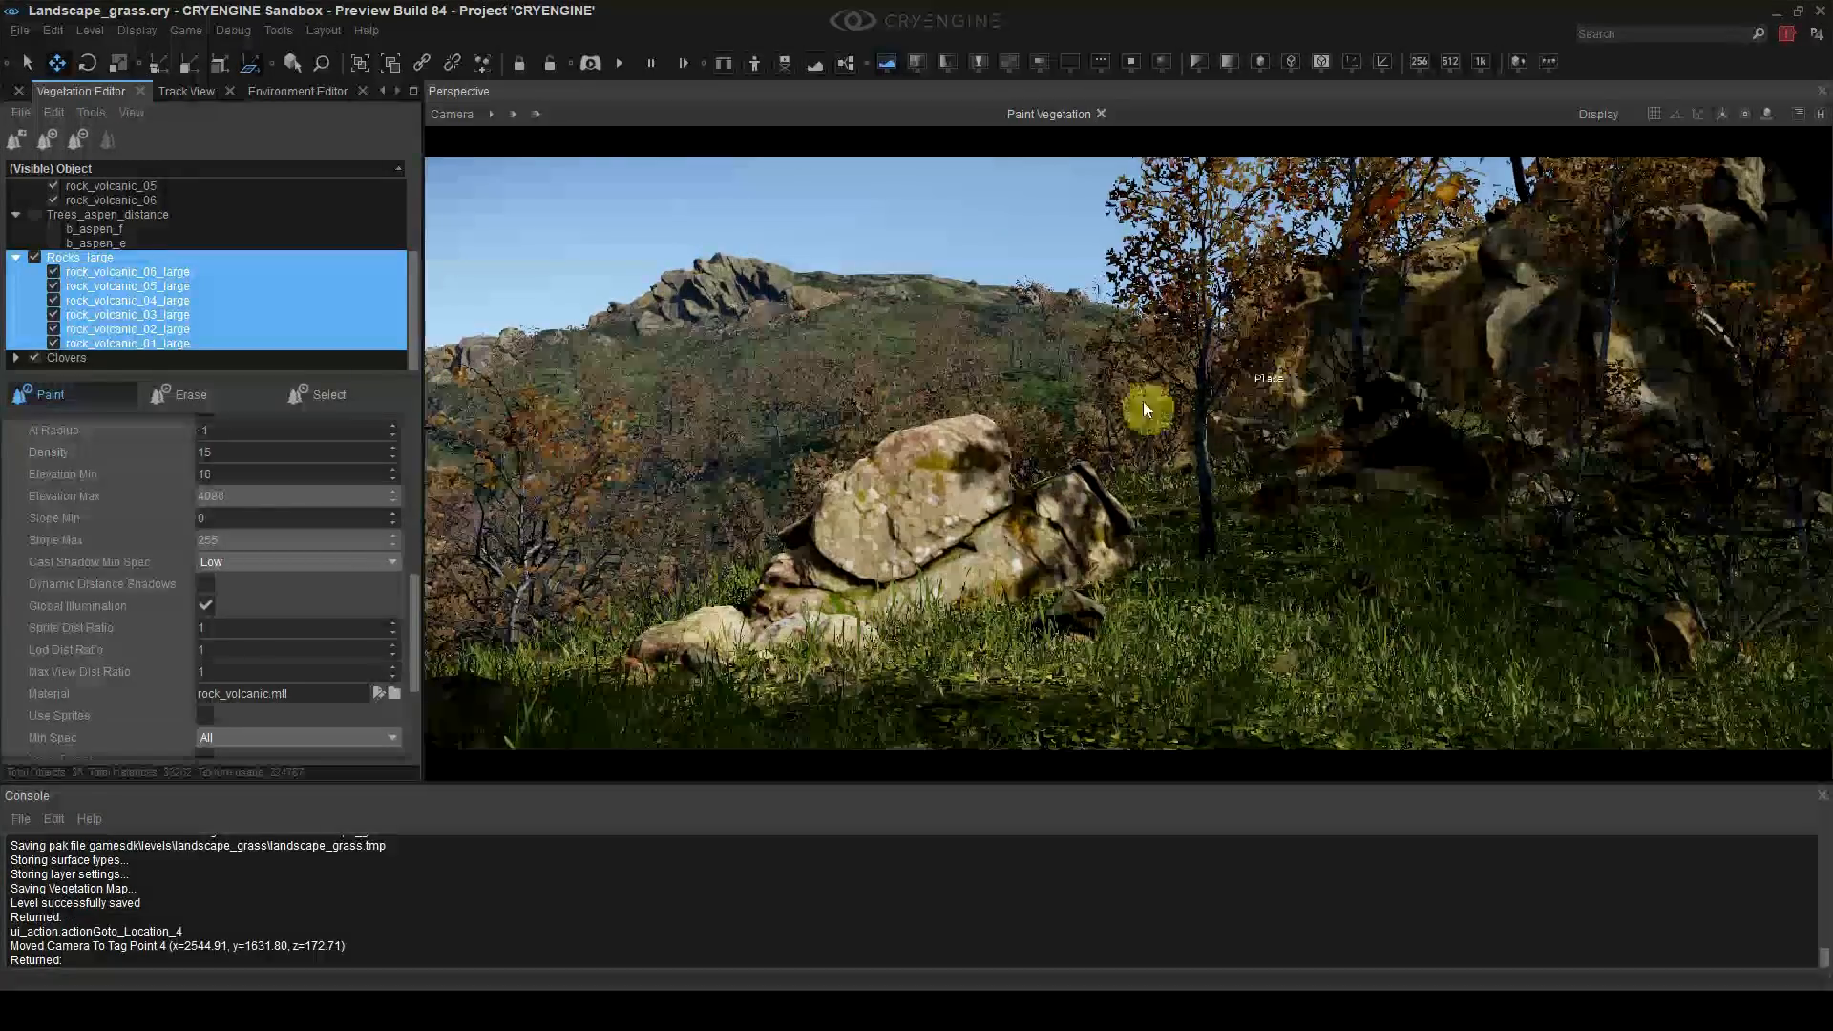
pyautogui.scroll(5, 247, 513)
pyautogui.click(216, 490)
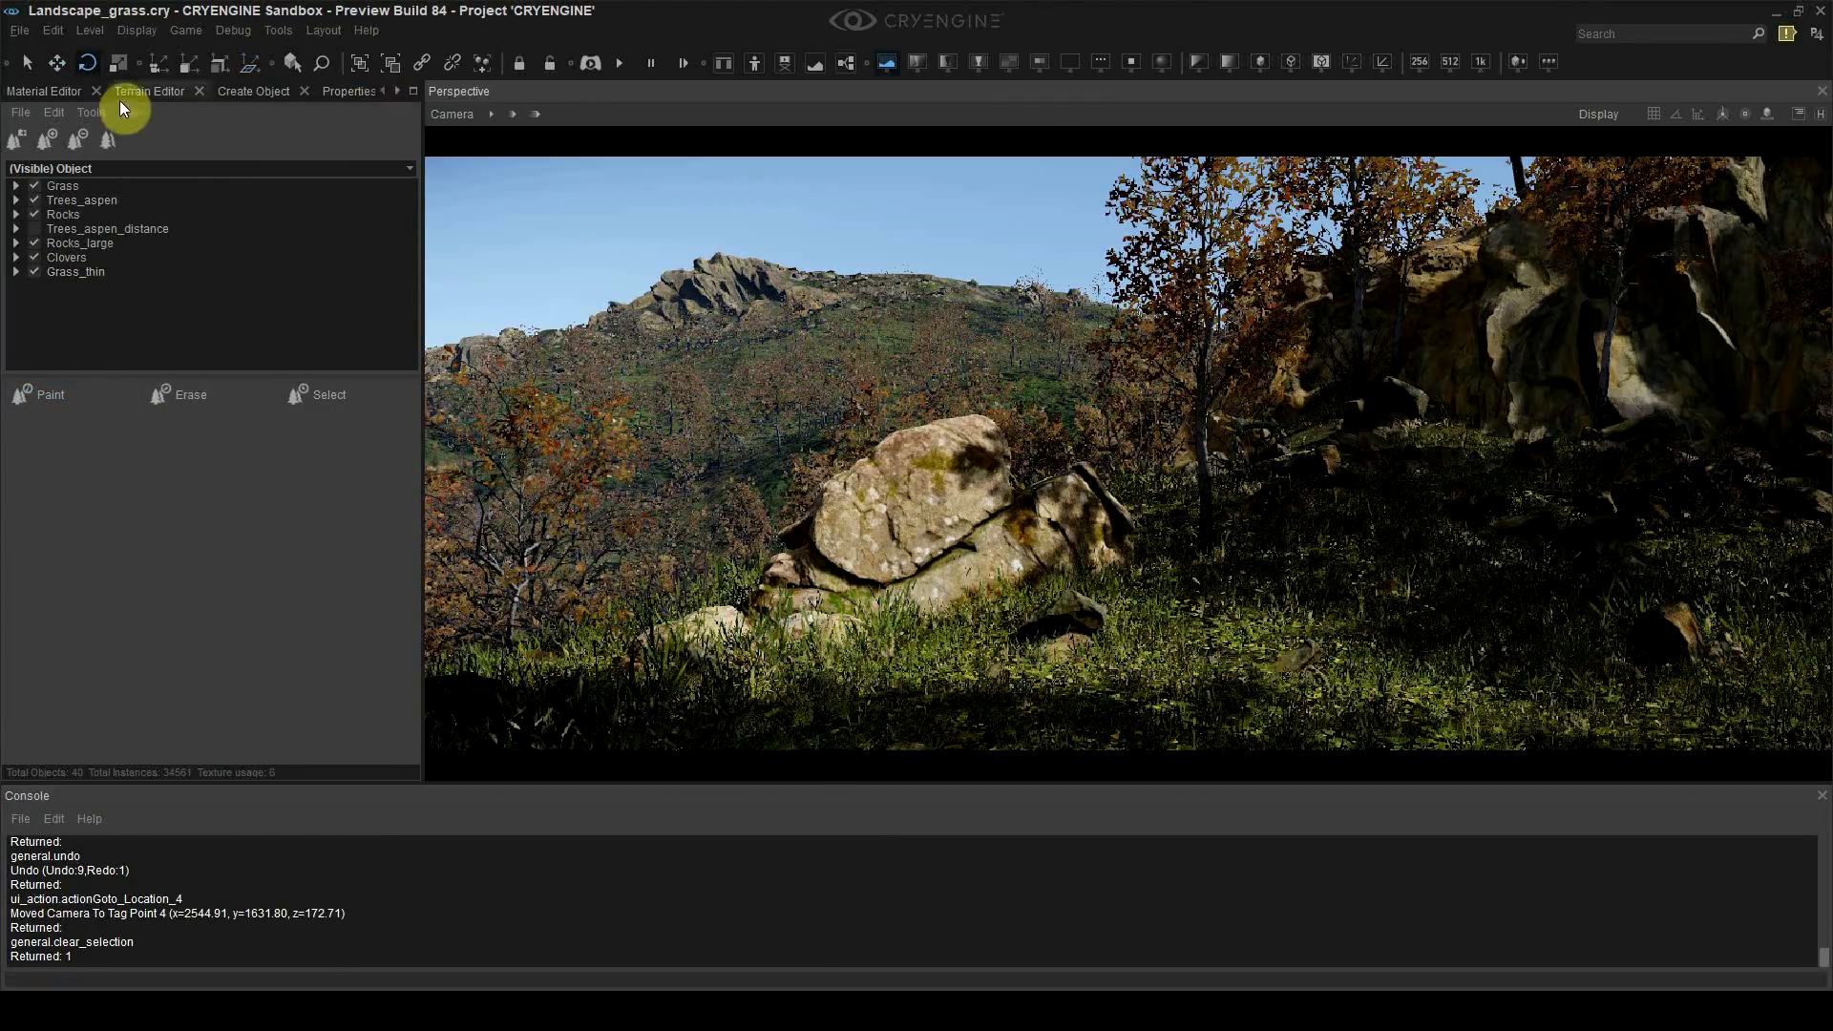
# Step: Duplicate the aspen material picked from a tree in the viewport and set its leaf sub-material's Alpha Test to 22
pyautogui.click(46, 92)
pyautogui.click(139, 124)
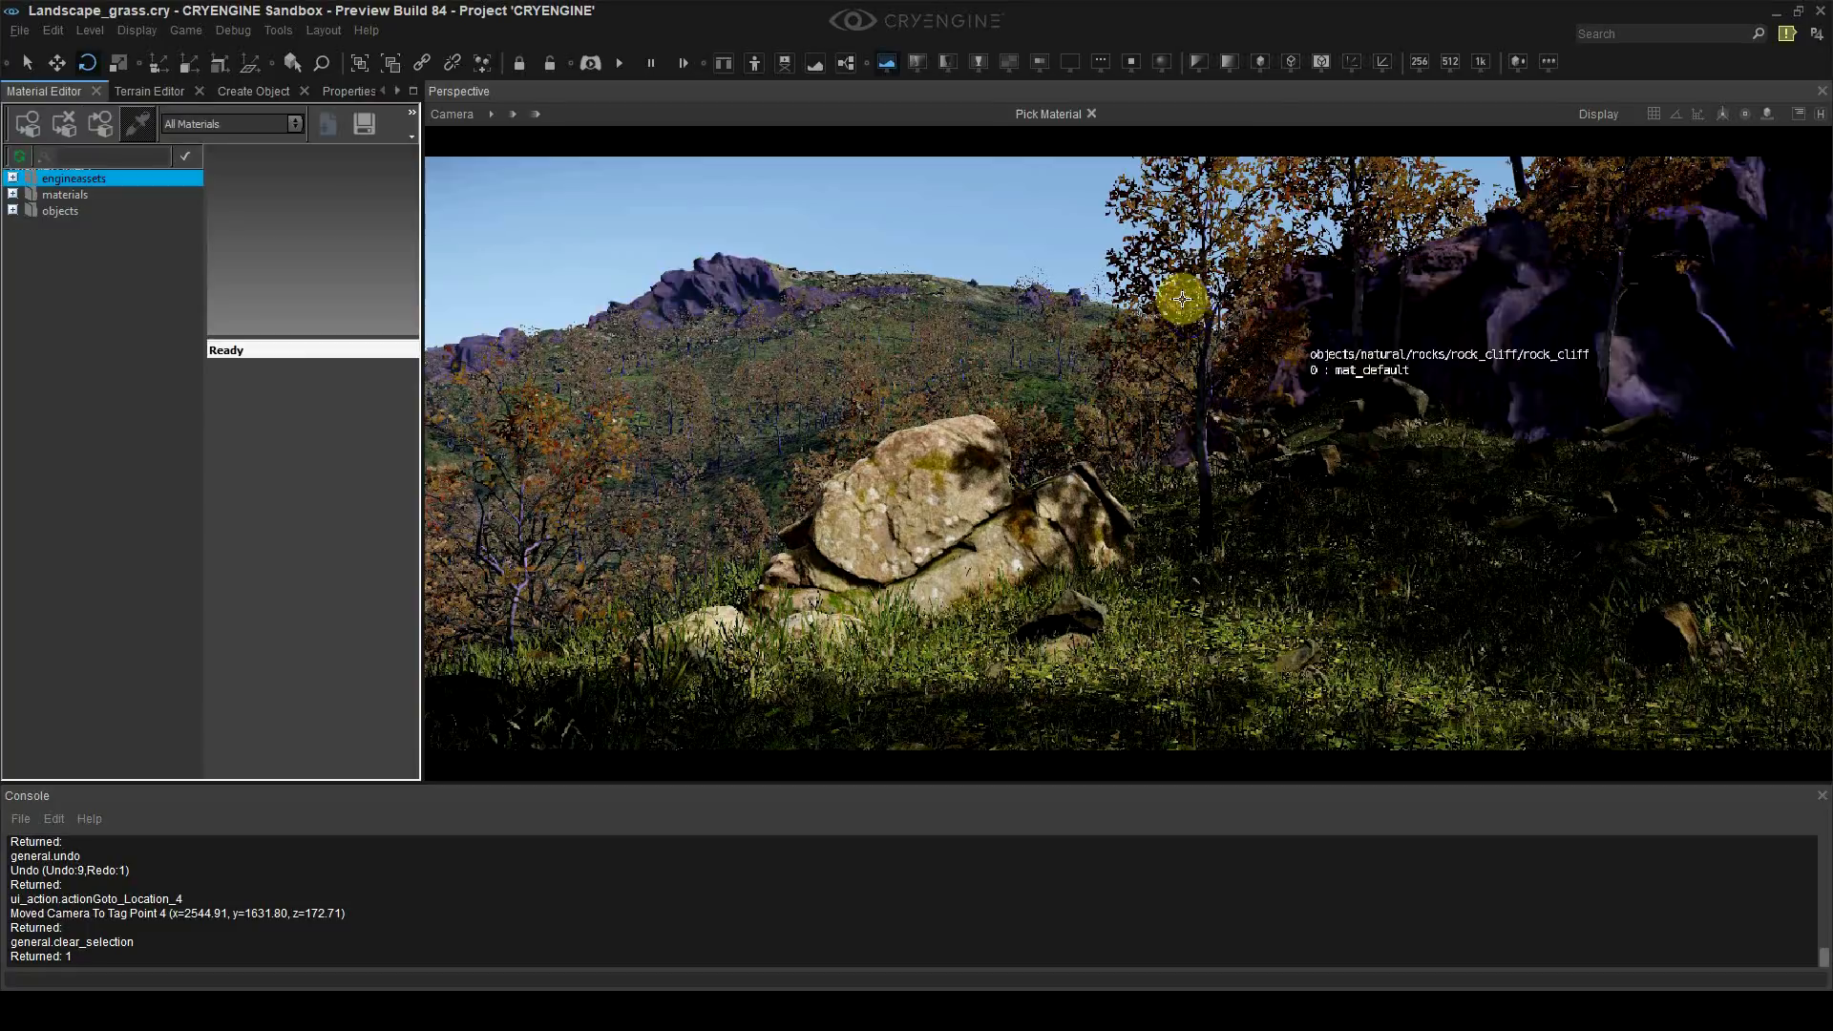
pyautogui.click(1214, 223)
pyautogui.moveTo(423, 537); pyautogui.dragTo(638, 558)
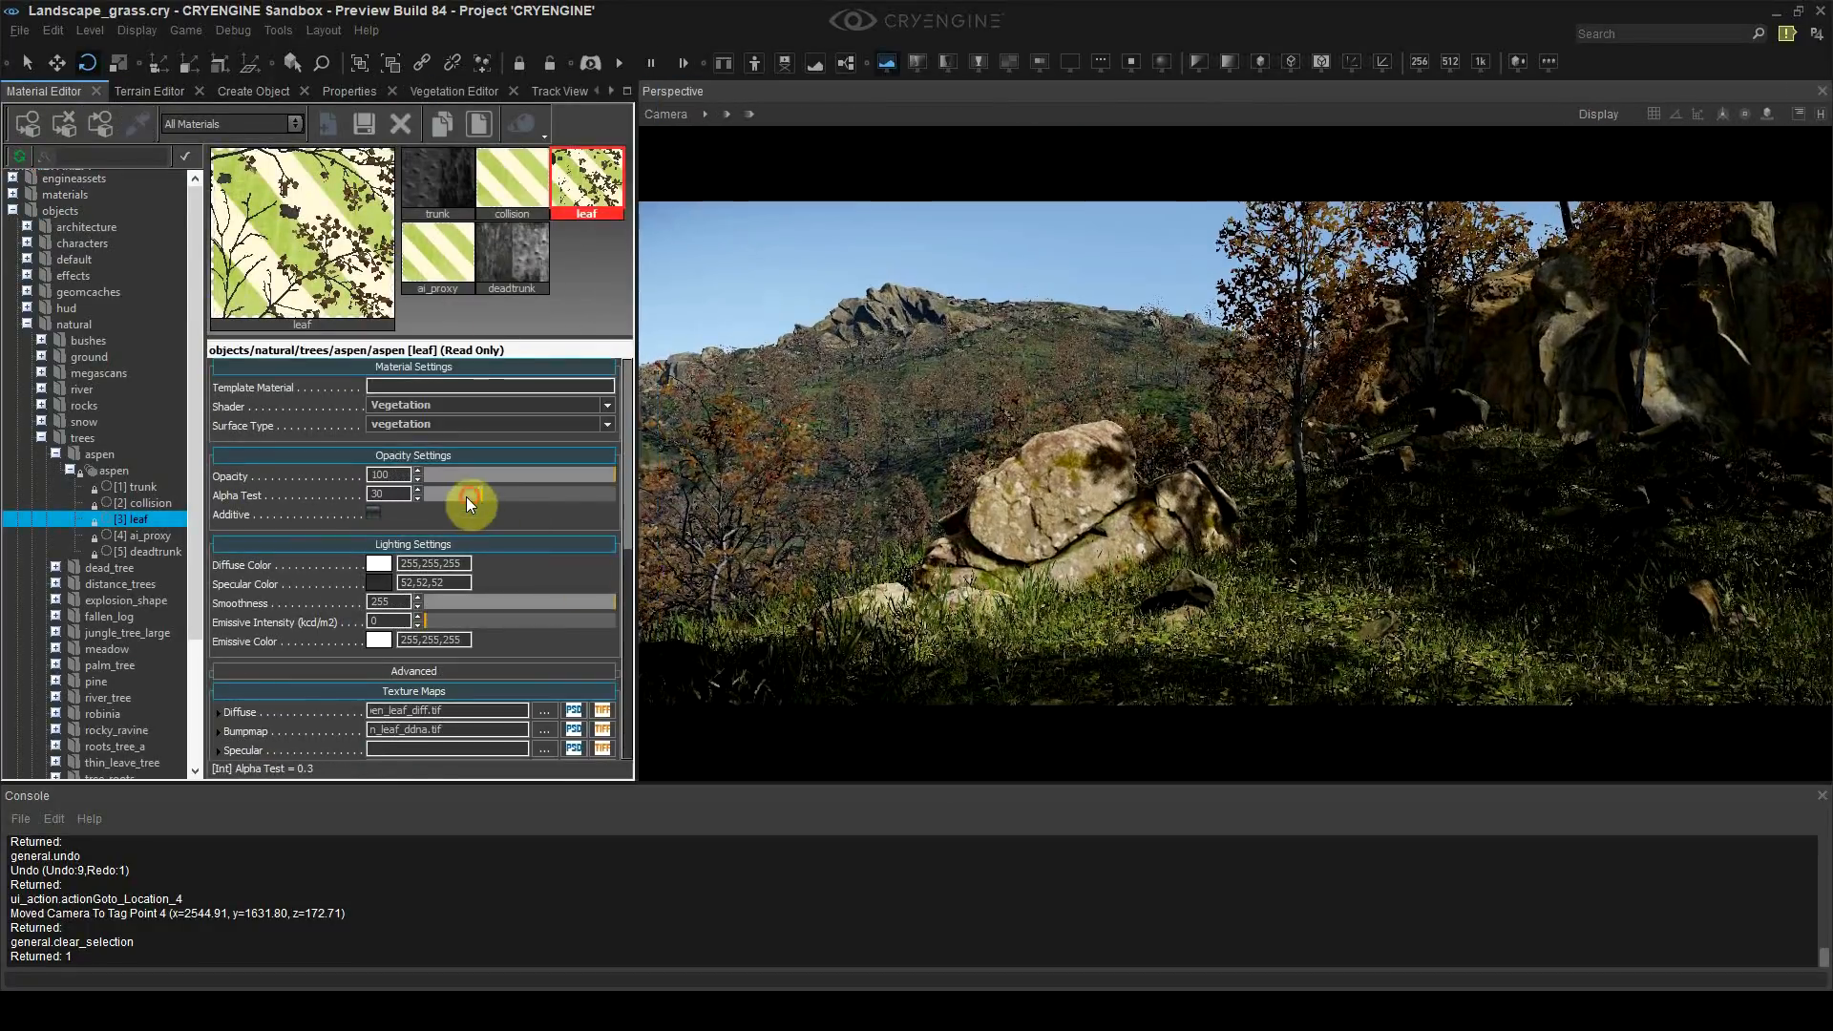
pyautogui.moveTo(466, 497)
pyautogui.mouseDown()
pyautogui.moveTo(495, 512)
pyautogui.moveTo(463, 515)
pyautogui.mouseUp()
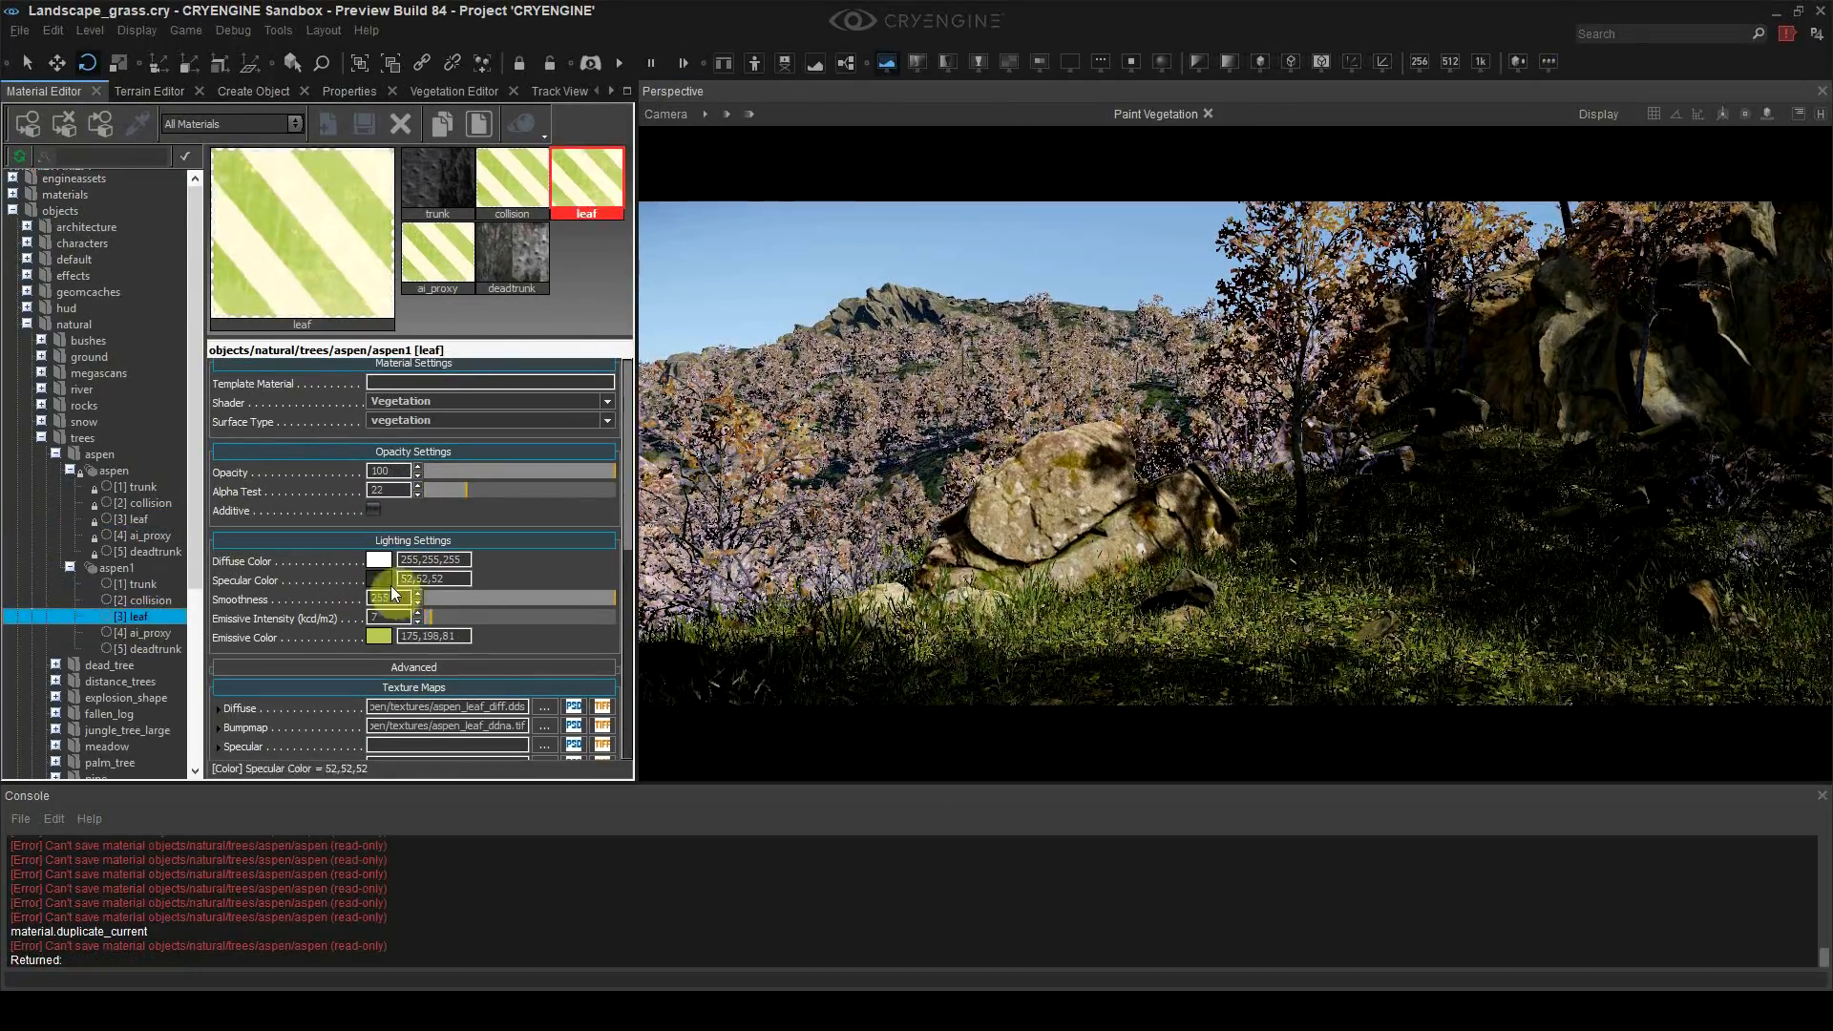
# Step: Set the leaf's emissive colour to 159,249,5, try an Emissive Intensity of 1 and return the intensity to 0
pyautogui.click(417, 617)
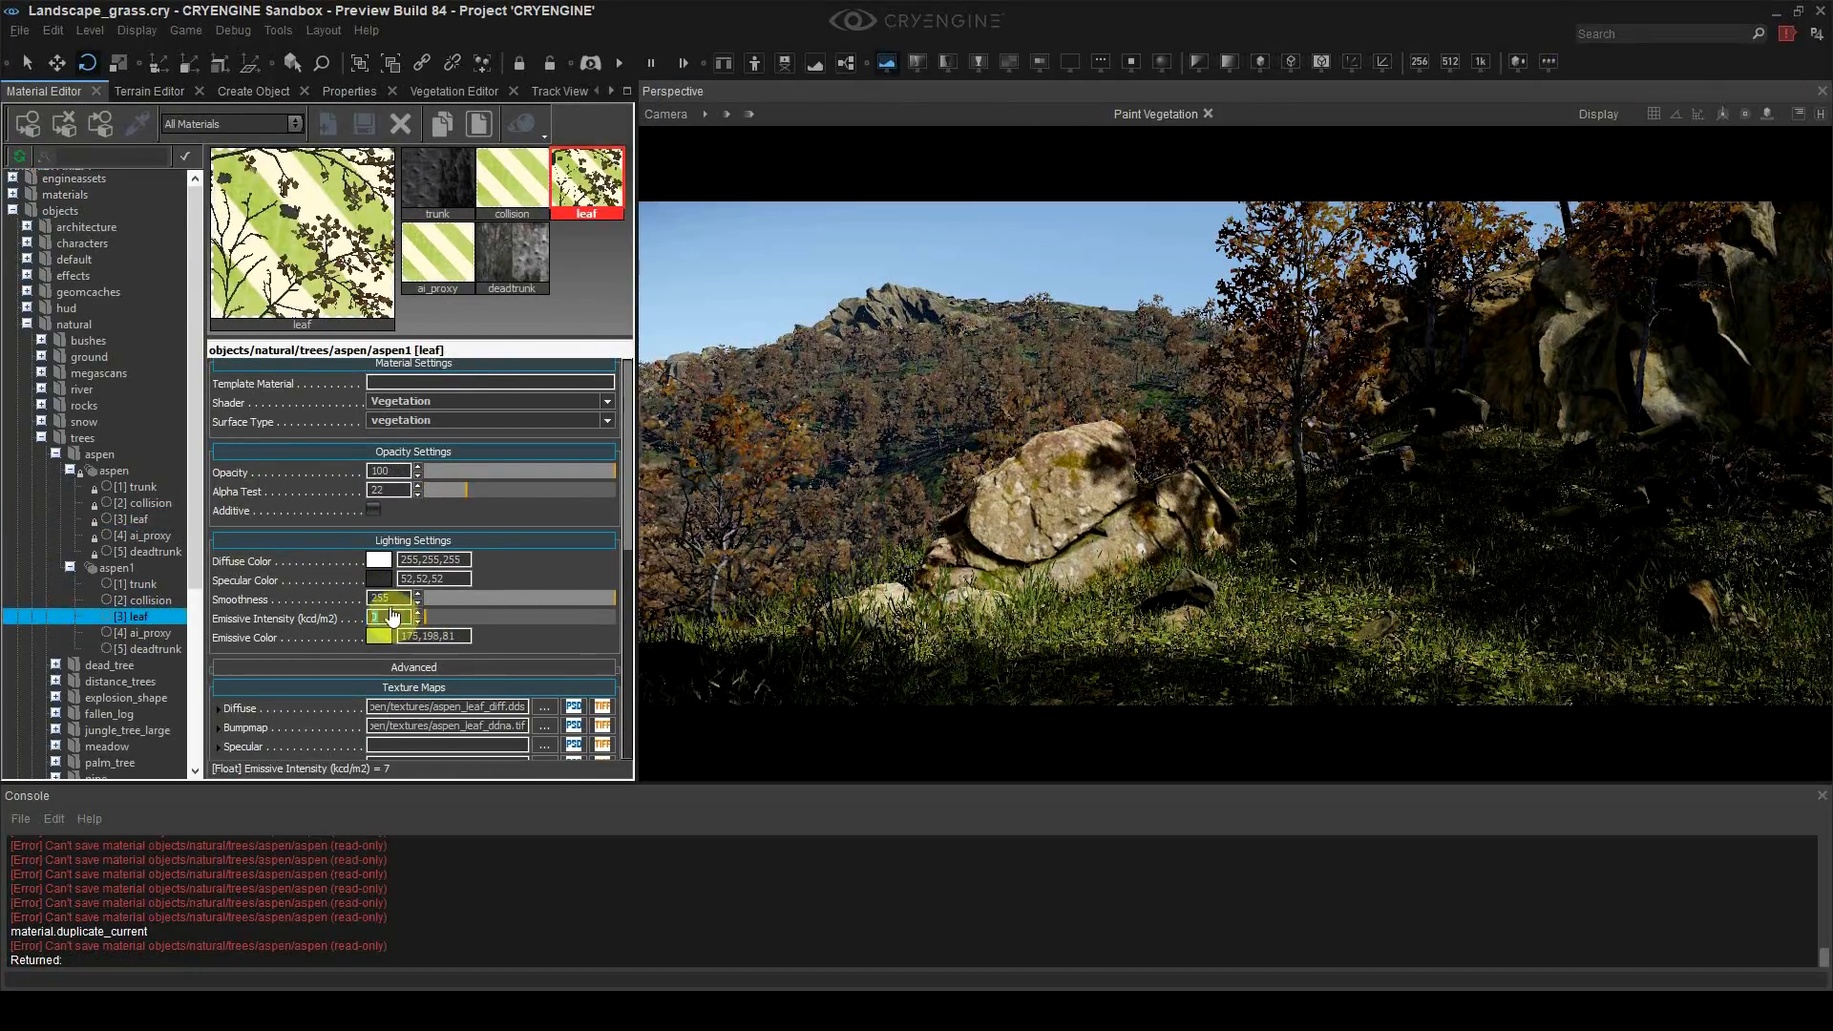
pyautogui.click(378, 640)
pyautogui.click(1050, 420)
pyautogui.moveTo(405, 619); pyautogui.dragTo(359, 621)
pyautogui.write('0')
pyautogui.press('Return')
pyautogui.write('1')
pyautogui.press('Return')
pyautogui.write('0')
# Step: Try a pale yellow-green diffuse colour on the aspen leaf material and reset it to white
pyautogui.click(390, 600)
pyautogui.click(385, 561)
pyautogui.moveTo(945, 413); pyautogui.dragTo(950, 444)
pyautogui.click(790, 419)
pyautogui.moveTo(949, 444); pyautogui.dragTo(949, 463)
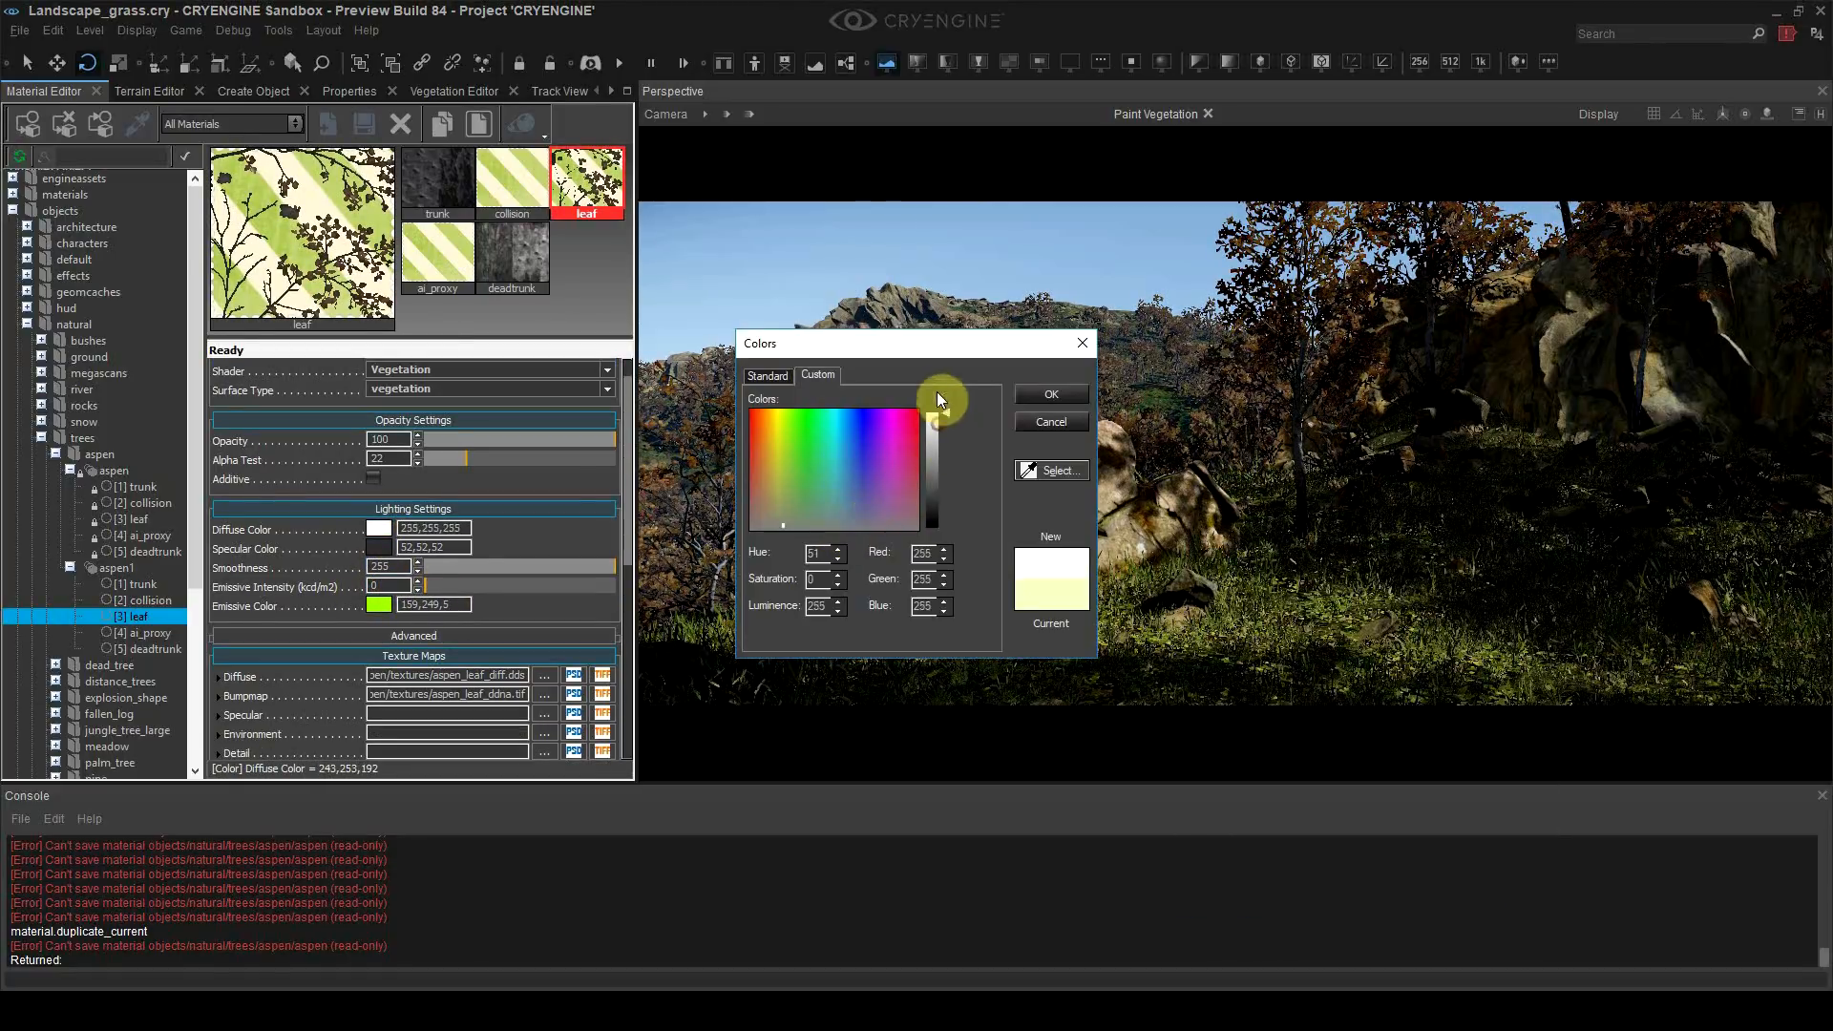
pyautogui.click(1056, 417)
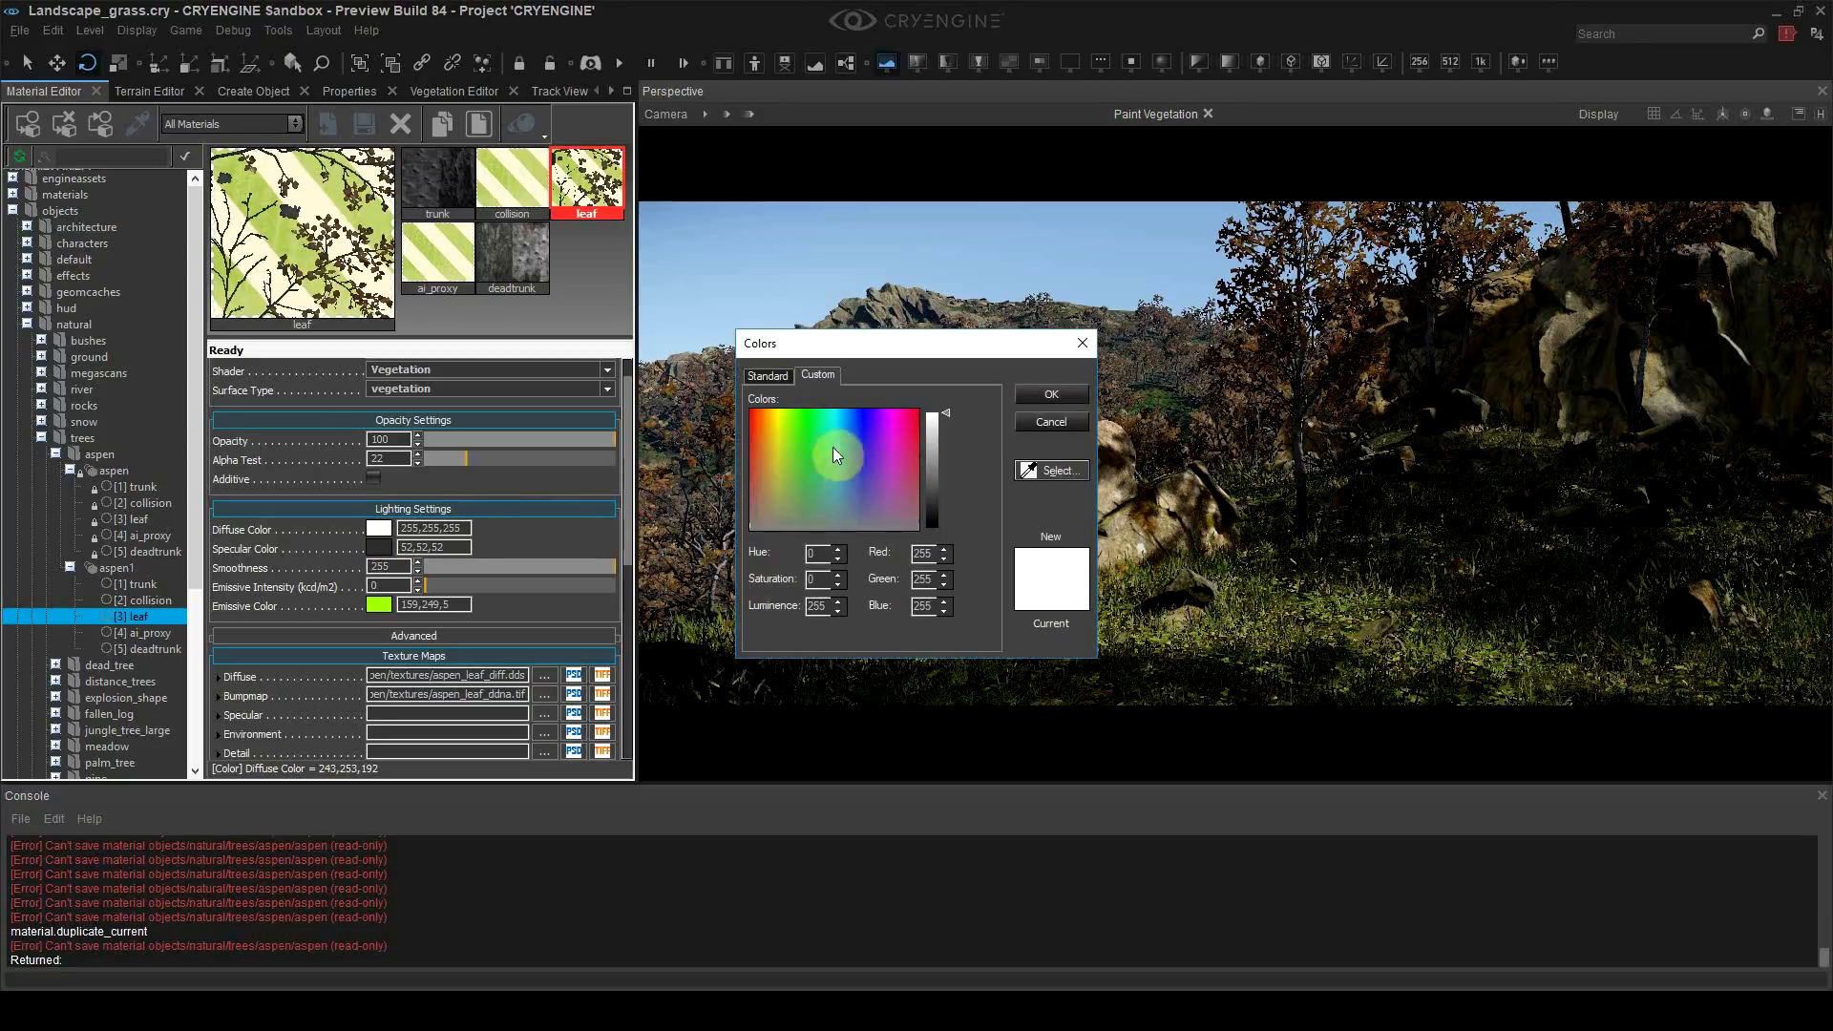
# Step: Tint the aspen leaf material's diffuse colour a light yellow-green
pyautogui.click(945, 449)
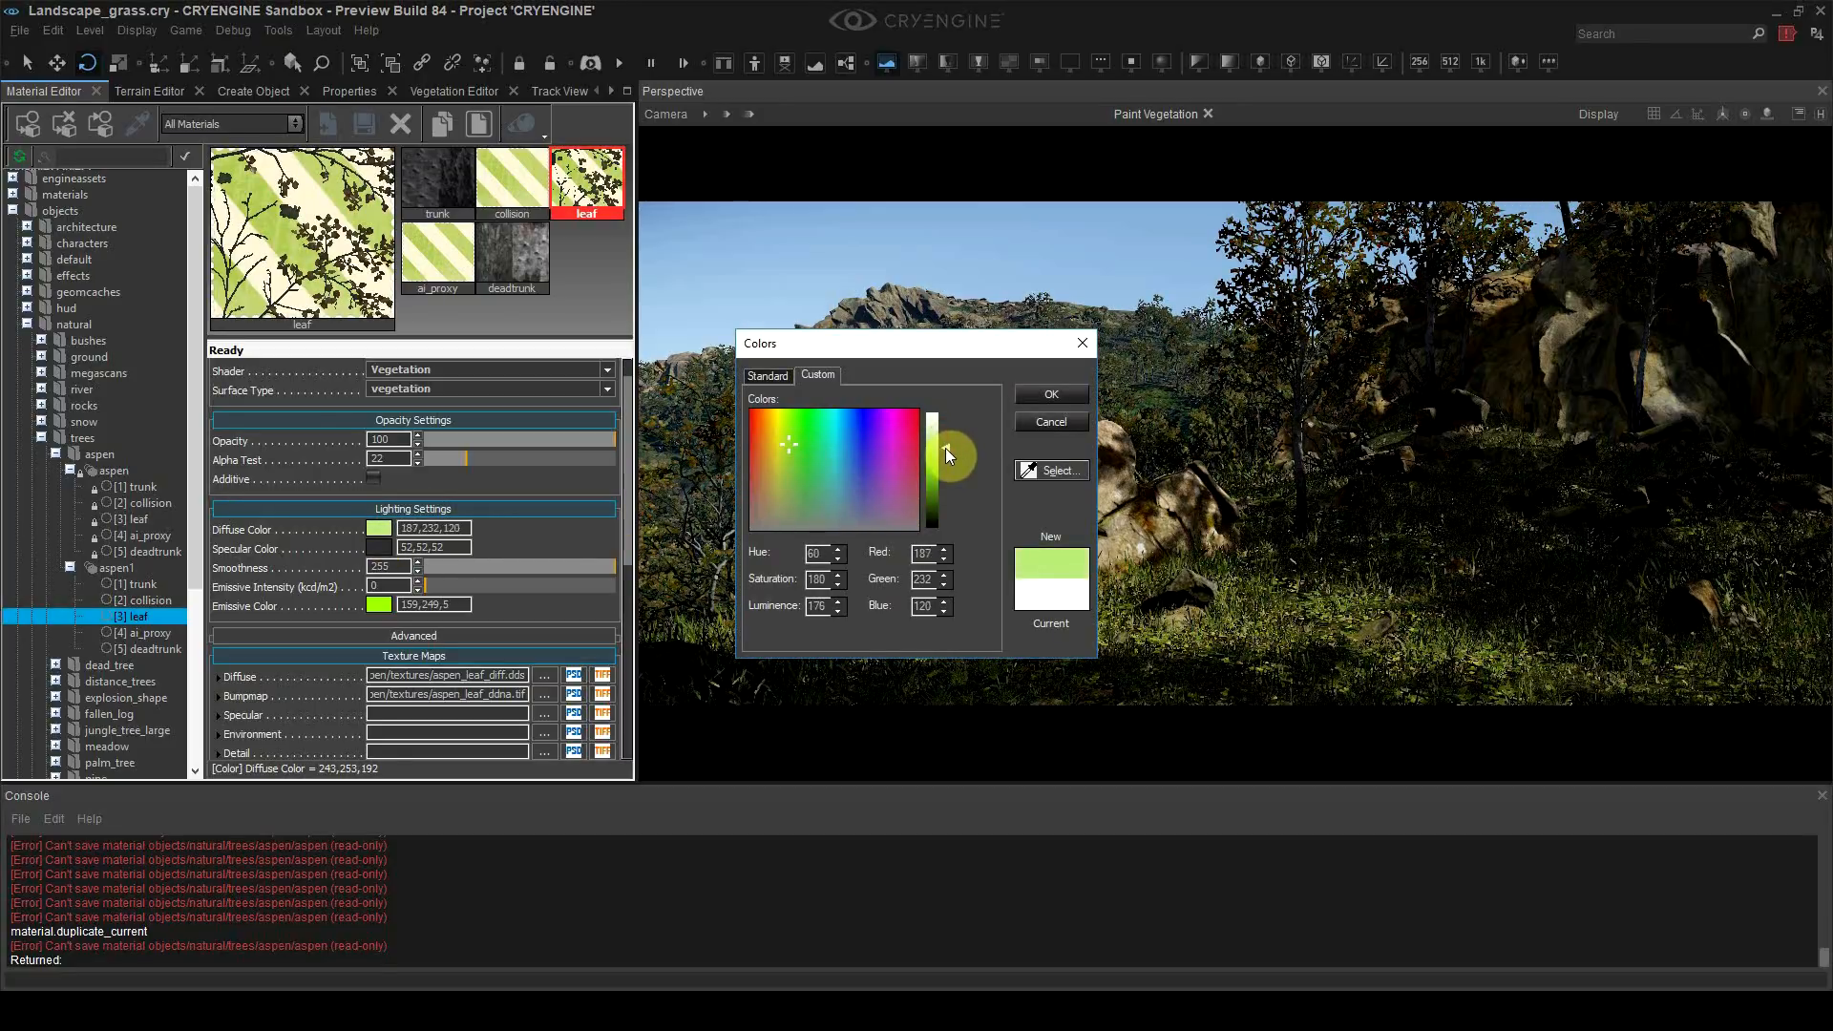
pyautogui.moveTo(795, 430); pyautogui.dragTo(787, 426)
pyautogui.click(1145, 710)
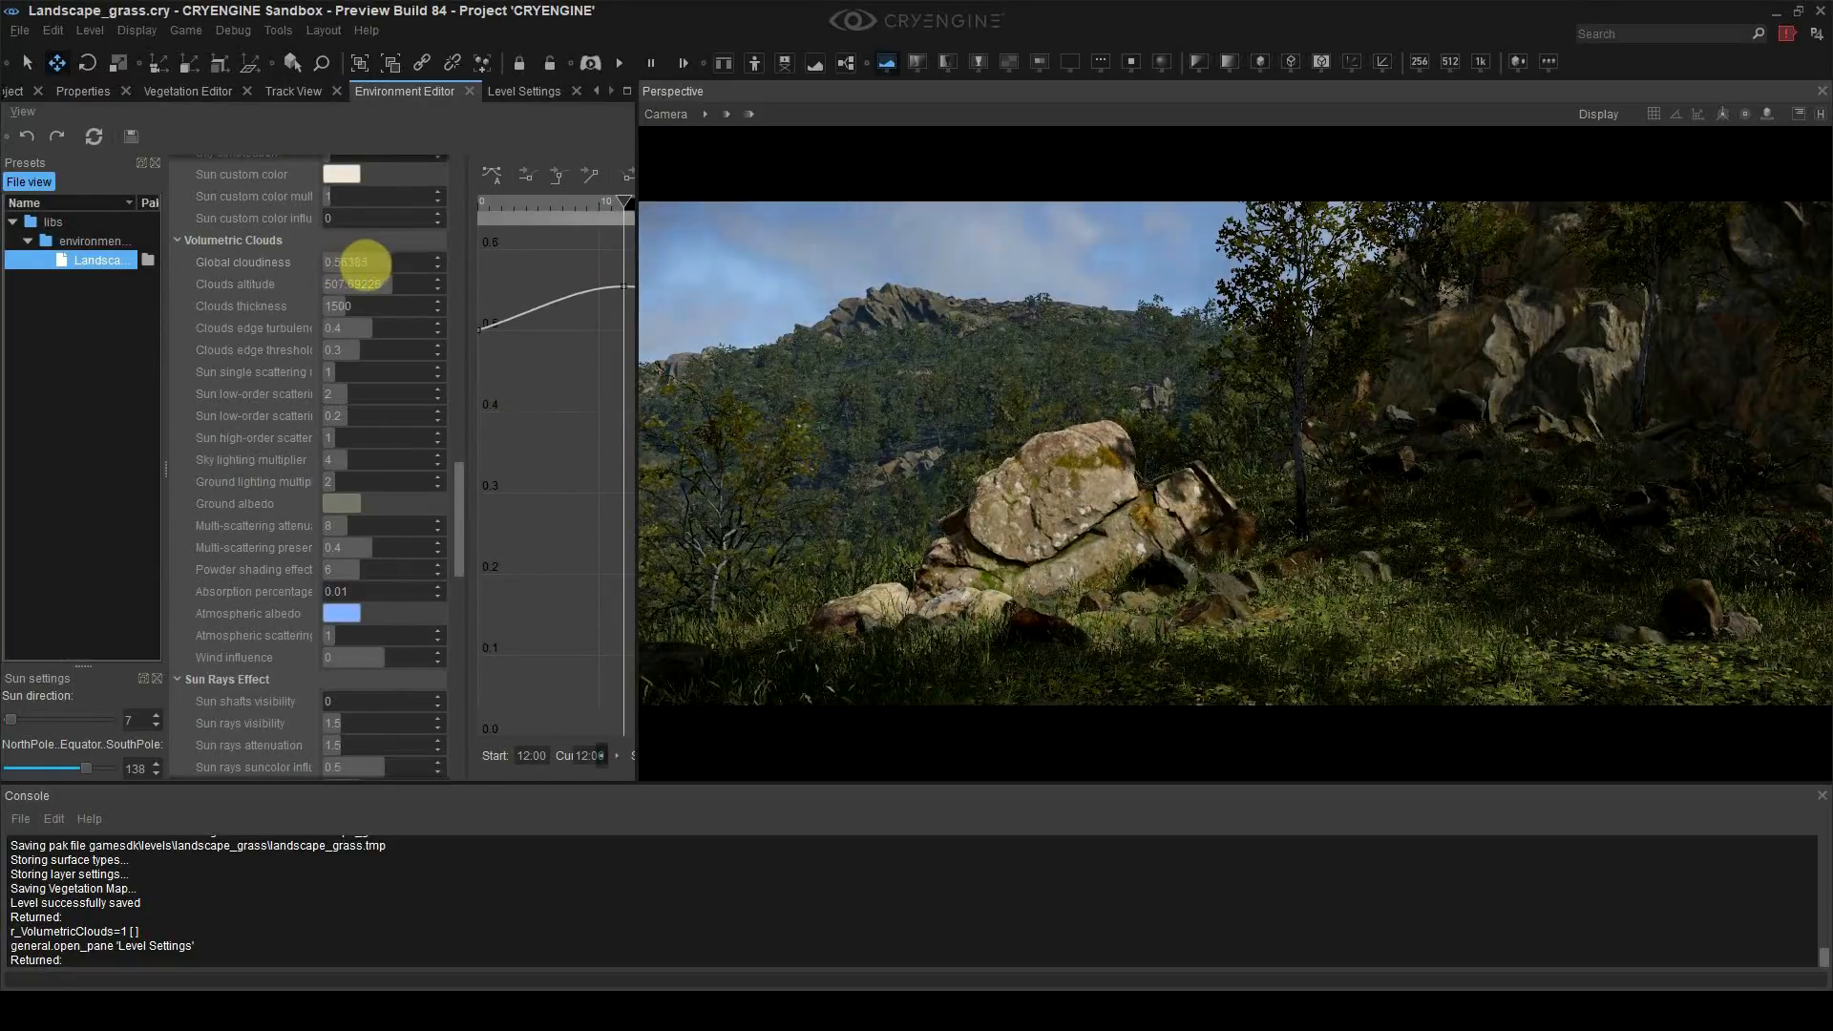
# Step: Set the volumetric clouds' edge turbulence to 0.98462, edge threshold to 0.49231 and Global cloudiness to 0.41538
pyautogui.moveTo(355, 327); pyautogui.dragTo(445, 350)
pyautogui.moveTo(431, 354); pyautogui.dragTo(384, 351)
pyautogui.moveTo(898, 313); pyautogui.dragTo(859, 181, button='right')
pyautogui.moveTo(392, 262); pyautogui.dragTo(374, 261)
pyautogui.moveTo(709, 268); pyautogui.dragTo(709, 346, button='right')
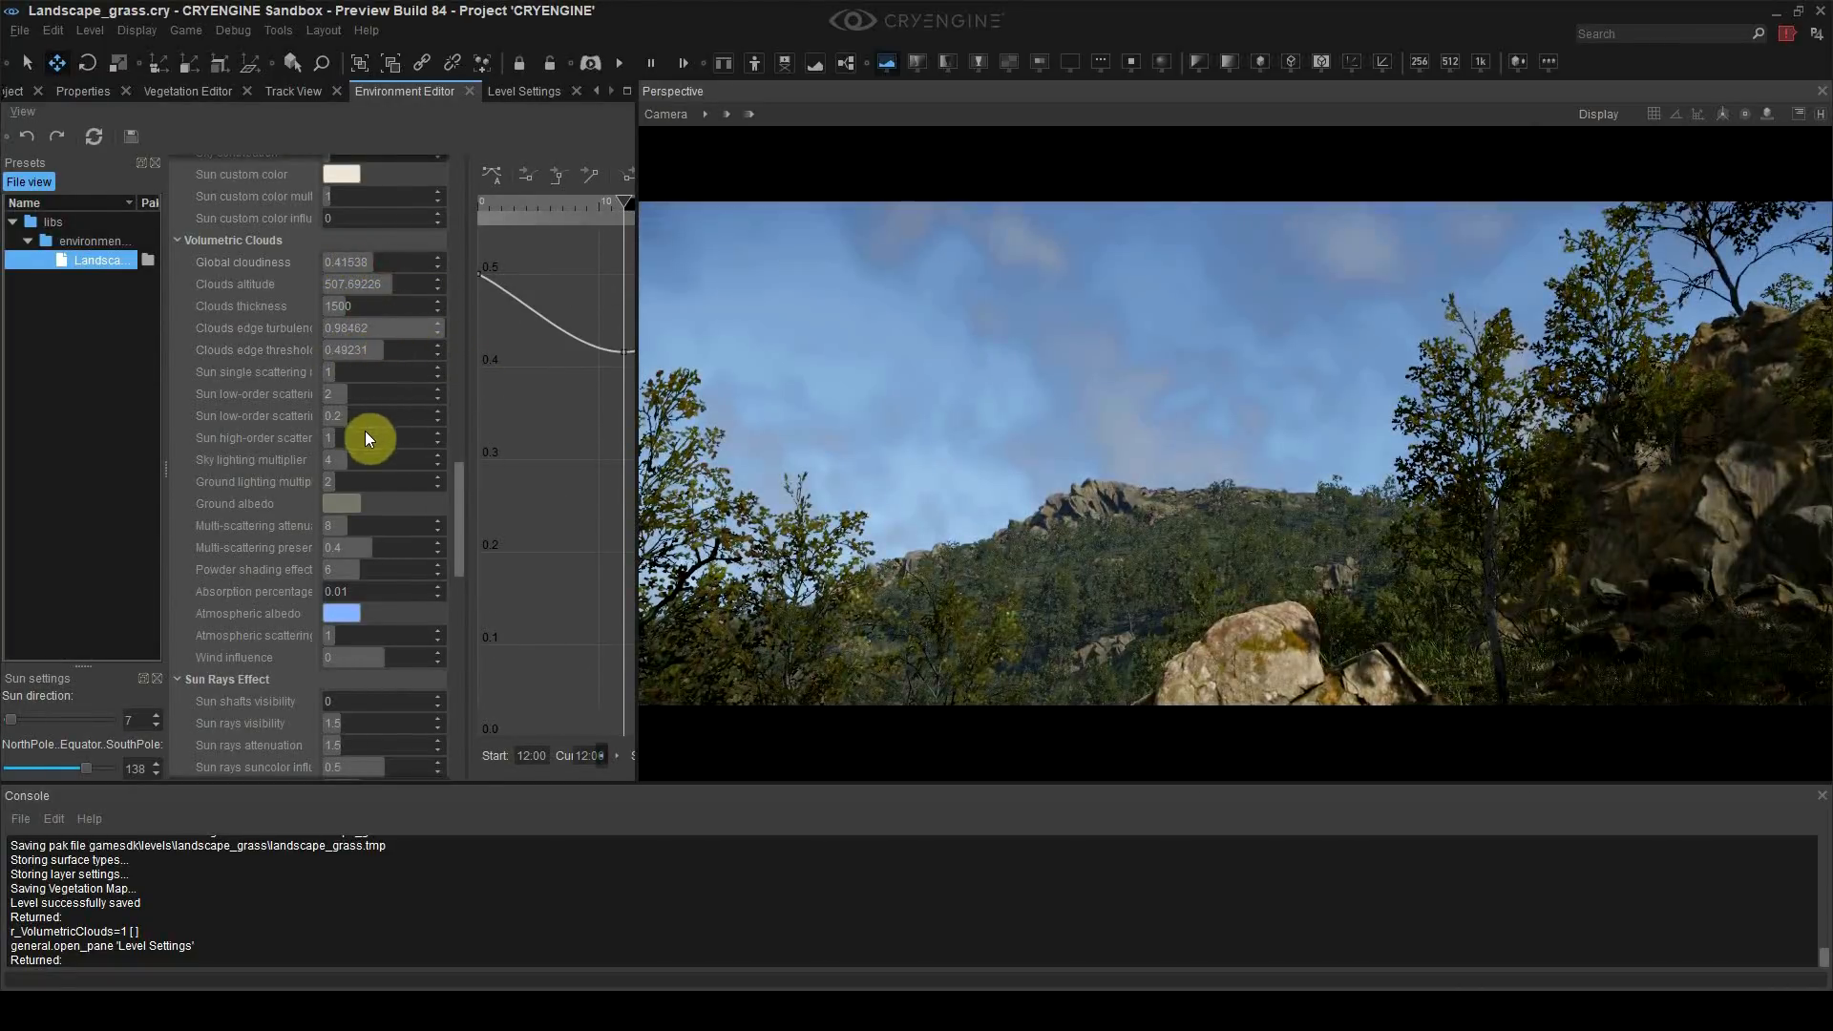
# Step: Set the clouds' sun high-order scattering to 6.23077, lower the edge threshold to about 0.23 and fine-tune the Global cloudiness
pyautogui.moveTo(368, 439); pyautogui.dragTo(413, 446)
pyautogui.moveTo(352, 355); pyautogui.dragTo(345, 356)
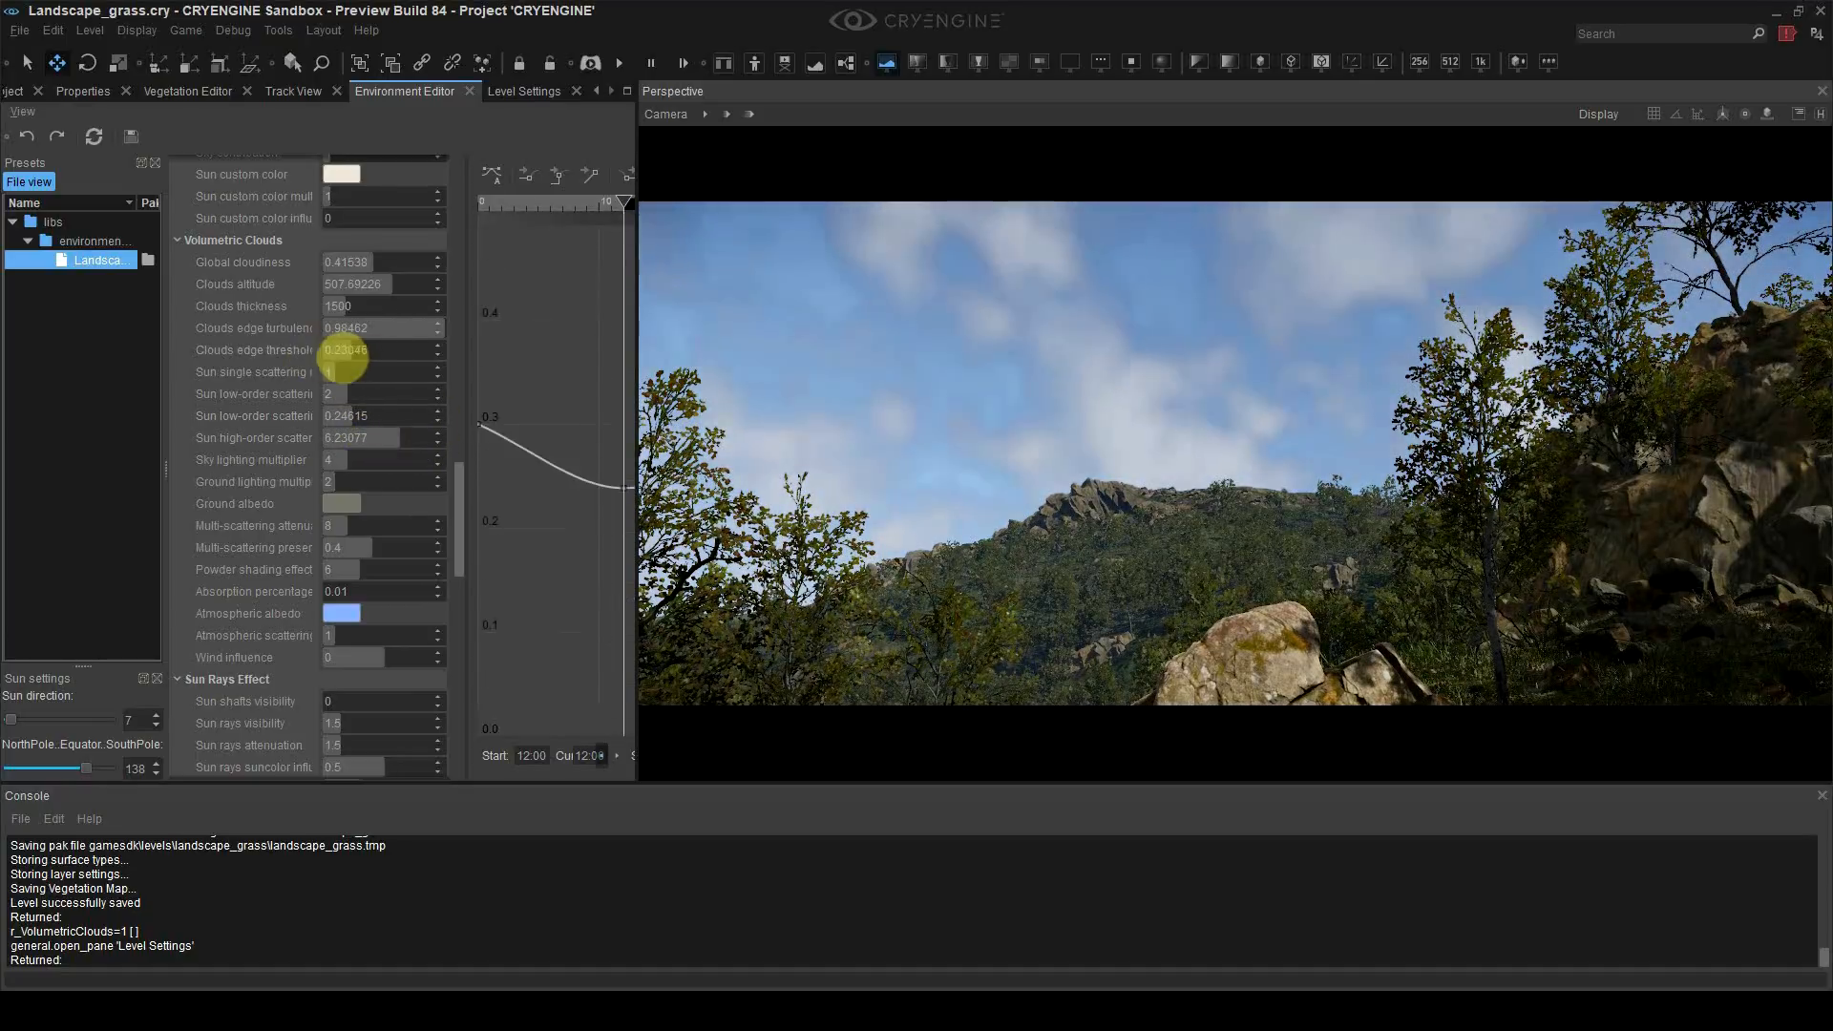
pyautogui.moveTo(382, 267); pyautogui.dragTo(384, 271)
# Step: Raise the sun intensity to 220671 lux, refine it from camera location 4 and save the level
pyautogui.moveTo(458, 564); pyautogui.dragTo(458, 259)
pyautogui.click(315, 205)
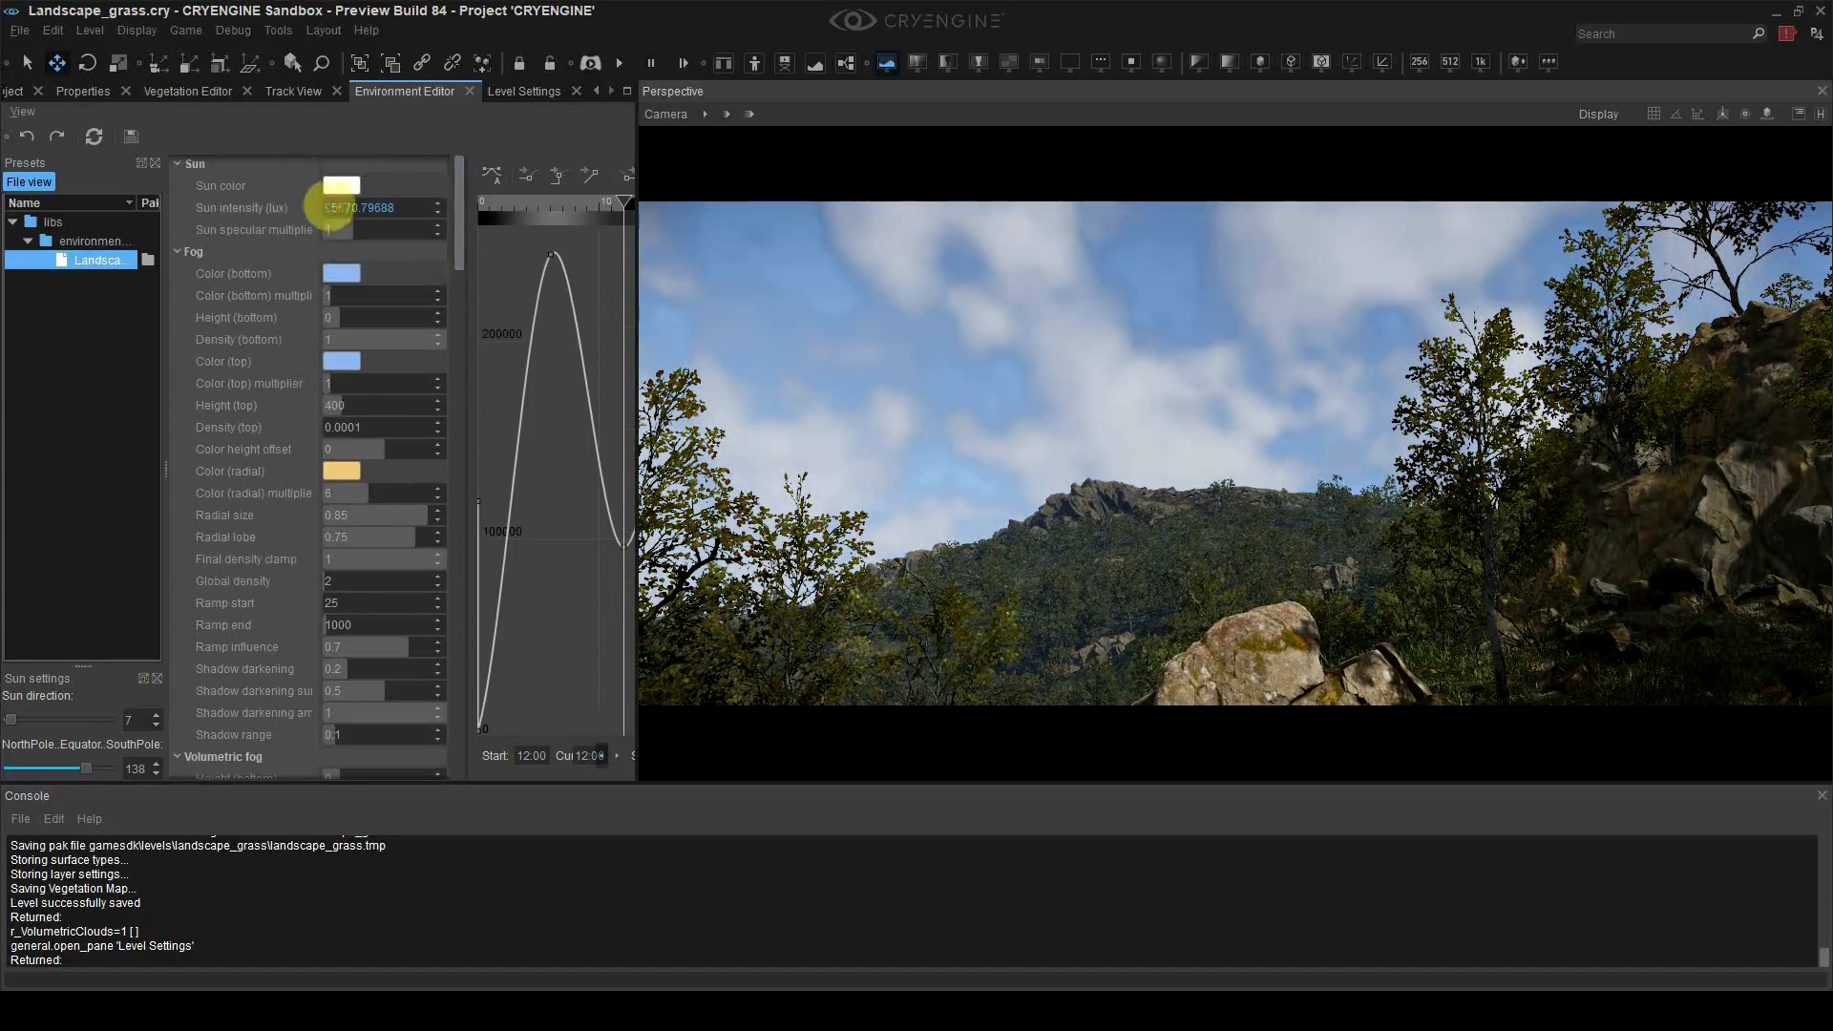
pyautogui.write('20671')
pyautogui.press('Return')
pyautogui.moveTo(975, 326); pyautogui.dragTo(1015, 328, button='right')
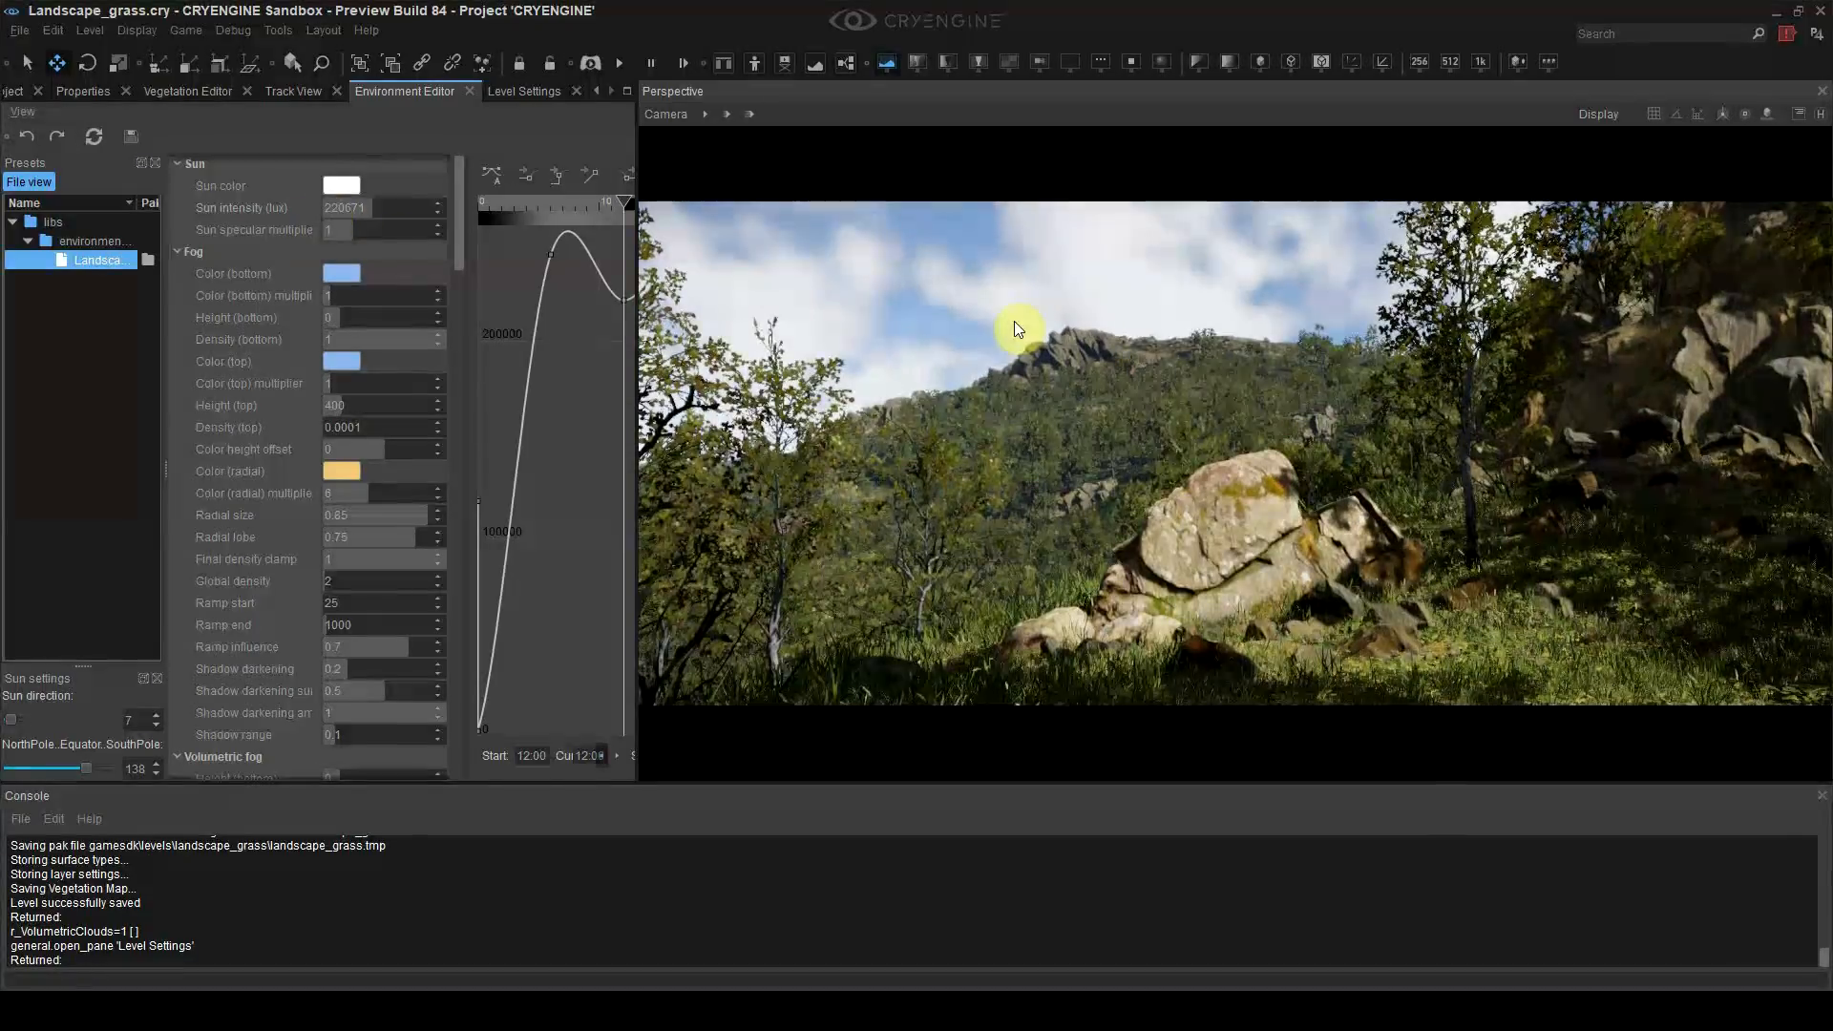
pyautogui.hotkey('shift', 'F4')
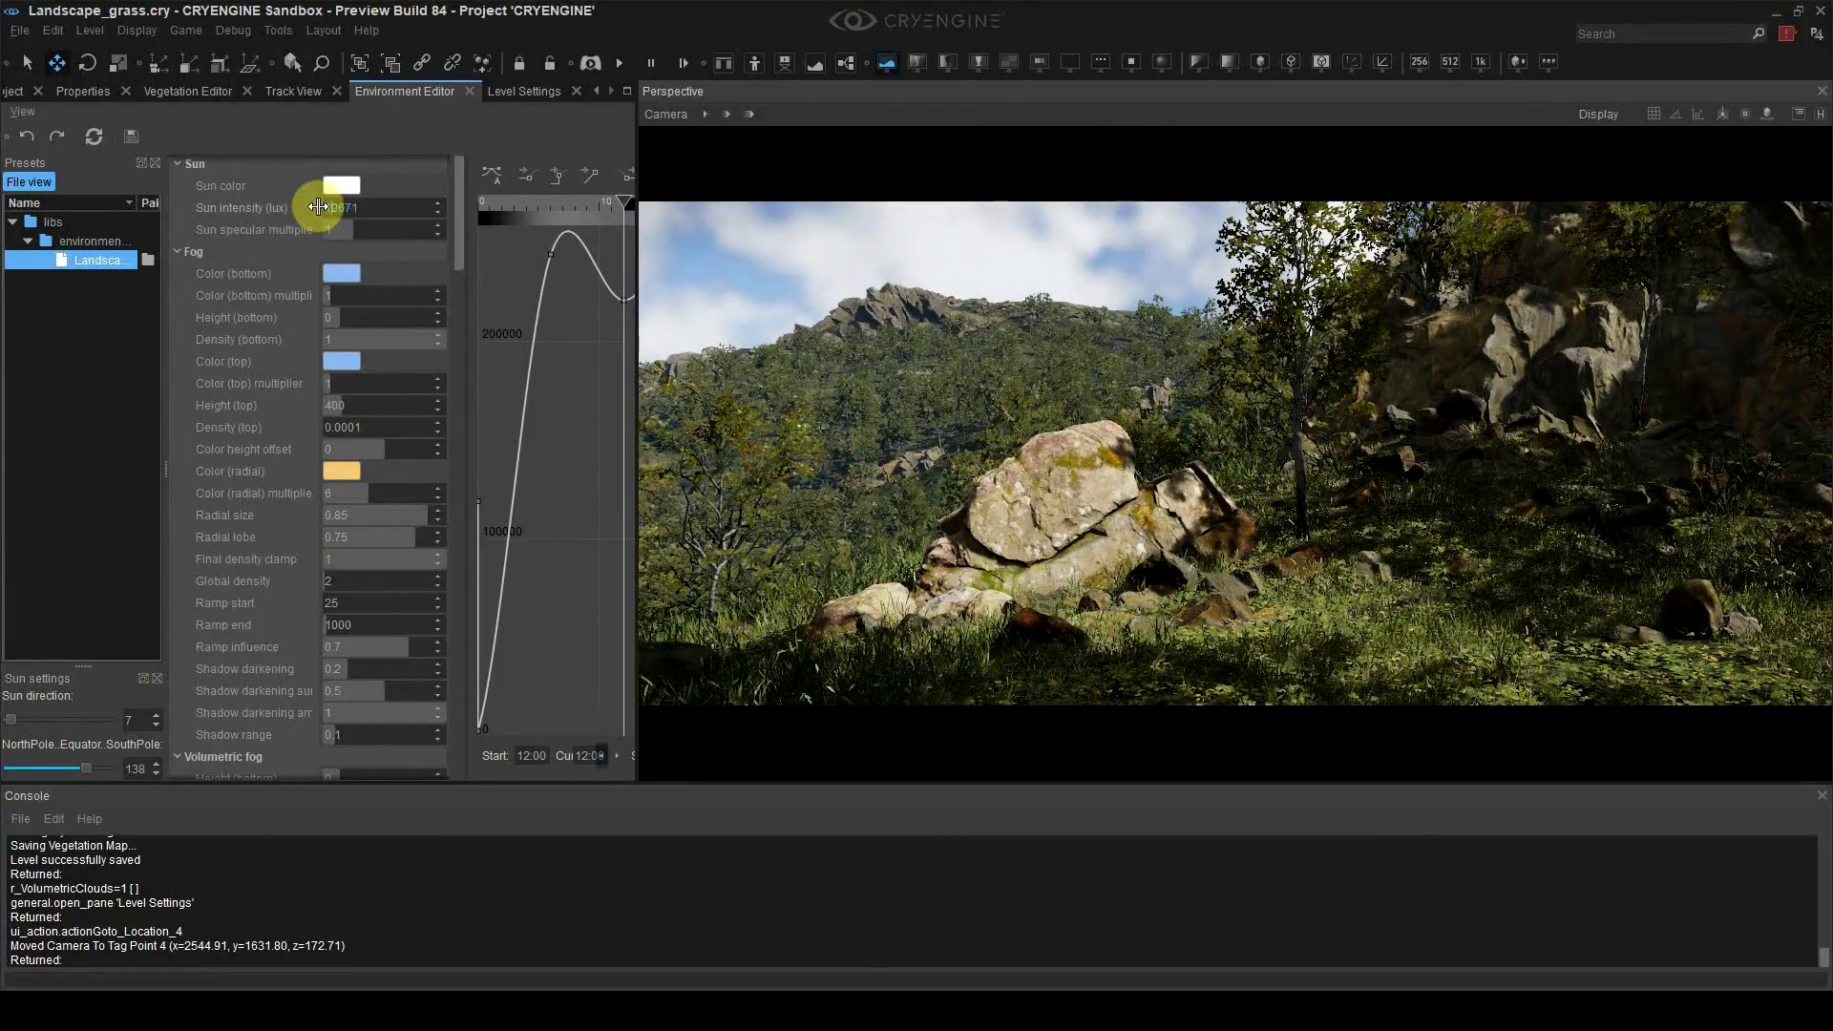
pyautogui.write('5')
pyautogui.press('Return')
pyautogui.hotkey('ctrl', 's')
# Step: Set the clouds' thickness to about 3631 and edge turbulence to about 0.83, and readjust their cloudiness and edge threshold
pyautogui.moveTo(459, 229)
pyautogui.mouseDown()
pyautogui.moveTo(462, 407)
pyautogui.moveTo(412, 416)
pyautogui.mouseUp()
pyautogui.moveTo(380, 315)
pyautogui.mouseDown()
pyautogui.moveTo(356, 315)
pyautogui.moveTo(376, 316)
pyautogui.moveTo(347, 355)
pyautogui.moveTo(395, 364)
pyautogui.moveTo(361, 315)
pyautogui.mouseUp()
pyautogui.moveTo(386, 390); pyautogui.dragTo(381, 437)
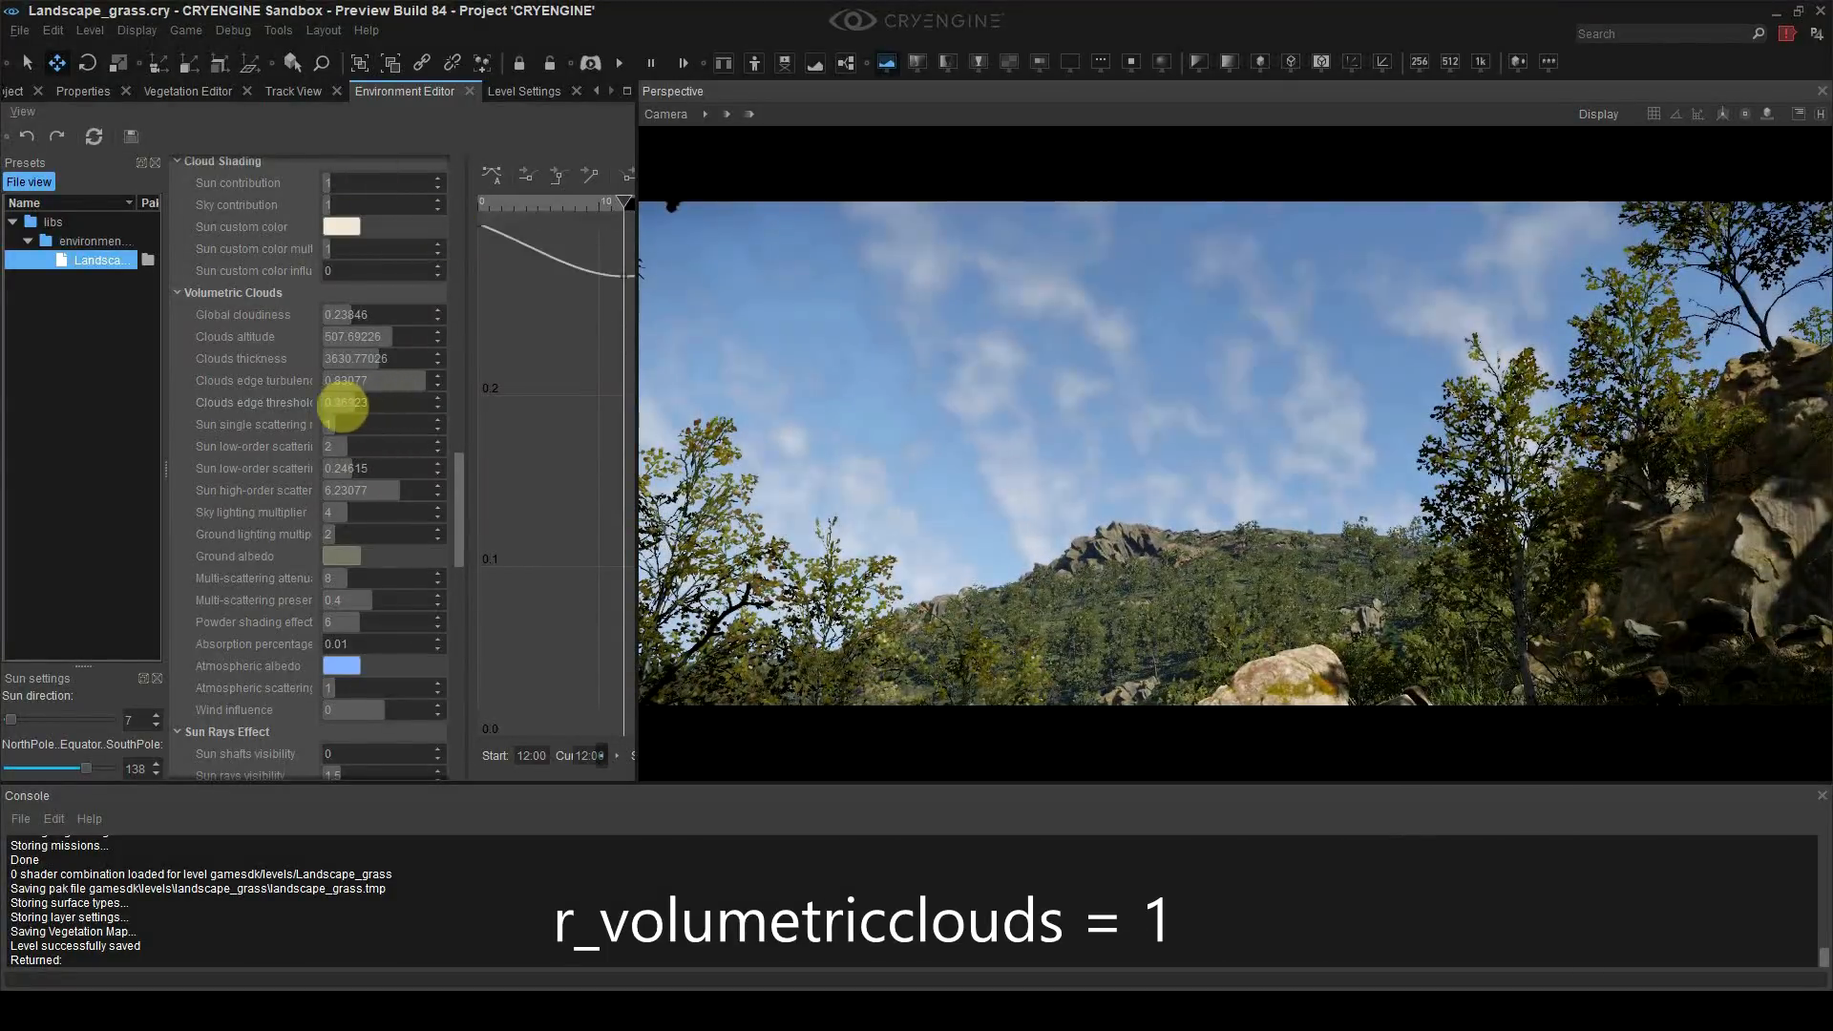
pyautogui.click(336, 382)
pyautogui.moveTo(382, 358); pyautogui.dragTo(376, 313)
# Step: Set the volumetric cloud's Global Cloud Noise Scale to 5, 10, 15 in the level settings, checking it from camera location 4
pyautogui.click(525, 91)
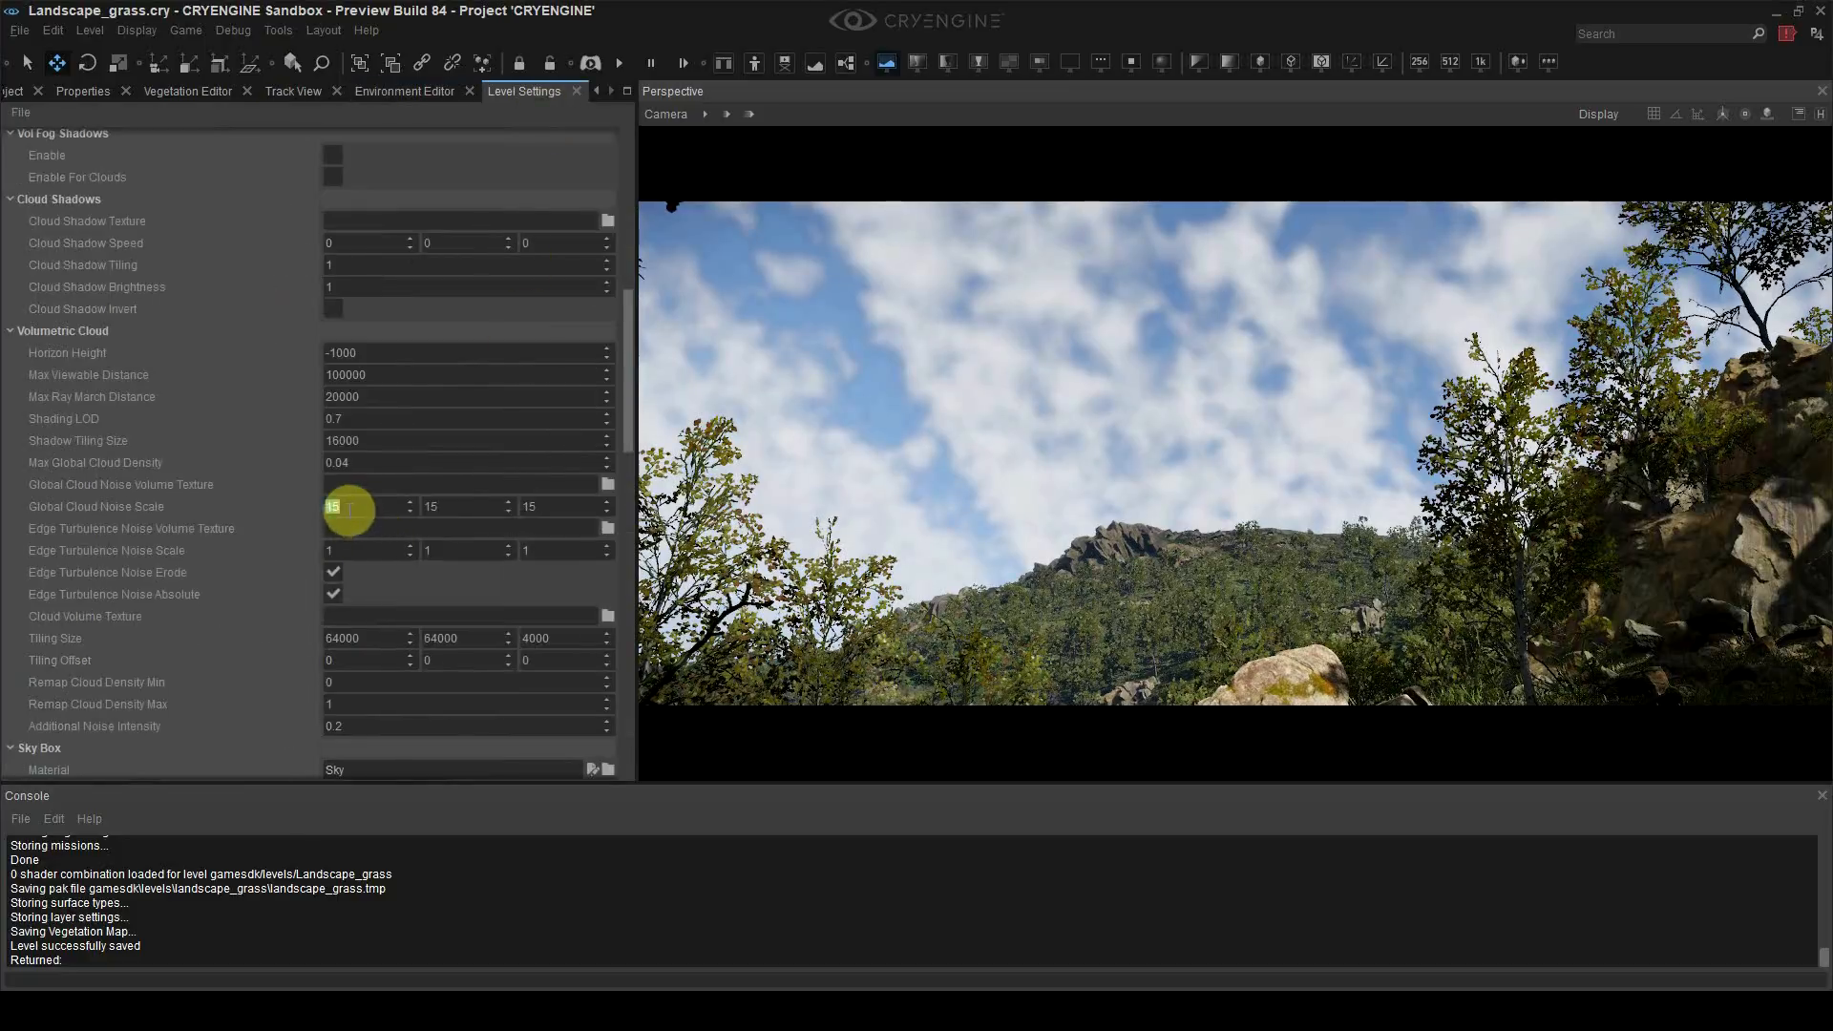
pyautogui.doubleClick(545, 506)
pyautogui.write('10')
pyautogui.press('Return')
pyautogui.moveTo(1241, 411); pyautogui.dragTo(1249, 420, button='right')
pyautogui.hotkey('shift', 'F4')
pyautogui.moveTo(472, 506); pyautogui.dragTo(421, 506)
pyautogui.doubleClick(378, 508)
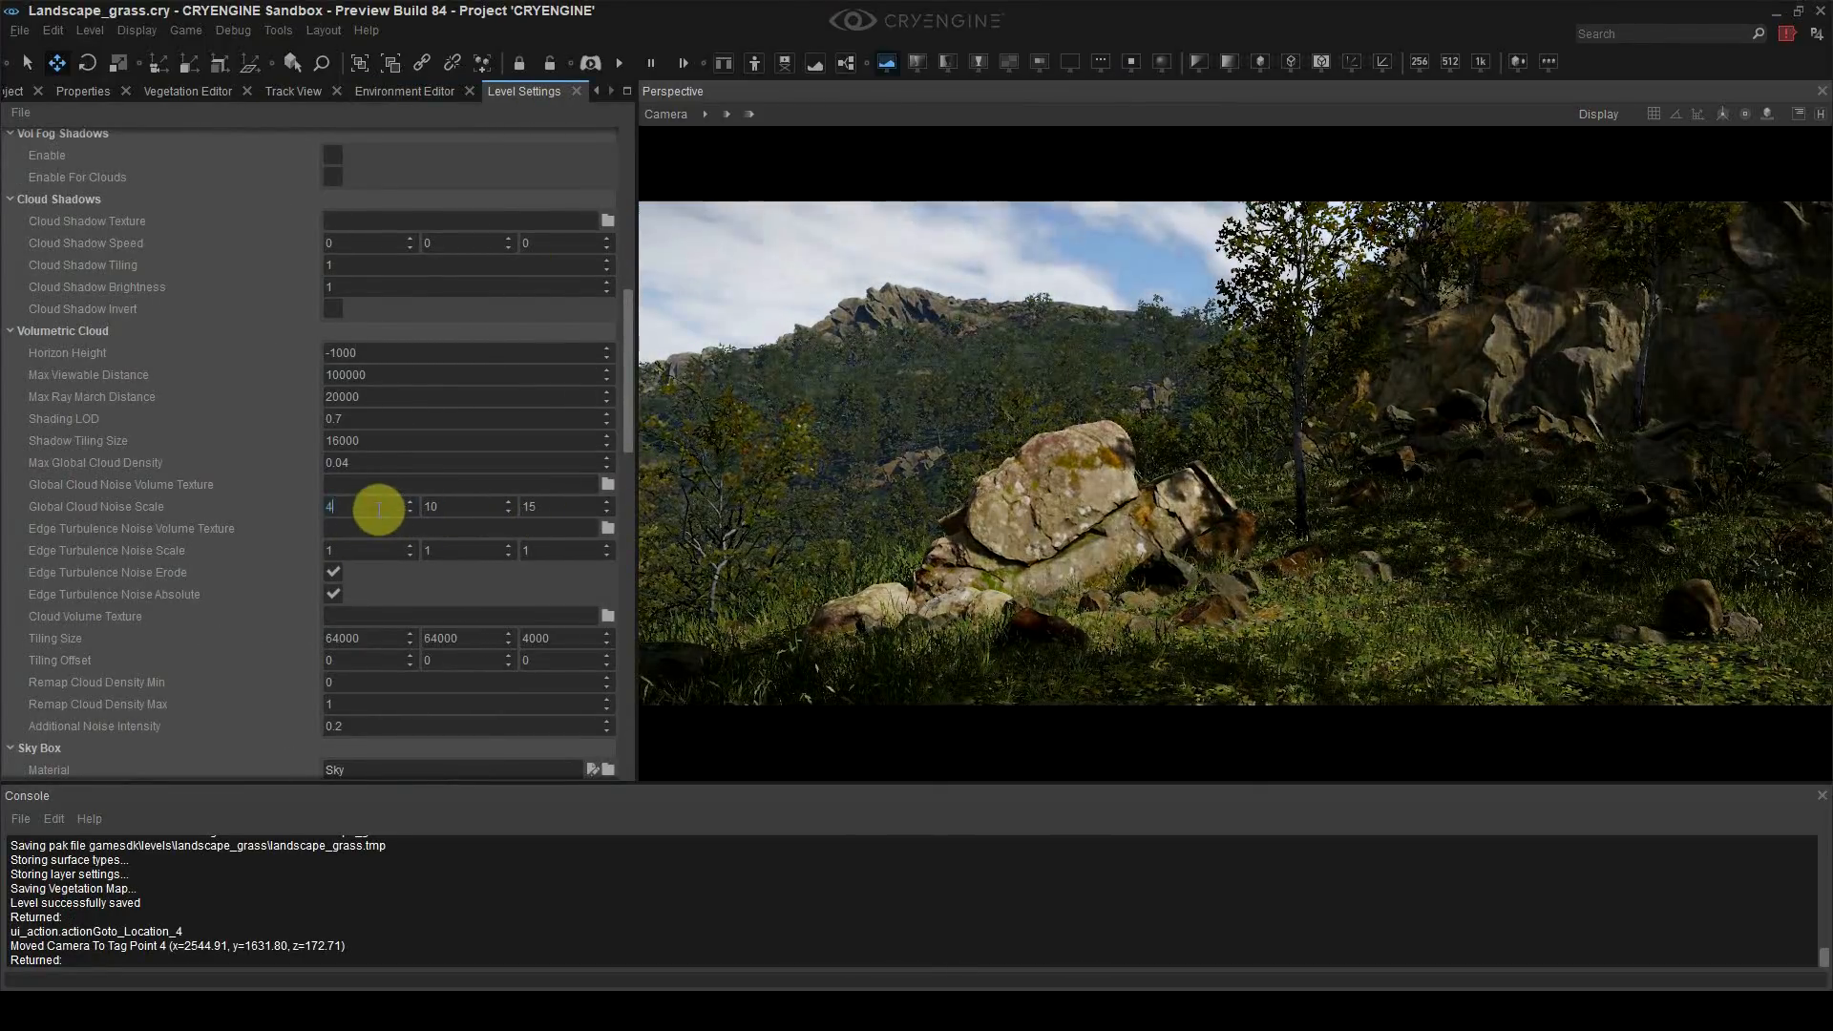
pyautogui.write('6')
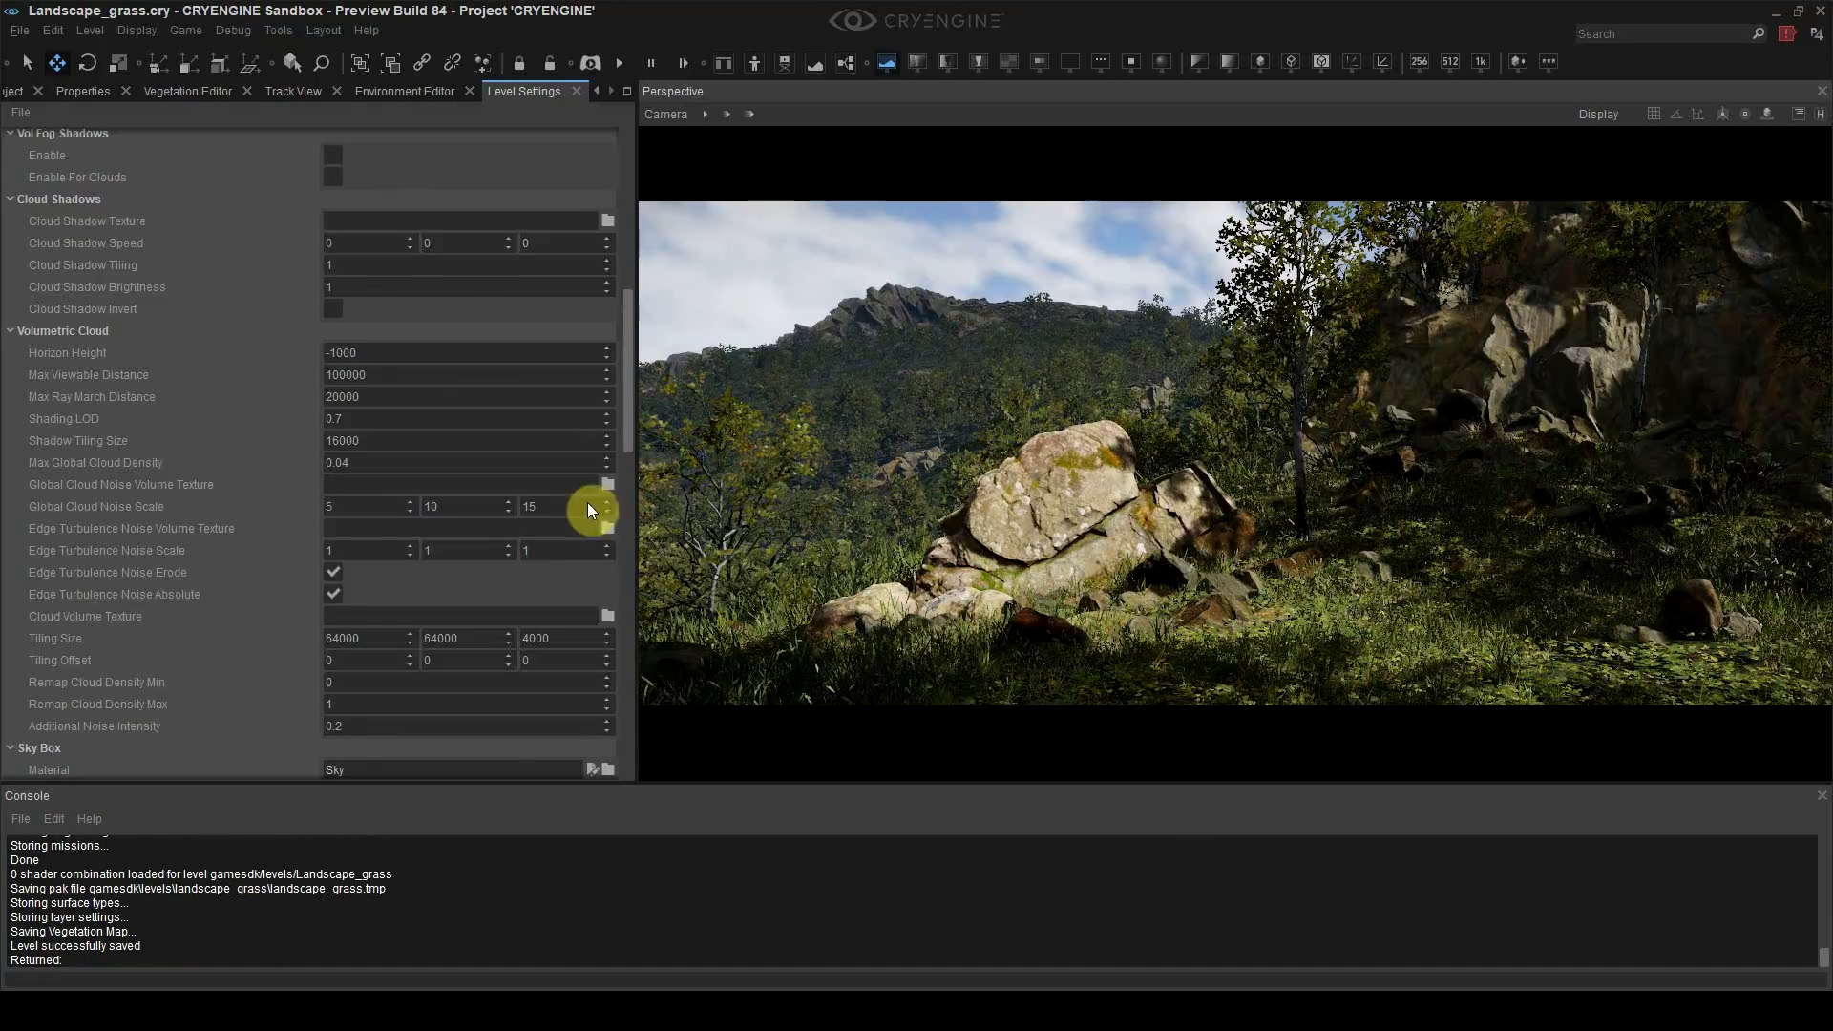
# Step: Open the fog's Global density value for editing in the environment settings
pyautogui.click(405, 90)
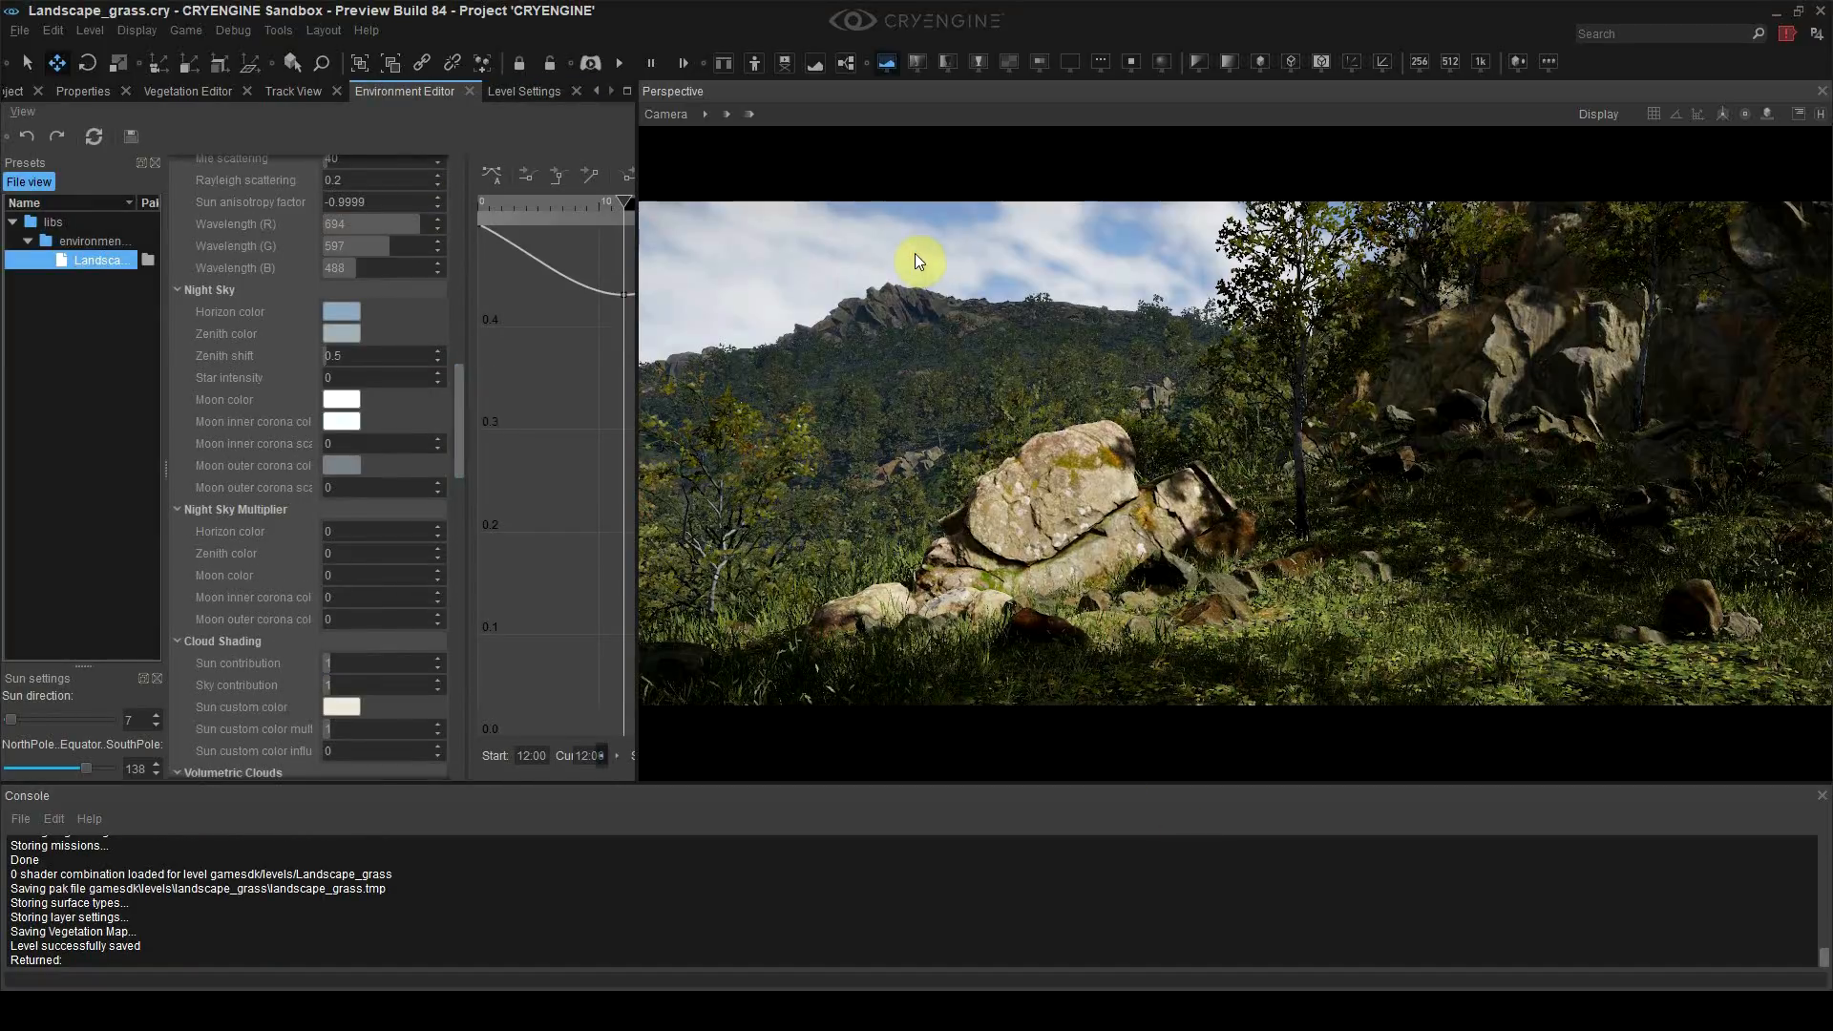
pyautogui.moveTo(459, 459); pyautogui.dragTo(463, 198)
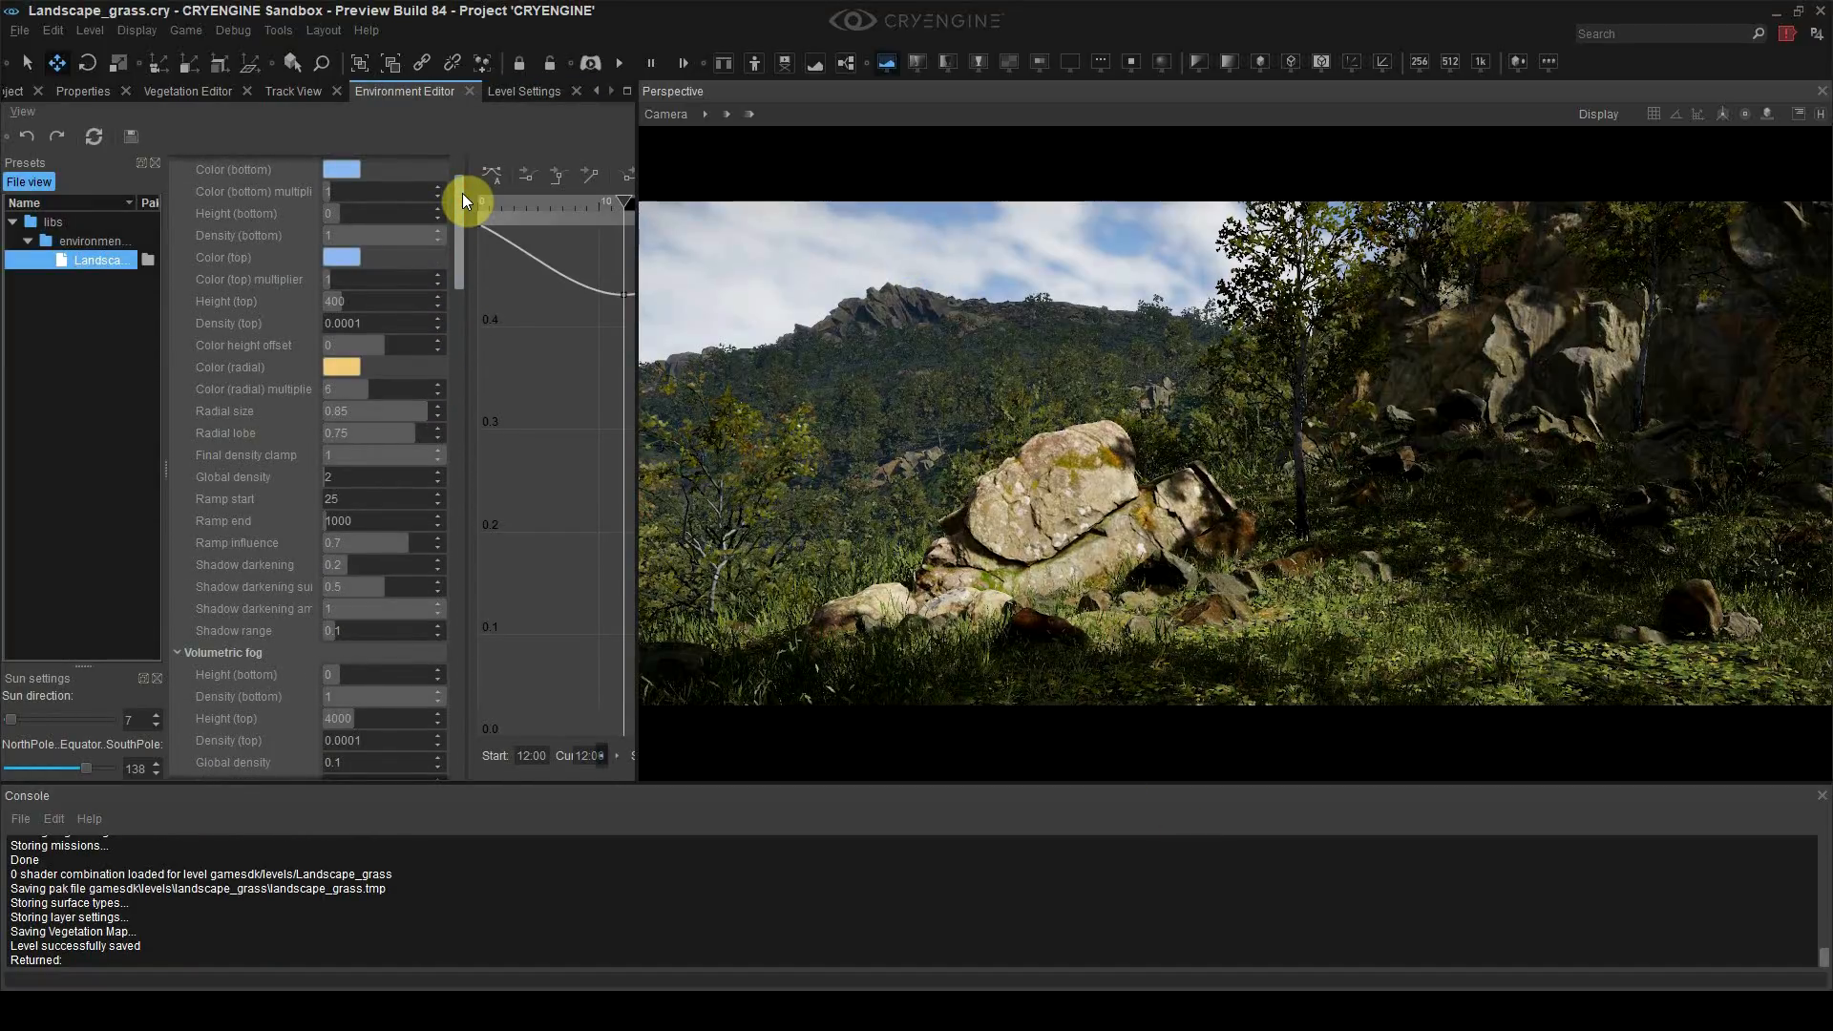
pyautogui.click(336, 471)
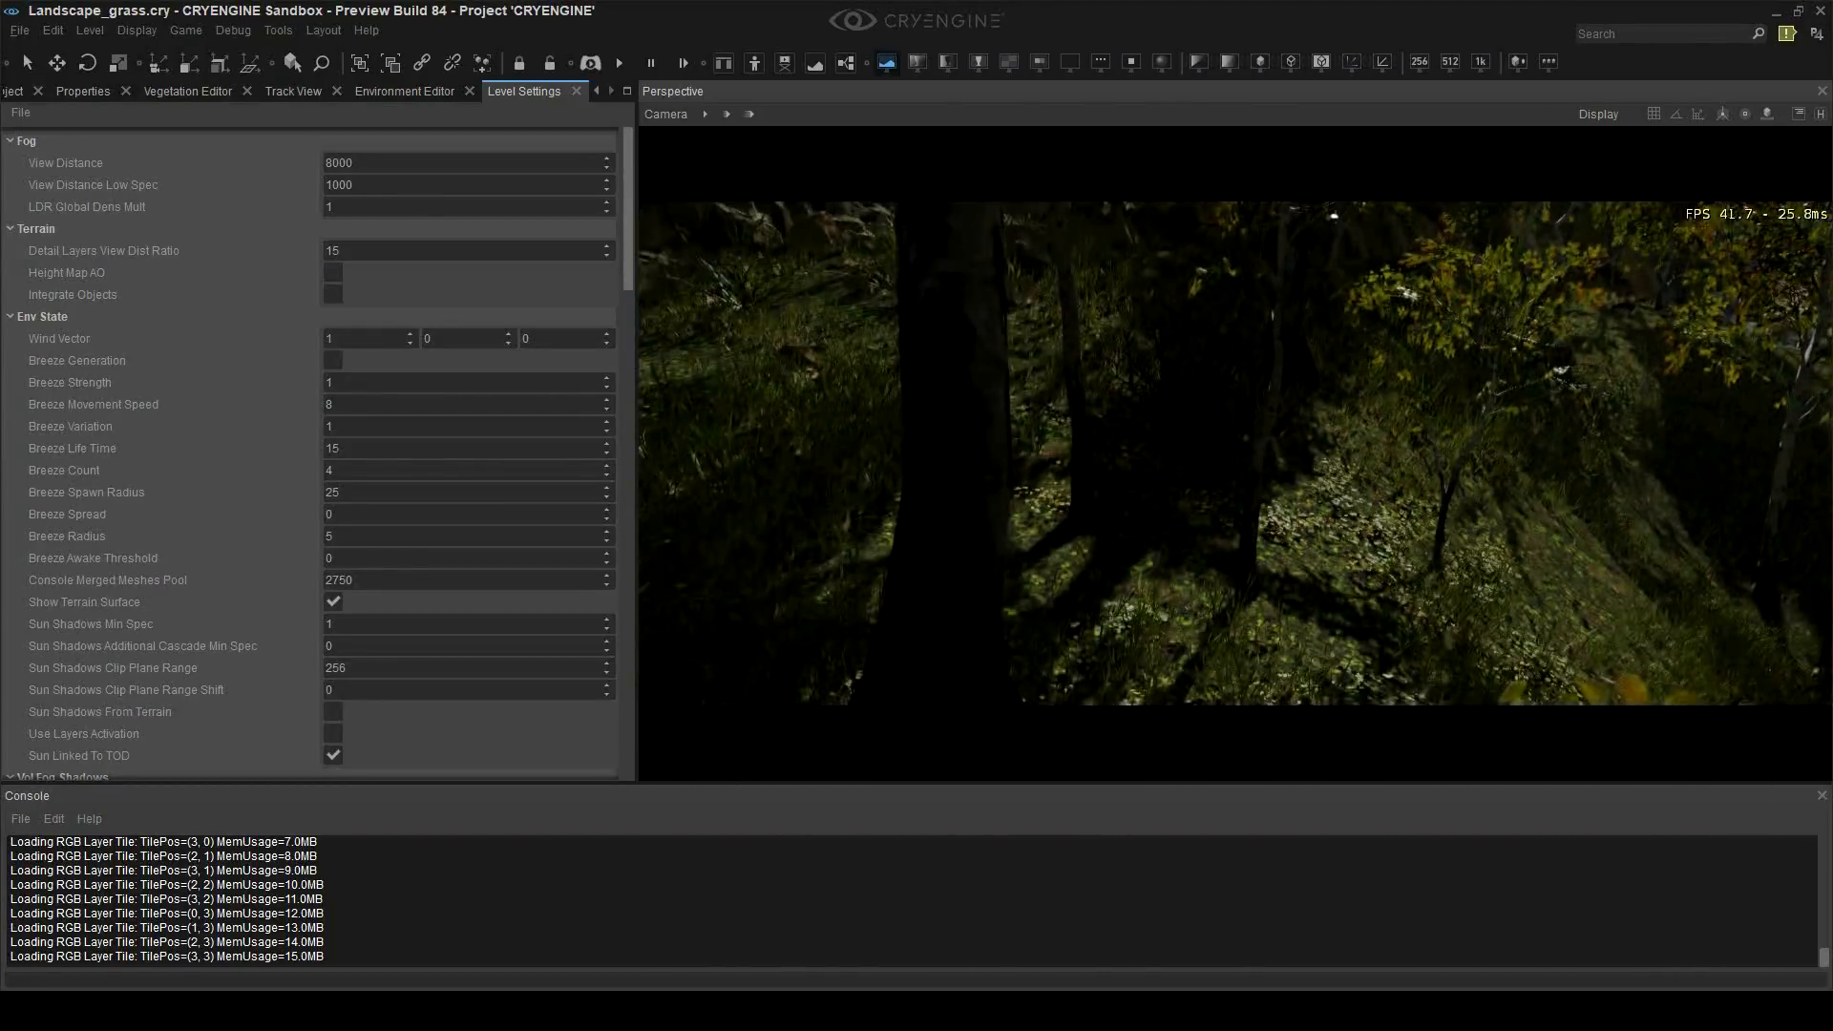
# Step: Select the Grass vegetation group, open its Size for editing and paint more grass clumps across the shaded forest floor
pyautogui.moveTo(1410, 345); pyautogui.dragTo(1314, 341, button='right')
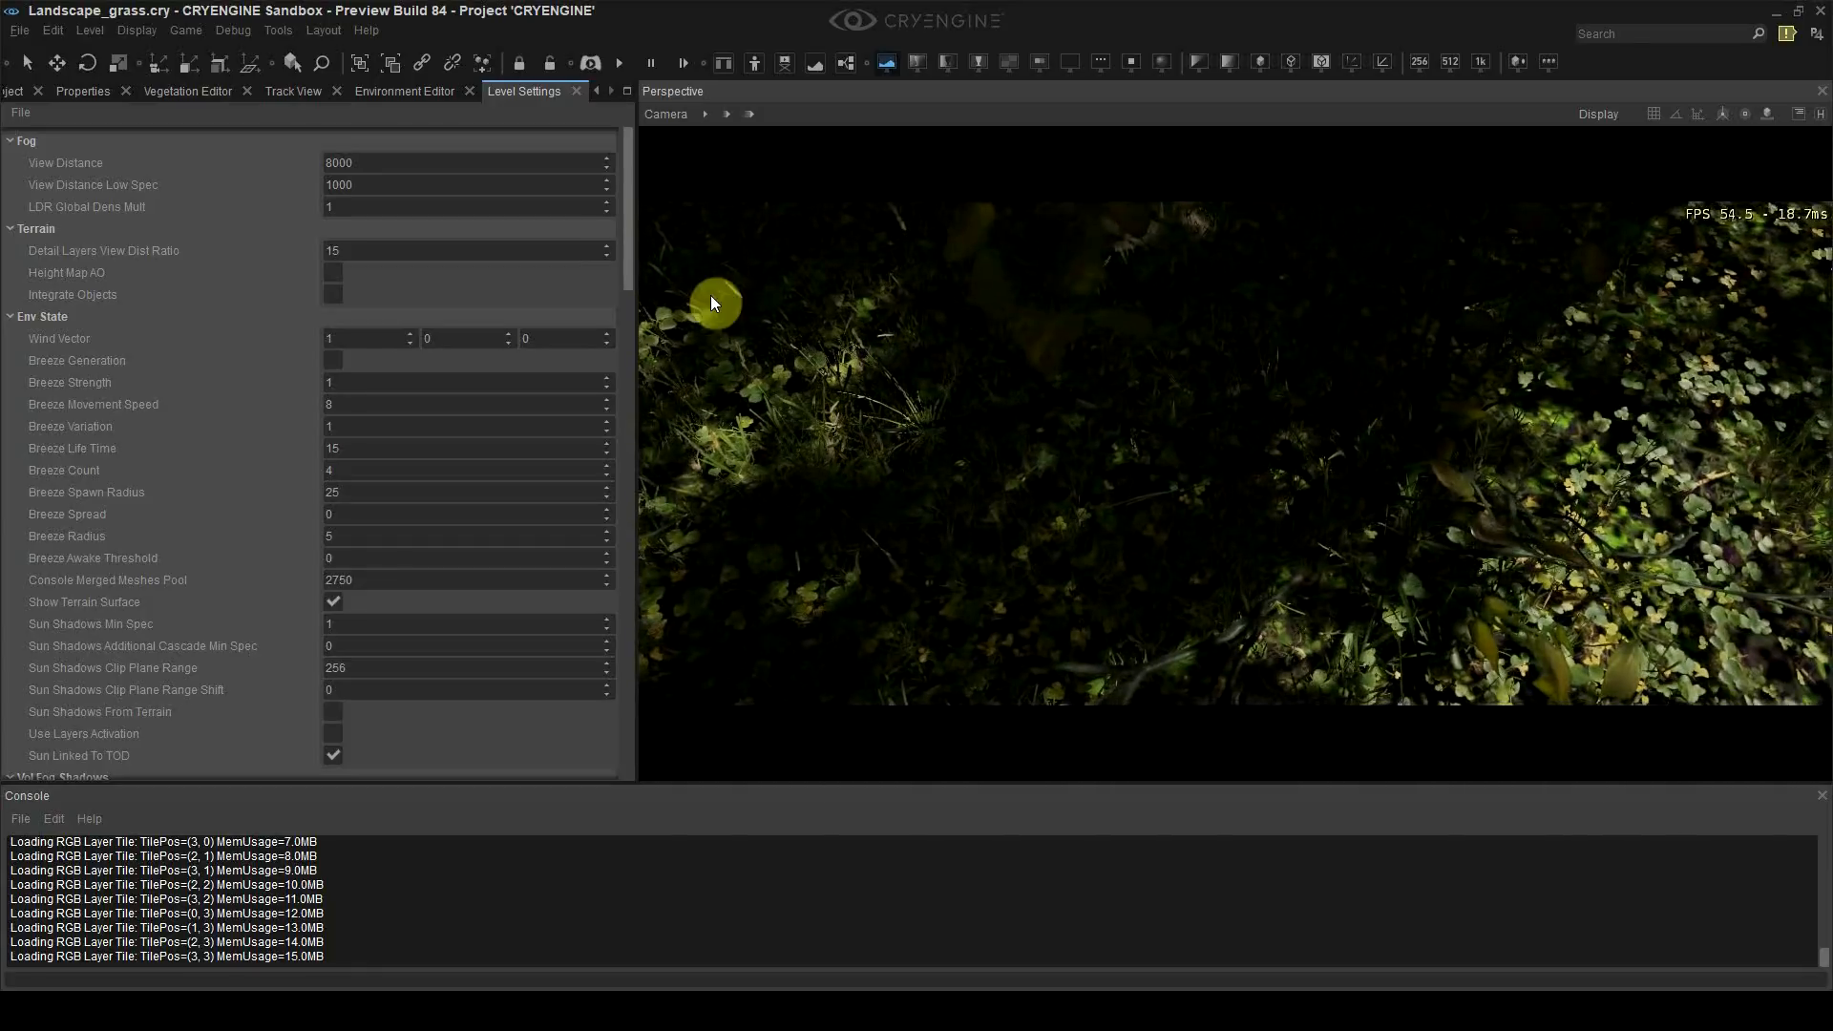
pyautogui.moveTo(710, 296); pyautogui.dragTo(993, 403, button='right')
pyautogui.click(191, 93)
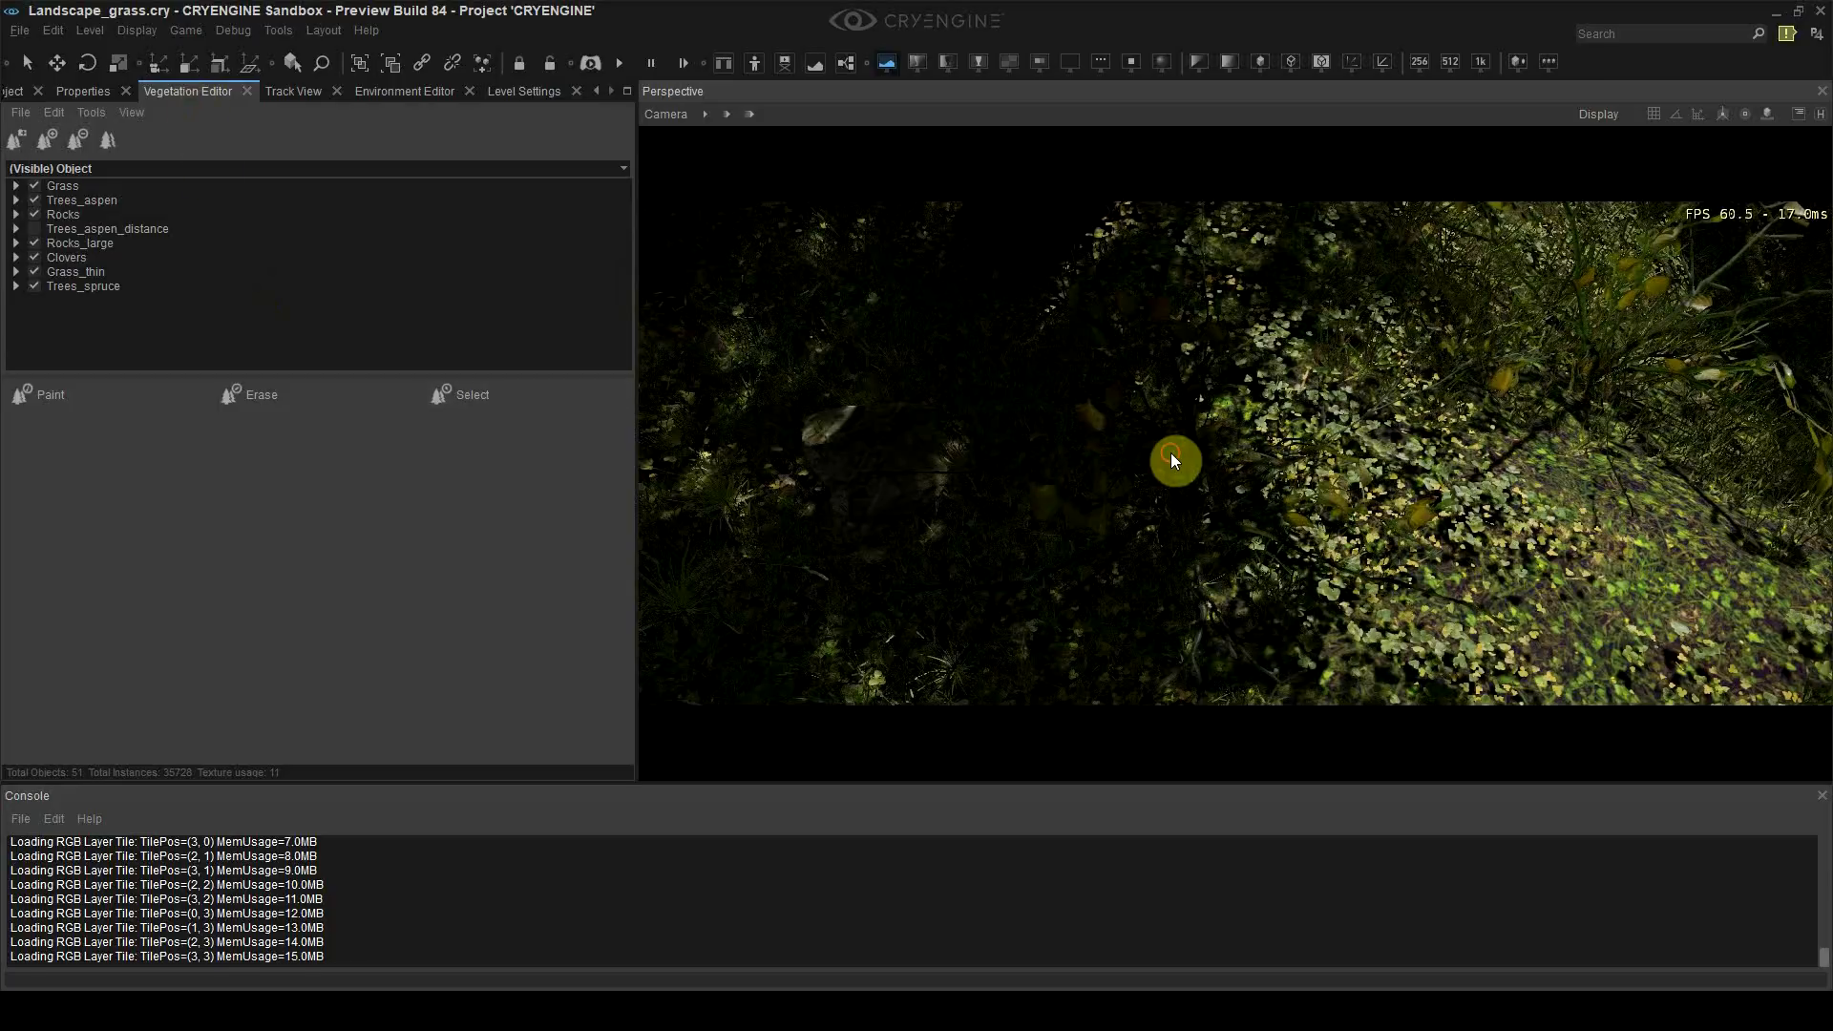
pyautogui.click(134, 259)
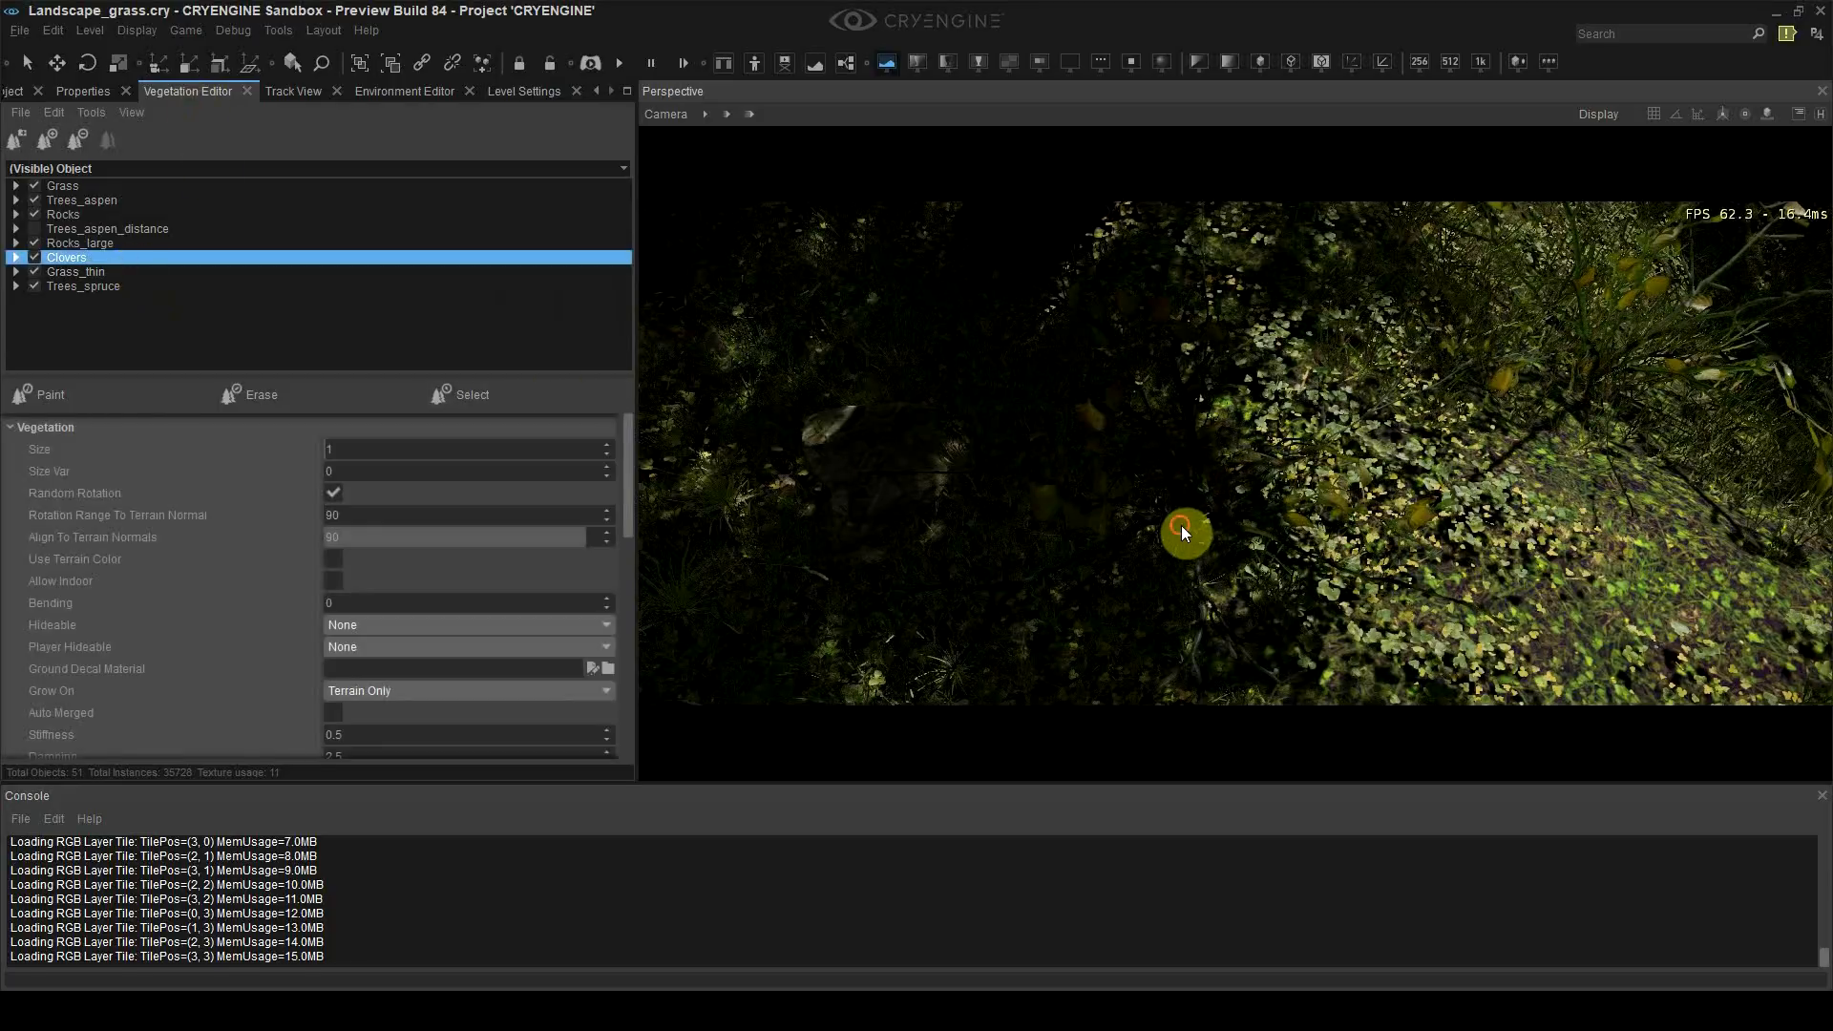
pyautogui.moveTo(1182, 525); pyautogui.dragTo(1327, 502, button='right')
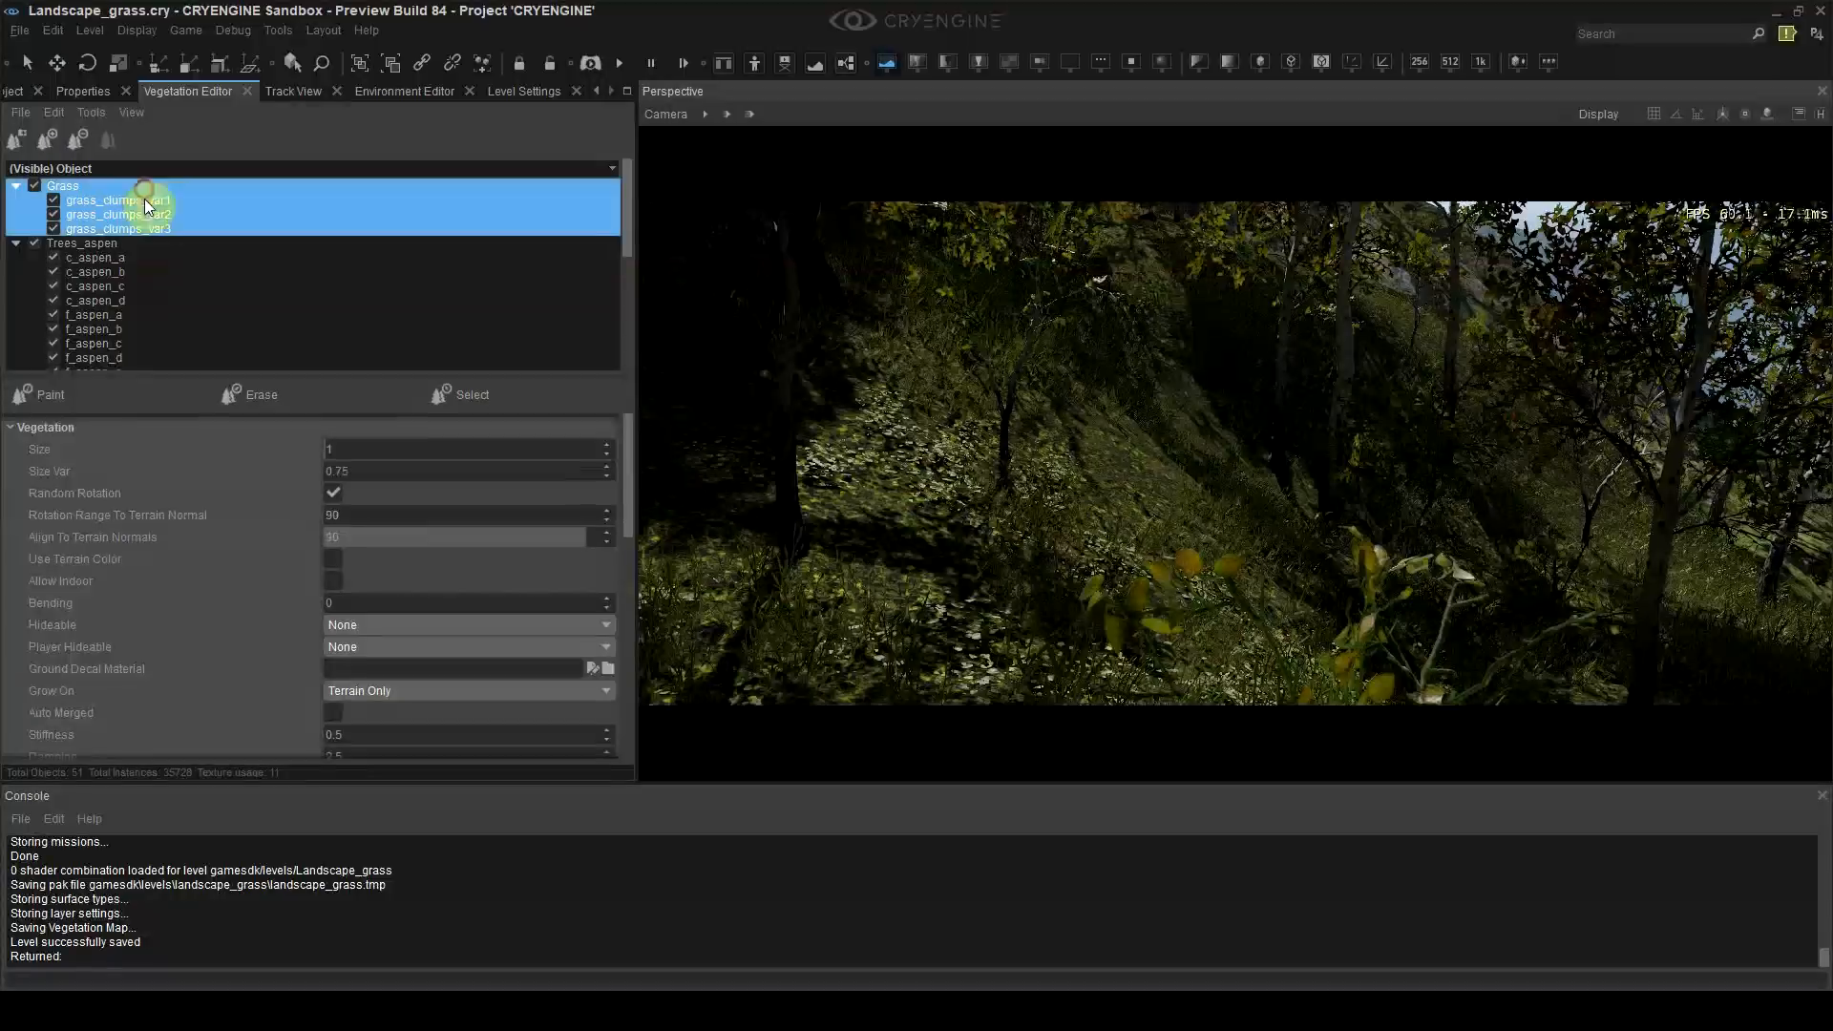
pyautogui.click(347, 490)
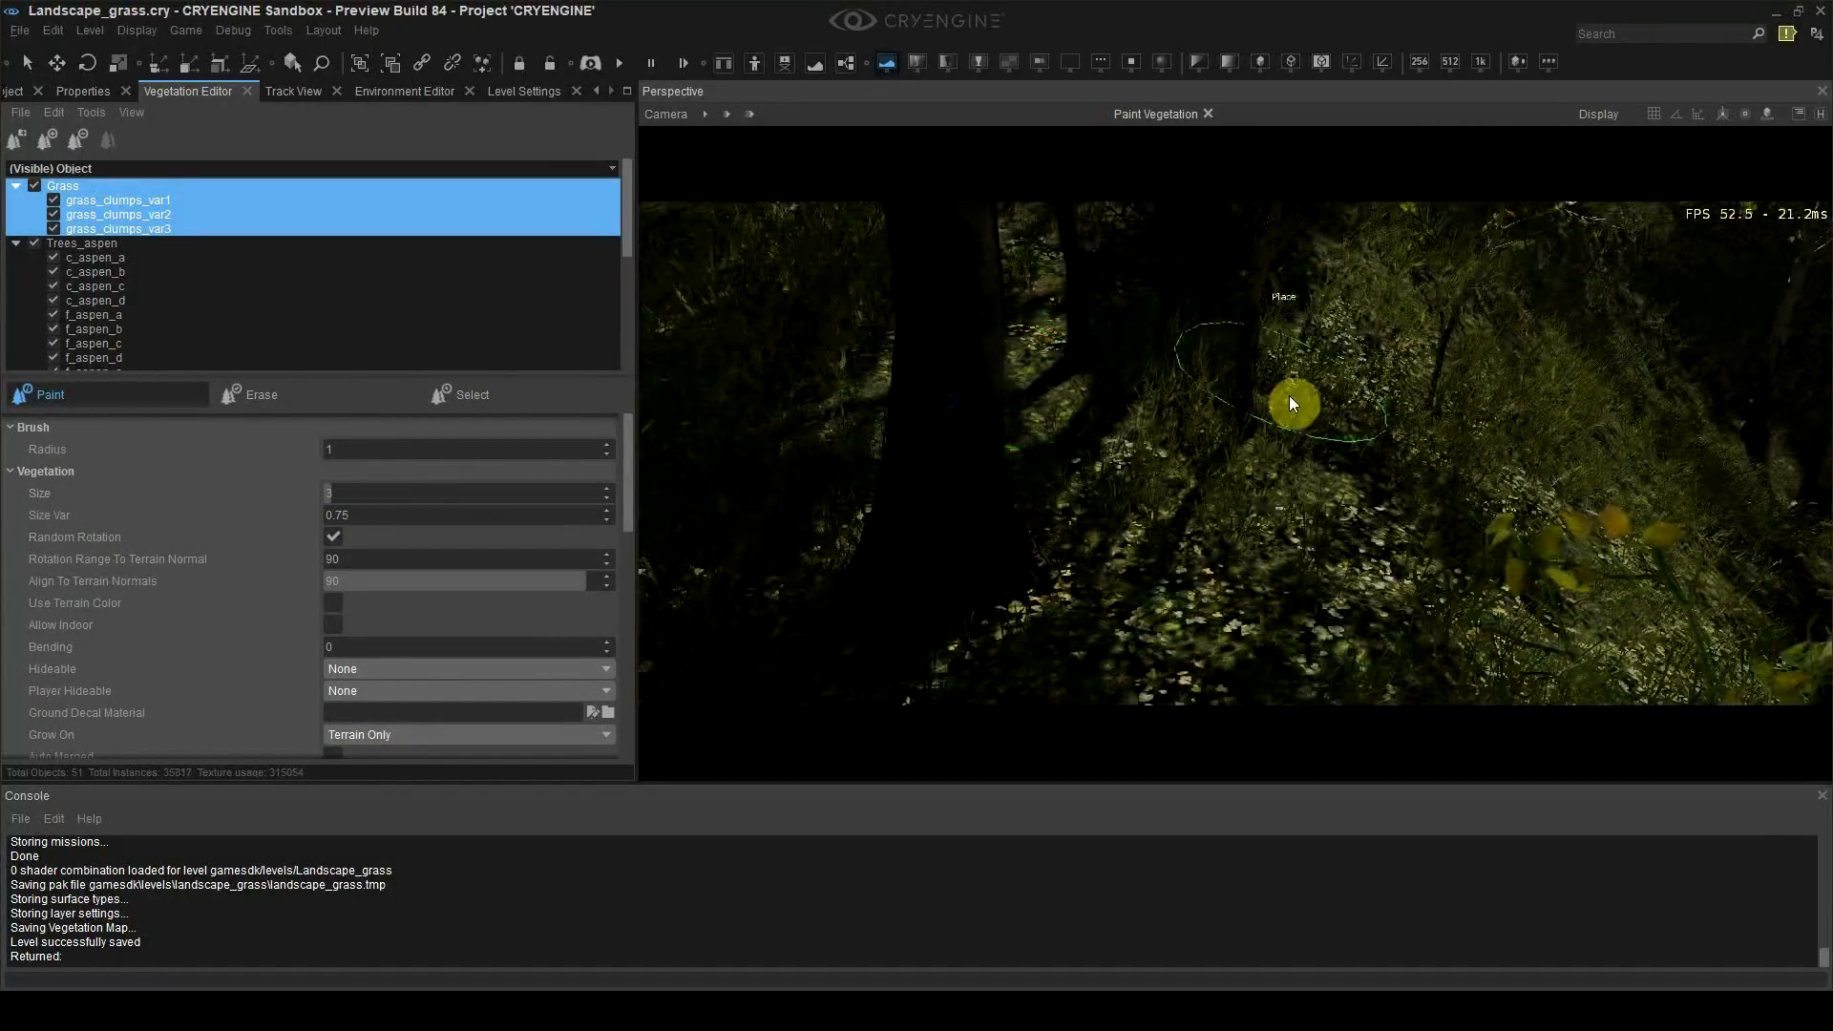
pyautogui.doubleClick(376, 496)
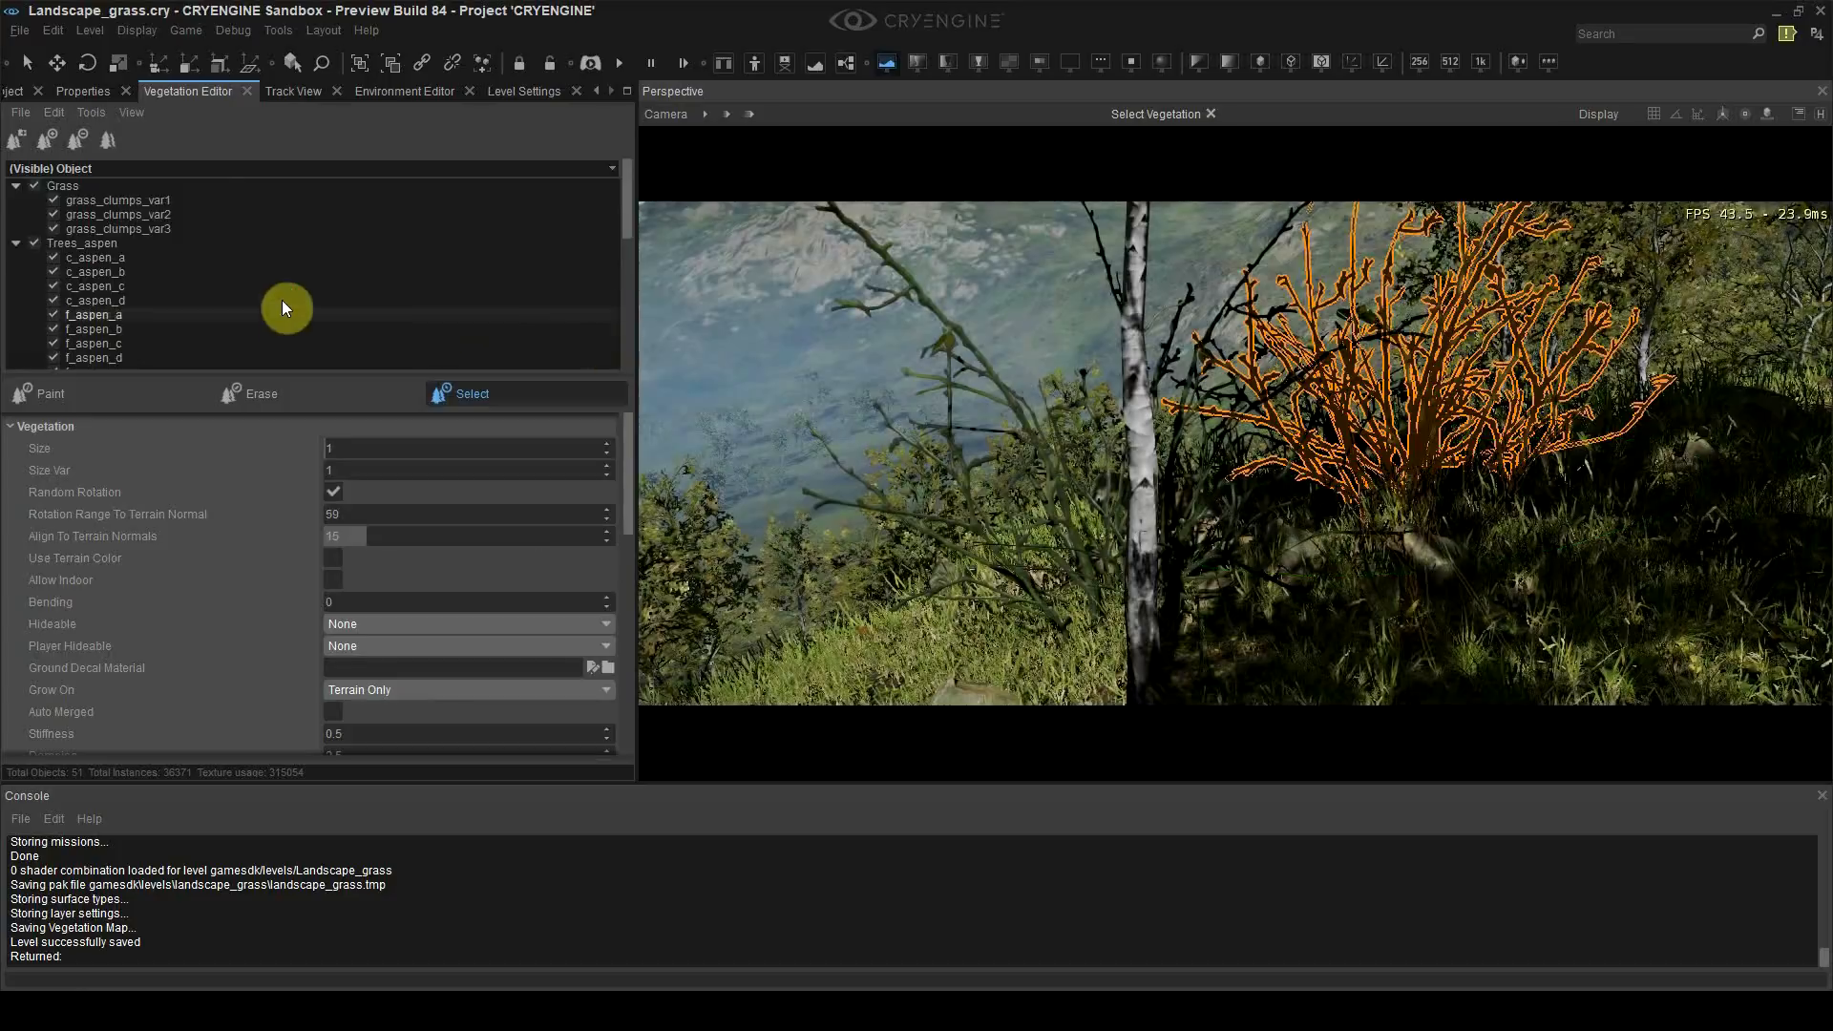
# Step: Delete the bare aspen bush beside the birch trunk and rescale the grass clumps on the ground around it
pyautogui.press('Delete')
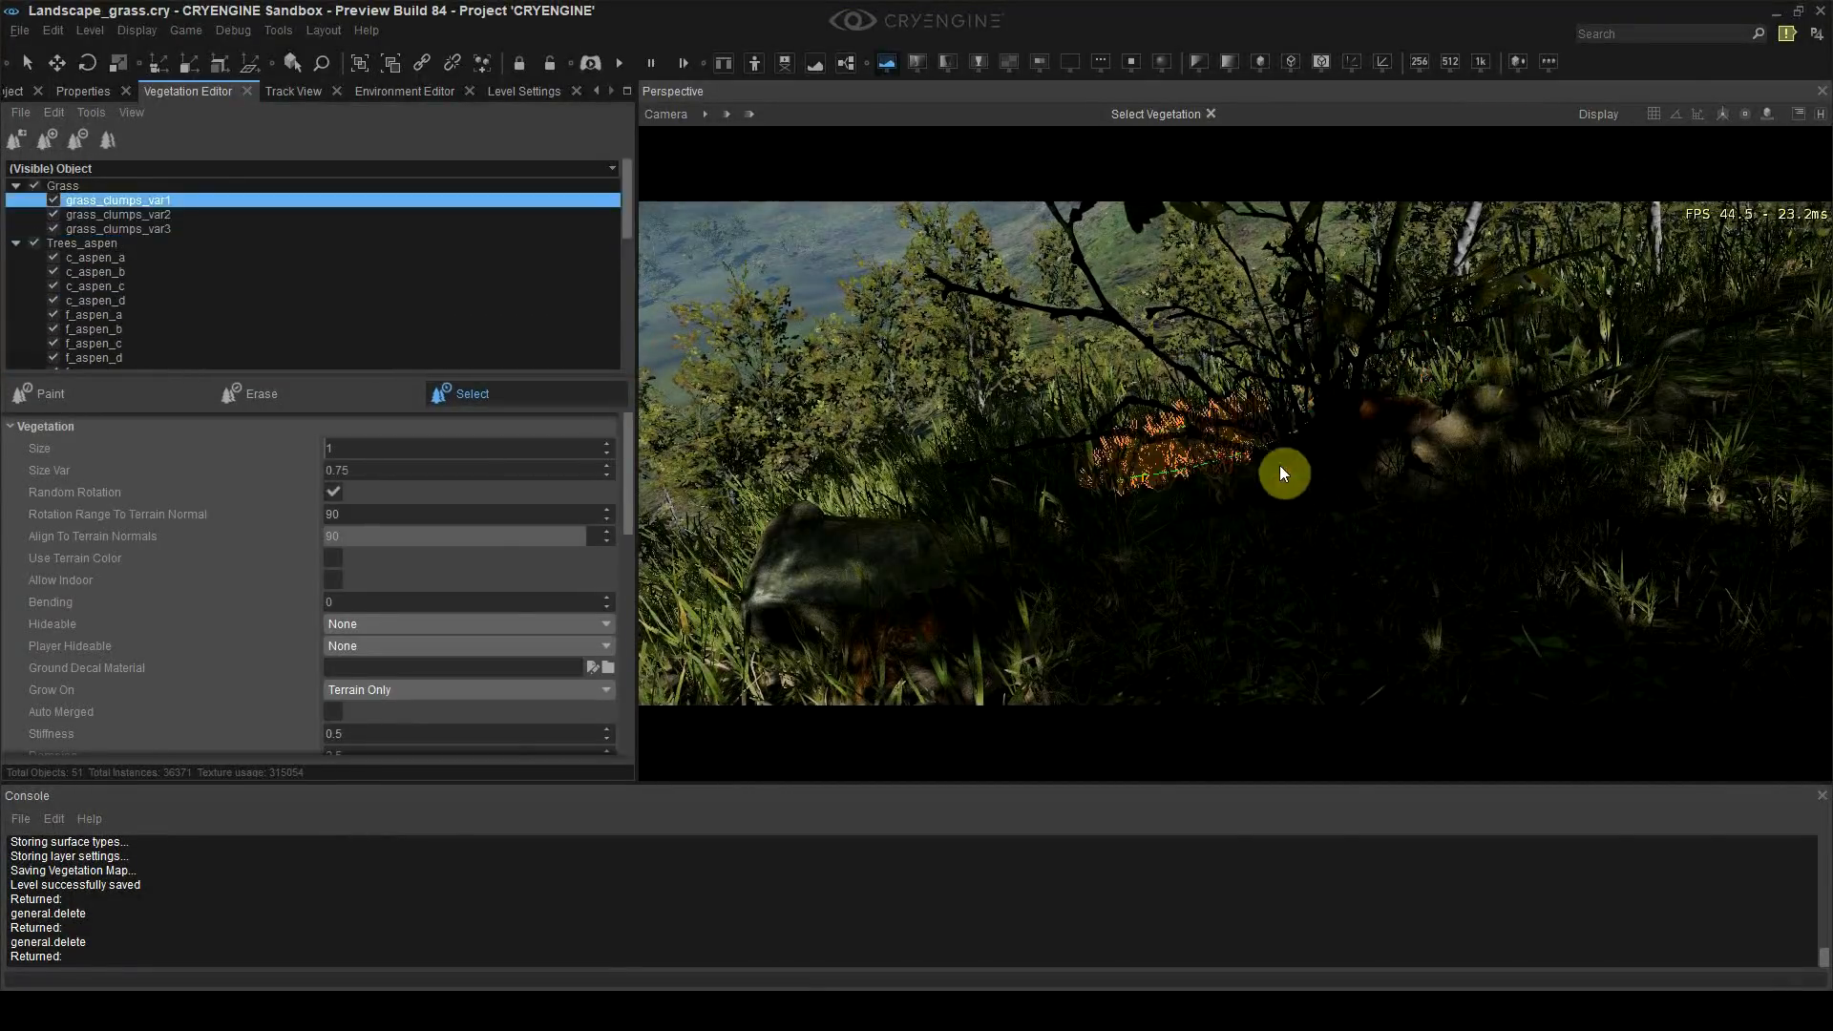
pyautogui.press('space')
pyautogui.click(1357, 506)
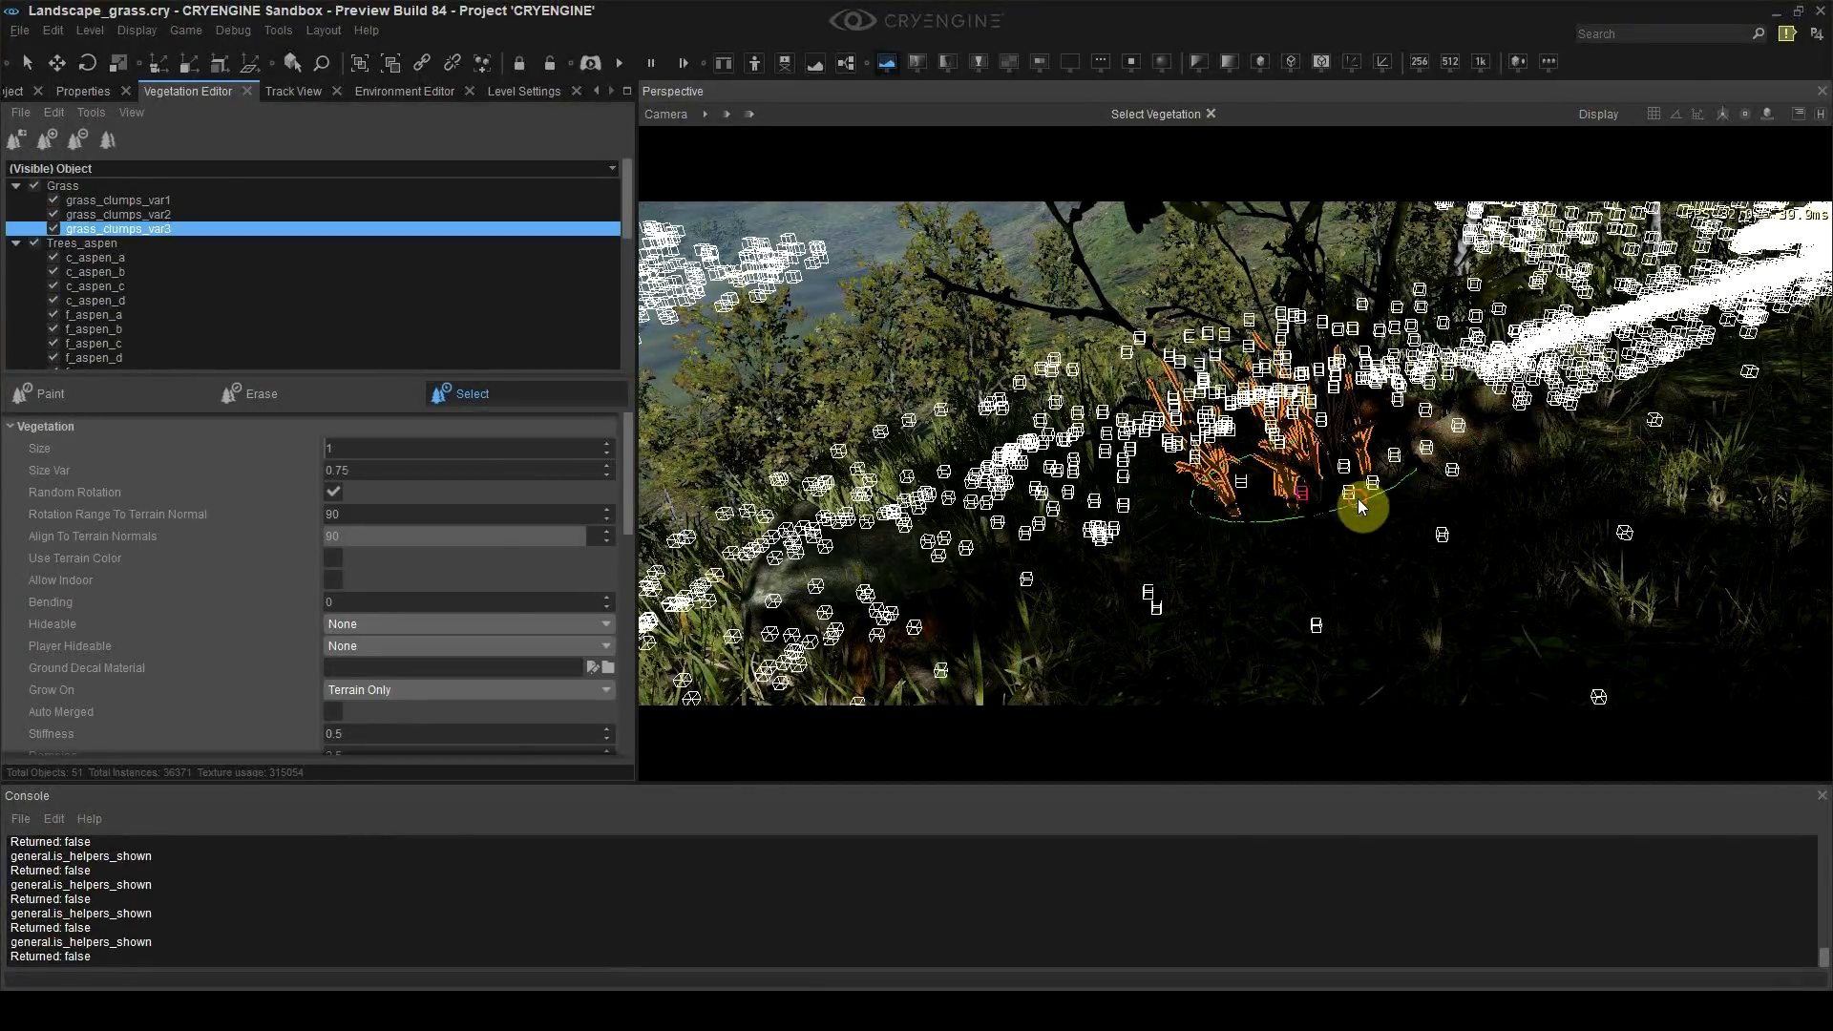
pyautogui.click(1344, 501)
pyautogui.press('4')
pyautogui.press('1')
pyautogui.press('4')
pyautogui.moveTo(1348, 511); pyautogui.dragTo(1350, 537)
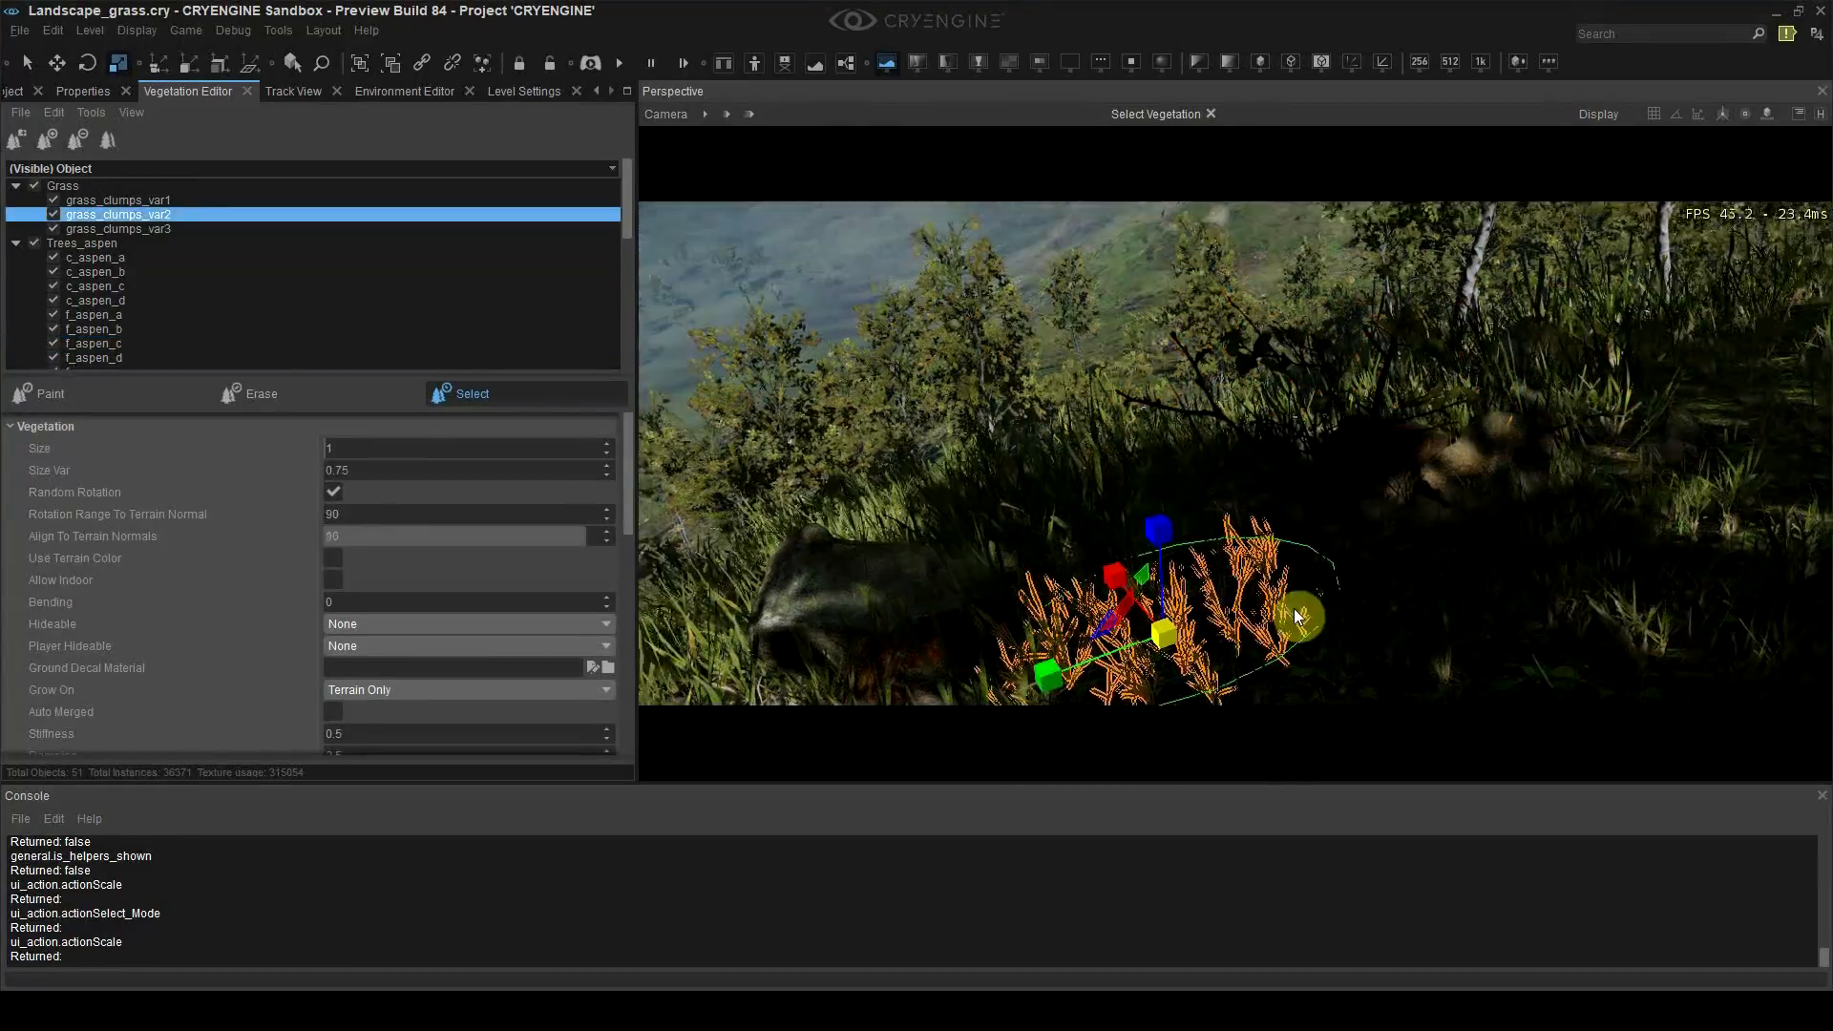
# Step: Delete the obstructing f_aspen_c bush in the shaded grass and check the view from camera location 4
pyautogui.hotkey('shift', 'F4')
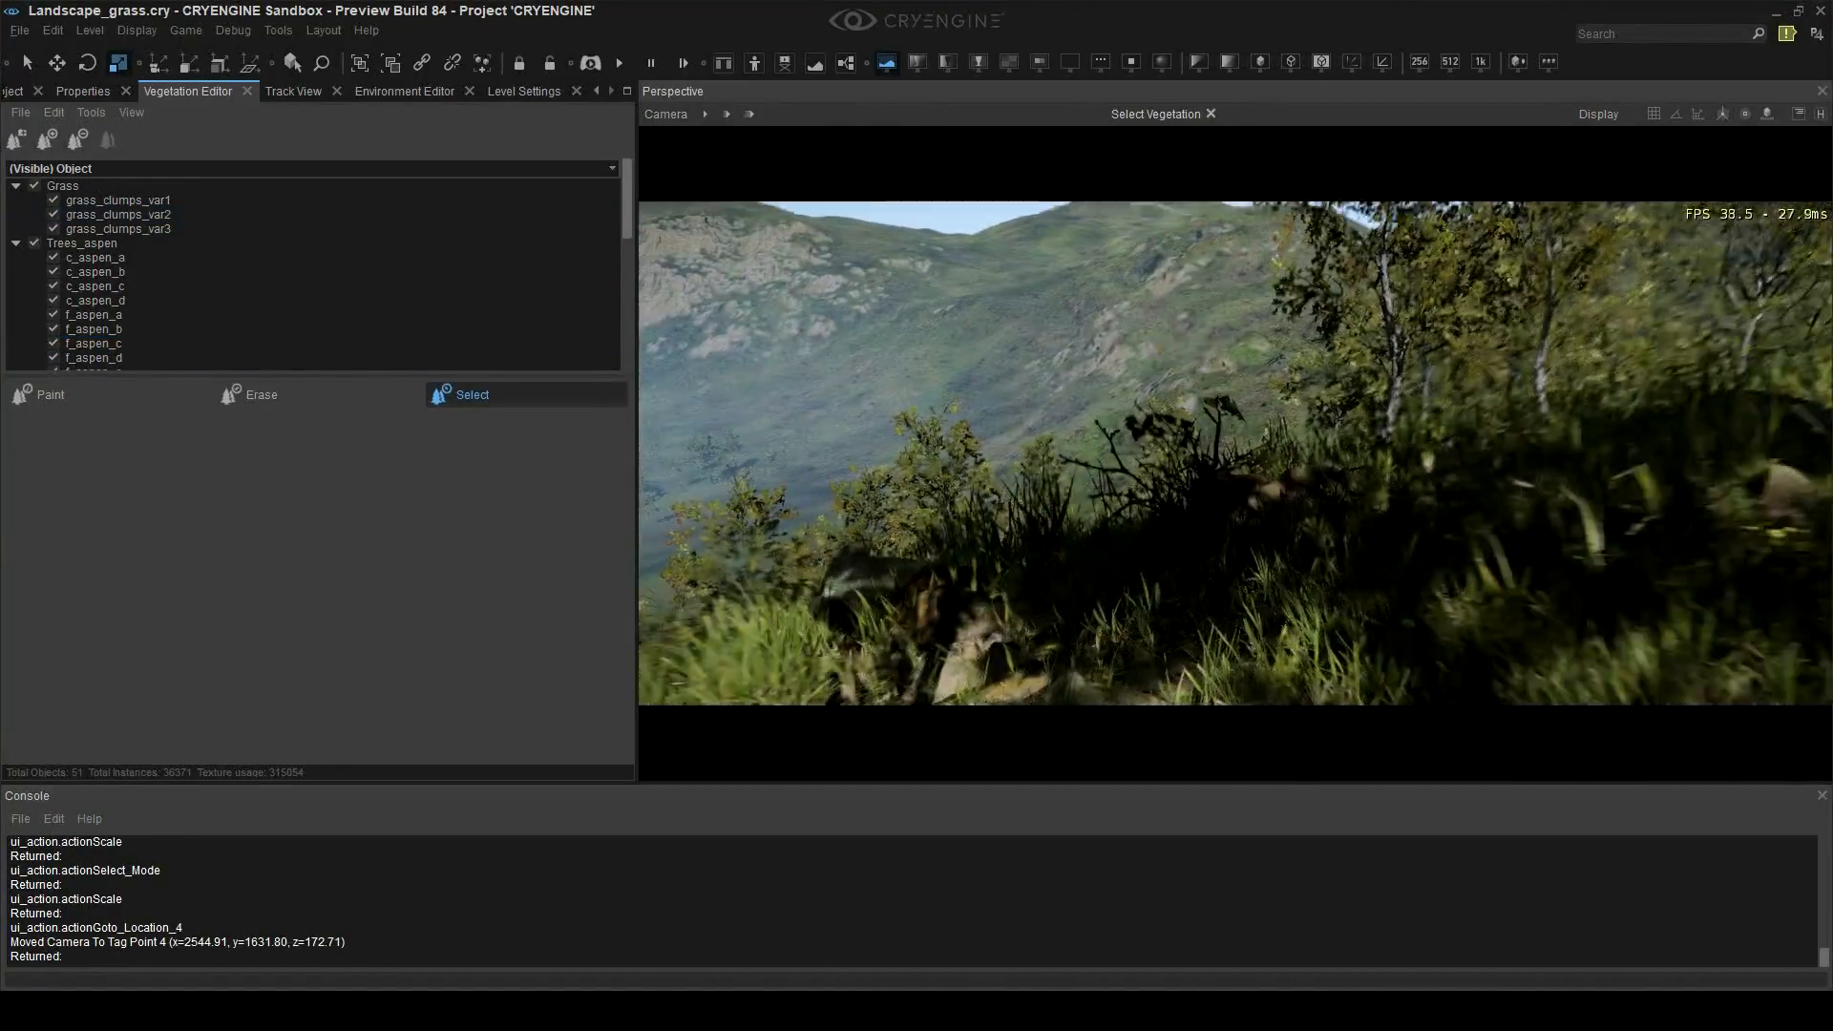
pyautogui.click(1307, 432)
pyautogui.click(1299, 449)
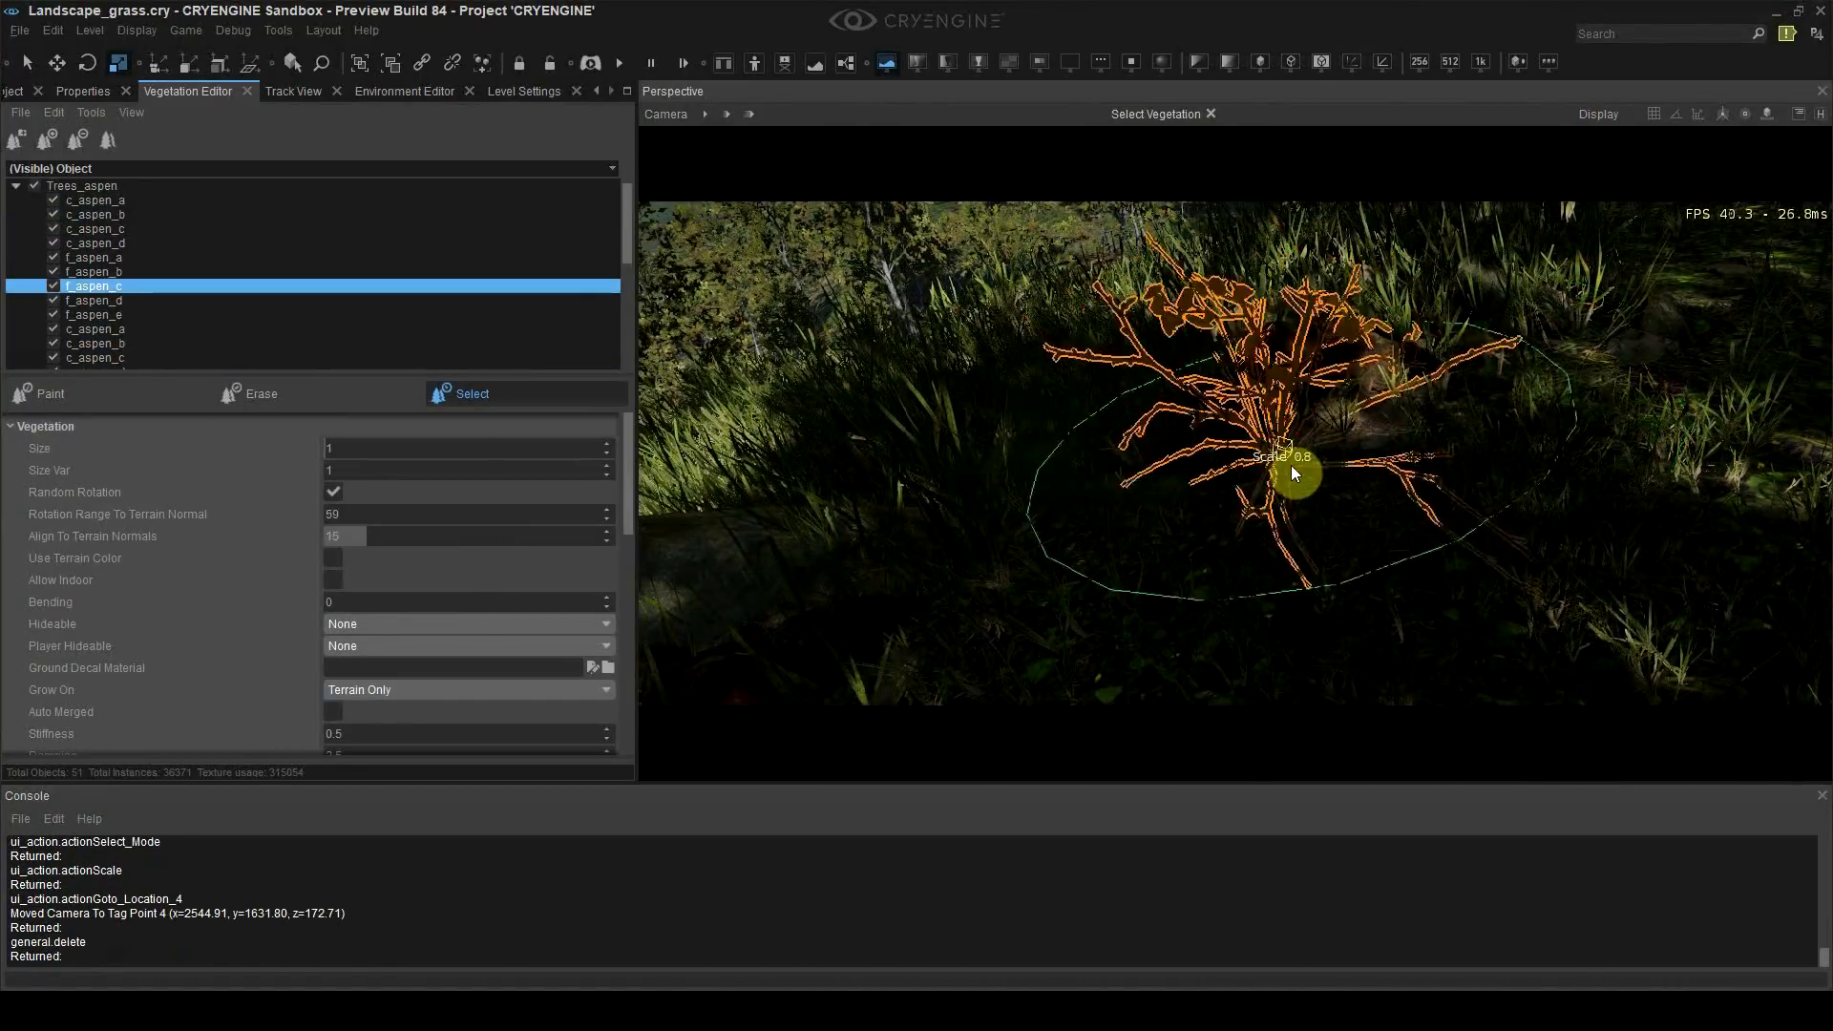
pyautogui.press('Delete')
pyautogui.press('1')
pyautogui.hotkey('shift', 'F4')
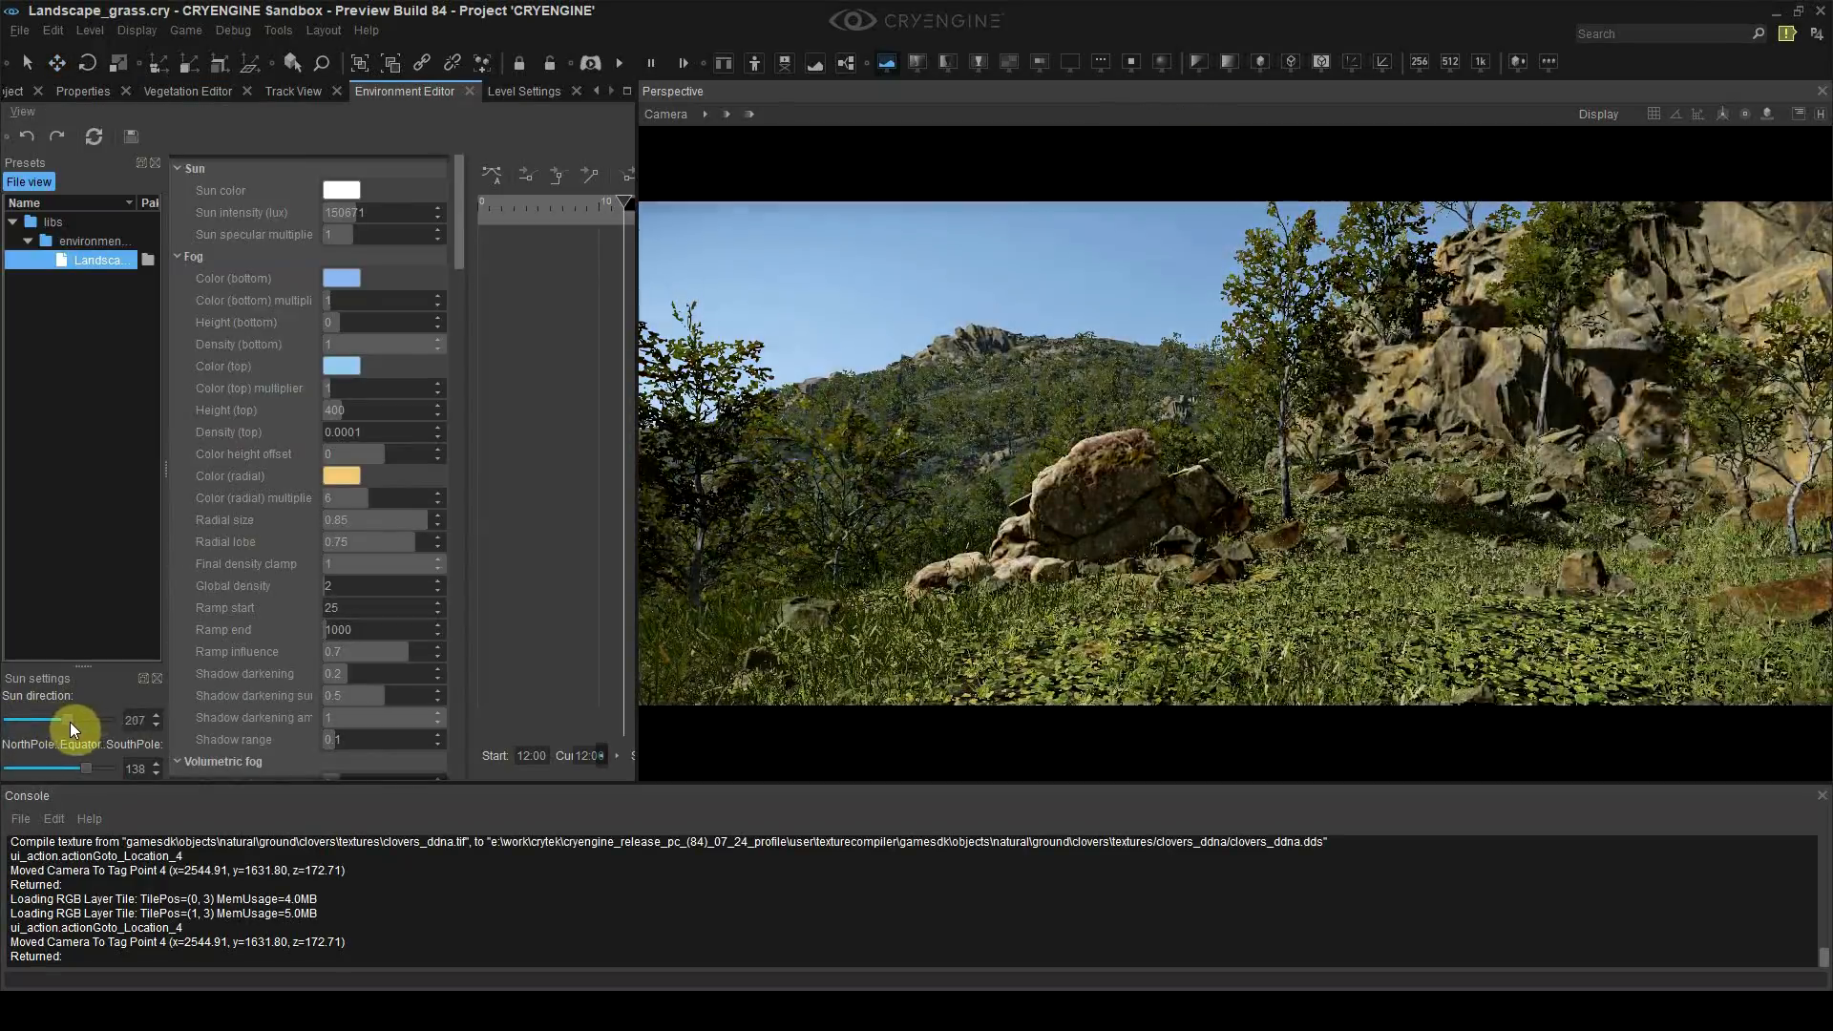
# Step: Lower the sun direction slightly in the environment settings and inspect the meadow in front of the boulder
pyautogui.moveTo(71, 722); pyautogui.dragTo(60, 724)
pyautogui.press('w')
pyautogui.moveTo(954, 496); pyautogui.dragTo(917, 592, button='right')
pyautogui.scroll(-1, 955, 573)
pyautogui.moveTo(1183, 573)
pyautogui.mouseDown(button='right')
pyautogui.moveTo(1199, 506)
pyautogui.moveTo(1207, 553)
pyautogui.mouseUp(button='right')
# Step: Select the thin grass vegetation and set the grass_thin material's Transmittance Multiplier to about 0.179
pyautogui.click(188, 91)
pyautogui.click(84, 281)
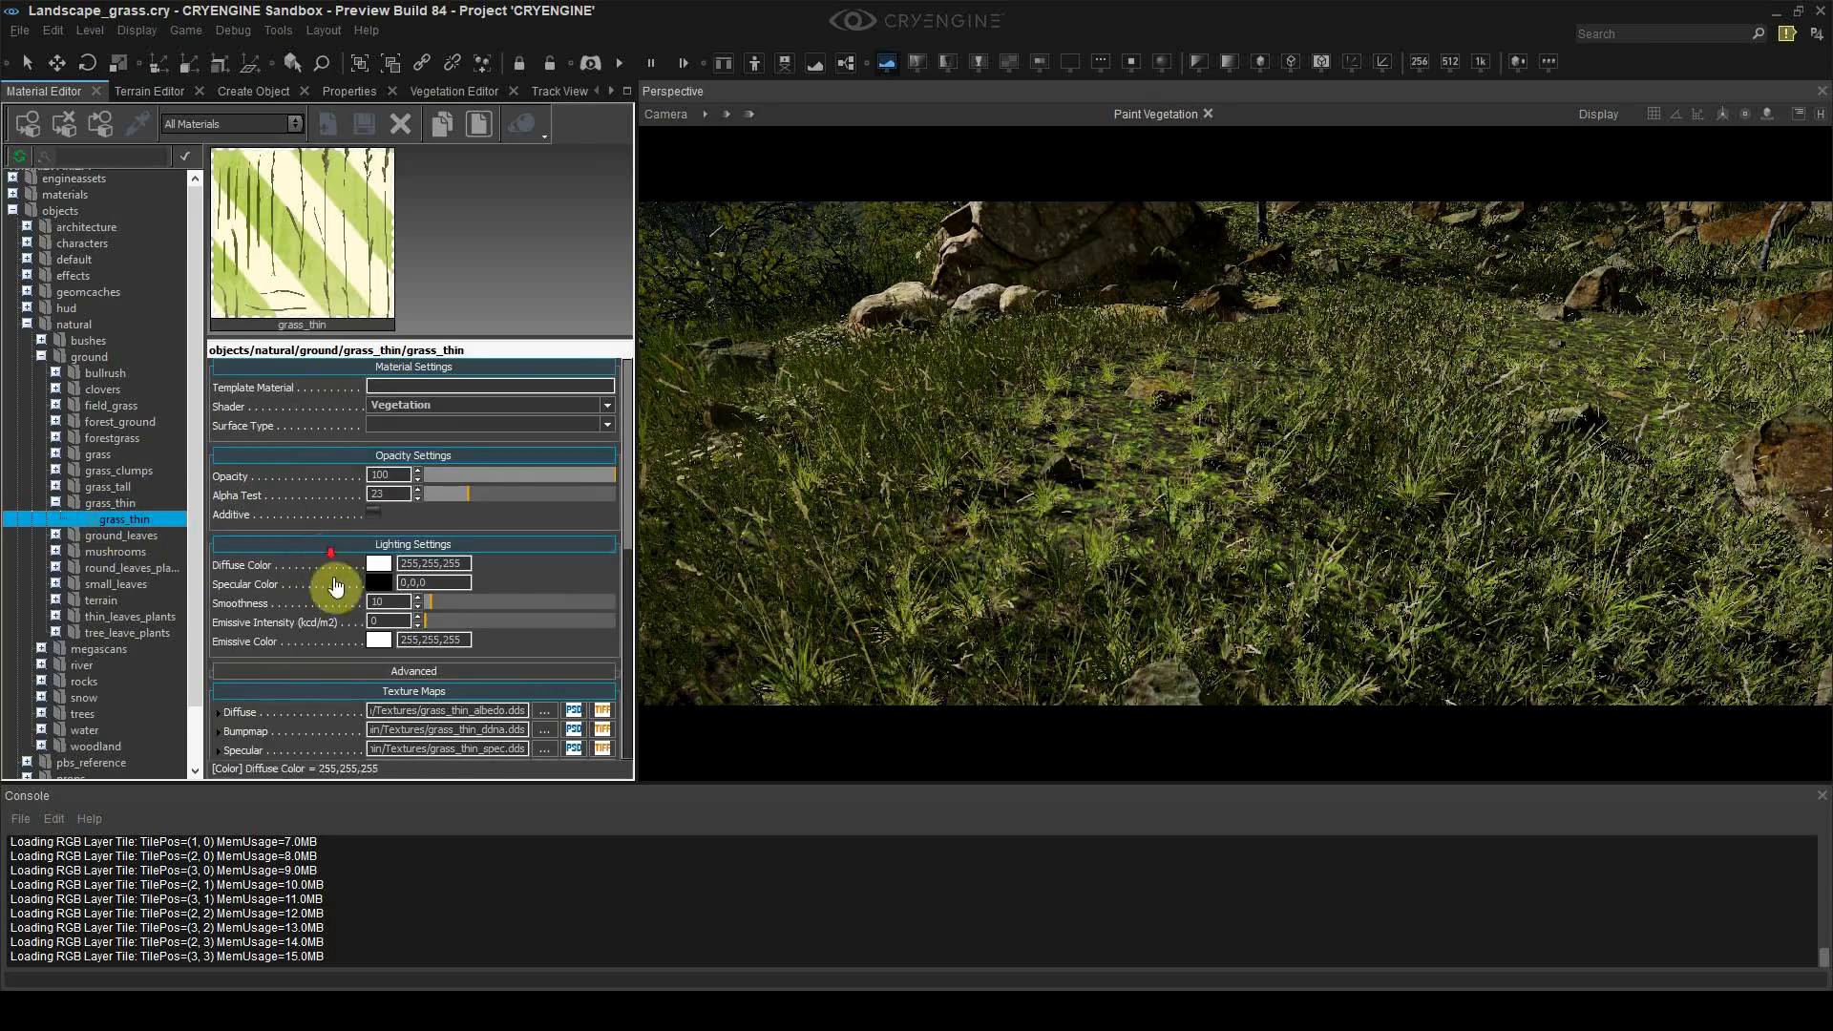
pyautogui.scroll(-6, 335, 585)
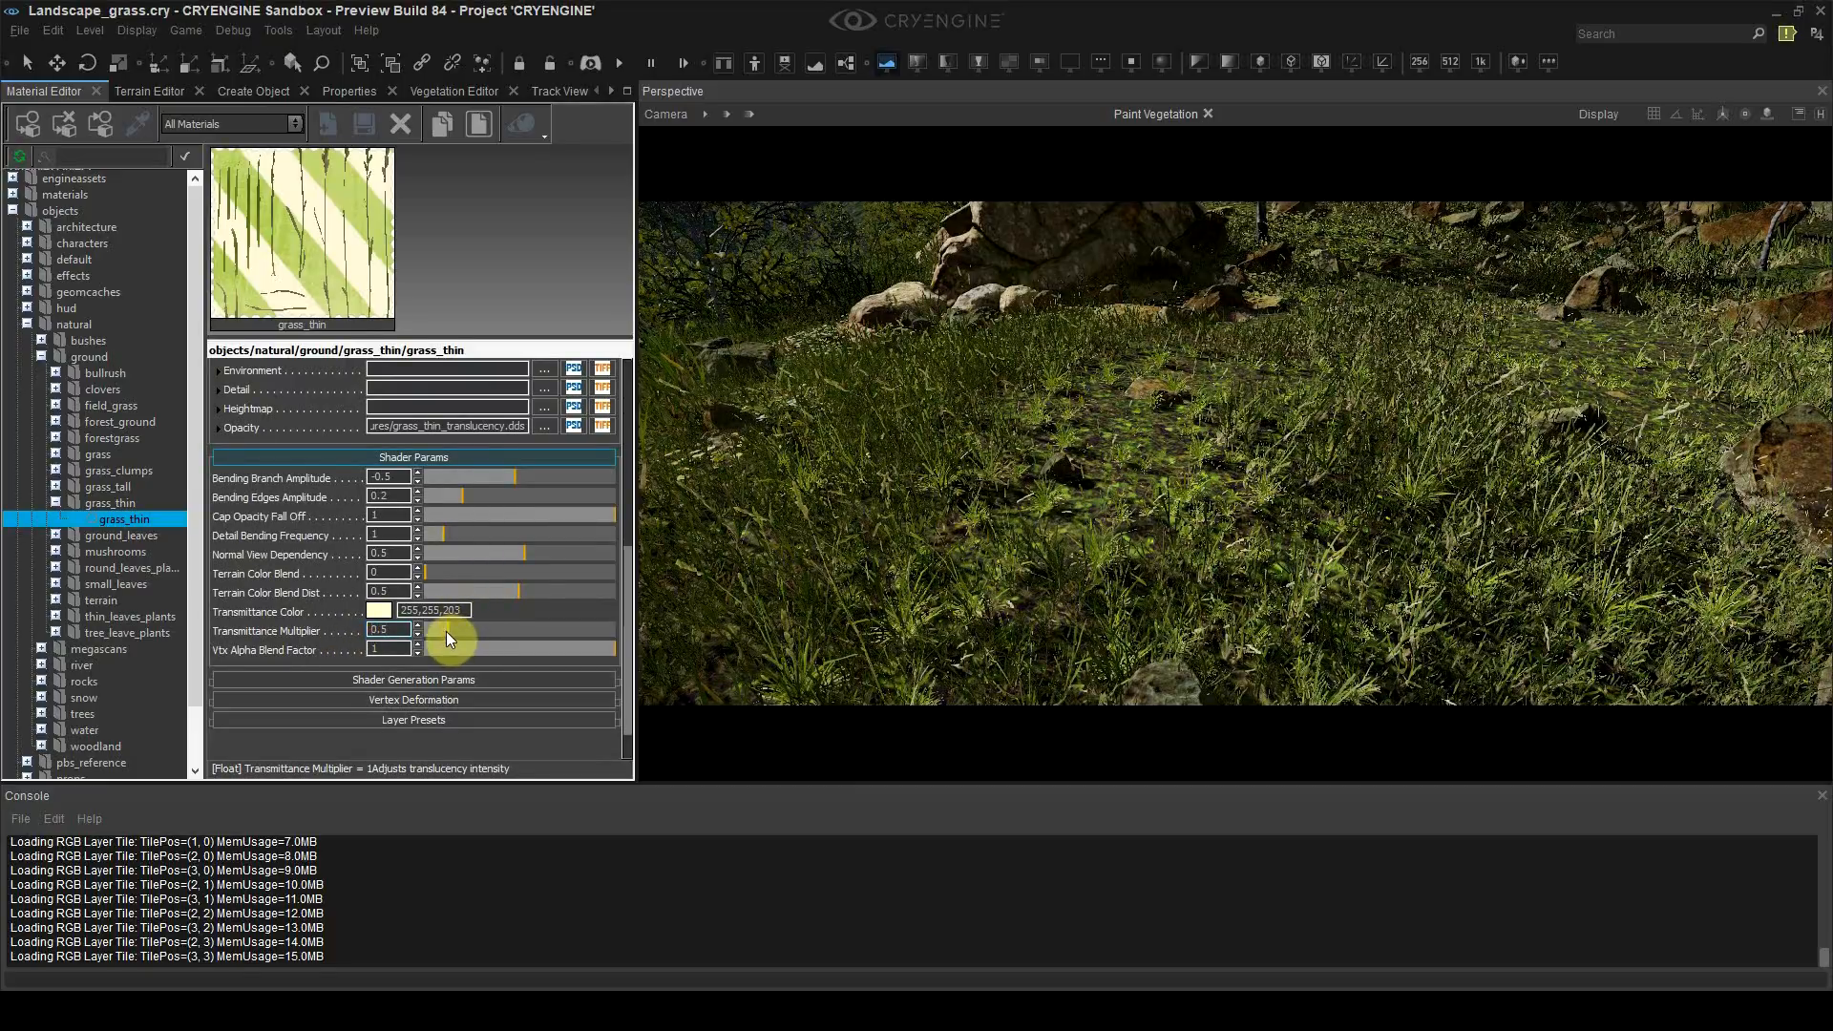
pyautogui.moveTo(448, 637); pyautogui.dragTo(436, 639)
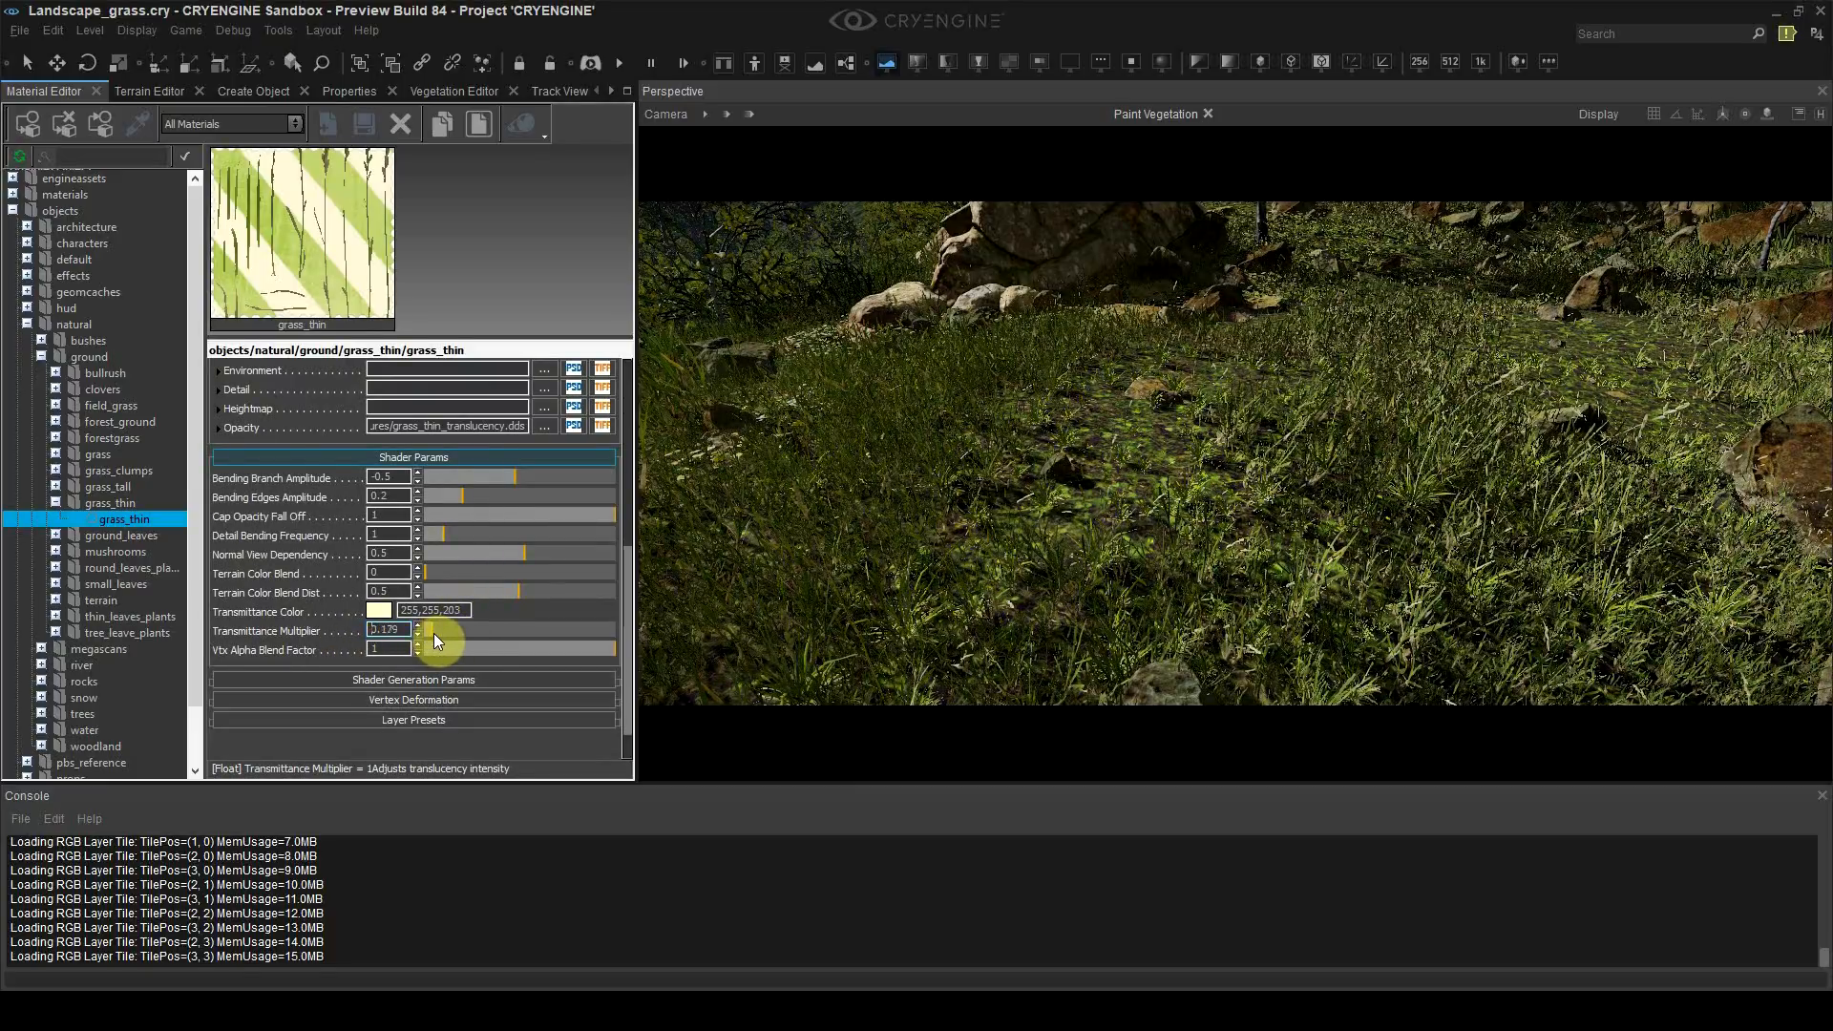
# Step: Expand the grass_clumps and grass material folders and select a grass material for adjustment
pyautogui.click(57, 470)
pyautogui.click(56, 455)
pyautogui.click(119, 553)
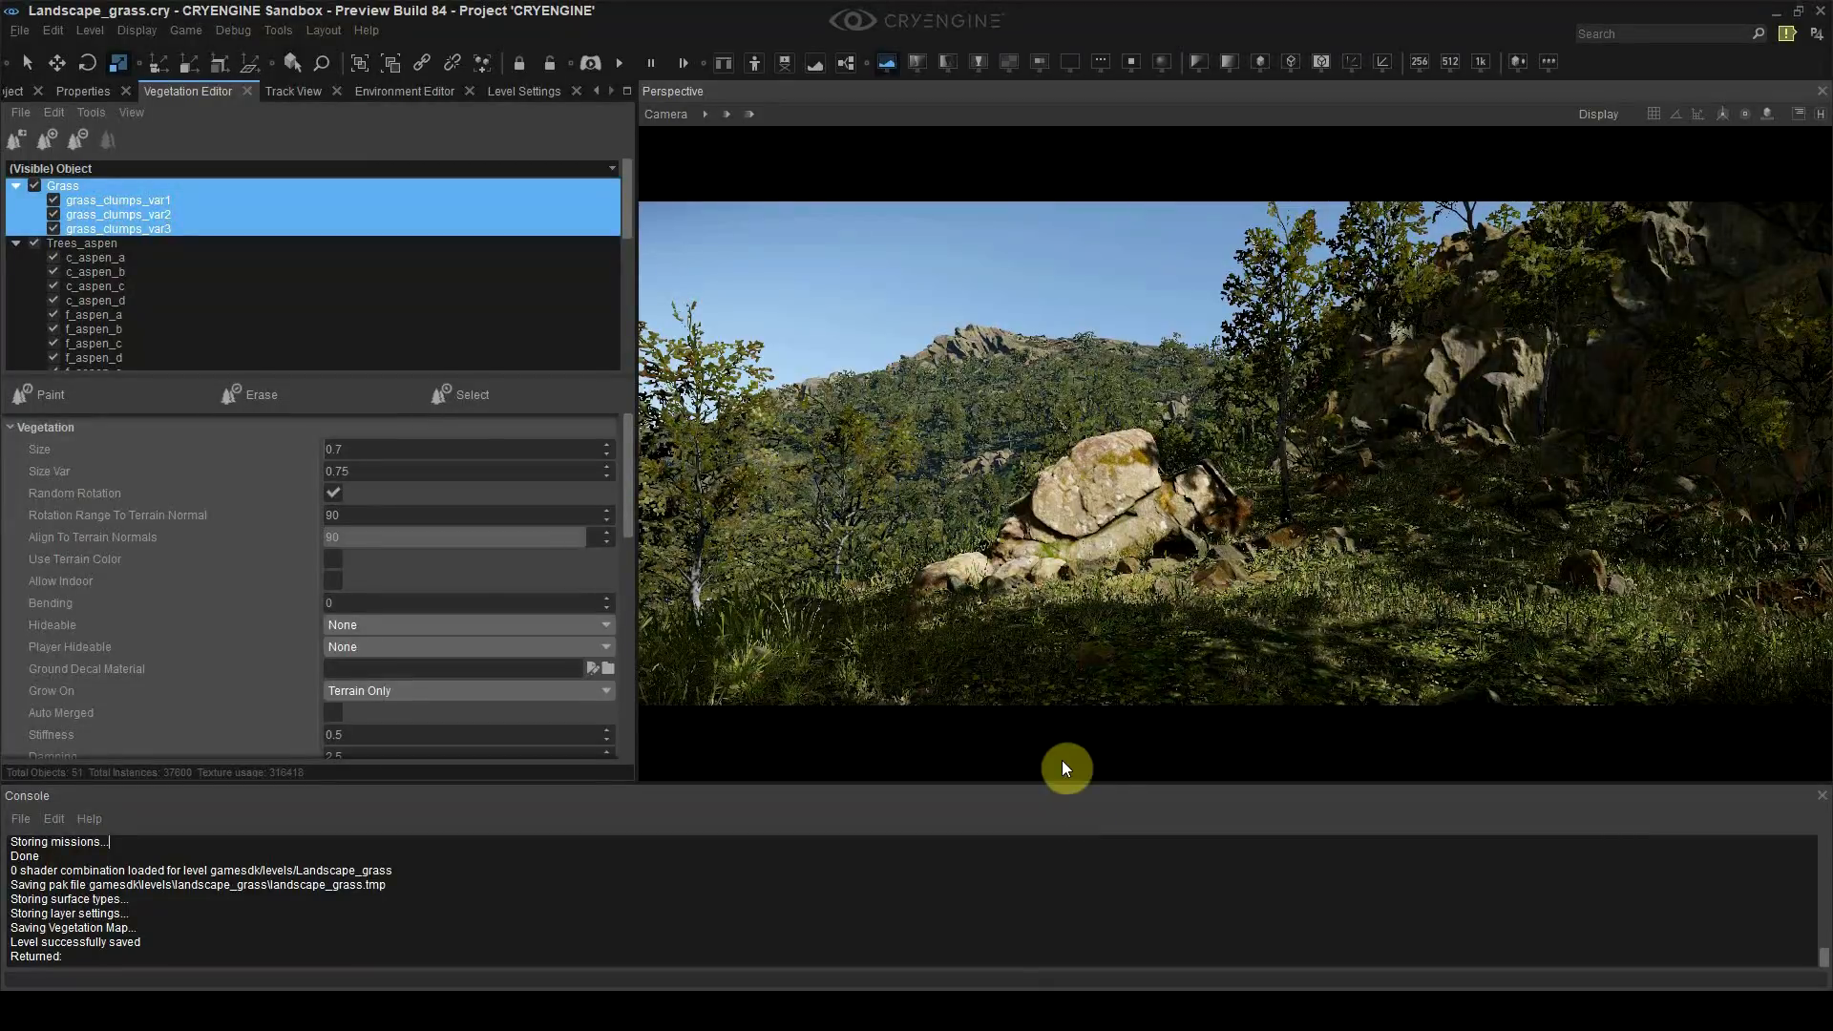
# Step: Try to reposition a grass_clumps_var3 clump among the rocks, check it from camera location 4 and undo the change
pyautogui.press('w')
pyautogui.moveTo(1062, 760); pyautogui.dragTo(1337, 859, button='right')
pyautogui.scroll(2, 1062, 760)
pyautogui.press('1')
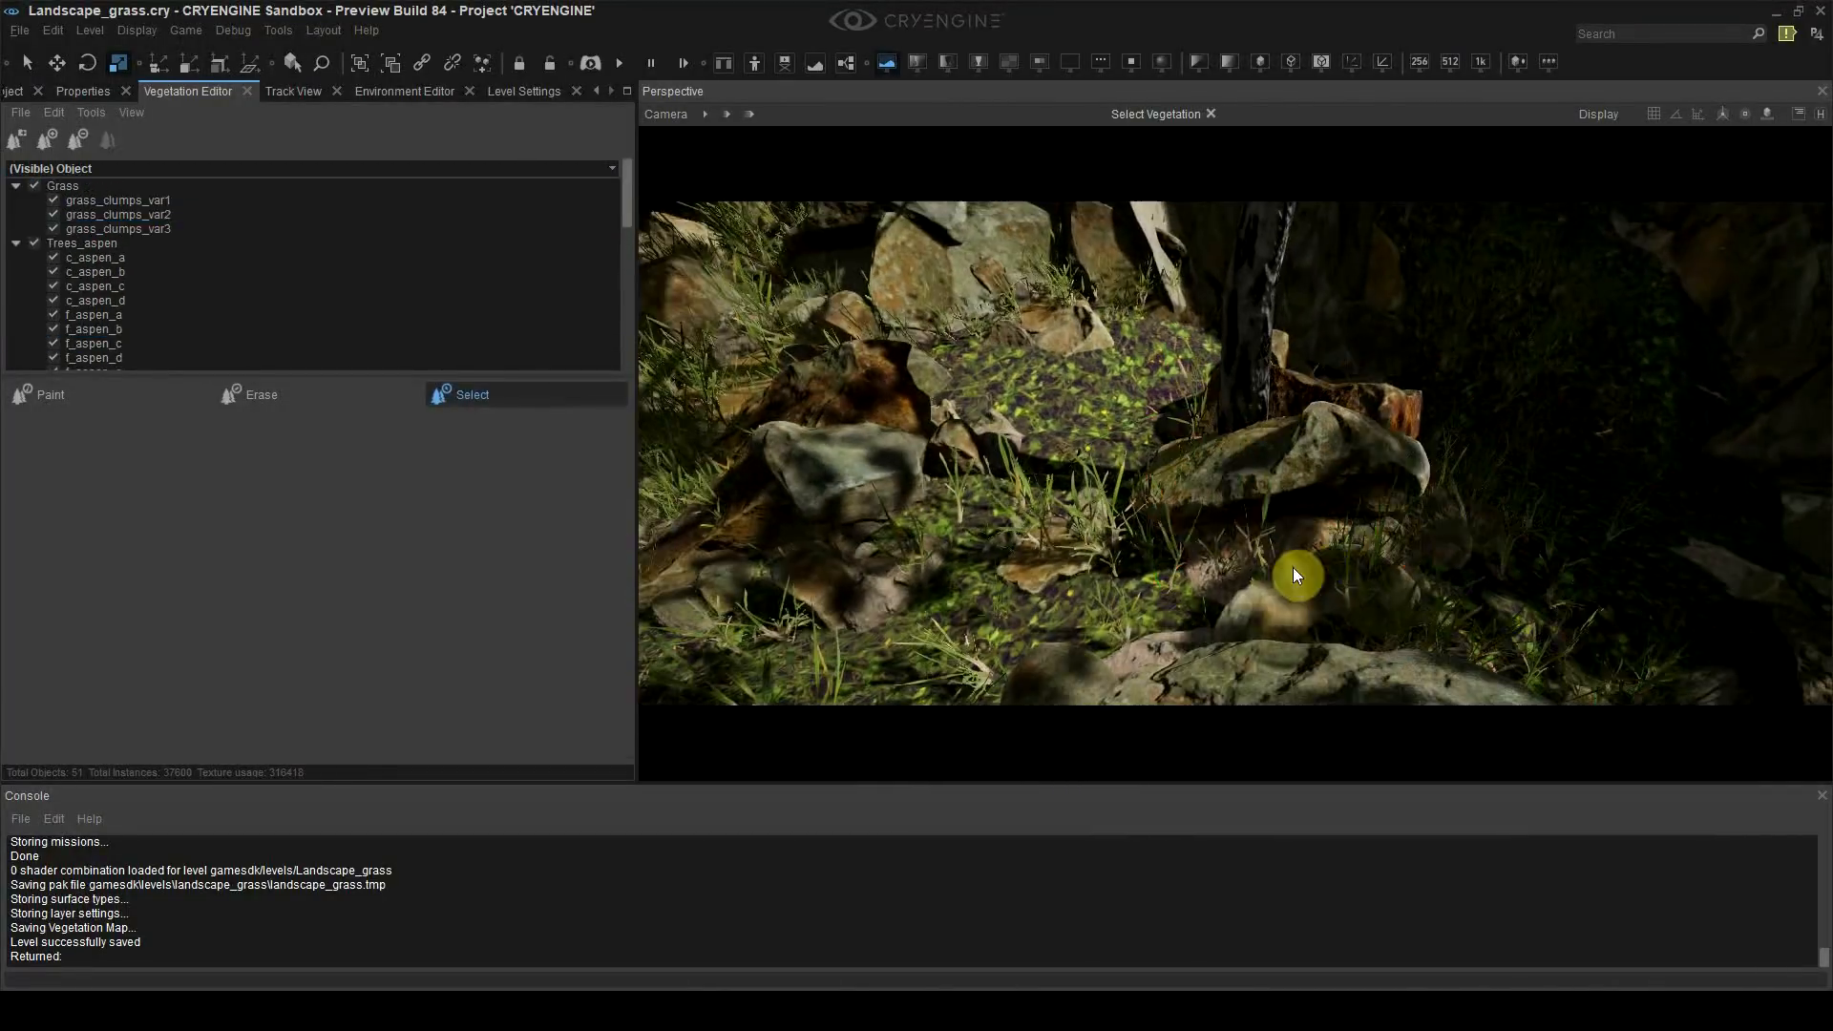
pyautogui.click(1295, 569)
pyautogui.hotkey('shift', 'F4')
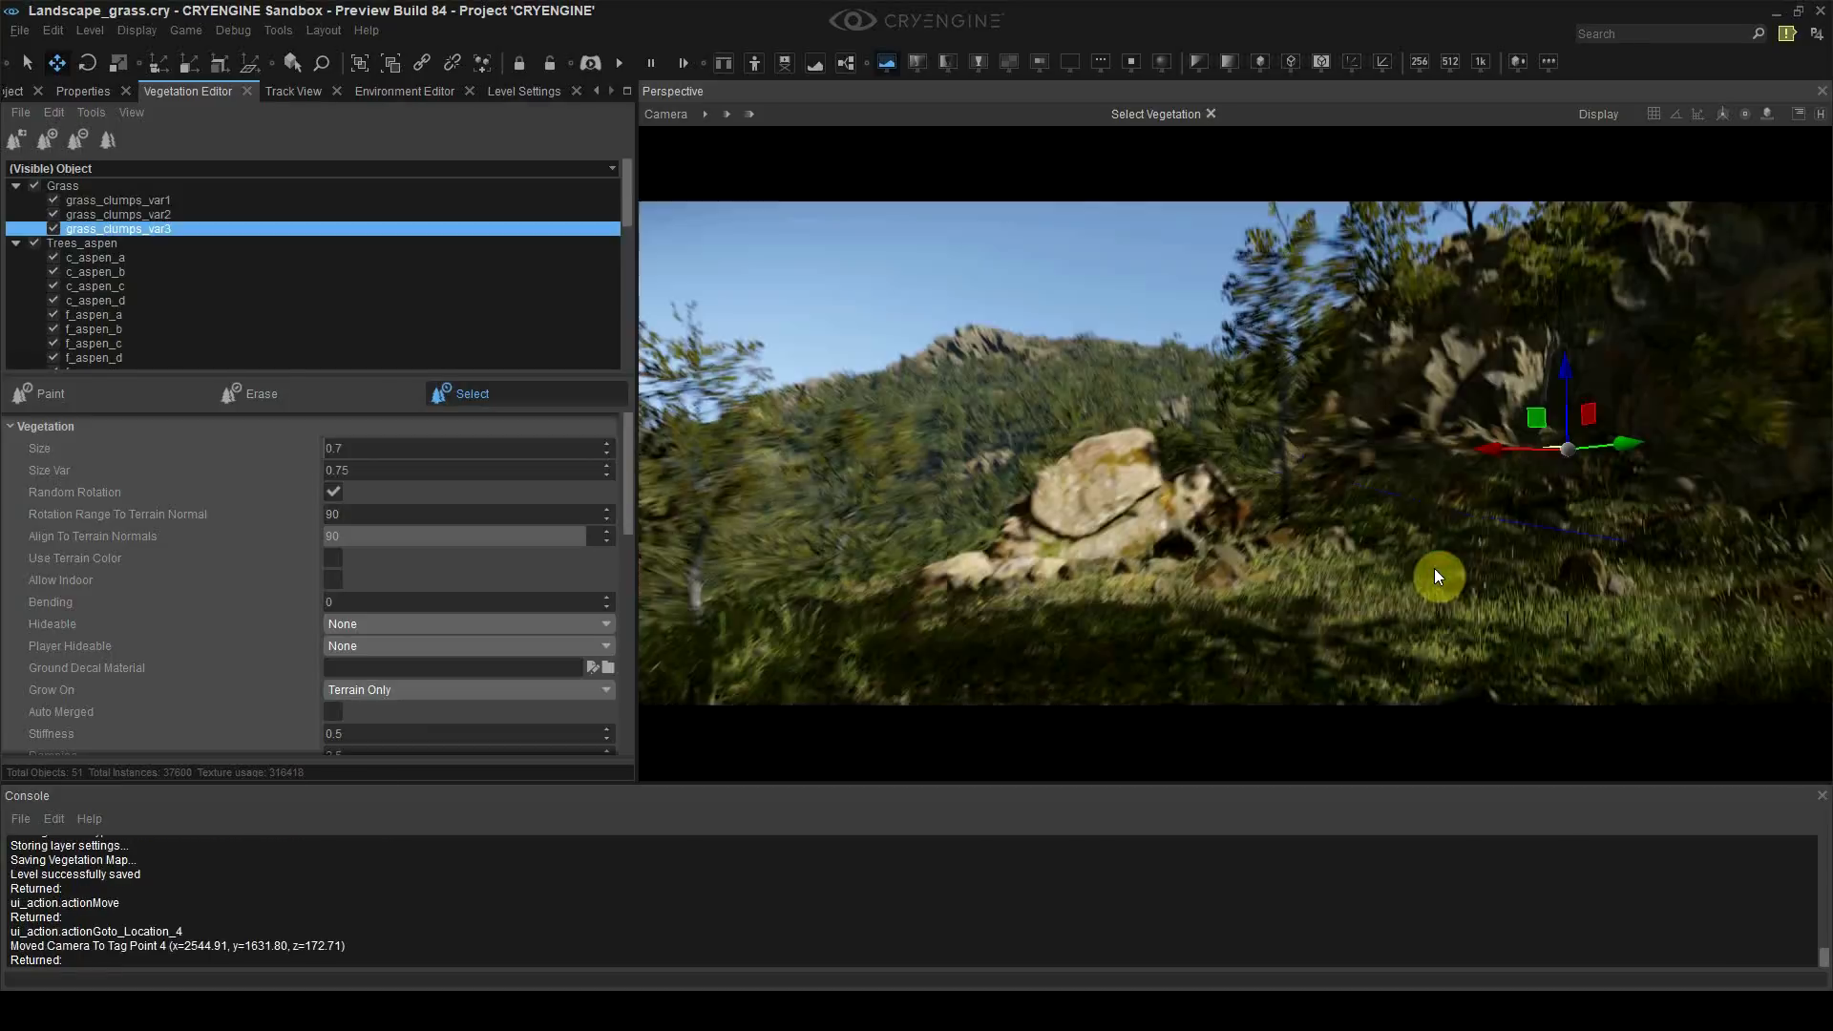
pyautogui.hotkey('ctrl', 'z')
# Step: Reposition a rock beside the tree trunk among the large boulders and check the composition from camera location 4
pyautogui.press('w')
pyautogui.moveTo(1549, 436); pyautogui.dragTo(1681, 496, button='right')
pyautogui.click(1184, 515)
pyautogui.click(1161, 521)
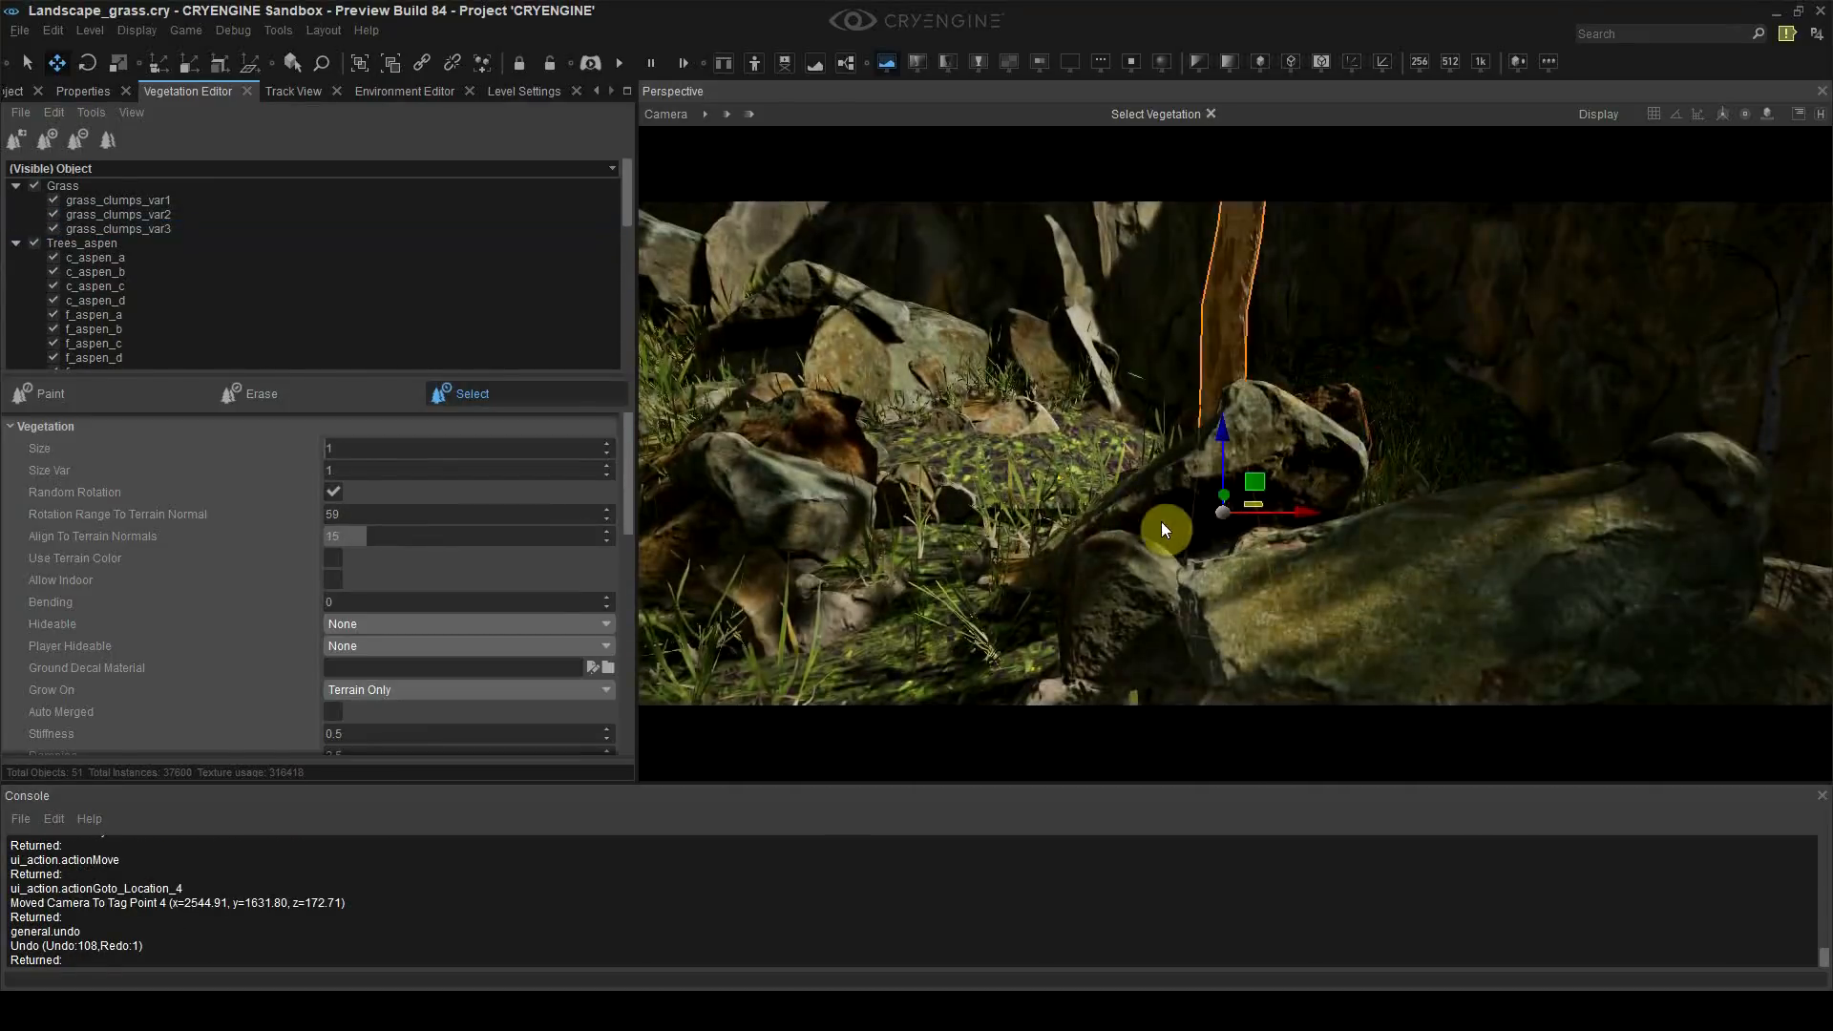
pyautogui.moveTo(1161, 522); pyautogui.dragTo(1161, 592, button='right')
pyautogui.click(1161, 582)
pyautogui.moveTo(1177, 601); pyautogui.dragTo(1088, 525)
pyautogui.click(1165, 563)
pyautogui.hotkey('shift', 'F4')
pyautogui.click(1050, 282)
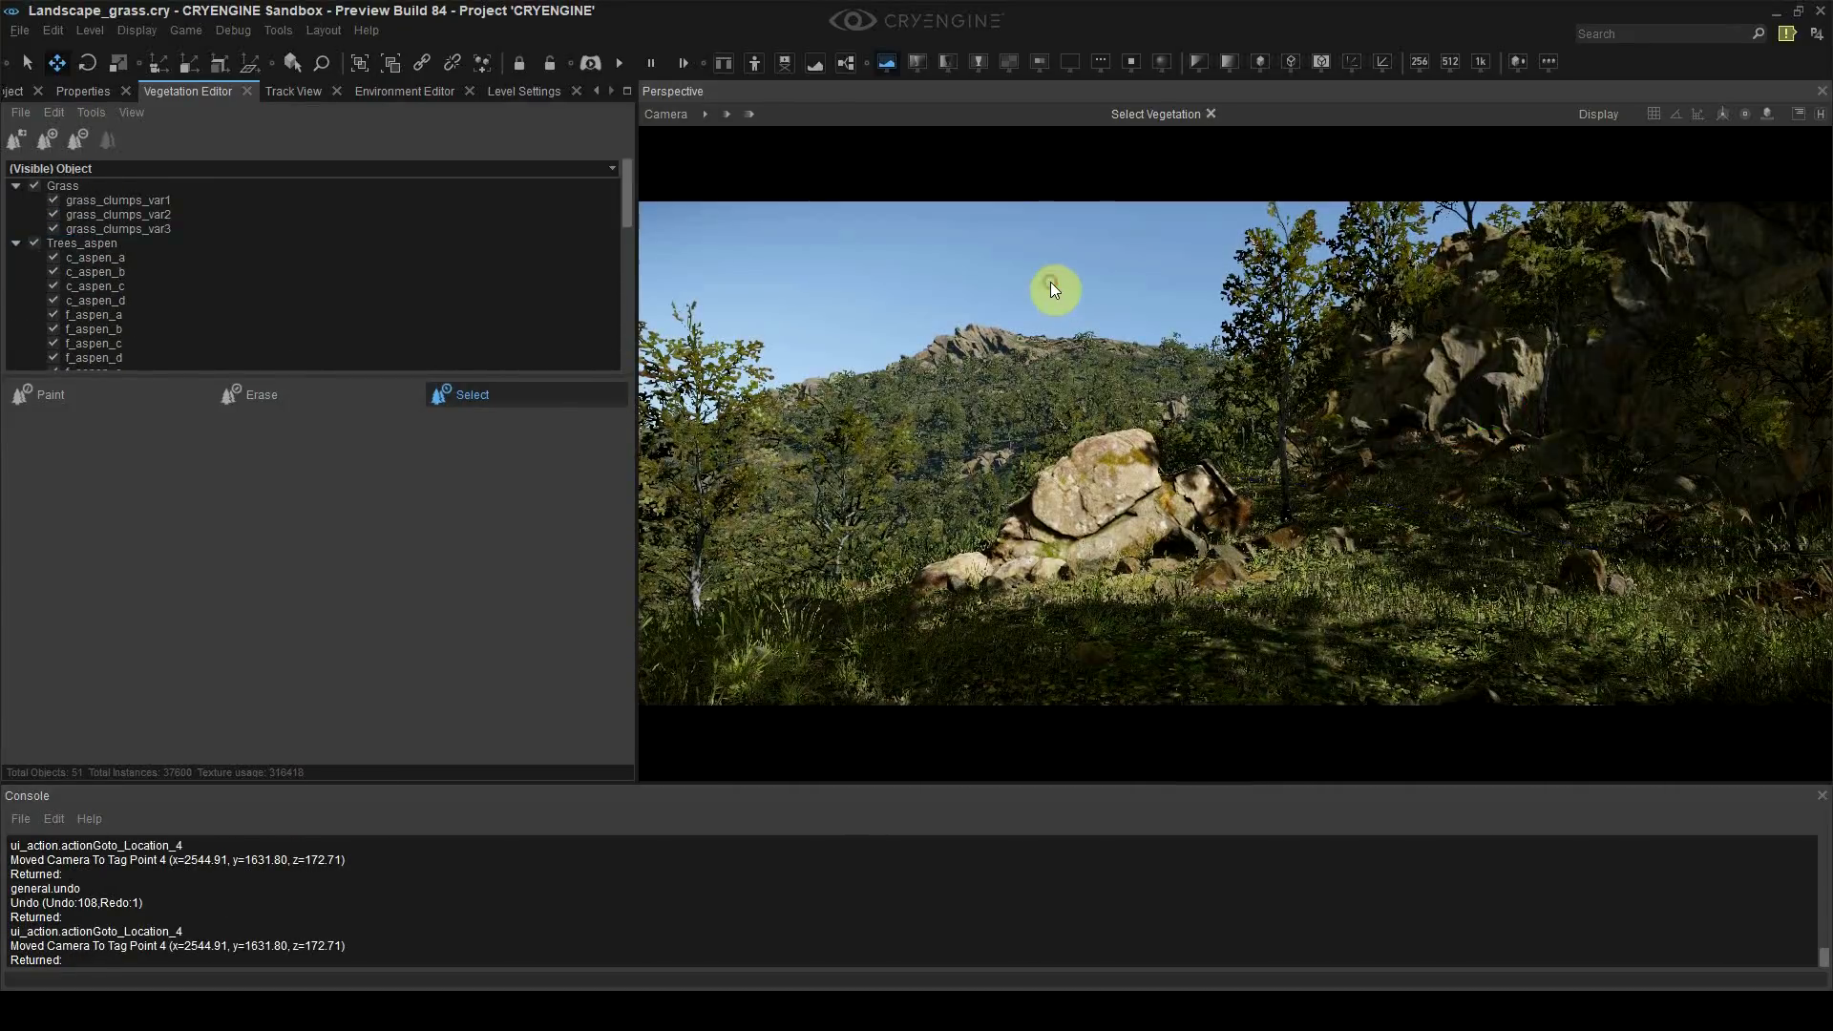
# Step: Delete an unwanted large rock from the rock group and check the result from camera location 4
pyautogui.press('w')
pyautogui.moveTo(1050, 282); pyautogui.dragTo(1138, 599, button='right')
pyautogui.click(1142, 606)
pyautogui.hotkey('shift', 'F4')
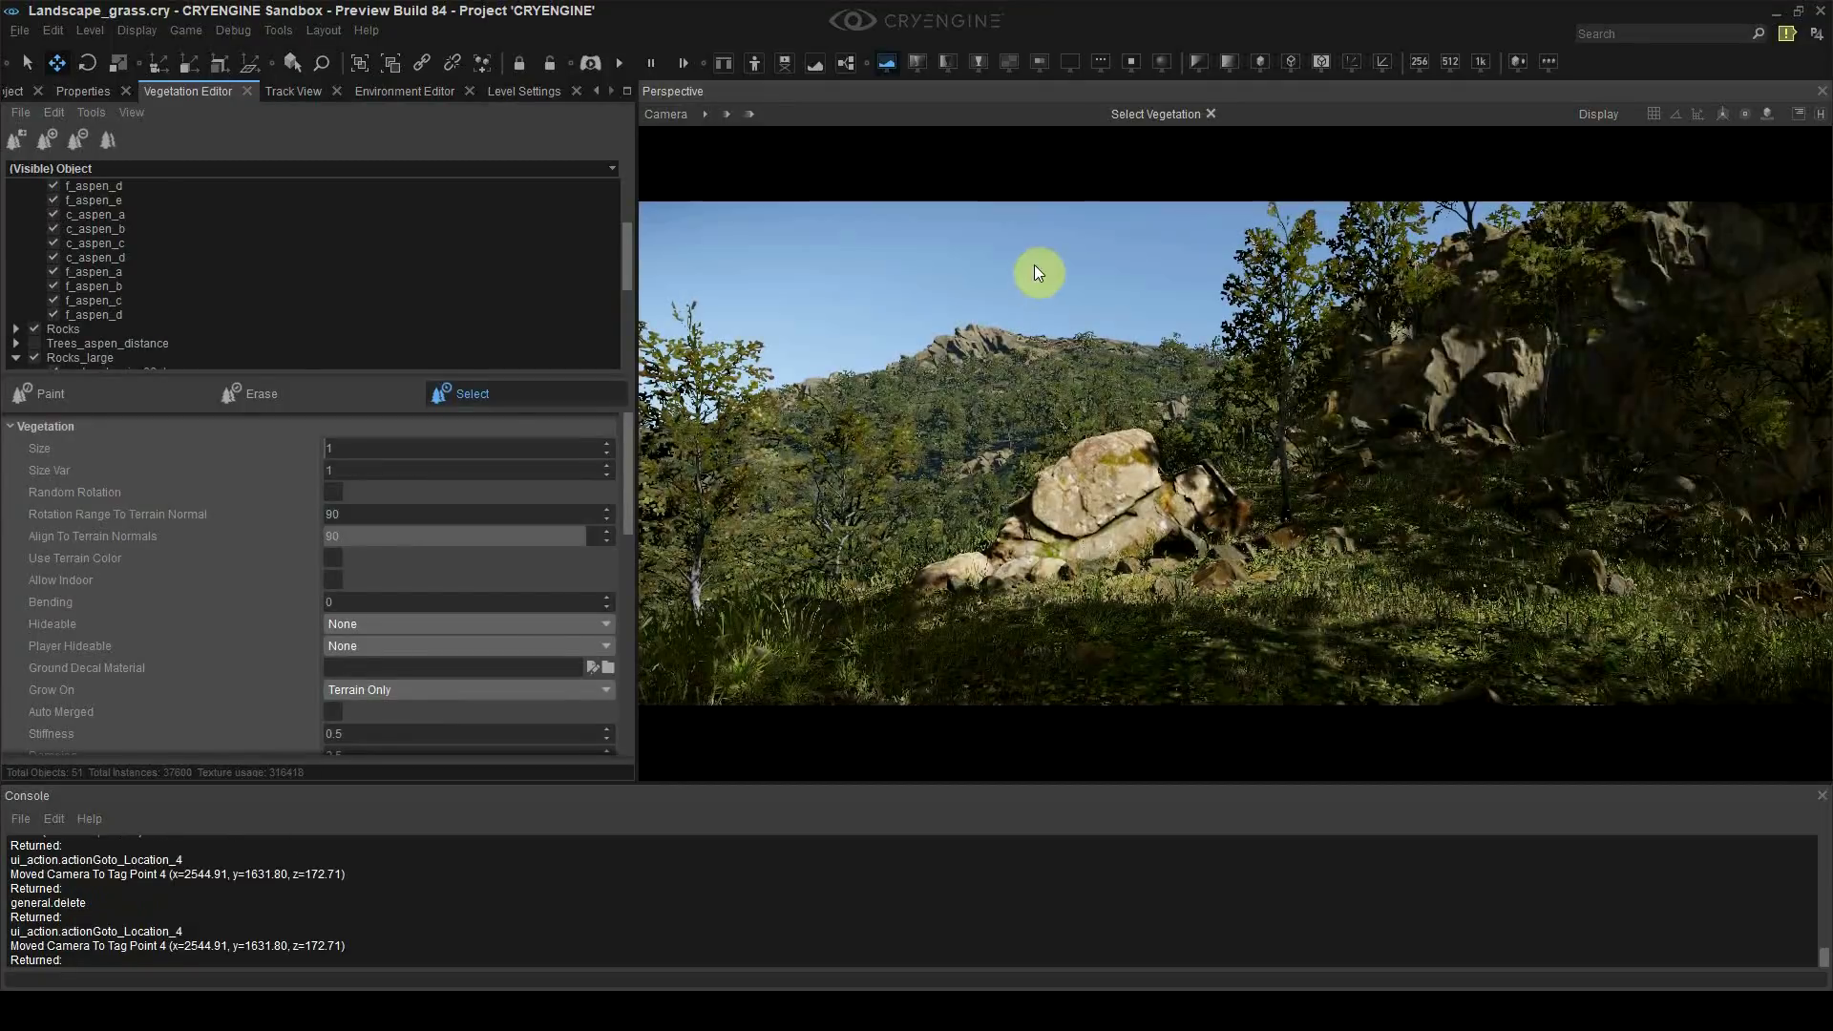
# Step: Save the level and select the small rock standing in the clover and grass meadow
pyautogui.click(1034, 265)
pyautogui.hotkey('ctrl', 's')
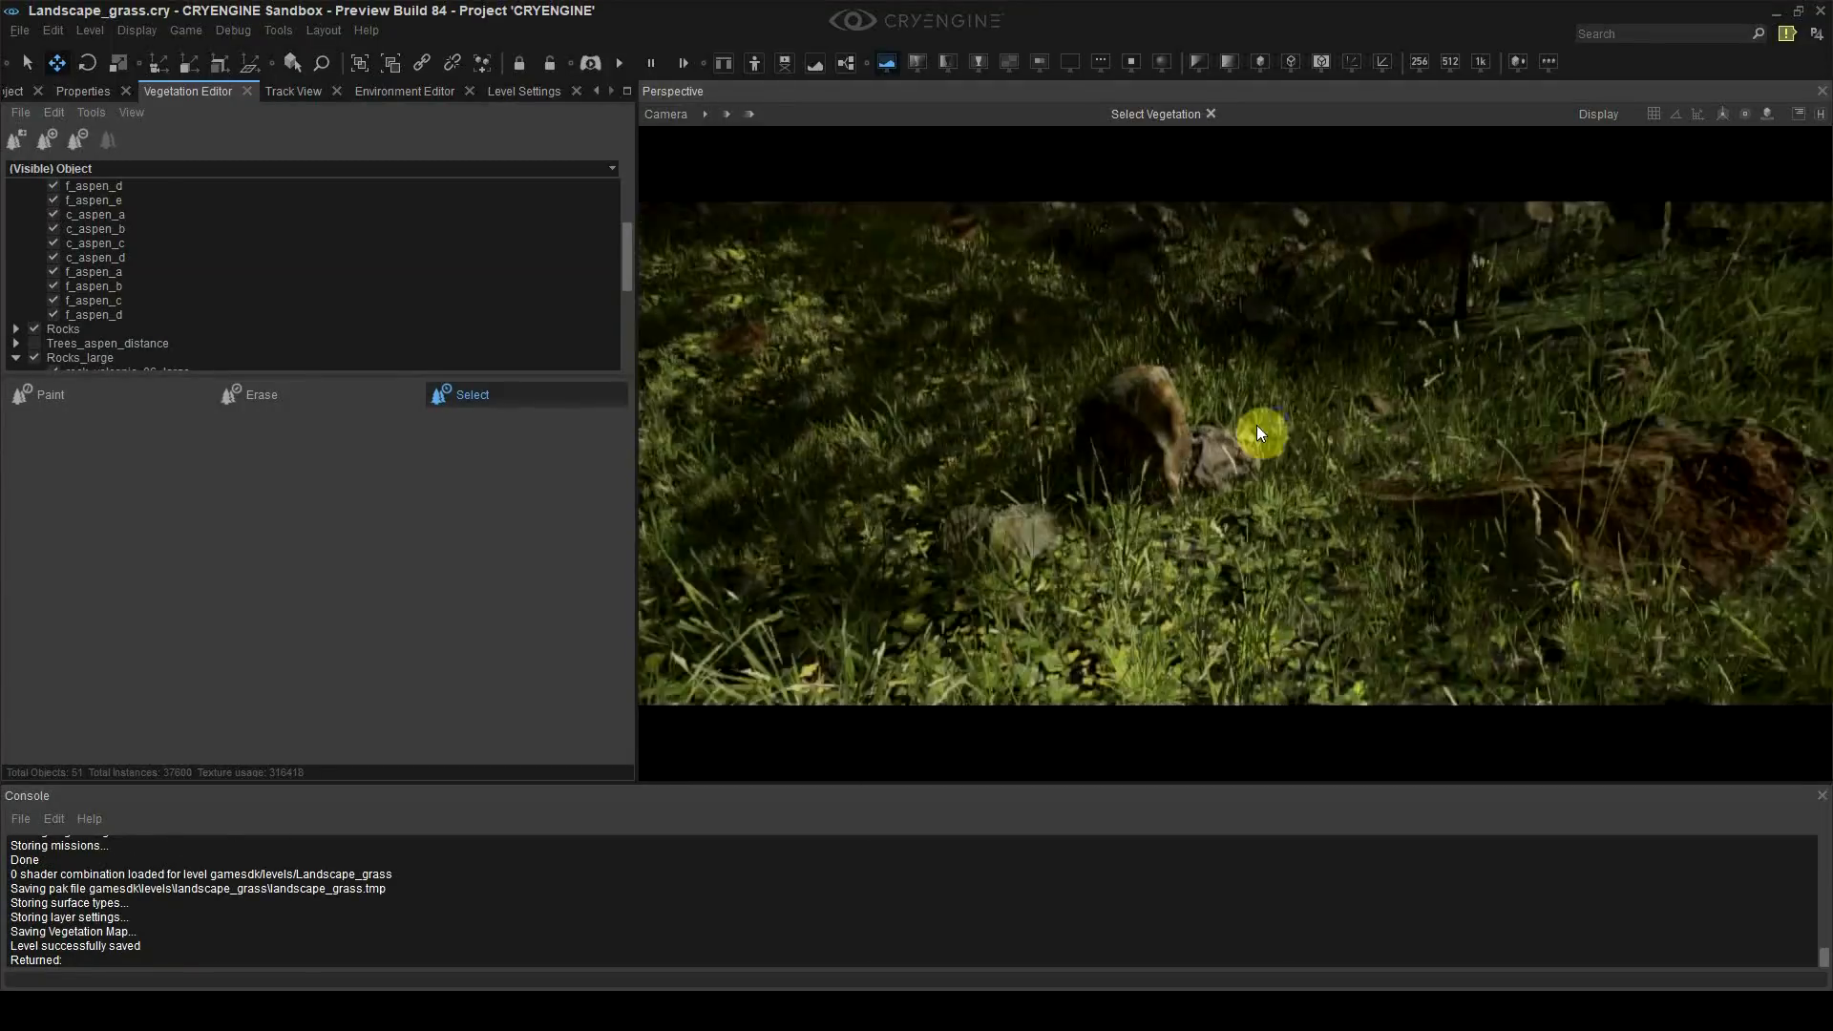
pyautogui.click(1193, 458)
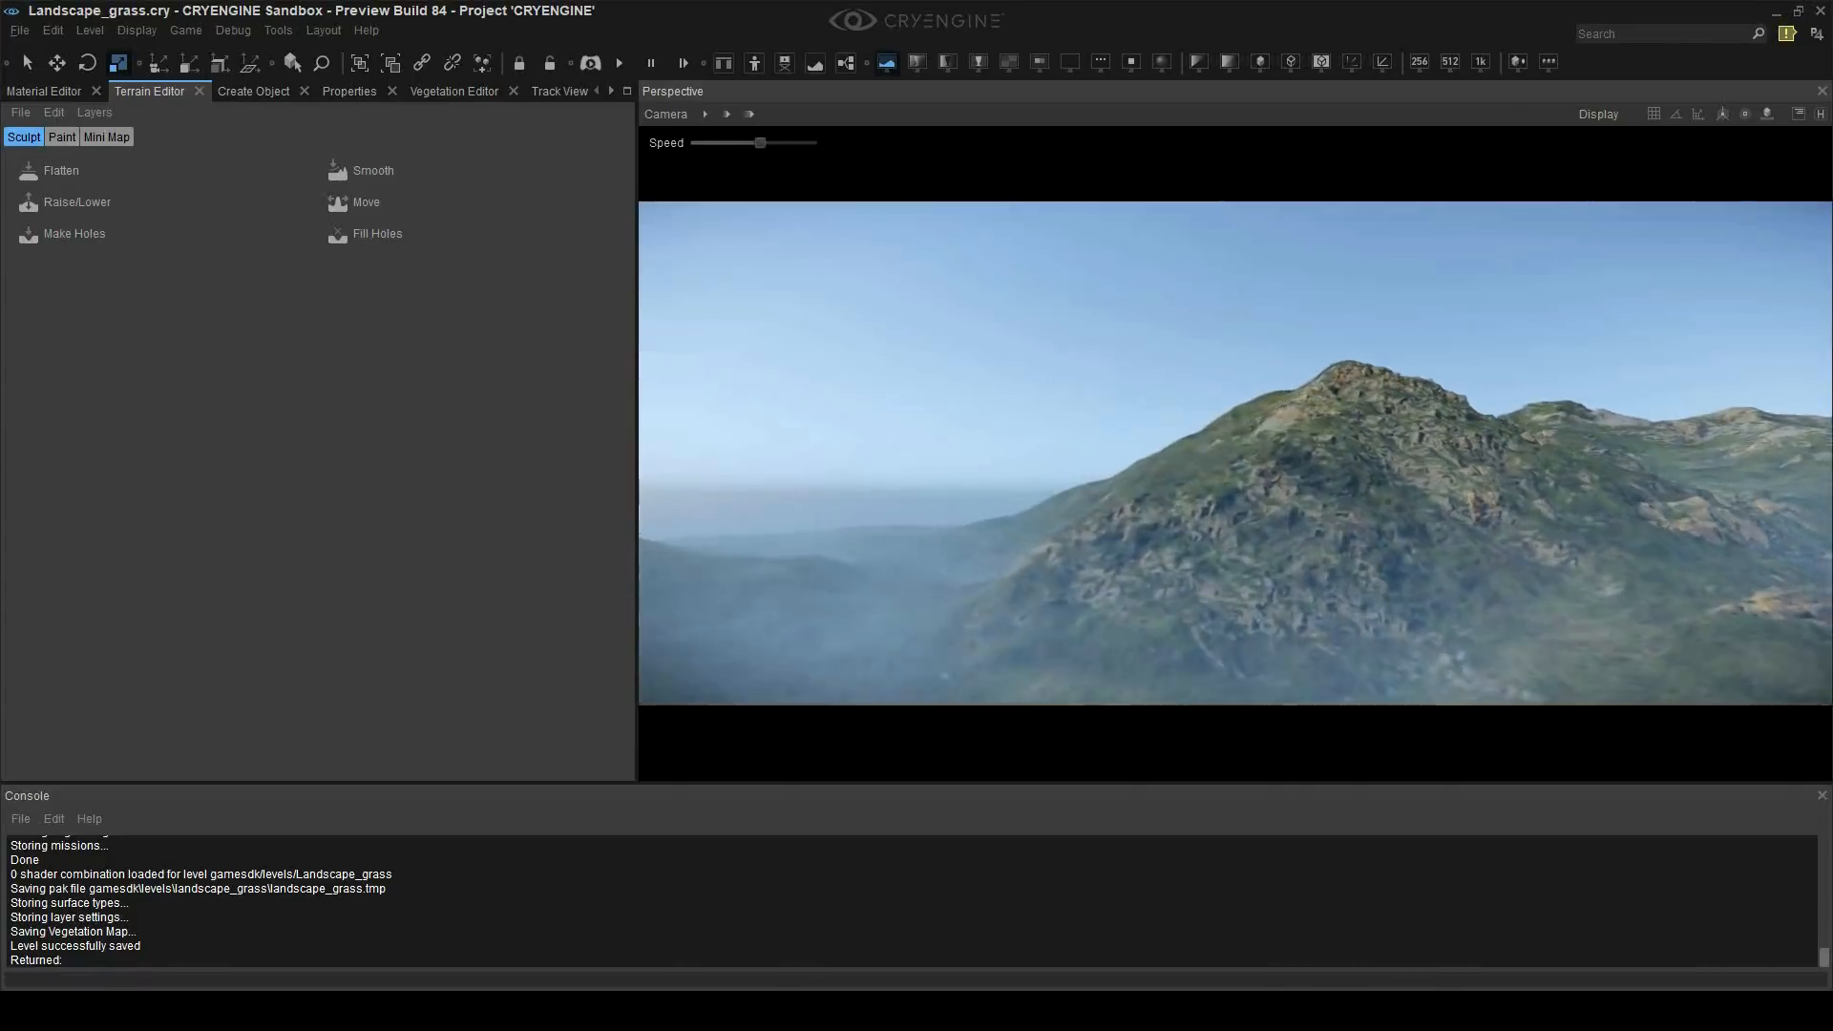
# Step: Paint the Cliff_rocks and Grass_distance terrain layers over the mountain slopes with a brush range of about 179.57
pyautogui.click(62, 136)
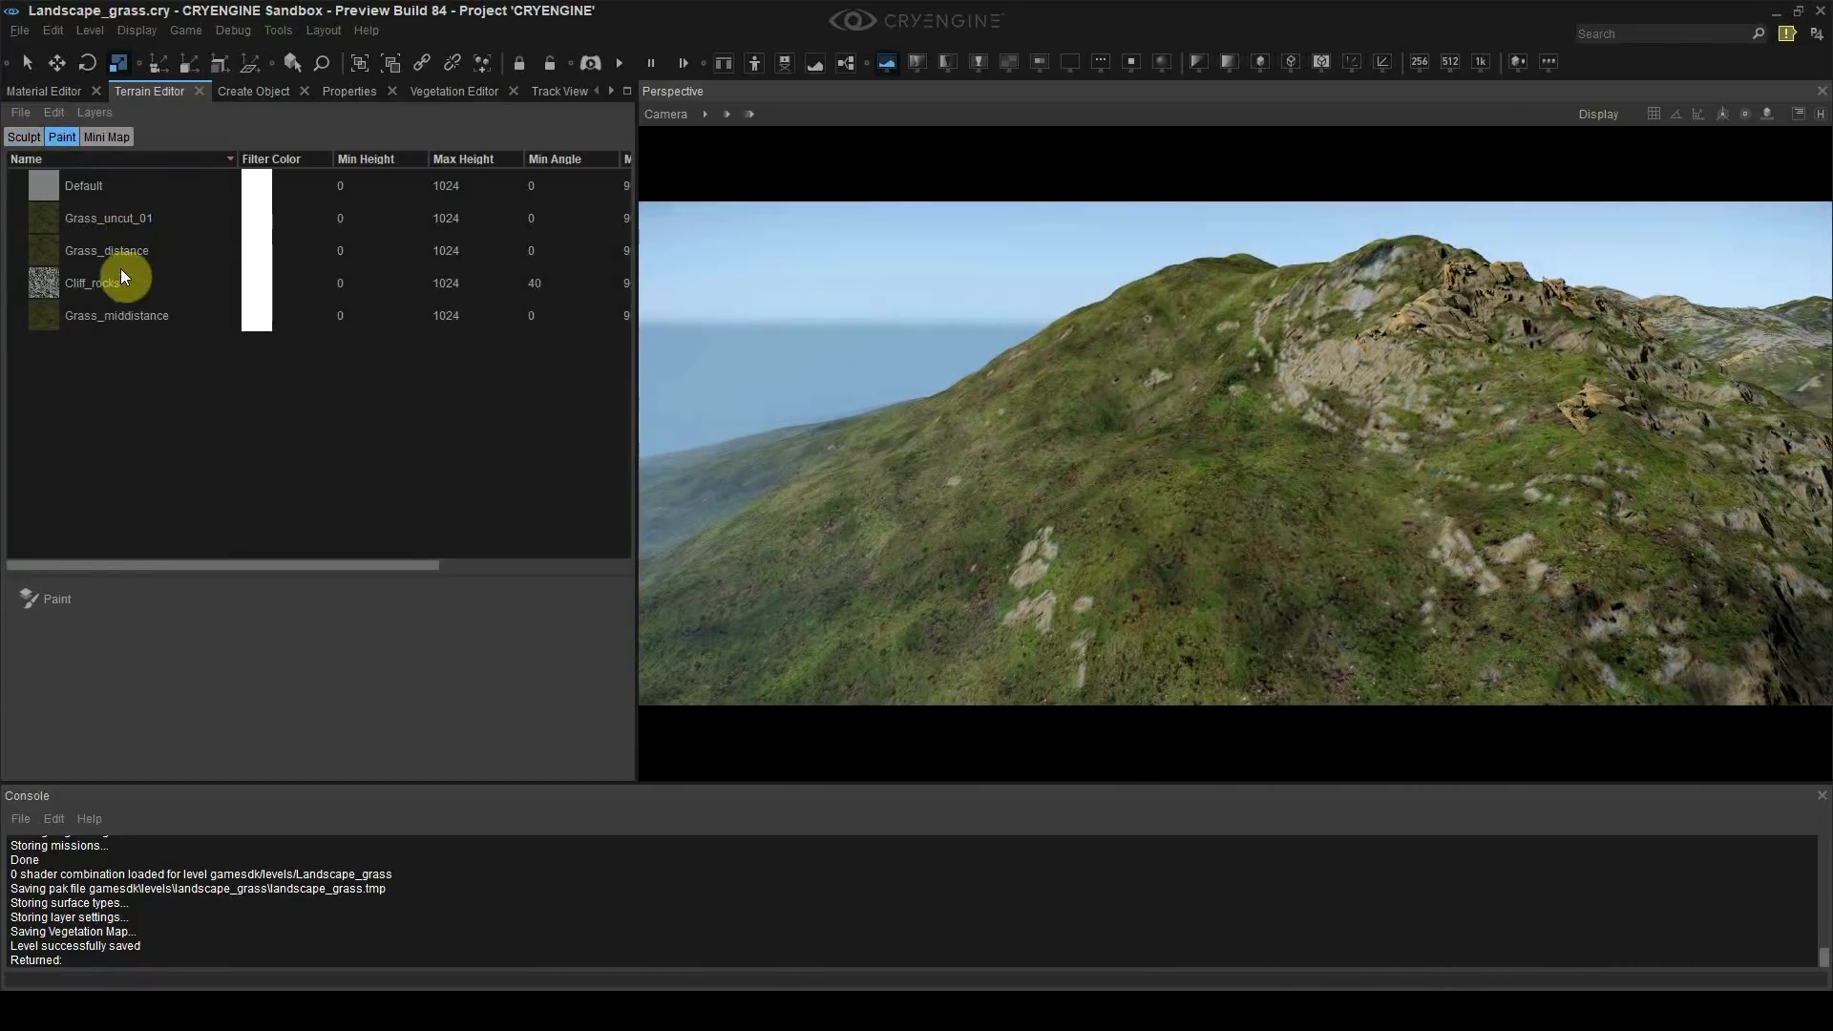
pyautogui.click(122, 277)
pyautogui.click(339, 661)
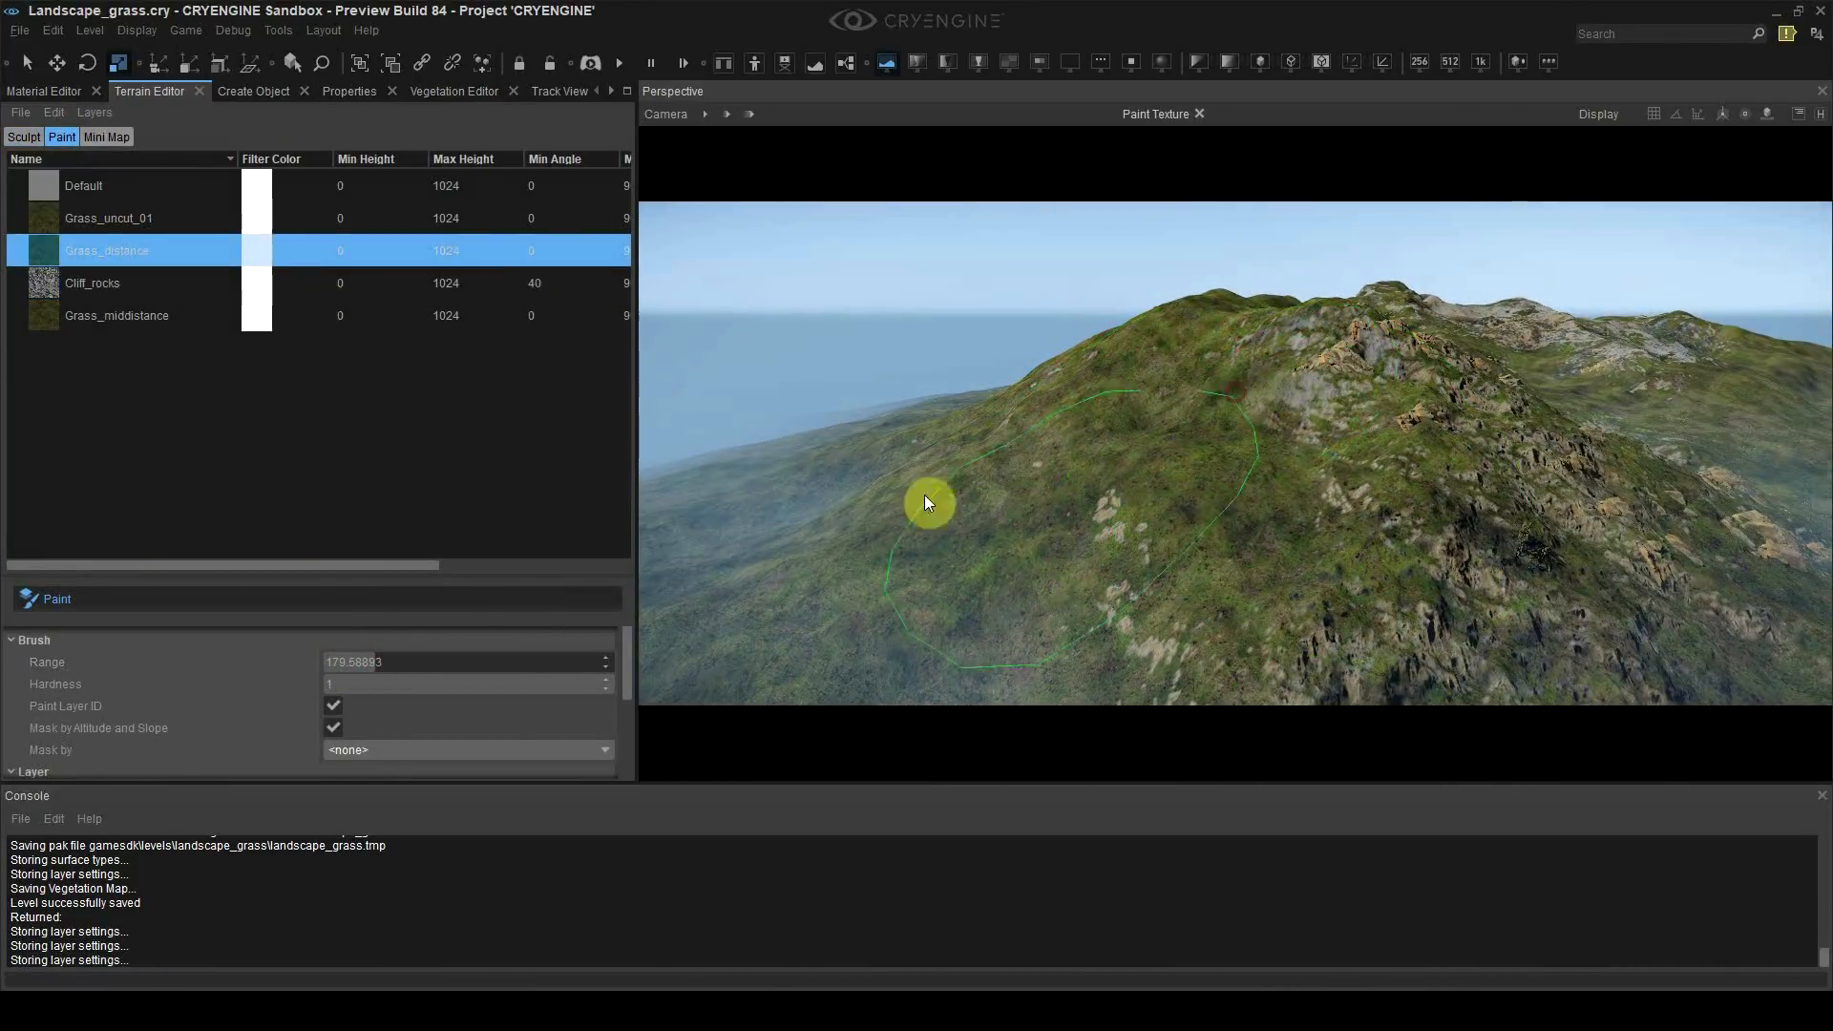
pyautogui.click(123, 284)
pyautogui.press('w')
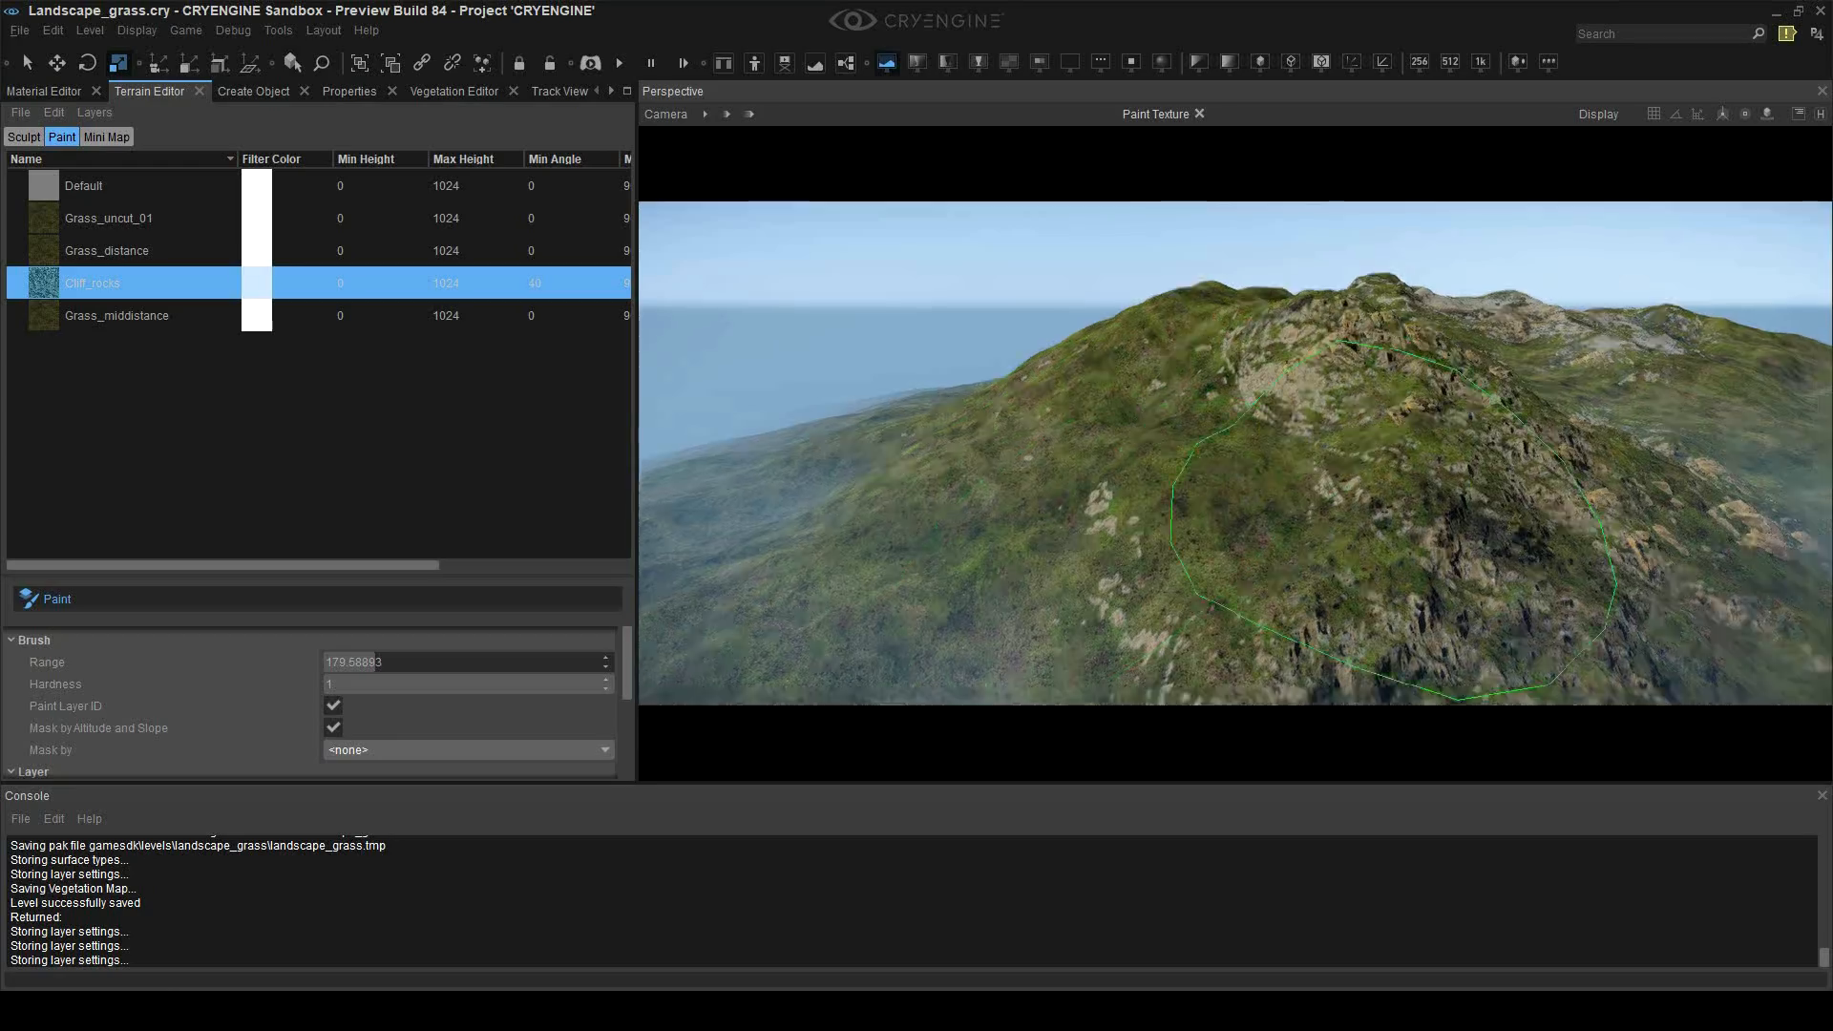
pyautogui.moveTo(1309, 487); pyautogui.dragTo(1228, 593, button='right')
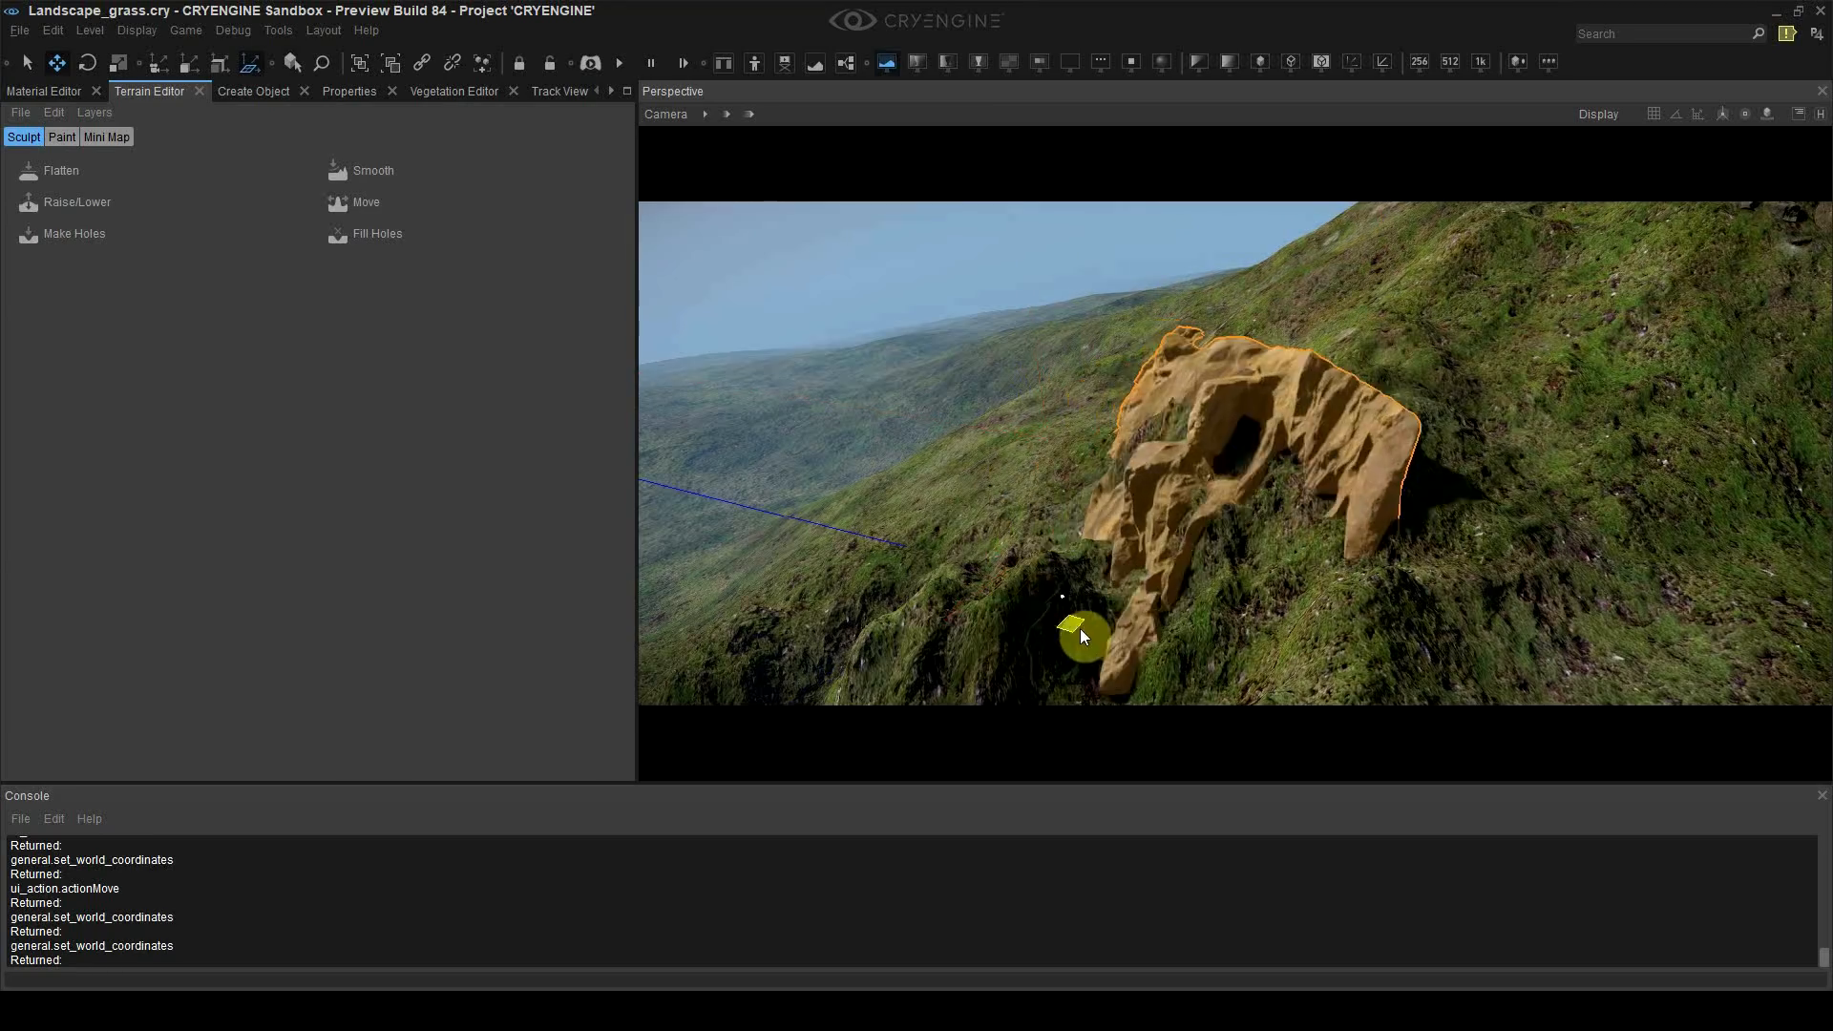
# Step: Try moving the cliff rock on the grassy slope, check it from camera location 4 and undo the move
pyautogui.moveTo(1080, 628); pyautogui.dragTo(1084, 632)
pyautogui.hotkey('shift', 'F4')
pyautogui.moveTo(1085, 632); pyautogui.dragTo(1270, 449, button='right')
pyautogui.hotkey('ctrl', 'z')
# Step: Rotate the cliff rock and adjust its placement so that it blends into the mountain ridge
pyautogui.press('3')
pyautogui.moveTo(1184, 563); pyautogui.dragTo(1215, 755)
pyautogui.press('2')
pyautogui.press('4')
pyautogui.press('2')
pyautogui.press('3')
pyautogui.press('2')
pyautogui.press('3')
pyautogui.press('2')
# Step: Duplicate the cliff rock, place and rotate the copy farther along the ridge, and check it from camera location 4
pyautogui.moveTo(1216, 755); pyautogui.dragTo(1286, 634, button='right')
pyautogui.hotkey('ctrl', 'd')
pyautogui.moveTo(1286, 634); pyautogui.dragTo(840, 704)
pyautogui.moveTo(840, 705); pyautogui.dragTo(936, 659, button='right')
pyautogui.press('3')
pyautogui.moveTo(949, 623)
pyautogui.mouseDown()
pyautogui.moveTo(927, 618)
pyautogui.moveTo(947, 649)
pyautogui.mouseUp()
pyautogui.press('4')
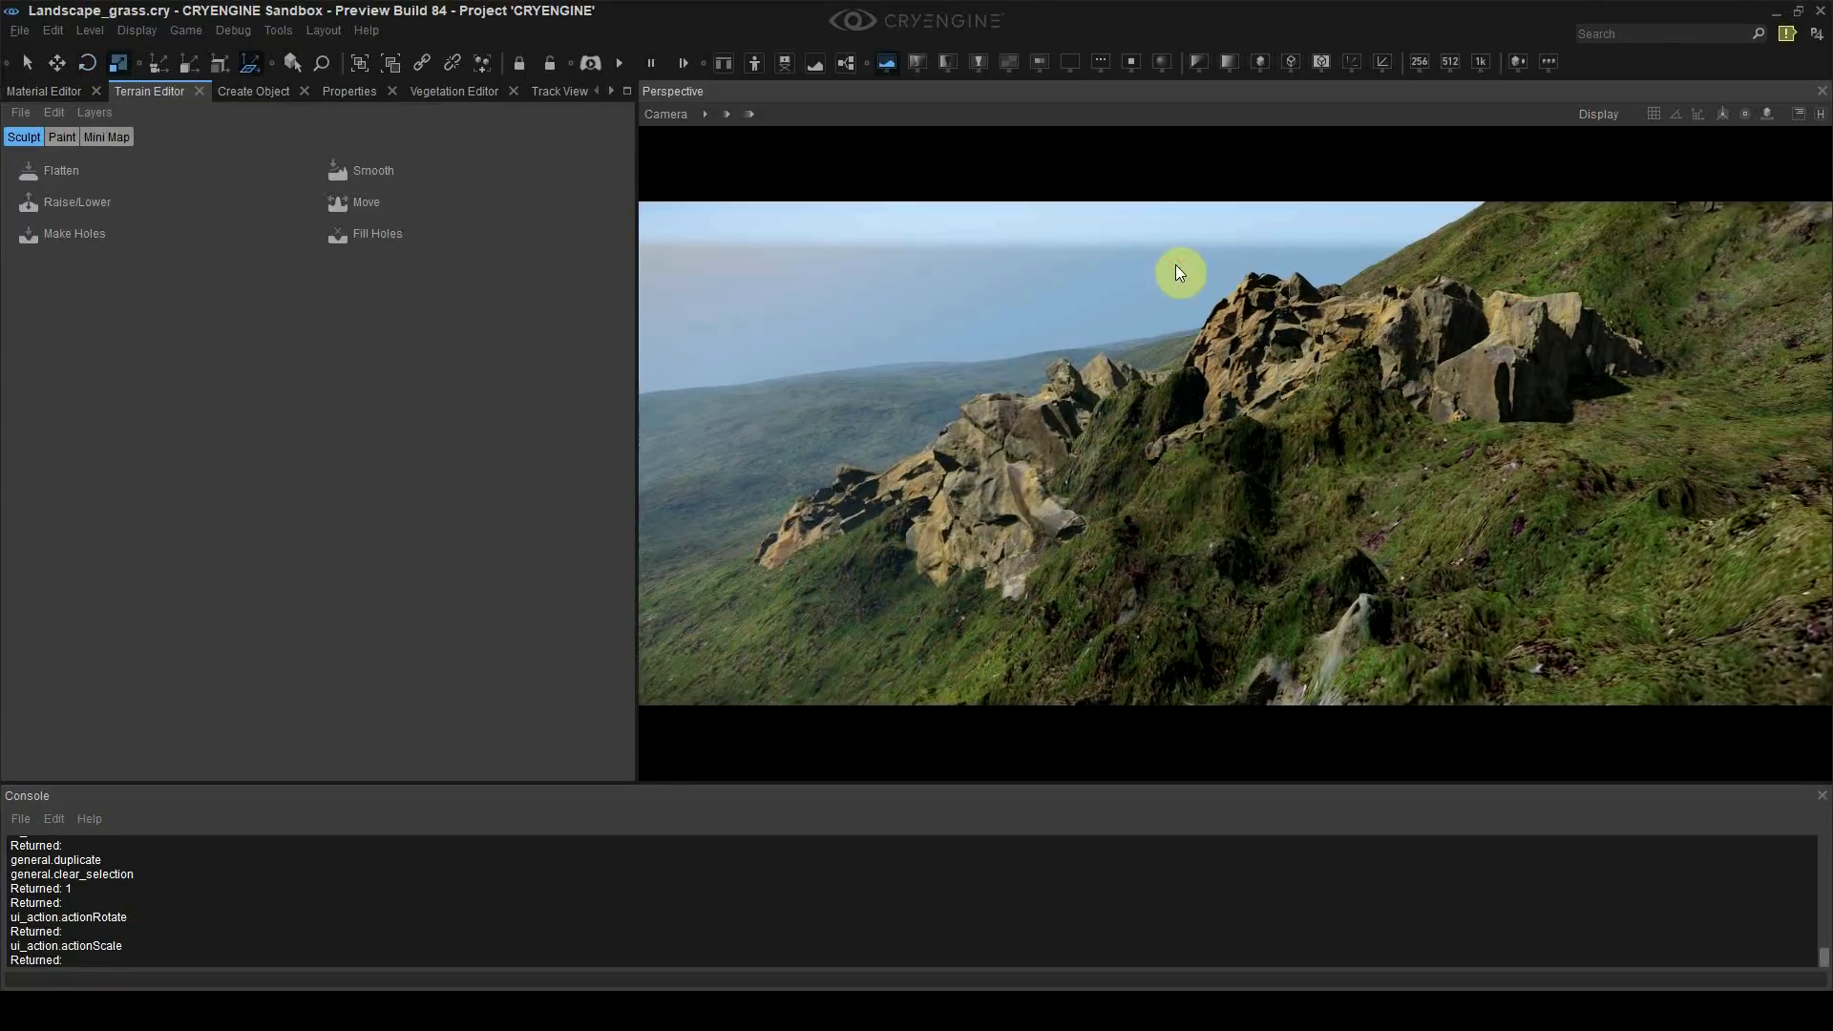
pyautogui.hotkey('shift', 'F4')
pyautogui.hotkey('shift', 'F4')
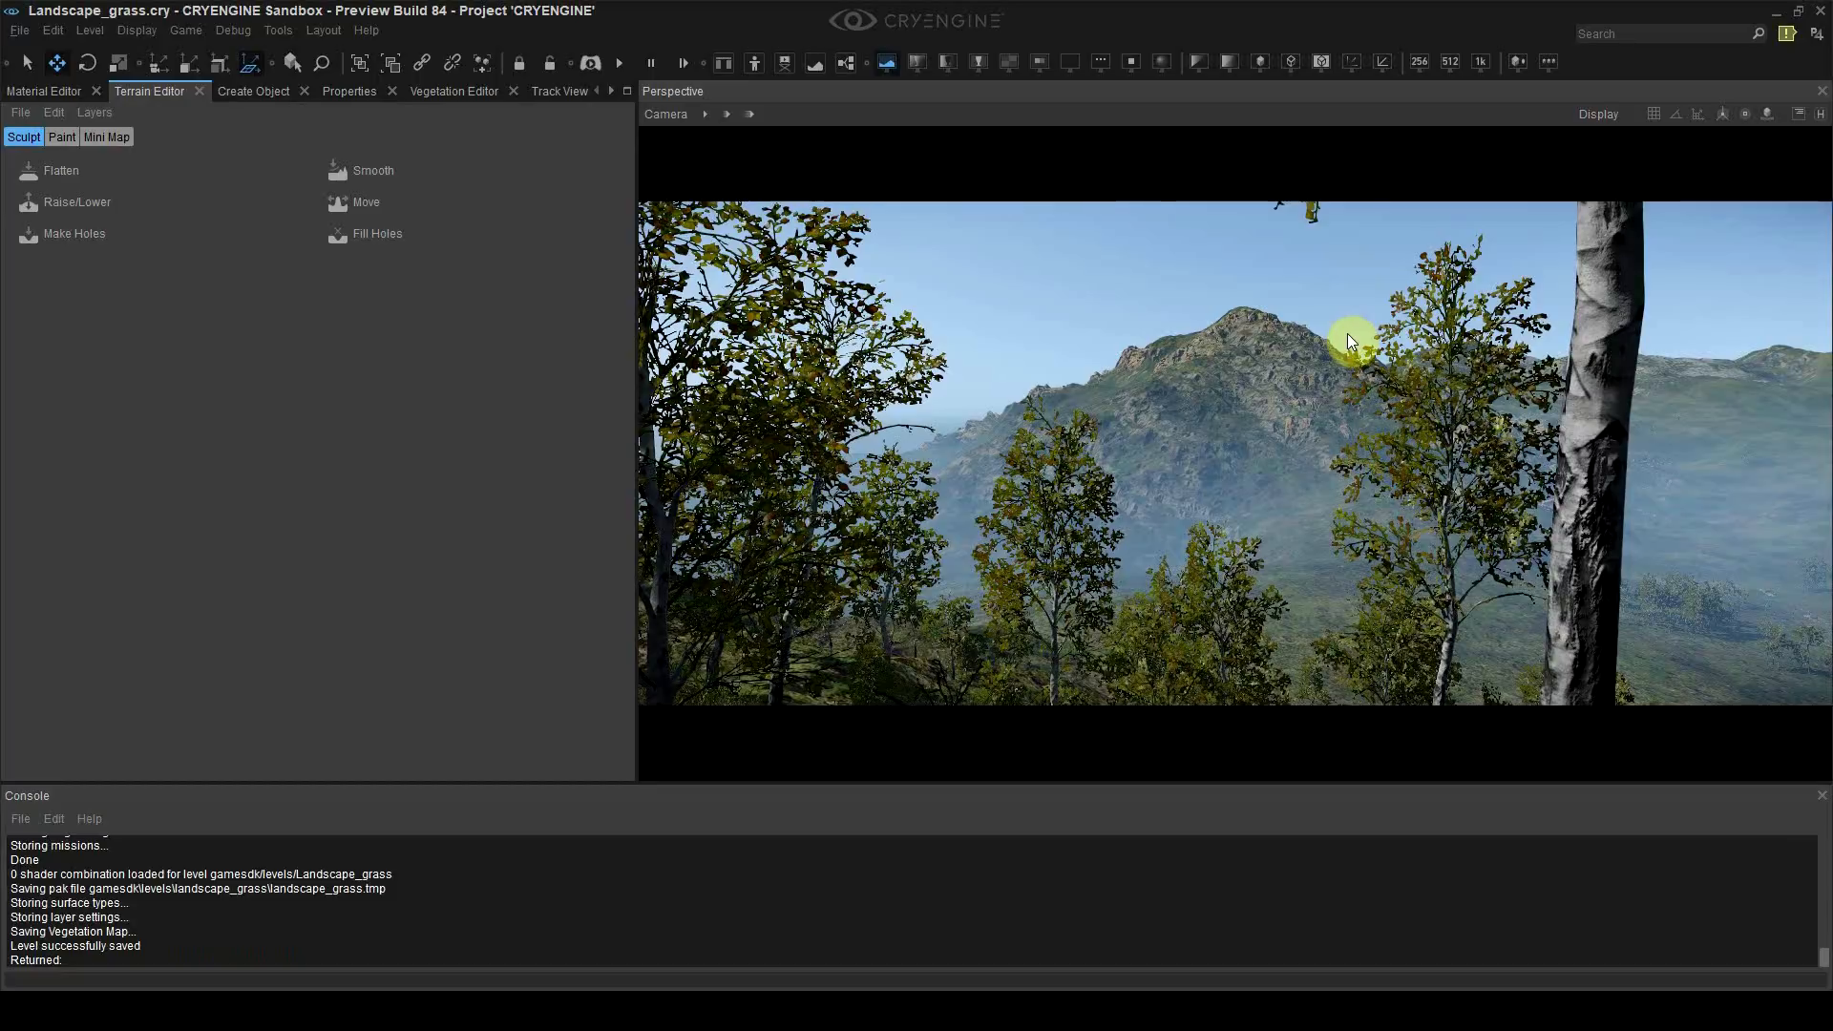
# Step: Paint the Cliff_rocks terrain layer across the hillside and the ridge beside the valley
pyautogui.moveTo(1349, 334); pyautogui.dragTo(1461, 336, button='right')
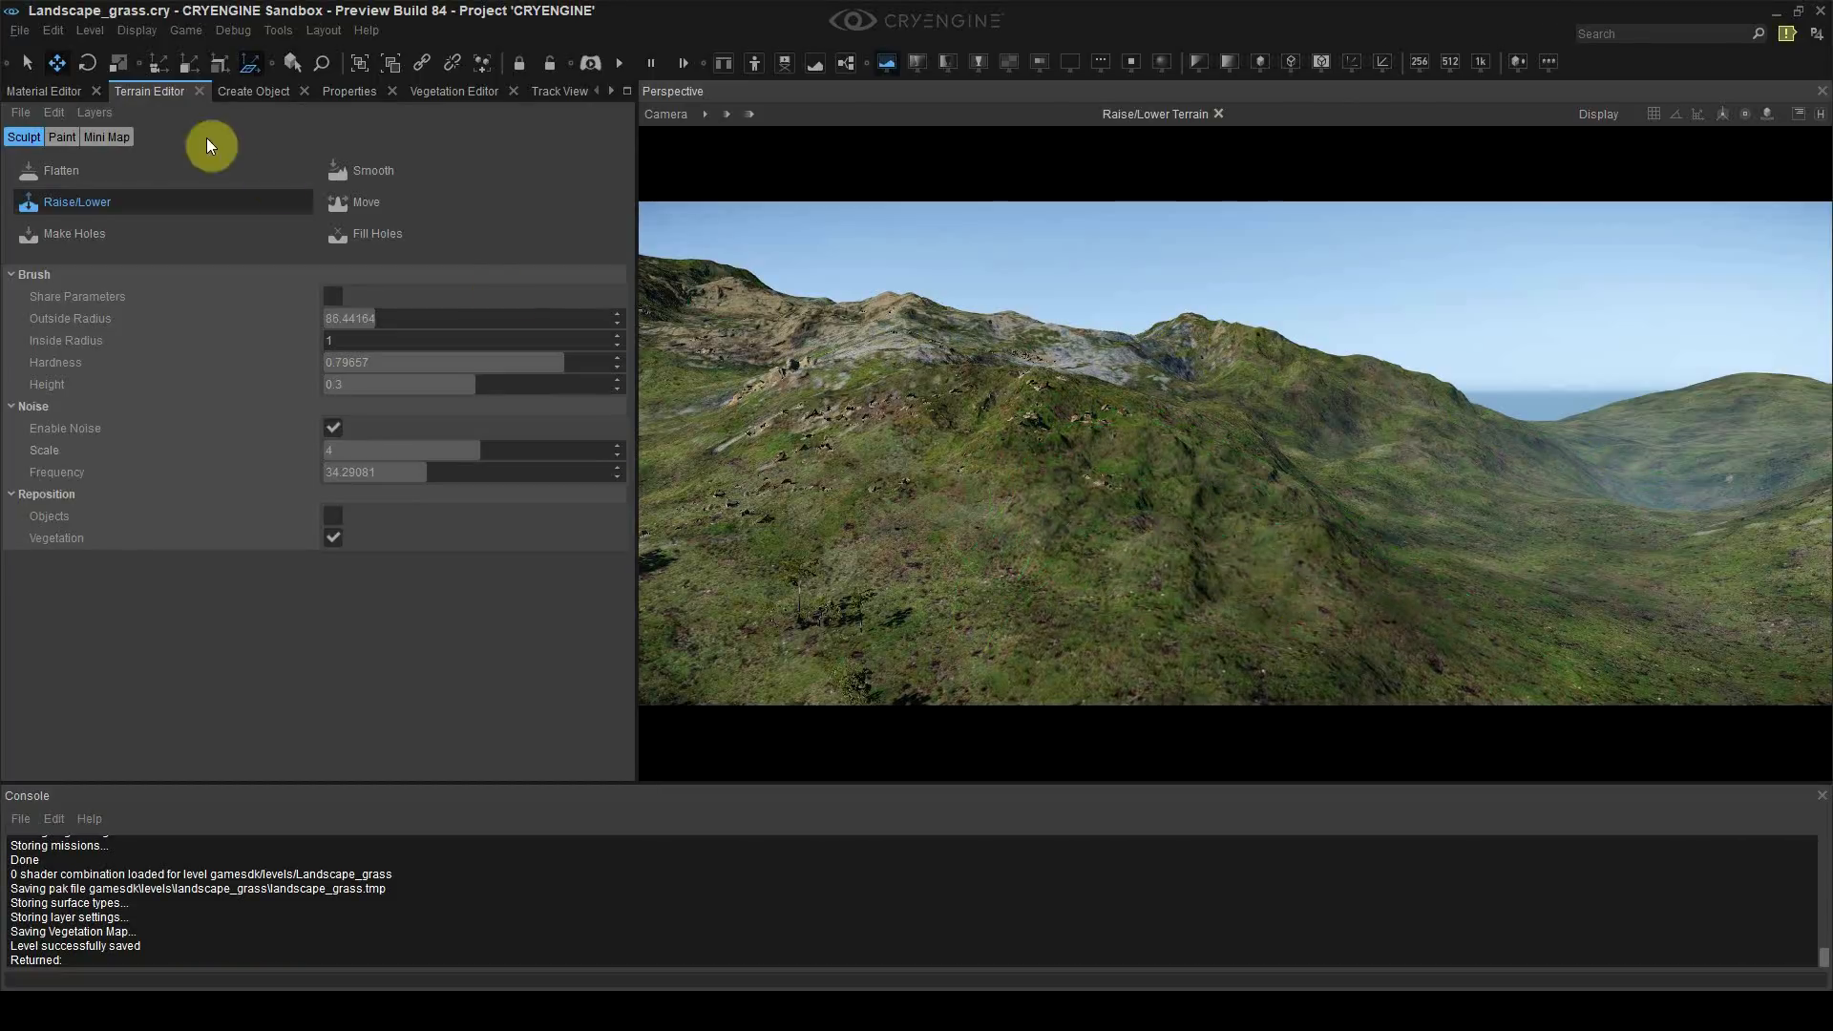
pyautogui.click(62, 137)
pyautogui.click(57, 600)
pyautogui.moveTo(1134, 588); pyautogui.dragTo(1453, 397)
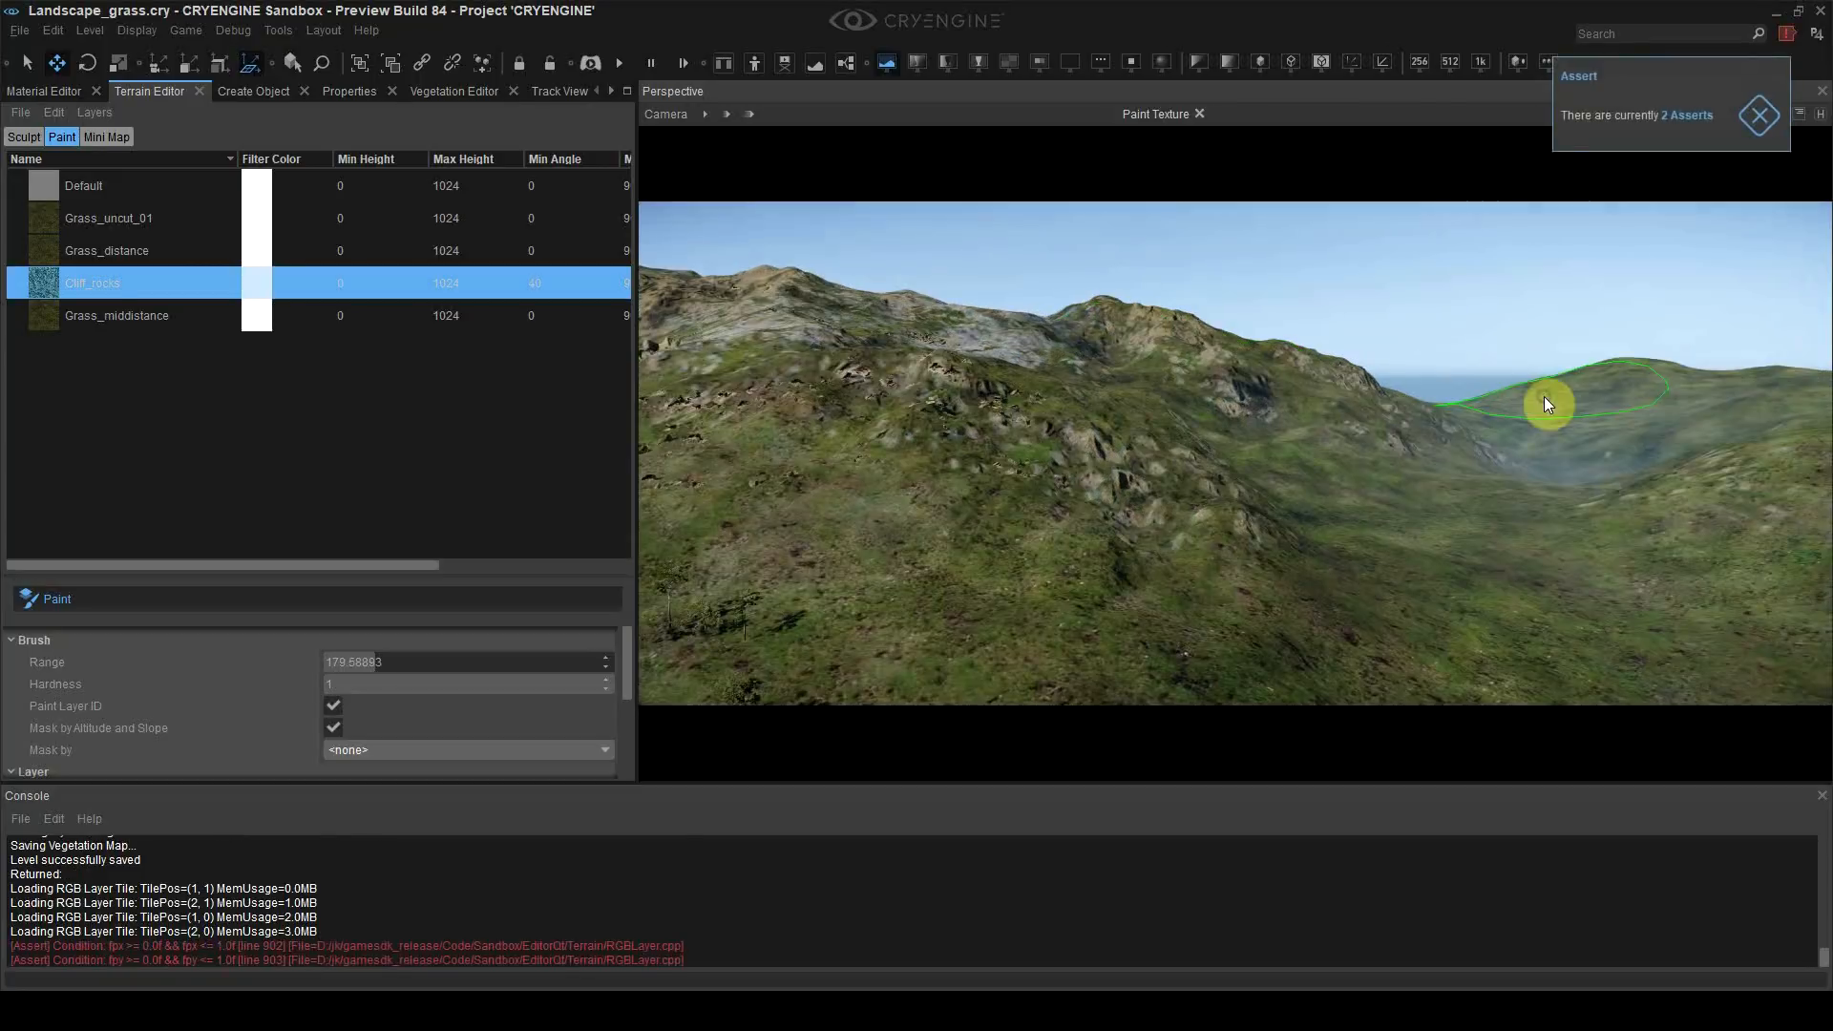
# Step: Sculpt the distant hills, paint Cliff_rocks on their slopes and check them from camera location 4
pyautogui.click(24, 137)
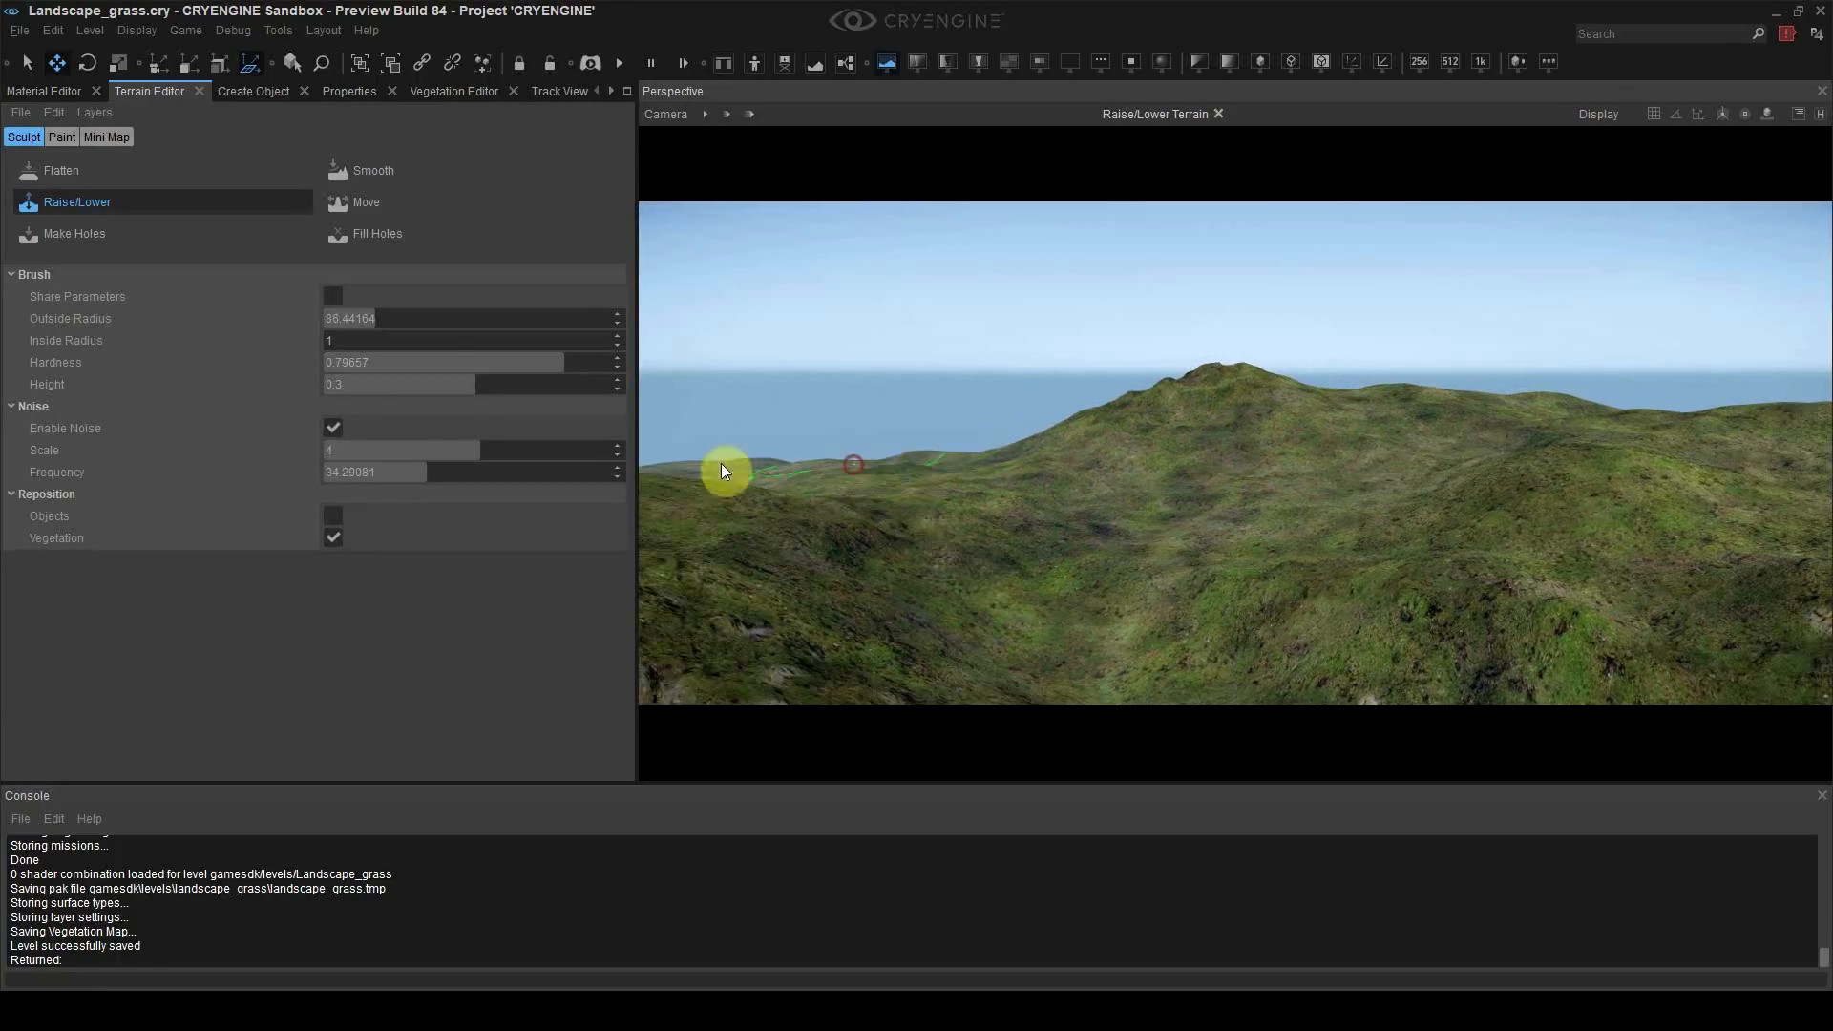
pyautogui.click(62, 136)
pyautogui.click(92, 279)
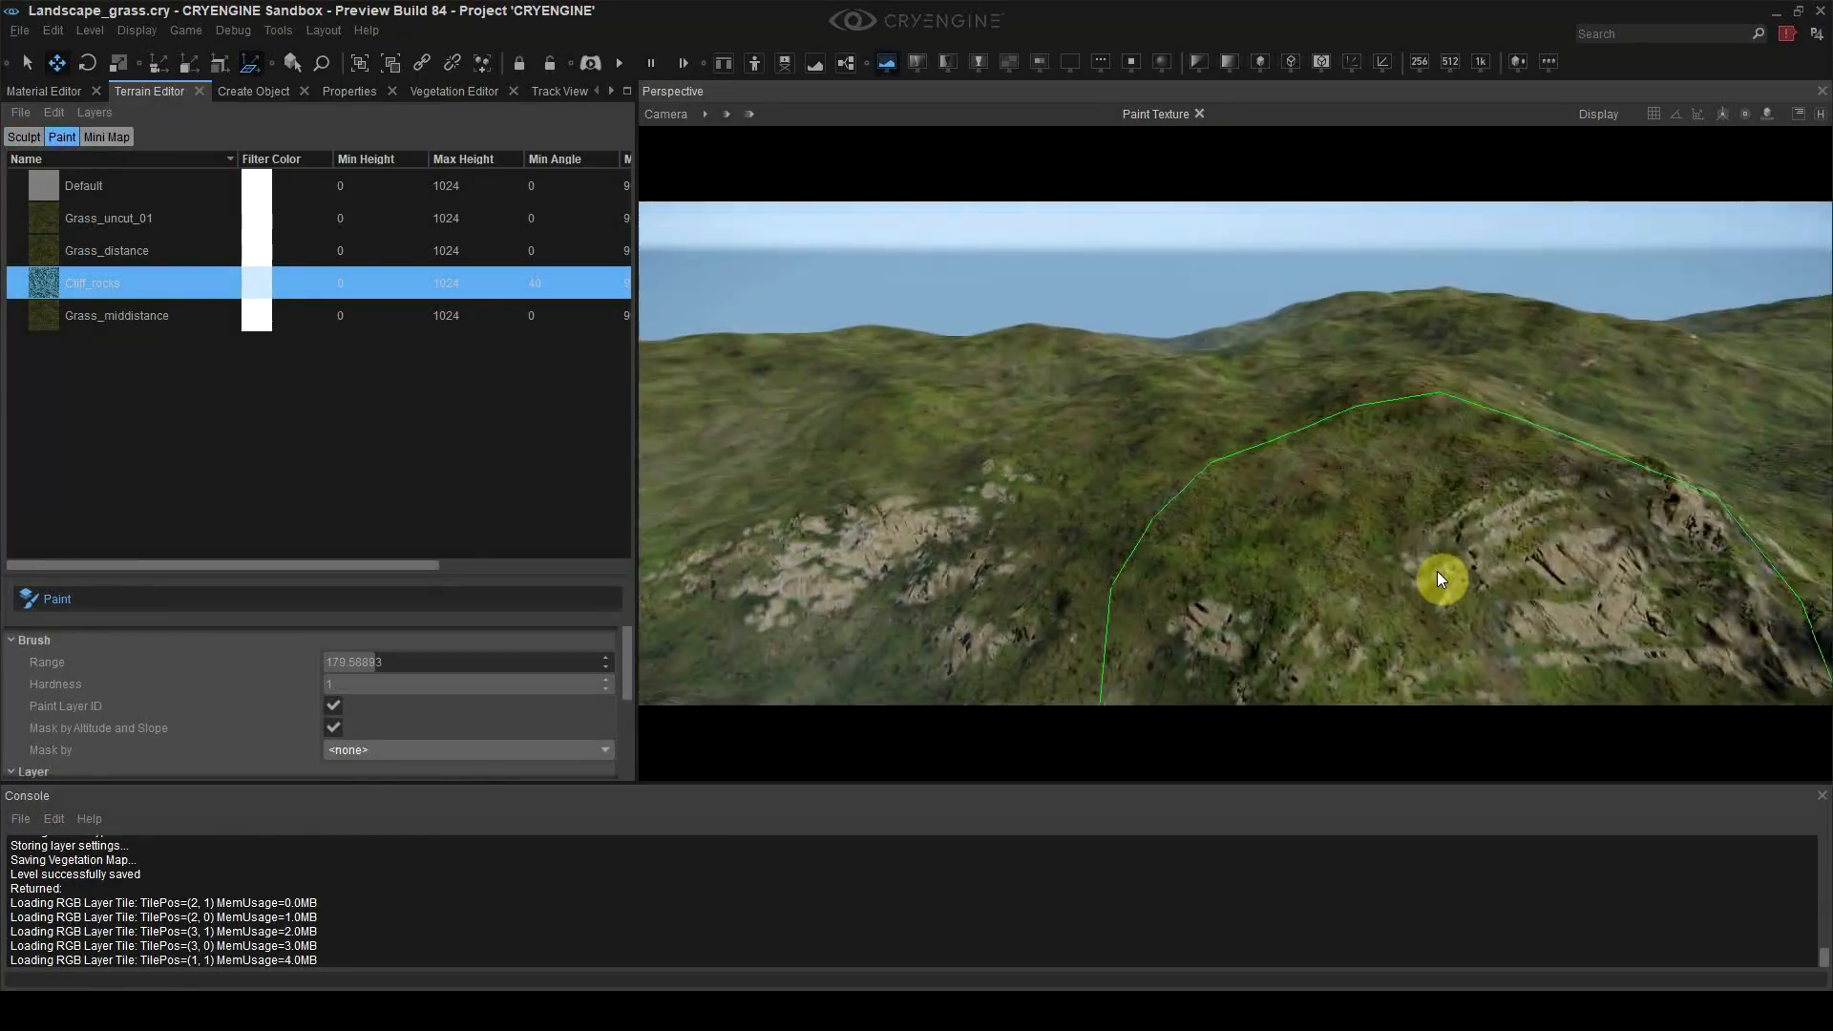
pyautogui.hotkey('ctrl', 'F4')
pyautogui.moveTo(1461, 430); pyautogui.dragTo(1375, 418, button='right')
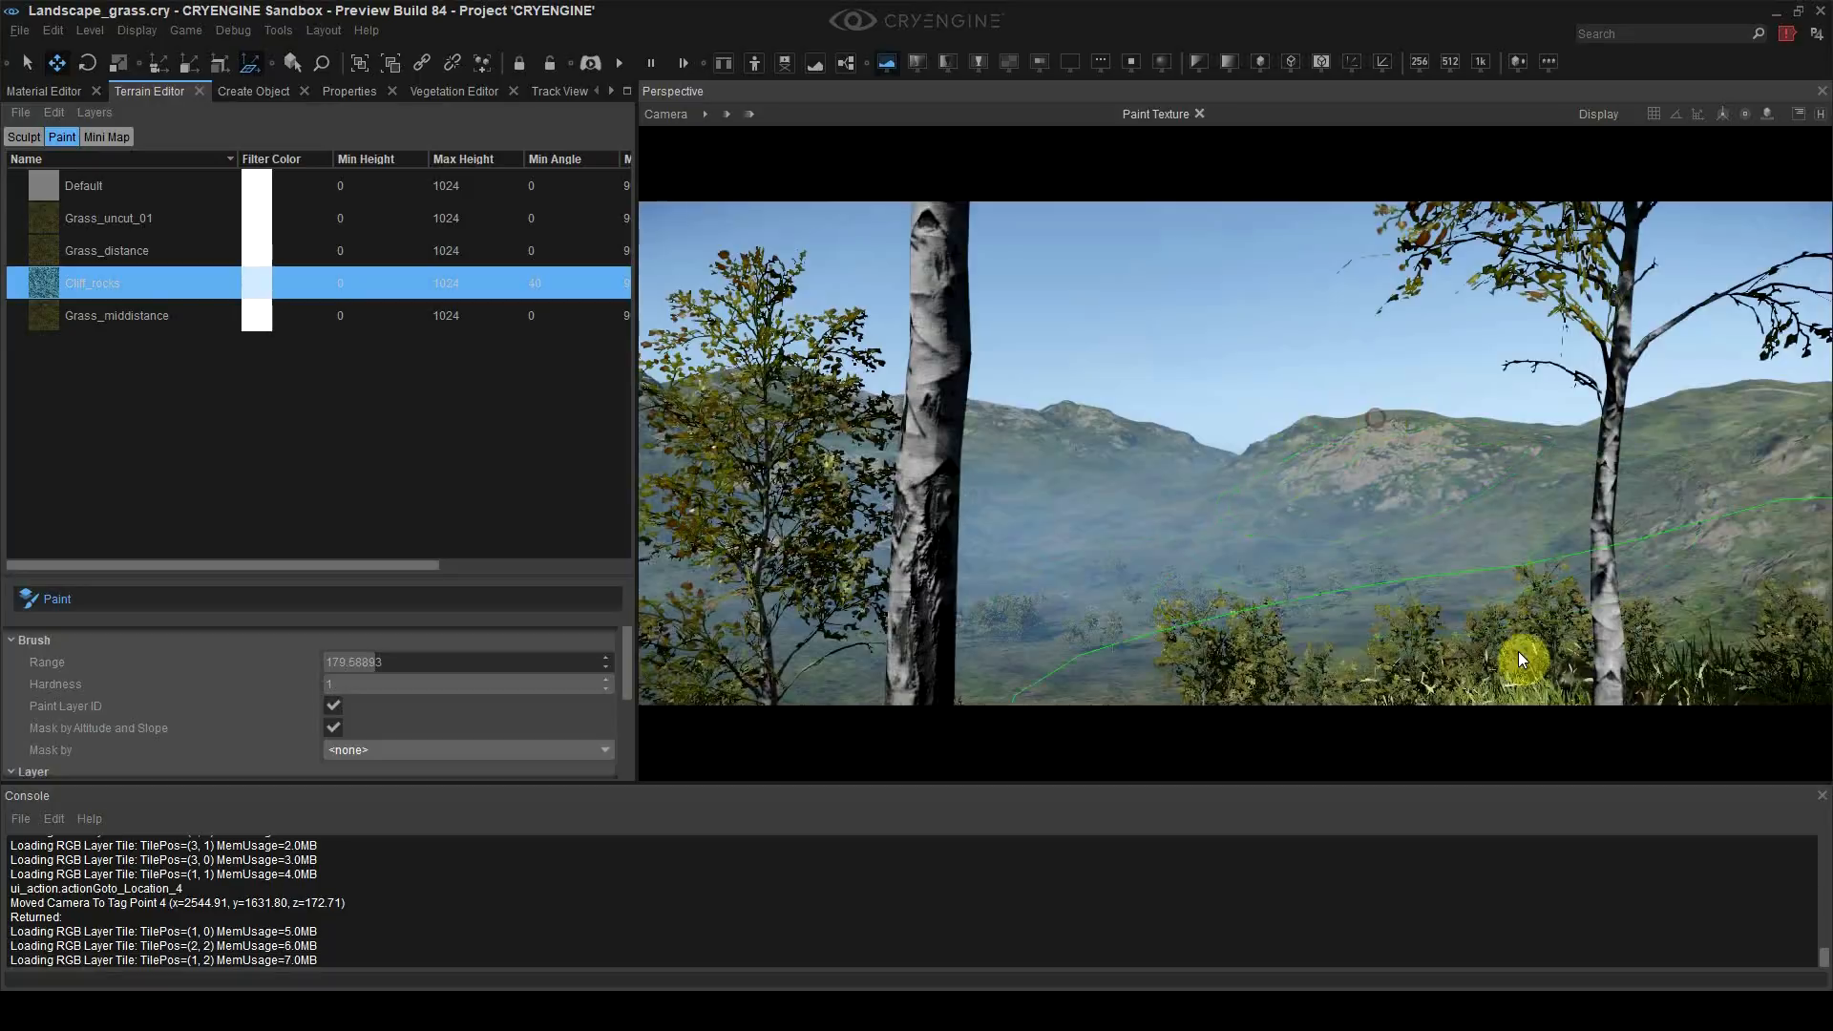
# Step: Examine the Raise/Lower terrain brush and noise settings, and return to terrain layer painting
pyautogui.moveTo(1599, 432); pyautogui.dragTo(1403, 634, button='right')
pyautogui.click(24, 136)
pyautogui.click(76, 202)
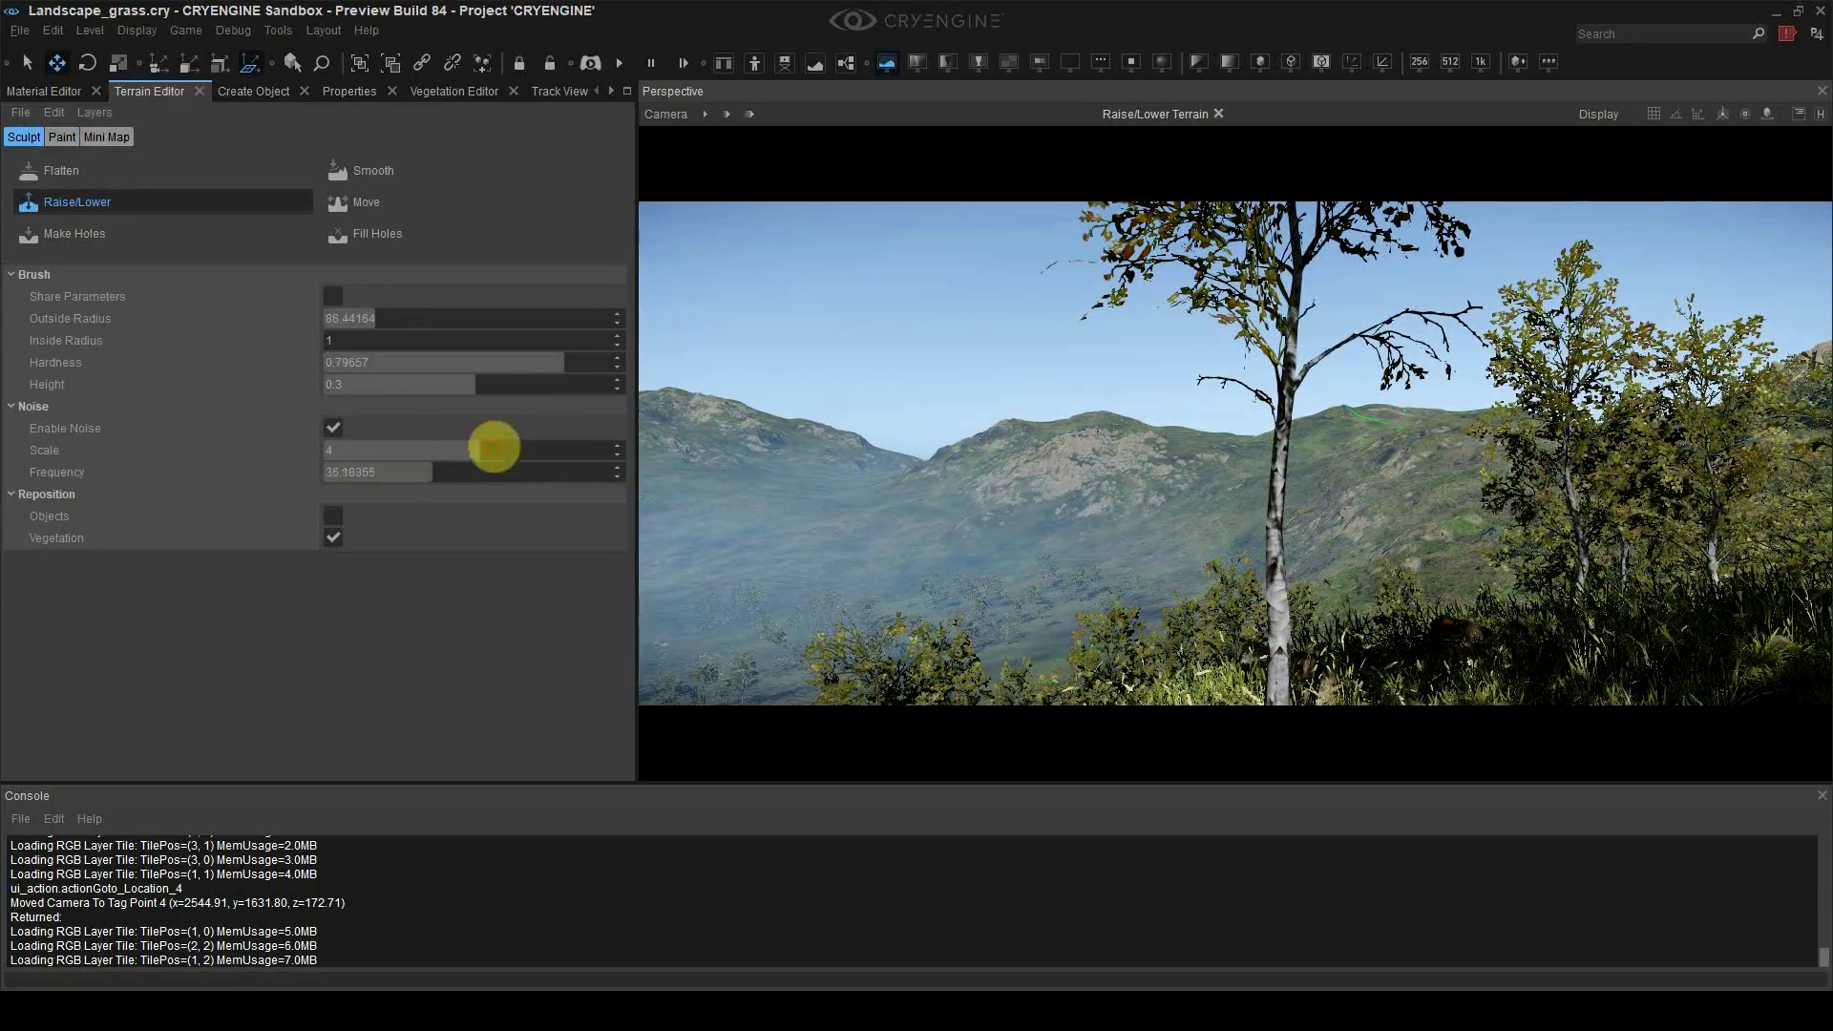
pyautogui.click(62, 137)
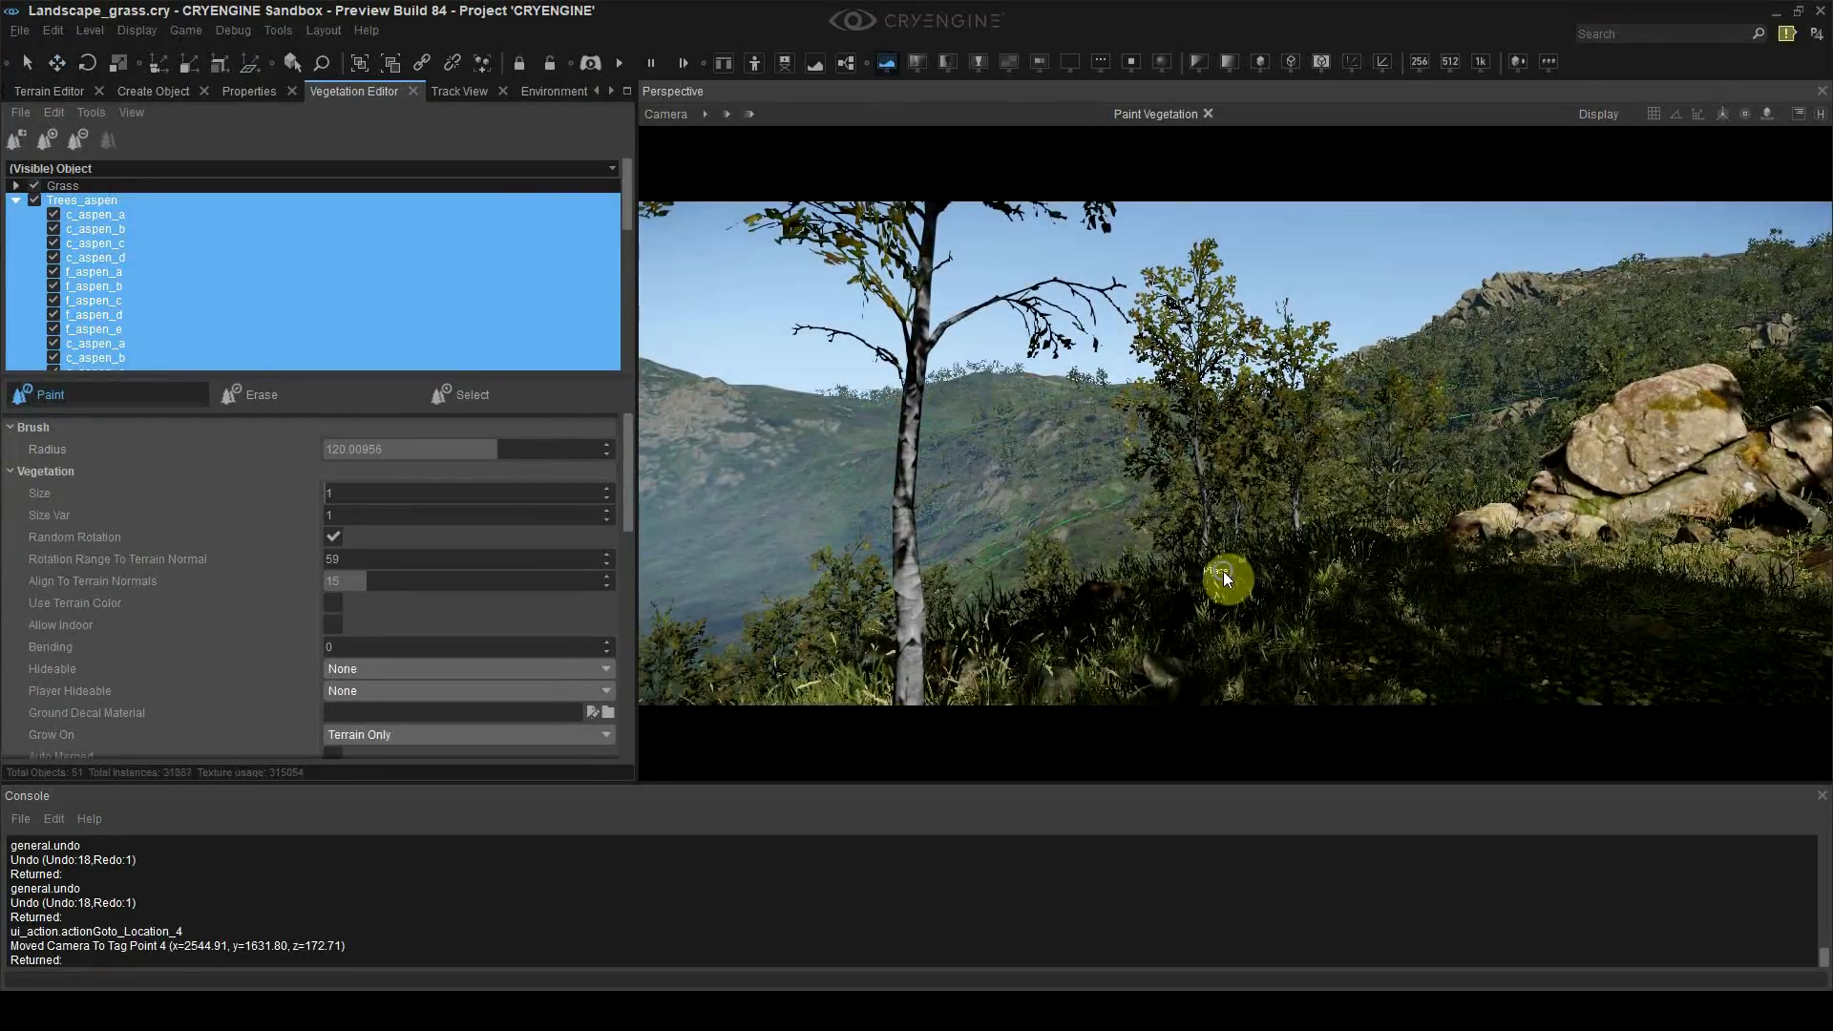
# Step: Undo the last two vegetation strokes and repaint the Trees_aspen group across the hillside and distant valley slopes
pyautogui.moveTo(1223, 571); pyautogui.dragTo(1126, 566, button='right')
pyautogui.hotkey('ctrl', 'z')
pyautogui.hotkey('ctrl', 'z')
pyautogui.moveTo(984, 560); pyautogui.dragTo(930, 555)
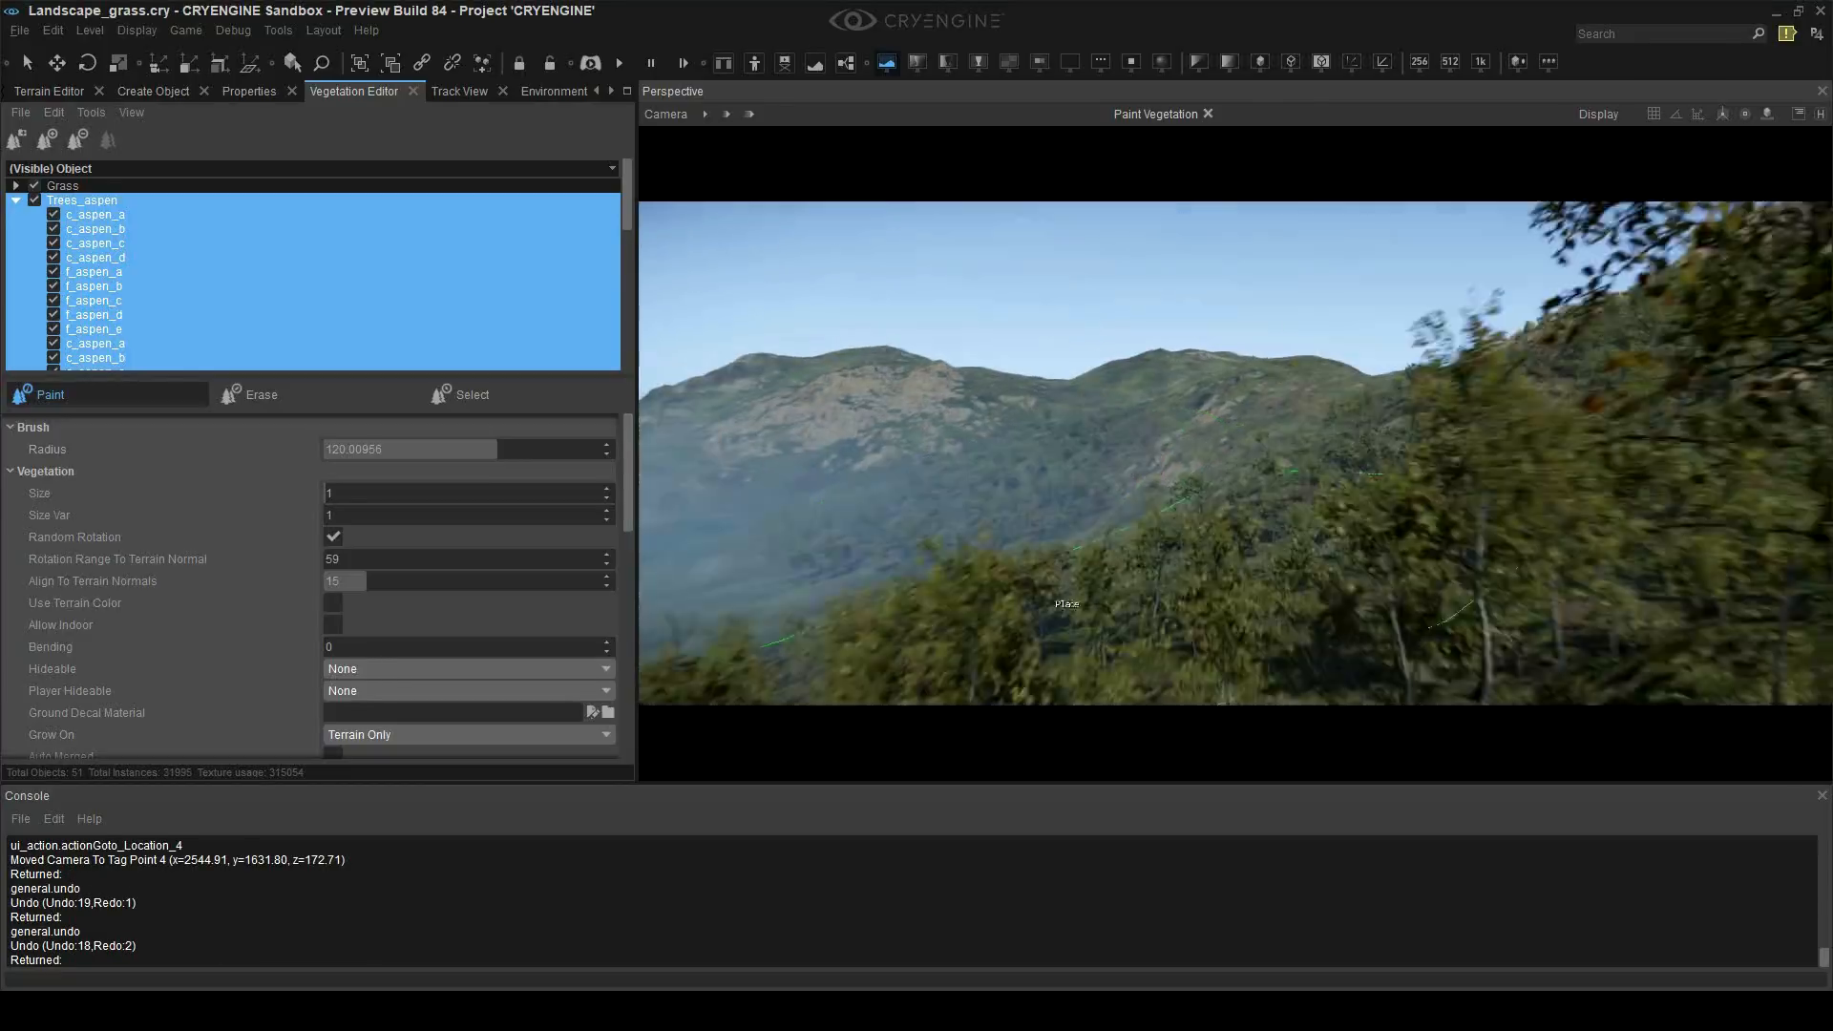
pyautogui.moveTo(1232, 540); pyautogui.dragTo(1137, 553, button='right')
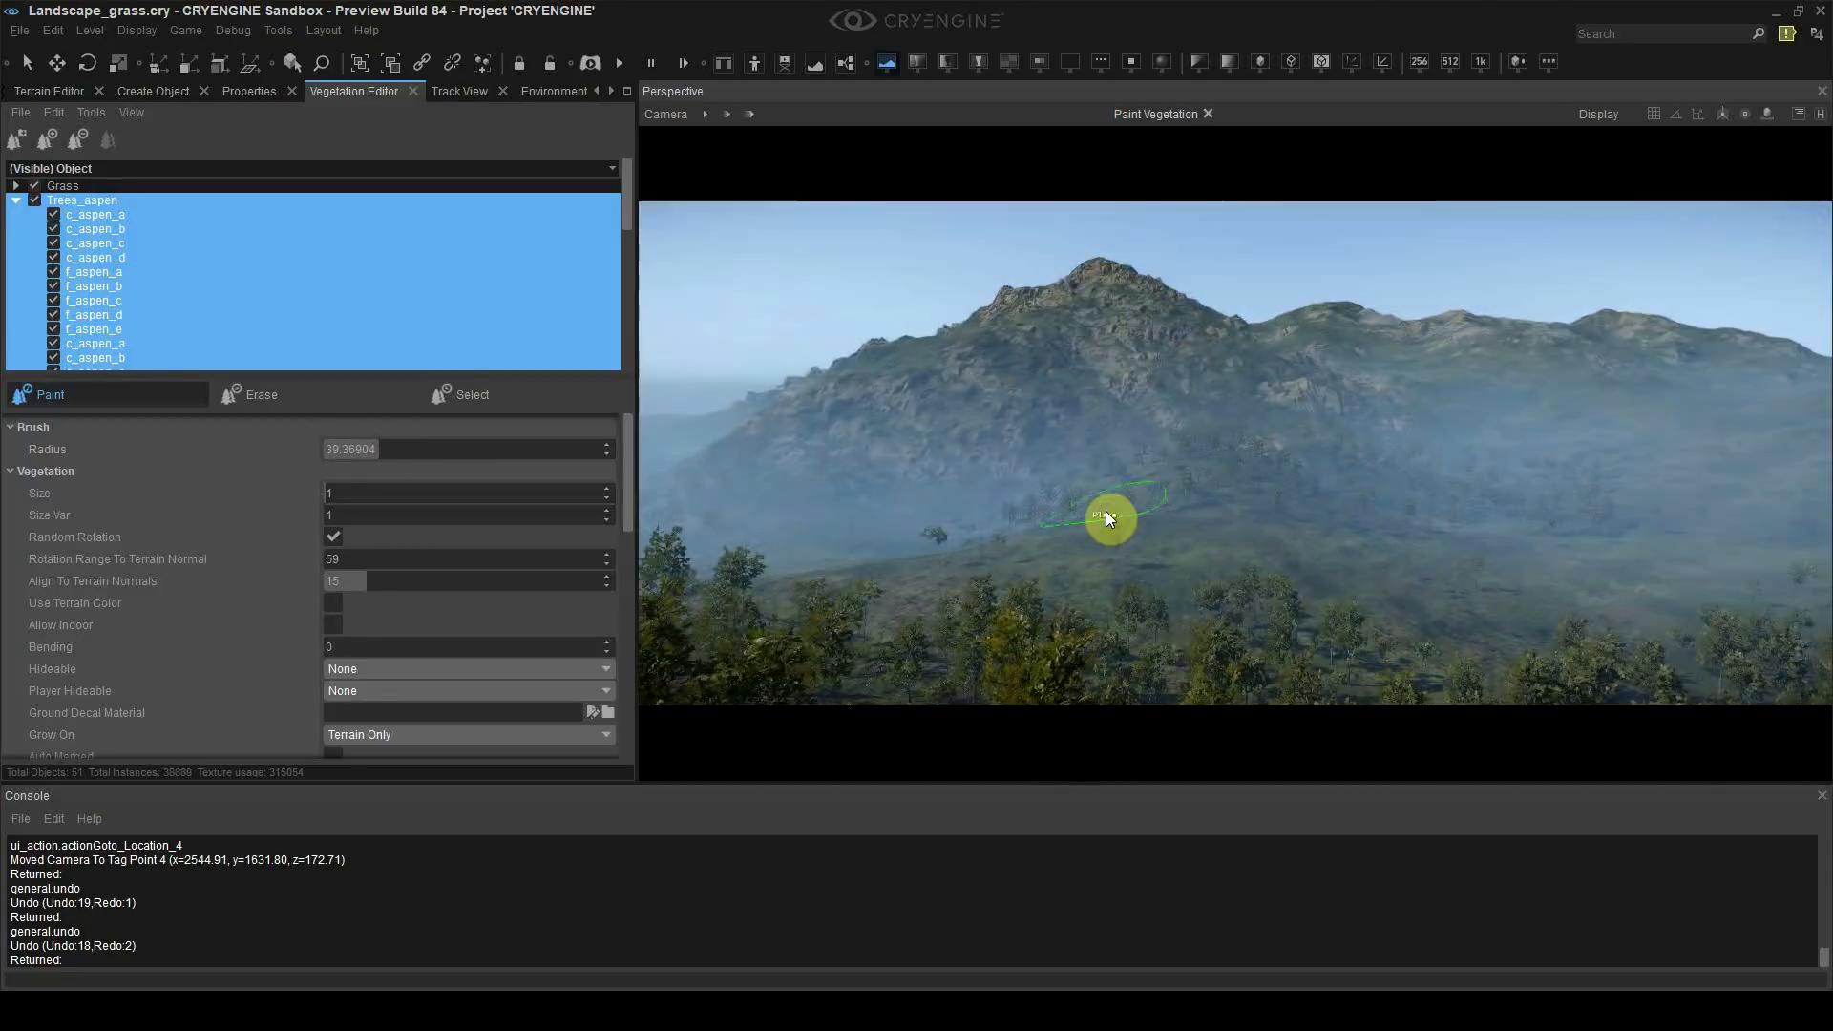
pyautogui.hotkey('shift', 'F4')
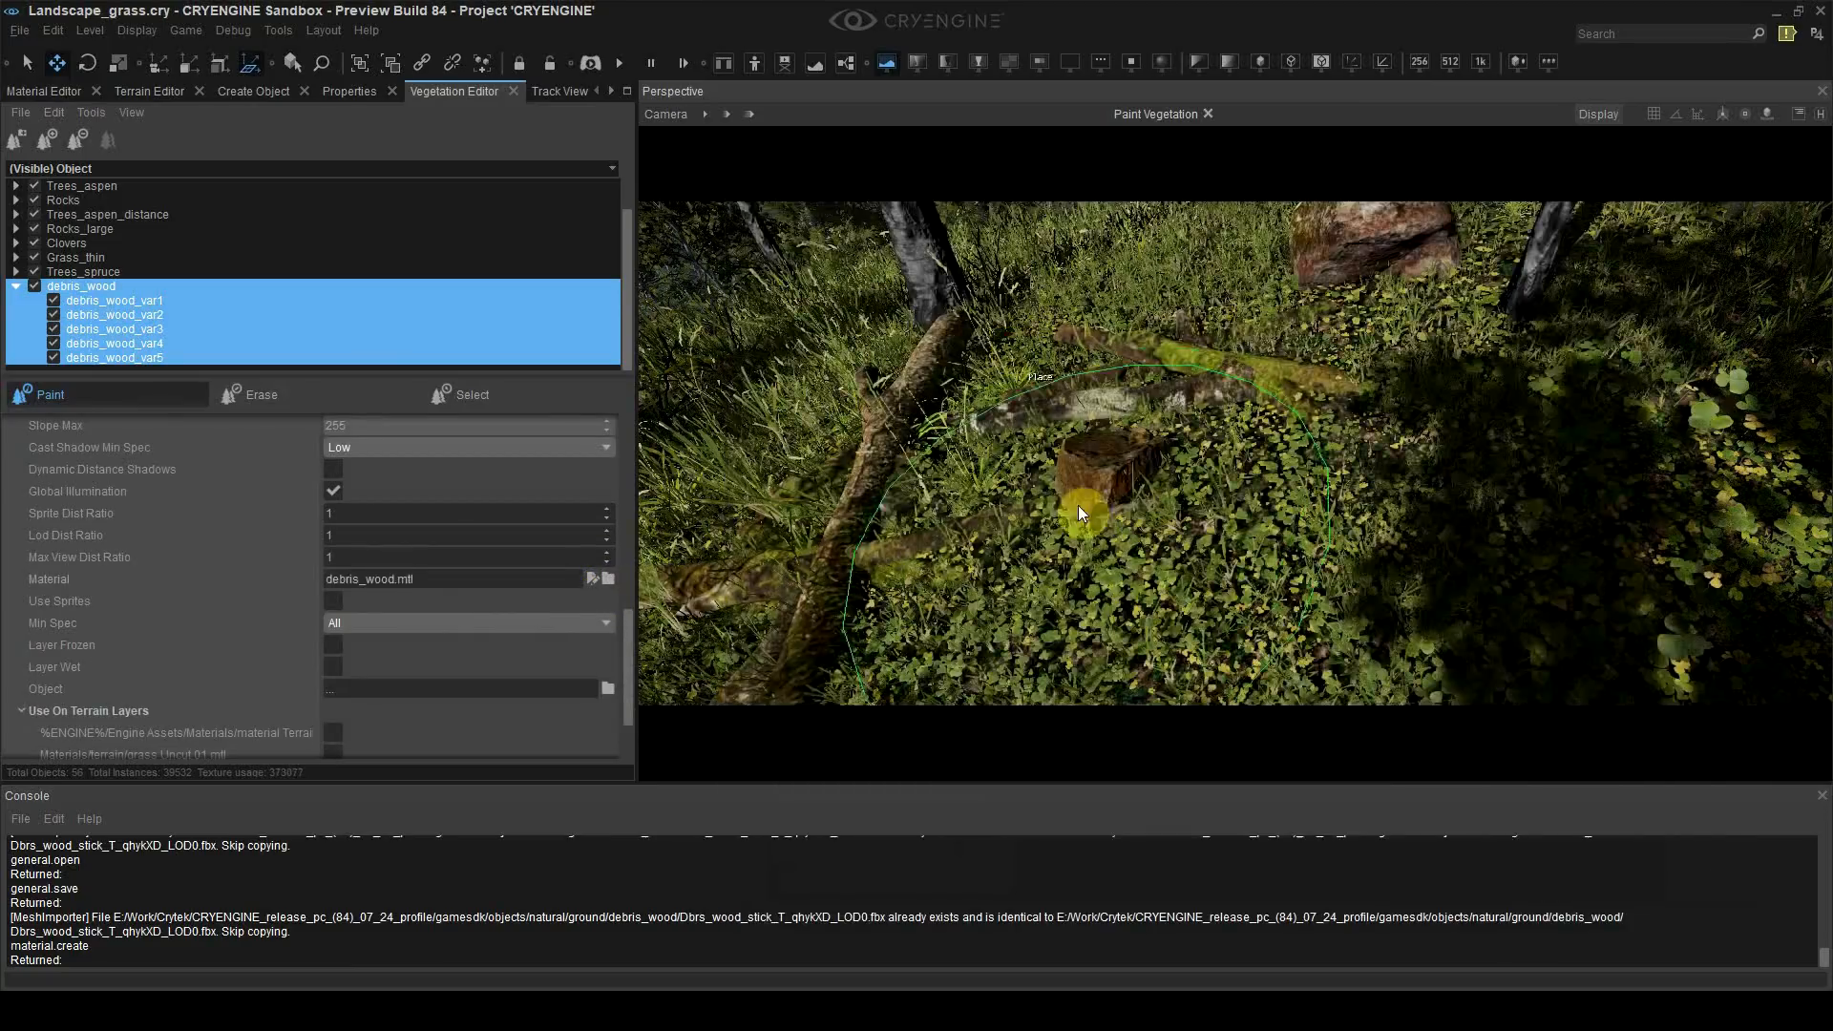
# Step: Set the debris_wood group's Align To Terrain Normals to 90 and its Size Var to 1
pyautogui.keyDown('ctrl'); pyautogui.click(1708, 474); pyautogui.keyUp('ctrl')
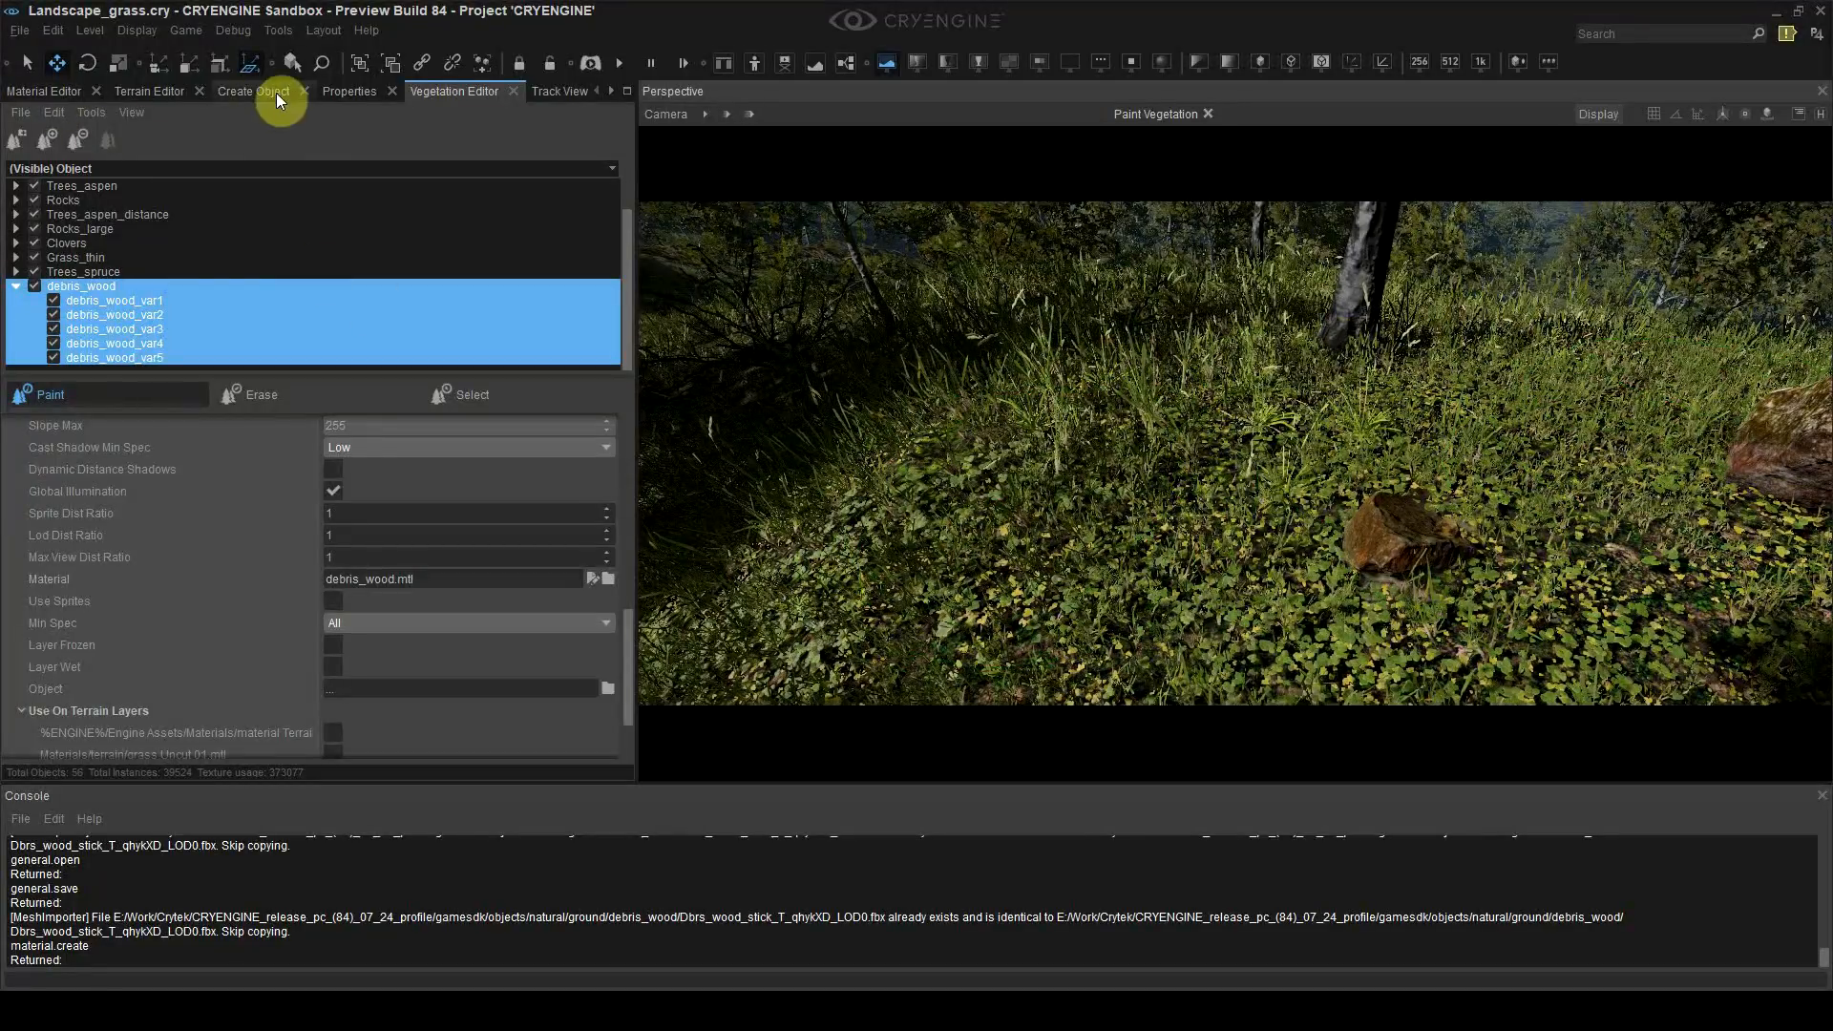
pyautogui.scroll(10, 353, 570)
pyautogui.click(366, 581)
pyautogui.write('90')
pyautogui.press('Return')
pyautogui.click(371, 476)
pyautogui.write('1')
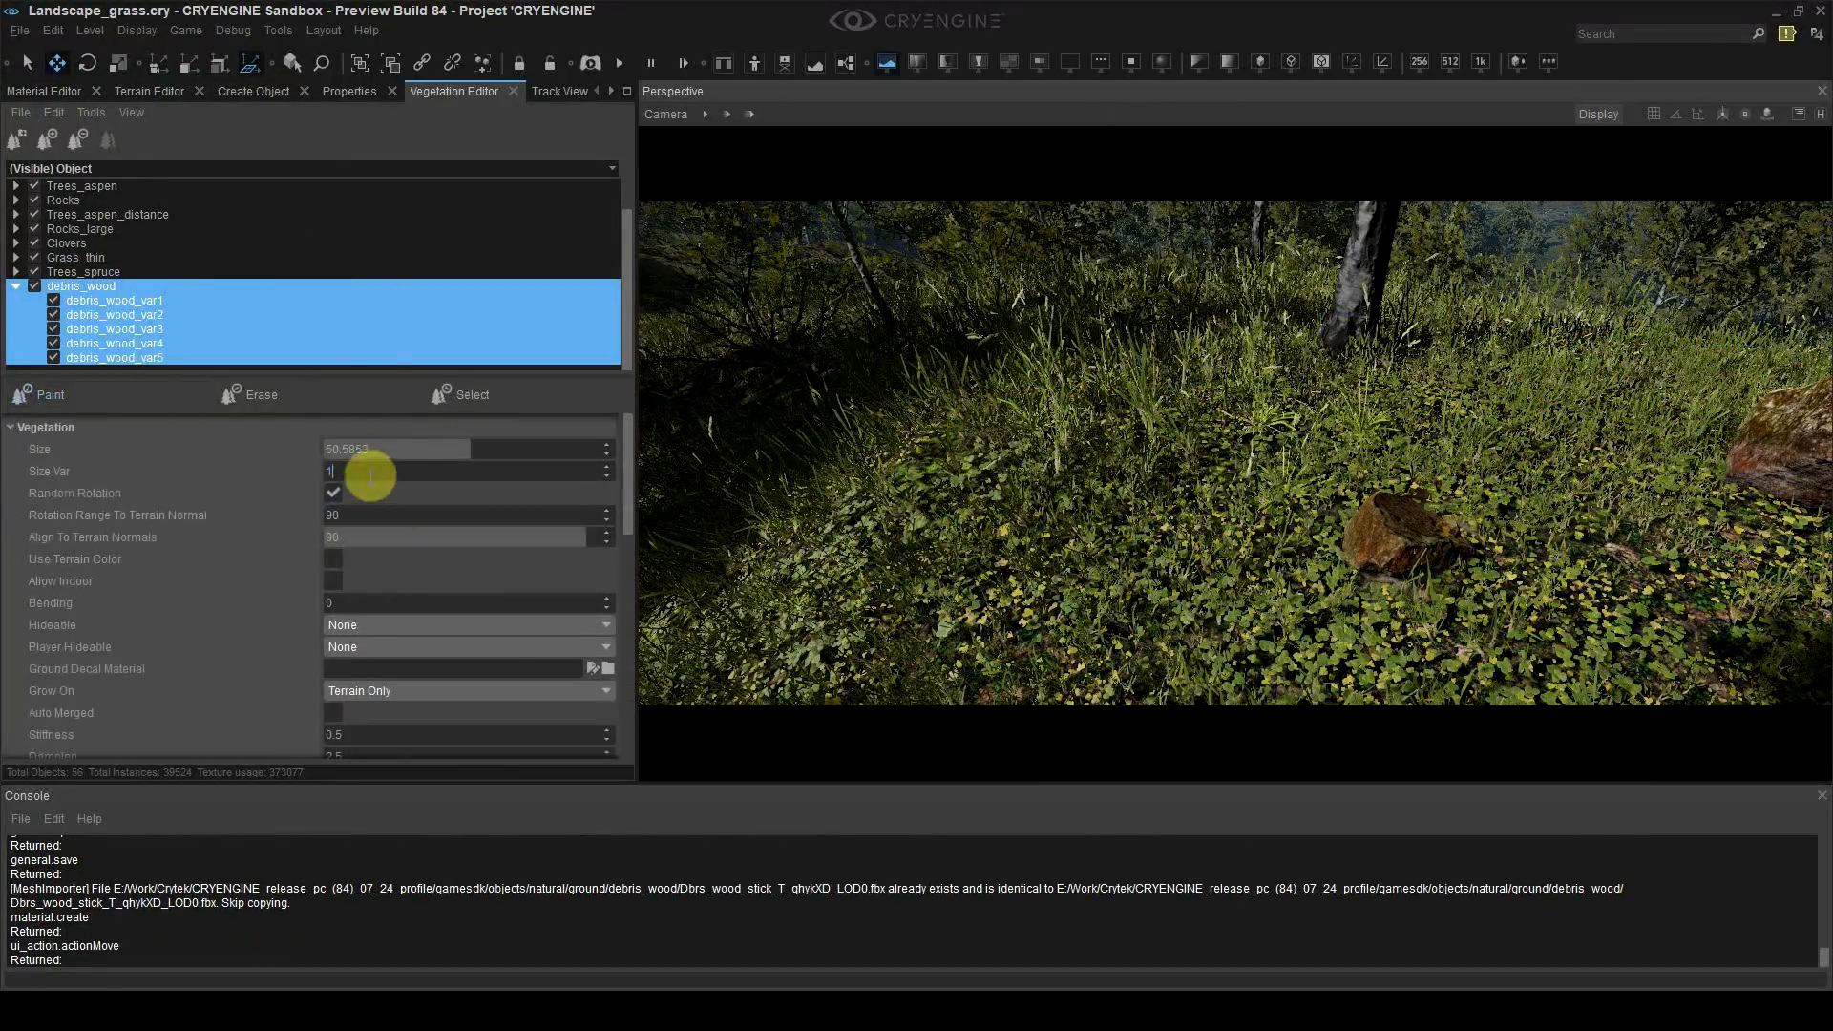
# Step: Try painting debris_wood over the clover-covered ground around the trees and undo the trial strokes
pyautogui.moveTo(955, 552); pyautogui.dragTo(945, 592, button='right')
pyautogui.click(51, 394)
pyautogui.moveTo(981, 471)
pyautogui.mouseDown(button='right')
pyautogui.moveTo(917, 429)
pyautogui.moveTo(740, 463)
pyautogui.mouseUp(button='right')
pyautogui.click(826, 447)
pyautogui.hotkey('ctrl', 'z')
pyautogui.scroll(-6, 485, 573)
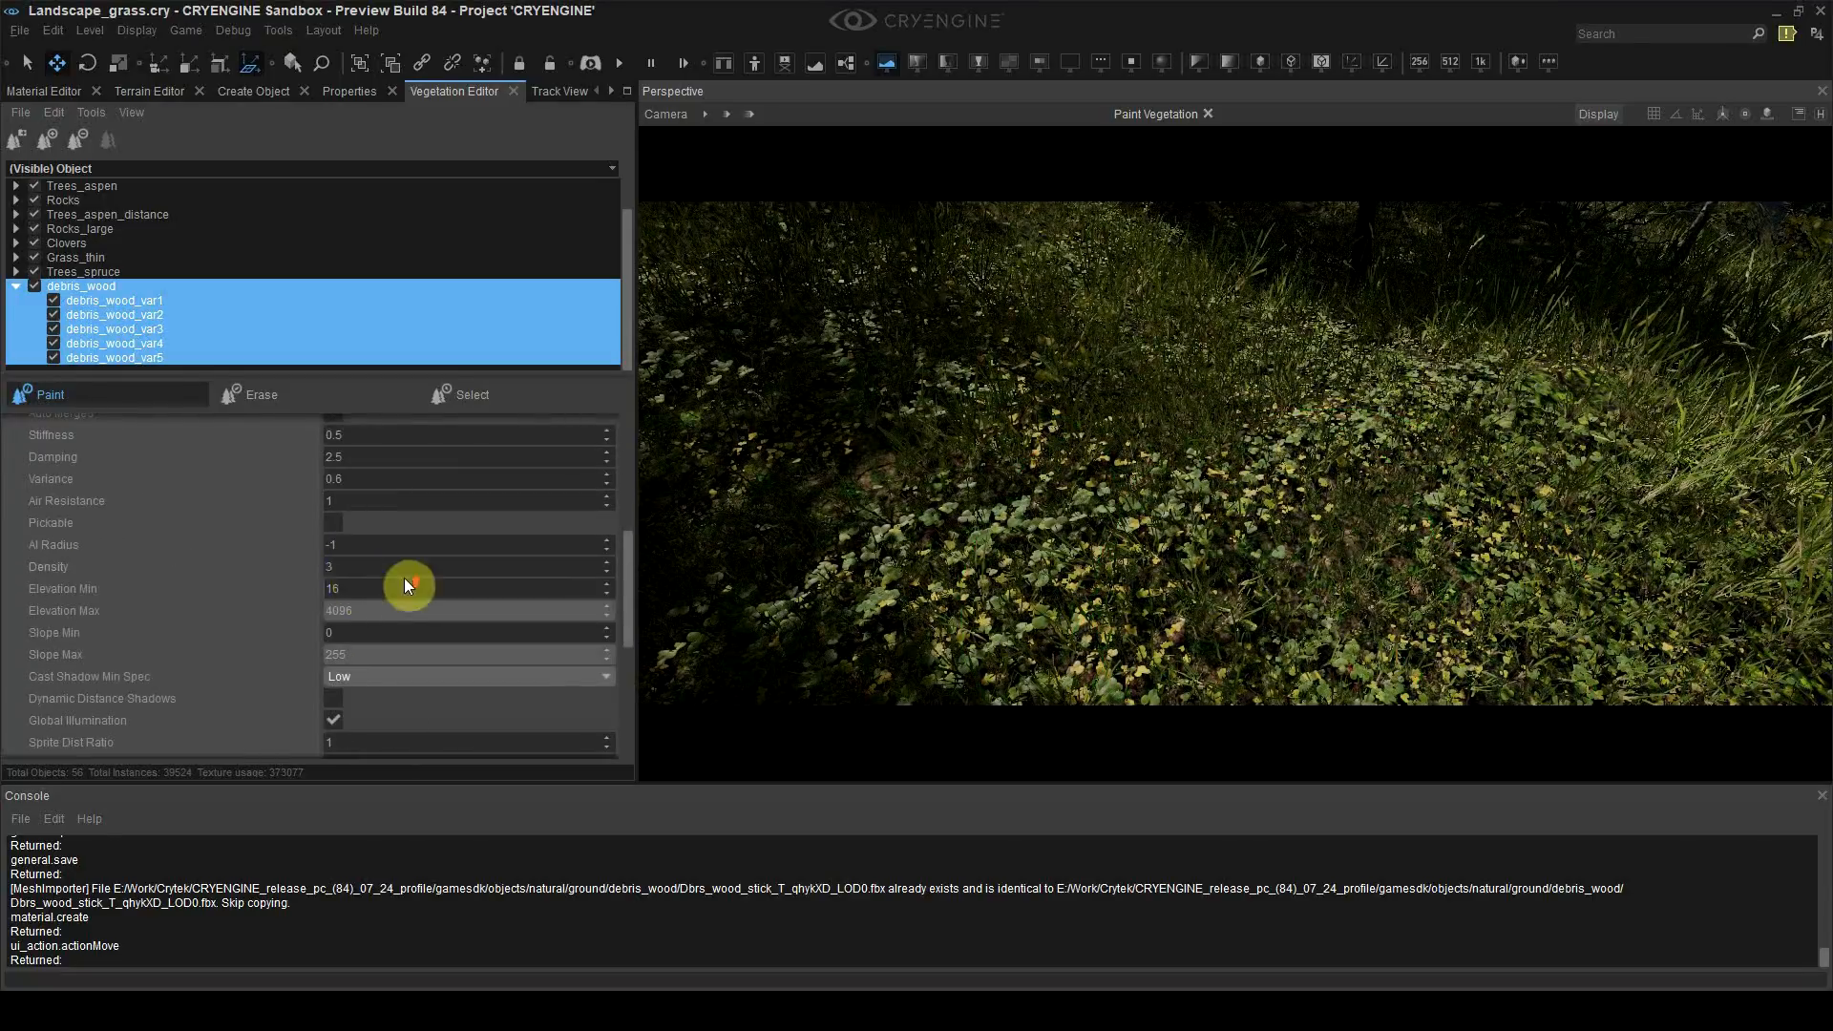
pyautogui.scroll(6, 404, 584)
pyautogui.click(1218, 498)
pyautogui.moveTo(1218, 498)
pyautogui.mouseDown(button='right')
pyautogui.moveTo(1151, 372)
pyautogui.moveTo(1136, 389)
pyautogui.moveTo(1478, 416)
pyautogui.moveTo(1419, 530)
pyautogui.mouseUp(button='right')
pyautogui.click(1481, 416)
pyautogui.hotkey('ctrl', 'z')
# Step: Set the debris_wood density to 6 and paint the debris across the shaded clearing in front of the boulders
pyautogui.scroll(-6, 331, 633)
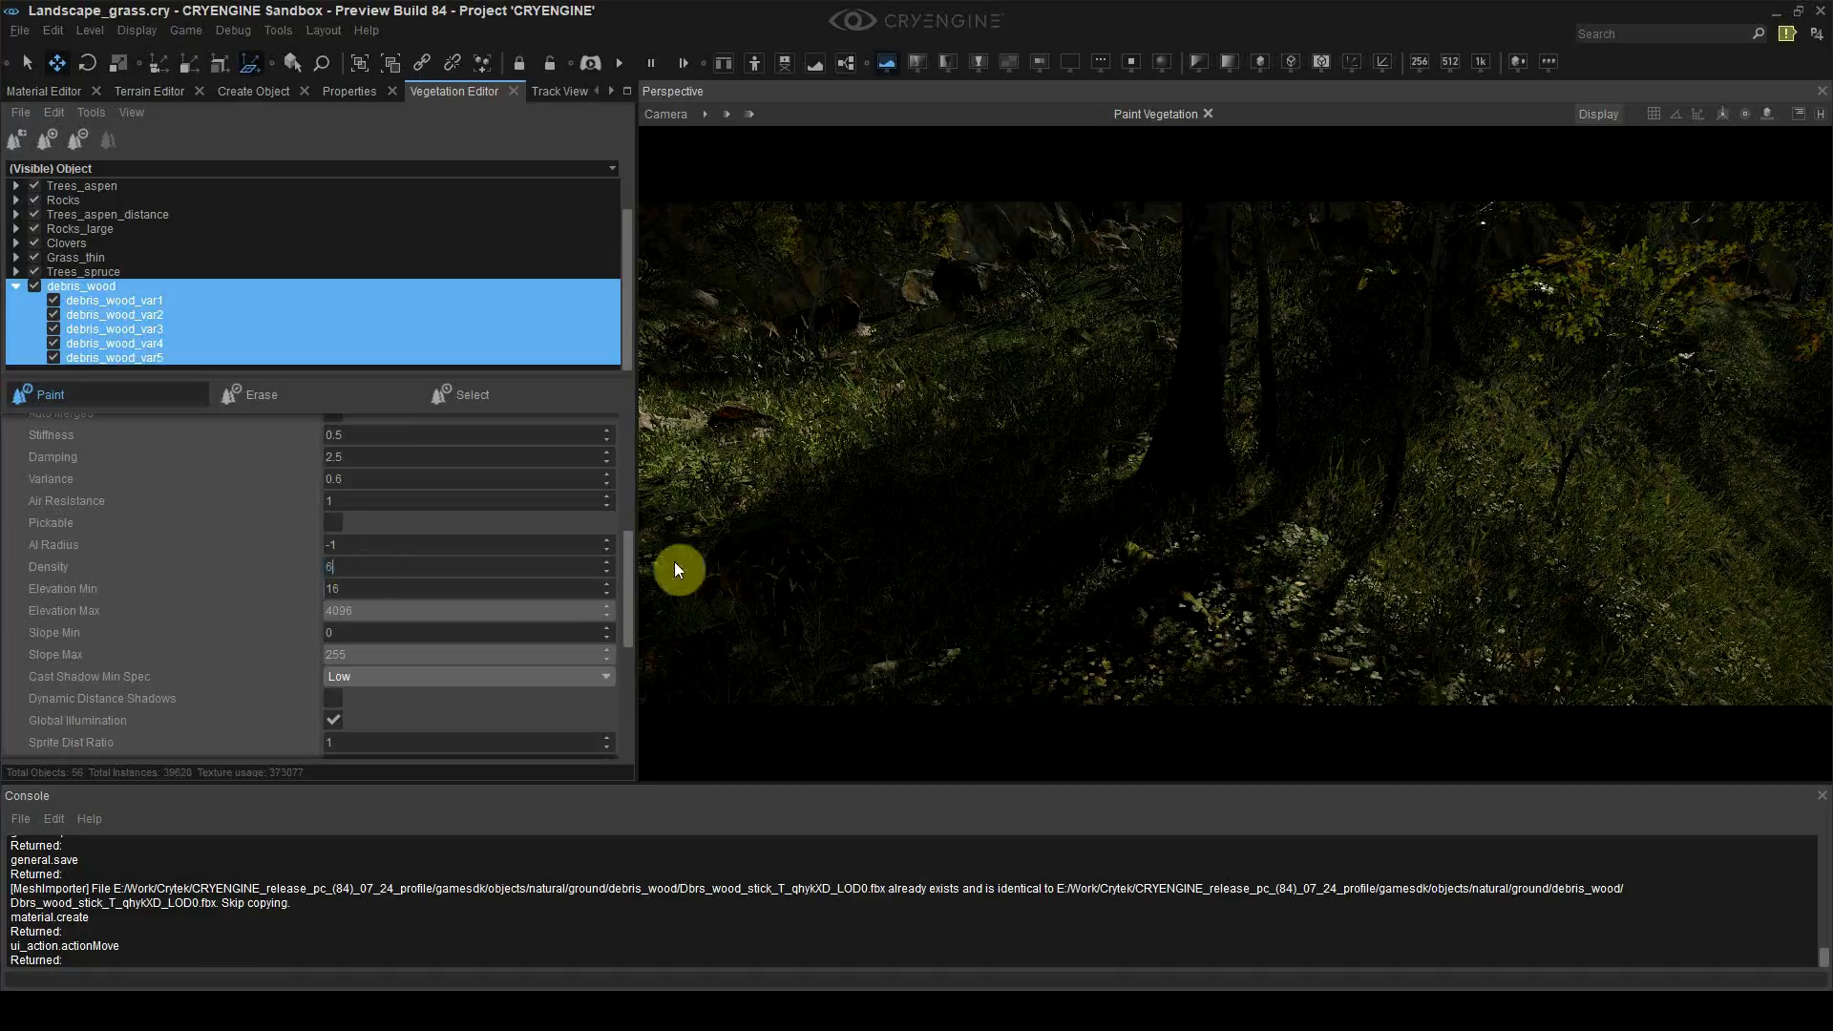
pyautogui.moveTo(904, 389); pyautogui.dragTo(1185, 462, button='right')
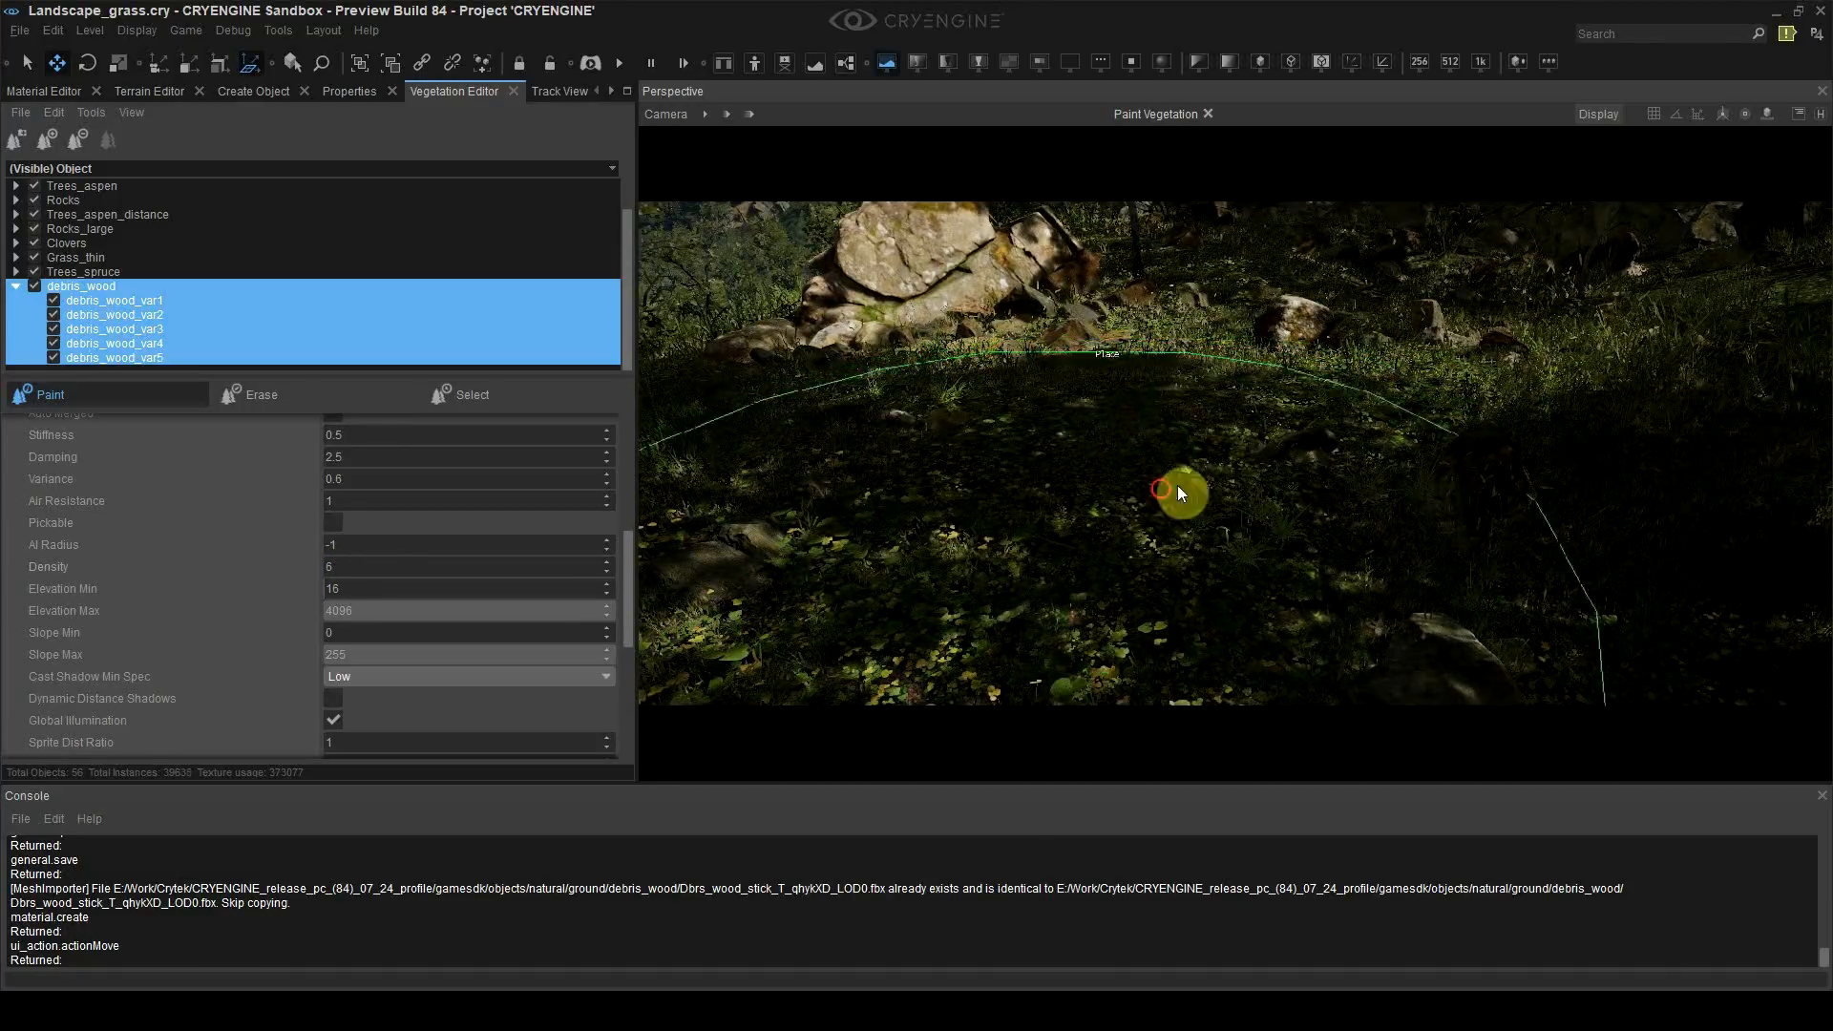
pyautogui.moveTo(1180, 494); pyautogui.dragTo(1034, 502)
pyautogui.moveTo(1203, 449)
pyautogui.mouseDown(button='right')
pyautogui.moveTo(1292, 440)
pyautogui.moveTo(1014, 177)
pyautogui.moveTo(1032, 153)
pyautogui.moveTo(1257, 409)
pyautogui.mouseUp(button='right')
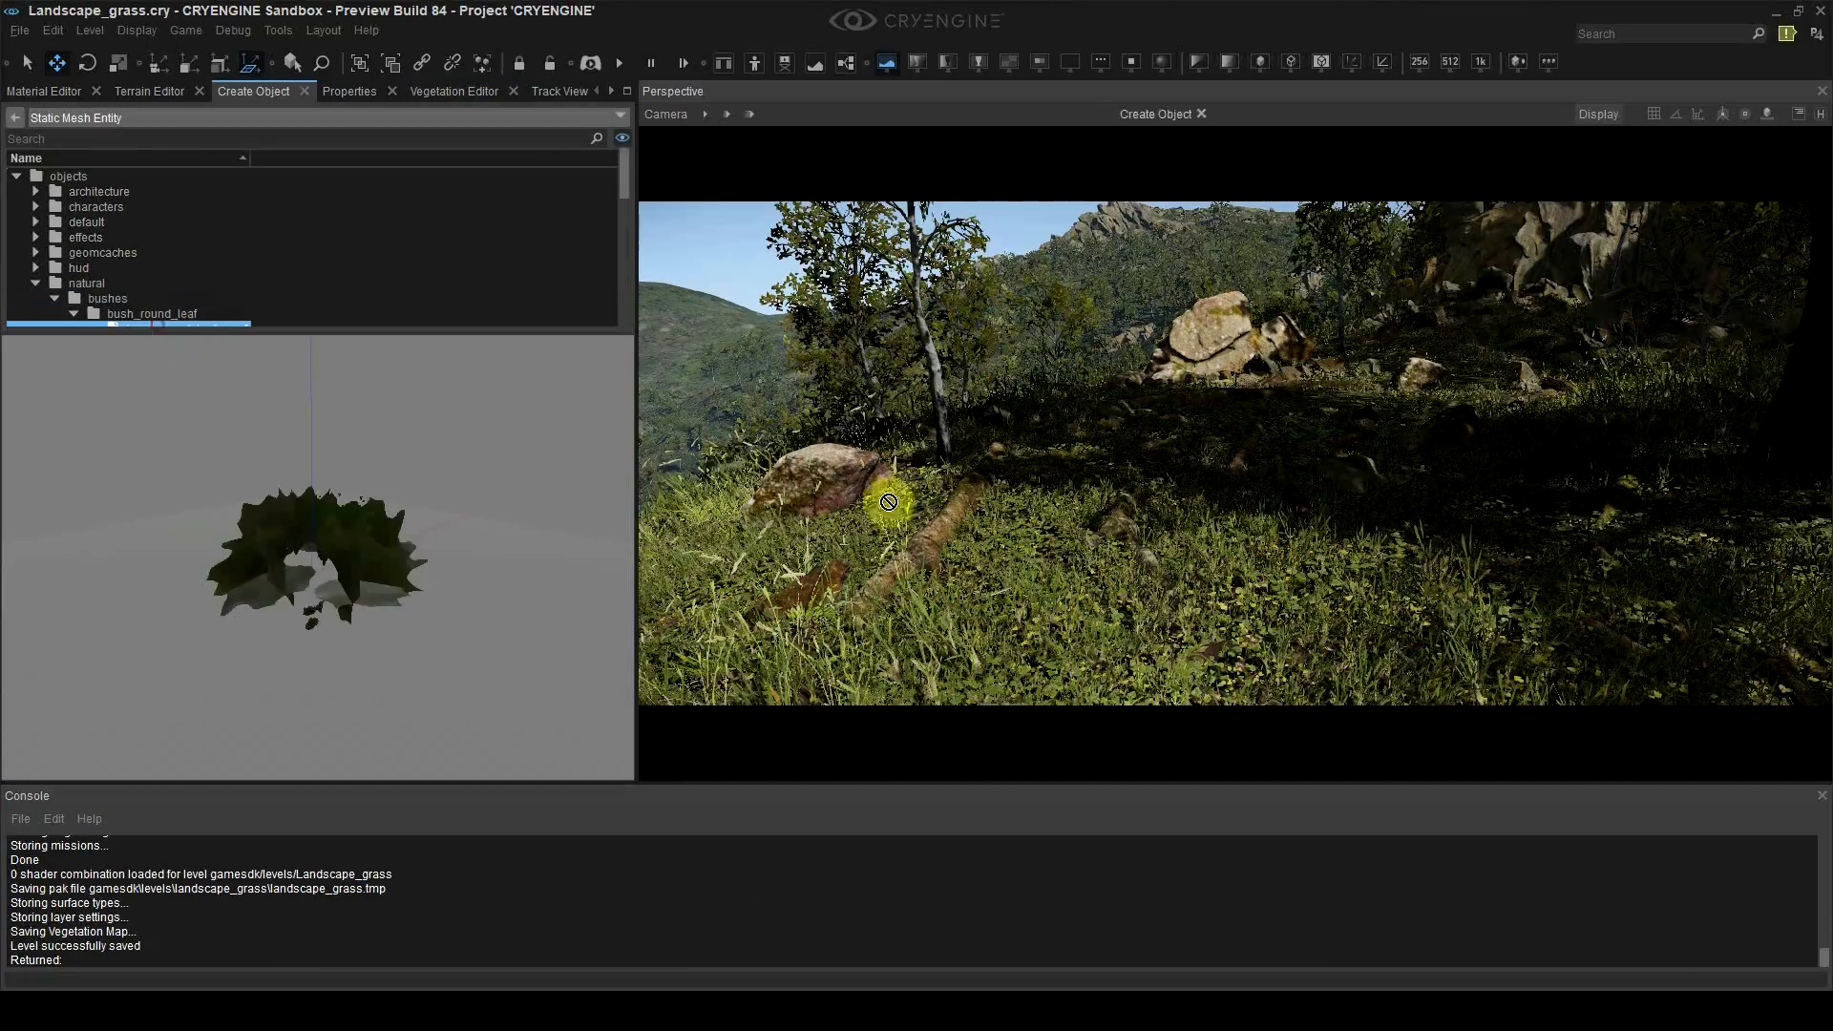
# Step: Place a bush mesh from the bush_round_leaf folder in the clearing and position it at the foot of the leaning birch trunk
pyautogui.moveTo(889, 502); pyautogui.dragTo(941, 506)
pyautogui.moveTo(940, 506); pyautogui.dragTo(1287, 443, button='right')
pyautogui.moveTo(1287, 443); pyautogui.dragTo(1171, 571)
pyautogui.press('4')
pyautogui.hotkey('shift', 'F4')
pyautogui.moveTo(1172, 571); pyautogui.dragTo(1079, 583, button='right')
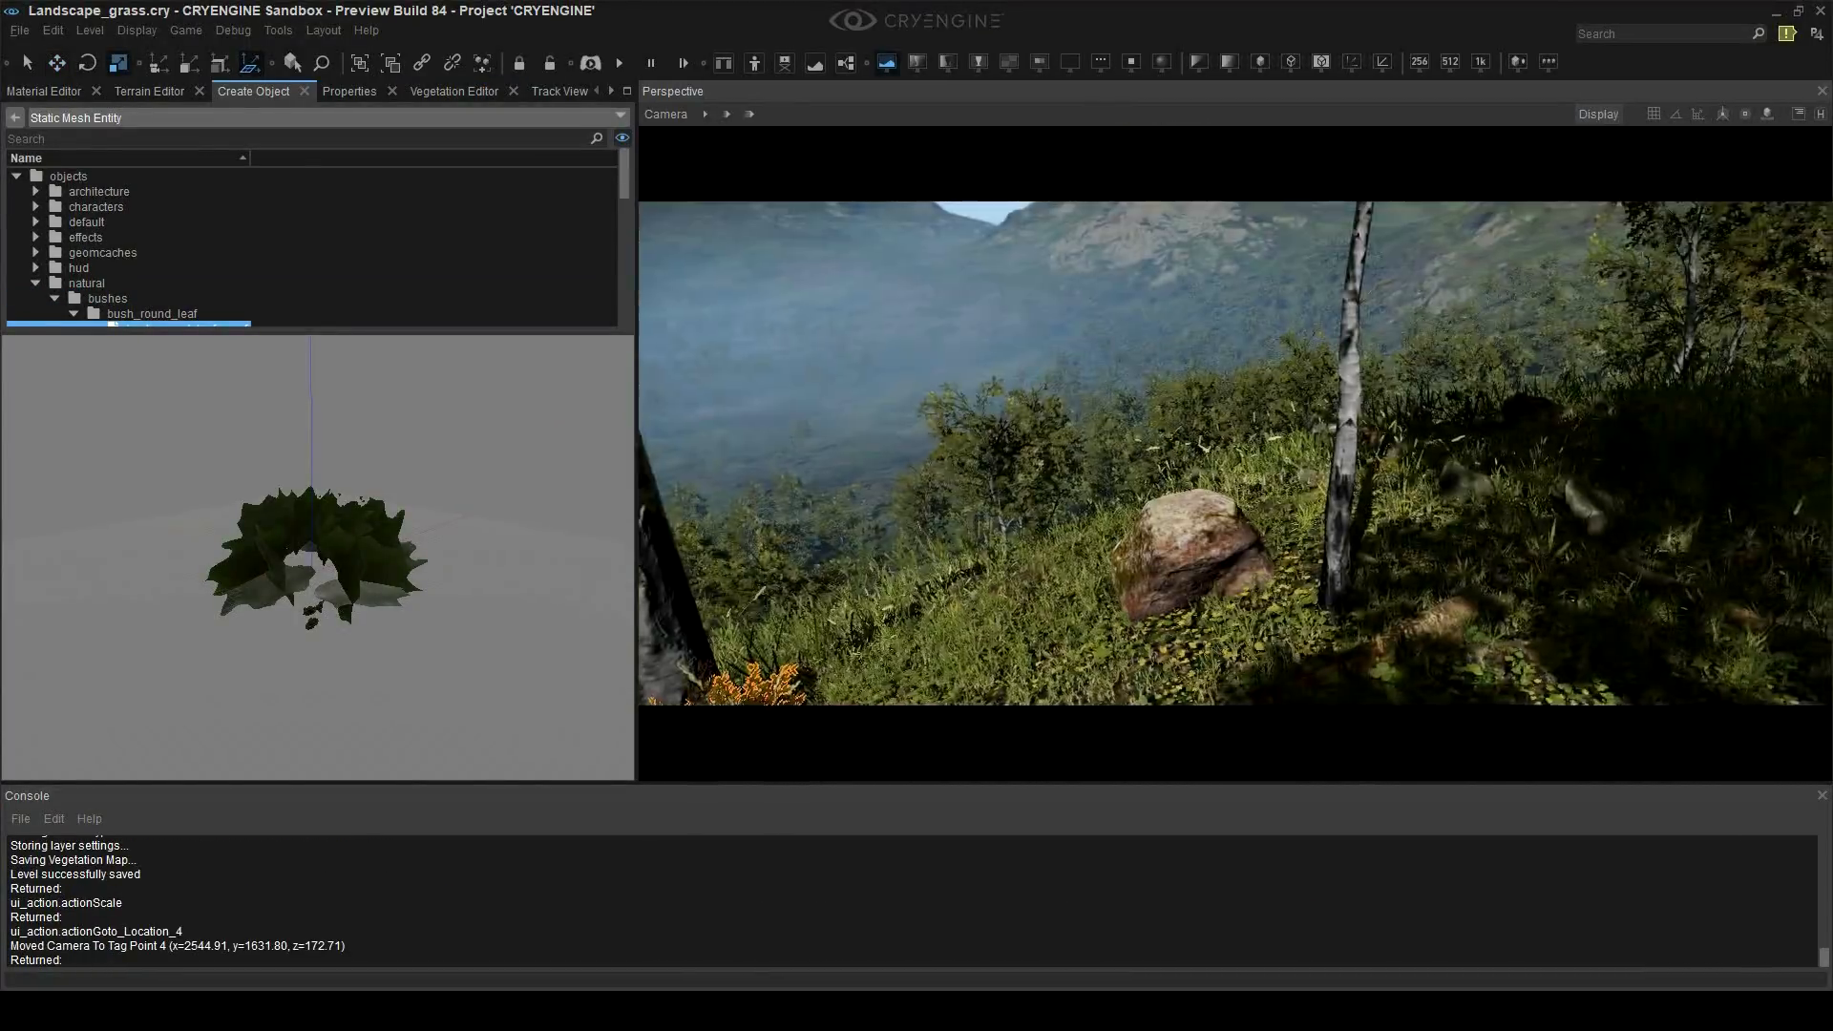
pyautogui.hotkey('ctrl', 'z')
pyautogui.press('1')
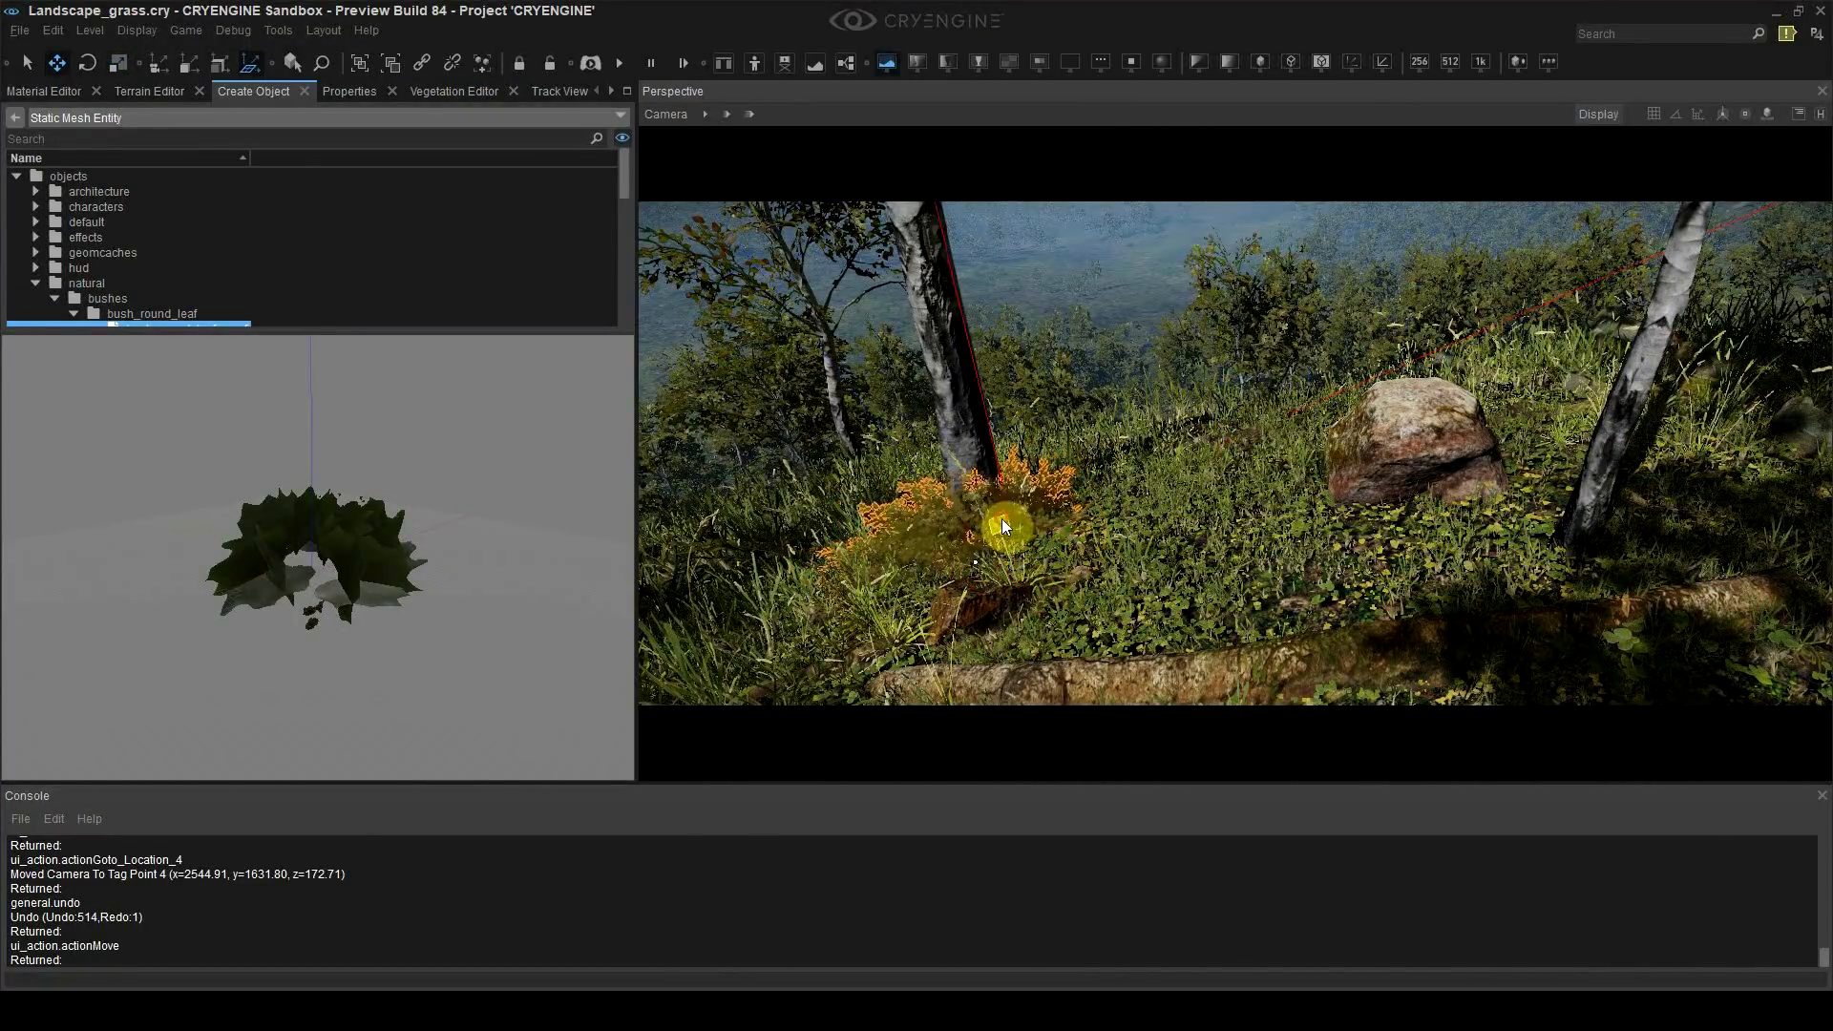
pyautogui.moveTo(1000, 523); pyautogui.dragTo(1201, 561)
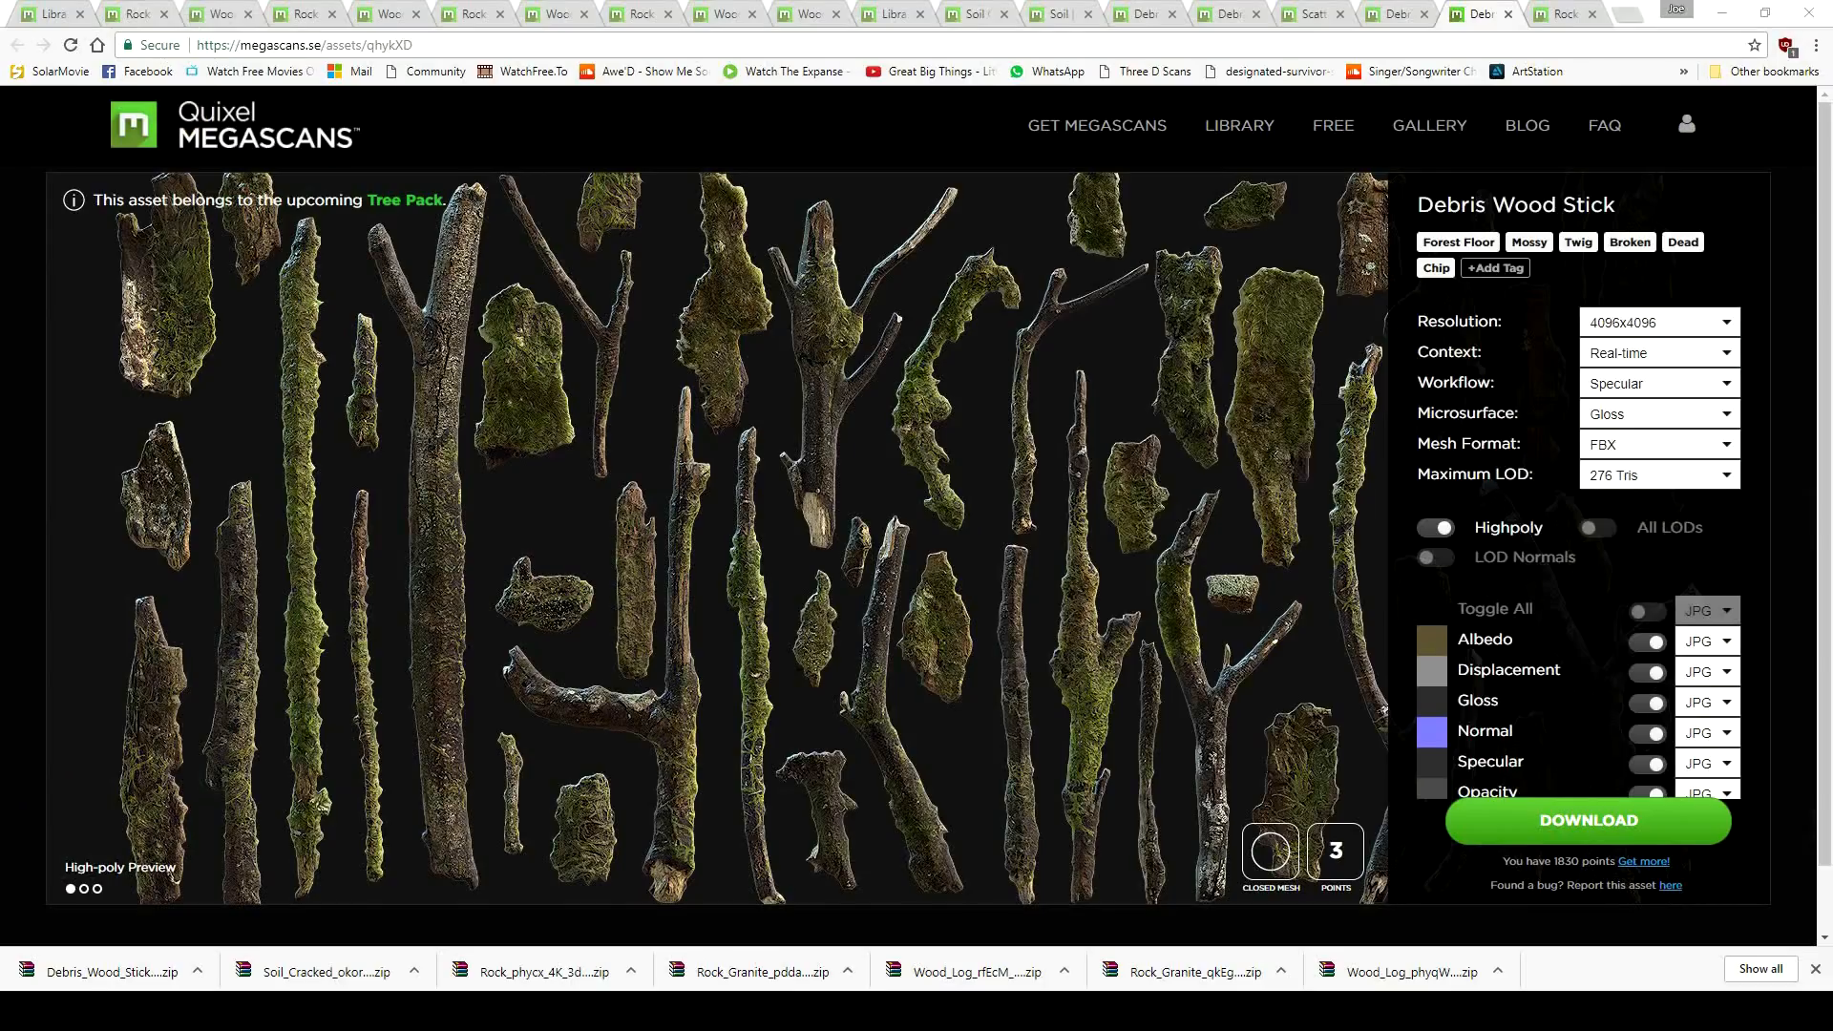
# Step: Load the selected bush's bush_round_leaf material, duplicate it and assign the copy to the bush
pyautogui.hotkey('alt', 'Tab')
pyautogui.hotkey('alt', 'Tab')
pyautogui.click(44, 91)
pyautogui.click(100, 124)
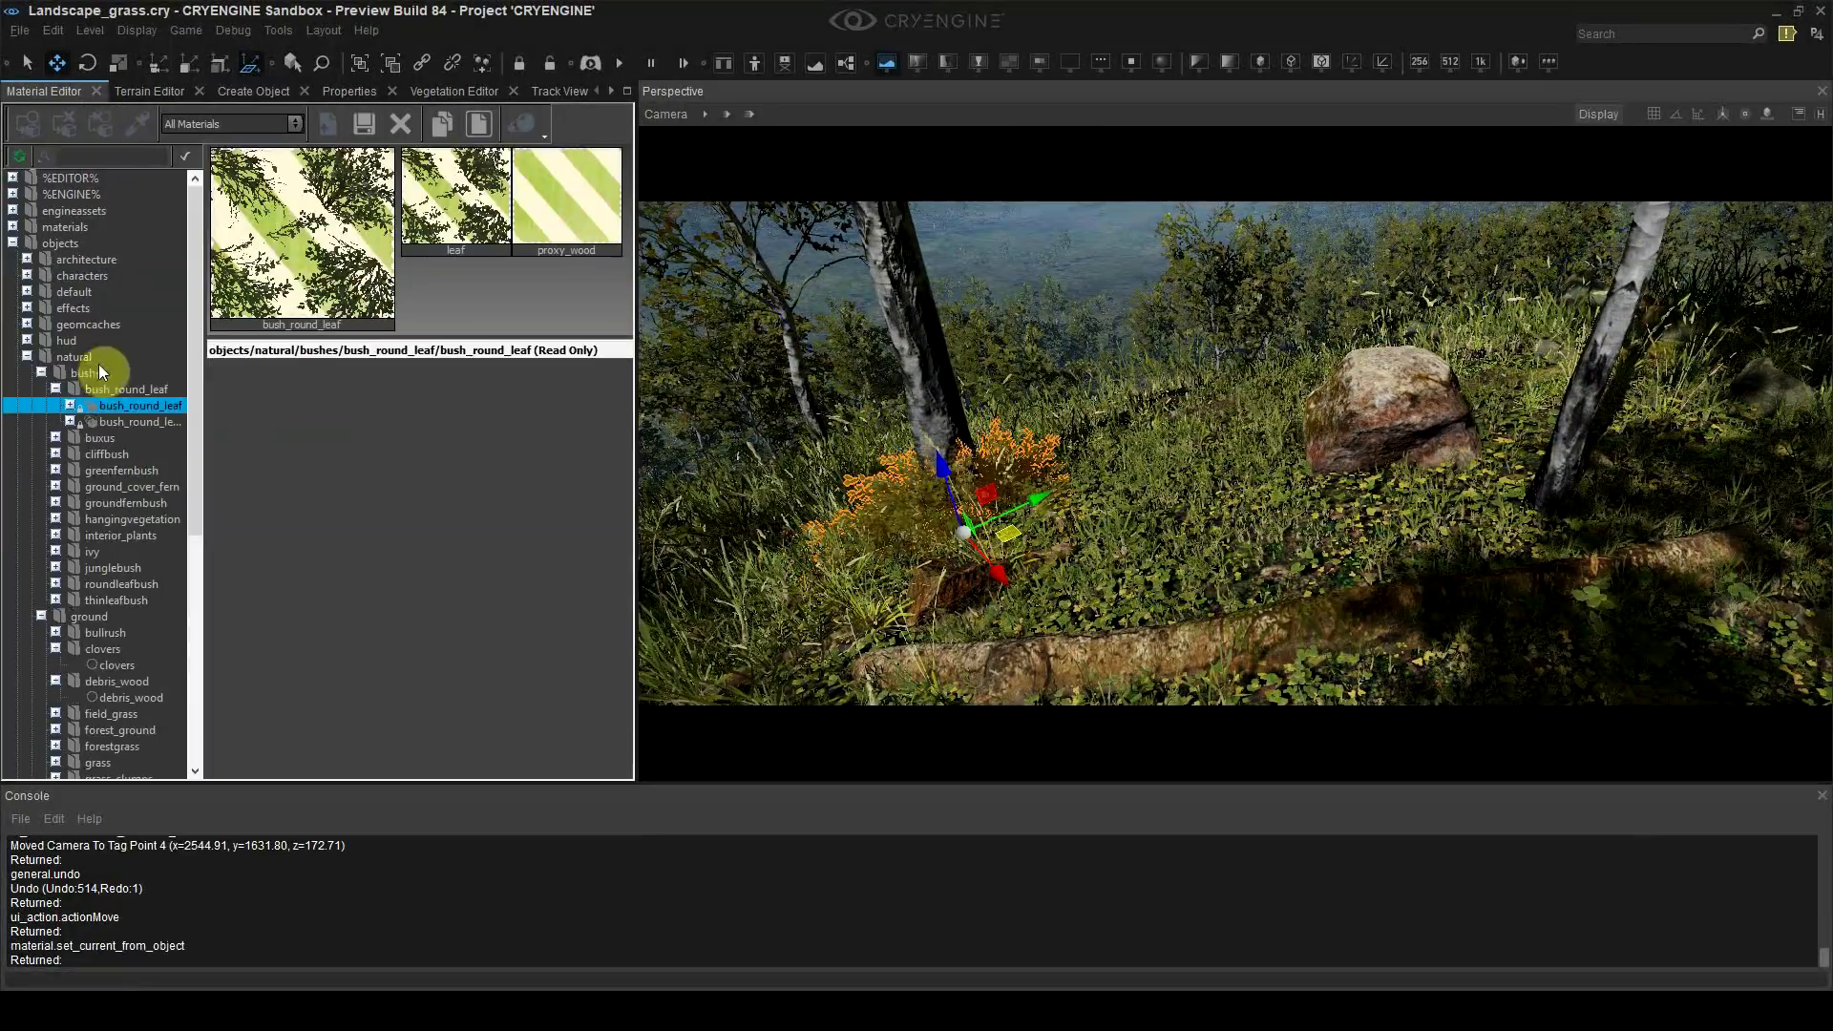
pyautogui.rightClick(111, 406)
pyautogui.click(144, 529)
pyautogui.doubleClick(28, 124)
# Step: Set the Diffuse Color of the copied bush material's leaf sub-material to a pale yellow, 251,245,186
pyautogui.click(70, 421)
pyautogui.click(130, 438)
pyautogui.click(970, 293)
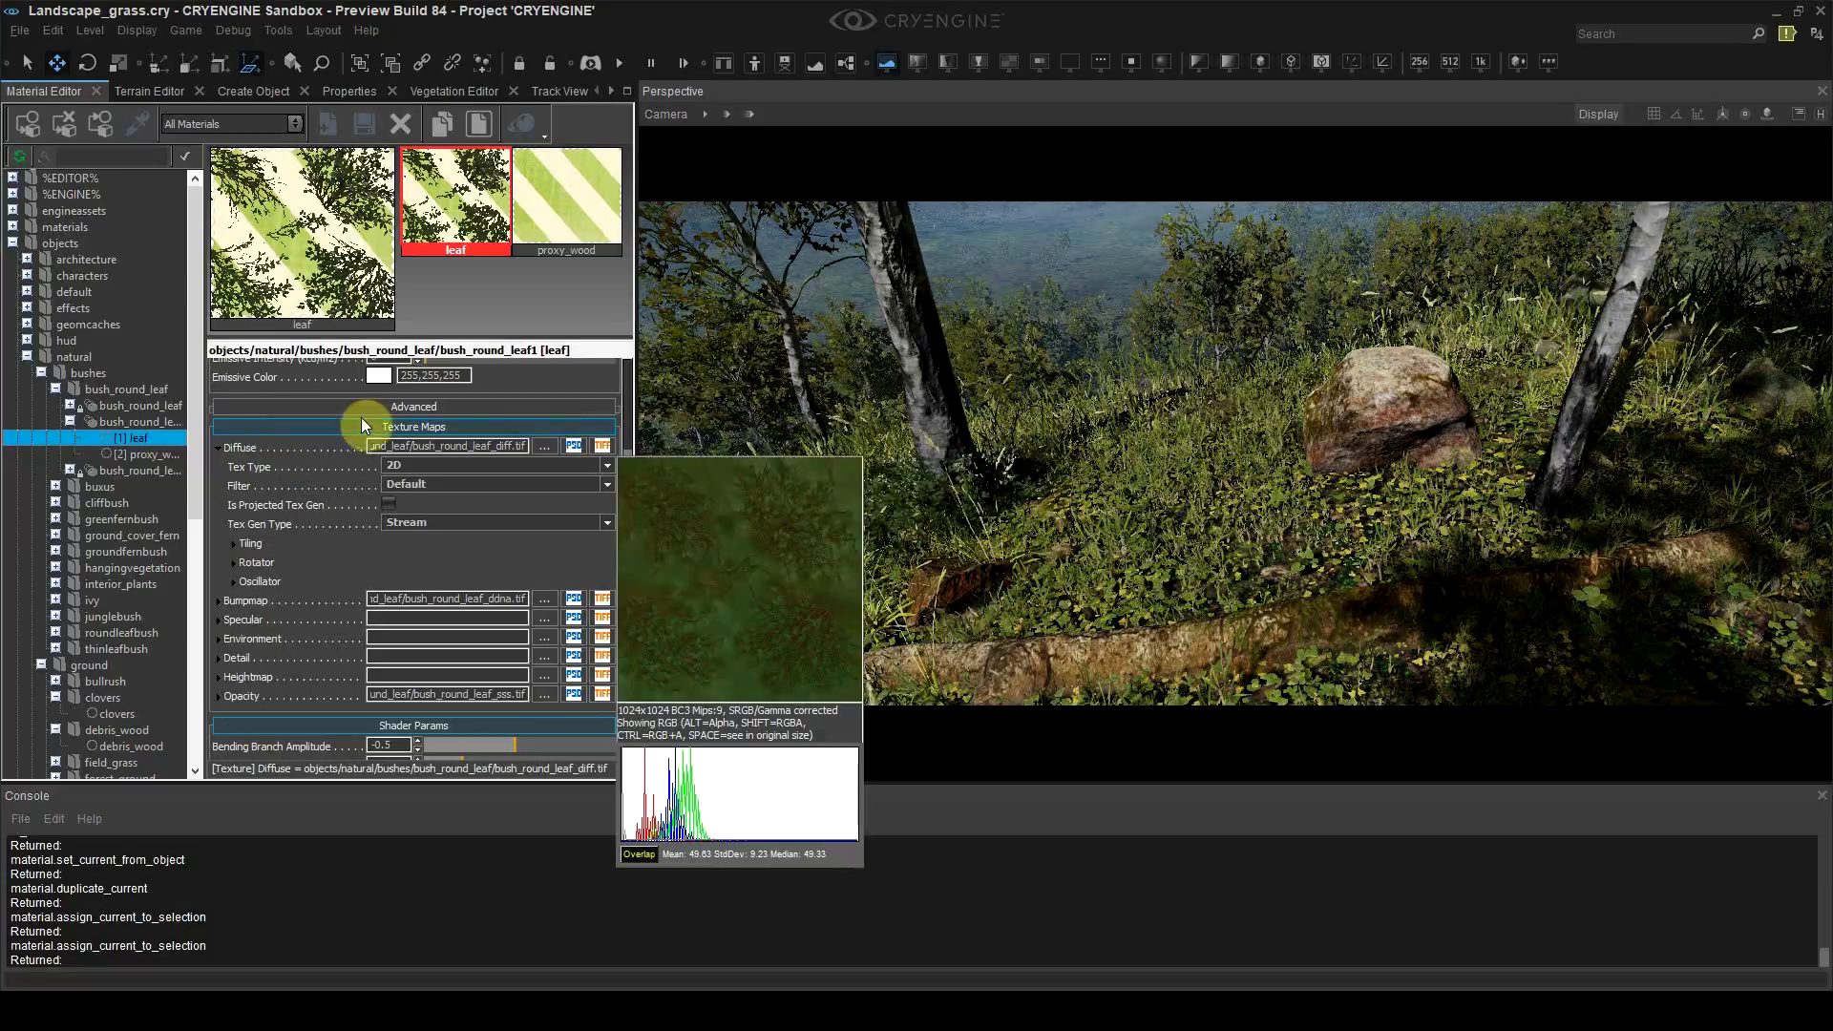
pyautogui.scroll(3, 363, 420)
pyautogui.click(379, 439)
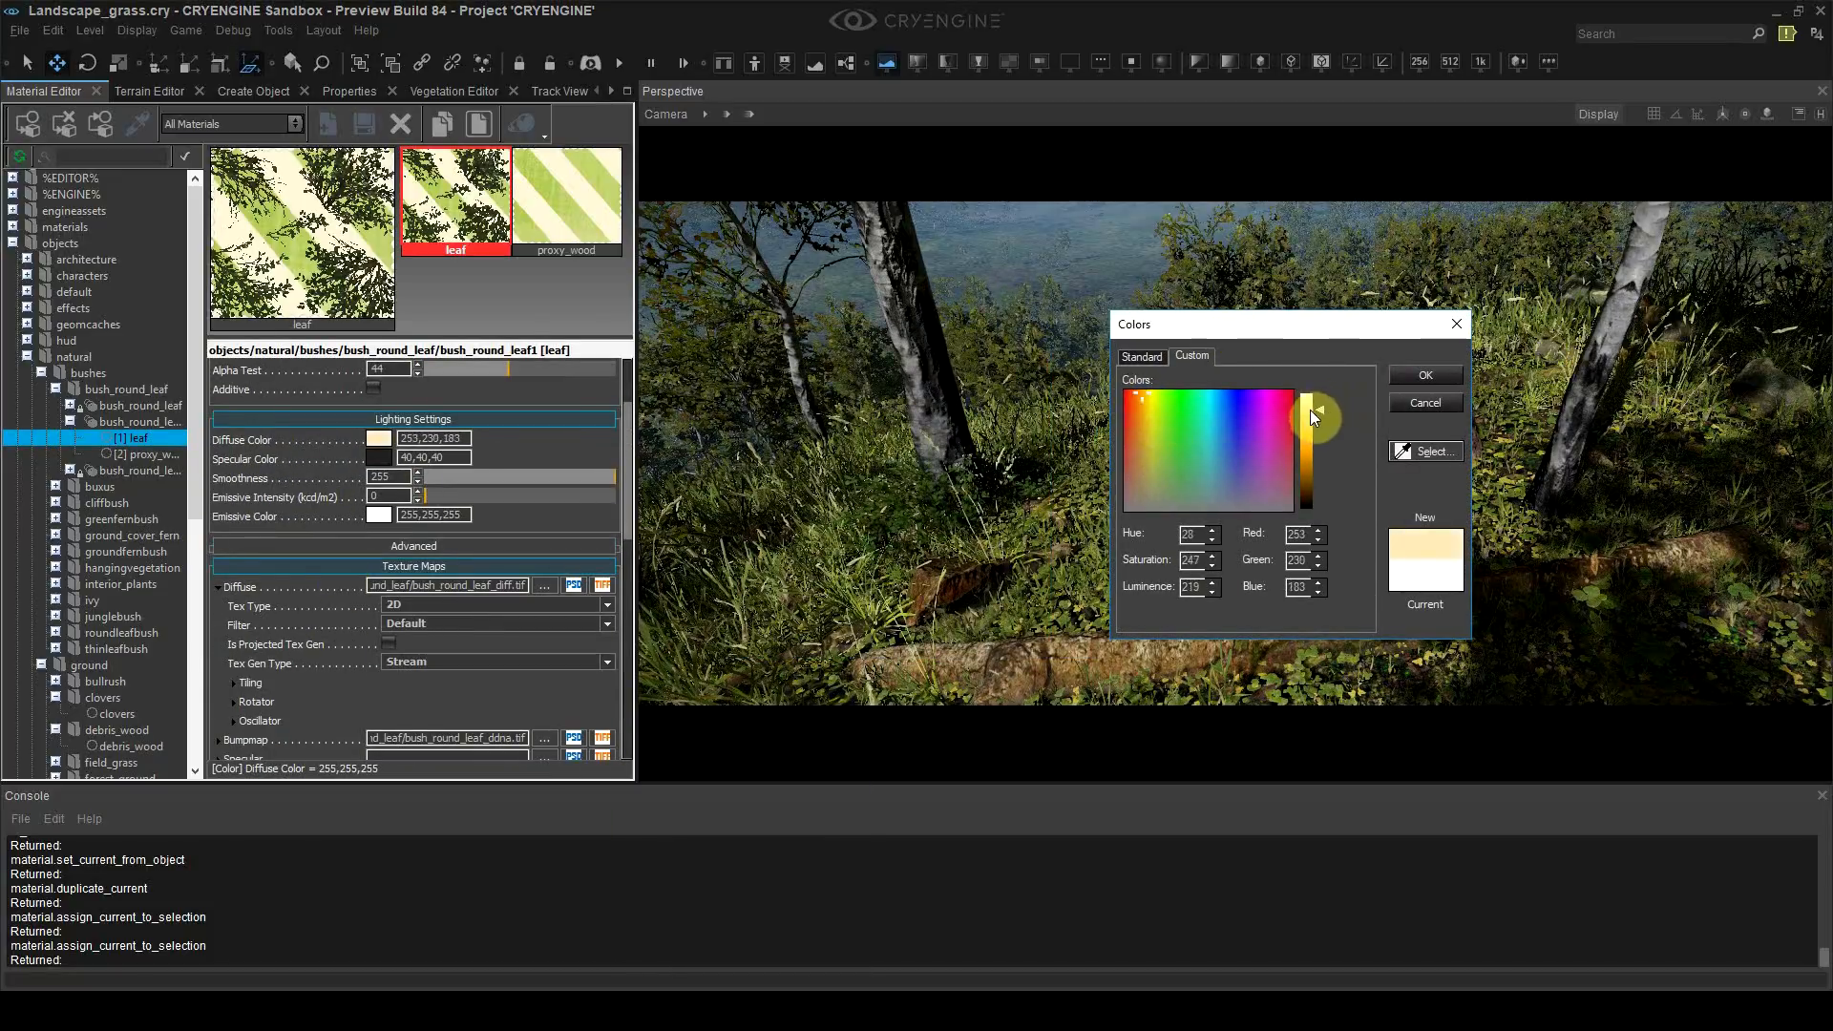
pyautogui.moveTo(1218, 398); pyautogui.dragTo(1149, 399)
pyautogui.press('Return')
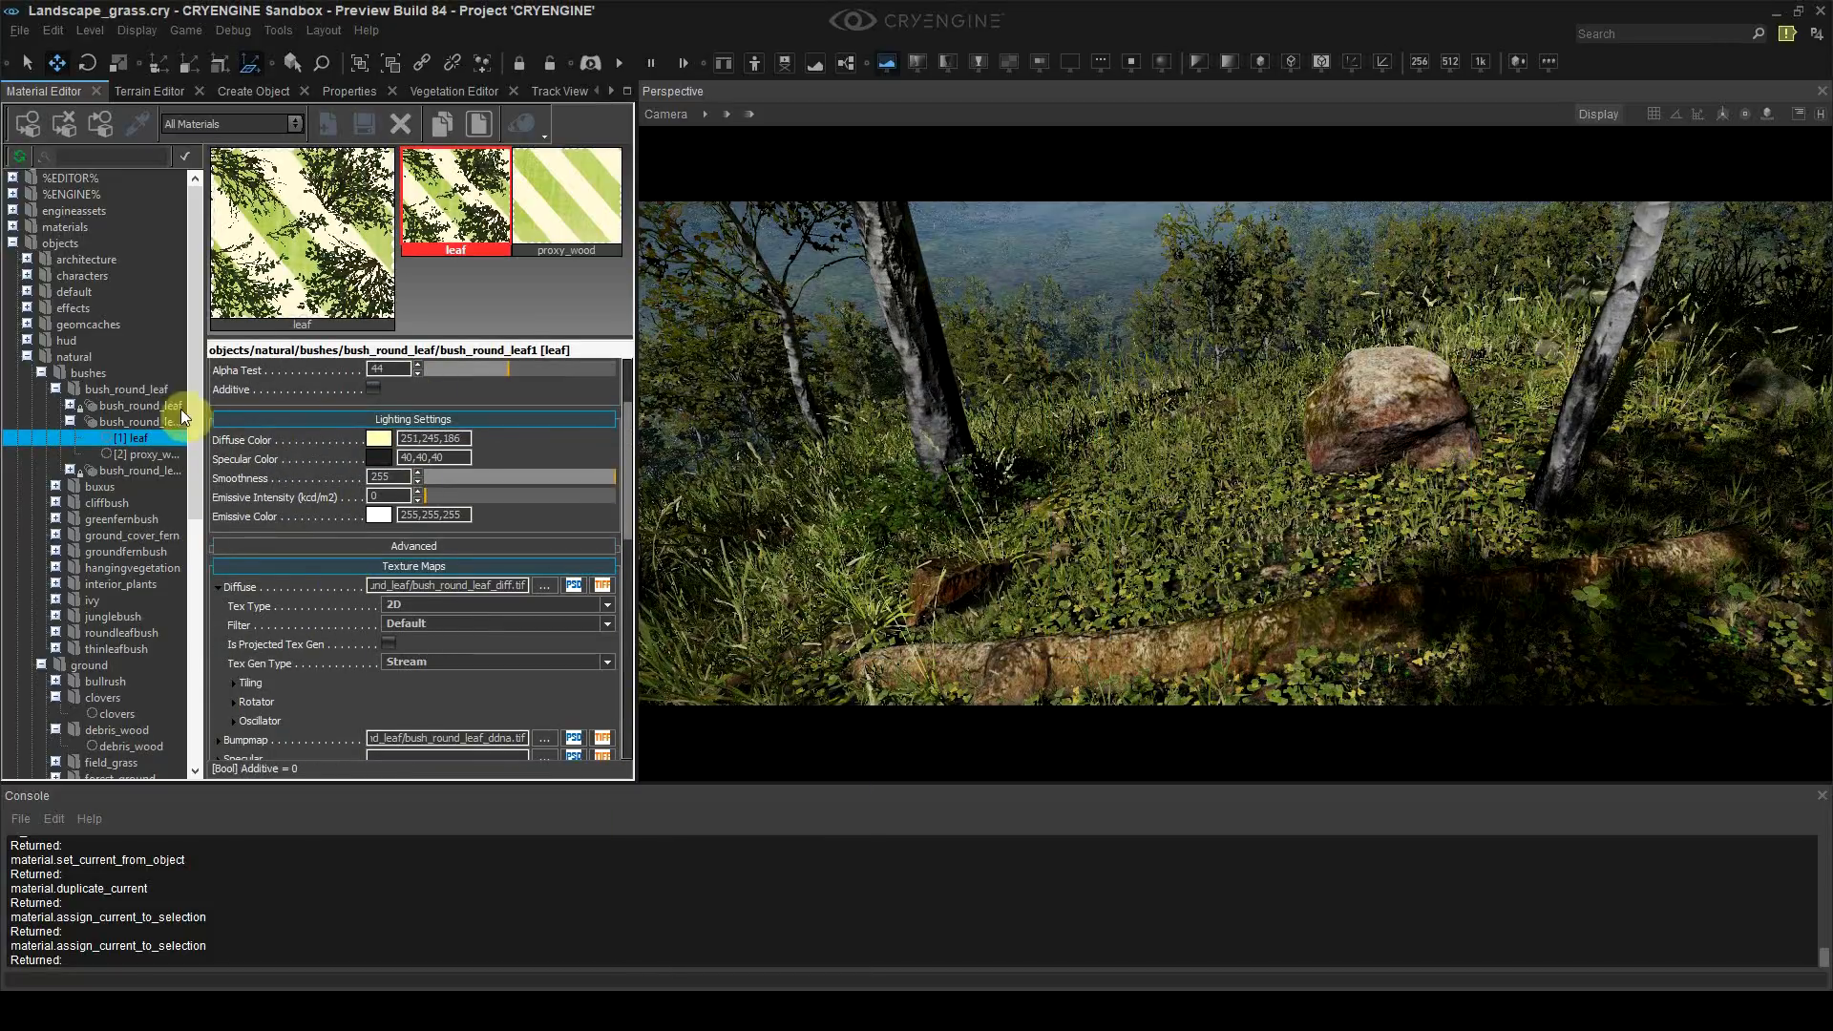
pyautogui.click(948, 496)
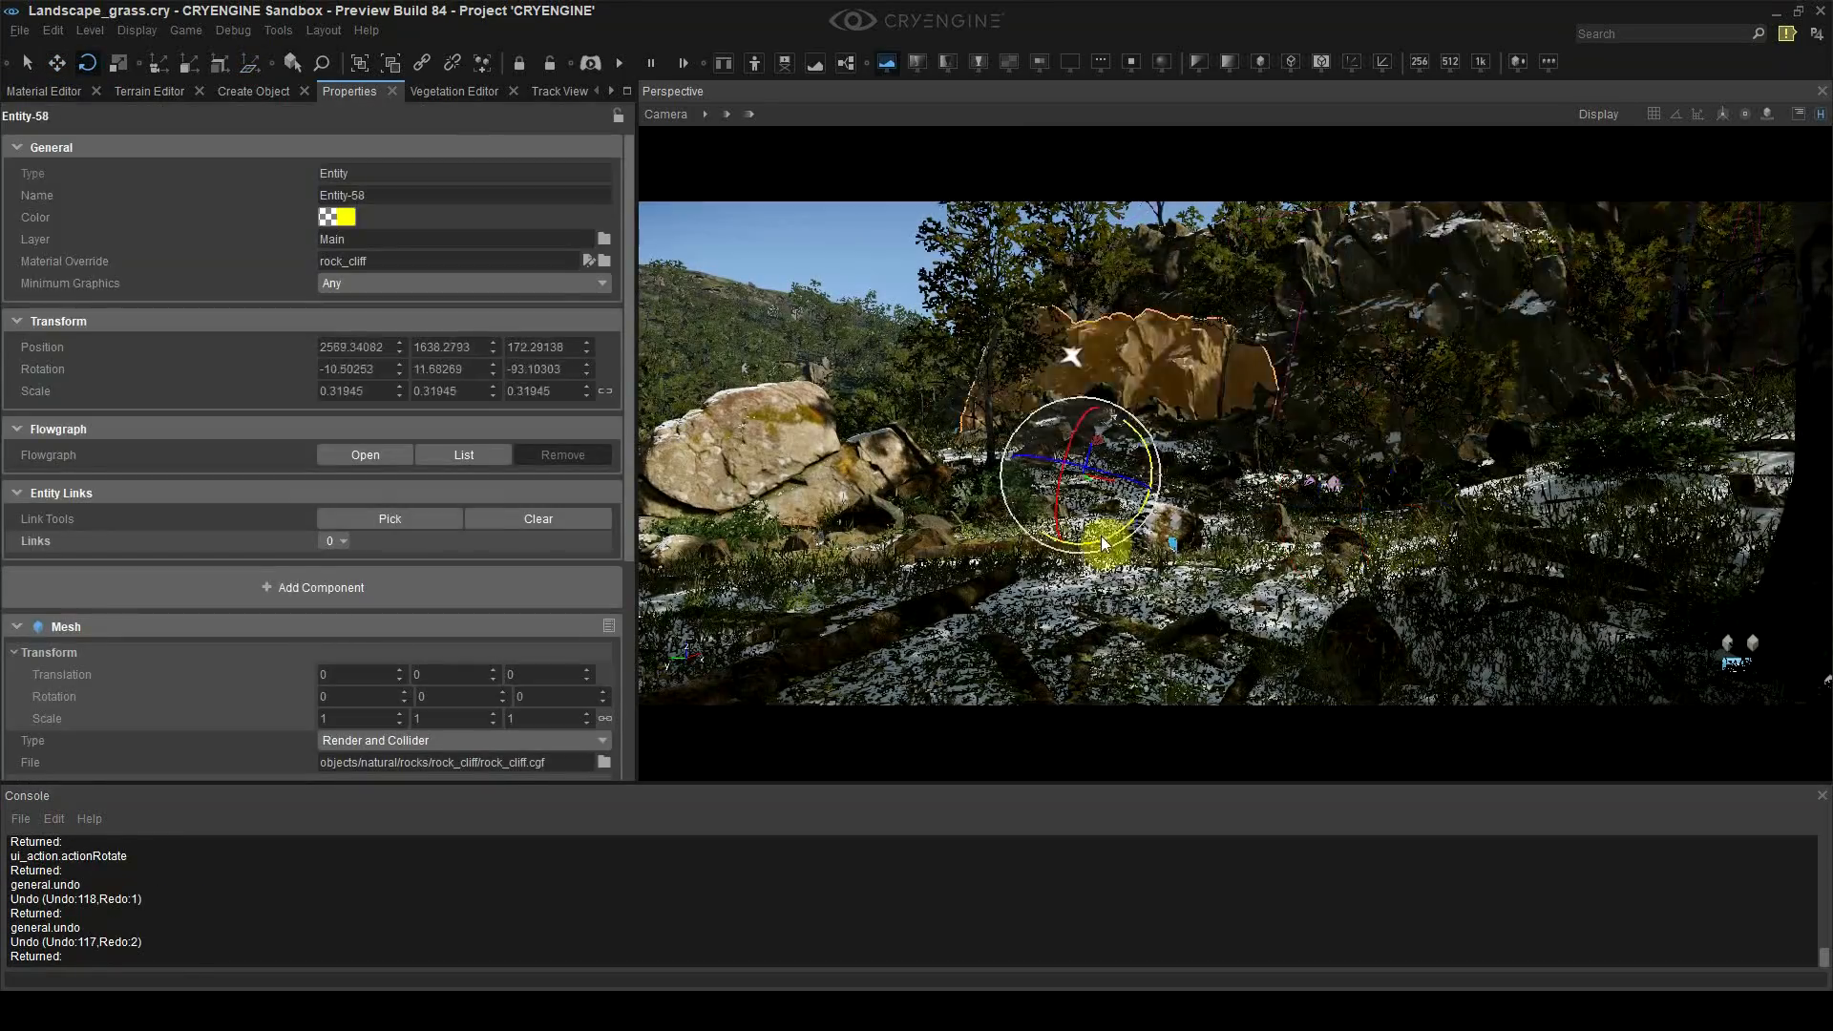
# Step: Adjust the rotation of the snow decal over the forest clearing and check its coverage of the ground and rocks
pyautogui.click(1071, 358)
pyautogui.moveTo(1072, 339)
pyautogui.mouseDown()
pyautogui.moveTo(1072, 299)
pyautogui.moveTo(1072, 346)
pyautogui.mouseUp()
pyautogui.moveTo(1072, 346); pyautogui.dragTo(1051, 382, button='right')
pyautogui.click(1294, 396)
pyautogui.moveTo(1293, 395); pyautogui.dragTo(1318, 420, button='right')
pyautogui.click(1318, 499)
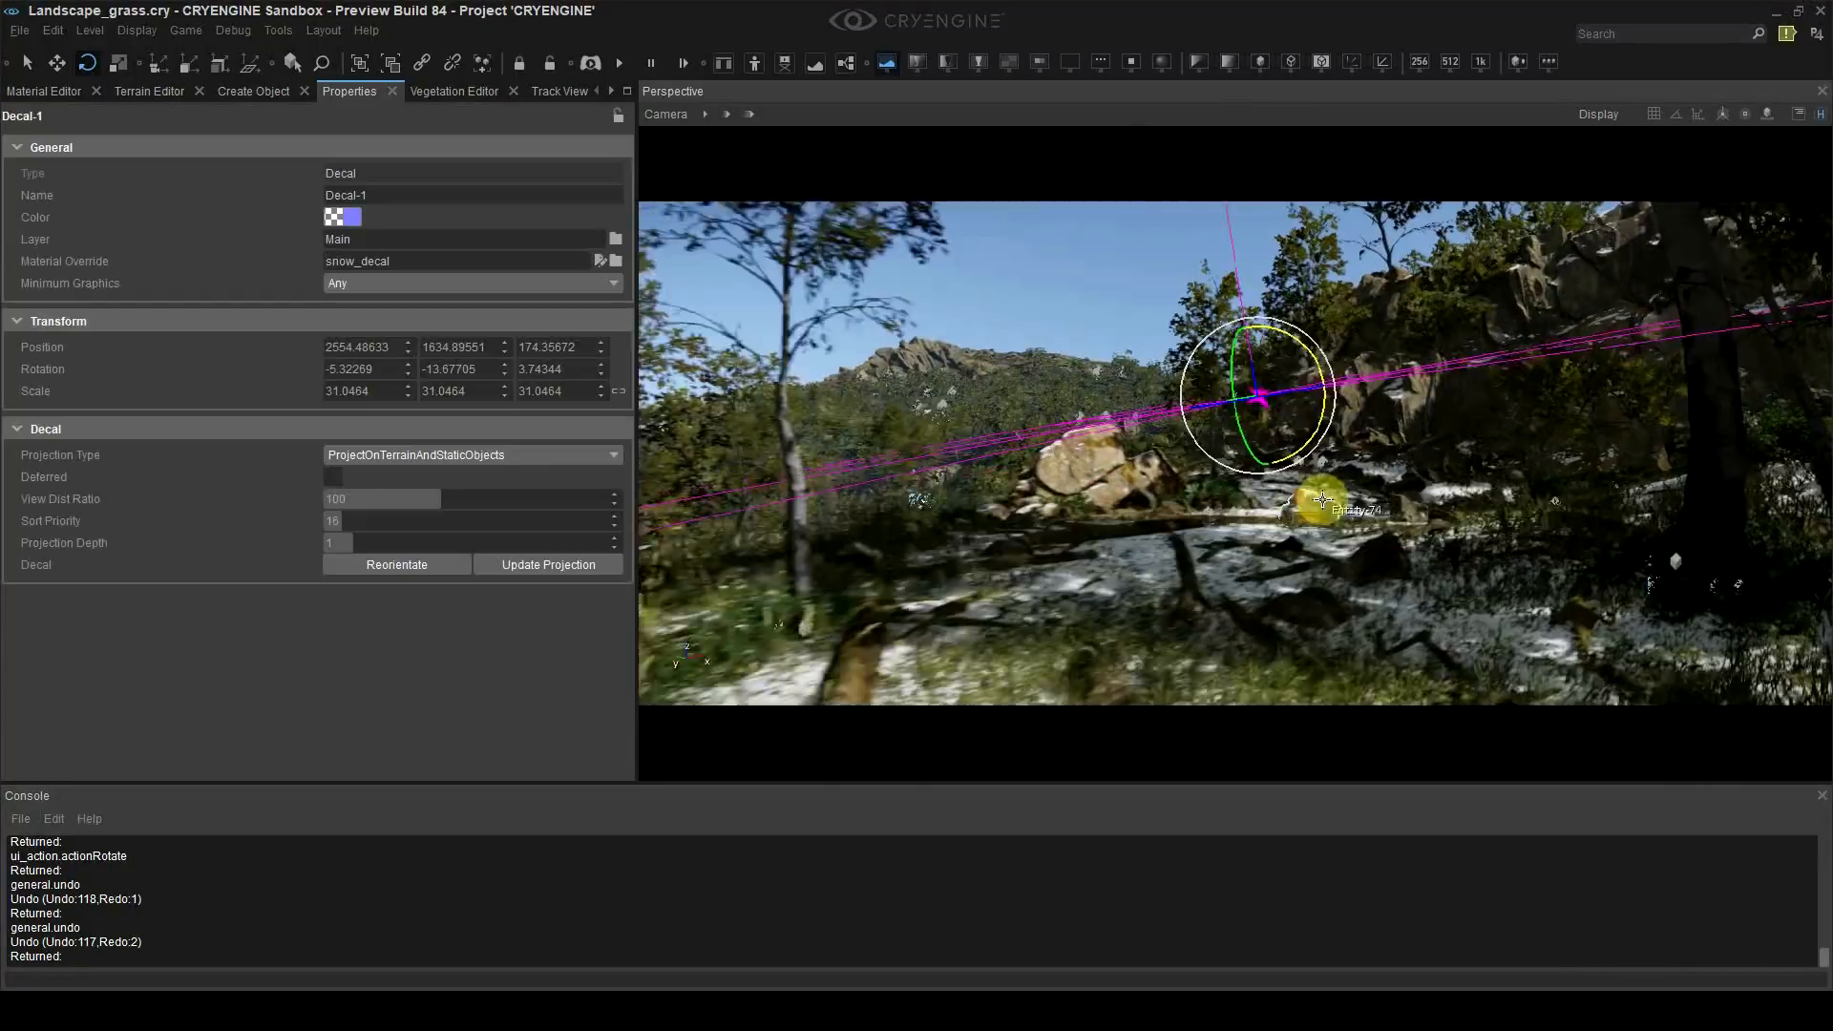
pyautogui.moveTo(1317, 499); pyautogui.dragTo(1260, 458, button='right')
pyautogui.click(1038, 341)
pyautogui.click(1034, 339)
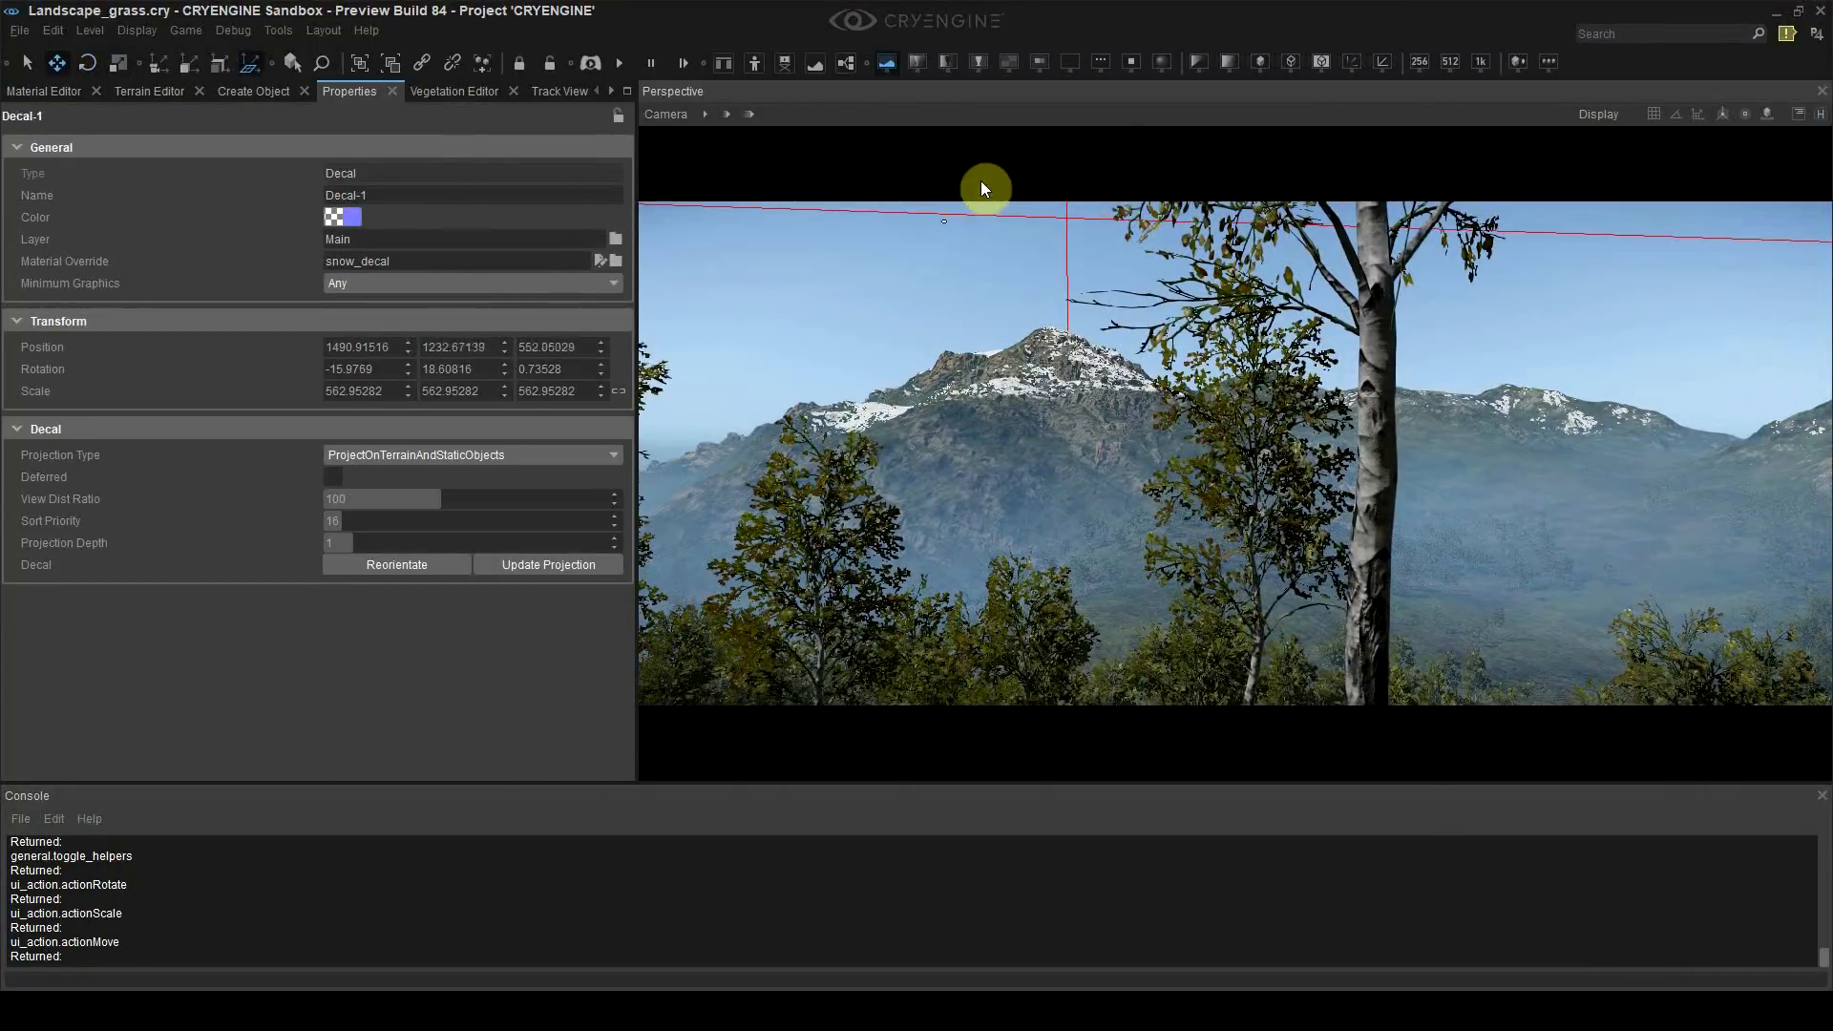
# Step: Try lowering the snow decal over the mountain peak, check it from camera location 1 and undo the last four changes
pyautogui.moveTo(982, 180); pyautogui.dragTo(990, 218)
pyautogui.click(1117, 330)
pyautogui.moveTo(1208, 403); pyautogui.dragTo(1035, 353, button='right')
pyautogui.hotkey('shift', 'F1')
pyautogui.click(1035, 353)
pyautogui.hotkey('ctrl', 'z')
pyautogui.hotkey('ctrl', 'z')
pyautogui.hotkey('ctrl', 'z')
pyautogui.hotkey('ctrl', 'z')
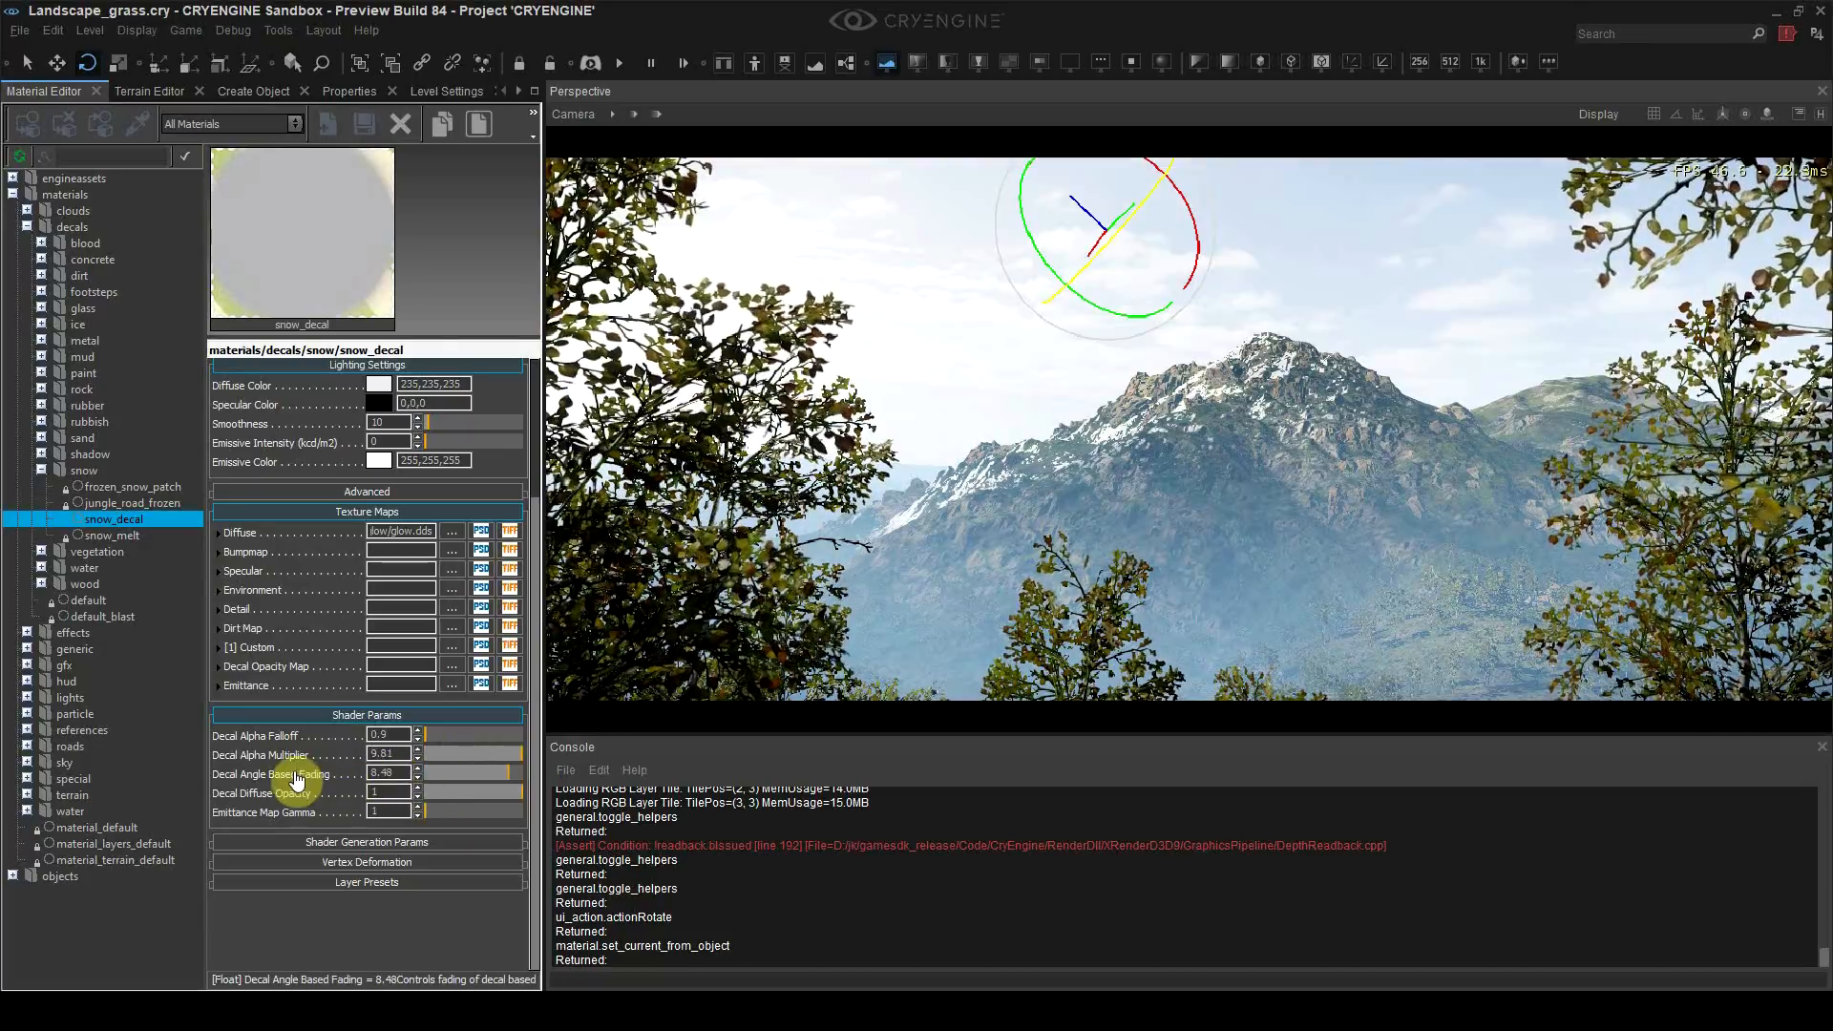
# Step: Adjust the Decal Angle Based Fading of the snow_decal material
pyautogui.moveTo(506, 775)
pyautogui.mouseDown()
pyautogui.moveTo(420, 781)
pyautogui.moveTo(547, 789)
pyautogui.moveTo(405, 809)
pyautogui.moveTo(539, 815)
pyautogui.moveTo(436, 839)
pyautogui.moveTo(530, 840)
pyautogui.moveTo(501, 839)
pyautogui.mouseUp()
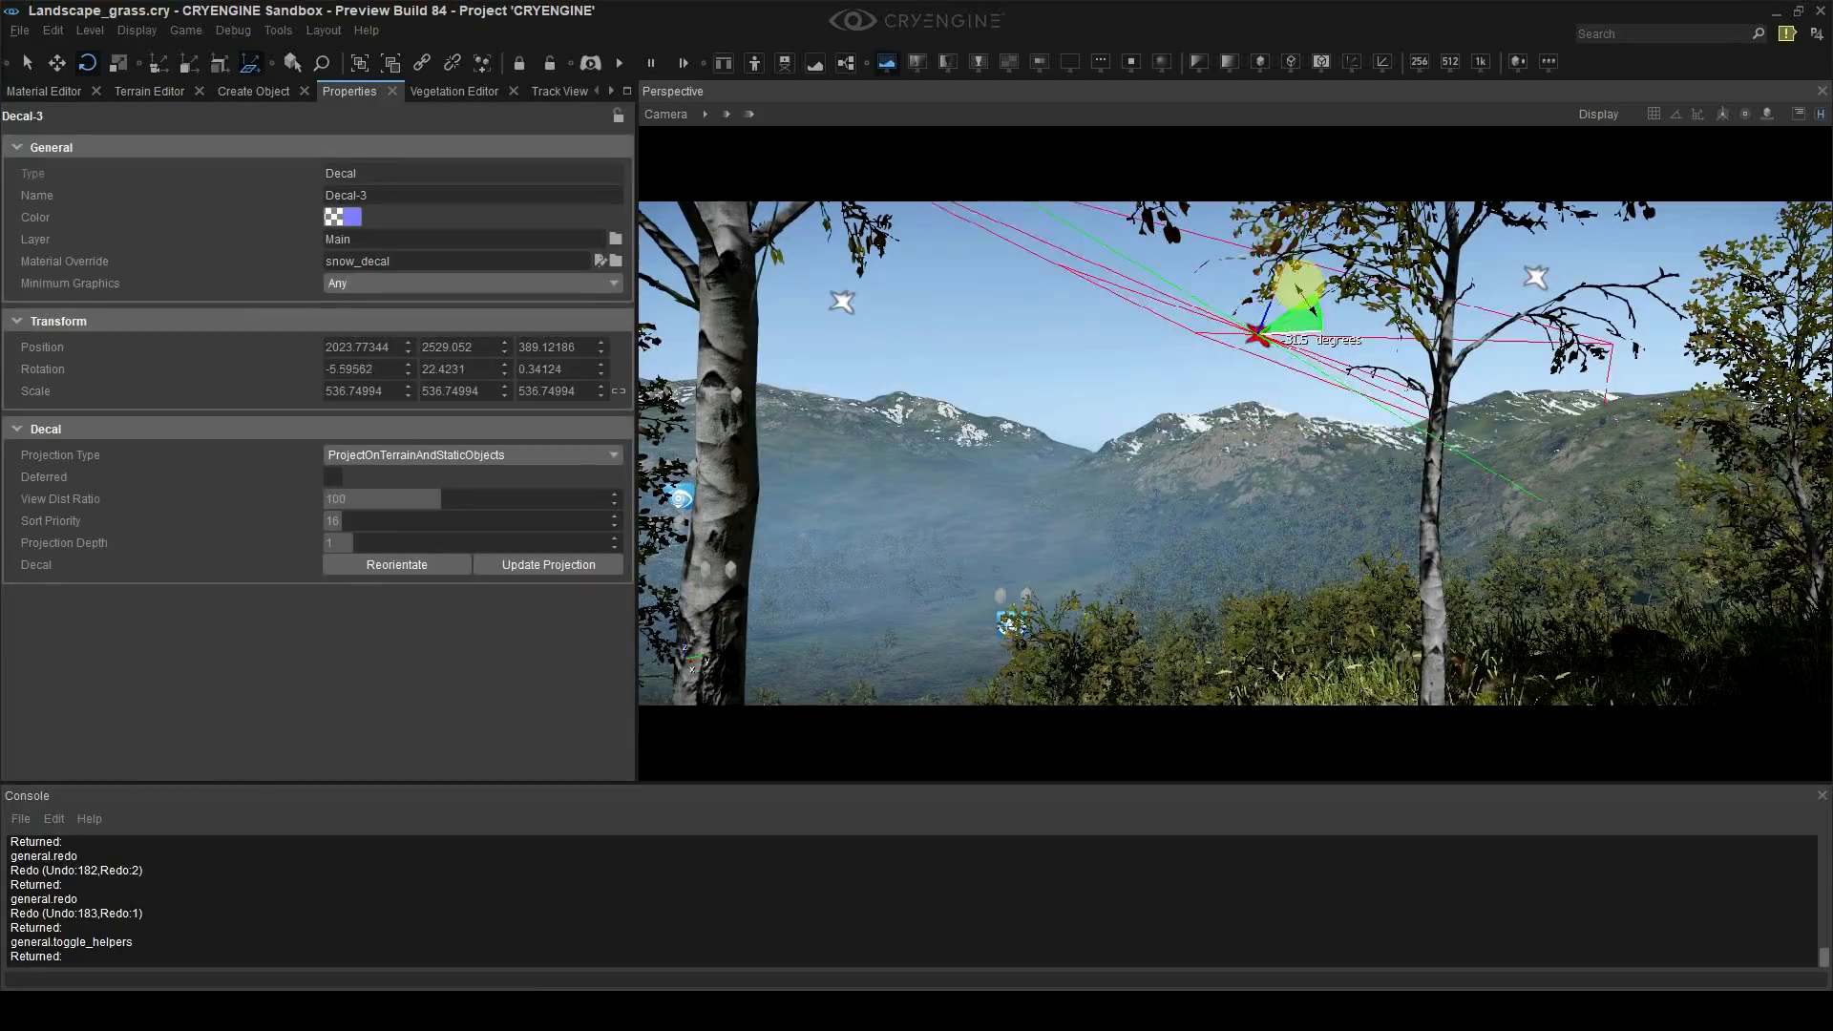
# Step: Rotate and scale the snow decal above the ridges across the valley, and check the coverage with the helpers hidden
pyautogui.moveTo(1292, 295); pyautogui.dragTo(1259, 356)
pyautogui.press('4')
pyautogui.moveTo(1258, 356); pyautogui.dragTo(1167, 356, button='right')
pyautogui.click(1435, 371)
pyautogui.hotkey('shift', 'space')
pyautogui.moveTo(1435, 364); pyautogui.dragTo(1334, 328, button='right')
pyautogui.hotkey('shift', 'space')
# Step: Rotate and move the second snow decal over the far hills beside the peak, and check the coverage with the helpers hidden
pyautogui.click(1330, 319)
pyautogui.hotkey('shift', 'space')
pyautogui.press('3')
pyautogui.moveTo(1359, 330); pyautogui.dragTo(1293, 368)
pyautogui.hotkey('shift', 'space')
pyautogui.press('2')
pyautogui.moveTo(1330, 321); pyautogui.dragTo(1438, 300)
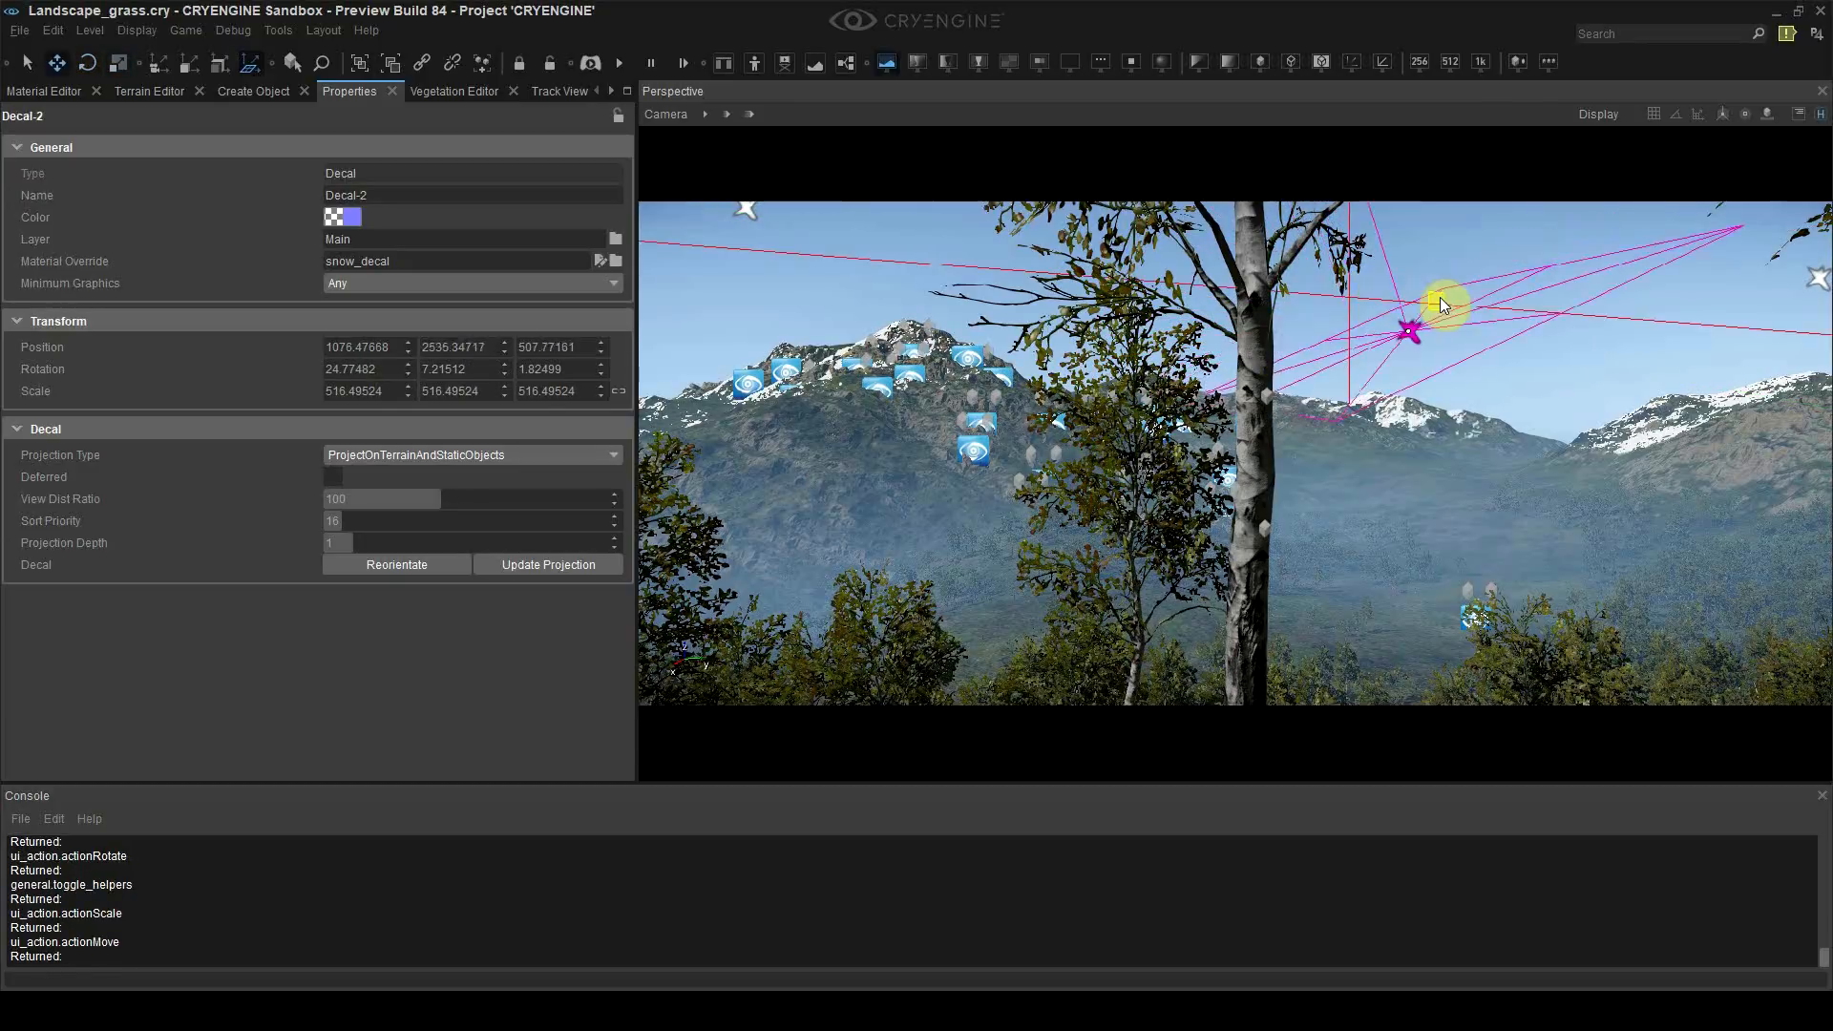
pyautogui.click(1600, 365)
pyautogui.hotkey('shift', 'space')
pyautogui.moveTo(1600, 365); pyautogui.dragTo(1310, 408, button='right')
pyautogui.hotkey('shift', 'space')
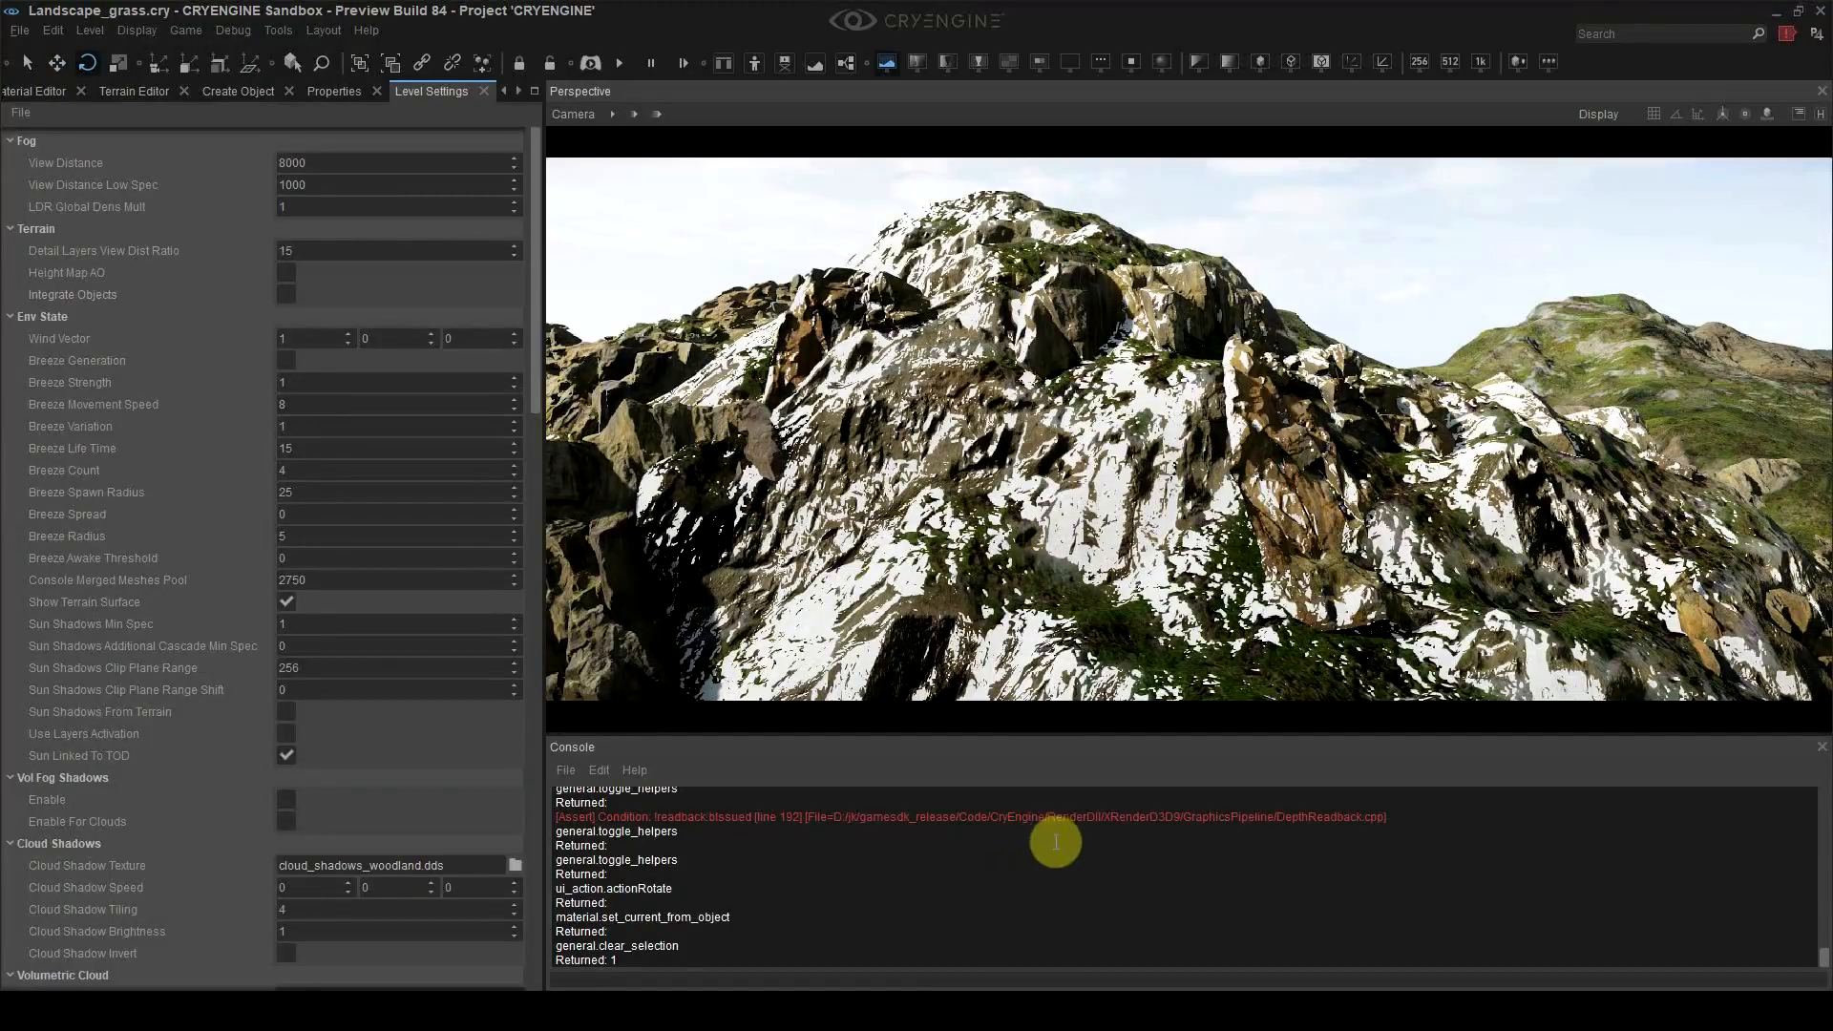
# Step: Enable Integrate Objects in the level's terrain settings and select the large cliff rock on the snowy mountain
pyautogui.moveTo(1016, 566); pyautogui.dragTo(1023, 512, button='right')
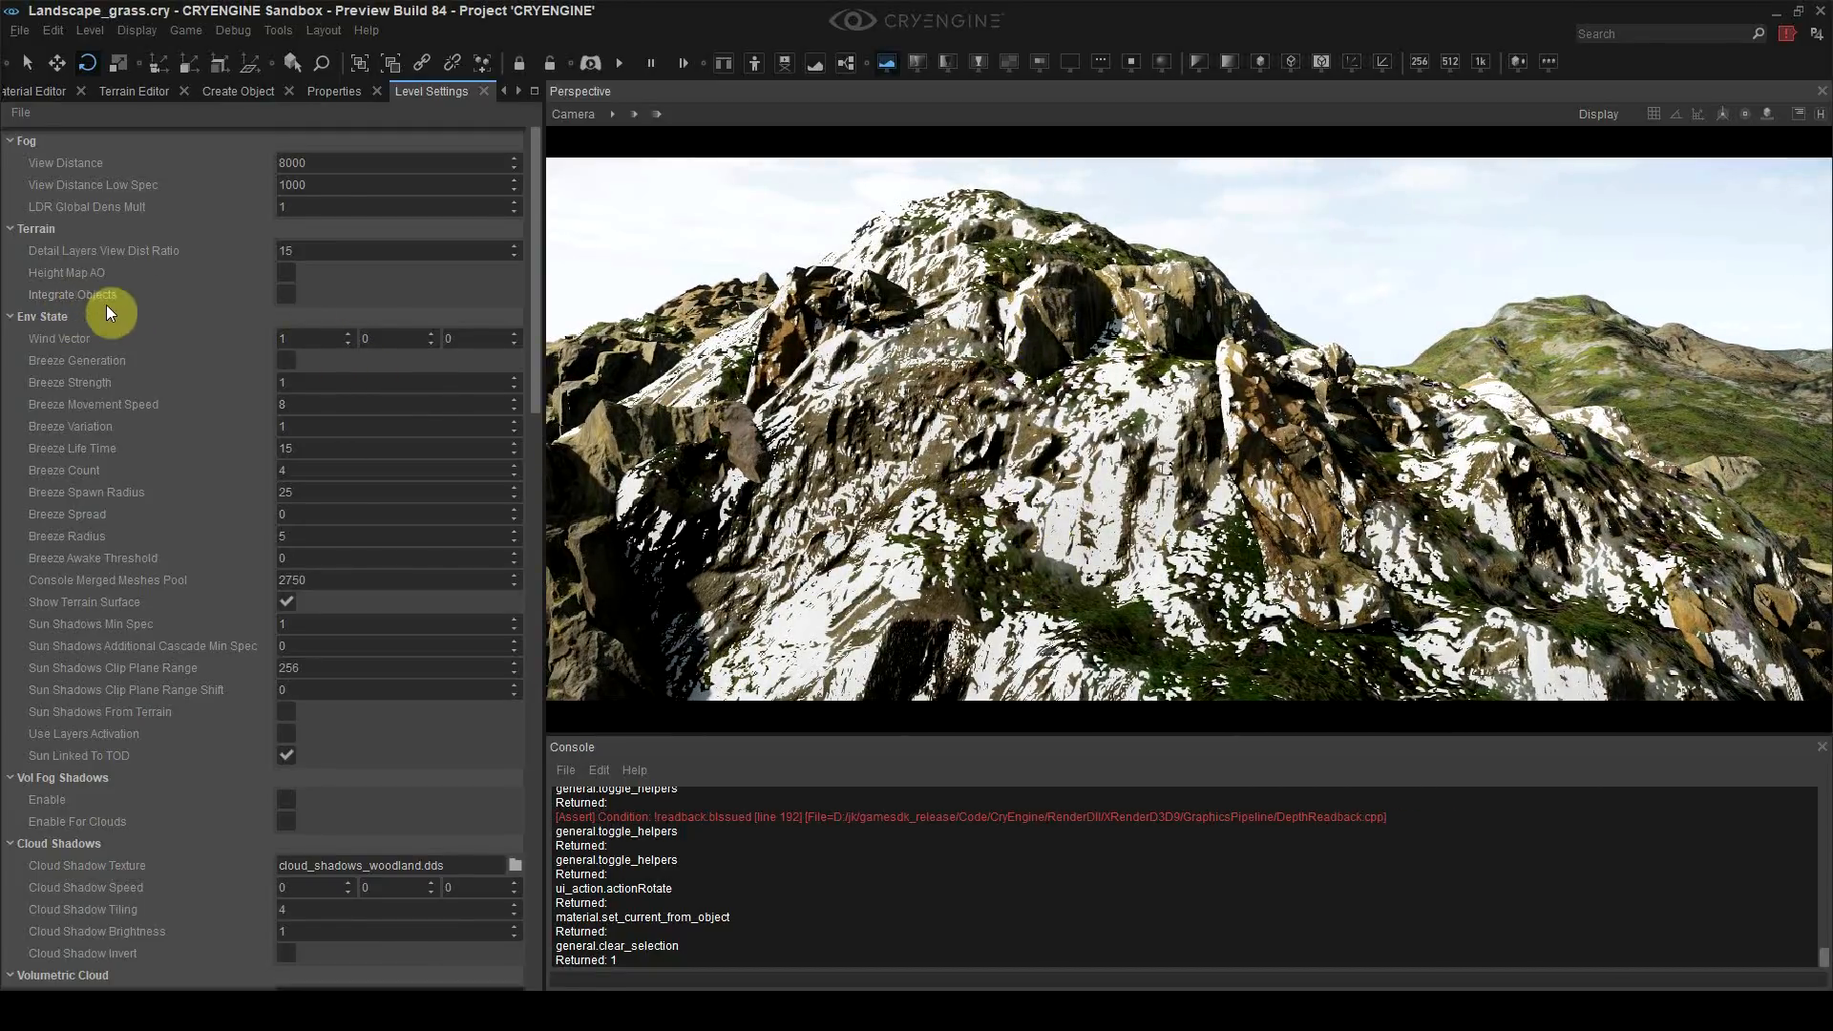
pyautogui.click(287, 296)
pyautogui.press('2')
pyautogui.press('1')
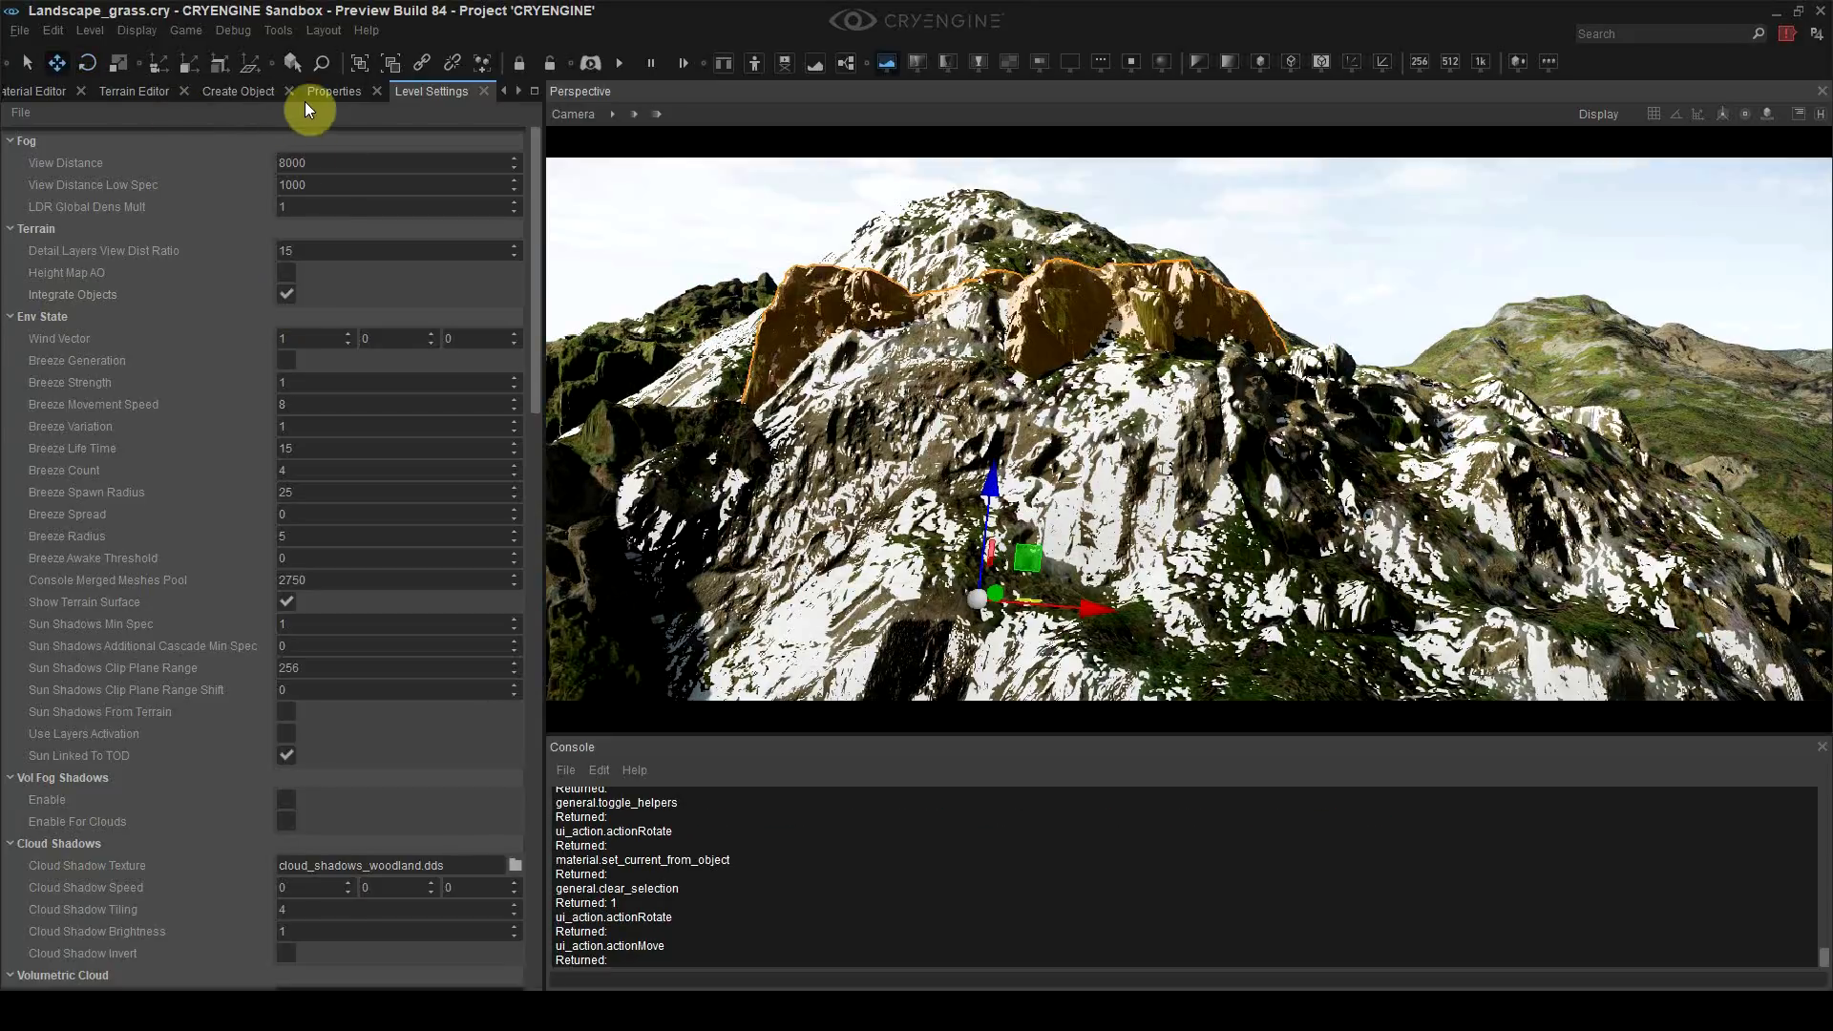
# Step: Switch the cliff rock mesh's Global Illumination between Disabled and Integrate Into Terrain
pyautogui.click(333, 92)
pyautogui.scroll(-2, 284, 603)
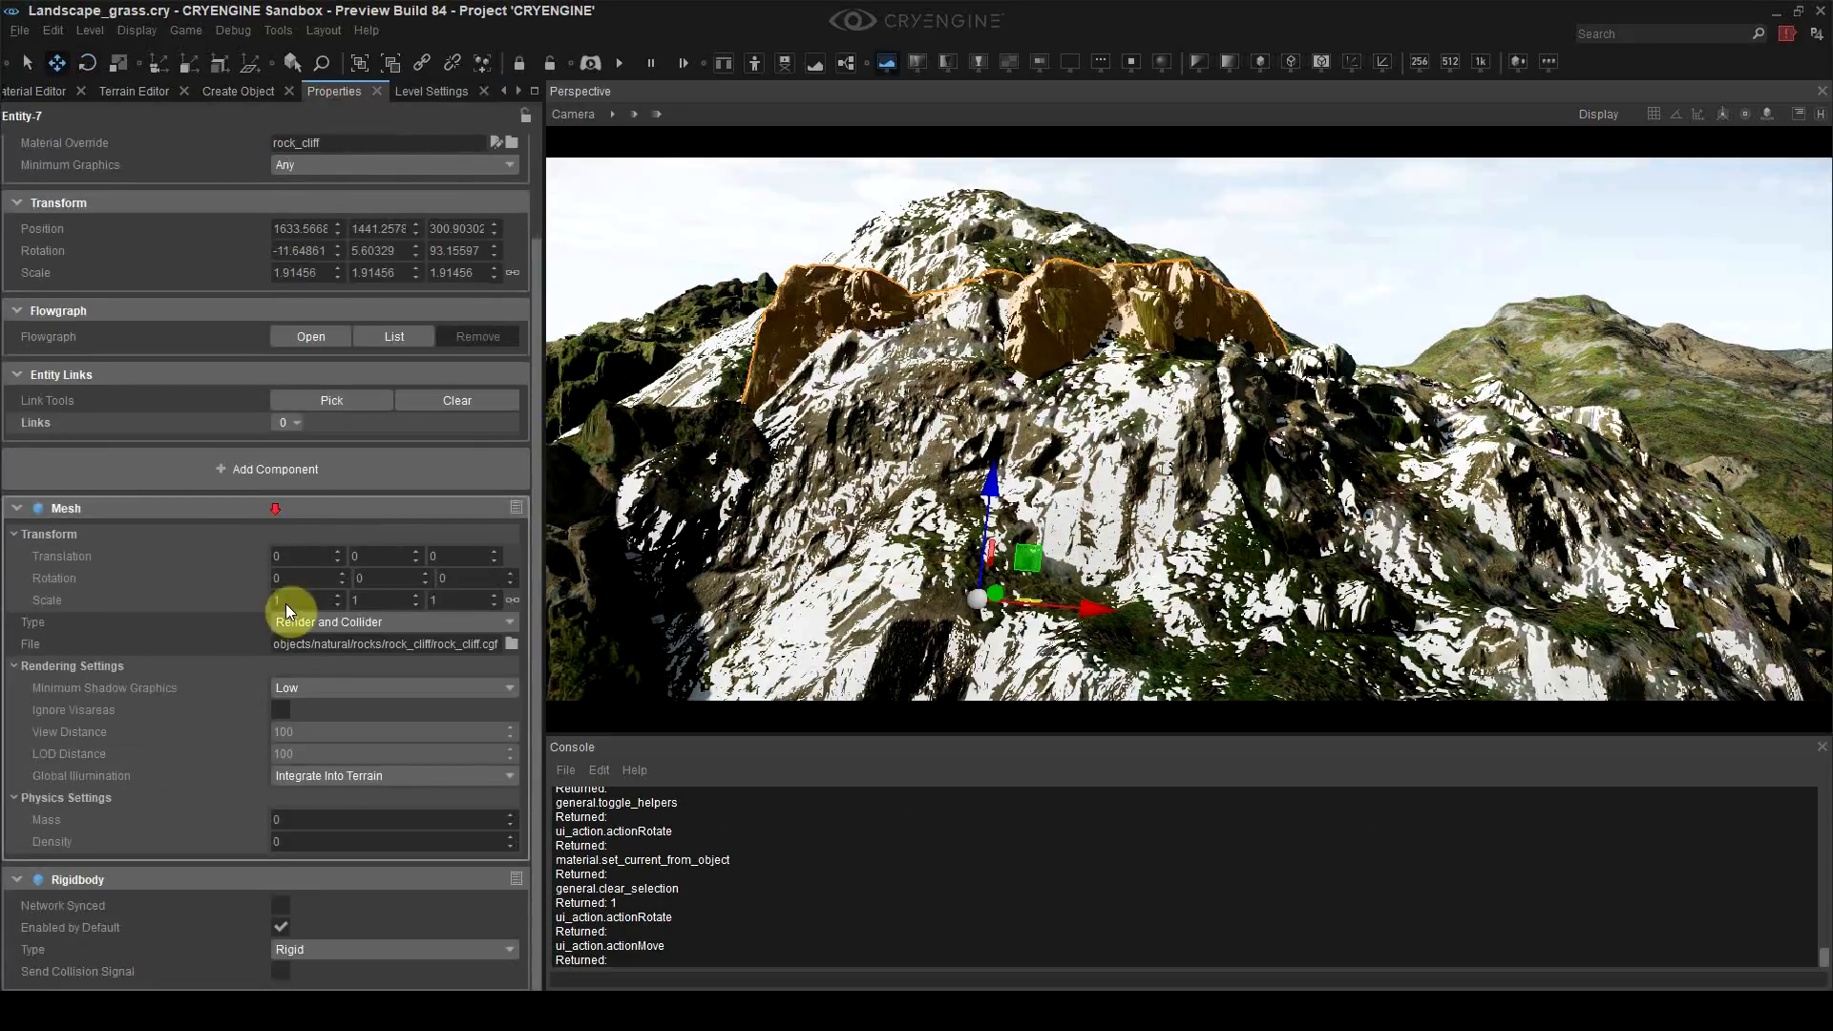
pyautogui.click(321, 777)
pyautogui.click(334, 670)
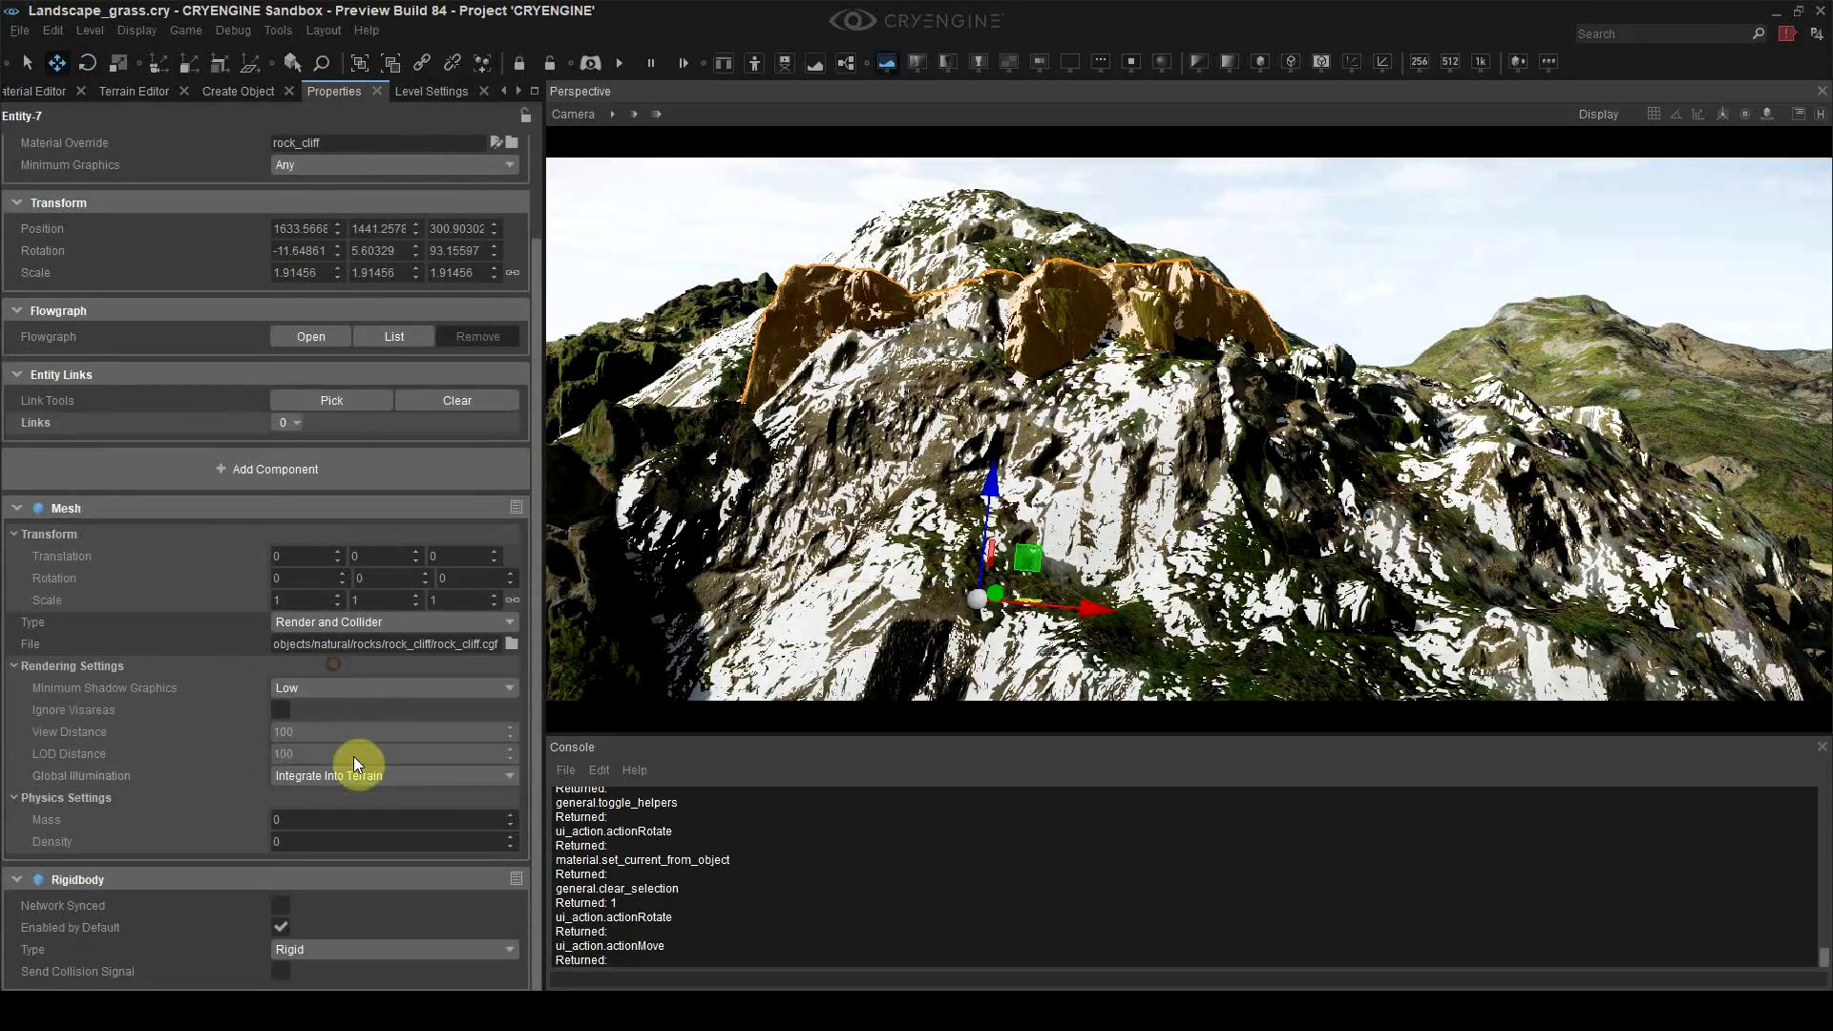
pyautogui.click(358, 775)
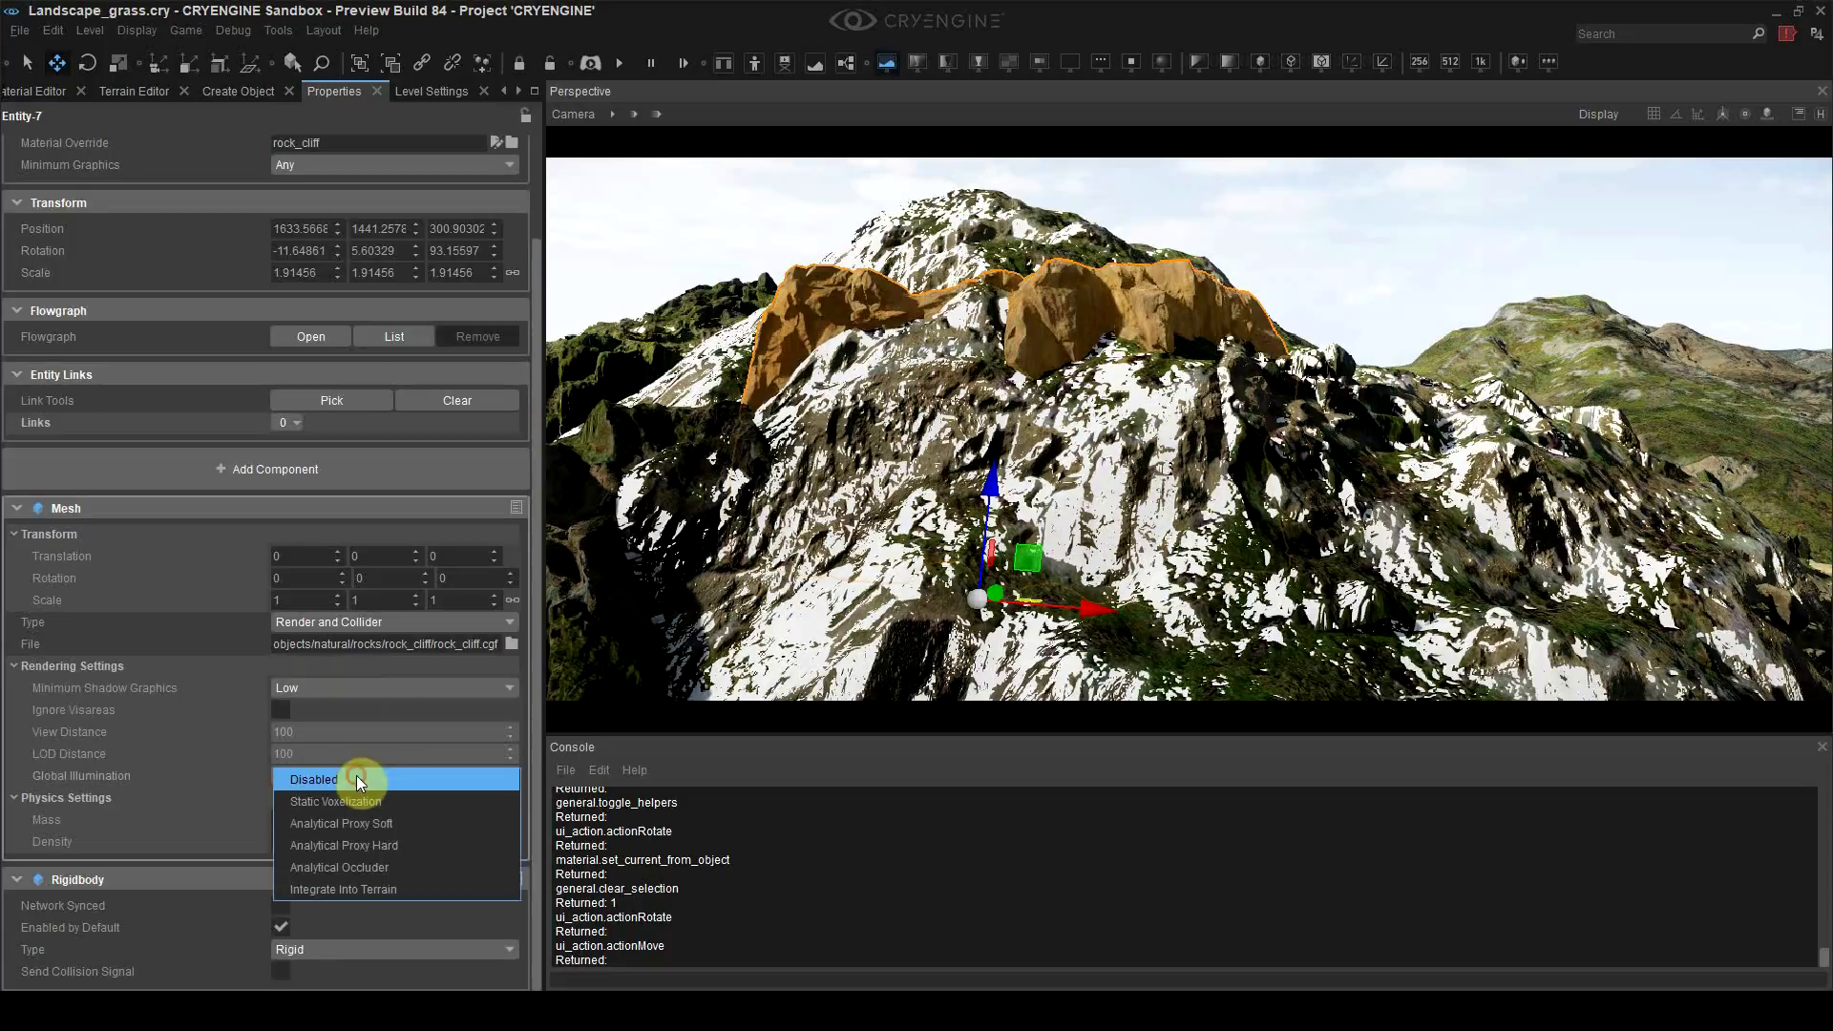
pyautogui.click(358, 889)
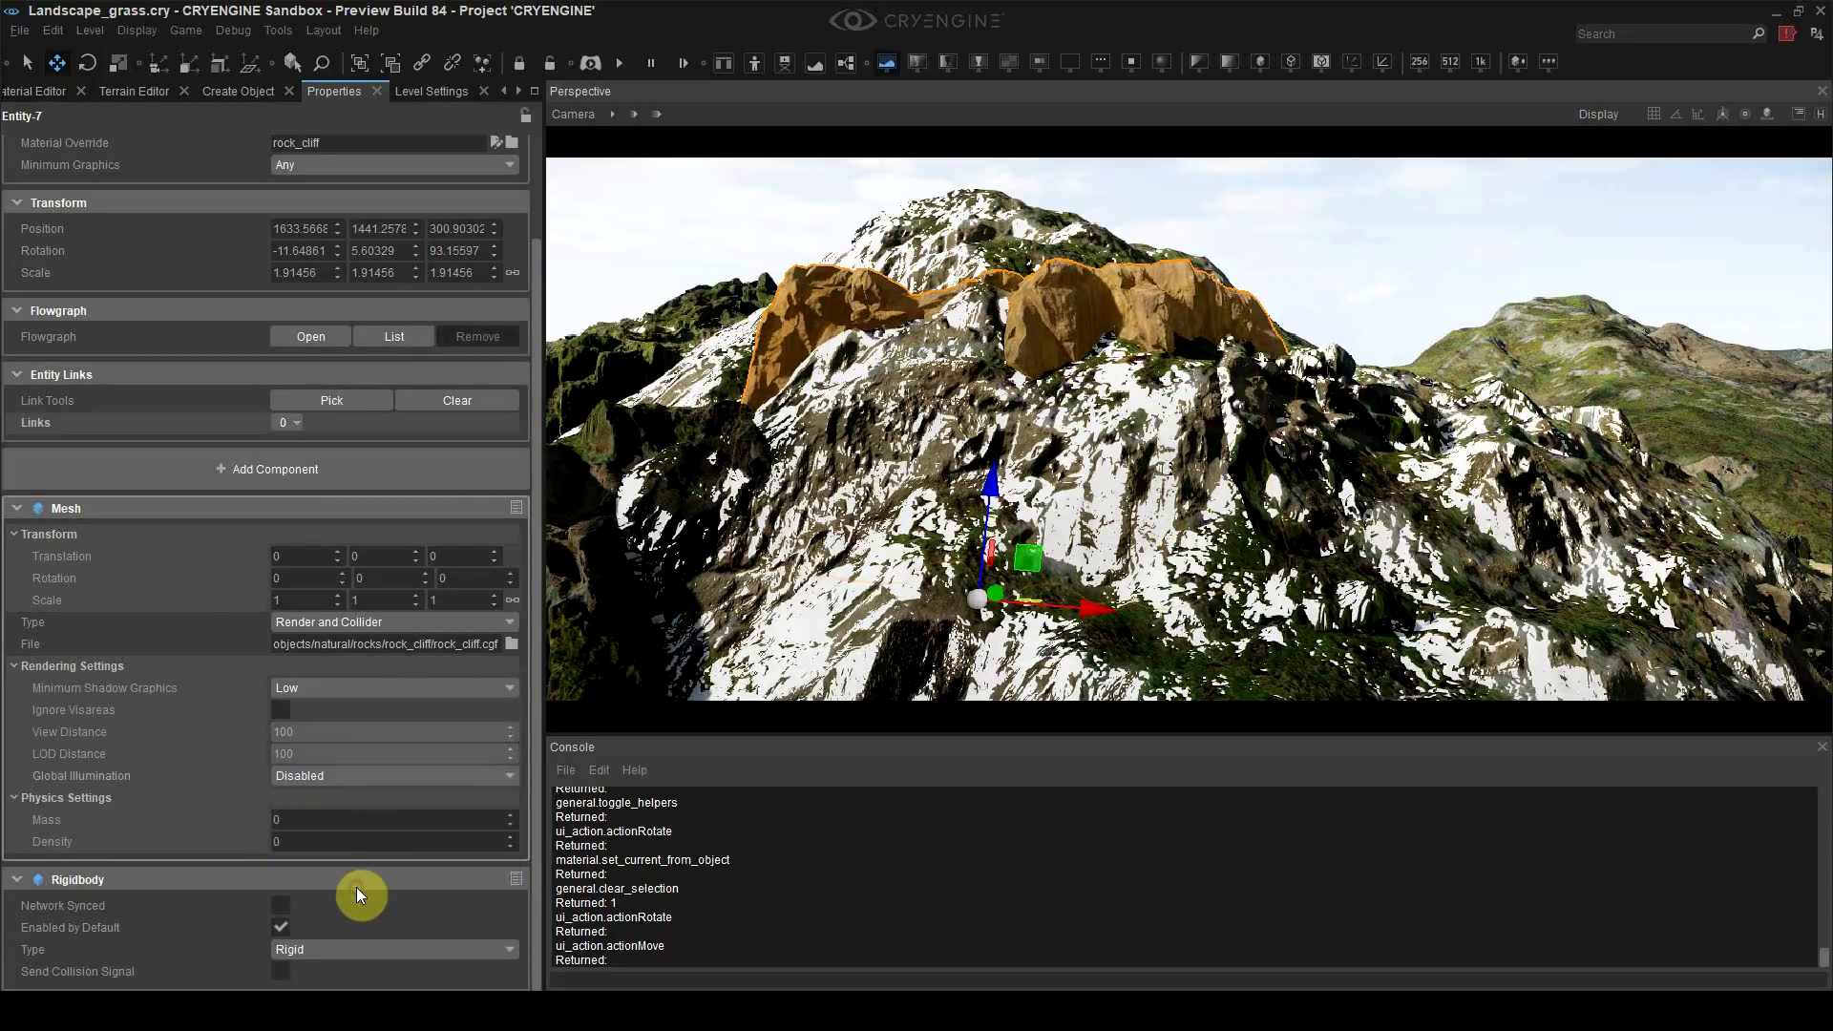
# Step: Fly around the snowy mountain and inspect how the snow decal covers the terrain and the cliff rocks
pyautogui.click(1331, 278)
pyautogui.press('w')
pyautogui.moveTo(1331, 278); pyautogui.dragTo(1194, 384, button='right')
pyautogui.press('s')
pyautogui.press('w')
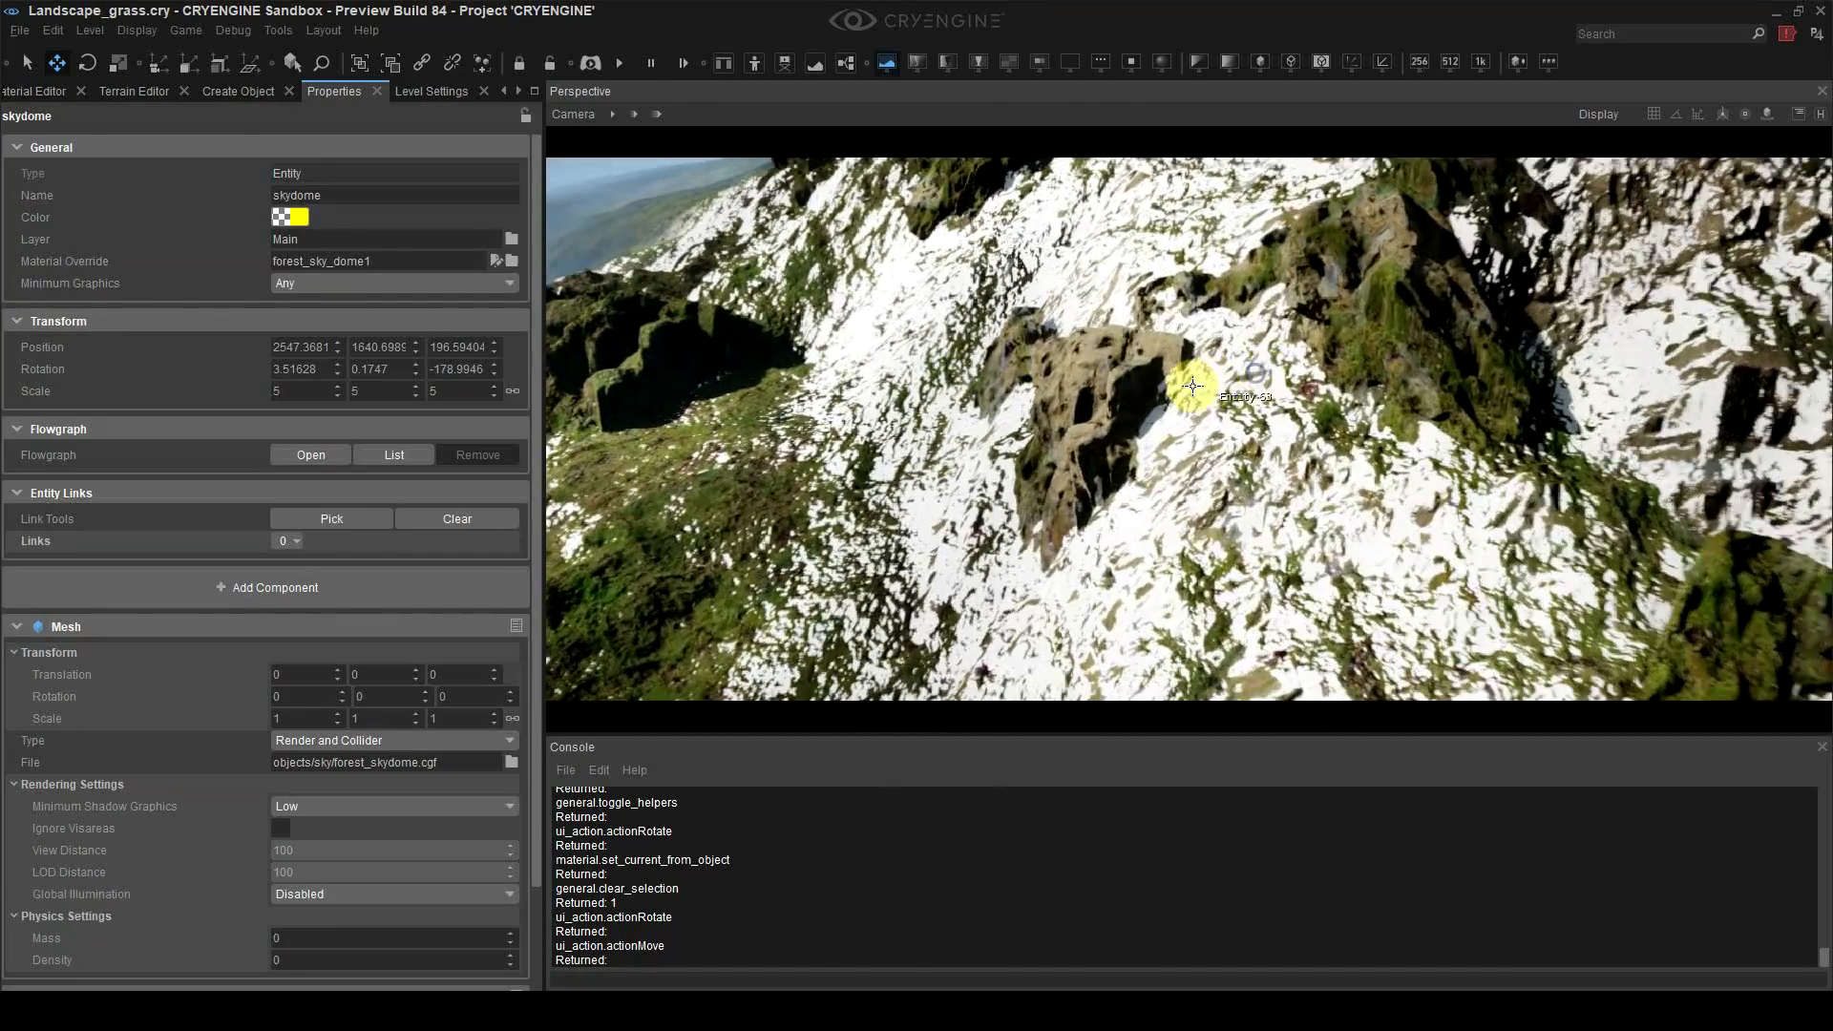
pyautogui.click(1088, 405)
pyautogui.press('w')
pyautogui.moveTo(892, 418); pyautogui.dragTo(1205, 389)
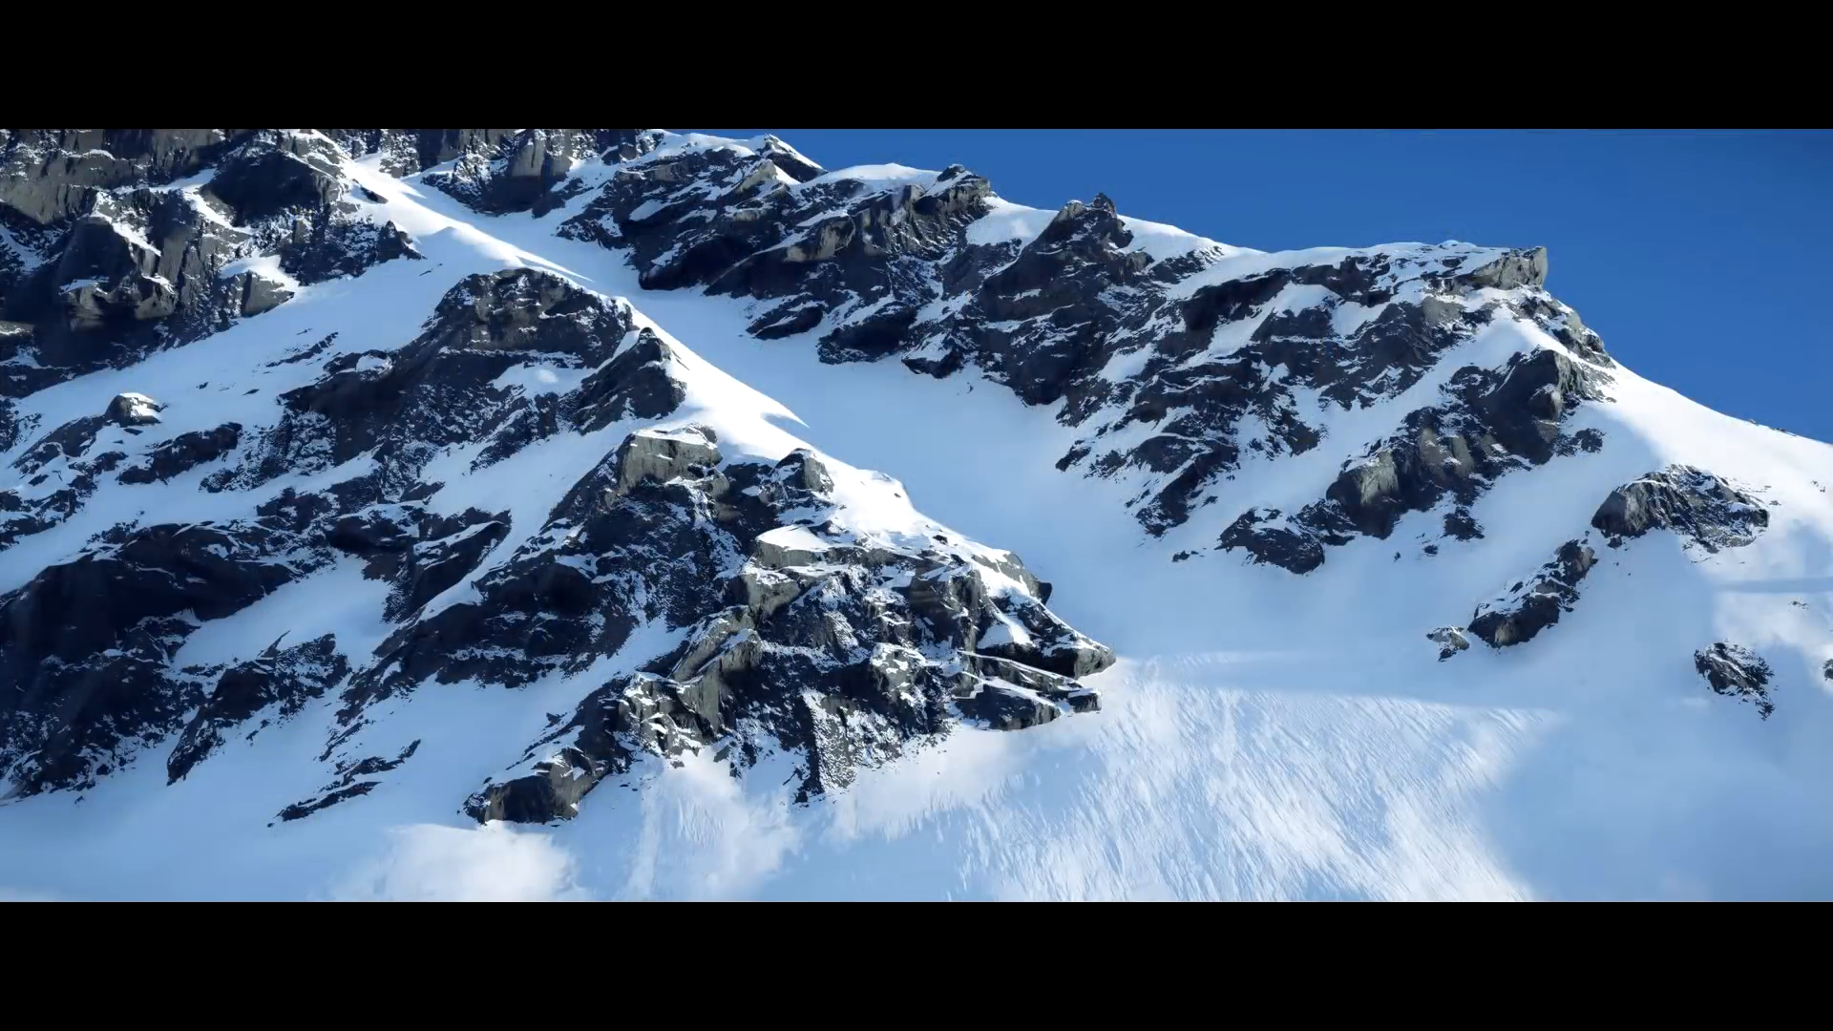
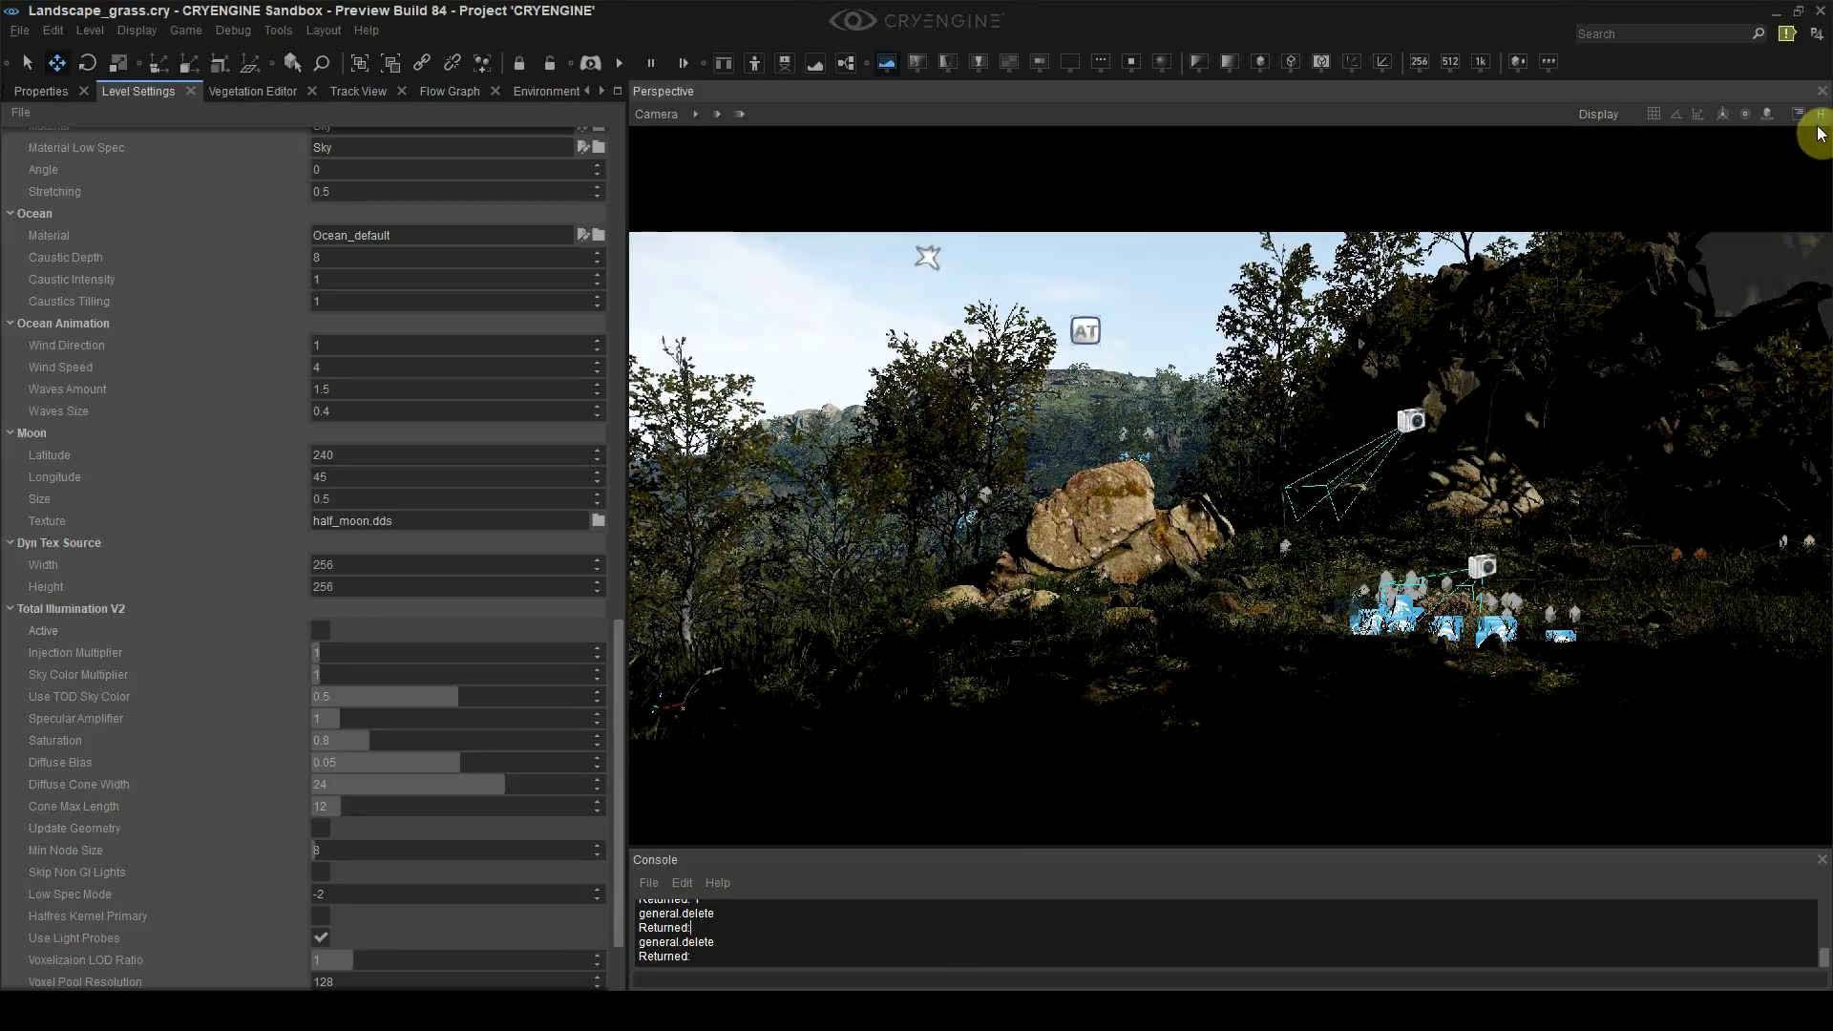
# Step: Hide the object helpers in the perspective view of the forest clearing
pyautogui.click(1820, 115)
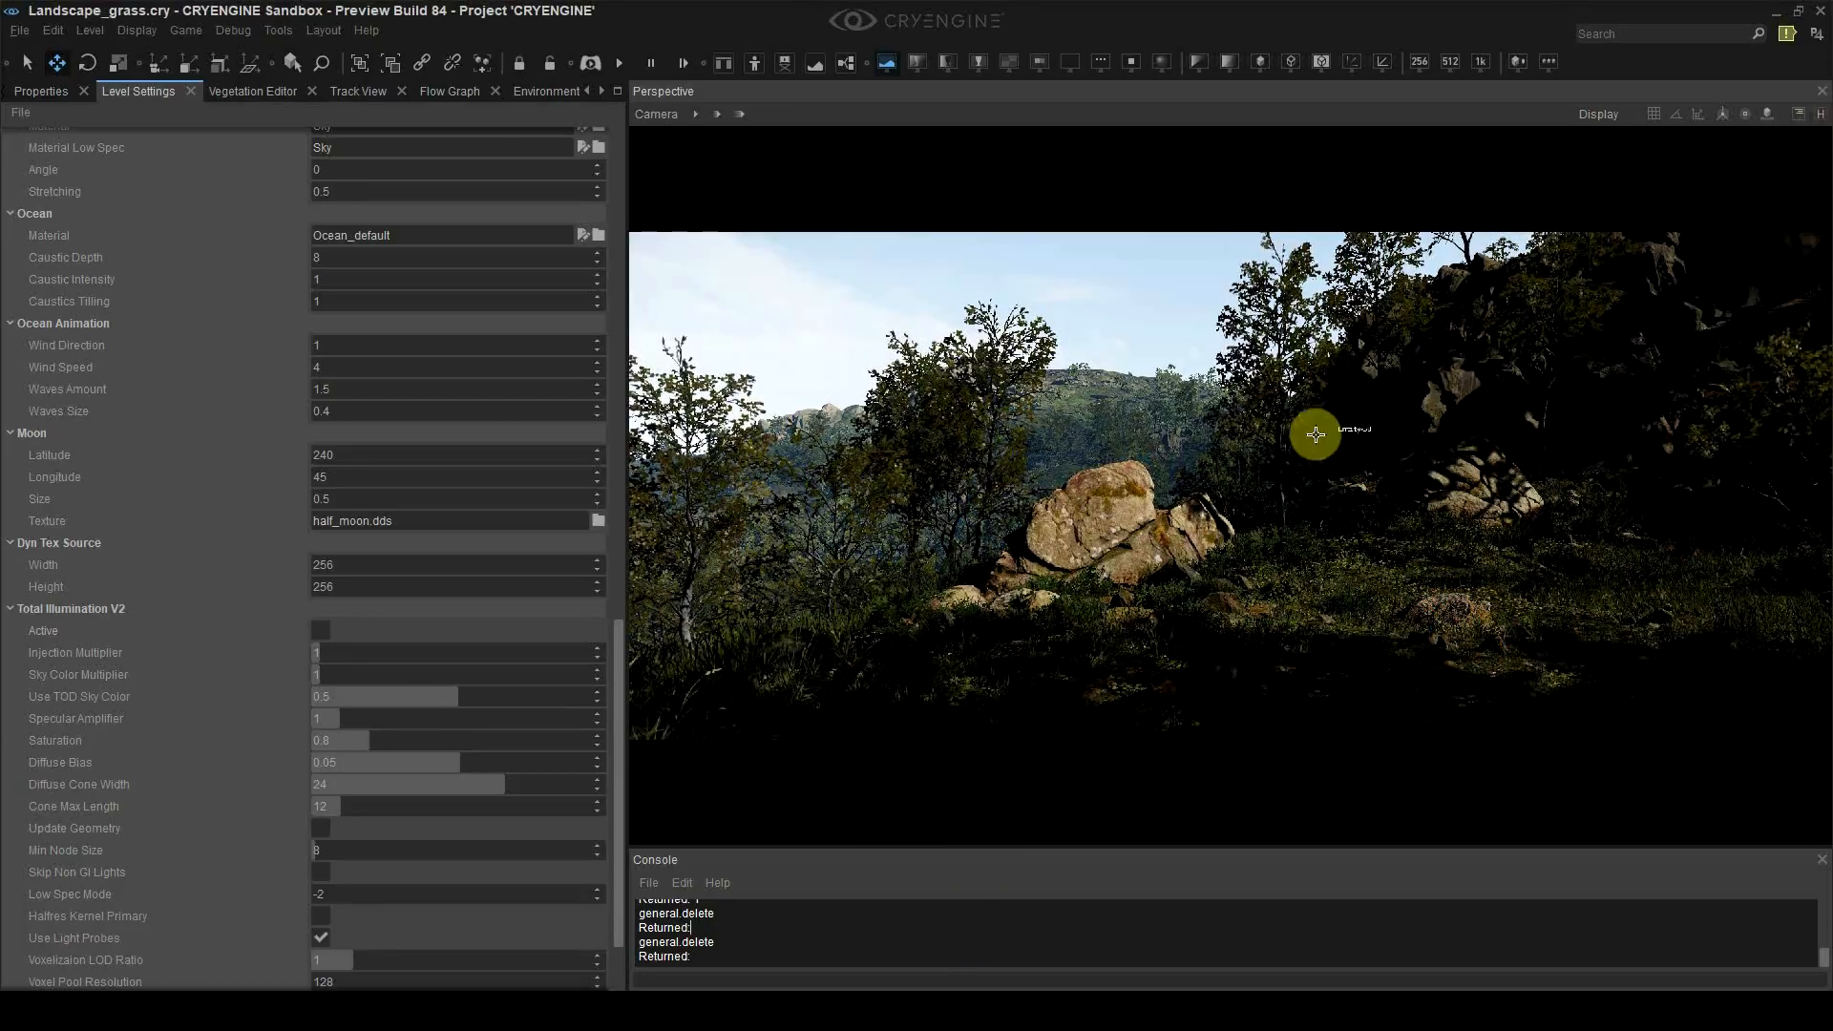
# Step: Try different sun directions in the environment settings and adjust the sun's NorthPole-Equator-SouthPole position
pyautogui.click(540, 92)
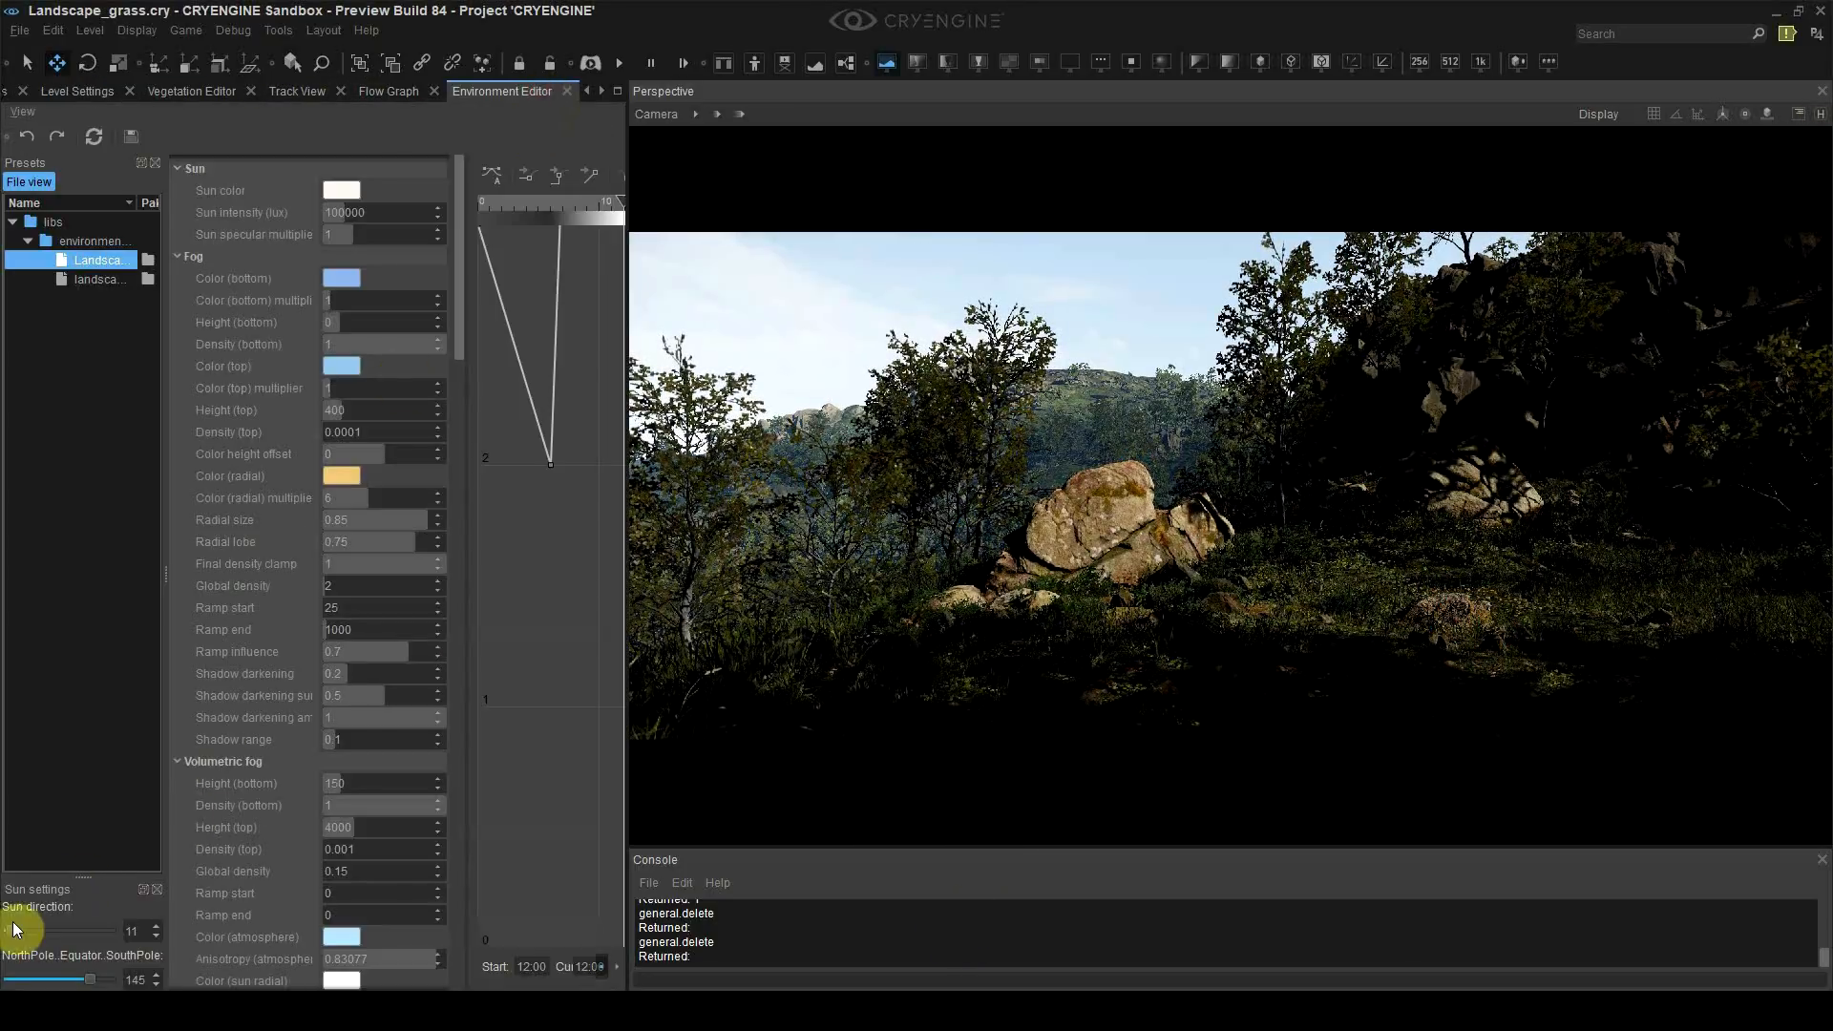
pyautogui.moveTo(21, 940); pyautogui.dragTo(89, 983)
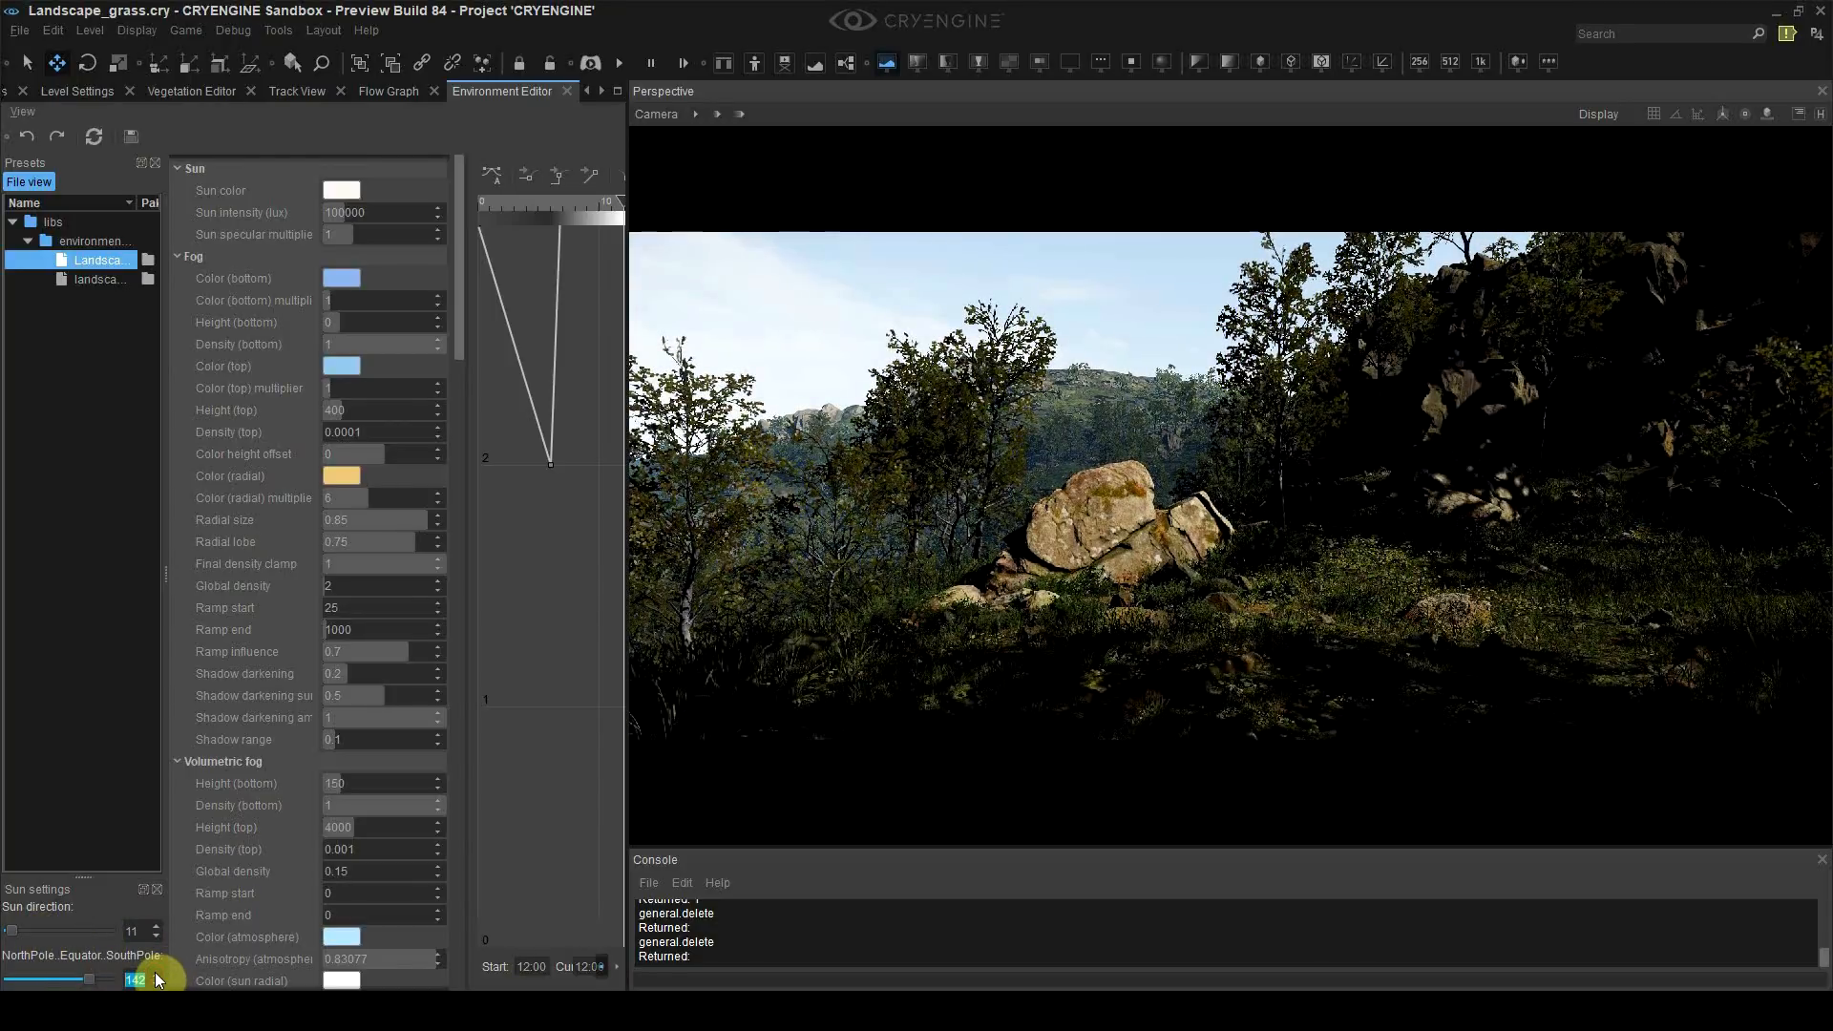
pyautogui.click(154, 974)
pyautogui.click(155, 974)
pyautogui.click(155, 975)
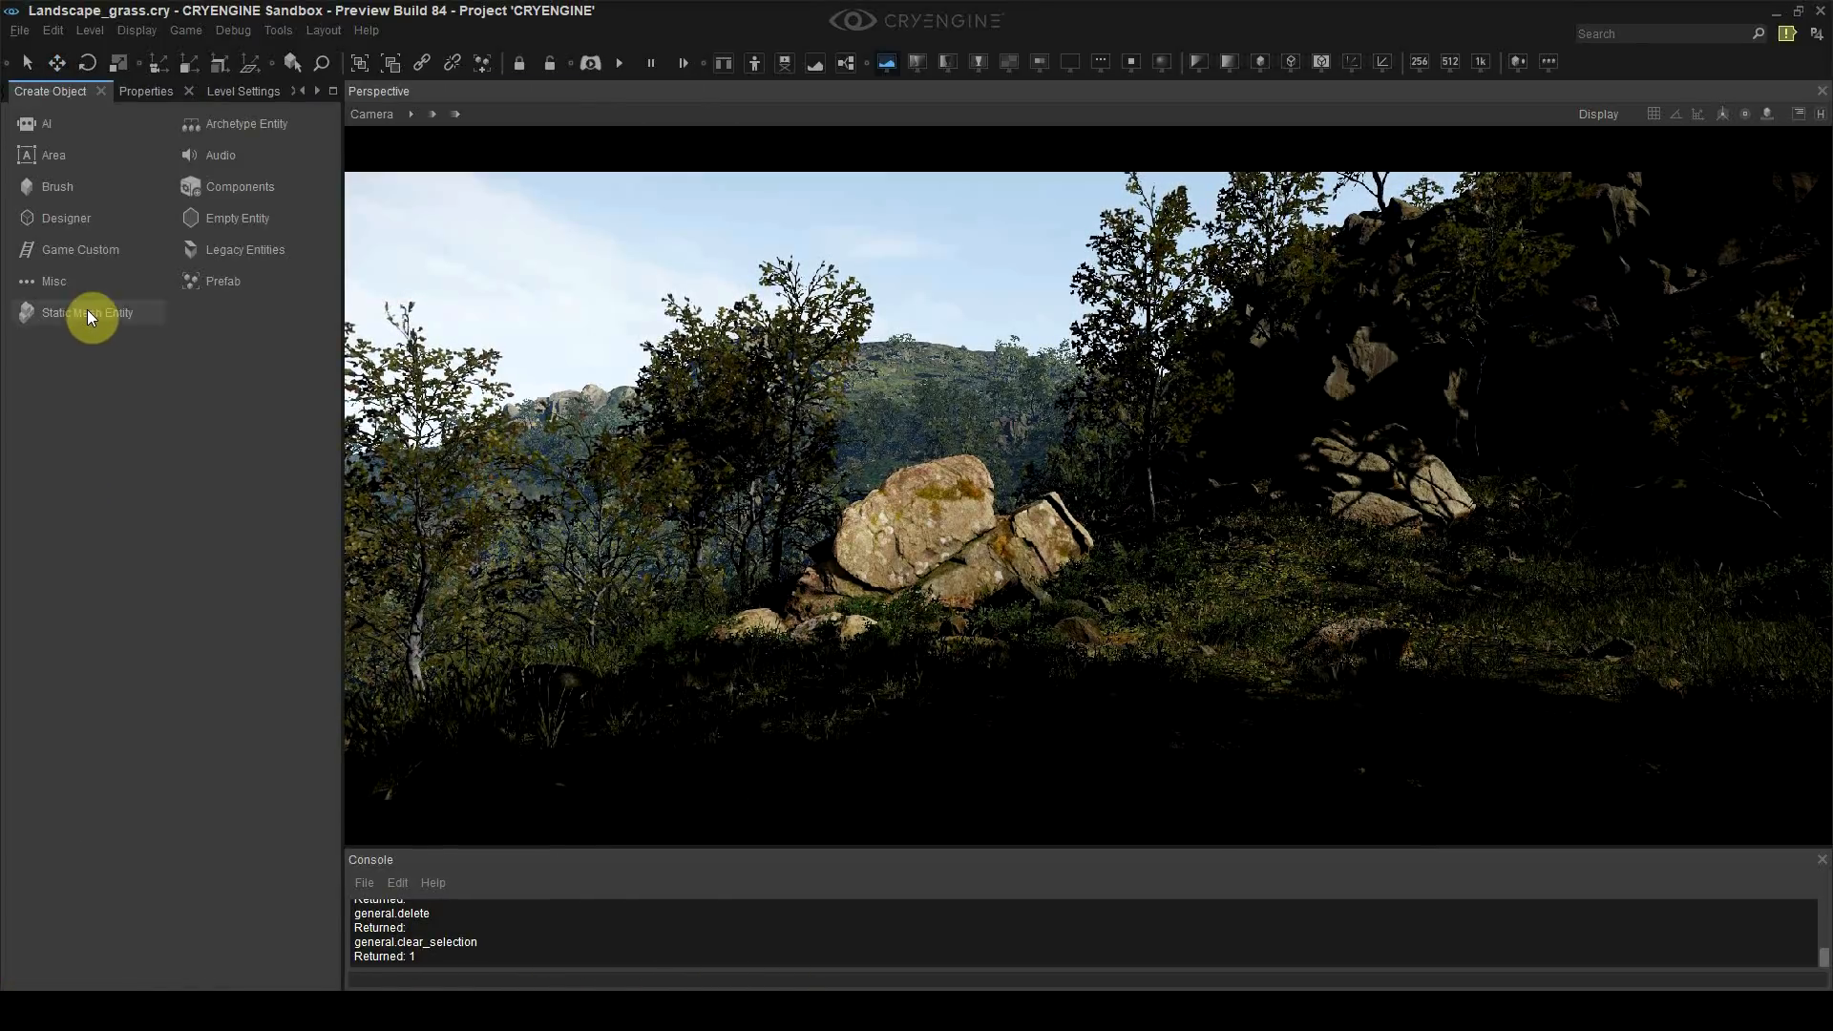
# Step: Place an Environment Probe on the ground beside the boulders, show the object helpers, and raise the probe above the terrain
pyautogui.click(65, 282)
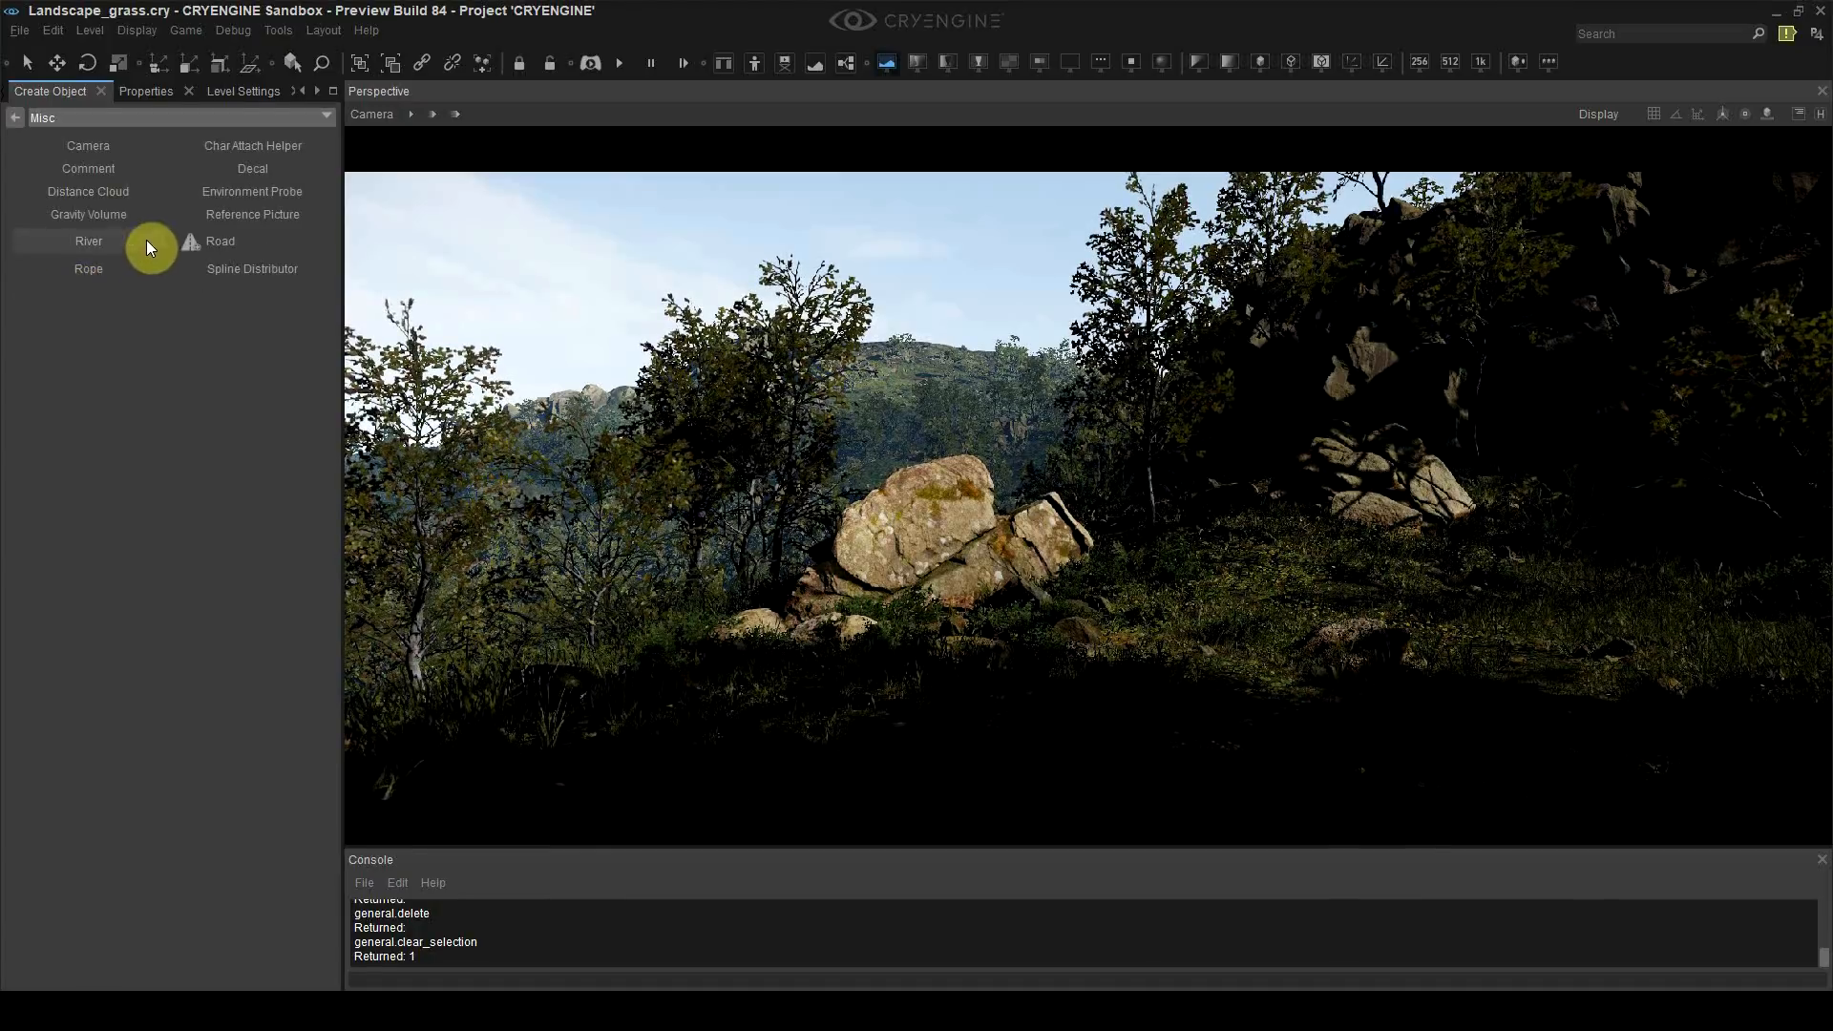
pyautogui.click(214, 196)
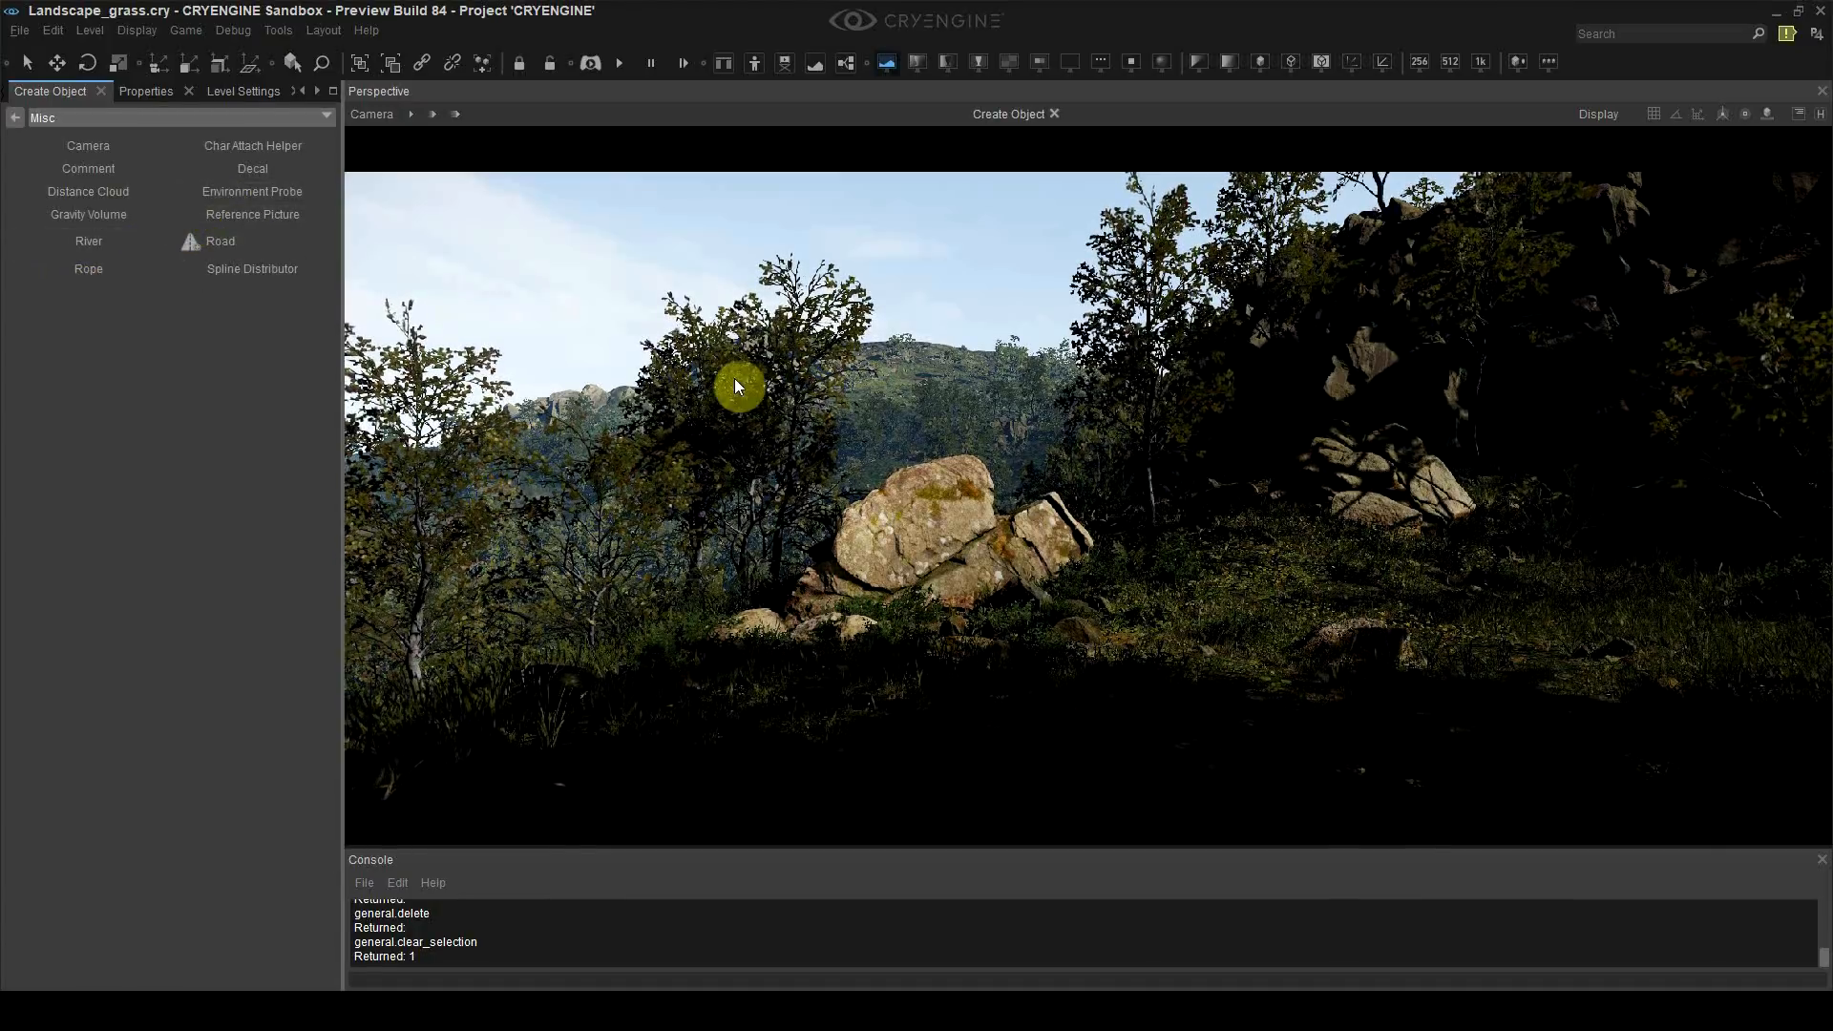
pyautogui.click(1089, 650)
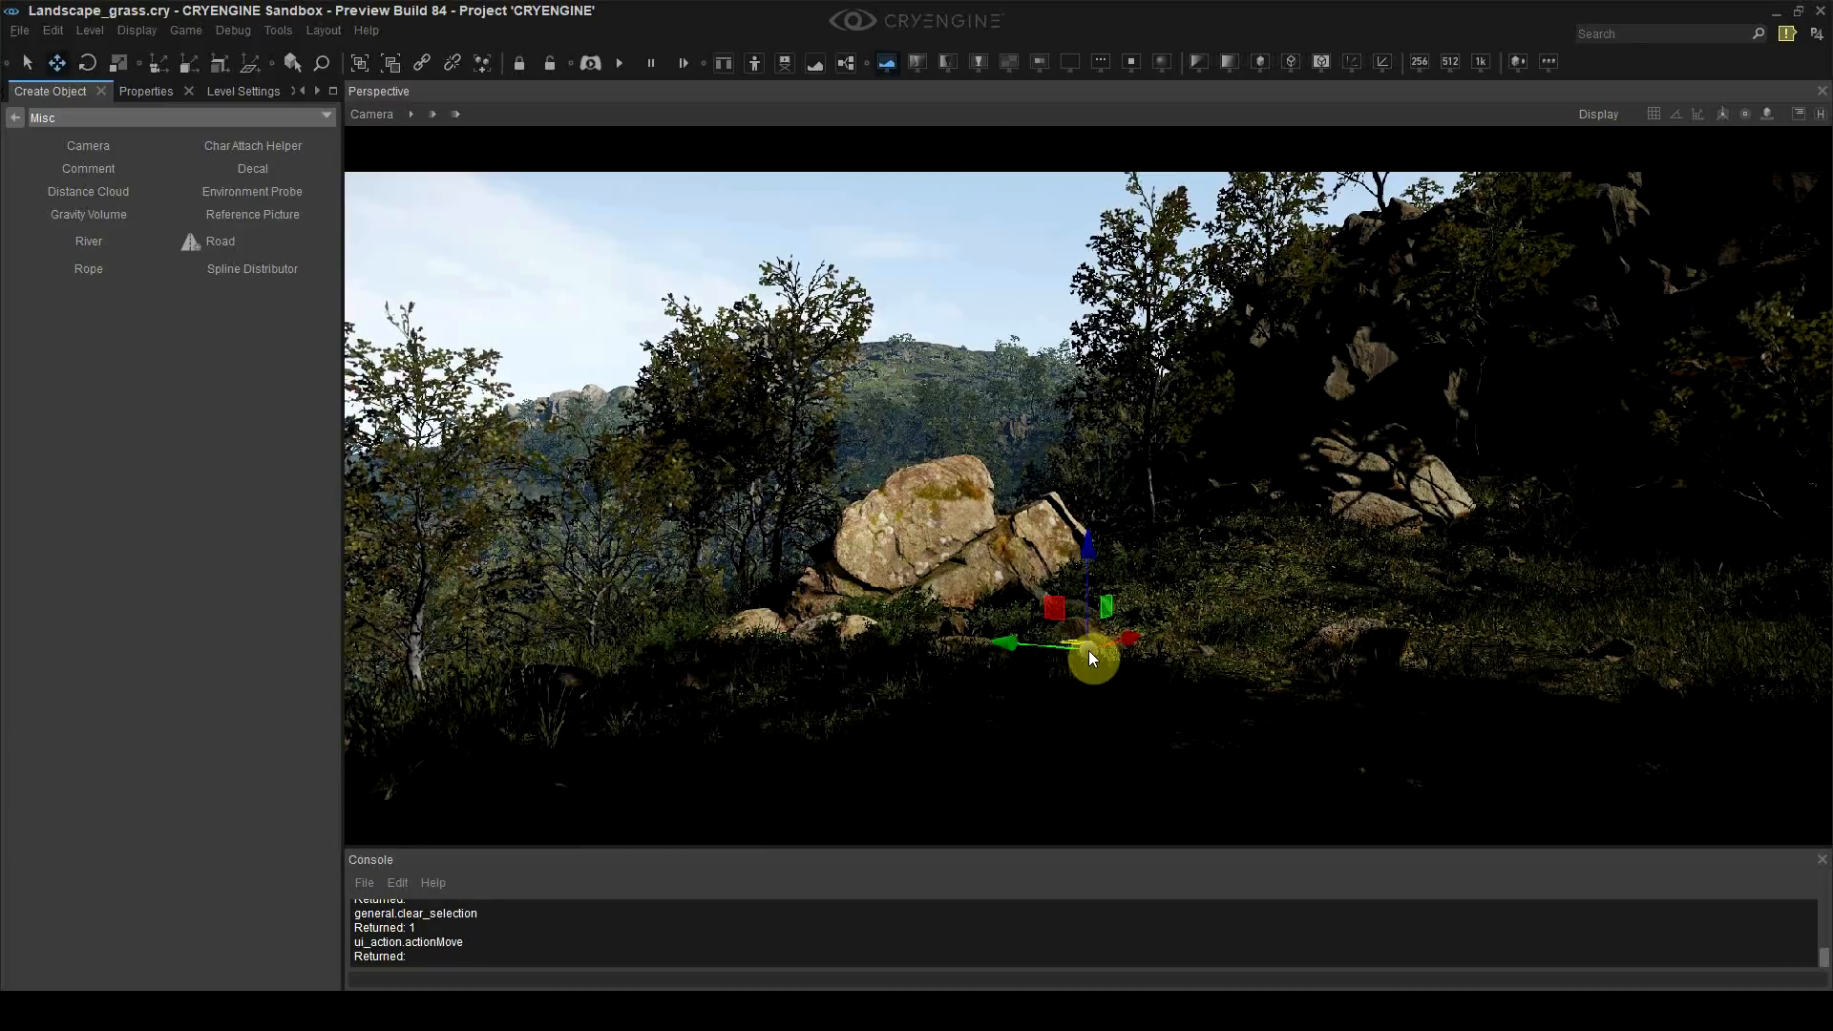
pyautogui.click(1820, 114)
pyautogui.moveTo(1085, 571); pyautogui.dragTo(1092, 420)
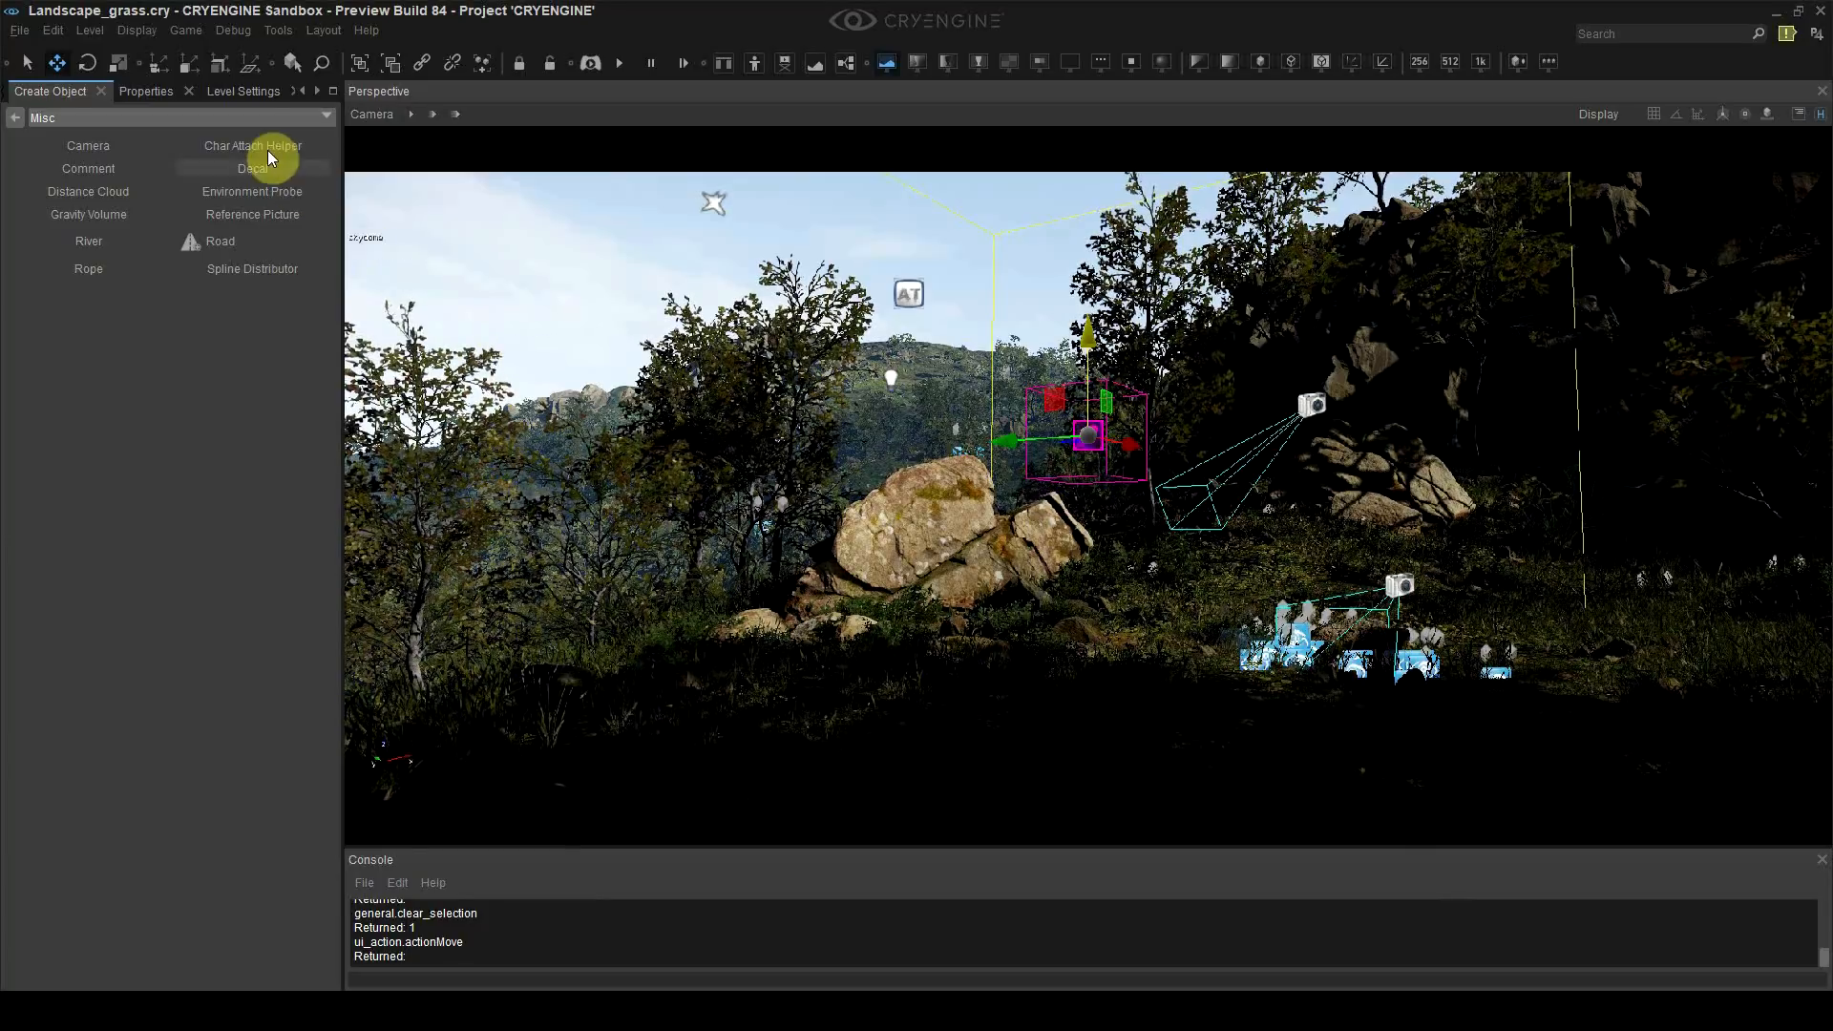
# Step: Set the environment probe's cubemap resolution to 512 and generate its cubemap, checking the console for completion
pyautogui.click(166, 95)
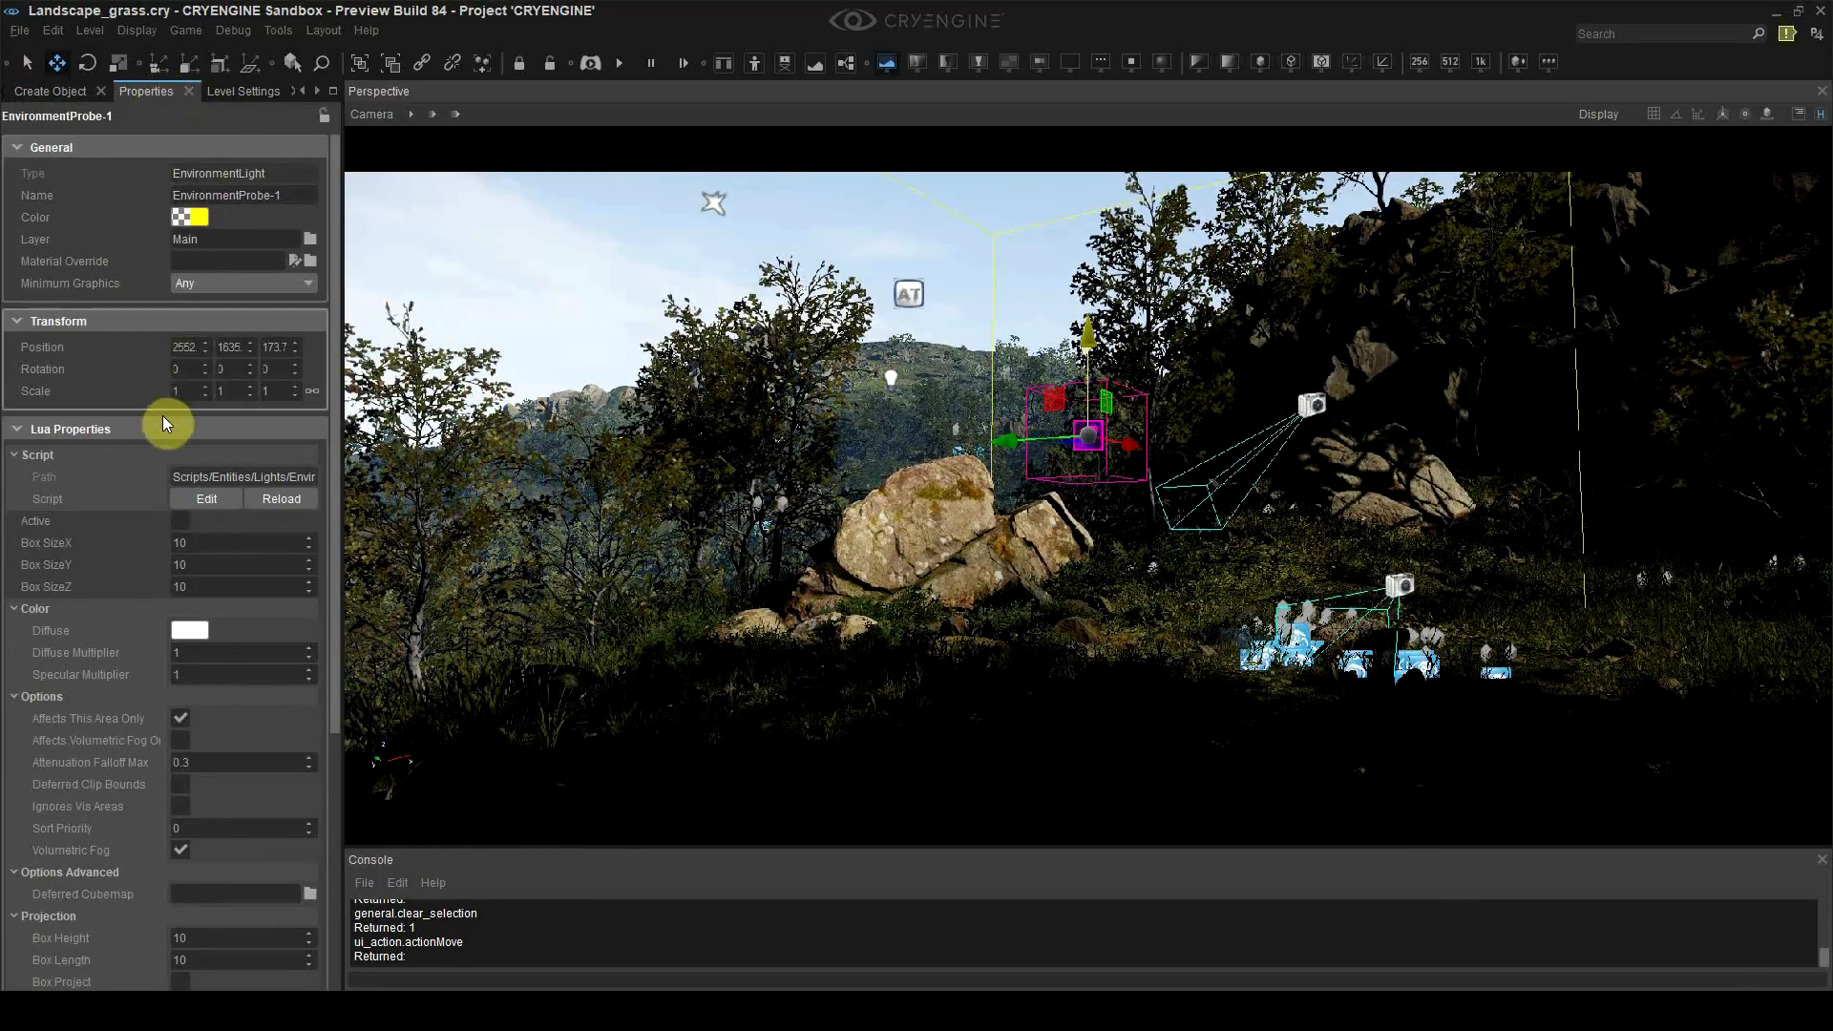
pyautogui.scroll(-2, 165, 458)
pyautogui.scroll(-2, 166, 506)
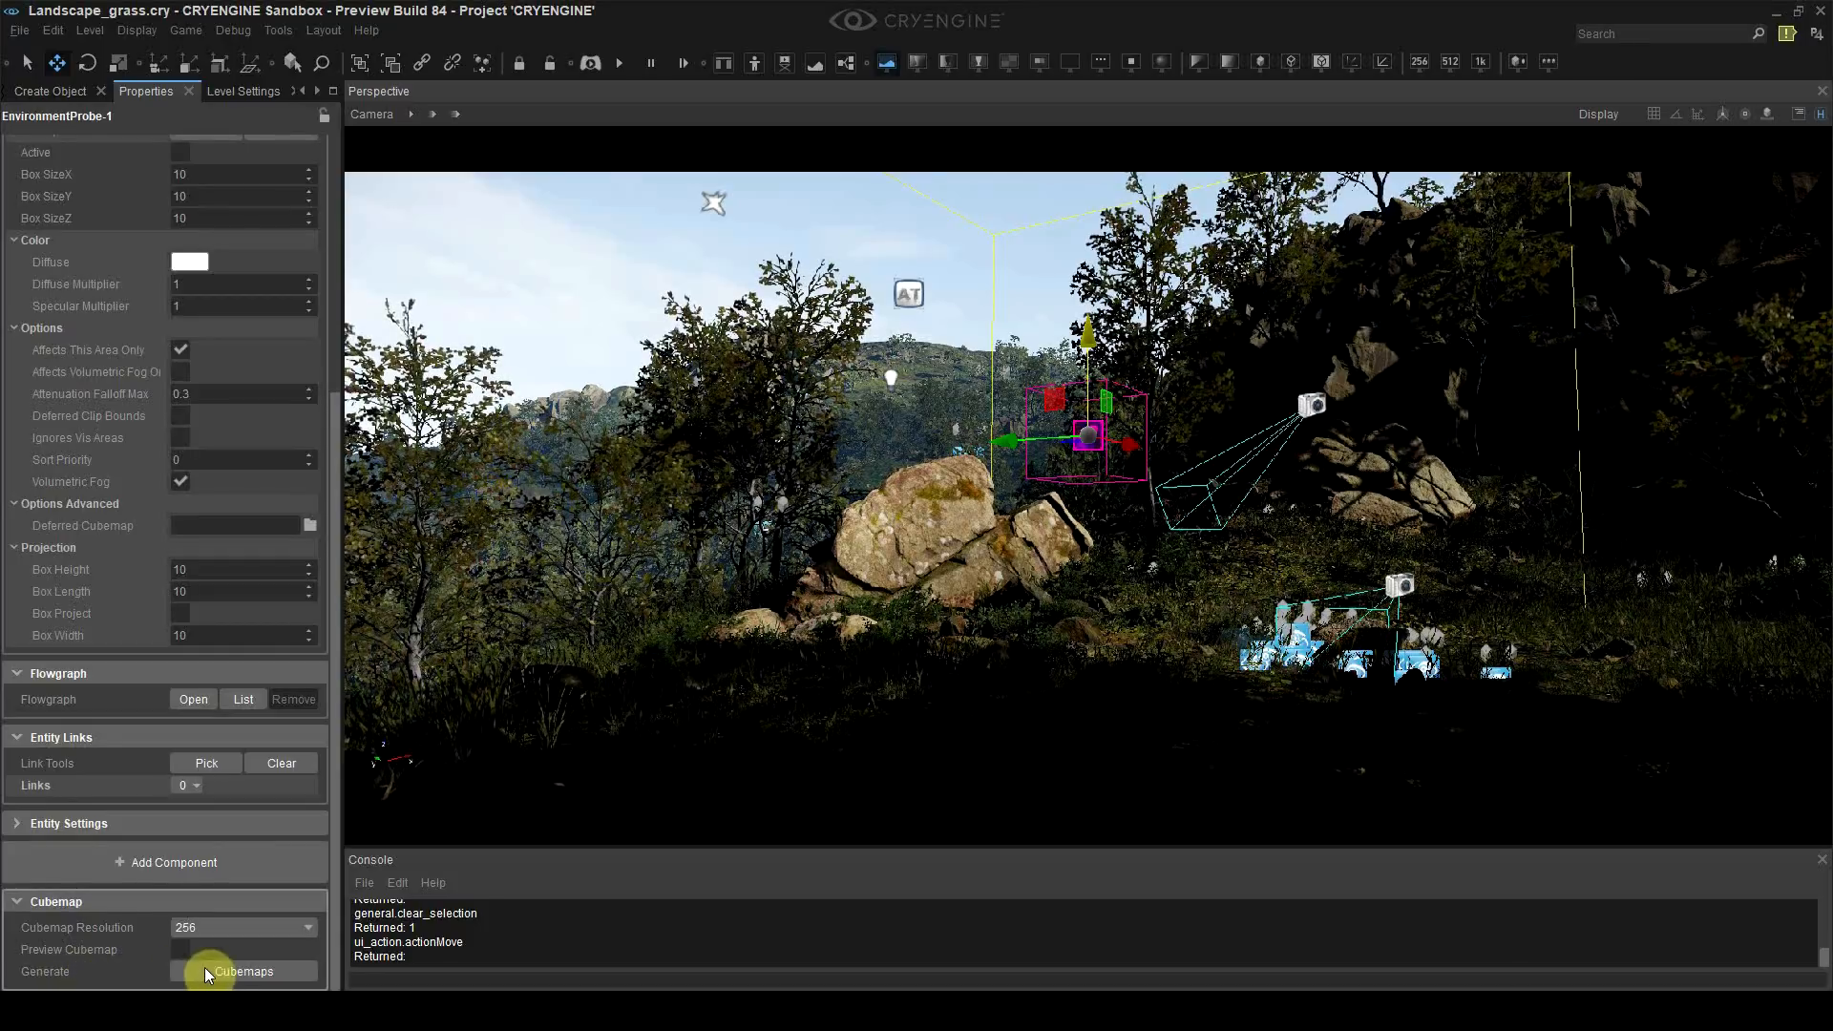
pyautogui.click(210, 929)
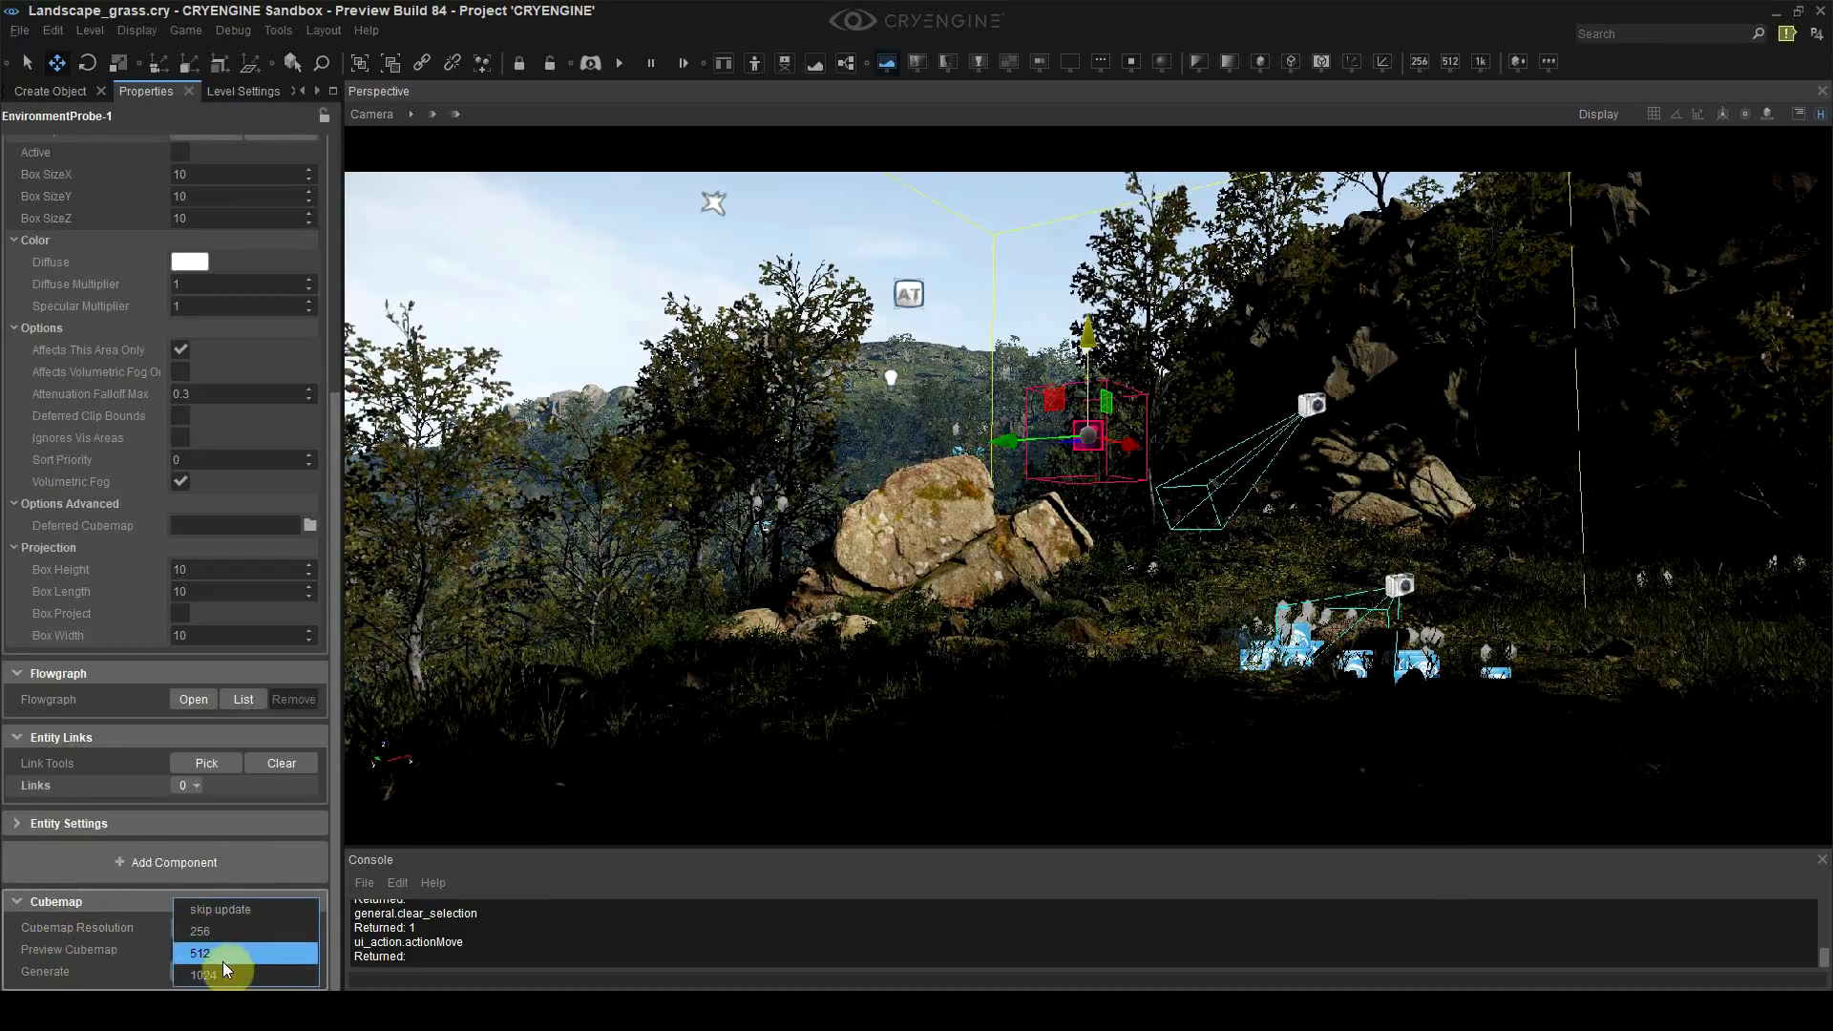
pyautogui.click(212, 958)
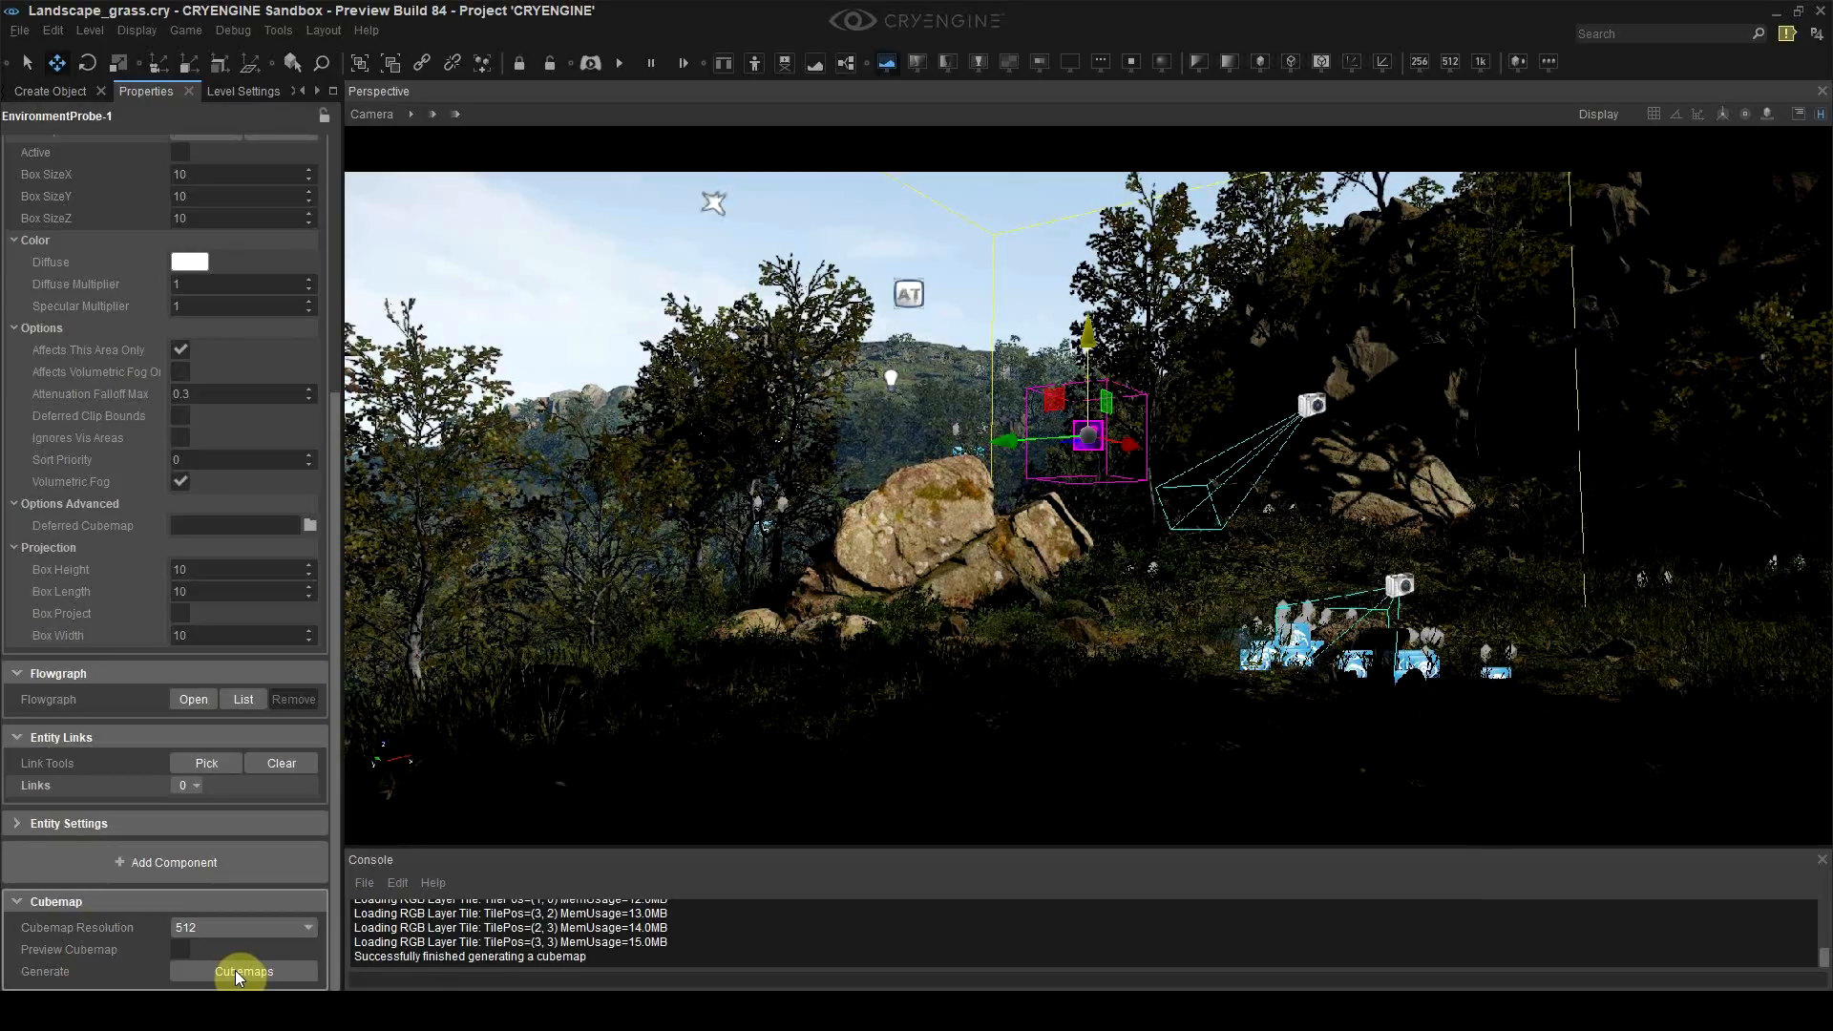
pyautogui.click(596, 960)
pyautogui.moveTo(543, 961); pyautogui.dragTo(360, 956)
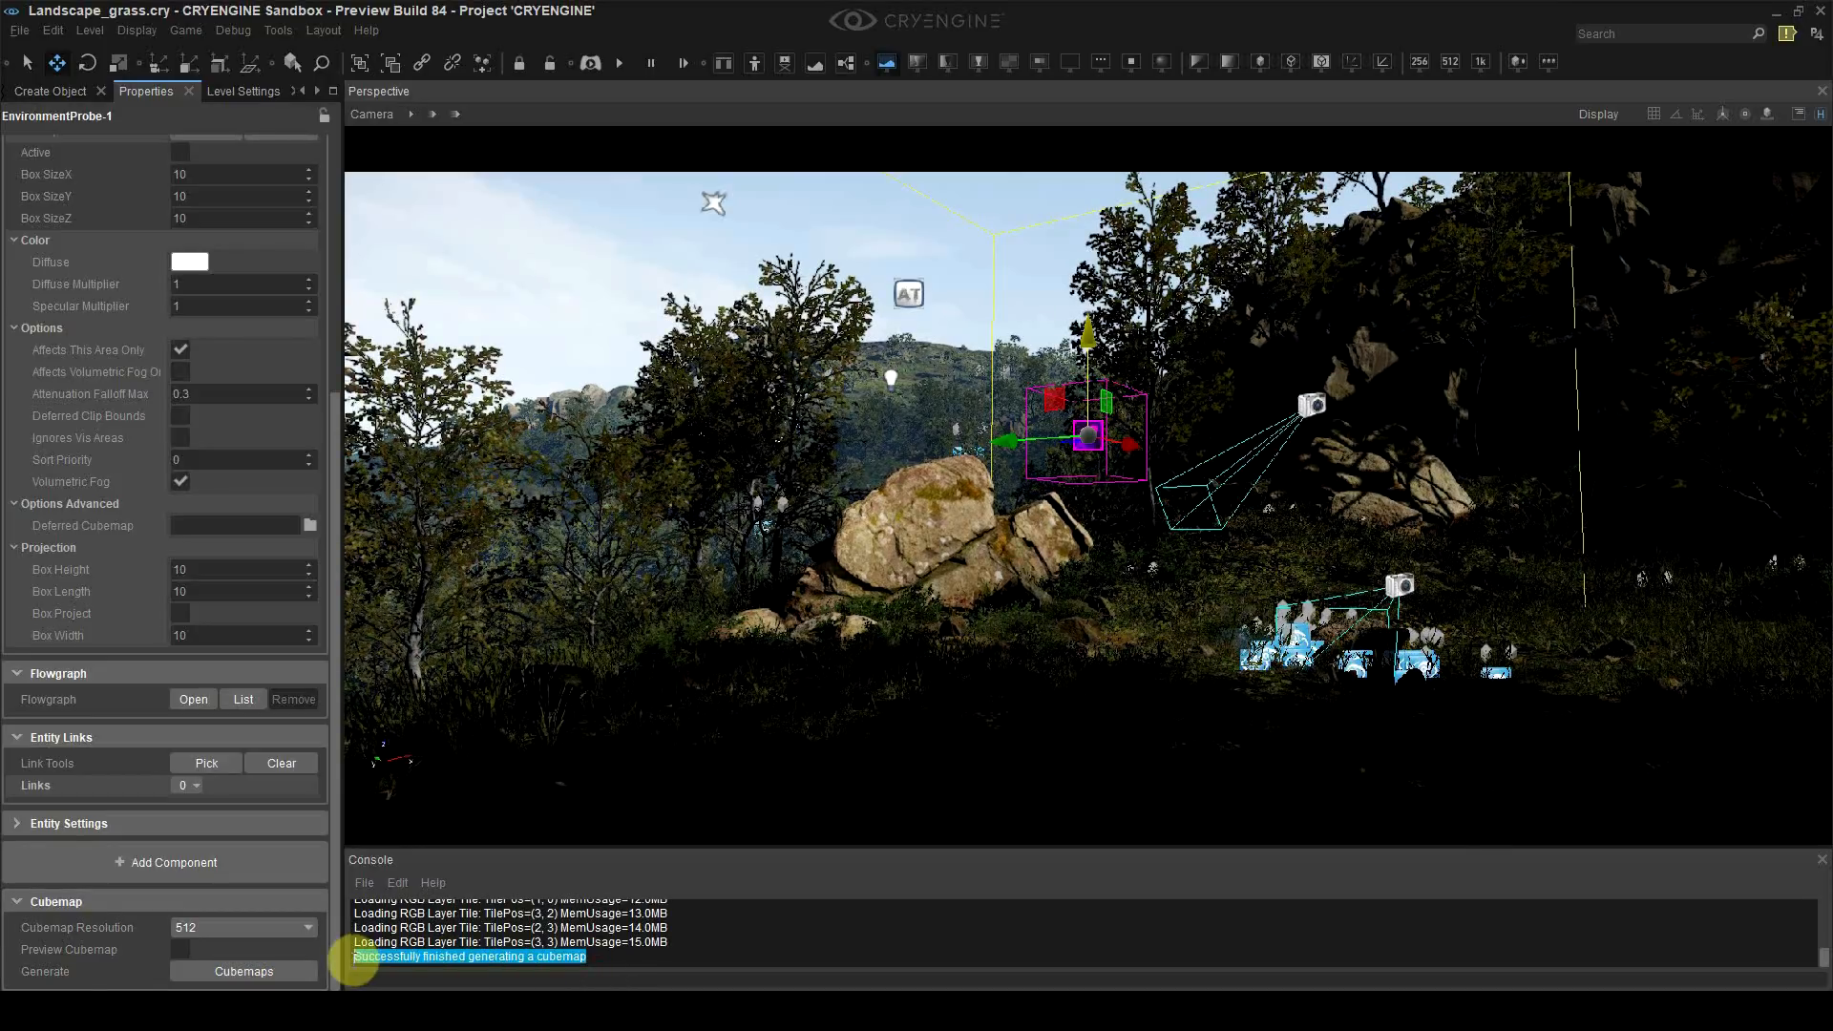
pyautogui.click(411, 956)
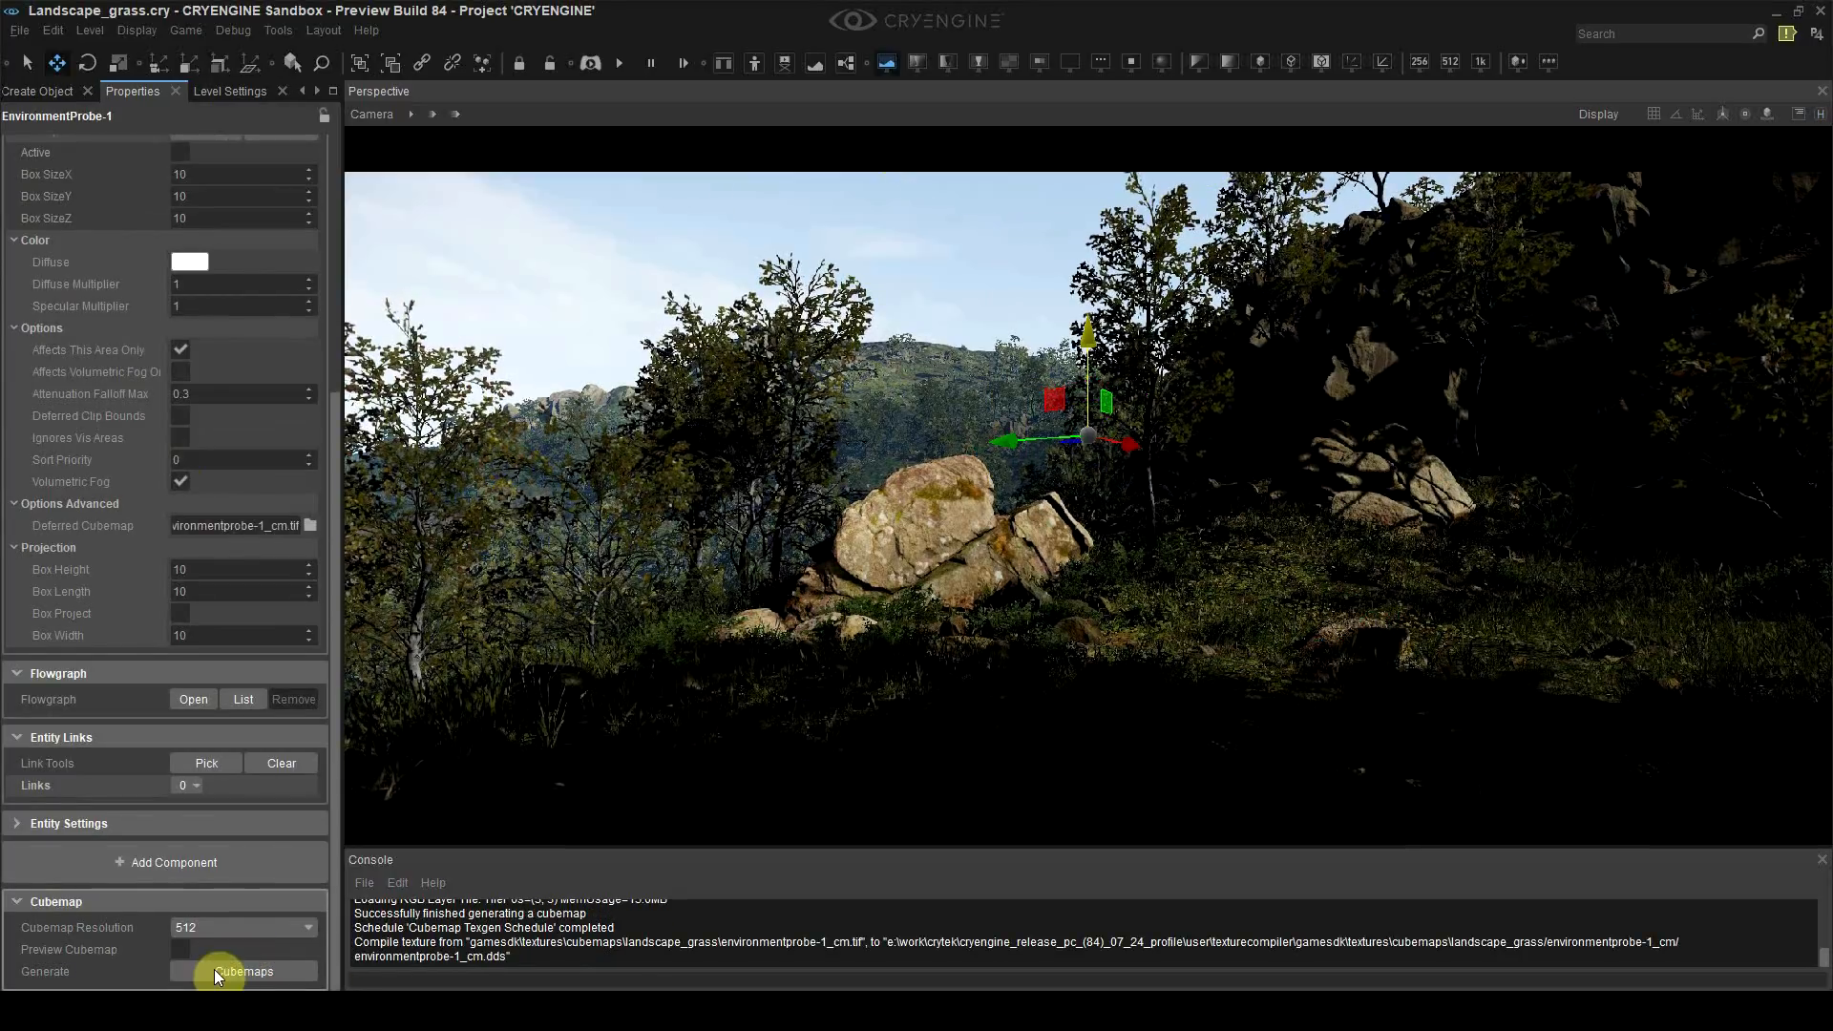
# Step: Activate the environment probe and set its Box SizeX, Box SizeY and Box SizeZ to 10000
pyautogui.scroll(4, 208, 915)
pyautogui.scroll(1, 200, 908)
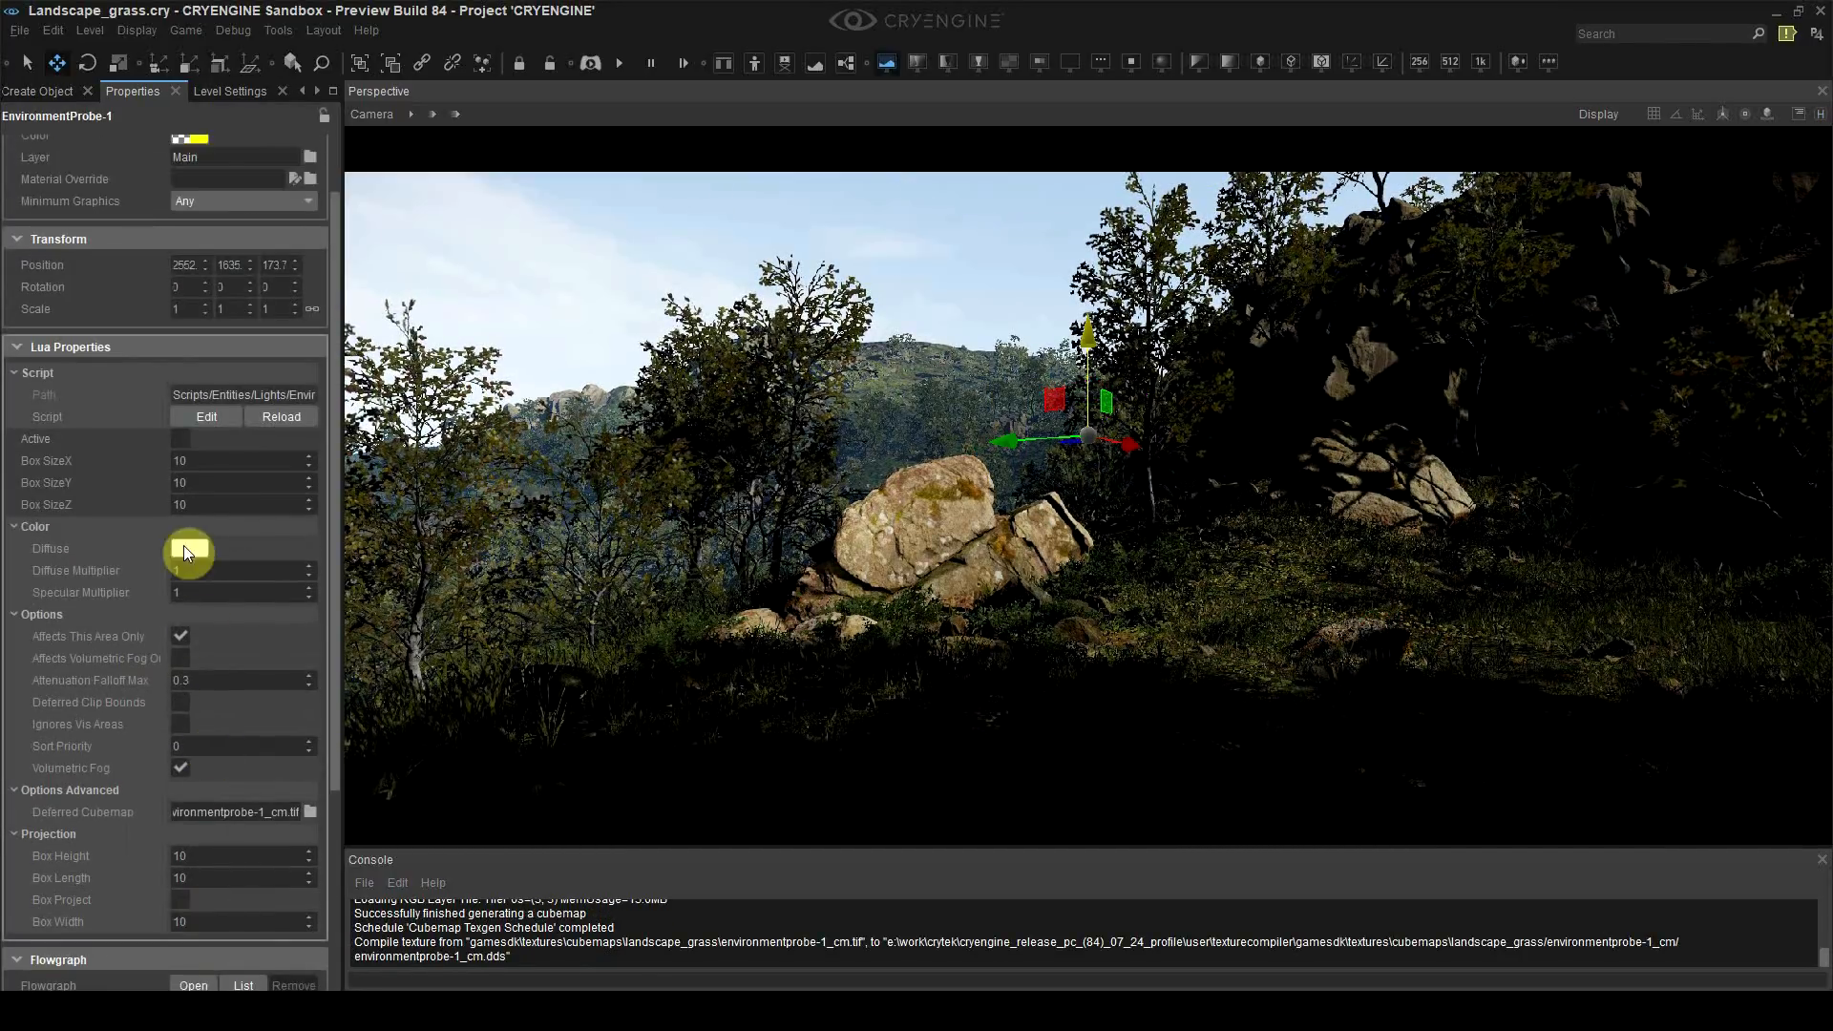
pyautogui.click(182, 438)
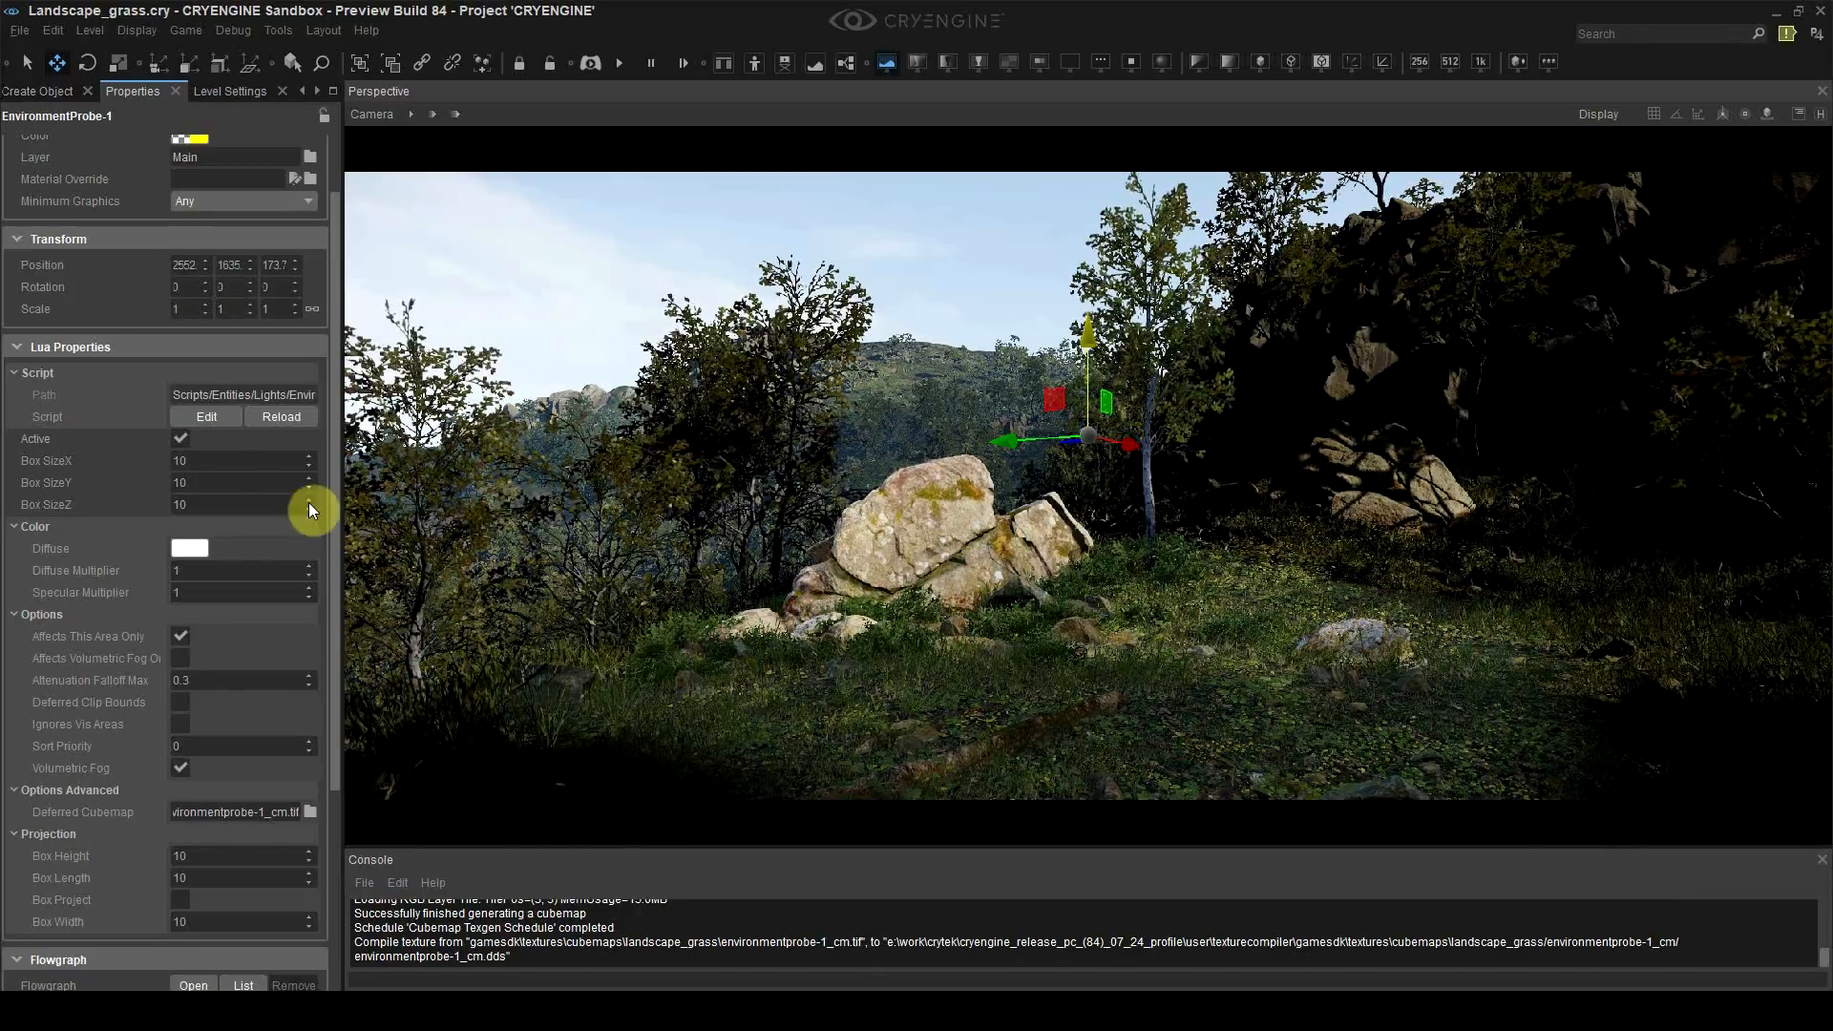
pyautogui.click(200, 482)
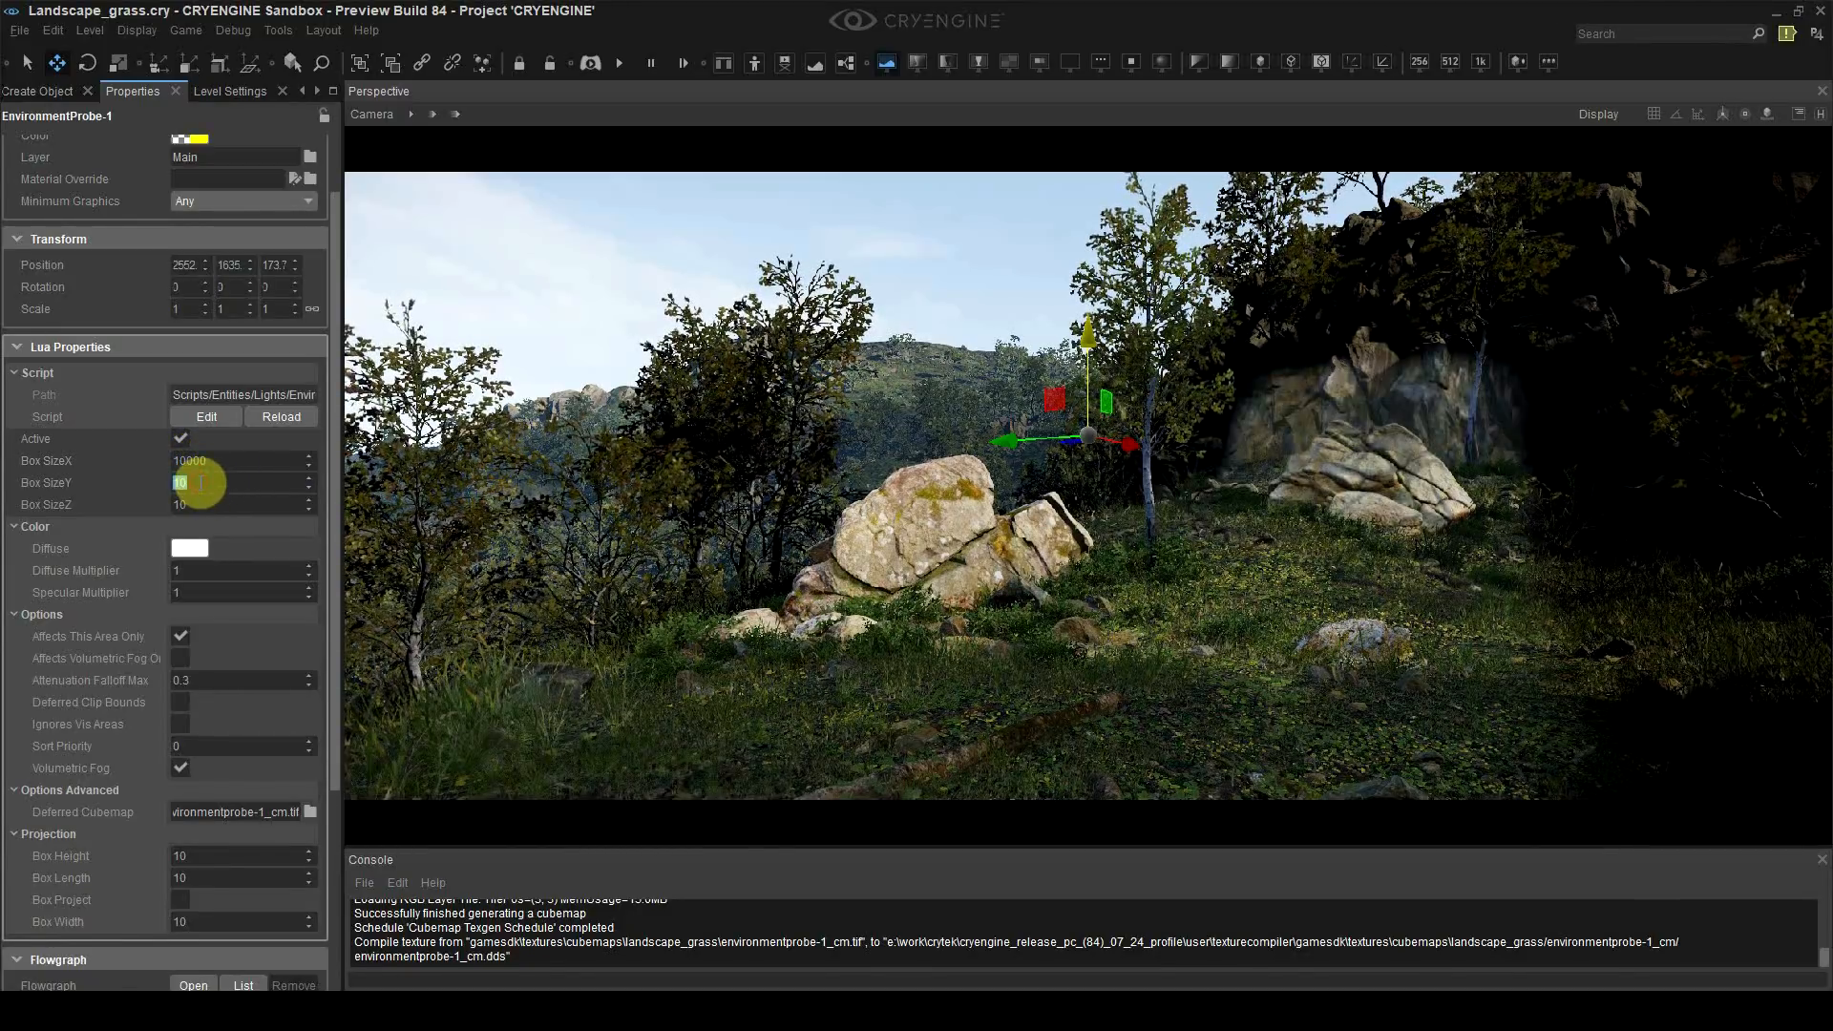
pyautogui.write('10000')
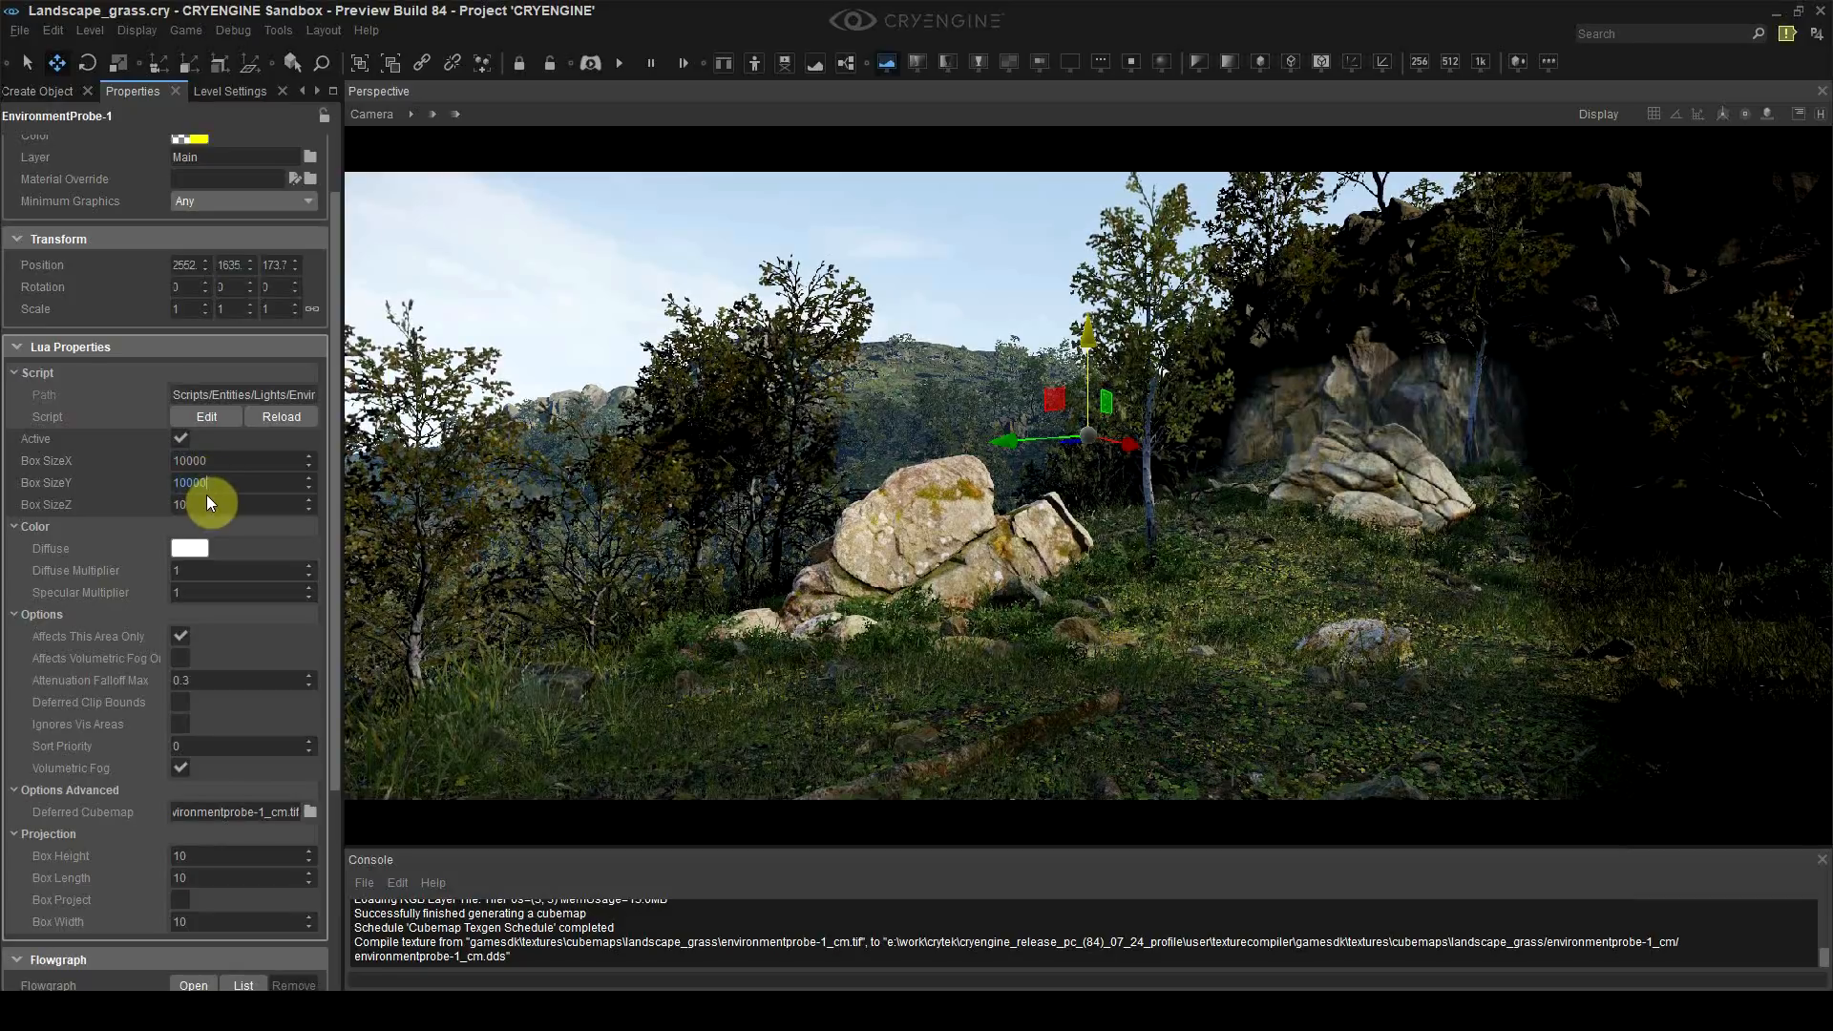
pyautogui.click(201, 503)
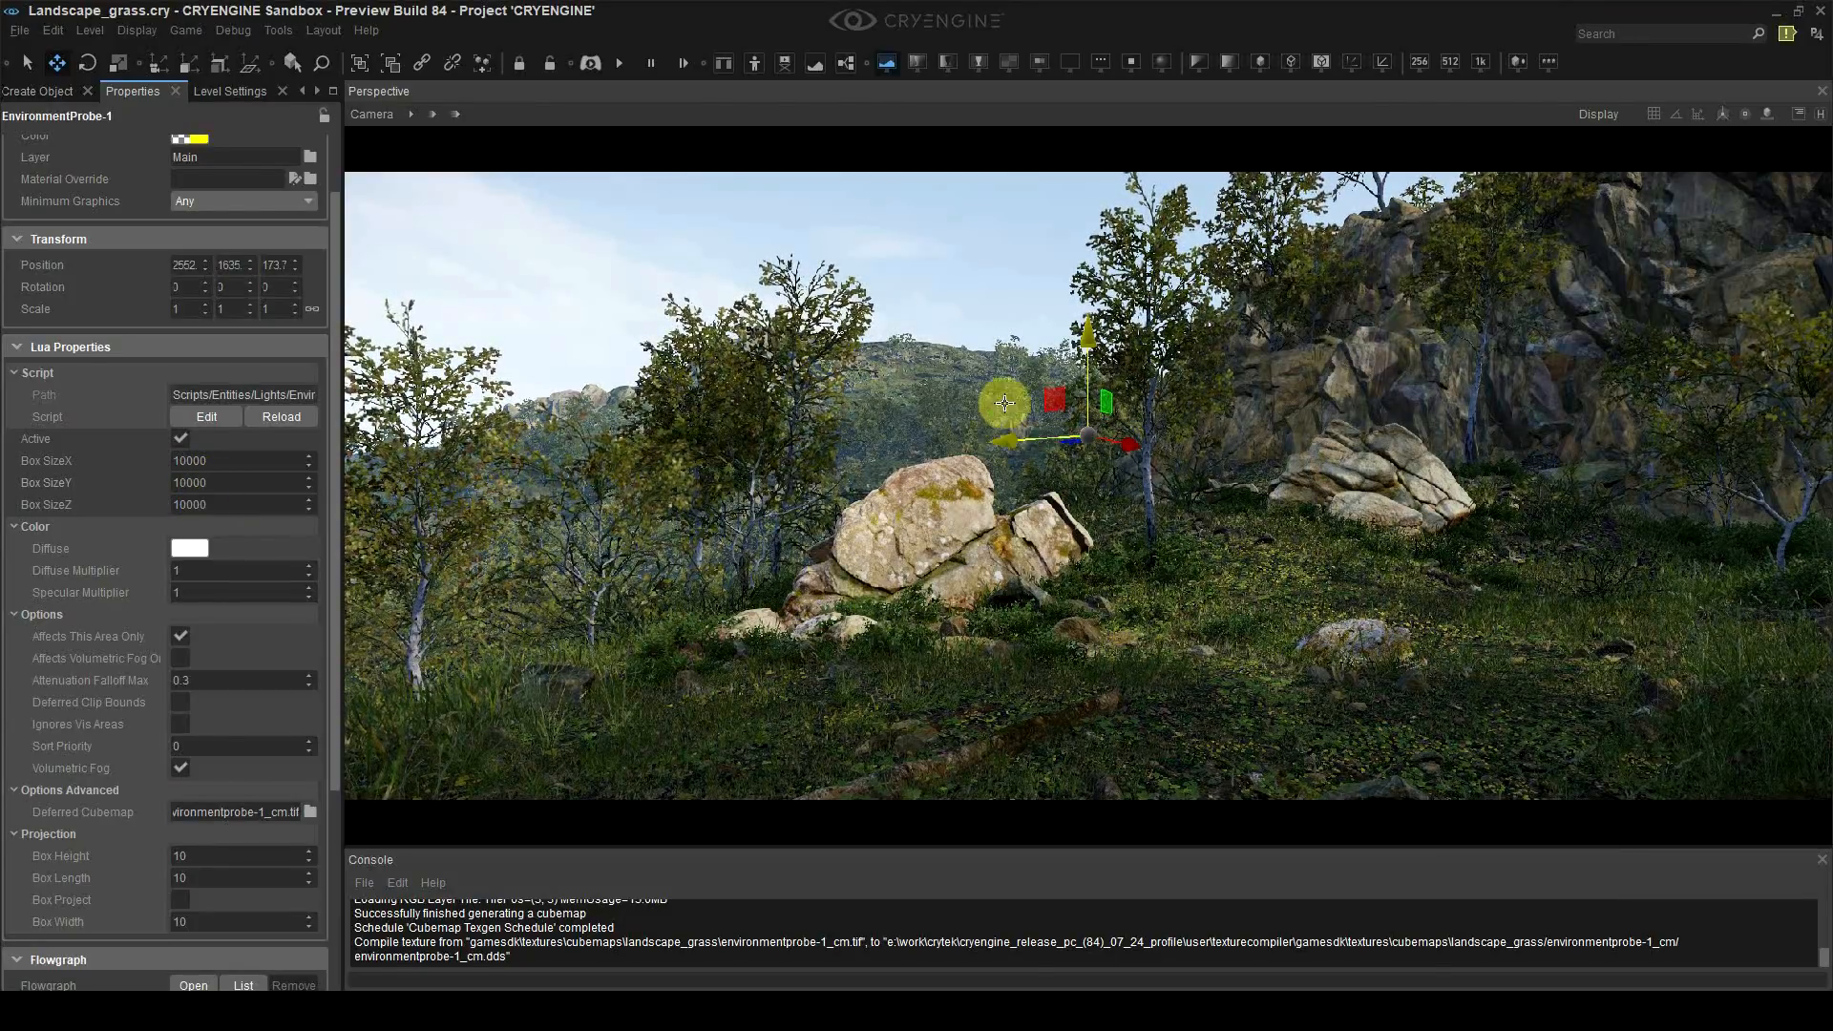
# Step: Rename the environment probe as Global_EnvProbe
pyautogui.scroll(2, 254, 197)
pyautogui.click(252, 195)
pyautogui.write('Global_Cub')
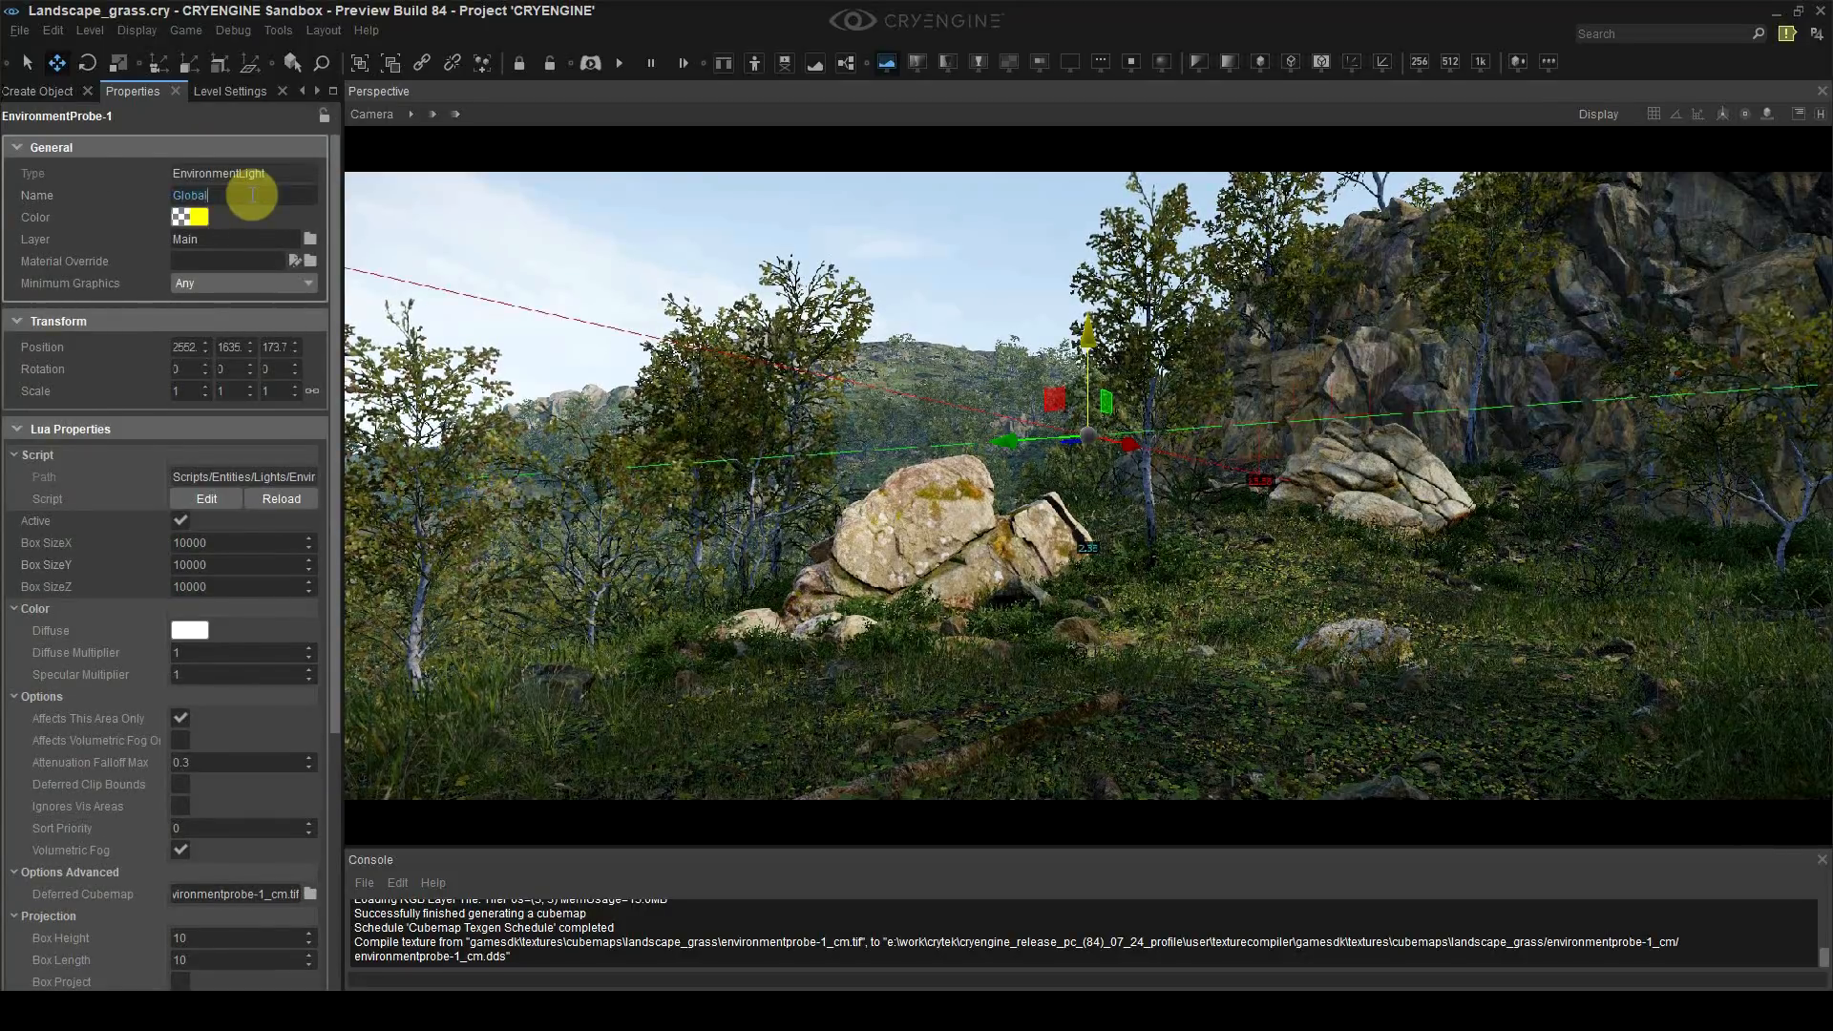
pyautogui.press('BackSpace')
pyautogui.press('BackSpace')
pyautogui.press('BackSpace')
pyautogui.write('EnvProbe')
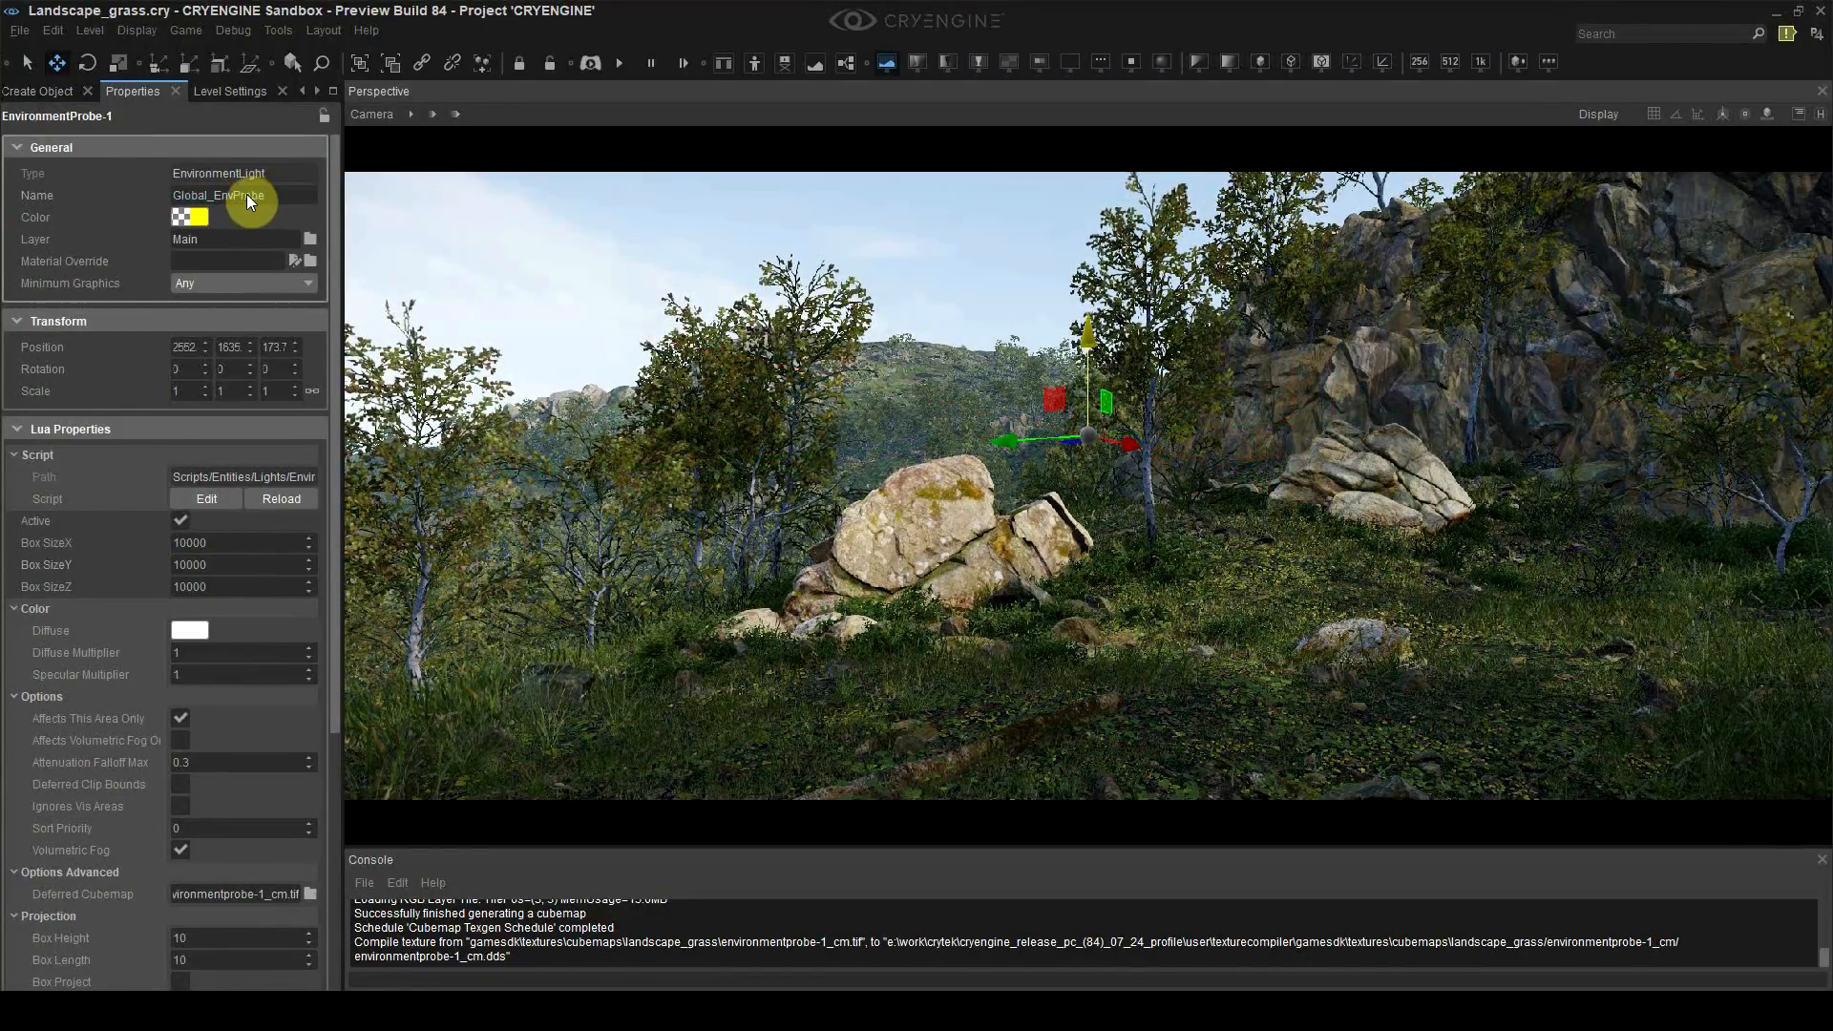
# Step: Open the level settings and activate Total Illumination V2
pyautogui.click(229, 91)
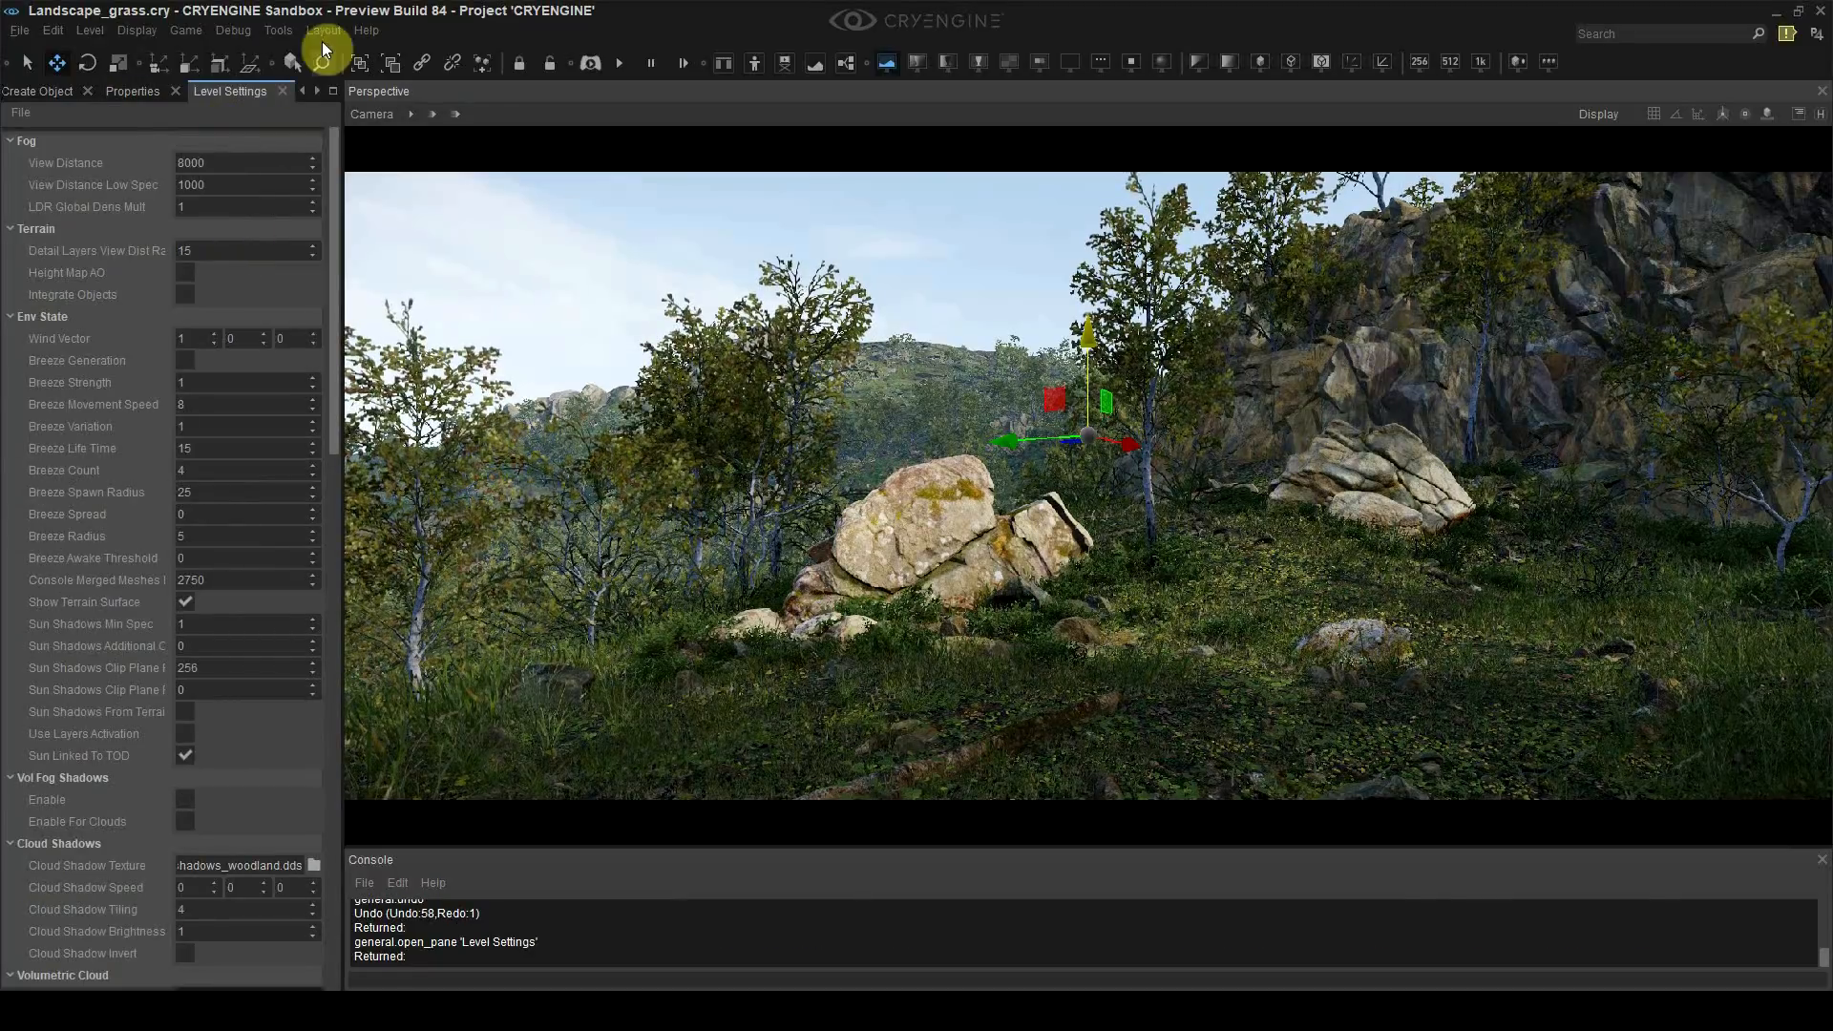
pyautogui.click(278, 30)
pyautogui.moveTo(286, 52)
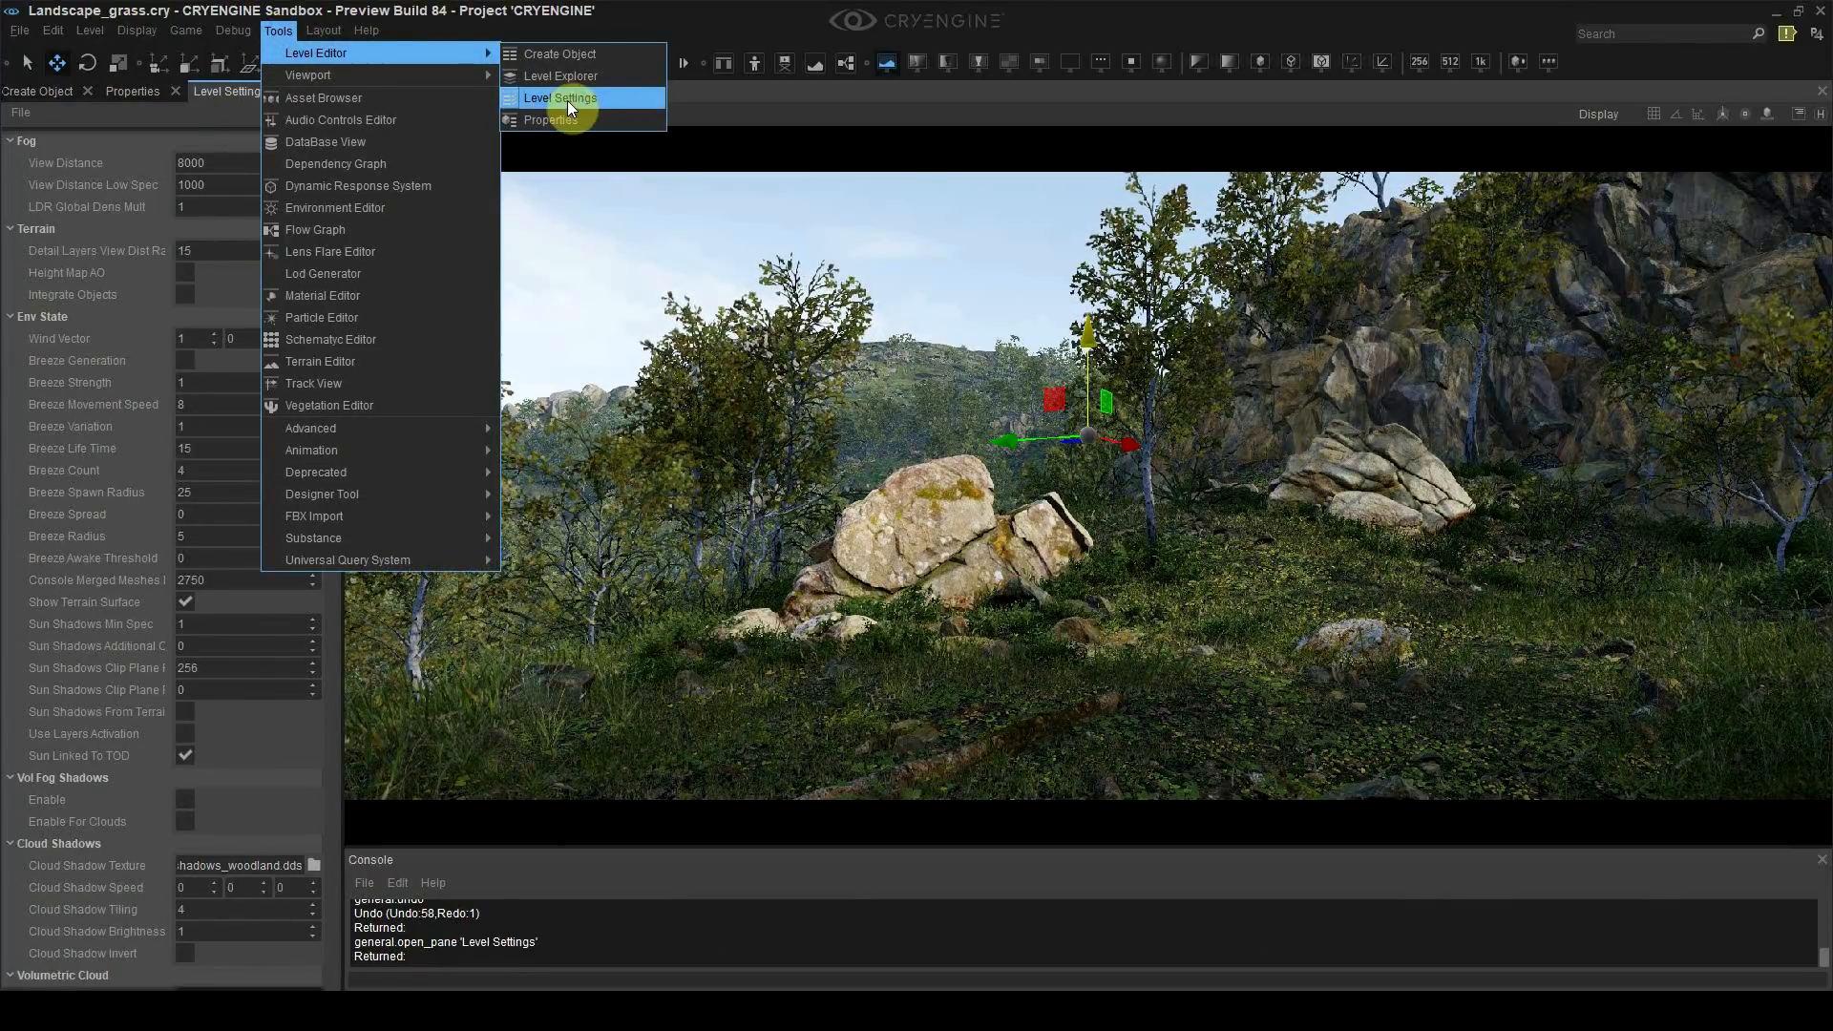
pyautogui.click(577, 101)
pyautogui.scroll(-20, 88, 170)
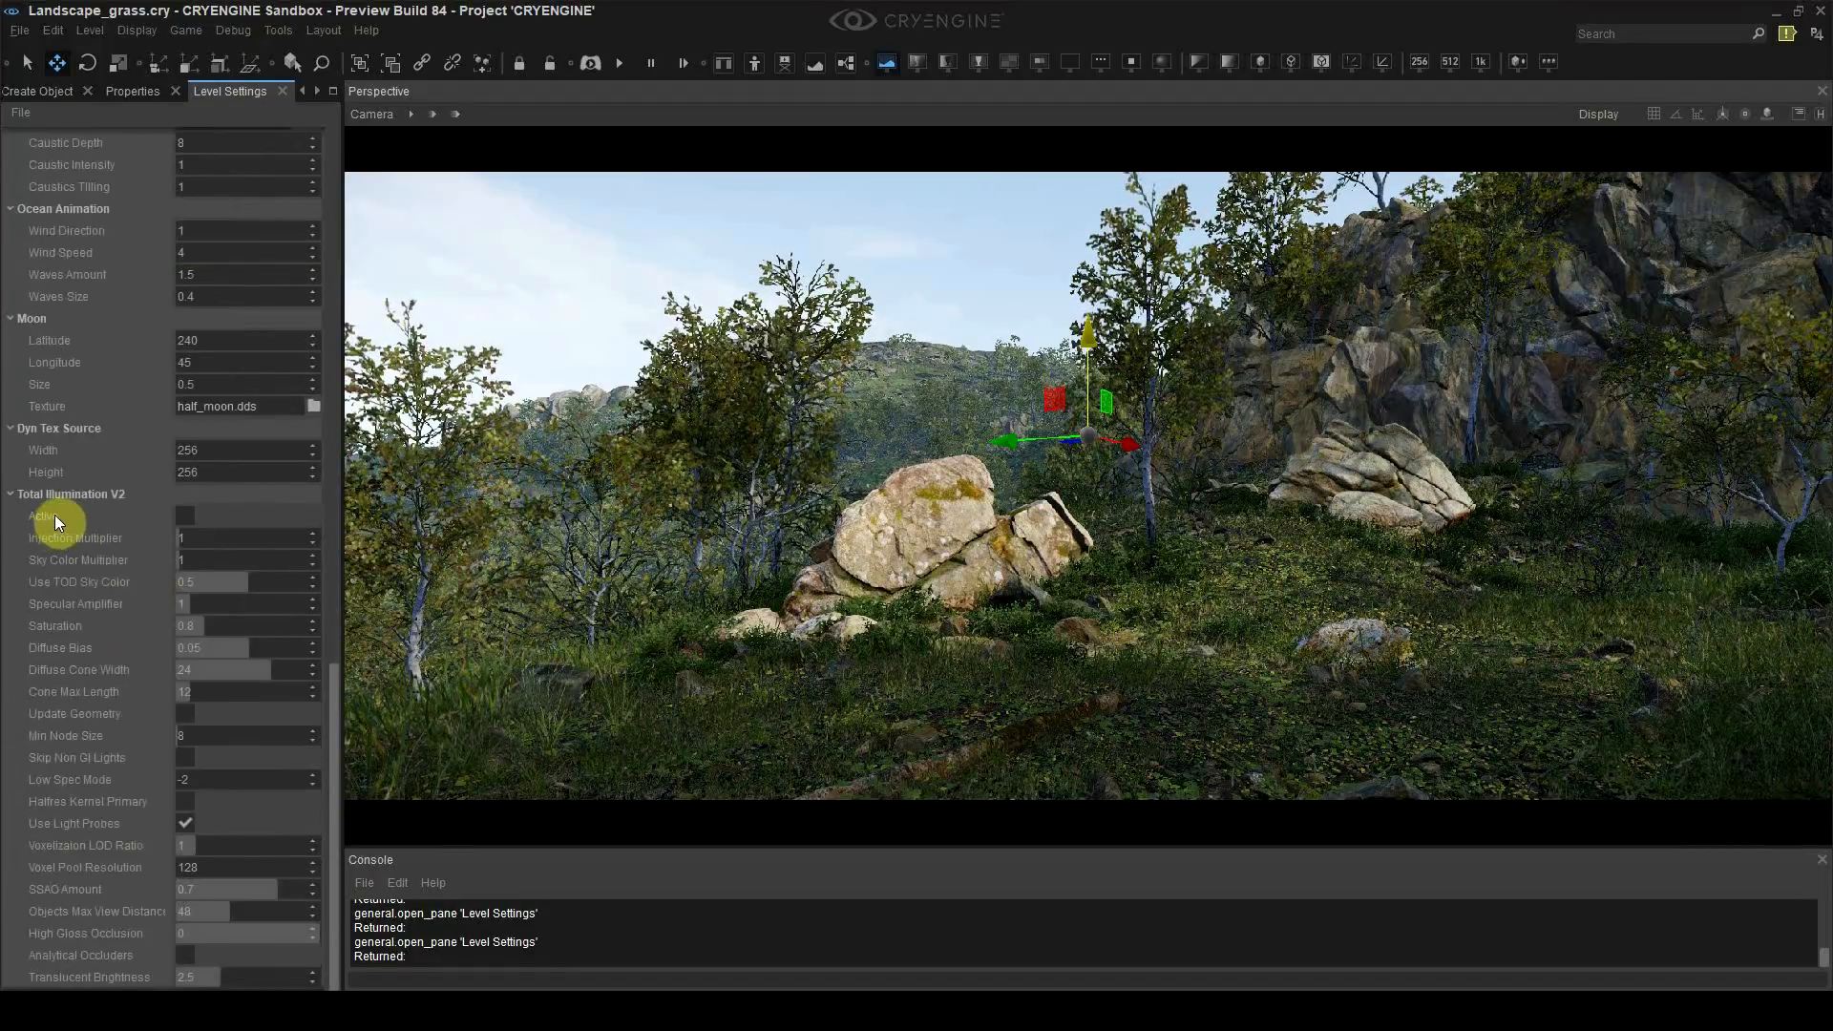
pyautogui.click(185, 516)
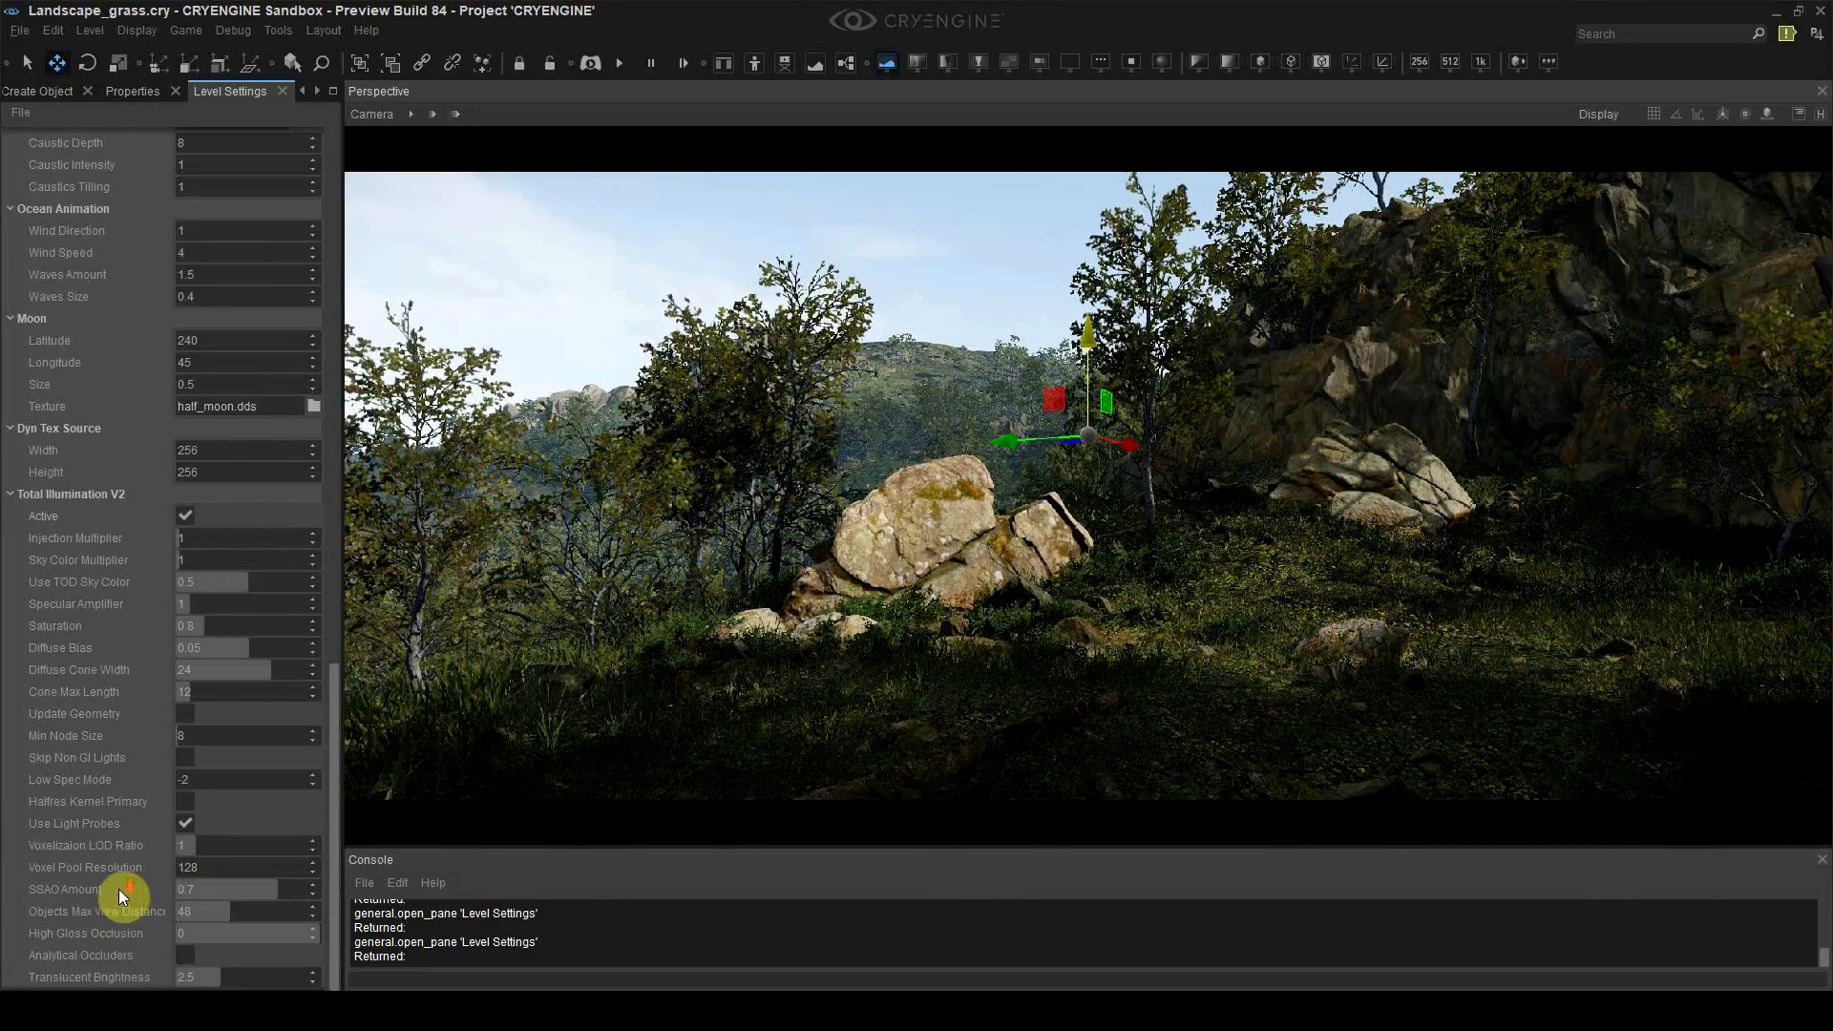
# Step: Try a higher Sky Color Multiplier for Total Illumination, reset it to 1, and vary the Injection Multiplier
pyautogui.moveTo(197, 560); pyautogui.dragTo(239, 563)
pyautogui.click(239, 563)
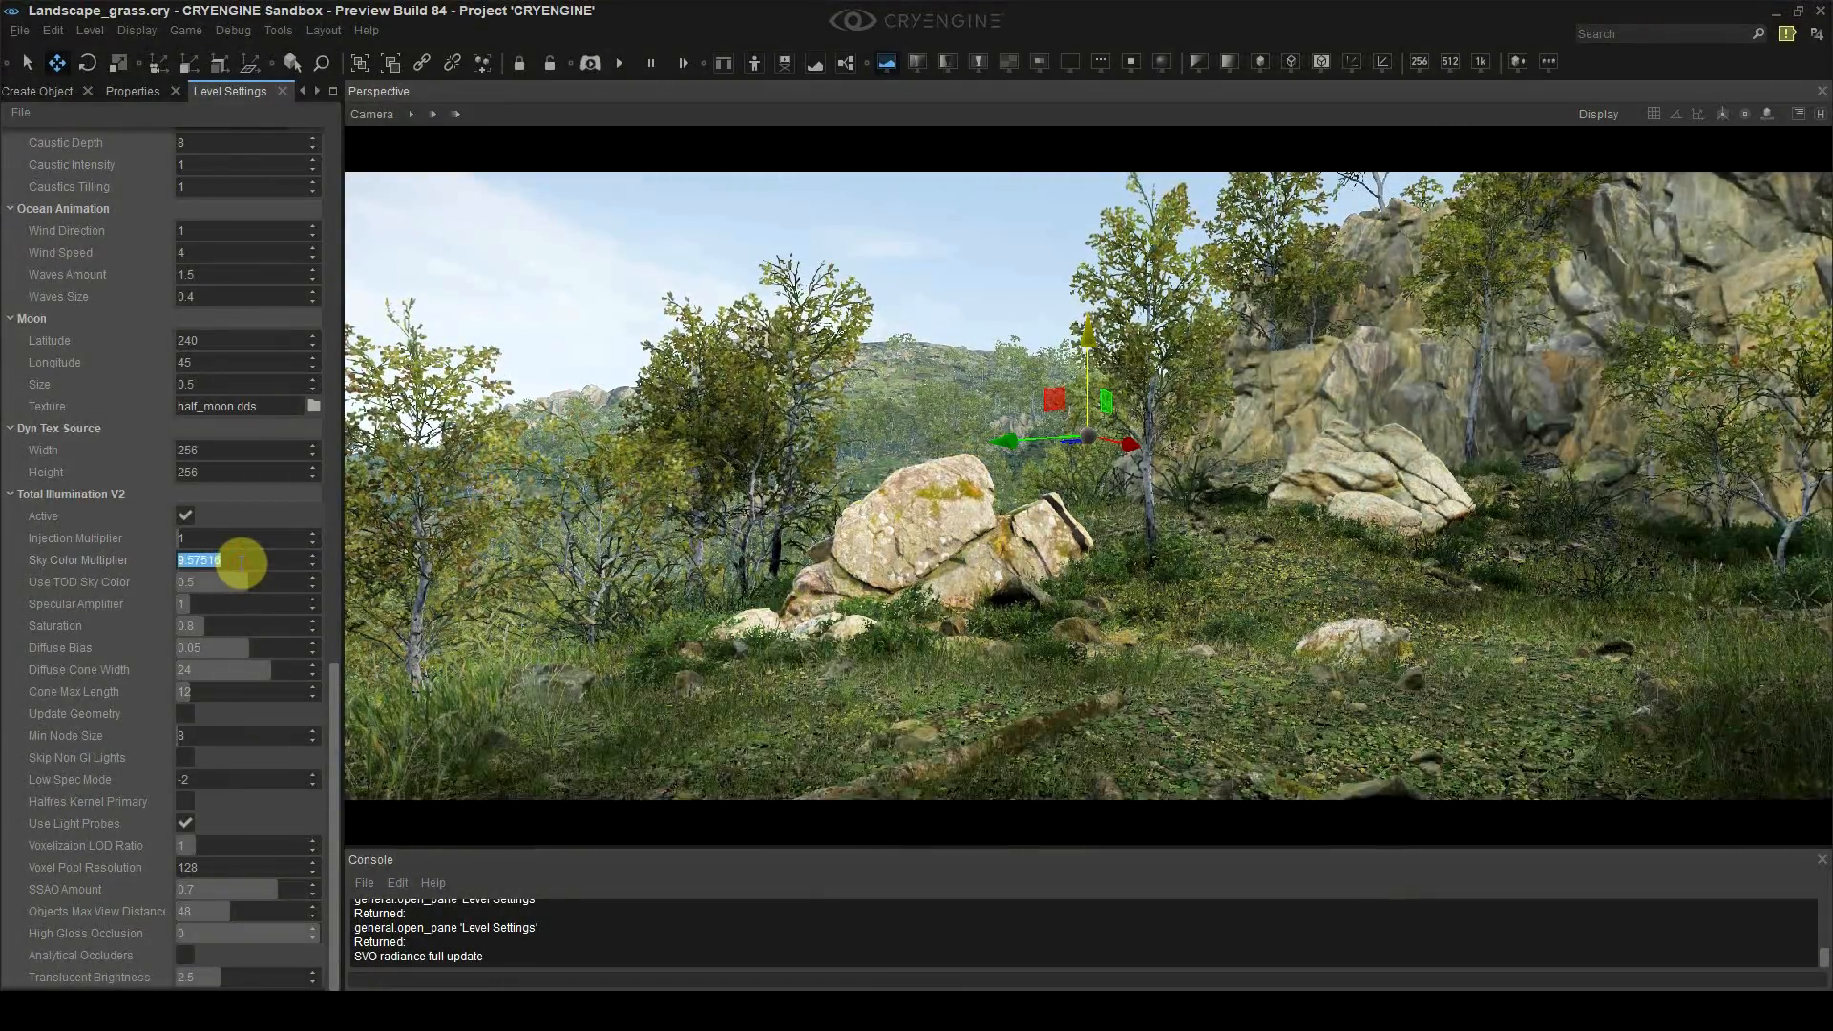
pyautogui.write('1')
pyautogui.press('Return')
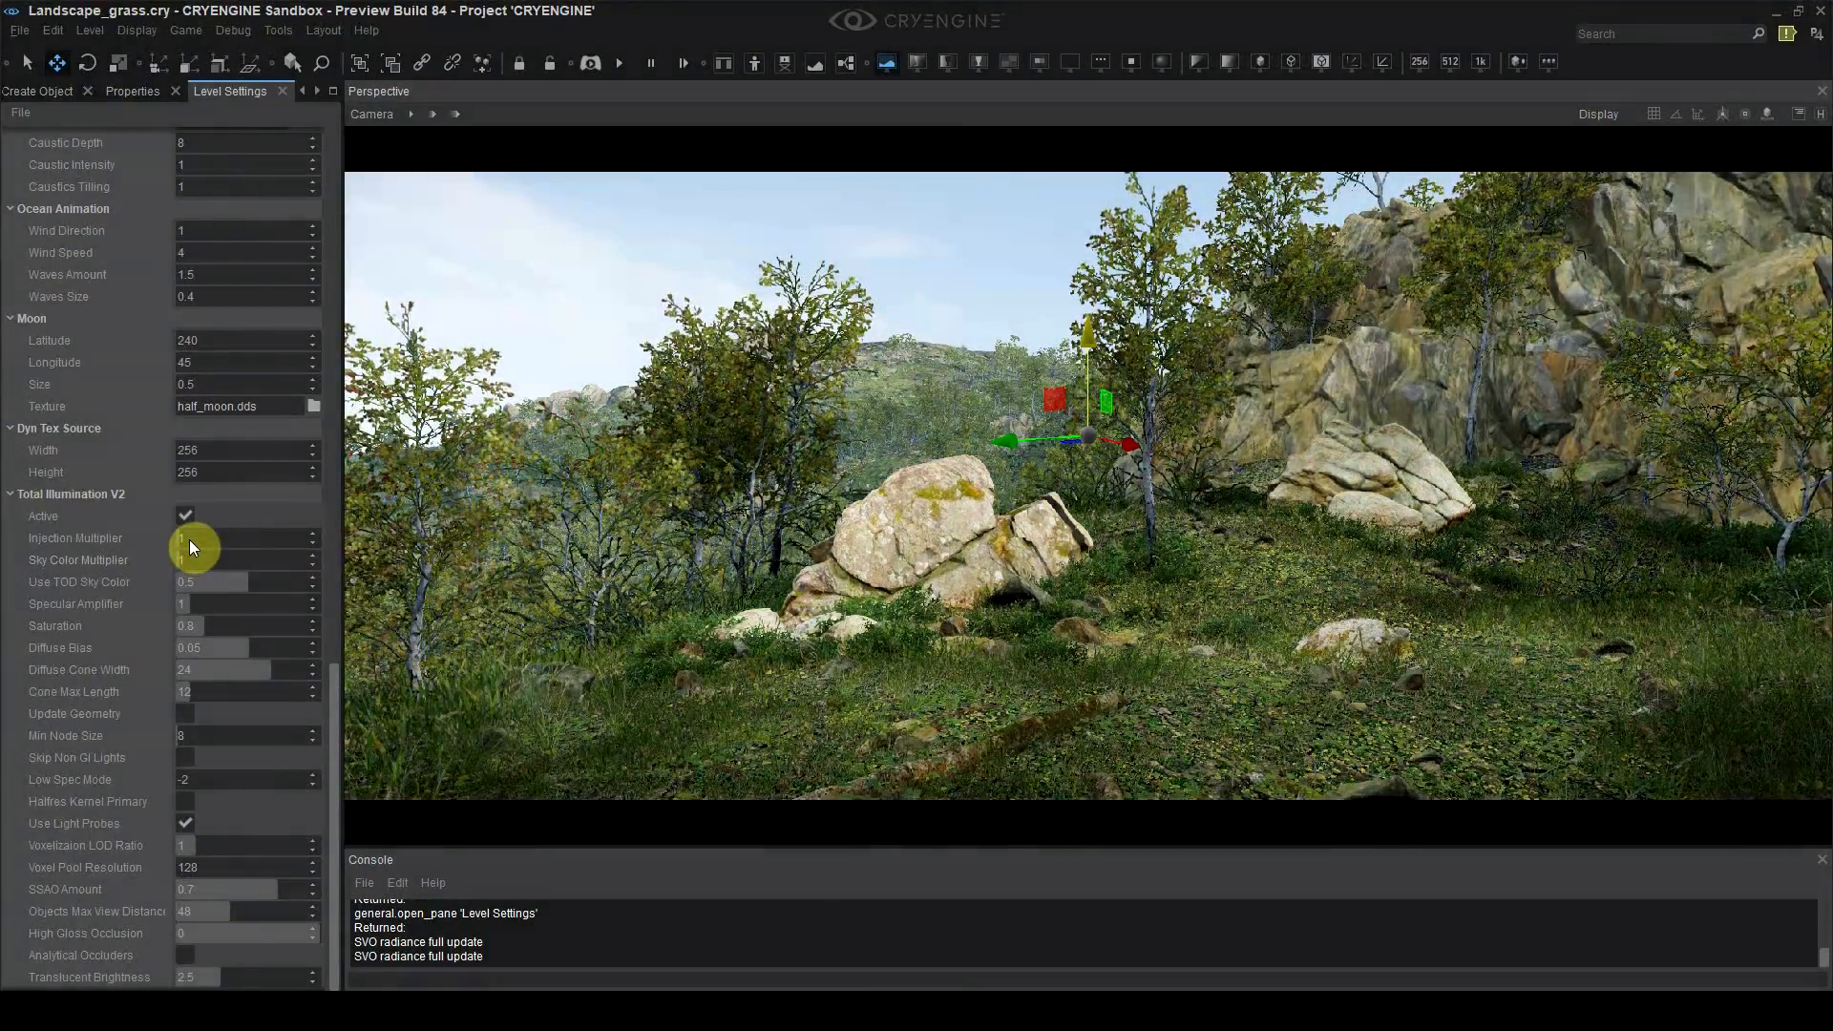
pyautogui.moveTo(191, 540); pyautogui.dragTo(122, 546)
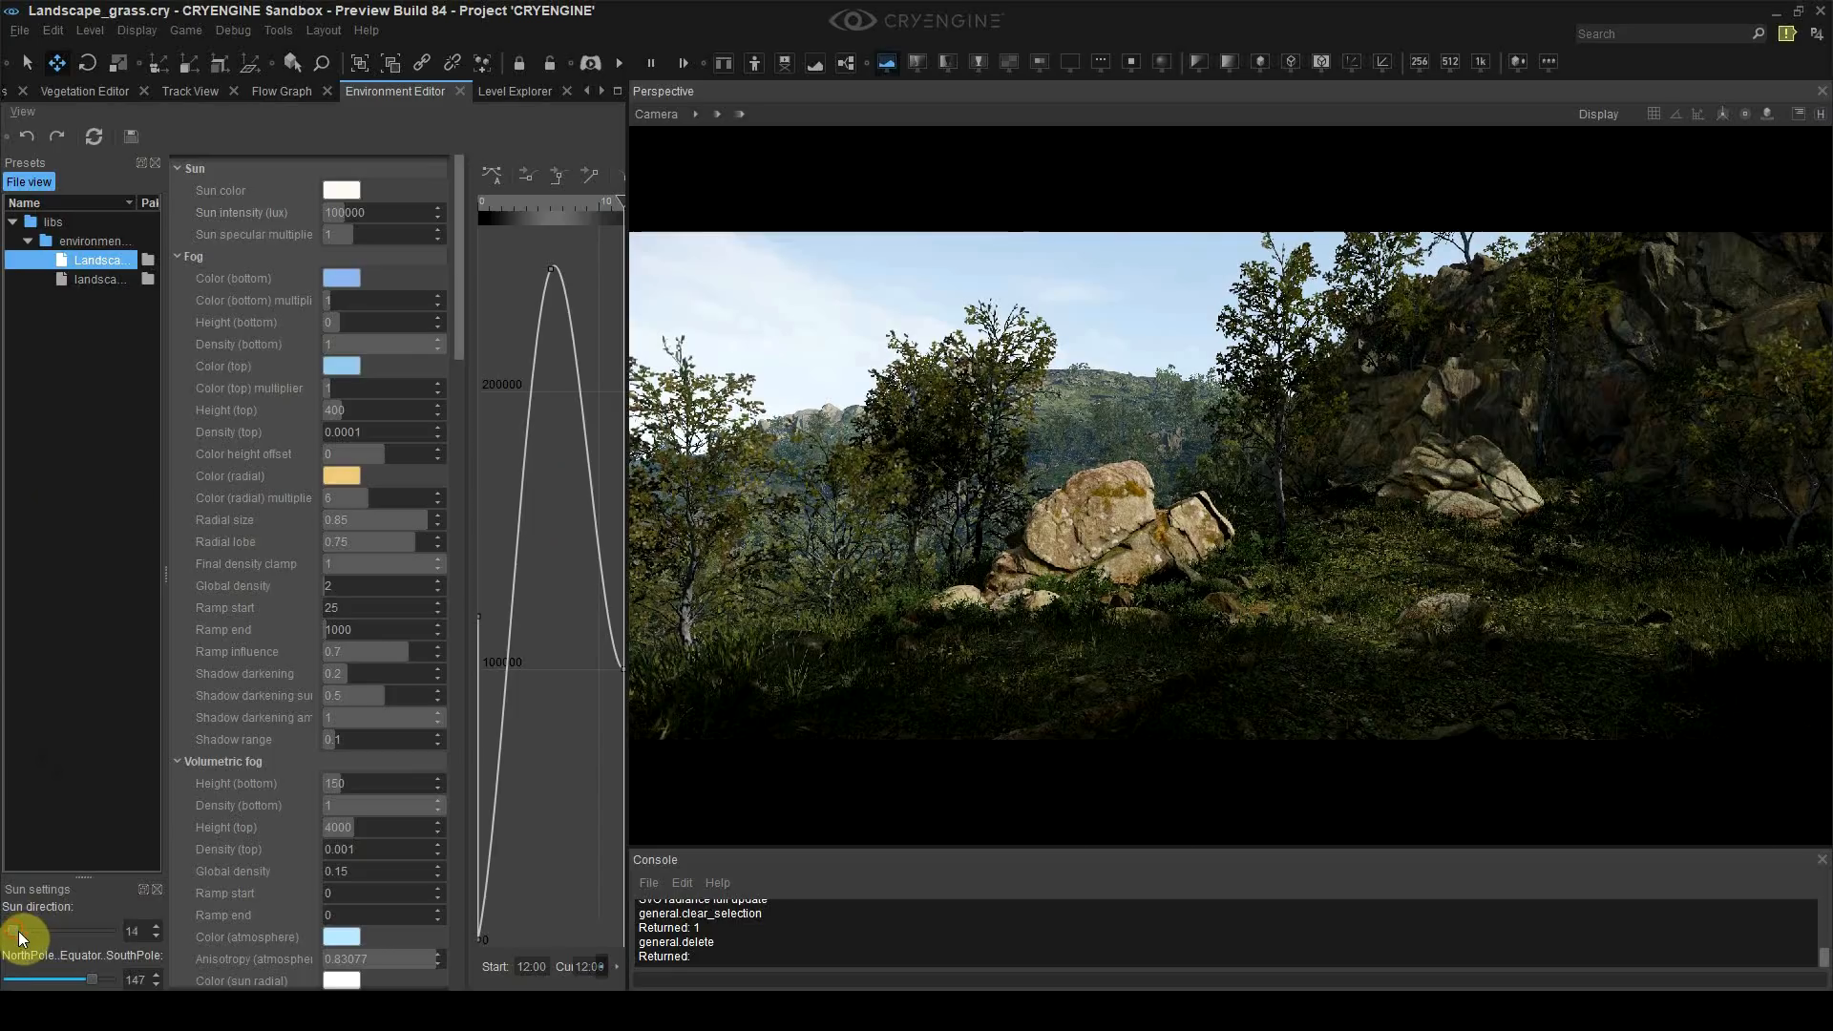
# Step: Try different sun angles, finishing with a Sun direction of 11 and a NorthPole-Equator-SouthPole value of 145
pyautogui.moveTo(28, 948)
pyautogui.mouseDown()
pyautogui.moveTo(96, 947)
pyautogui.moveTo(58, 953)
pyautogui.mouseUp()
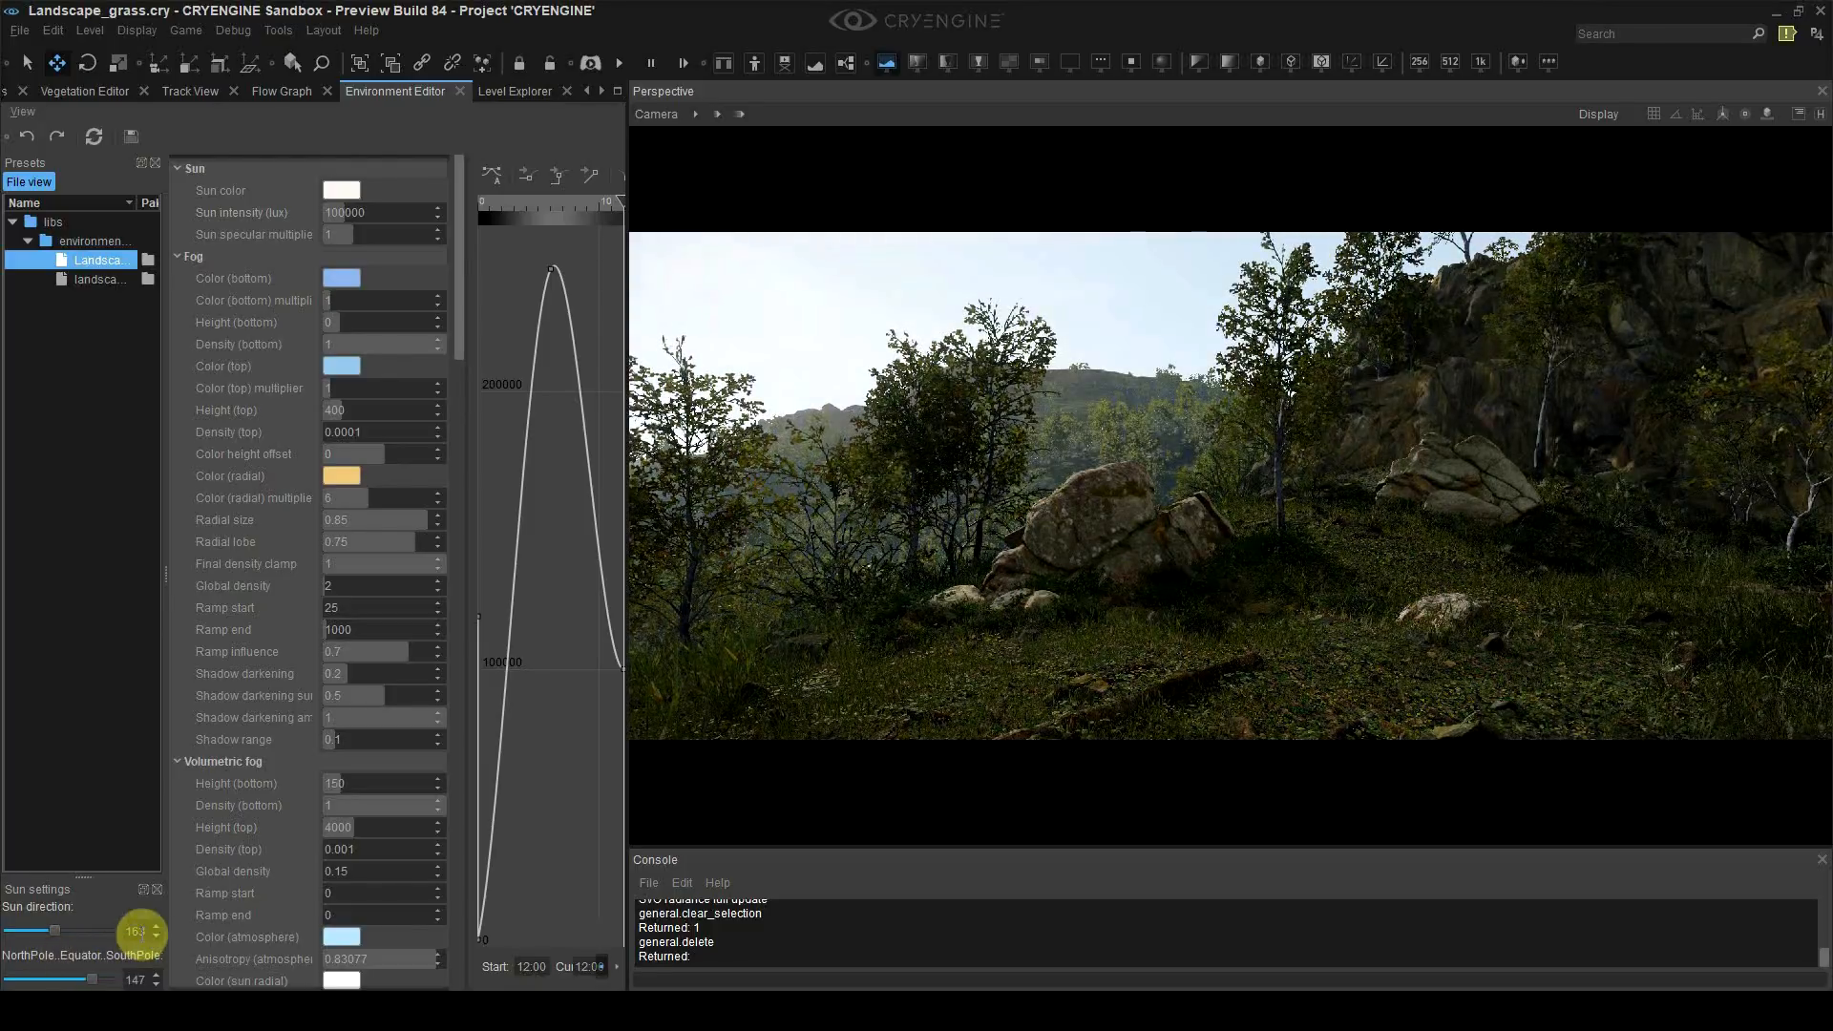
pyautogui.doubleClick(134, 931)
pyautogui.write('11')
pyautogui.press('Return')
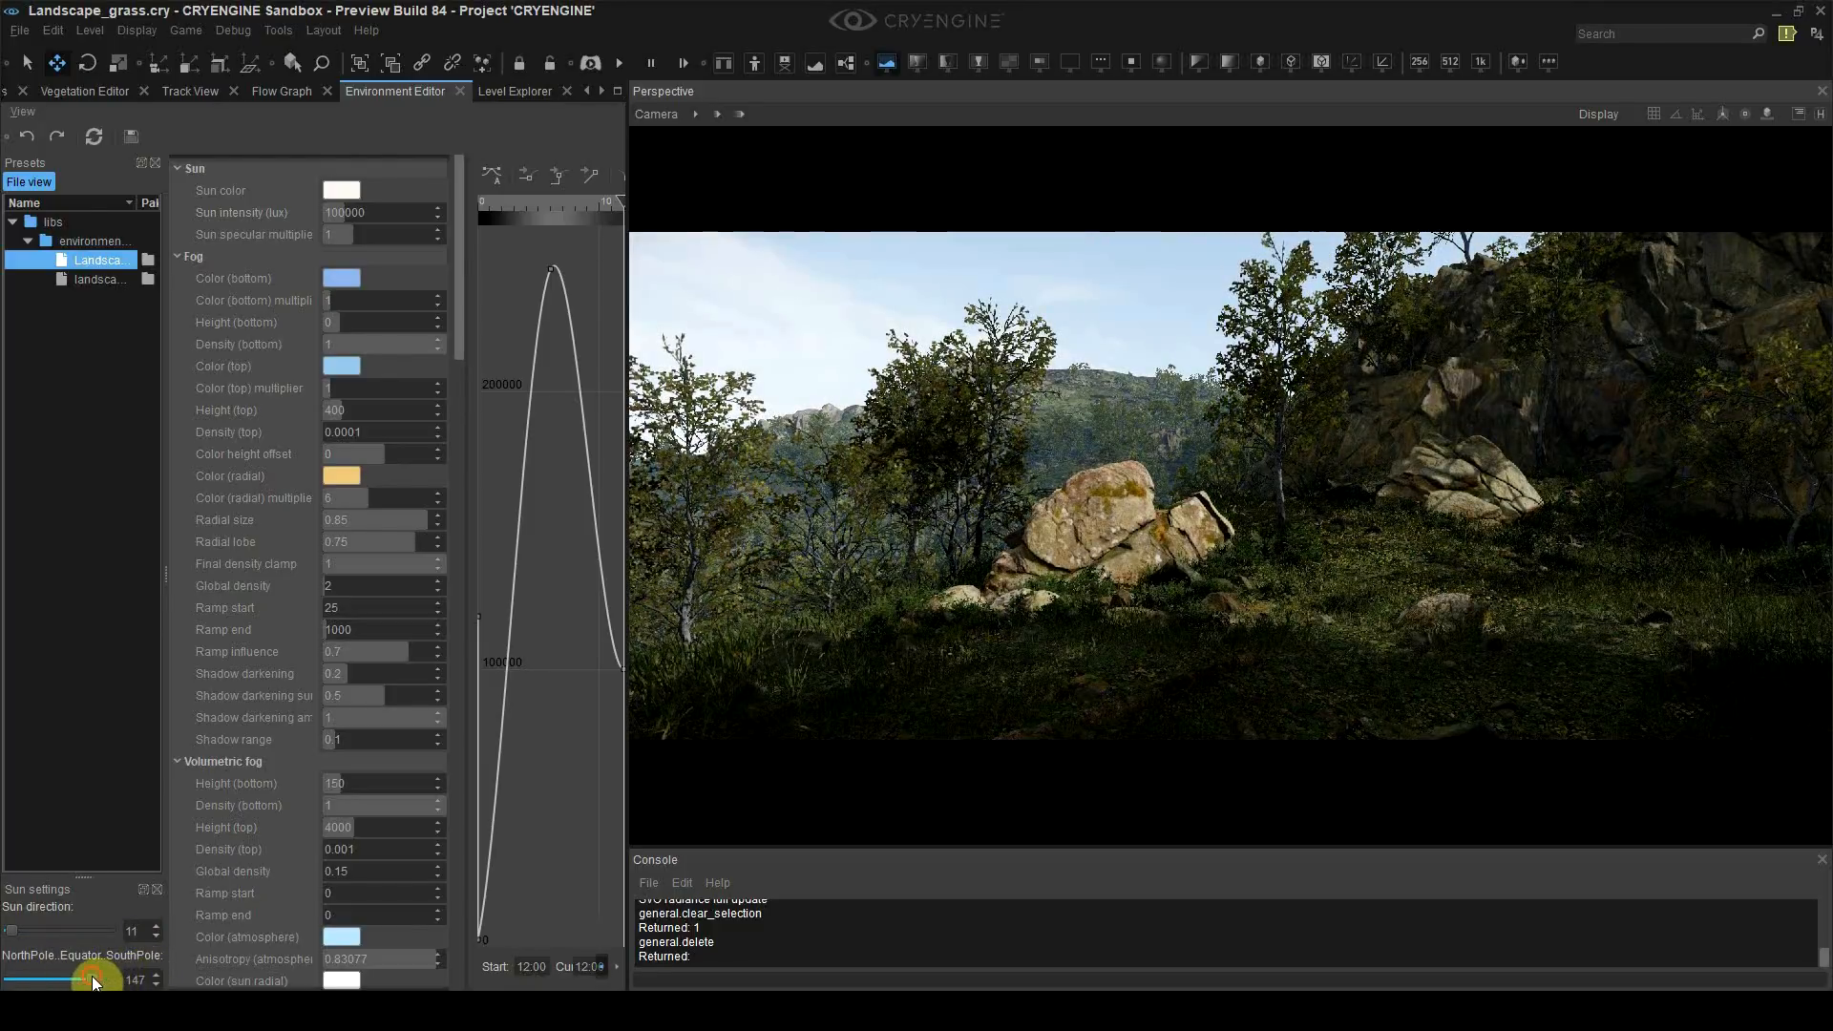
pyautogui.moveTo(93, 980); pyautogui.dragTo(9, 980)
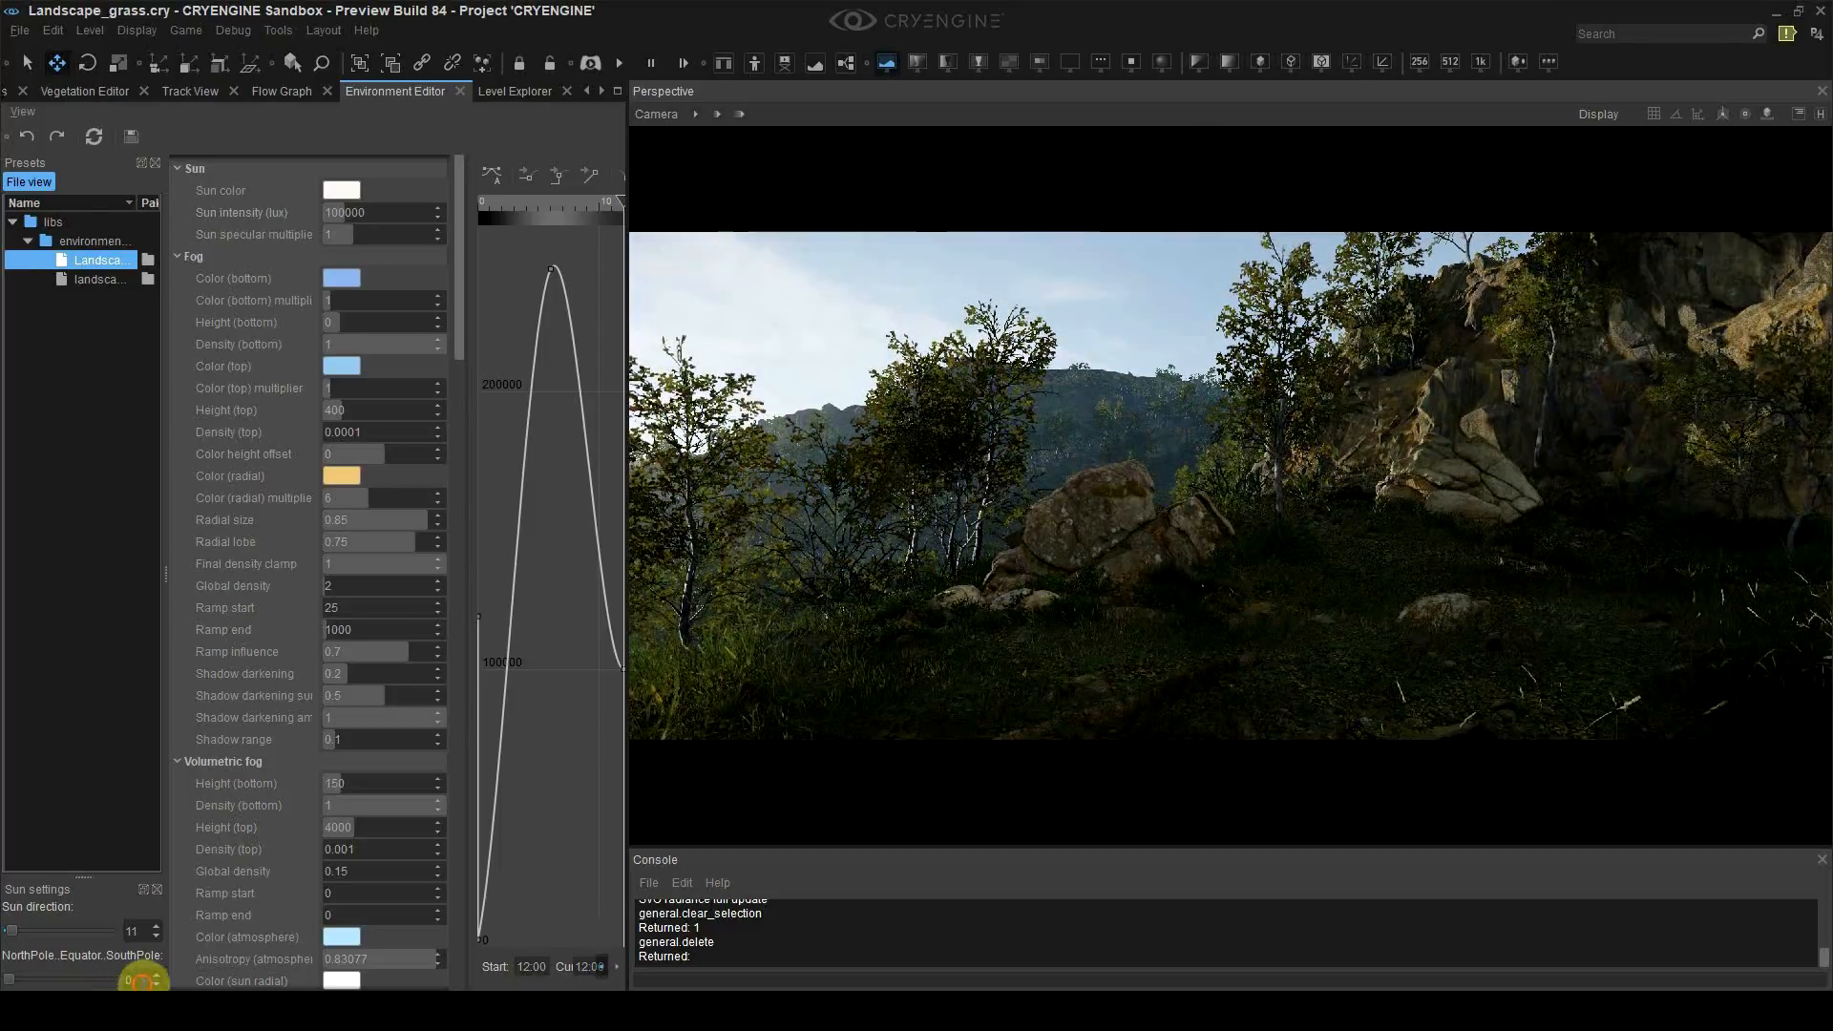
pyautogui.moveTo(143, 982); pyautogui.dragTo(107, 983)
pyautogui.write('145')
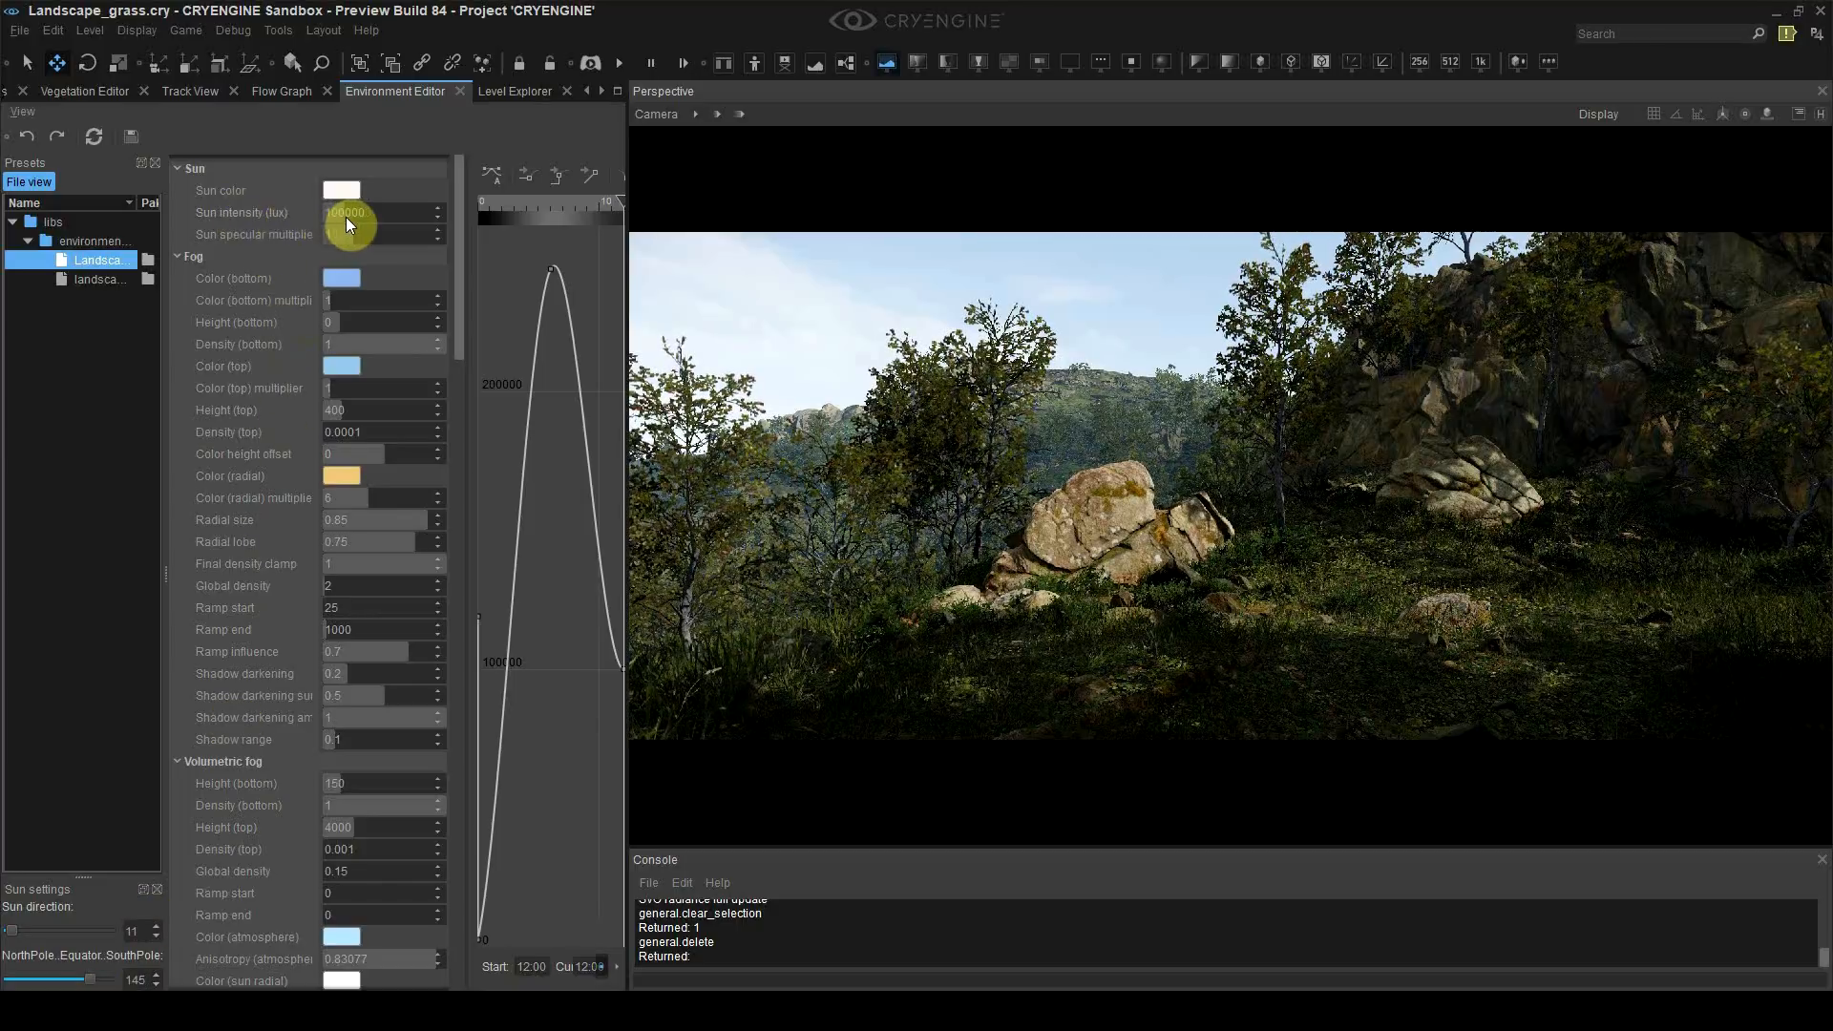
# Step: Try a lower sun intensity of about 23,800 lux and open its value for editing
pyautogui.moveTo(347, 224)
pyautogui.mouseDown()
pyautogui.moveTo(367, 212)
pyautogui.moveTo(337, 227)
pyautogui.mouseUp()
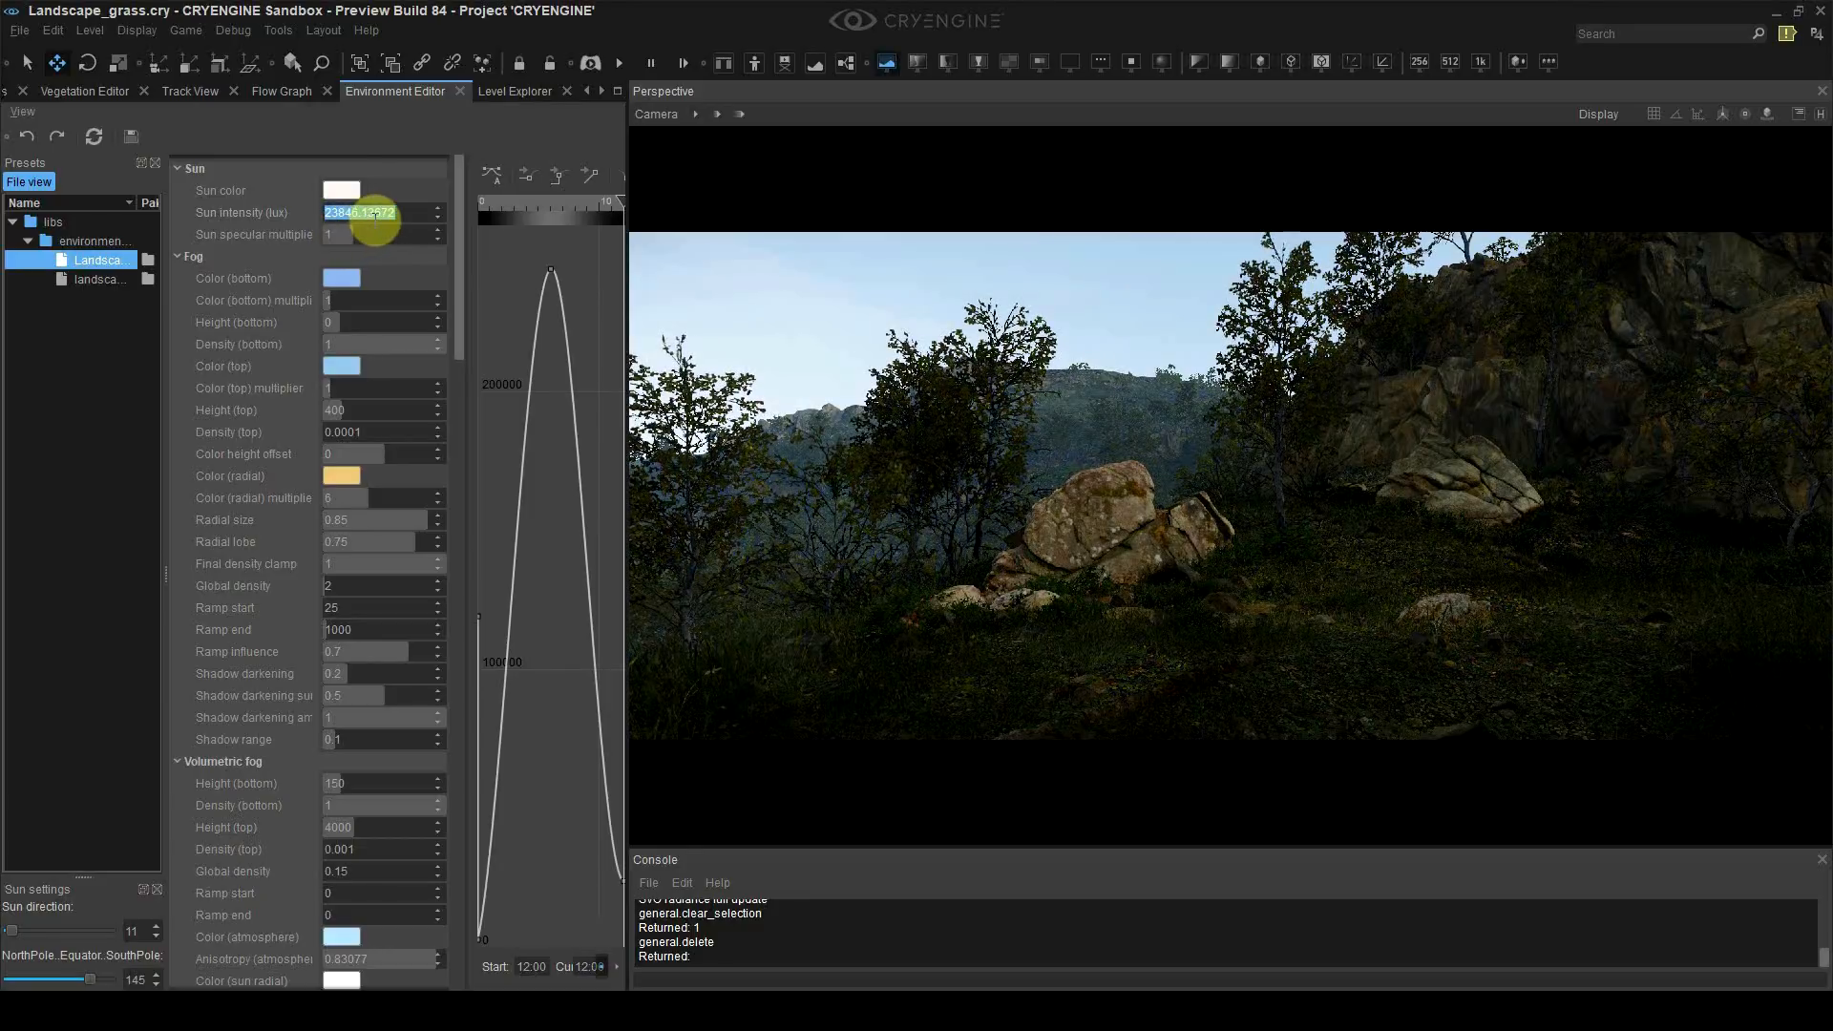
pyautogui.click(368, 214)
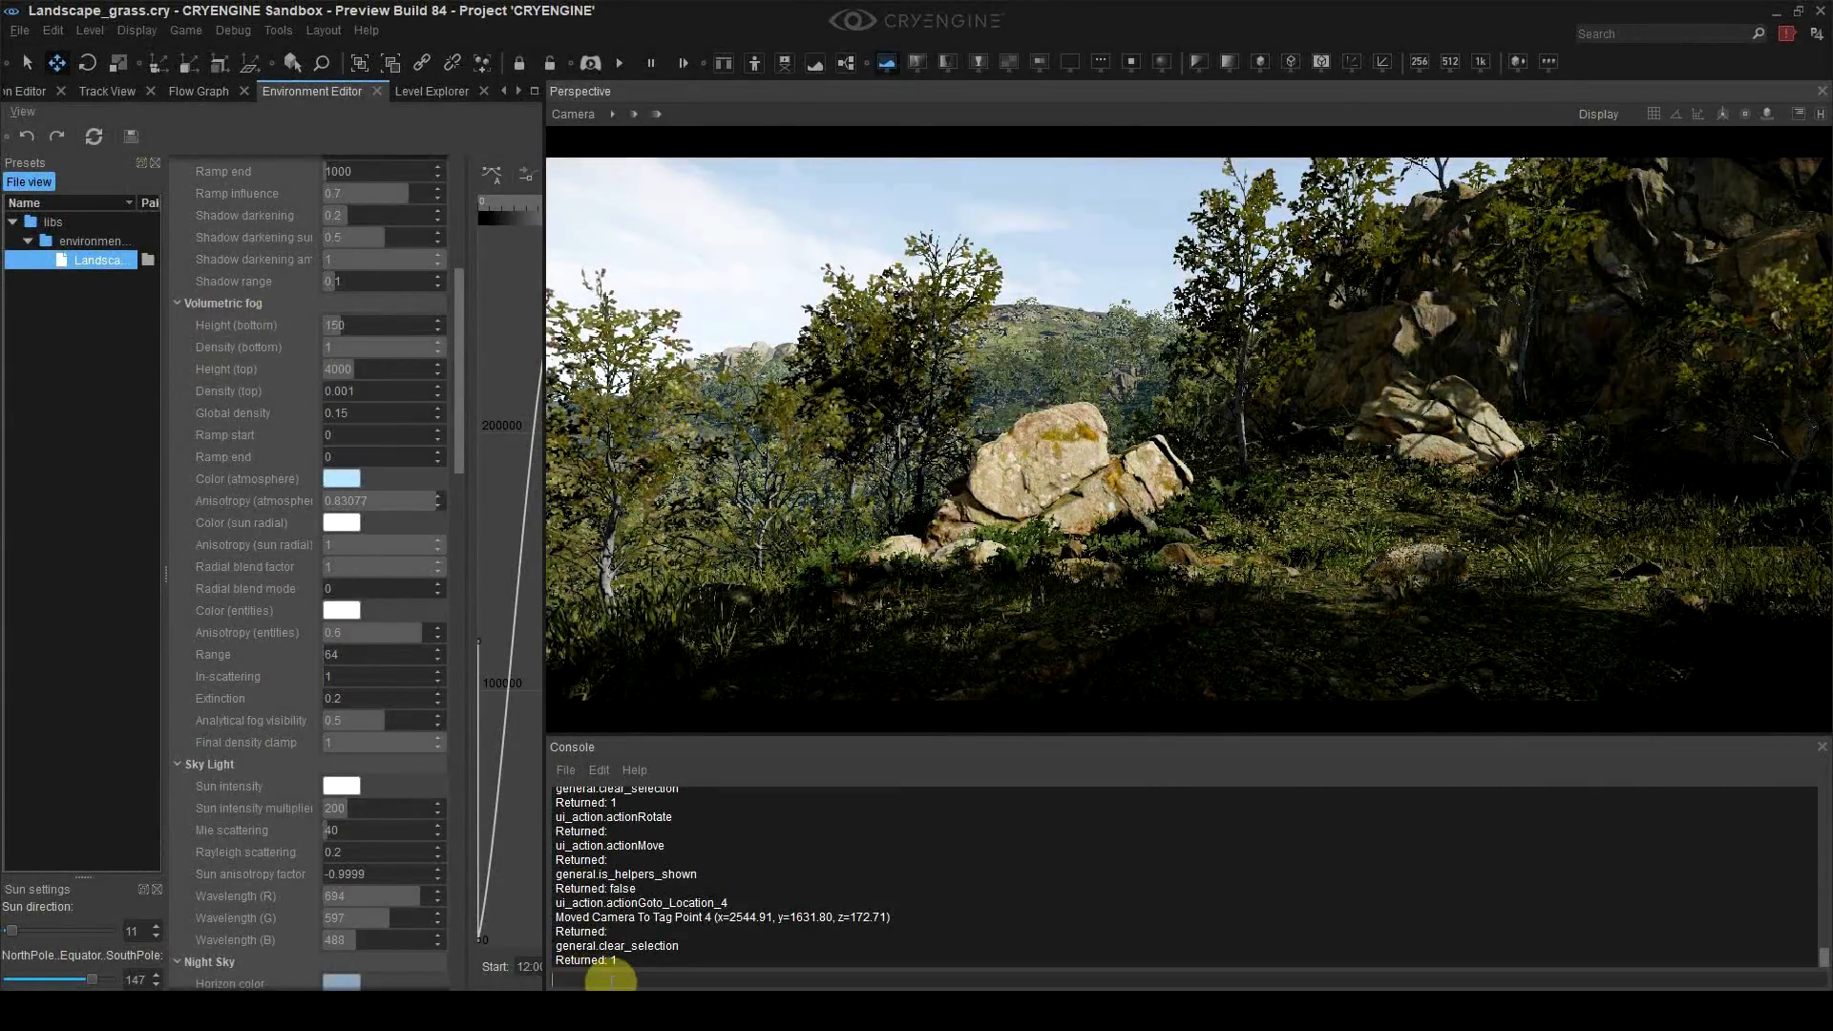
# Step: Enable volumetric fog by setting the console variable e_VolumetricFog to 1
pyautogui.click(621, 979)
pyautogui.write('e_volume')
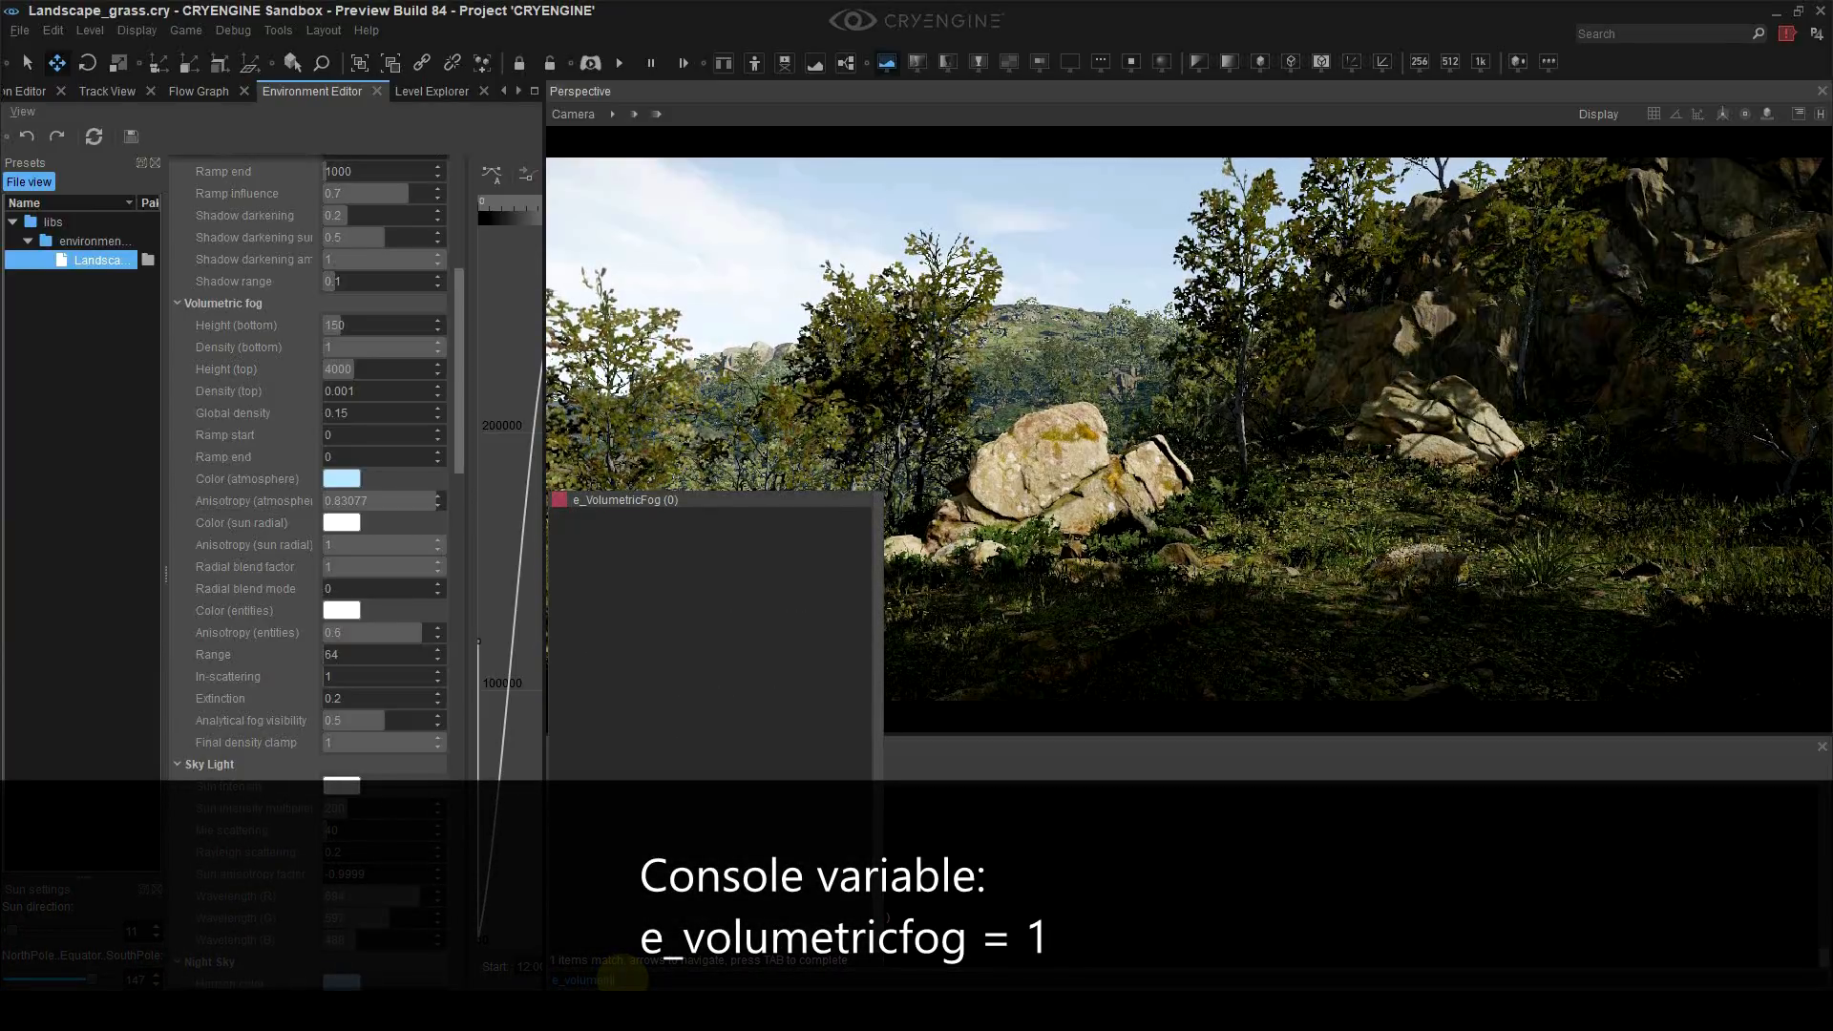
pyautogui.write('tric')
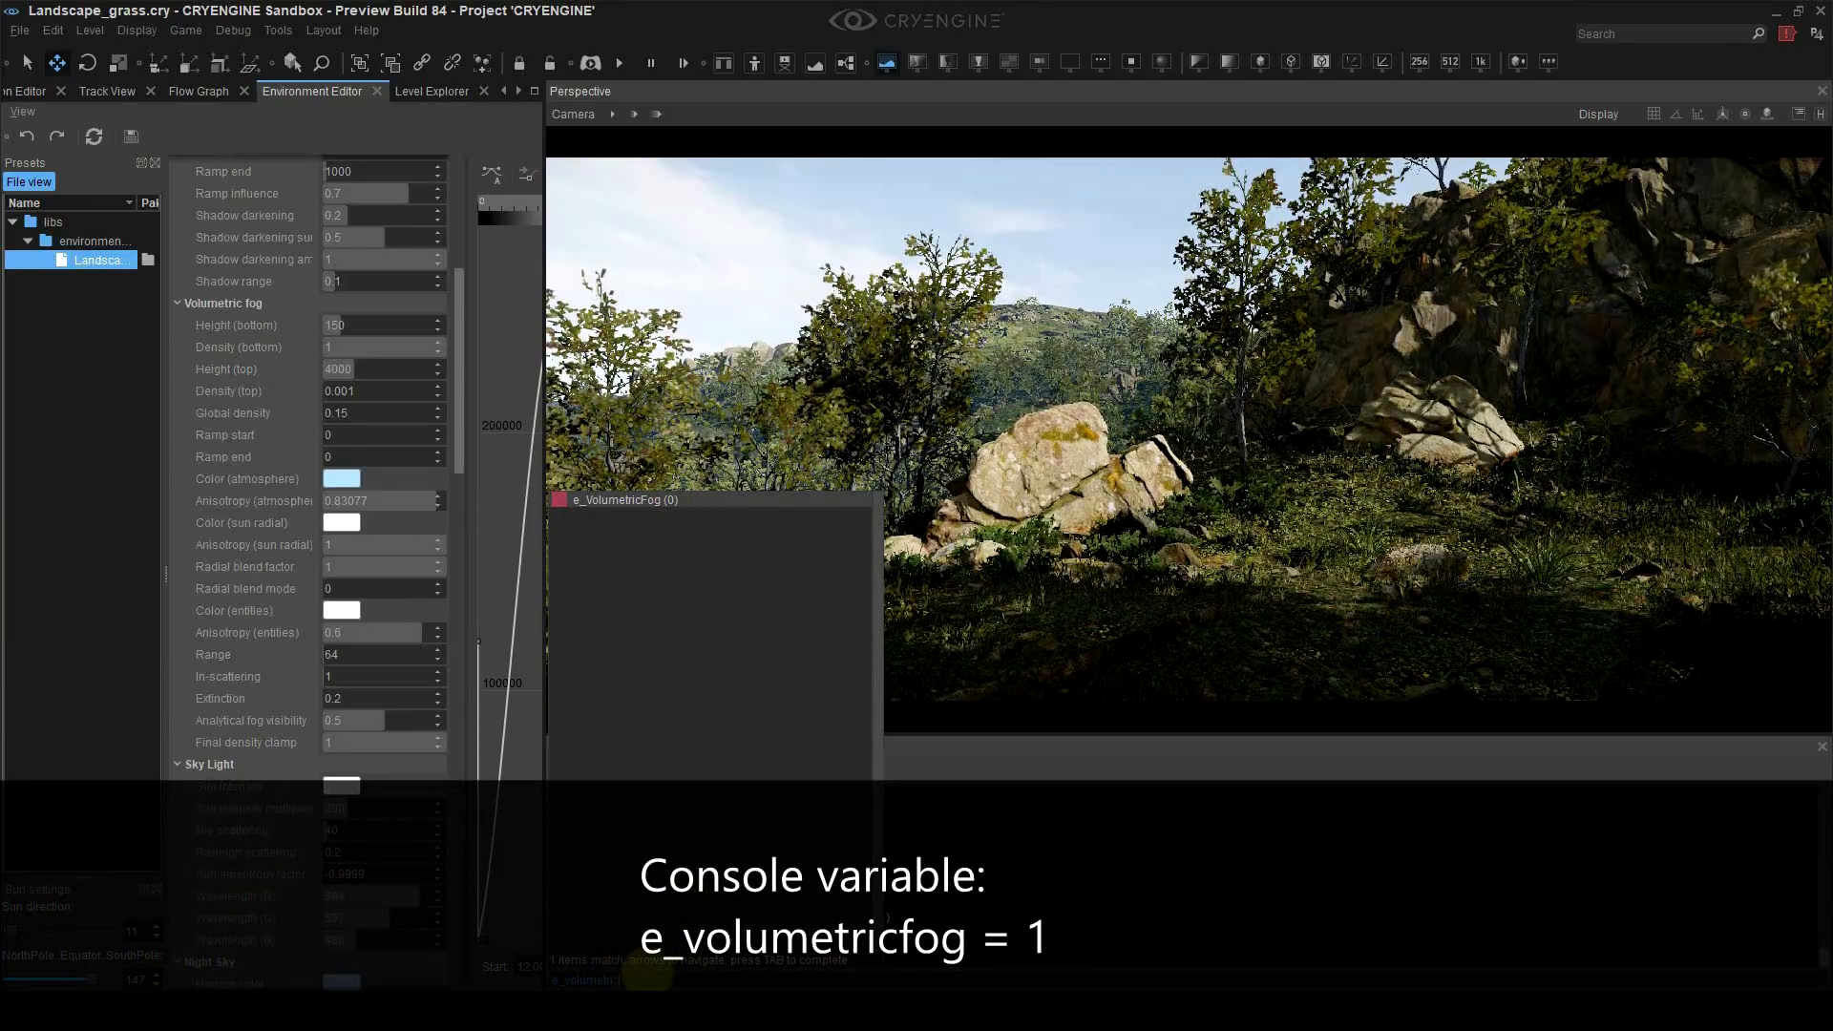
pyautogui.click(648, 975)
pyautogui.press('BackSpace')
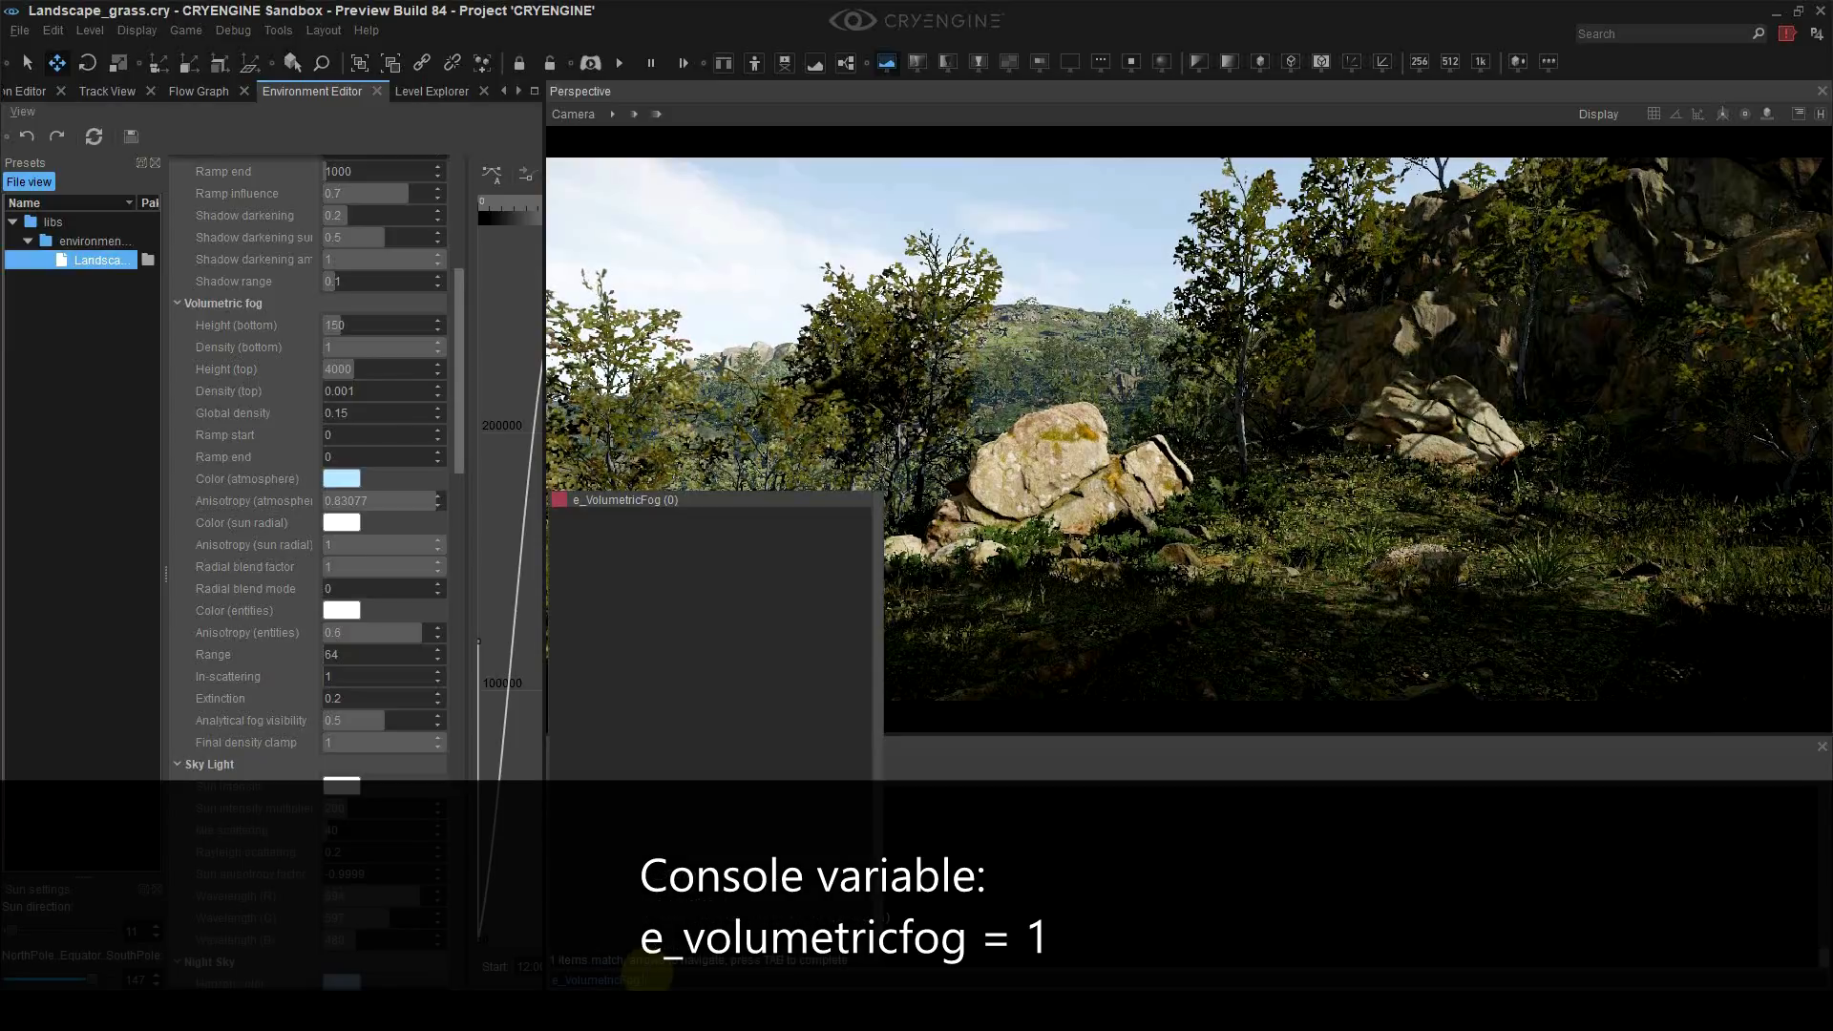
pyautogui.press('Tab')
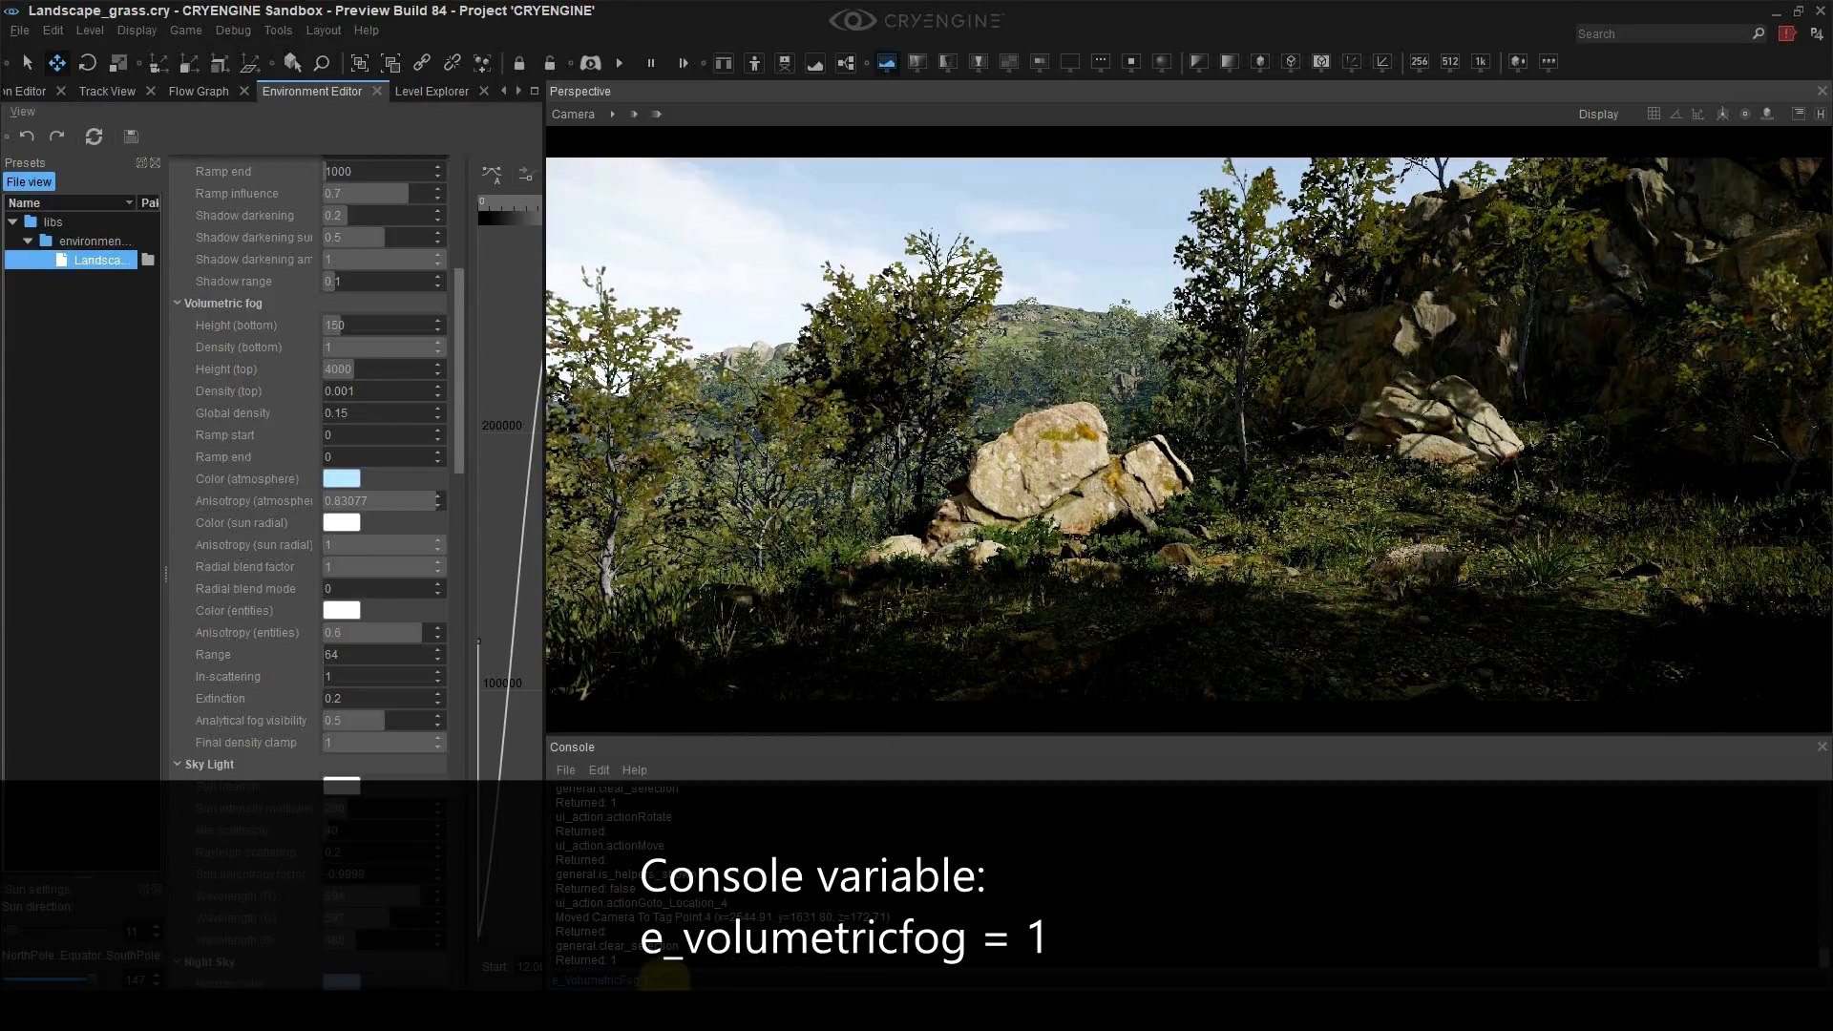
pyautogui.write('1')
pyautogui.press('Return')
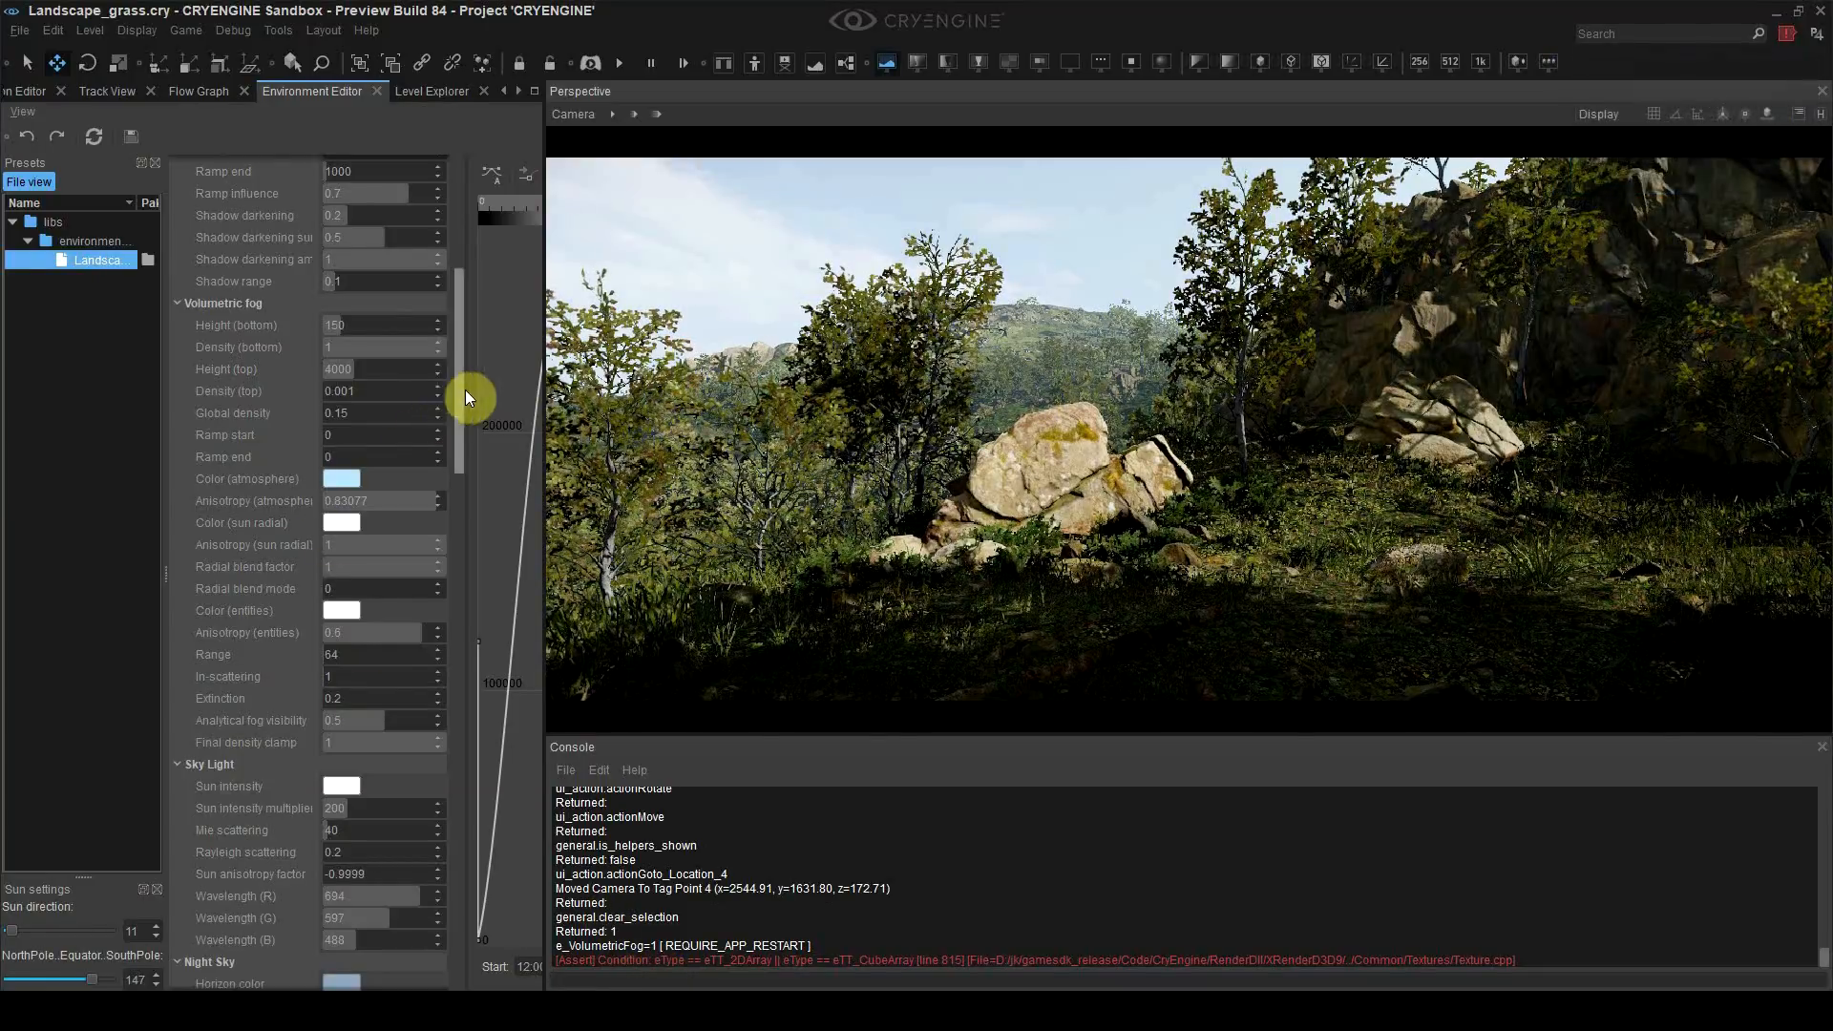
# Step: Try a Global density of 0 for the volumetric fog and set it back to 0.15
pyautogui.moveTo(342, 411)
pyautogui.mouseDown()
pyautogui.moveTo(360, 410)
pyautogui.moveTo(326, 416)
pyautogui.mouseUp()
pyautogui.click(338, 416)
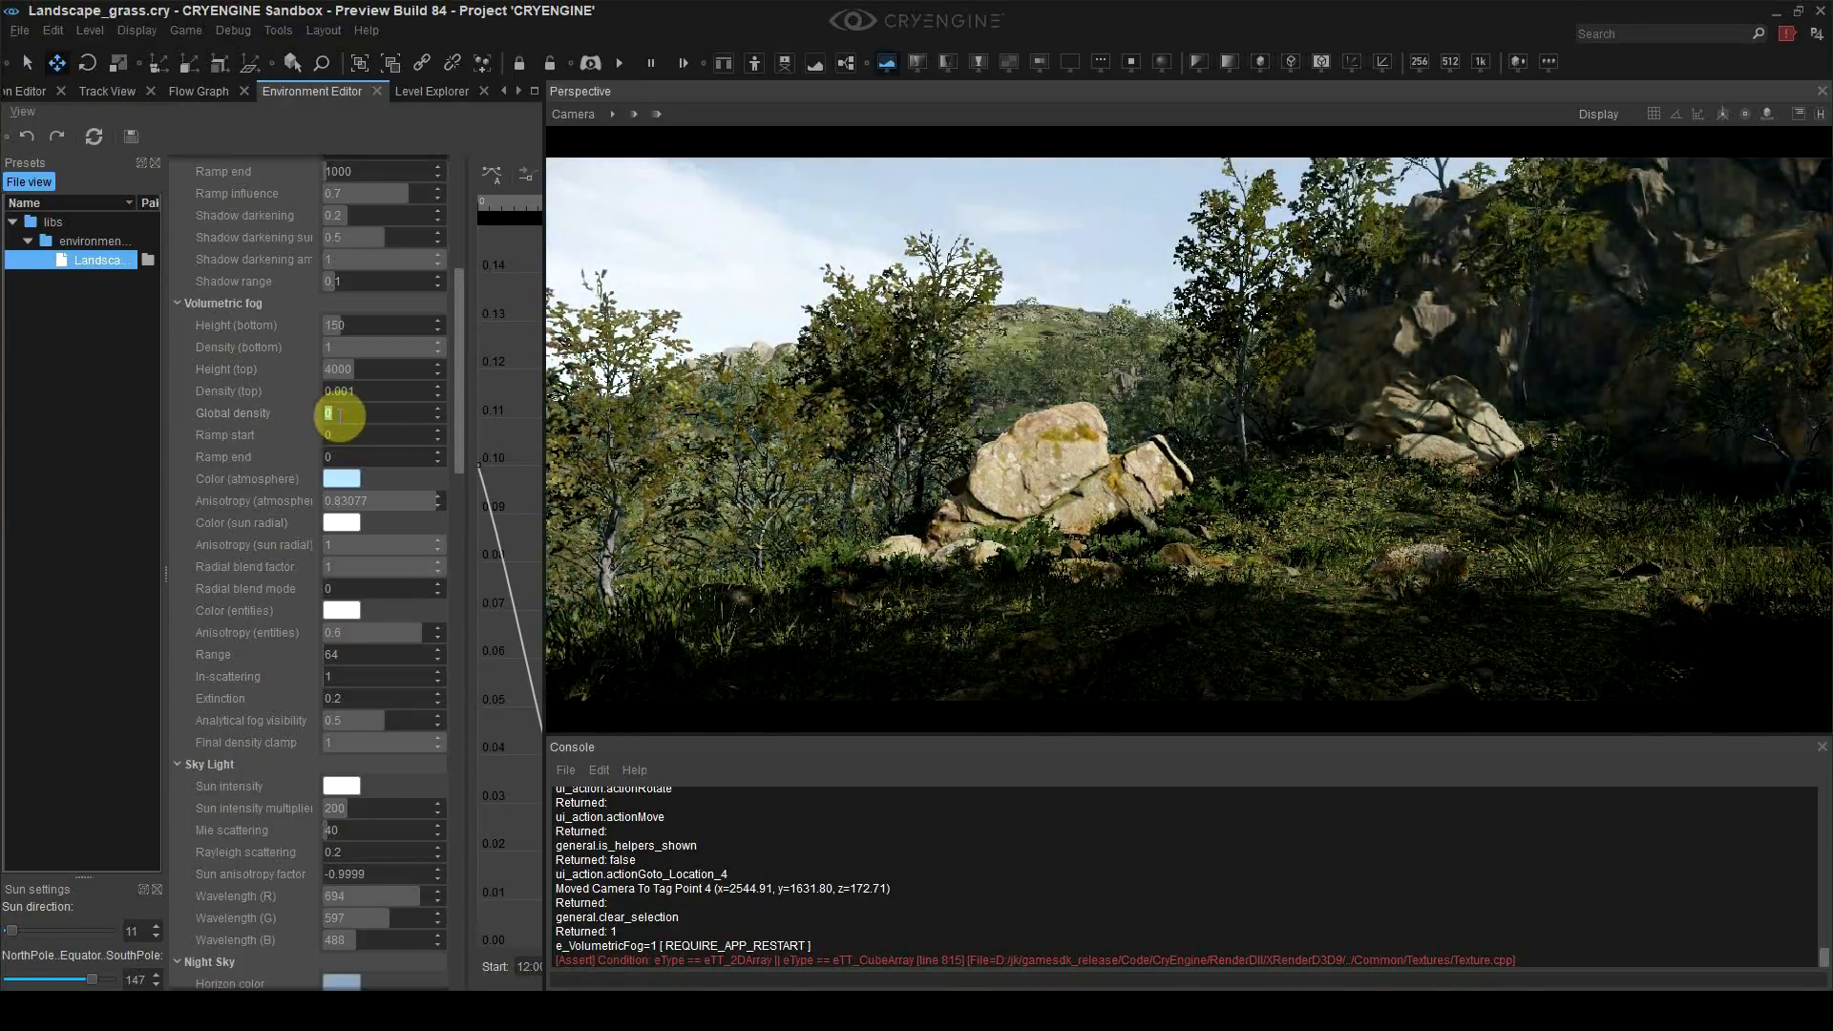
pyautogui.write('0.1')
pyautogui.press('Return')
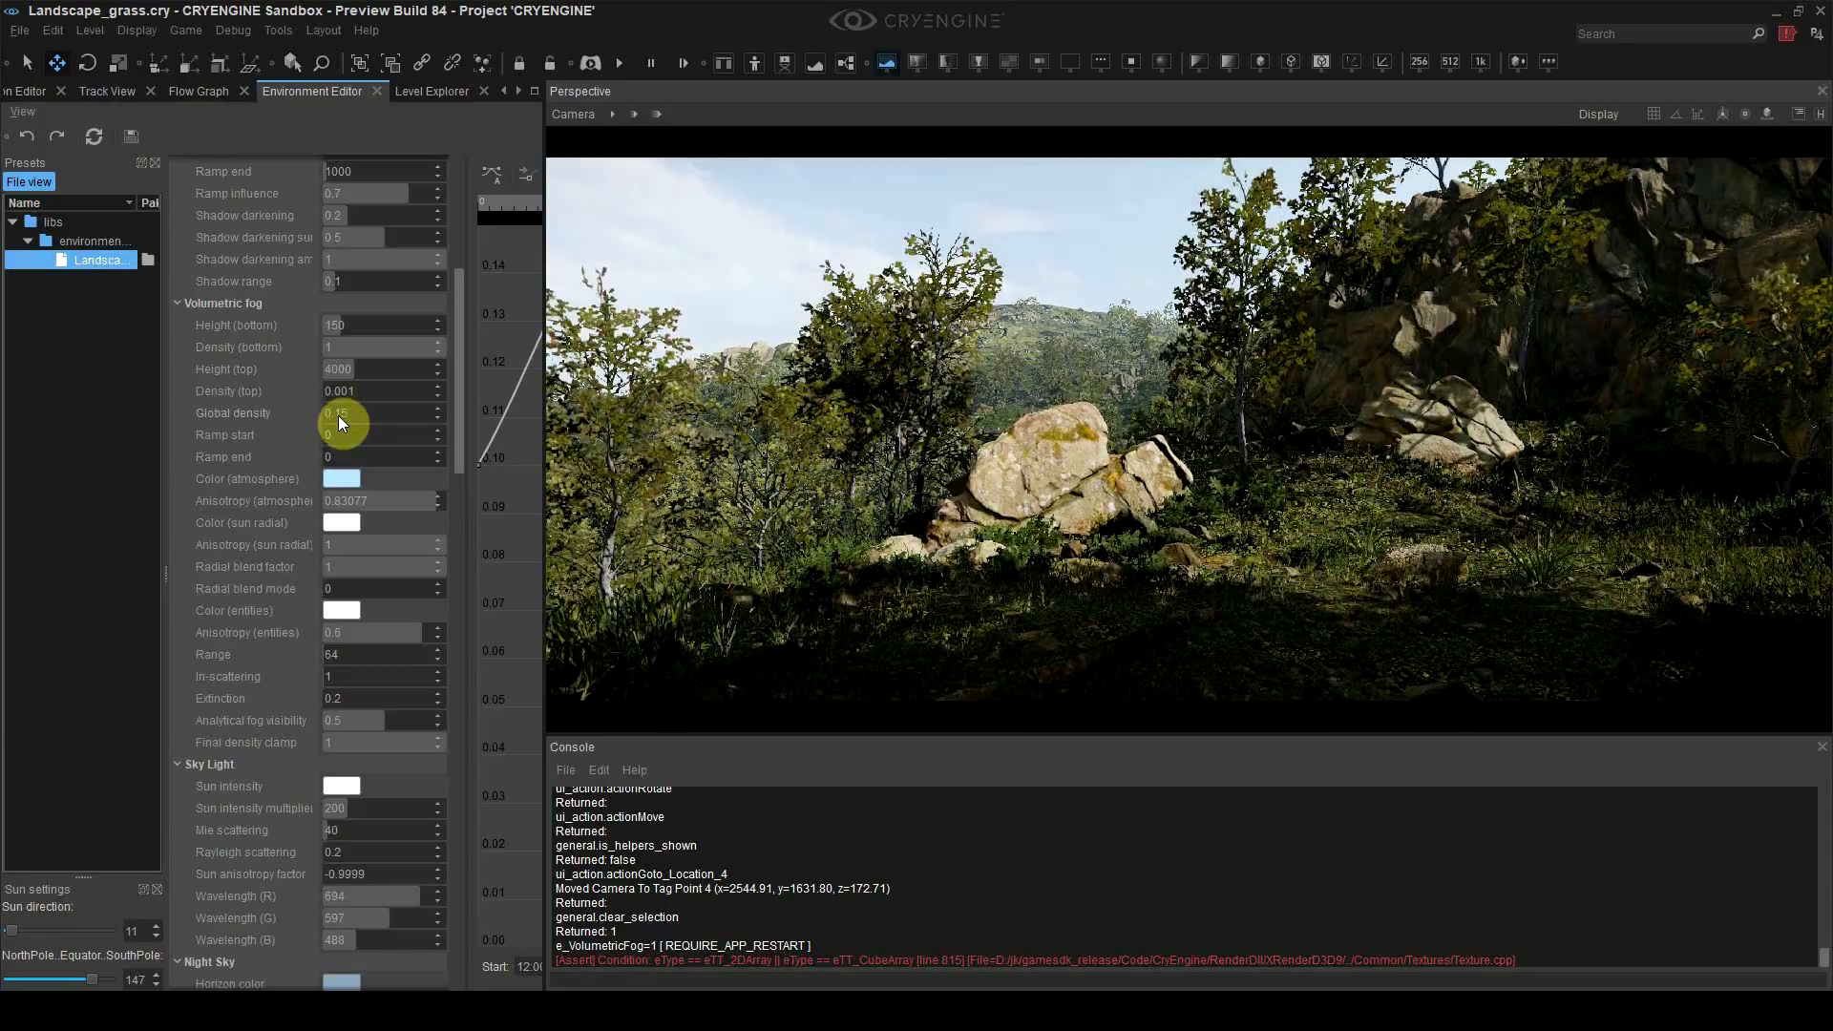
# Step: Try an HDR film curve shoulder scale of 4 and midtones scale of 1, set the toe scale to 1 and restore the shoulder to 10
pyautogui.scroll(6, 277, 434)
pyautogui.scroll(-9, 280, 409)
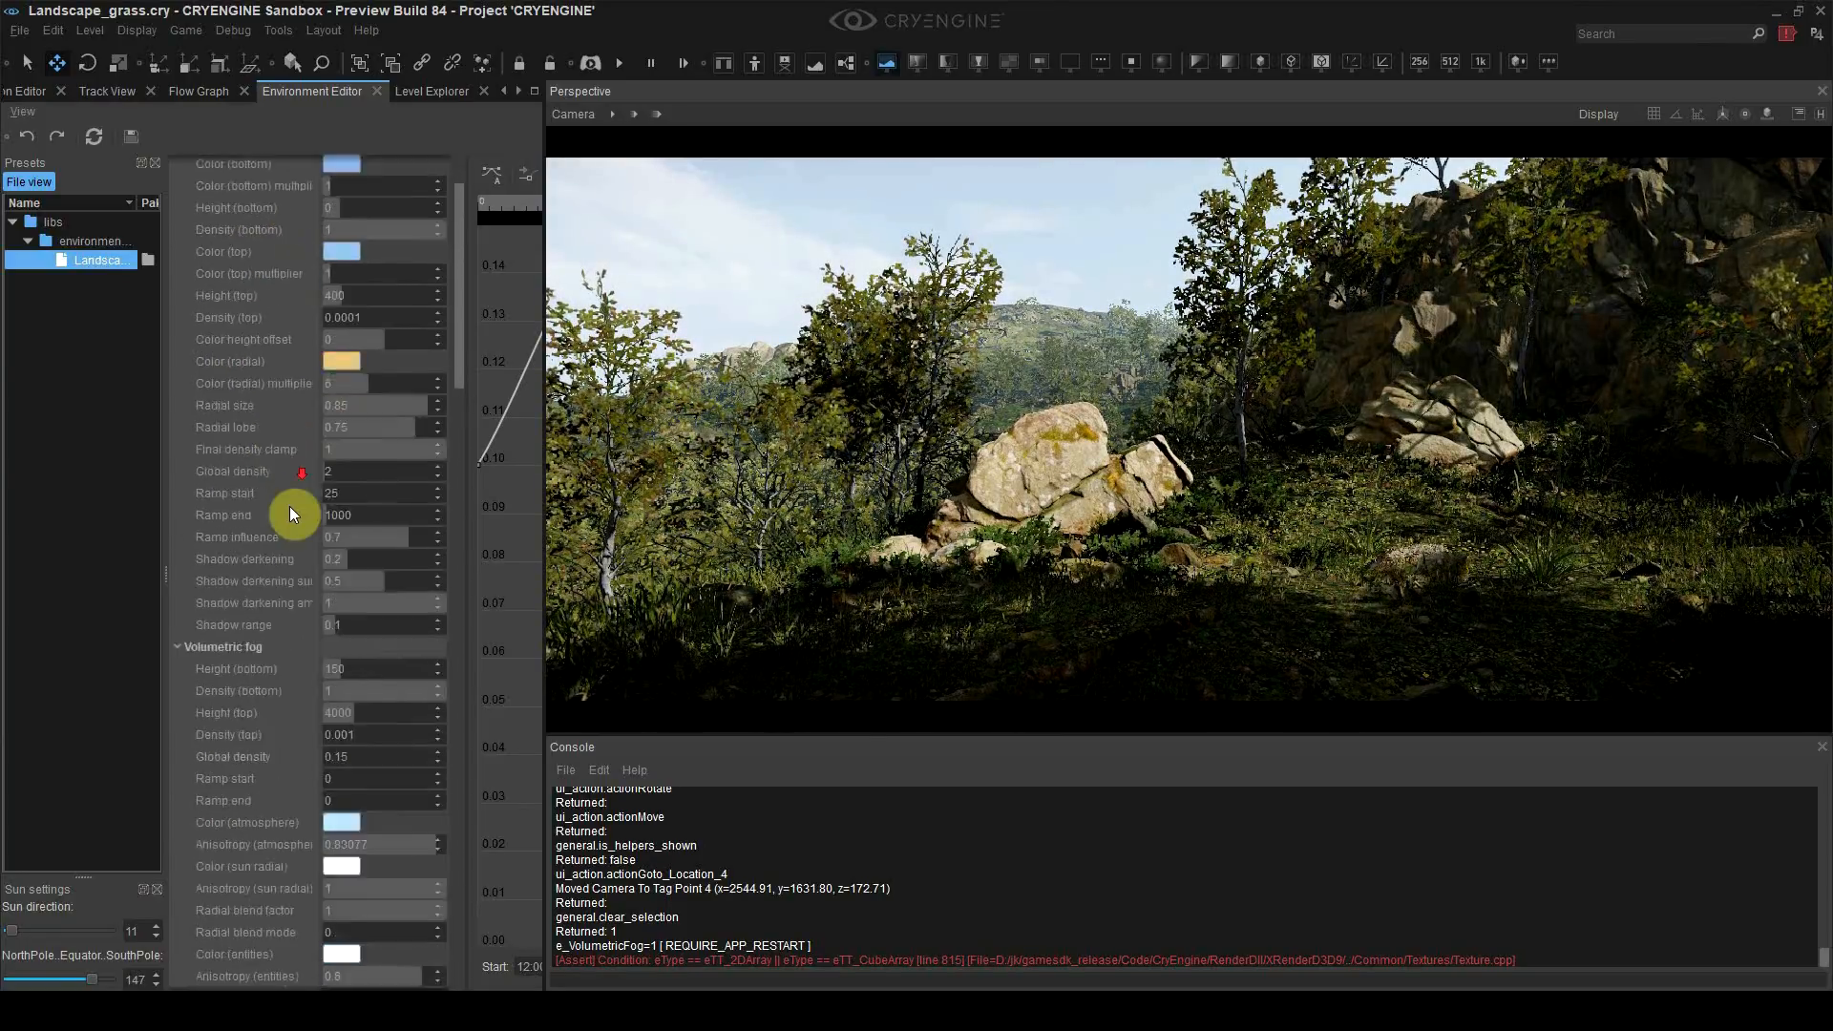
pyautogui.scroll(-2, 278, 564)
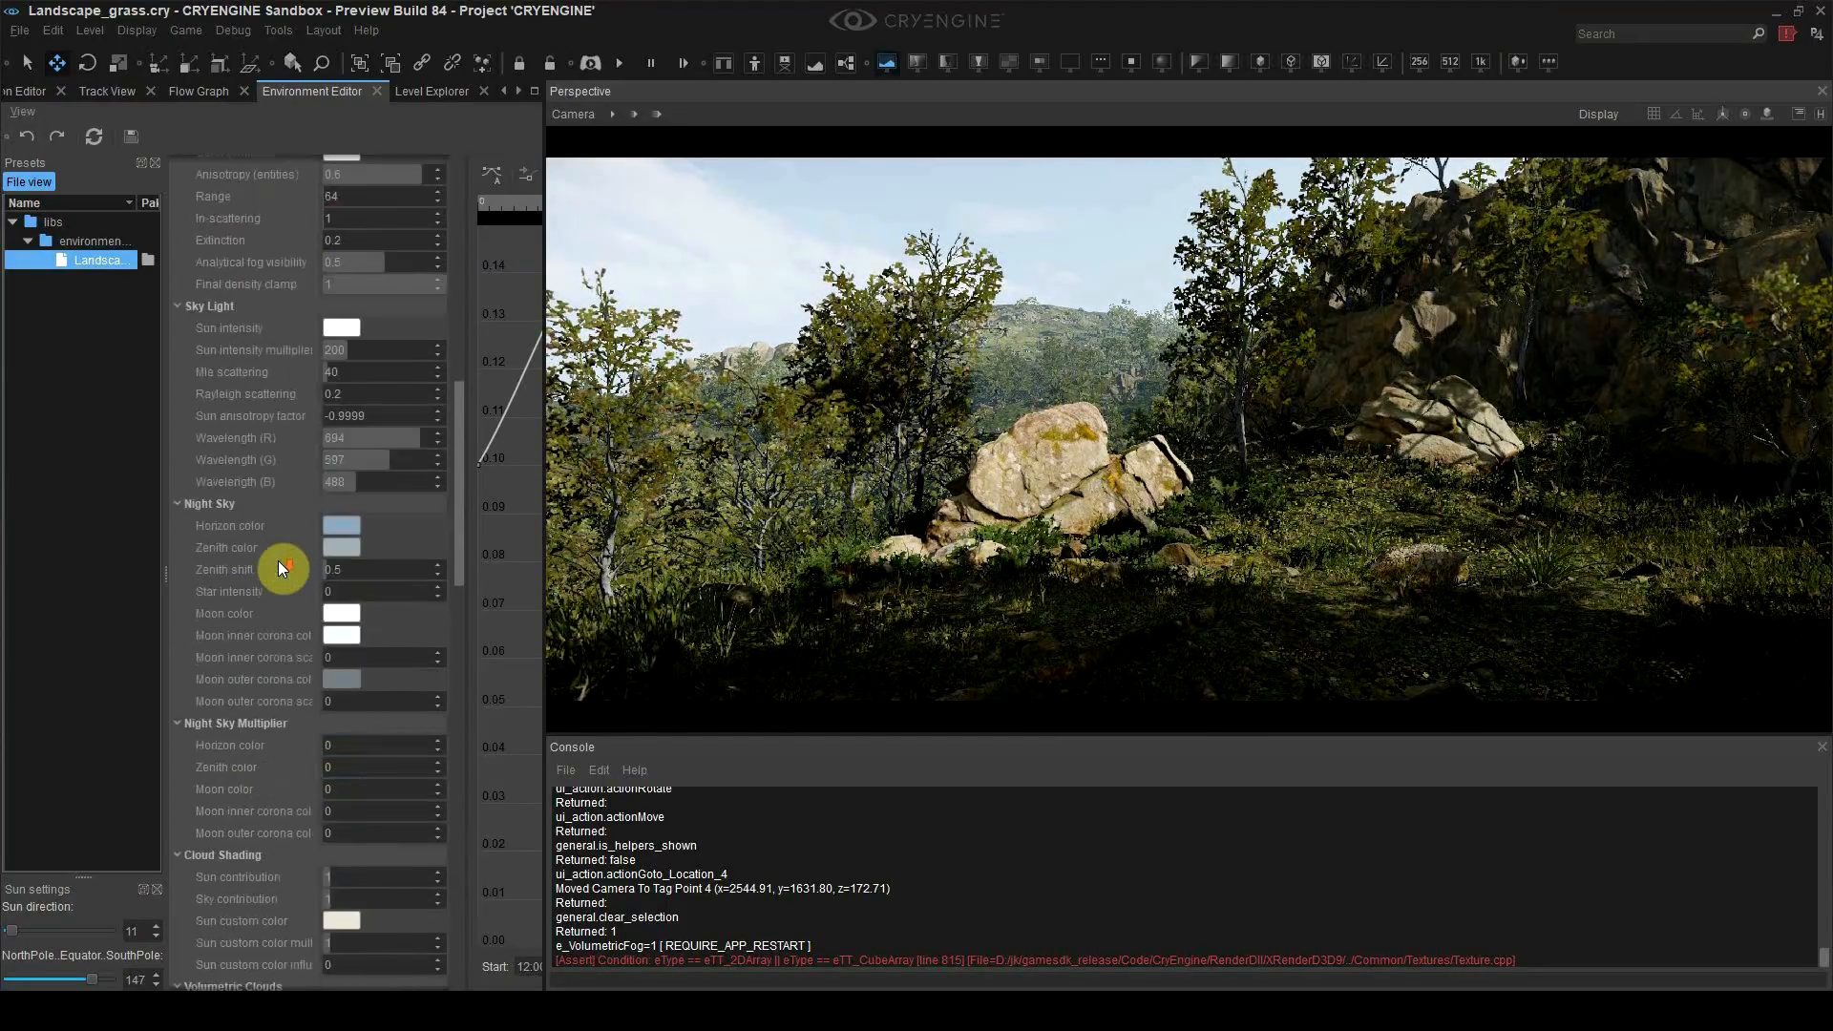
pyautogui.scroll(-8, 278, 559)
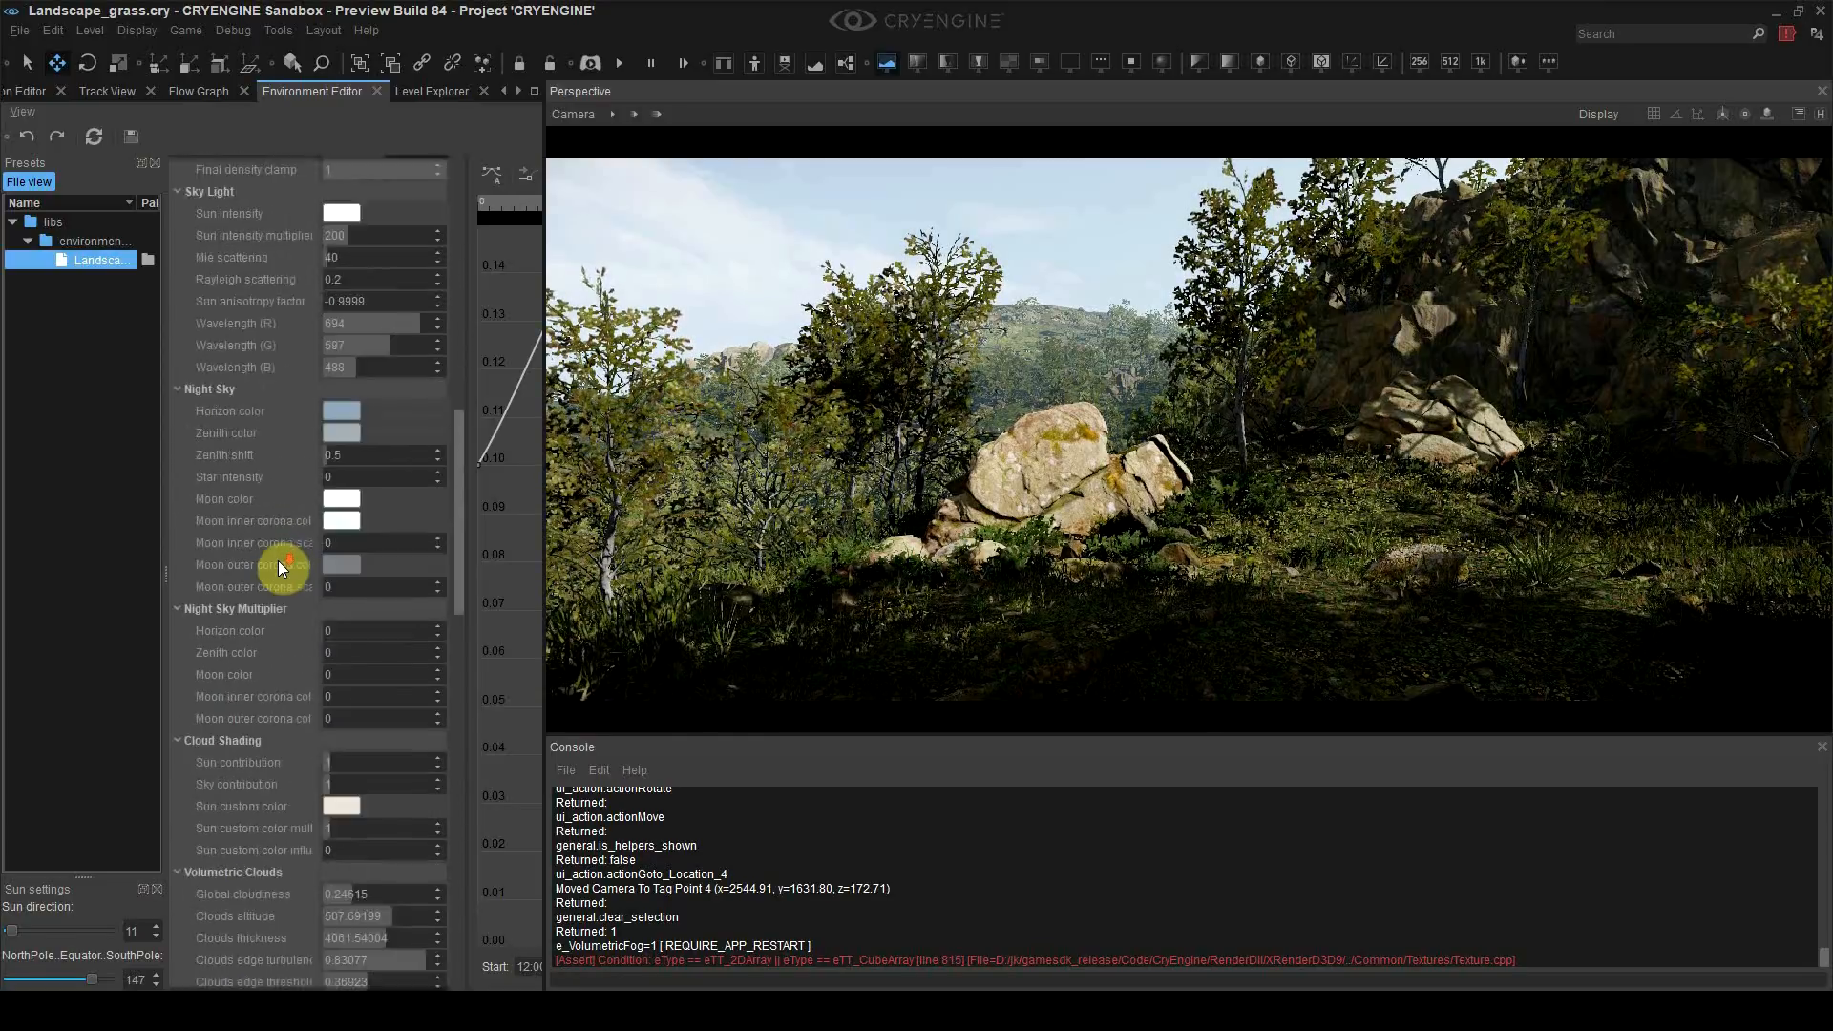
pyautogui.moveTo(289, 550); pyautogui.dragTo(350, 559)
pyautogui.scroll(-4, 283, 570)
pyautogui.scroll(-12, 278, 563)
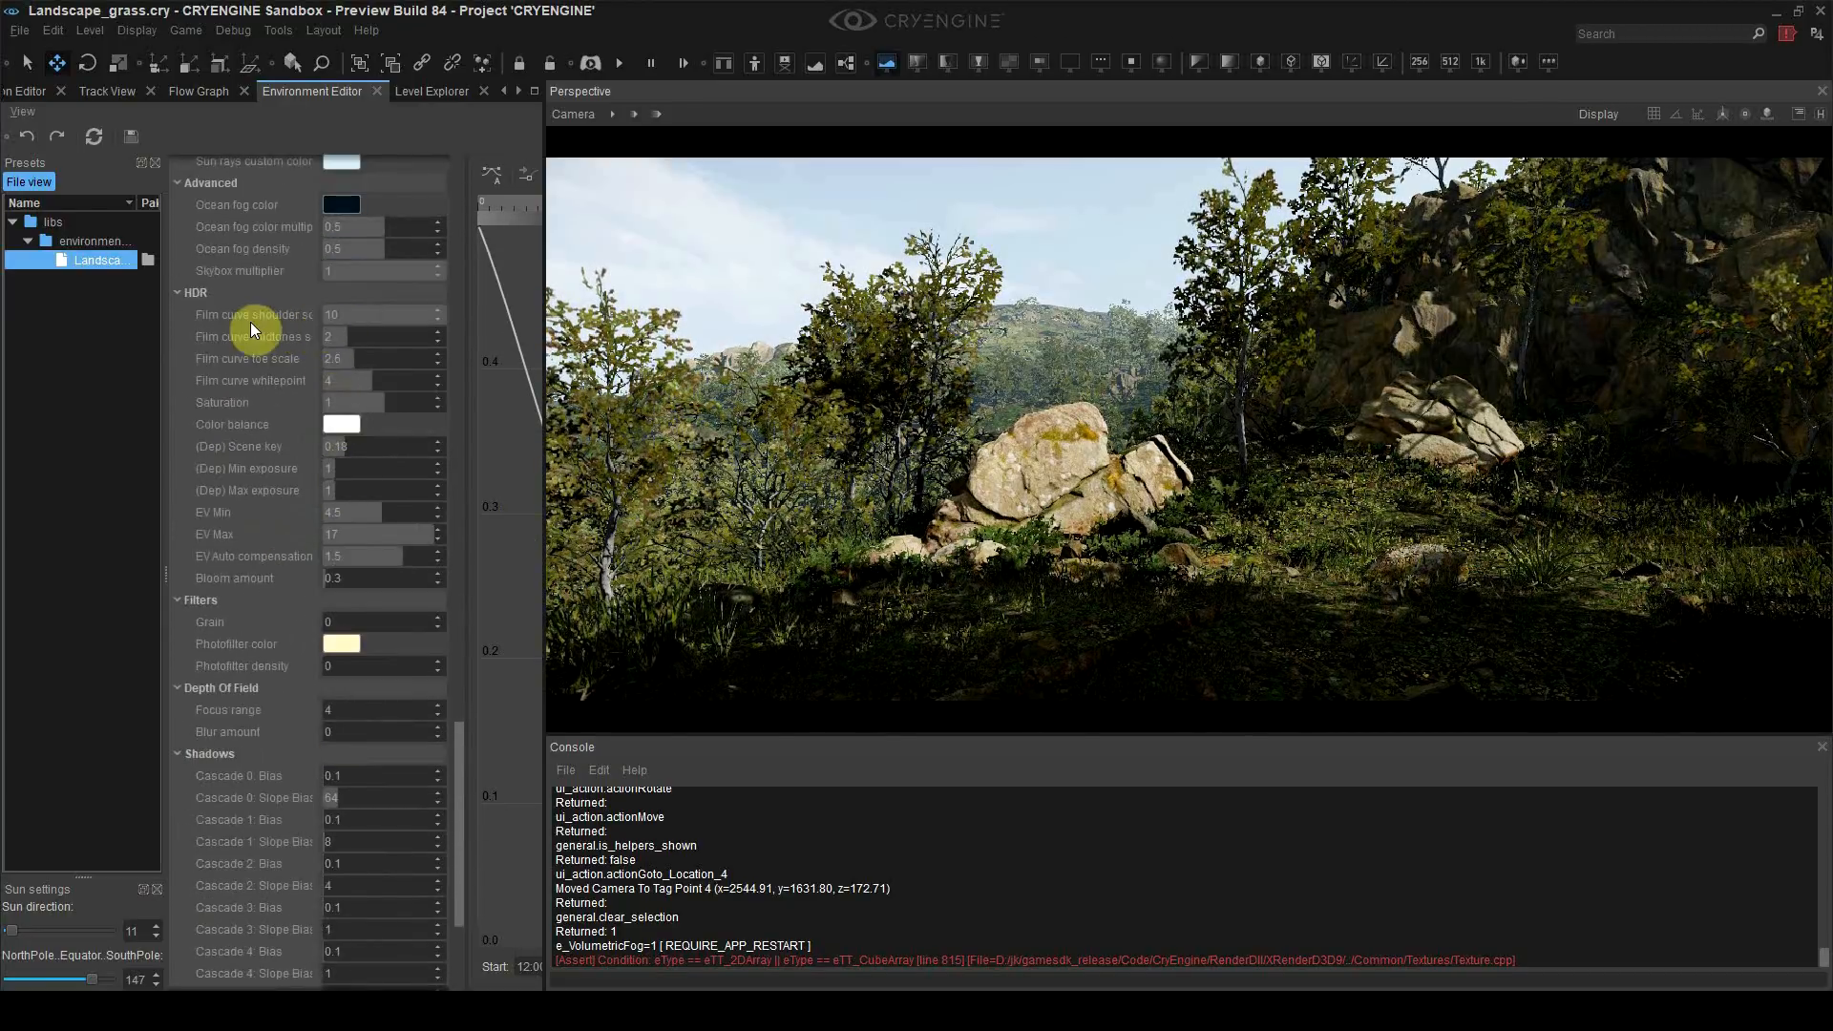
pyautogui.click(332, 323)
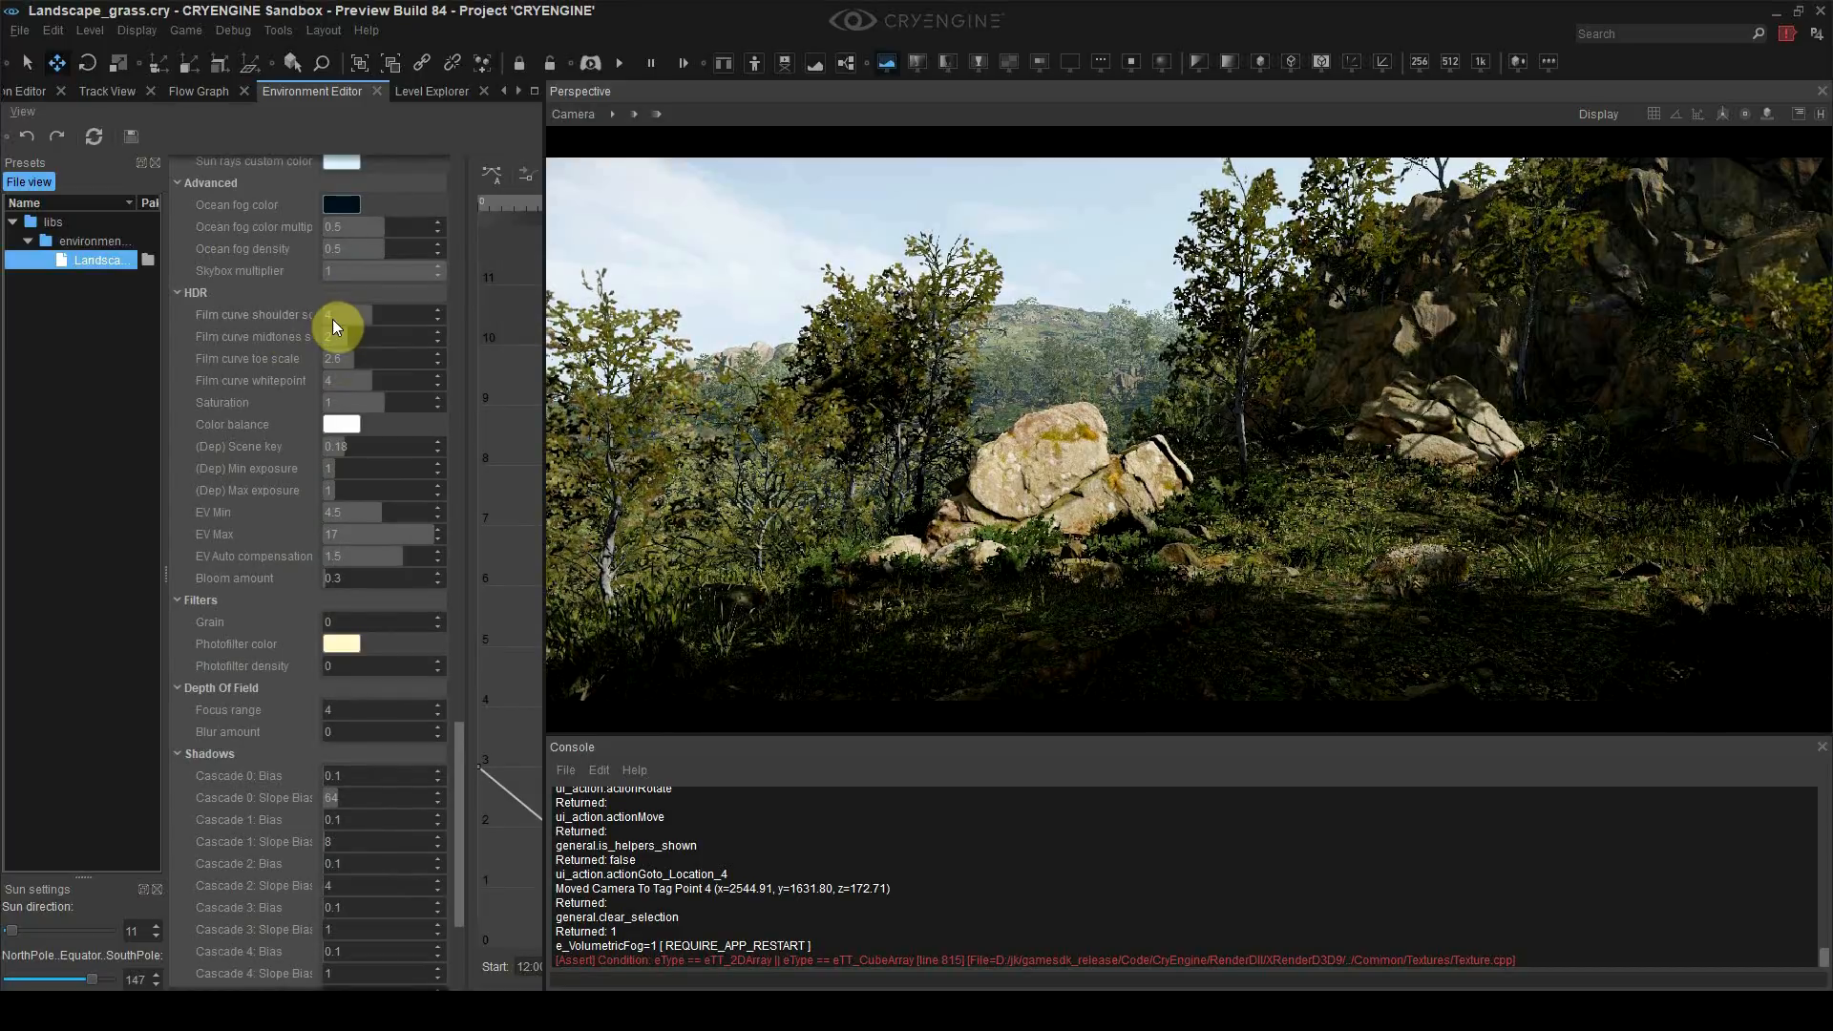
pyautogui.click(364, 336)
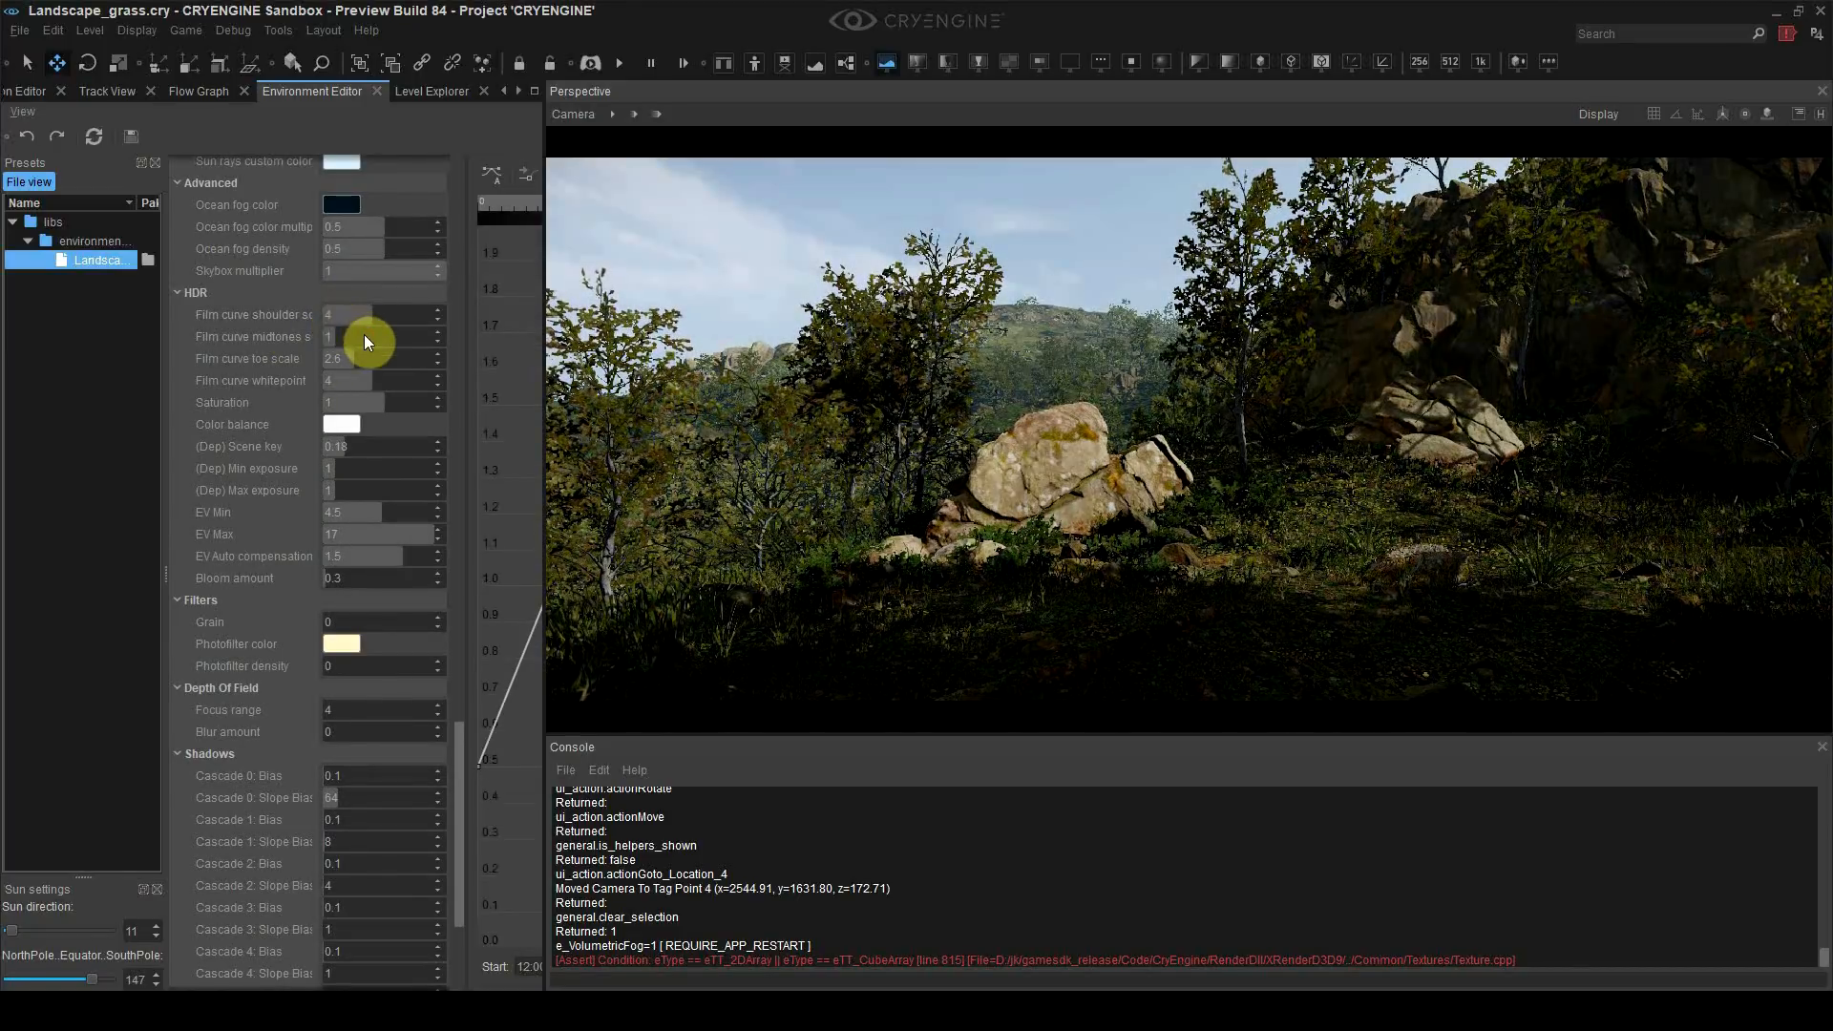
pyautogui.click(374, 356)
pyautogui.write('1')
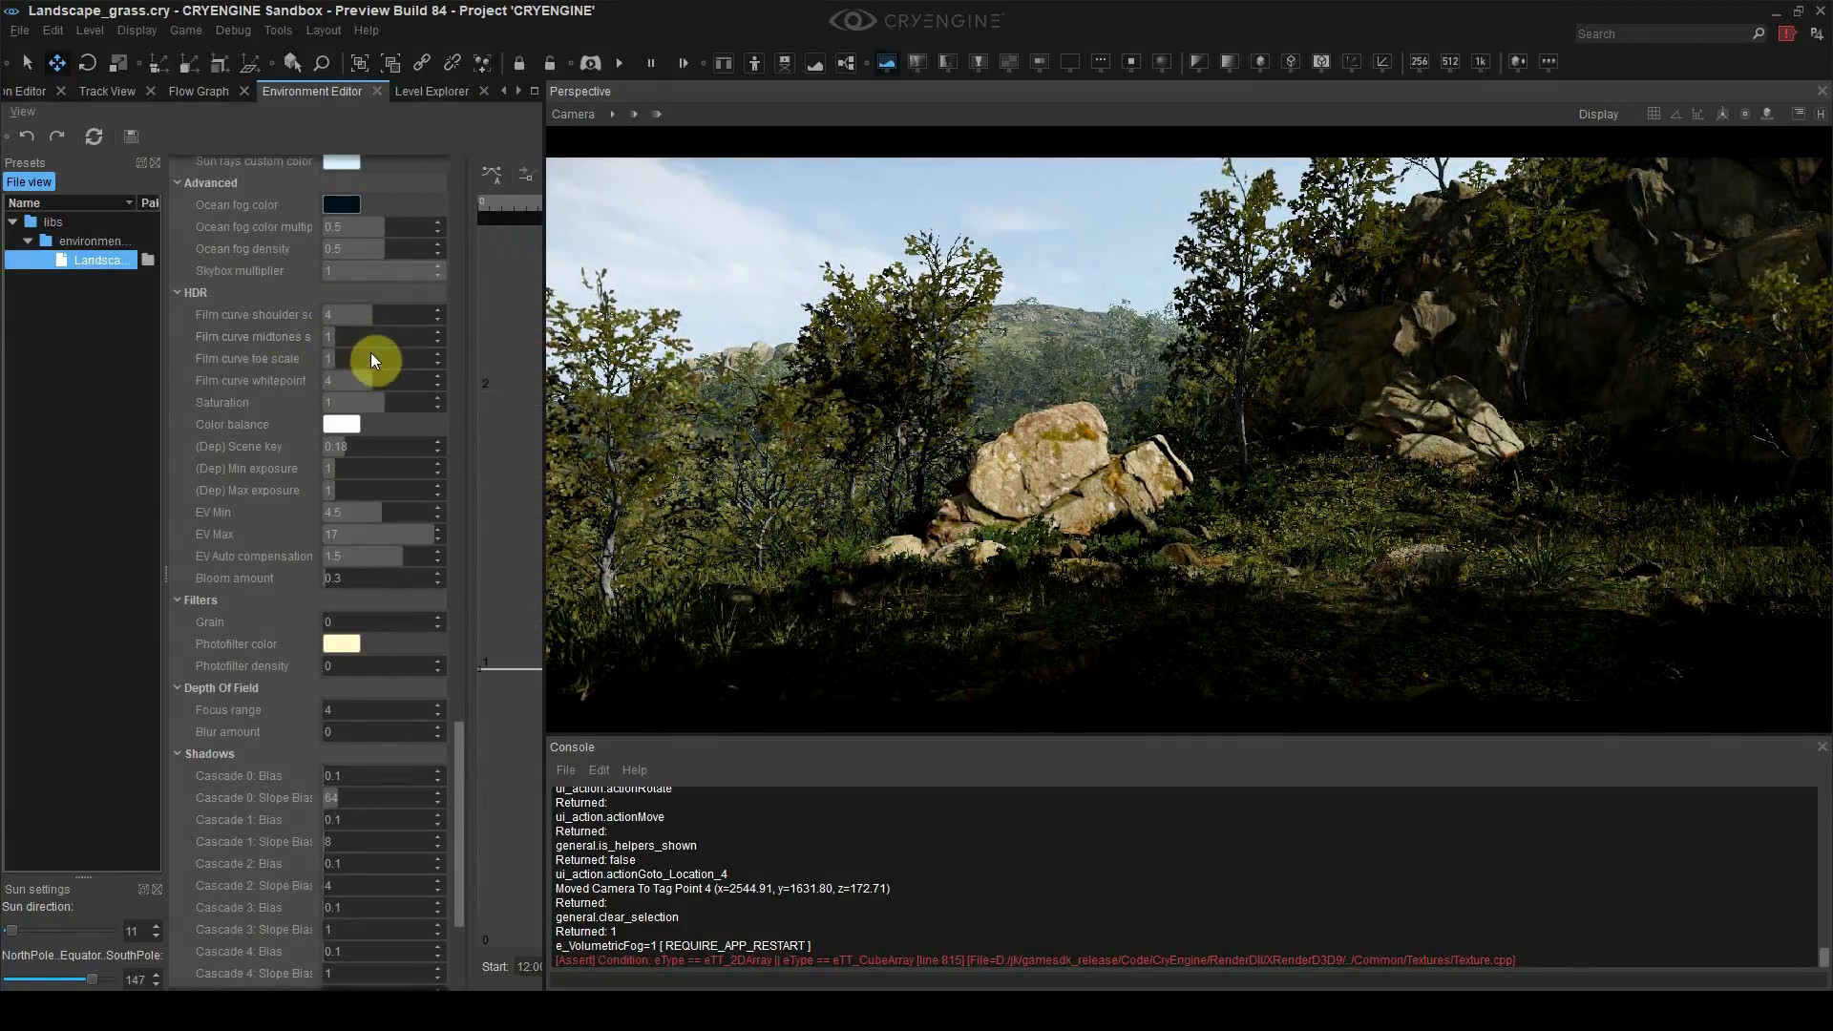
pyautogui.click(361, 319)
pyautogui.write('10')
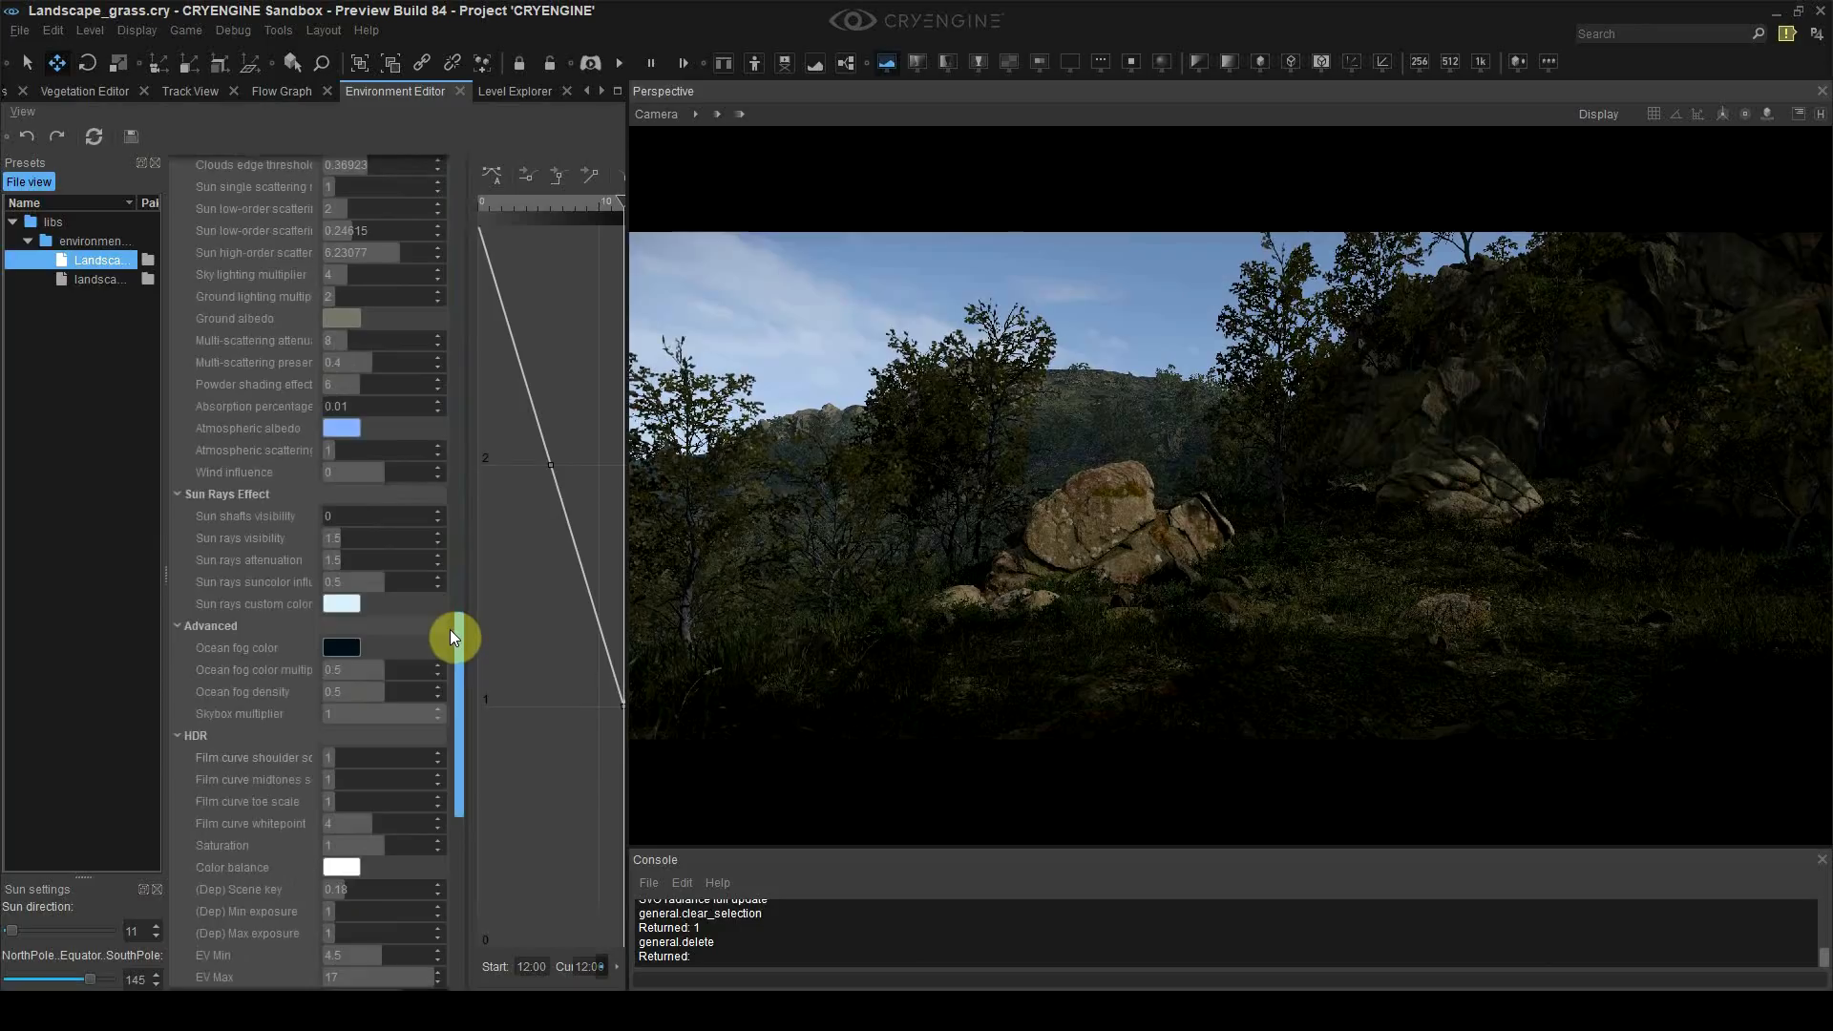
# Step: Try a value of 4 for both the HDR Min exposure and Max exposure
pyautogui.moveTo(450, 628); pyautogui.dragTo(449, 674)
pyautogui.click(380, 729)
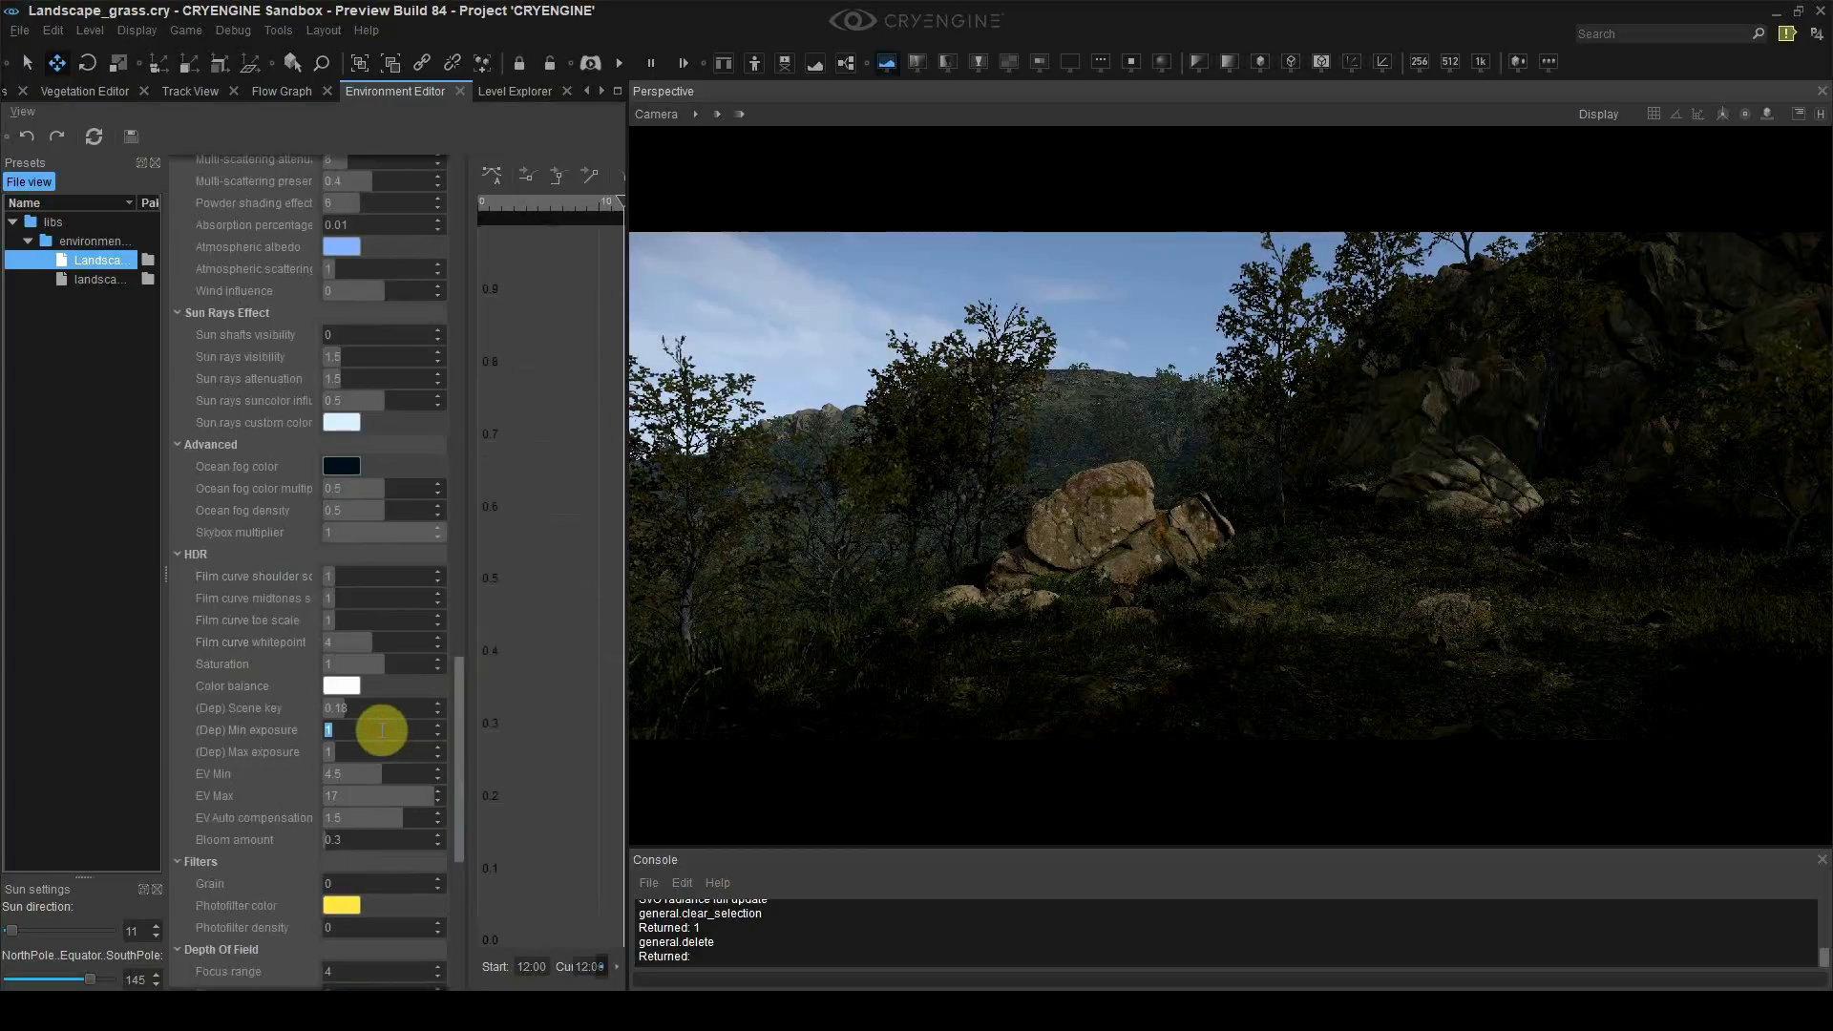
pyautogui.write('4')
pyautogui.click(382, 745)
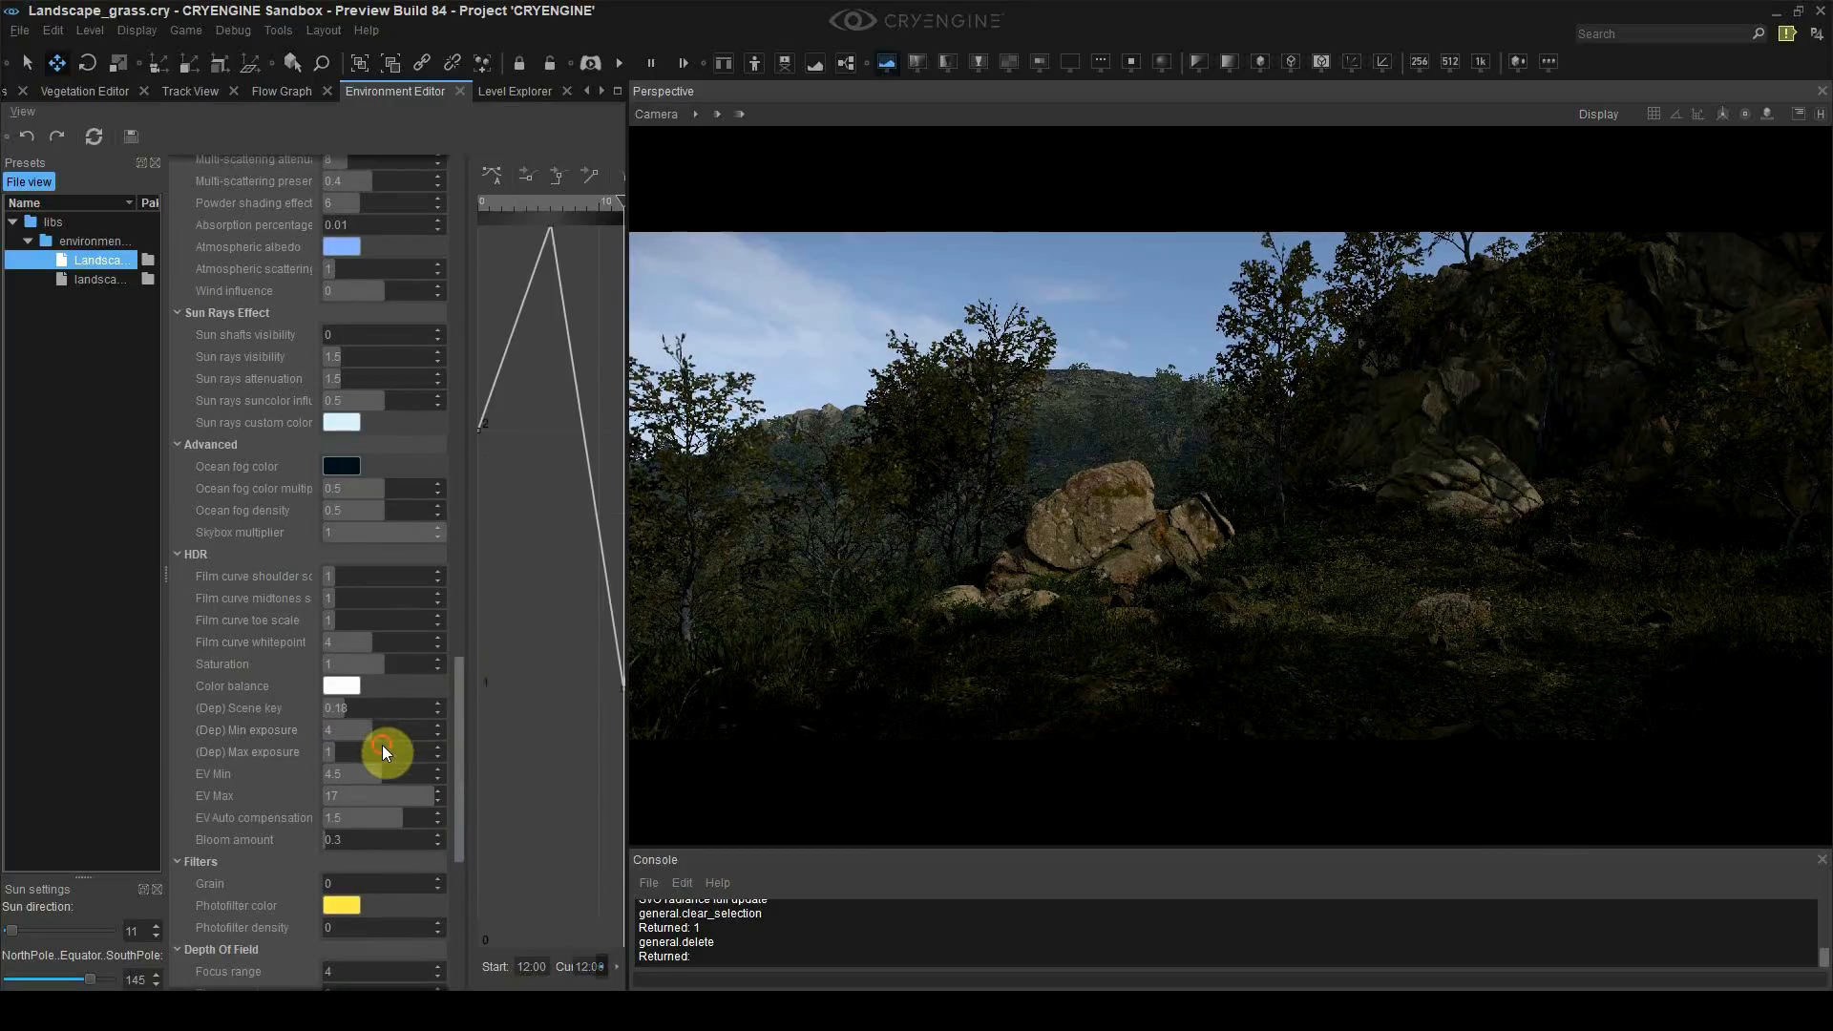
pyautogui.write('4')
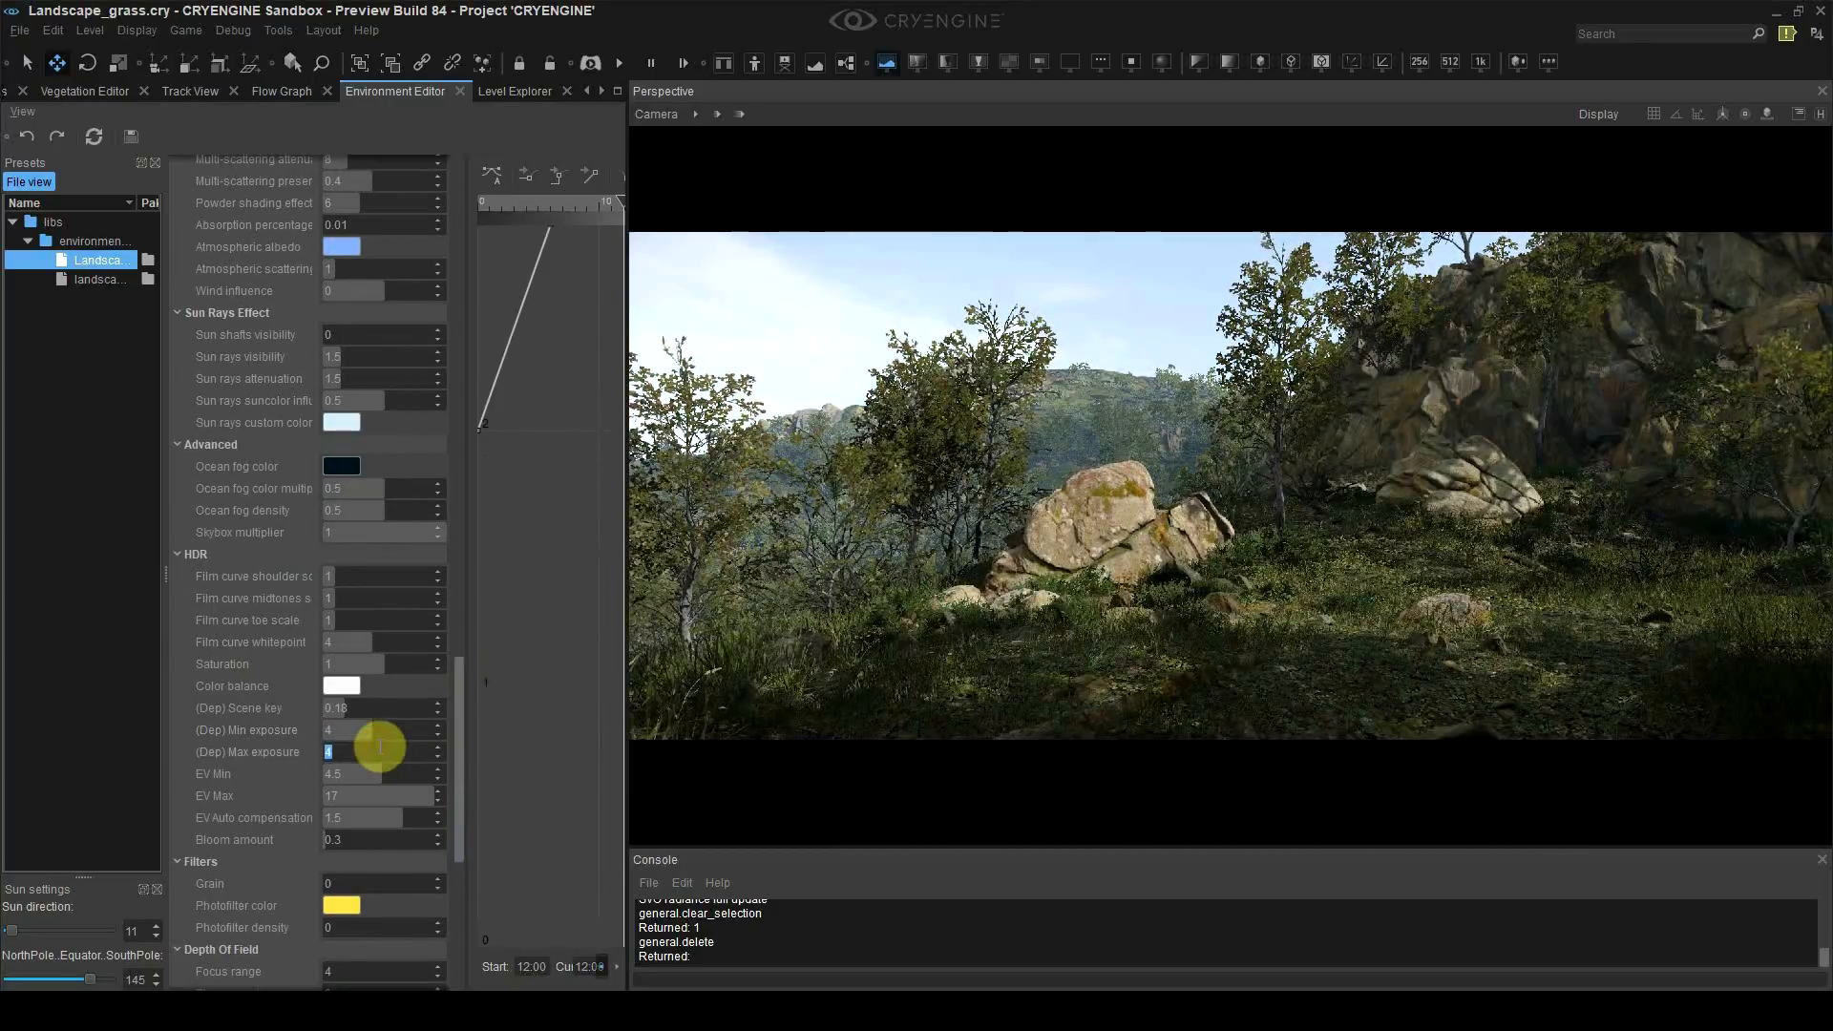
# Step: Try an HDR Min and Max exposure of 2 and return both values to 1
pyautogui.press('BackSpace')
pyautogui.write('2')
pyautogui.click(373, 729)
pyautogui.write('2')
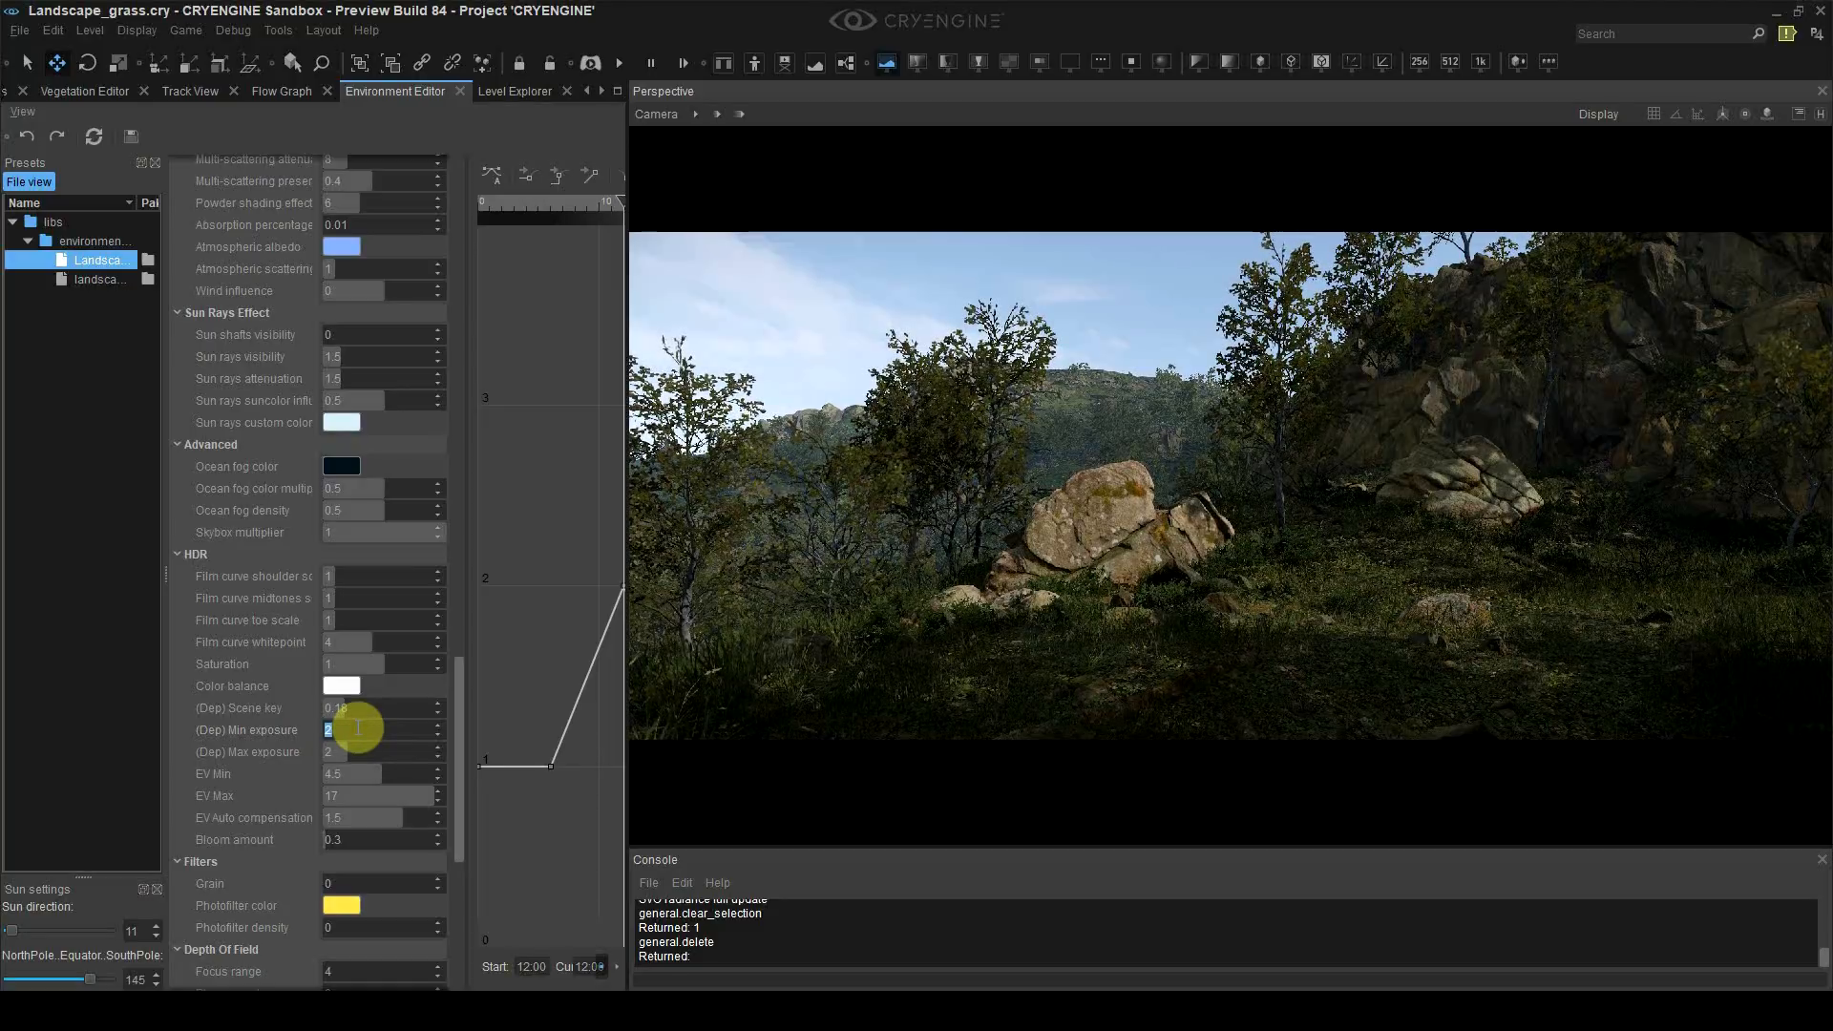
pyautogui.write('1')
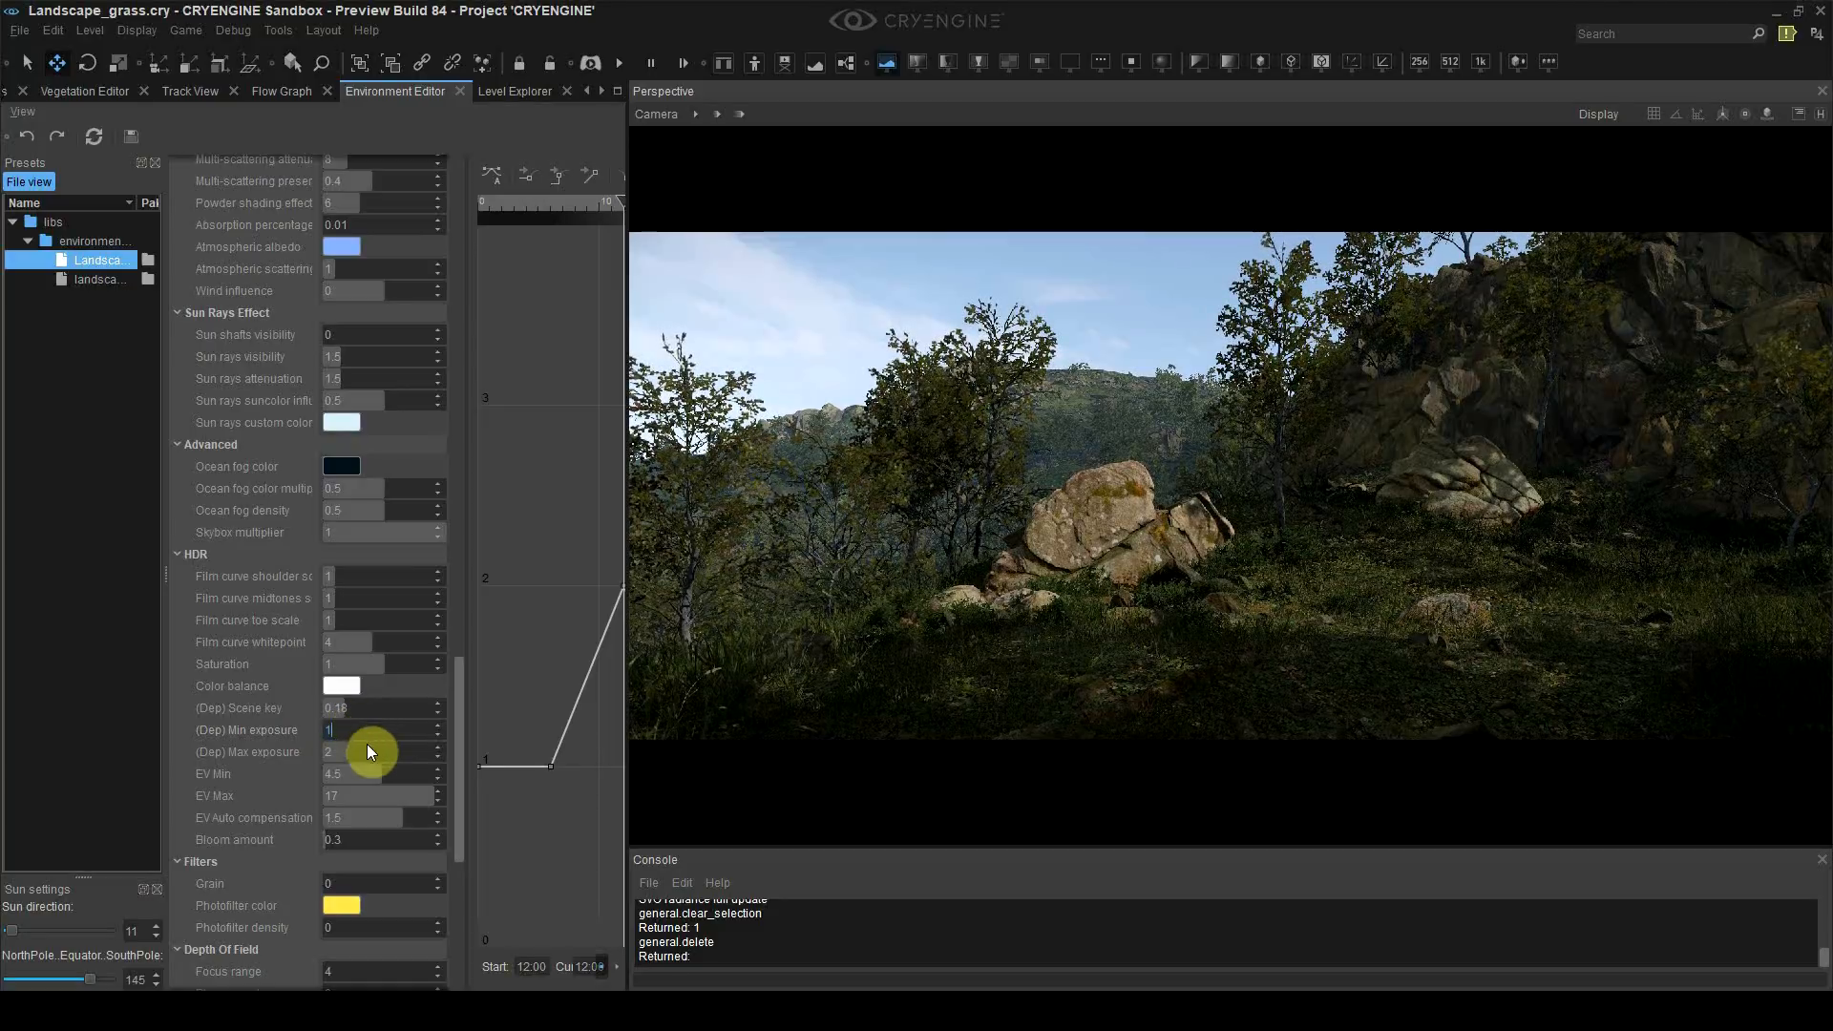
pyautogui.click(367, 751)
pyautogui.write('1')
pyautogui.click(358, 734)
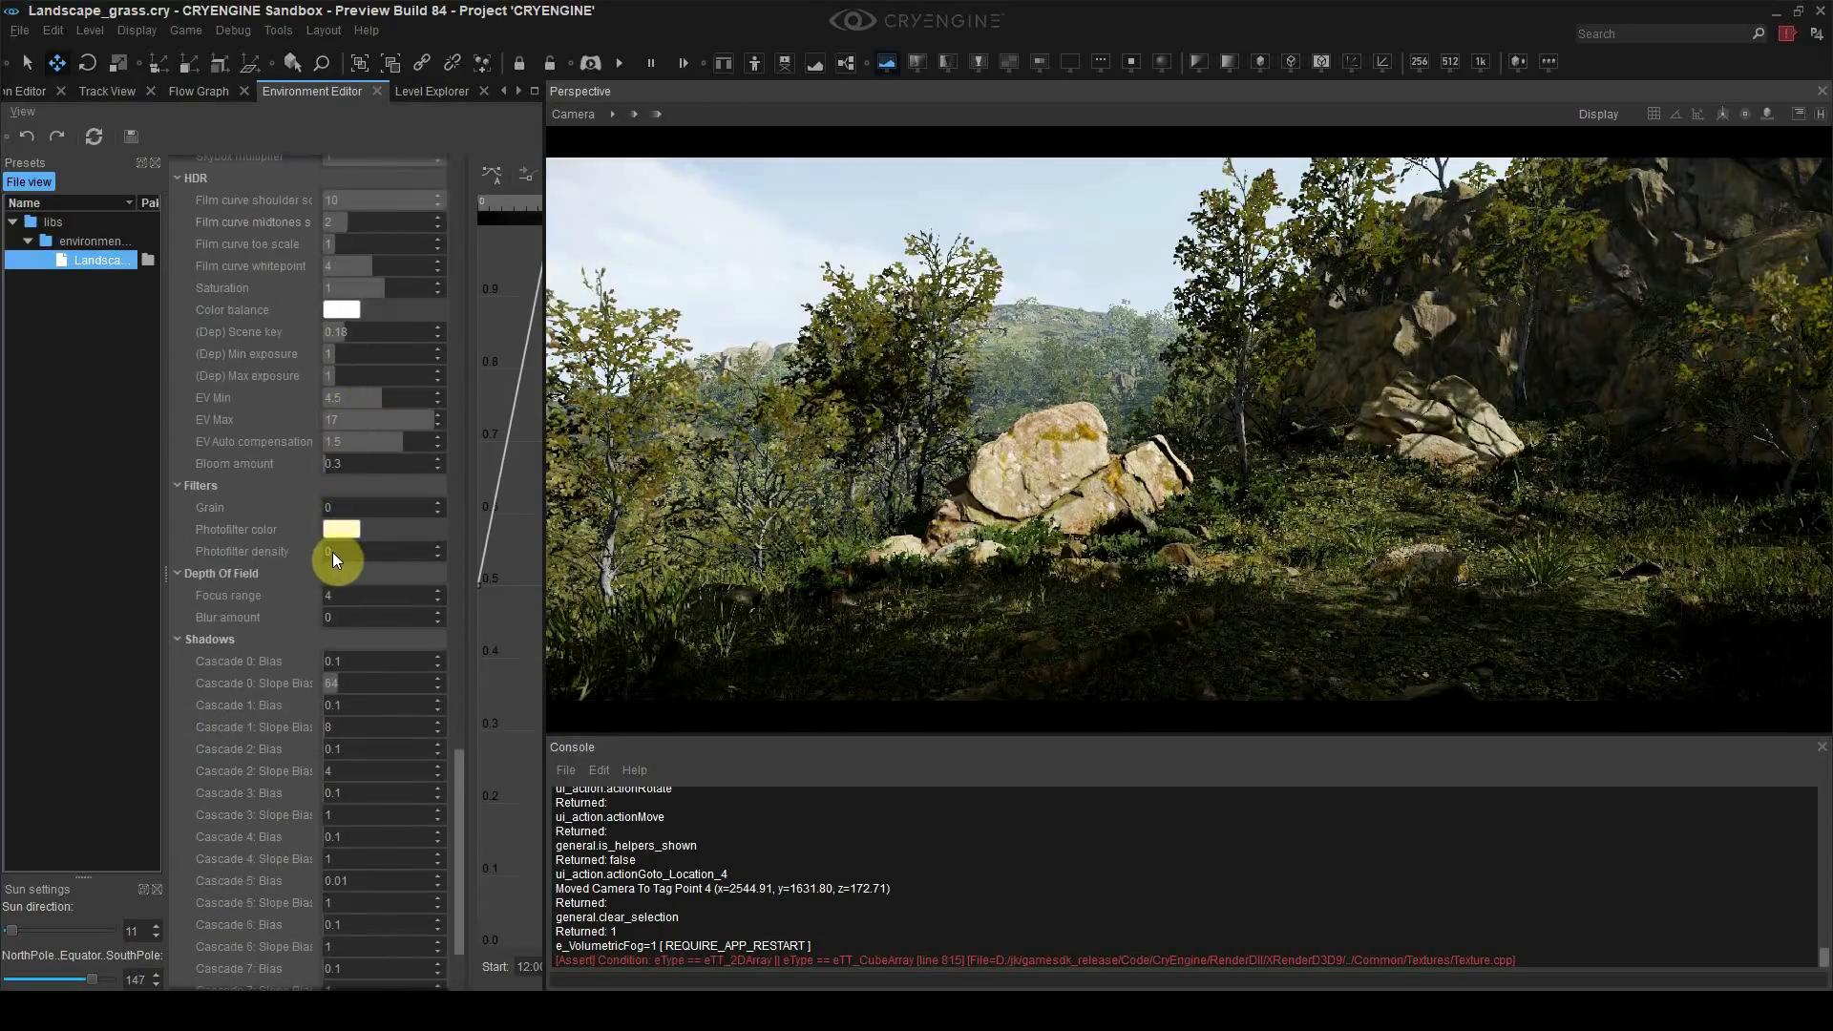
# Step: Set the Photofilter color to yellow #ffe44b, try a Photofilter density of about 0.84 and return the density to 0
pyautogui.click(331, 533)
pyautogui.click(416, 617)
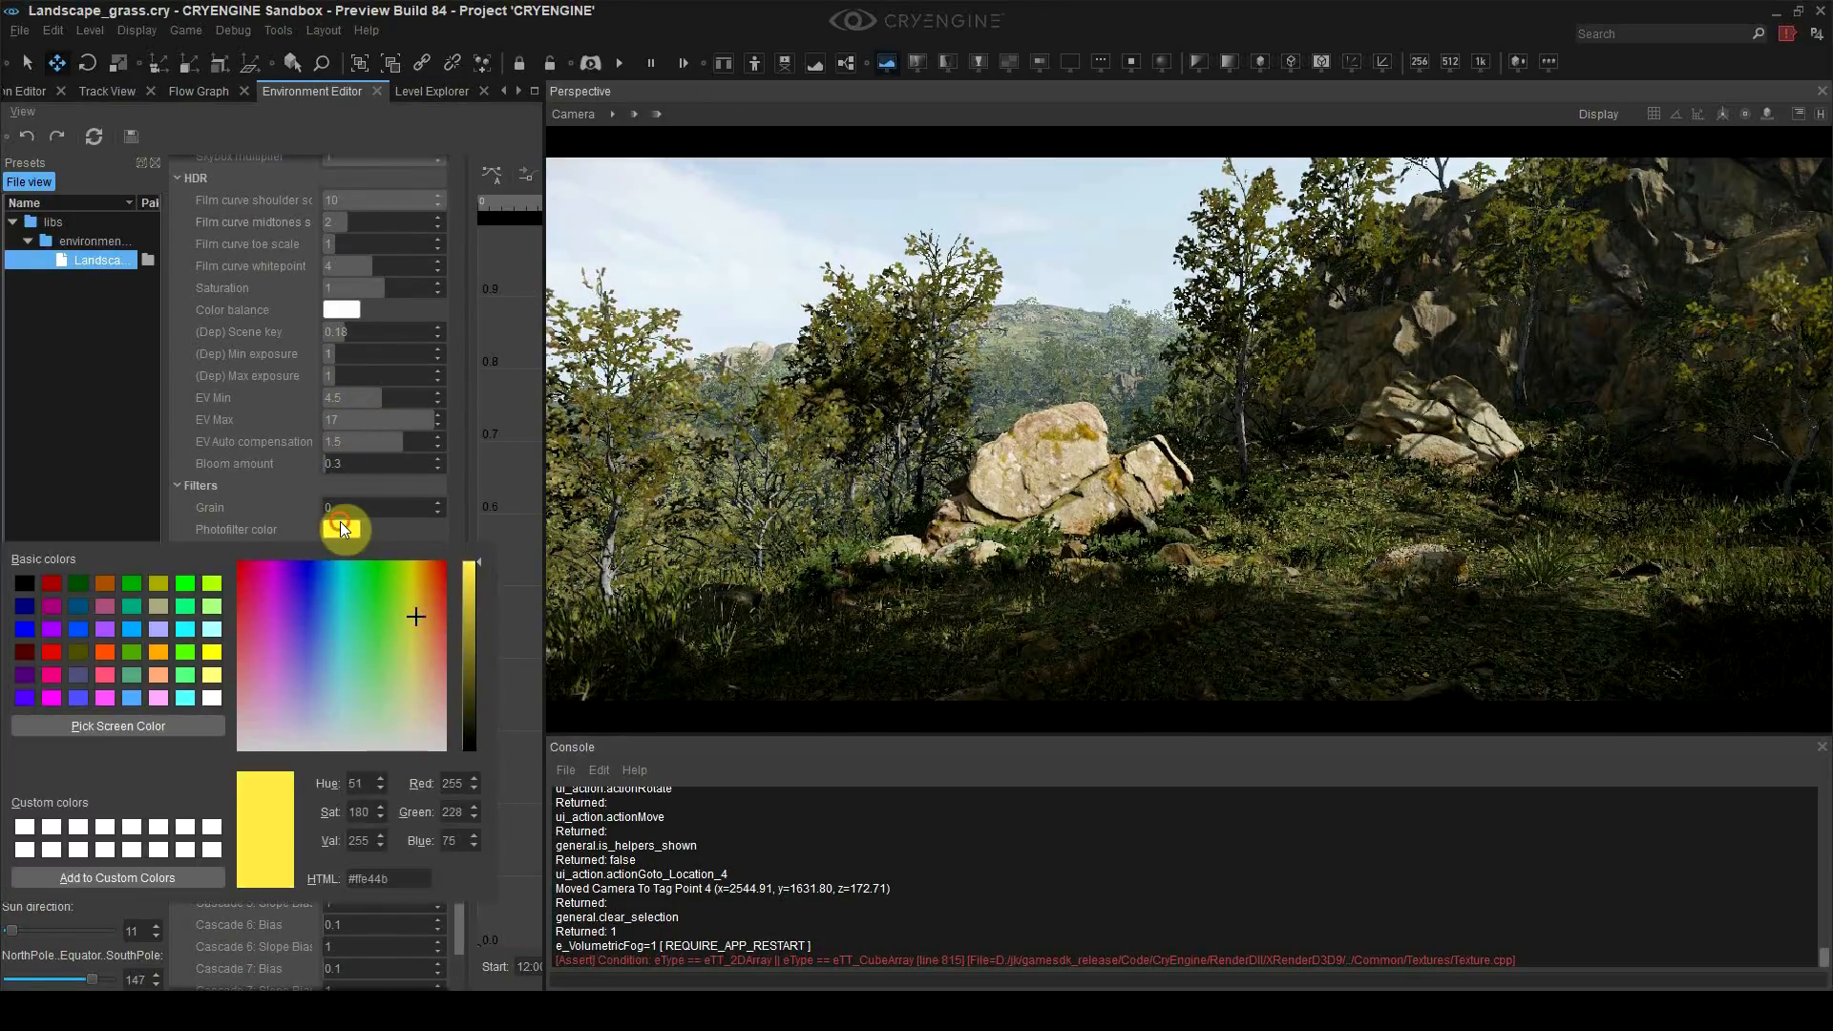
pyautogui.click(255, 523)
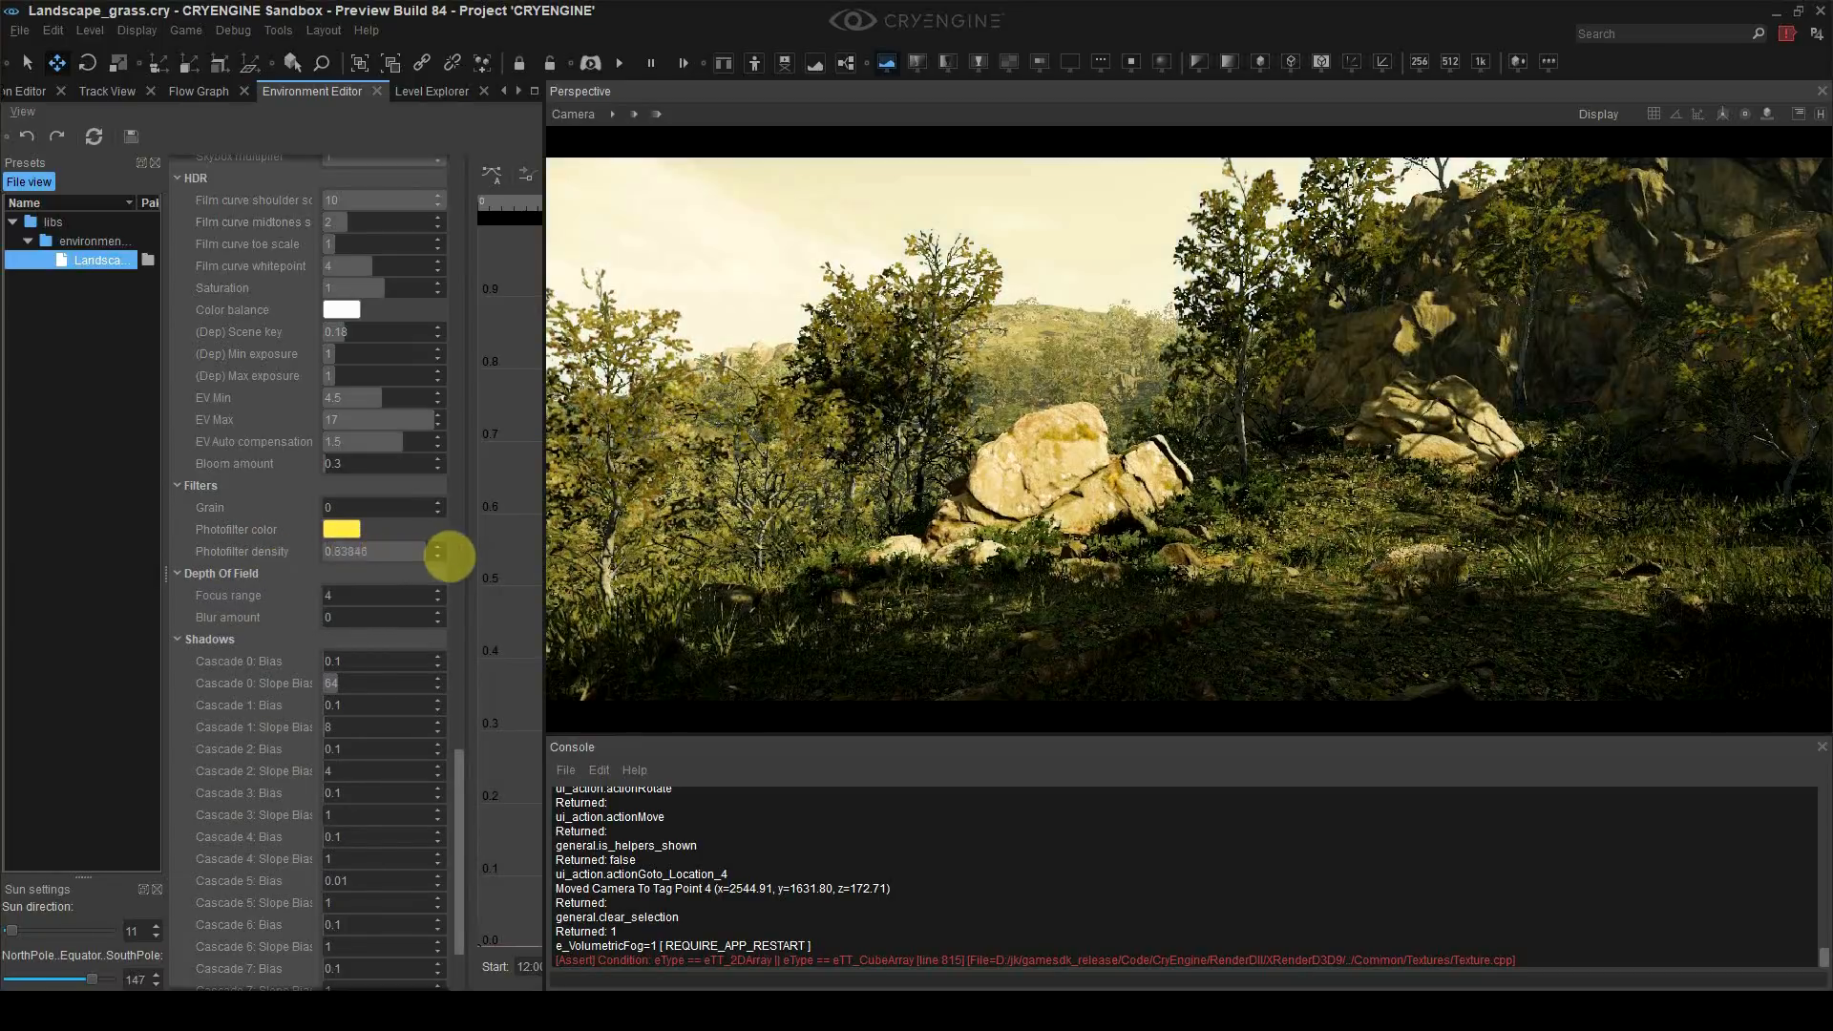
pyautogui.moveTo(449, 554); pyautogui.dragTo(331, 567)
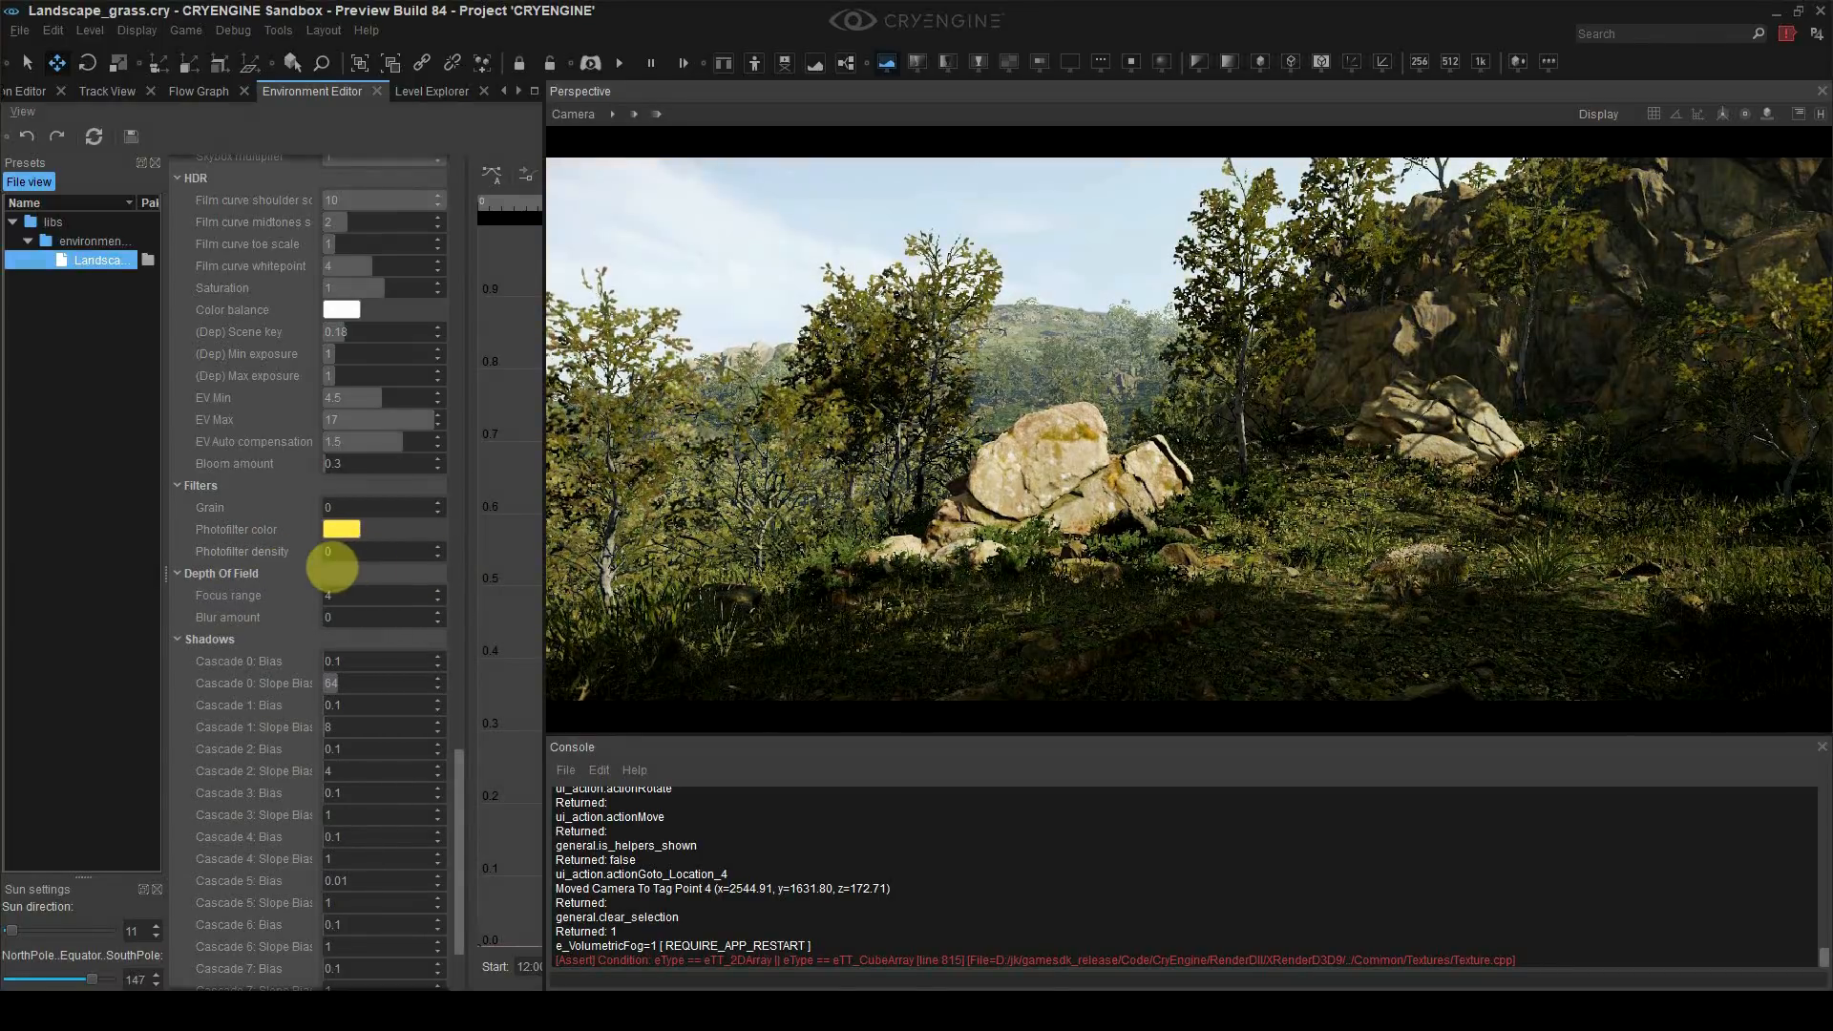
# Step: Try a higher depth-of-field Blur amount and move the camera around the scene to check the effect
pyautogui.scroll(-2, 336, 514)
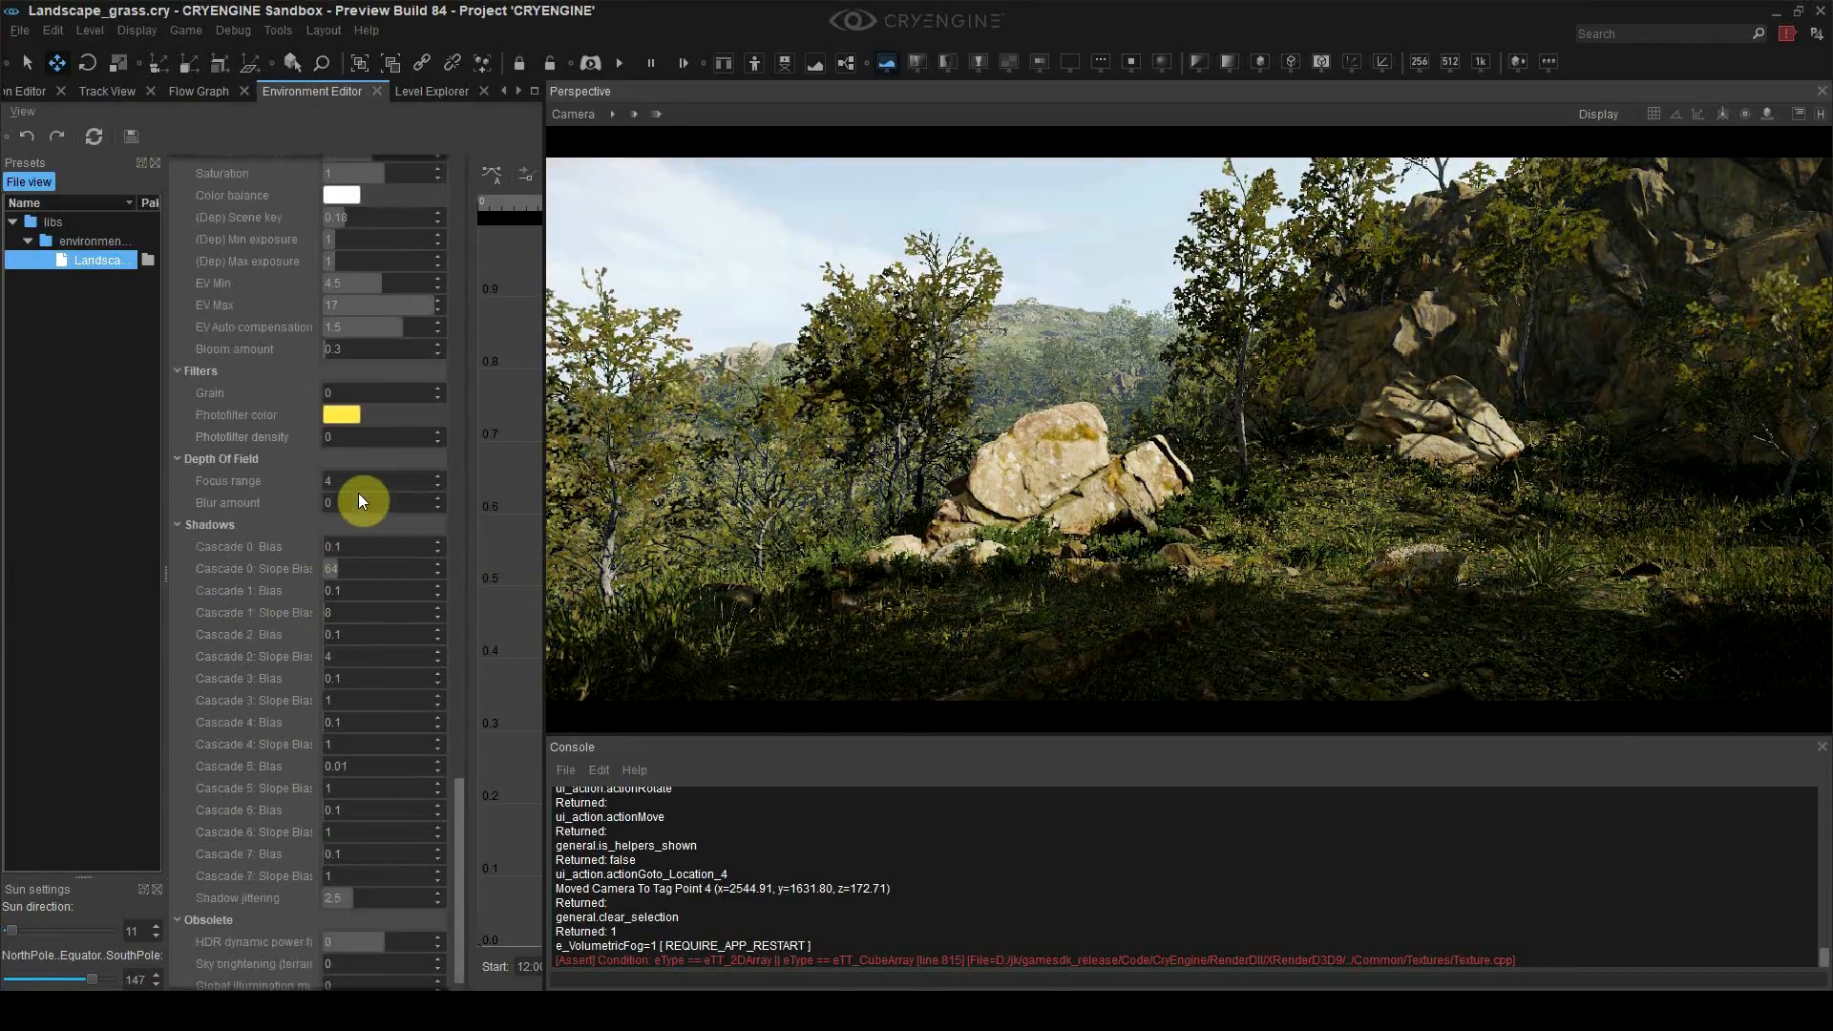
pyautogui.moveTo(346, 502); pyautogui.dragTo(384, 502)
pyautogui.press('w')
pyautogui.moveTo(850, 582); pyautogui.dragTo(787, 489, button='right')
pyautogui.press('a')
pyautogui.press('d')
pyautogui.press('s')
pyautogui.press('d')
pyautogui.press('w')
pyautogui.press('s')
pyautogui.press('w')
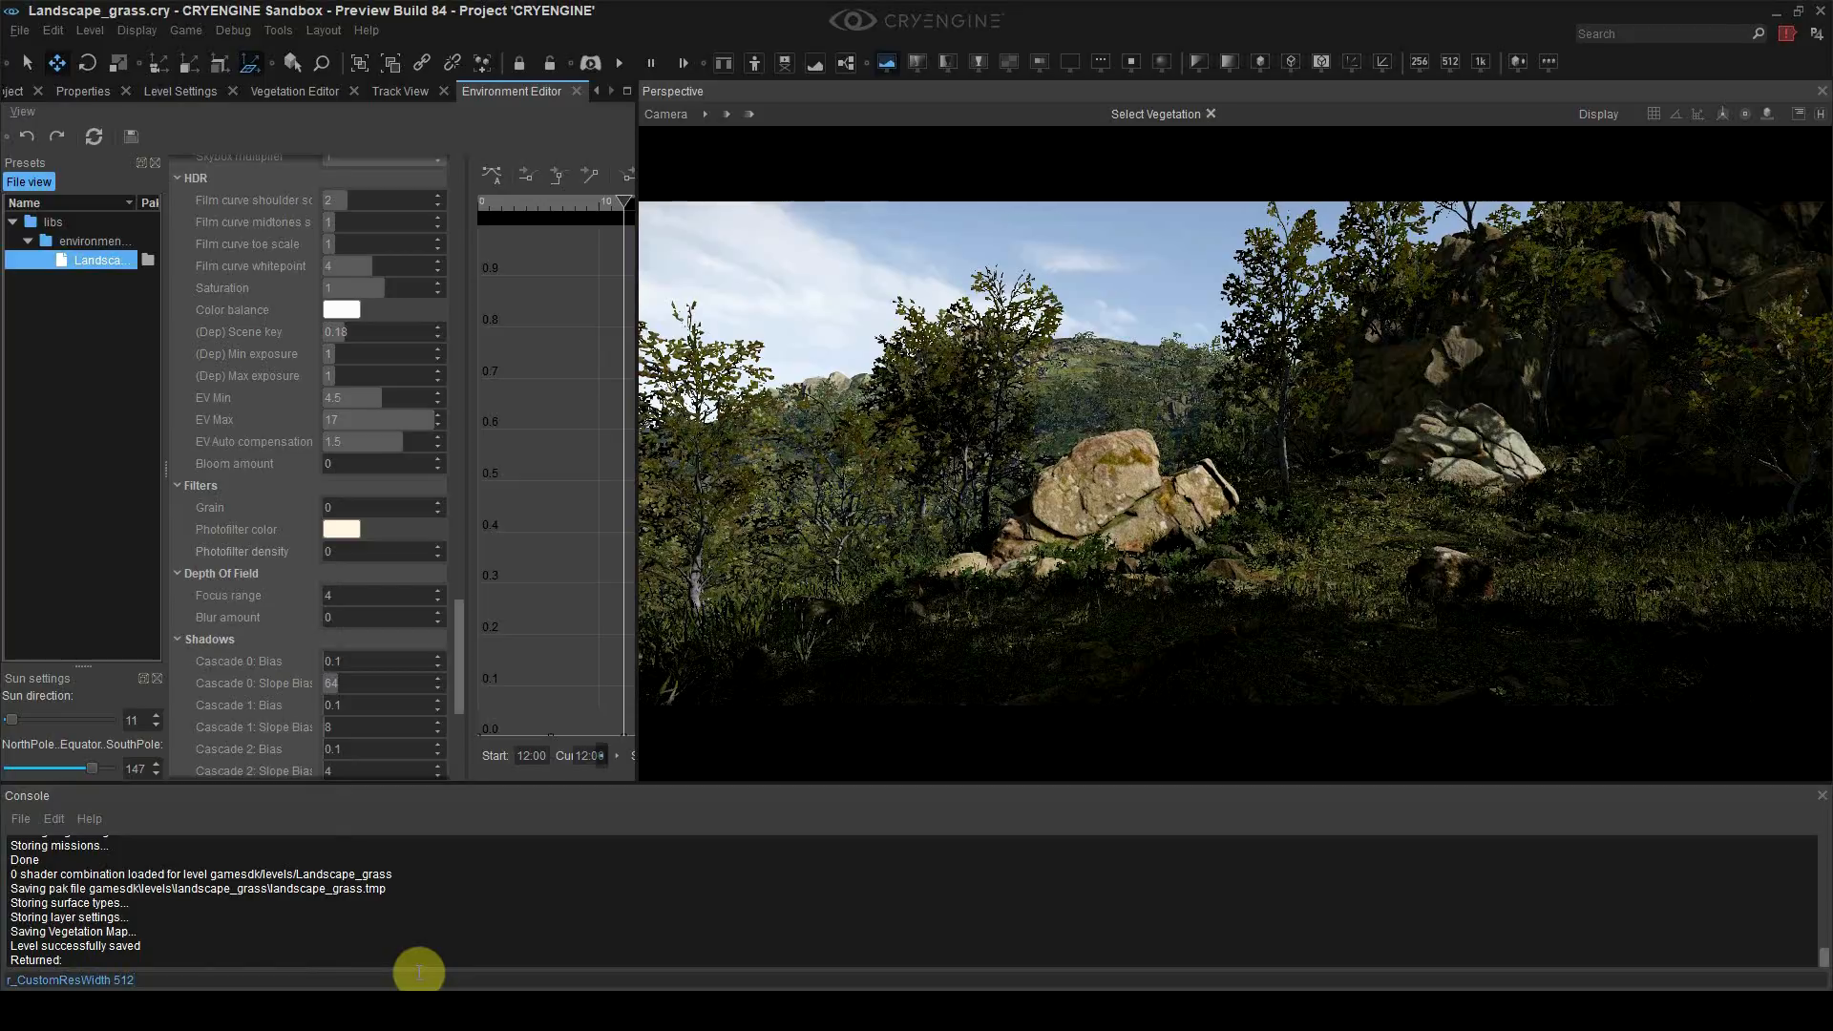
# Step: Set the console variable r_CustomResMaxSize to 9999
pyautogui.press('BackSpace')
pyautogui.press('BackSpace')
pyautogui.press('BackSpace')
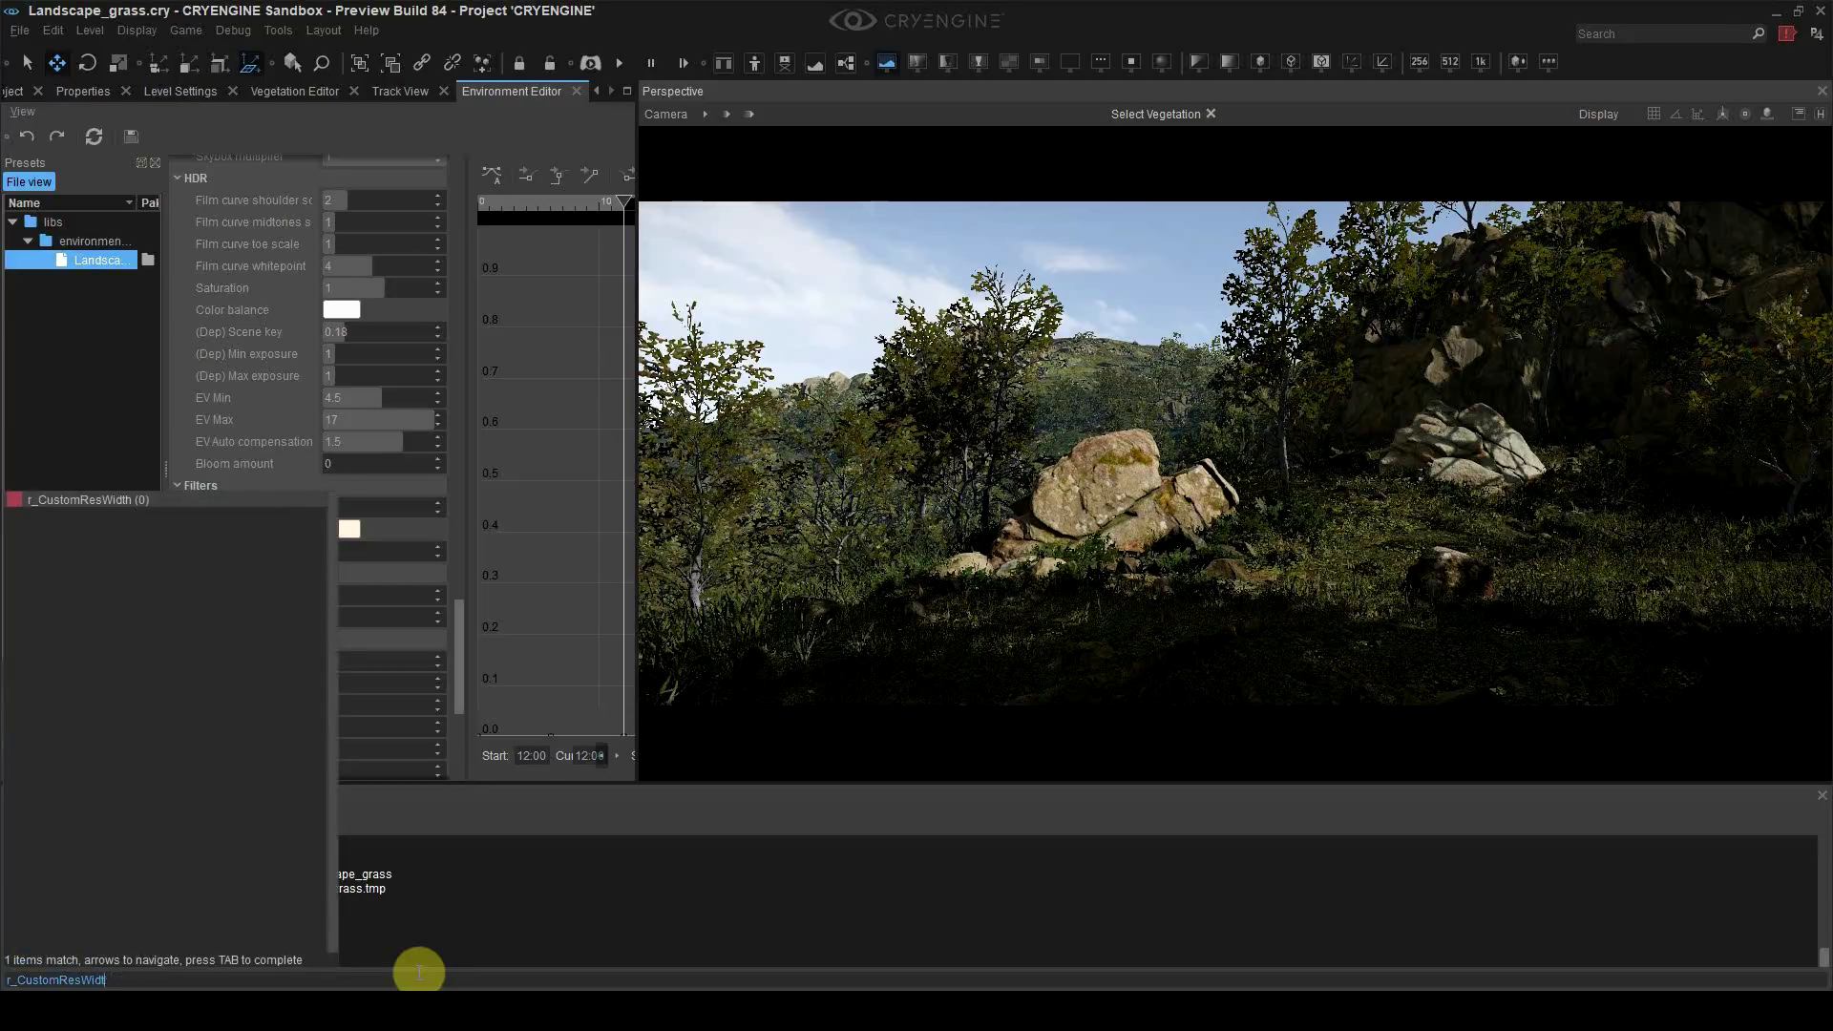
pyautogui.press('BackSpace')
pyautogui.write('ma5')
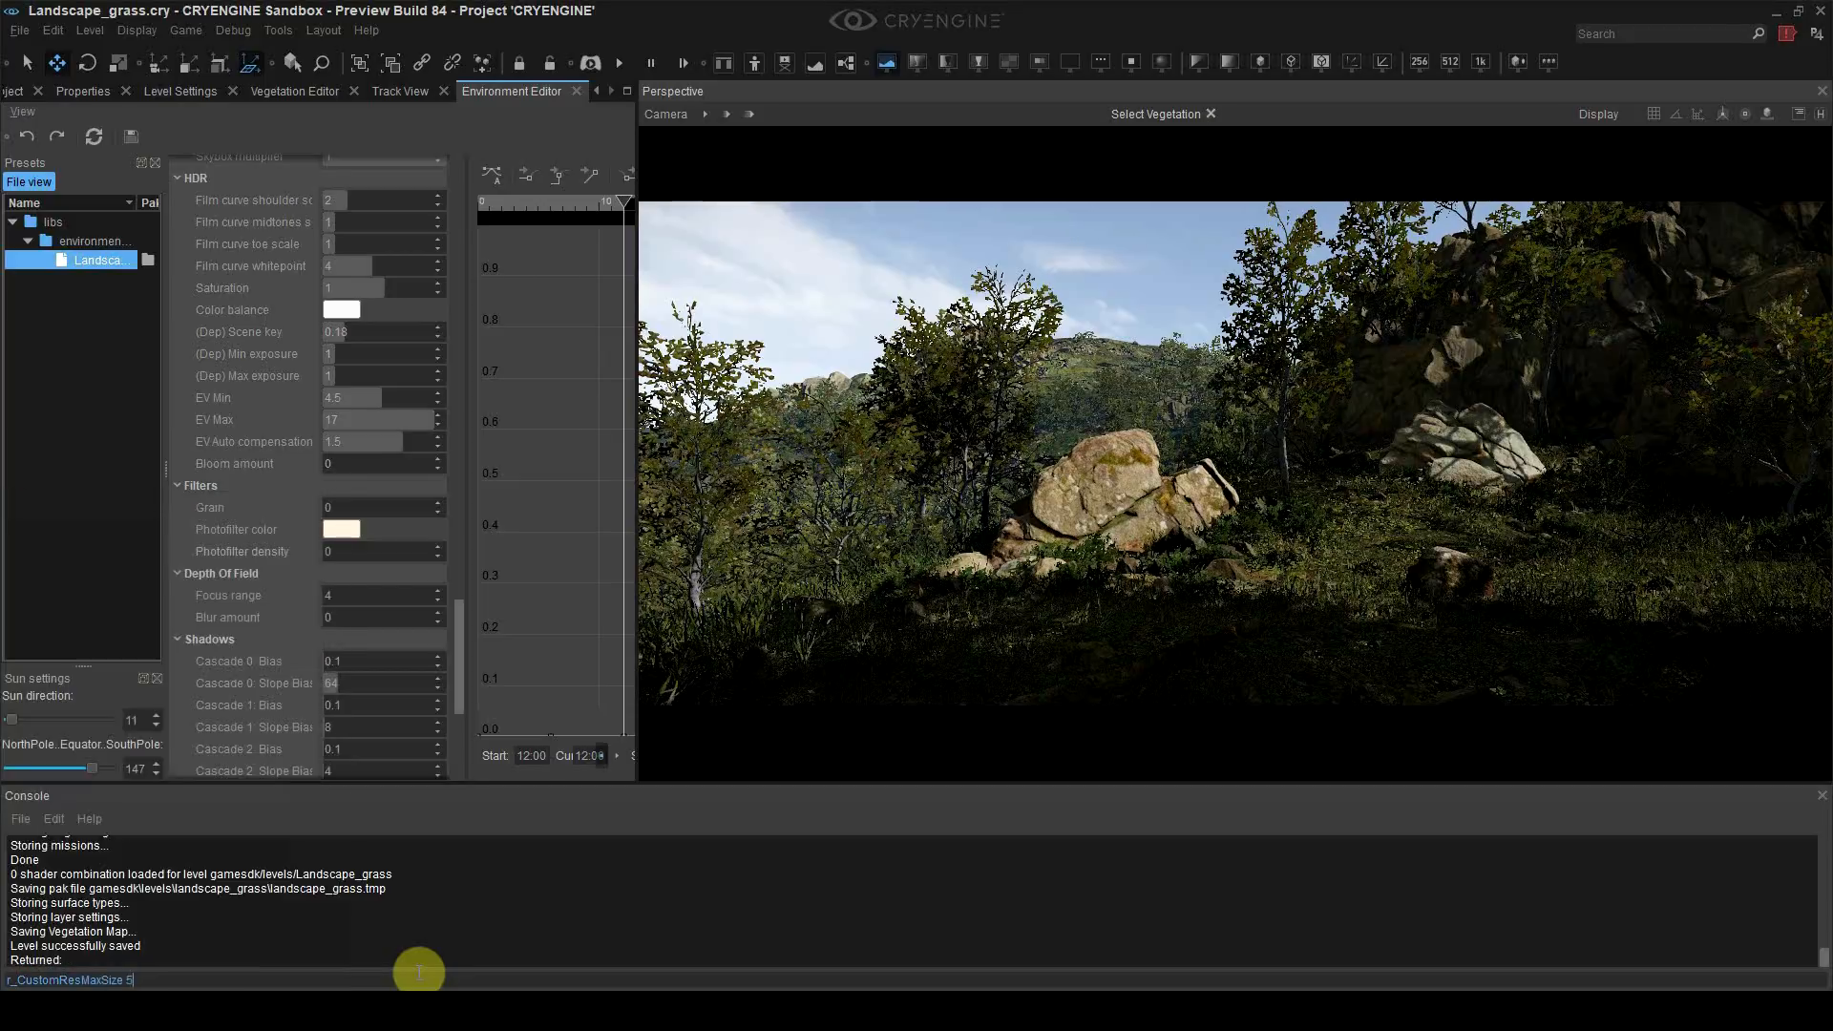
pyautogui.press('Return')
# Step: Set the custom render resolution with r_CustomResWidth 5120 and r_CustomResHeight 2160
pyautogui.write('r_')
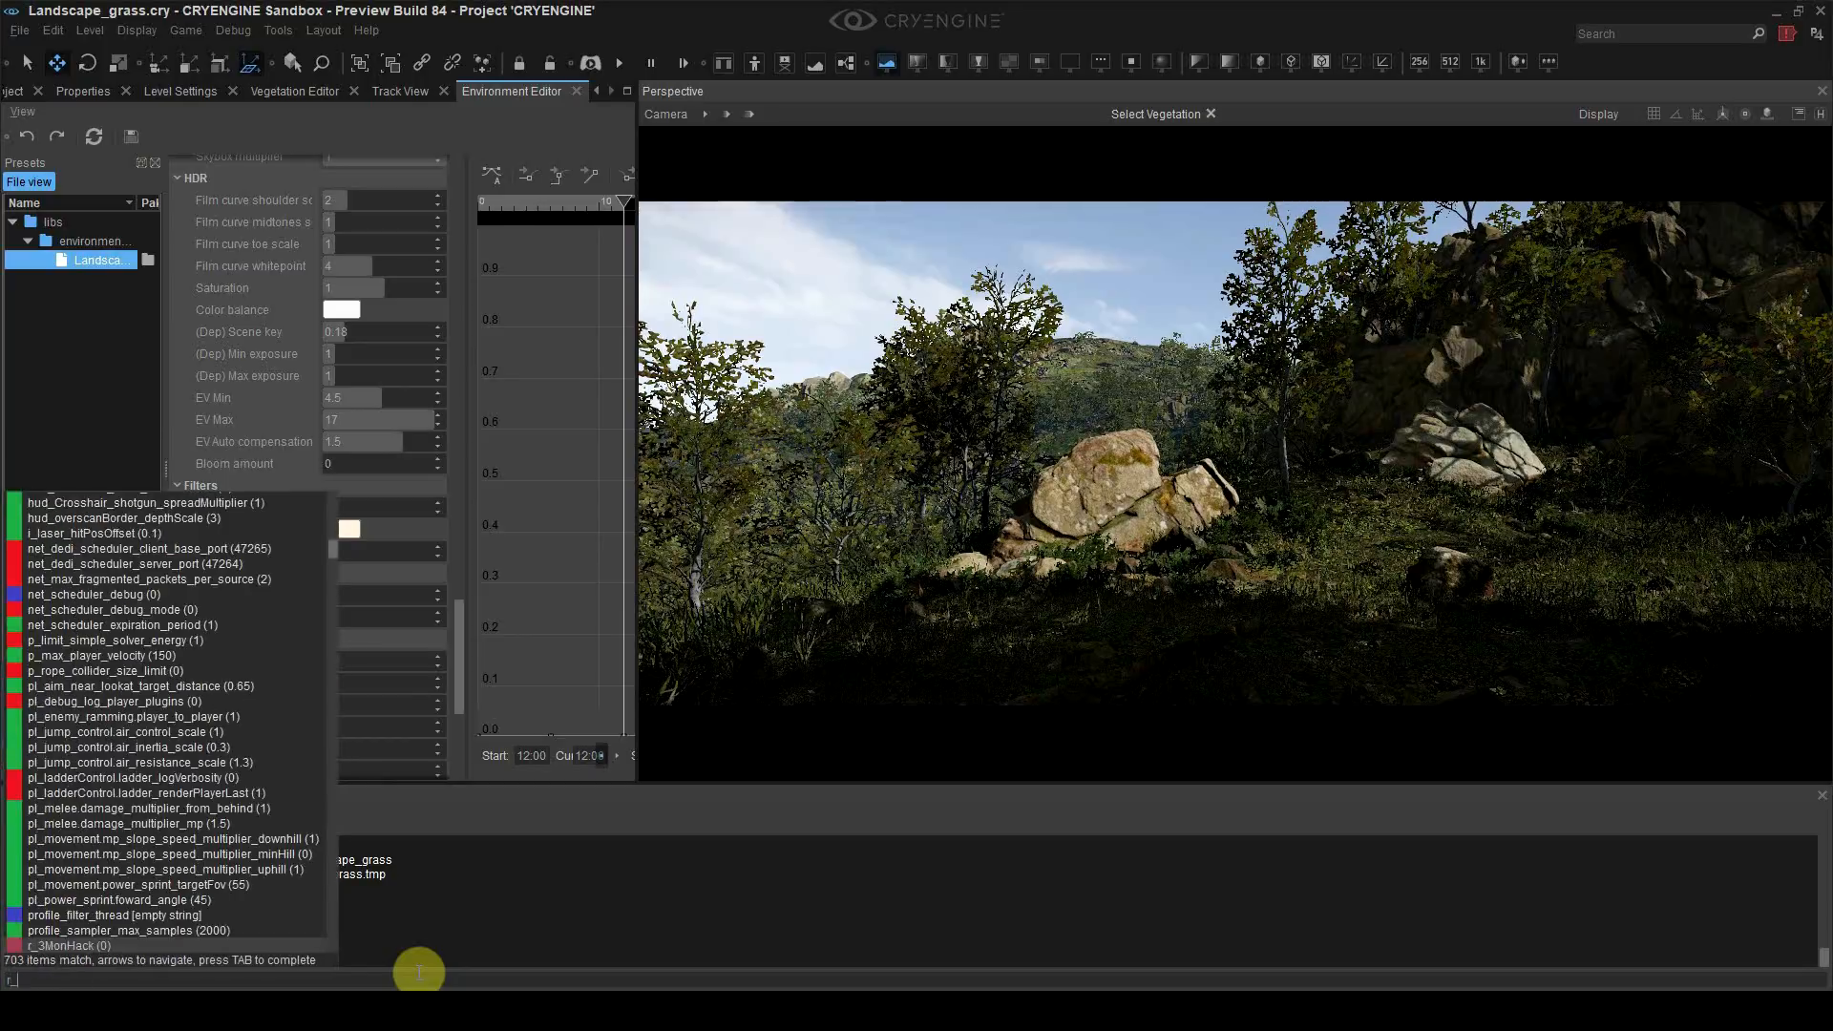
pyautogui.write('customreswidth = ')
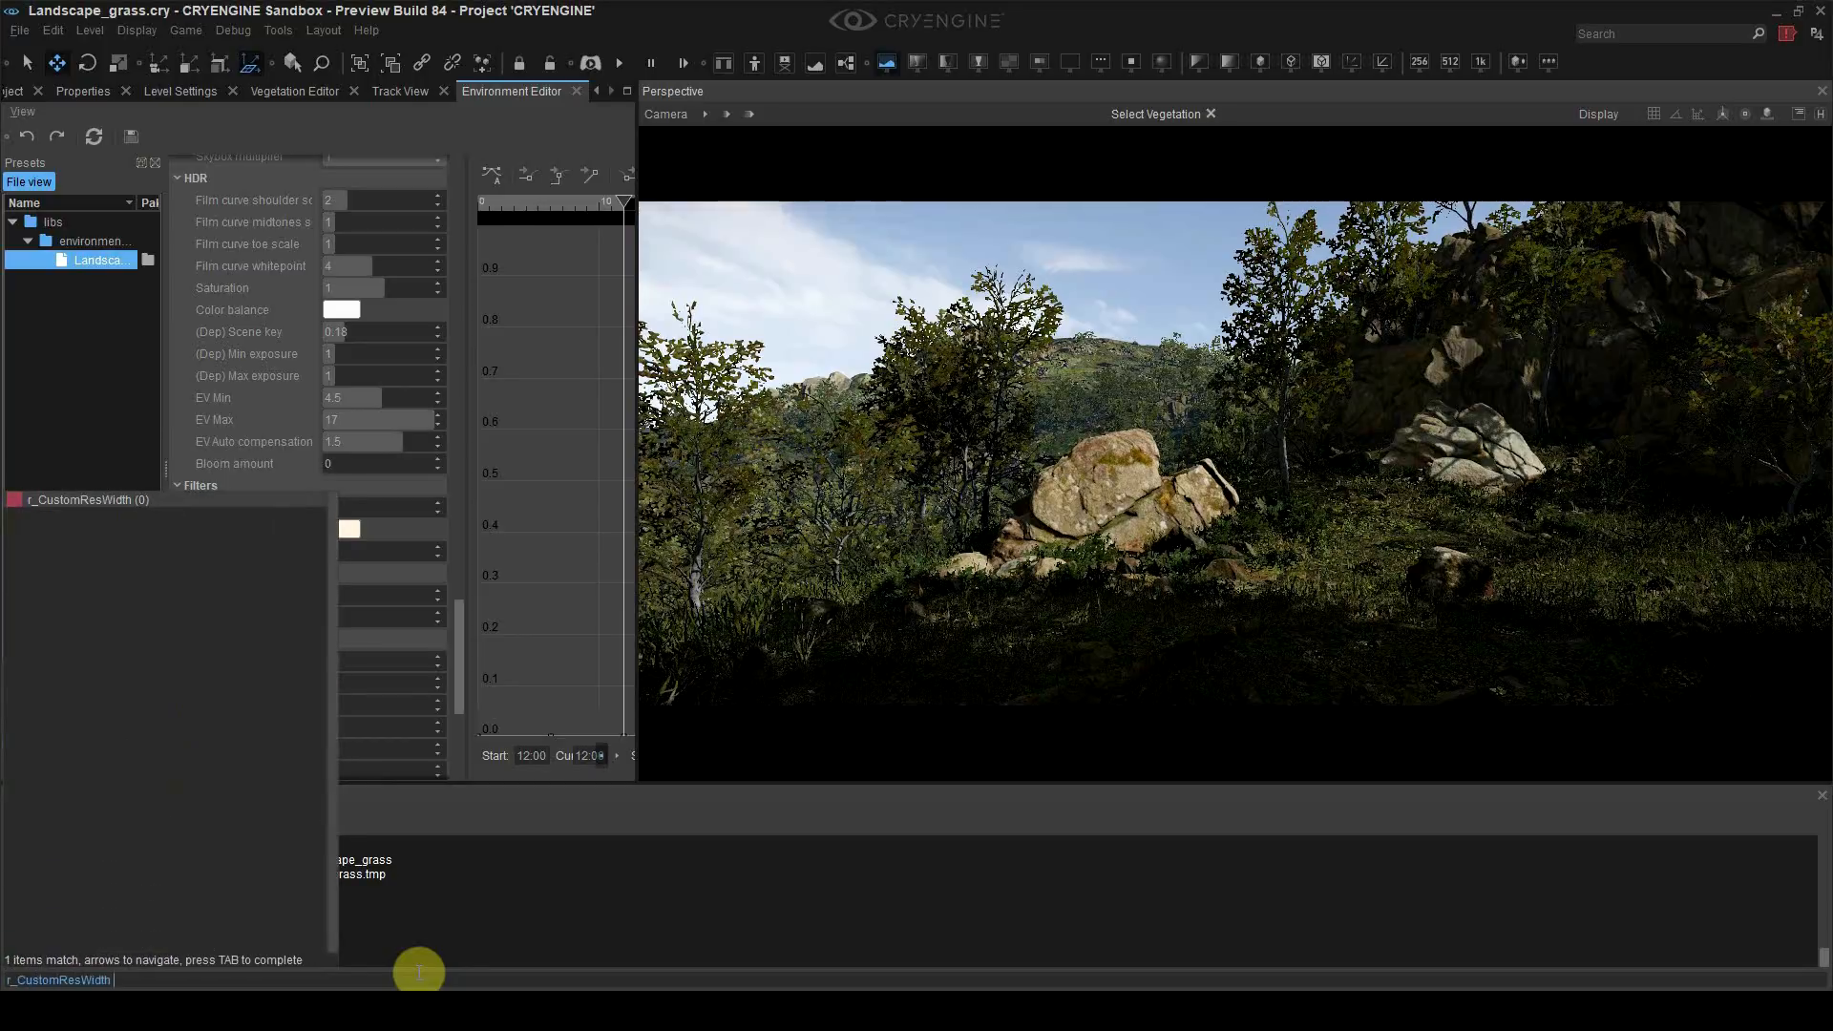
pyautogui.write('5120')
pyautogui.press('Return')
pyautogui.write('r_cust')
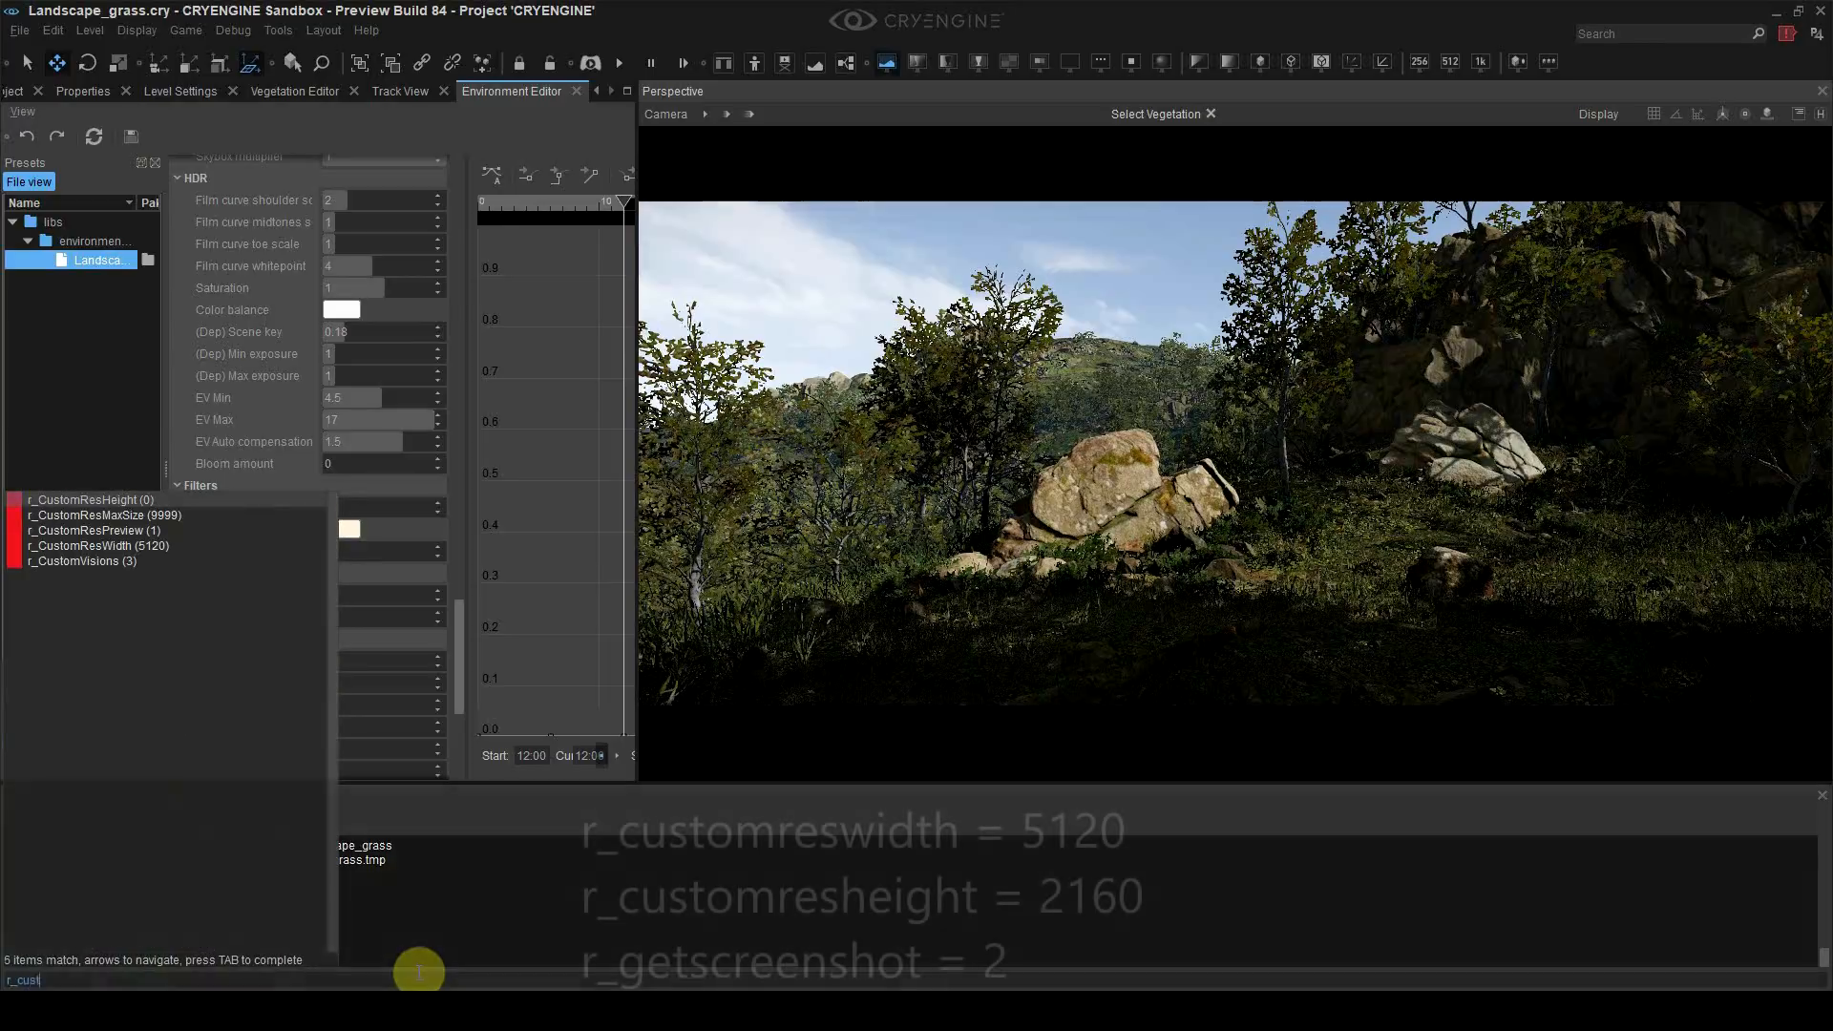
pyautogui.write('omresh')
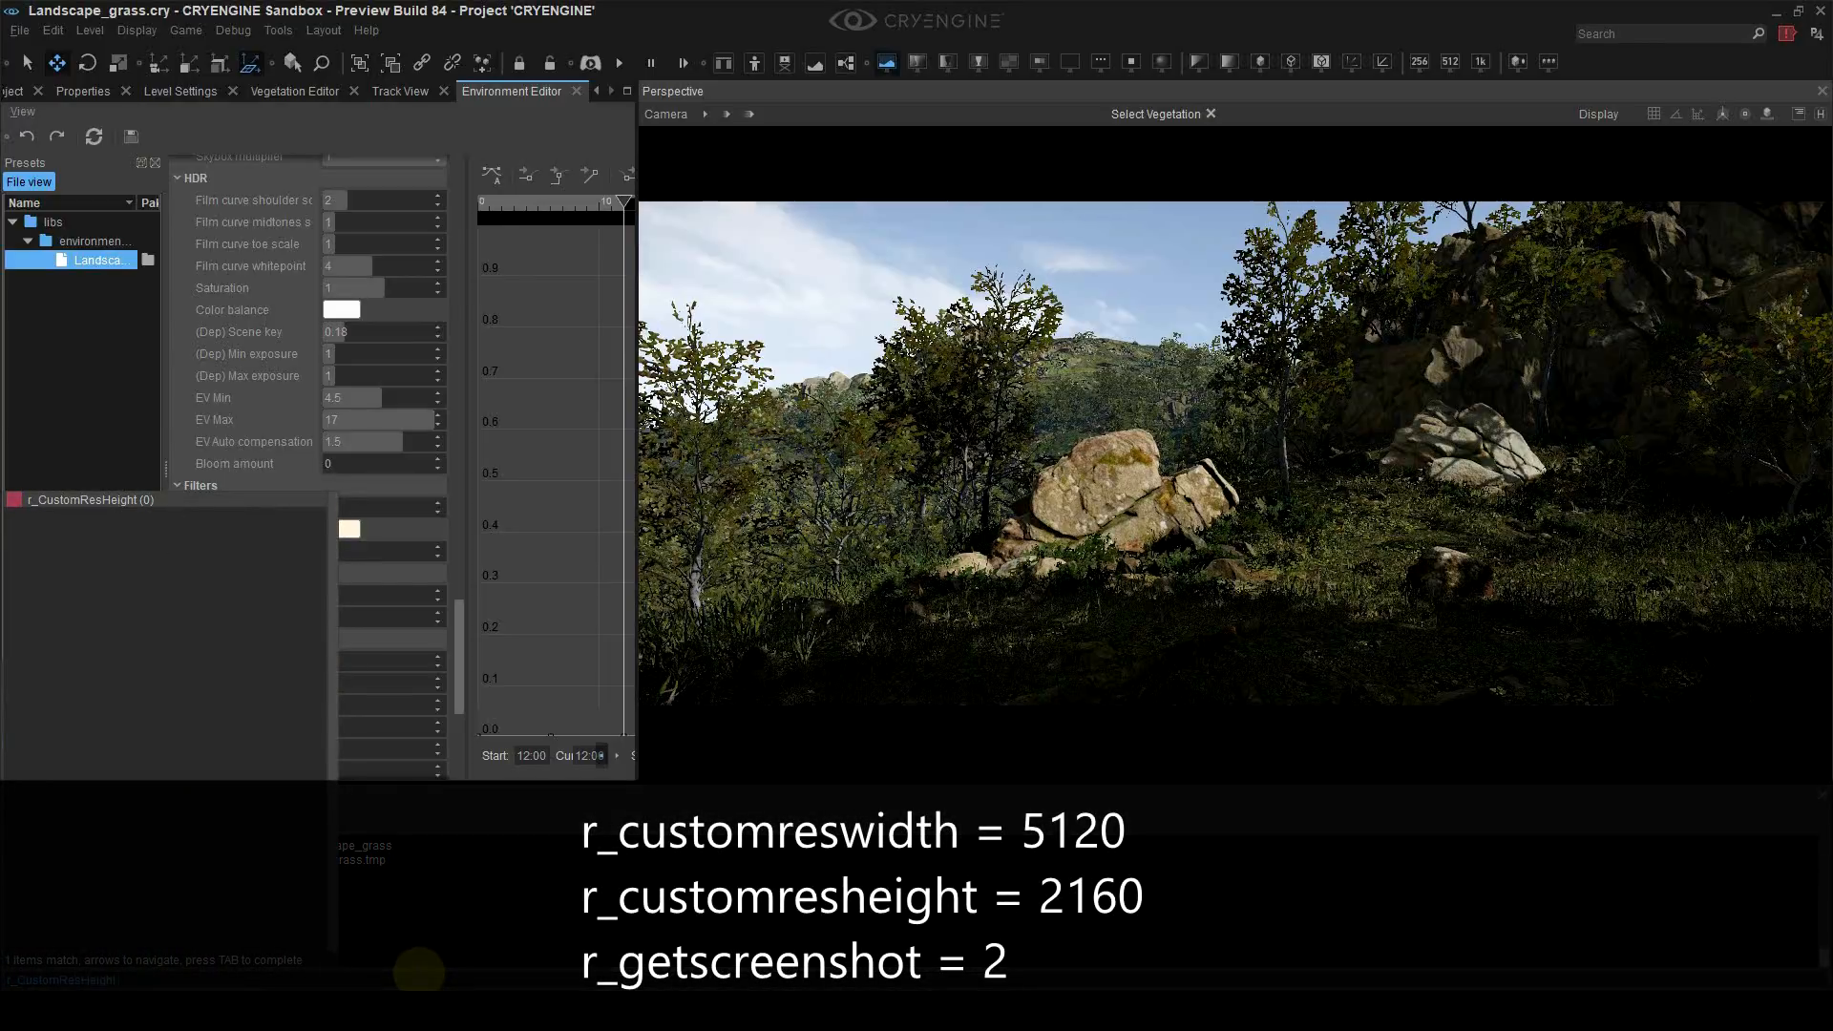
pyautogui.press('Tab')
pyautogui.write('2160')
pyautogui.press('Return')
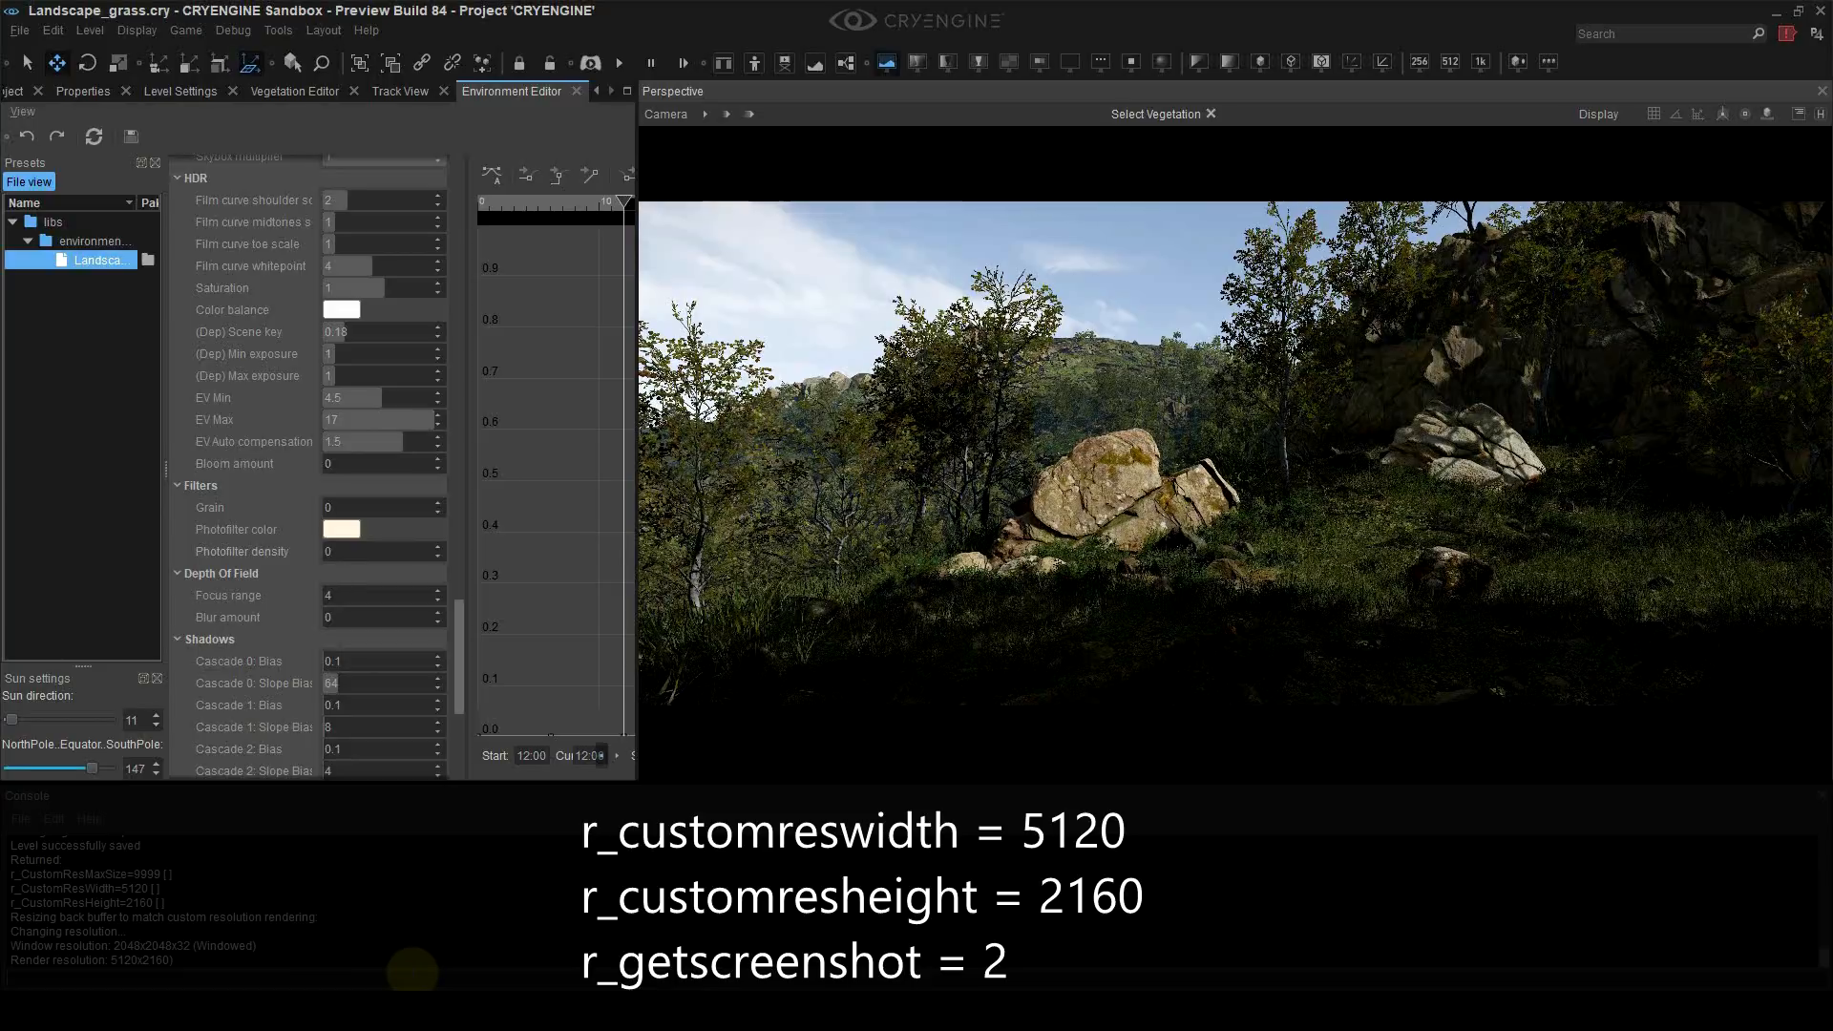
# Step: Capture a screenshot of the viewport with the console variable r_GetScreenShot set to 2
pyautogui.write('r_getsc')
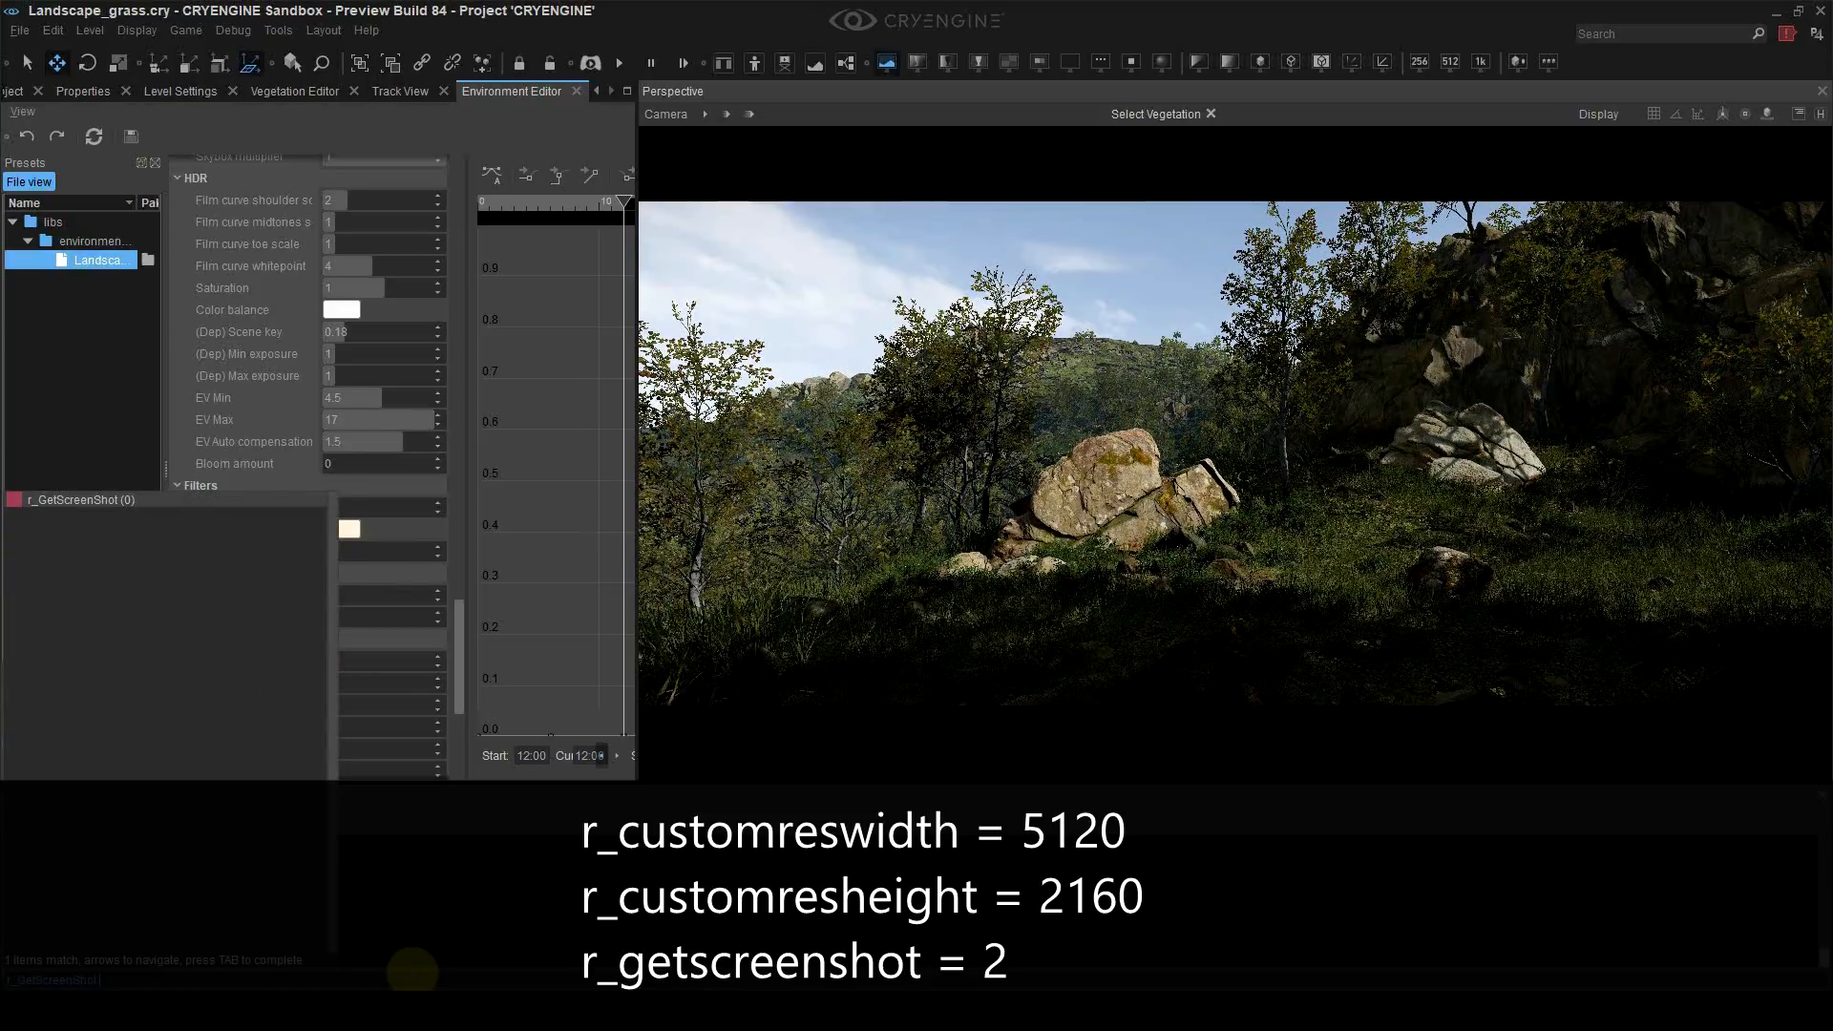
pyautogui.write('1')
pyautogui.press('Return')
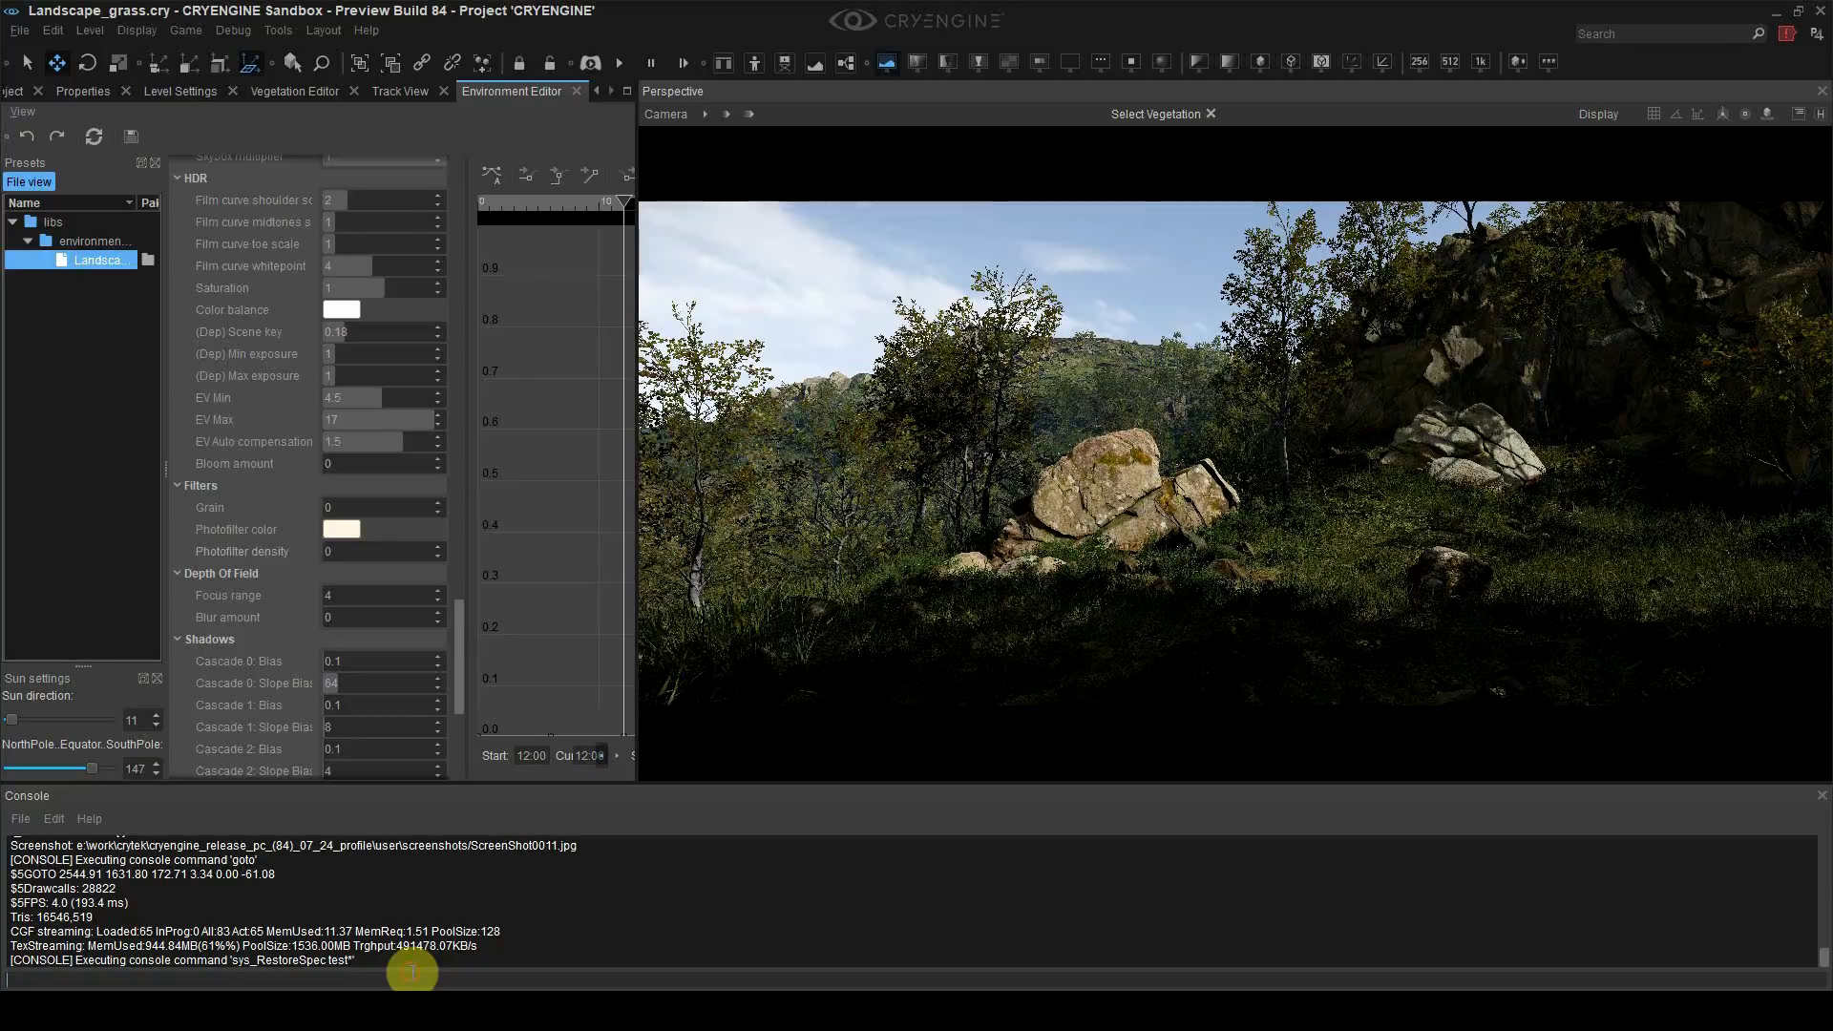
# Step: Switch to the screenshots folder in File Explorer and open screenshot0011.jpg in Photoshop
pyautogui.click(445, 1010)
pyautogui.click(332, 913)
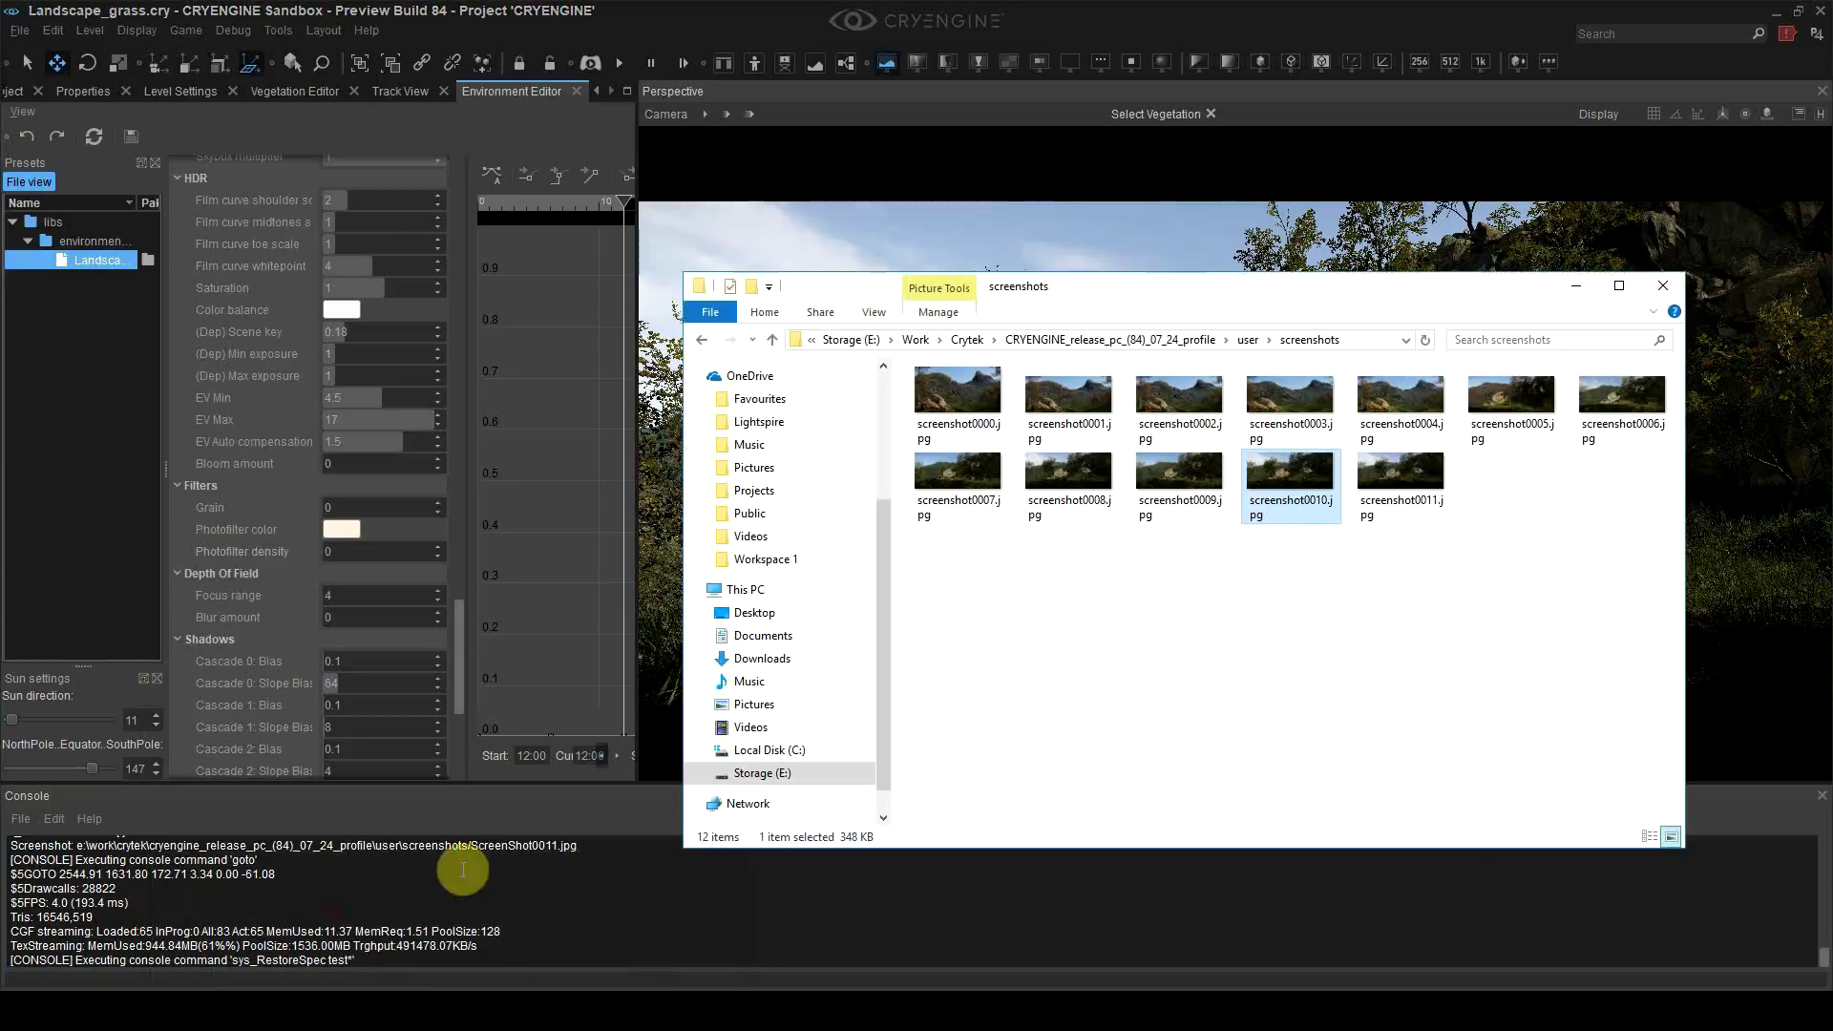
pyautogui.rightClick(1390, 492)
pyautogui.moveTo(1460, 664)
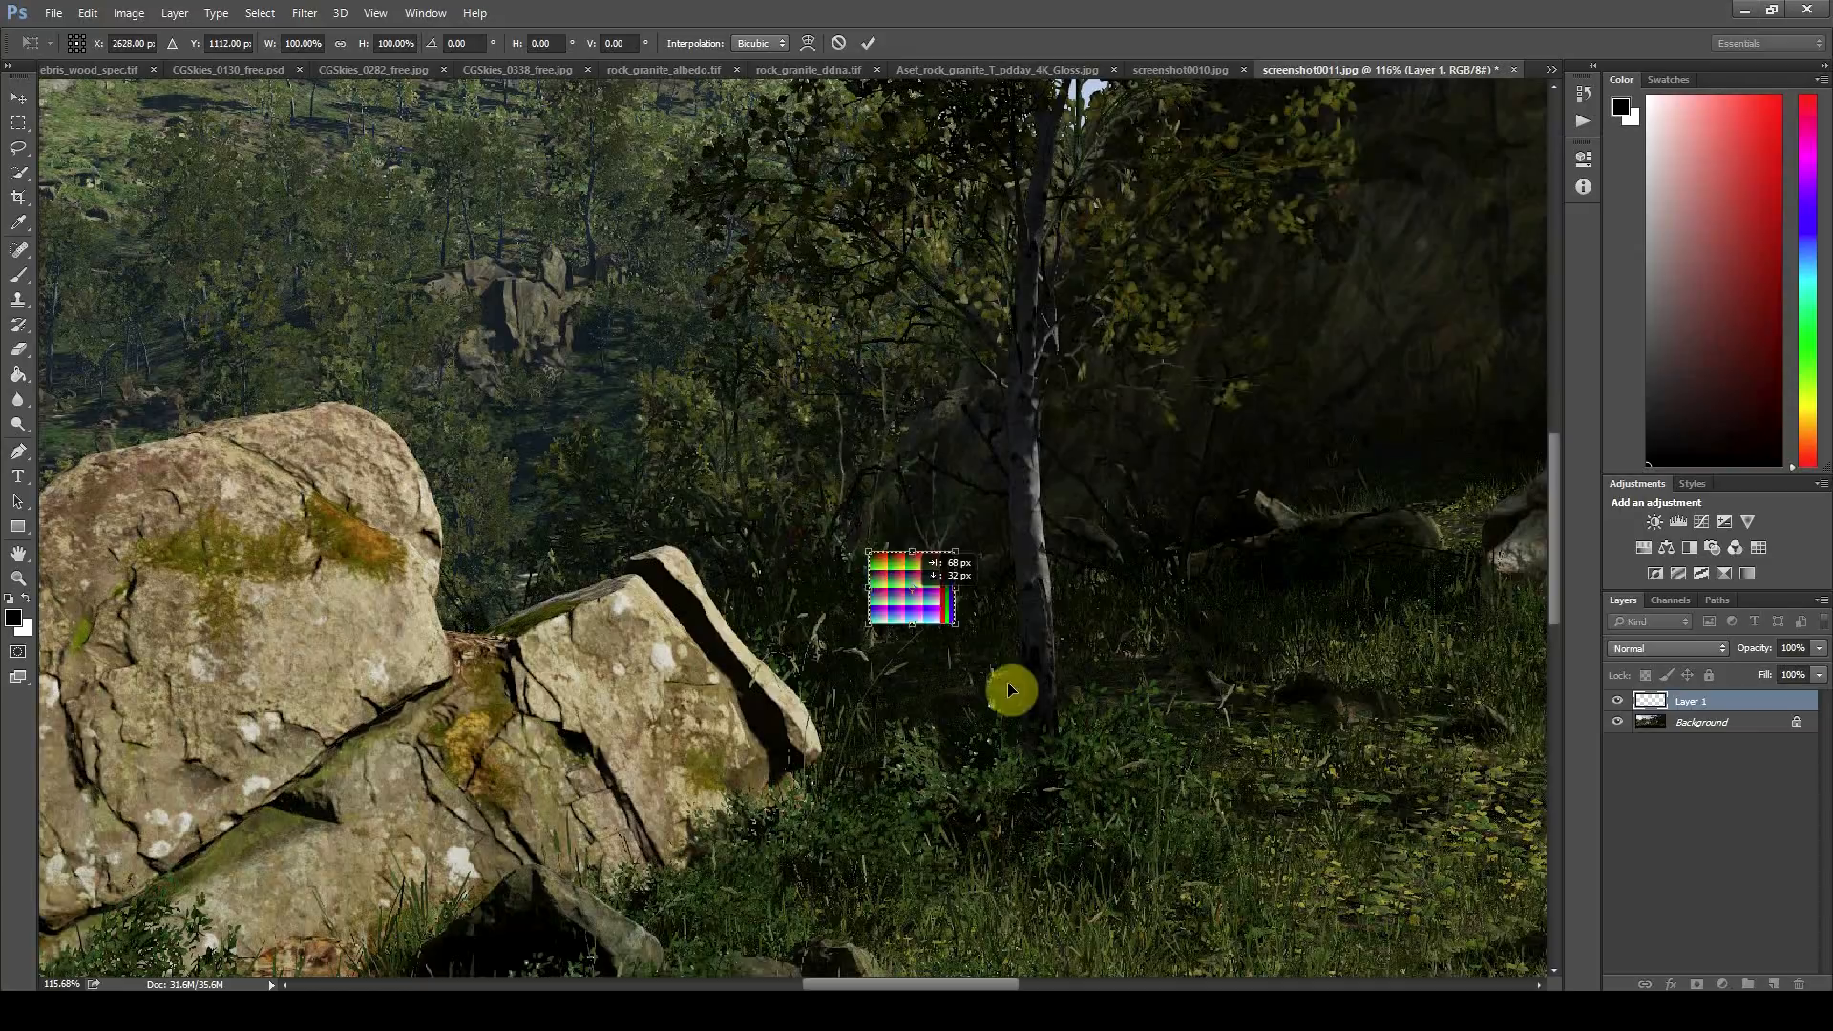
# Step: Reposition the pasted color chart layer over the dark foliage area of the screenshot image
pyautogui.moveTo(1011, 687); pyautogui.dragTo(847, 486)
pyautogui.keyDown('alt'); pyautogui.scroll(7, 800, 488); pyautogui.keyUp('alt')
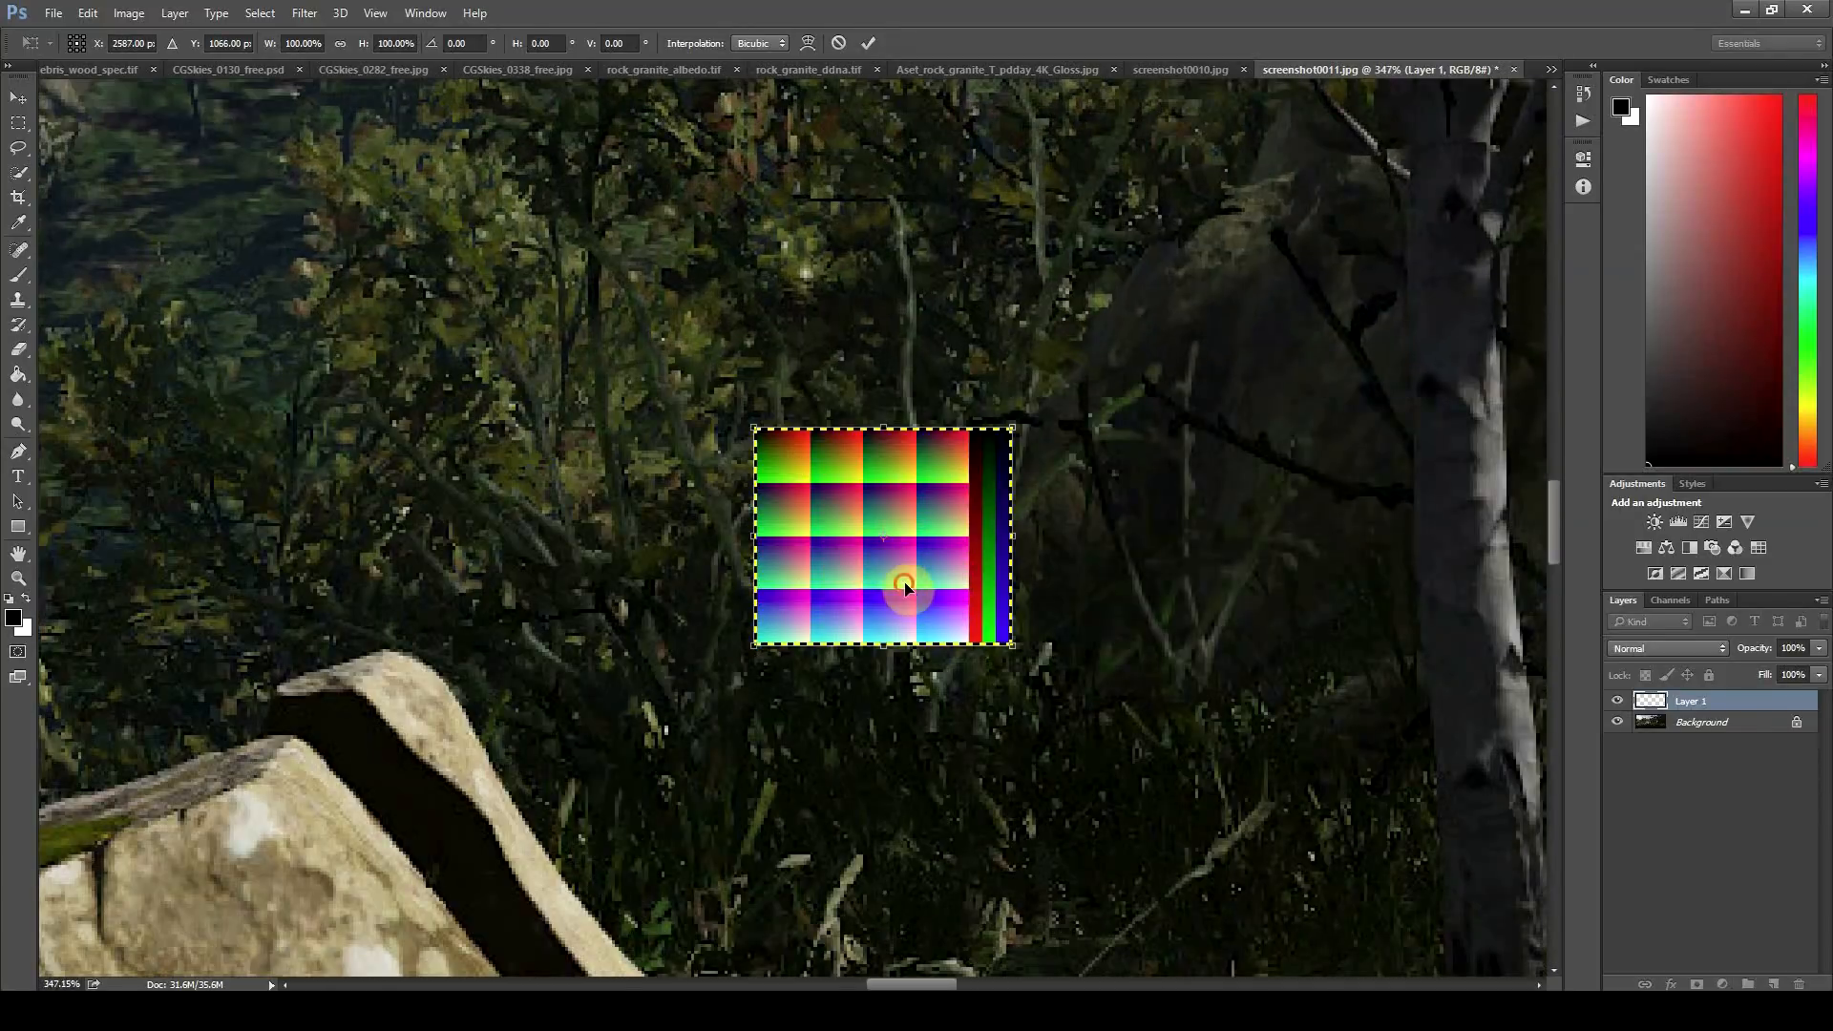
pyautogui.moveTo(900, 585); pyautogui.dragTo(934, 586)
pyautogui.keyDown('alt'); pyautogui.scroll(-6, 934, 587); pyautogui.keyUp('alt')
pyautogui.keyDown('alt'); pyautogui.scroll(-5, 954, 605); pyautogui.keyUp('alt')
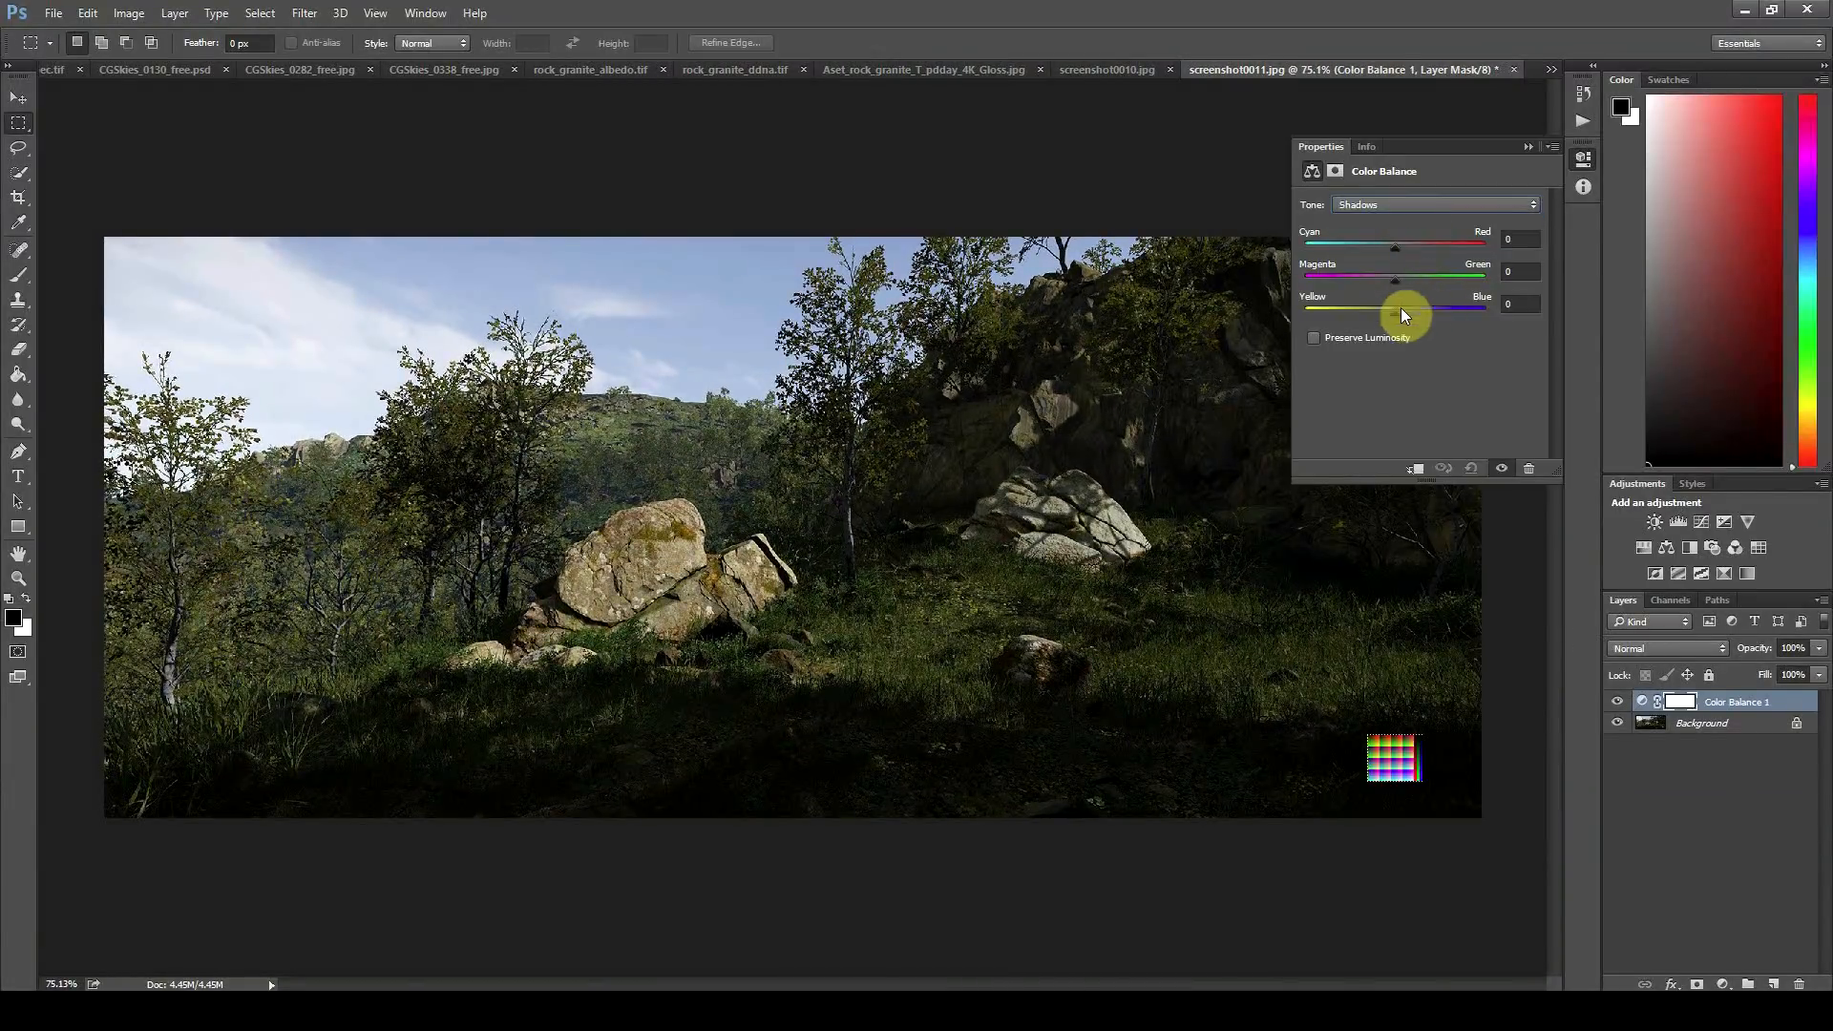
# Step: Set the Color Balance adjustment's Shadows to +28 blue, and shift its Cyan–Red balance slightly toward red
pyautogui.moveTo(1394, 317); pyautogui.dragTo(1408, 306)
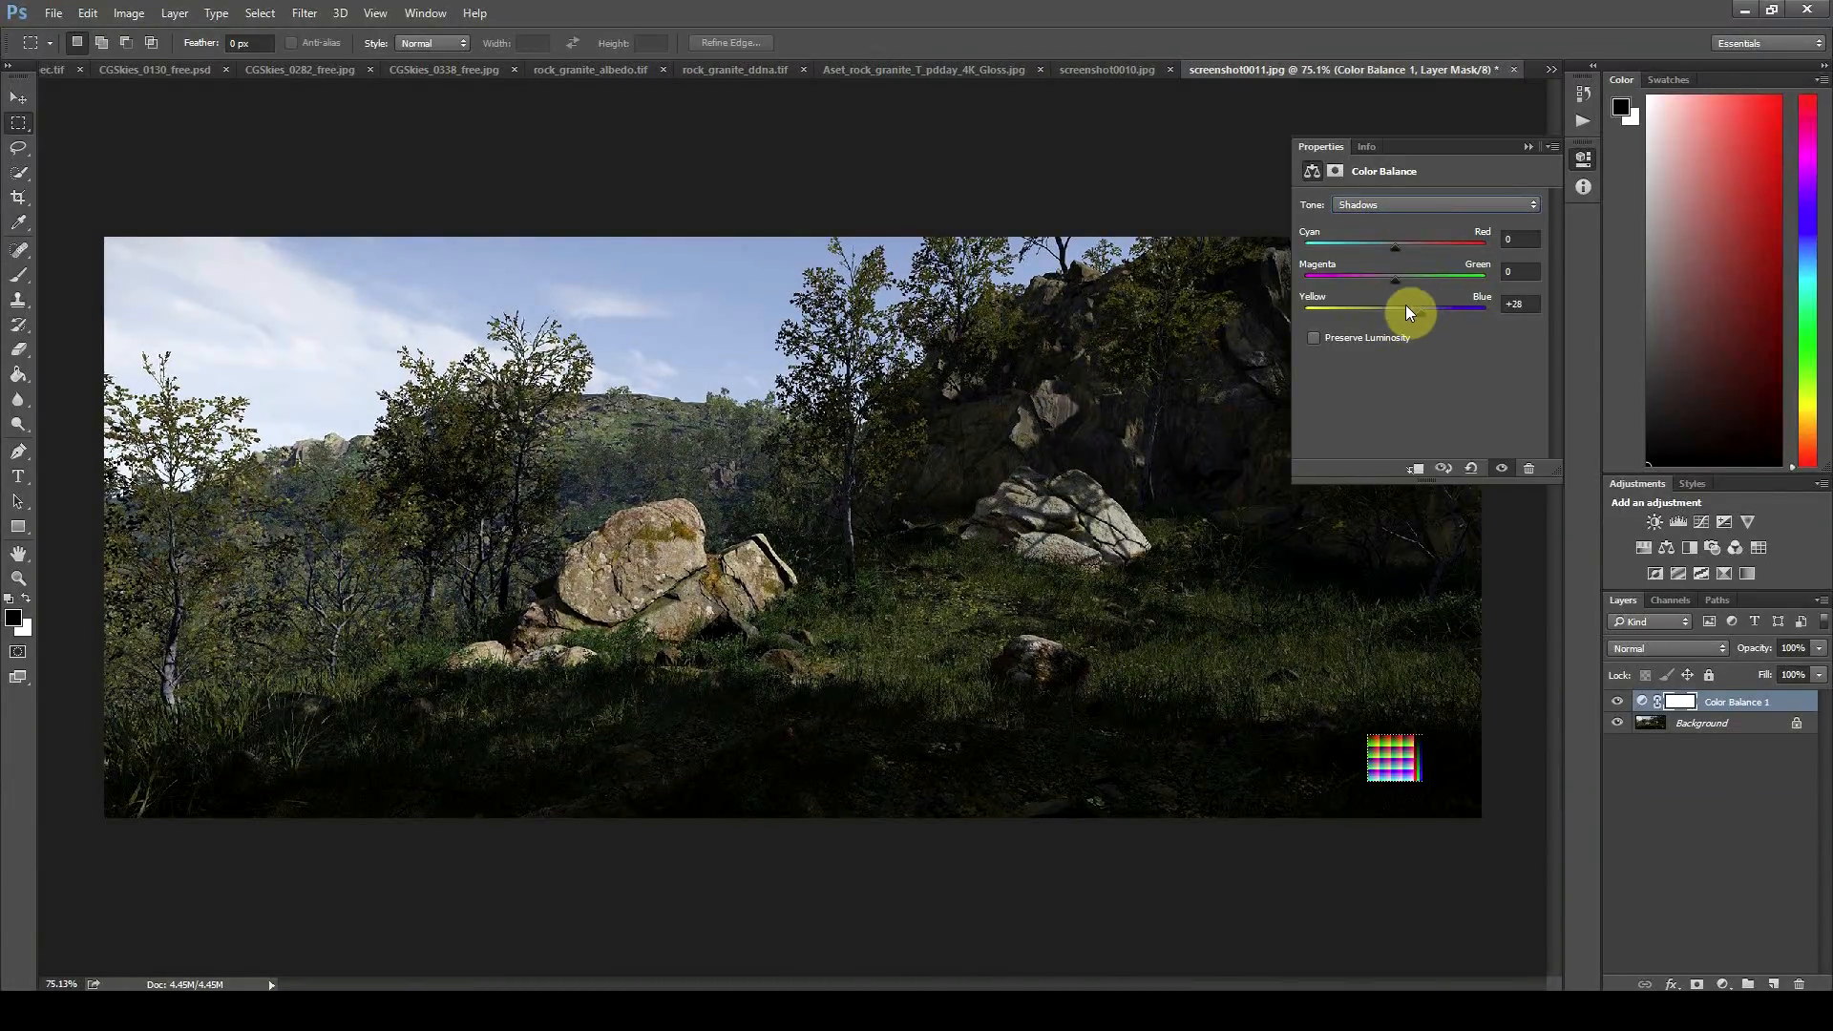
pyautogui.click(1390, 203)
pyautogui.click(1395, 246)
pyautogui.moveTo(1394, 248); pyautogui.dragTo(1406, 250)
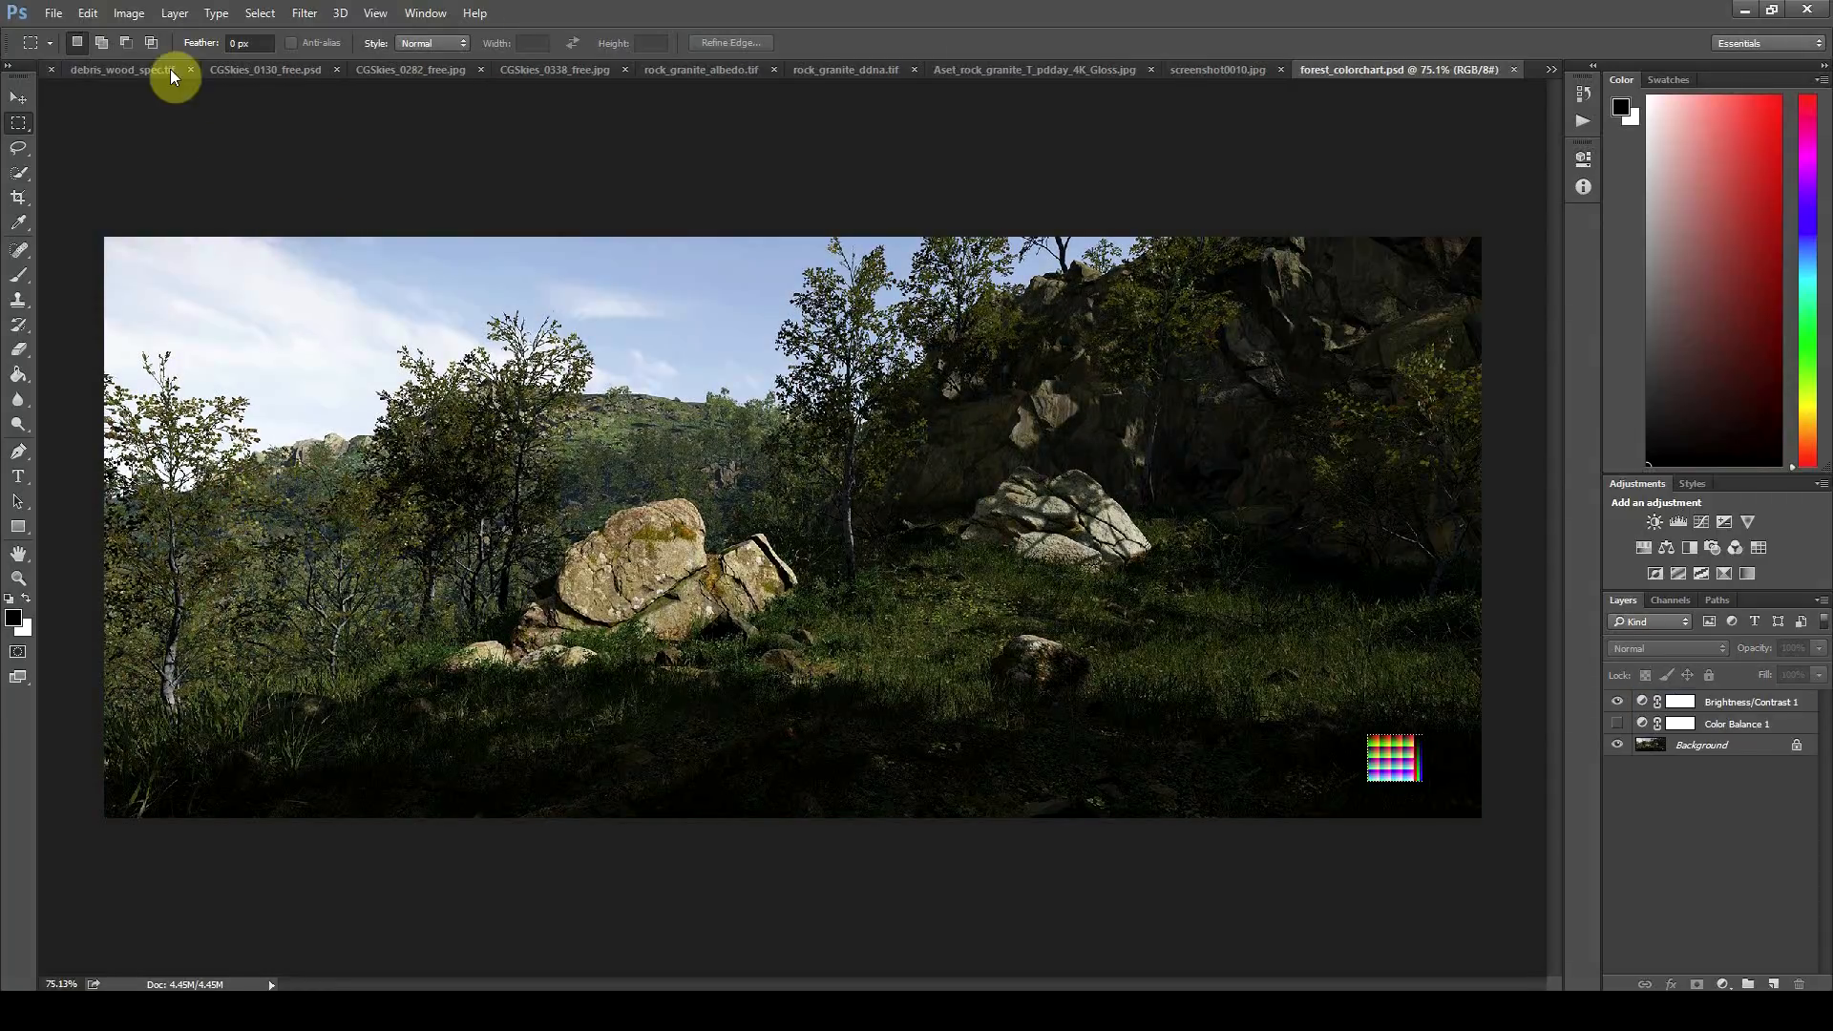
# Step: Save the graded image in the colorcharts folder as forest_colorchart_cch.tif in CryTIFPlugin format, using the ColorChart preset
pyautogui.click(53, 13)
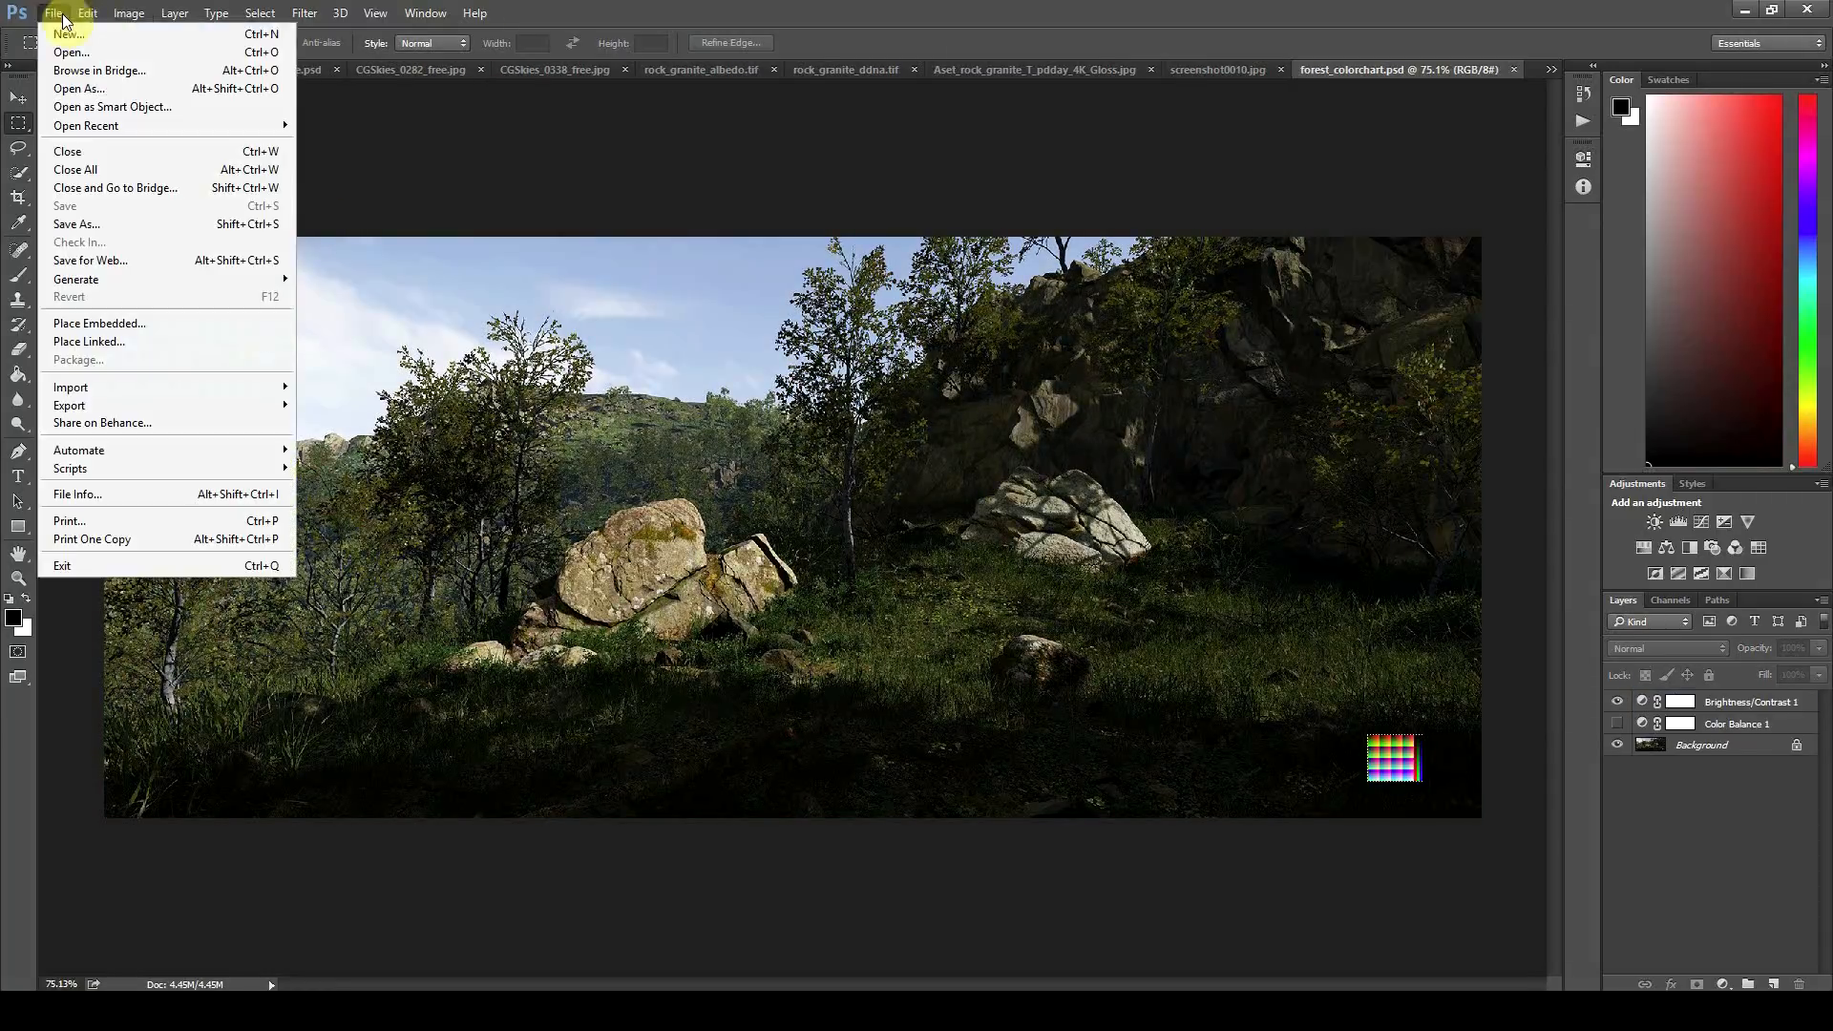
pyautogui.click(92, 224)
pyautogui.click(474, 792)
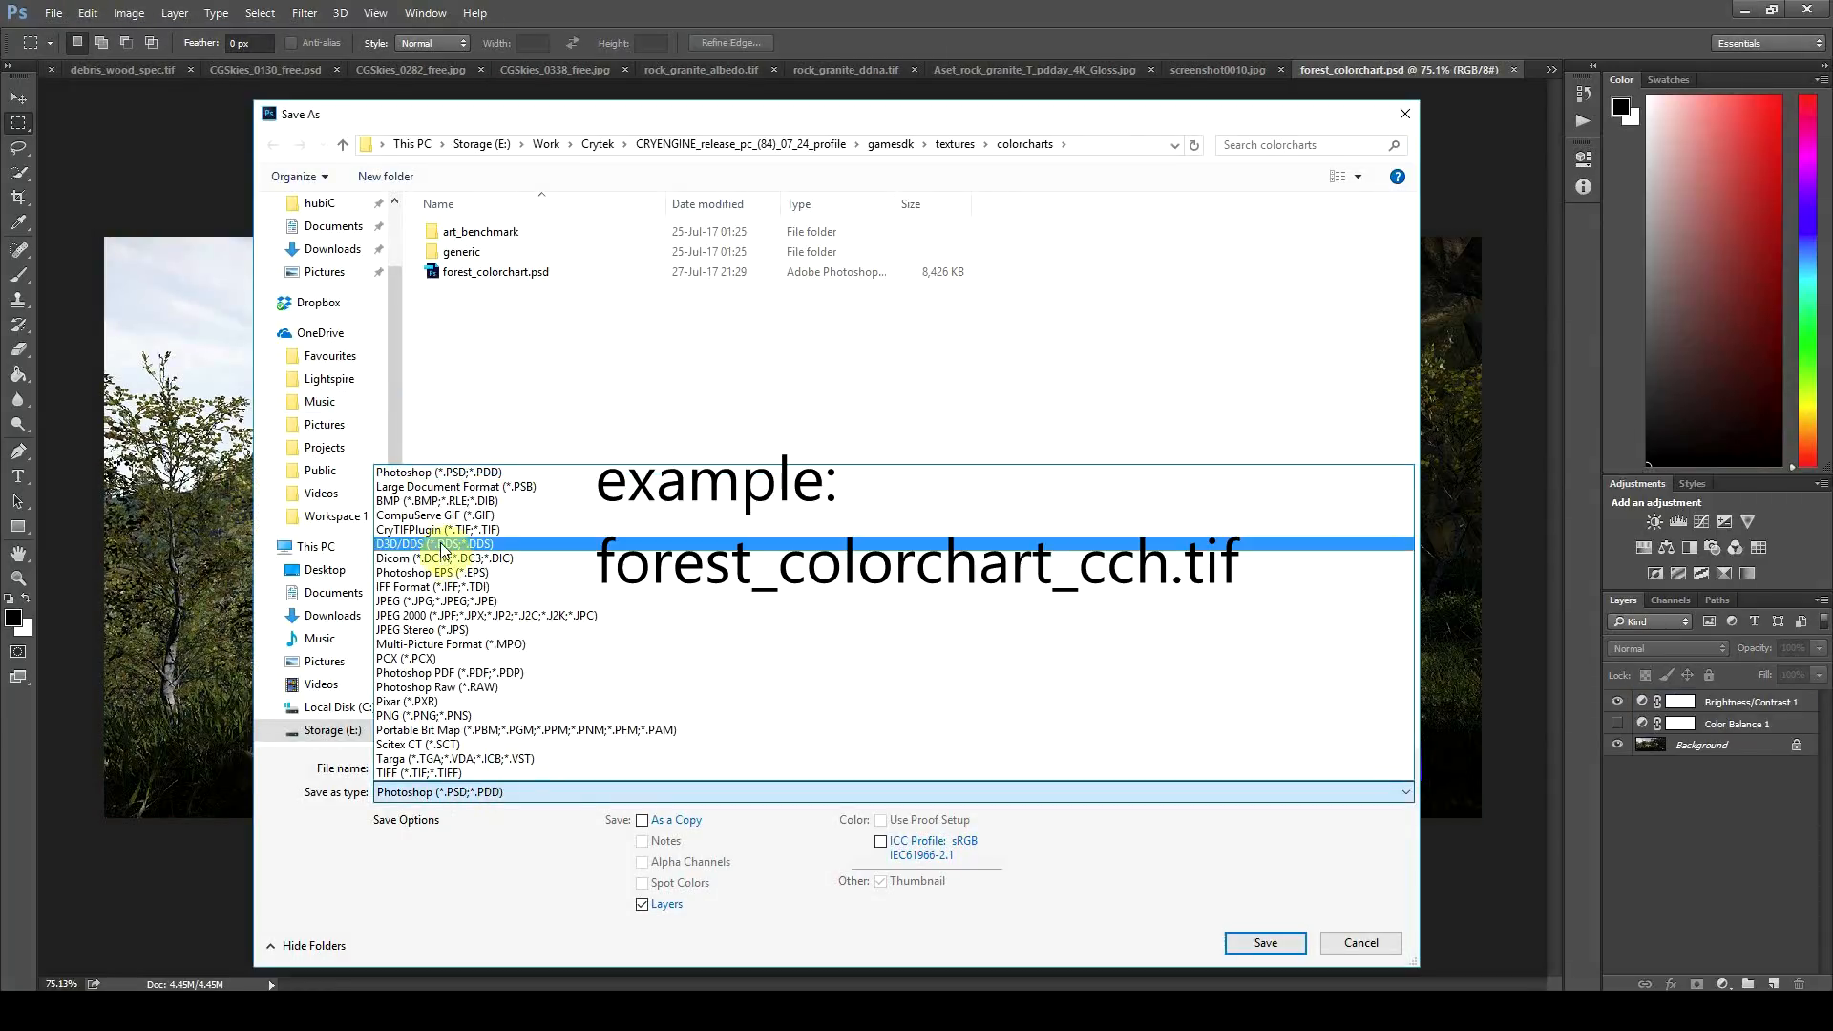
pyautogui.click(439, 529)
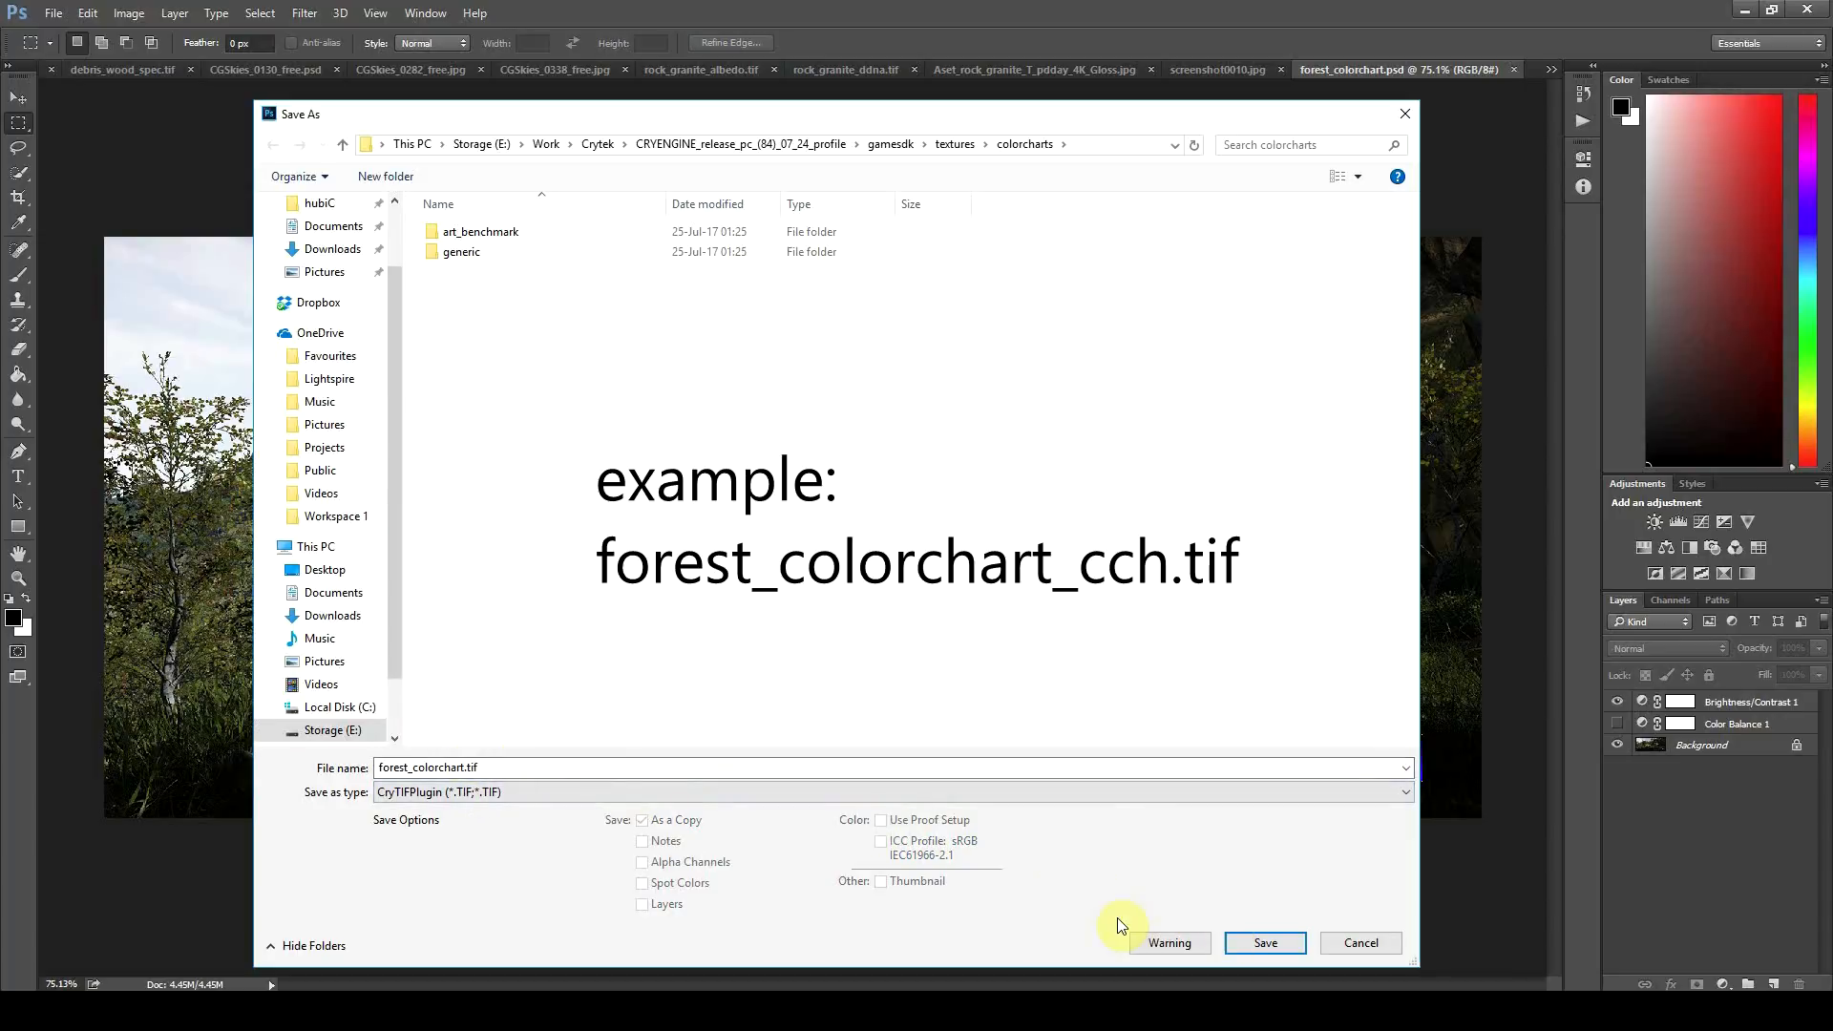
pyautogui.click(479, 766)
pyautogui.click(466, 767)
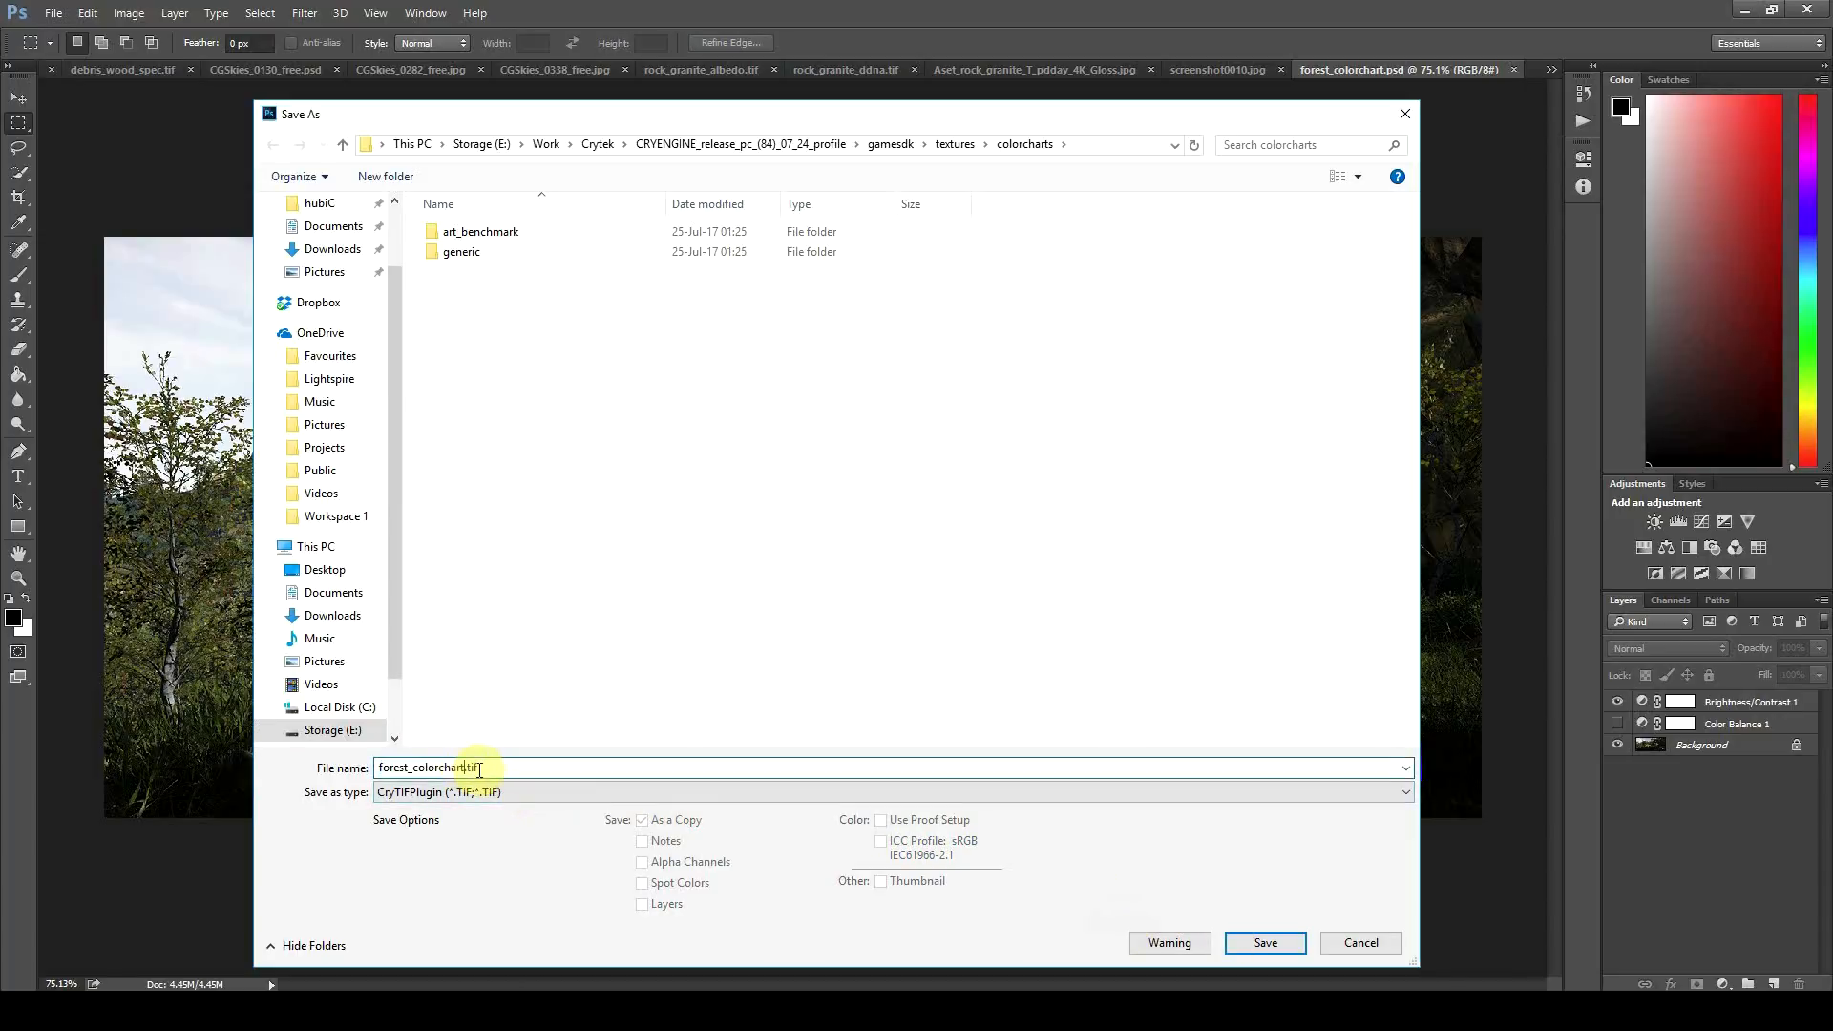
pyautogui.write('_cch')
pyautogui.click(1262, 943)
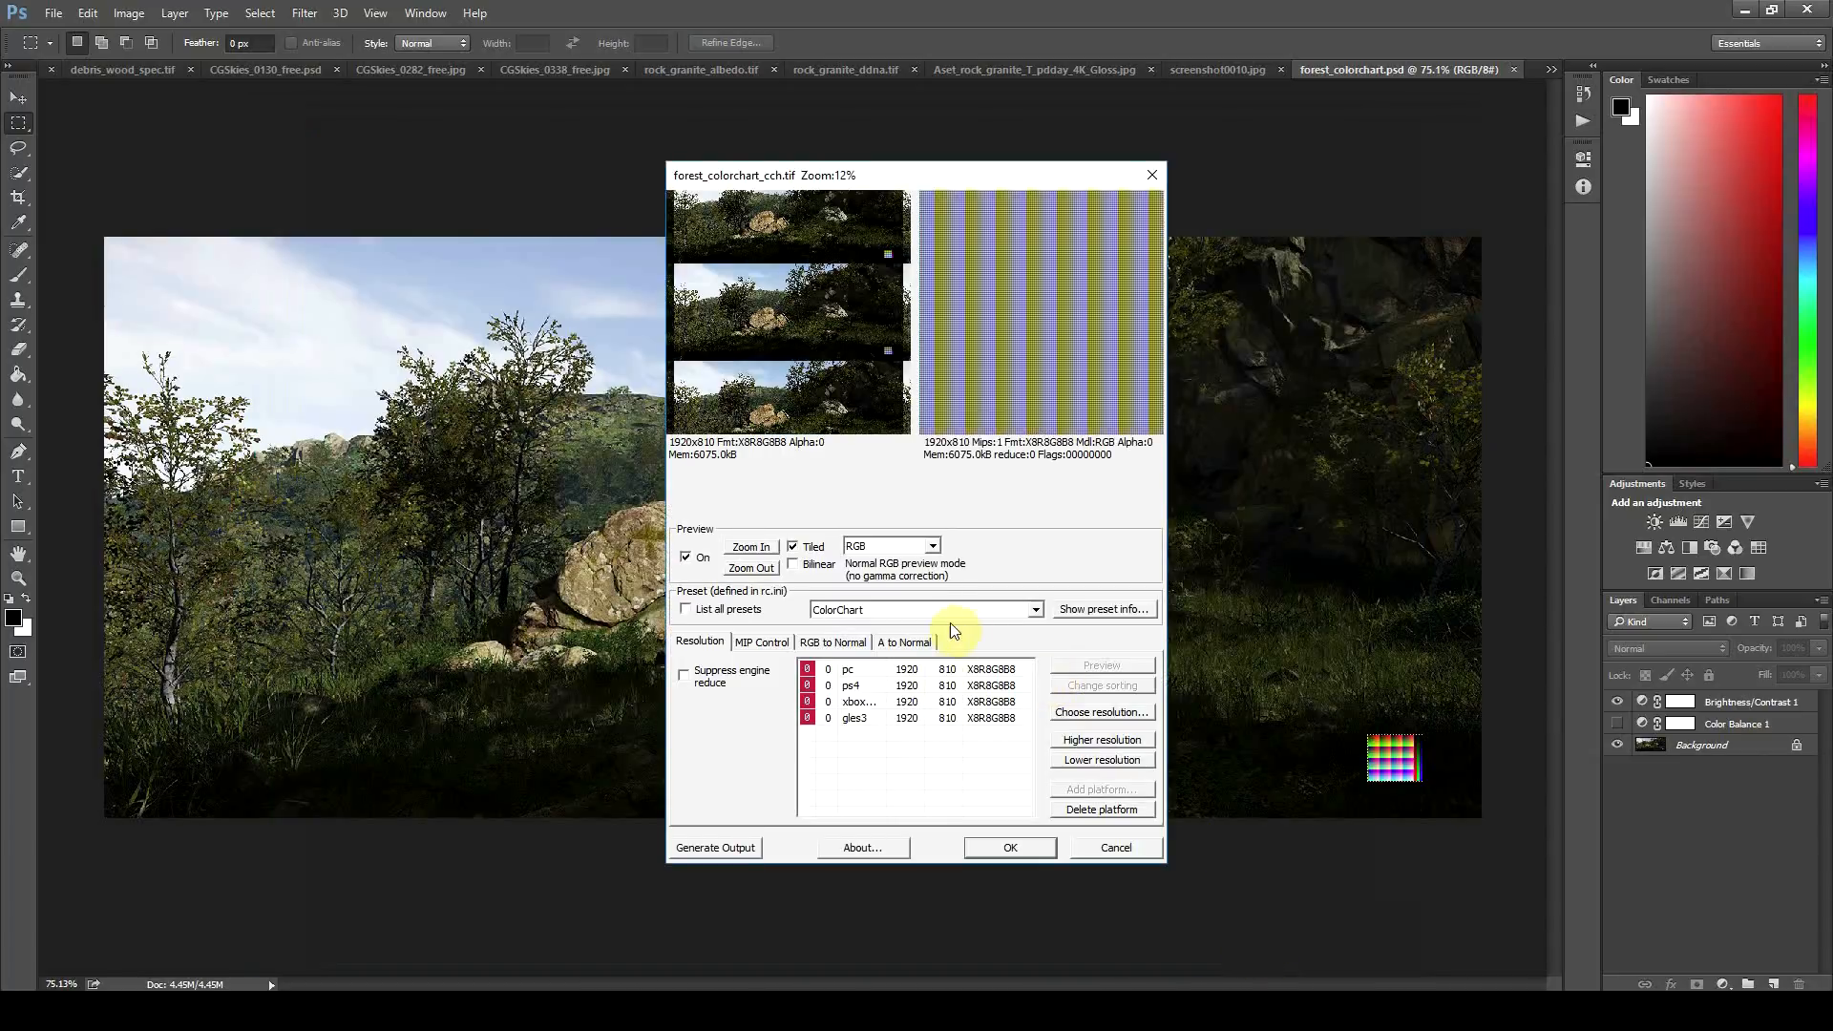
pyautogui.click(1010, 848)
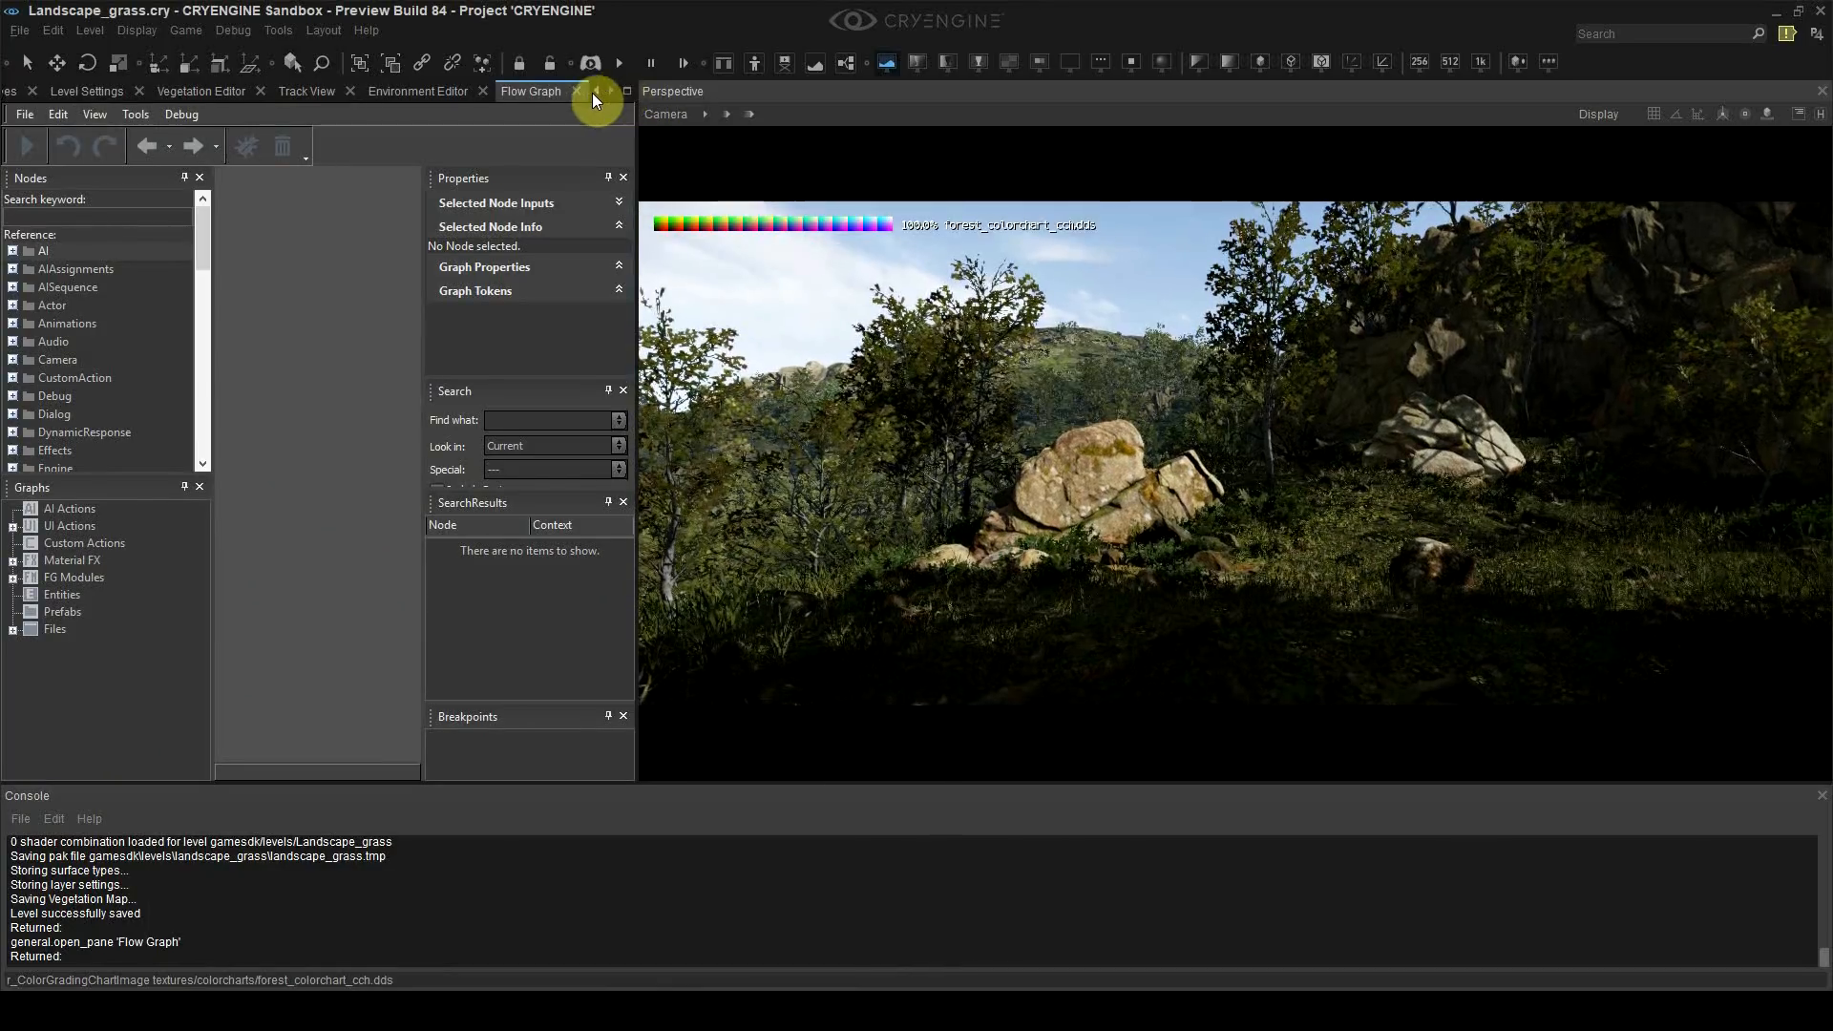
# Step: In CRYENGINE Sandbox, place an AreaTrigger legacy entity in the scene and name it Global_Flowgraph
pyautogui.click(596, 90)
pyautogui.click(596, 91)
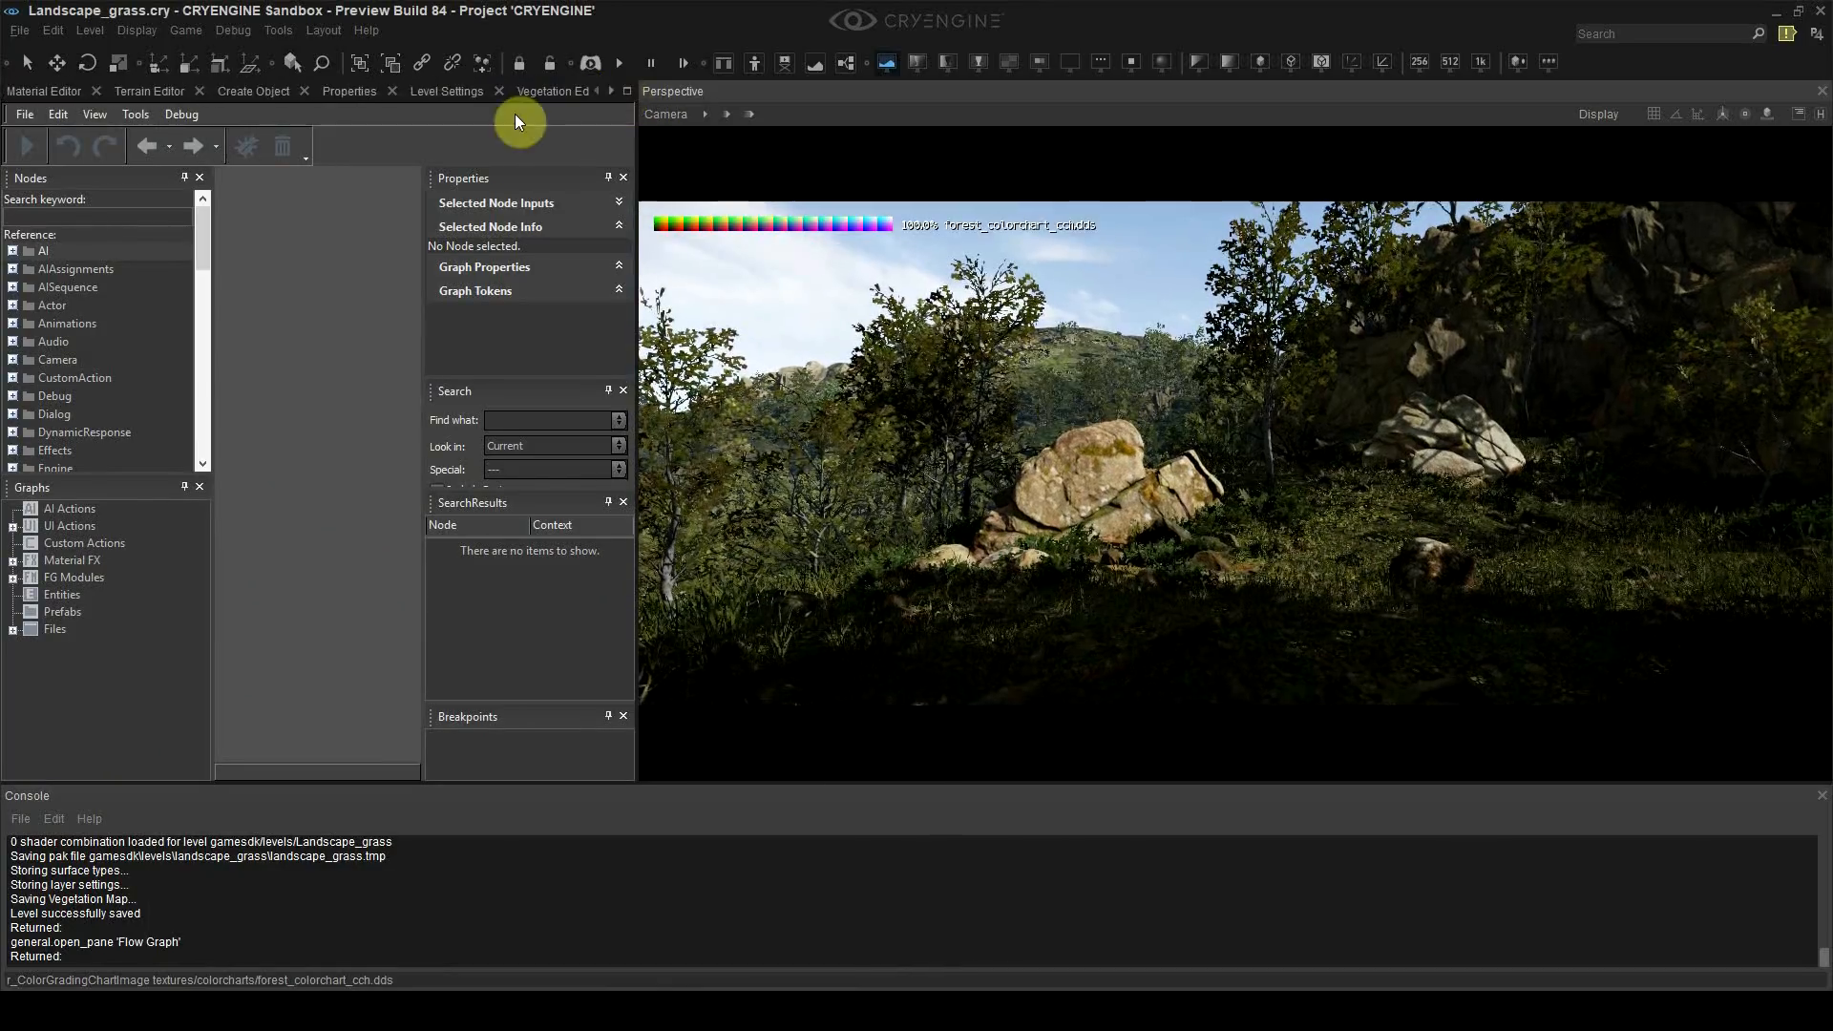
pyautogui.click(230, 91)
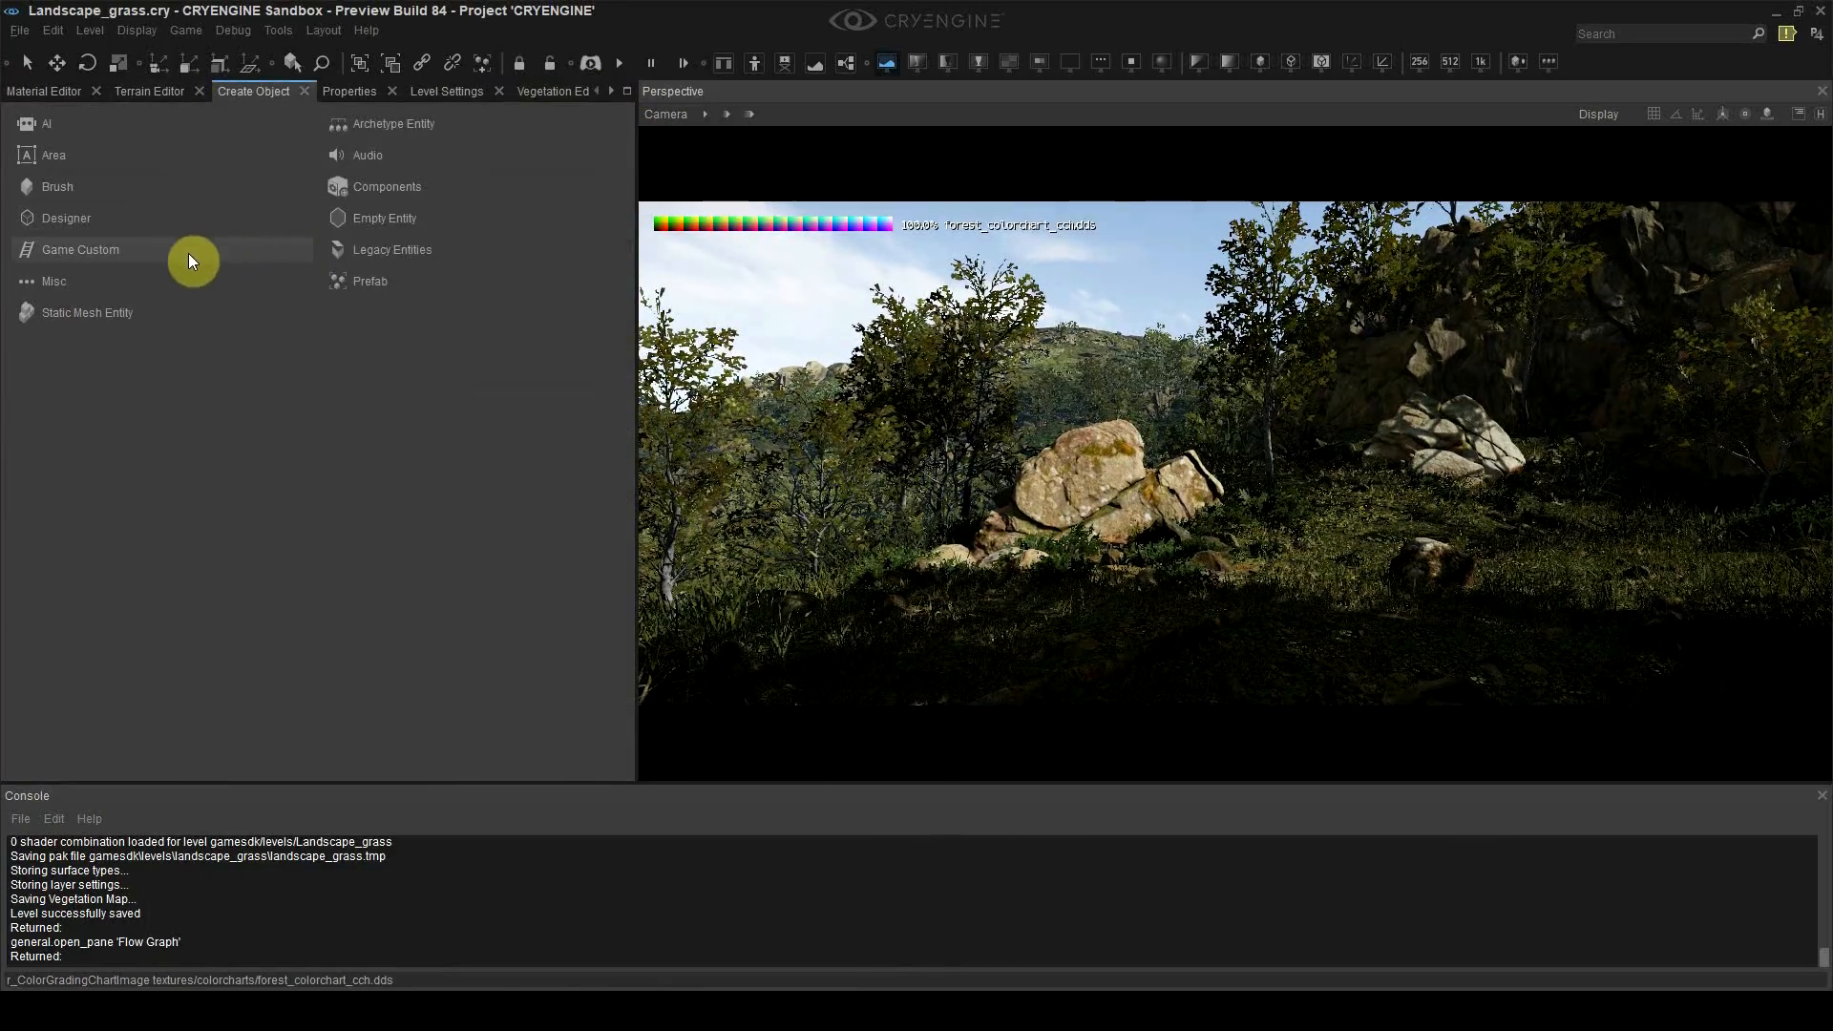
pyautogui.click(384, 254)
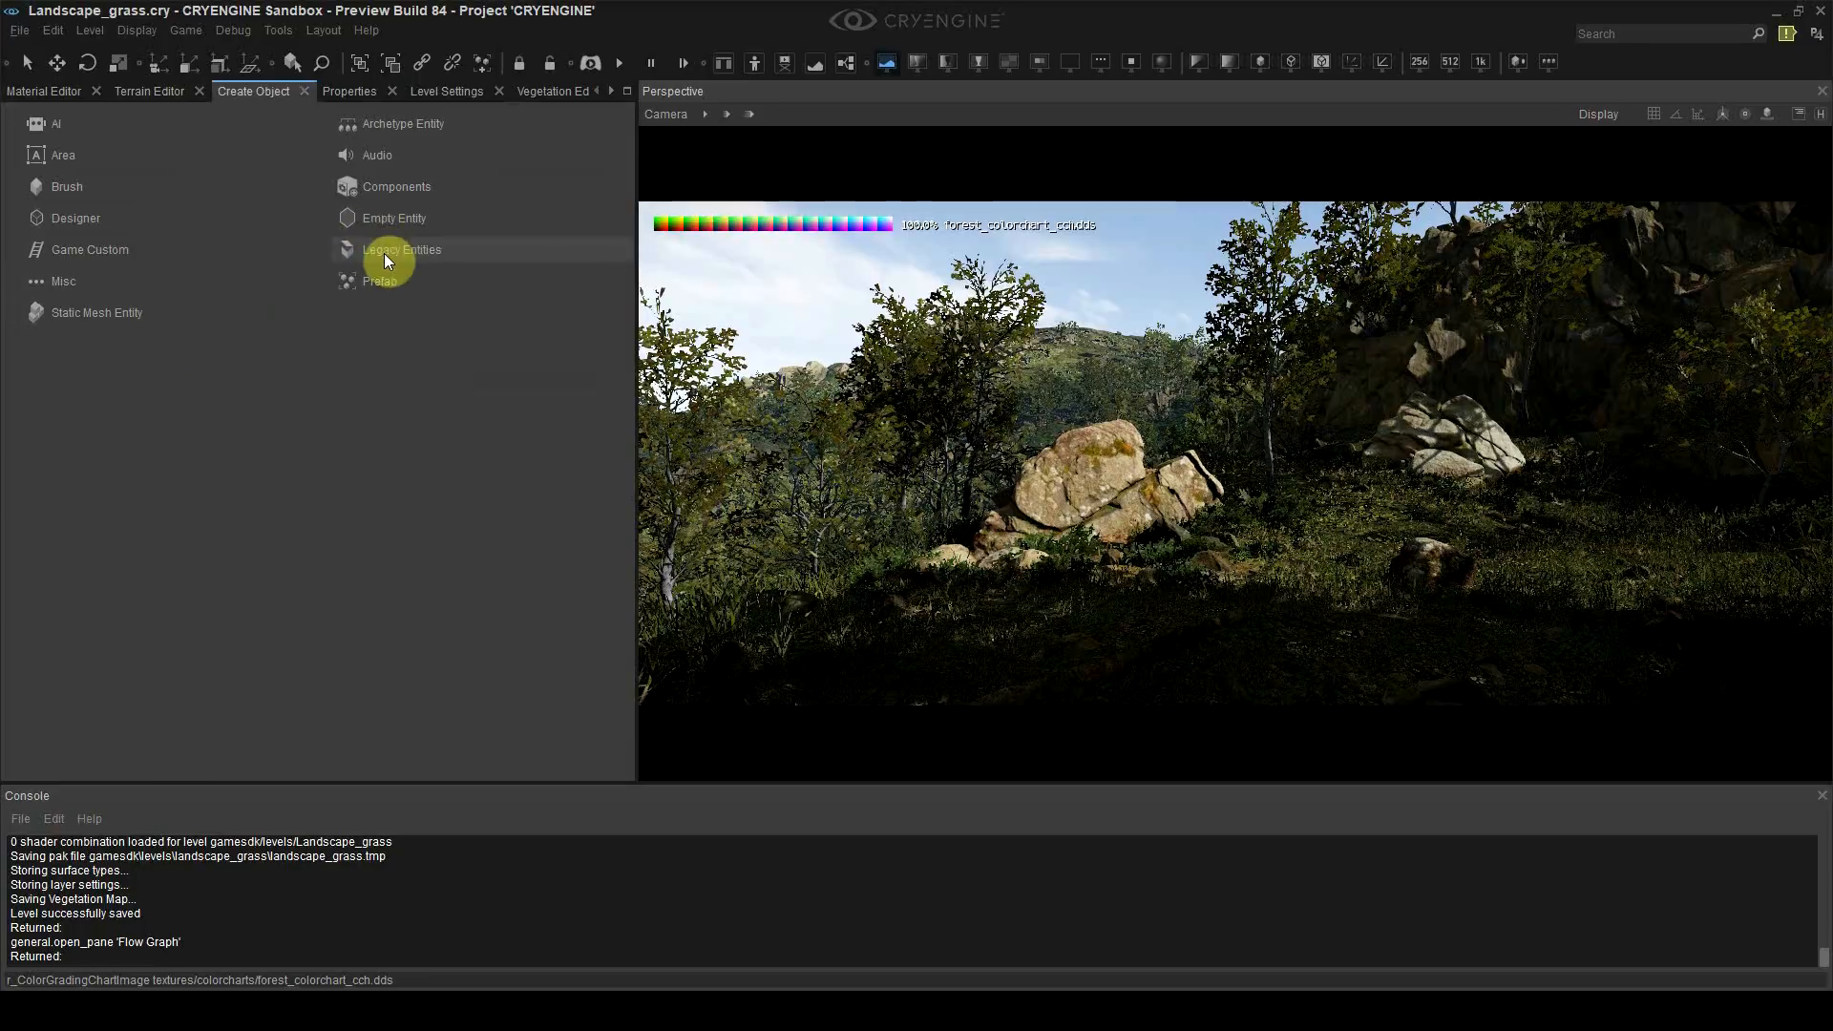
pyautogui.doubleClick(73, 412)
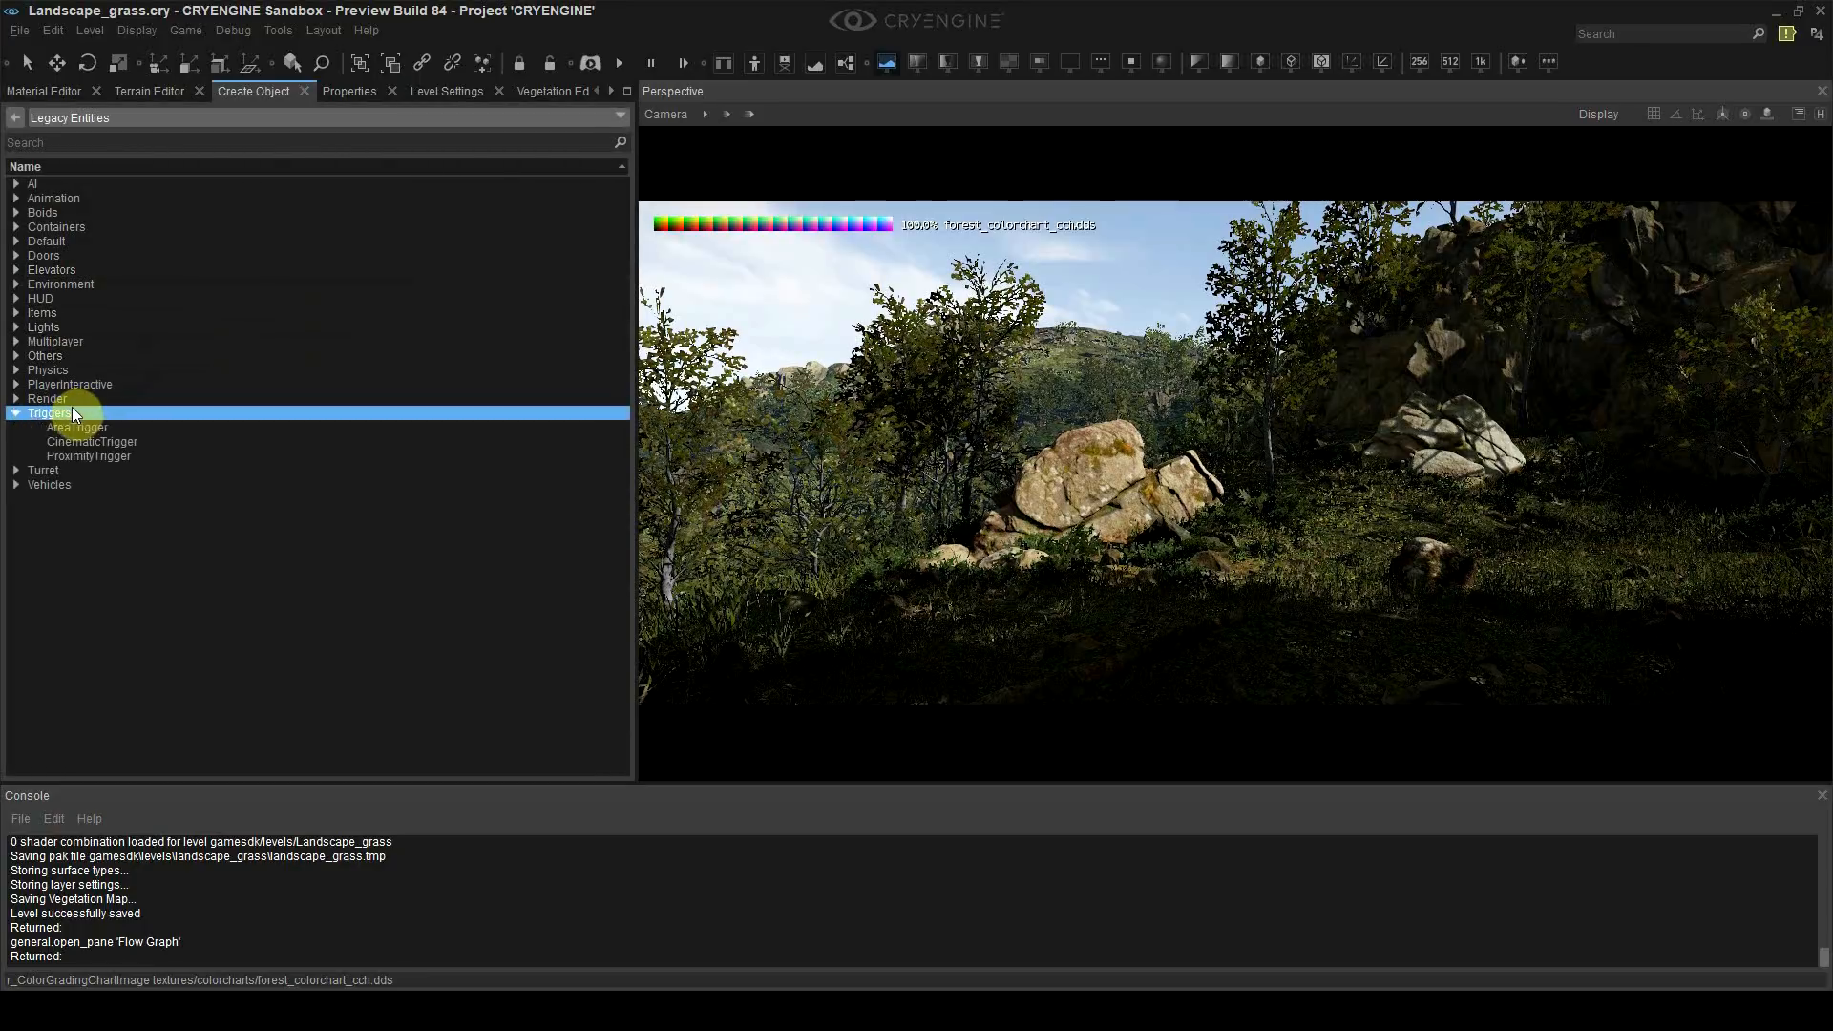
pyautogui.click(80, 426)
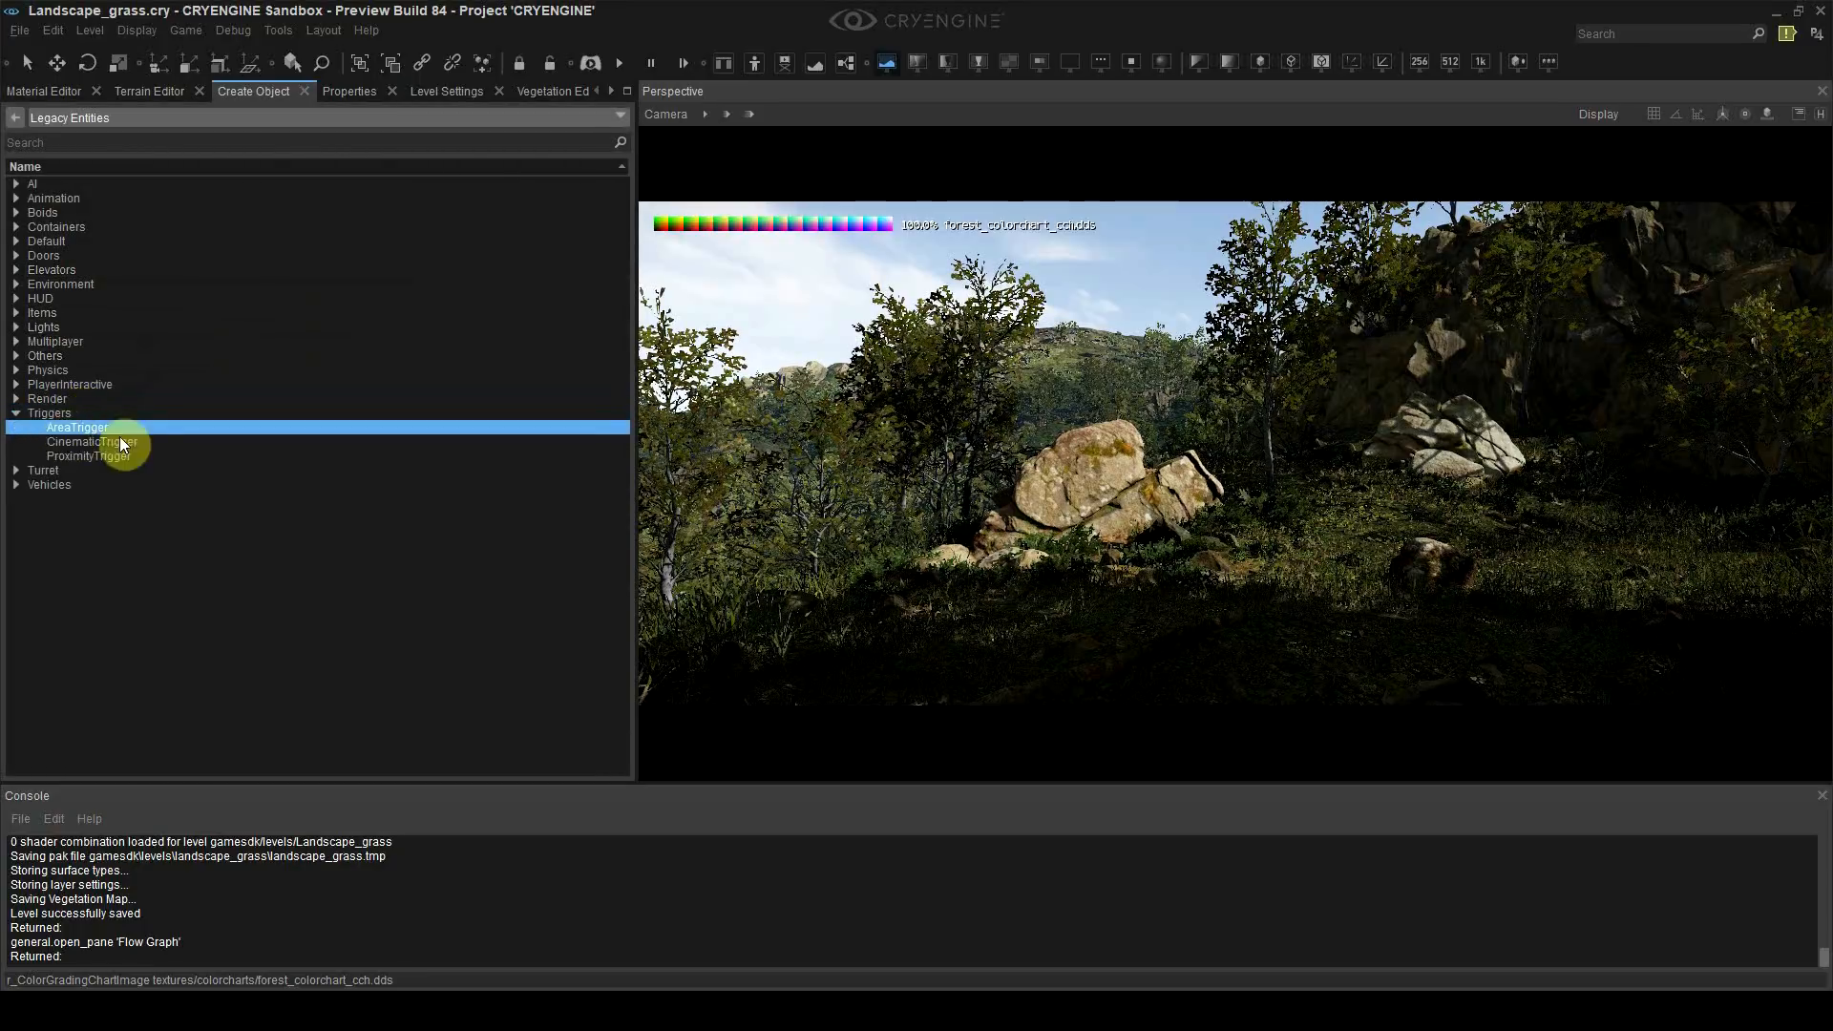
pyautogui.click(1293, 611)
pyautogui.moveTo(1246, 563); pyautogui.dragTo(1263, 340)
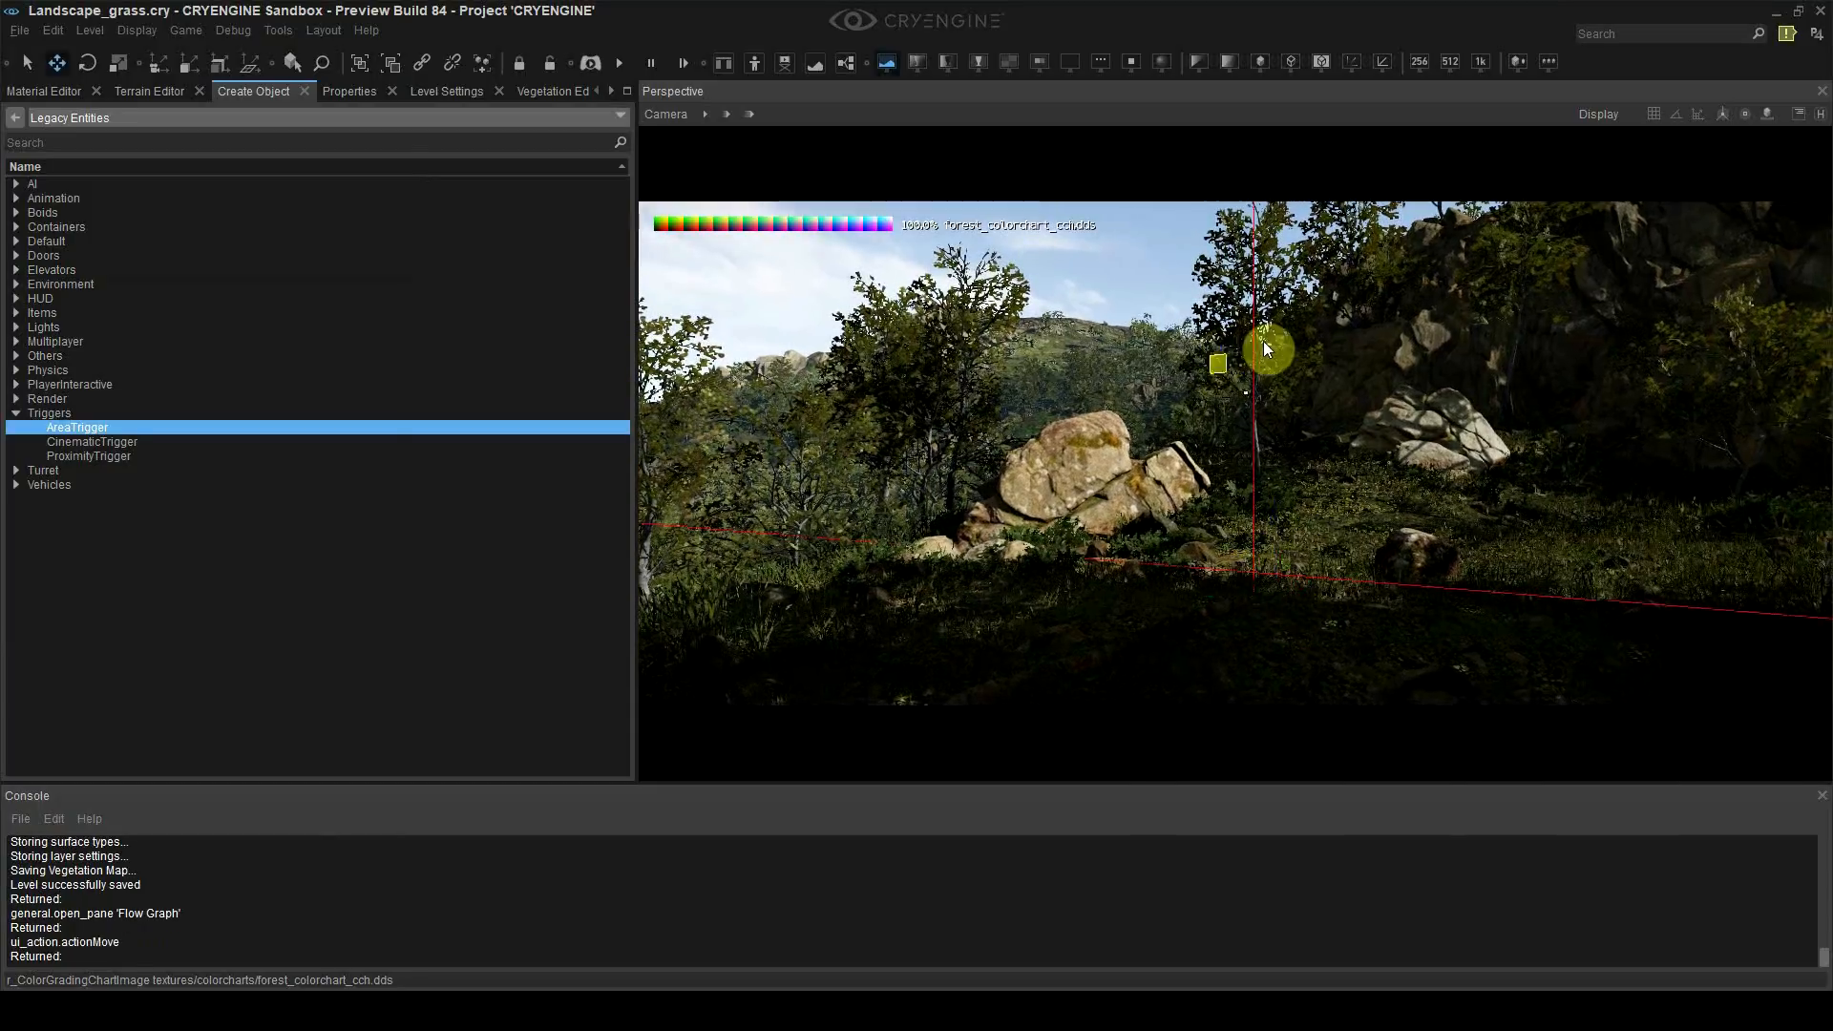
pyautogui.click(353, 92)
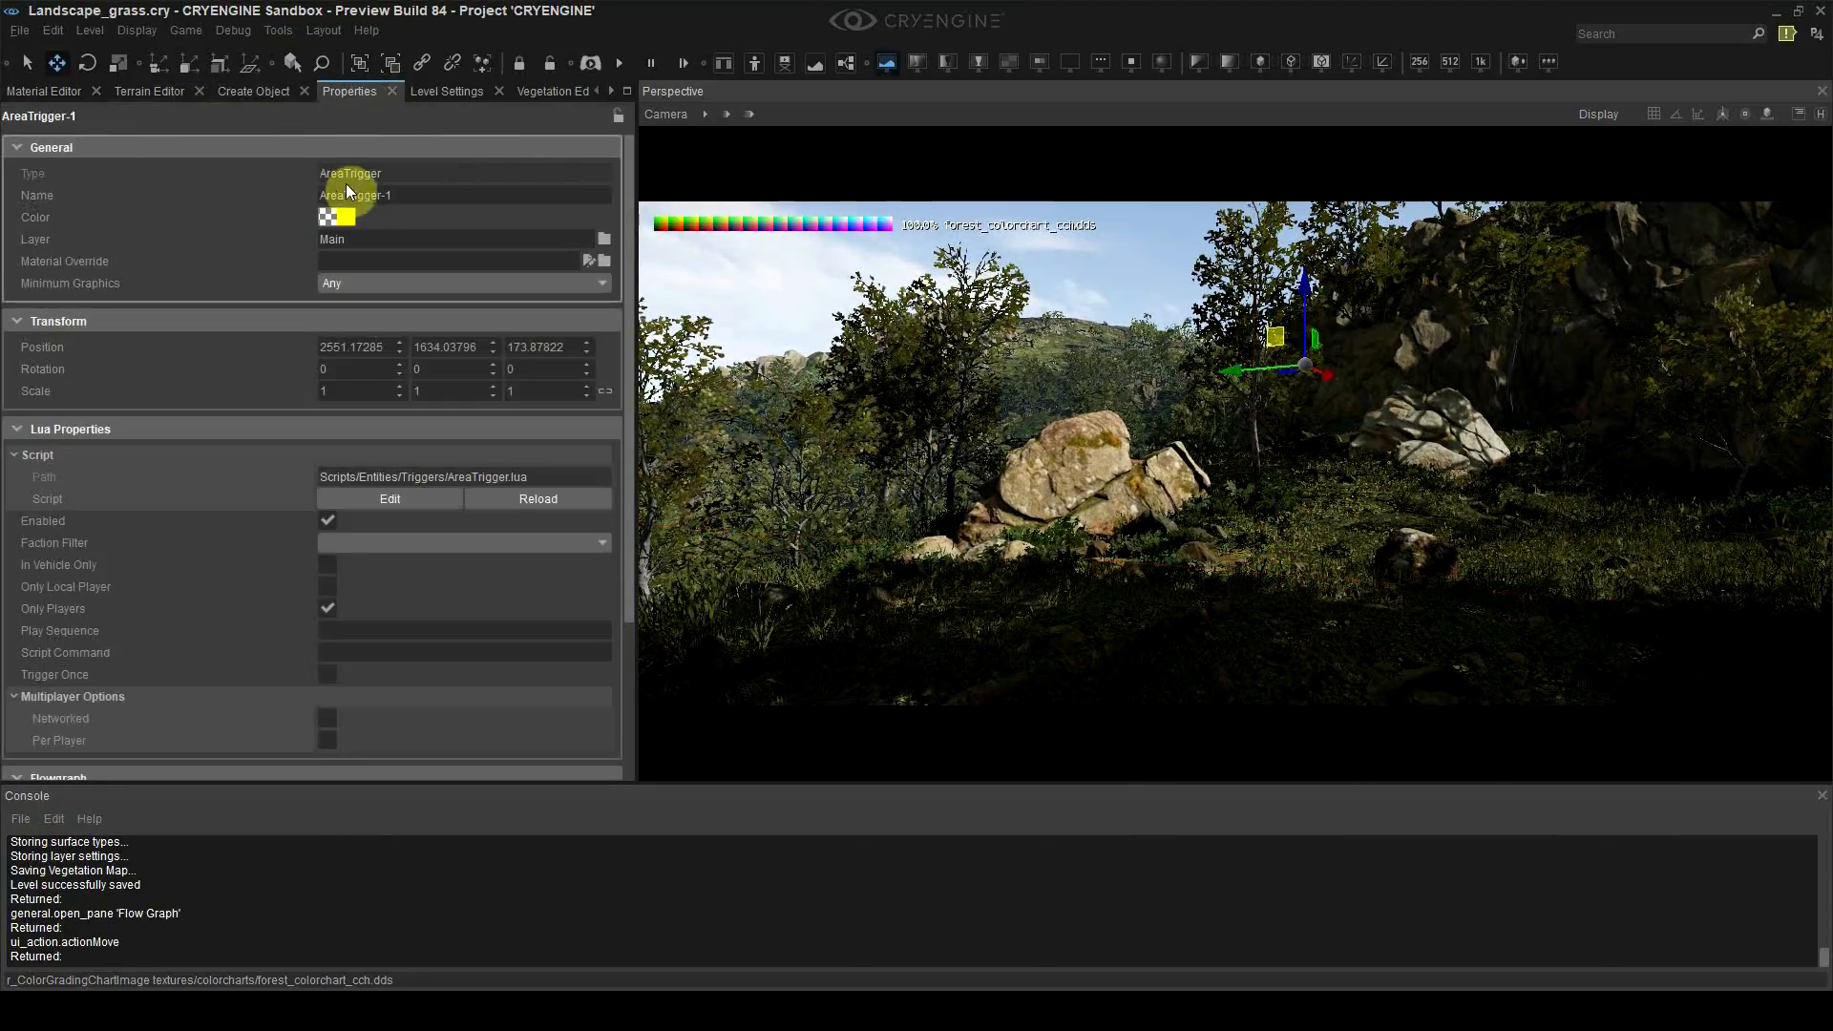
pyautogui.write('Global_Flowgraph')
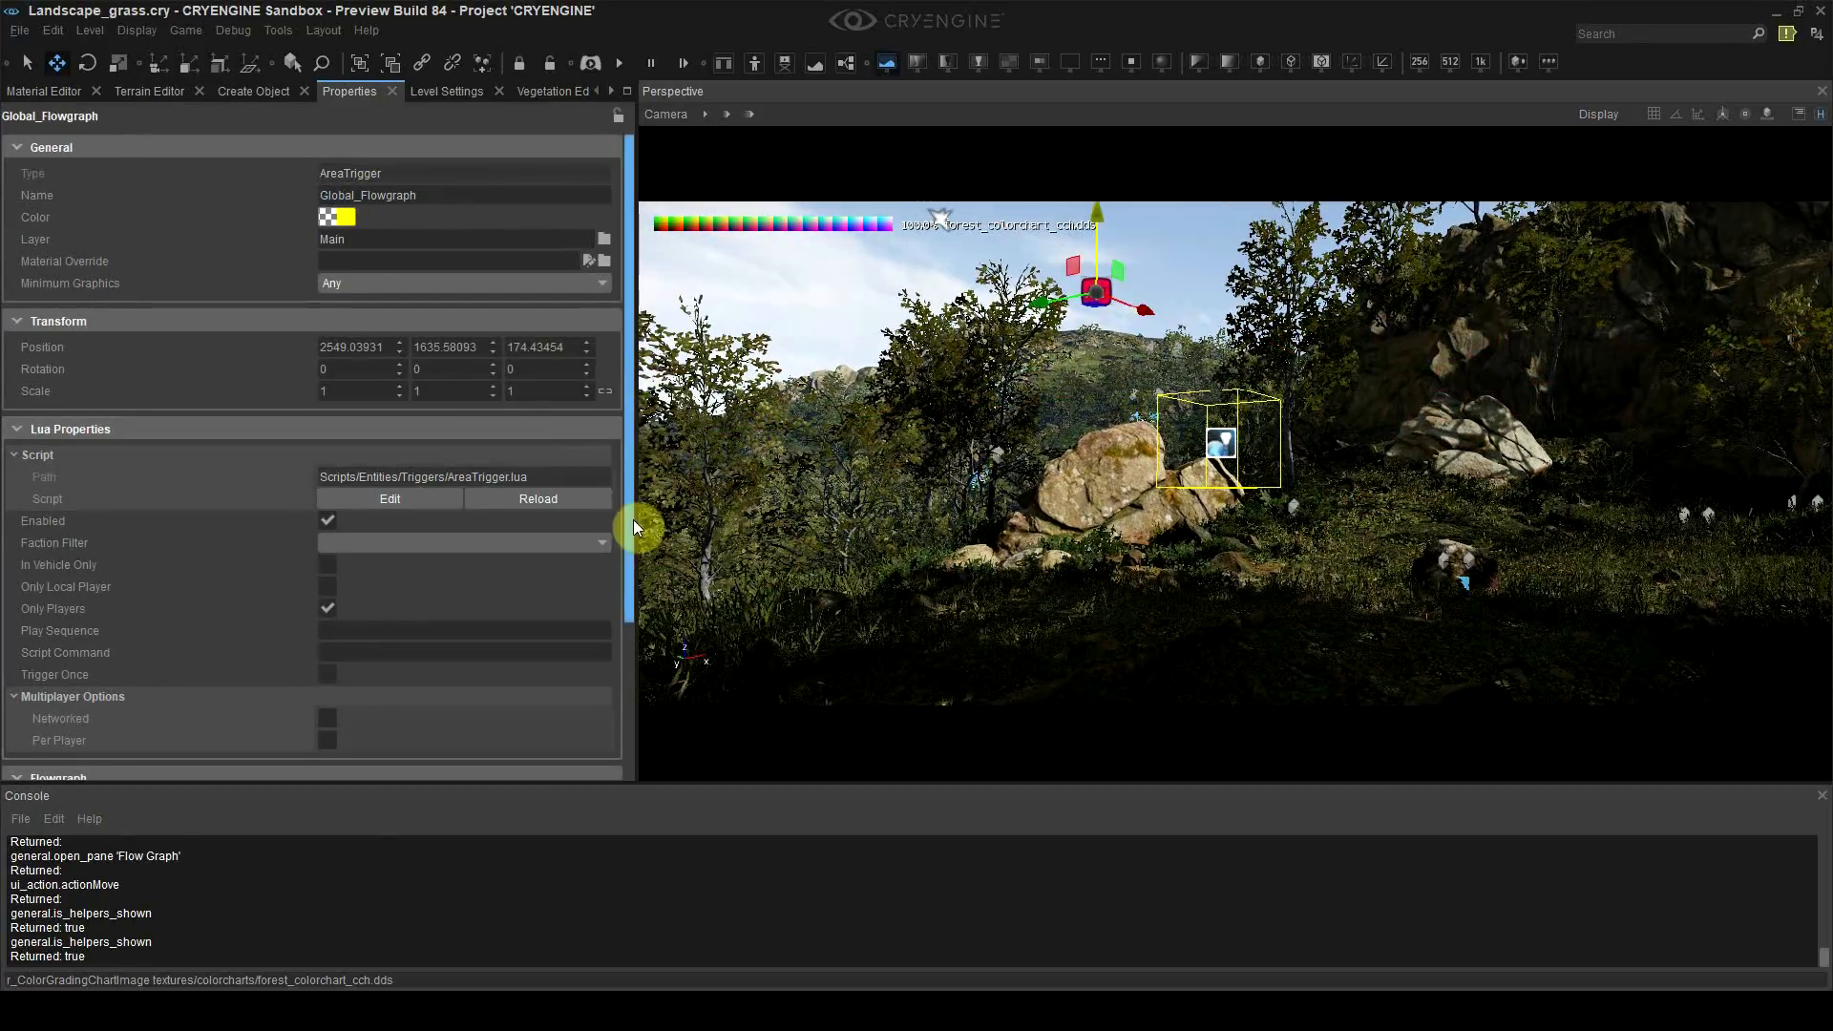
# Step: Create a flow graph for the Global_Flowgraph entity and open it for editing
pyautogui.scroll(-3, 470, 632)
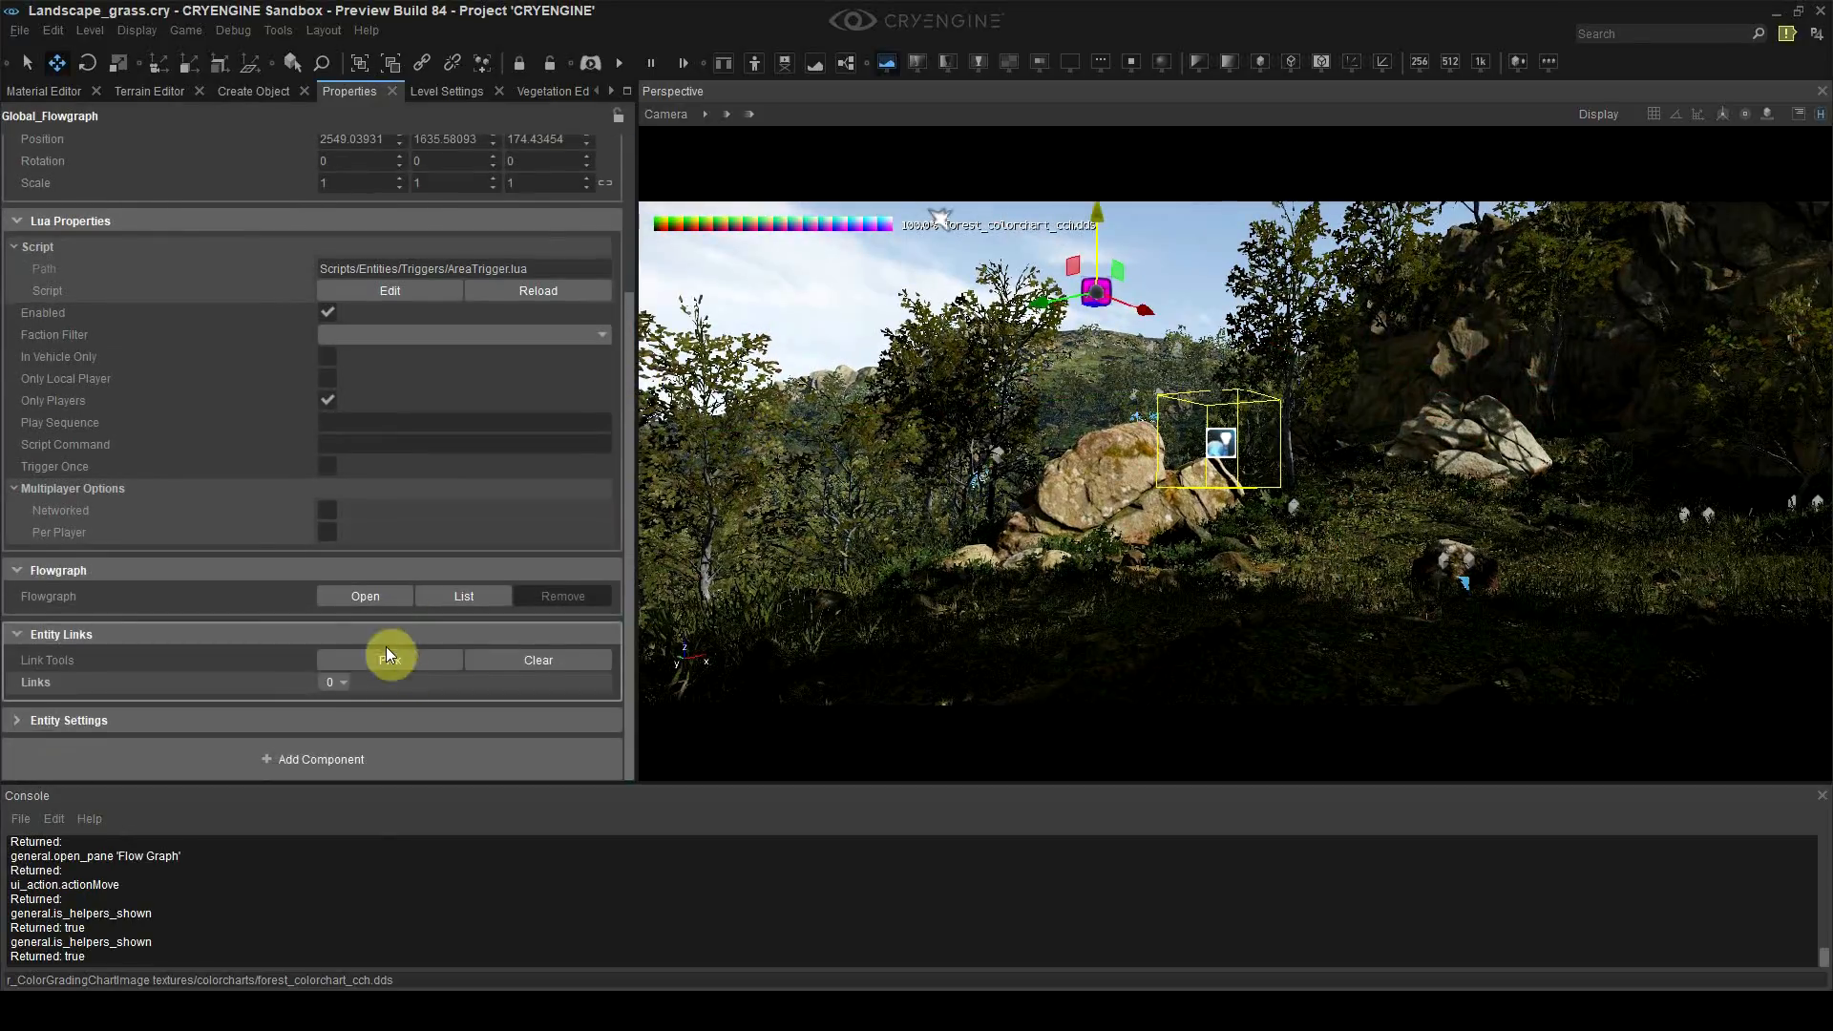
pyautogui.click(367, 594)
pyautogui.click(931, 487)
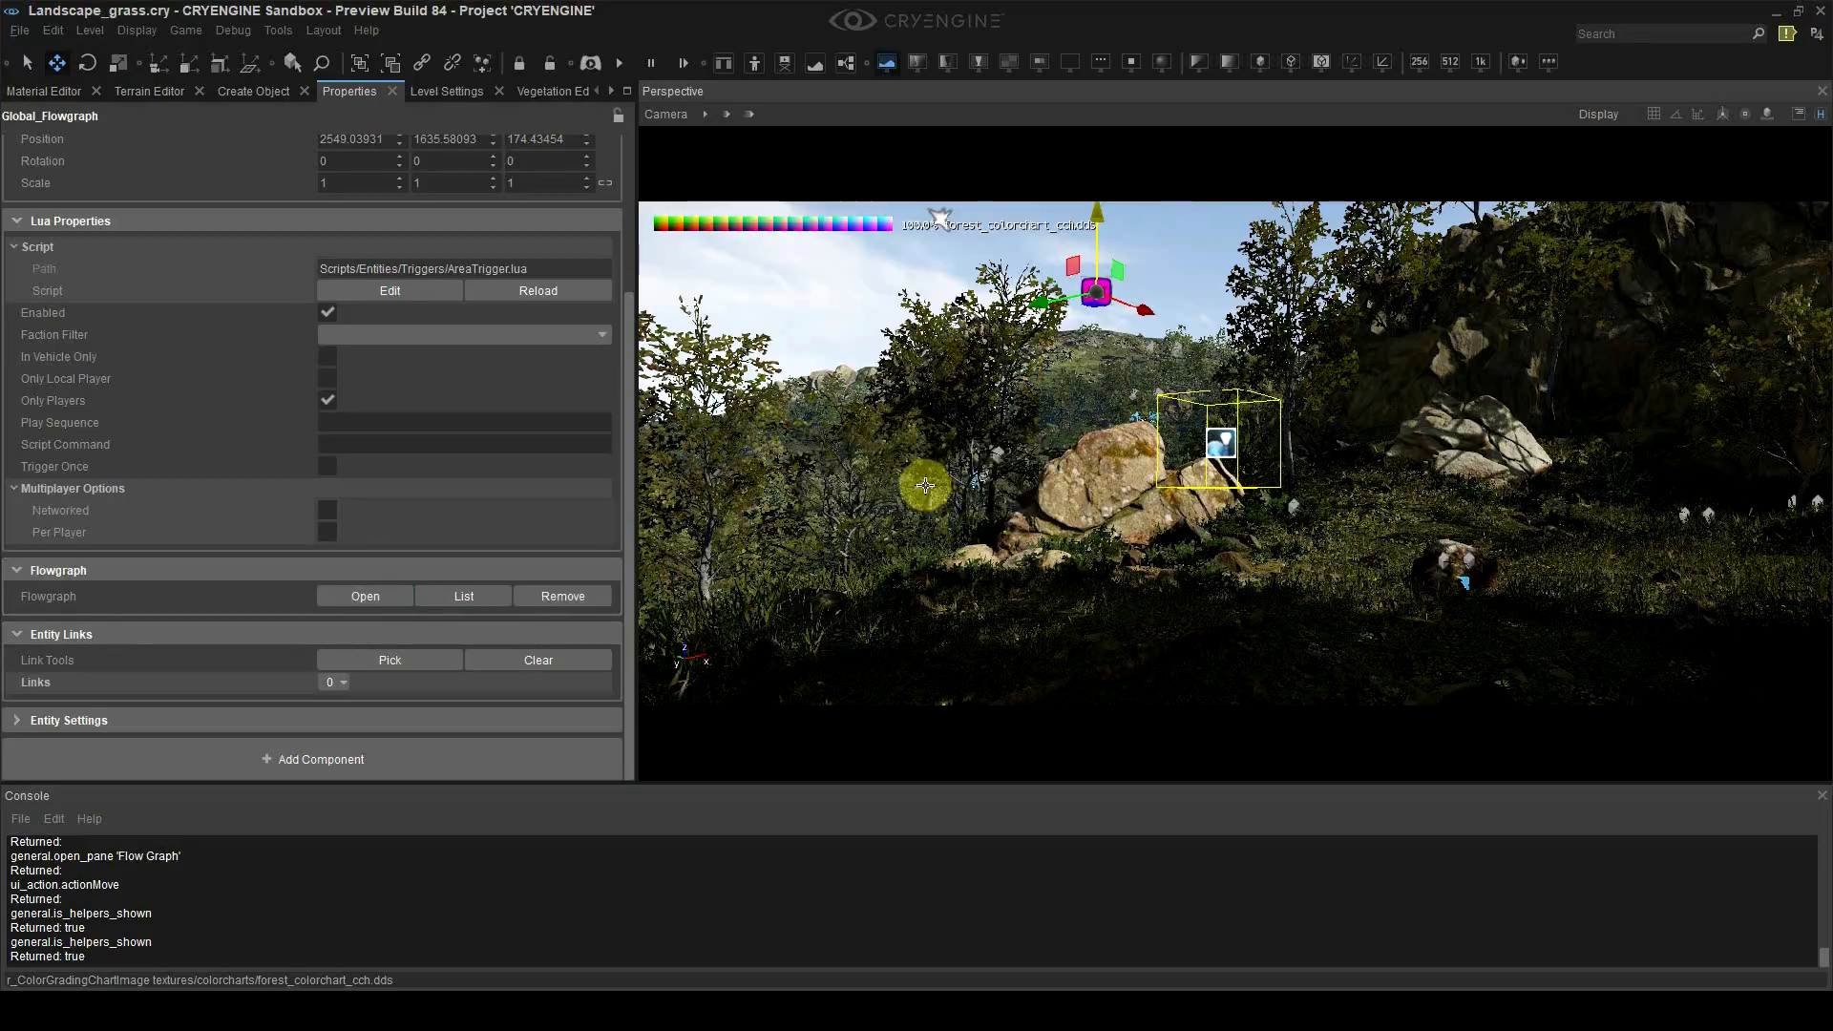
pyautogui.click(399, 596)
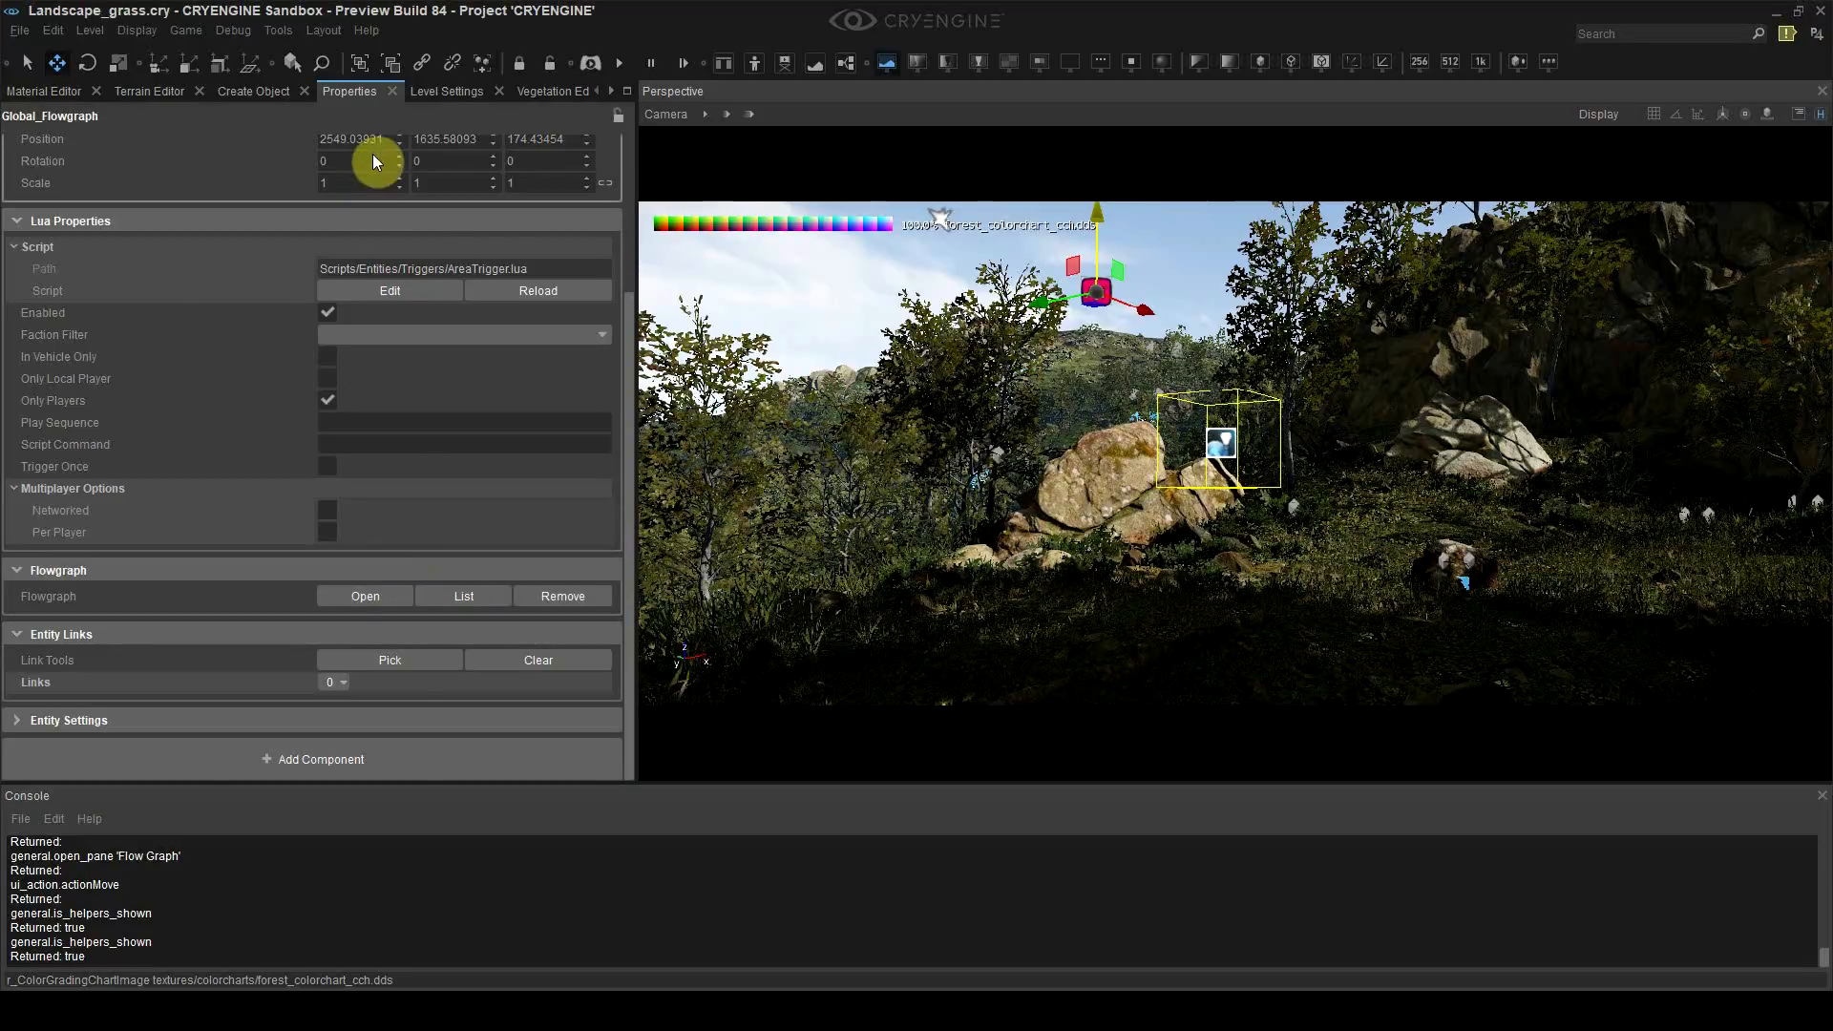
# Step: Widen the flow graph workspace and add a Game:Start node to the Global_Flowgraph graph
pyautogui.rightClick(275, 399)
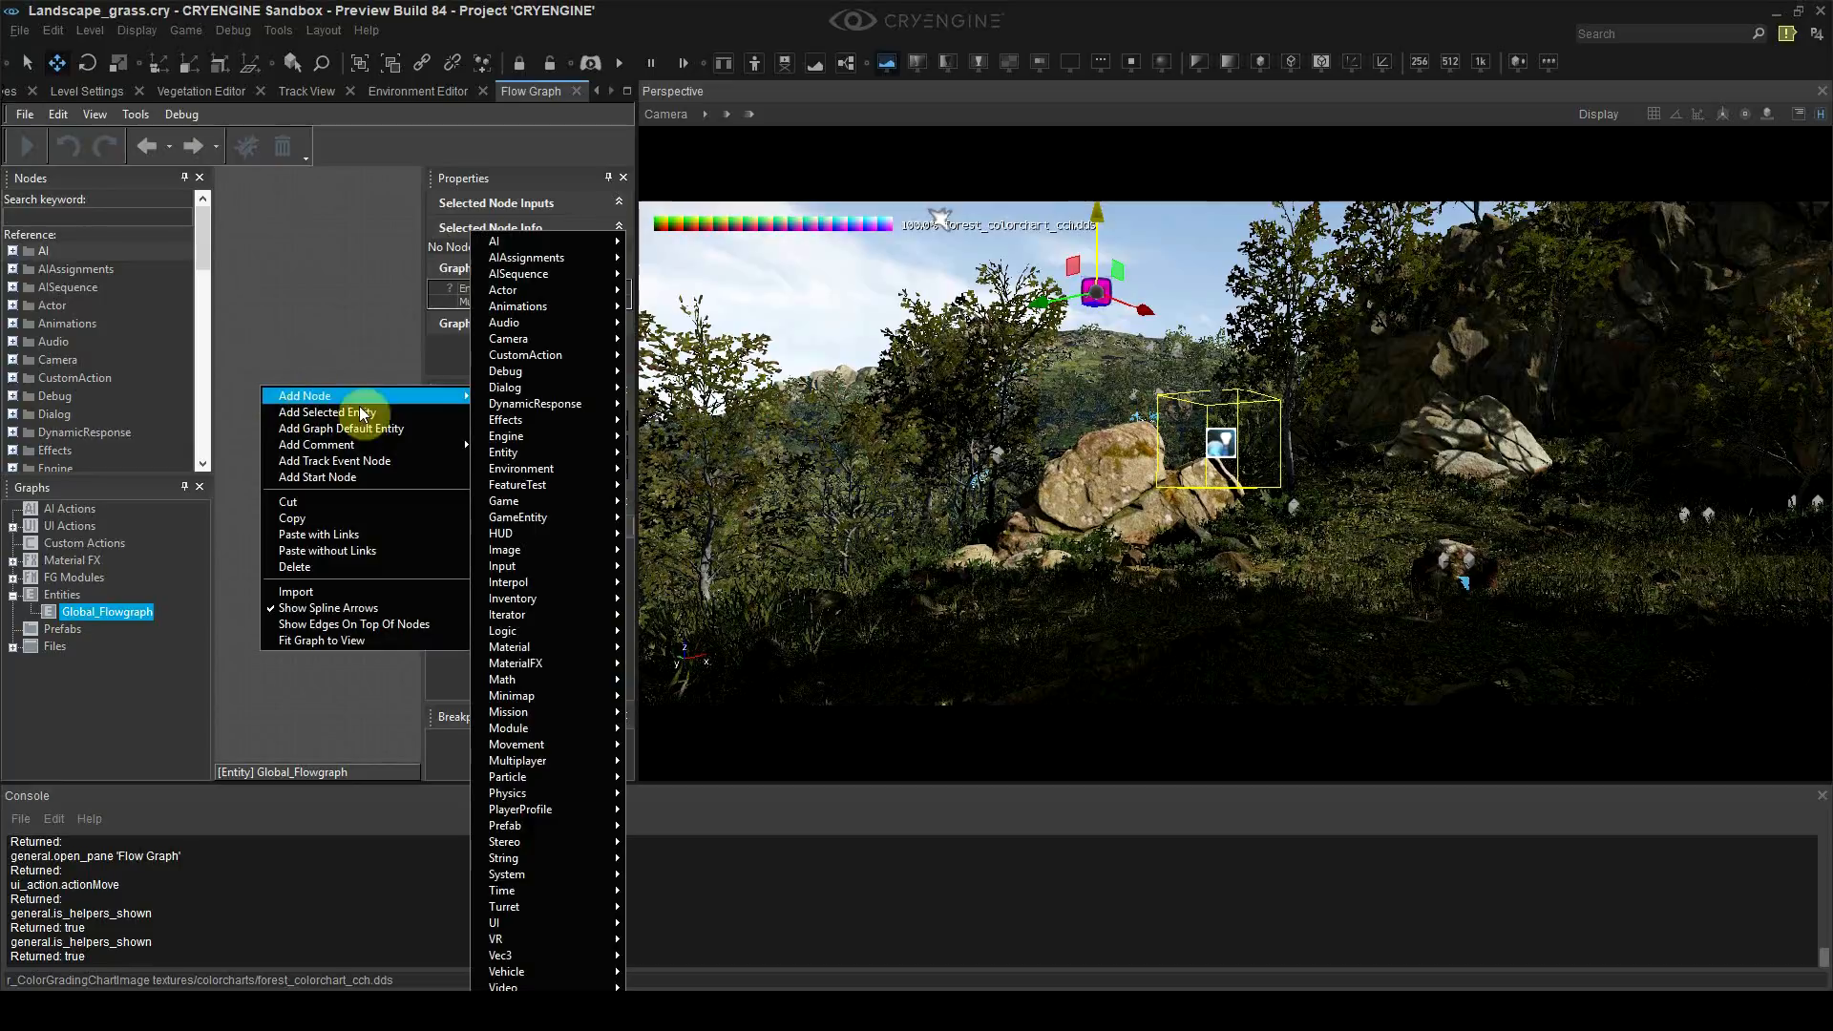
pyautogui.click(316, 315)
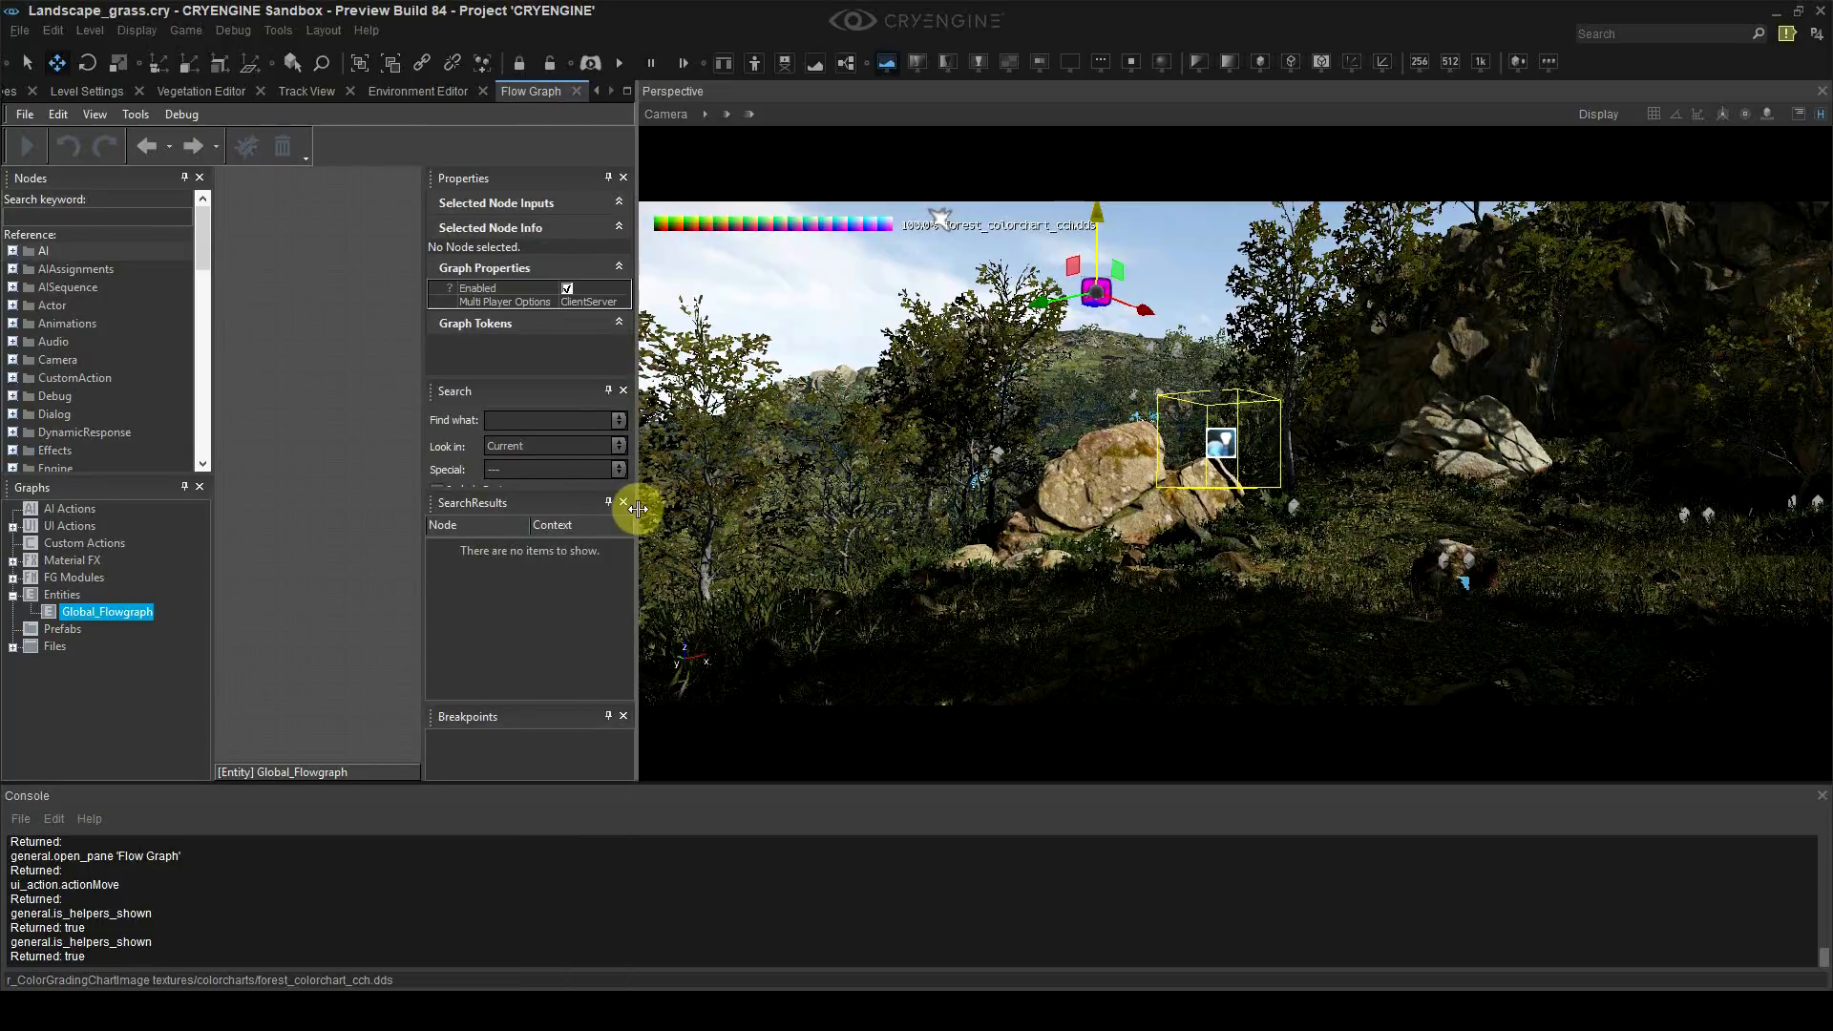
pyautogui.moveTo(638, 509); pyautogui.dragTo(786, 506)
pyautogui.rightClick(390, 385)
pyautogui.moveTo(392, 388)
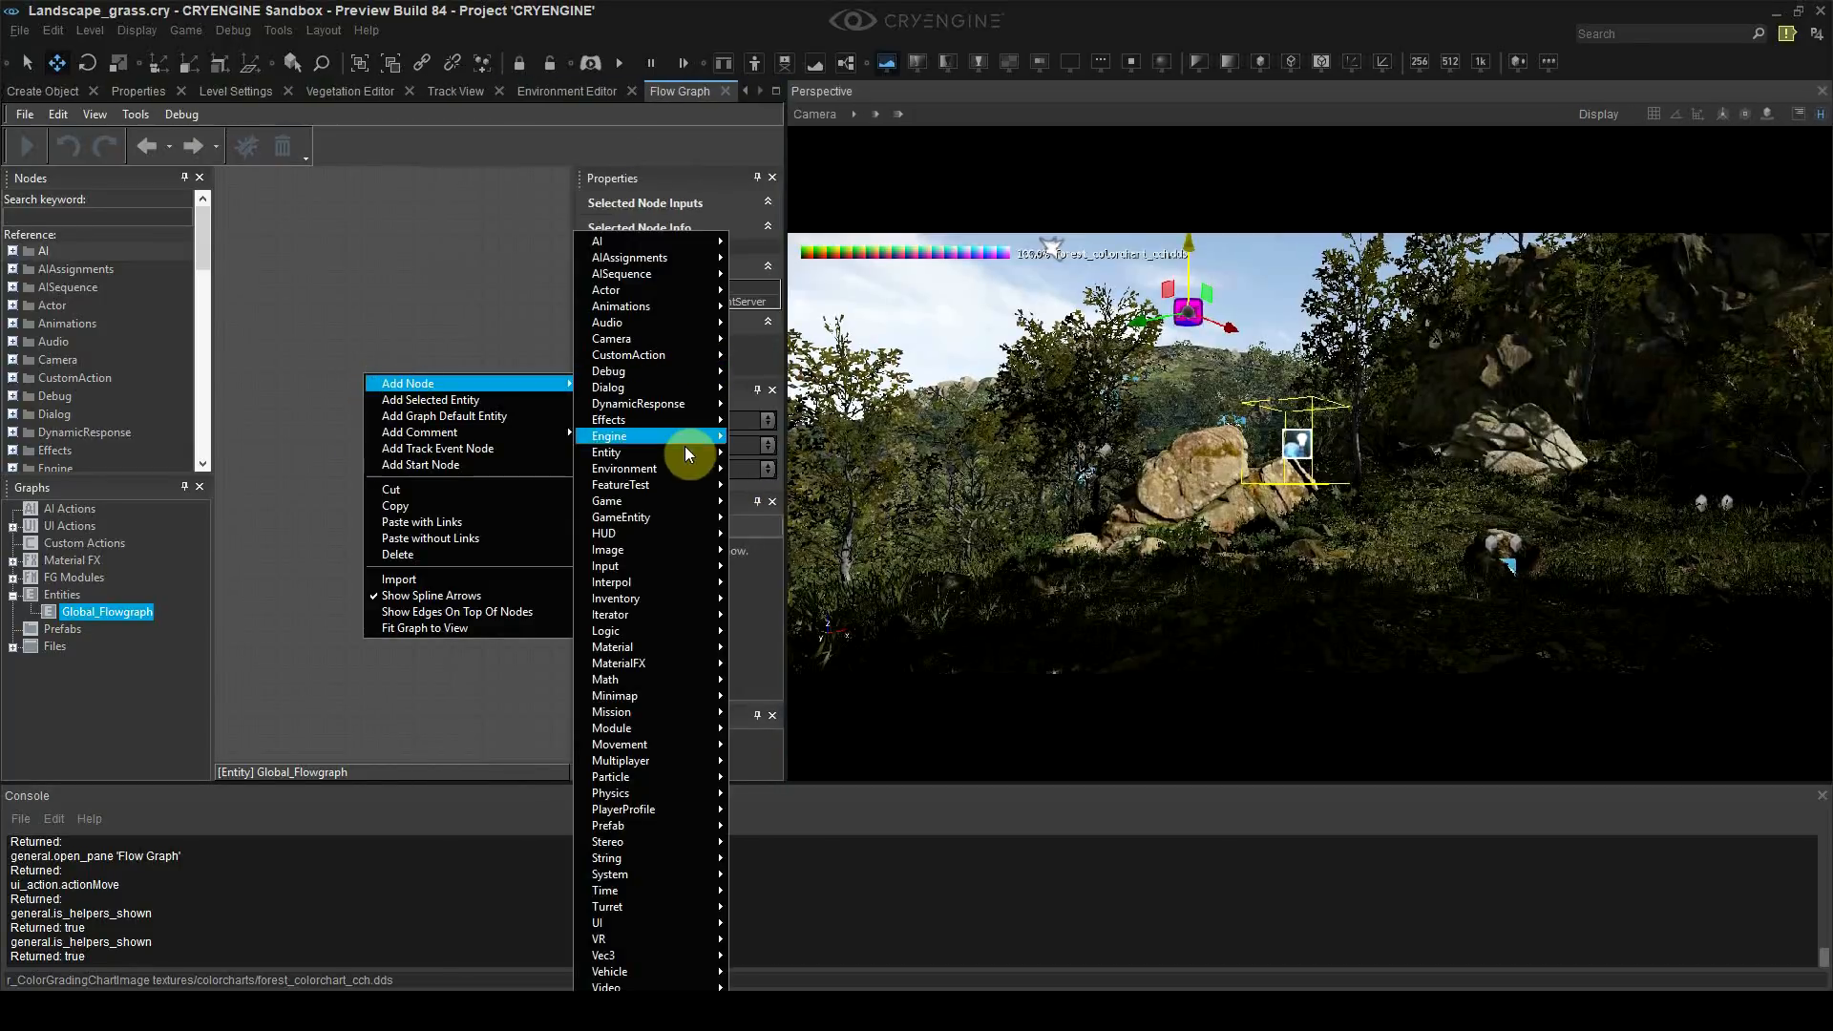
pyautogui.moveTo(642, 504)
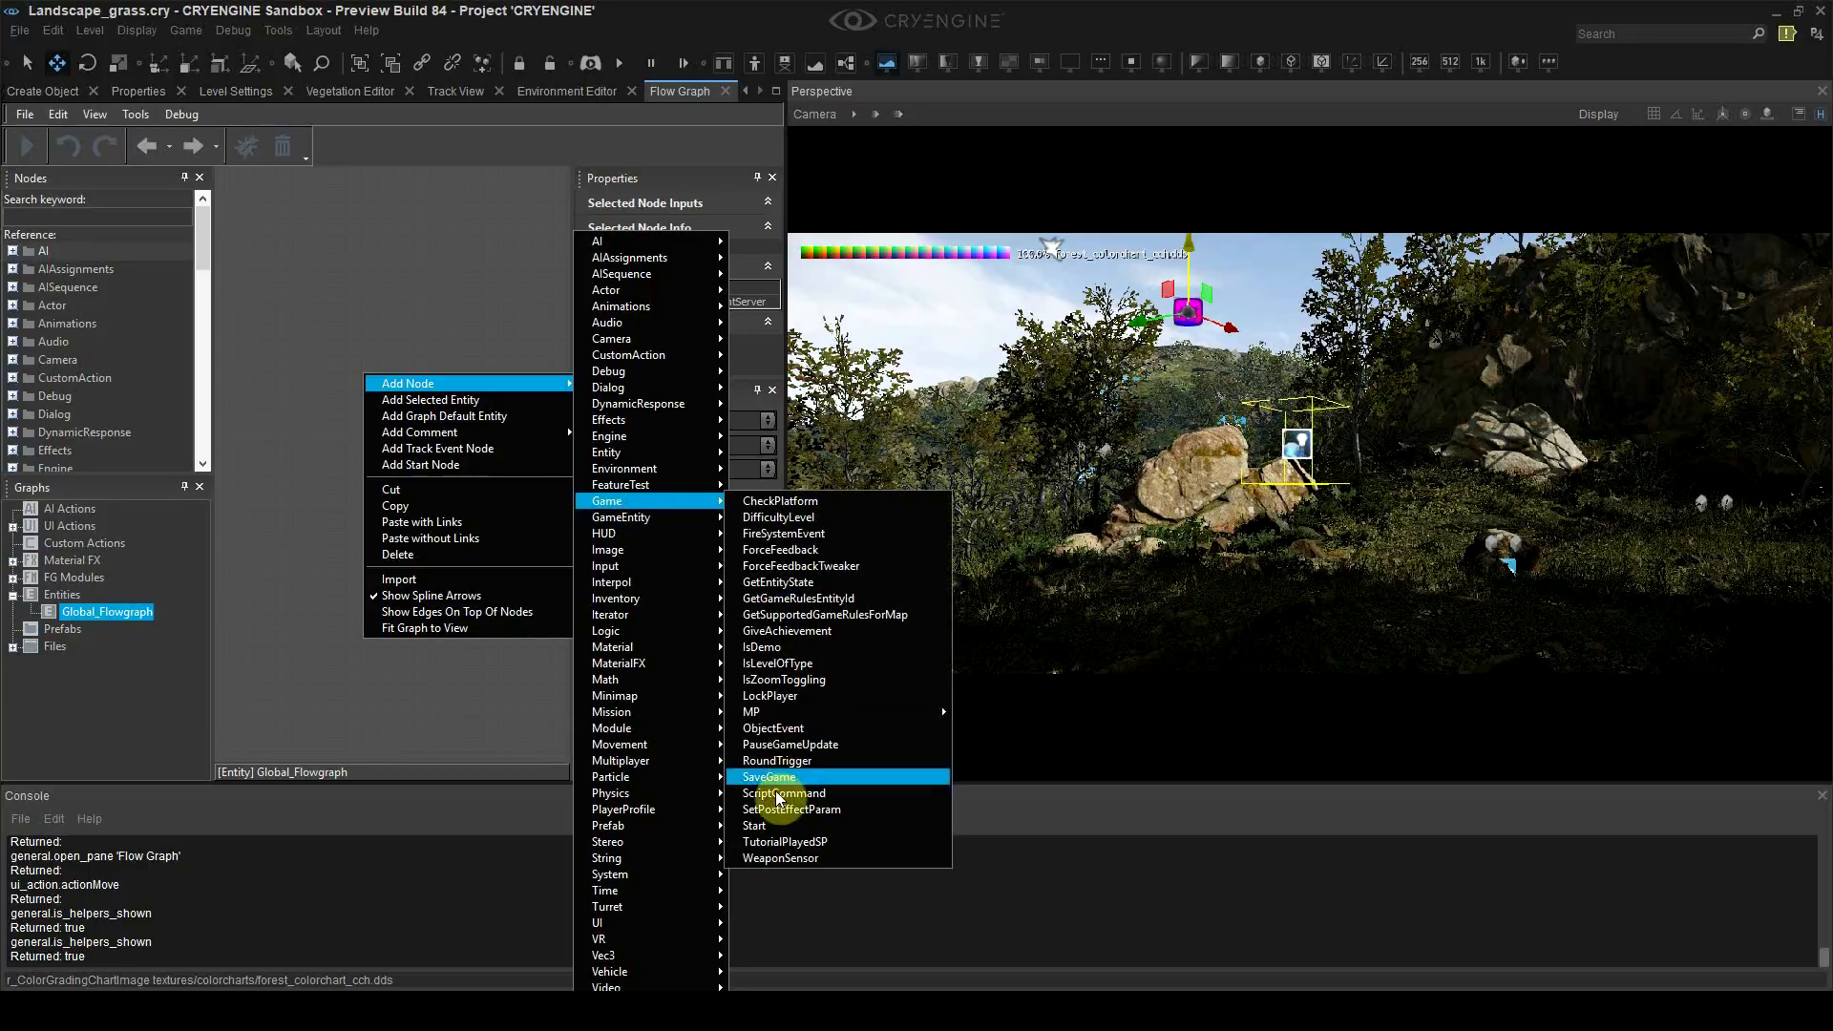
pyautogui.click(764, 825)
pyautogui.scroll(-3, 323, 423)
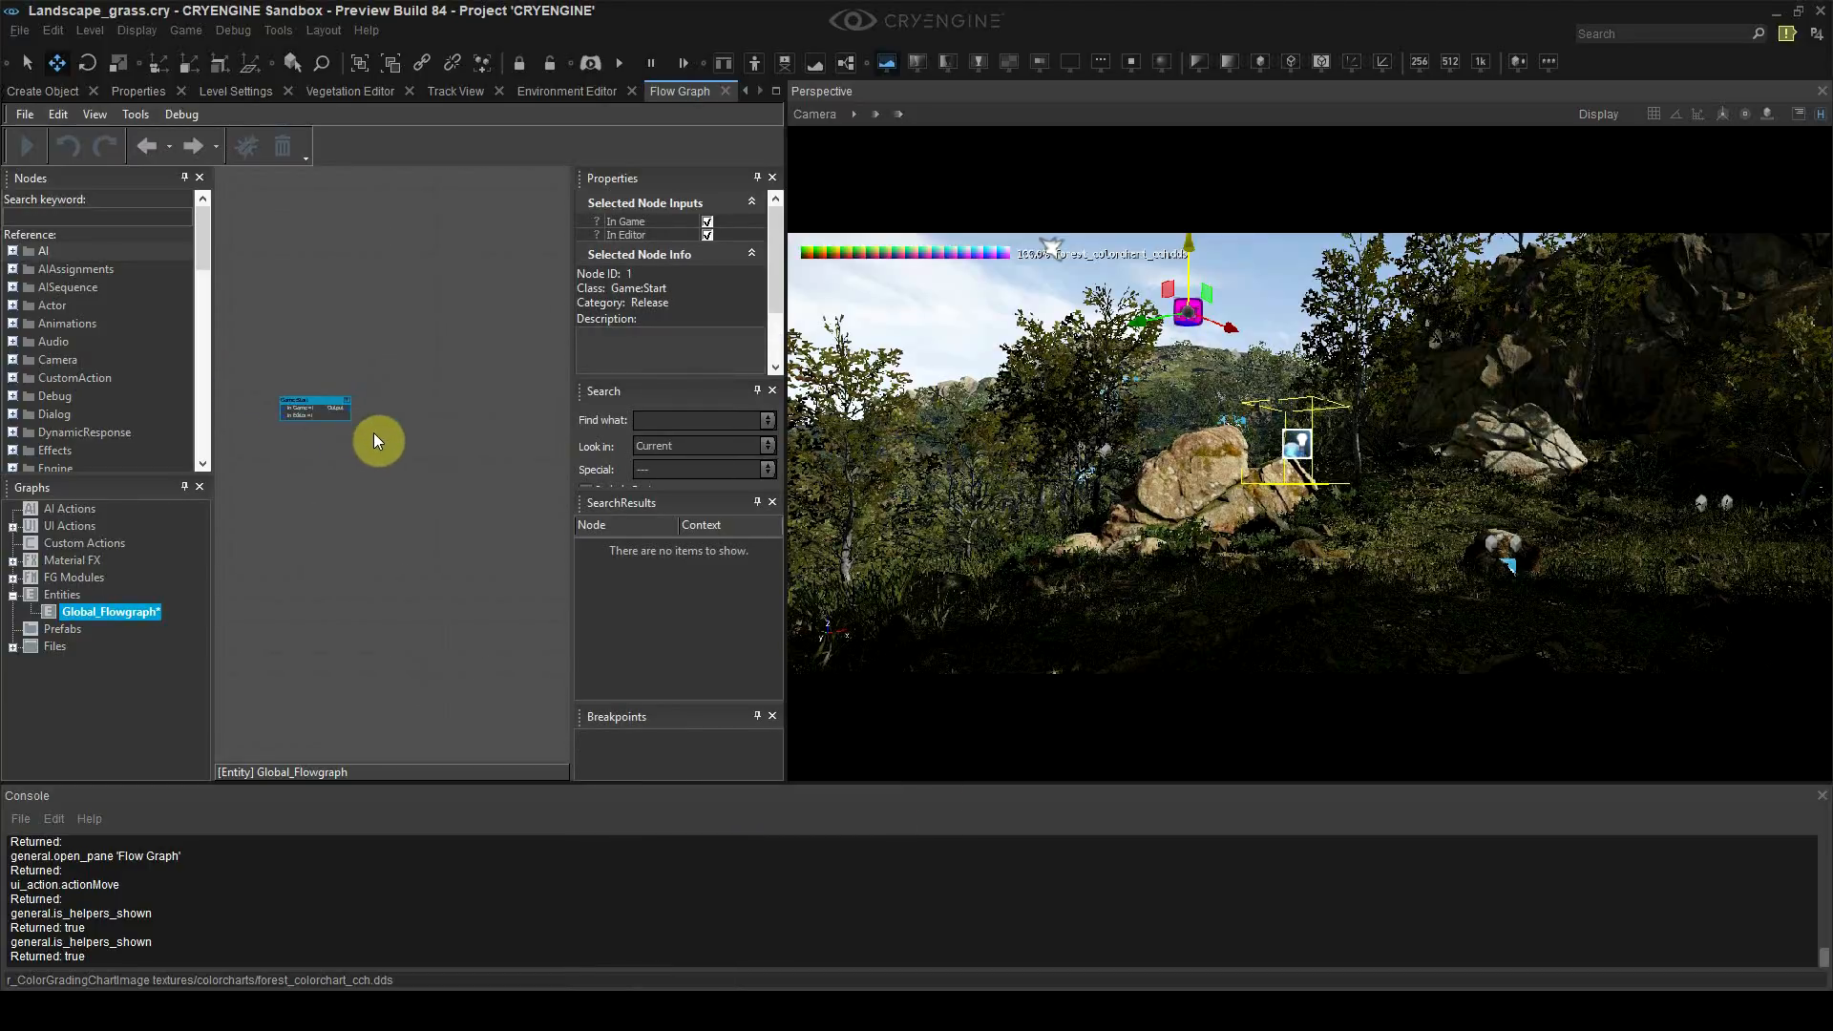
# Step: Add an Image:ColorGradient node and connect the Start node's Output to its Trigger input
pyautogui.rightClick(376, 435)
pyautogui.moveTo(410, 444)
pyautogui.moveTo(634, 551)
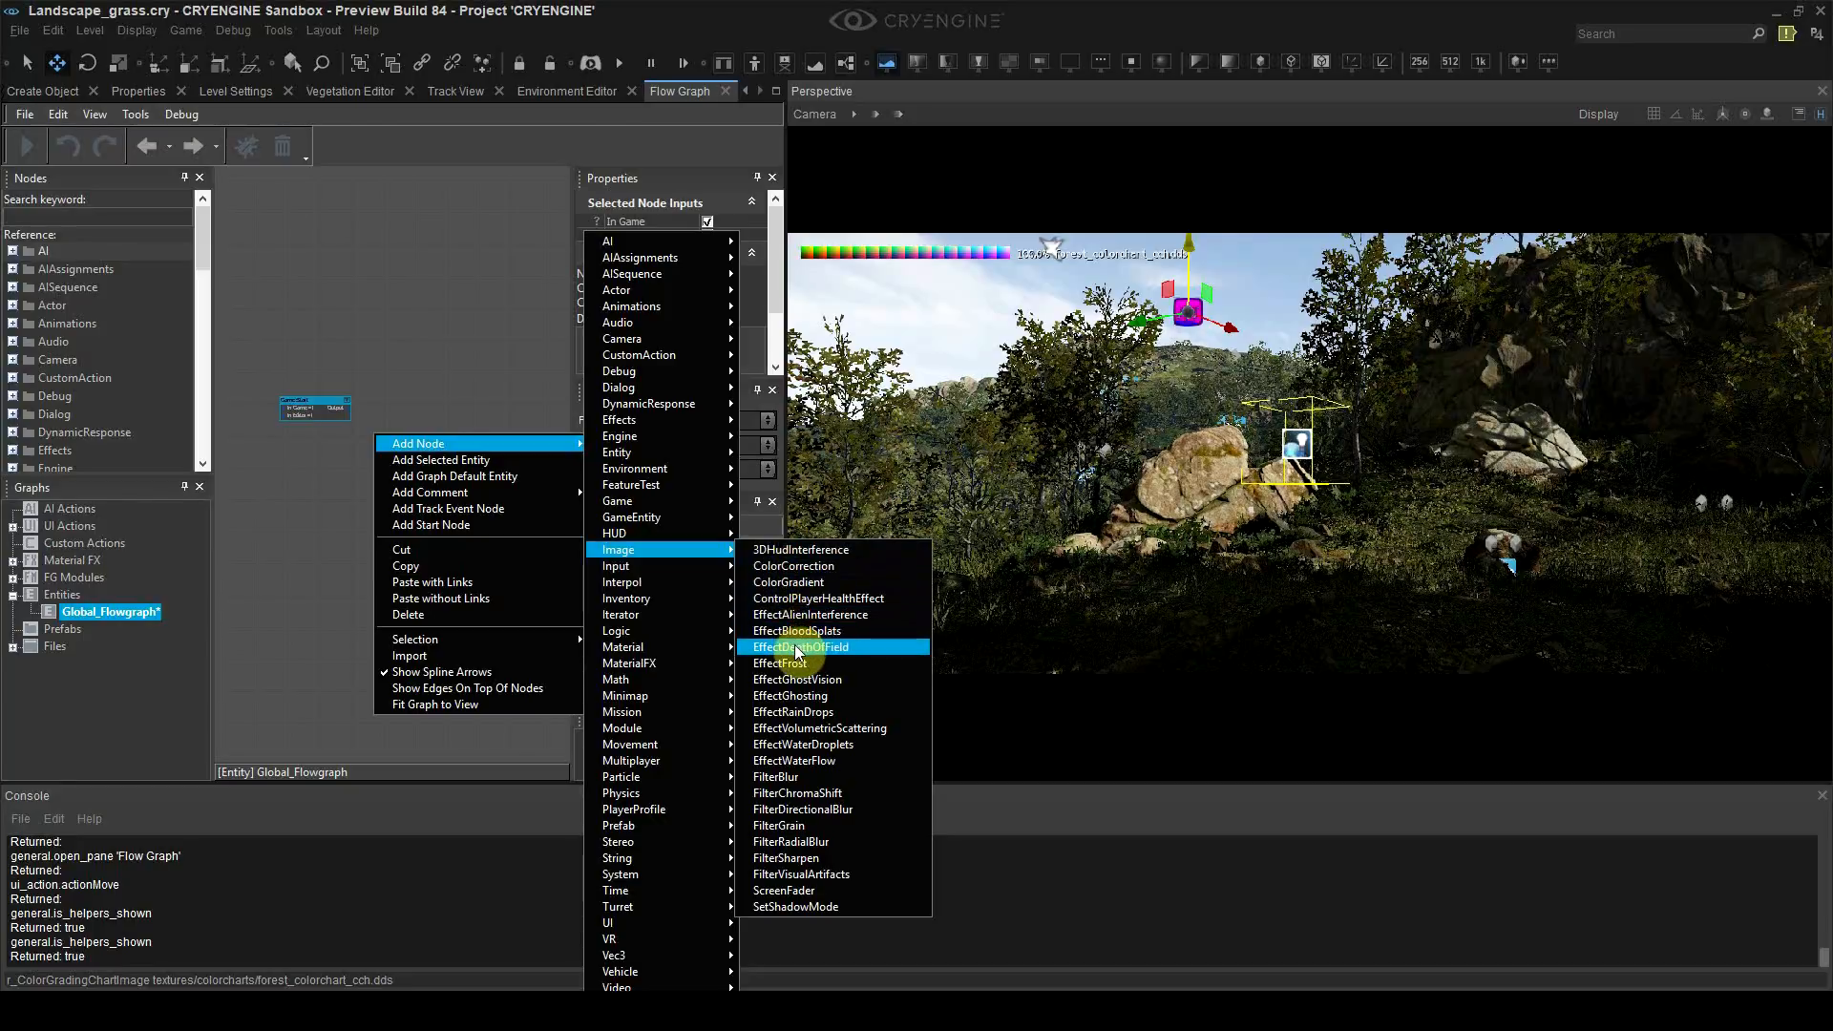
pyautogui.click(794, 582)
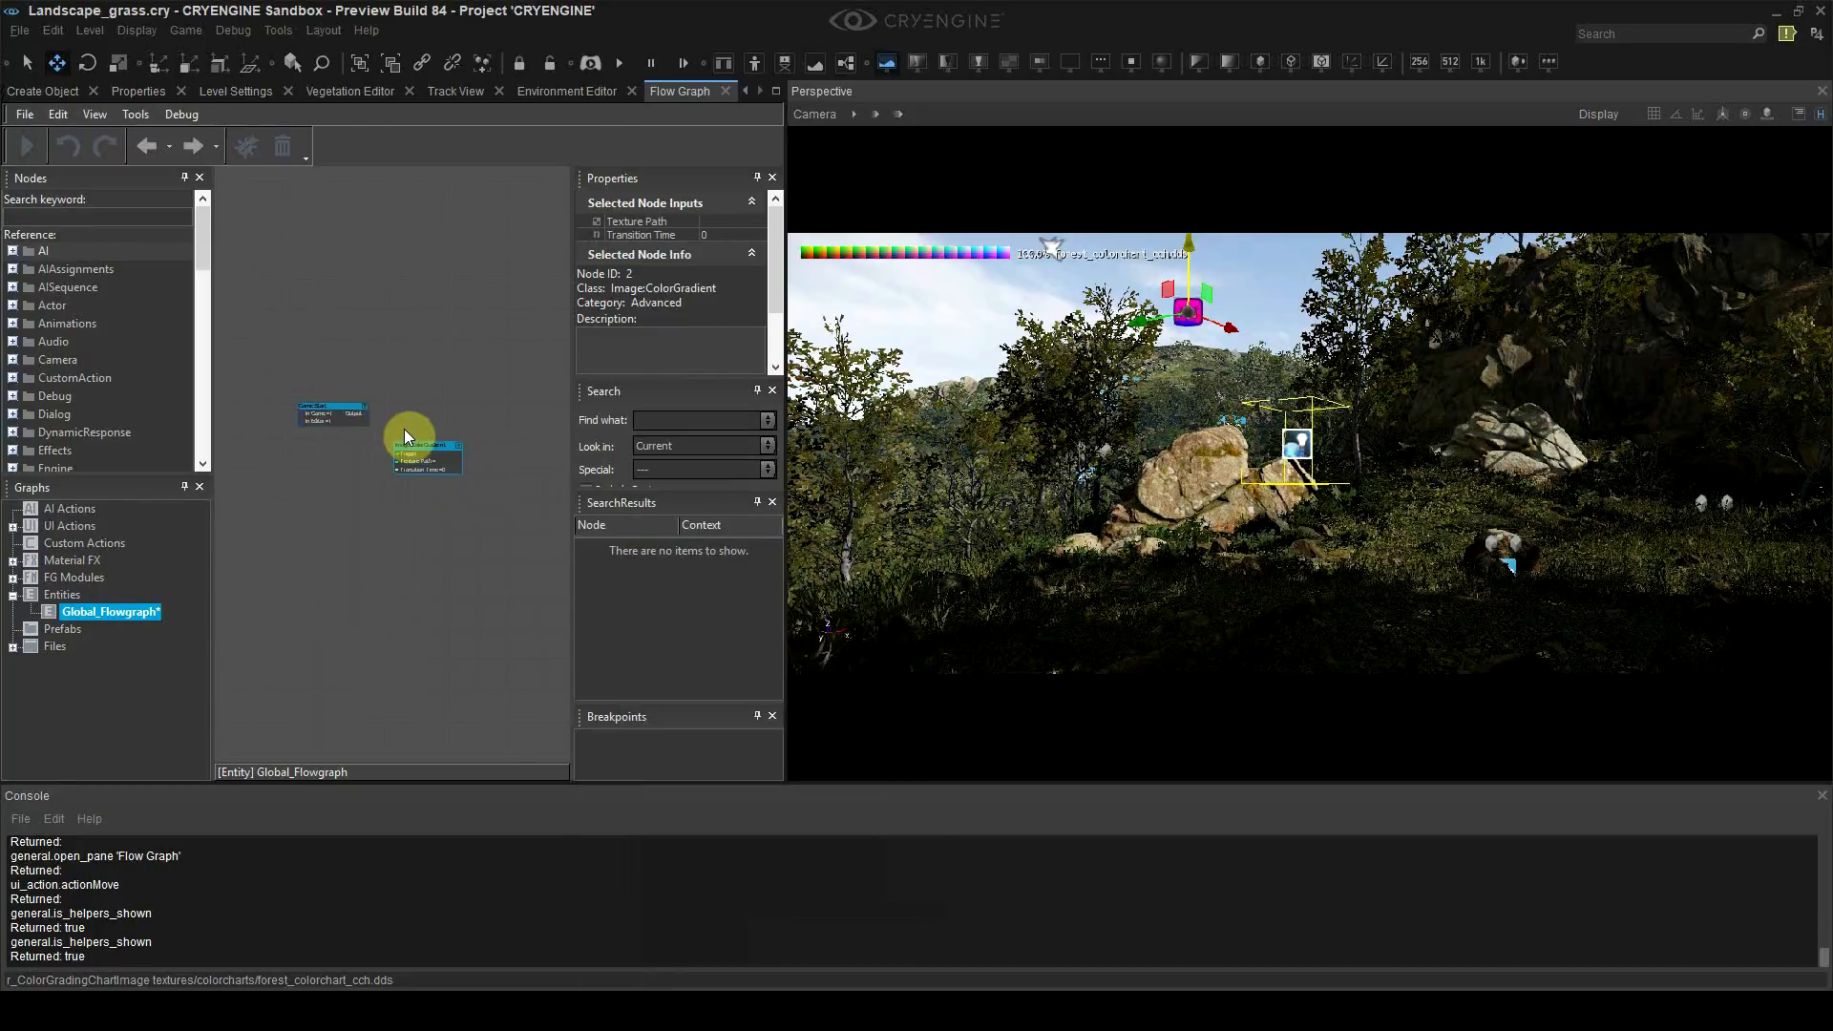
pyautogui.scroll(4, 404, 428)
pyautogui.moveTo(323, 402); pyautogui.dragTo(450, 404)
# Step: Set the ColorGradient node's Texture Path to forest_colorchart_cch from the GameSDK textures/colorcharts folder
pyautogui.click(479, 408)
pyautogui.click(760, 225)
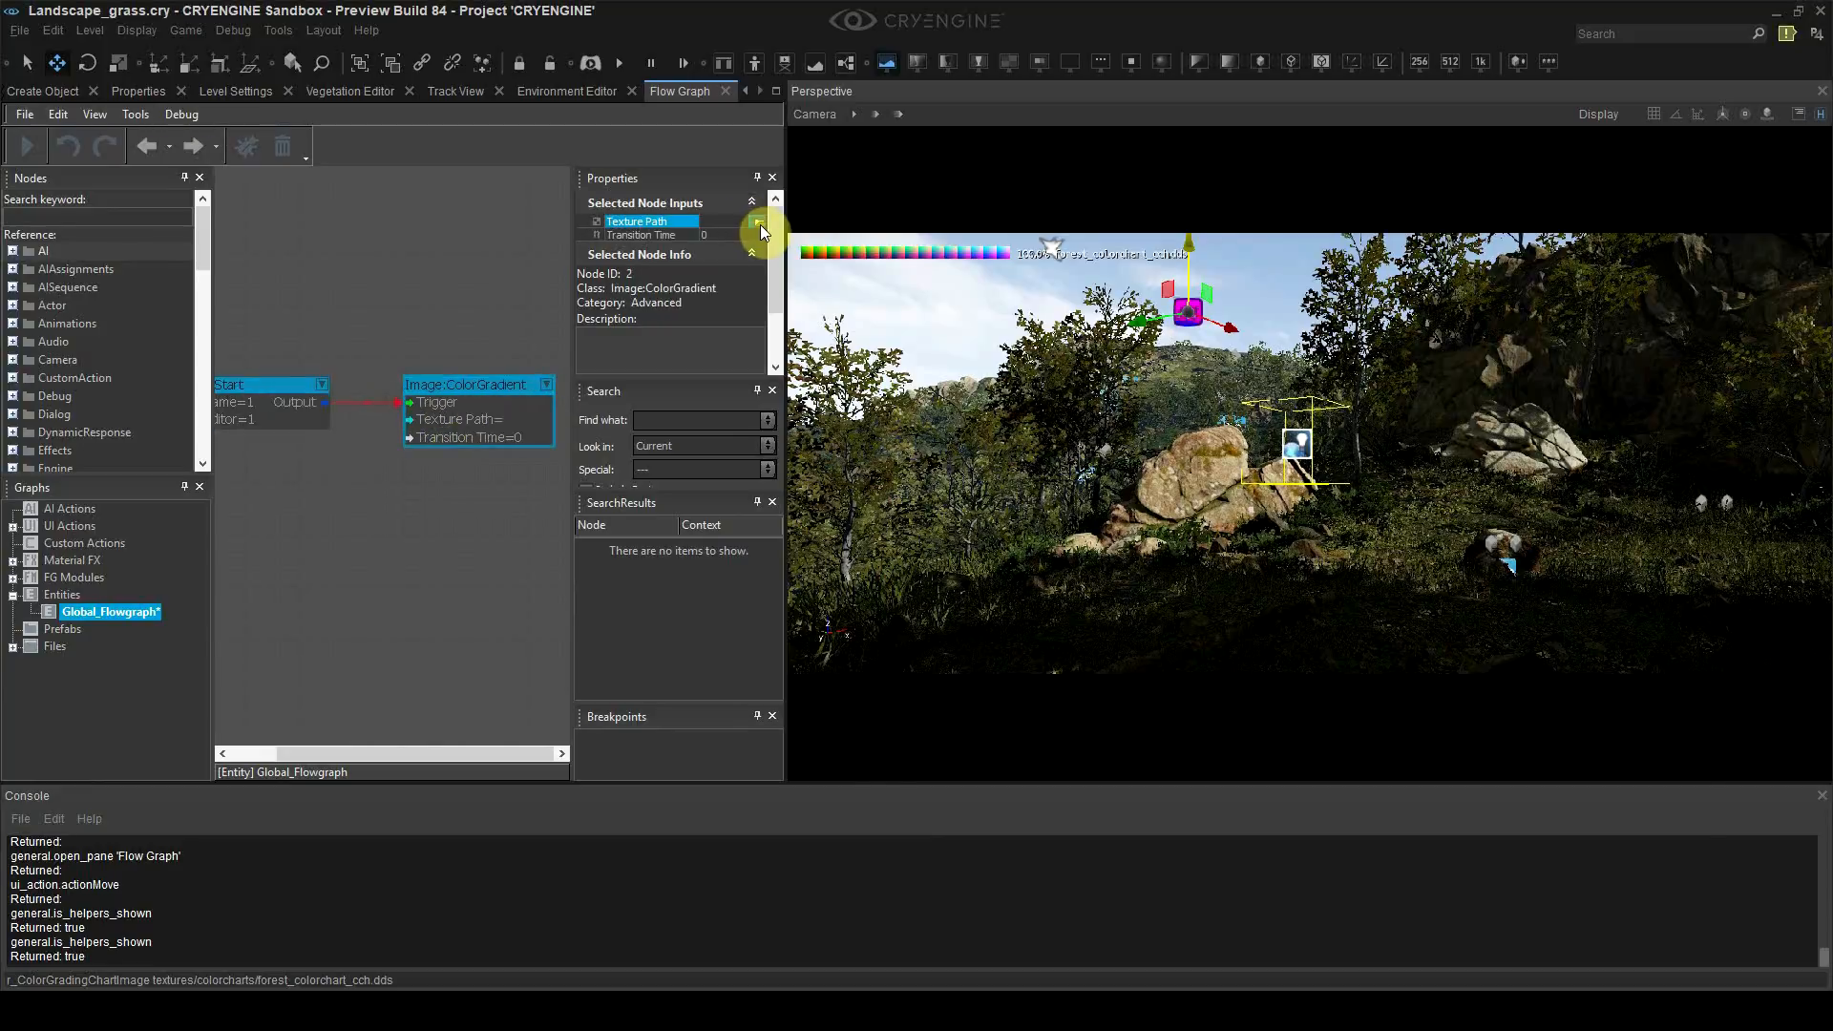
pyautogui.click(760, 225)
pyautogui.moveTo(902, 174); pyautogui.dragTo(853, 166)
pyautogui.click(733, 474)
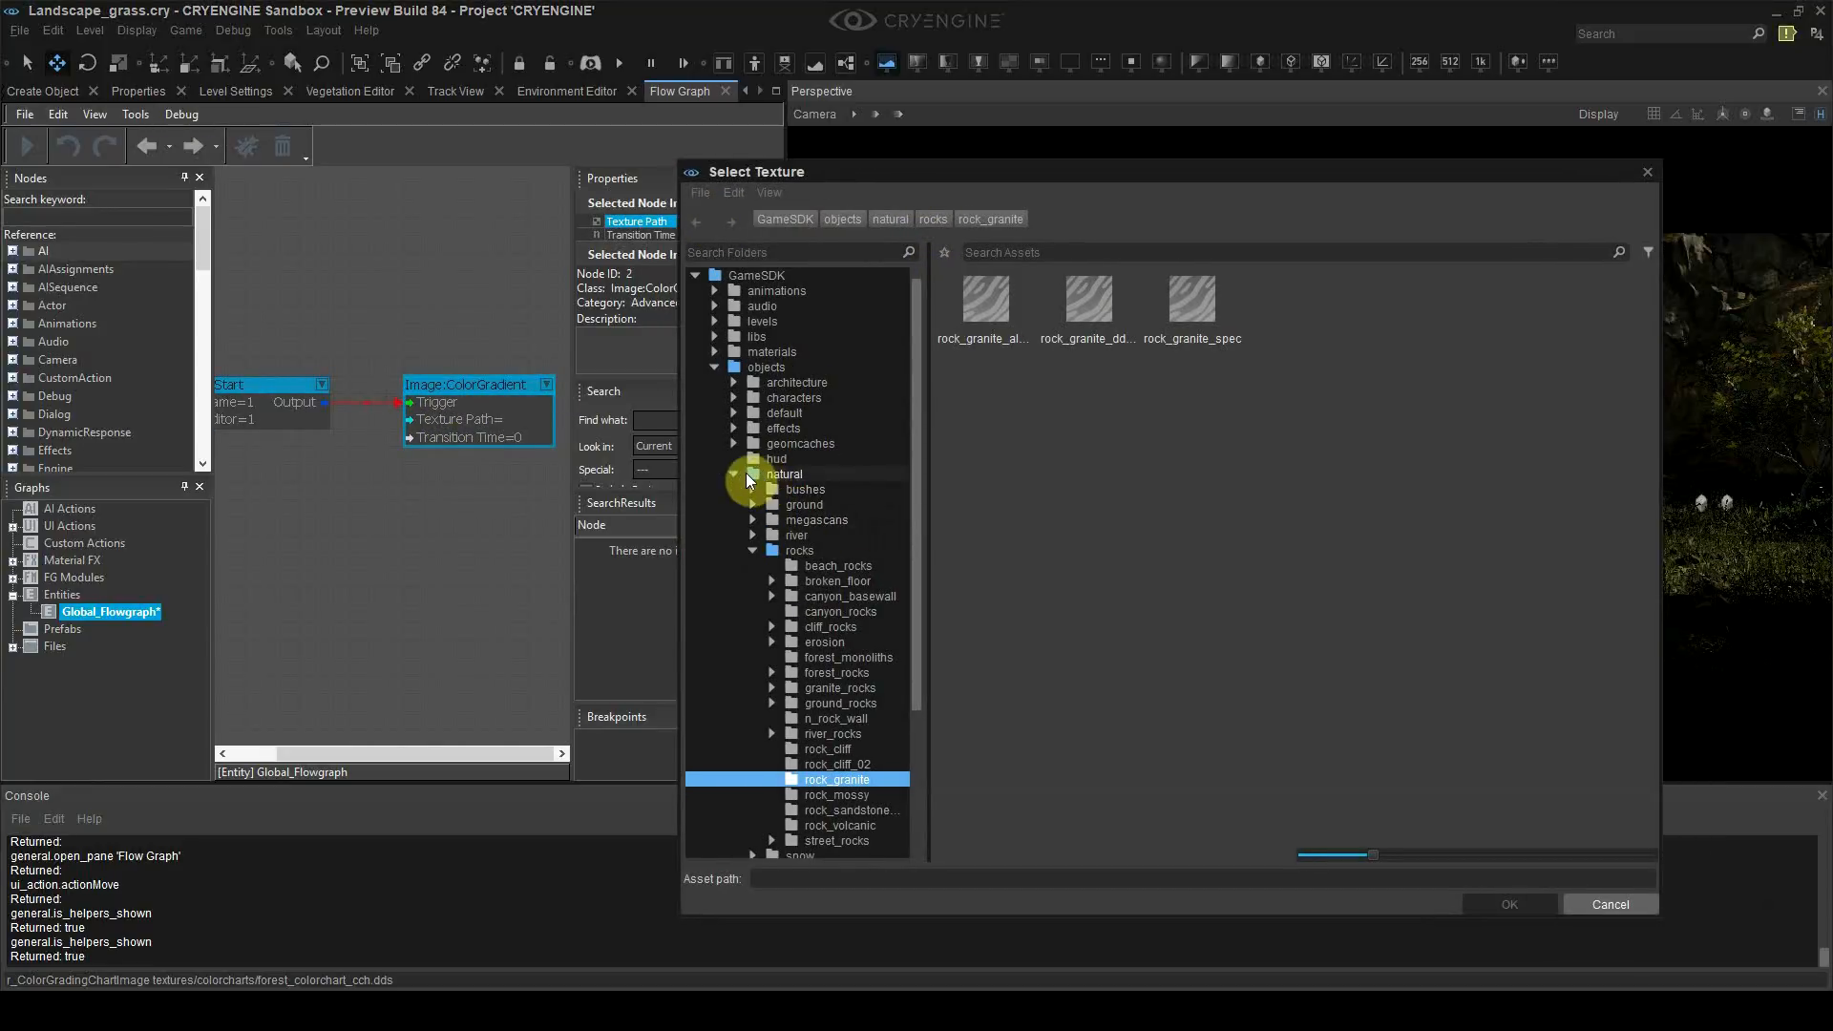
pyautogui.click(716, 371)
pyautogui.click(768, 445)
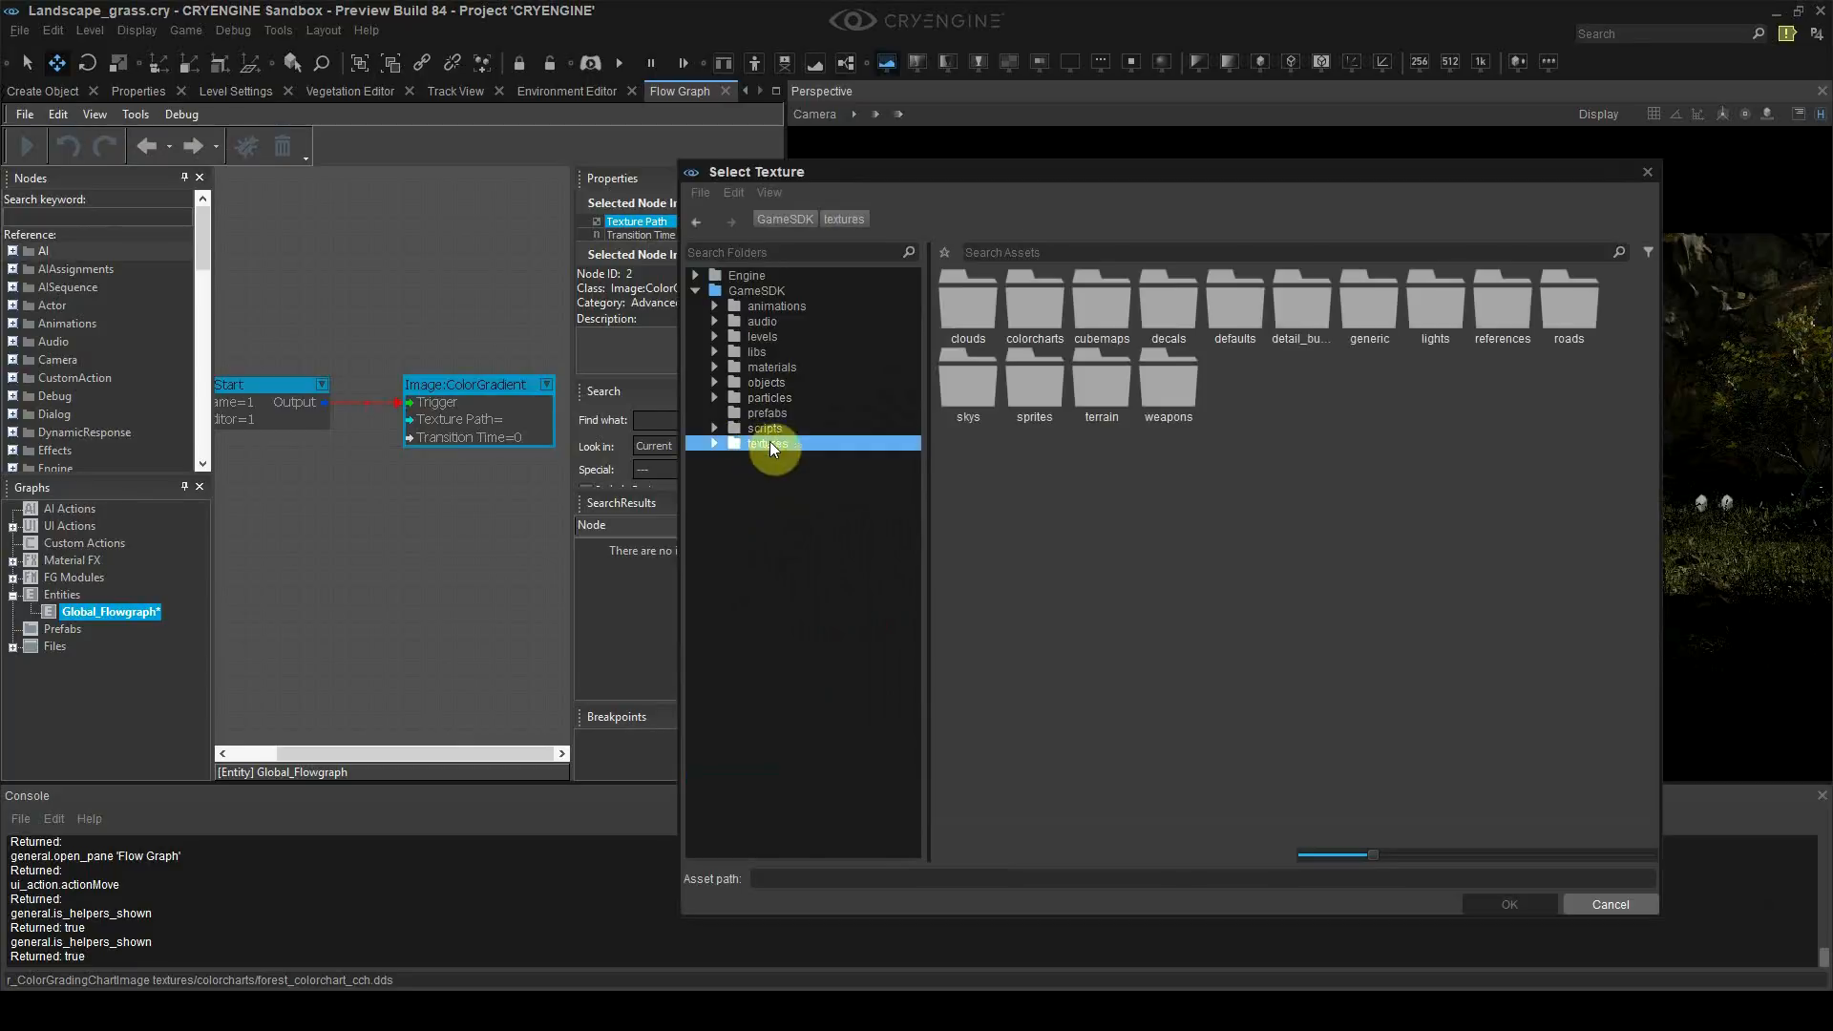
pyautogui.doubleClick(1029, 321)
pyautogui.click(1107, 304)
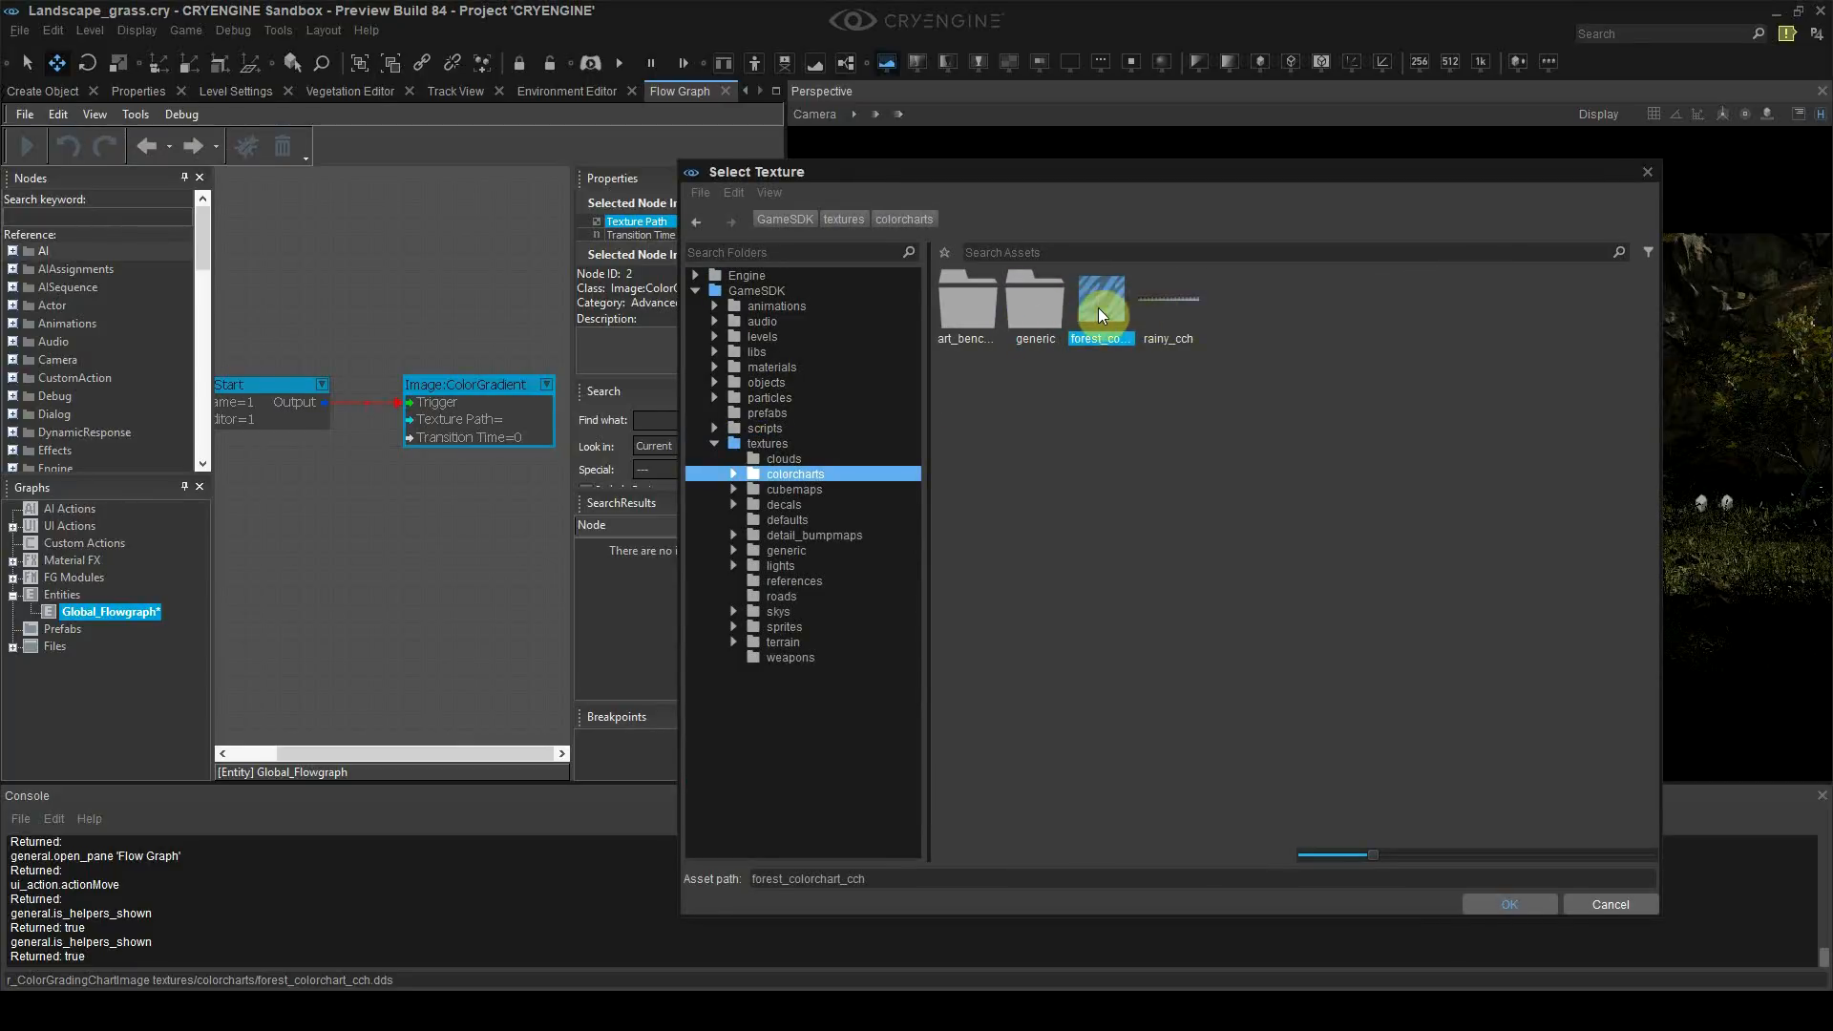
pyautogui.doubleClick(1097, 307)
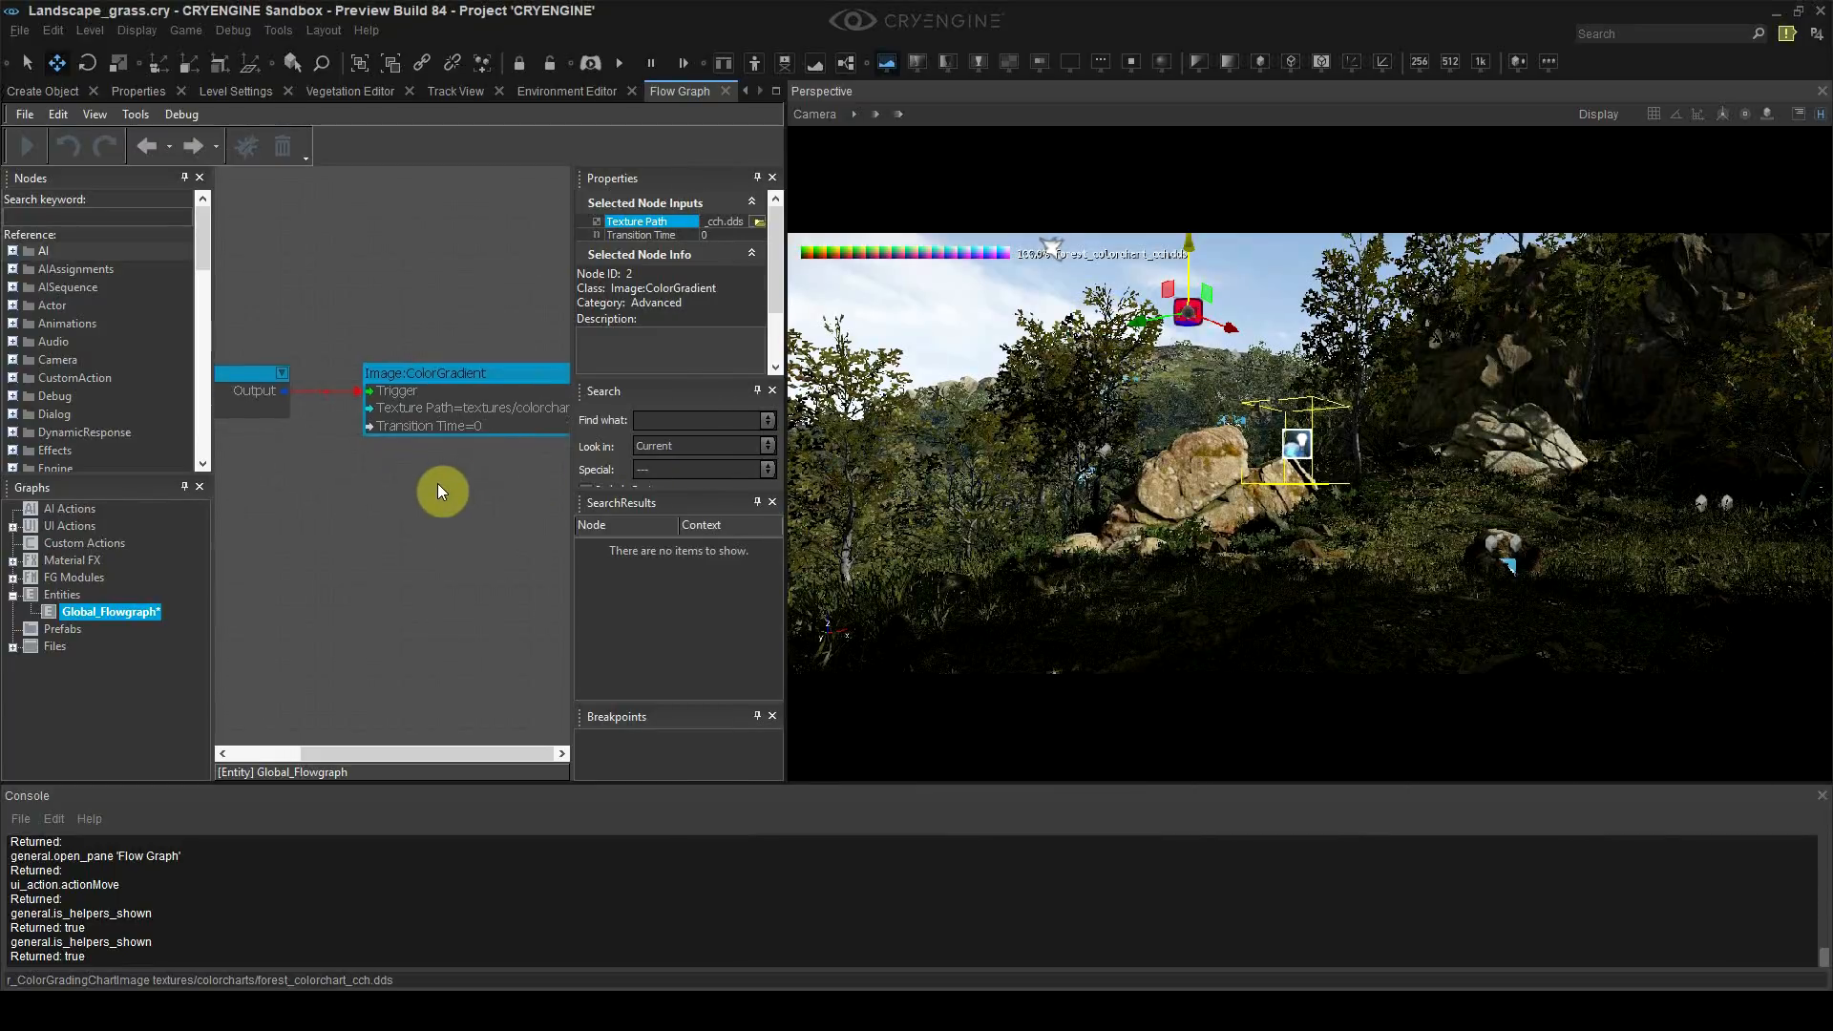
# Step: Test the flow graph's color grading by running the level in game mode, walking forward briefly, and returning to the editor
pyautogui.scroll(-2, 438, 485)
pyautogui.moveTo(905, 511); pyautogui.dragTo(932, 508, button='right')
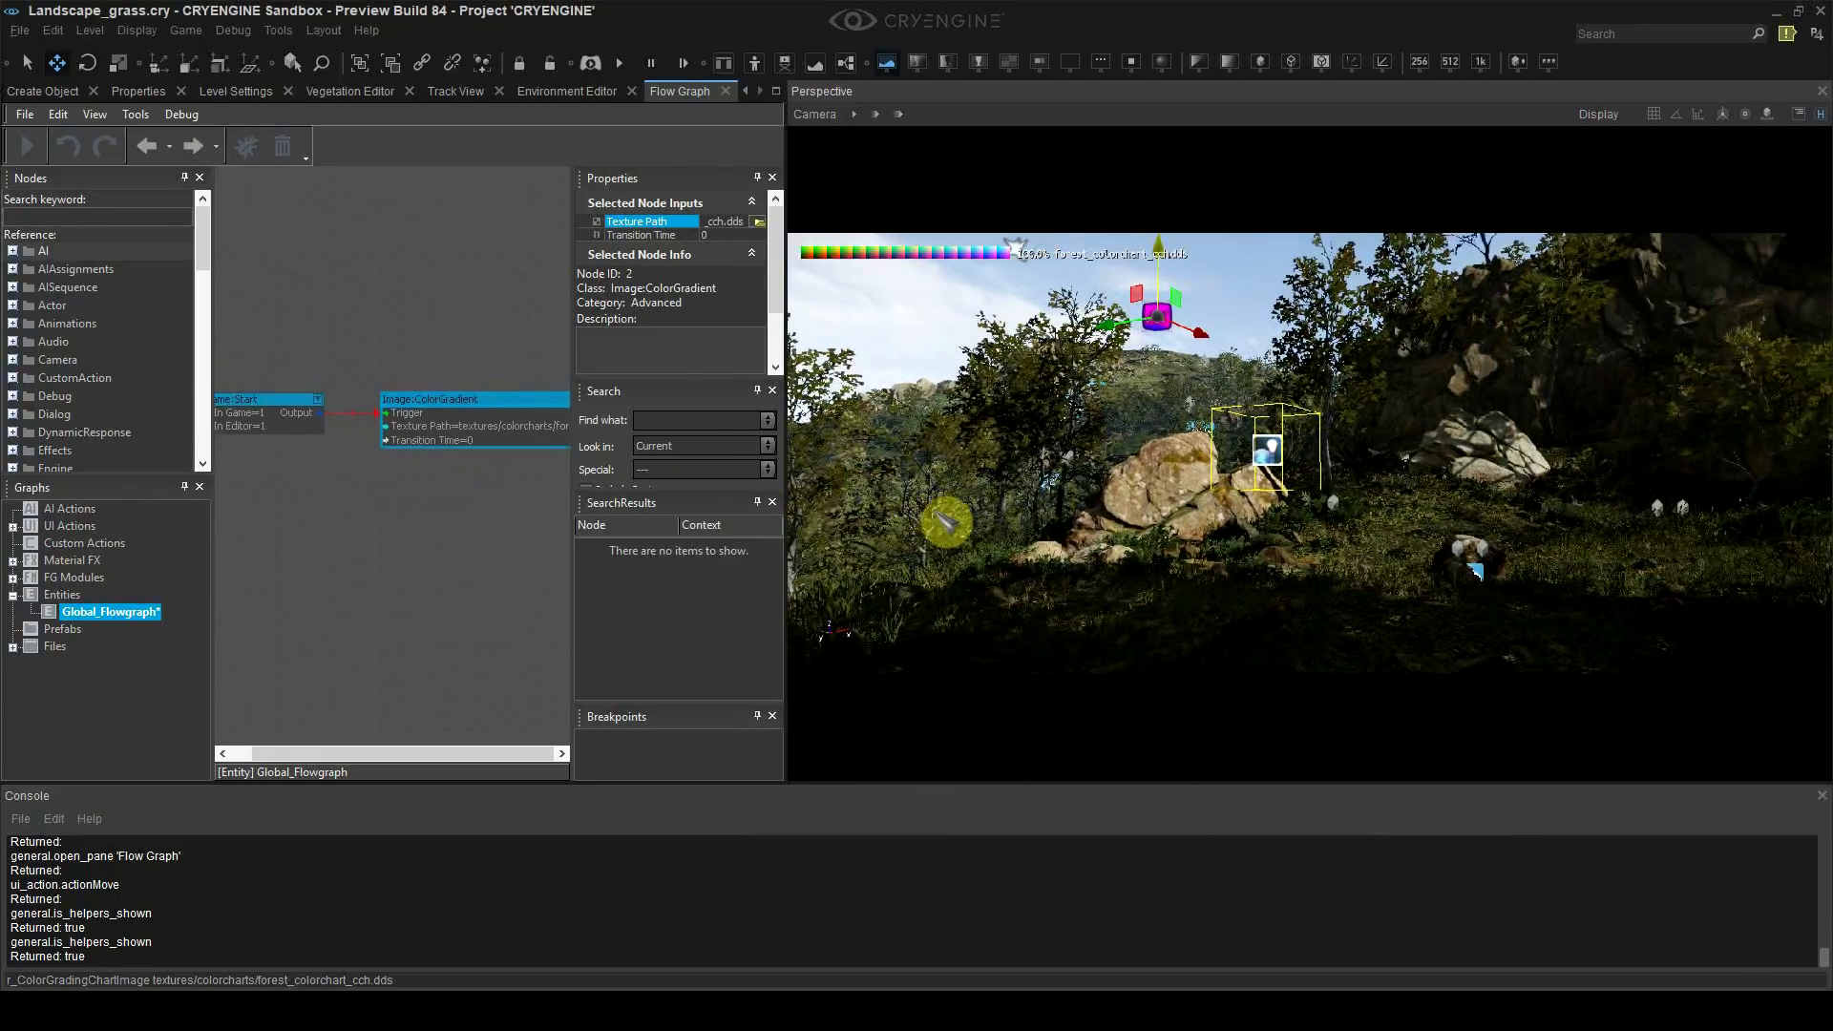
pyautogui.hotkey('ctrl', 'g')
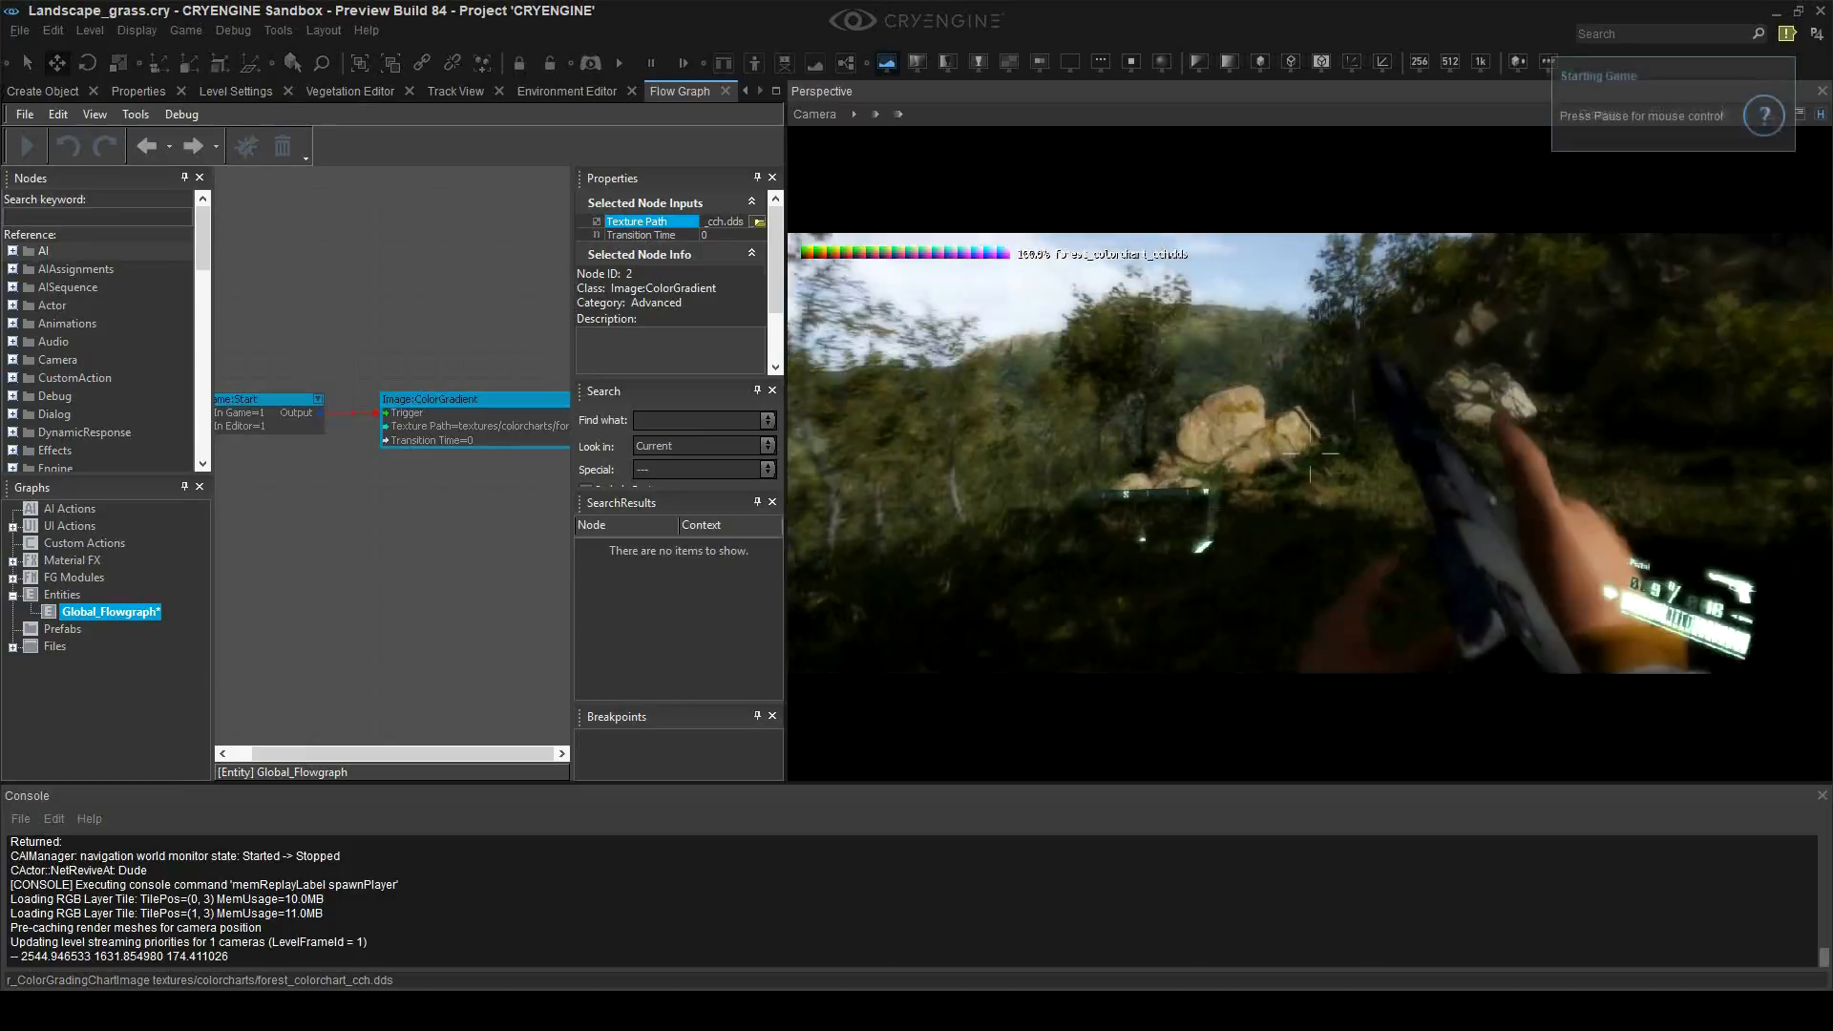
pyautogui.press('w')
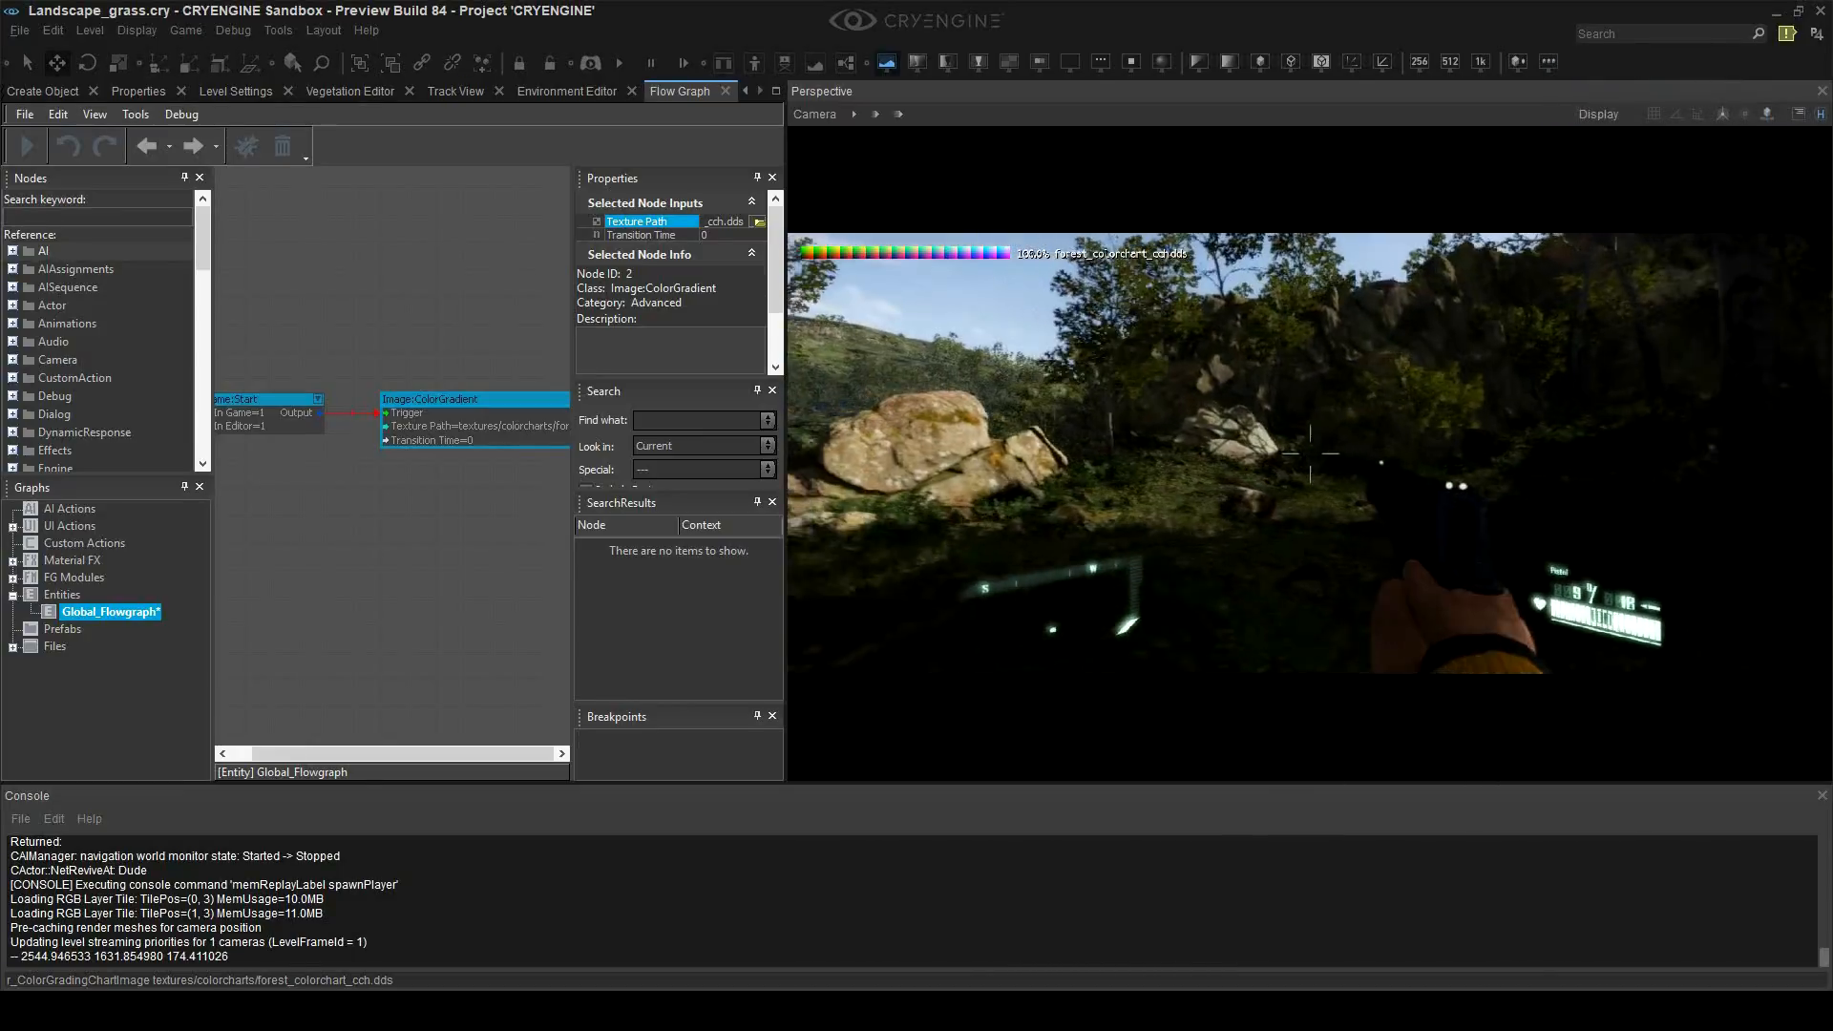
pyautogui.press('Escape')
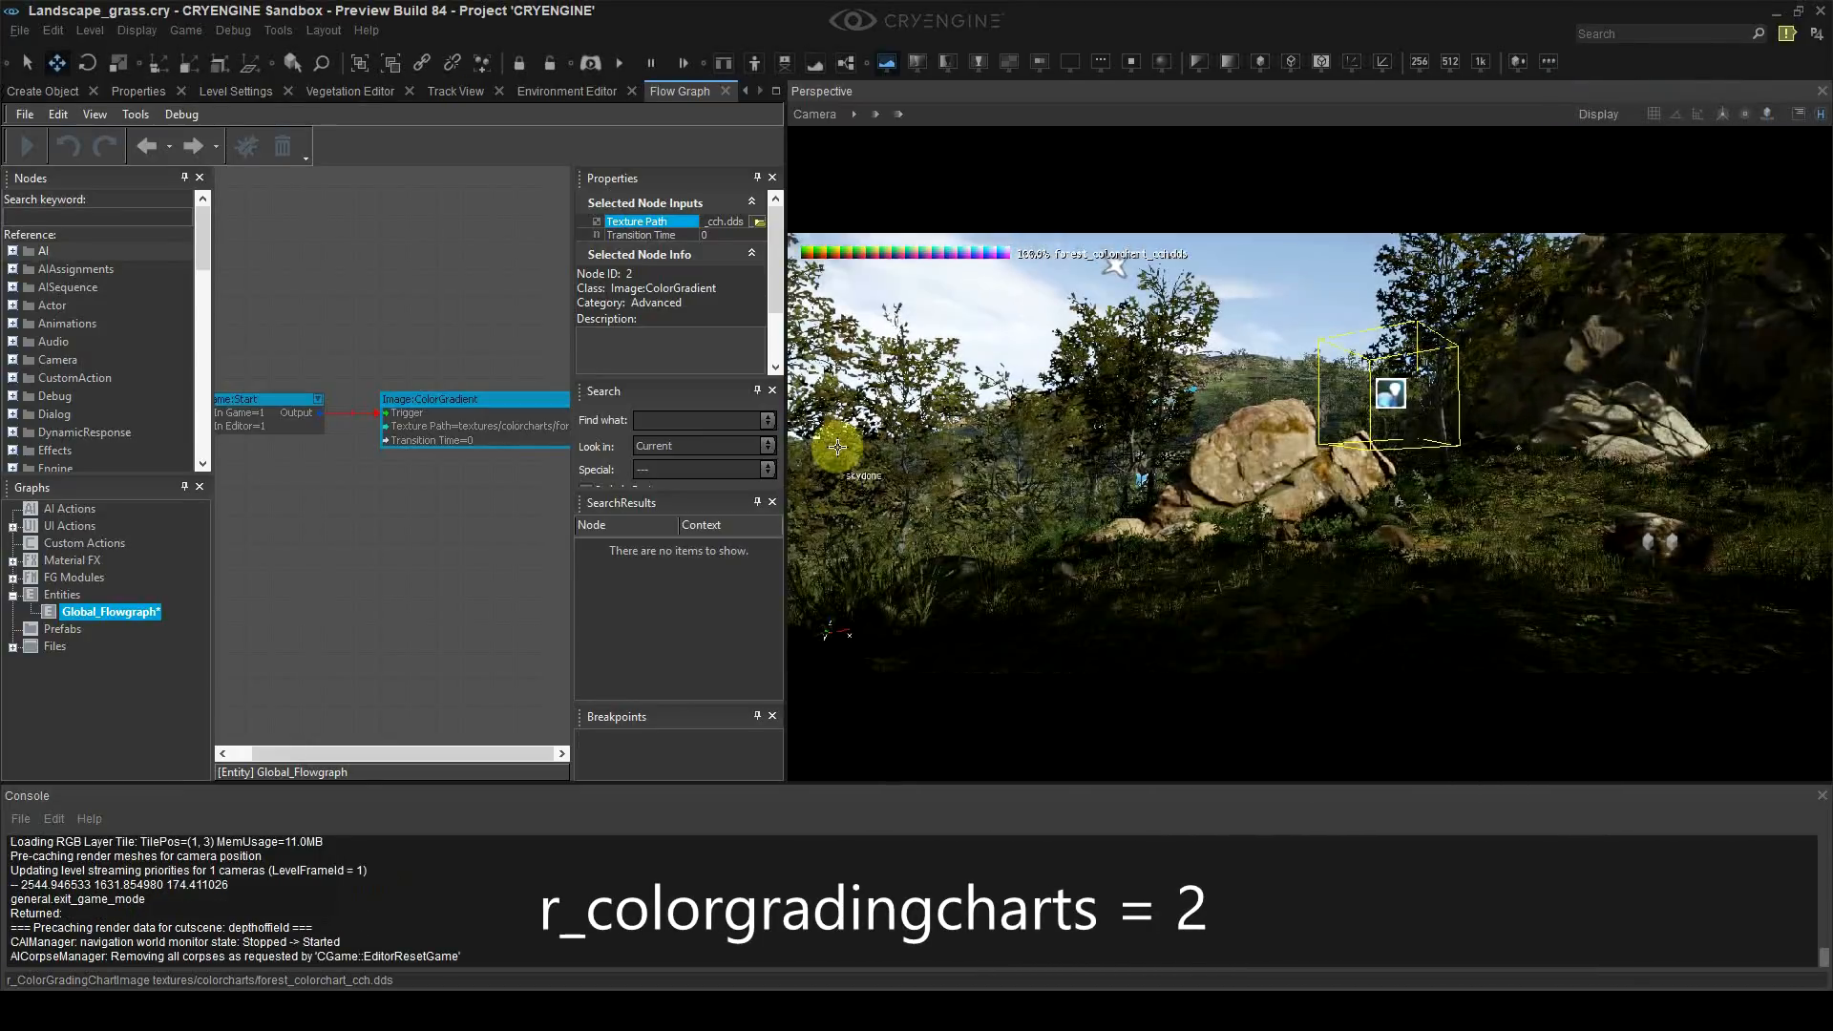
# Step: Make the Perspective view fill its whole viewport without black bars and test the color chart again in game mode
pyautogui.click(812, 115)
pyautogui.moveTo(1012, 265)
pyautogui.click(1108, 270)
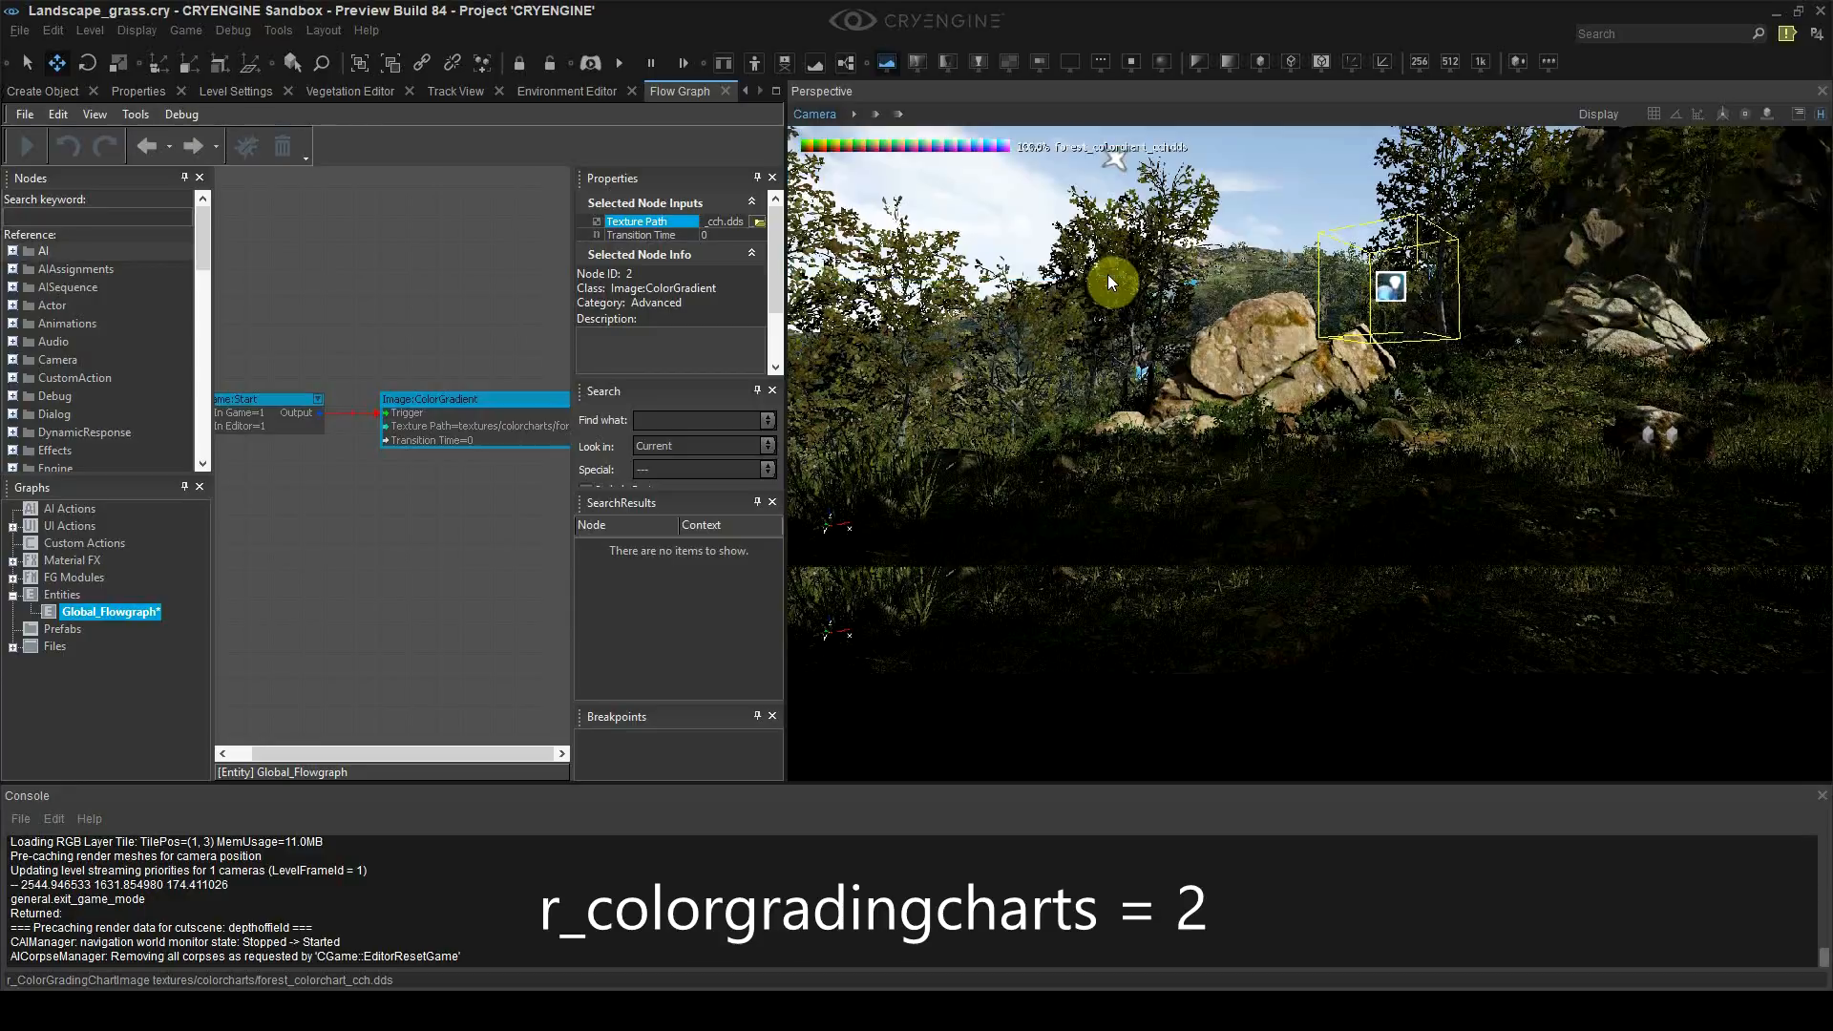
pyautogui.hotkey('ctrl', 'g')
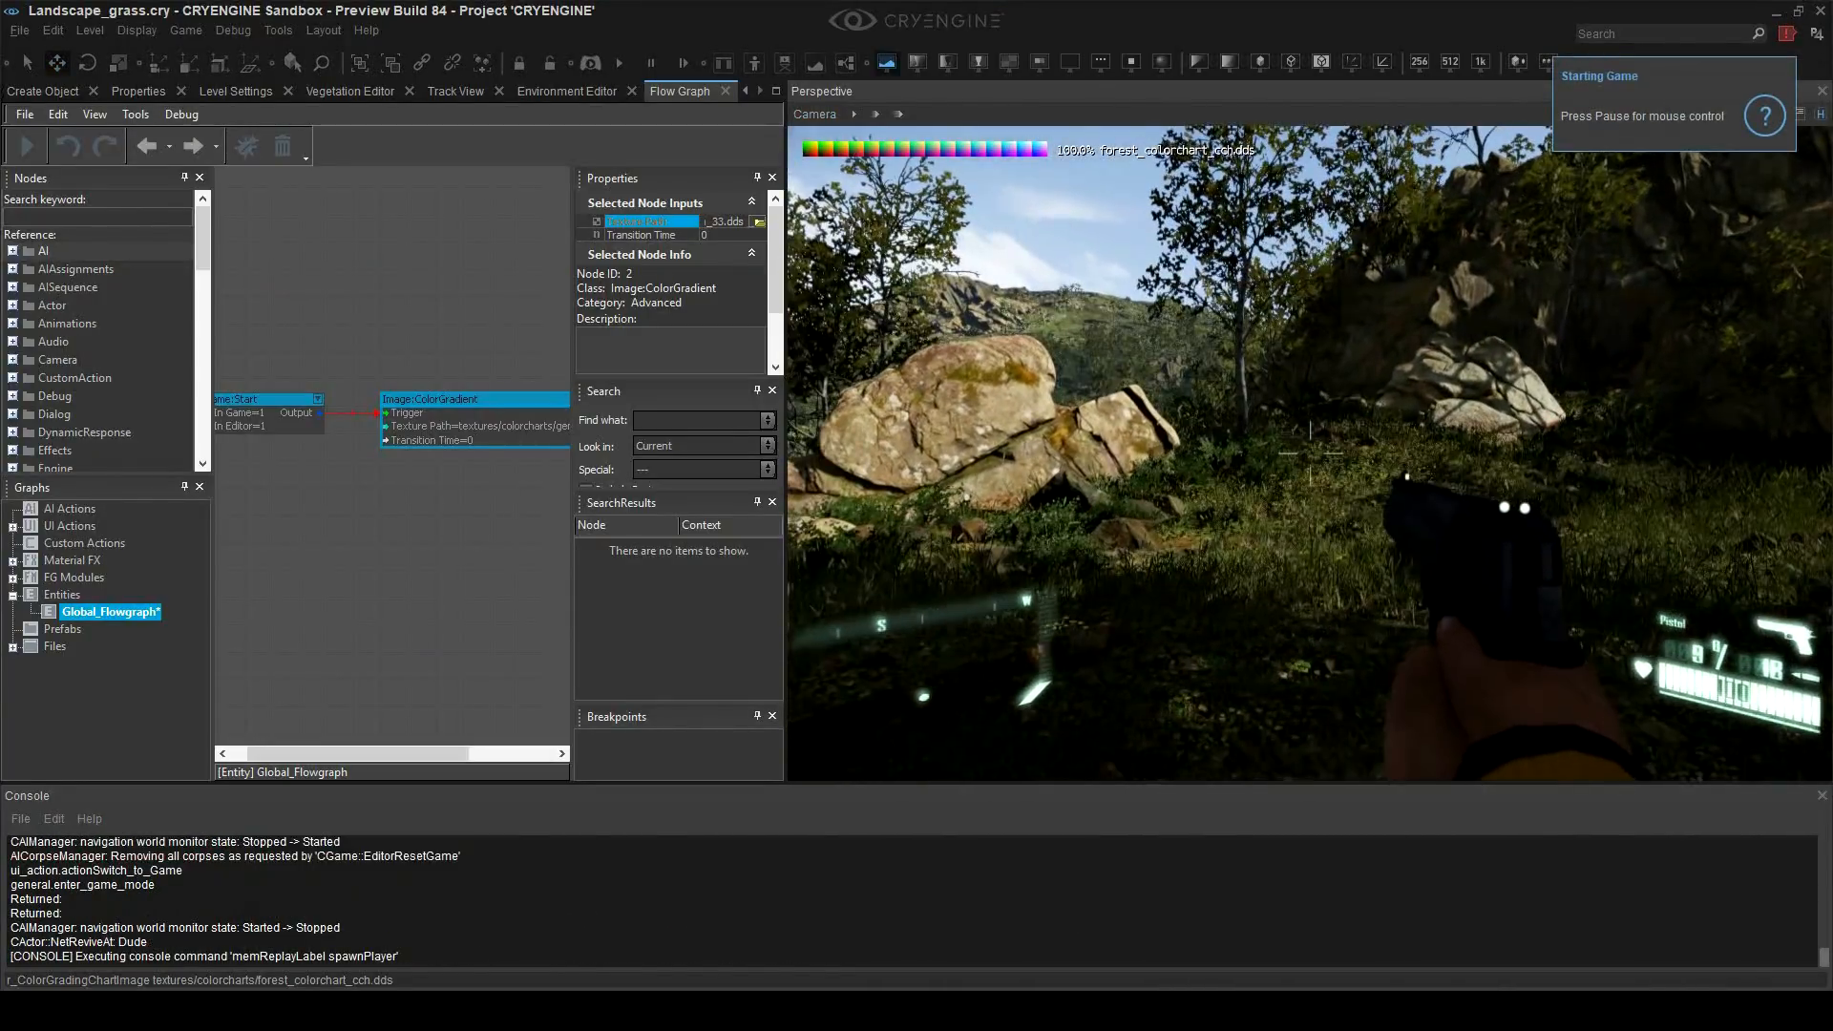
pyautogui.press('Escape')
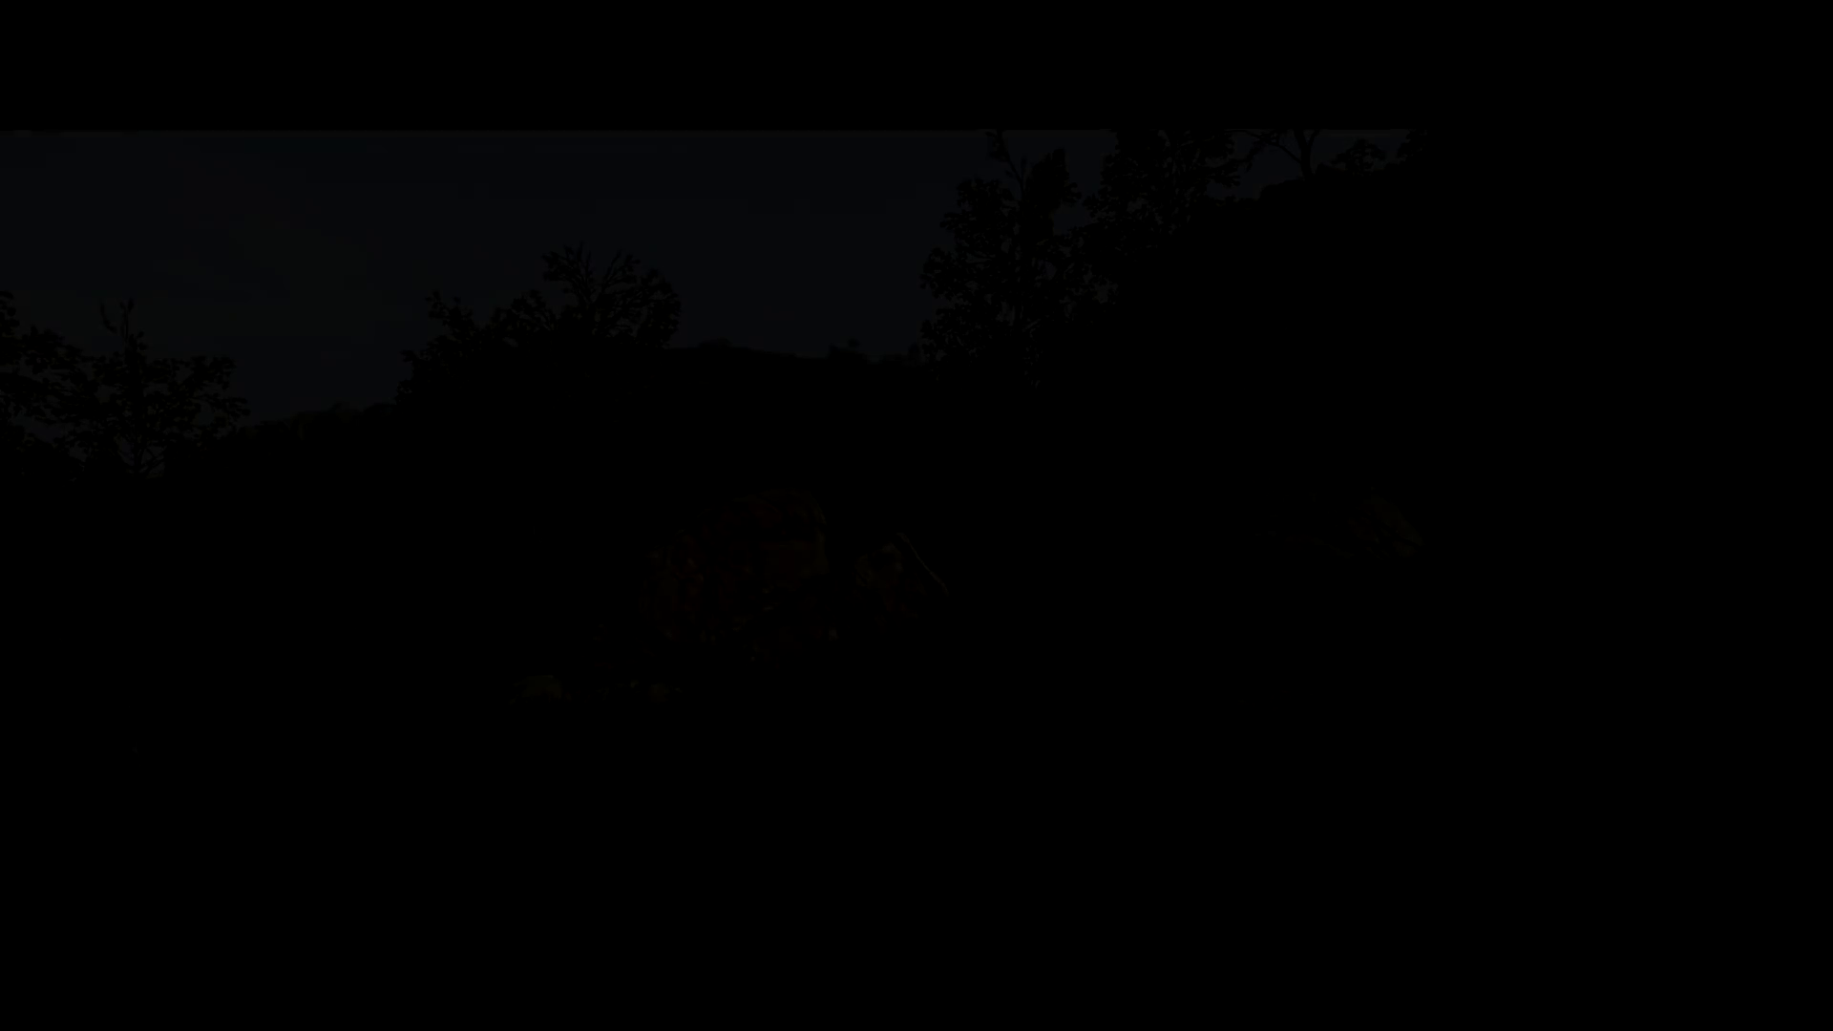